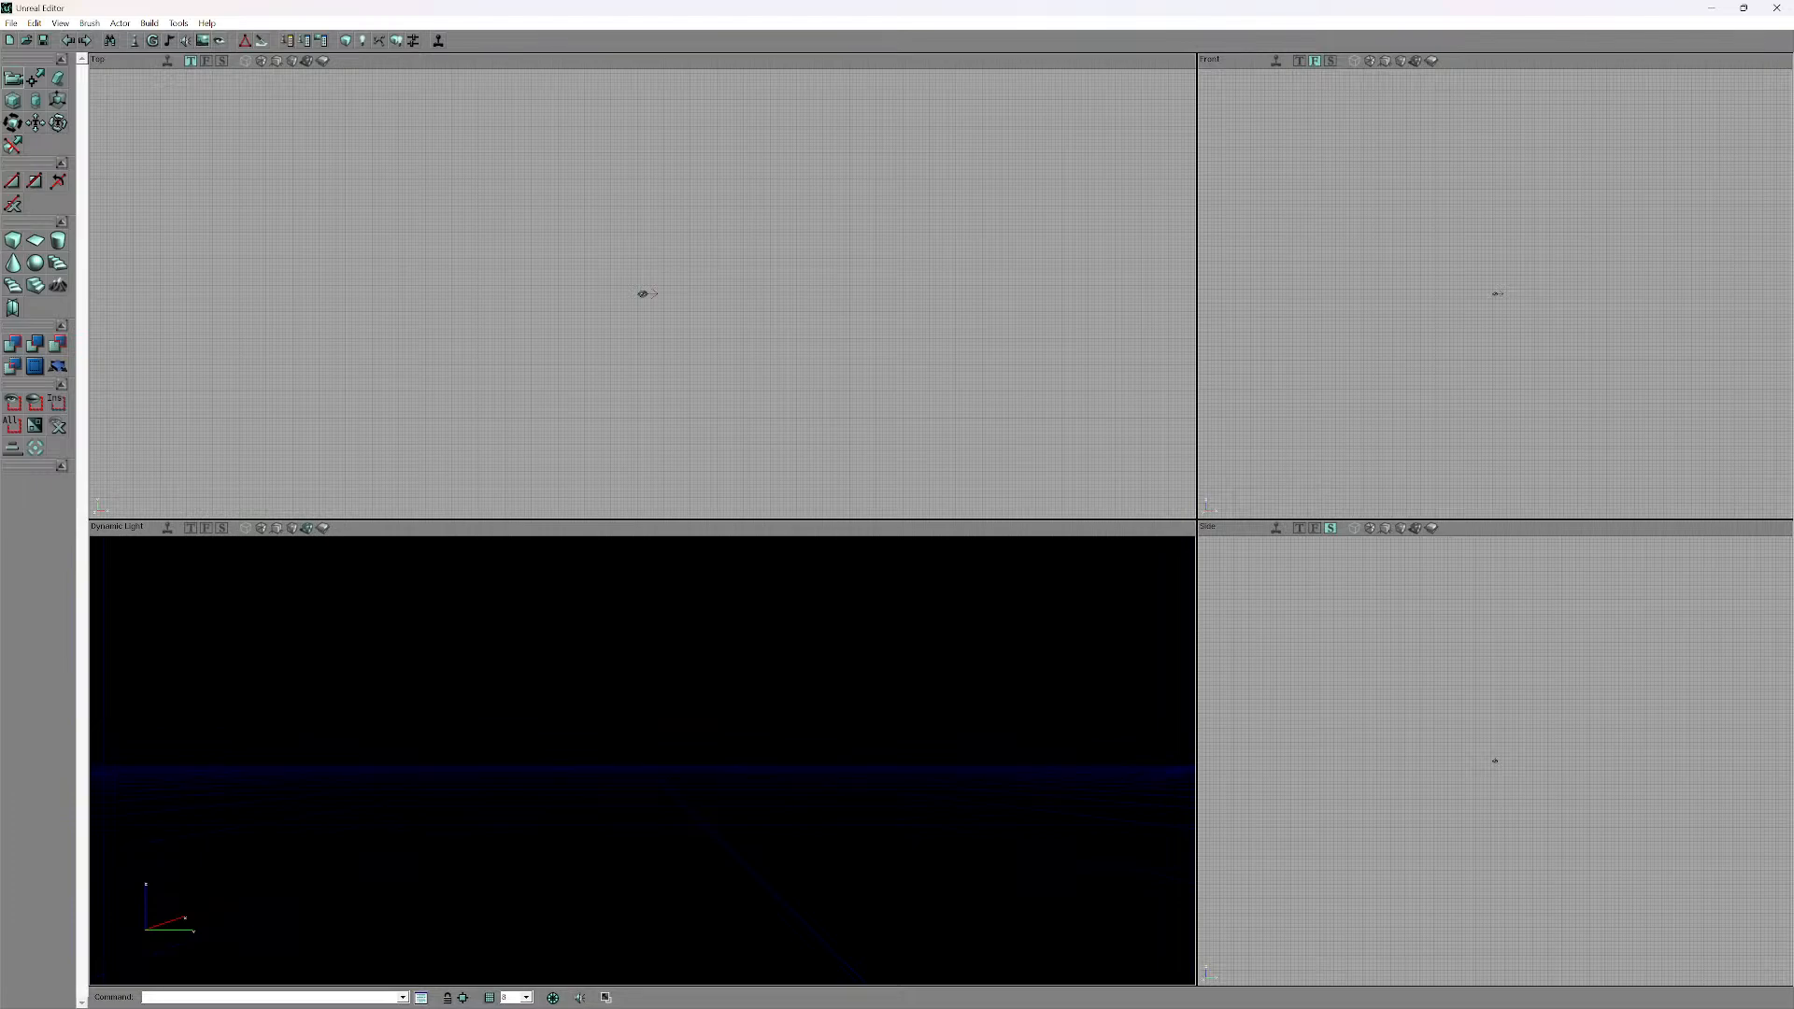
- Build a cube brush with height, width and breadth all set to 1024
left_click_drag(642, 761, 662, 761)
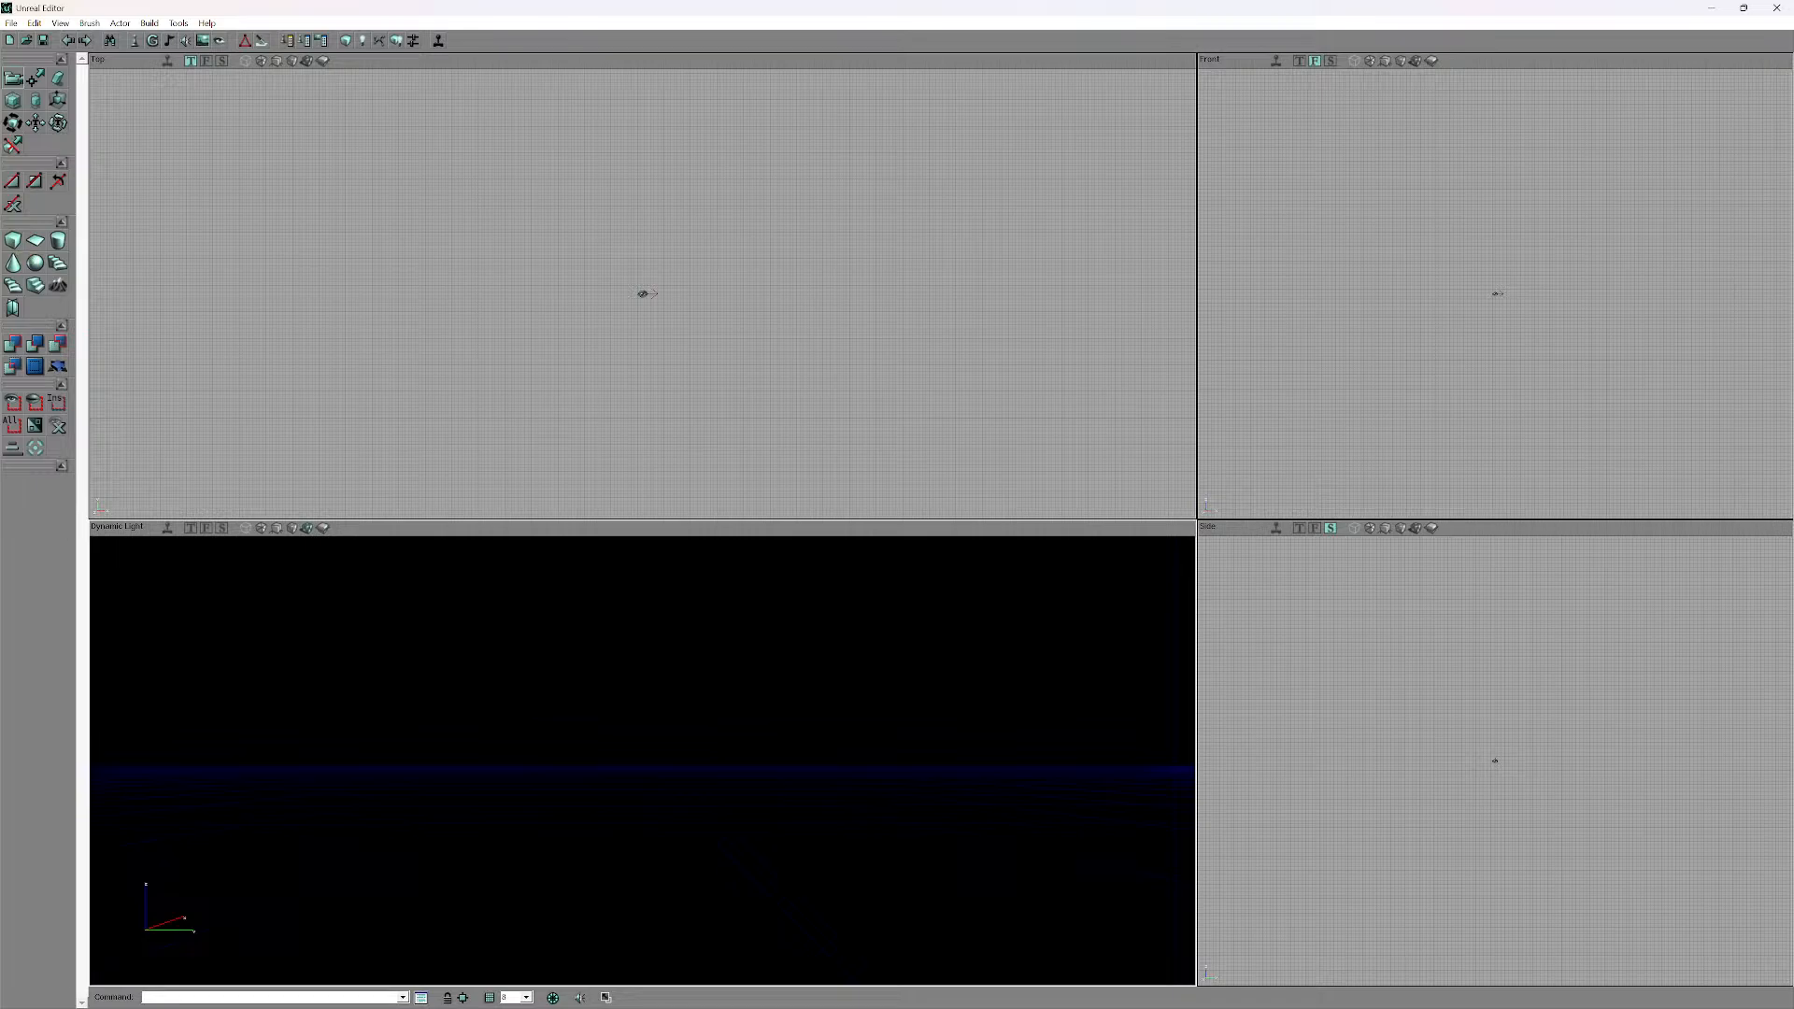
right_click(13, 240)
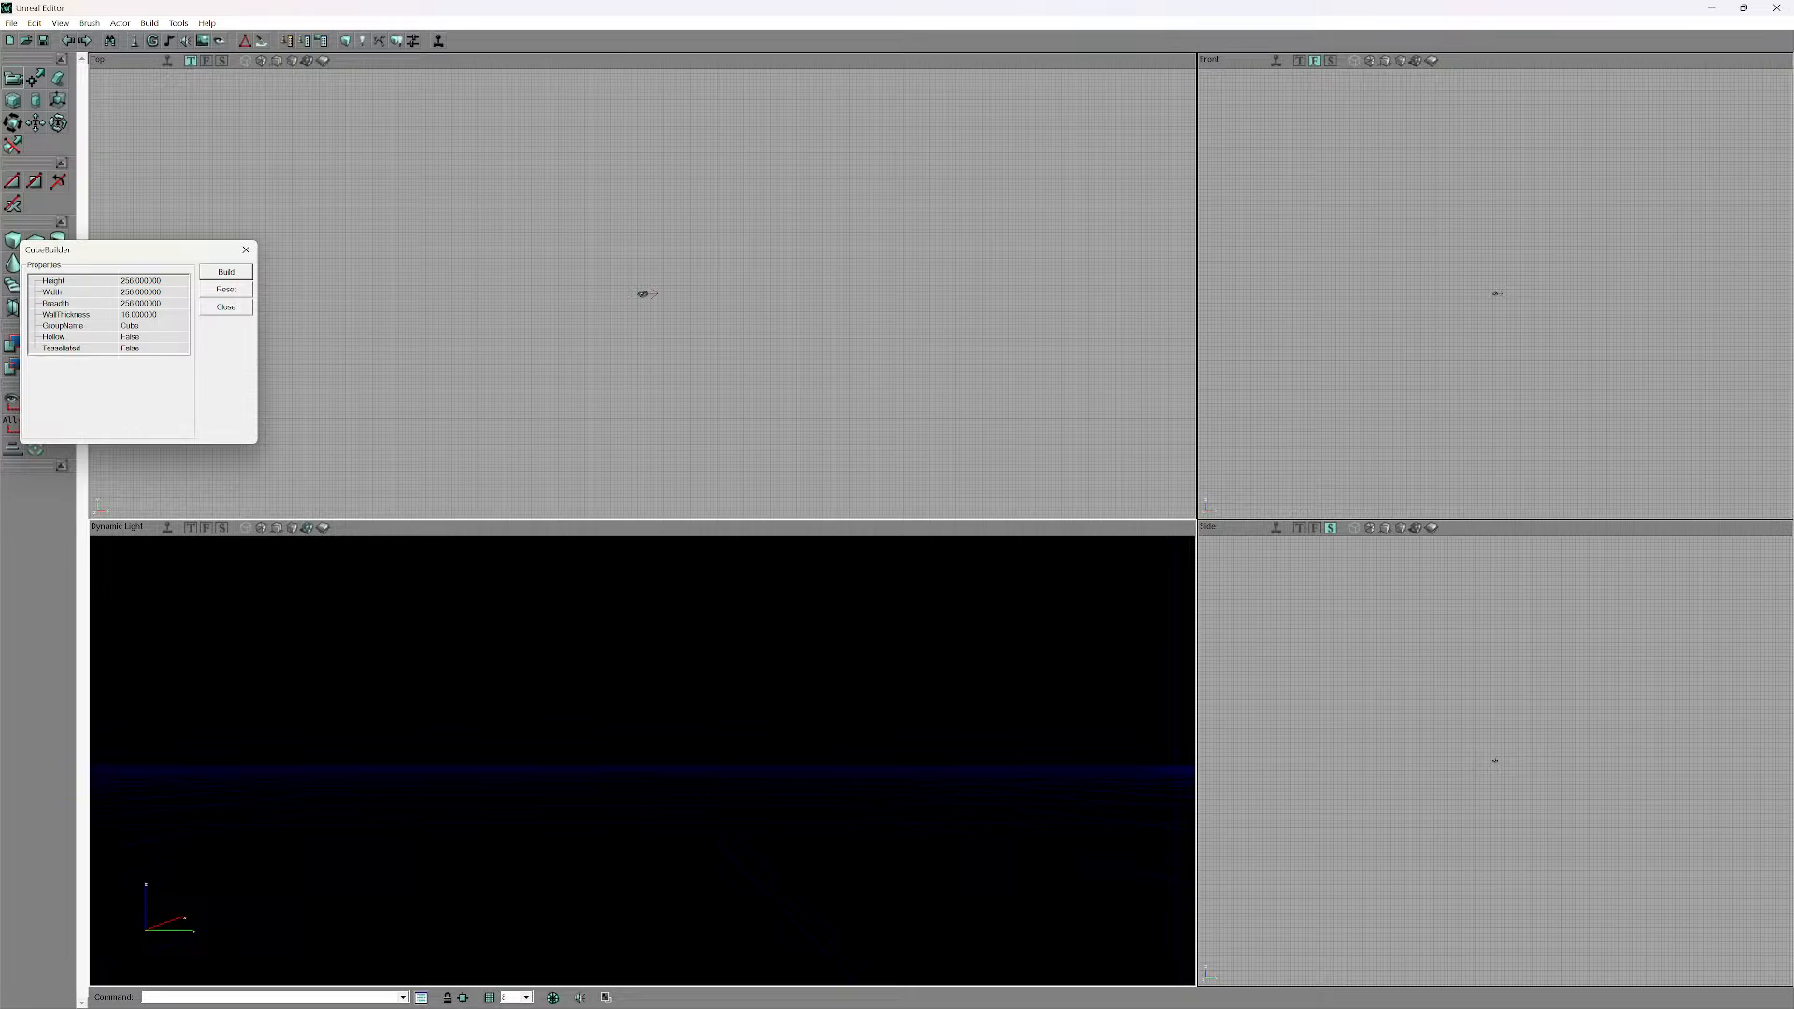
left_click(140, 280)
type("1024")
key("Tab")
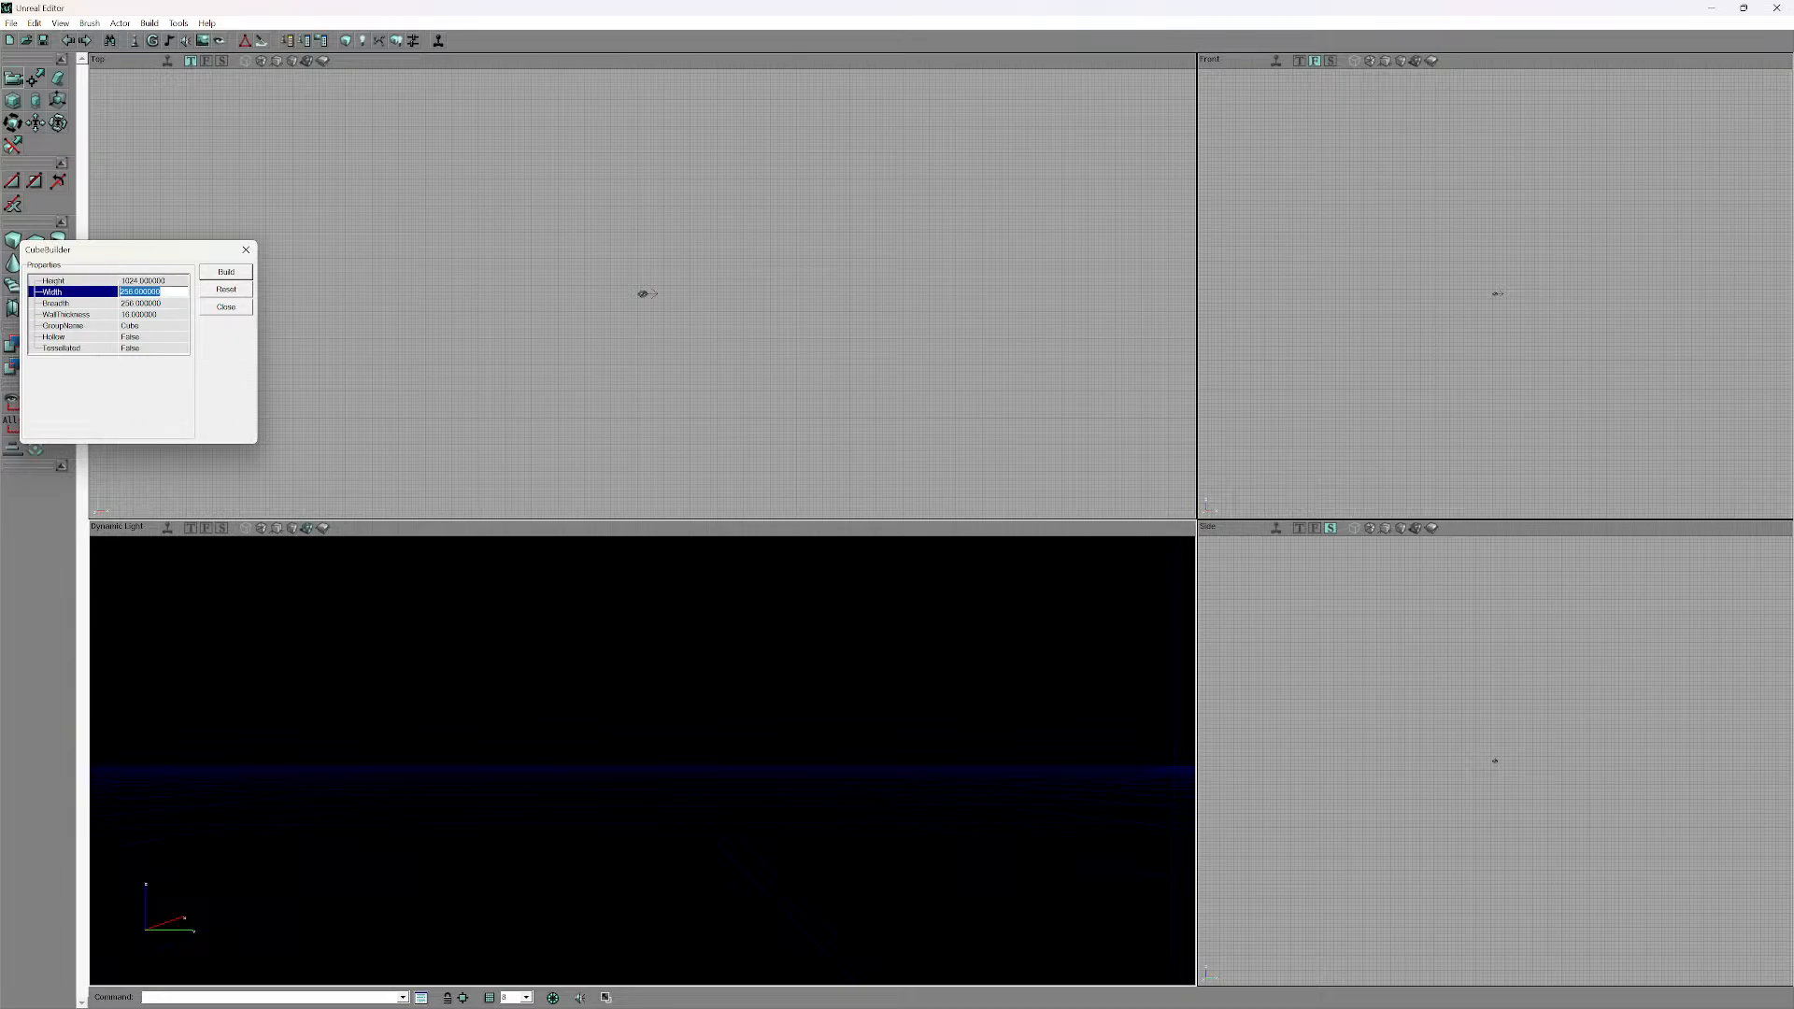
type("1024")
key("Tab")
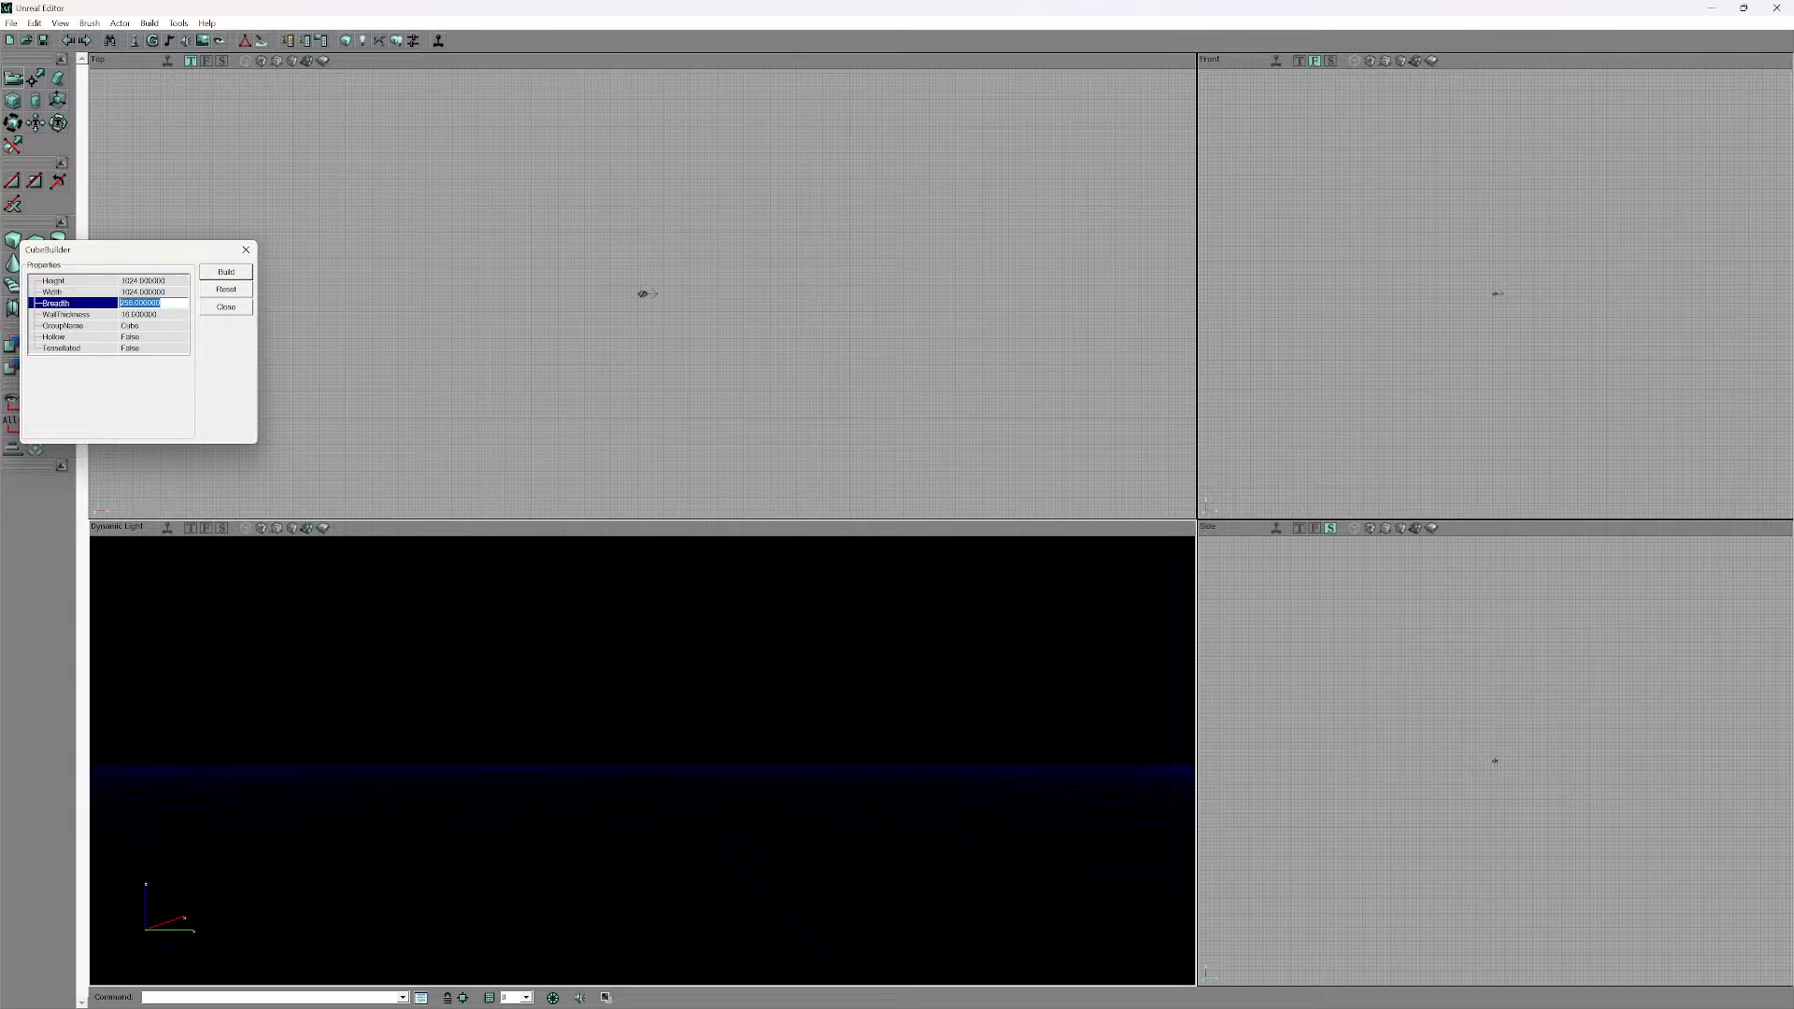
type("1024")
key("Return")
- Close the cube settings and subtract the 1024-unit brush from the world to carve out a room
left_click_drag(643, 728, 701, 916)
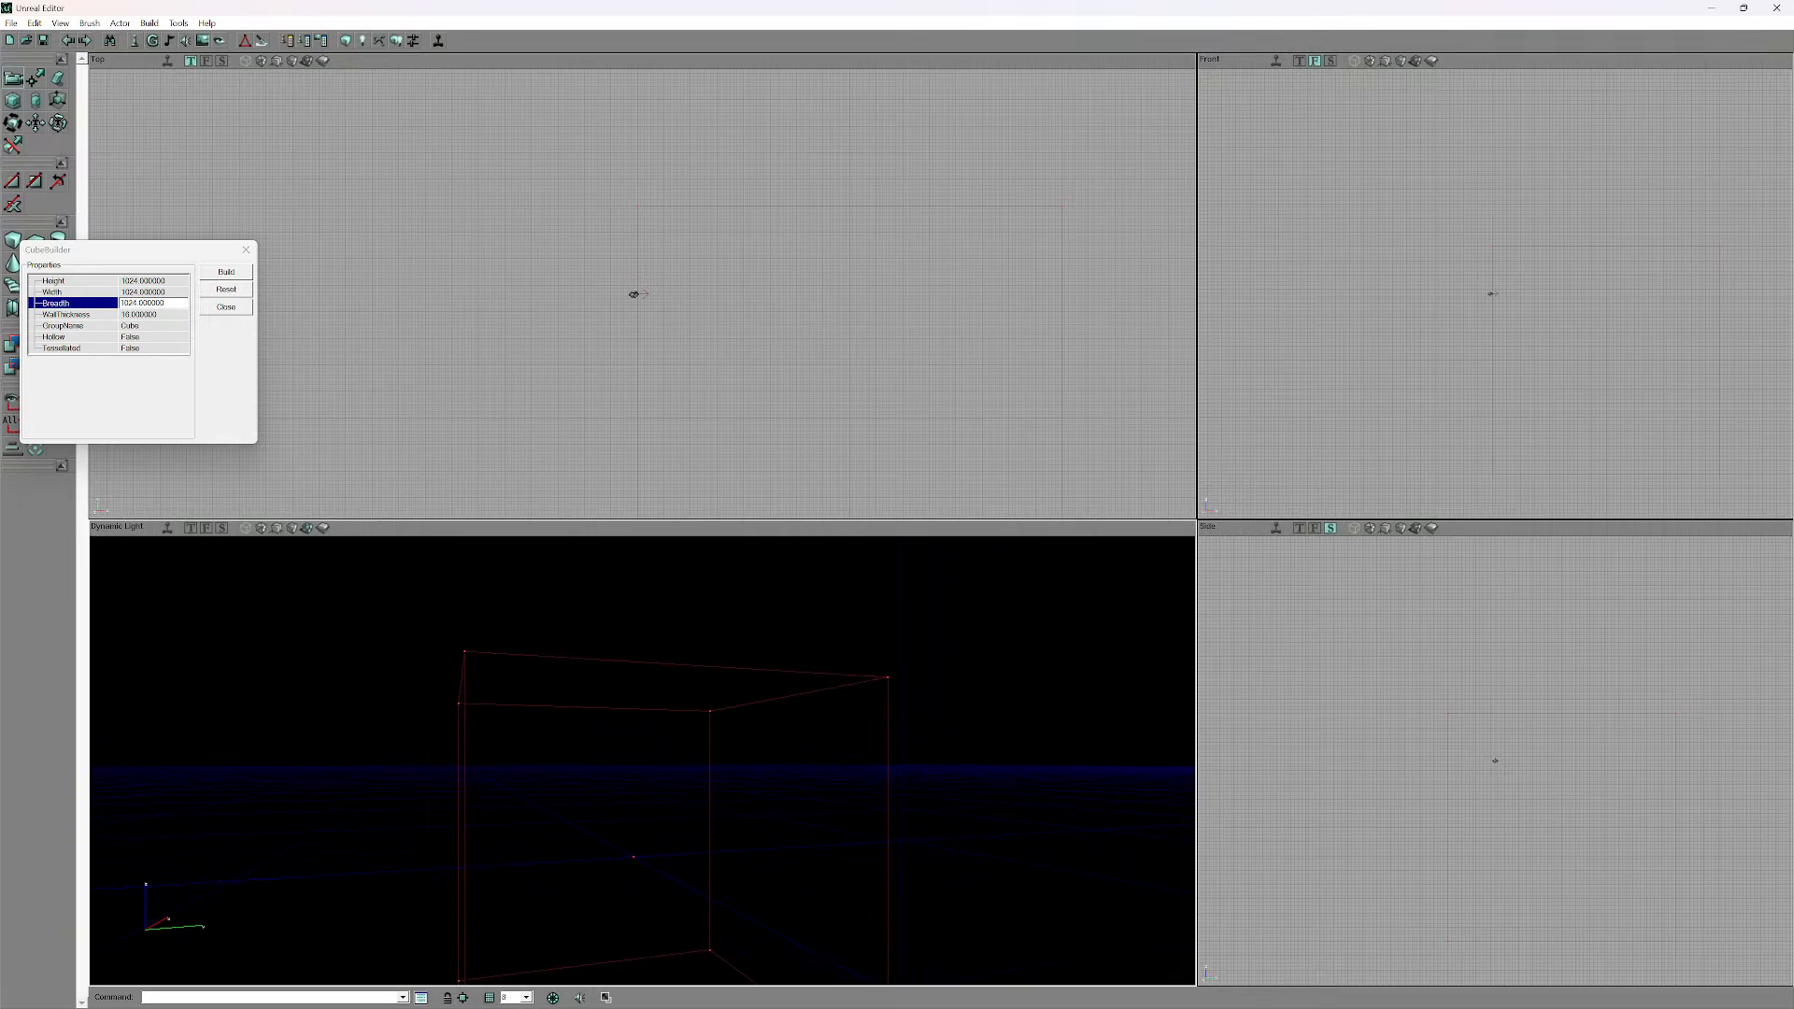
left_click_drag(701, 916, 702, 925)
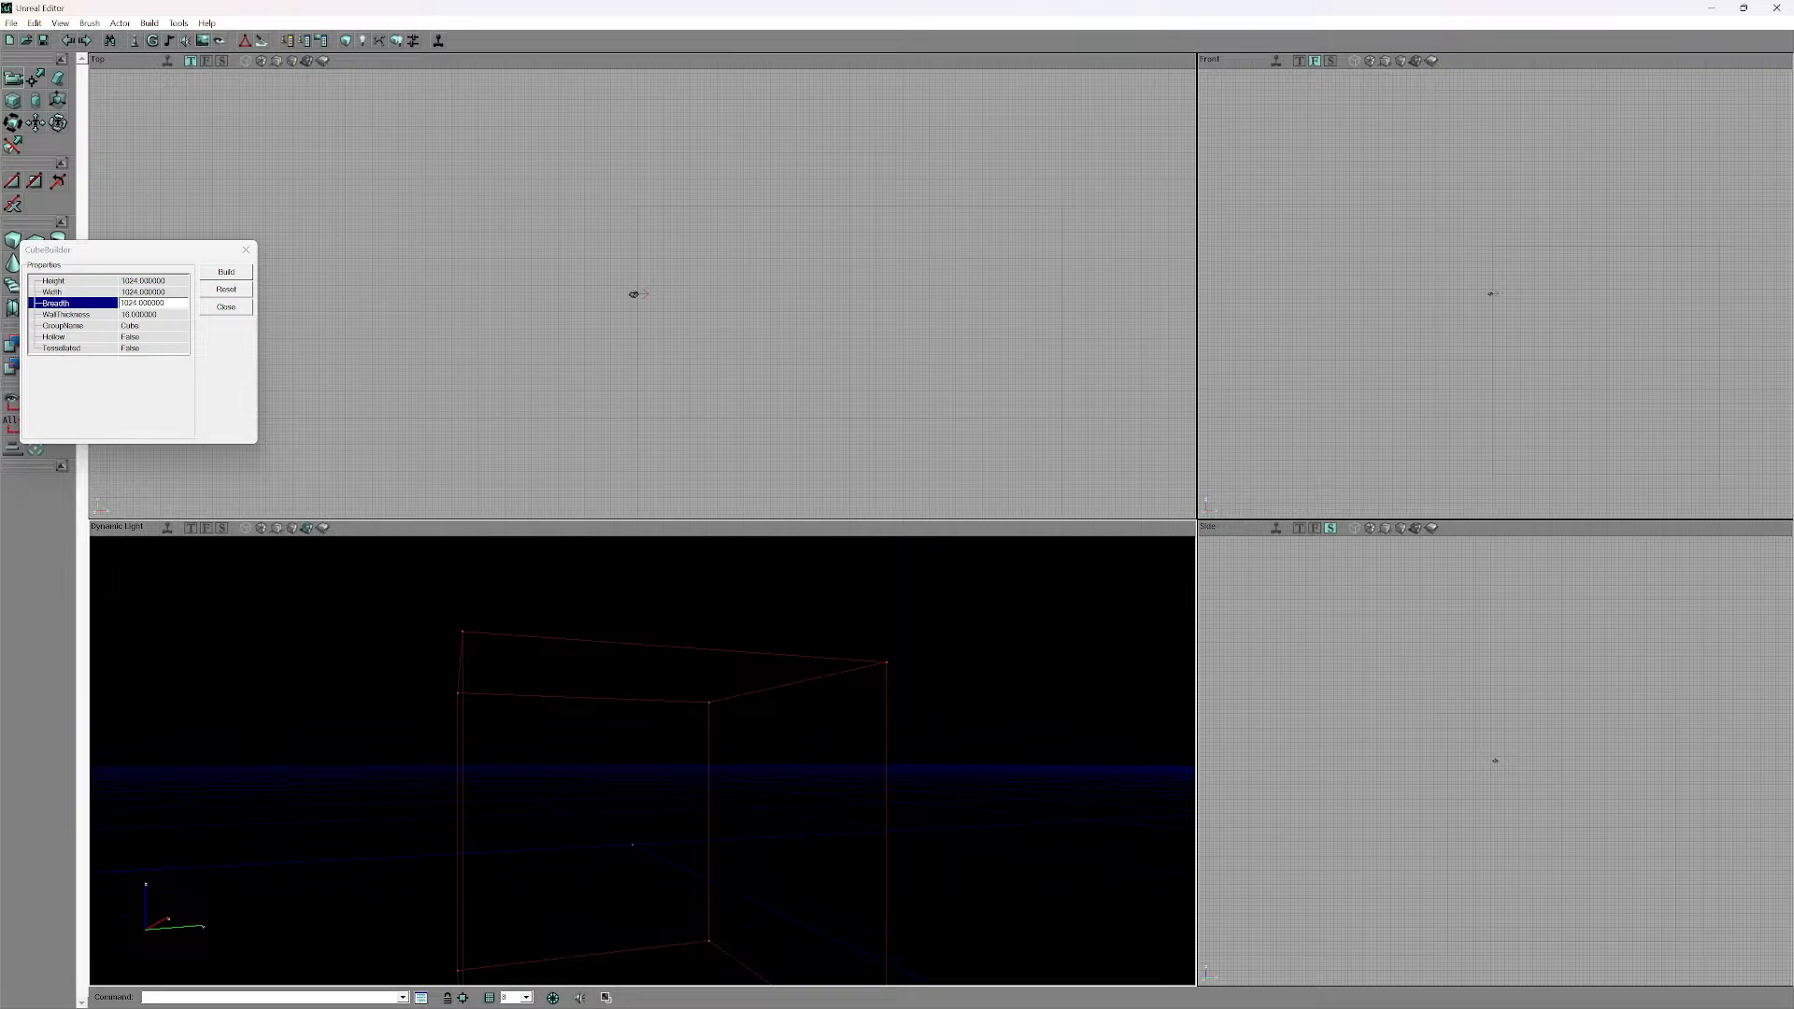
left_click_drag(703, 925, 710, 948)
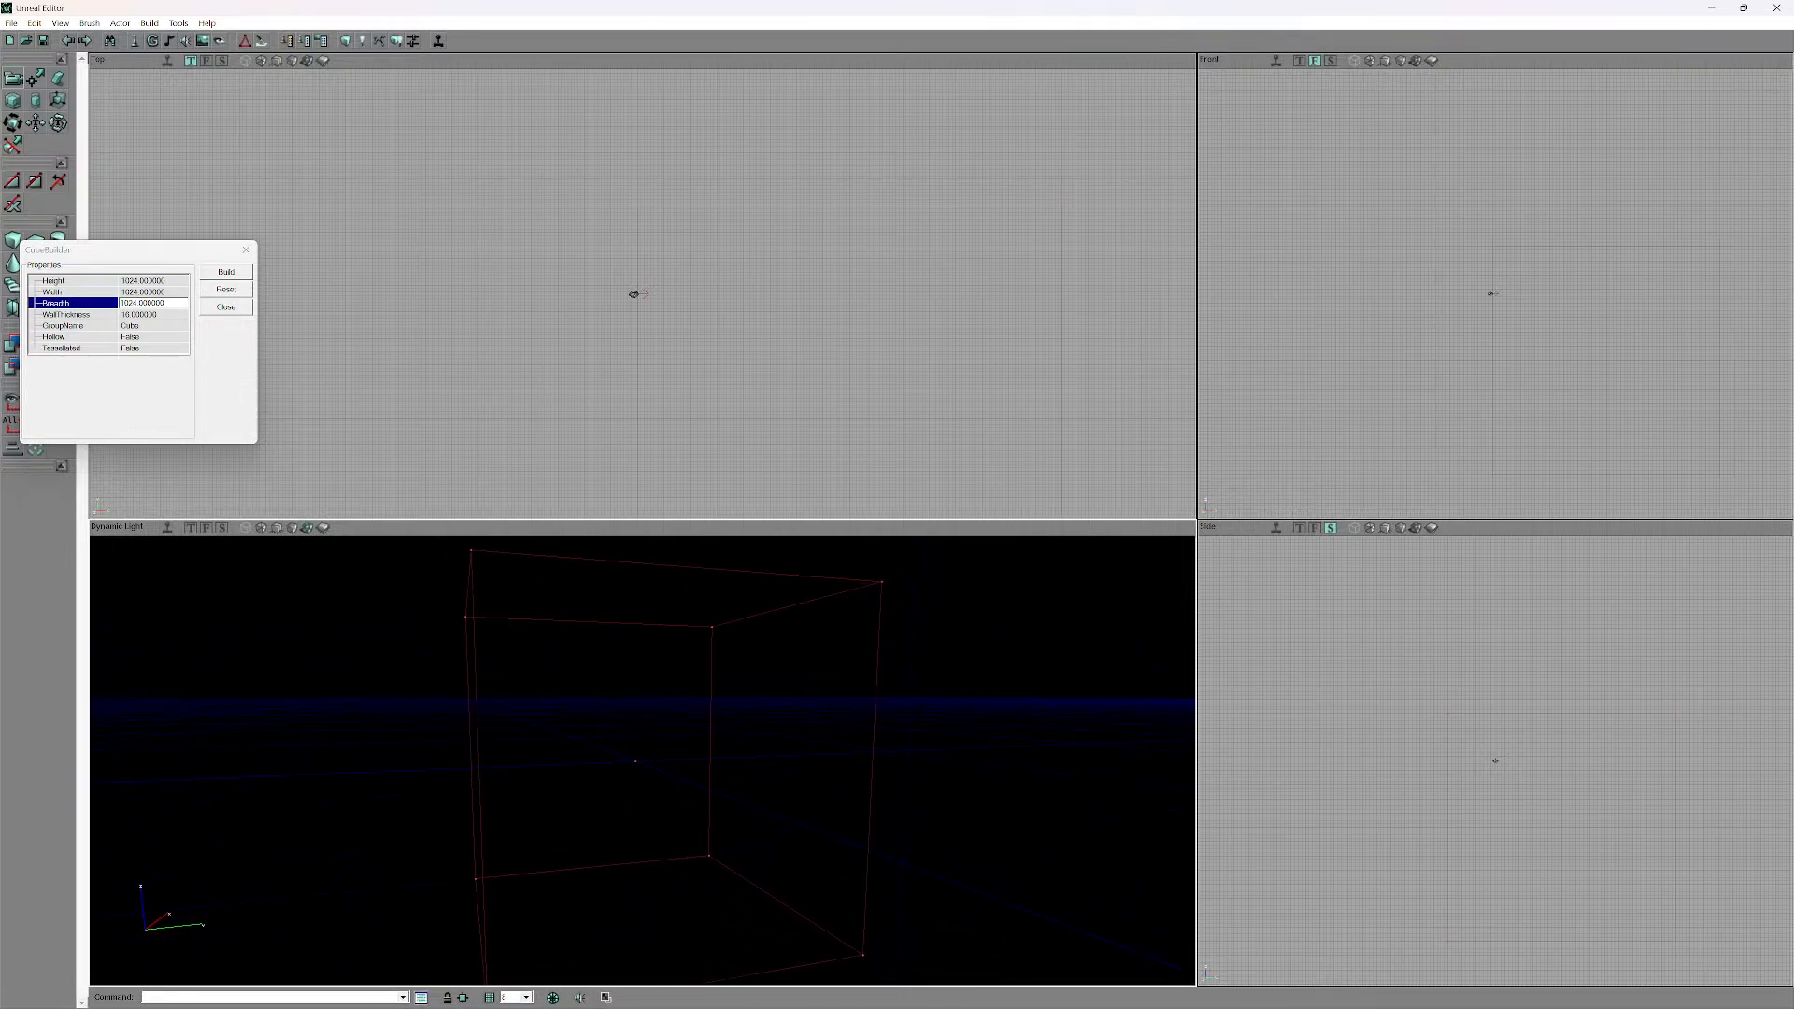
right_click_drag(710, 948, 709, 921)
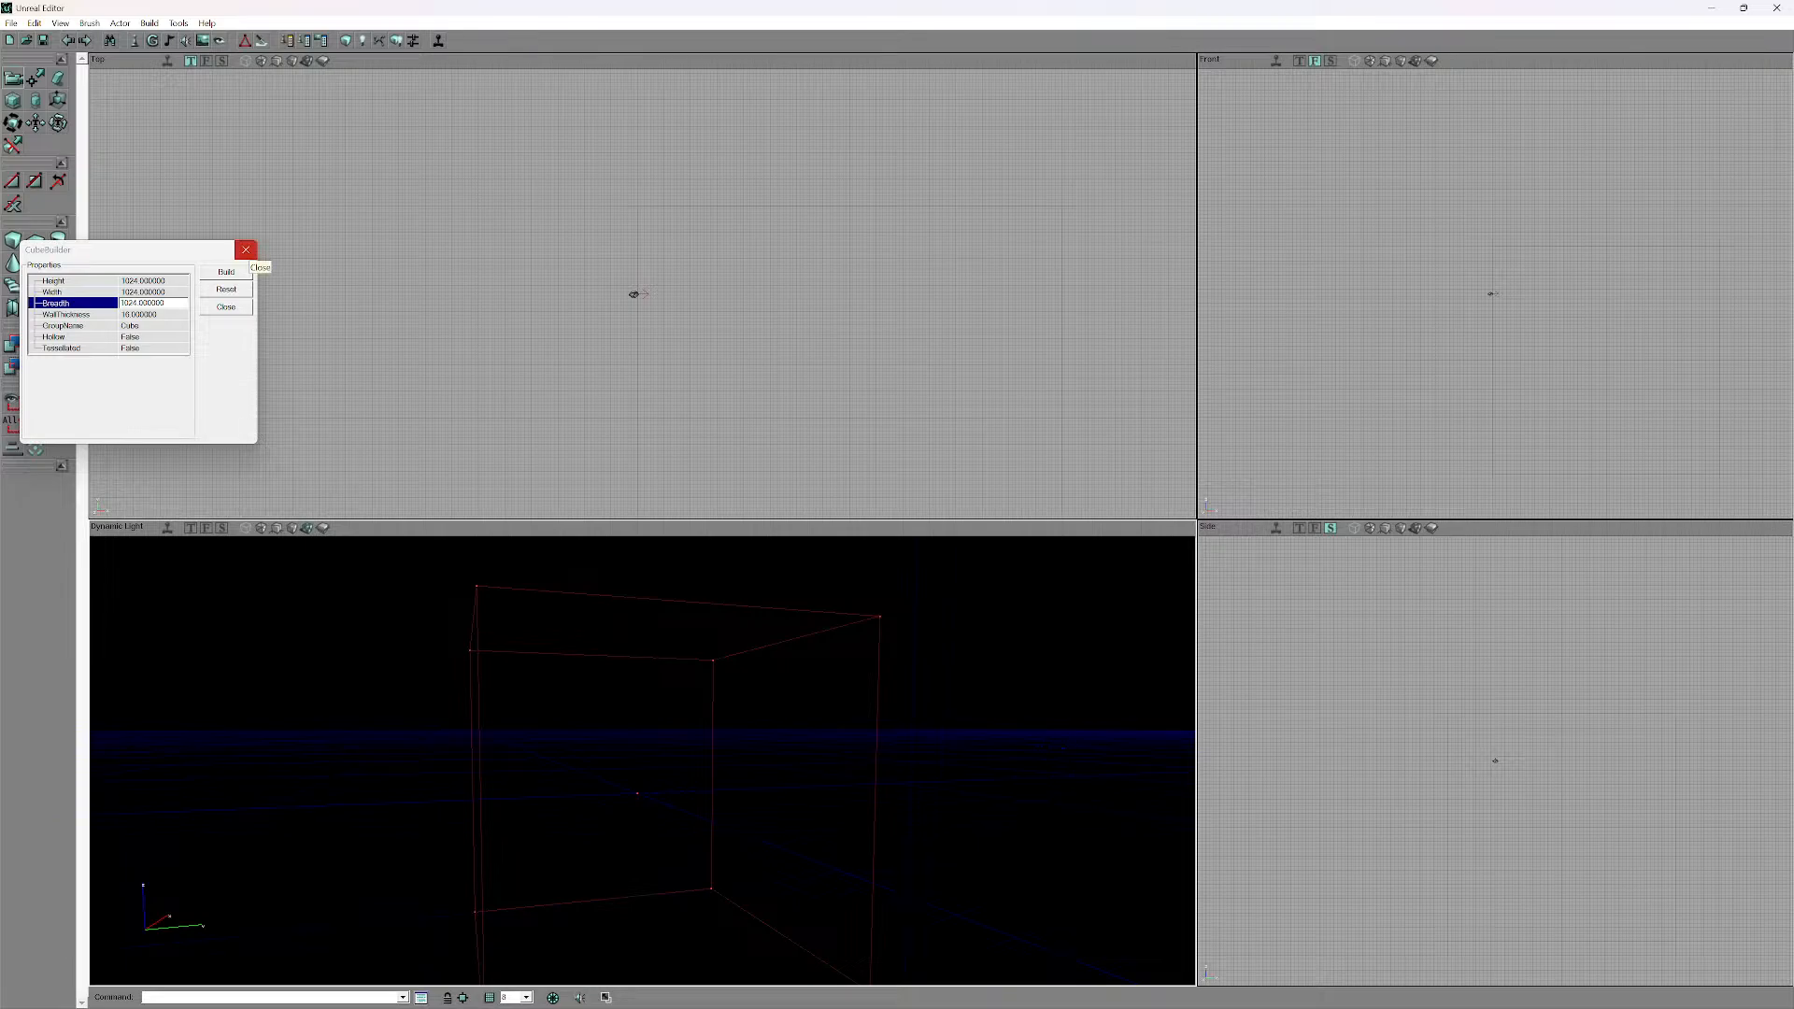
left_click(245, 250)
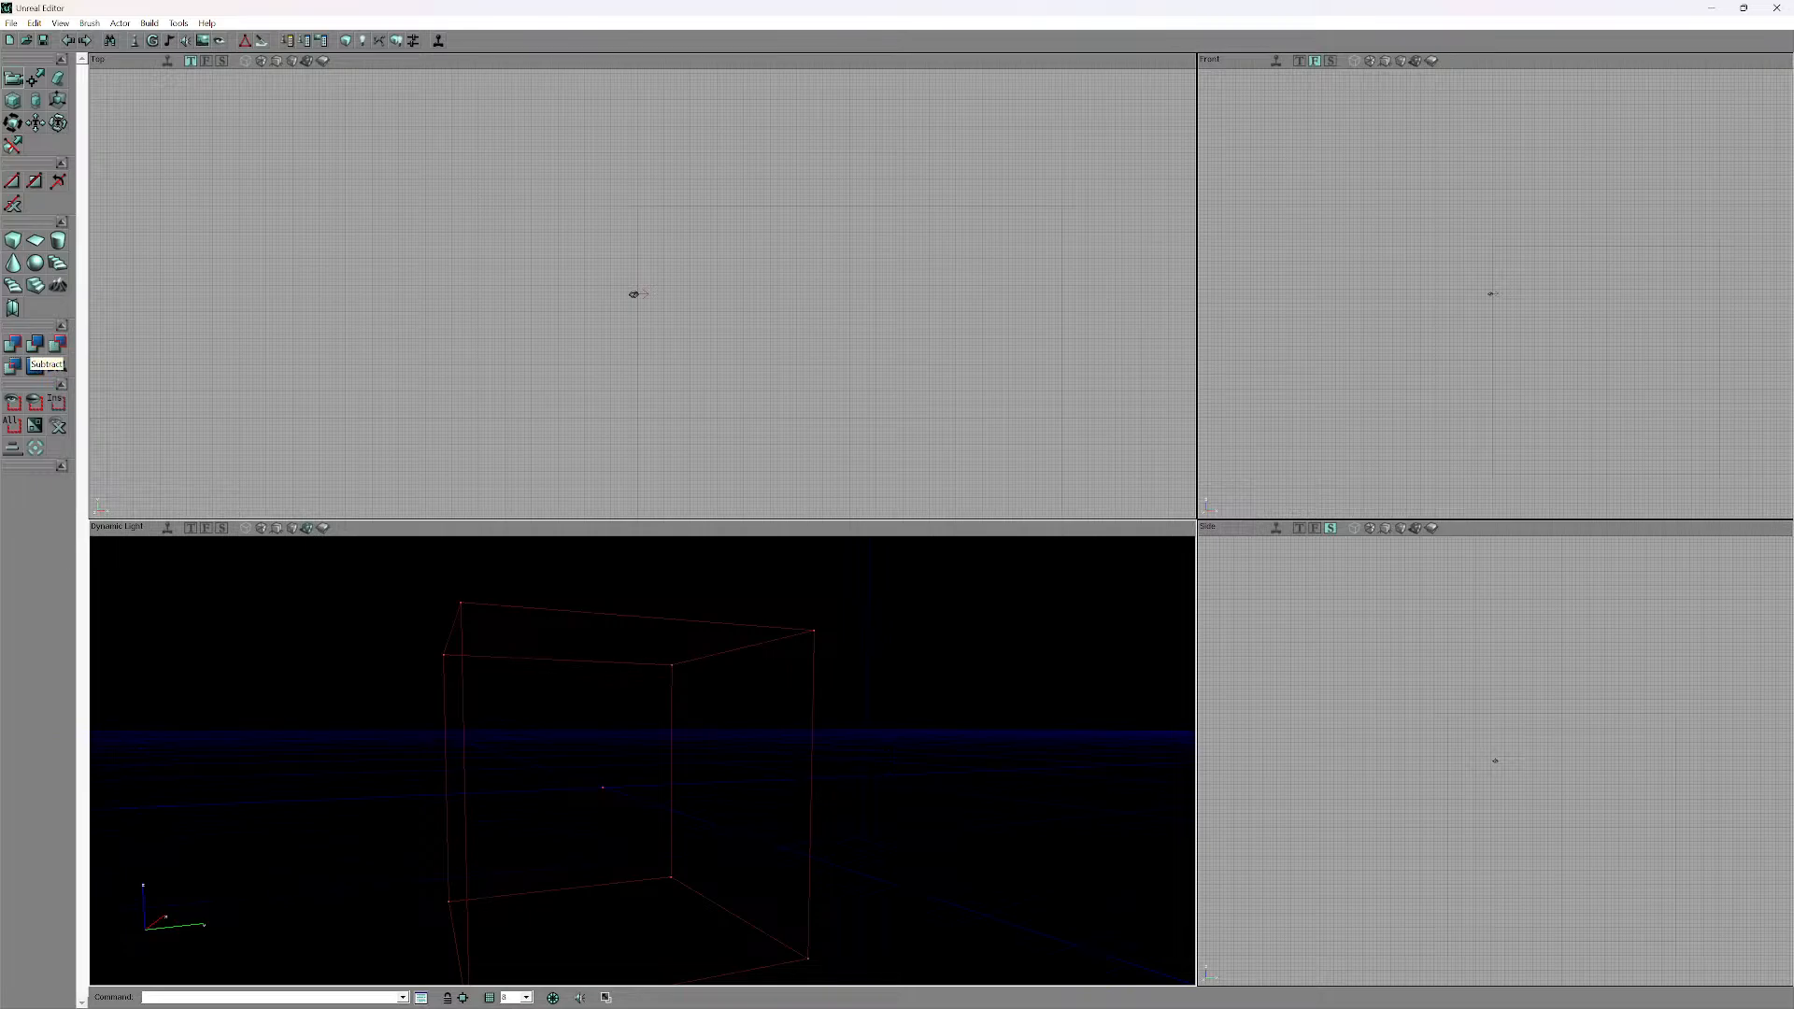
left_click(34, 365)
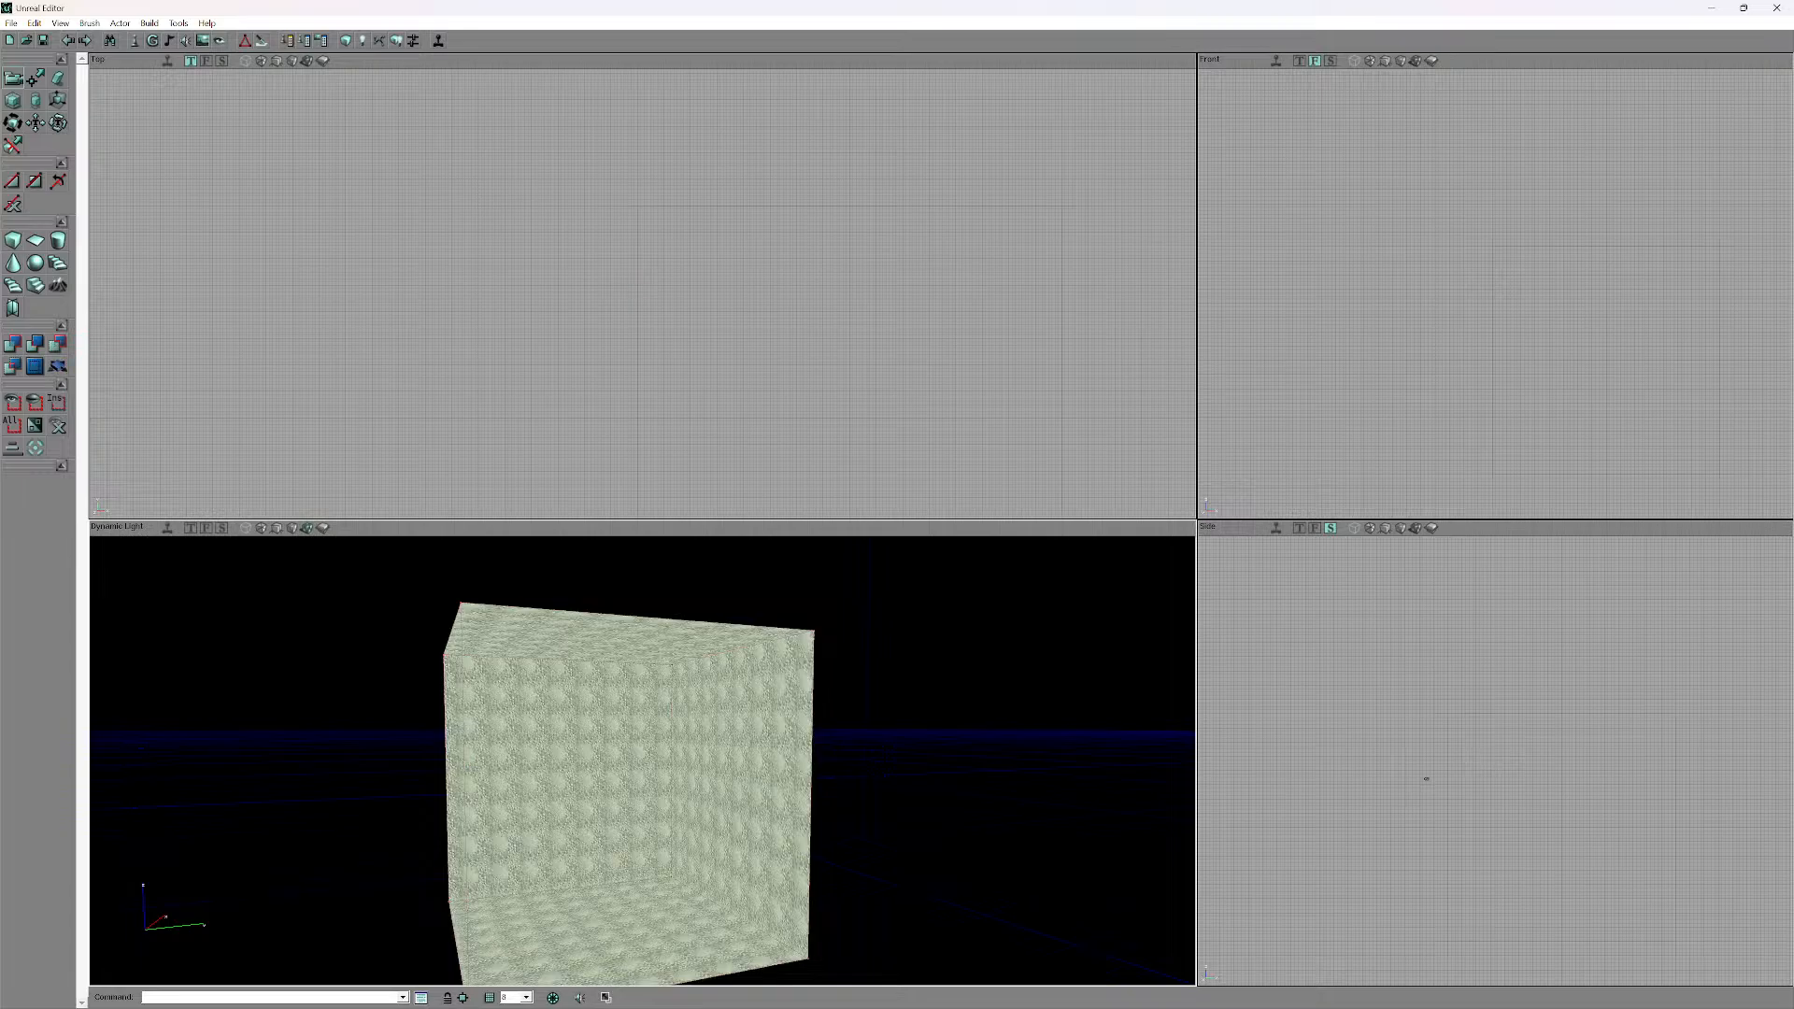
- Inspect the carved room in the perspective view and frame its outline in the top, front and side views
left_click_drag(642, 760, 565, 724)
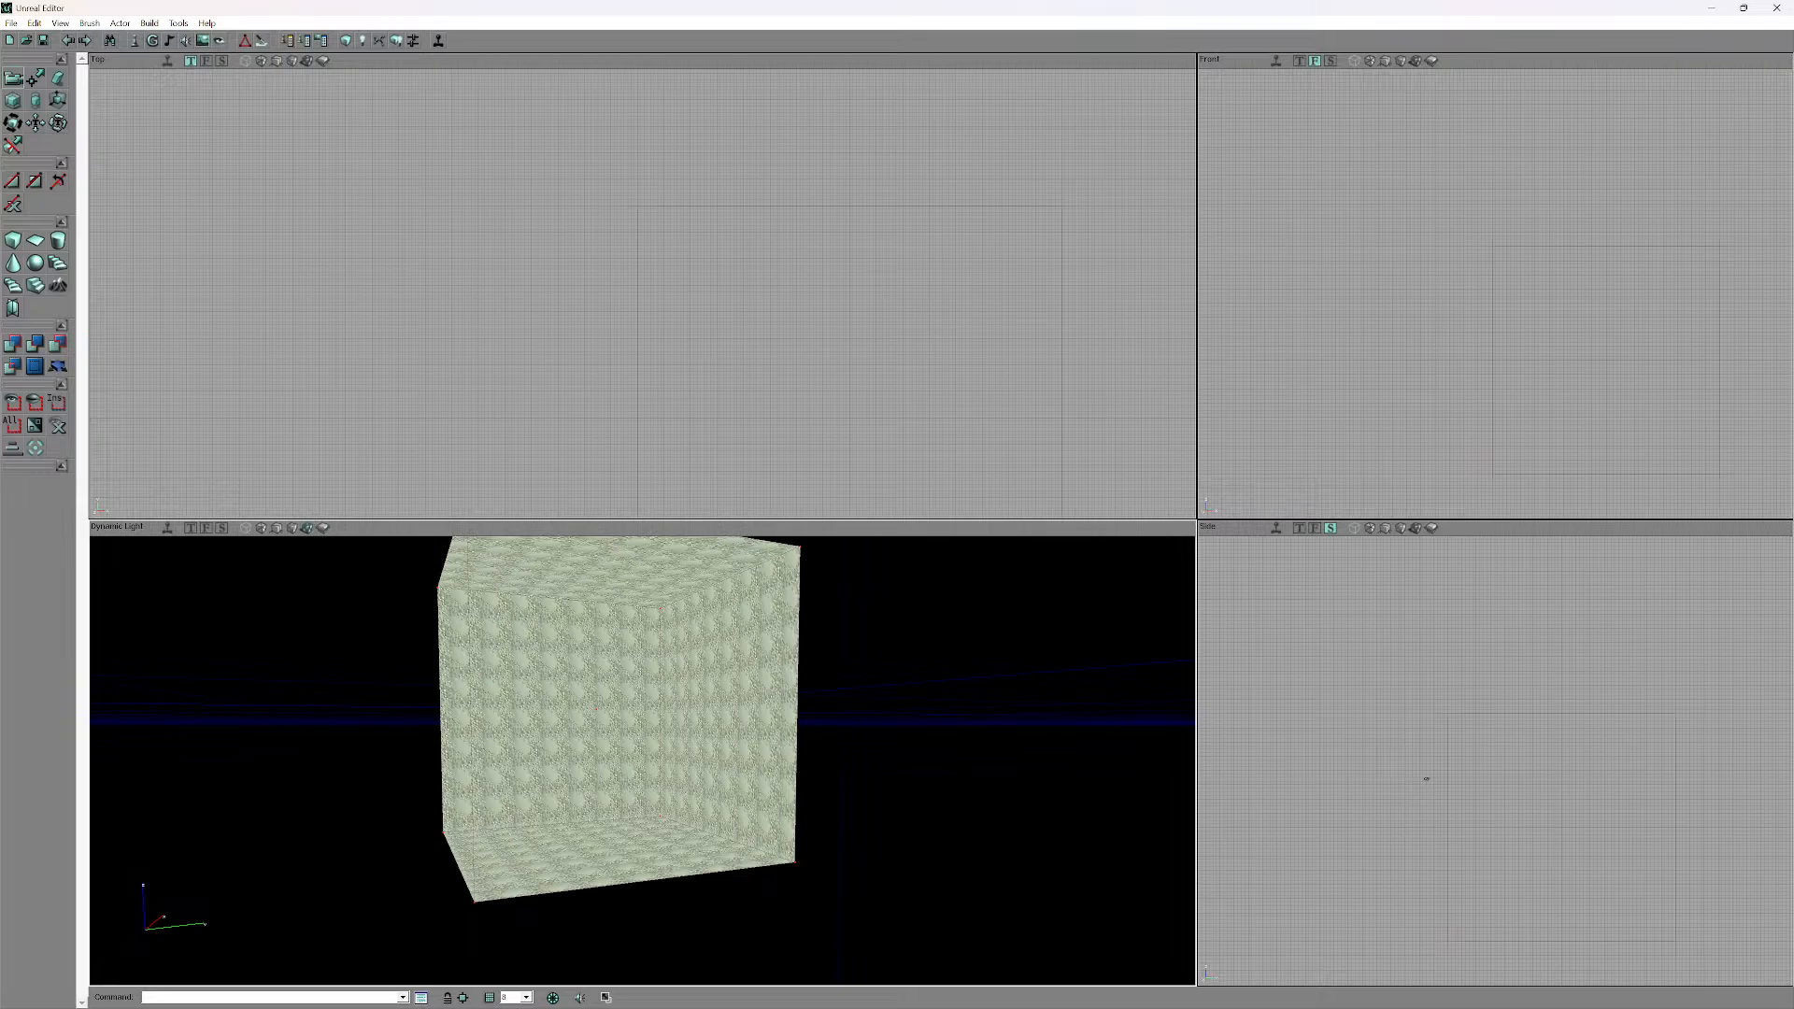
left_click_drag(597, 720, 564, 676)
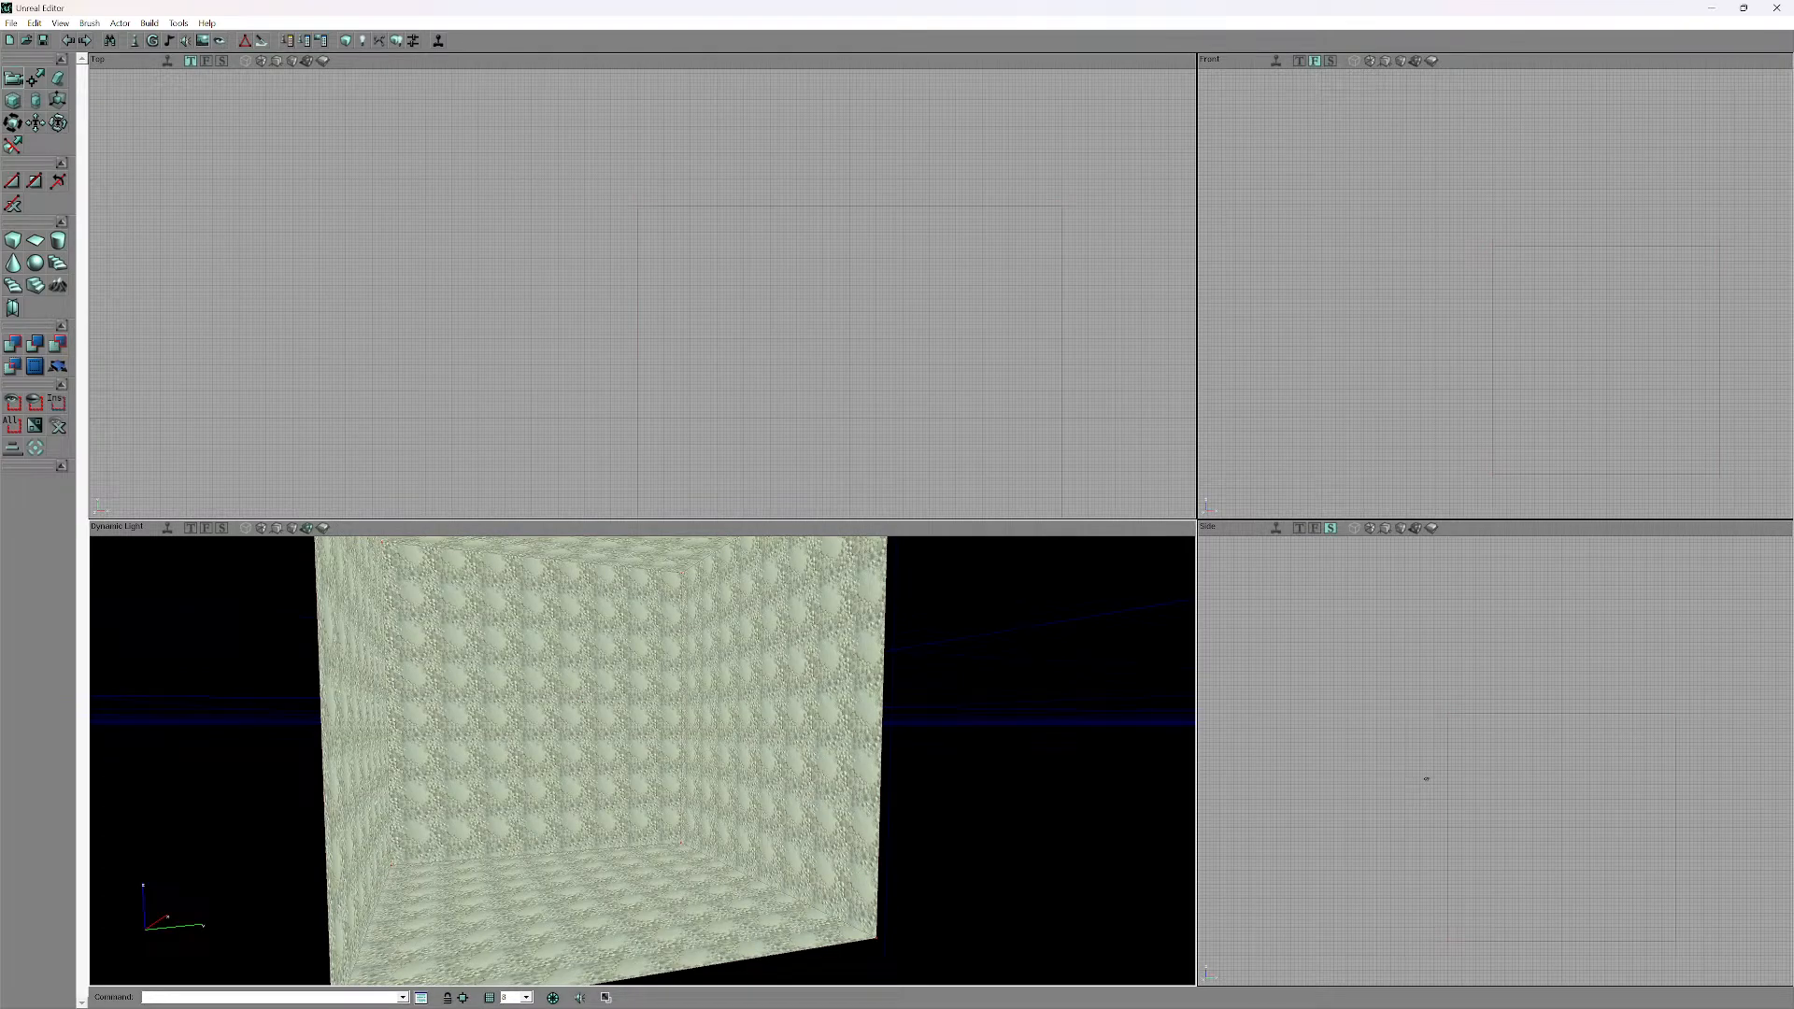
right_click_drag(643, 760, 531, 788)
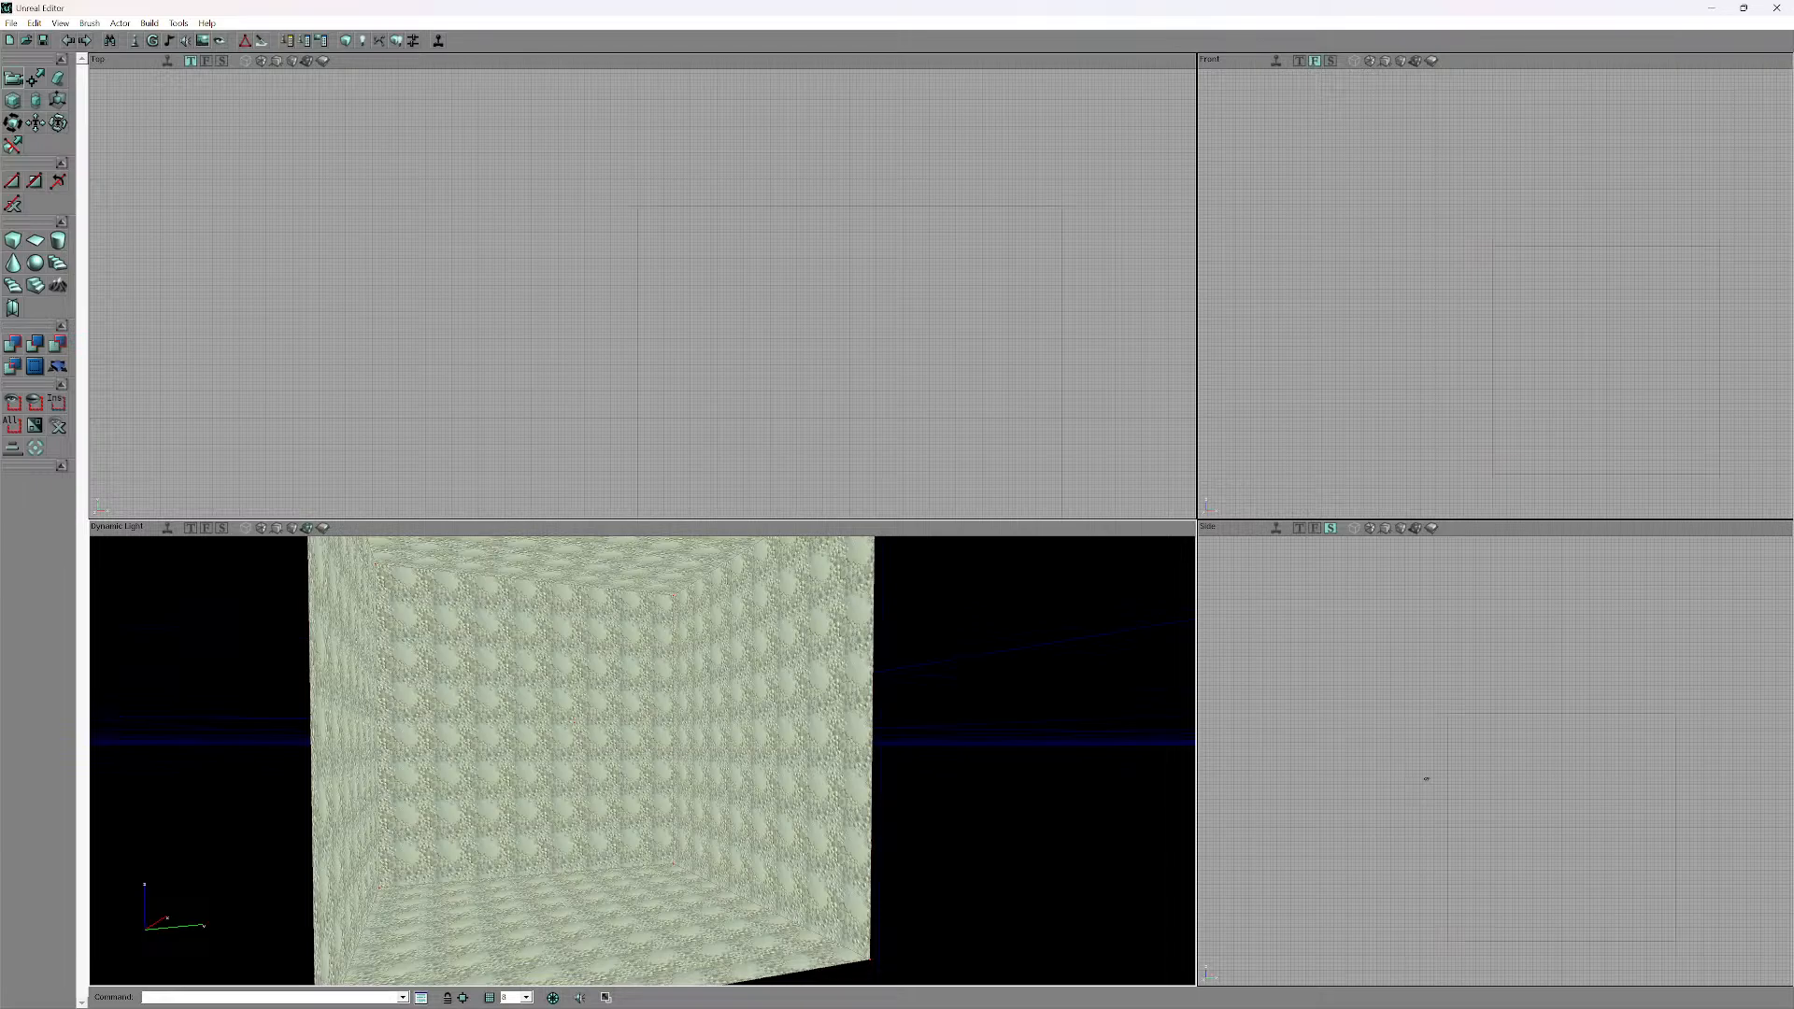
mouse_move(641, 747)
left_mouse_down()
mouse_move(628, 787)
mouse_move(634, 714)
mouse_move(625, 787)
mouse_move(633, 710)
mouse_move(627, 776)
mouse_move(630, 715)
mouse_move(589, 716)
mouse_move(659, 717)
mouse_move(629, 720)
left_mouse_up()
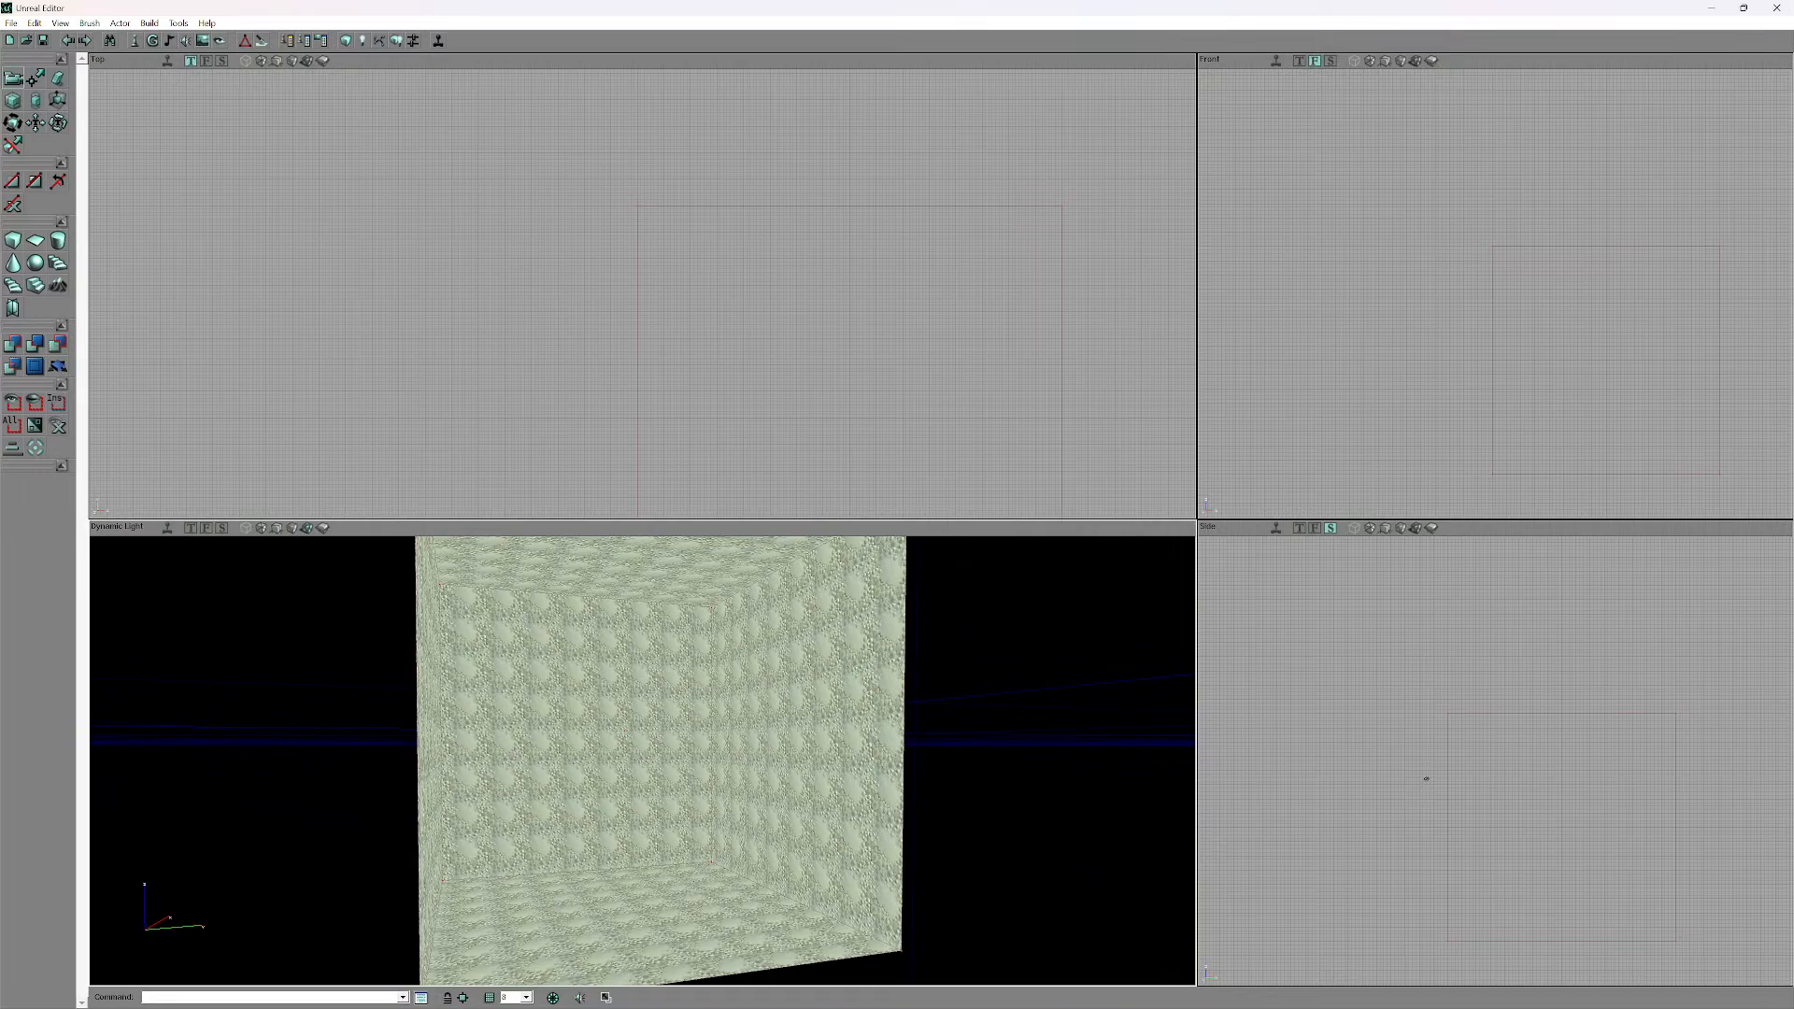
scroll(321, 248, "down", 5)
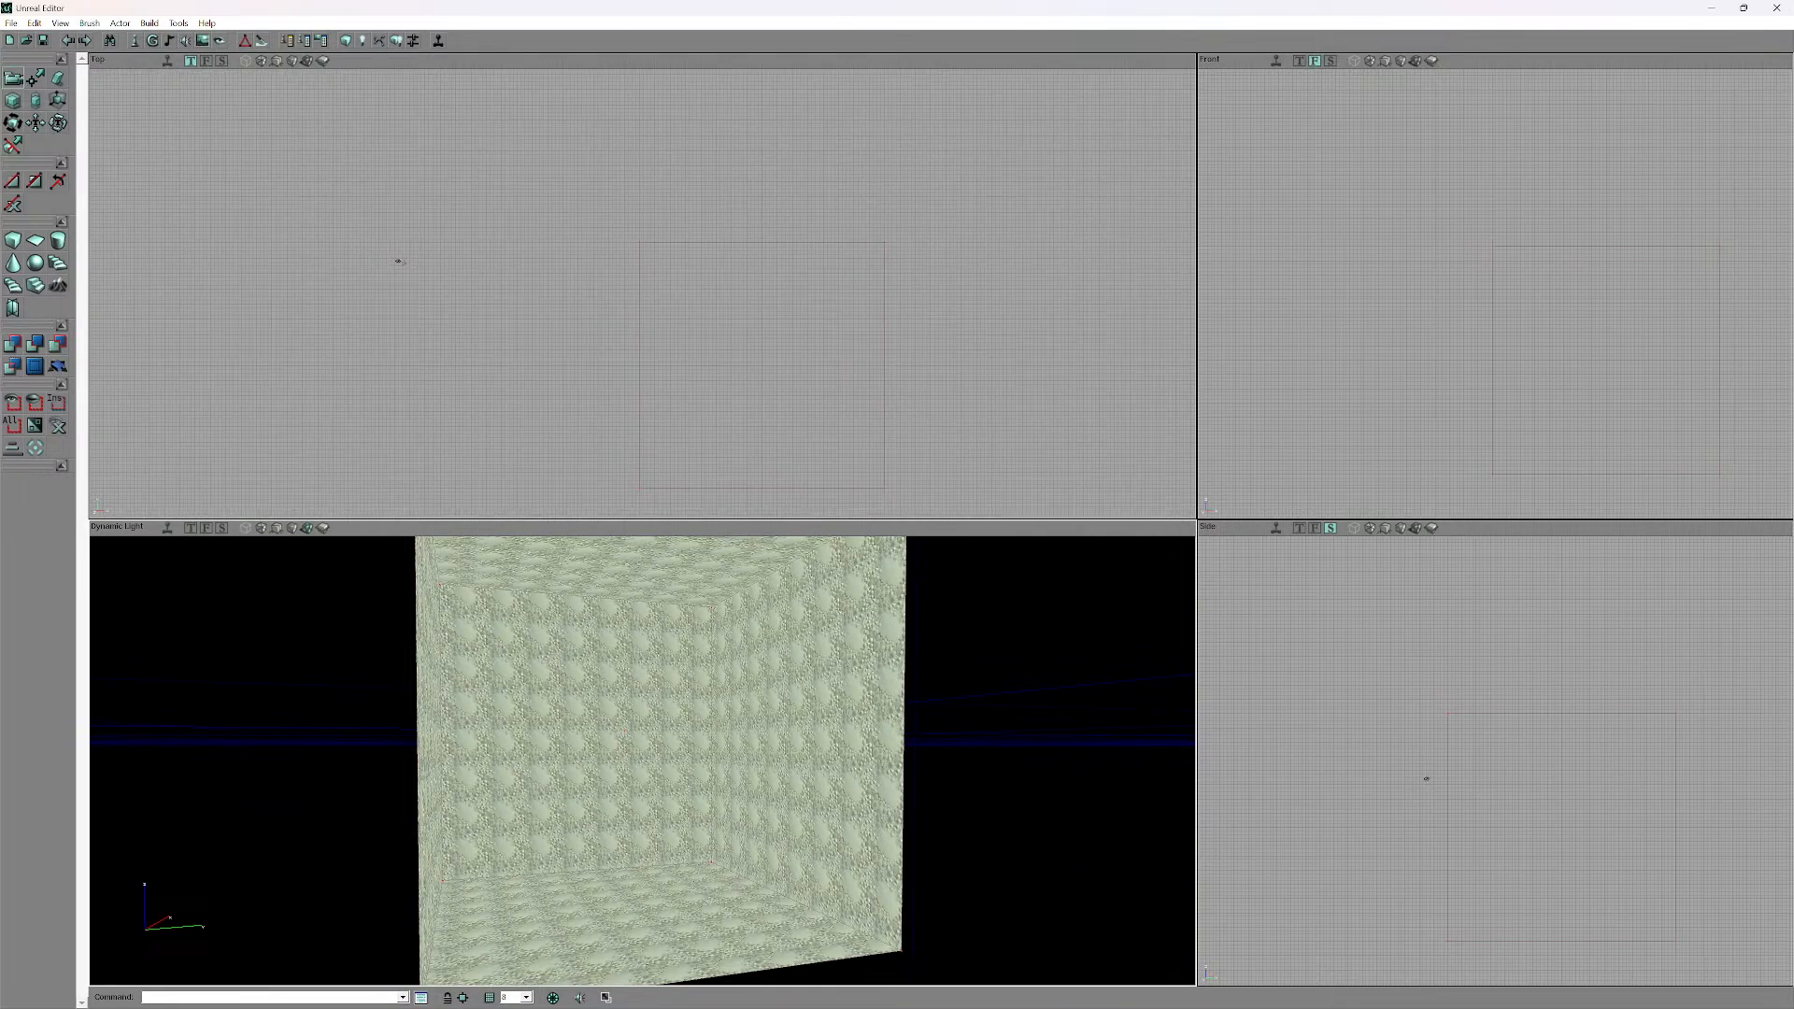
mouse_move(424, 265)
left_mouse_down()
mouse_move(509, 306)
mouse_move(171, 148)
mouse_move(278, 207)
left_mouse_up()
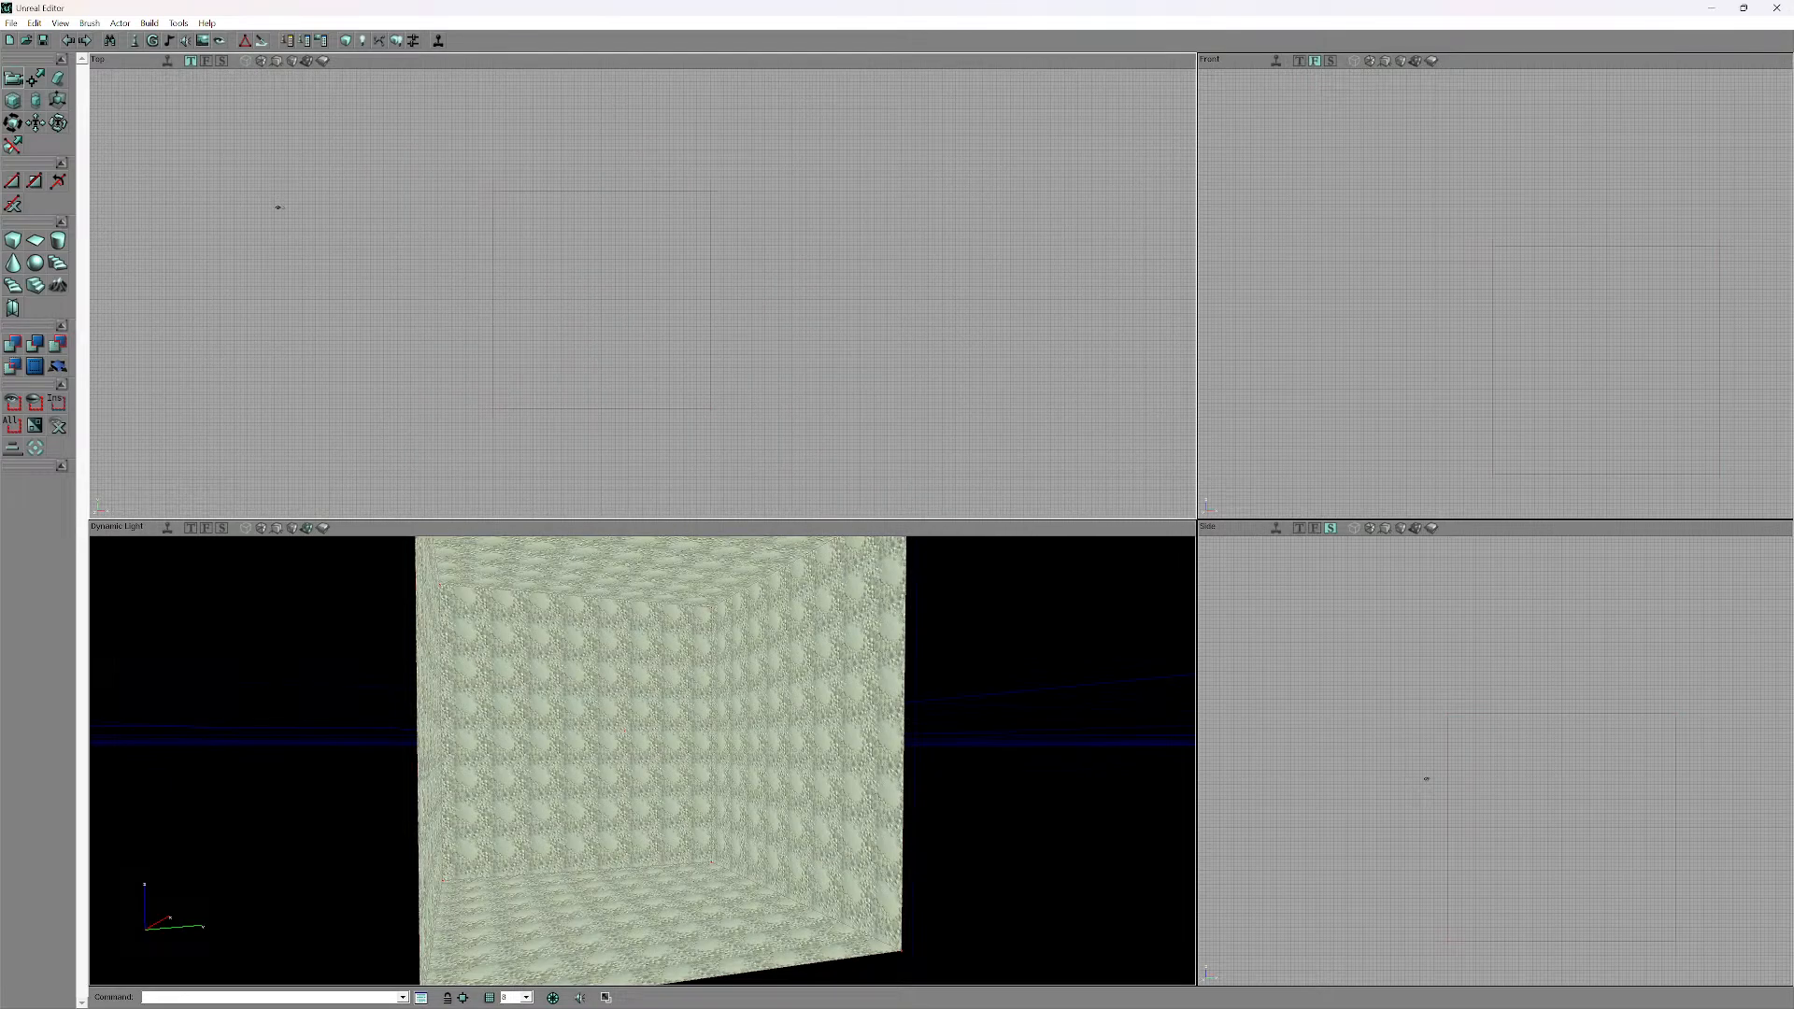
mouse_move(1495, 293)
left_mouse_down()
mouse_move(1499, 277)
mouse_move(1439, 271)
left_mouse_up()
mouse_move(1494, 747)
left_mouse_down()
mouse_move(1553, 715)
mouse_move(1466, 669)
left_mouse_up()
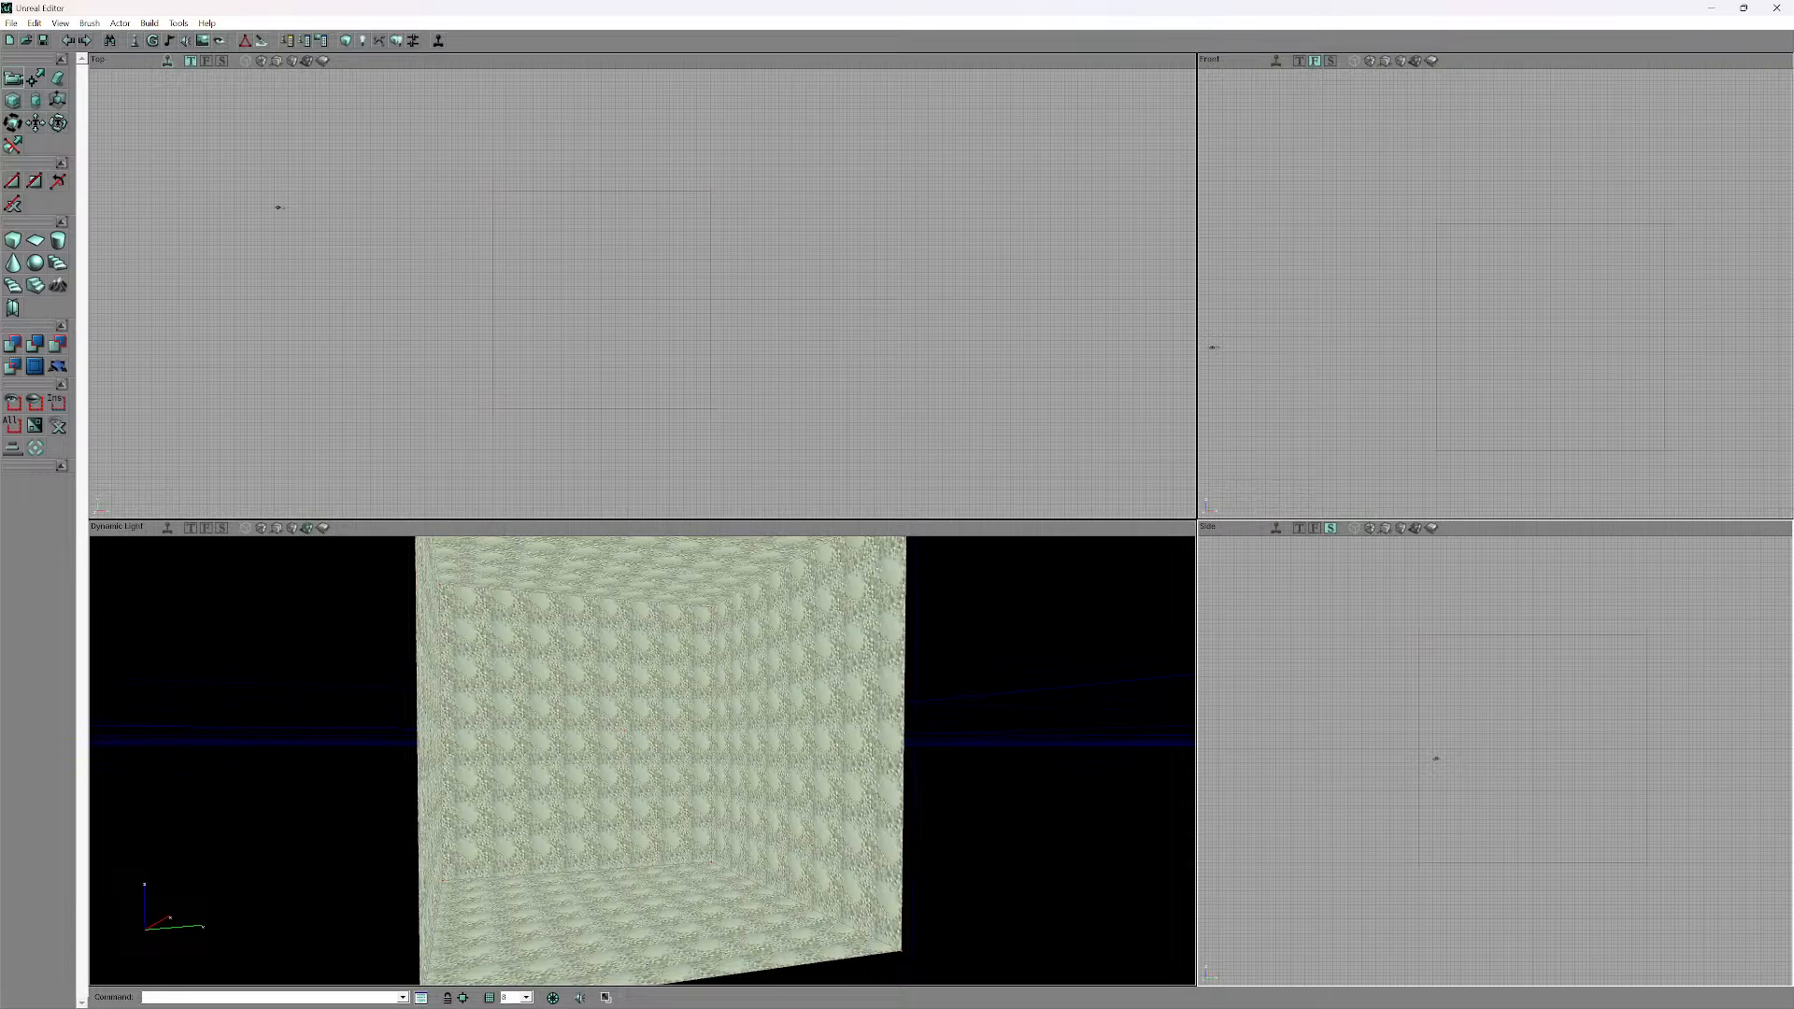
- Turn on realtime preview for the front, side and perspective viewports
left_click(1276, 61)
left_click(1276, 528)
left_click(168, 528)
left_click_drag(617, 309, 658, 283)
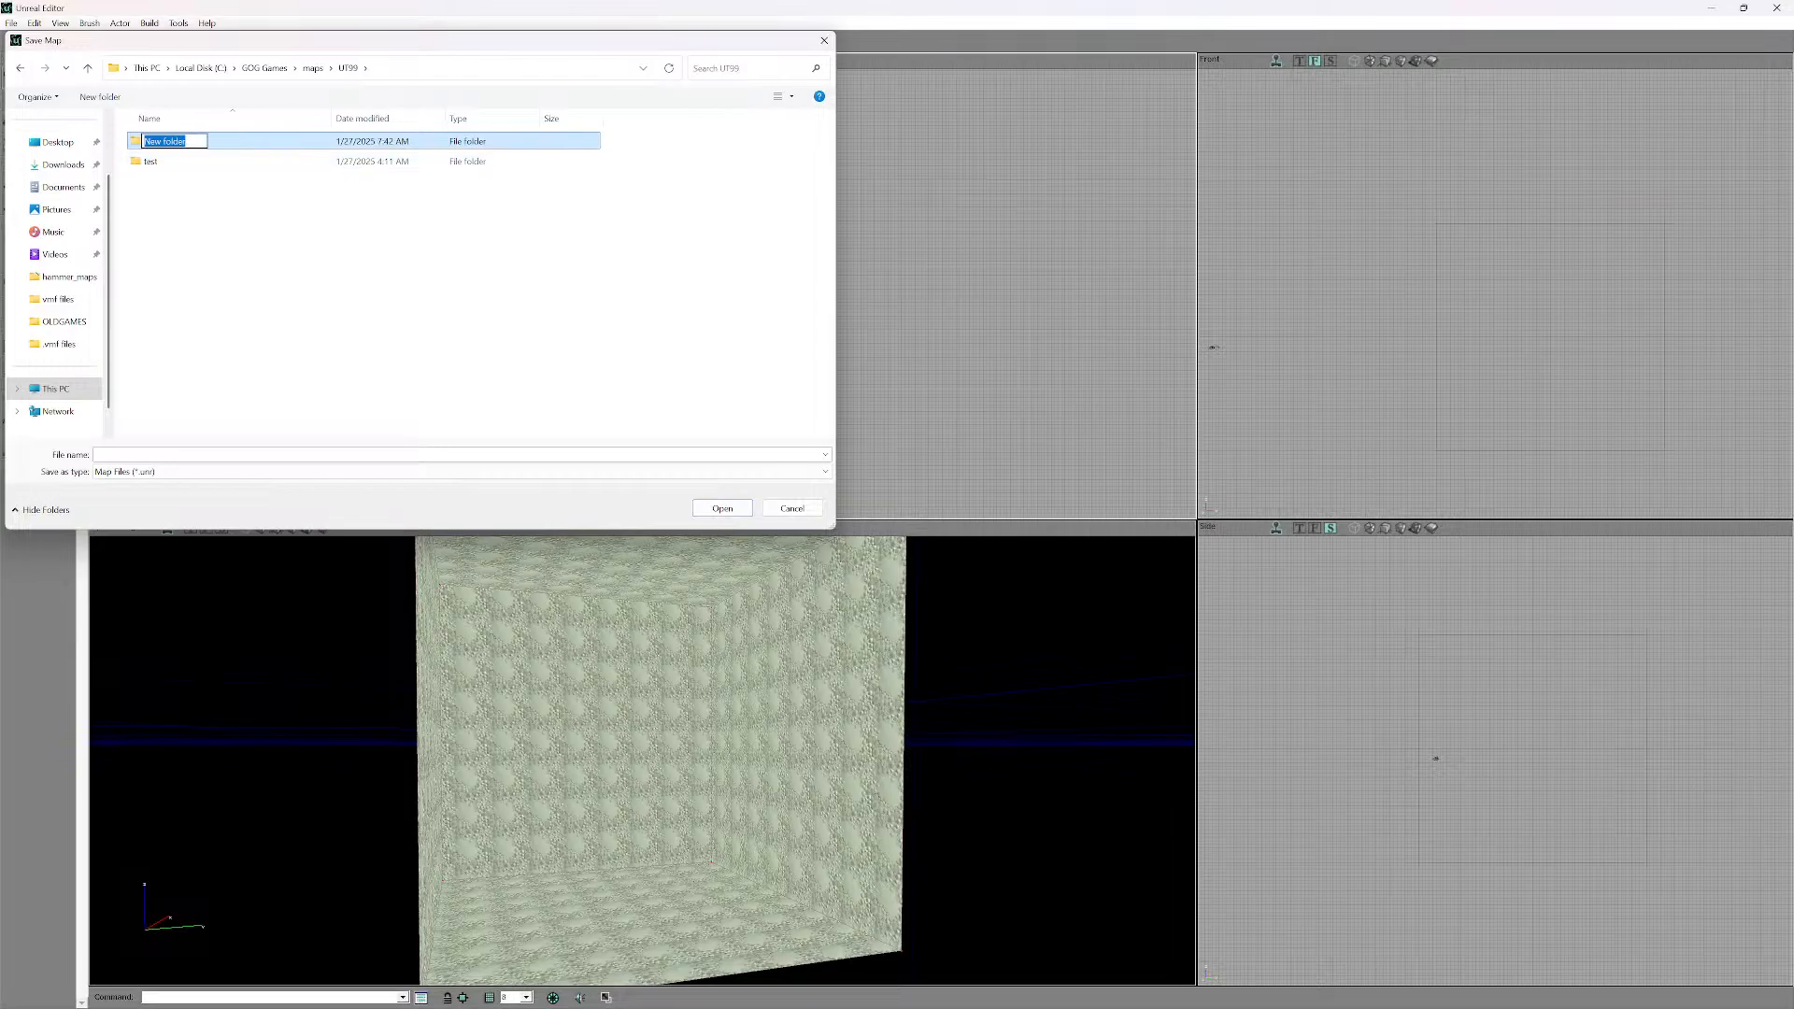
- Name the new folder in UT99 mess and save the map inside it as mess
left_click(188, 141)
left_click_drag(188, 141, 144, 141)
key("BackSpace")
type("mess")
key("Return")
key("Return")
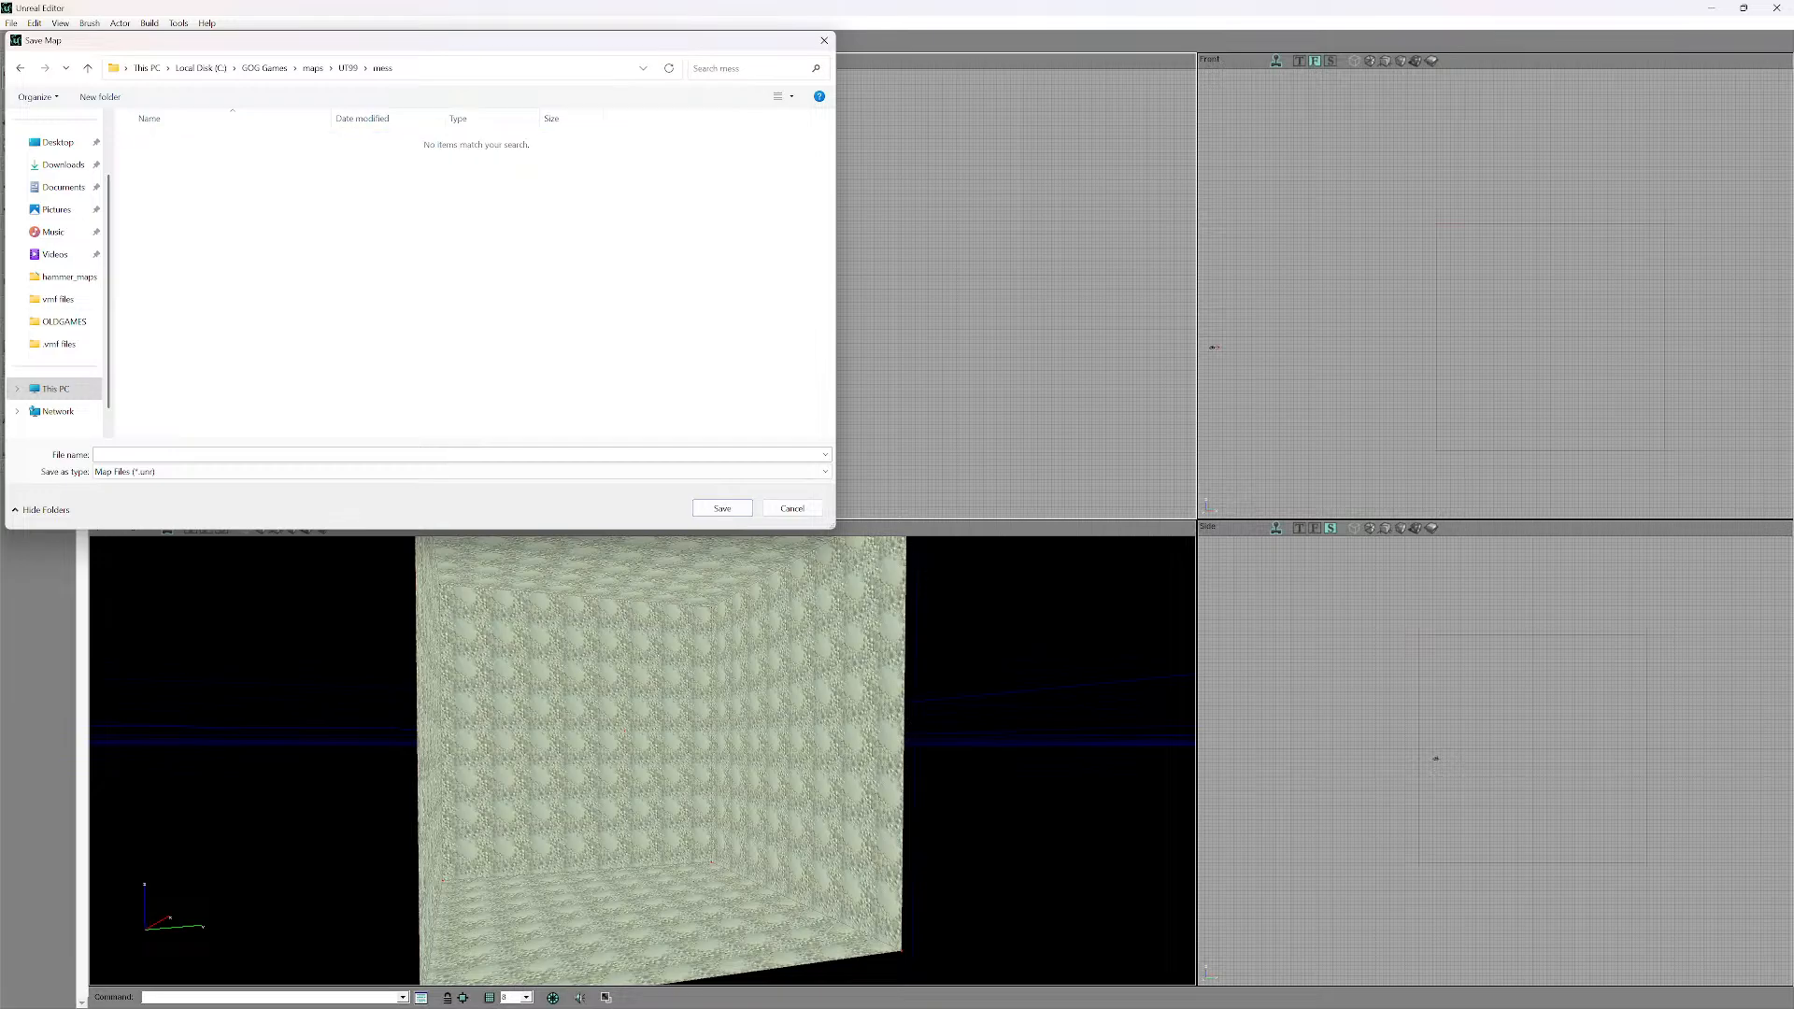
type("mess")
key("Return")
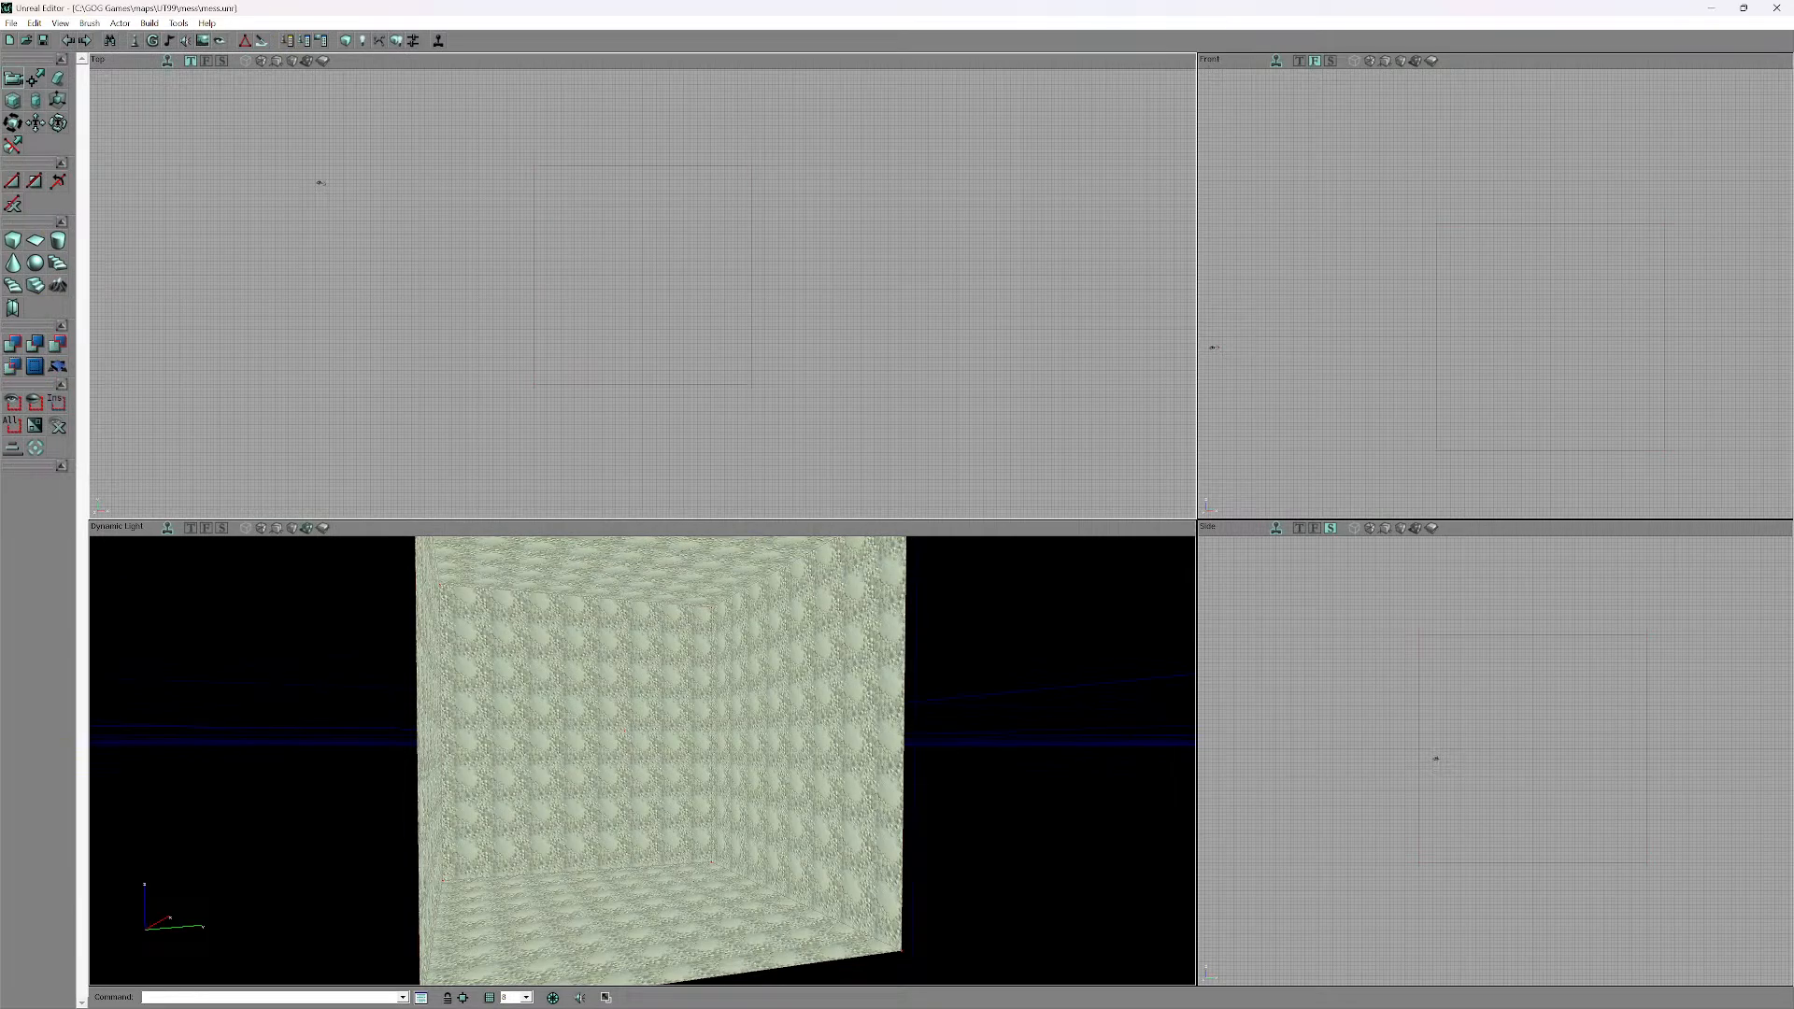
- Set the cube builder's height, width and breadth to 128 each
key("Left")
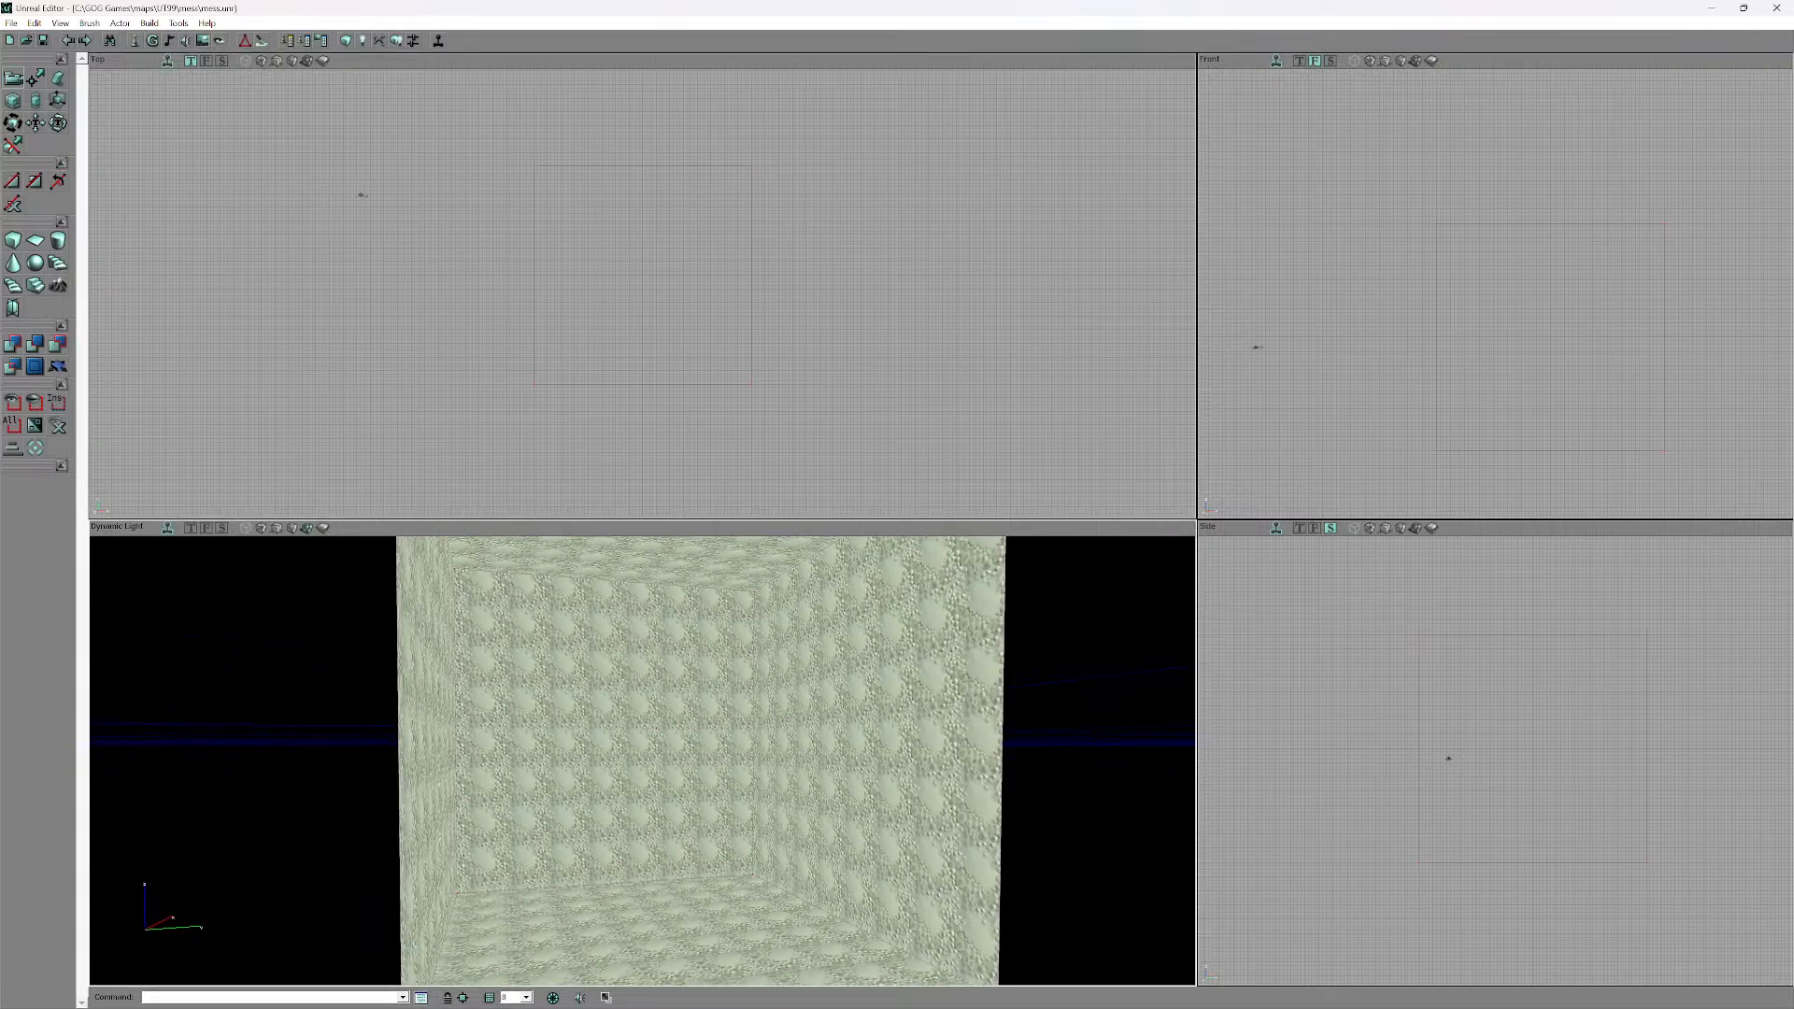
left_click_drag(642, 761, 658, 634)
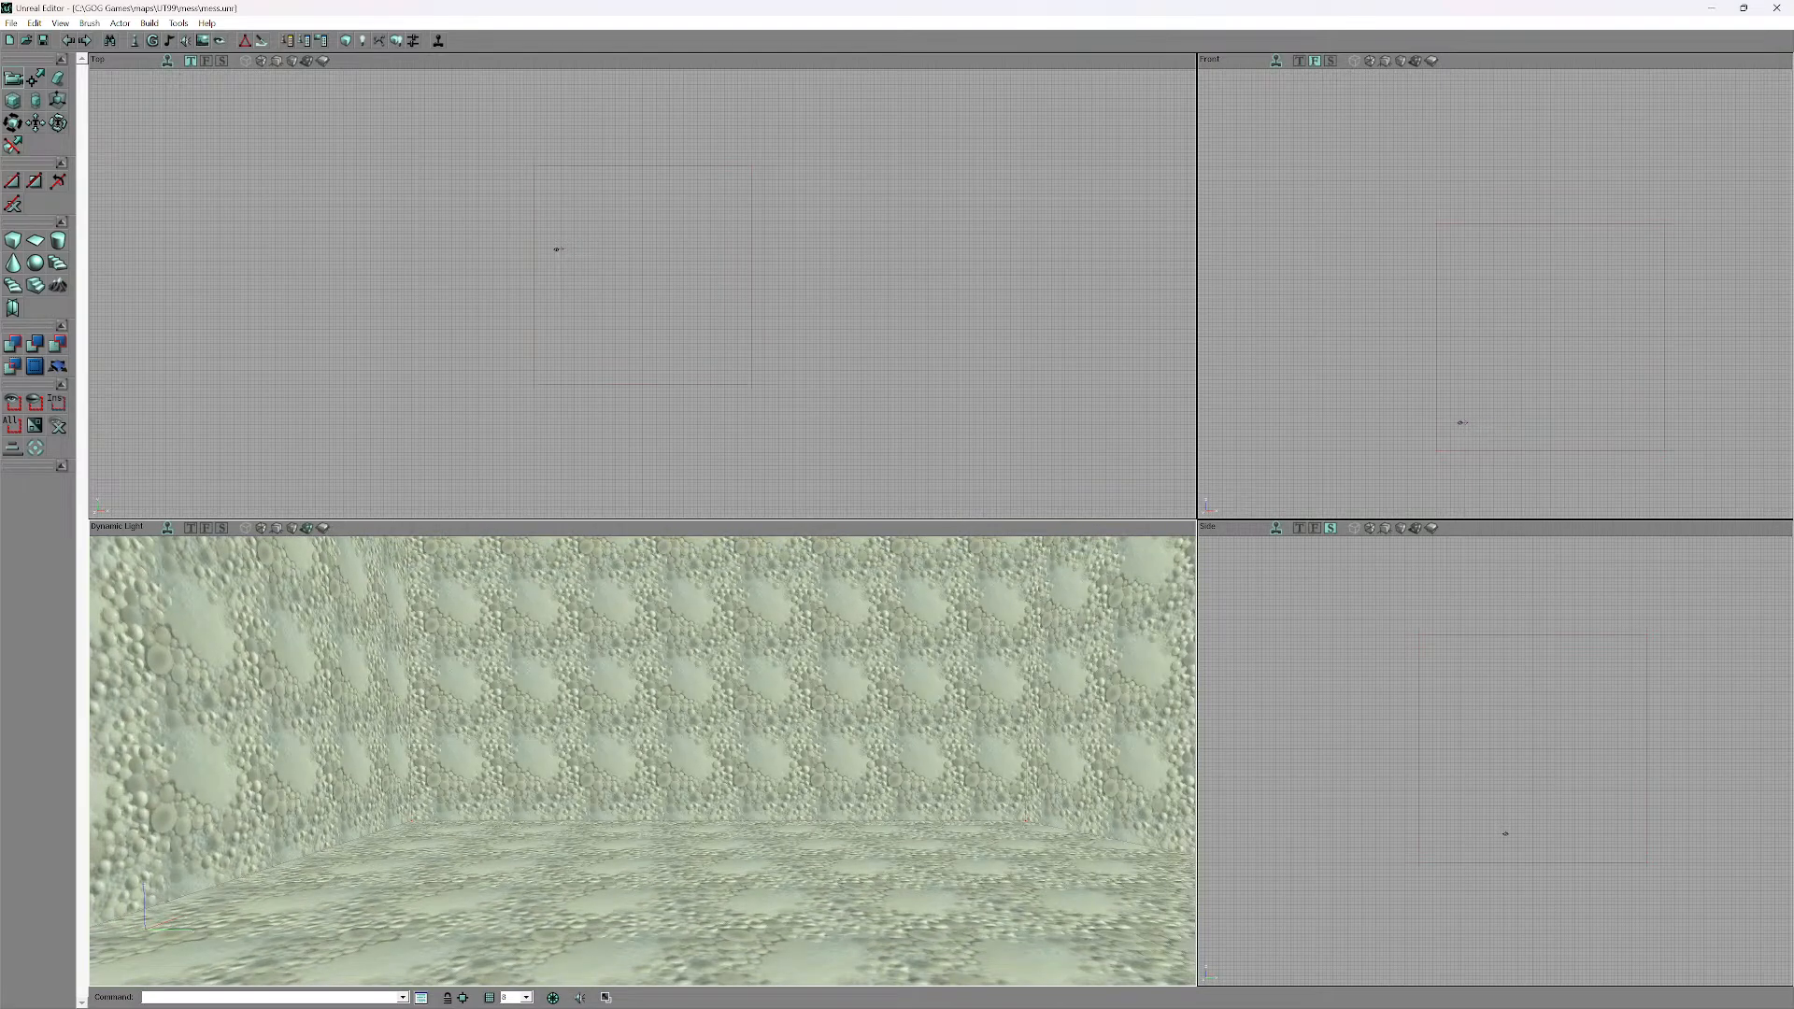
left_click_drag(659, 633, 658, 591)
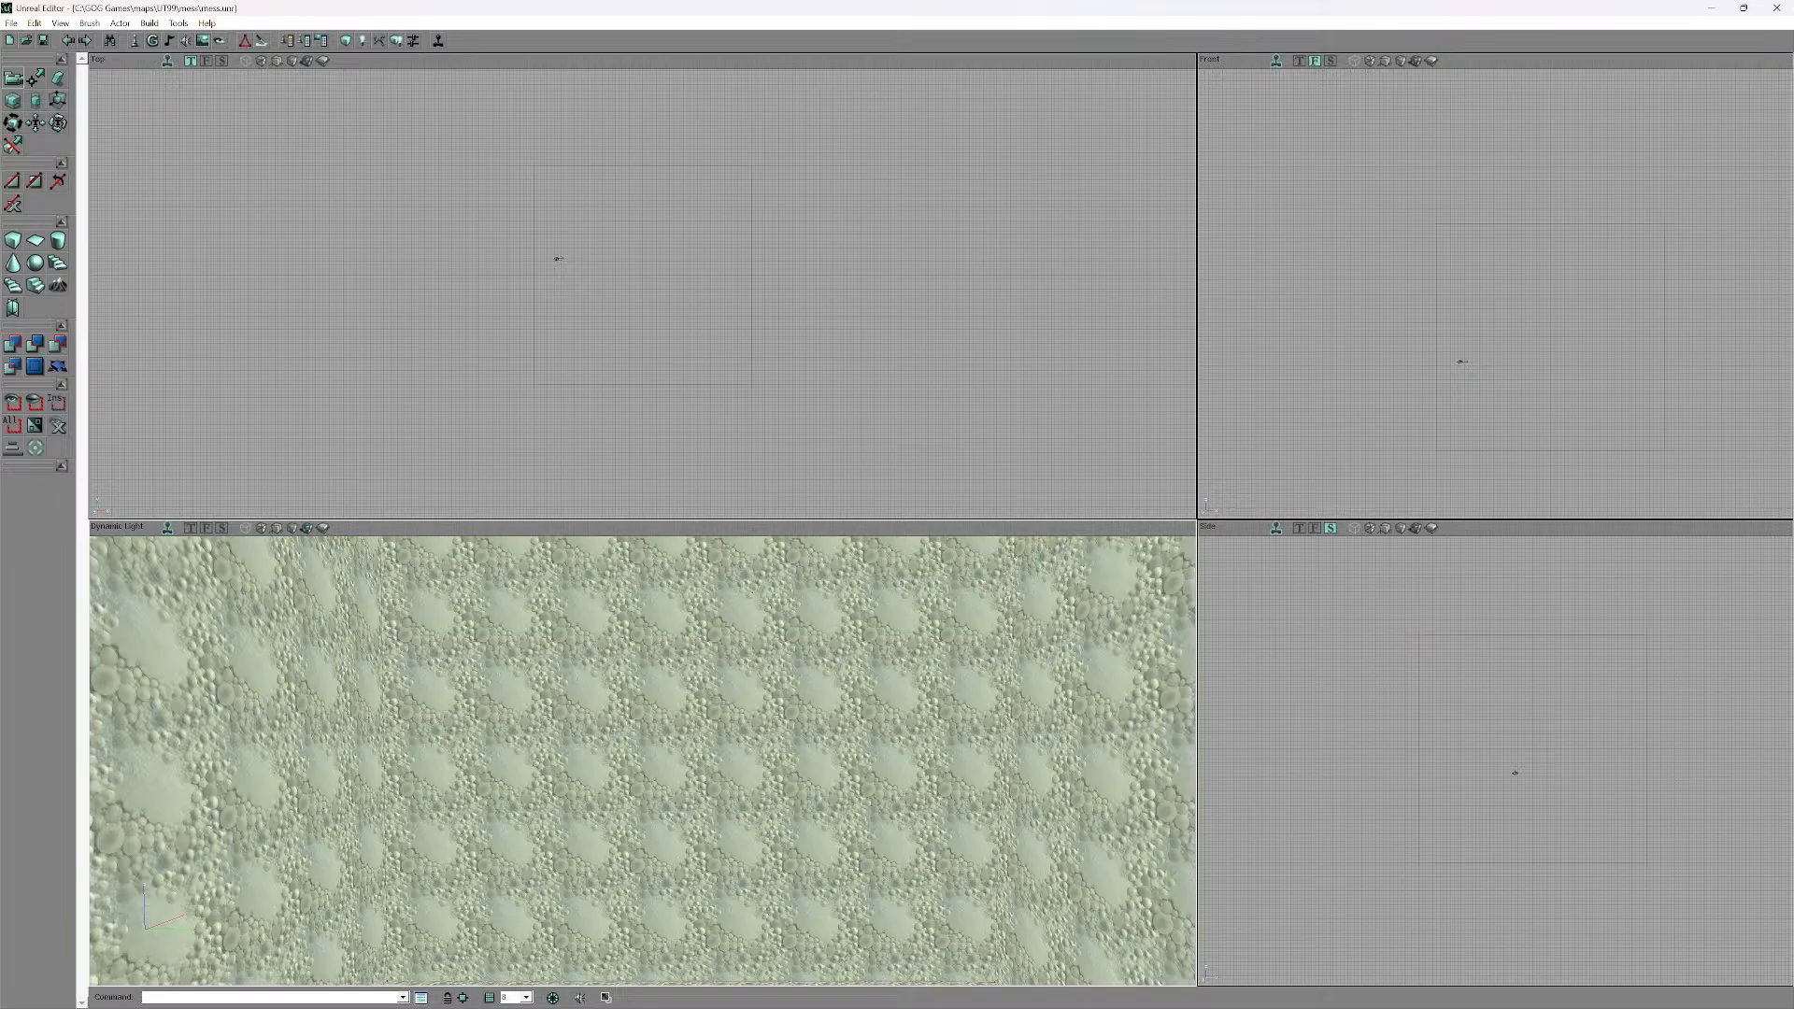
mouse_move(643, 747)
left_mouse_down()
mouse_move(643, 804)
mouse_move(643, 759)
left_mouse_up()
right_click_drag(643, 758, 635, 855)
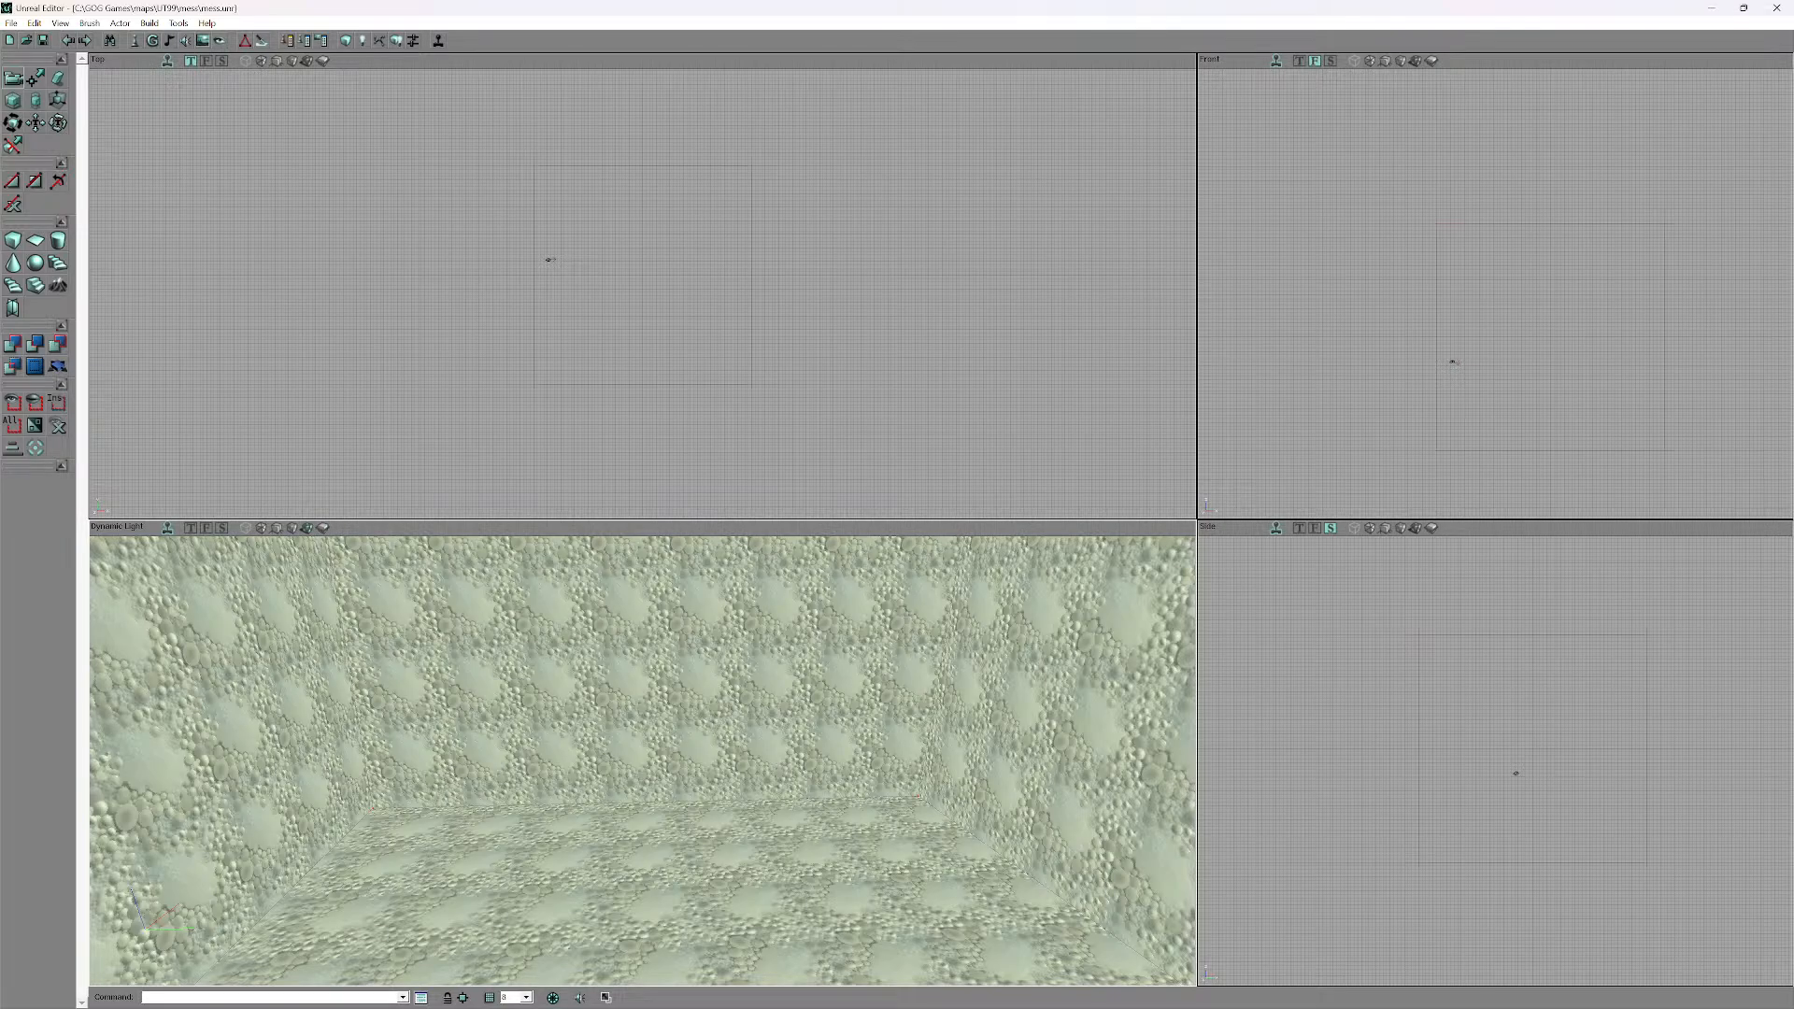
right_click(12, 240)
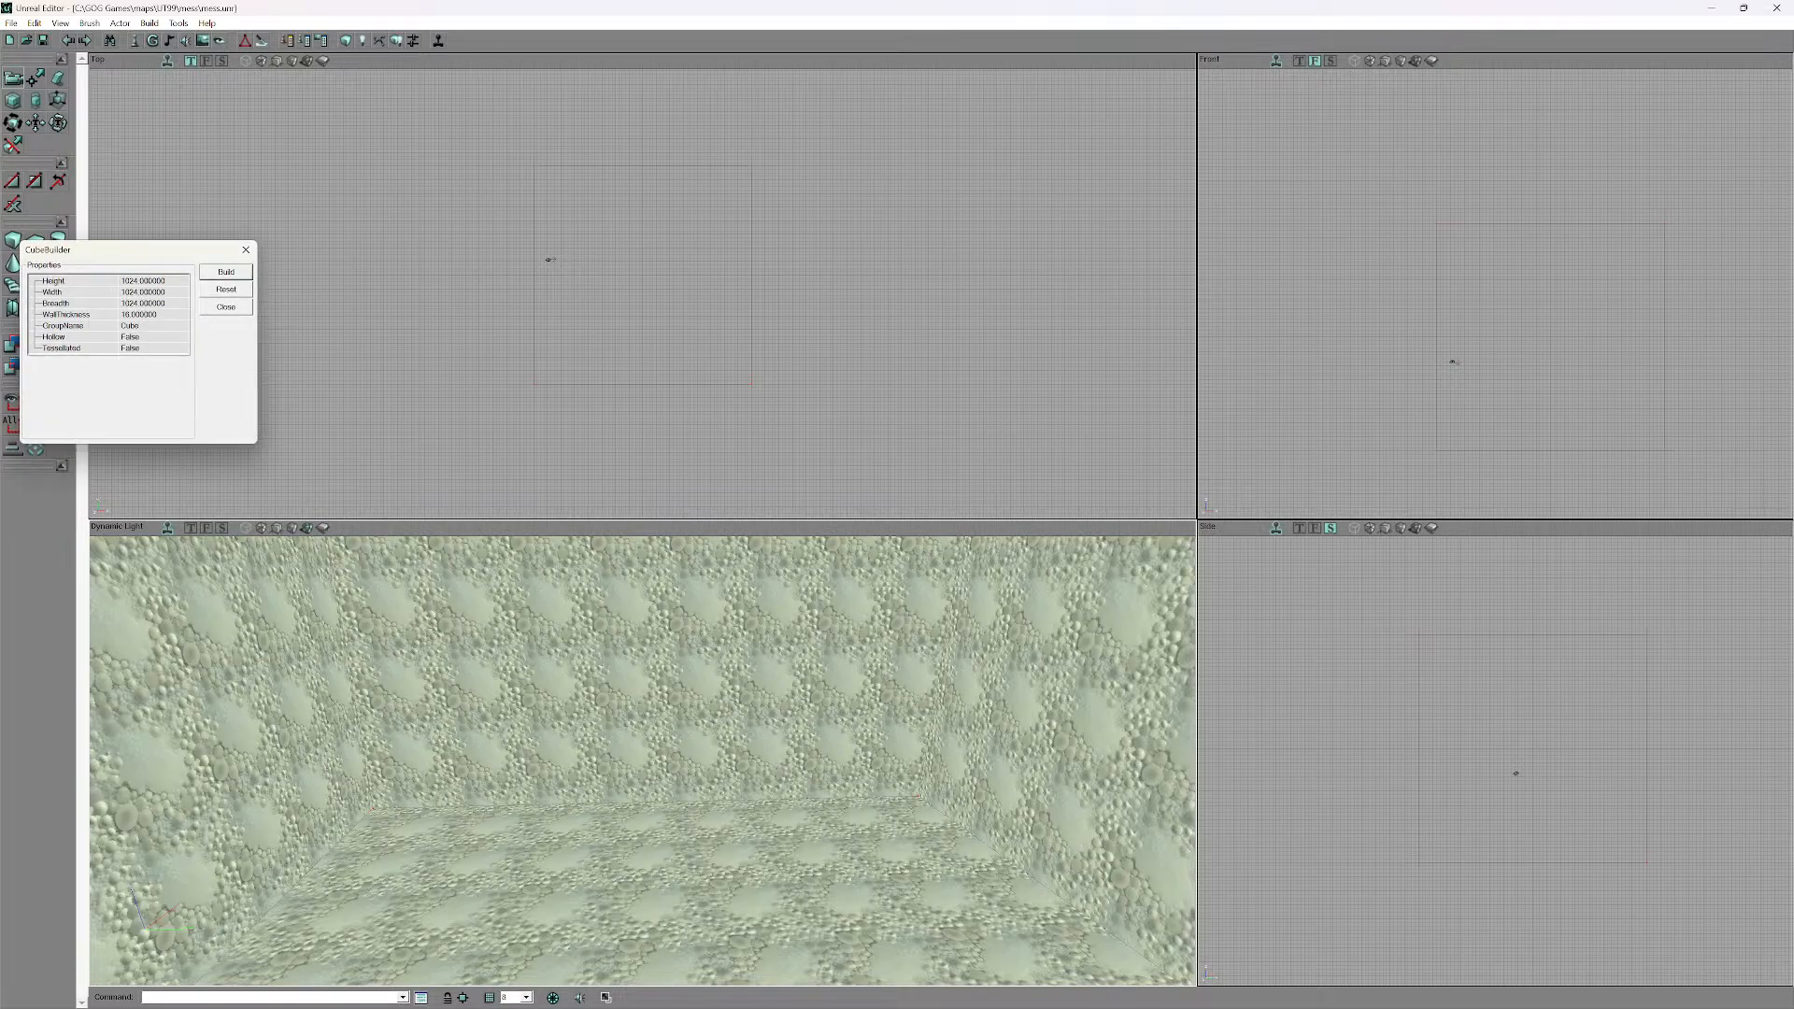
left_click(142, 280)
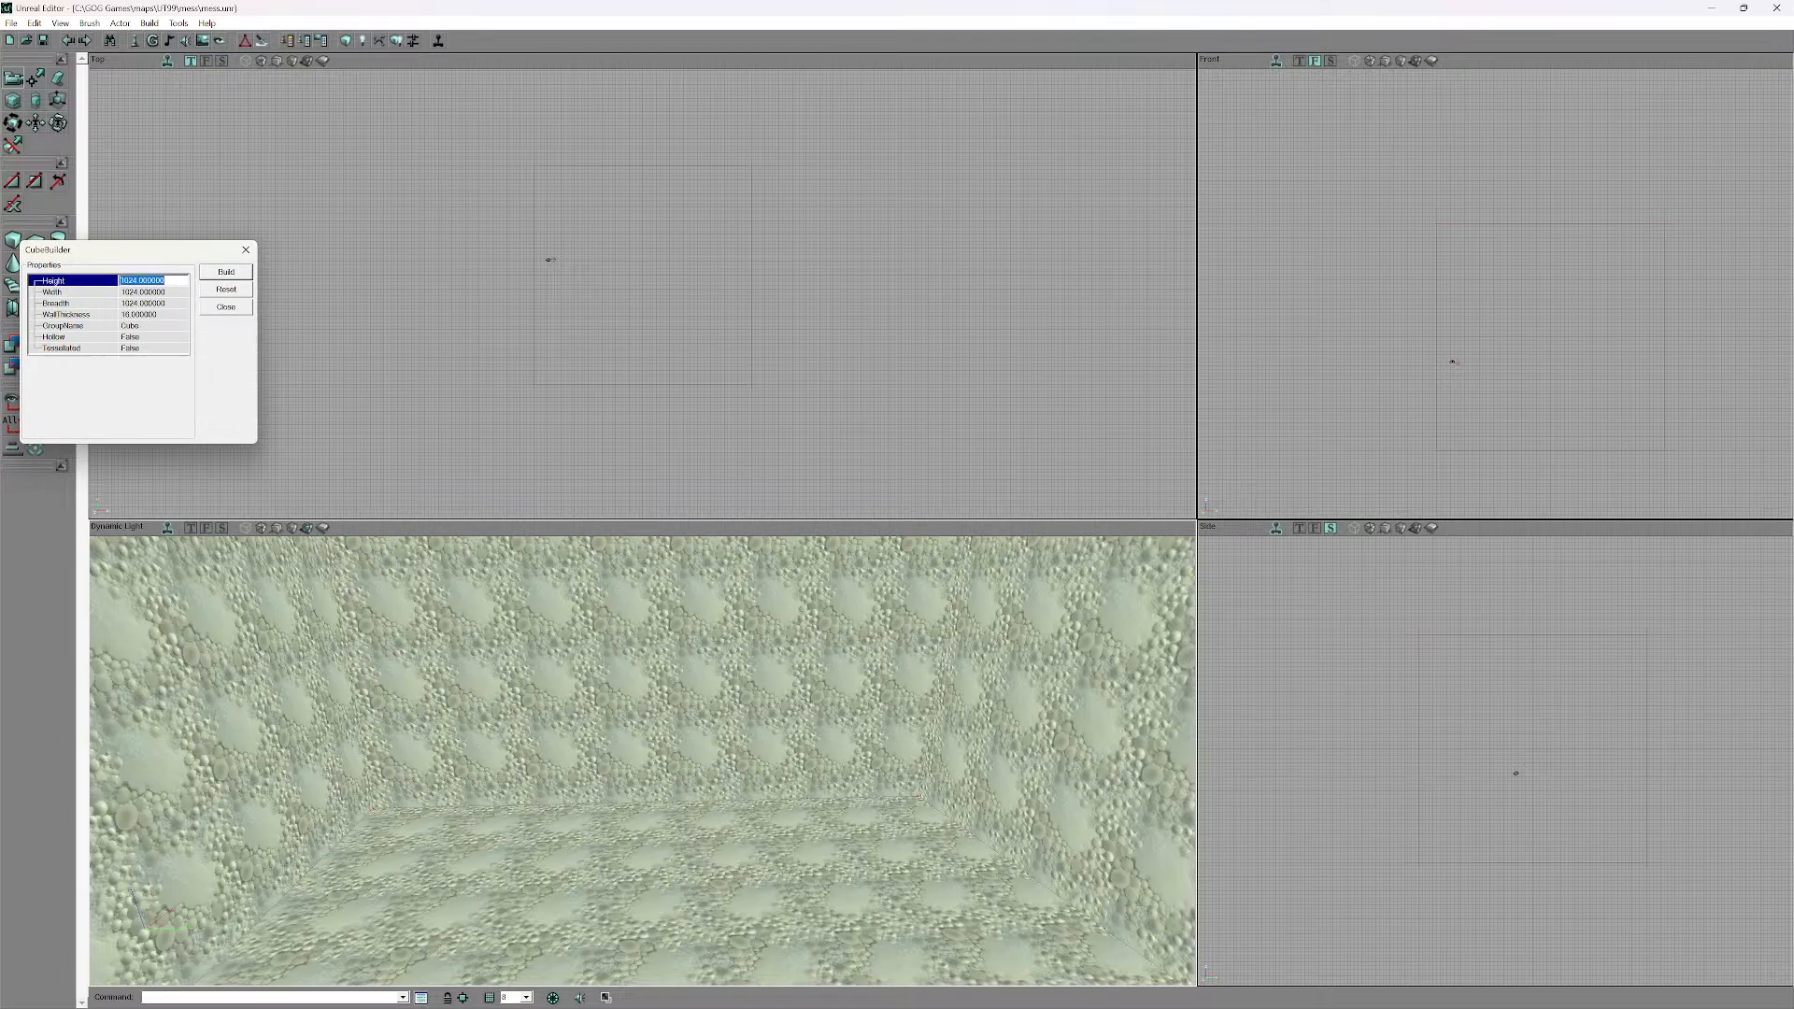
type("128")
key("Tab")
type("1")
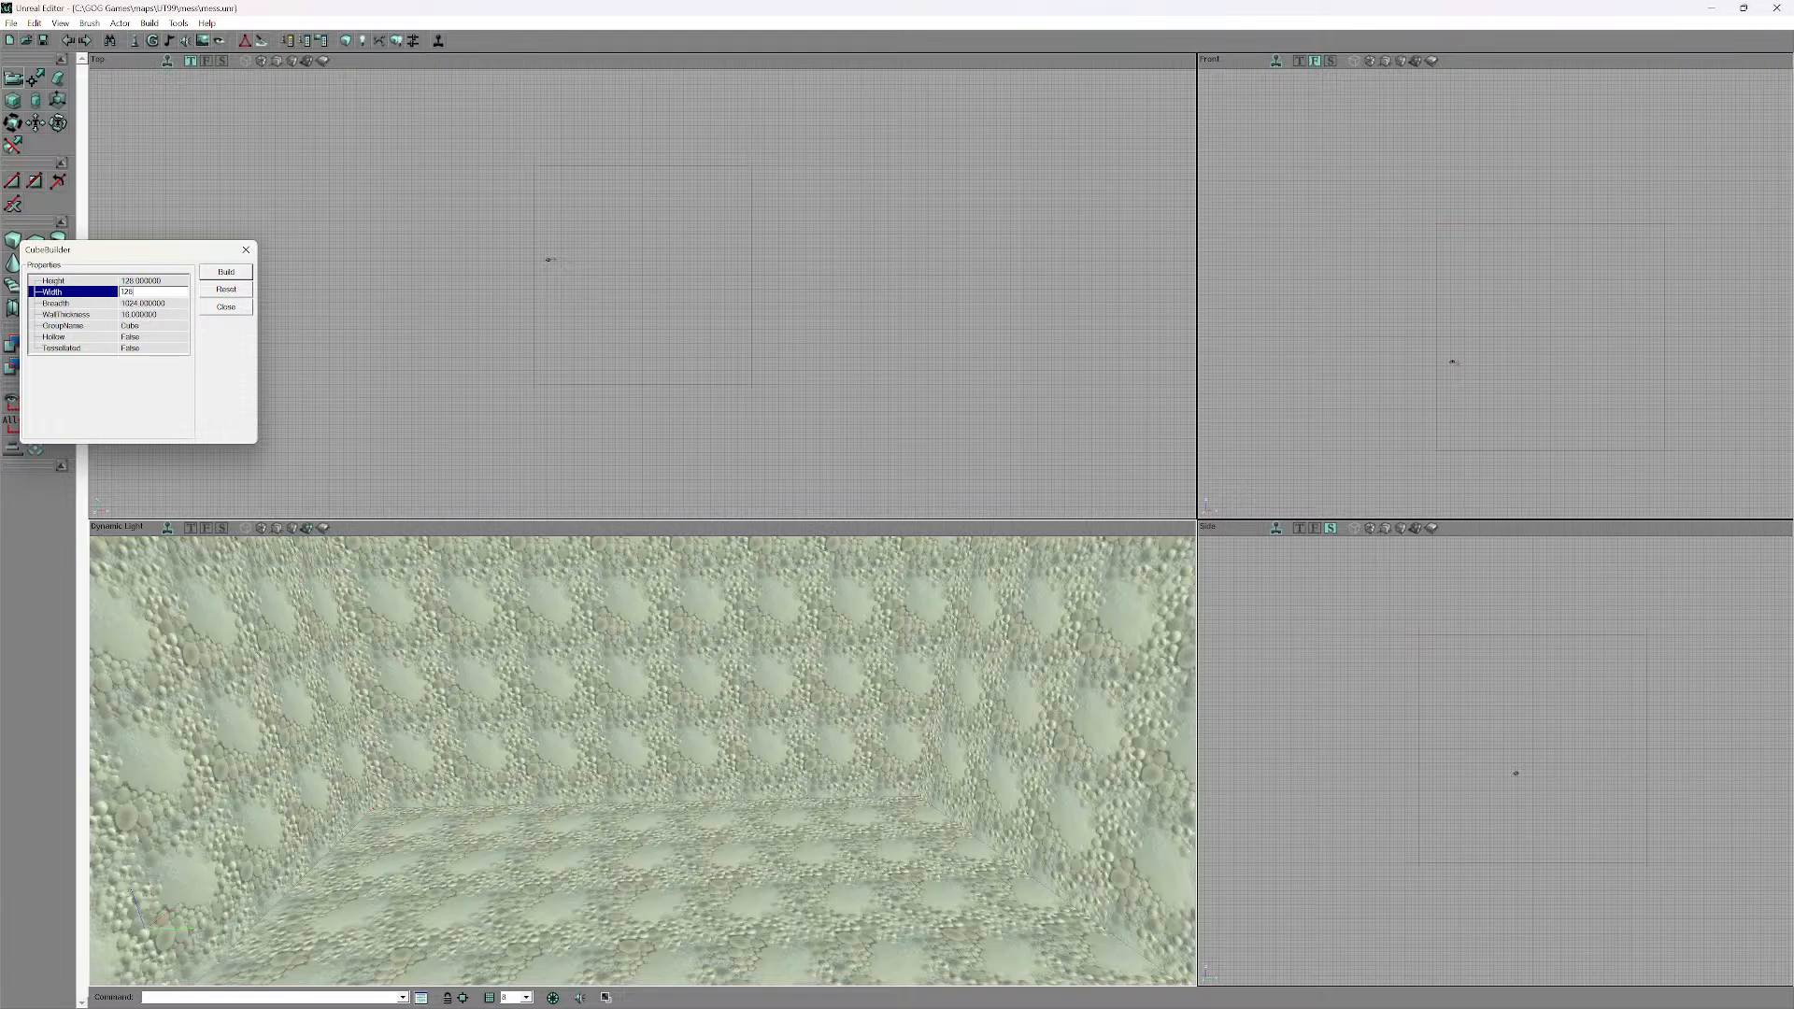
key("Tab")
type("1")
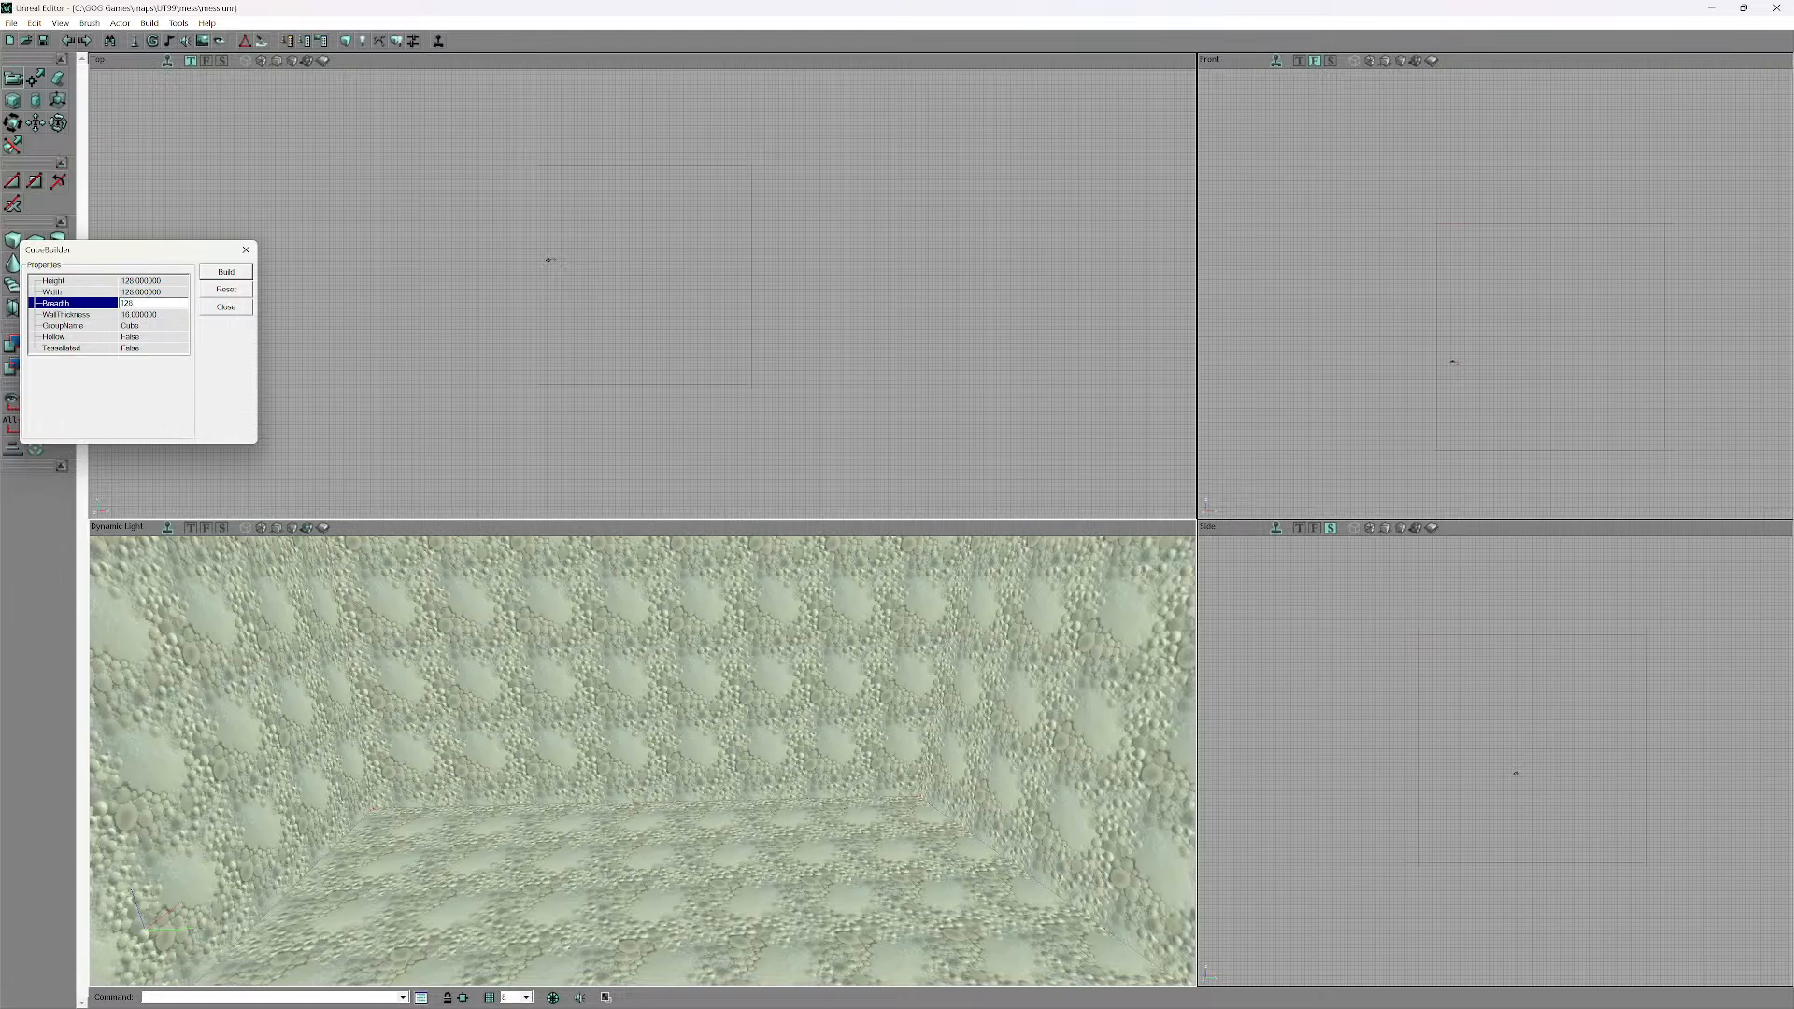
- Build the 128-unit cube brush inside the room
left_click(141, 280)
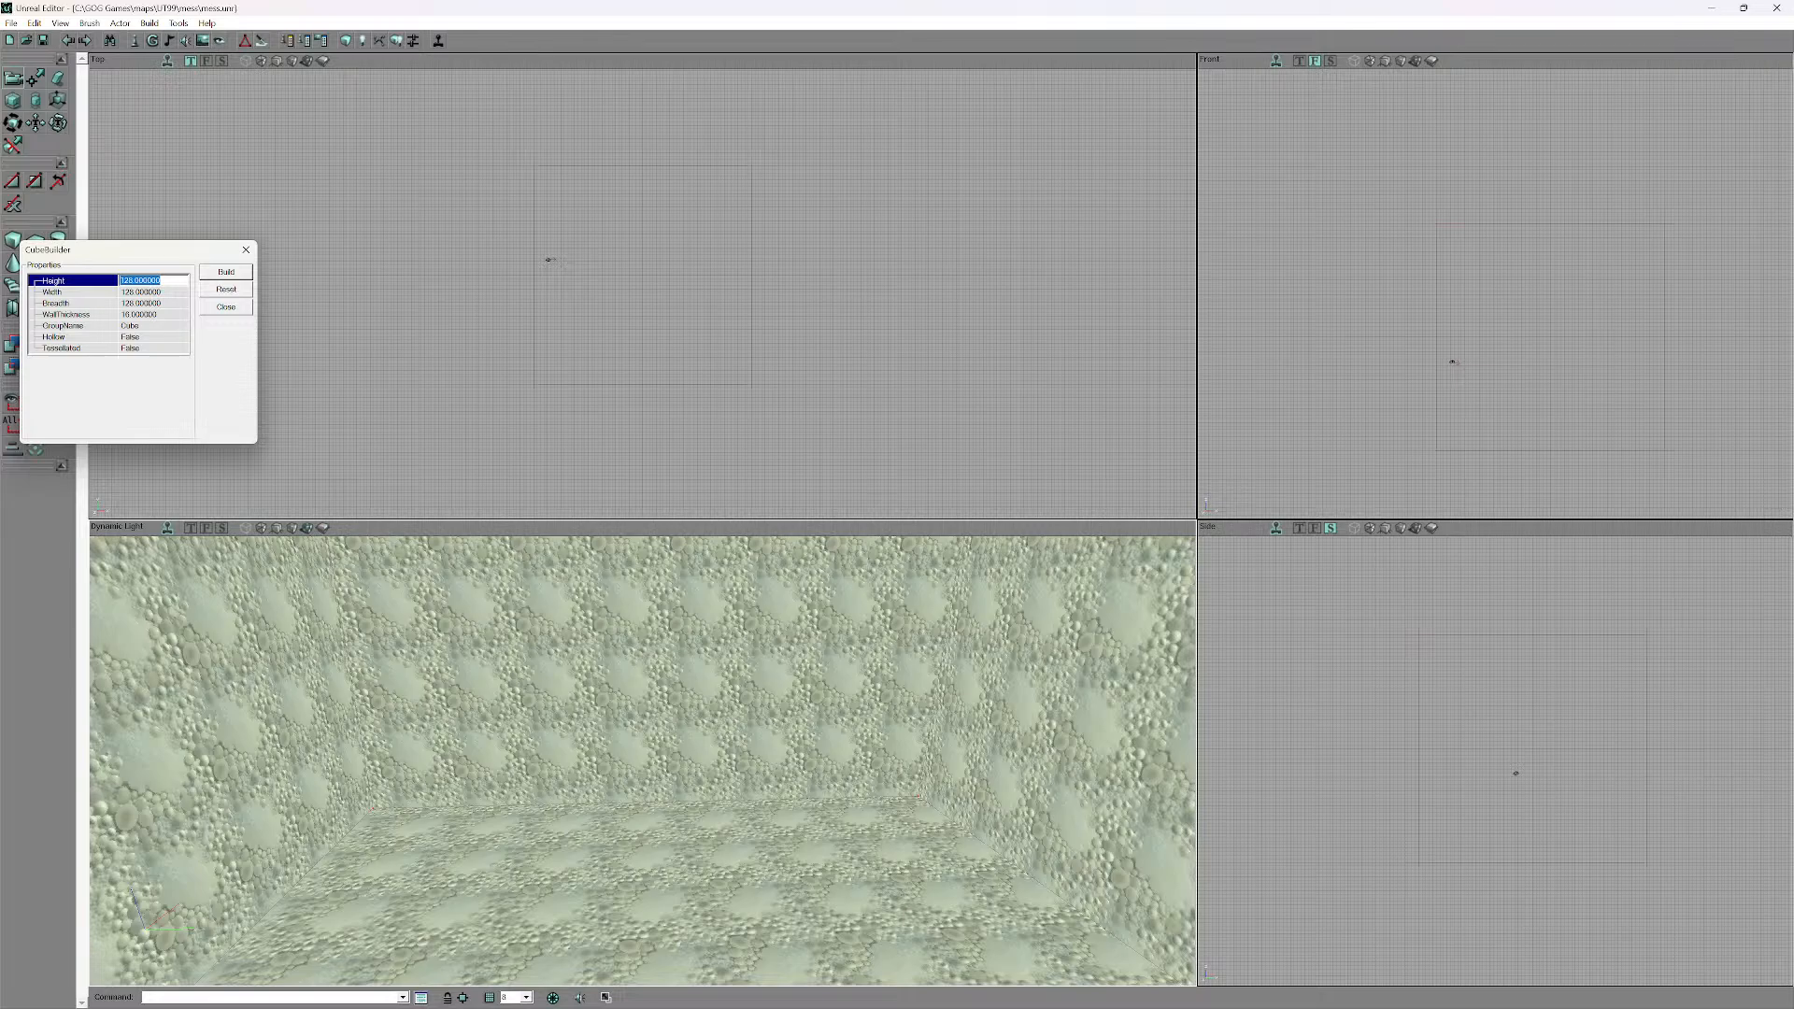
left_click_drag(642, 293, 619, 416)
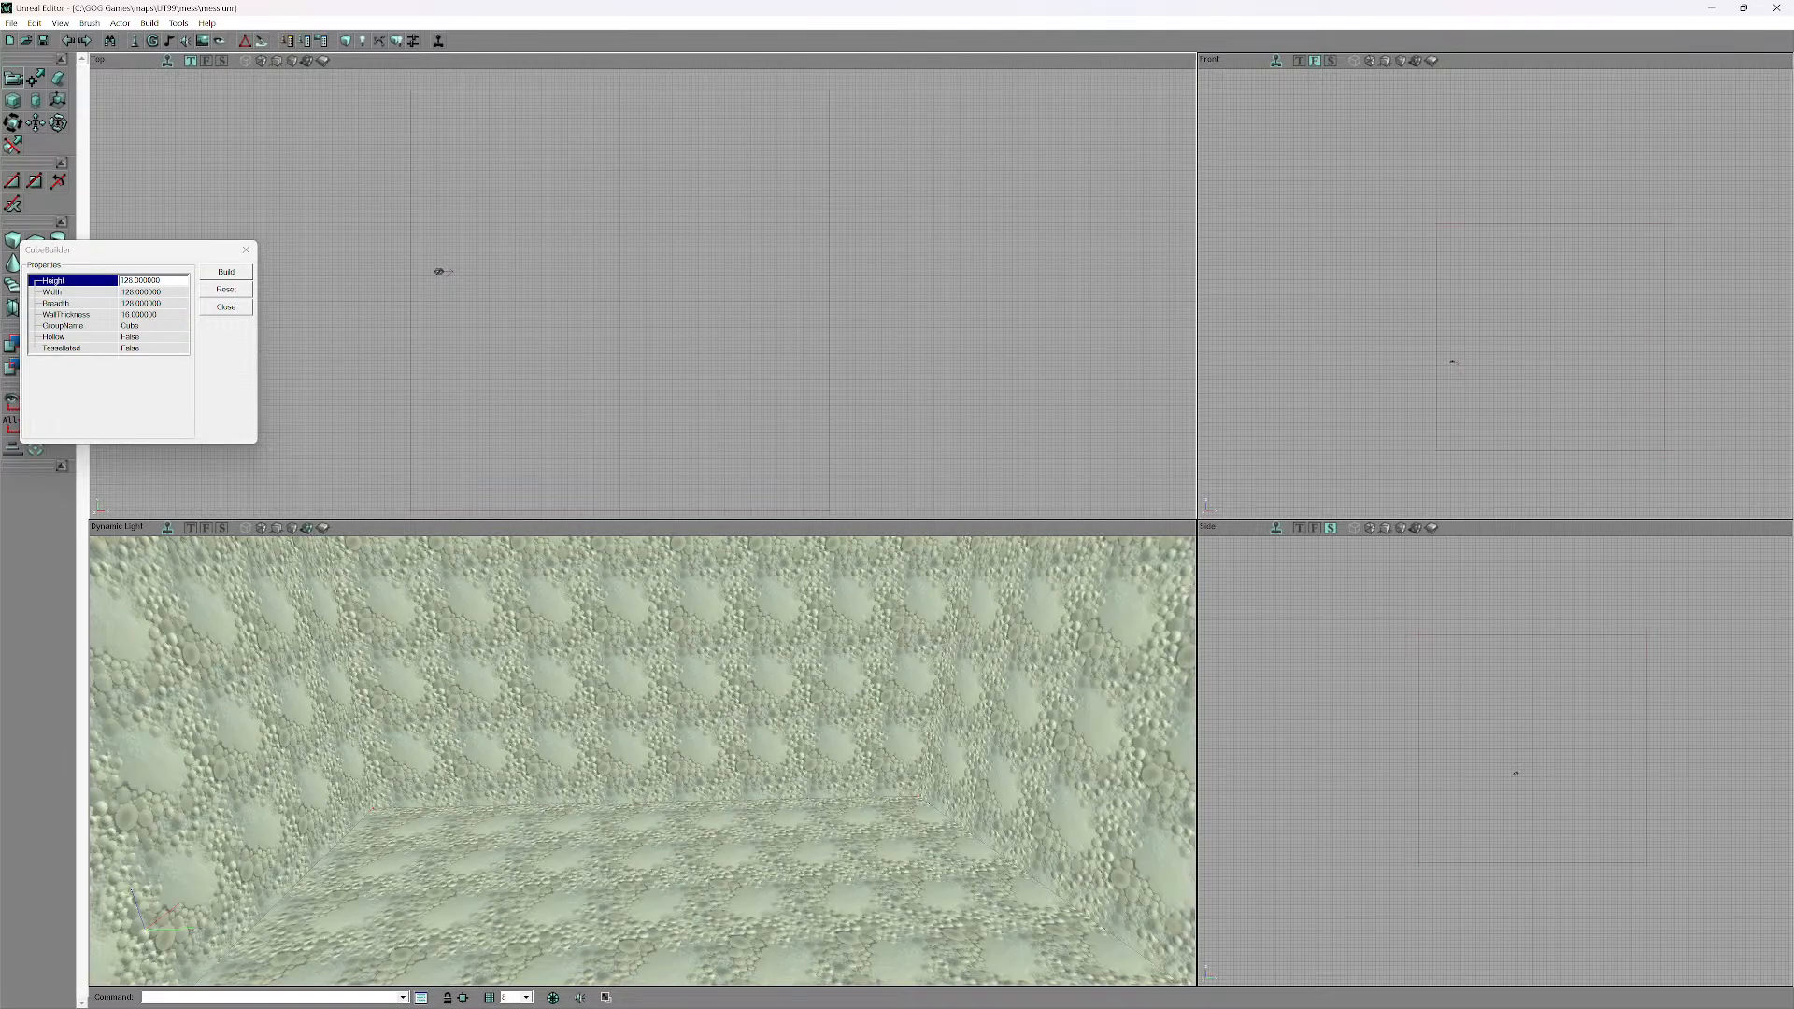
left_click_drag(619, 293, 616, 255)
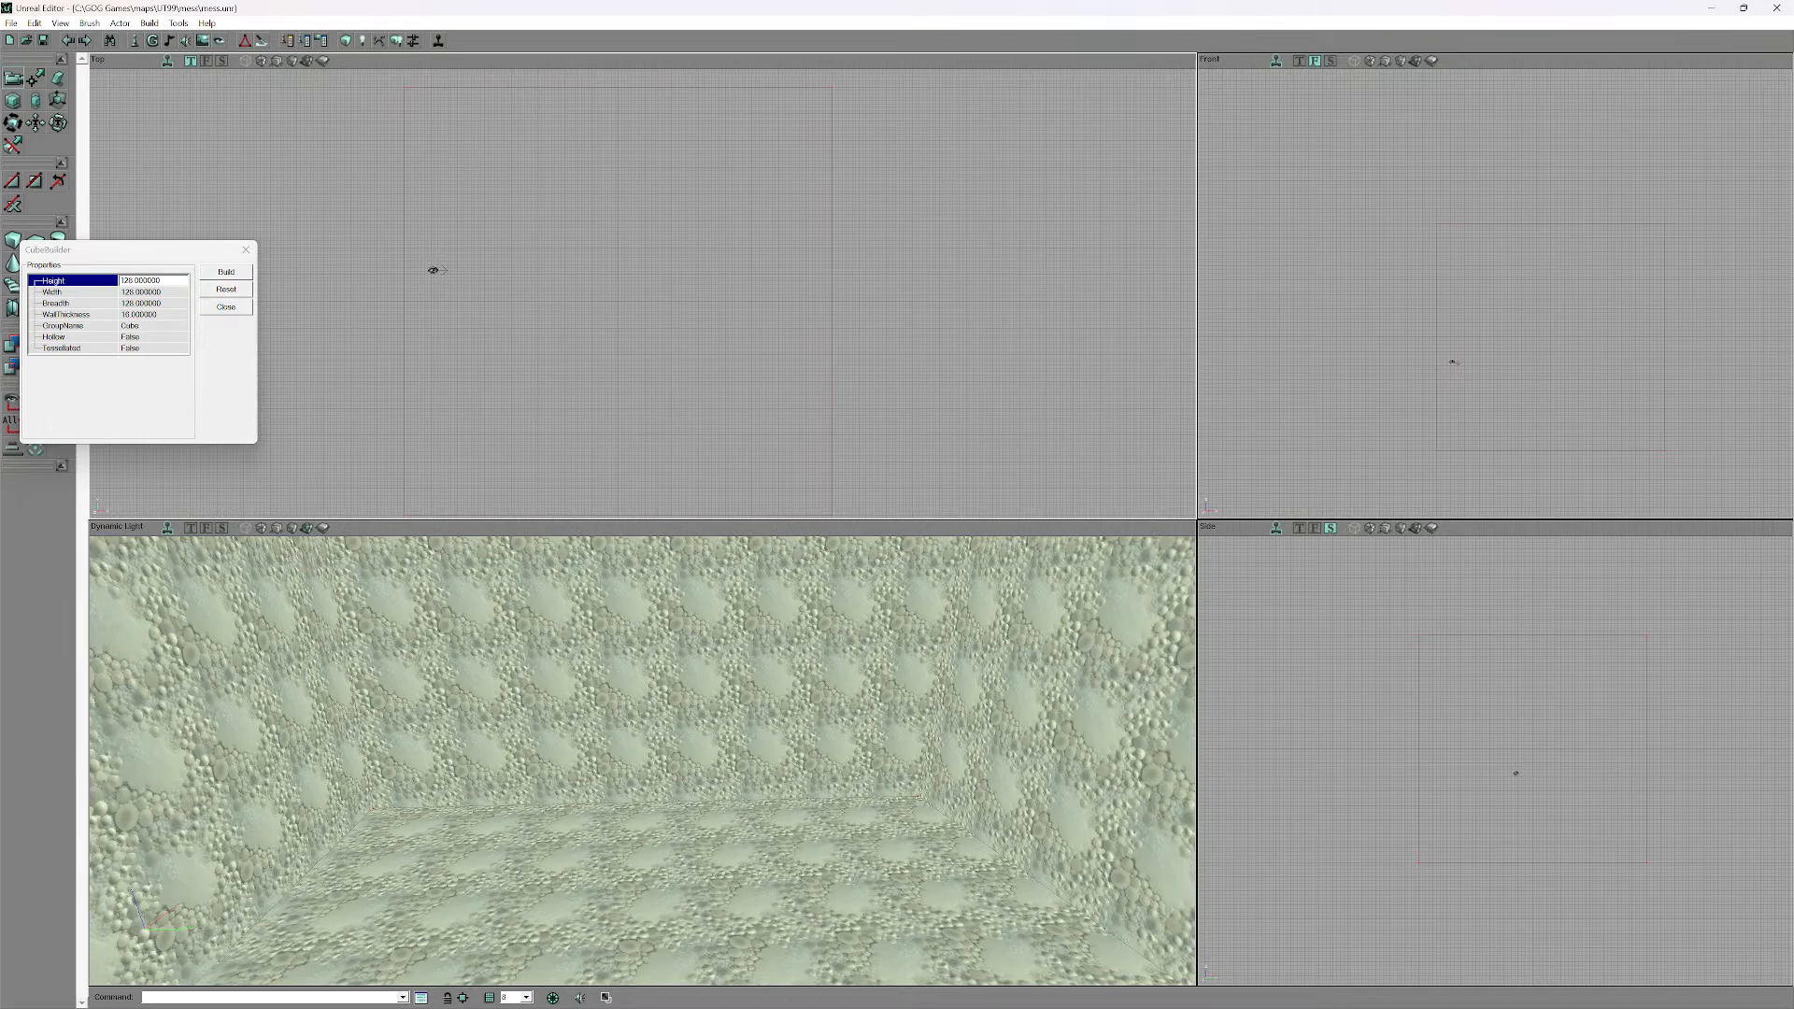
mouse_move(617, 255)
left_mouse_down()
mouse_move(608, 237)
mouse_move(606, 252)
left_mouse_up()
left_click(226, 272)
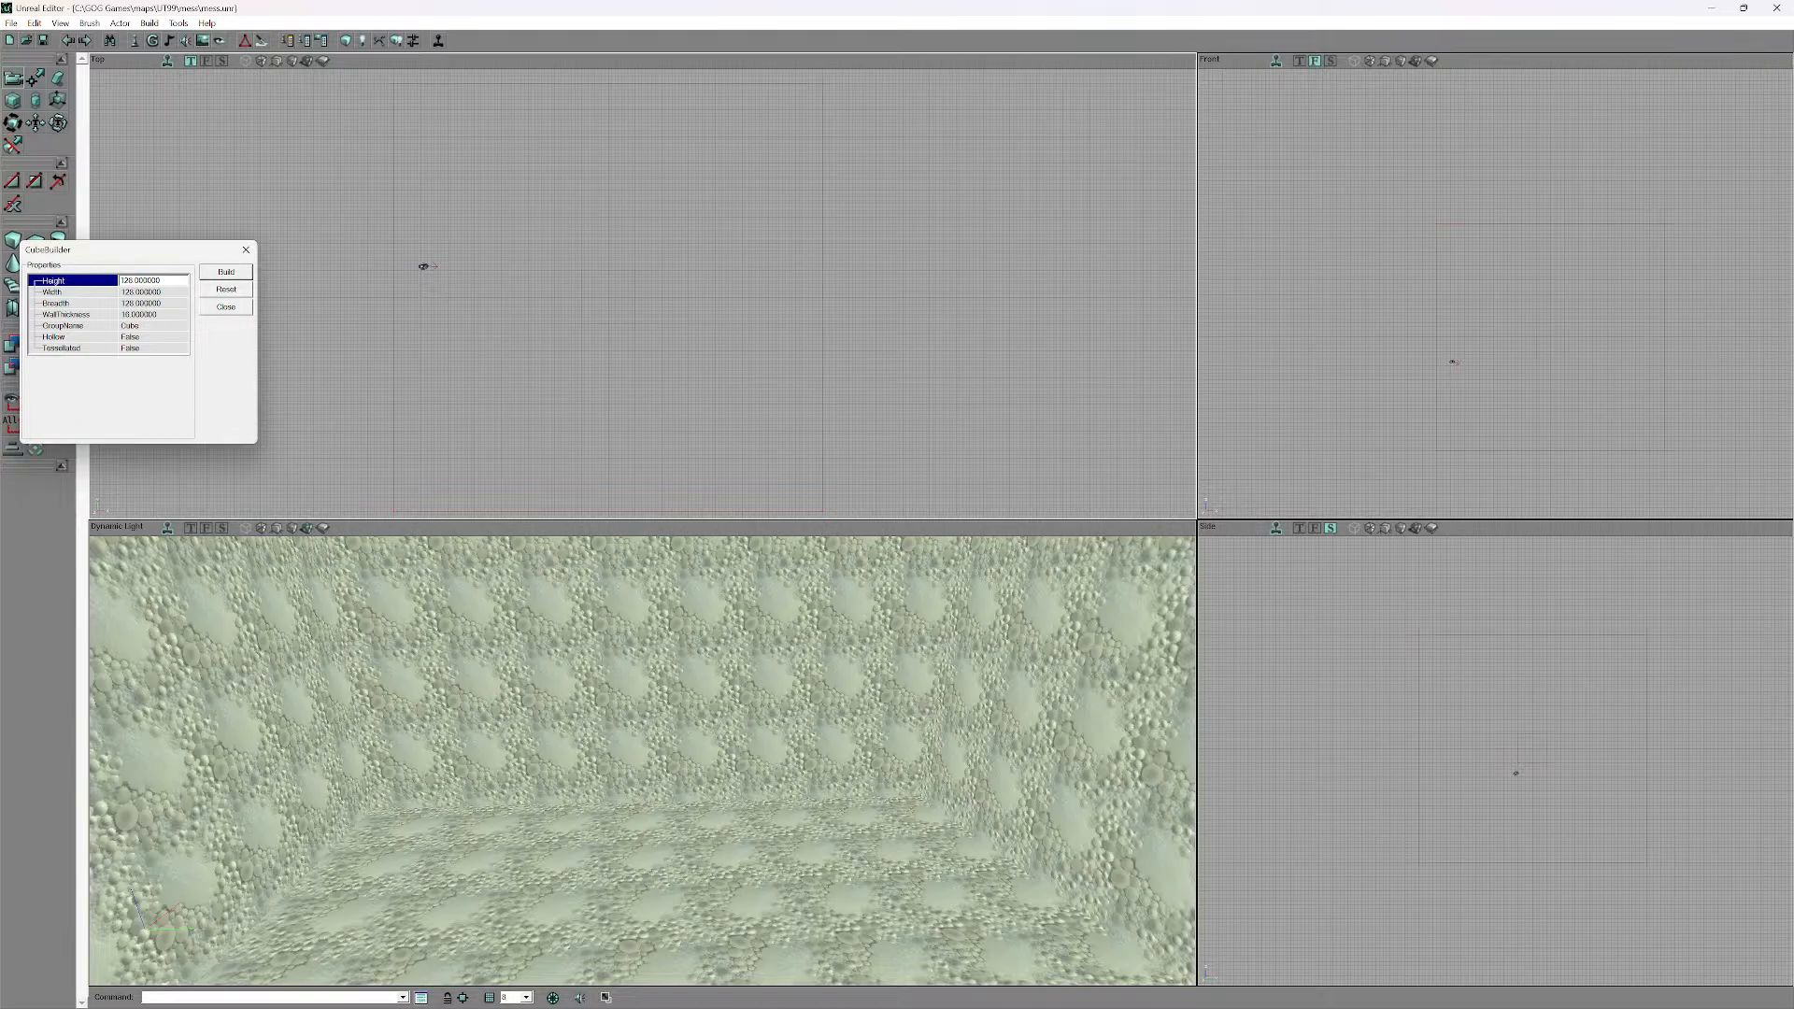
left_click_drag(643, 747, 642, 831)
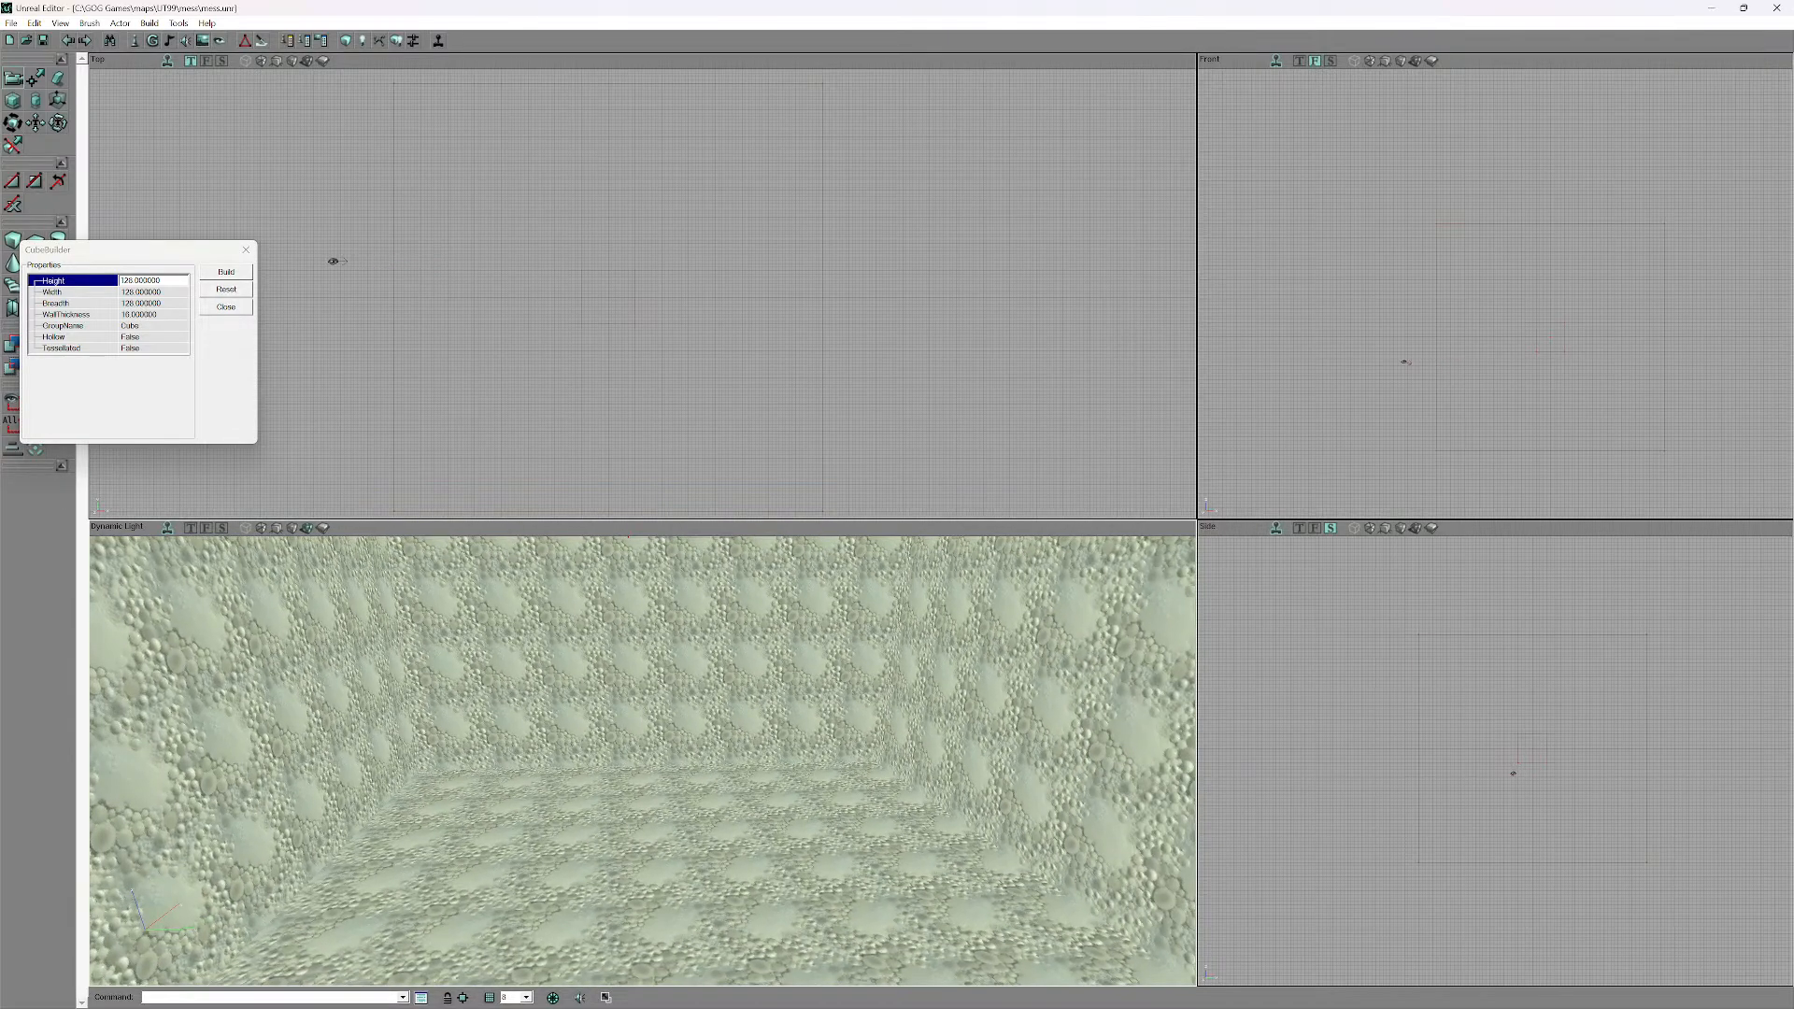
mouse_move(643, 831)
right_mouse_down()
mouse_move(650, 734)
mouse_move(675, 749)
right_mouse_up()
left_click_drag(674, 749, 675, 710)
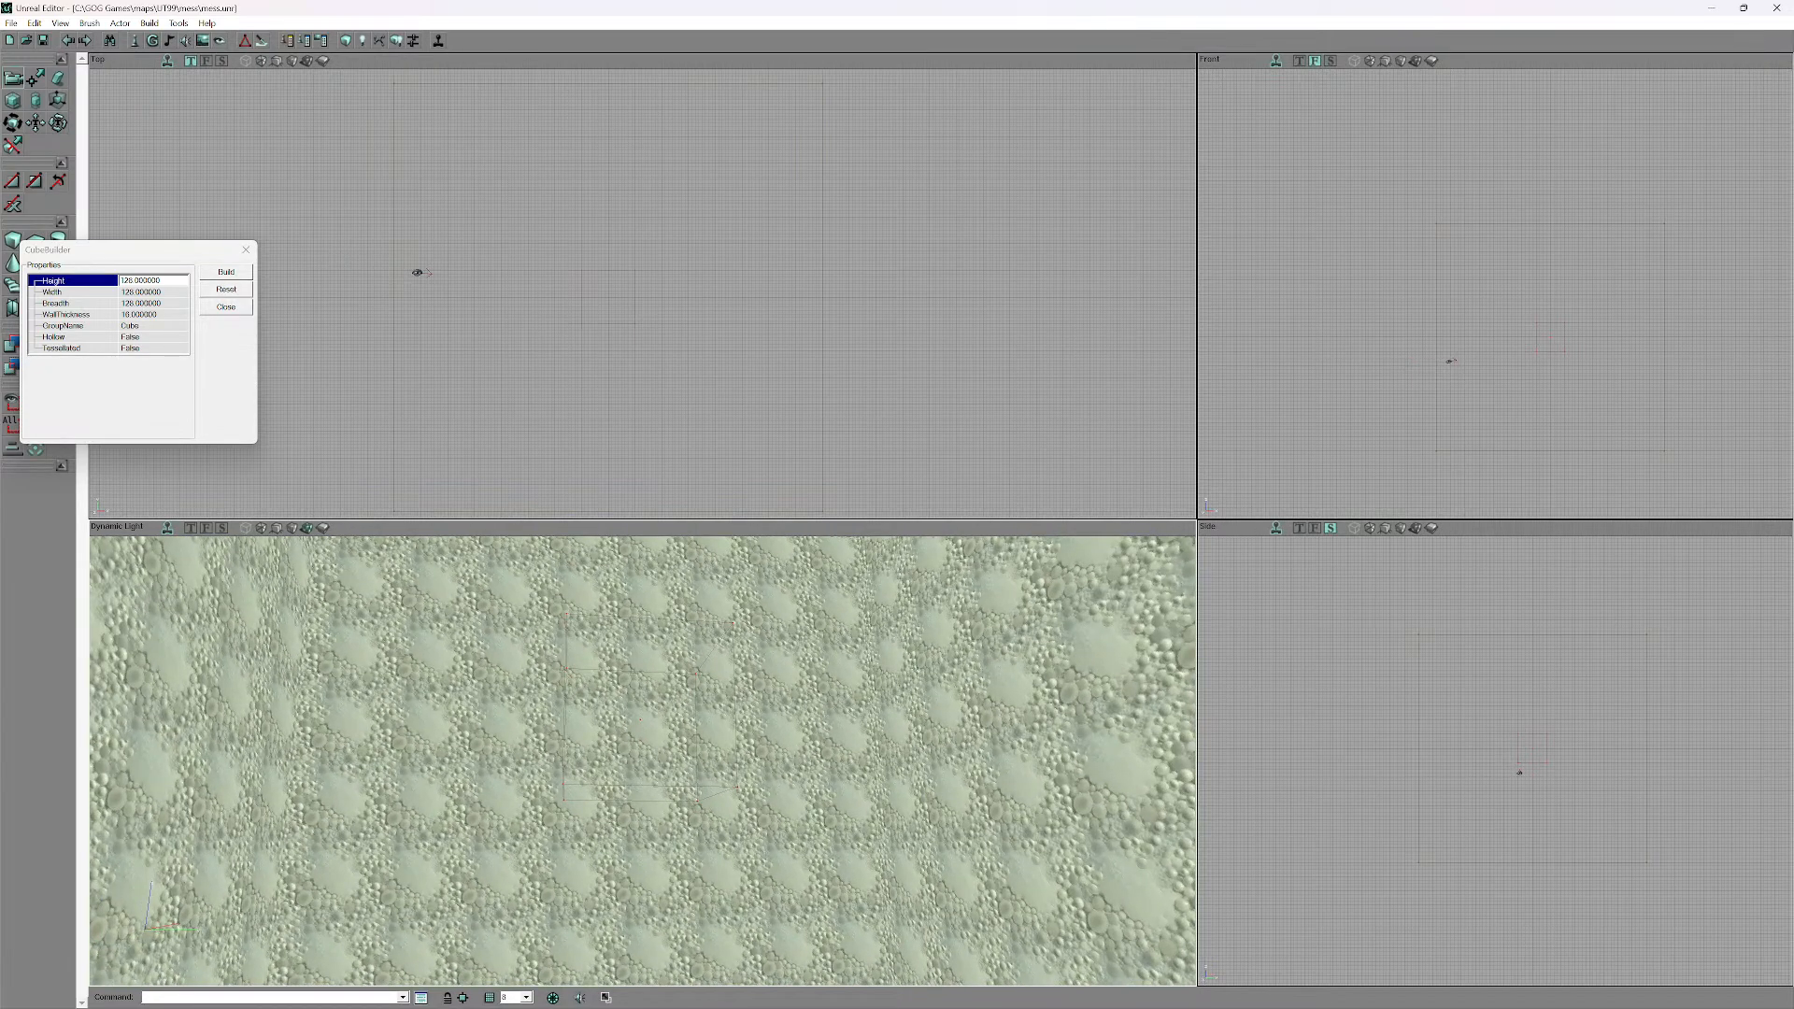
right_click_drag(674, 710, 675, 757)
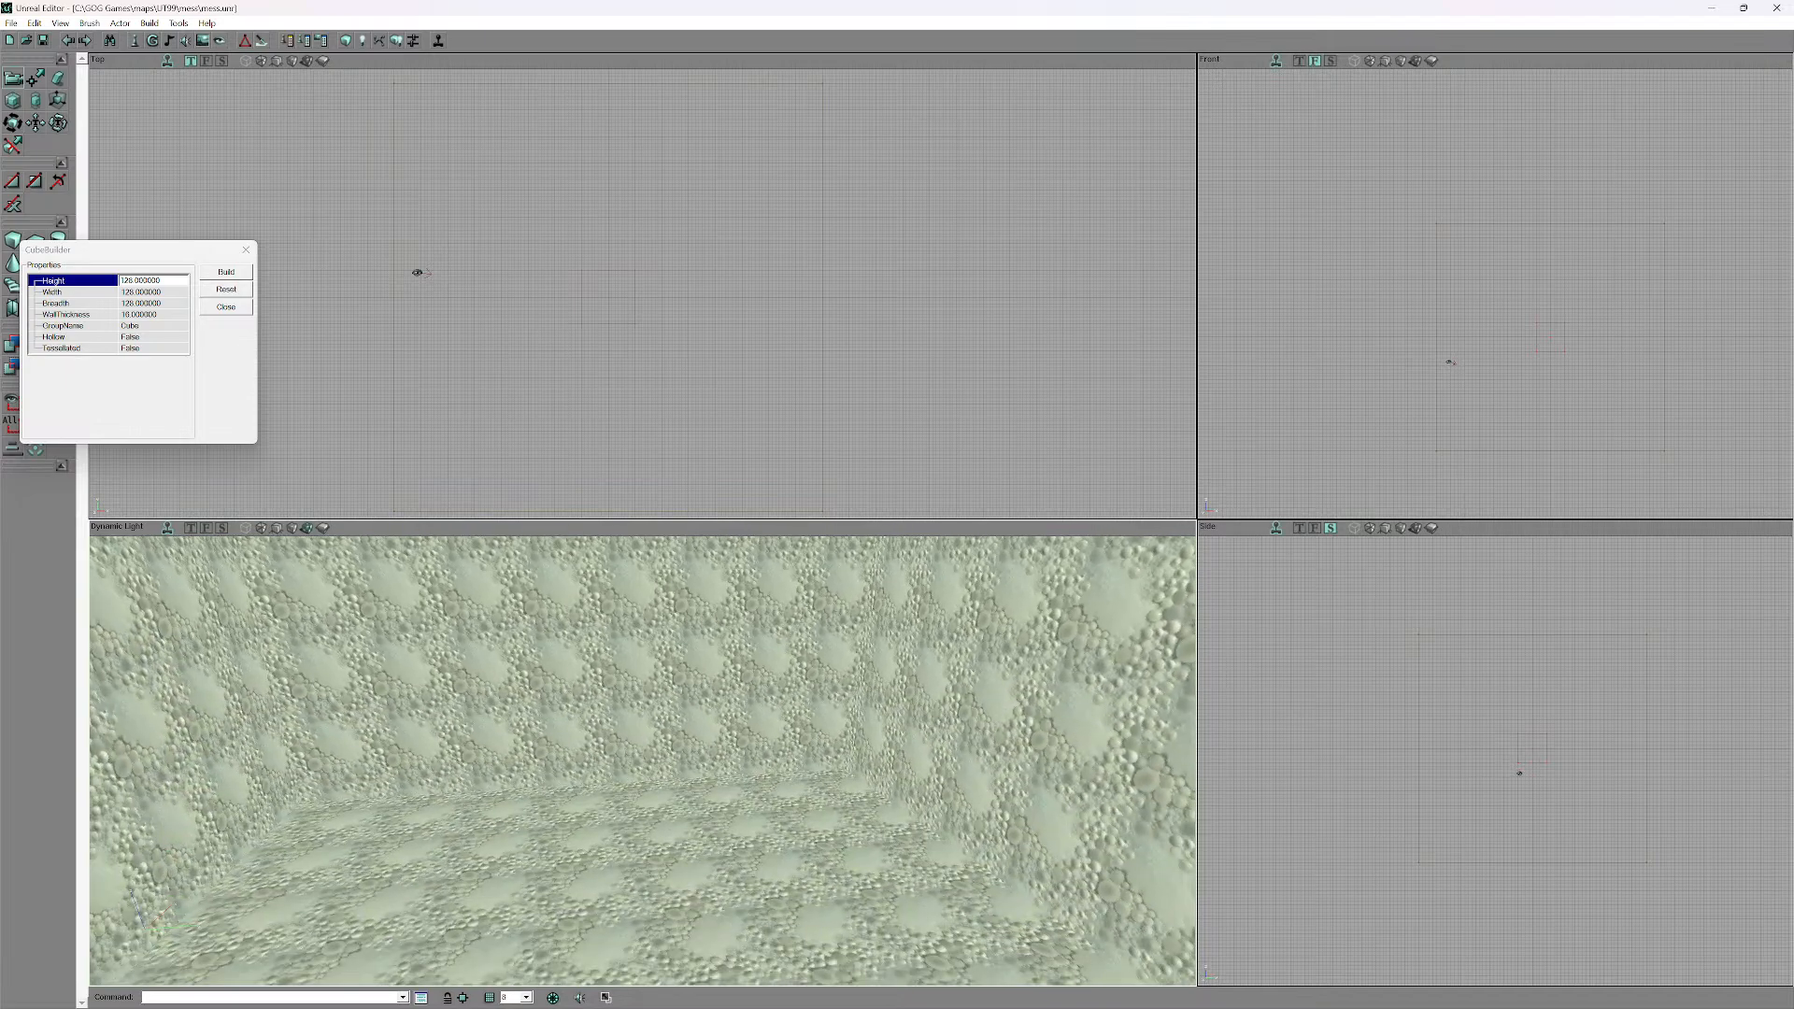
- Close the cube builder settings and select the 1024-unit room brush in the top view
left_click_drag(675, 756, 612, 696)
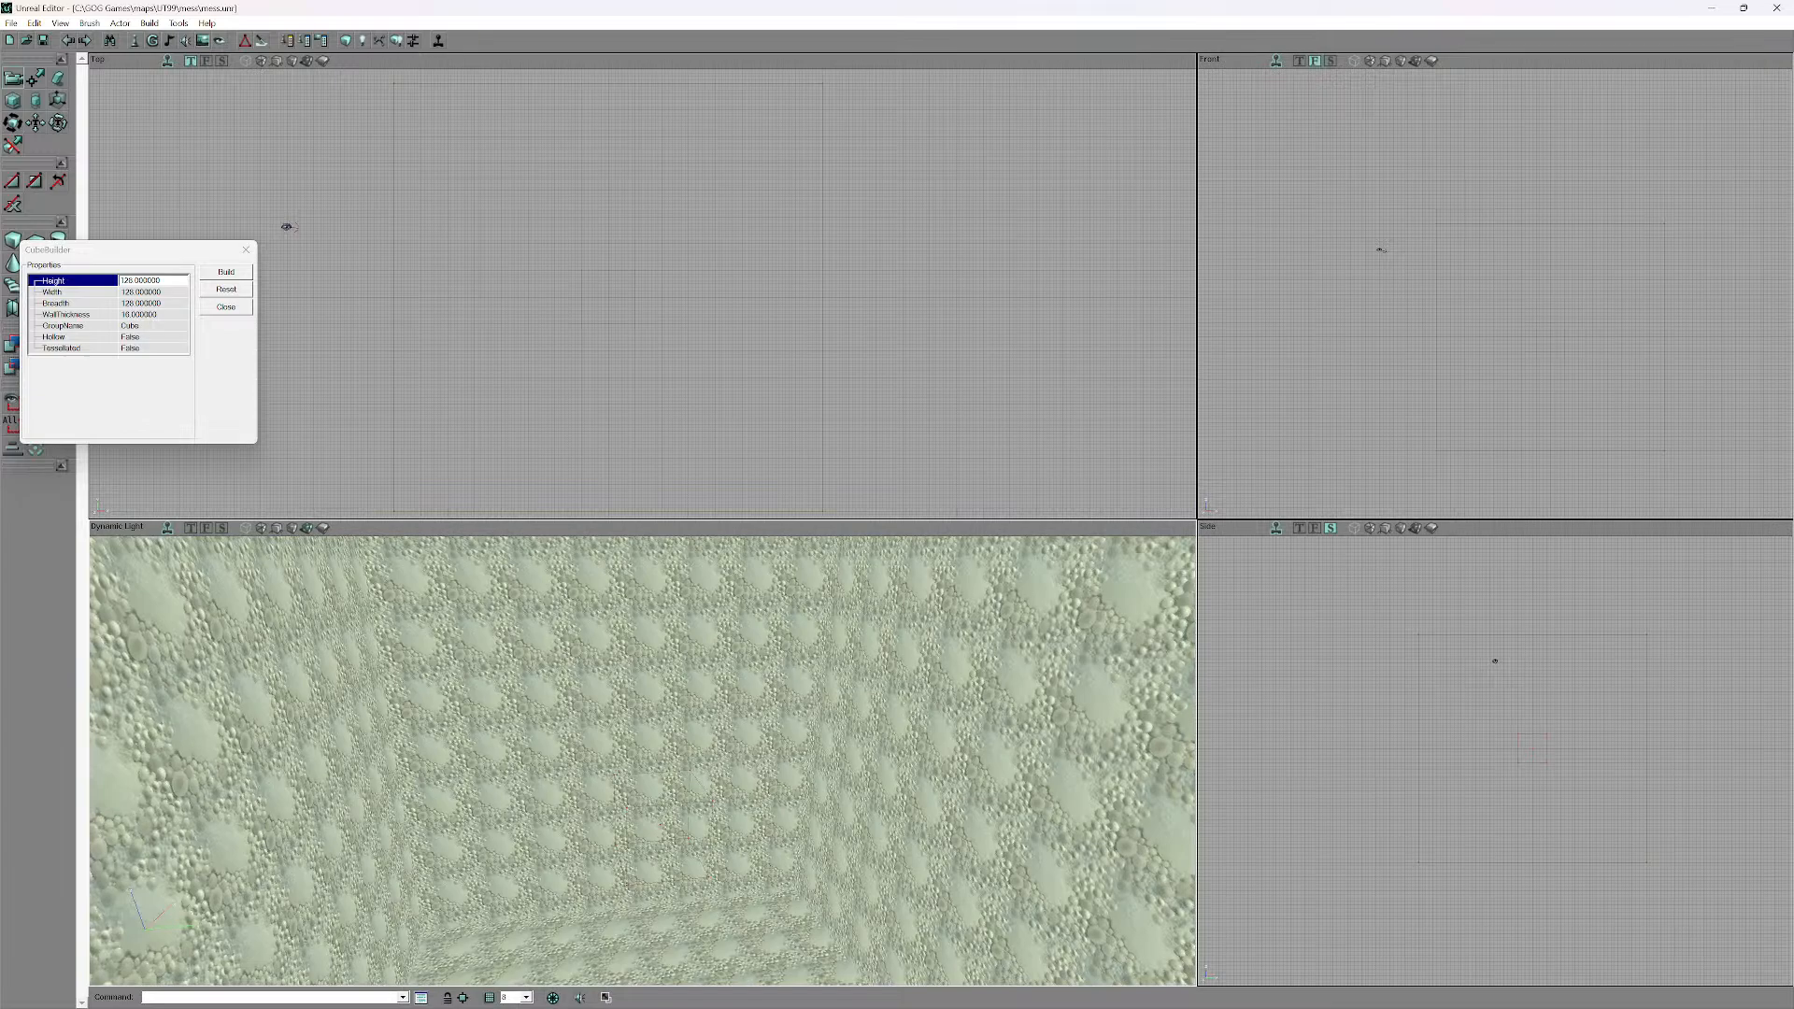
left_click(246, 250)
left_click(394, 261)
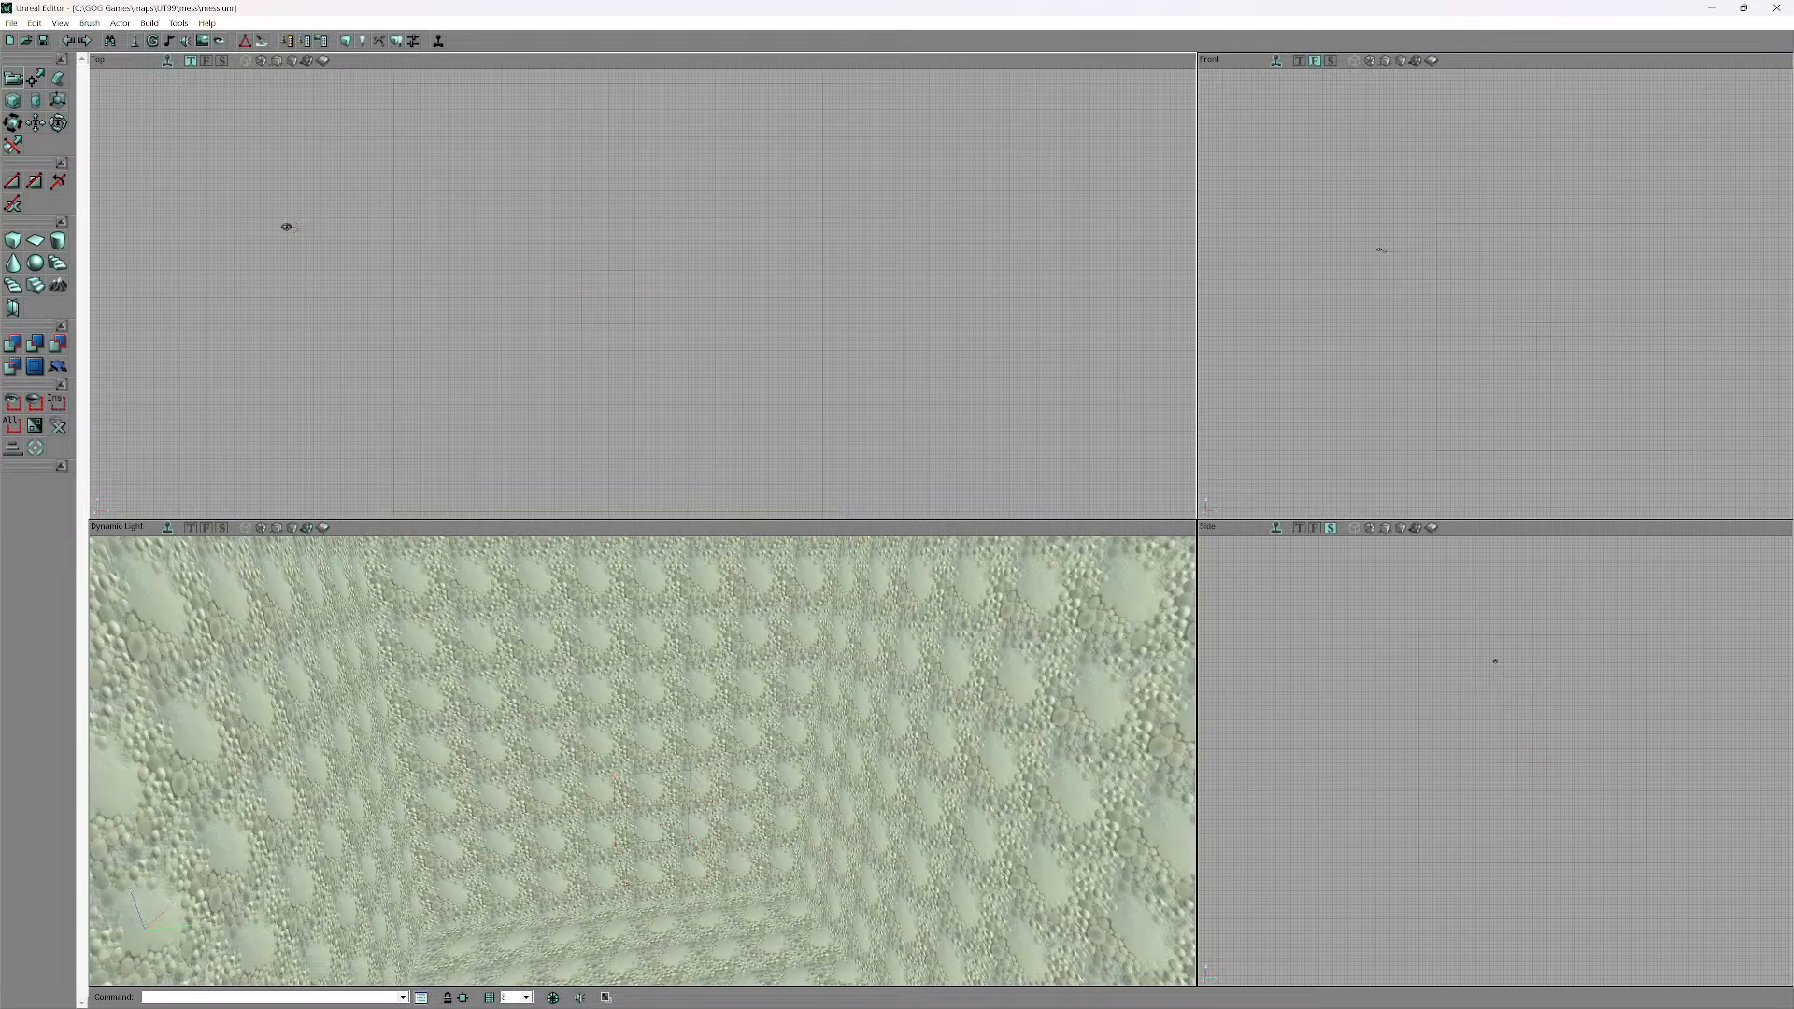
left_click(393, 261)
scroll(393, 261, "down", 2)
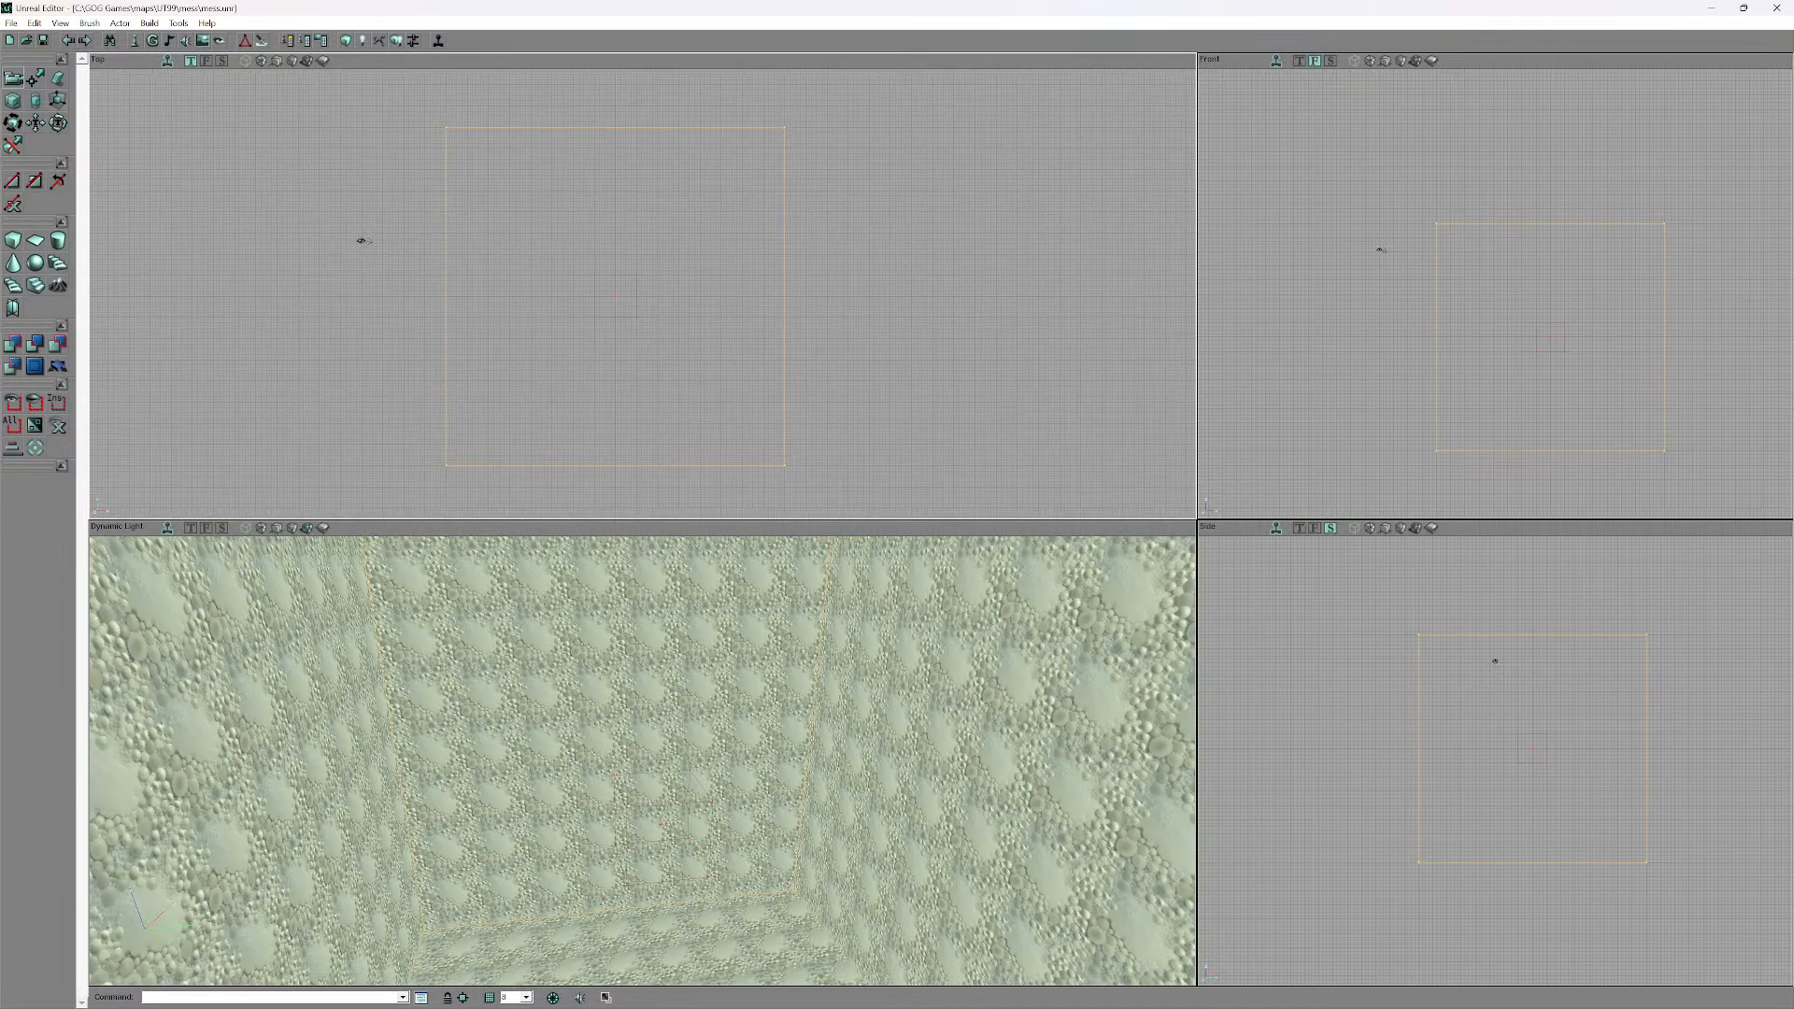
scroll(393, 261, "down", 1)
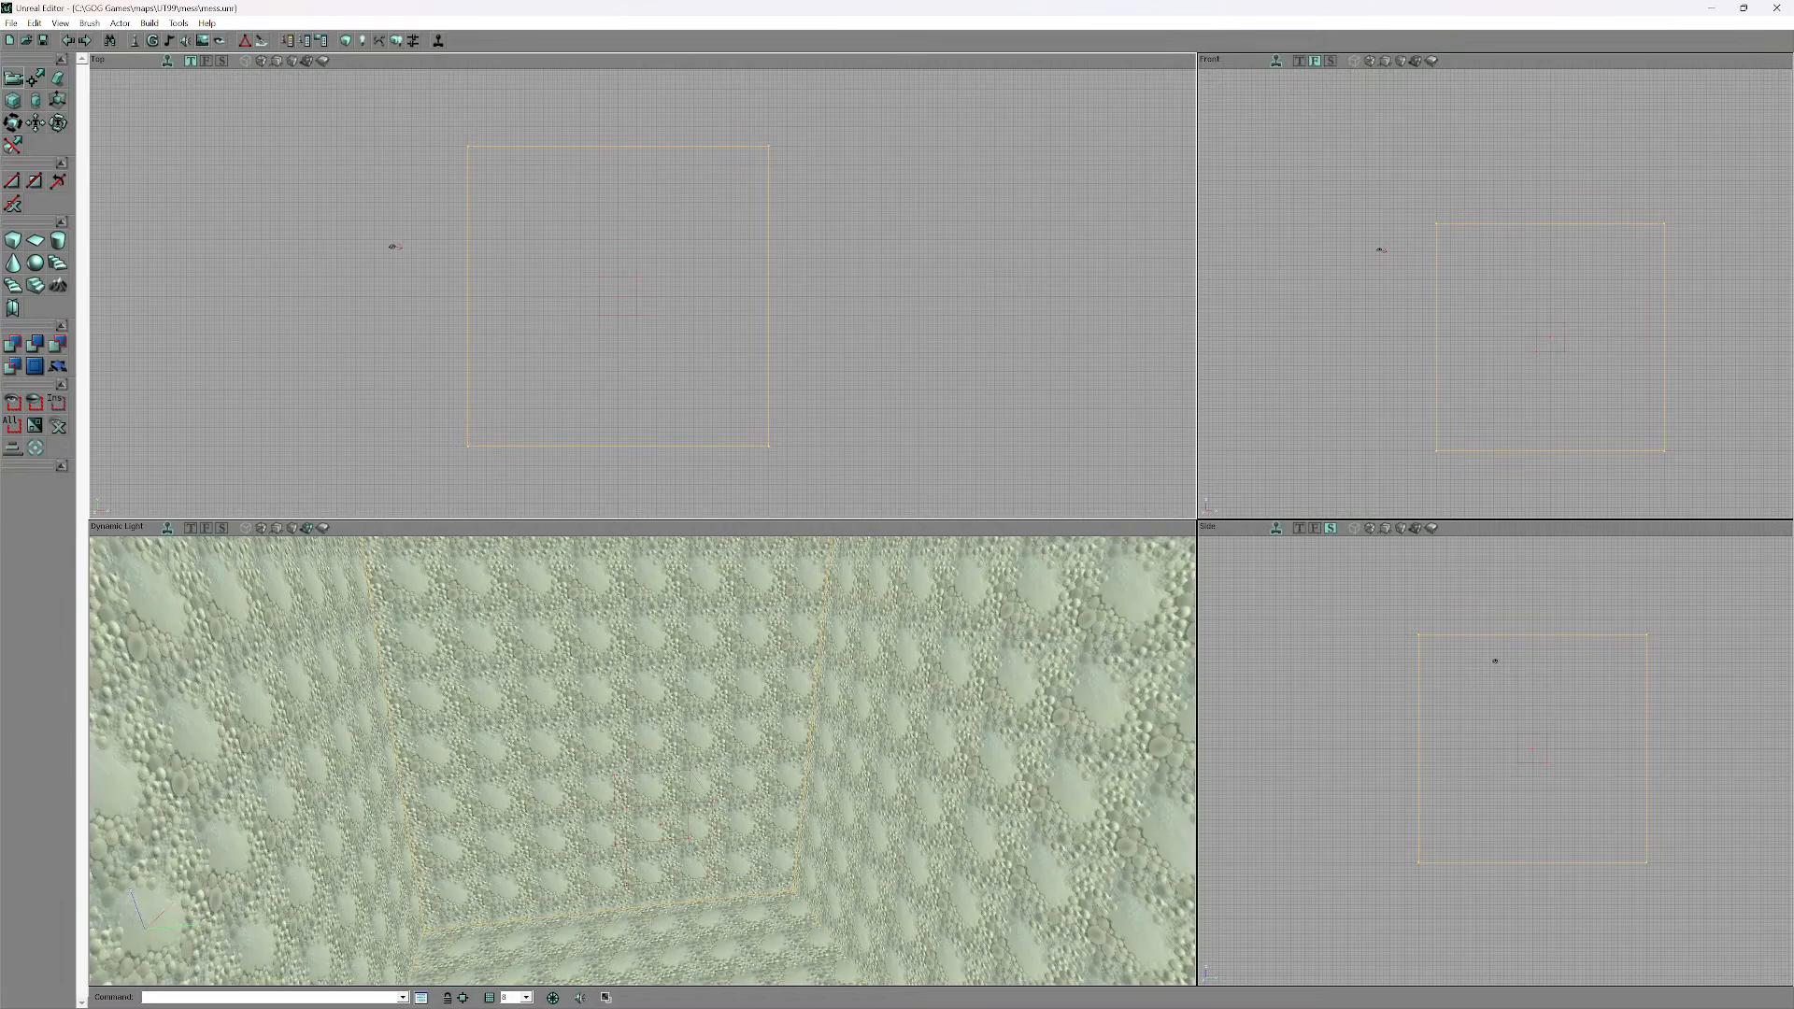
- Set the cube builder's height, width and breadth to 2048 each and build the brush
right_click(14, 240)
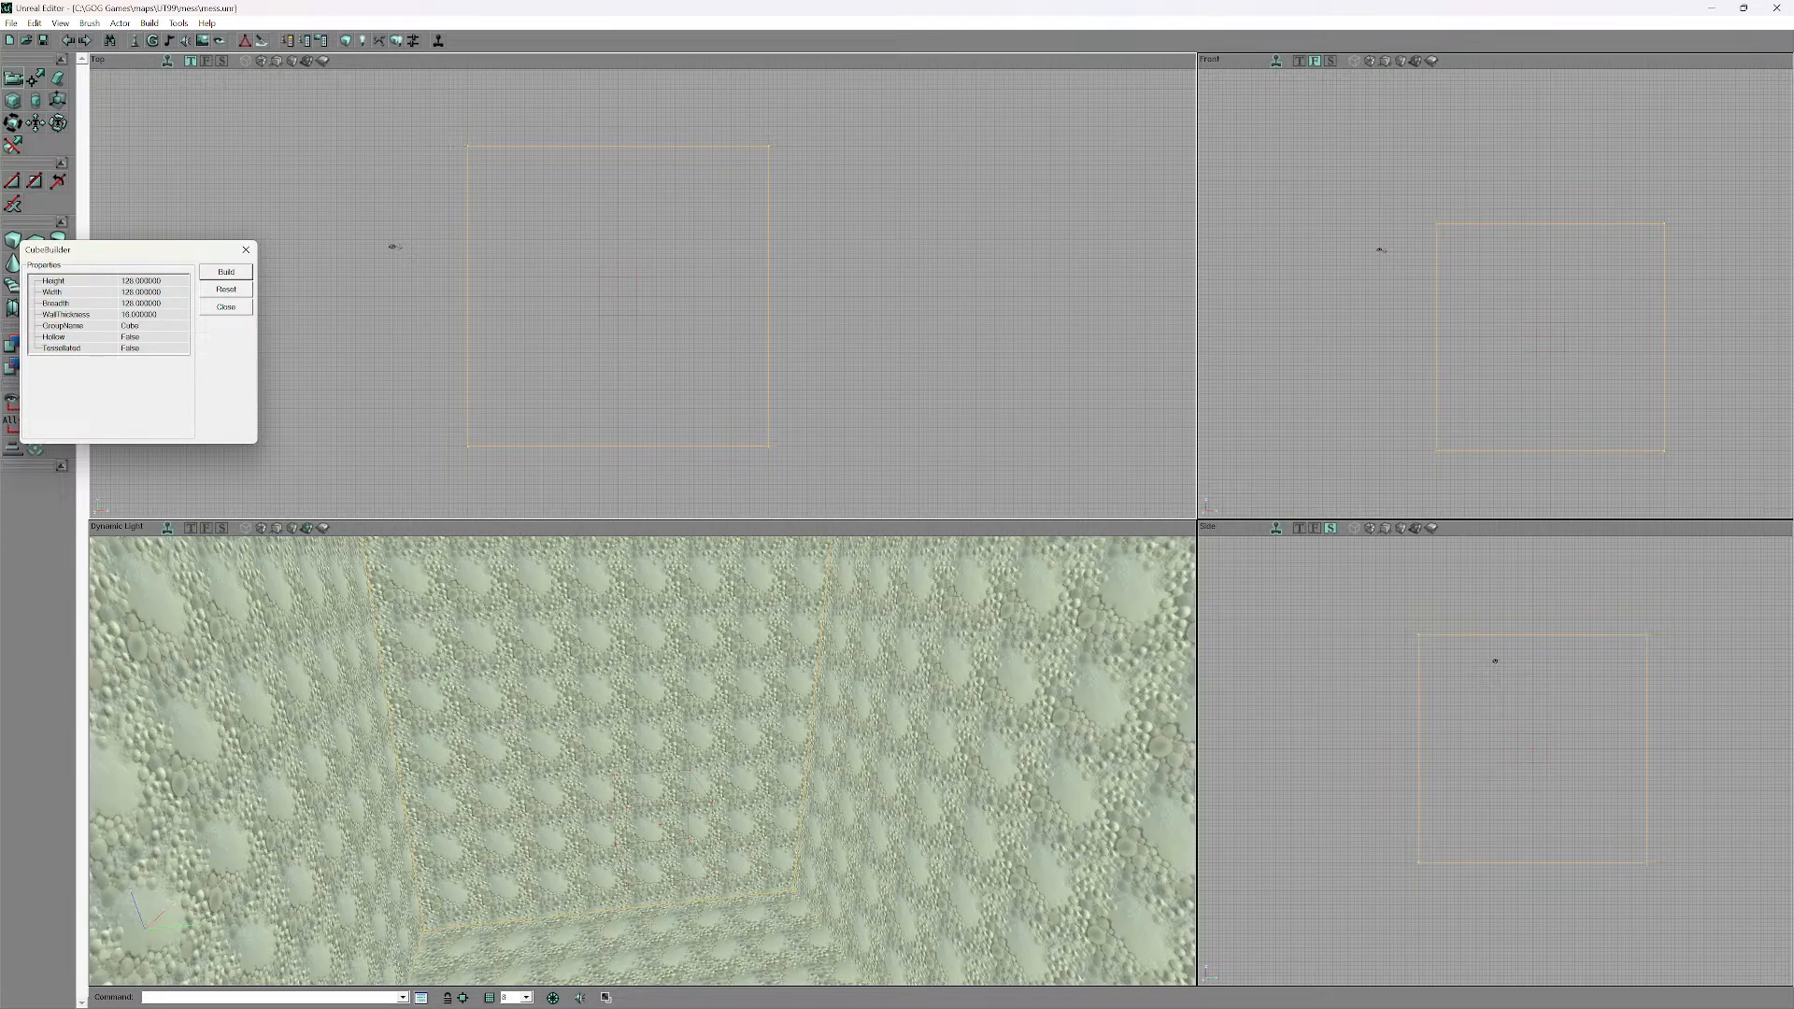
left_click(141, 281)
left_click(140, 292)
left_click(140, 304)
left_click(141, 281)
type("2048")
left_click(140, 293)
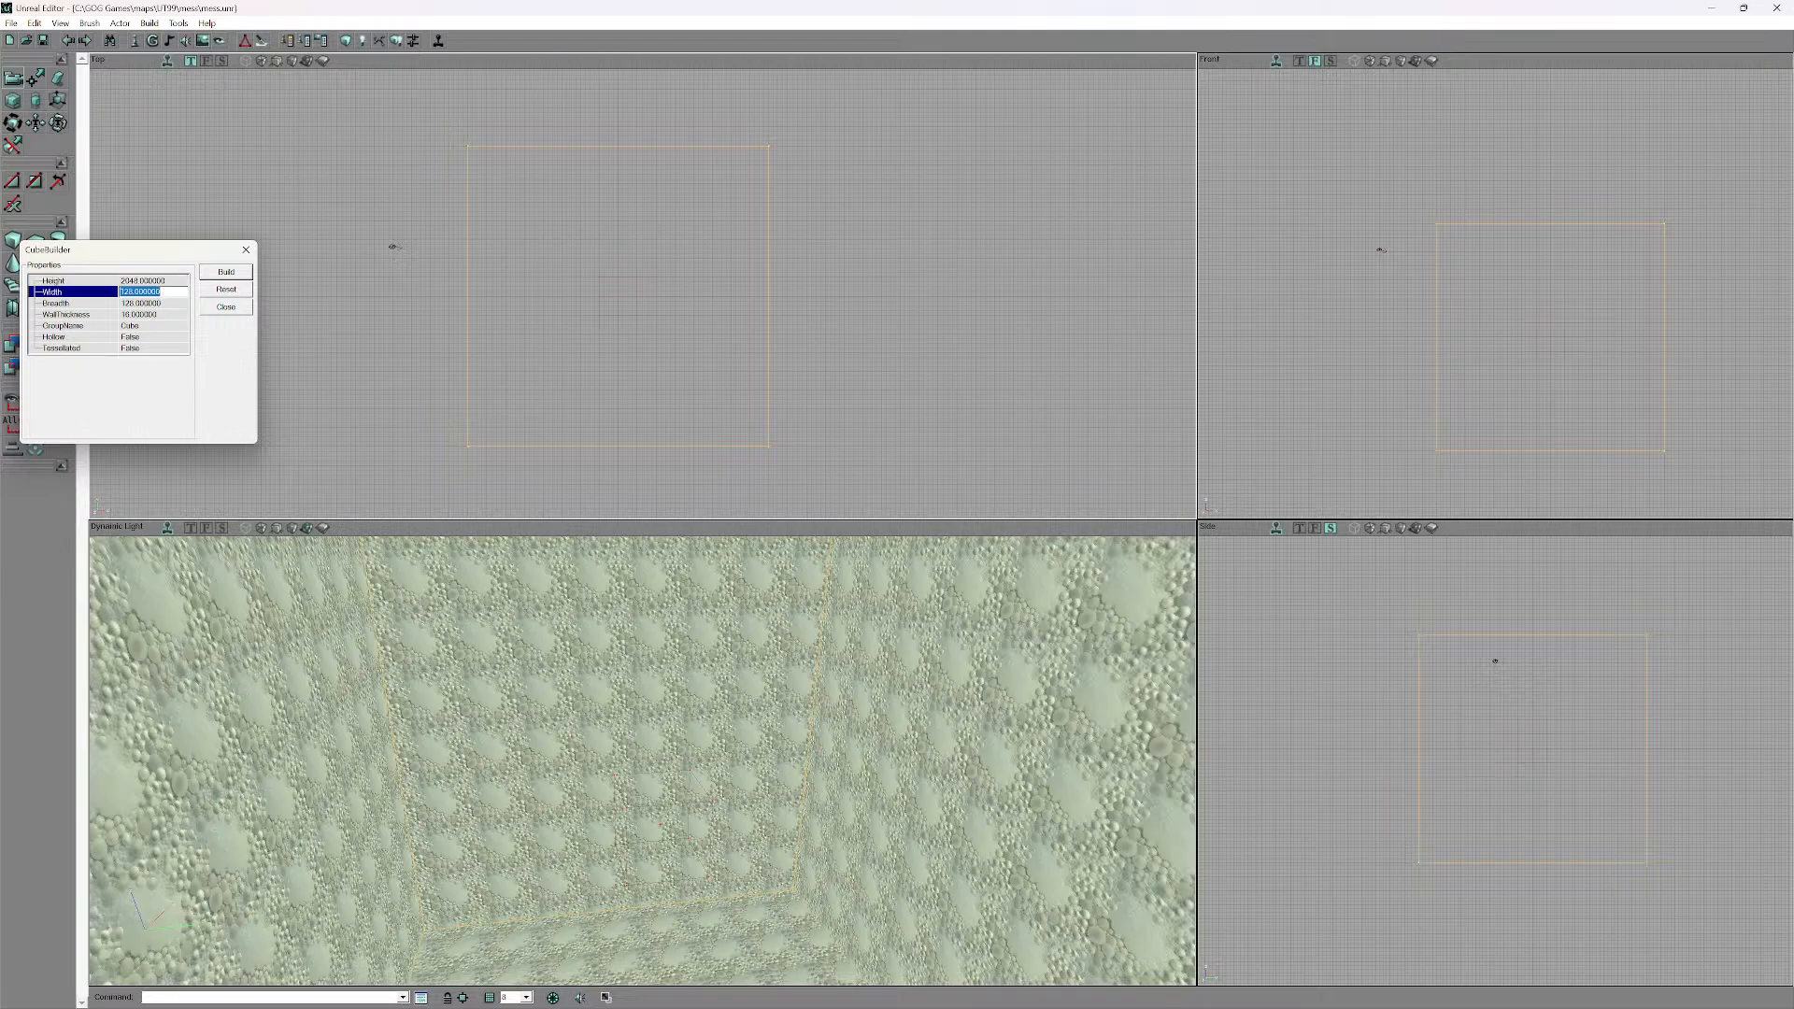
type("24")
key("Tab")
type("20")
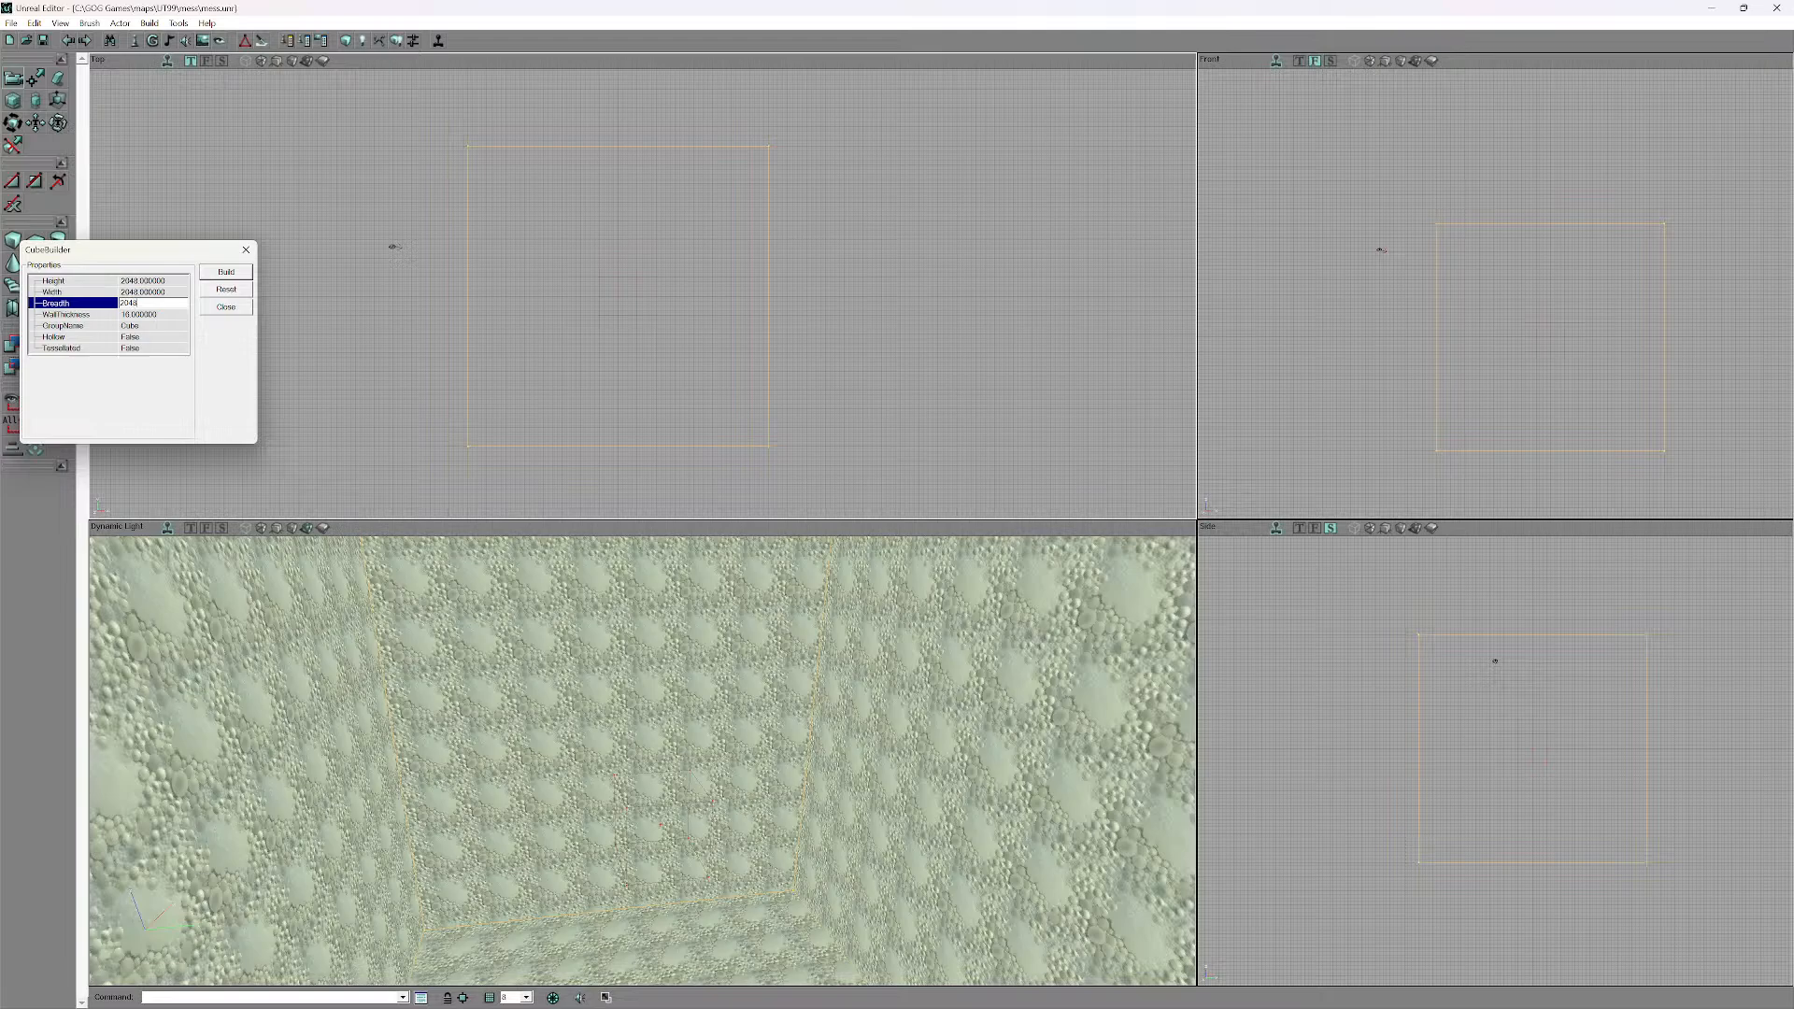
key("Return")
- Subtract the 2048-unit cube brush from the world to carve out a larger room
scroll(473, 261, "down", 3)
left_click_drag(138, 249, 283, 214)
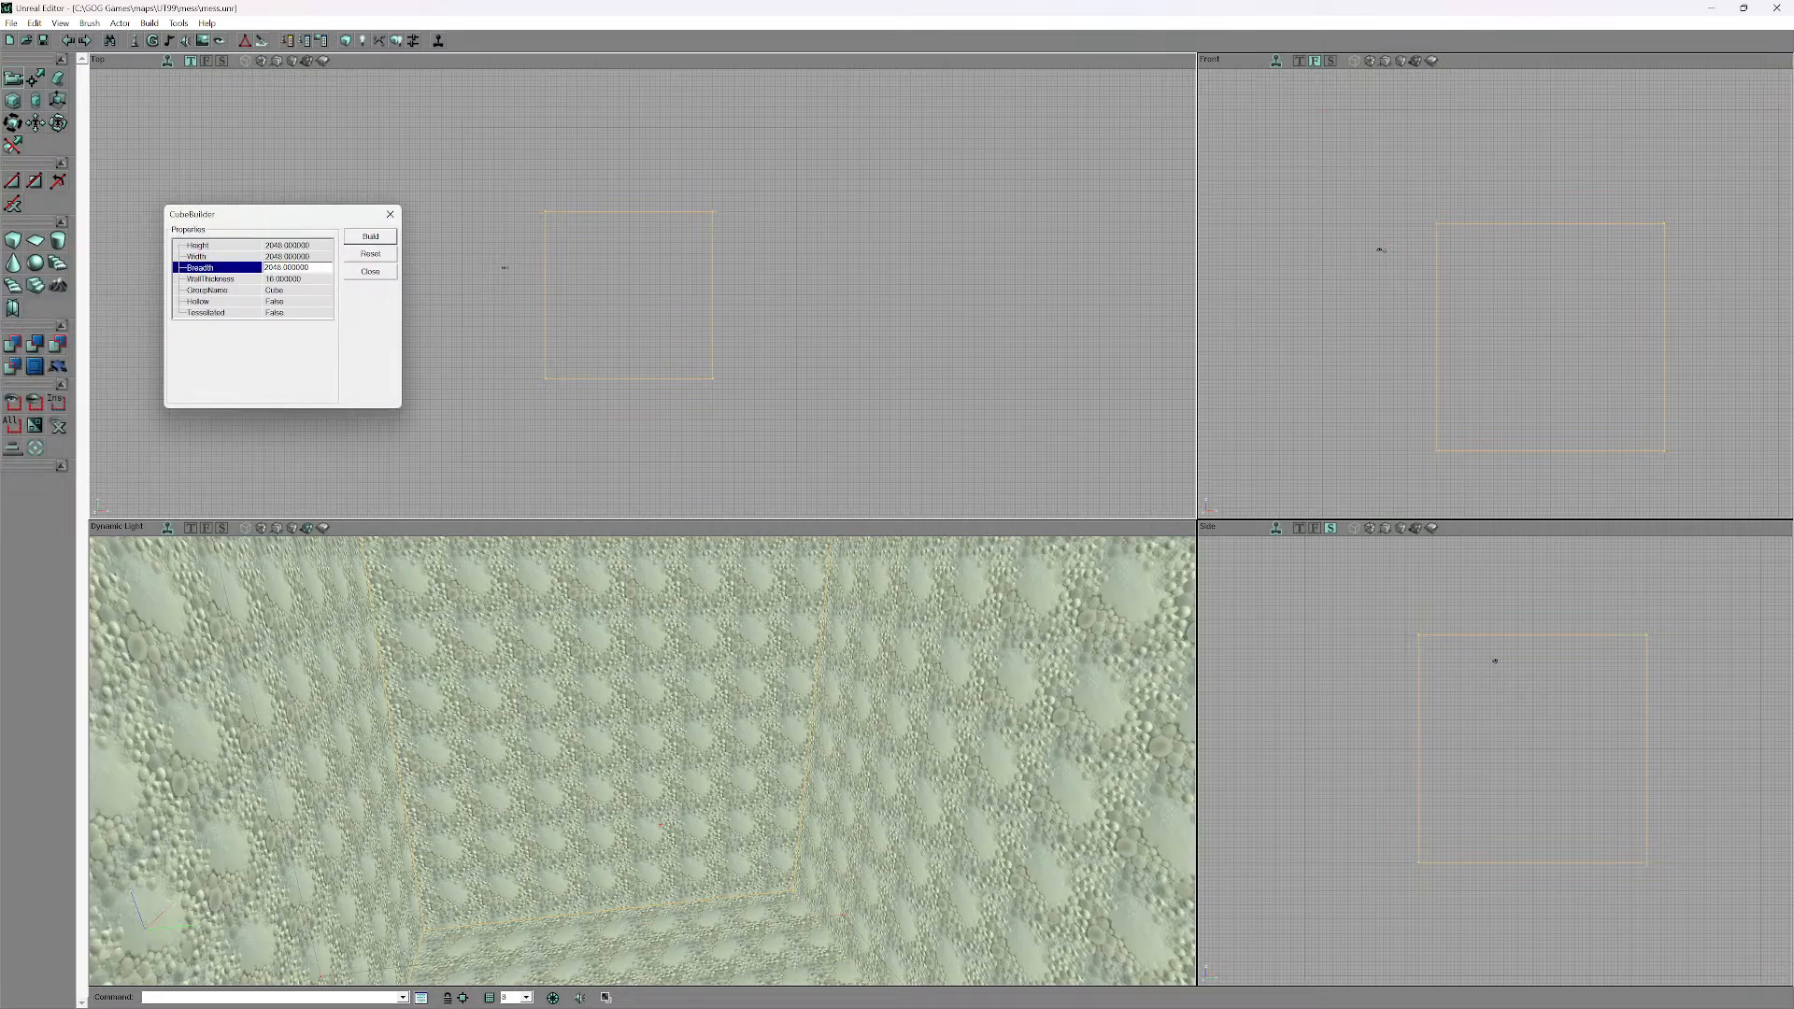
left_click(34, 365)
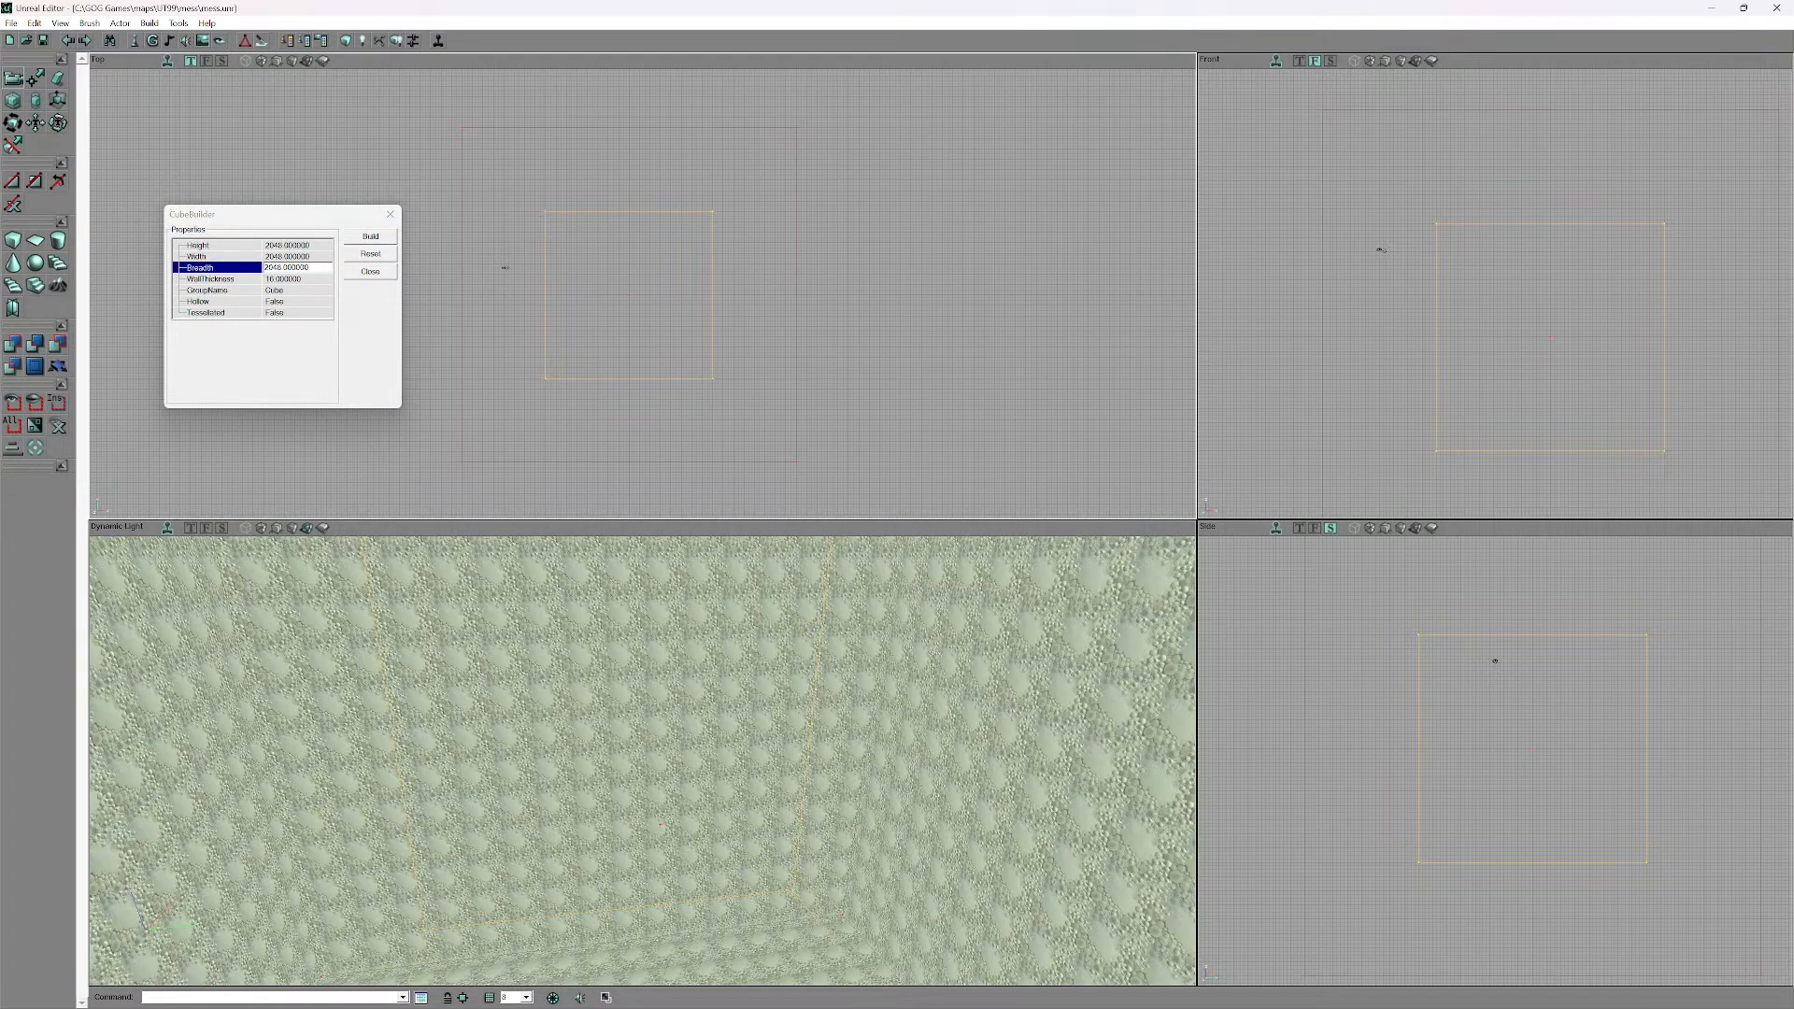
left_click_drag(643, 760, 647, 686)
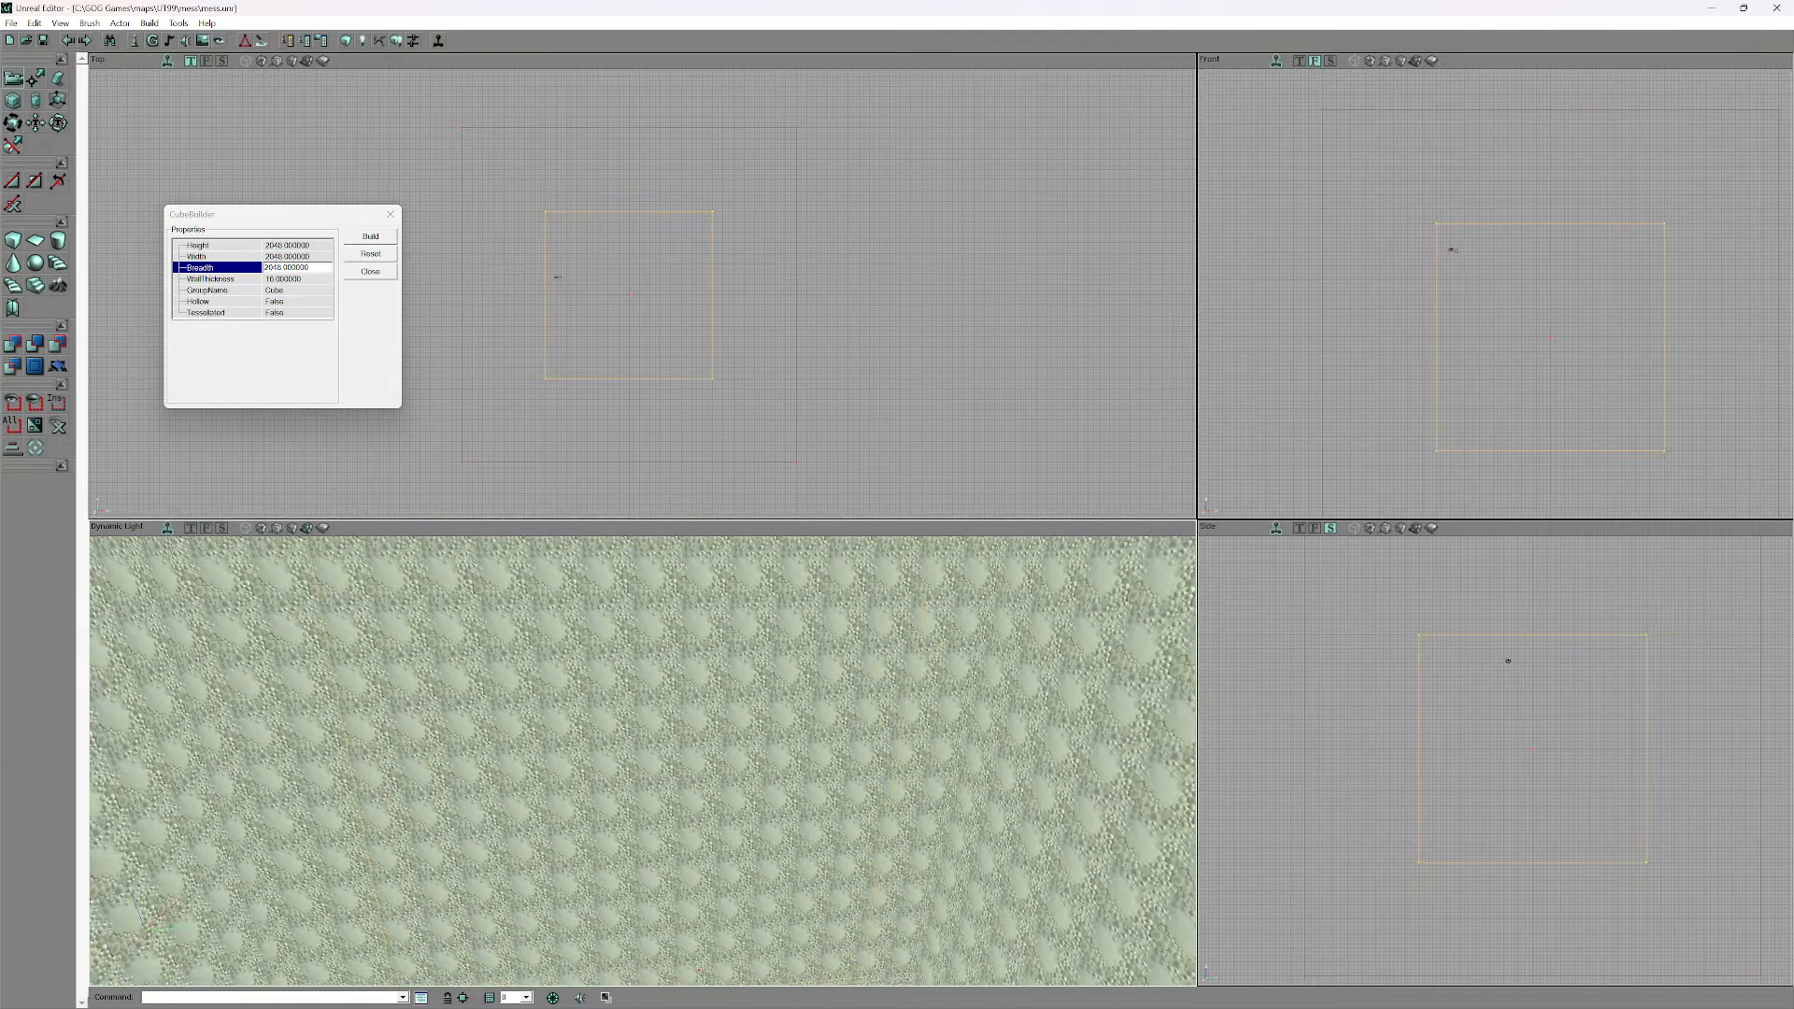
- Close the cube builder settings and delete the original 1024-unit room brush
left_click(391, 214)
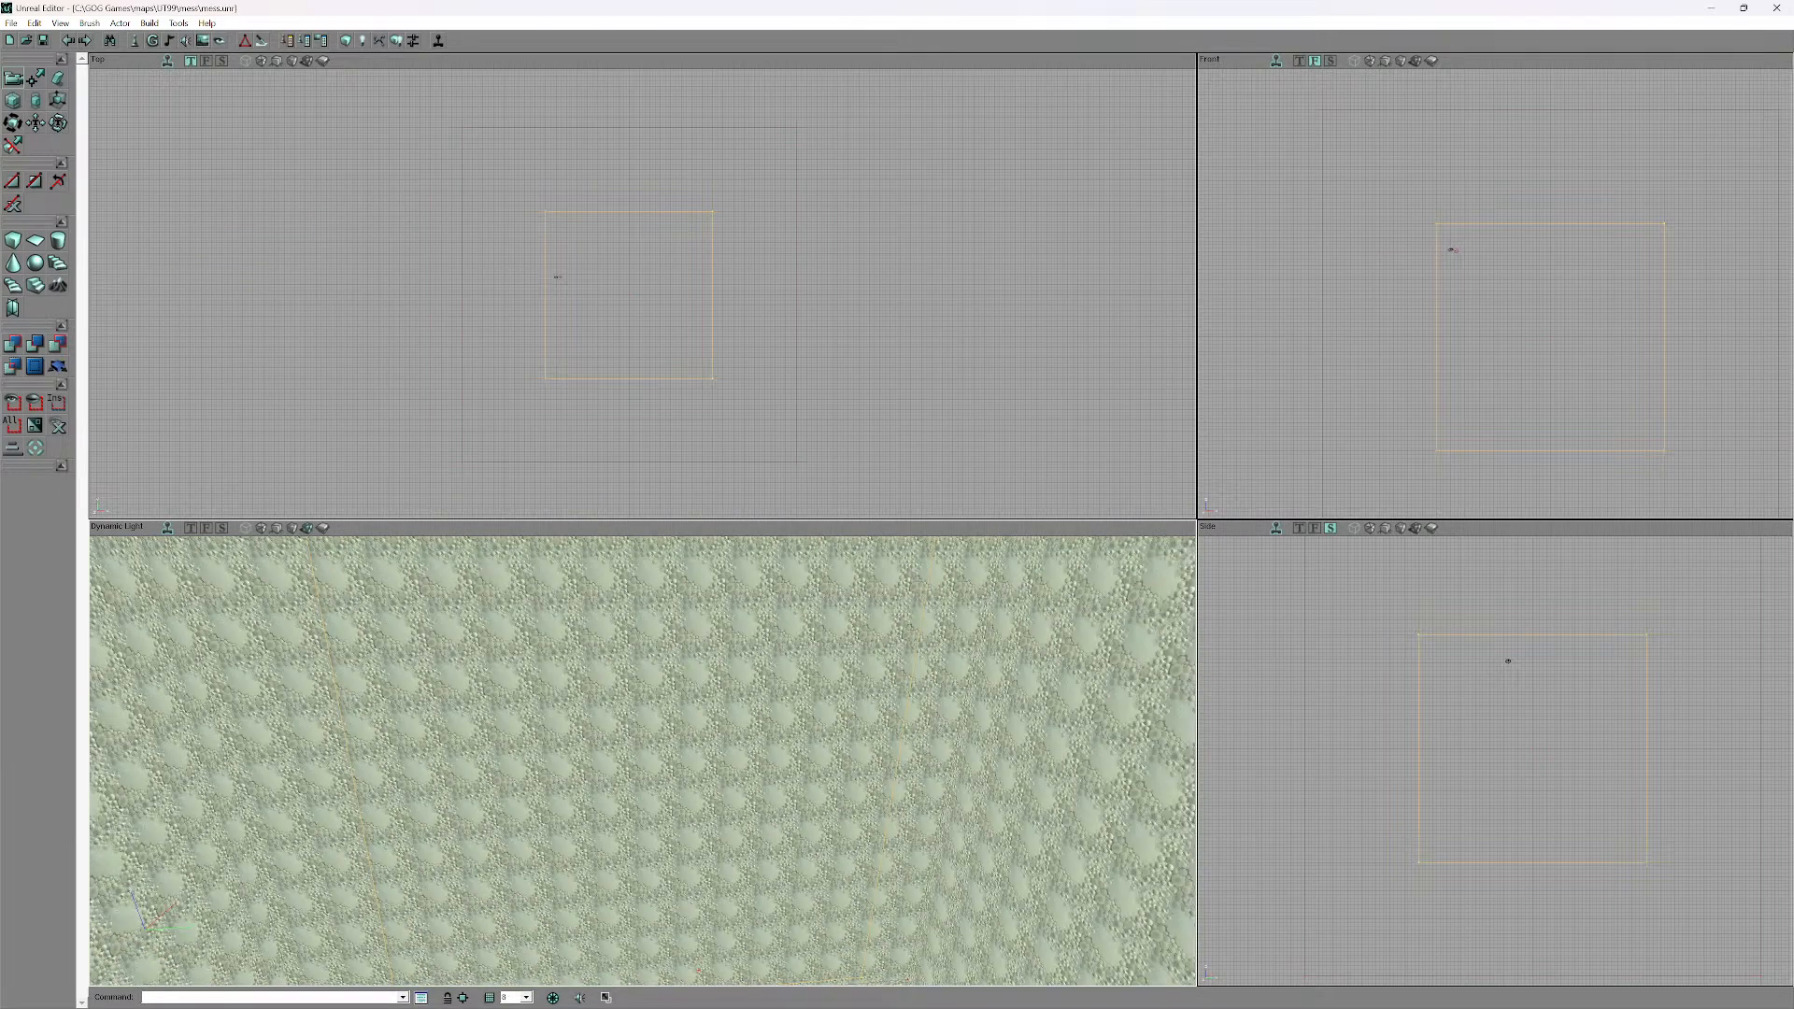
right_click(546, 254)
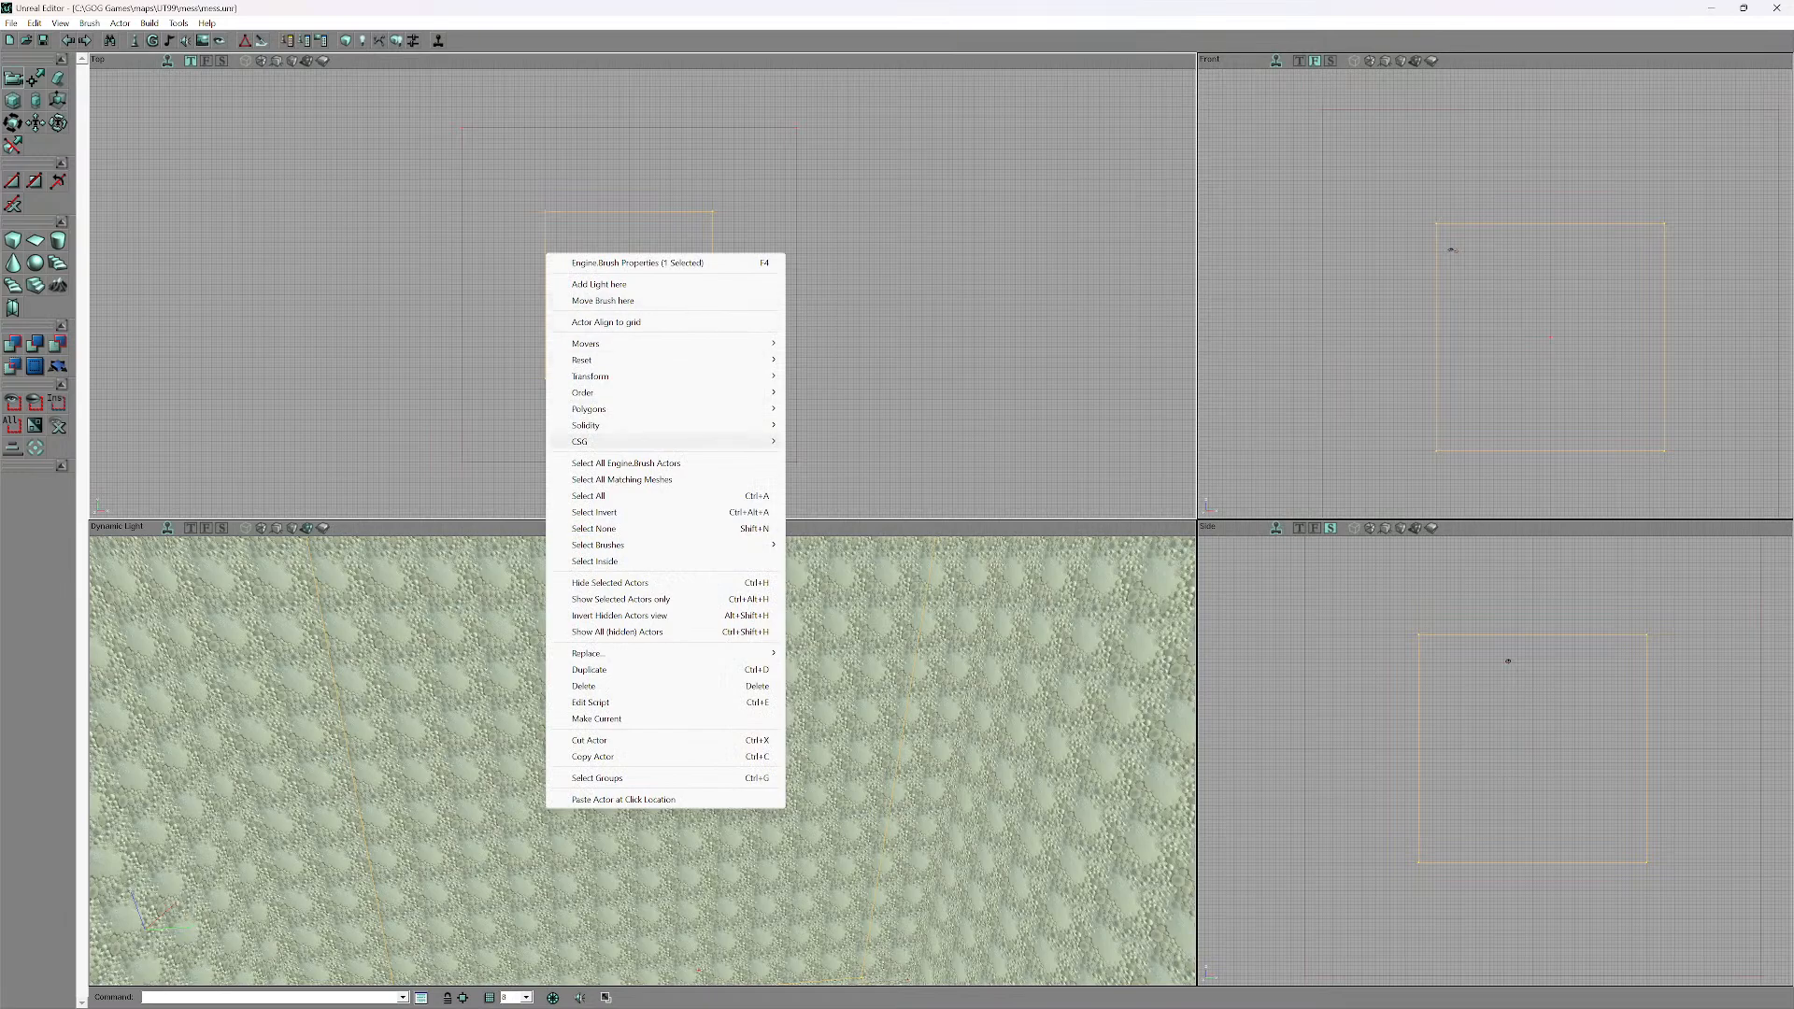
left_click(584, 686)
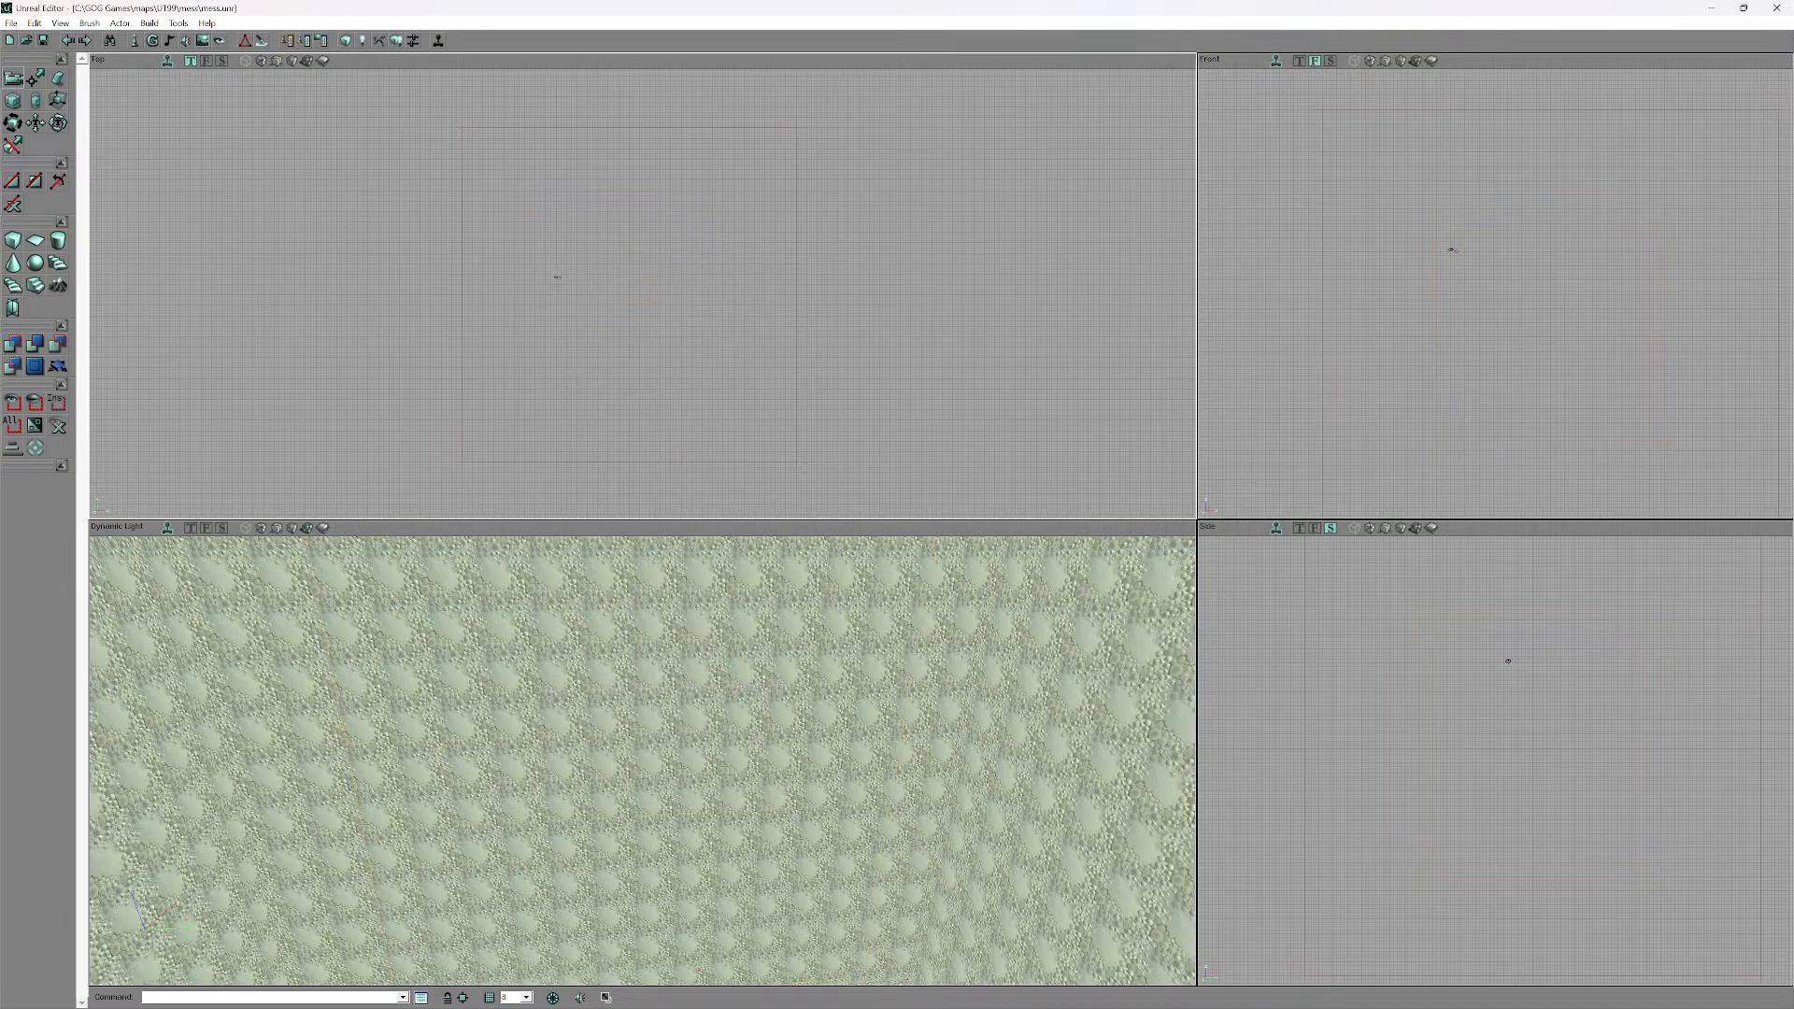
- Reopen the cube builder settings and set the height to 256
scroll(643, 293, "up", 1)
scroll(524, 271, "down", 2)
right_click(13, 240)
left_click(286, 245)
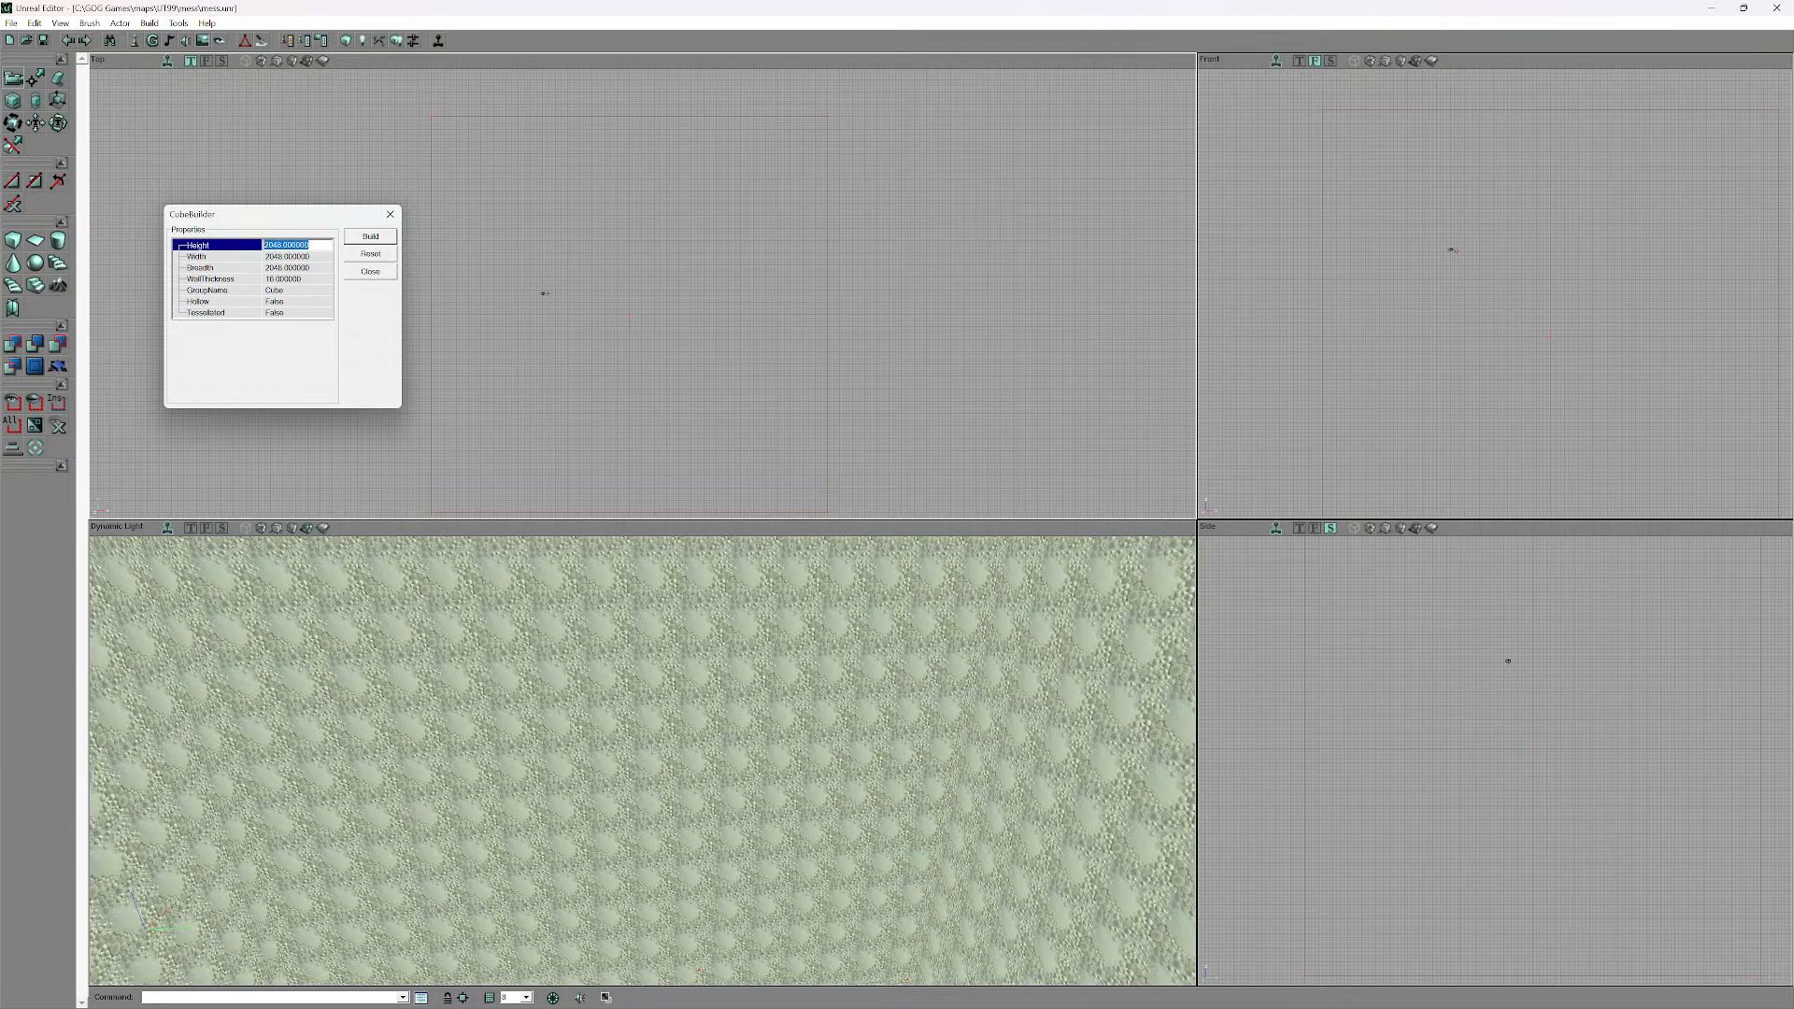
type("265")
key("Tab")
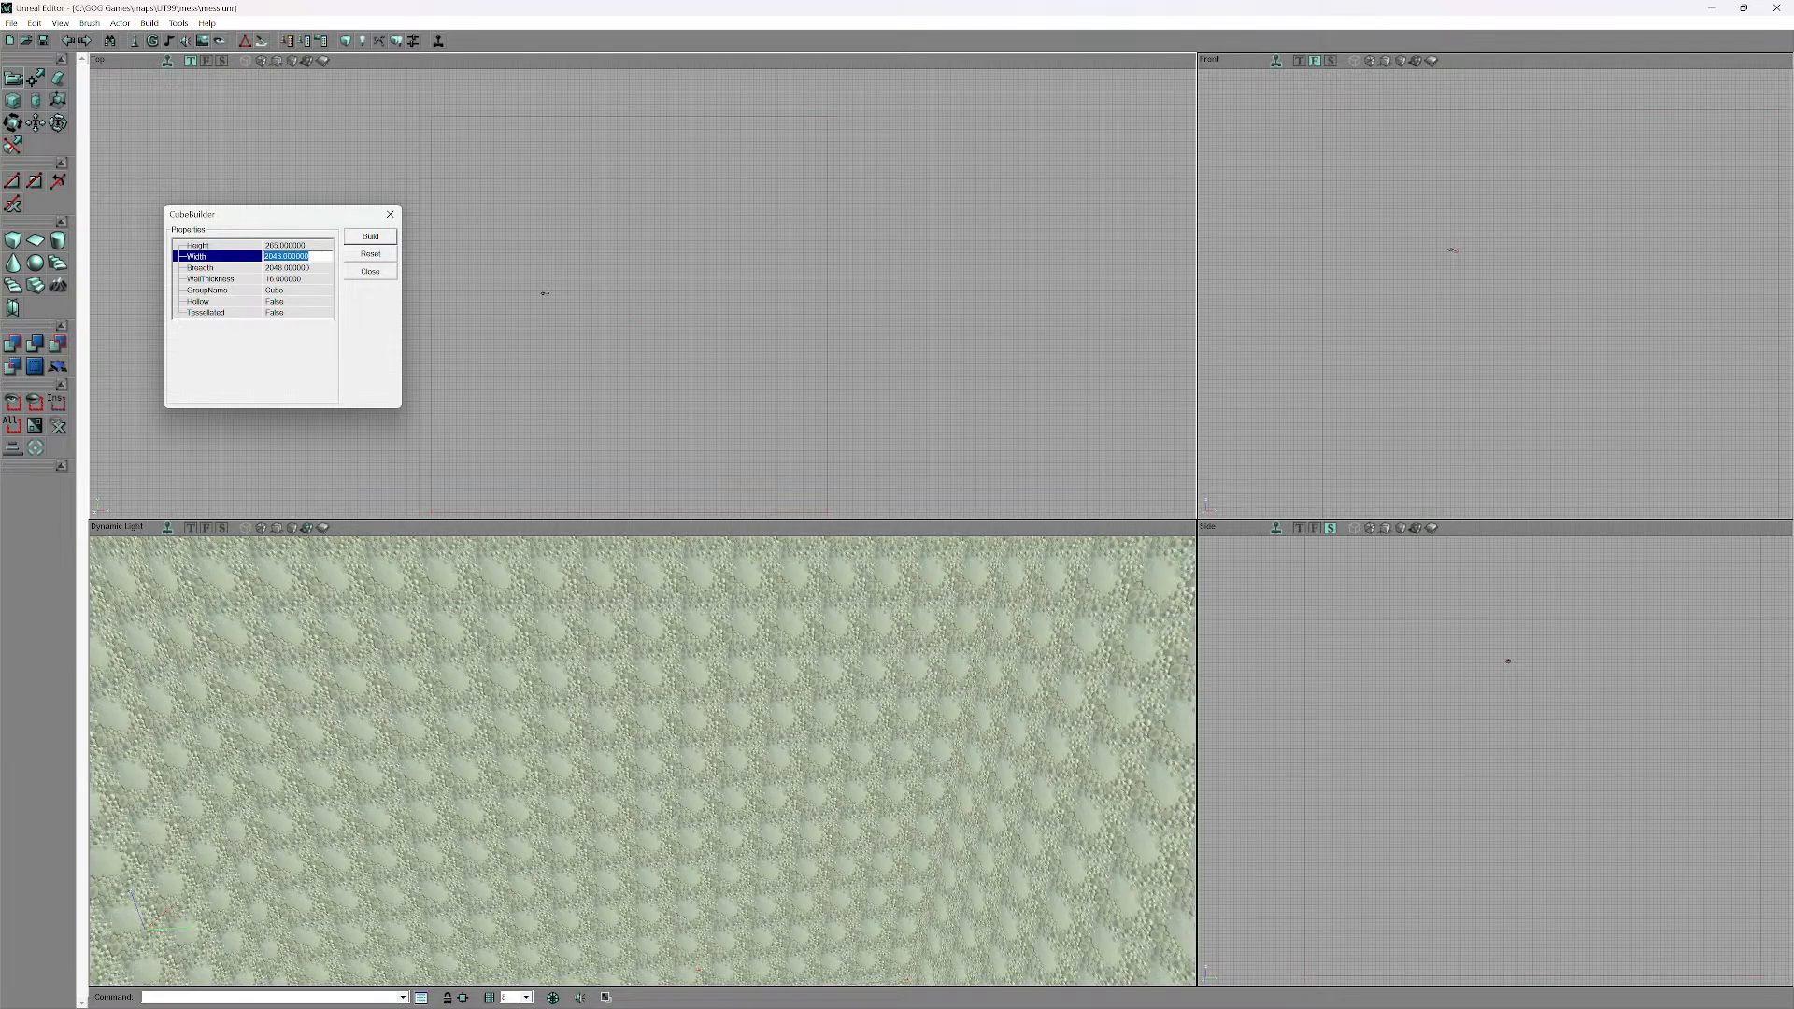
left_click(283, 256)
key("shift+Tab")
key("BackSpace")
type("2")
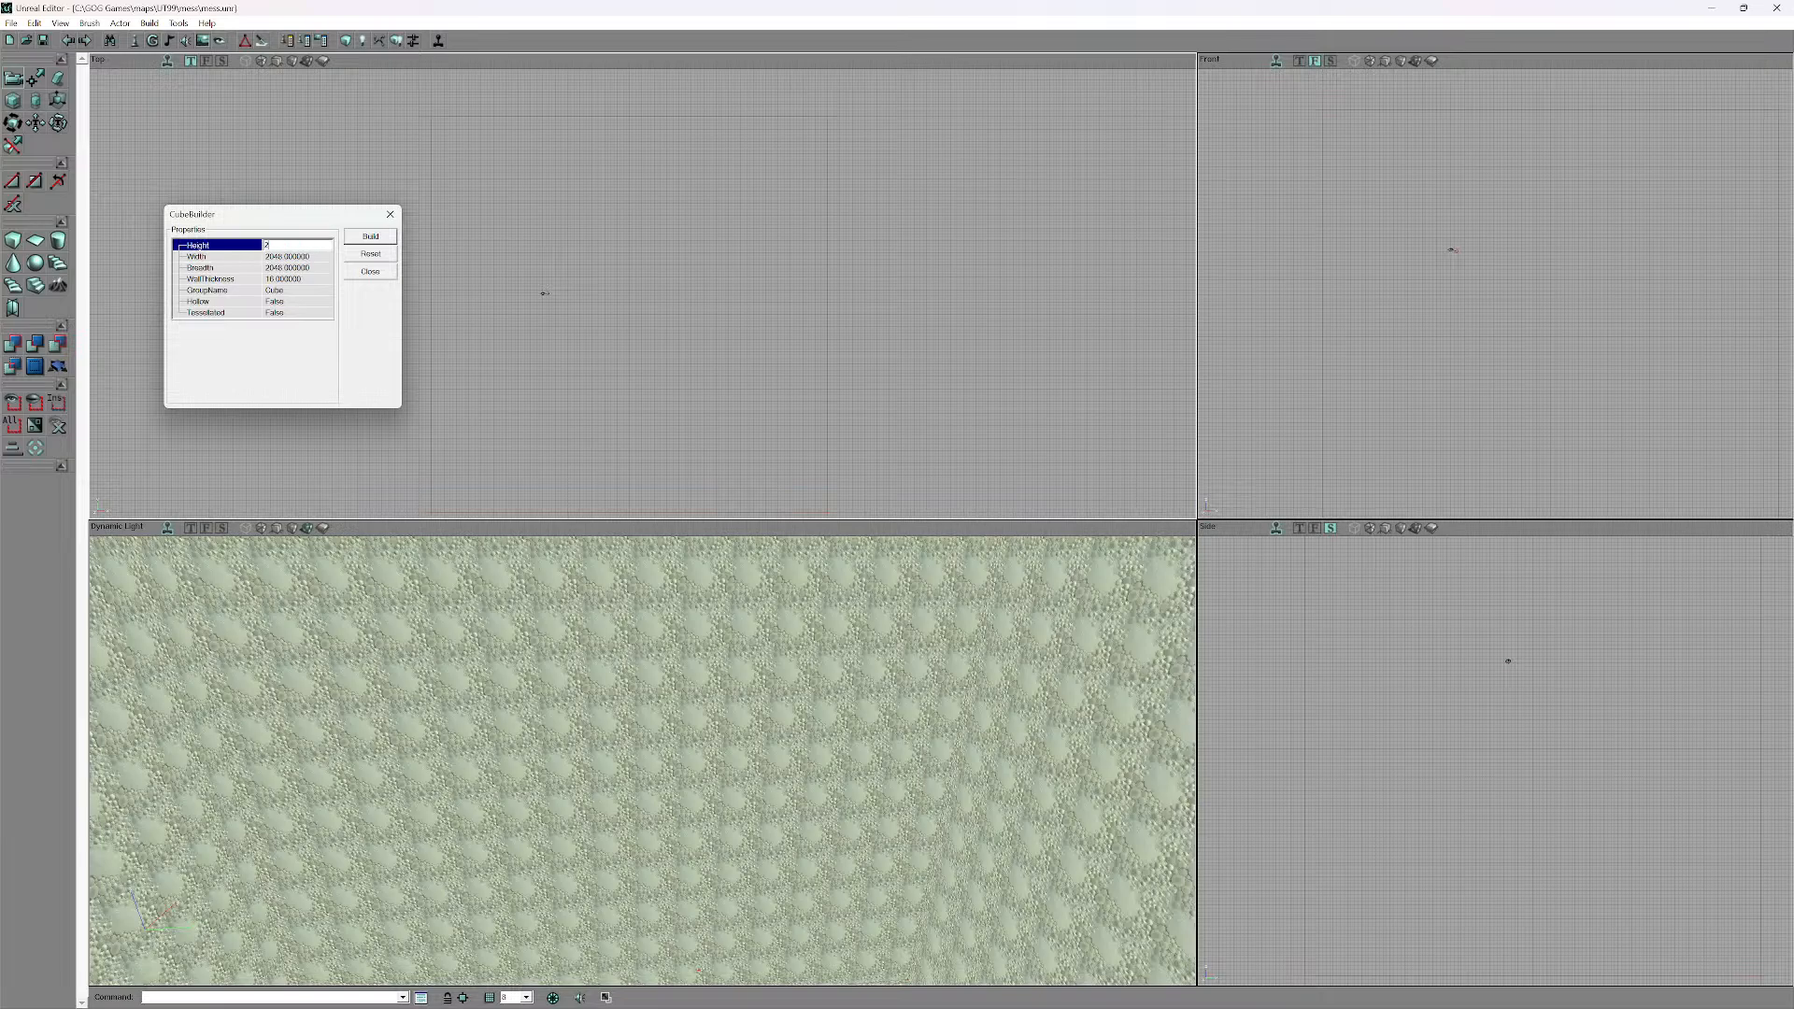
type("56")
- Set the cube builder's width and breadth to 256 each and build the brush
key("Tab")
type("2")
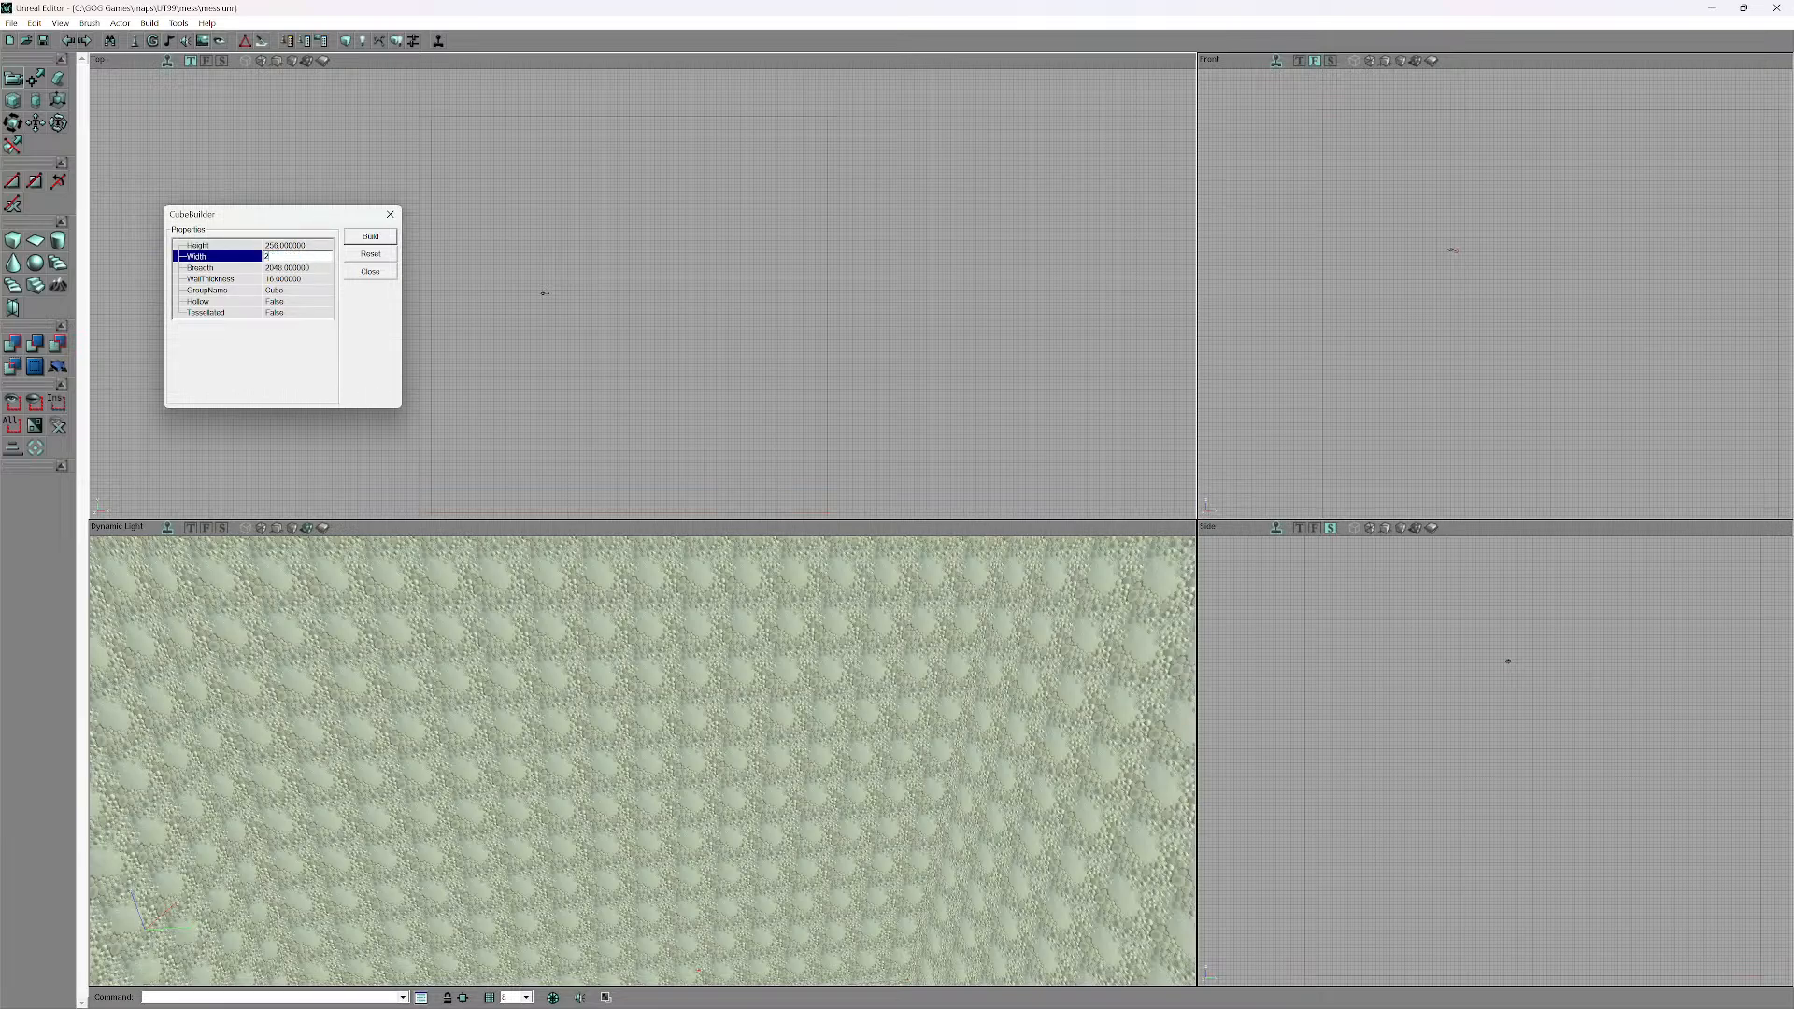
key("Tab")
type("2")
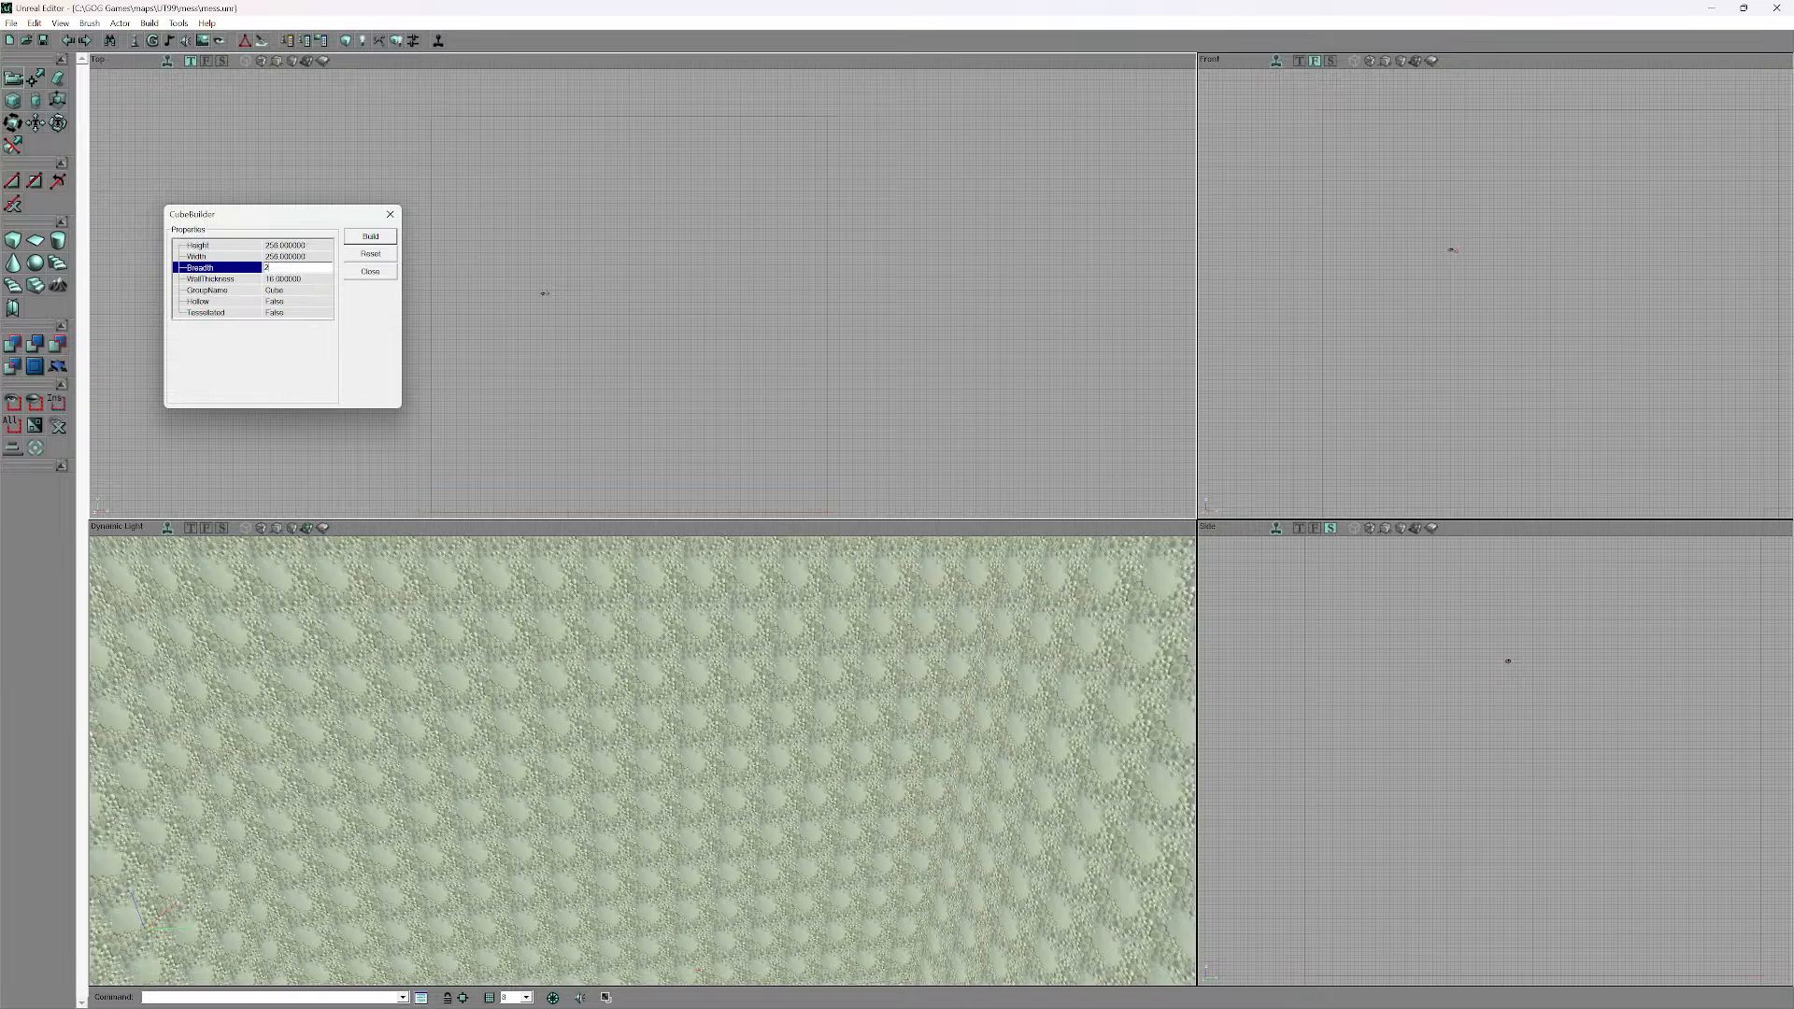
key("Return")
mouse_move(642, 710)
left_mouse_down()
mouse_move(635, 855)
mouse_move(635, 813)
left_mouse_up()
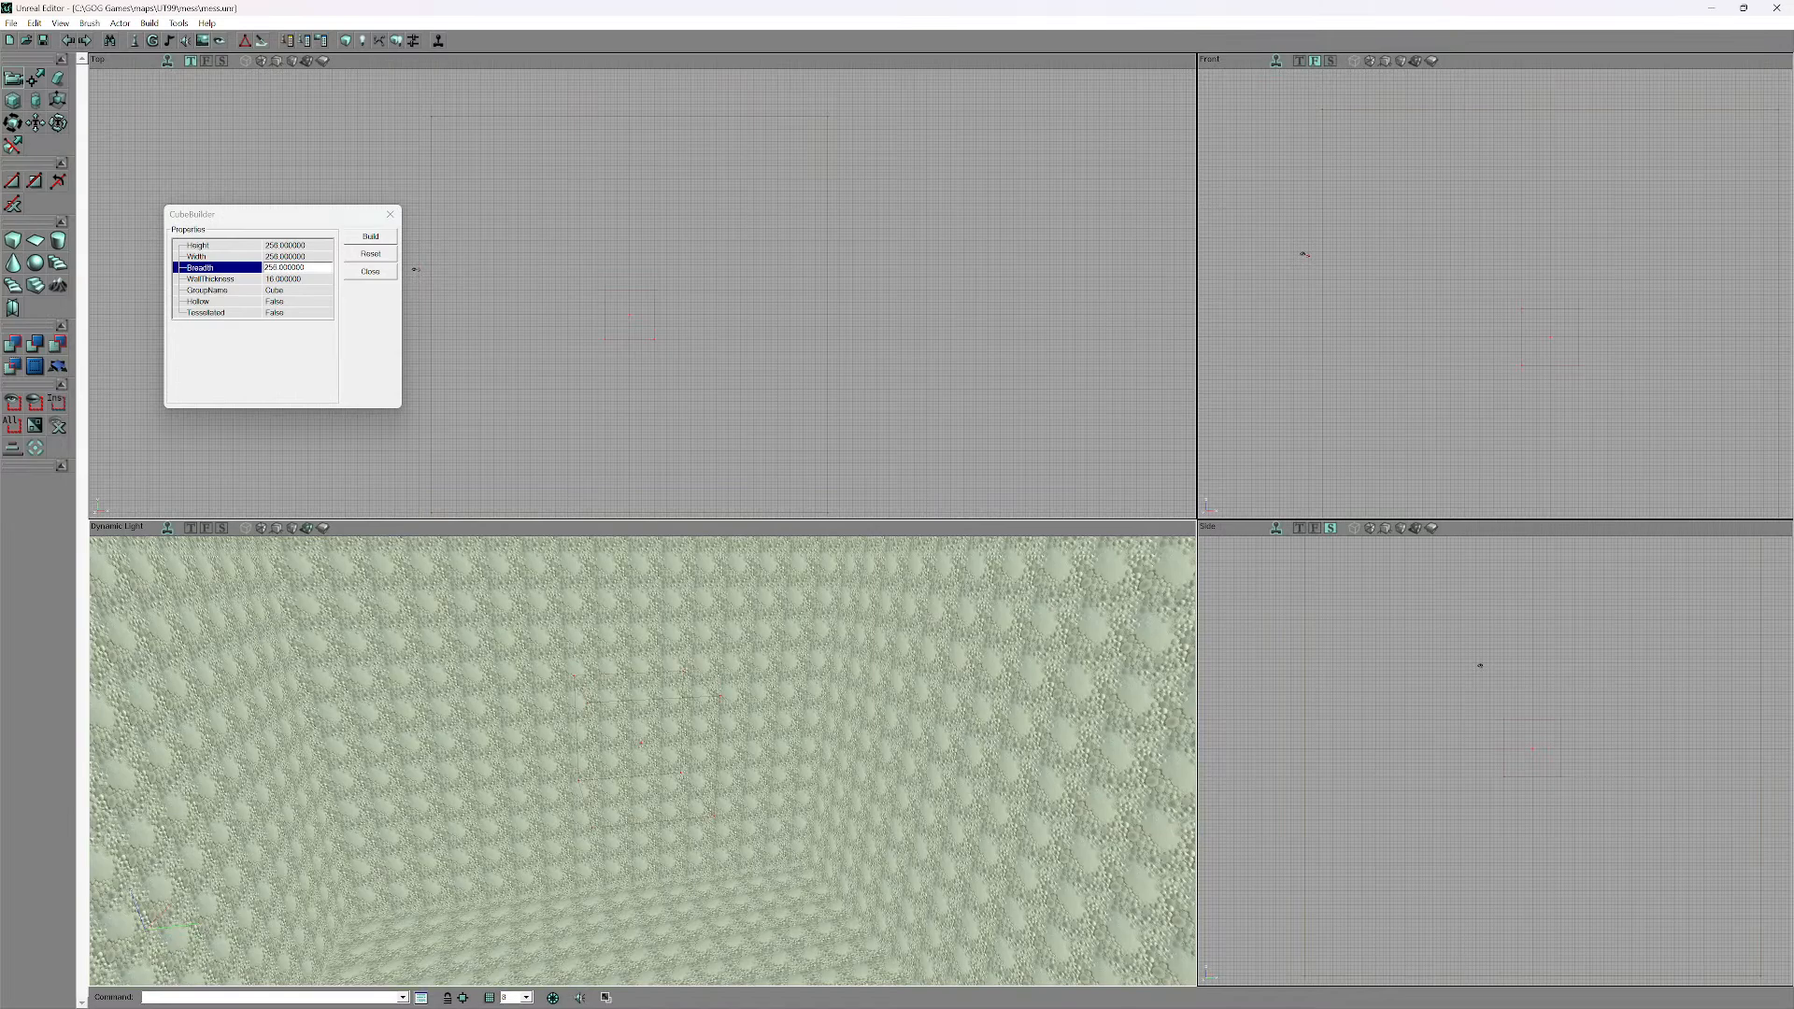
- Set the cube builder's height to 128 and rebuild the brush inside the room
key("Up")
key("Up")
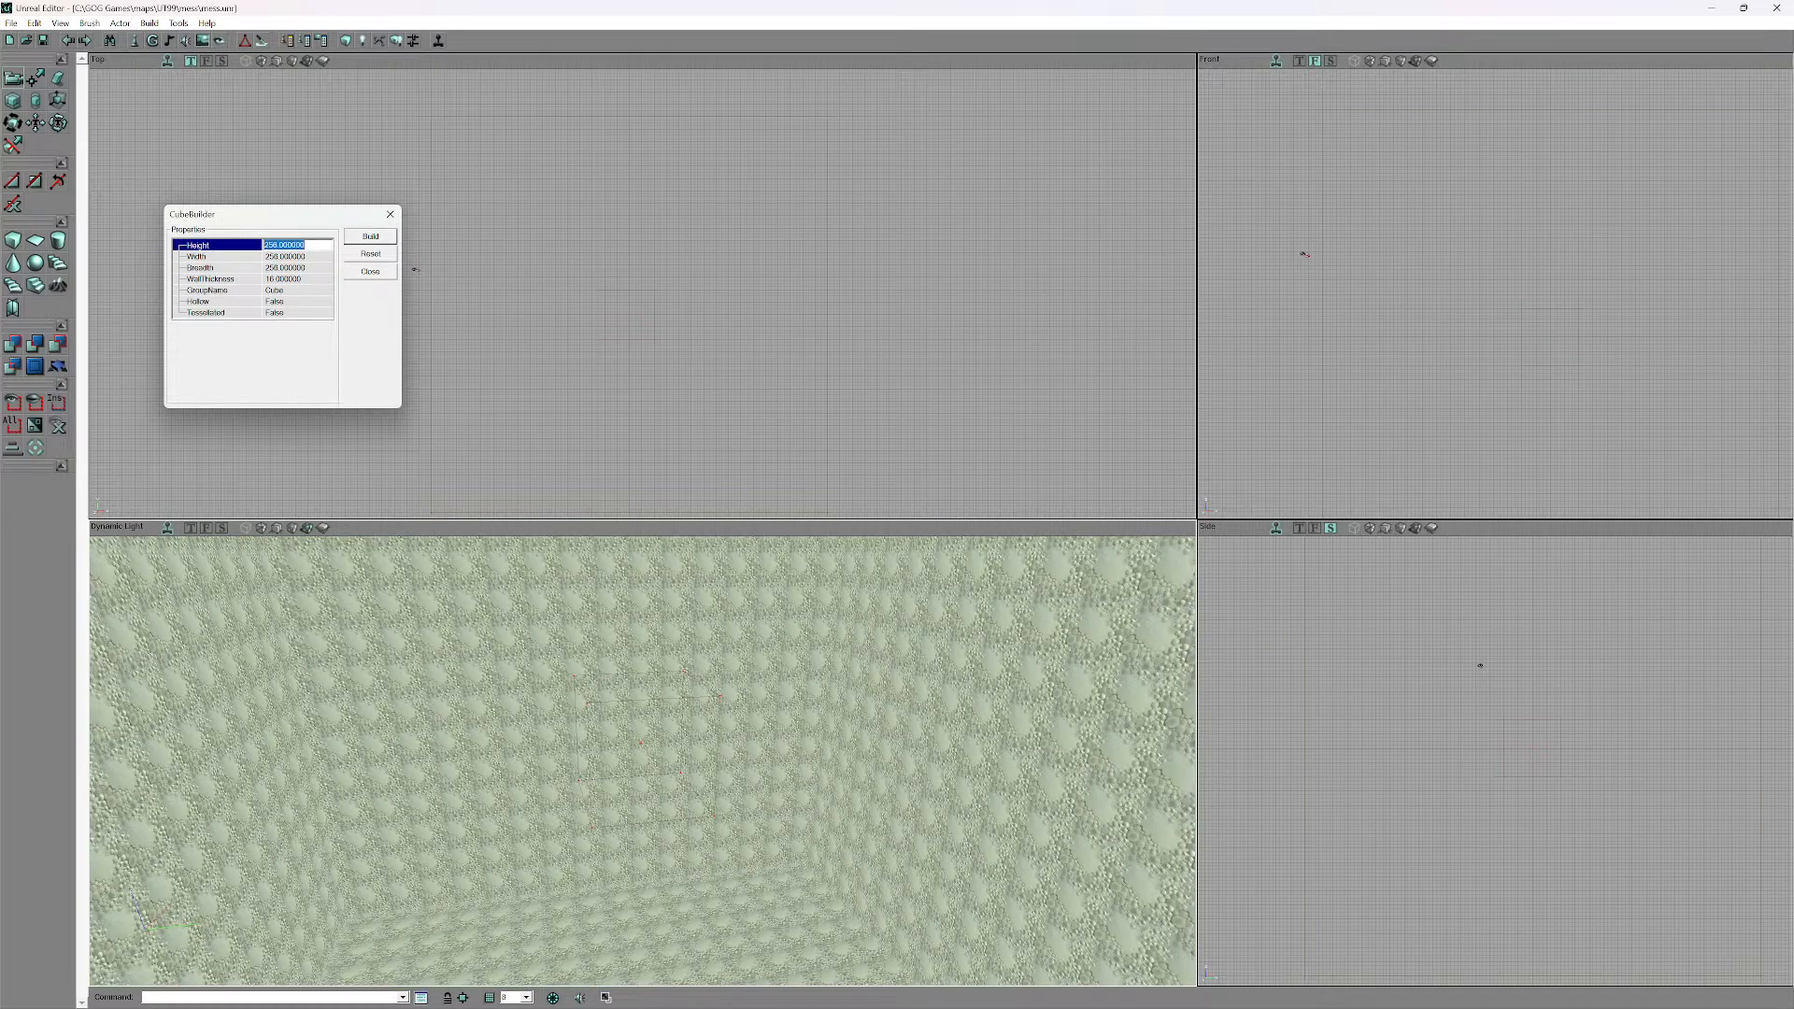
type("128")
key("Return")
mouse_move(643, 762)
left_mouse_down()
mouse_move(651, 630)
mouse_move(657, 754)
left_mouse_up()
- Set the cube builder's height to 64 and rebuild the brush
key("ctrl+a")
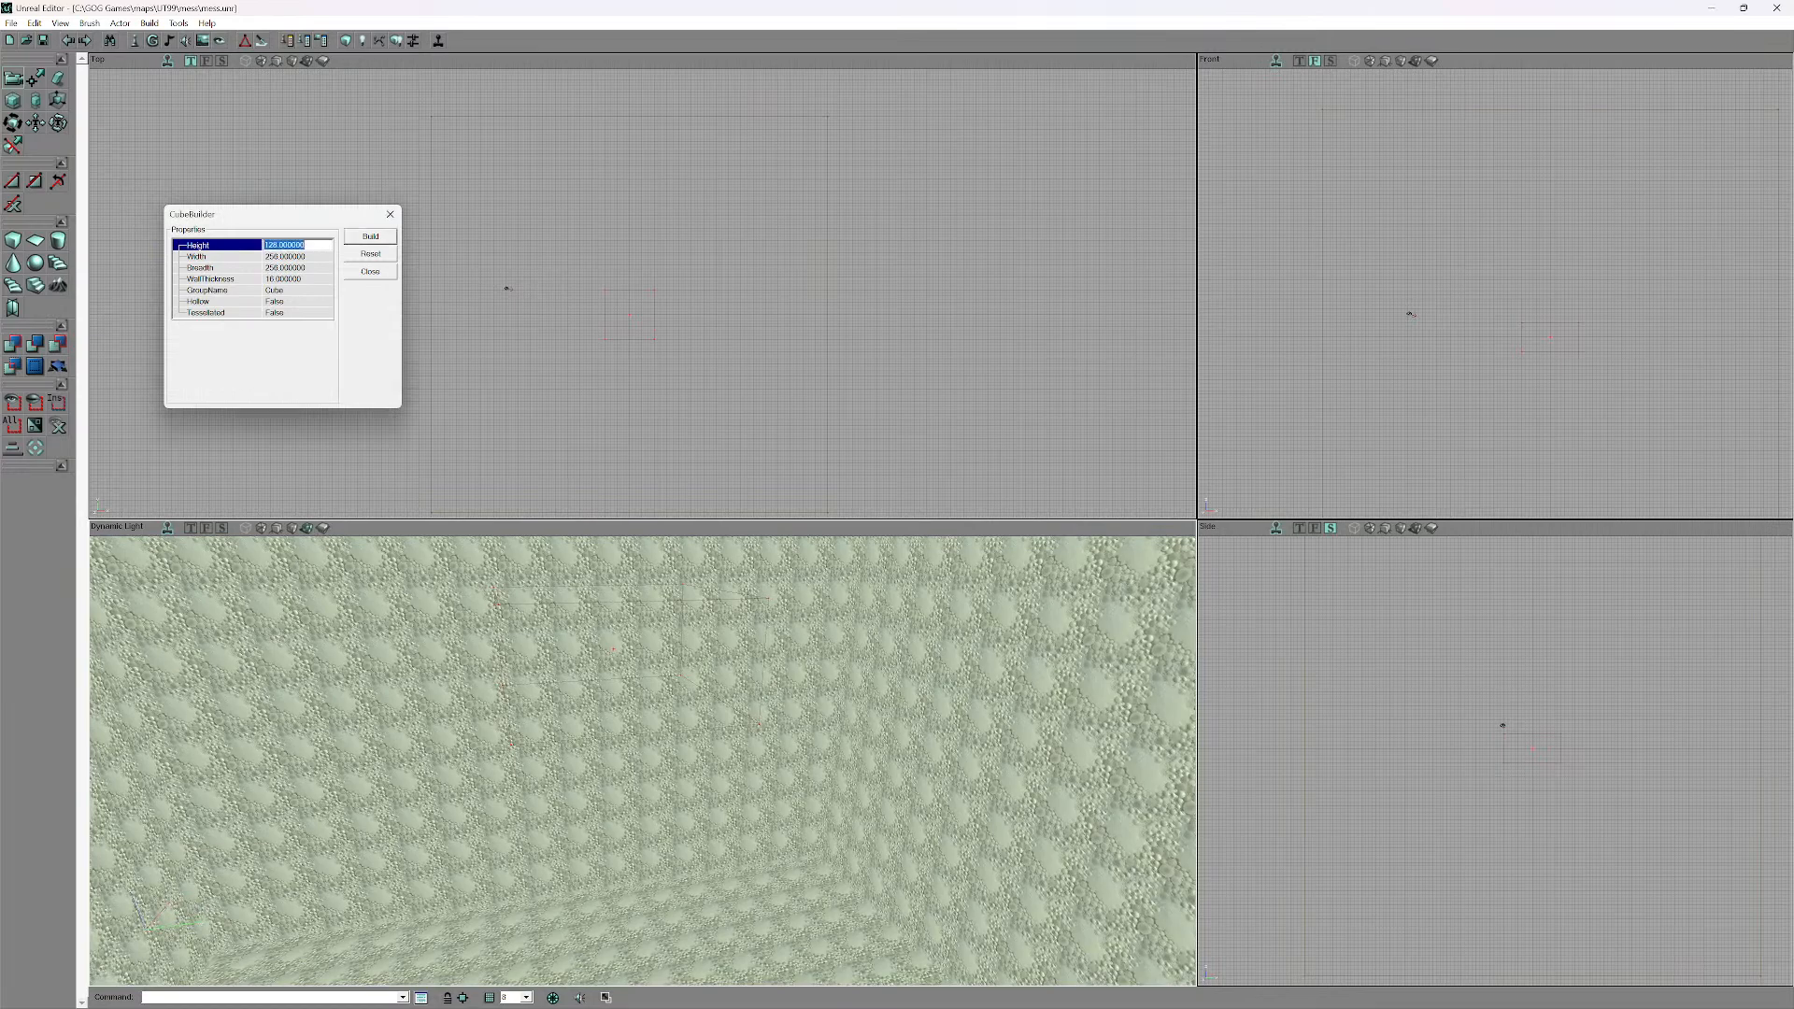
key("BackSpace")
key("Return")
left_click_drag(657, 755, 658, 724)
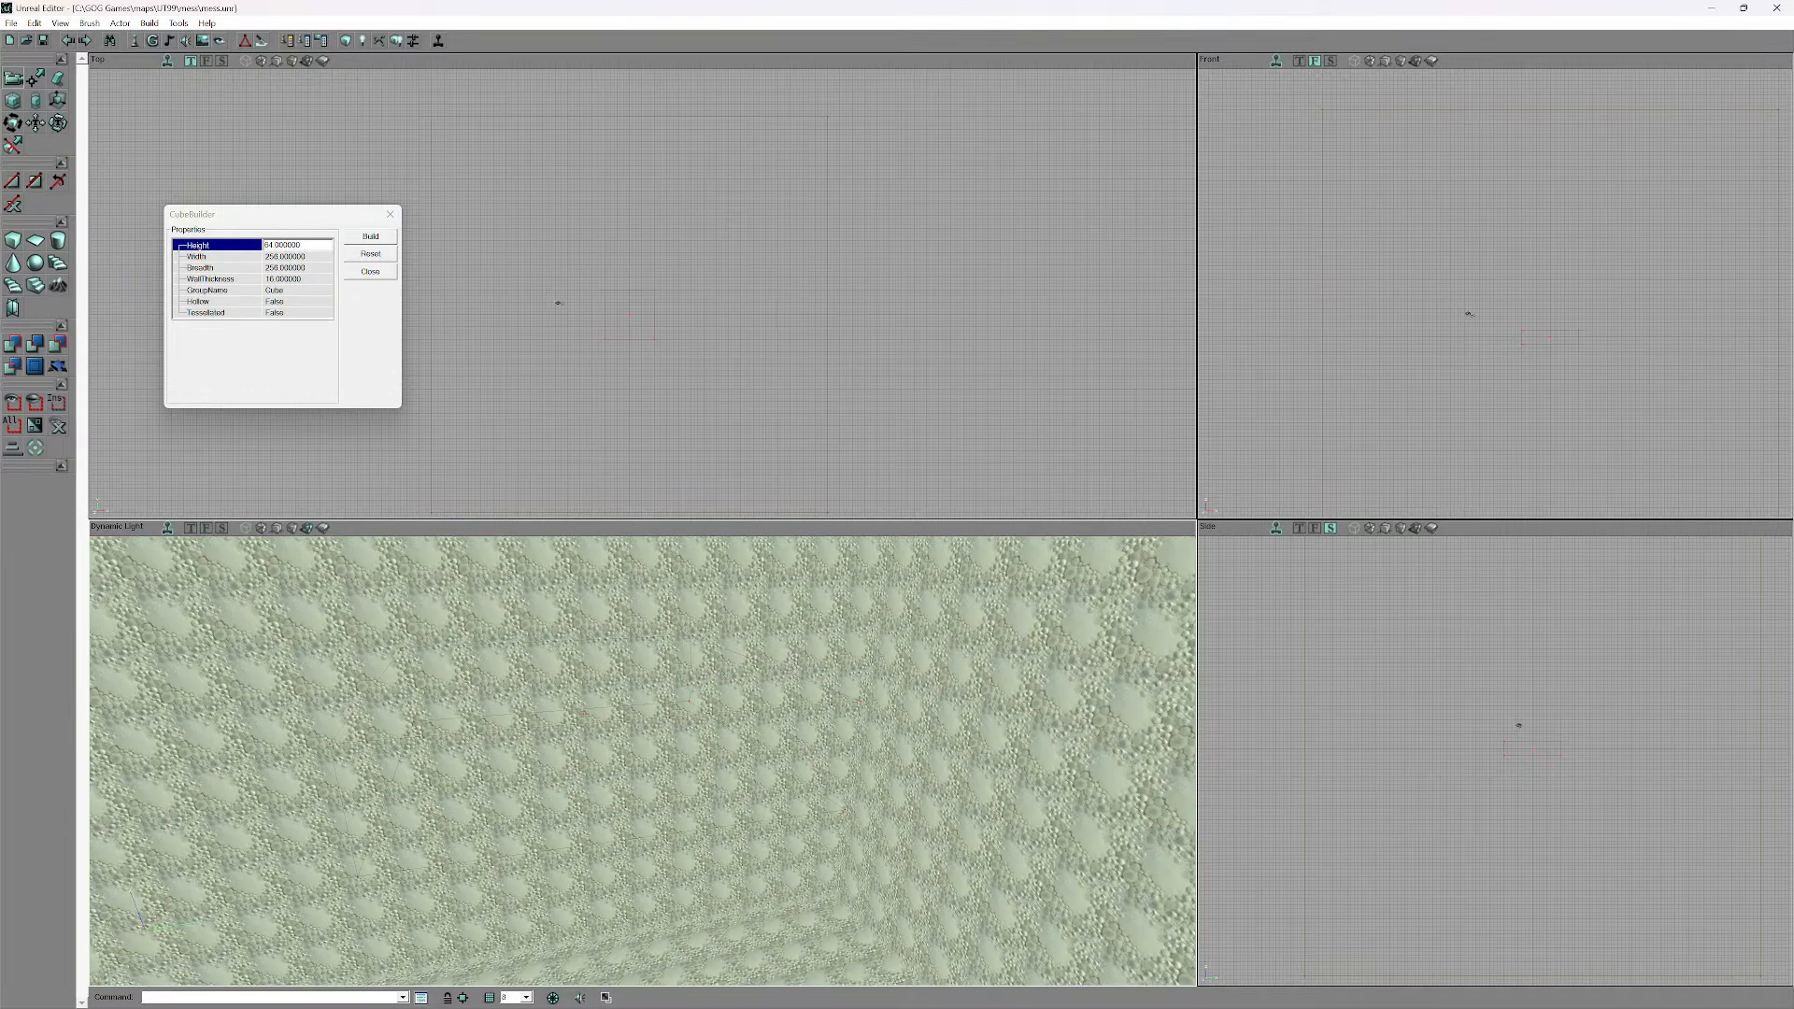
- Set the cube builder's height to 32, rebuild the flat brush and close the builder settings
double_click(284, 245)
key("BackSpace")
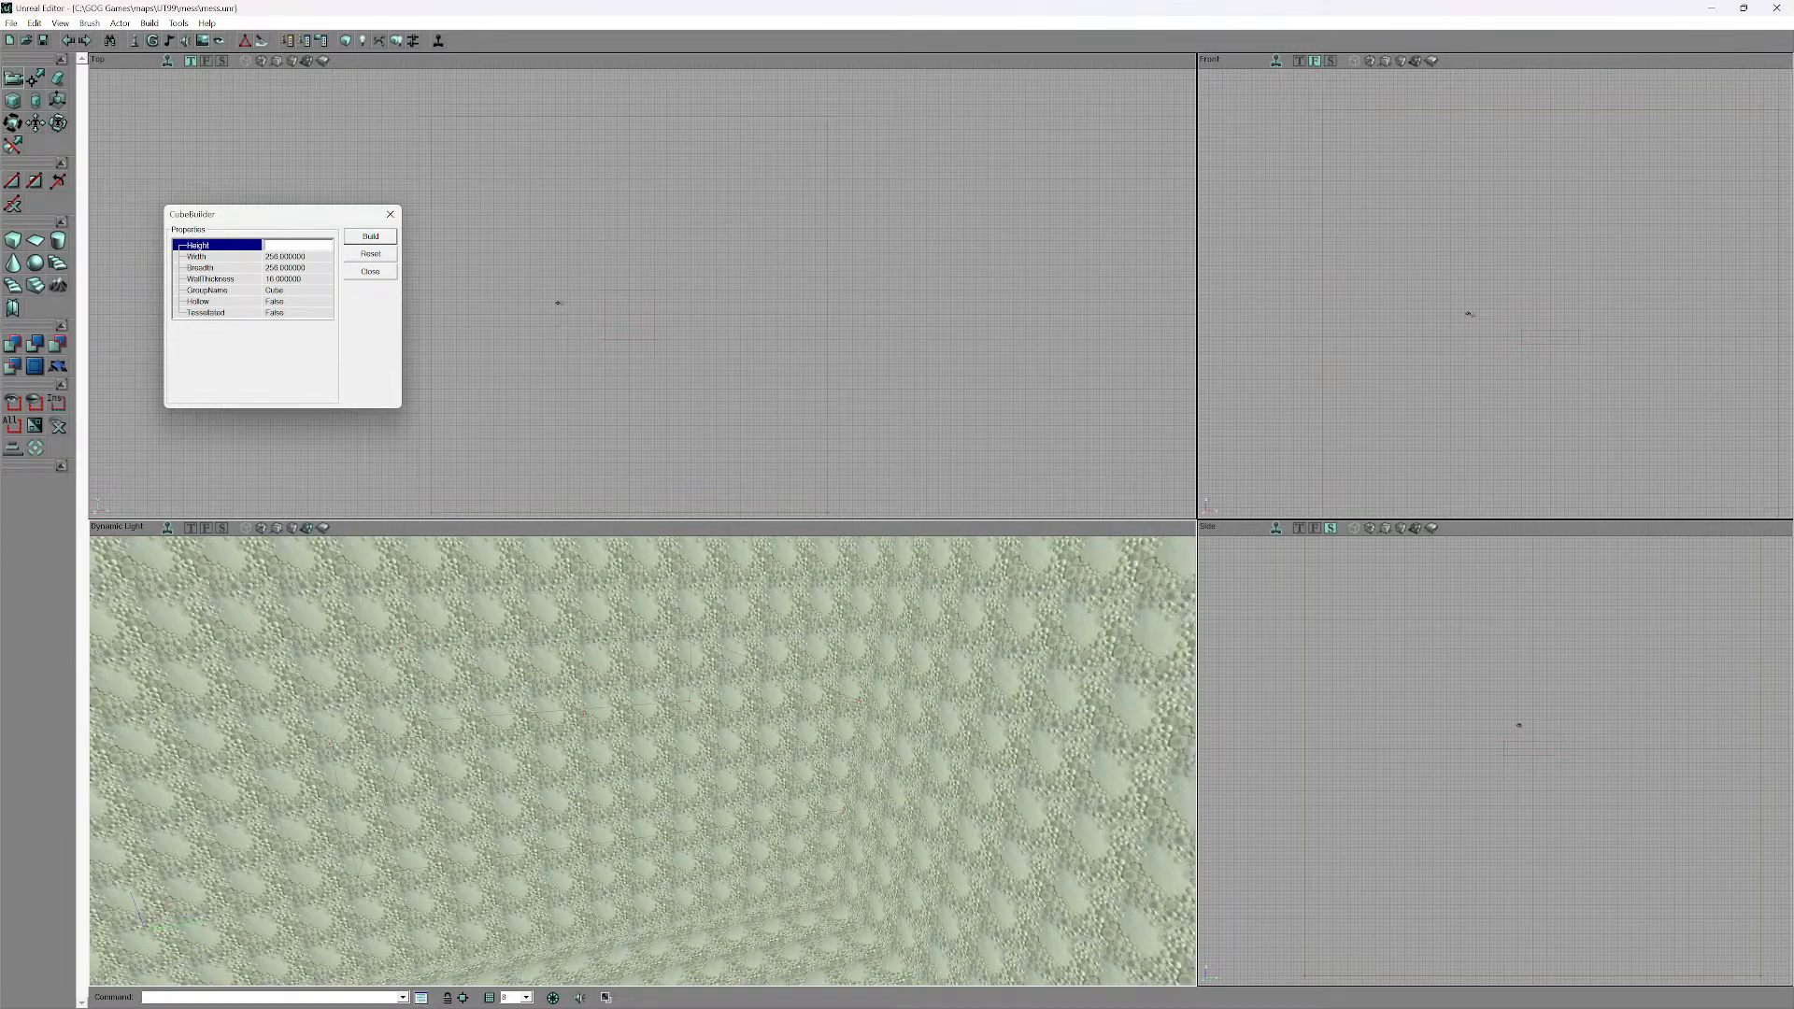
type("32")
key("Return")
left_click_drag(659, 724, 657, 696)
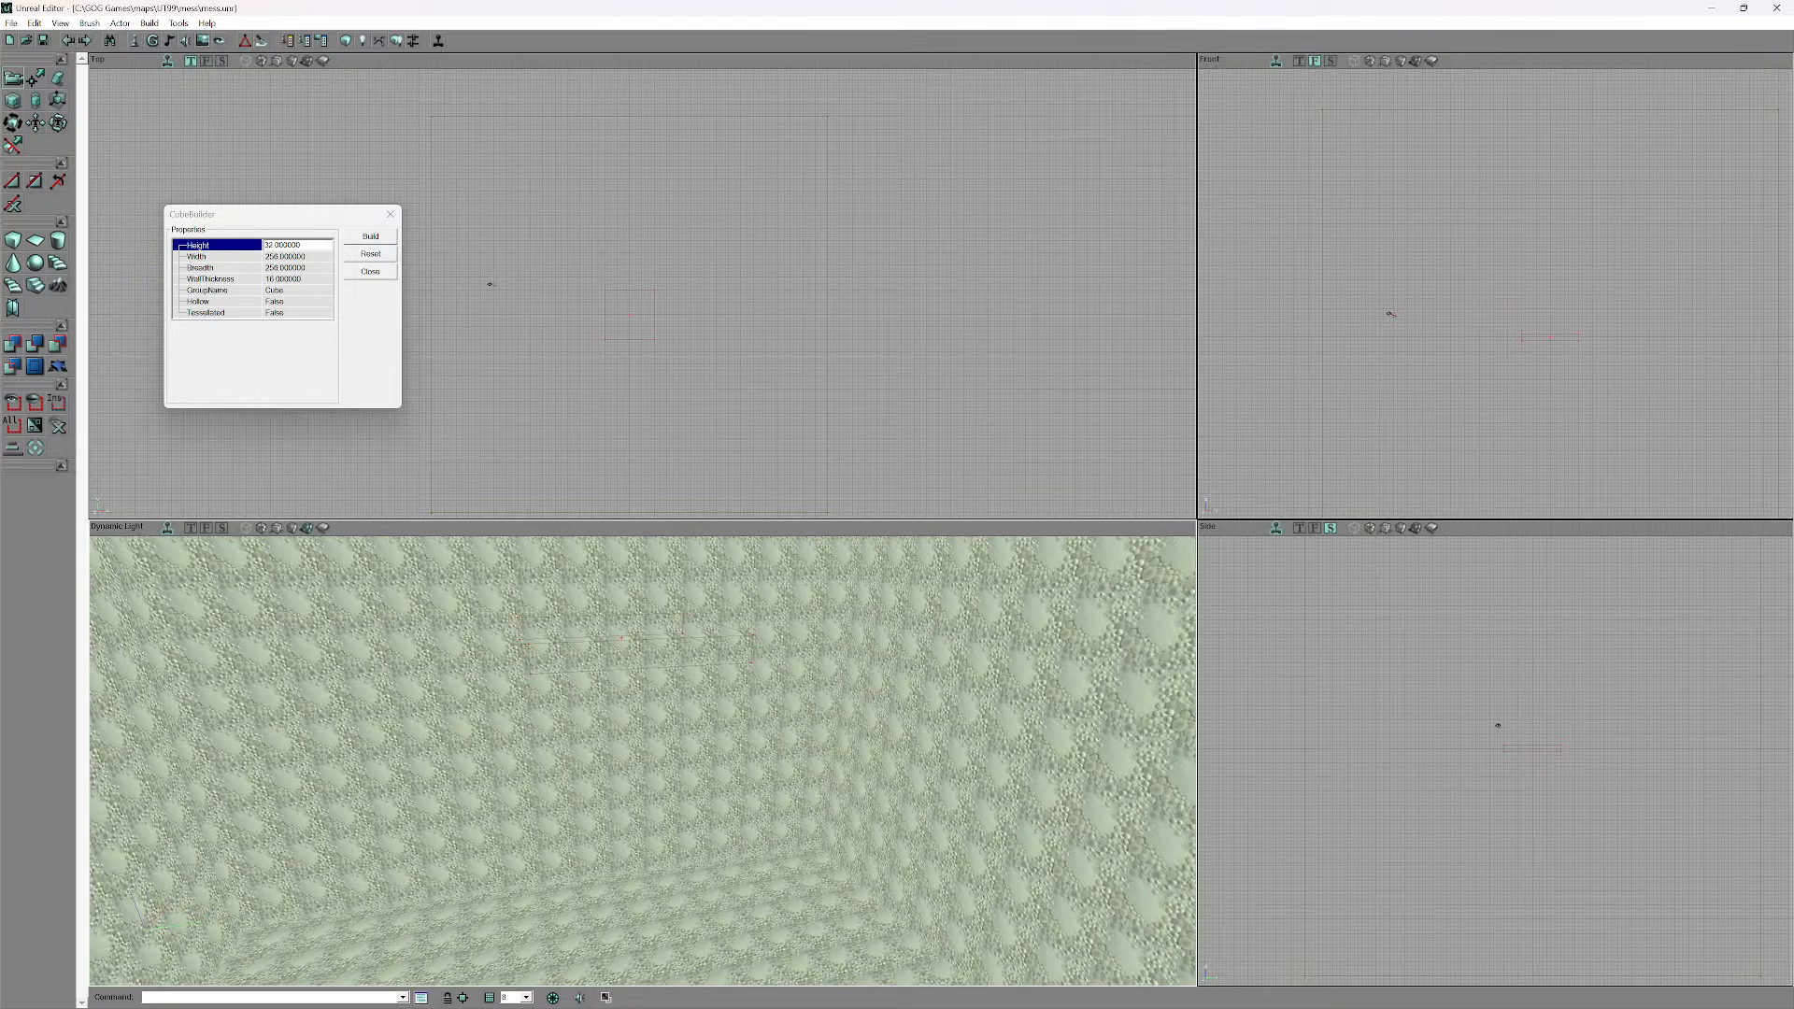
left_click(391, 214)
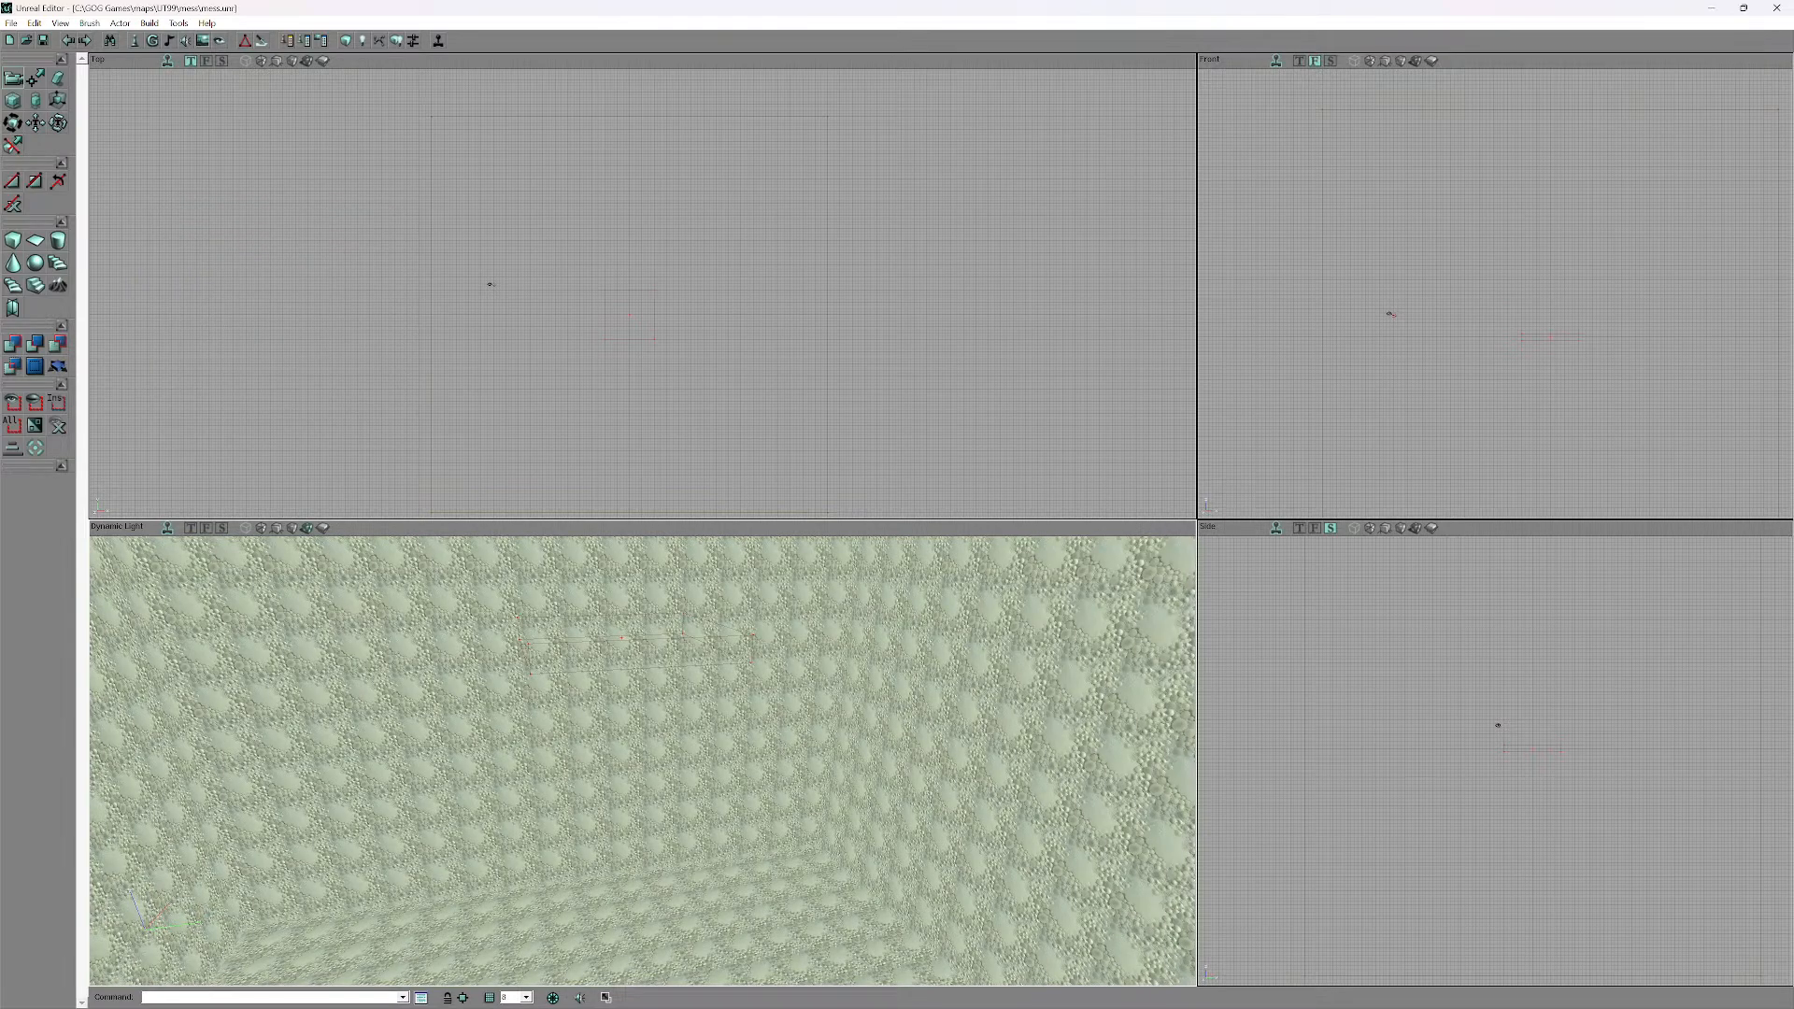
- Try rotating the flat builder brush in the top view
mouse_move(642, 761)
left_mouse_down()
mouse_move(645, 668)
mouse_move(651, 709)
left_mouse_up()
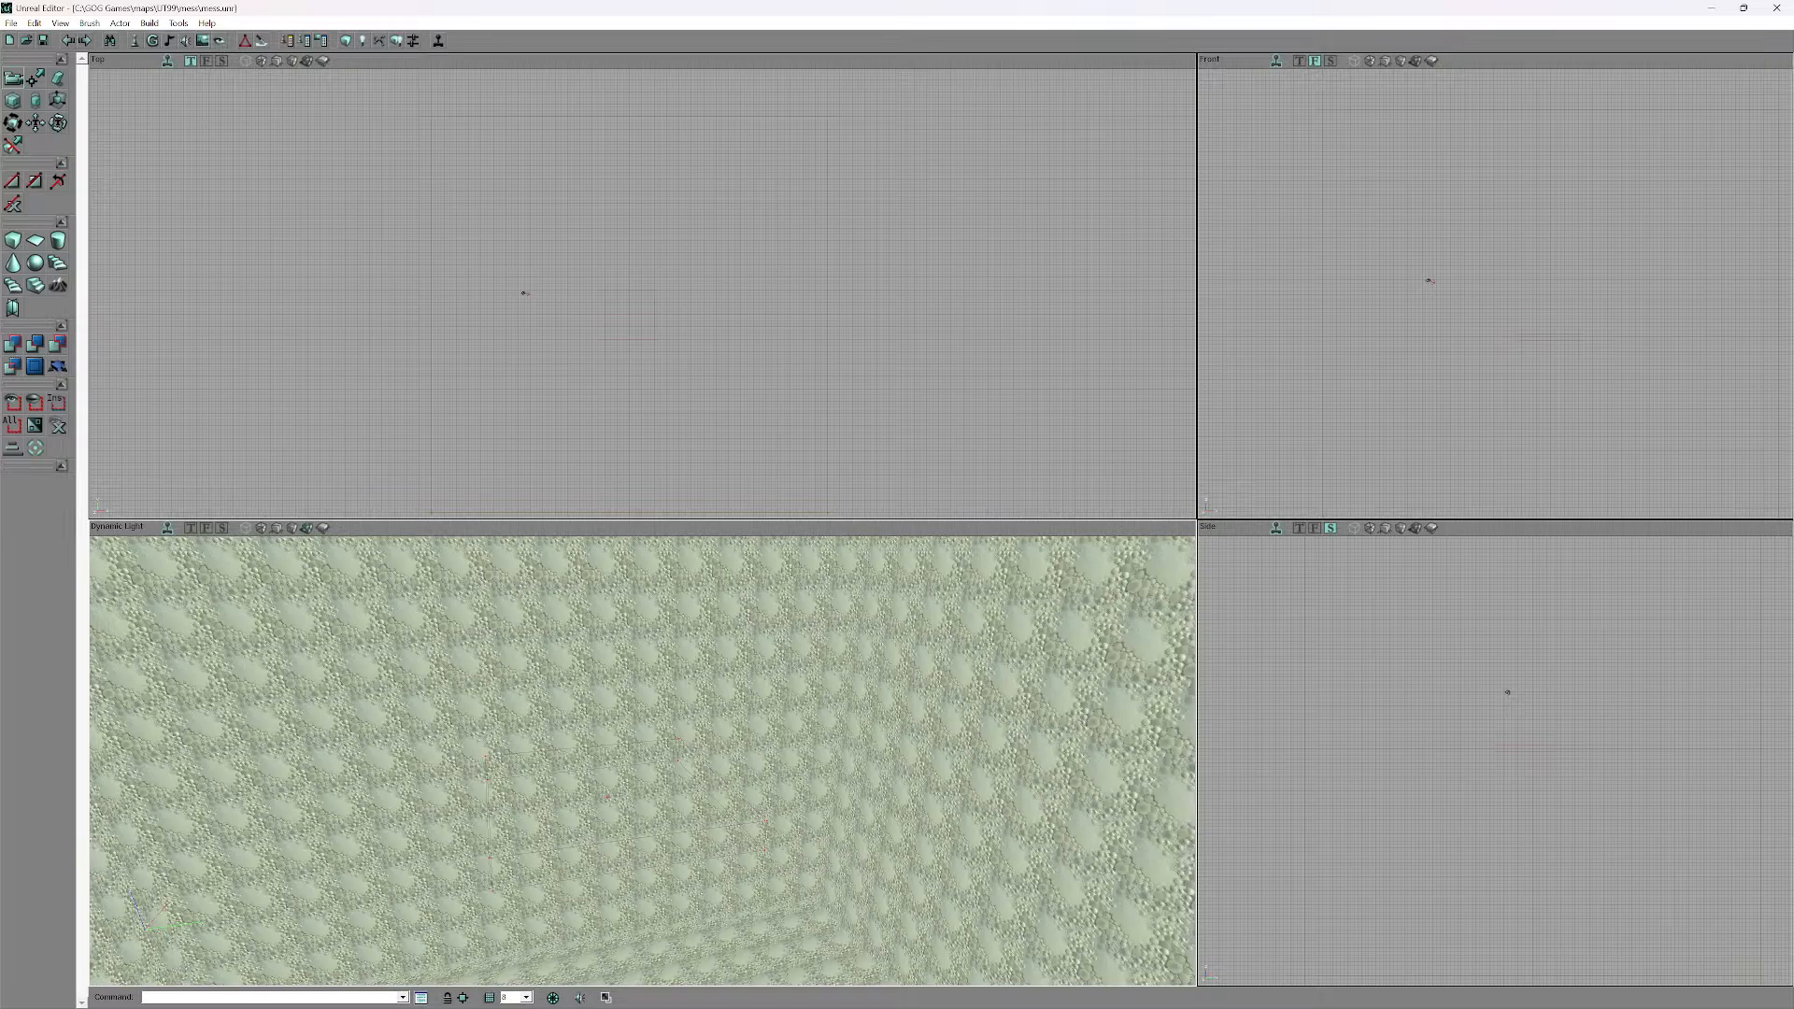
right_click_drag(635, 317, 673, 317, "ctrl")
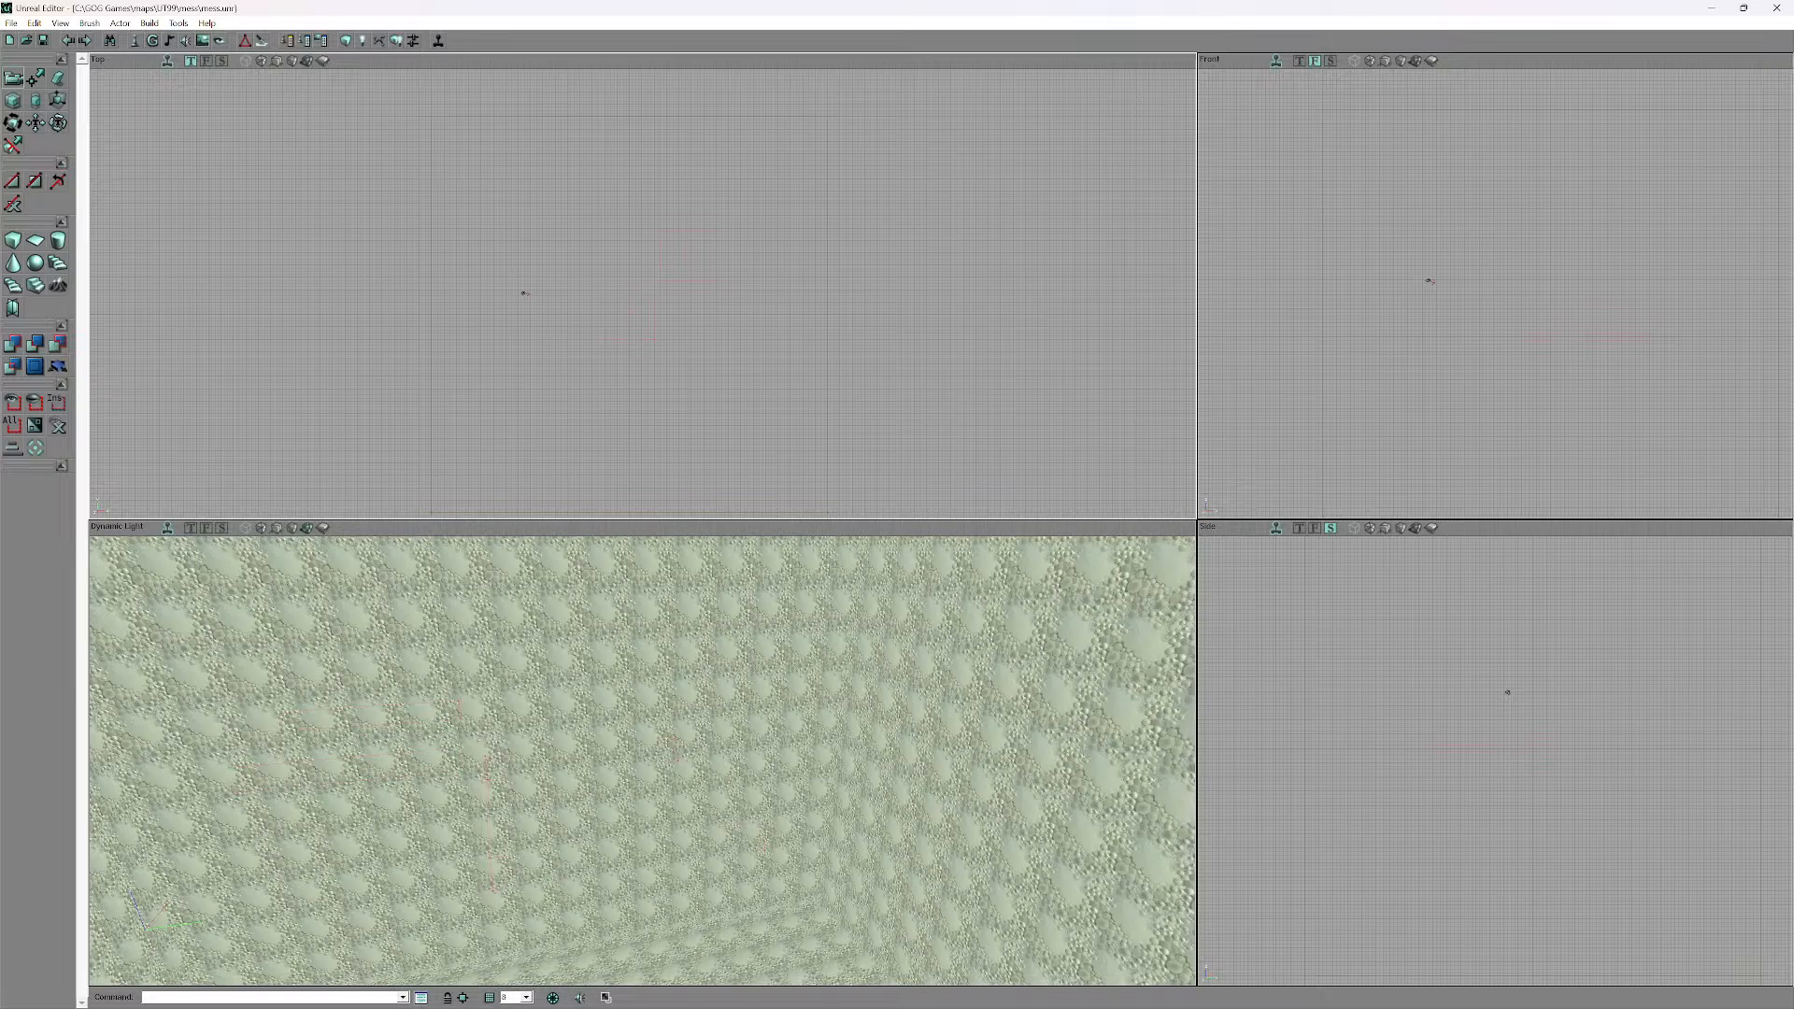
right_click_drag(519, 293, 362, 292, "ctrl")
mouse_move(643, 762)
left_mouse_down()
mouse_move(642, 841)
mouse_move(645, 776)
left_mouse_up()
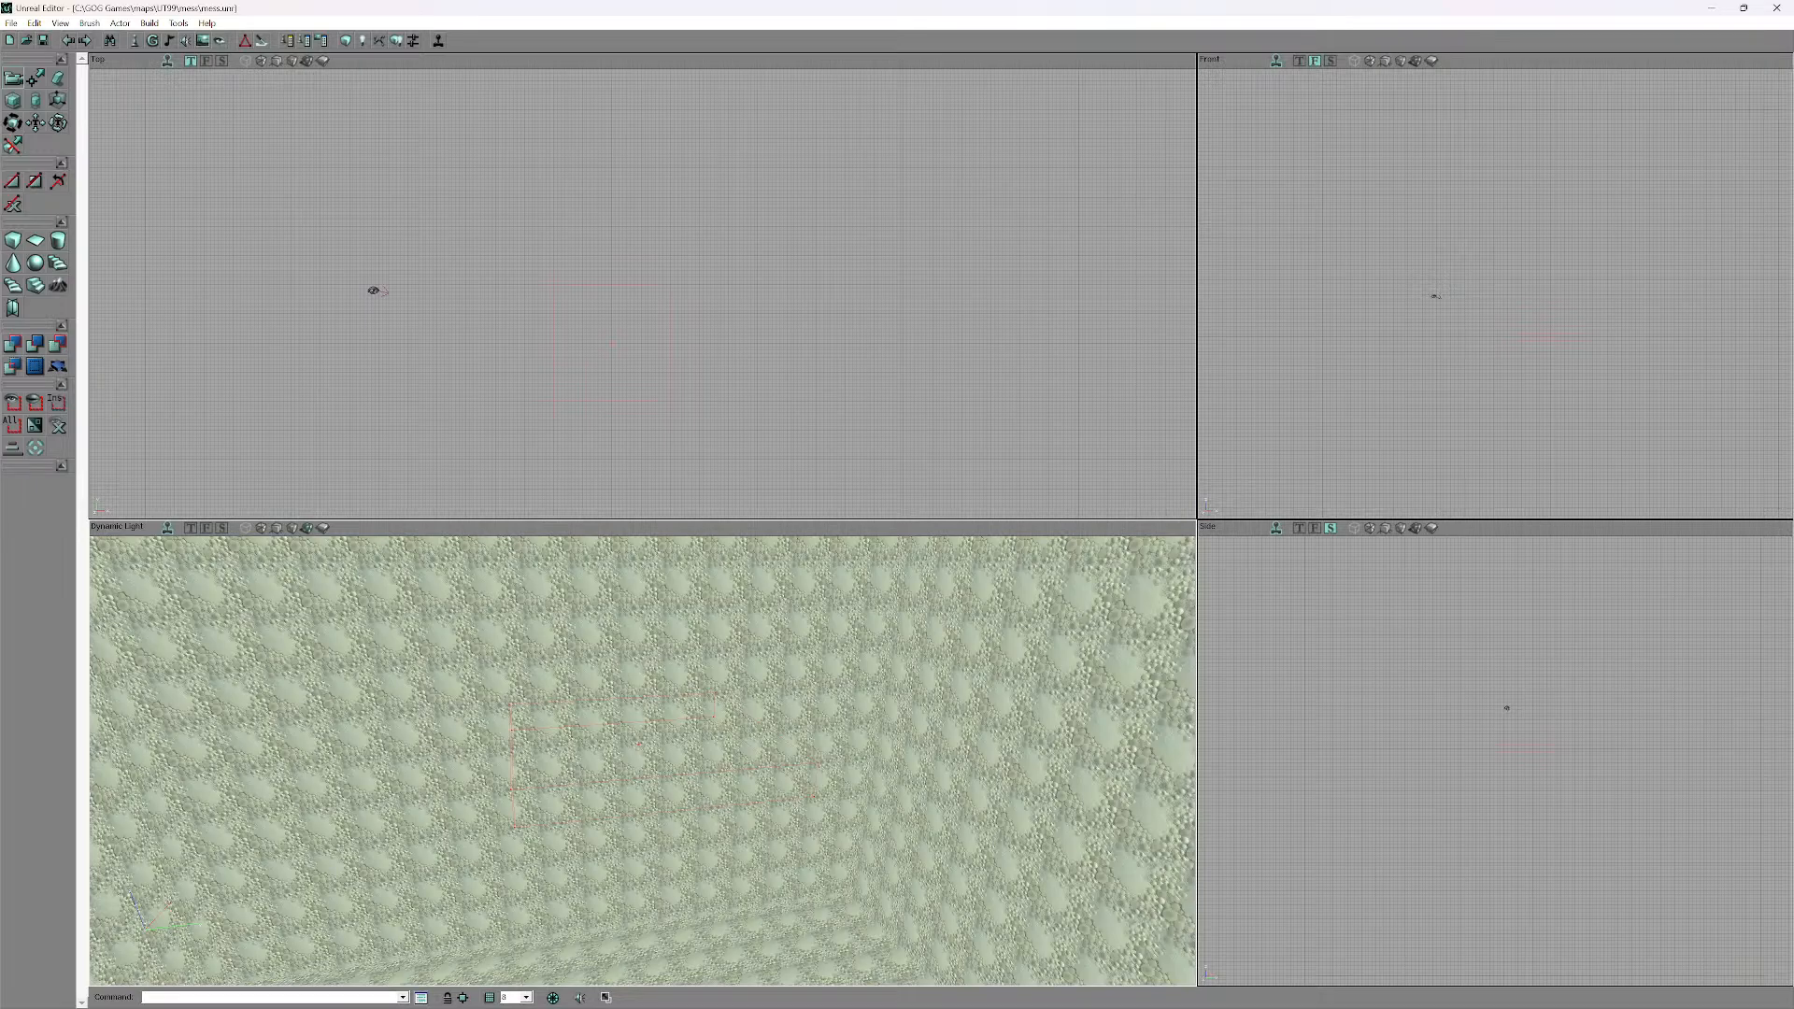
- Try pulling one corner of the flat brush outward in the top view and restore its square outline
left_click(611, 342)
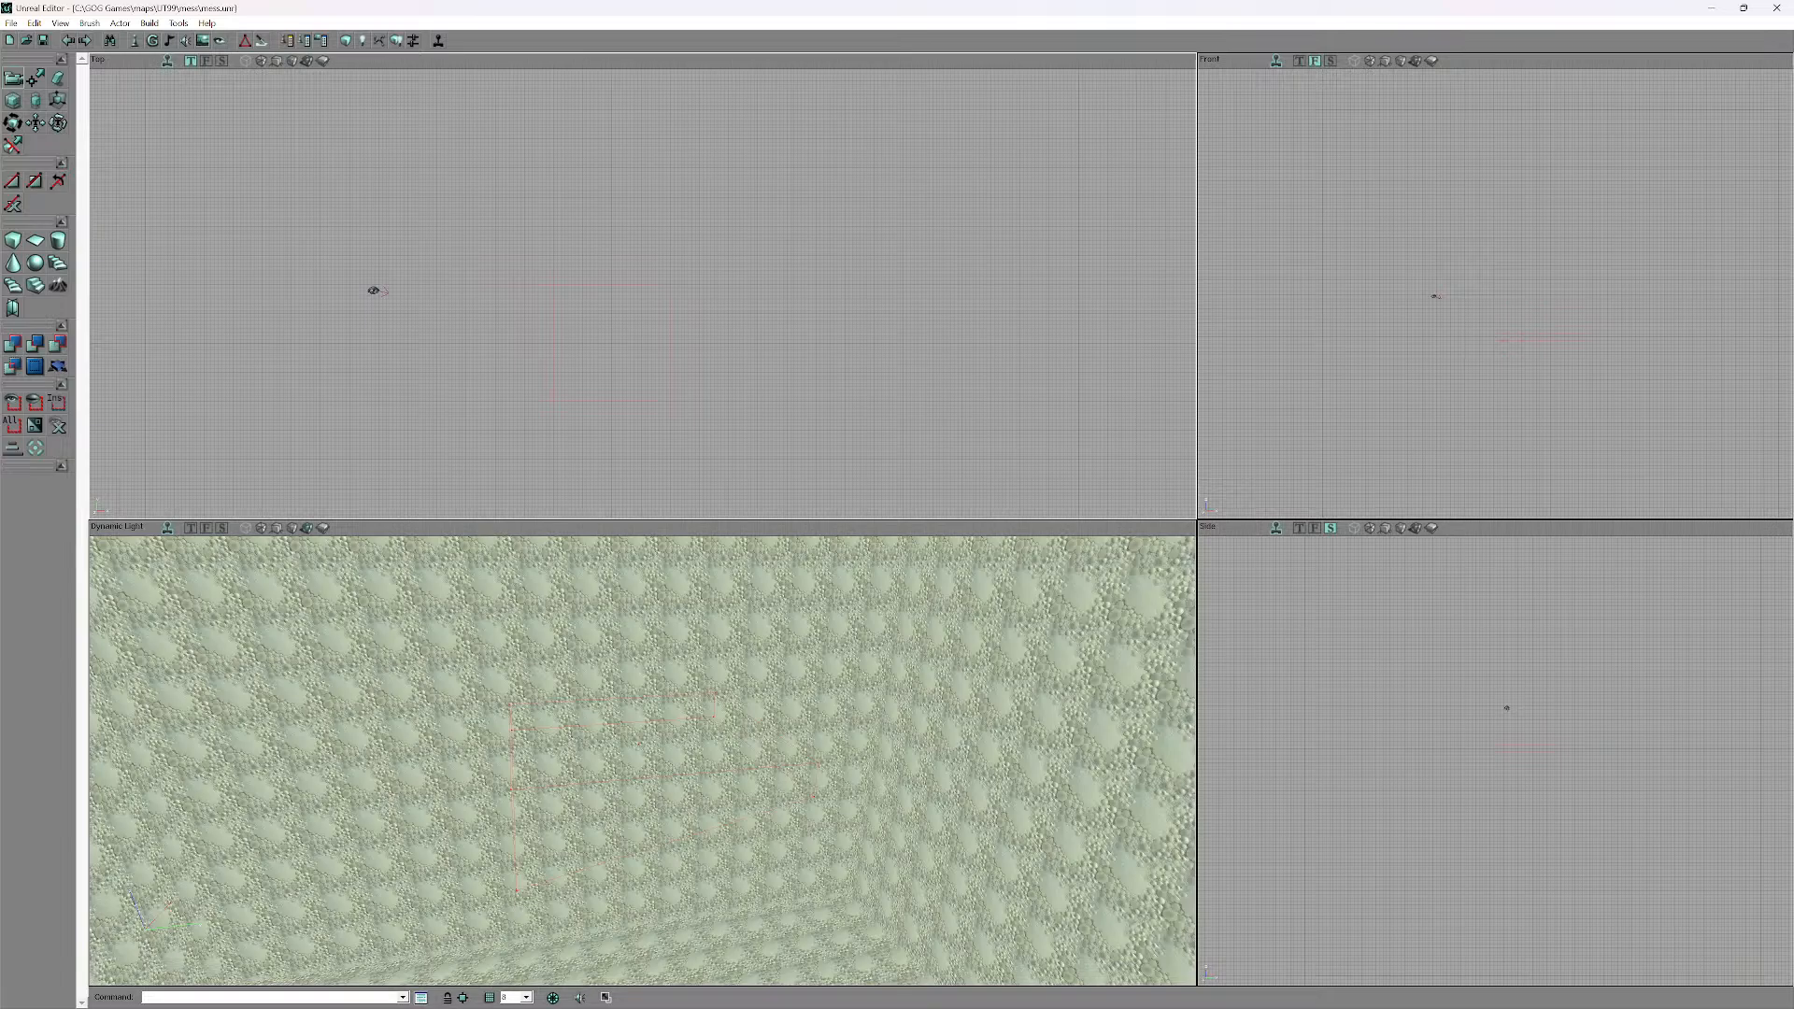
mouse_move(643, 761)
left_mouse_down()
mouse_move(646, 804)
mouse_move(668, 747)
mouse_move(579, 654)
mouse_move(590, 869)
mouse_move(598, 701)
left_mouse_up()
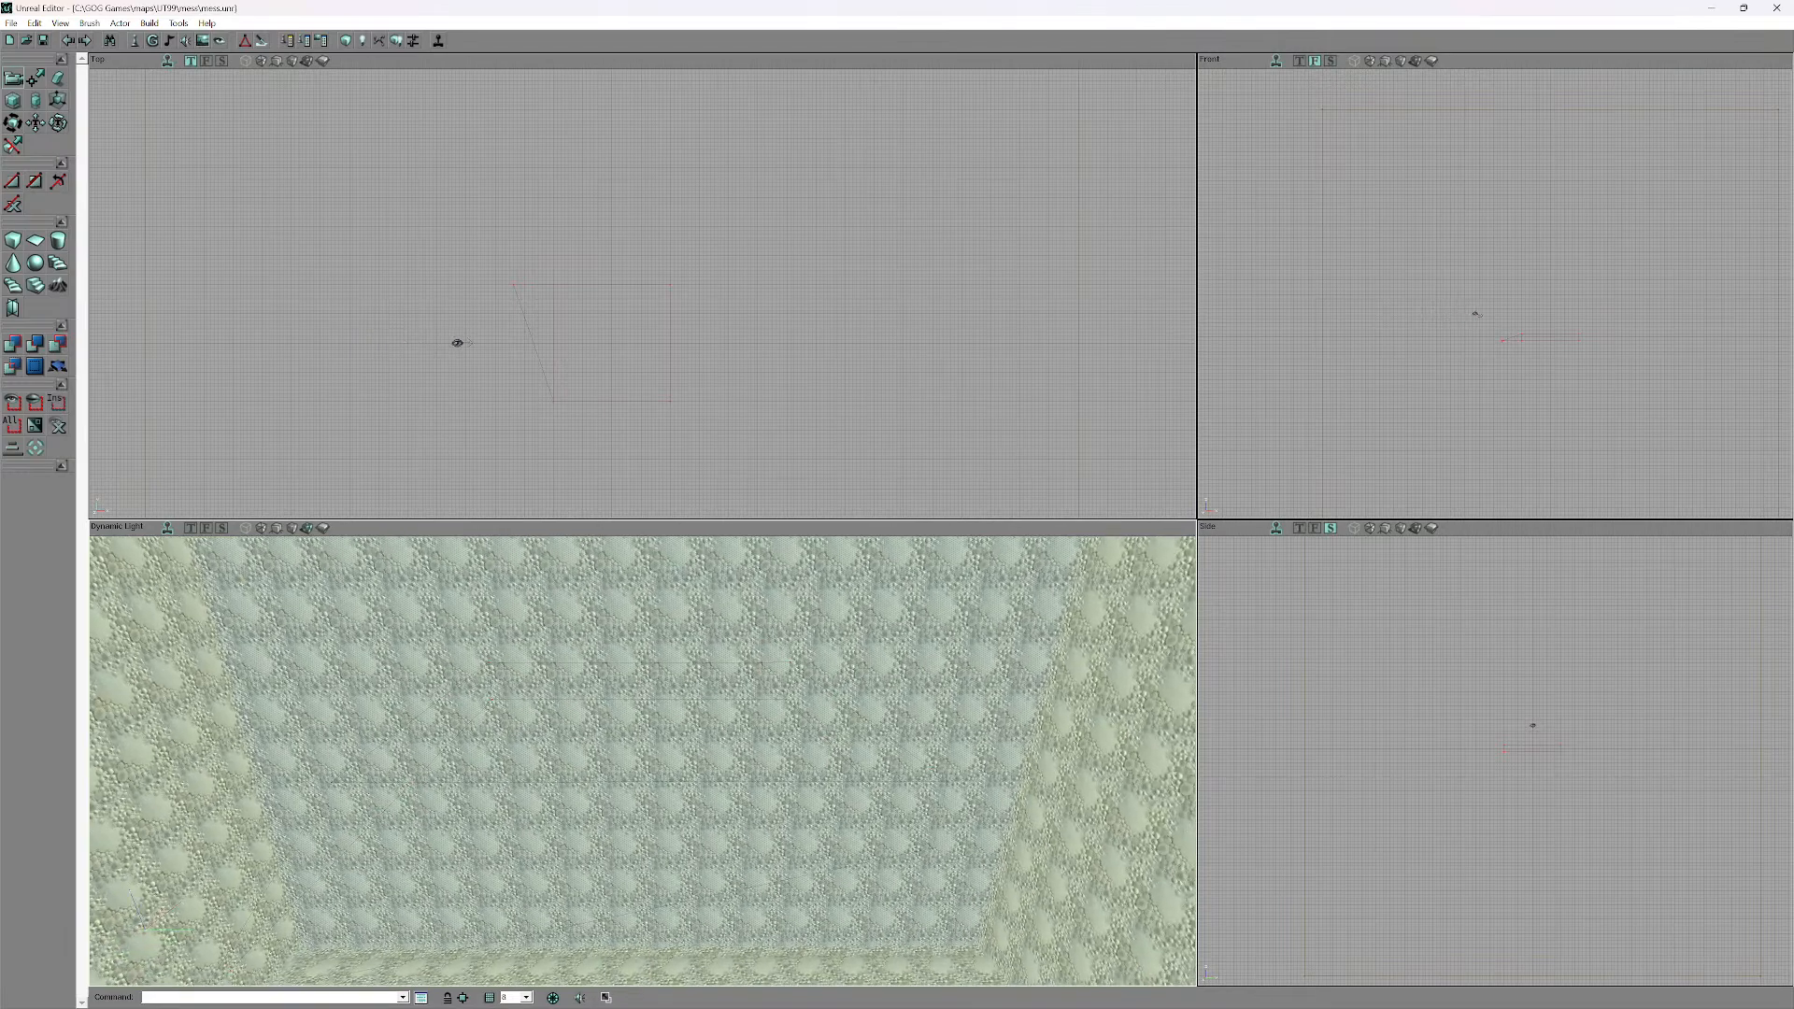
right_click_drag(597, 700, 493, 720)
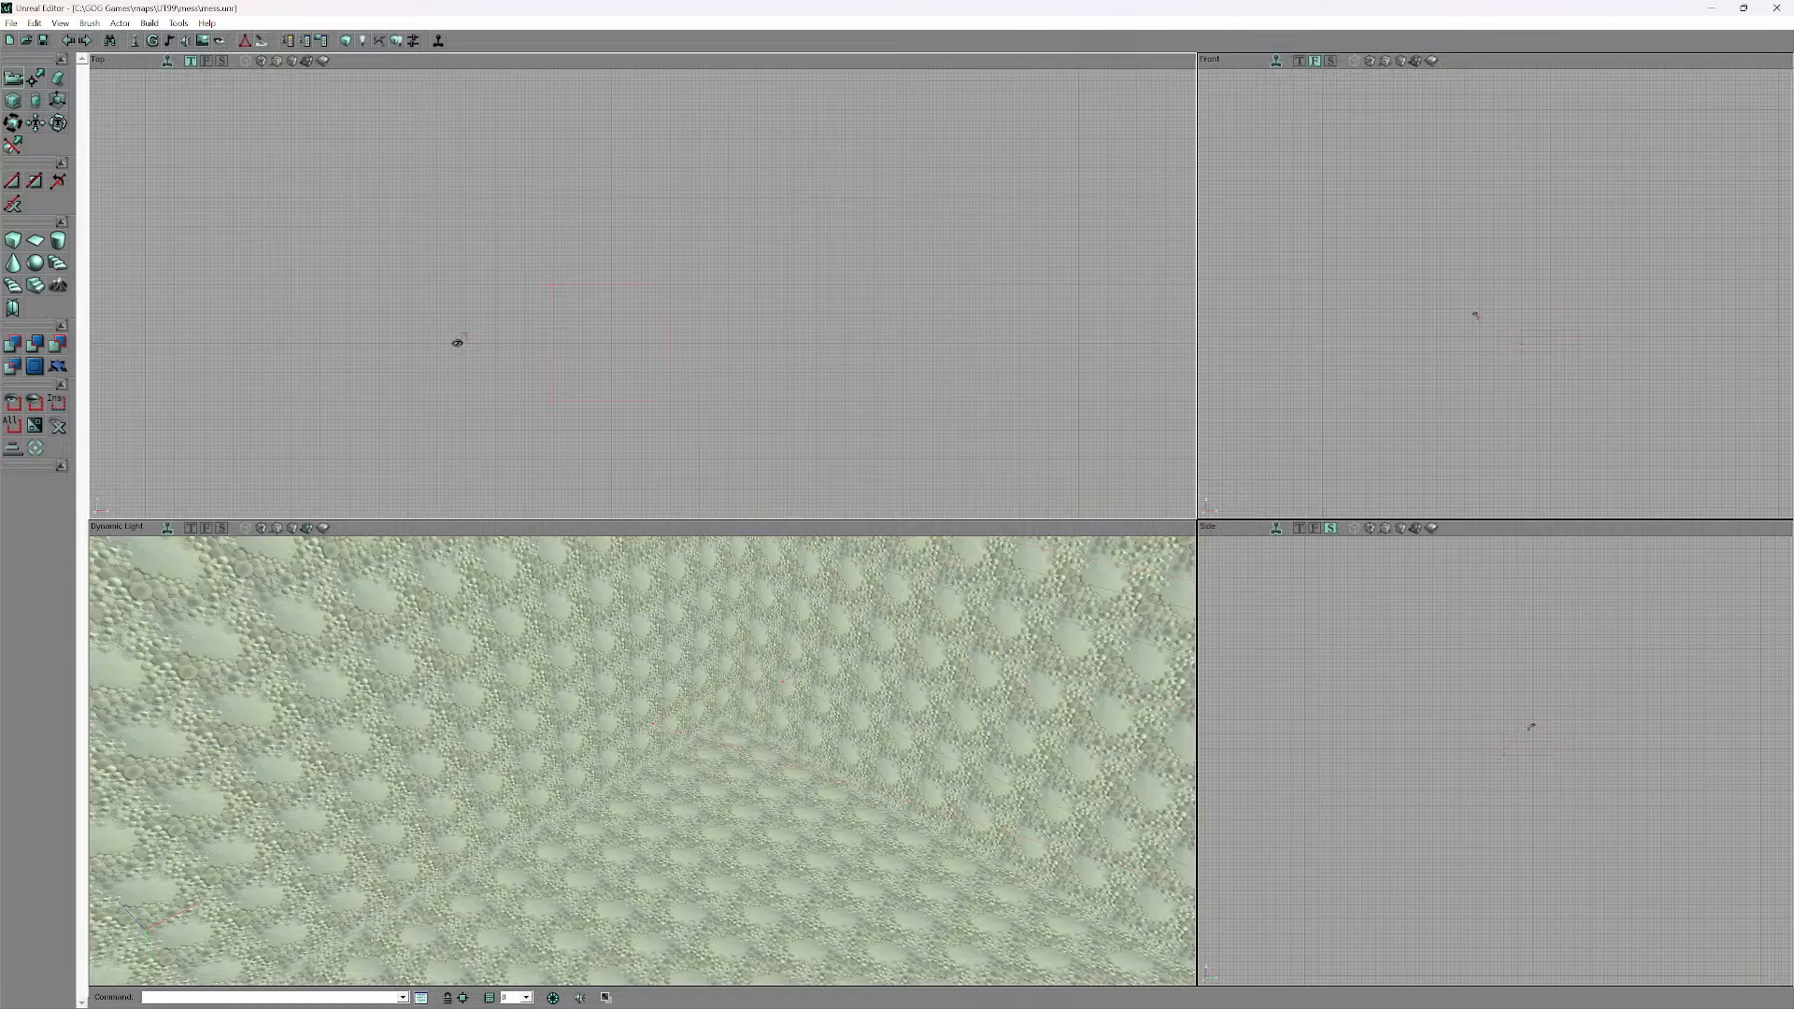
mouse_move(643, 762)
left_mouse_down()
mouse_move(677, 710)
mouse_move(776, 787)
mouse_move(775, 720)
left_mouse_up()
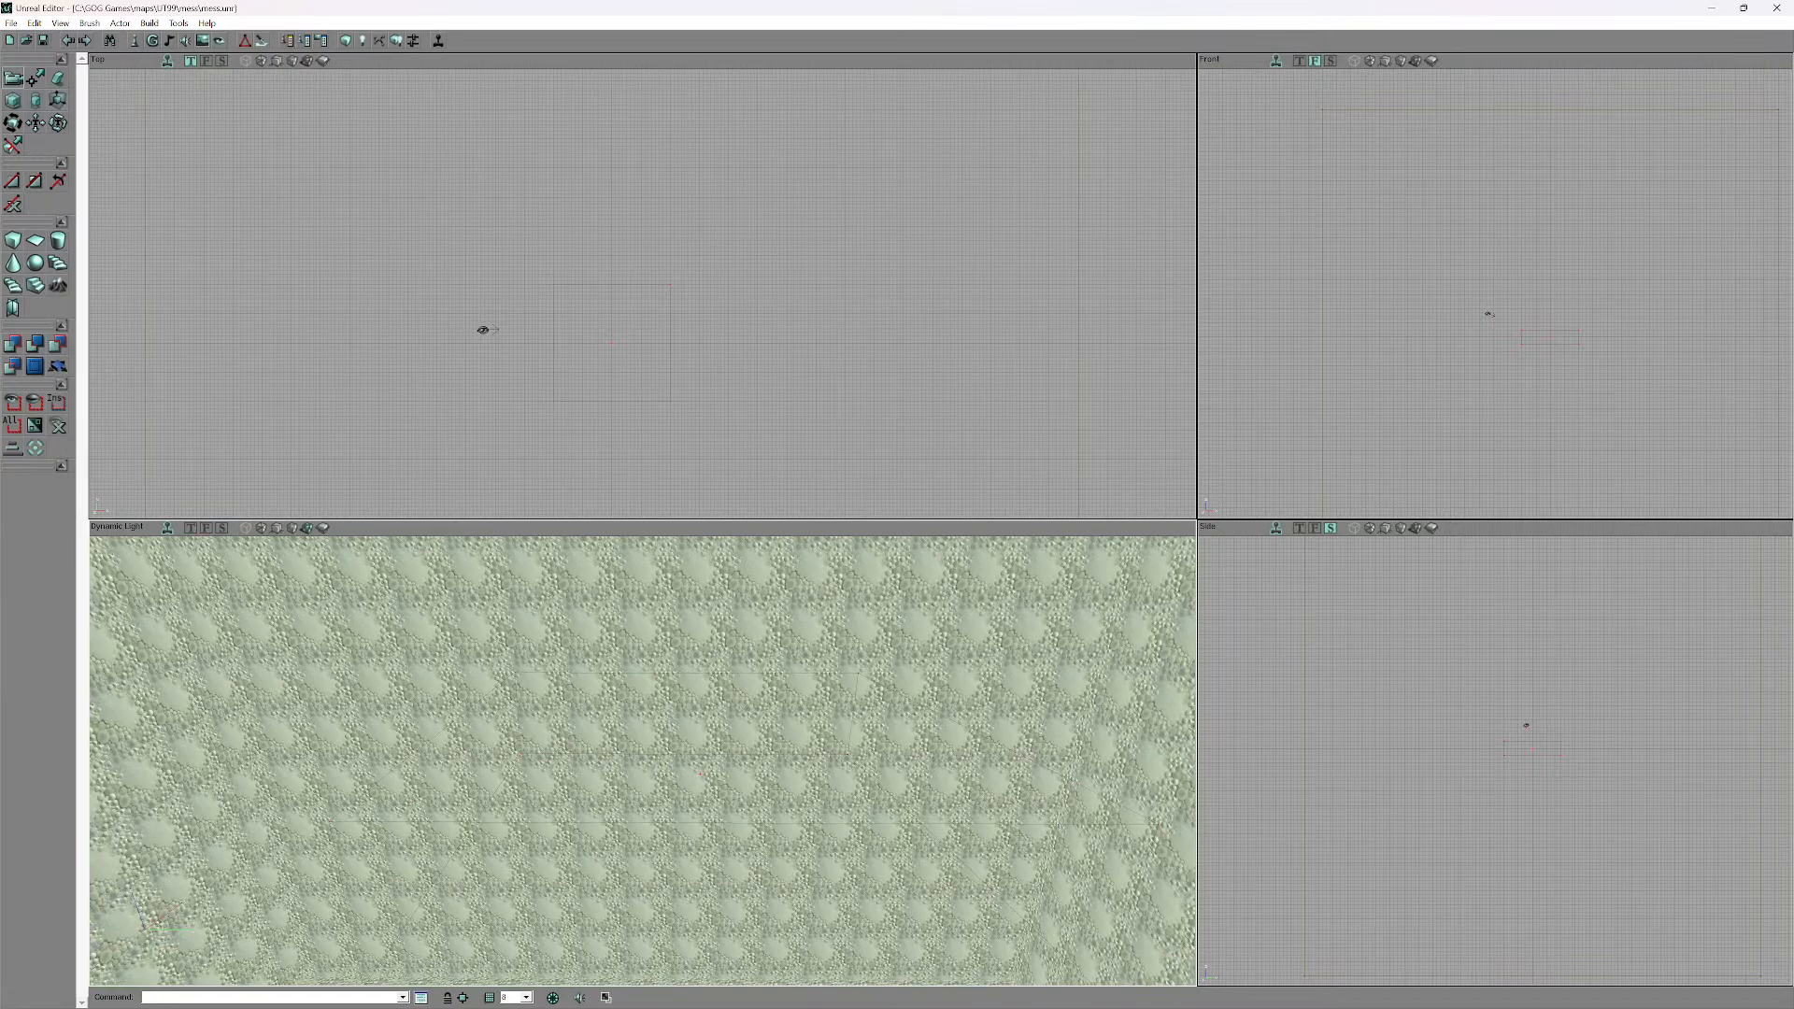
- Set the cube builder's width to 512 and rebuild the 32-unit-high brush
right_click(13, 240)
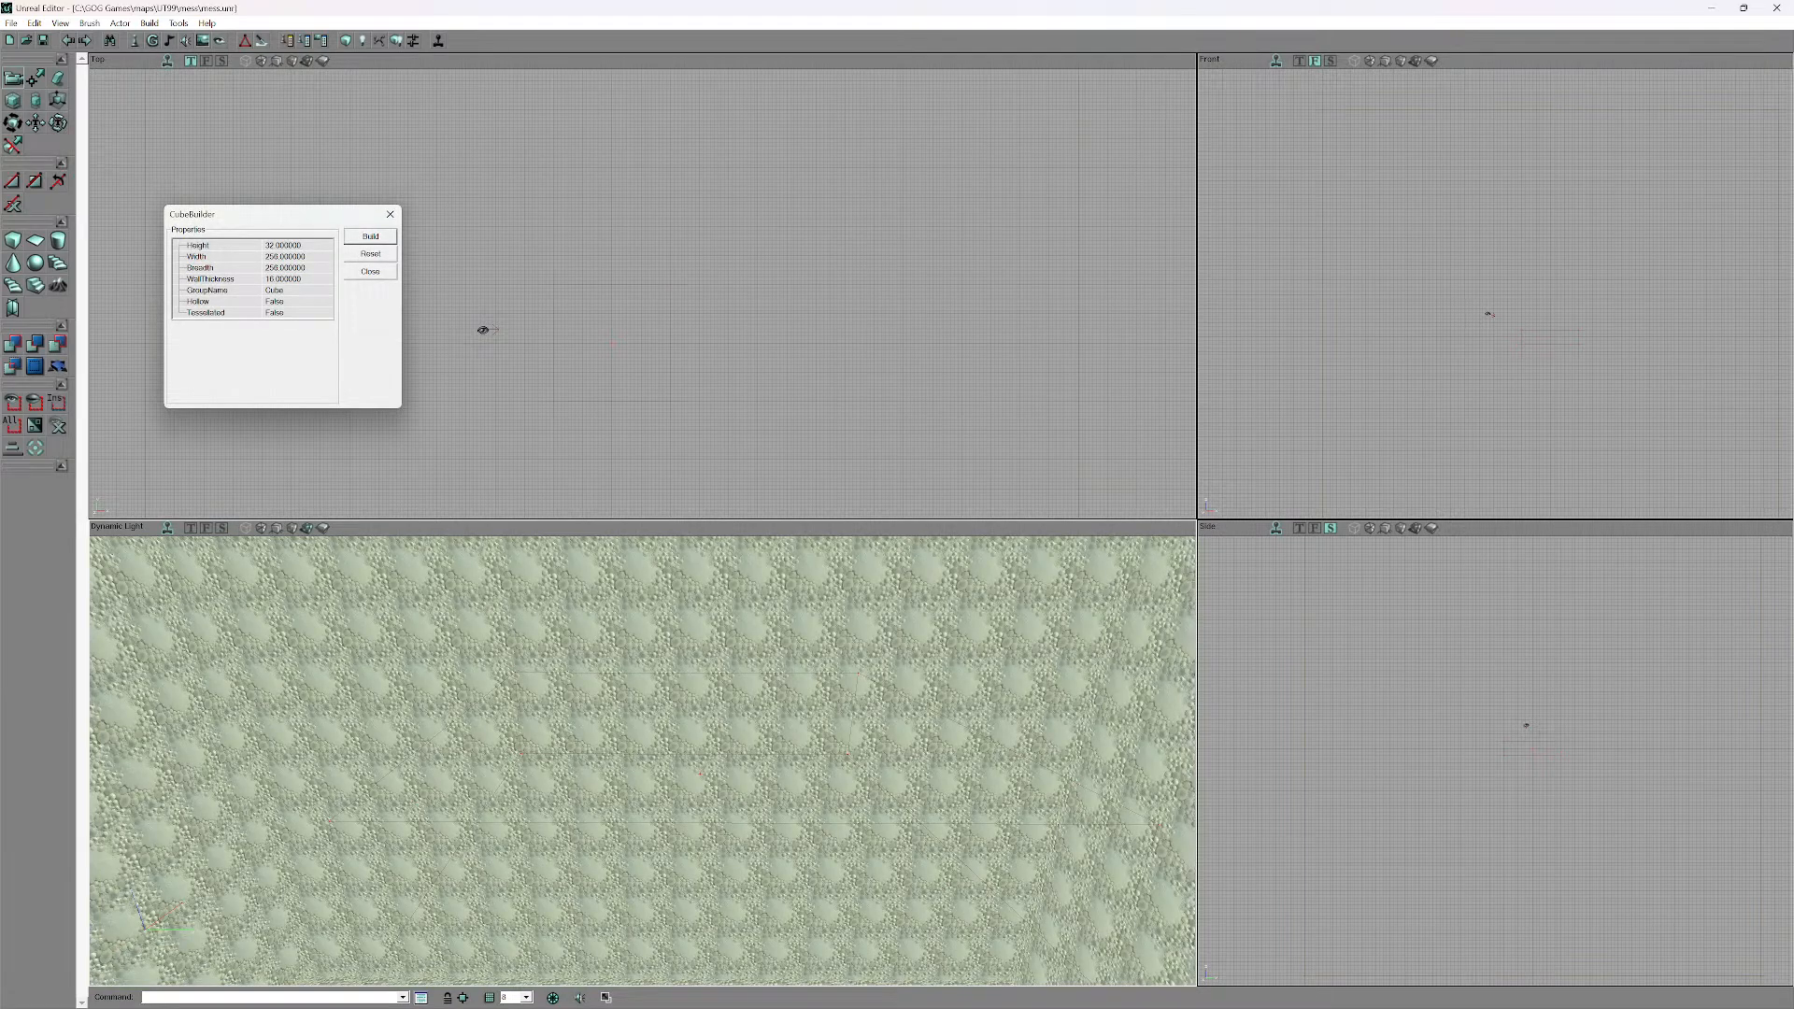
left_click_drag(643, 738, 627, 813)
left_click(284, 256)
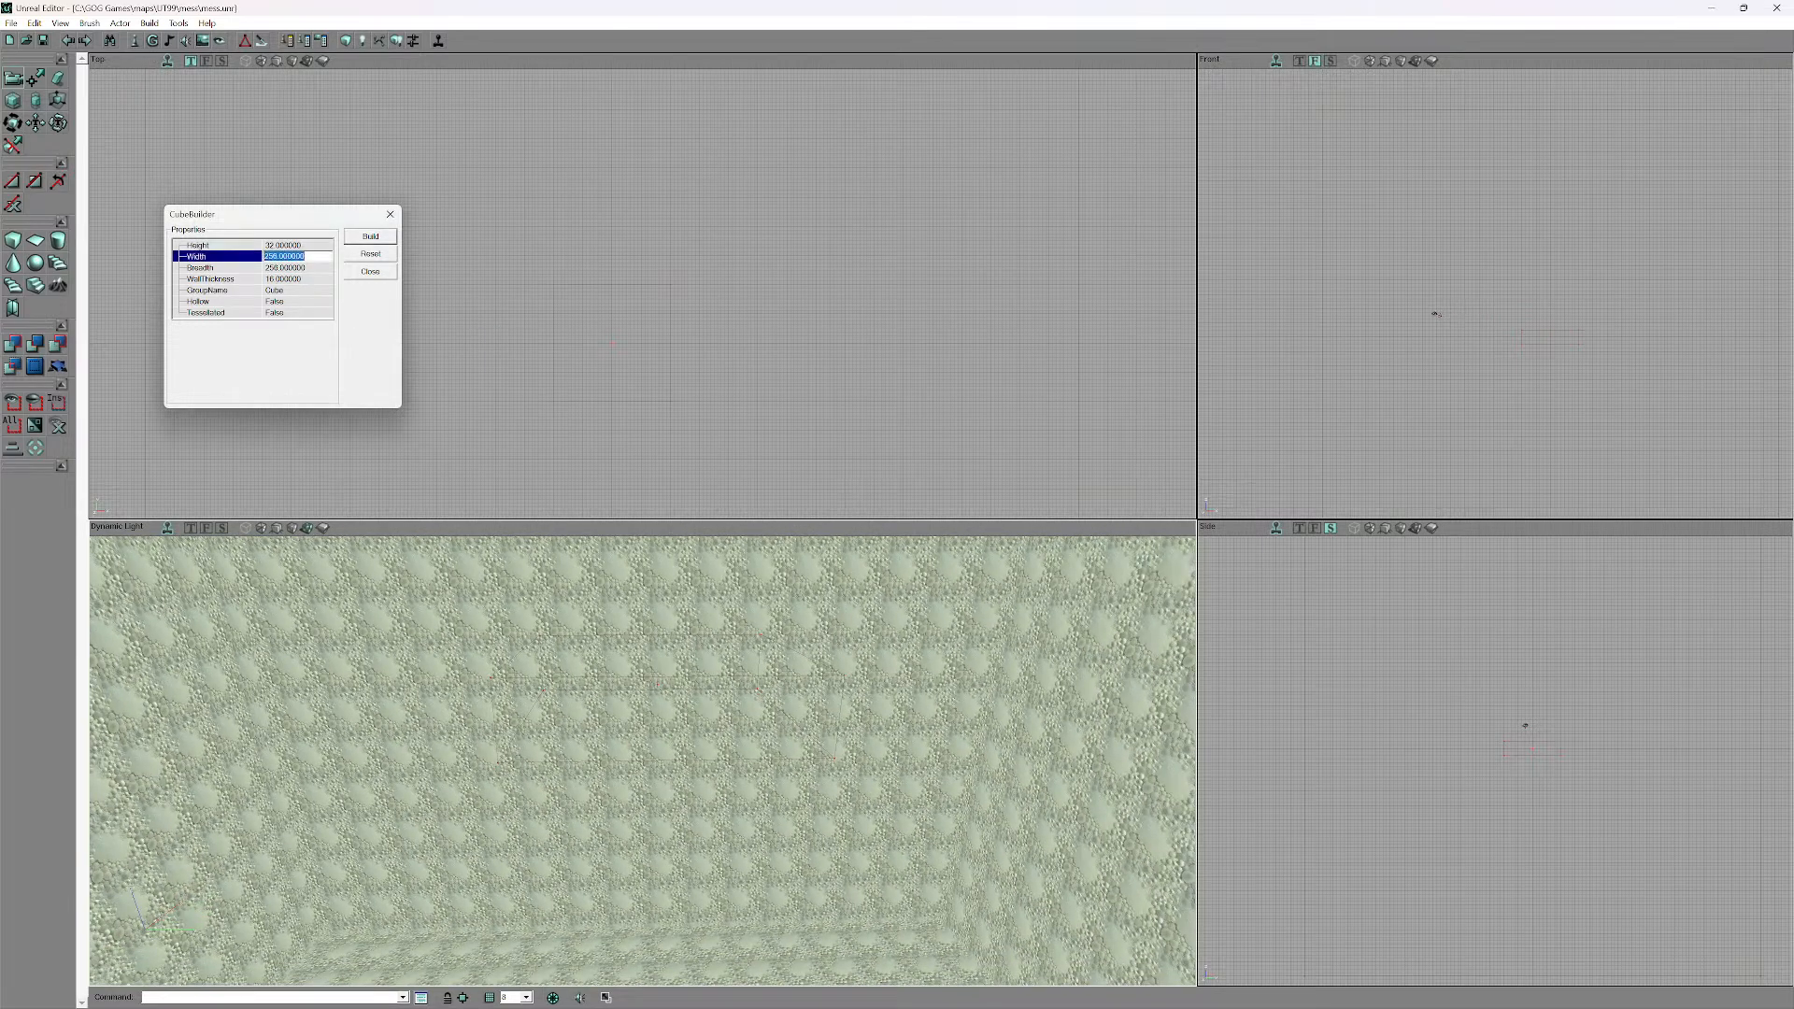
type("512")
key("Return")
mouse_move(642, 760)
left_mouse_down()
mouse_move(643, 682)
mouse_move(642, 775)
left_mouse_up()
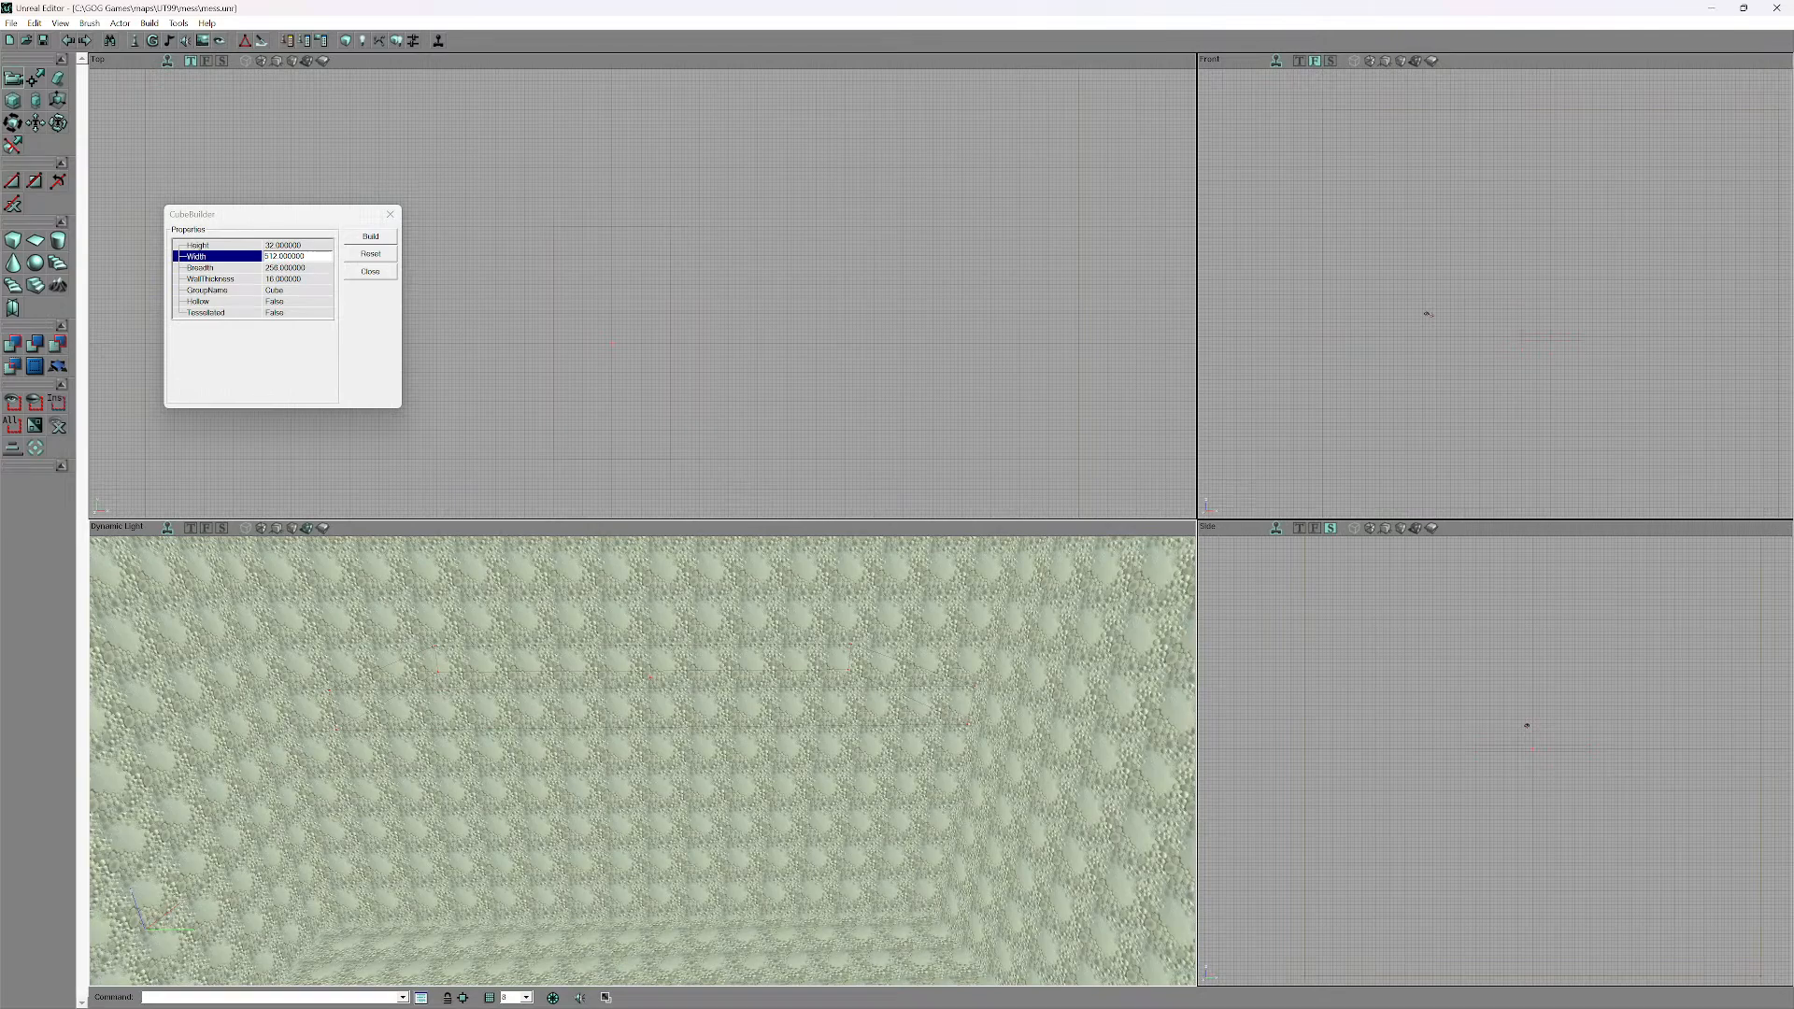
- Open the texture browser, move it clear of the builder settings and load the UTtech1.utx texture package
left_click_drag(643, 760, 649, 719)
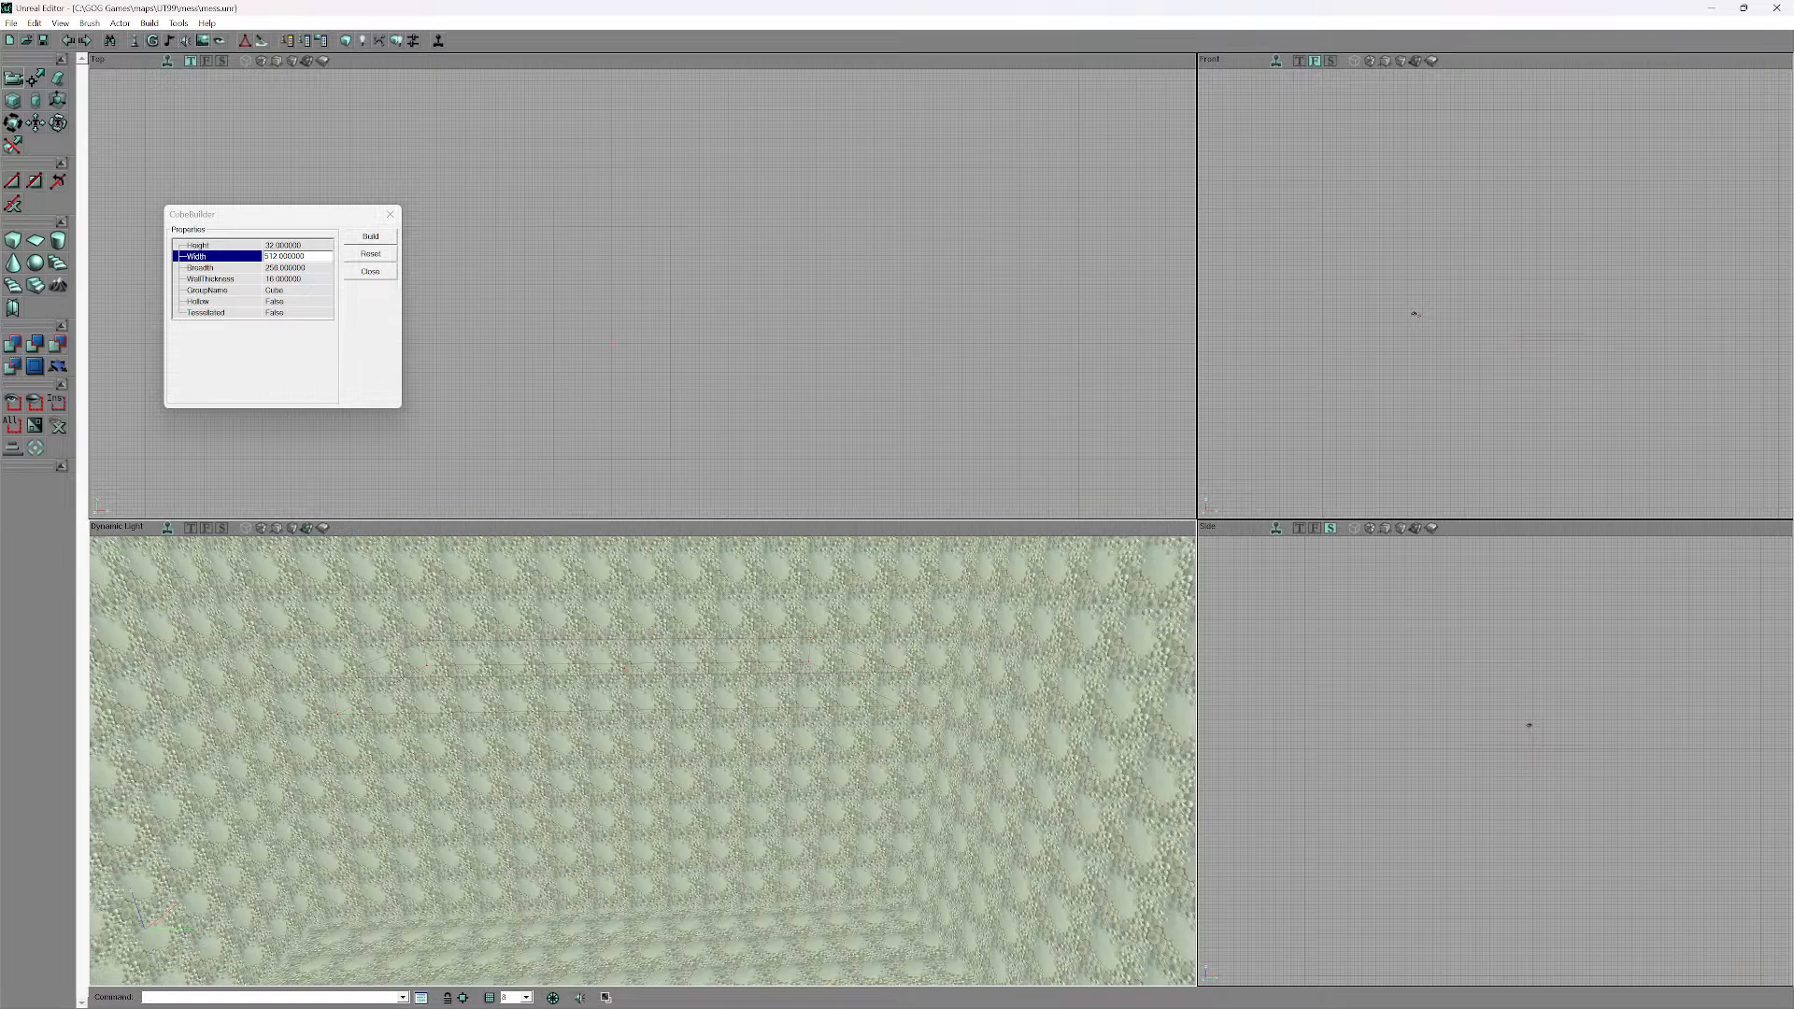
mouse_move(642, 761)
left_mouse_down()
mouse_move(645, 714)
mouse_move(644, 738)
left_mouse_up()
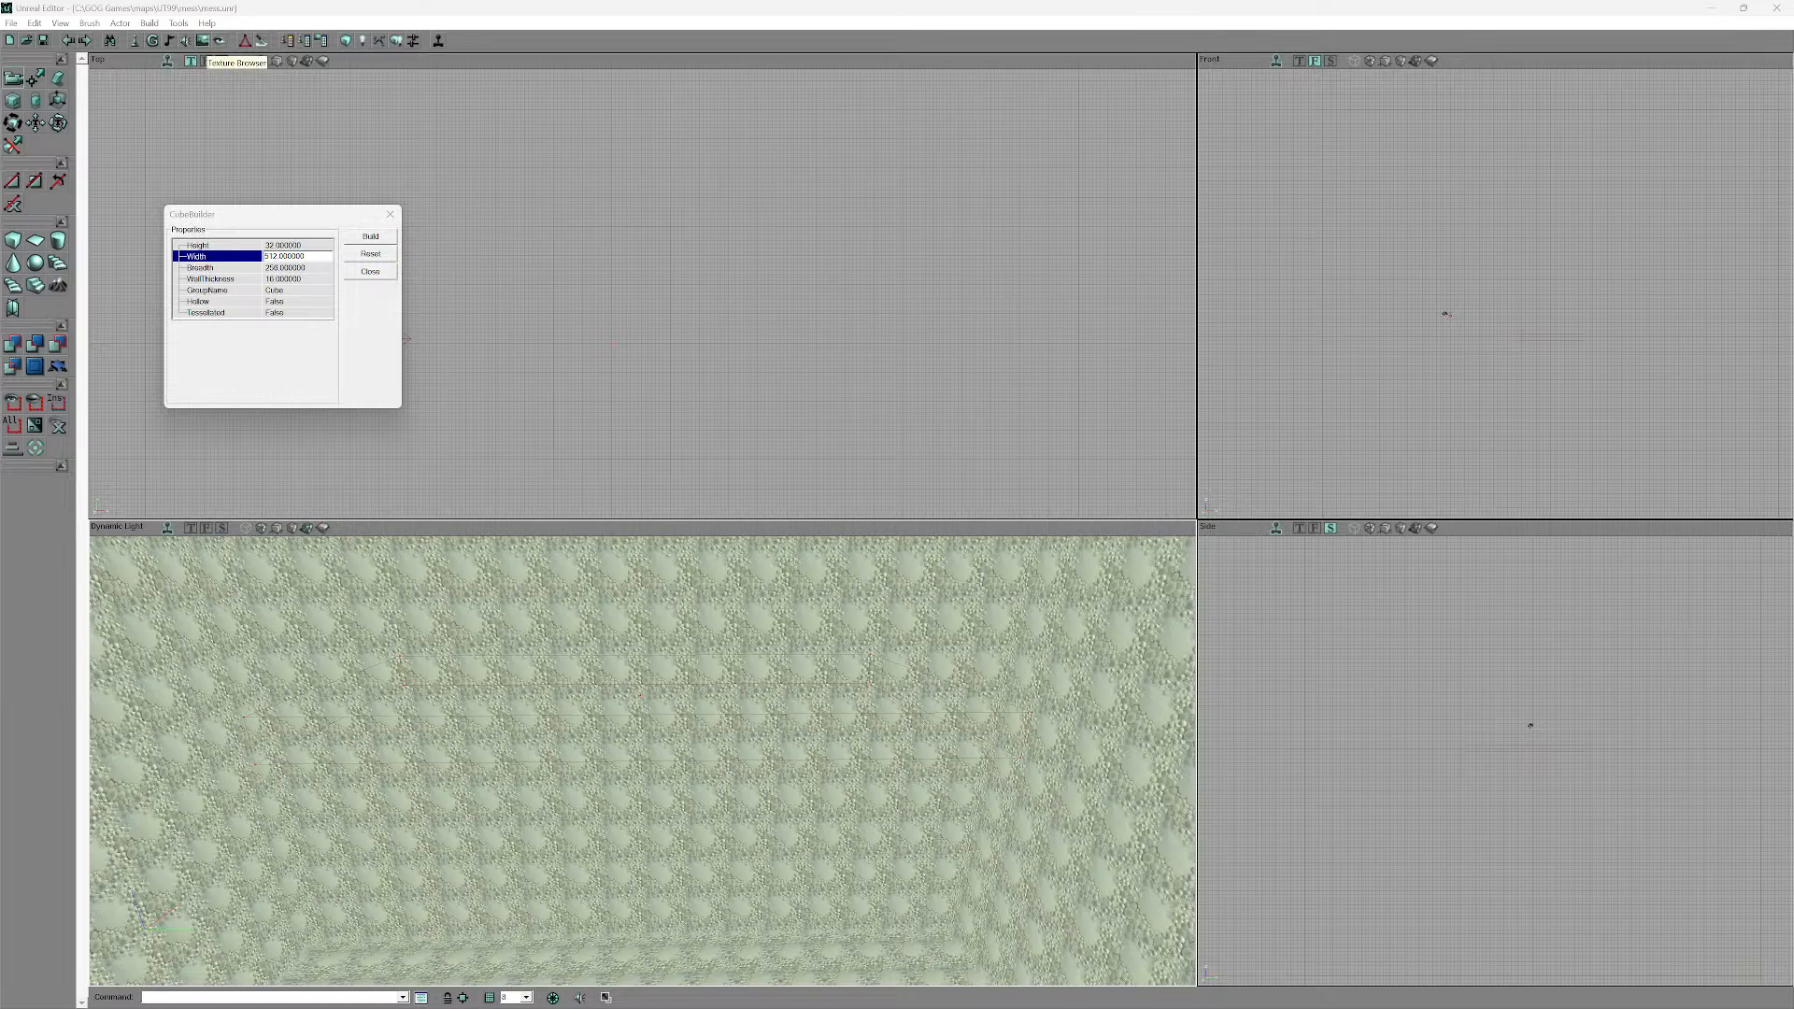
left_click(202, 41)
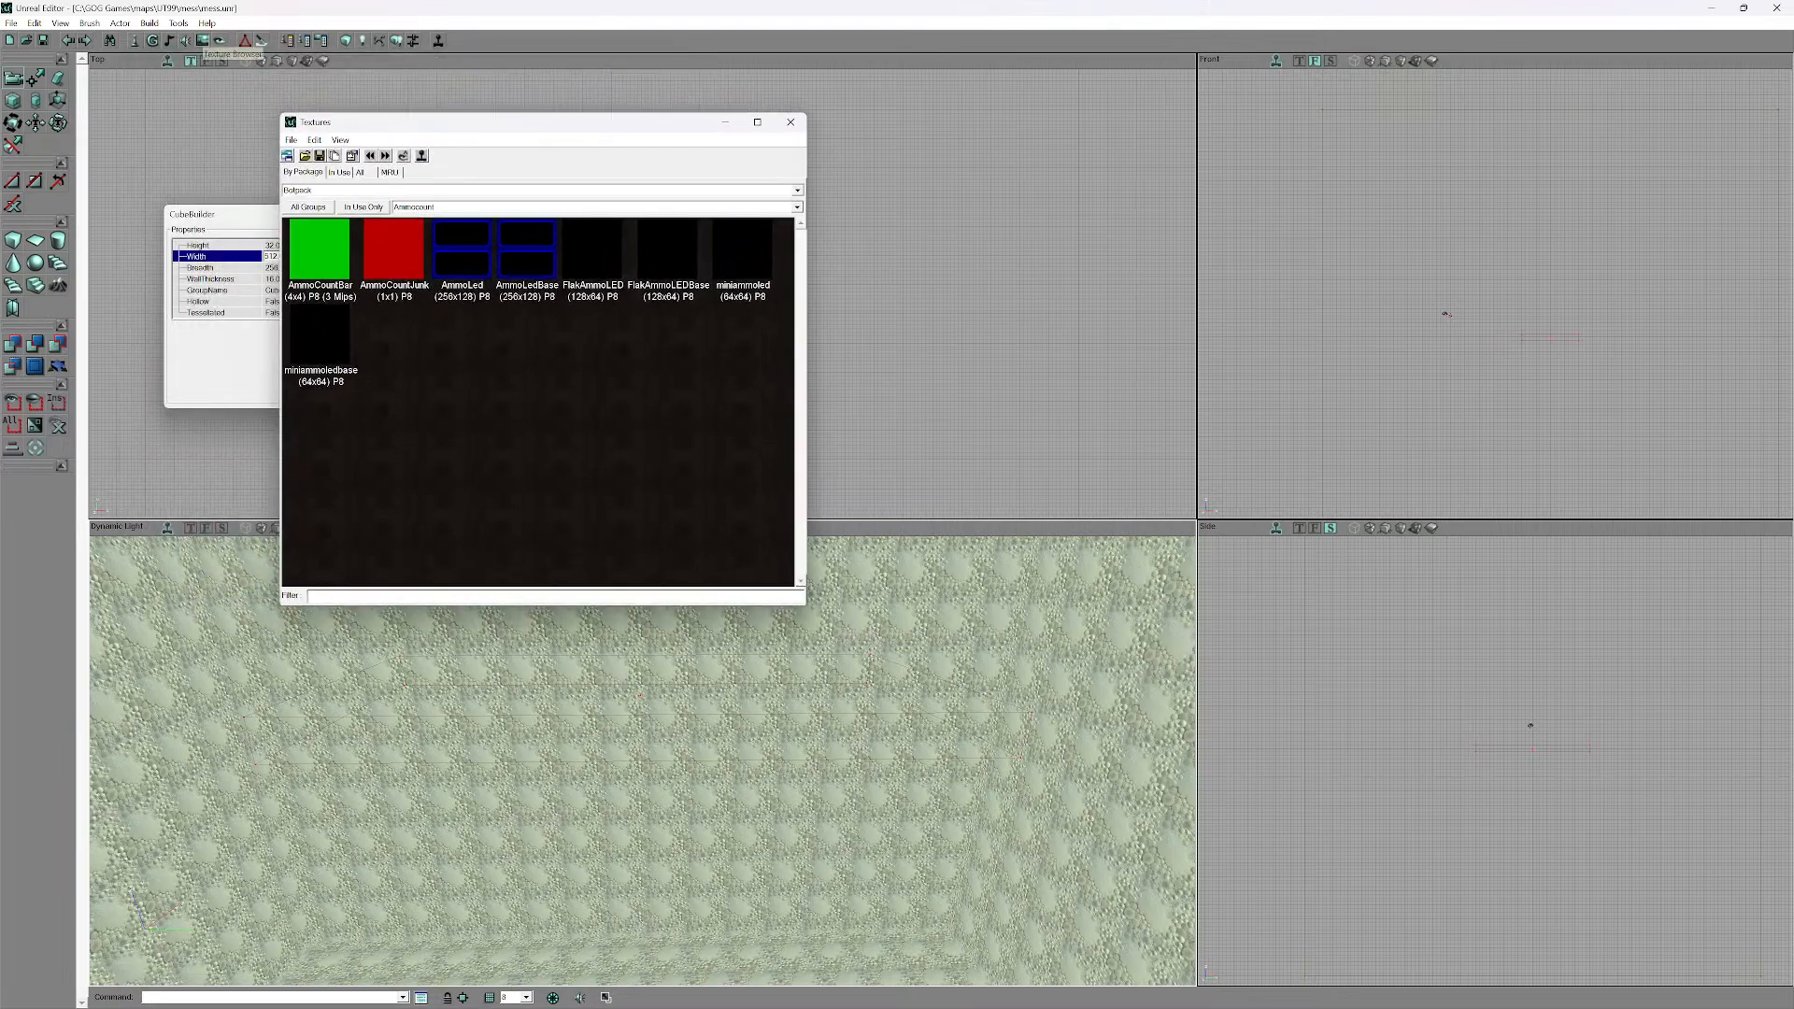
left_click_drag(402, 122, 1006, 184)
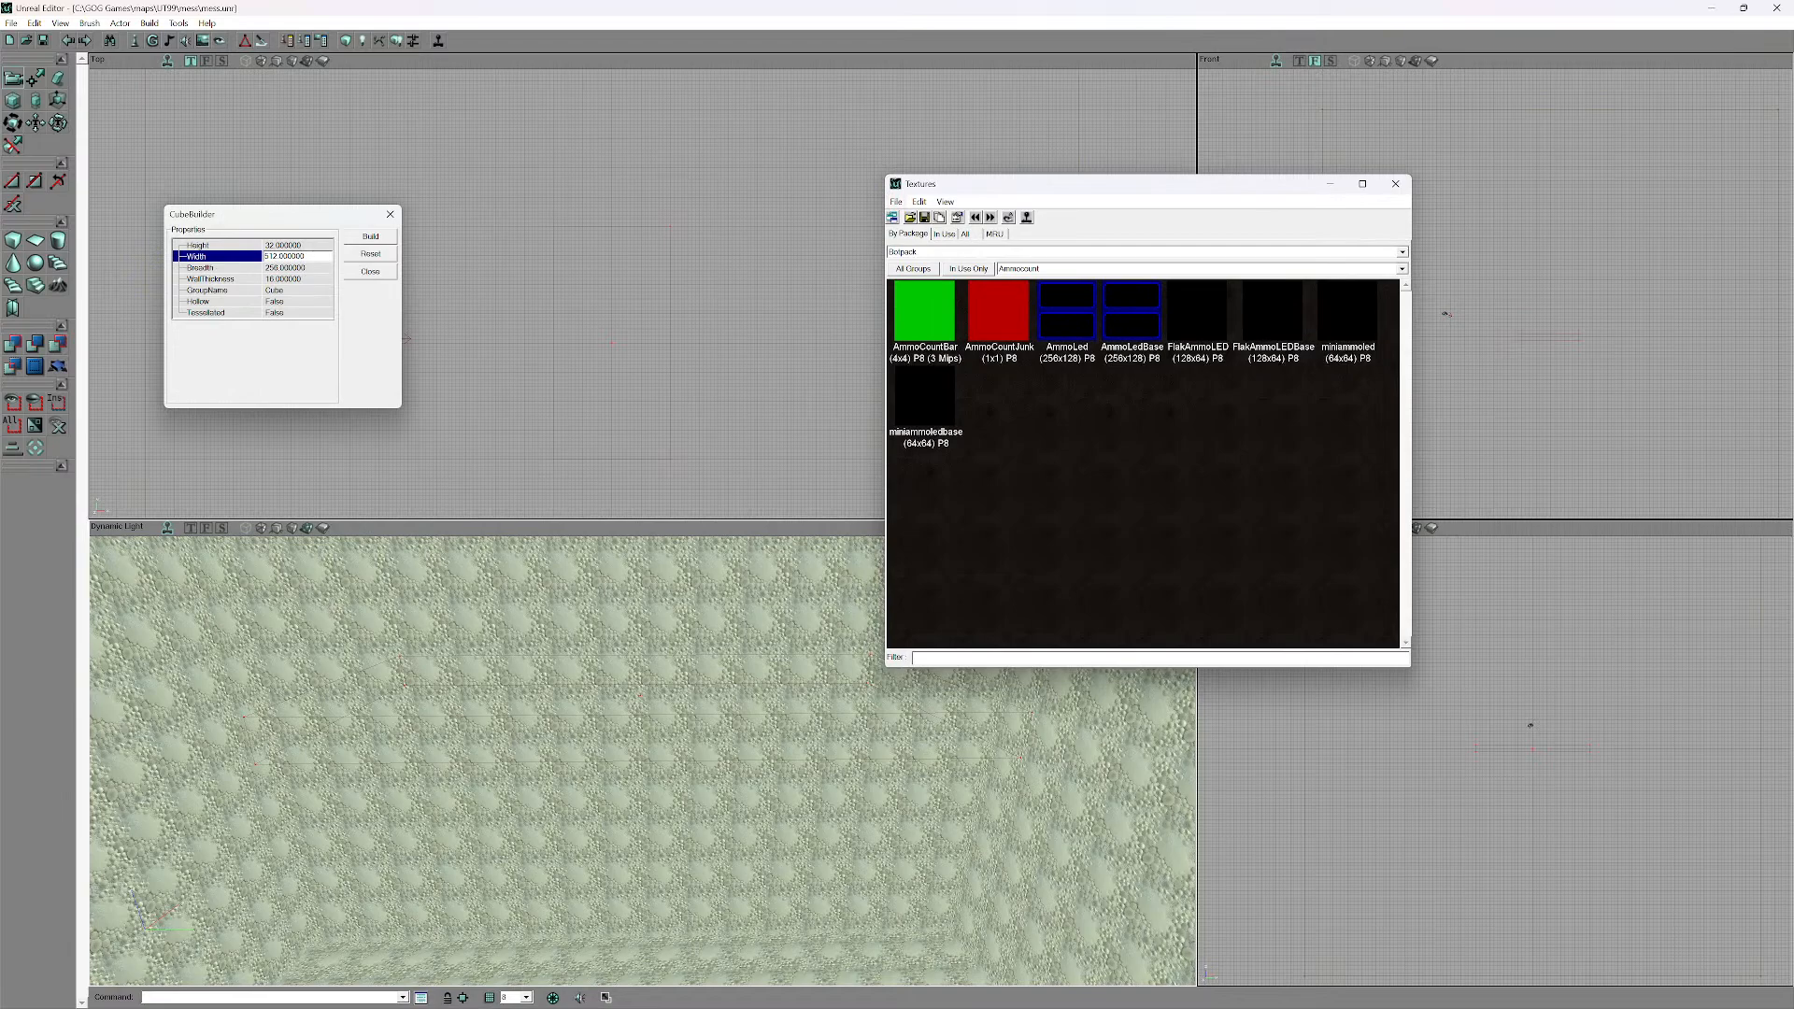
left_click(895, 202)
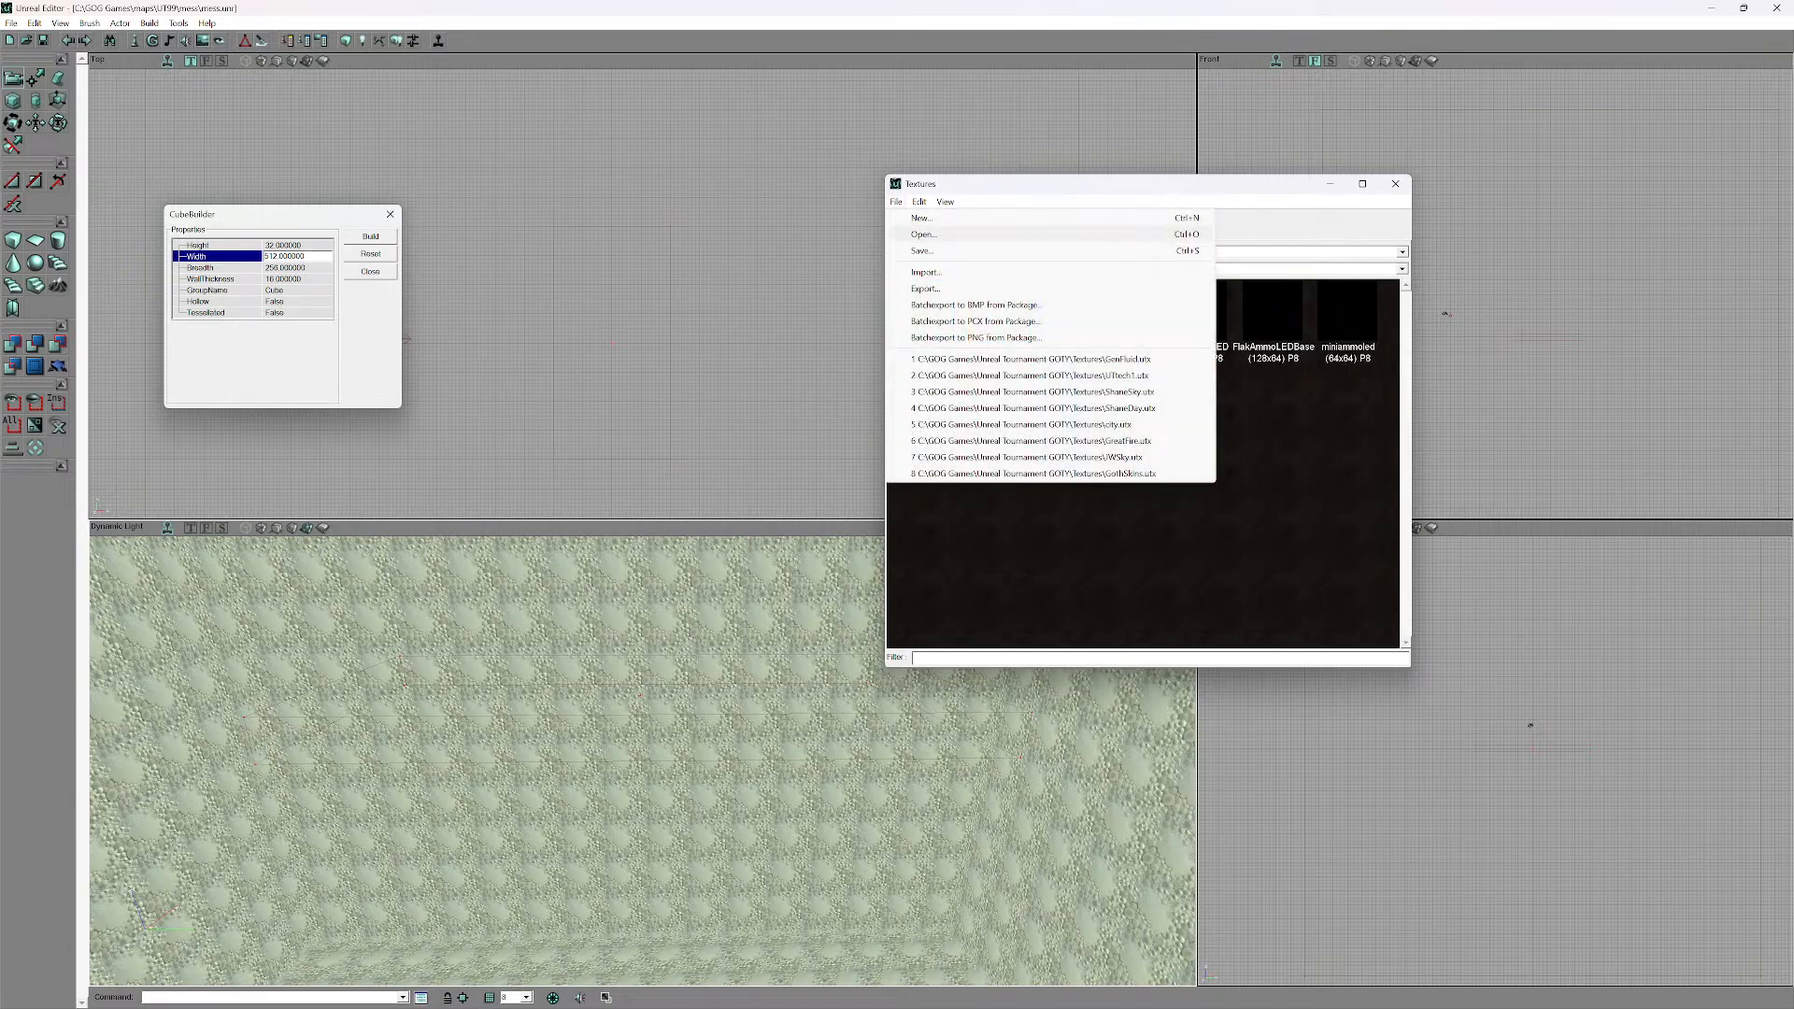
left_click(923, 234)
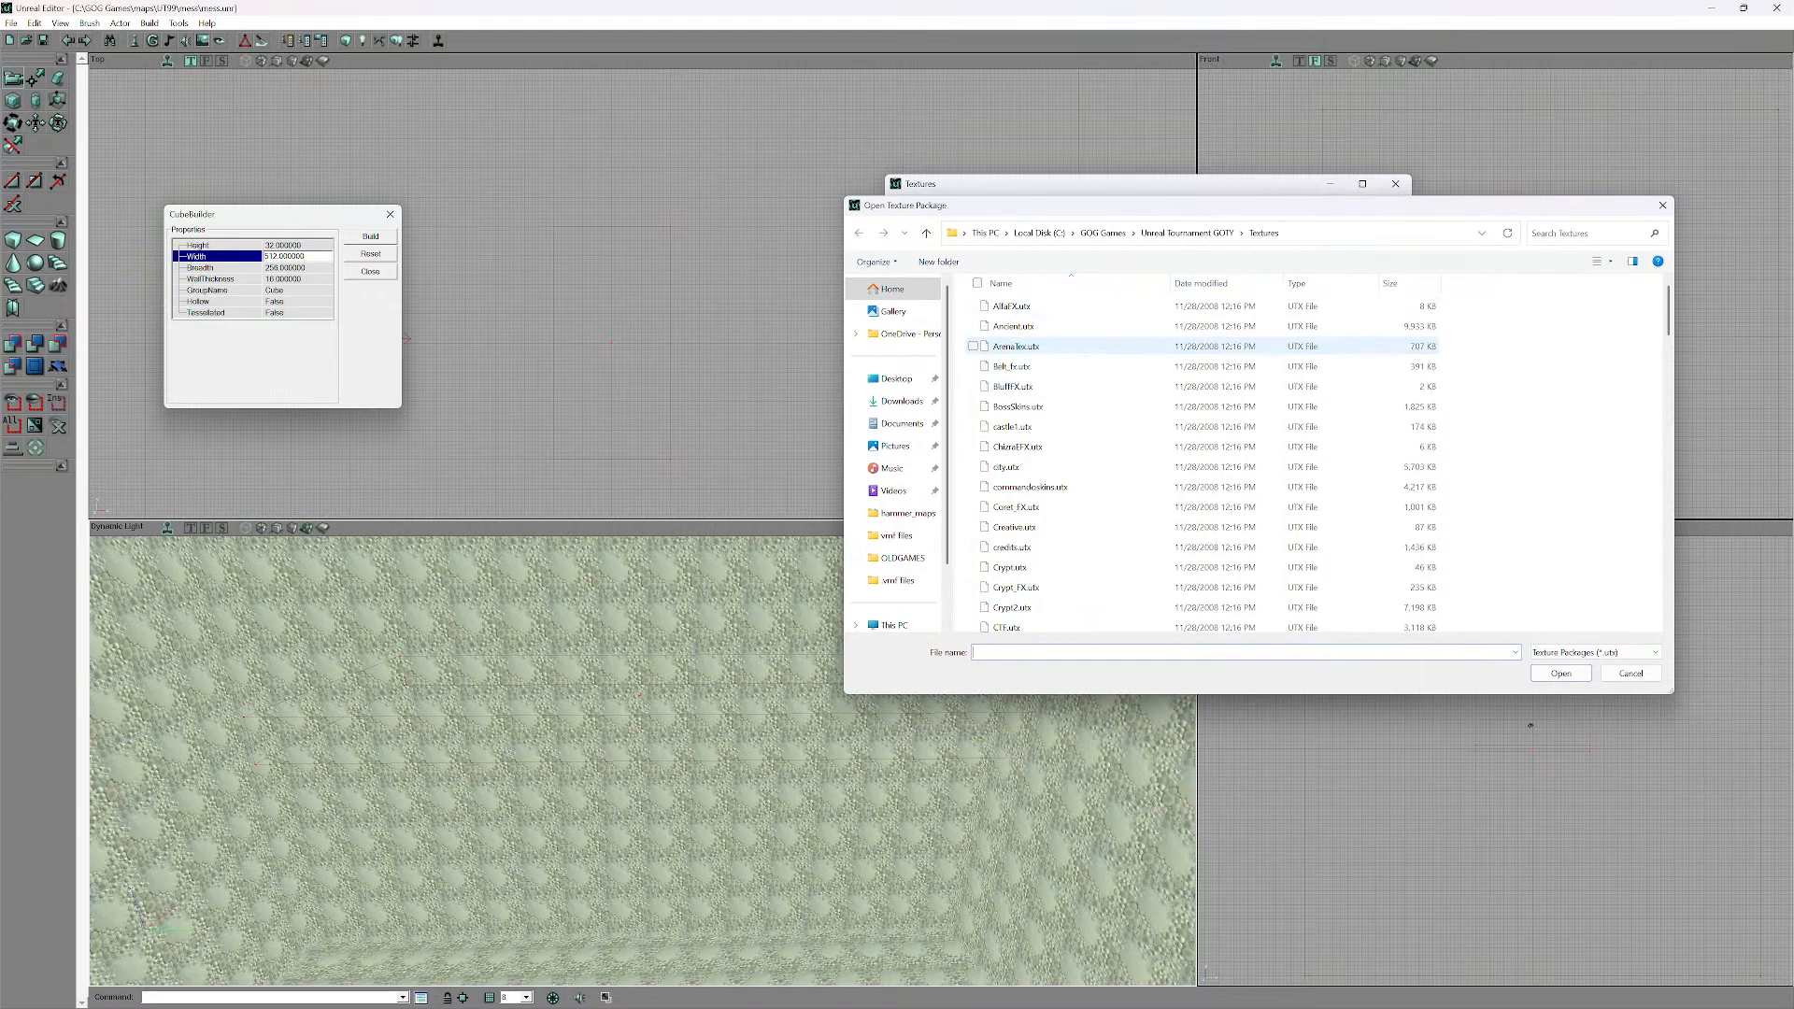
scroll(1074, 385, "down", 8)
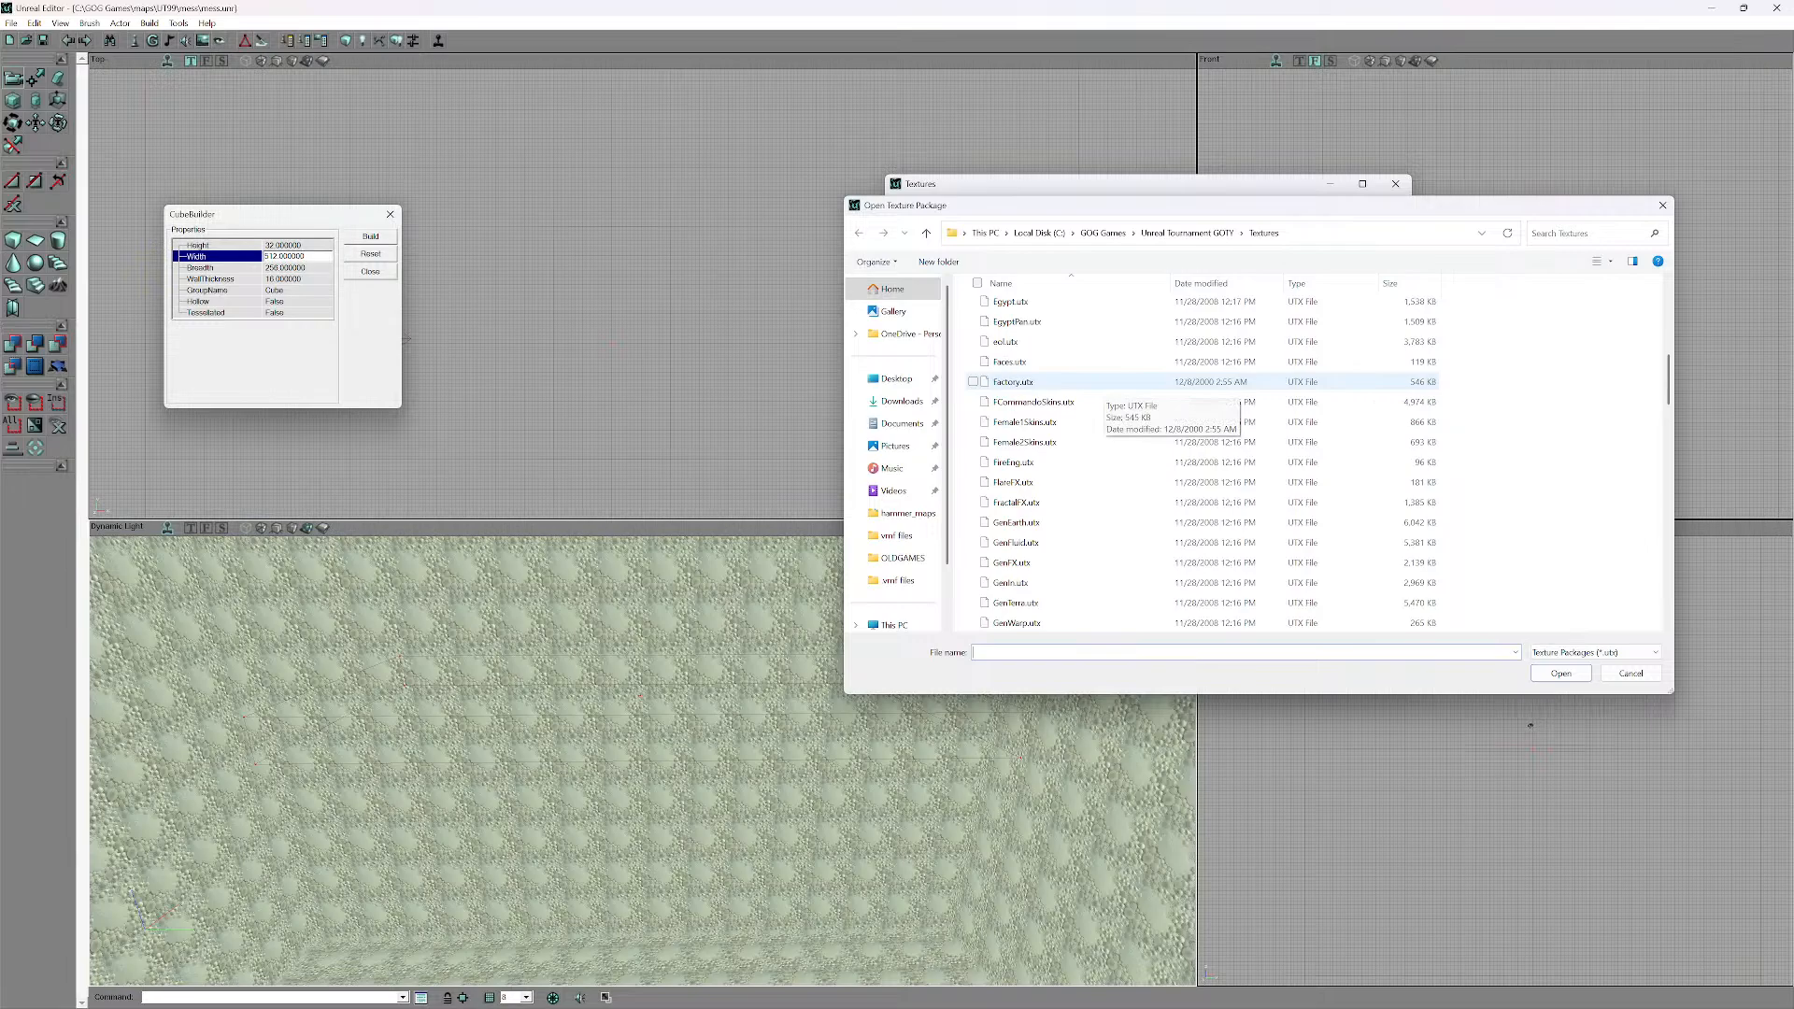
scroll(1074, 385, "down", 10)
scroll(1075, 383, "down", 15)
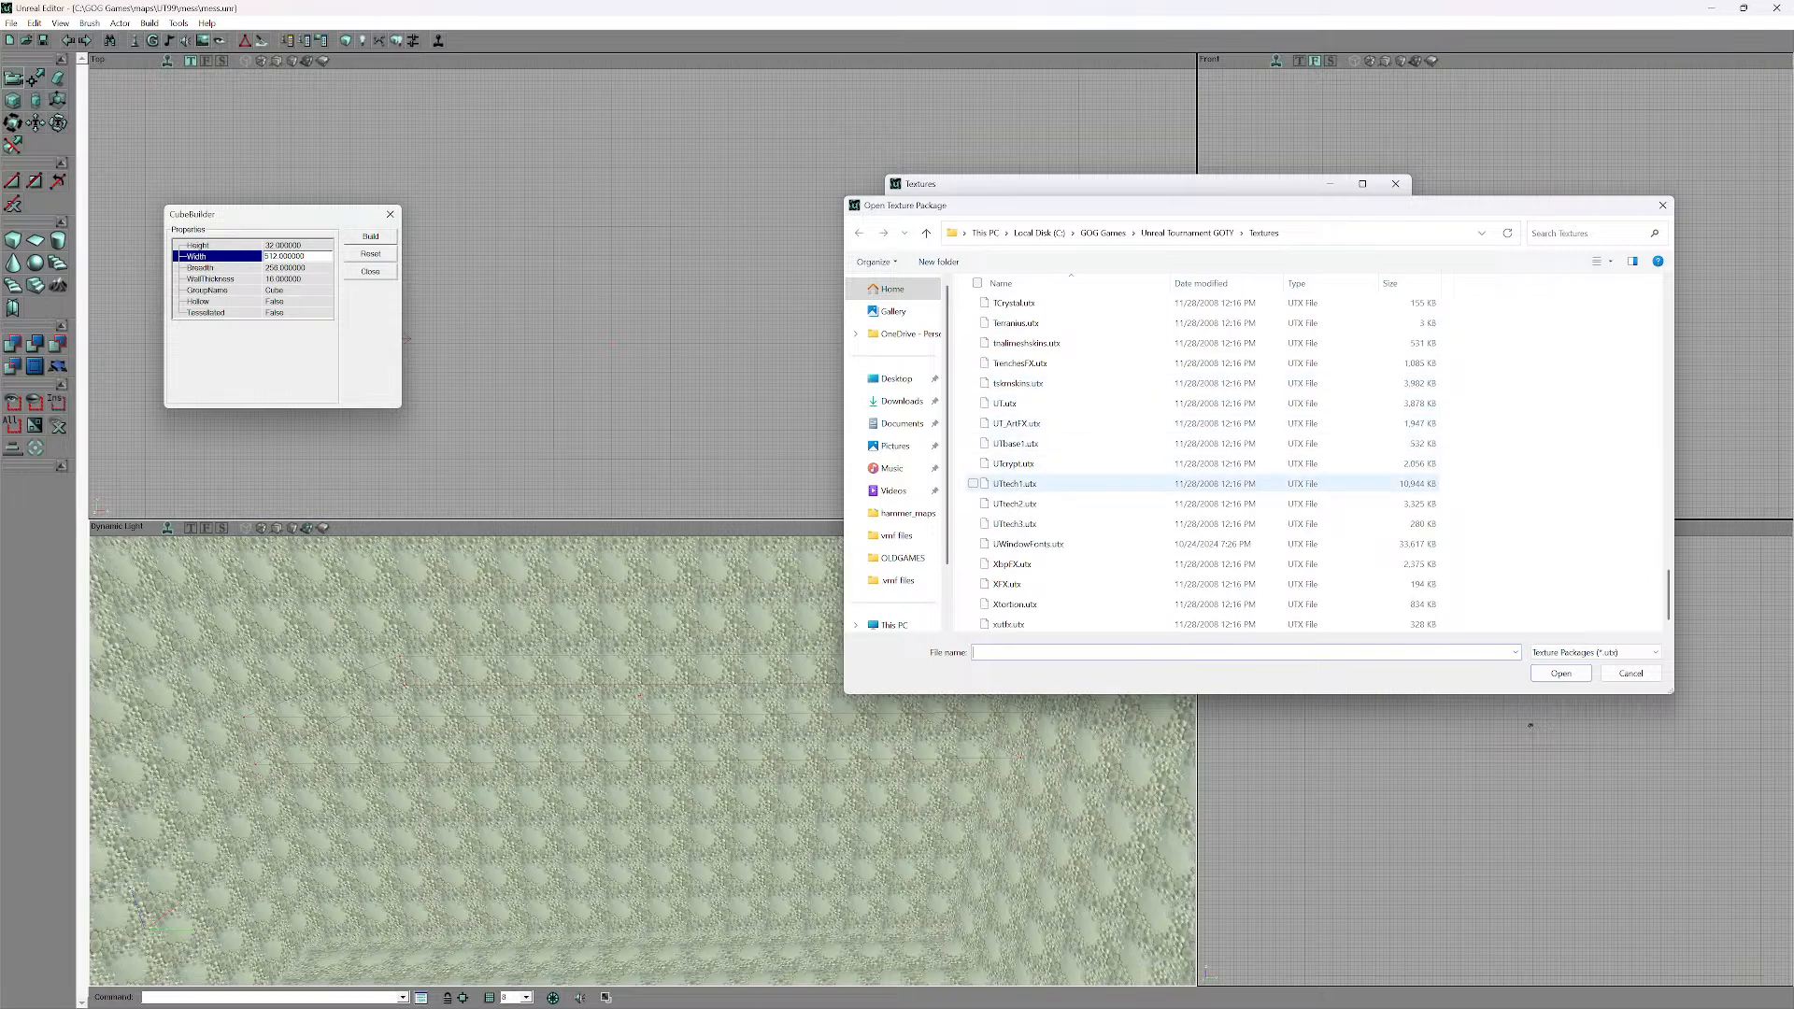
double_click(1014, 483)
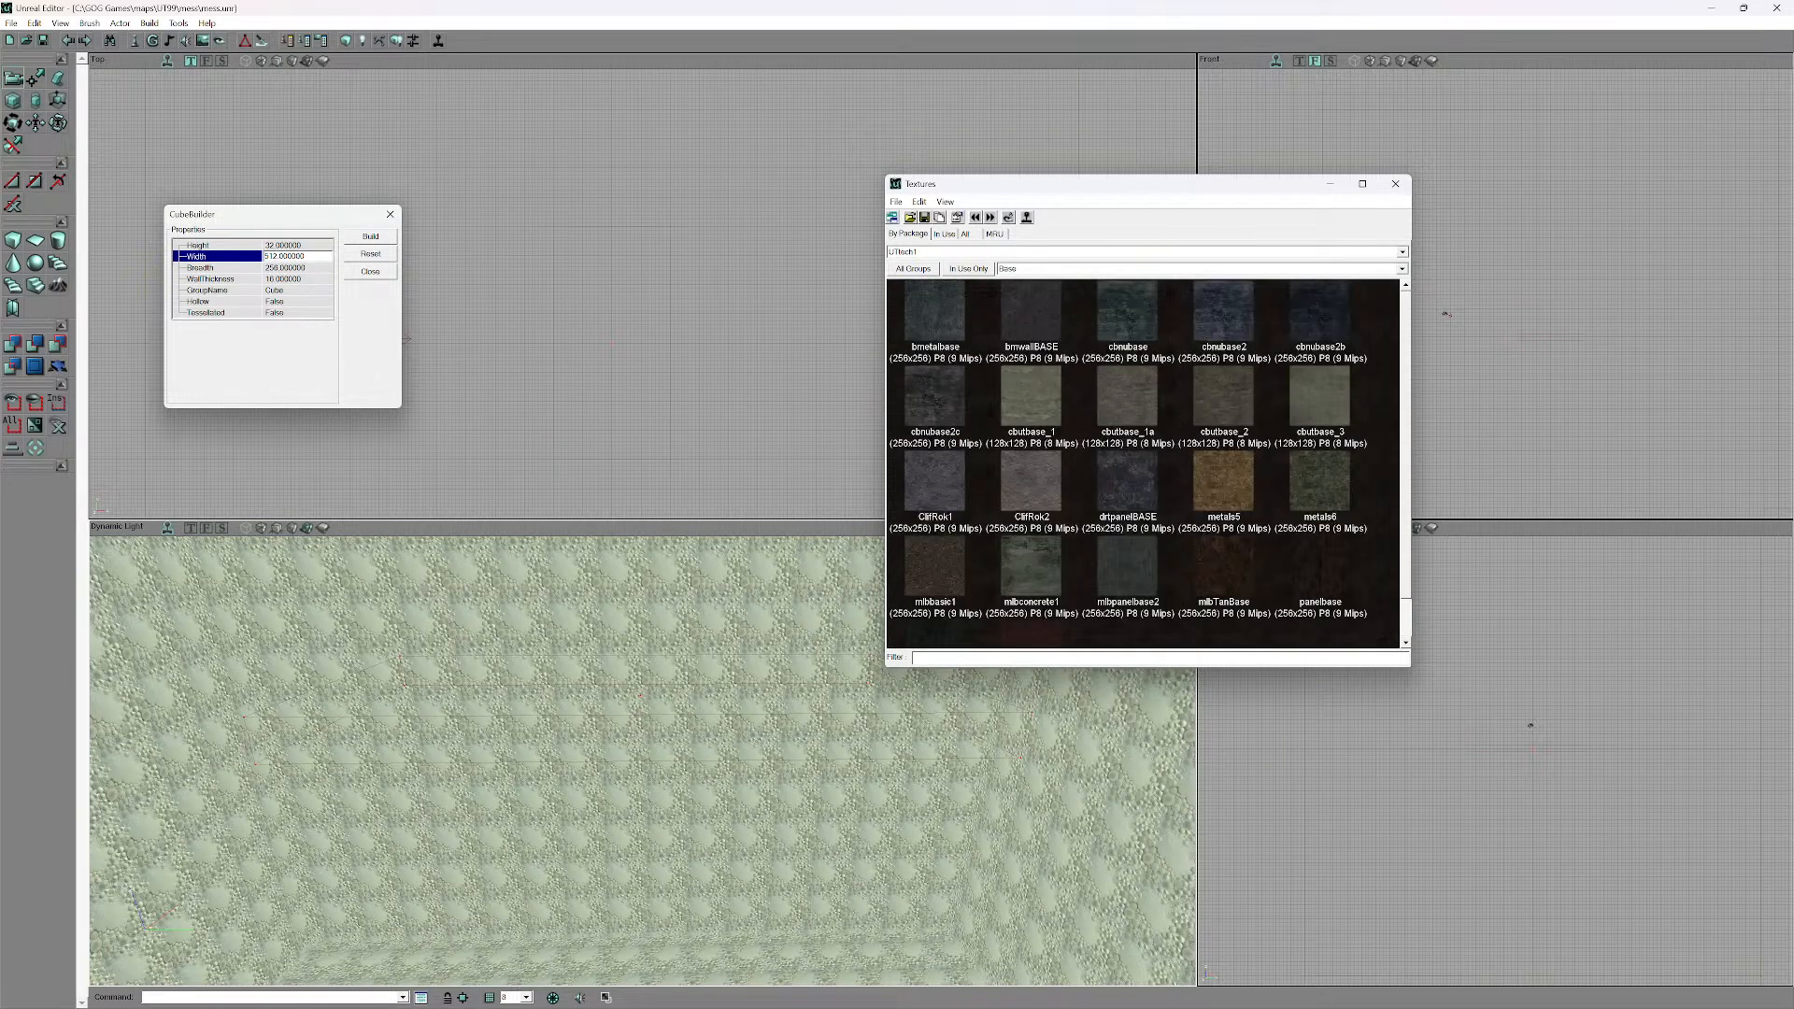
- Look through the package's Ceiling, Door, Misc and Pillar texture groups and return to the Base group
scroll(1144, 462, "down", 1)
left_click(1402, 269)
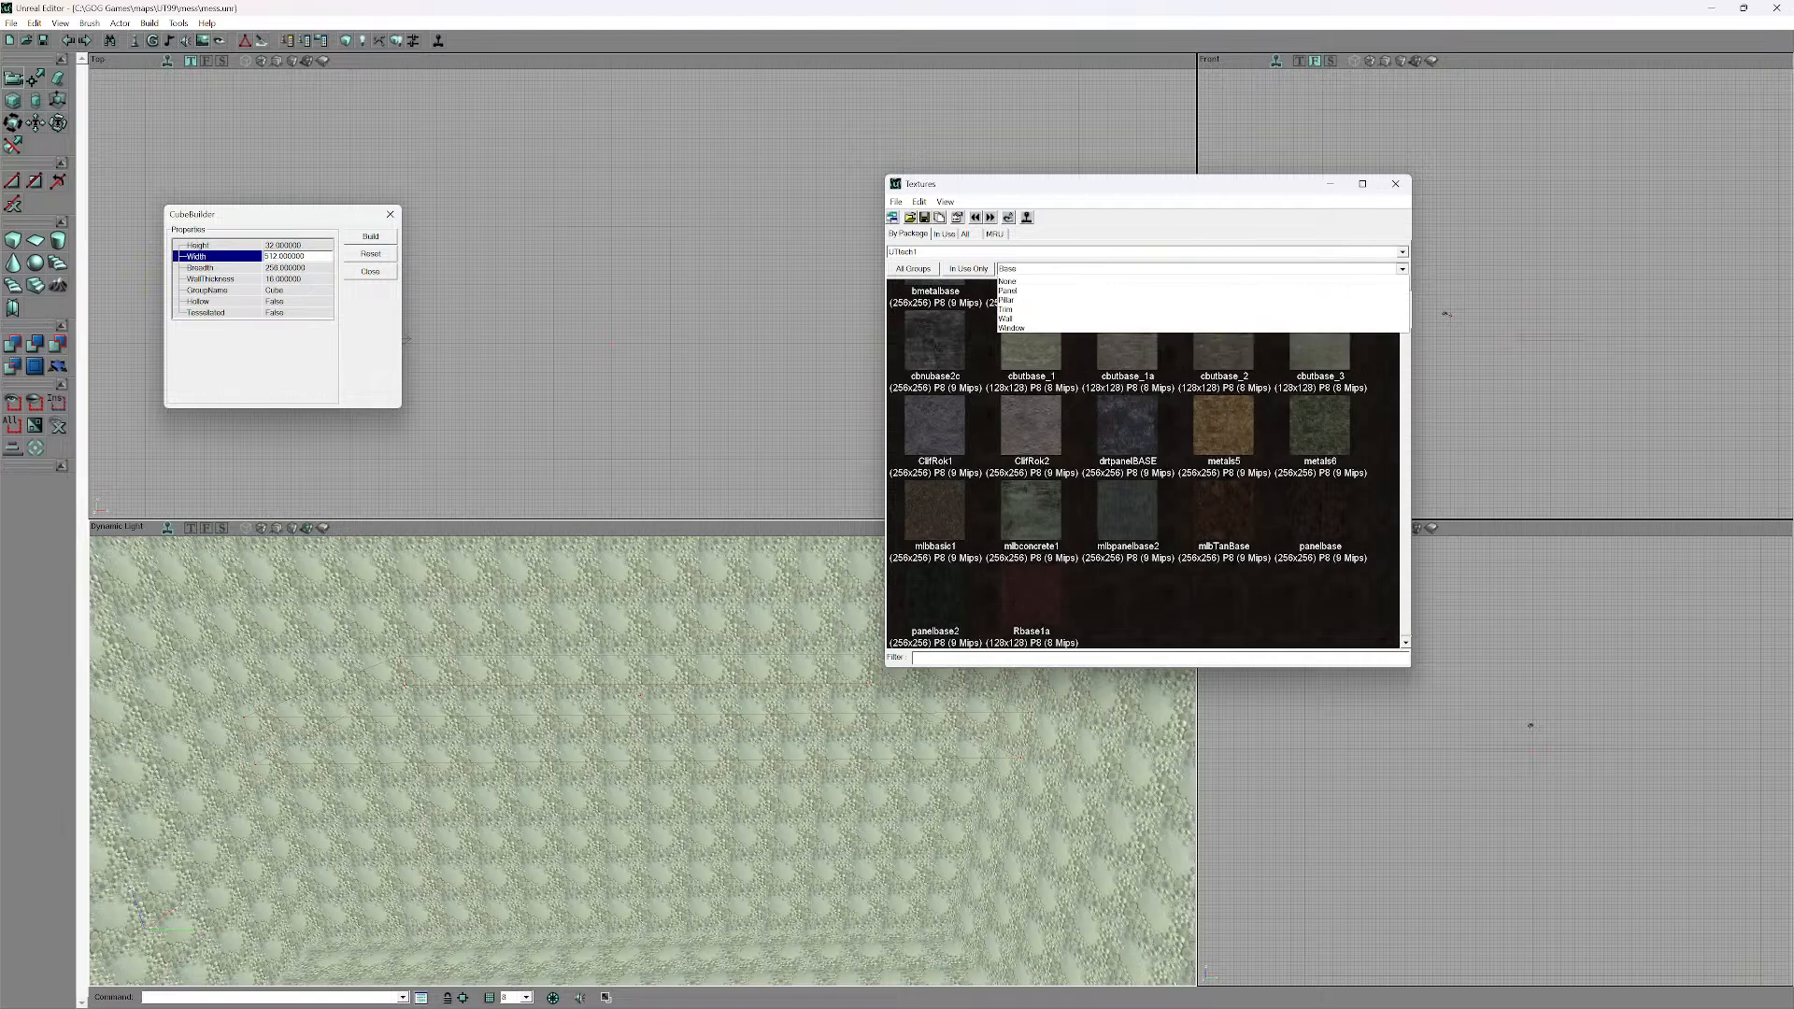
left_click(1355, 289)
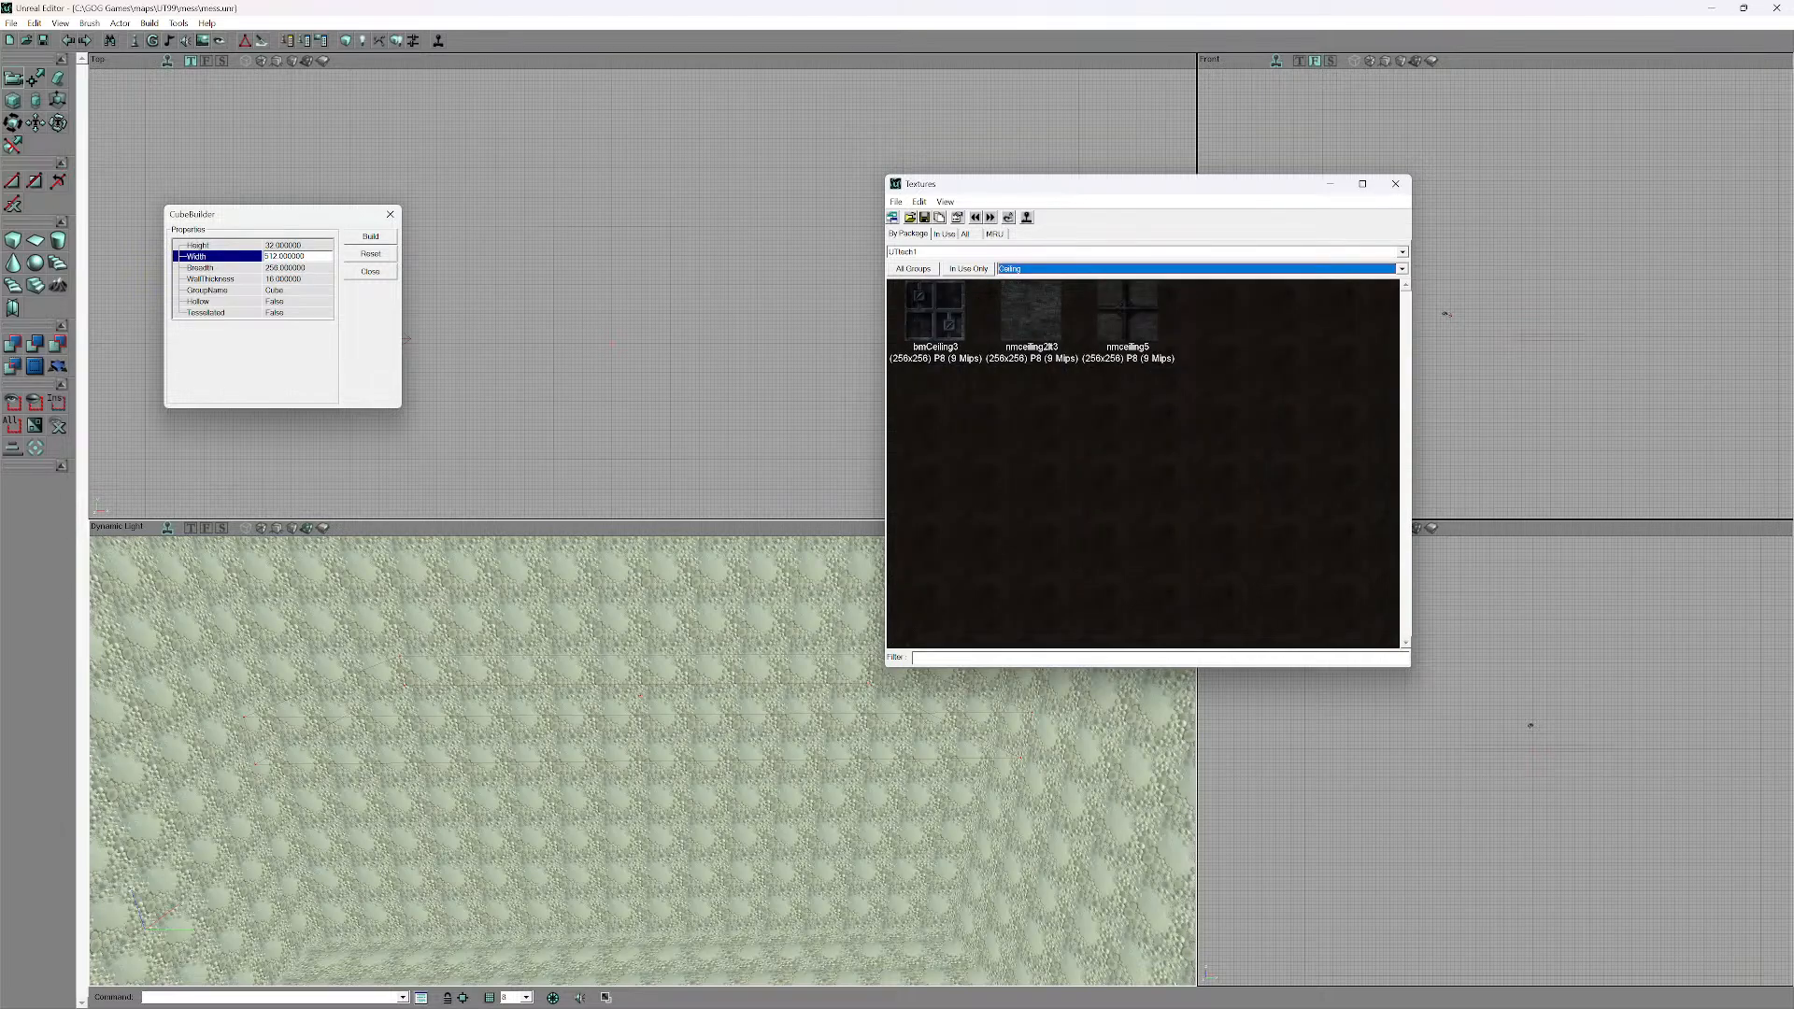
left_click(1401, 269)
left_click(1355, 301)
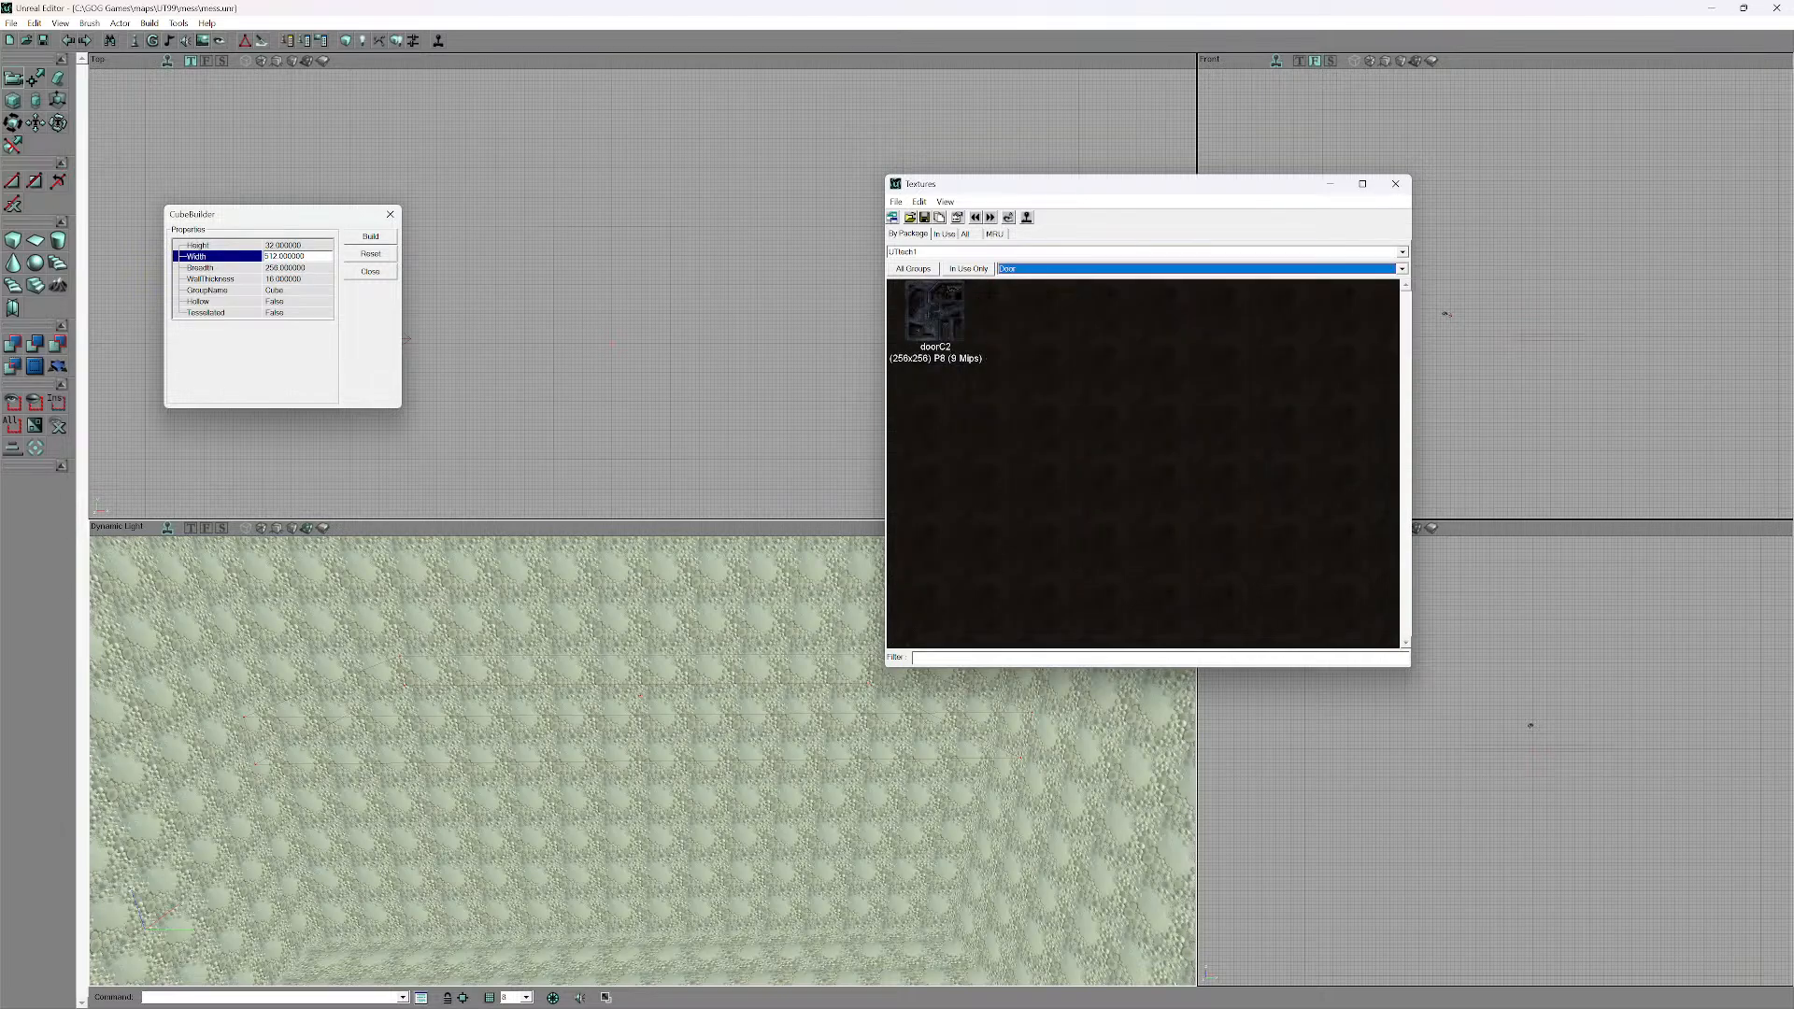
left_click(1401, 269)
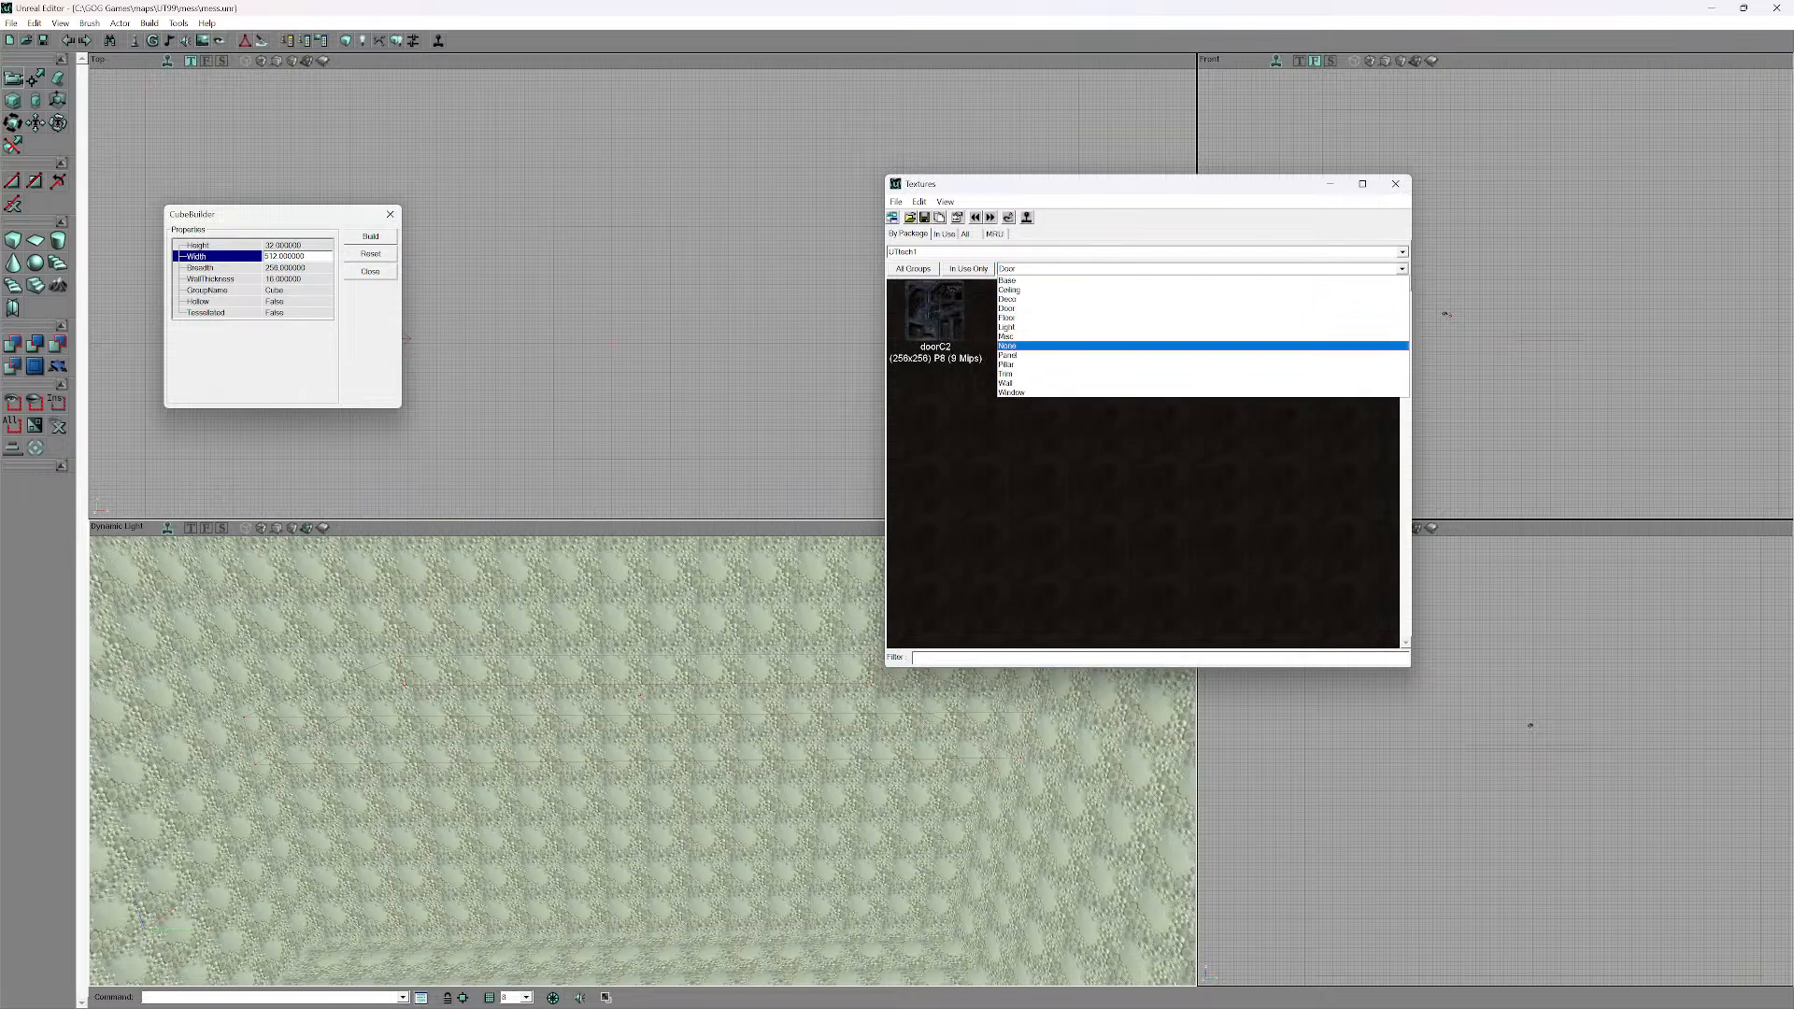
left_click(1355, 342)
left_click(1401, 269)
left_click(1355, 336)
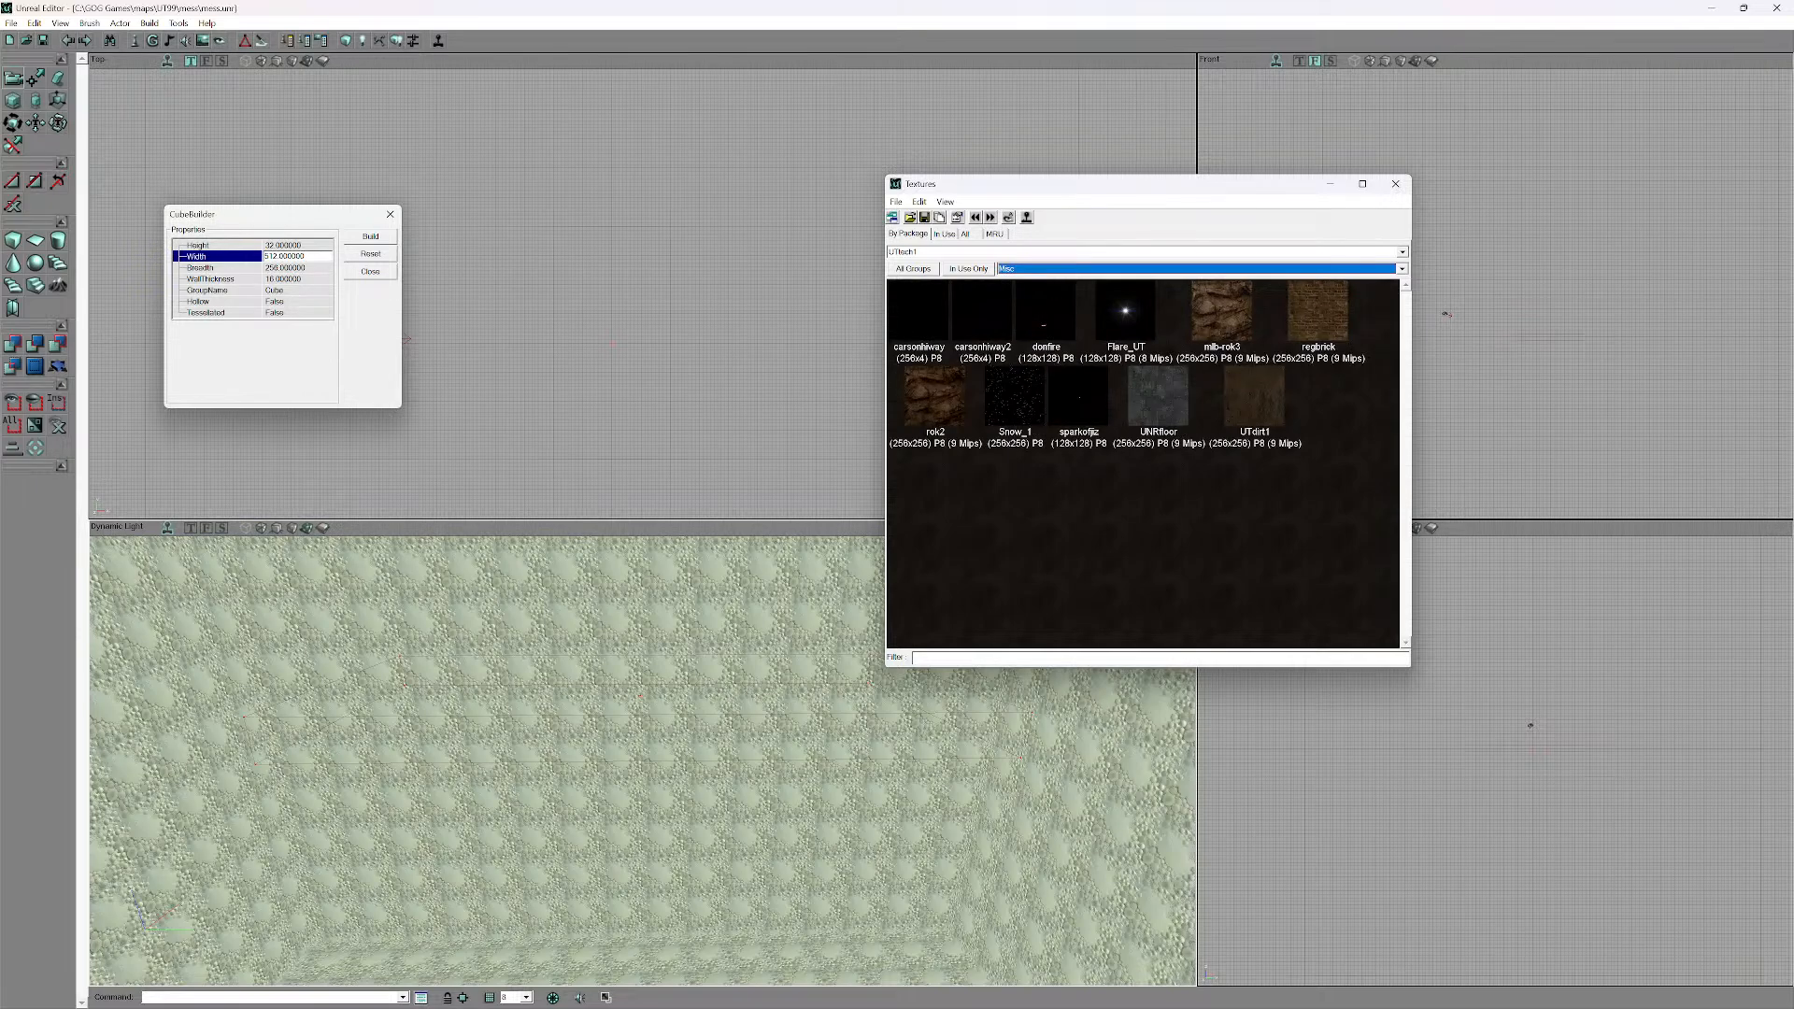
left_click(1401, 270)
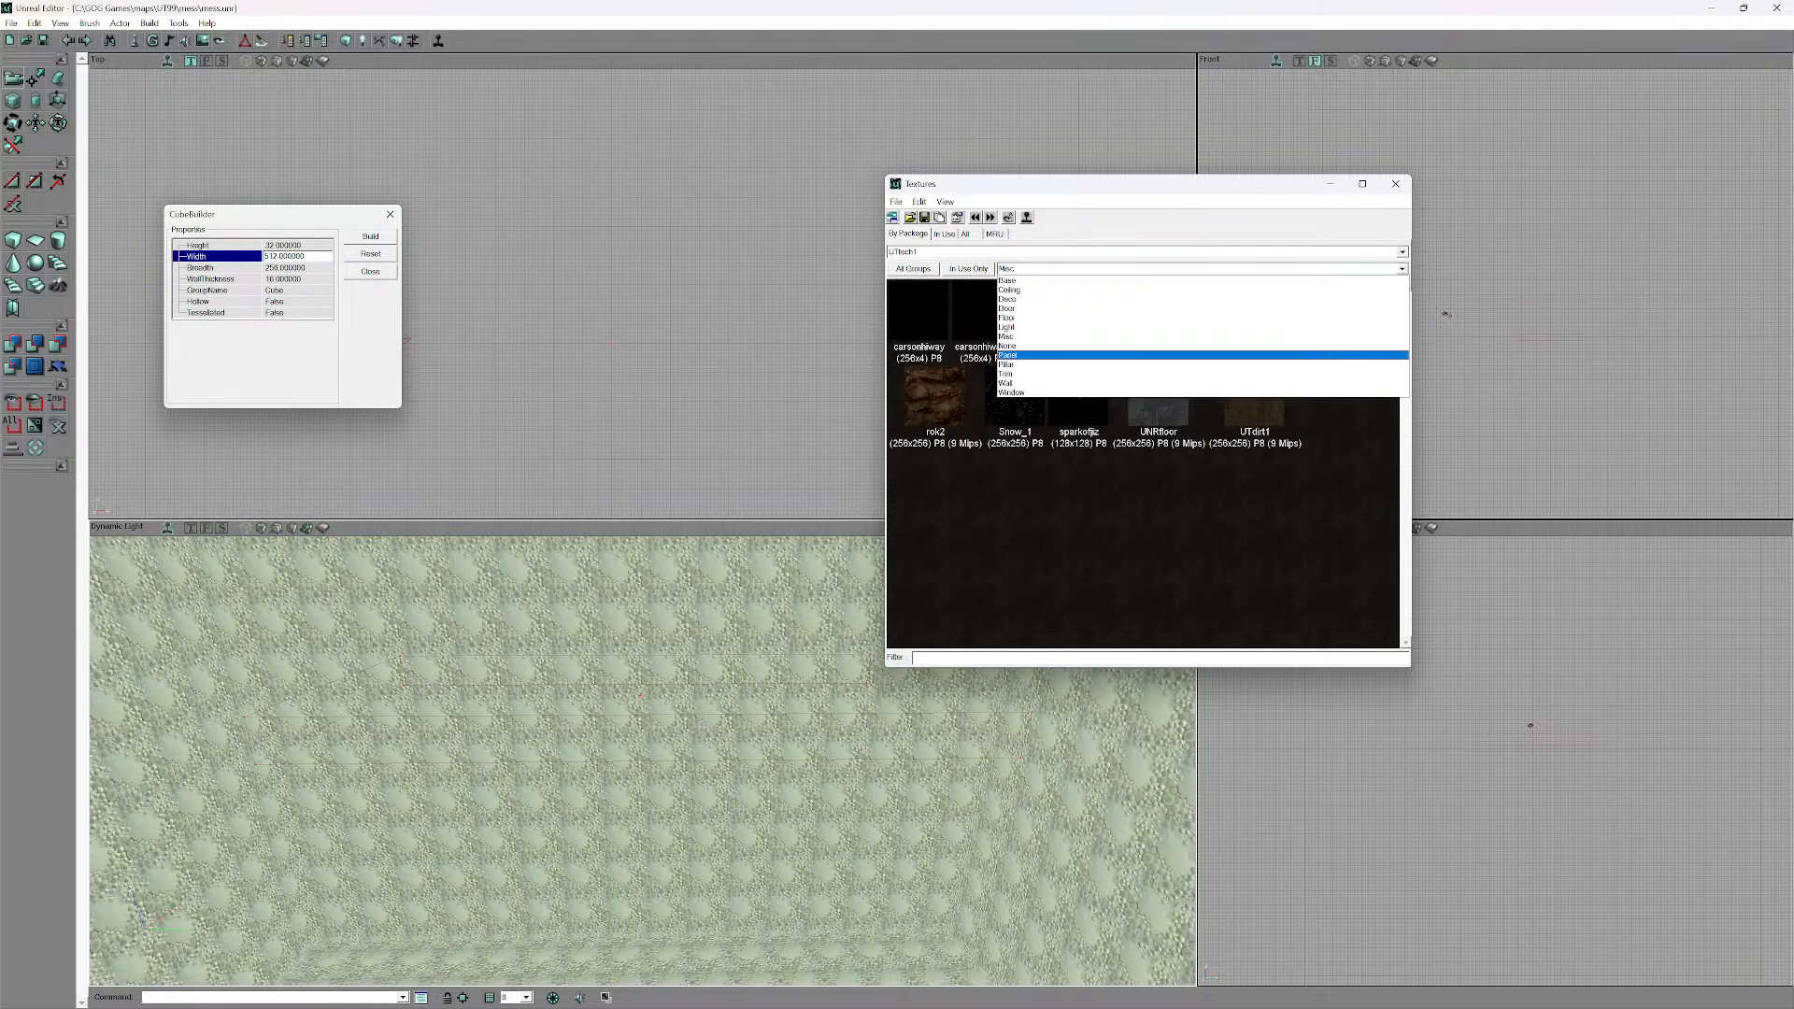
left_click(1354, 355)
left_click(1401, 269)
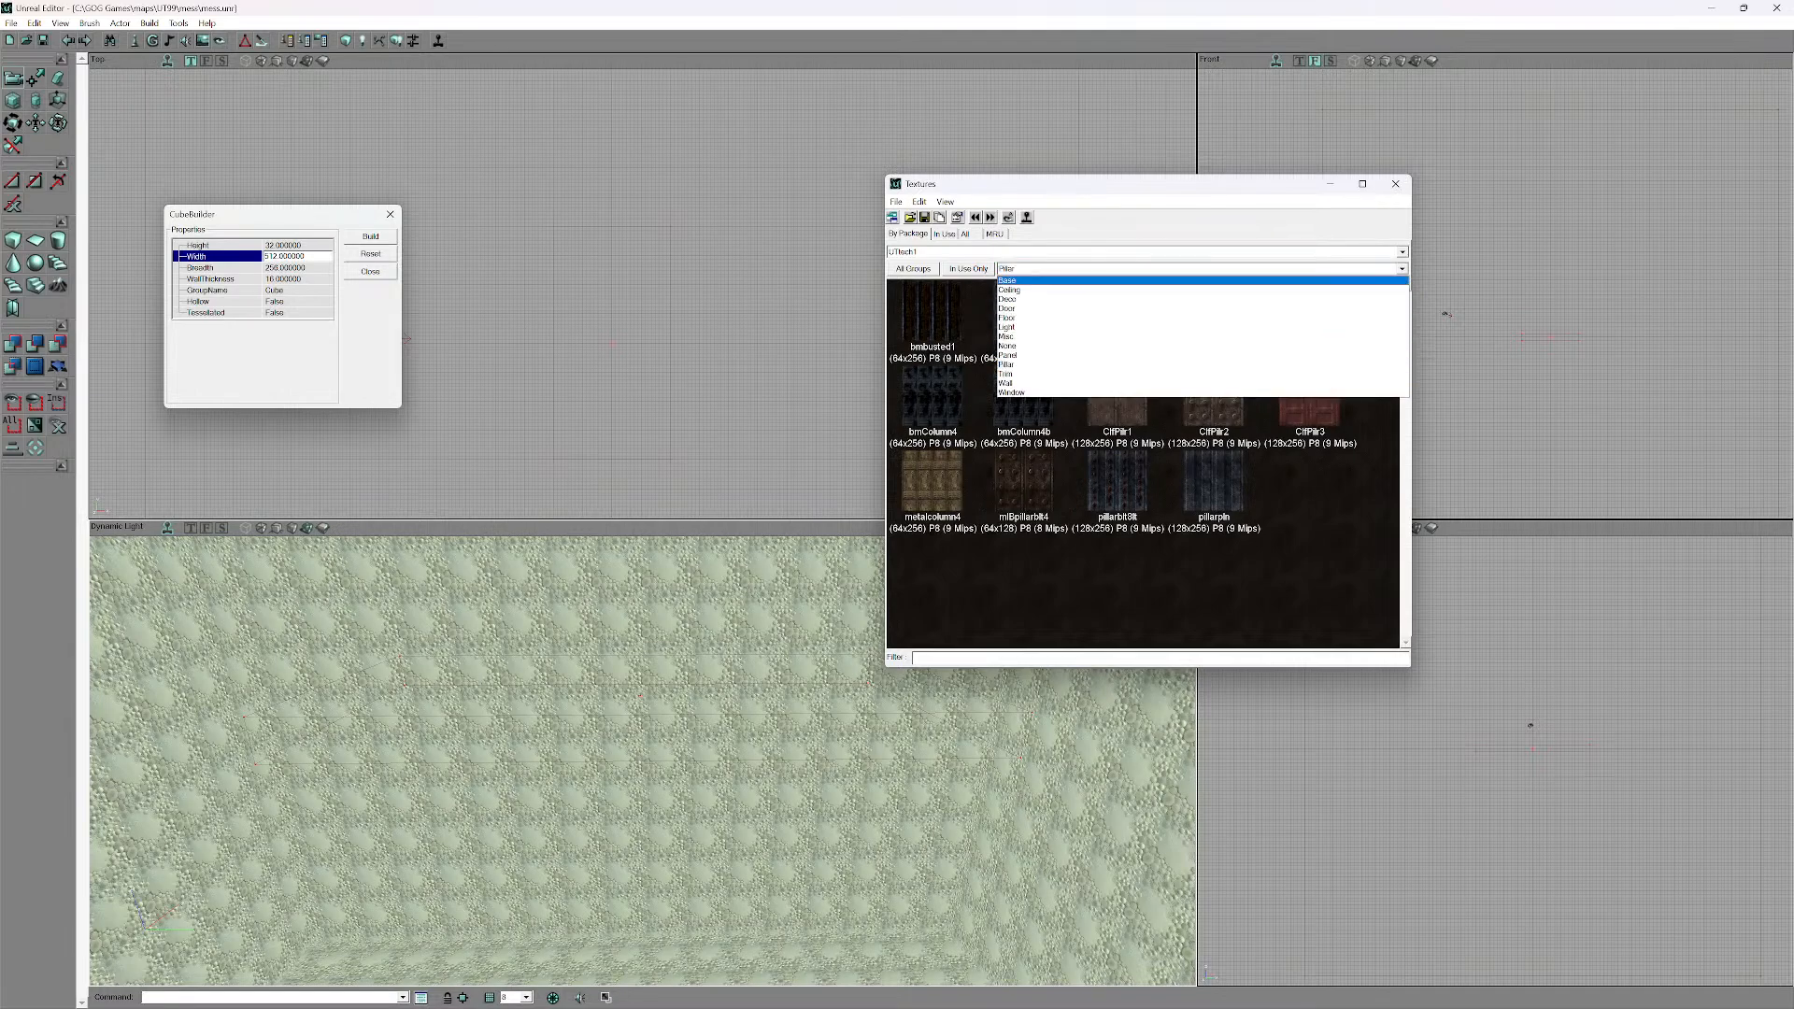
left_click(1354, 280)
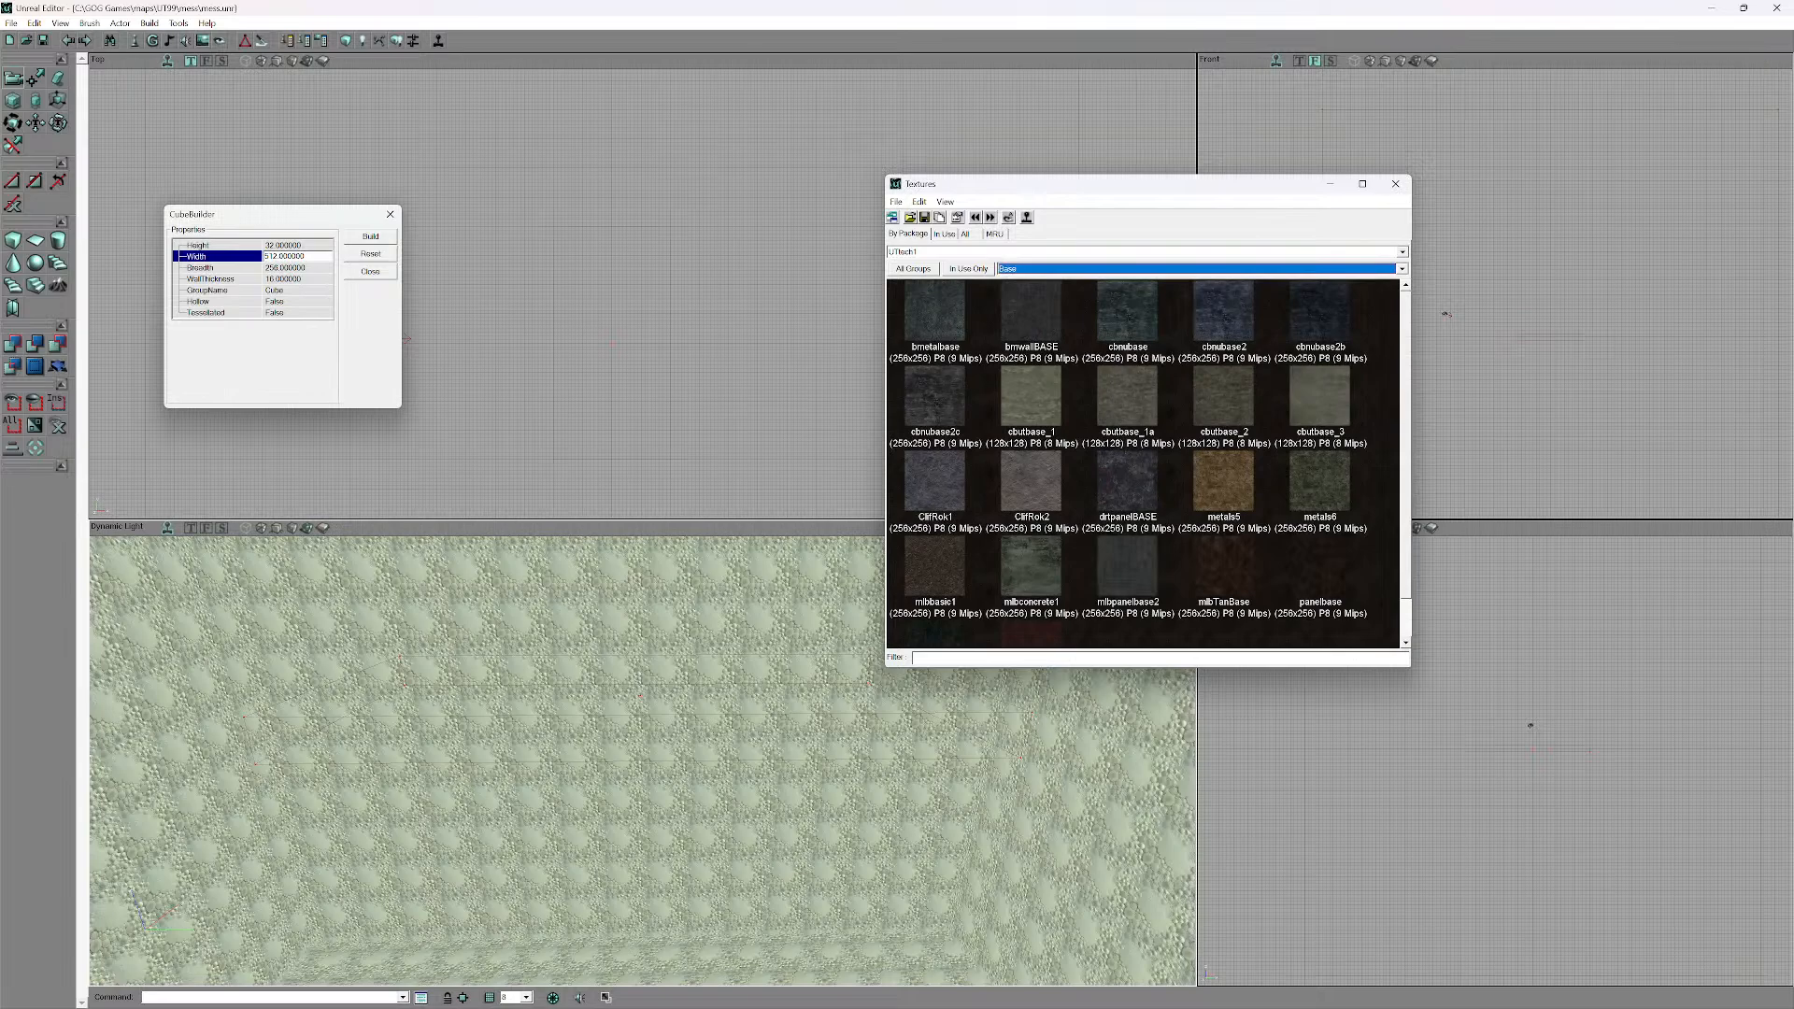
- Select the cbnubase texture, add the flat 512-unit-wide brush as a solid platform, and close the builder settings and texture browser
left_click(1128, 313)
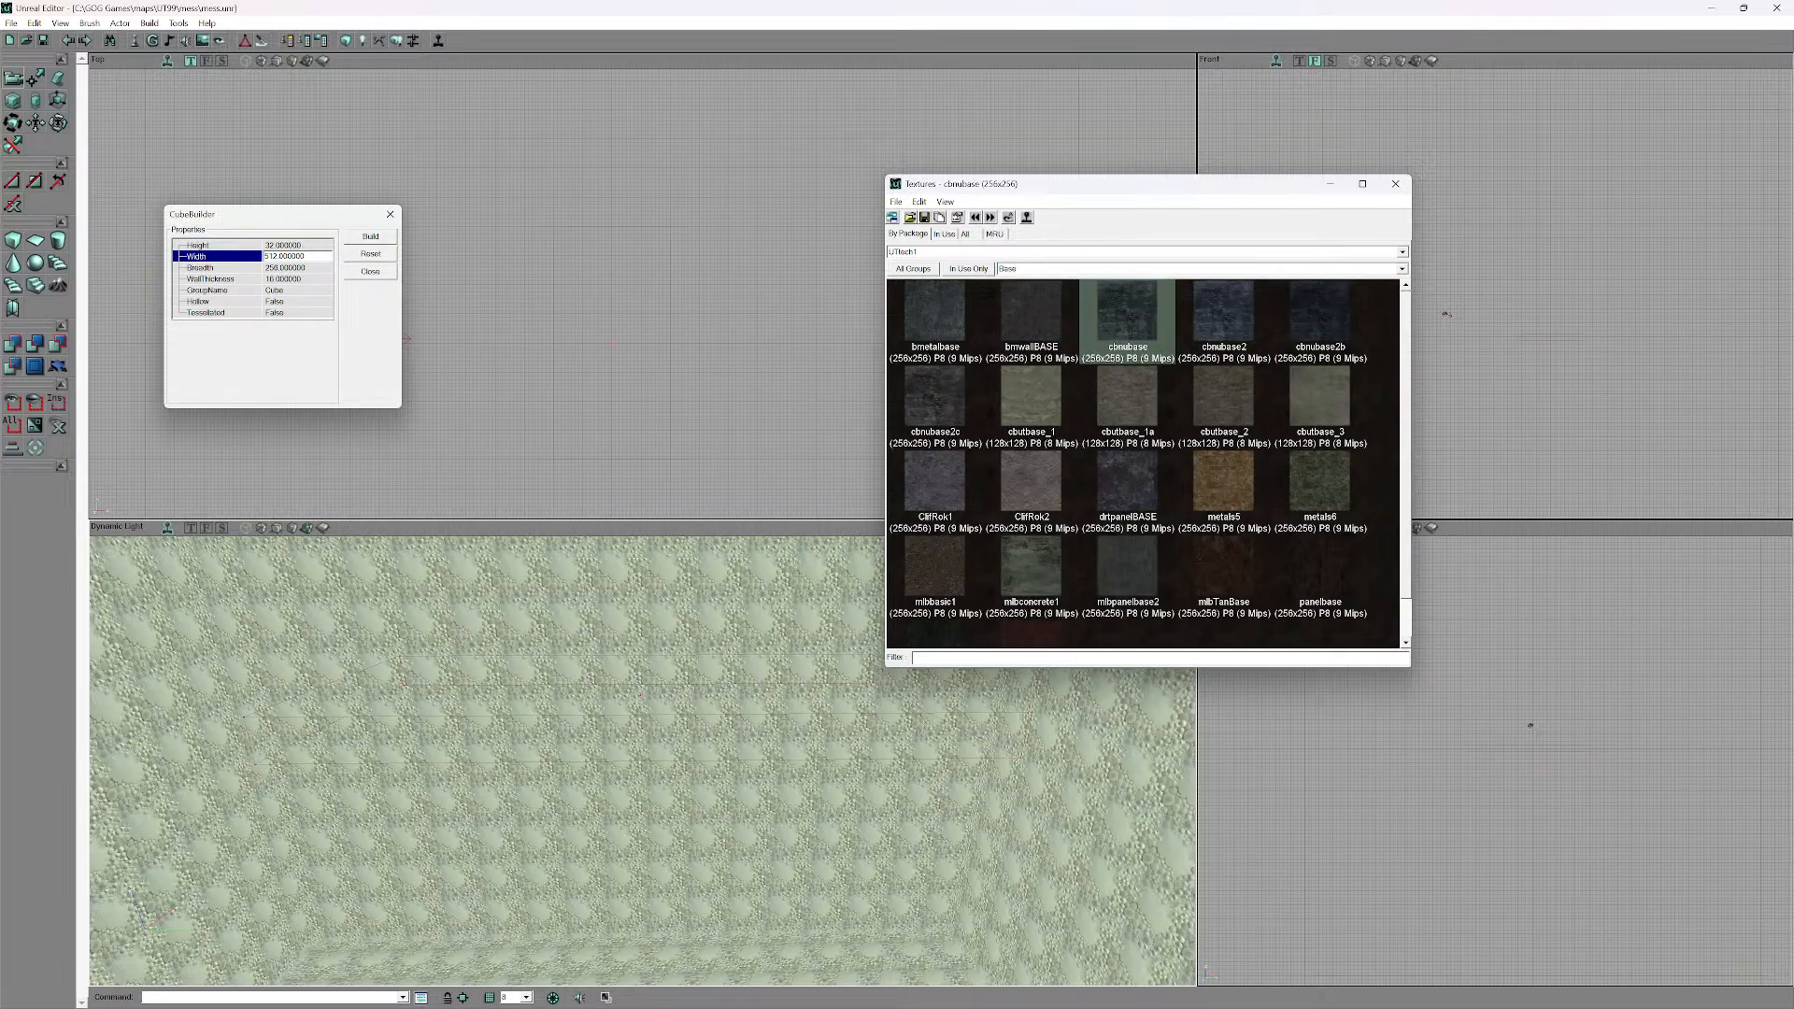
left_click(391, 214)
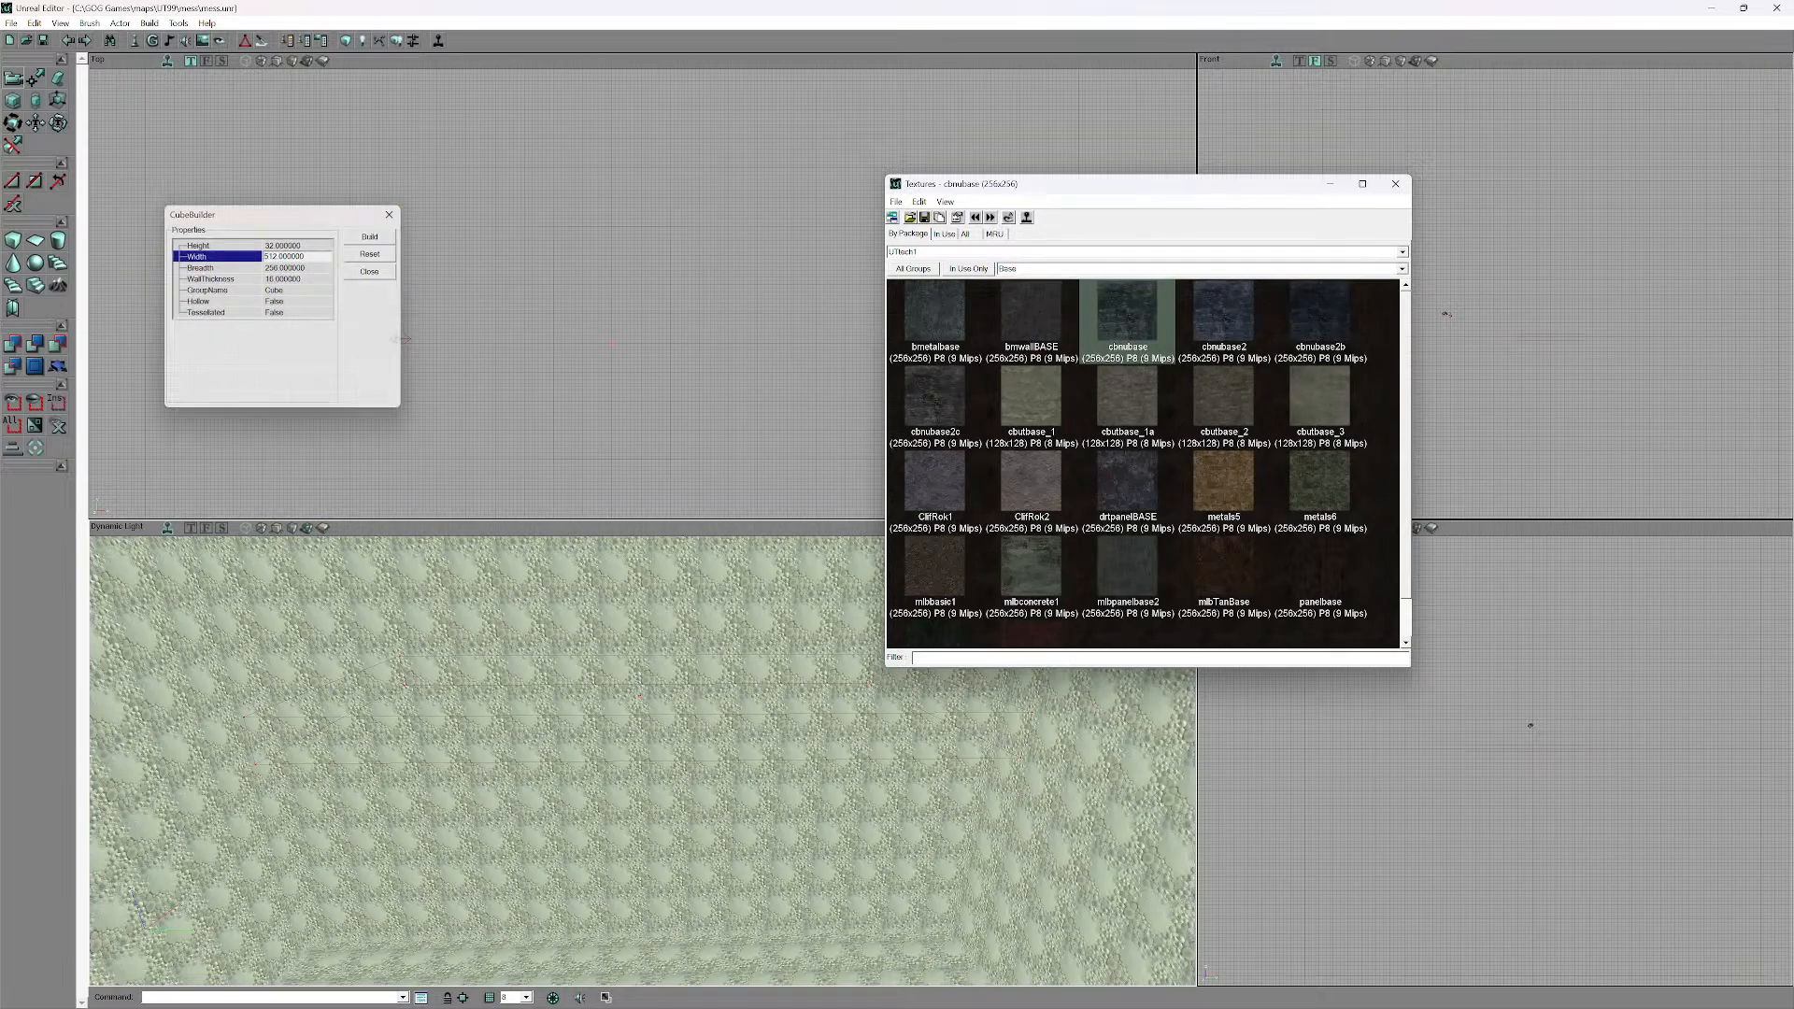
scroll(560, 299, "down", 4)
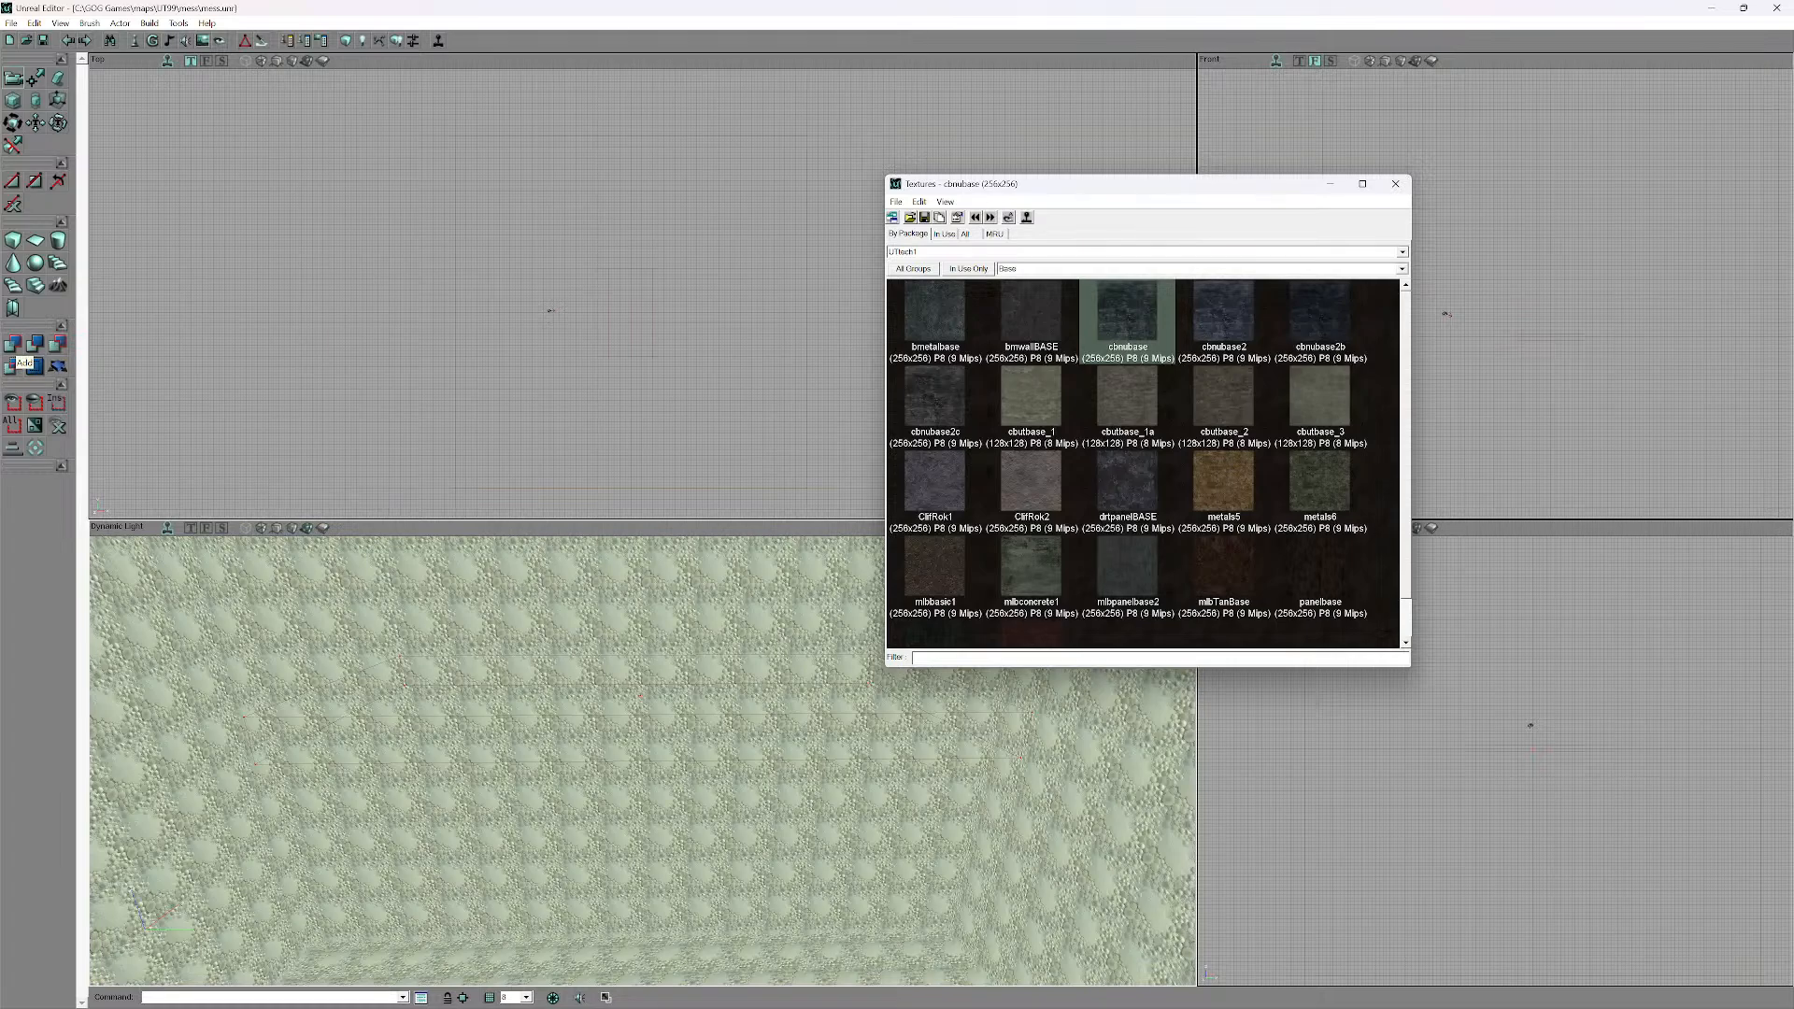
left_click(34, 364)
mouse_move(641, 748)
left_mouse_down()
mouse_move(654, 794)
mouse_move(691, 813)
mouse_move(668, 710)
mouse_move(644, 780)
left_mouse_up()
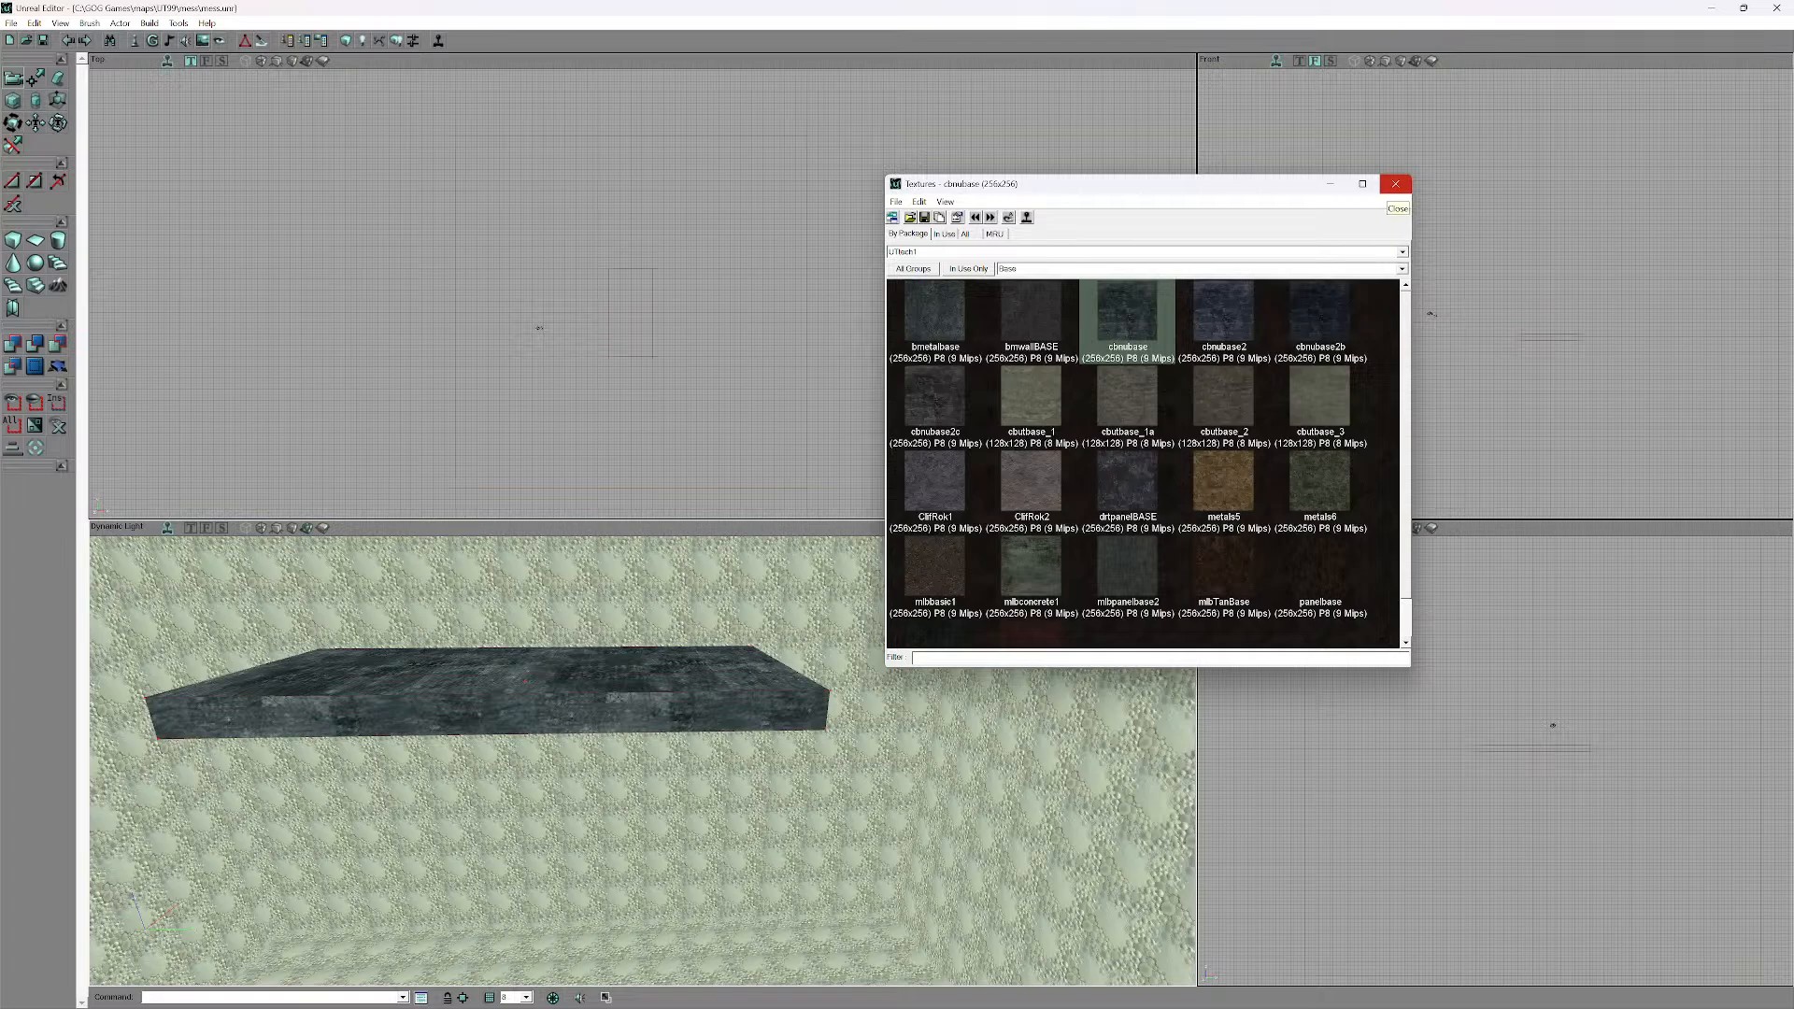
left_click(1395, 184)
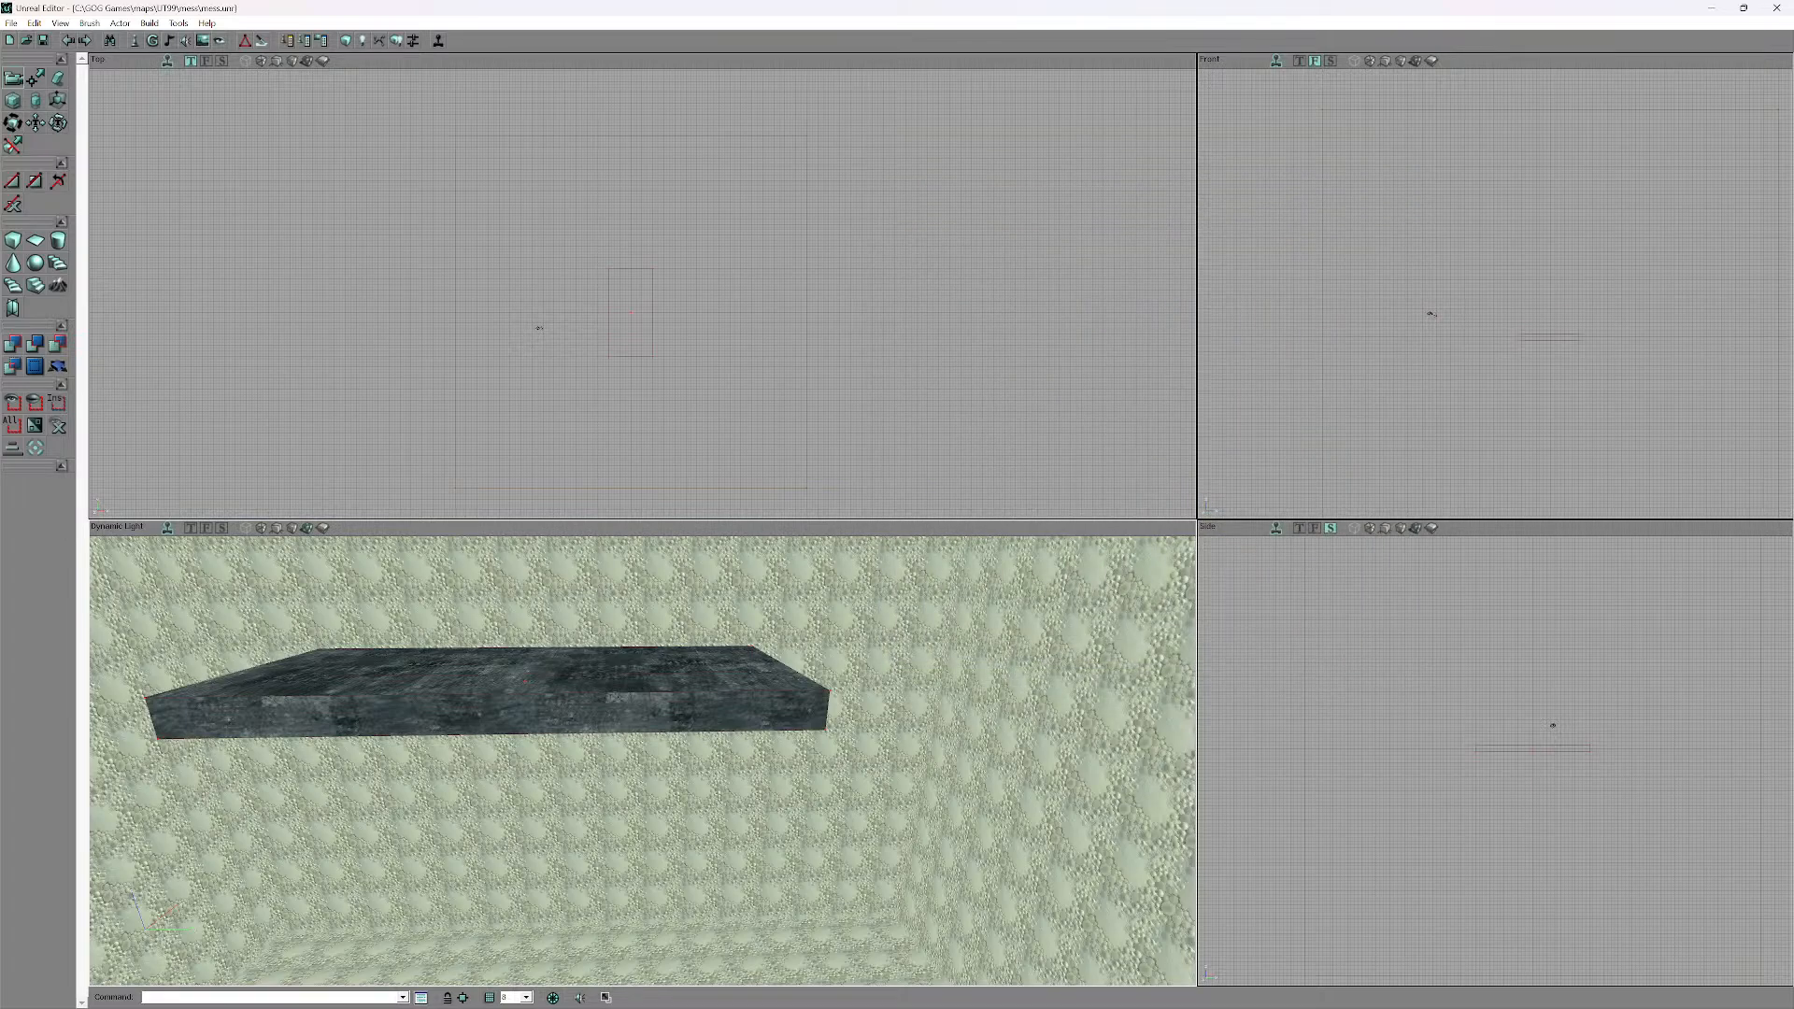
- Set the cube builder's height and breadth to 512 and rebuild the brush as a 512-unit cube
left_click_drag(643, 760, 579, 668)
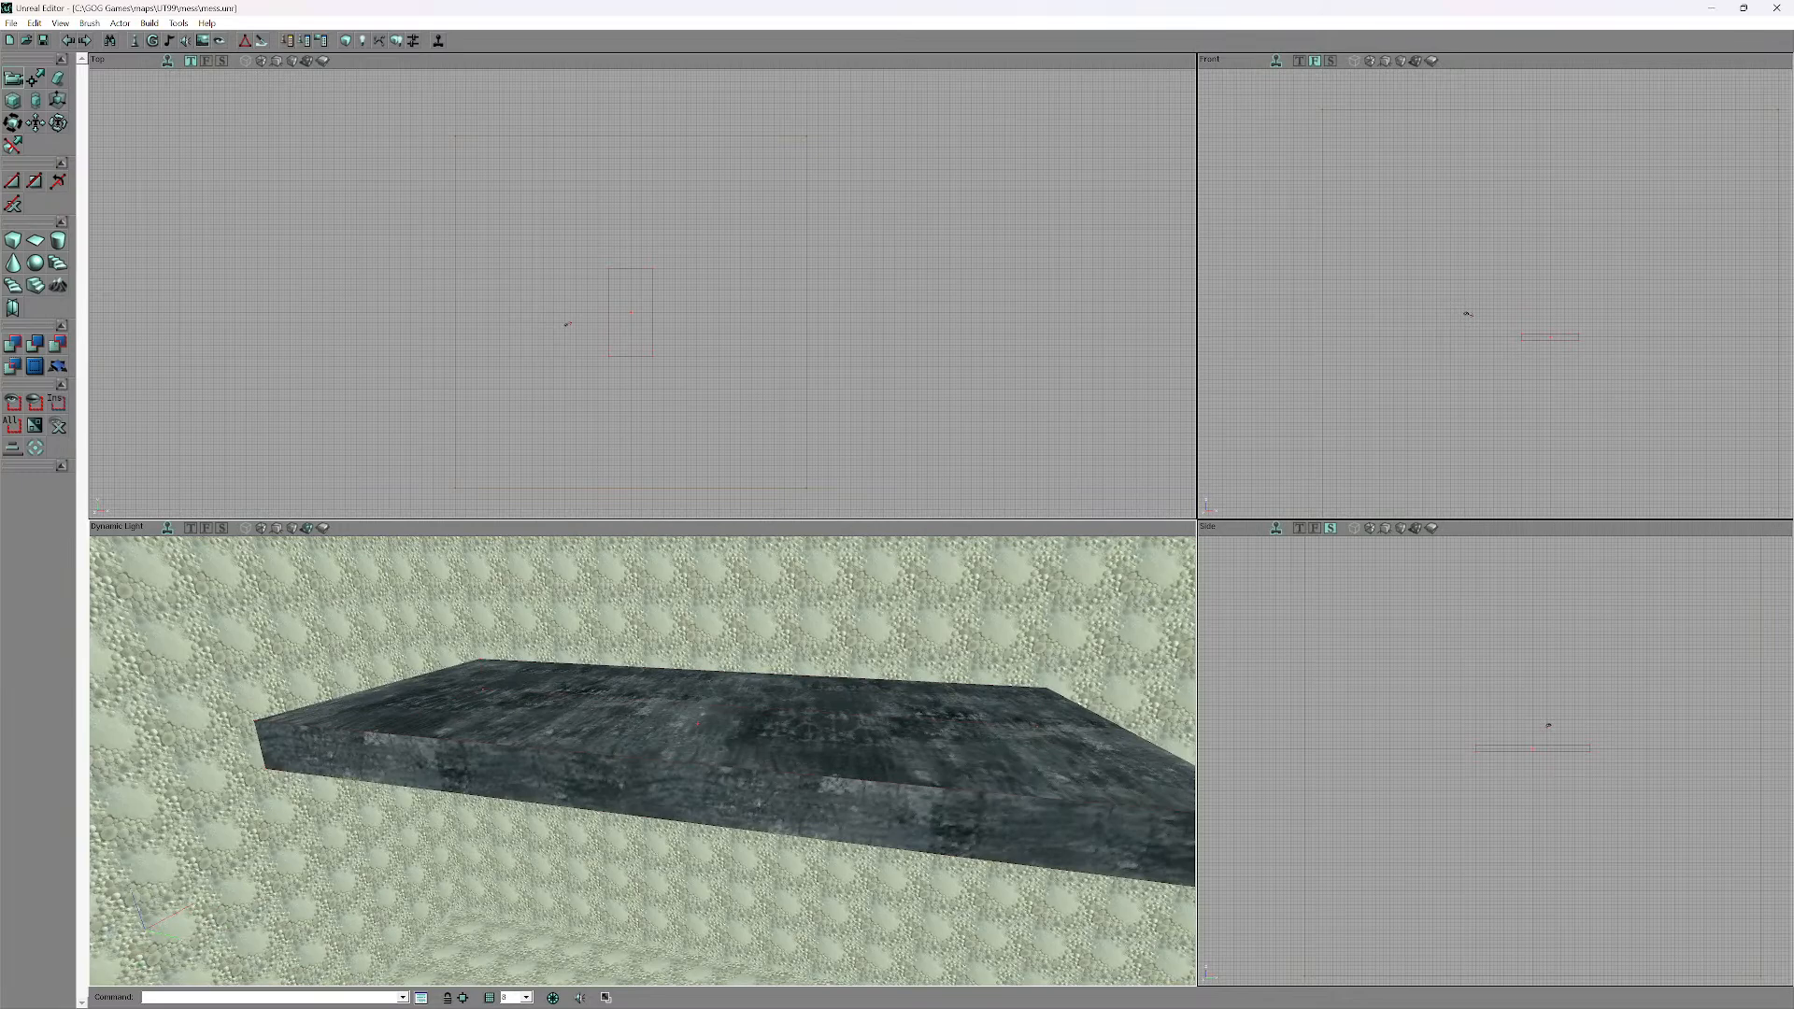
left_click_drag(643, 761, 668, 686)
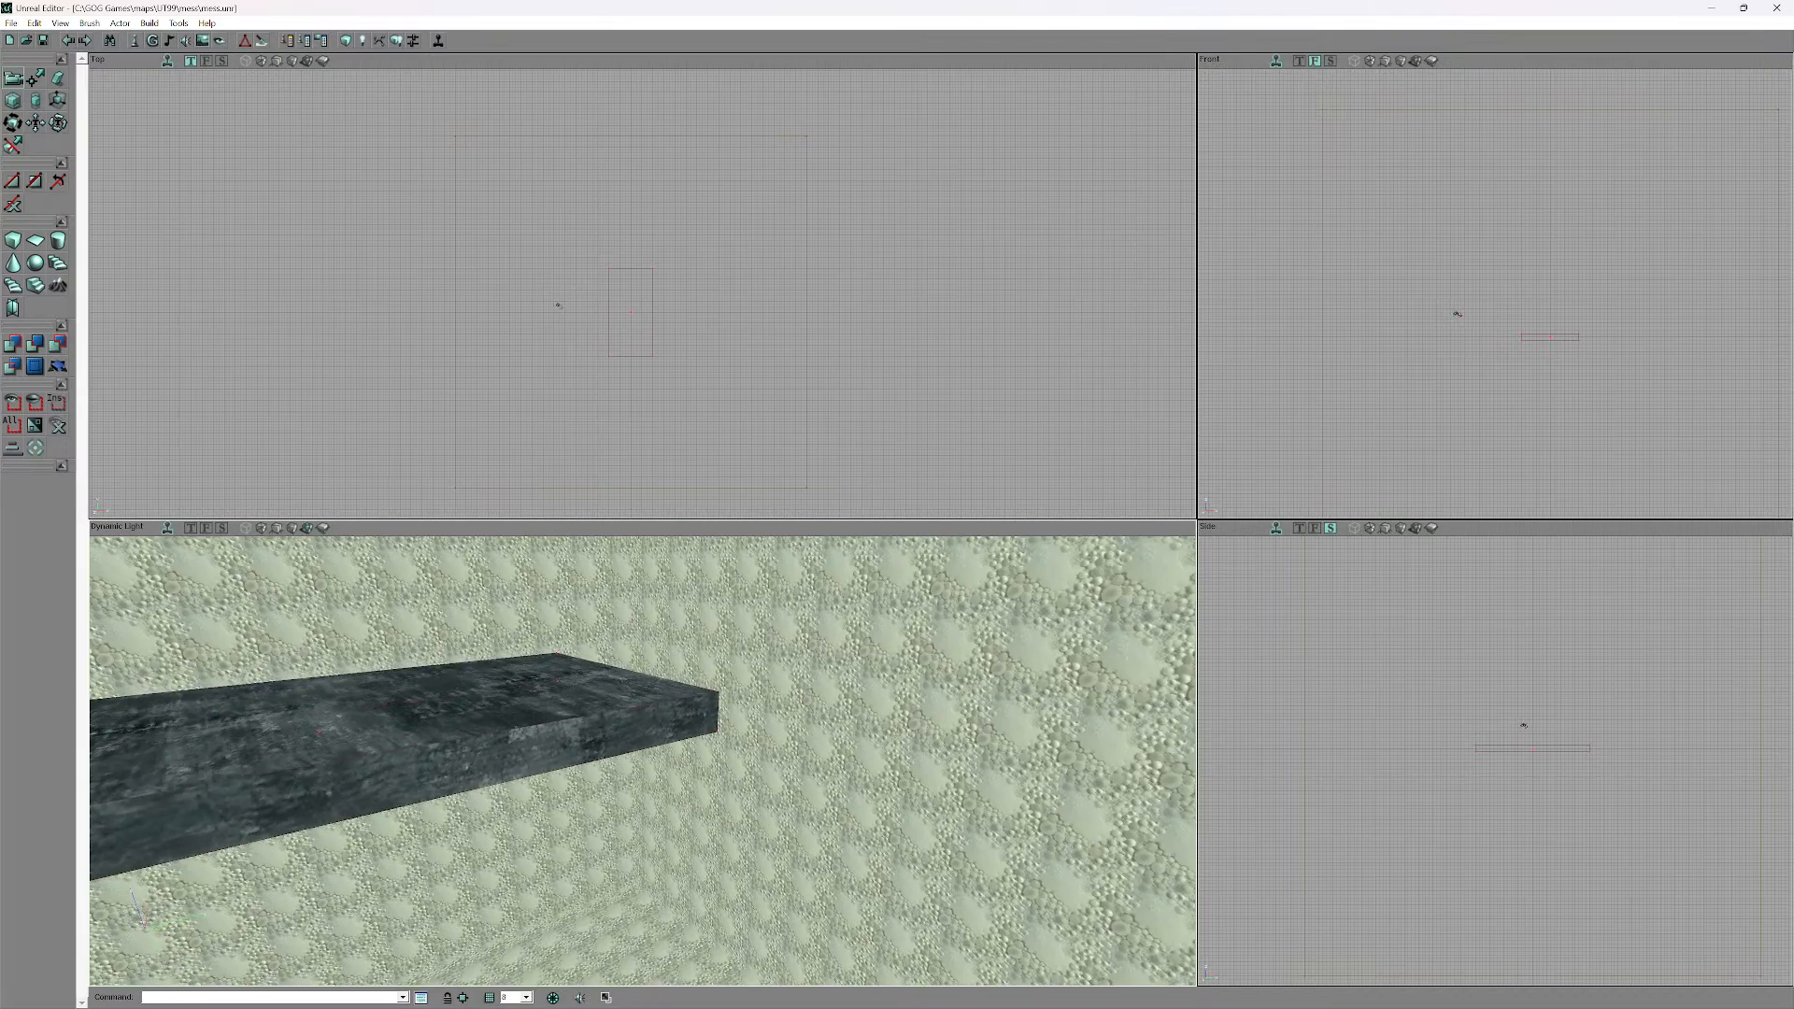
mouse_move(643, 760)
left_mouse_down()
mouse_move(612, 748)
mouse_move(611, 776)
mouse_move(612, 668)
mouse_move(643, 850)
mouse_move(635, 776)
mouse_move(612, 820)
mouse_move(643, 738)
left_mouse_up()
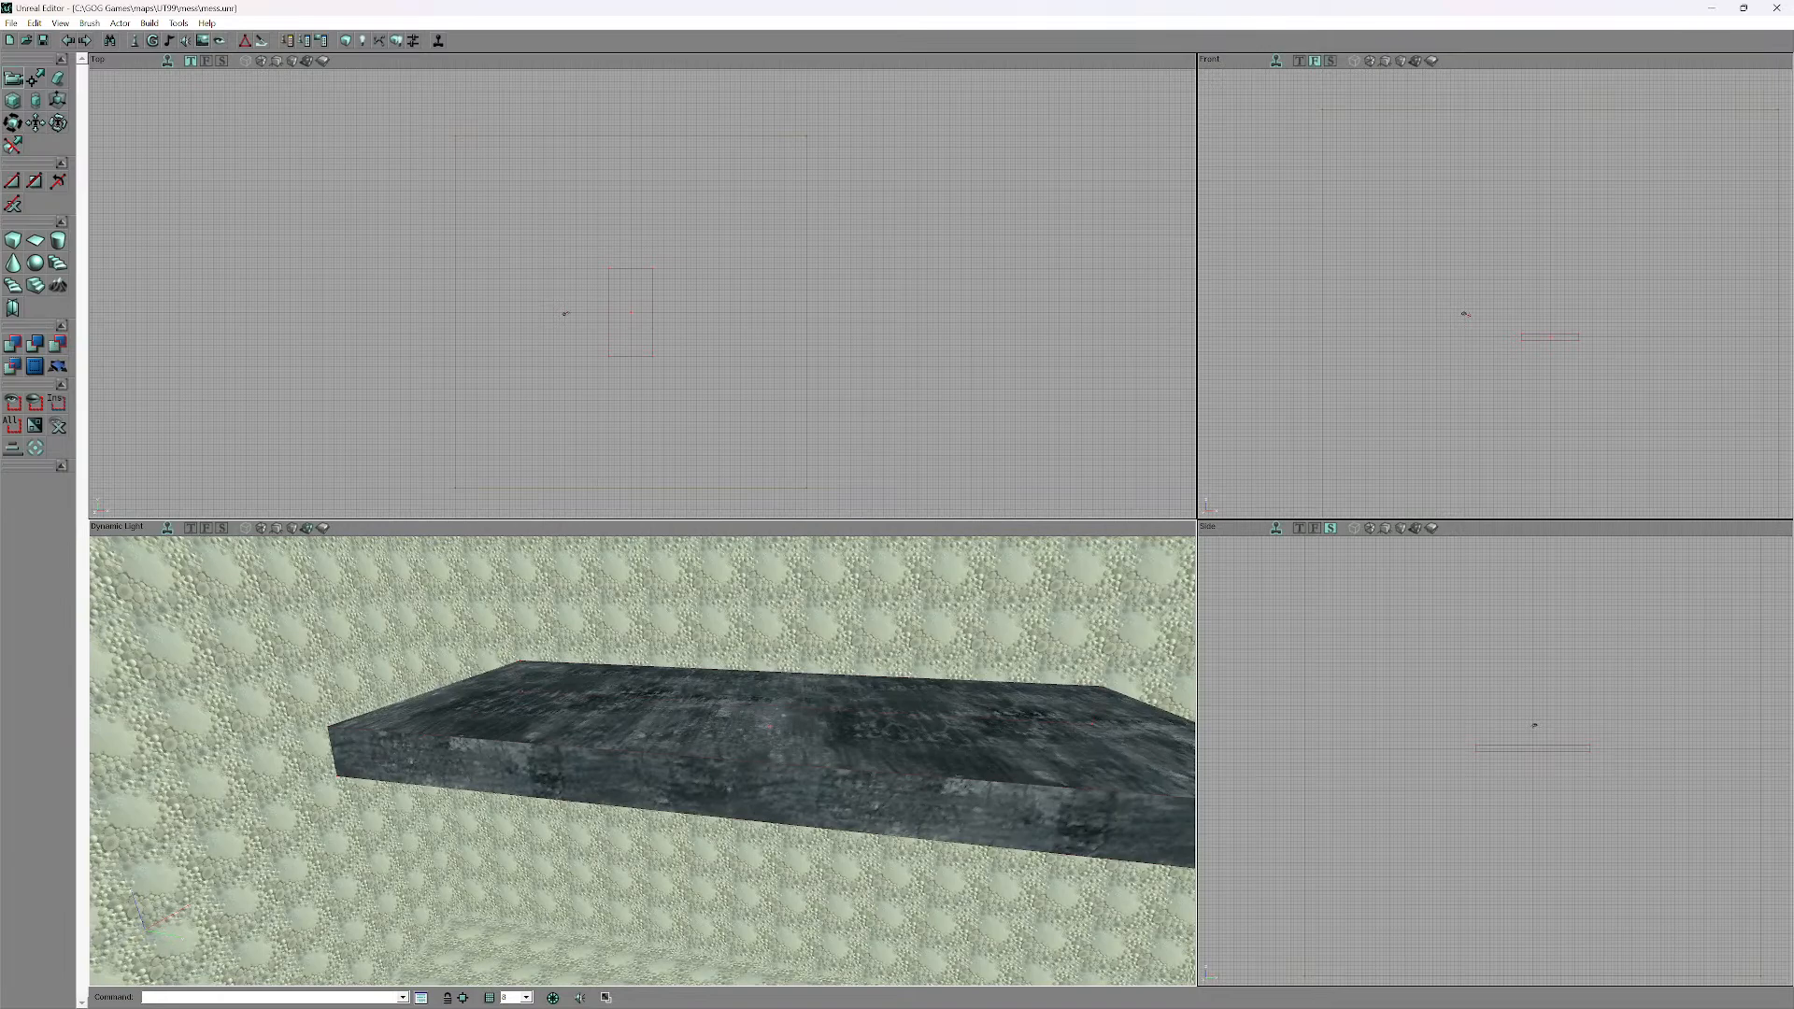
left_click_drag(642, 761, 613, 761)
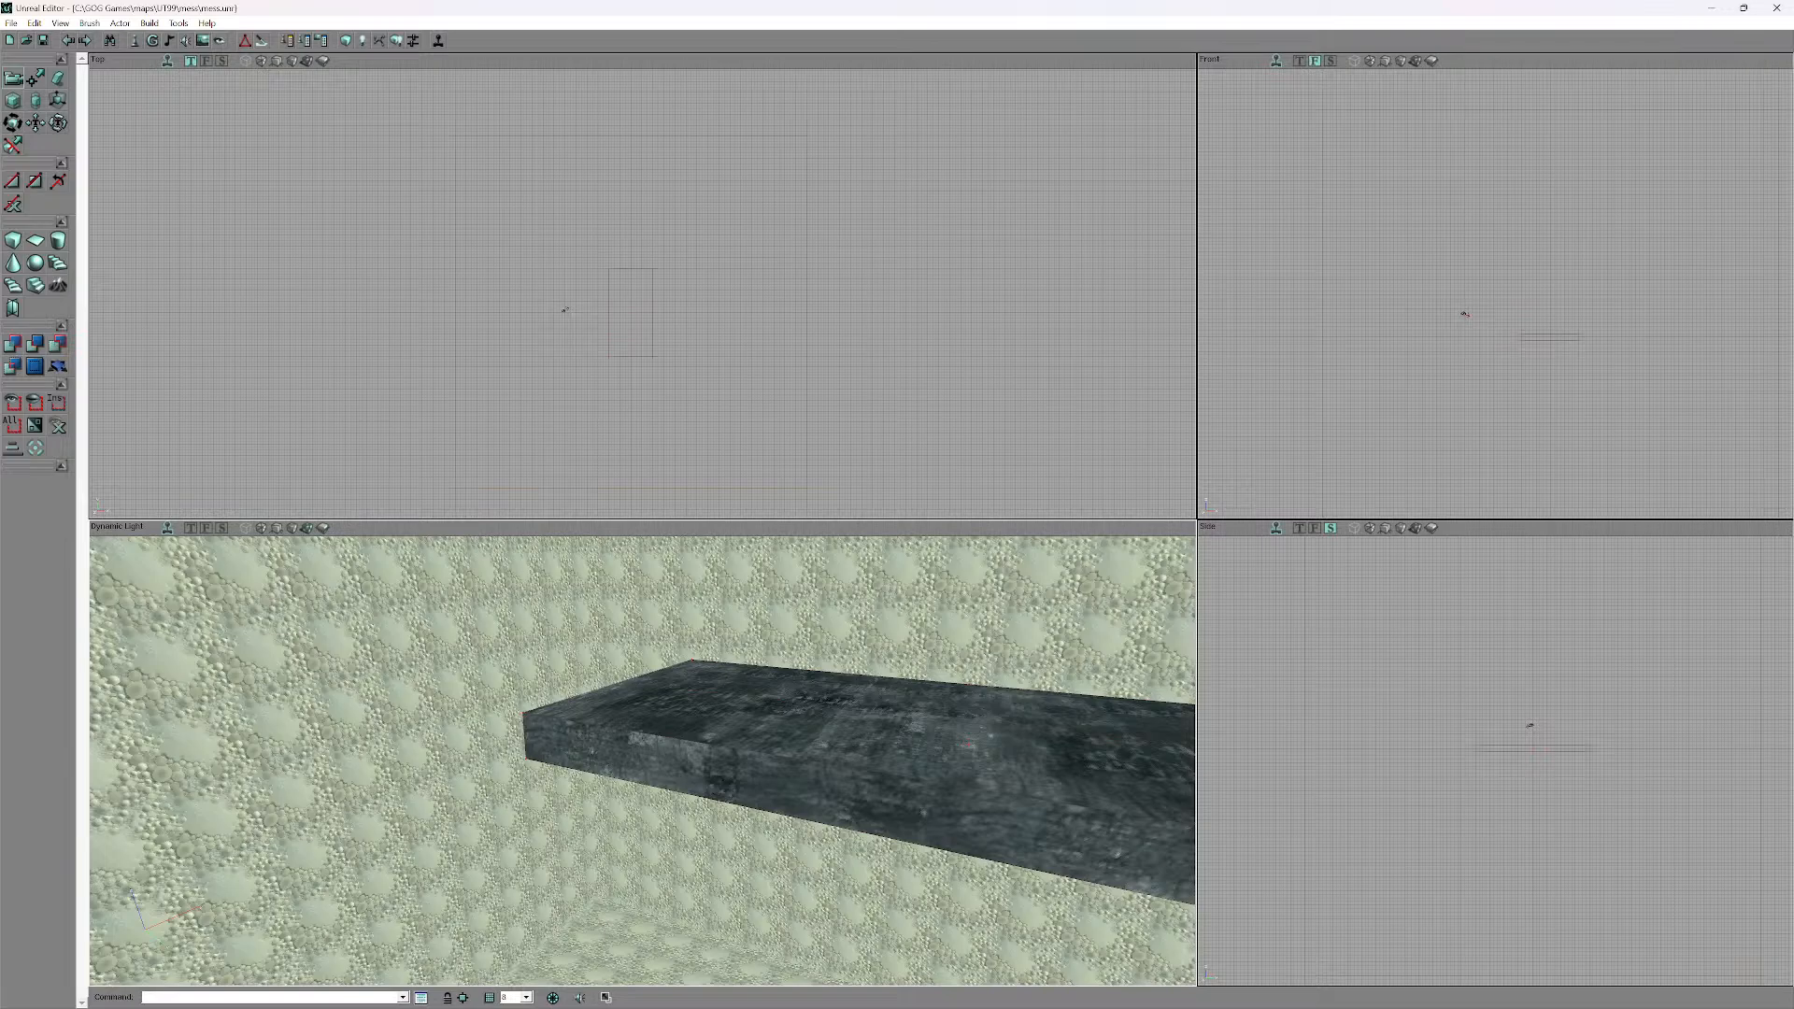
right_click(13, 240)
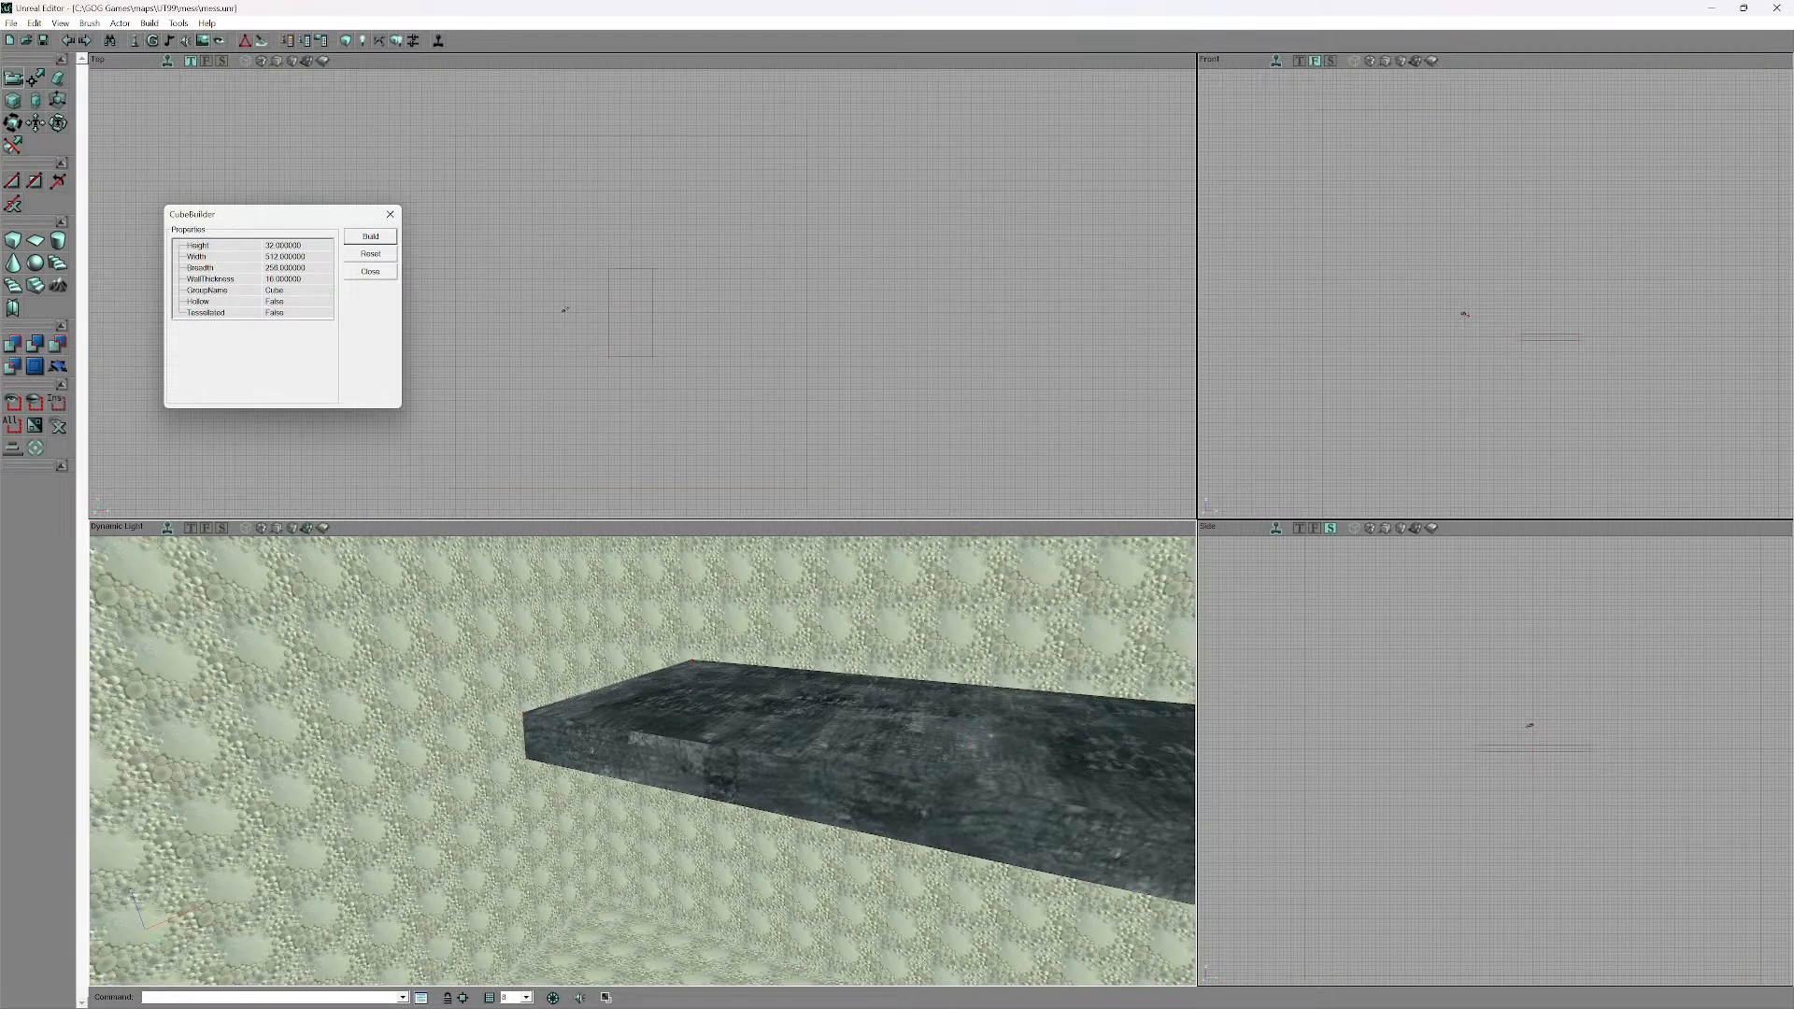
left_click(297, 245)
type("512")
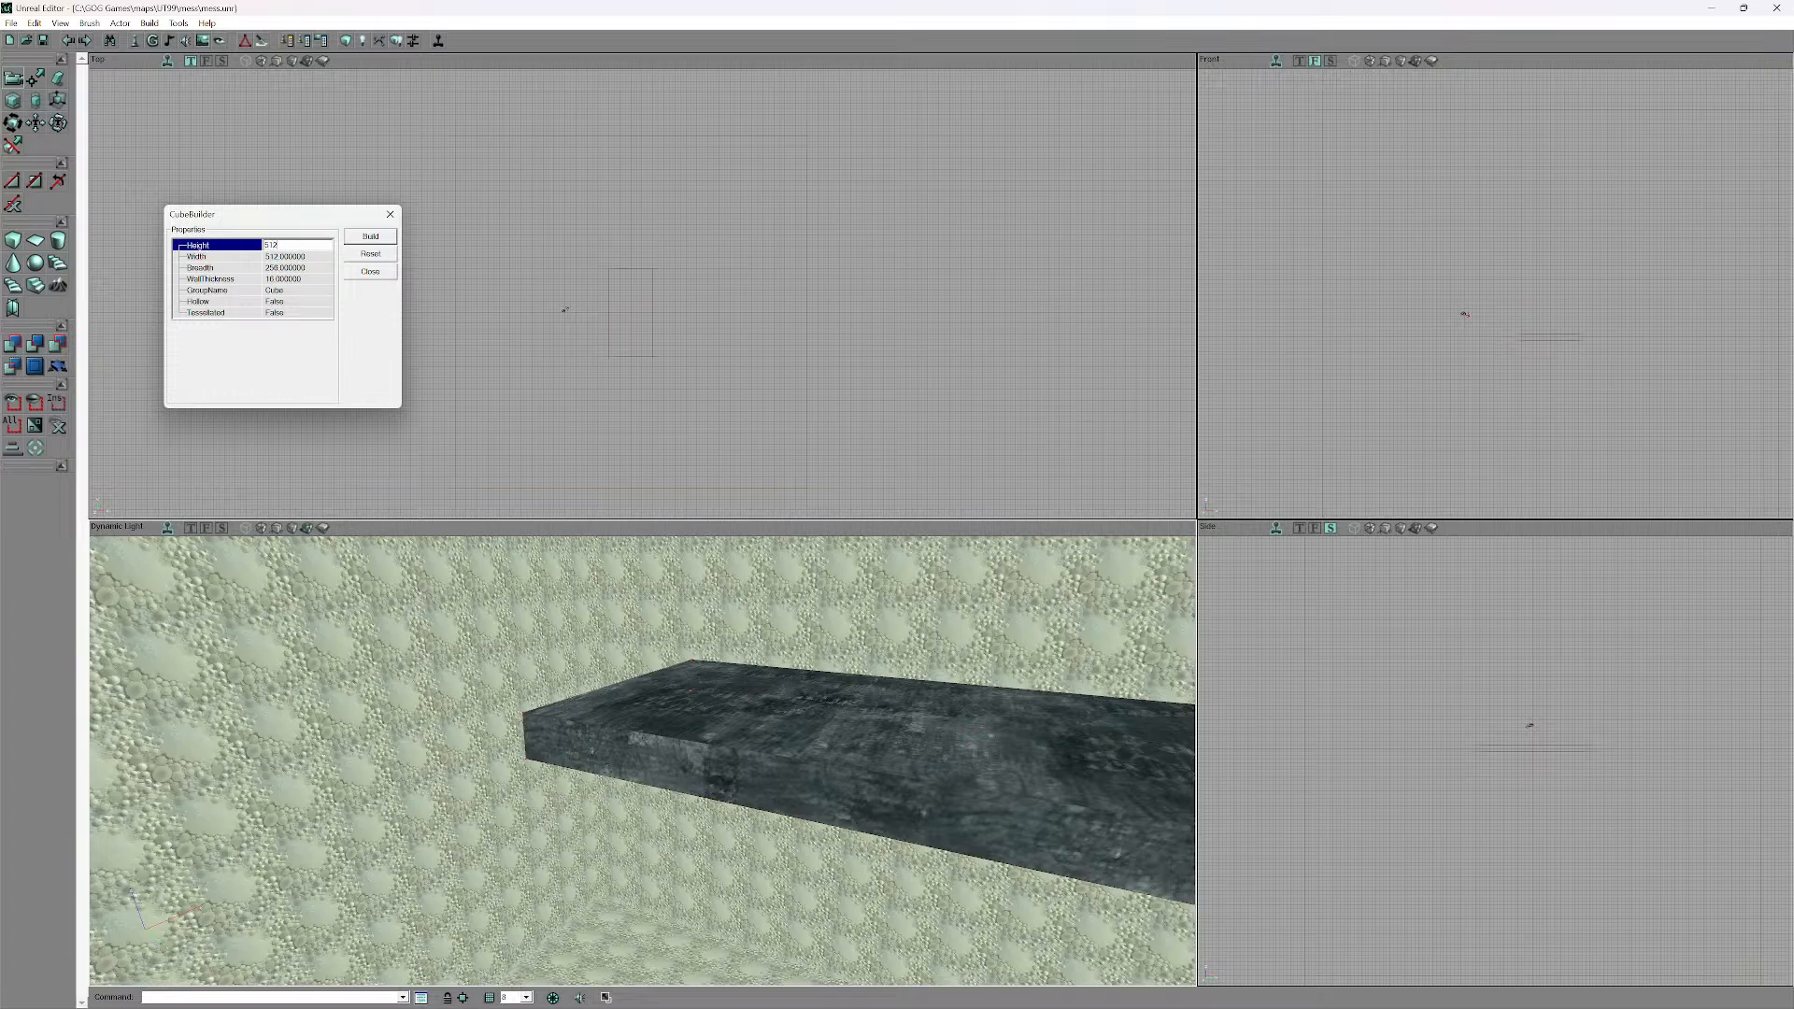
left_click(297, 267)
type("512")
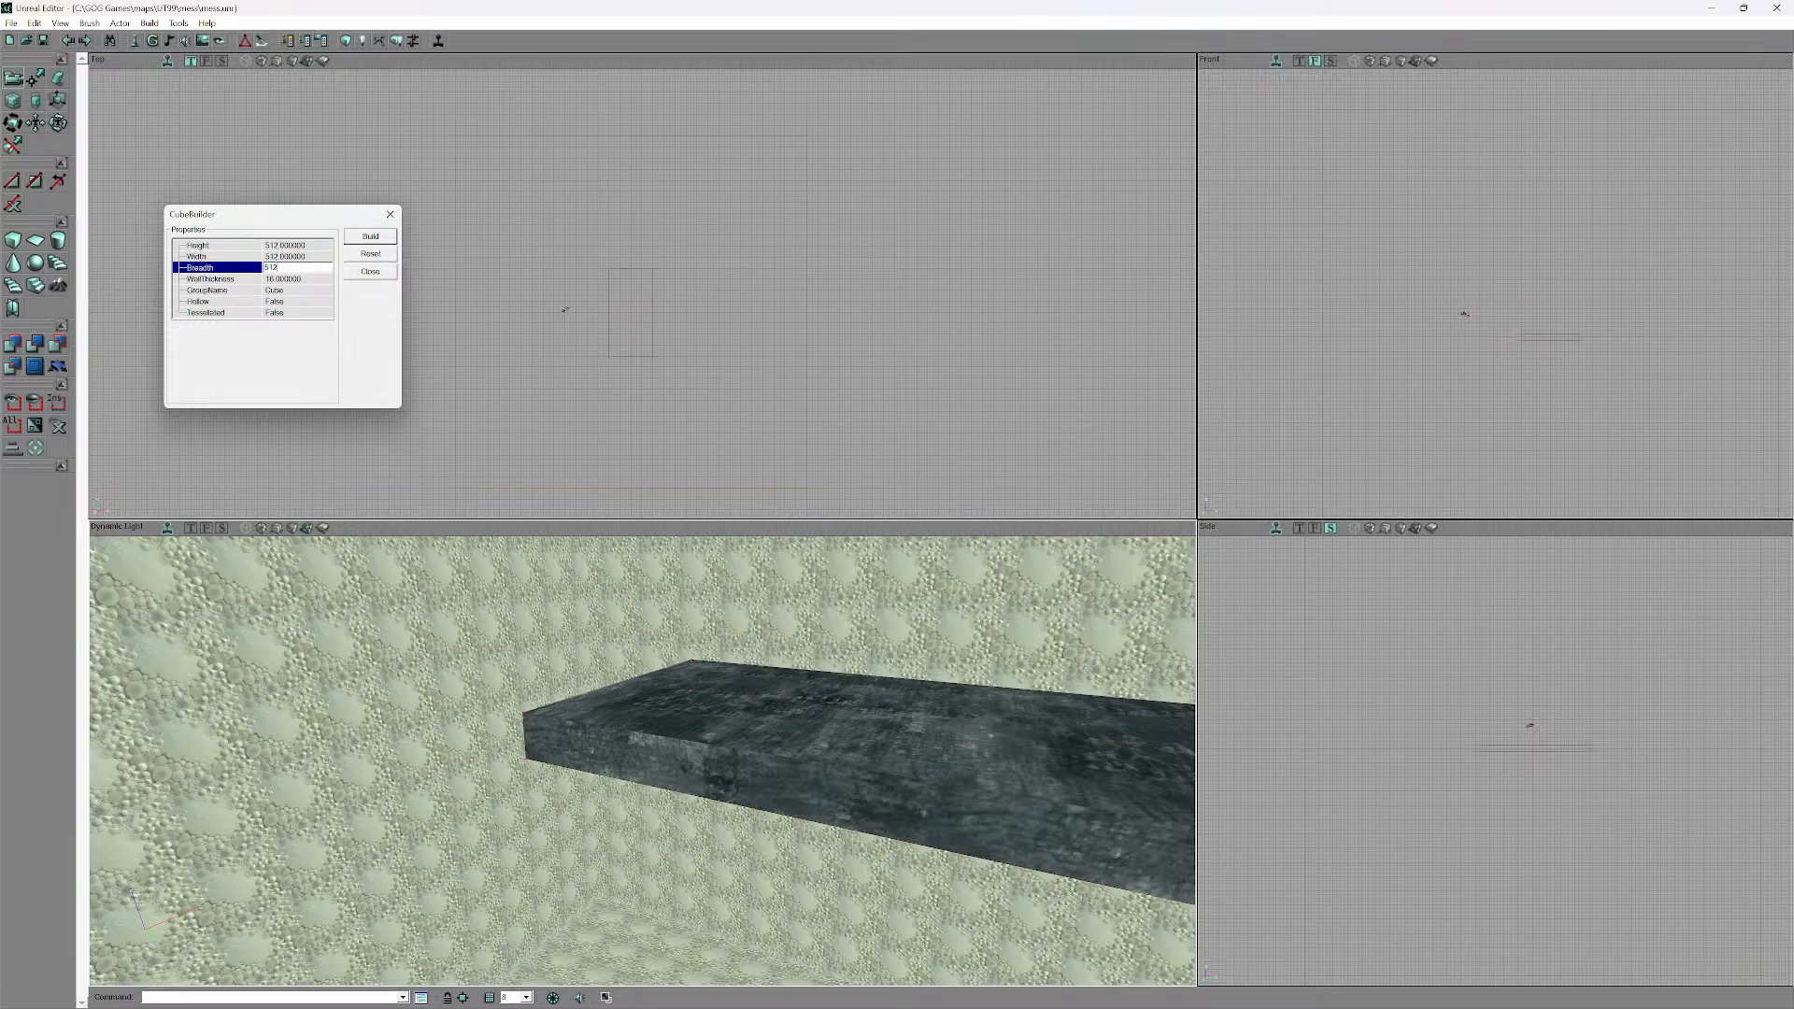
key("Return")
- Move the 512-unit cube brush against one end of the platform and line up its underside with the slab in the side view
left_click(565, 309)
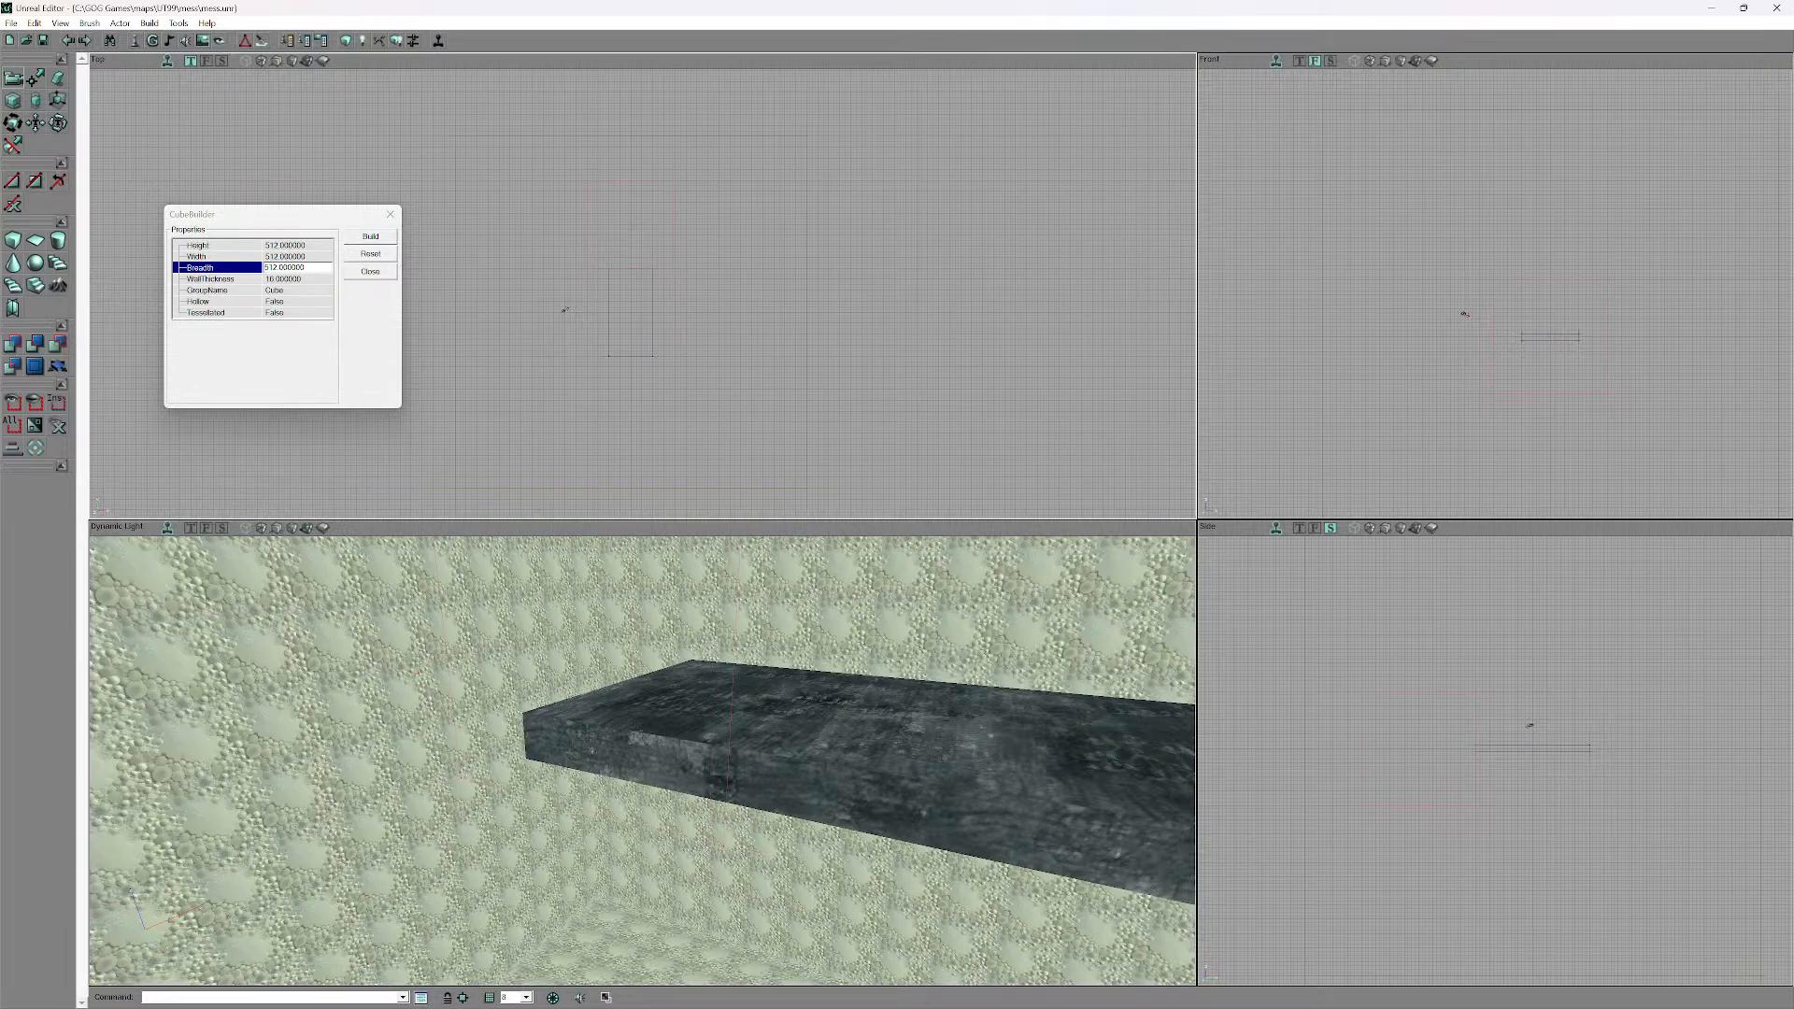
left_click_drag(643, 761, 665, 841)
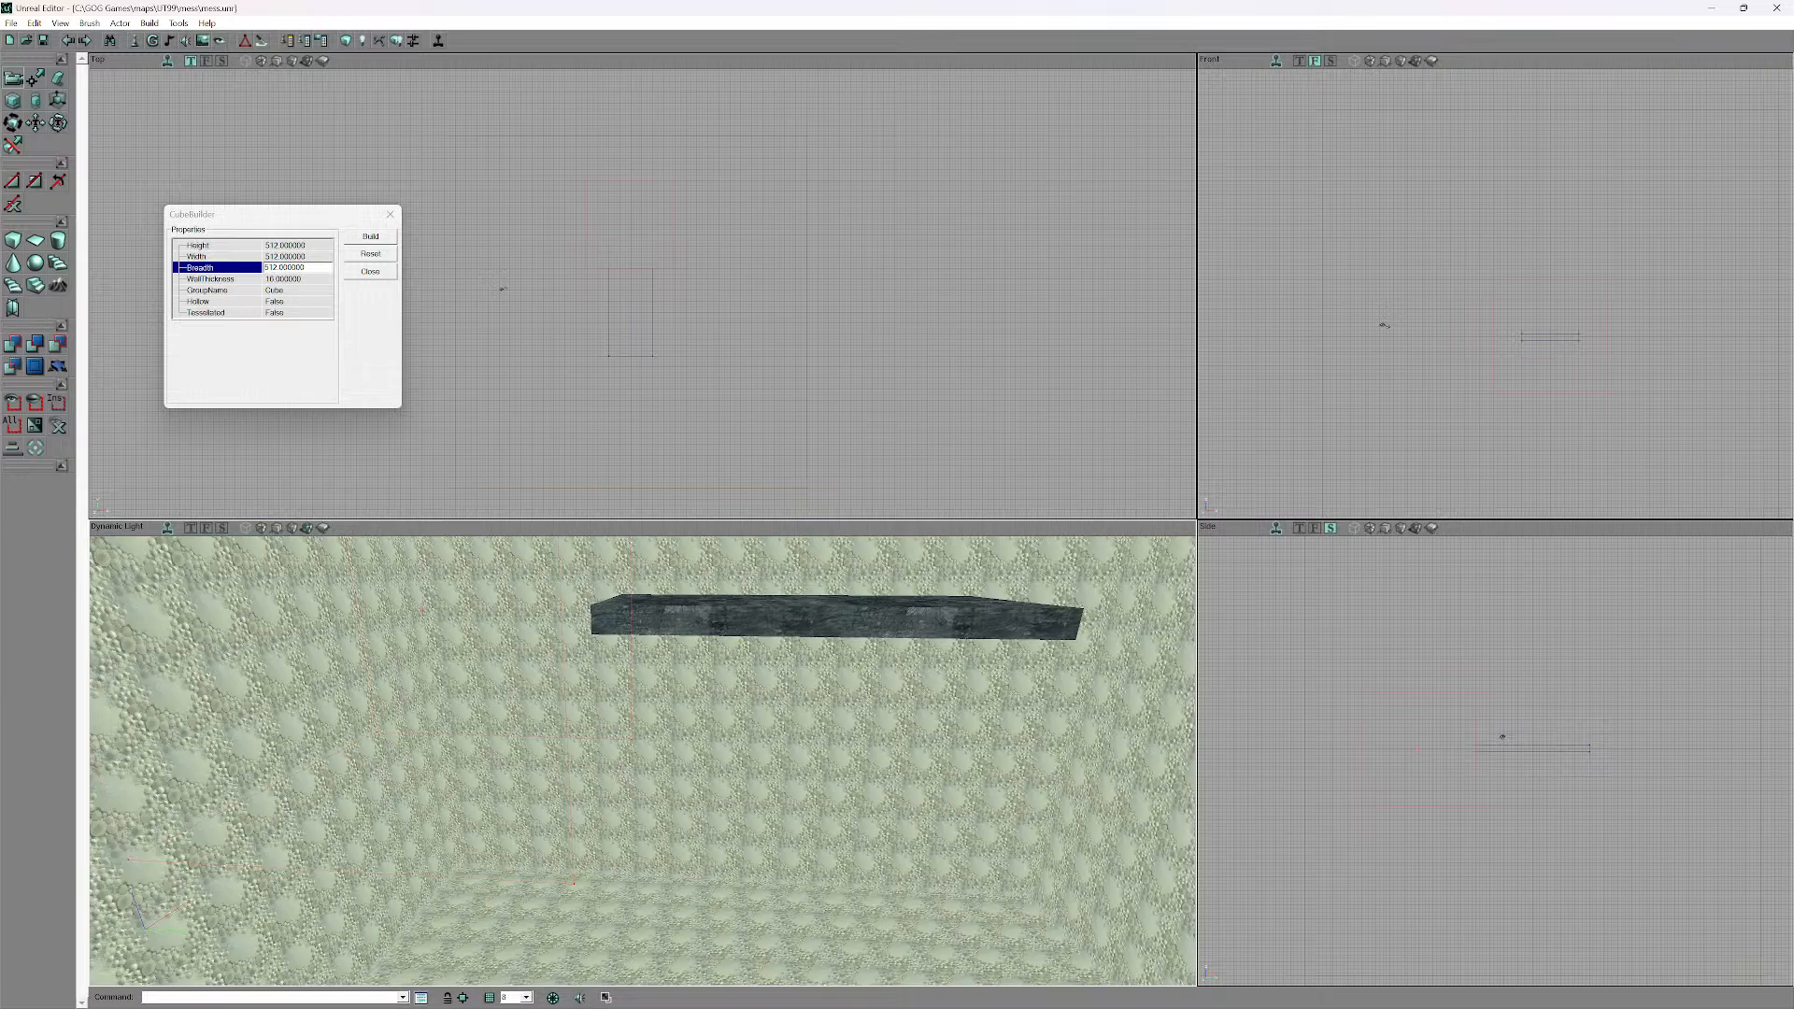
scroll(1495, 760, "down", 3)
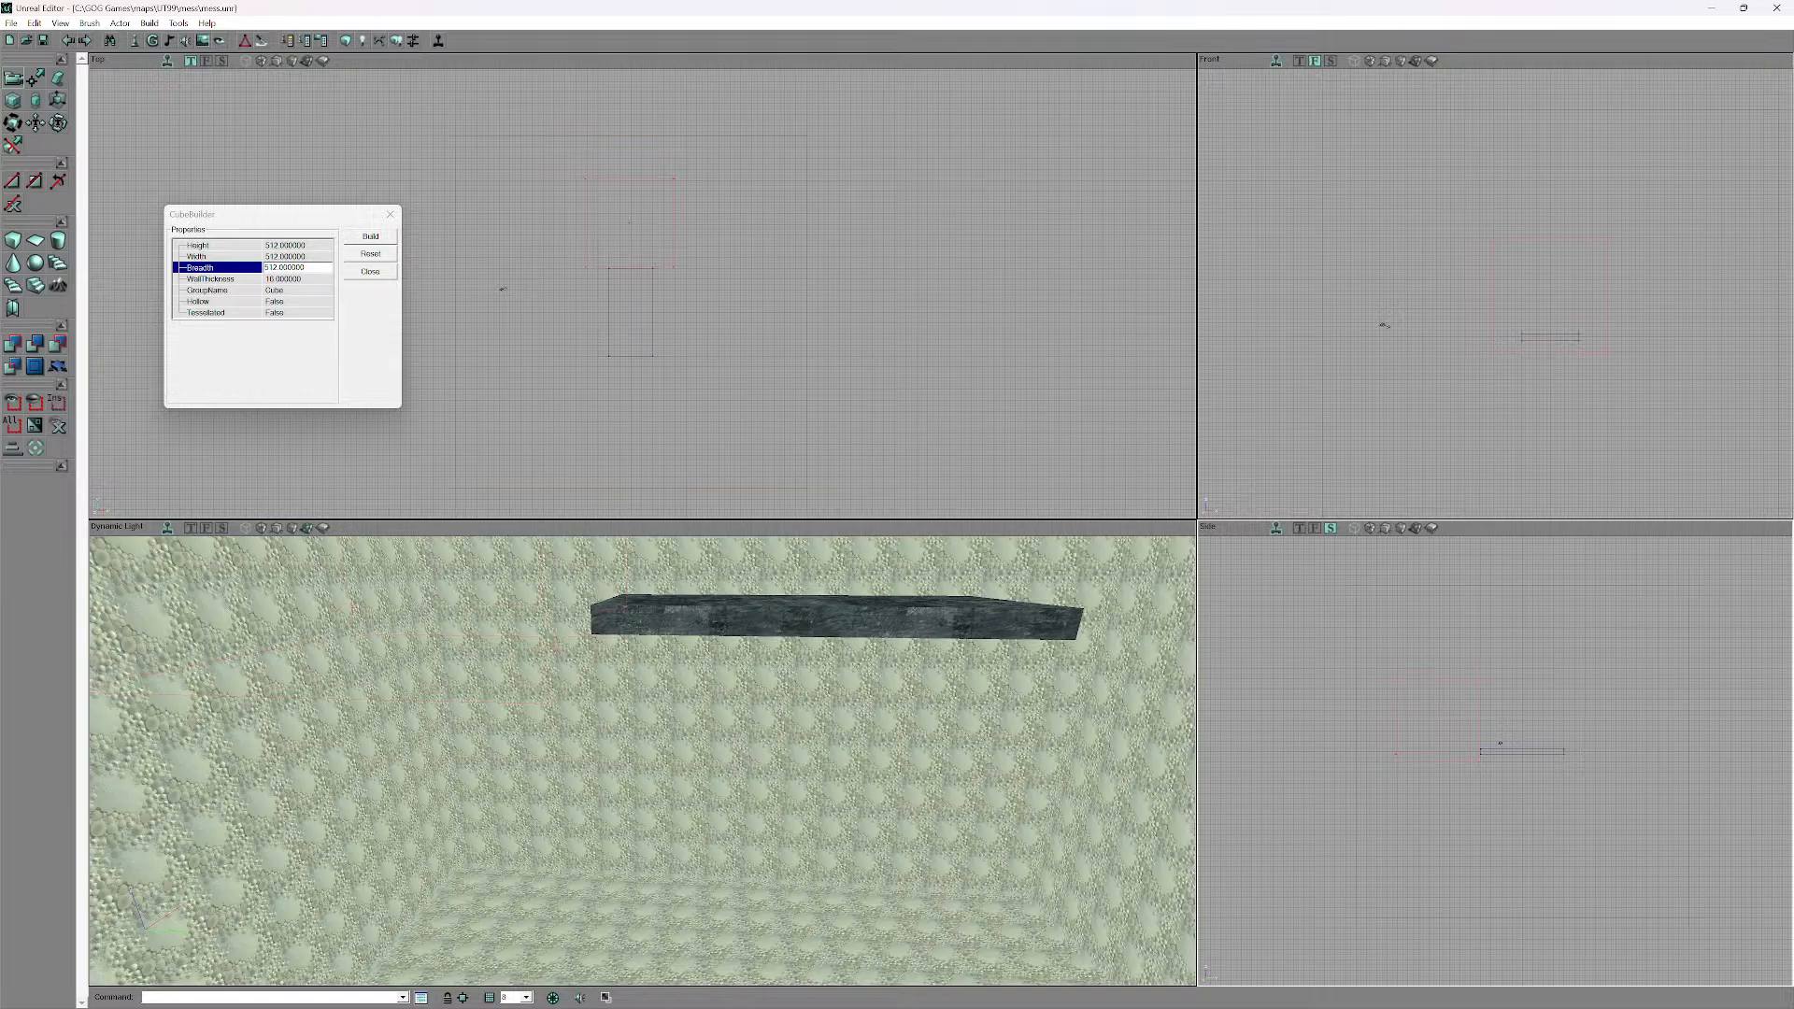
scroll(1499, 742, "up", 6)
scroll(1495, 752, "up", 3)
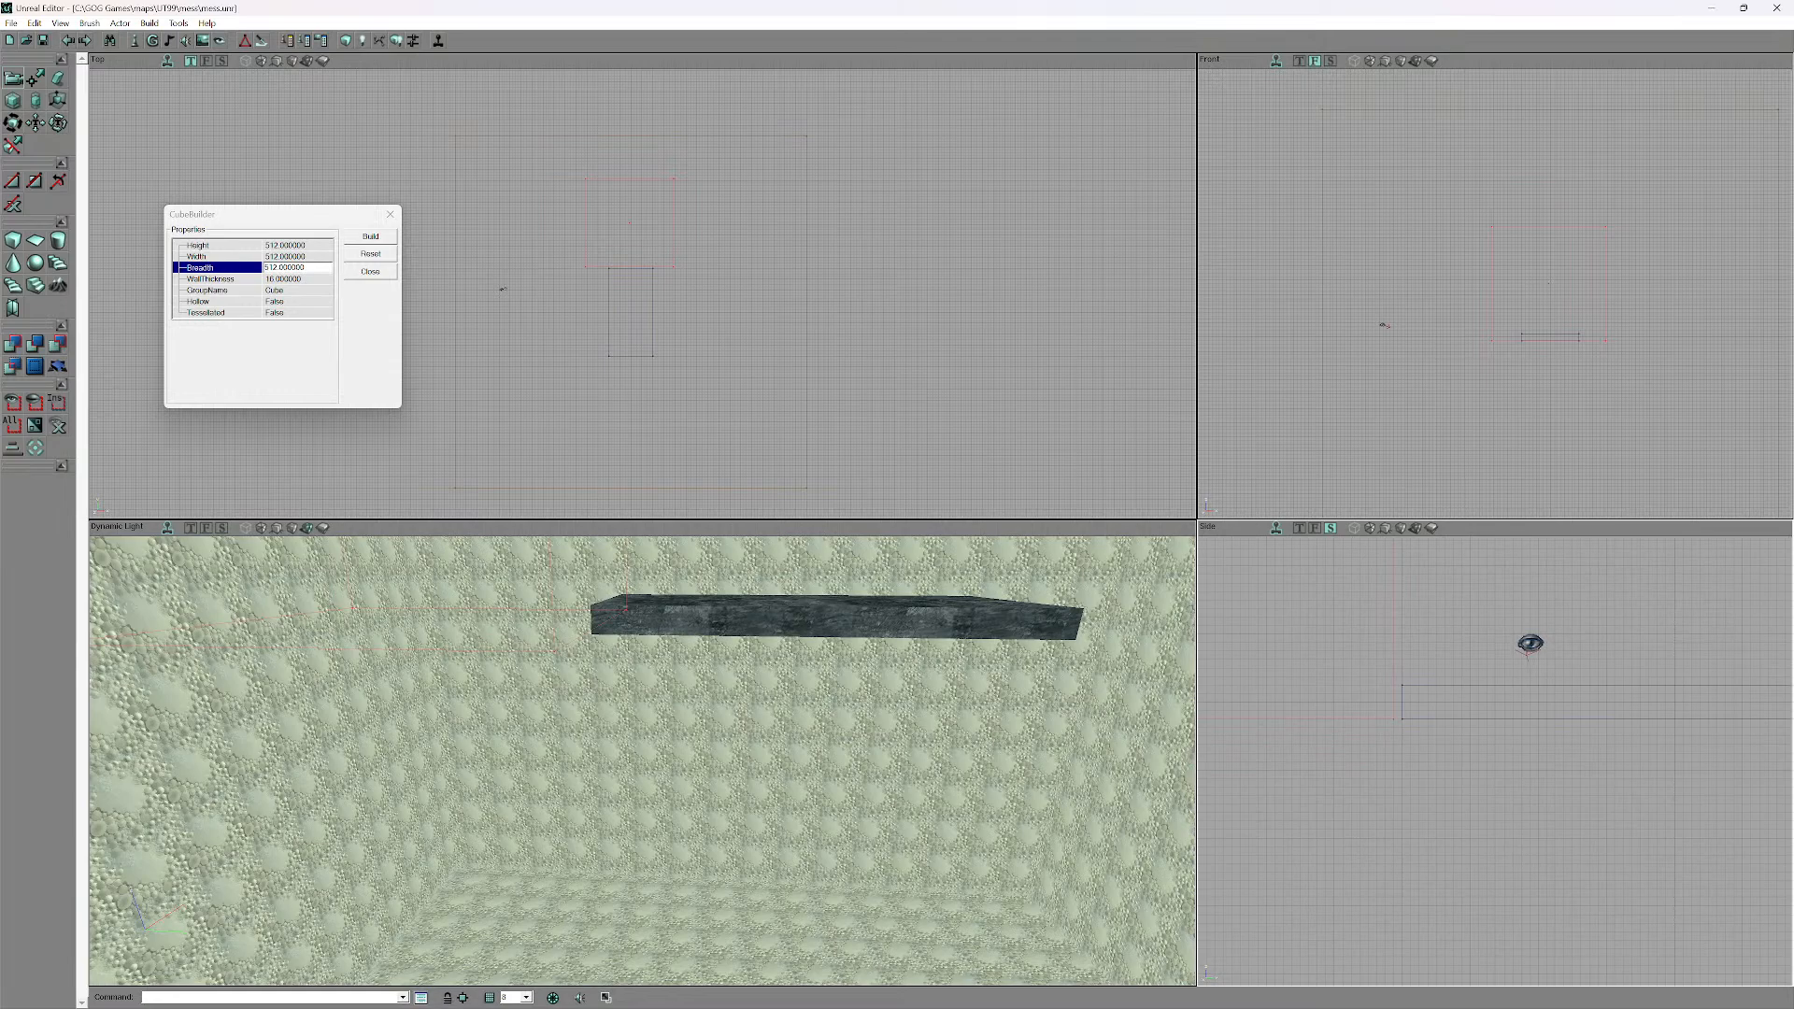
scroll(1492, 743, "down", 1)
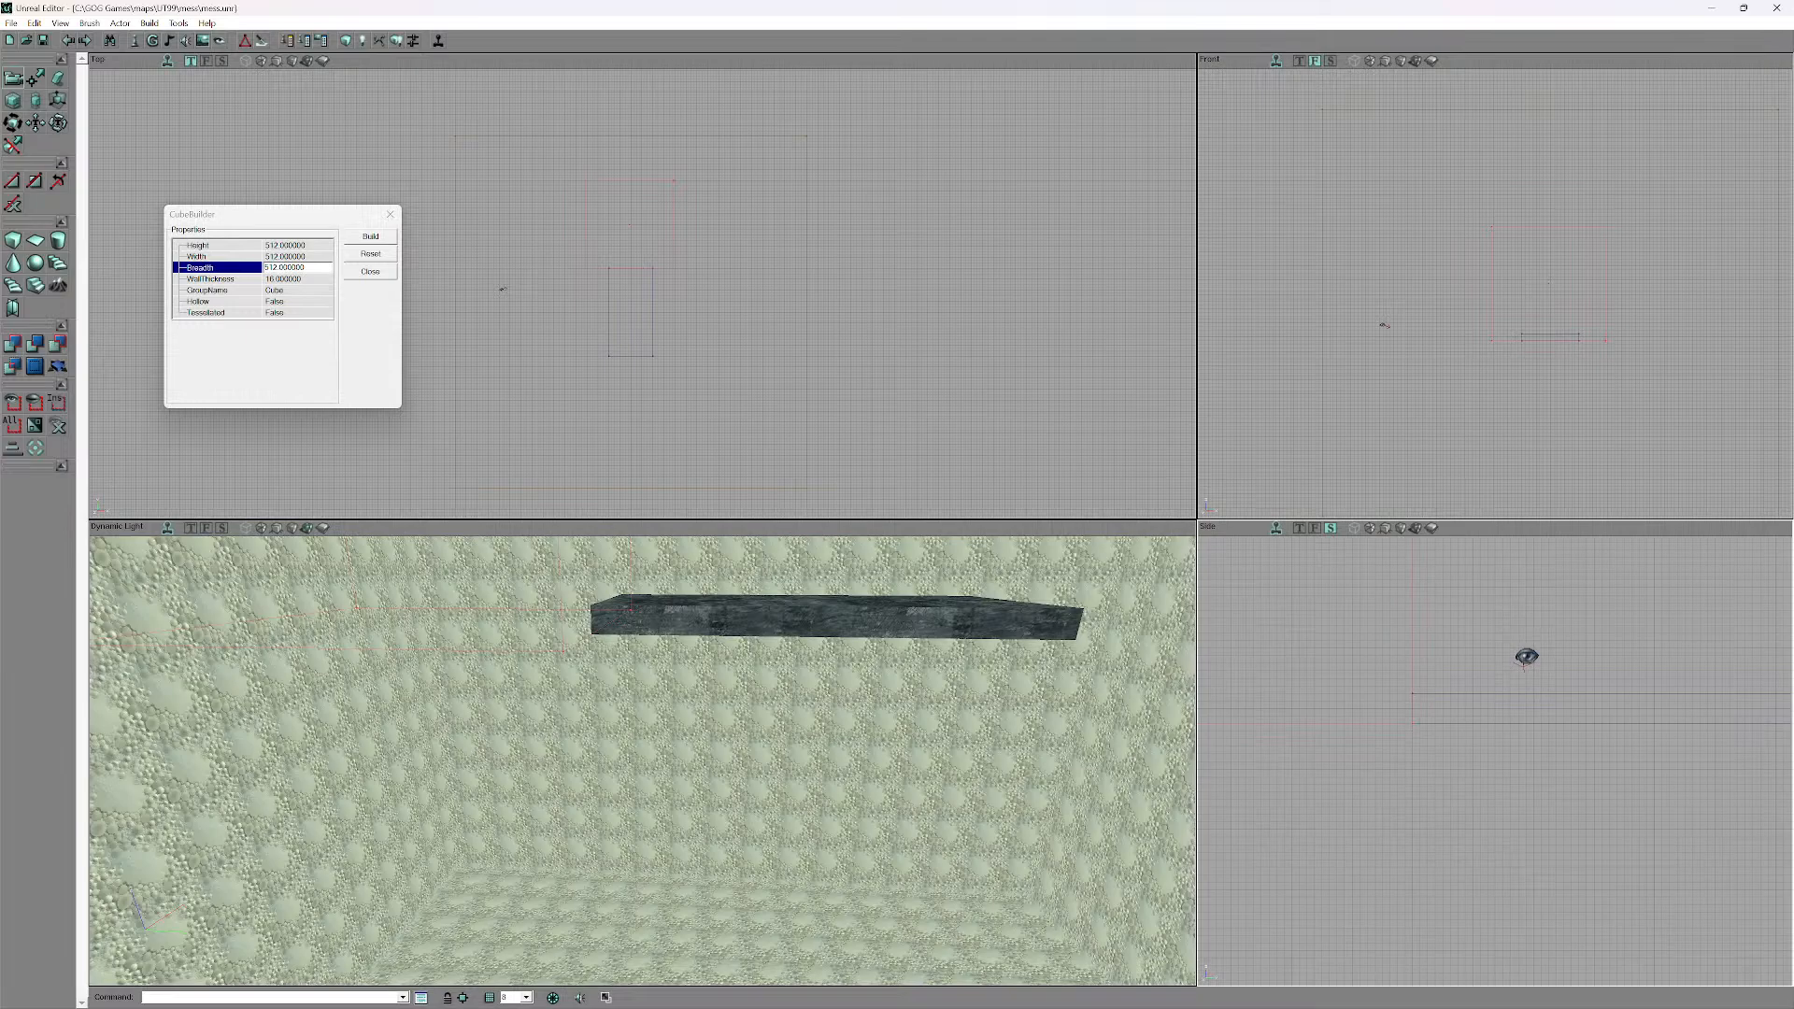
right_click_drag(642, 762, 642, 575)
left_click_drag(642, 761, 643, 710)
right_click_drag(642, 710, 617, 749)
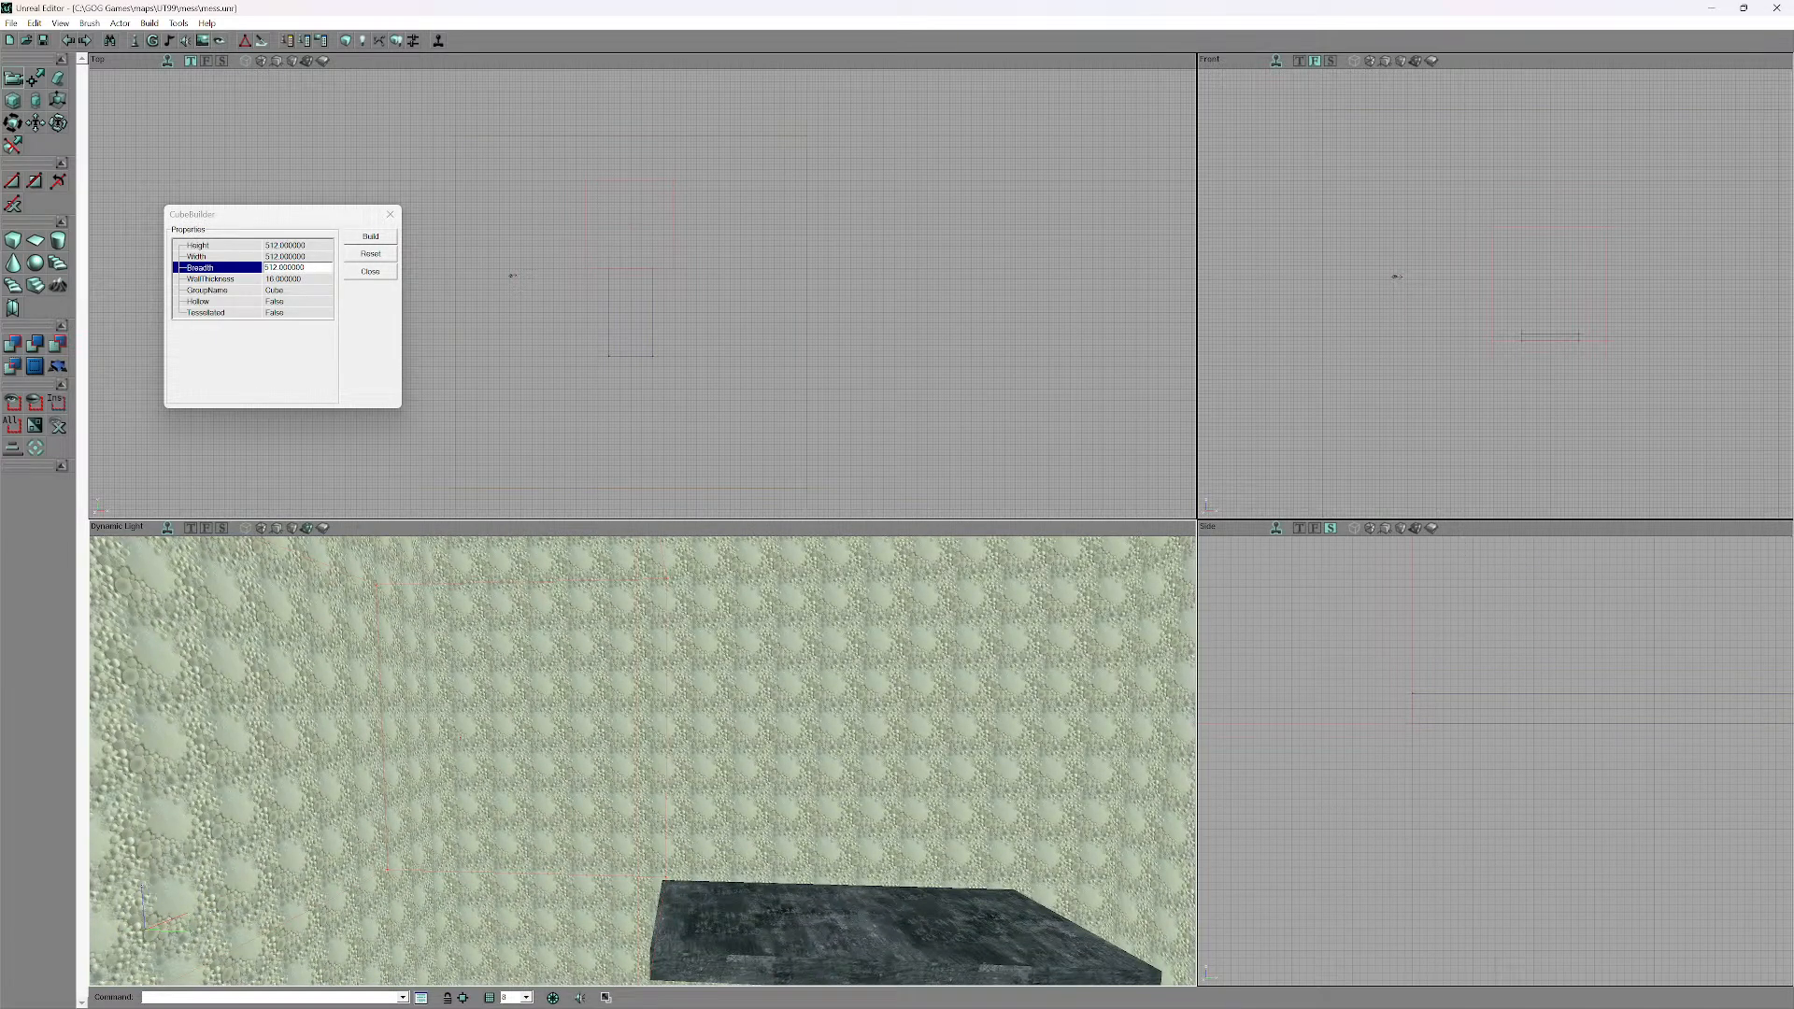
- Open the texture browser, compare the Base group's textures, and select Rbase1a for the 512-unit cube
left_click(204, 41)
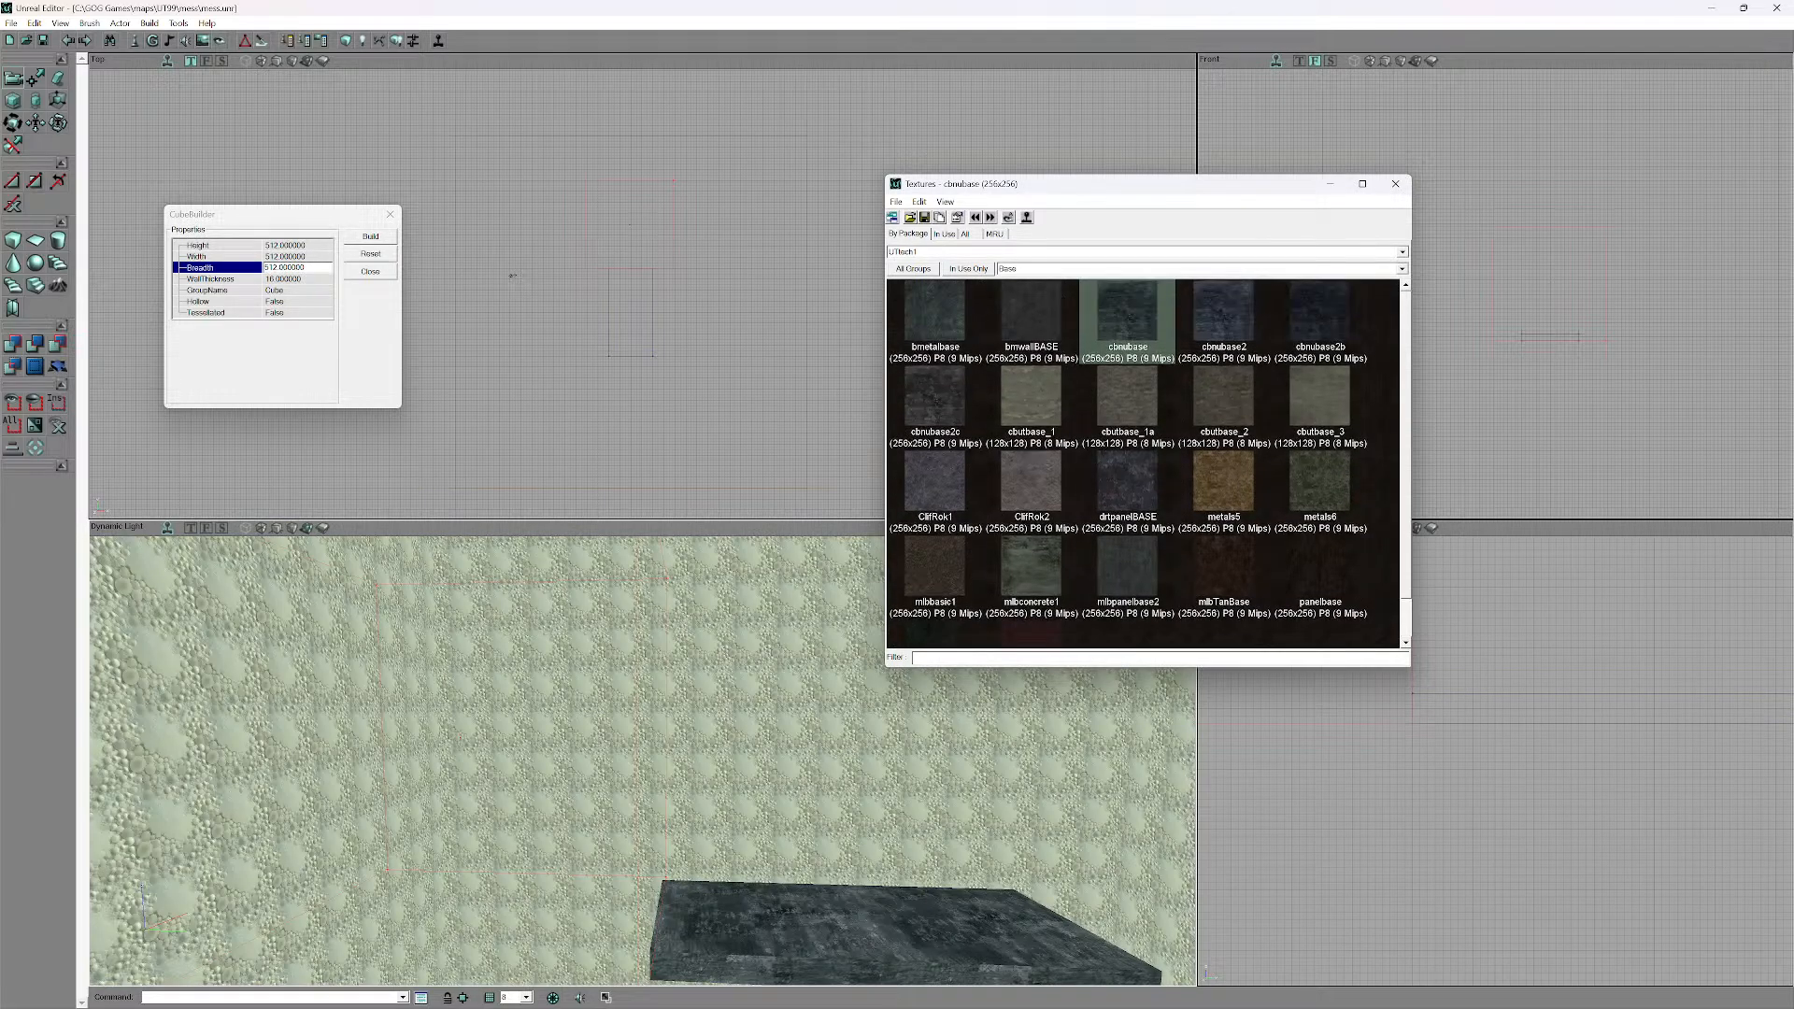
left_click(1126, 482)
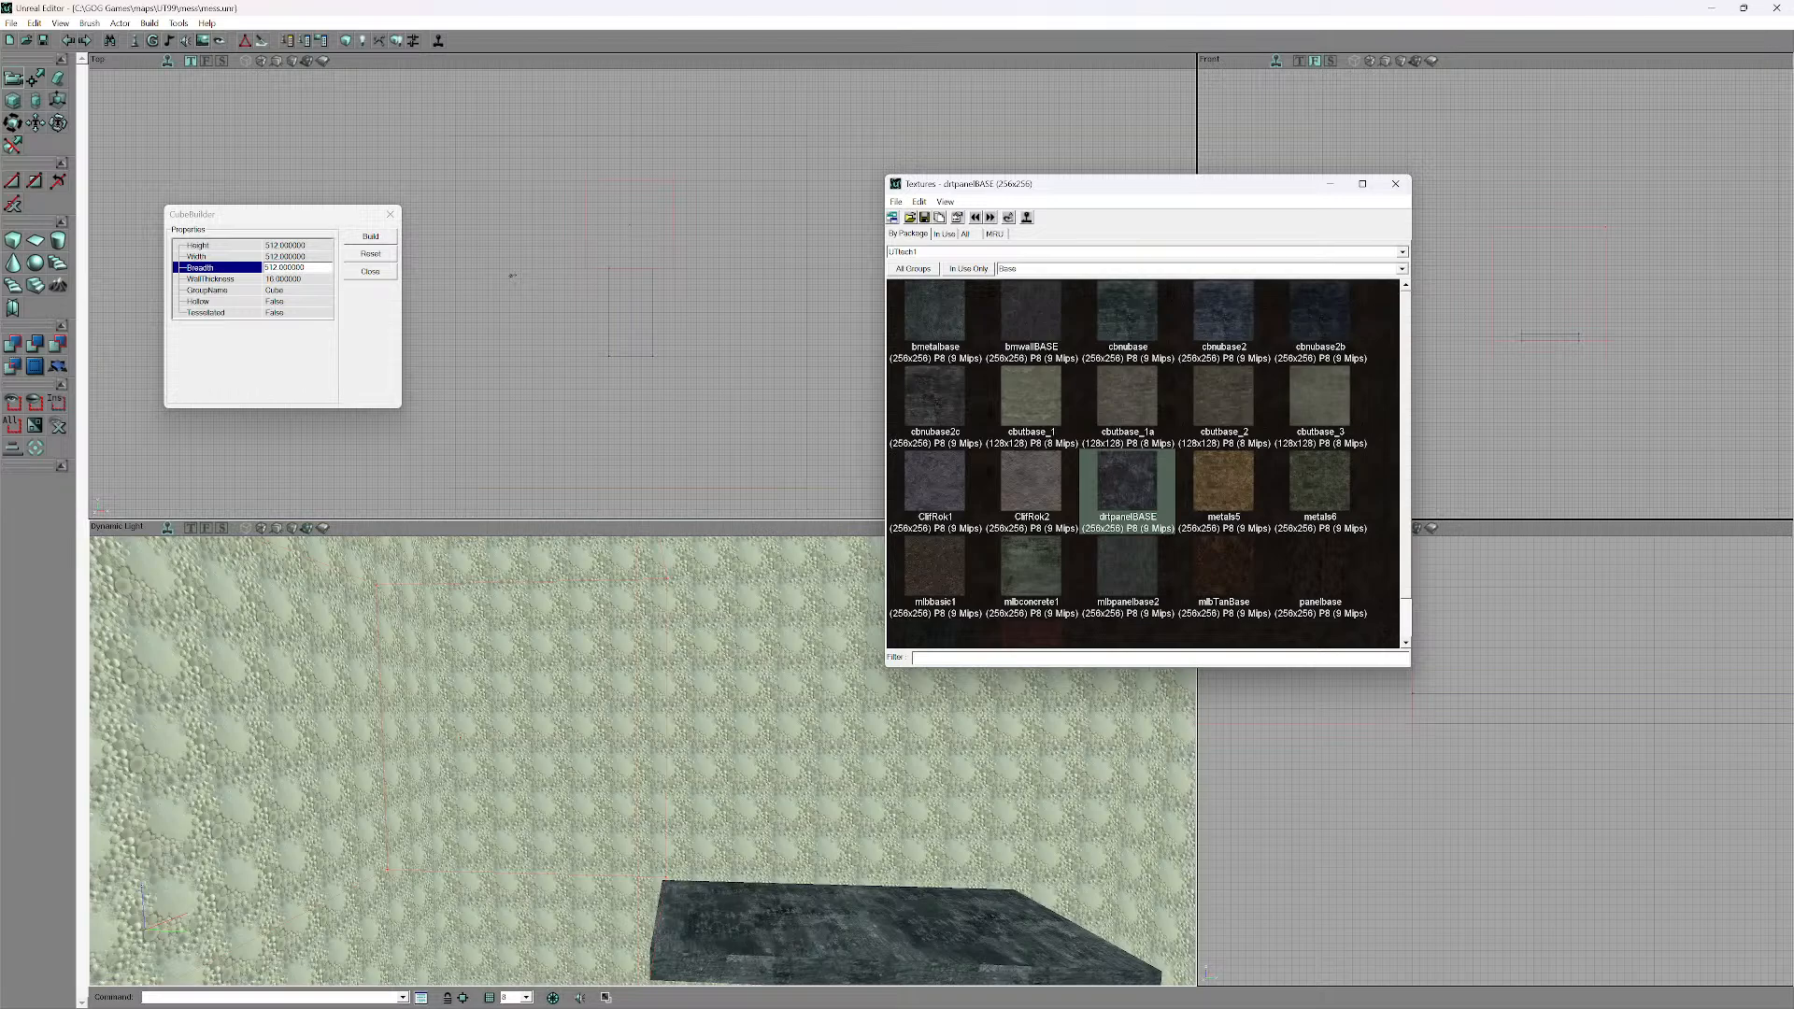
scroll(1127, 476, "down", 2)
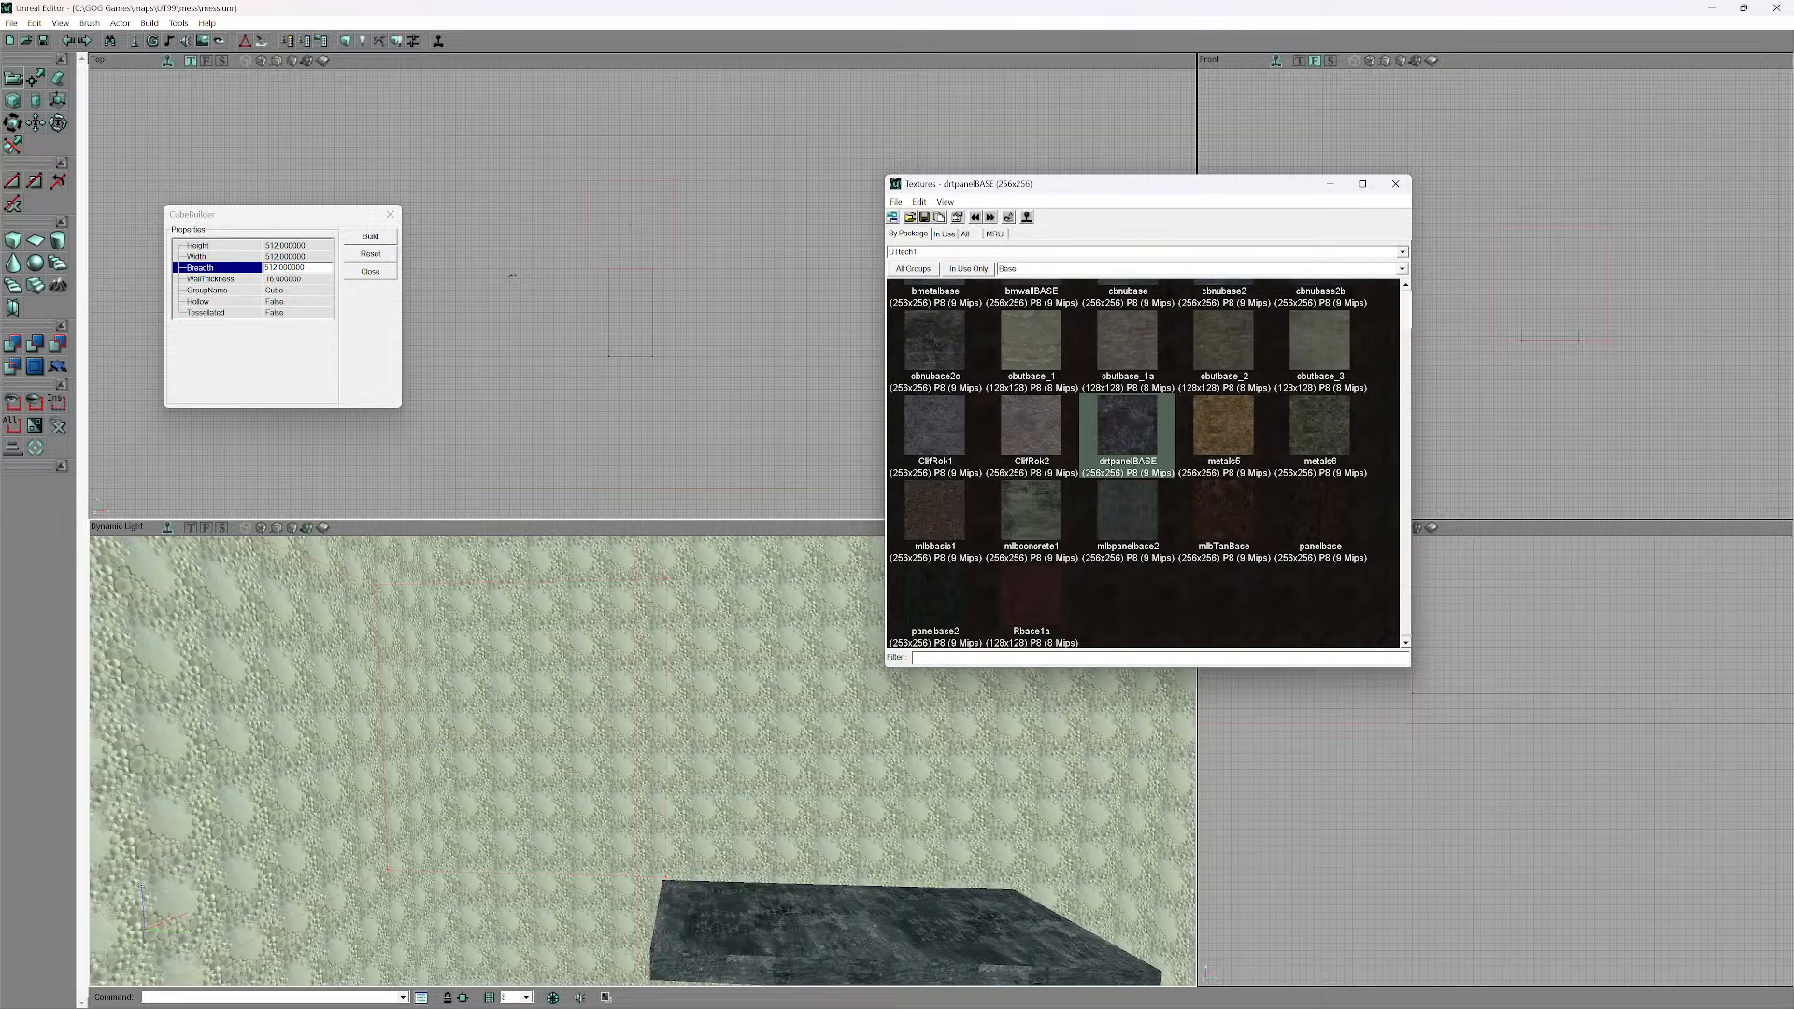
scroll(1127, 477, "up", 2)
scroll(1126, 476, "down", 2)
scroll(1126, 476, "up", 2)
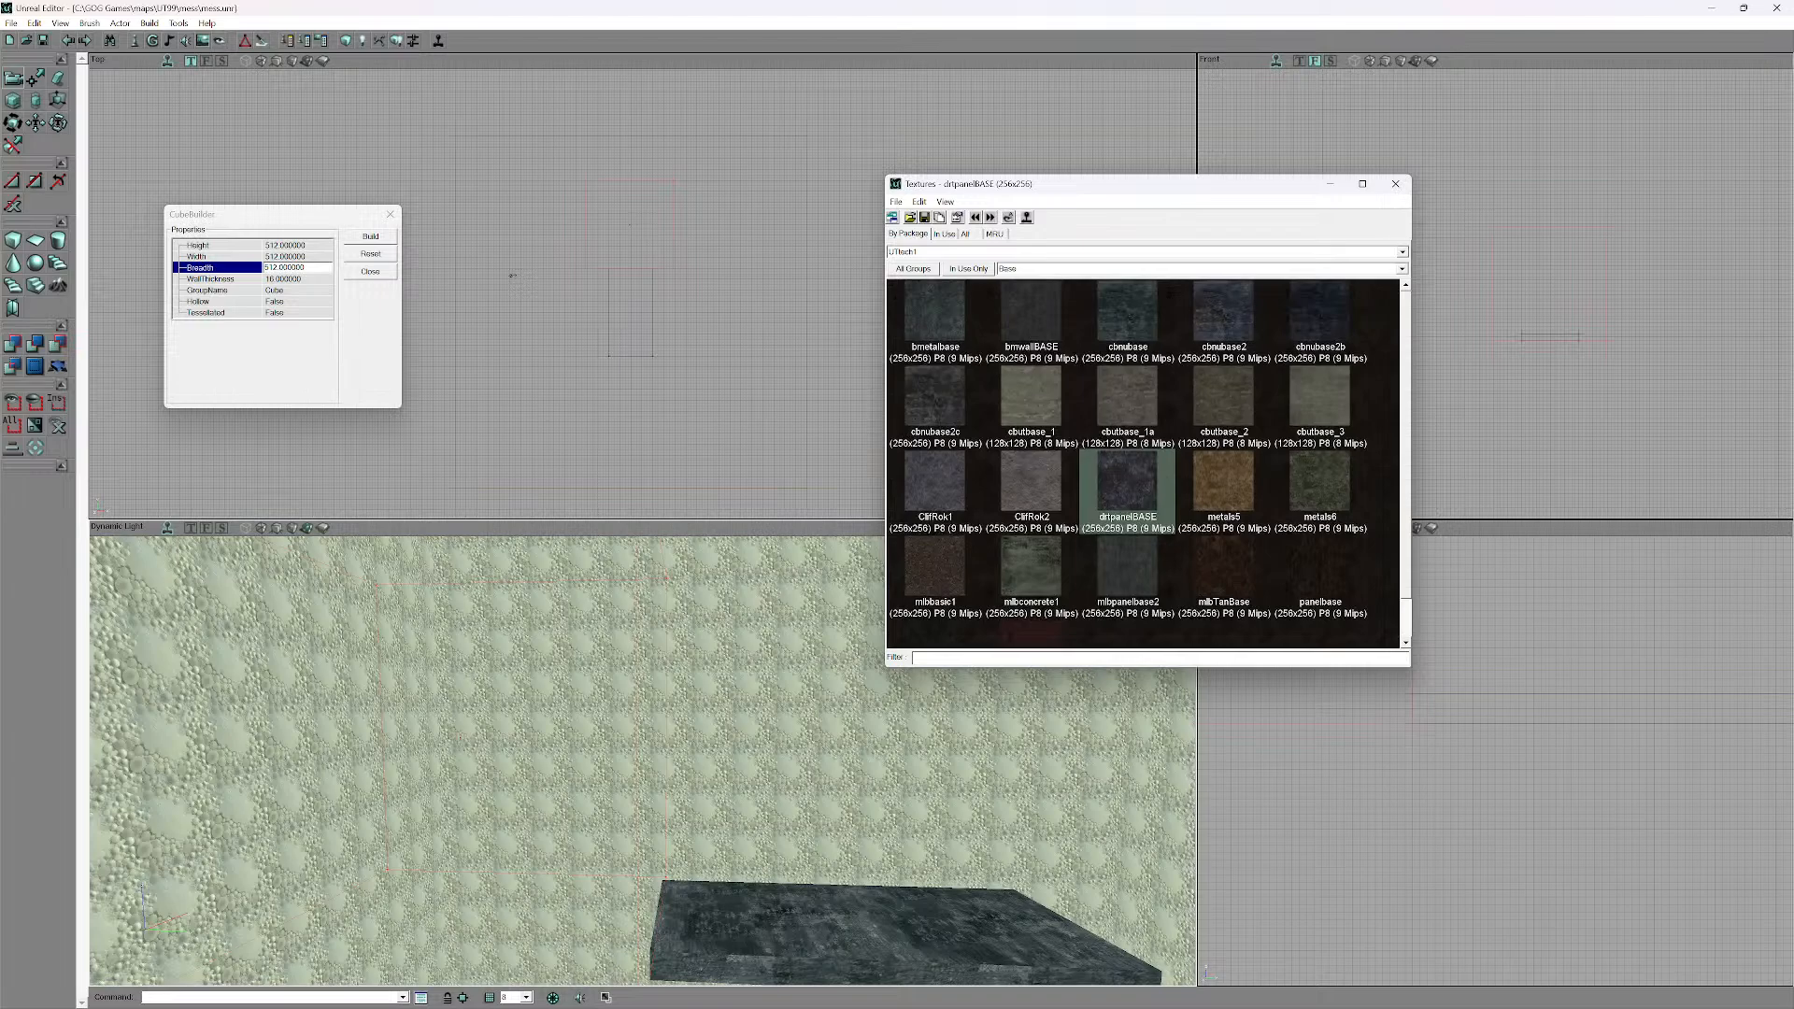
scroll(1126, 463, "down", 2)
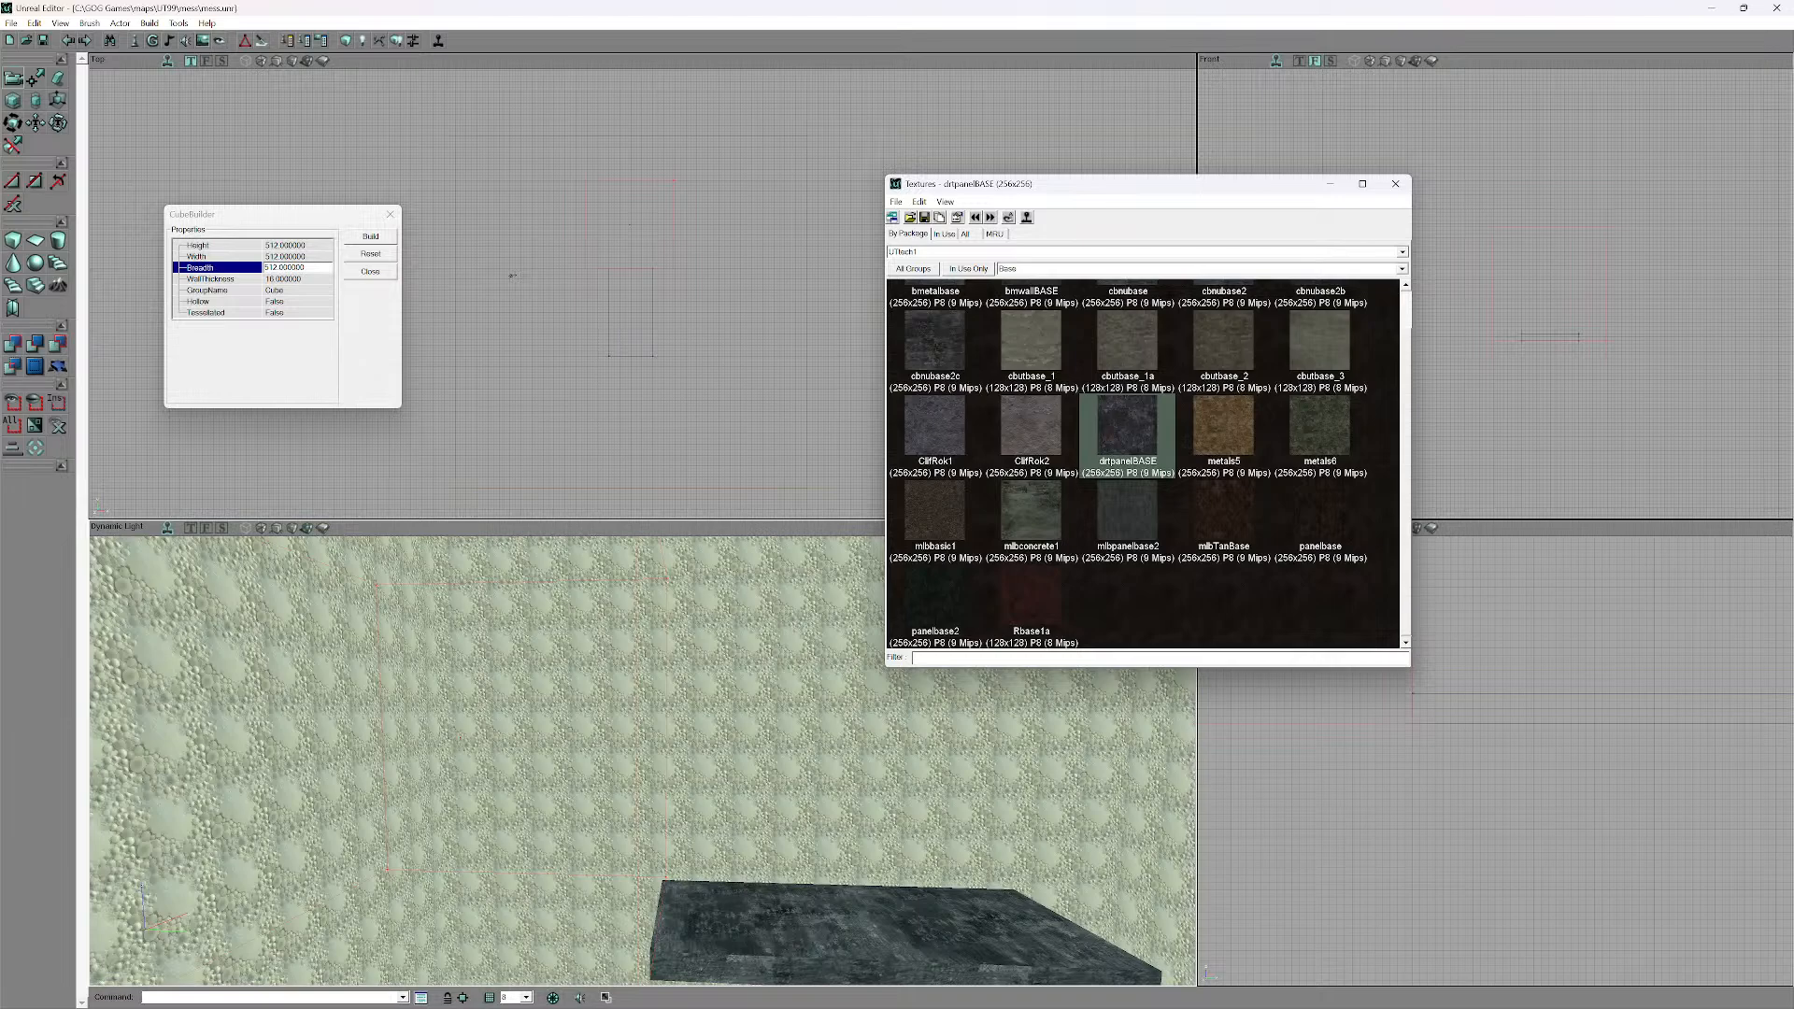
scroll(1145, 462, "up", 1)
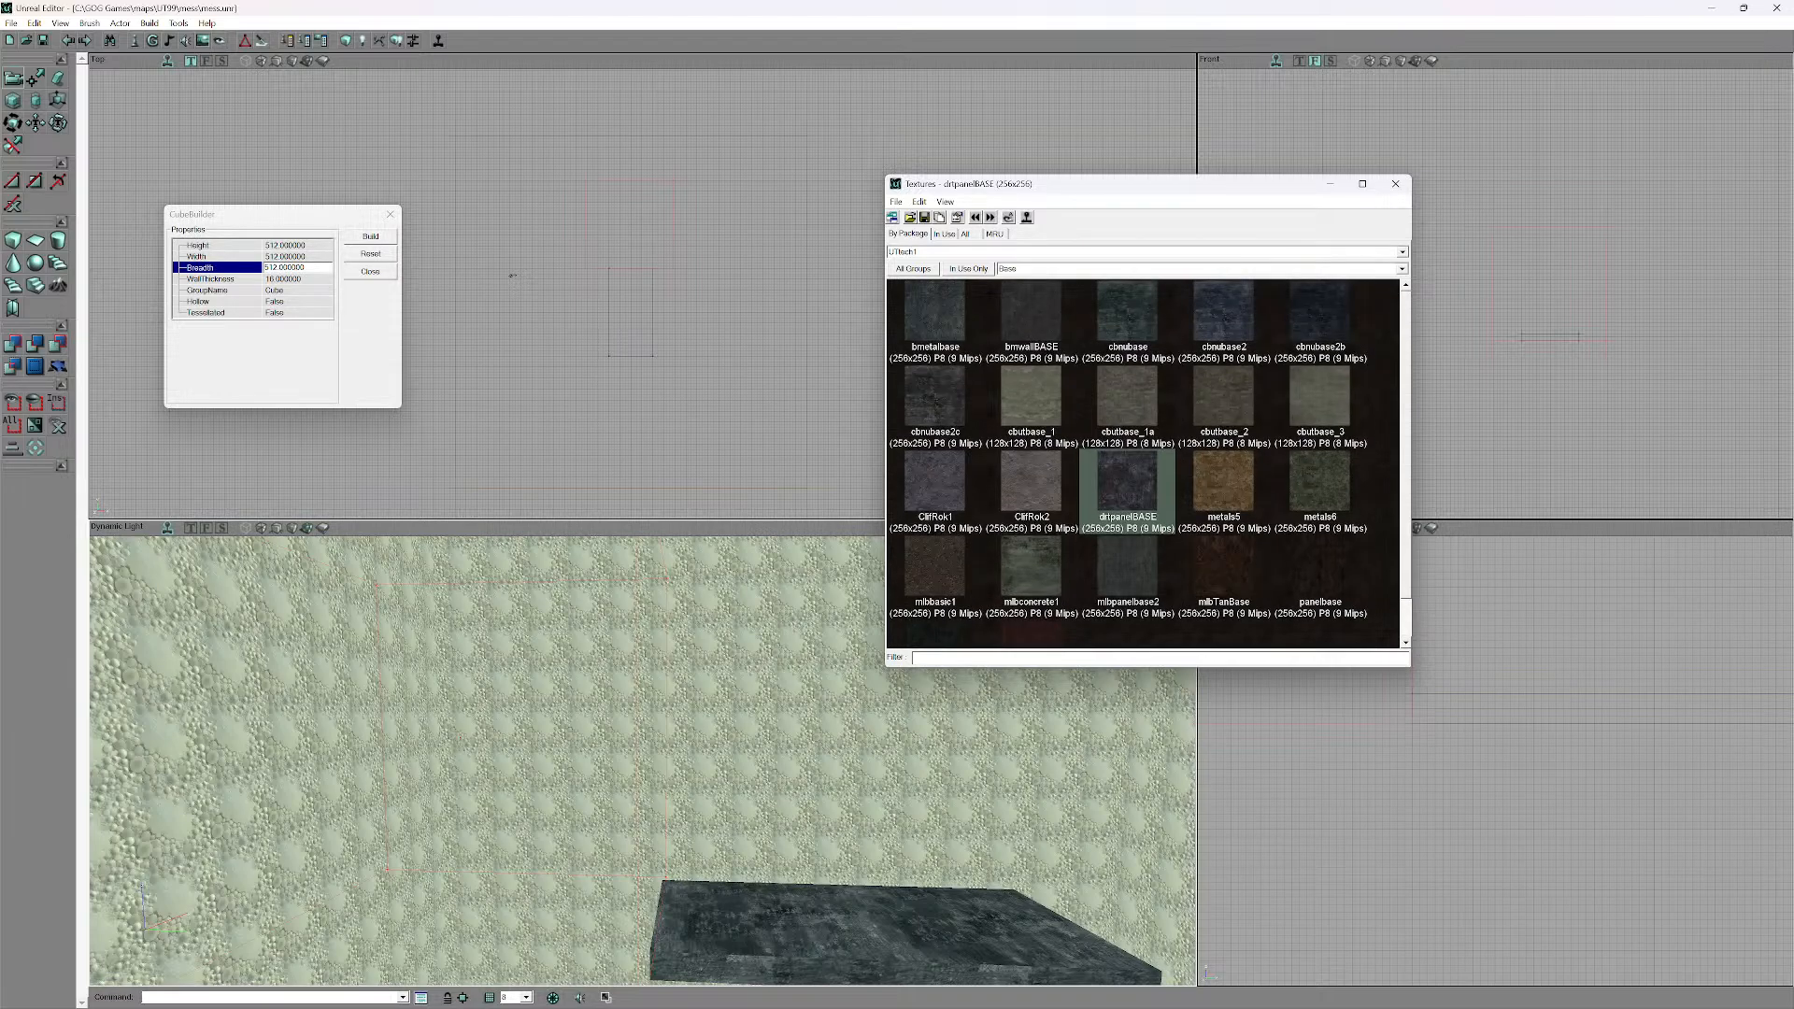
left_click(936, 401)
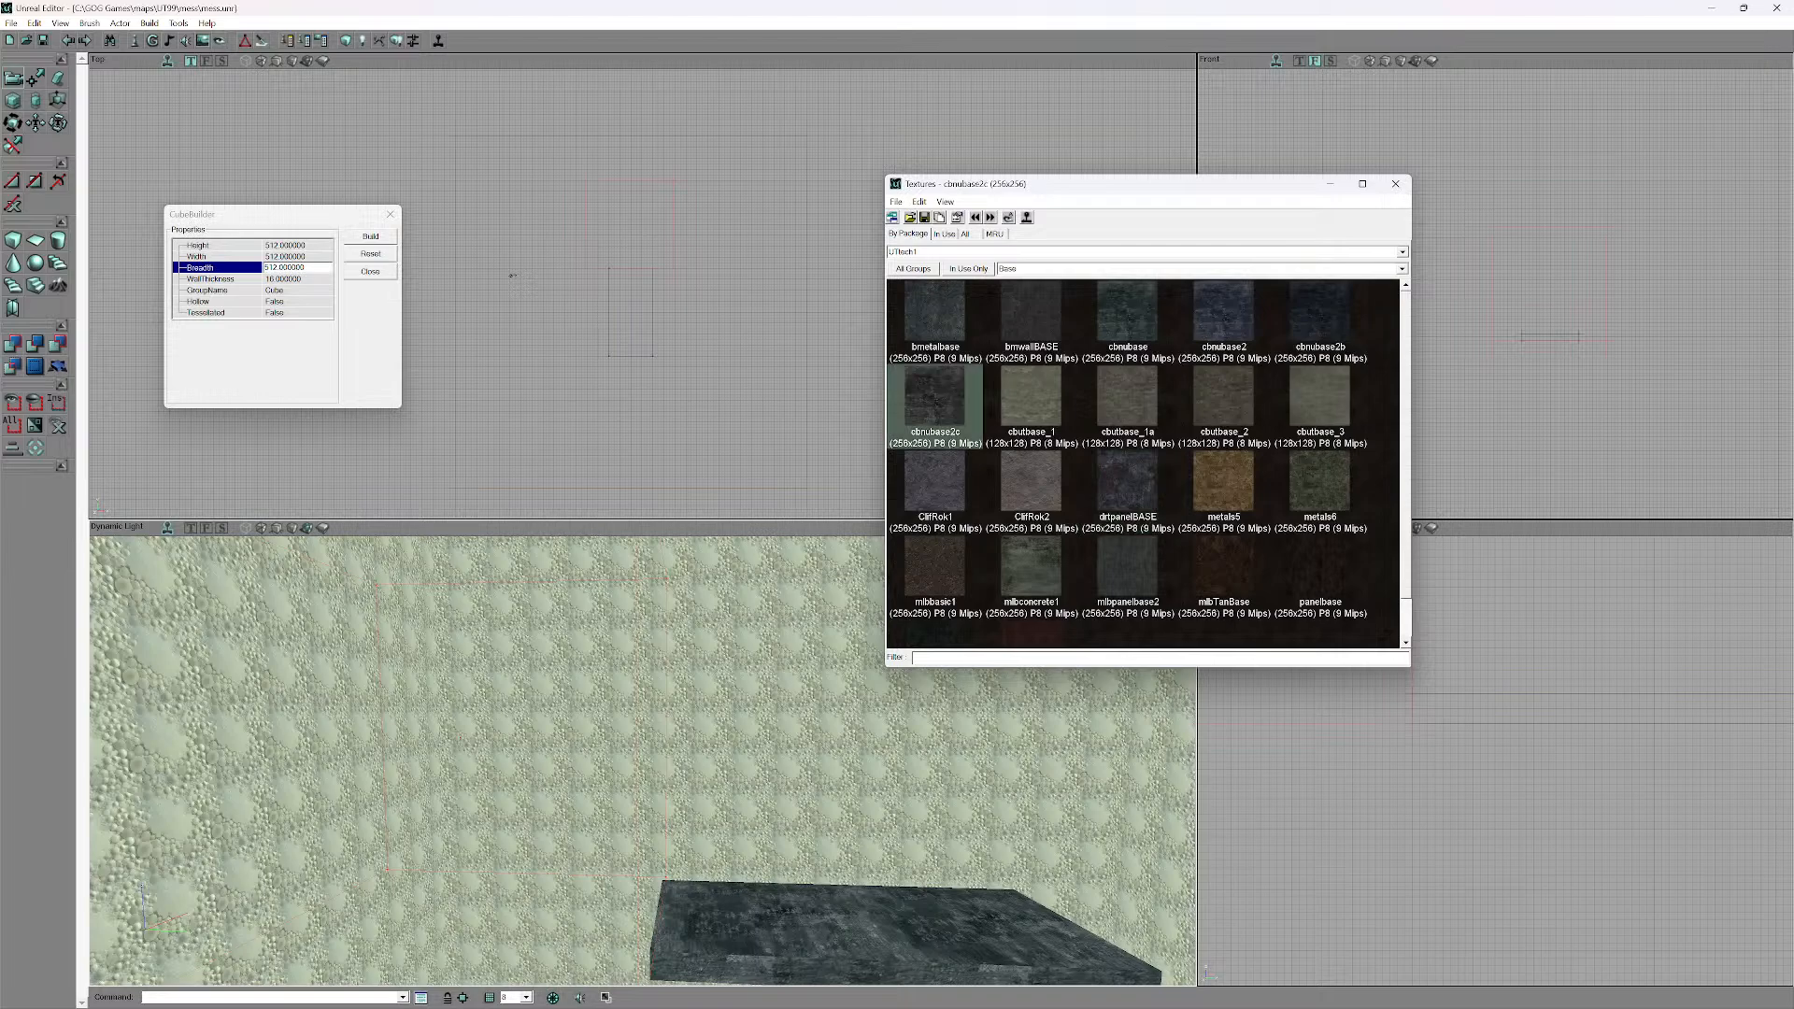
left_click(1031, 399)
left_click(1127, 323)
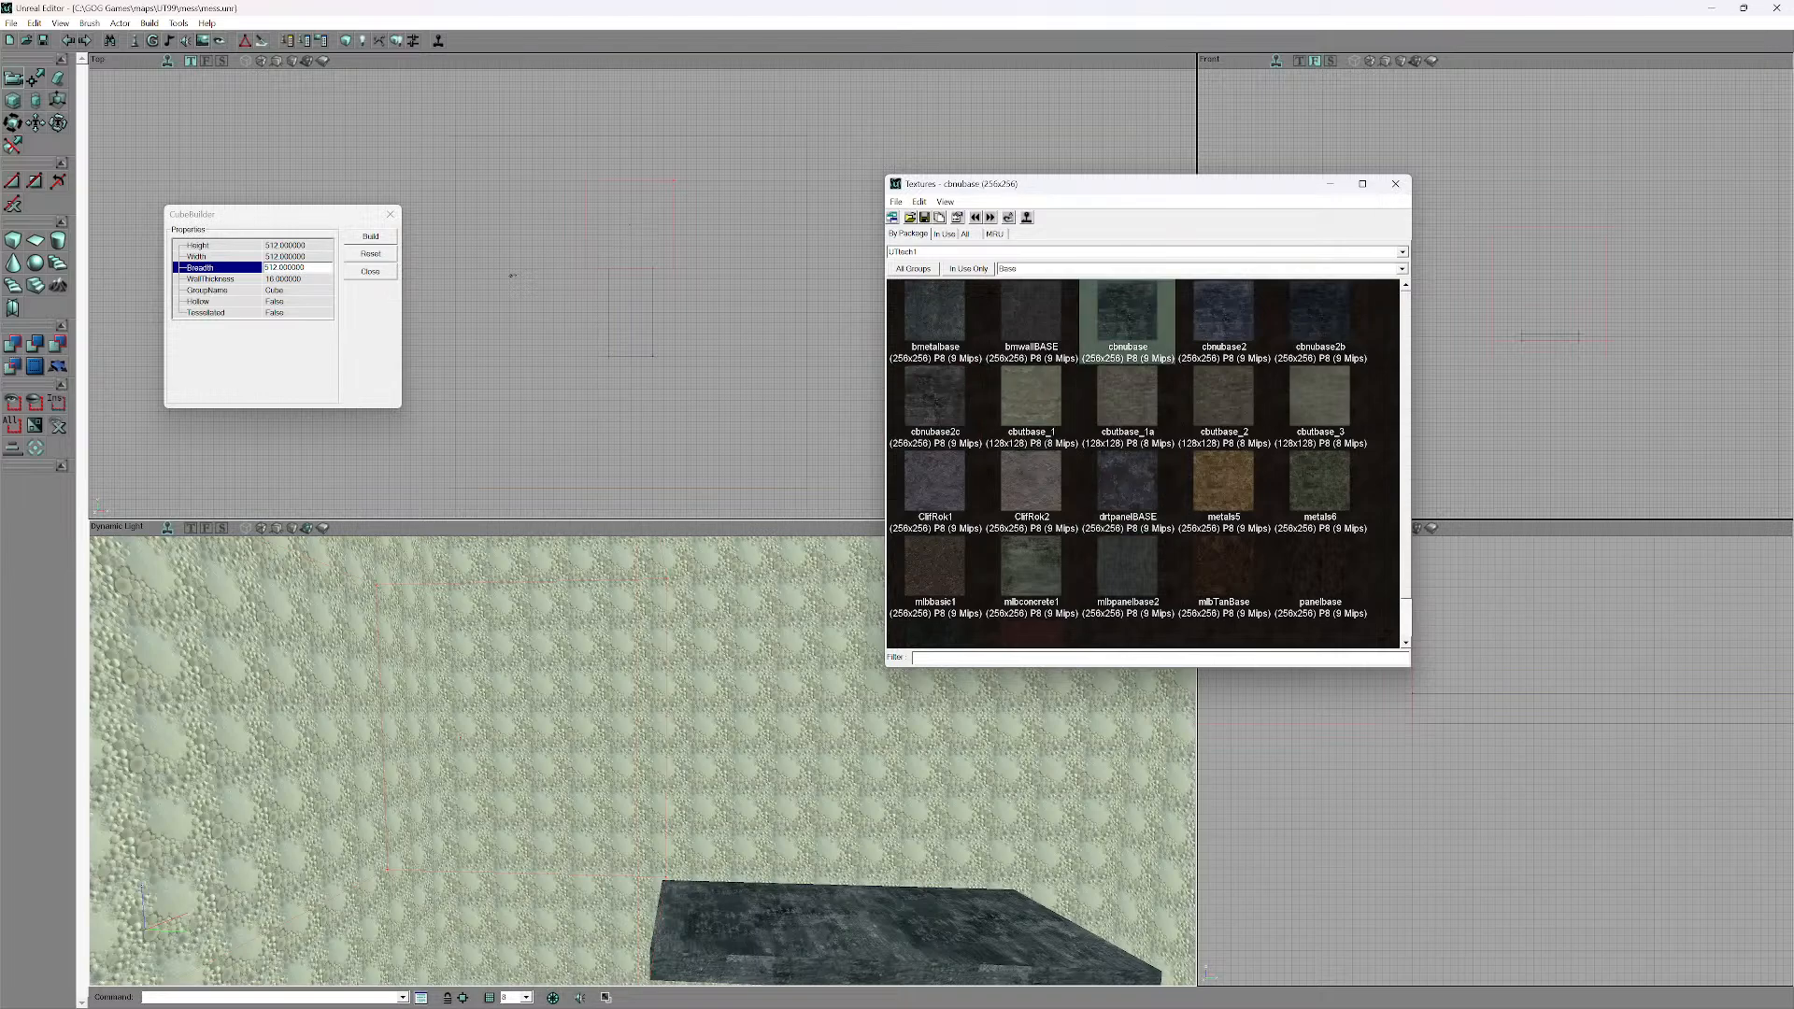
scroll(1144, 462, "down", 1)
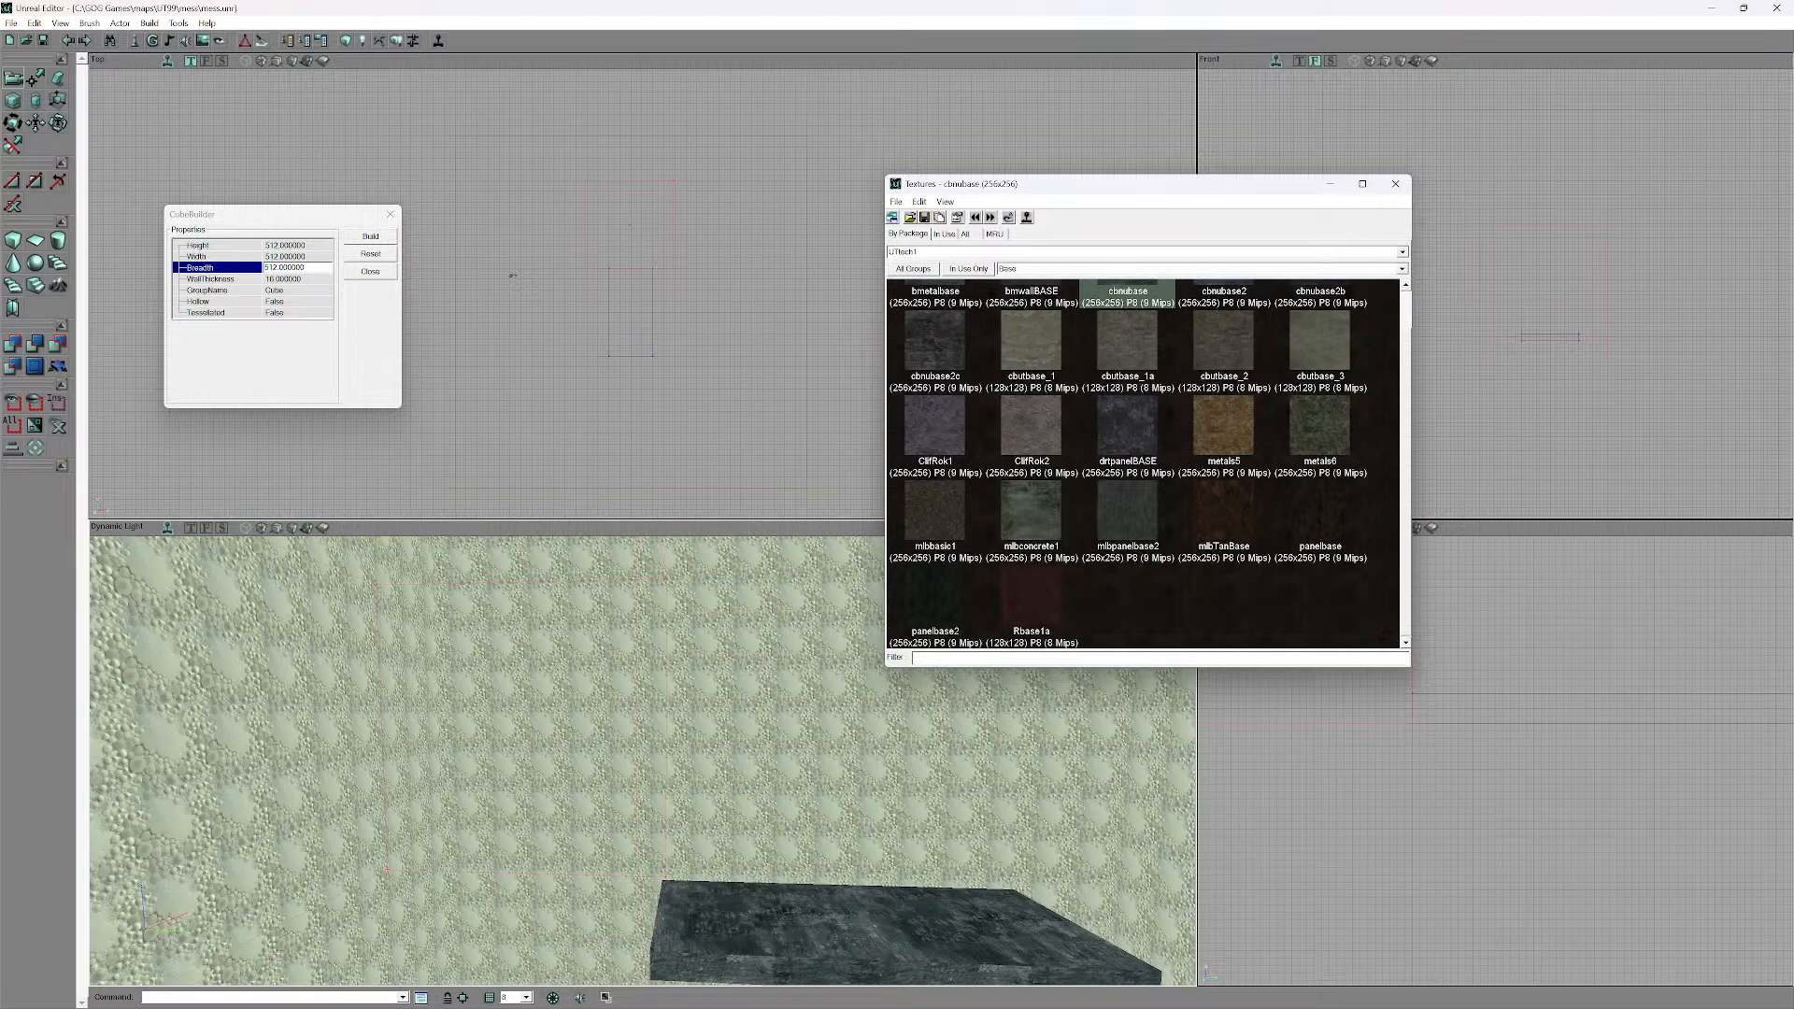
left_click(1032, 597)
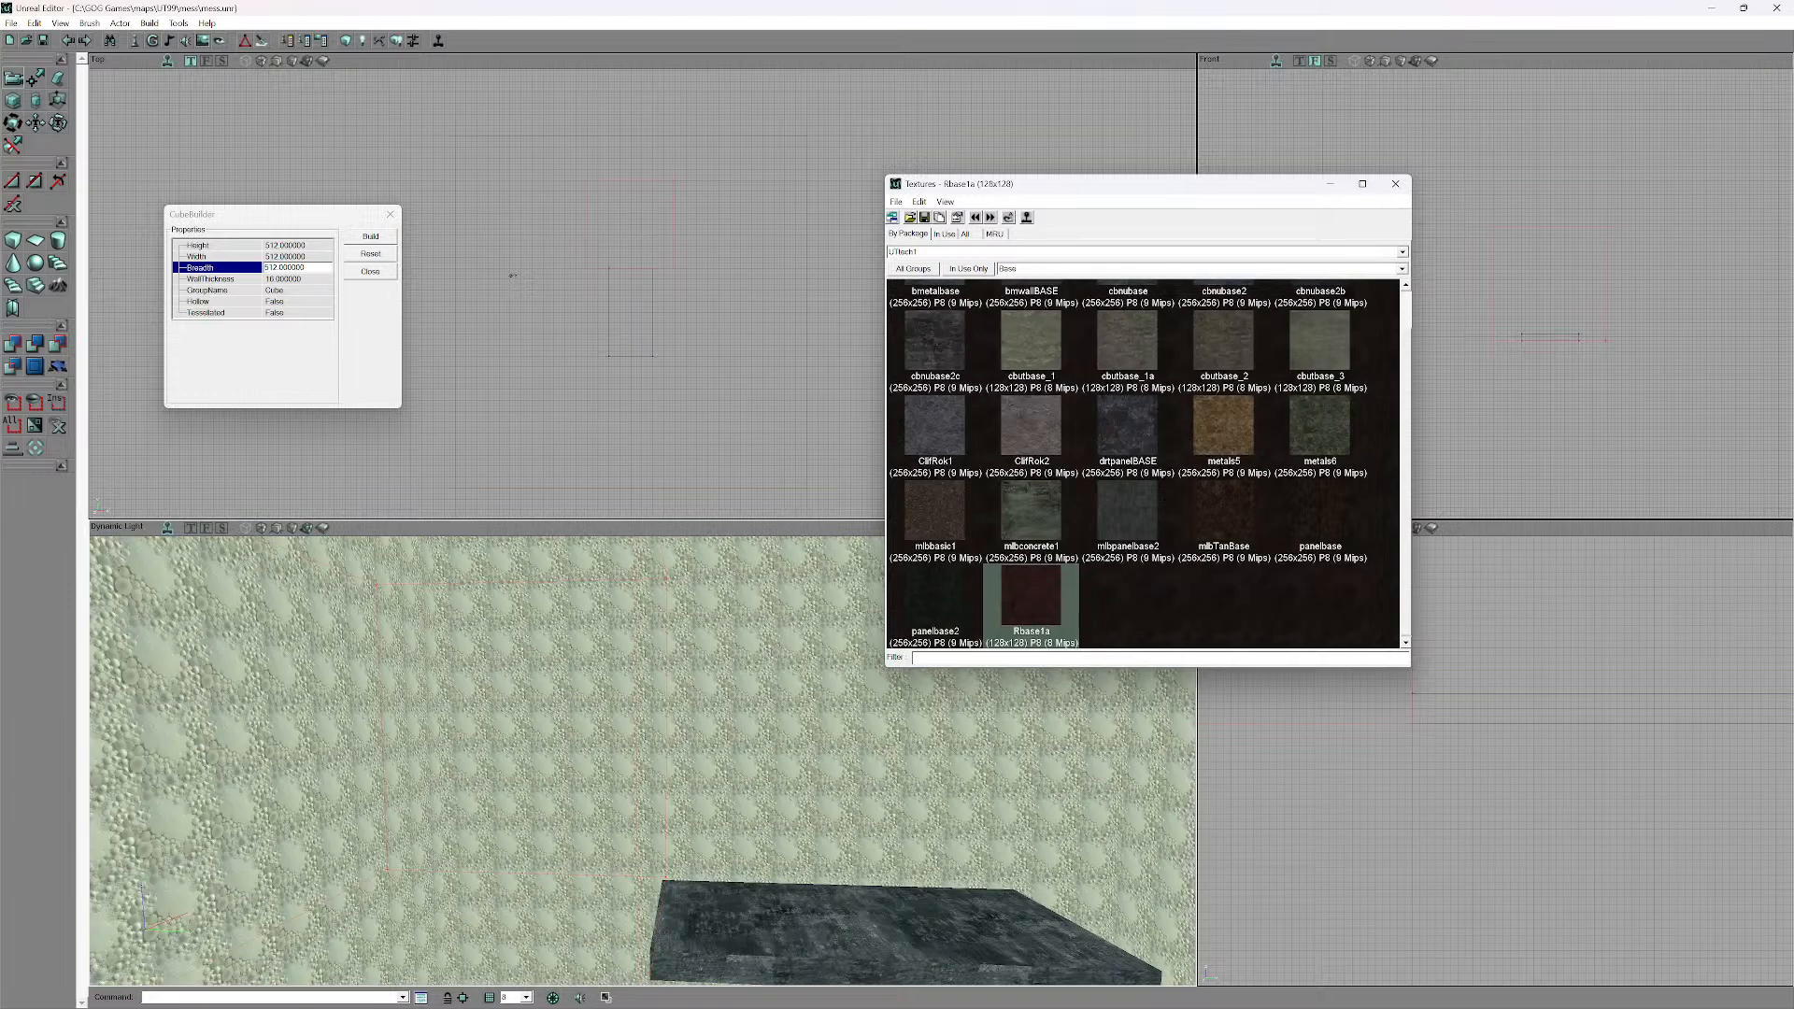
- Try adding the 512-unit cube as a solid block with the Rbase1a texture, and undo the addition
left_click(370, 237)
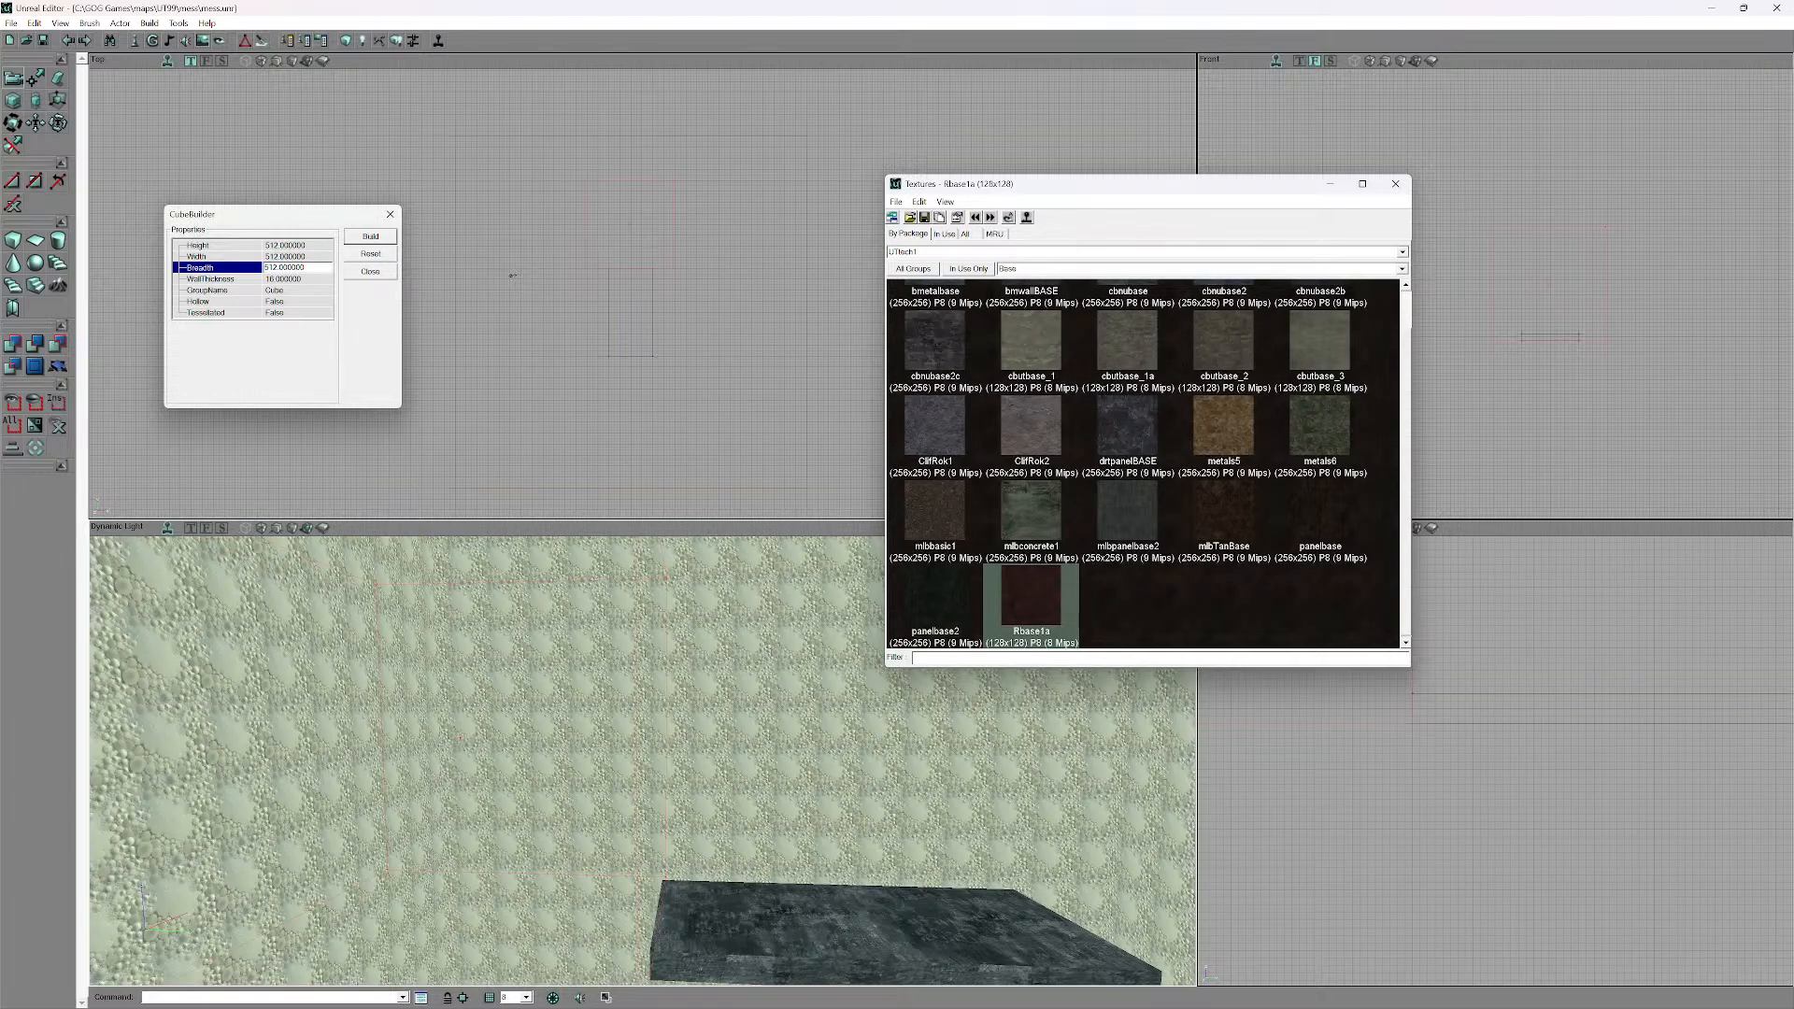
left_click(390, 214)
key("ctrl+a")
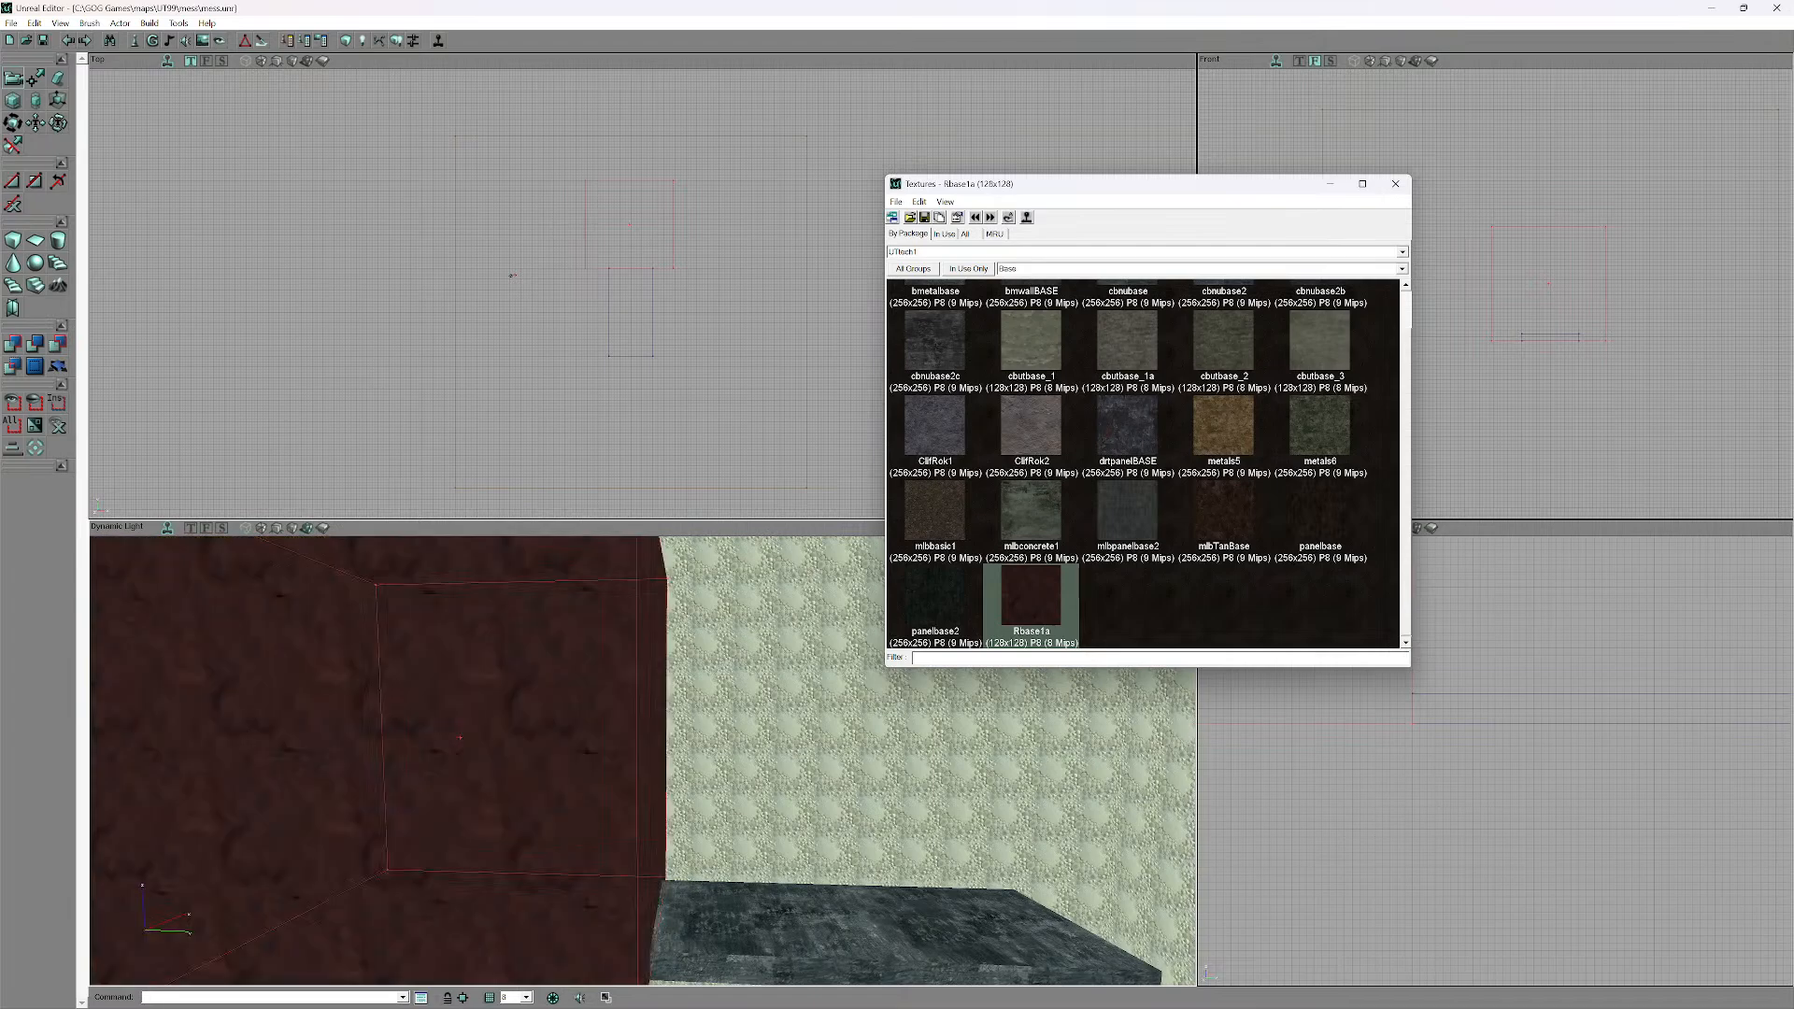
mouse_move(560, 729)
left_mouse_down()
mouse_move(560, 785)
mouse_move(584, 654)
mouse_move(525, 724)
mouse_move(584, 757)
mouse_move(598, 812)
mouse_move(533, 840)
mouse_move(467, 794)
mouse_move(542, 832)
mouse_move(549, 817)
left_mouse_up()
key("ctrl+z")
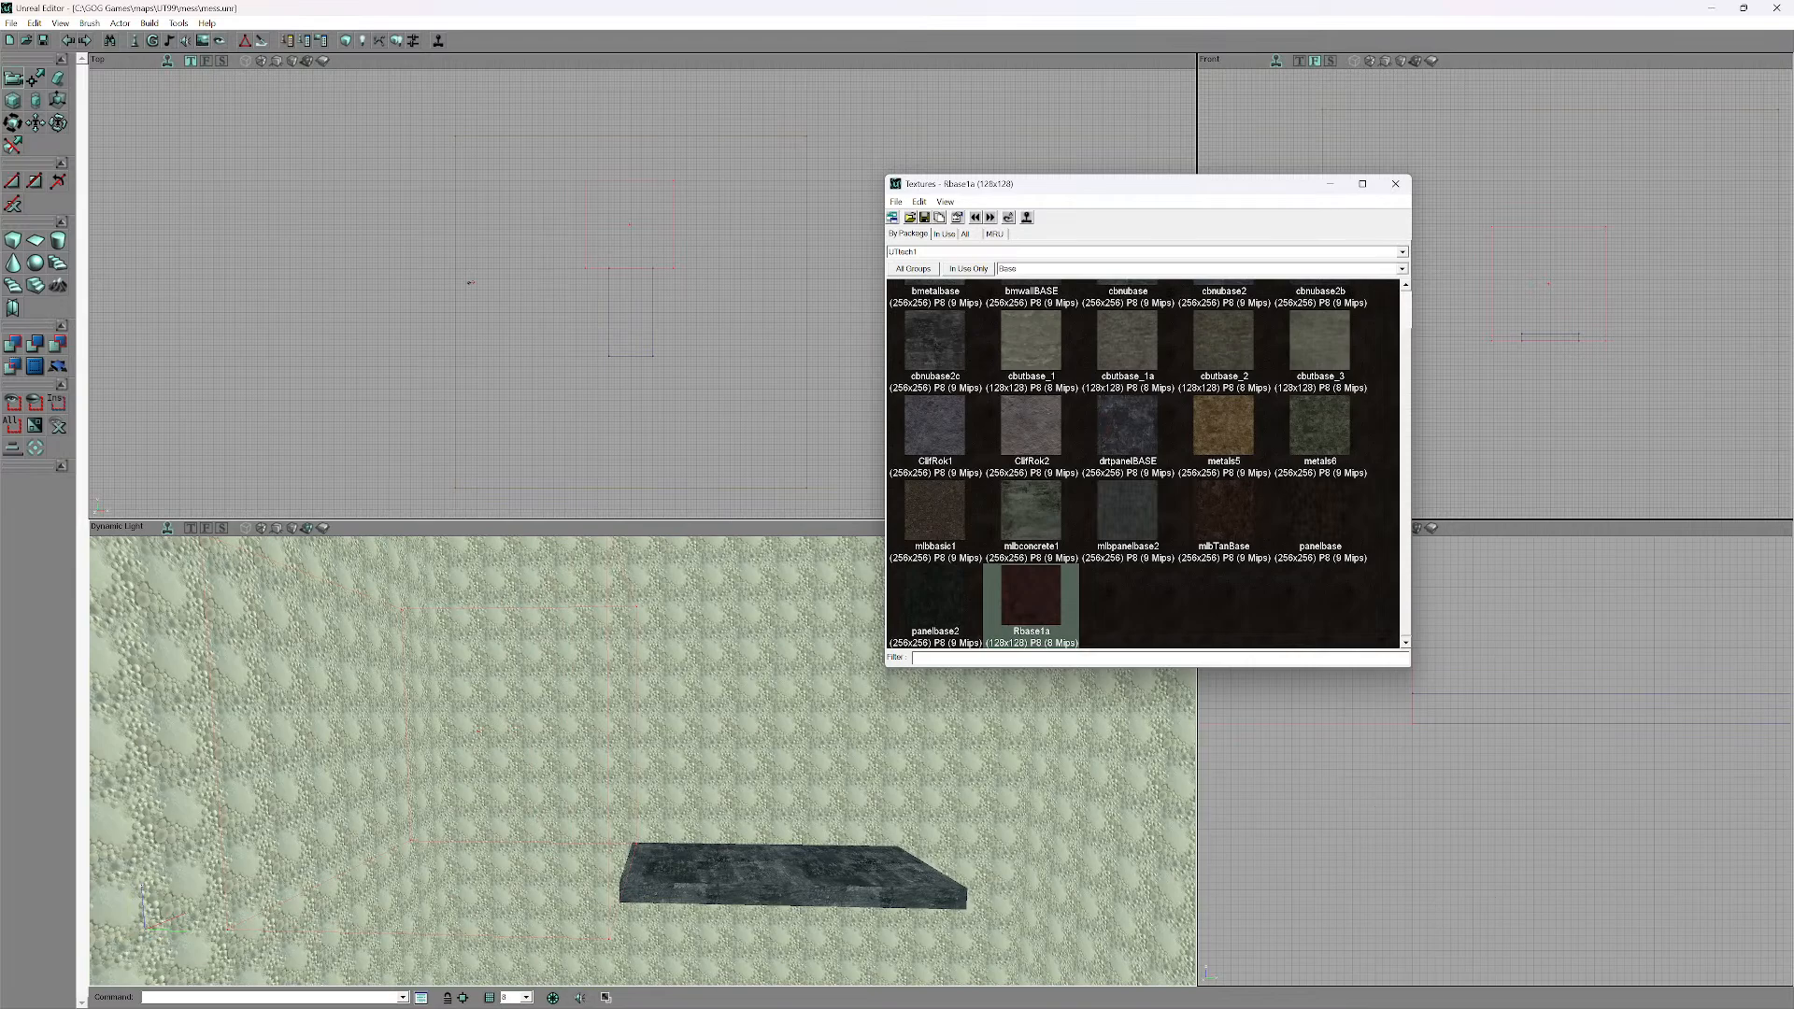
- Set the cube builder's Hollow option to True, rebuild the brush, add it beside the platform, and close the builder settings
right_click(13, 240)
left_click(292, 301)
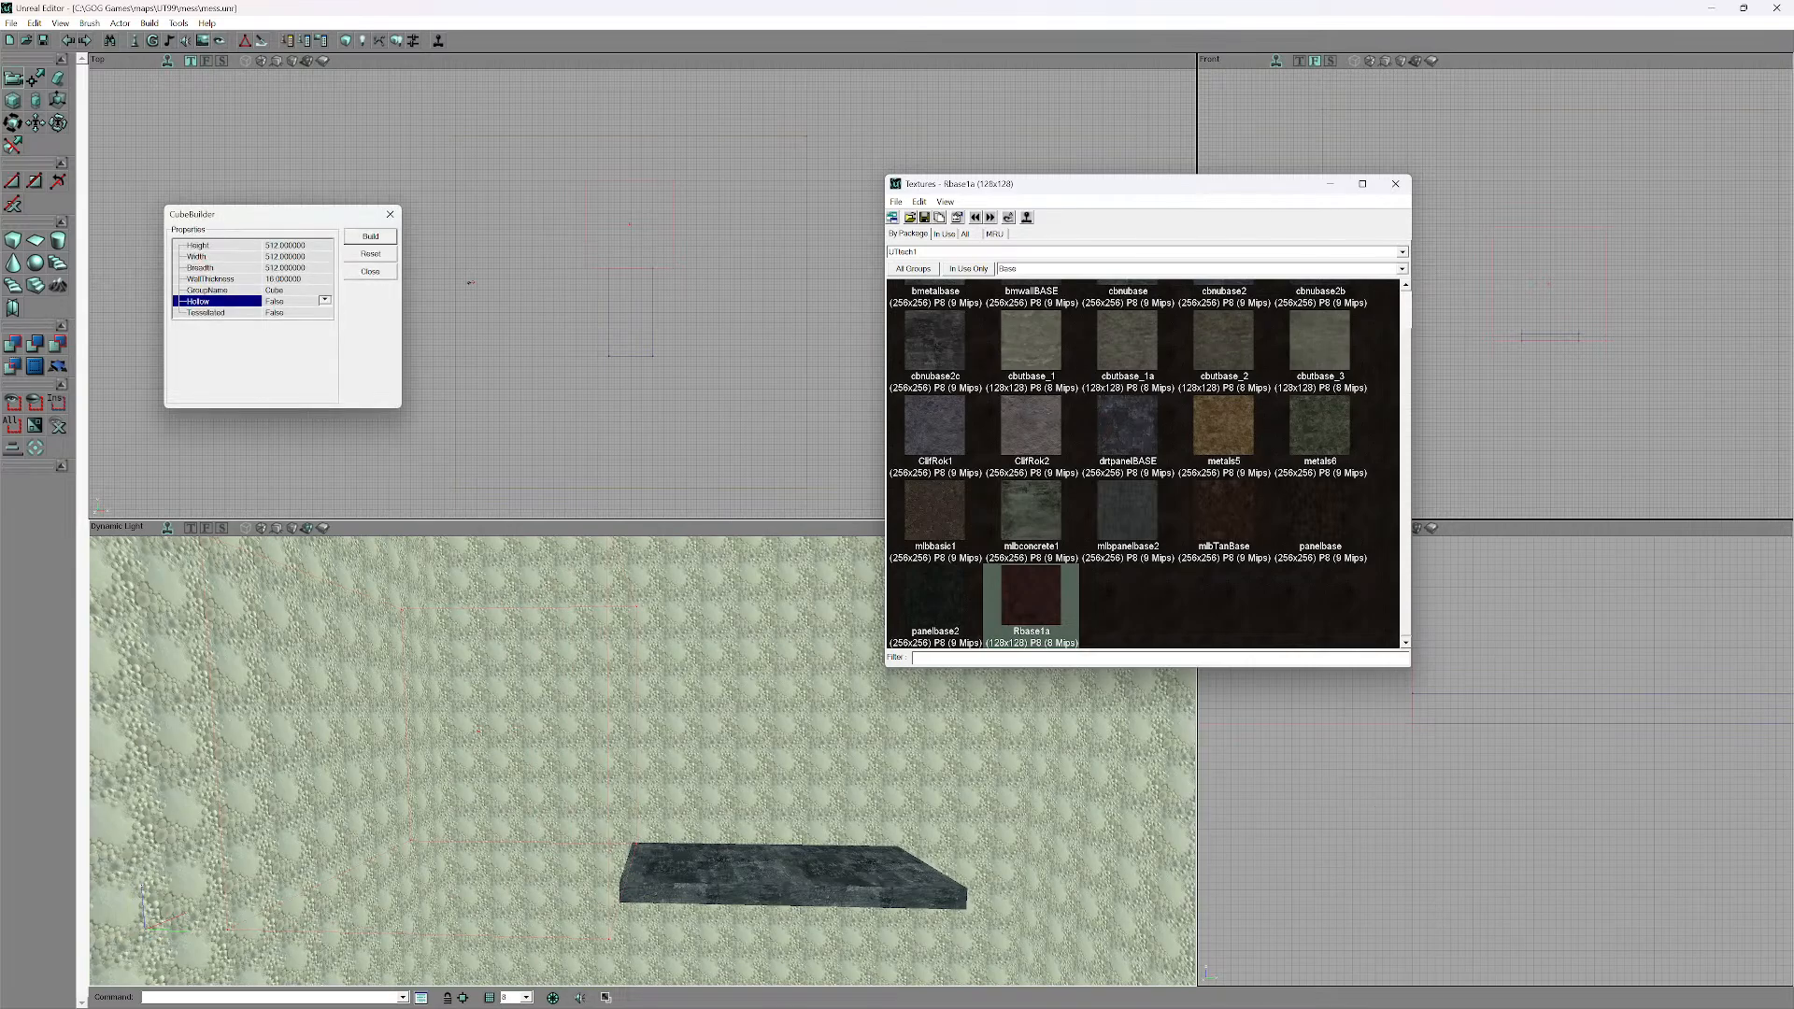
left_click(325, 301)
left_click(295, 320)
left_click_drag(471, 282, 480, 282)
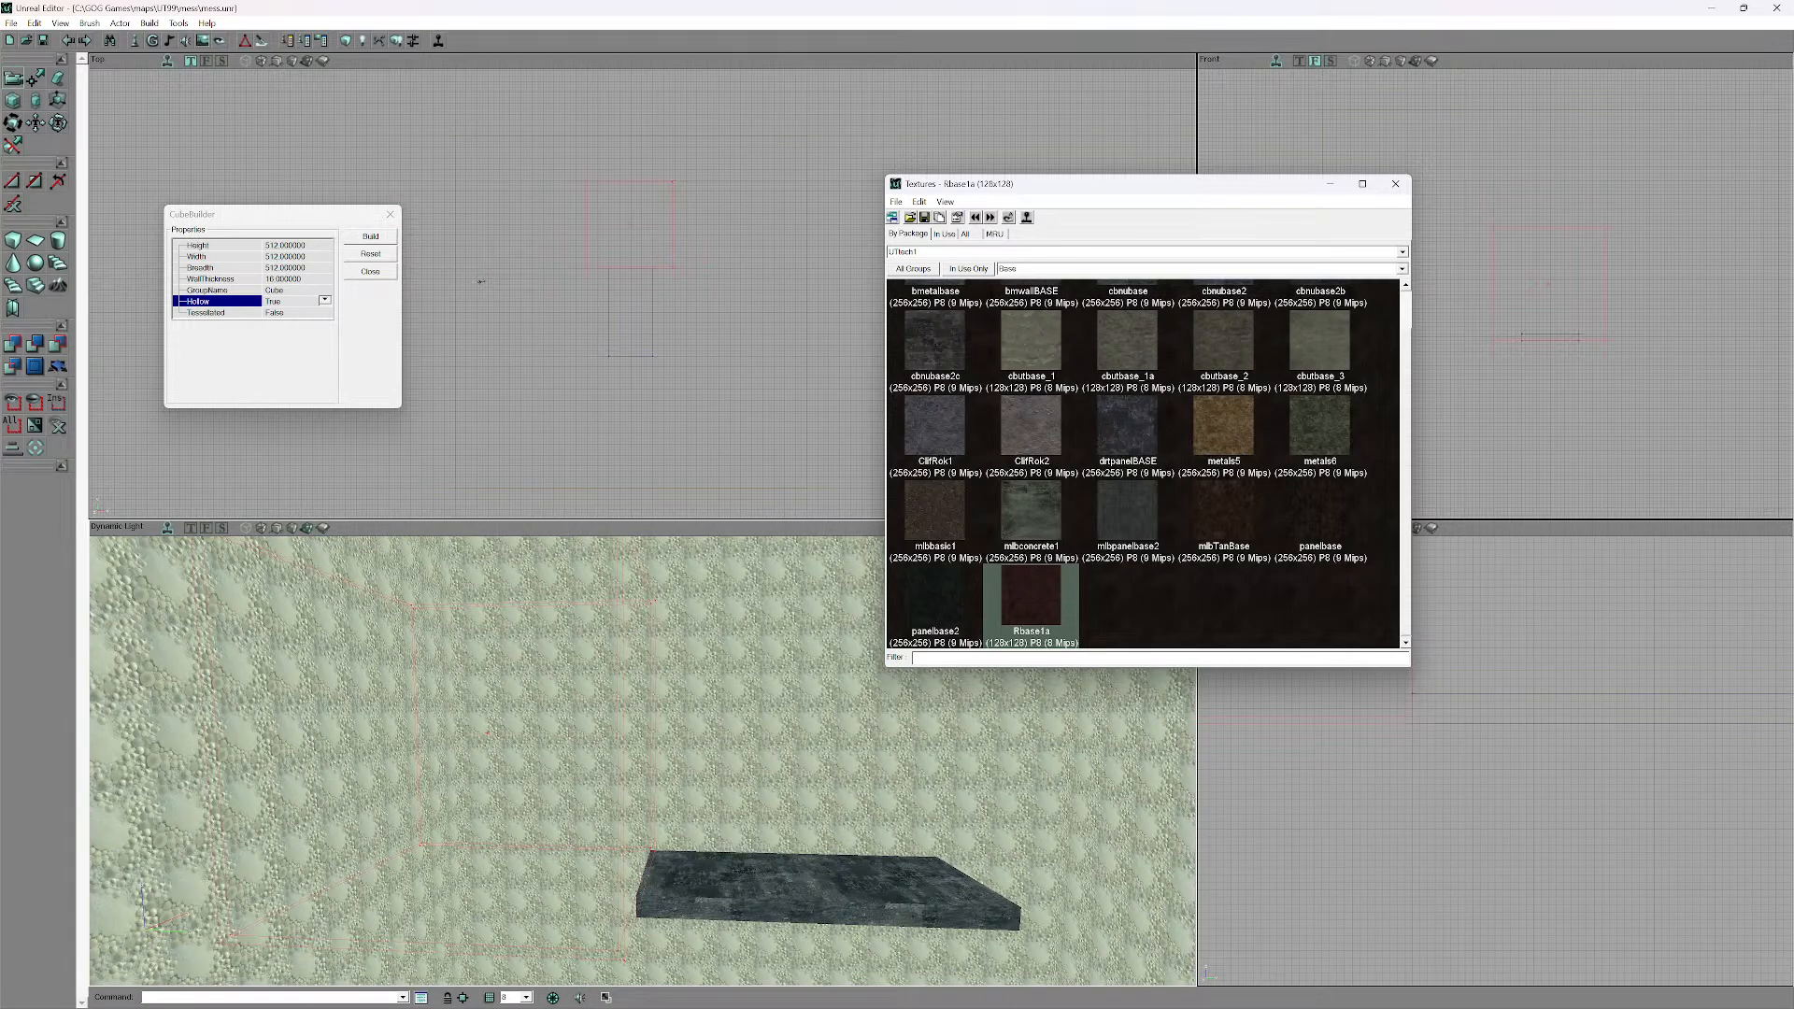
left_click(12, 344)
mouse_move(598, 747)
left_mouse_down()
mouse_move(612, 691)
mouse_move(598, 803)
mouse_move(609, 732)
left_mouse_up()
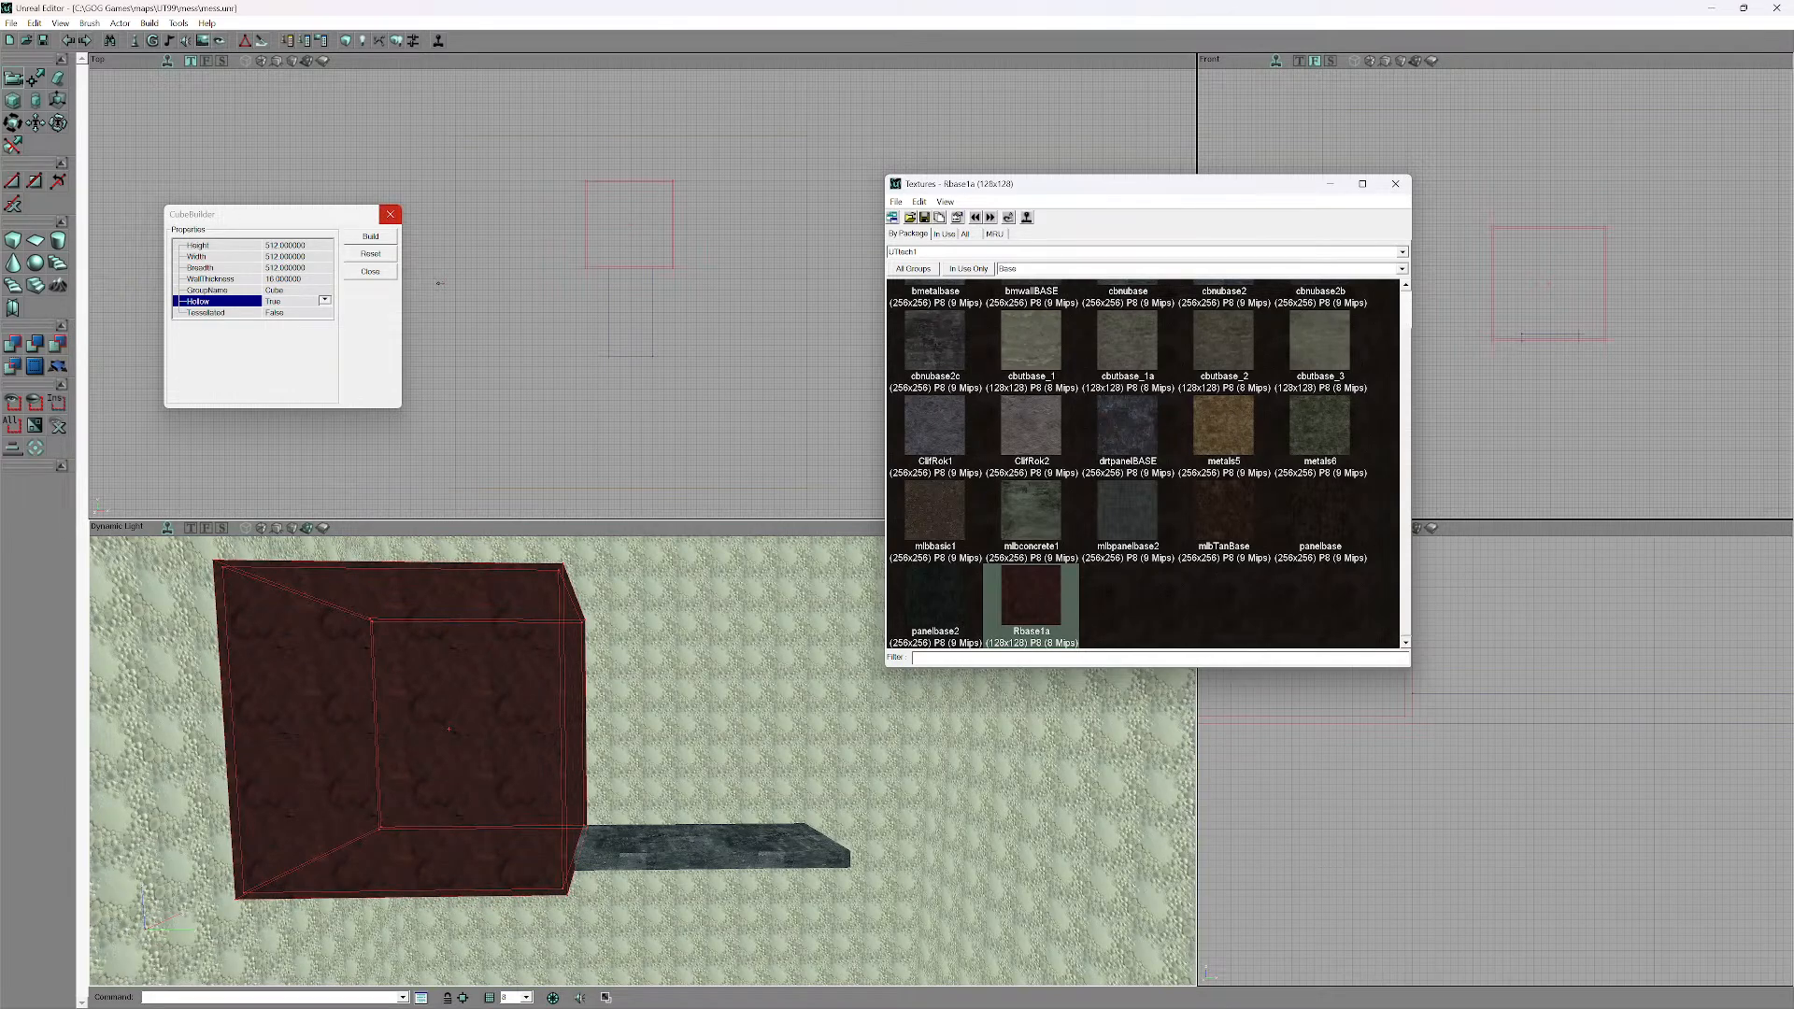
left_click(390, 214)
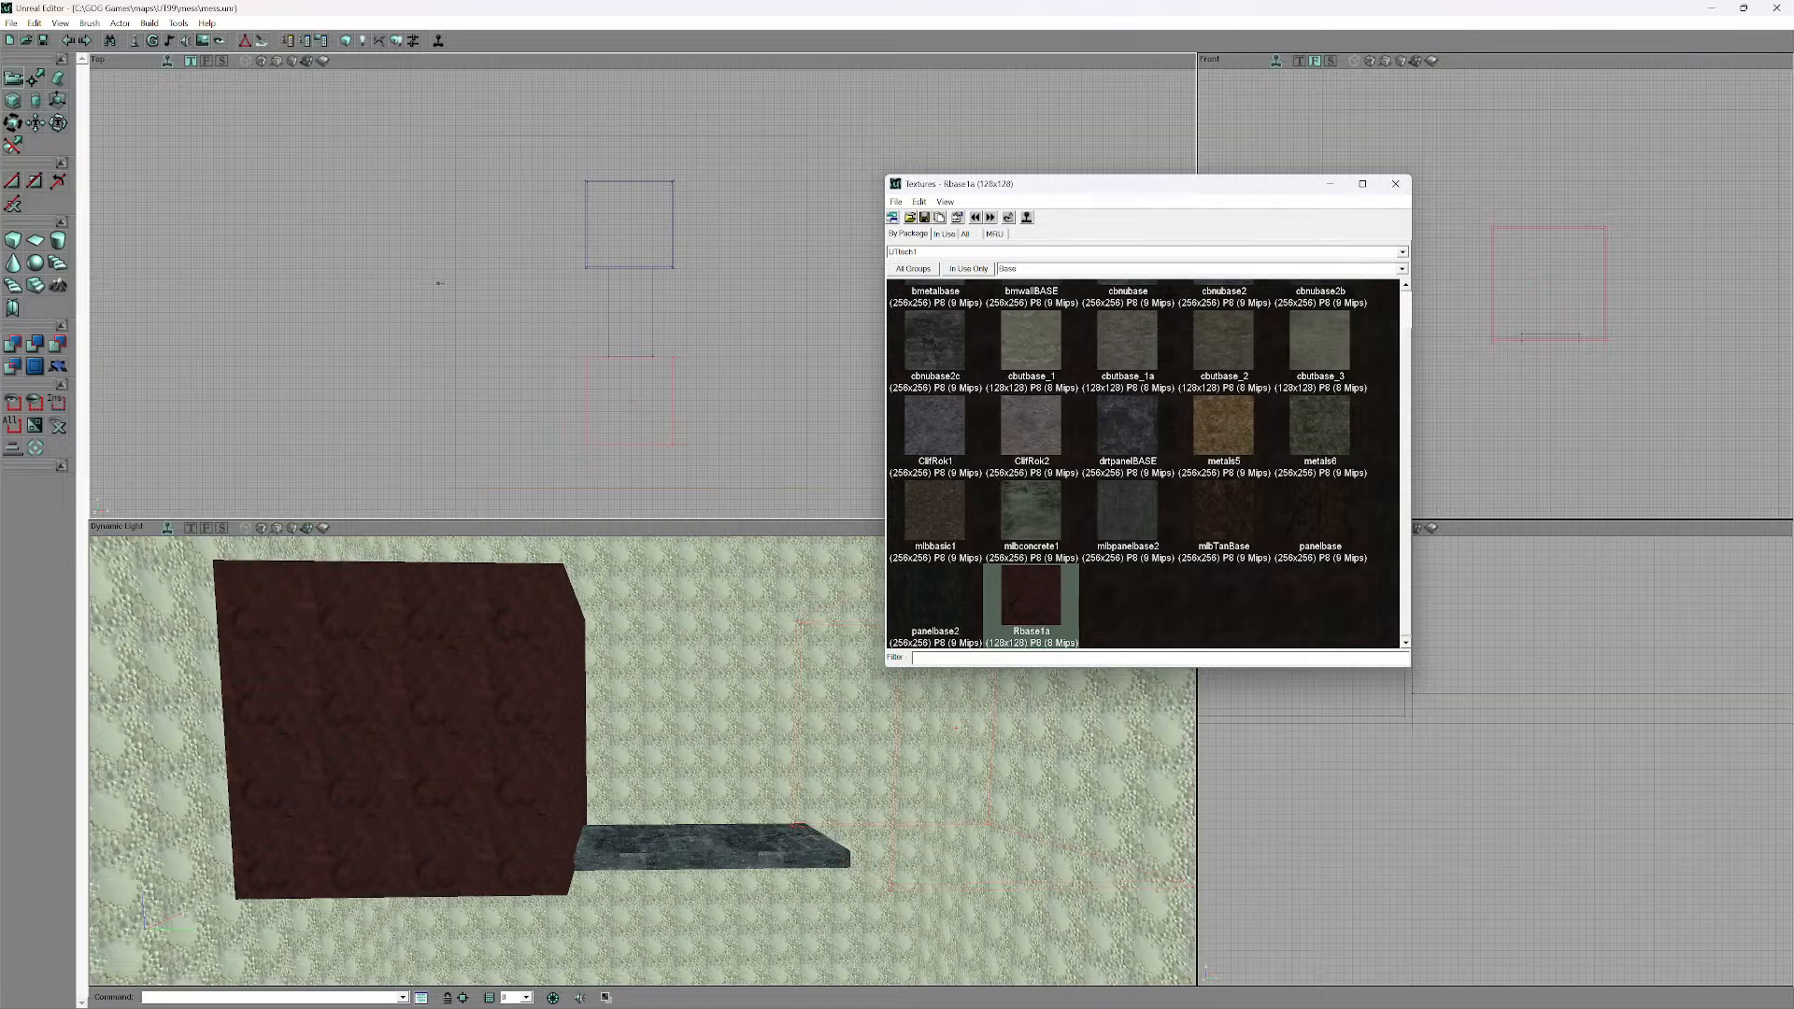
- Select the cbnubase2b texture, add a second 512-unit hollow cube at the platform's opposite end, and close the texture browser
key("Up")
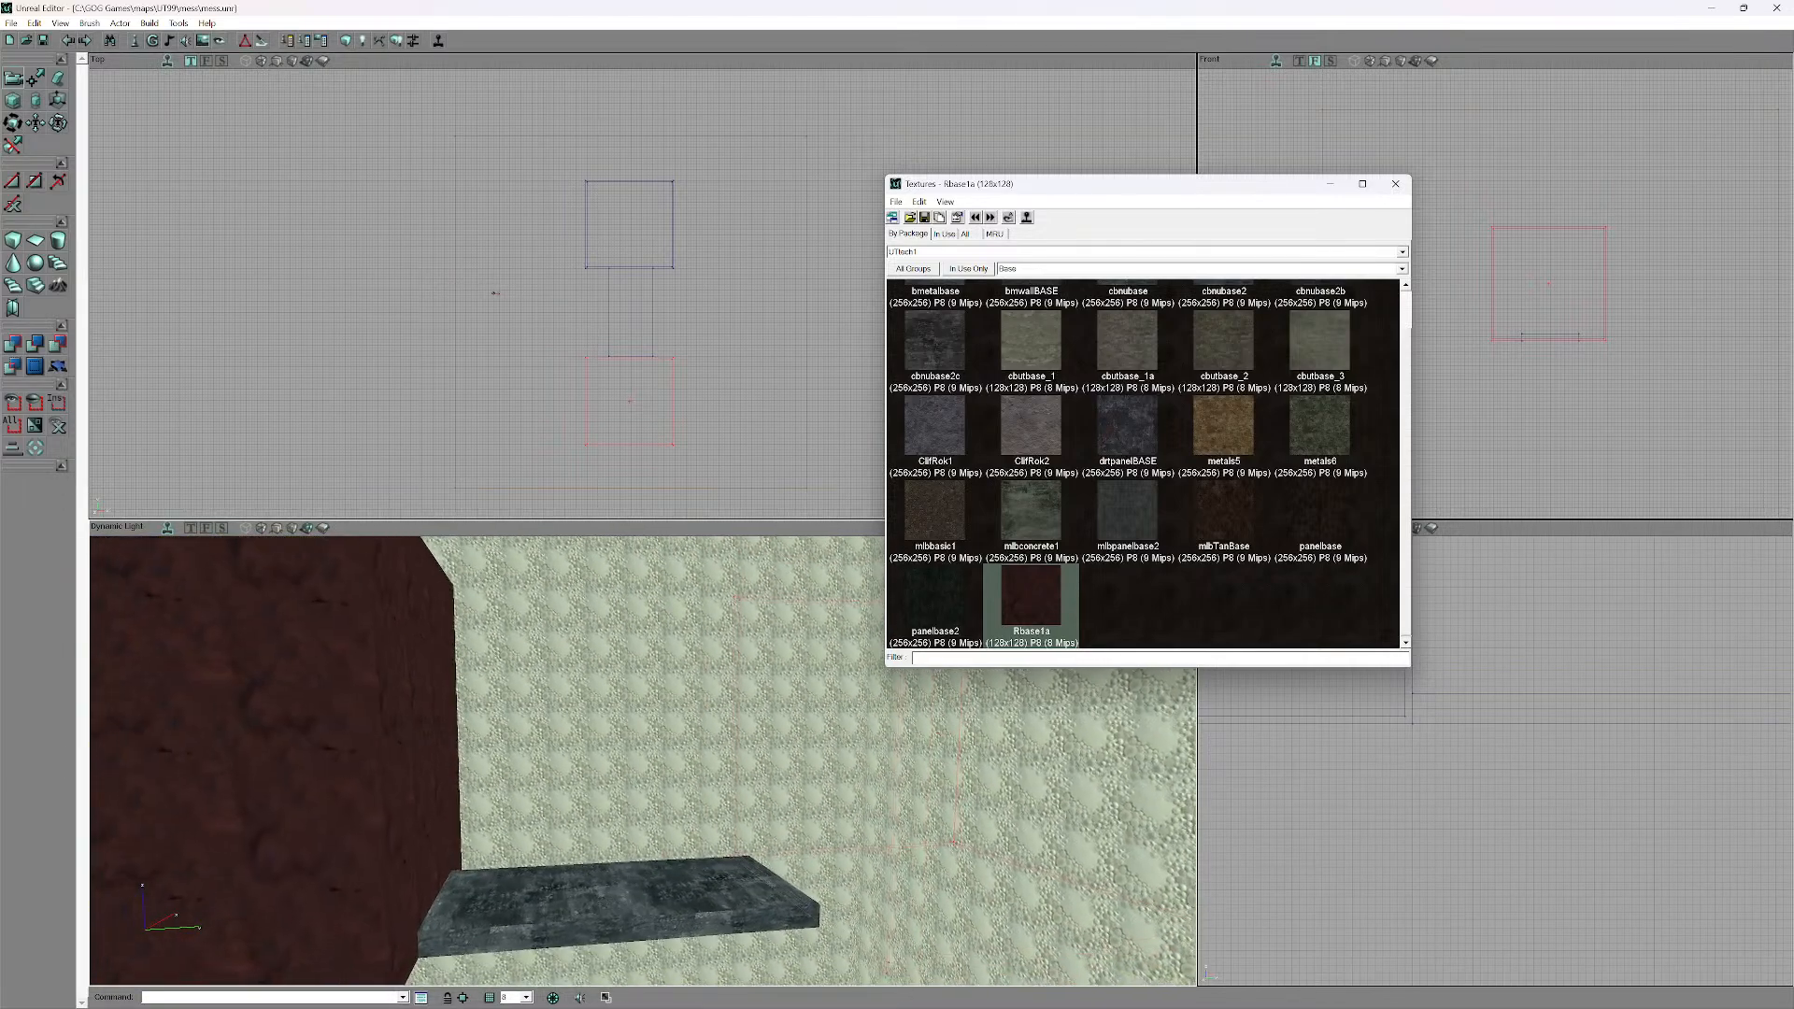
key("Up")
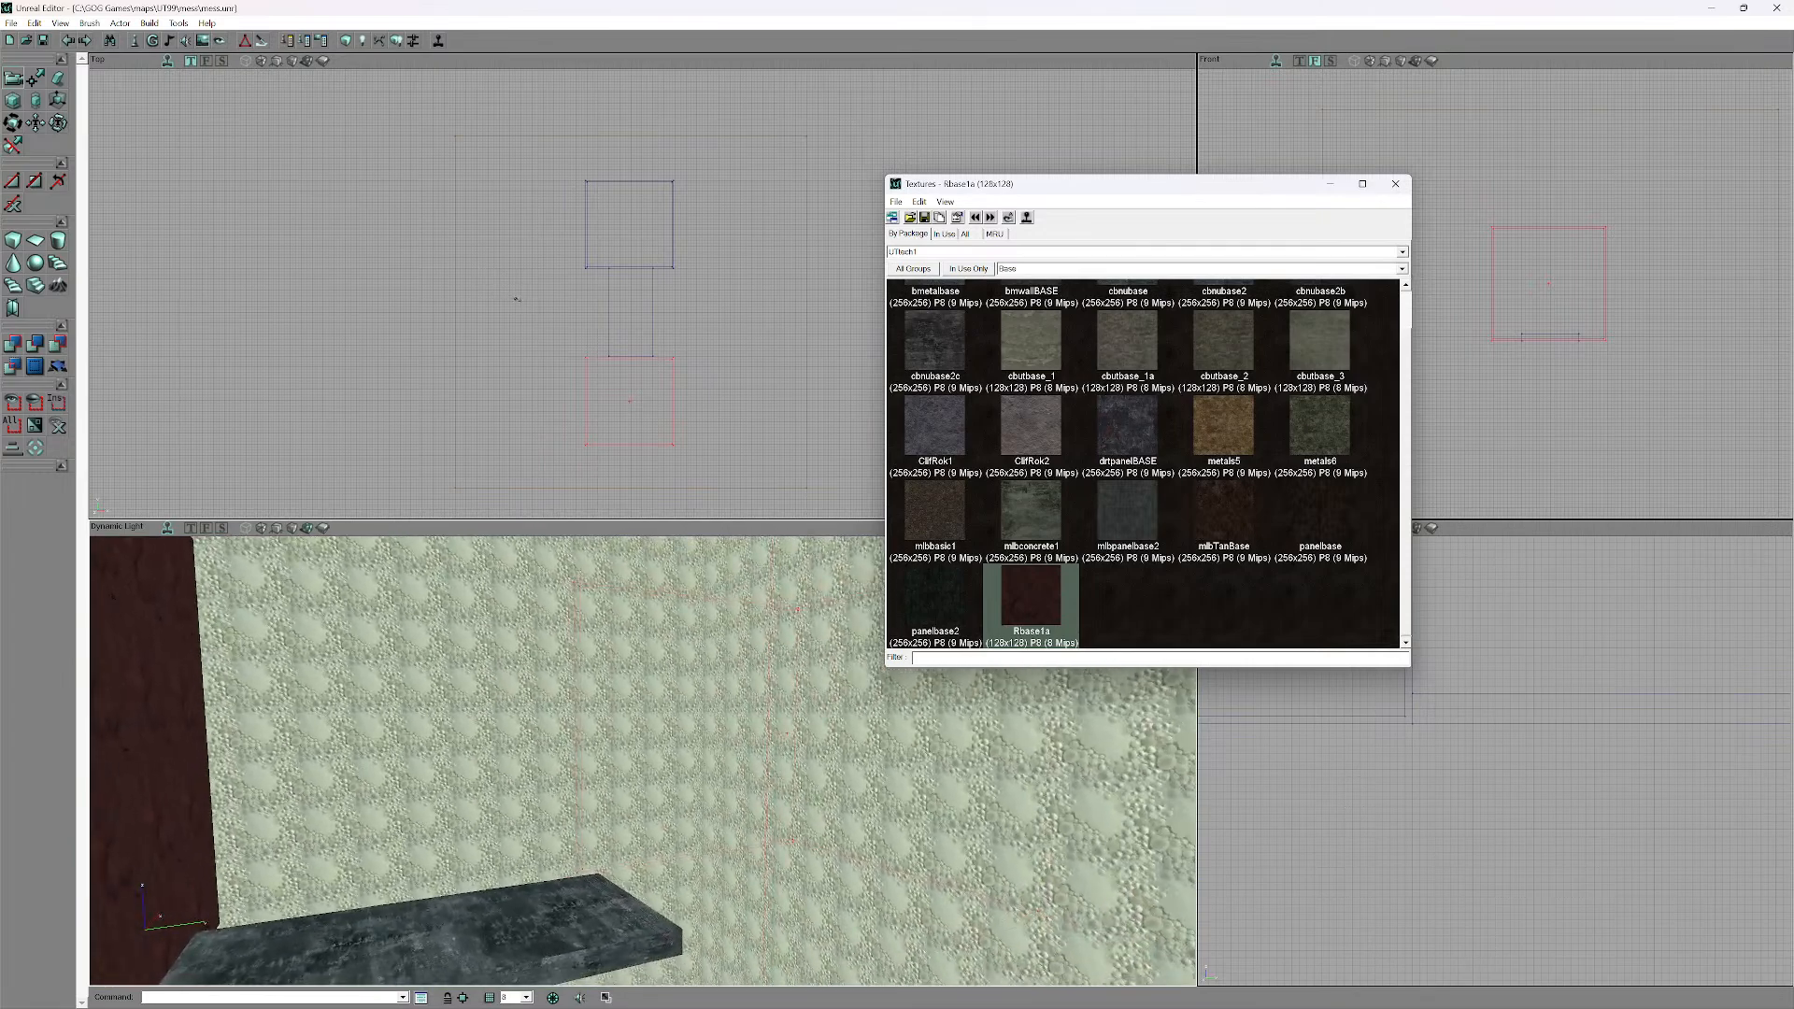
scroll(1145, 463, "up", 1)
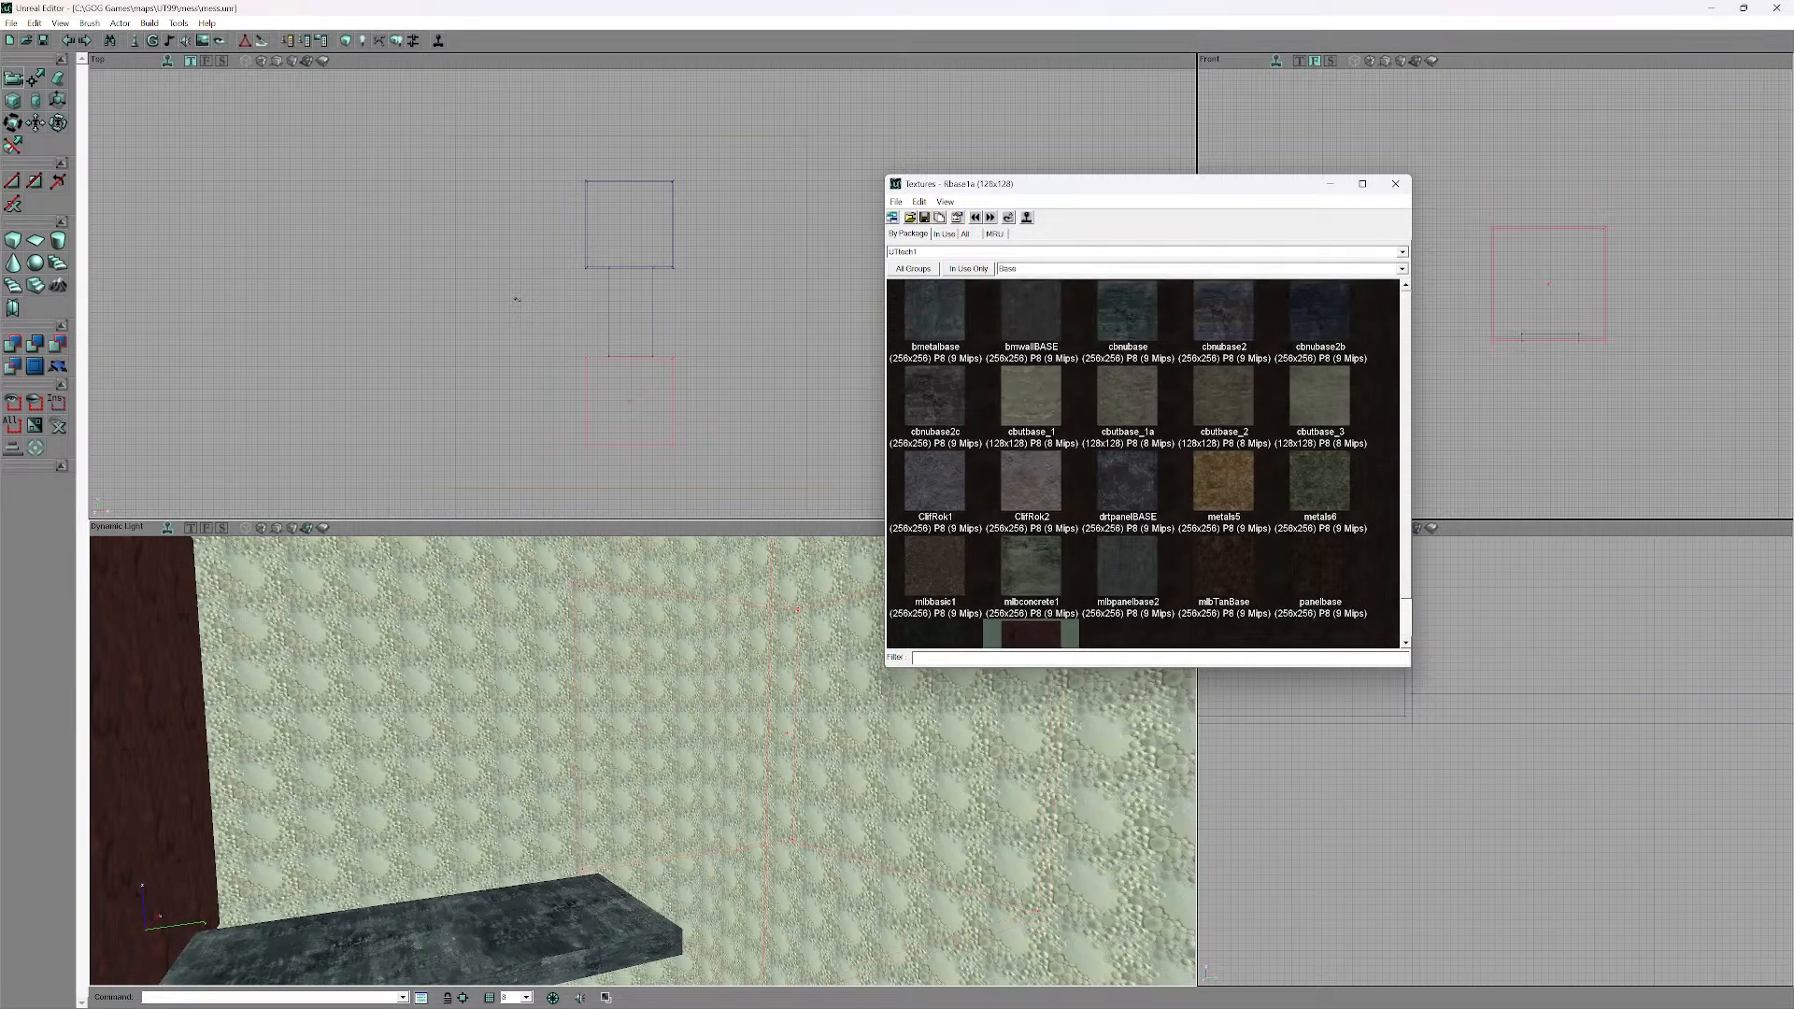
left_click(1319, 312)
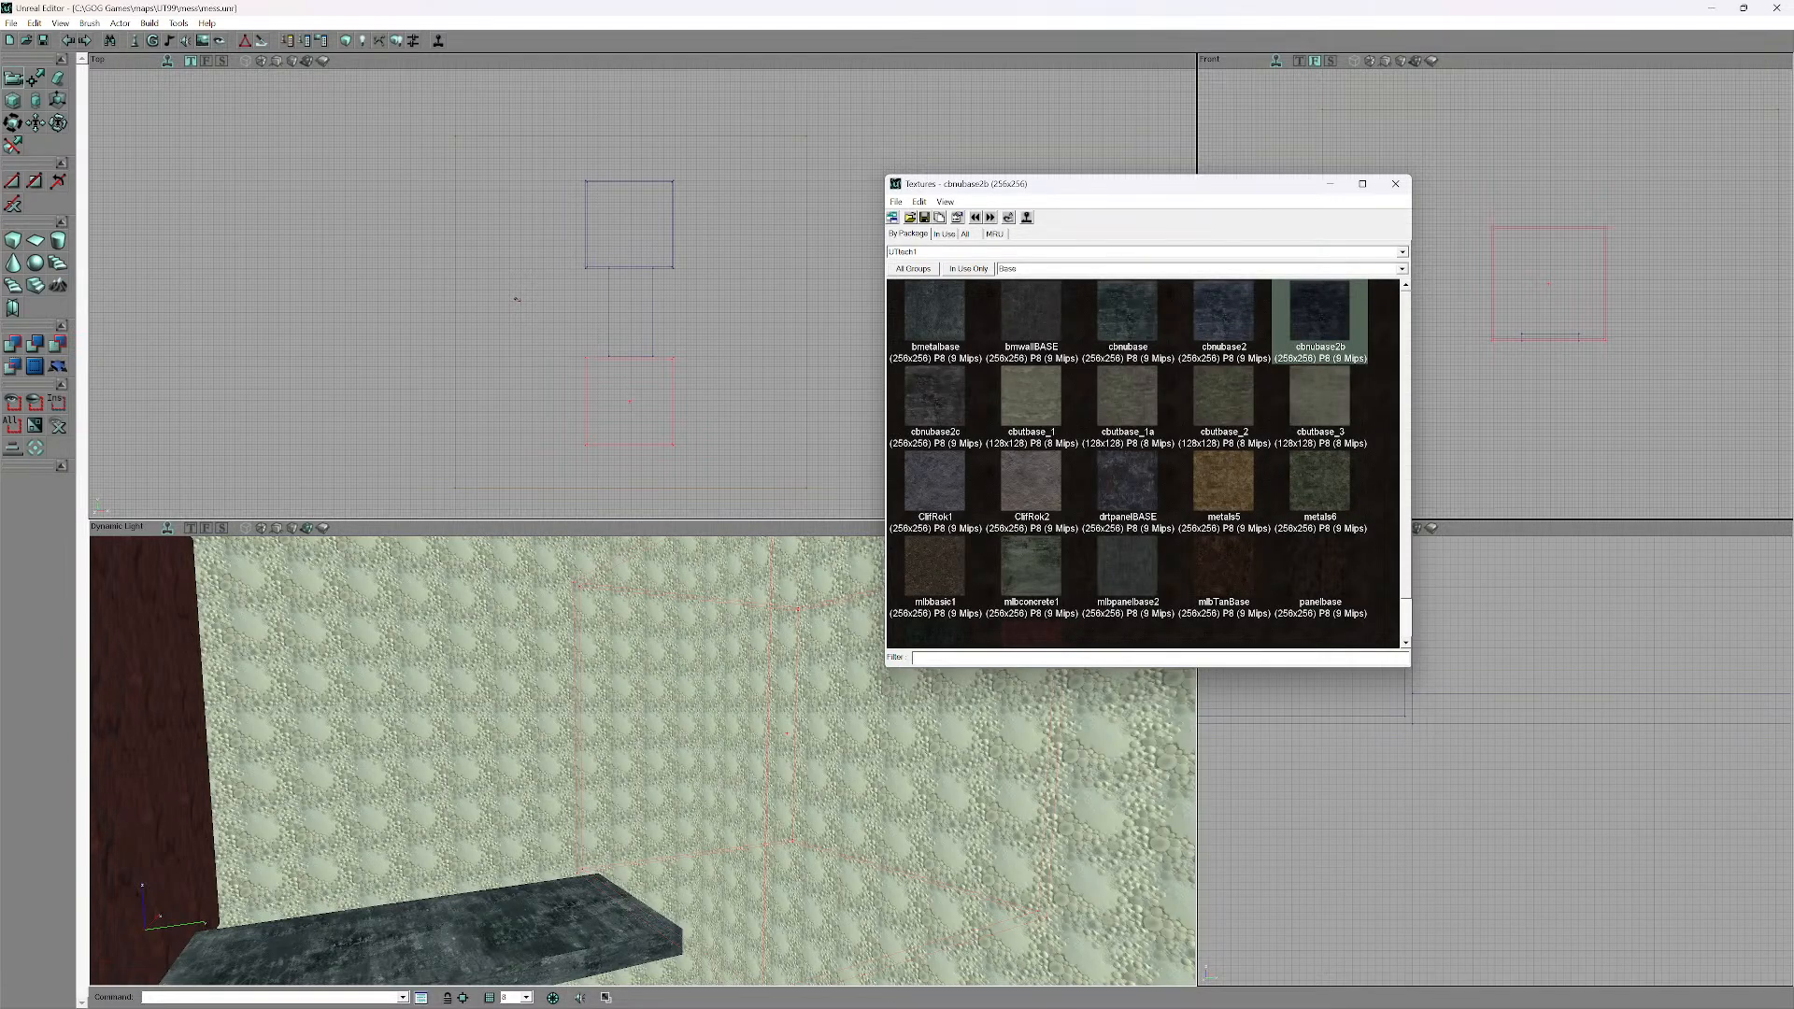
mouse_move(1495, 579)
left_mouse_down()
mouse_move(1538, 588)
mouse_move(1532, 619)
mouse_move(1561, 601)
mouse_move(1401, 572)
left_mouse_up()
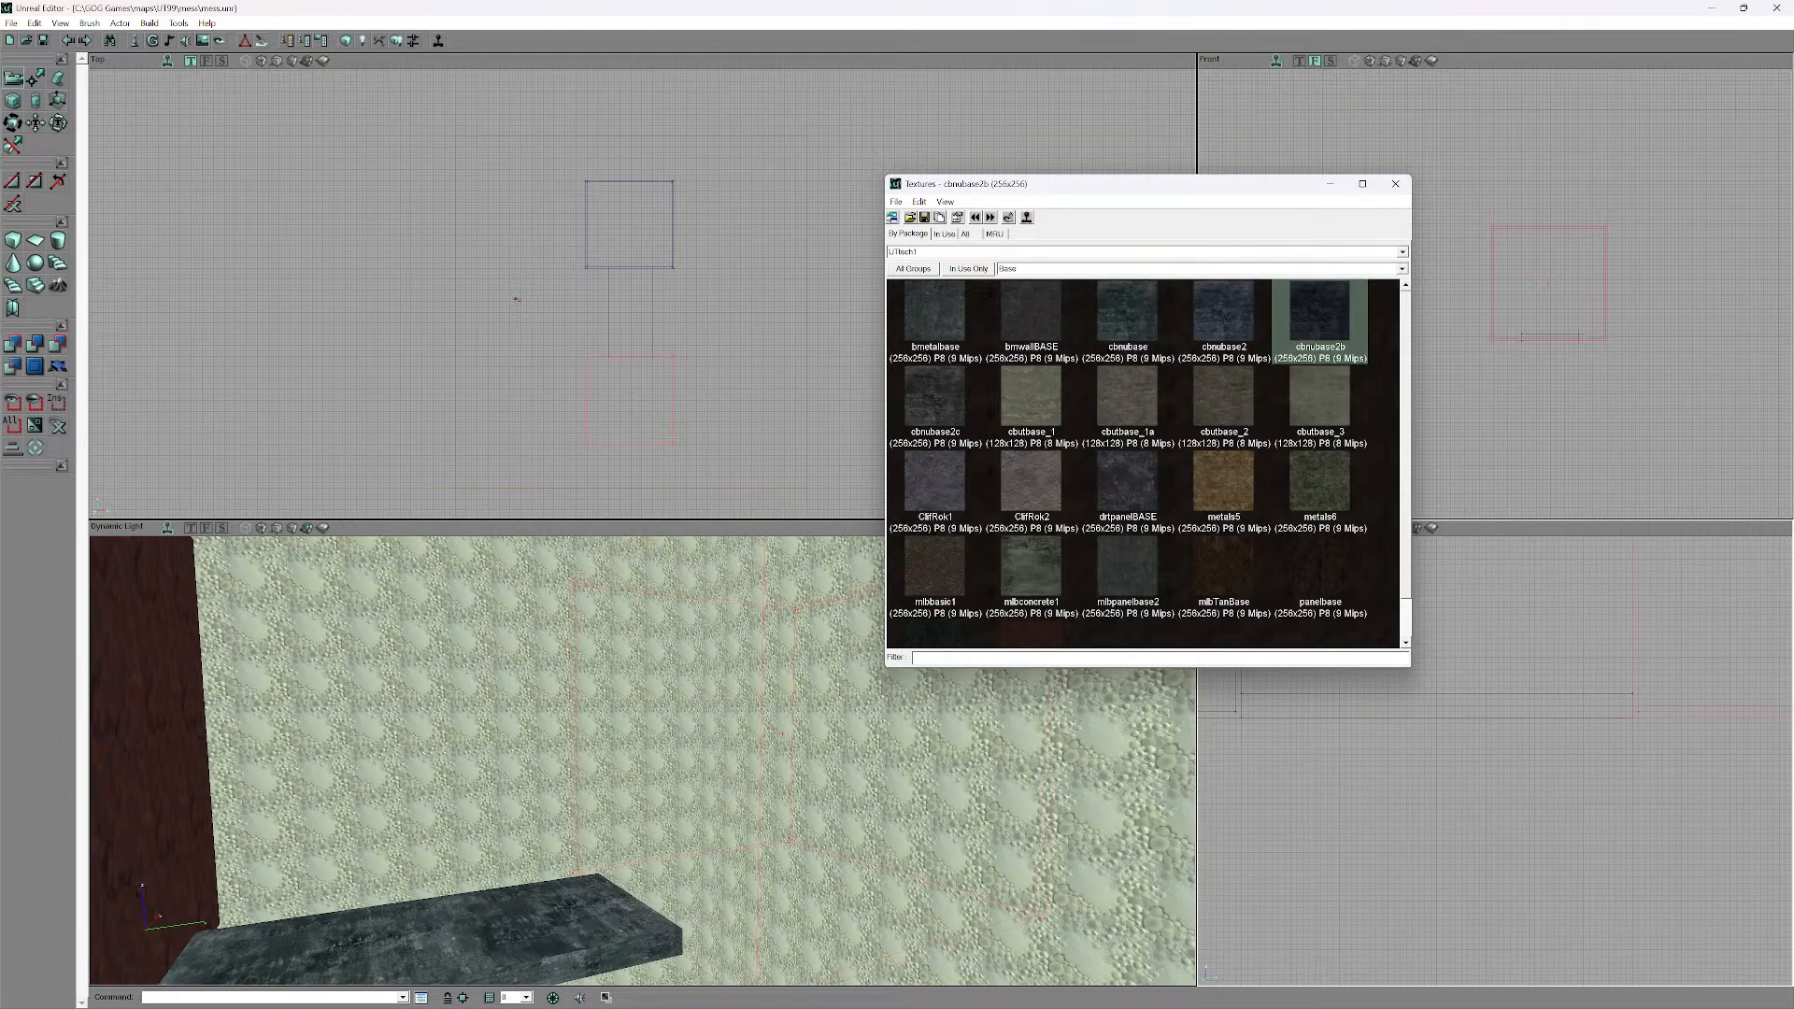
left_click_drag(1074, 183, 832, 84)
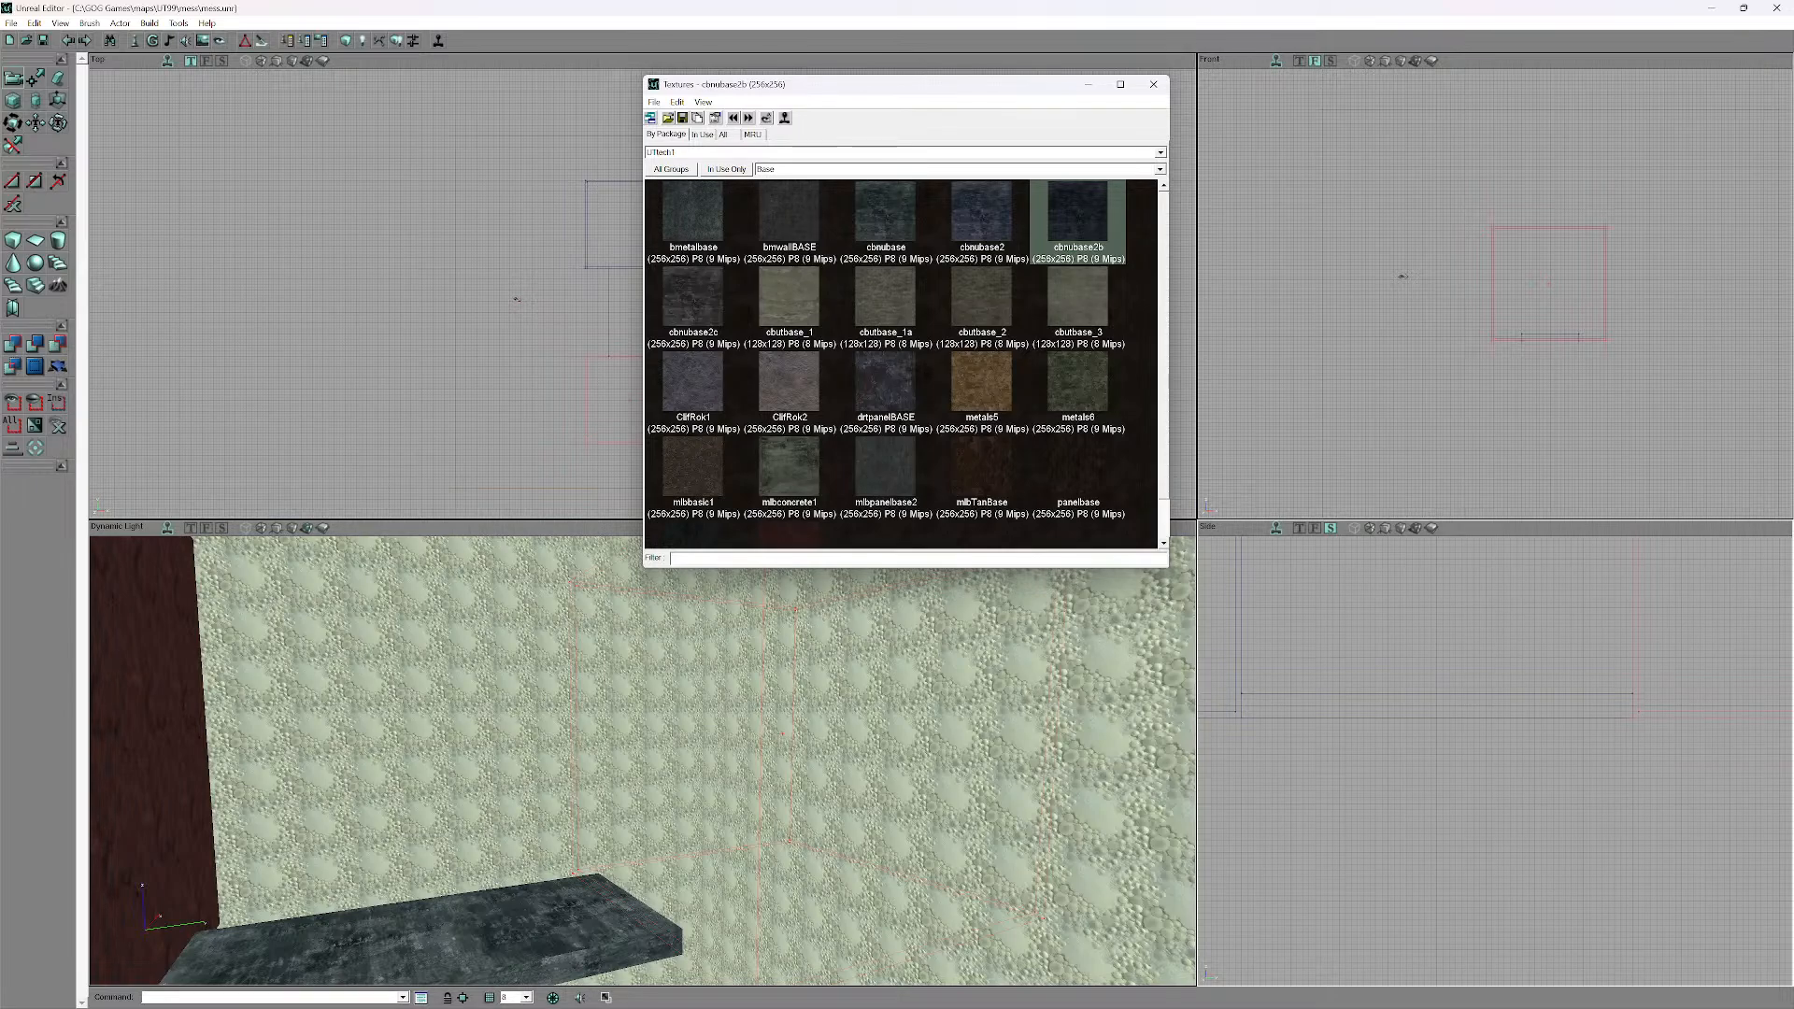
key("ctrl+a")
left_click_drag(643, 762, 603, 778)
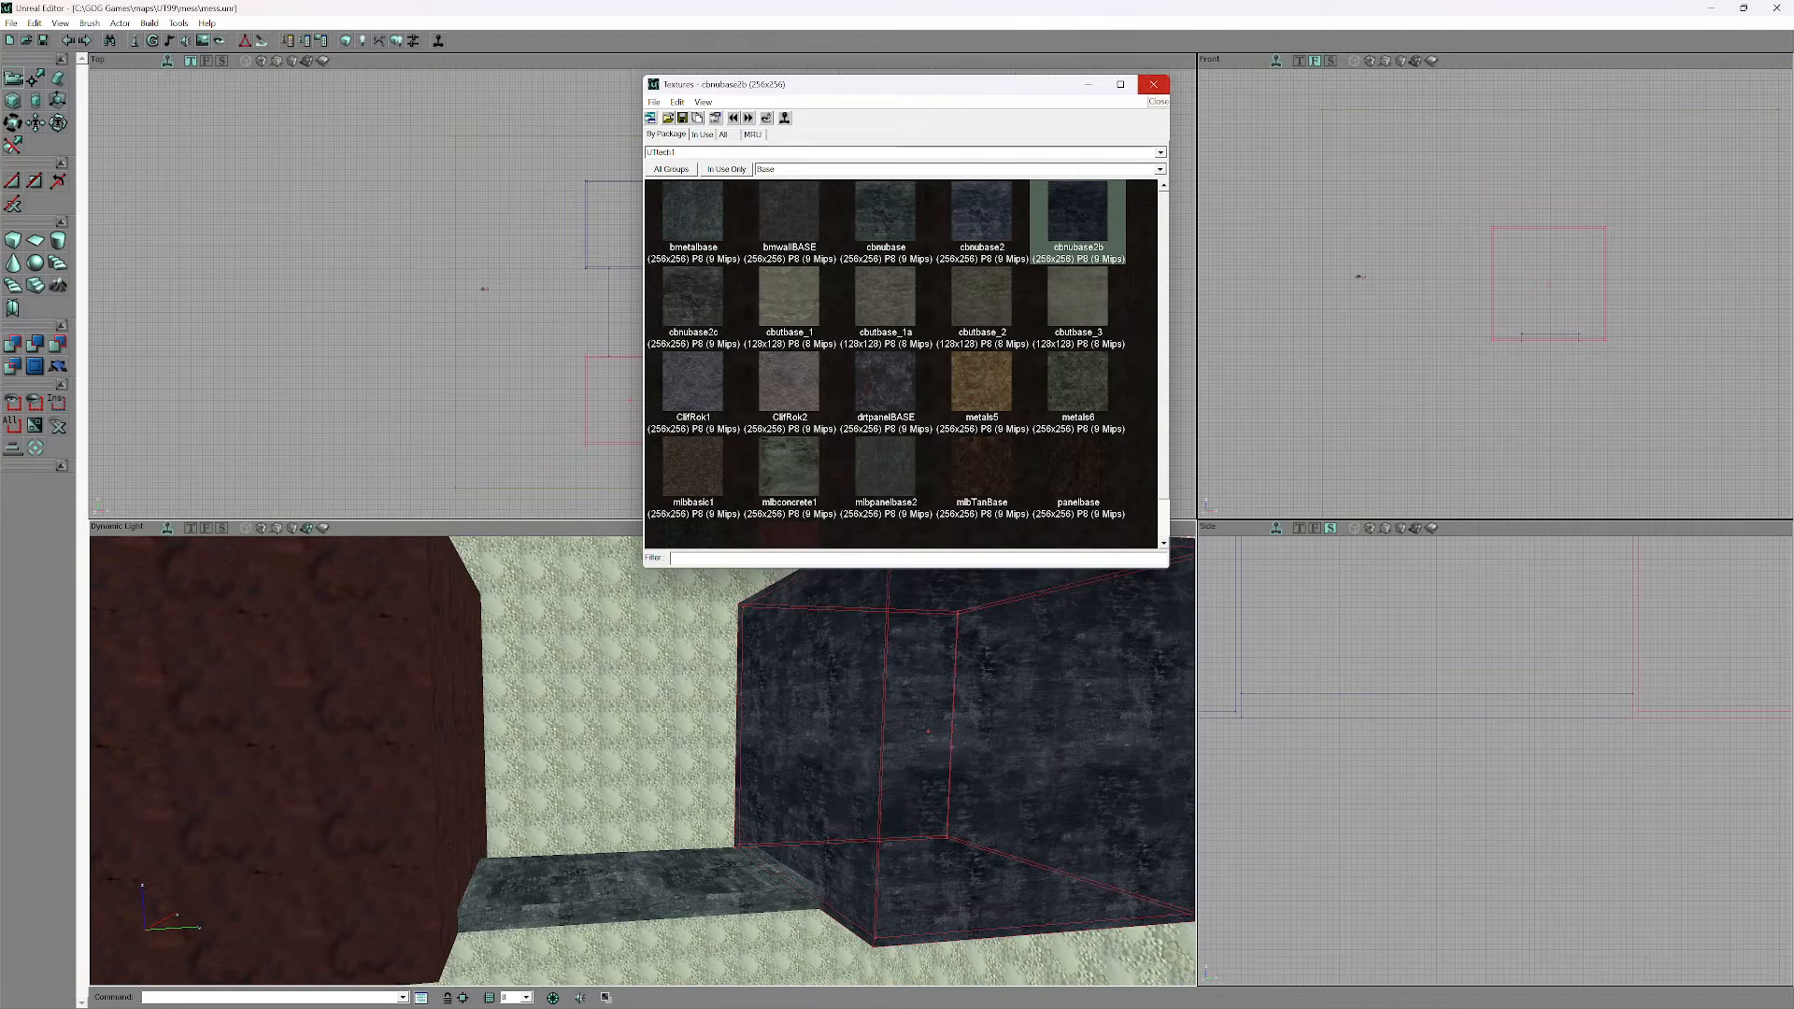
left_click(1153, 84)
left_click_drag(642, 760, 691, 735)
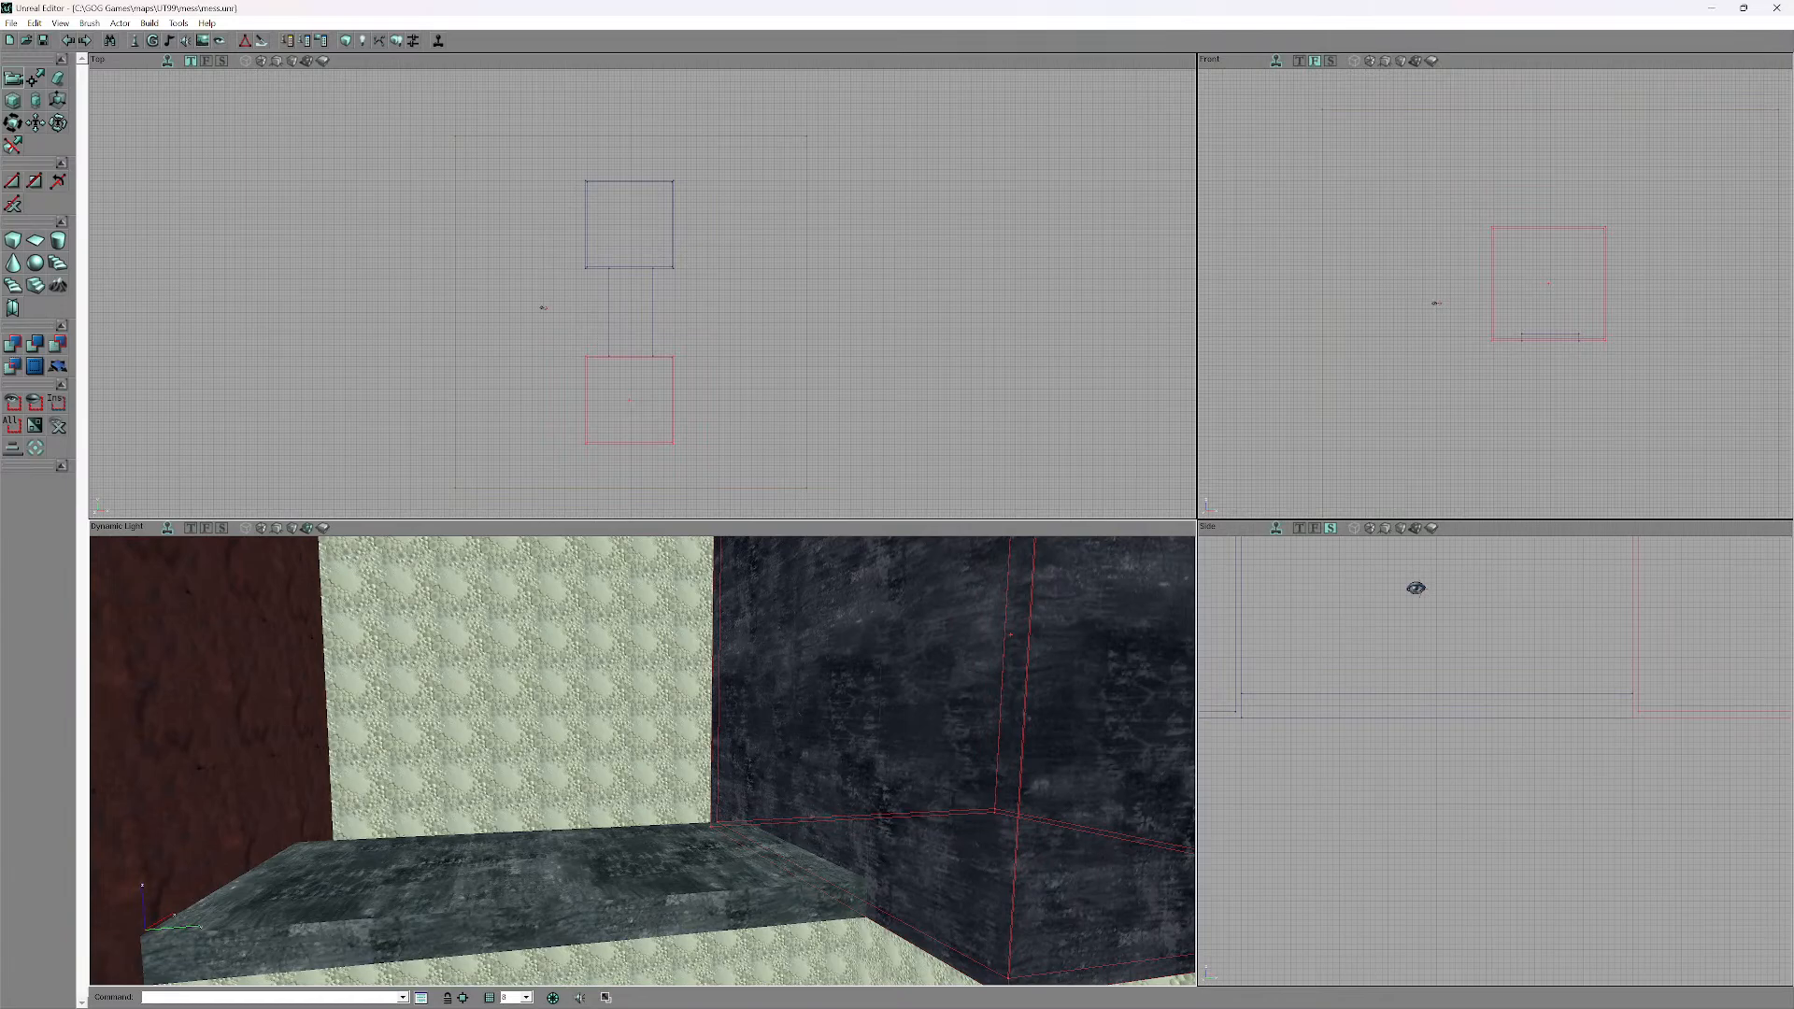
mouse_move(643, 761)
left_mouse_down()
mouse_move(728, 755)
mouse_move(665, 763)
left_mouse_up()
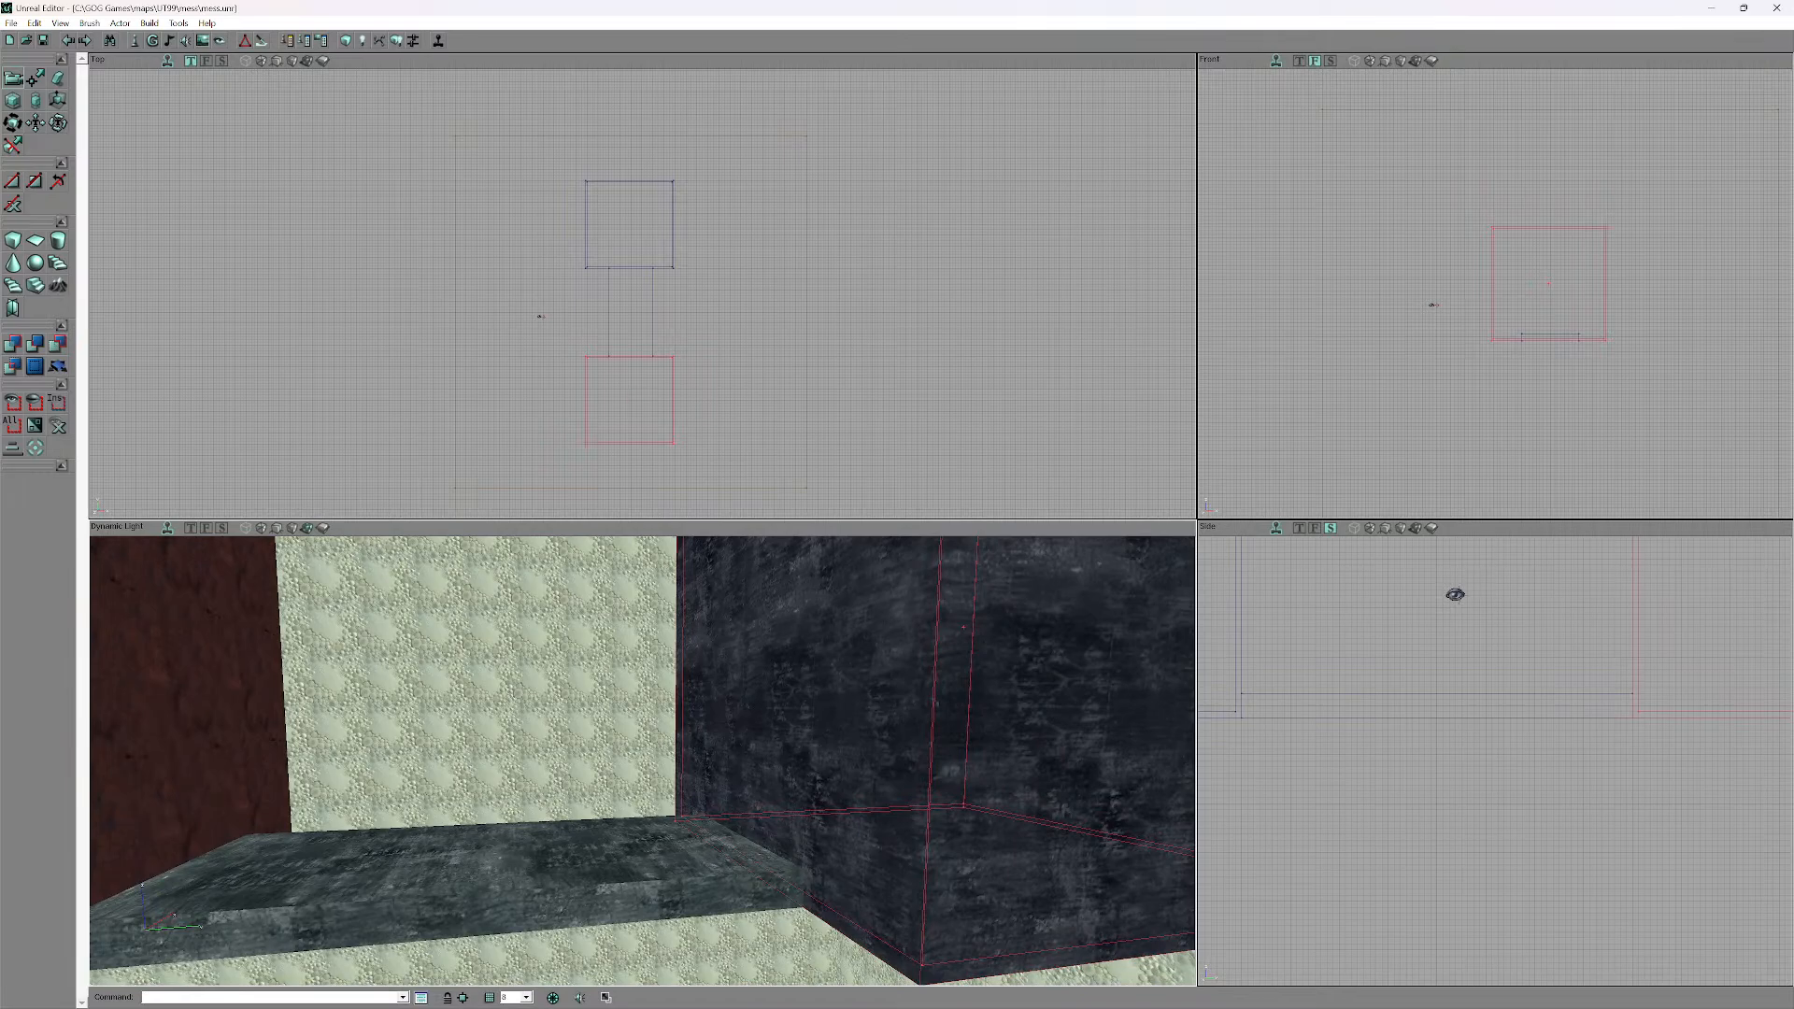
- Save the map under the new name mess-1 in the mess folder
left_click(12, 23)
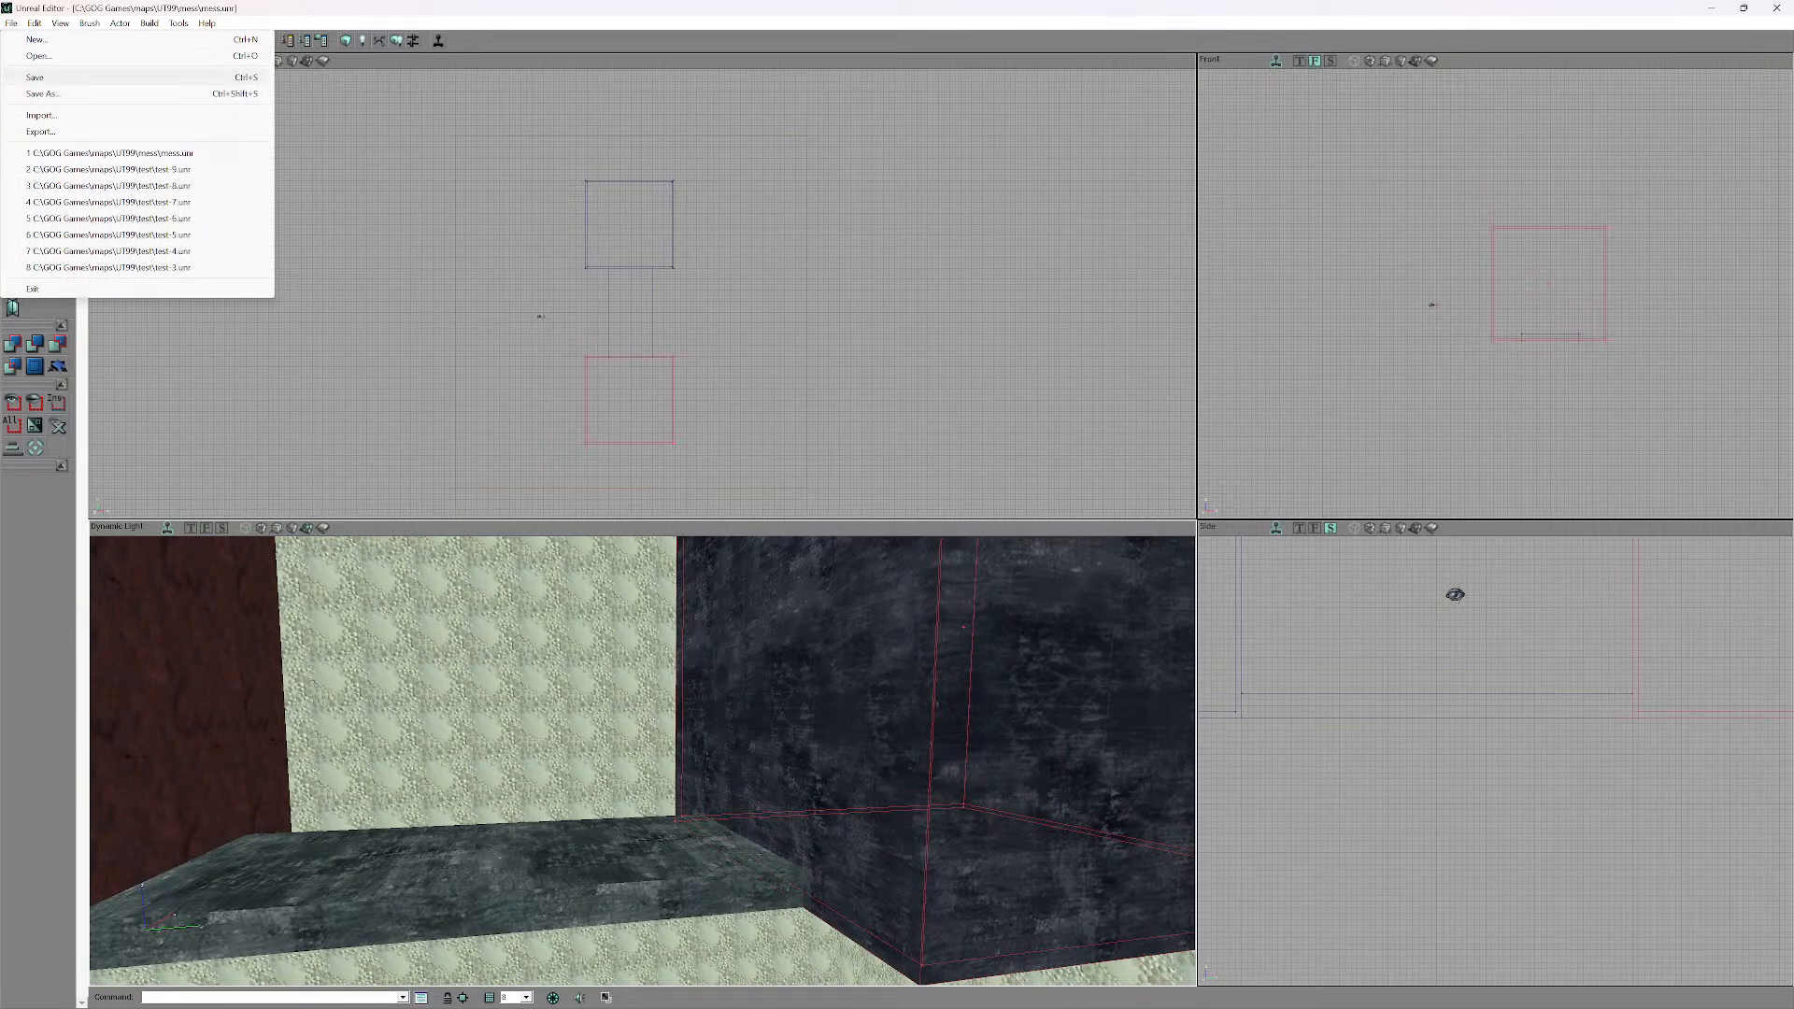
left_click(56, 93)
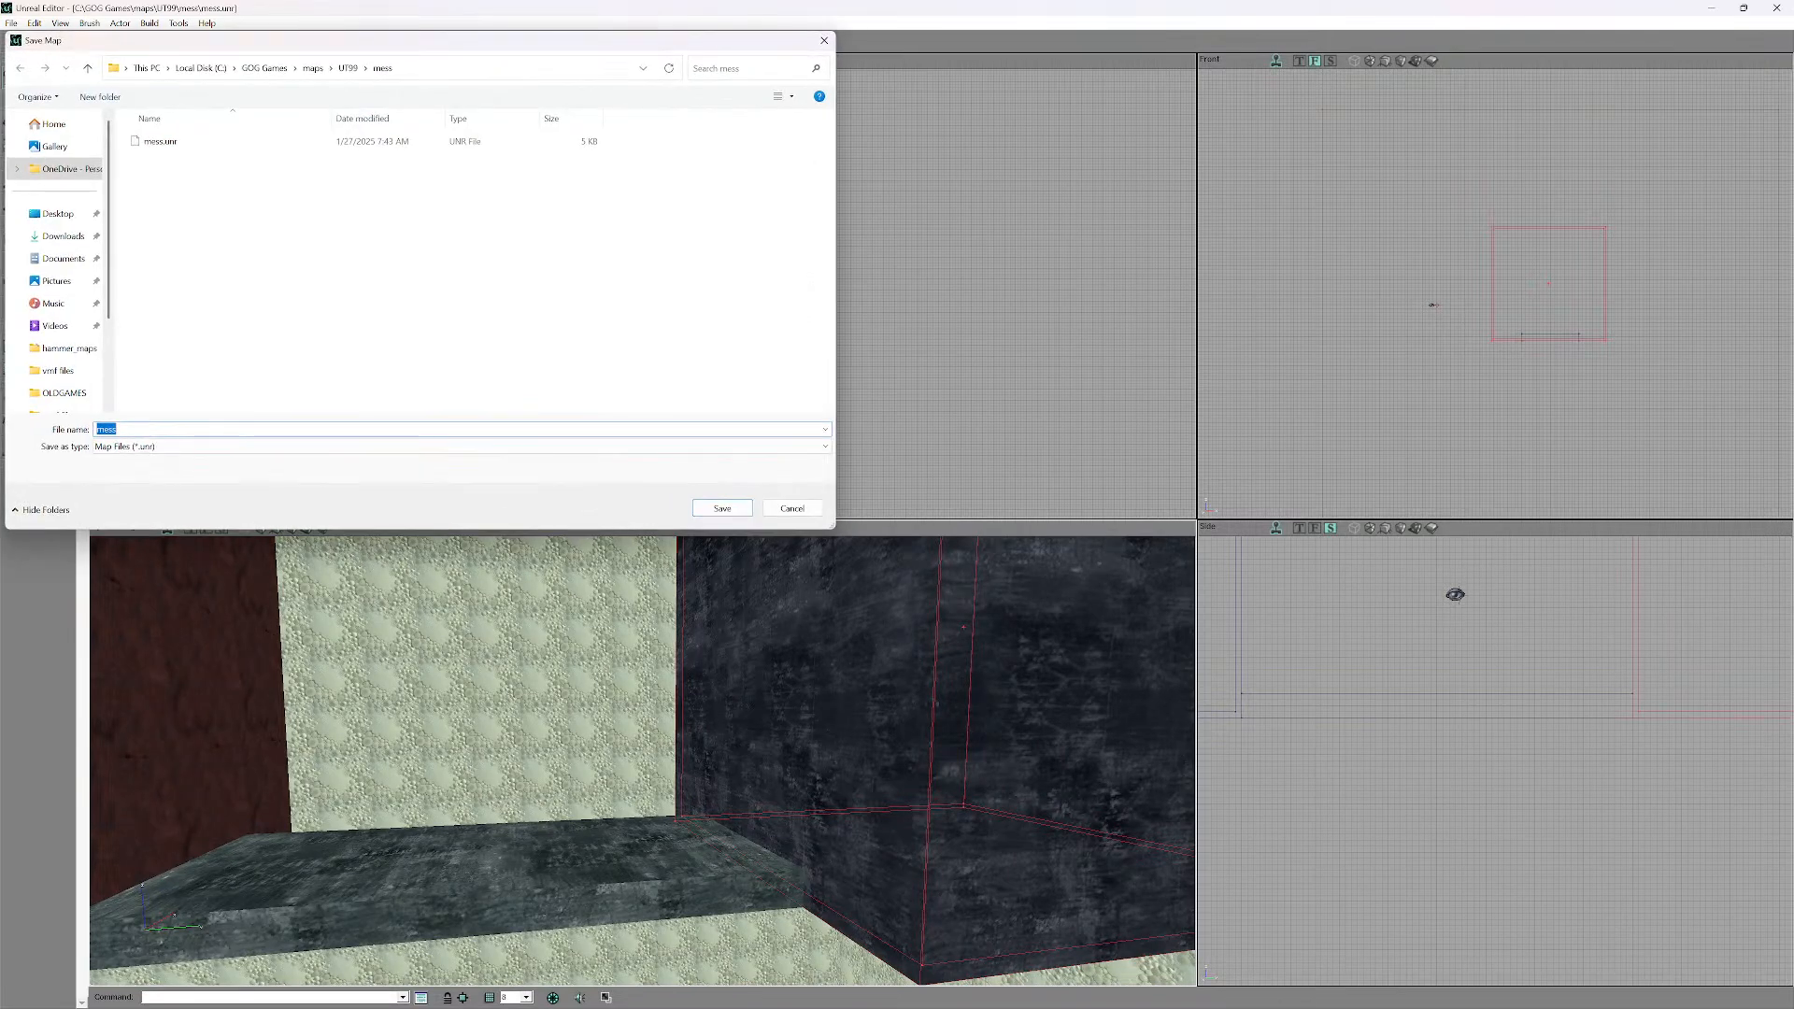
left_click(118, 430)
type("-1")
key("Return")
- Add a light actor on top of the platform near its middle, between the two cubes
left_click_drag(643, 761, 606, 789)
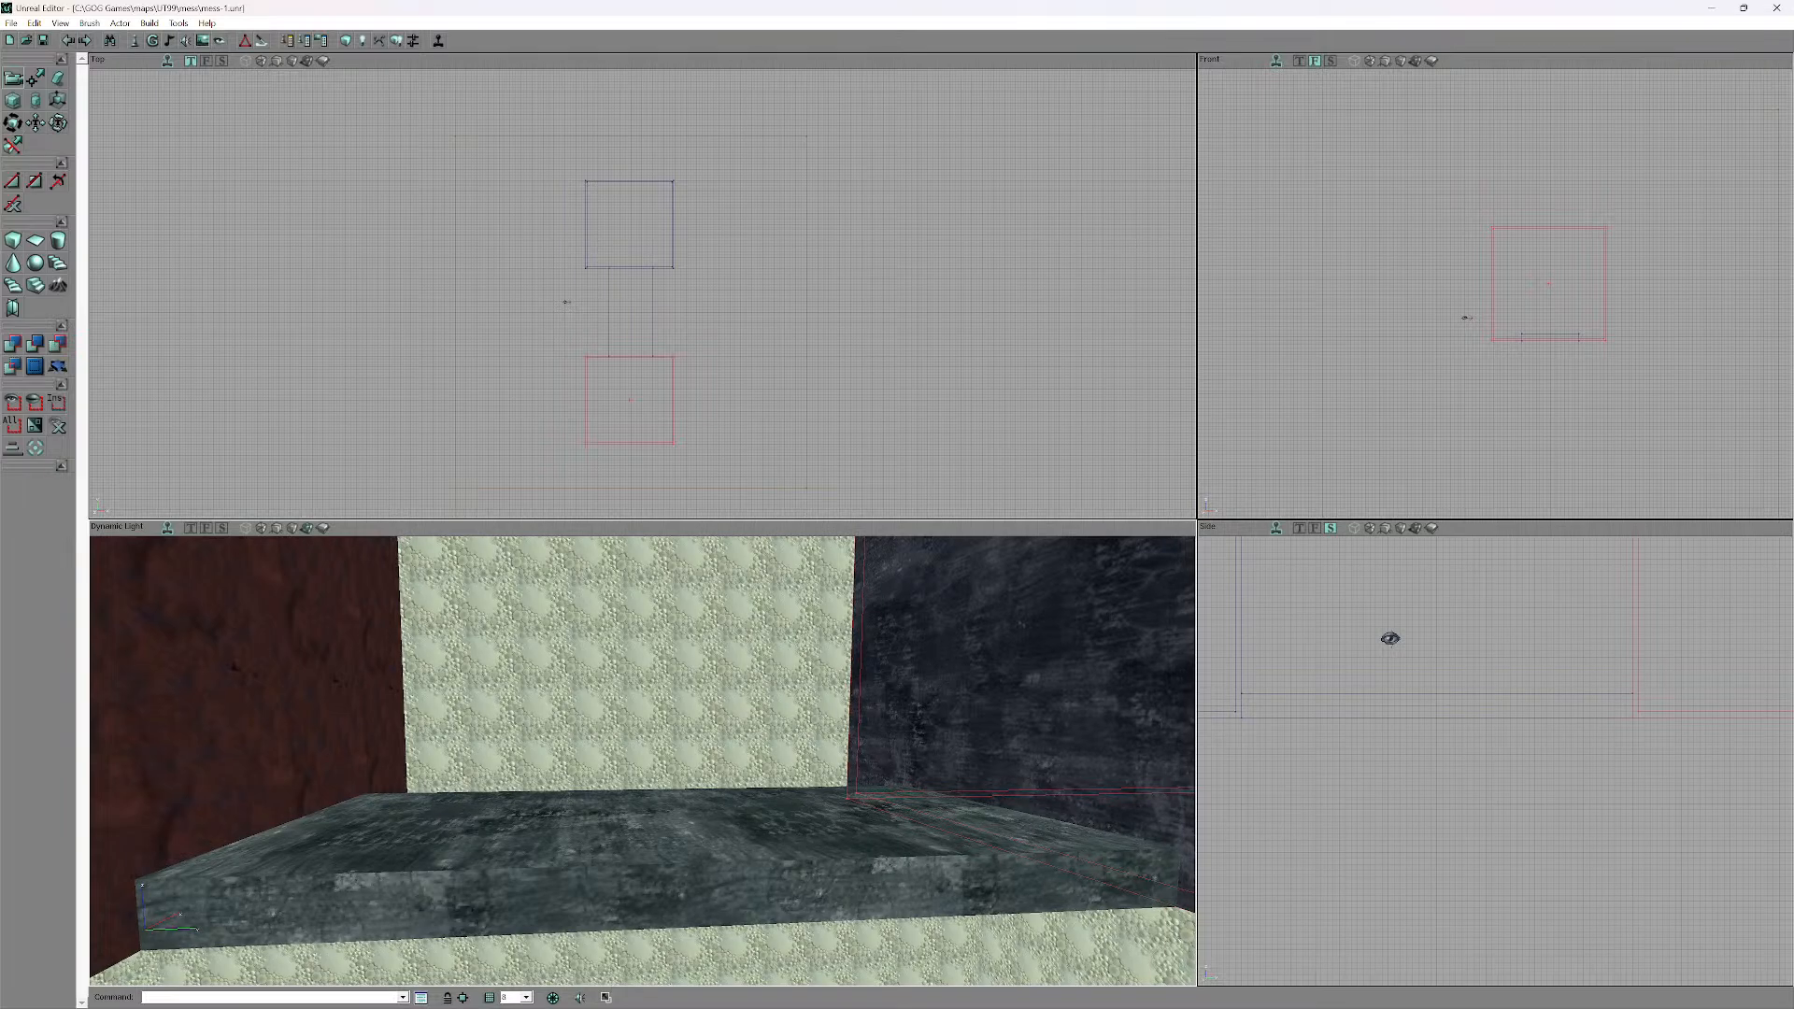
mouse_move(605, 768)
left_mouse_down()
mouse_move(590, 746)
mouse_move(596, 785)
left_mouse_up()
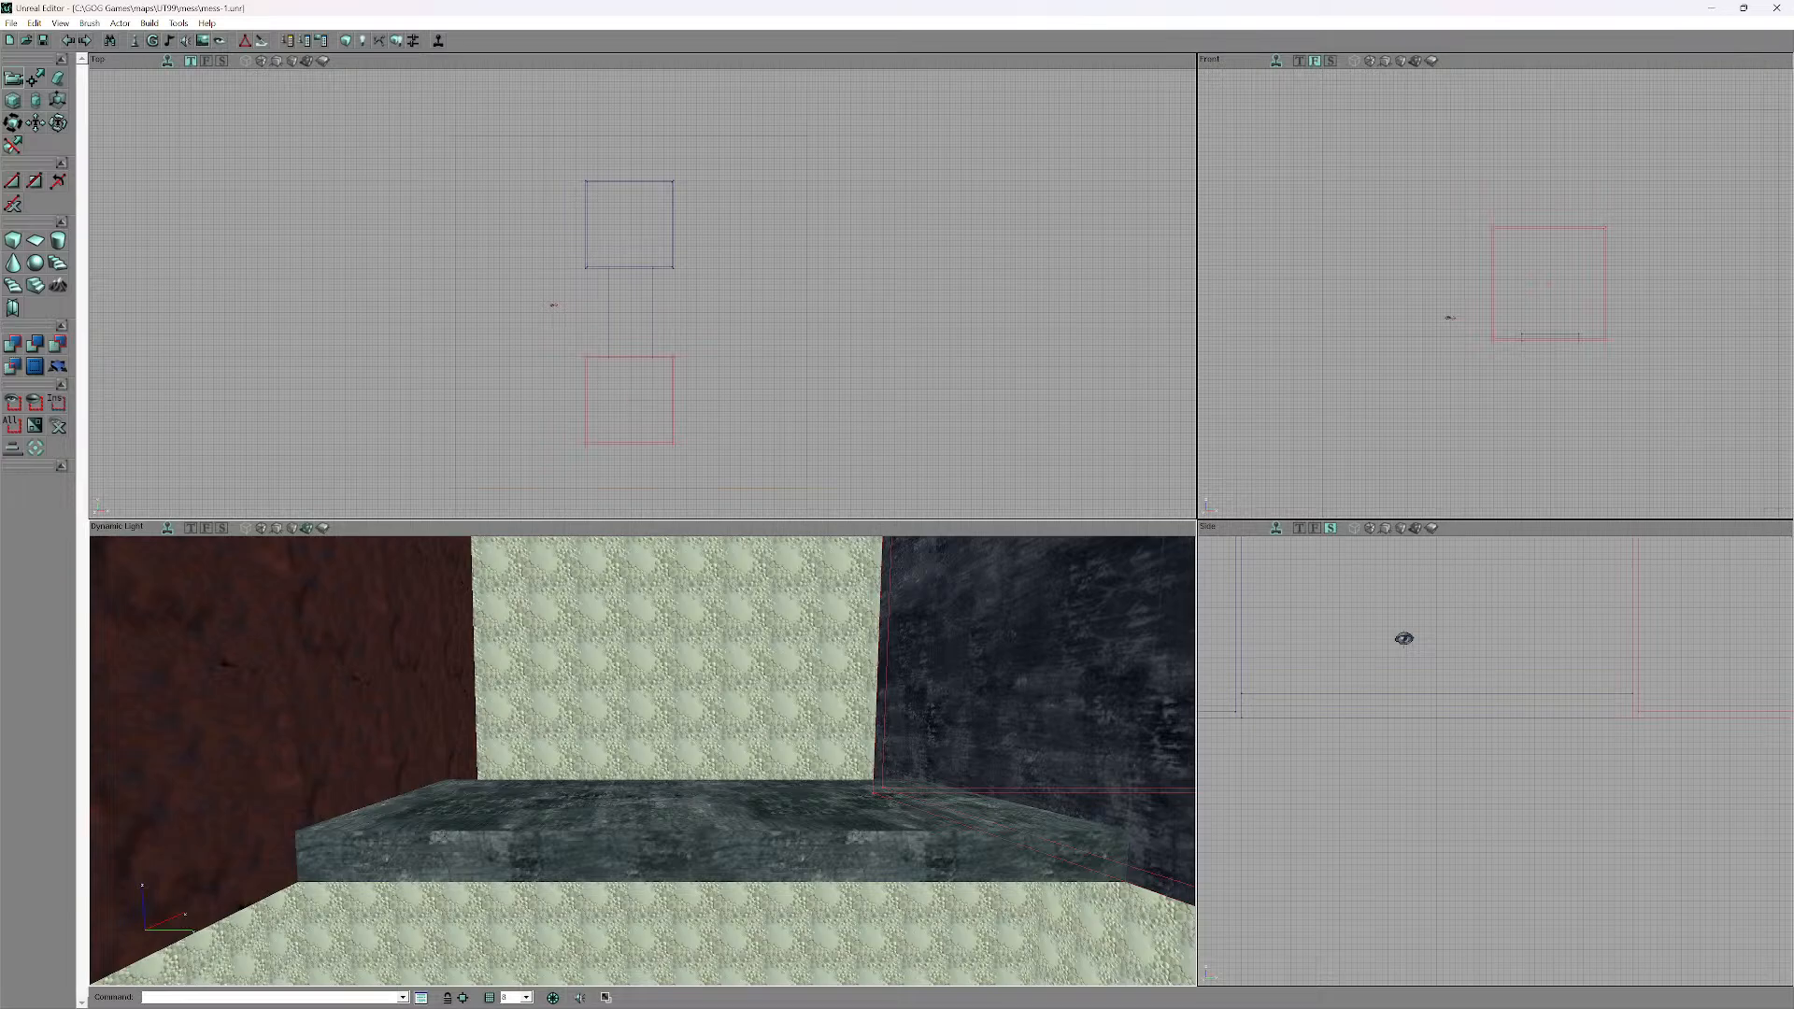
left_click_drag(643, 760, 644, 696)
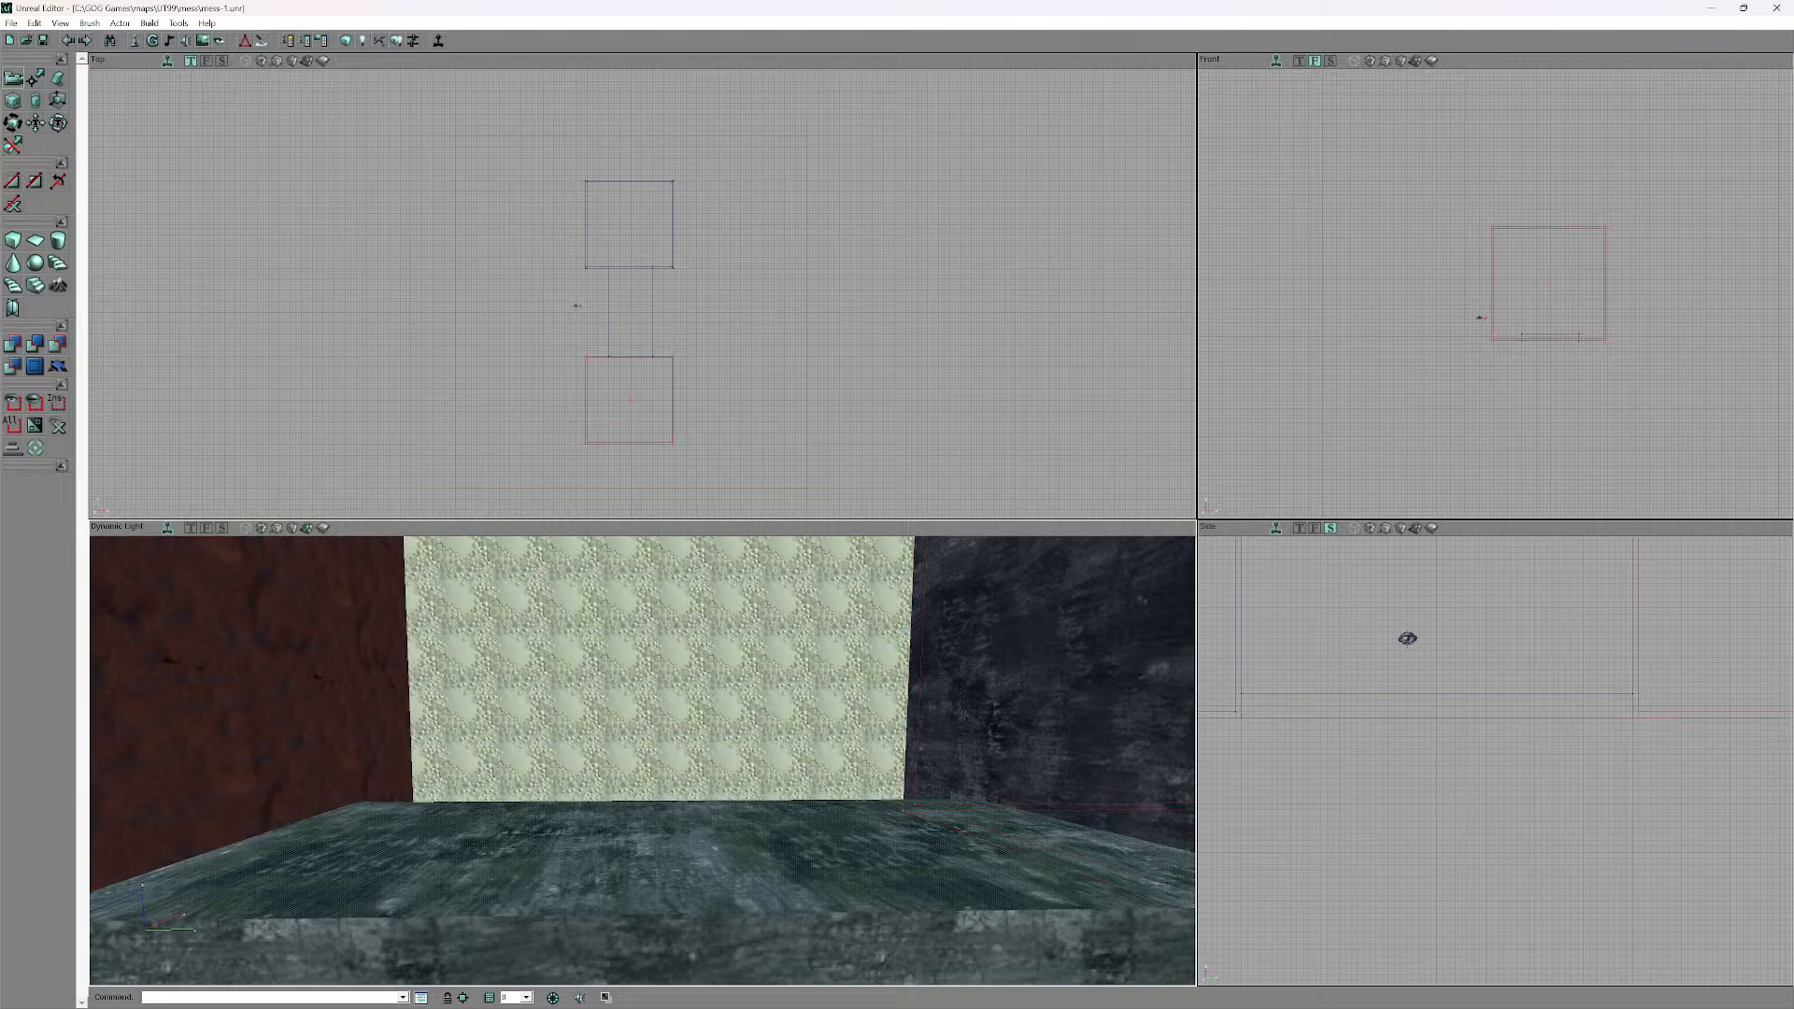
right_click(618, 616)
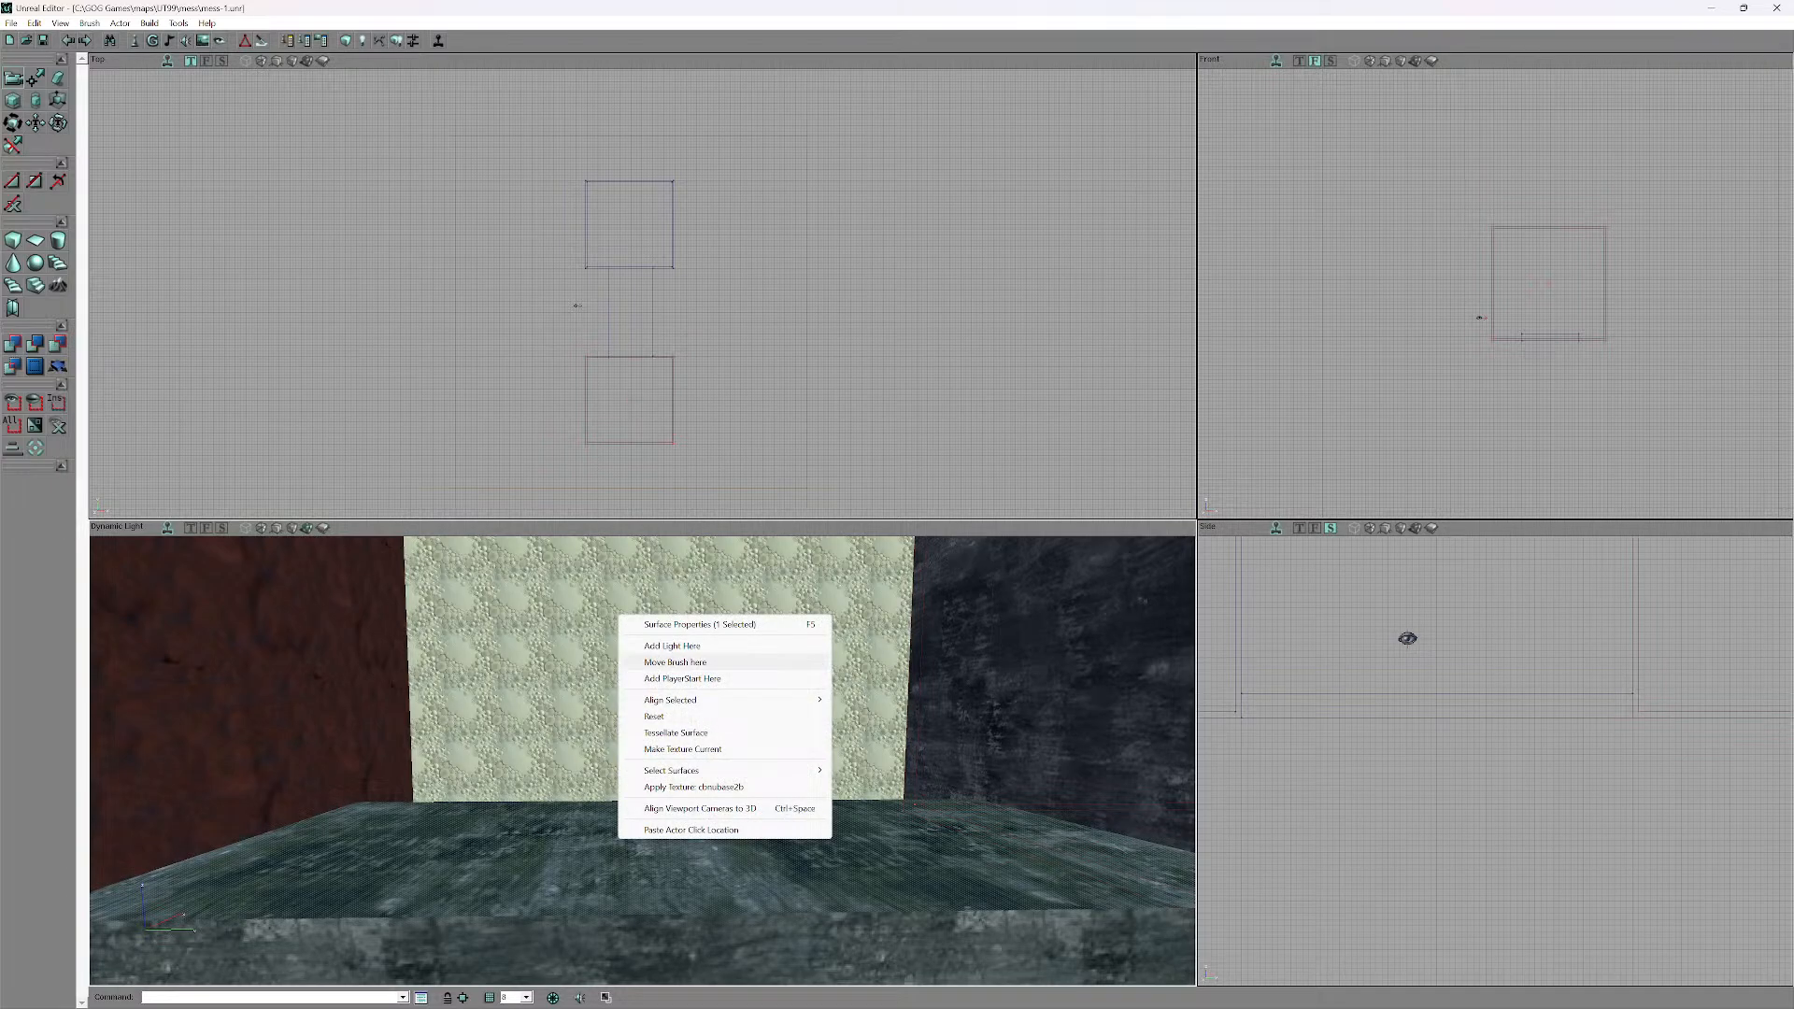
left_click(672, 645)
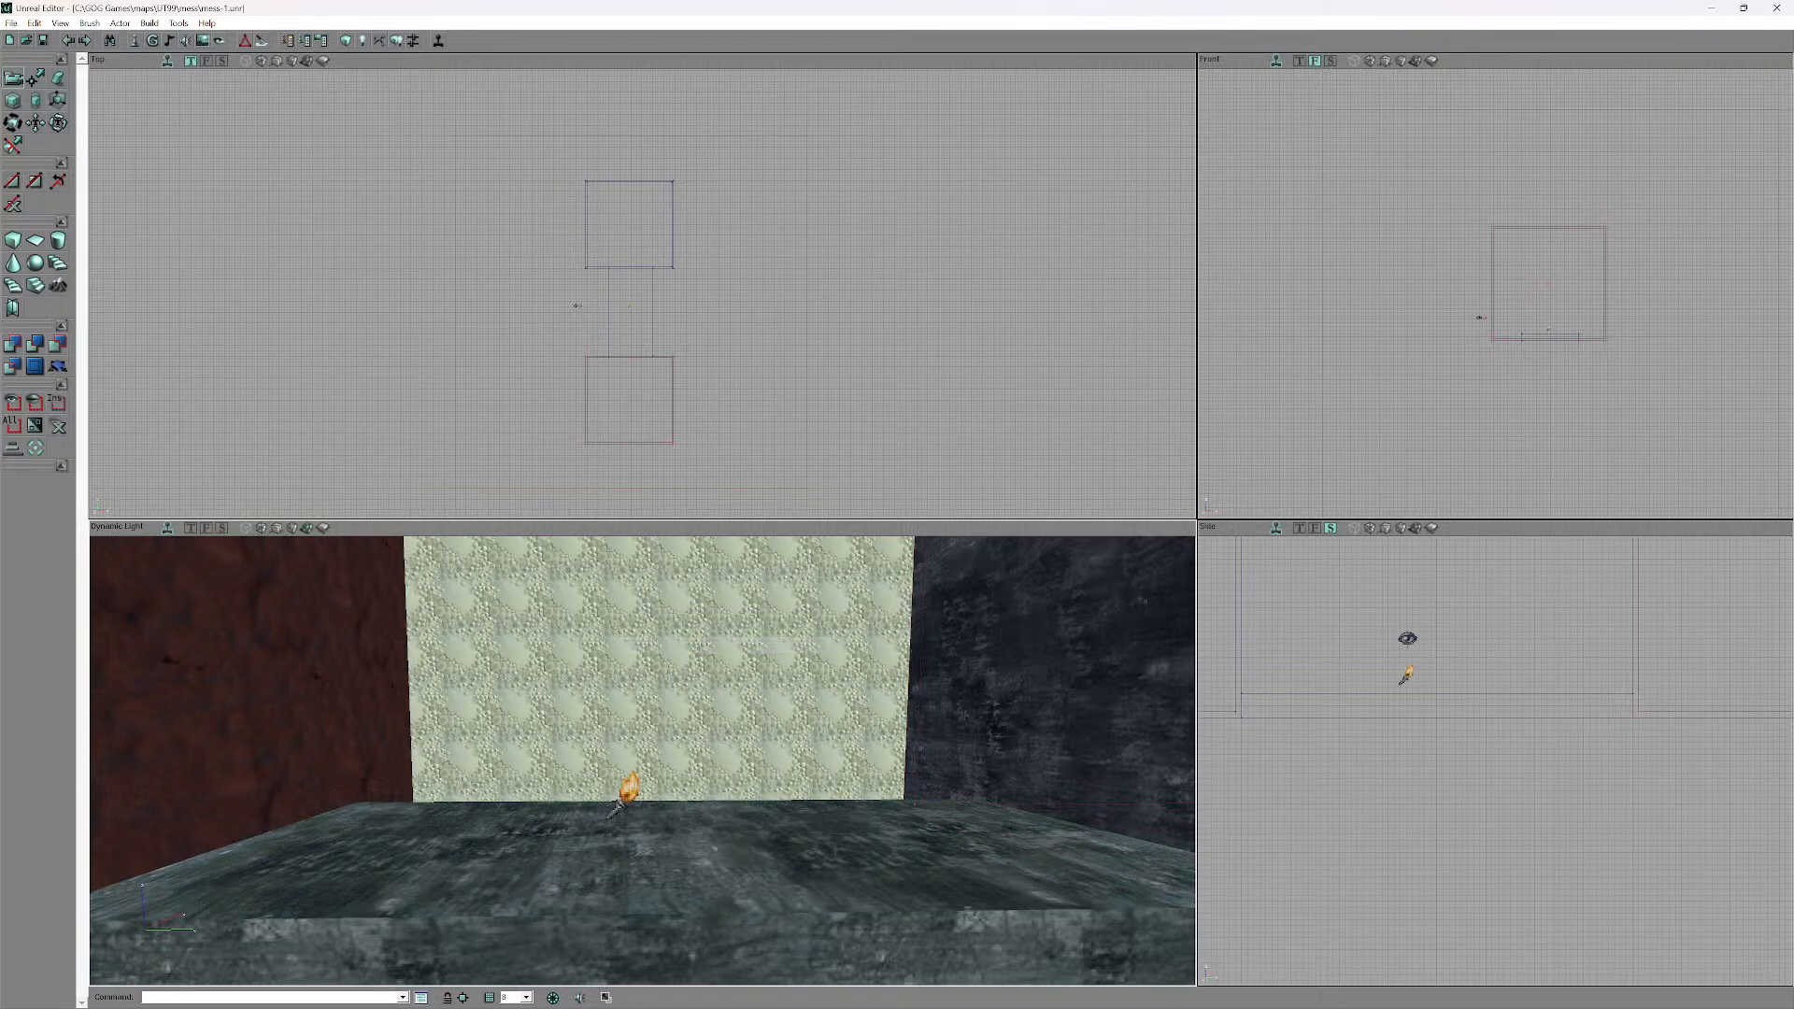
- Open the light's properties, examine its Advanced and Lighting settings down to LightRadius, and close them
right_click_drag(671, 645, 667, 684)
left_click_drag(667, 684, 664, 700)
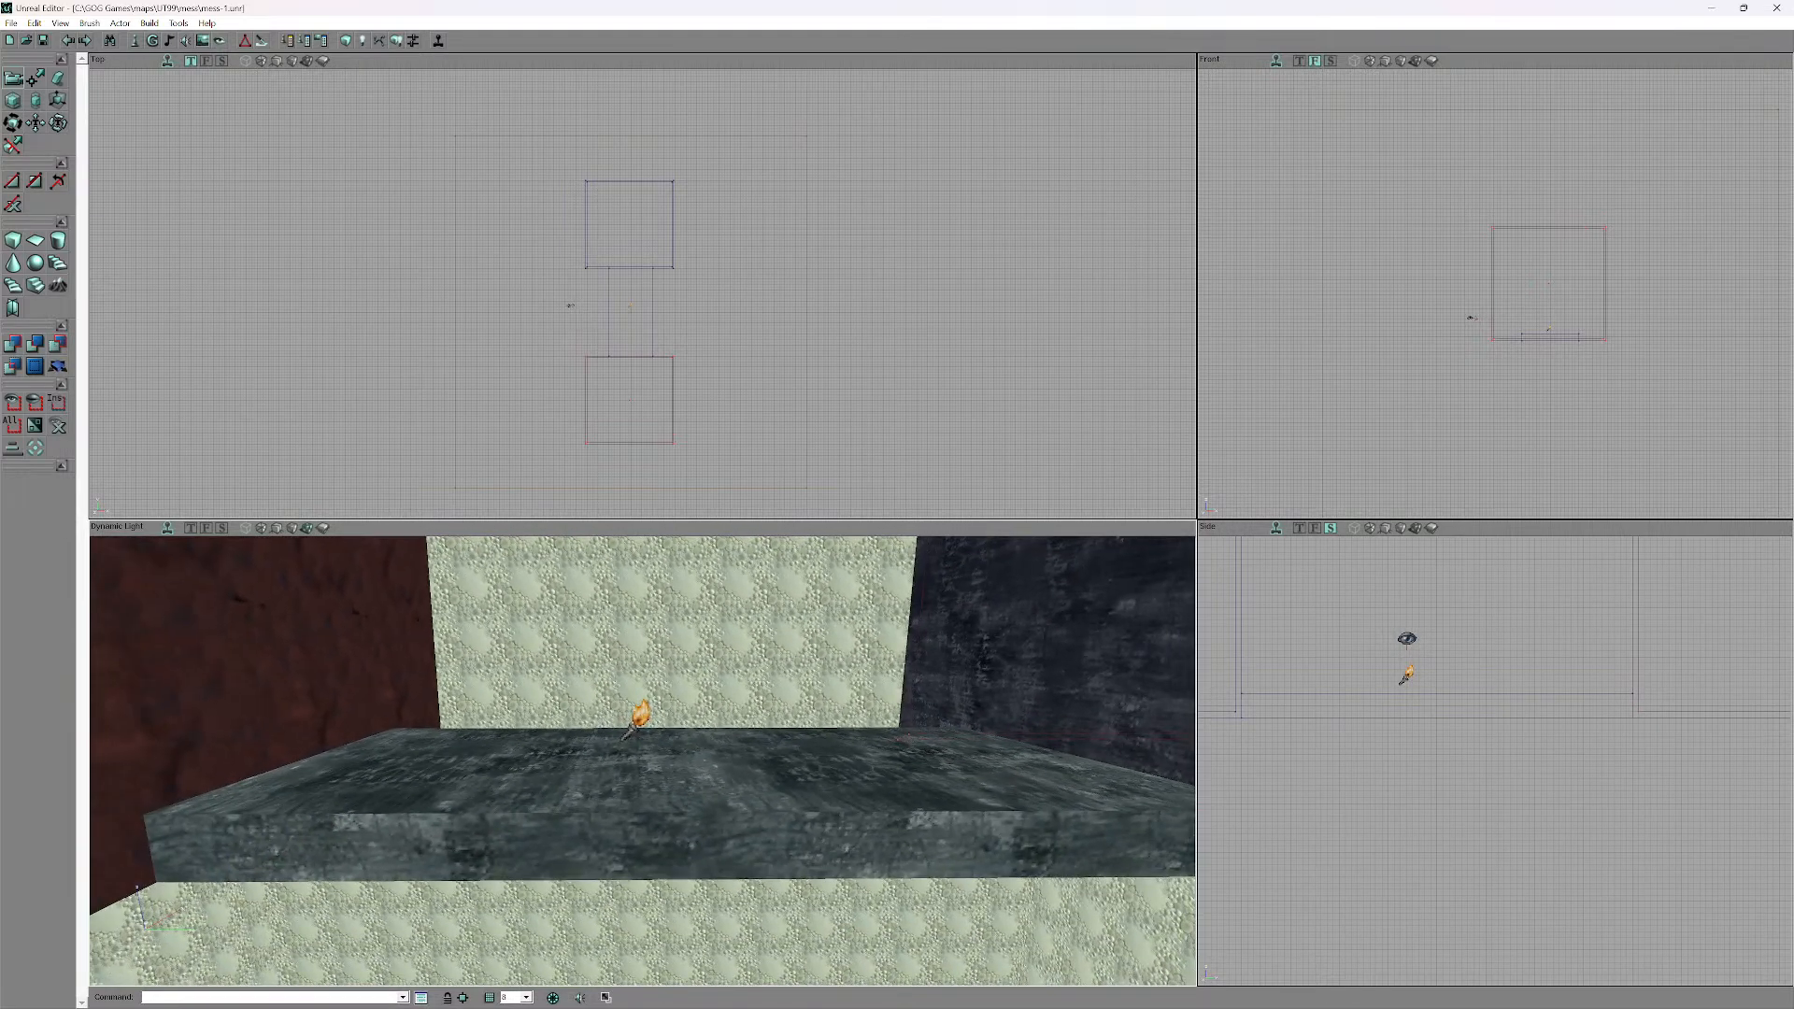
left_click(640, 715)
right_click(639, 717)
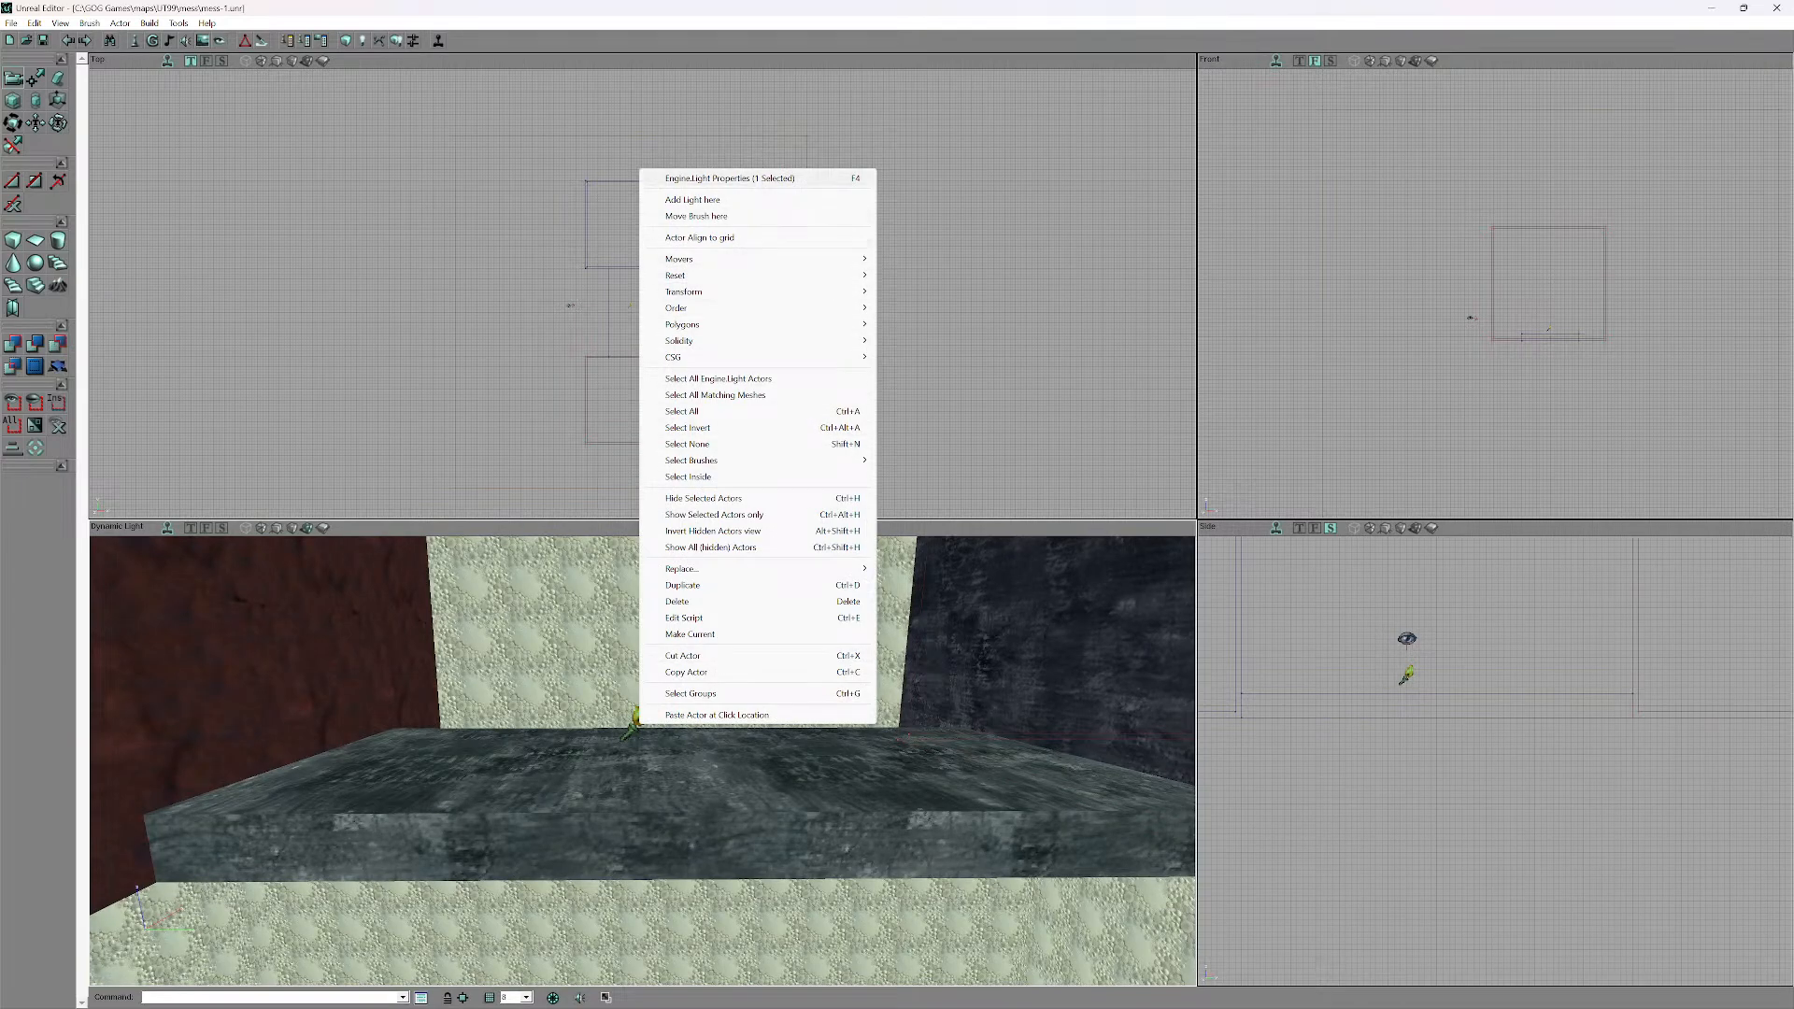
left_click(730, 178)
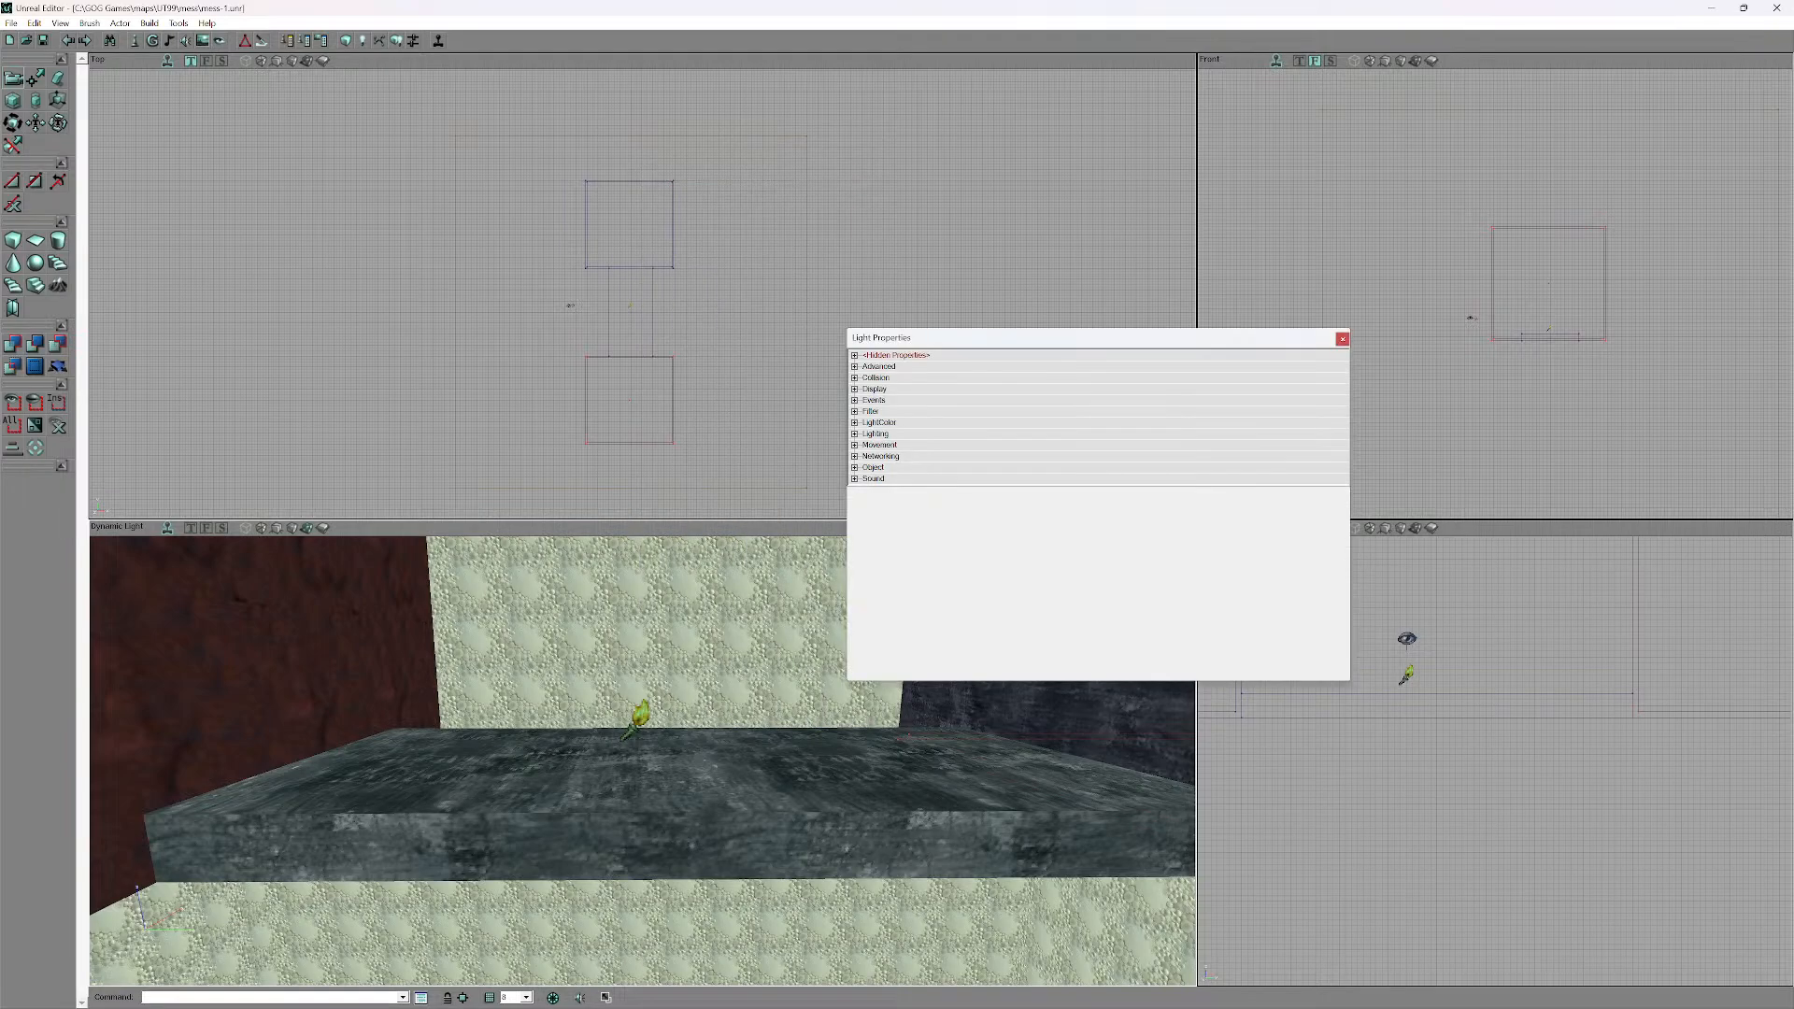
left_click_drag(916, 342, 711, 286)
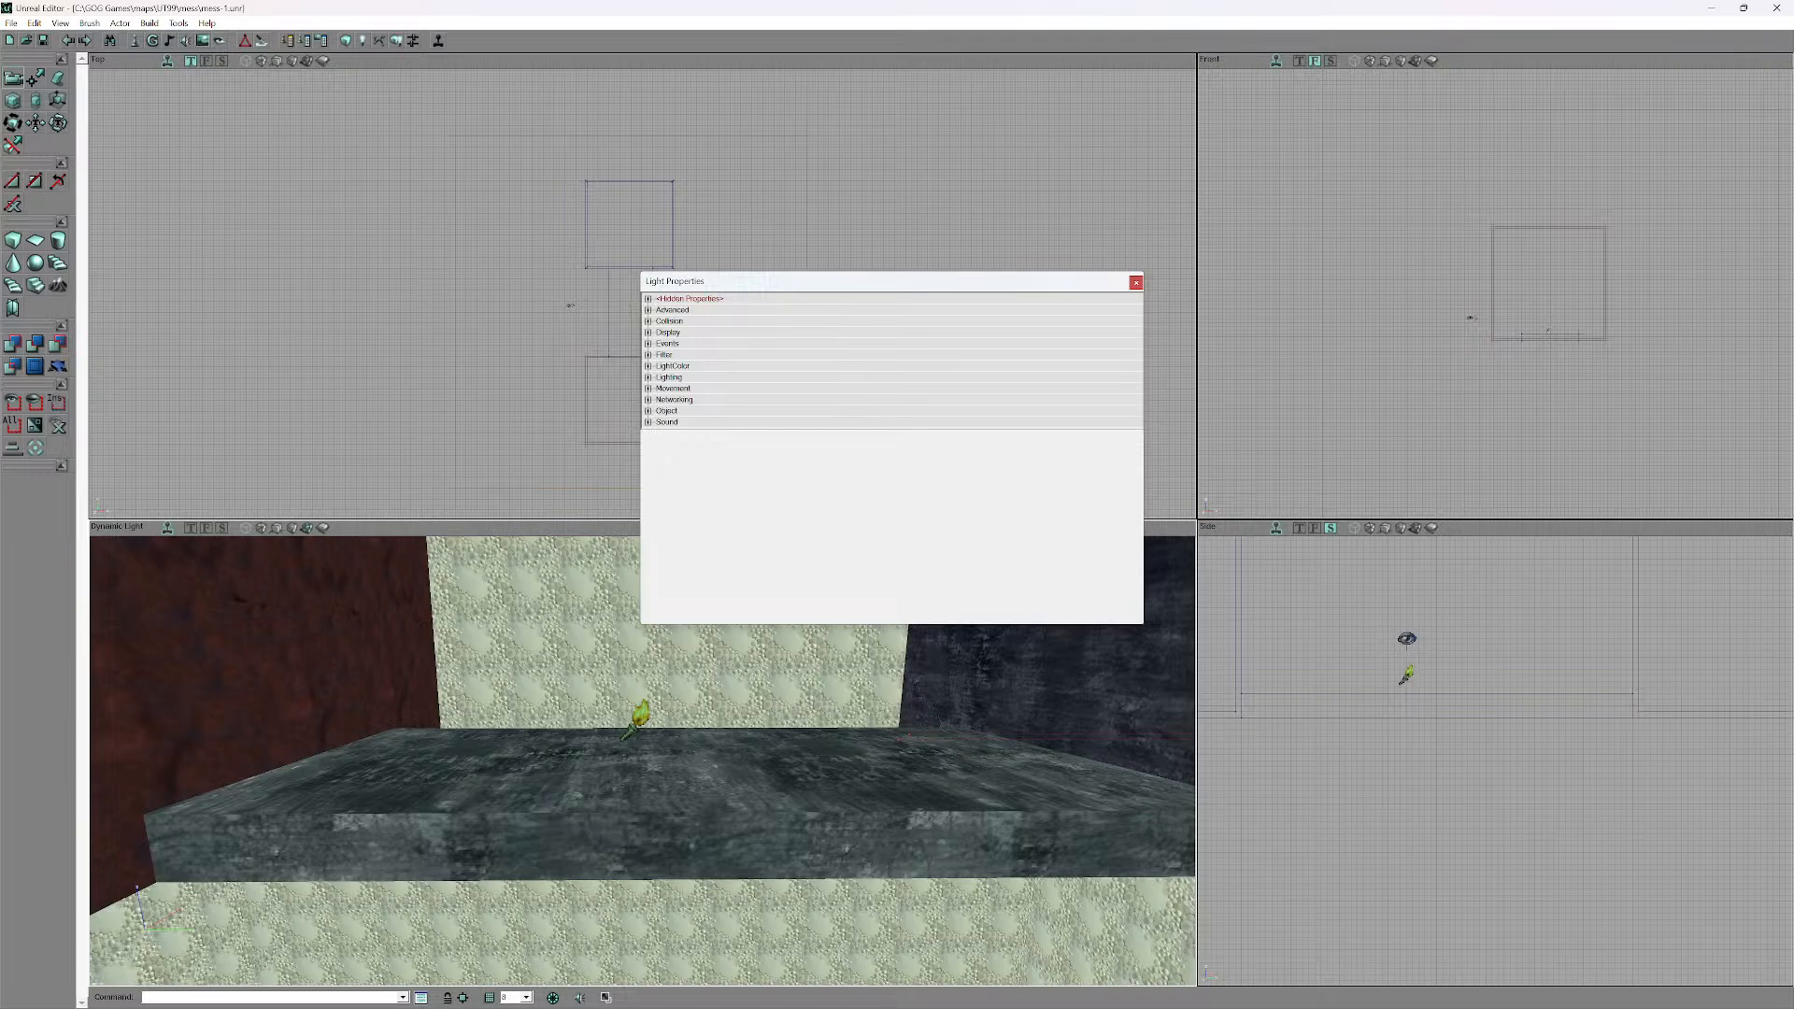
double_click(672, 310)
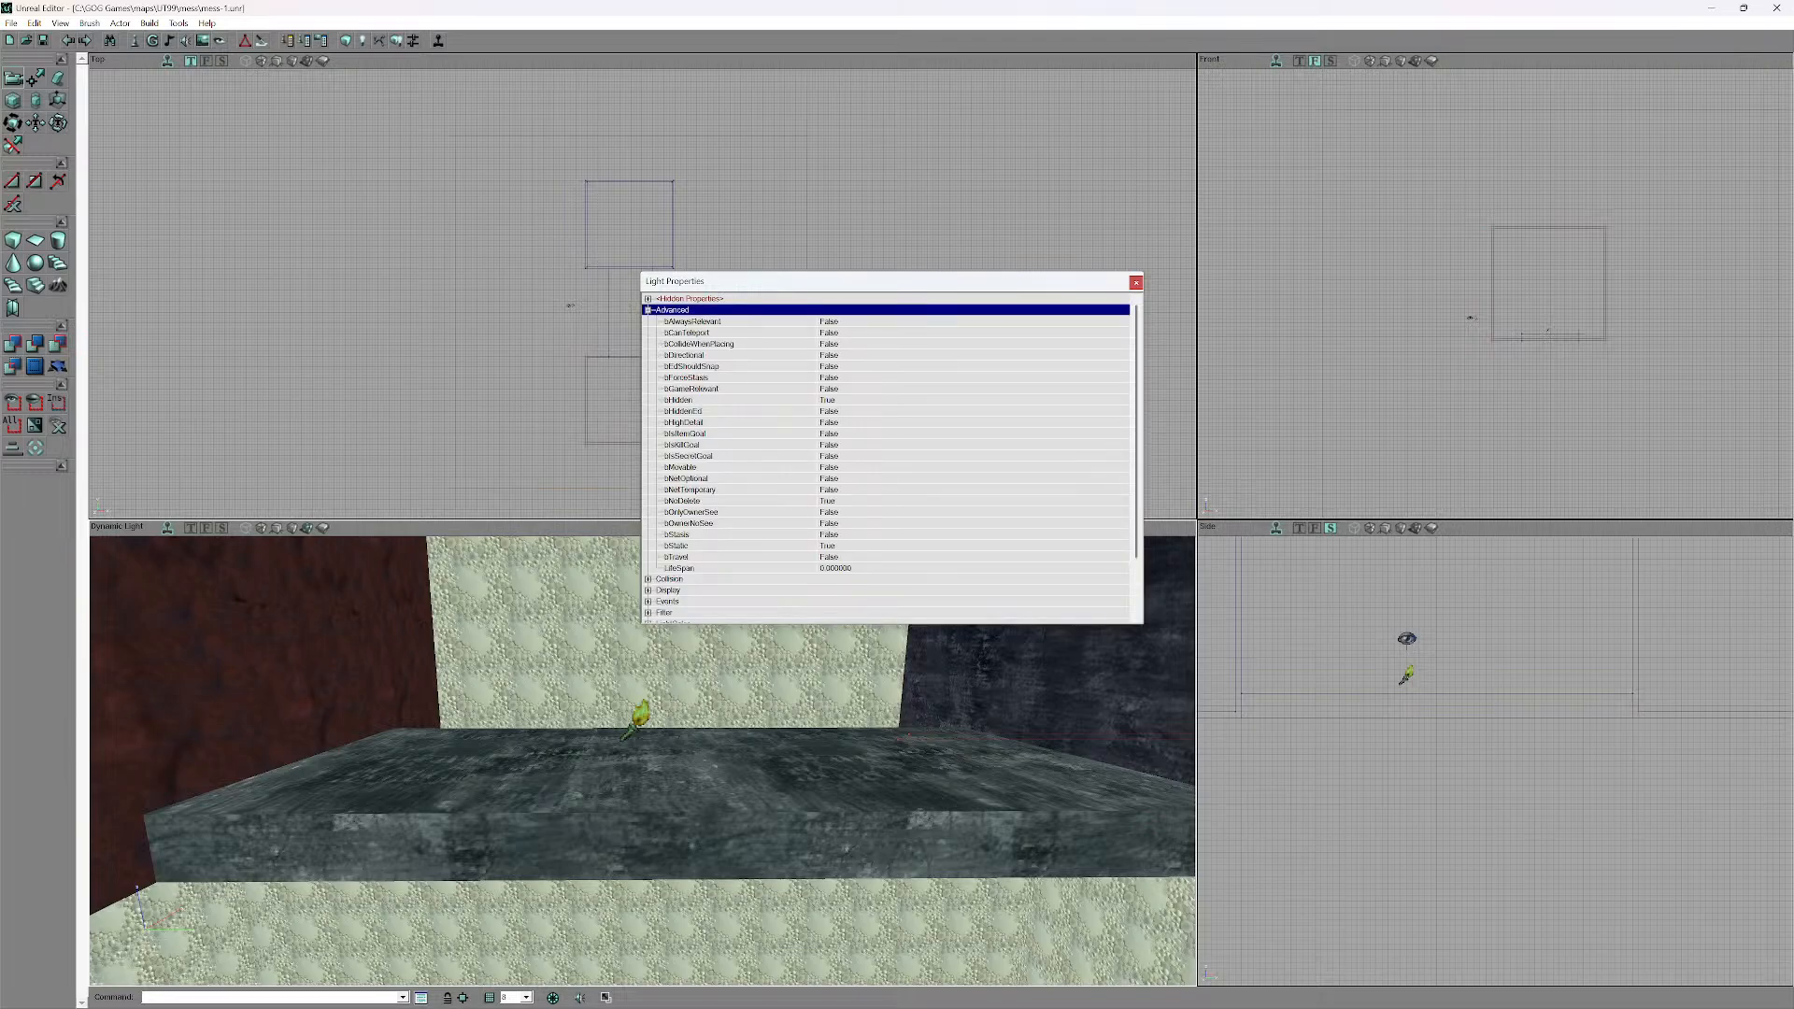
double_click(672, 309)
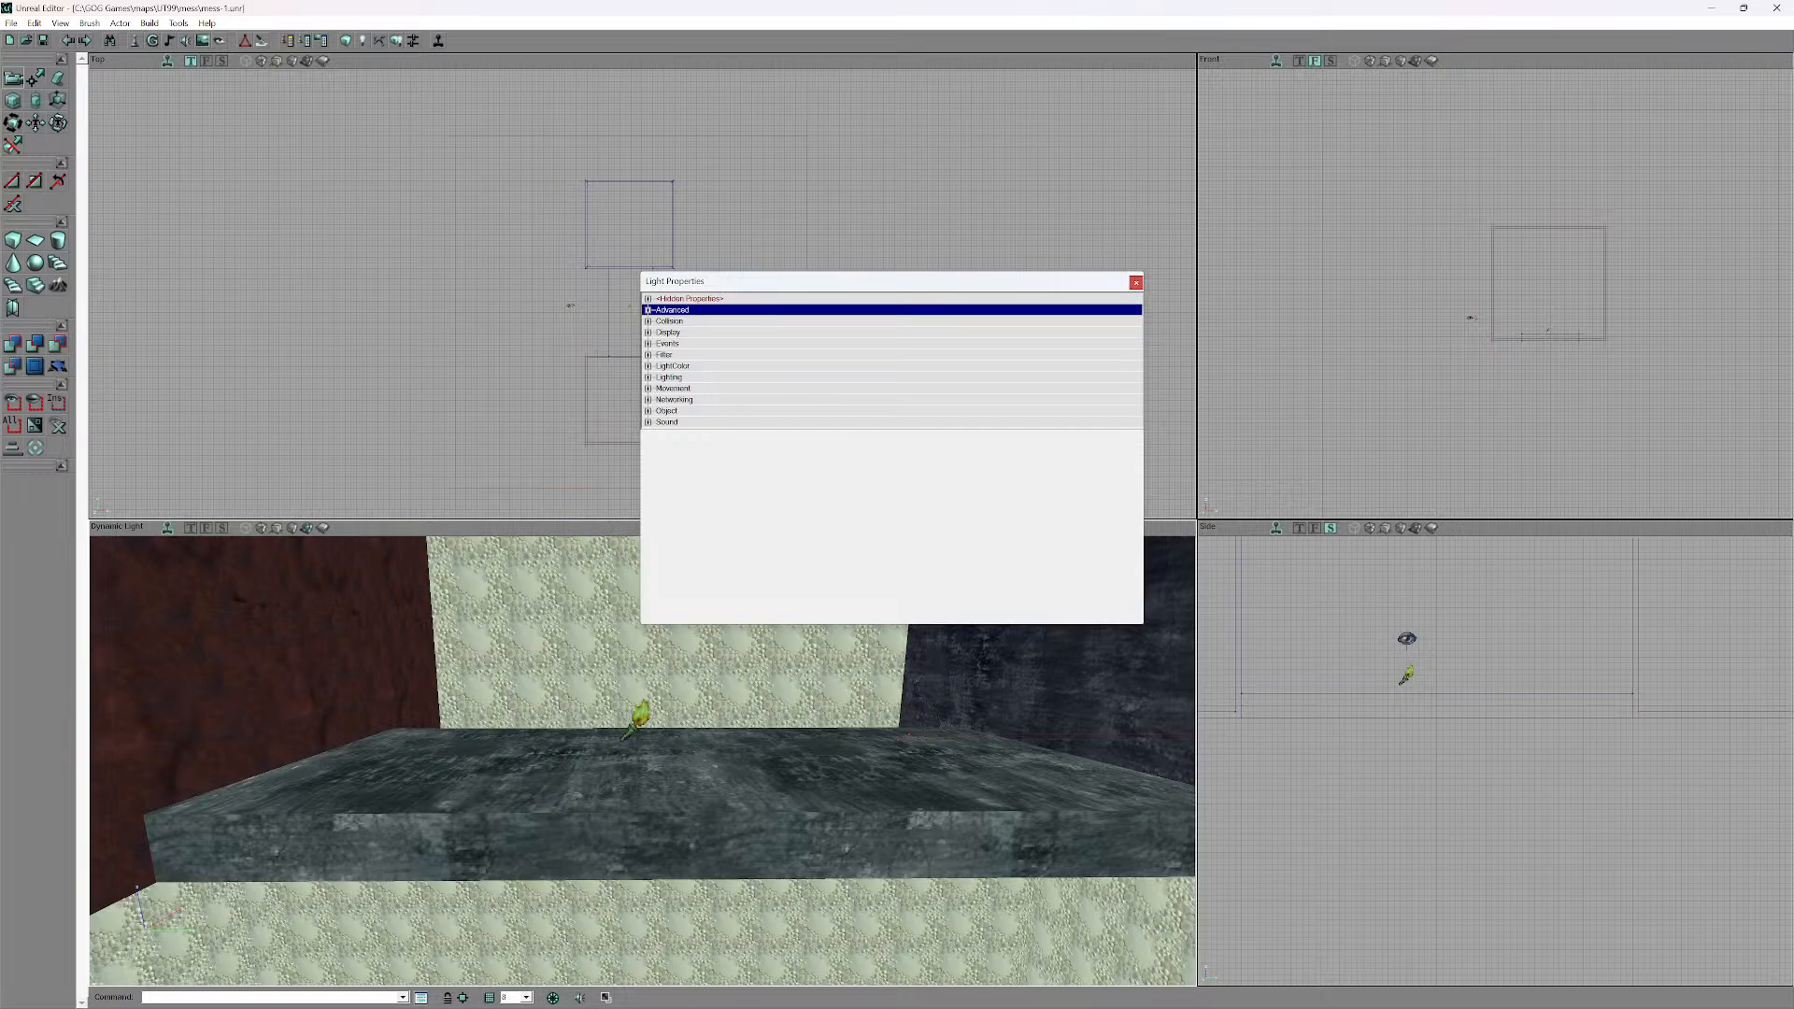
left_click(648, 378)
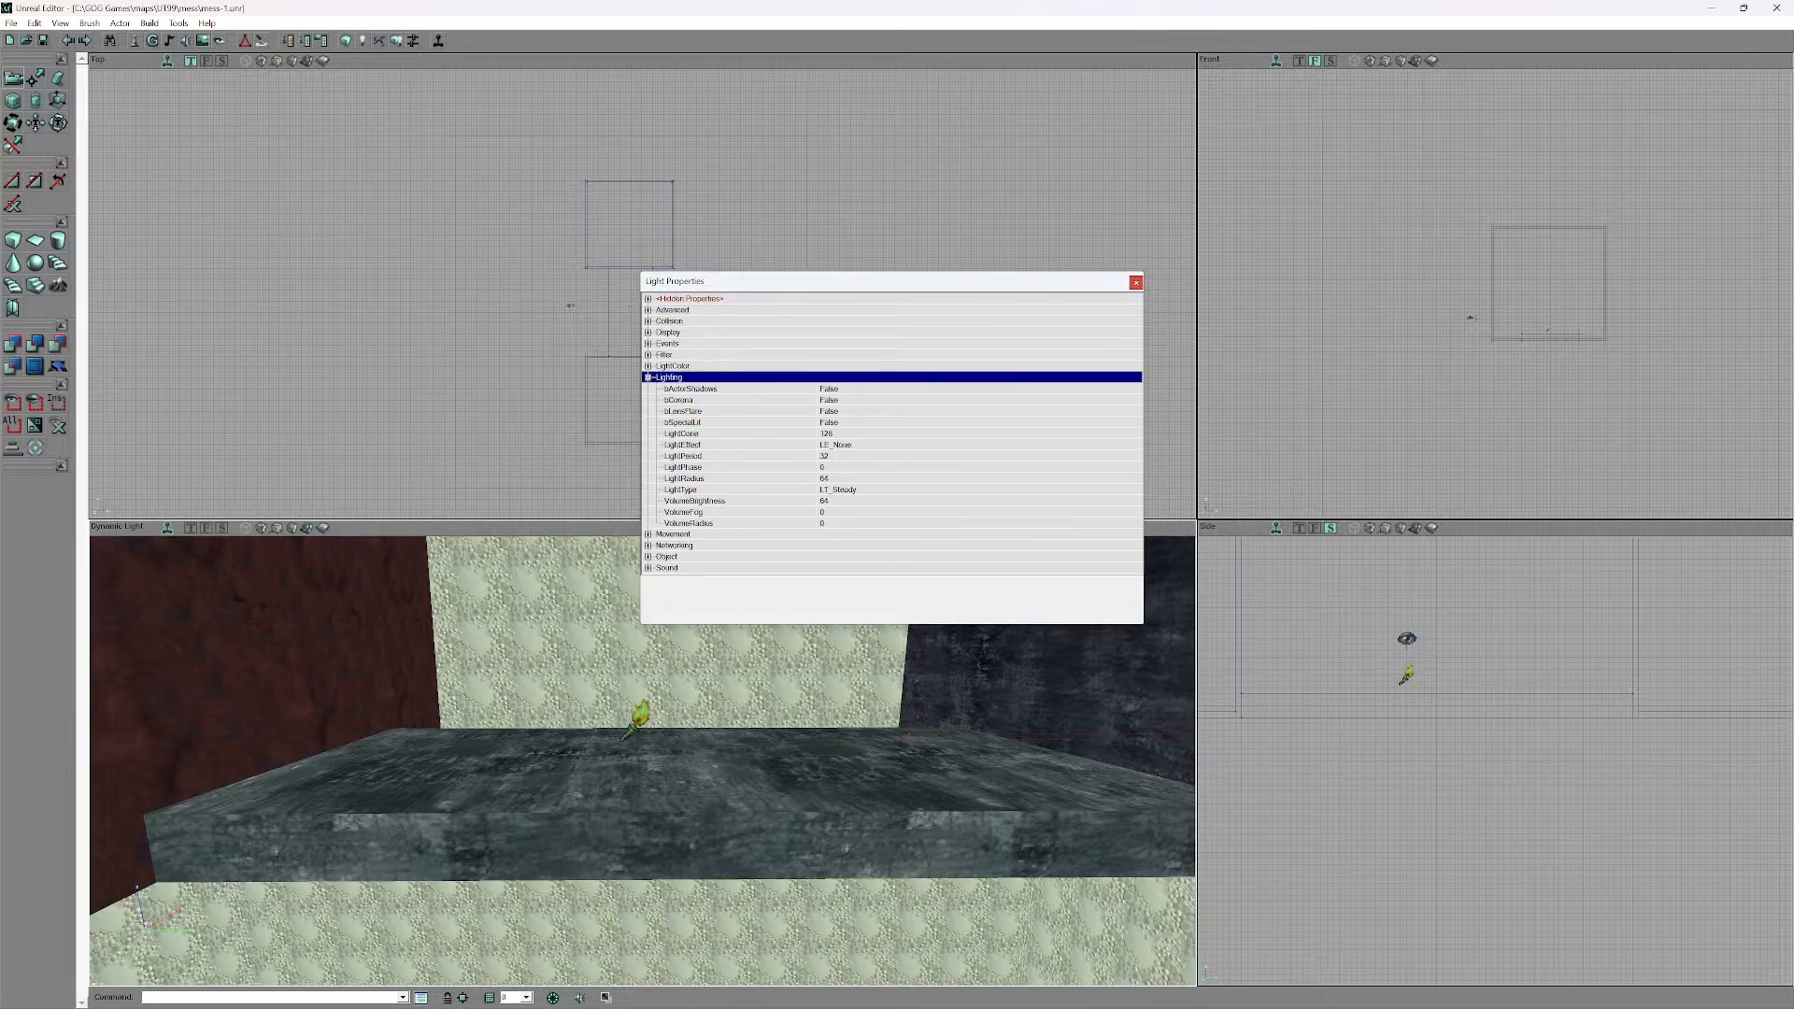
left_click(911, 478)
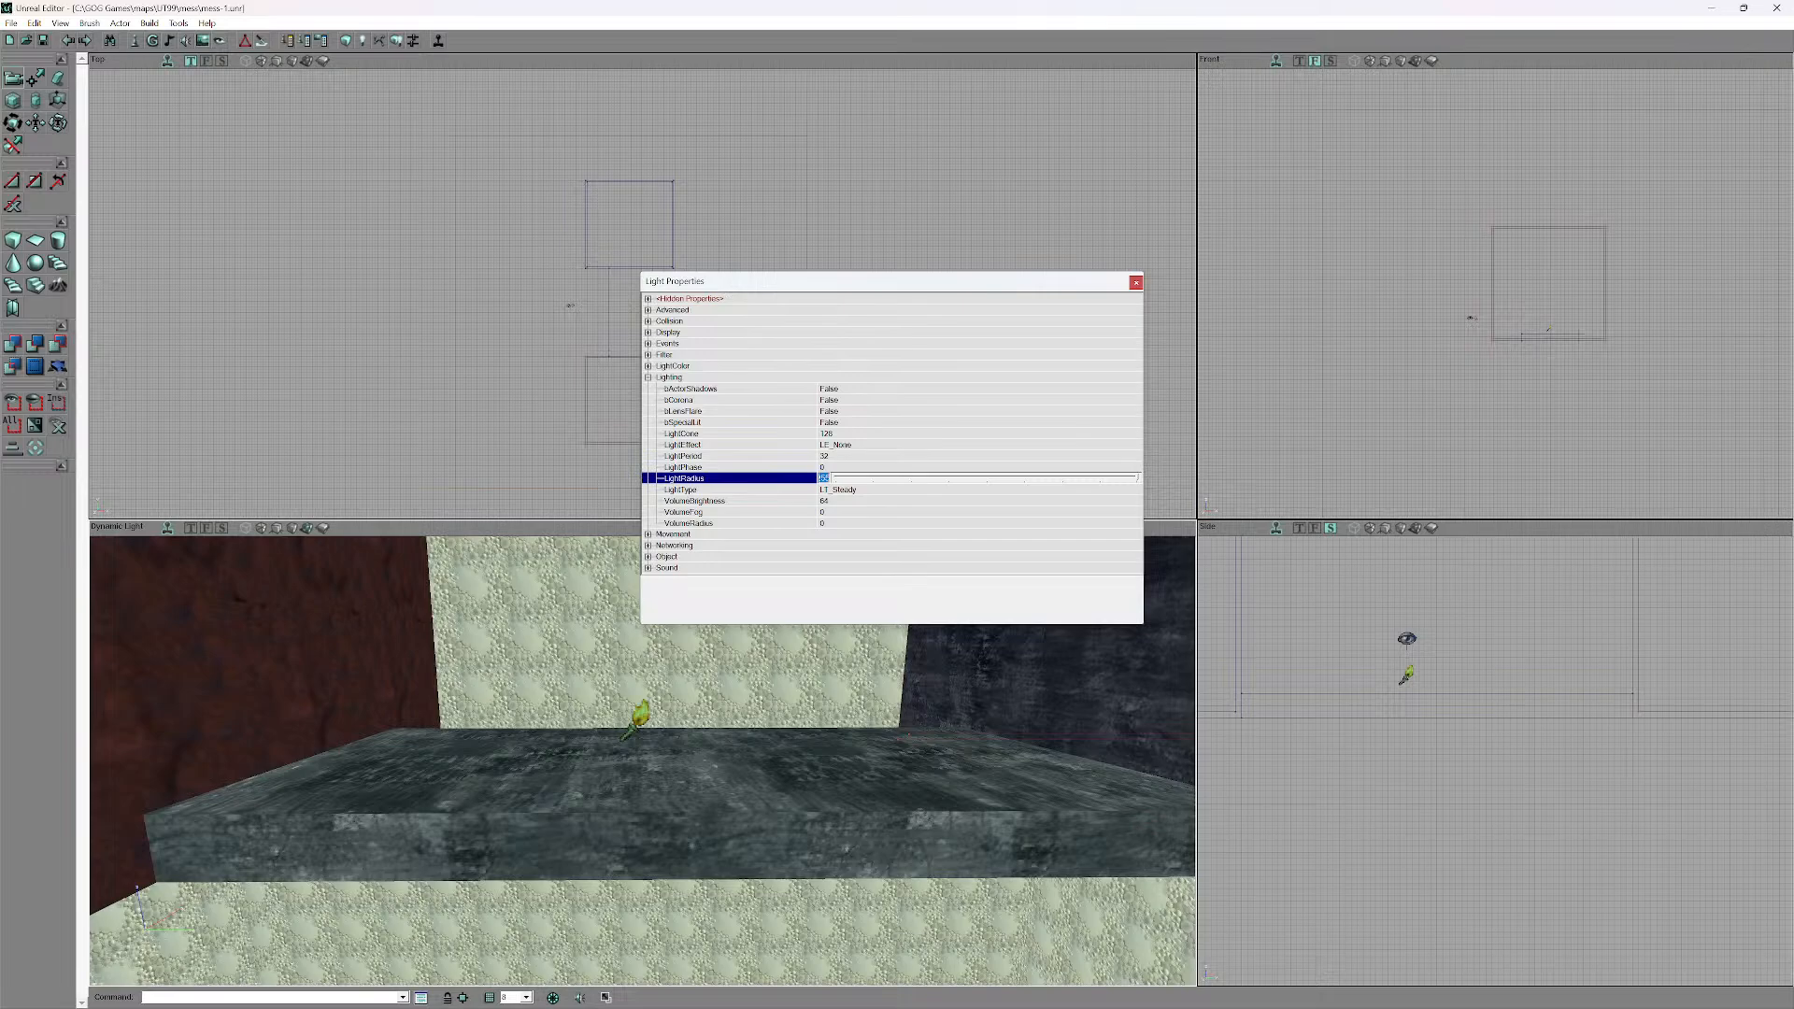
key("Escape")
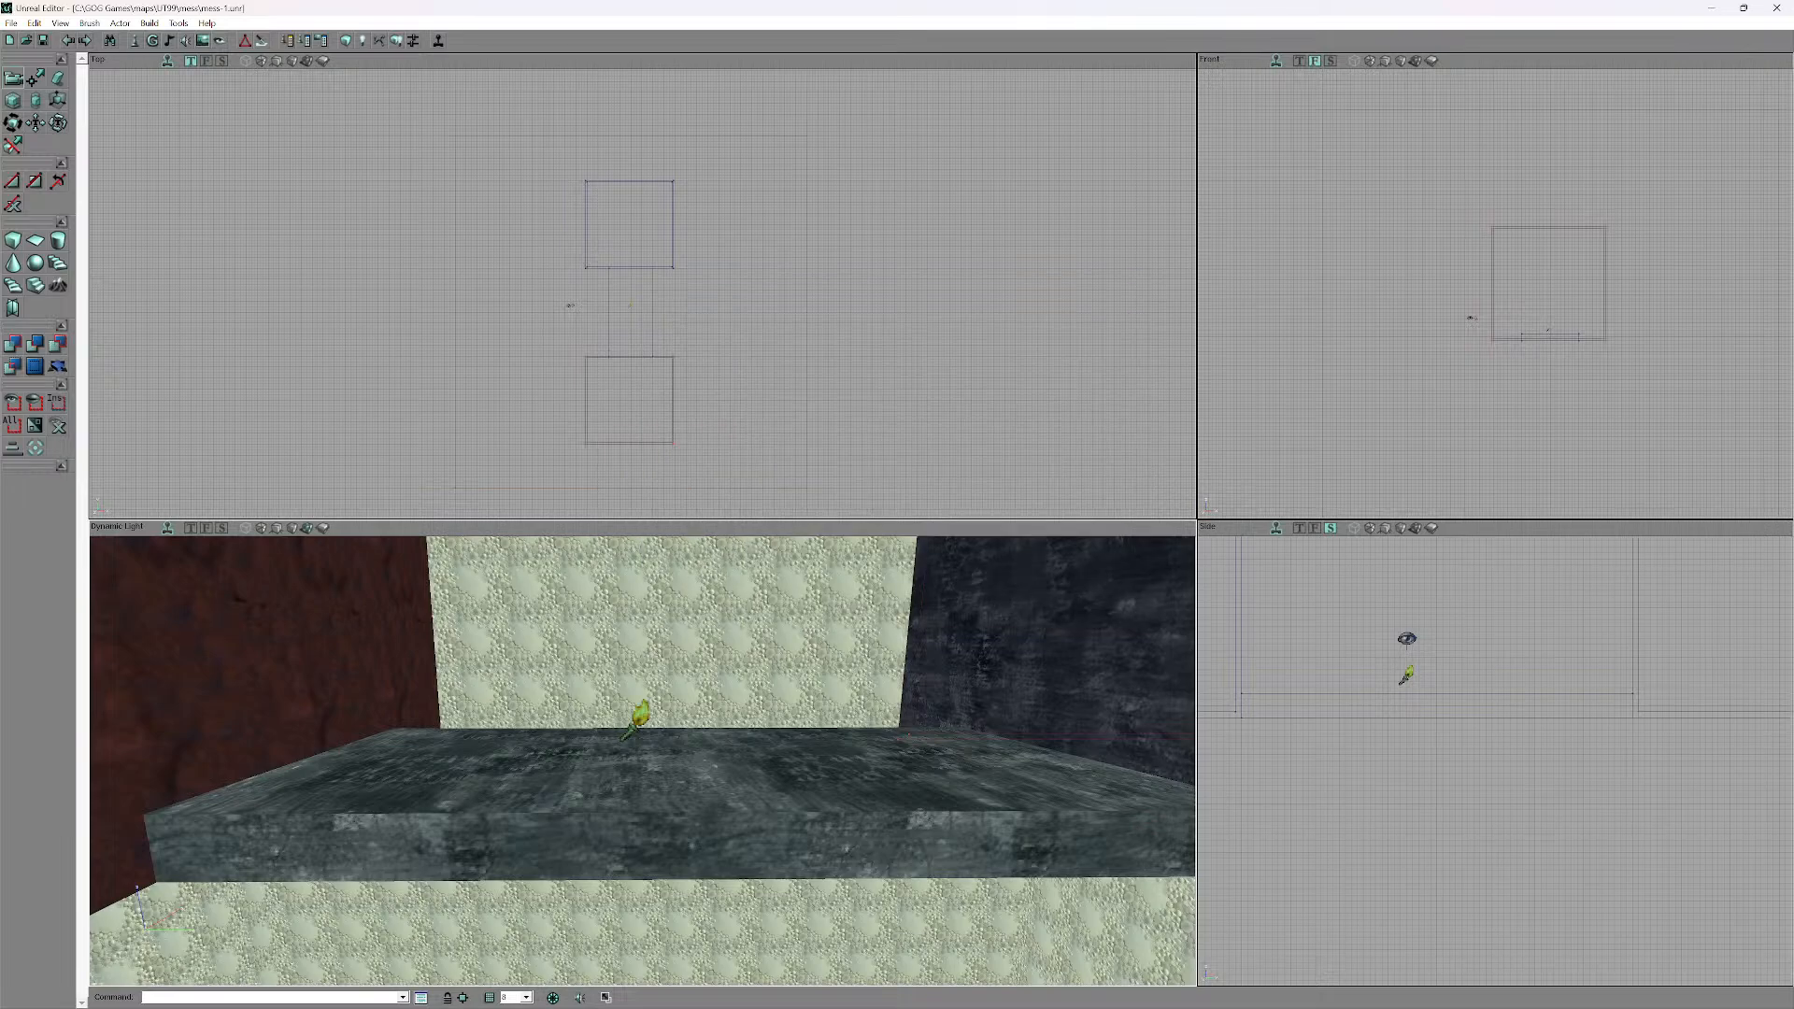
- Raise the light high above the platform, centre it between the two cubes, and align it to the grid
mouse_move(643, 748)
left_mouse_down()
mouse_move(643, 822)
mouse_move(643, 733)
left_mouse_up()
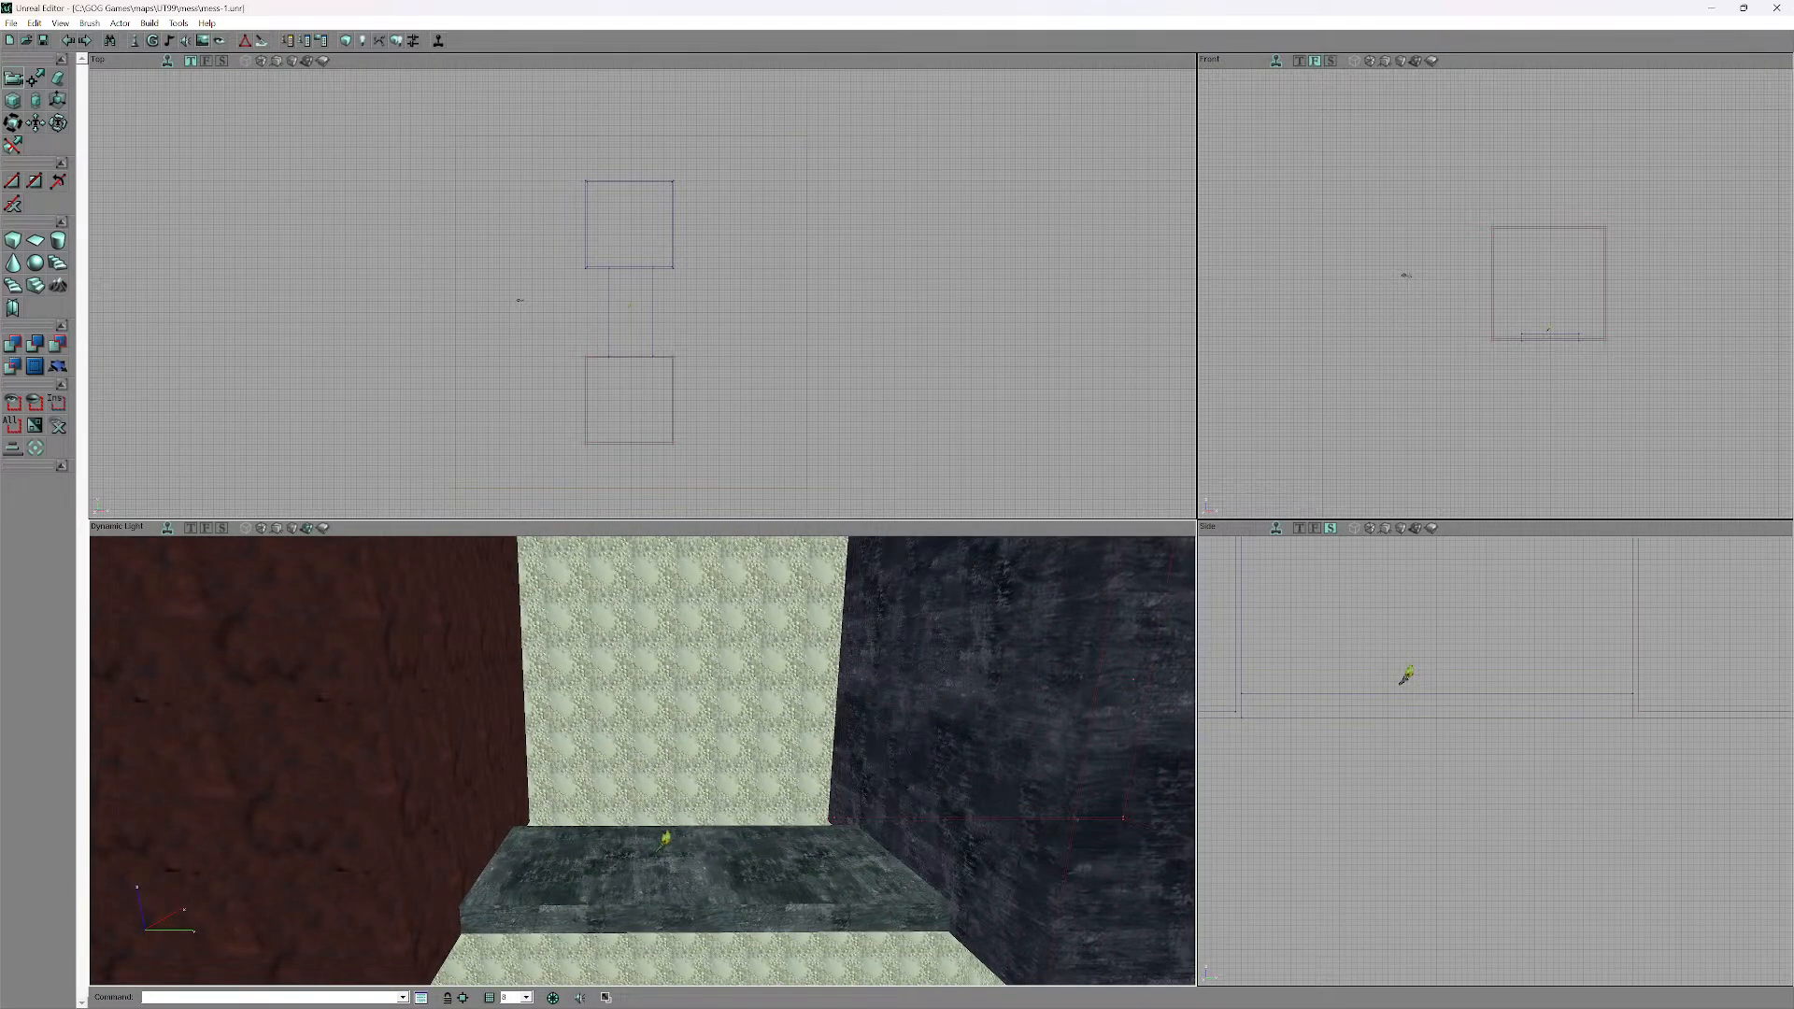
left_click_drag(664, 840, 660, 538, "ctrl")
scroll(1494, 761, "down", 5)
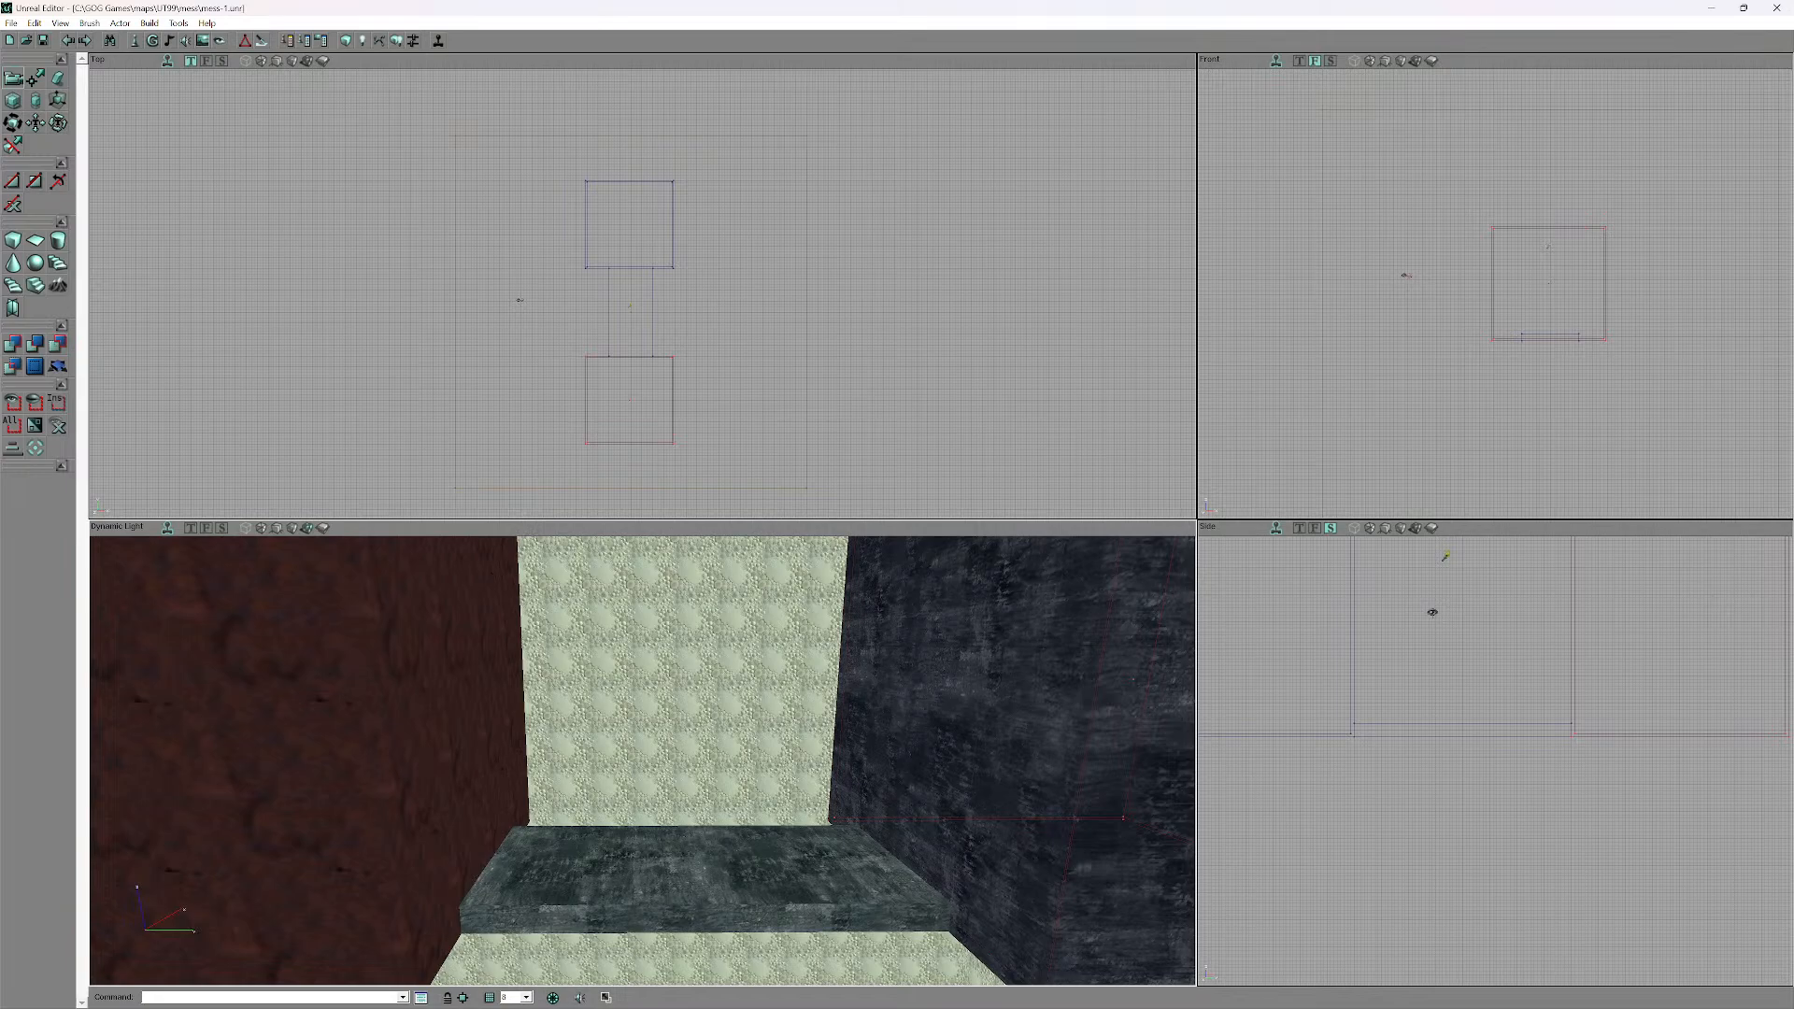
scroll(626, 308, "up", 2)
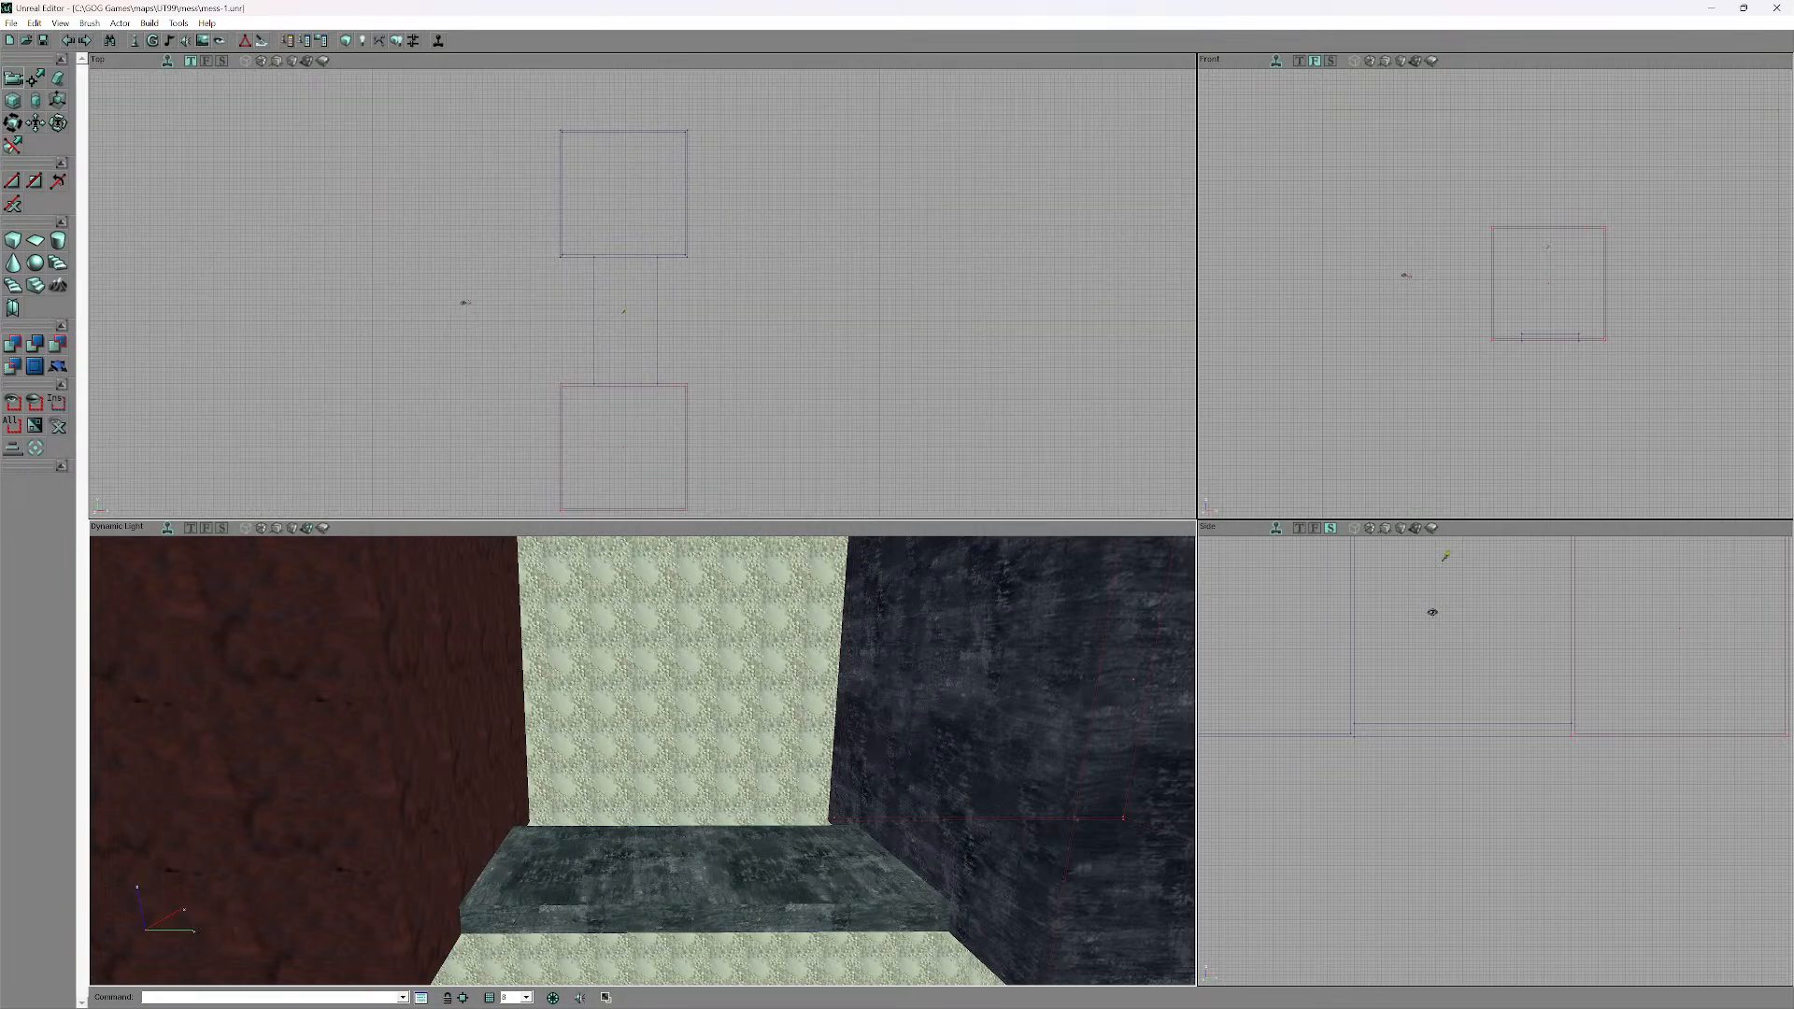
left_click_drag(624, 311, 627, 310, "ctrl")
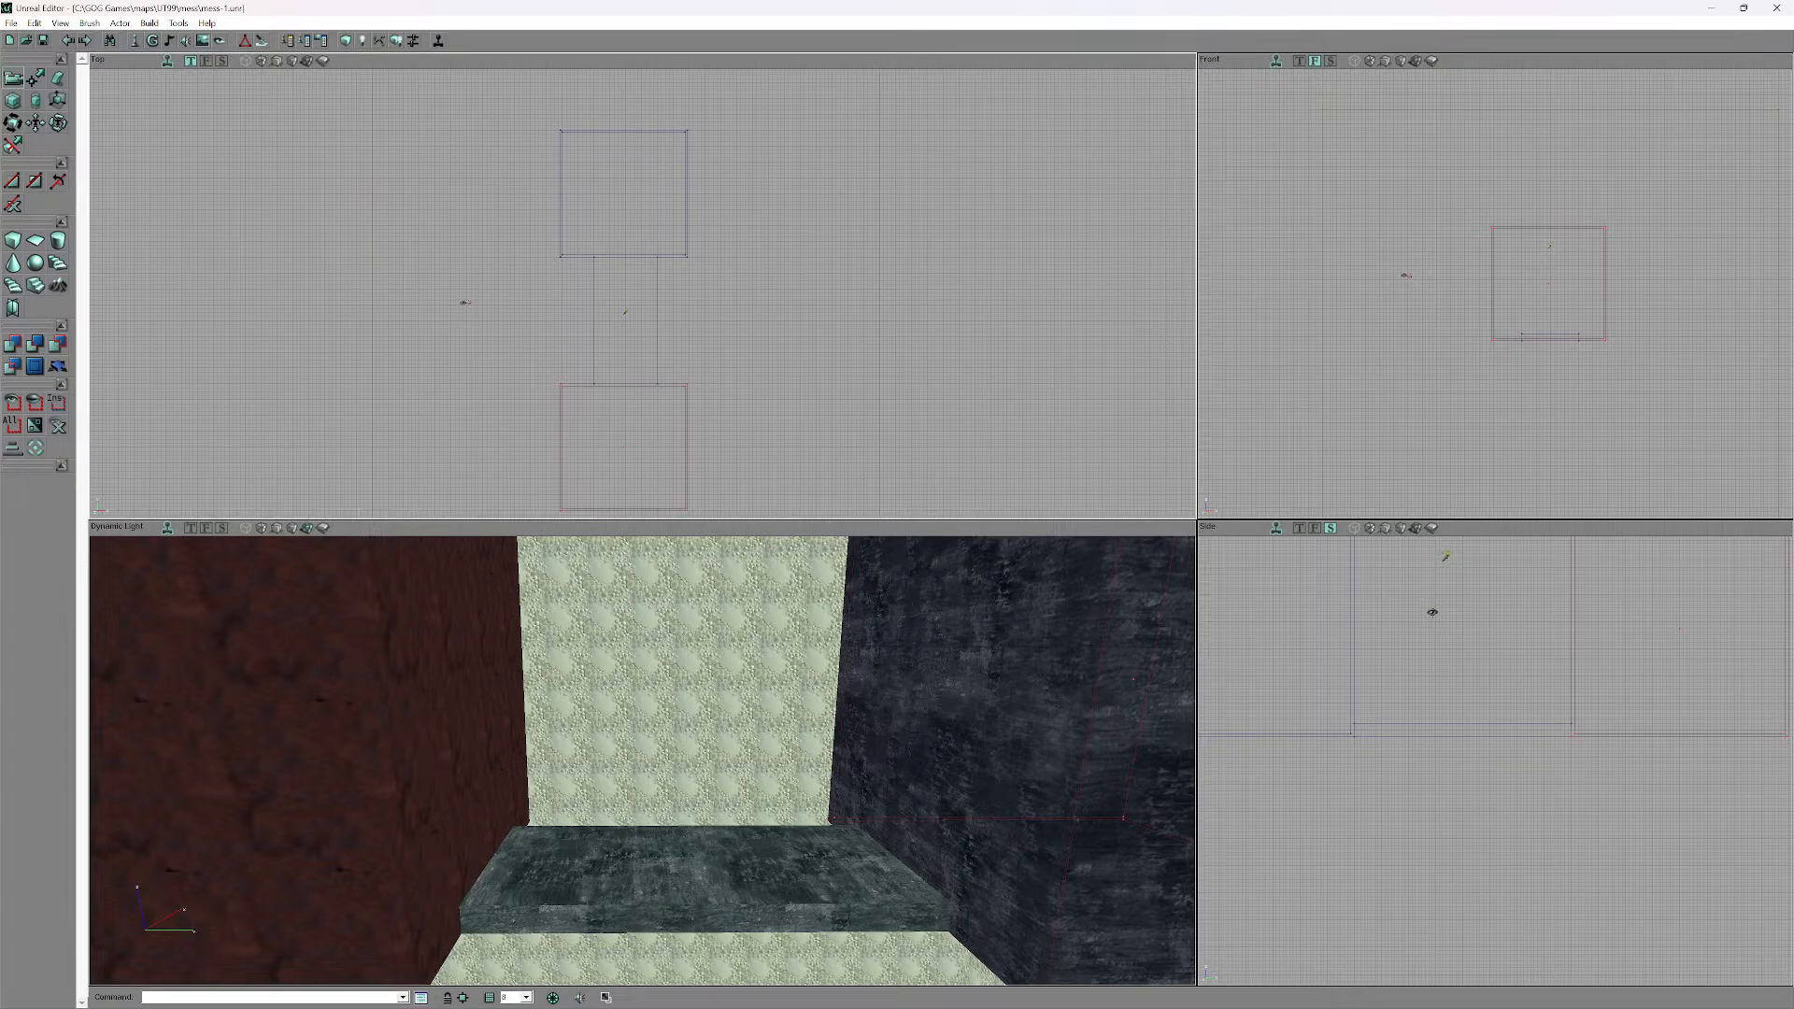
right_click(626, 312)
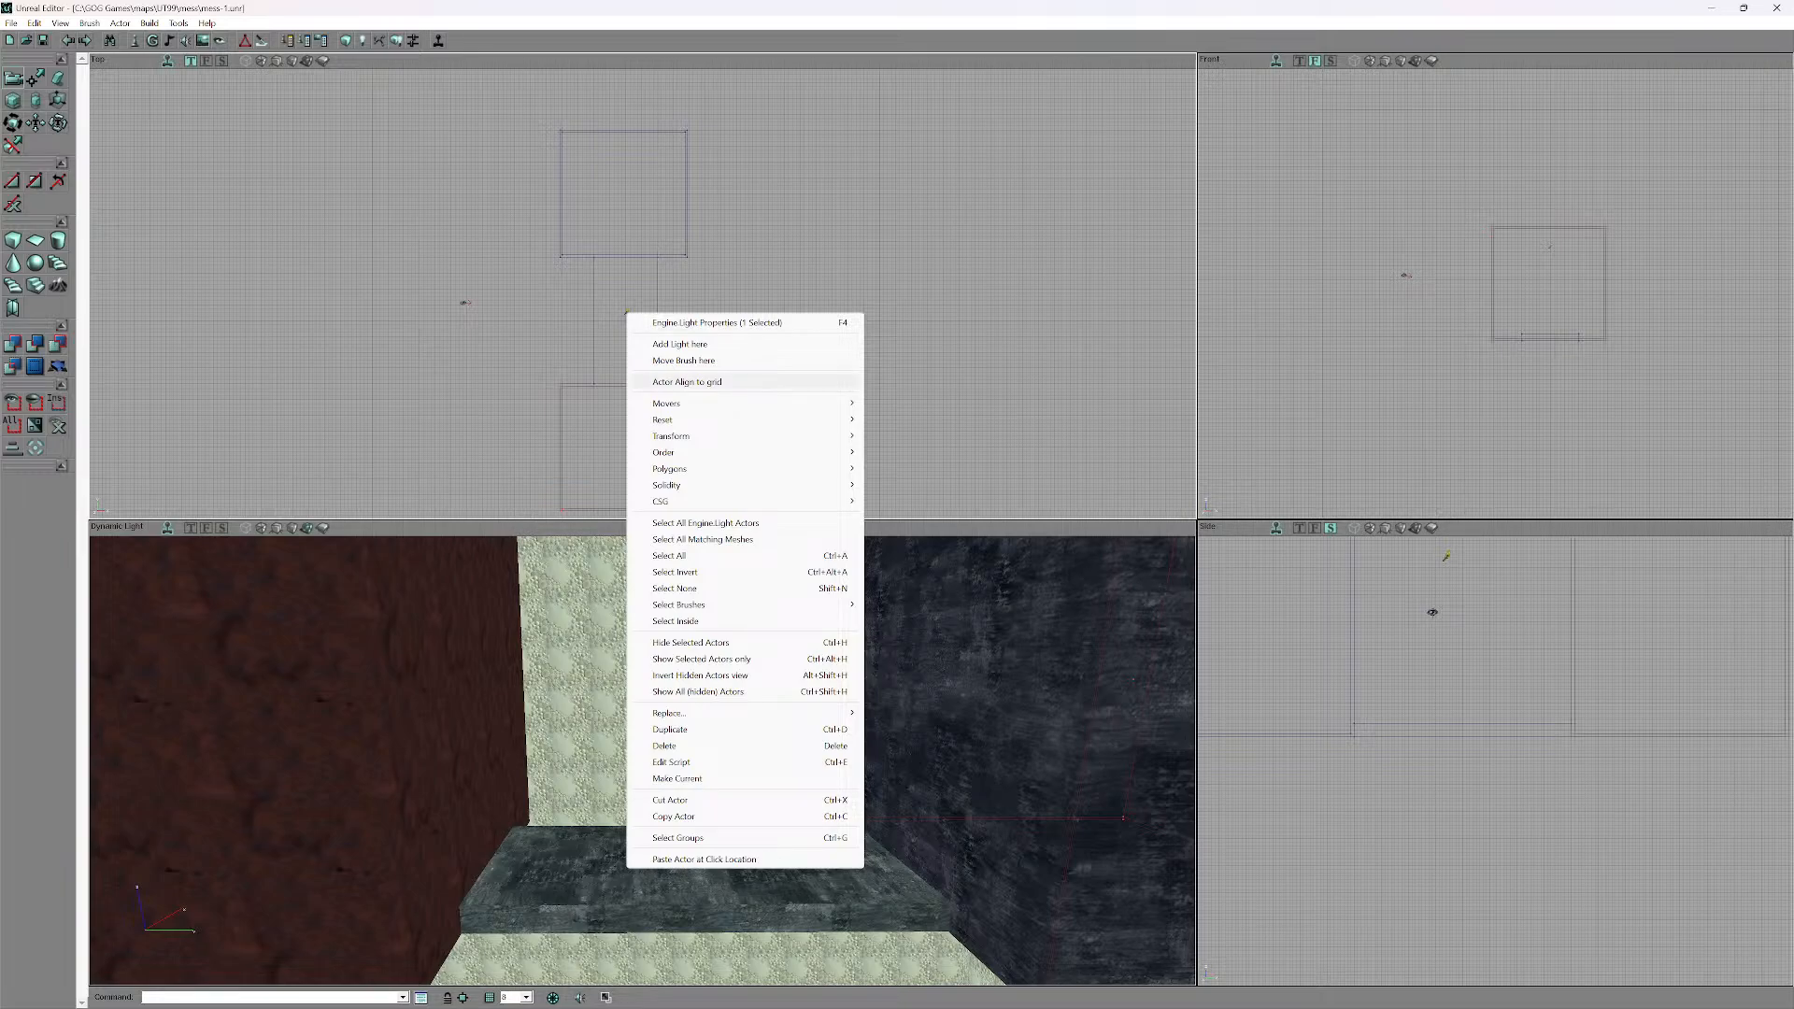
left_click(687, 382)
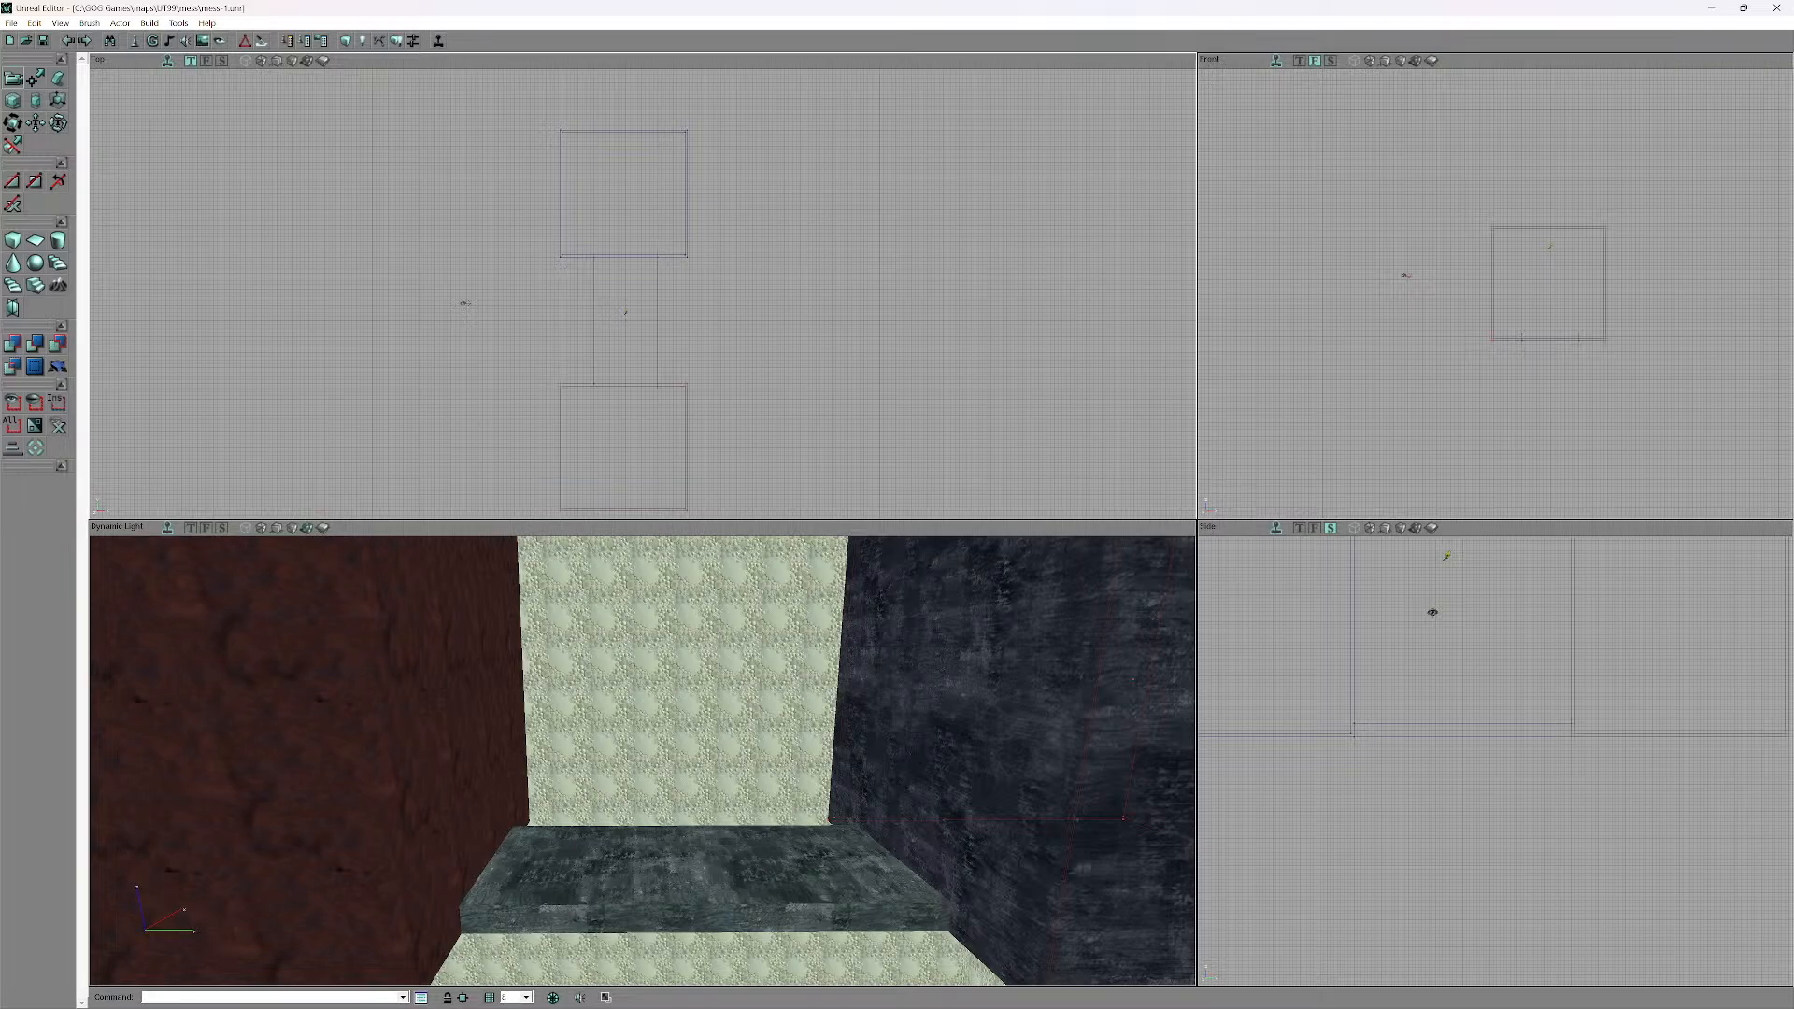
- Add a PlayerStart on top of the platform near its middle and check its placement up close
left_click_drag(642, 760, 662, 752)
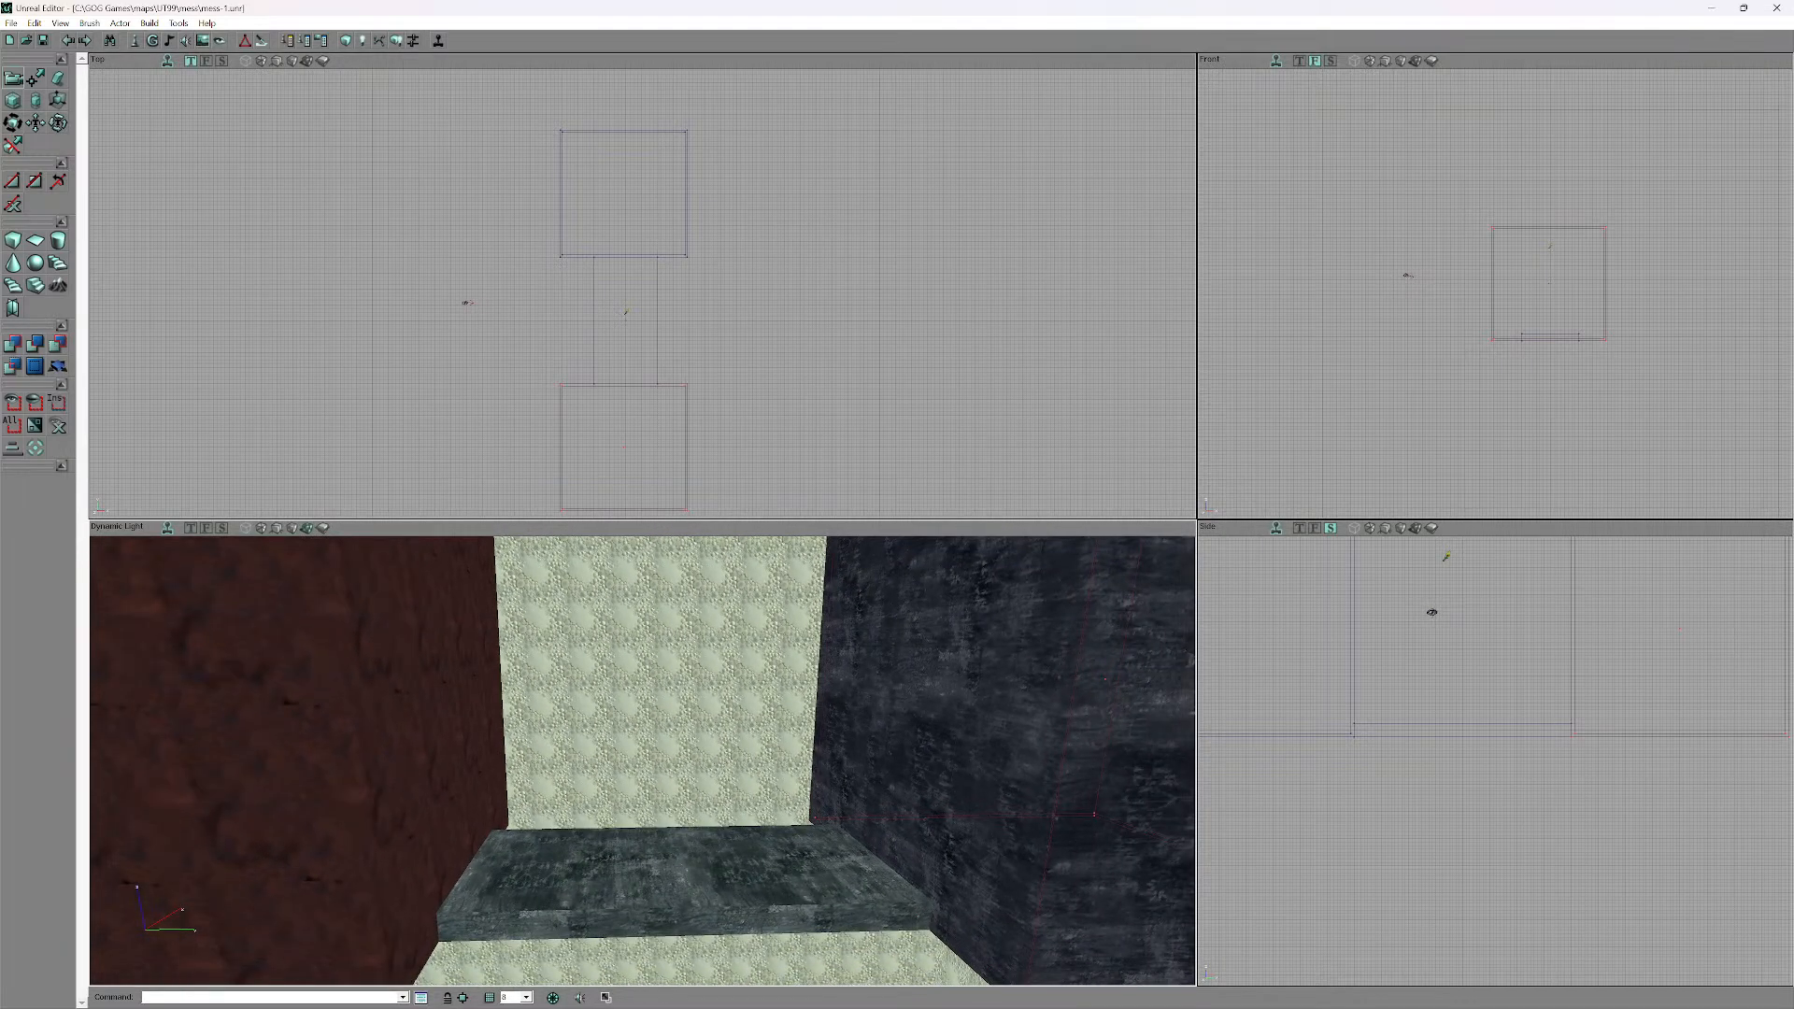
right_click(706, 637)
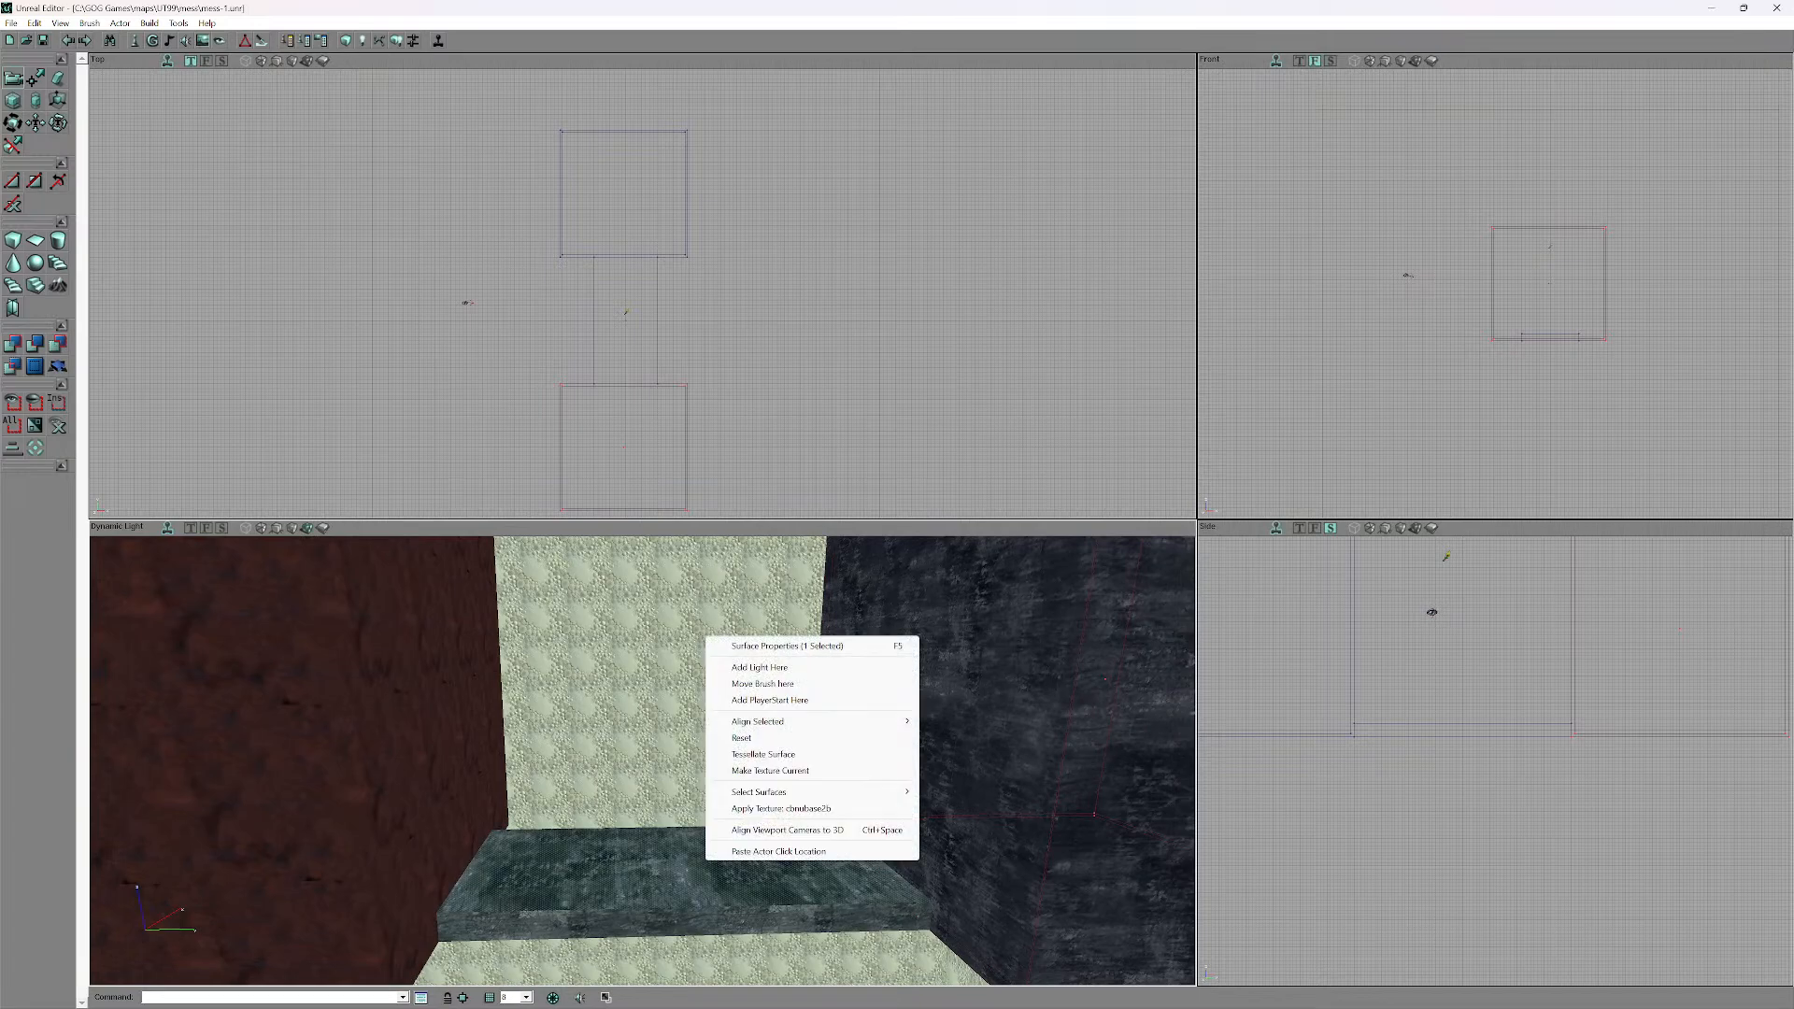
mouse_move(758, 721)
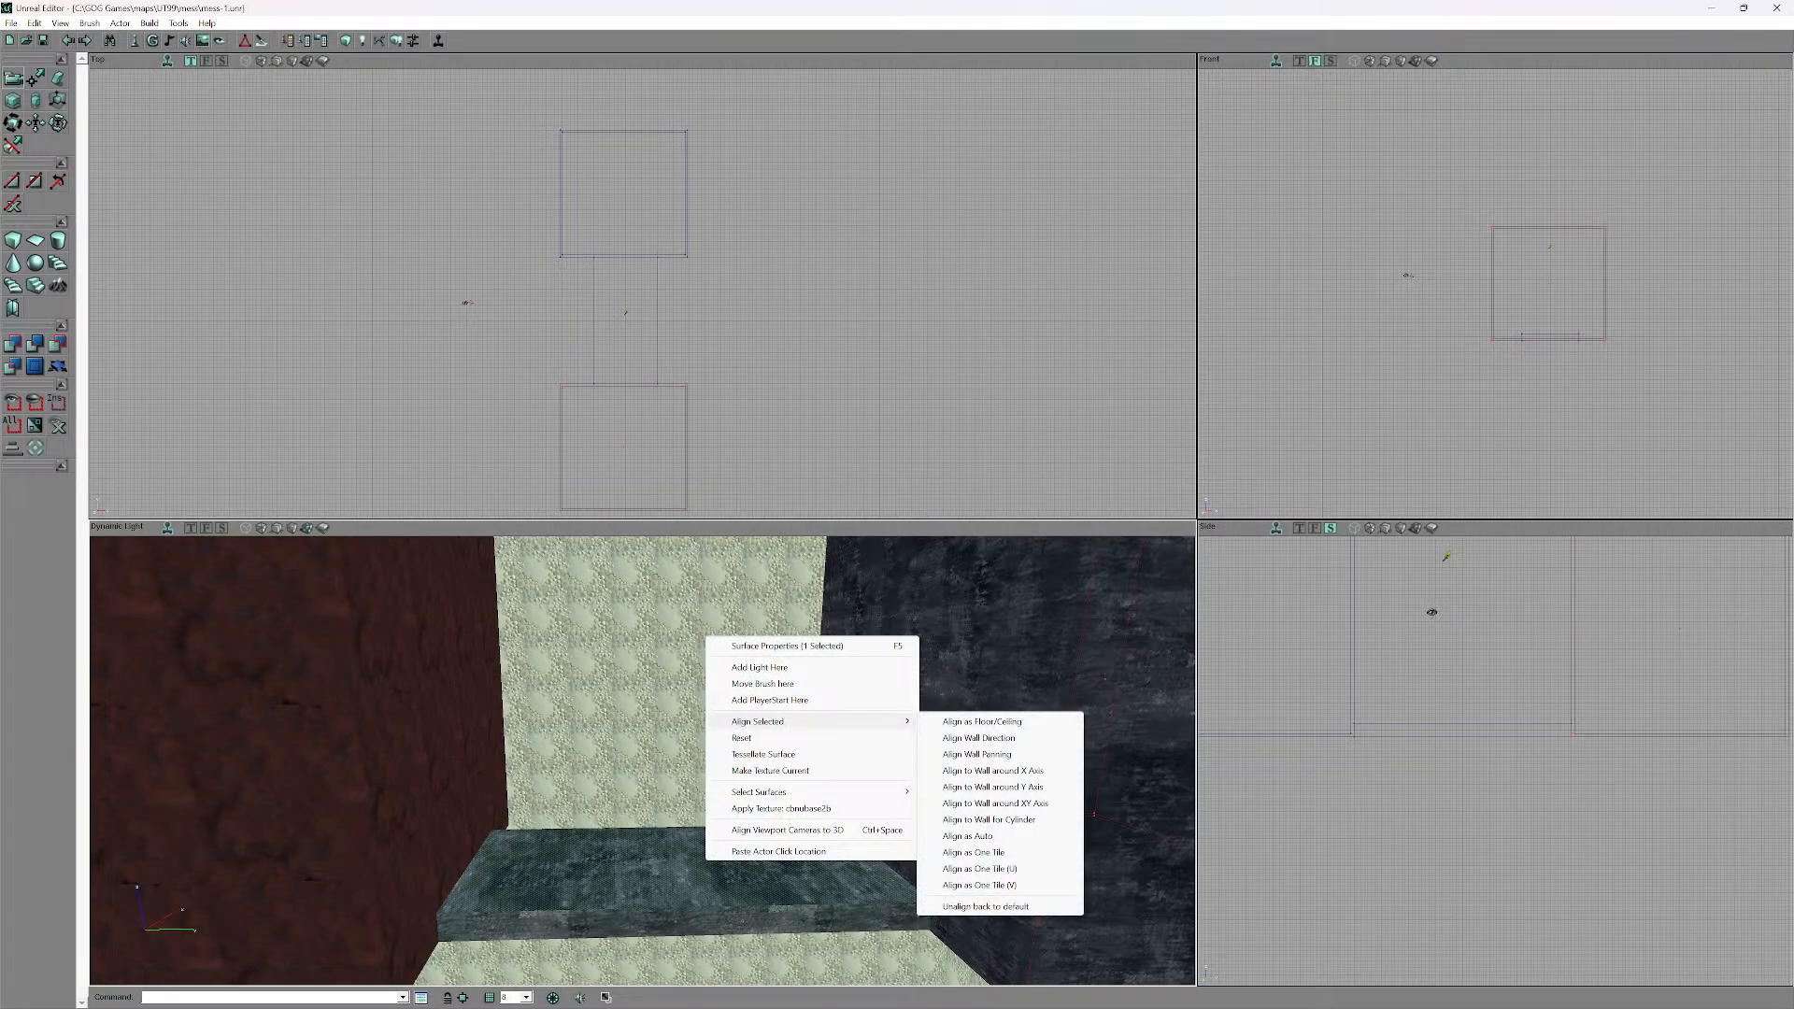
left_click(761, 700)
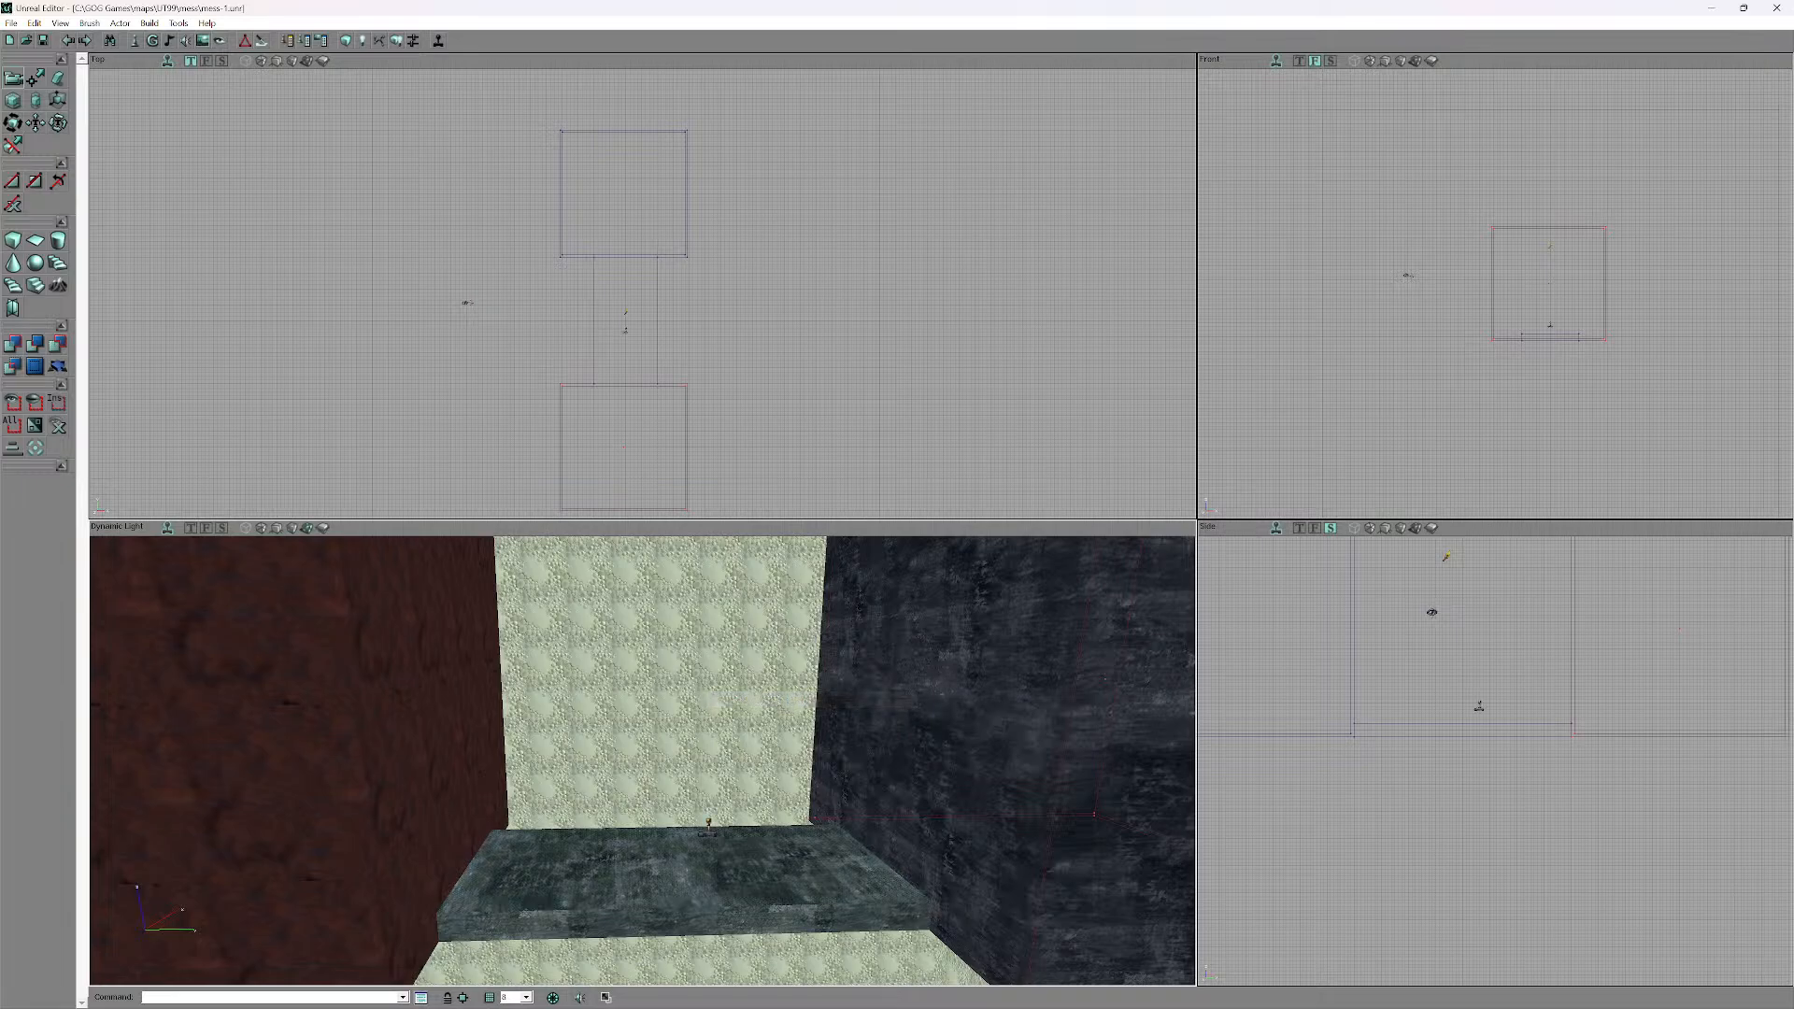
left_click_drag(761, 699, 762, 631)
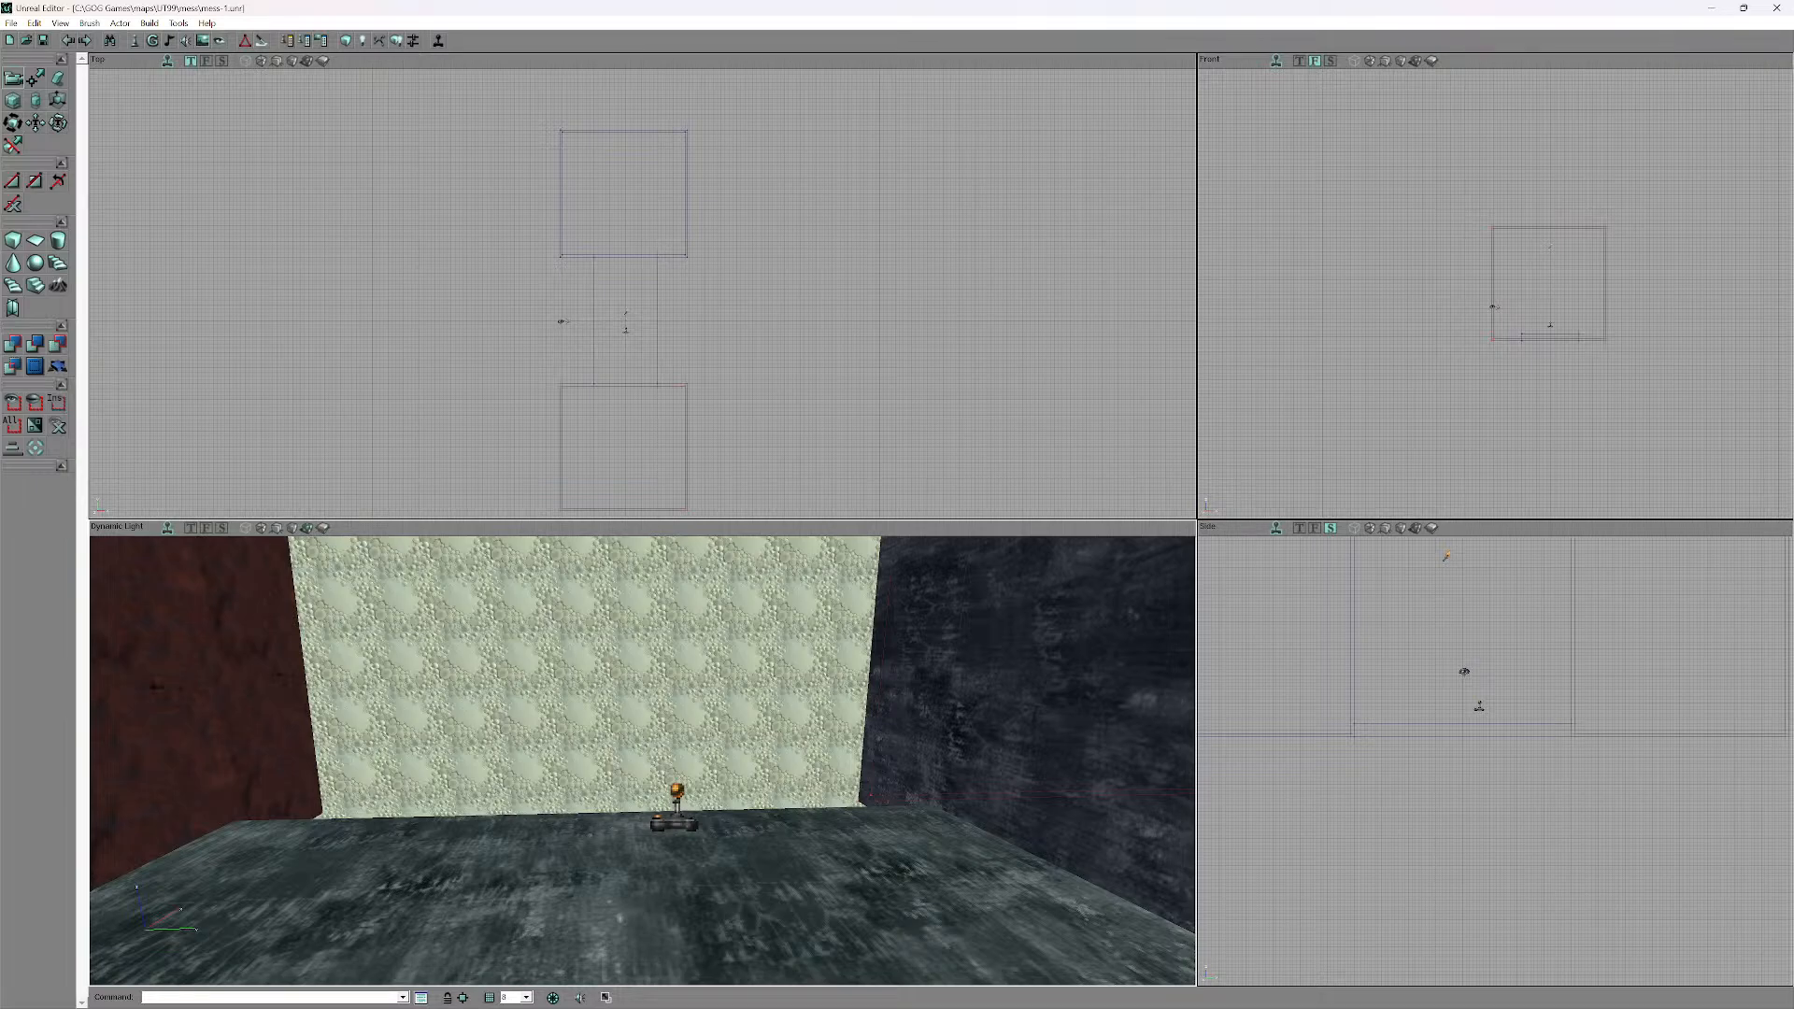
- Save the map under the new name mess-2 in the mess folder
key("alt+f")
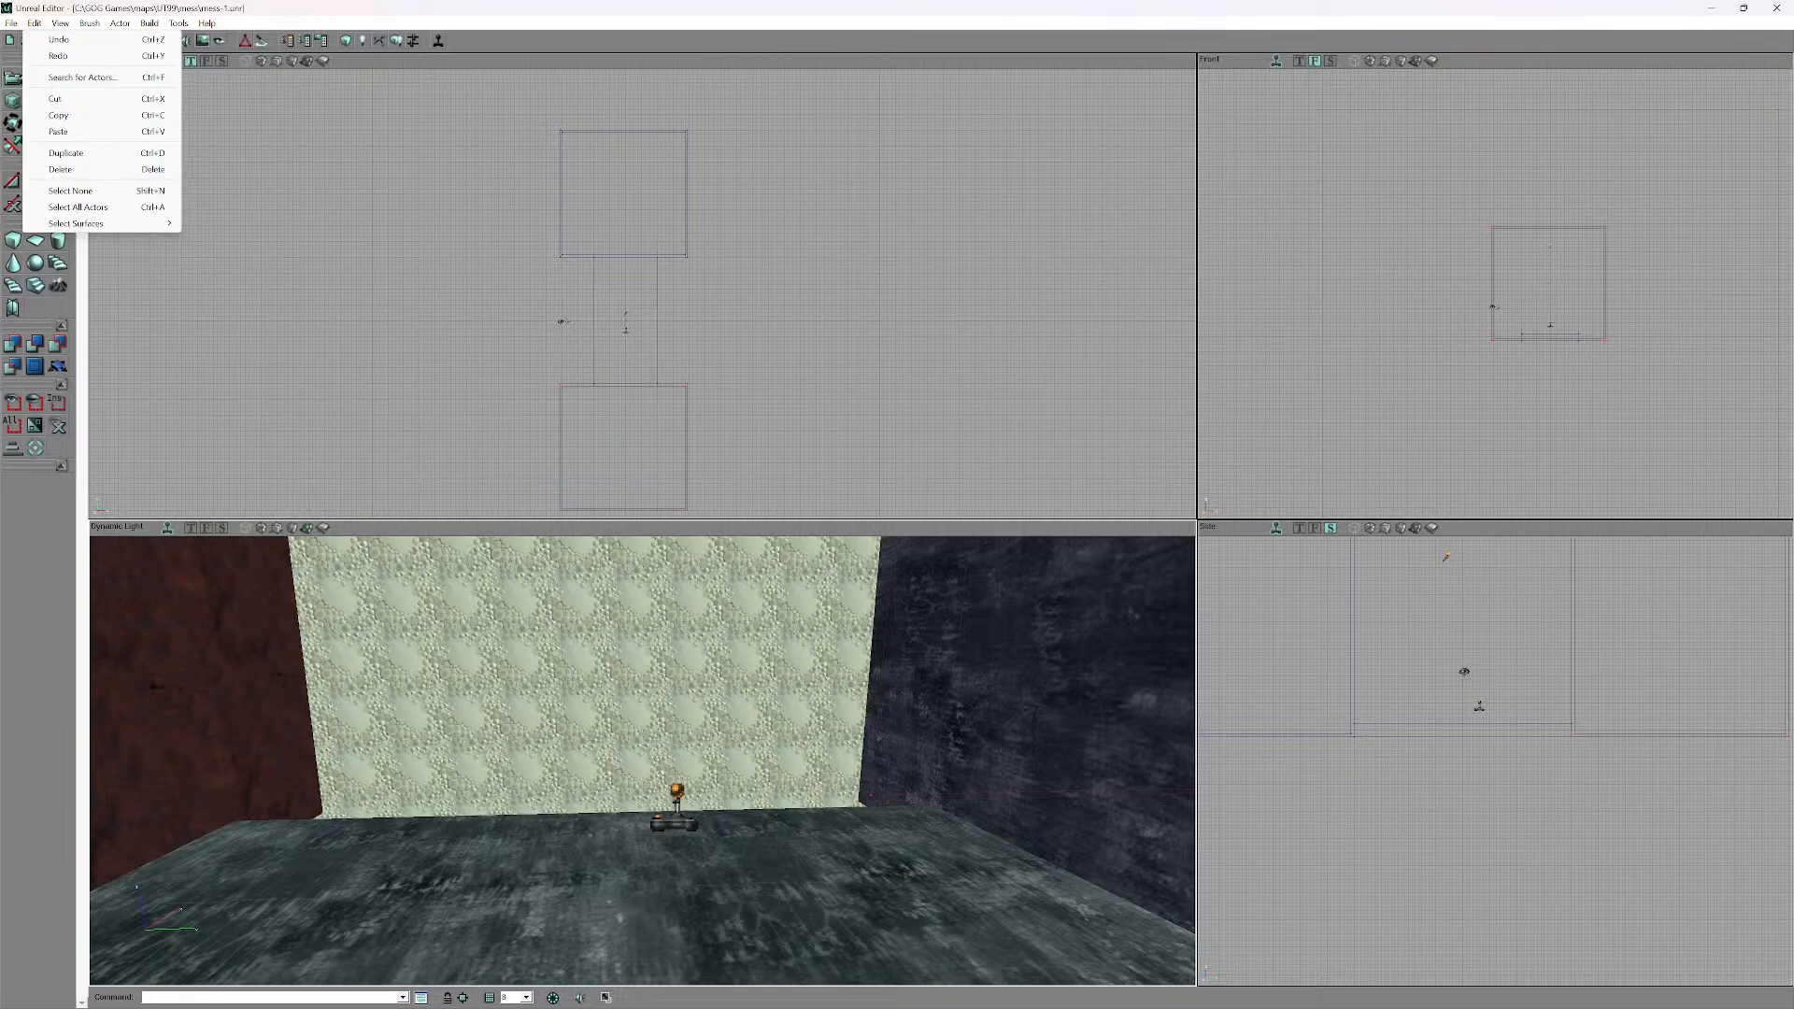
key("Return")
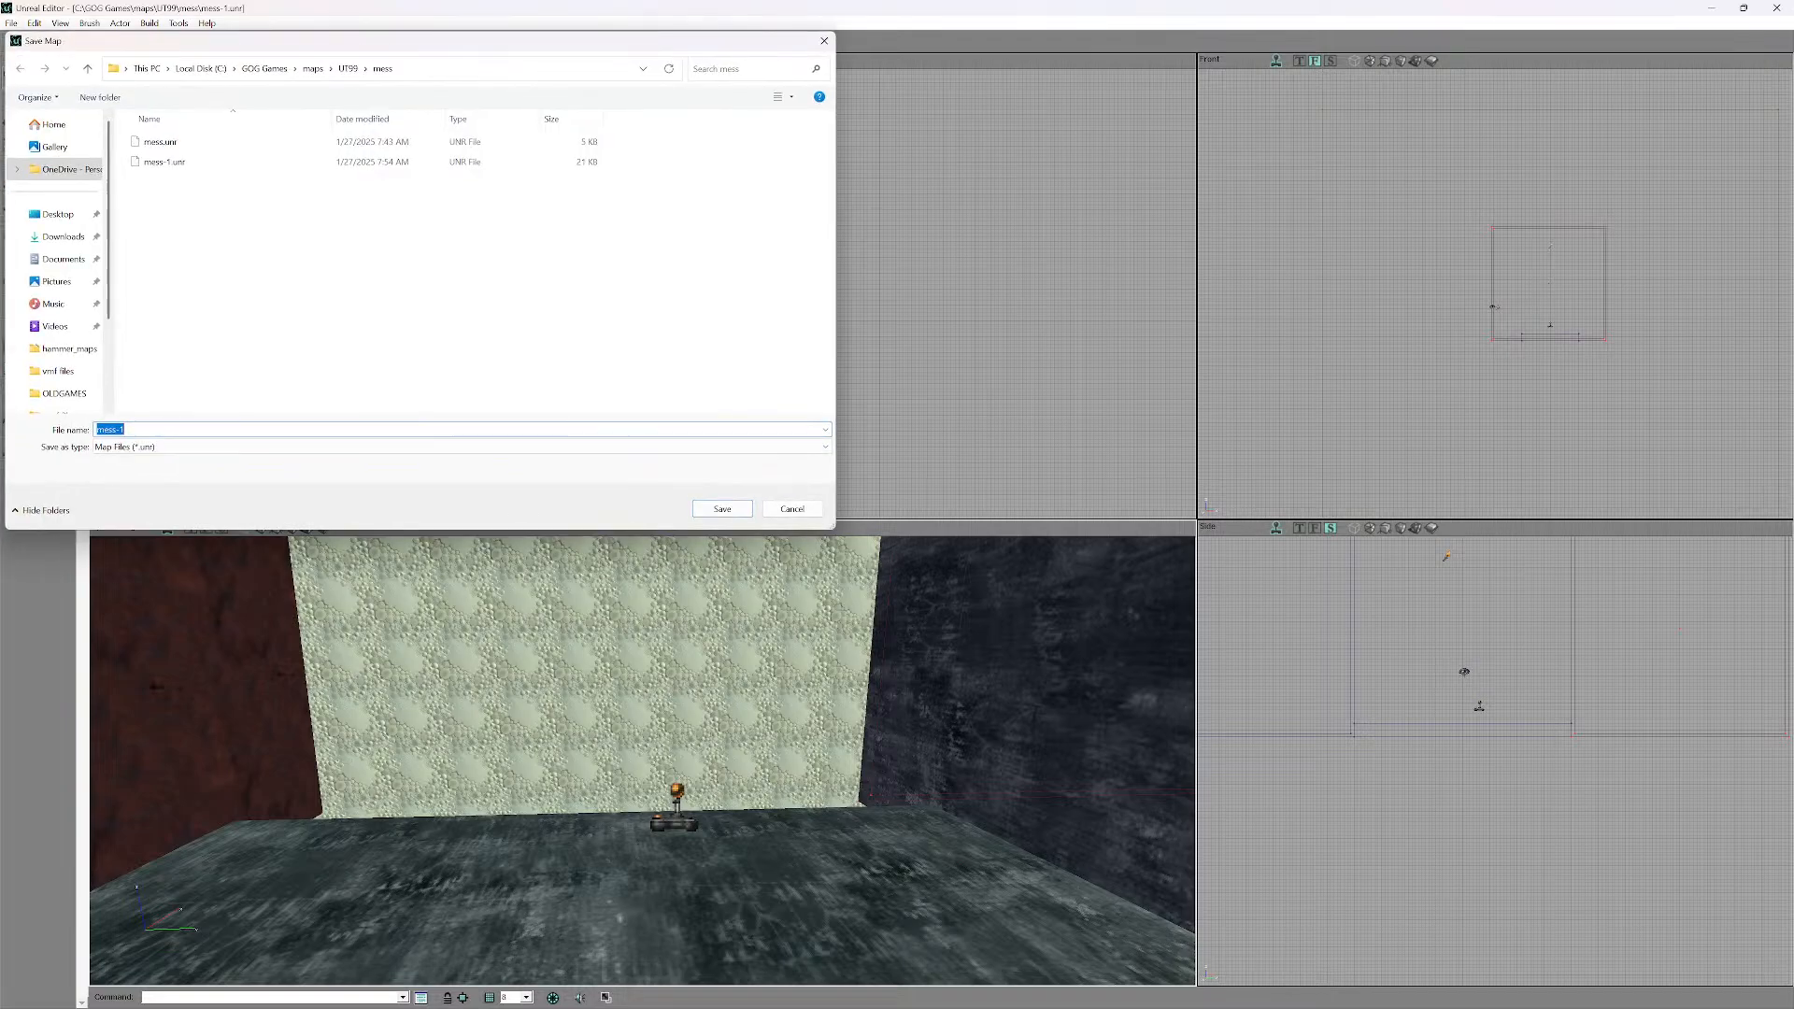
key("End")
key("BackSpace")
type("2")
key("Return")
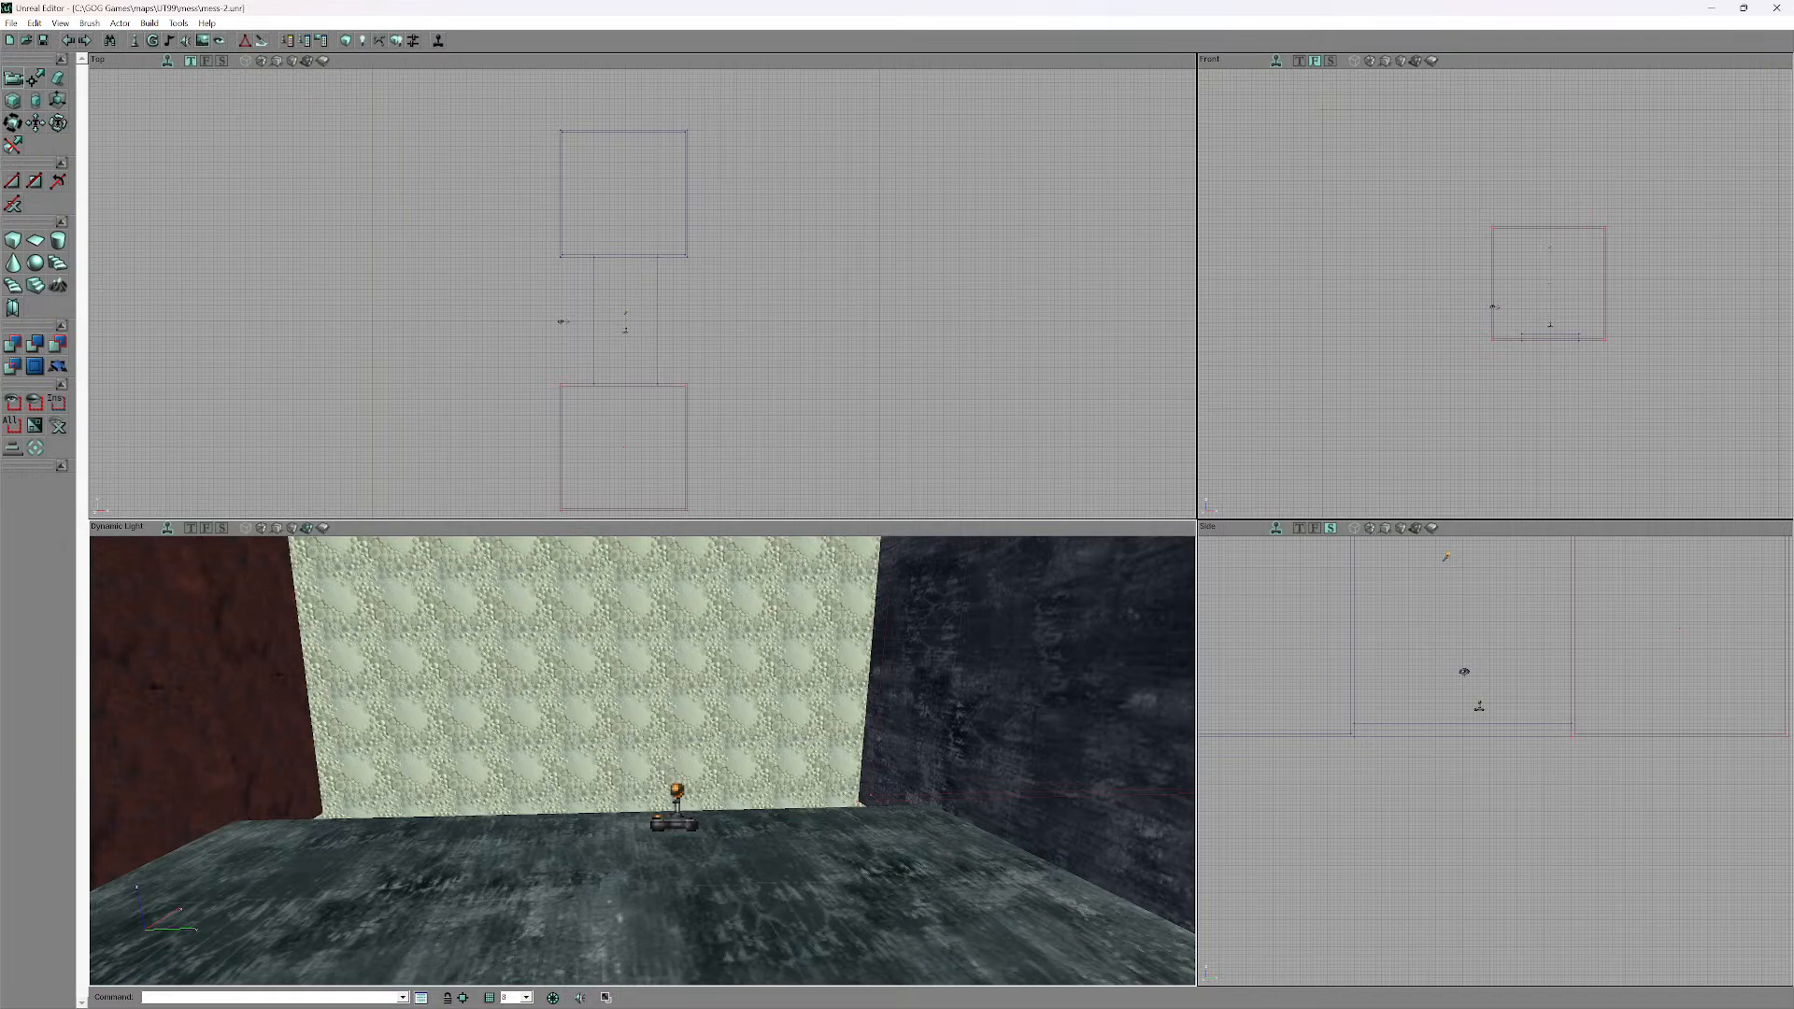
- Run Build All on the map and inspect the rebuilt lighting around the platform and cubes
key("alt+b")
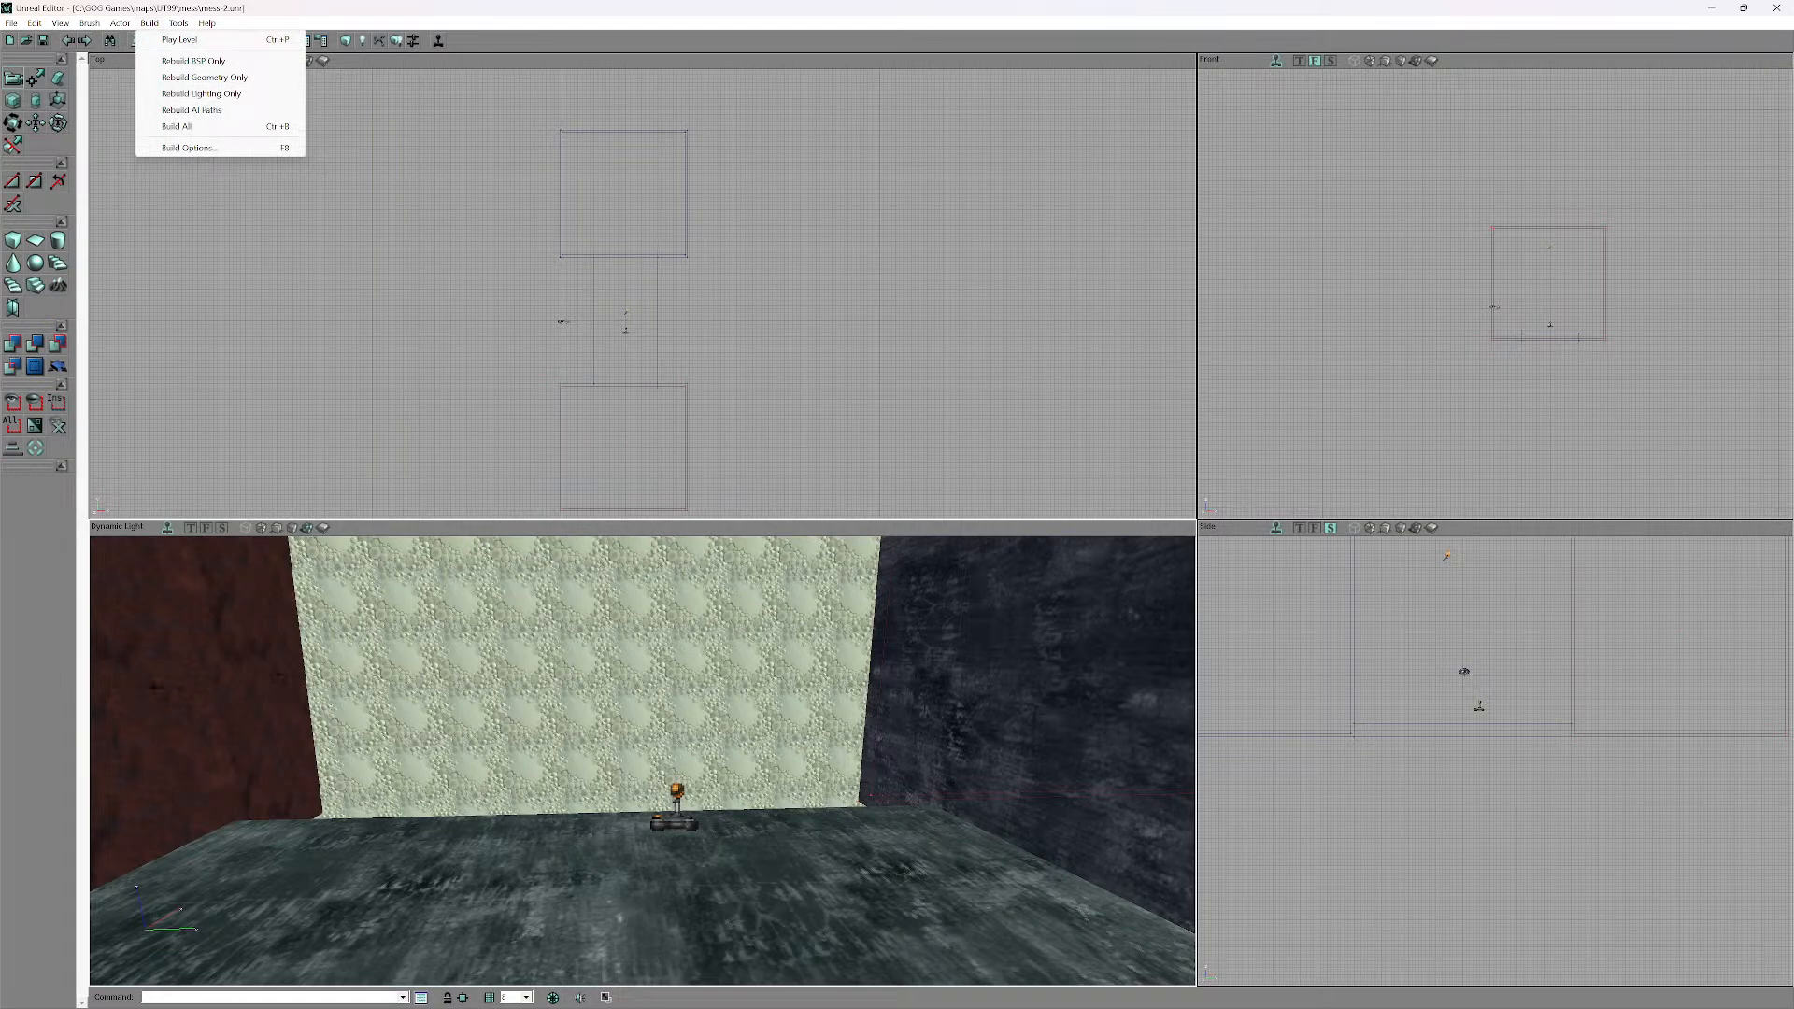
key("Down")
key("Down")
key("Down")
key("Down")
key("Down")
key("Down")
key("Return")
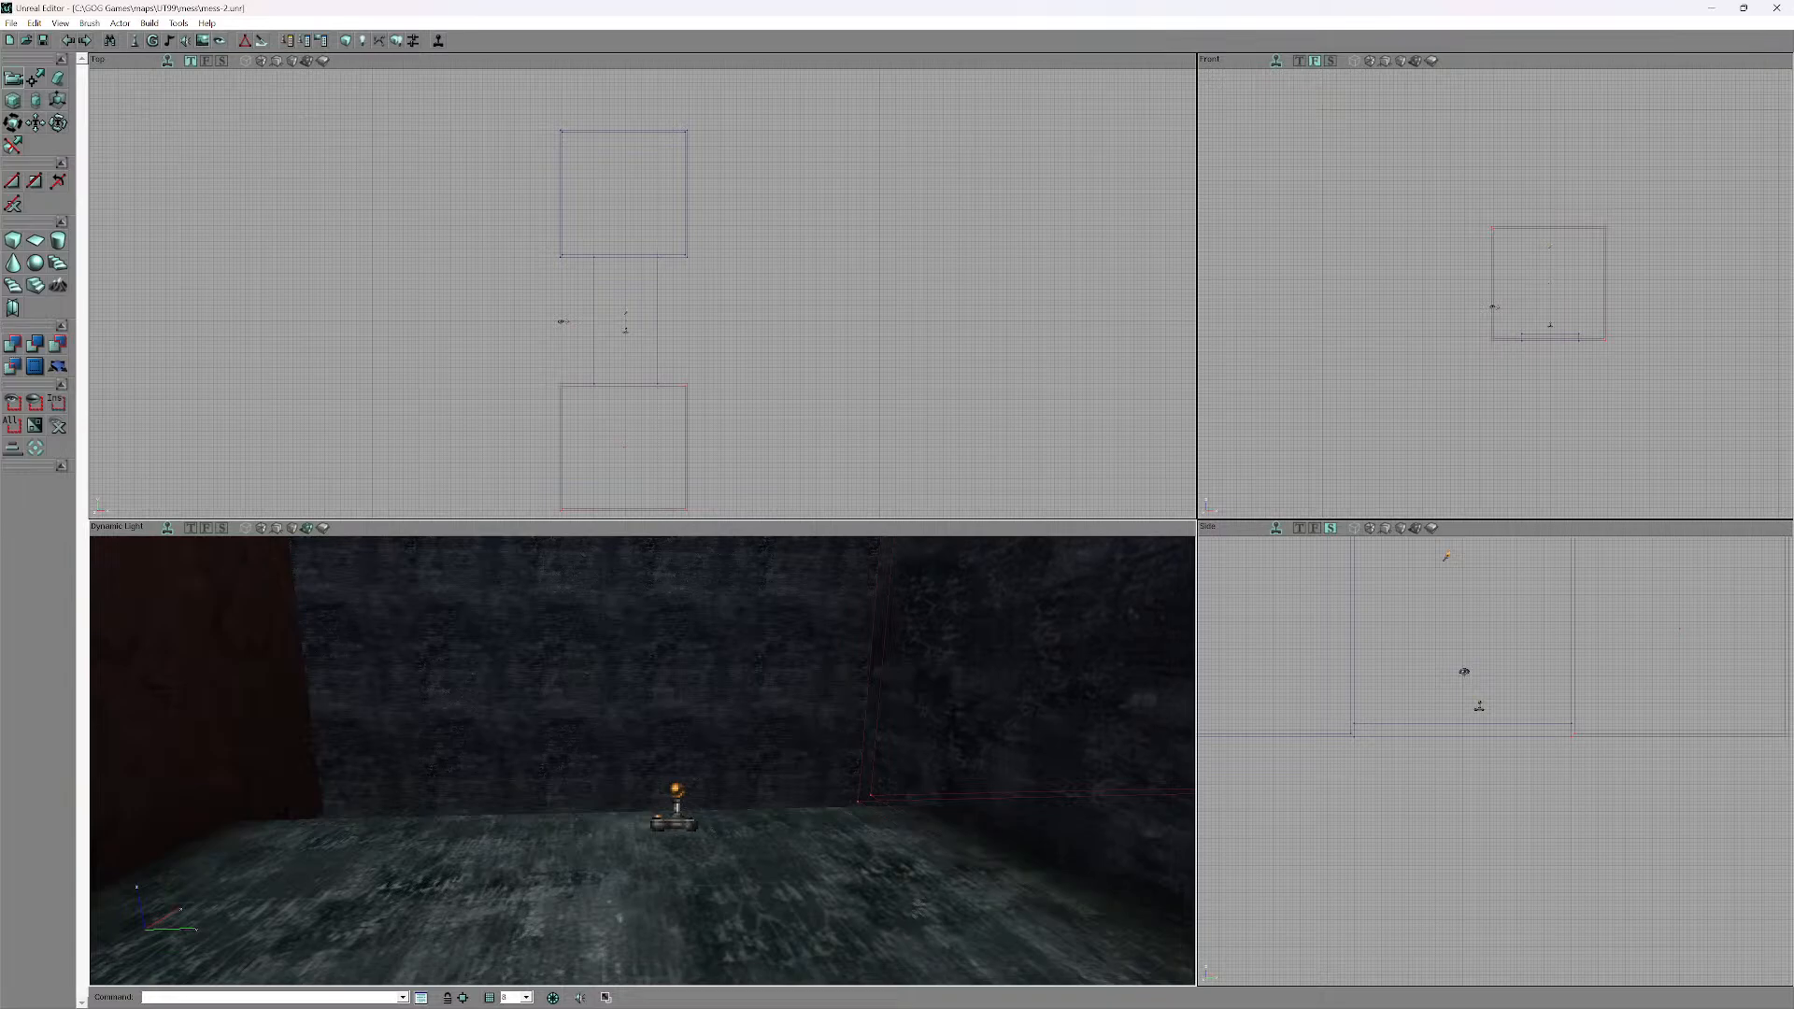
mouse_move(642, 759)
left_mouse_down()
mouse_move(642, 901)
mouse_move(655, 766)
mouse_move(619, 755)
mouse_move(630, 588)
mouse_move(627, 634)
mouse_move(569, 667)
mouse_move(564, 581)
mouse_move(532, 585)
mouse_move(554, 613)
mouse_move(577, 566)
mouse_move(617, 579)
mouse_move(624, 620)
mouse_move(594, 601)
mouse_move(602, 566)
mouse_move(640, 604)
mouse_move(644, 570)
left_mouse_up()
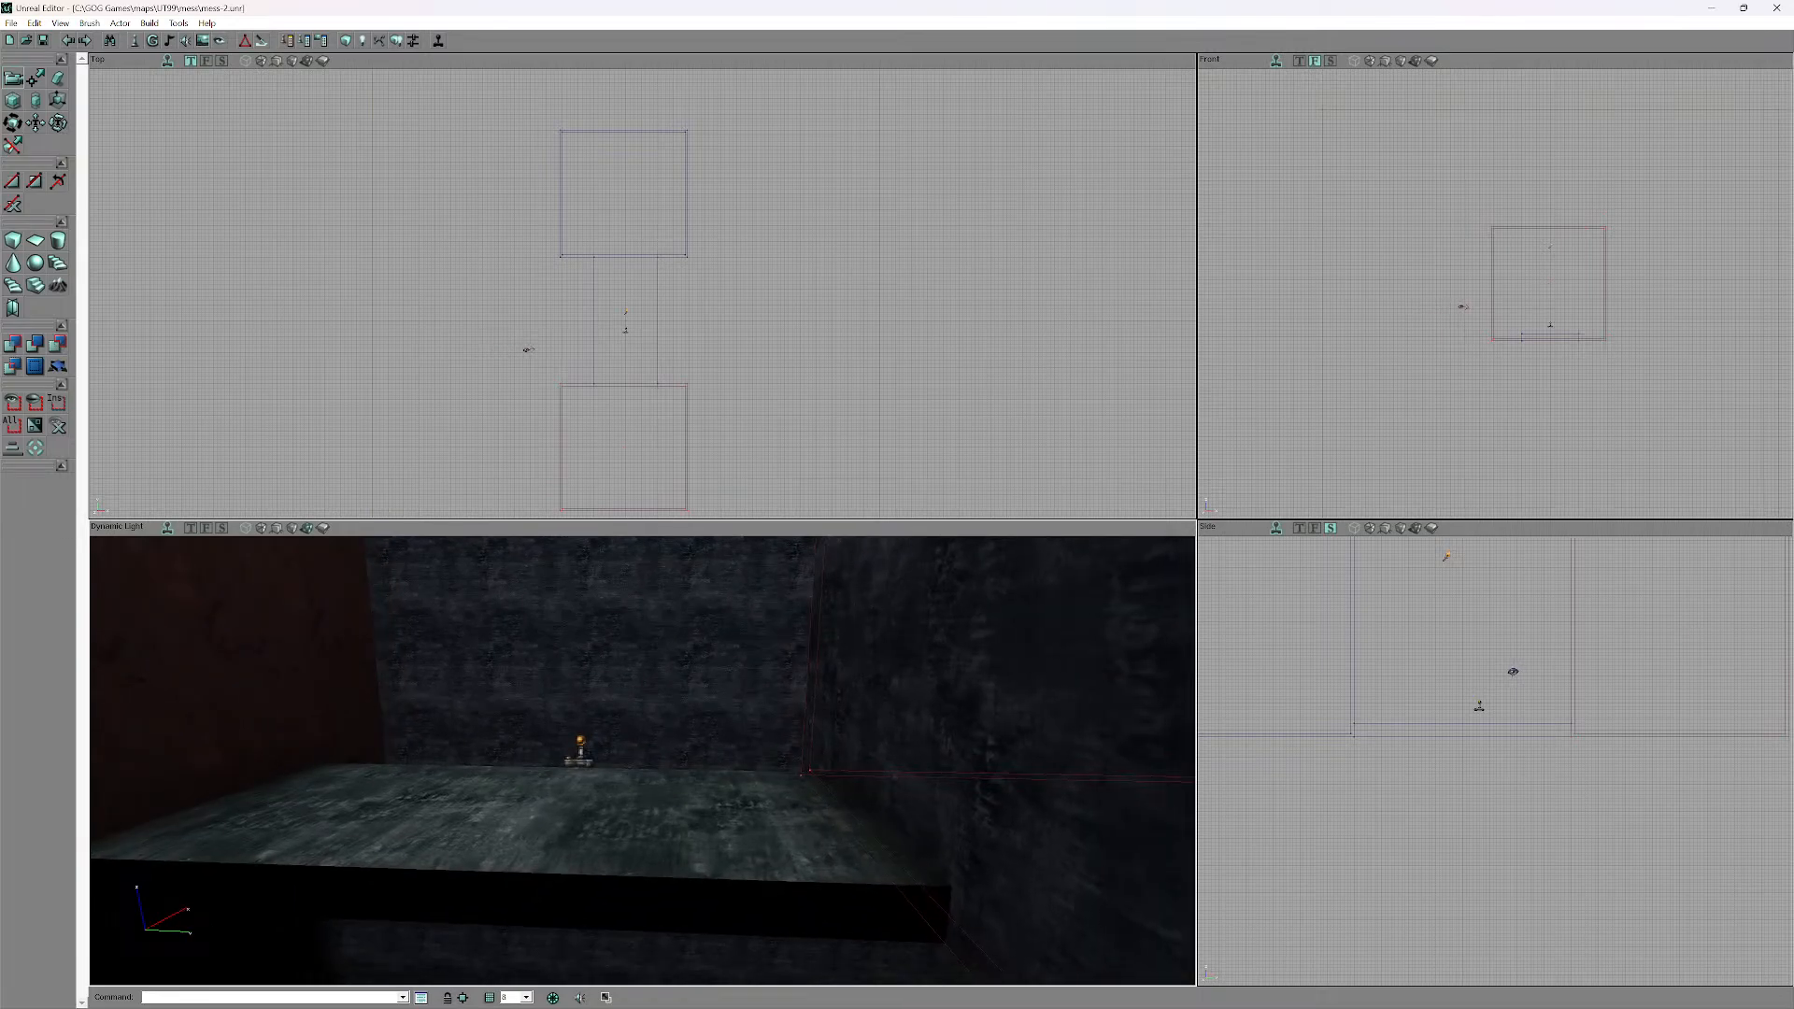
left_click_drag(643, 758, 643, 791)
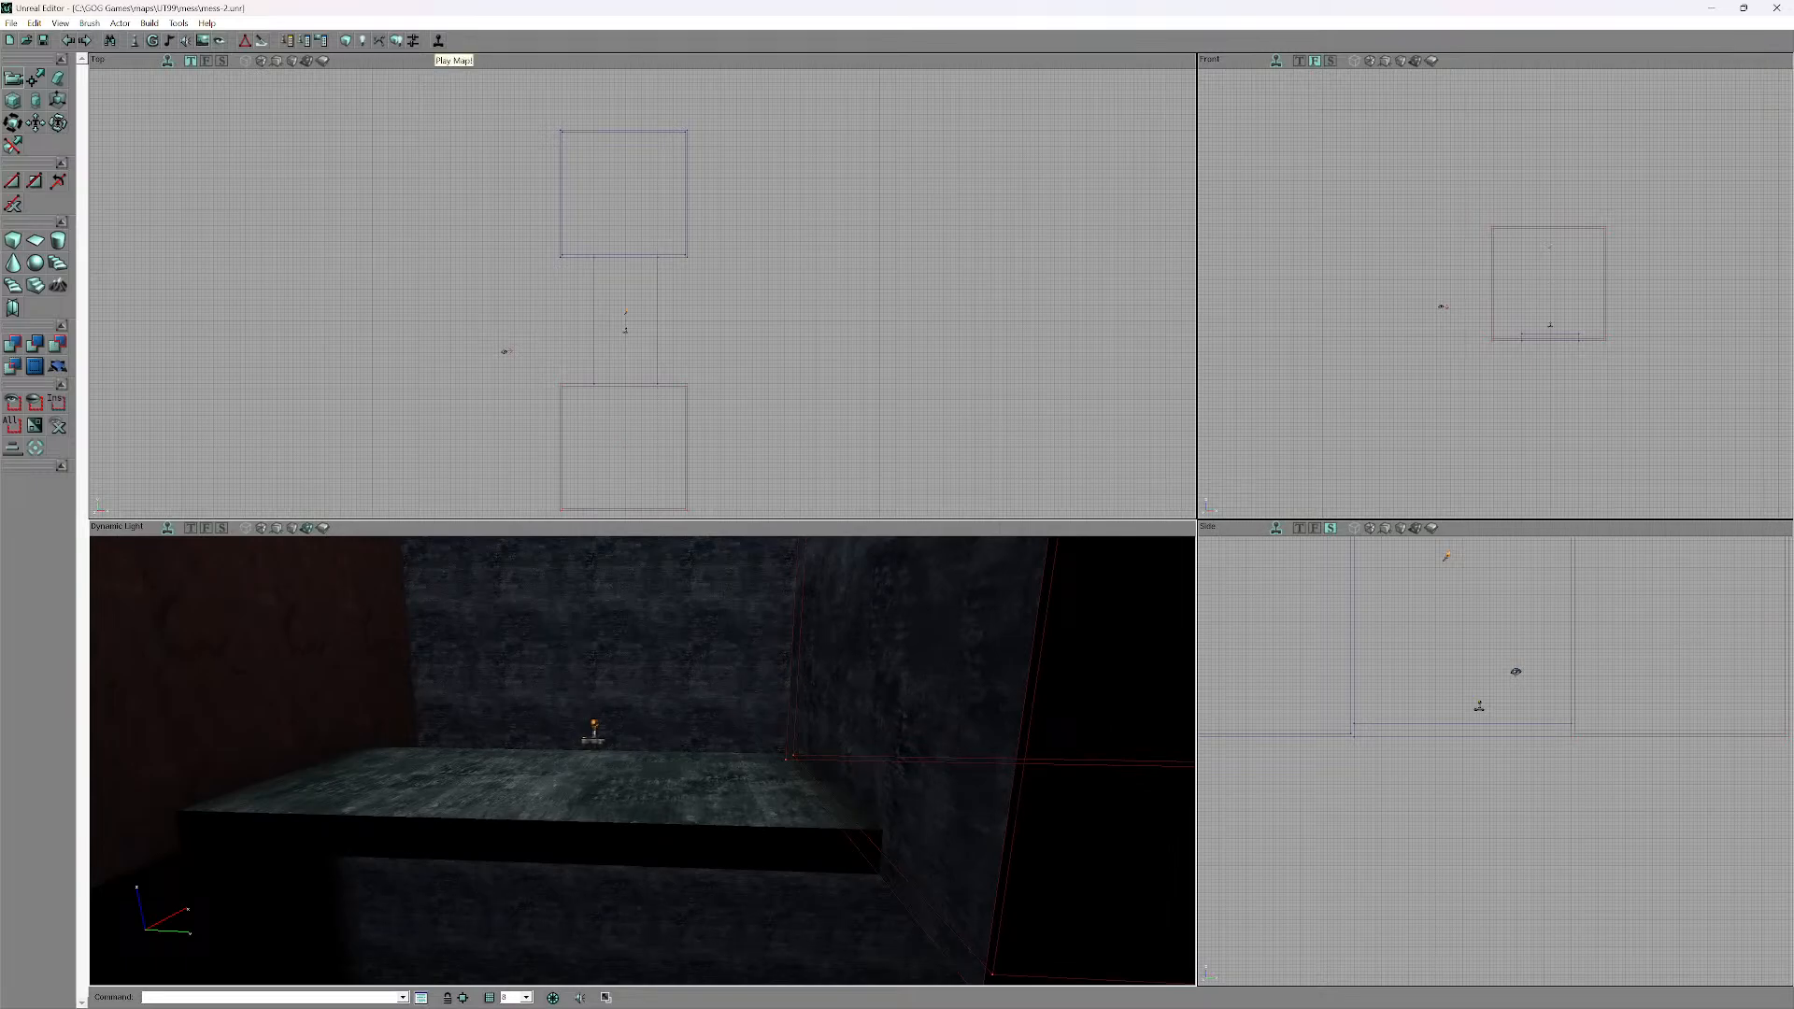
- Launch the map for play-testing, start the match, remove all bots with the killpawns console command, and close the console
key("ctrl+p")
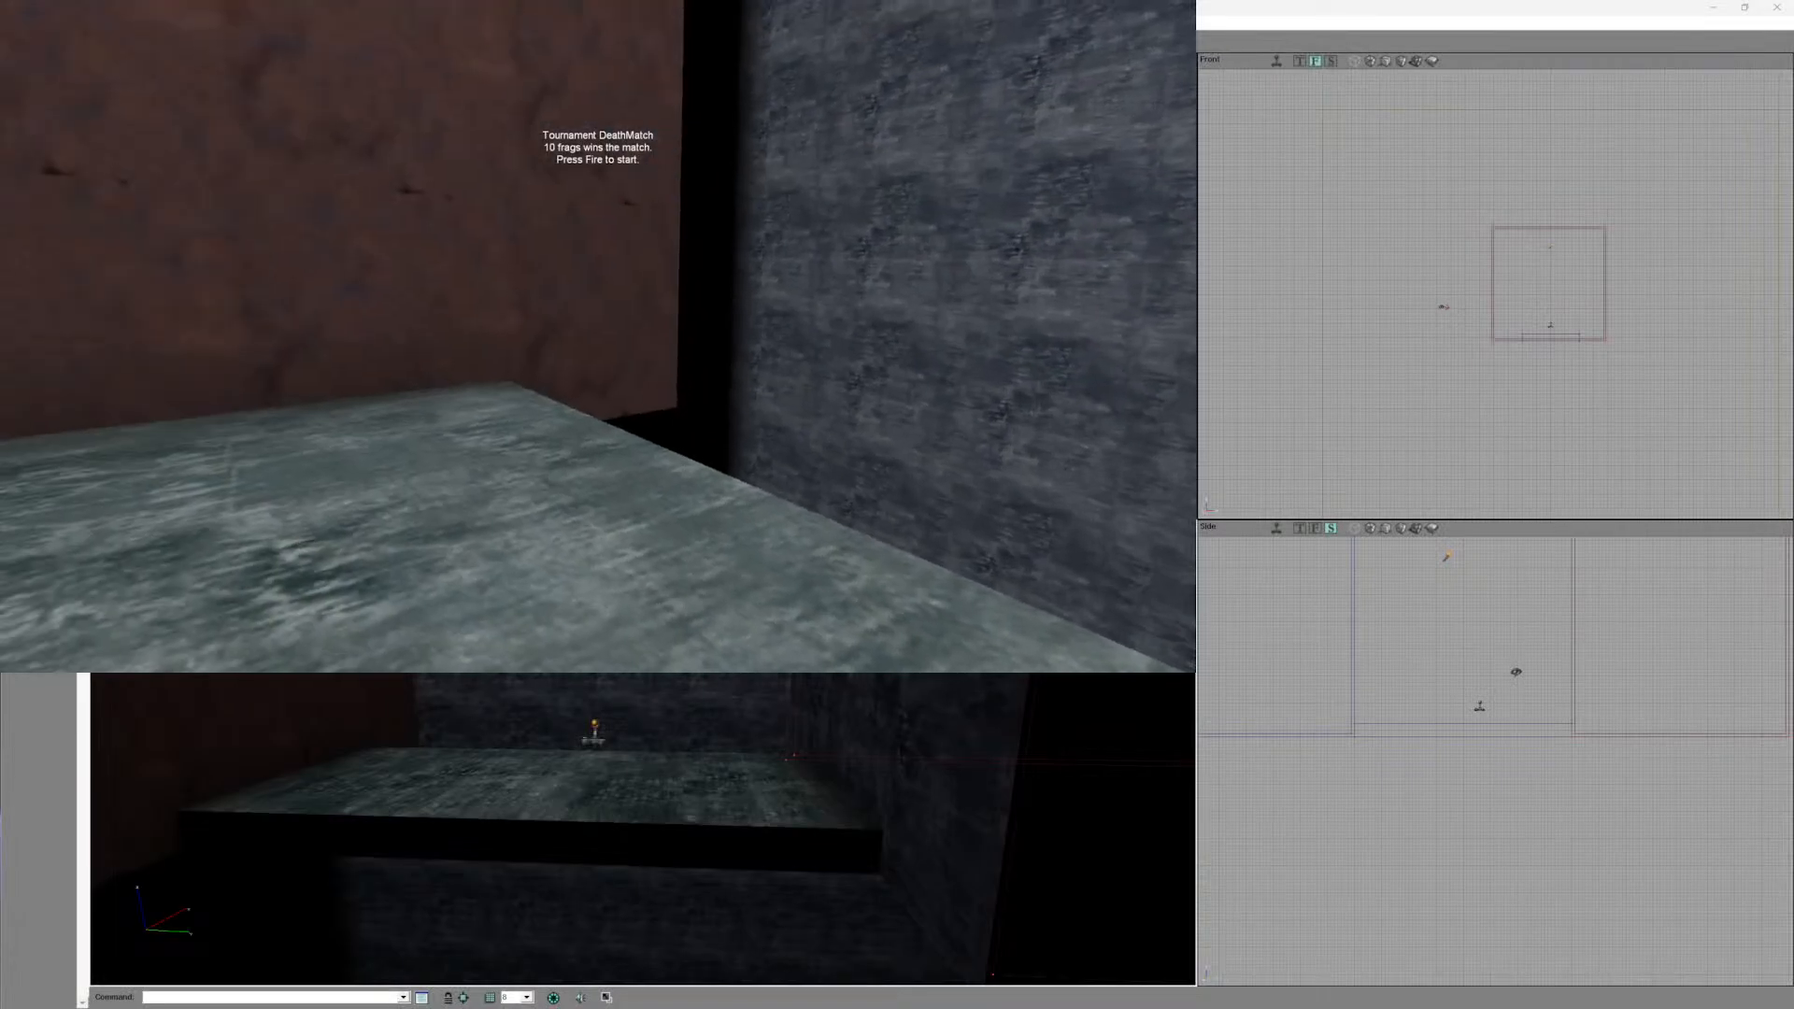
left_click(598, 336)
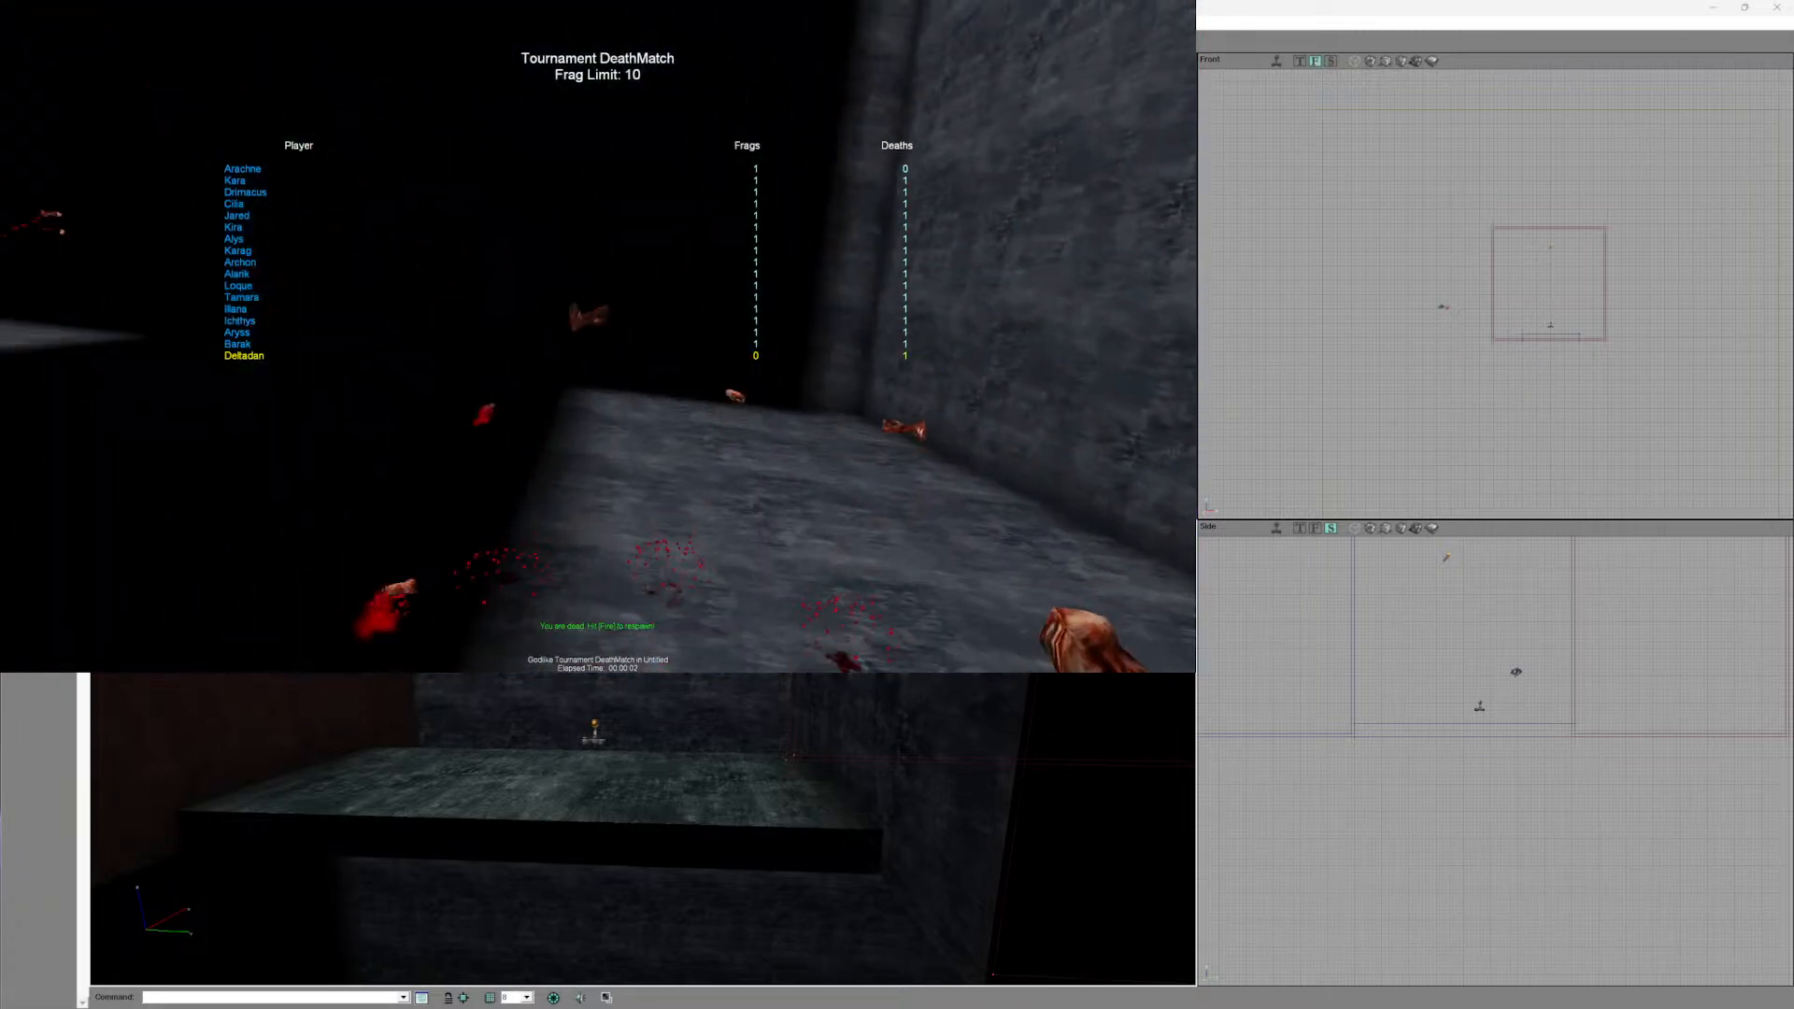
key("grave")
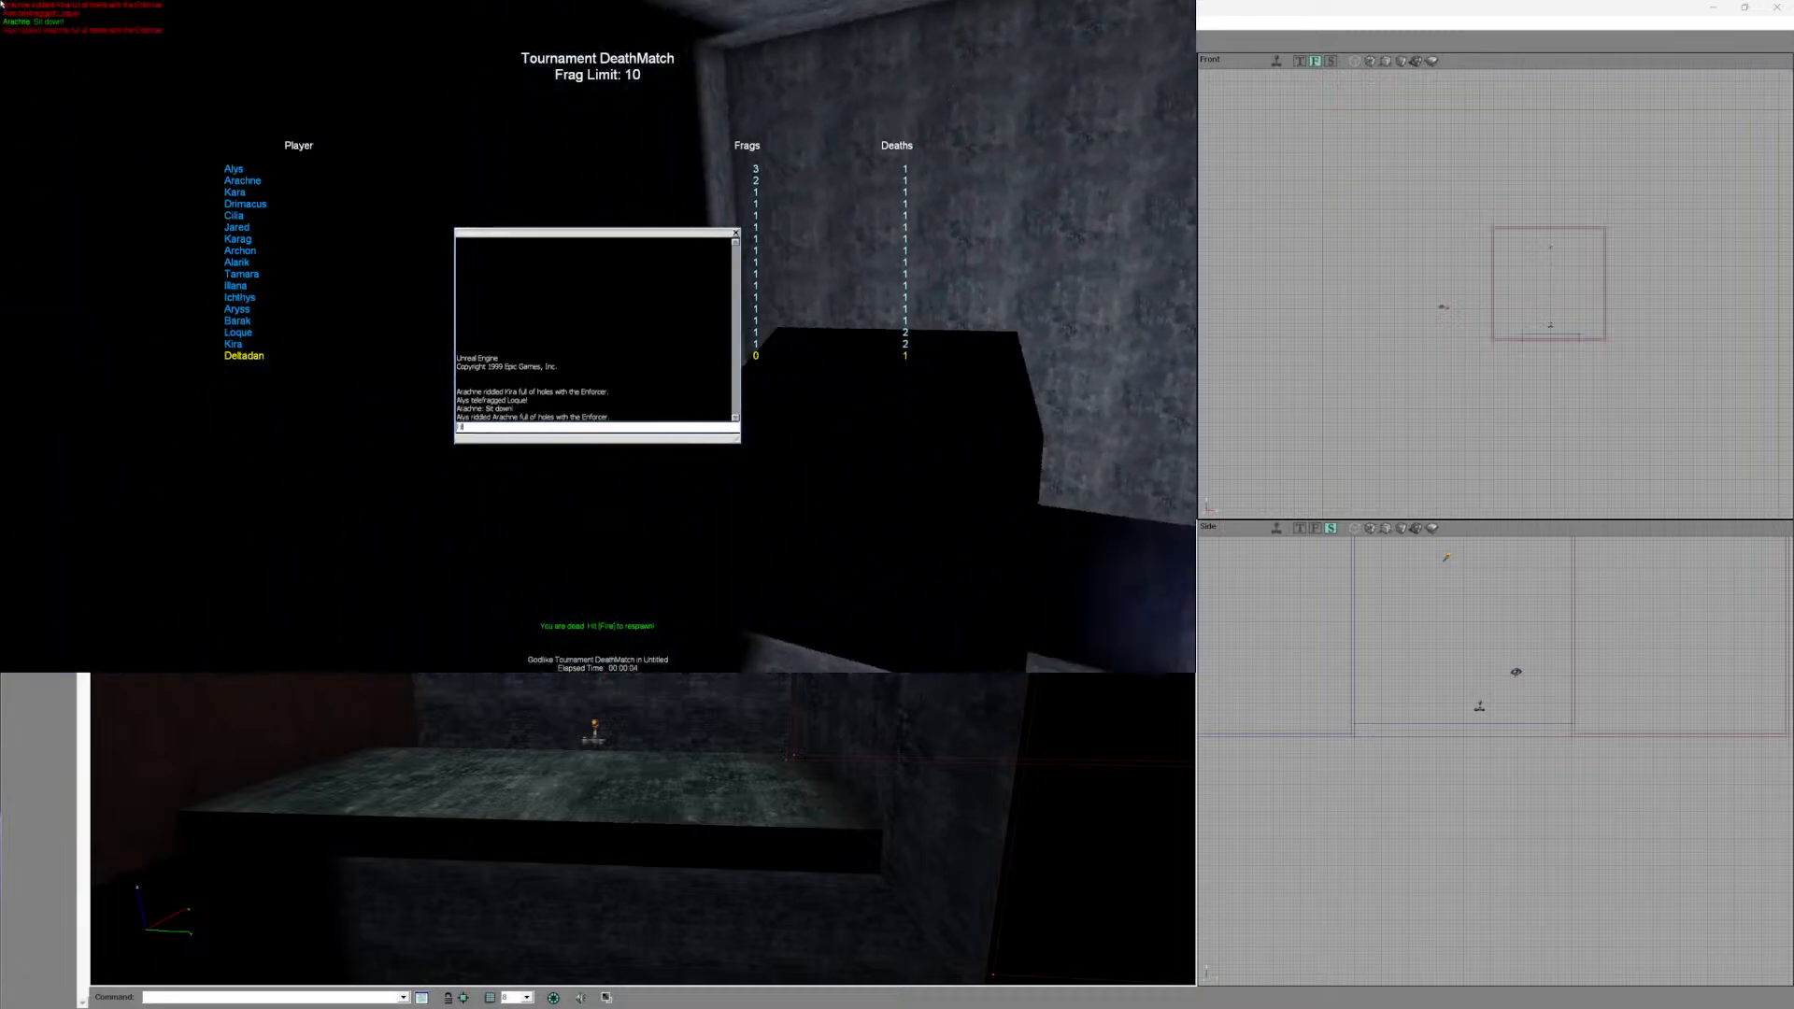
type("killpawns")
key("Return")
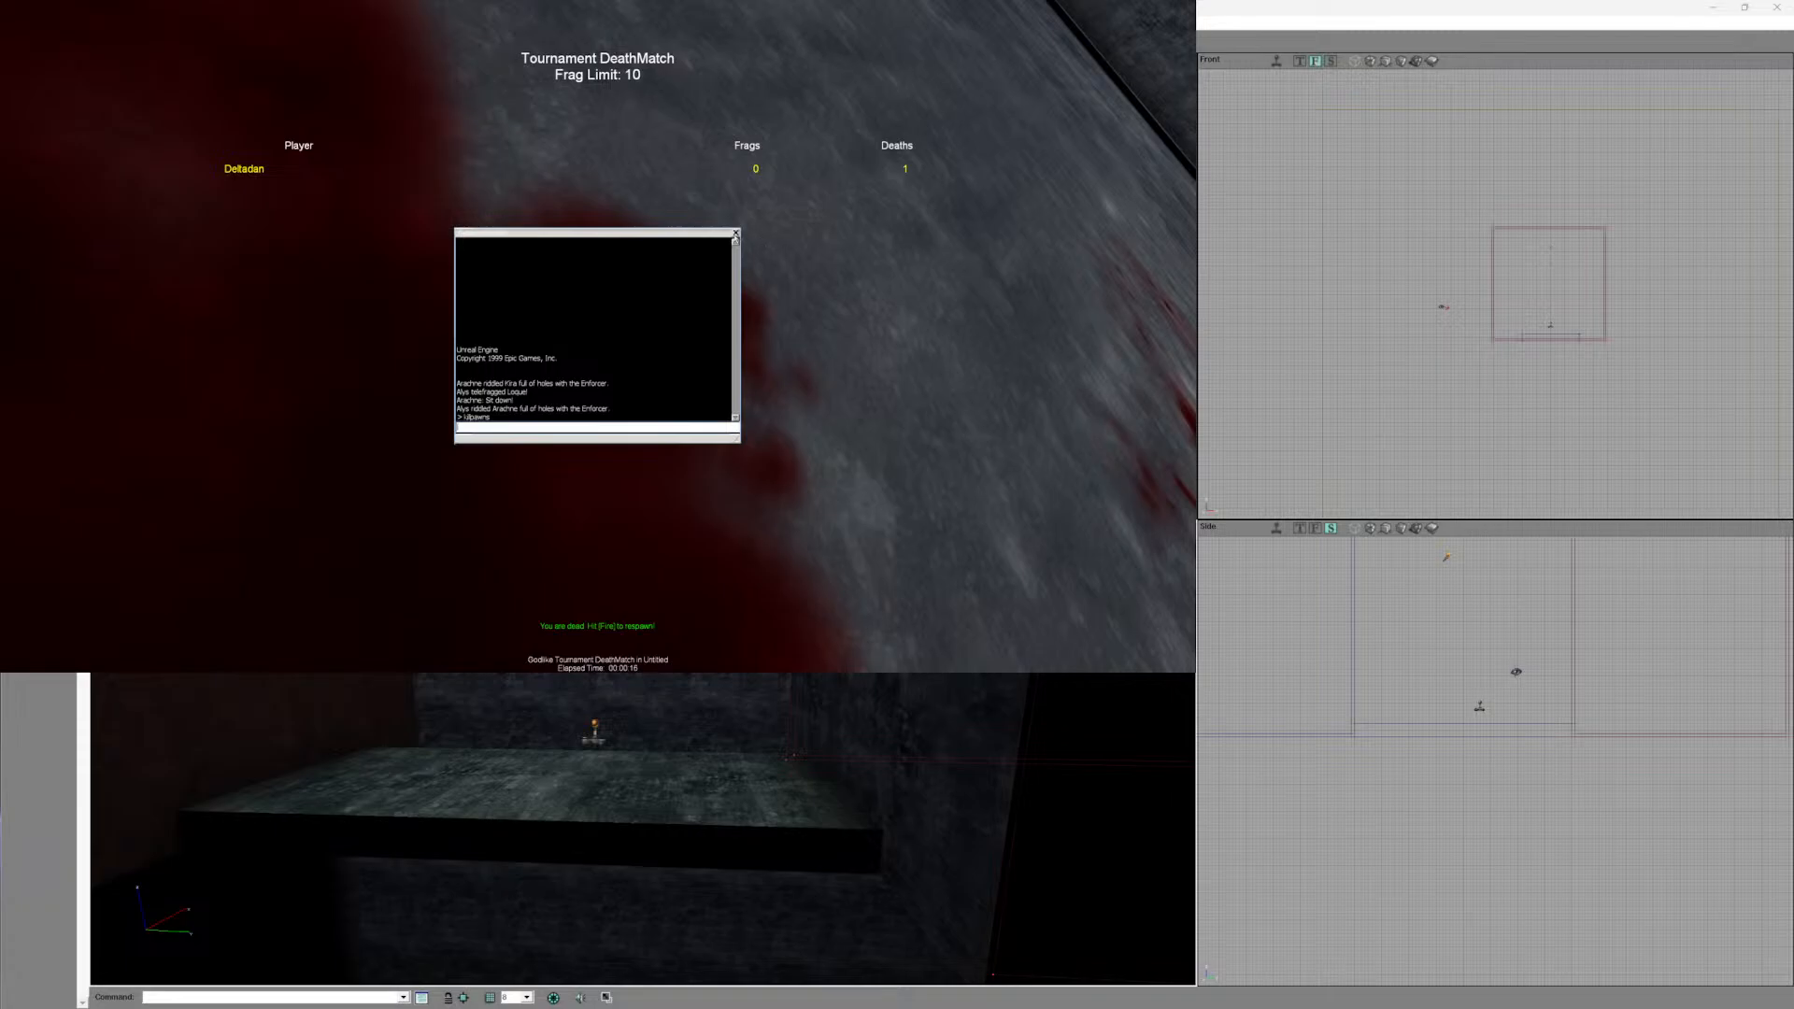
left_click(735, 233)
left_click(735, 233)
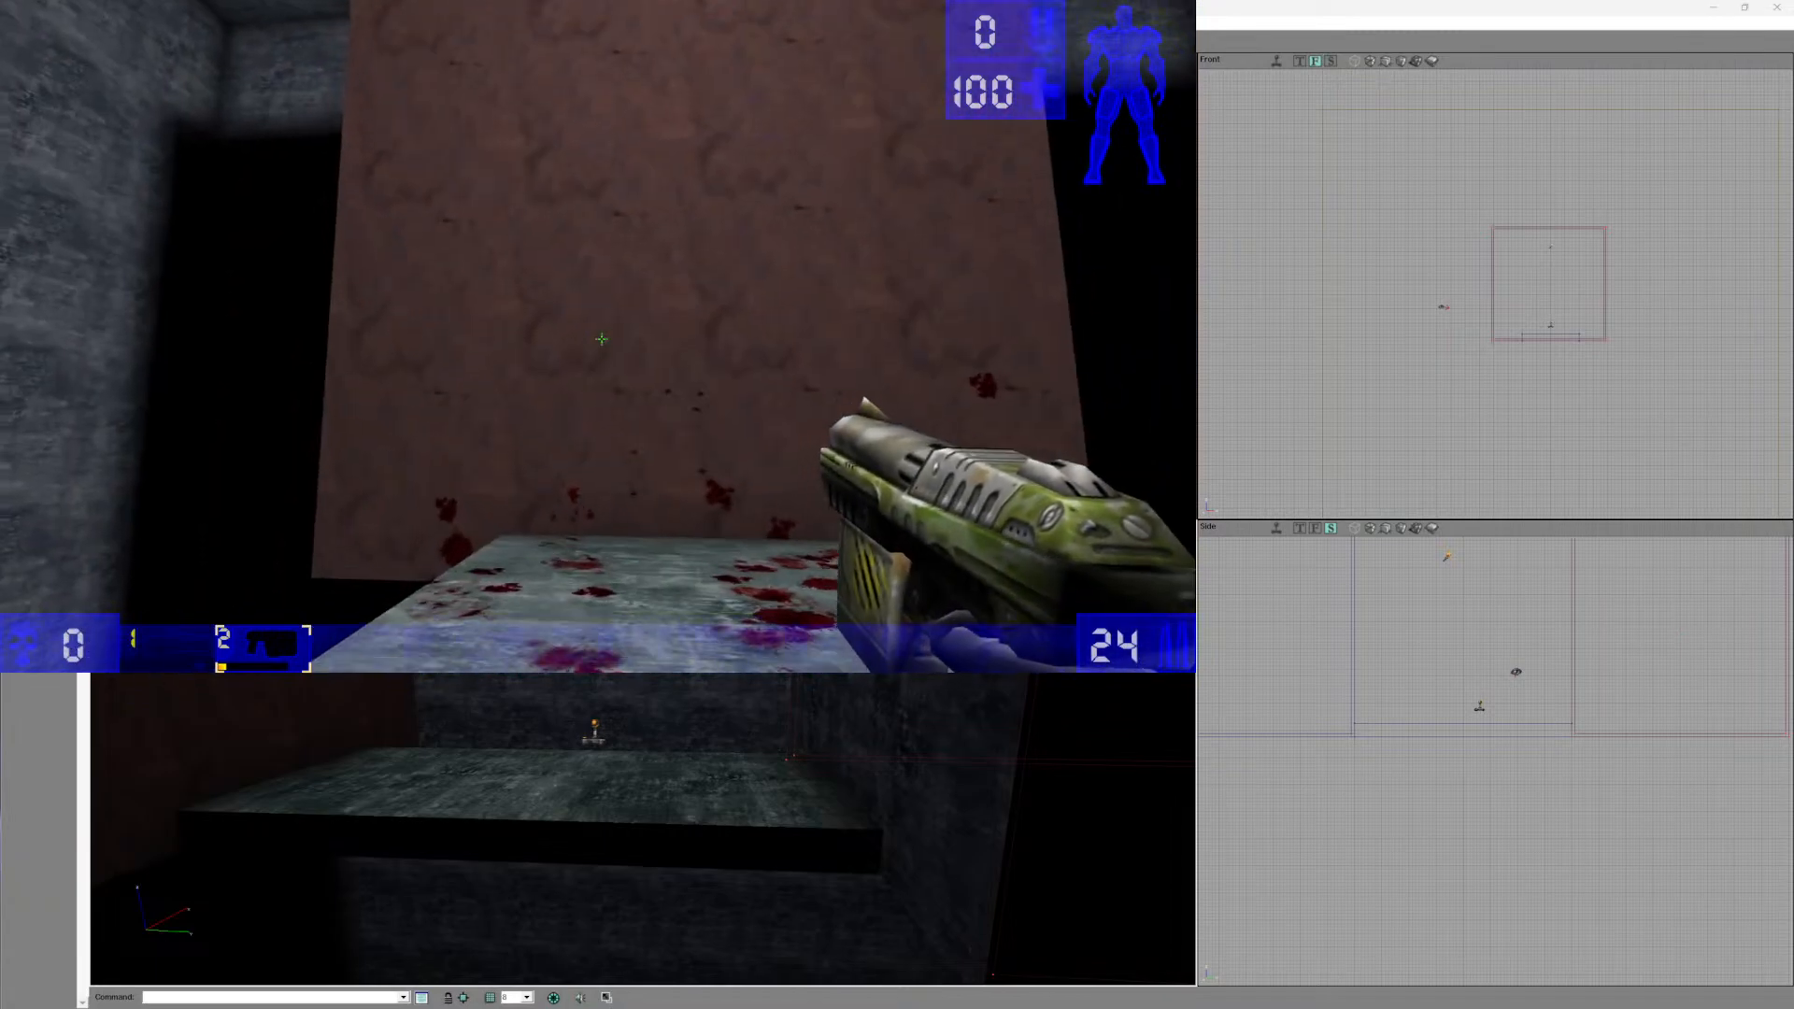
- Explore the platform and cubes in-game, firing the weapon at the surrounding walls to test the level
left_click(601, 339)
left_click(601, 339)
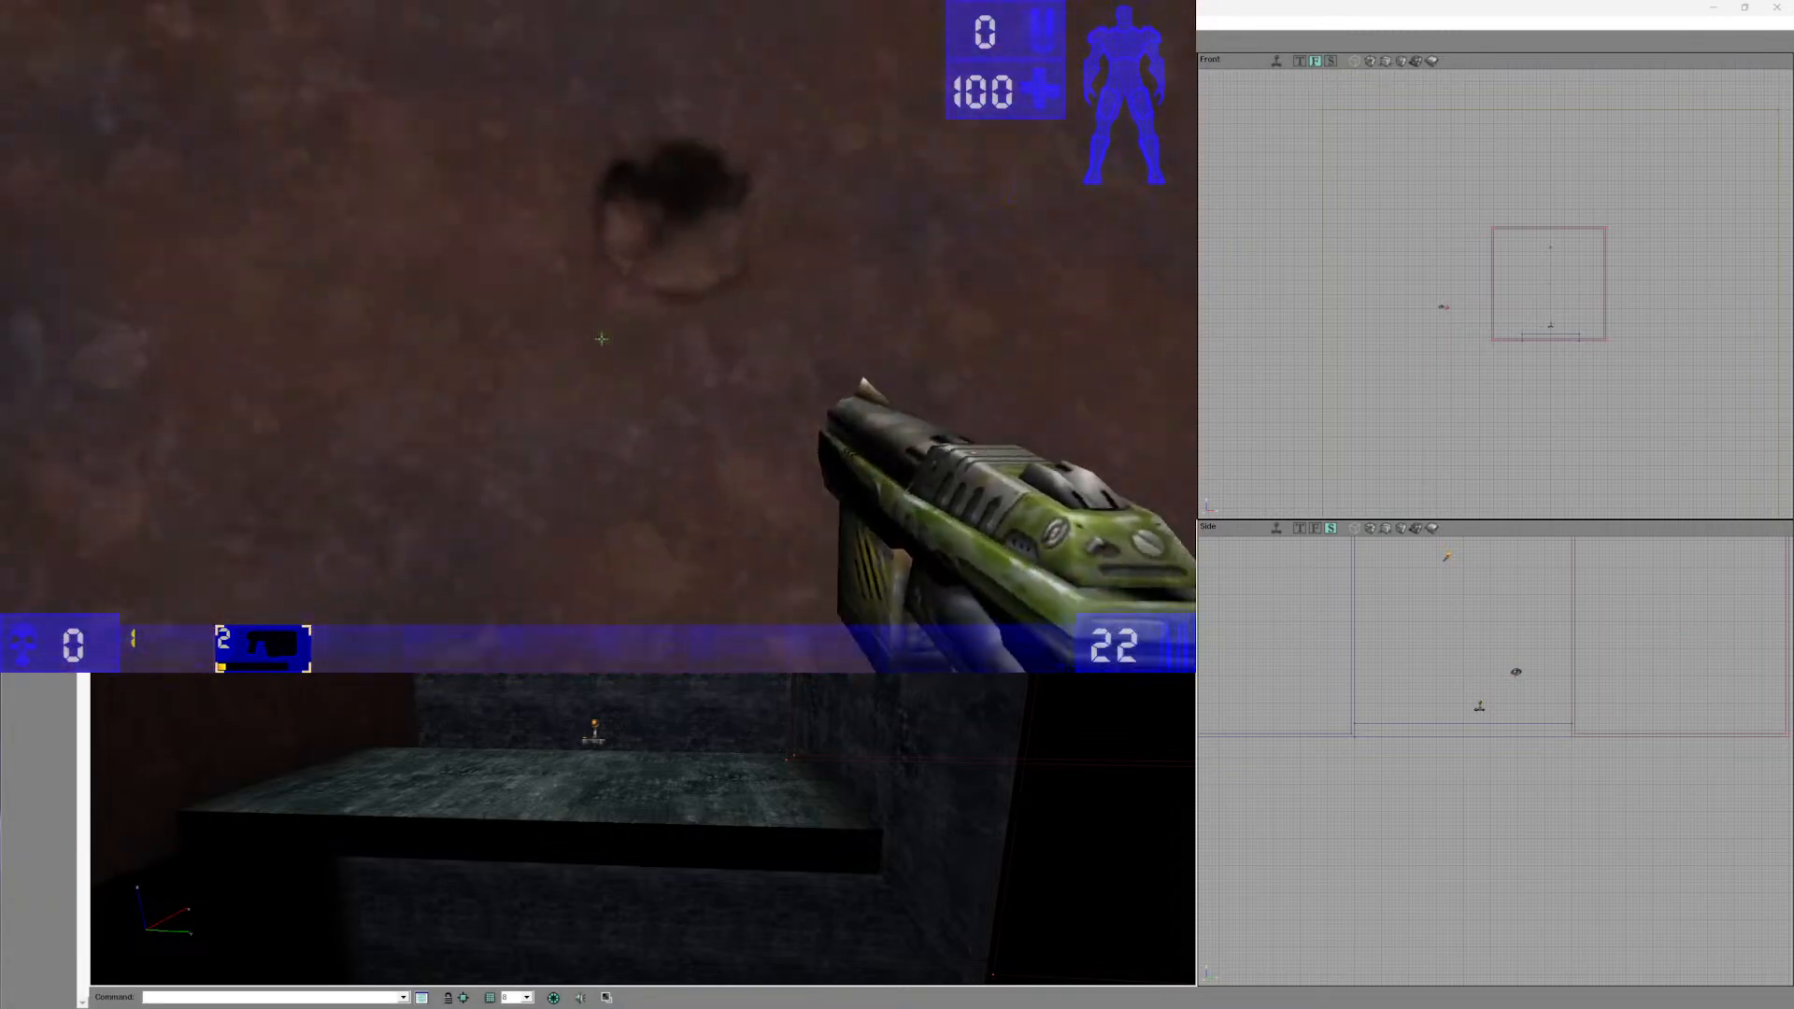
left_click(602, 339)
left_click(602, 340)
left_click(601, 340)
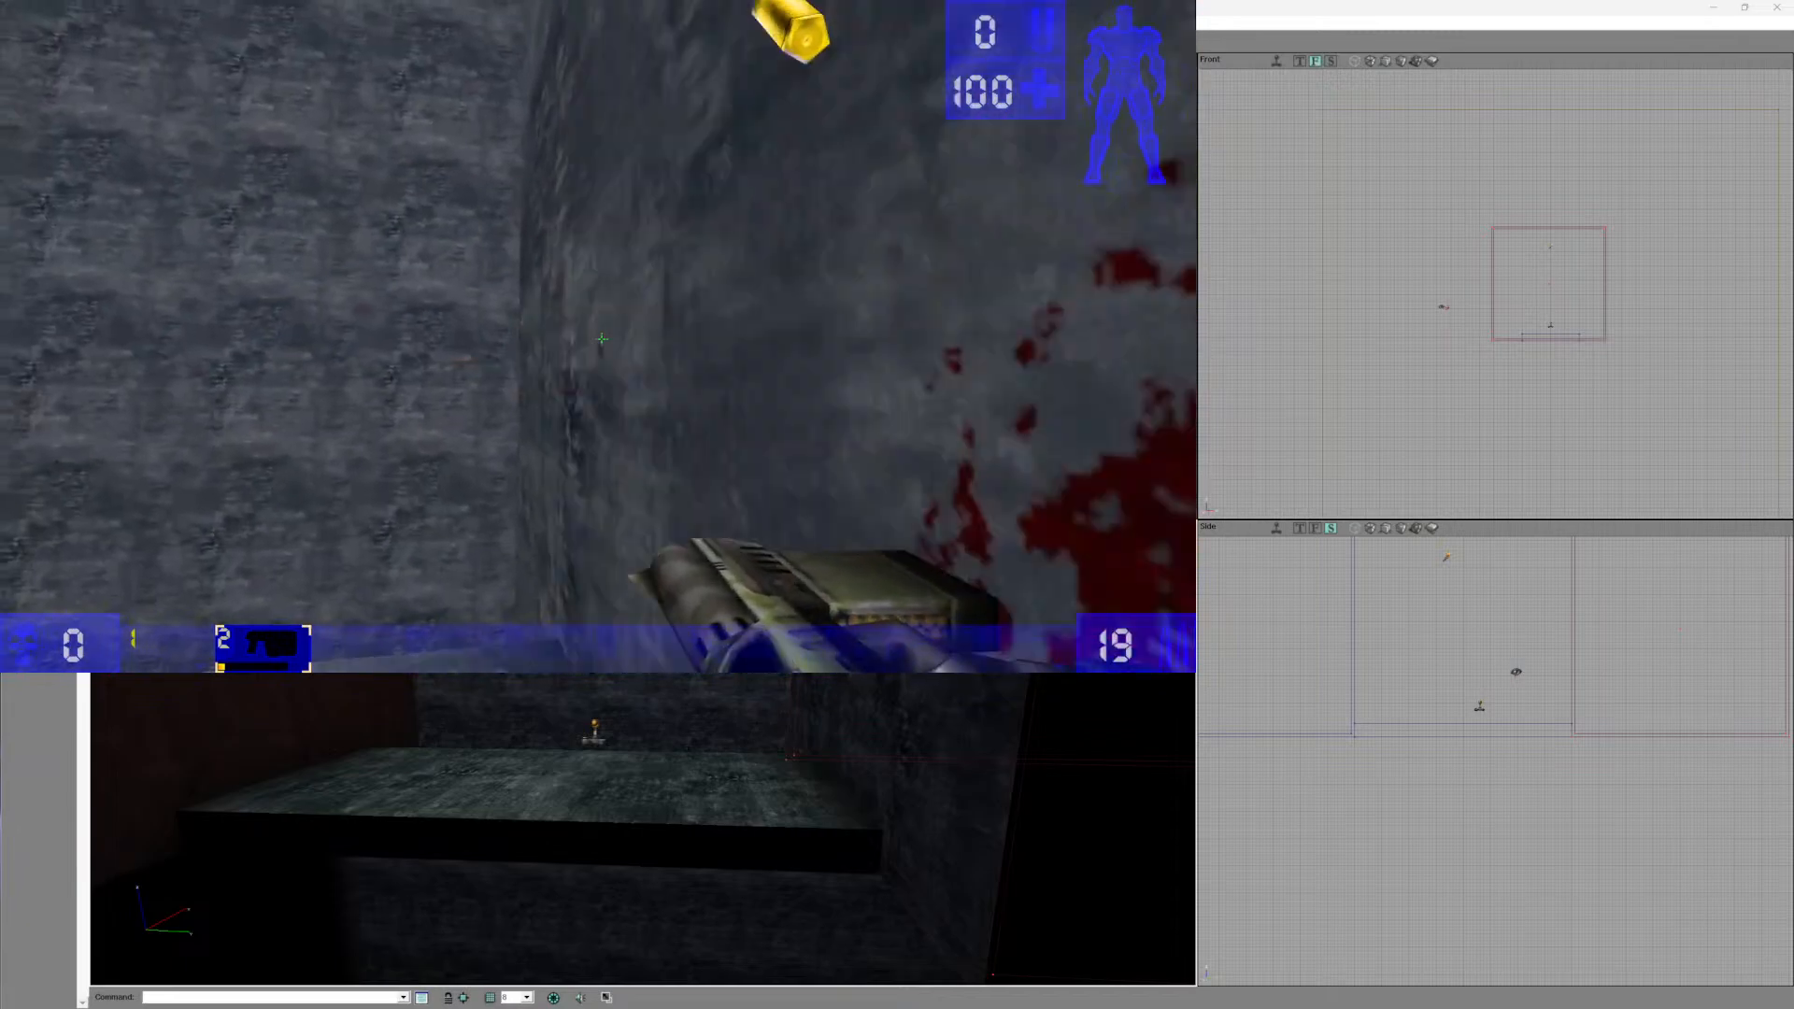
left_click(602, 339)
left_click(602, 339)
left_click(602, 339)
left_click(601, 339)
left_click(601, 339)
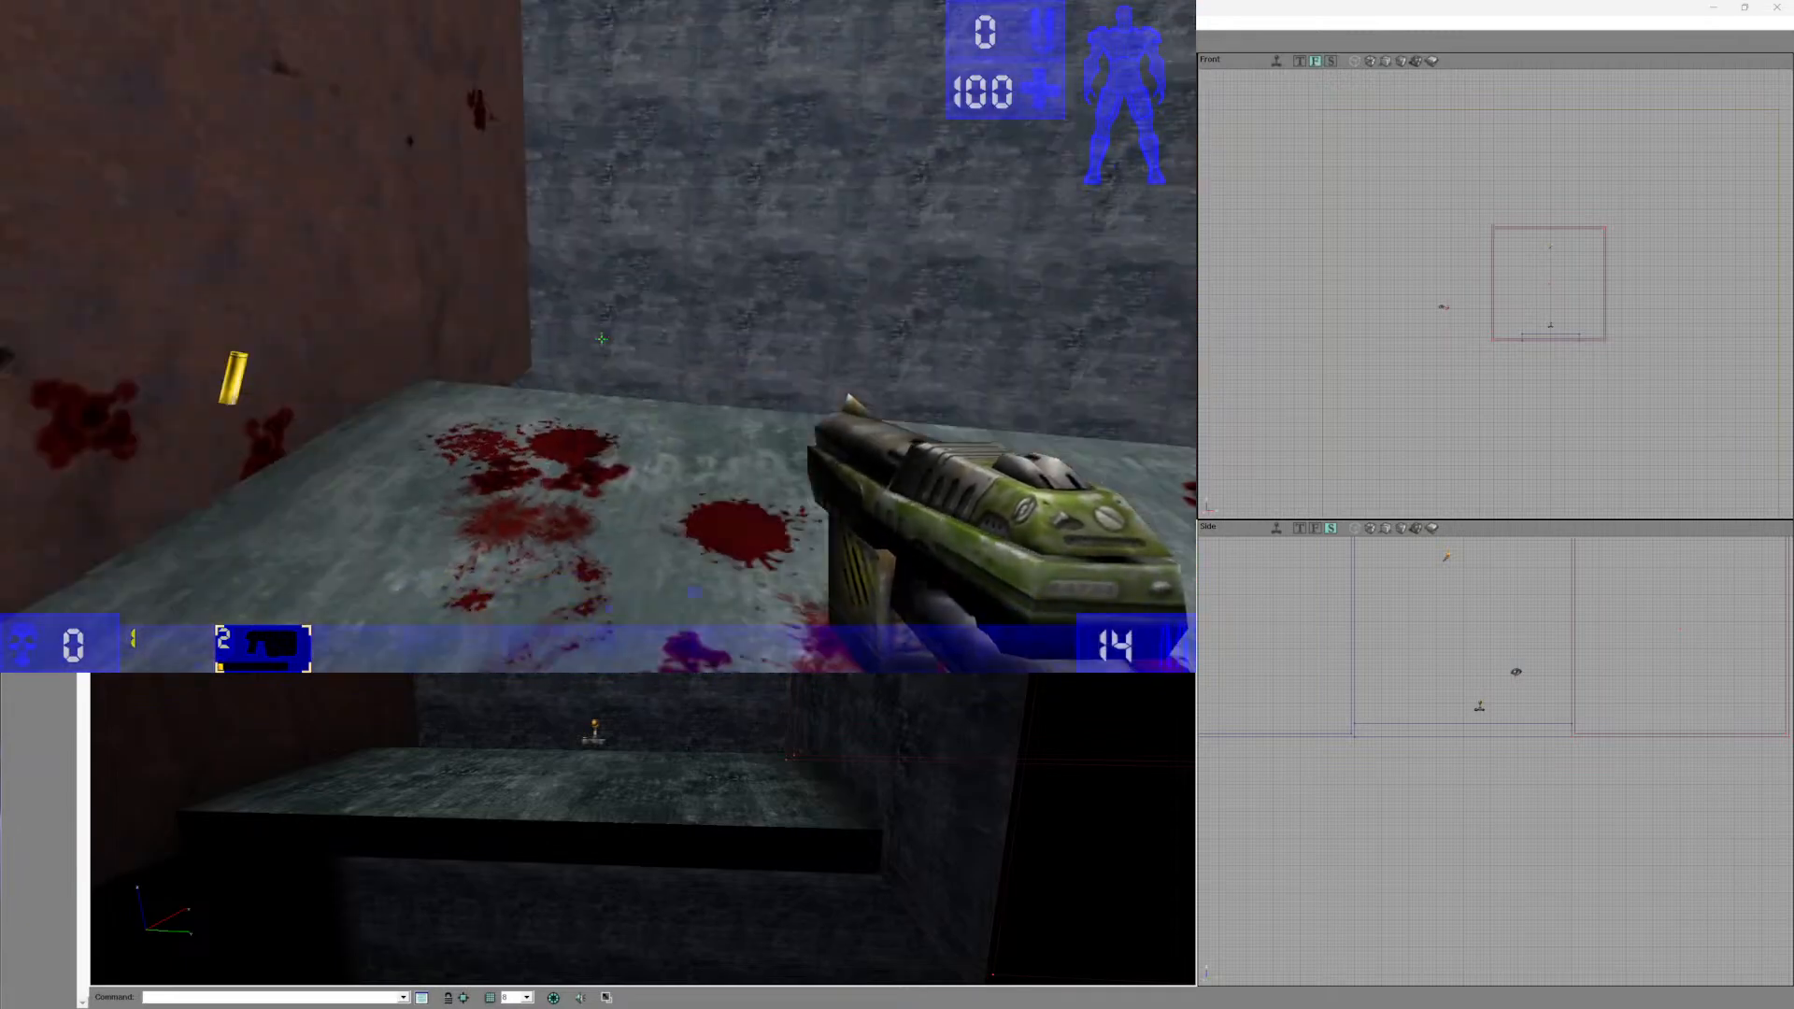
- Drop off the platform to the room's floor and fire the weapon at the unlit walls and surrounding structure
key("Escape")
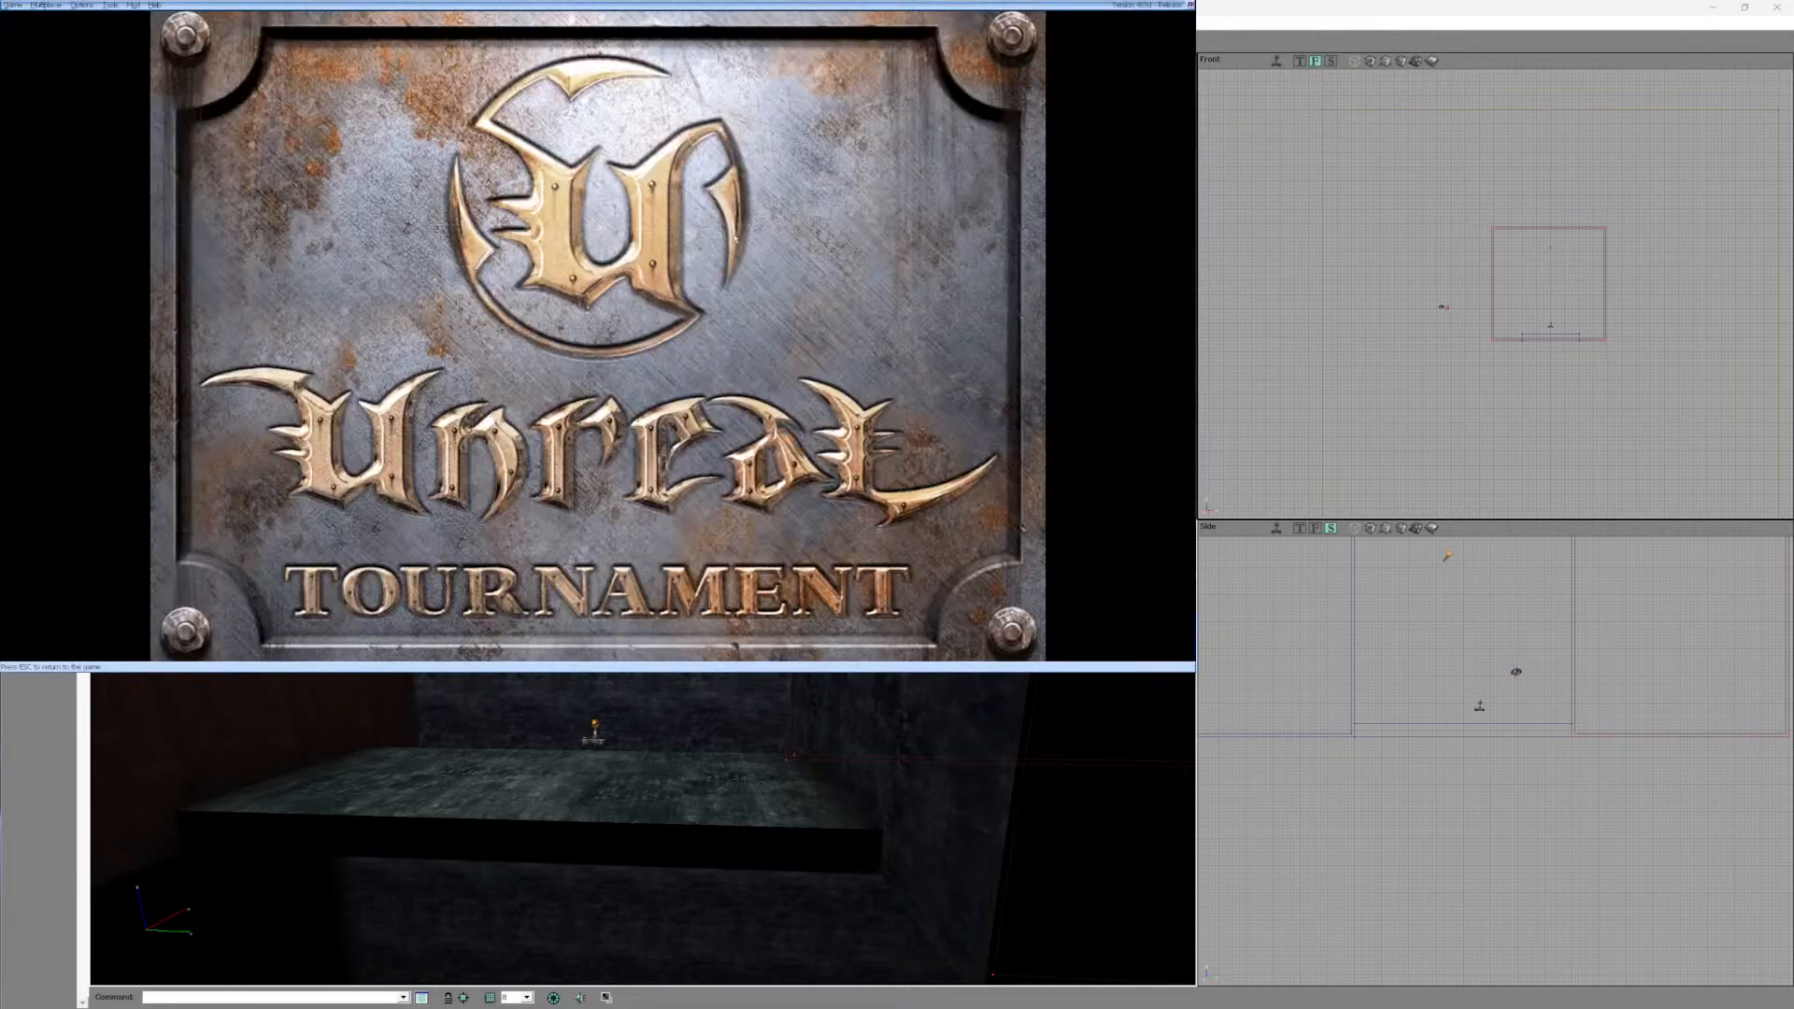
key("Escape")
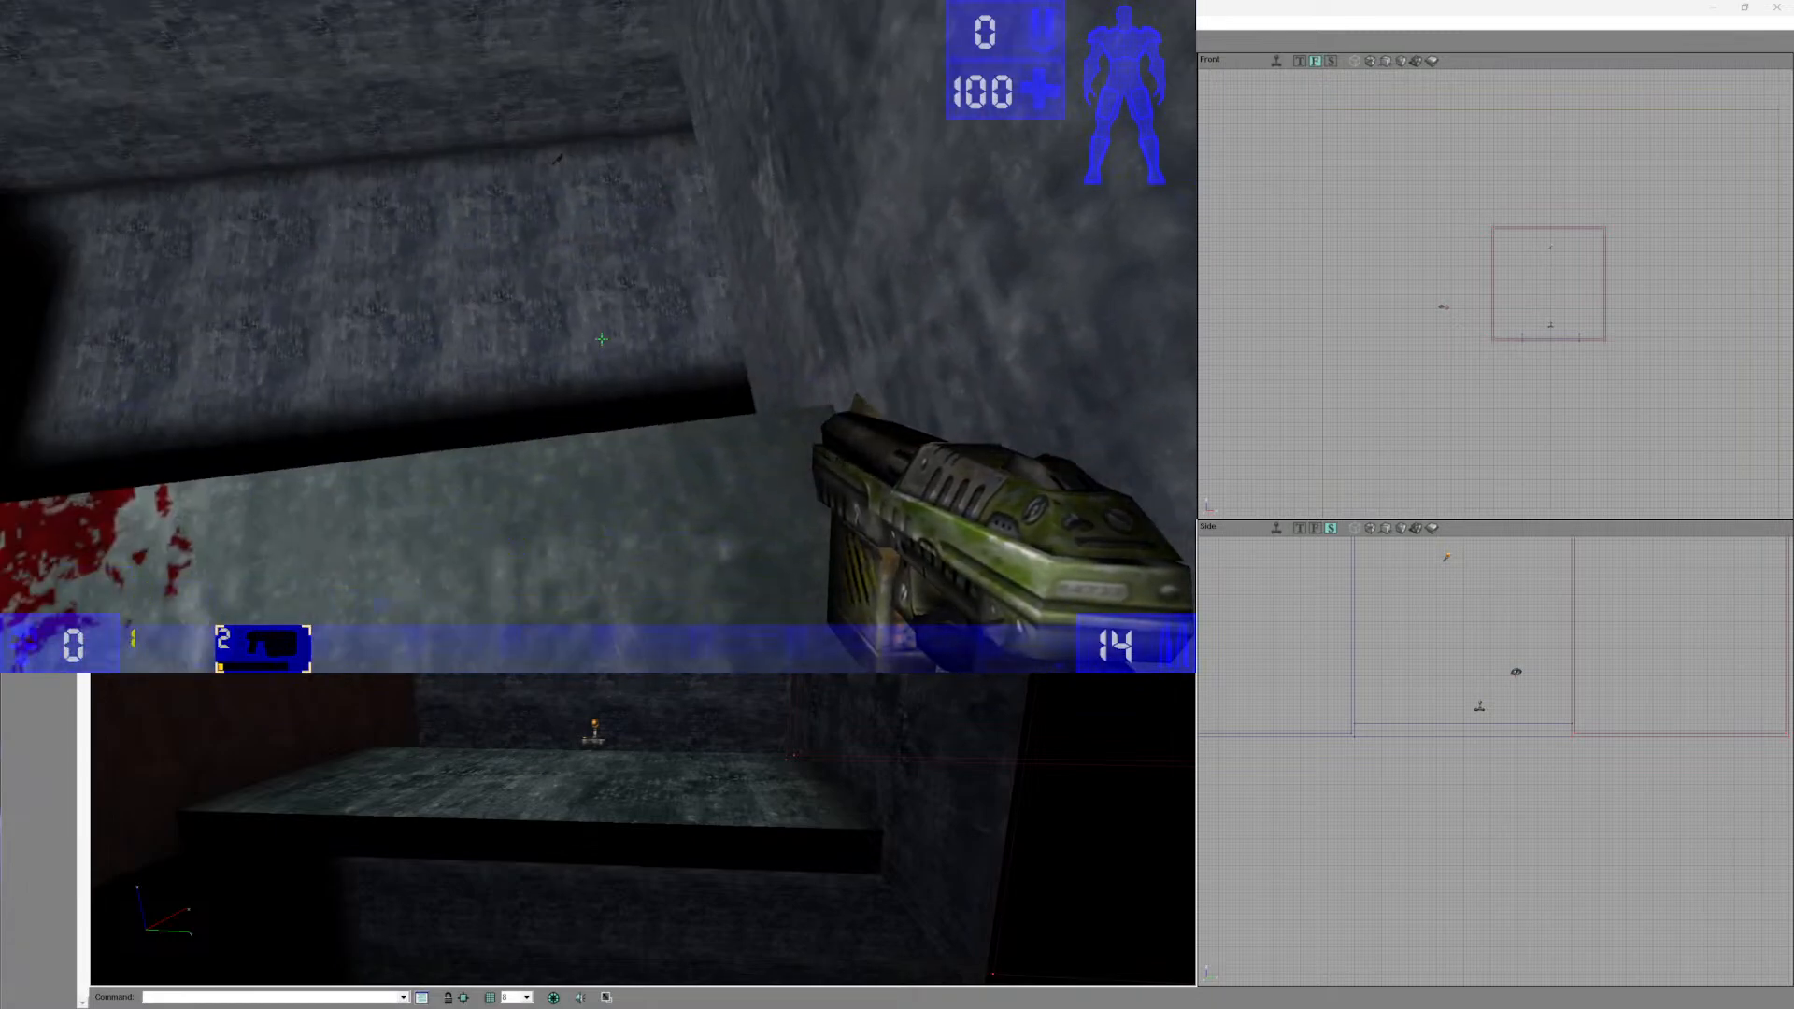
key("w")
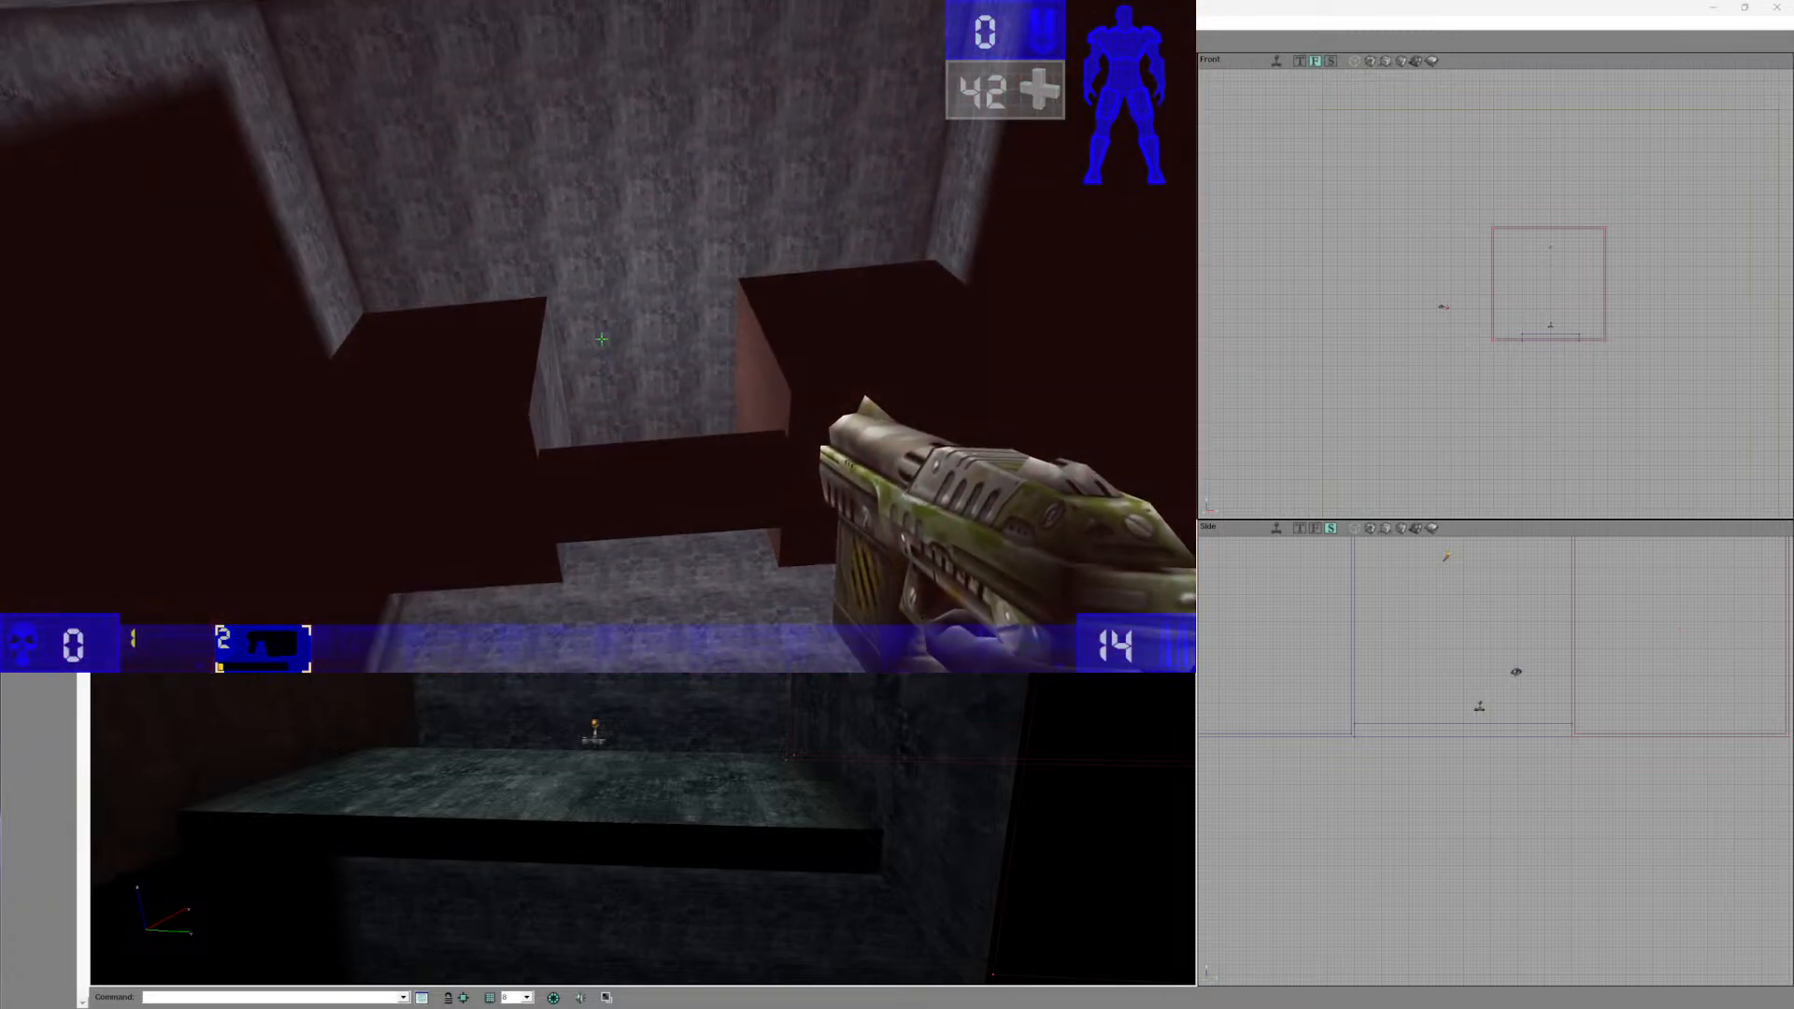
key("w")
key("w")
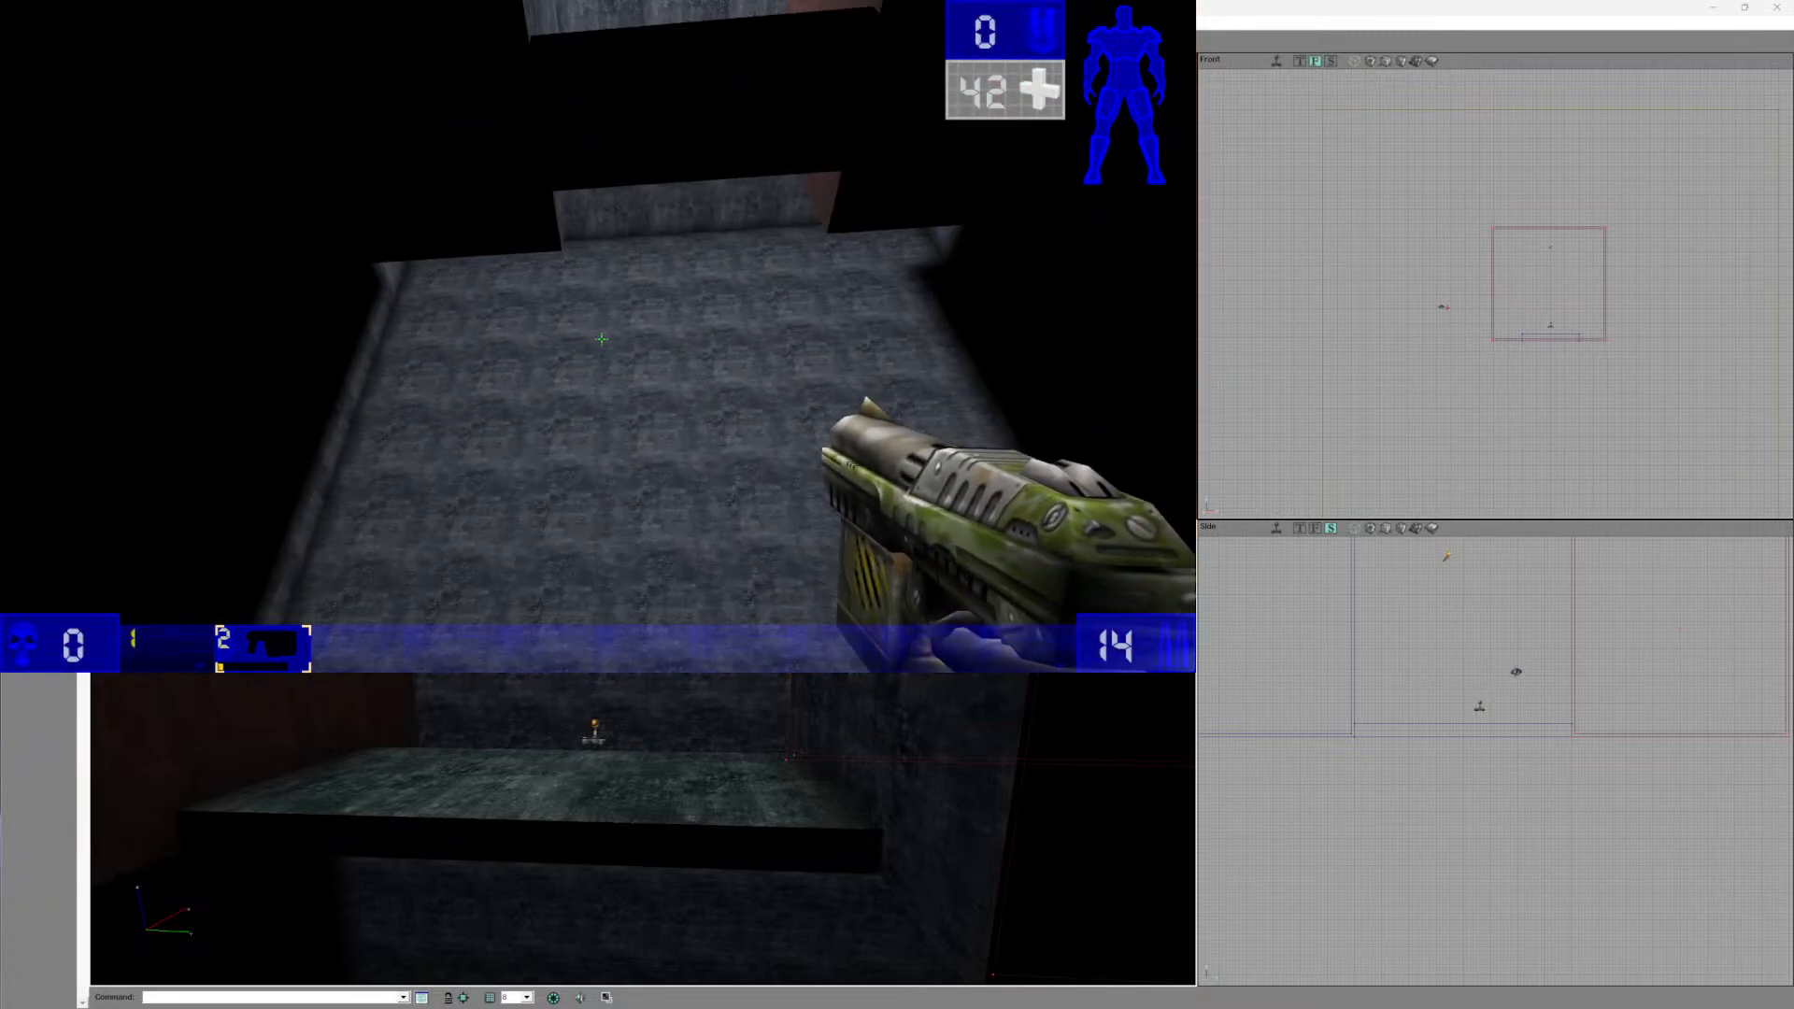
left_click(601, 339)
left_click(601, 339)
left_click(602, 340)
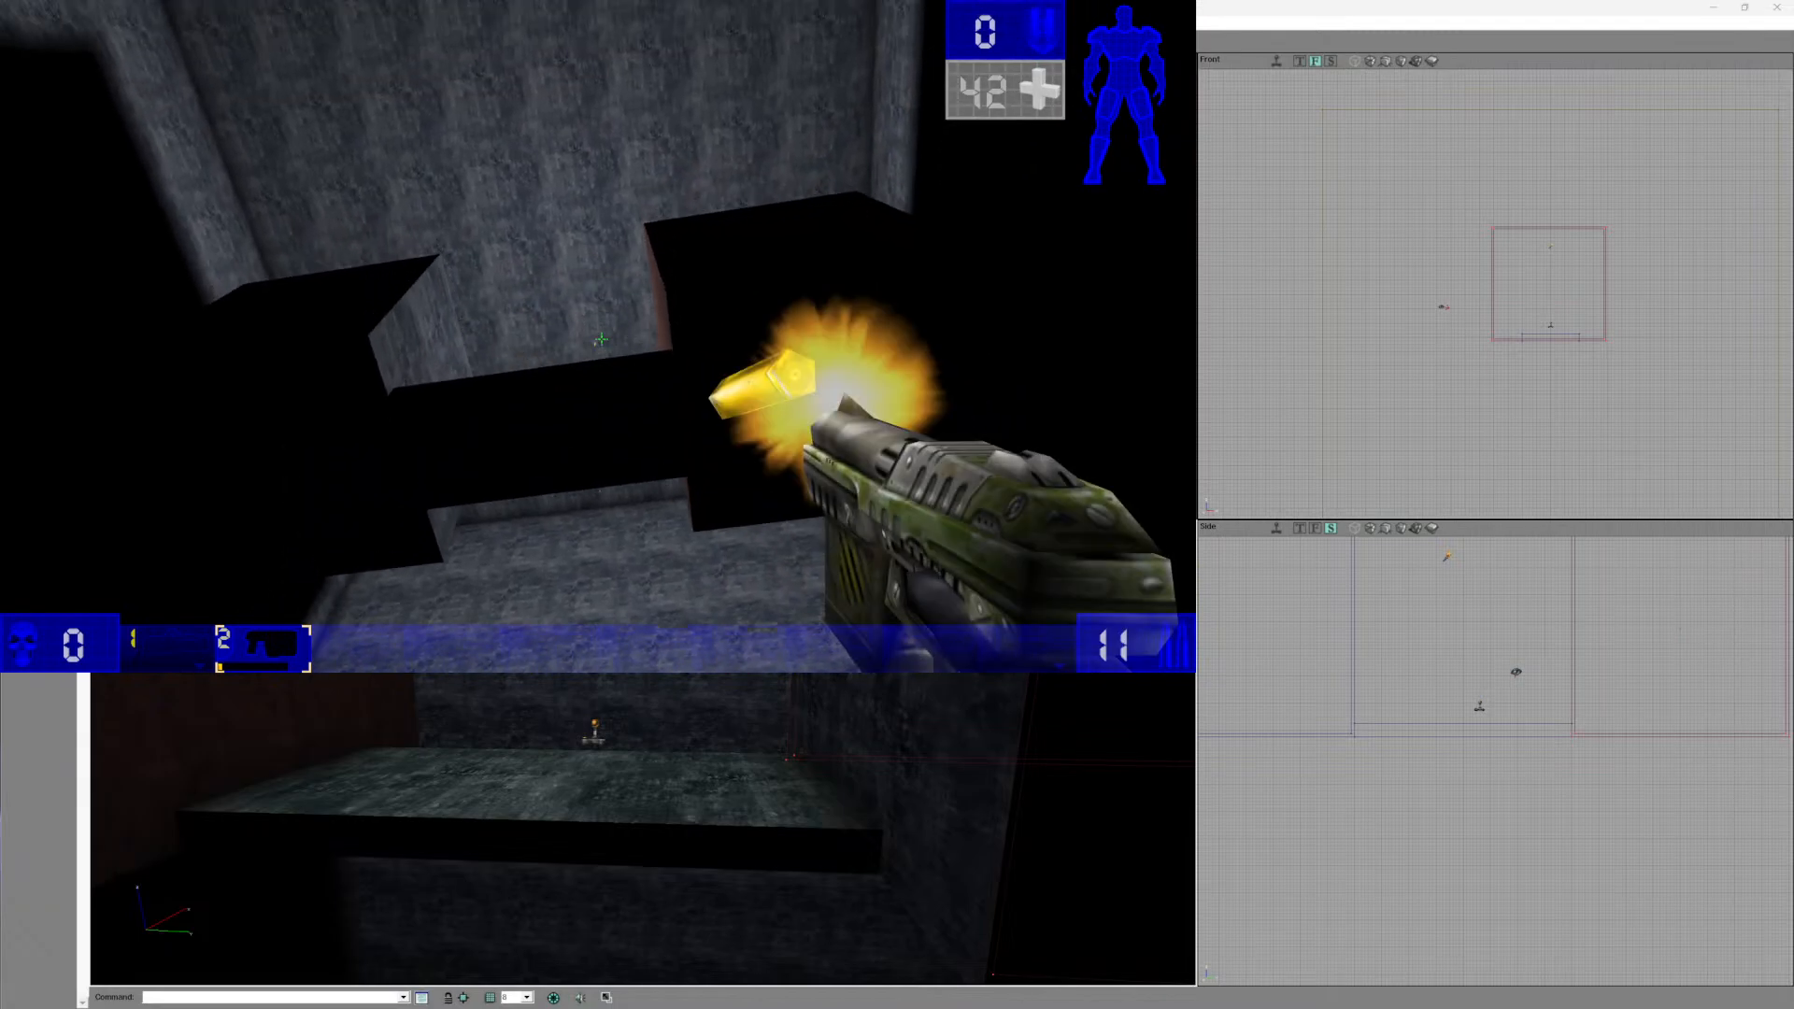
left_click(601, 339)
left_click(601, 339)
left_click(601, 339)
left_click(602, 339)
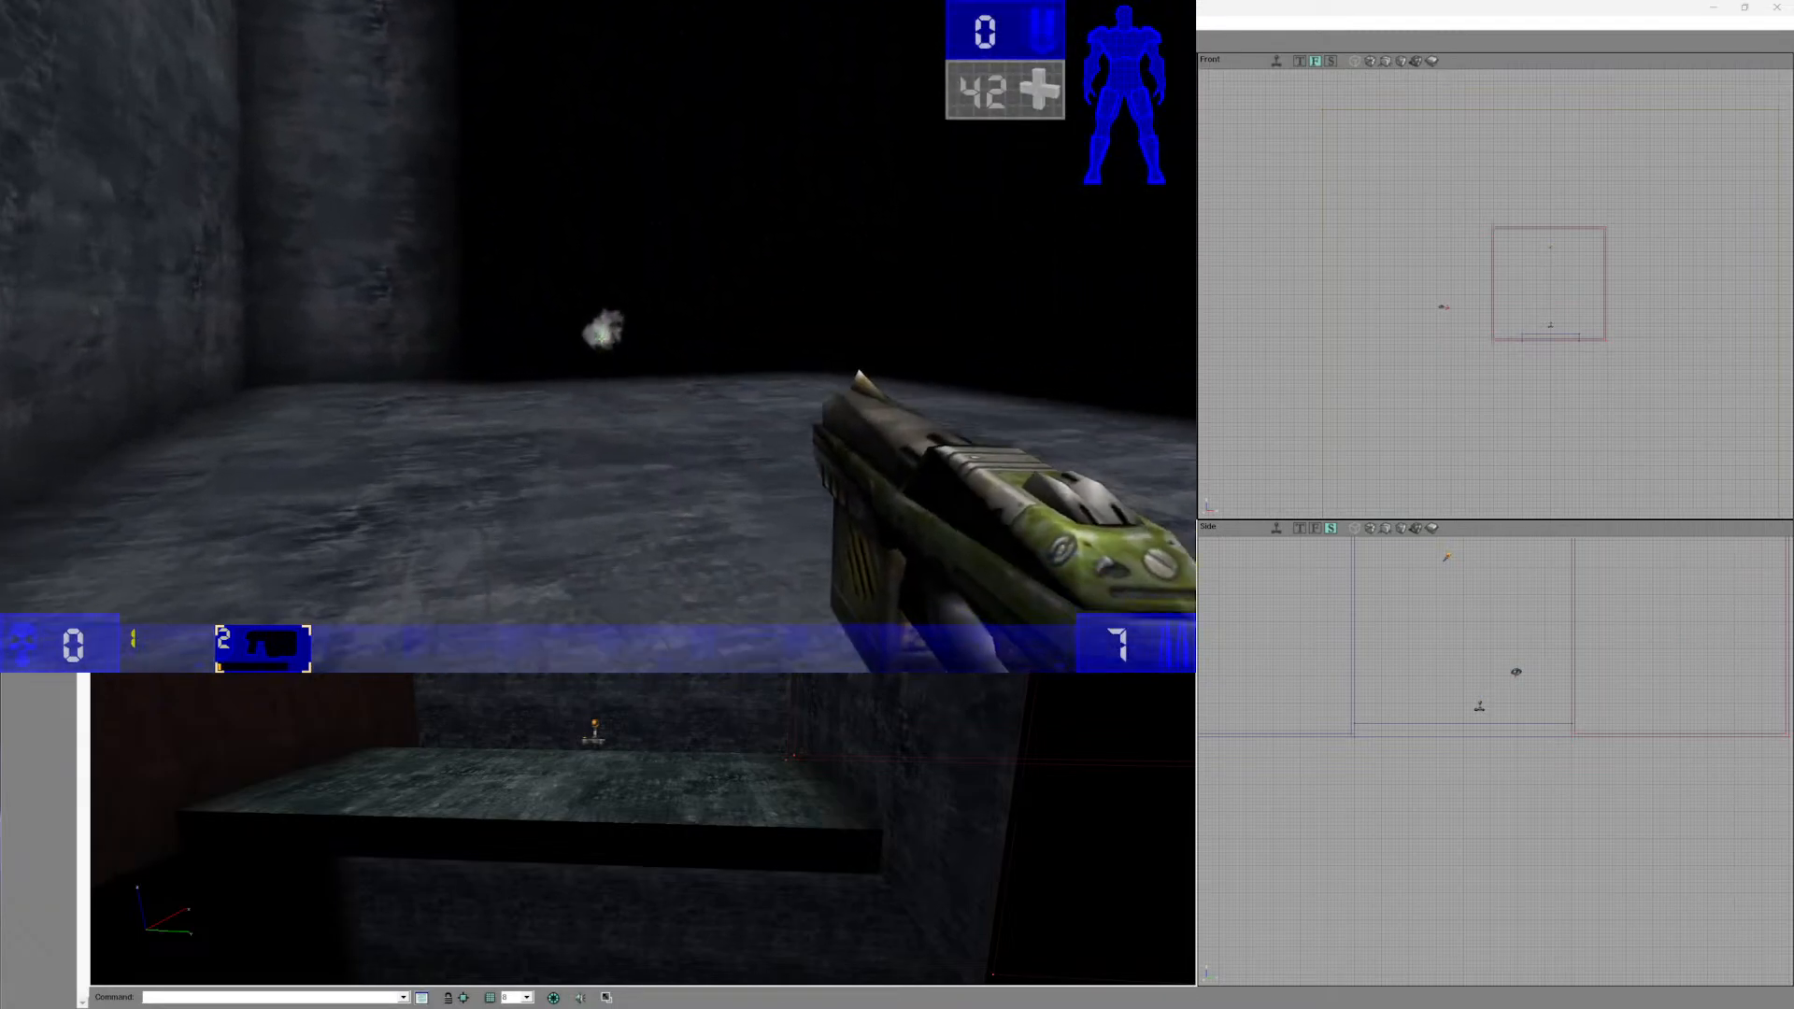
left_click(602, 339)
left_click(601, 339)
left_click(602, 340)
left_click(601, 340)
left_click(602, 339)
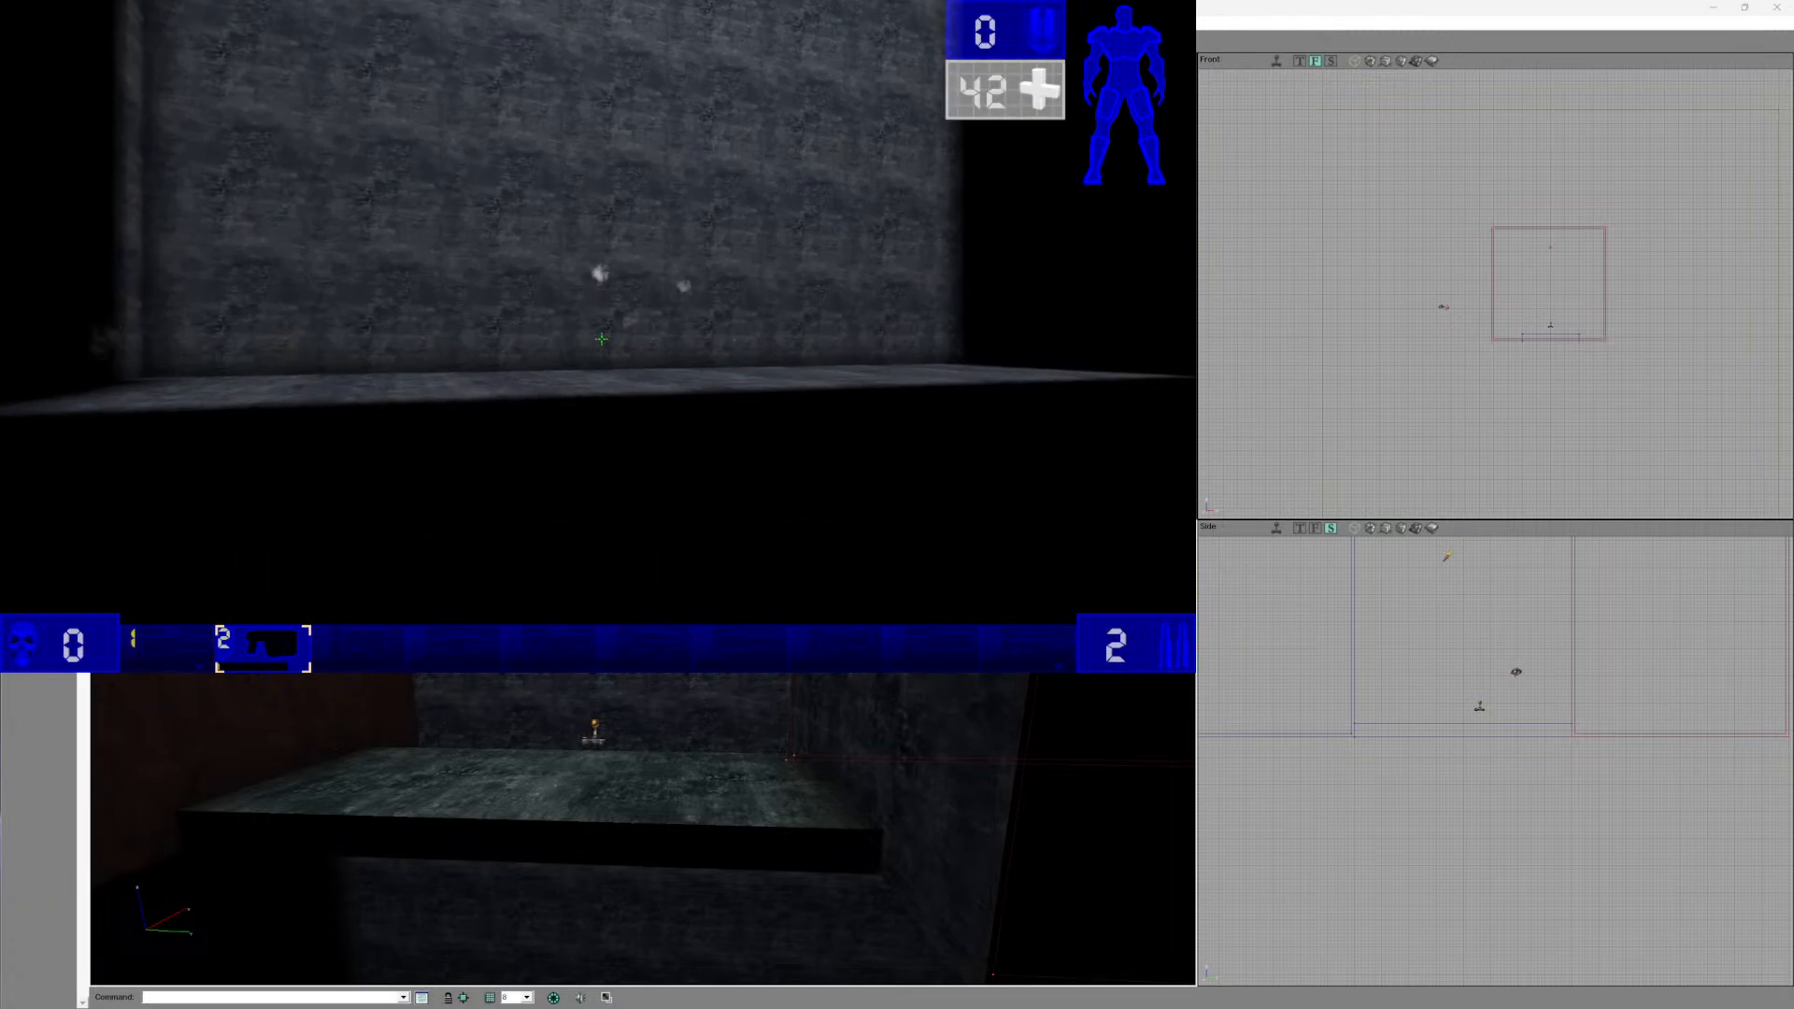
- Quit the play-test and return to the level editor
key("Escape")
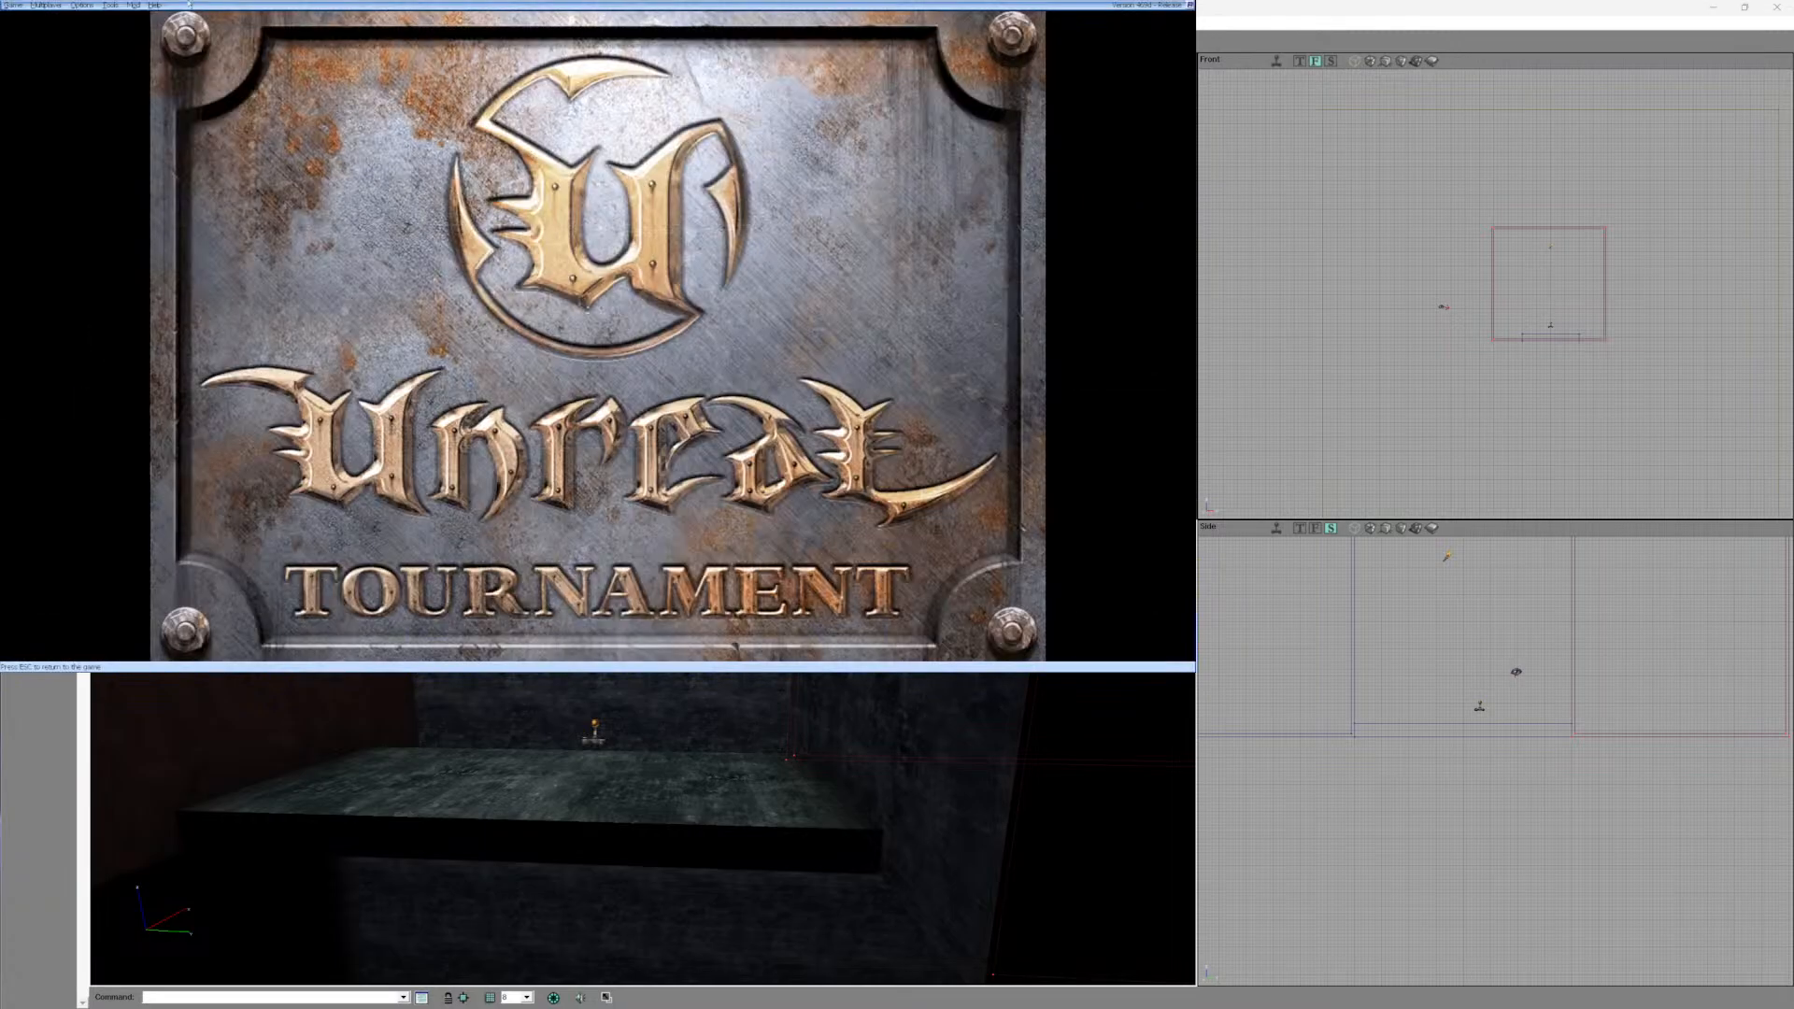
left_click(14, 4)
left_click(39, 89)
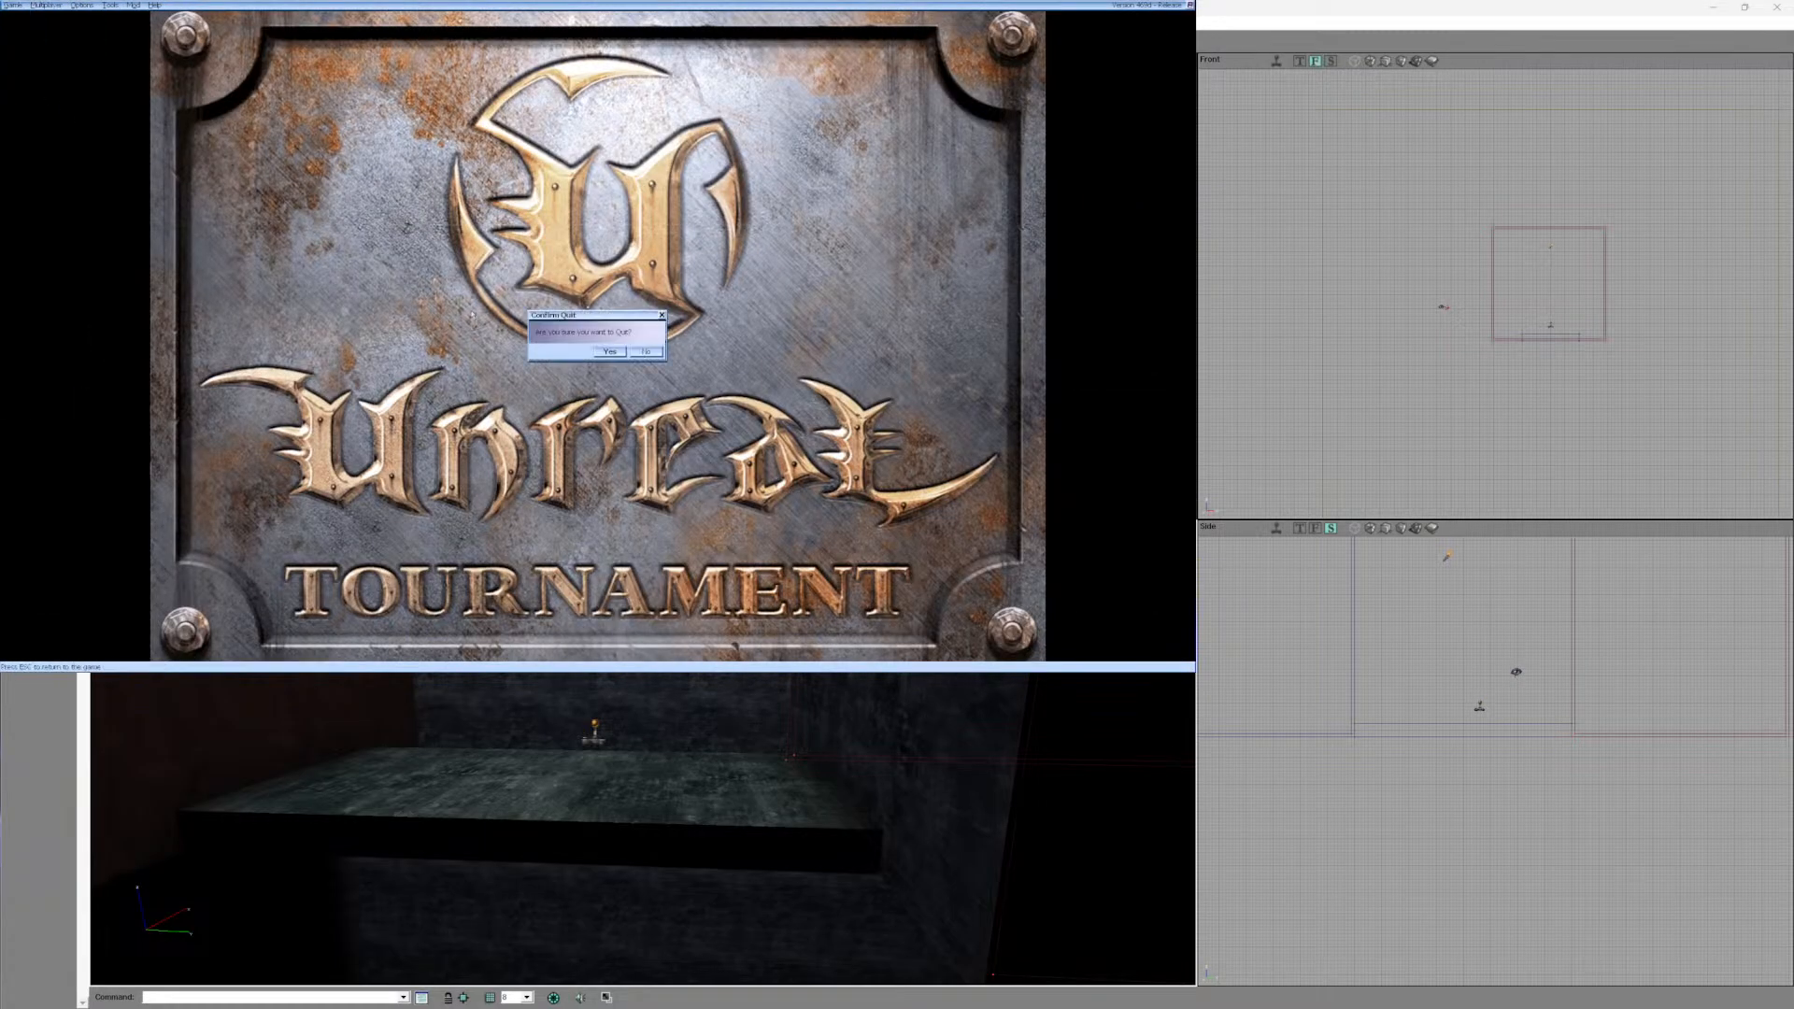
left_click(609, 351)
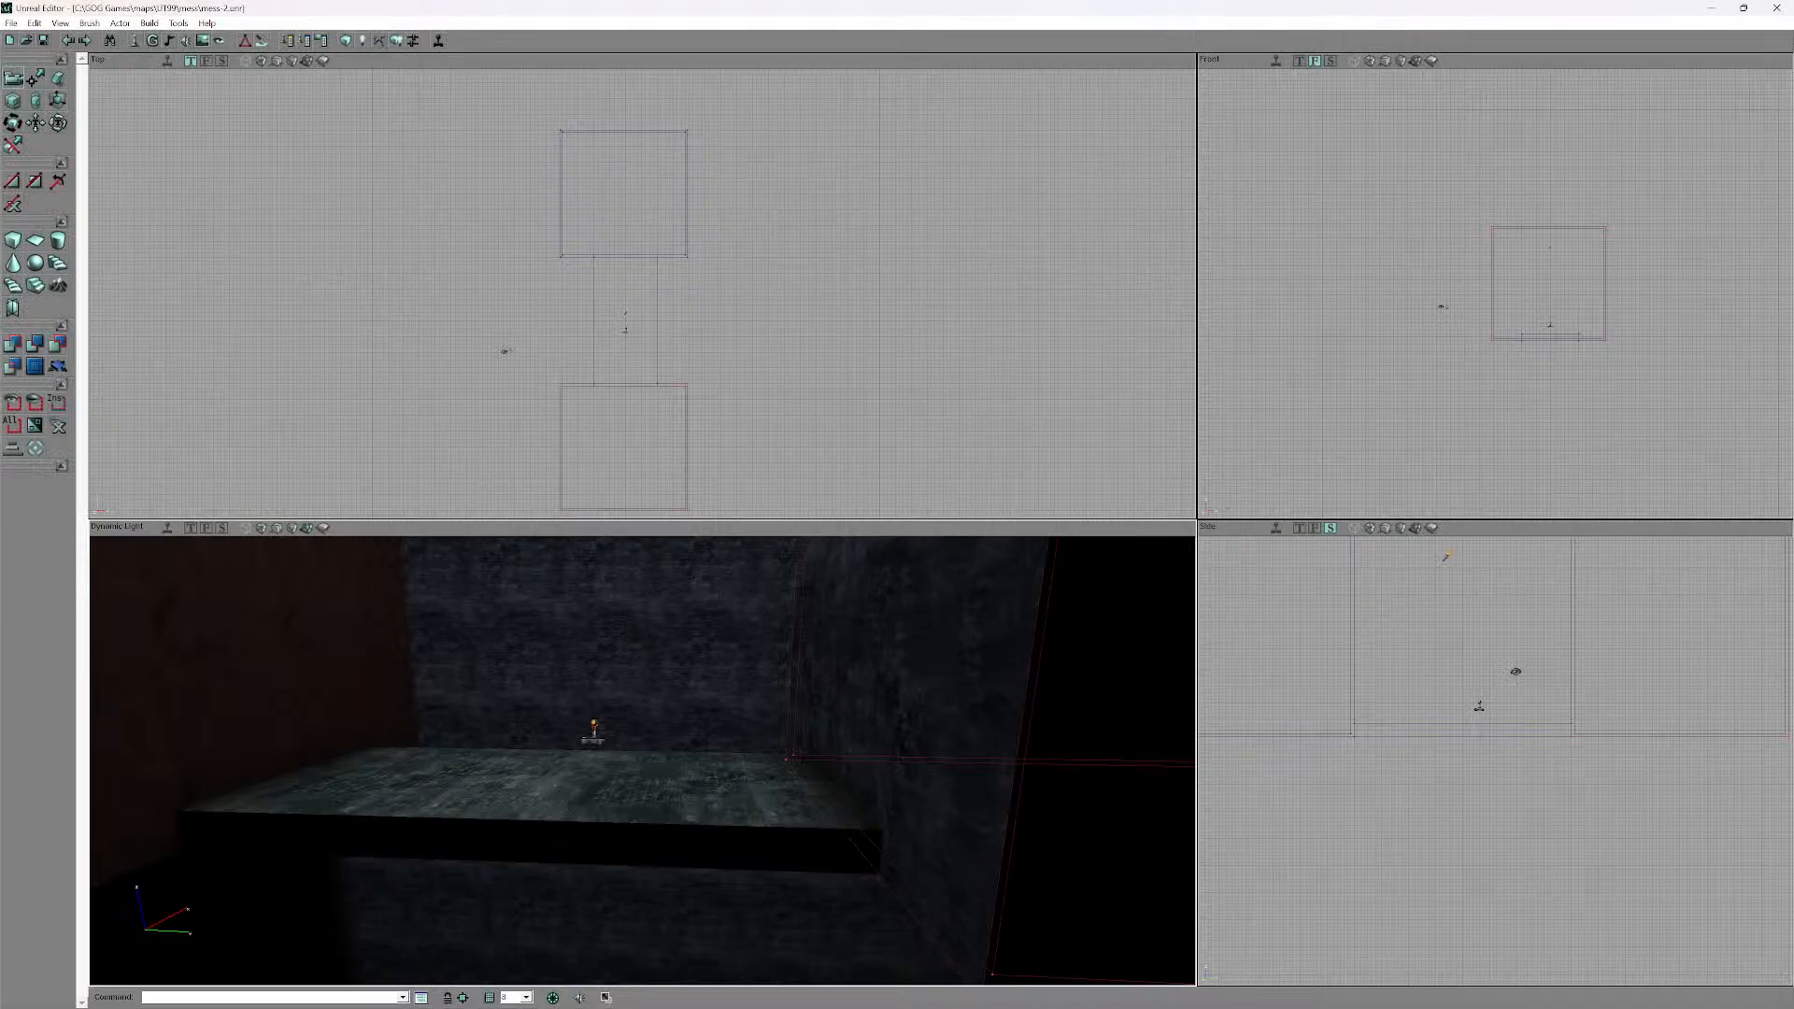
- Open the cube brush builder's properties, keep Tessellated at False, and set Hollow to False
mouse_move(643, 760)
left_mouse_down()
mouse_move(639, 901)
mouse_move(640, 794)
left_mouse_up()
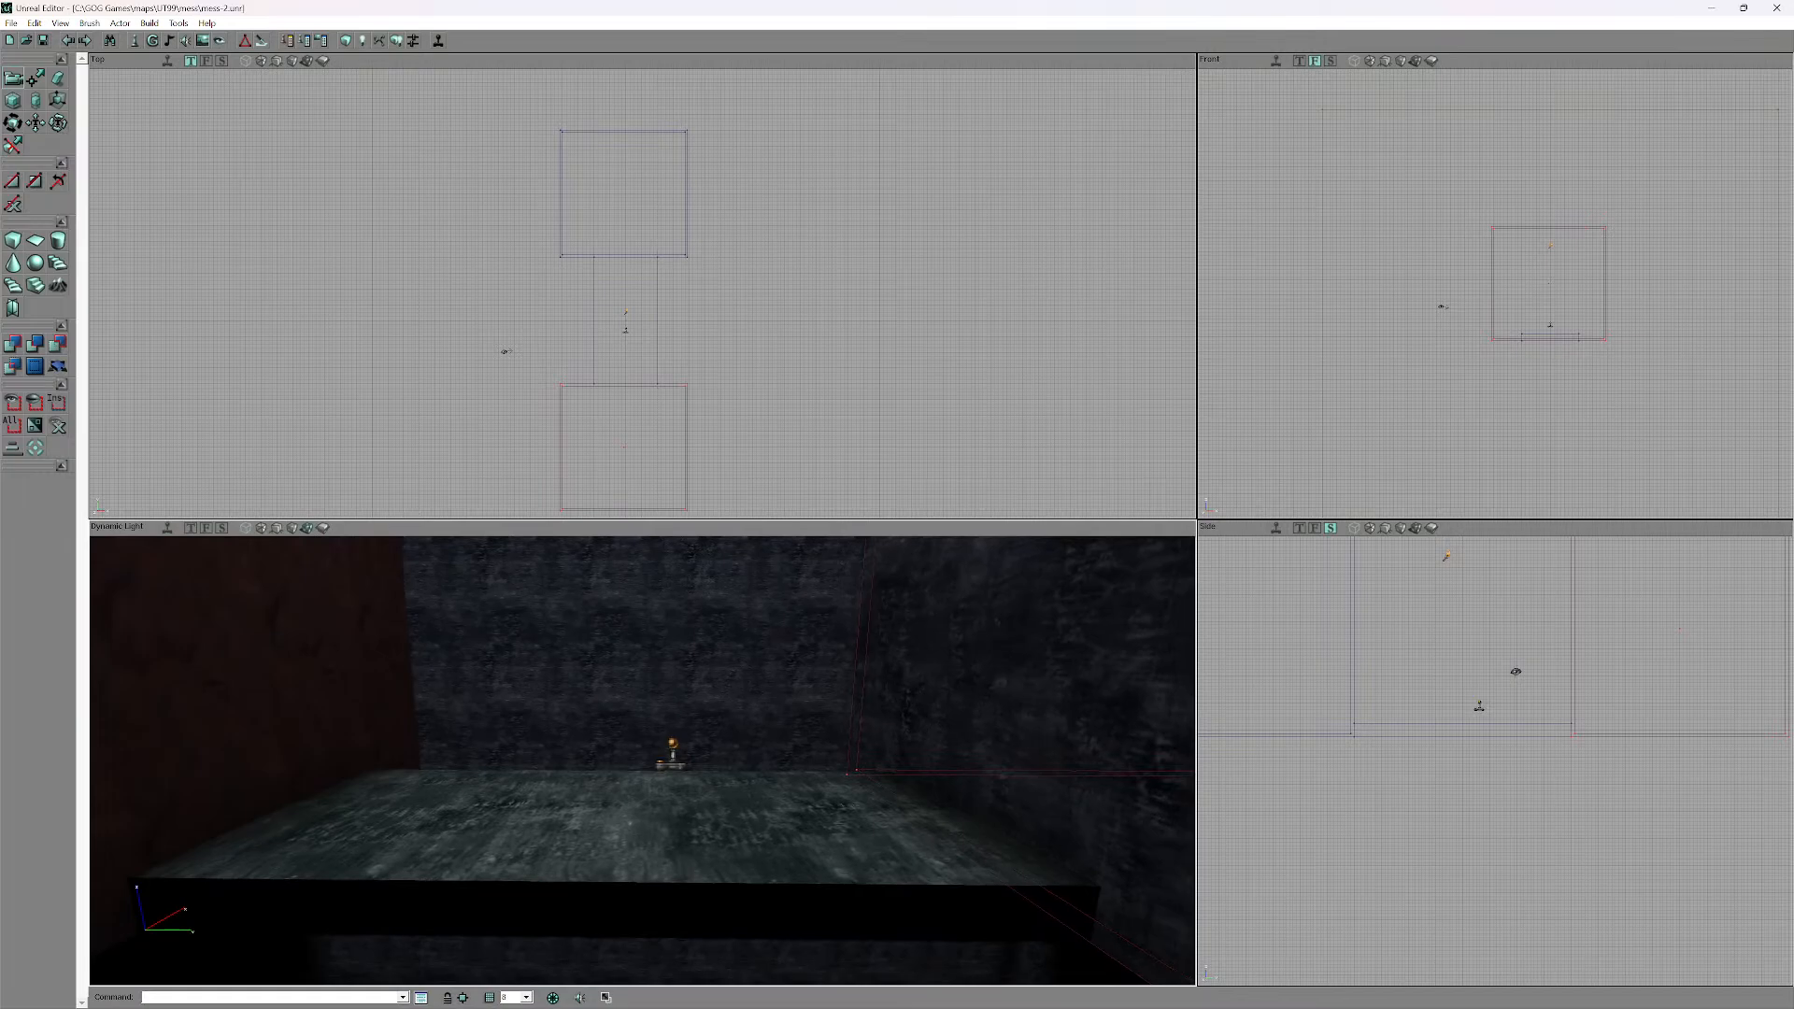
left_click_drag(641, 794, 687, 809)
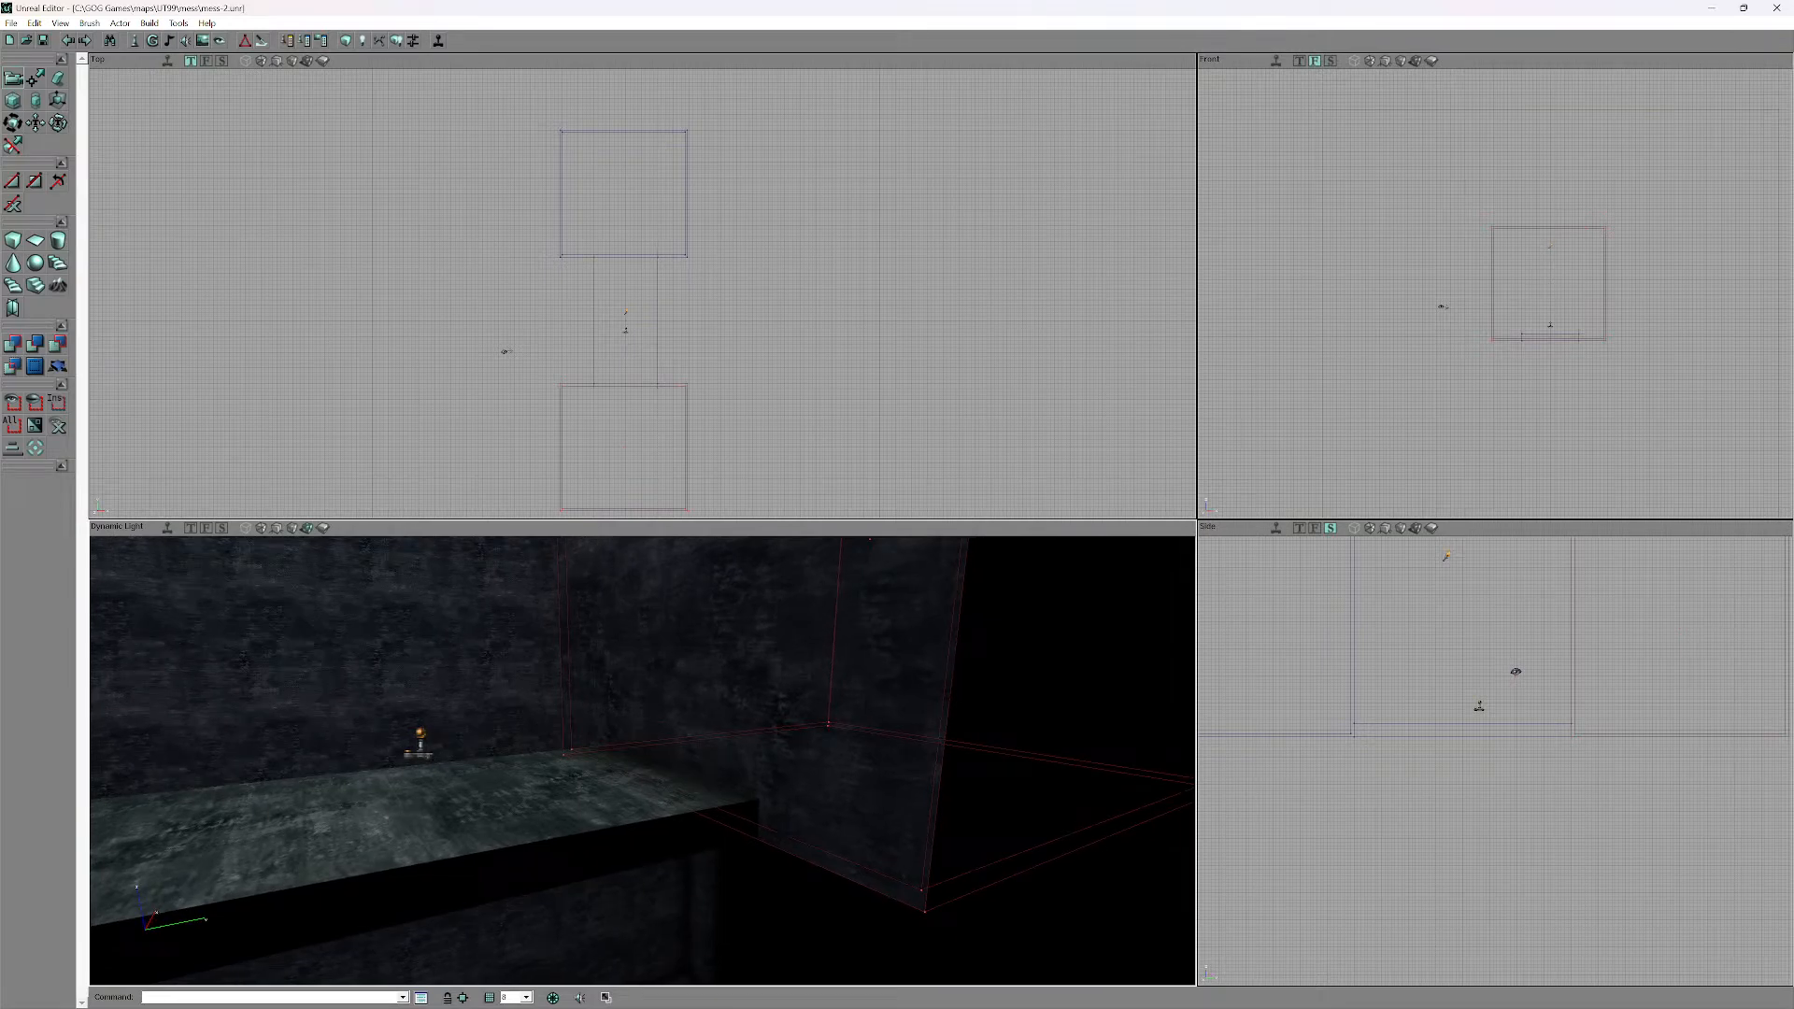
left_click(14, 239)
right_click(14, 240)
left_click(216, 313)
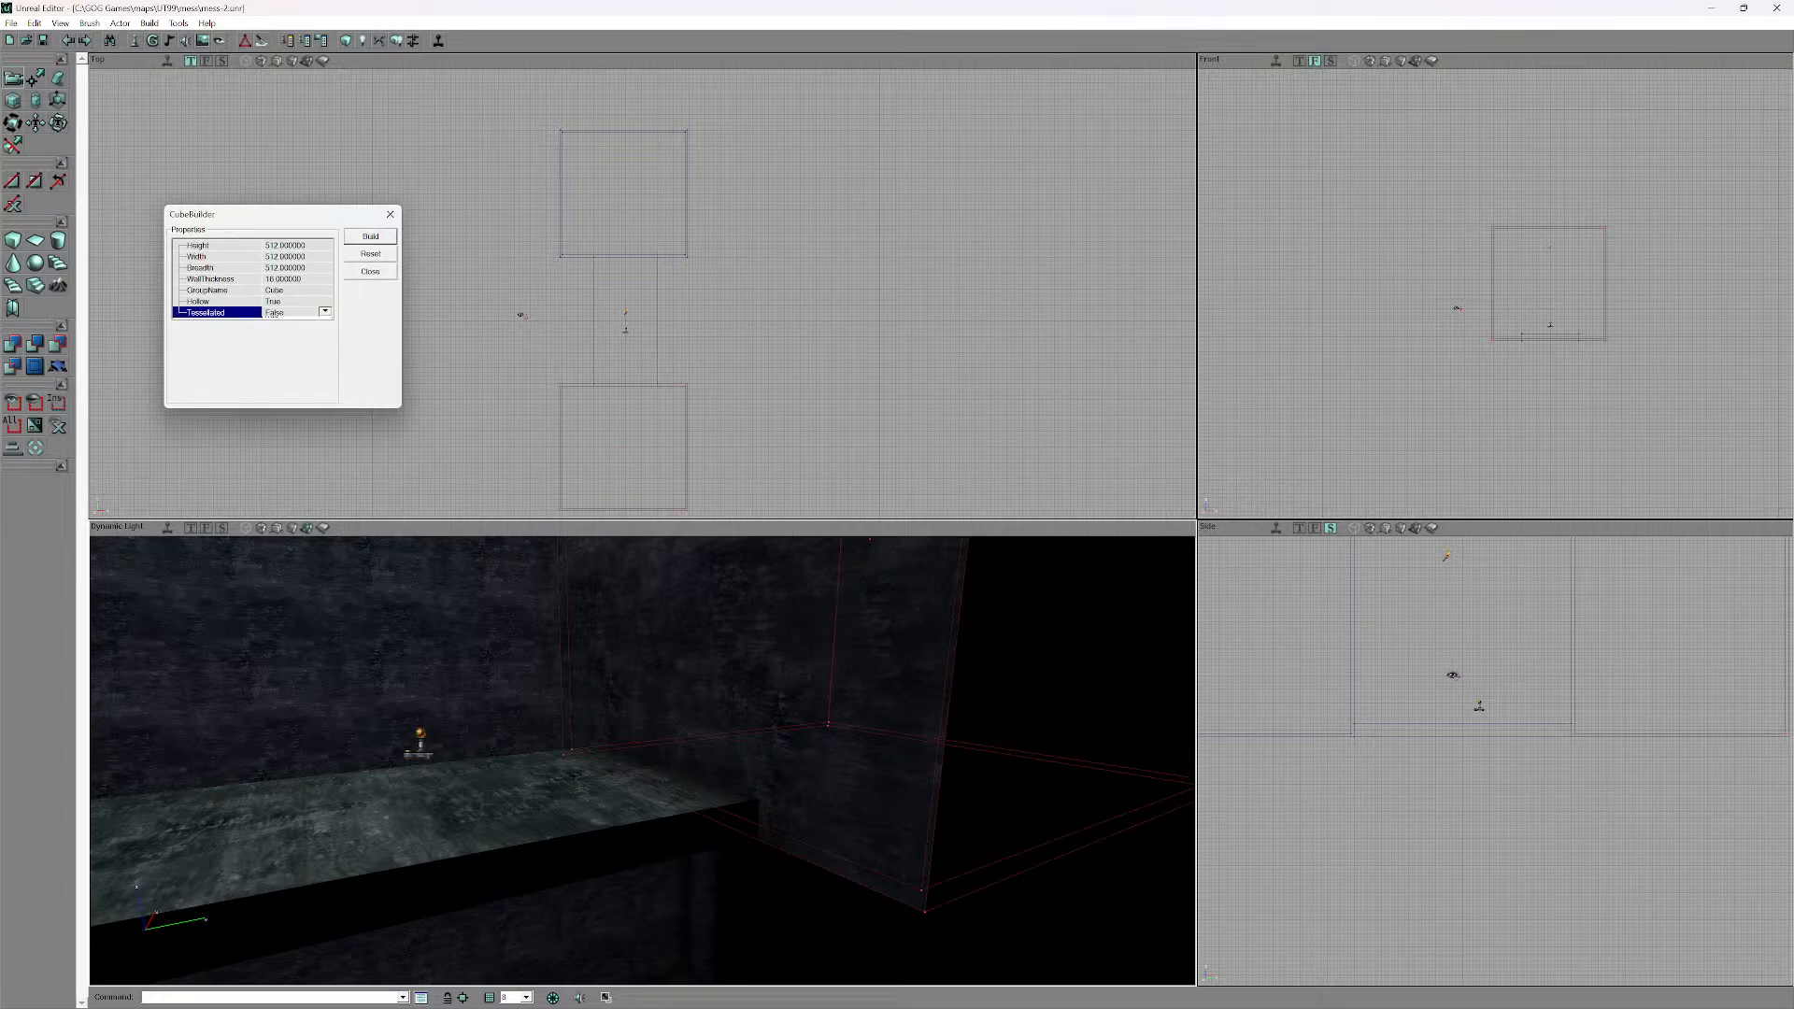
left_click(325, 312)
left_click(292, 325)
left_click(280, 301)
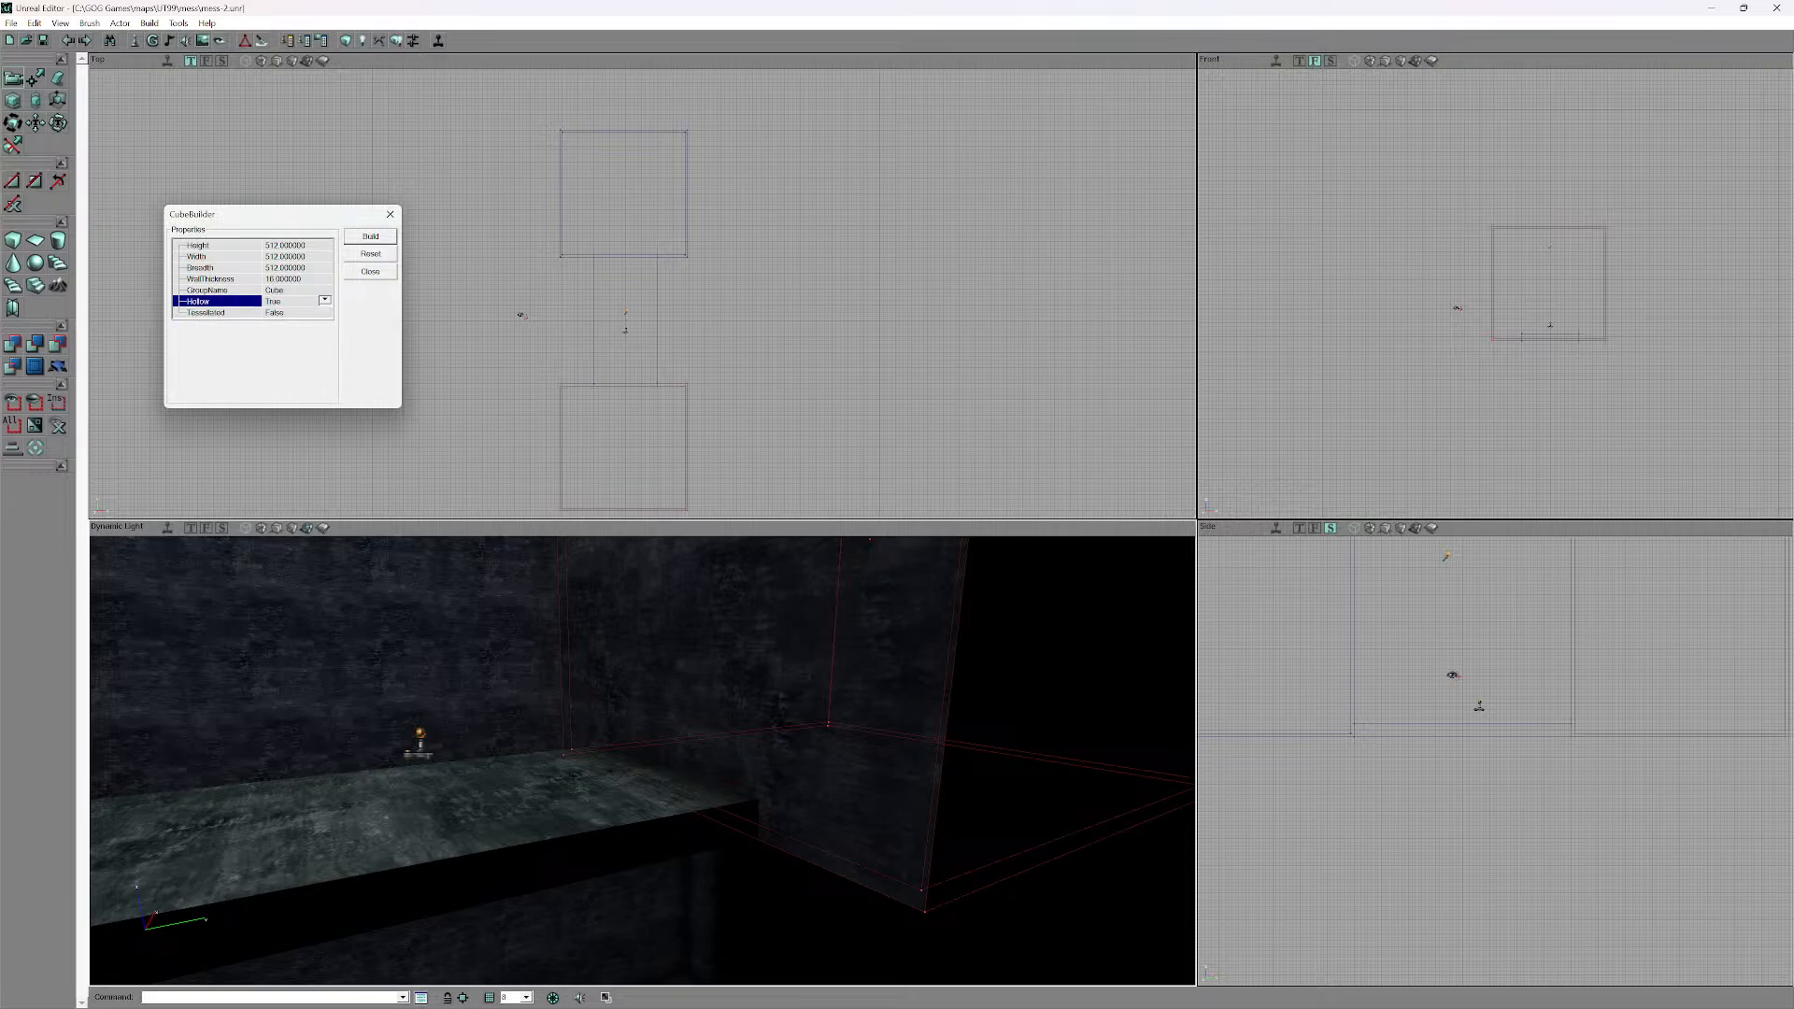
left_click(325, 301)
left_click(292, 313)
- Set the cube builder's height, width and breadth to 256 each and rebuild the brush
left_click(284, 245)
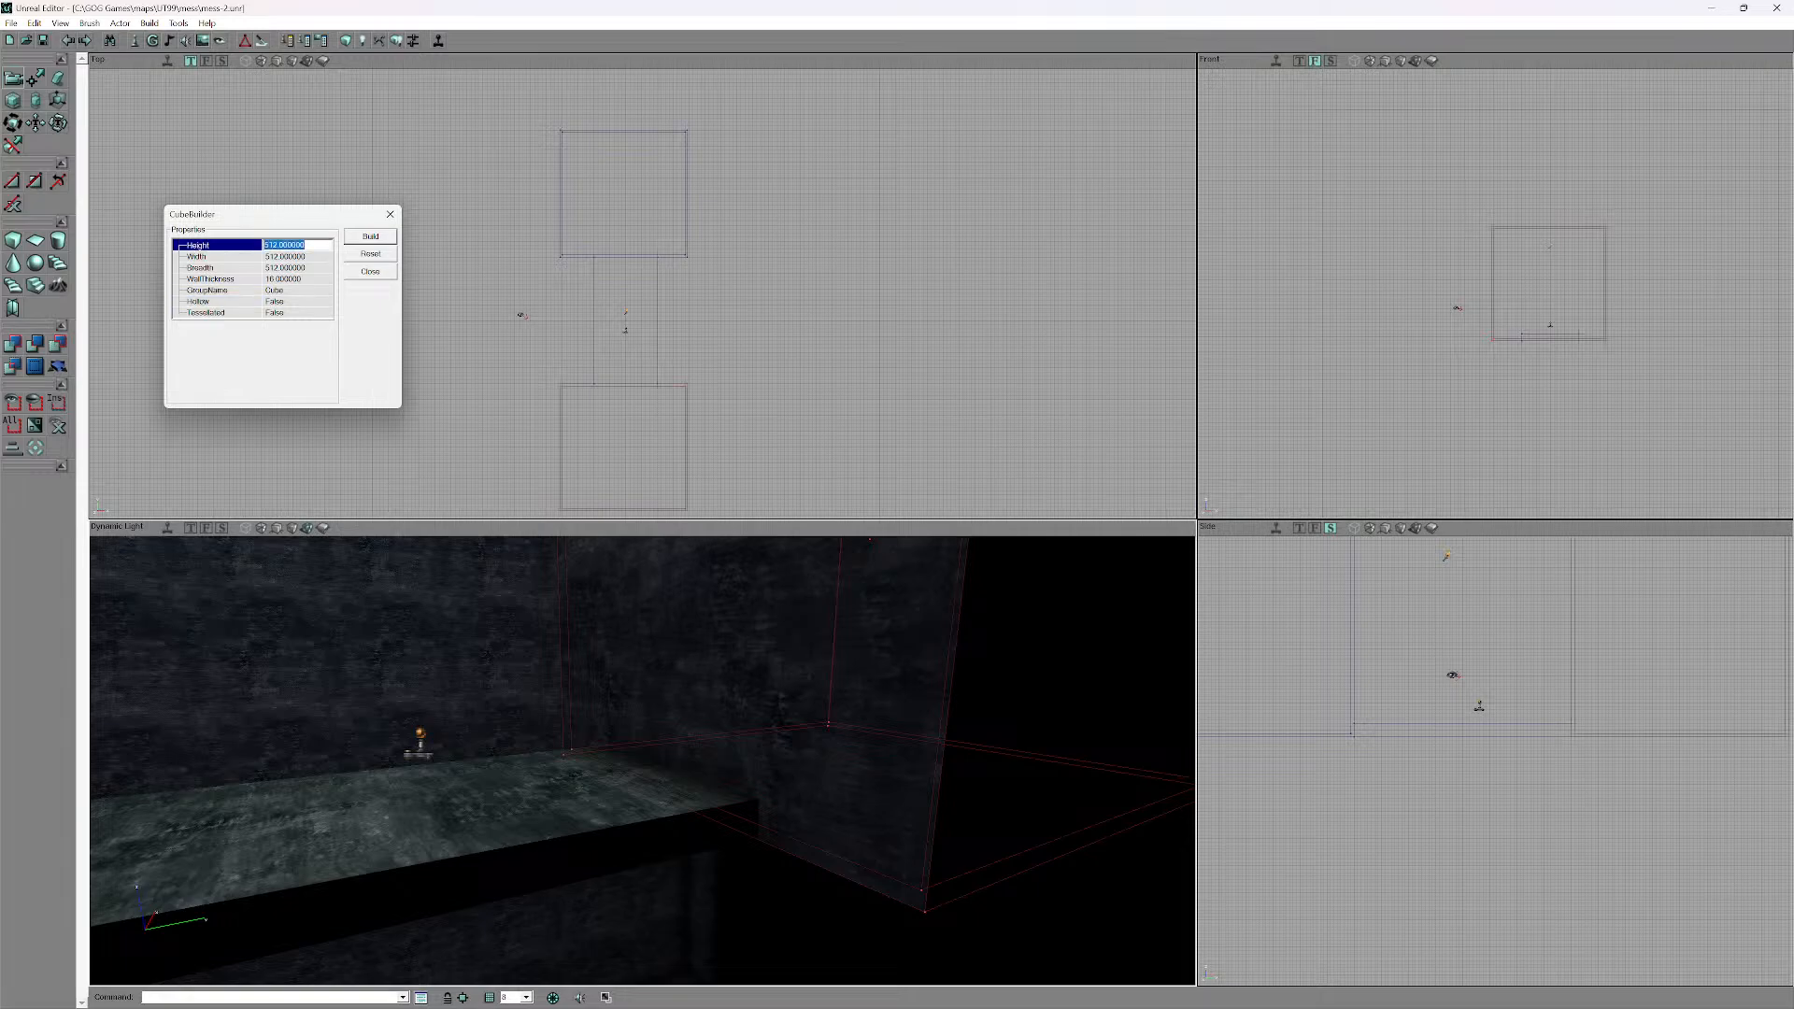
type("256")
key("Return")
mouse_move(642, 761)
left_mouse_down()
mouse_move(642, 635)
mouse_move(642, 840)
mouse_move(626, 766)
left_mouse_up()
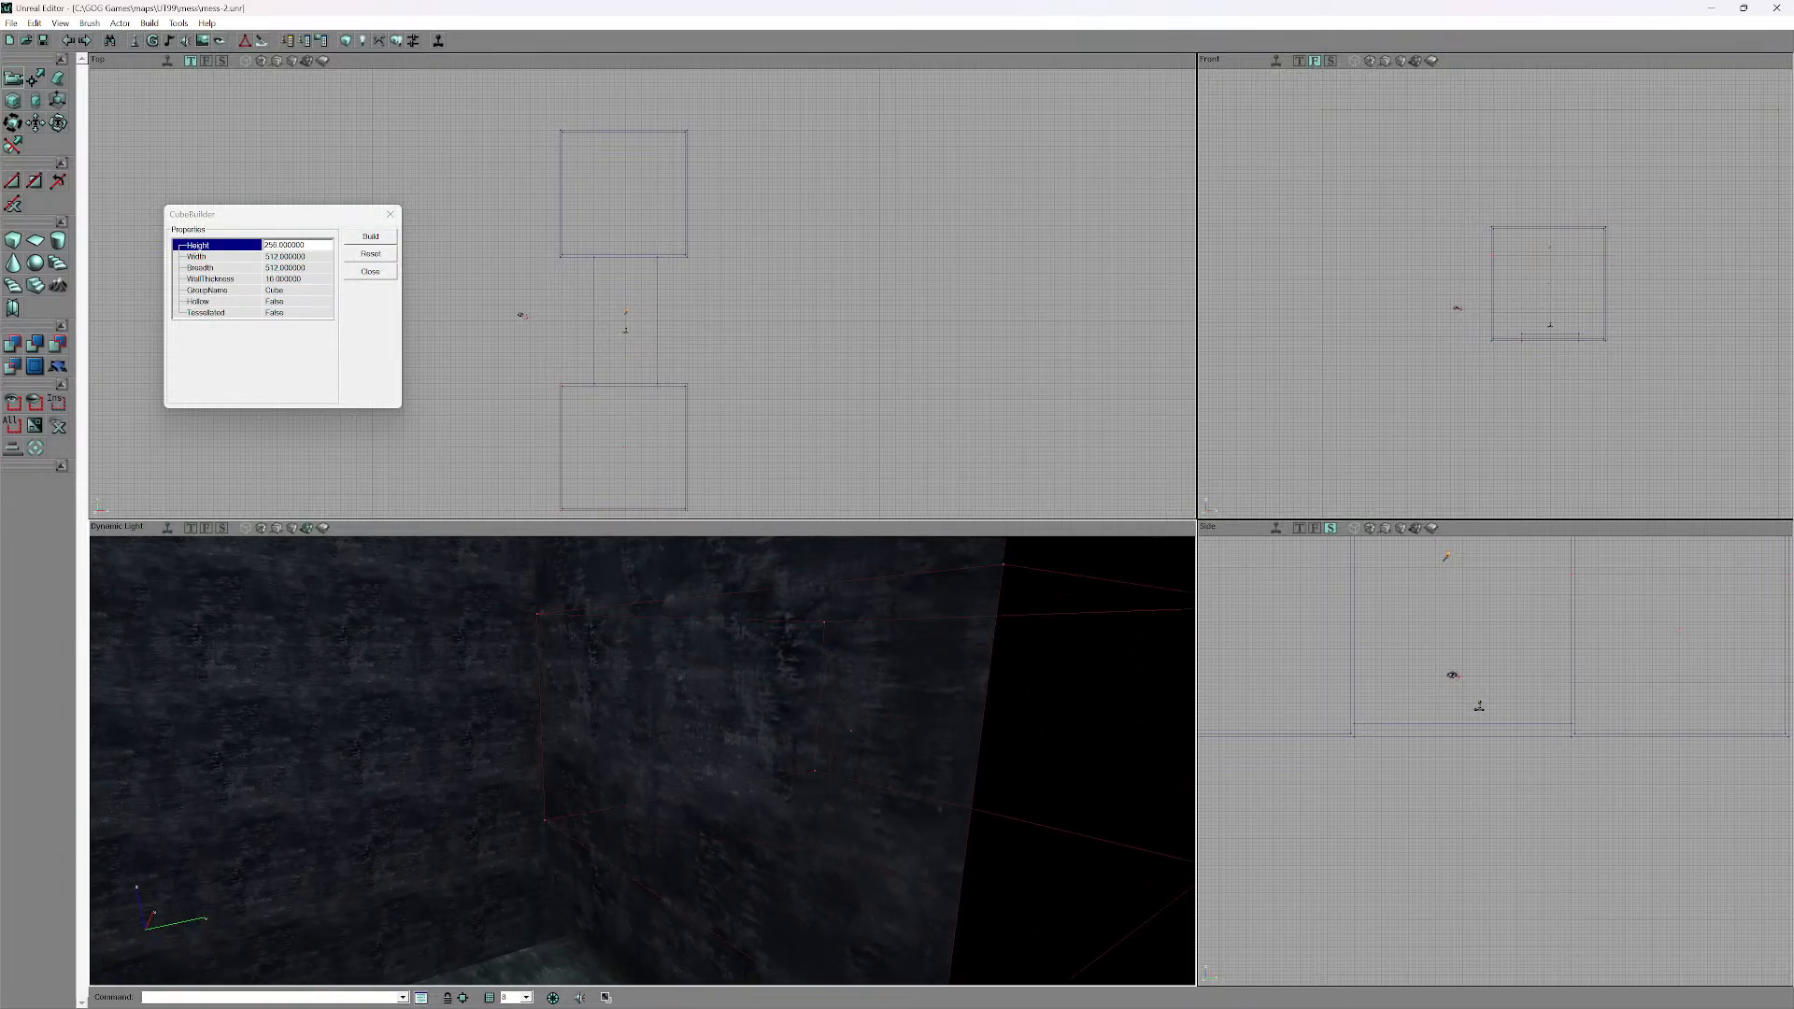
left_click(307, 244)
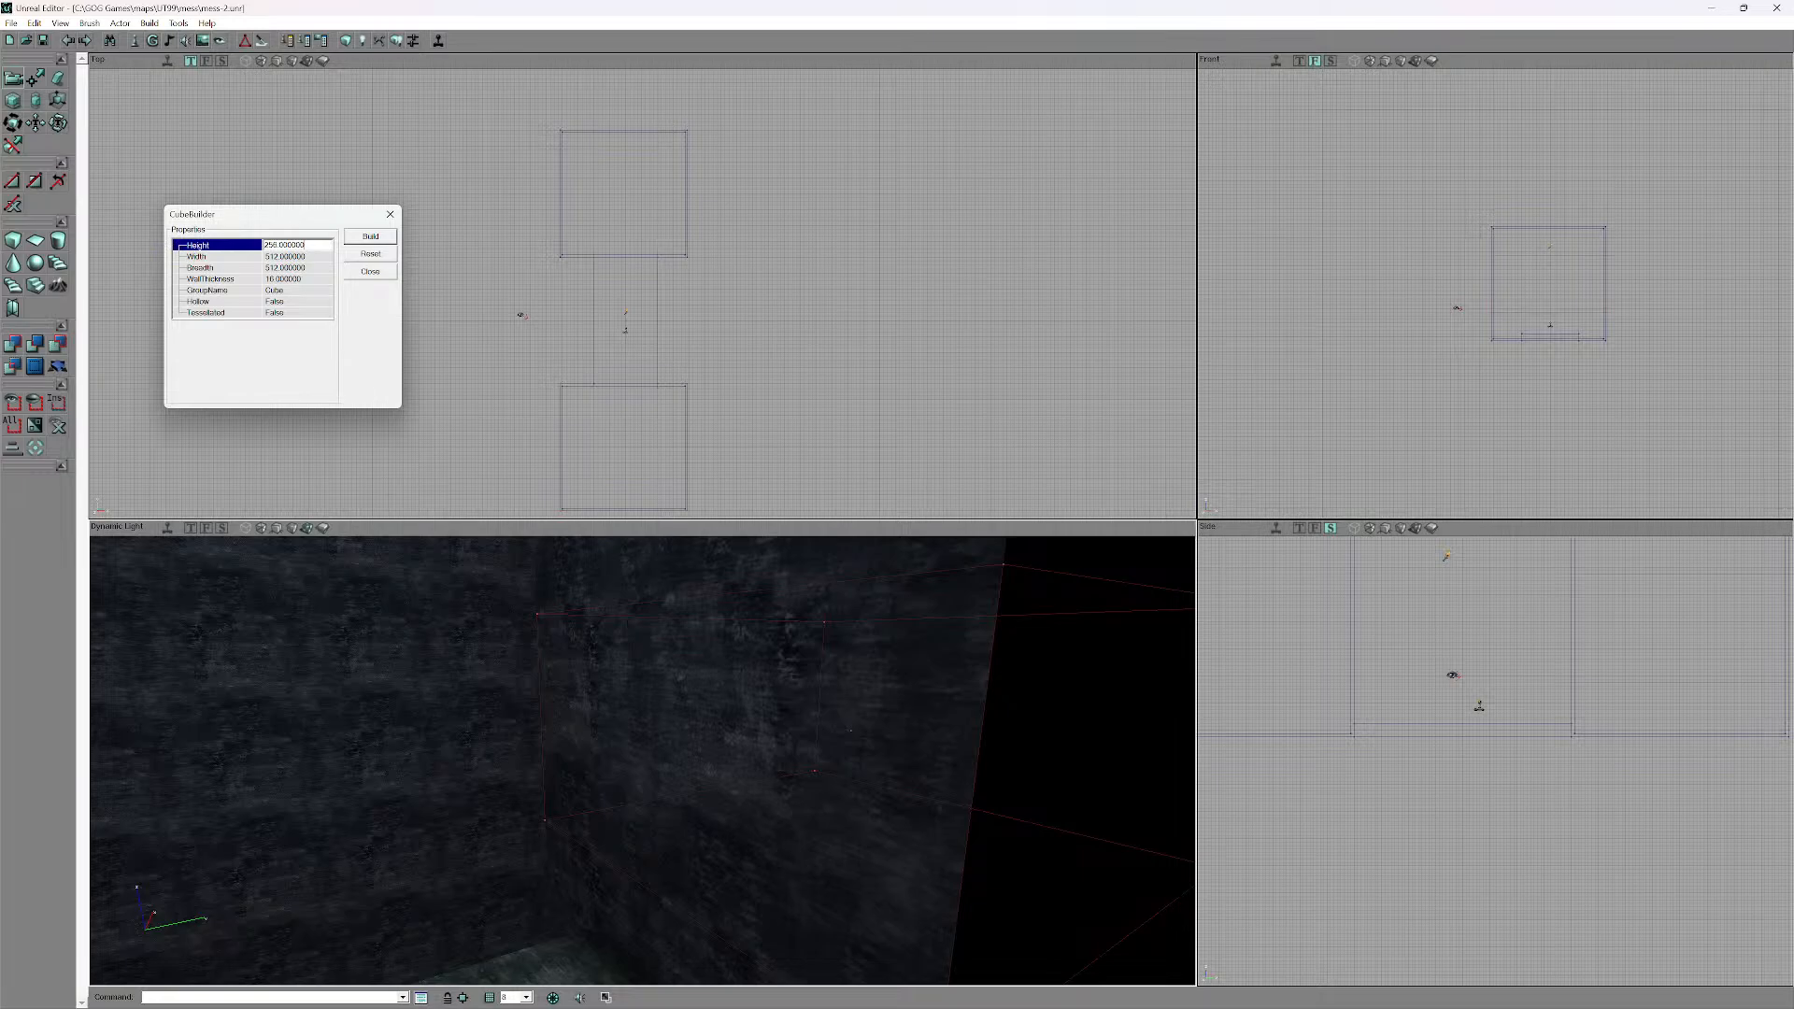
left_click(285, 256)
key("BackSpace")
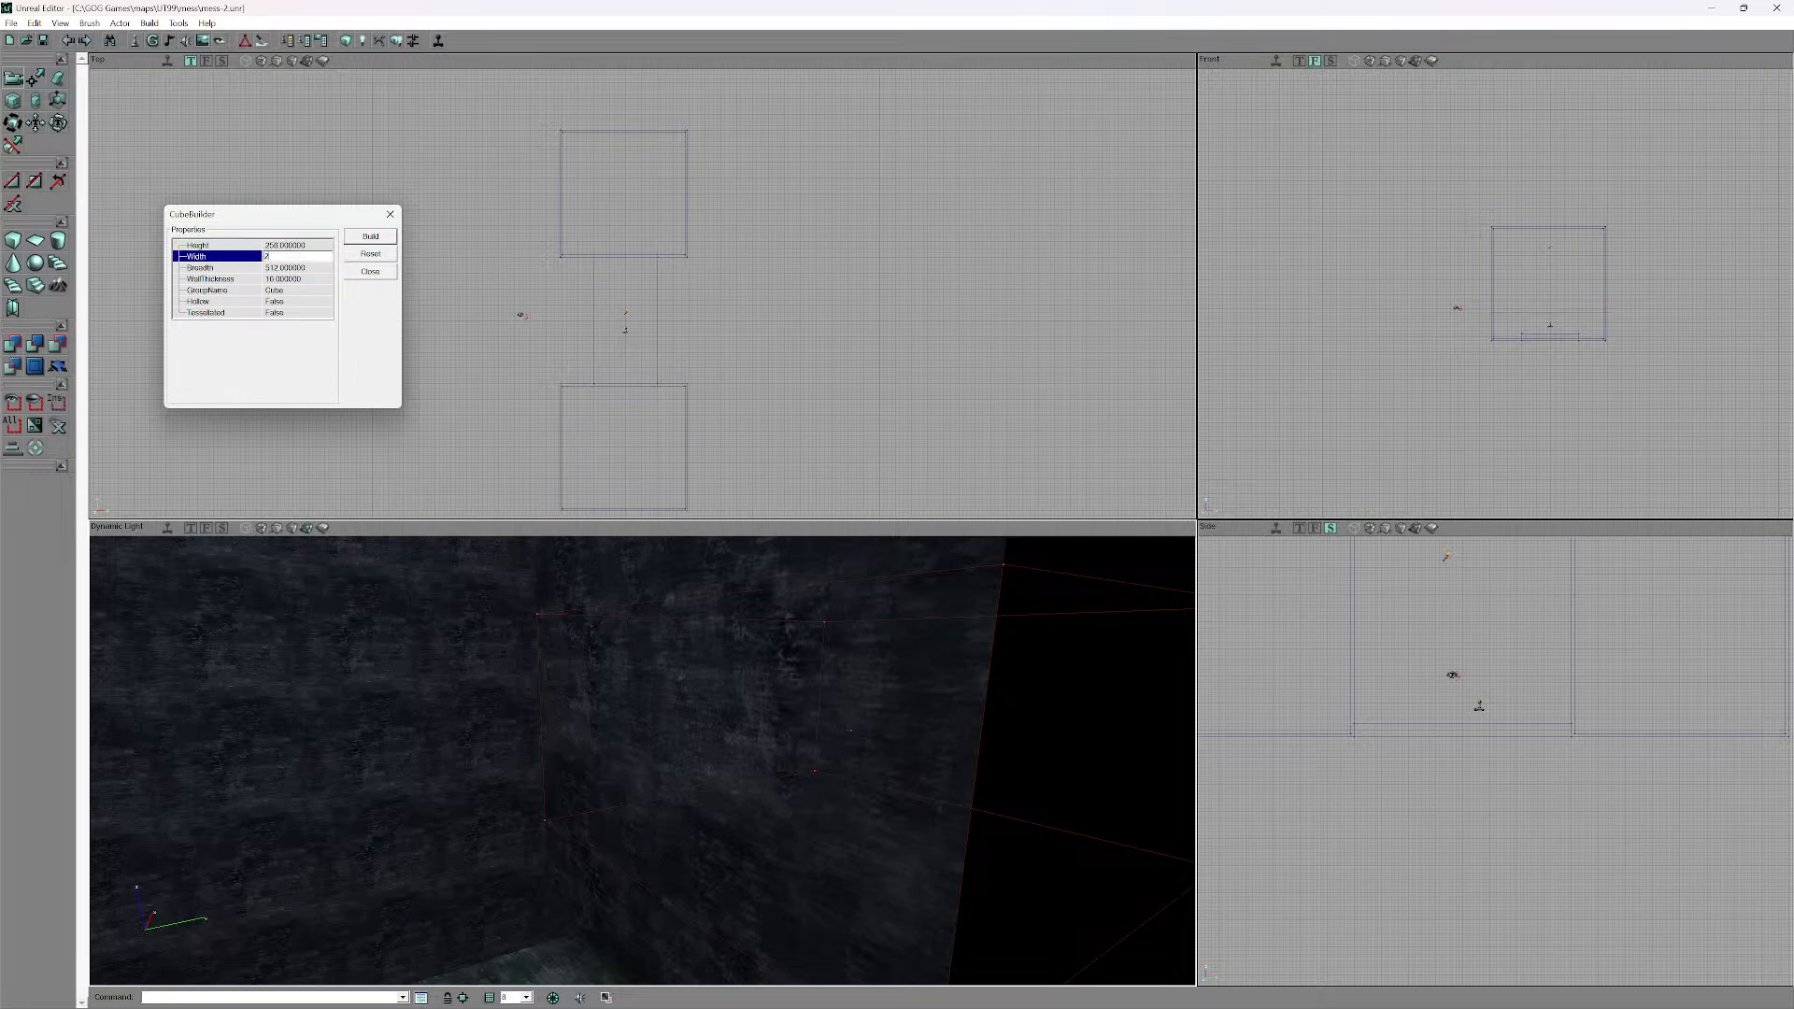
type("256")
key("Return")
left_click(285, 267)
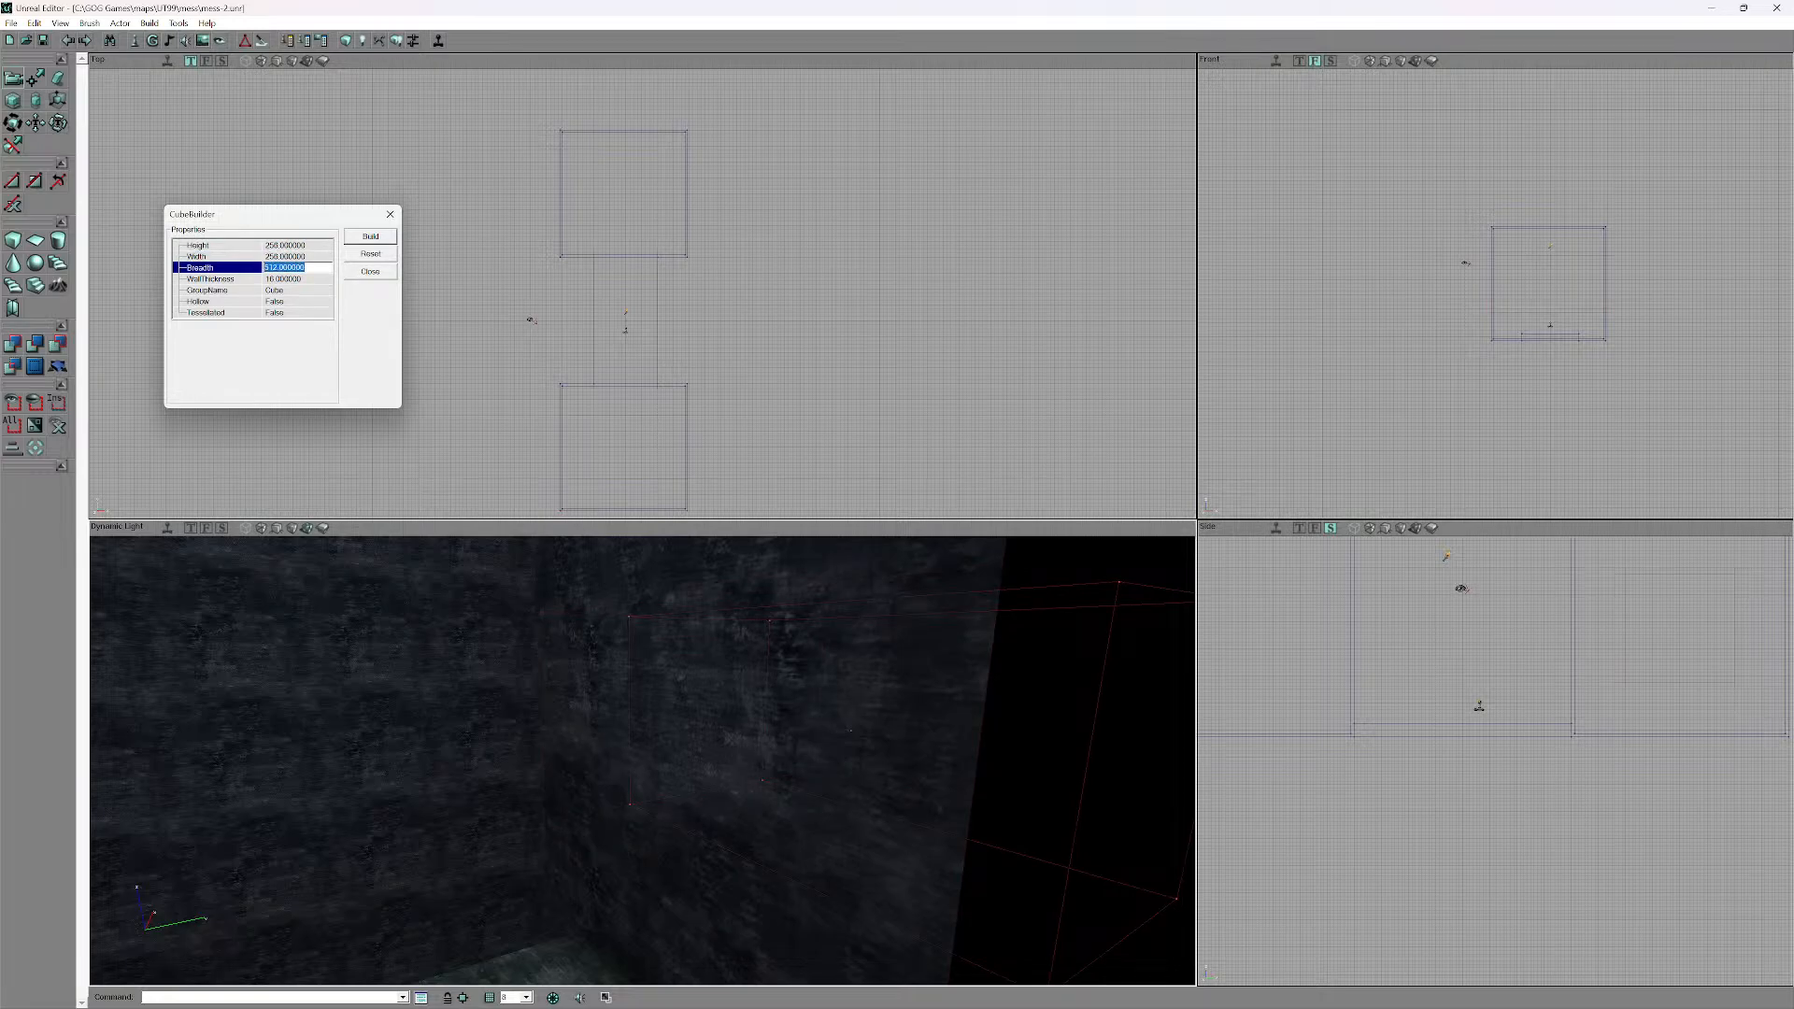
type("256")
key("Return")
- Try a width of 128 for the cube brush and restore the width to 256
right_click_drag(645, 756, 645, 682)
left_click_drag(644, 701, 663, 841)
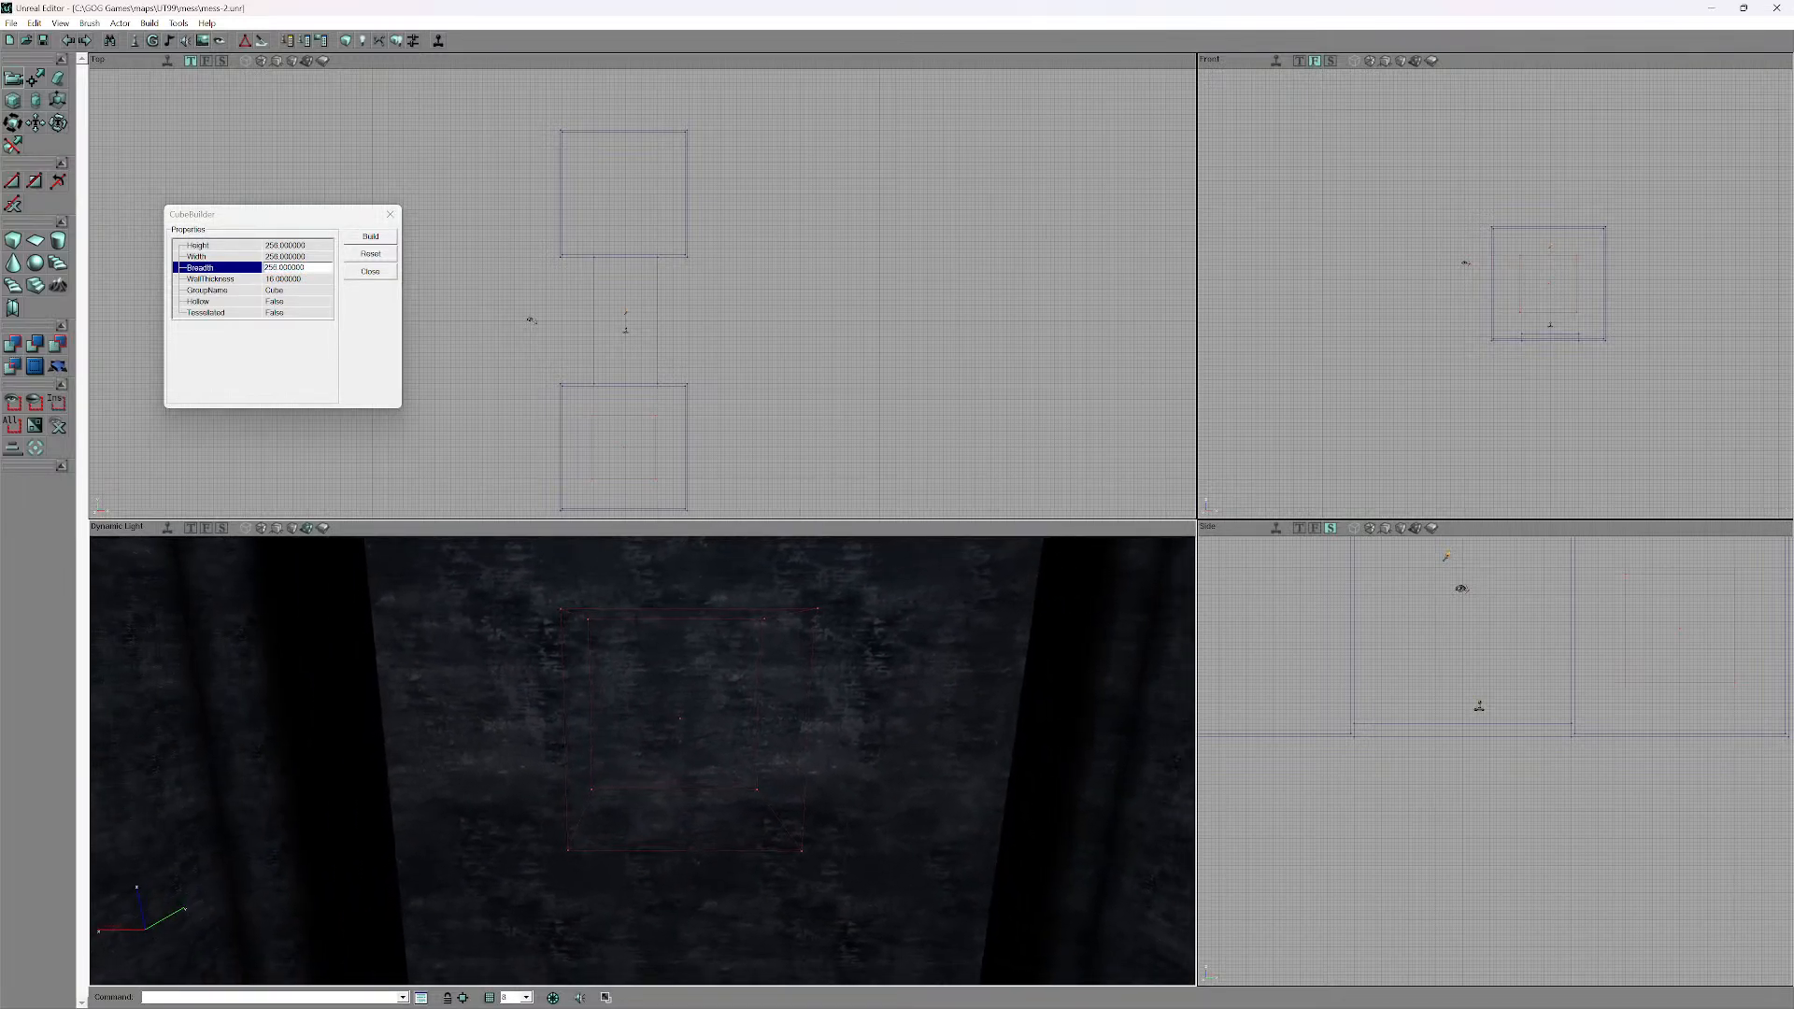
left_click(291, 245)
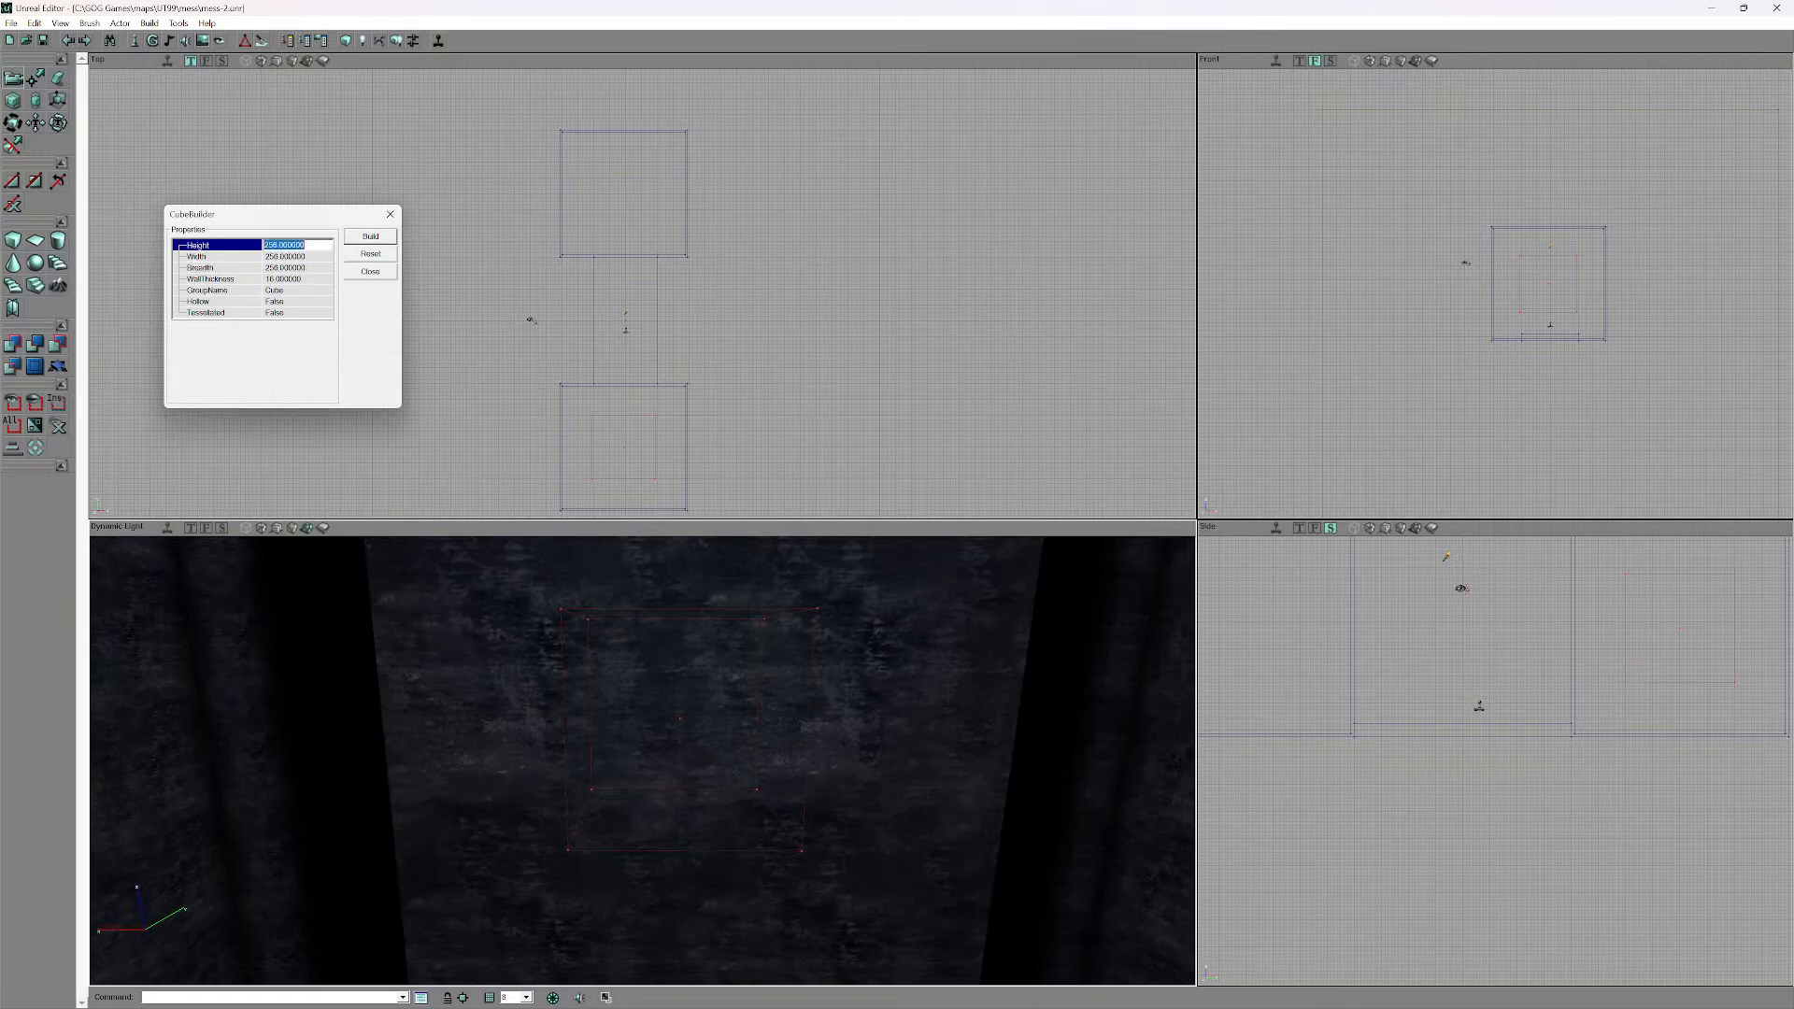
left_click(291, 256)
type("128")
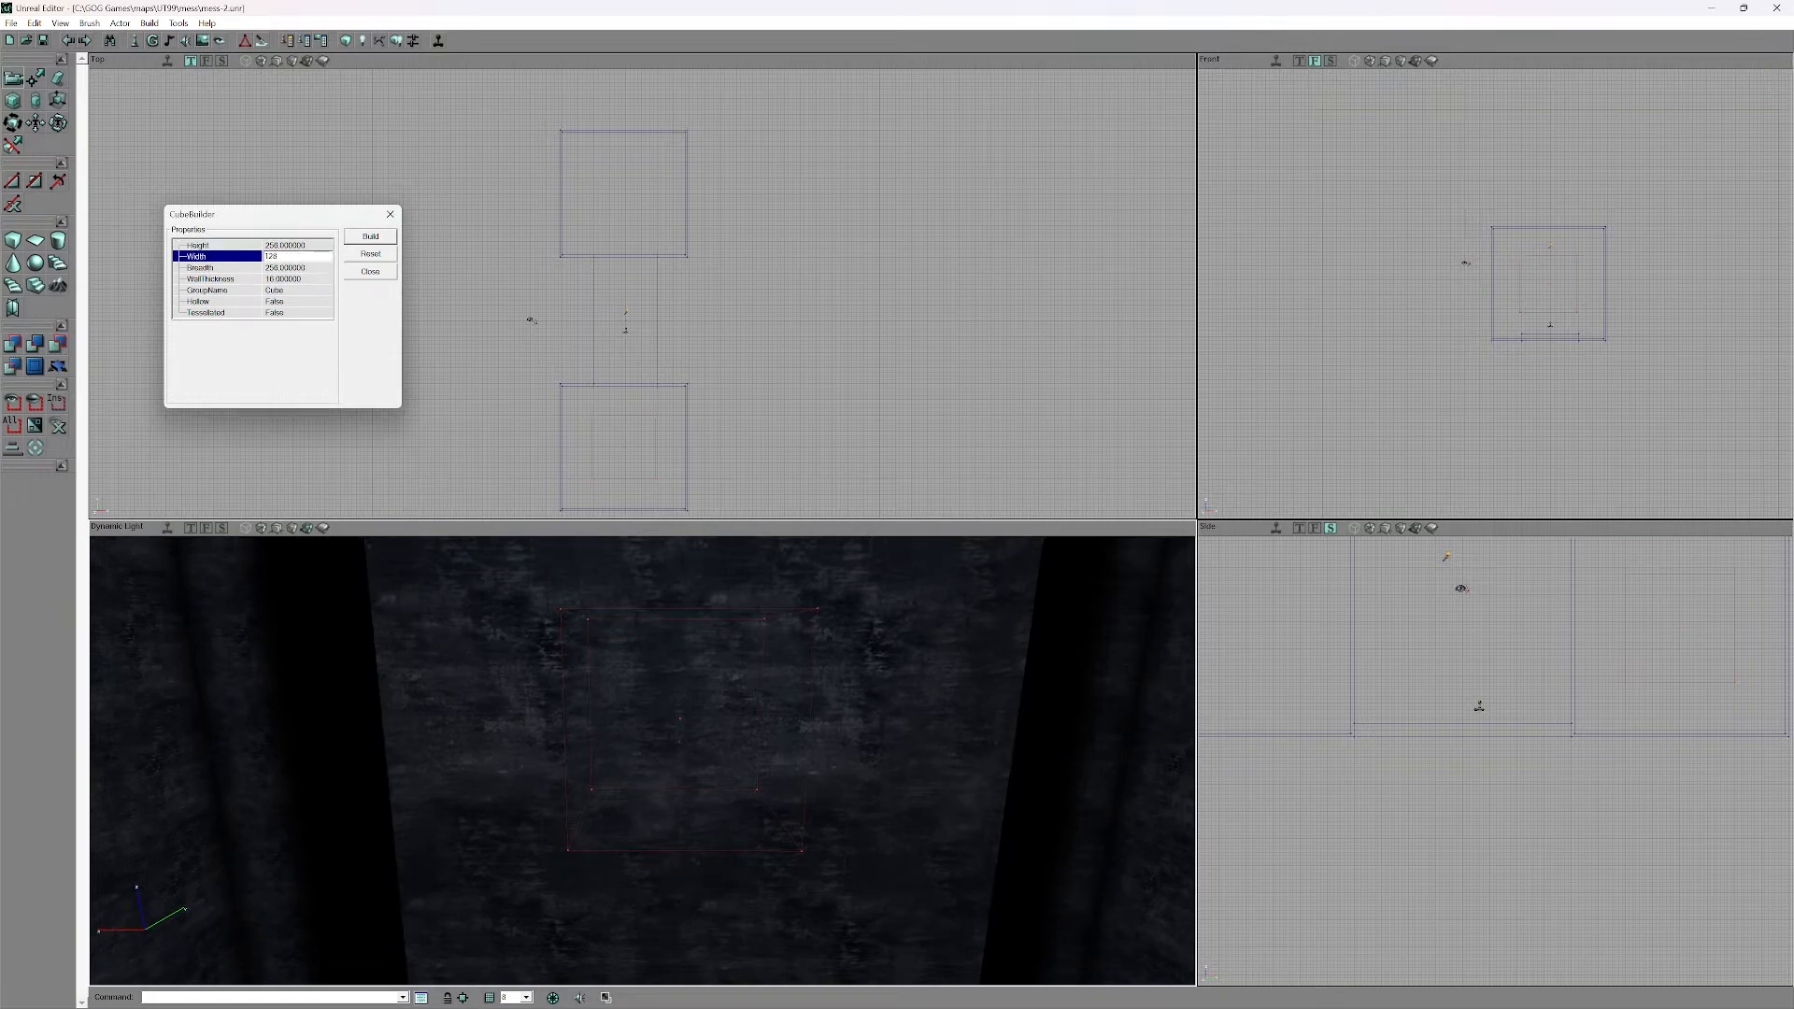
key("Return")
left_click_drag(642, 760, 631, 696)
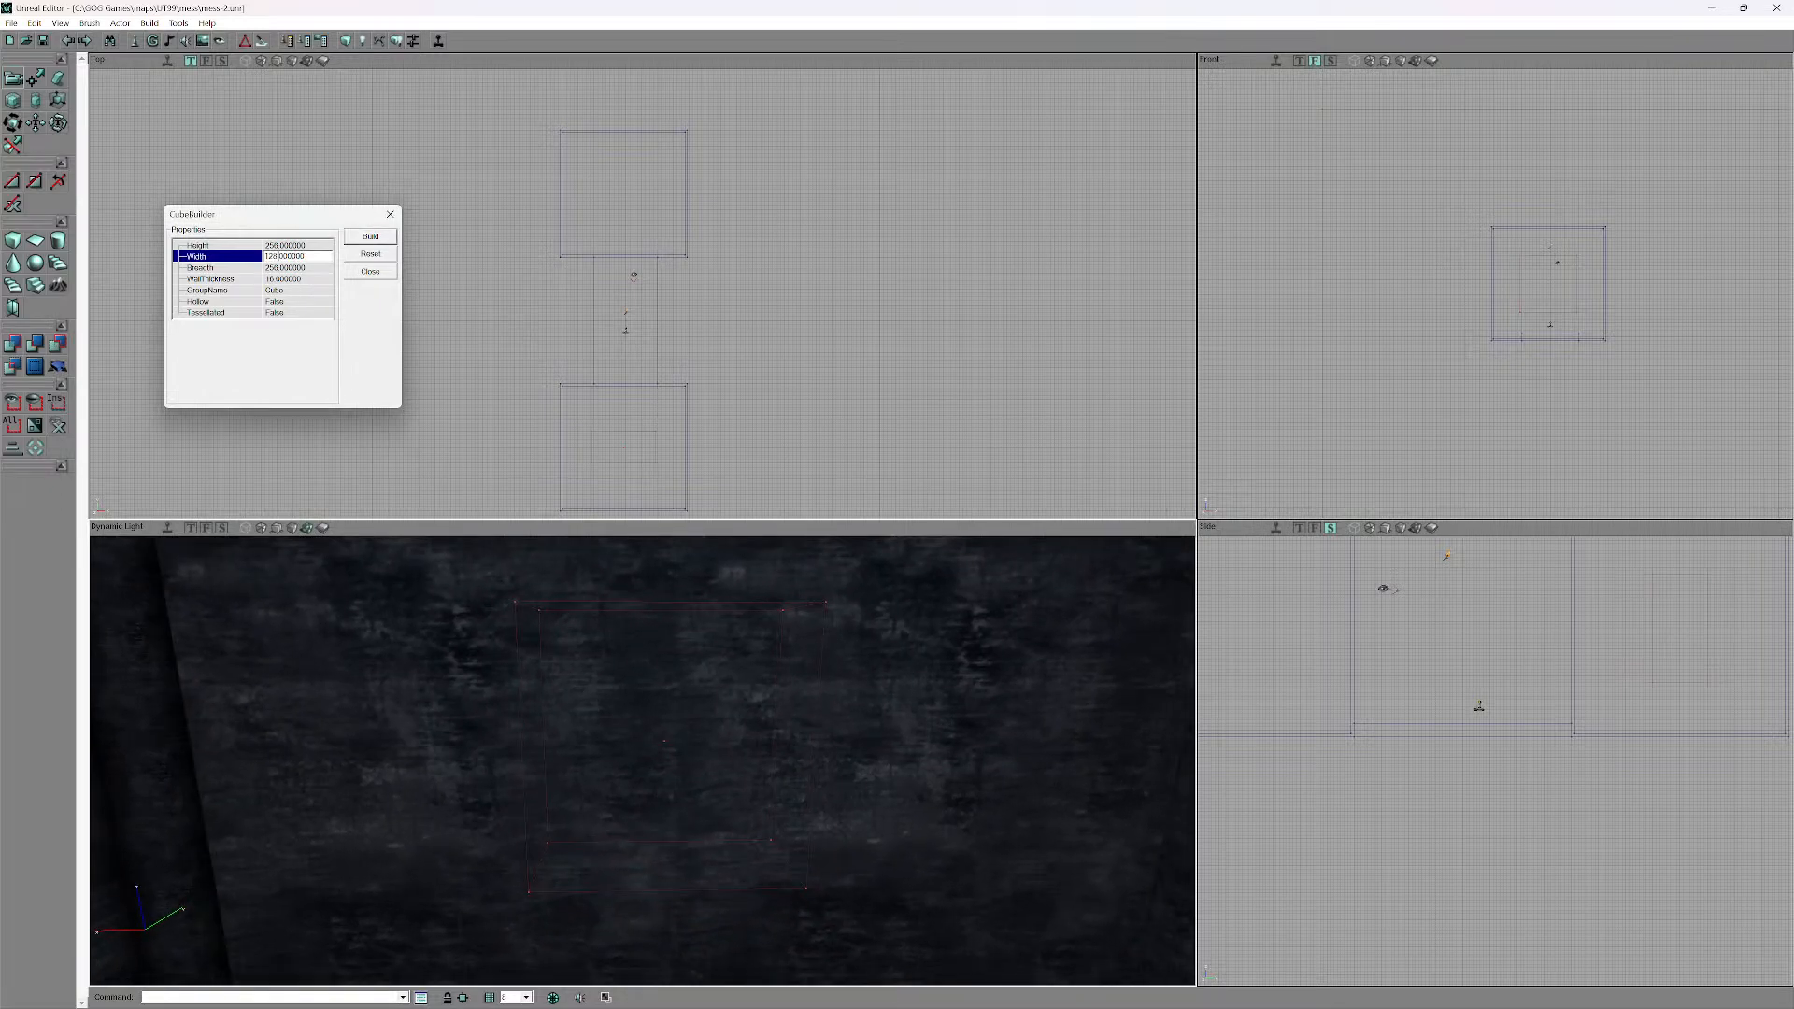
double_click(297, 256)
type("256")
- Set the cube brush's breadth to 128 and rebuild it as a doorway-sized block
double_click(297, 267)
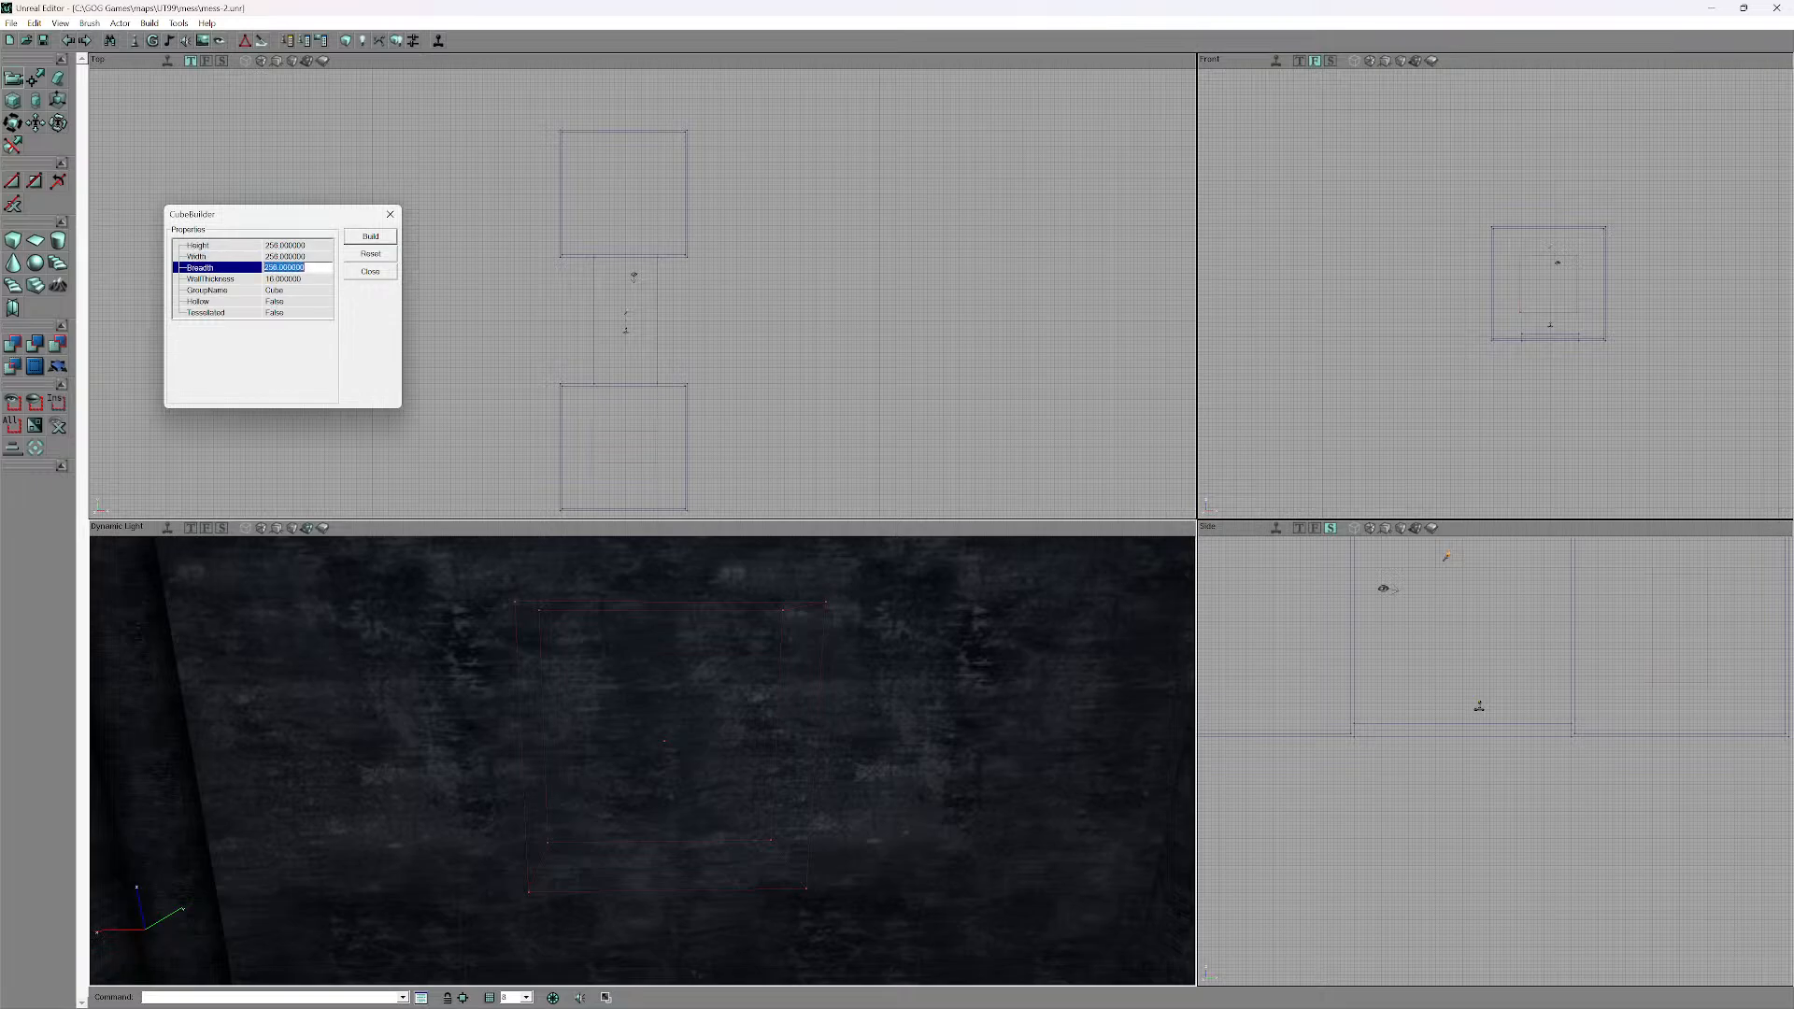
type("128")
key("Return")
- Move the doorway brush through the hollow cube's wall facing the platform, with its base at platform level
mouse_move(643, 729)
left_mouse_down()
mouse_move(645, 859)
mouse_move(747, 921)
mouse_move(695, 908)
left_mouse_up()
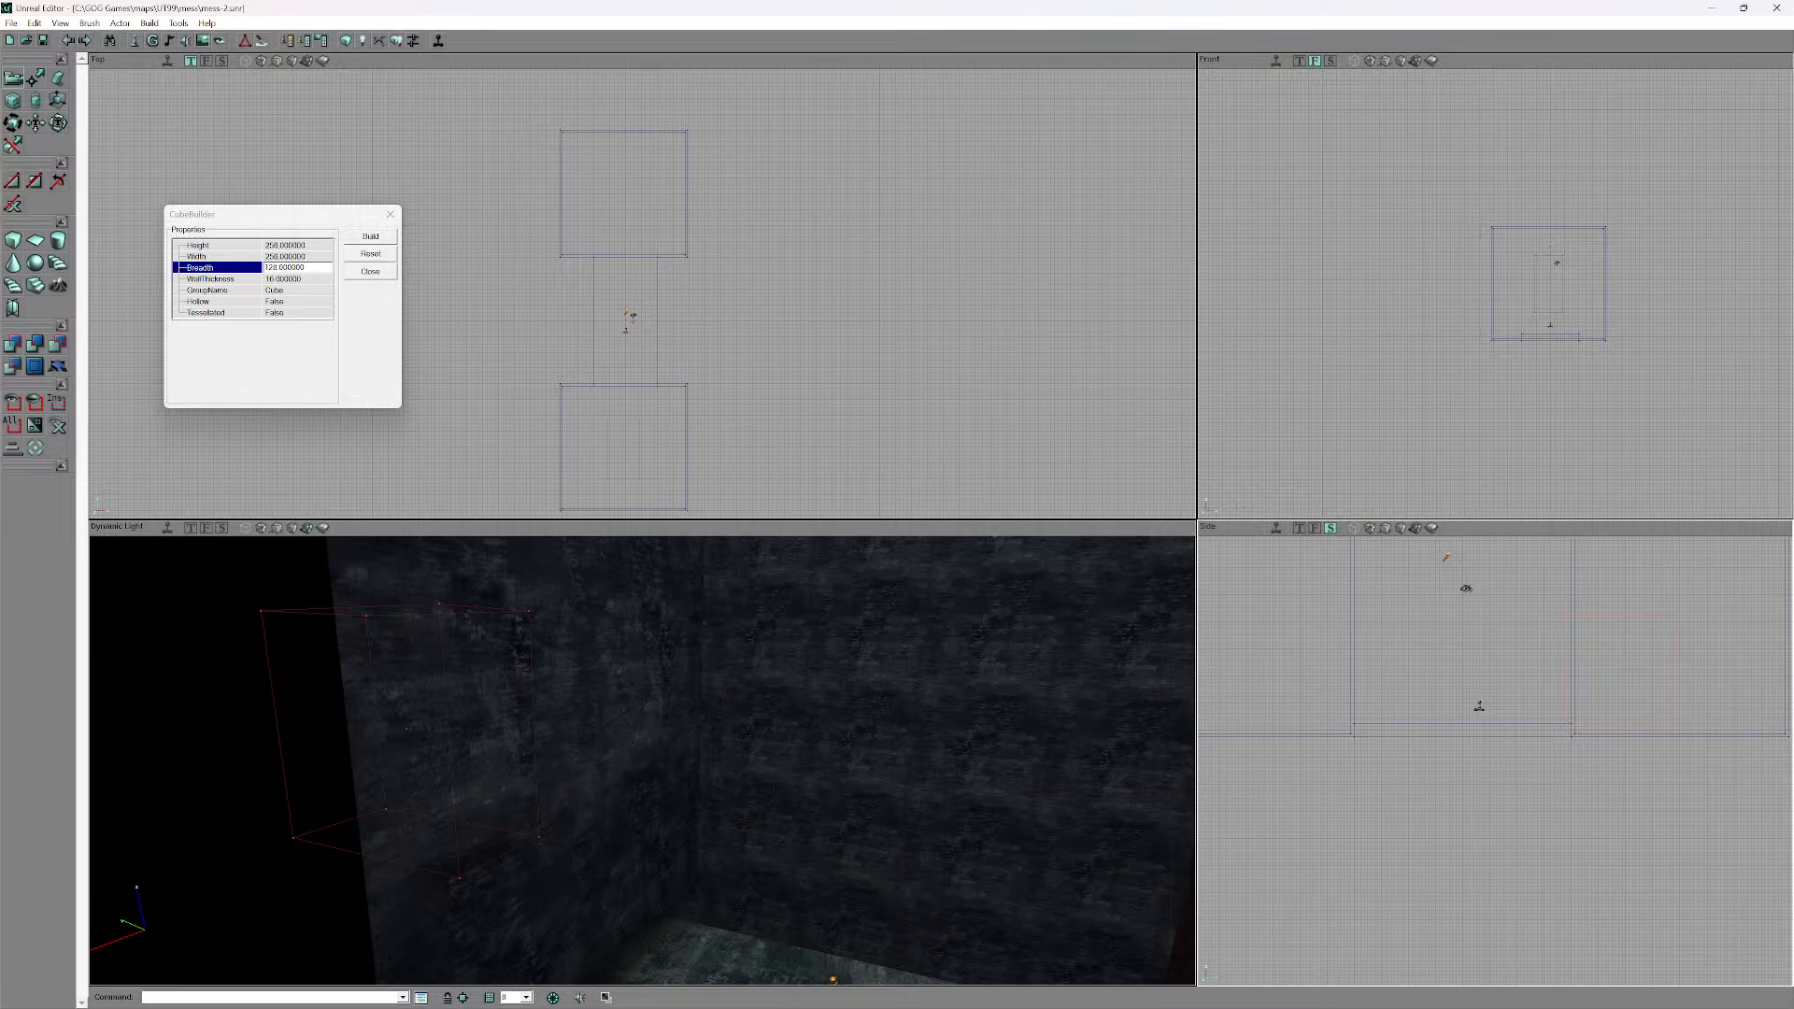
left_click(934, 748)
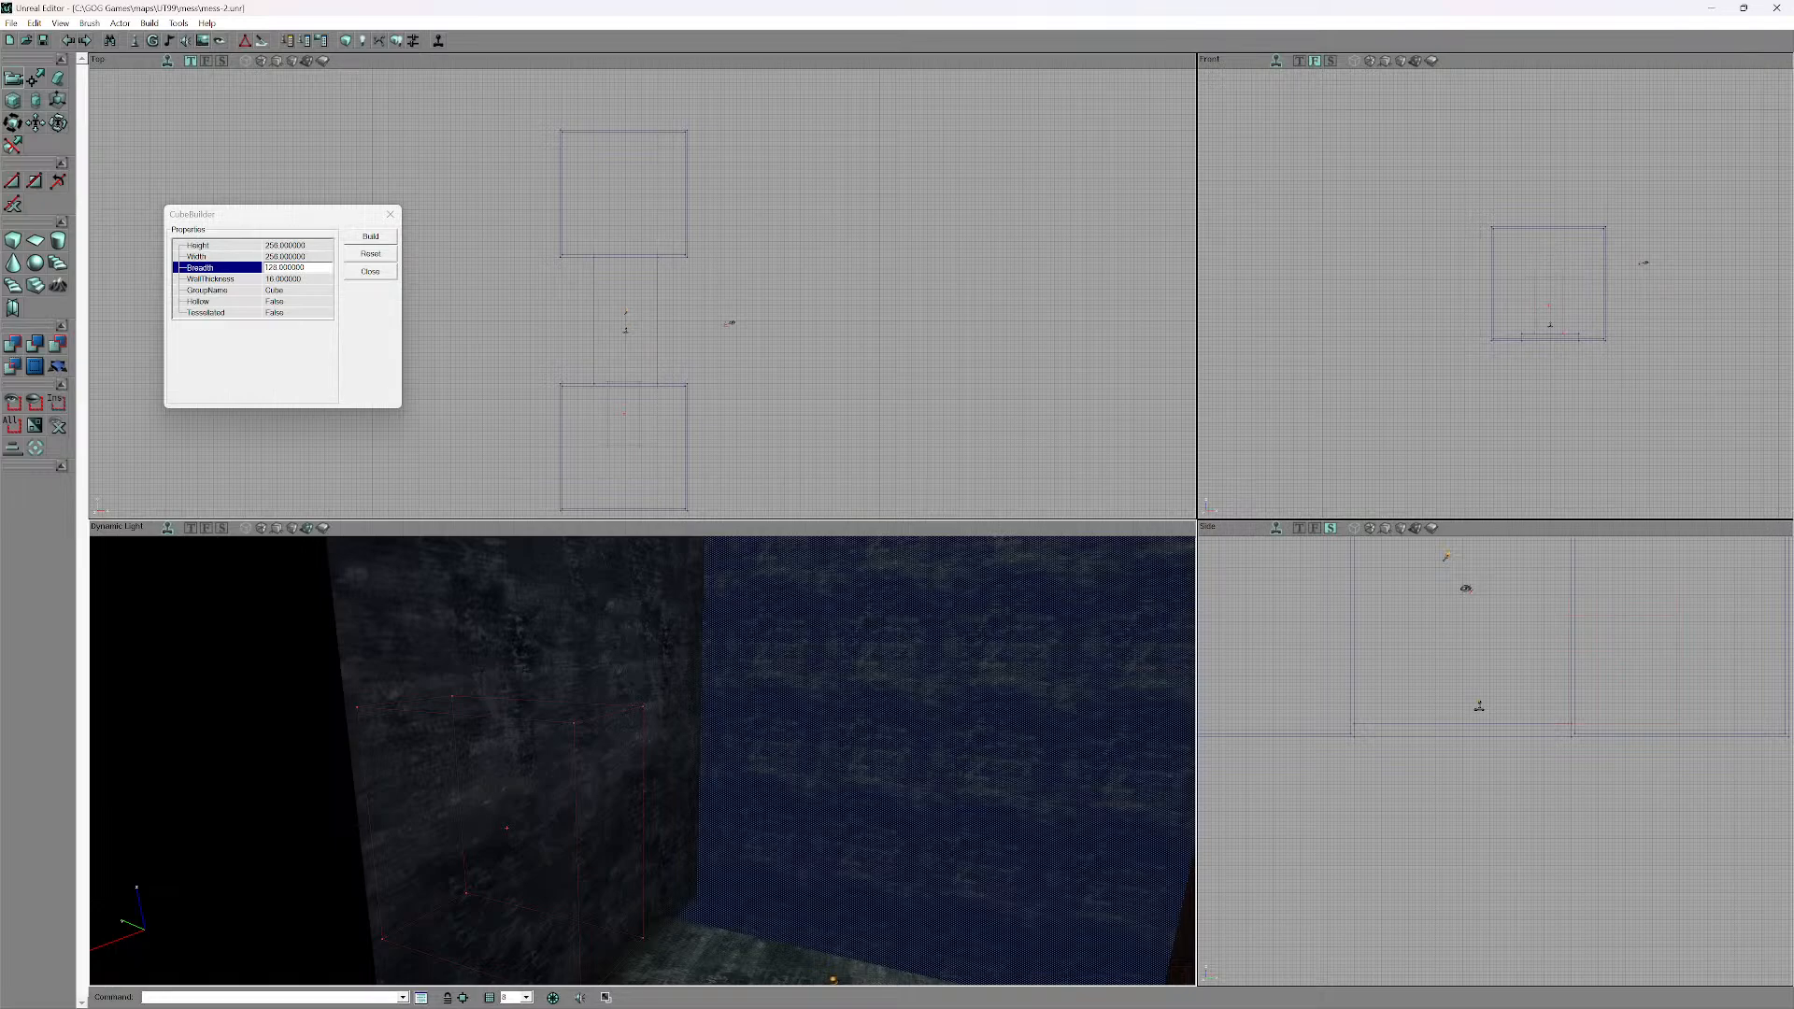
left_click_drag(643, 760, 690, 665)
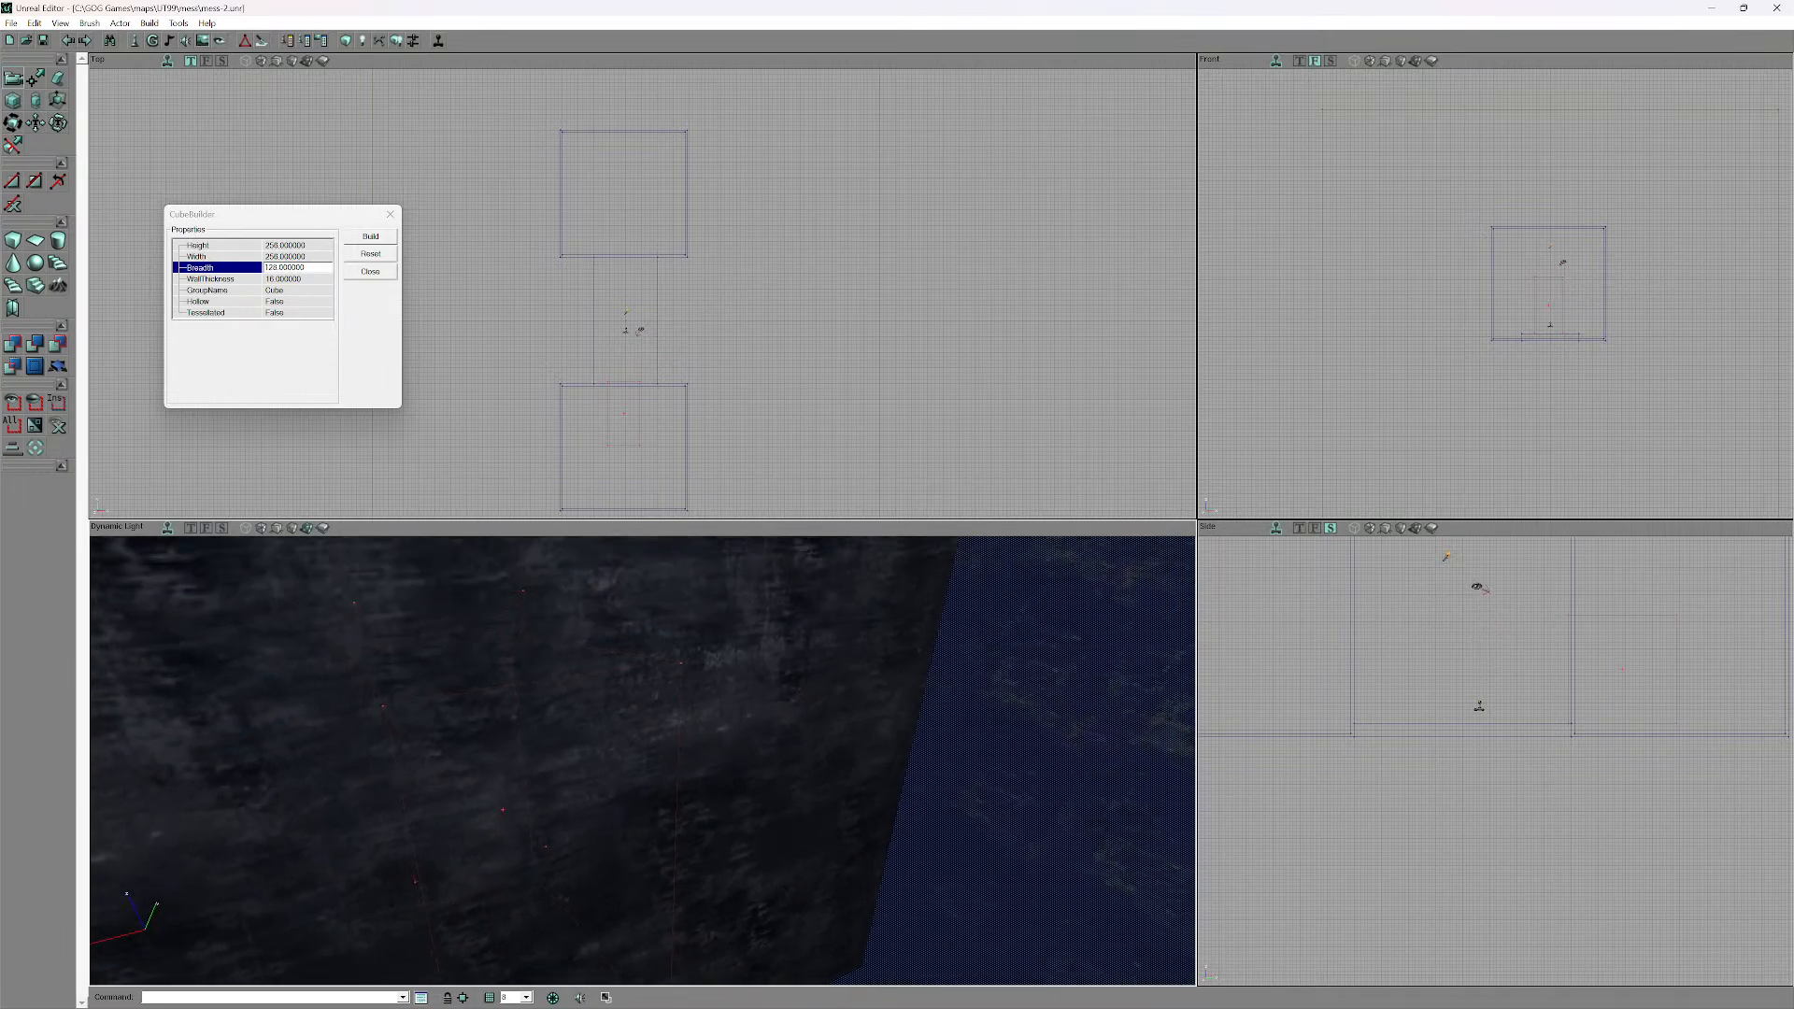
left_click_drag(643, 760, 642, 842)
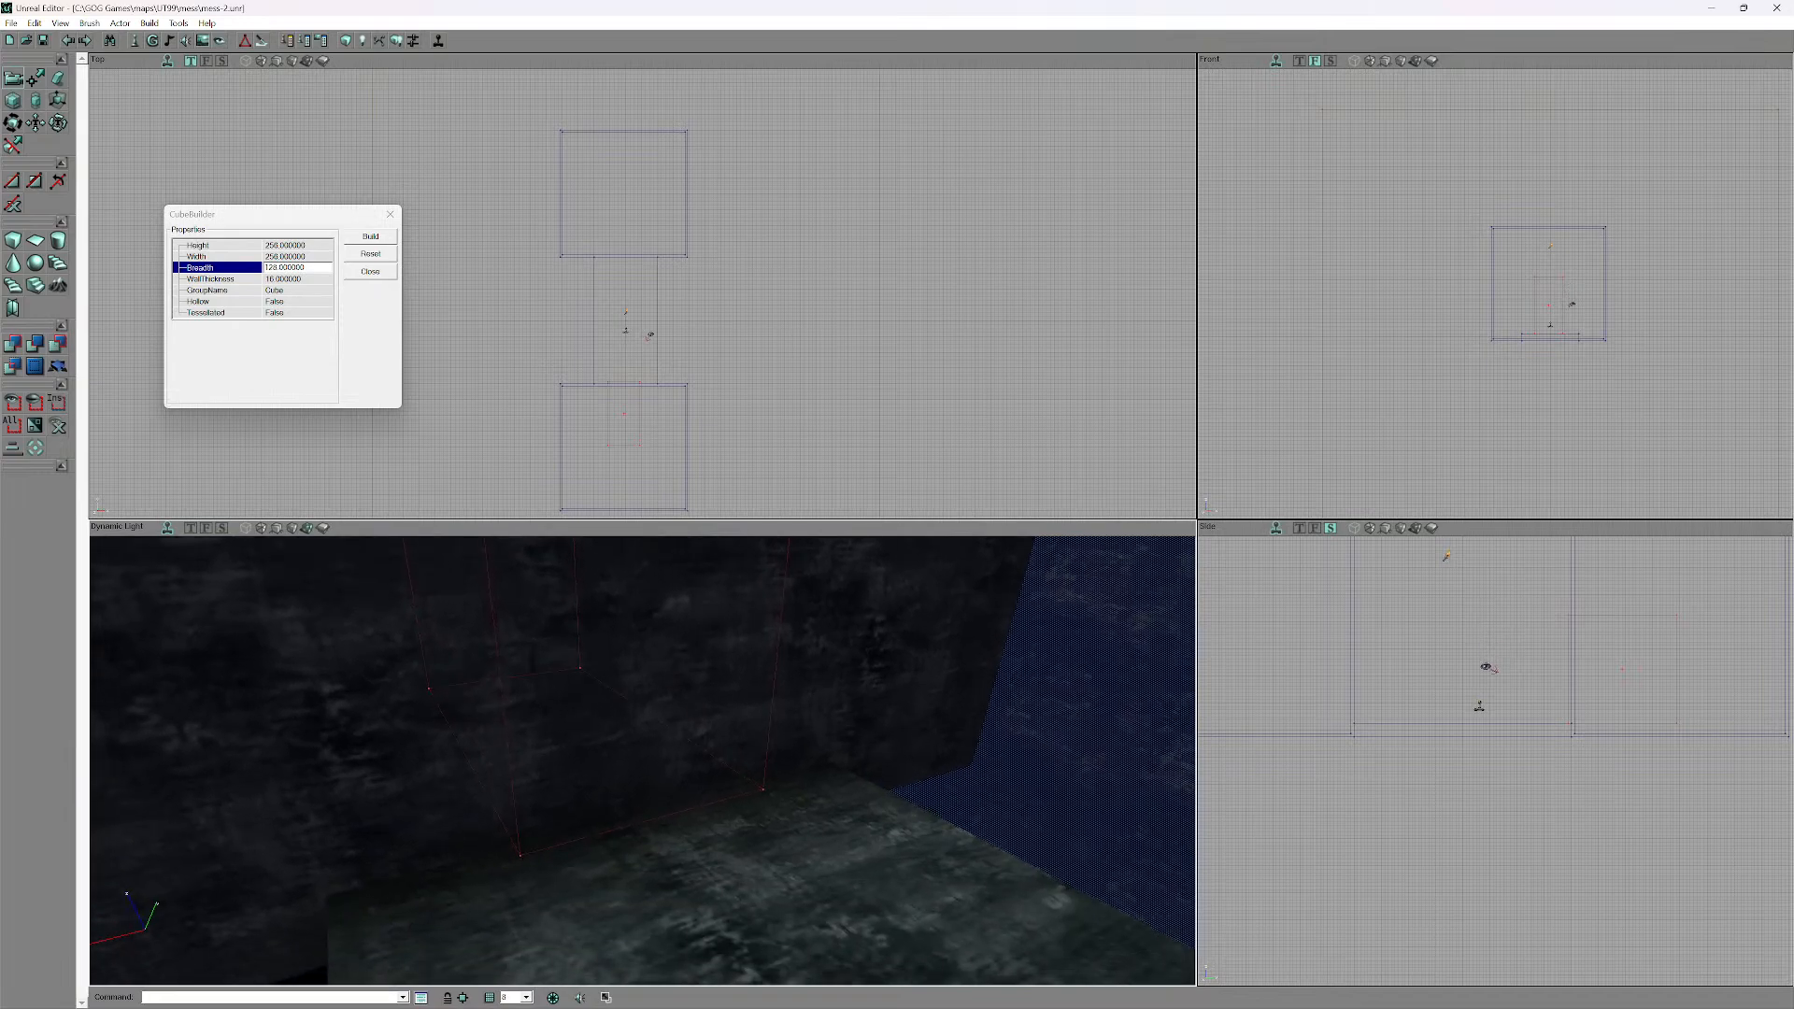
left_click_drag(643, 760, 643, 729)
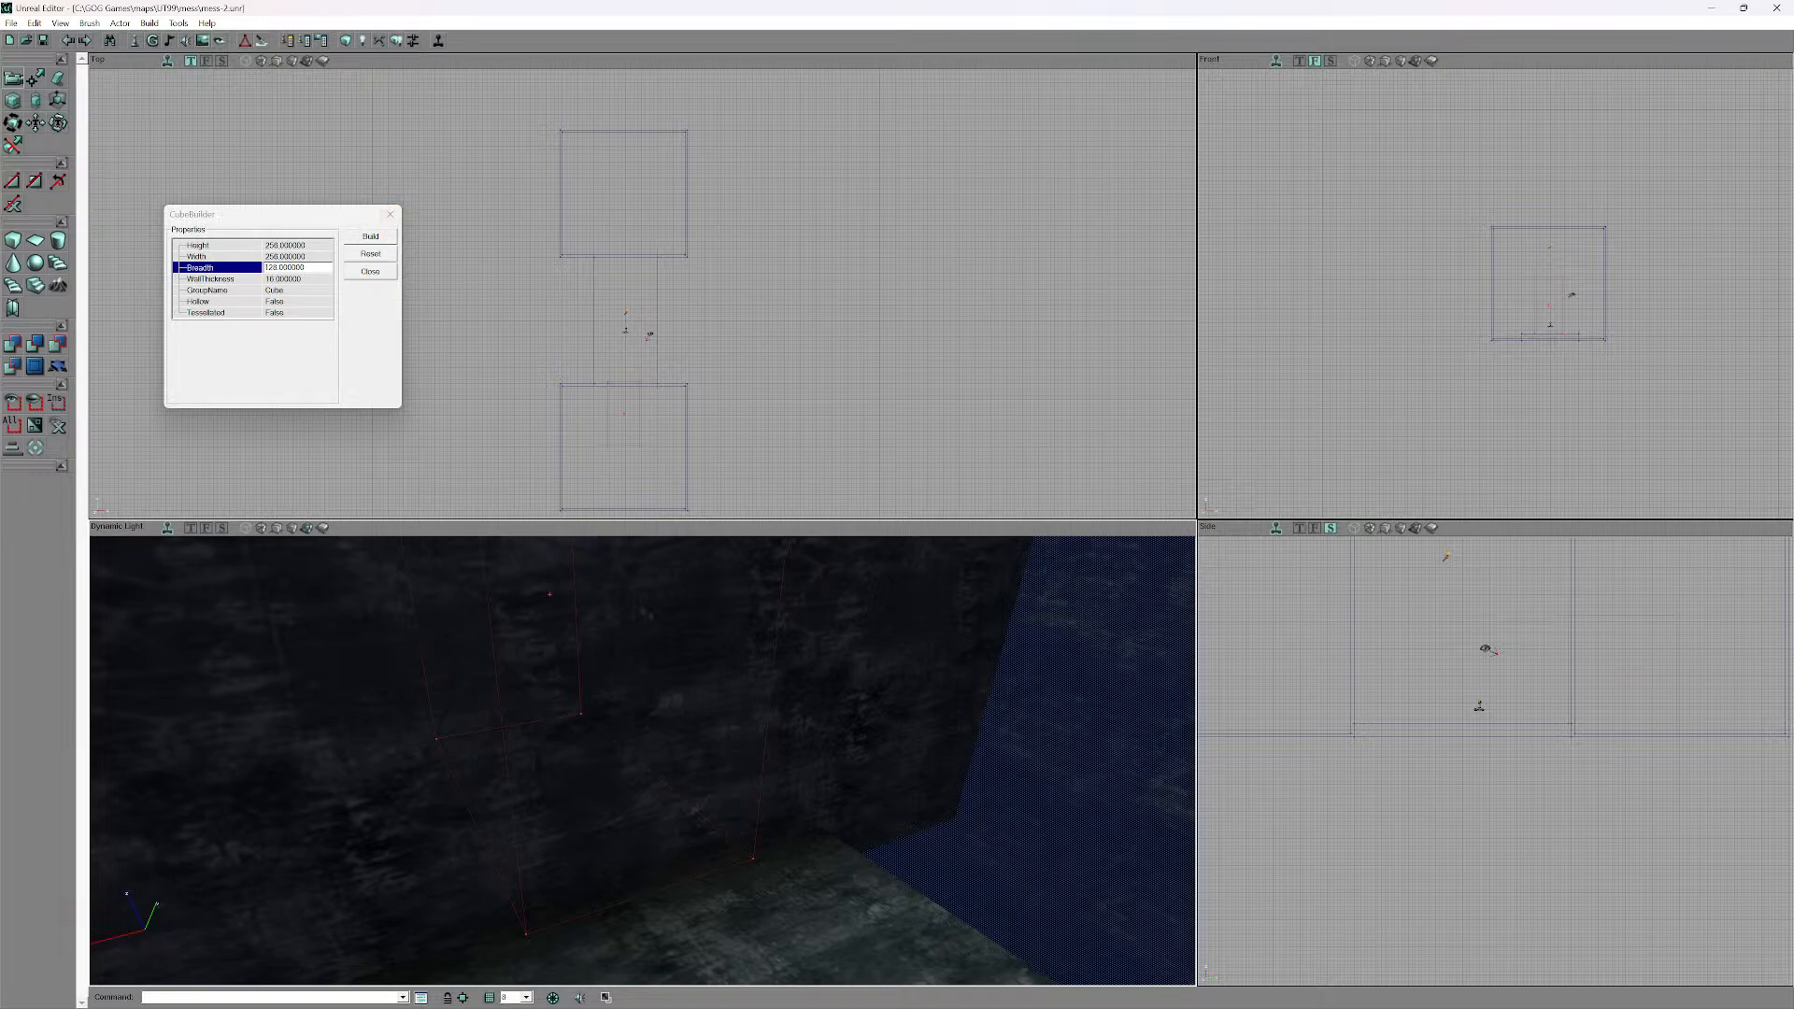
left_click_drag(643, 728, 642, 766)
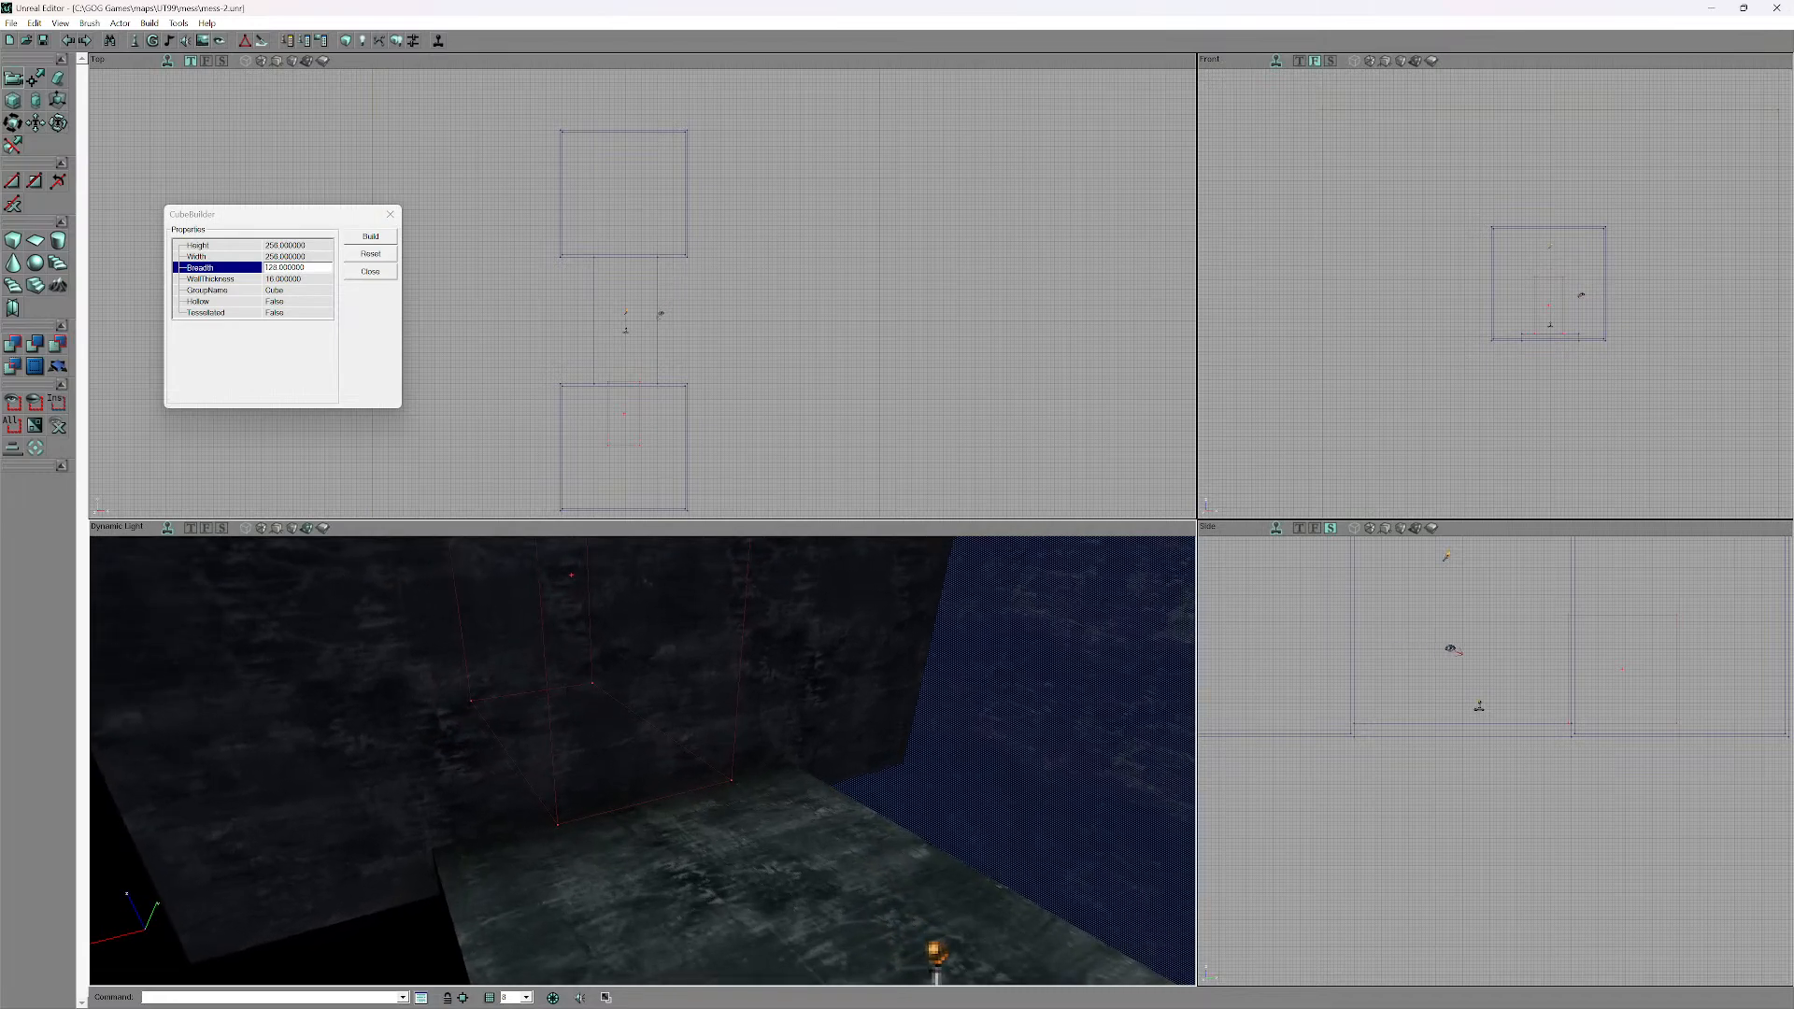
- Subtract the brush from the hollow cube's wall to cut a doorway, and close the cube builder
left_click(35, 344)
left_click_drag(643, 766, 606, 747)
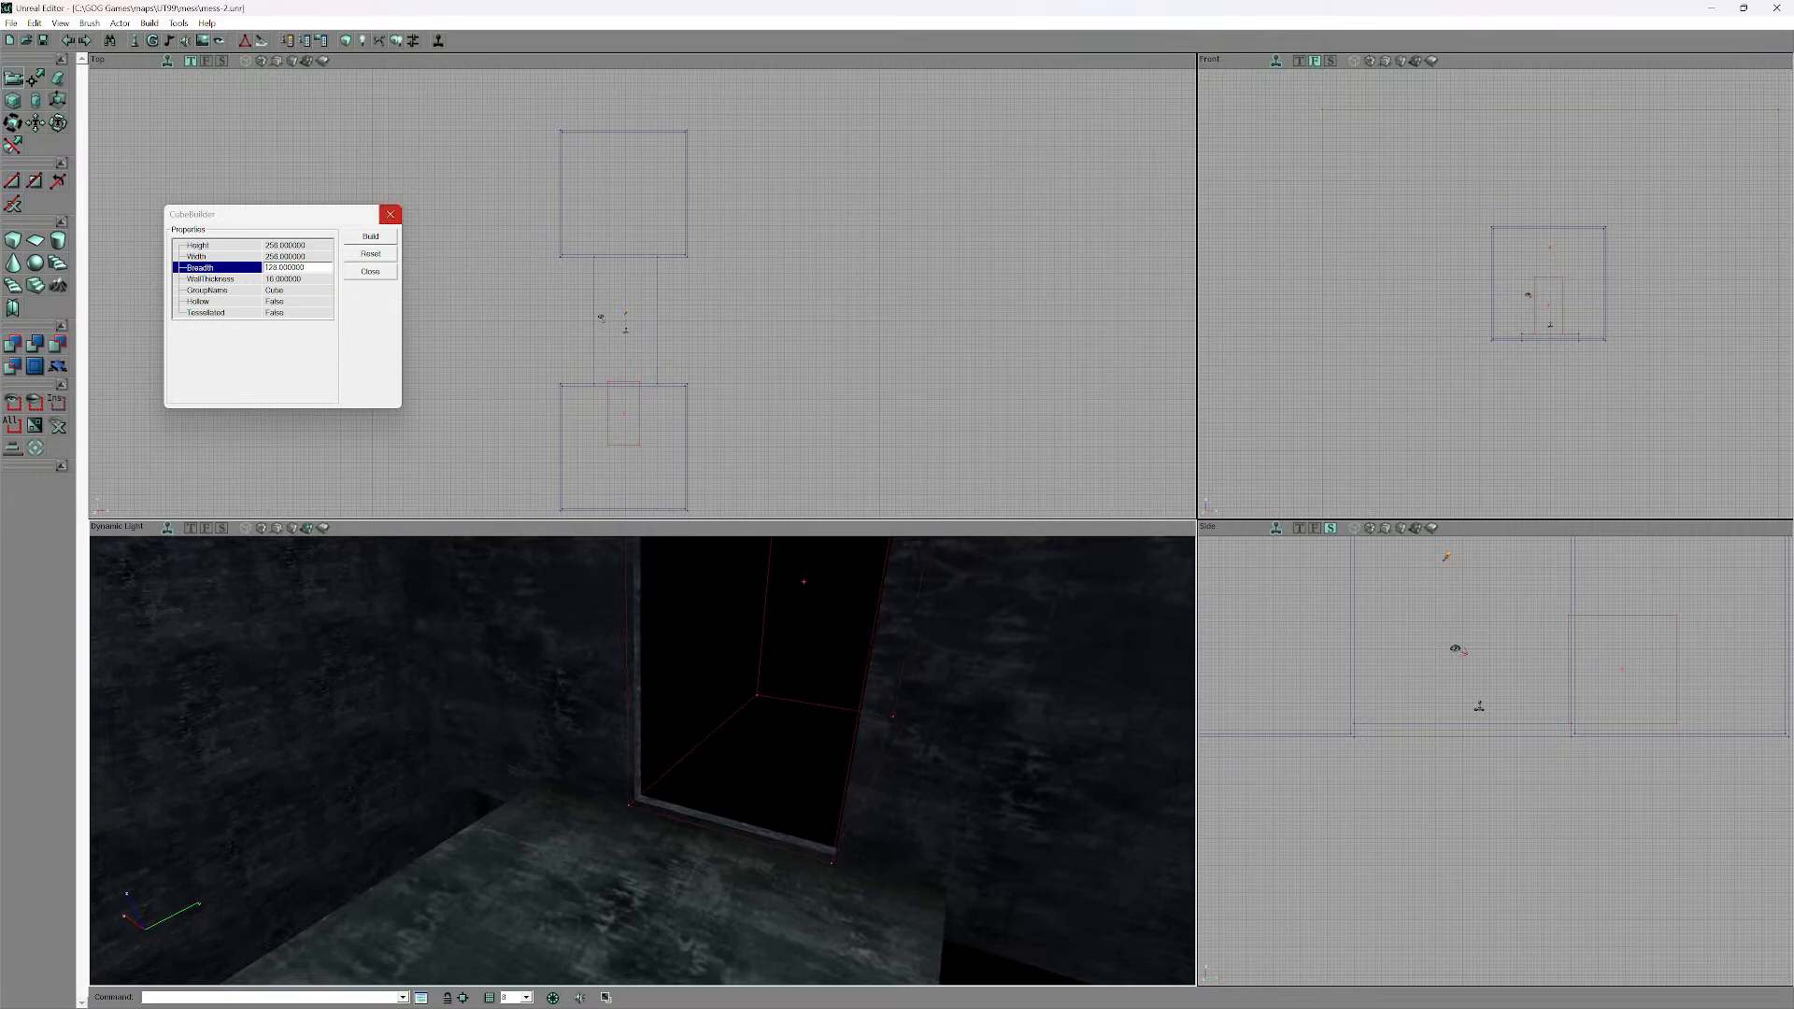
left_click(391, 214)
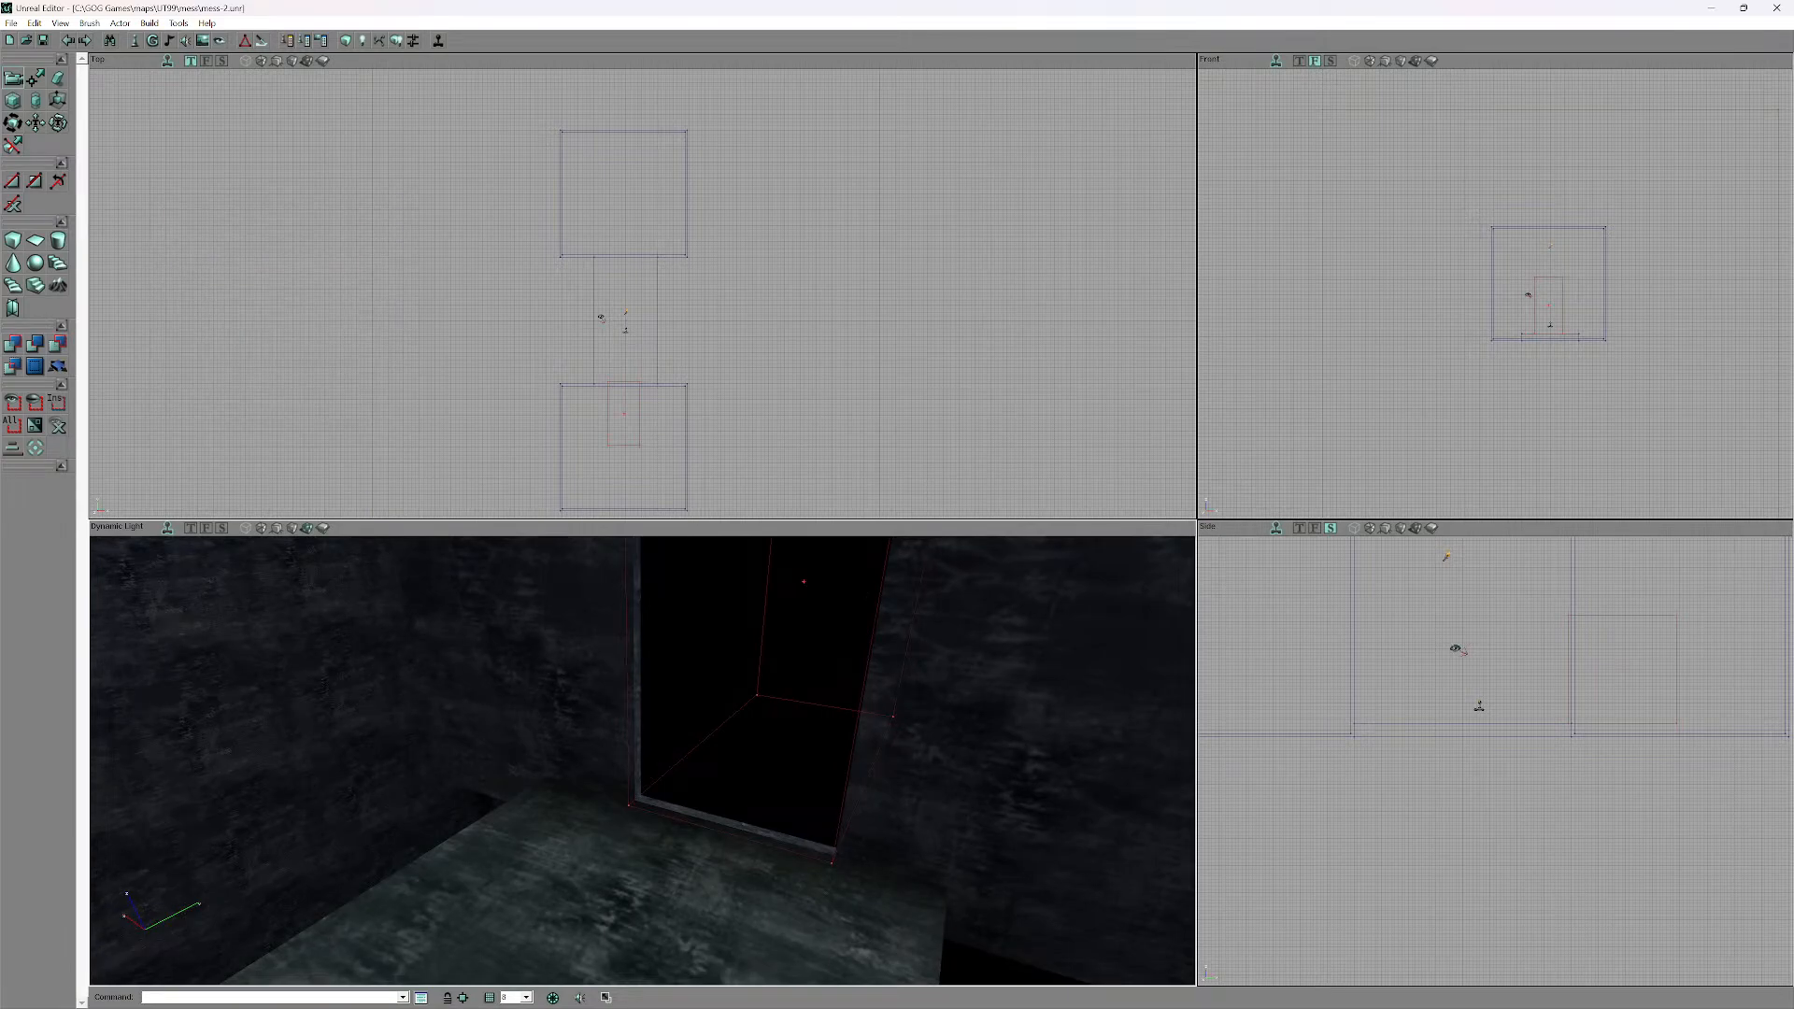
- Add a light on the floor inside the hollow cube beyond the new doorway
right_click(774, 703)
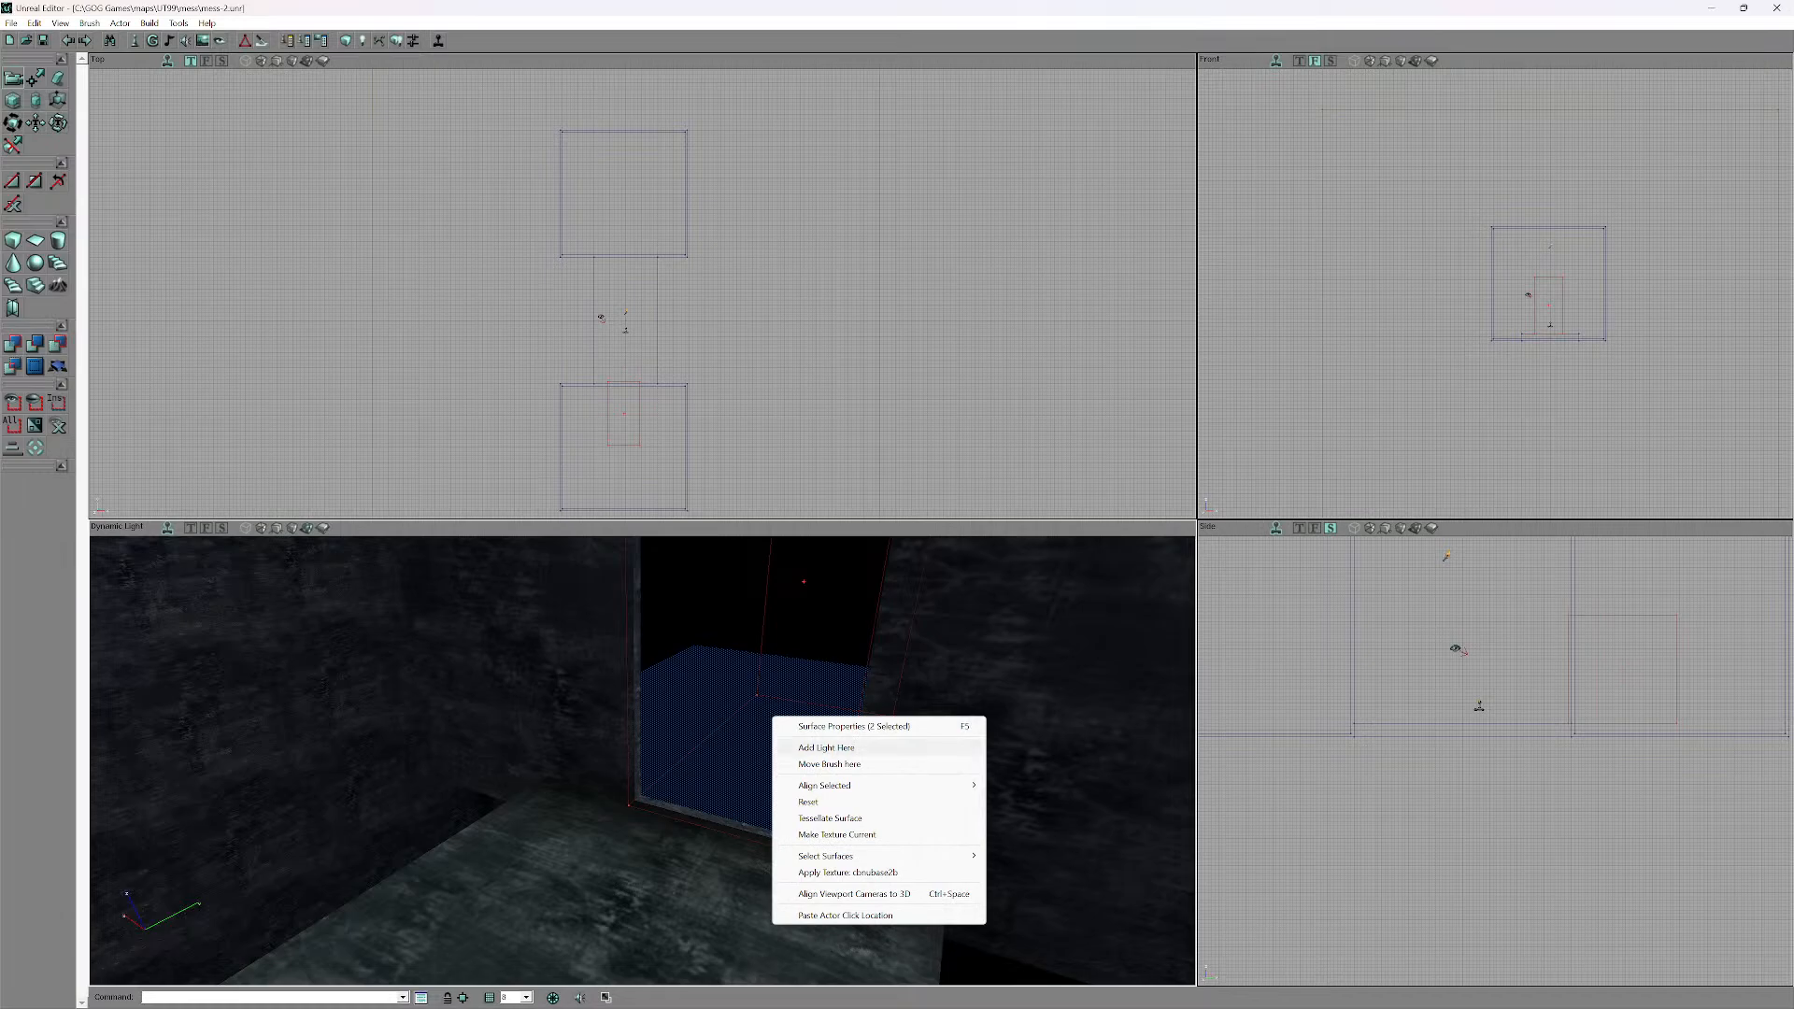
left_click(823, 744)
mouse_move(822, 745)
left_mouse_down()
mouse_move(822, 822)
mouse_move(826, 738)
left_mouse_up()
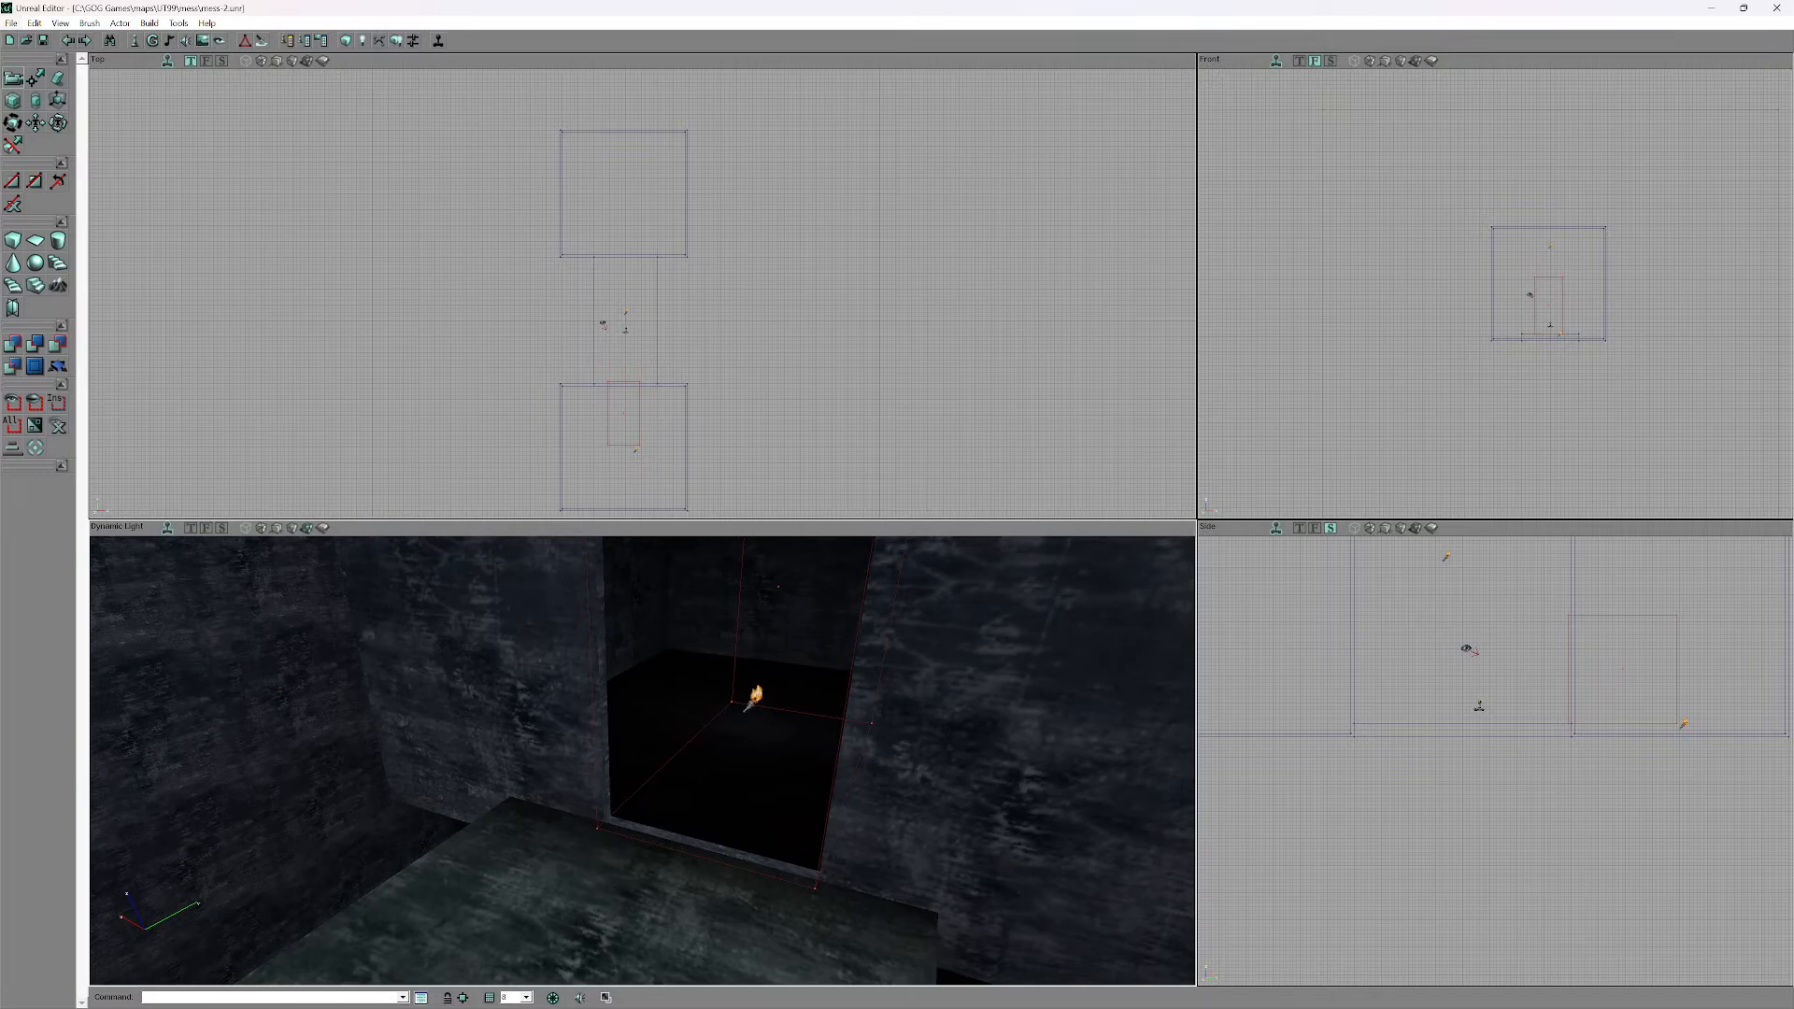
- Save the map as mess-3 and build all of its geometry, lighting and paths
left_click(12, 23)
left_click(37, 93)
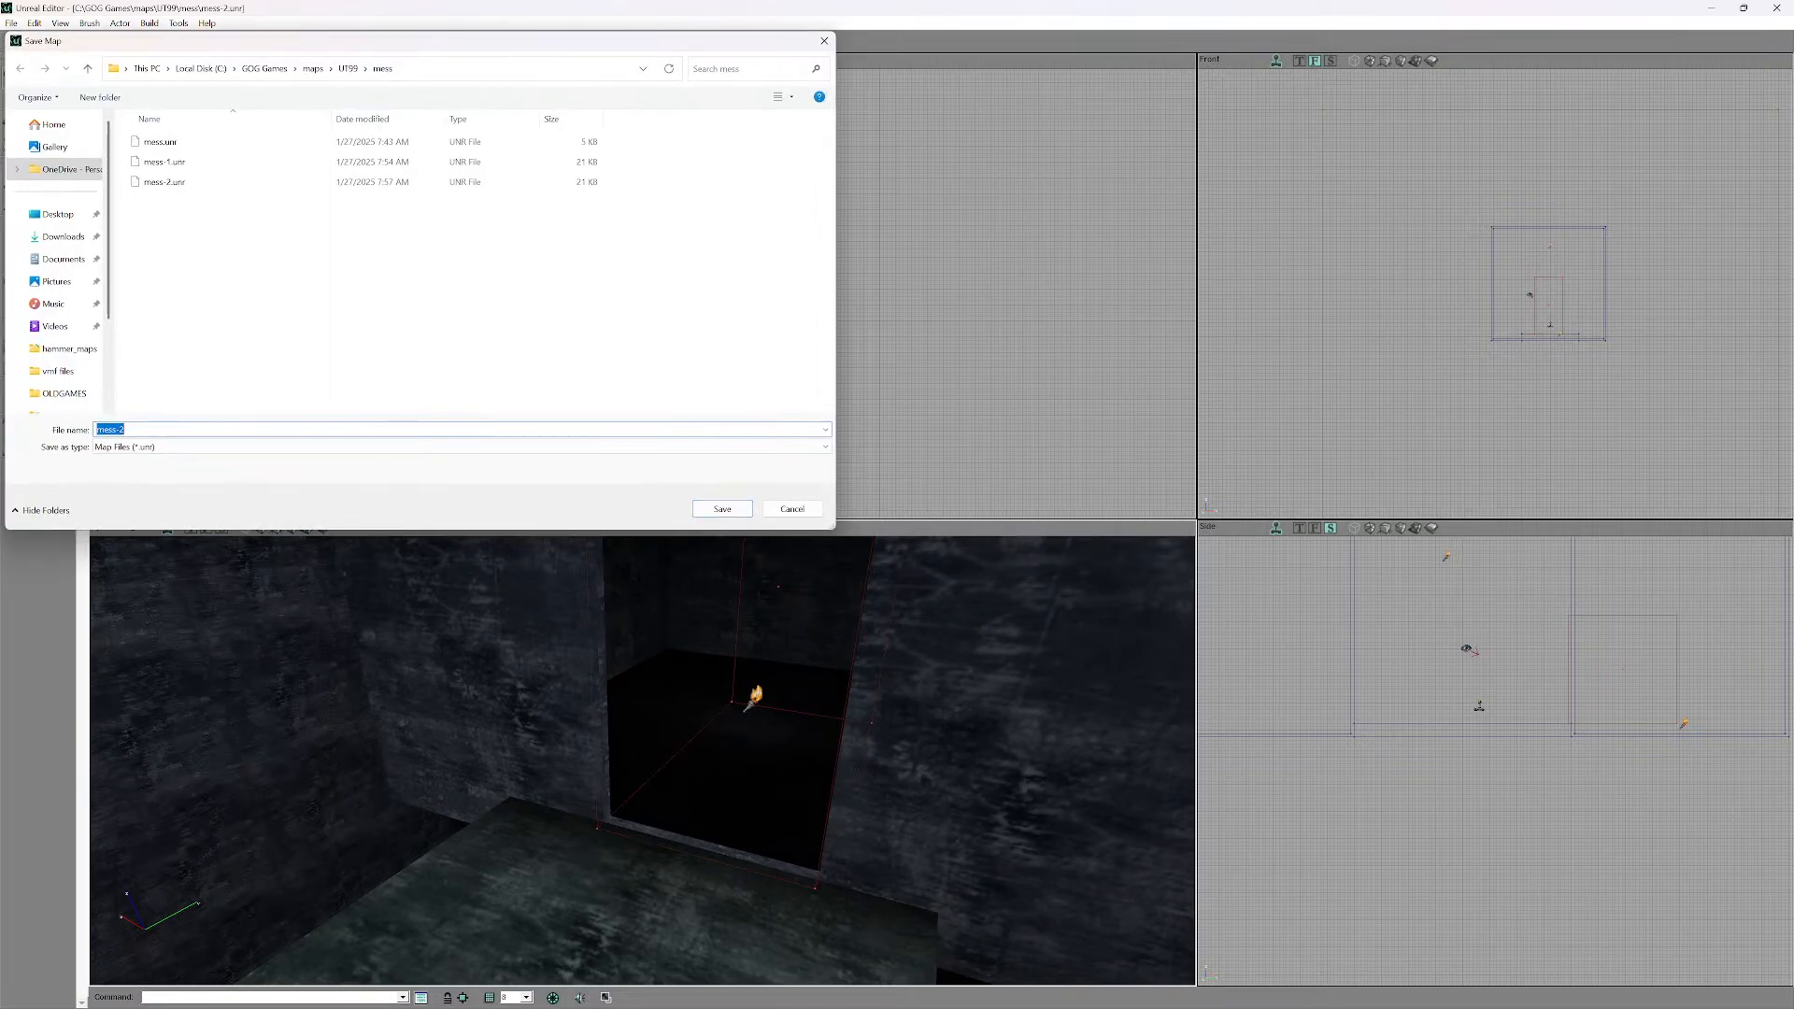
left_click(128, 430)
type("3")
key("Return")
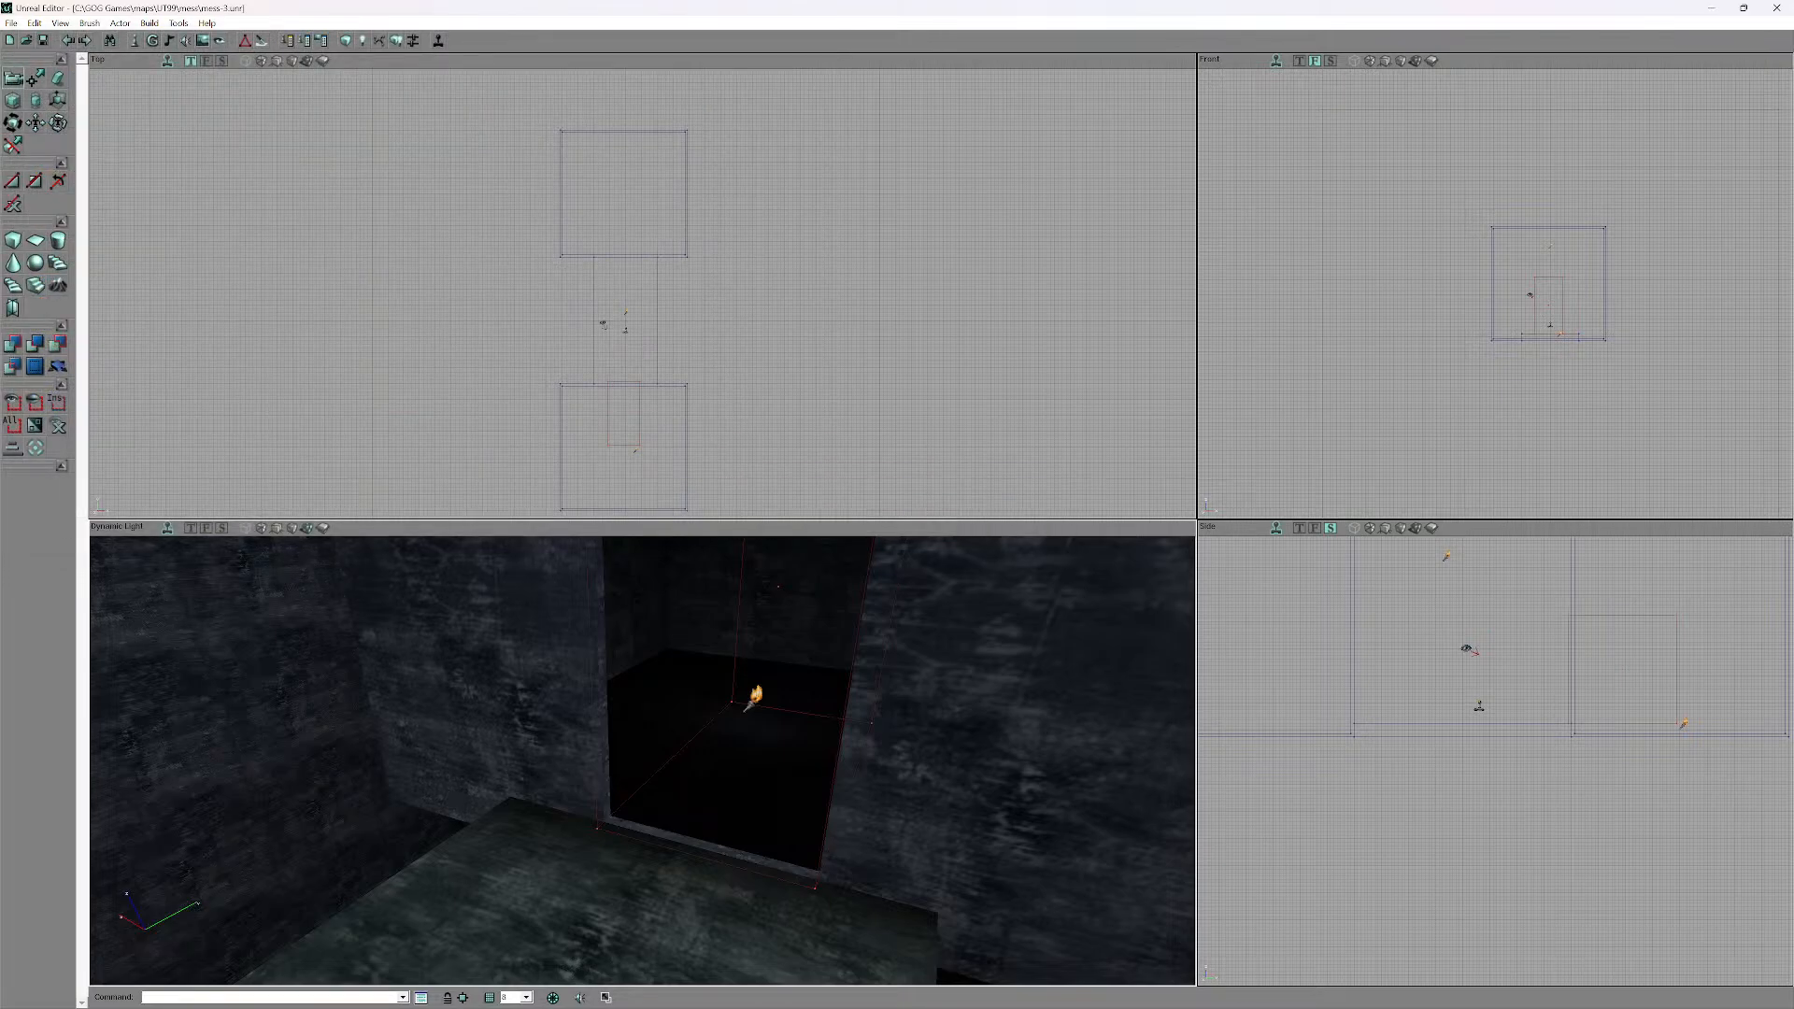
left_click(150, 24)
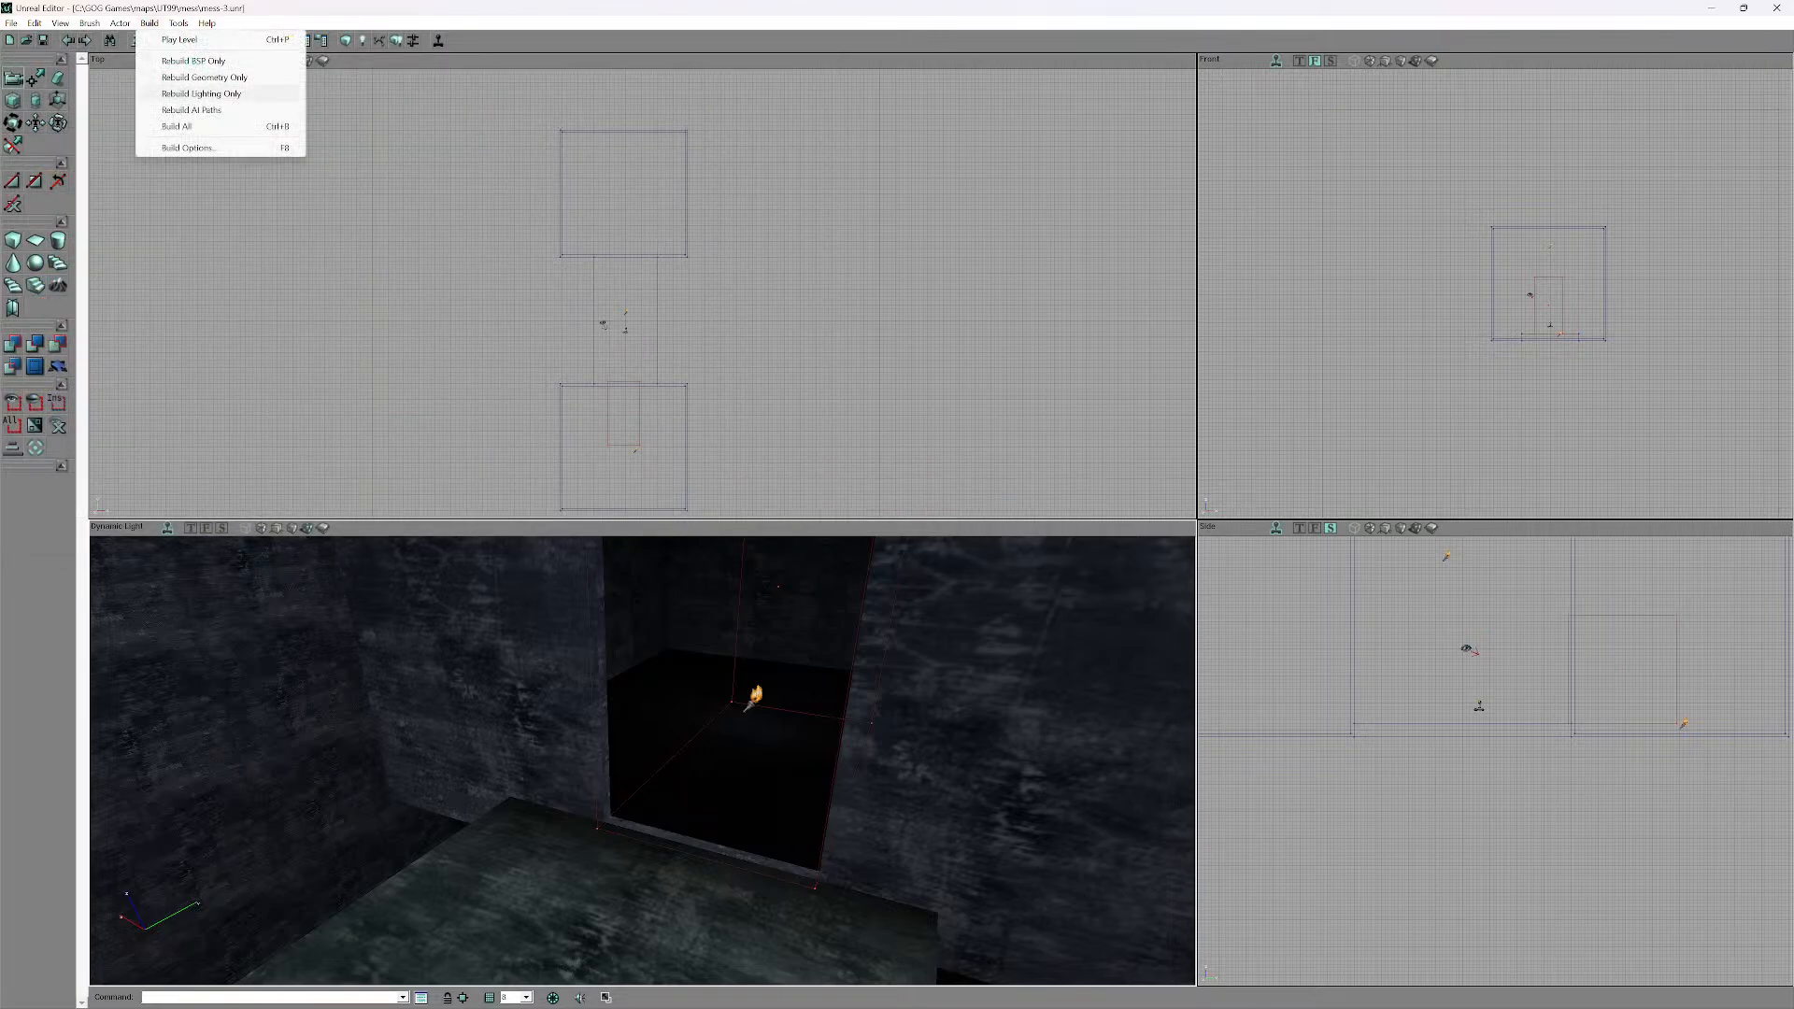
left_click(173, 125)
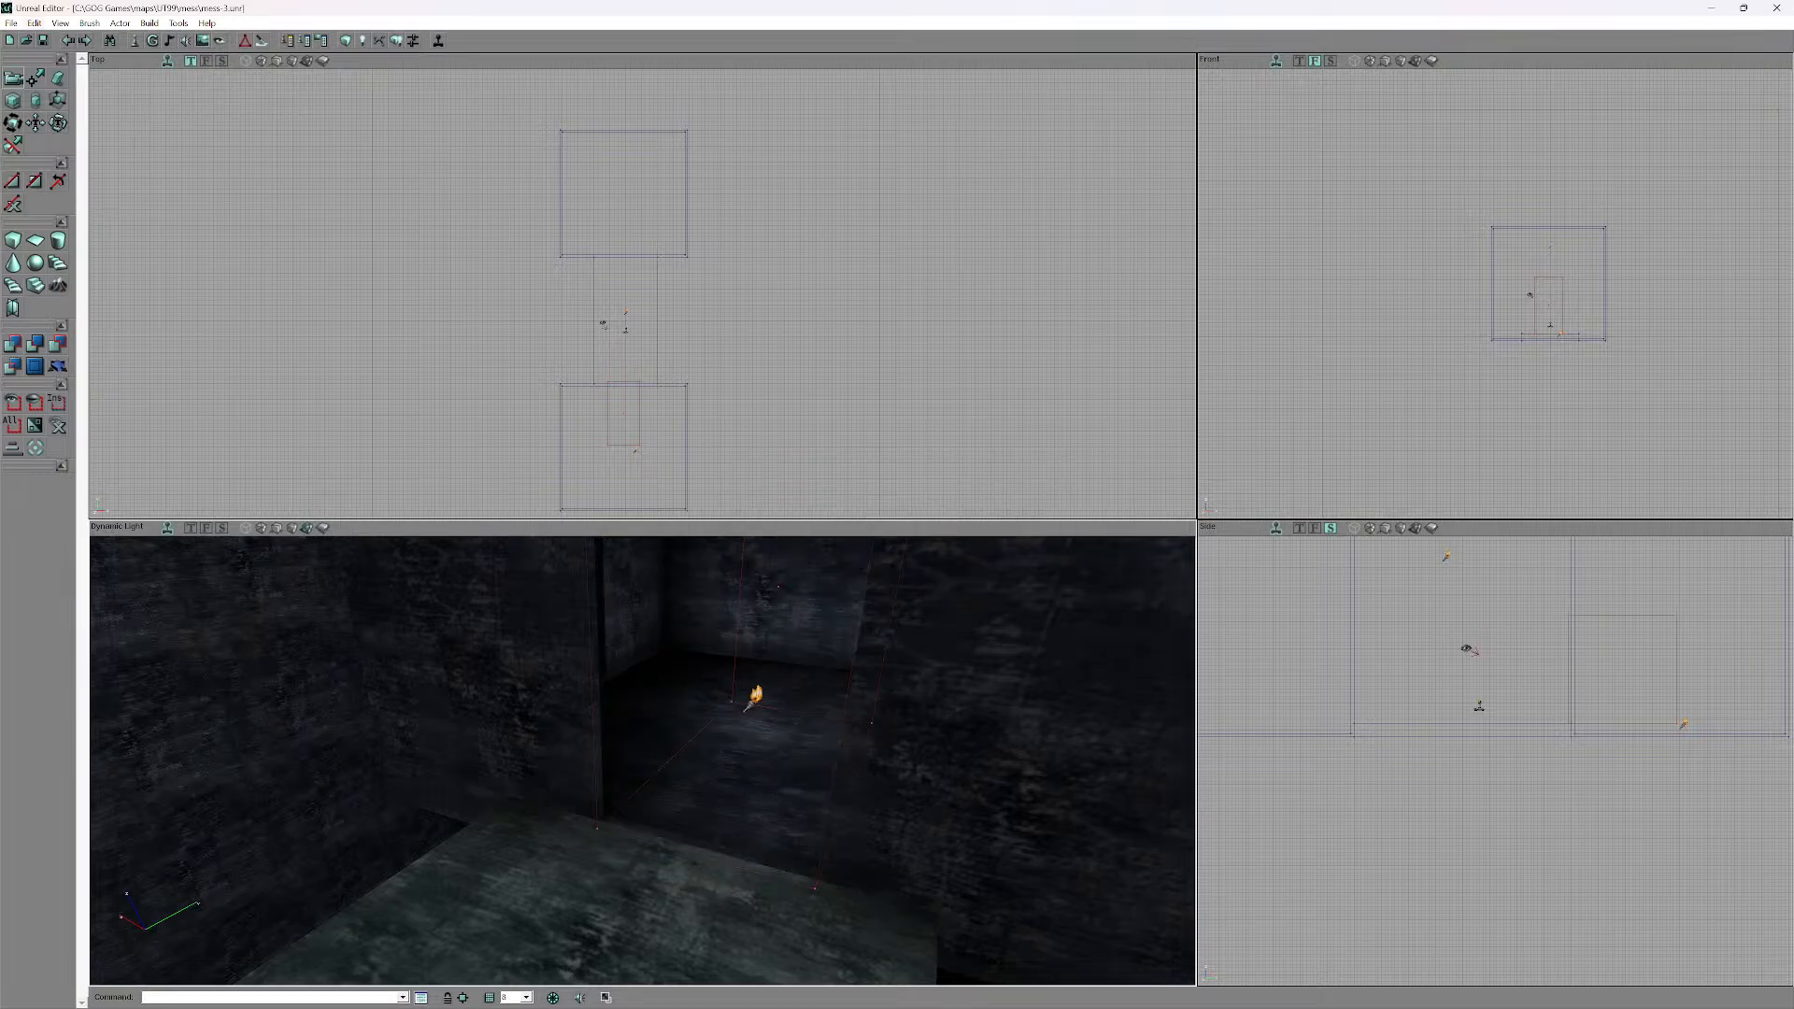
- Play-test the level with the killpawns console command to remove the bots, and quit the game
left_click(438, 41)
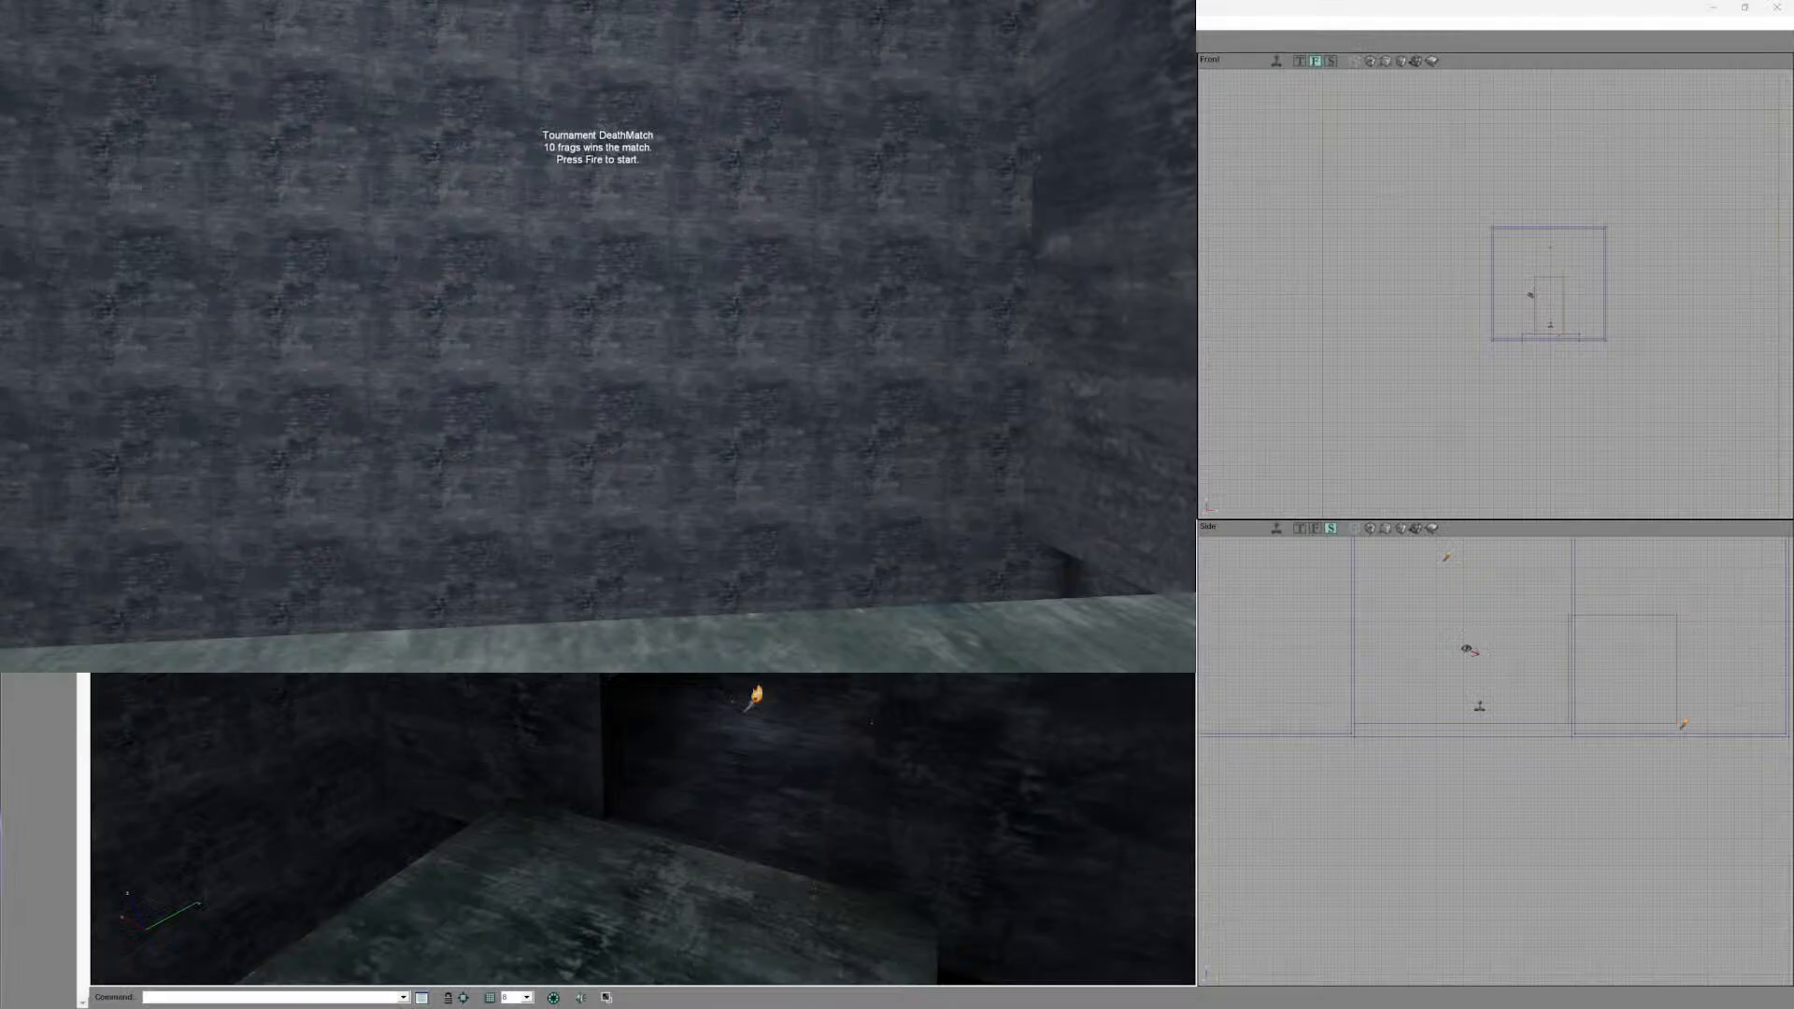
key("grave")
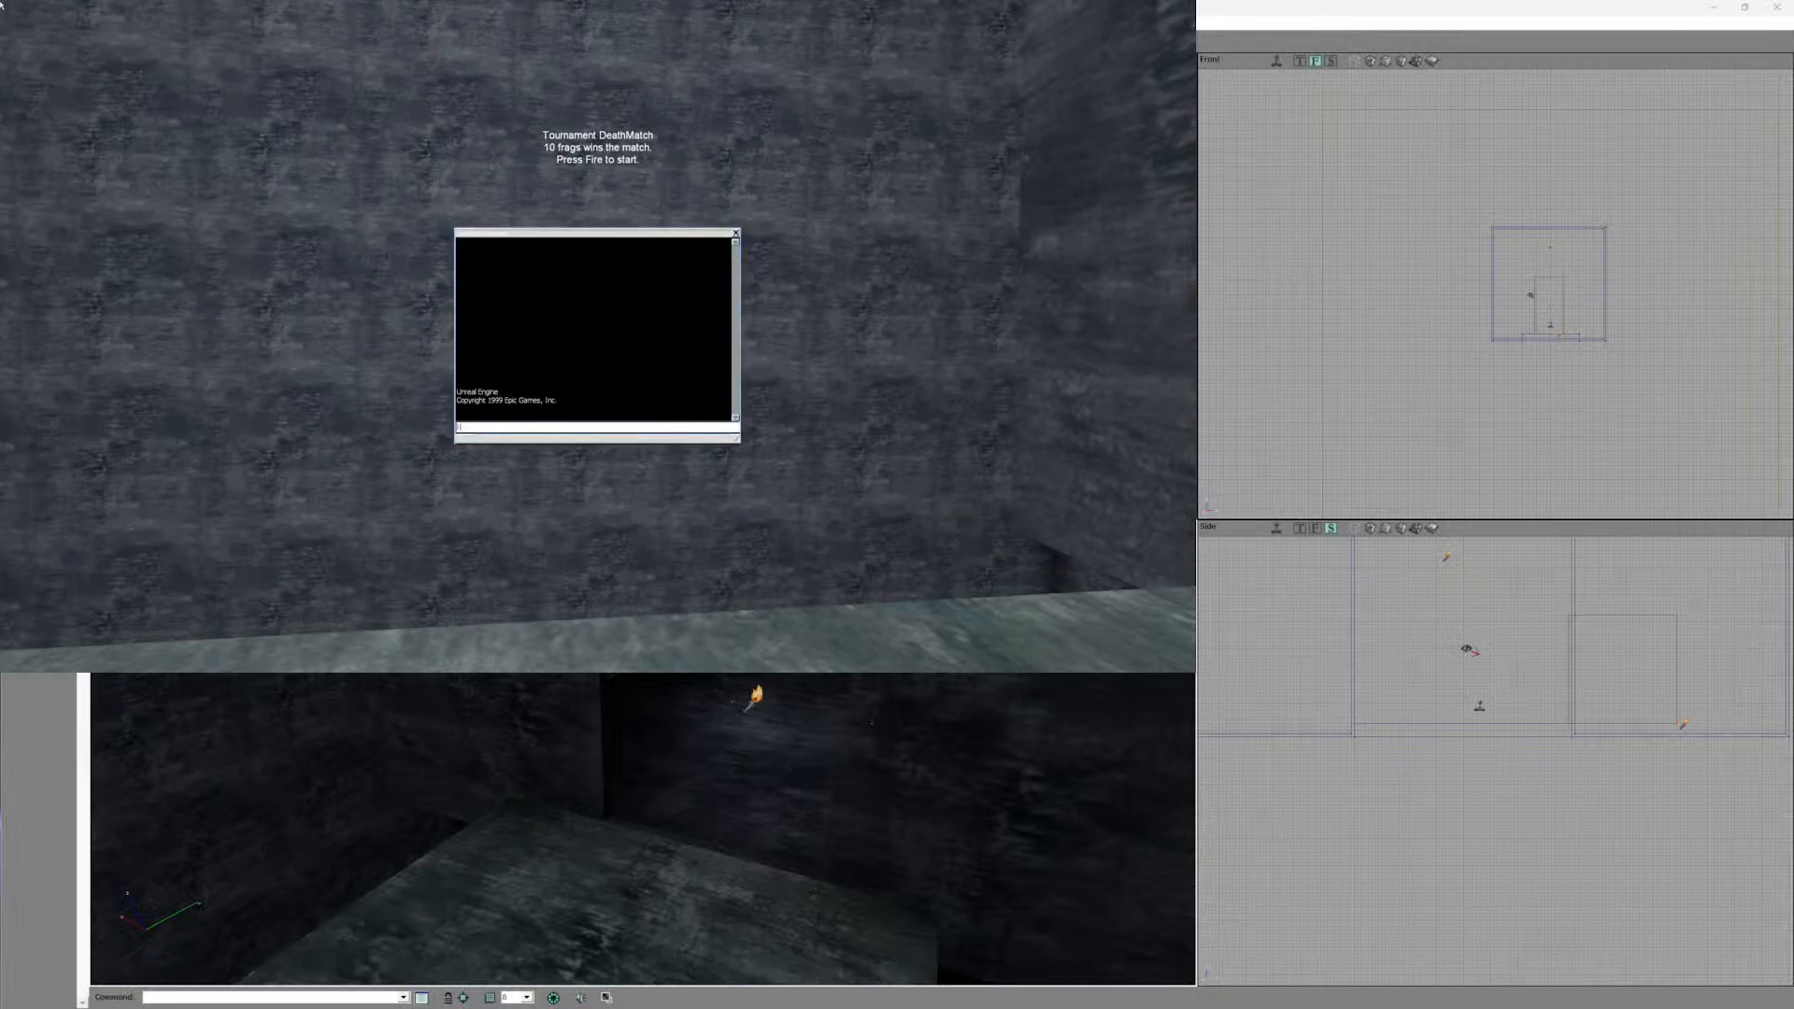
type("killpawns")
key("Return")
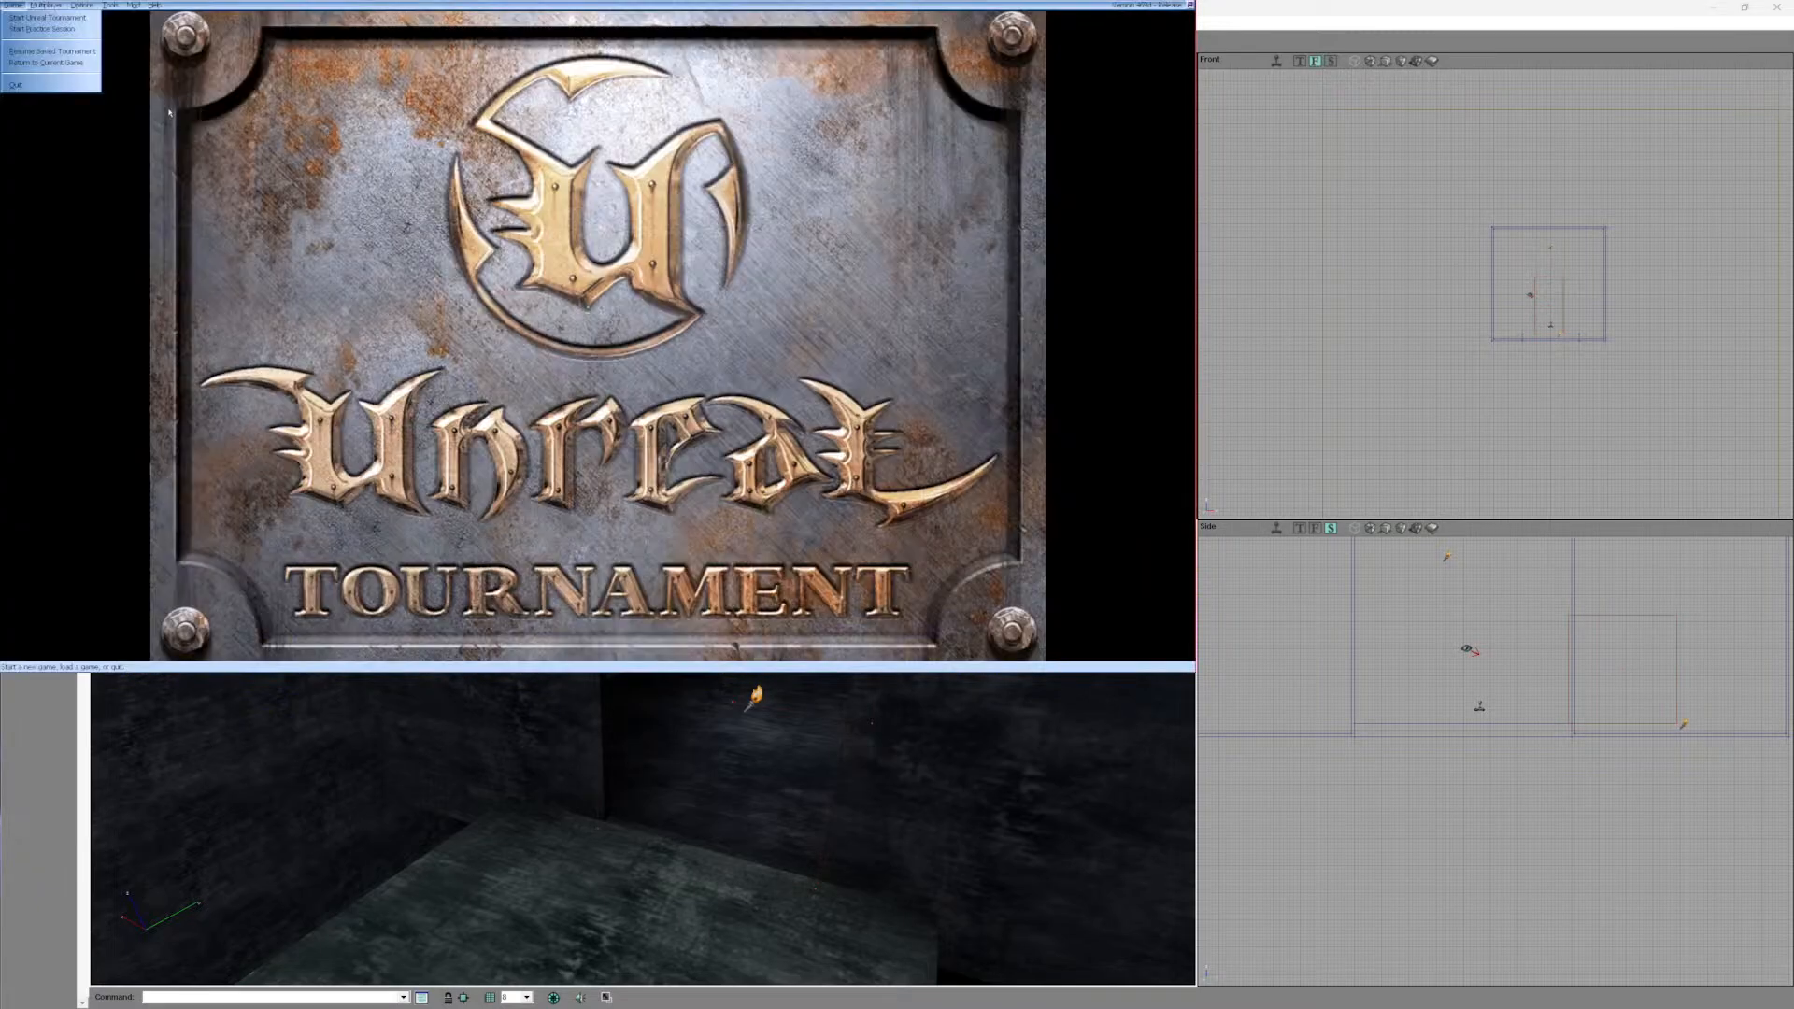
left_click(67, 87)
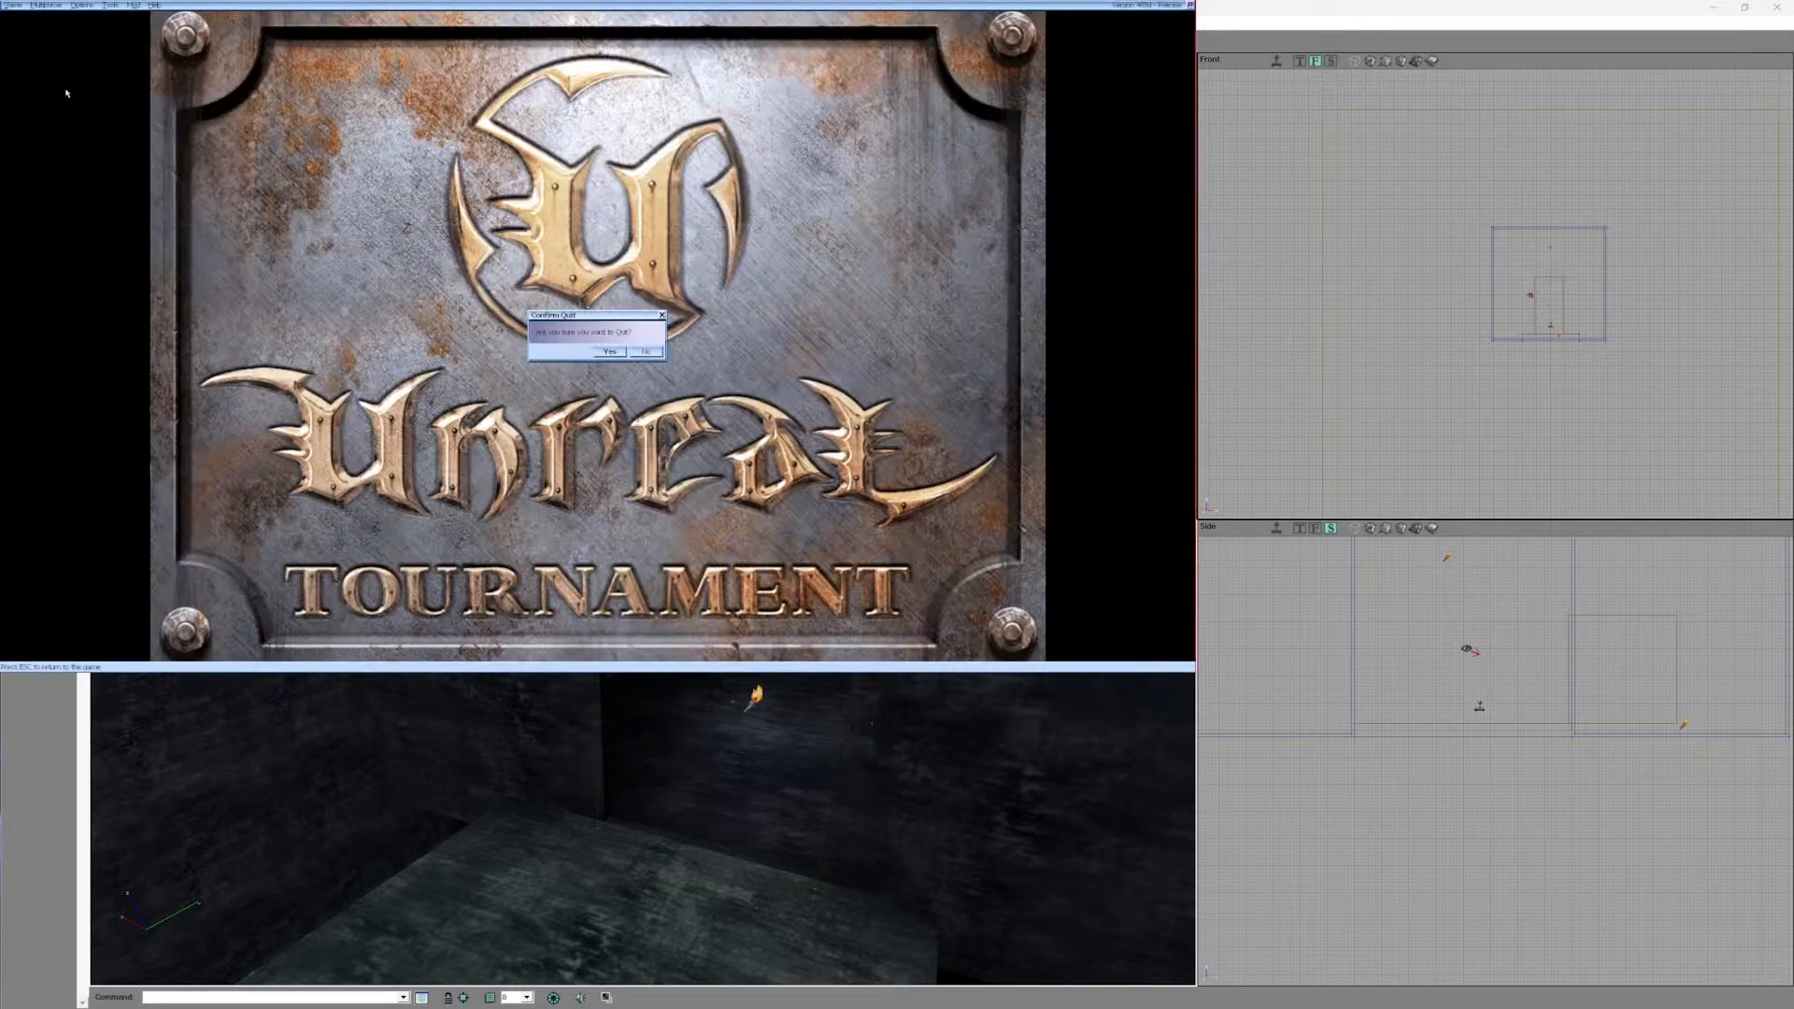
left_click(608, 352)
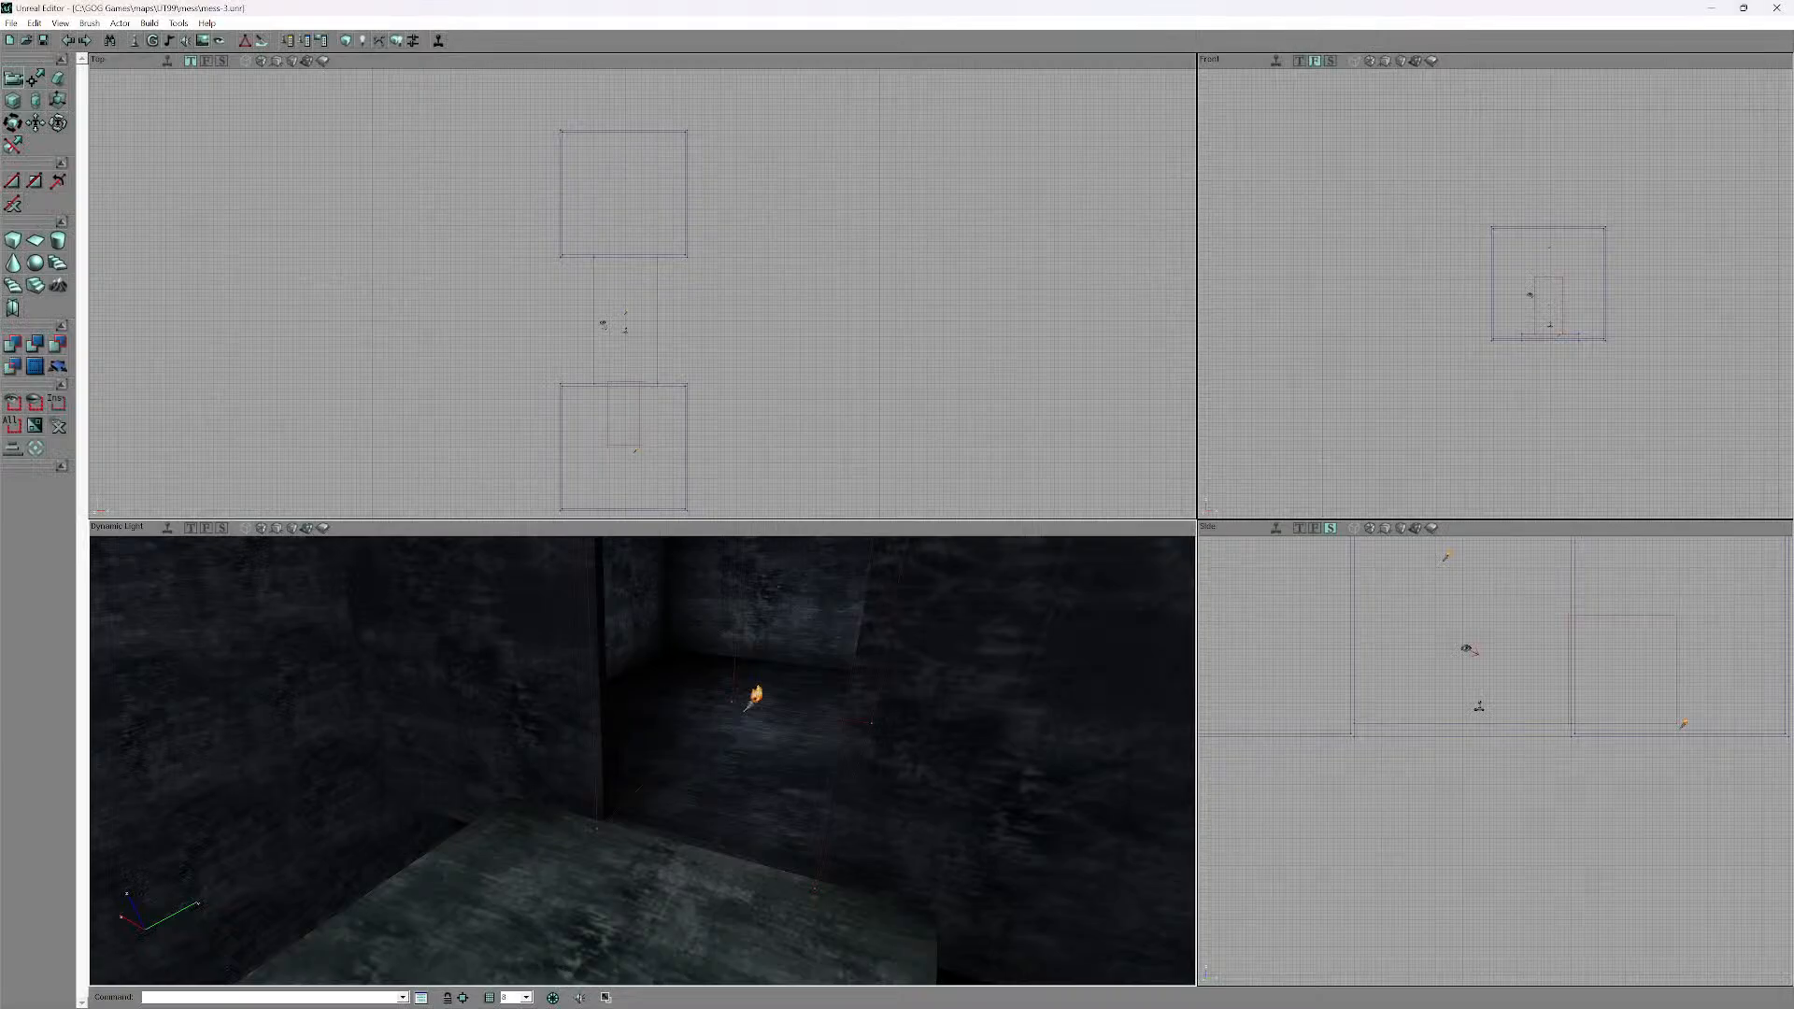
- Reopen the earlier map version mess-2.unr from the recent files
left_click_drag(645, 756, 712, 708)
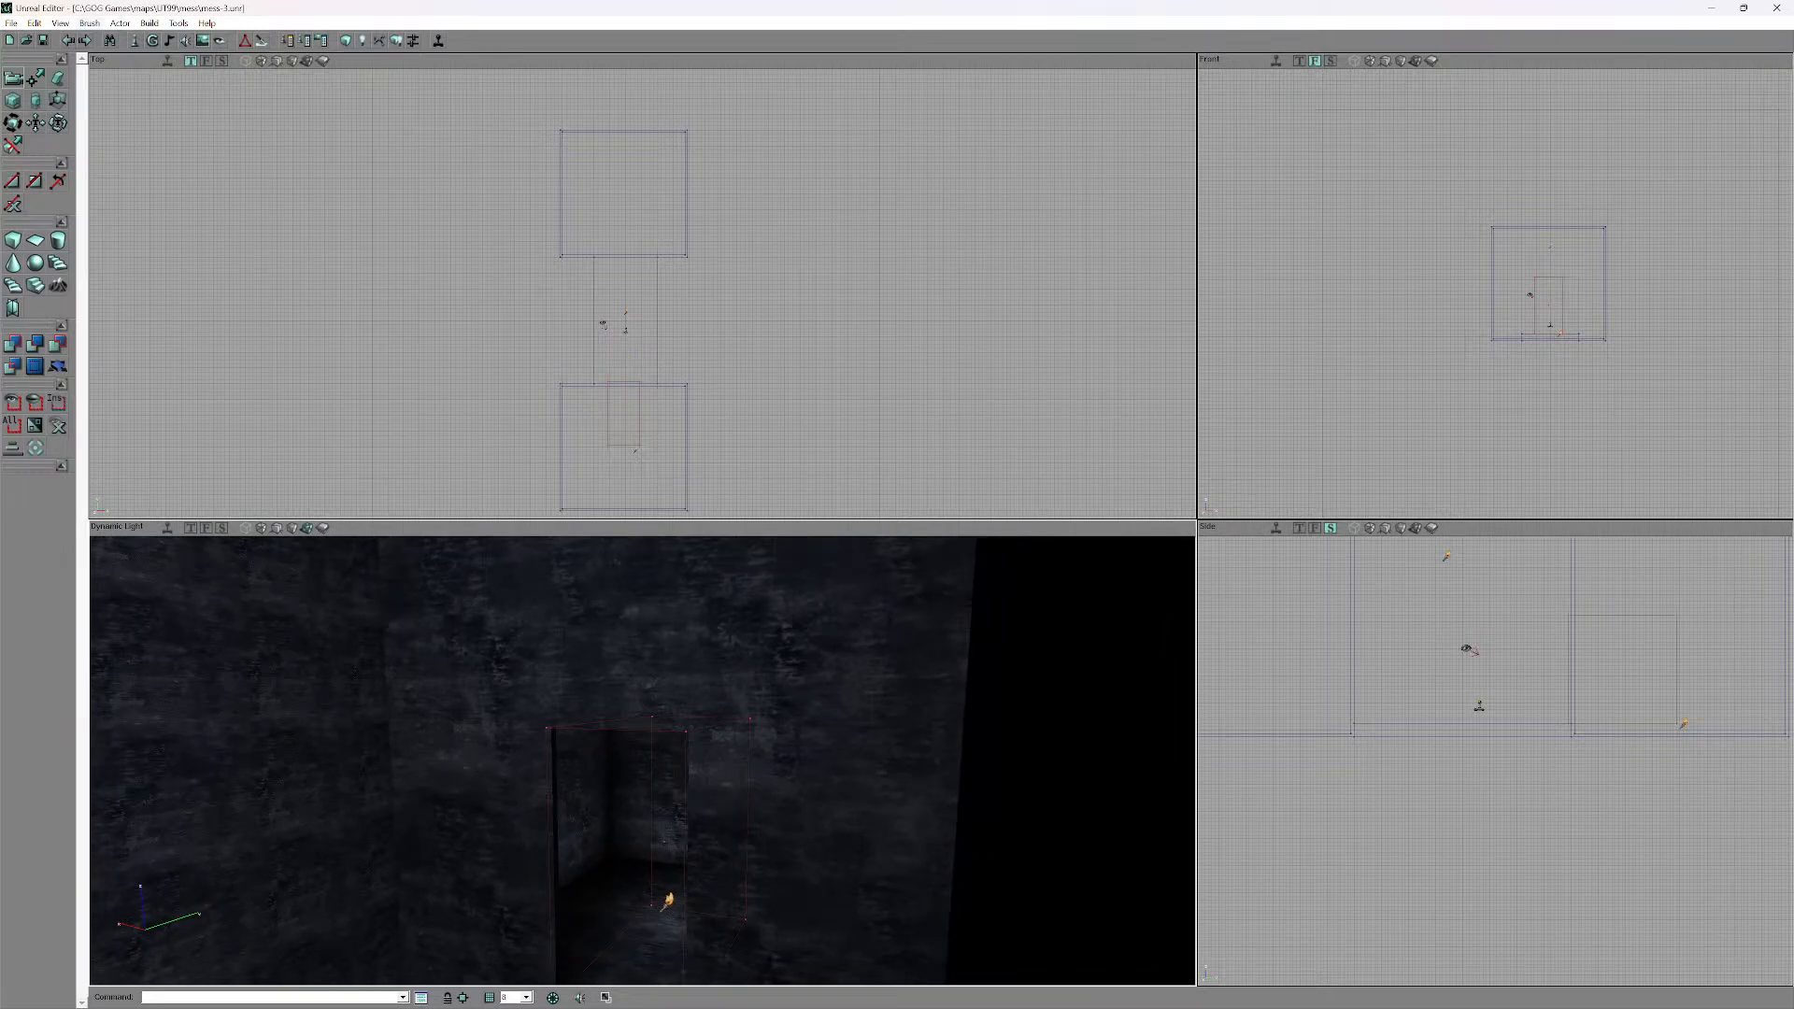
key("alt+f")
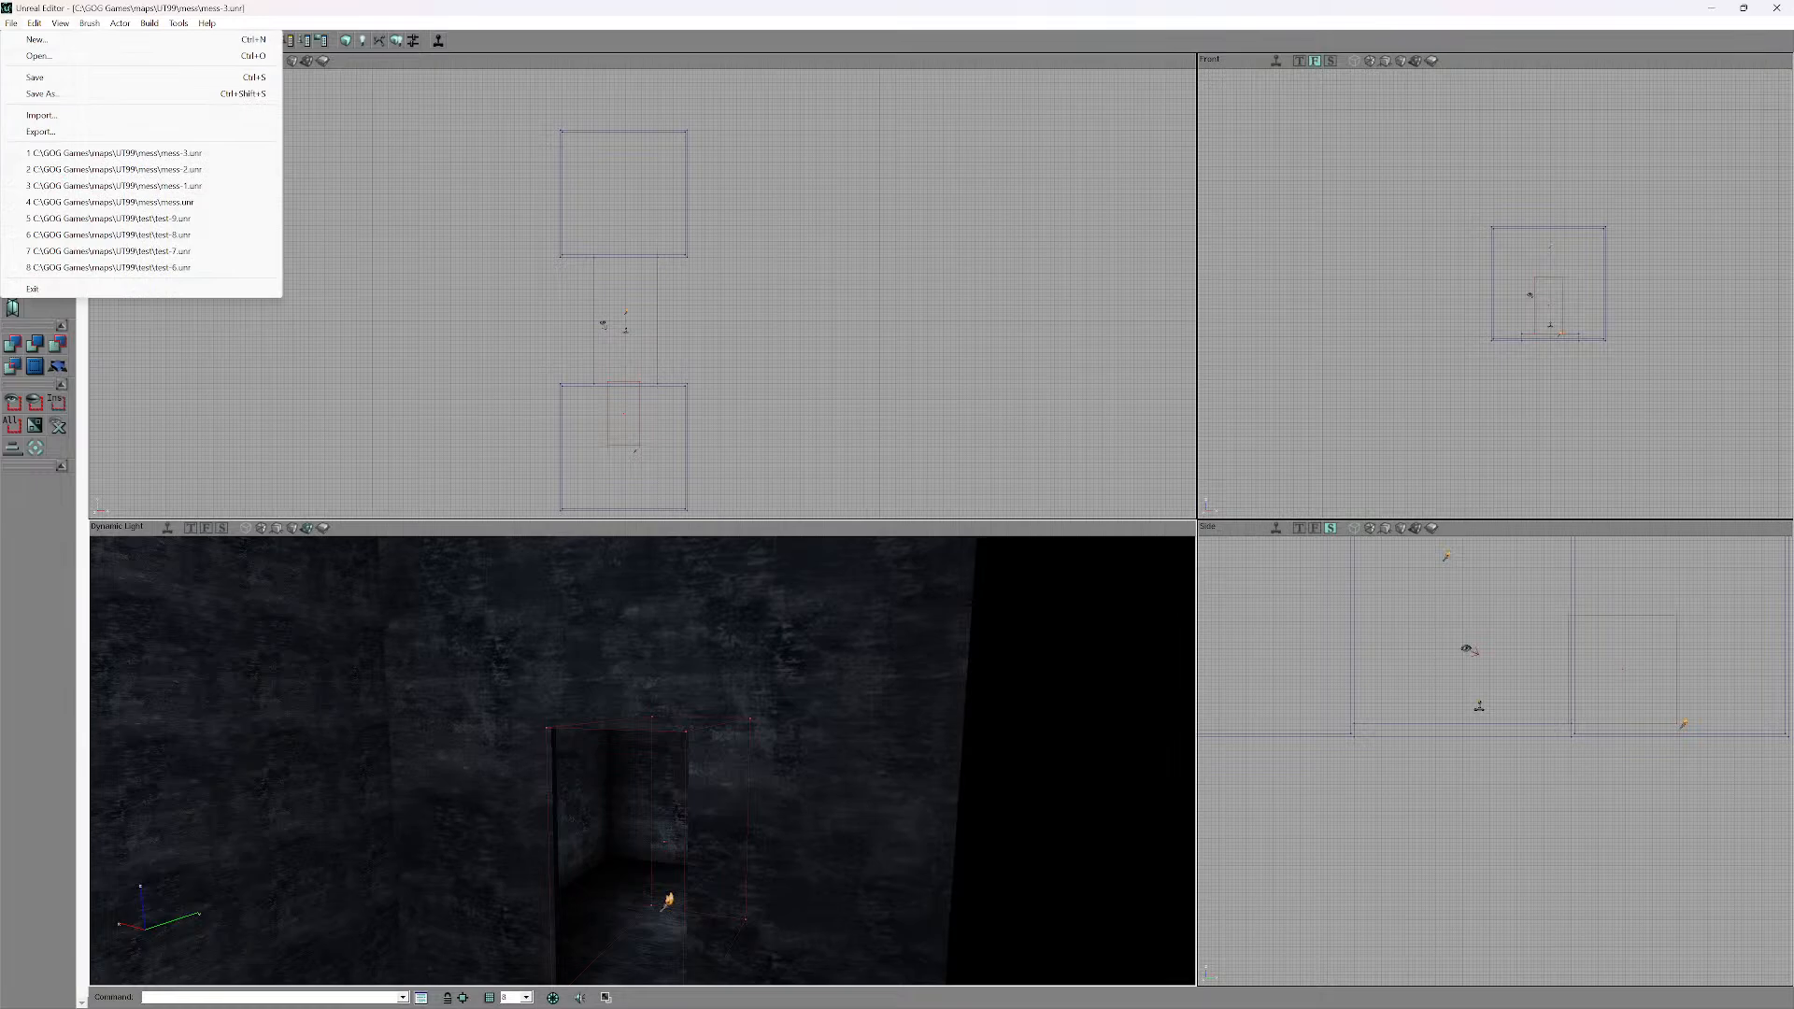
key("Down")
key("Down")
key("Down")
key("Down")
key("Down")
key("Down")
key("Down")
key("Down")
key("Return")
- Set the cube brush's height to 128 in the cube builder and rebuild it
right_click_drag(642, 760, 645, 691)
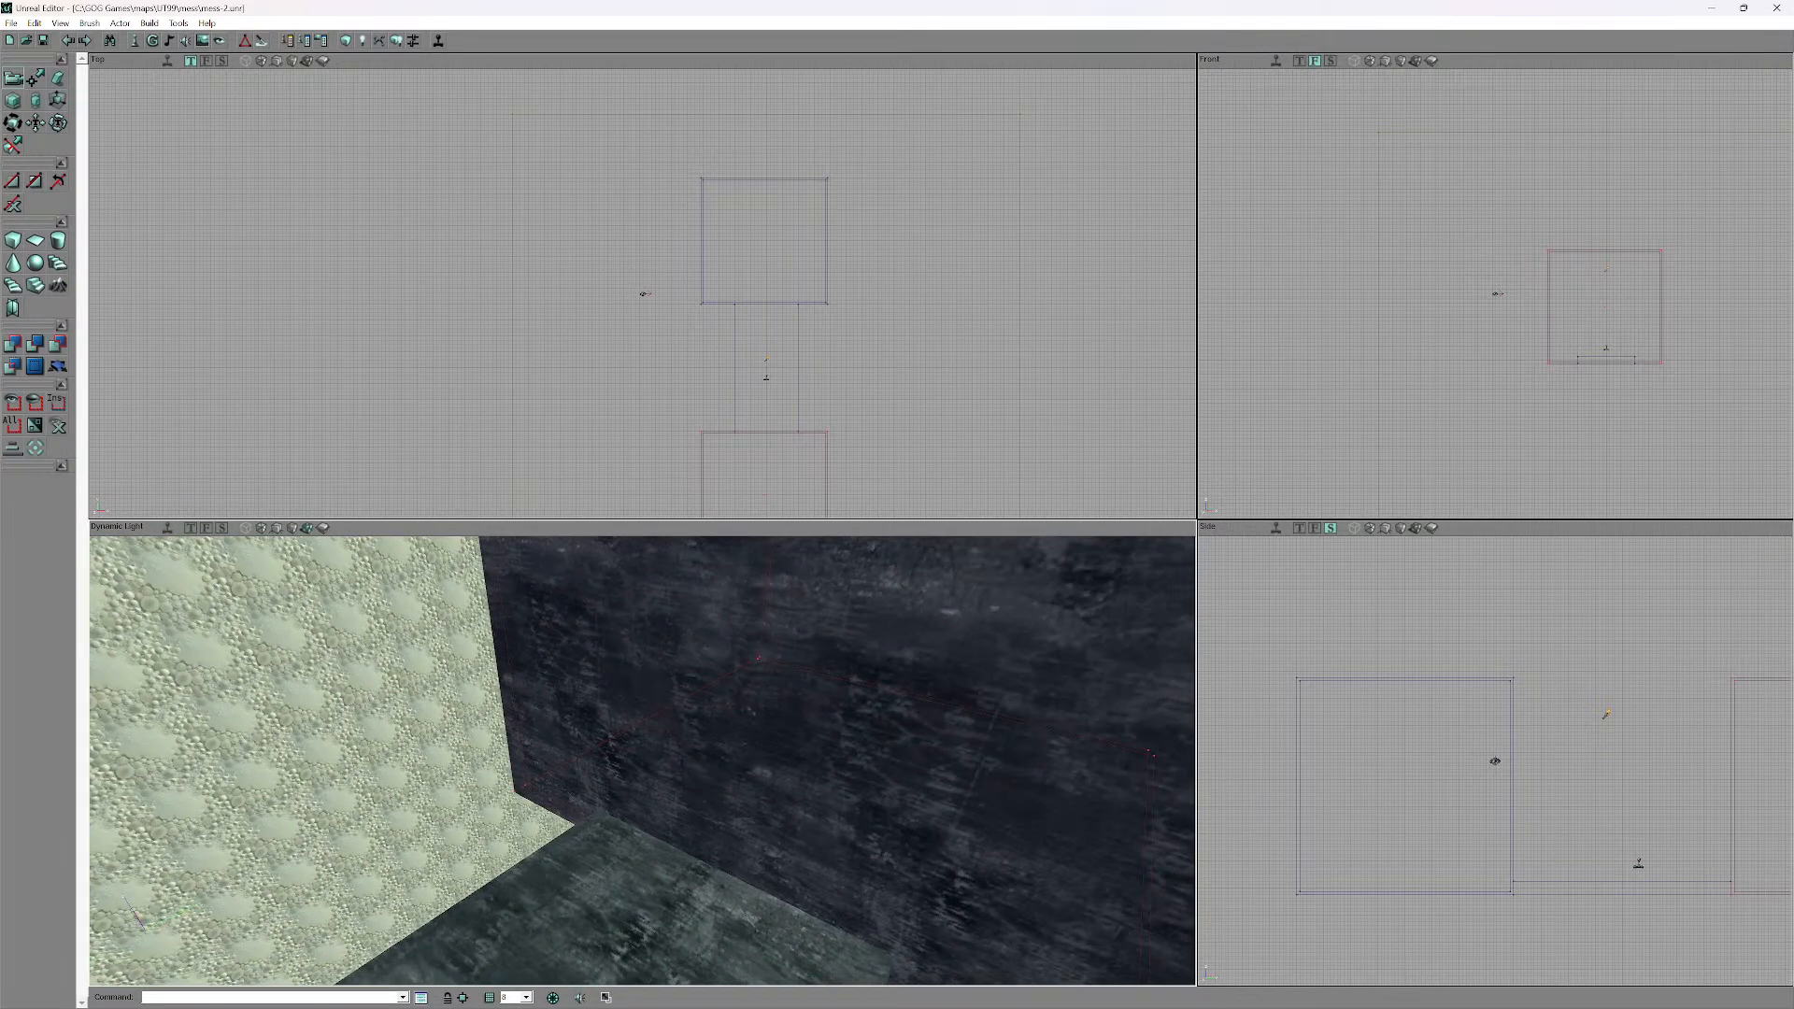
left_click(280, 289)
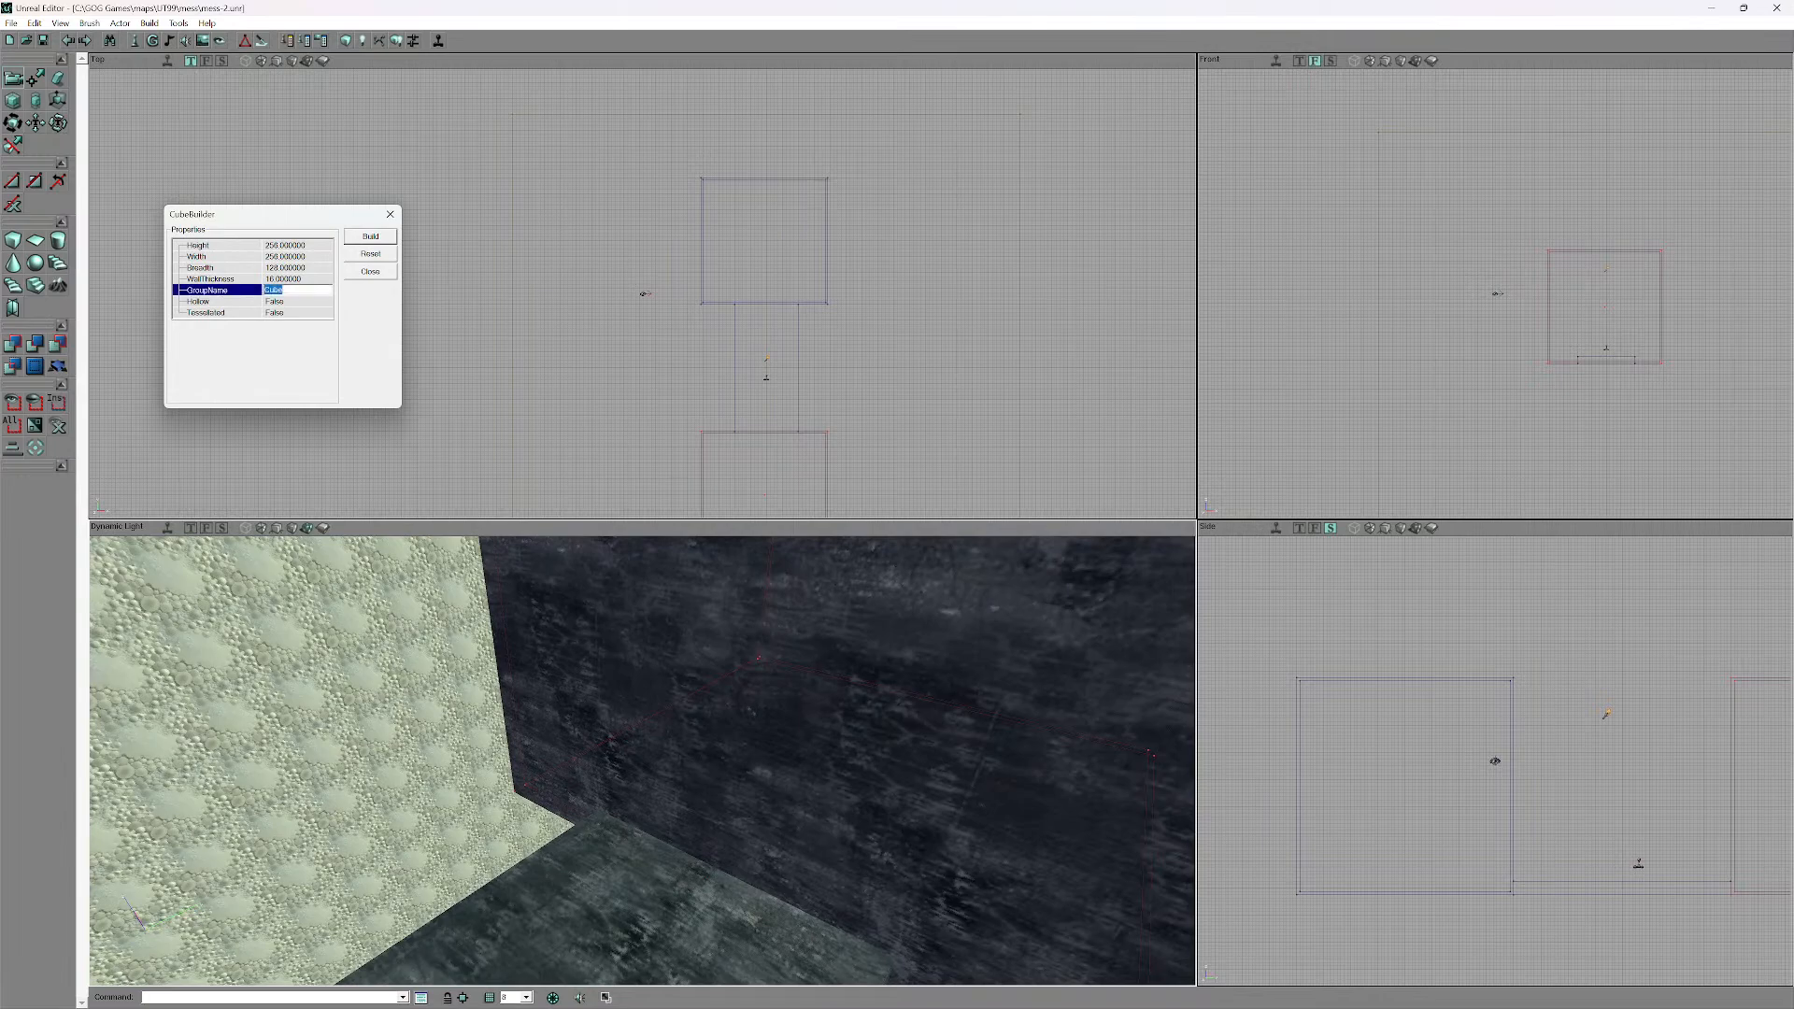
left_click(284, 245)
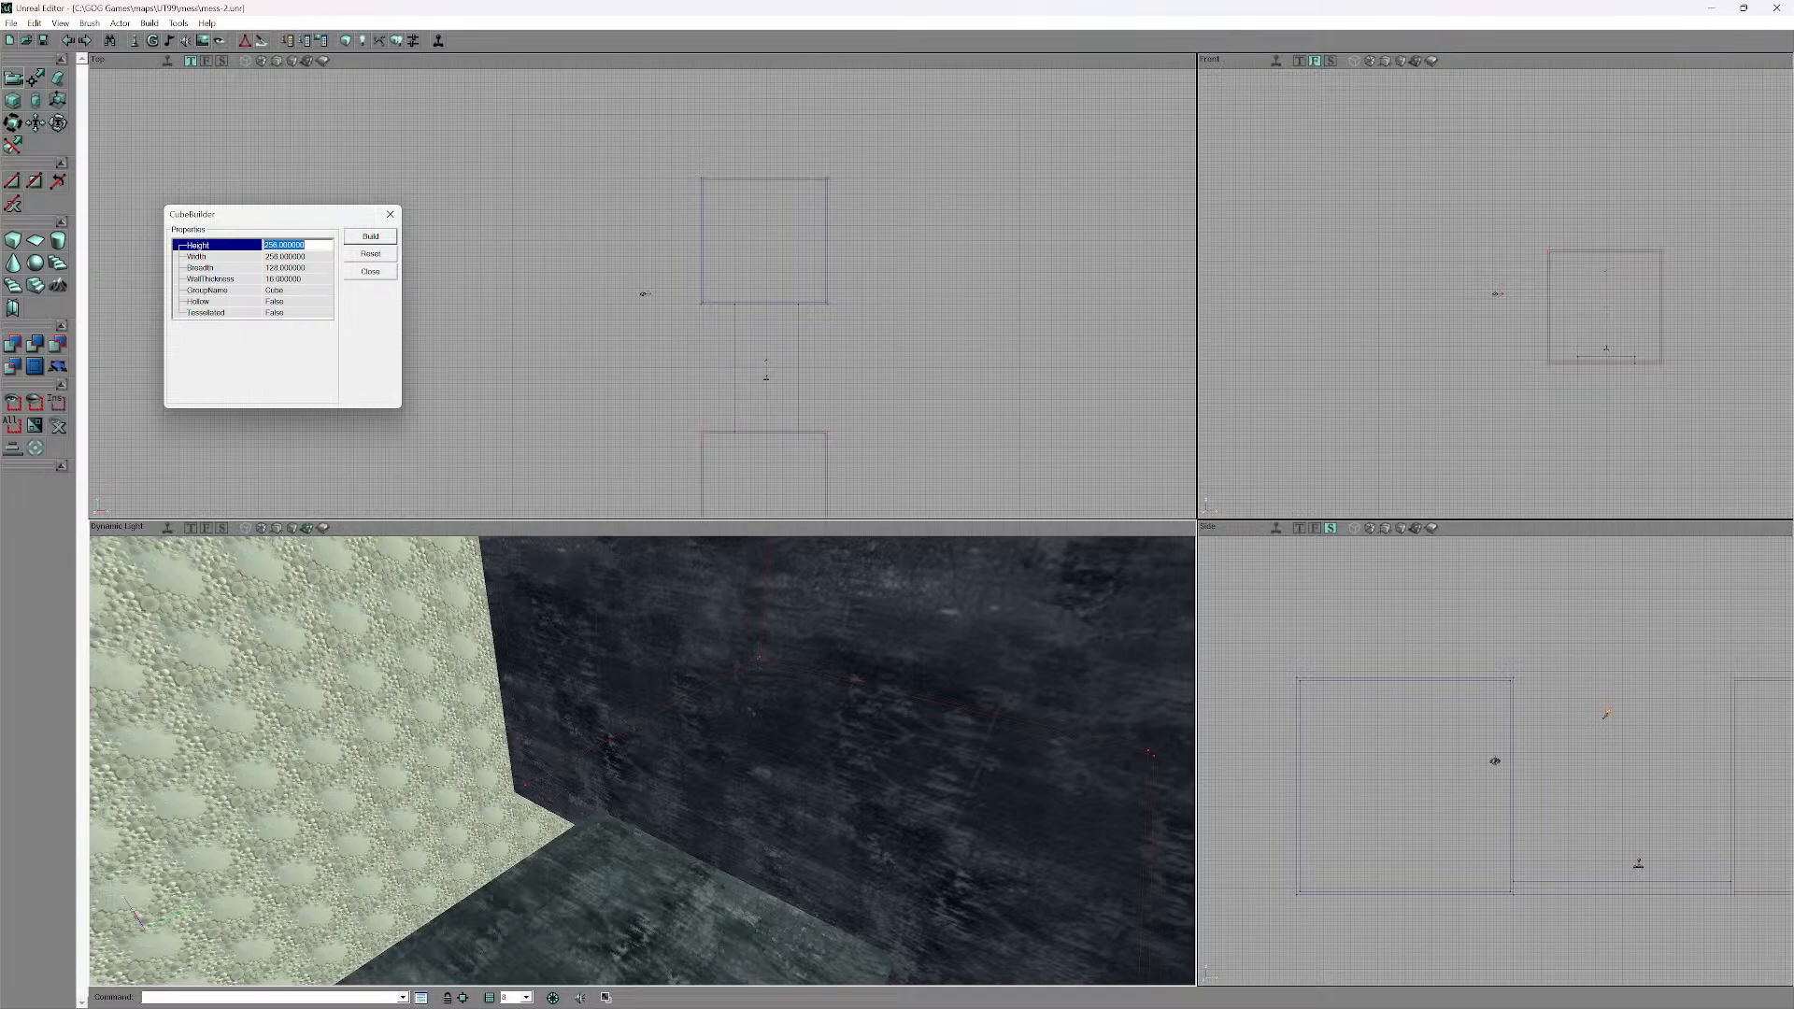
right_click_drag(480, 962, 480, 961)
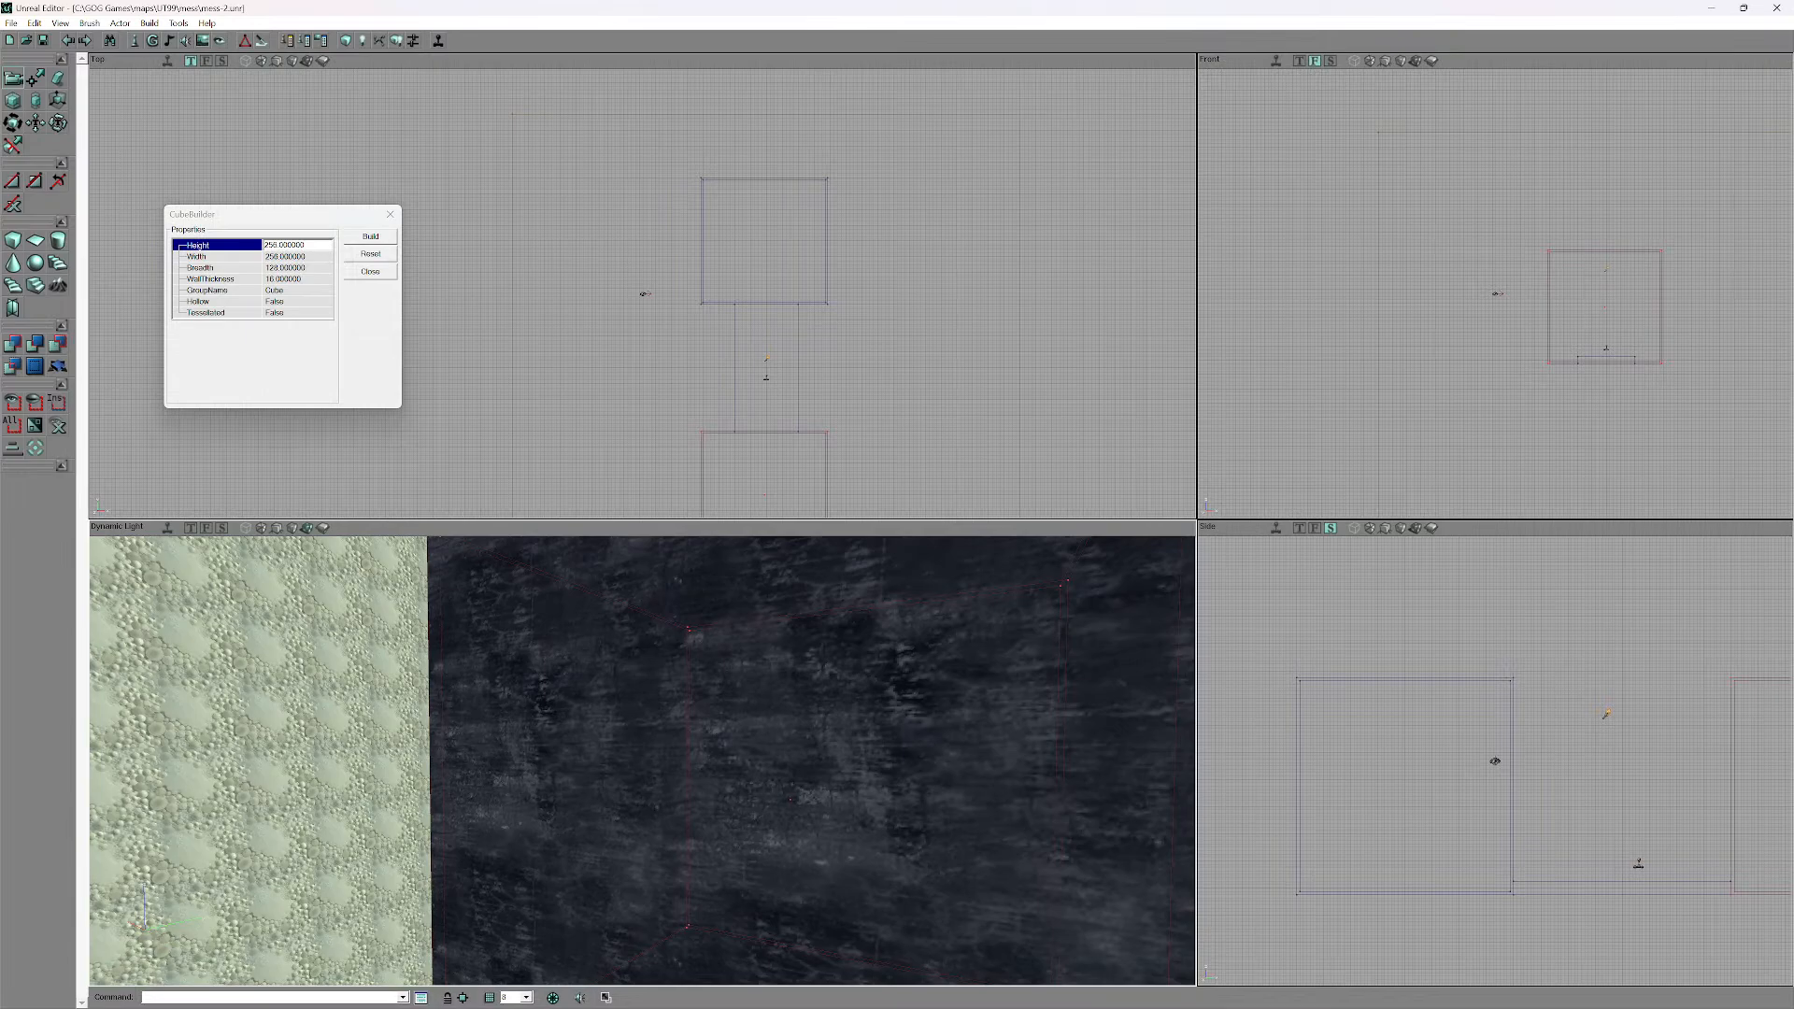
left_click(297, 245)
type("12")
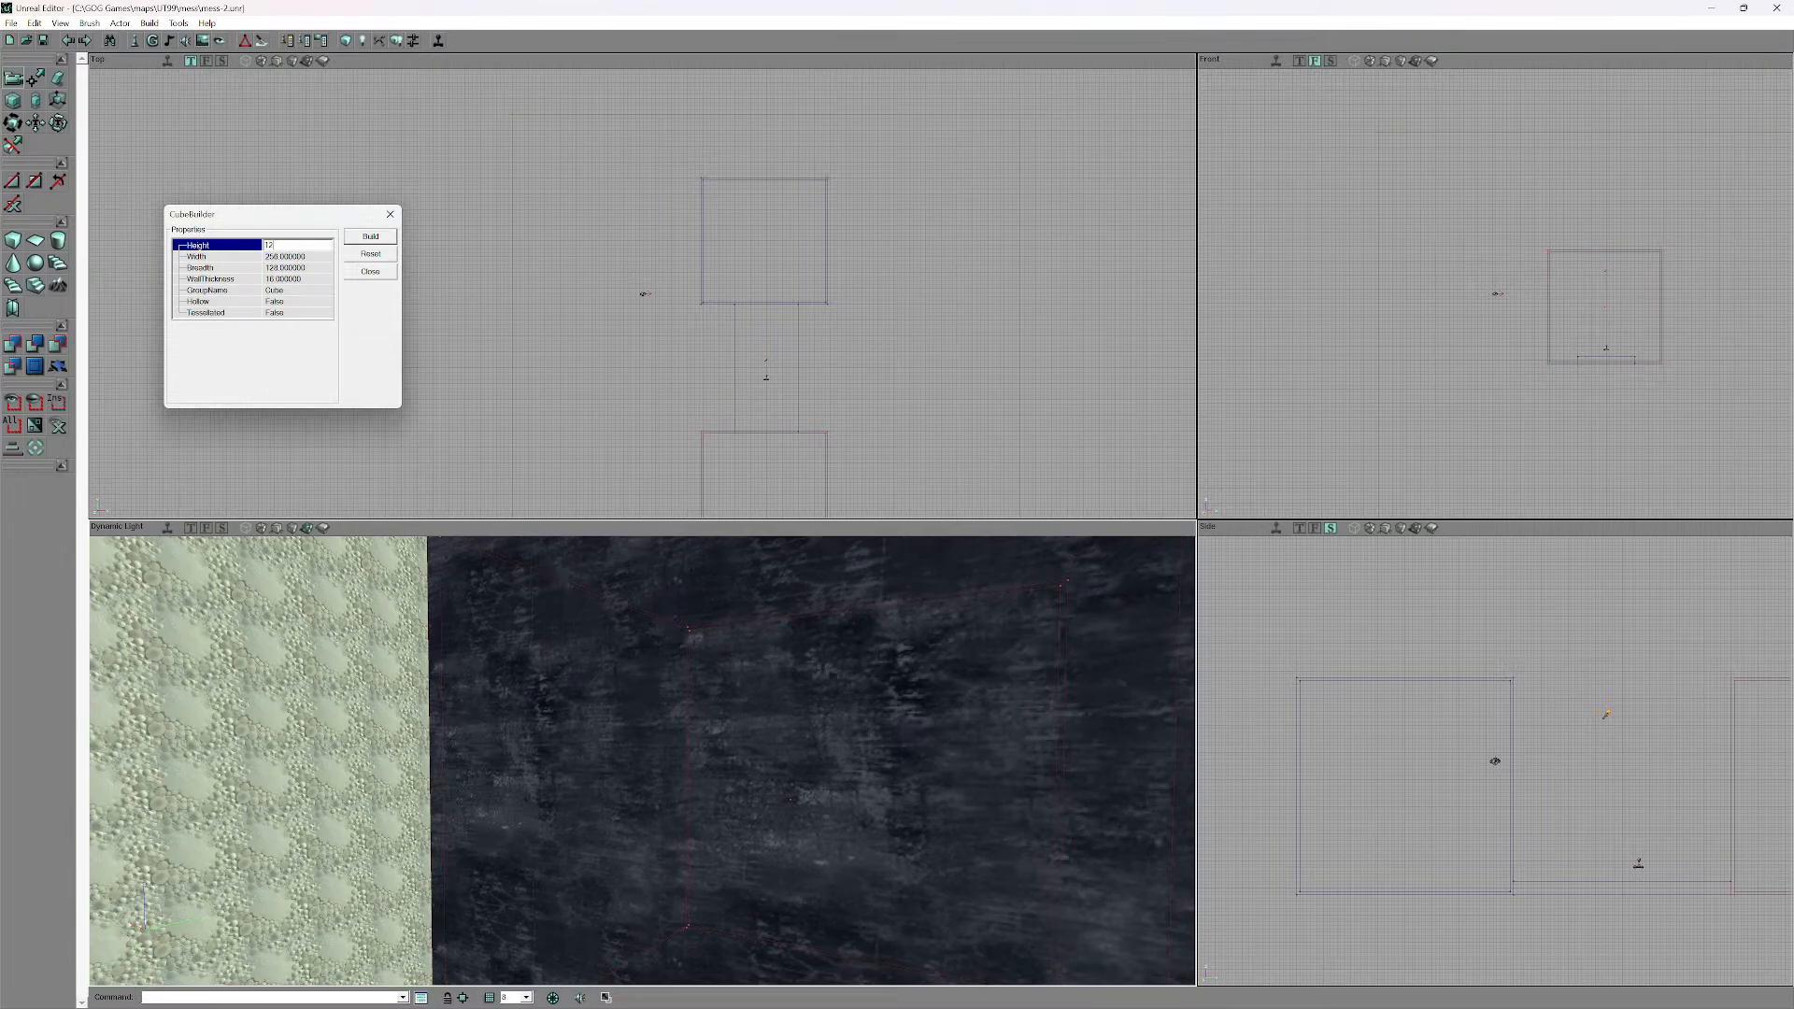
type("8")
key("Return")
- Move the cube brush to the hollow cube's wall facing the platform, with its base near platform level
right_click_drag(598, 760, 597, 761)
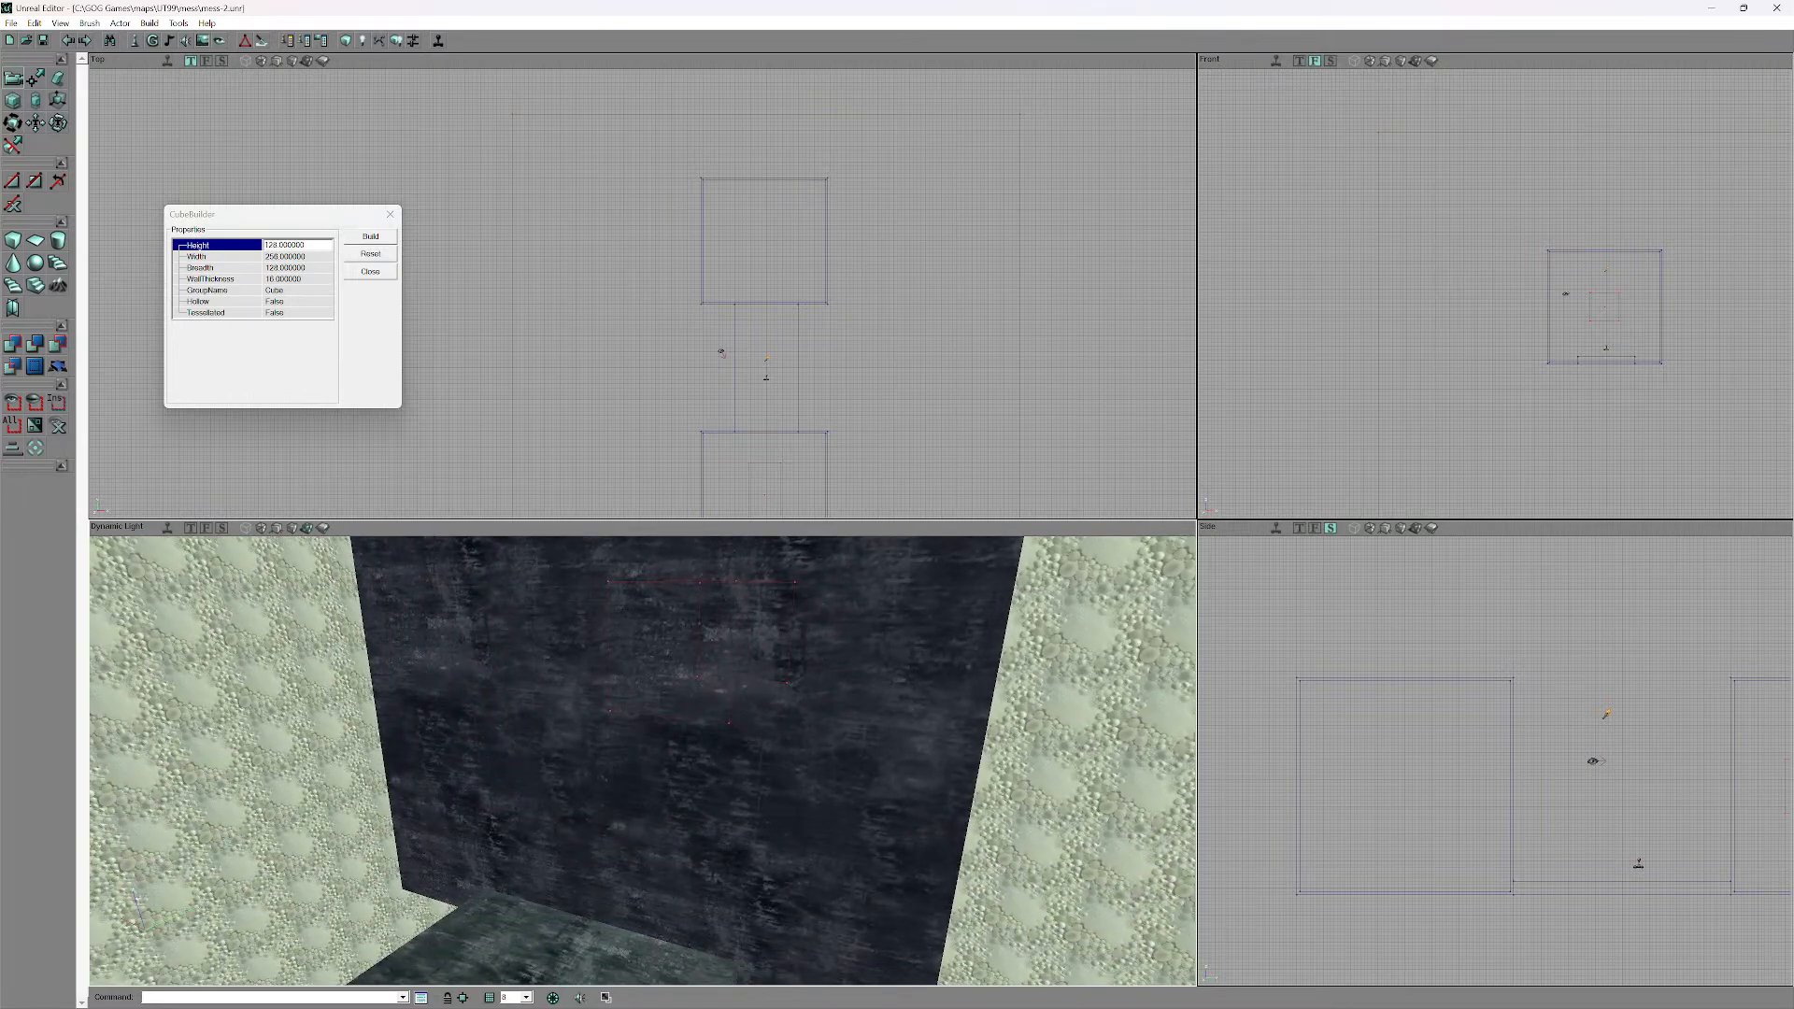
left_click_drag(1588, 766, 1338, 724)
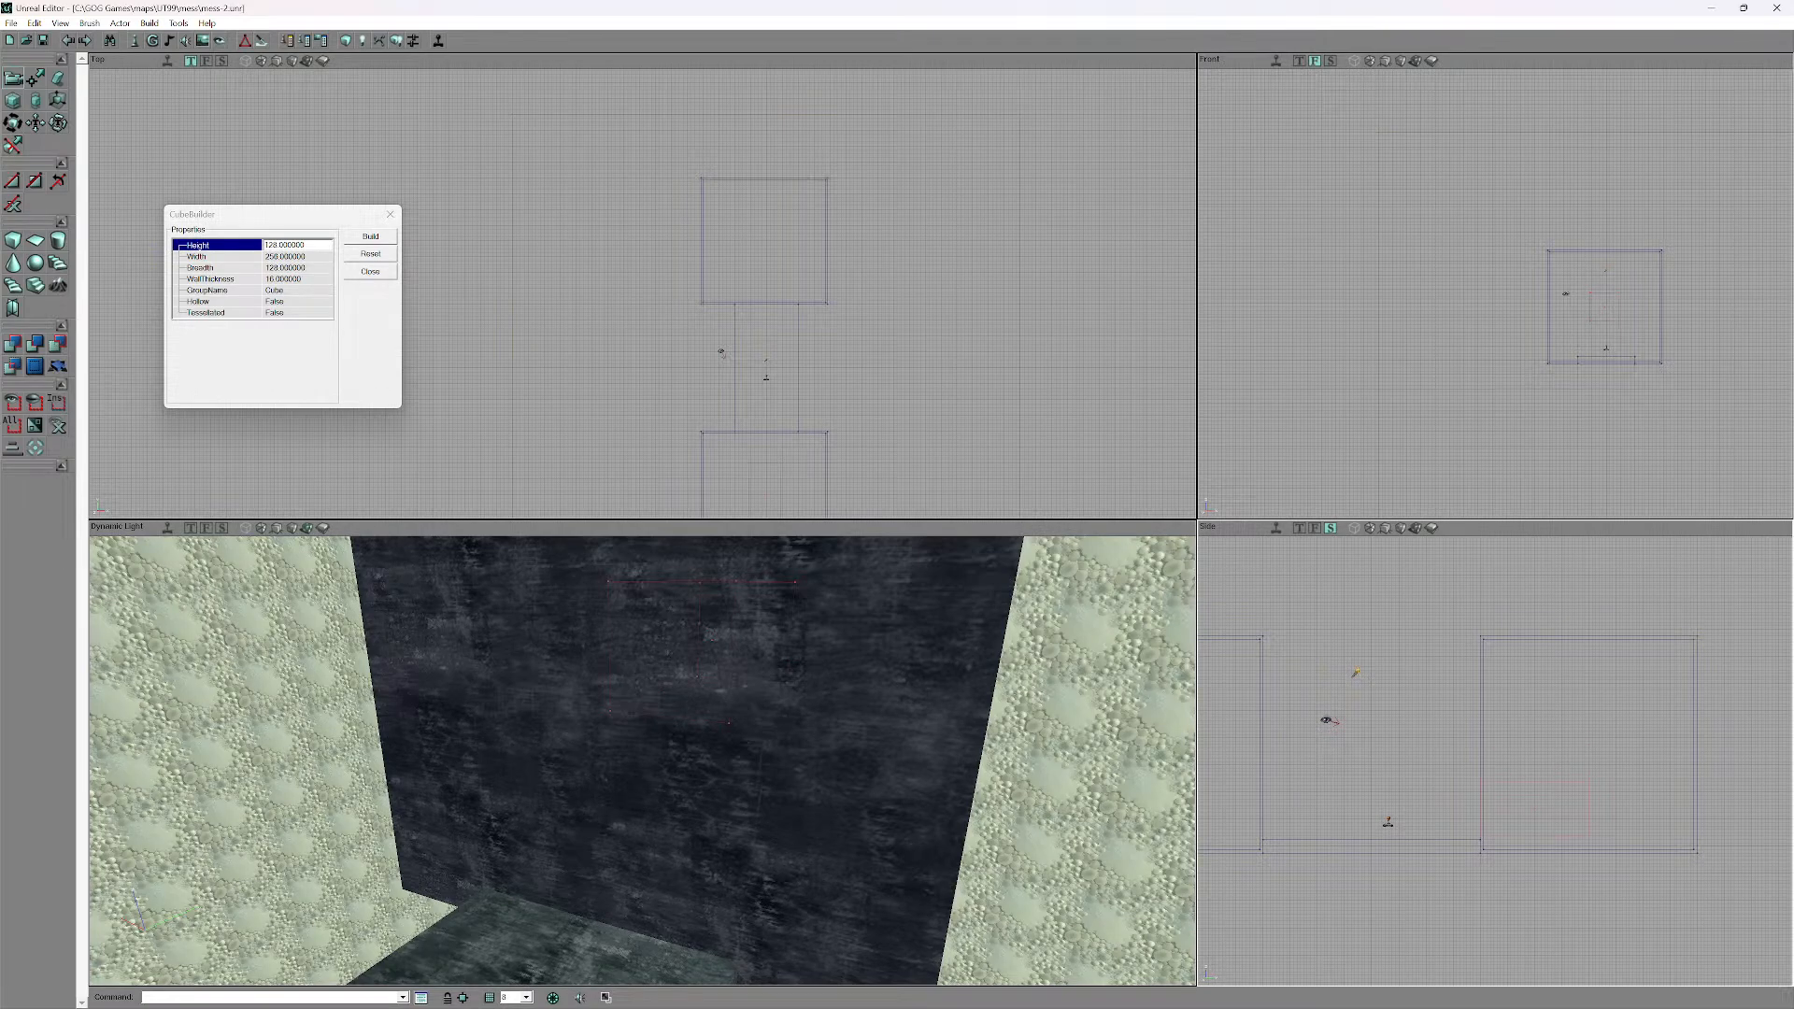
left_click(168, 528)
left_click_drag(635, 766, 636, 710)
right_click_drag(635, 710, 650, 780)
left_click_drag(649, 780, 654, 887)
right_click_drag(654, 887, 651, 854)
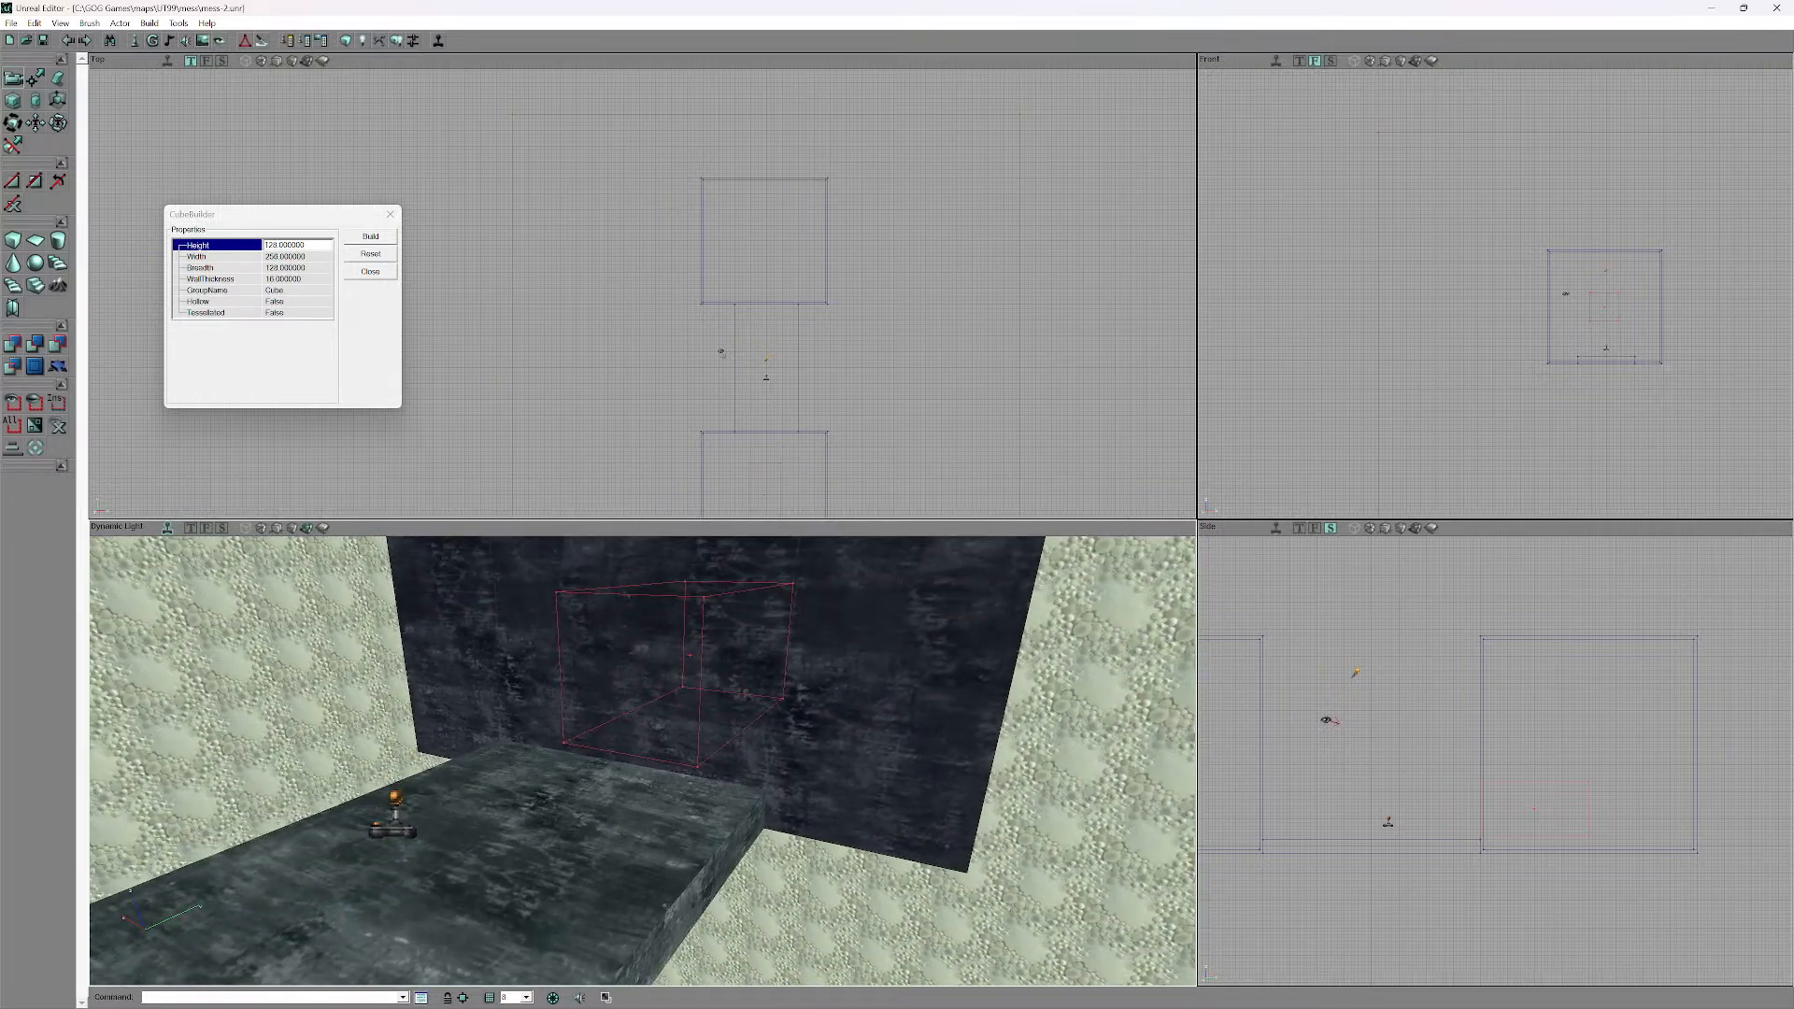
mouse_move(651, 855)
left_mouse_down()
mouse_move(651, 766)
mouse_move(668, 841)
mouse_move(654, 747)
mouse_move(729, 803)
mouse_move(649, 762)
mouse_move(651, 822)
left_mouse_up()
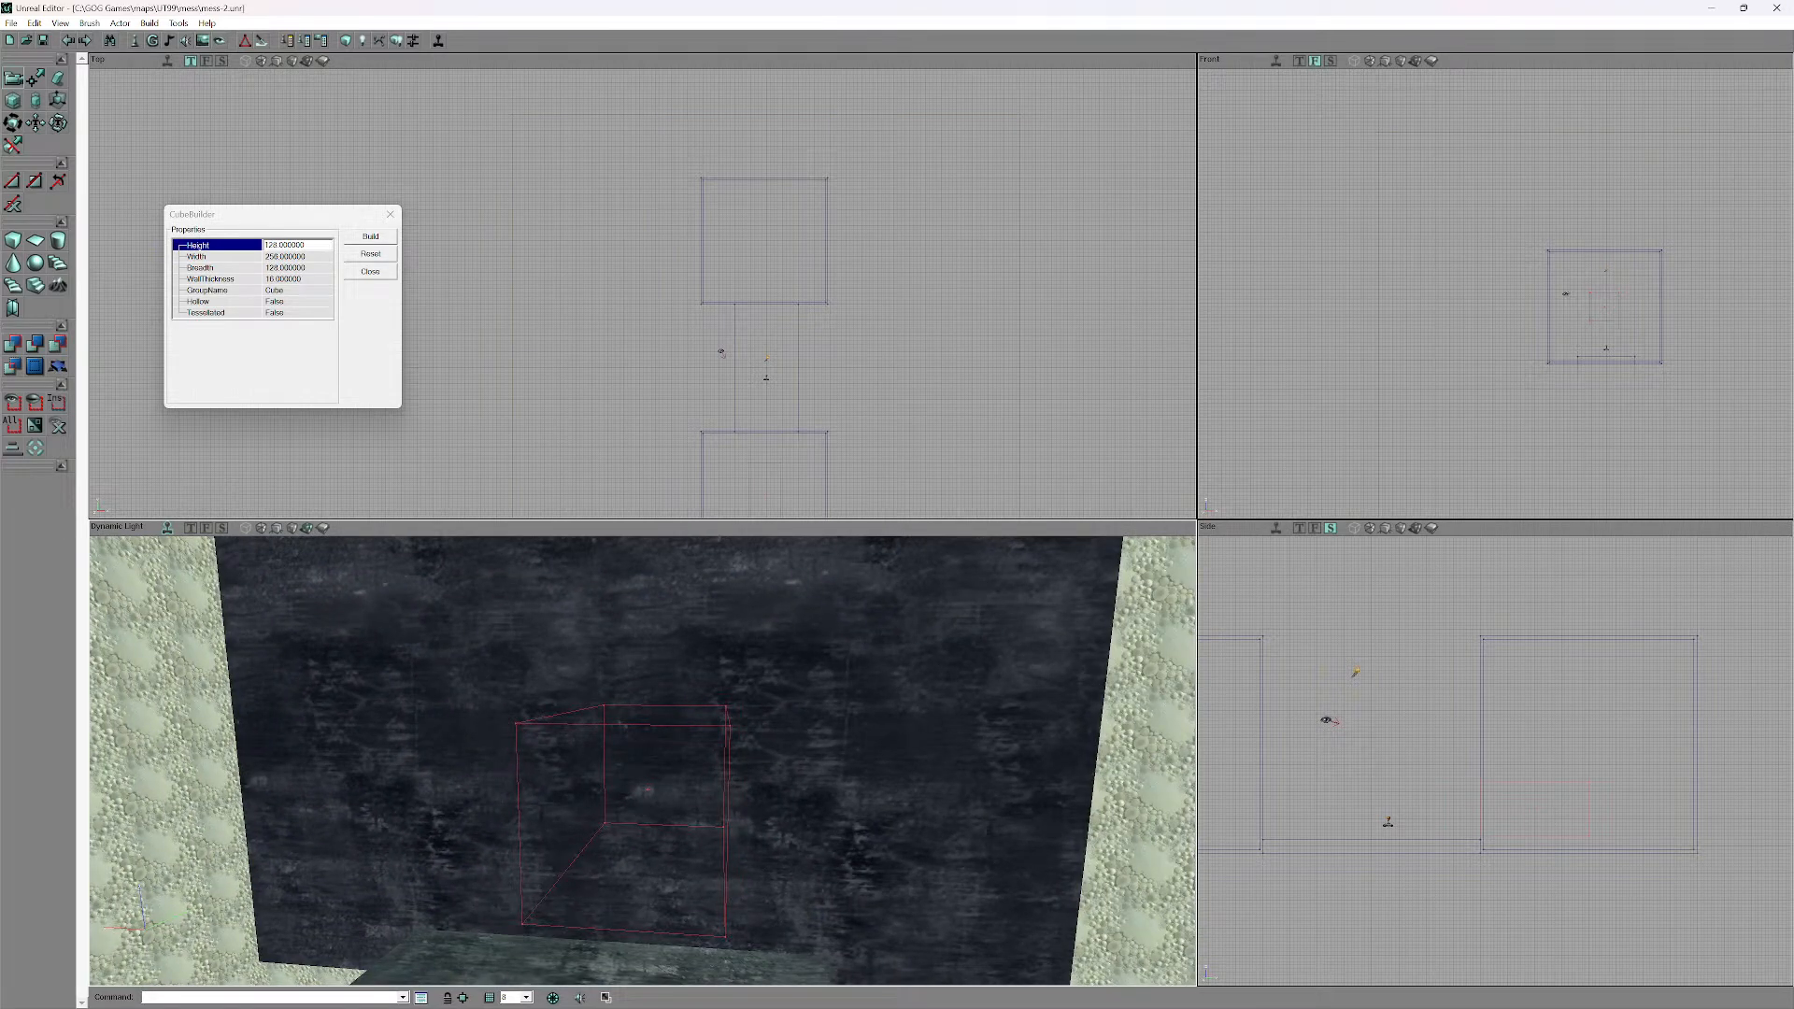
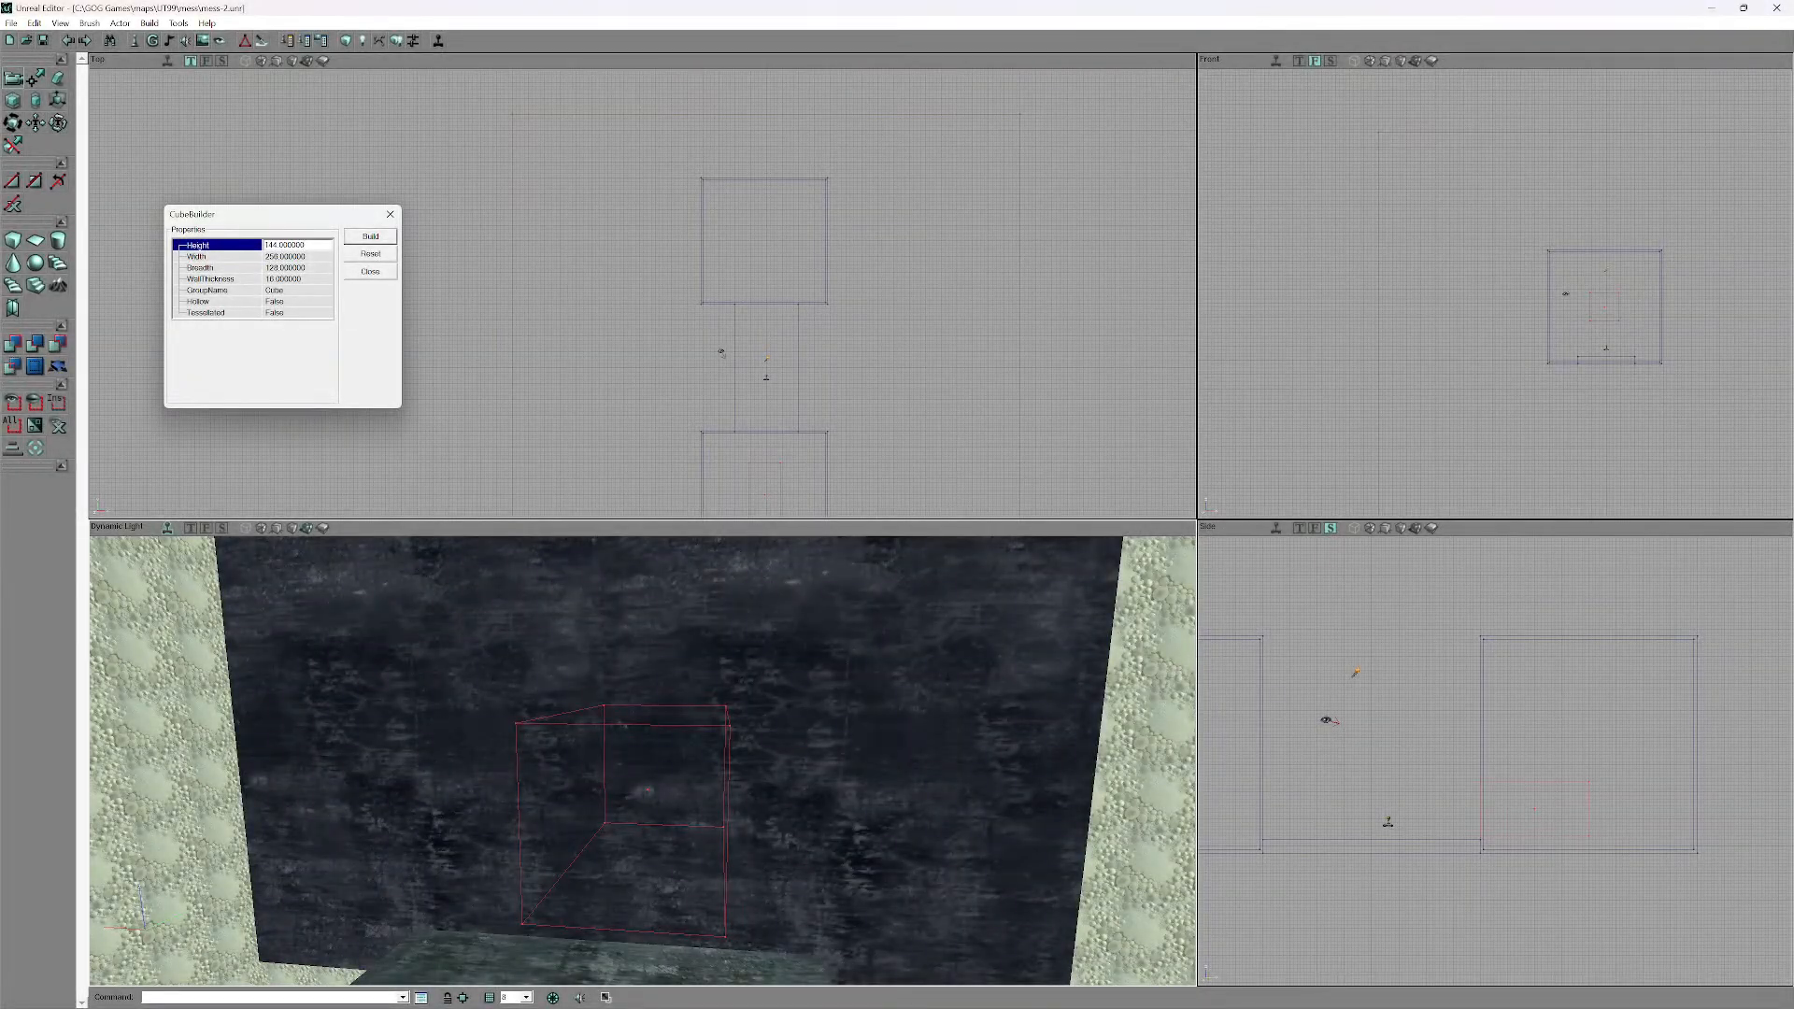
- Rebuild the doorway brush with a height of 144 and a width of 128
key("Return")
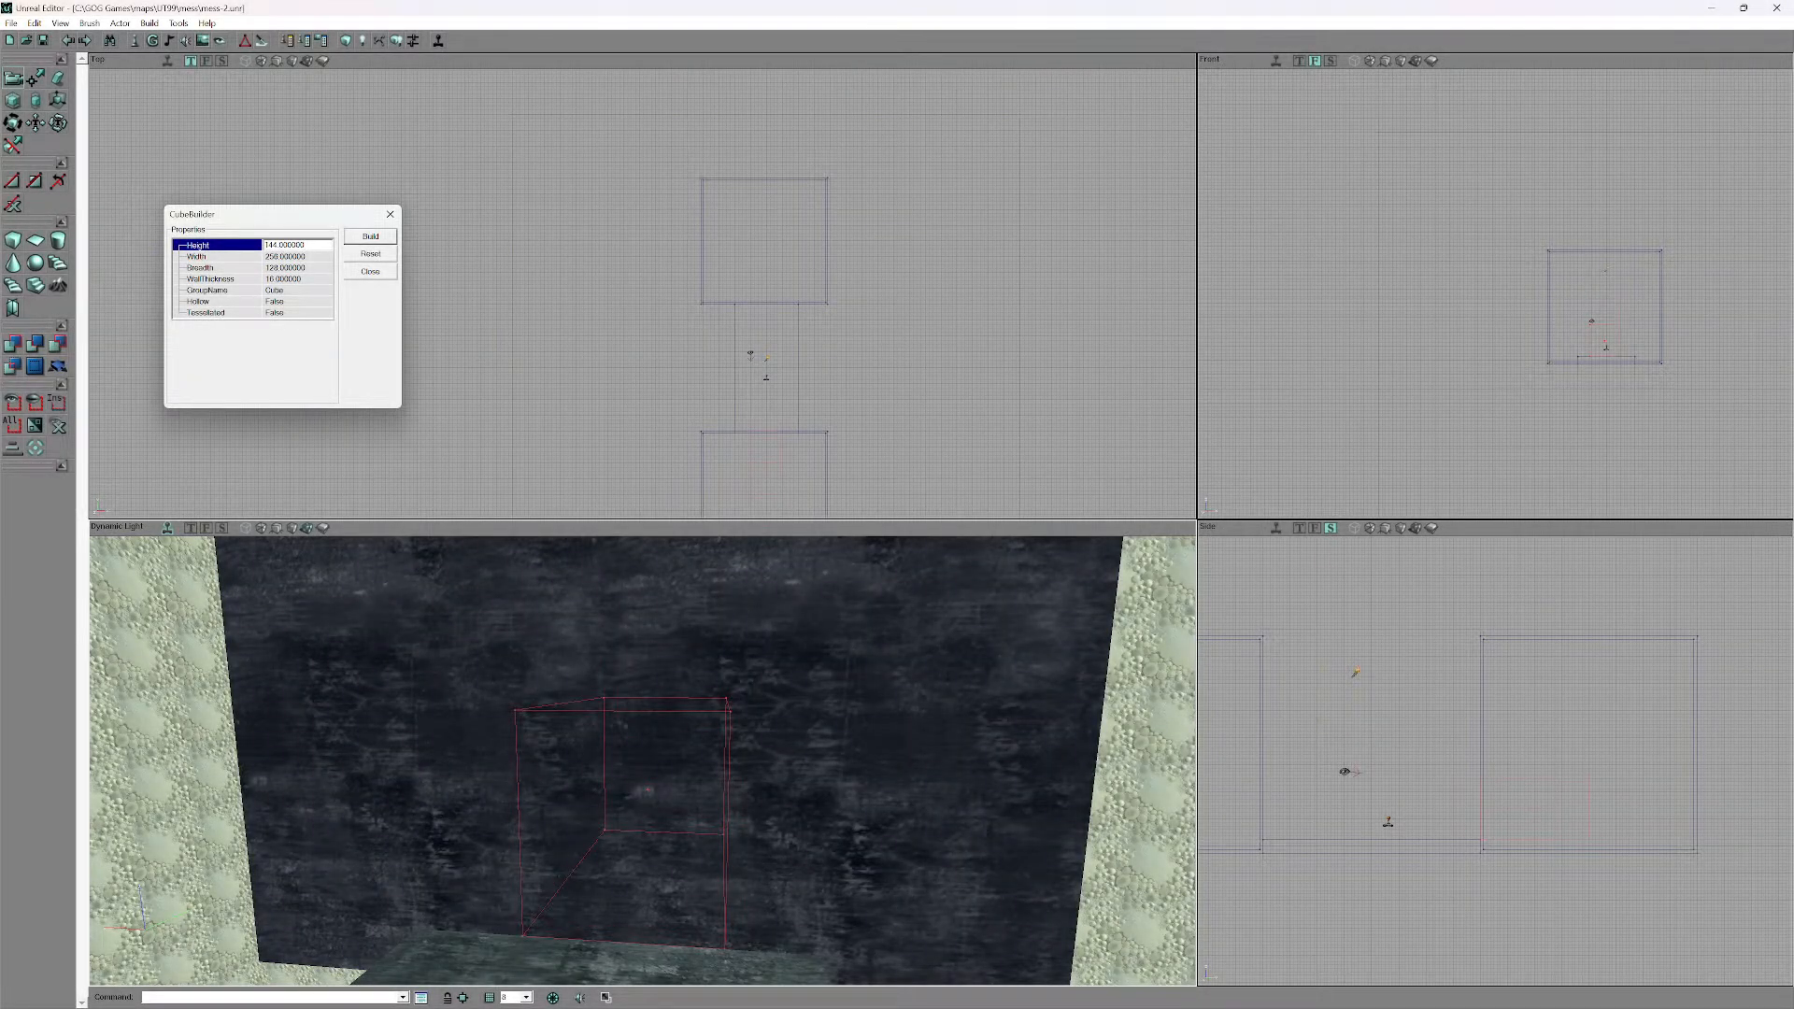
left_click(285, 256)
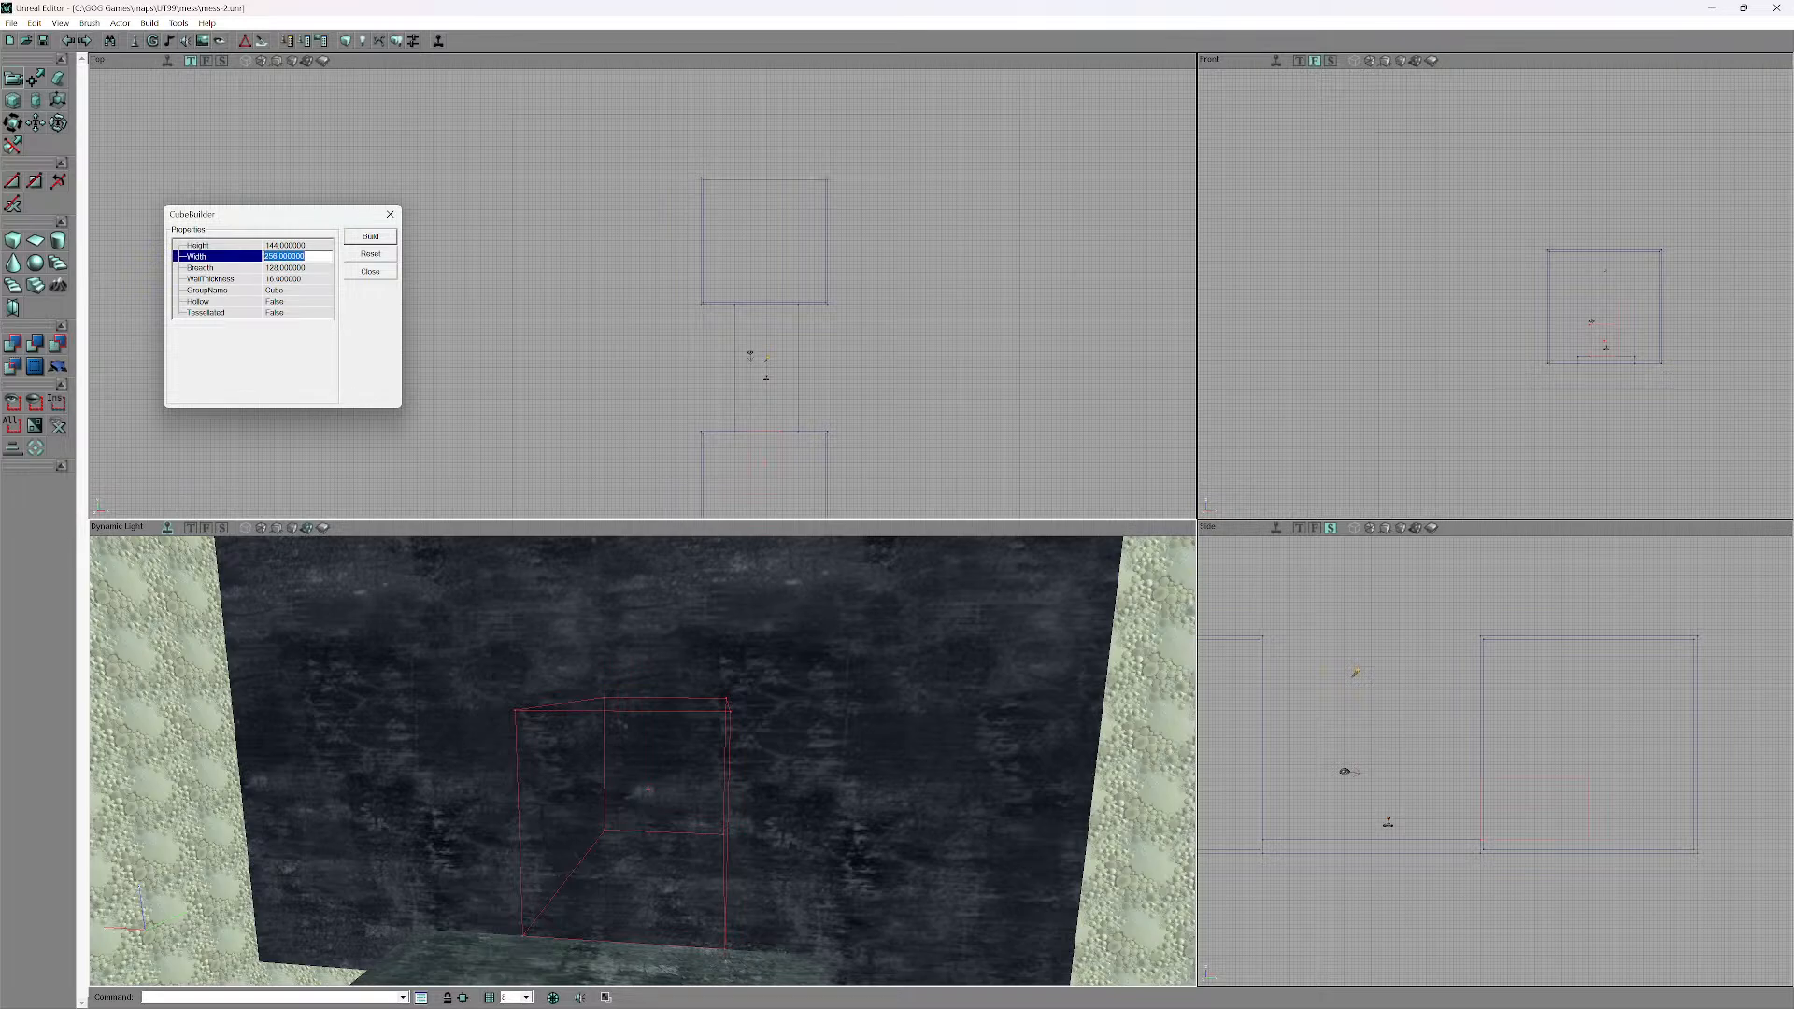
type("12")
type("64")
left_click(370, 236)
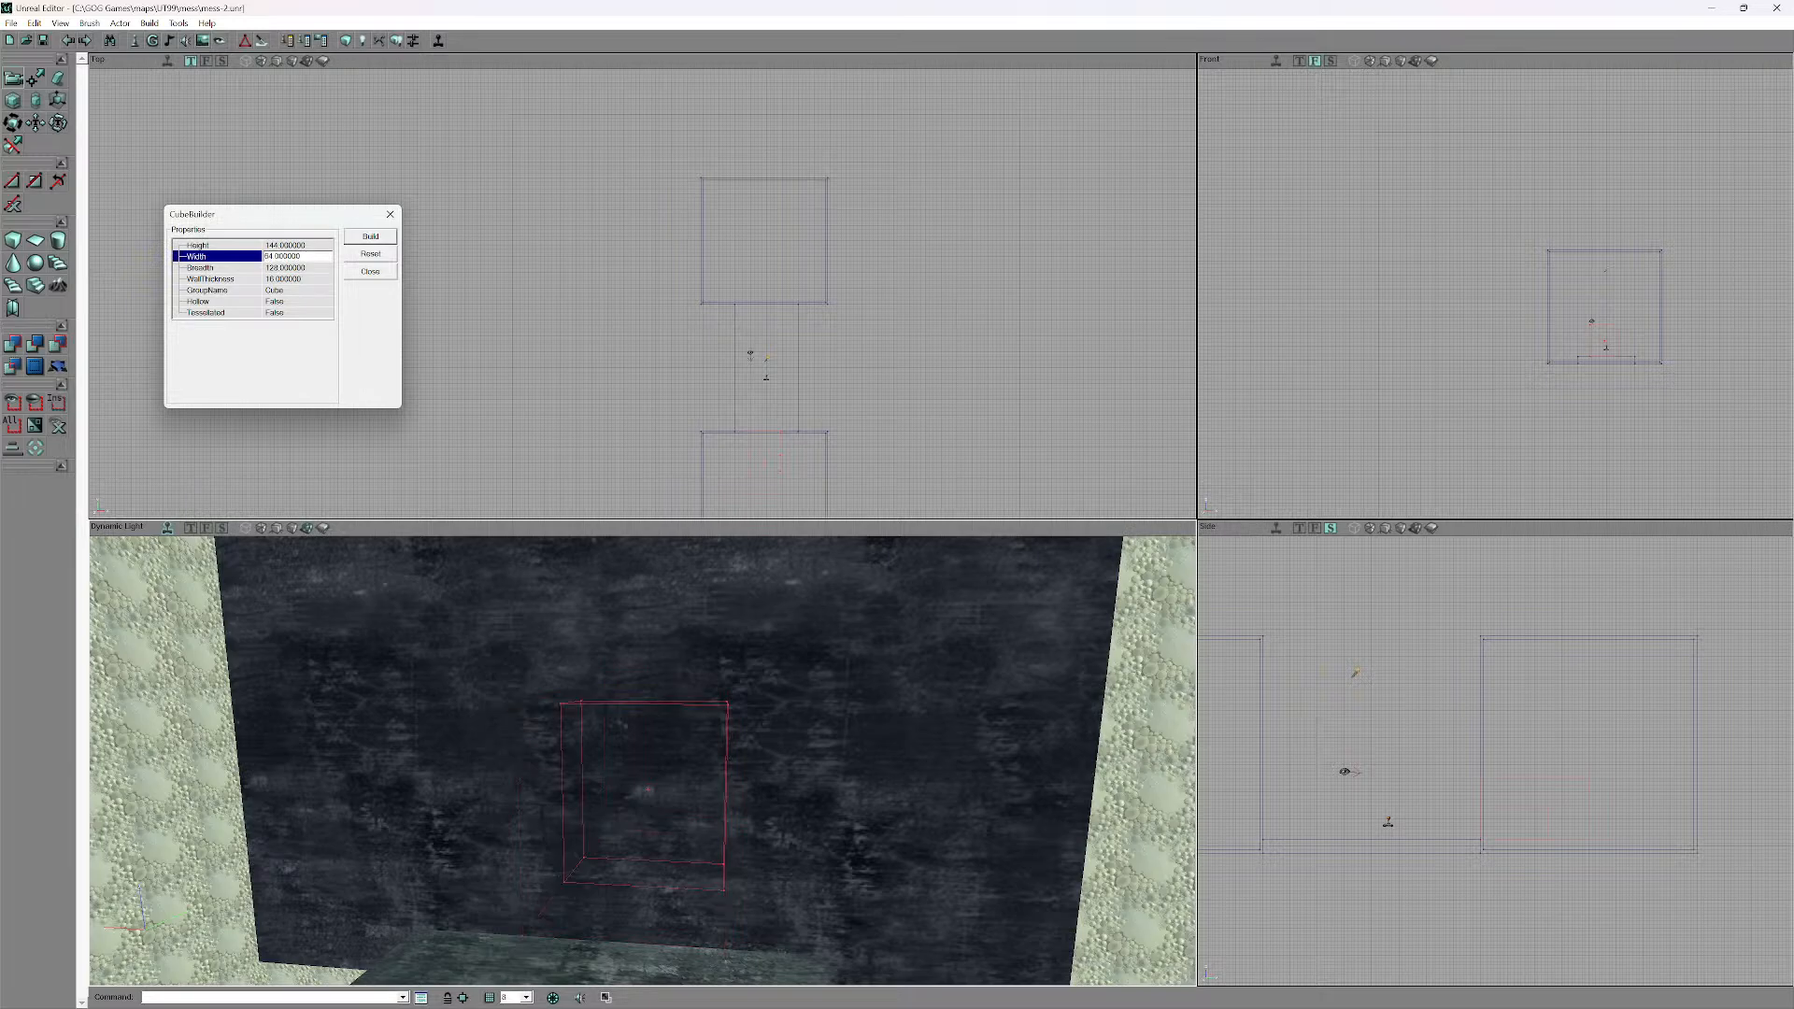
double_click(296, 256)
type("128")
key("Return")
- Rebuild the doorway brush with a breadth of 64, and widen the breadth to 80
key("Tab")
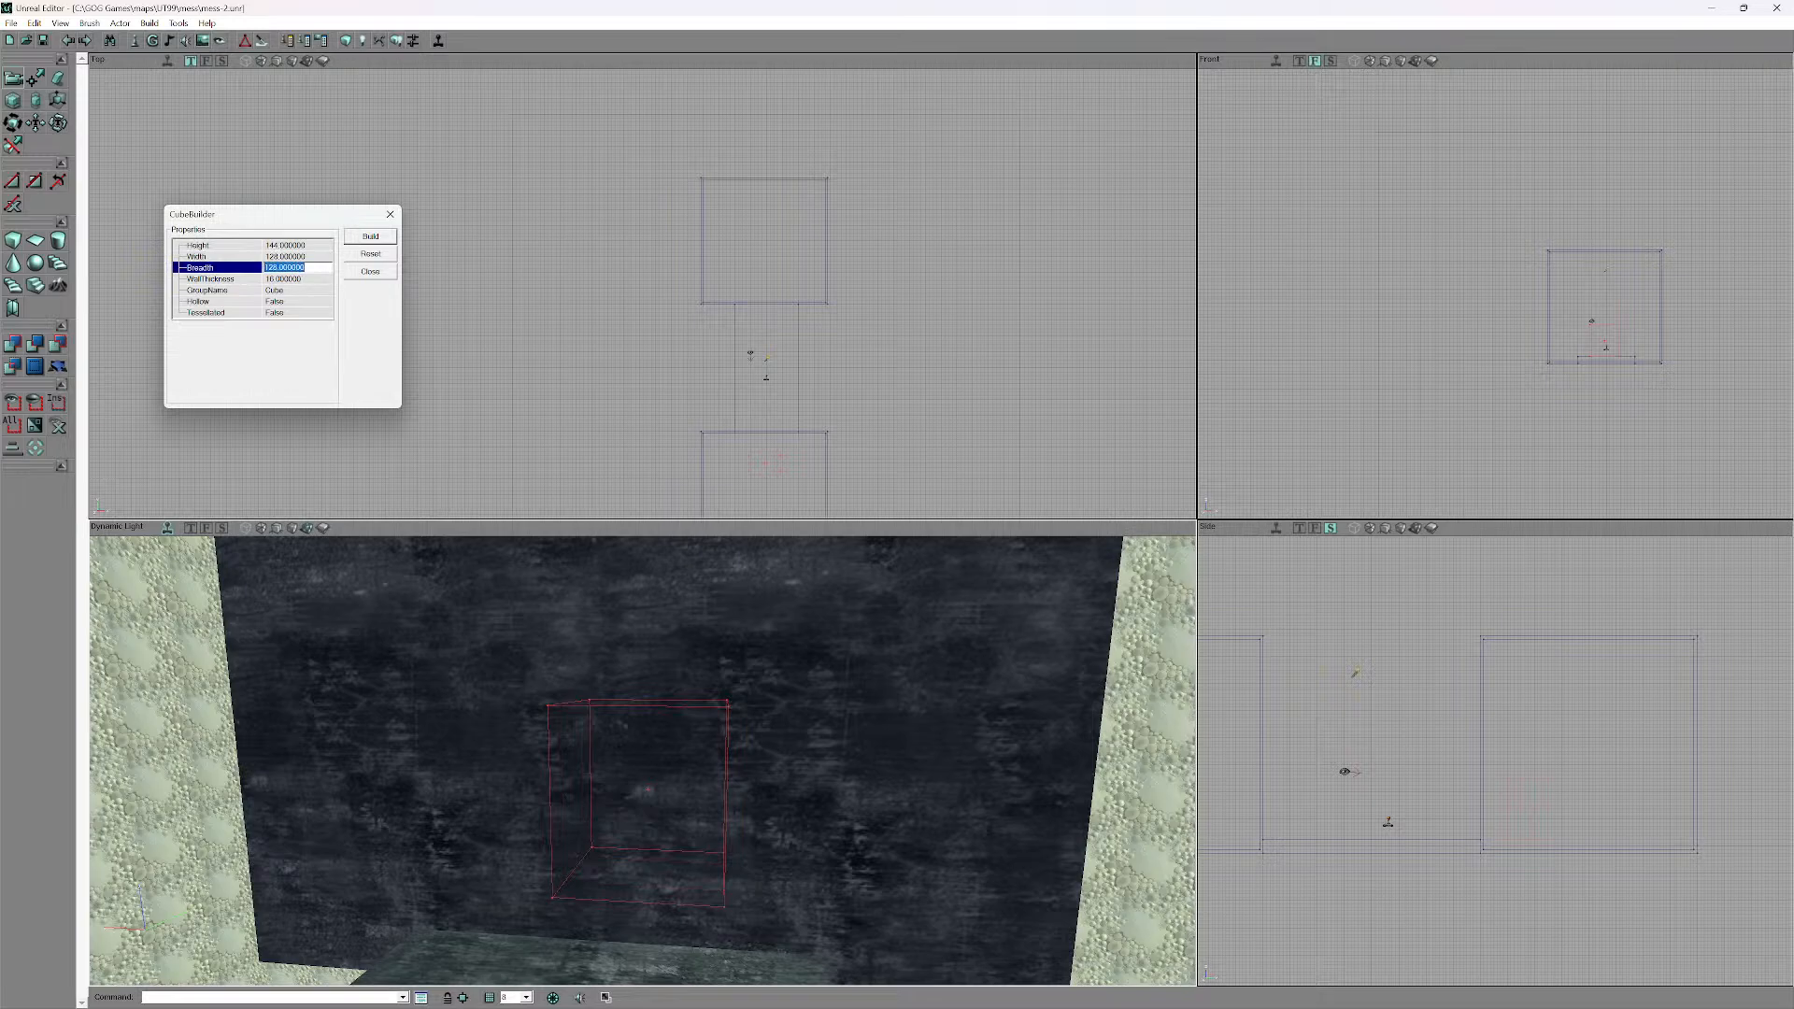
type("64")
key("Return")
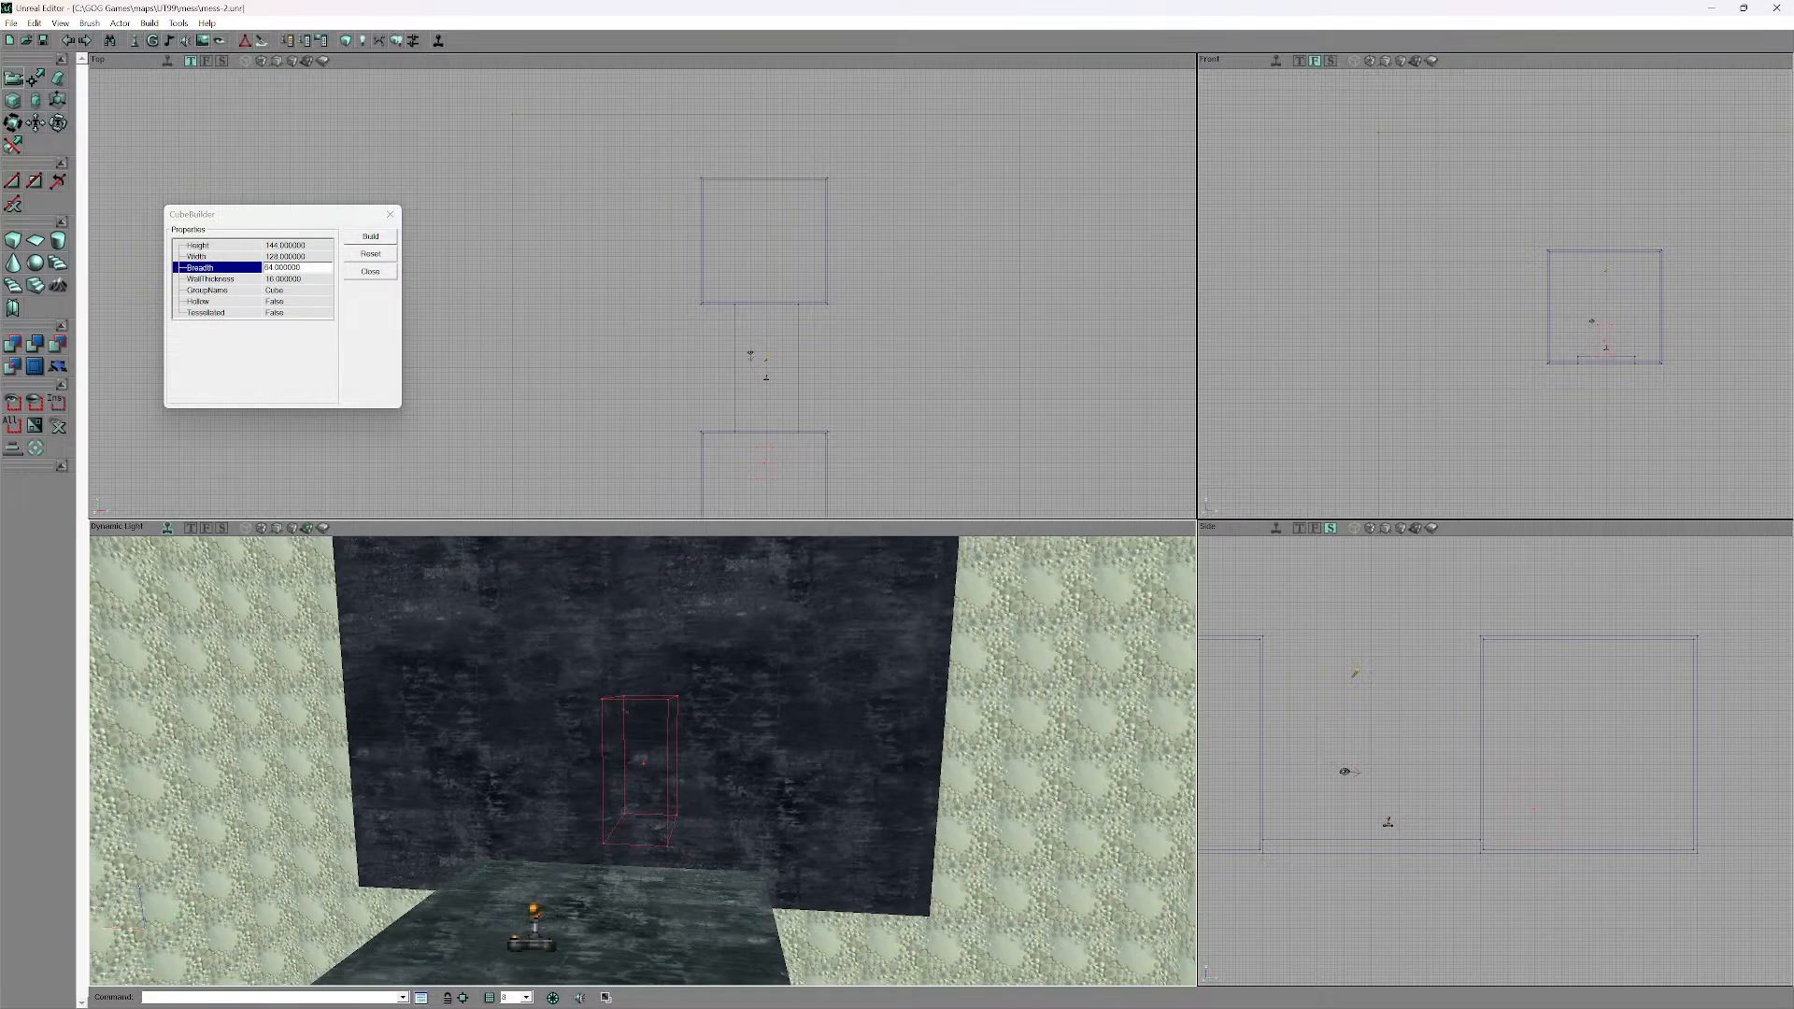
left_click_drag(642, 761, 642, 904)
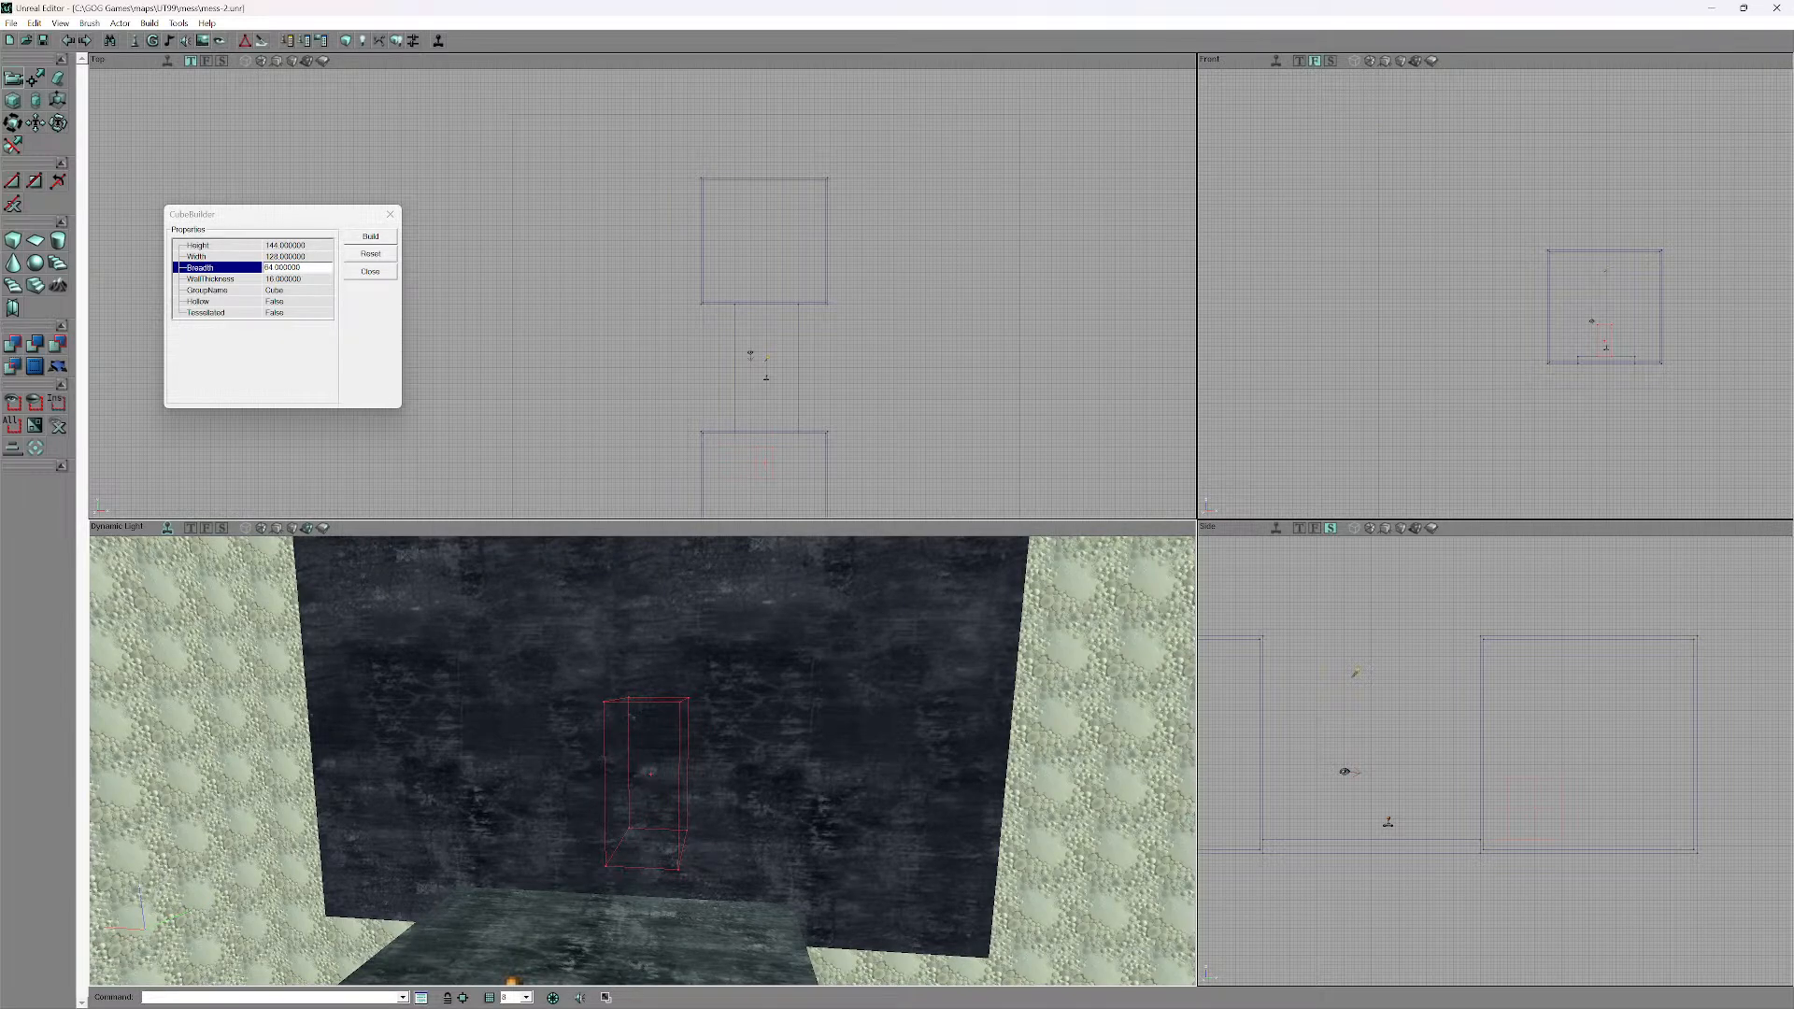
left_click(276, 267)
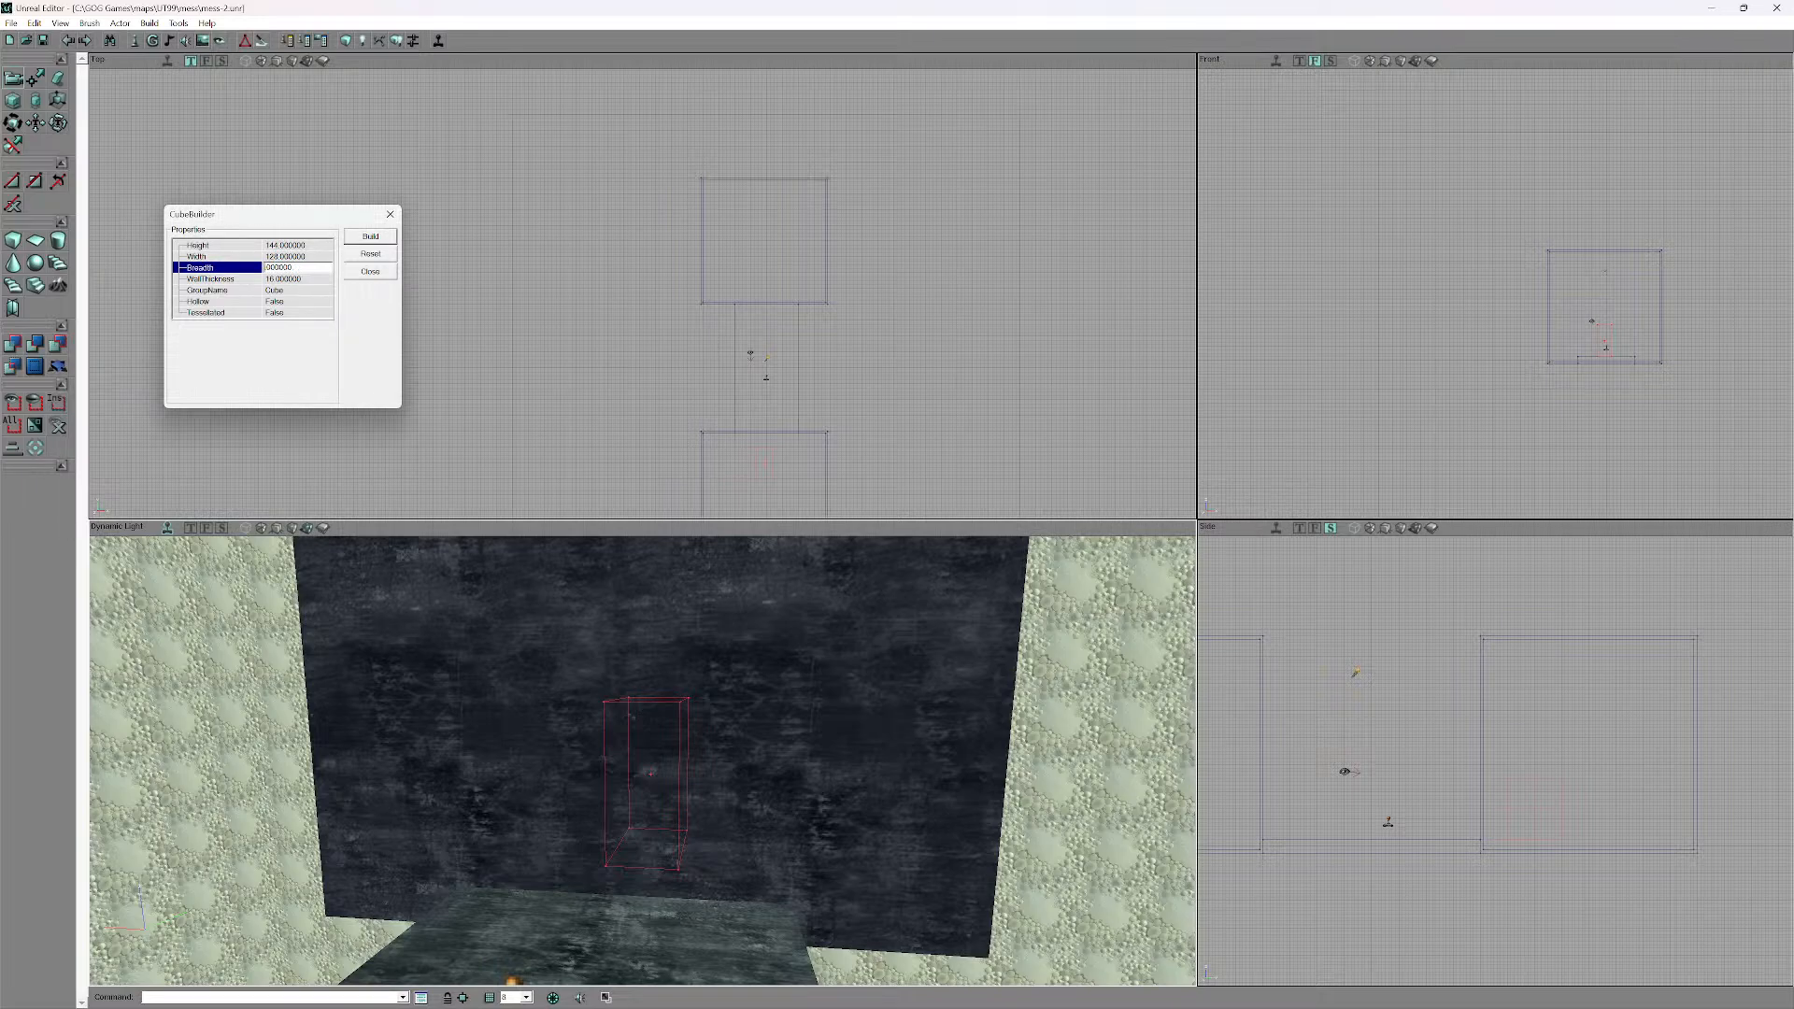
key("Return")
- Move the brush through the hollow cube's wall at platform level and subtract it to cut a doorway
mouse_move(645, 762)
left_mouse_down()
mouse_move(645, 654)
mouse_move(635, 719)
left_mouse_up()
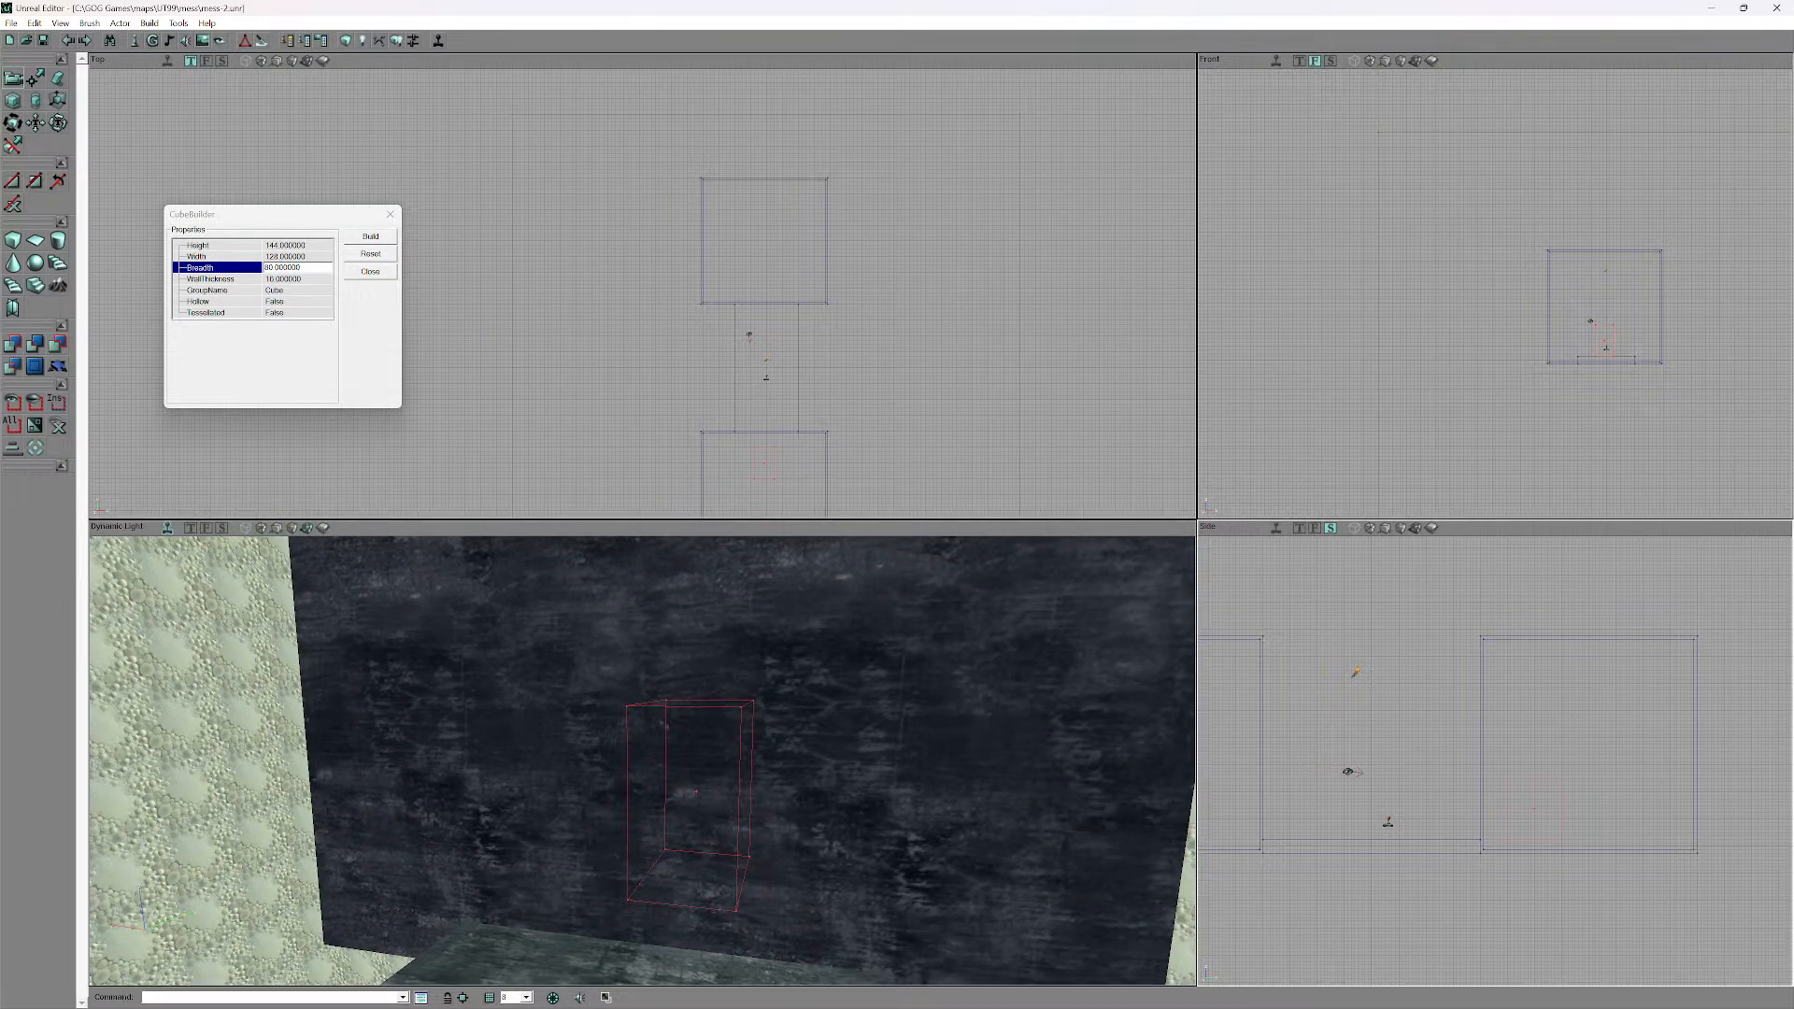
right_click_drag(696, 792, 681, 808, "ctrl")
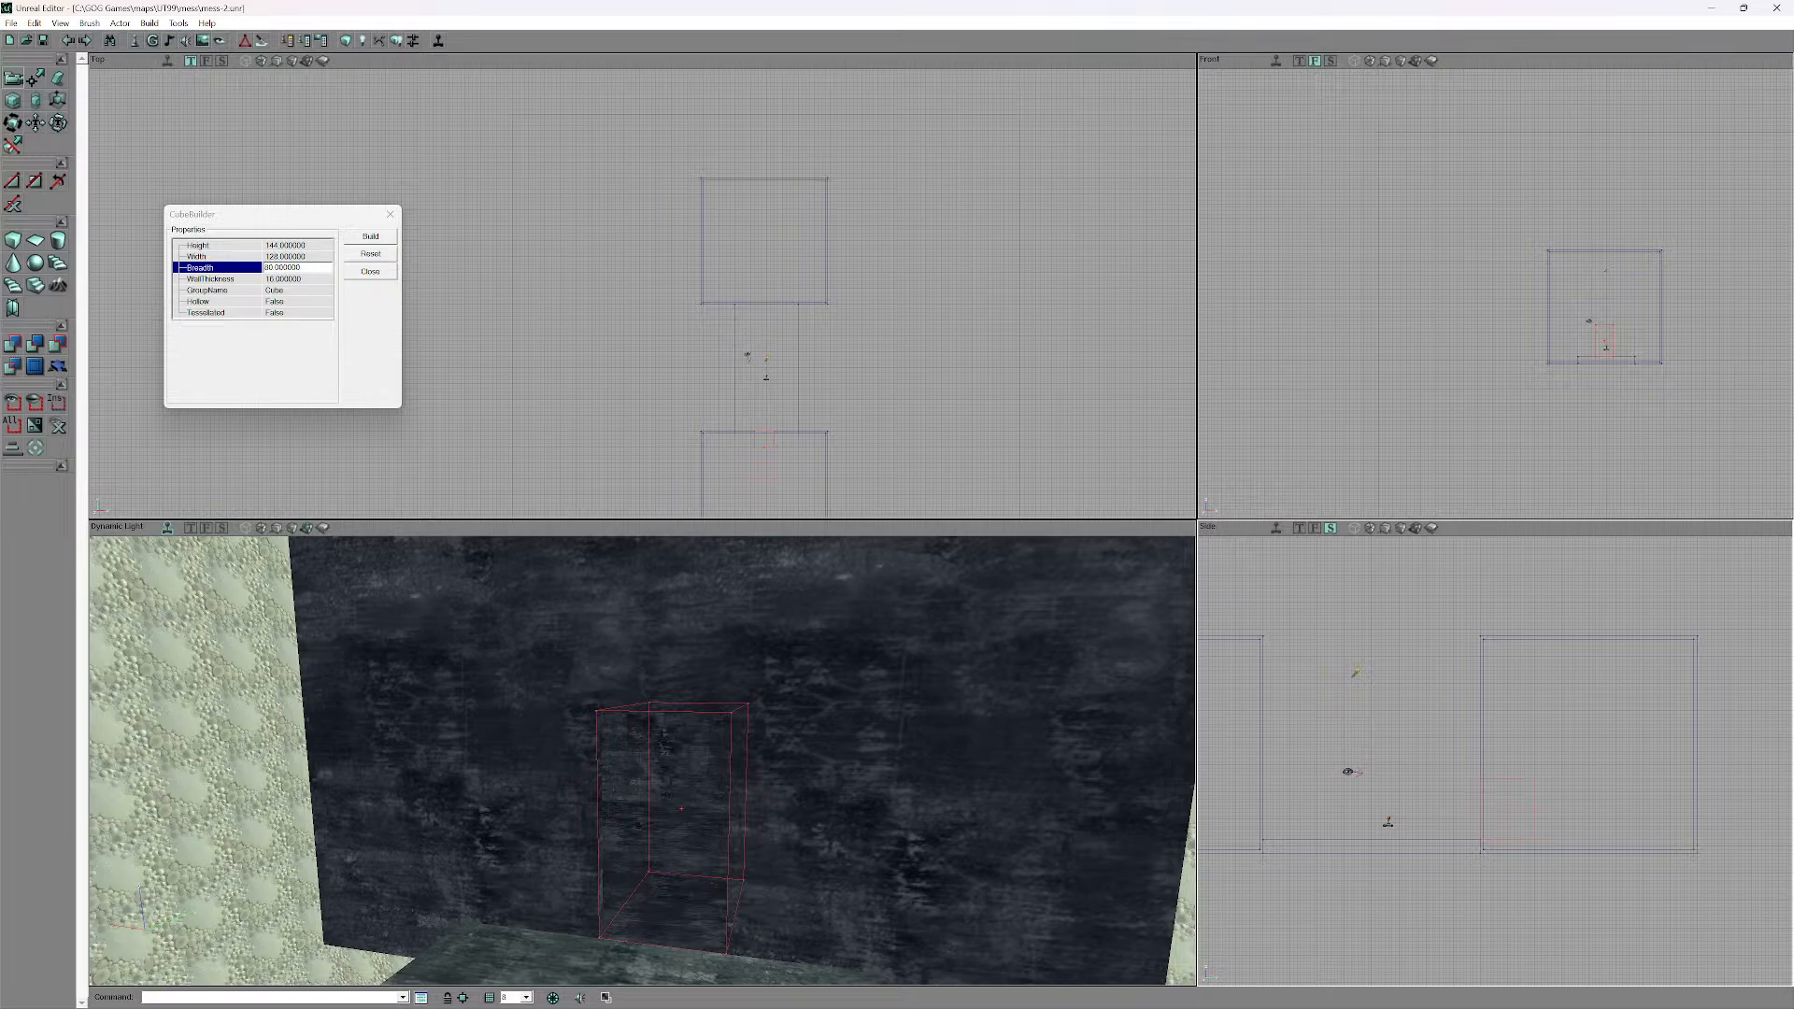
mouse_move(642, 761)
left_mouse_down()
mouse_move(643, 817)
mouse_move(643, 715)
left_mouse_up()
right_click_drag(643, 715, 643, 808)
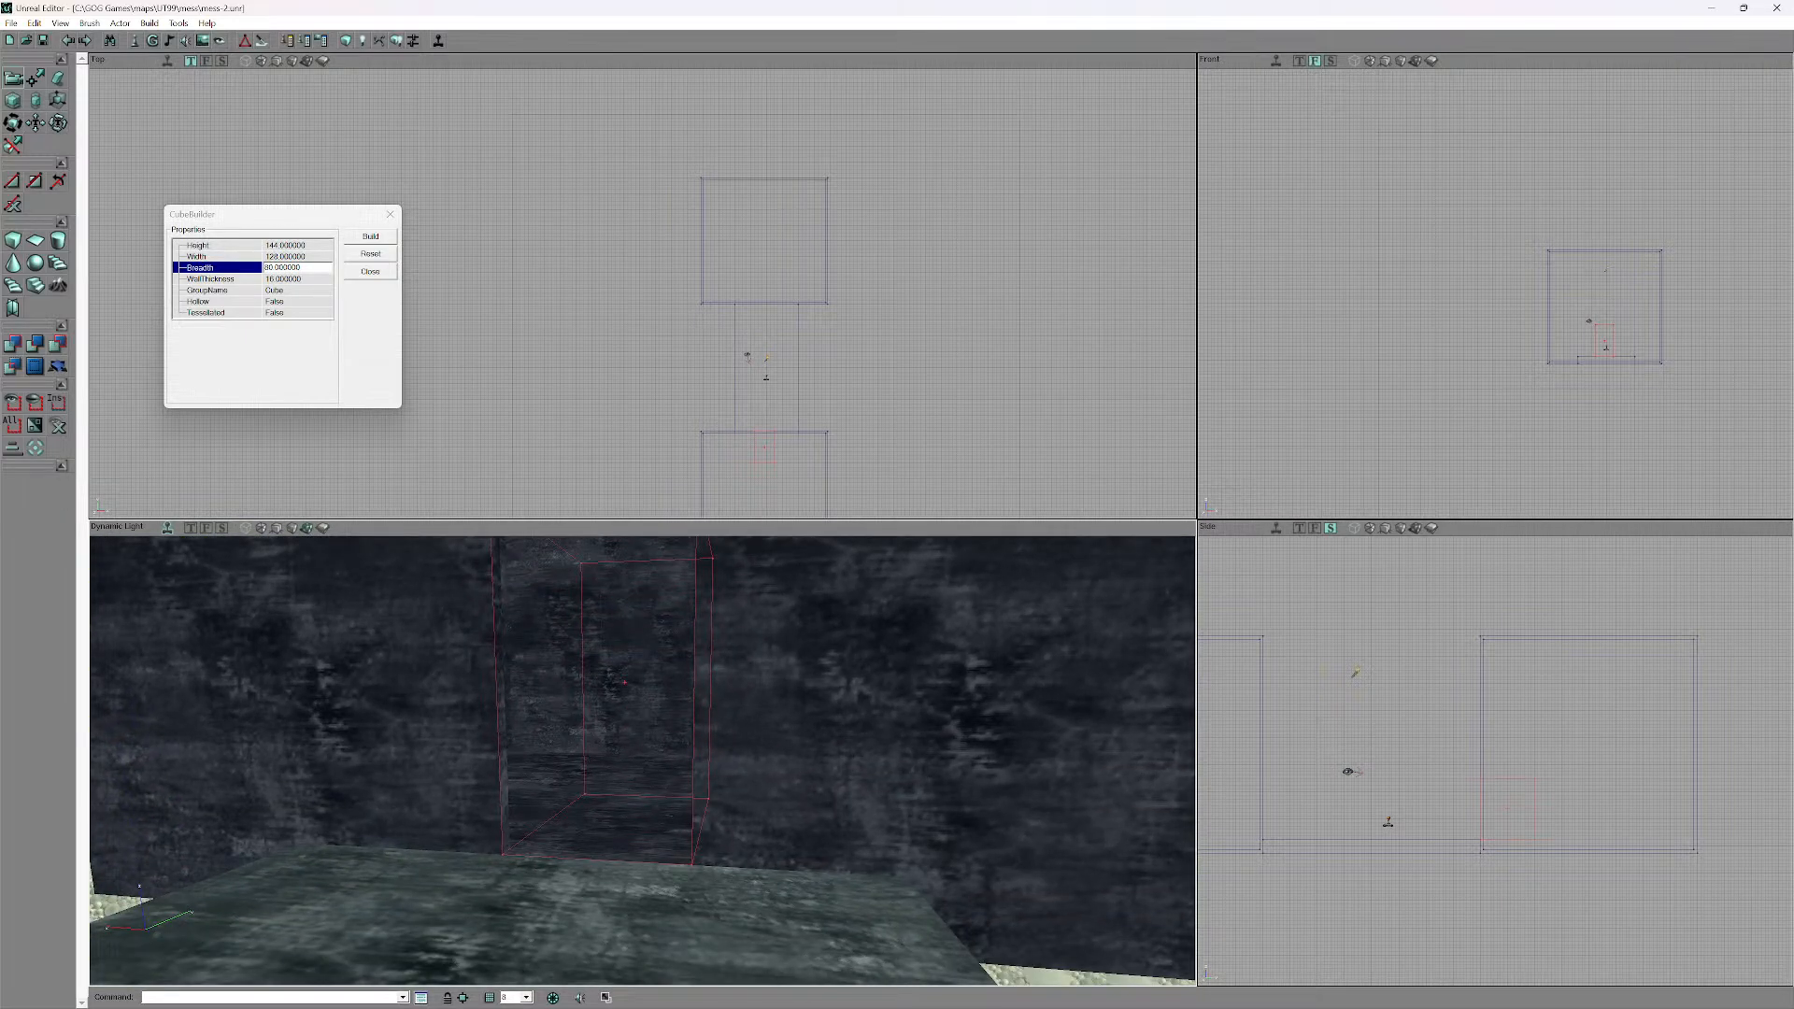
mouse_move(643, 761)
left_mouse_down()
mouse_move(643, 668)
mouse_move(345, 645)
mouse_move(682, 687)
mouse_move(747, 780)
mouse_move(831, 691)
left_mouse_up()
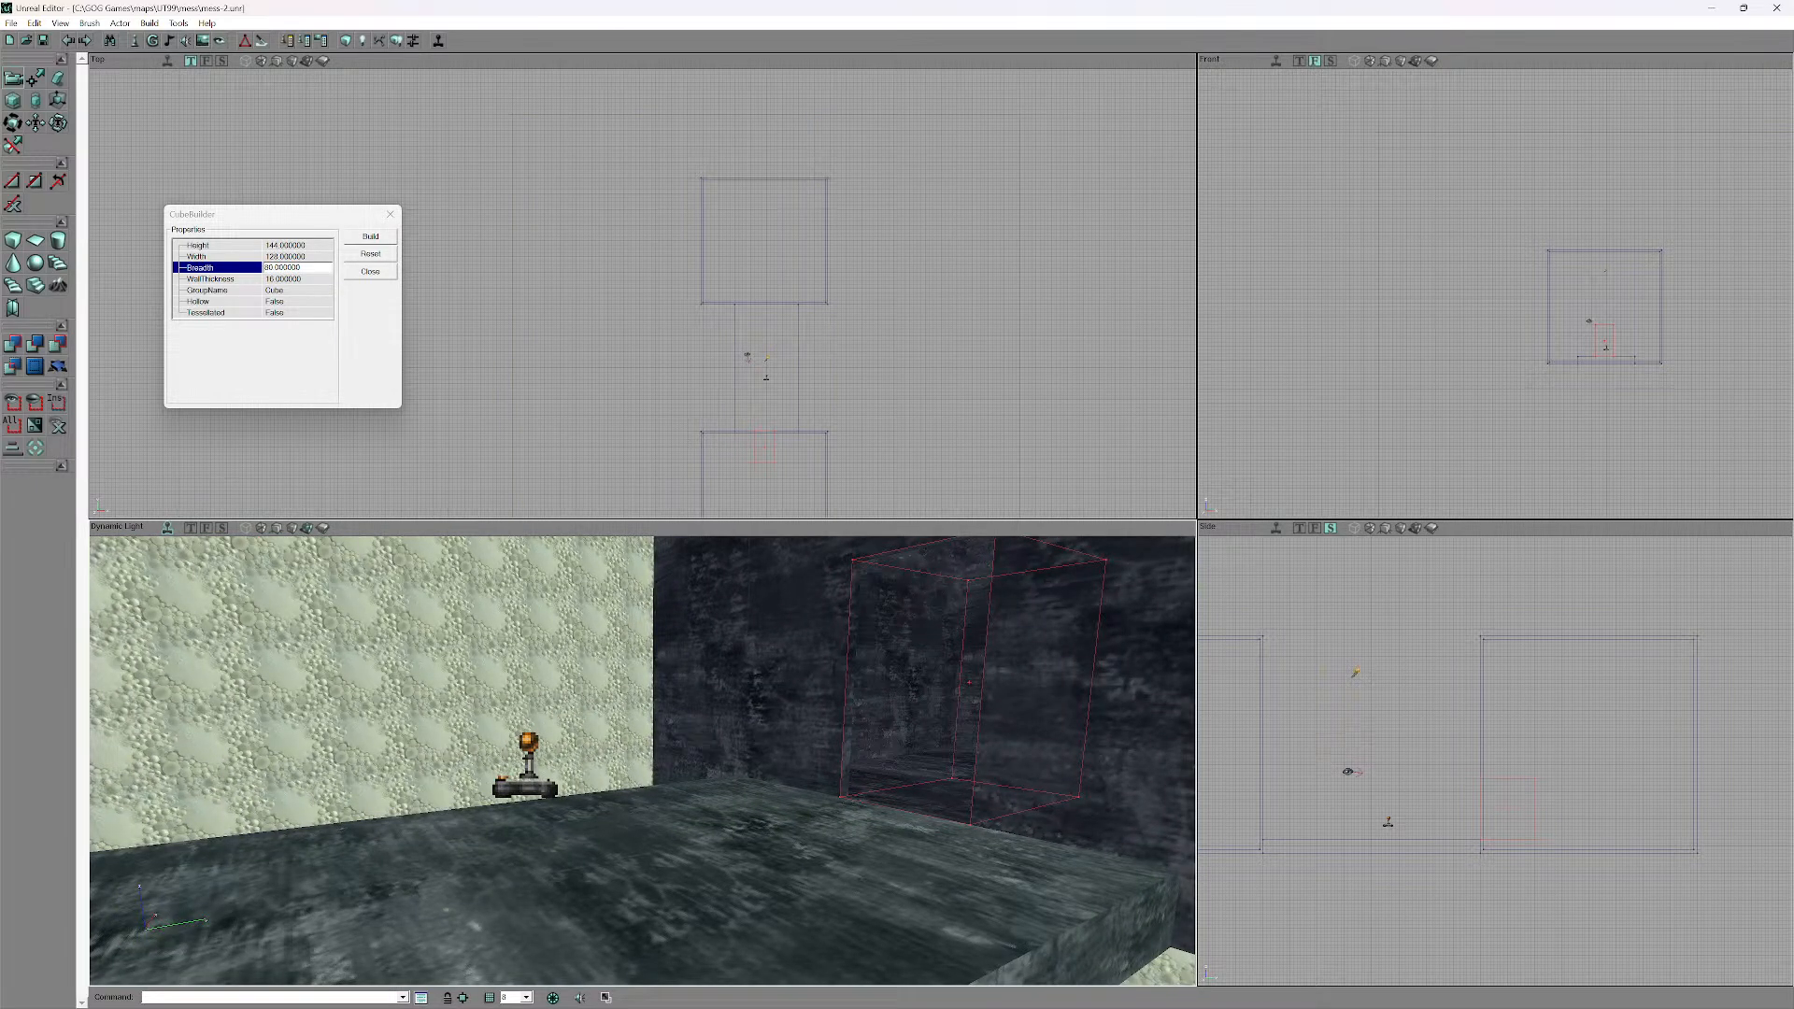
- Add a light on the floor inside the hollow cube beyond the doorway
left_click(11, 22)
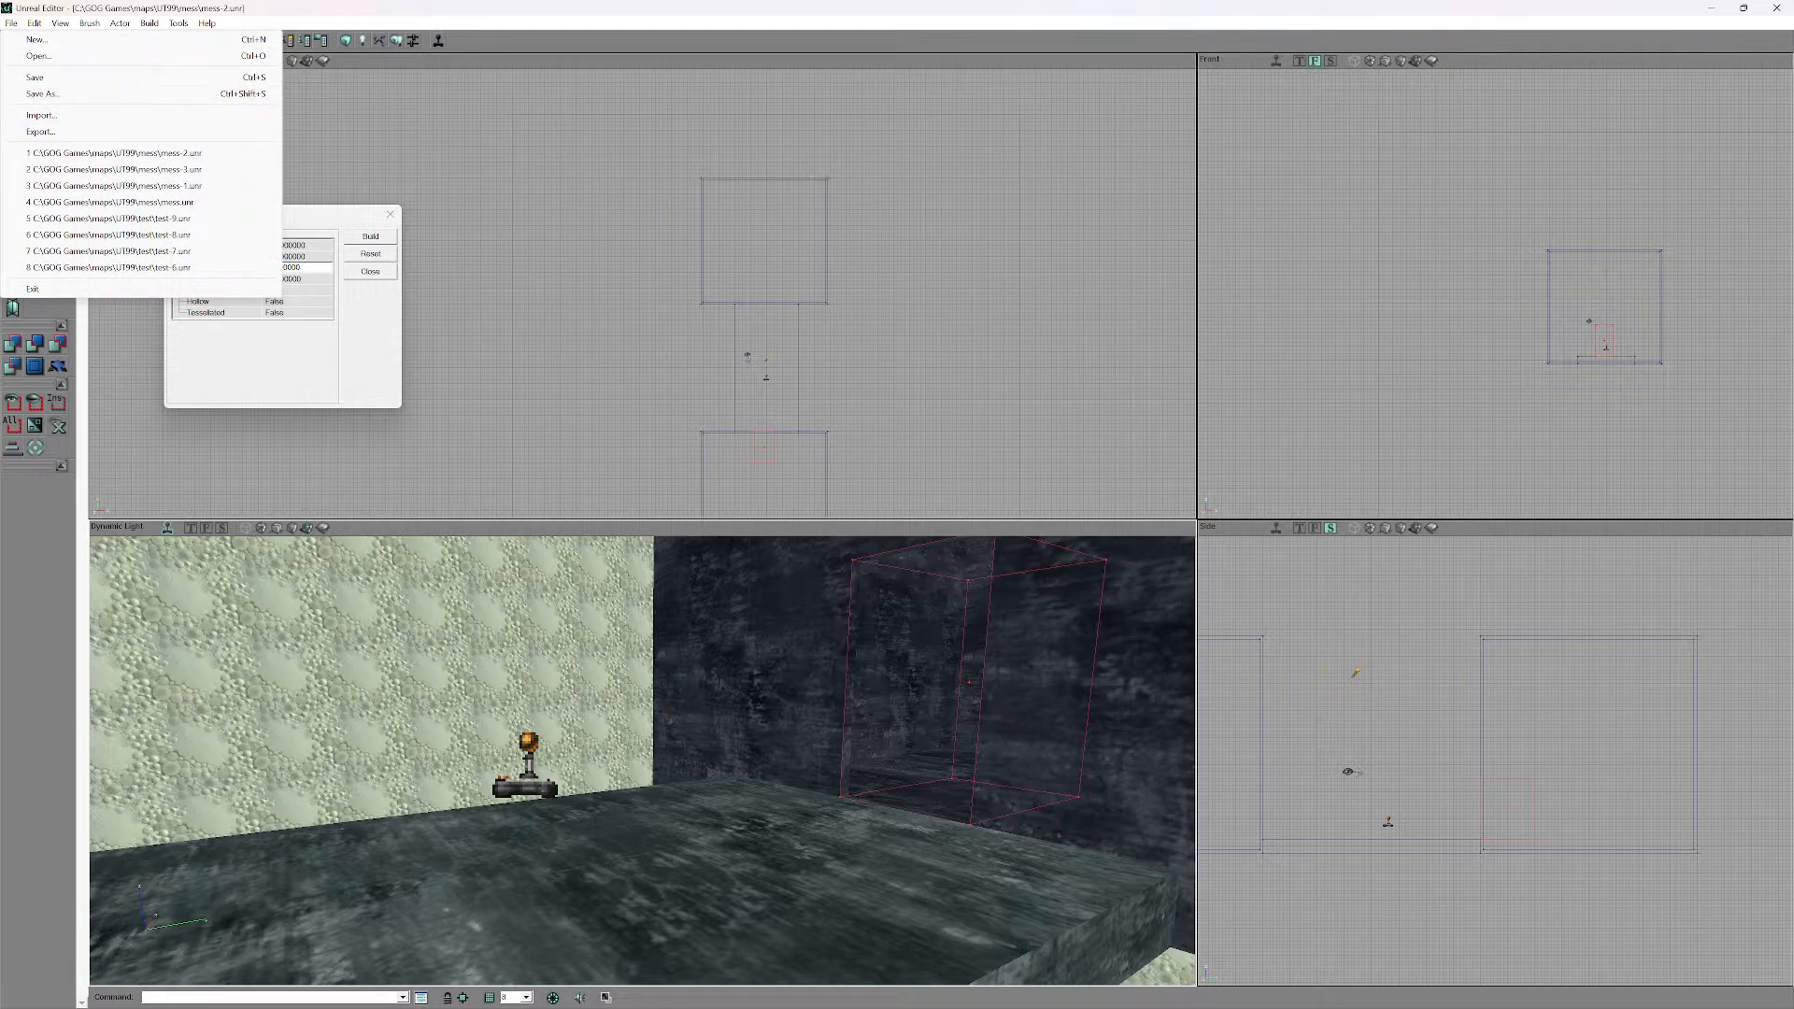
left_click(720, 360)
left_click_drag(761, 841, 759, 789)
right_click(760, 790)
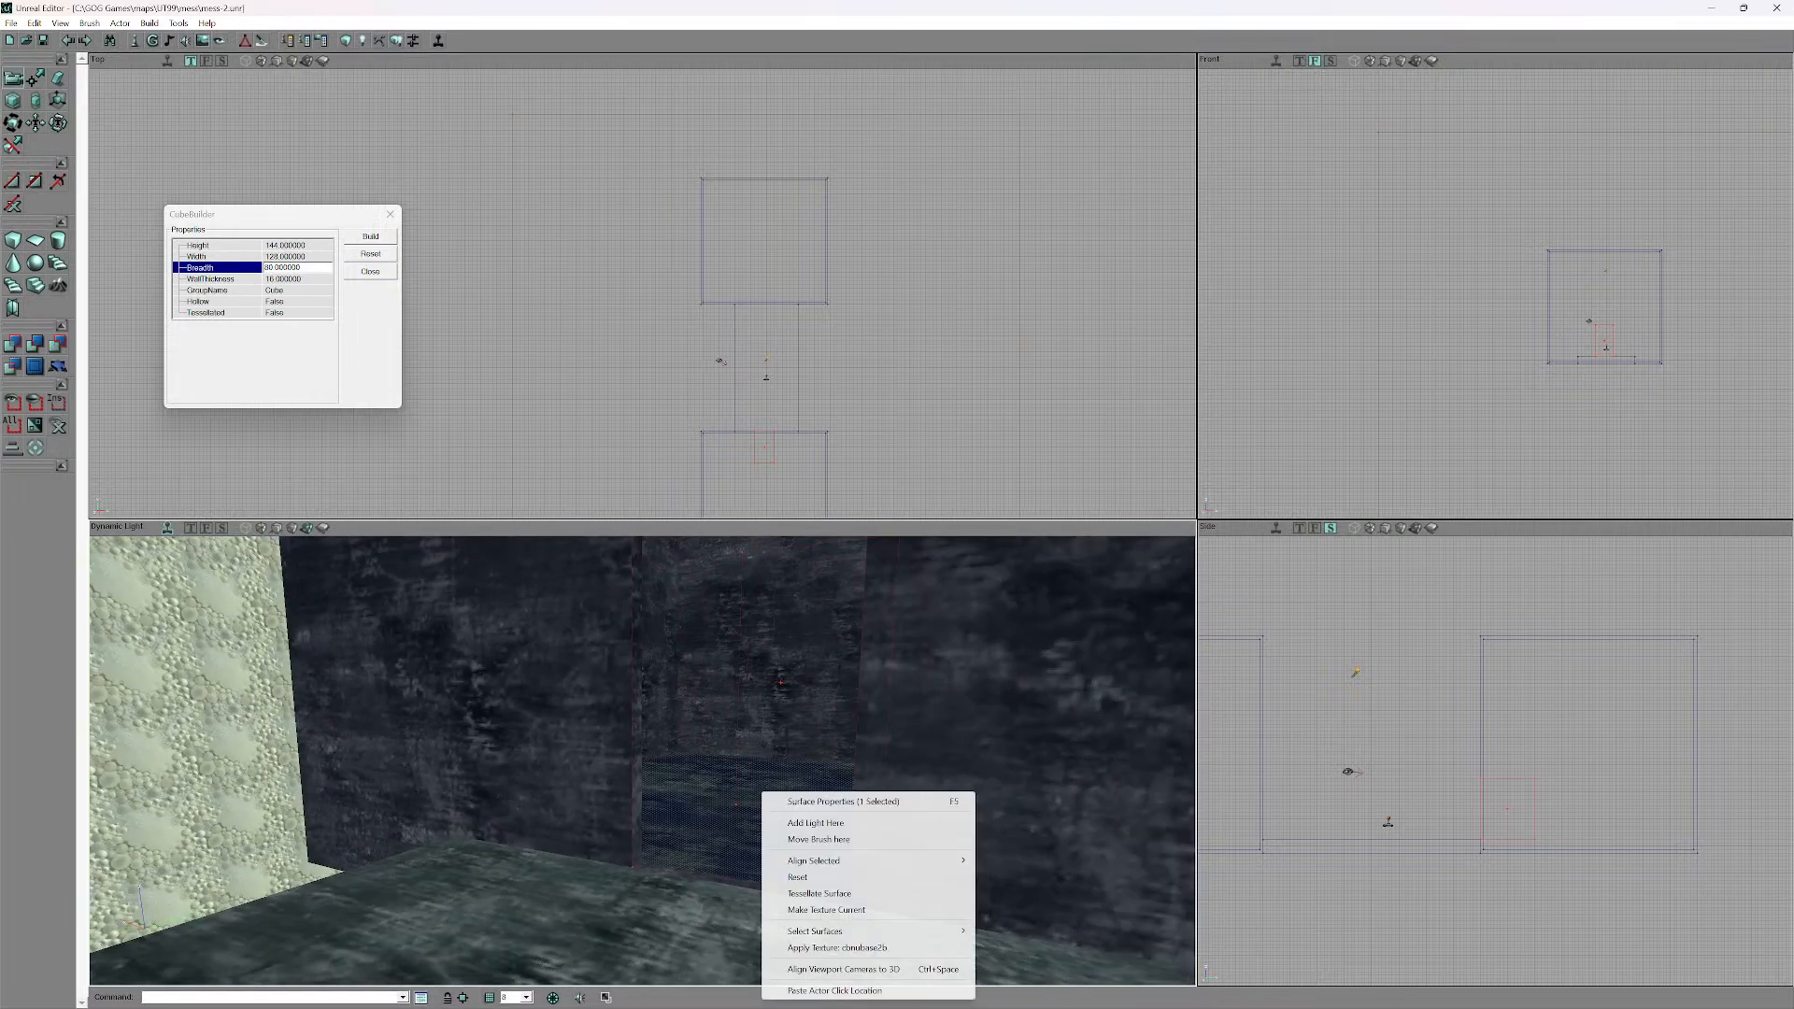
left_click(814, 822)
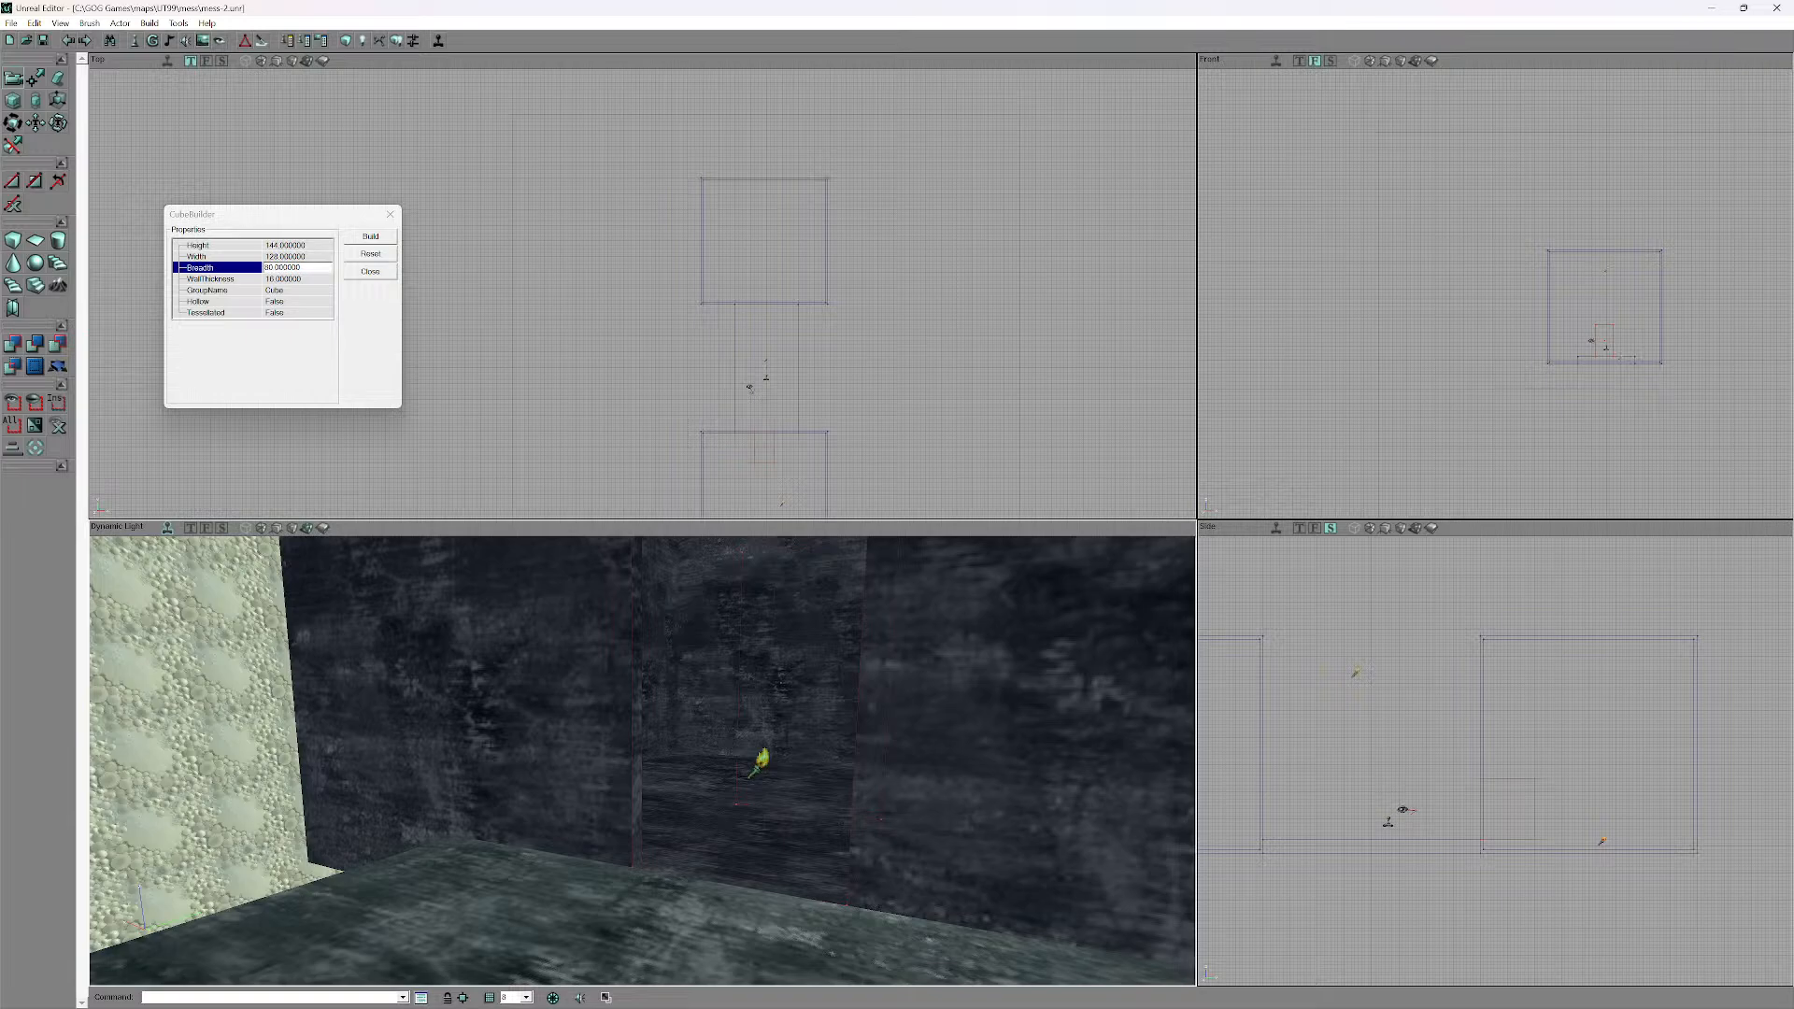
- Raise the light above the floor of the hollow cube beyond the doorway and clear the selection
left_click_drag(814, 822, 815, 729, "ctrl")
key("shift+n")
left_click_drag(815, 822, 715, 888)
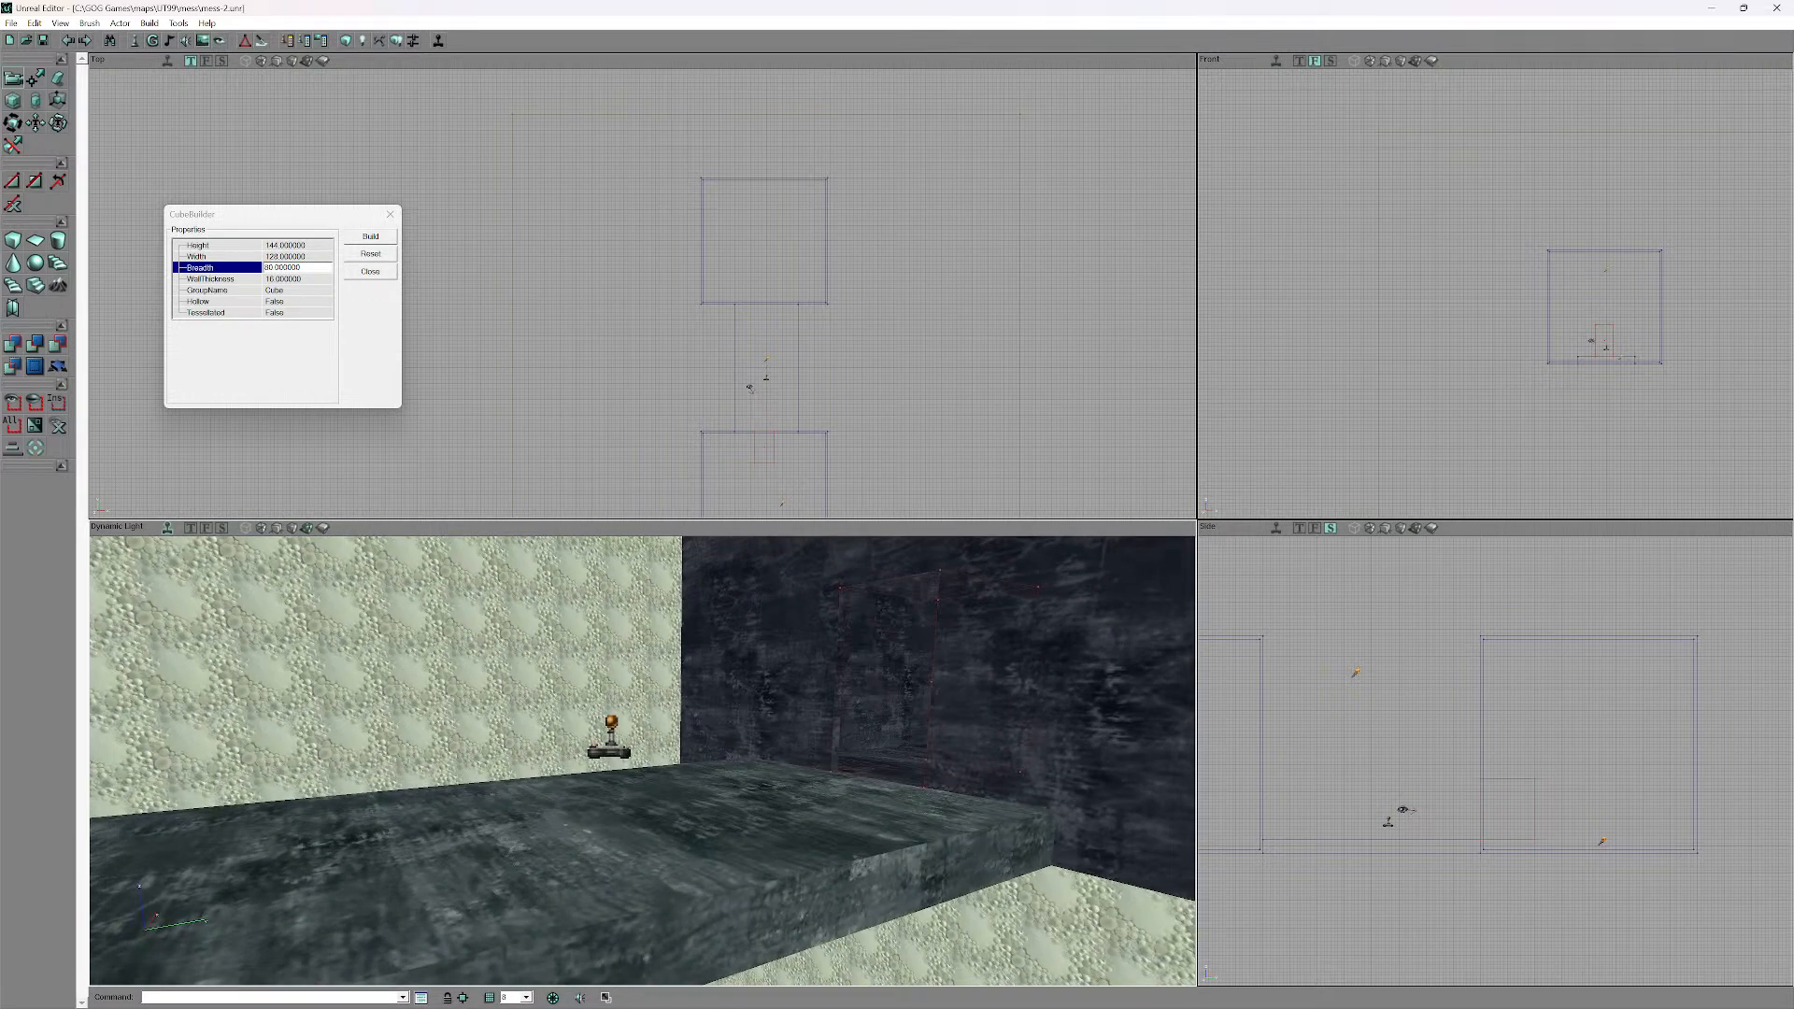
- Save the map as mess-3.unr, replacing the existing file
left_click(11, 23)
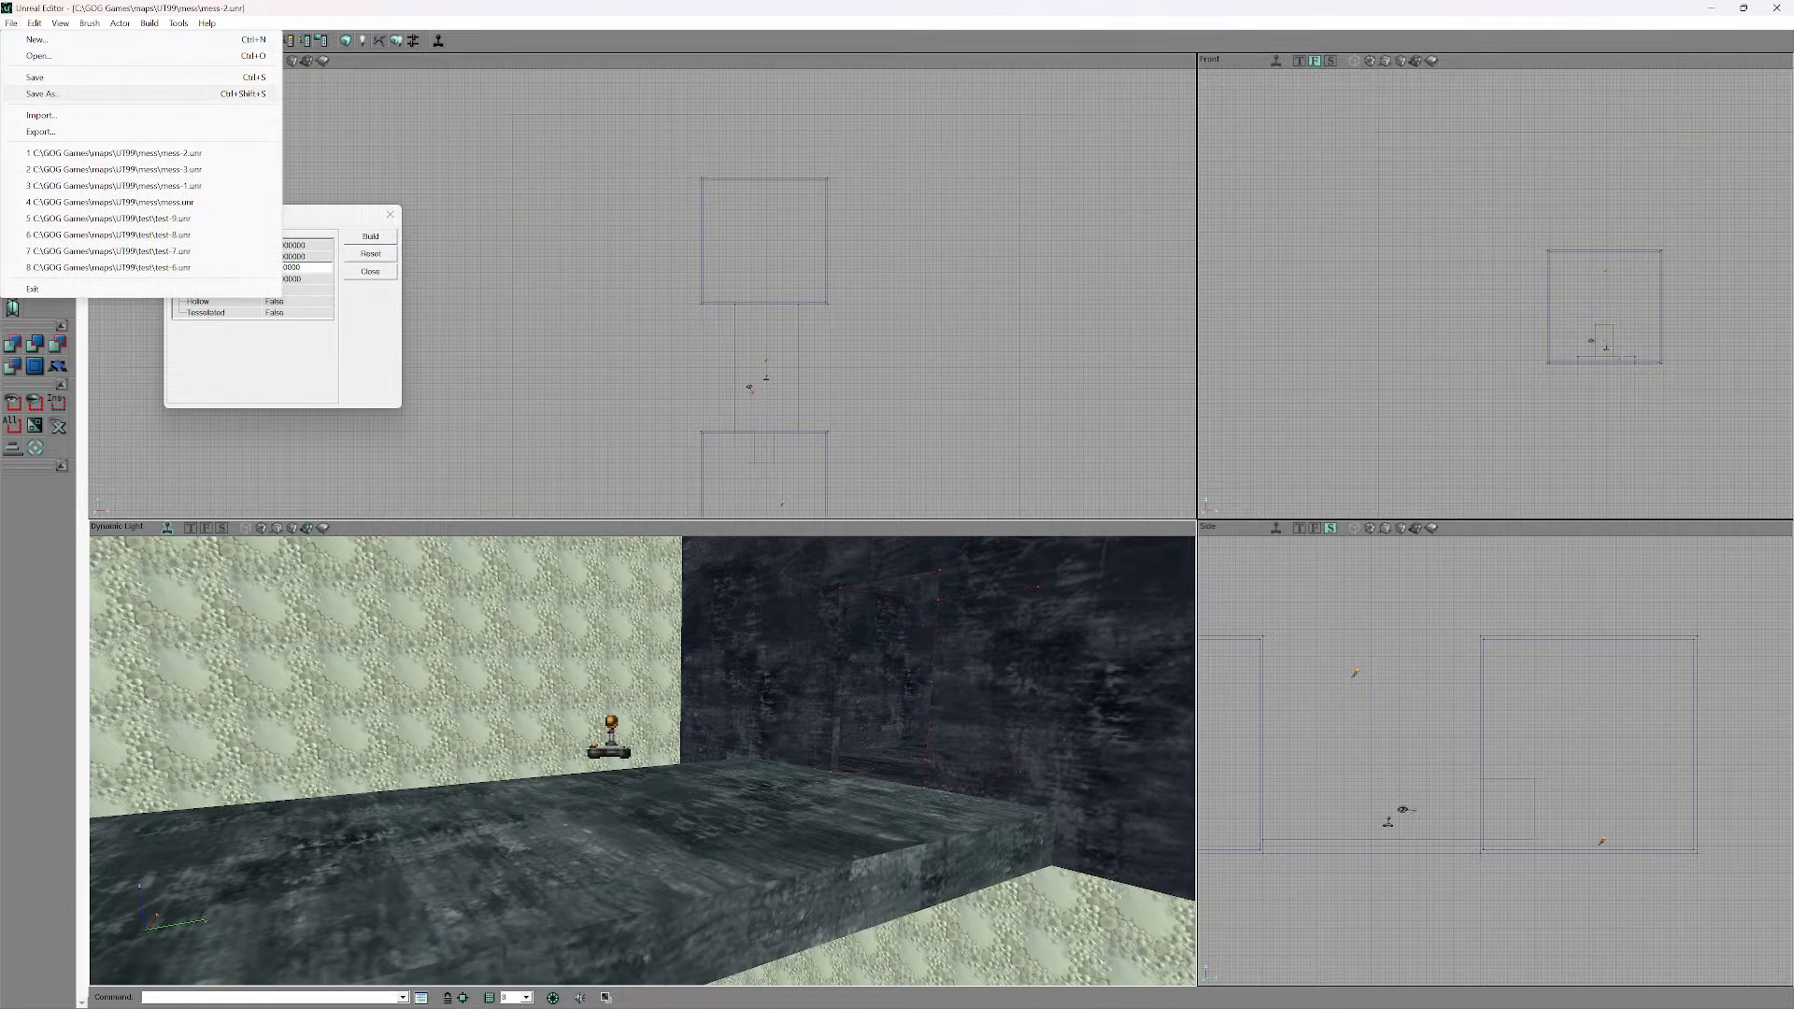
left_click(42, 93)
left_click(164, 202)
left_click(722, 508)
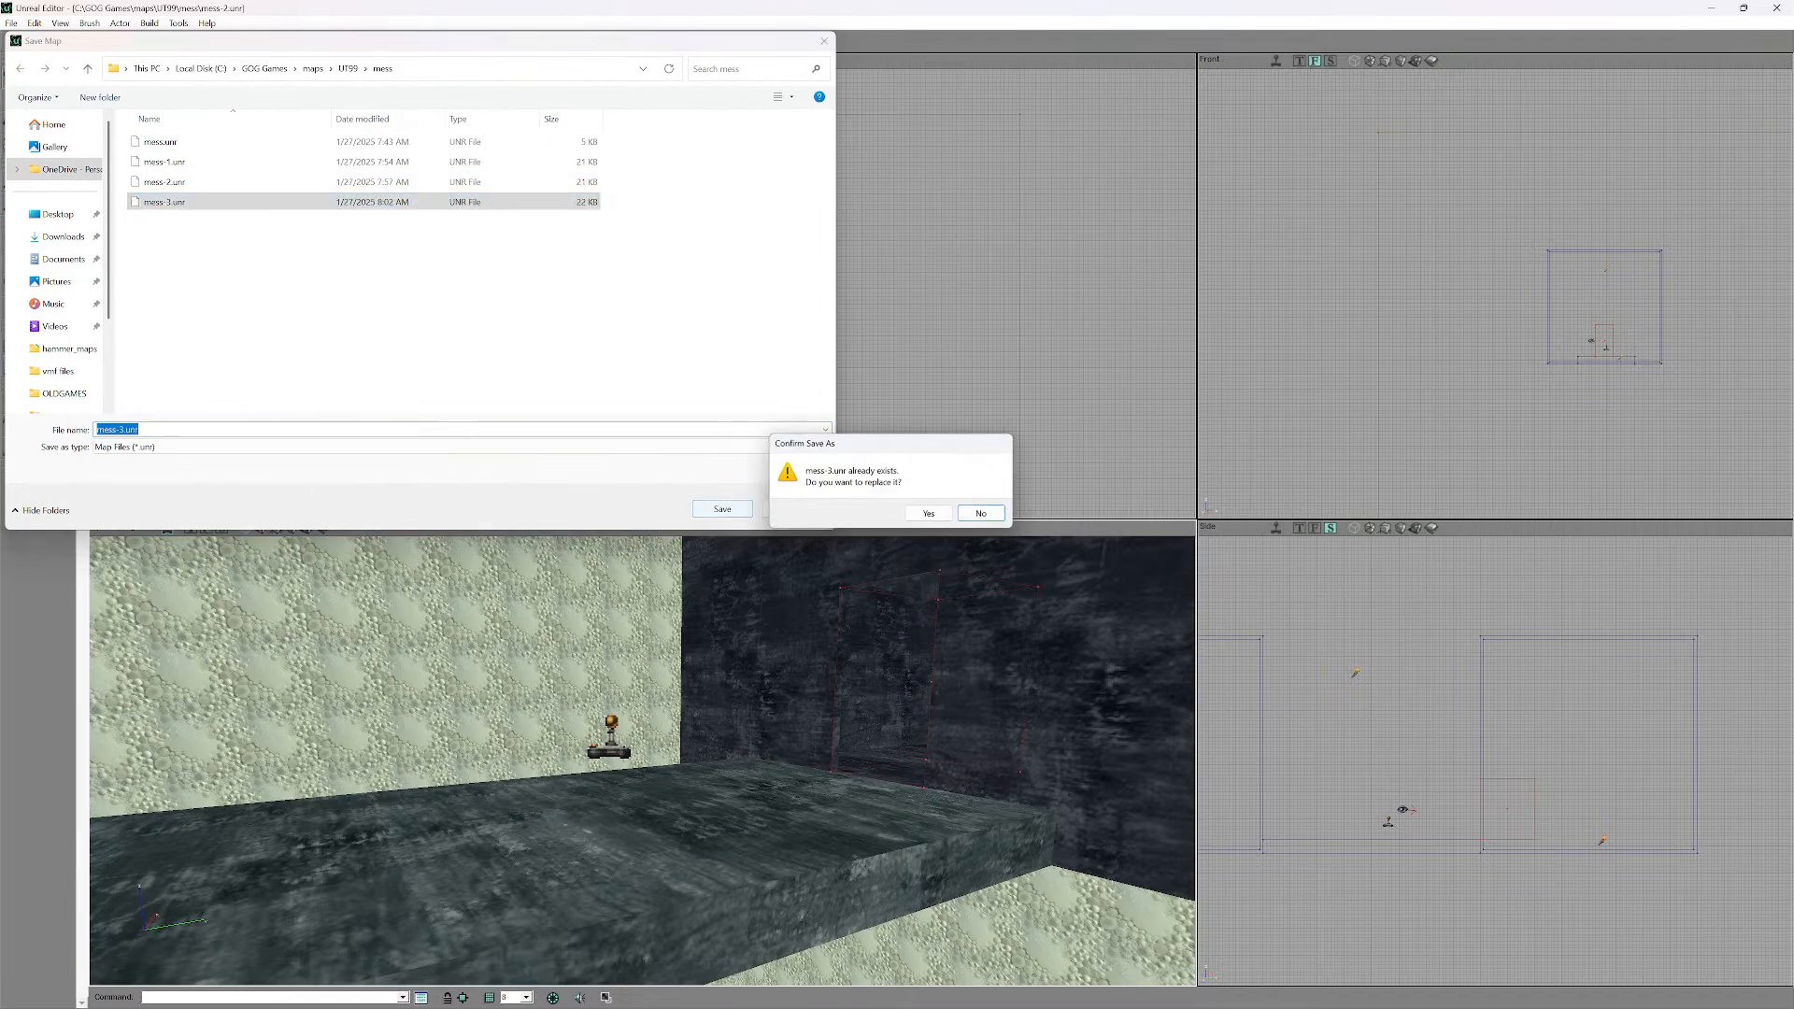
left_click(928, 513)
- Run Build All on the map to rebuild its geometry, lighting and paths
mouse_move(841, 738)
left_mouse_down()
mouse_move(827, 644)
mouse_move(864, 738)
left_mouse_up()
left_click(149, 23)
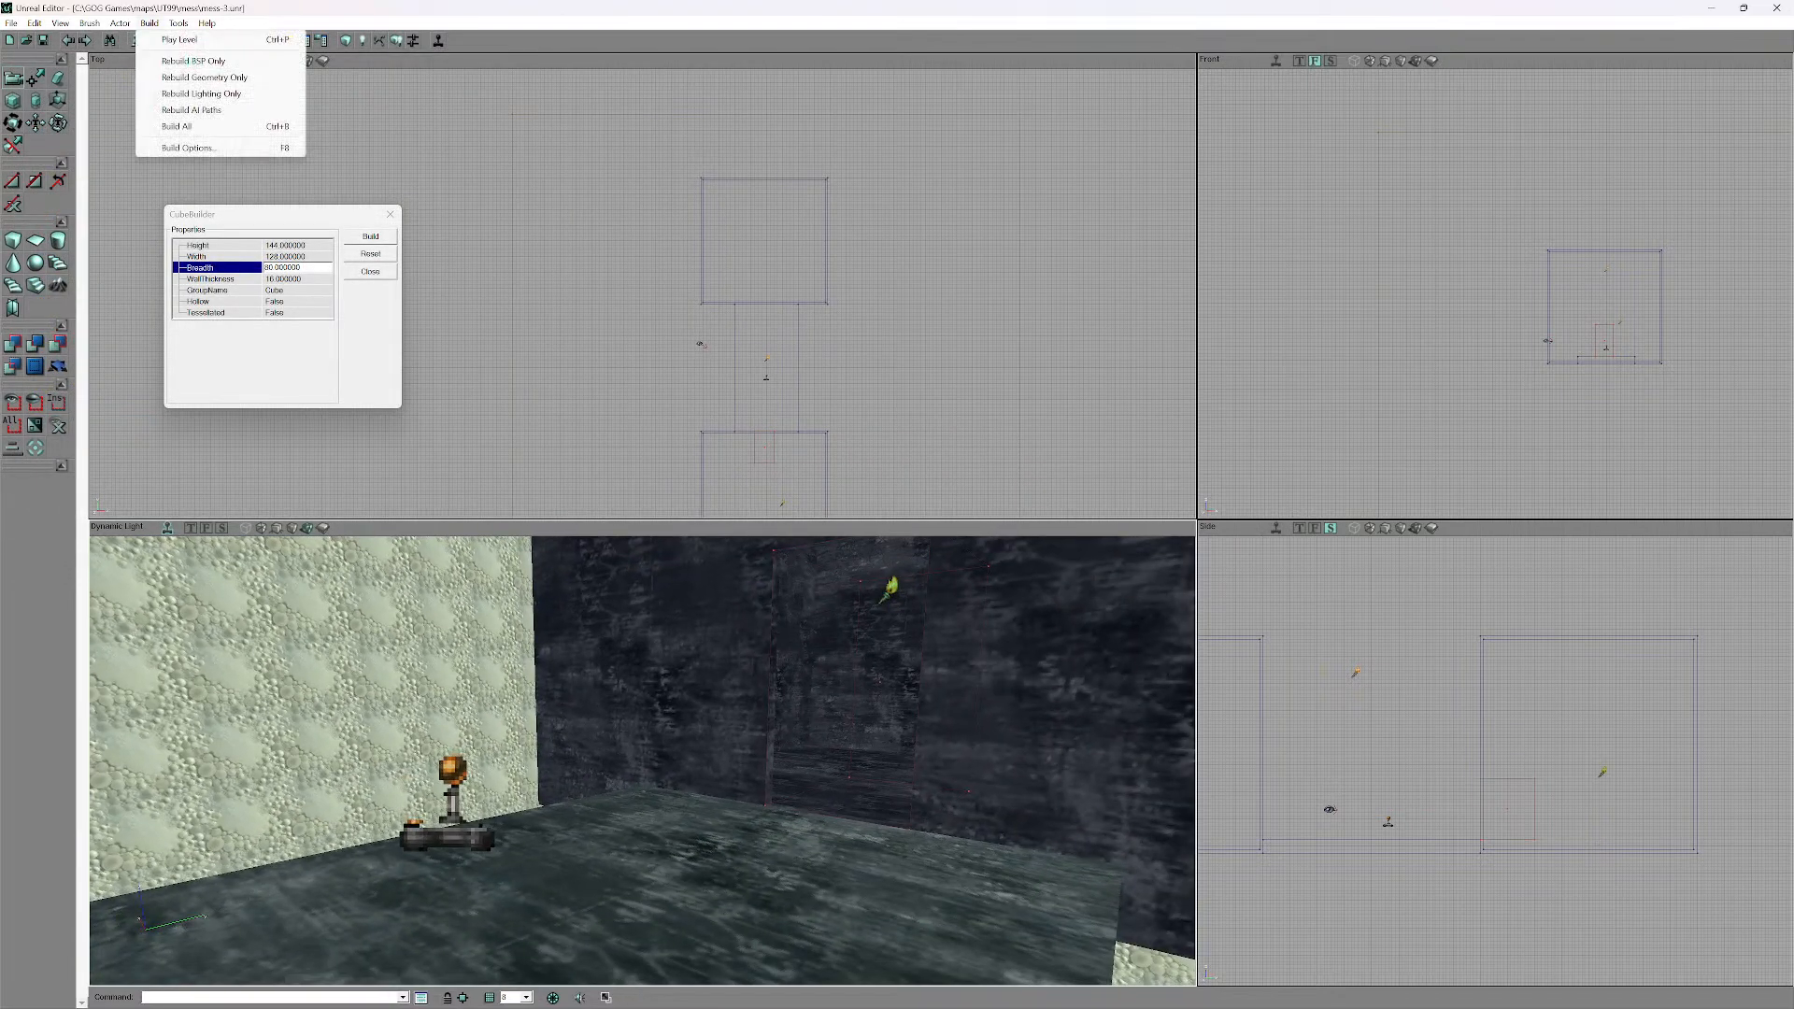
left_click(168, 125)
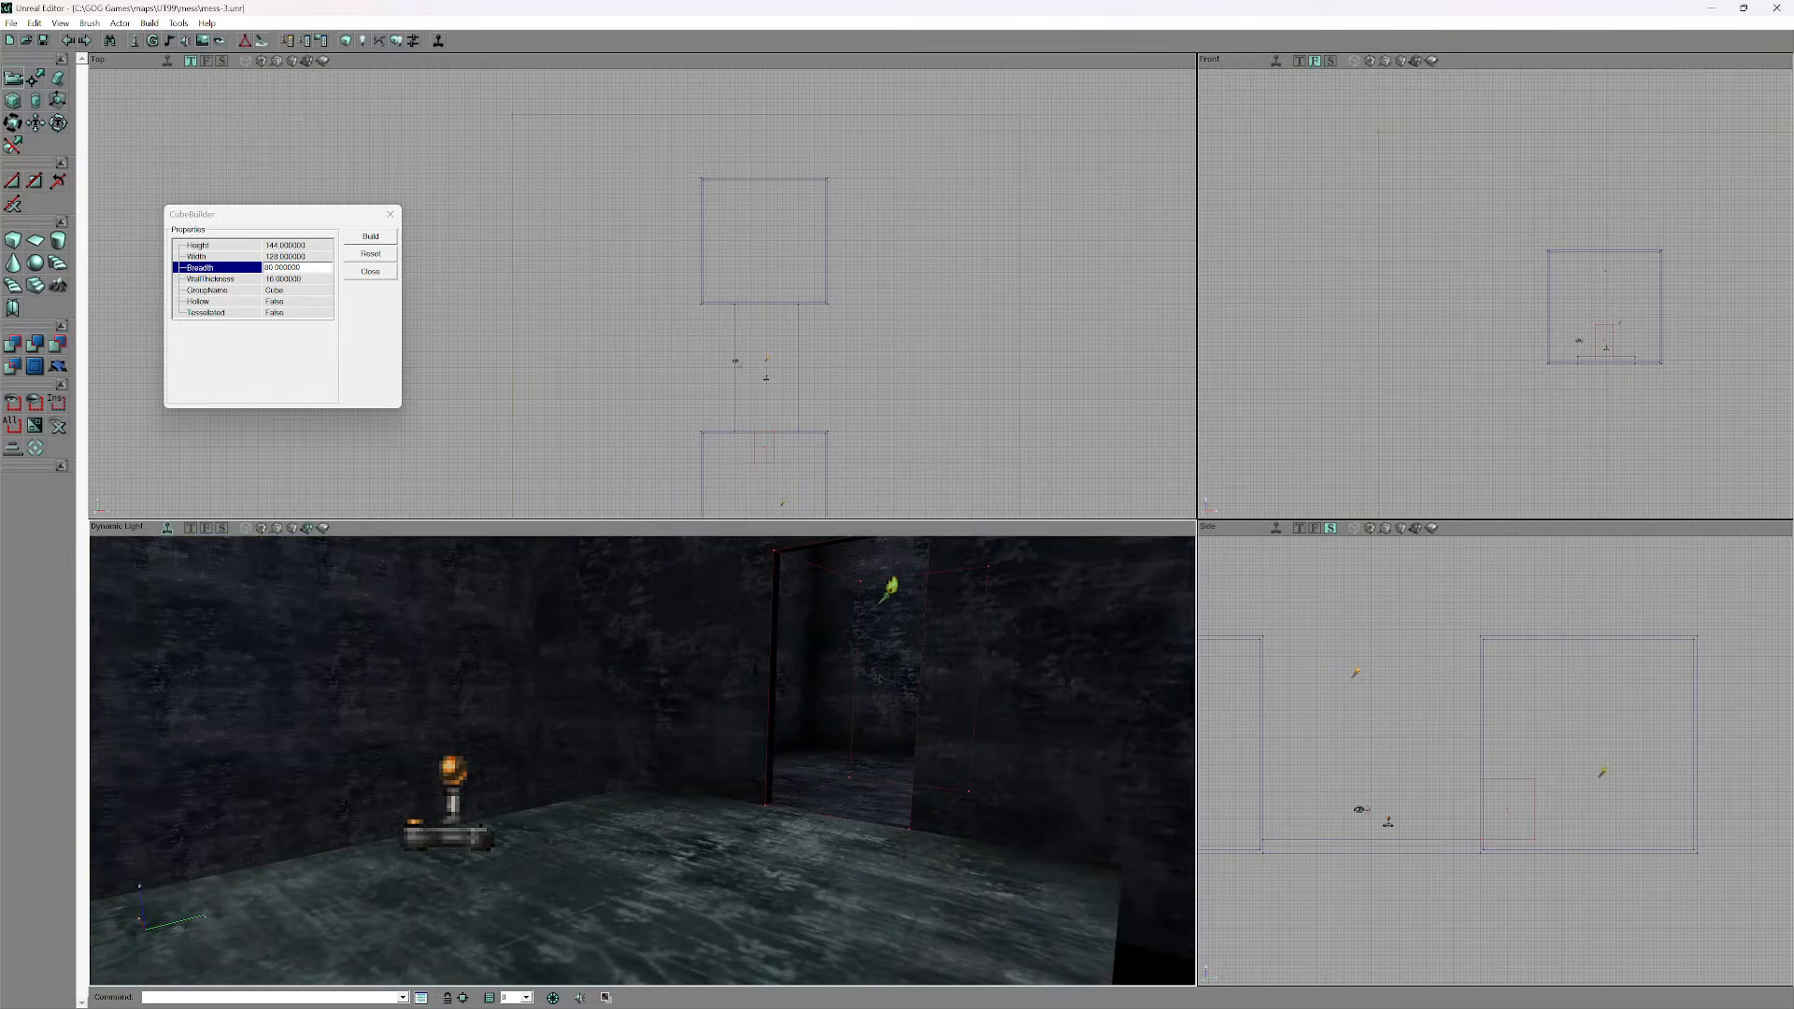
- Play-test the level by starting the deathmatch, look at the new doorway, and quit back to the editor
key("ctrl+p")
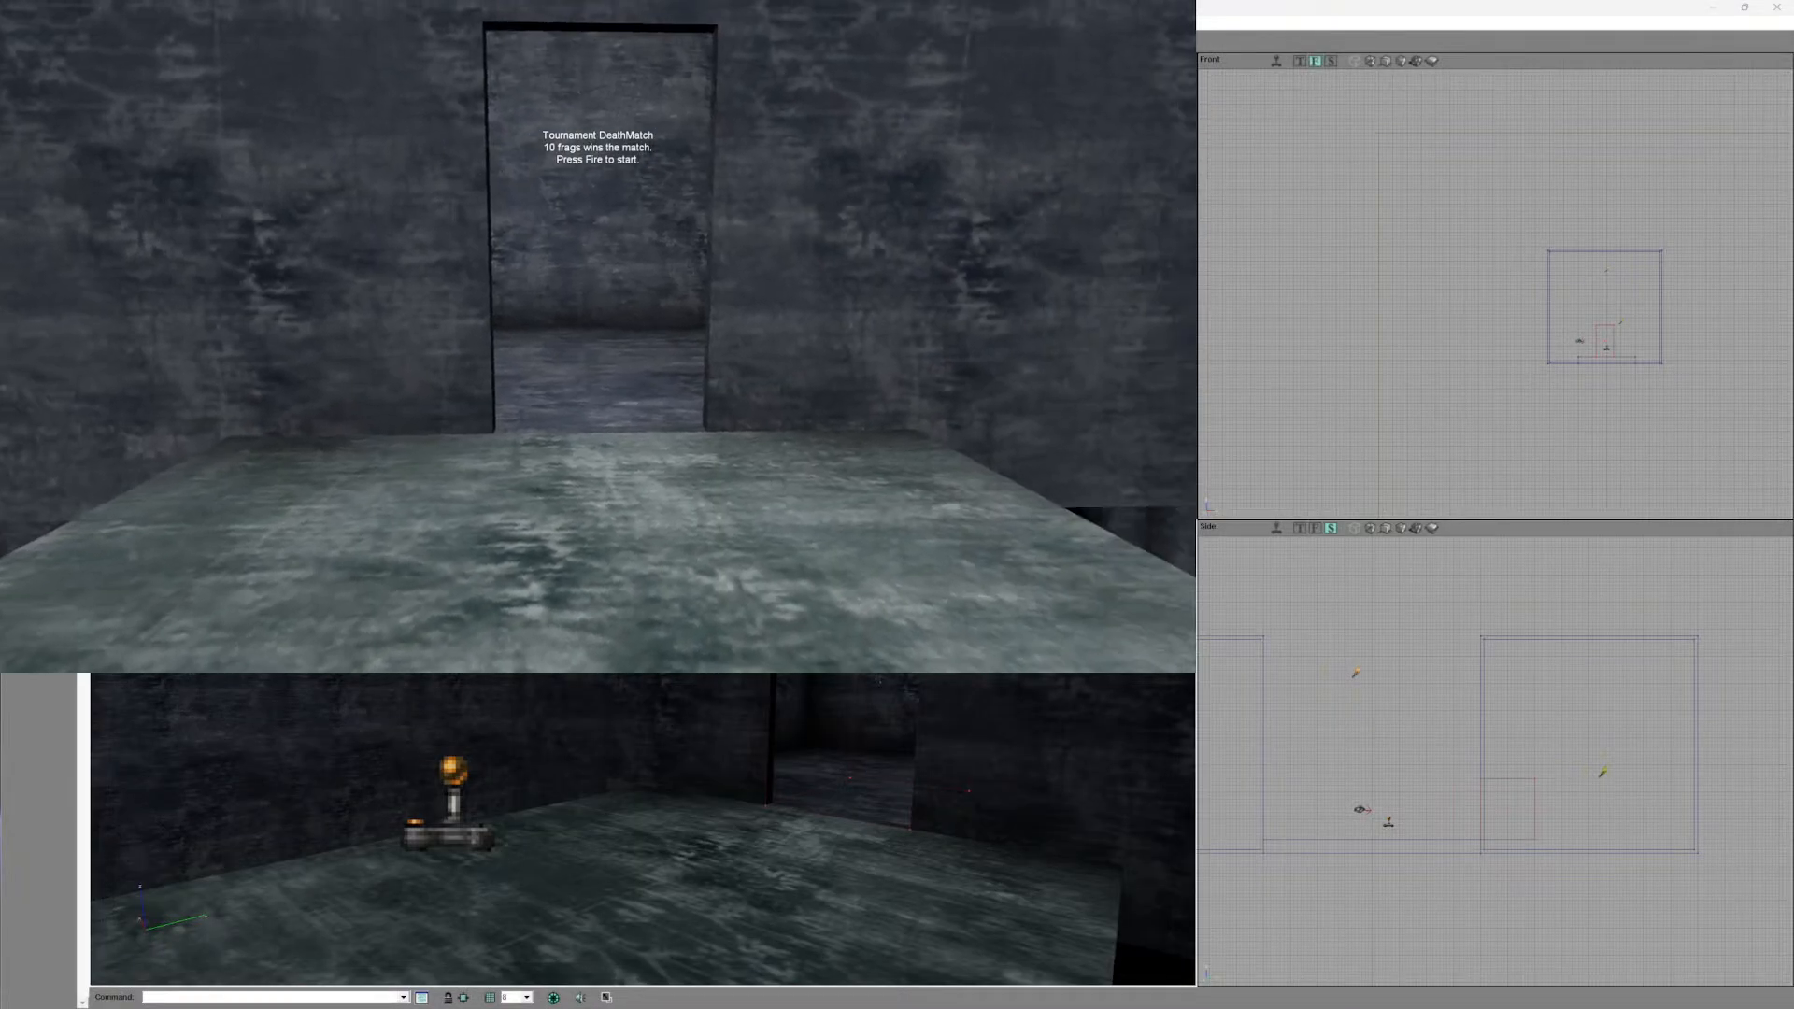
left_click(598, 336)
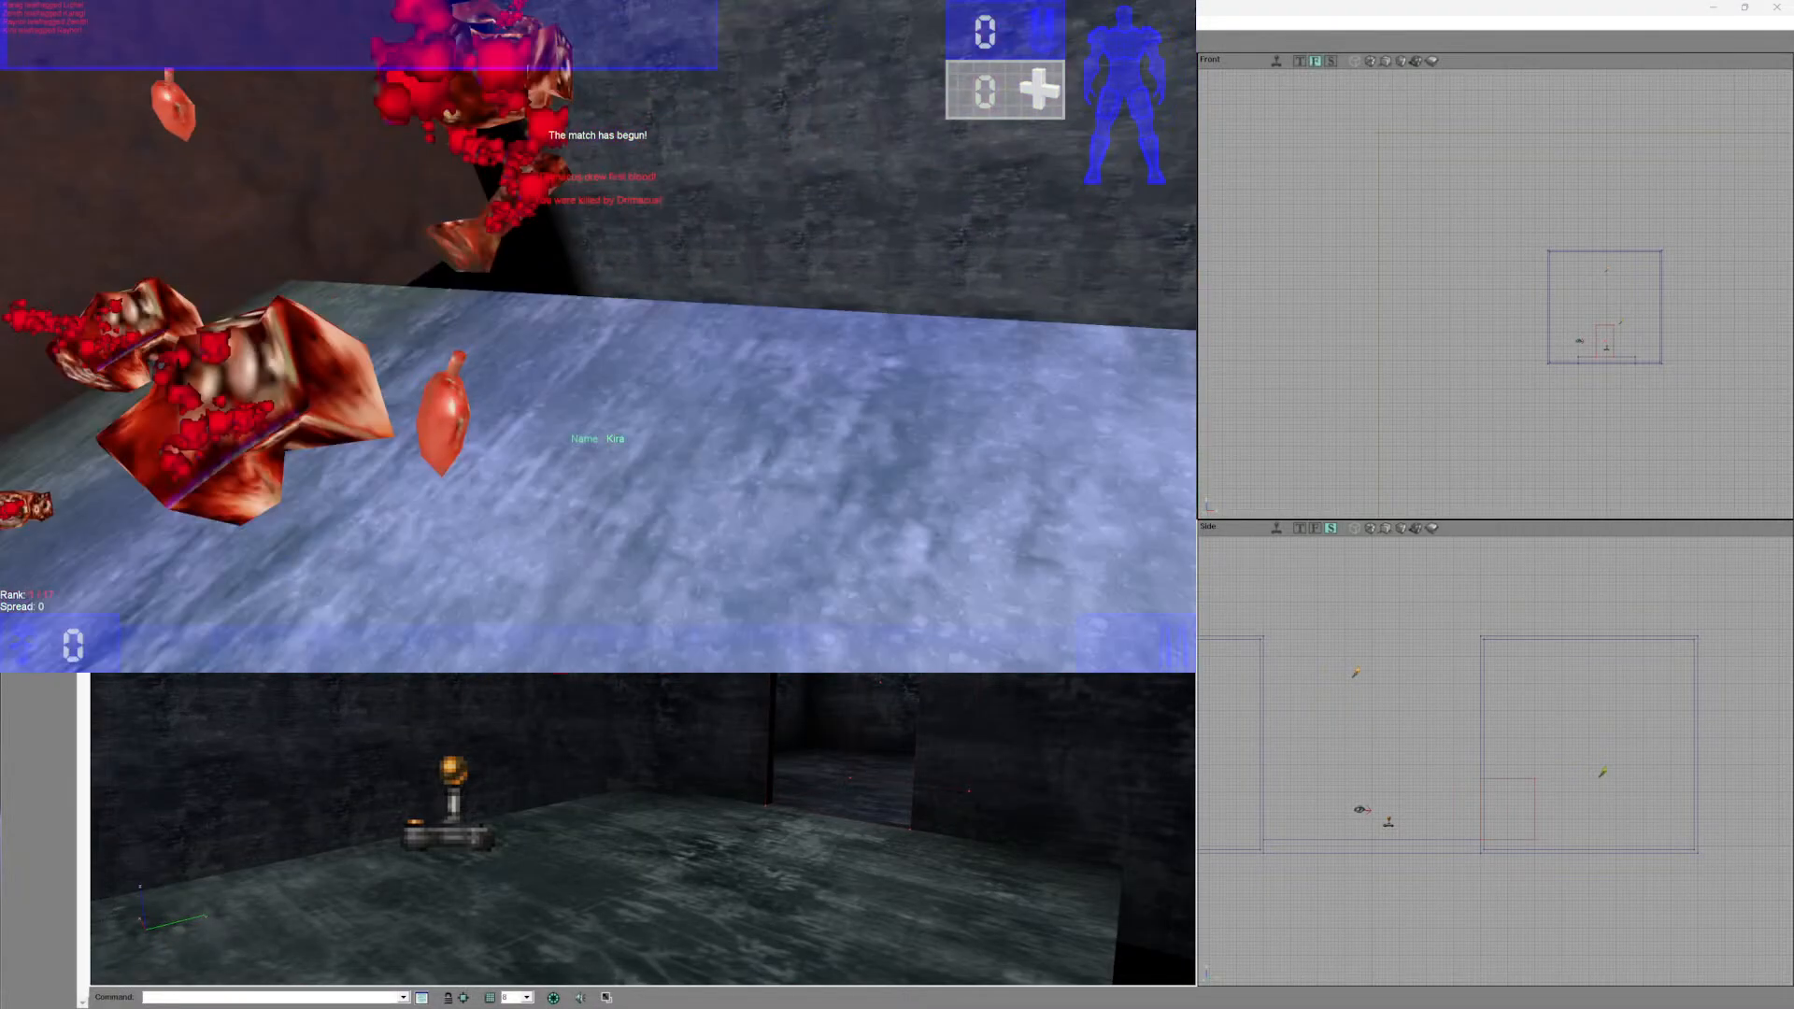
key("grave")
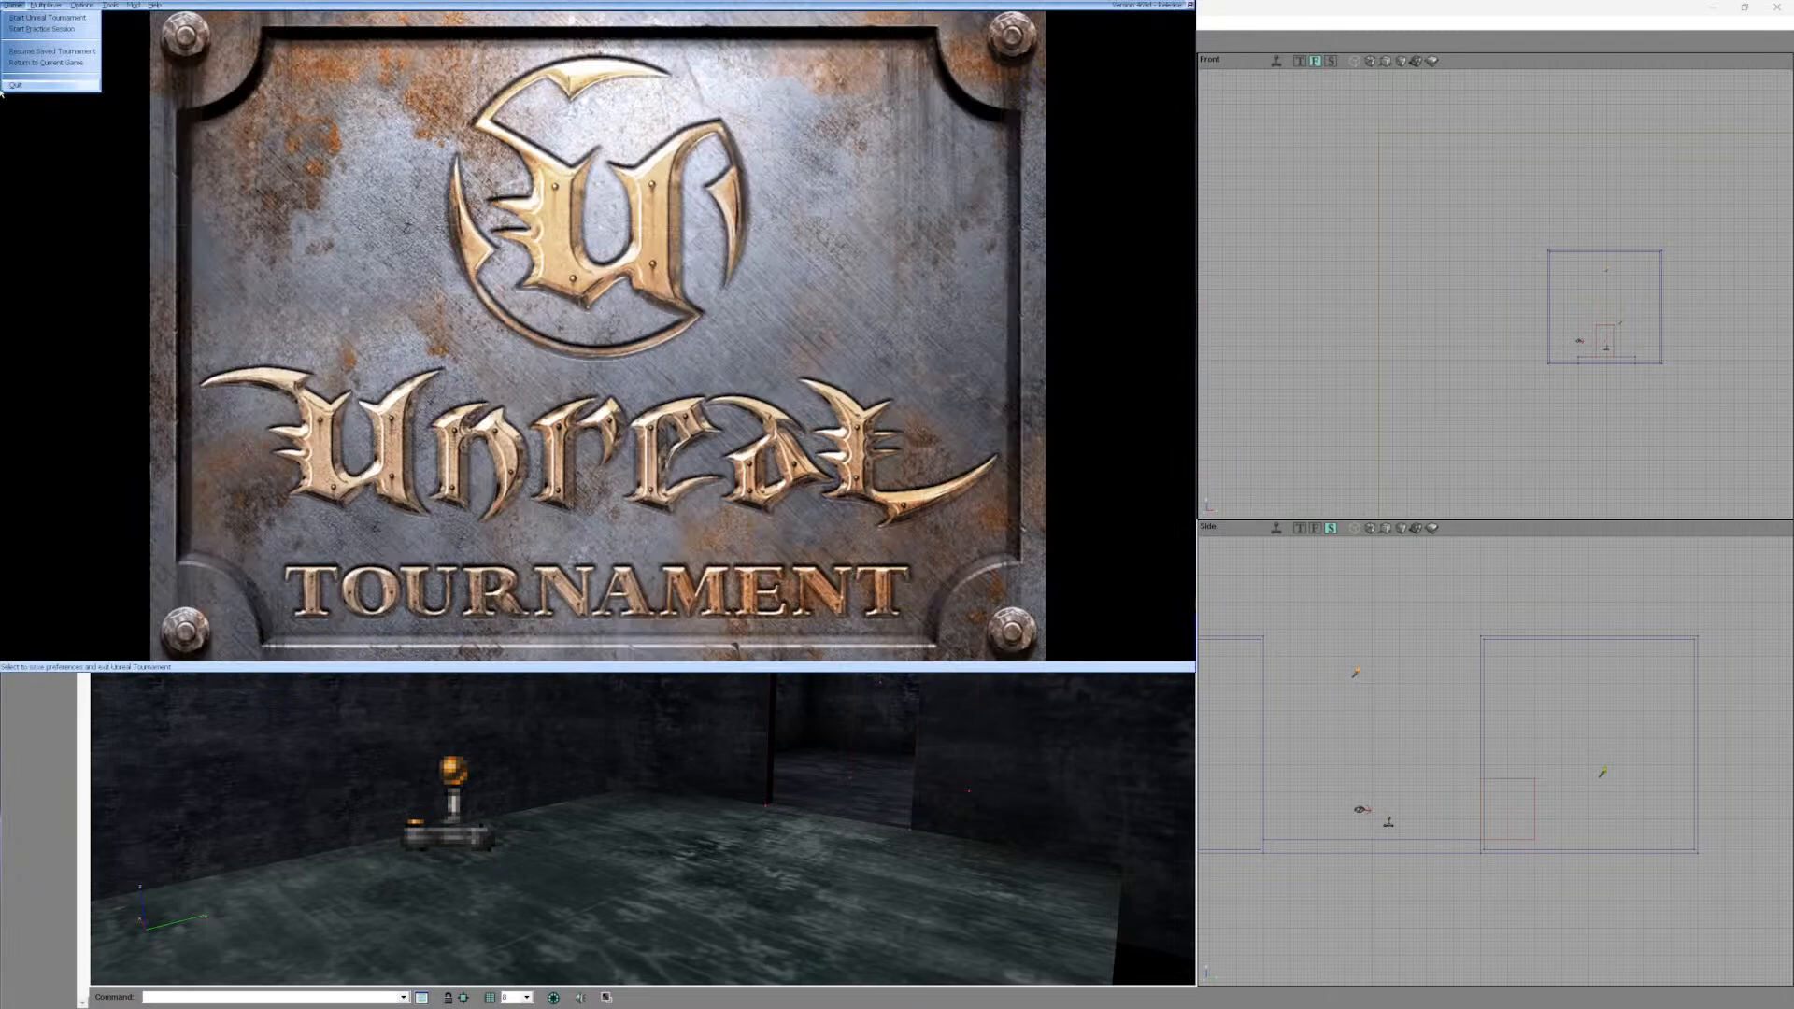
left_click(17, 85)
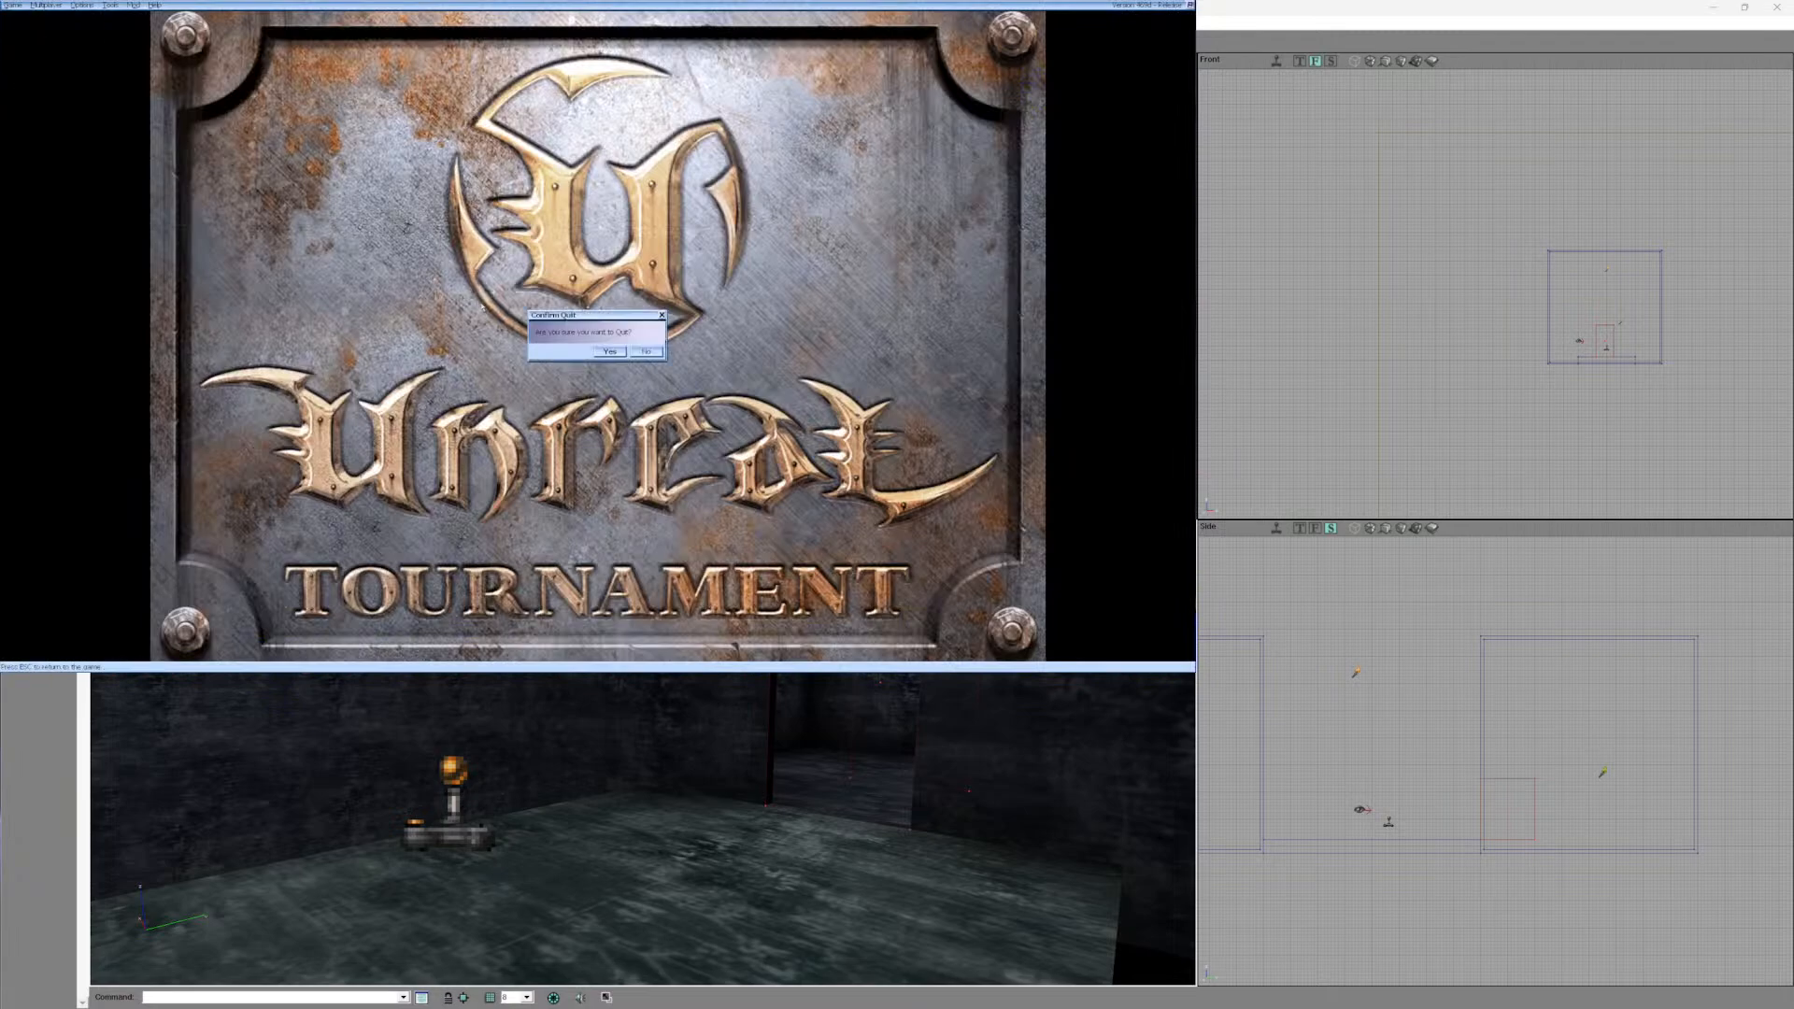
left_click(609, 353)
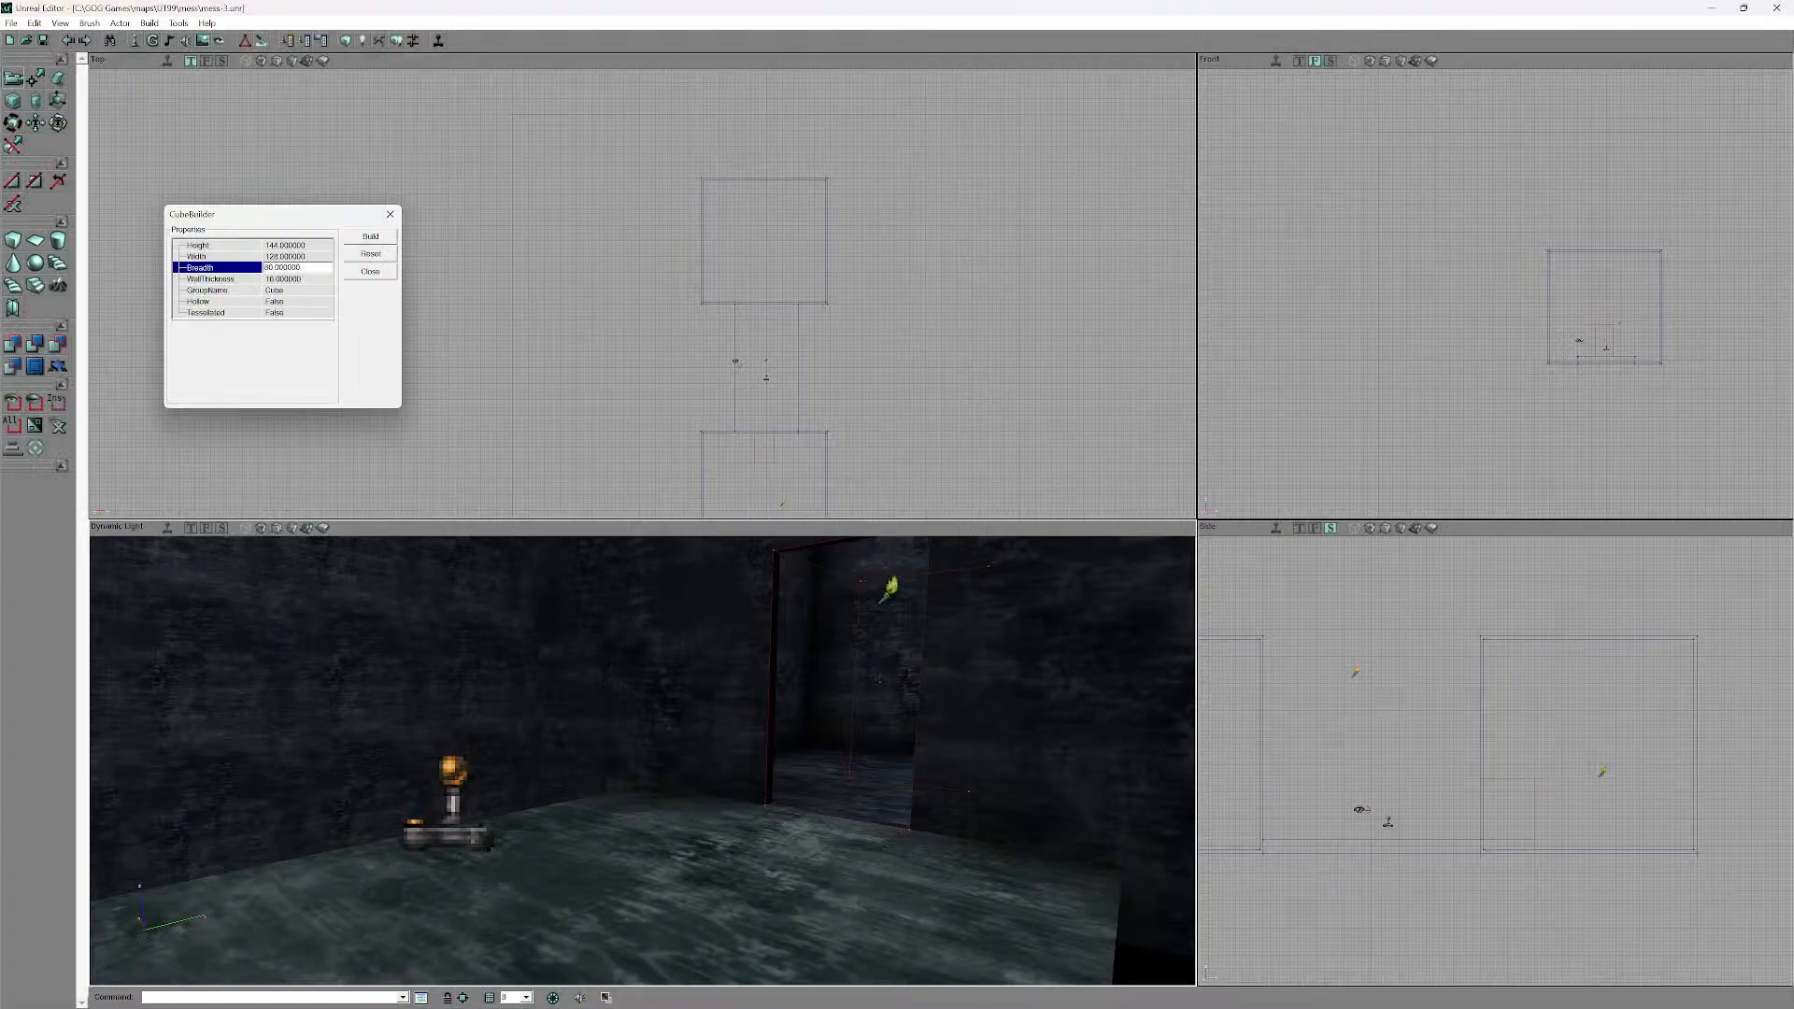
- Move the doorway brush through the opposite hollow cube's wall at platform level and subtract it to cut a second doorway
mouse_move(642, 760)
left_mouse_down()
mouse_move(645, 841)
mouse_move(691, 832)
mouse_move(677, 761)
left_mouse_up()
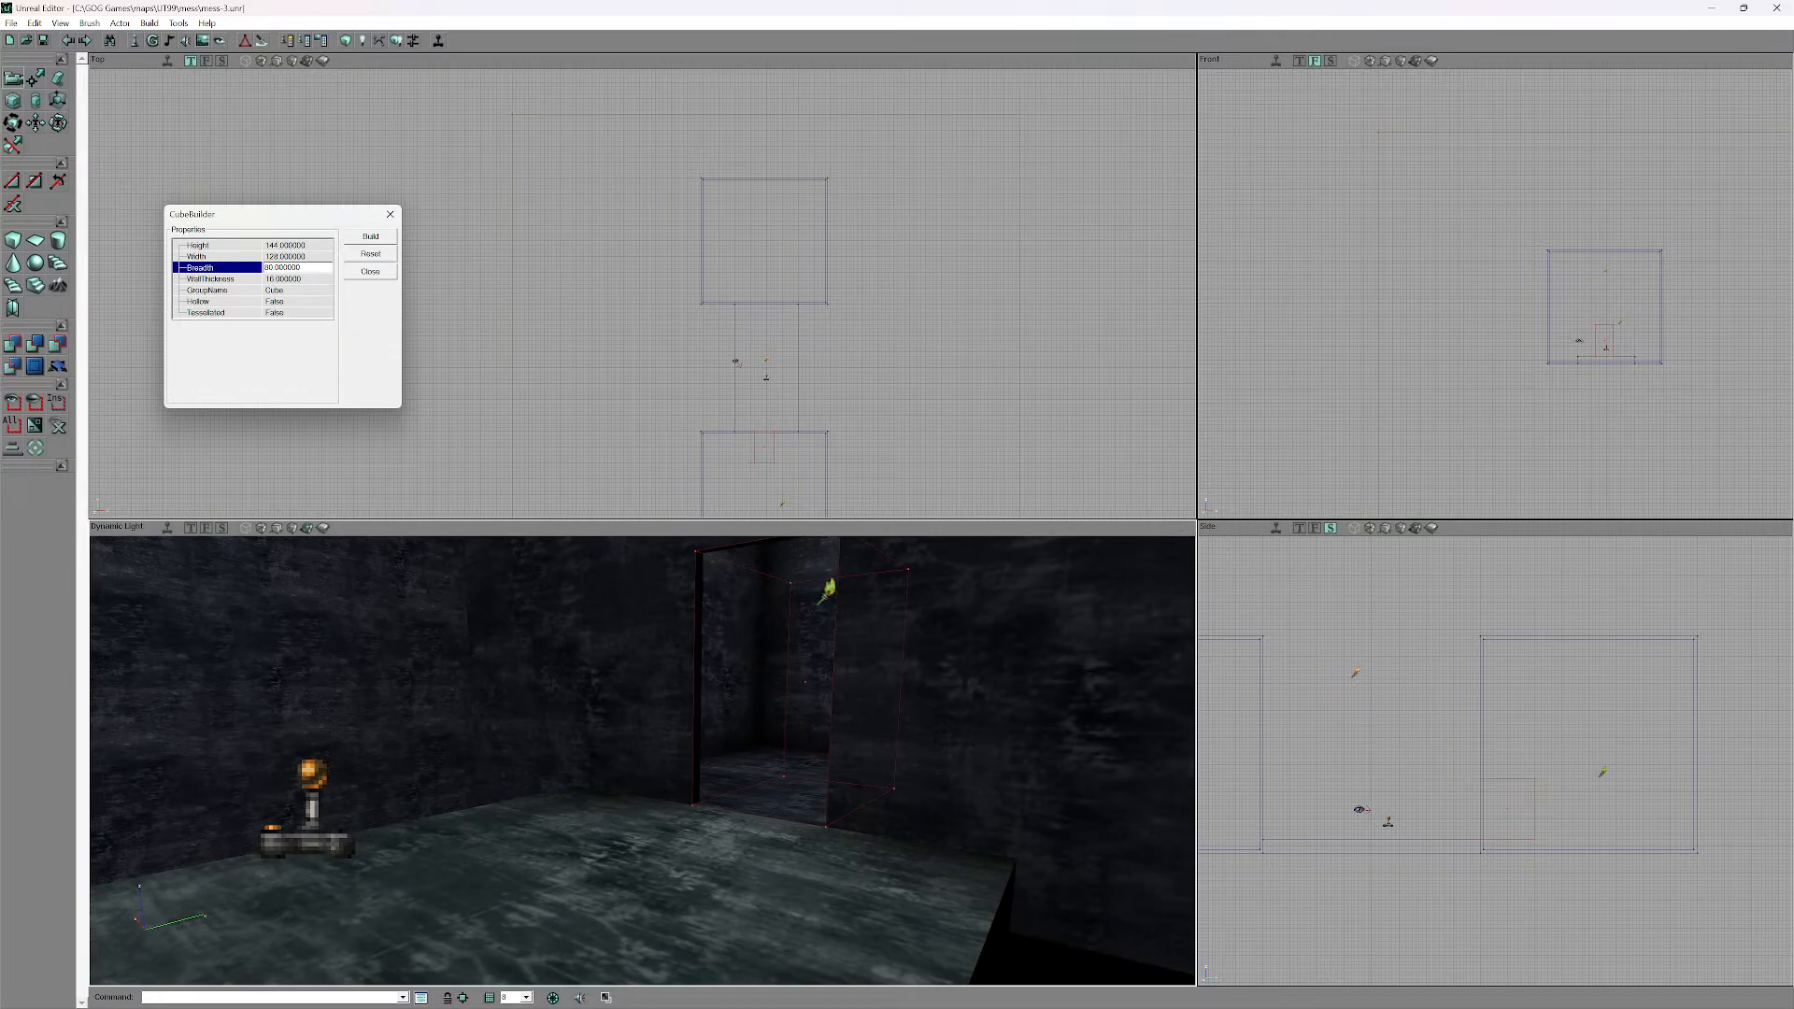
left_click(1506, 766)
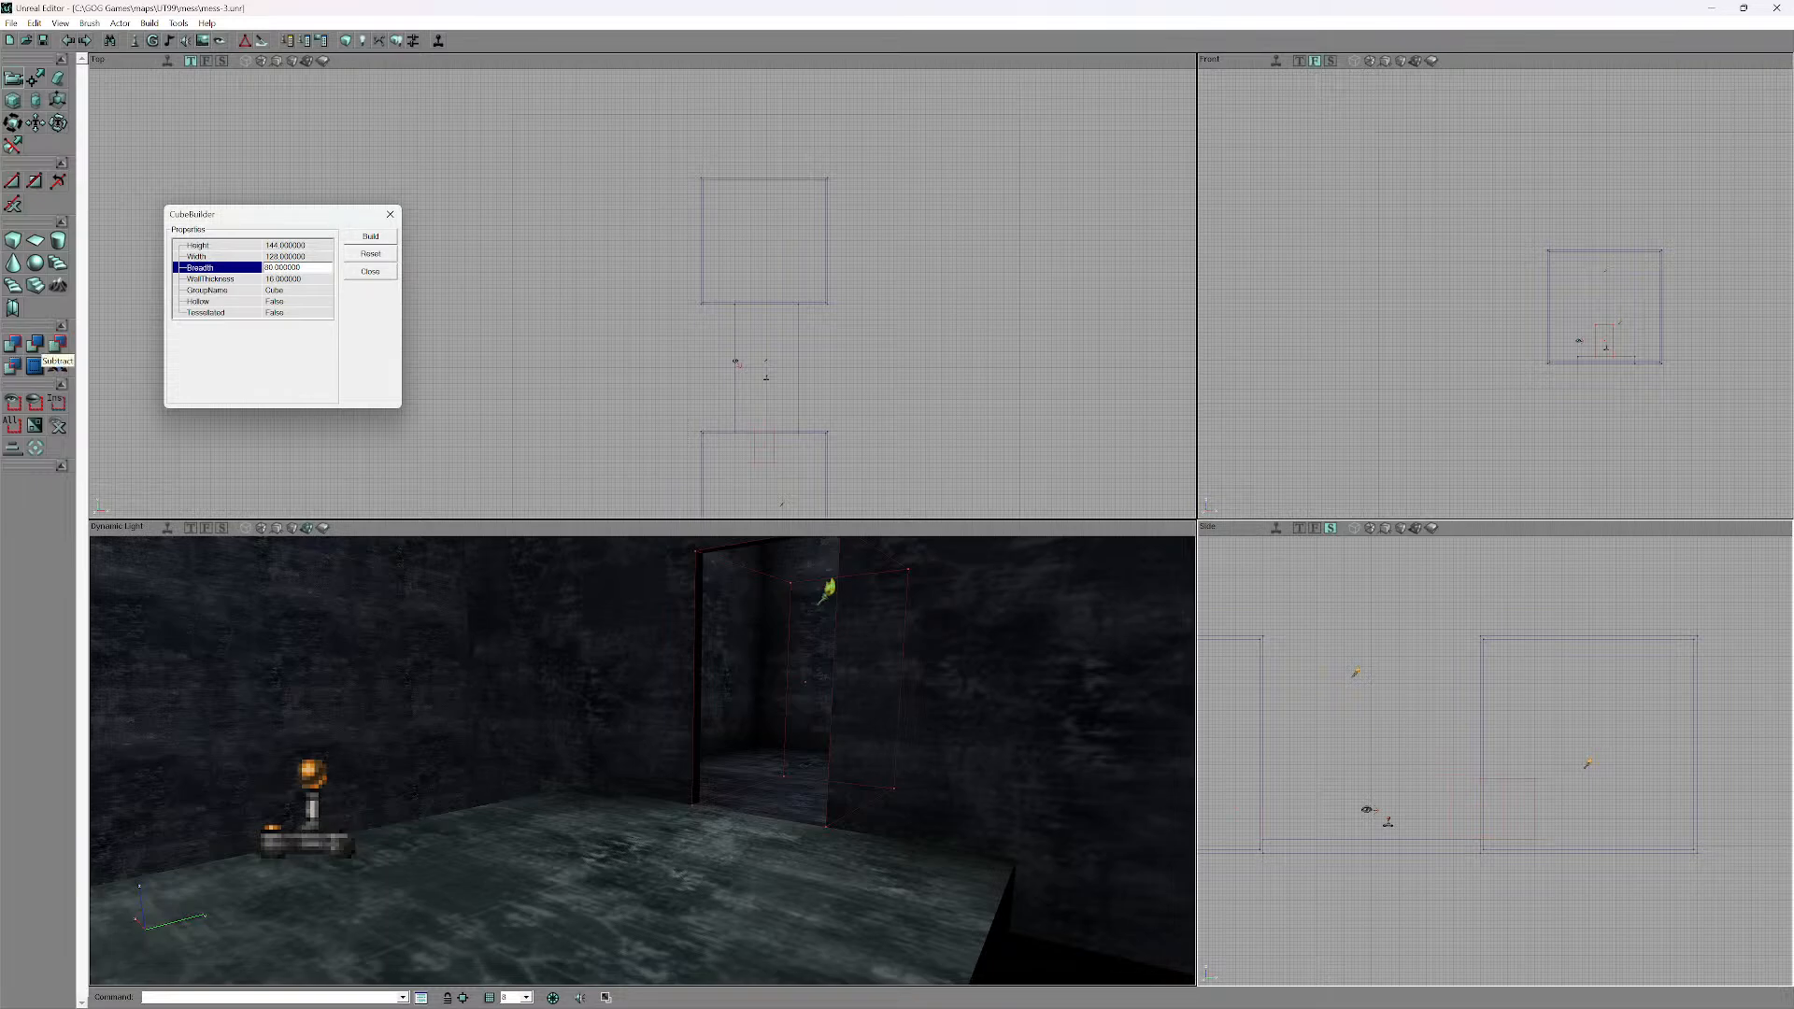
left_click(35, 343)
- Add a light on the floor beyond the second doorway and raise it inside the hollow cube
mouse_move(645, 748)
left_mouse_down()
mouse_move(486, 748)
mouse_move(402, 701)
mouse_move(387, 724)
left_mouse_up()
right_click(653, 801)
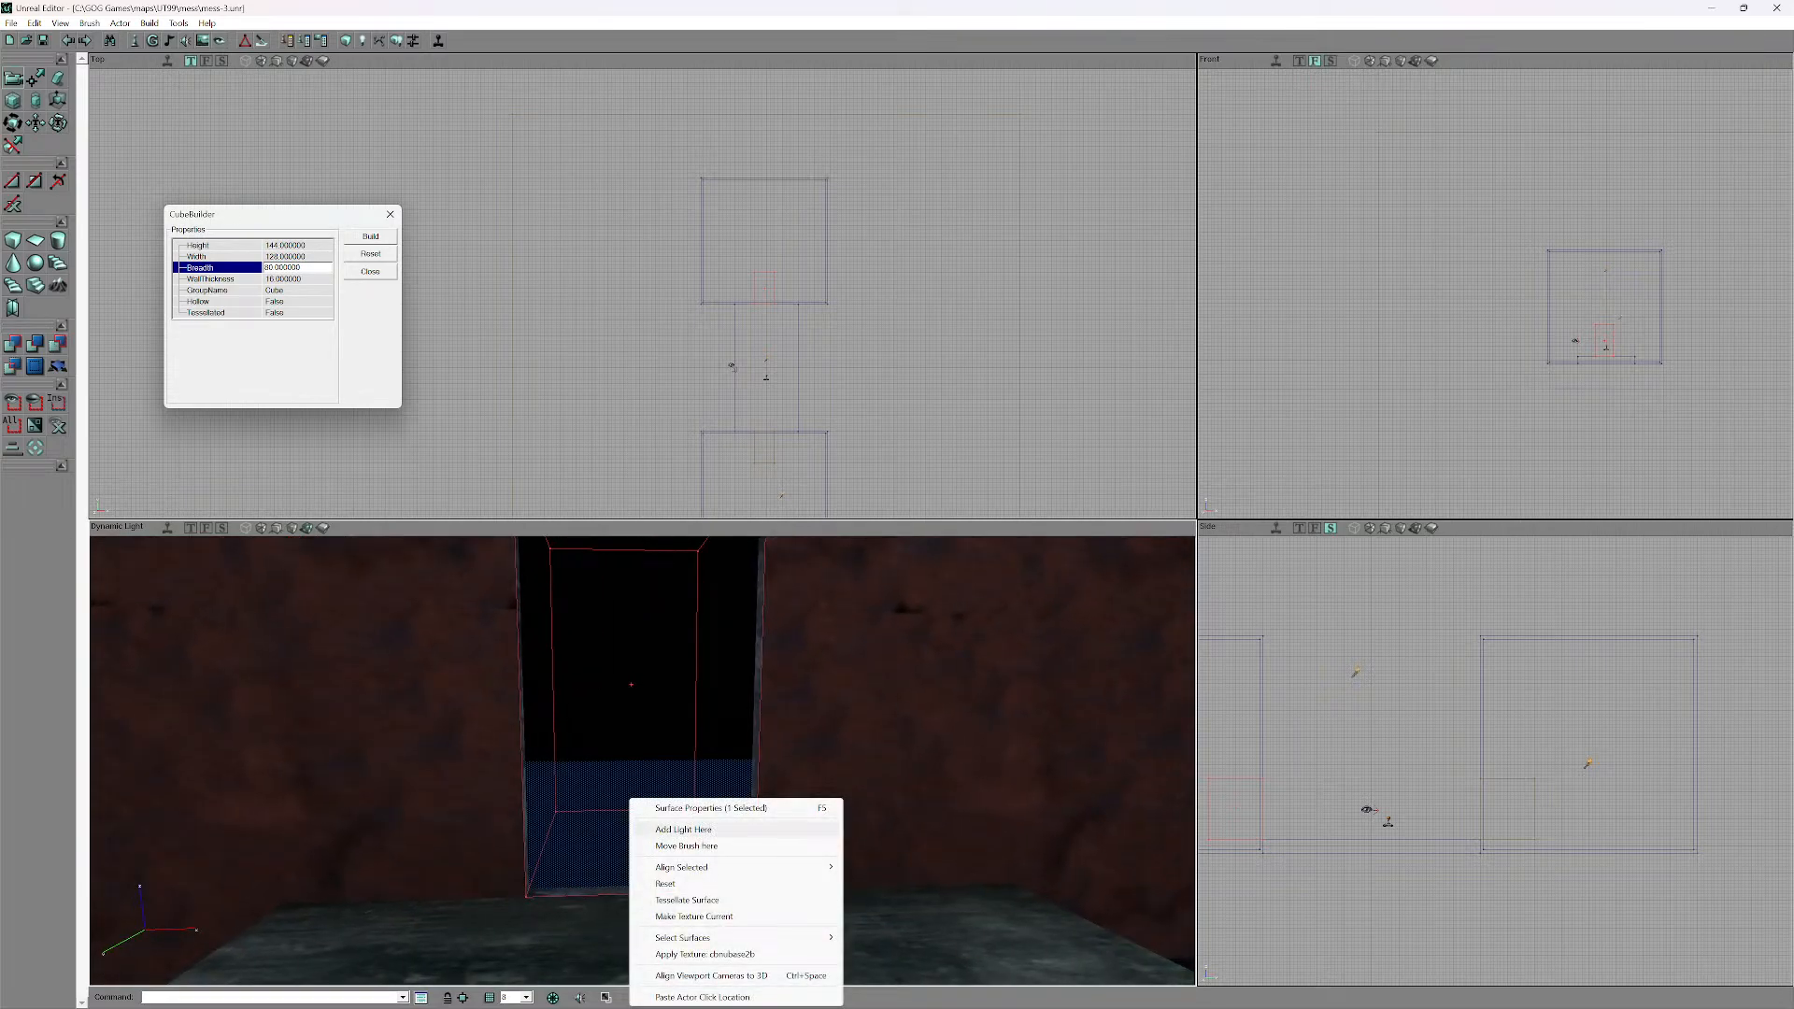
left_click(673, 828)
left_click_drag(672, 828, 660, 654)
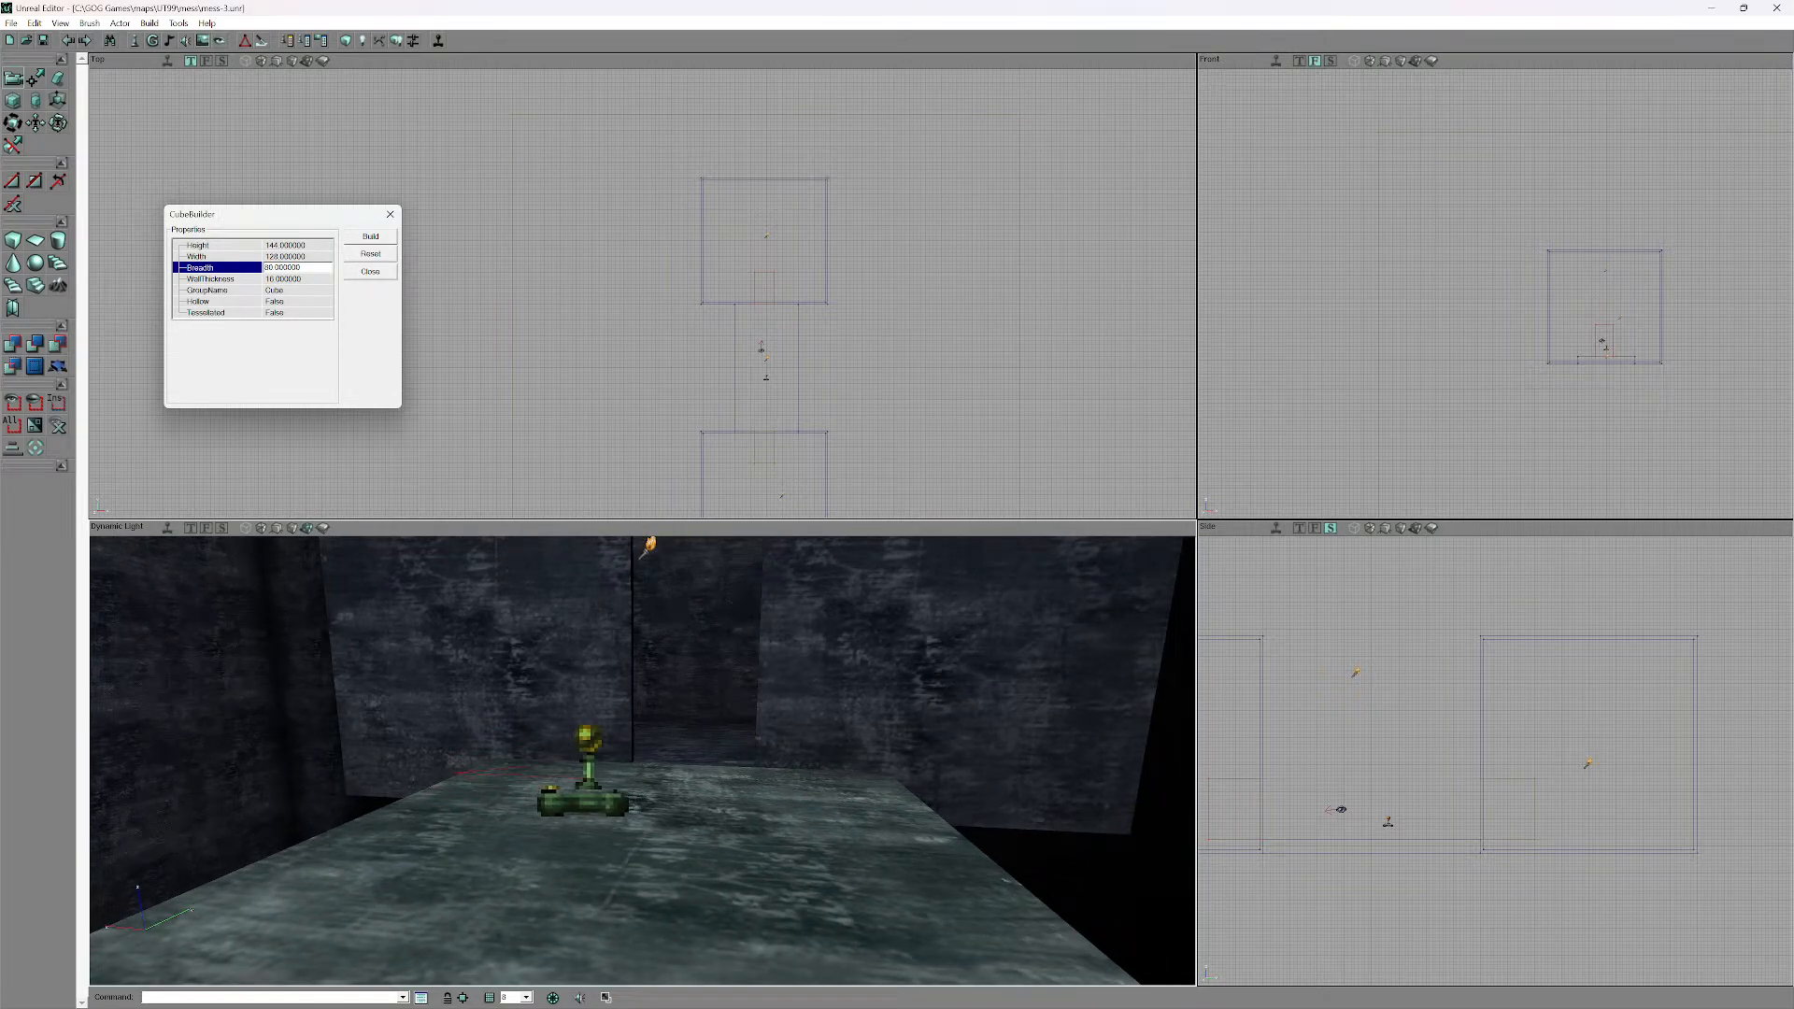
- Examine the platform, both doorways and the dark space beneath the platform from several angles
scroll(766, 355, "up", 4)
left_click_drag(767, 355, 602, 265)
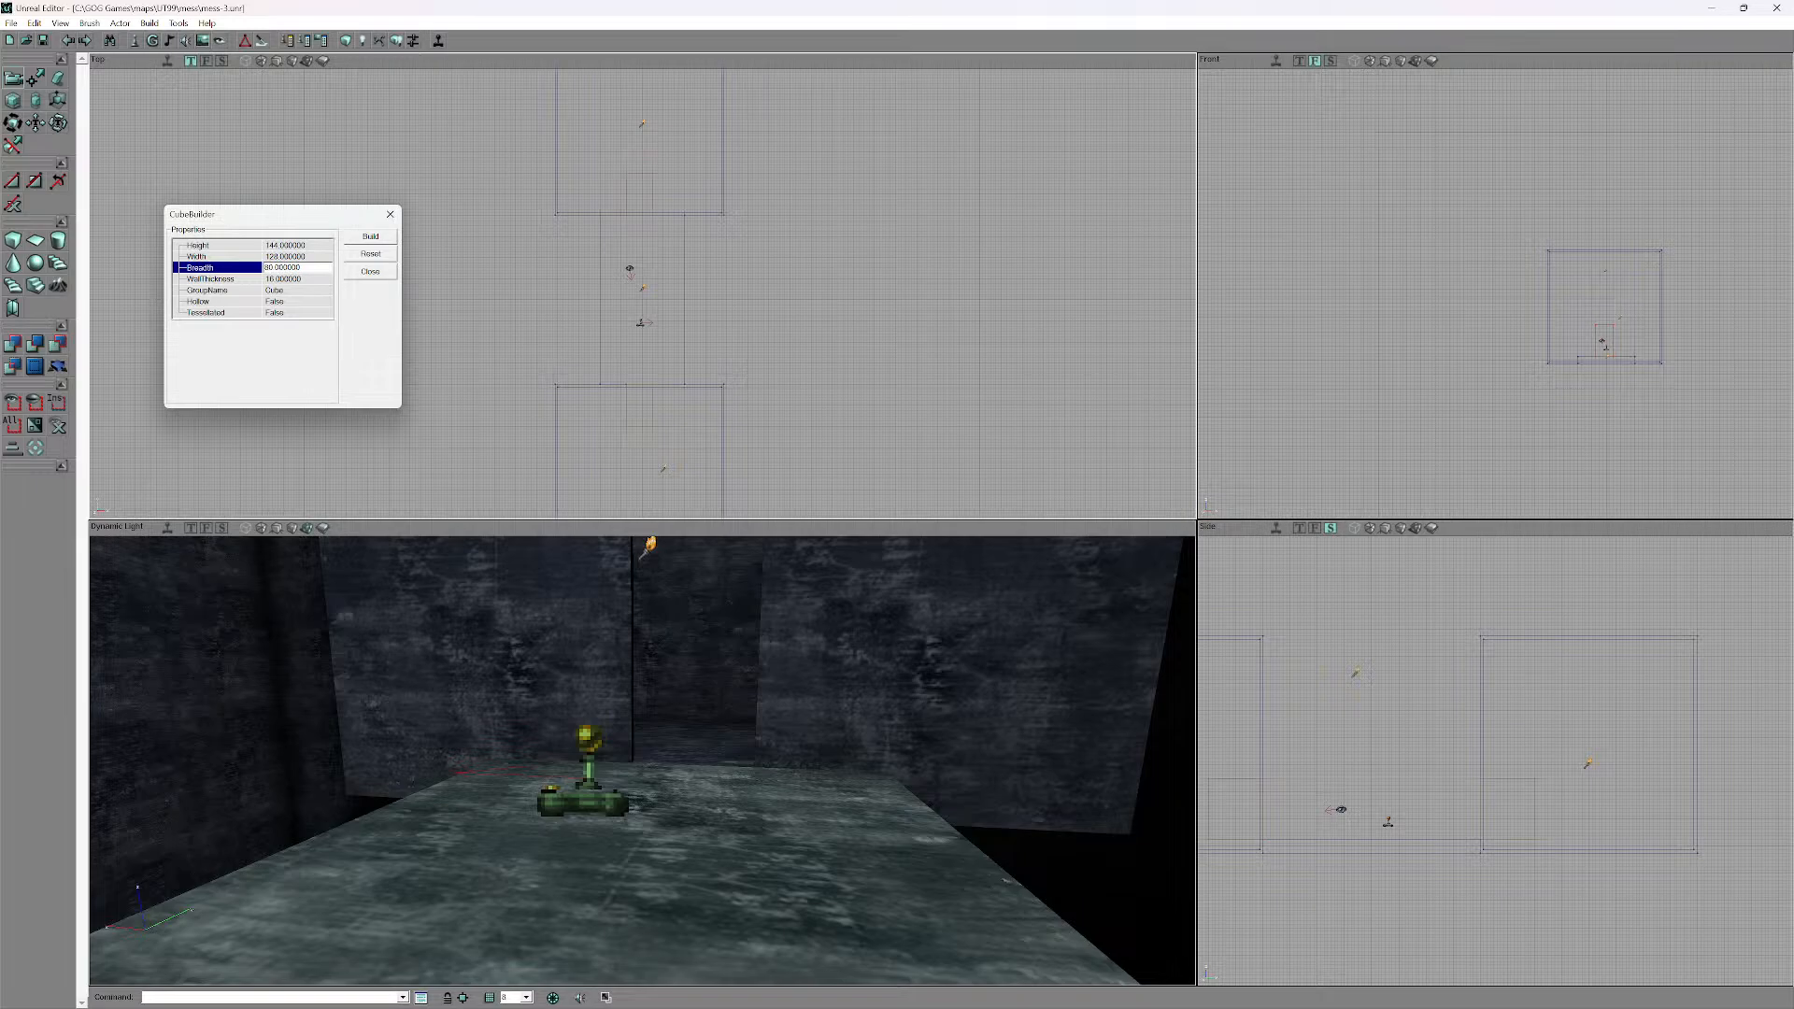
left_click_drag(645, 672, 509, 915)
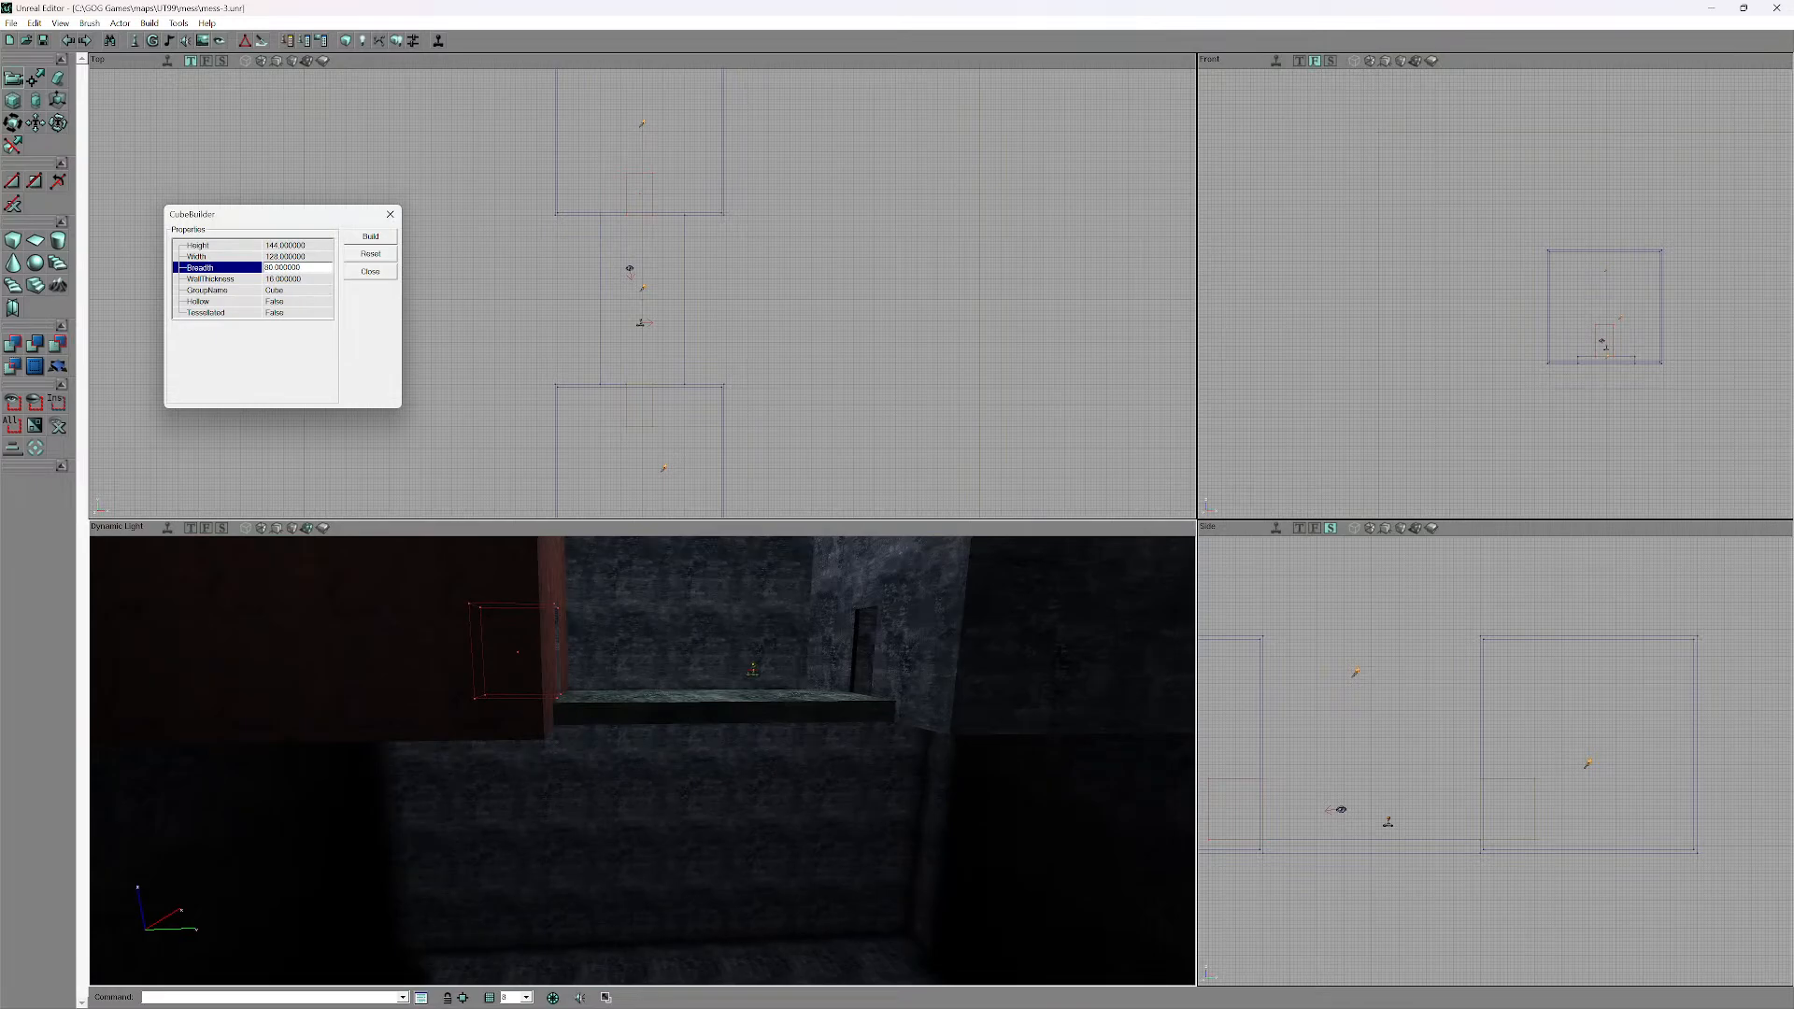
mouse_move(509, 915)
left_mouse_down()
mouse_move(509, 841)
mouse_move(502, 976)
mouse_move(509, 747)
mouse_move(500, 967)
mouse_move(500, 948)
left_mouse_up()
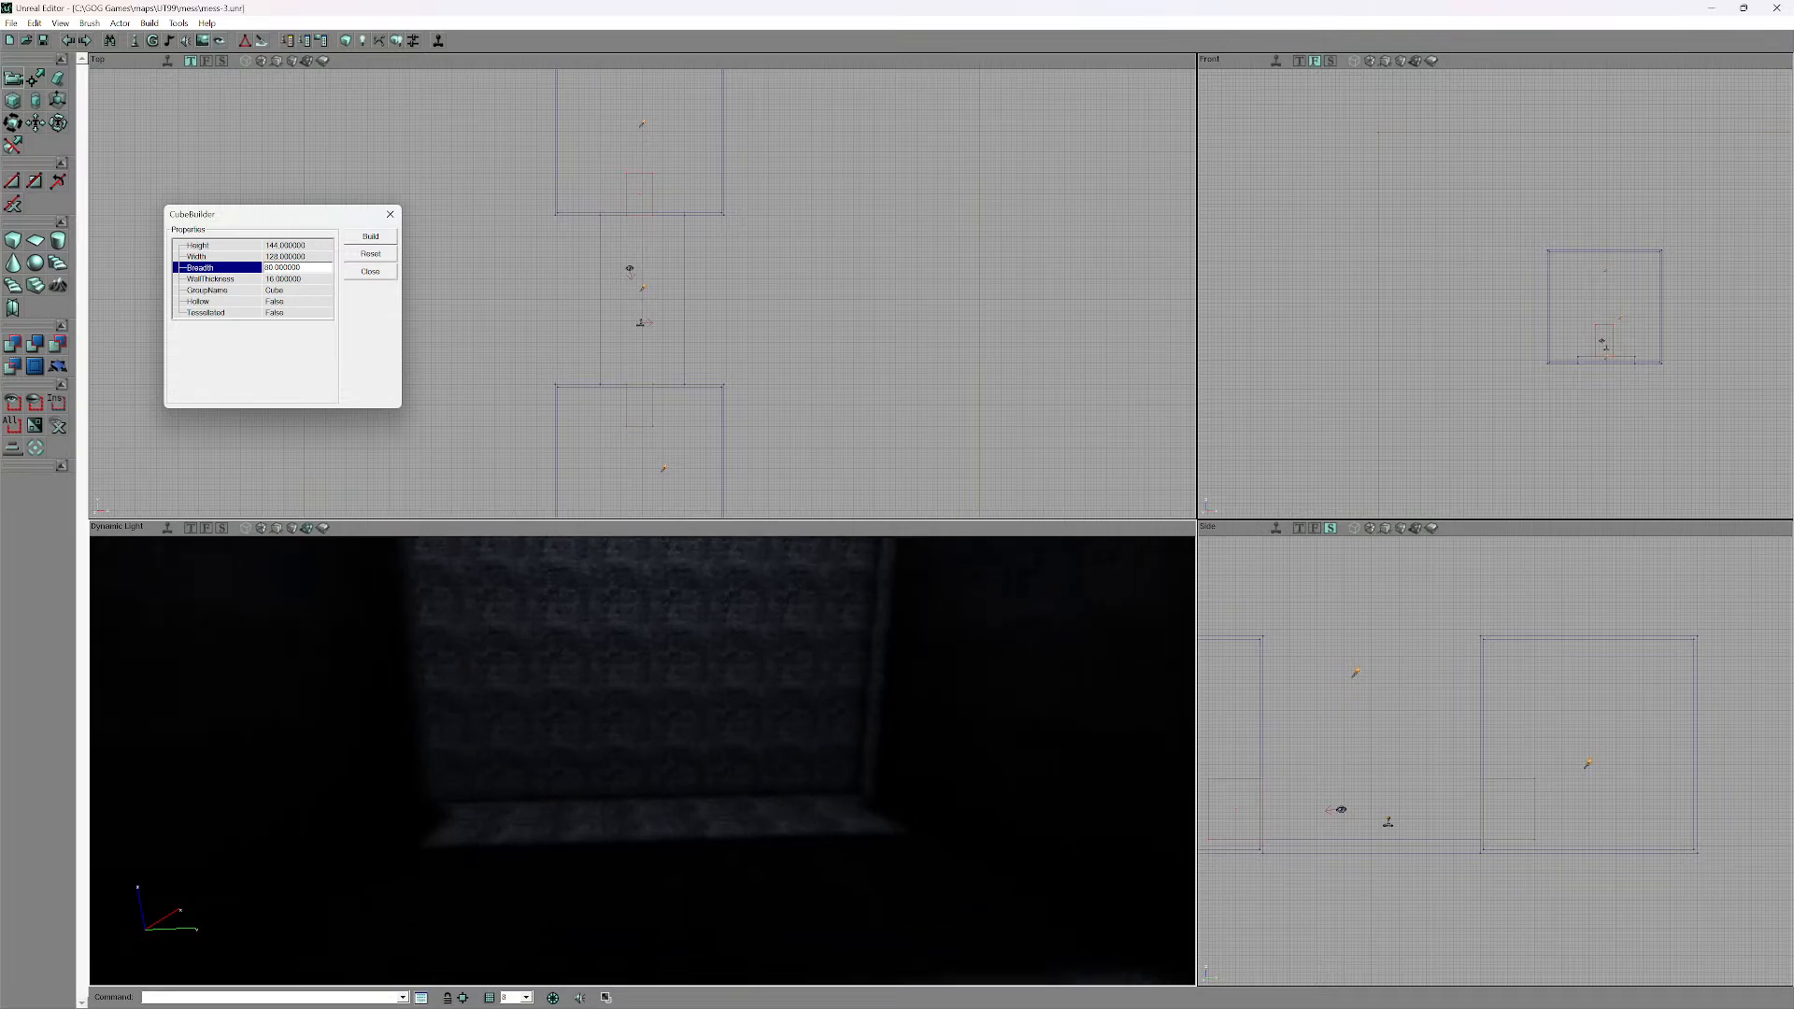
right_click_drag(499, 794, 504, 888)
right_click_drag(505, 795, 504, 888)
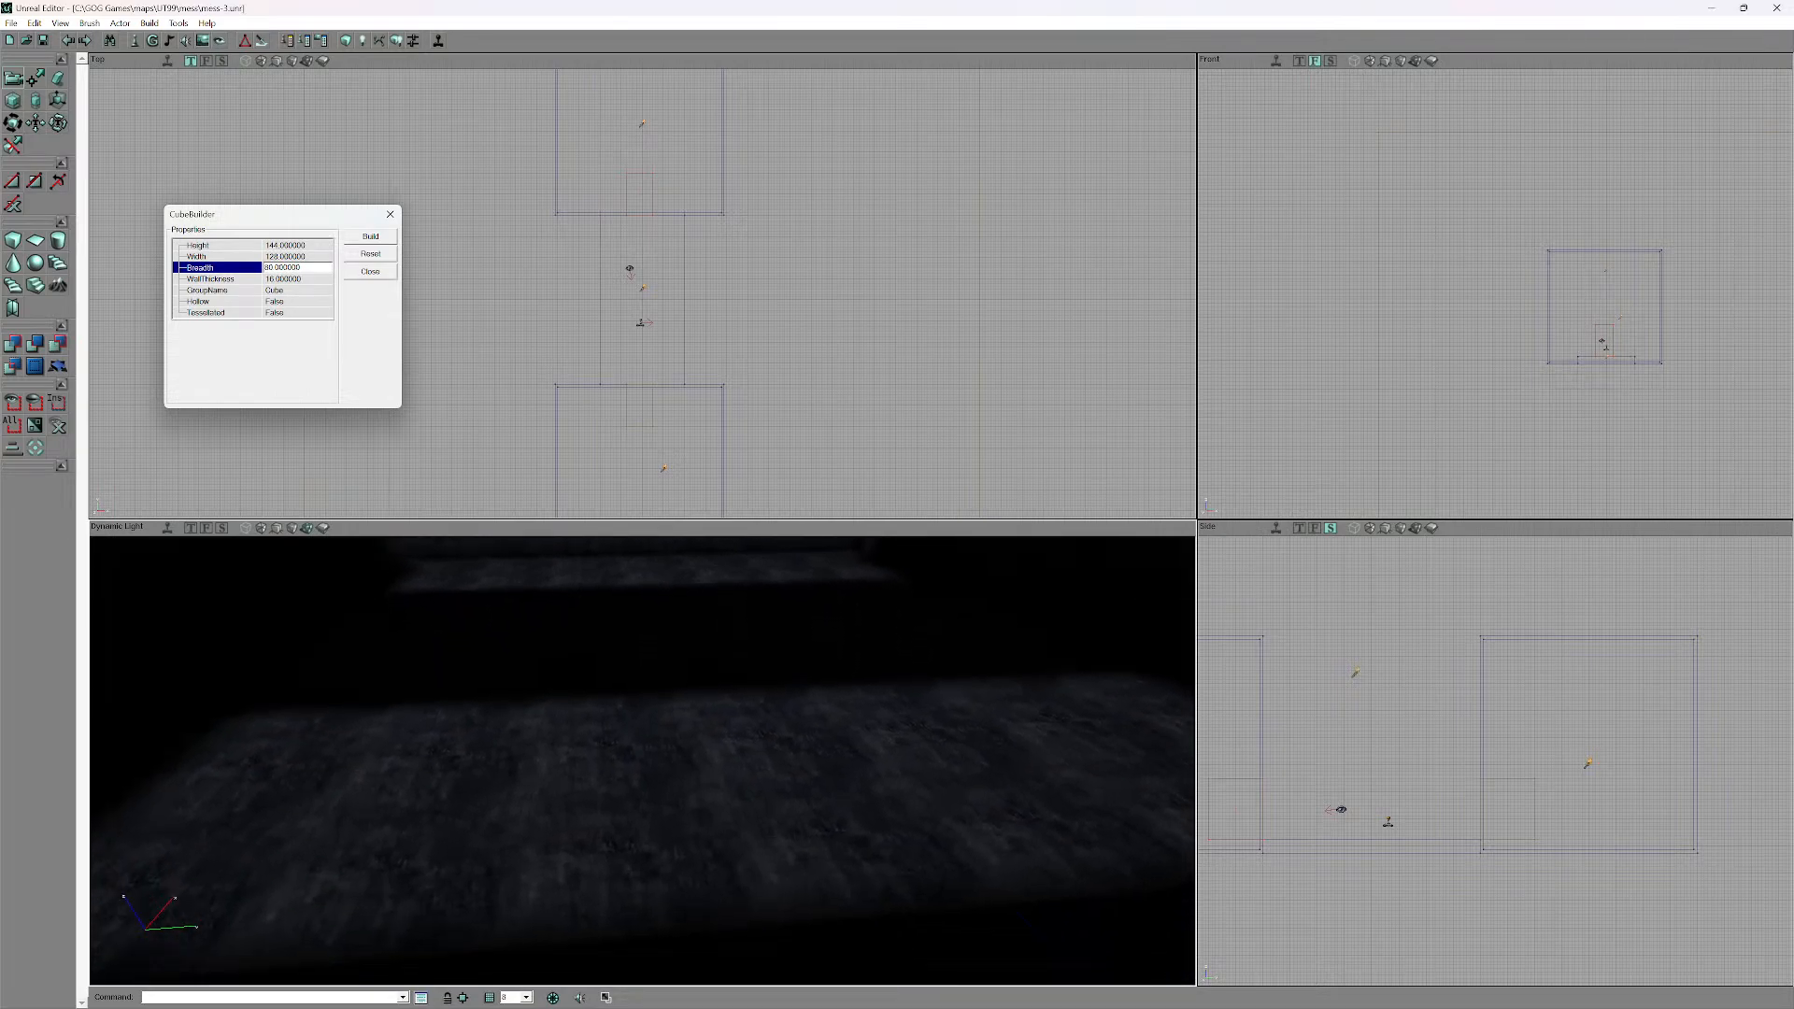
left_click_drag(504, 841, 505, 813)
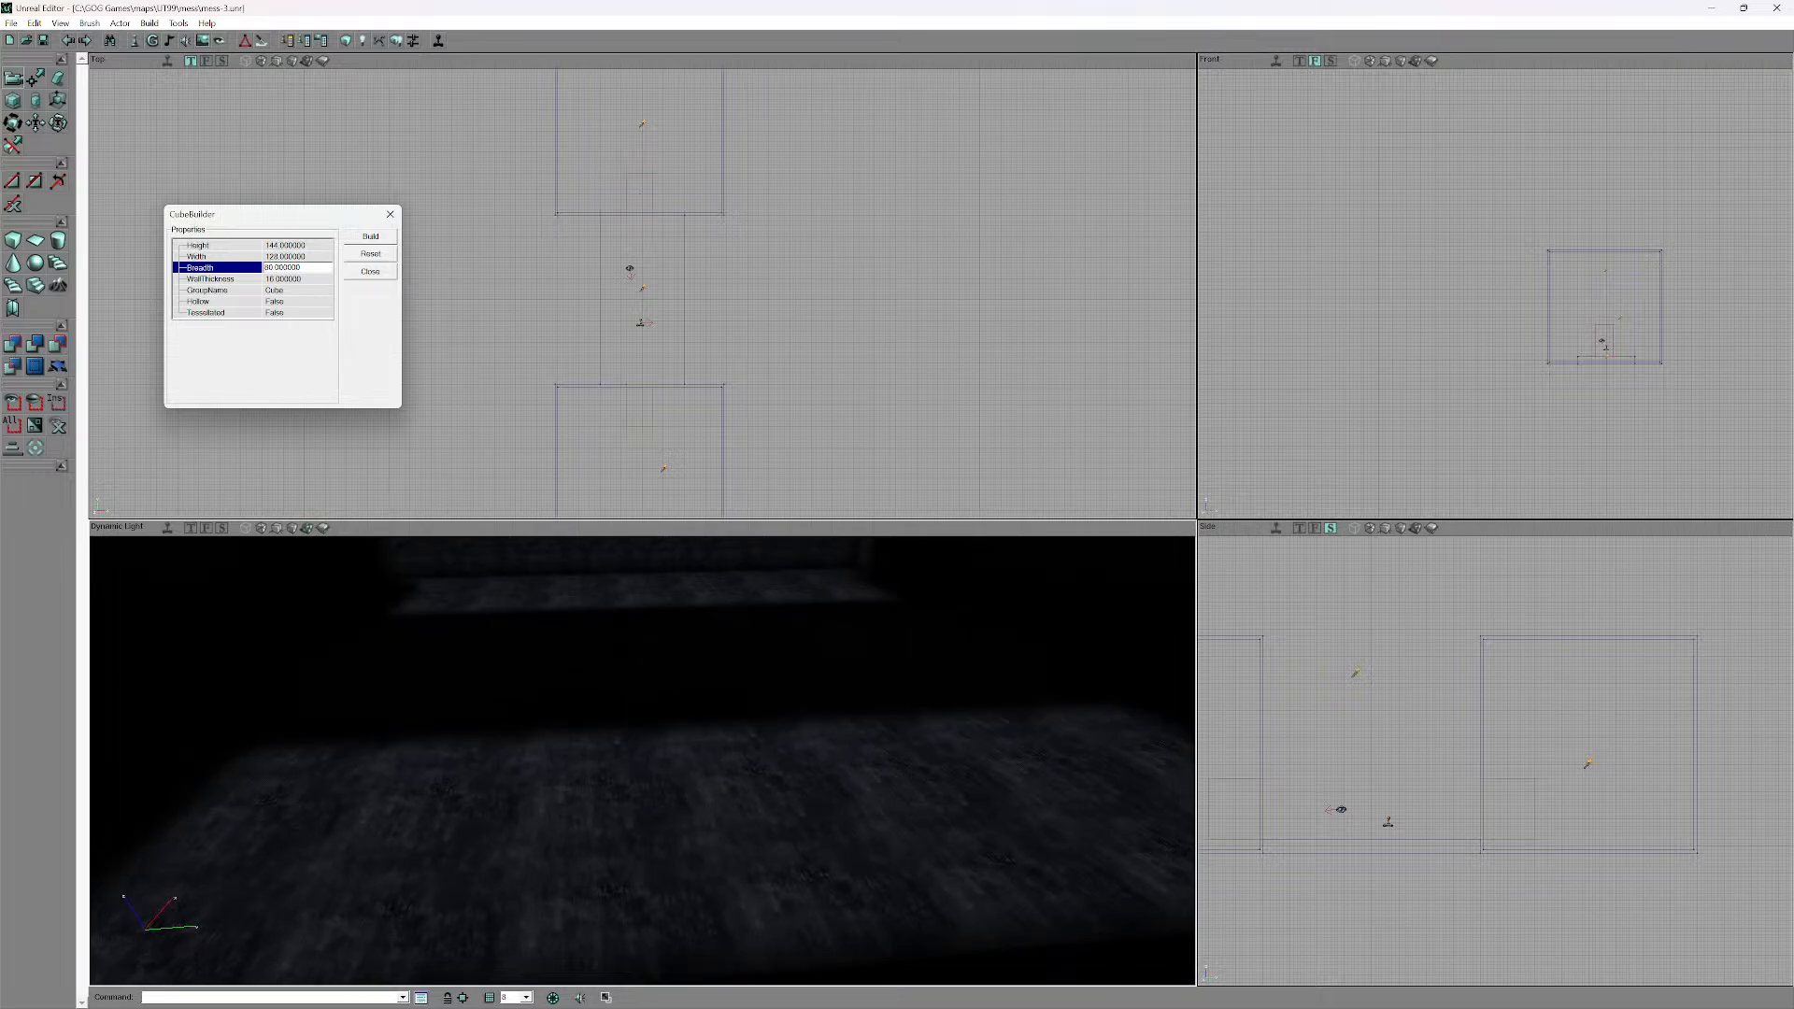
left_click_drag(505, 812, 504, 719)
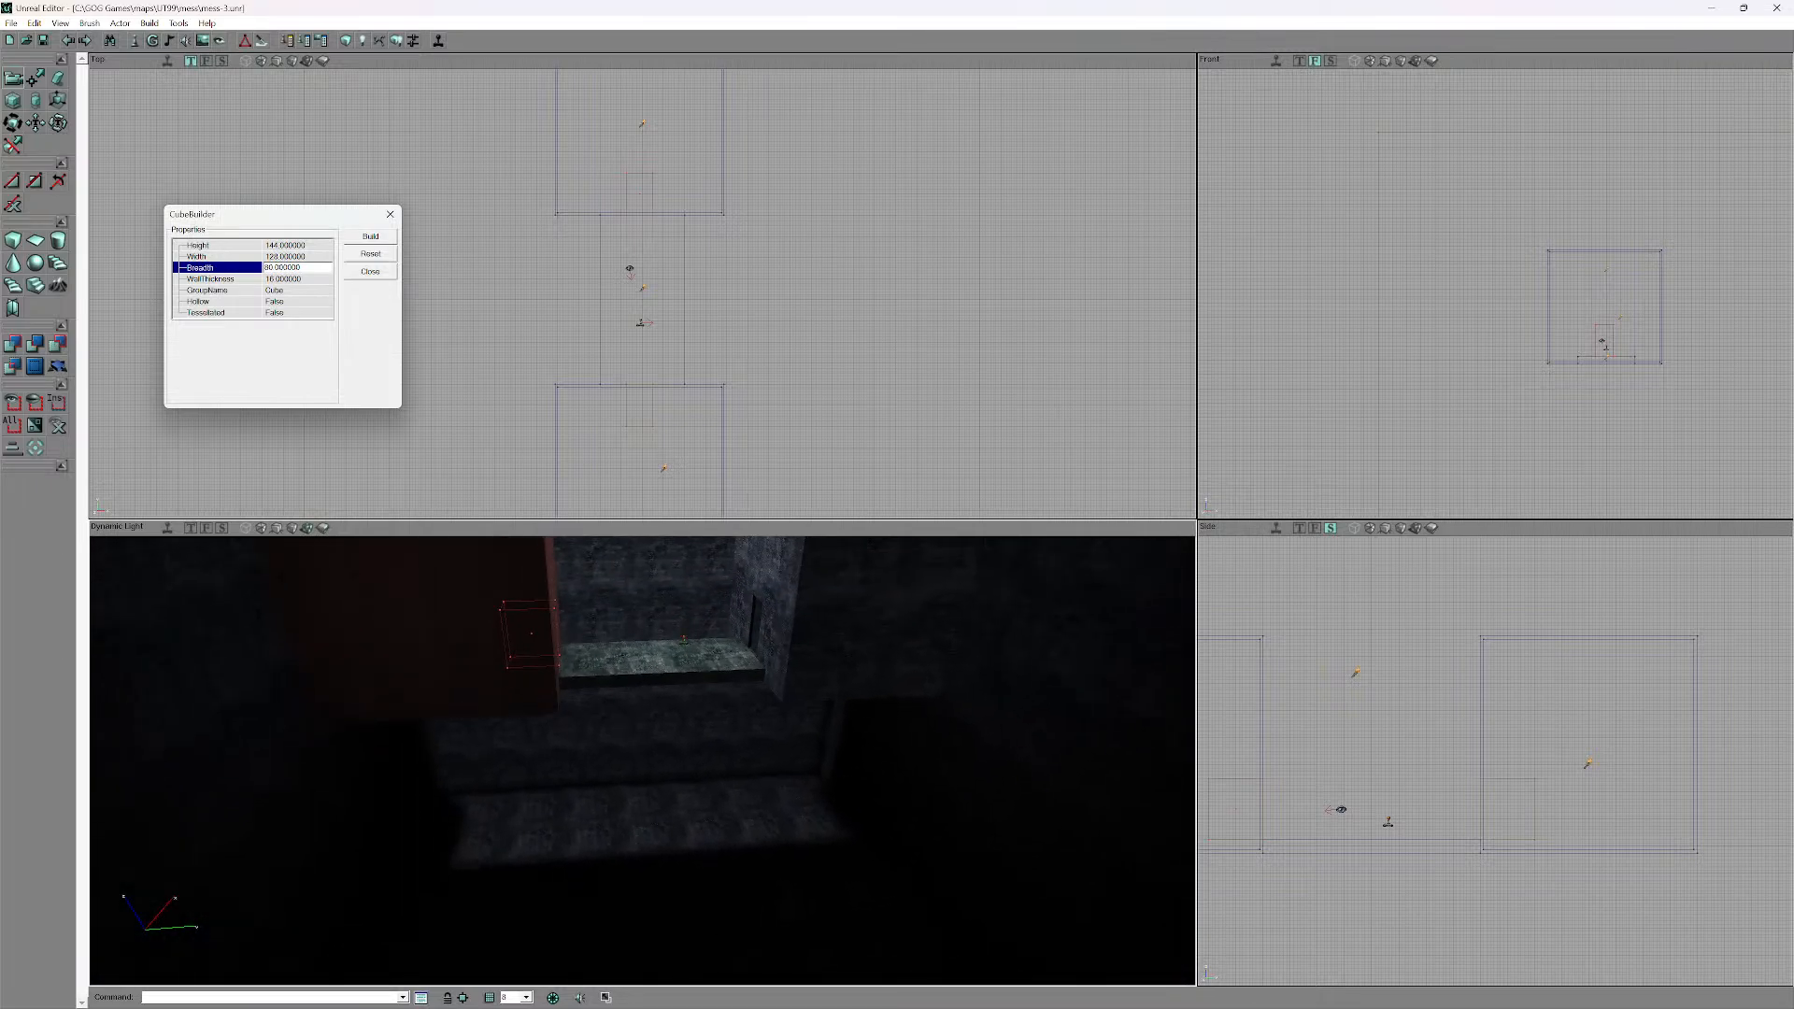
left_click_drag(643, 794, 643, 682)
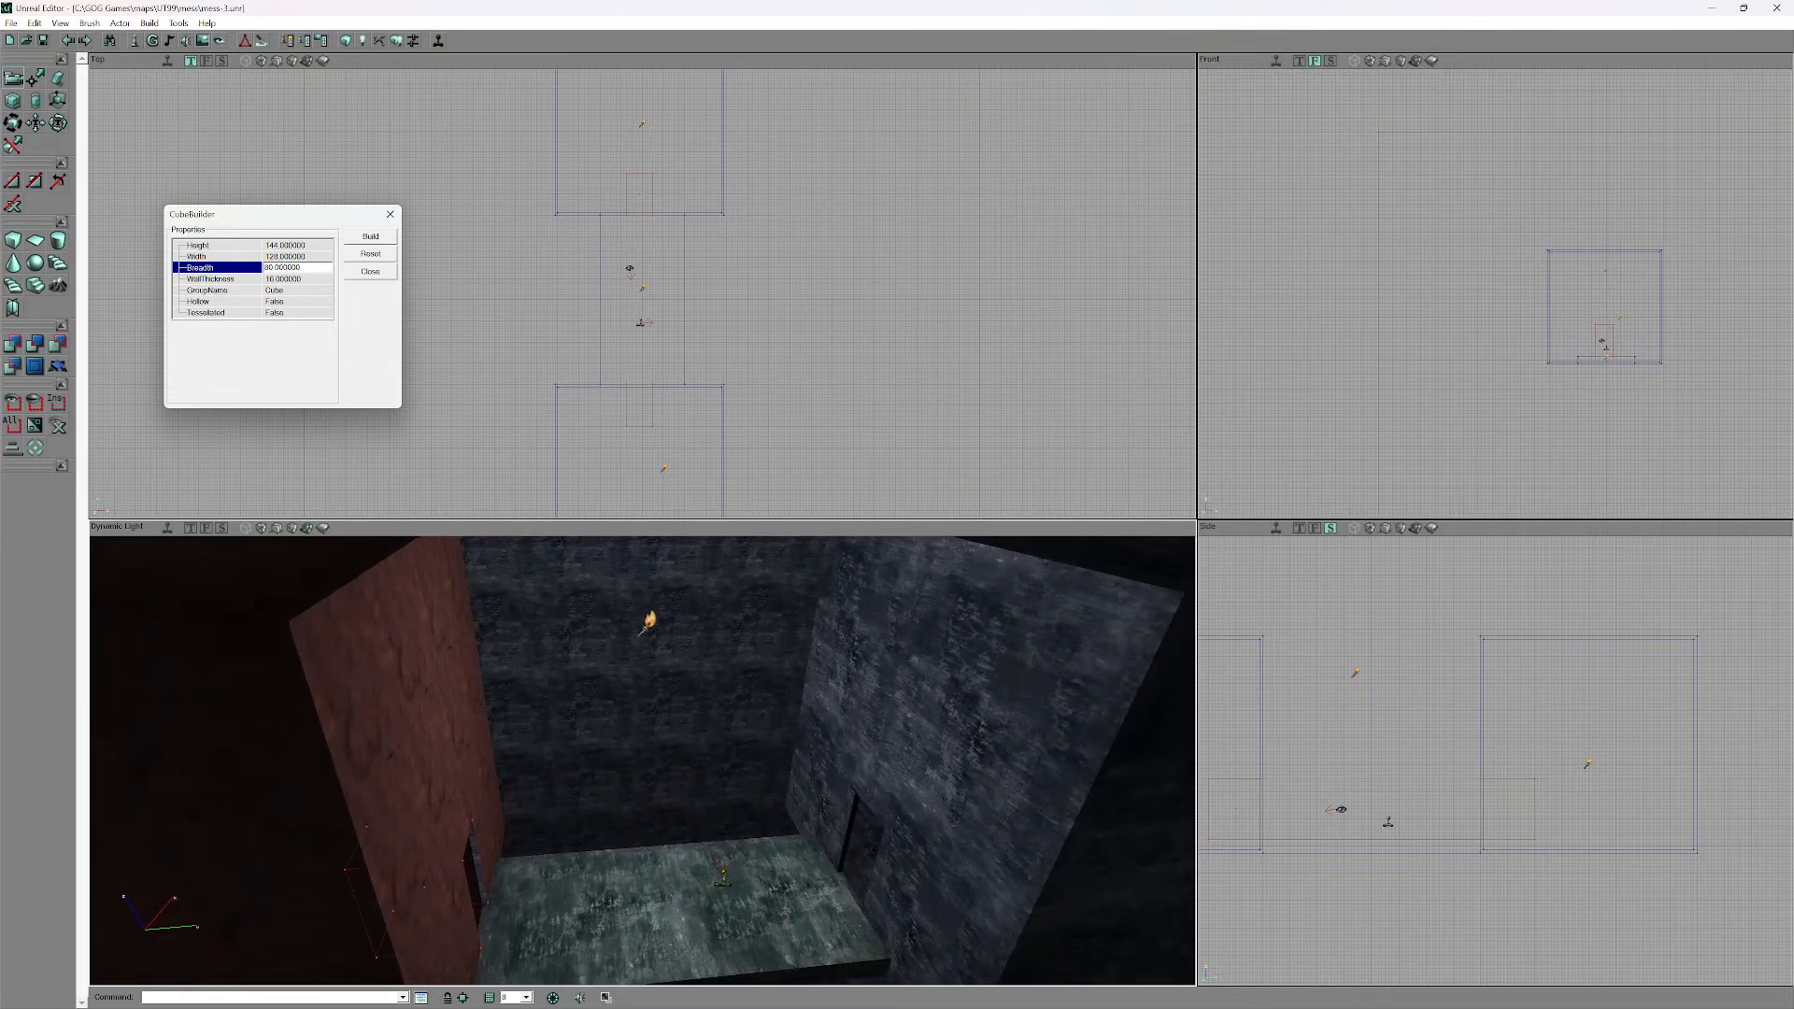
right_click_drag(643, 747, 642, 841)
left_click_drag(642, 794, 643, 832)
right_click_drag(642, 832, 643, 738)
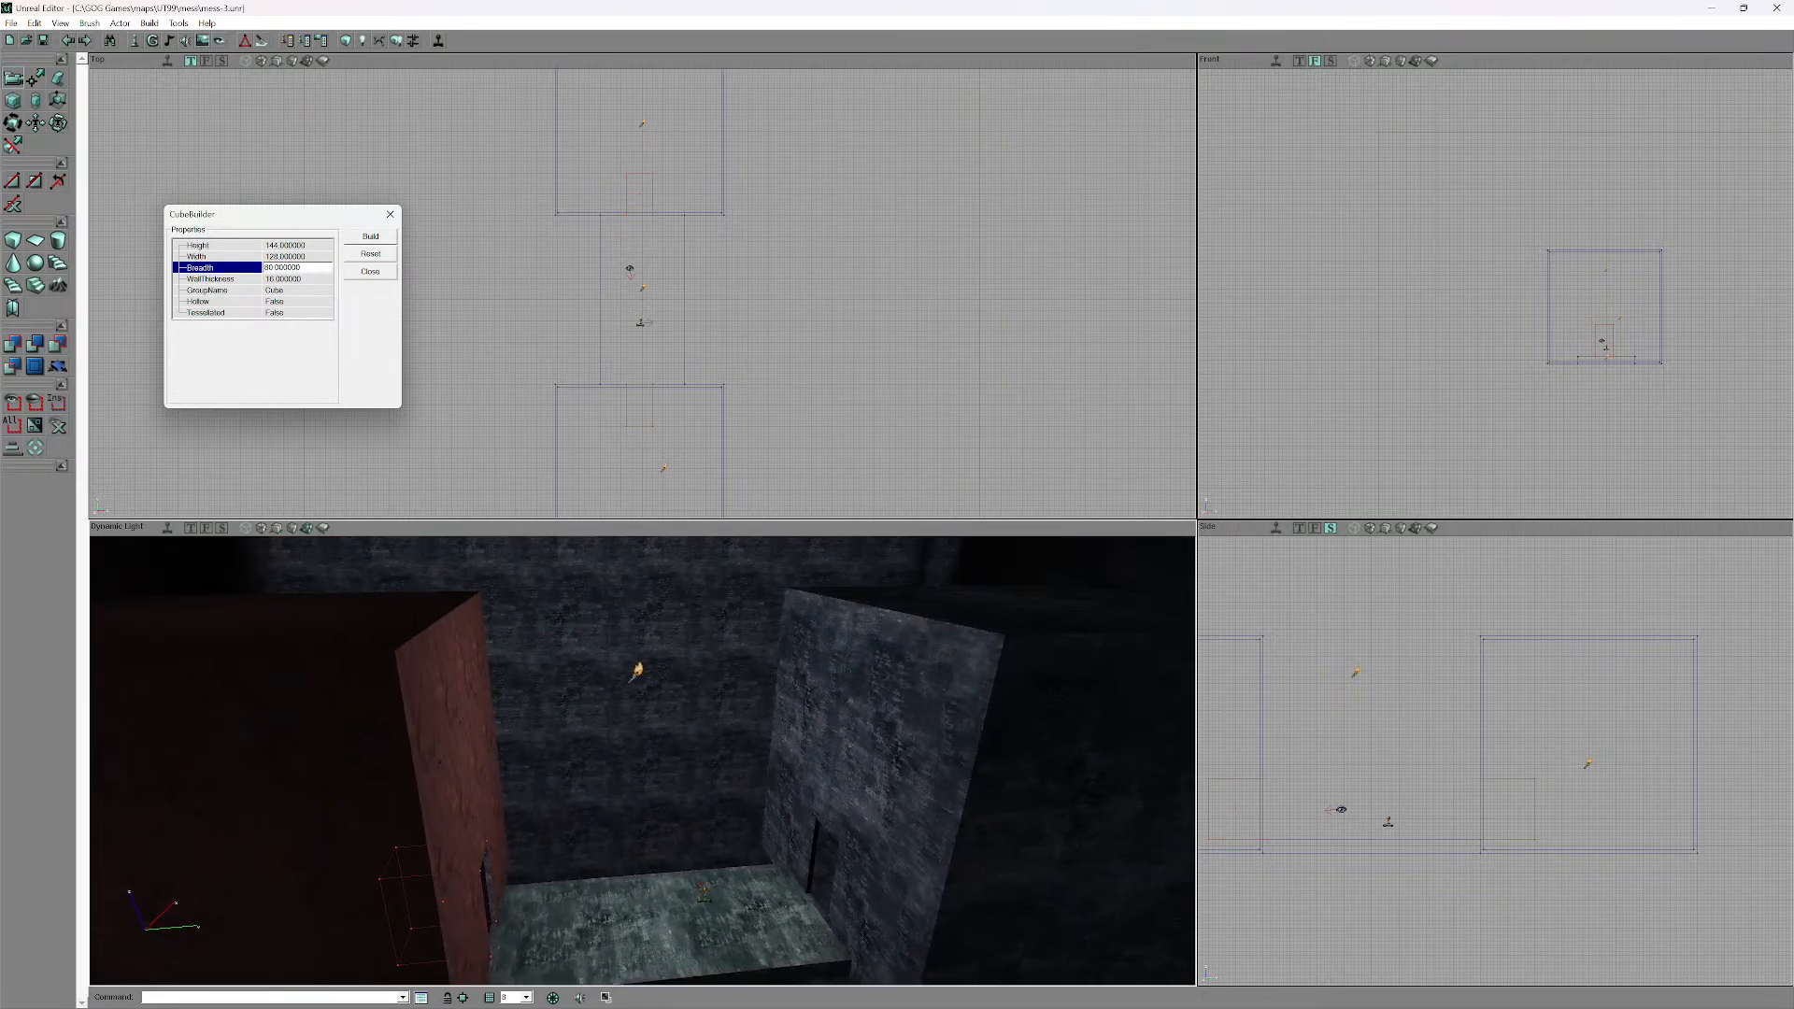
left_click_drag(643, 747, 642, 710)
right_click_drag(643, 747, 579, 795)
left_click_drag(643, 747, 692, 812)
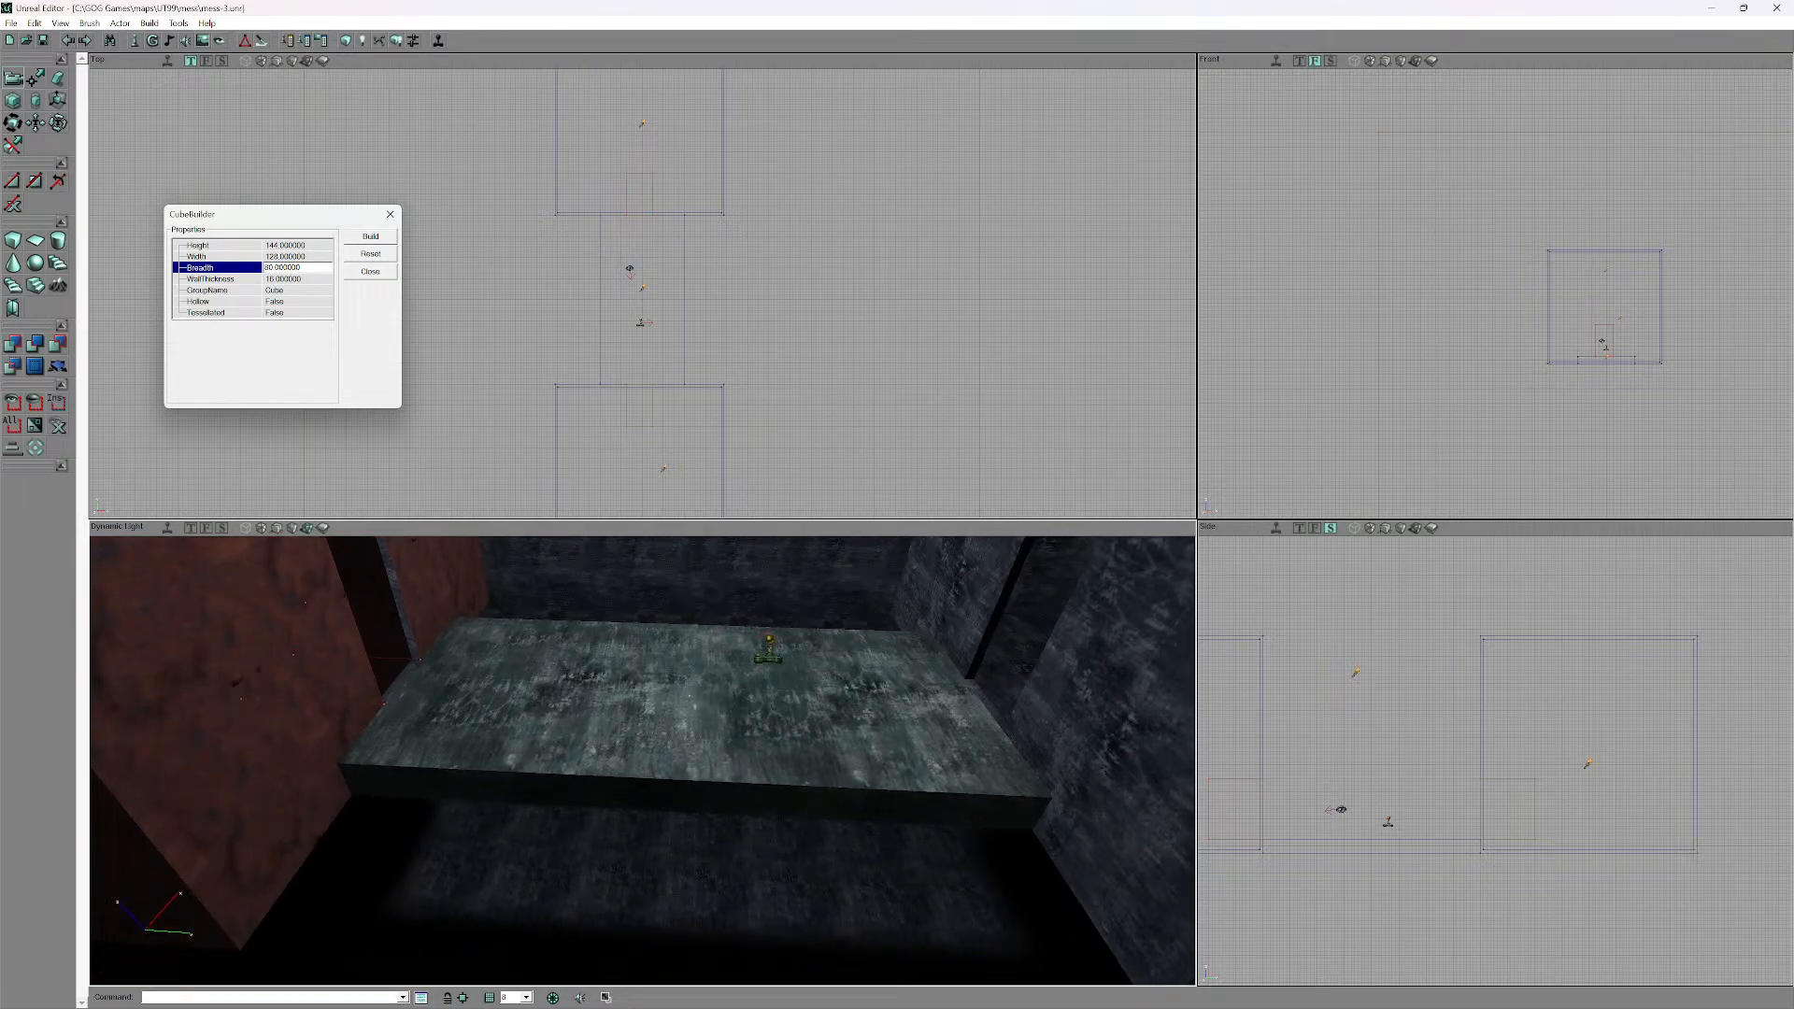
- Set the TeamNumber of the PlayerStart on the platform to 0 in its properties
right_click(769, 657)
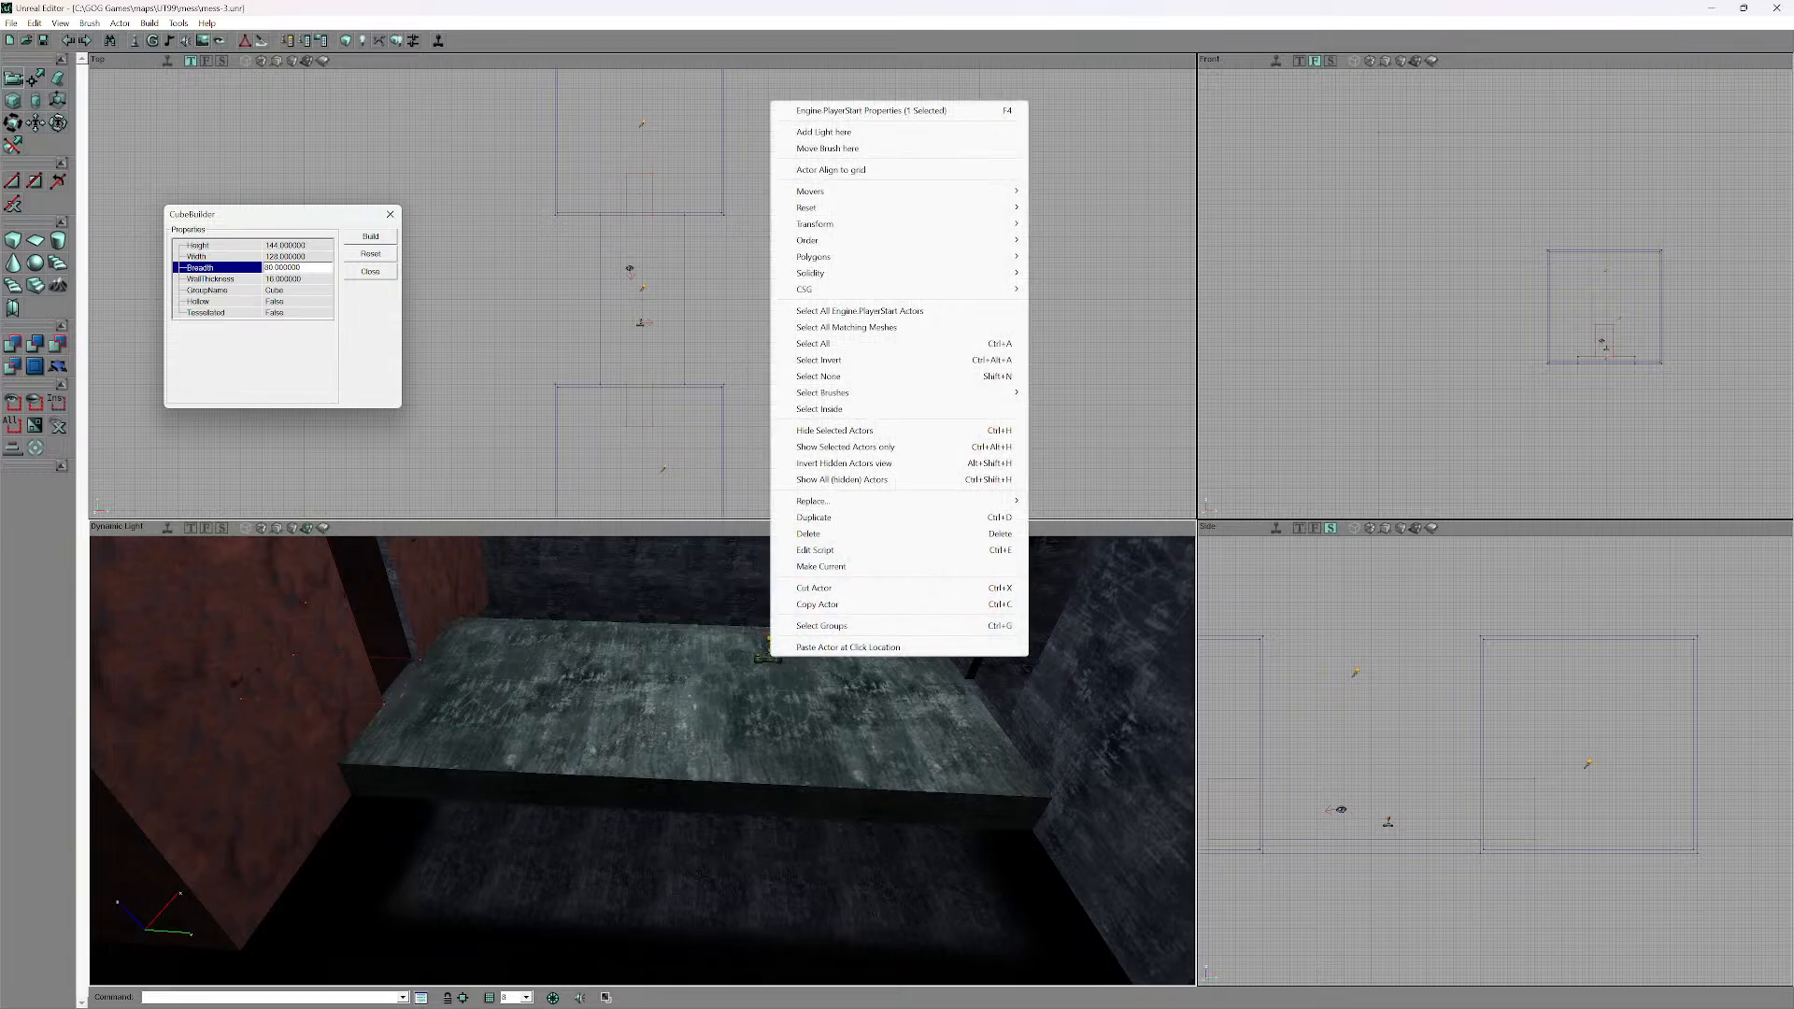
left_click(869, 109)
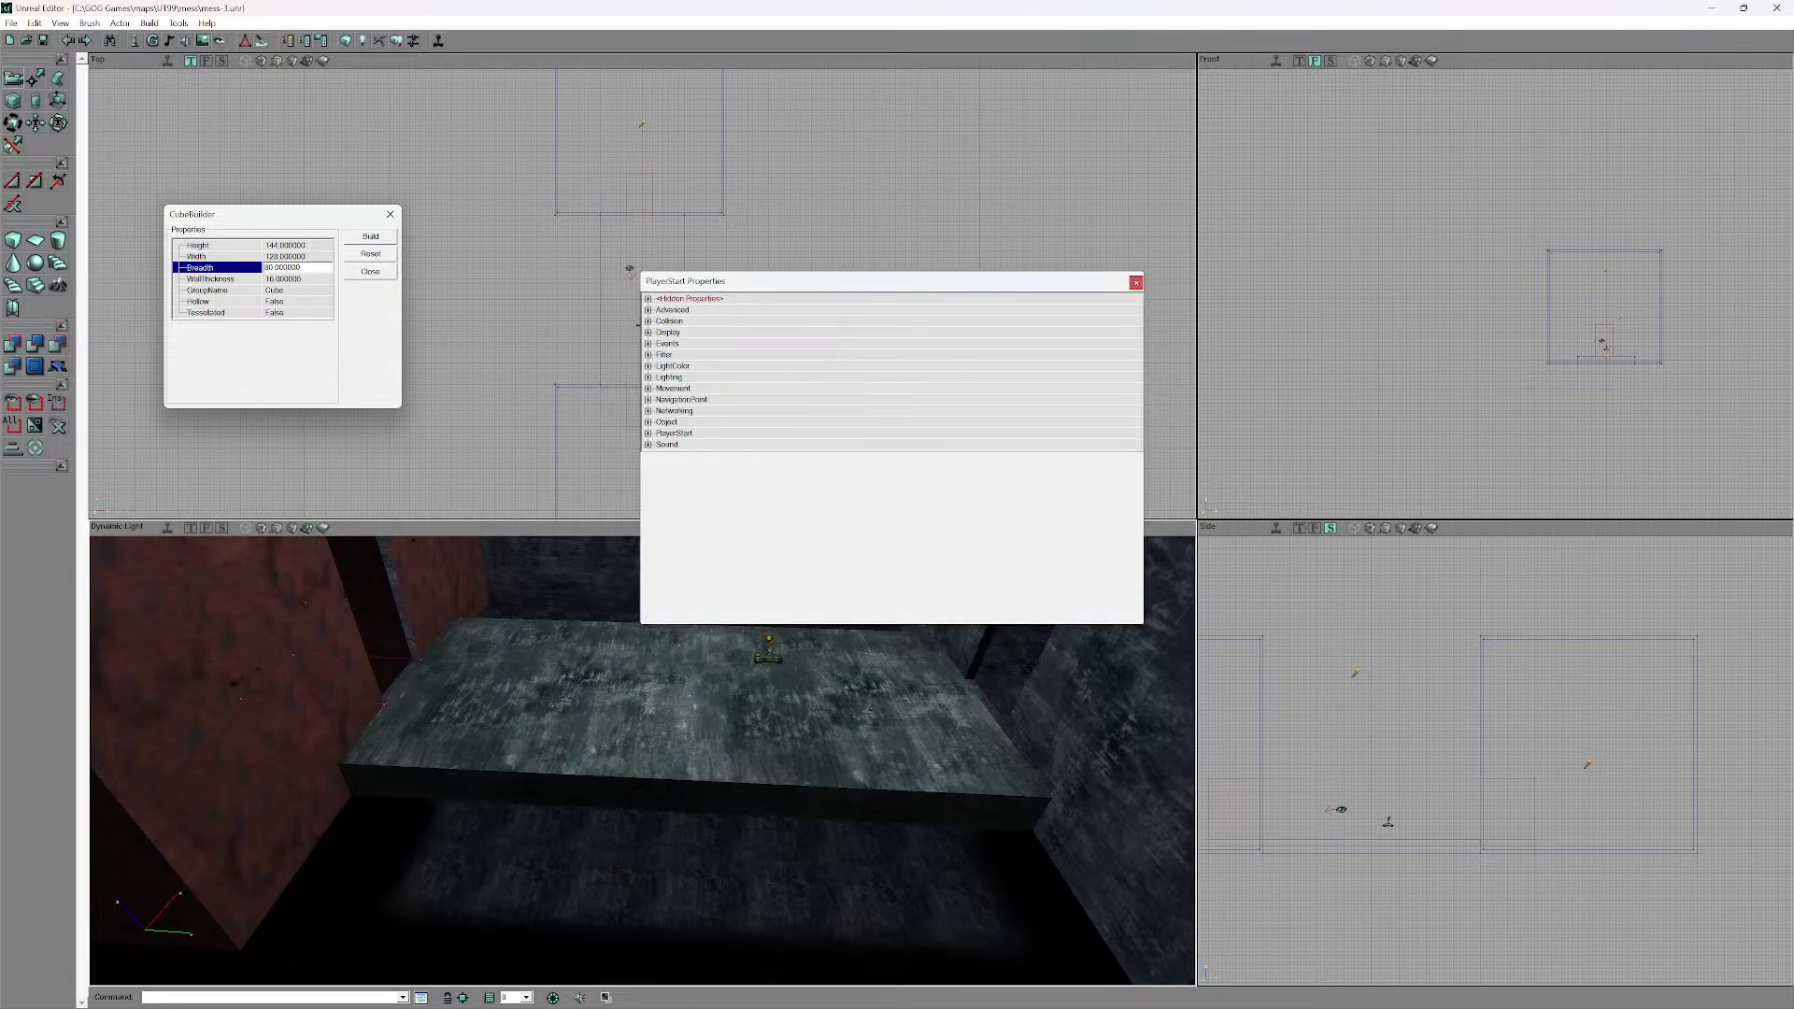
left_click(674, 433)
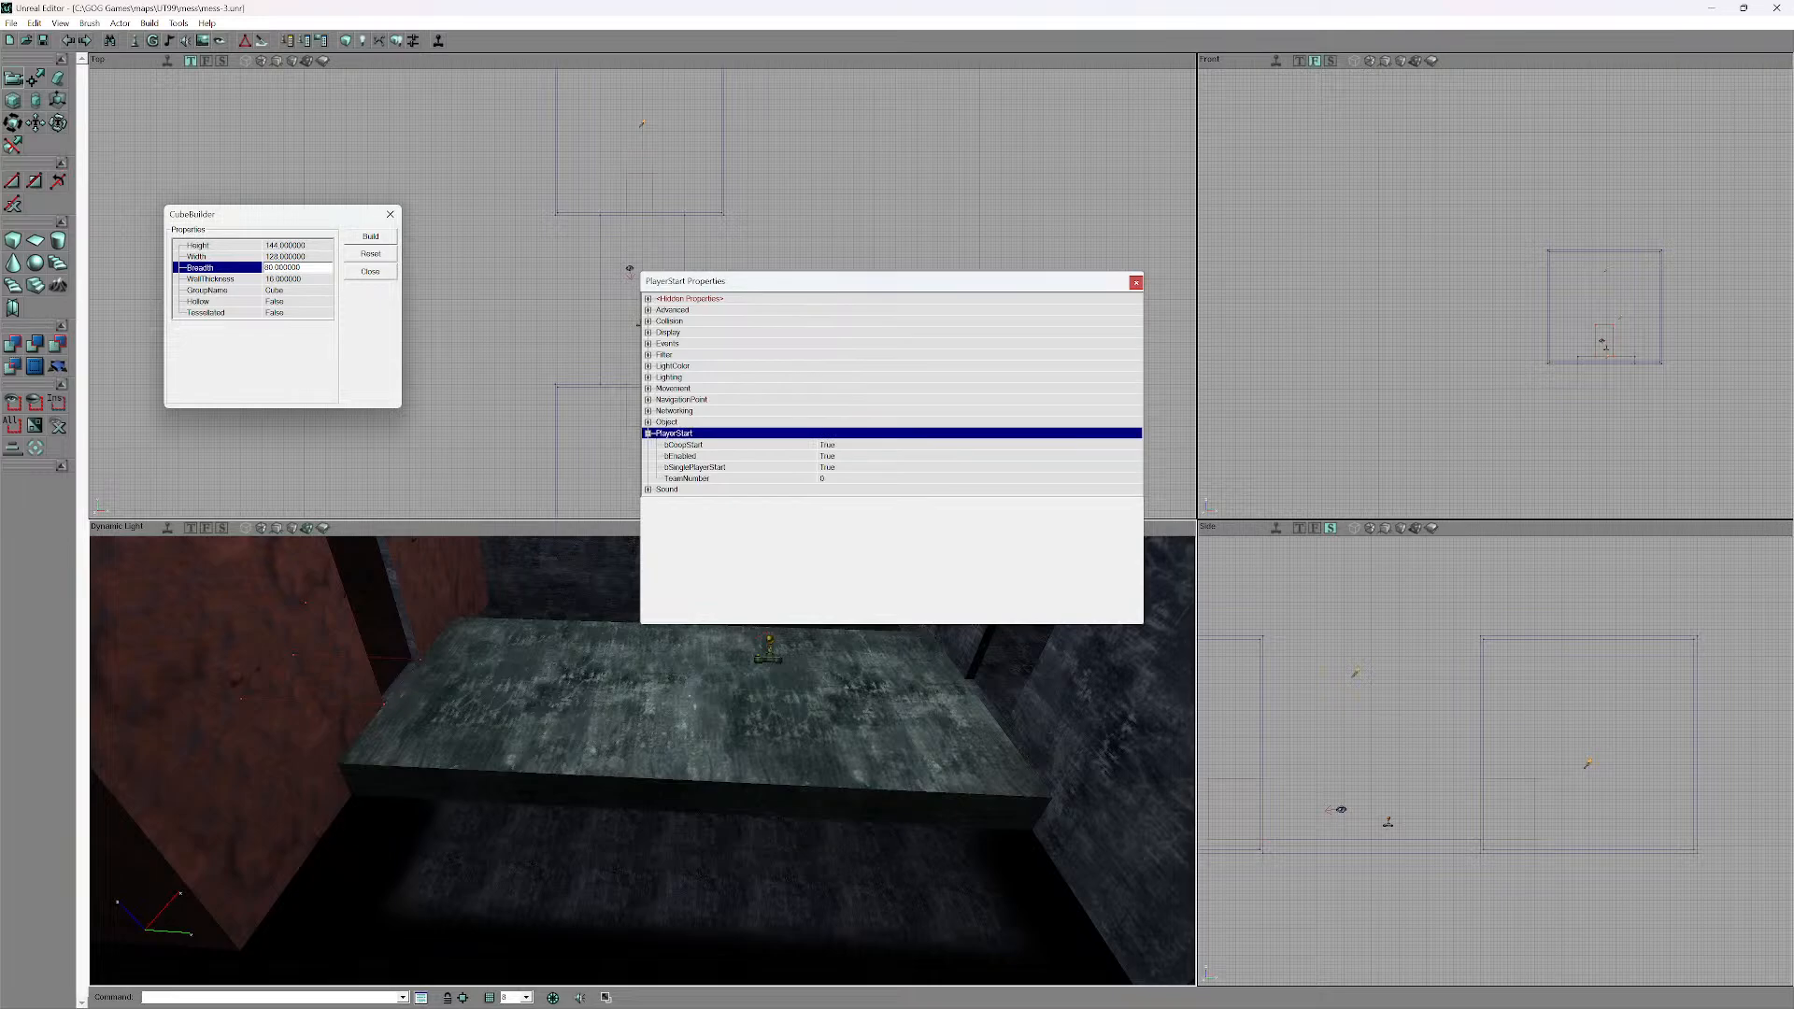
left_click(686, 478)
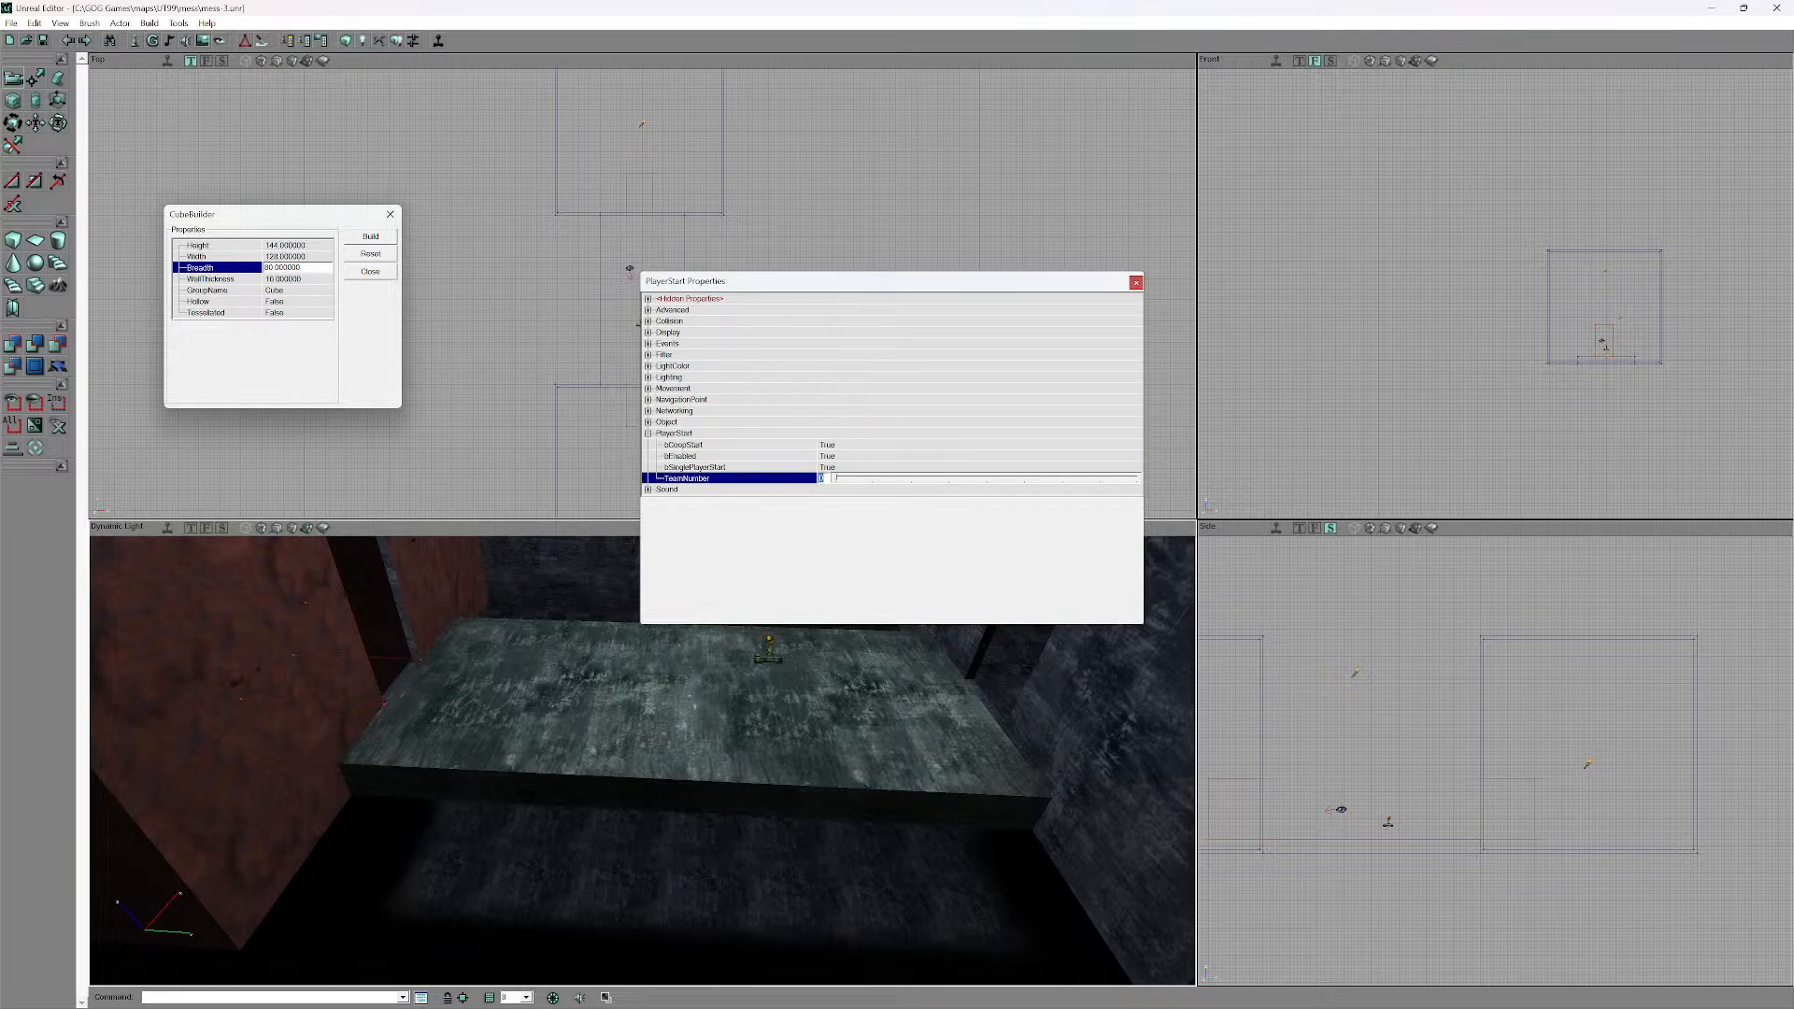
left_click(834, 478)
left_click_drag(834, 479, 896, 479)
left_click(845, 478)
left_click(845, 478)
type("0")
left_click(1135, 283)
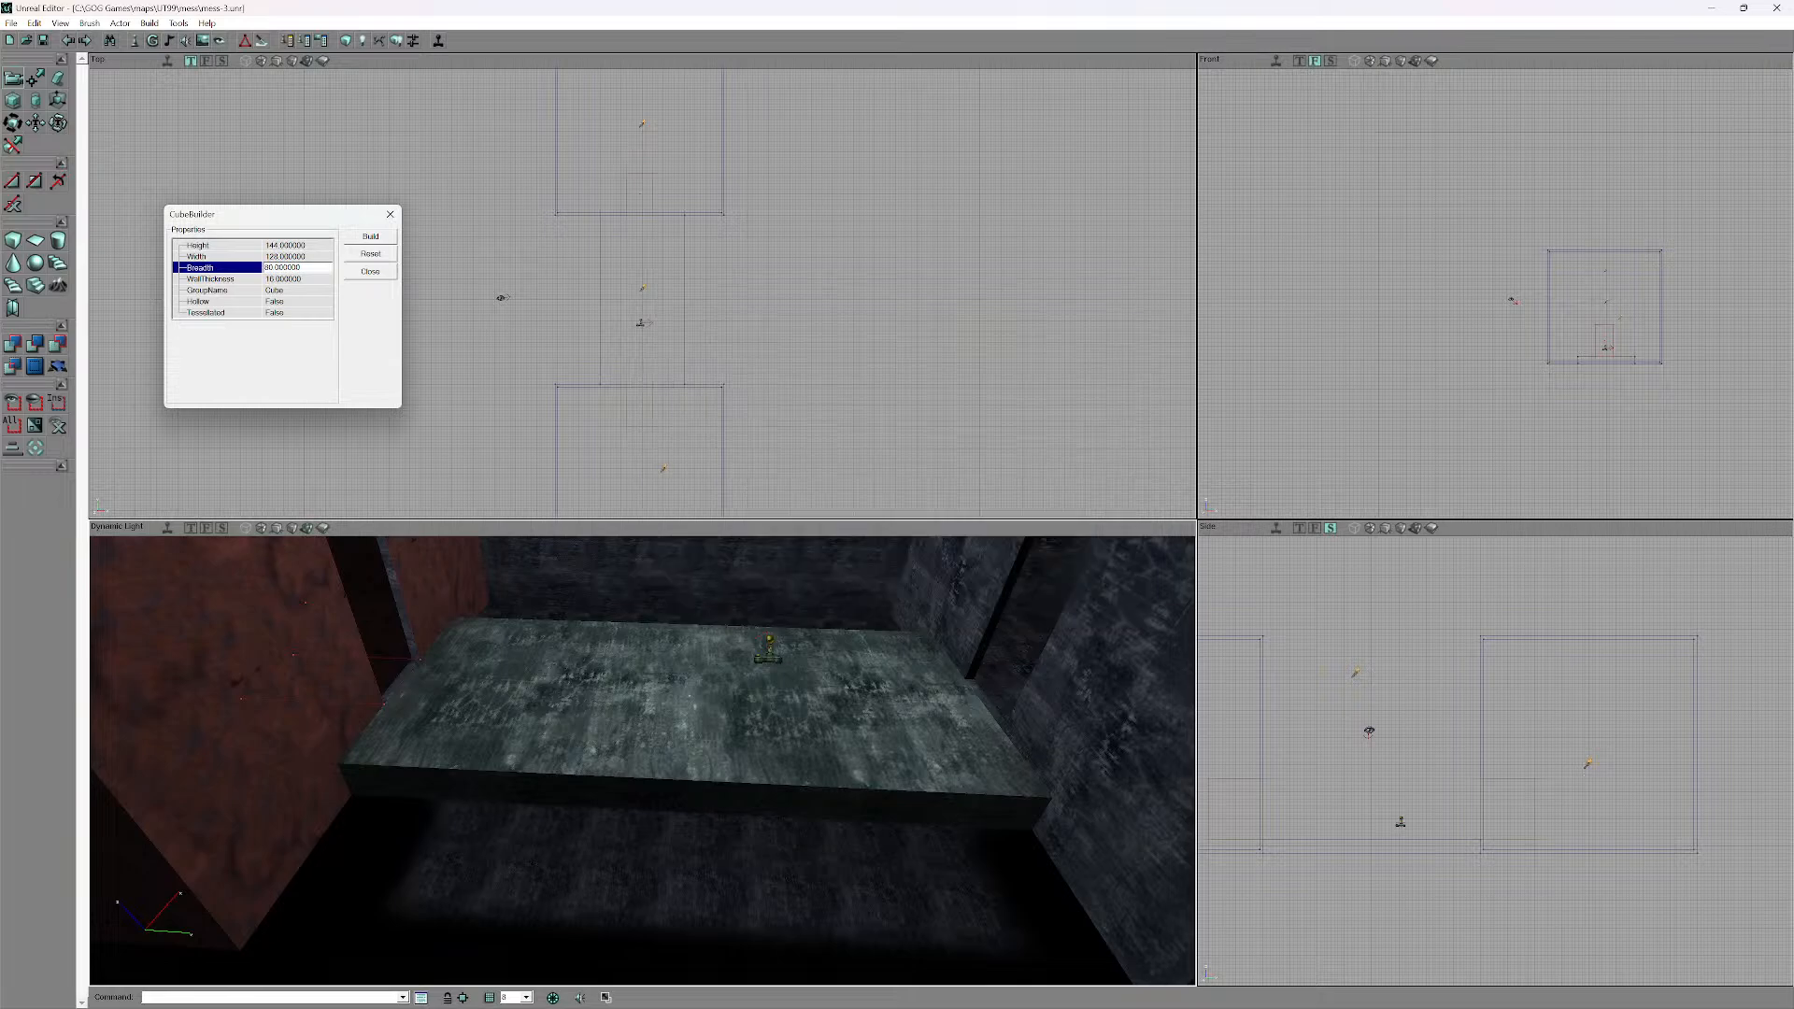
- Move the PlayerStart from the platform into the first lit hollow cube and turn on realtime preview in the viewports
right_click_drag(643, 761, 421, 682)
left_click_drag(642, 728, 878, 841)
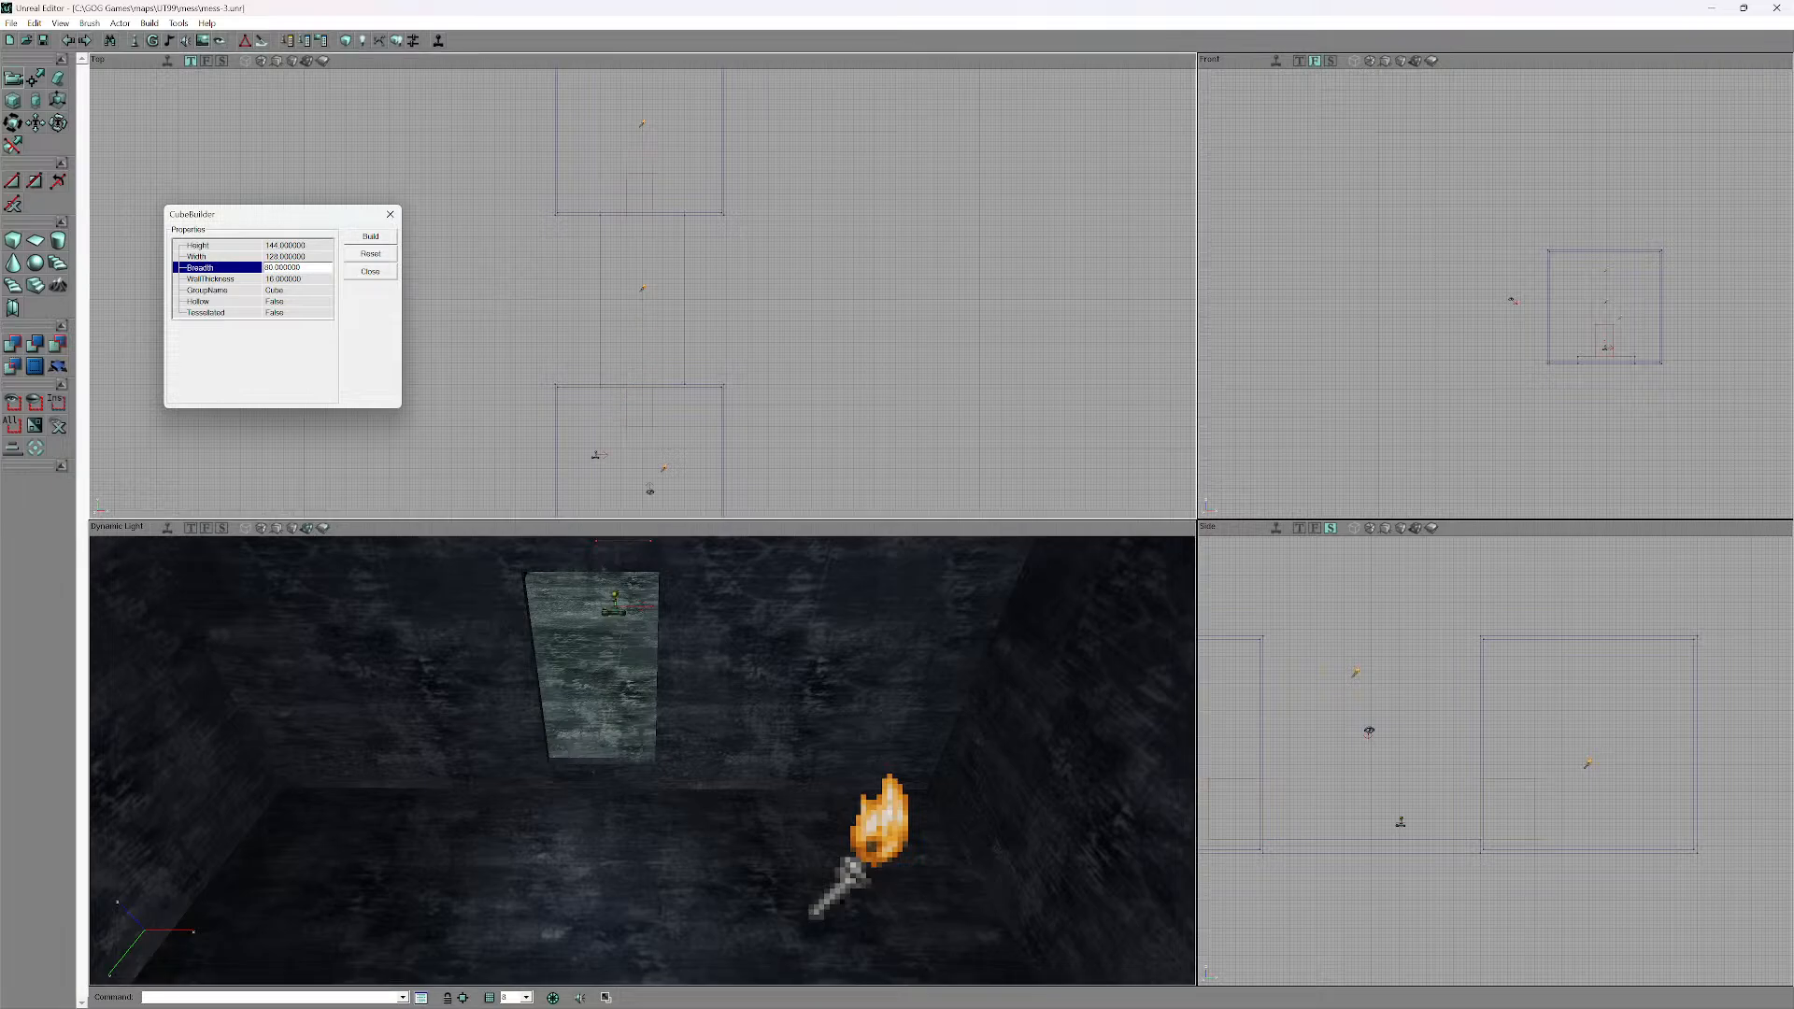
left_click(167, 528)
left_click_drag(598, 729, 514, 813)
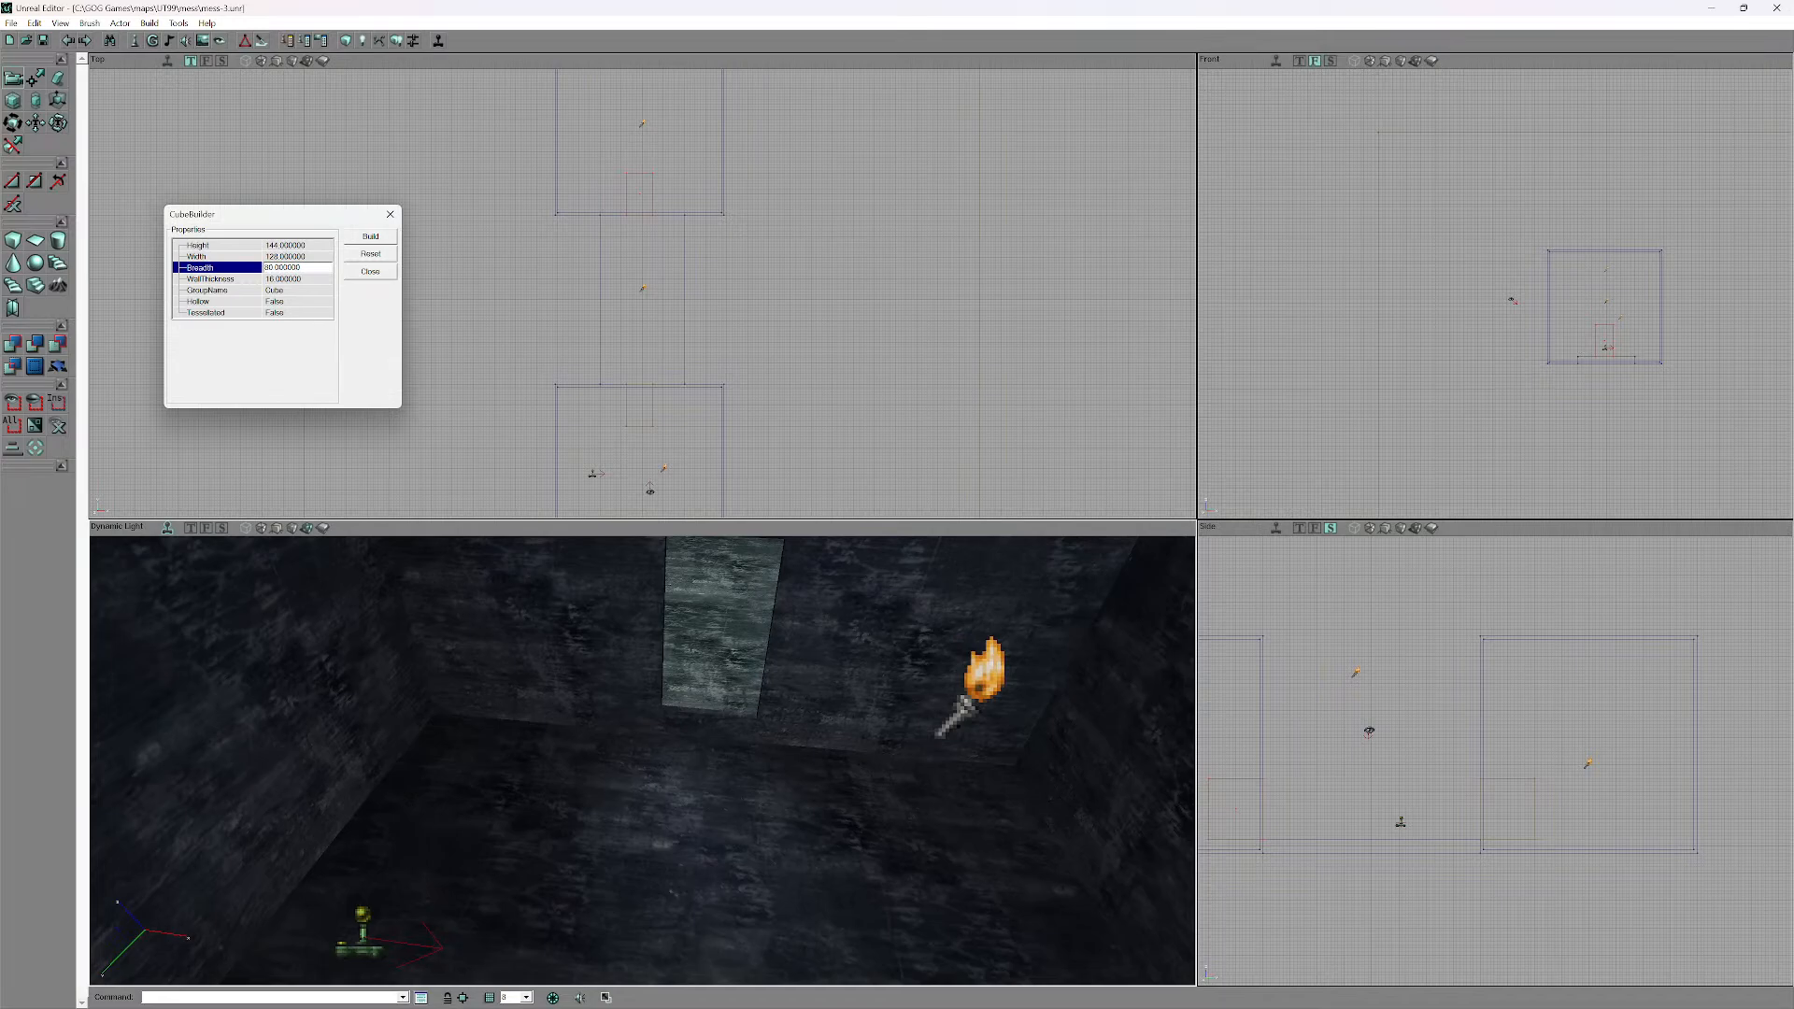
left_click(1276, 61)
left_click(1277, 528)
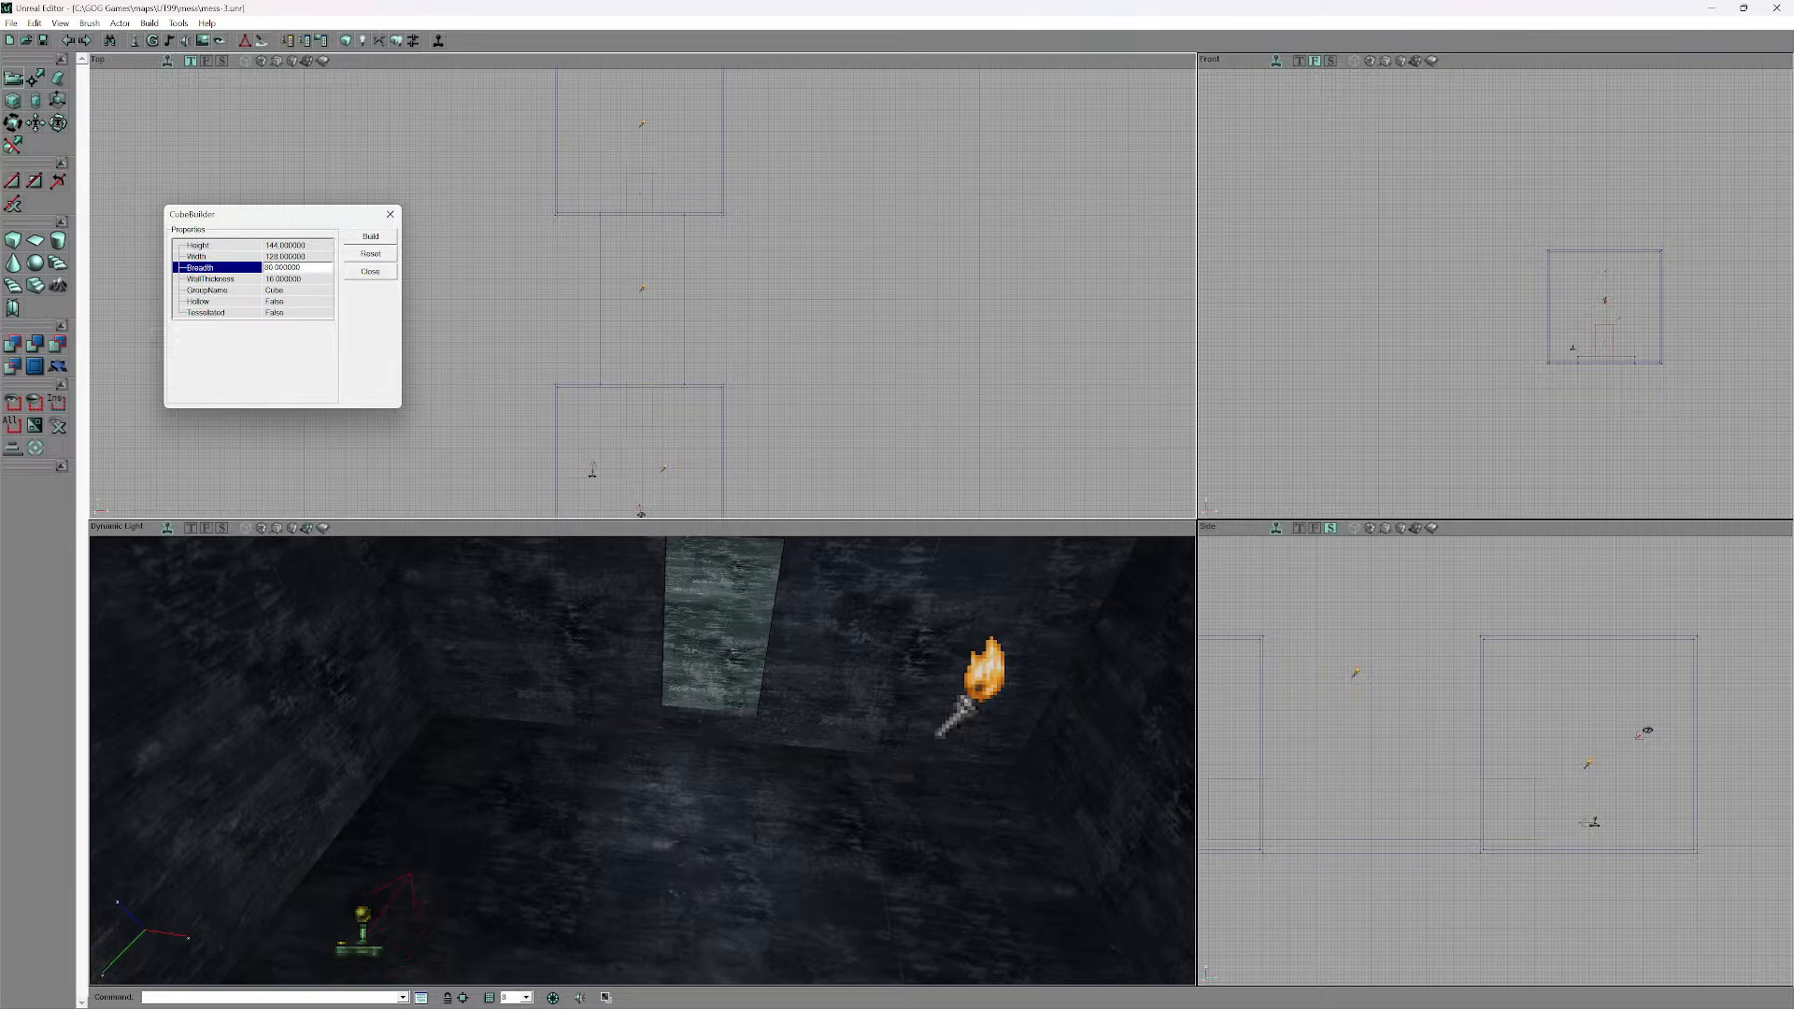
- Set the TeamNumber of the PlayerStart in the blue hollow cube to 1 in its properties
left_click_drag(643, 747, 593, 778)
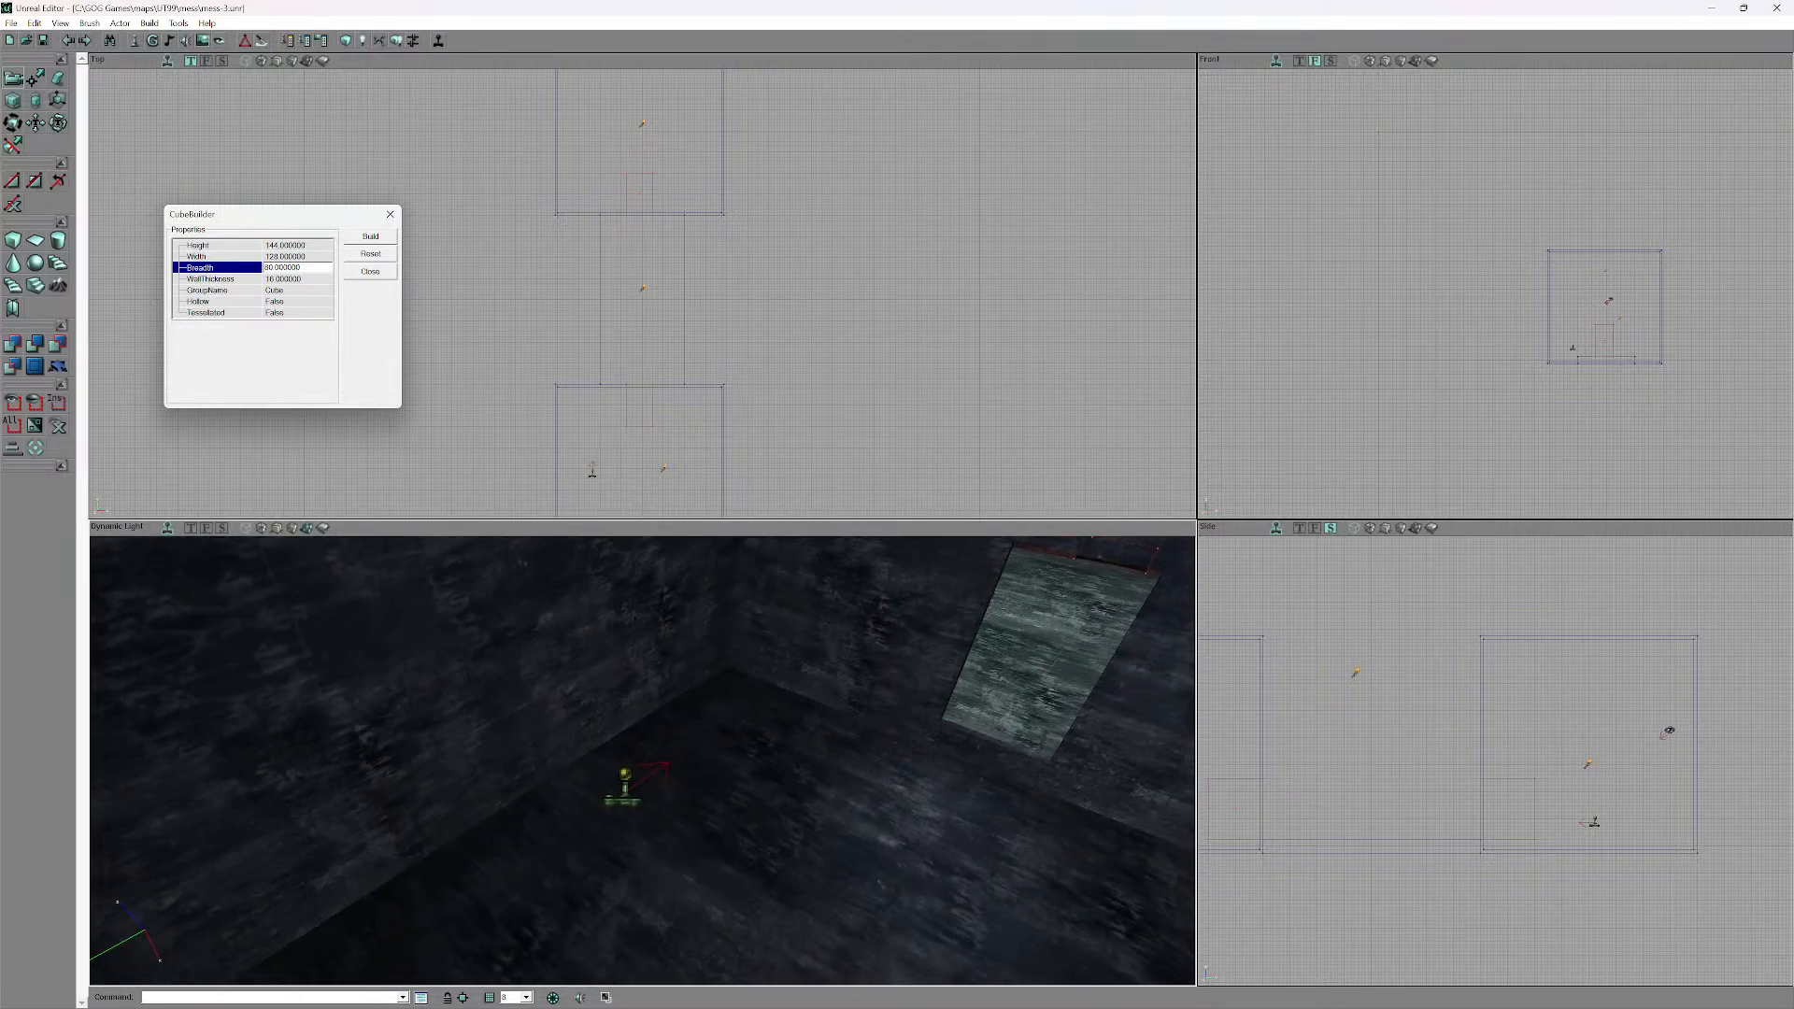
right_click(624, 796)
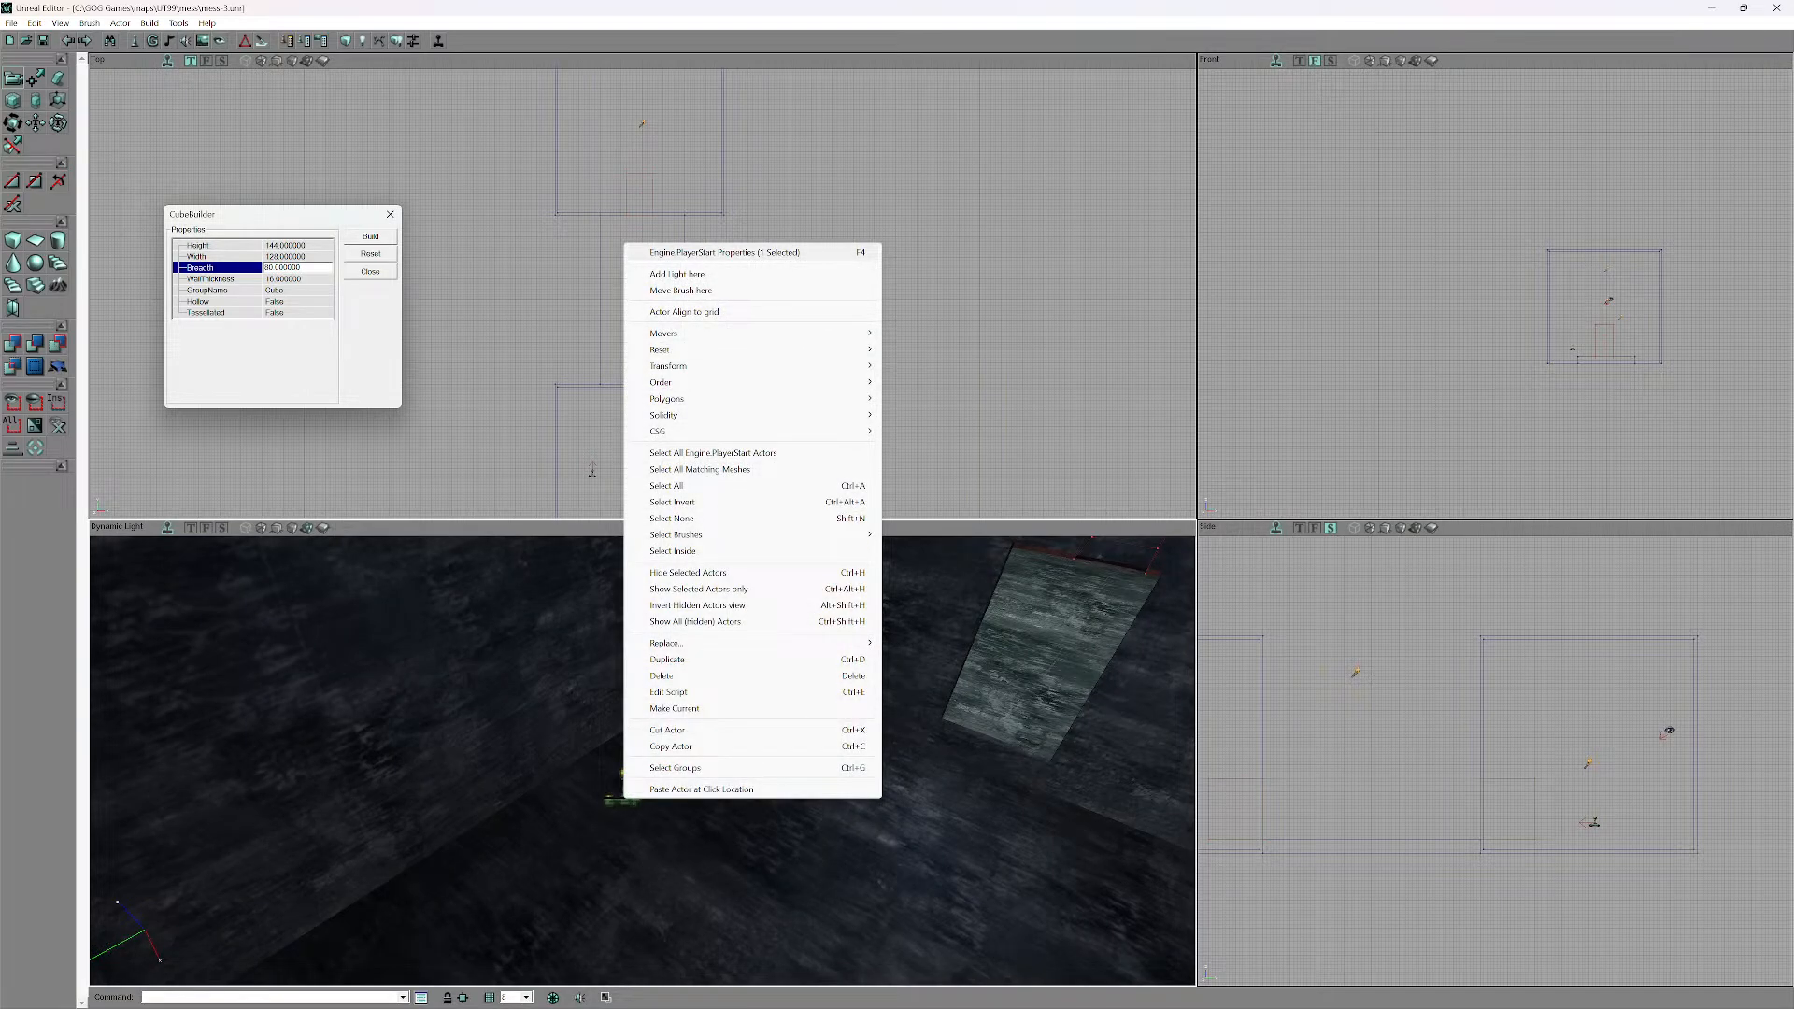
left_click(725, 253)
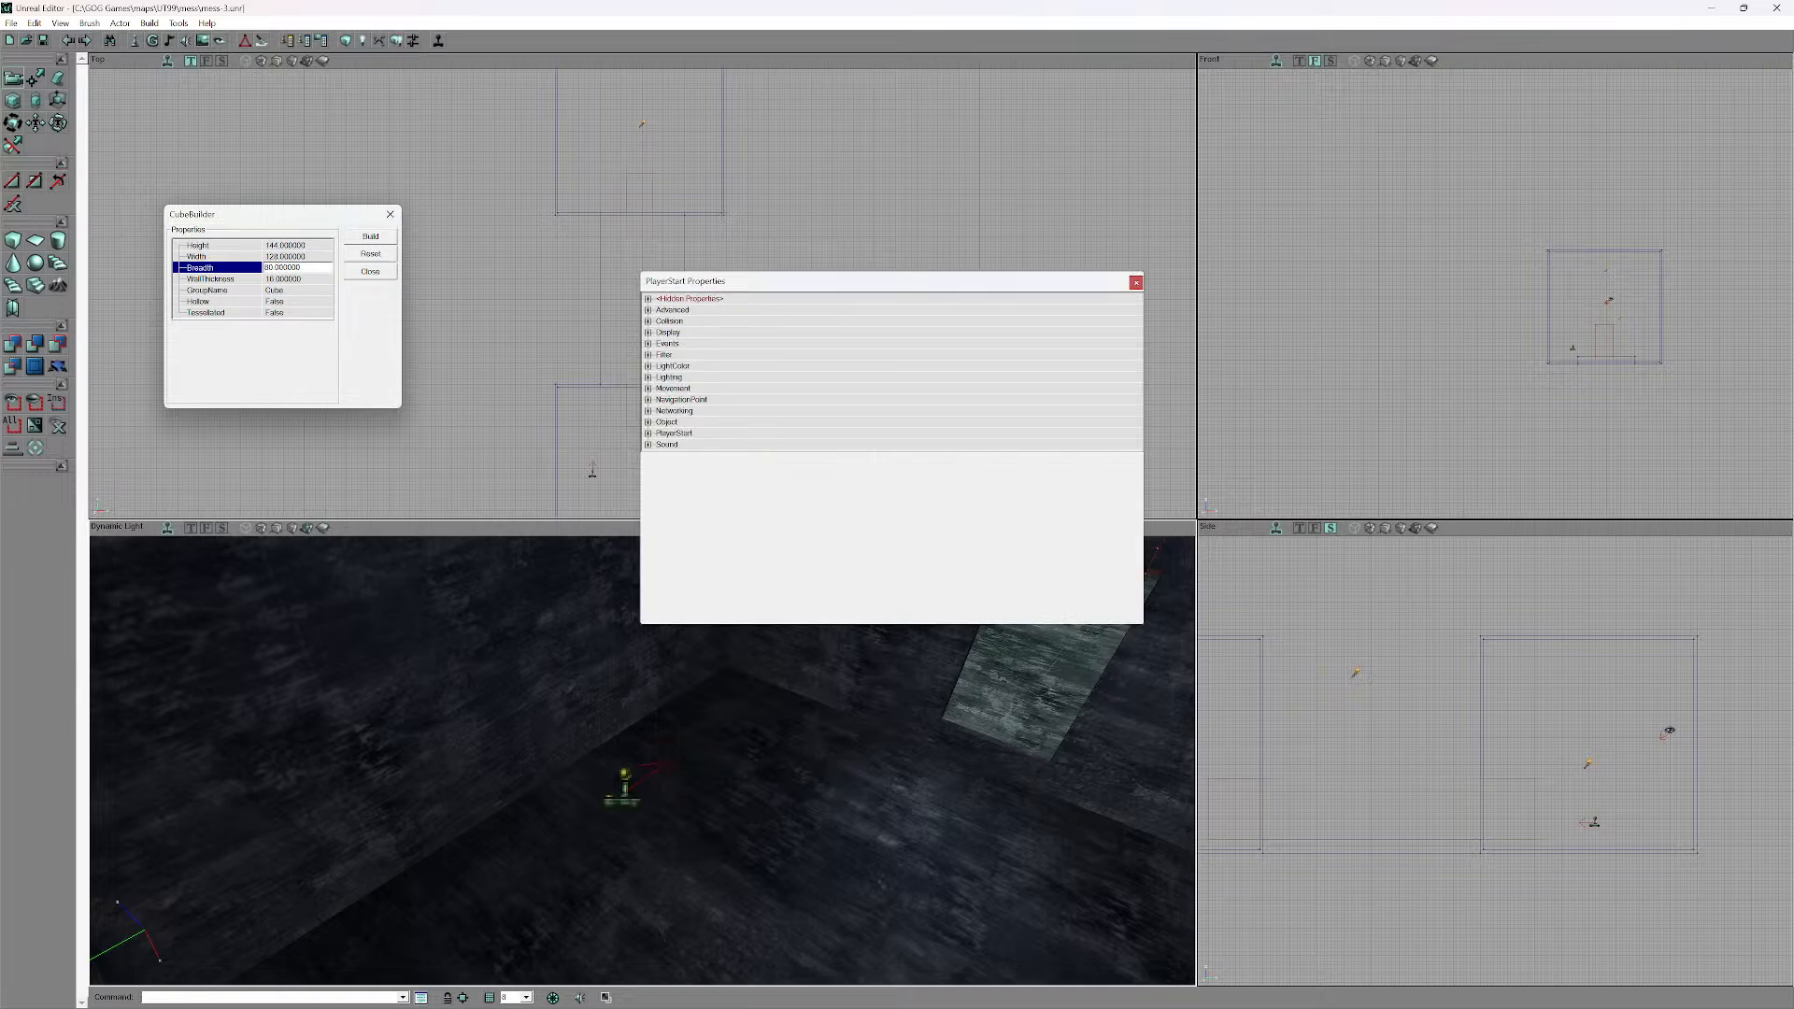
left_click(674, 434)
left_click(822, 478)
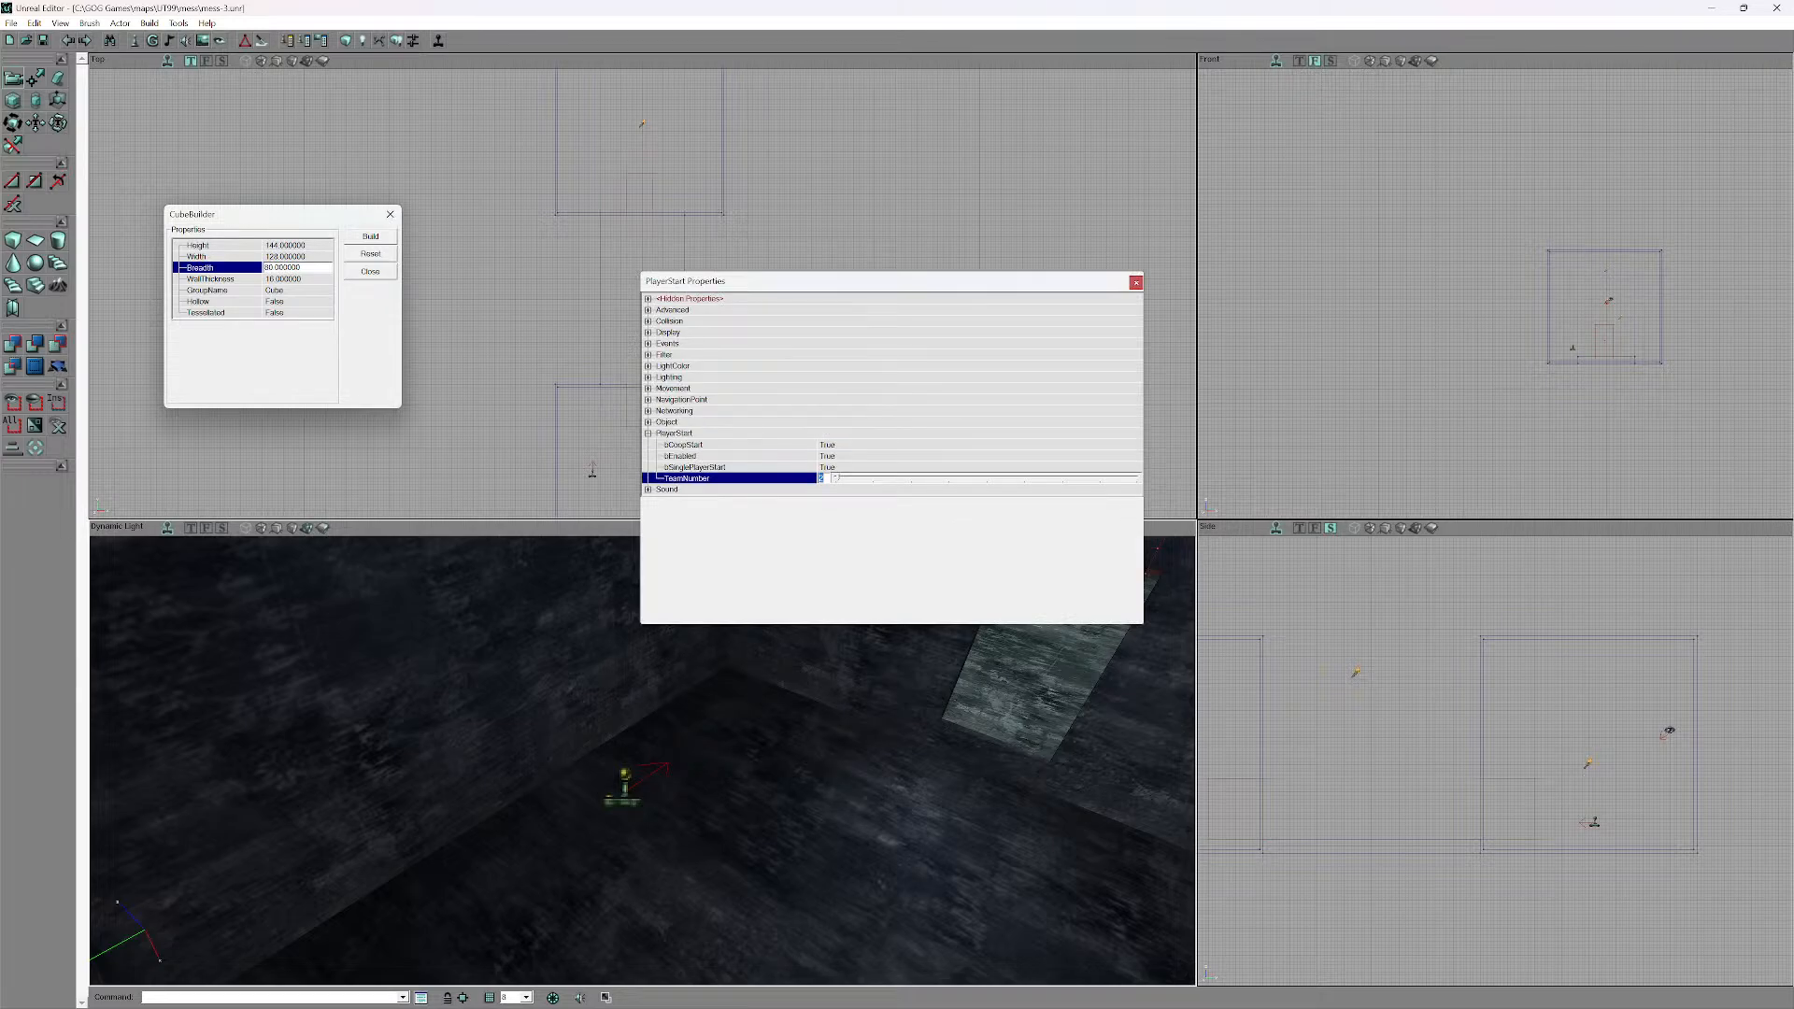
type("1")
key("Return")
left_click(822, 478)
key("Return")
left_click(668, 490)
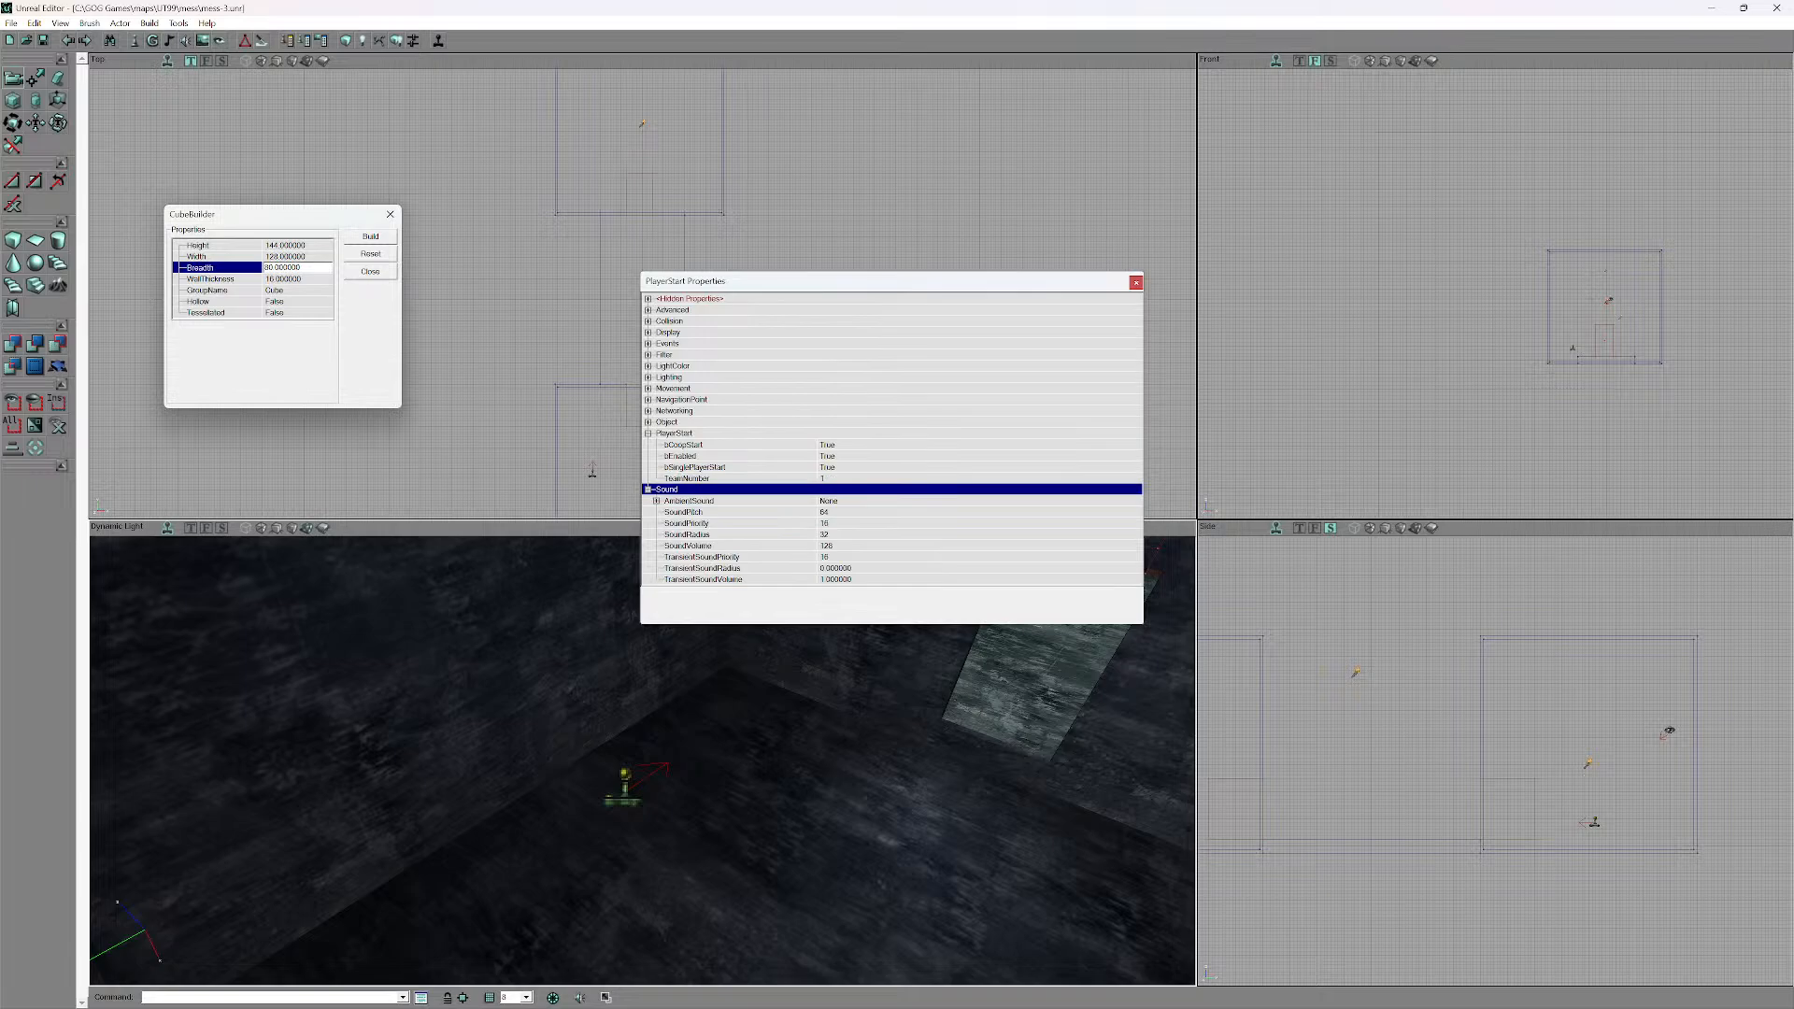
left_click(667, 490)
left_click(1136, 282)
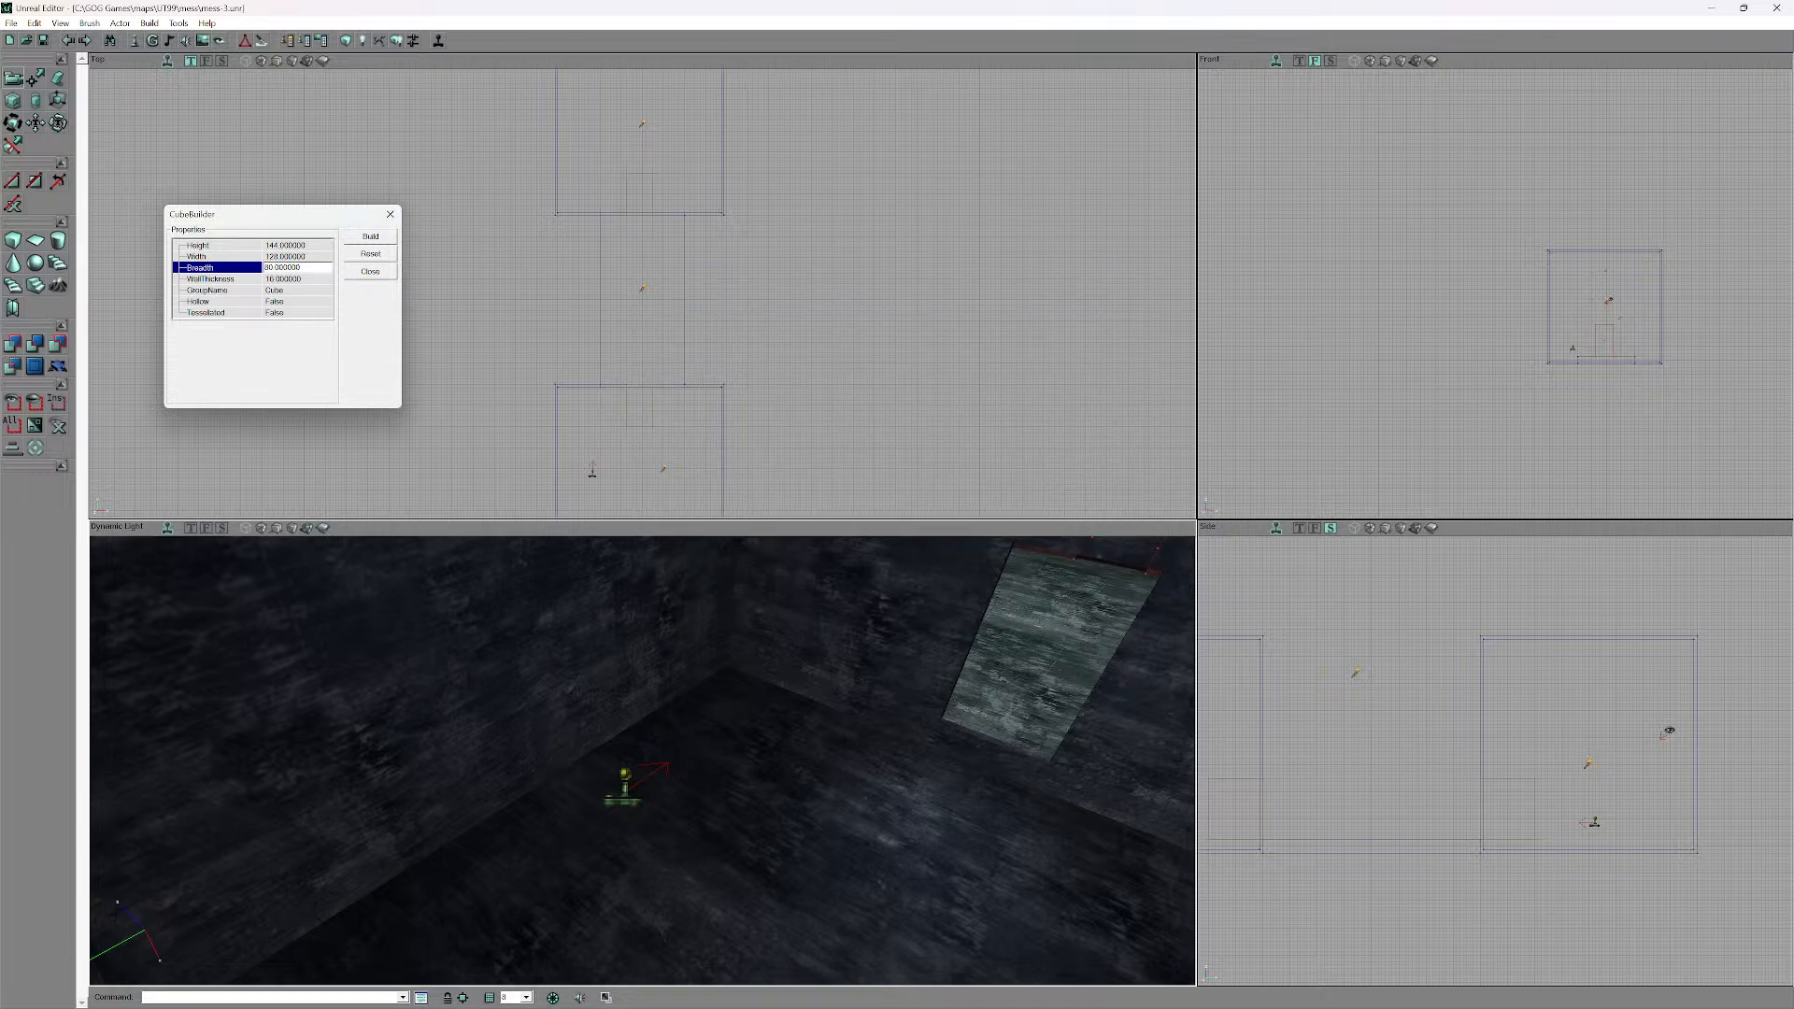
- Duplicate the PlayerStart twice, spacing the copies in a row across the blue cube's floor, and clear the selection
right_click(623, 794)
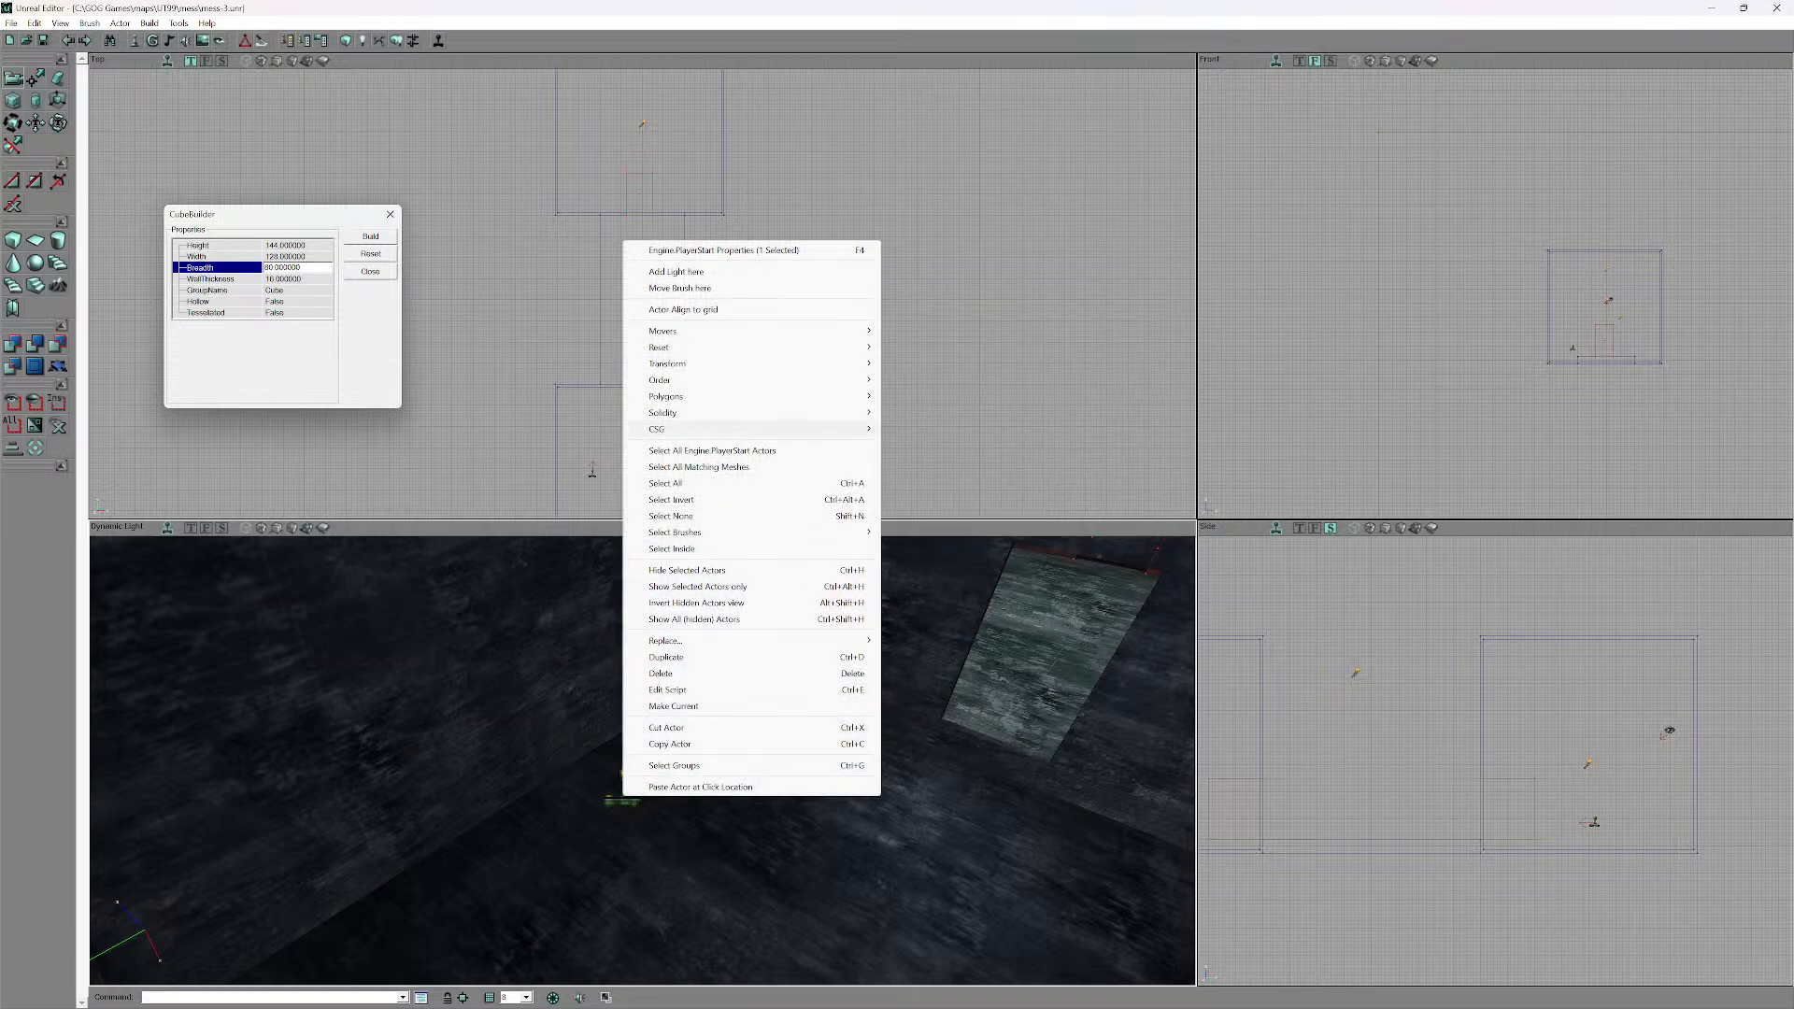
left_click(710, 656)
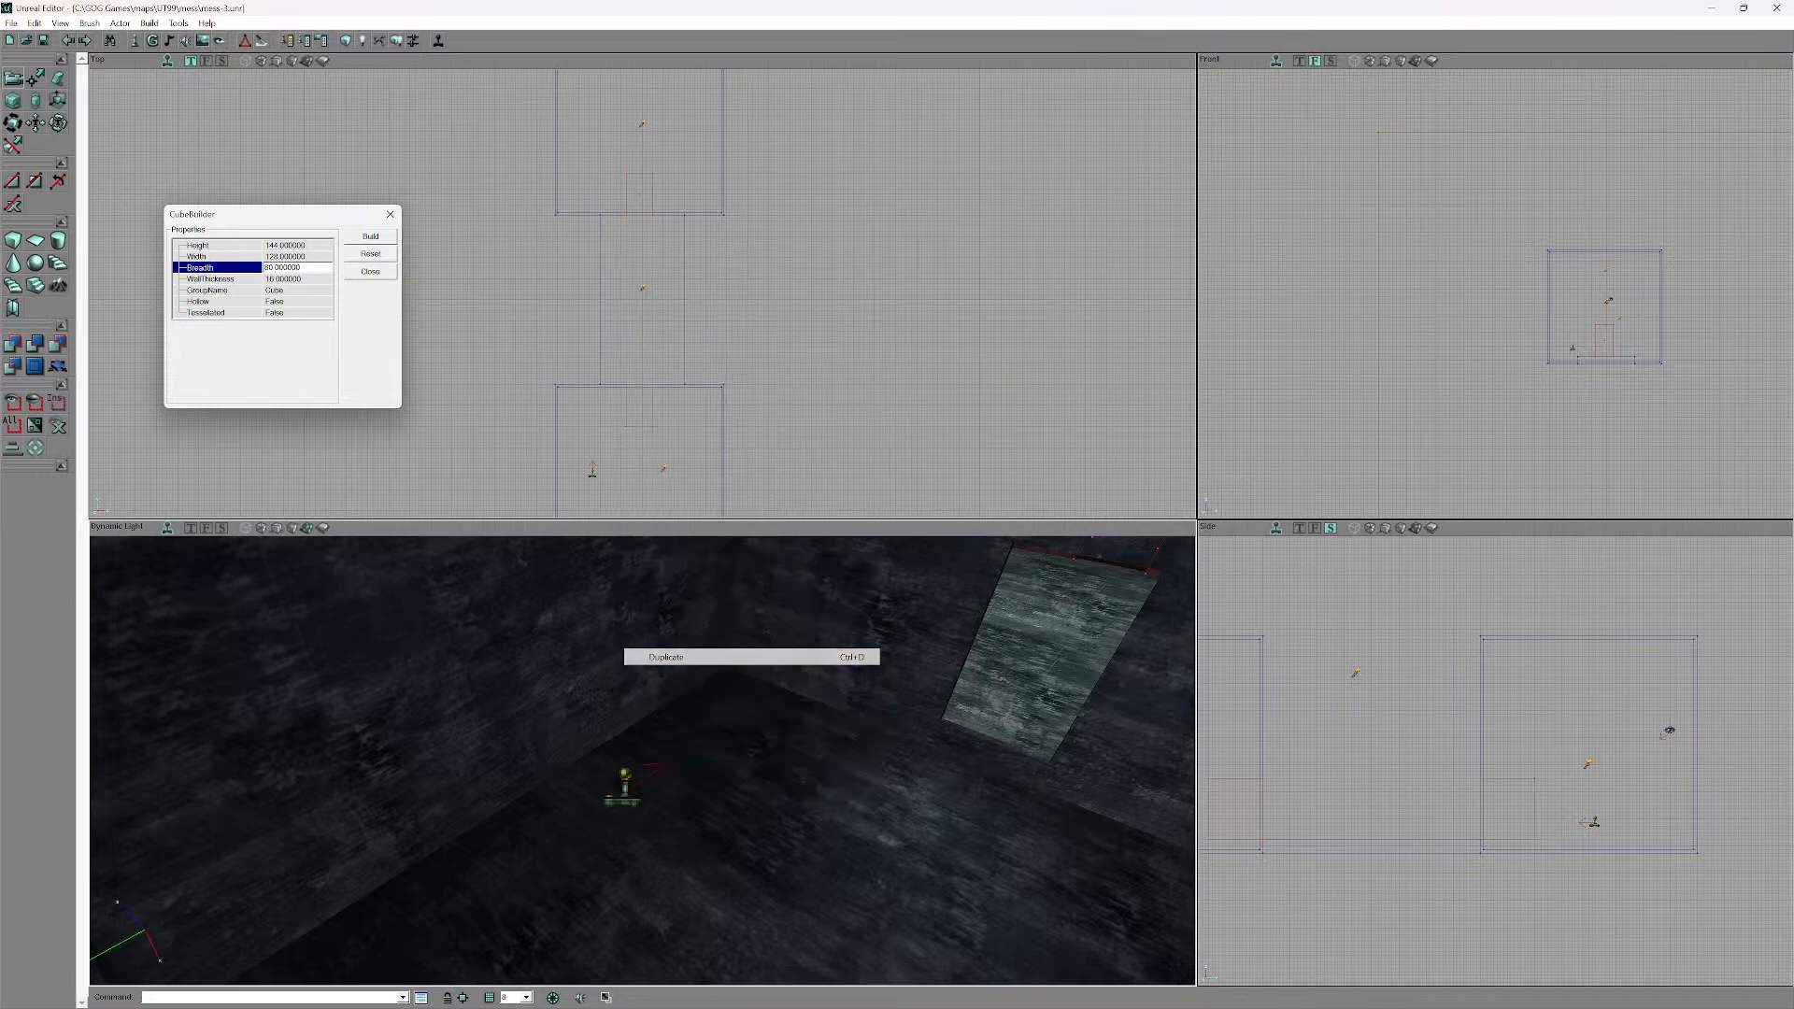
left_click_drag(623, 801, 848, 944, "ctrl")
left_click_drag(623, 801, 671, 828)
right_click(668, 828)
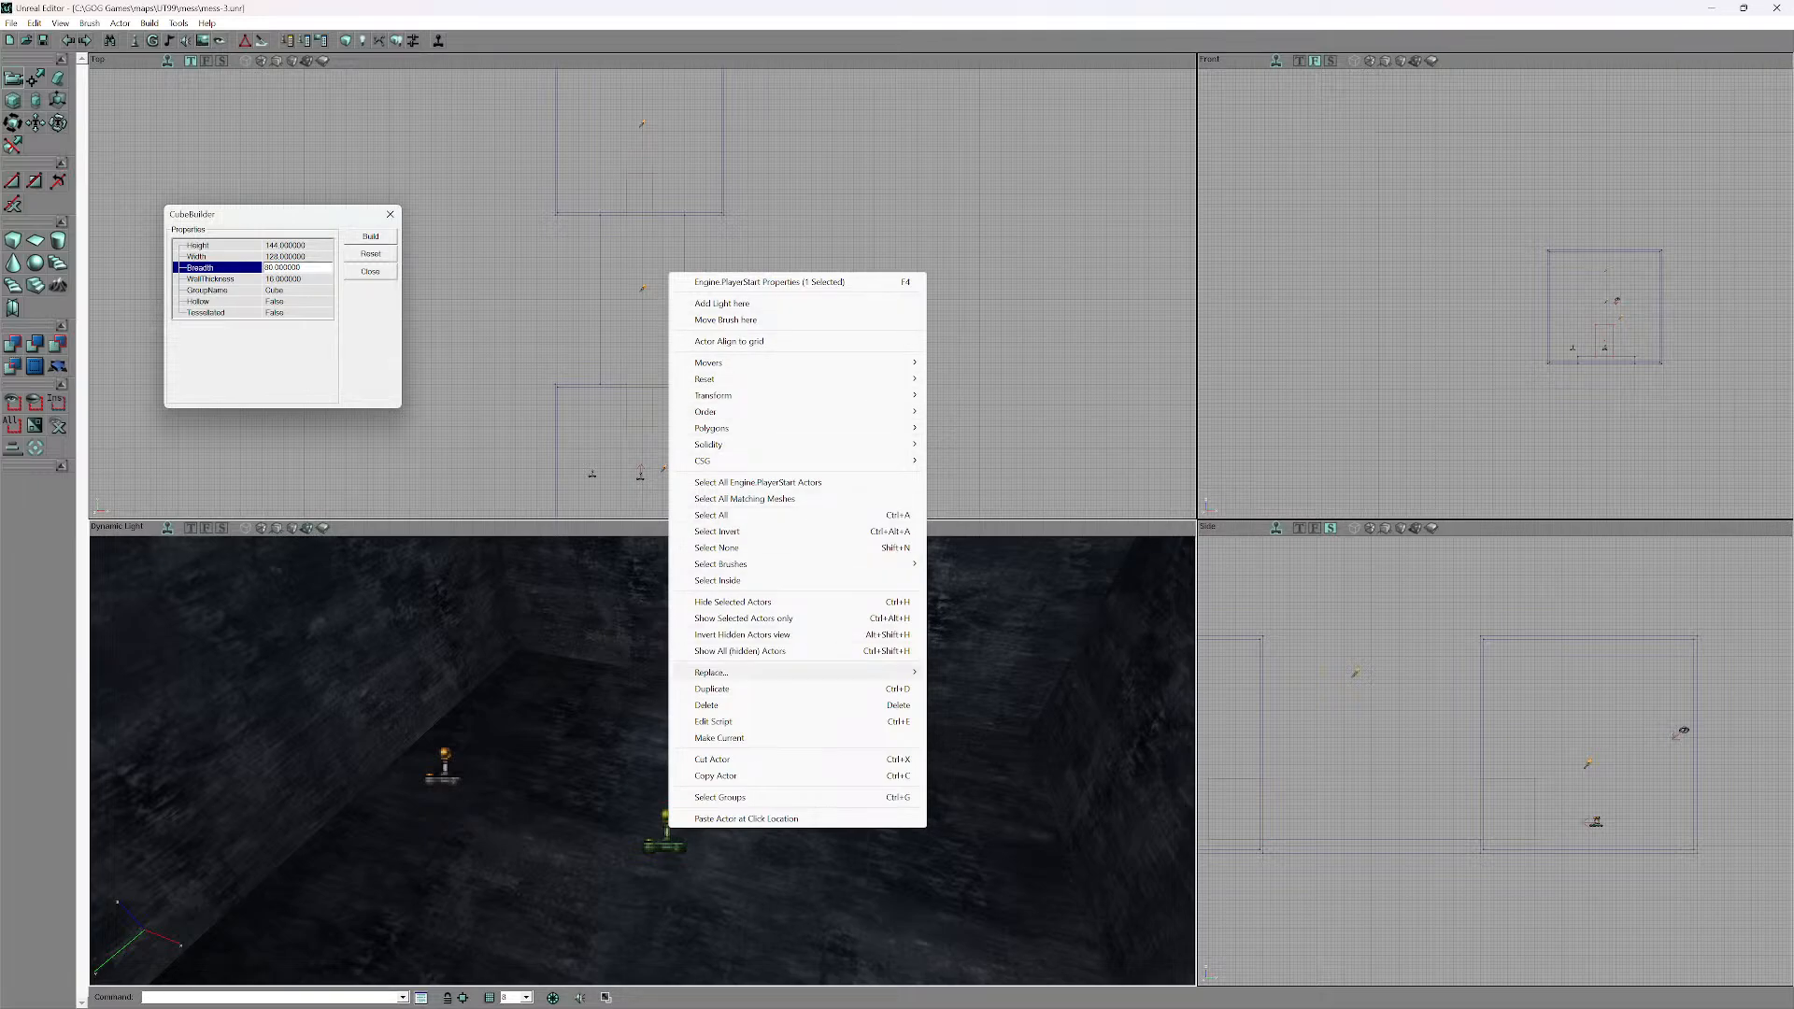
left_click(712, 689)
left_click_drag(675, 845, 902, 869, "ctrl")
left_click(854, 870)
right_click_drag(901, 869, 939, 892)
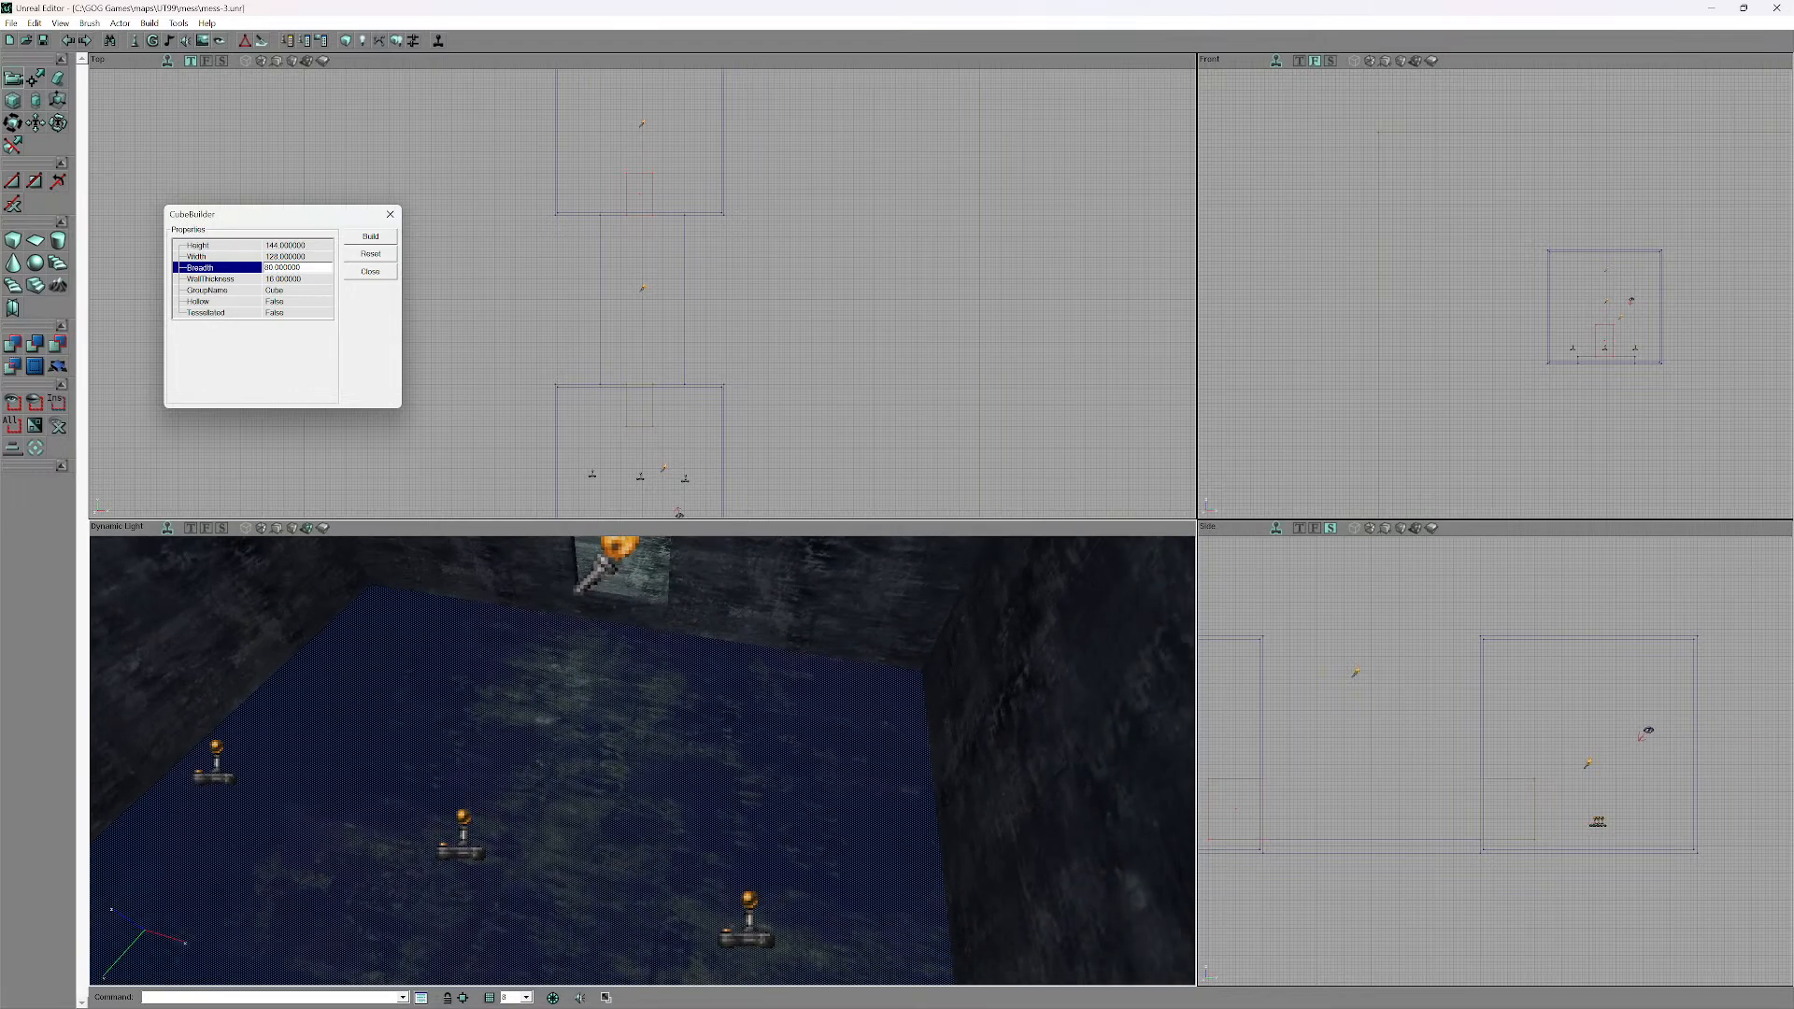
mouse_move(939, 892)
left_mouse_down()
mouse_move(920, 962)
mouse_move(923, 920)
left_mouse_up()
key("shift+n")
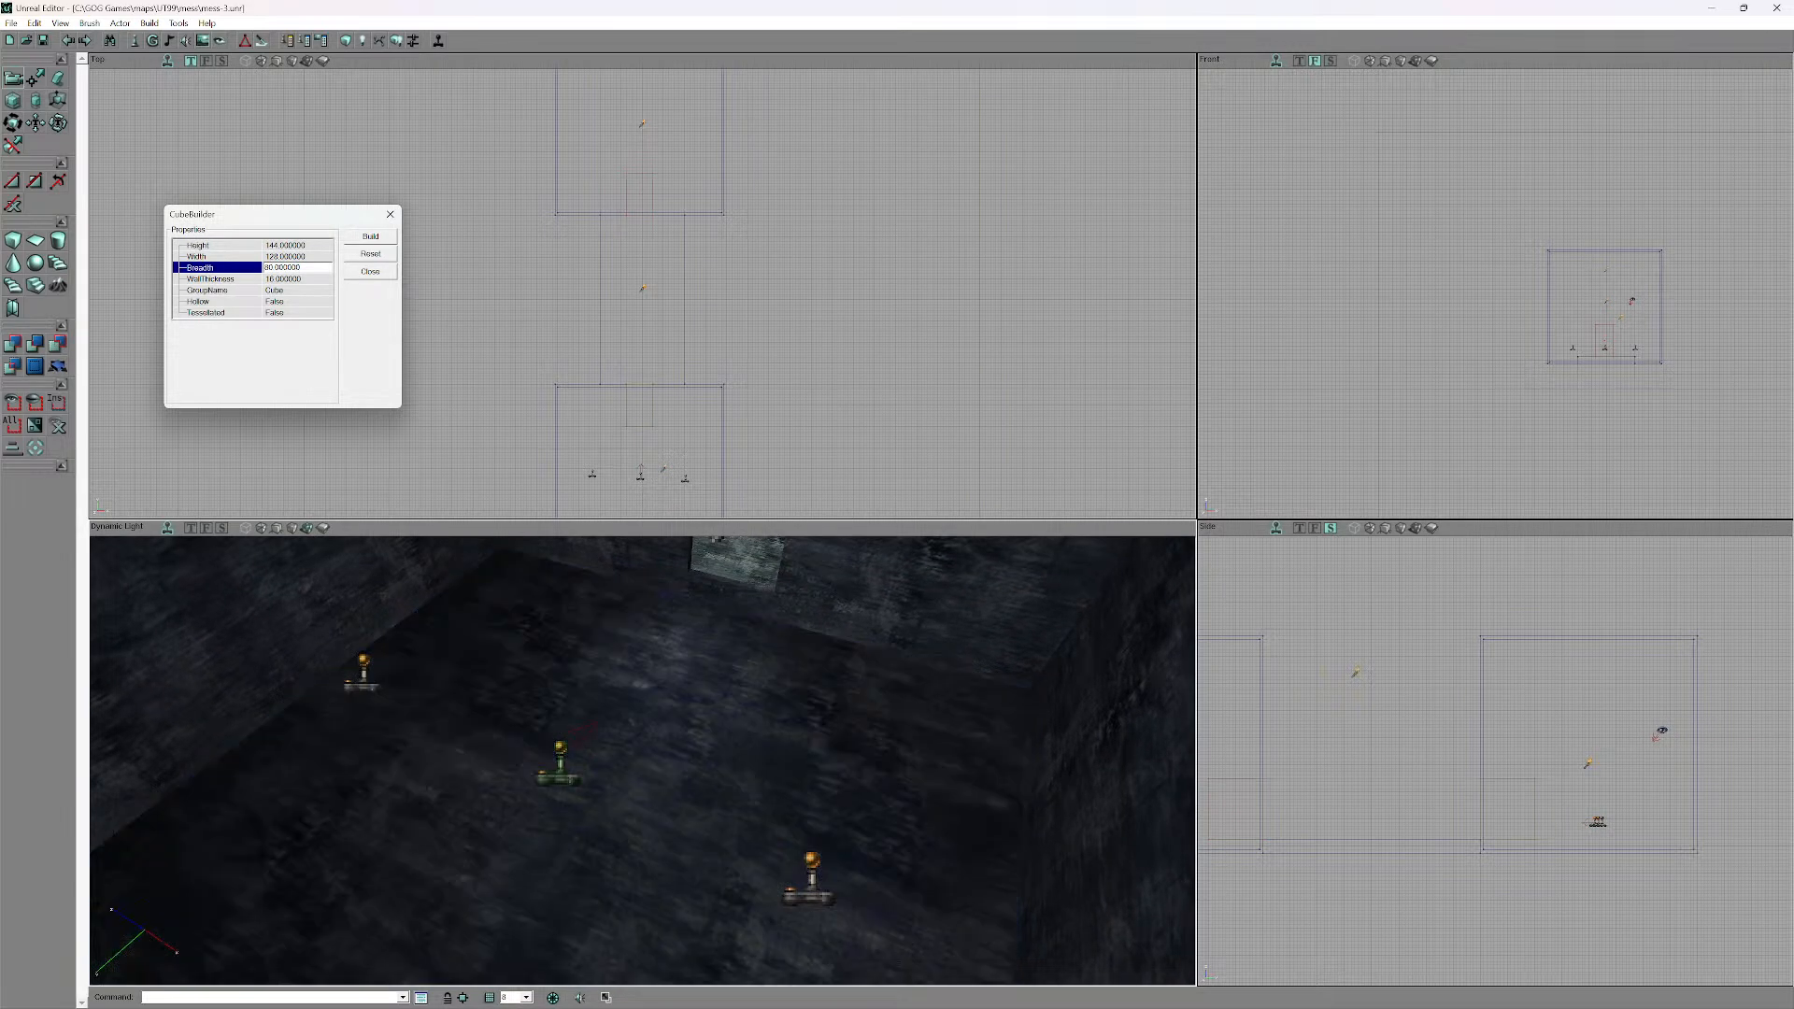
- Examine the reddish-brown hollow cube at the opposite end and the alignment and selection options for its floor surface
right_click_drag(923, 921, 925, 864)
left_click_drag(925, 864, 925, 780)
right_click_drag(924, 781, 934, 747)
left_click_drag(934, 748, 1028, 794)
left_click(1027, 794)
right_click(645, 773)
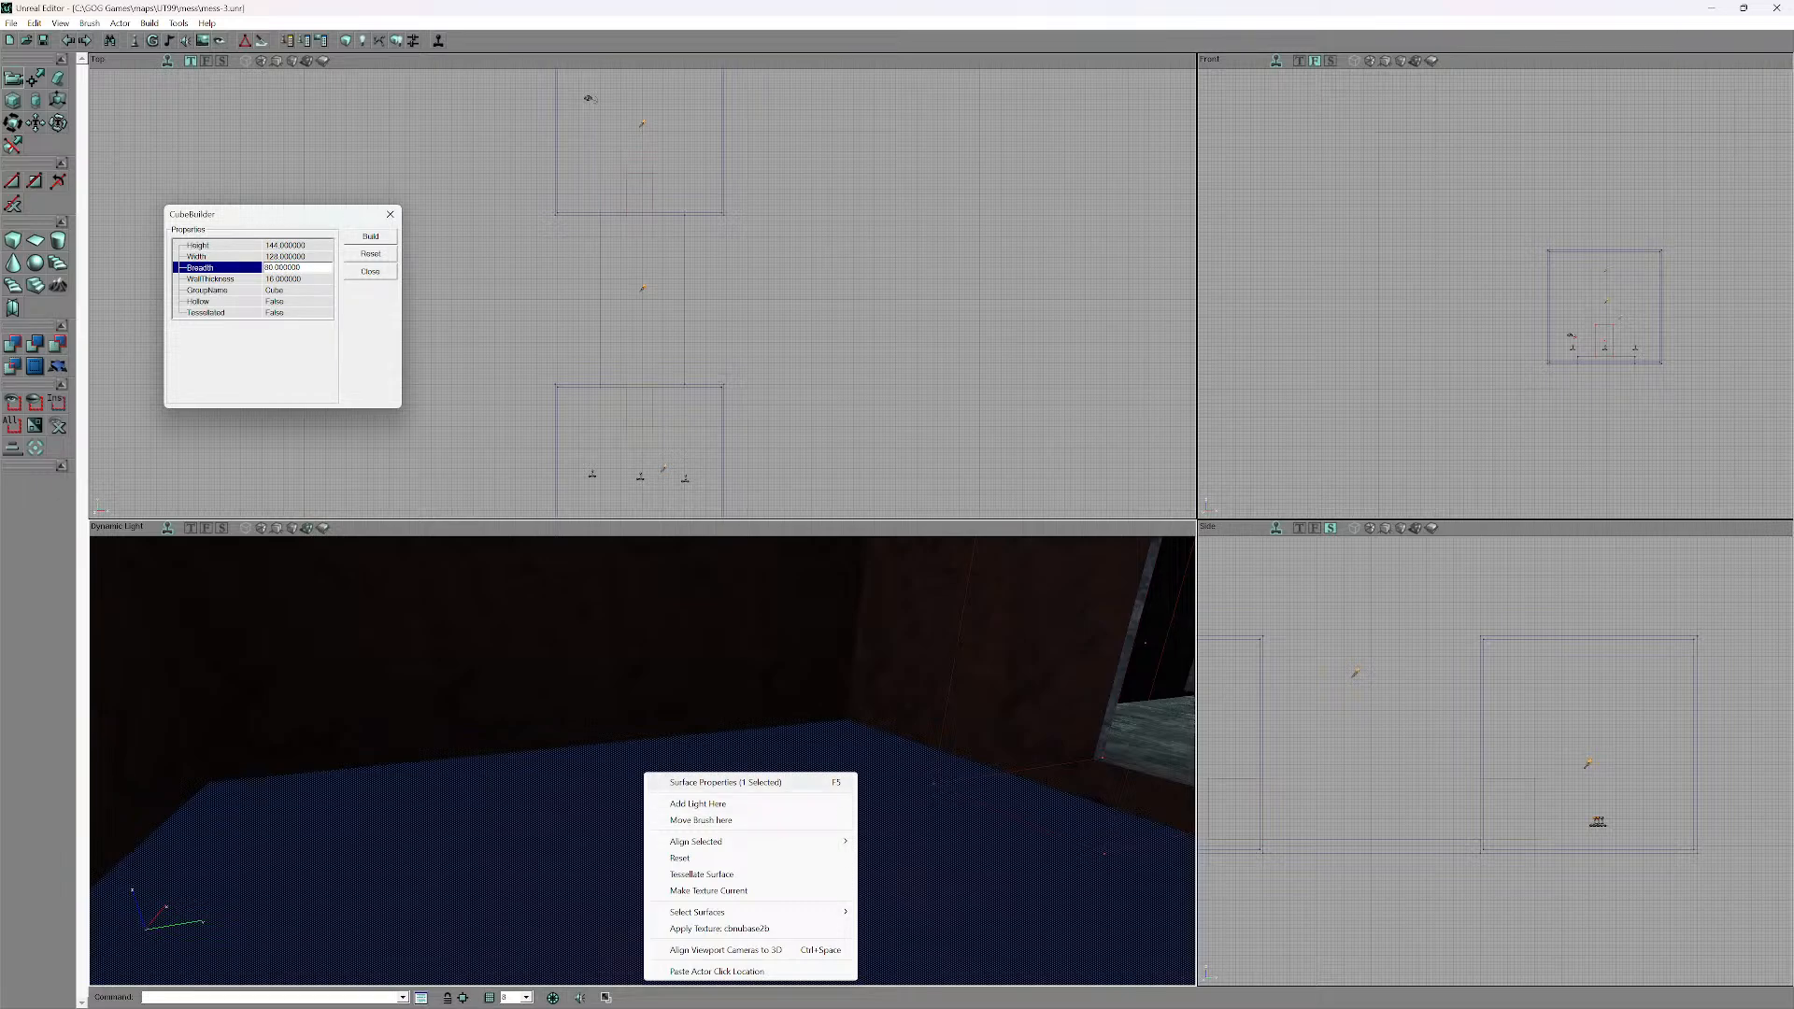
mouse_move(710, 840)
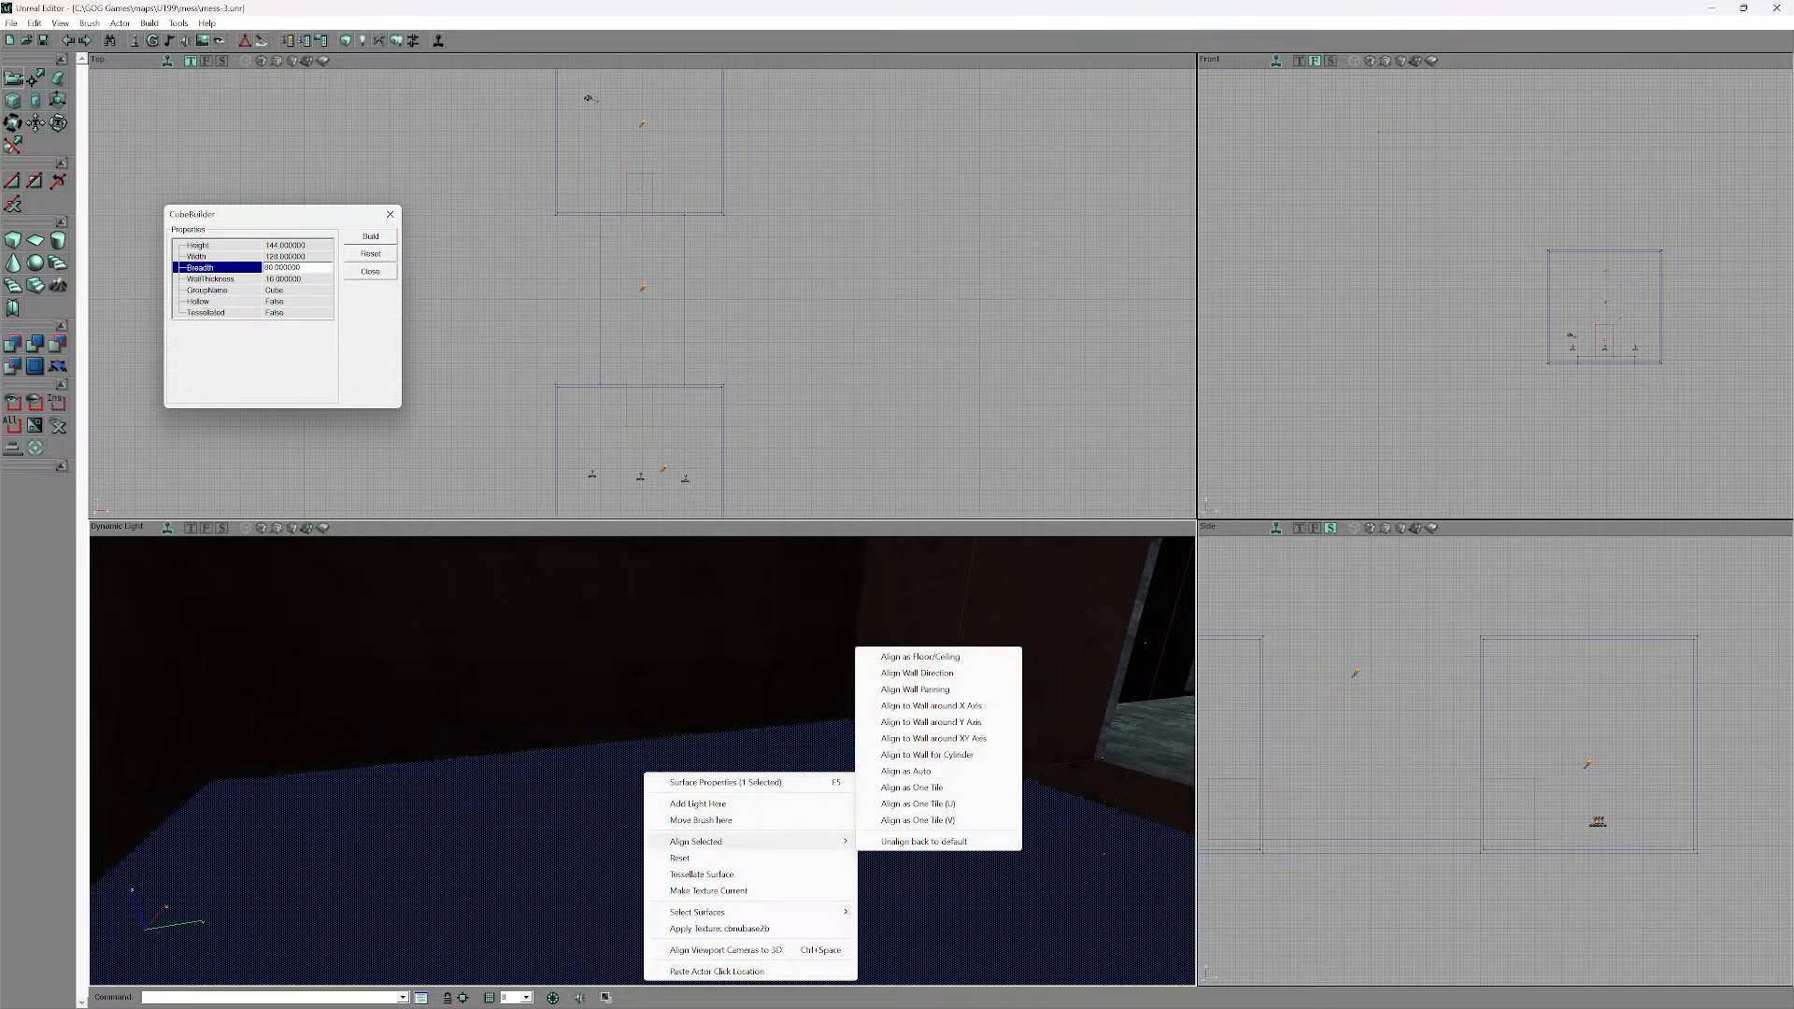
mouse_move(710, 912)
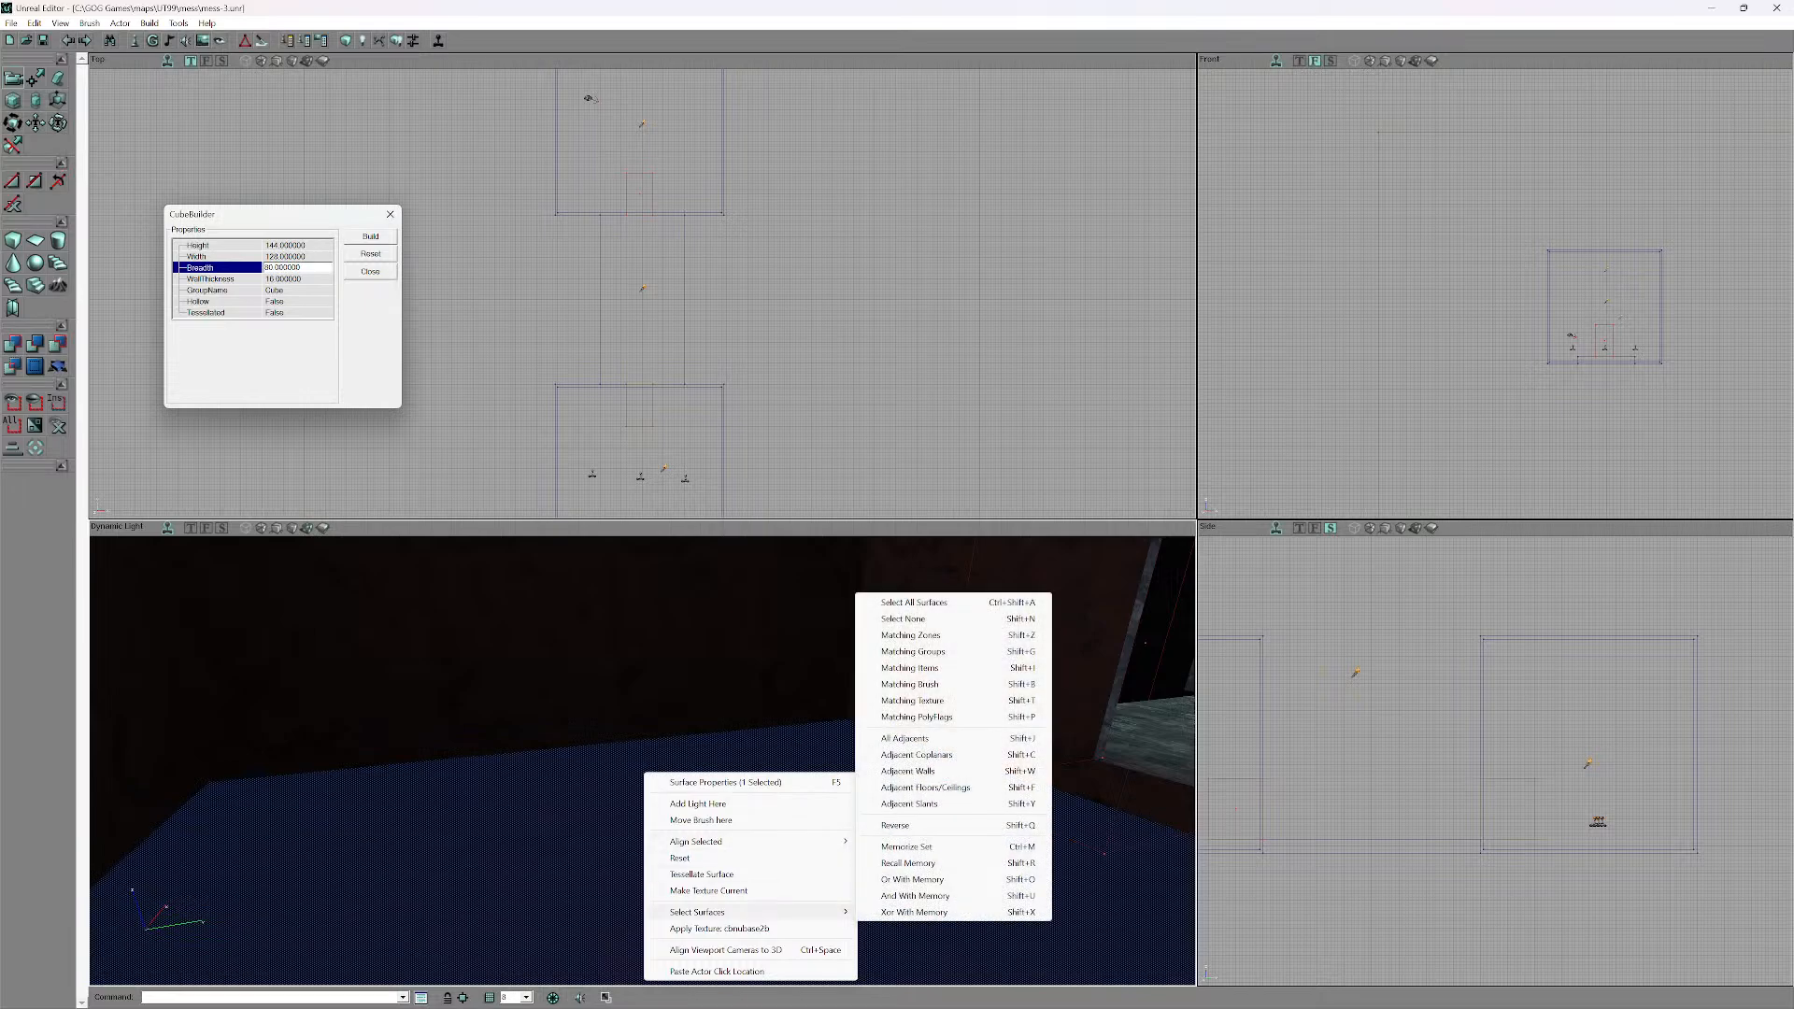
key("Escape")
left_click_drag(710, 912, 663, 883)
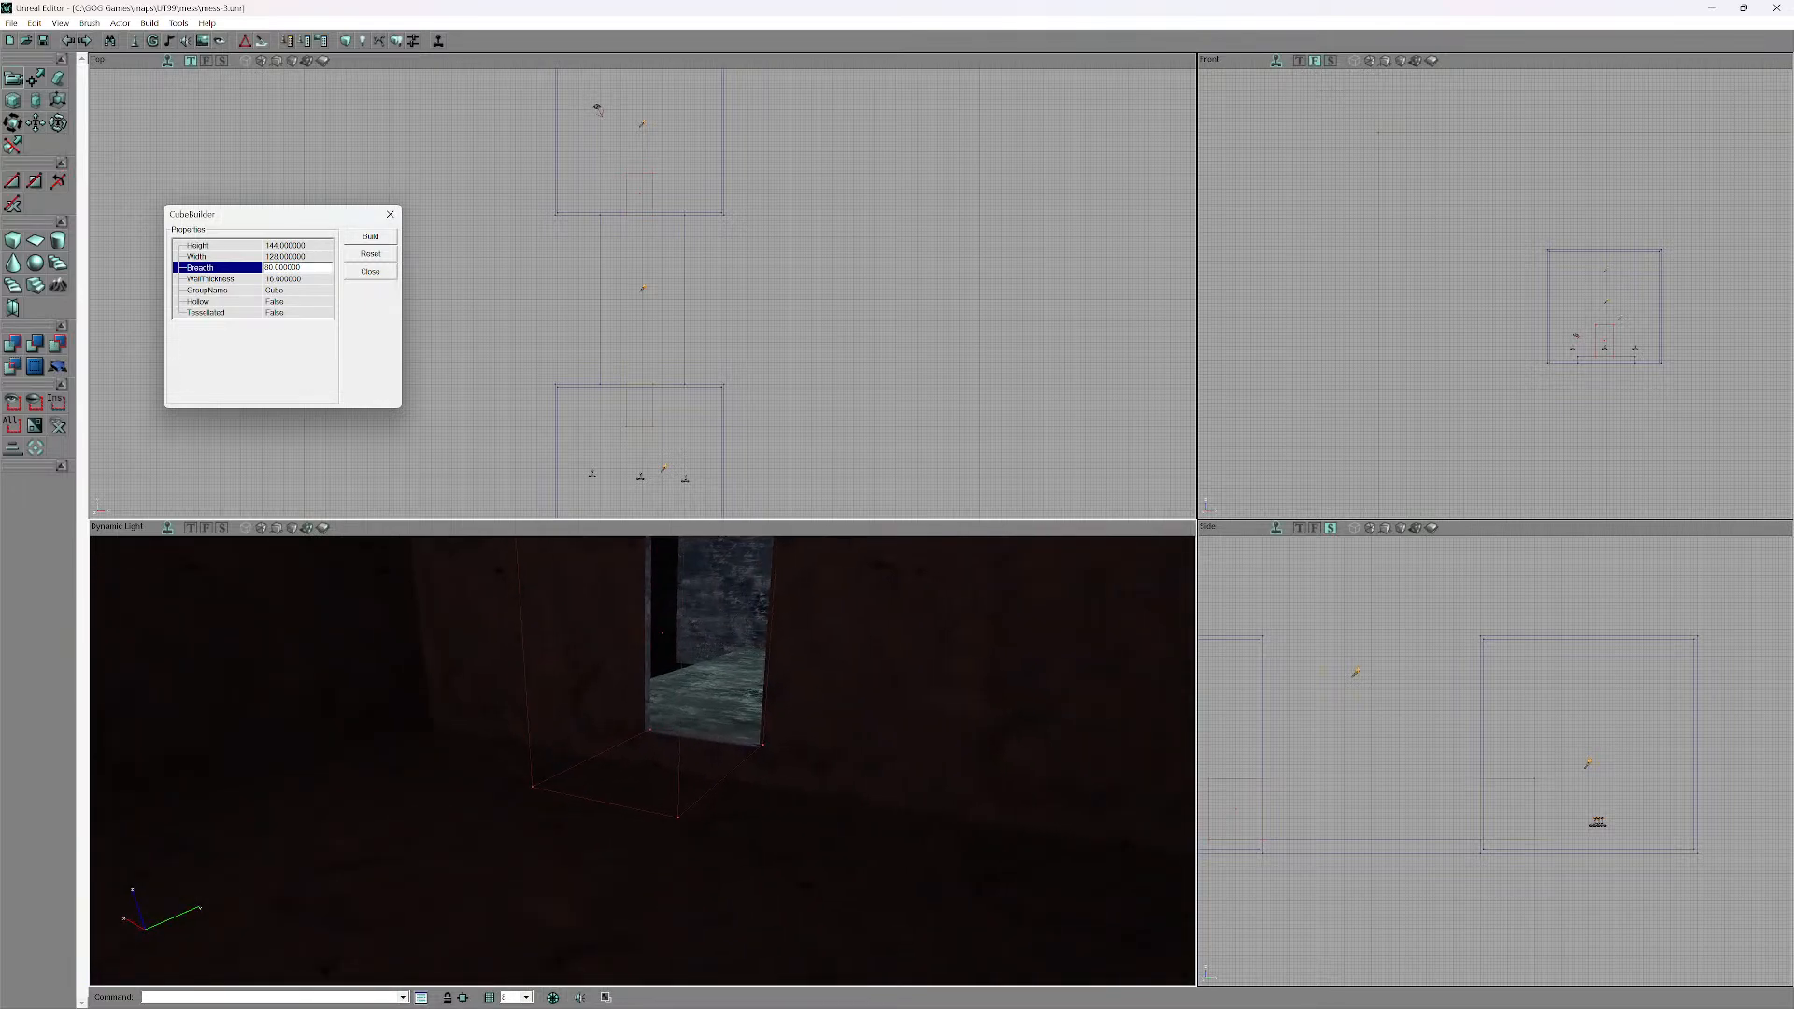
- Duplicate the outermost PlayerStart into the reddish-brown hollow cube and place a second copy beside it
right_click(685, 473)
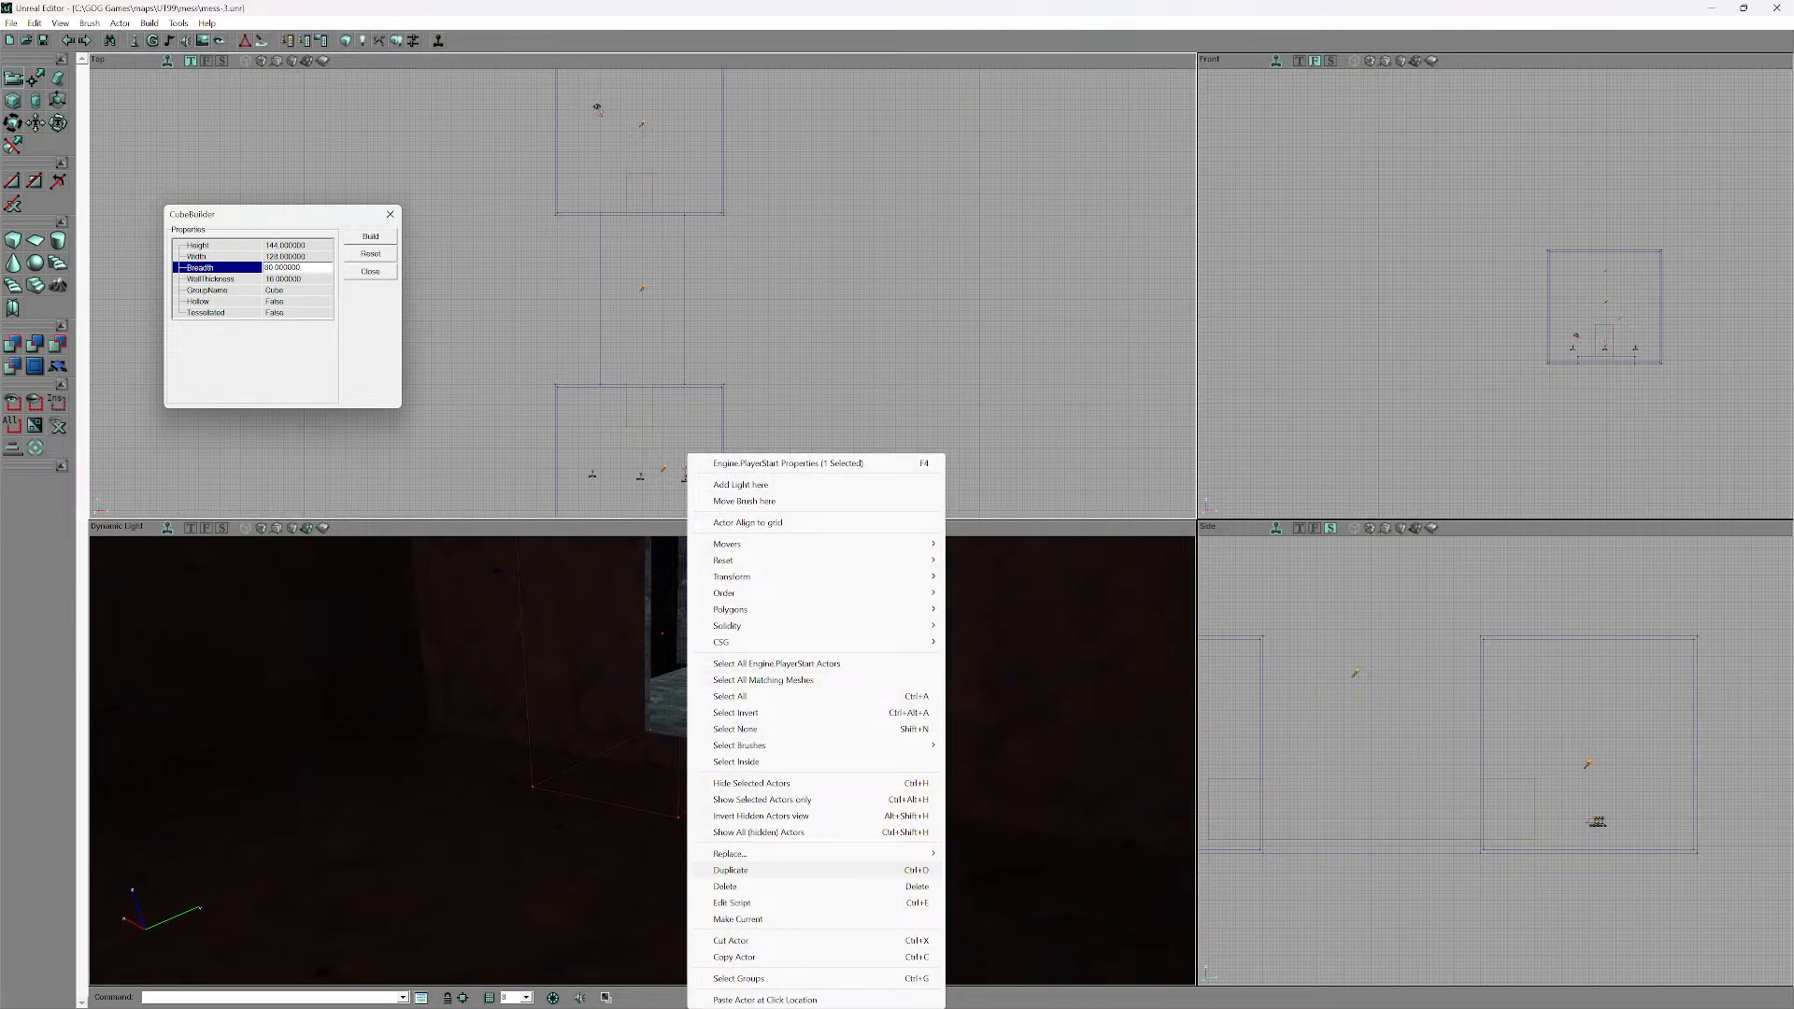
left_click(730, 870)
left_click_drag(686, 480, 681, 137, "ctrl")
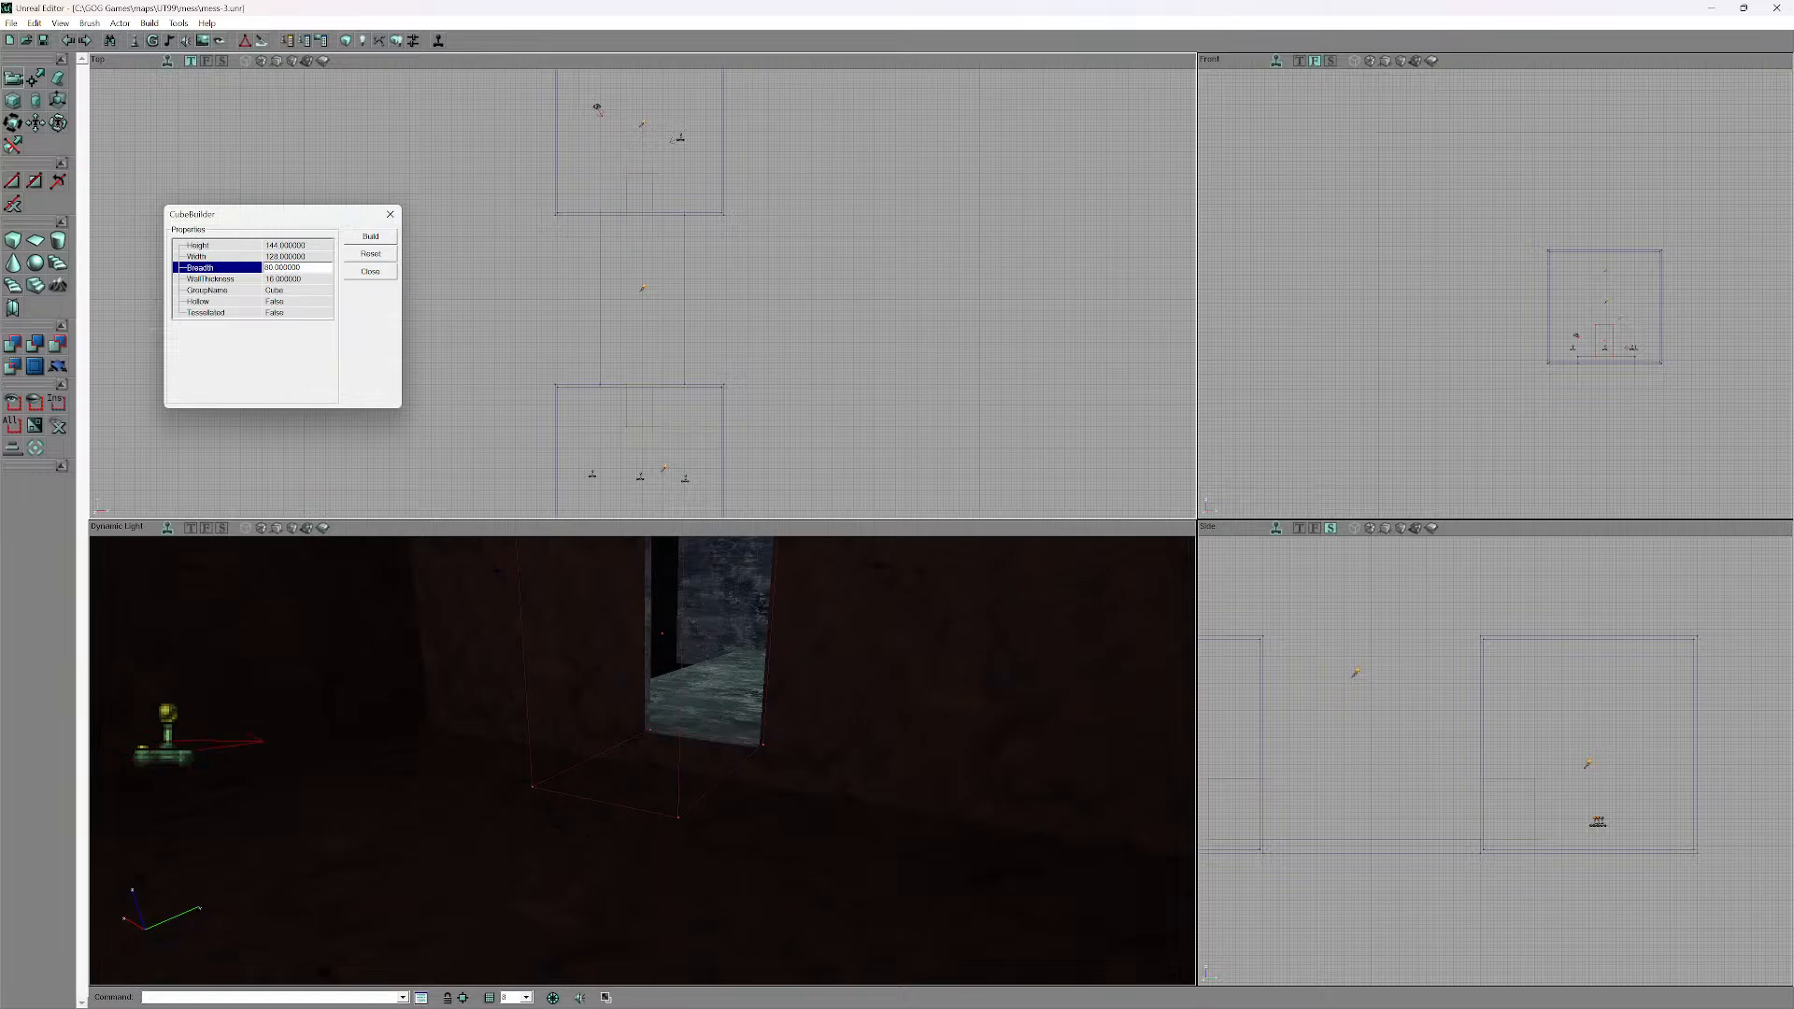
right_click_drag(681, 137, 681, 140, "ctrl")
right_click(681, 138)
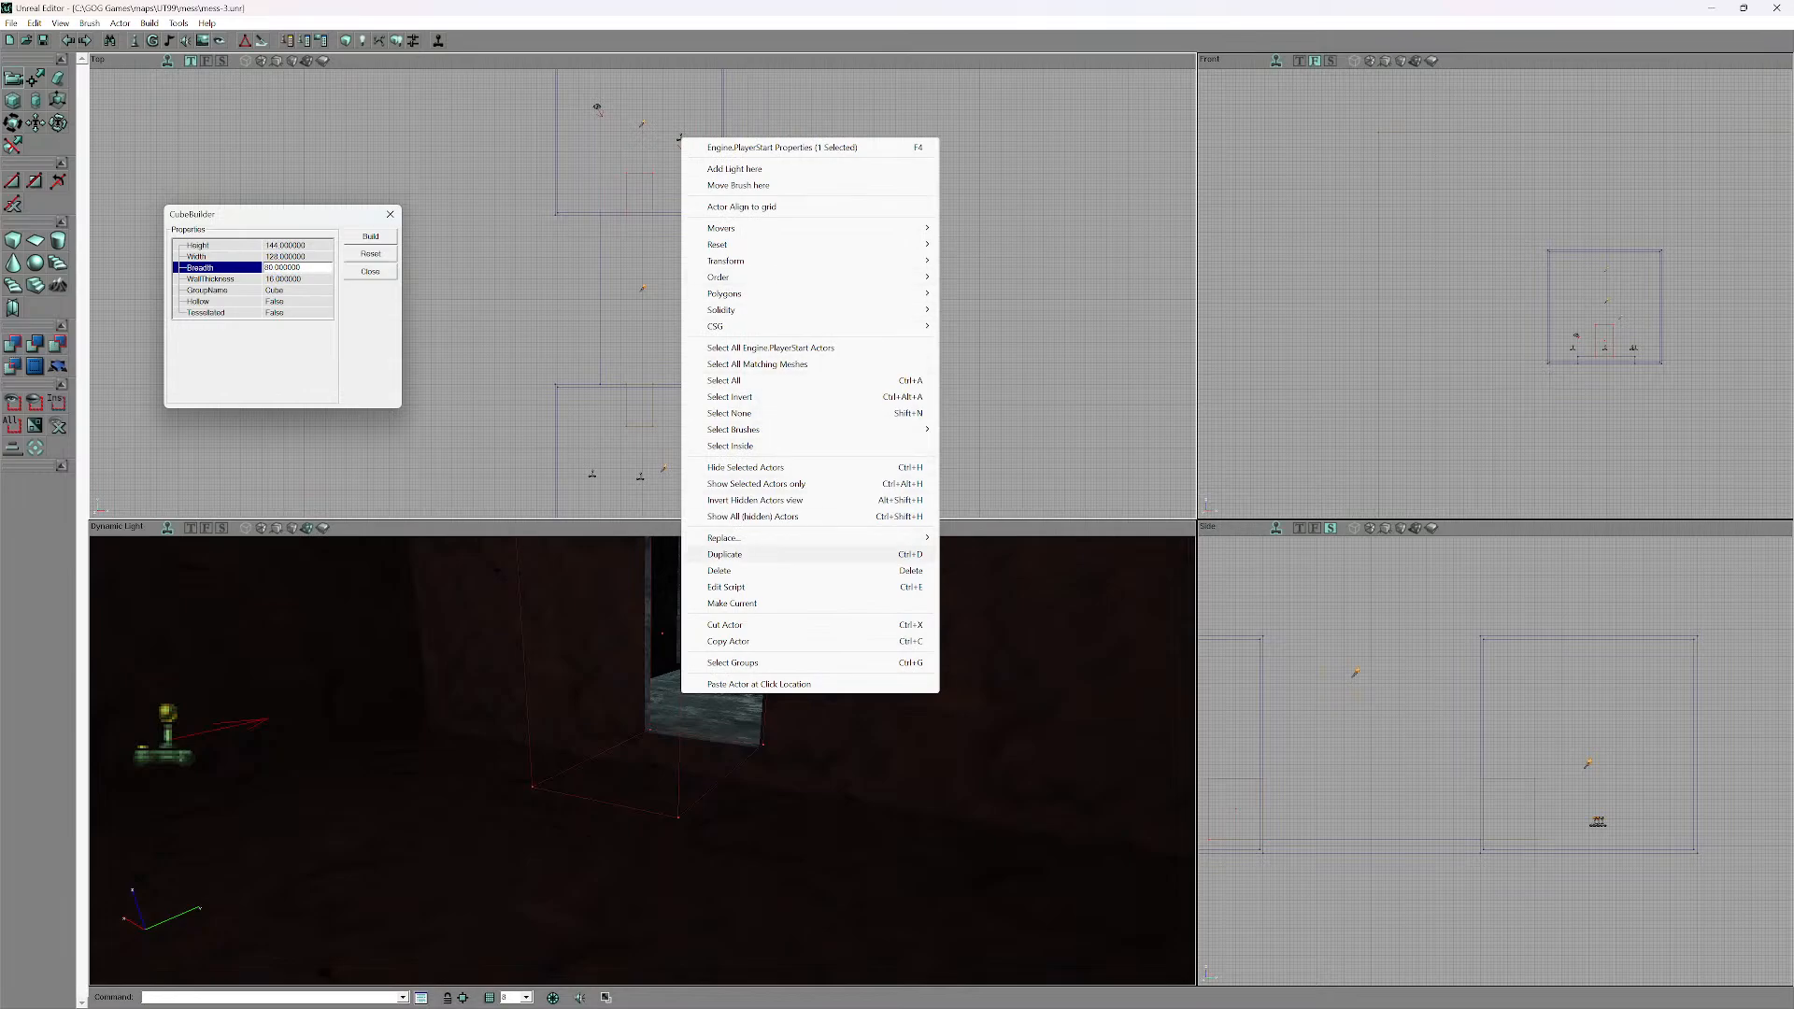
left_click(725, 554)
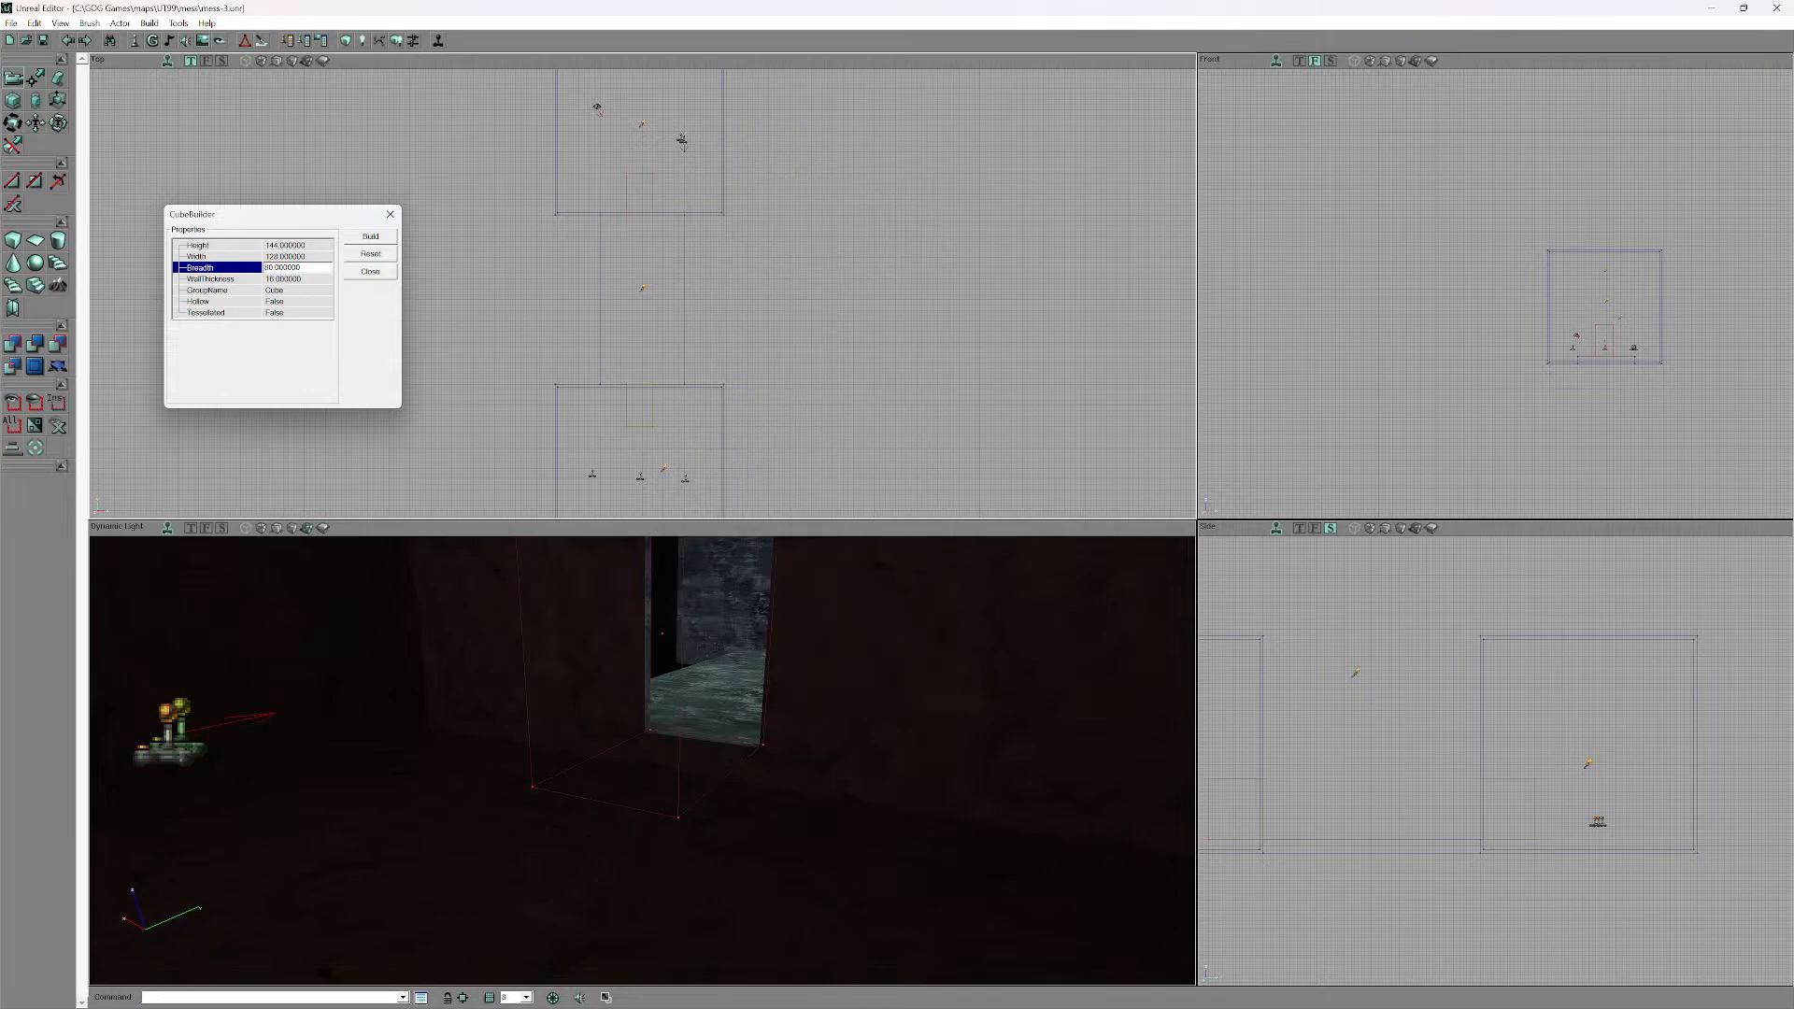
left_click_drag(643, 293, 663, 287)
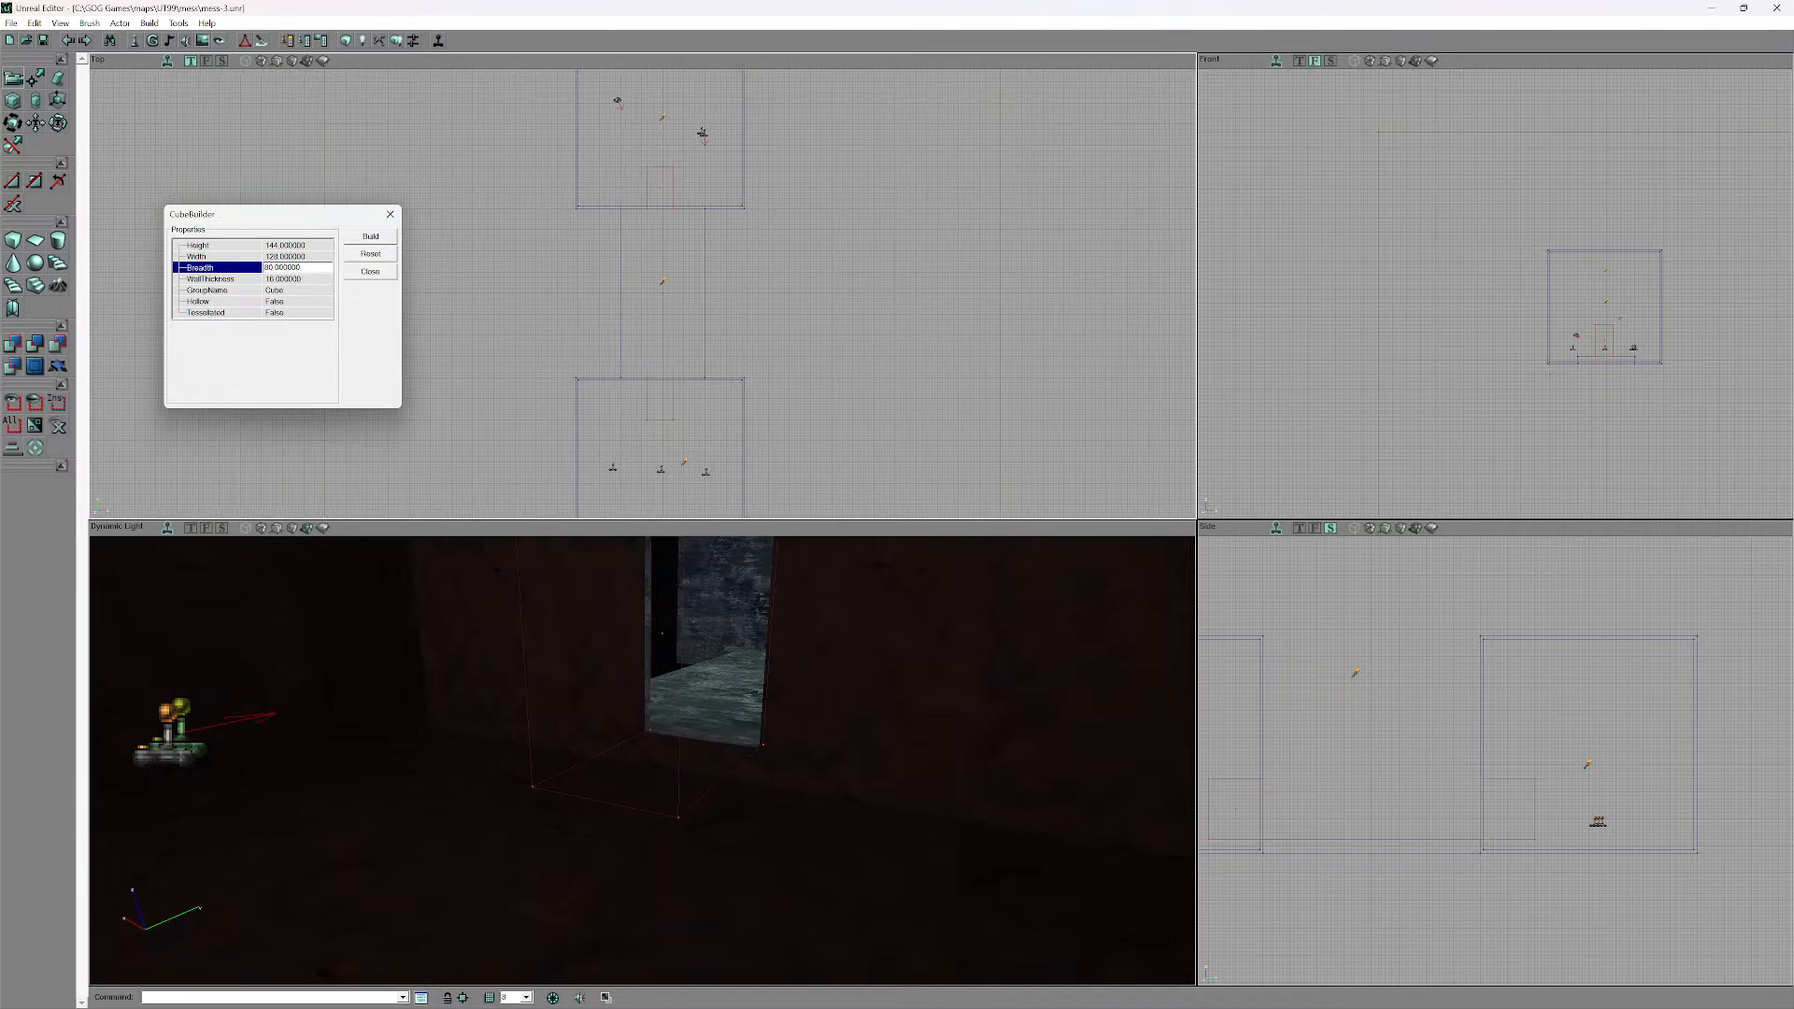
left_click_drag(702, 132, 677, 131, "ctrl")
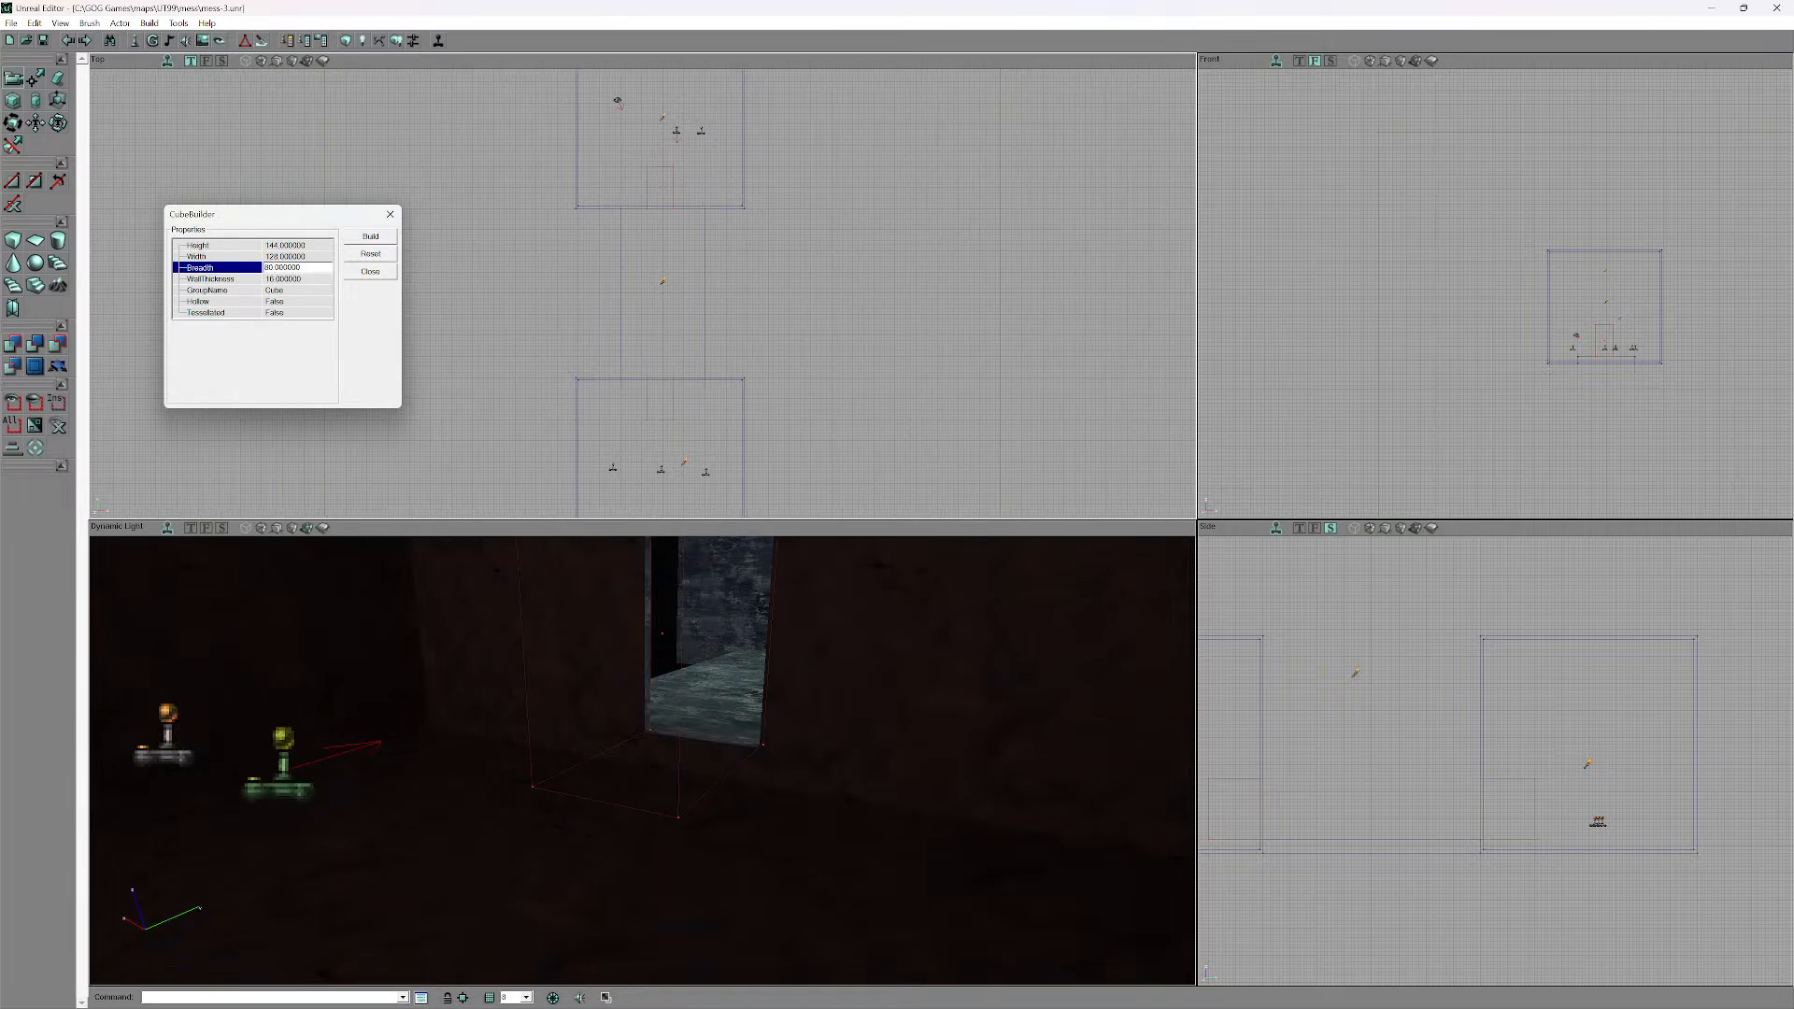
- Select both PlayerStarts in the reddish-brown cube and set their TeamNumber to 2 together
right_click(699, 133)
left_click(675, 130)
right_click(675, 130)
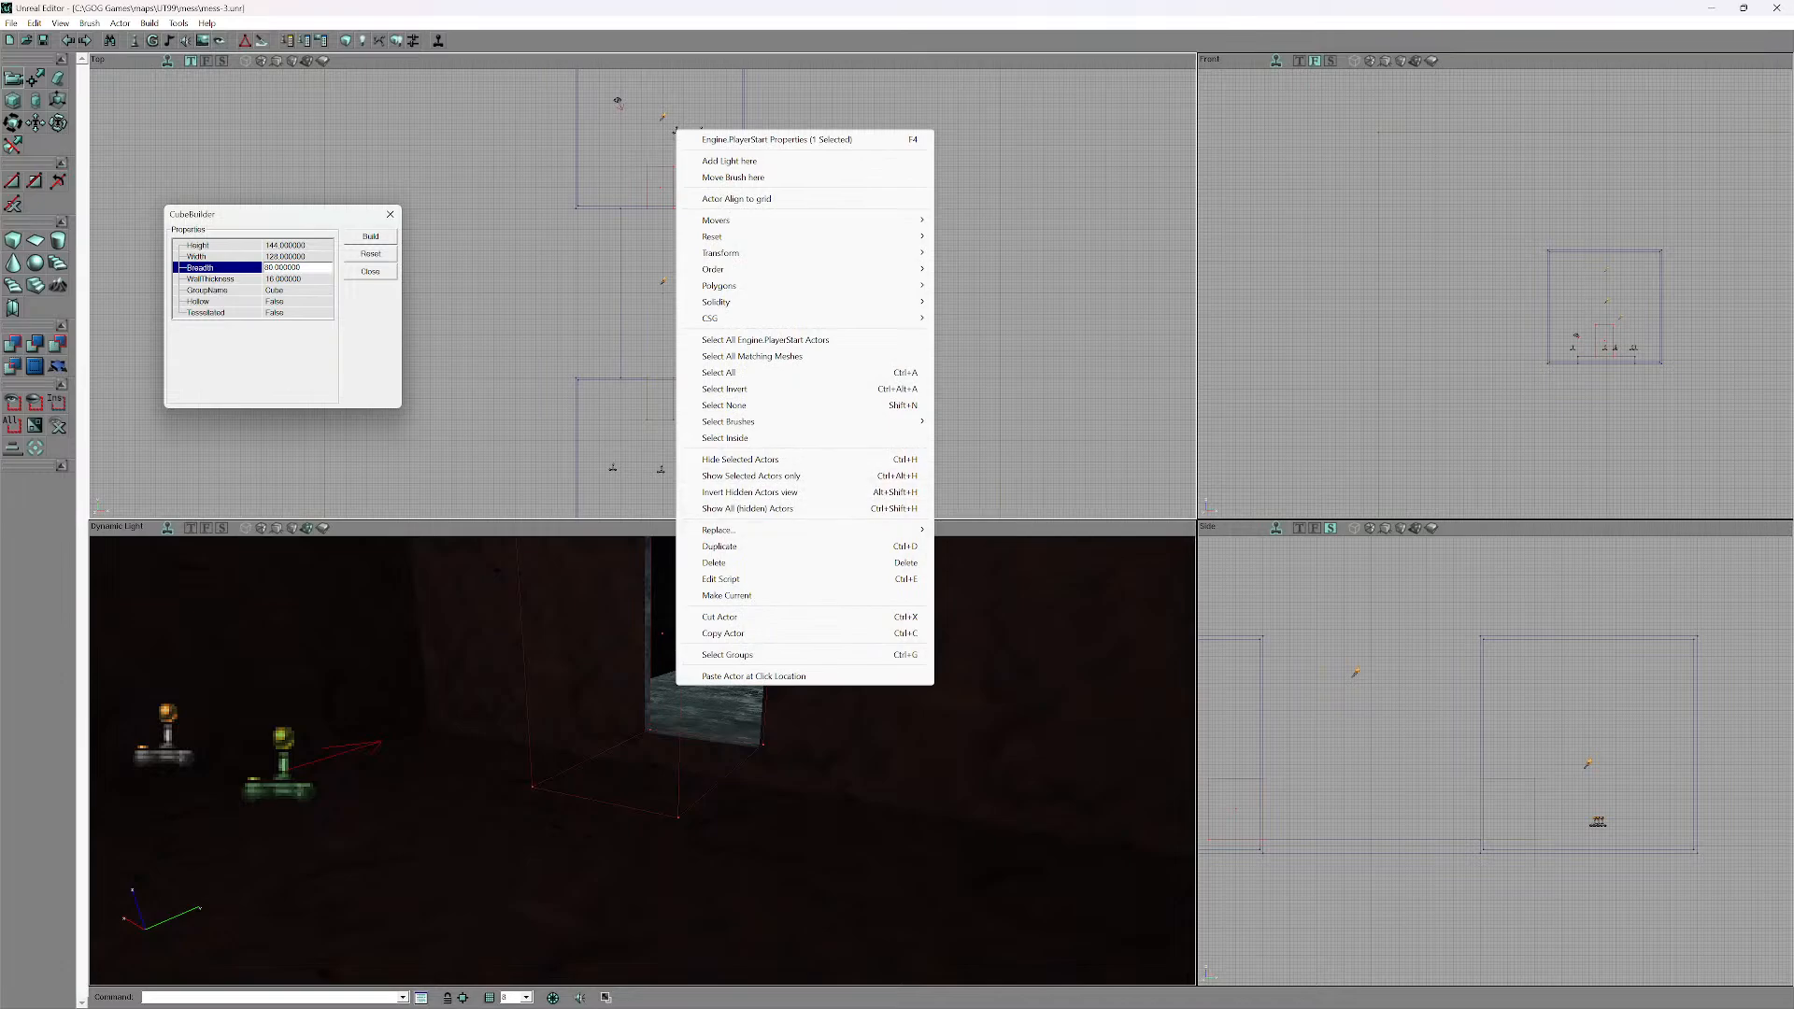
left_click(724, 406)
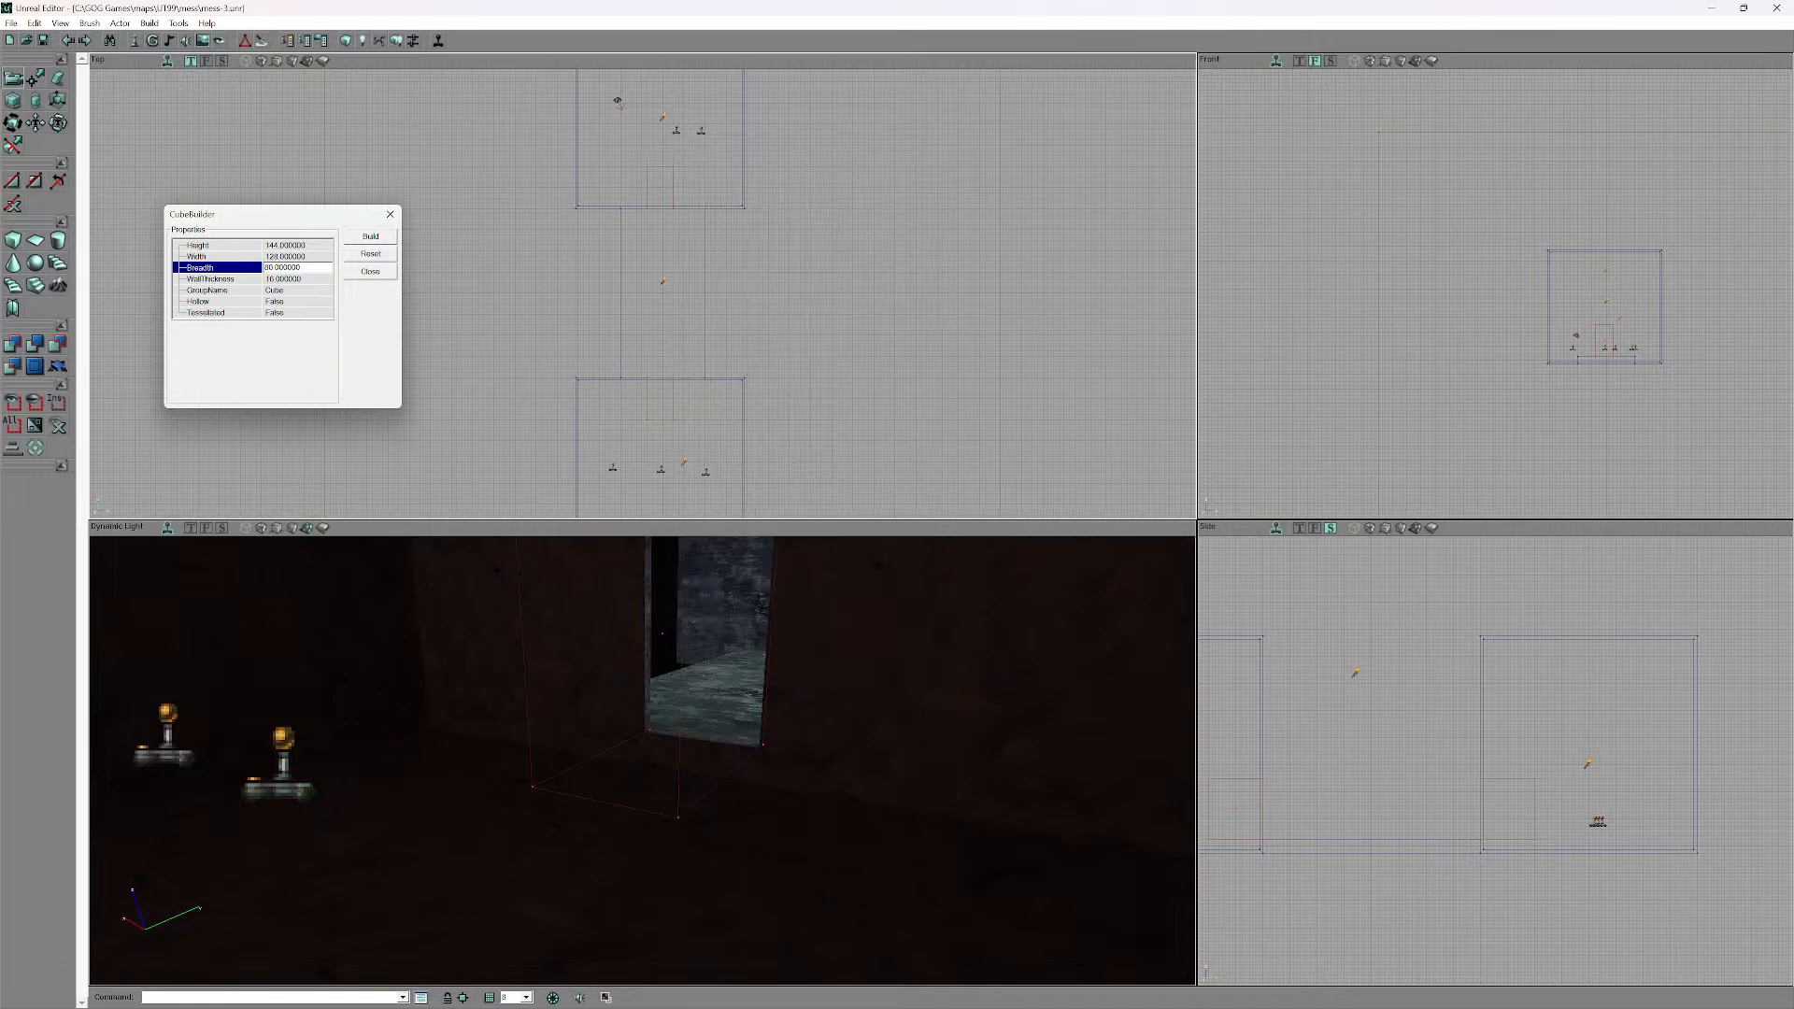
right_click(675, 131)
left_click(738, 142)
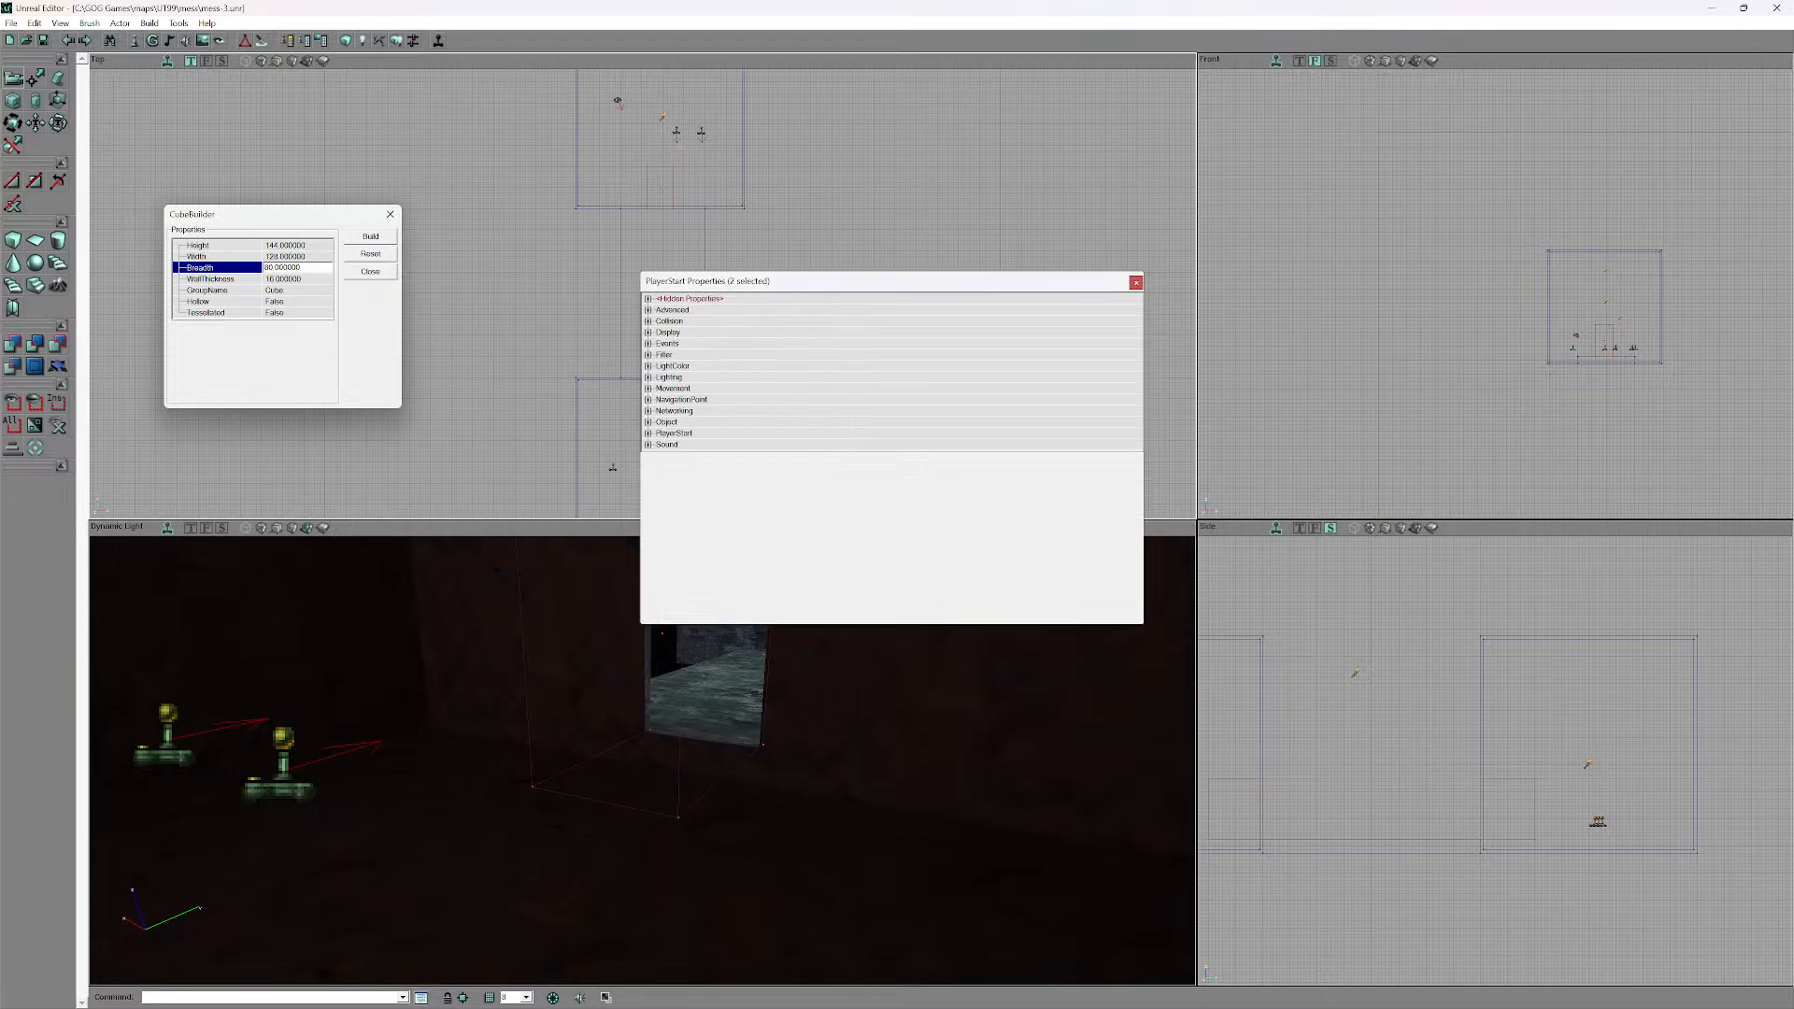
left_click(673, 433)
left_click(818, 478)
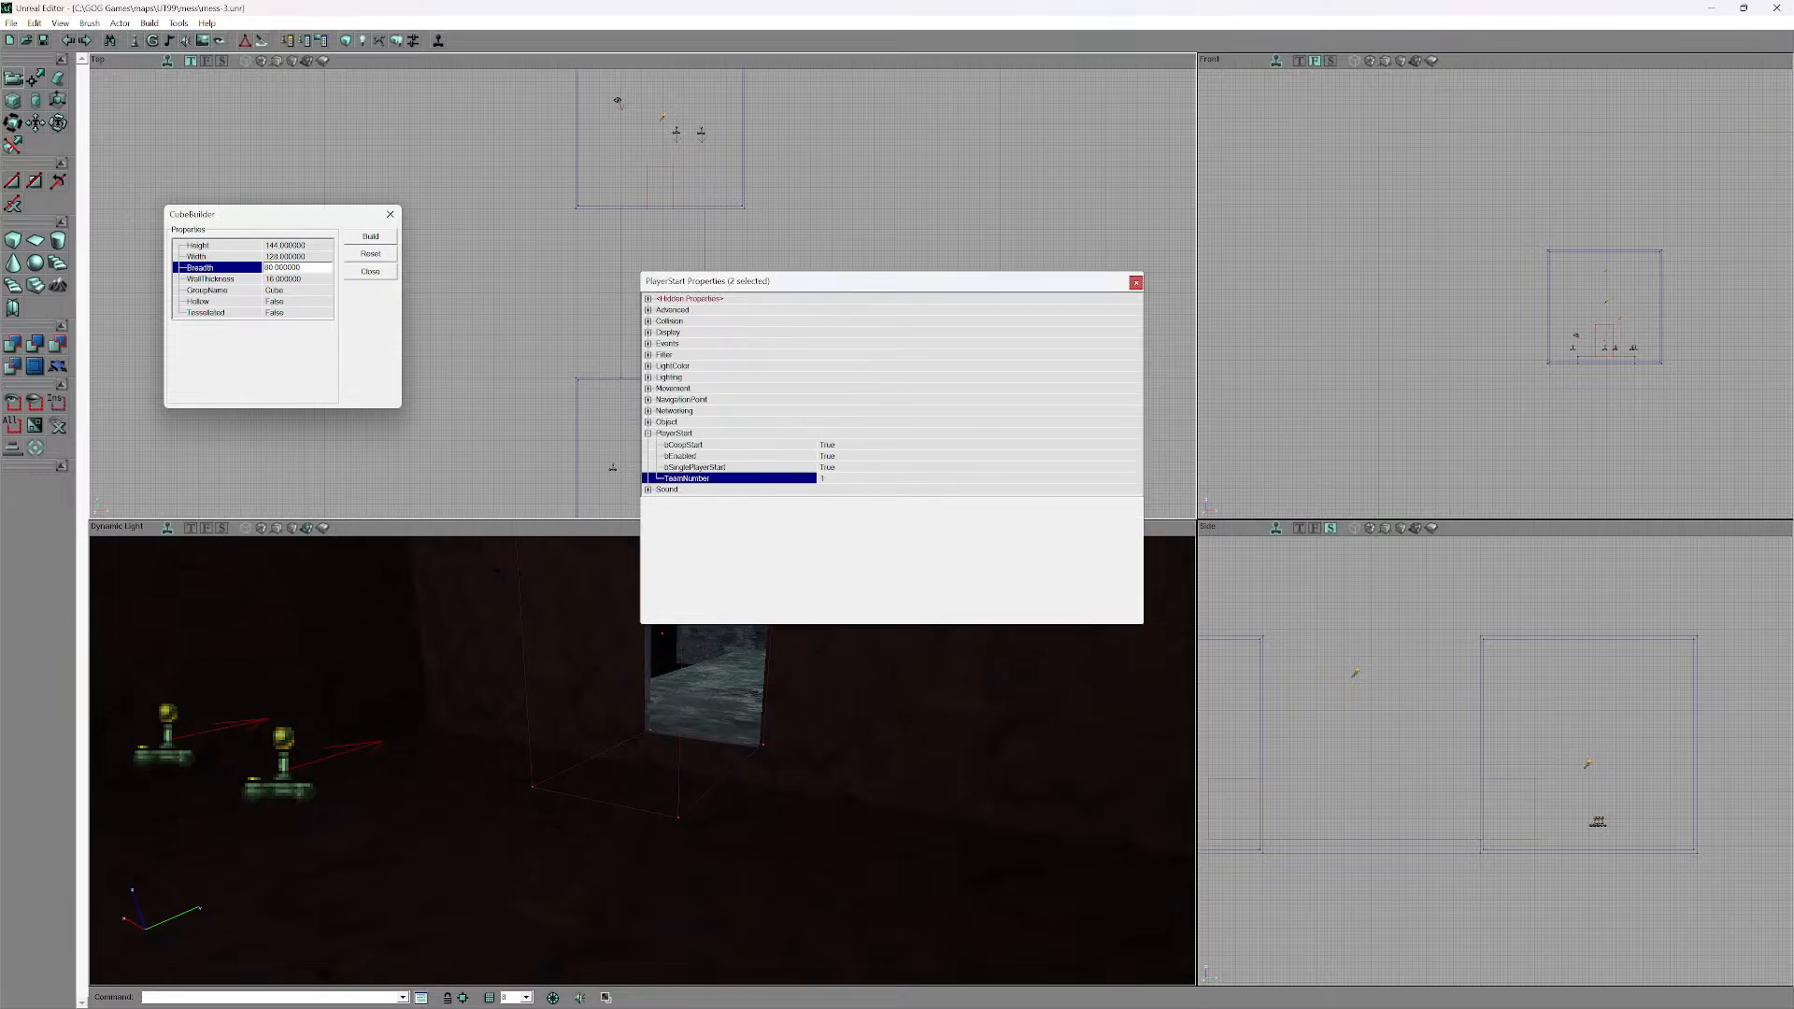
left_click(824, 478)
type("2")
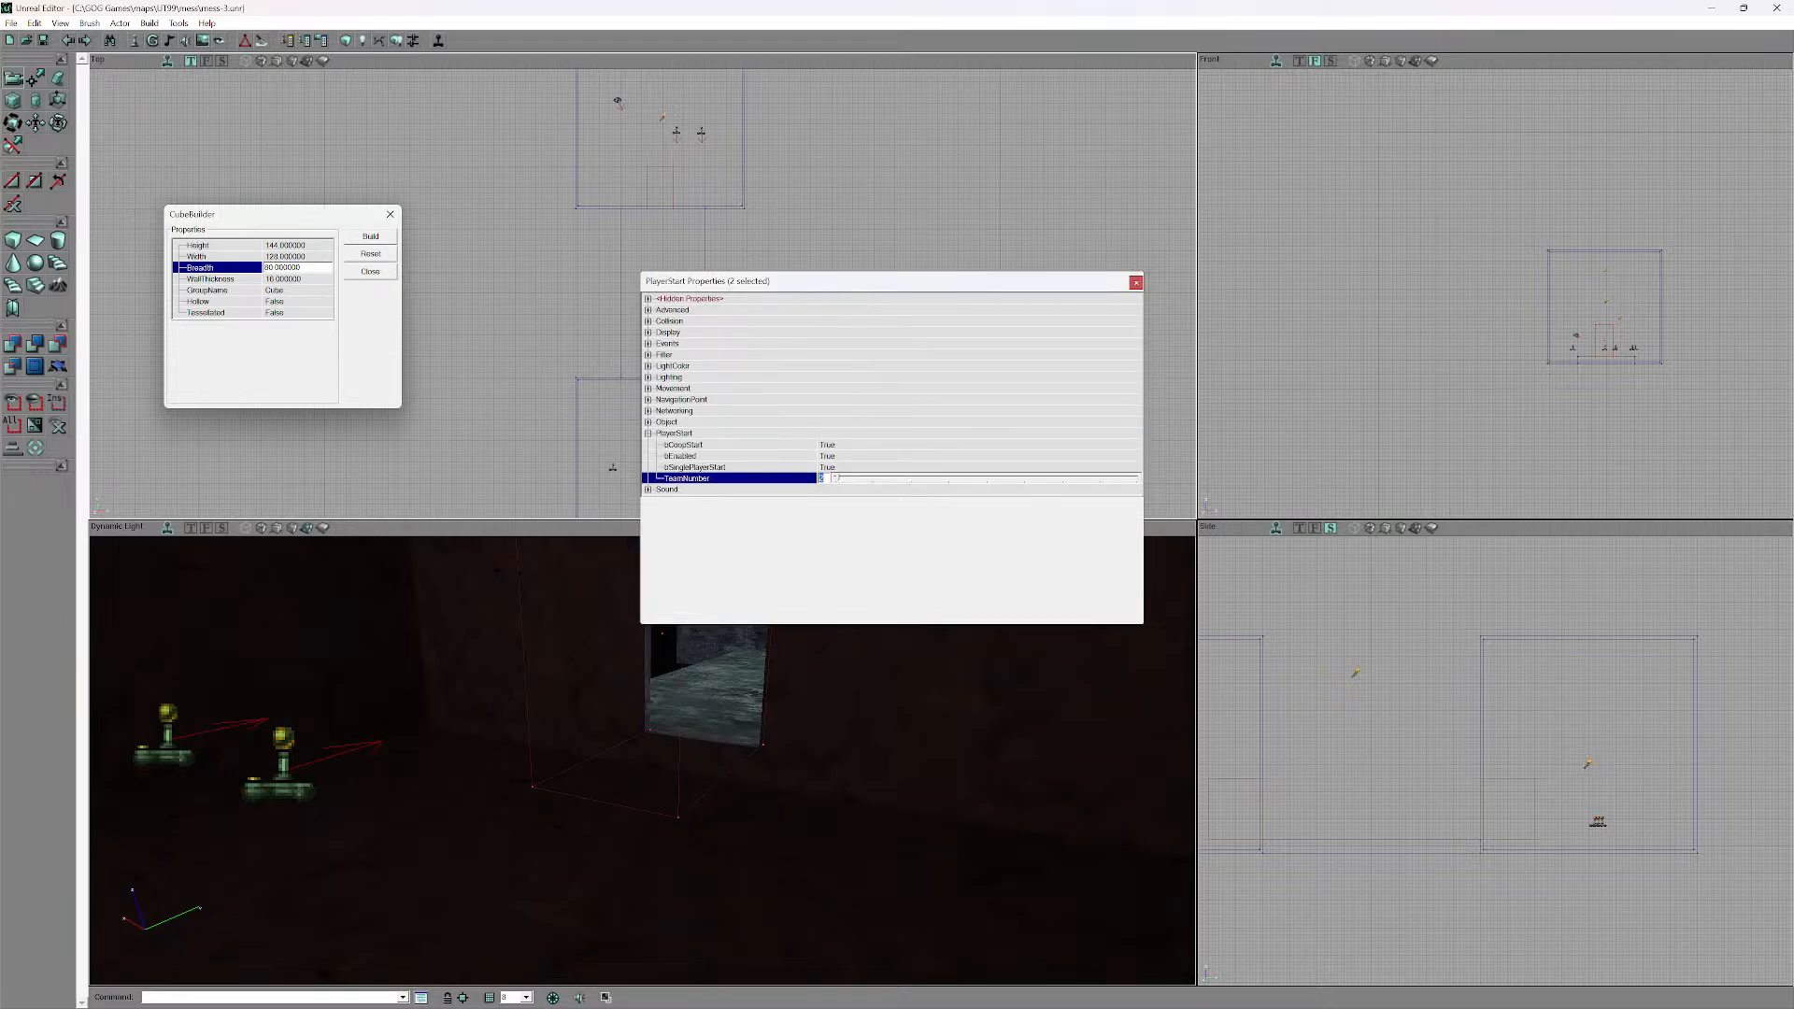
left_click(1135, 282)
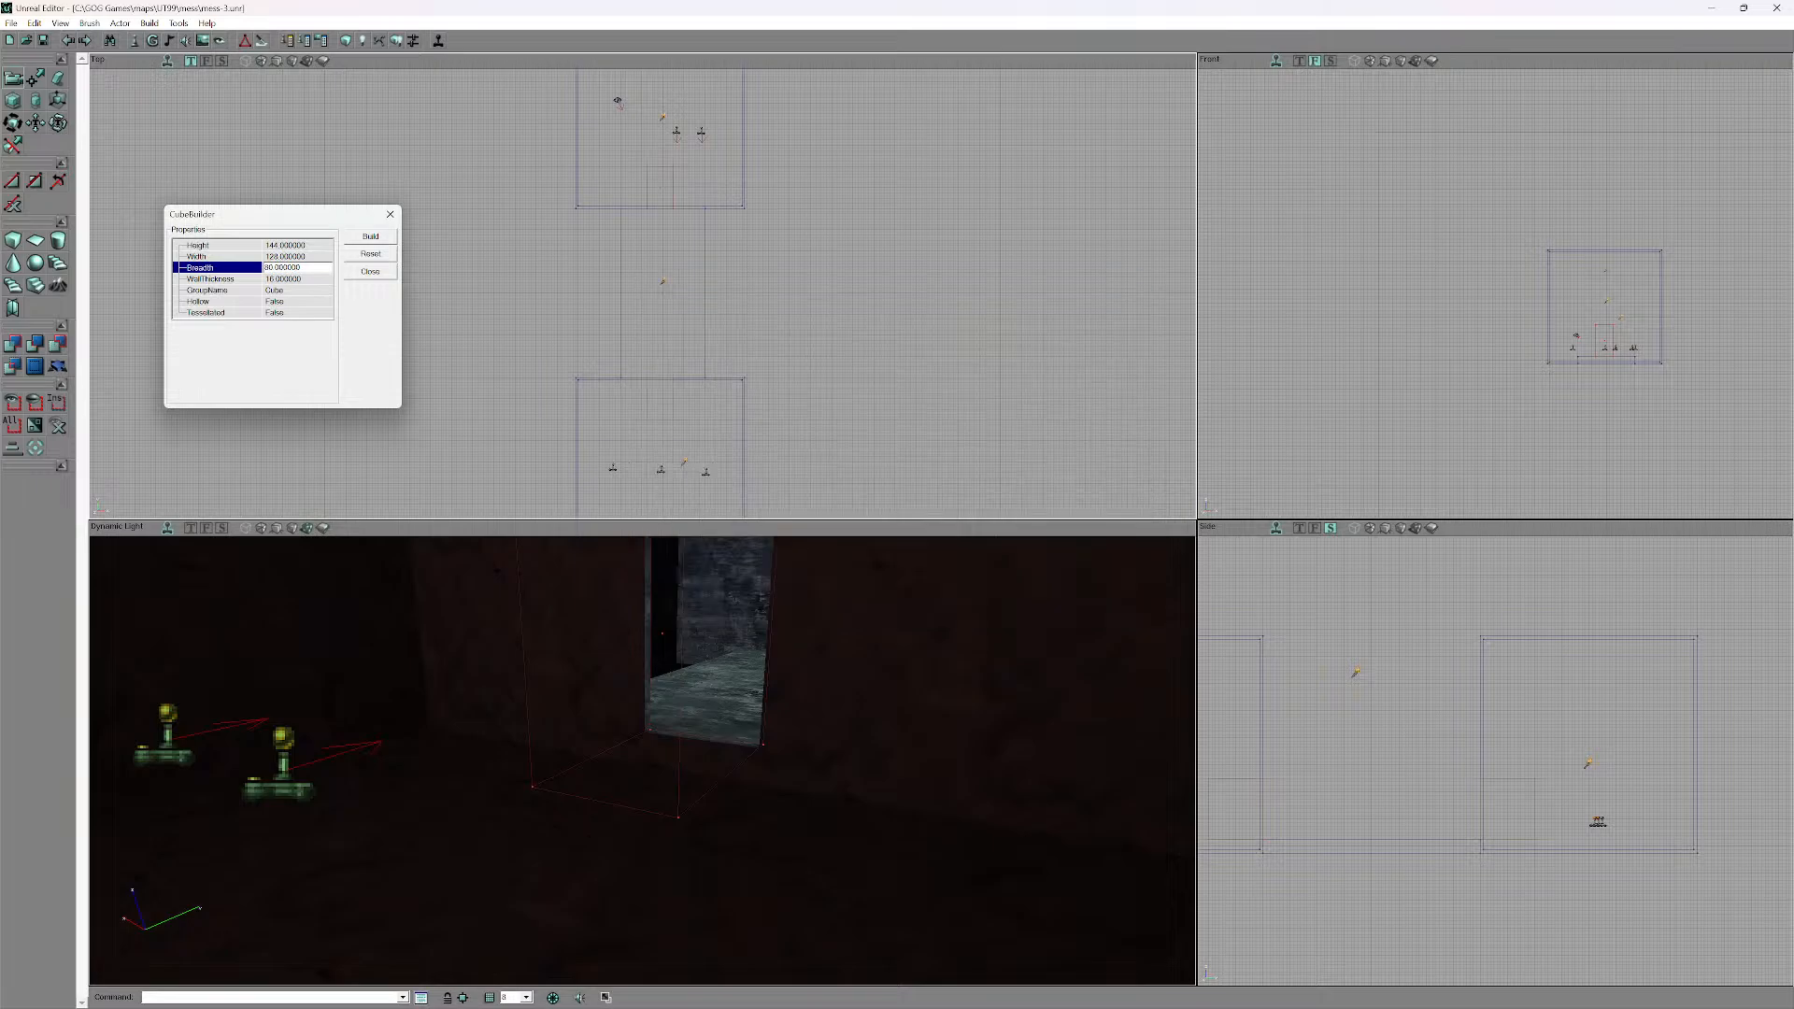
- Duplicate one reddish-brown cube PlayerStart as a third start on the doorway's other side and close the CubeBuilder window
left_click(166, 740, "ctrl")
right_click(676, 133)
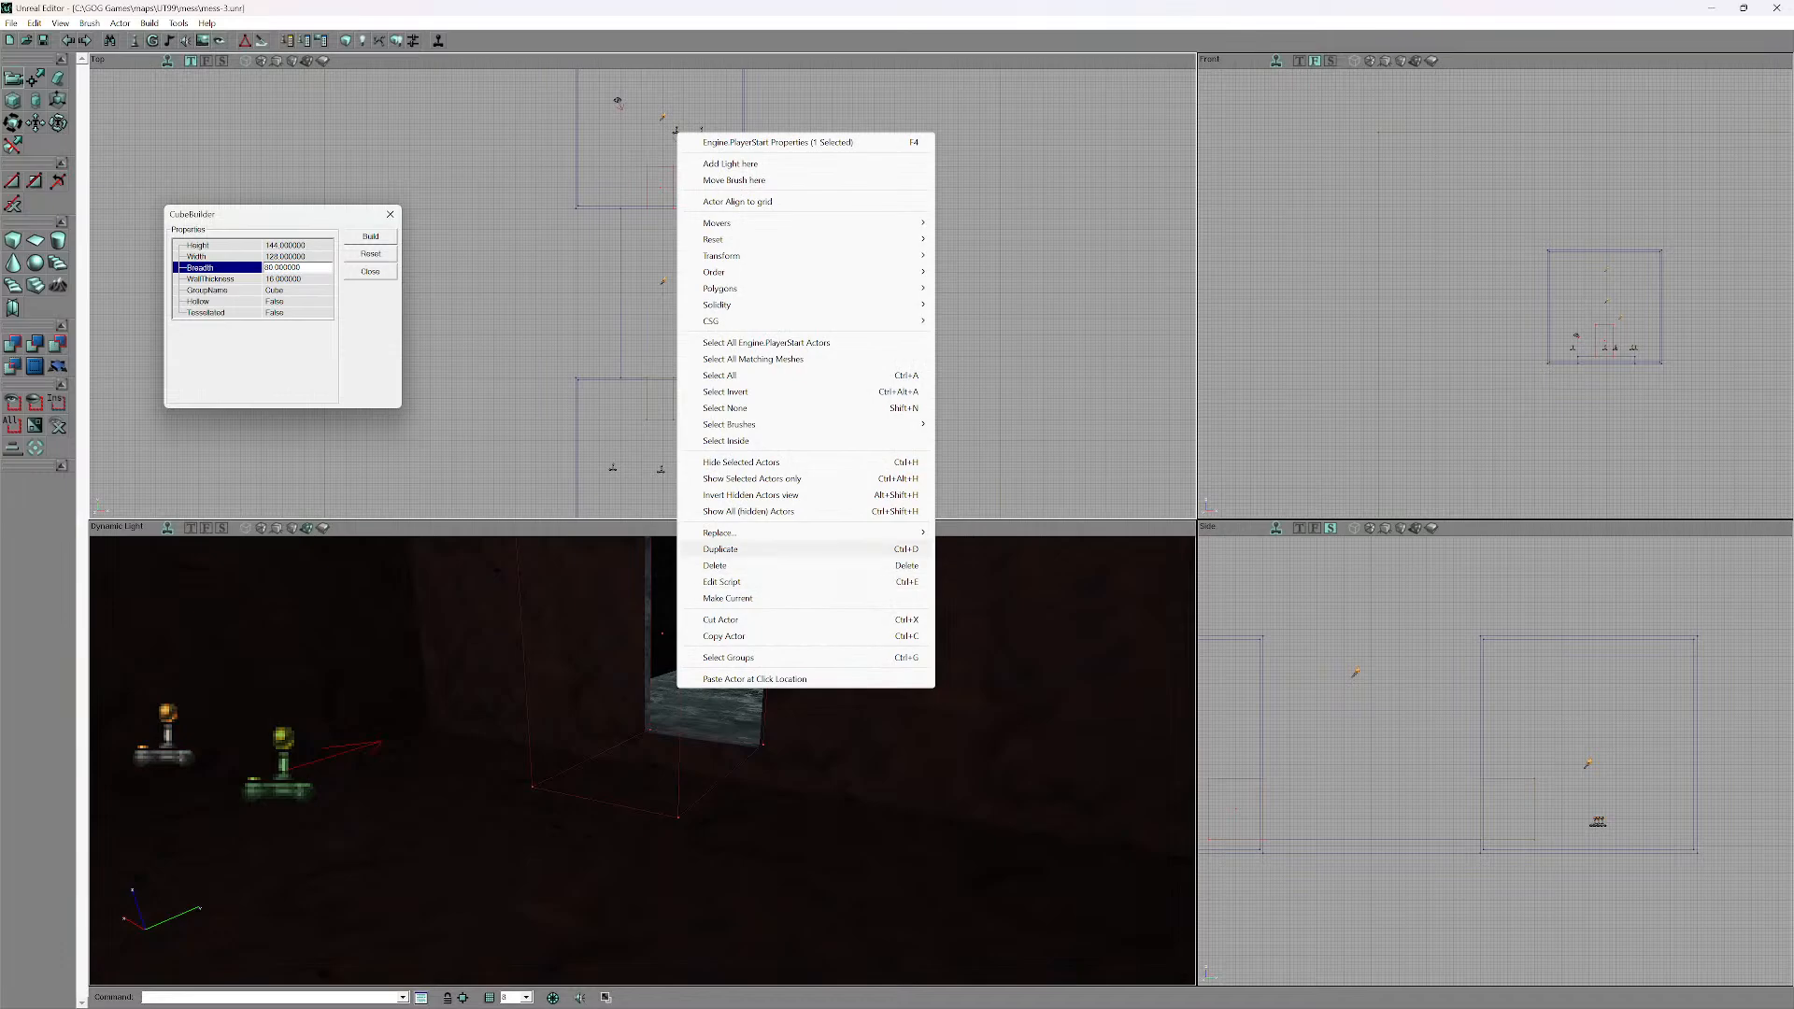
left_click(720, 549)
left_click_drag(677, 135, 633, 137, "ctrl")
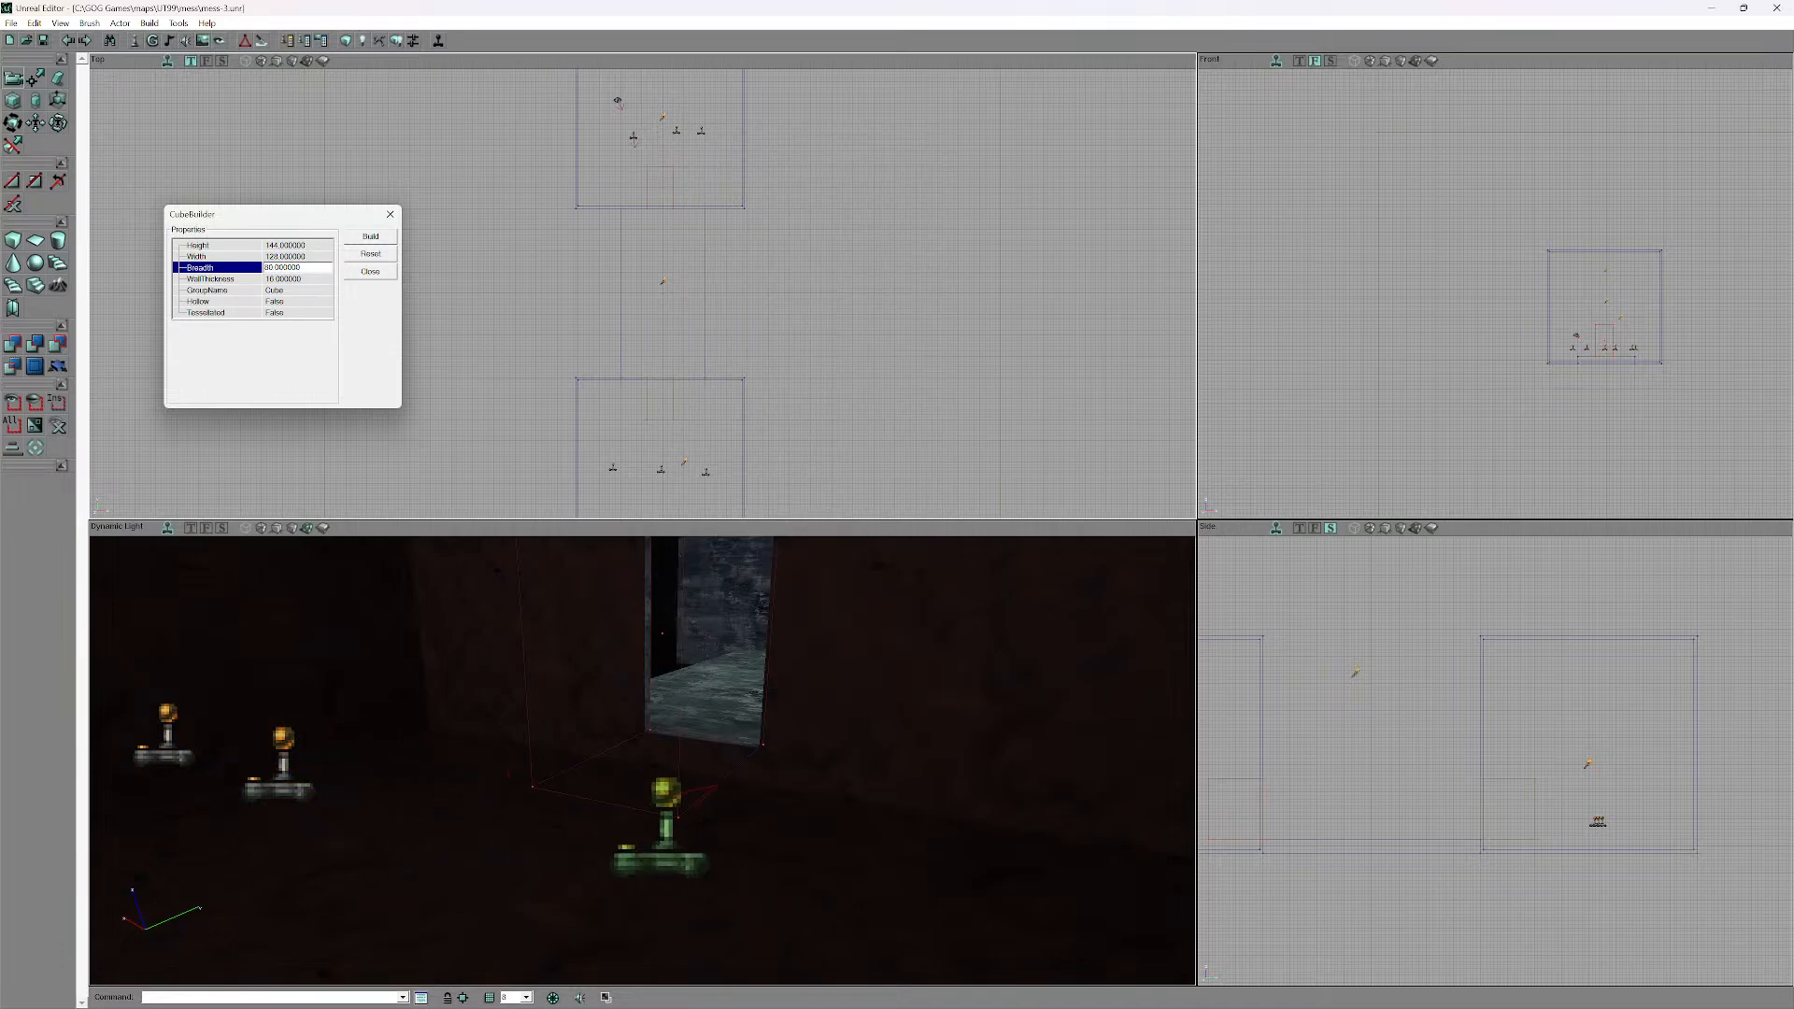
left_click(390, 214)
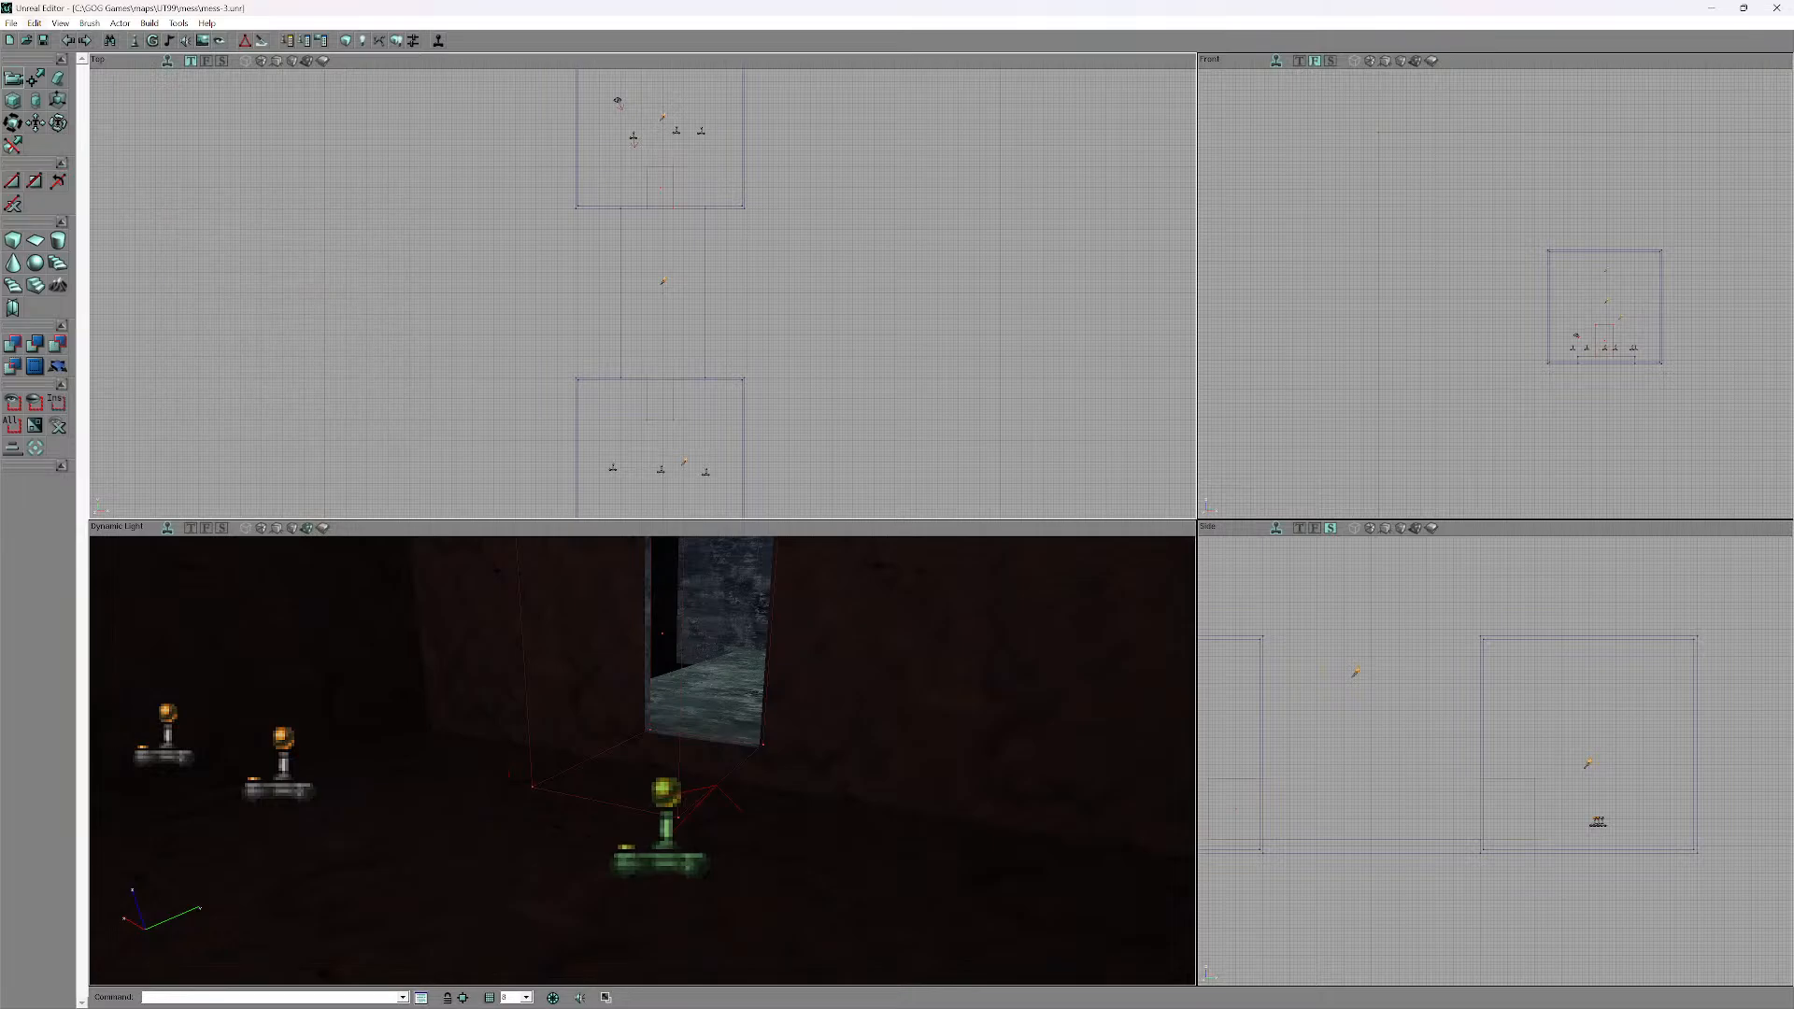
- Rebuild the whole map with Build All, covering geometry, BSP, lighting and AI paths
left_click(12, 23)
left_click(43, 94)
left_click(90, 24)
mouse_move(61, 23)
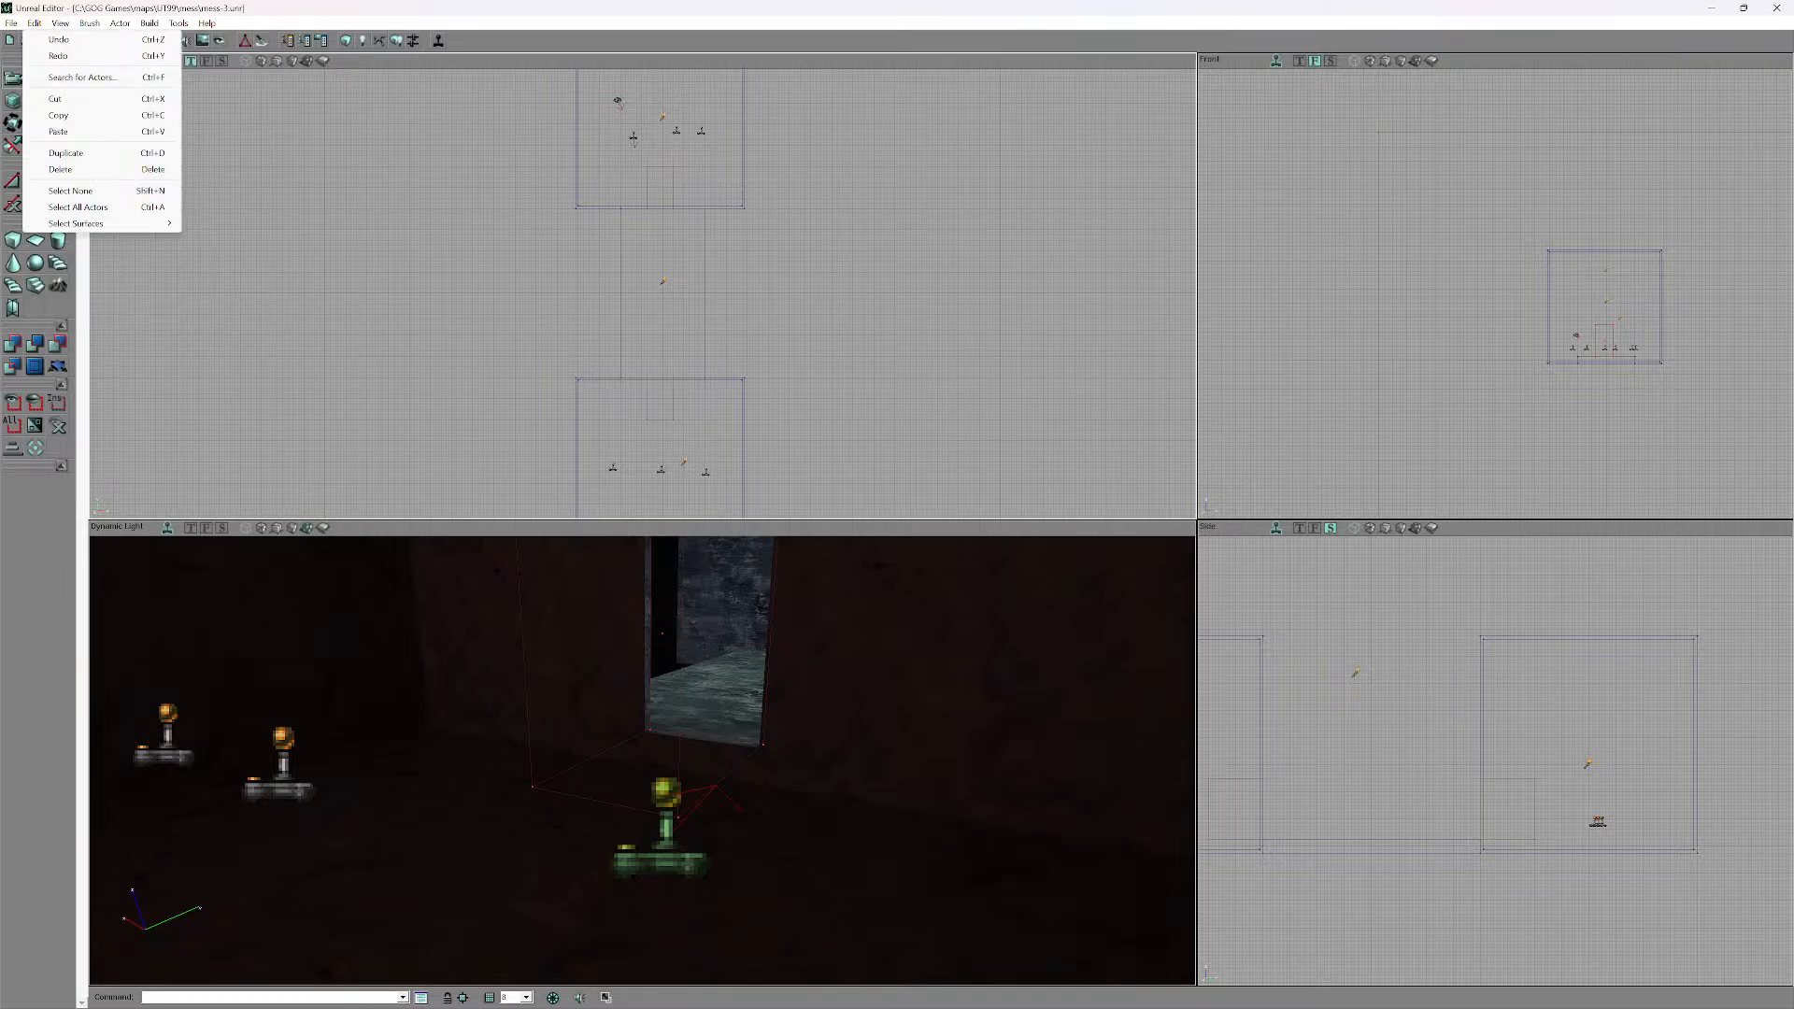
mouse_move(207, 23)
mouse_move(150, 24)
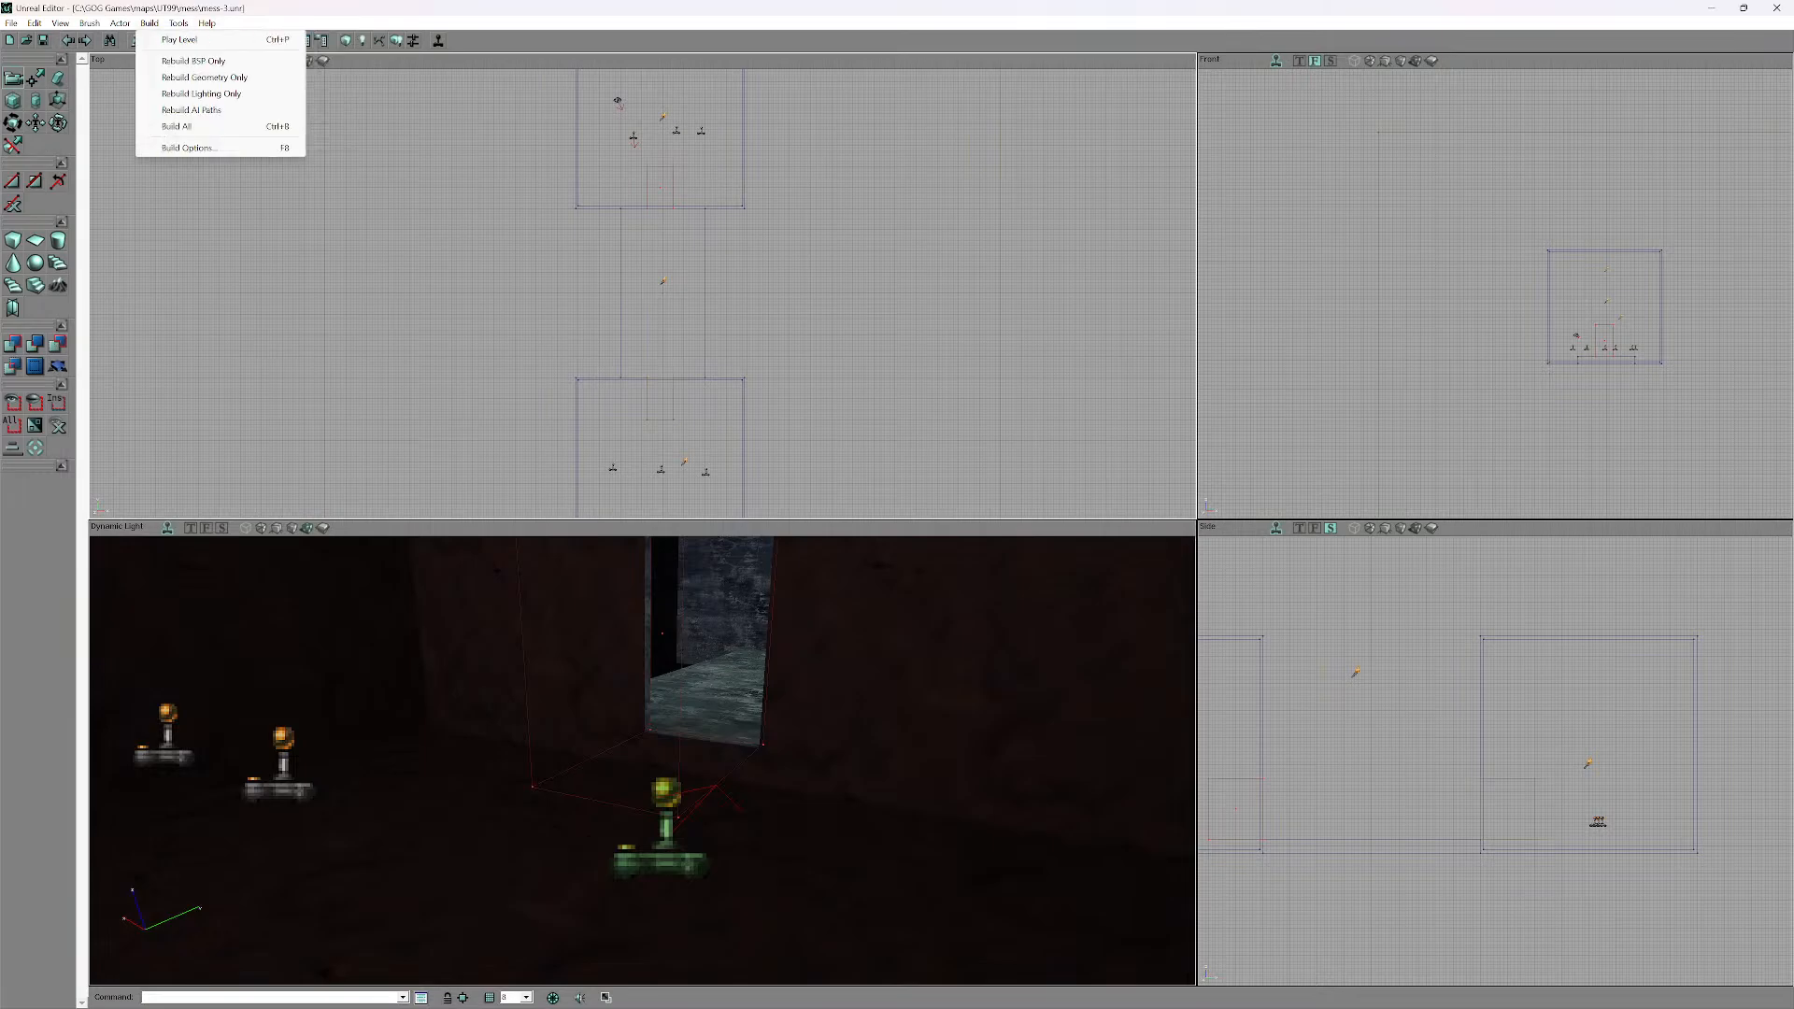
left_click(178, 126)
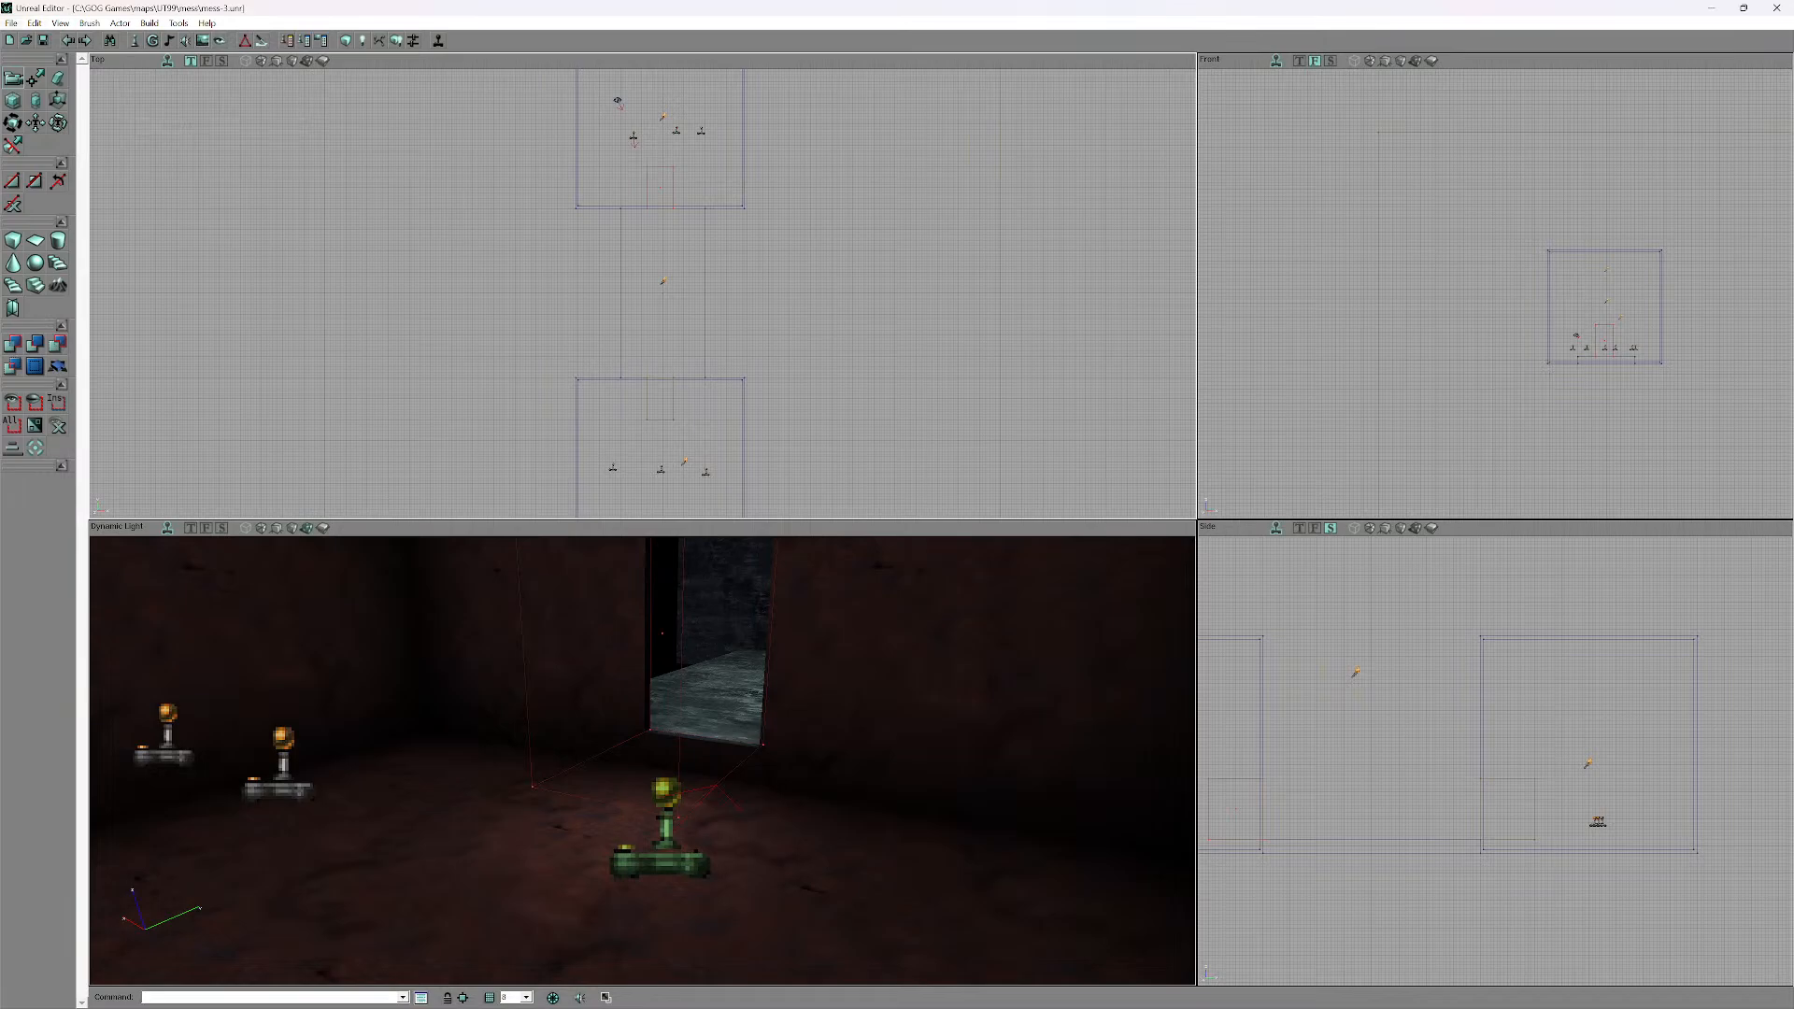
- Save the map and launch the level for a play test
left_click(11, 23)
left_click(38, 78)
left_click(149, 23)
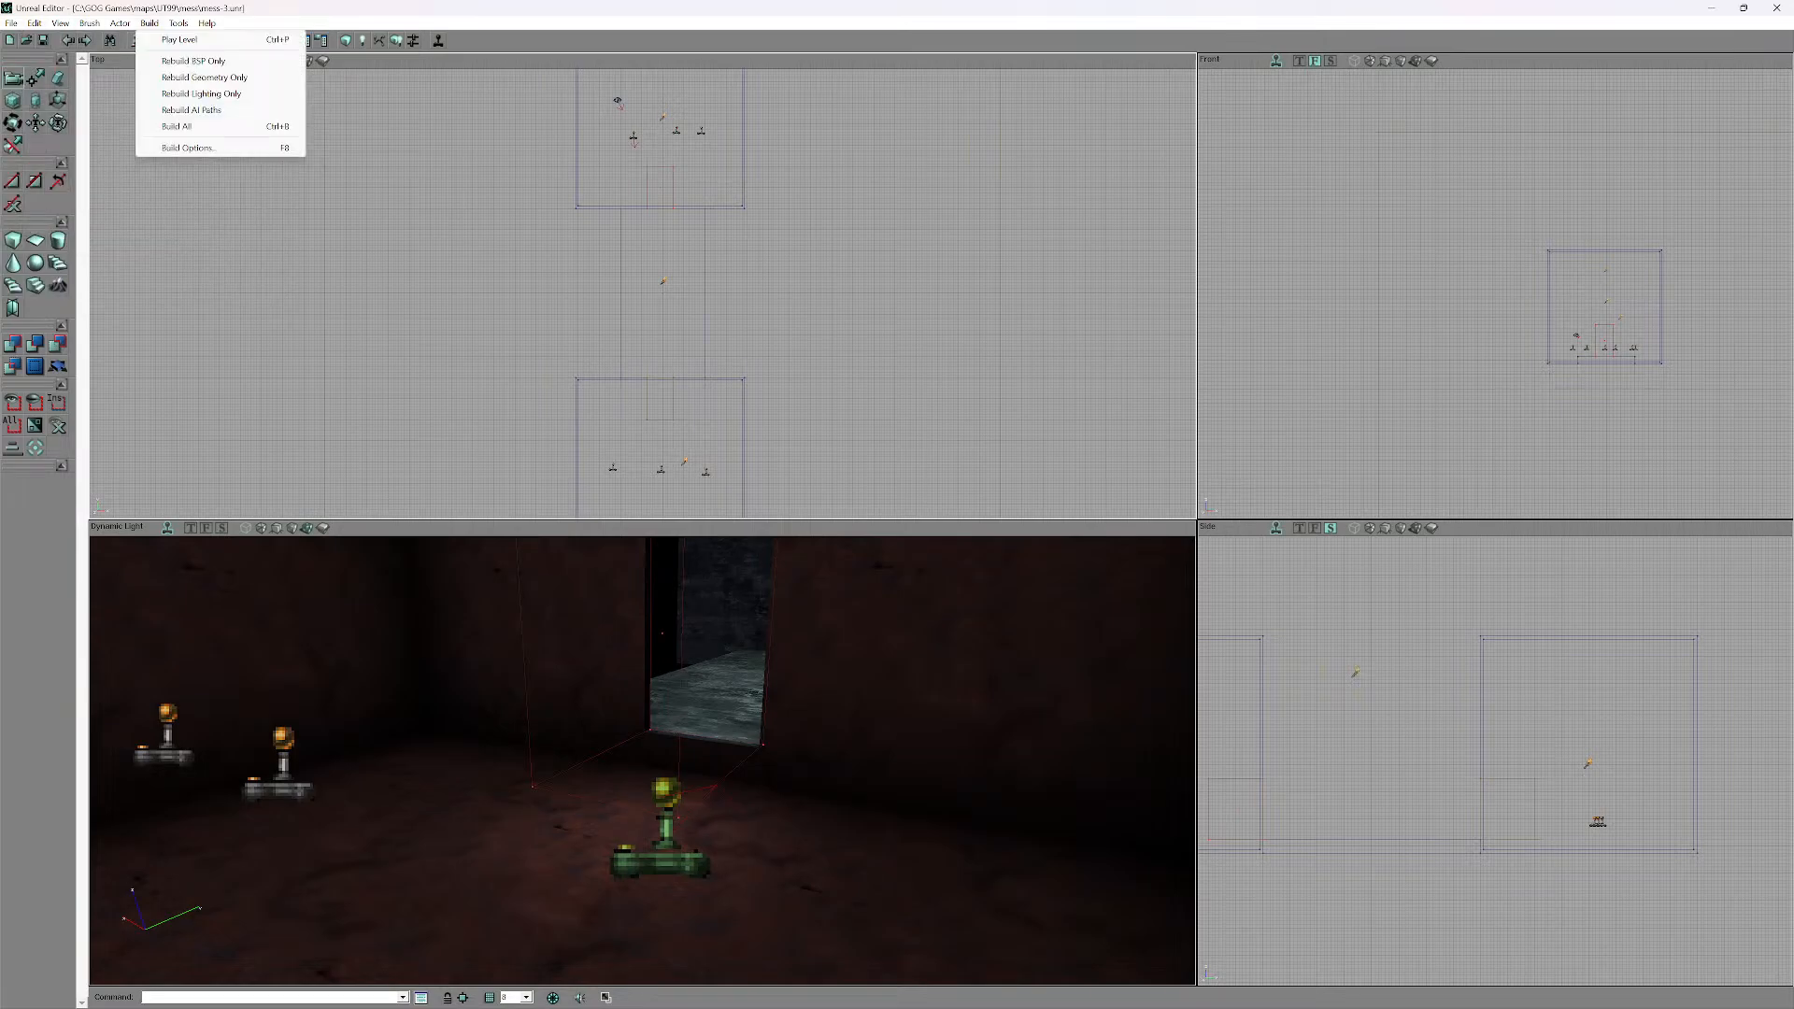
left_click(177, 126)
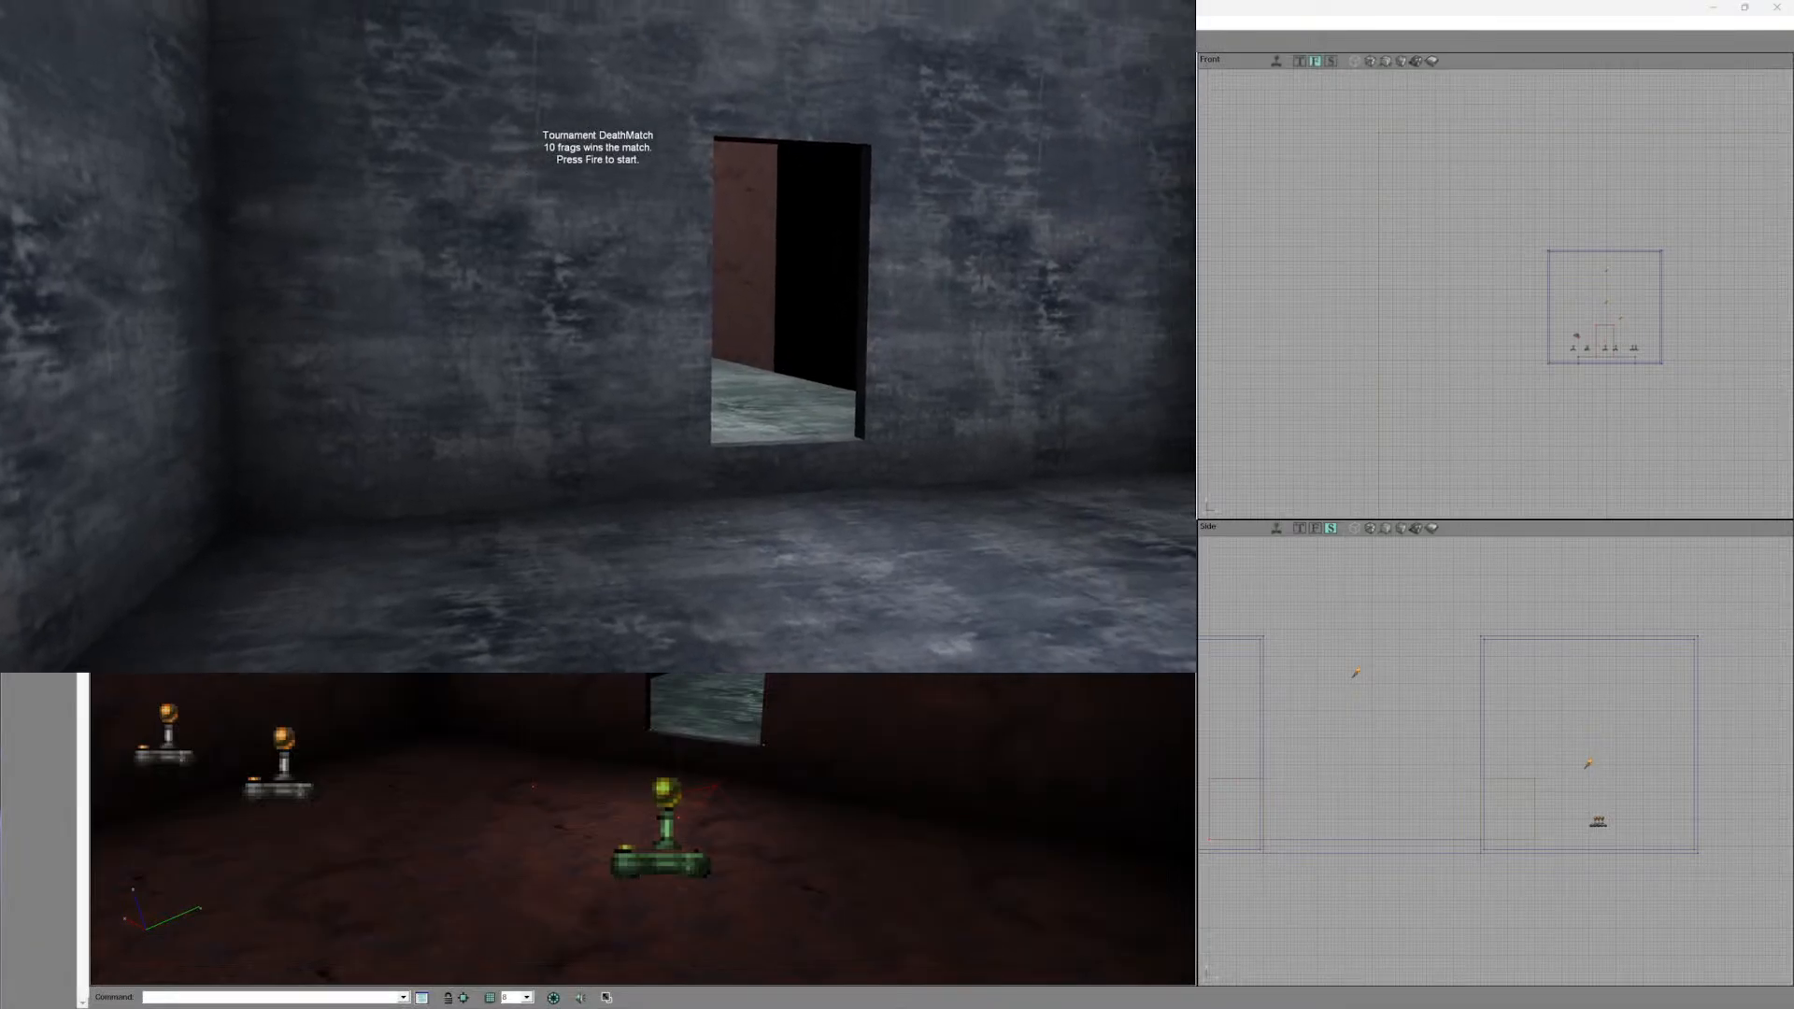
- Play-test the deathmatch by joining the match, respawning, moving through the connected rooms and firing the weapons
left_click(598, 336)
left_click(598, 336)
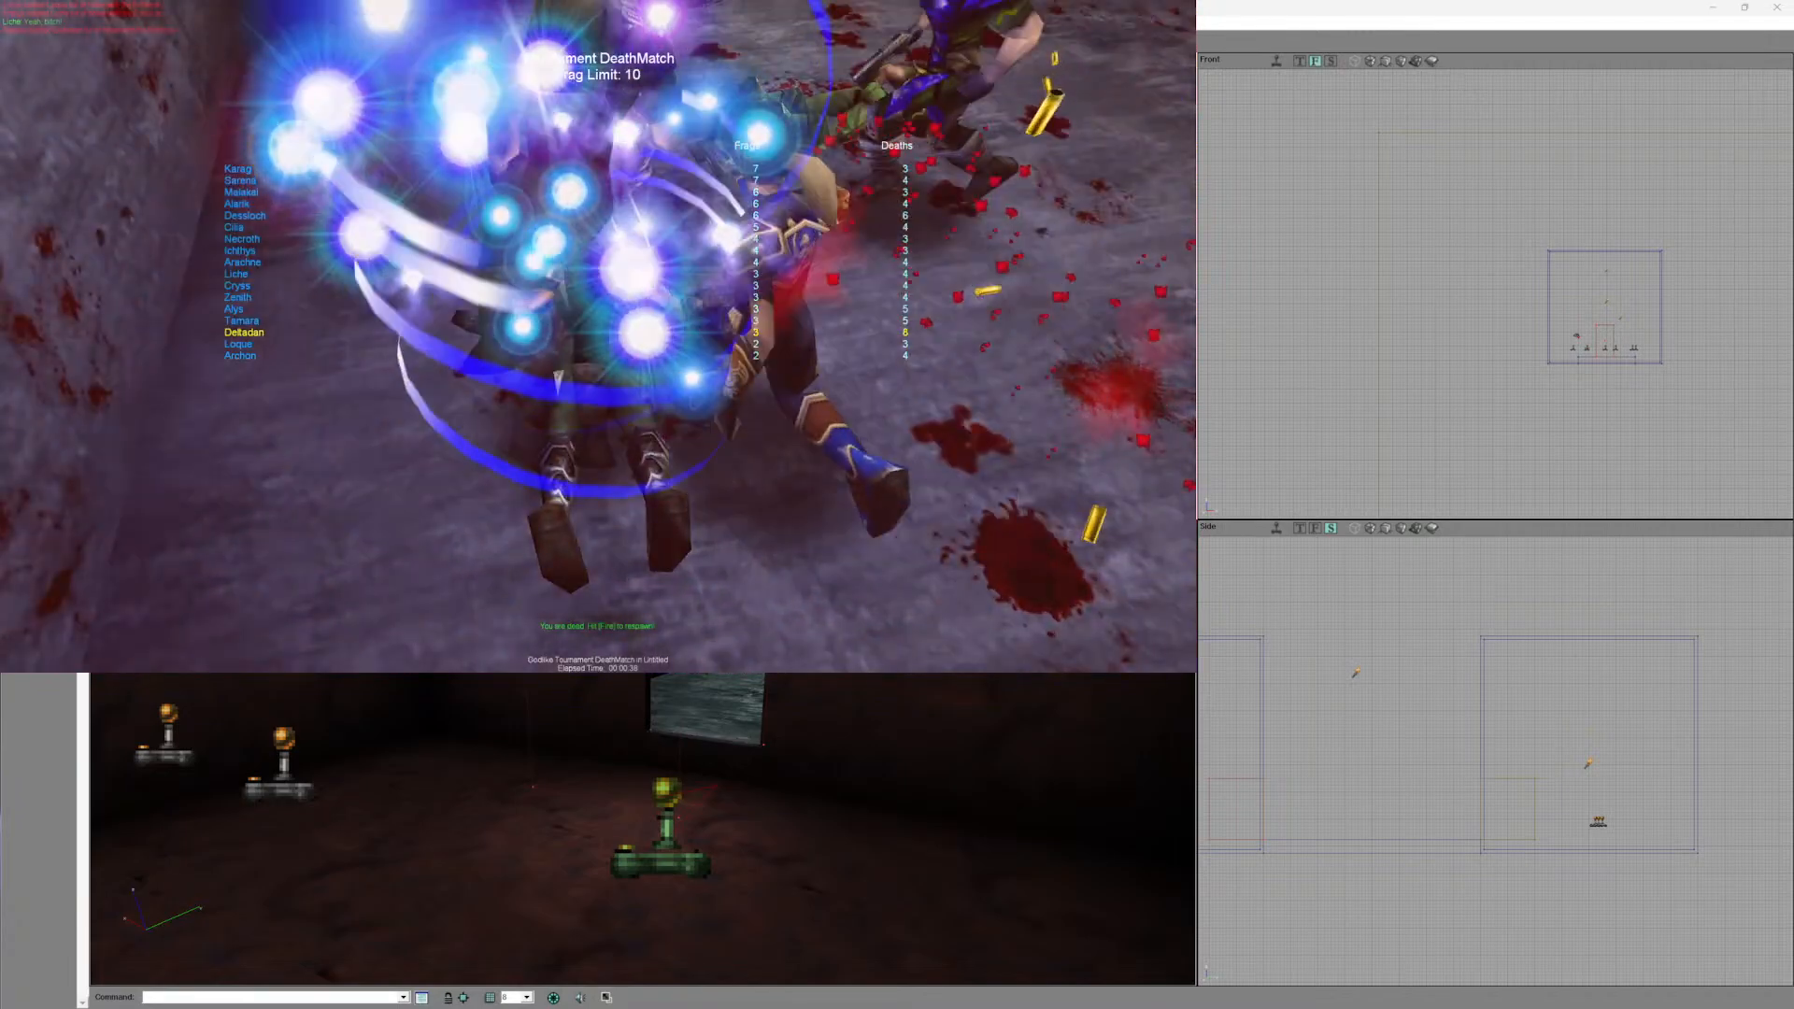
key("w")
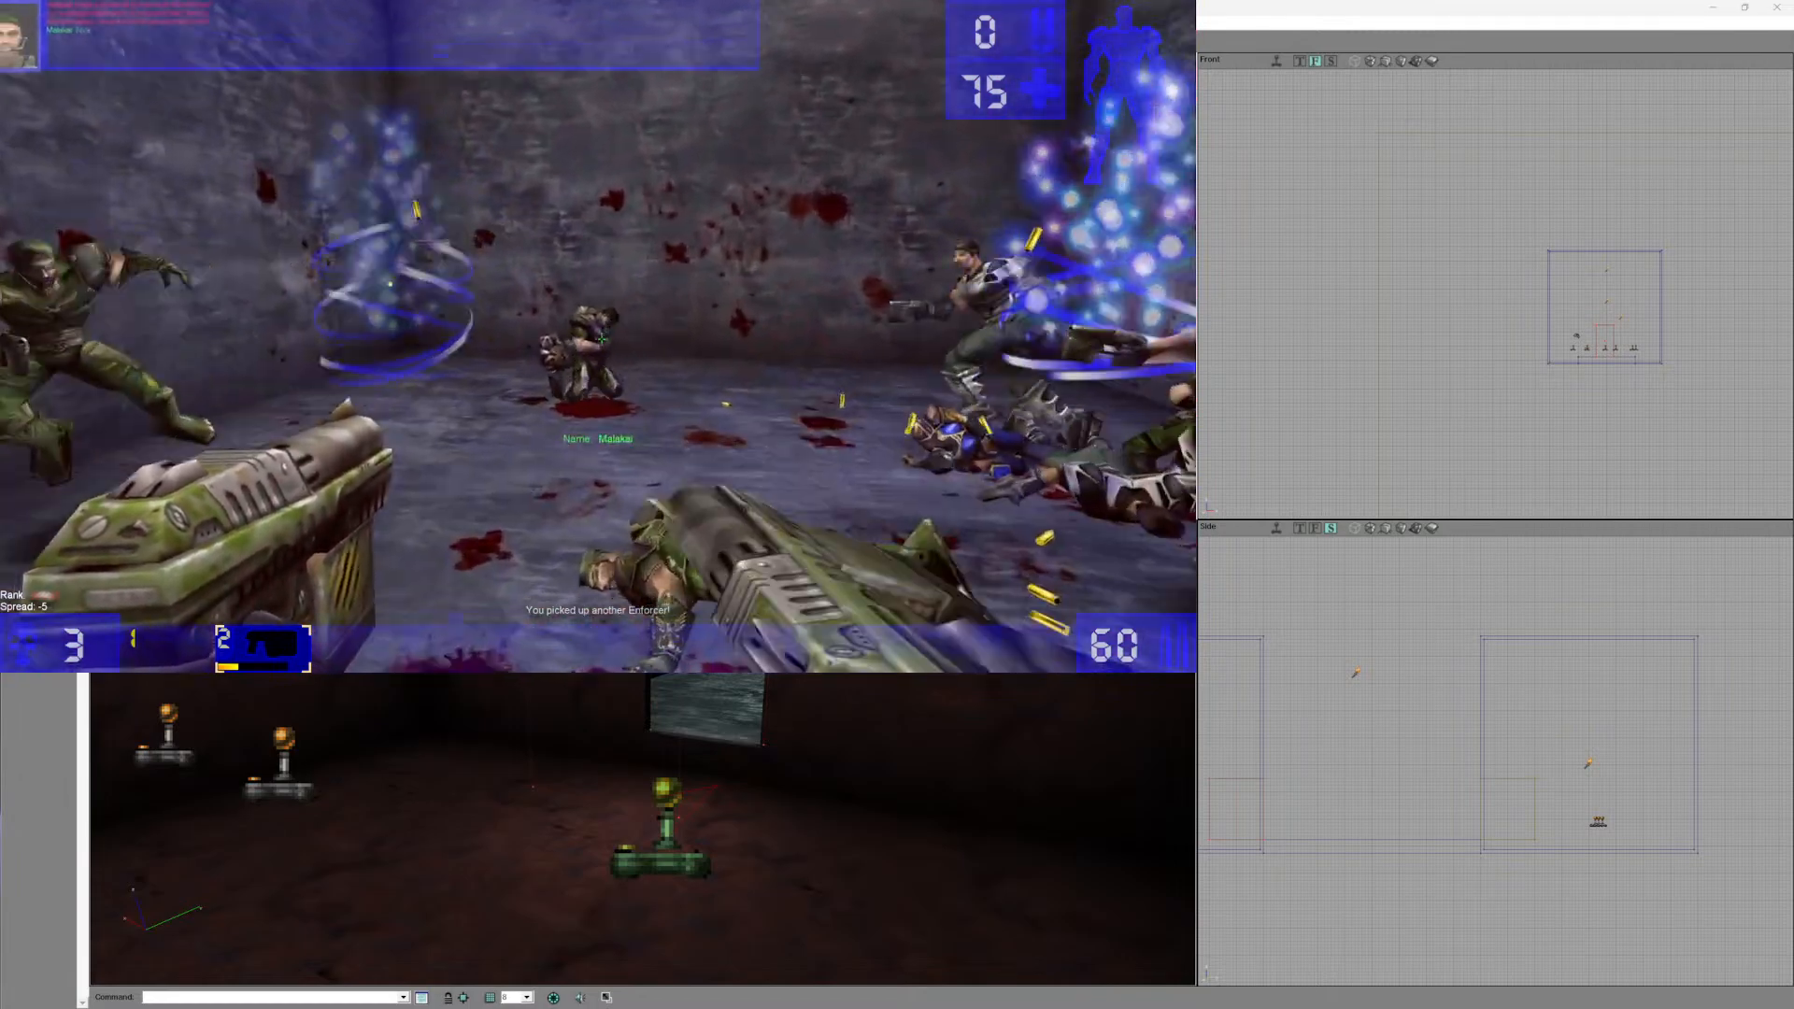
left_click(601, 338)
key("s")
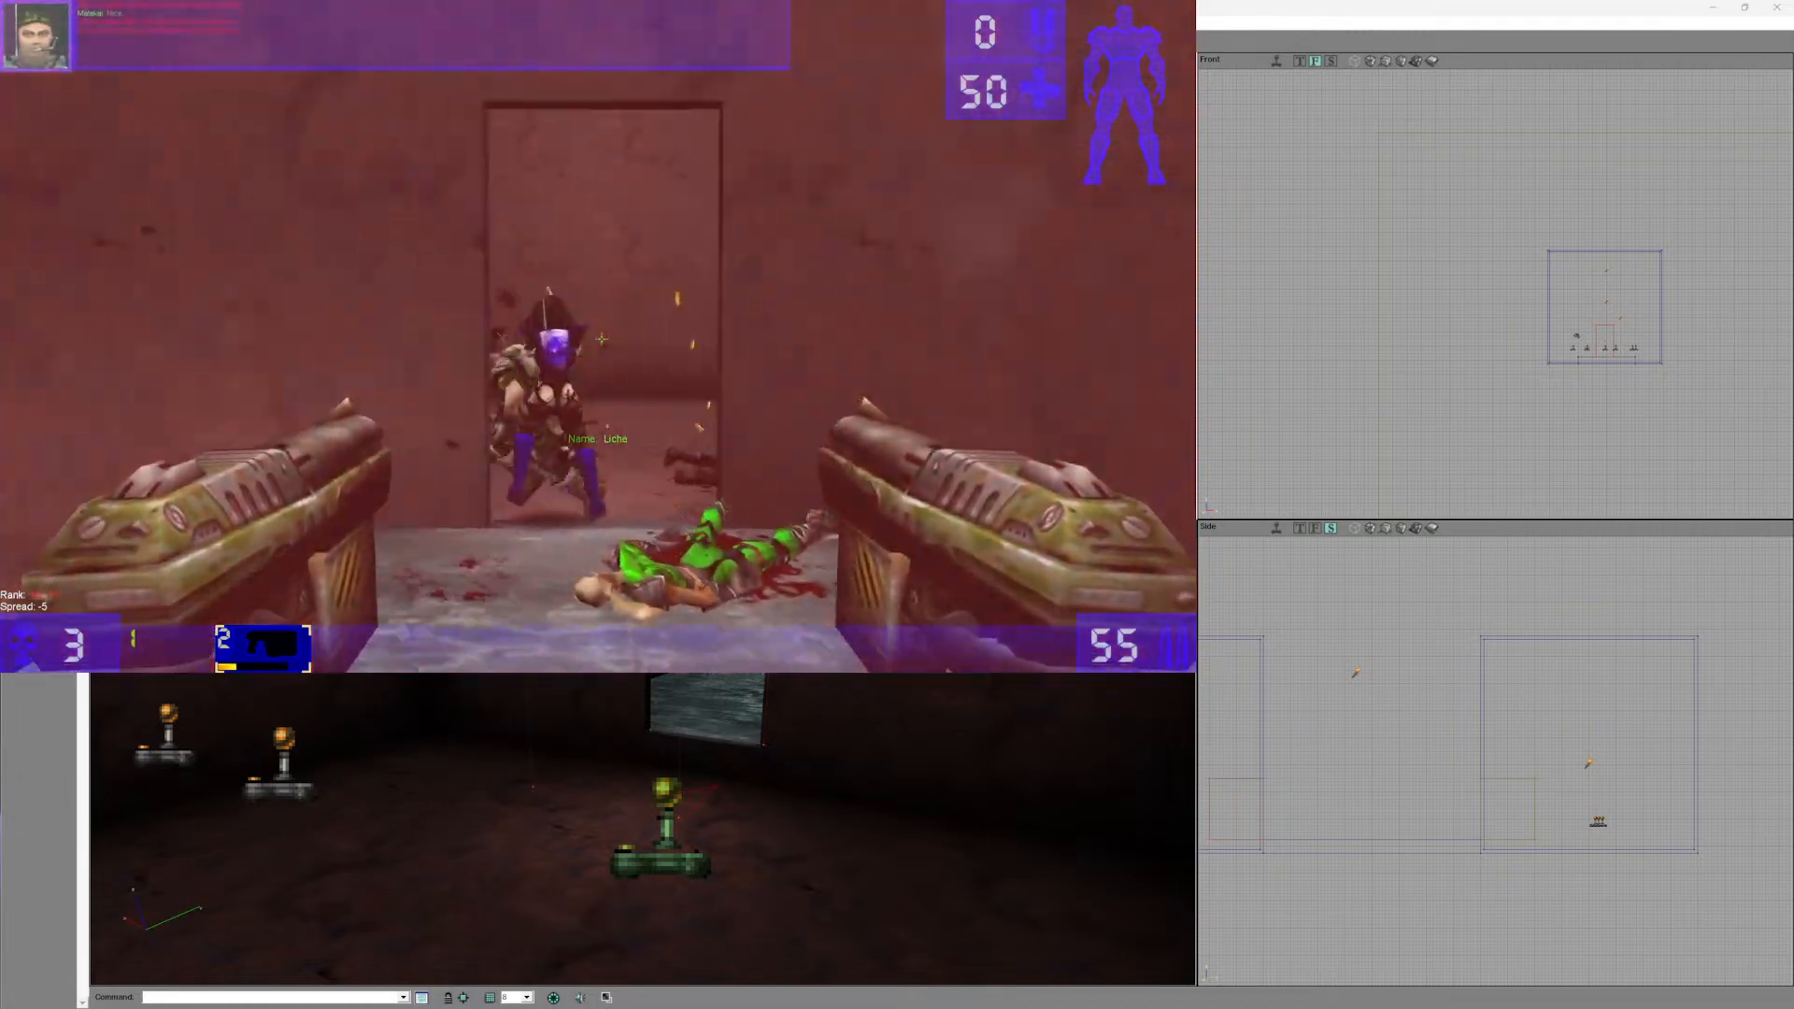
- Quit the play-test game and return to the level editor
key("Escape")
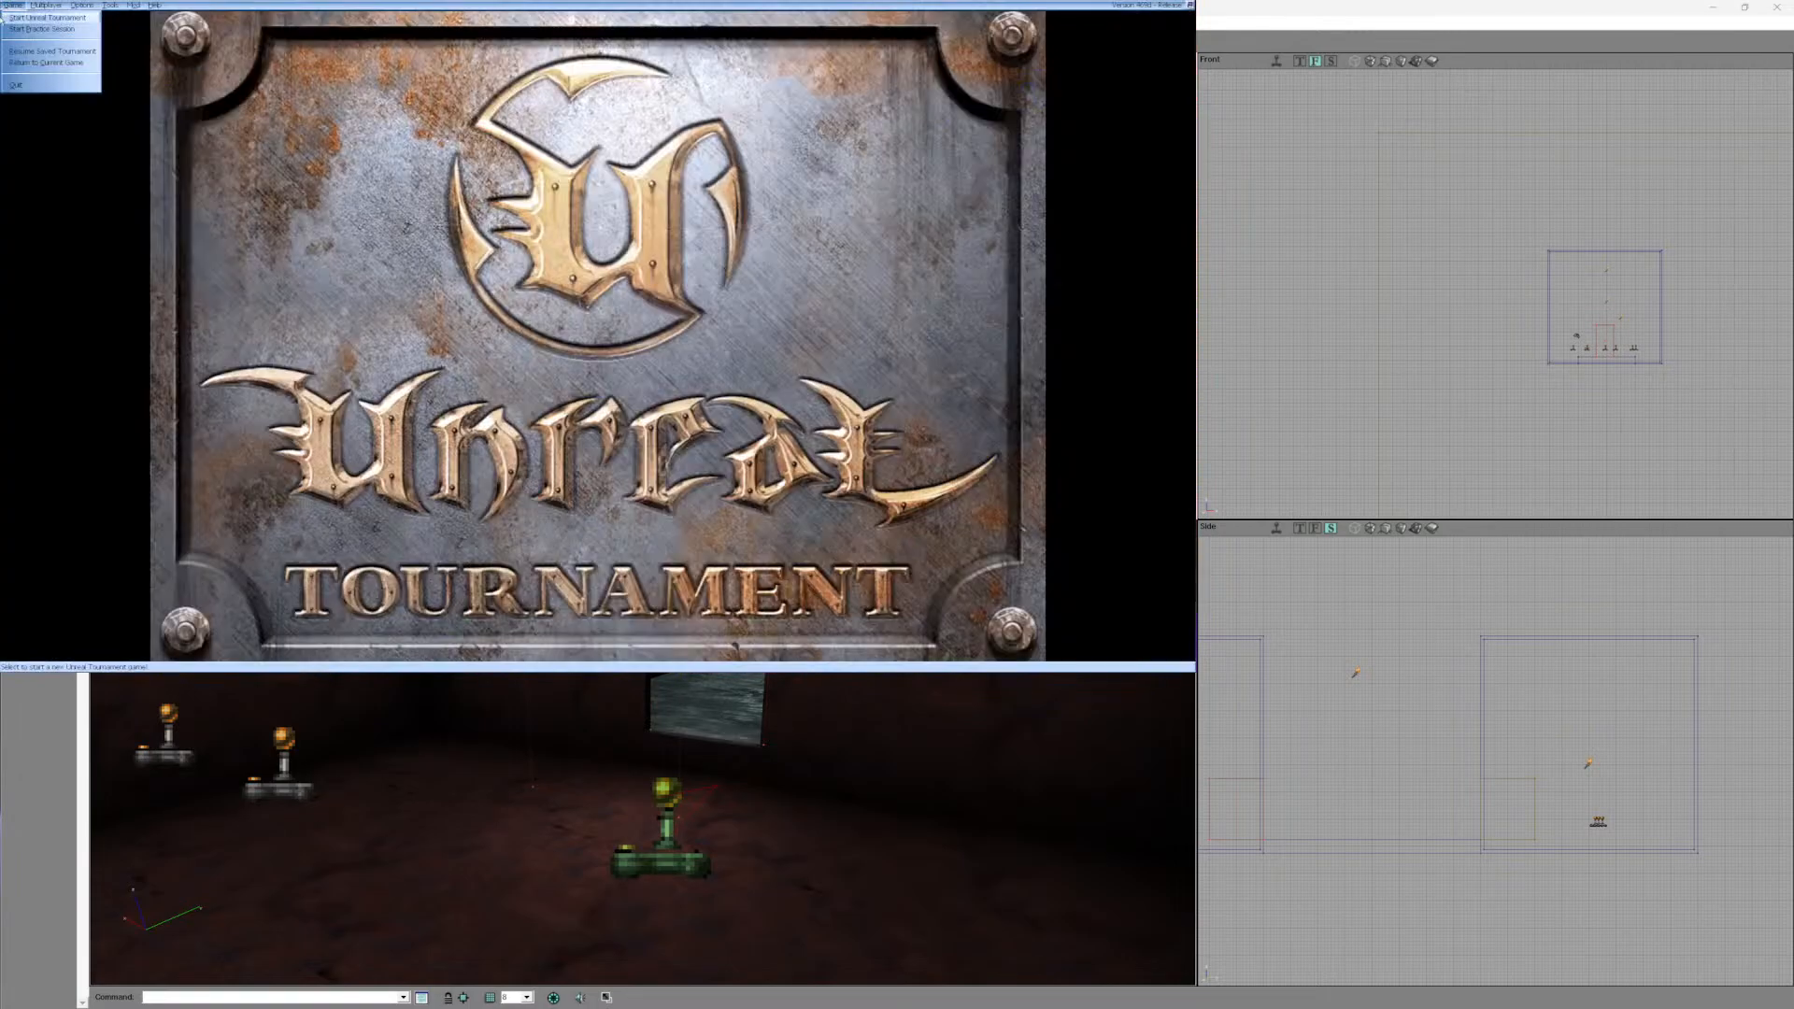
left_click(64, 87)
left_click(609, 351)
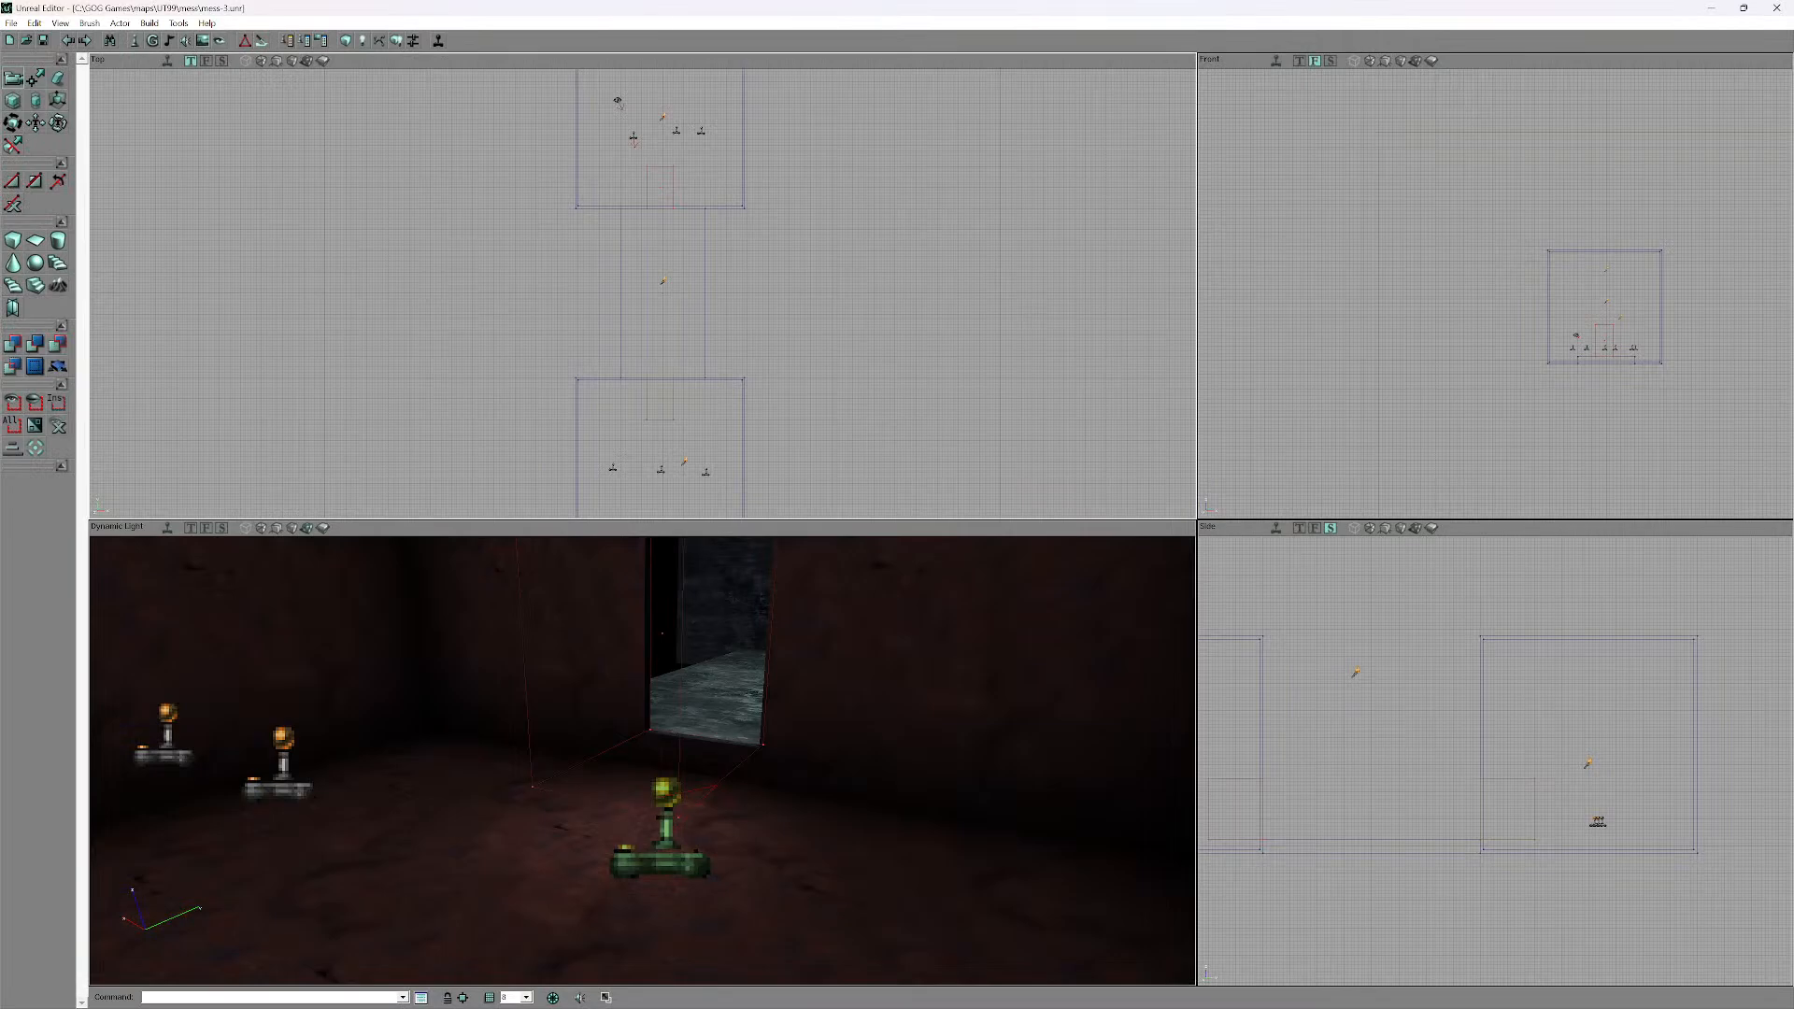
- Save the map after inspecting the rooms from outside in the perspective view
mouse_move(643, 756)
left_mouse_down()
mouse_move(505, 757)
mouse_move(636, 766)
mouse_move(635, 645)
mouse_move(635, 757)
mouse_move(579, 757)
mouse_move(748, 756)
mouse_move(728, 902)
mouse_move(486, 864)
mouse_move(457, 920)
left_mouse_up()
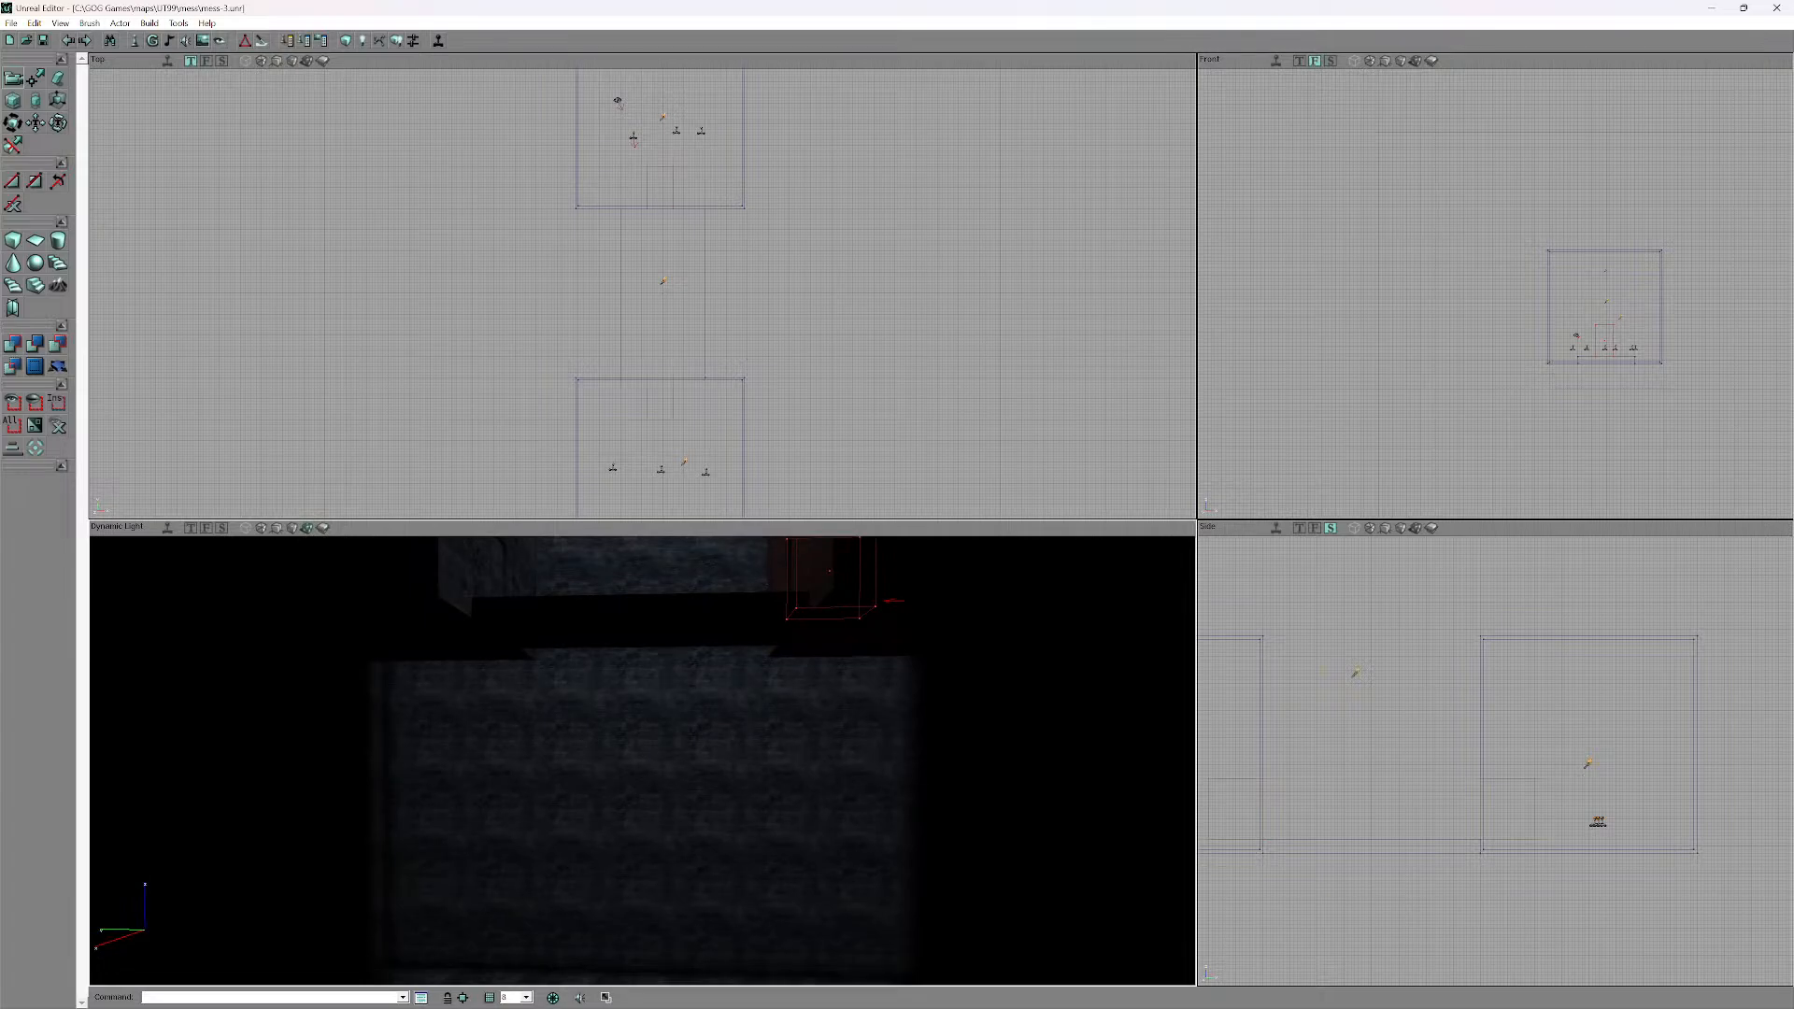
left_click(11, 23)
left_click(43, 95)
- Move the third PlayerStart in the reddish-brown cube slightly farther away from the other two starts
left_click_drag(642, 747, 642, 809)
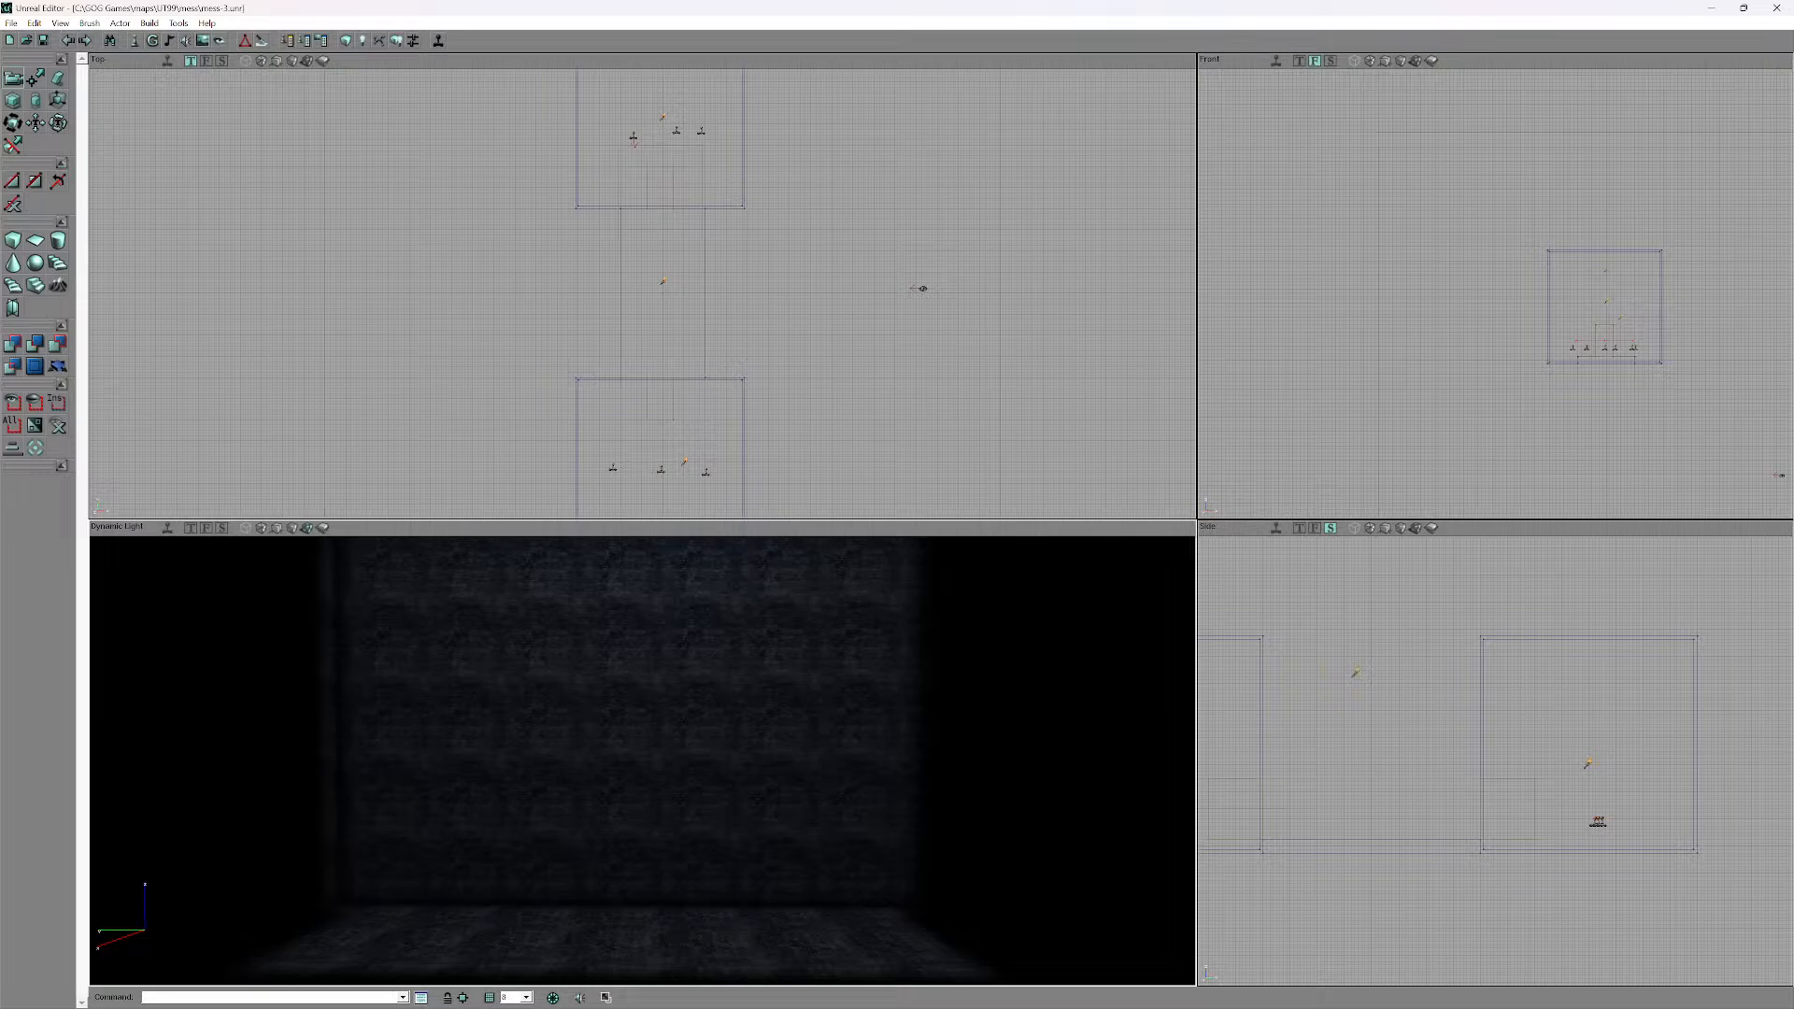
left_click_drag(654, 290, 642, 376)
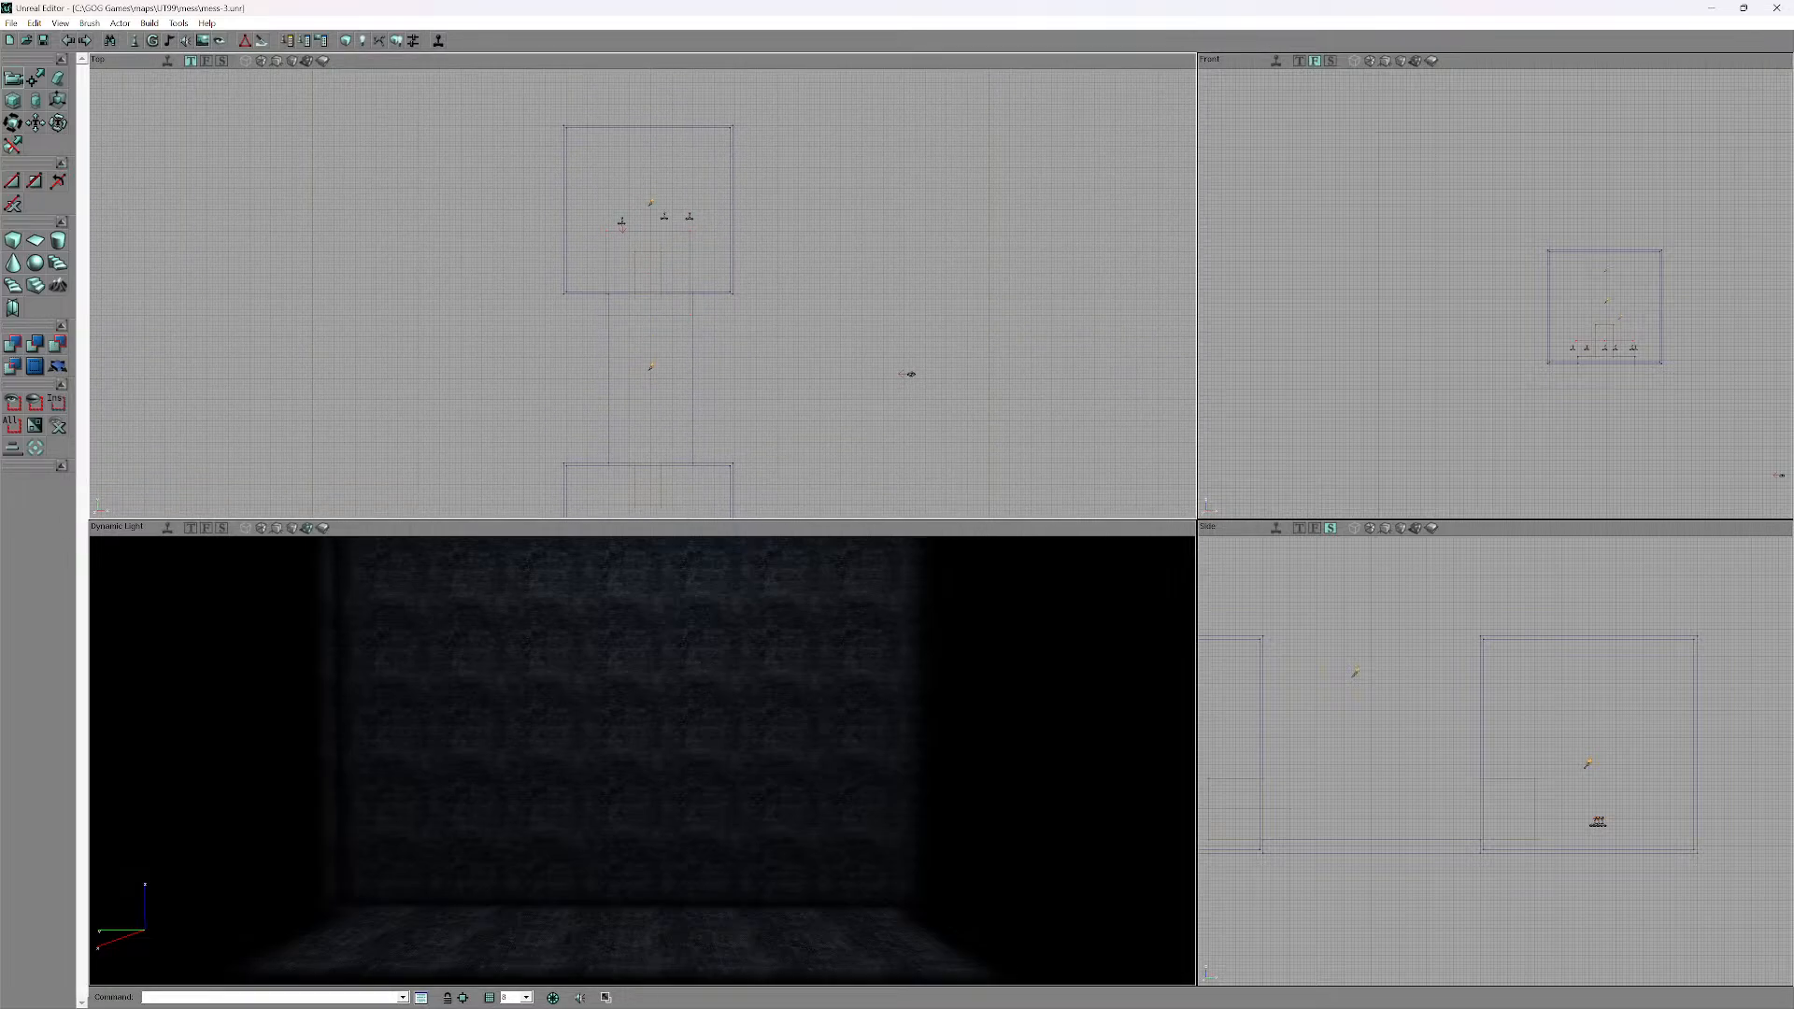
mouse_move(622, 222)
left_mouse_down("ctrl")
mouse_move(622, 252)
mouse_move(600, 217)
left_mouse_up("ctrl")
left_click_drag(643, 729, 635, 893)
left_click_drag(643, 293, 643, 322)
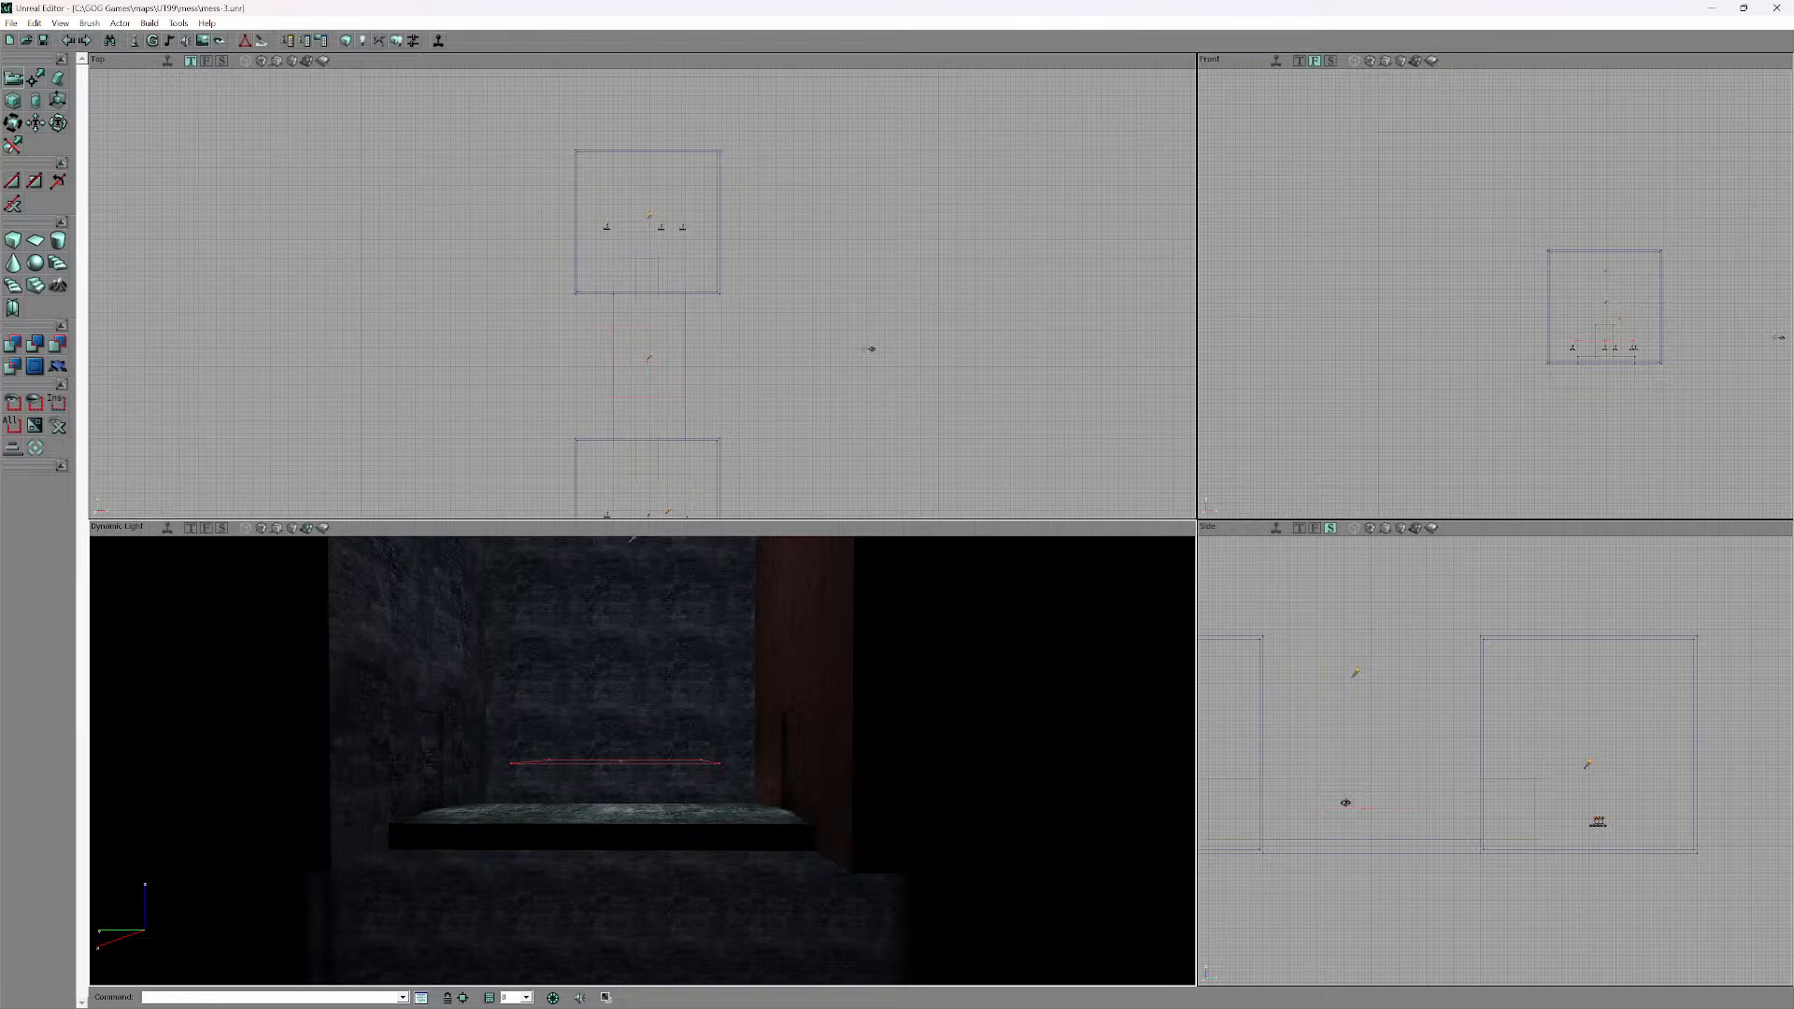
- Build a horizontal sheet brush in SheetBuilder with height 2048 and width 2048
left_click_drag(649, 363, 597, 385, "ctrl")
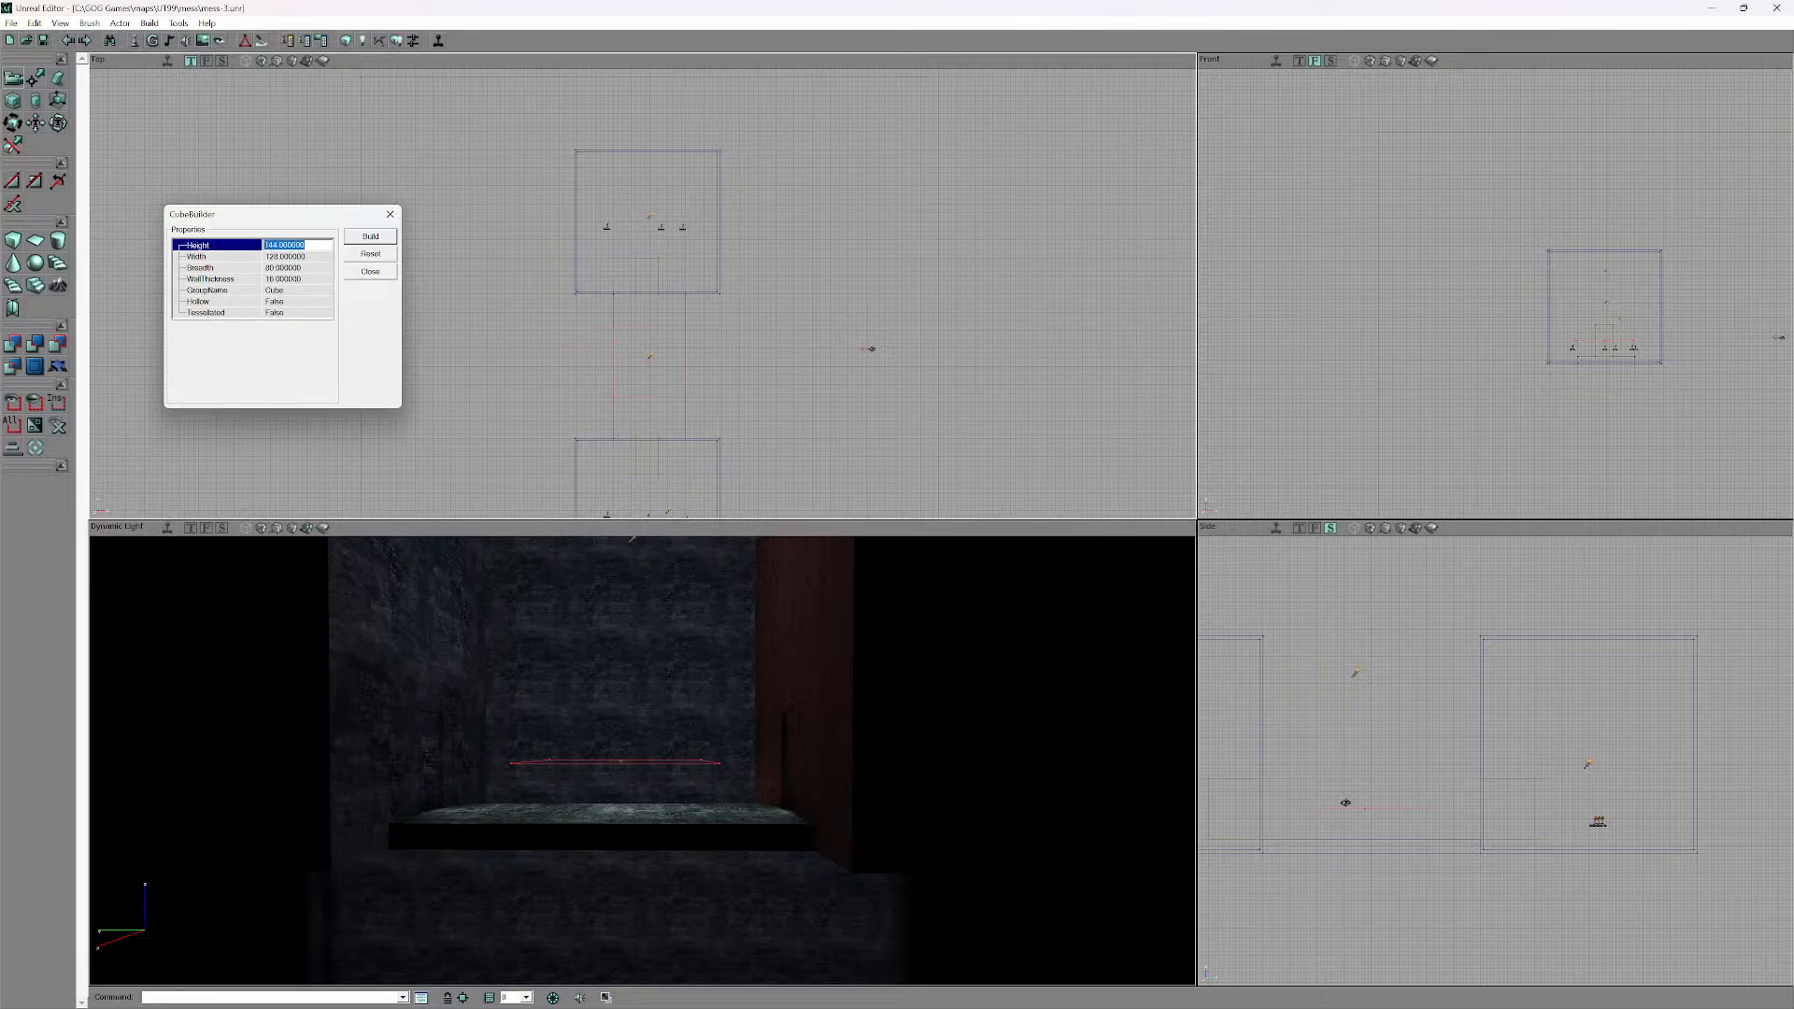
left_click(390, 214)
right_click(34, 240)
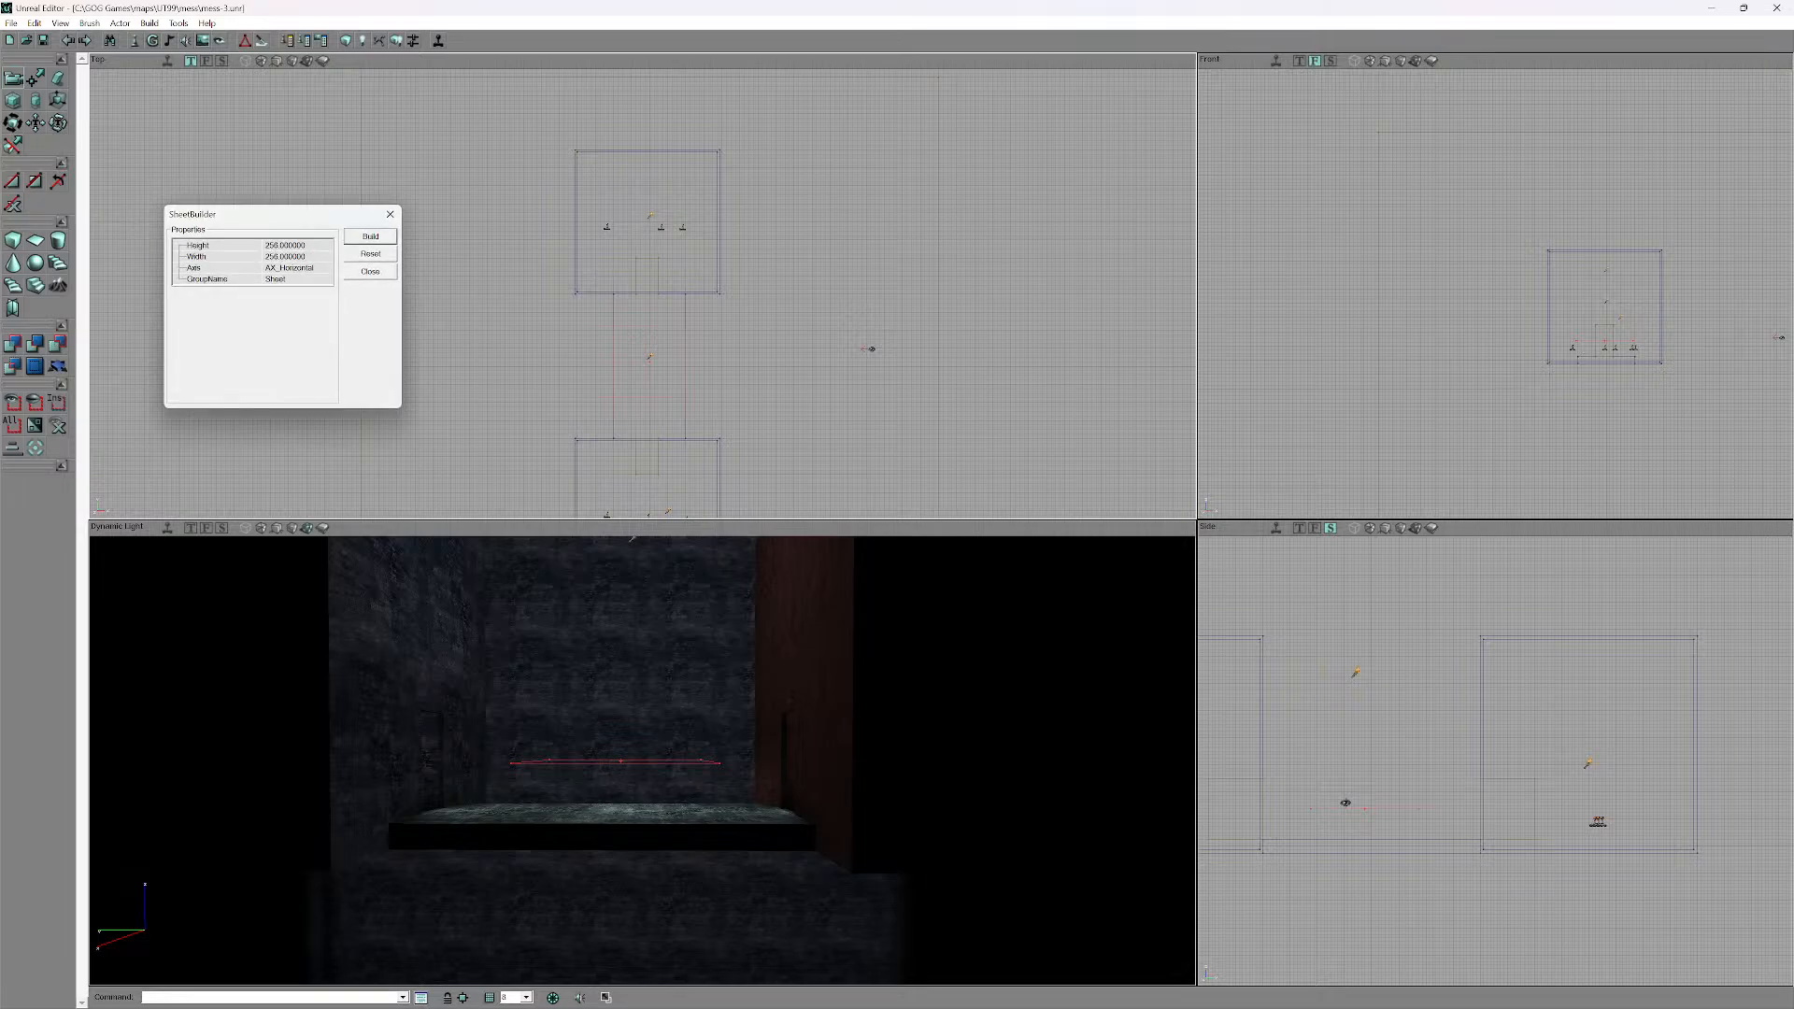
type("2048")
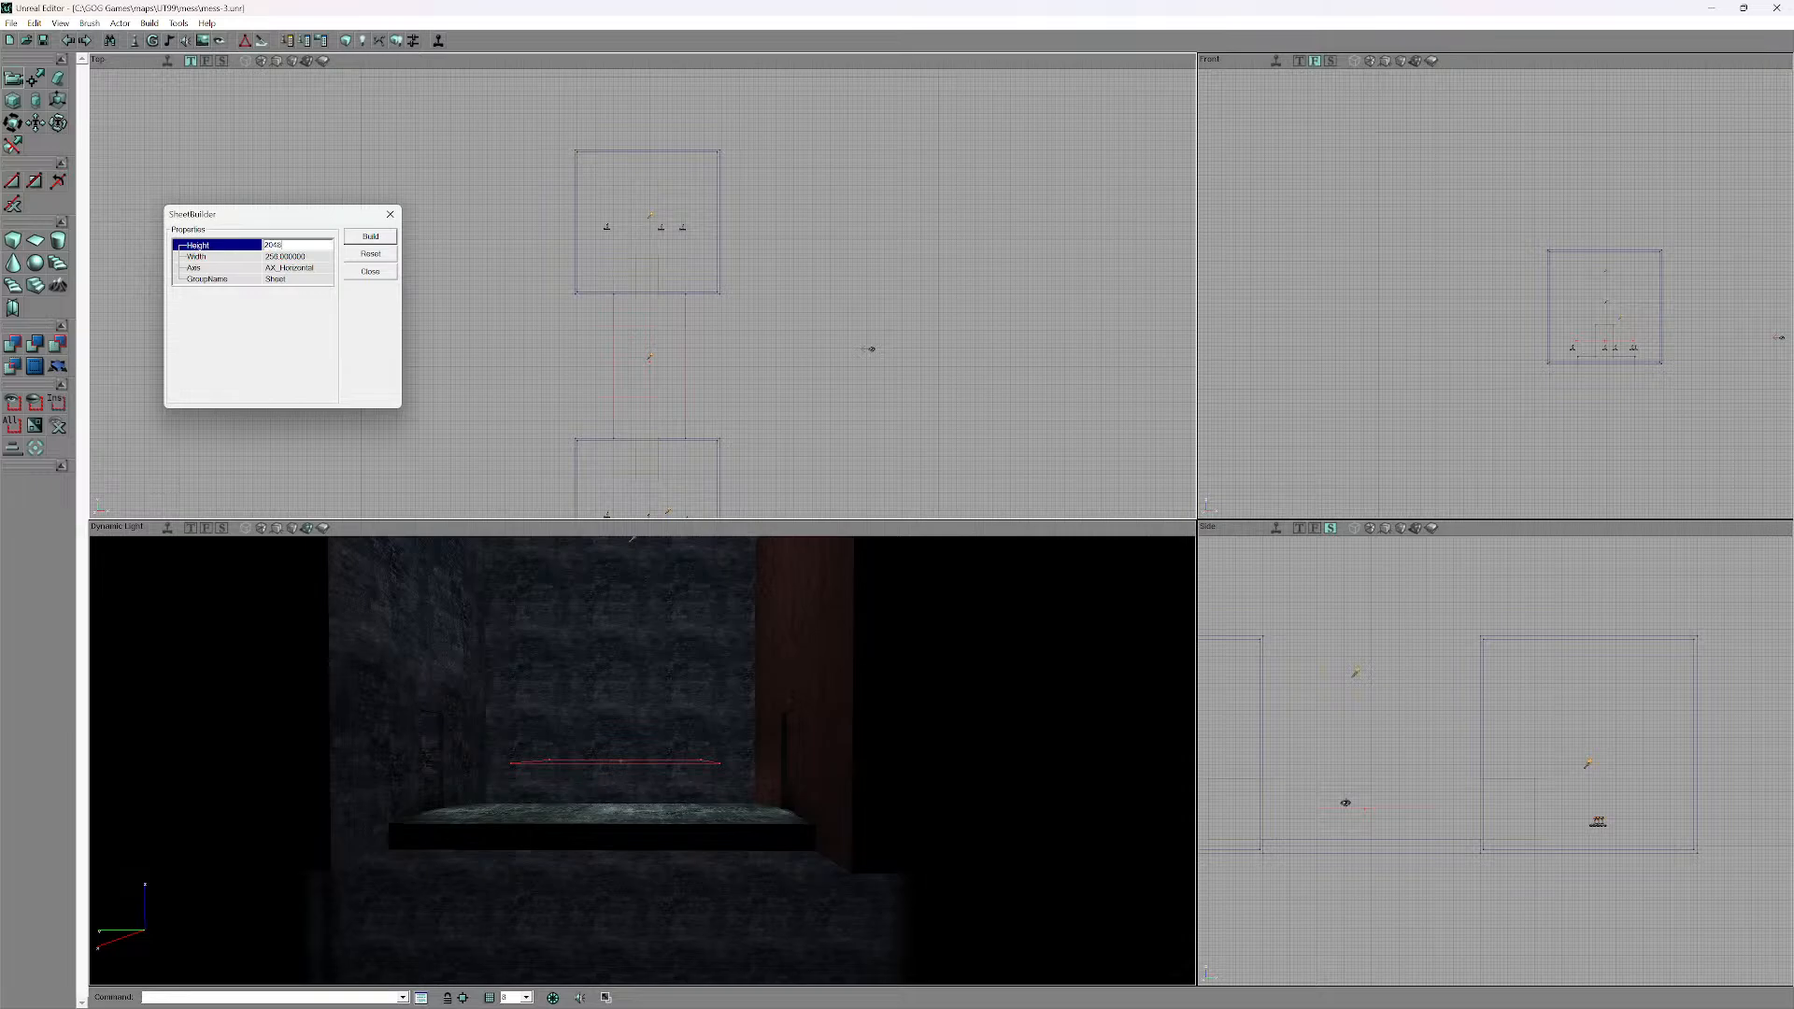
key("Tab")
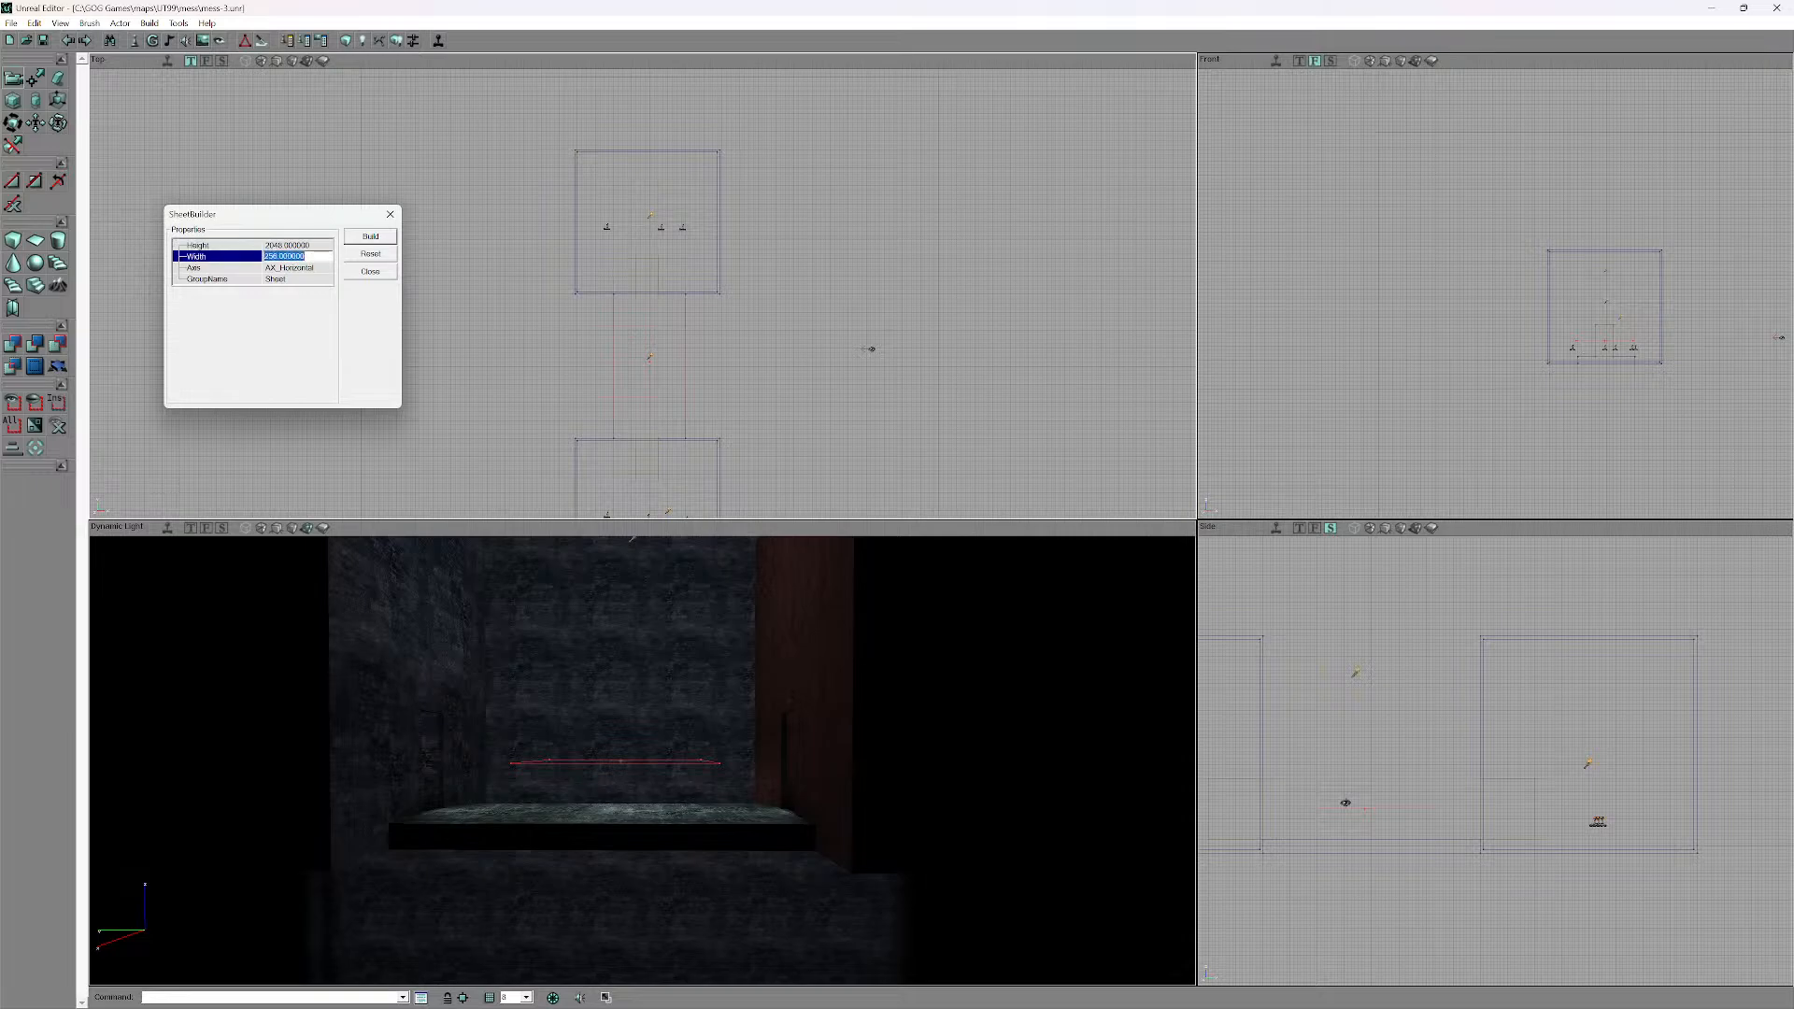
type("2048")
key("Return")
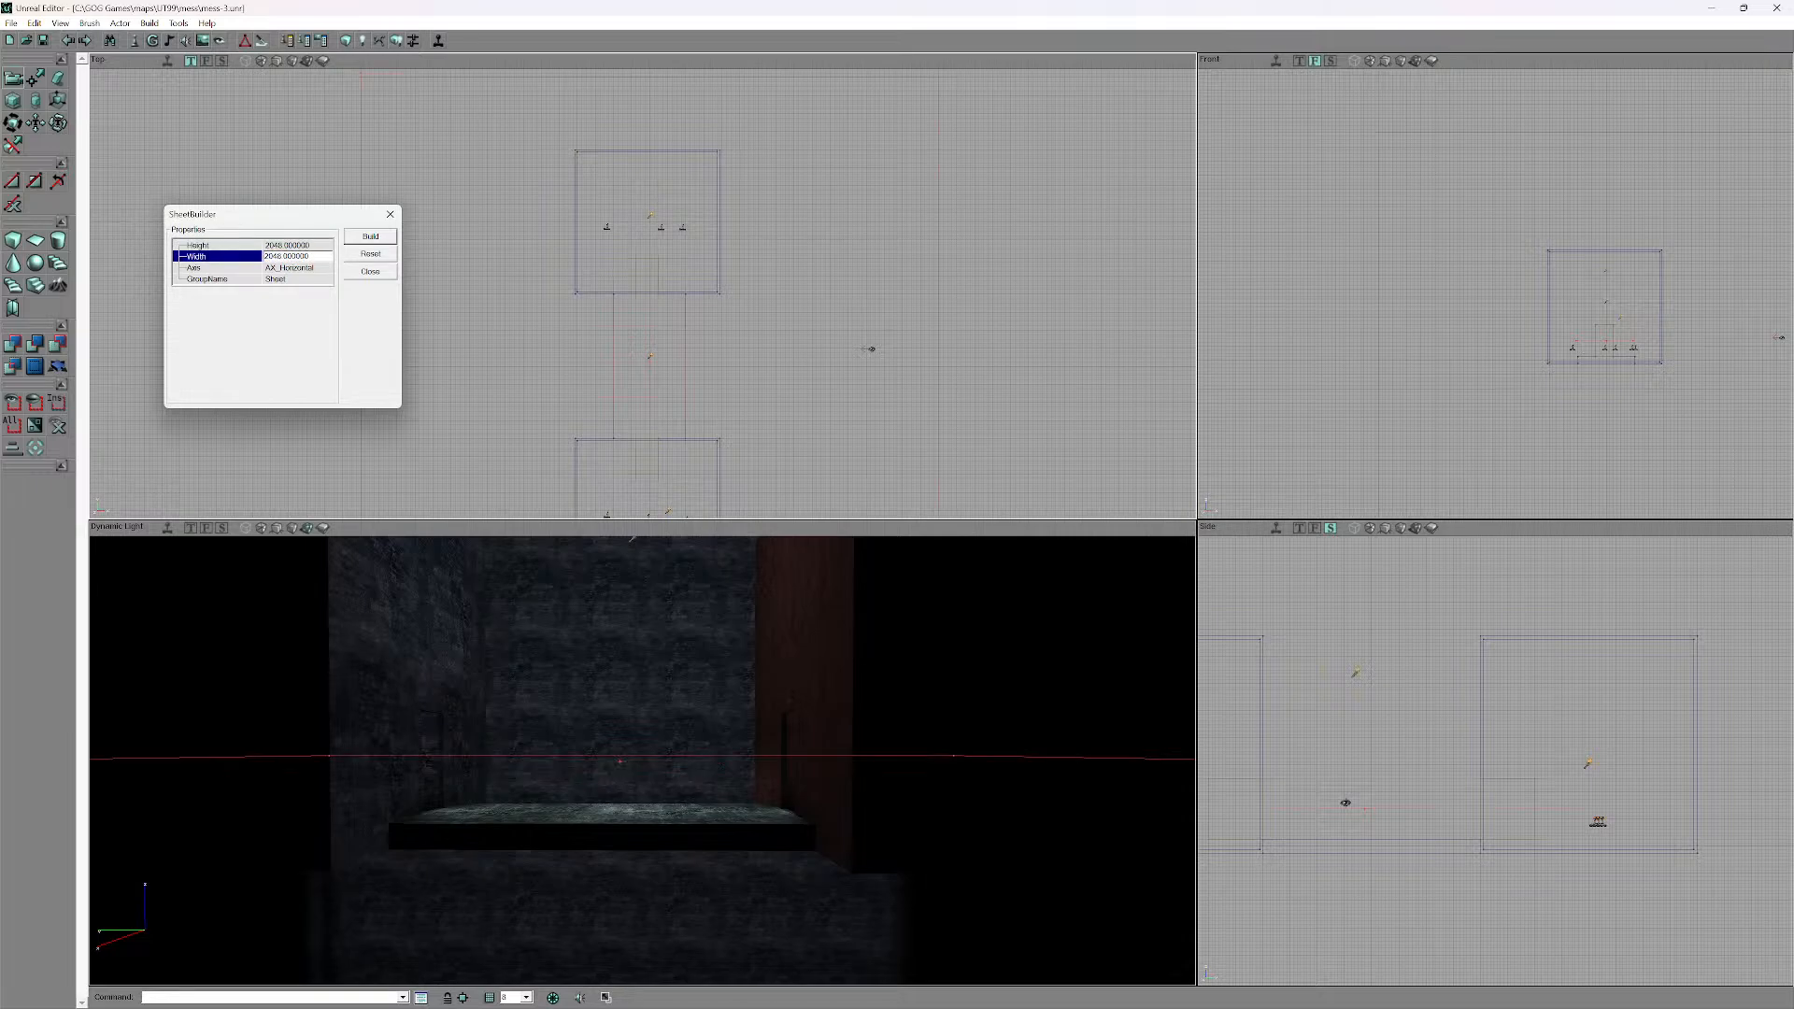
- Lower the large sheet brush below both cubes and the corridor, keeping it centred on the connected rooms
left_click_drag(642, 710, 643, 822)
left_click_drag(654, 458, 726, 271)
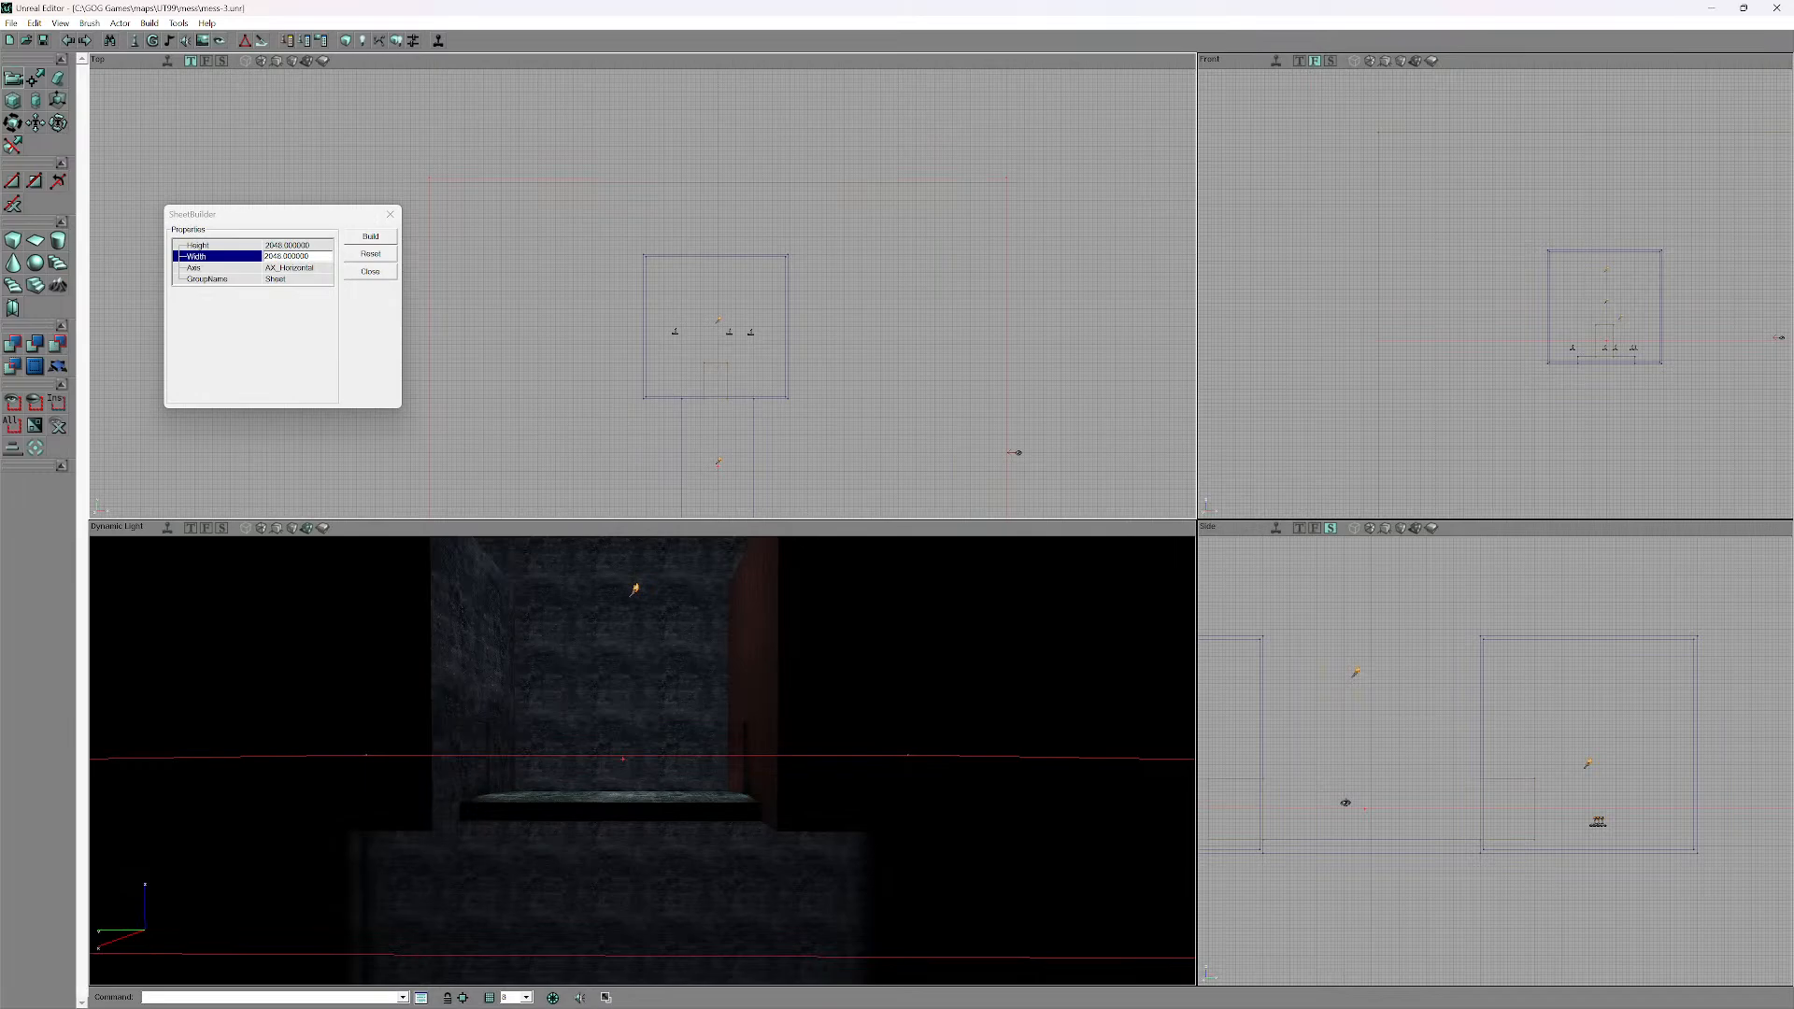
left_click_drag(726, 271, 792, 96)
left_click_drag(643, 747, 643, 813)
scroll(1494, 290, "down", 5)
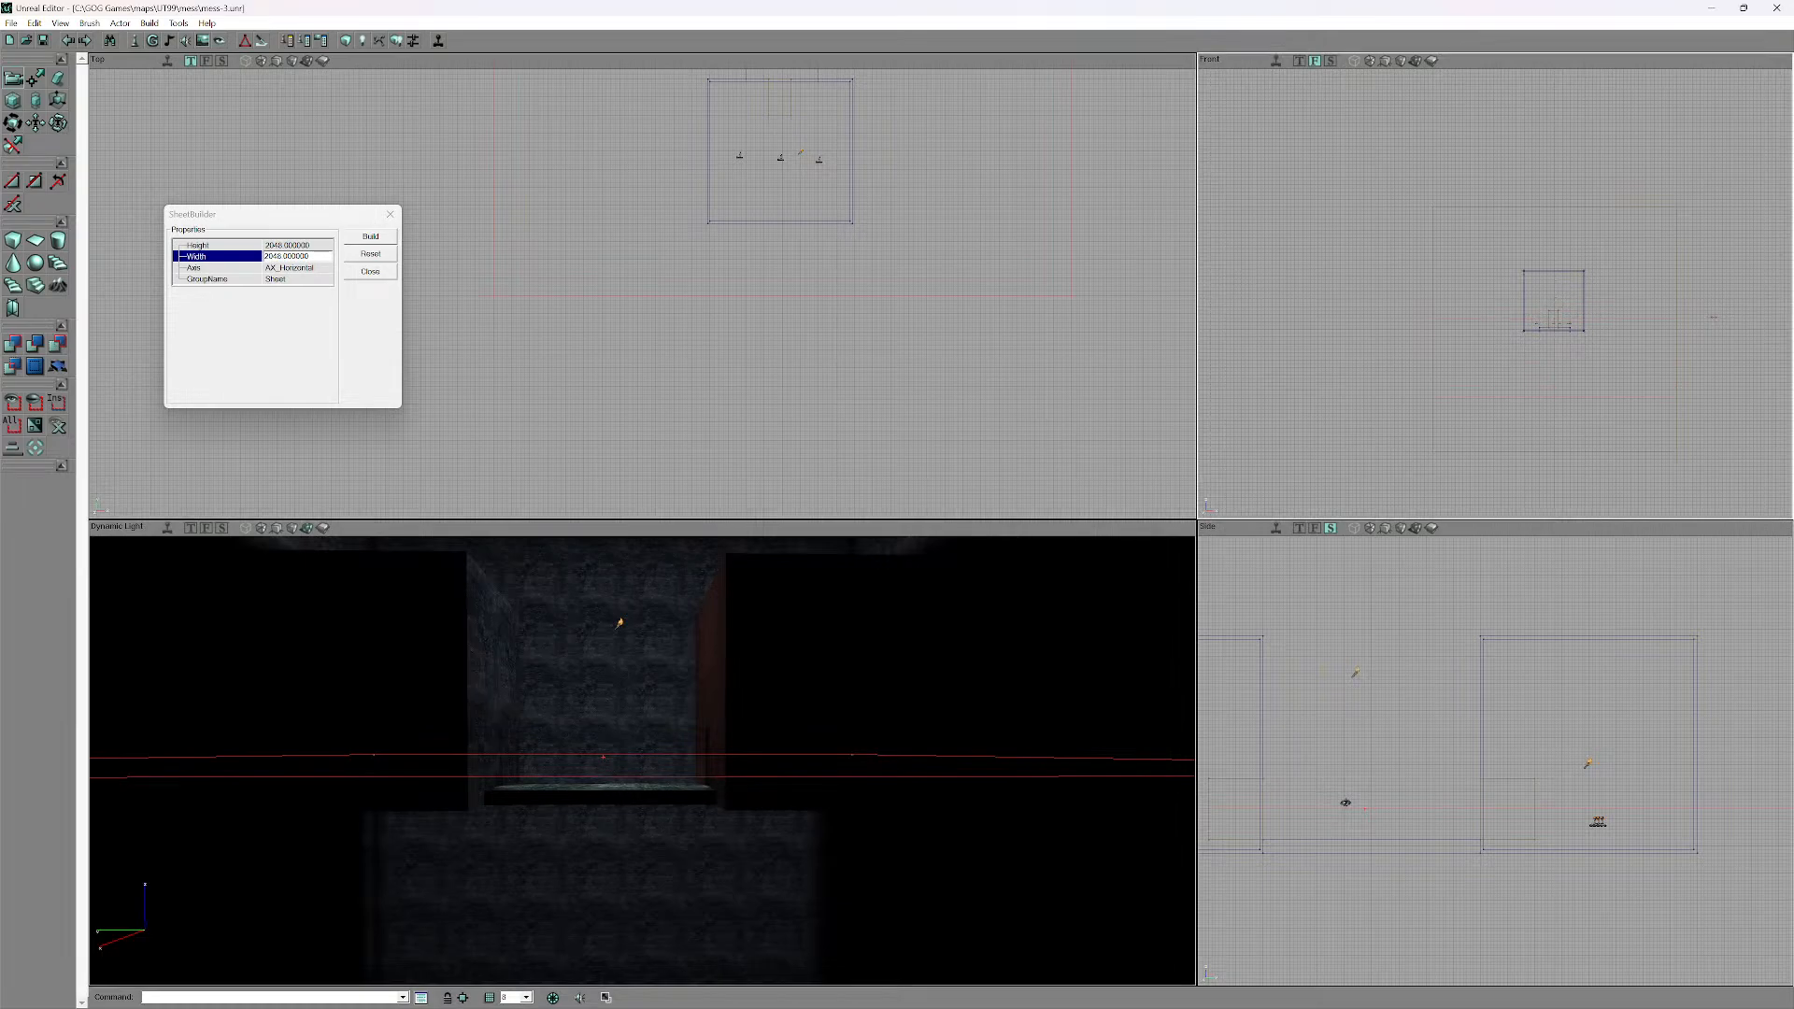
left_click_drag(794, 280, 764, 407)
left_click_drag(1495, 748, 1579, 738)
scroll(1495, 748, "down", 3)
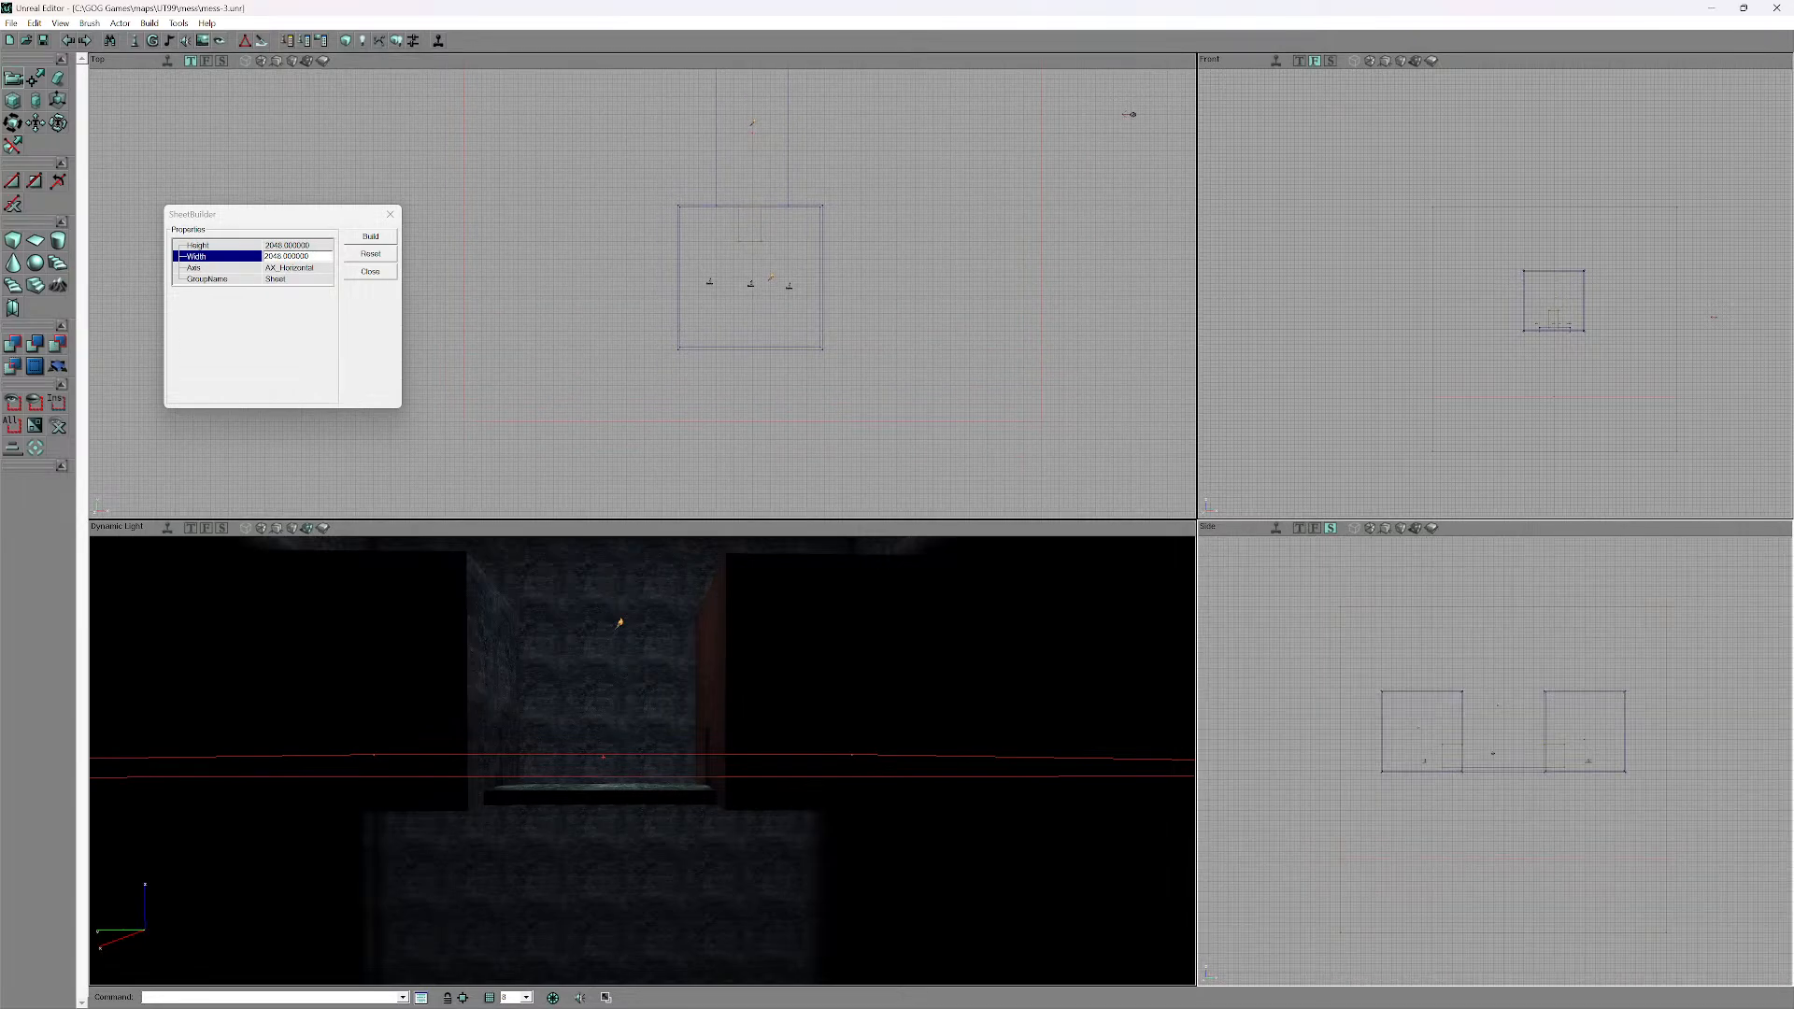
- Turn on realtime preview in all four viewports and bring the perspective camera down to the sheet
left_click(167, 528)
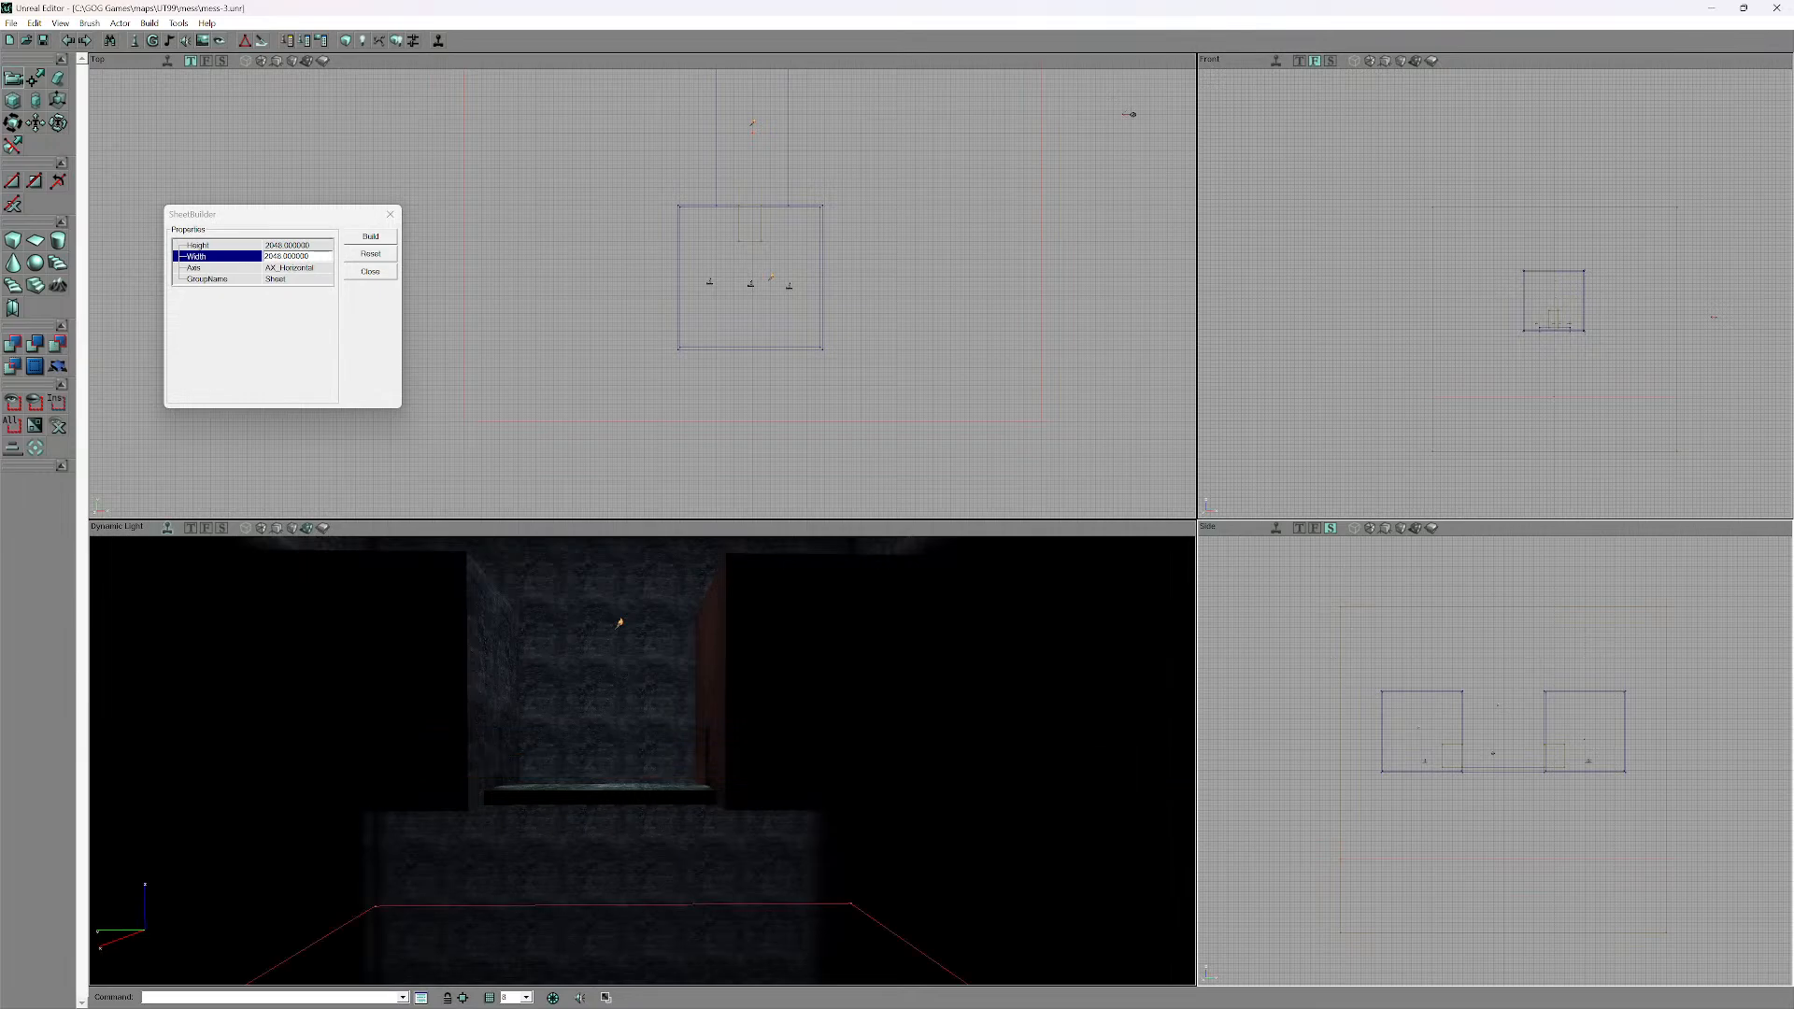
left_click(167, 60)
left_click(1276, 61)
left_click(1276, 528)
mouse_move(710, 729)
left_mouse_down()
mouse_move(706, 794)
mouse_move(639, 780)
mouse_move(635, 841)
mouse_move(639, 766)
mouse_move(1130, 108)
mouse_move(1033, 115)
mouse_move(1034, 134)
left_mouse_up()
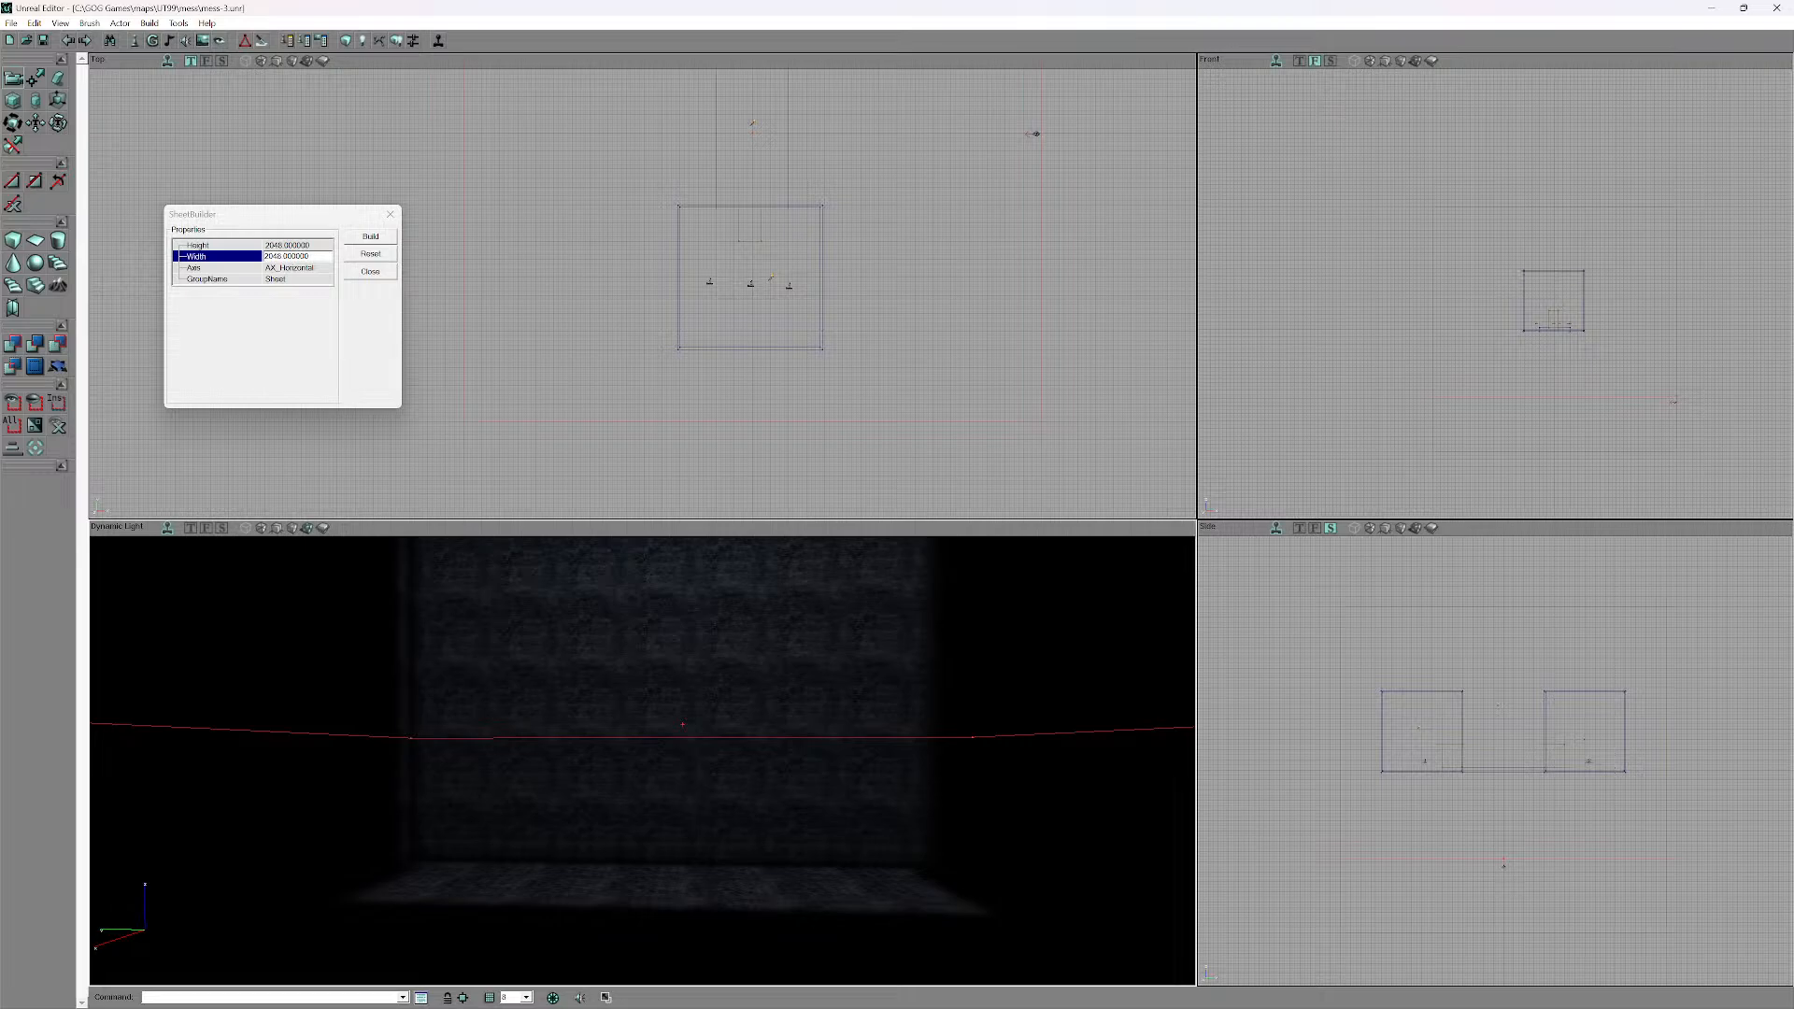
- Examine the Window, Panel and Misc groups of the current texture package for a suitable sheet texture
key("alt+Tab")
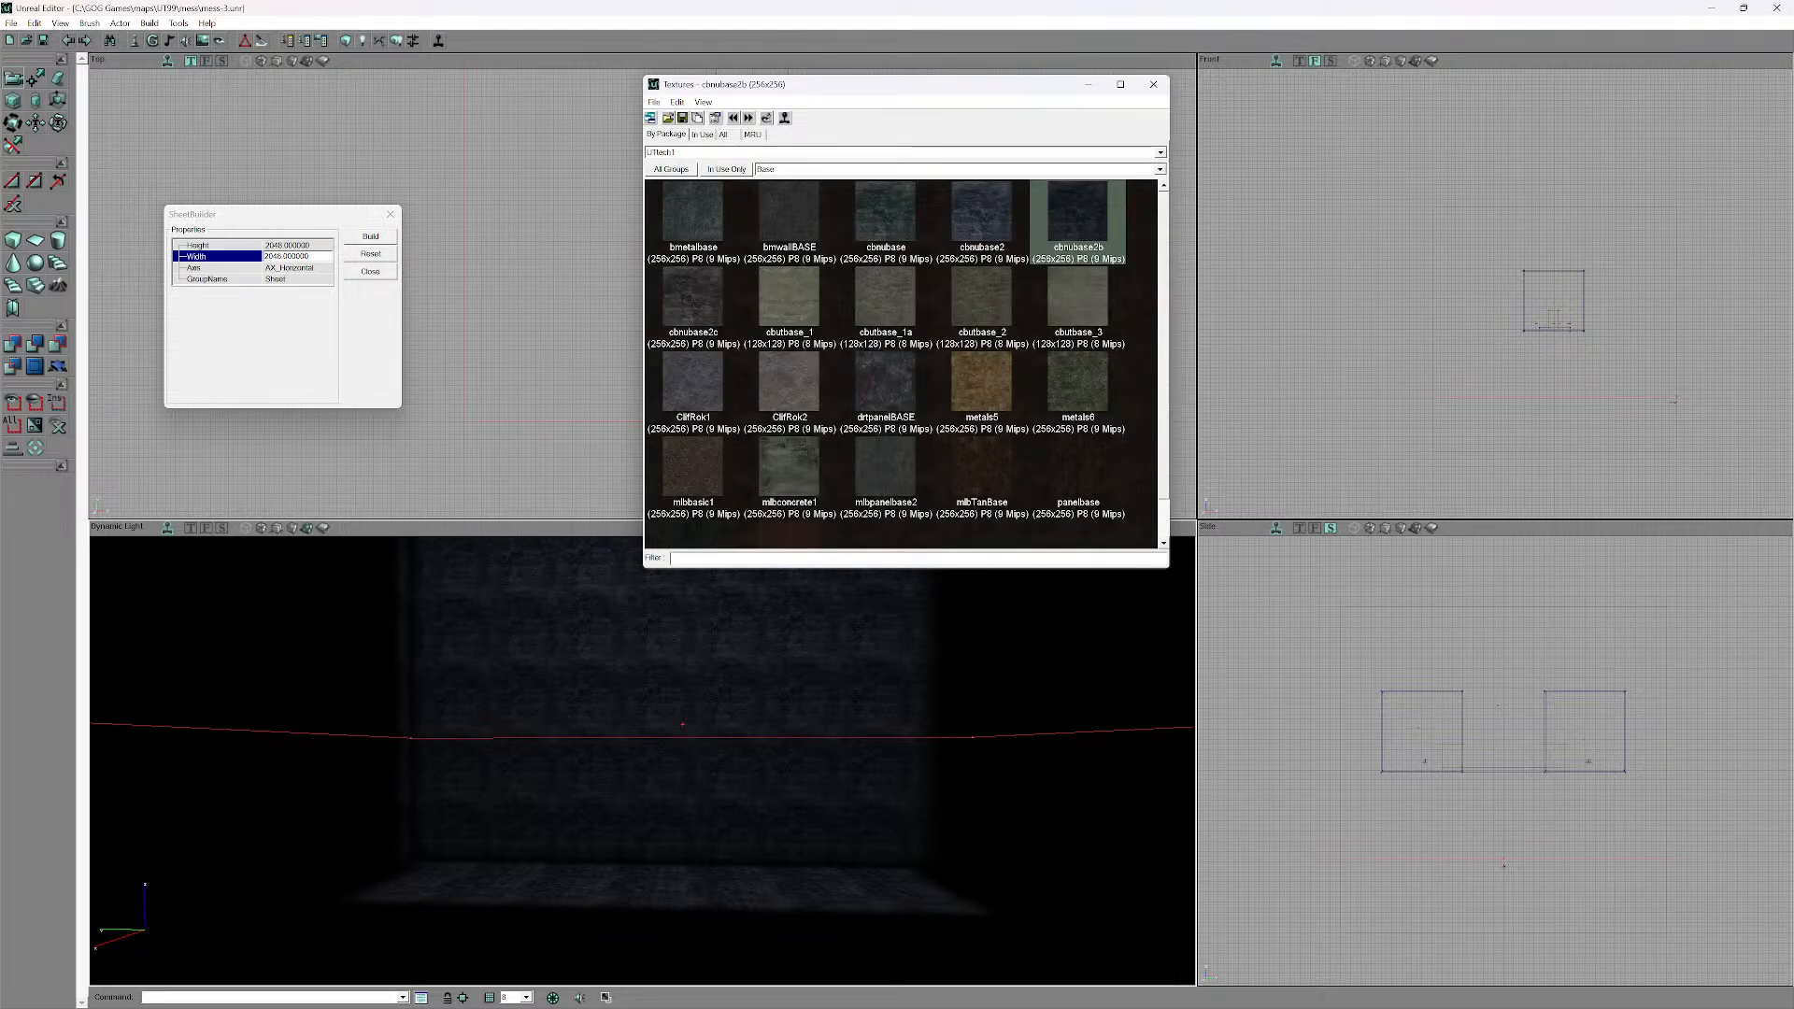
left_click(1159, 169)
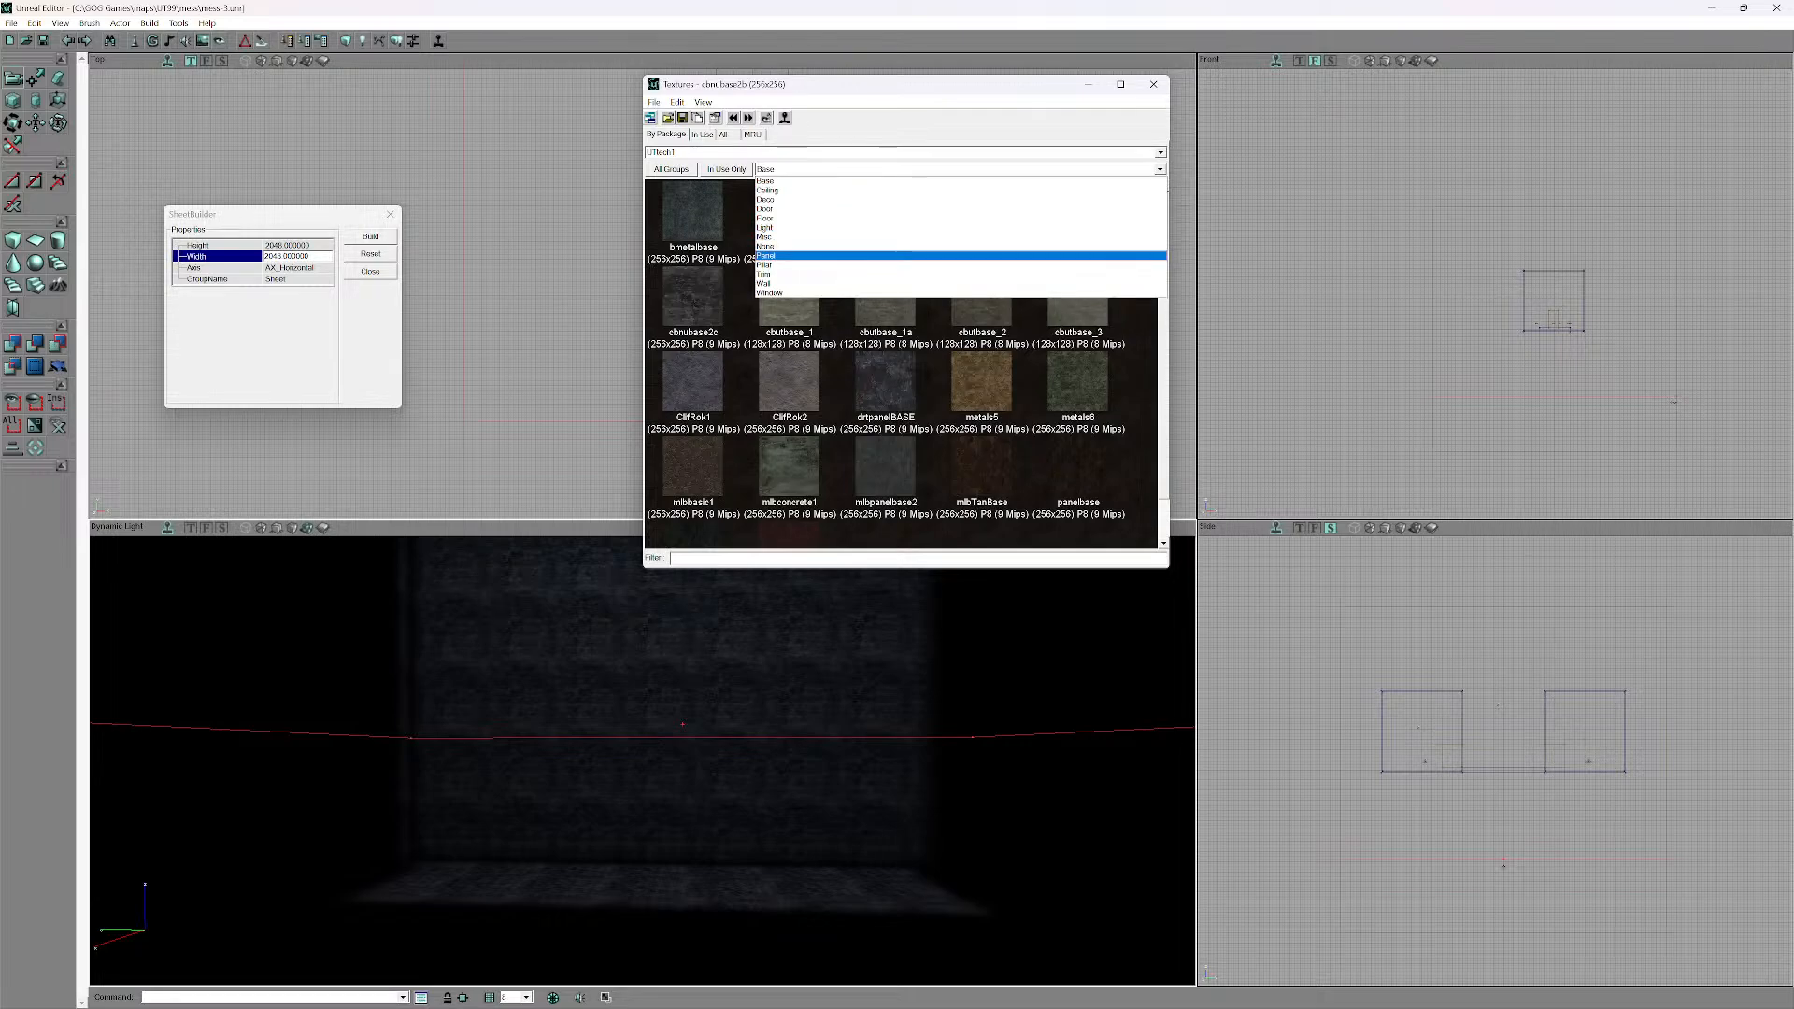
key("Down")
key("Down")
key("Down")
key("Down")
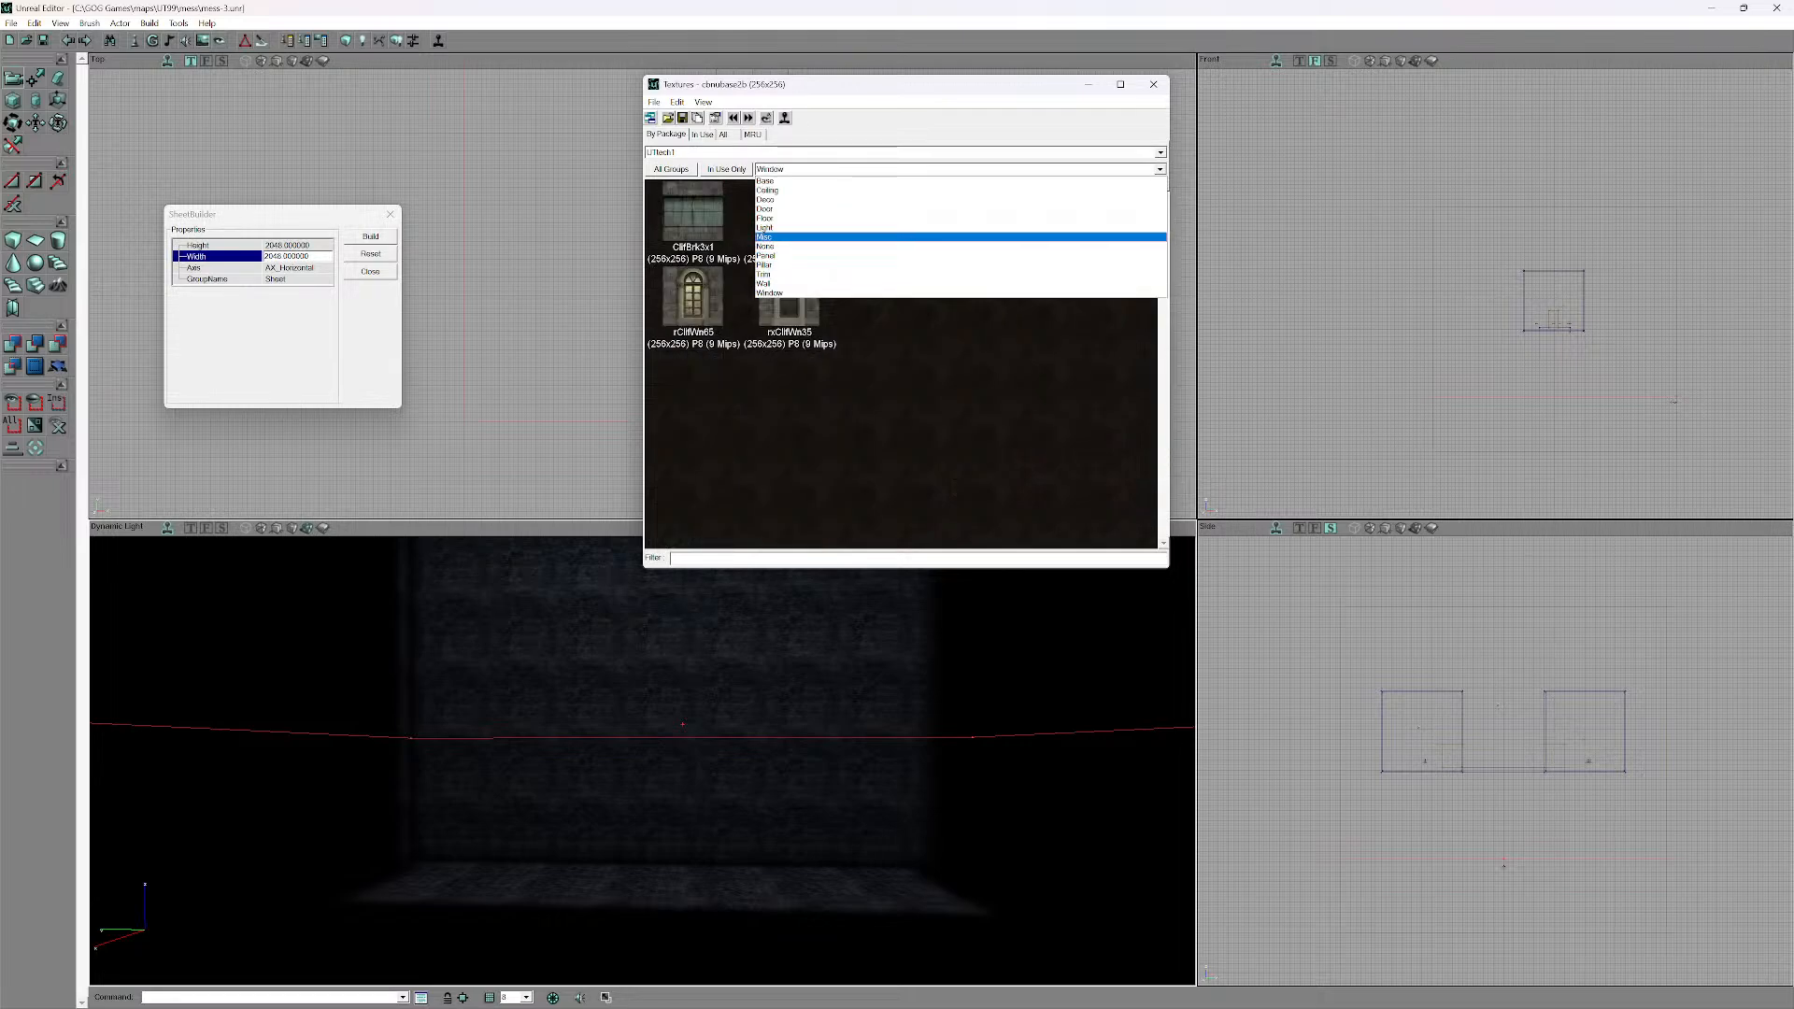
left_click(960, 256)
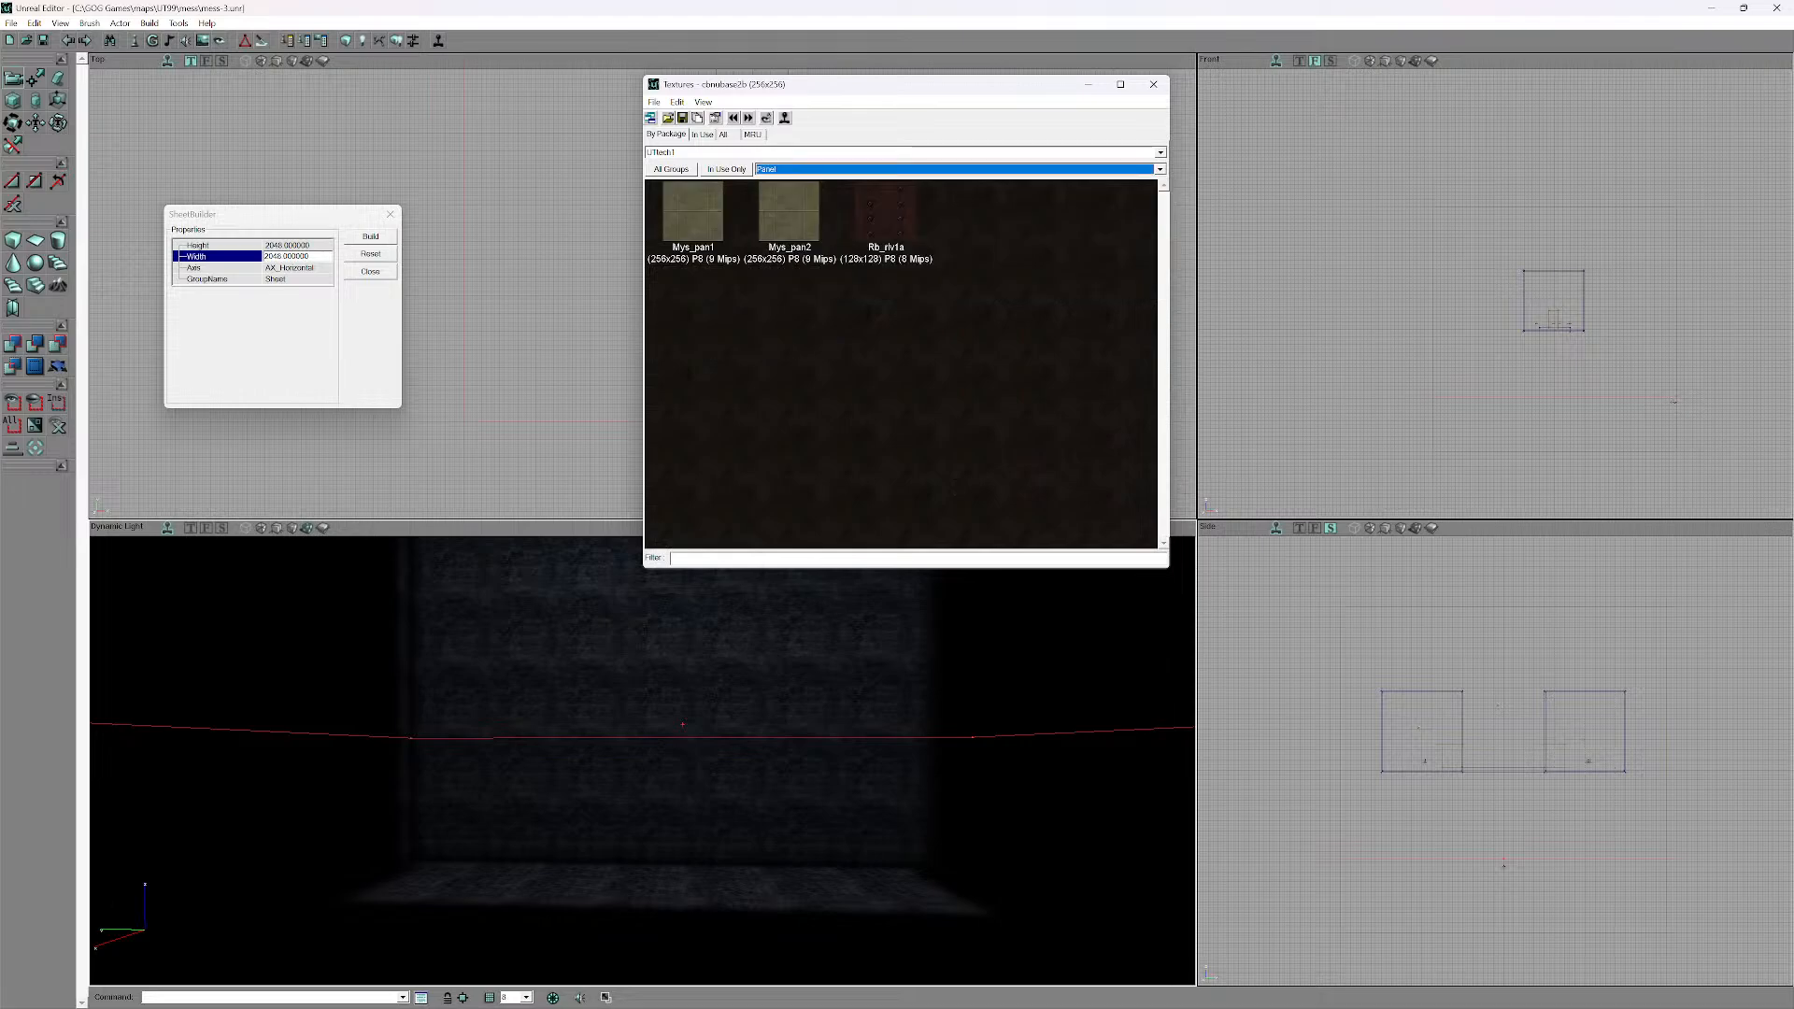
left_click(768, 169)
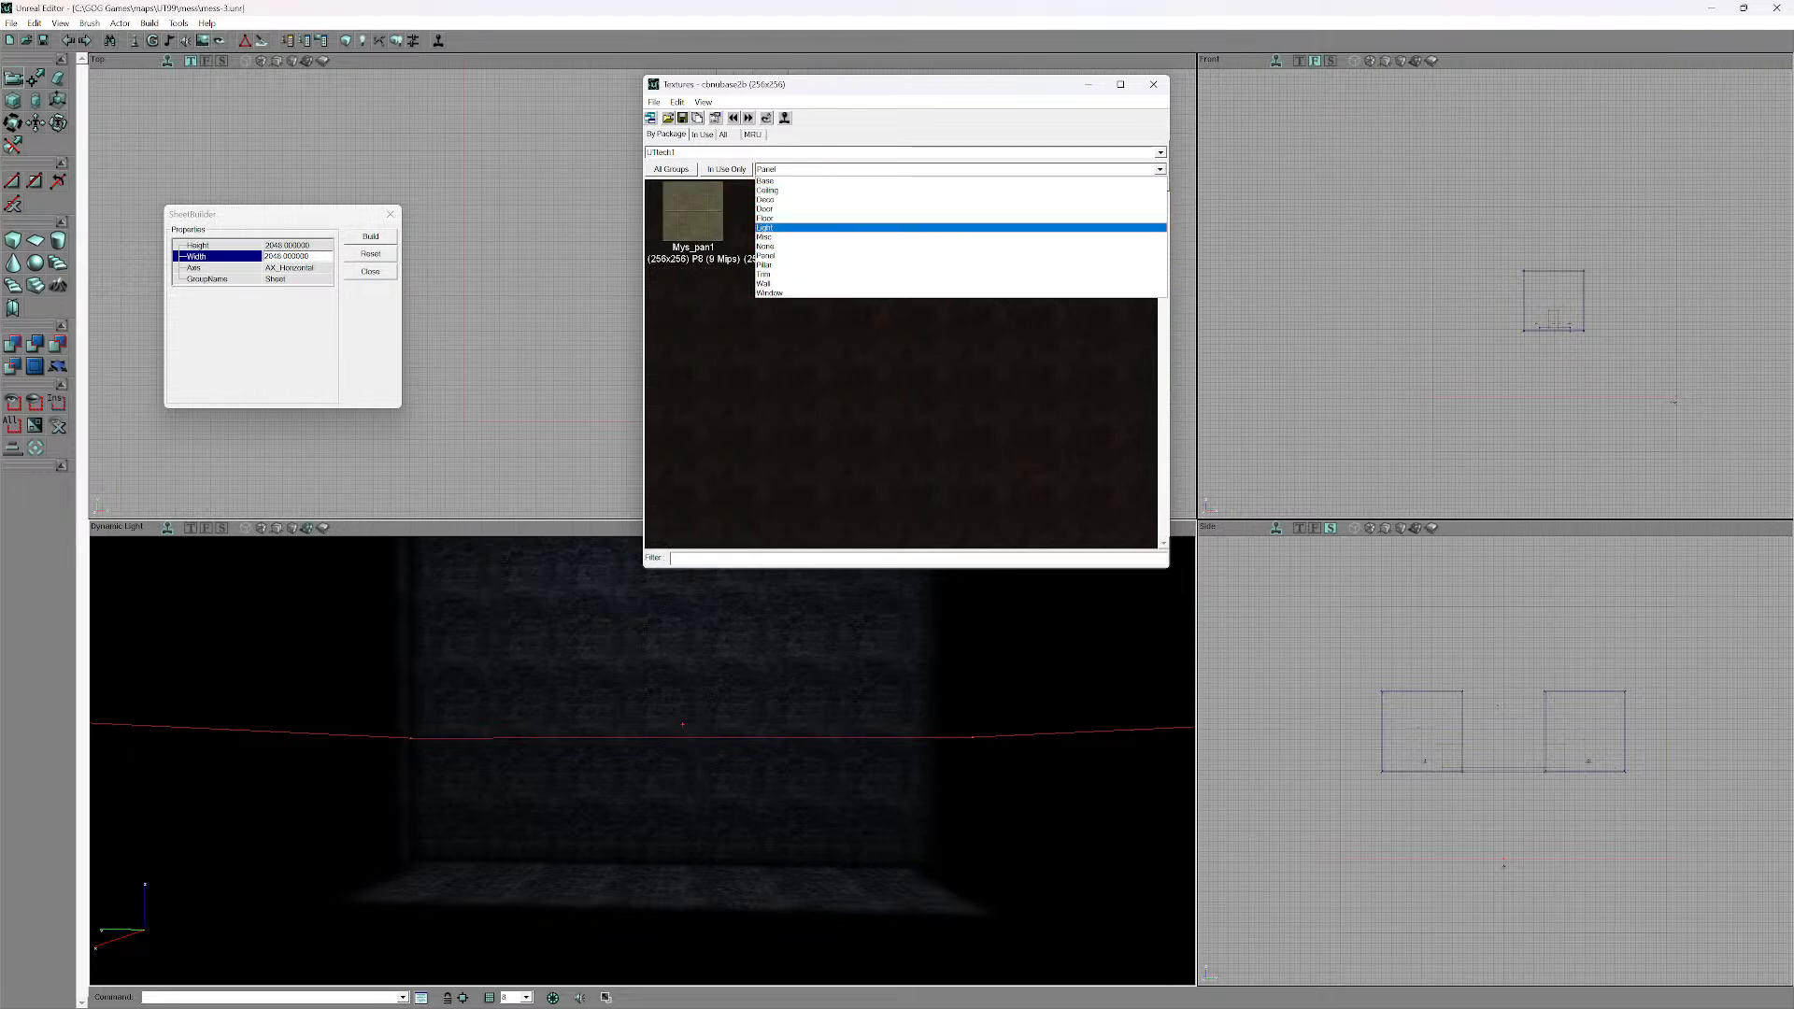
left_click(766, 237)
left_click(768, 169)
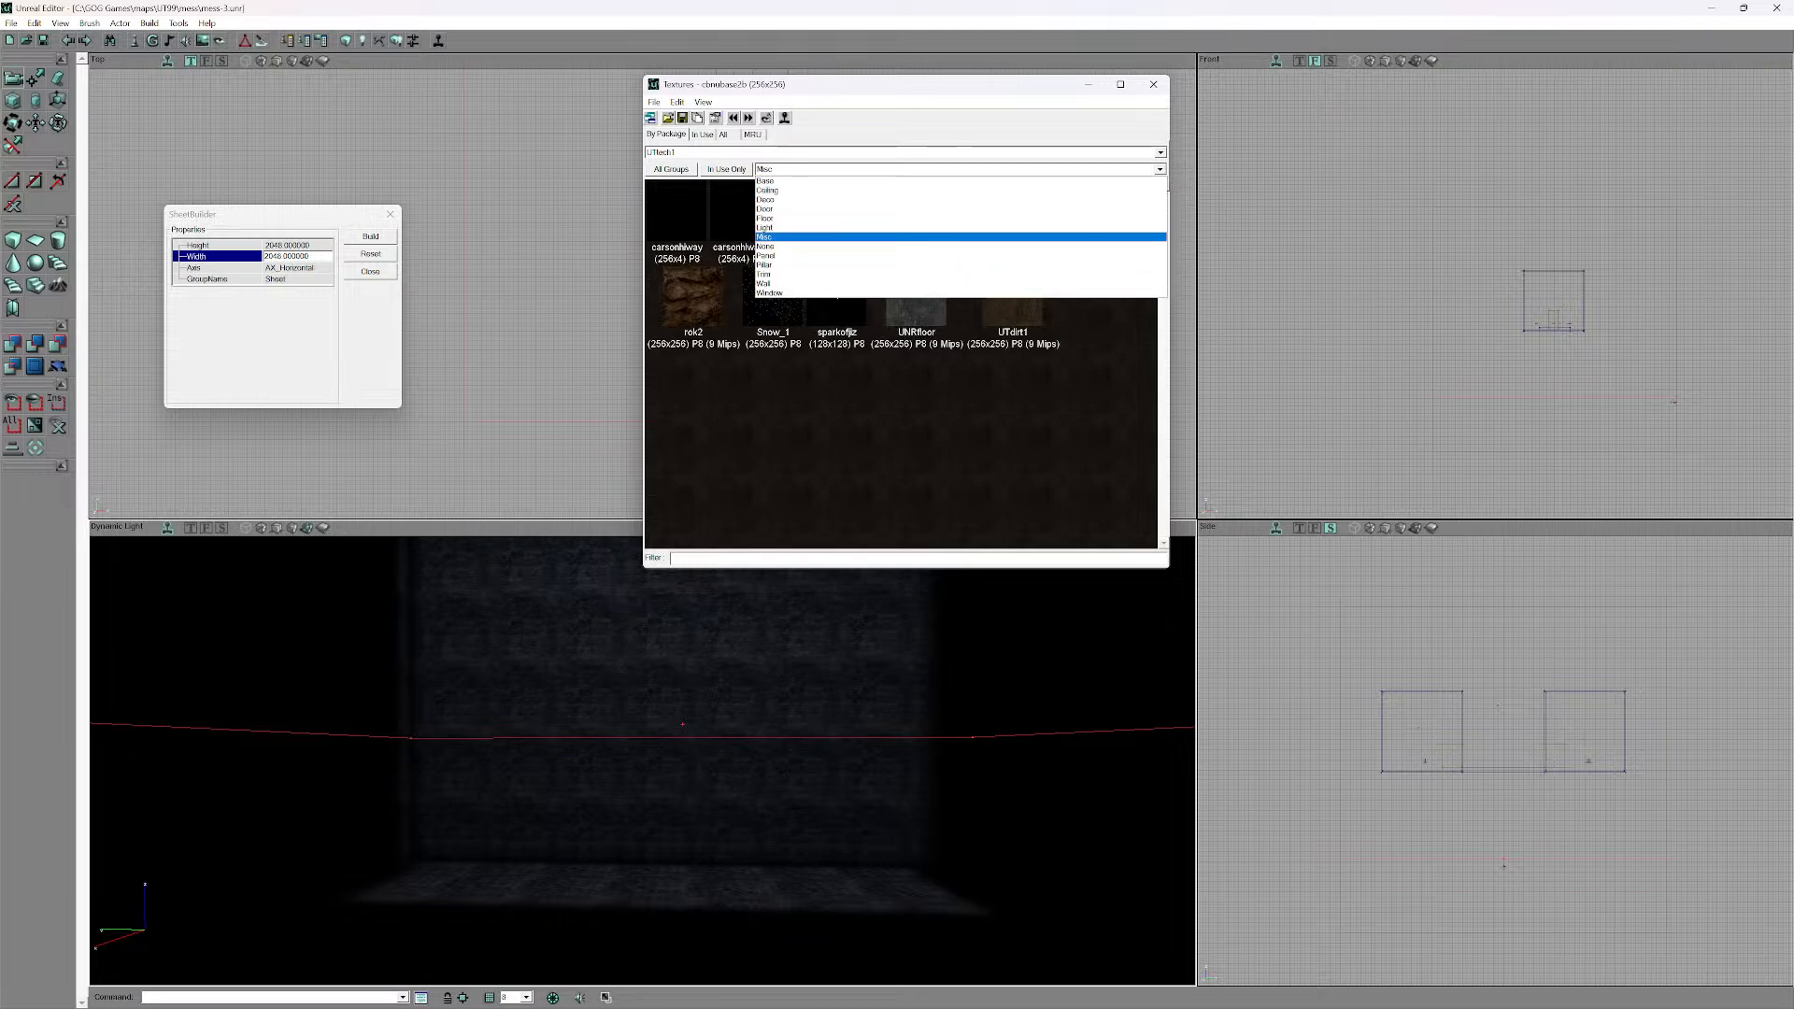
left_click(766, 180)
- Load the GenFluid.utx texture package and show its Water group
left_click(653, 101)
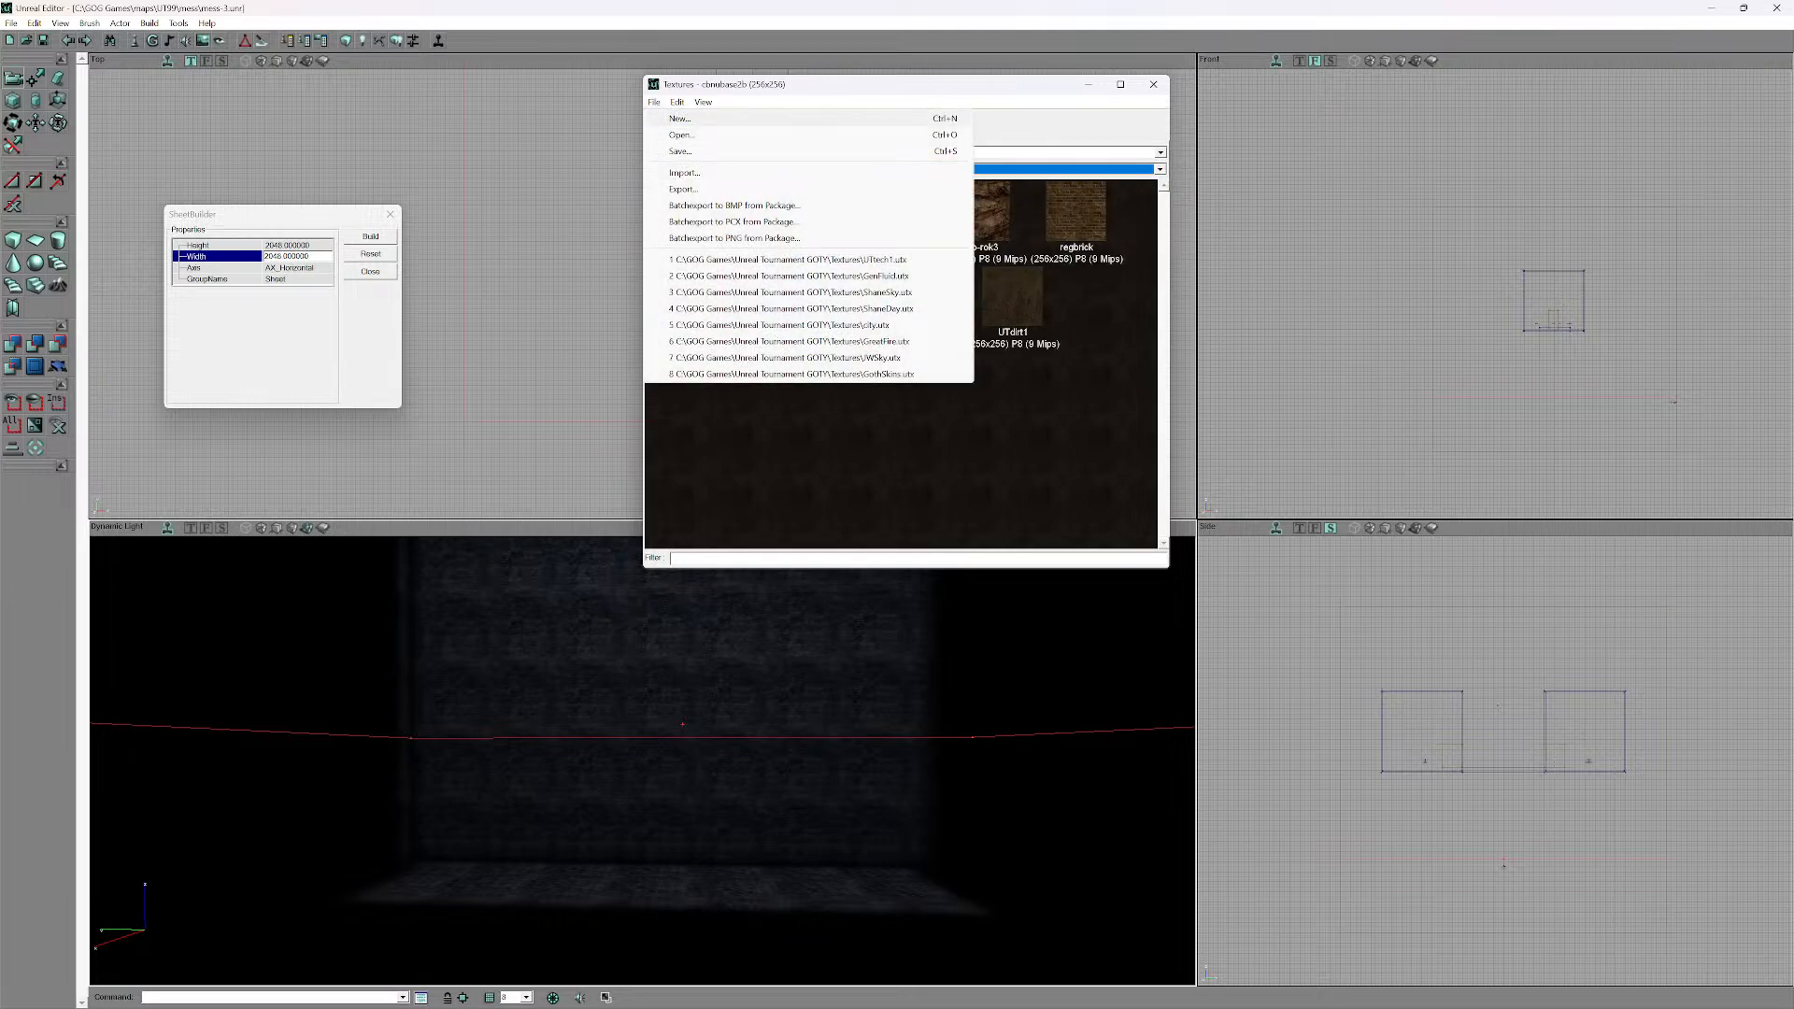
left_click(680, 135)
scroll(935, 376, "down", 10)
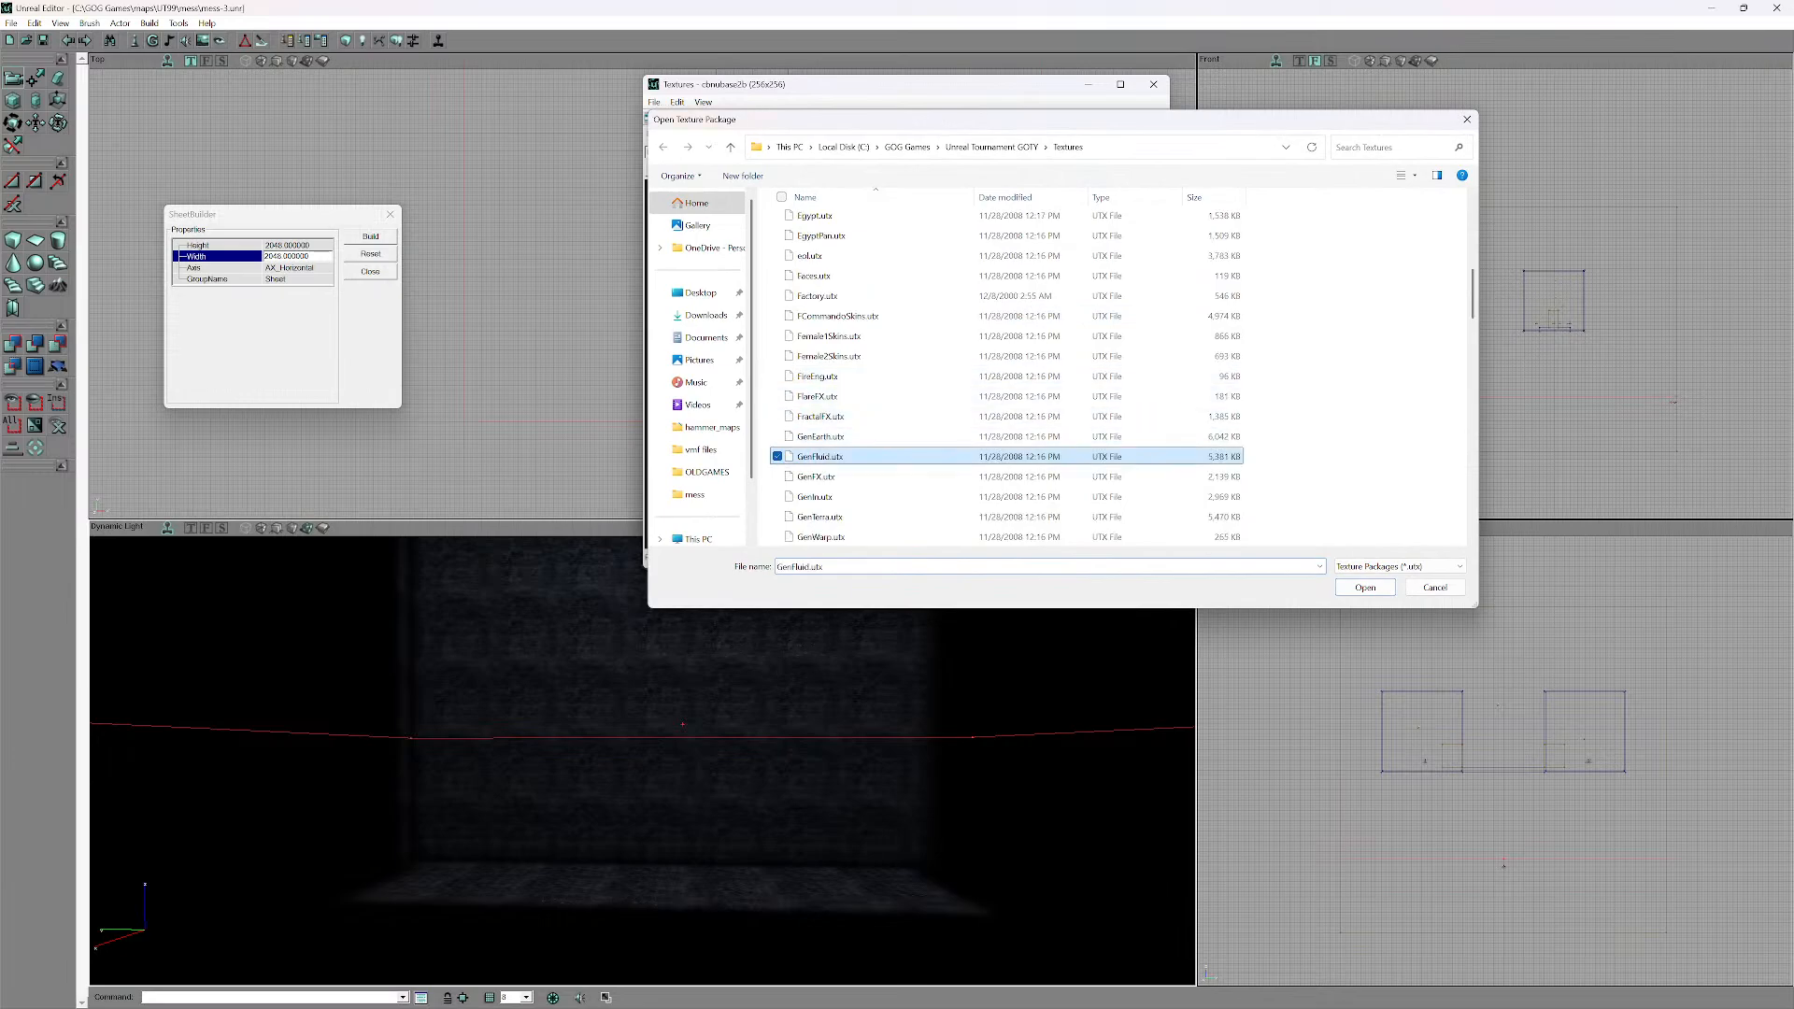
double_click(820, 456)
left_click(1160, 170)
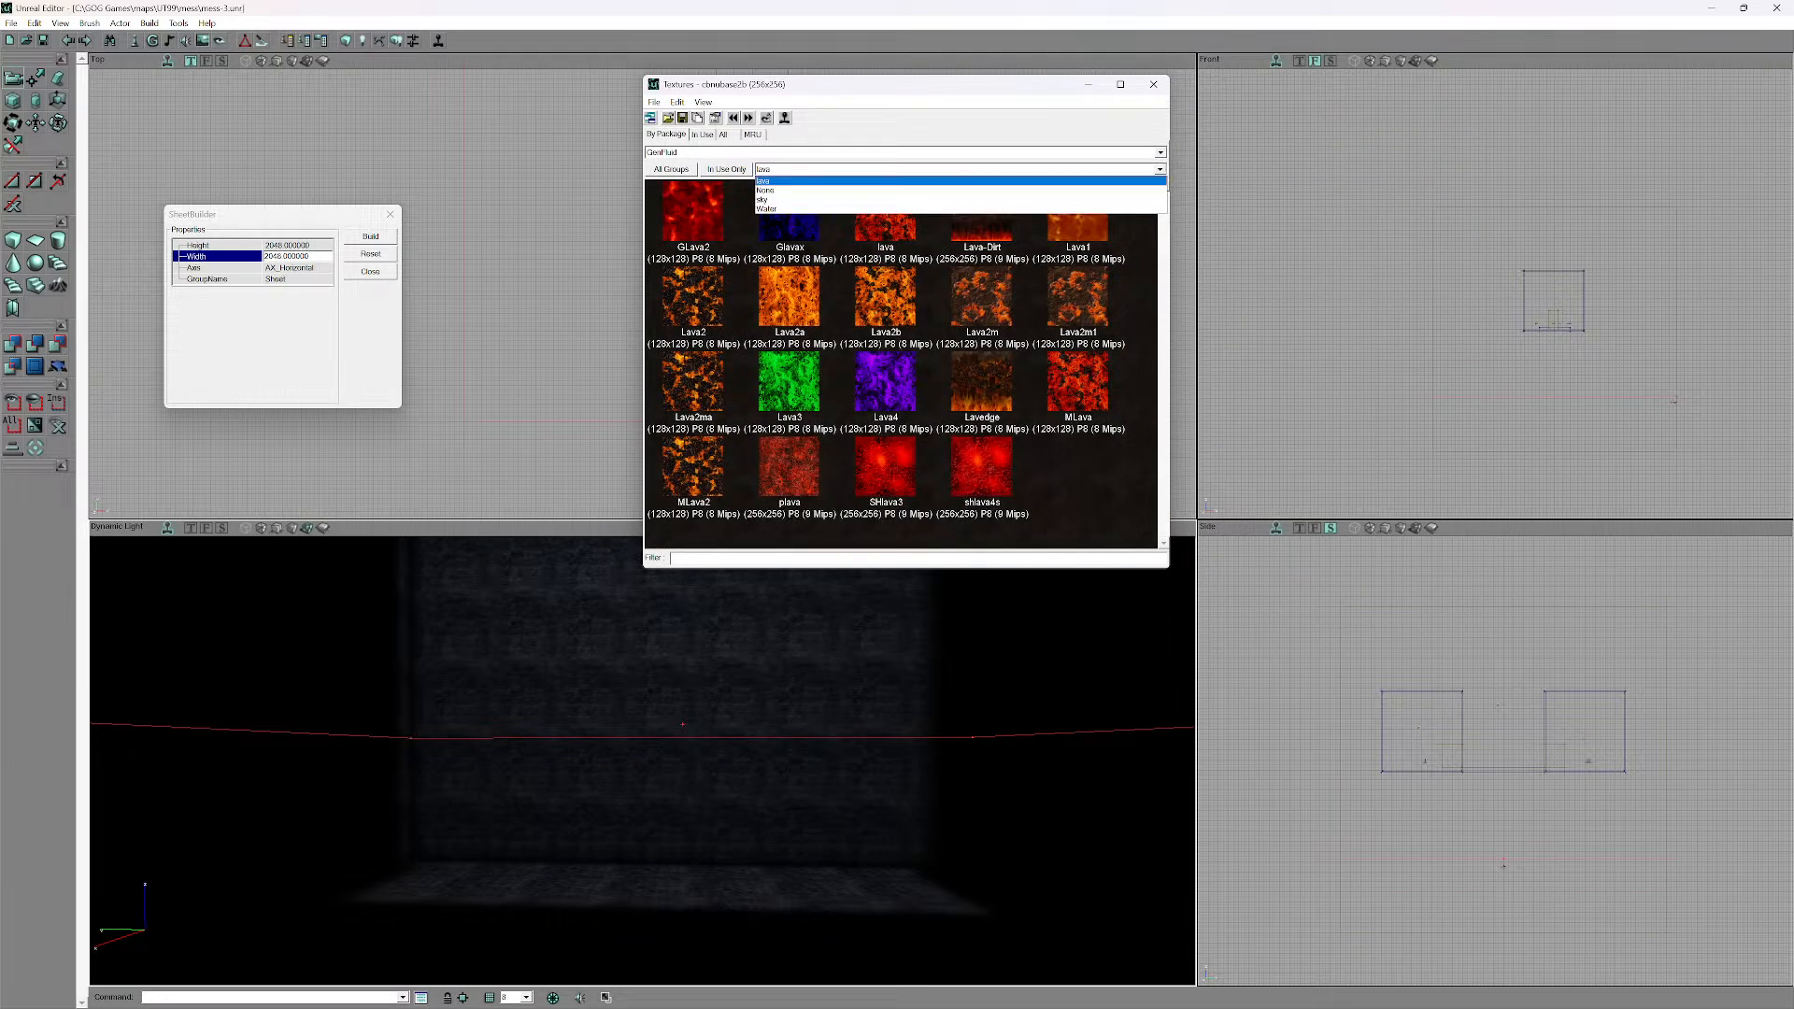
left_click(960, 210)
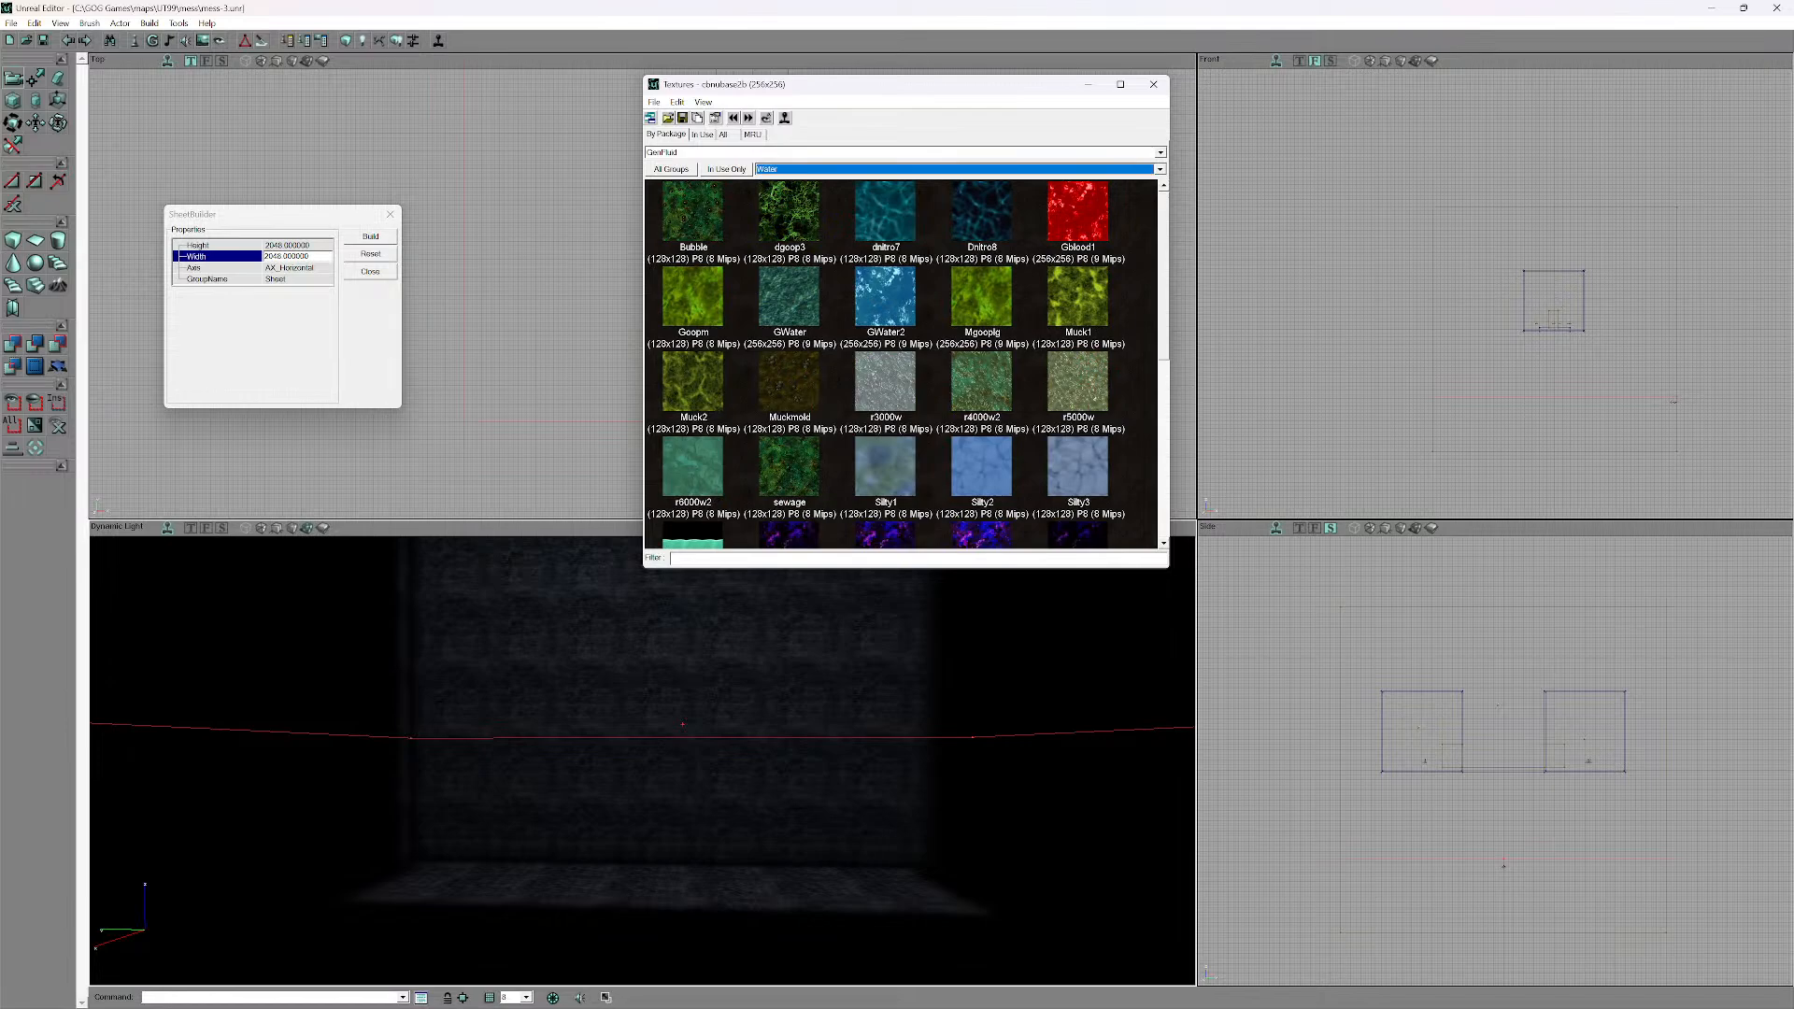
- Select the Water1 texture from the Water group of the GenFluid package
scroll(902, 364, "down", 2)
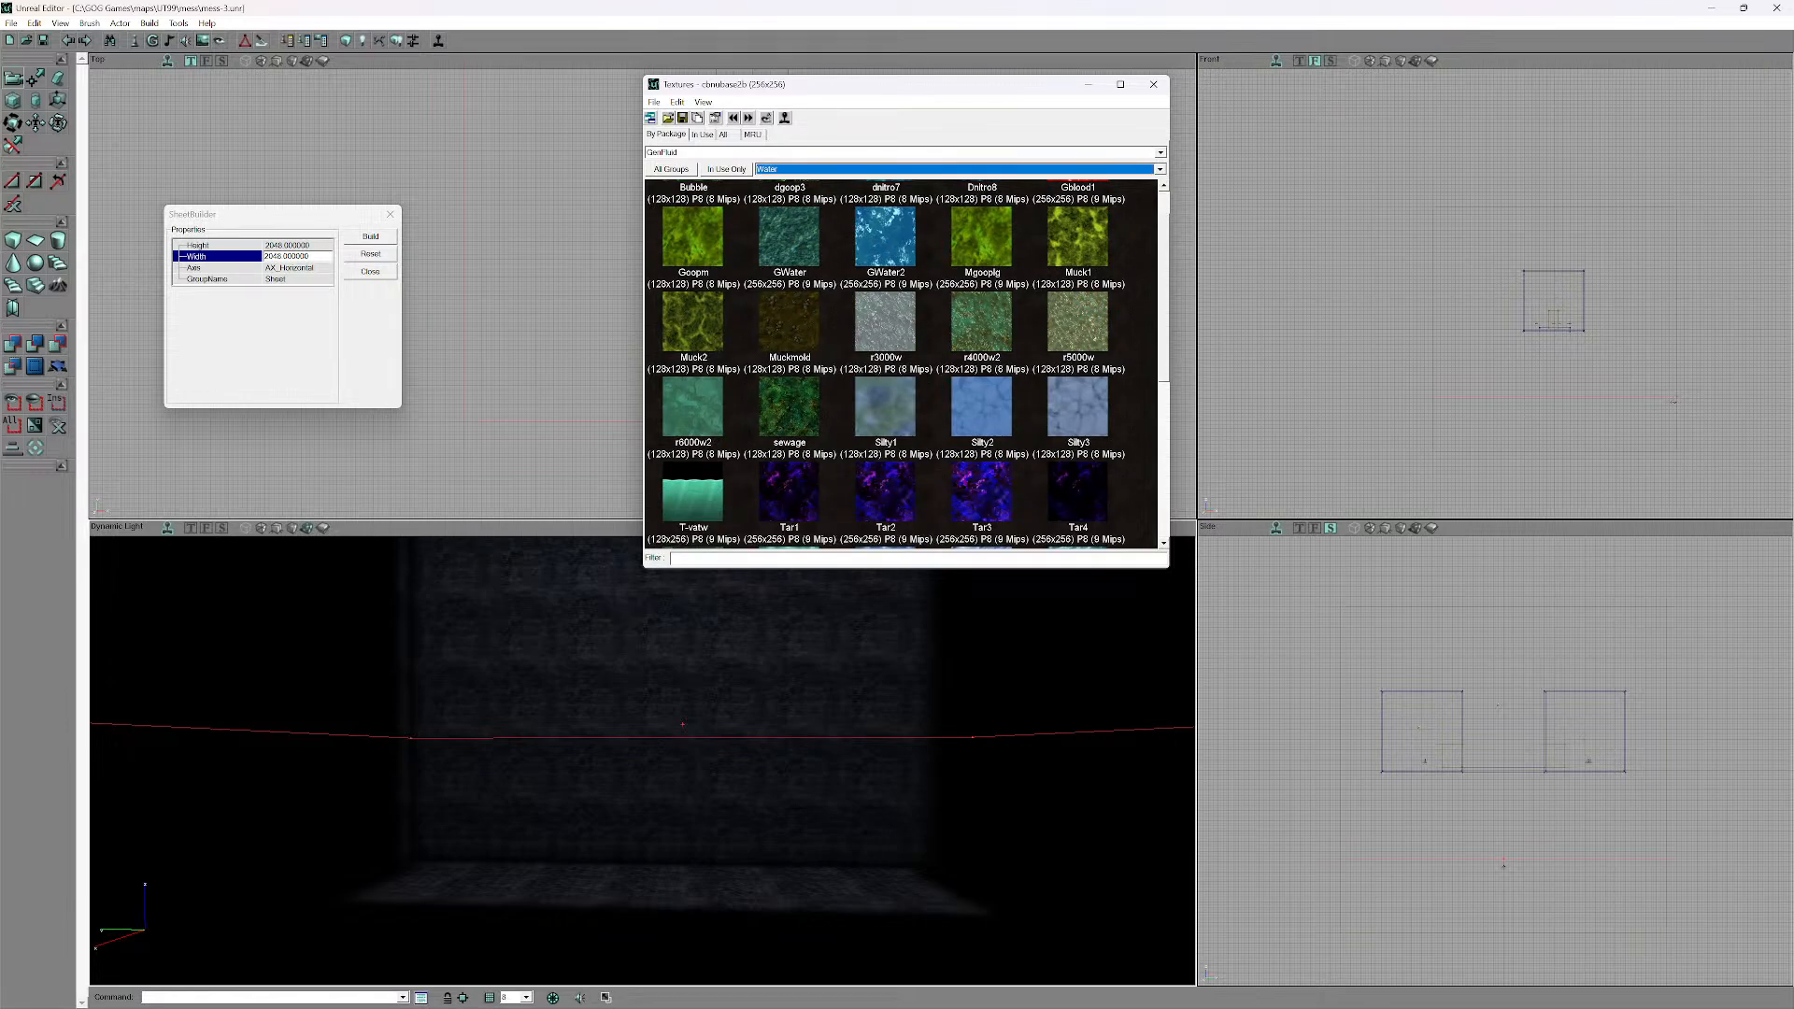
left_click(885, 323)
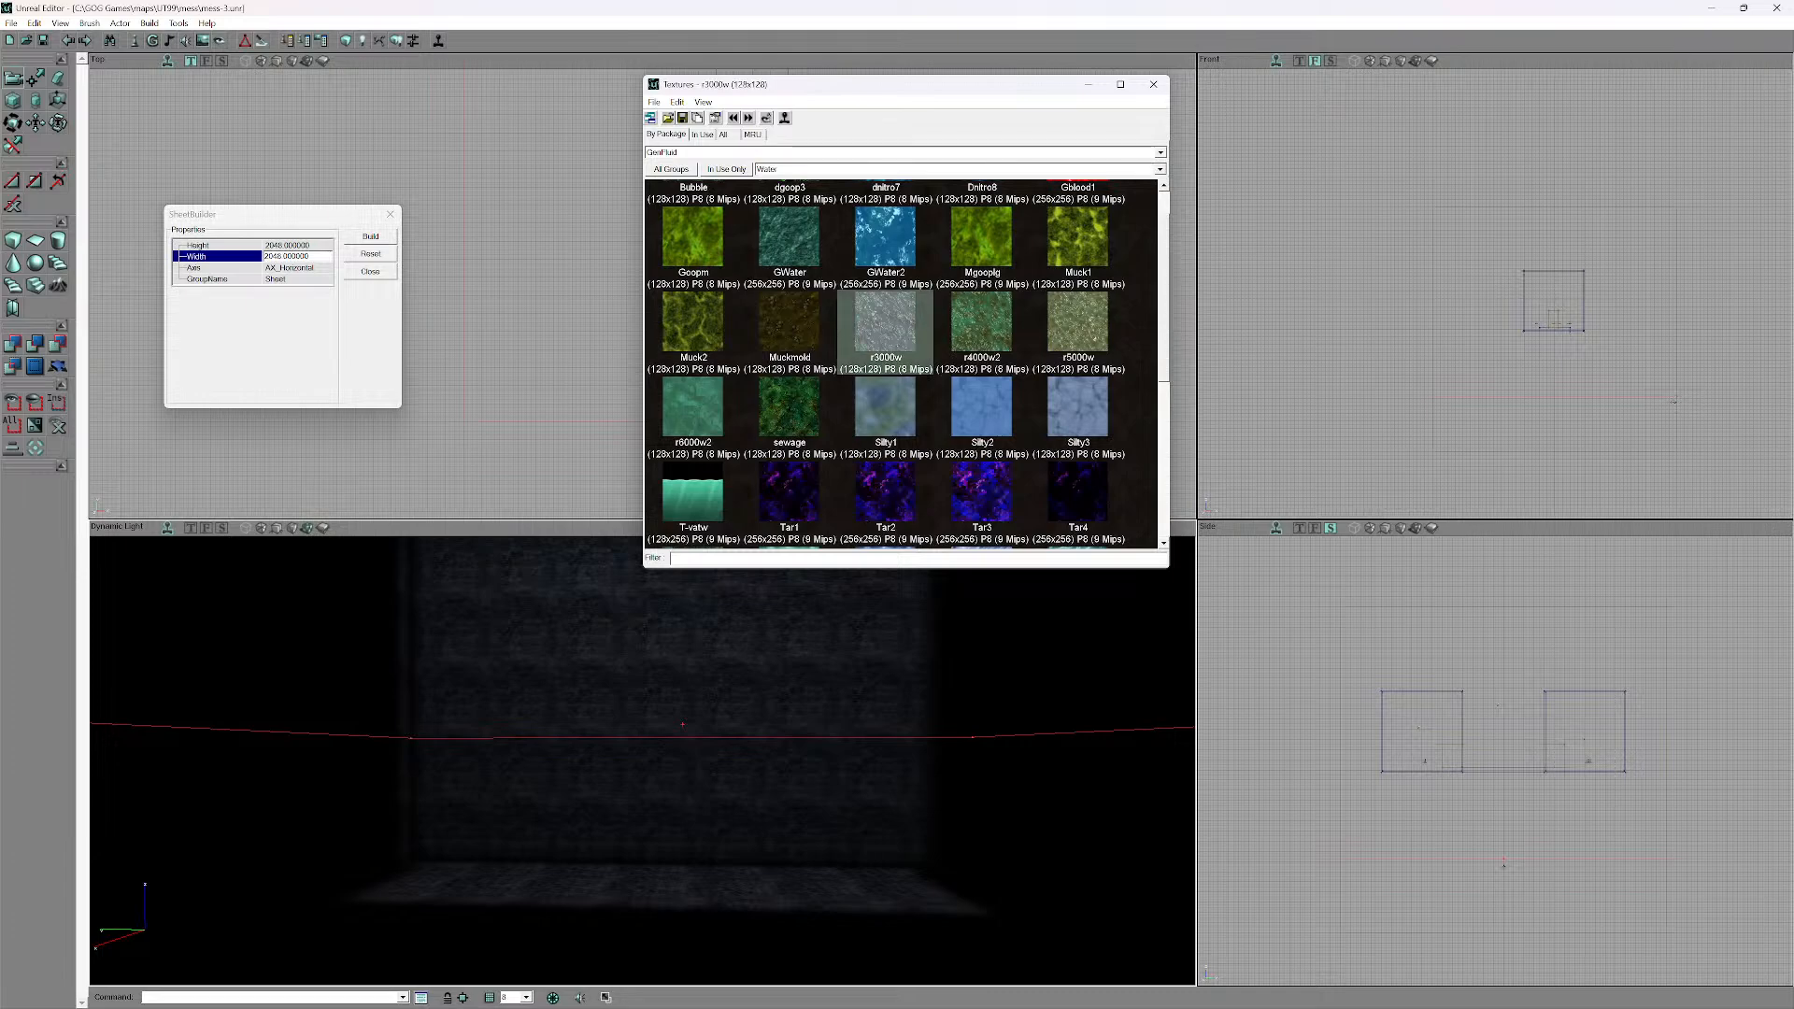
scroll(902, 365, "down", 2)
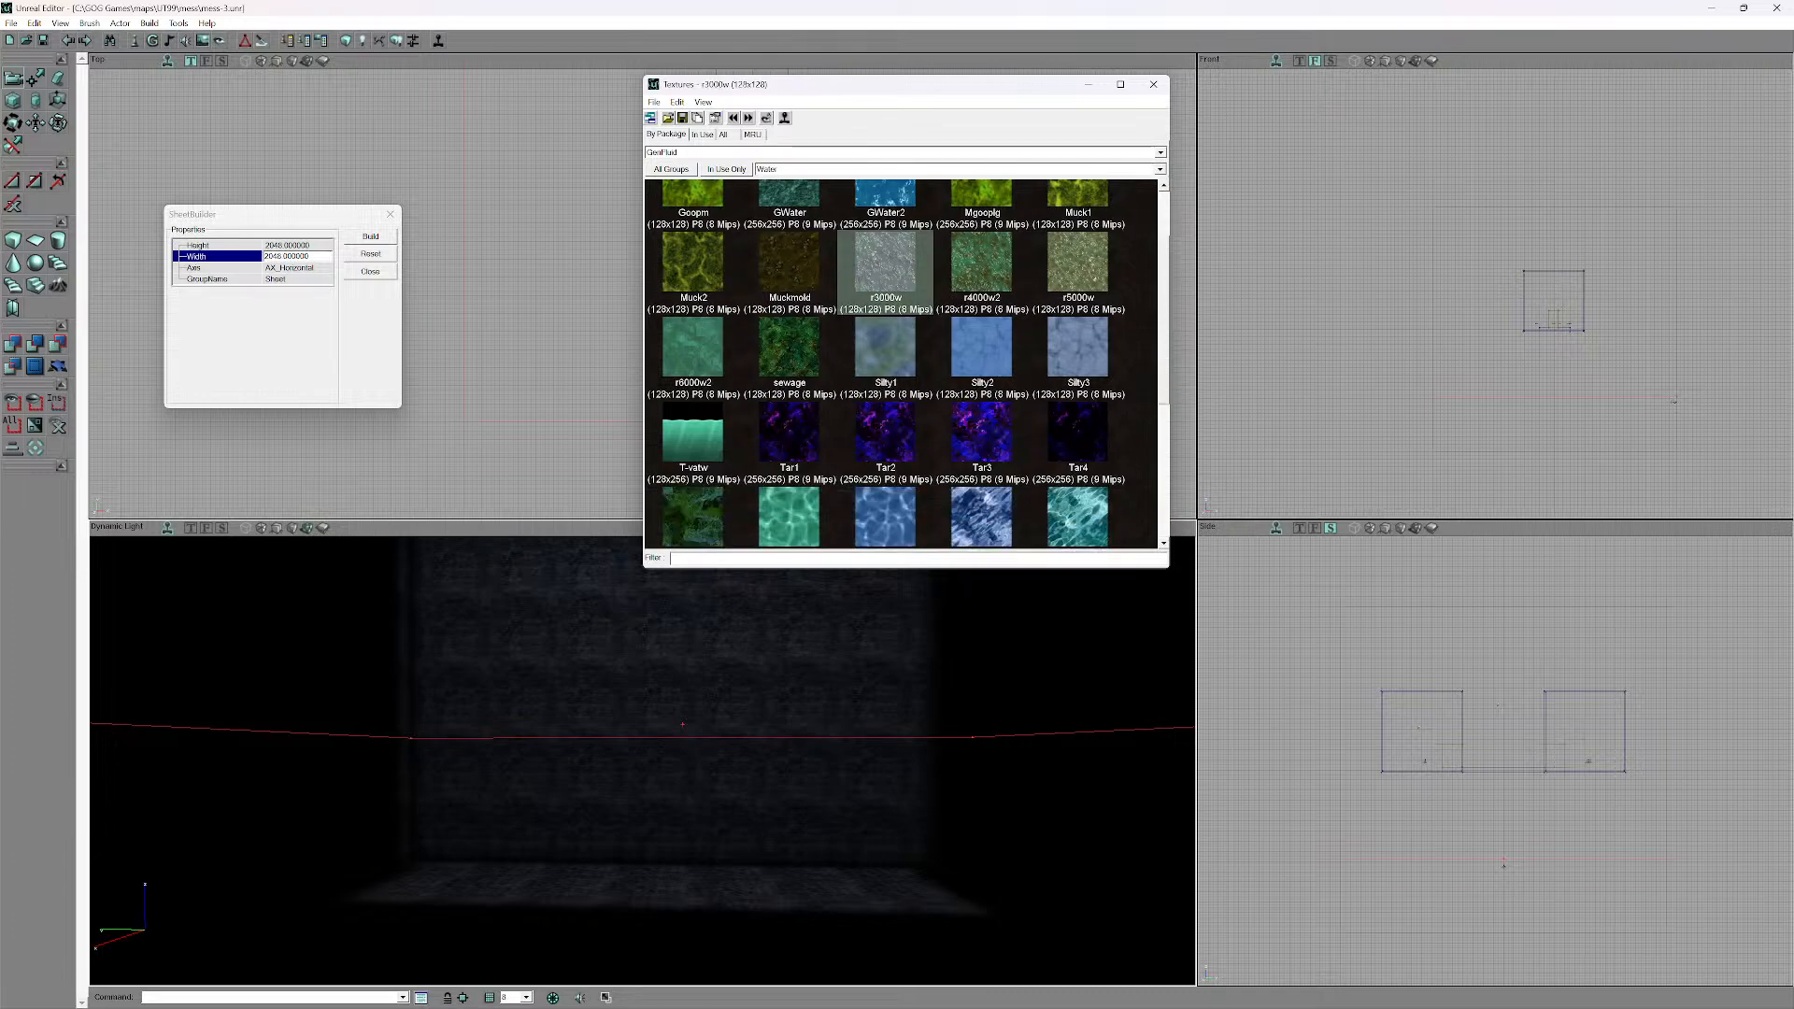
scroll(885, 373, "down", 2)
left_click(885, 404)
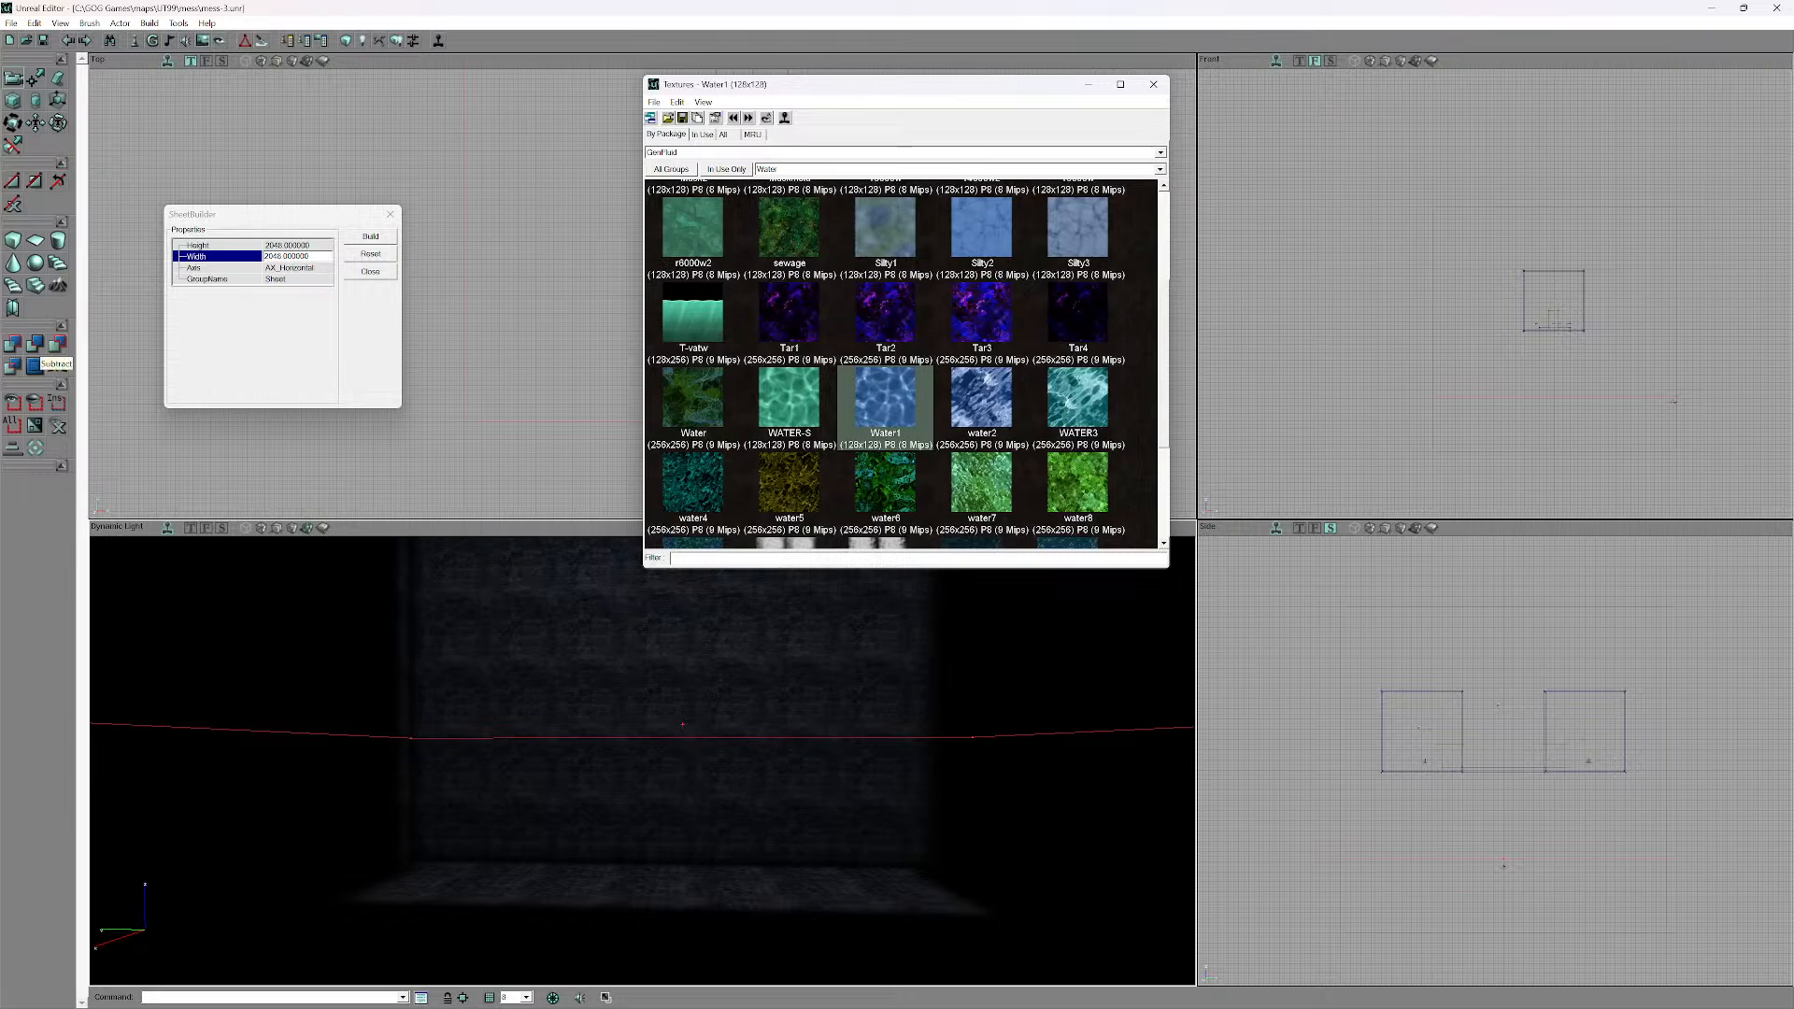
- Add the horizontal sheet to the level as a special brush with the Water1 texture, and close the texture browser
left_click(34, 366)
mouse_move(642, 766)
left_mouse_down()
mouse_move(635, 636)
mouse_move(635, 710)
mouse_move(607, 766)
mouse_move(533, 785)
mouse_move(486, 772)
mouse_move(607, 741)
mouse_move(629, 748)
mouse_move(623, 796)
left_mouse_up()
left_click_drag(643, 761, 639, 706)
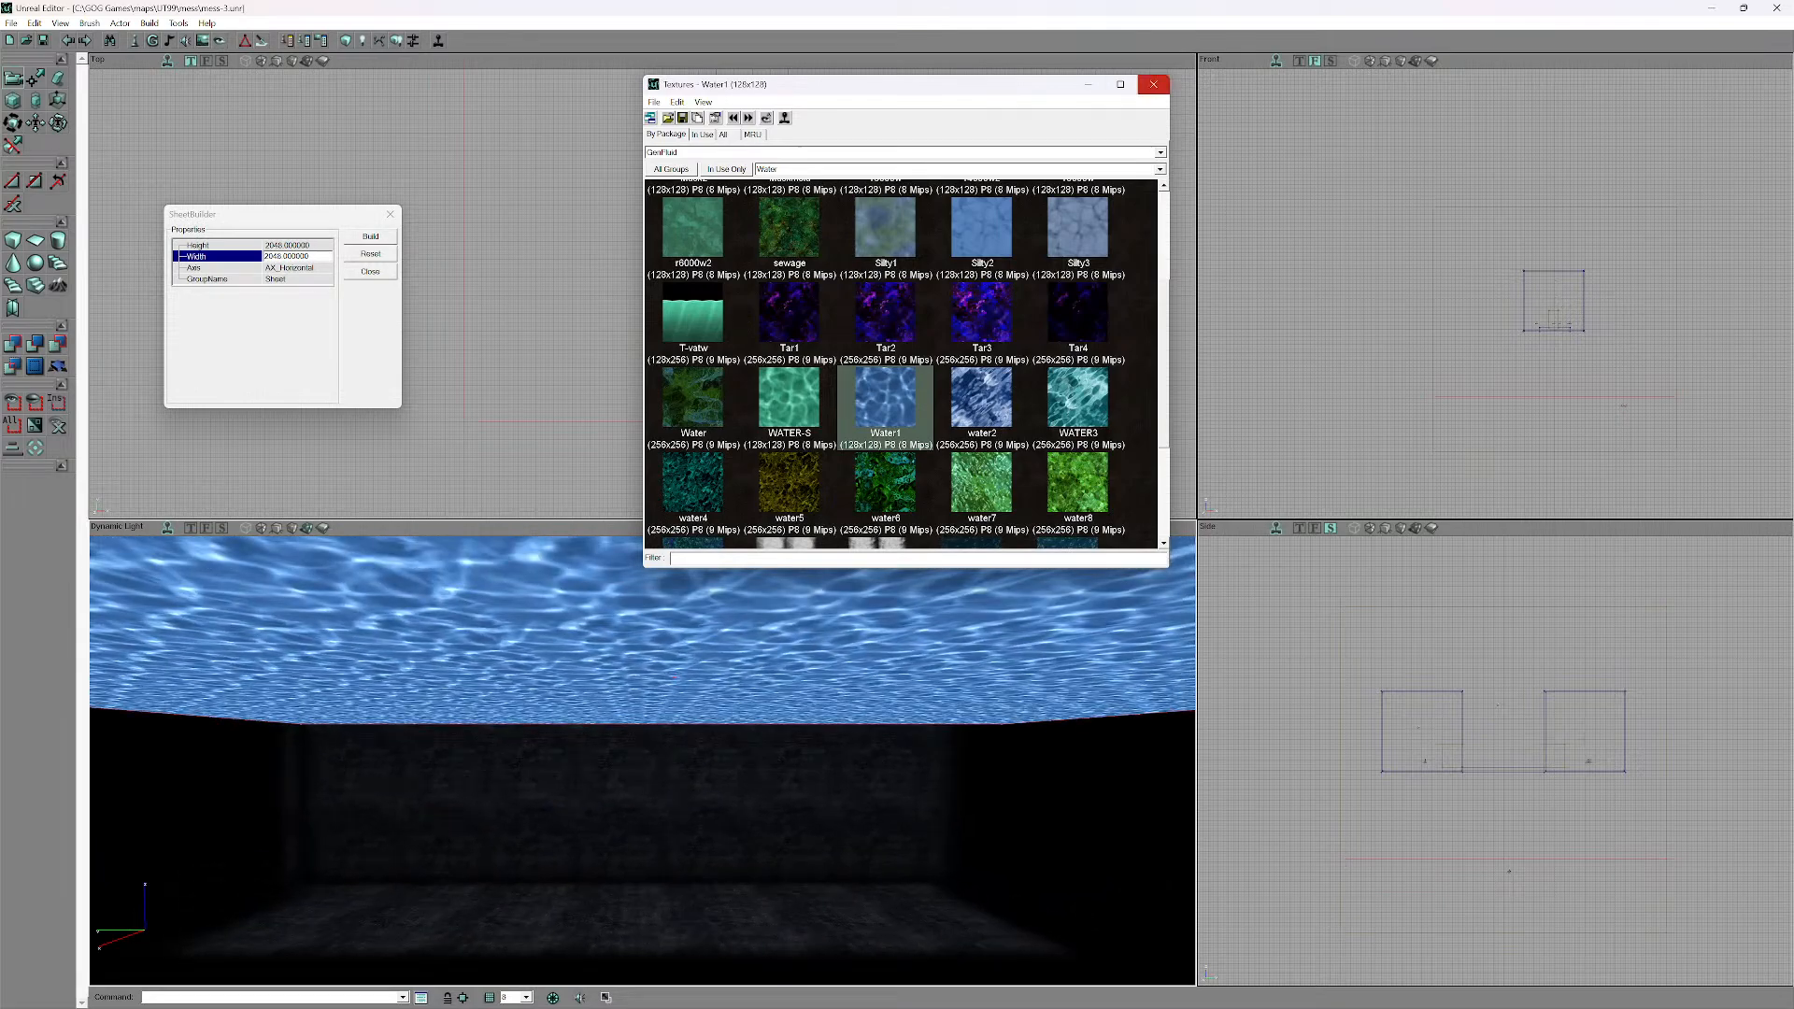
left_click(1153, 84)
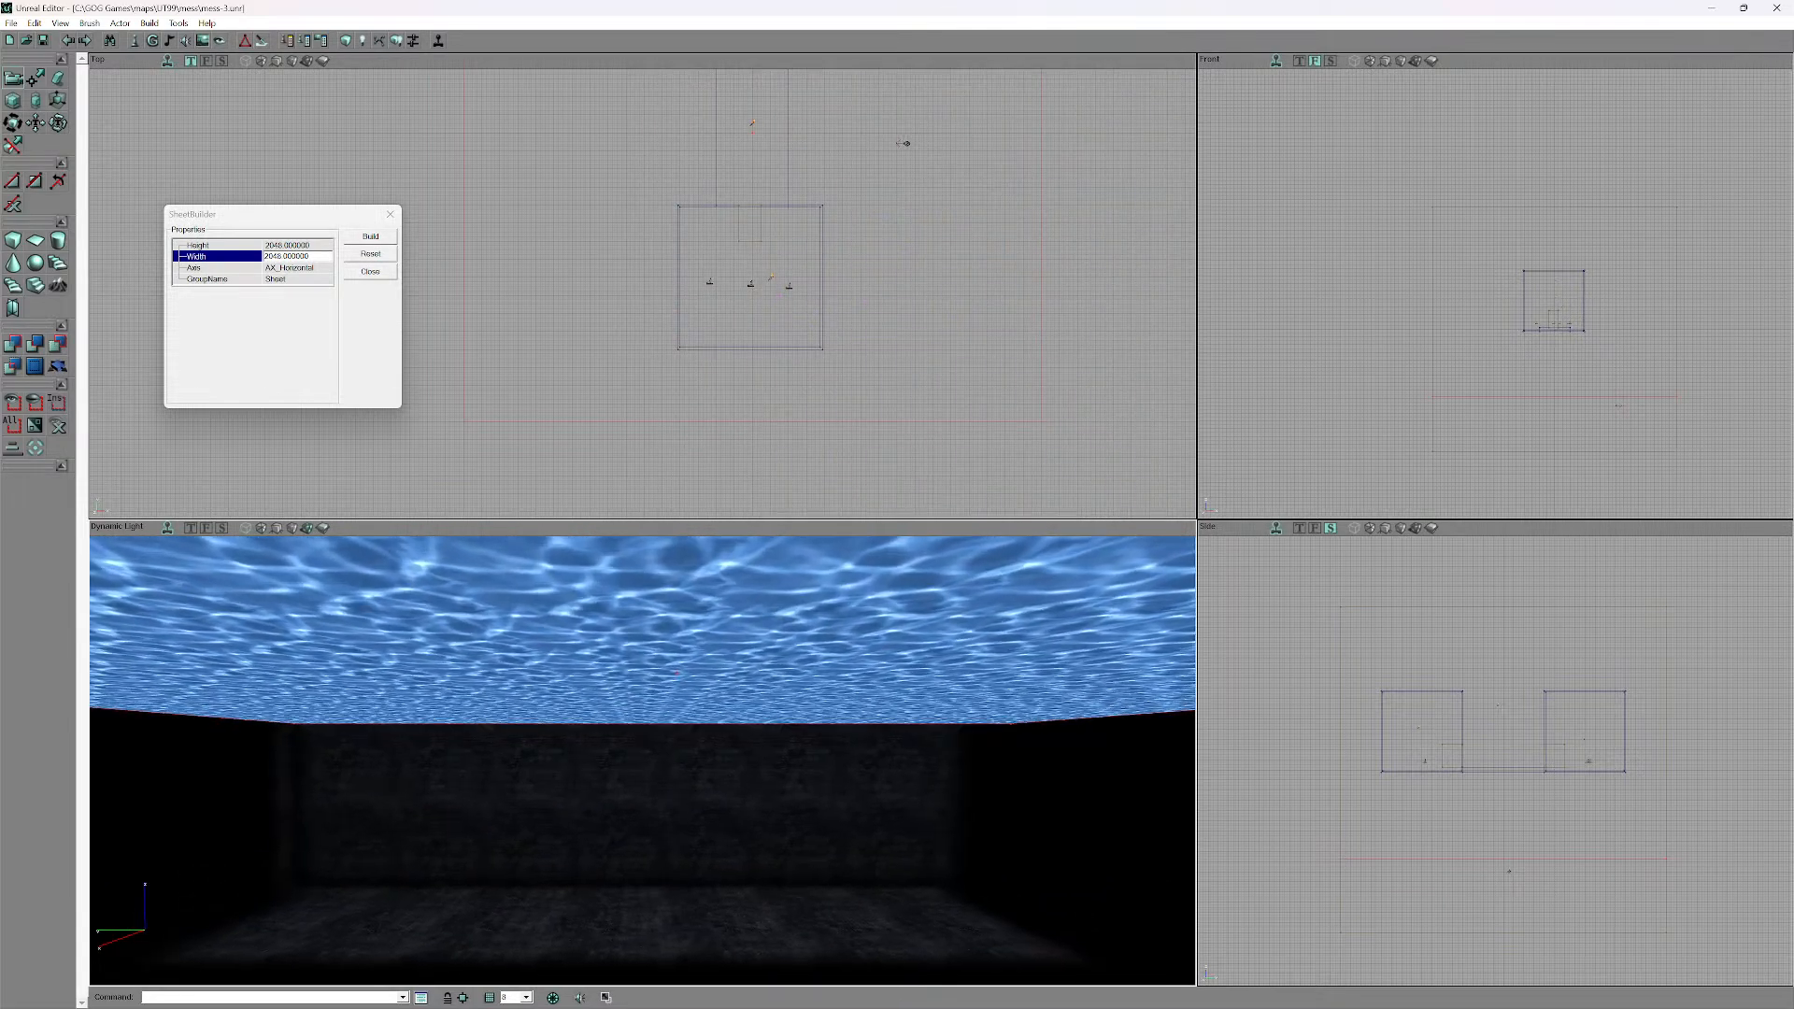
- Enable the Translucent and U-Pan flags in the water sheet's surface properties and close them
left_click_drag(643, 760, 643, 810)
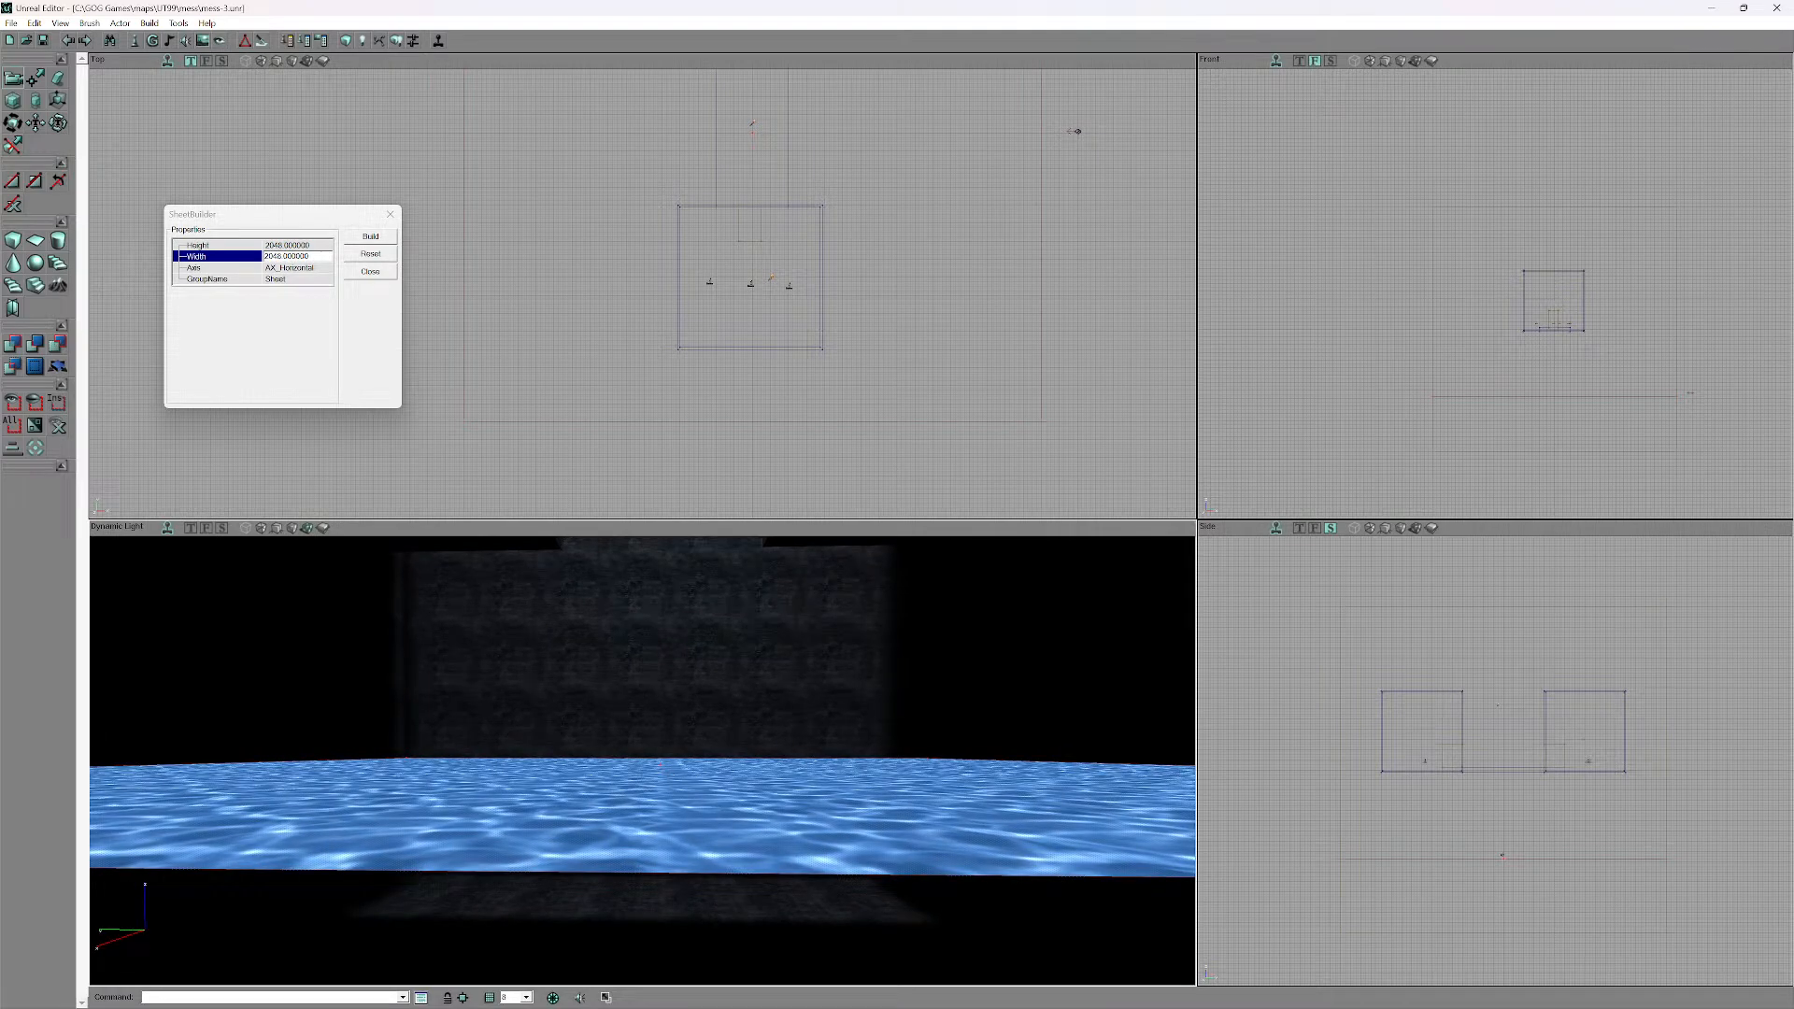
right_click(643, 775)
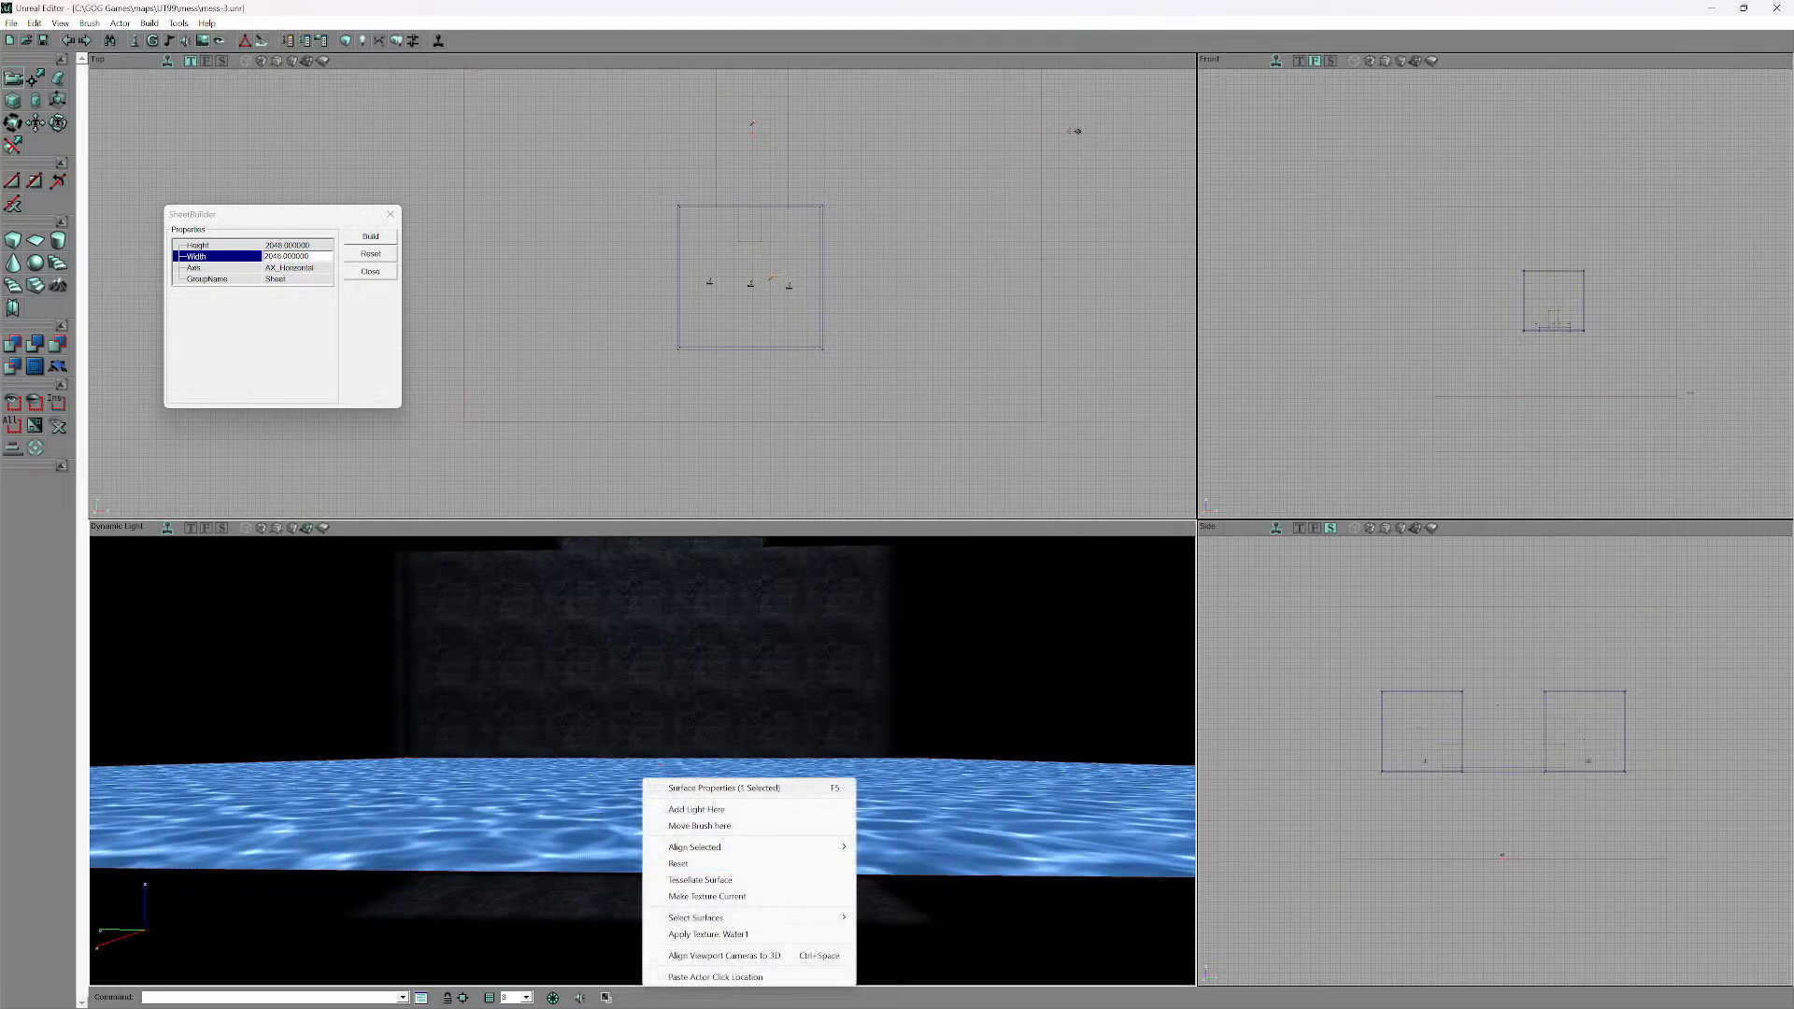
left_click(738, 785)
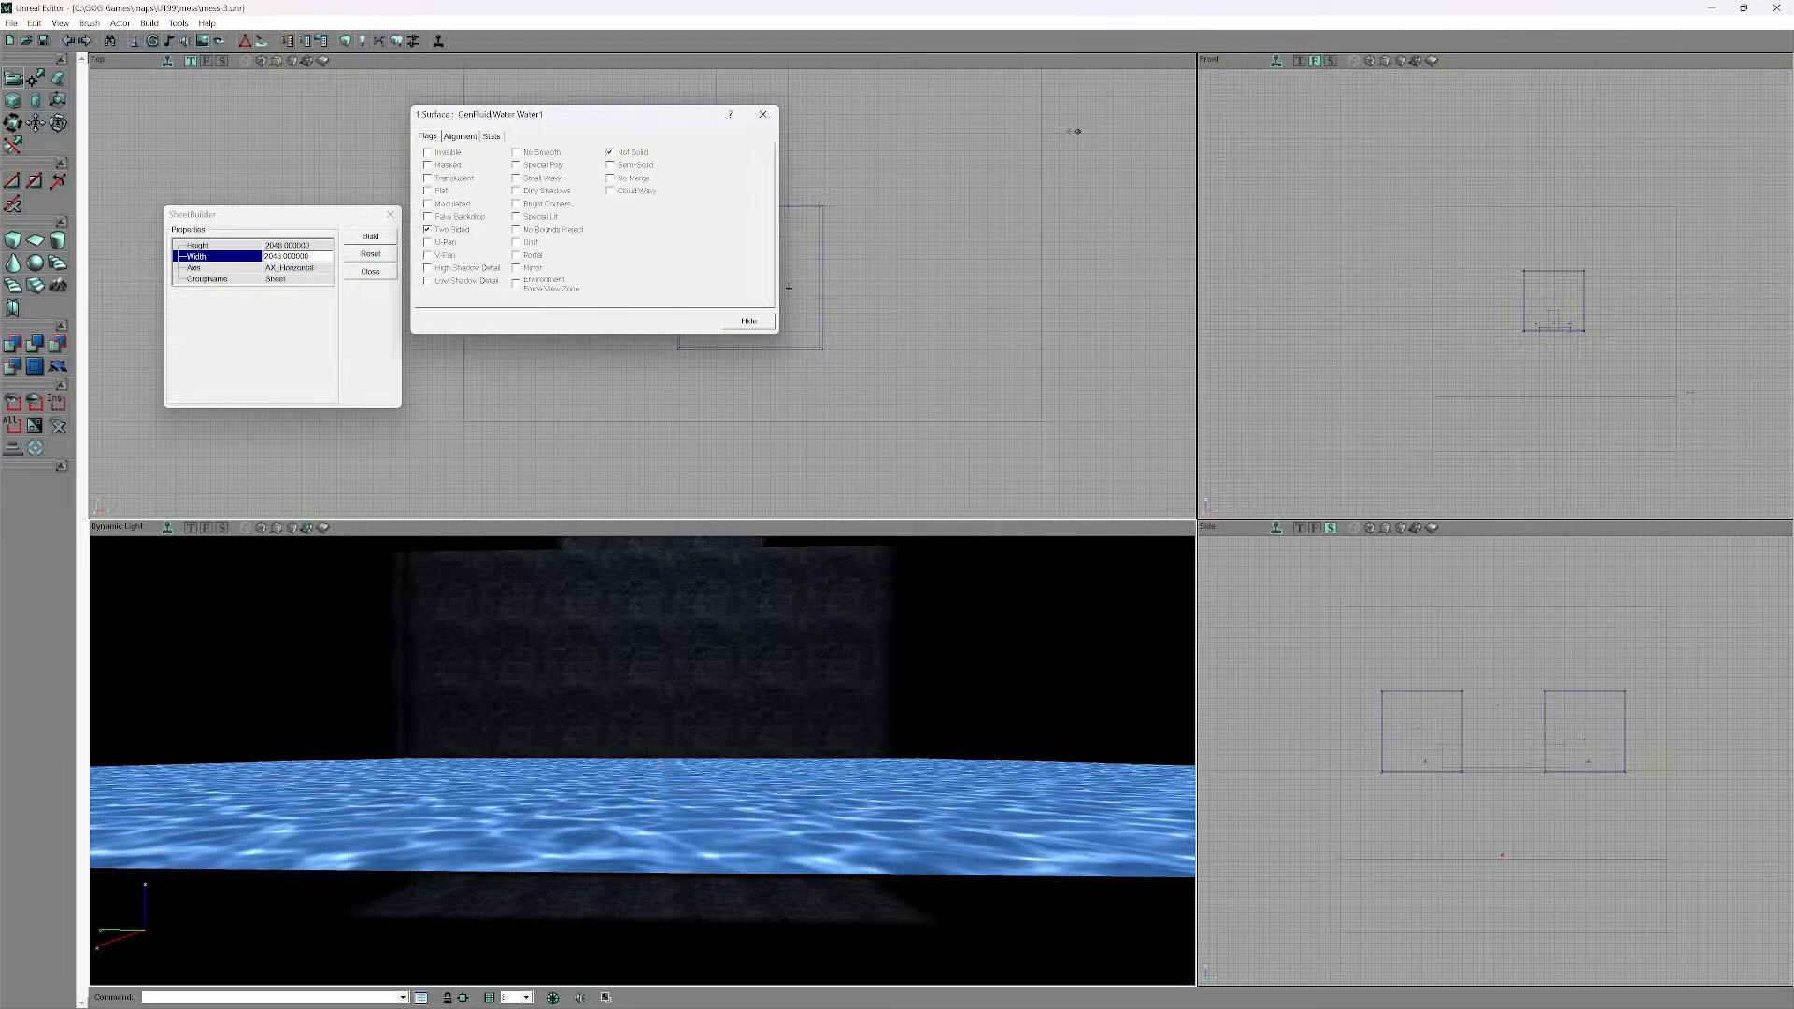
left_click(428, 178)
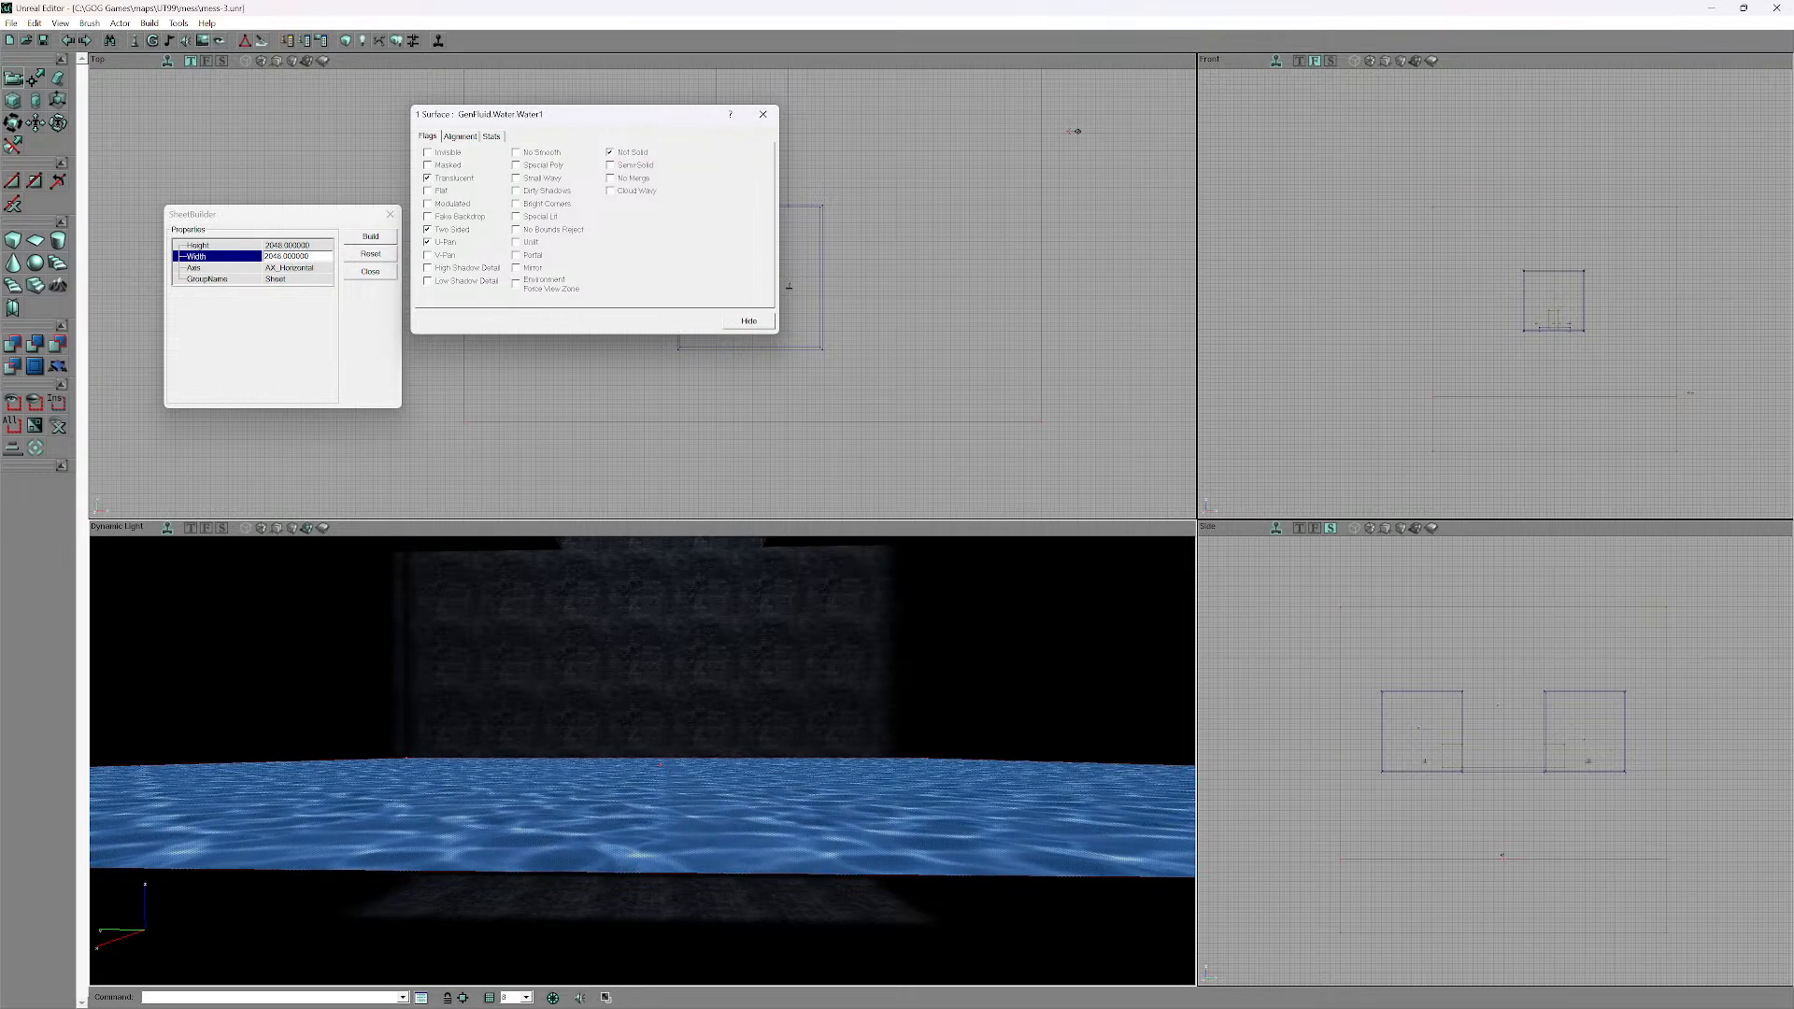
left_click_drag(642, 795, 643, 748)
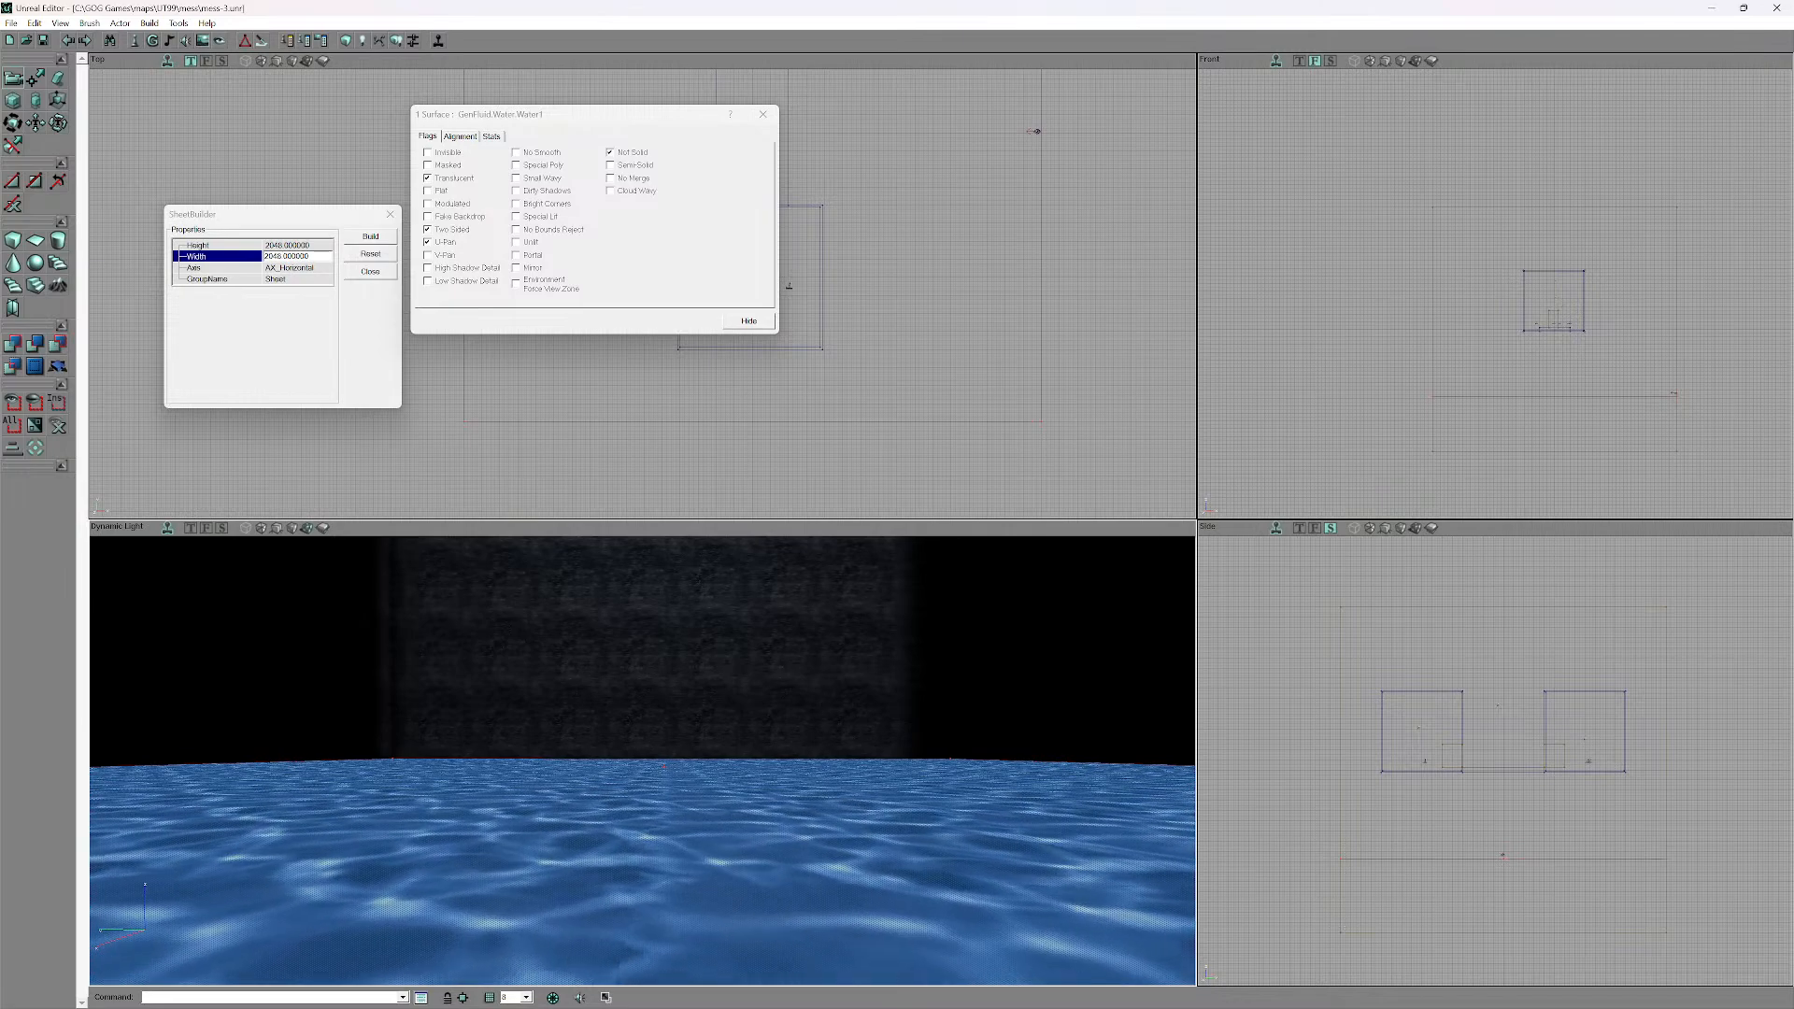
left_click_drag(643, 748, 642, 756)
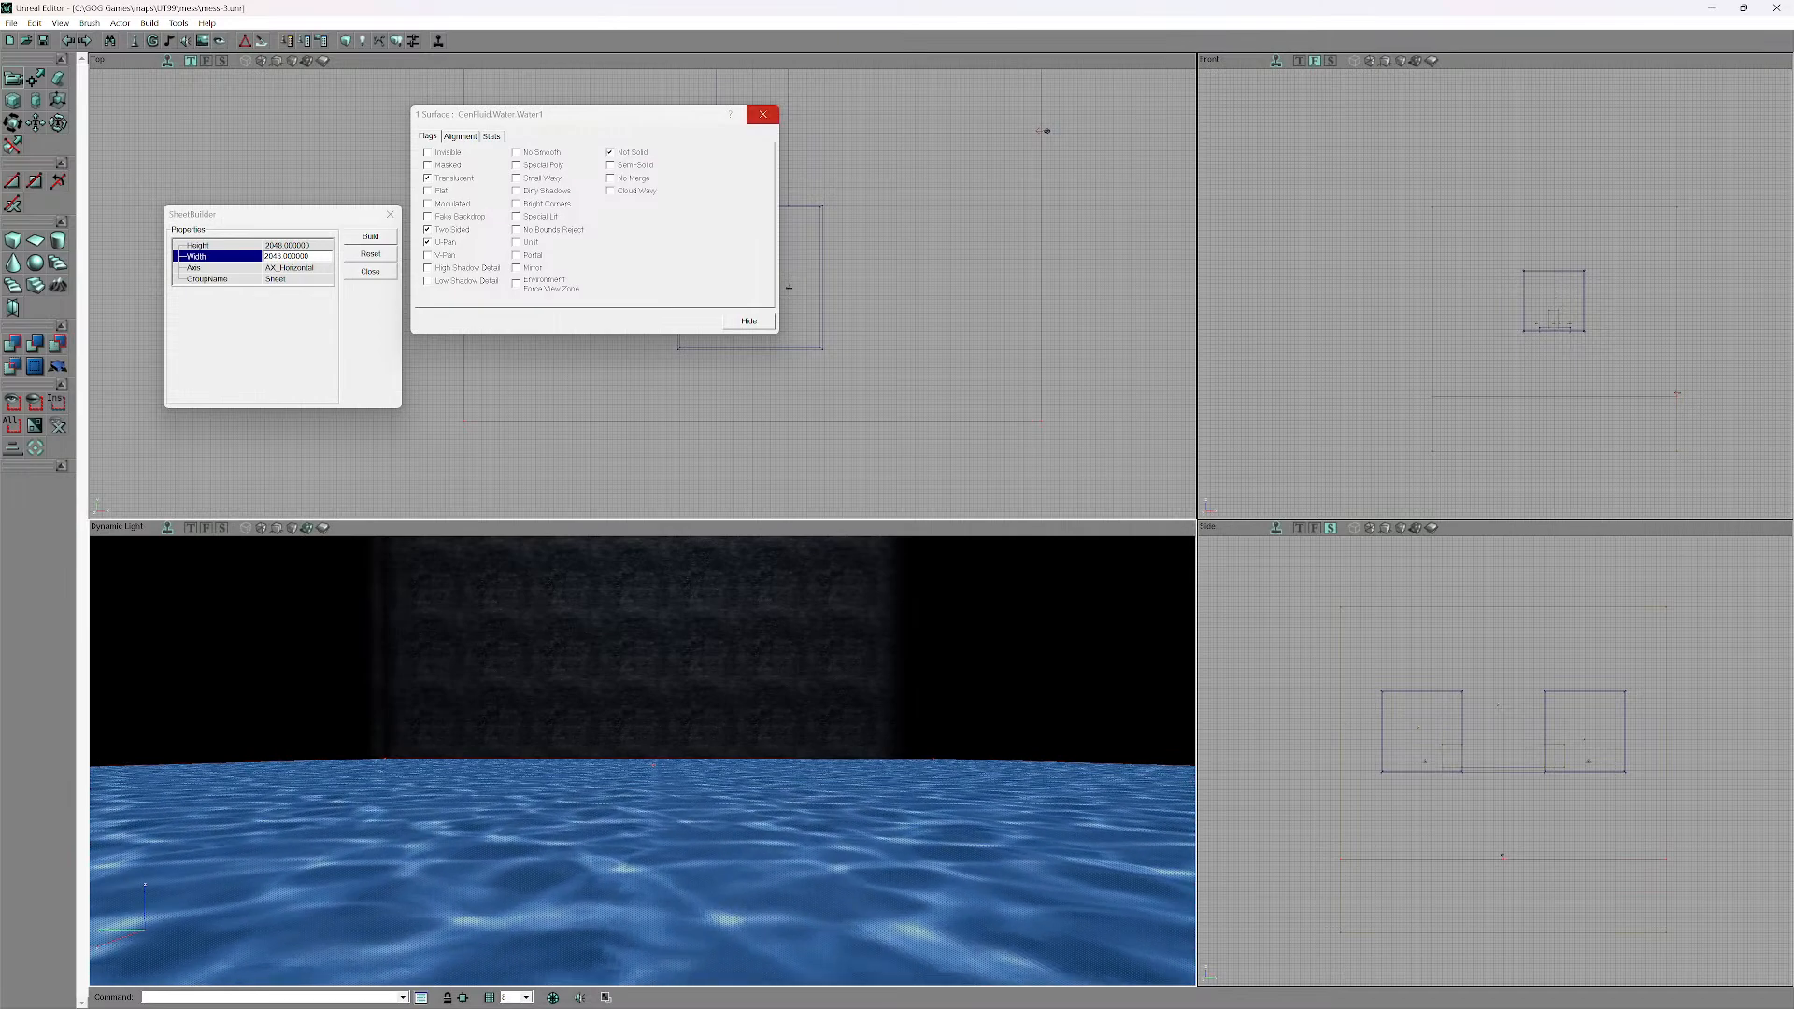
left_click(762, 114)
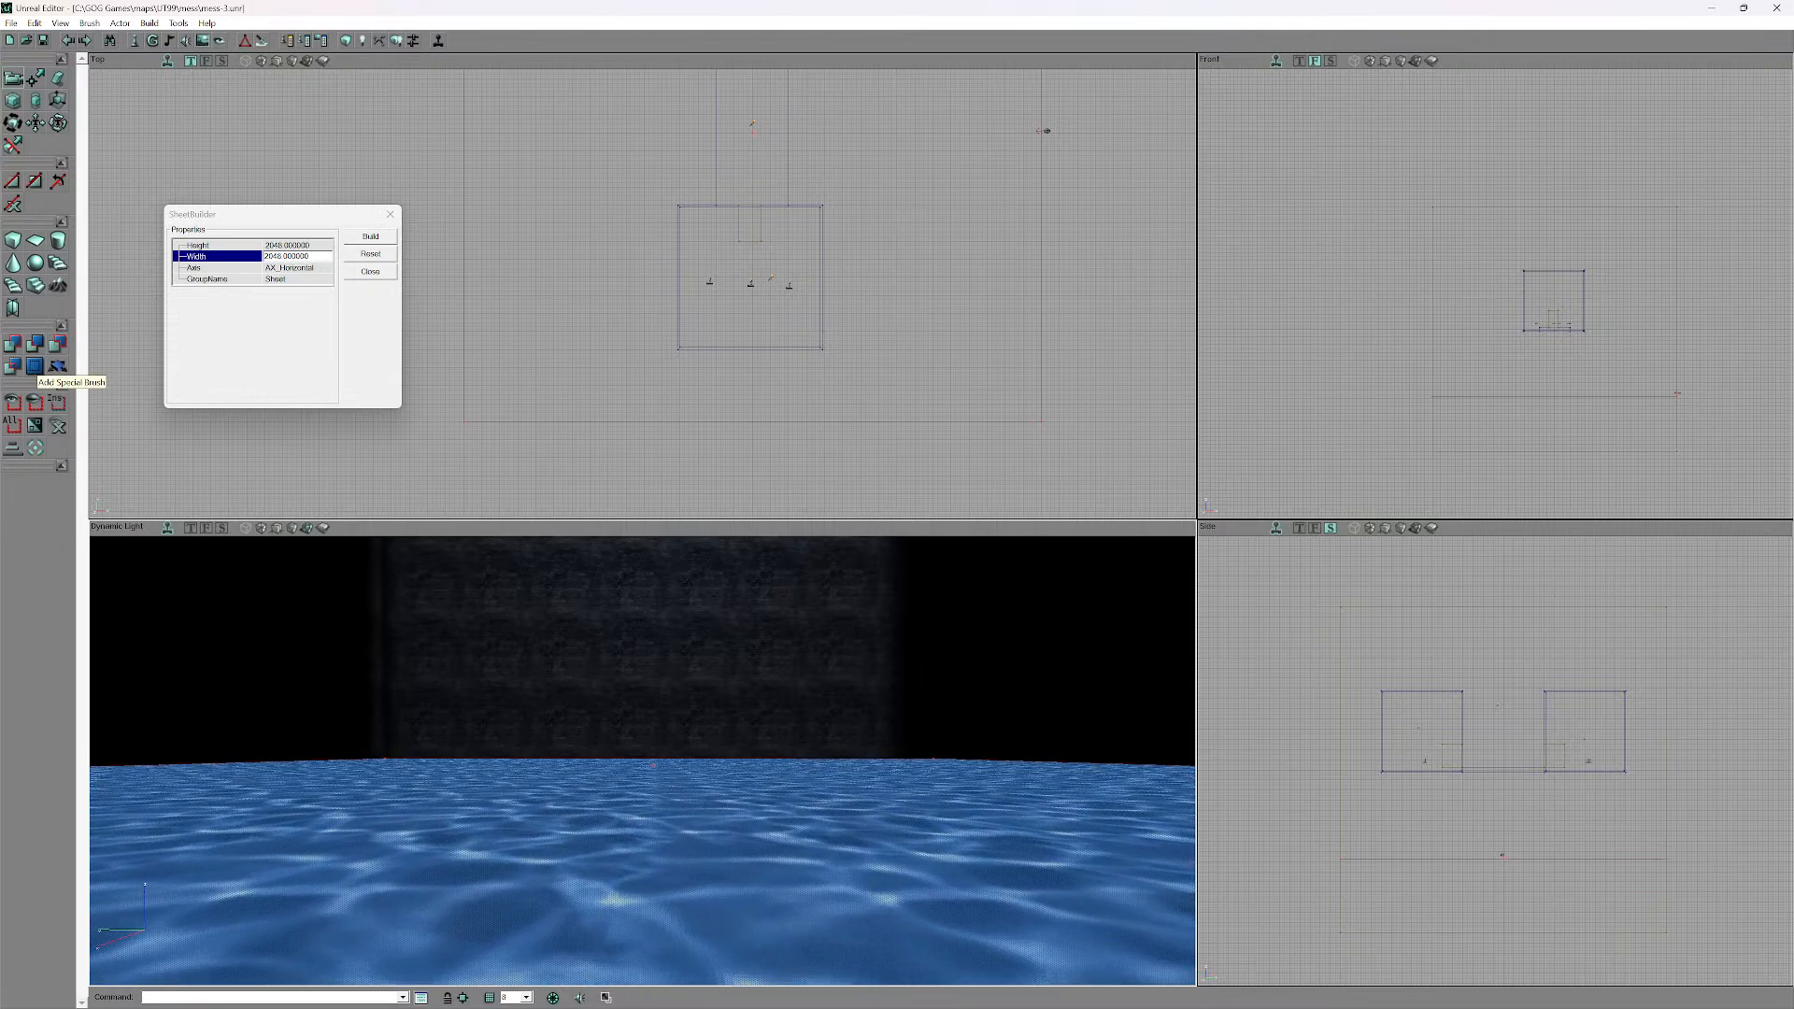
left_click(35, 366)
left_click(929, 464)
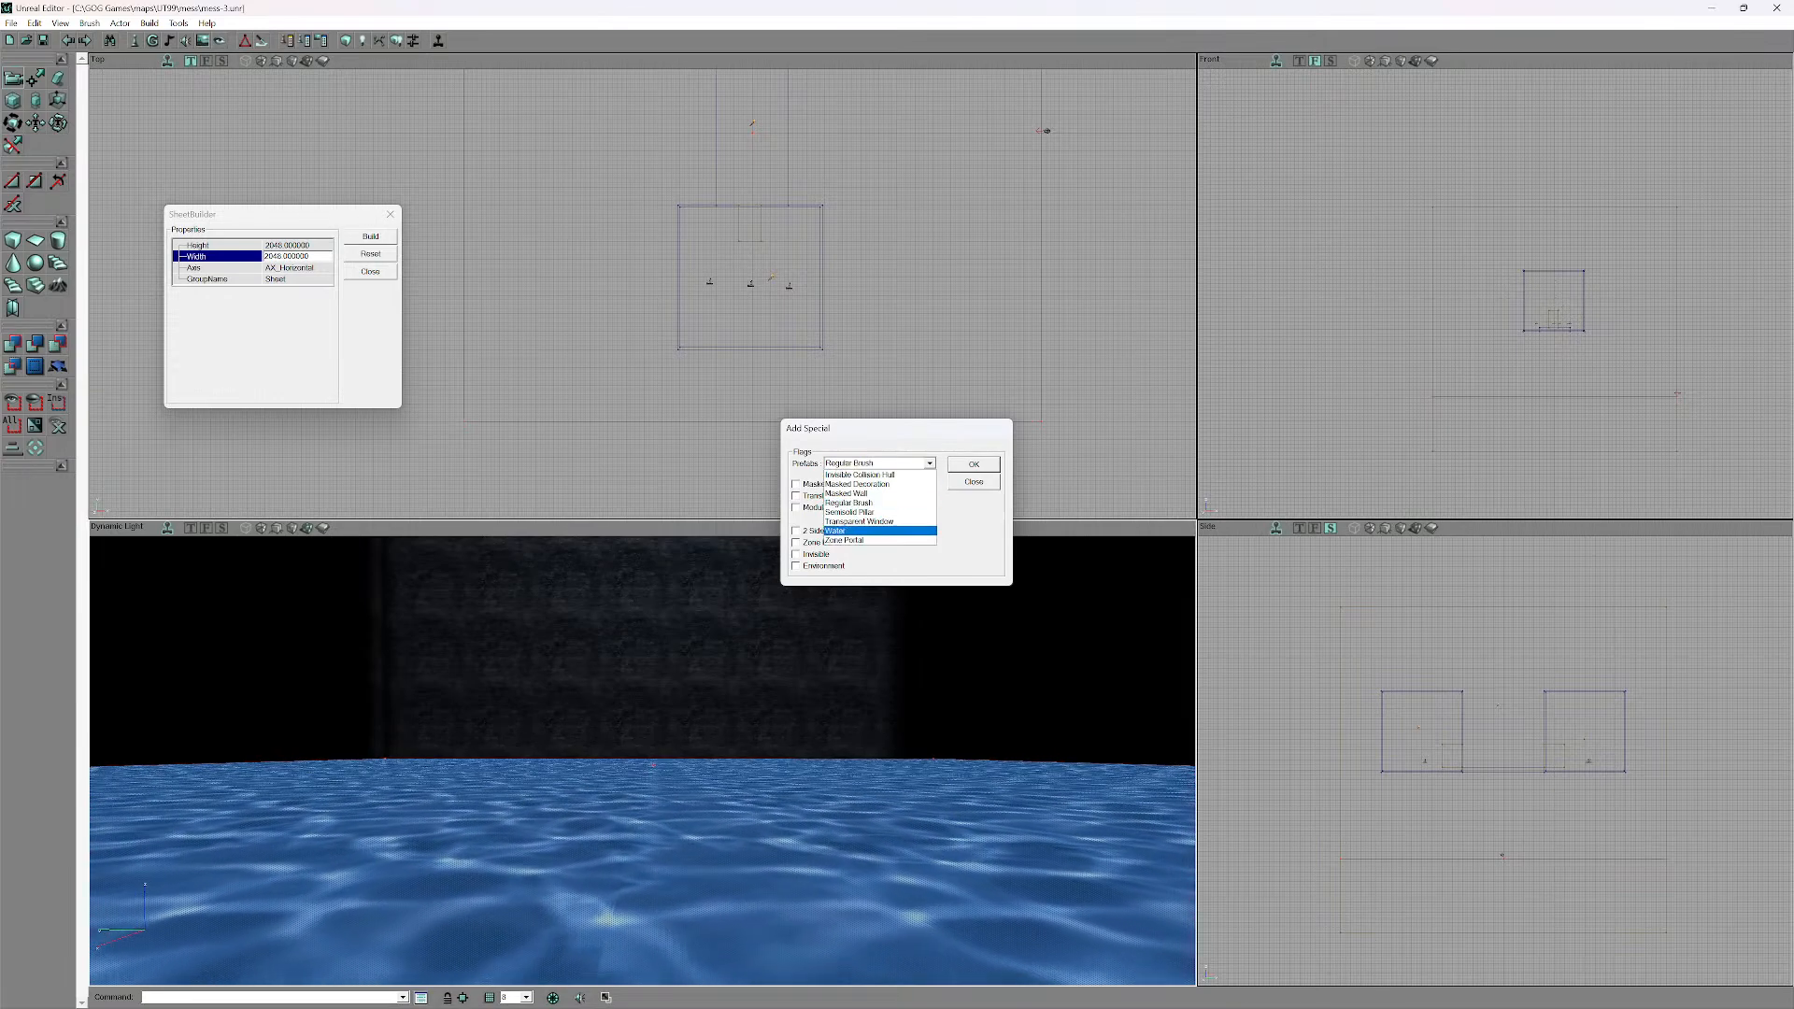
left_click(855, 530)
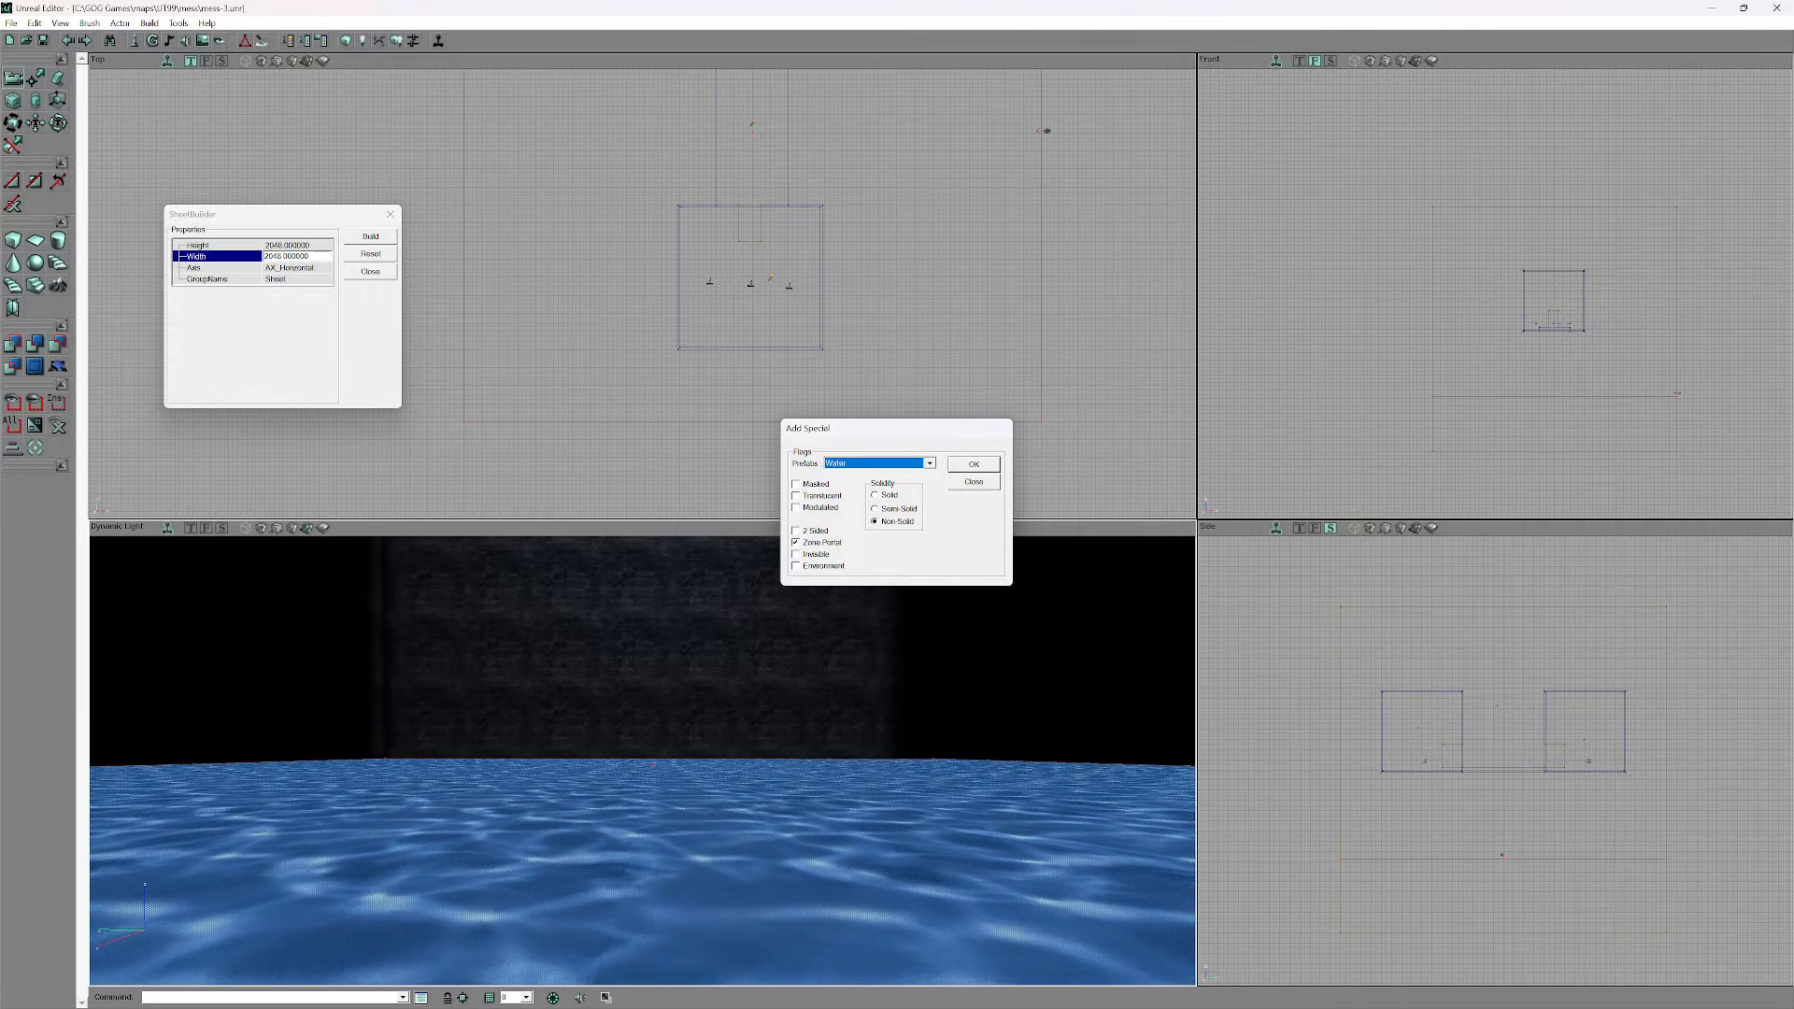
left_click(796, 496)
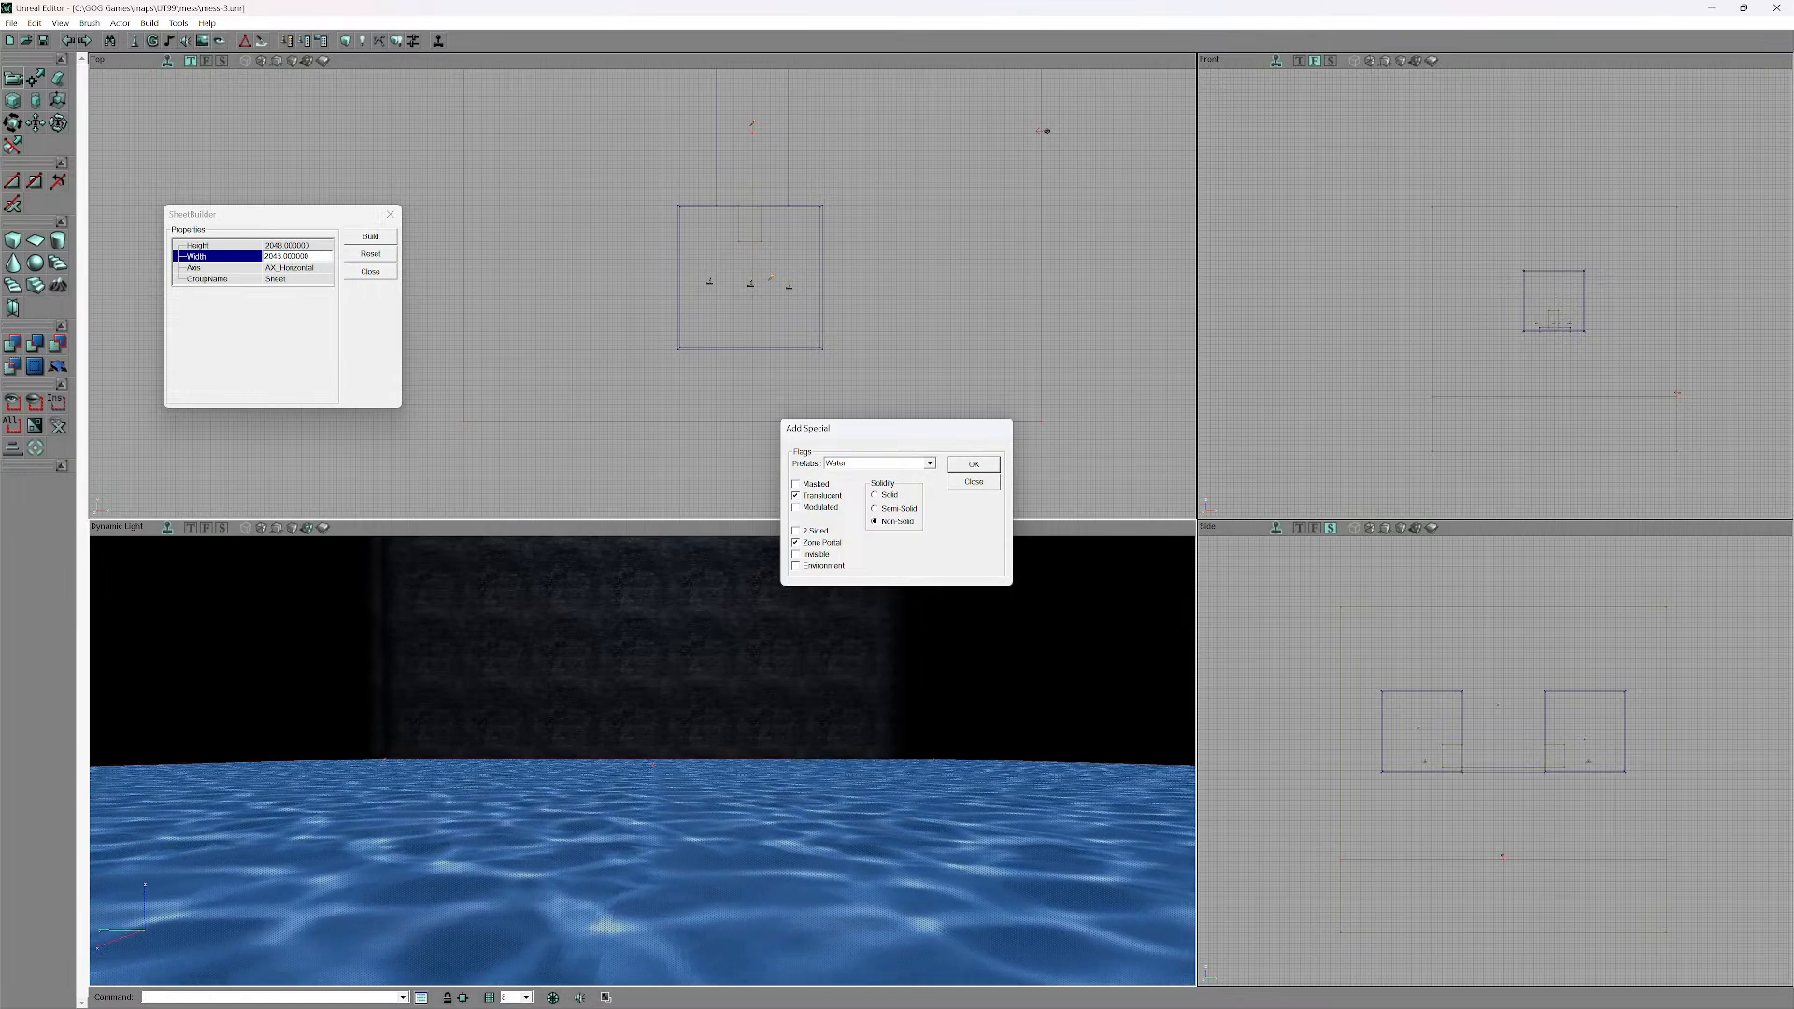
left_click(973, 482)
left_click_drag(747, 673, 740, 815)
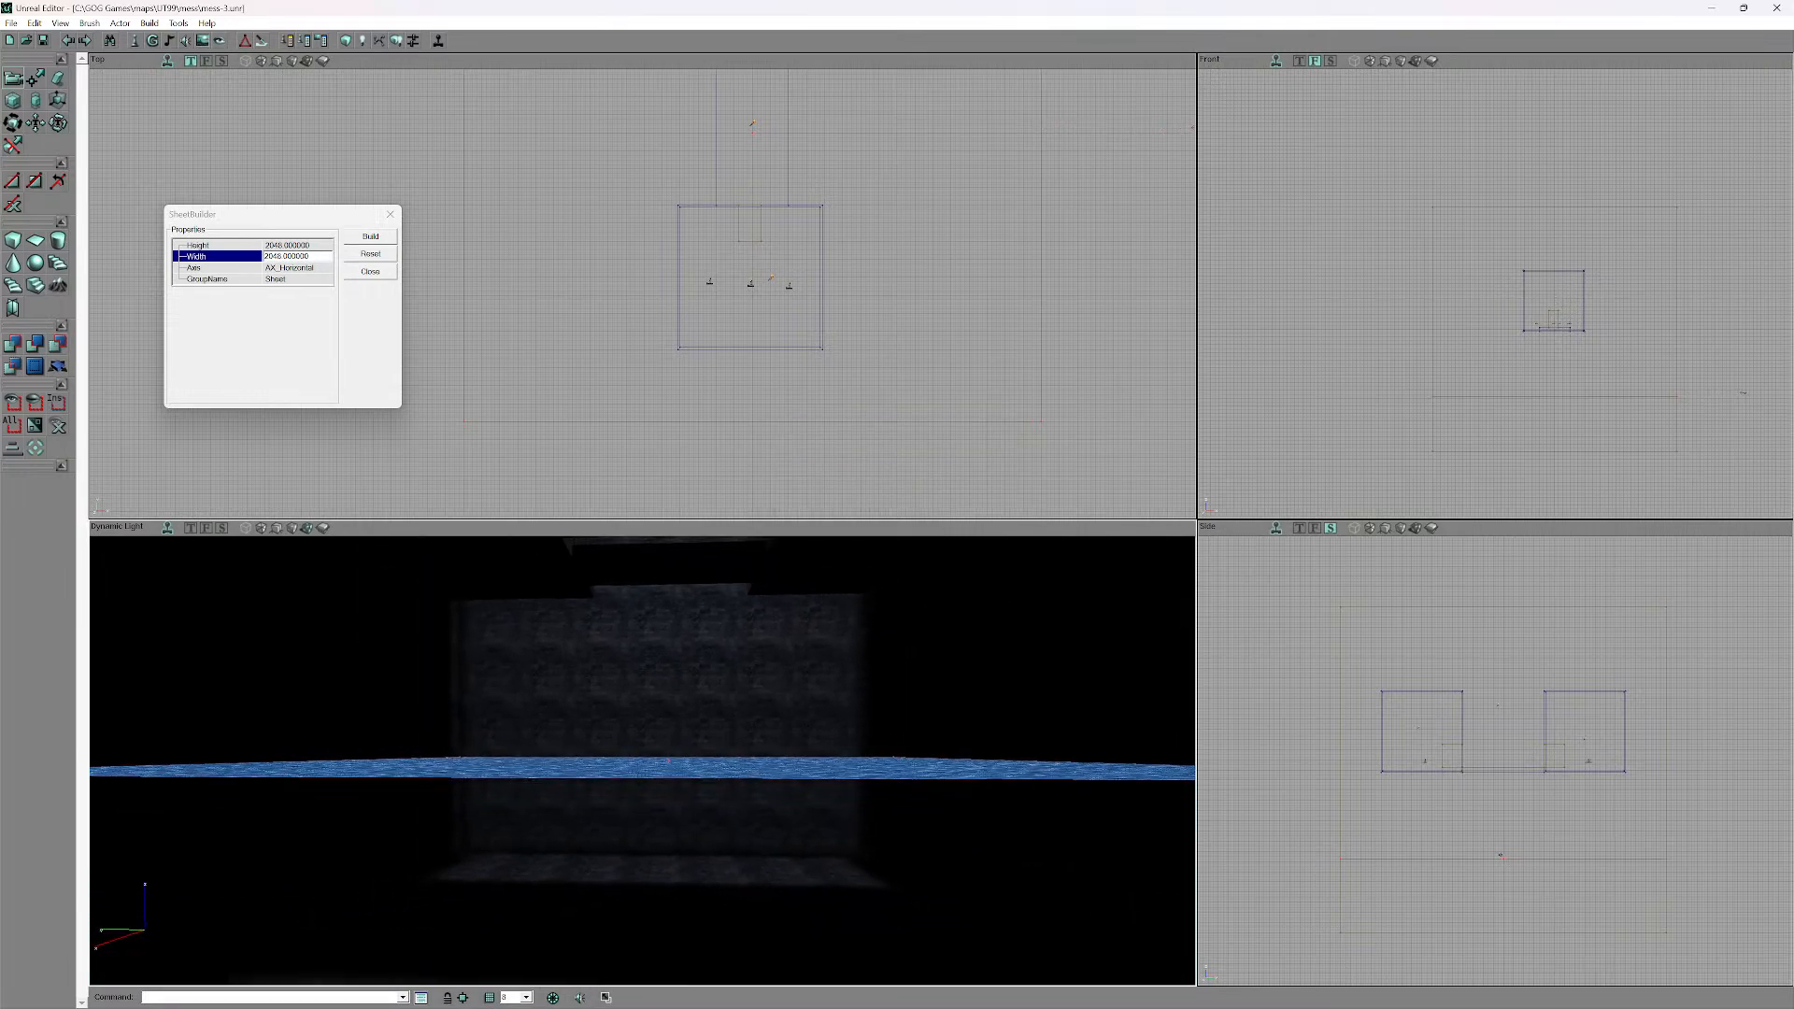
right_click_drag(740, 747, 742, 794)
mouse_move(742, 795)
left_mouse_down()
mouse_move(741, 729)
mouse_move(742, 785)
left_mouse_up()
right_click_drag(742, 784, 741, 701)
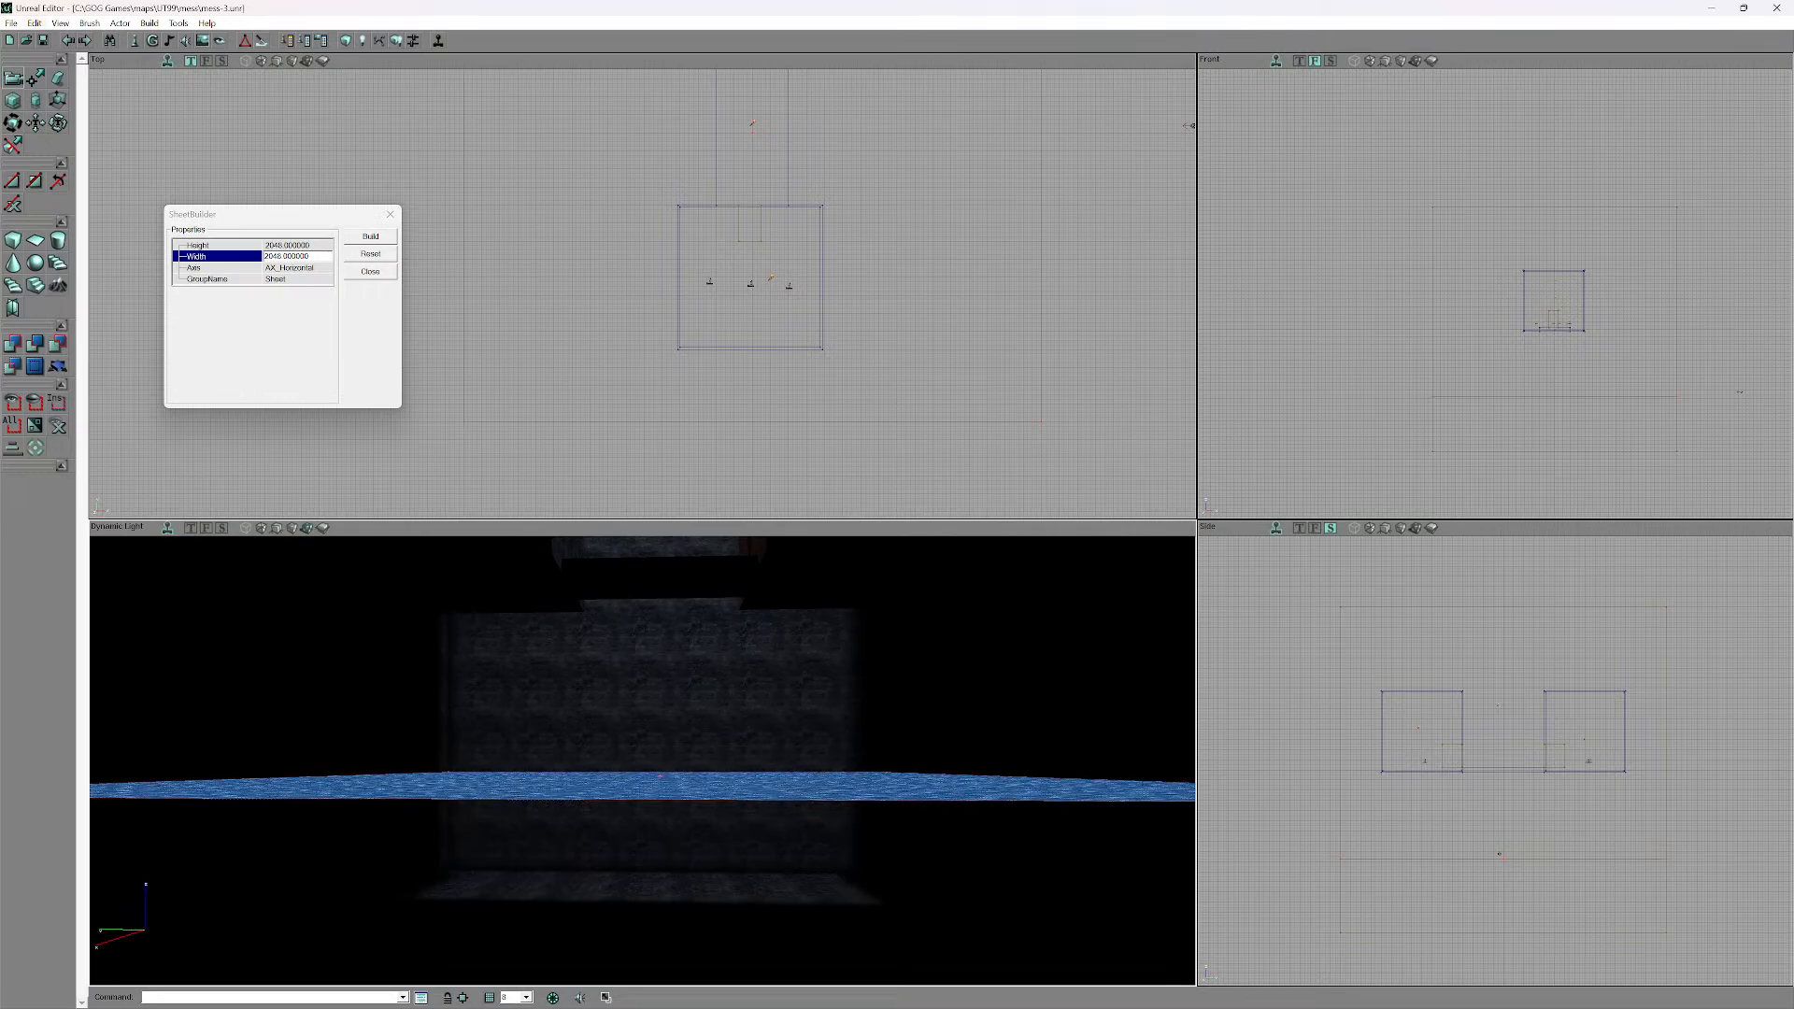
- Save the map as a new file named mess-4 in the mess folder
left_click(12, 24)
left_click(43, 94)
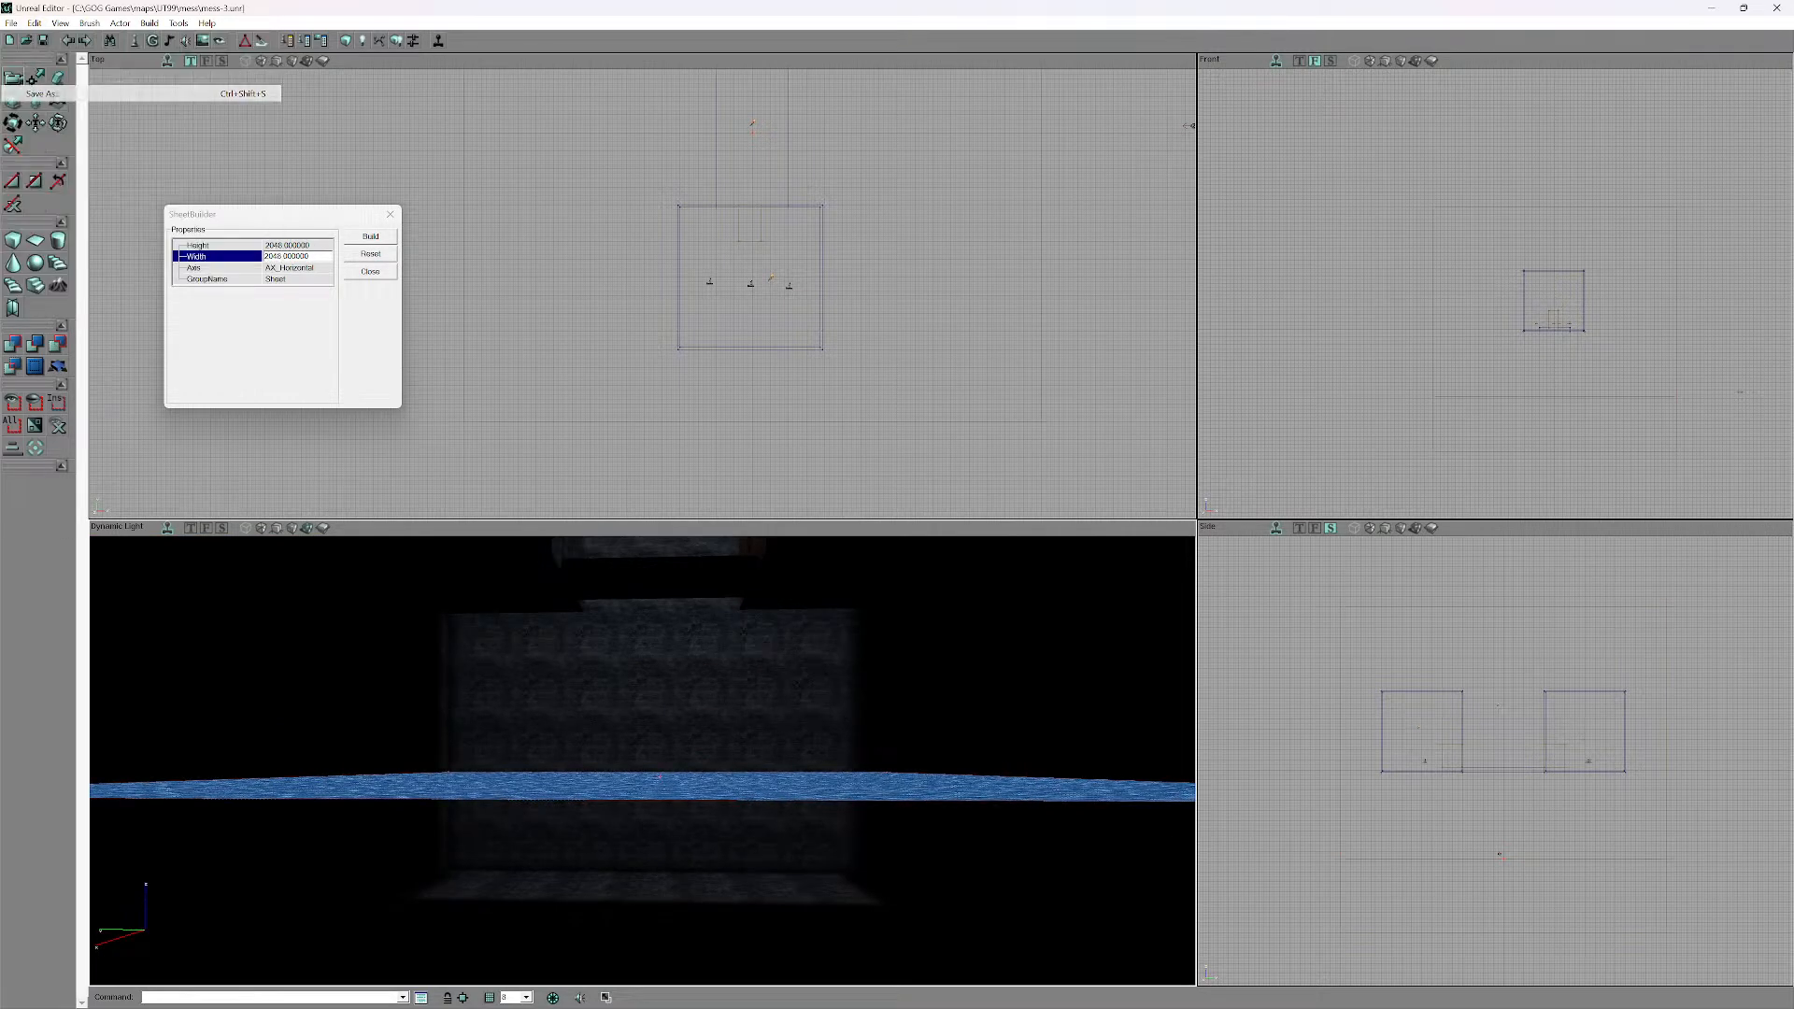
type("mess-")
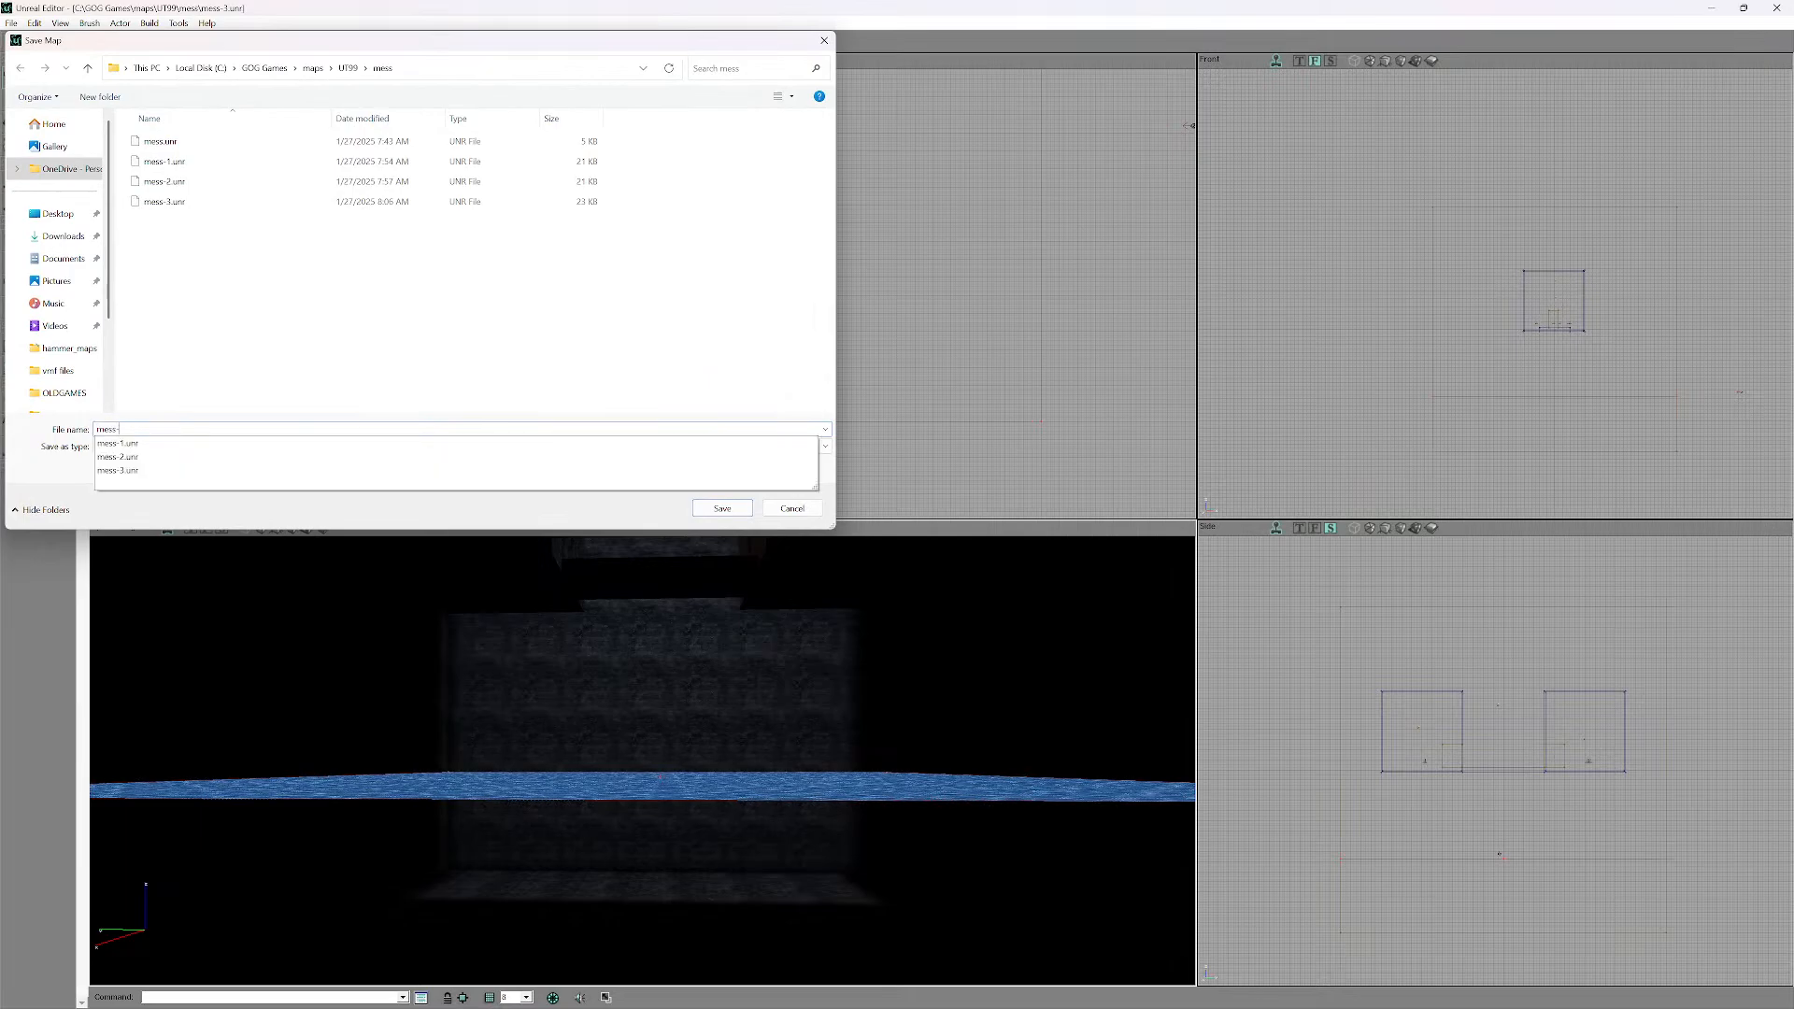
type("4")
key("Return")
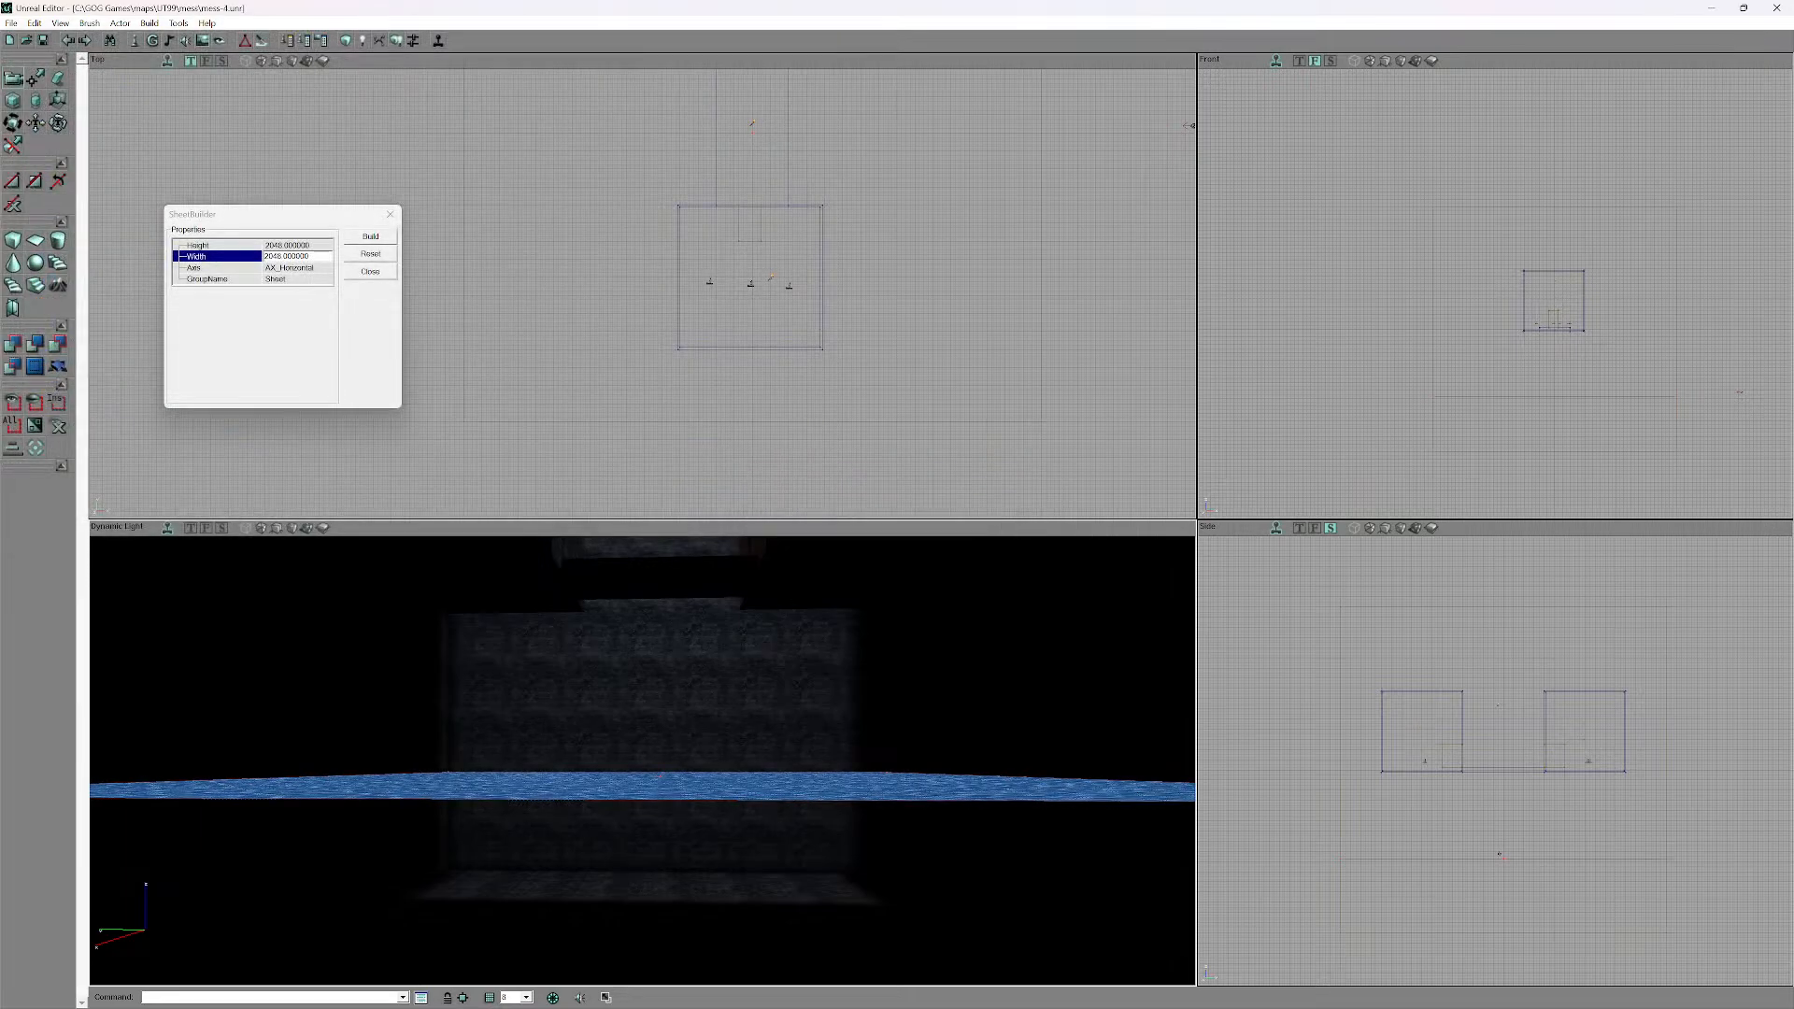
- Switch the 3D viewport to Zone/Portal view and inspect the area around the water sheet
key("alt+2")
left_click_drag(643, 760, 644, 703)
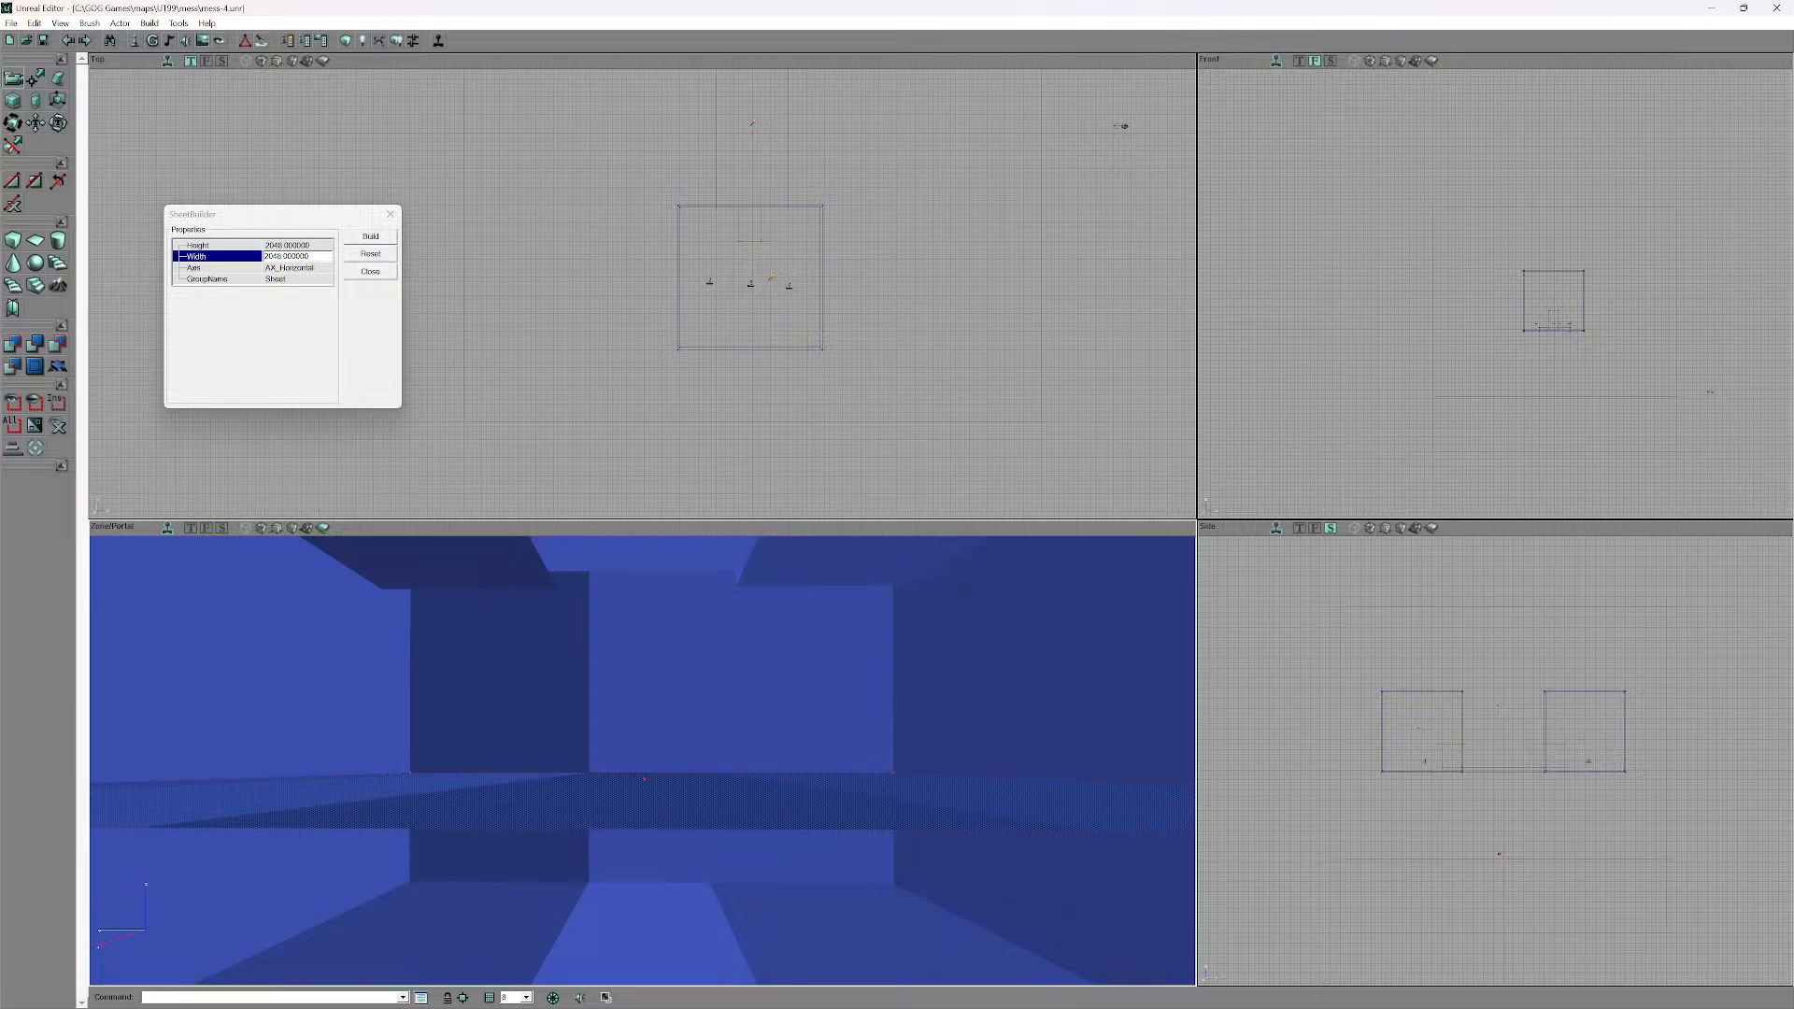
mouse_move(643, 761)
left_mouse_down()
mouse_move(639, 783)
mouse_move(649, 691)
mouse_move(648, 781)
mouse_move(607, 823)
mouse_move(647, 773)
mouse_move(644, 695)
mouse_move(628, 777)
mouse_move(642, 783)
mouse_move(616, 764)
mouse_move(664, 762)
left_mouse_up()
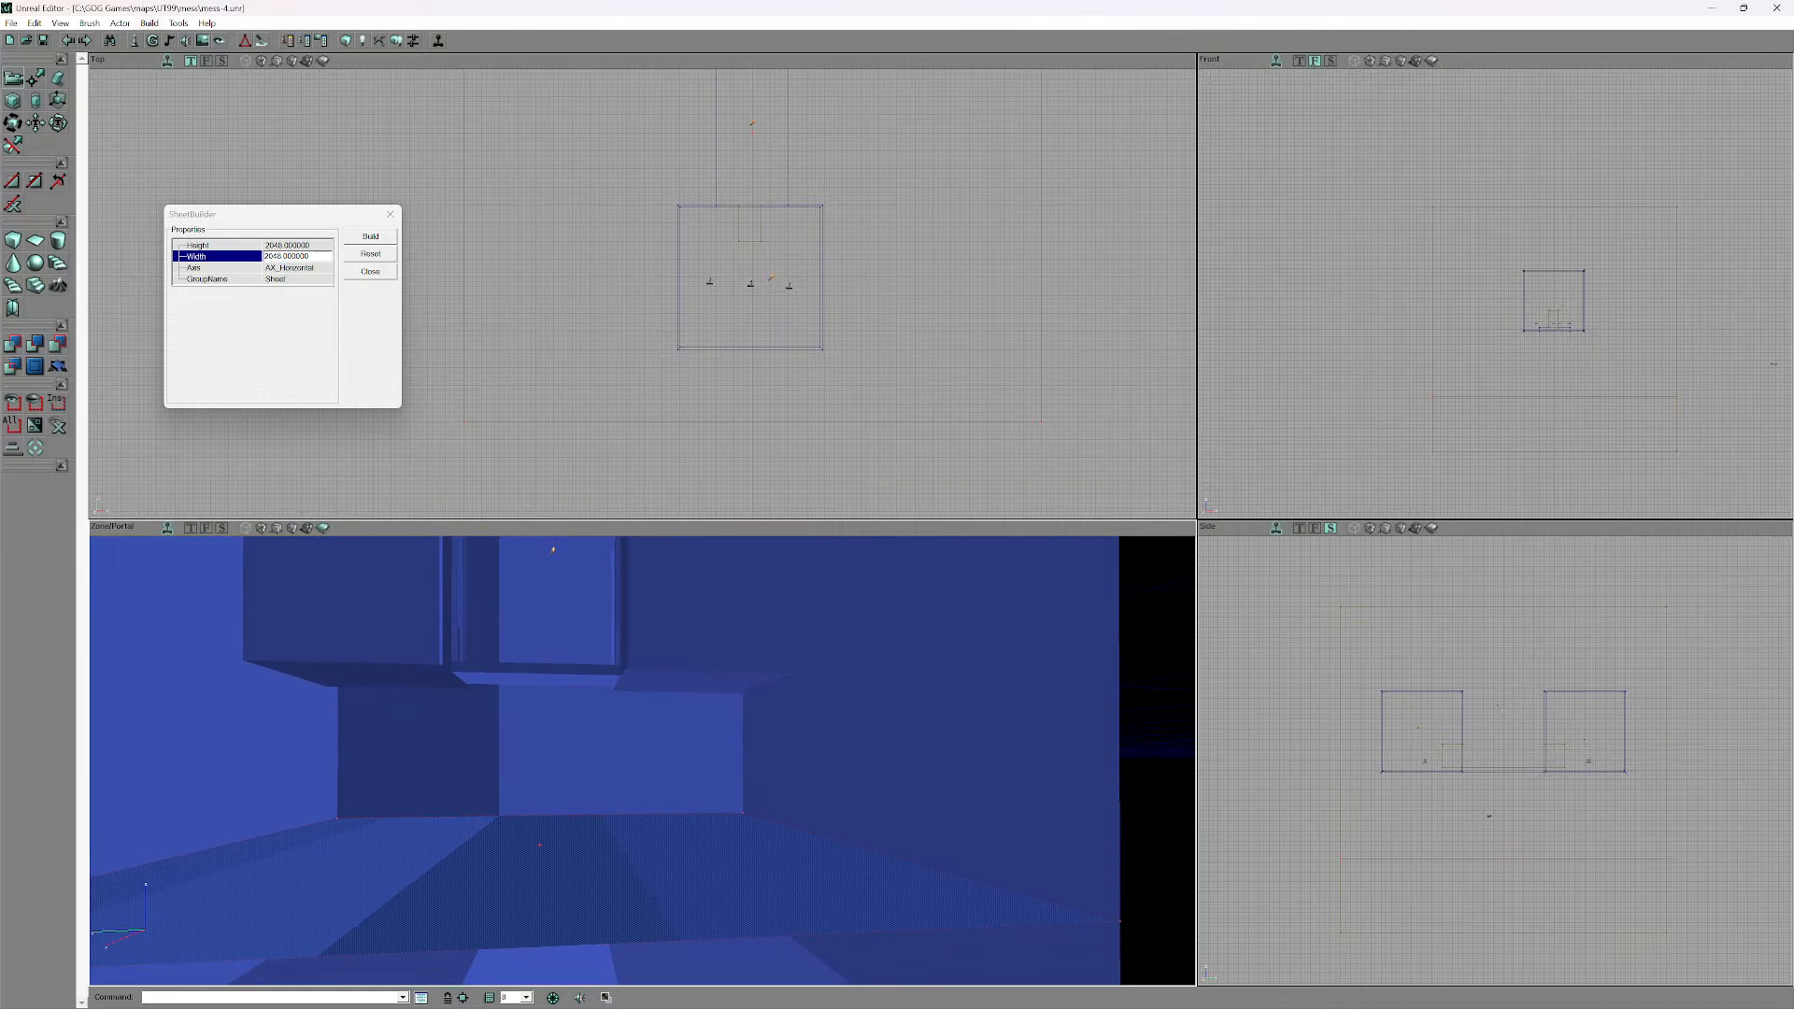
- Build the entire level, check the zones above and below the water sheet, and close the SheetBuilder window
left_click(149, 23)
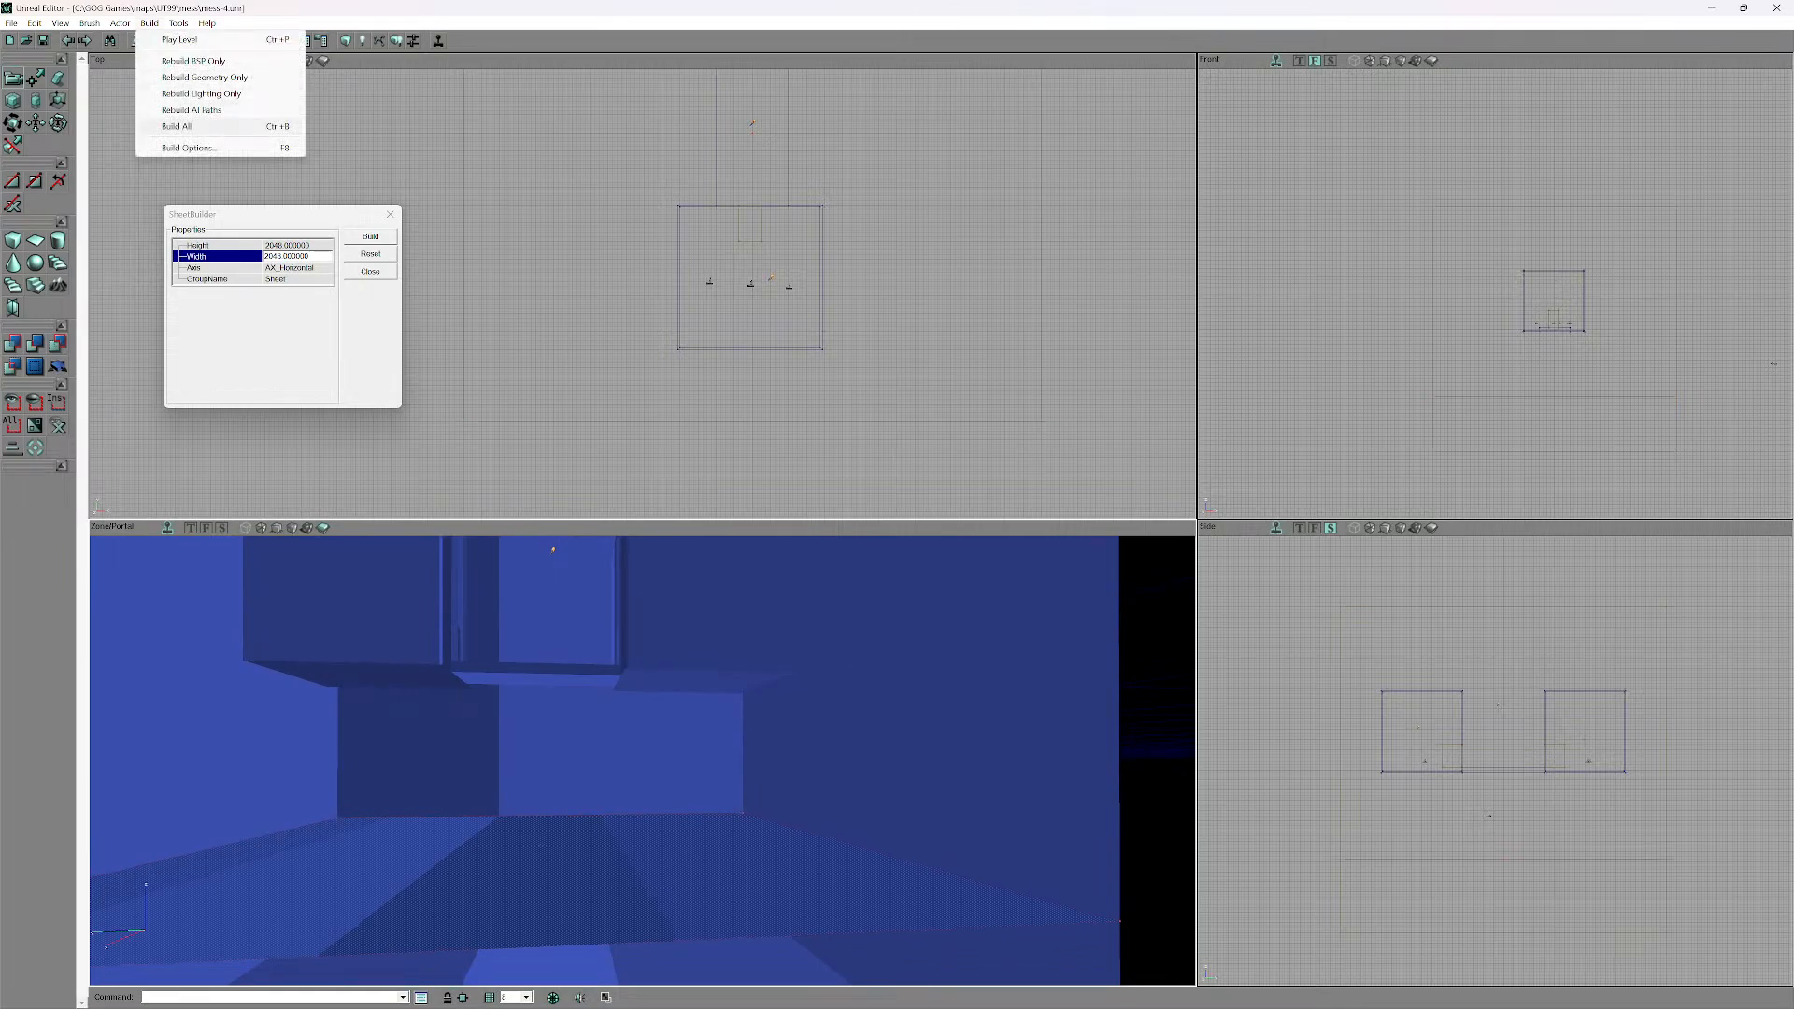
left_click(178, 126)
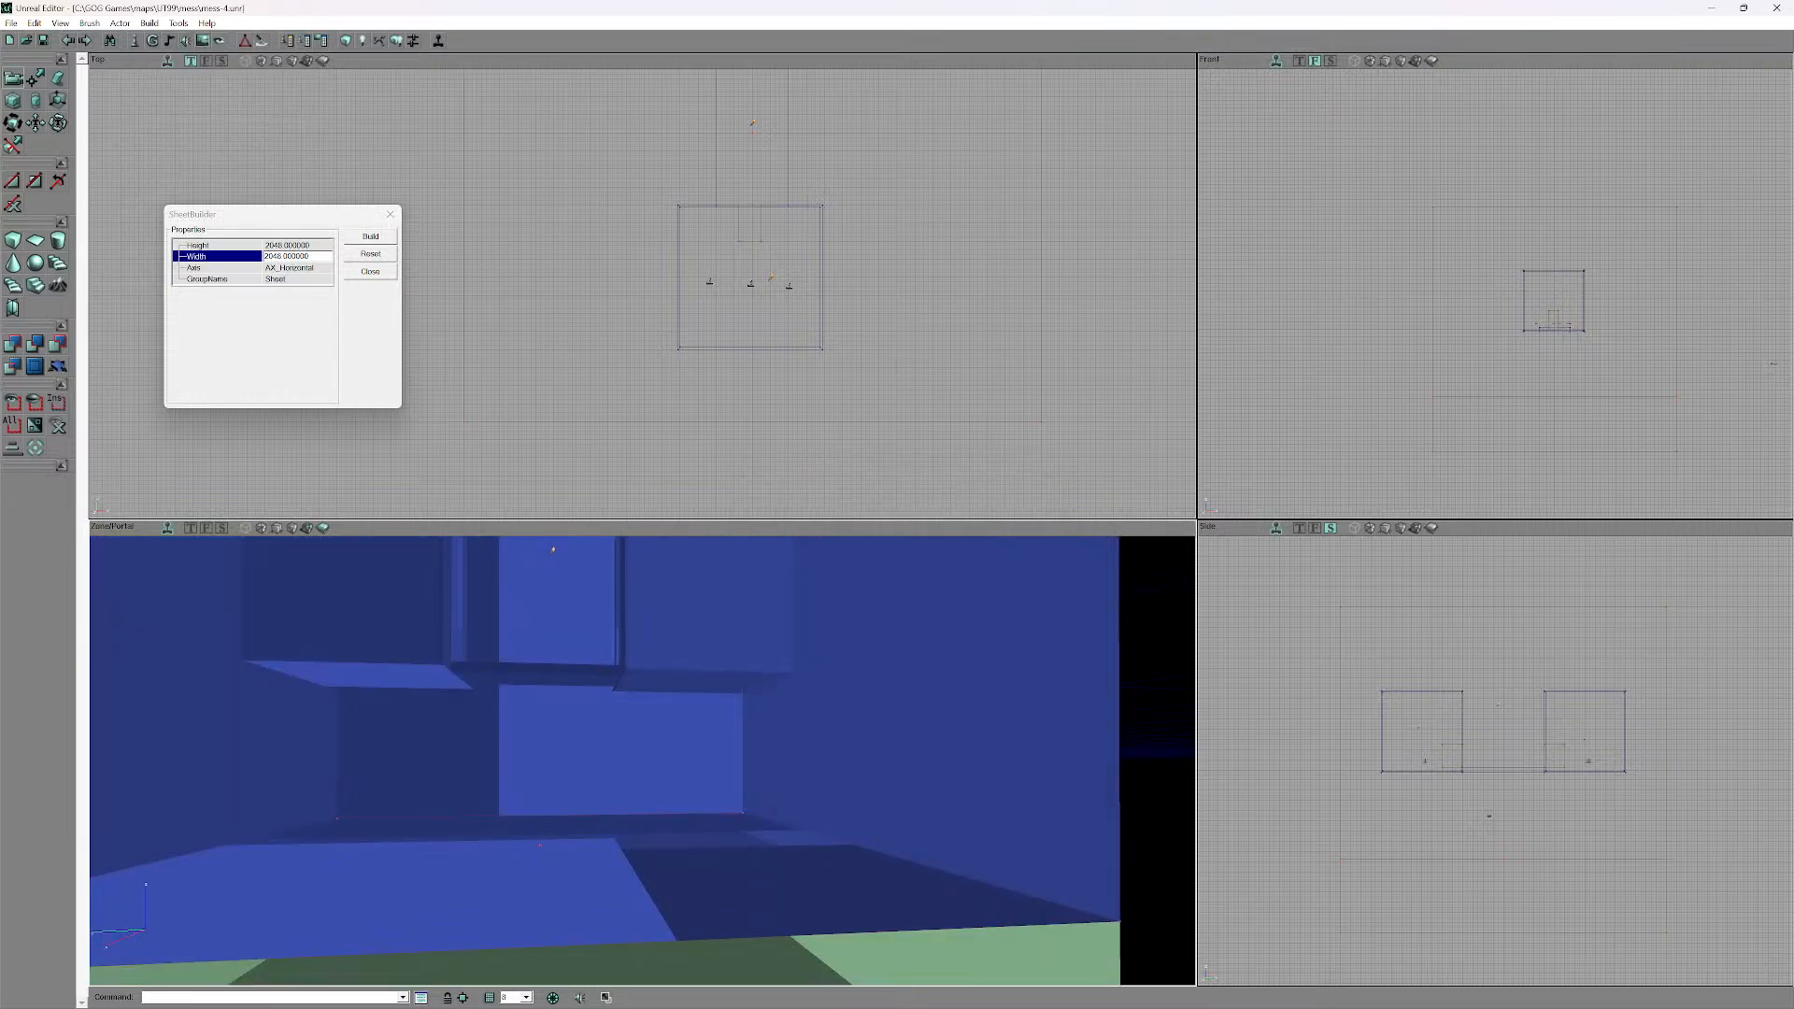
left_click_drag(643, 760, 643, 836)
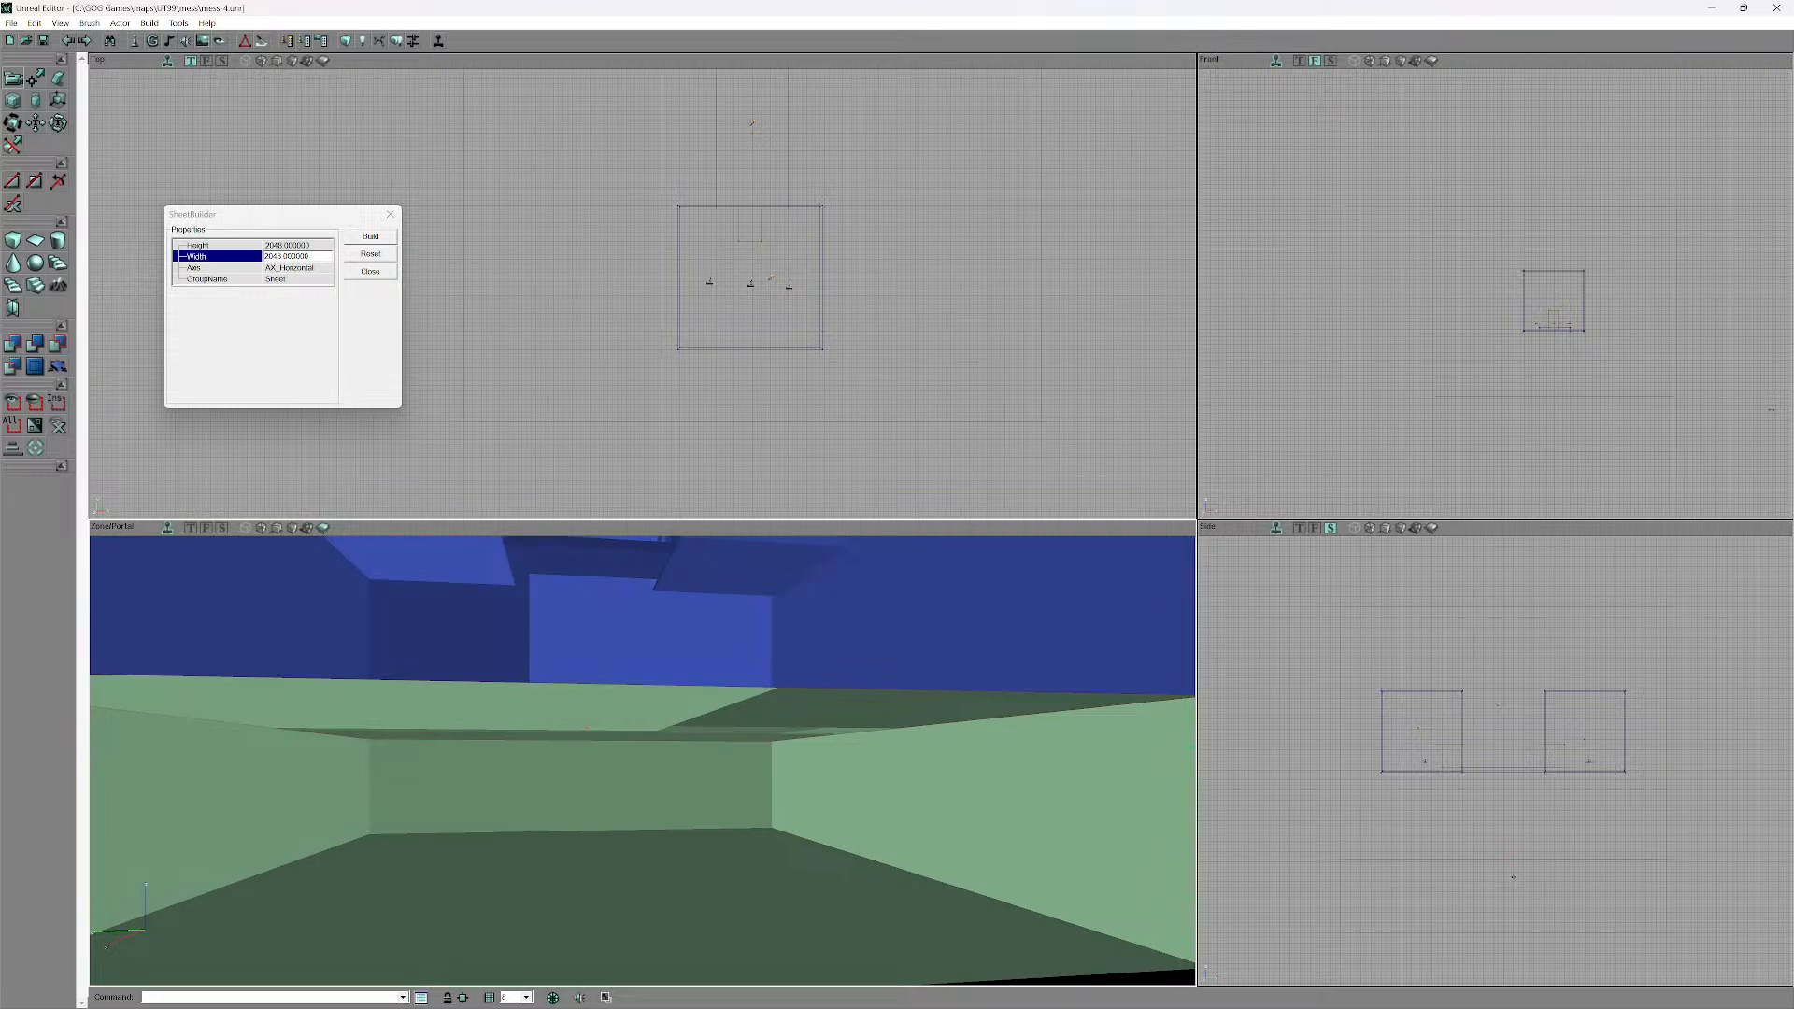
mouse_move(643, 747)
left_mouse_down()
mouse_move(643, 794)
mouse_move(643, 654)
mouse_move(639, 729)
left_mouse_up()
left_click(369, 271)
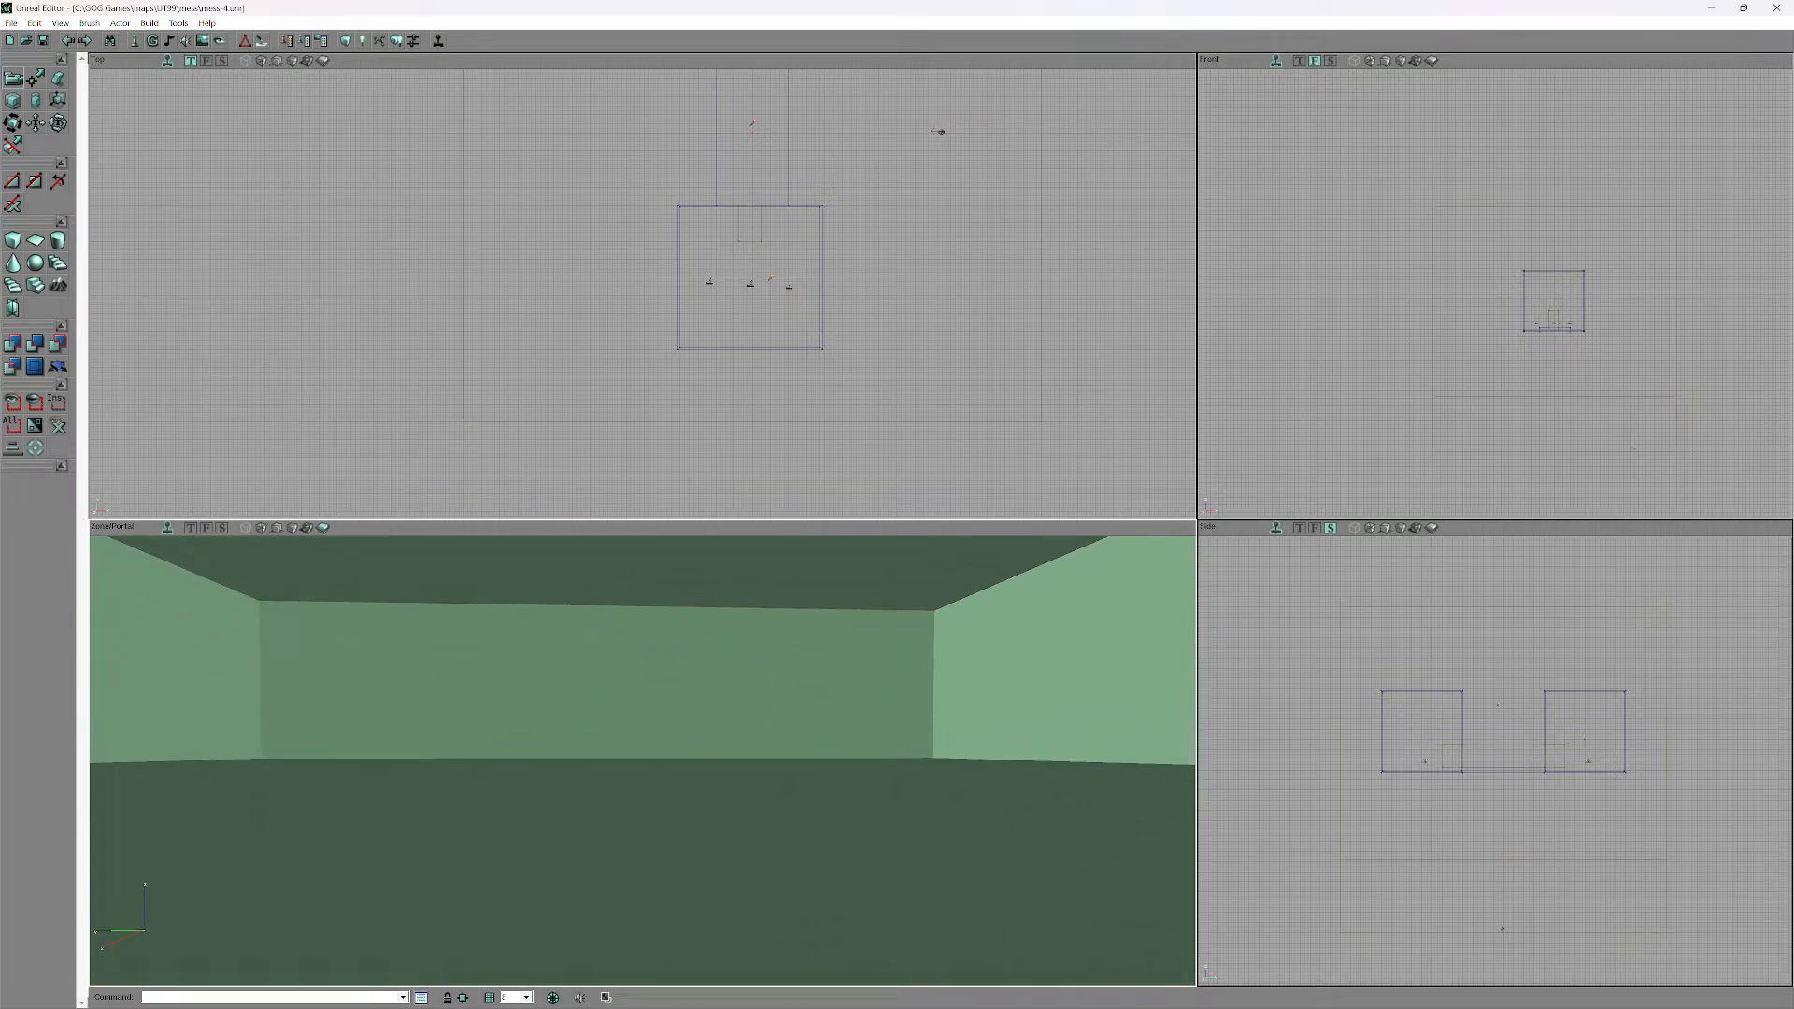
right_click_drag(643, 747, 643, 781)
left_click_drag(643, 781, 644, 747)
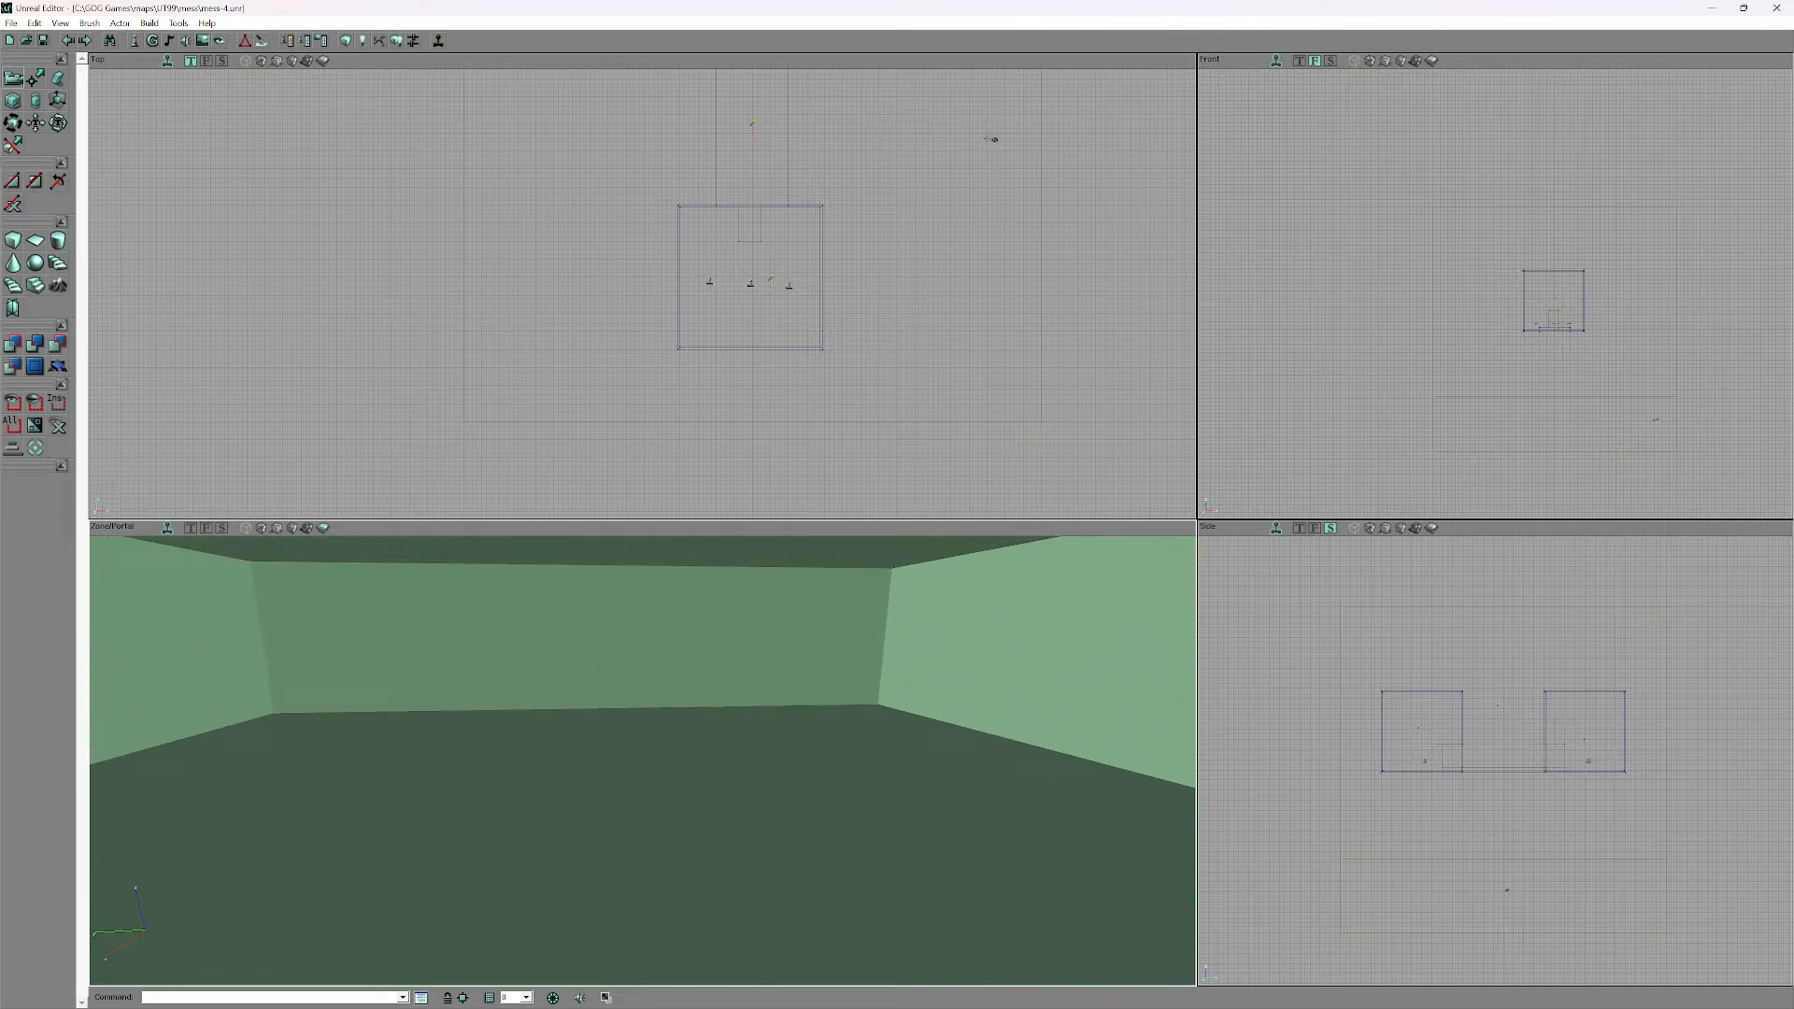
left_click(120, 23)
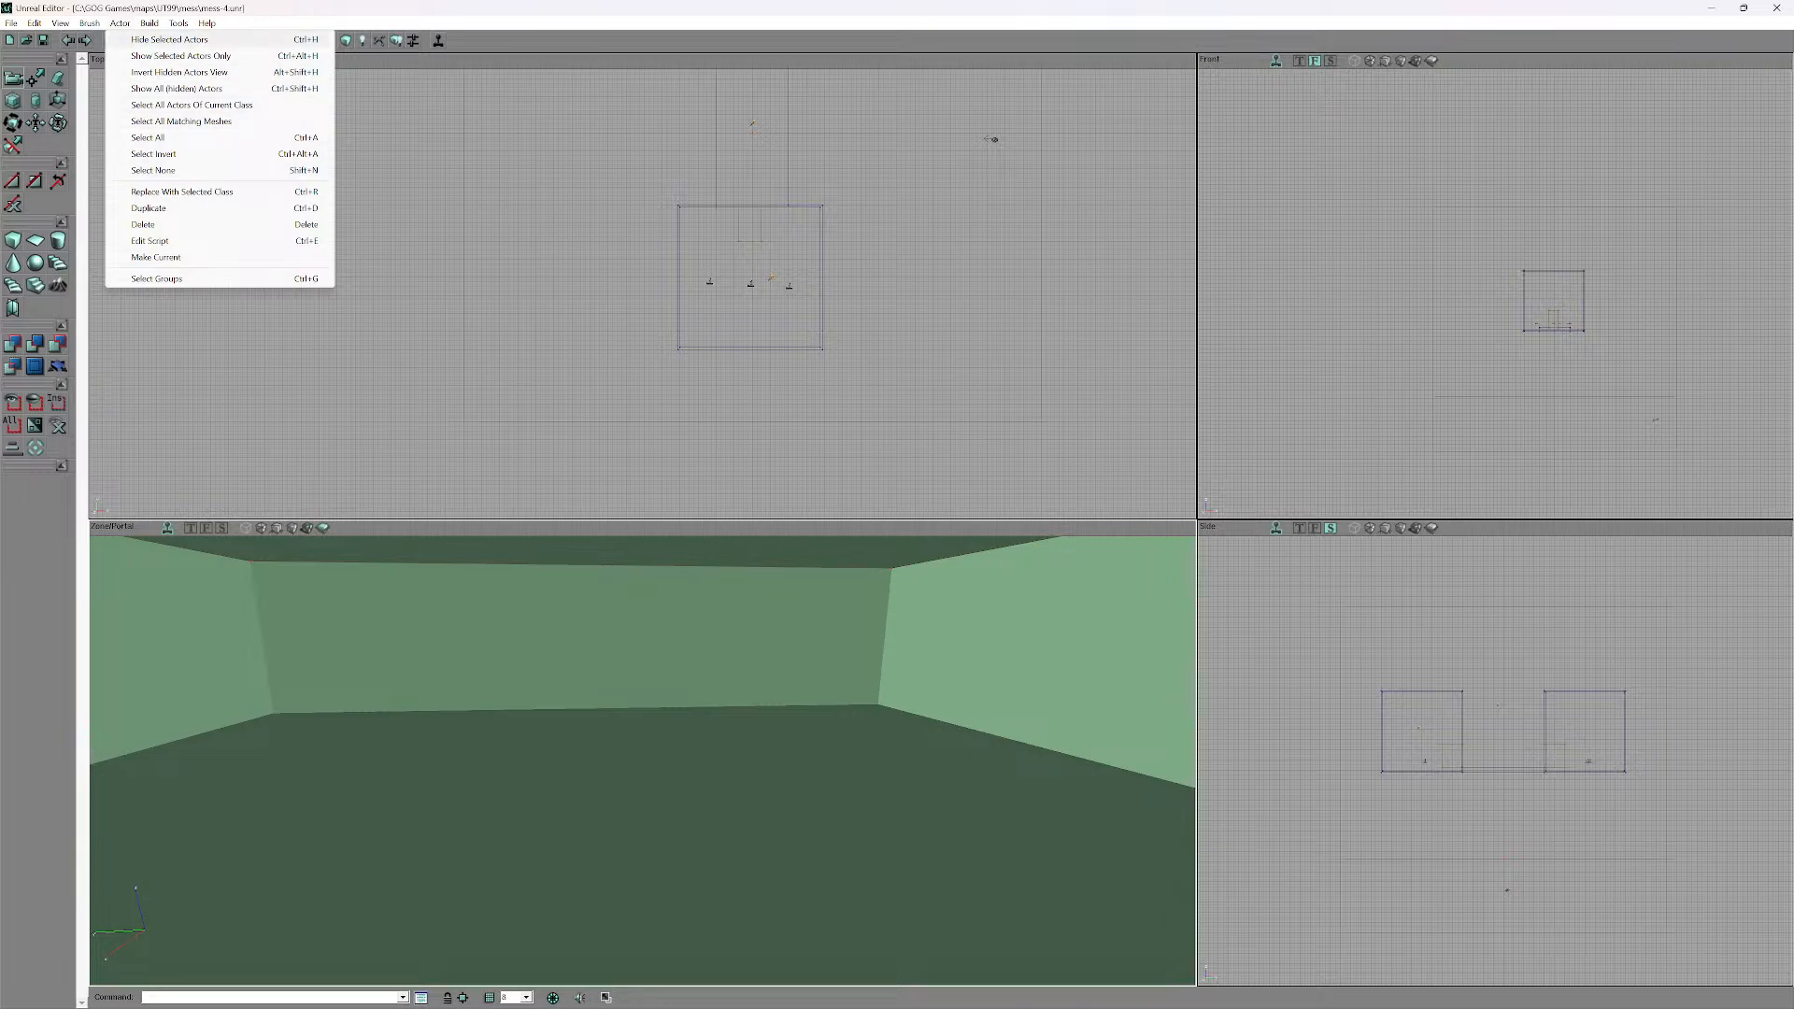
key("Right")
key("Right")
key("Right")
key("Escape")
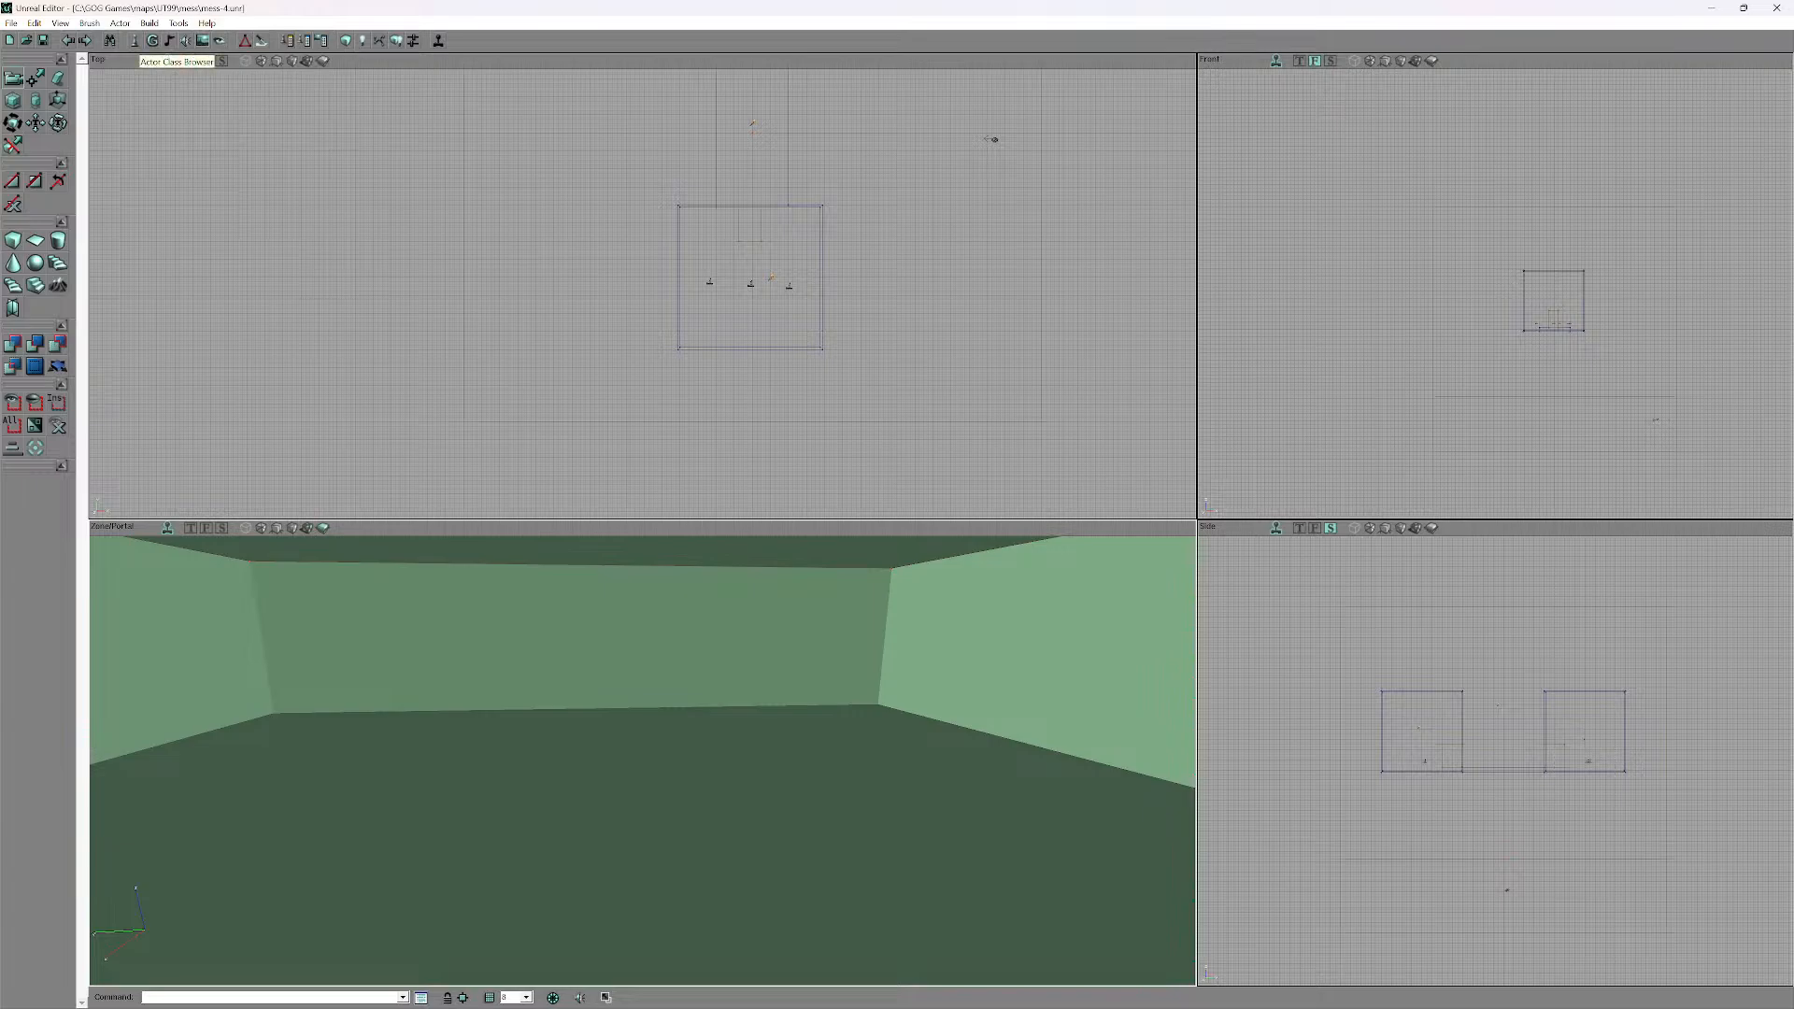
- Open the actor class browser, move it aside and enlarge it so the whole top-level class list fits
left_click(134, 40)
scroll(799, 493, "down", 2)
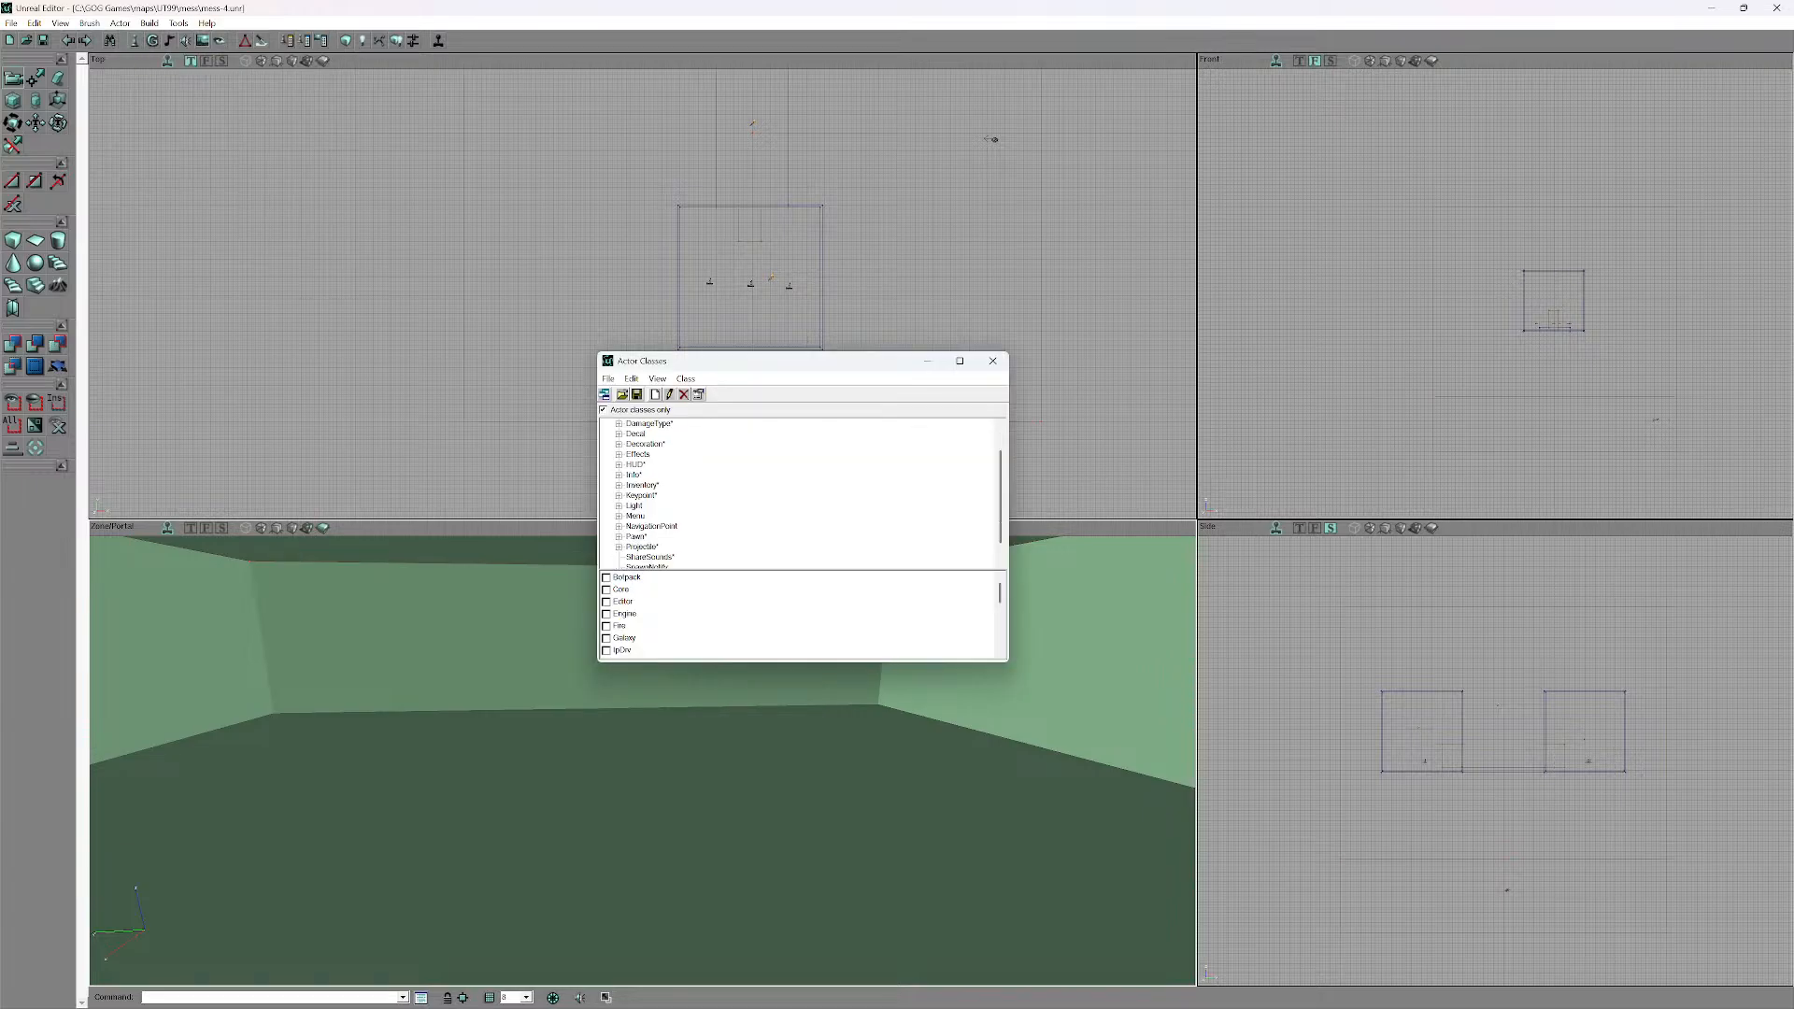
scroll(799, 494, "up", 2)
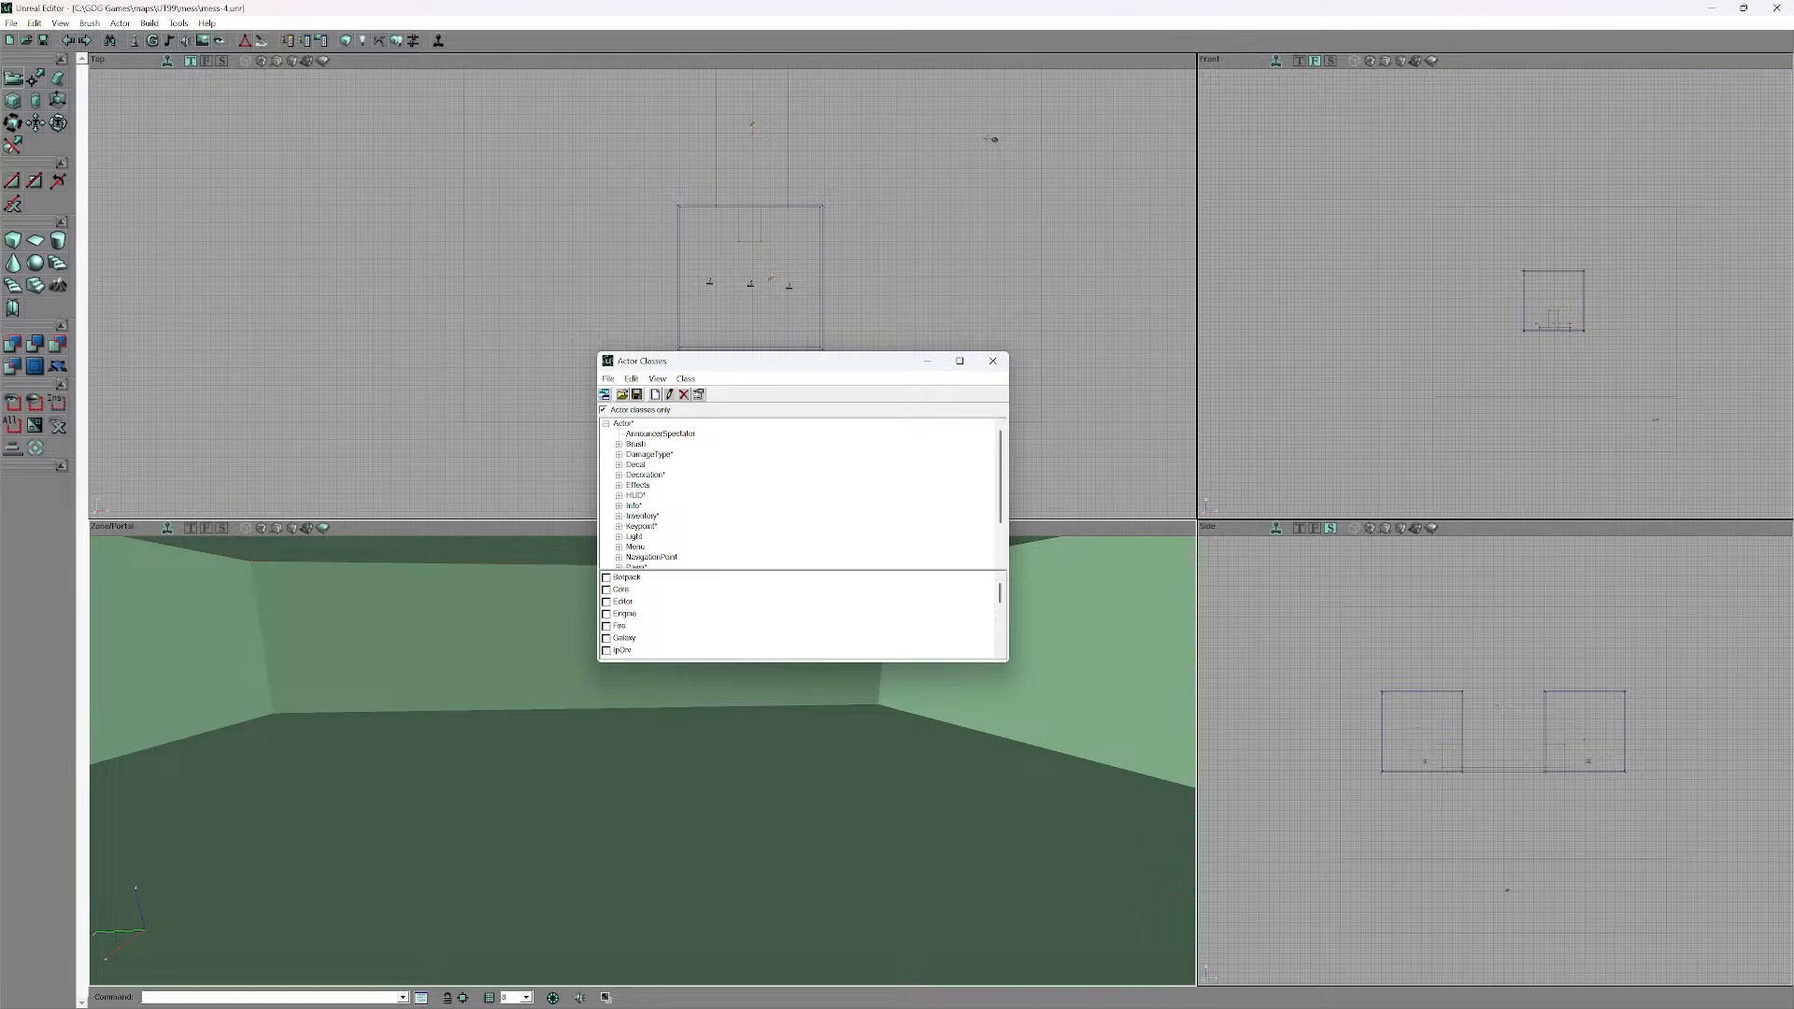
left_click_drag(799, 361, 1021, 318)
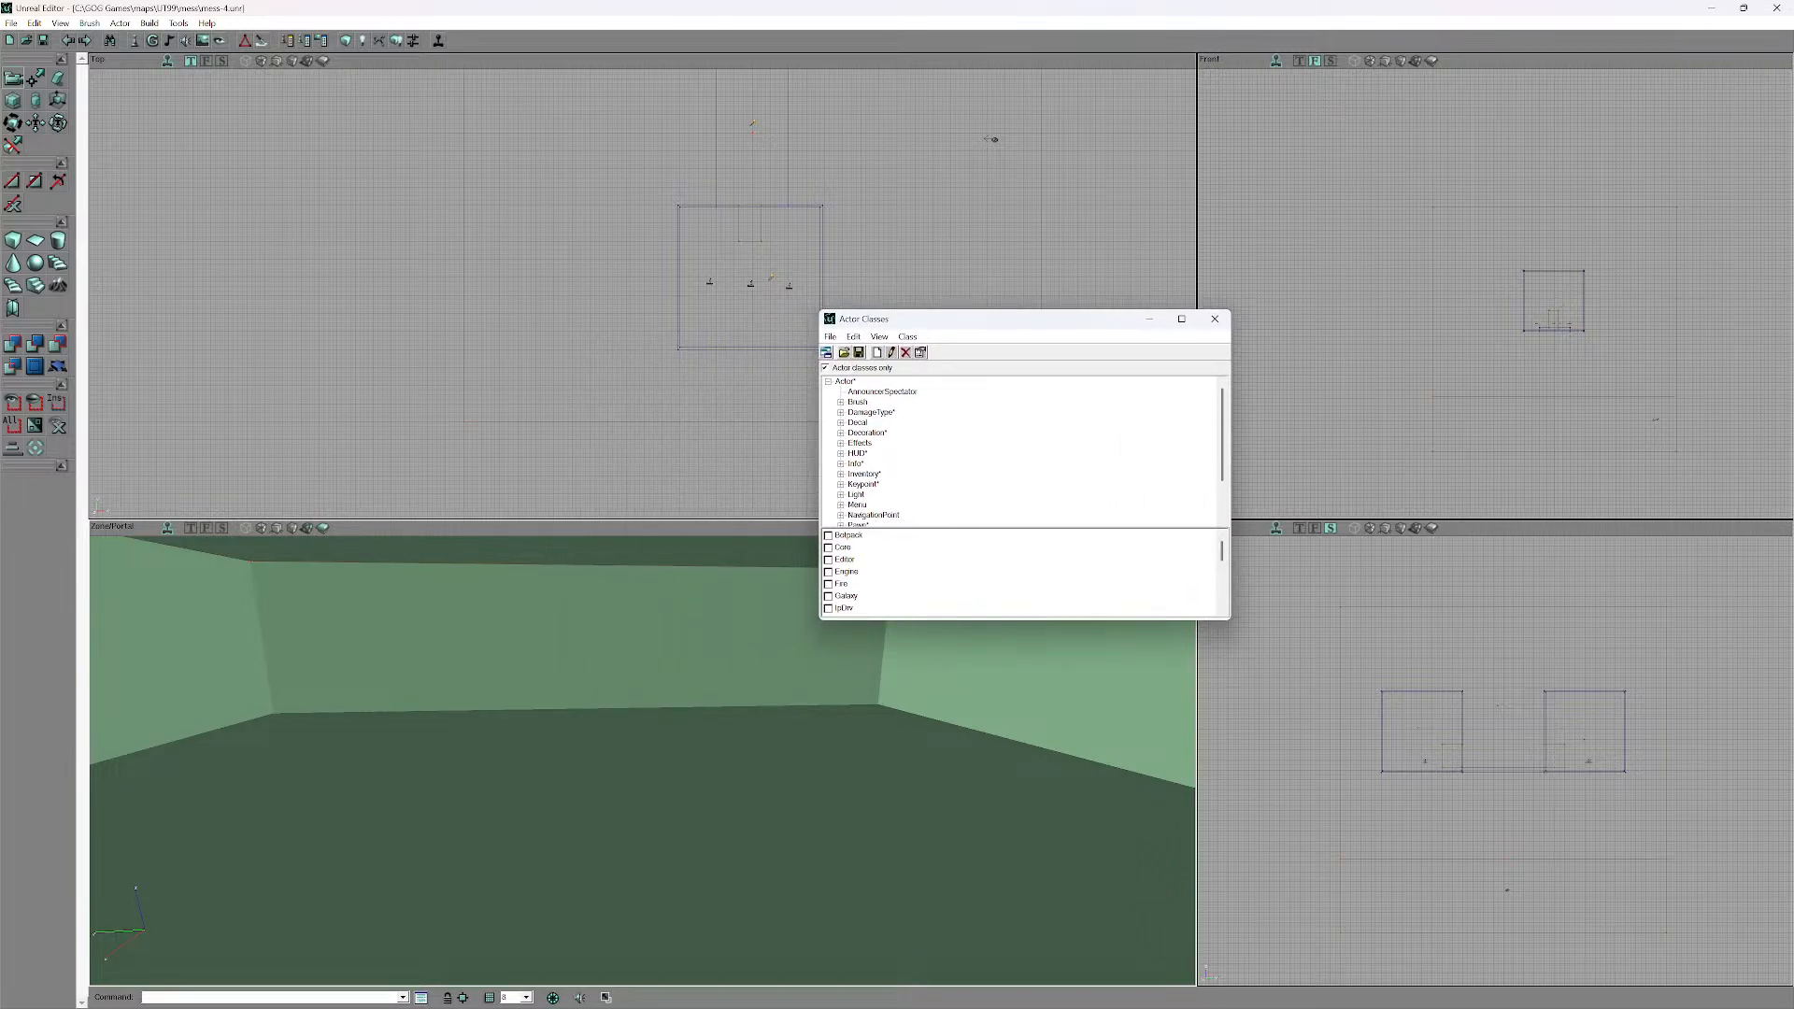
left_click_drag(1229, 622, 1369, 755)
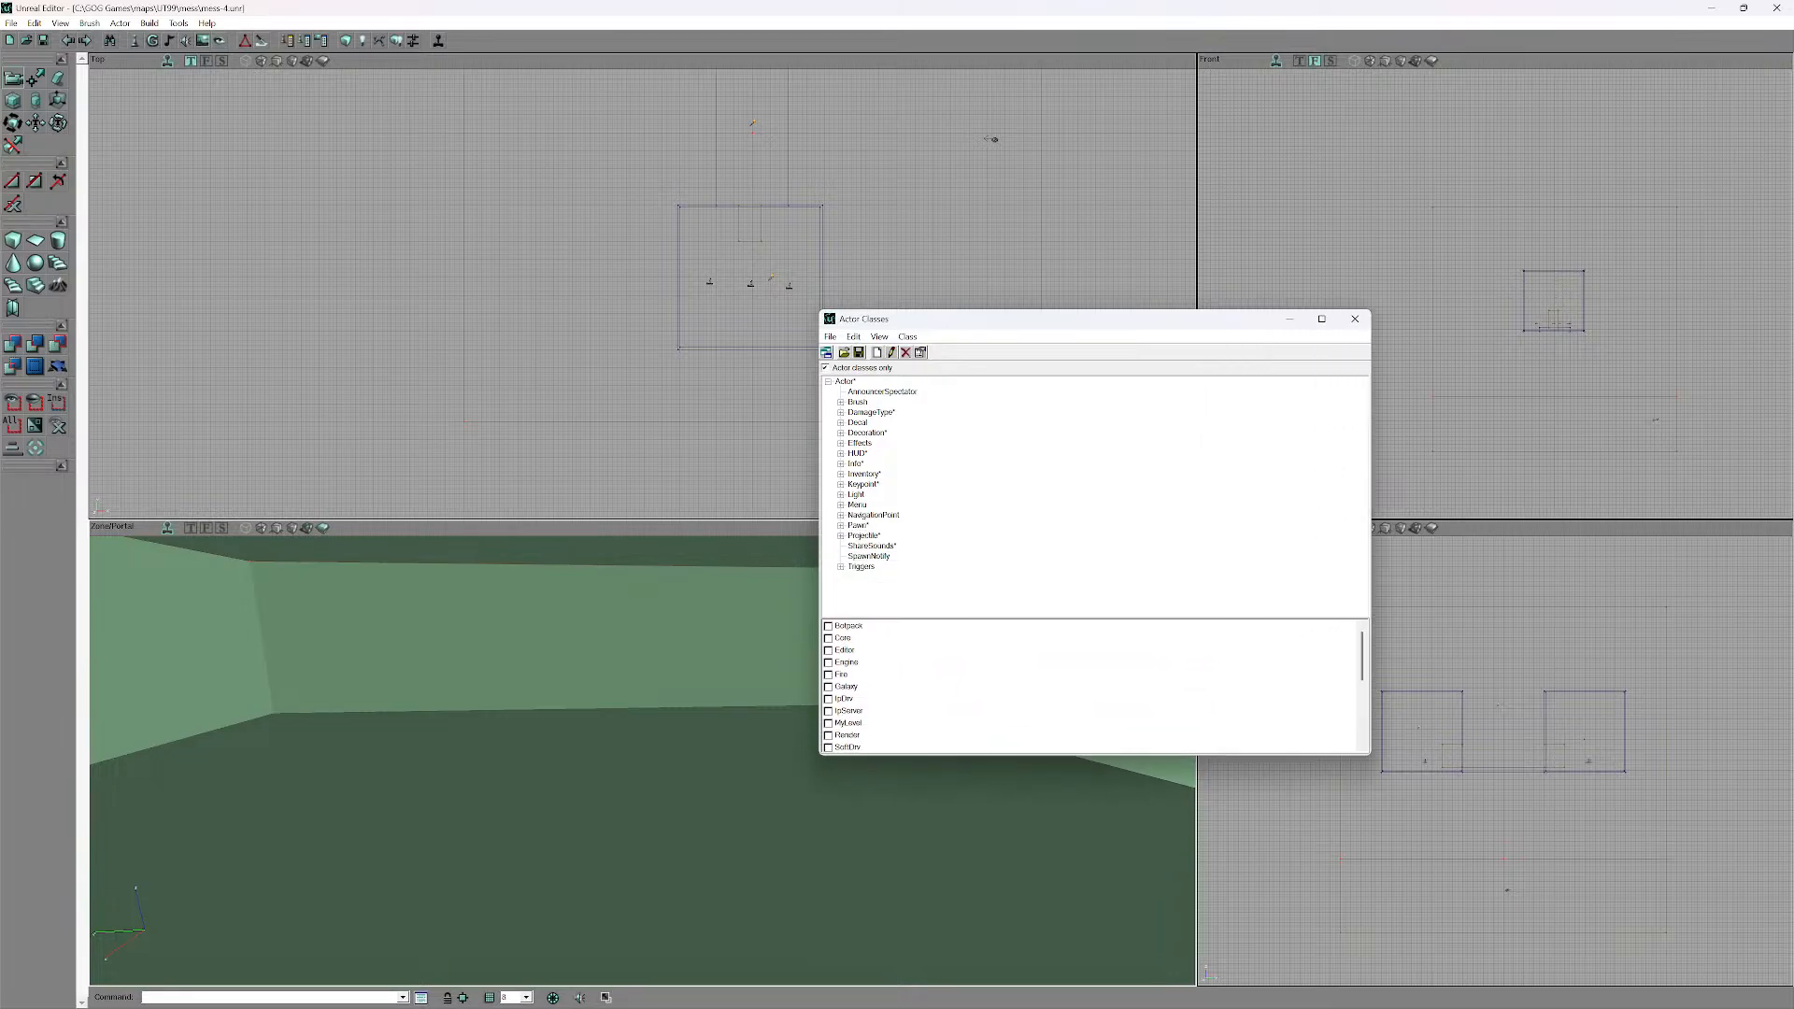
- Examine the Mover classes under Brush in the actor class tree and collapse the tree to its top-level classes
left_click(840, 401)
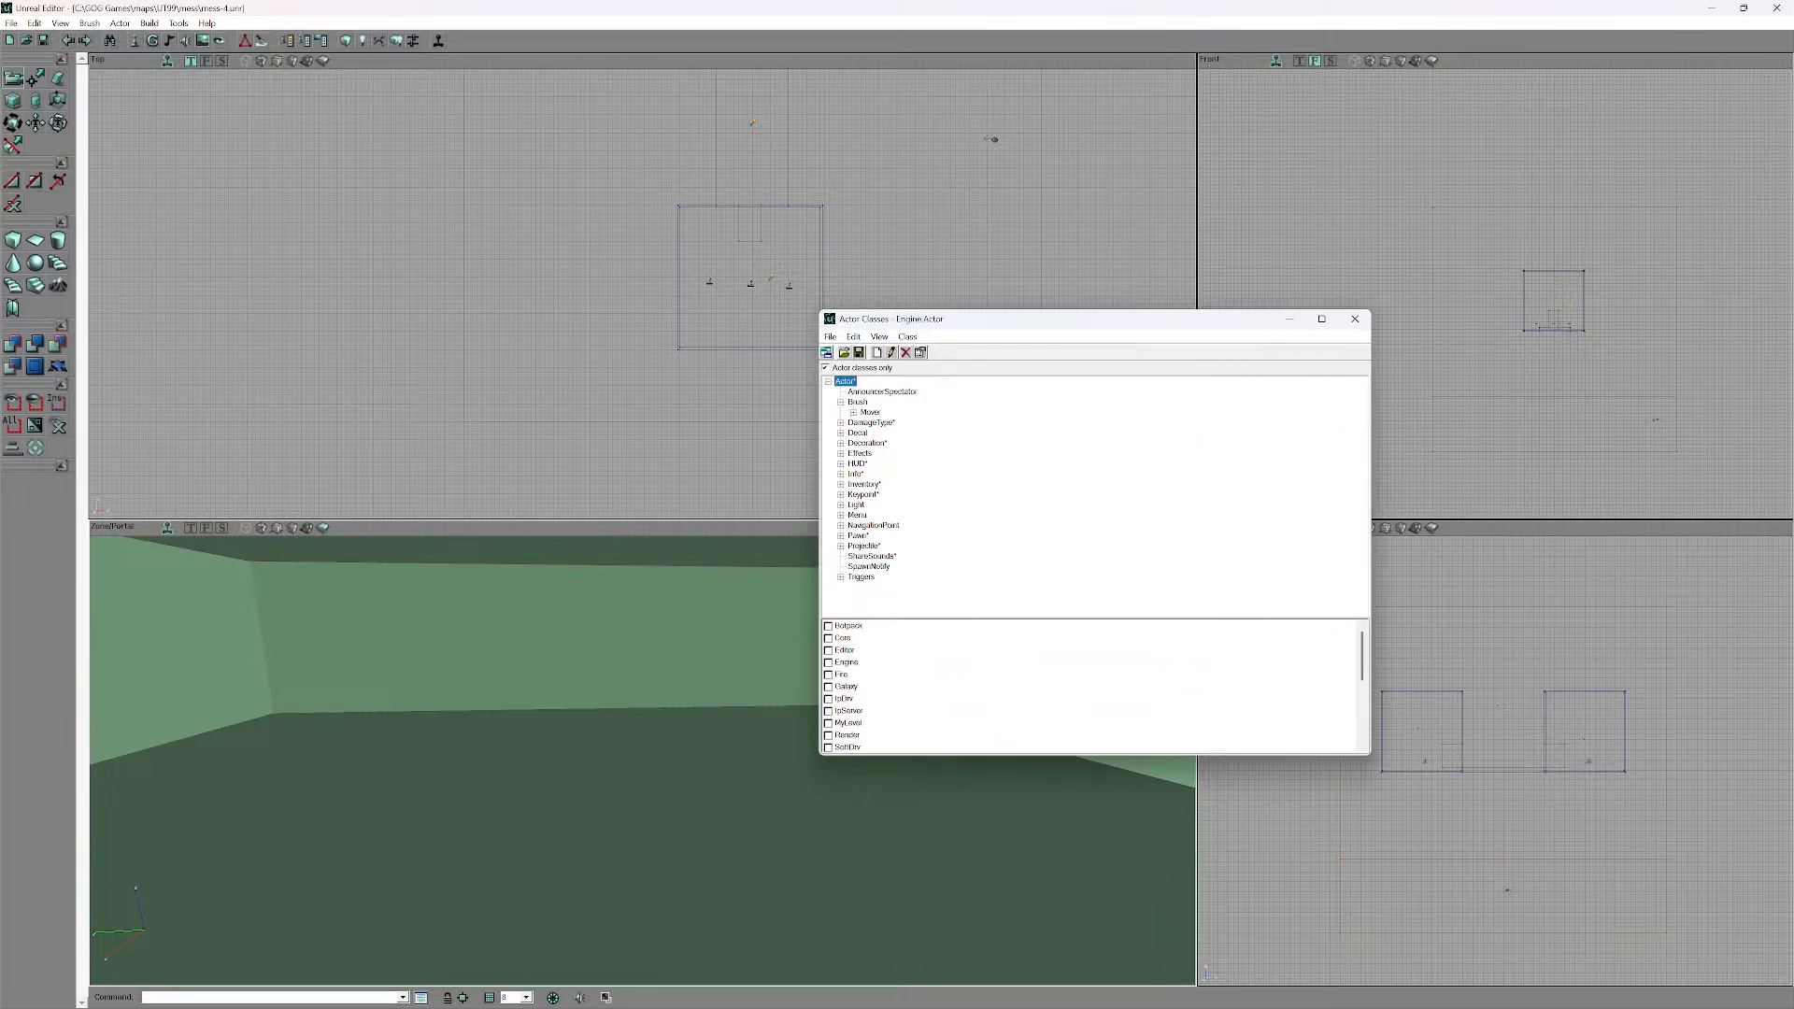
left_click(852, 412)
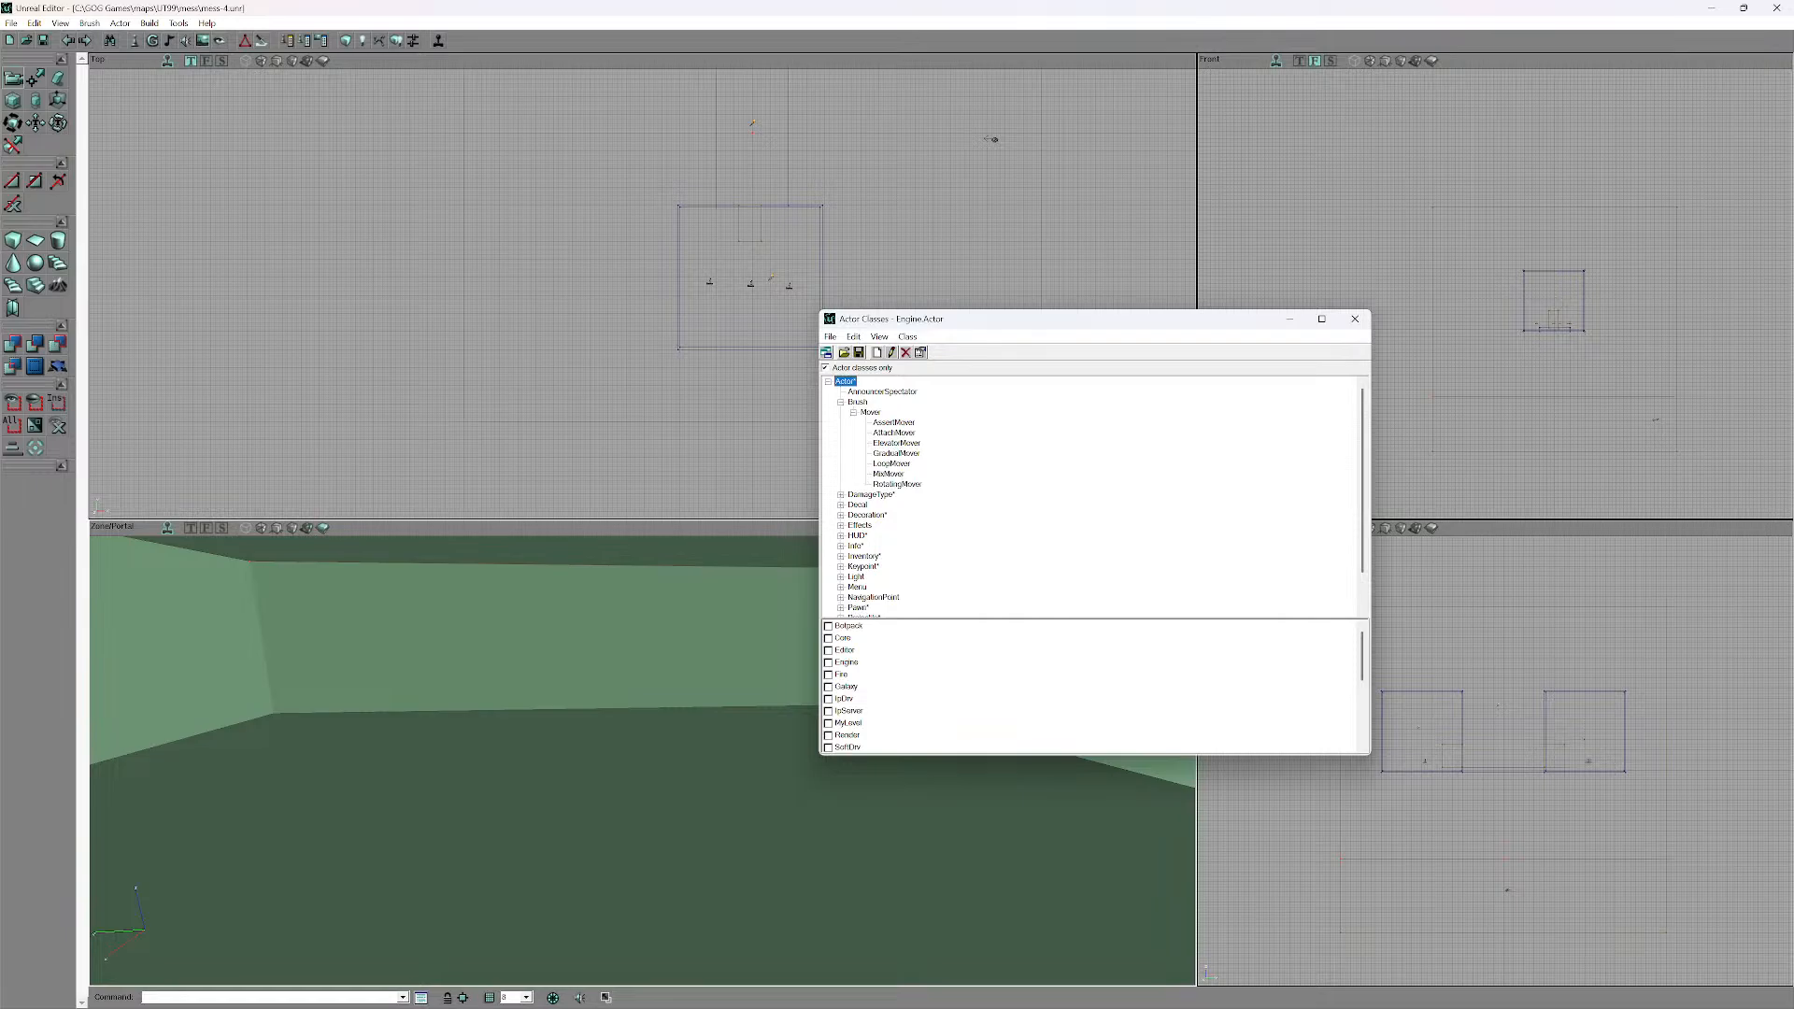
key("Down")
key("Down")
key("Down")
key("Down")
scroll(1091, 495, "down", 2)
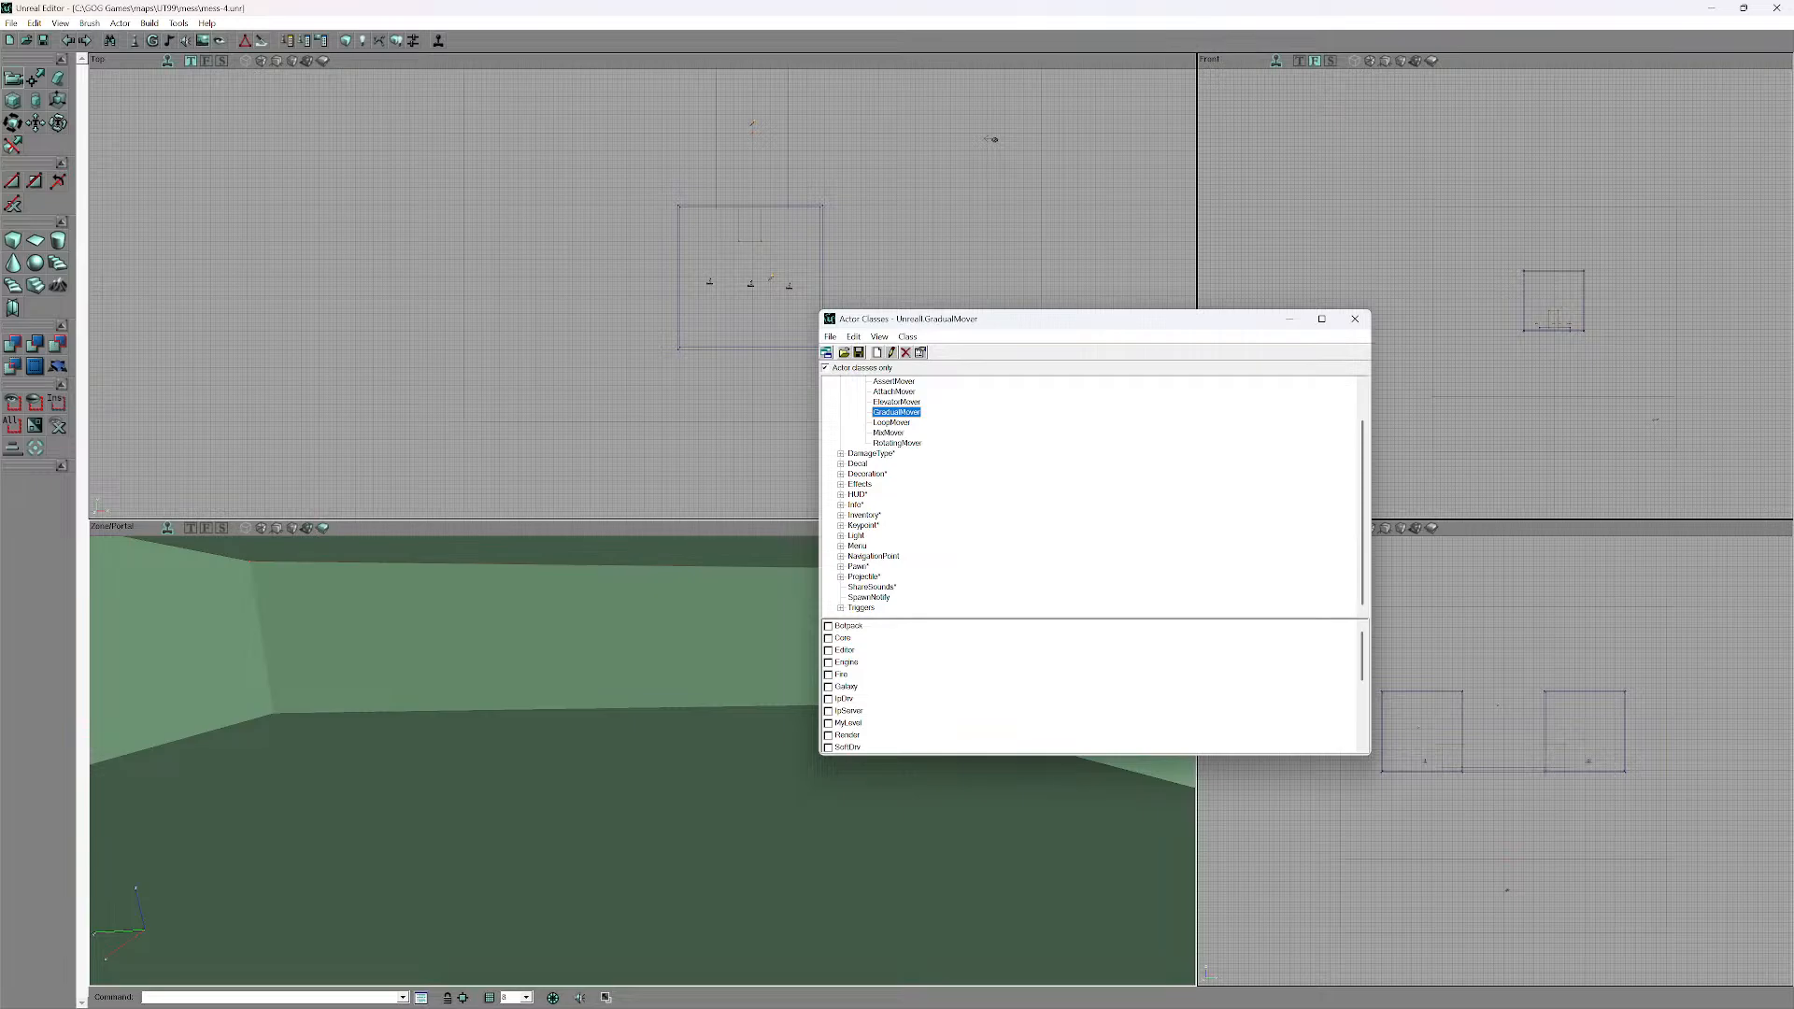
scroll(1091, 496, "up", 2)
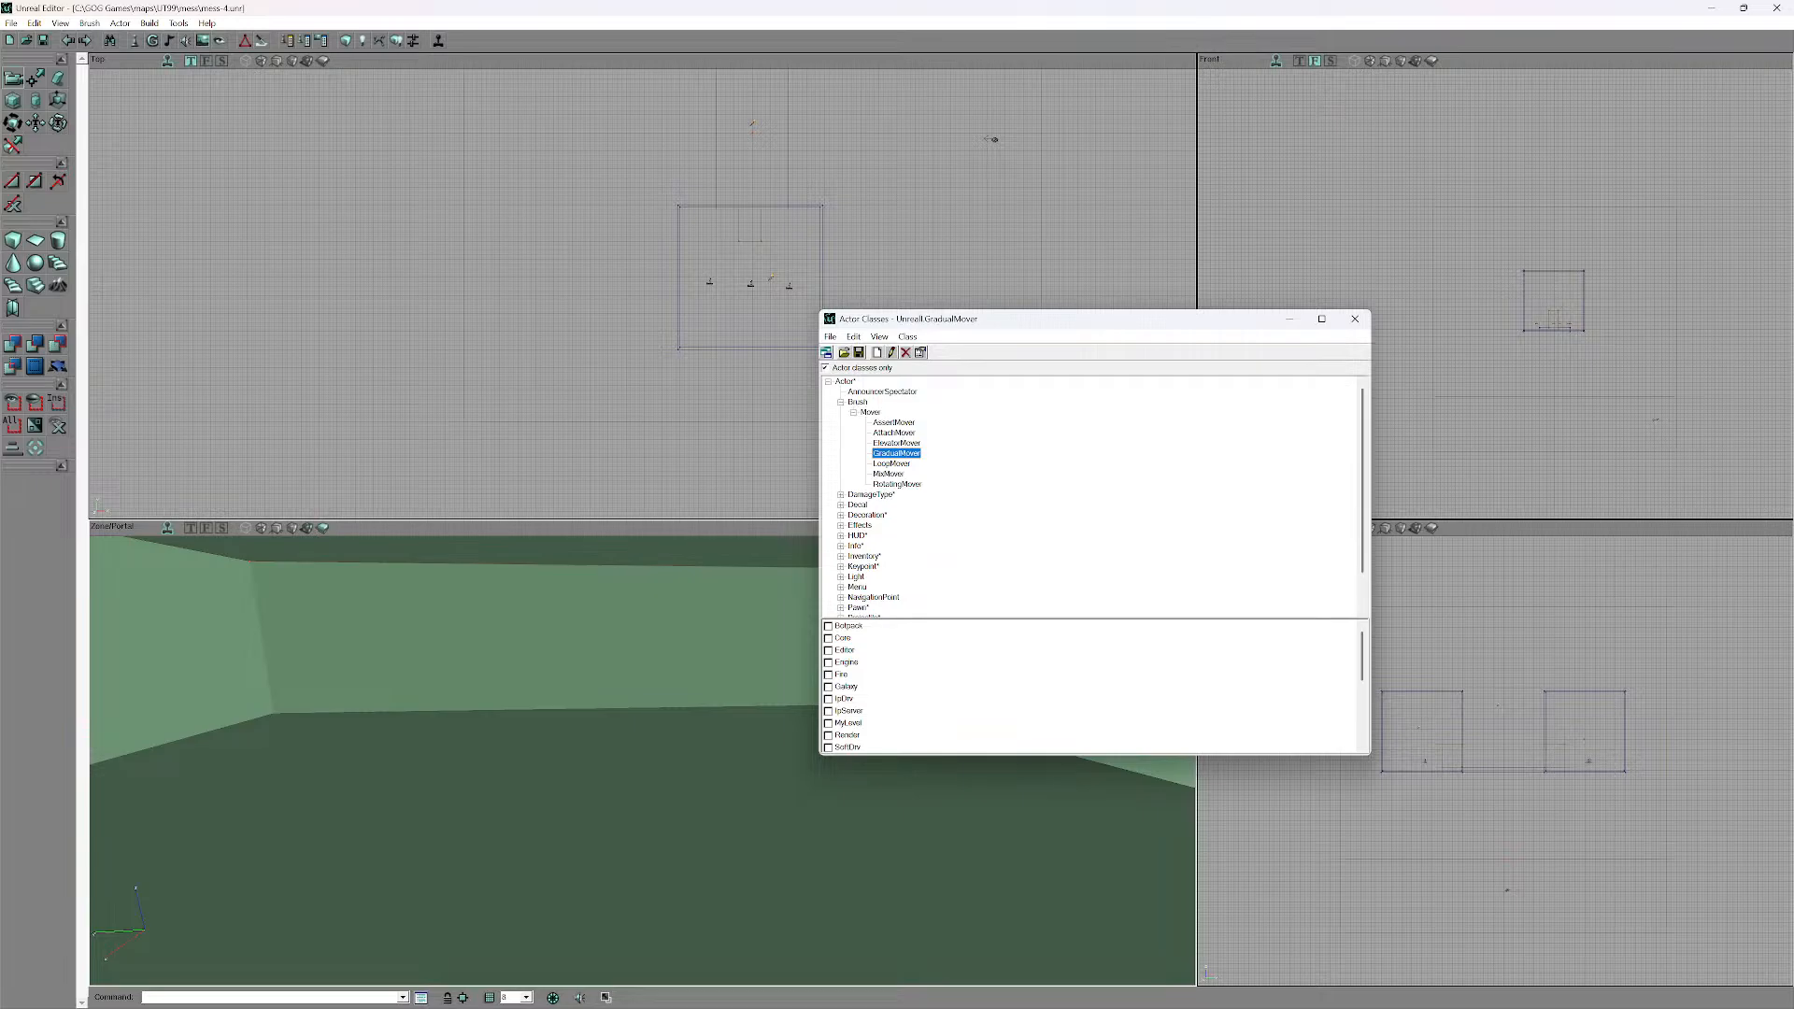
left_click(841, 402)
left_click(828, 382)
left_click(828, 381)
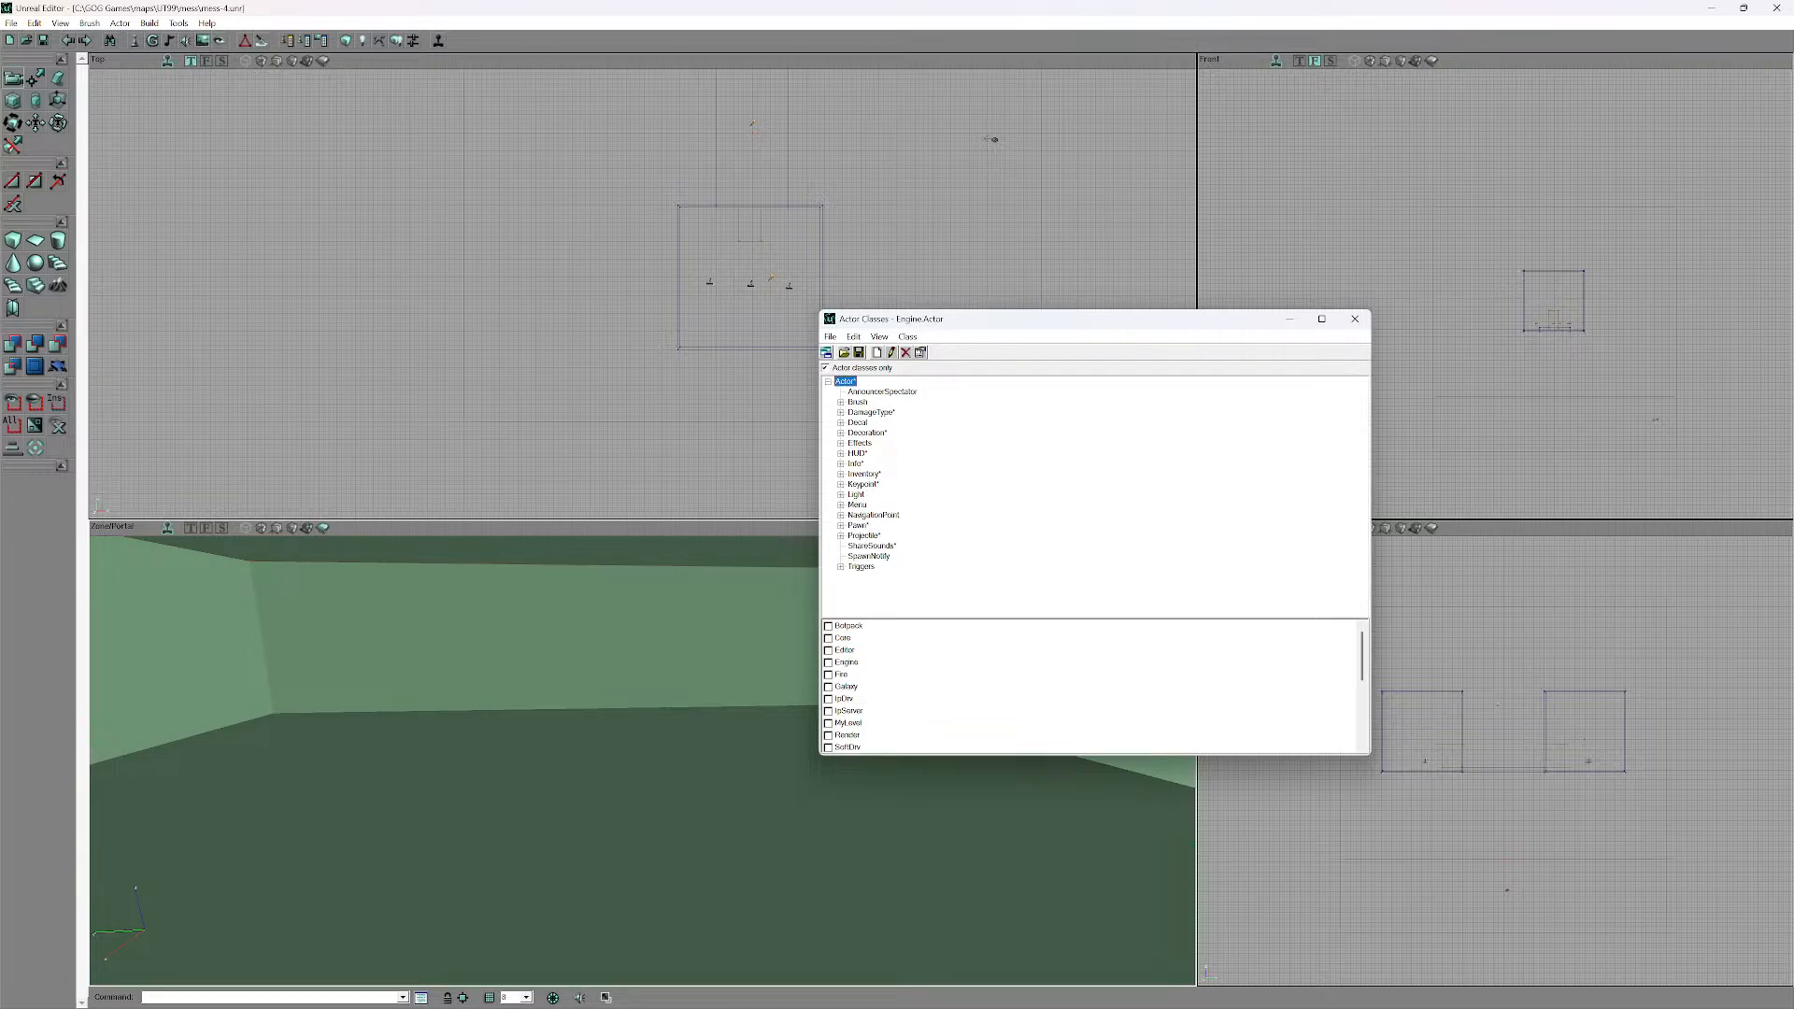
- Select the WaterZone class under Info > ZoneInfo and move the class browser away from the 3D viewport
left_click(841, 515)
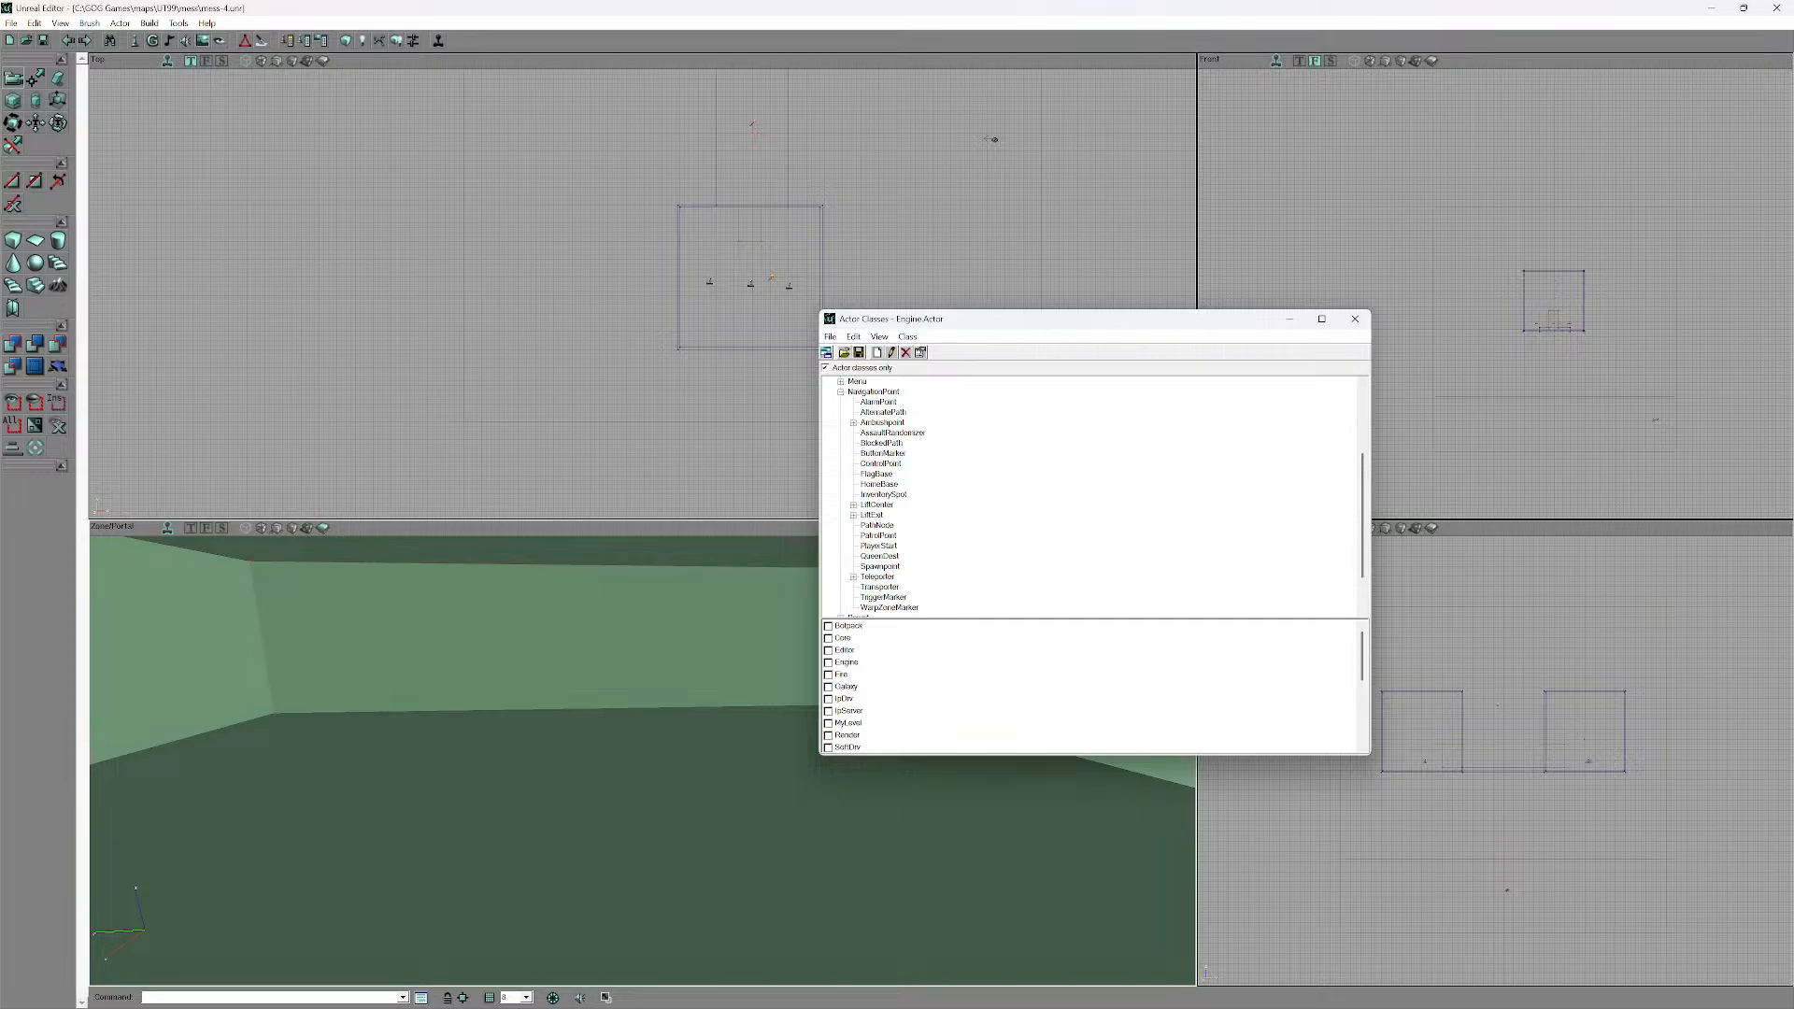
left_click(841, 392)
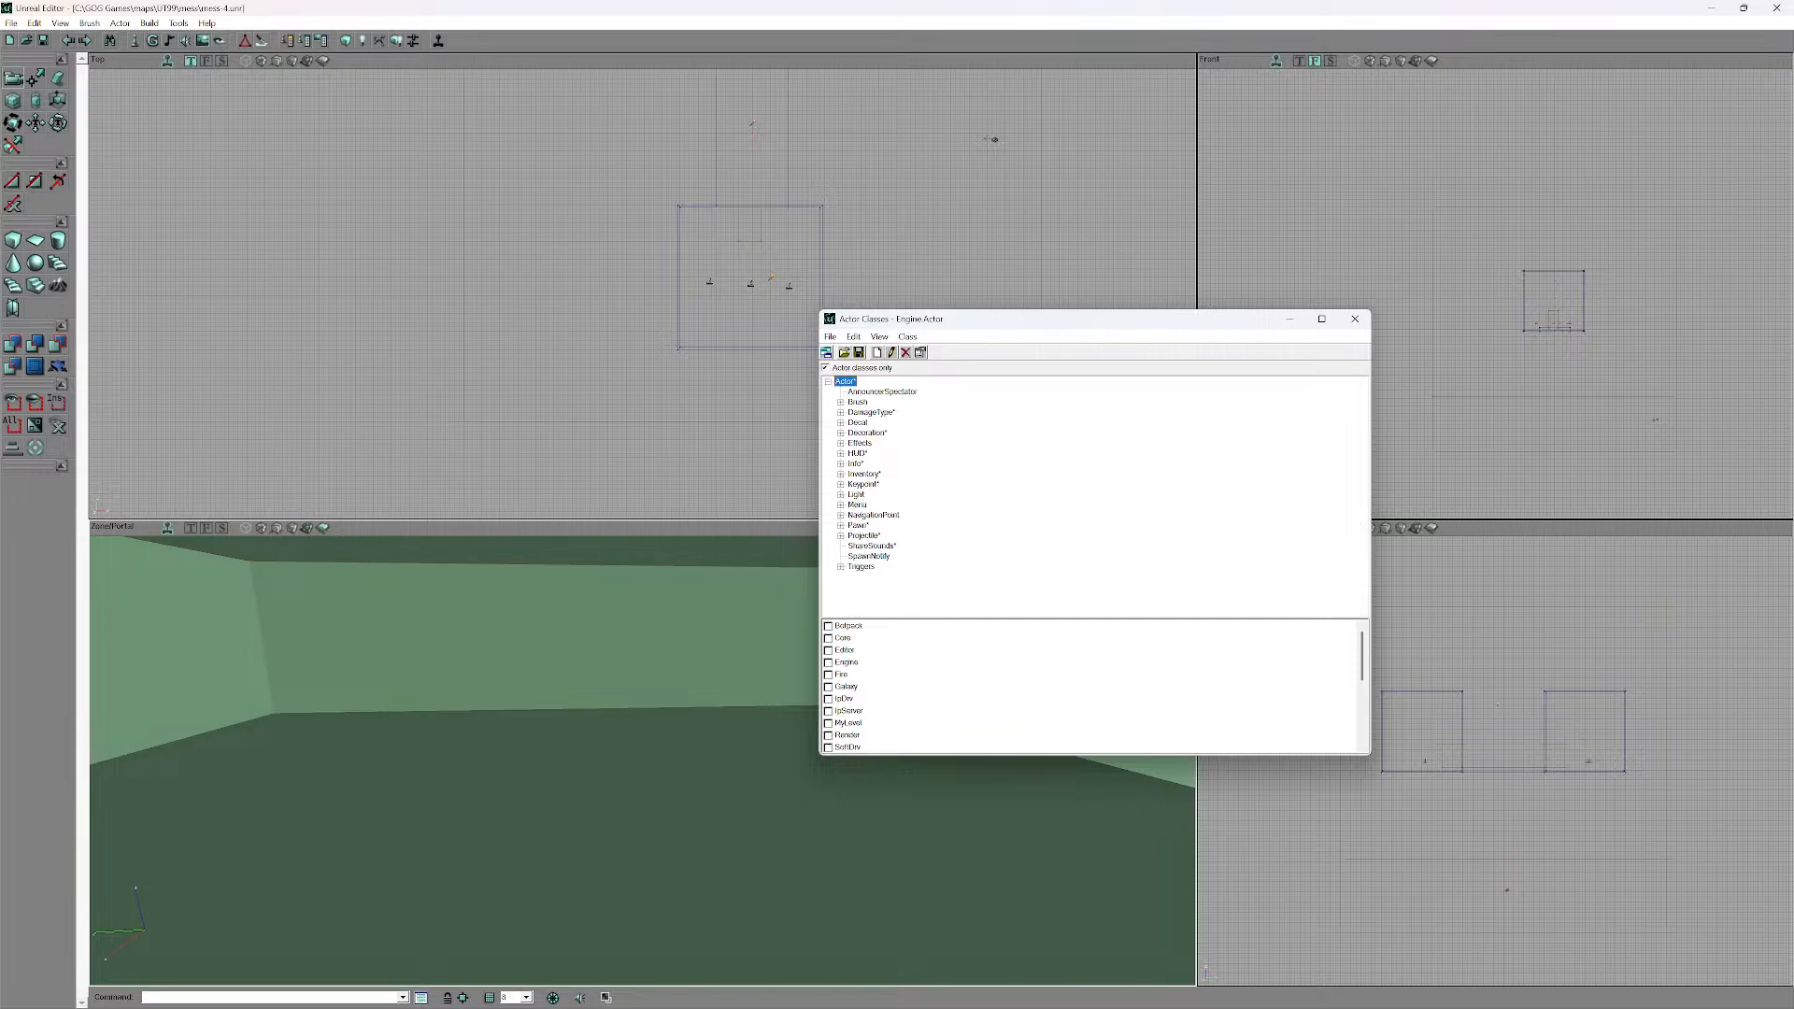
left_click(841, 464)
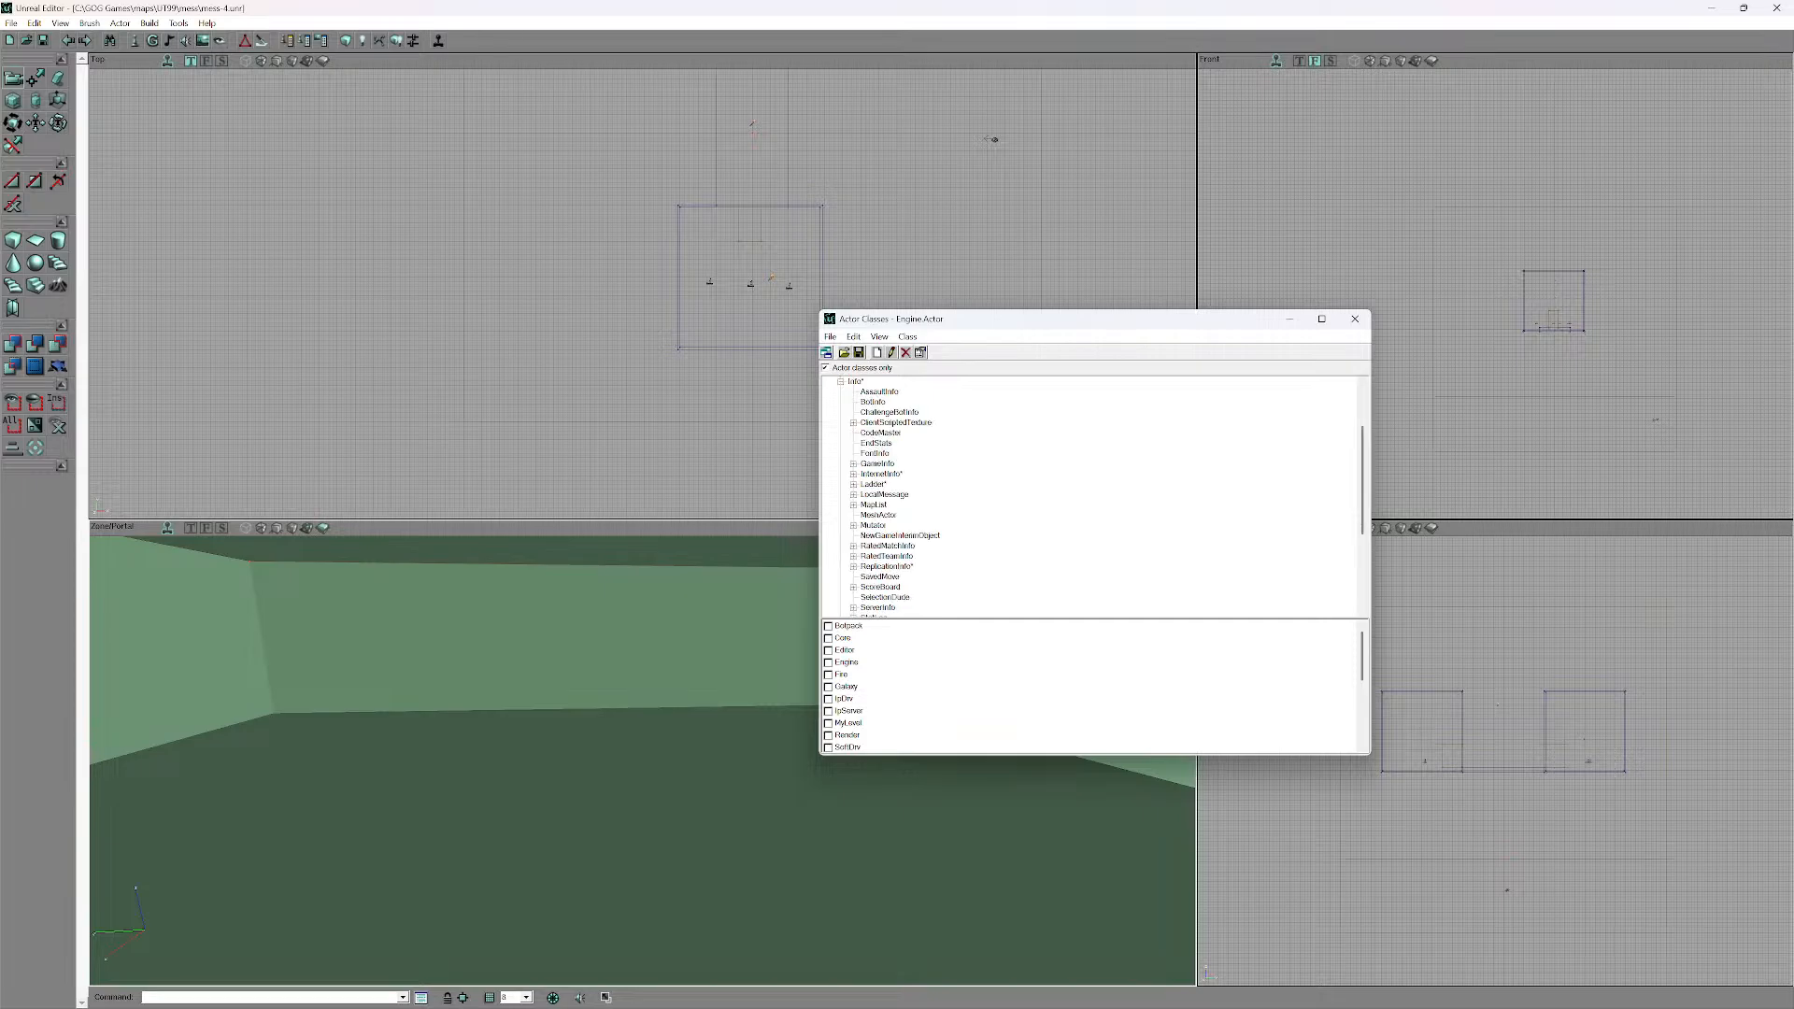
scroll(1093, 495, "down", 4)
left_click(853, 535)
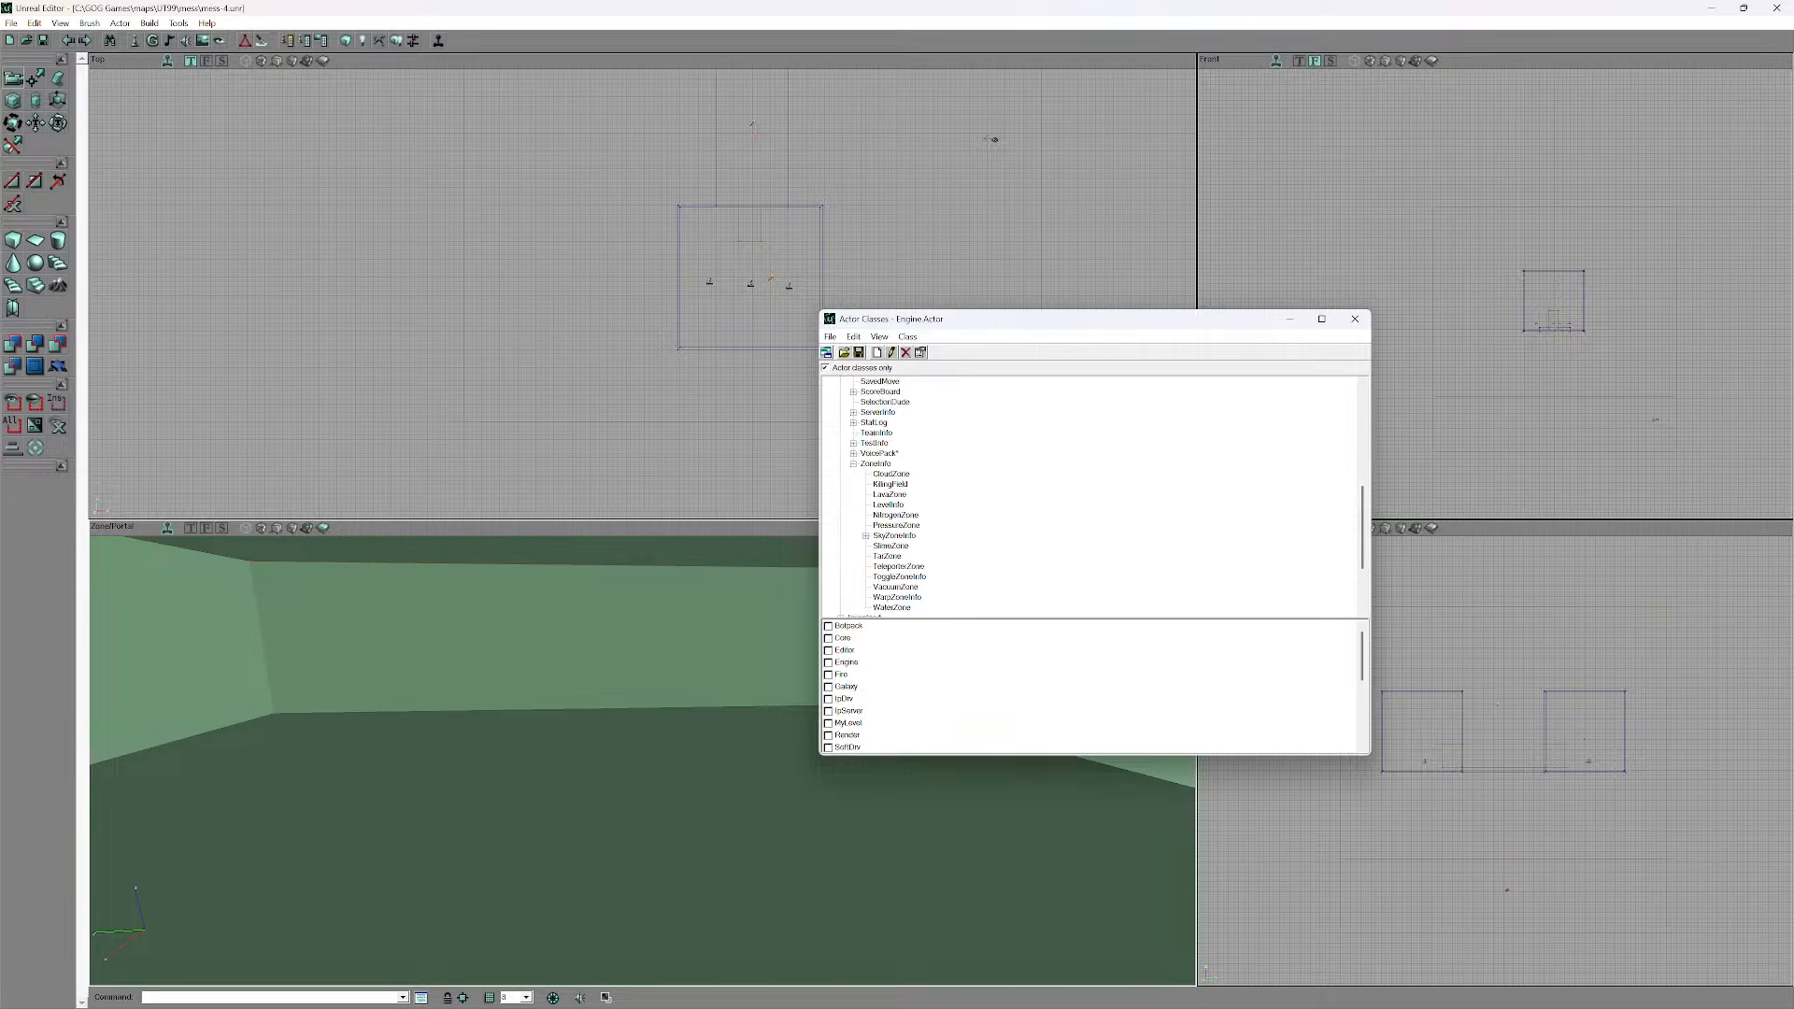
scroll(1093, 495, "down", 2)
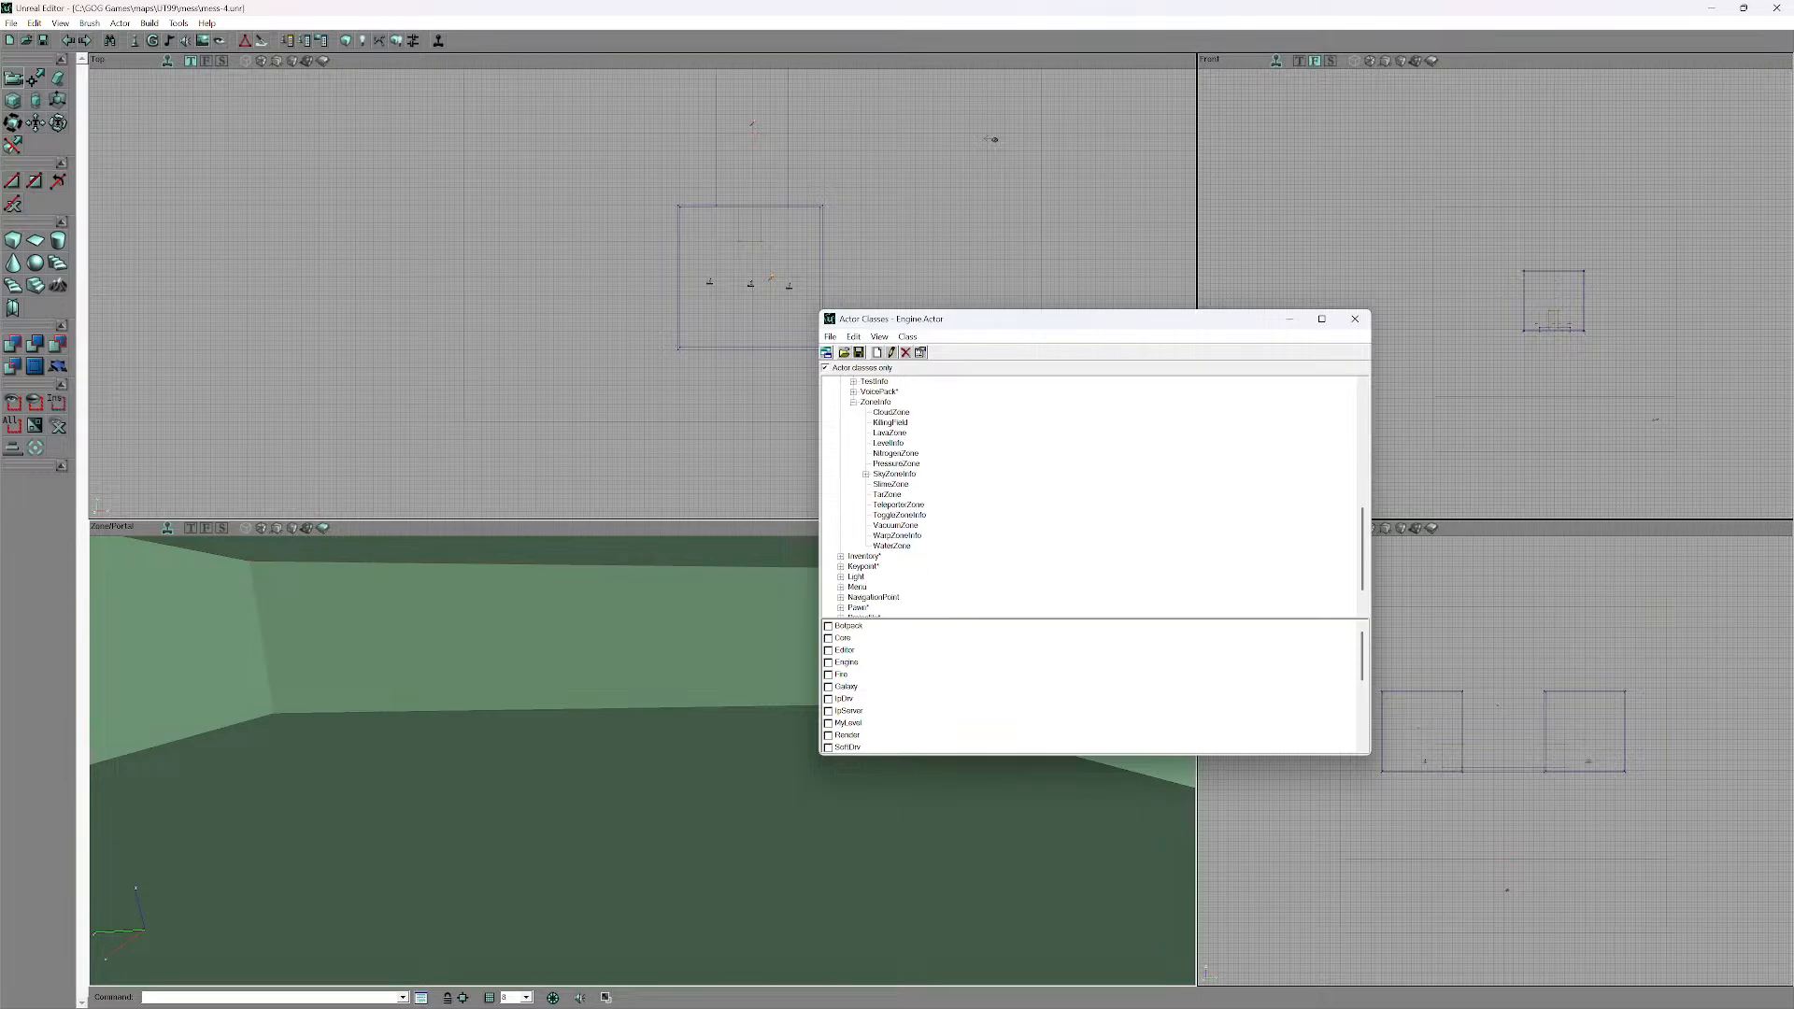
left_click(891, 545)
left_click_drag(1075, 319, 1380, 262)
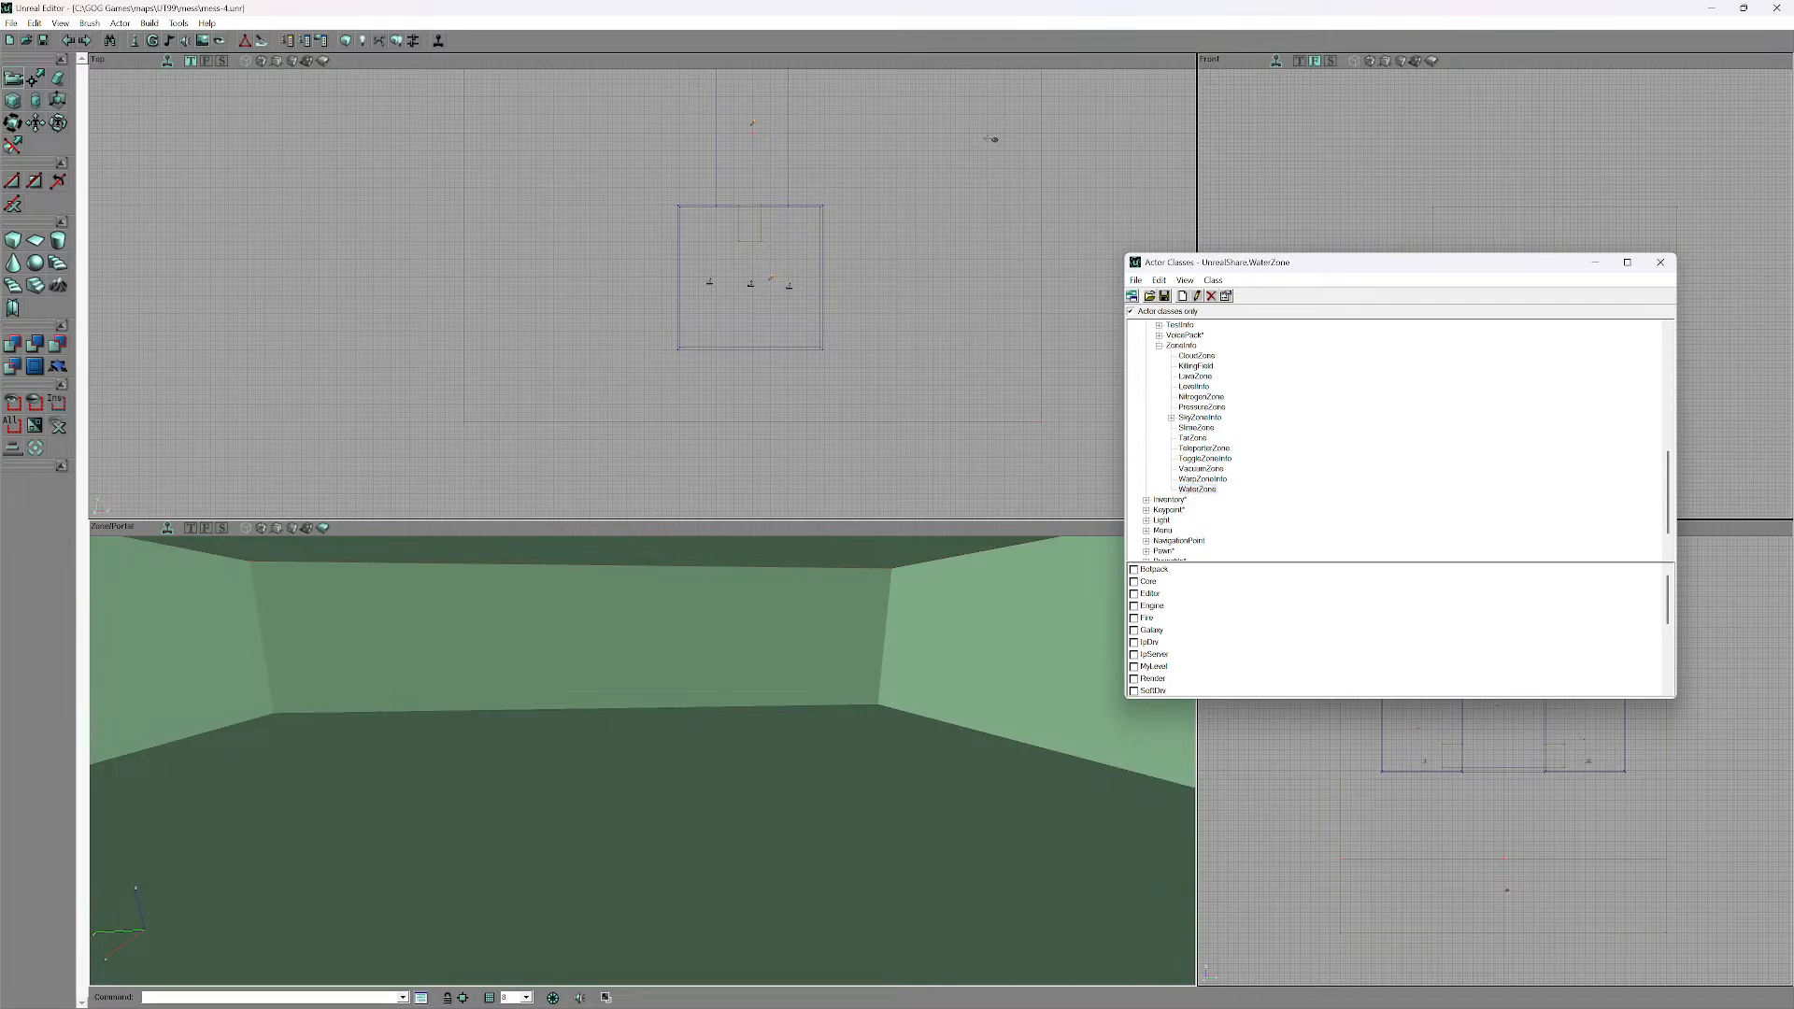
- Add a WaterZone actor inside the zone below the water sheet
right_click(602, 591)
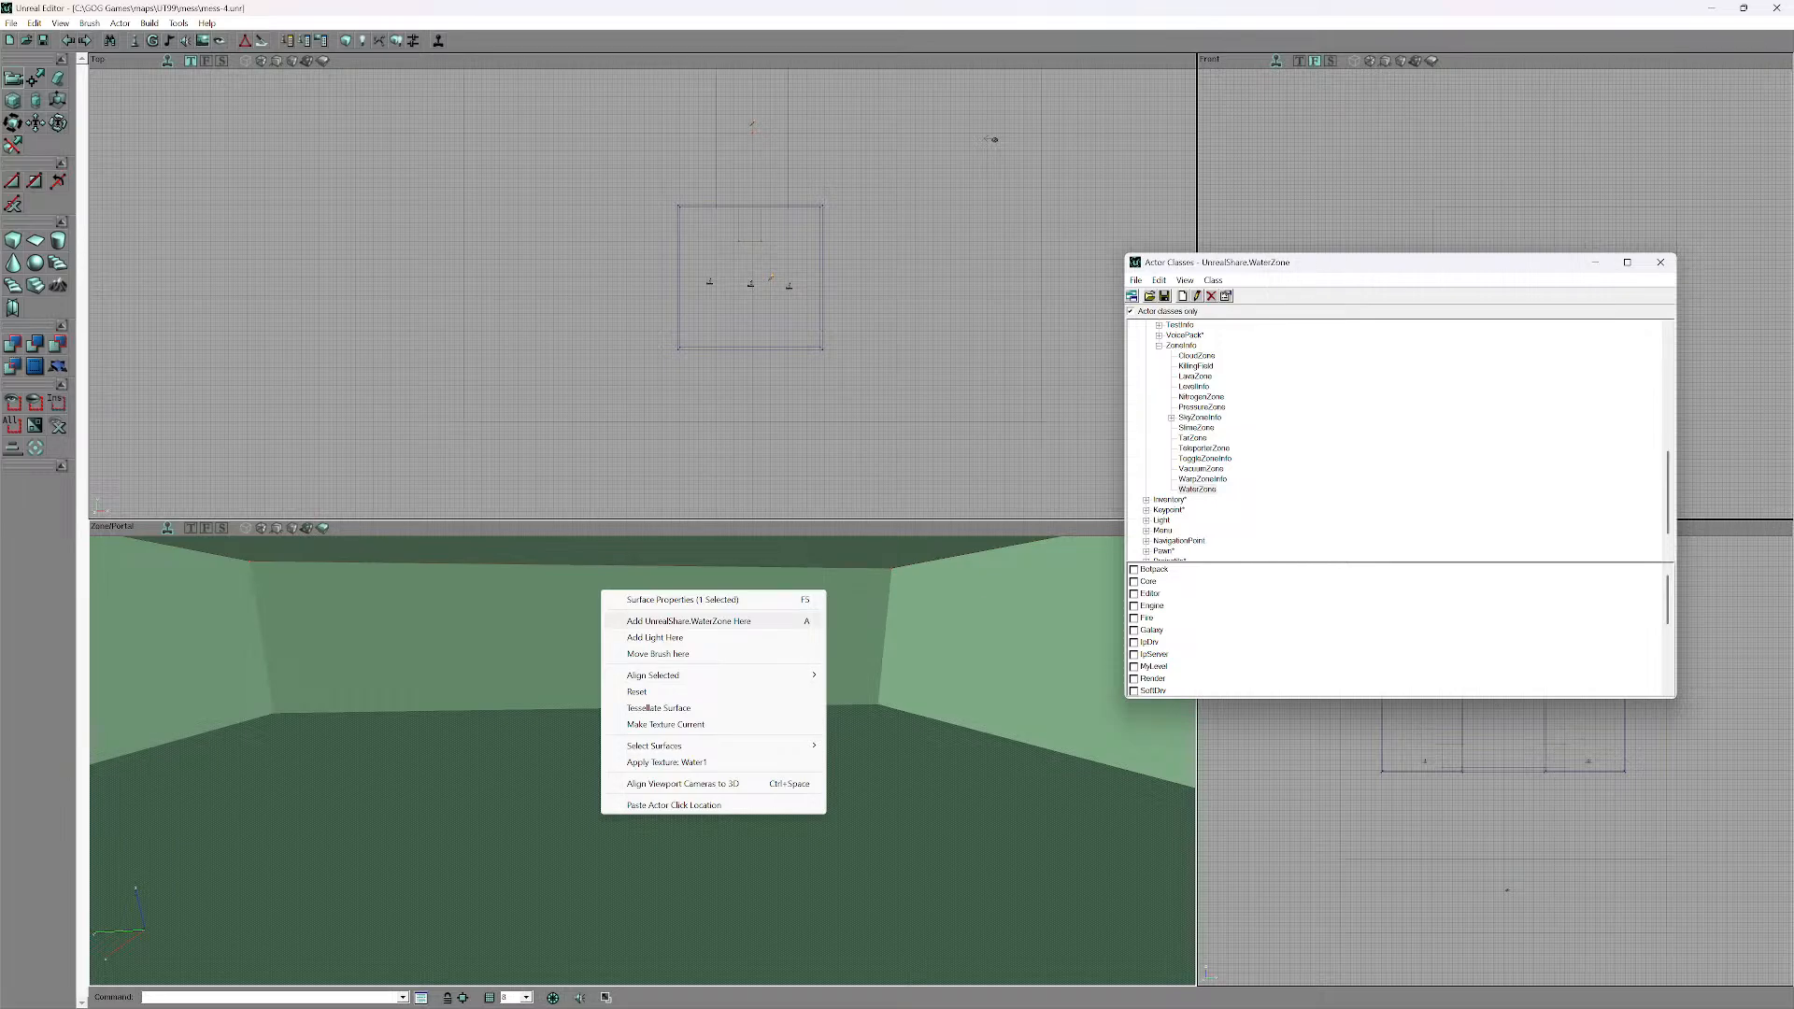
left_click(689, 621)
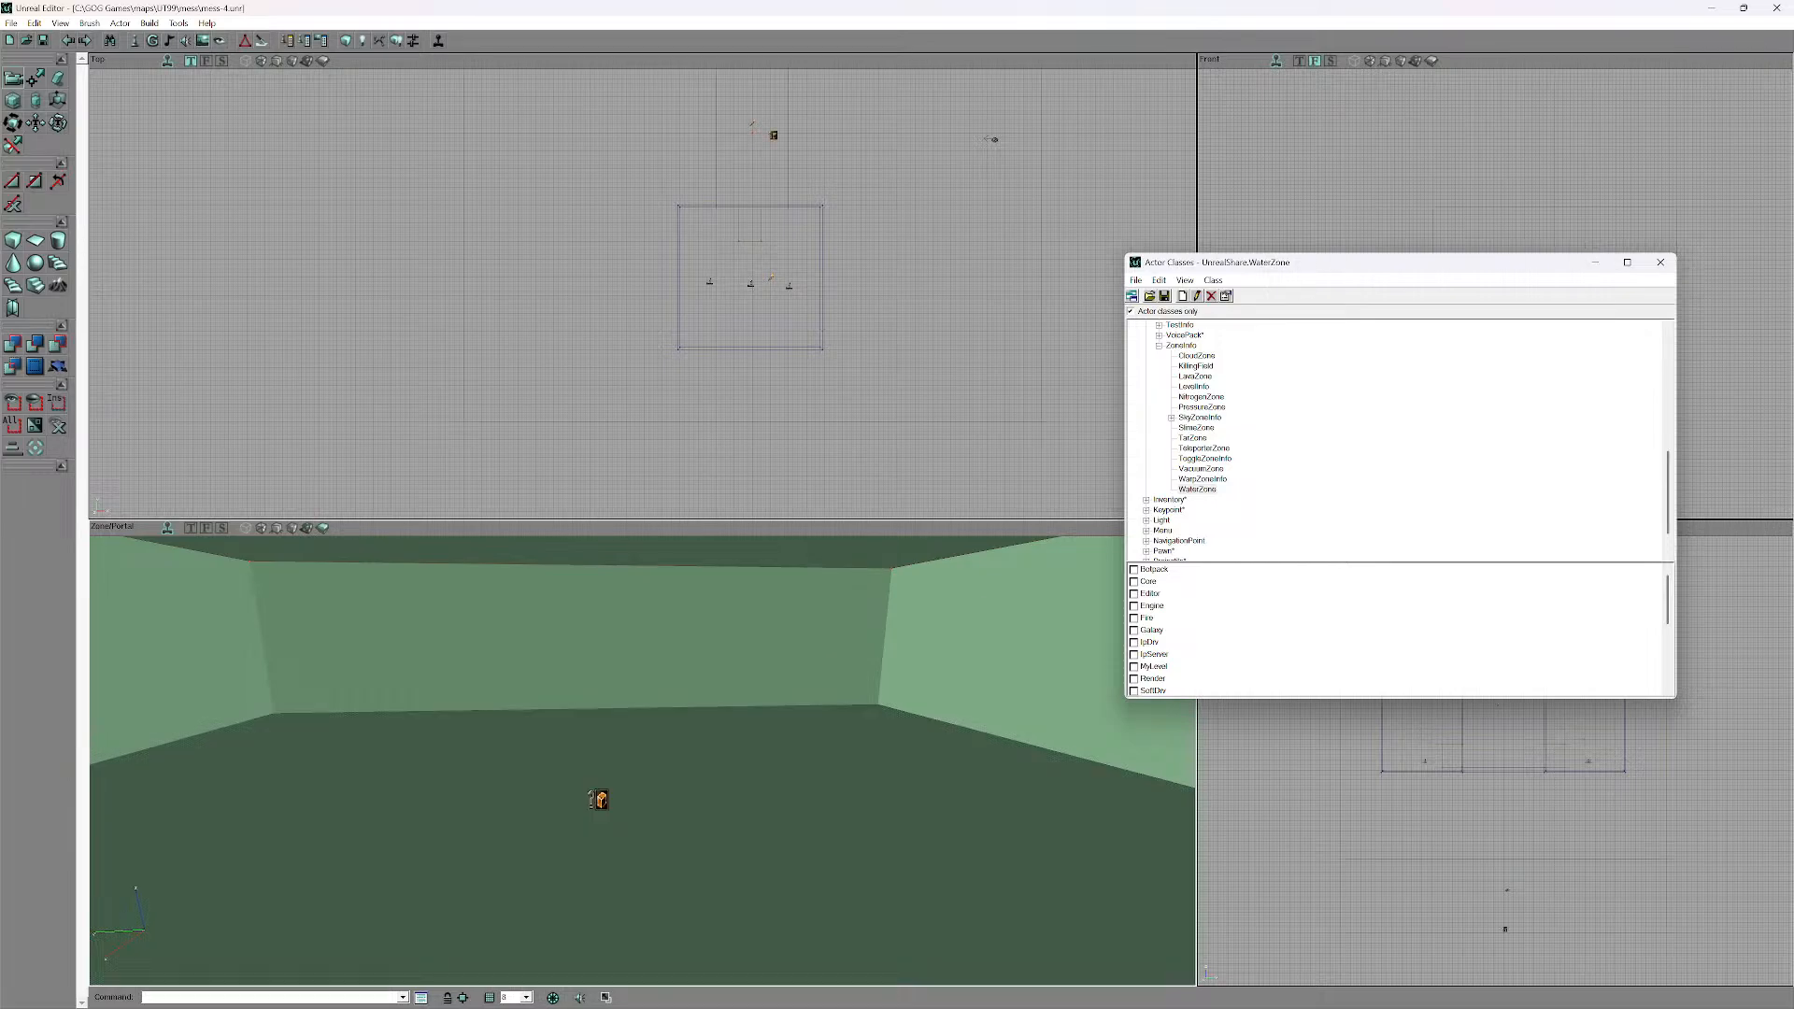
key("Up")
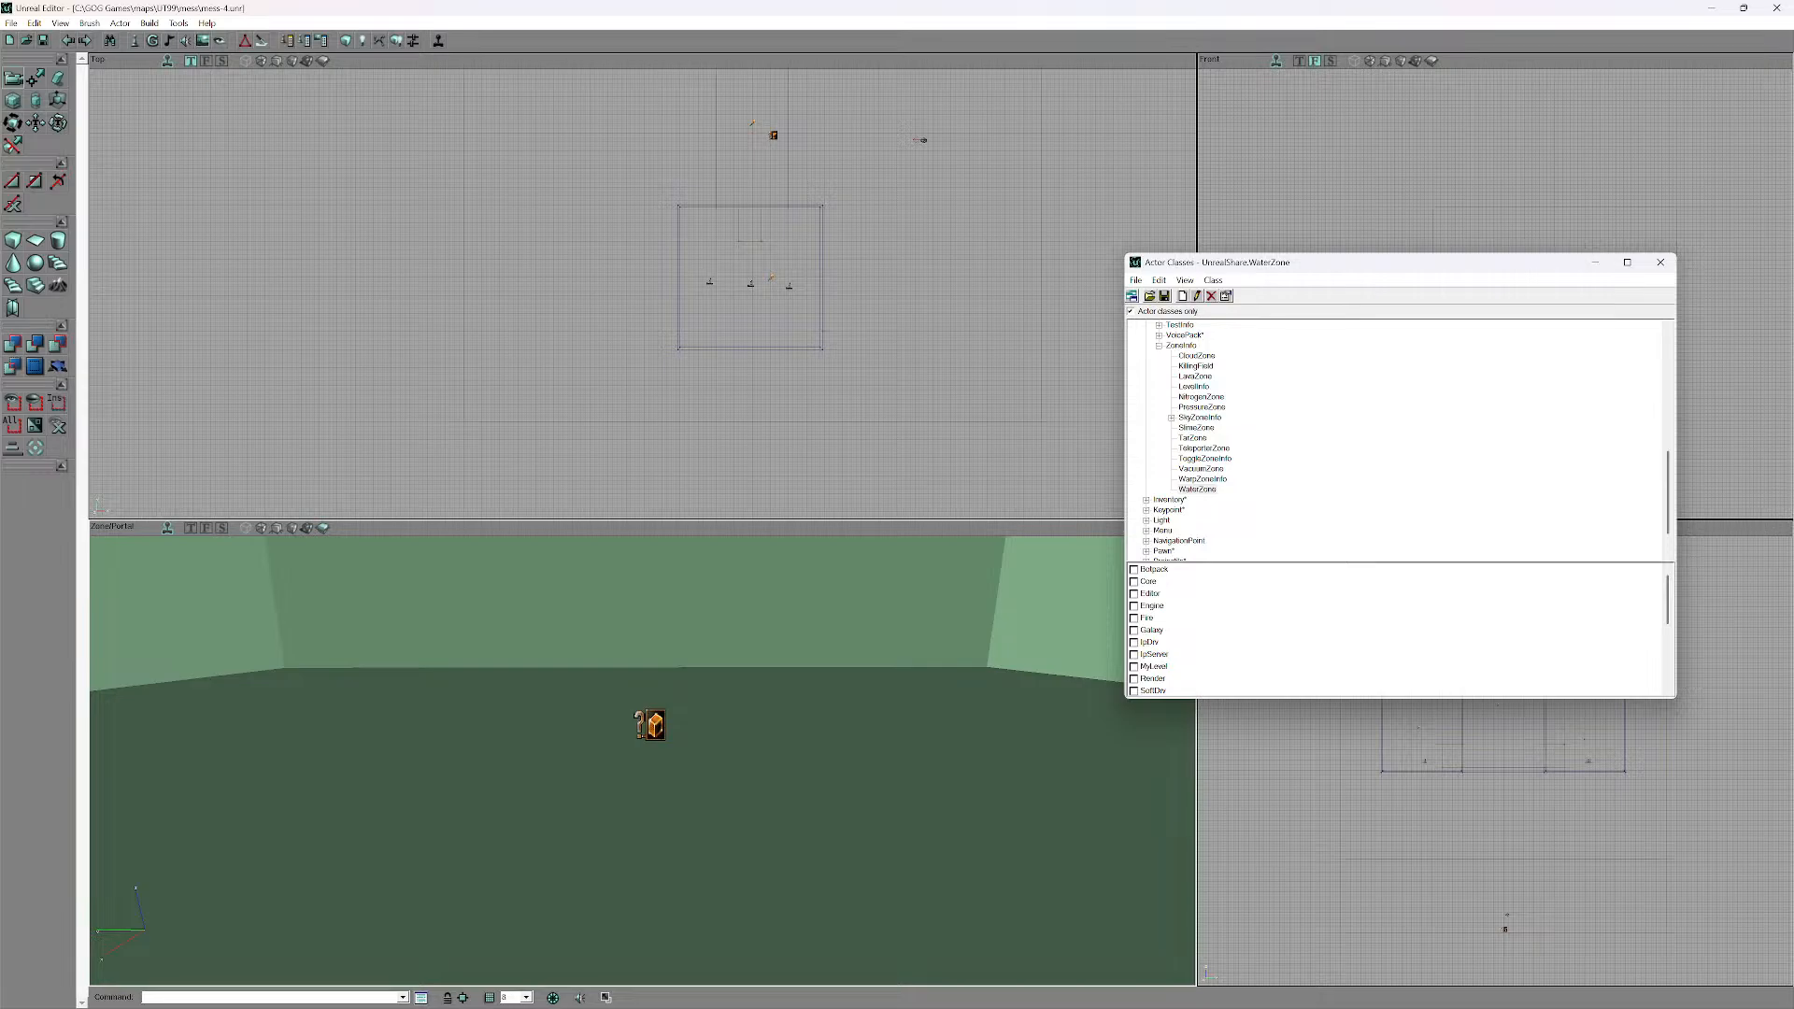
key("Down")
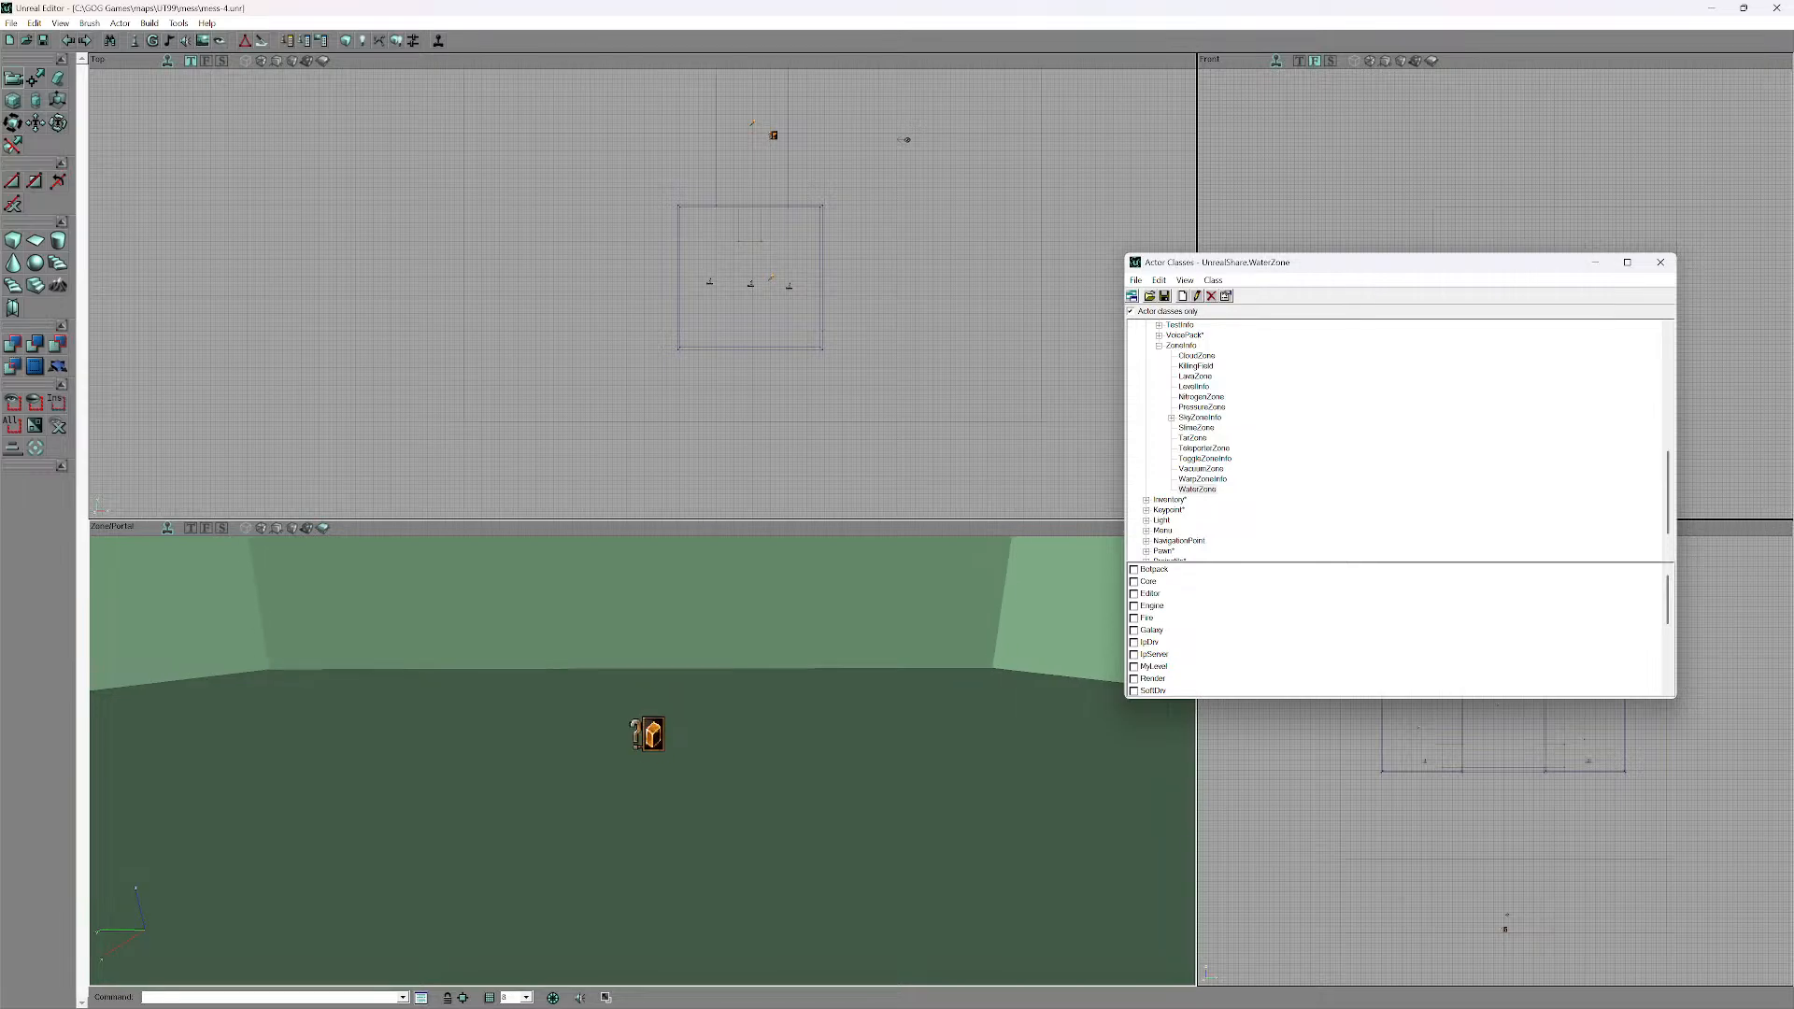
key("Down")
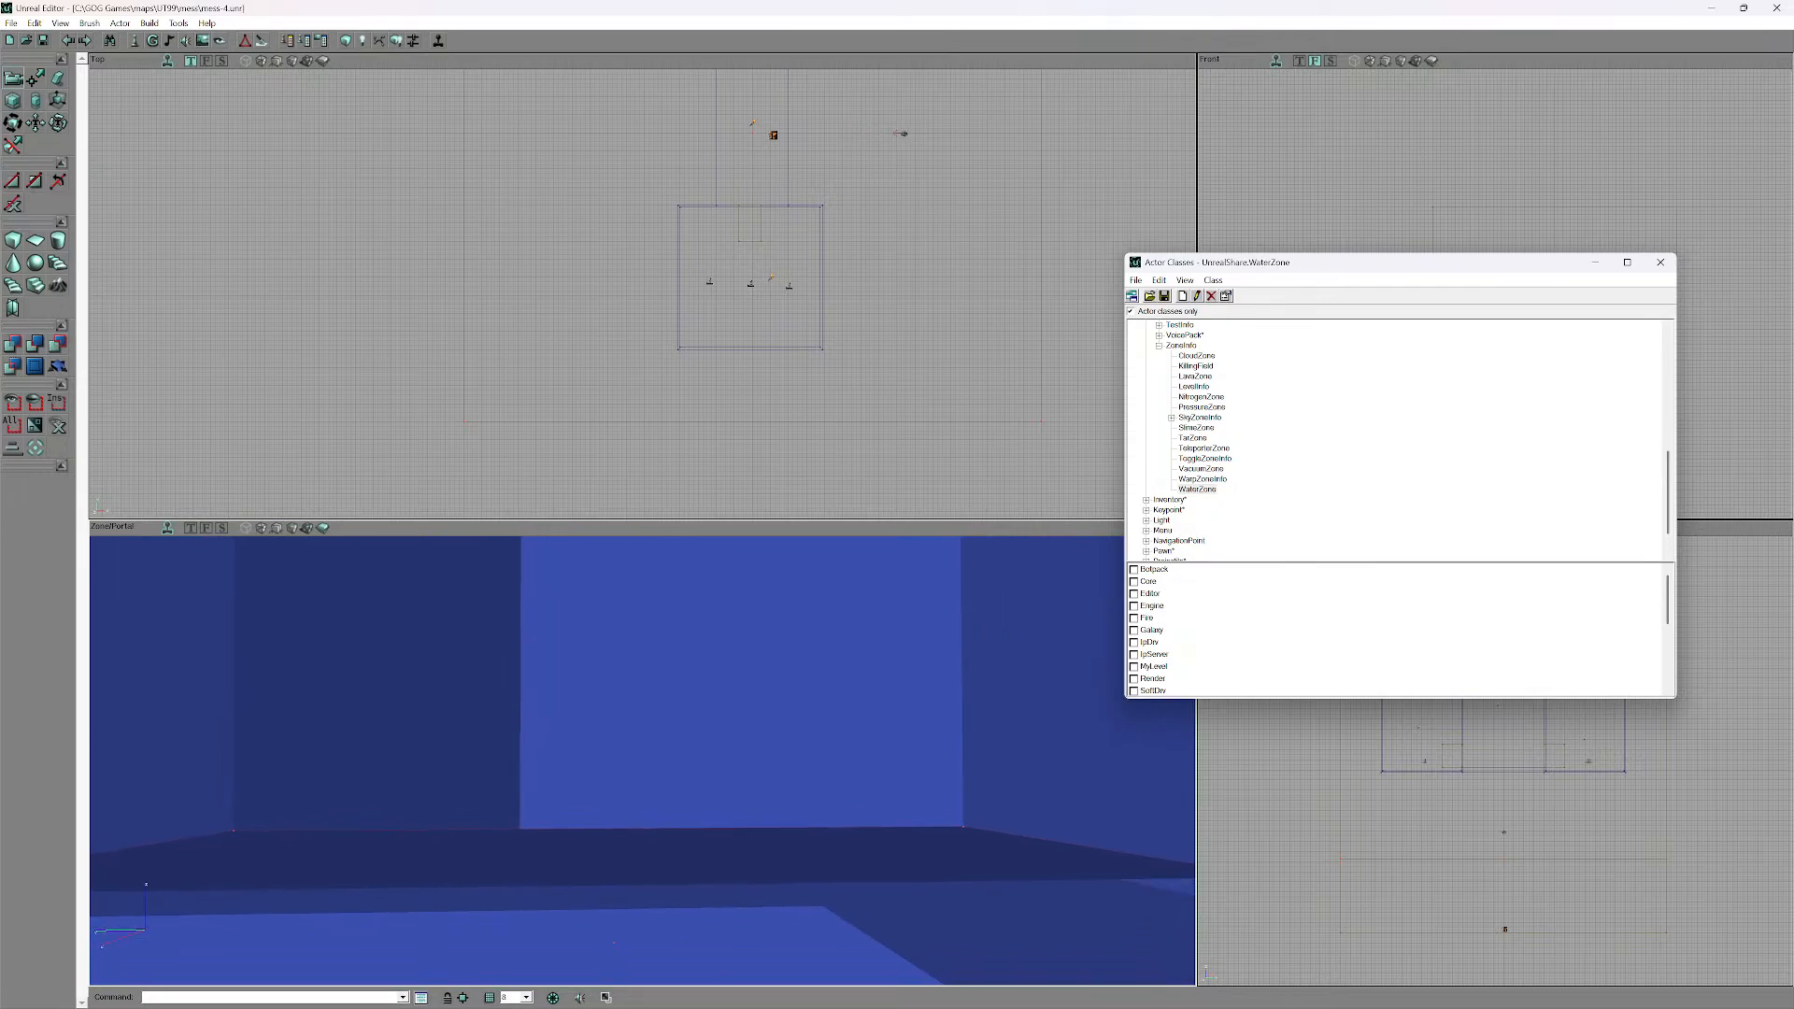
- Build the entire level and inspect the water from above in the Dynamic Light view
left_click(150, 23)
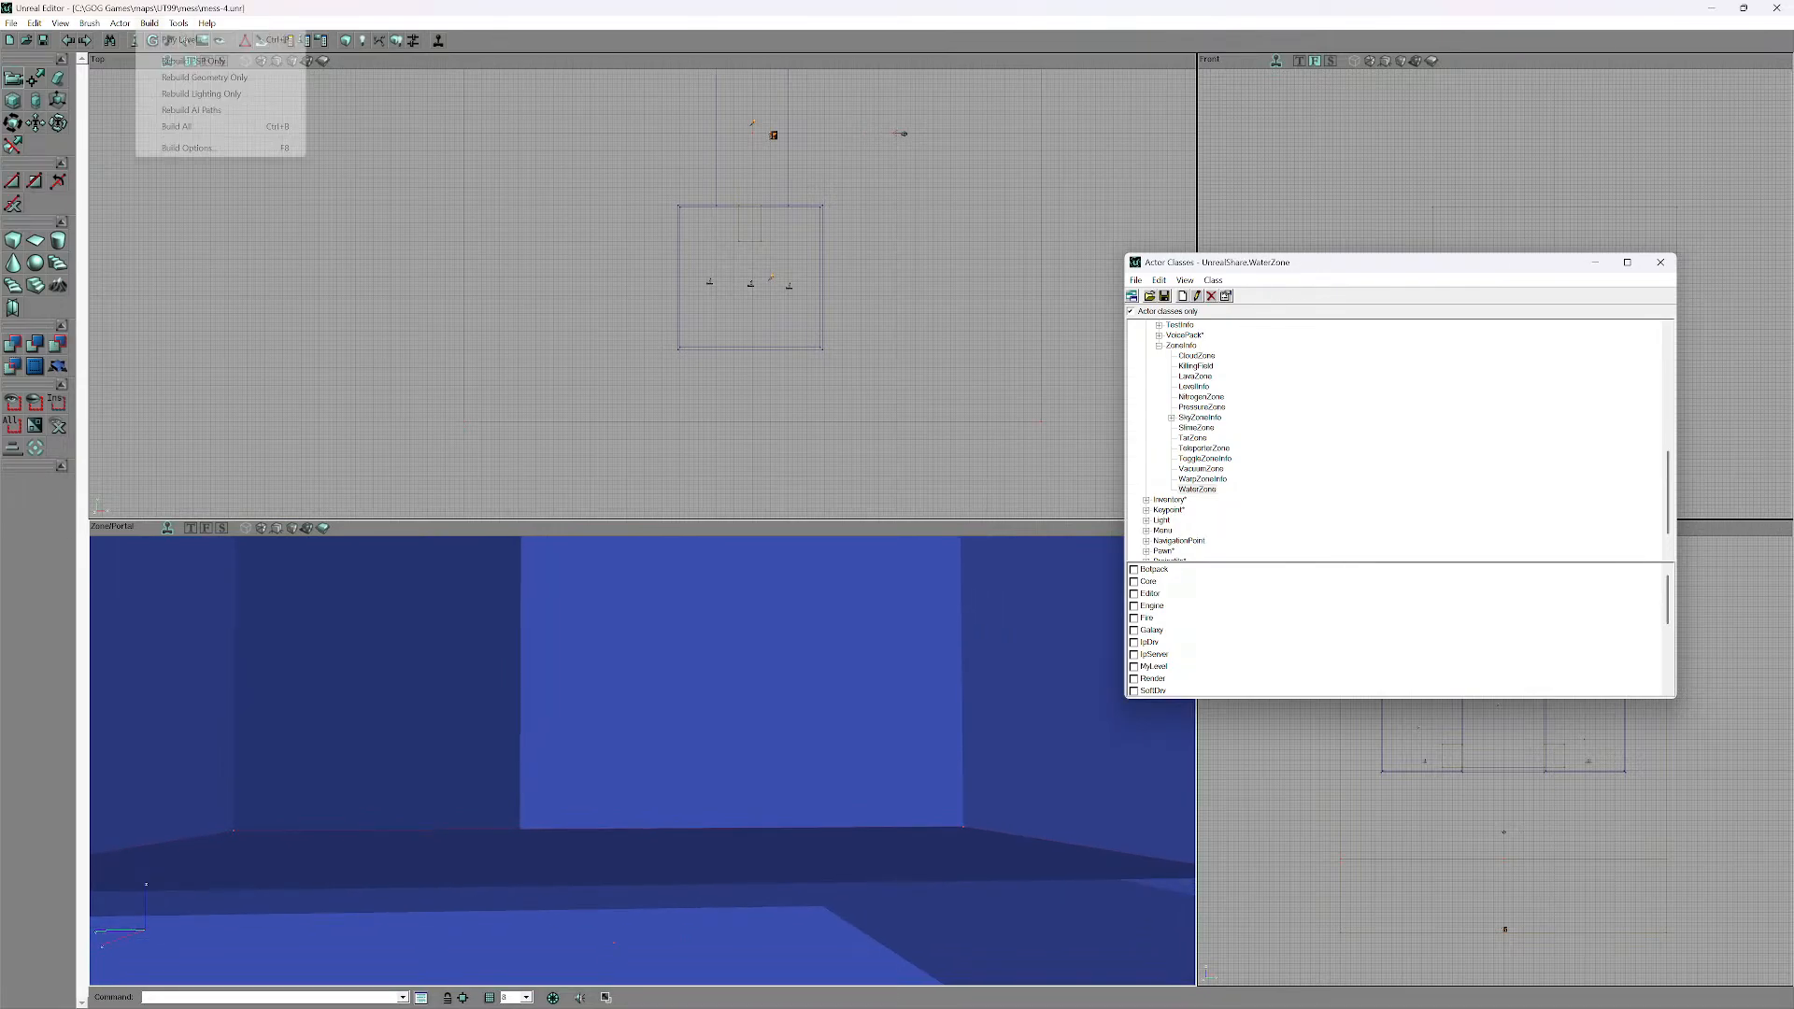
left_click(177, 126)
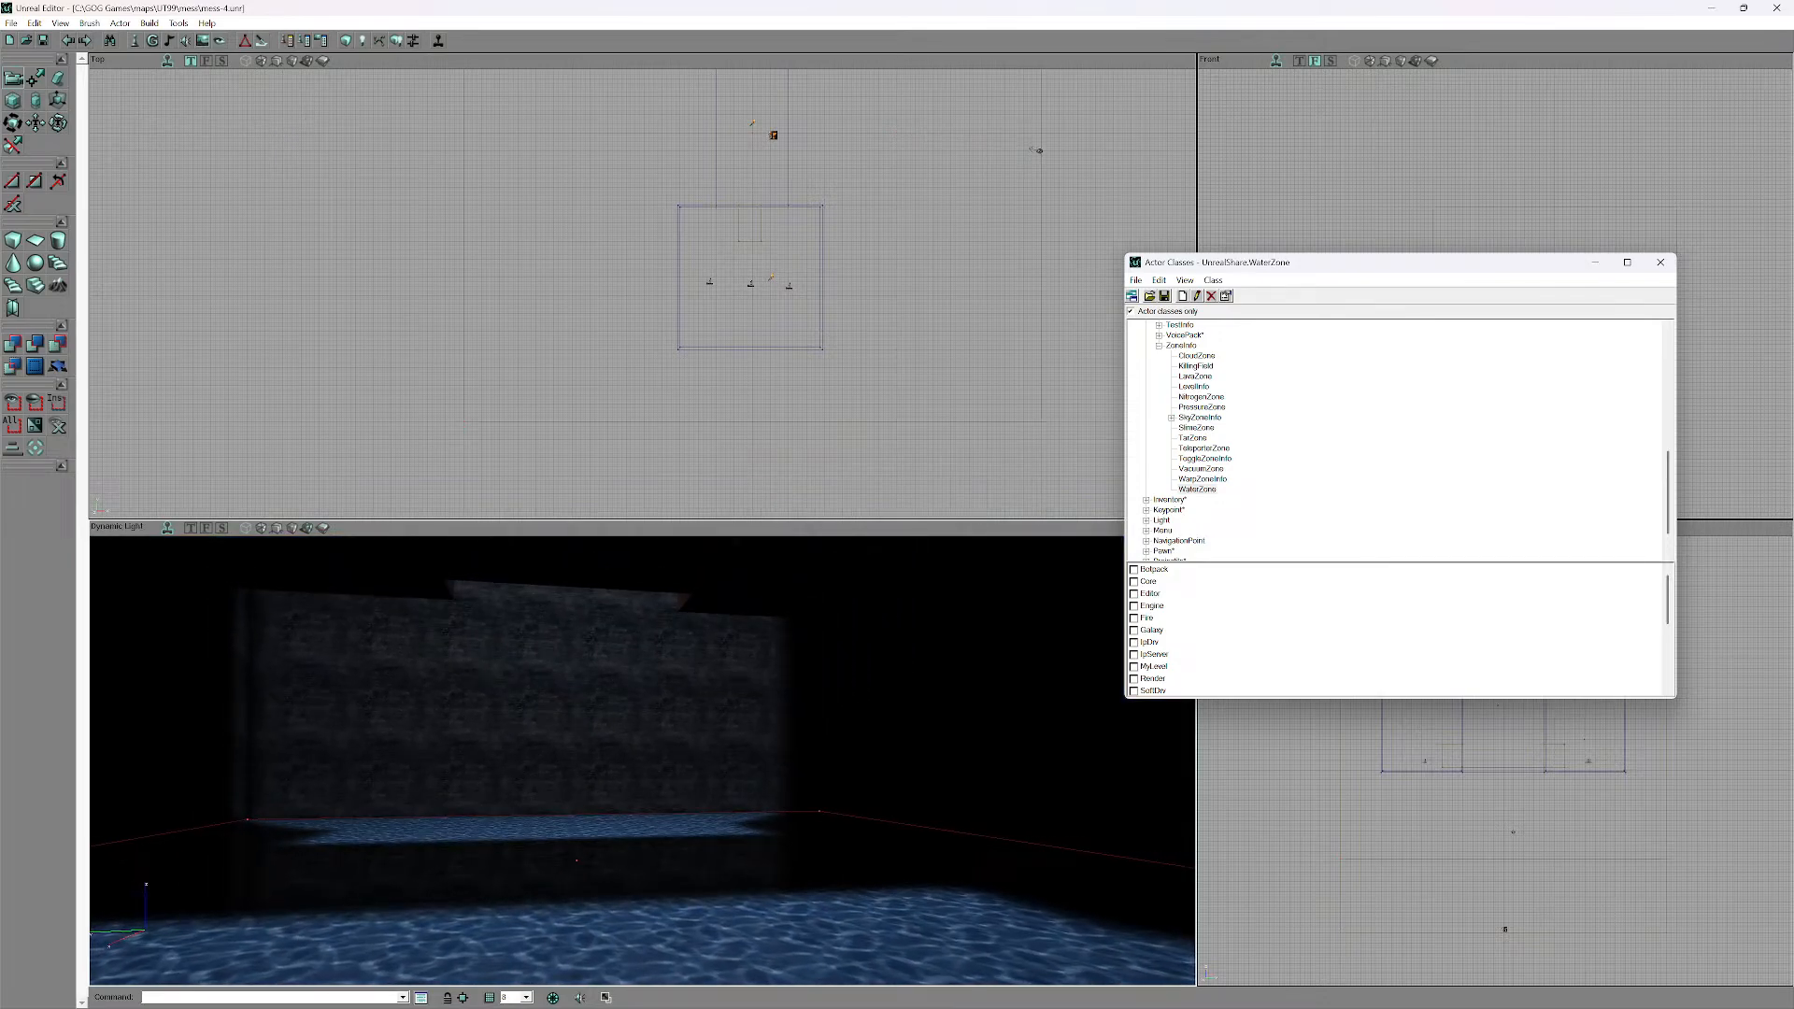
key("Down")
key("Up")
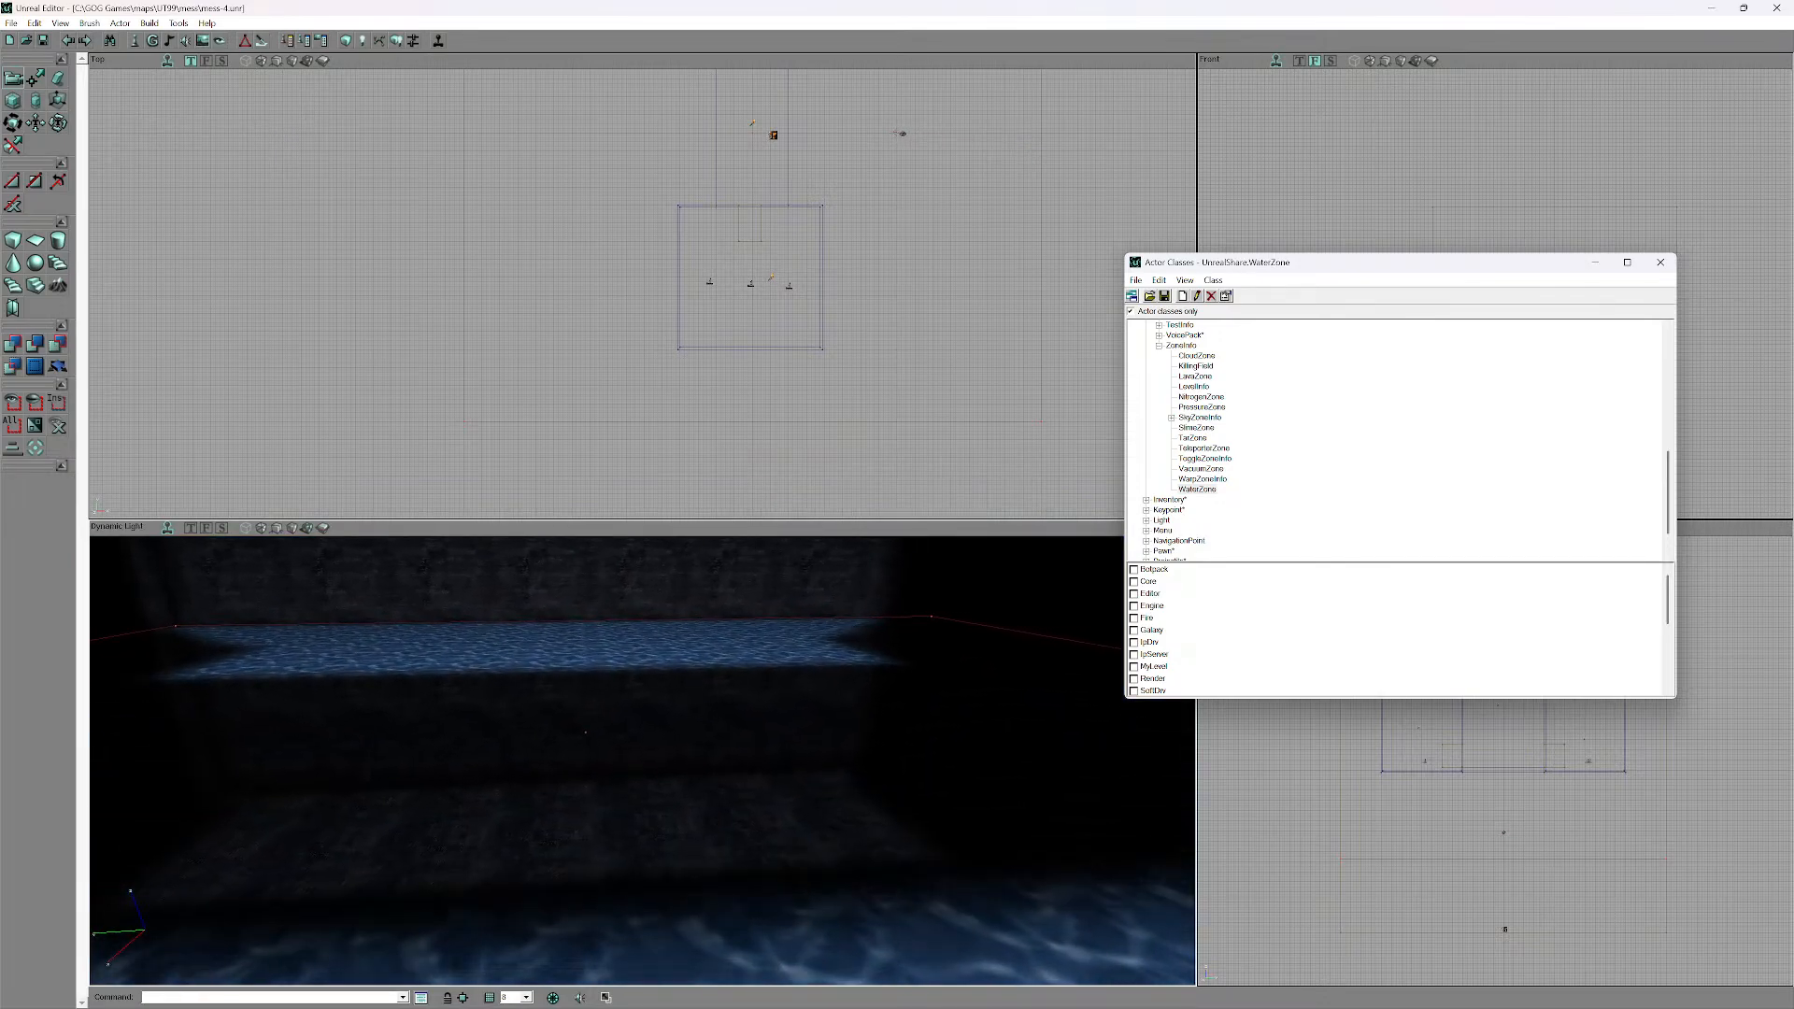
key("Down")
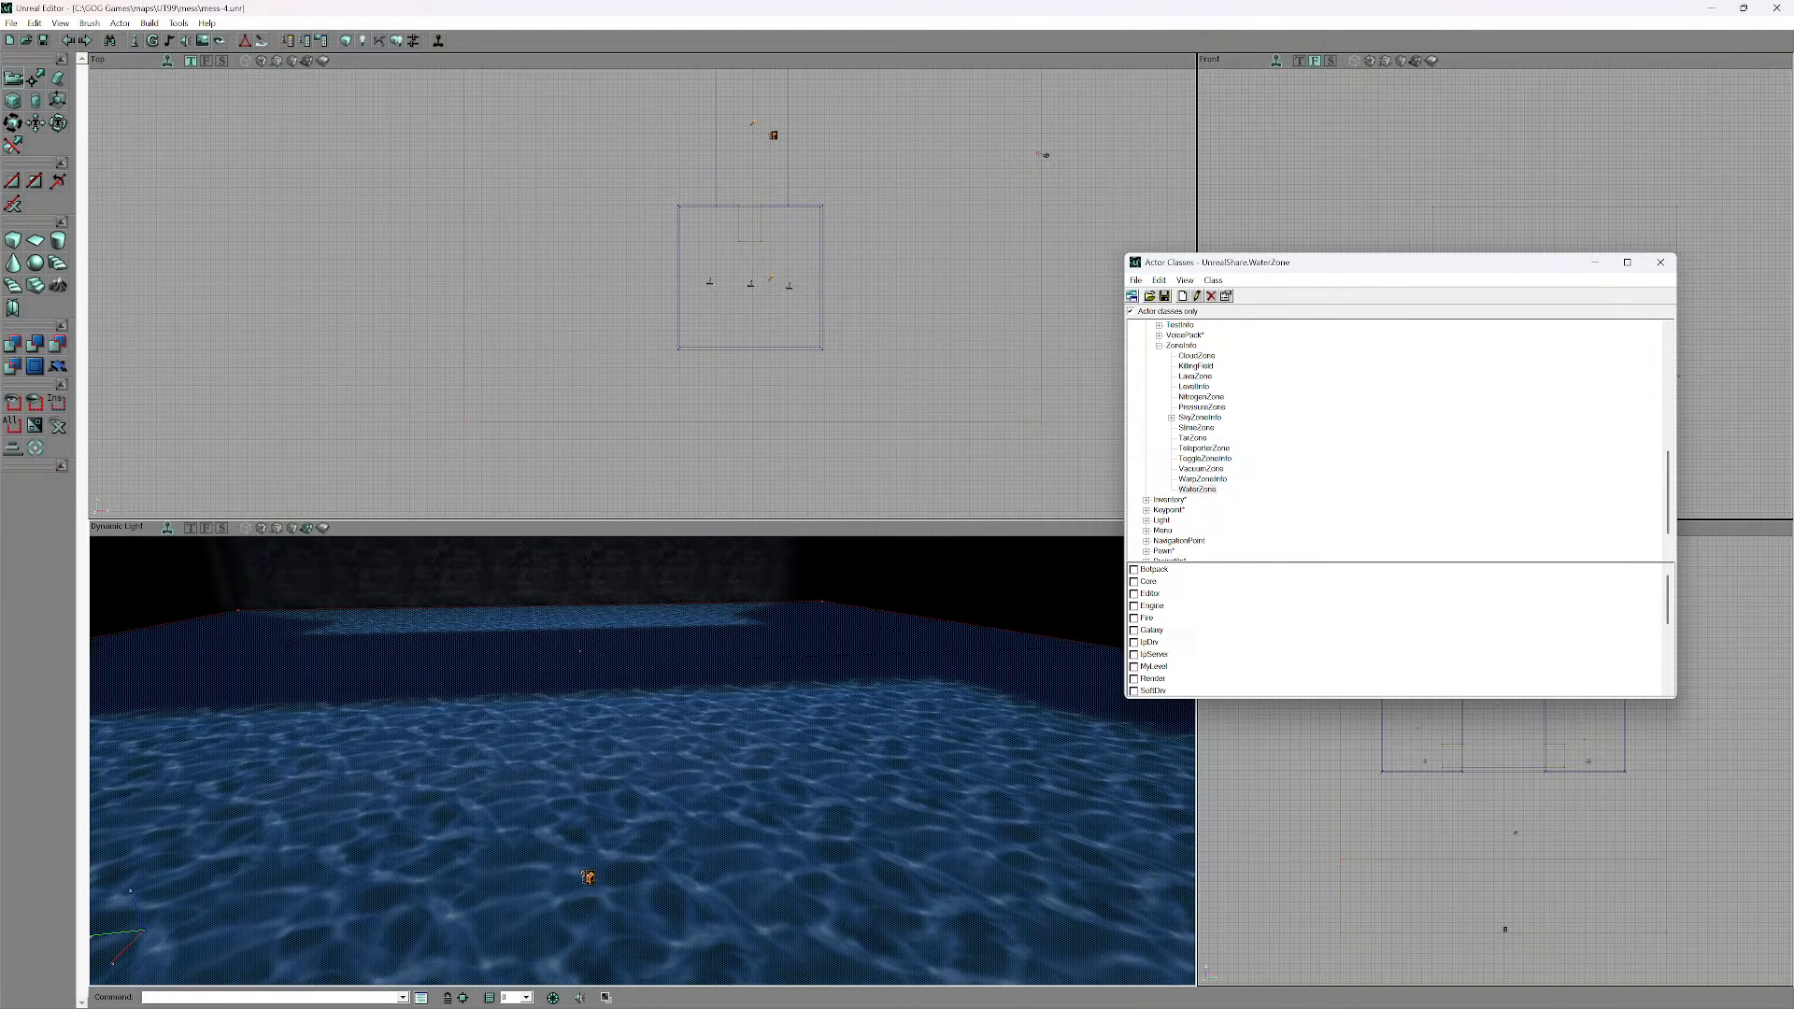
key("Up")
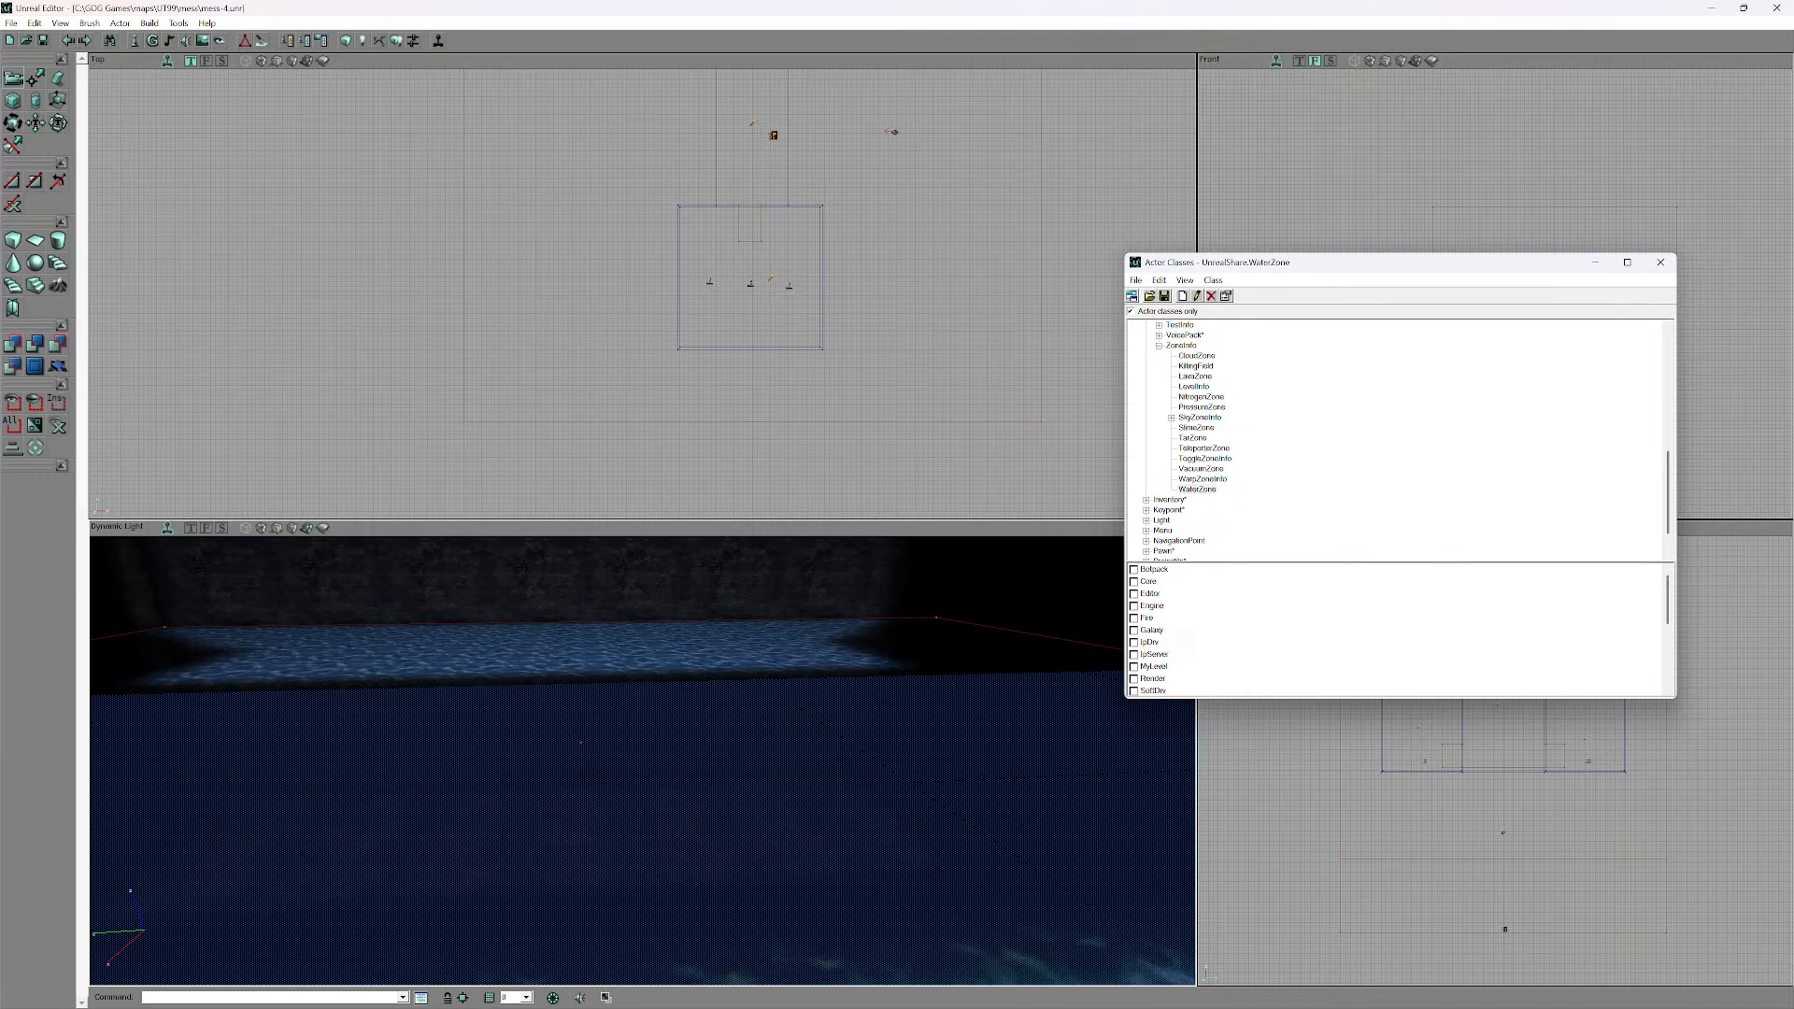
key("Down")
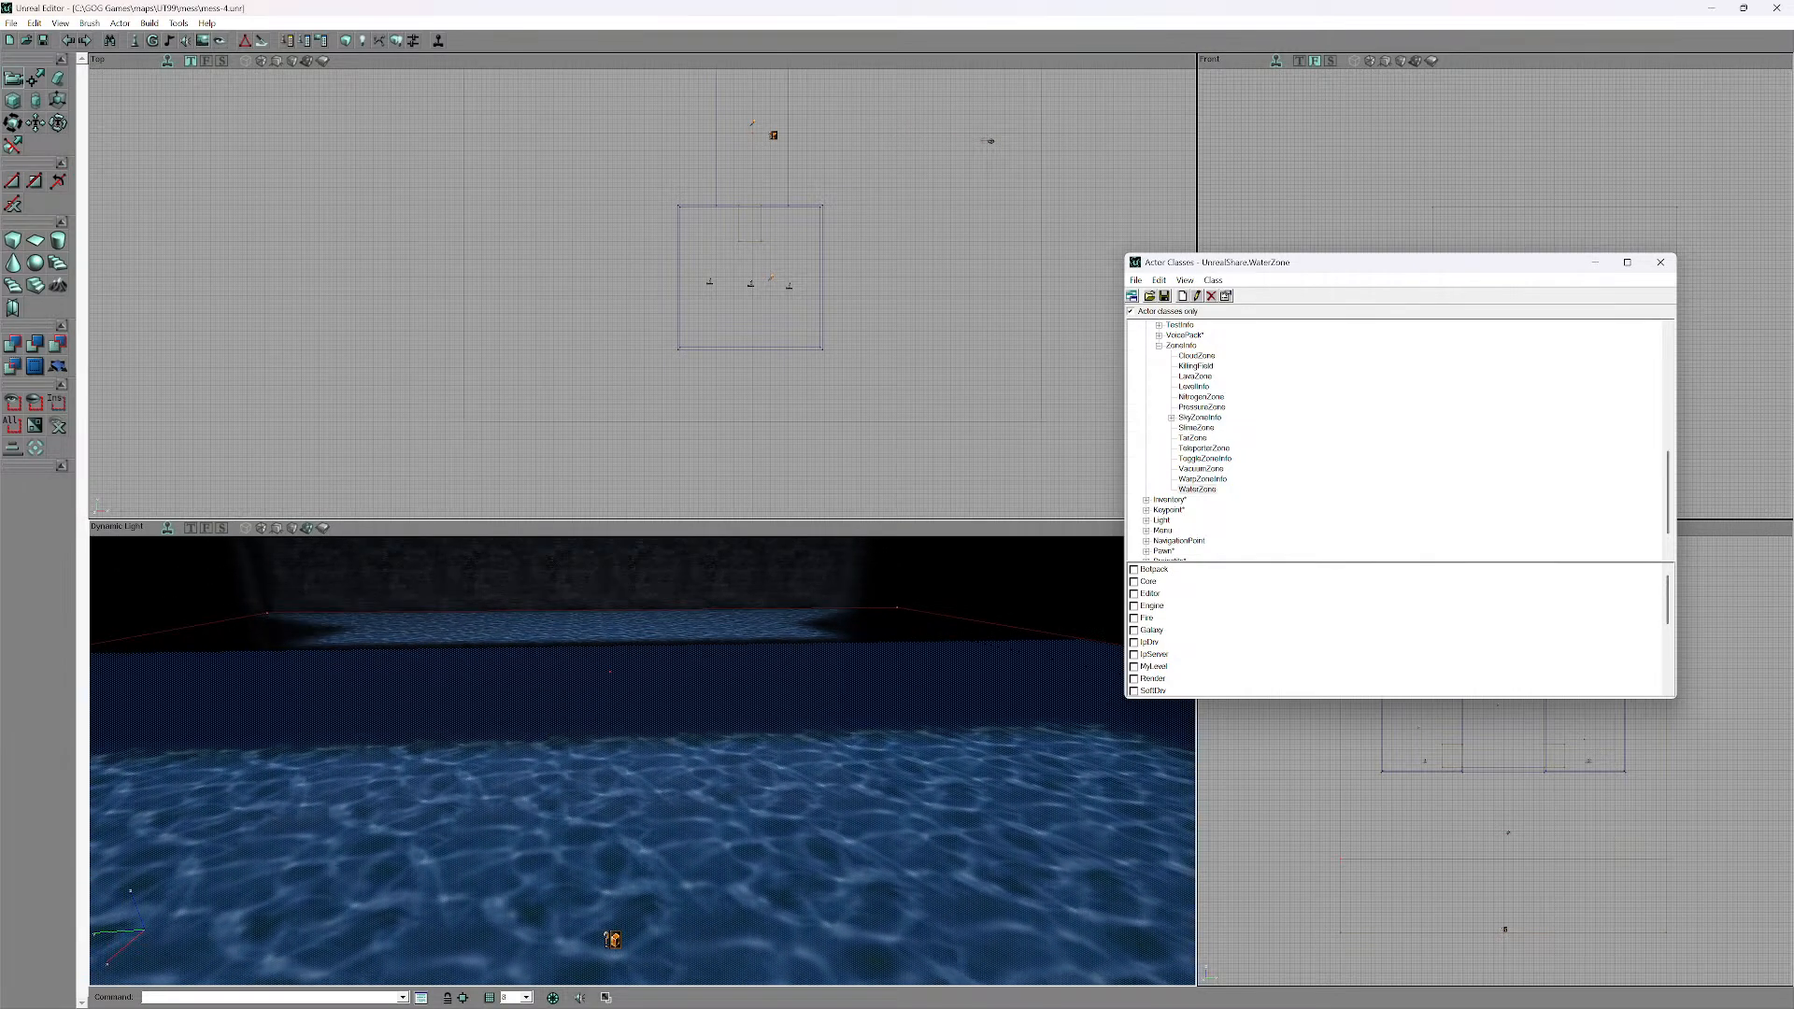
- Turn the water sheet's Translucent flag off and on again in its surface properties to compare how the water looks
left_click(711, 777)
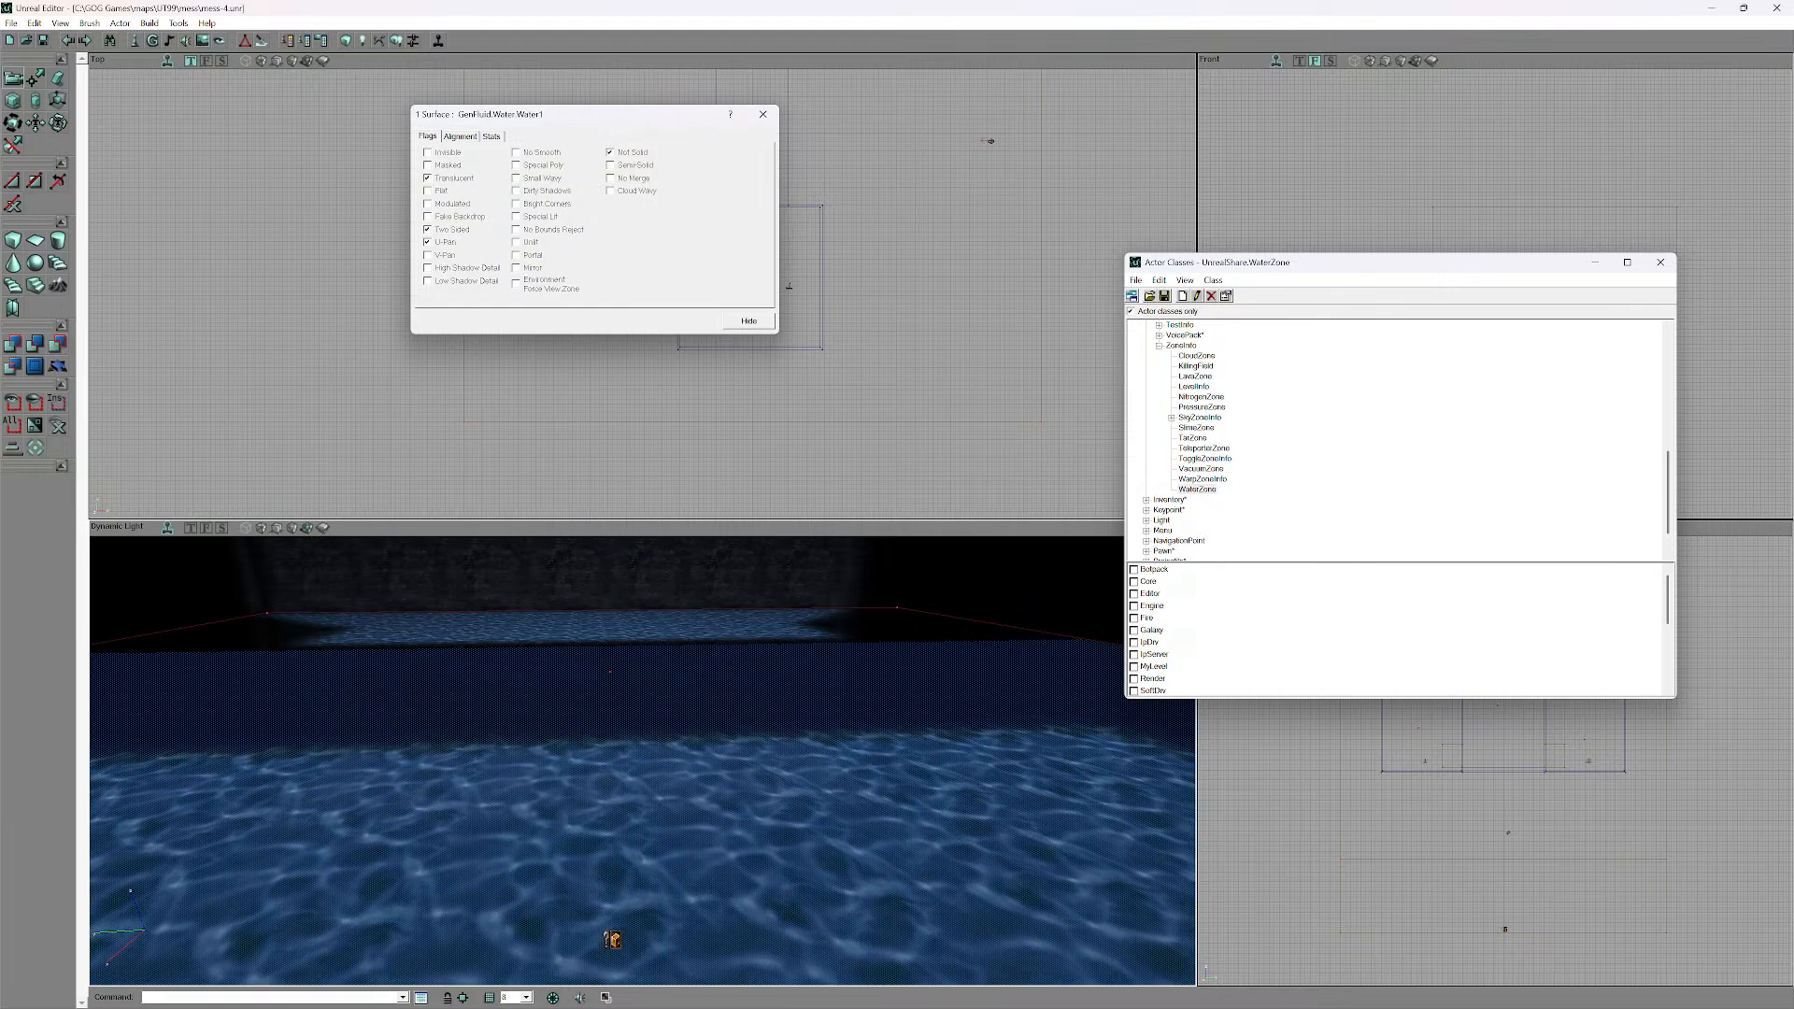
left_click_drag(711, 776, 711, 832)
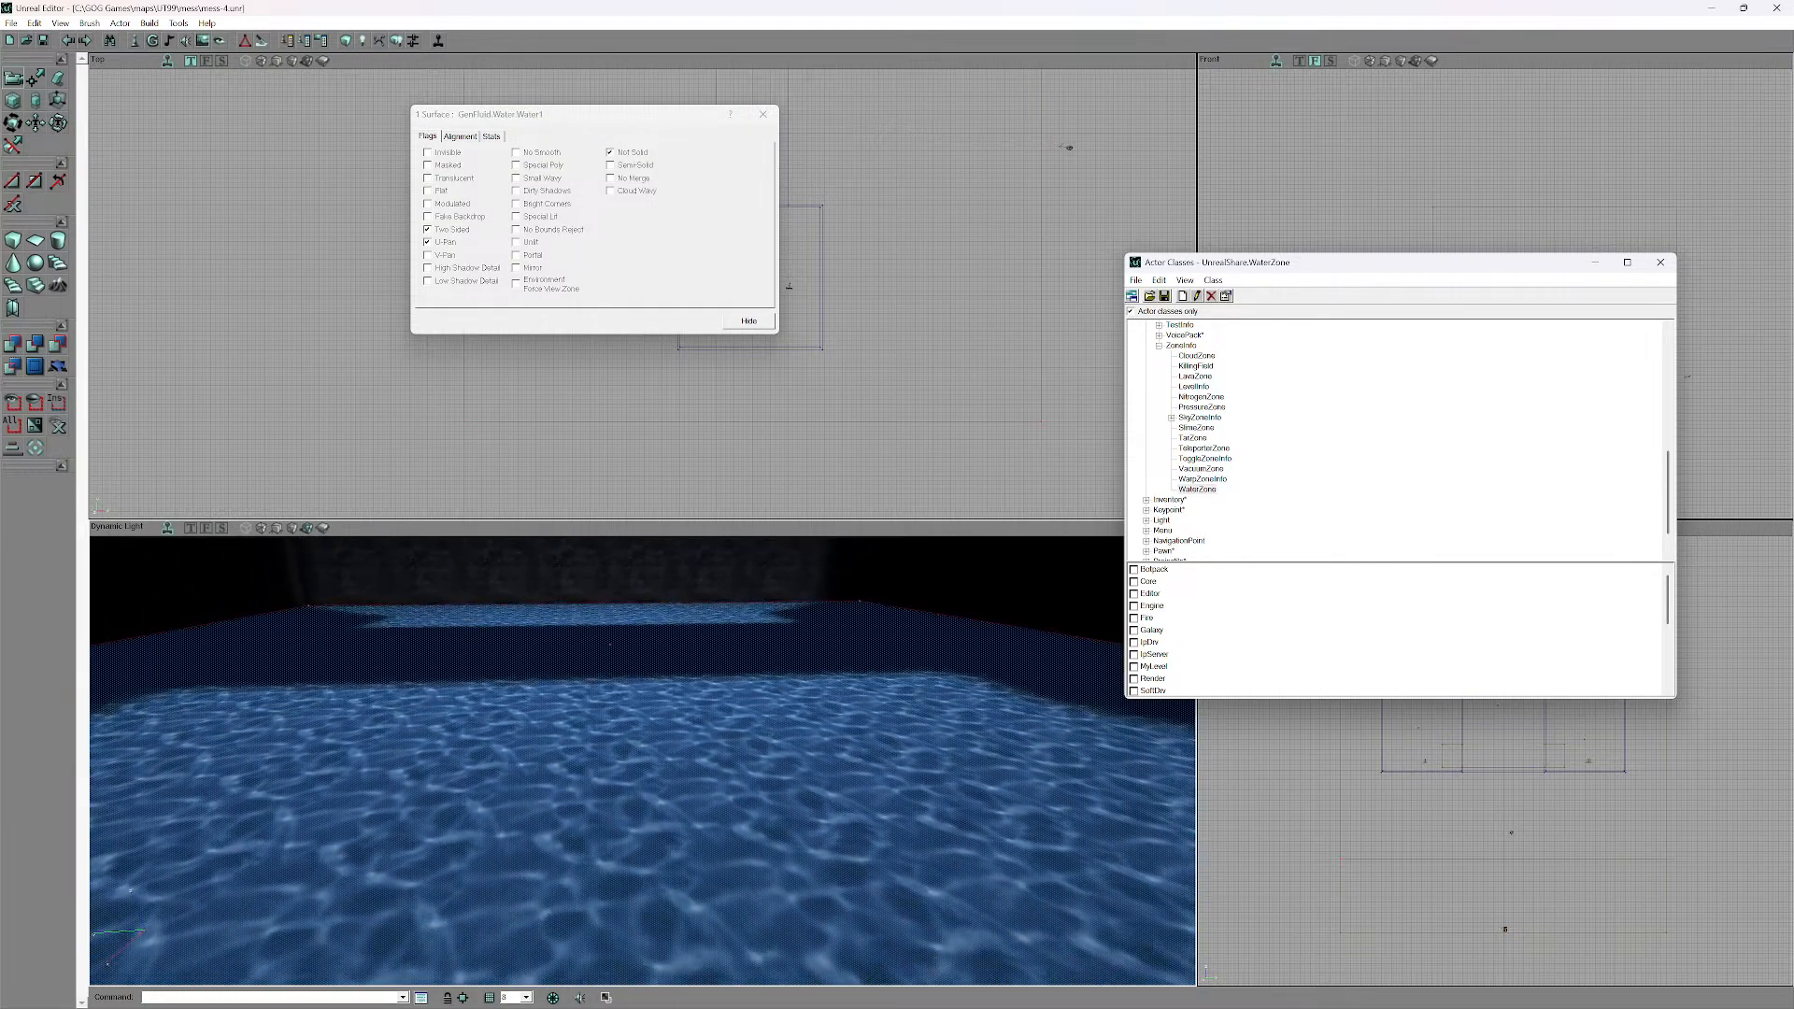
key("Up")
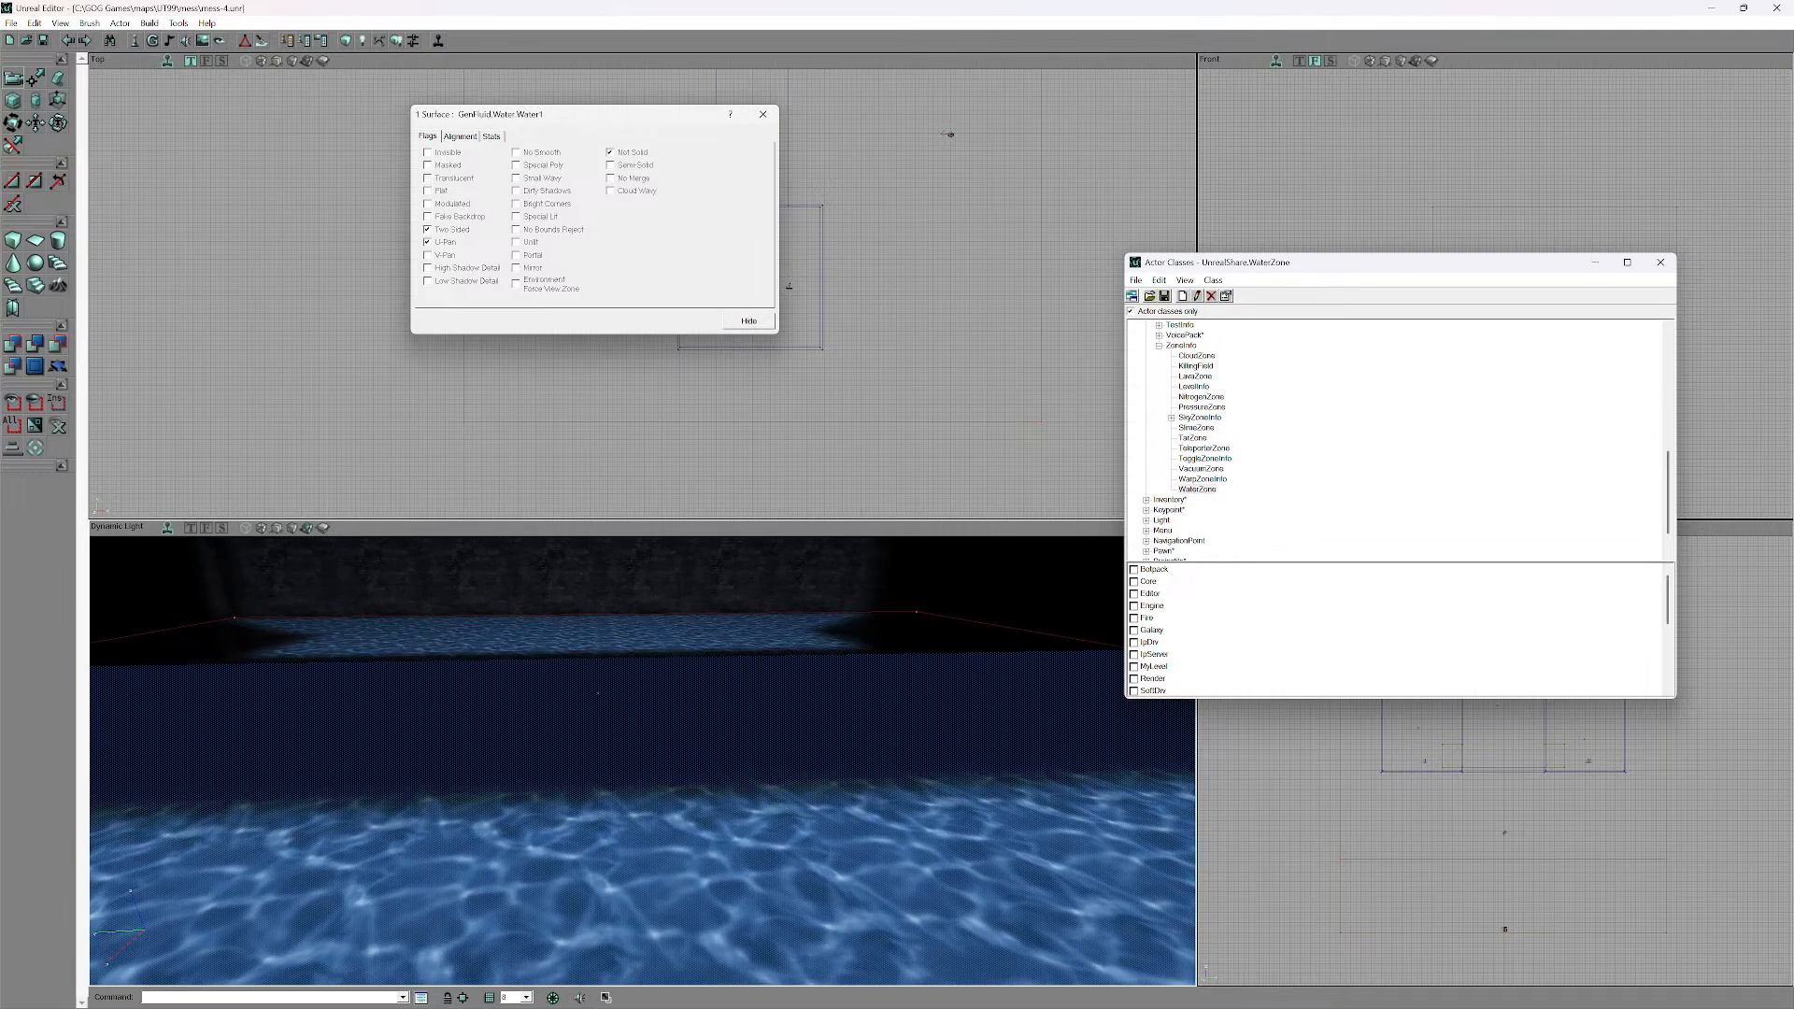
mouse_move(711, 776)
left_mouse_down()
mouse_move(664, 841)
mouse_move(630, 831)
mouse_move(696, 794)
left_mouse_up()
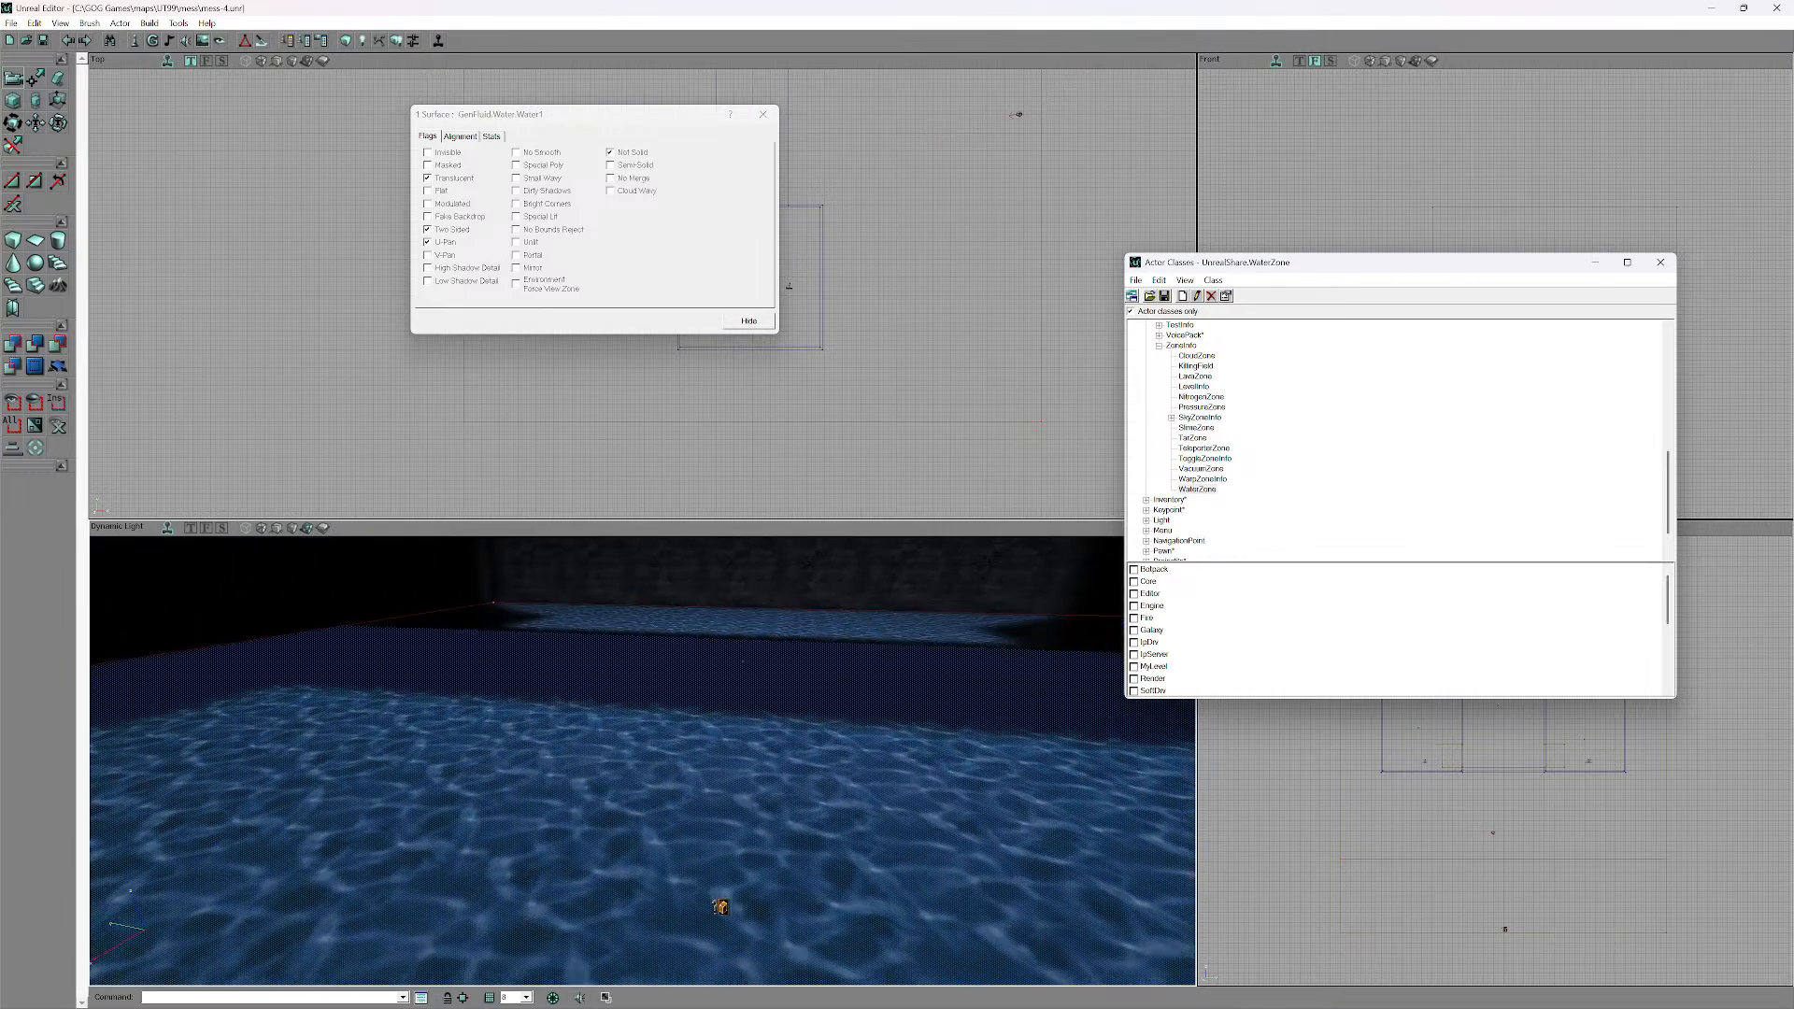
right_click_drag(696, 794, 699, 868)
left_click_drag(696, 841, 687, 728)
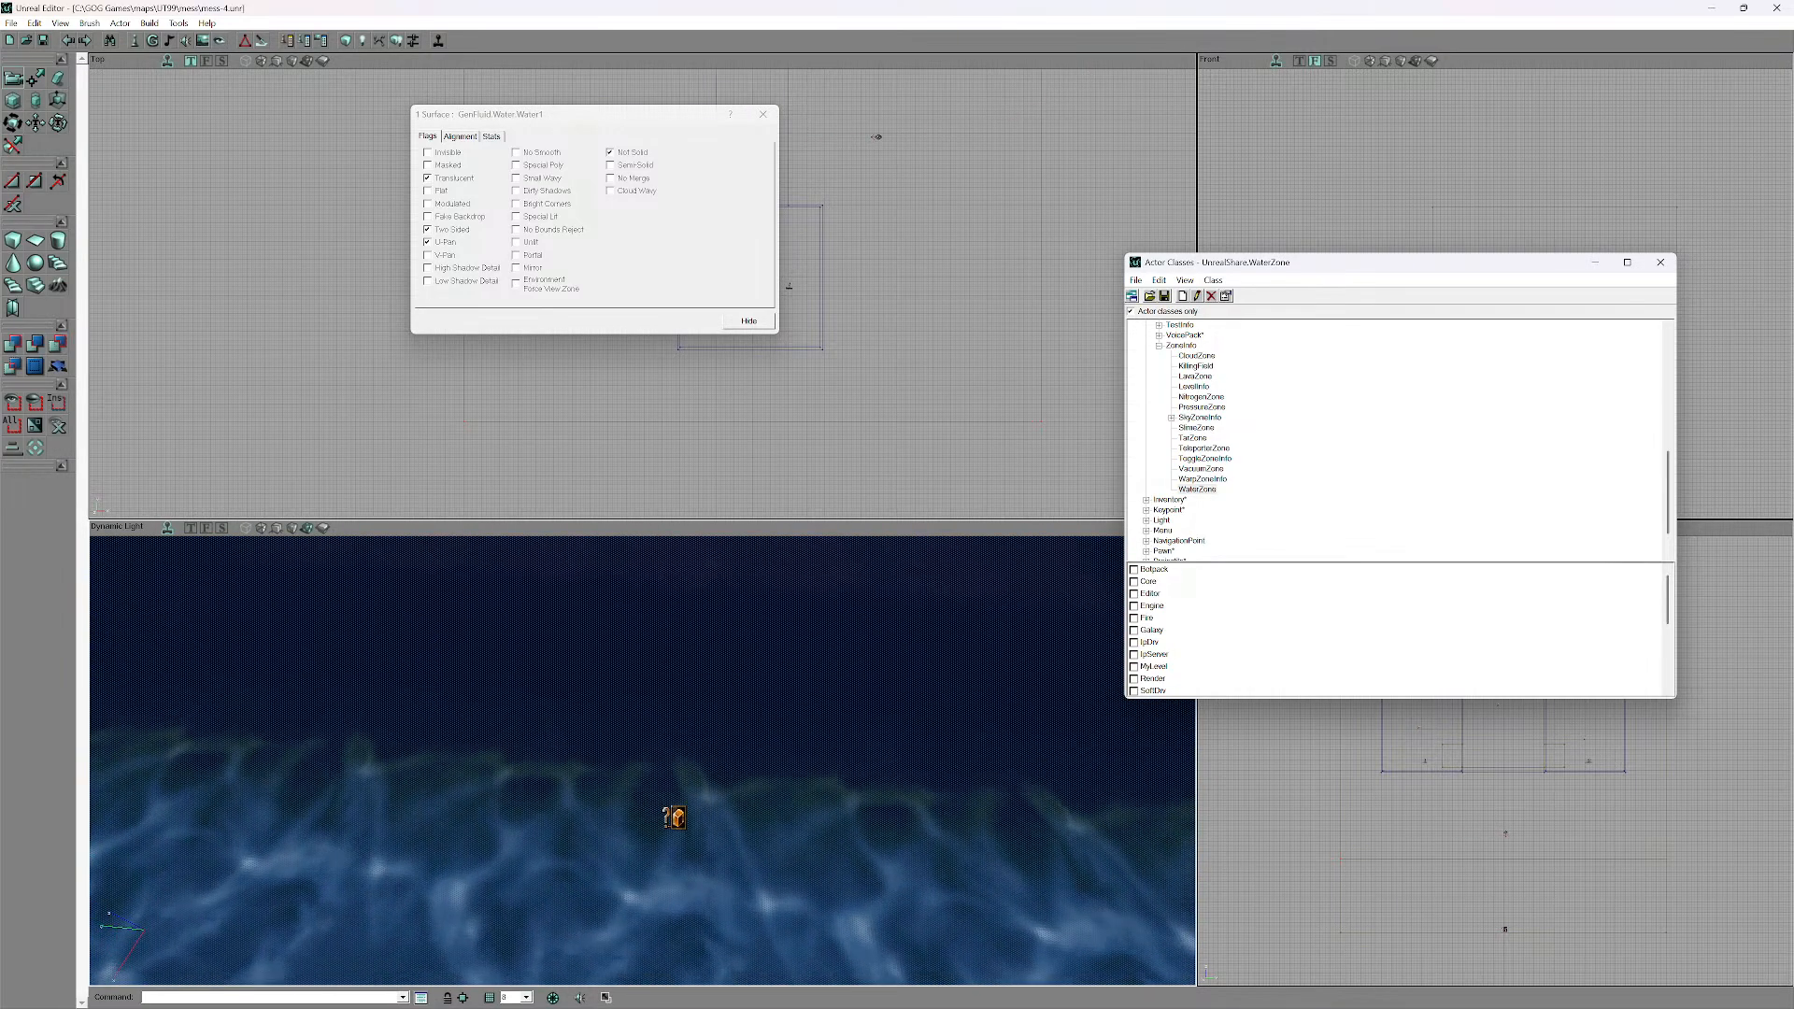
right_click_drag(686, 747, 551, 729)
left_click_drag(551, 728, 649, 721)
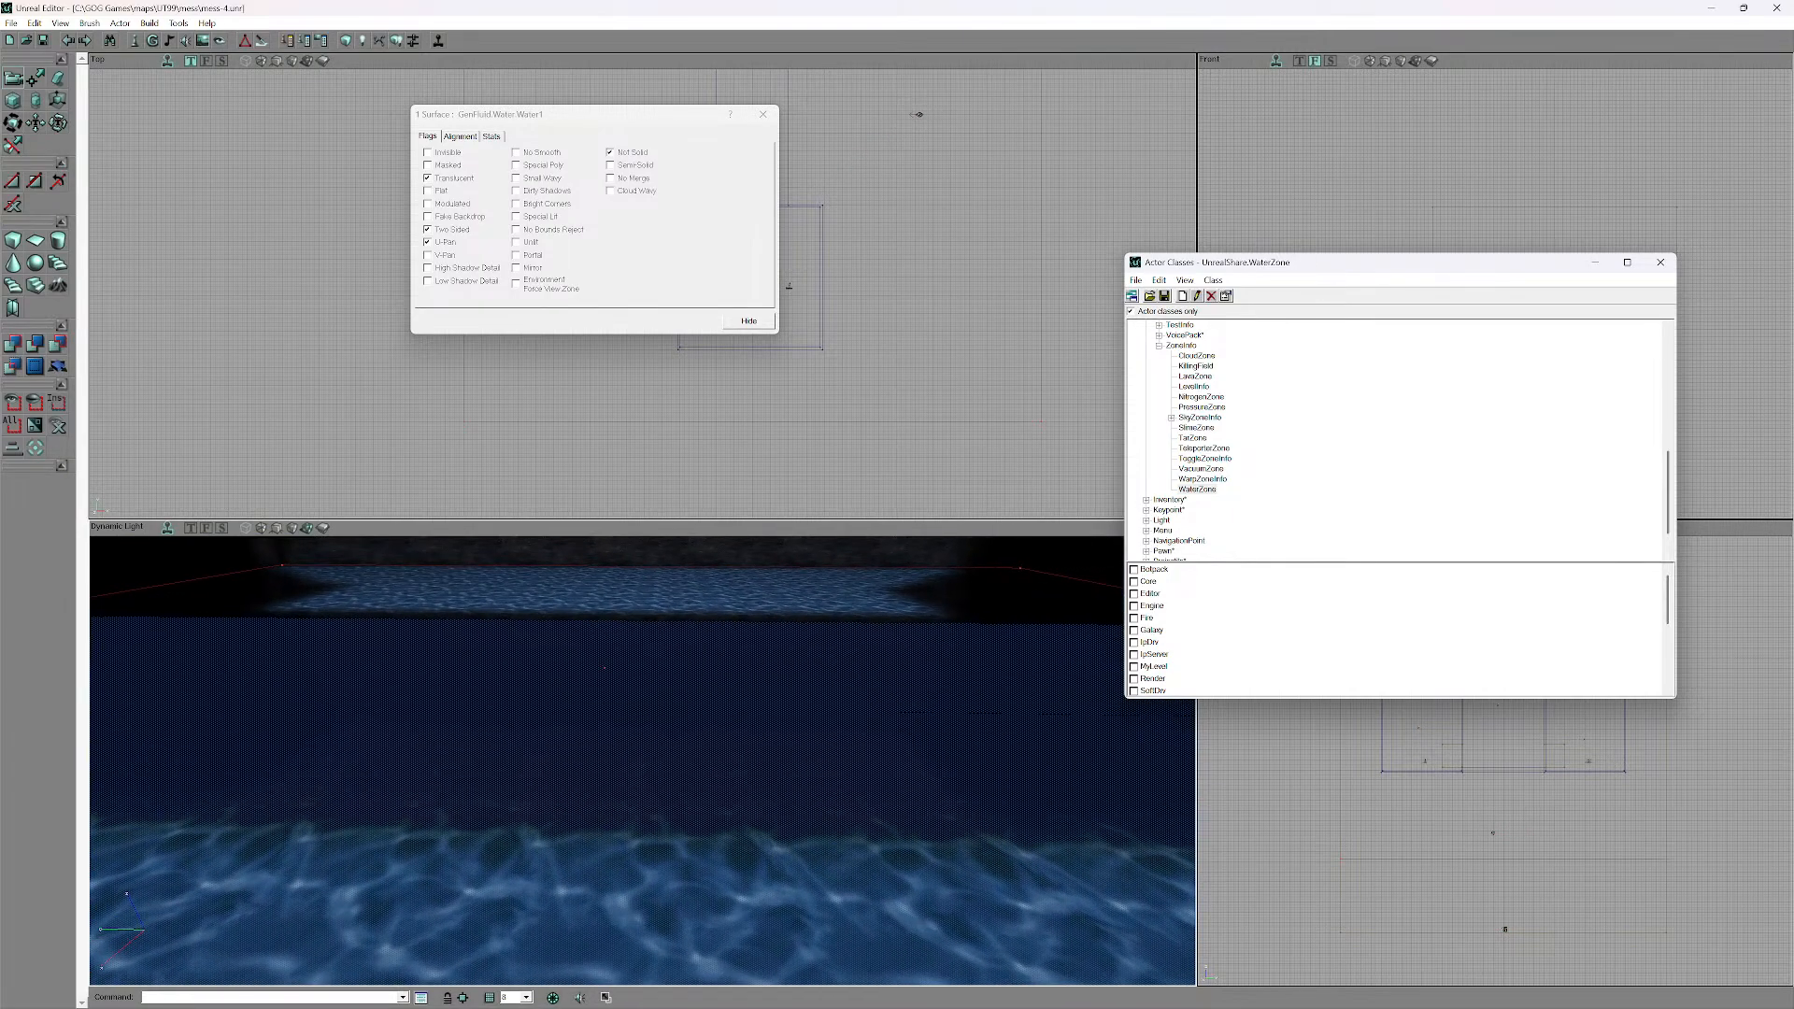
- Add a light at the water sheet and select the red builder brush outline
right_click(647, 705)
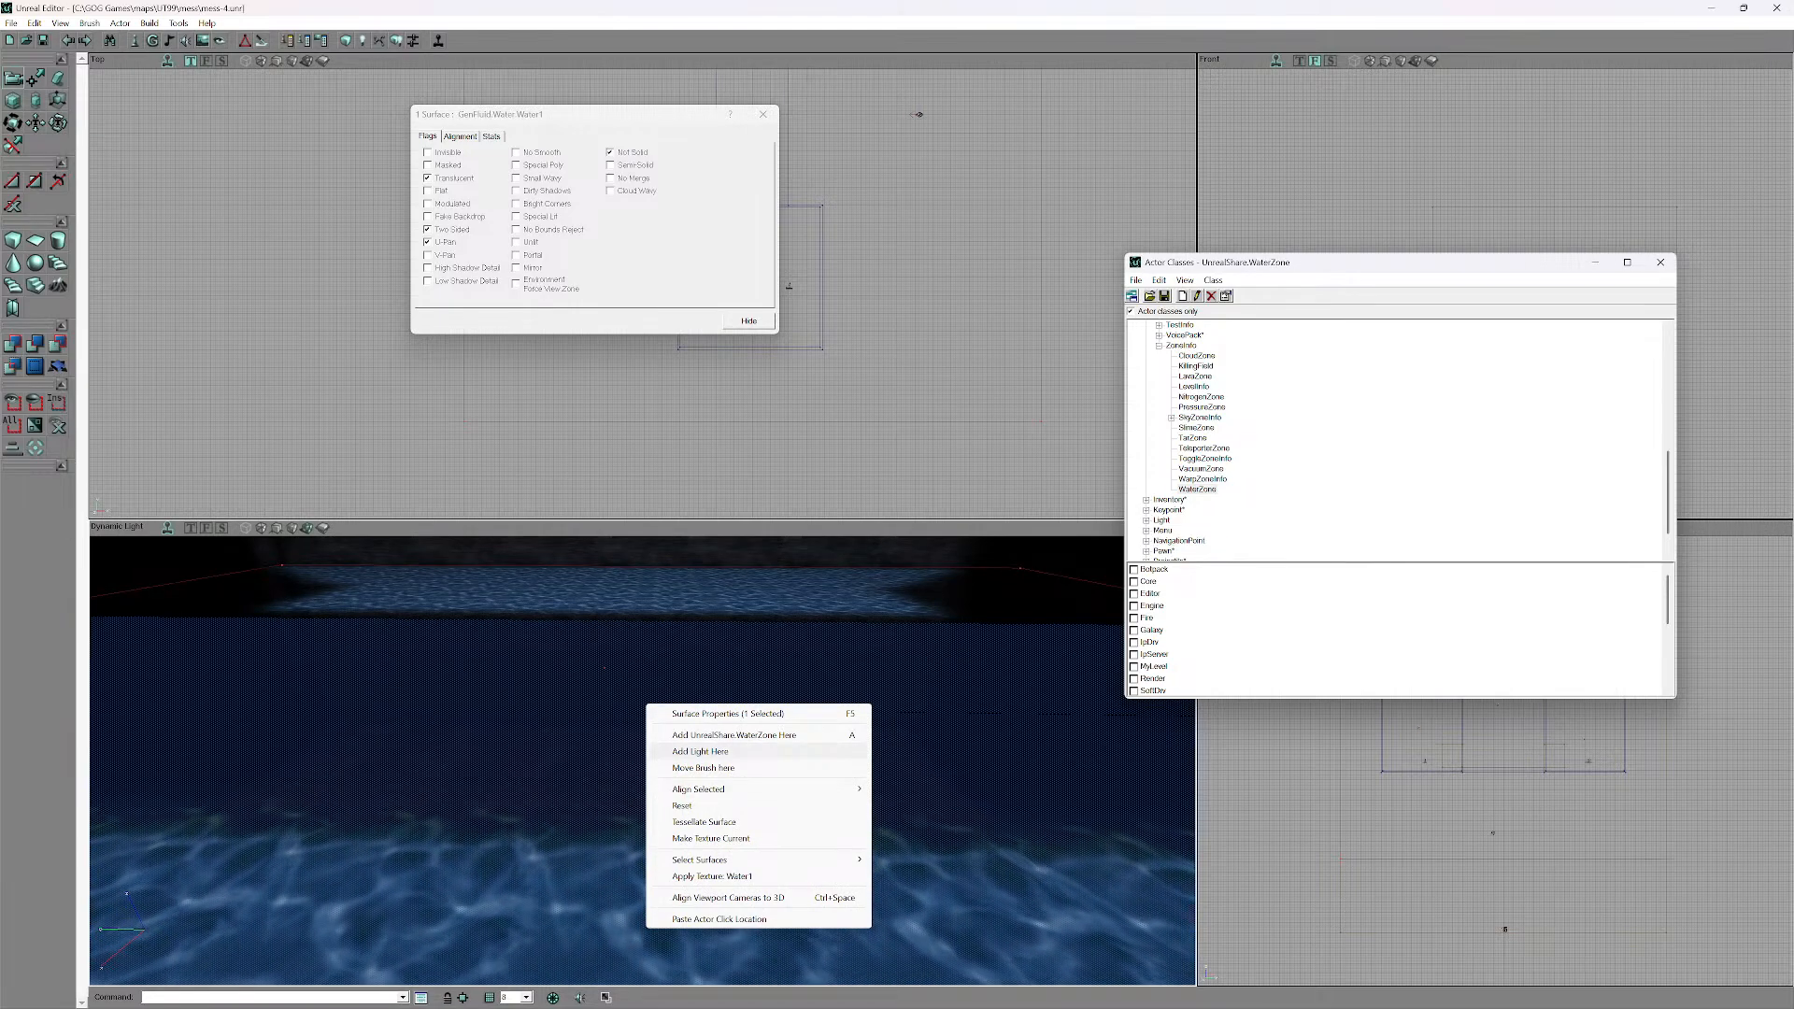
left_click(700, 751)
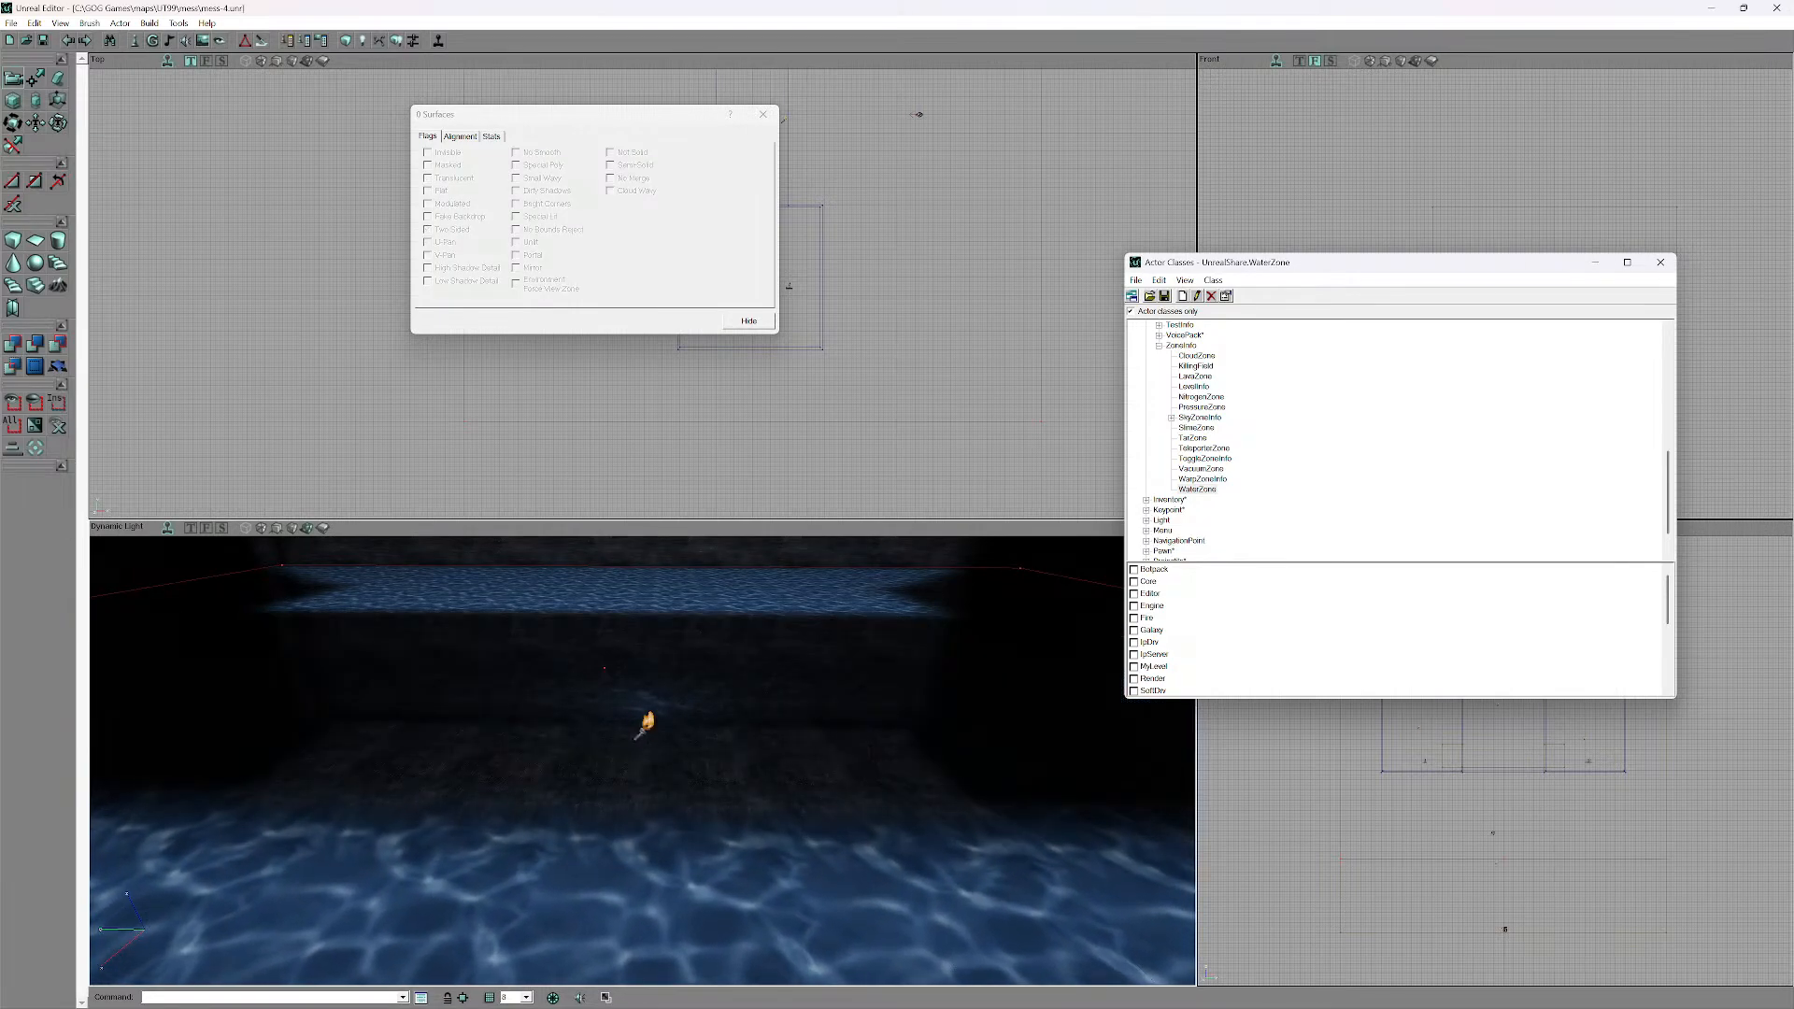
left_click(645, 567)
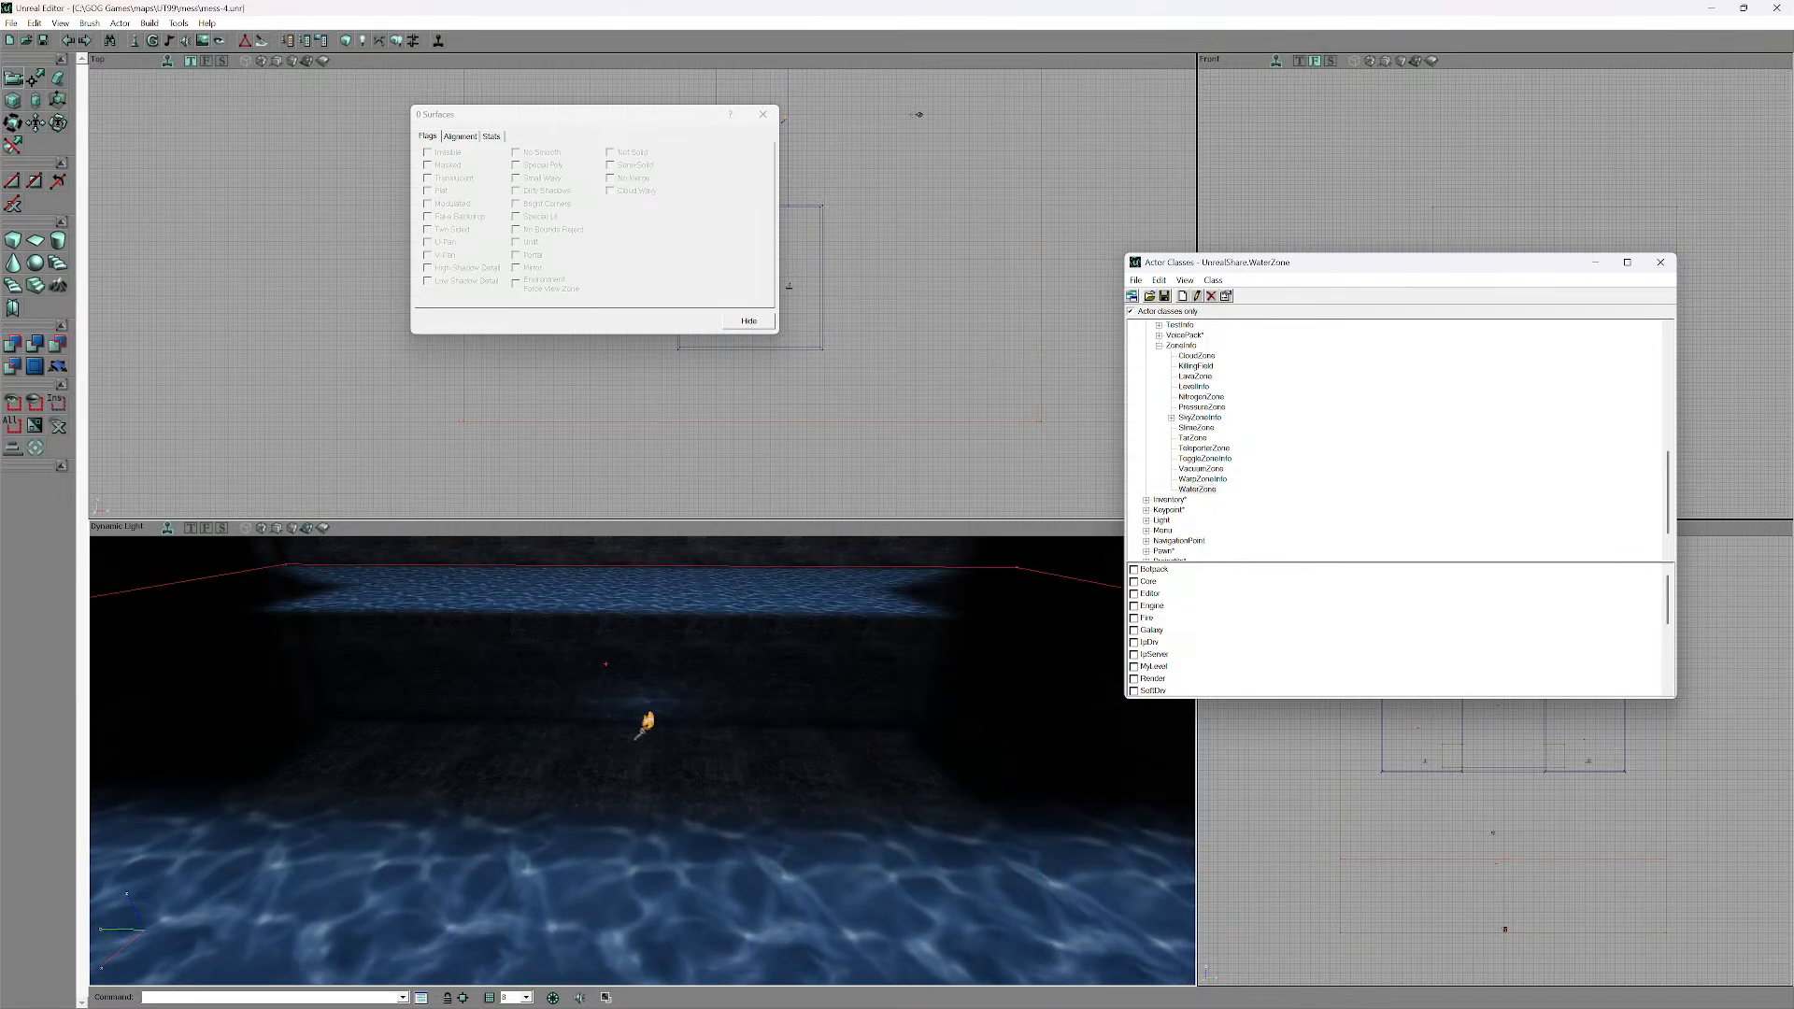
- Select the light at the water sheet and raise it well above the water surface
left_click(646, 712)
left_click(647, 722)
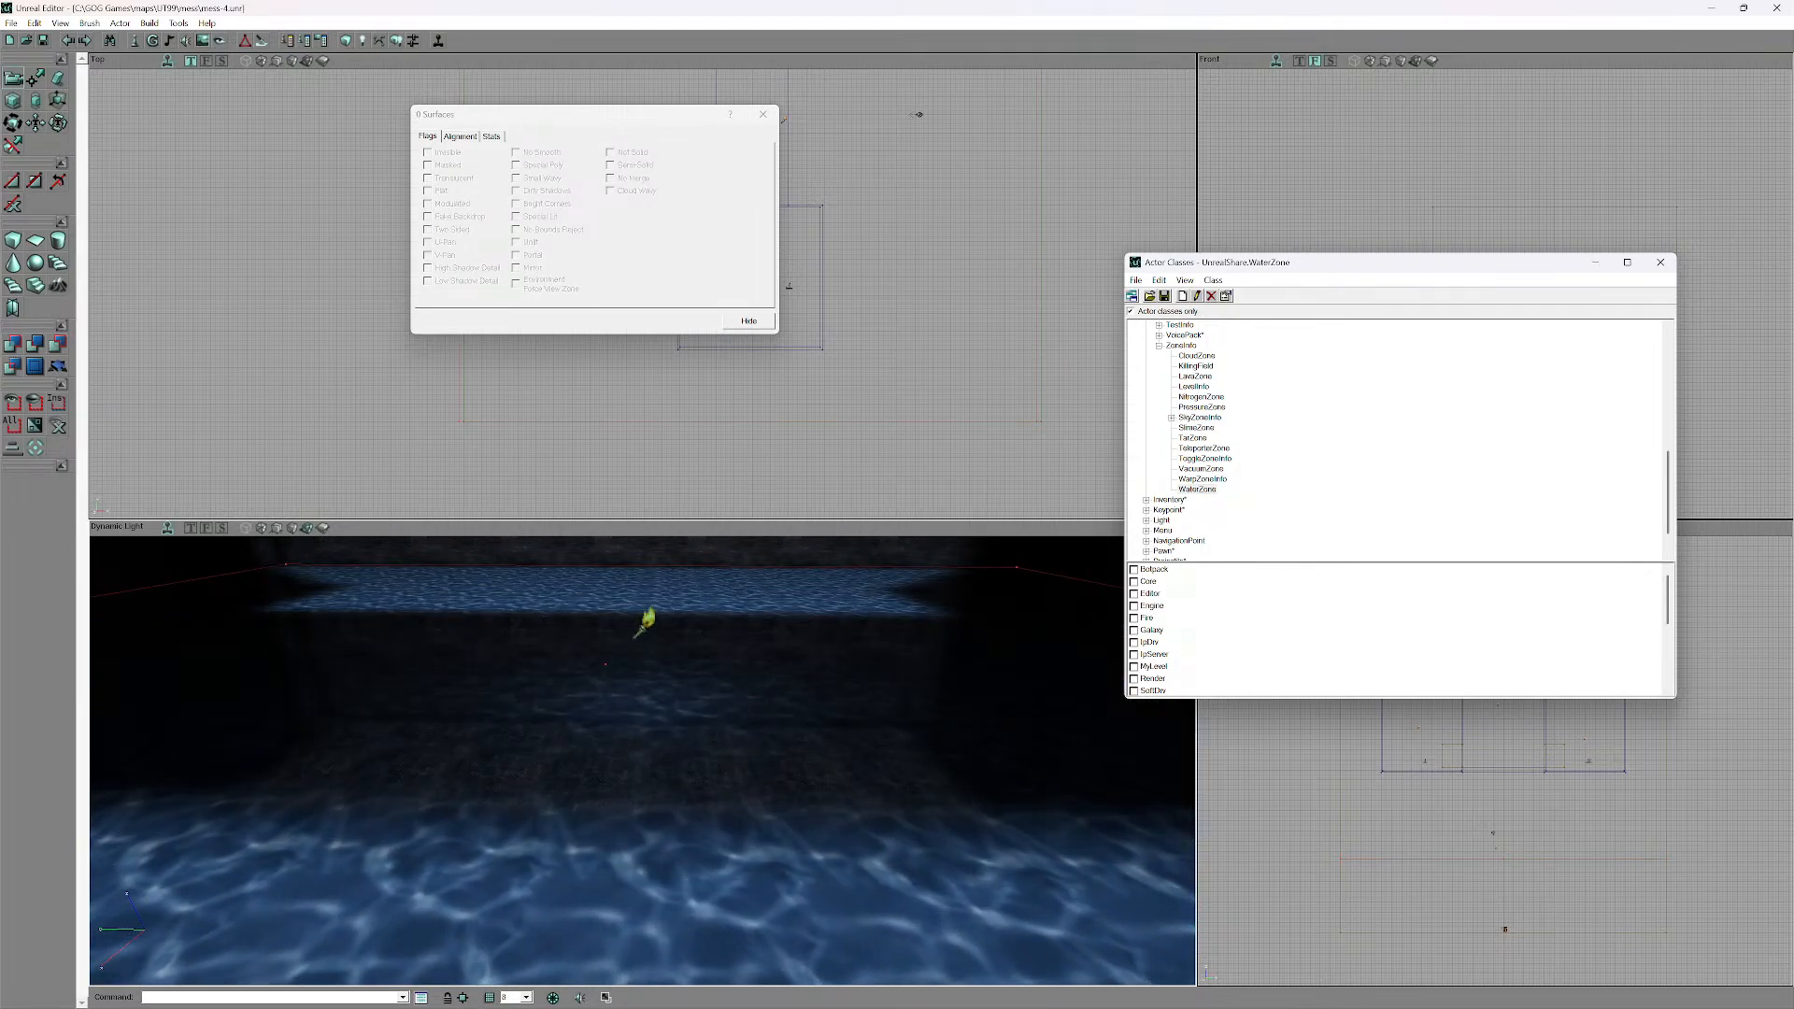
left_click_drag(645, 623, 645, 523, "ctrl")
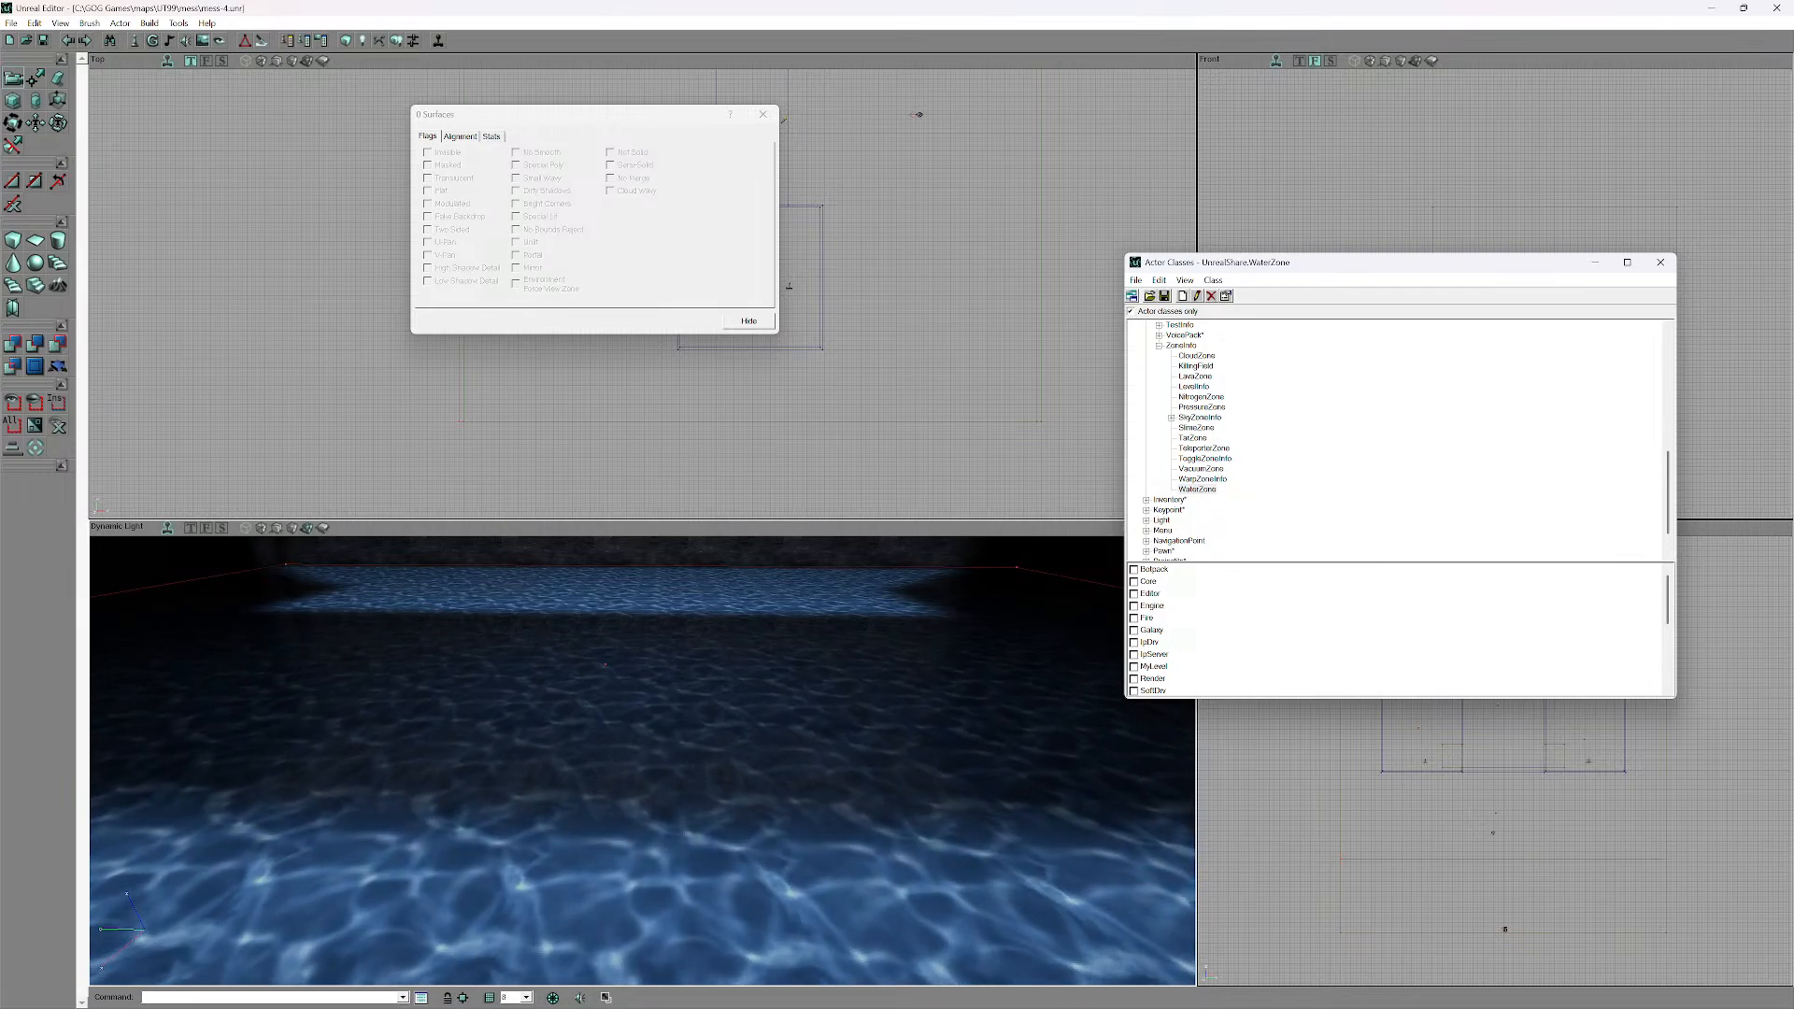
left_click_drag(645, 722, 630, 953)
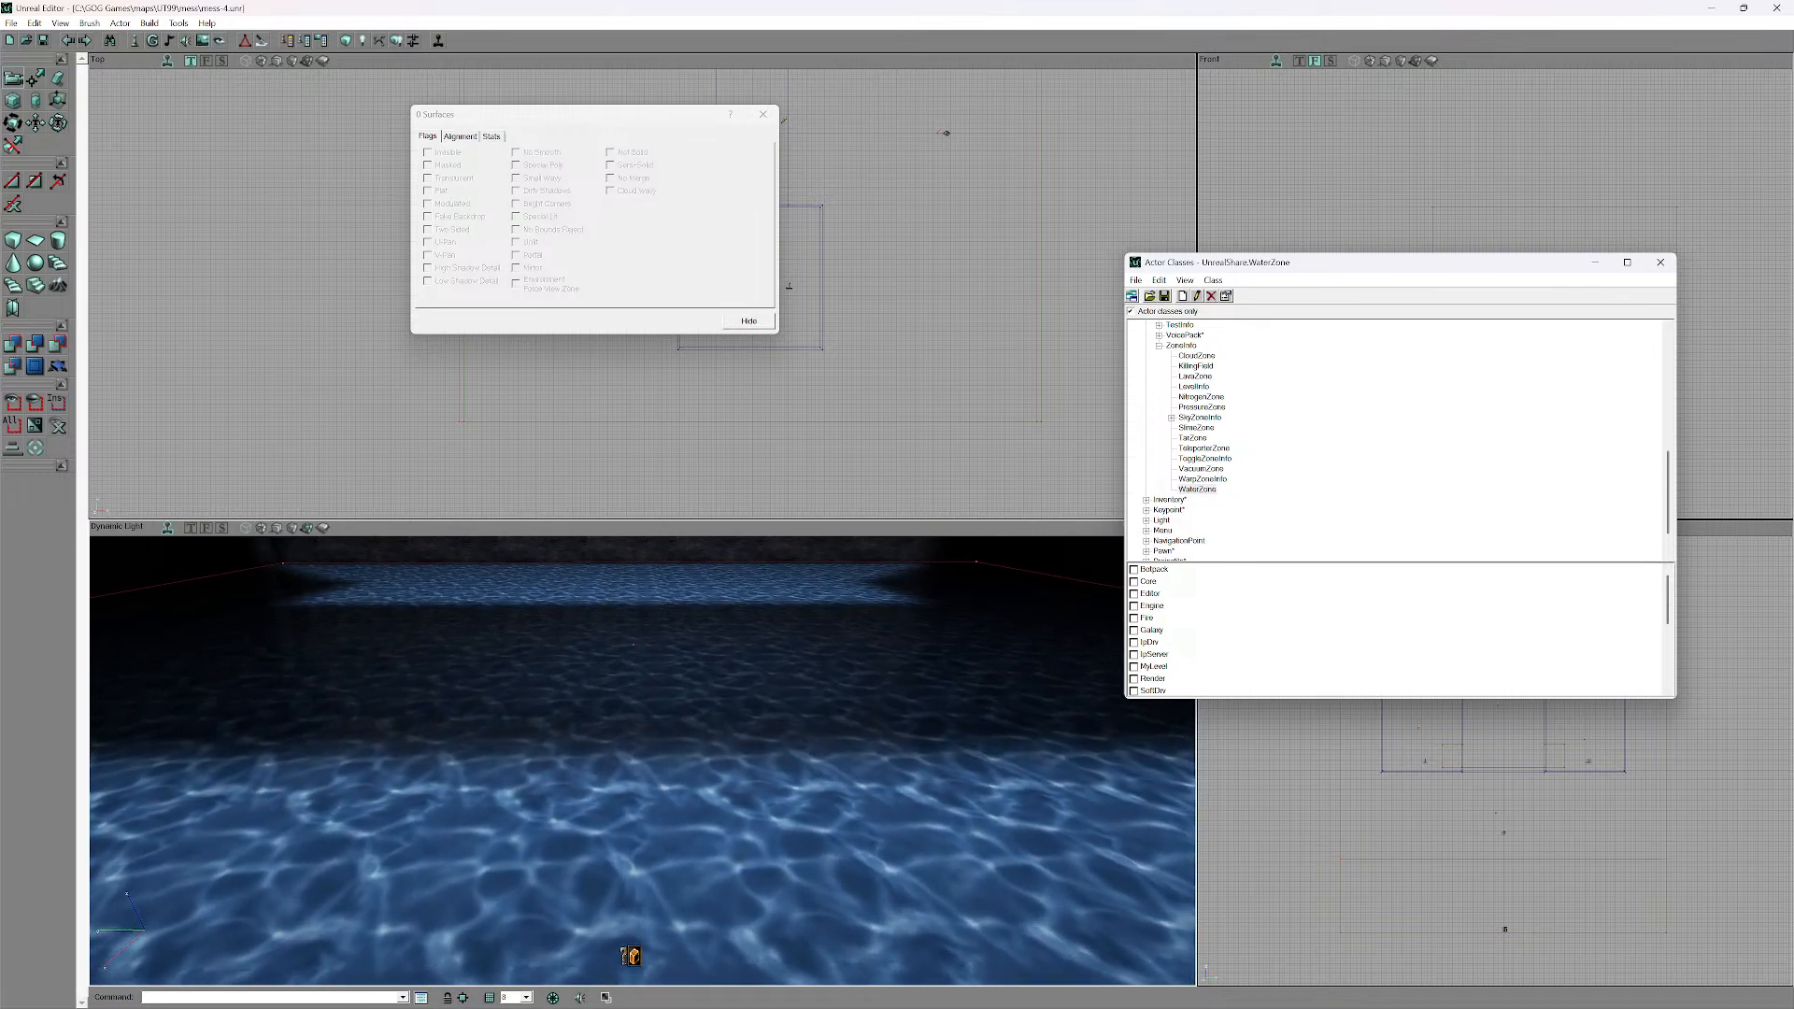
- Close the surface properties and rebuild the level with the light in its raised position
left_click(764, 114)
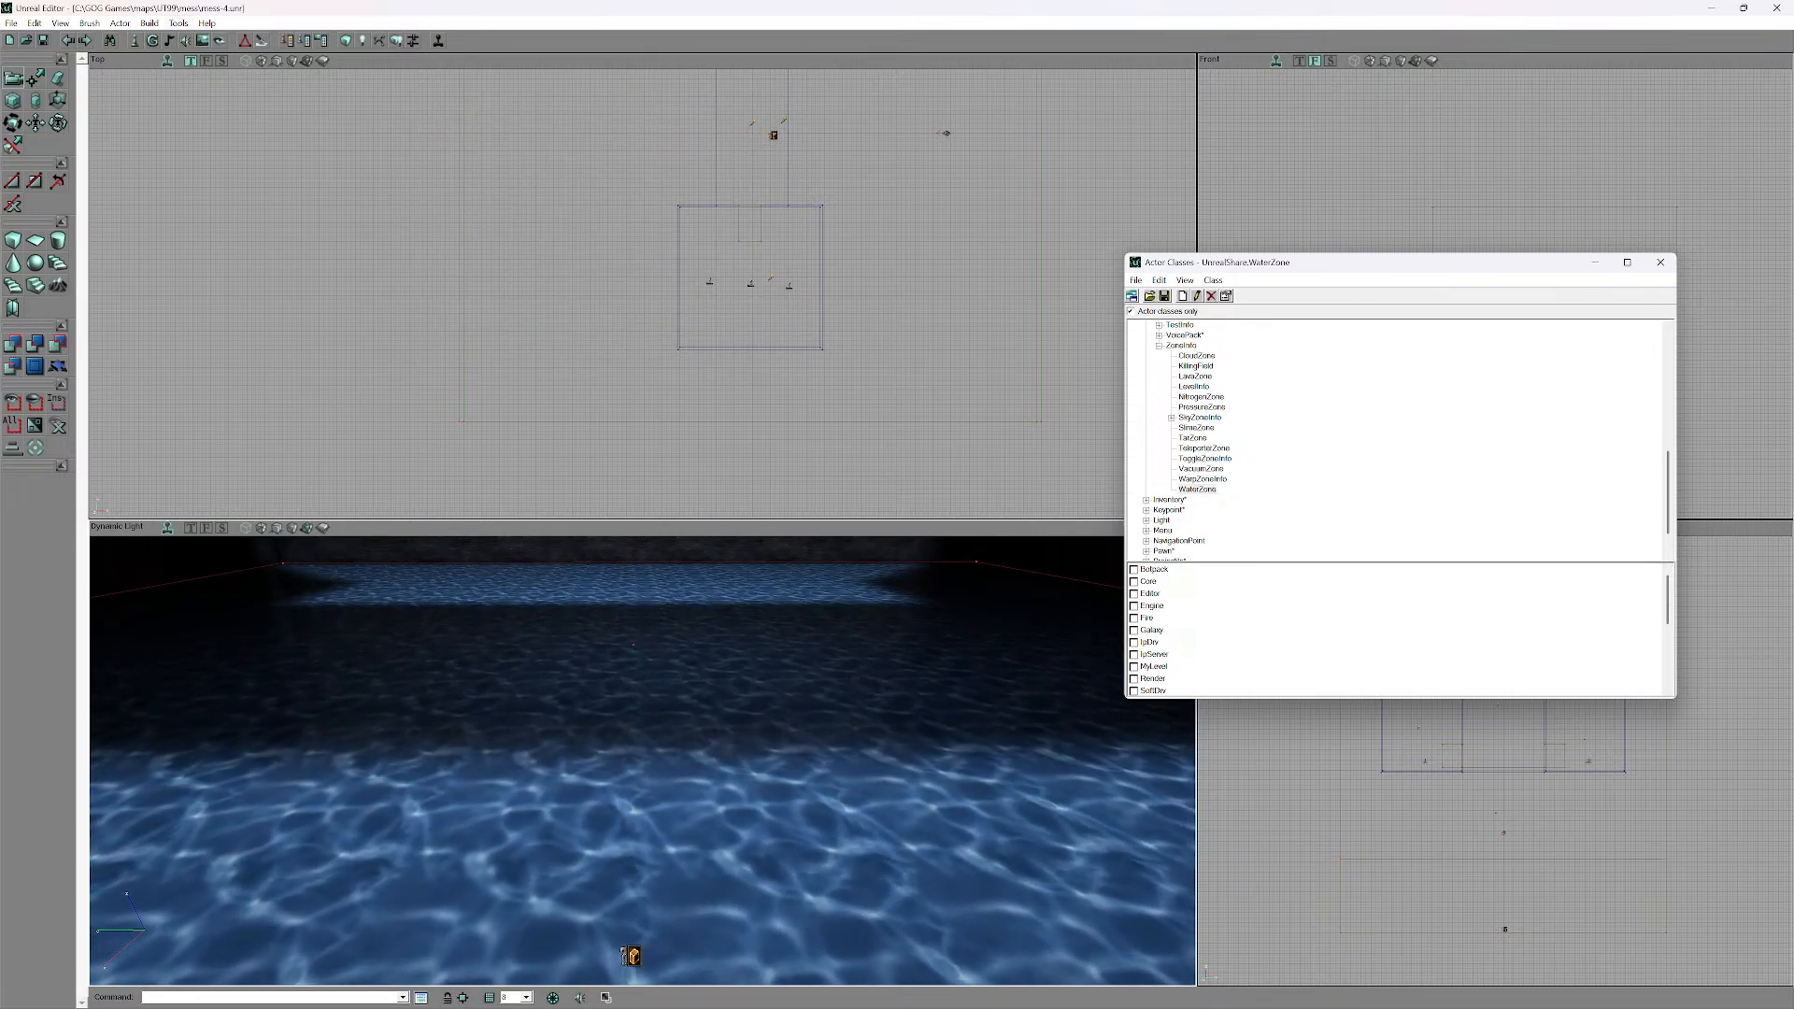
left_click(150, 23)
left_click(202, 125)
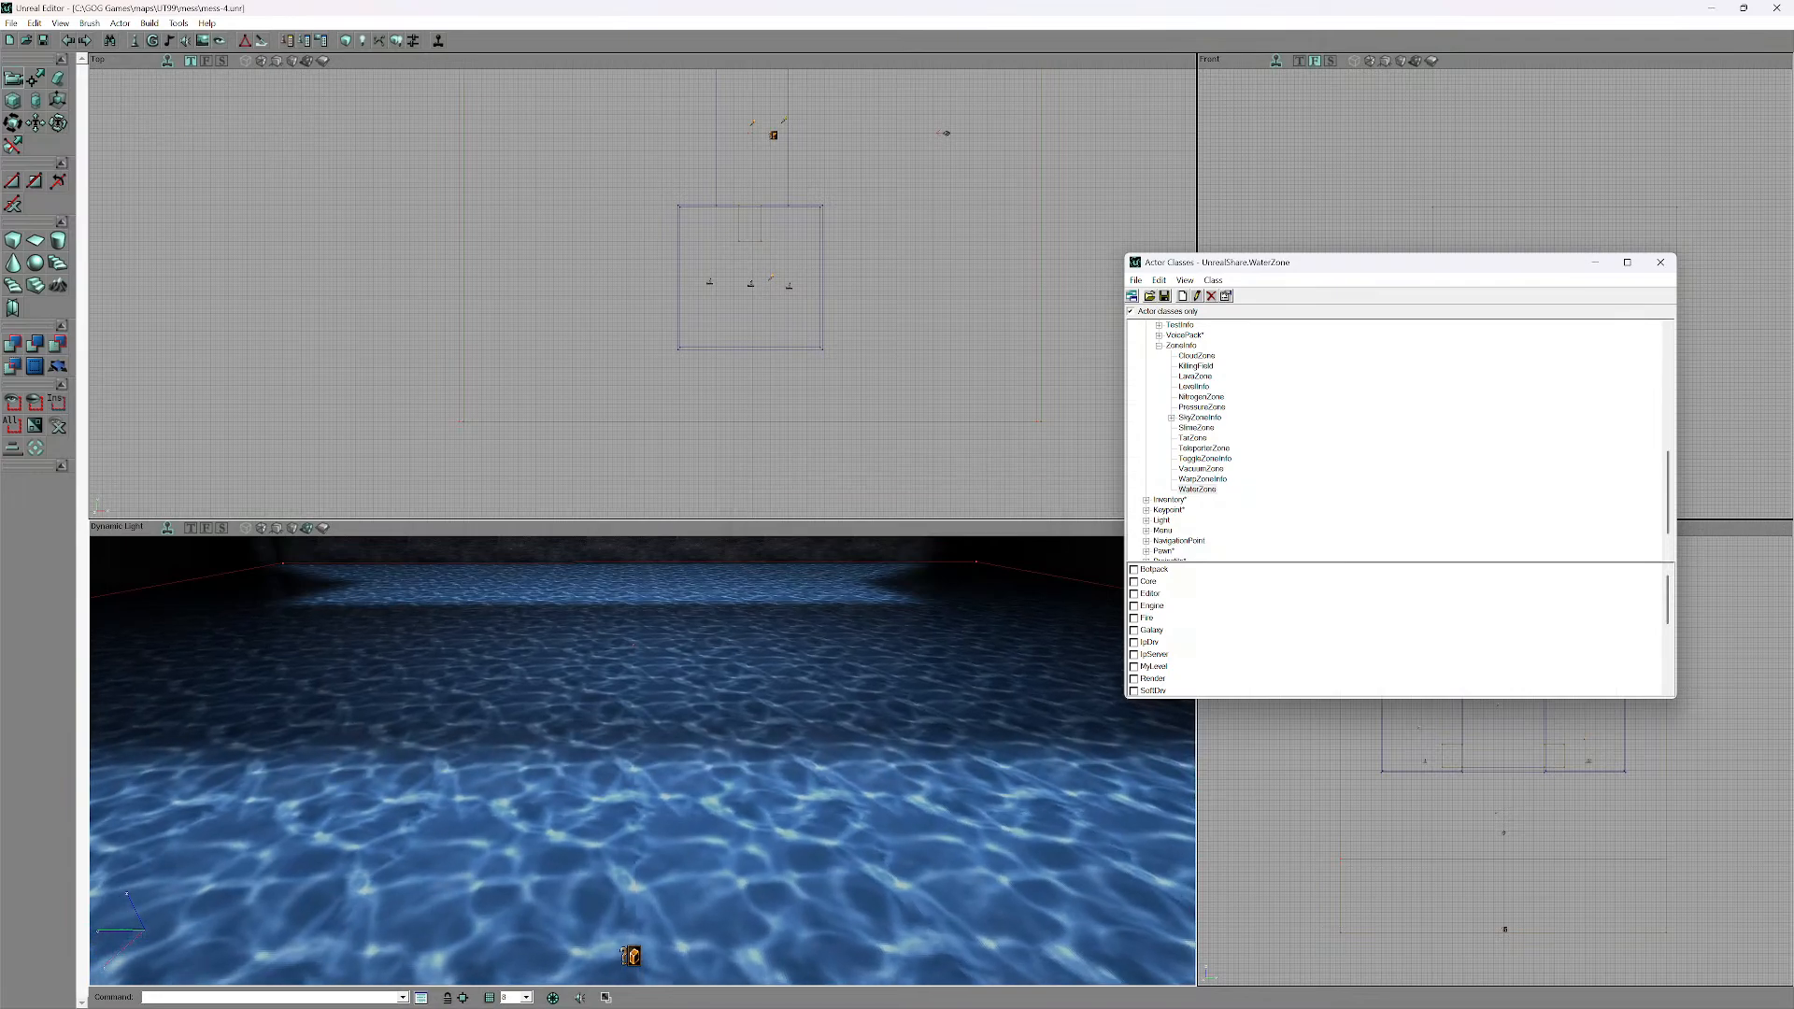
left_click_drag(628, 951, 500, 929)
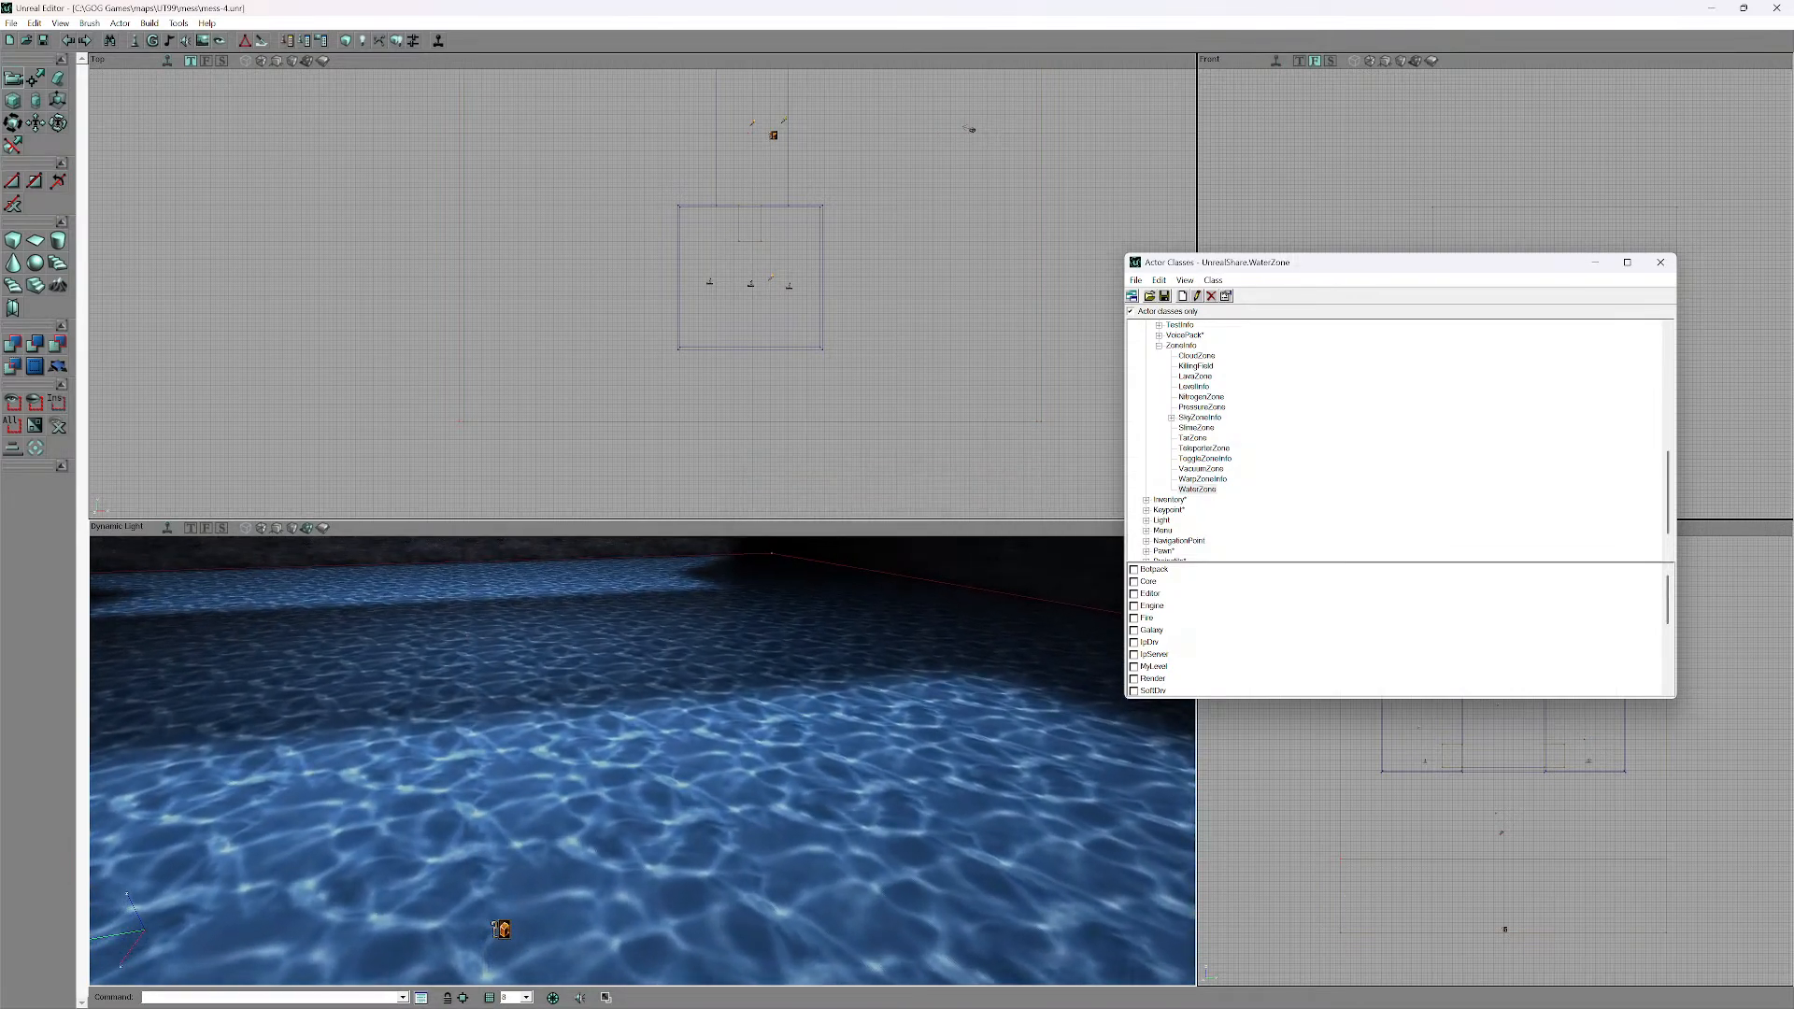
- Play-test the level and inspect the water area from above and below the surface
key("ctrl+p")
left_click_drag(643, 760, 626, 981)
left_click_drag(643, 760, 626, 723)
right_click_drag(625, 723, 813, 640)
left_click_drag(642, 760, 505, 661)
right_click_drag(505, 662, 458, 733)
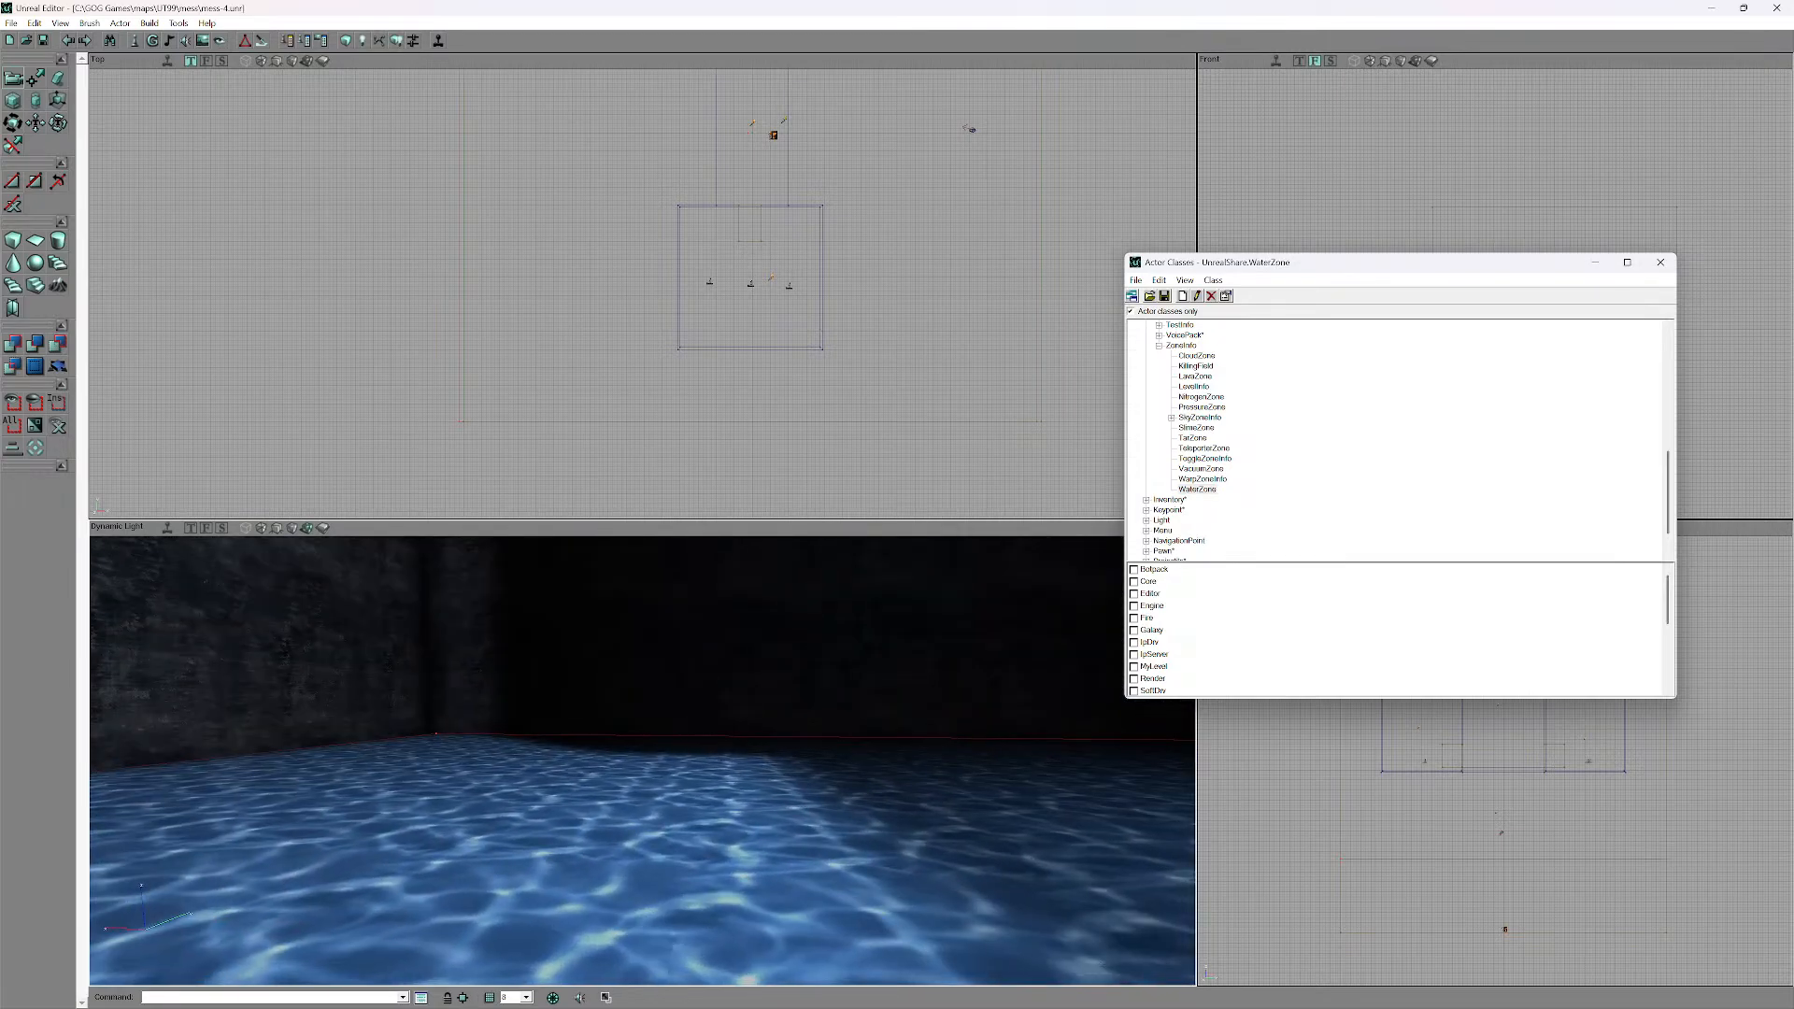
right_click_drag(458, 733, 449, 770)
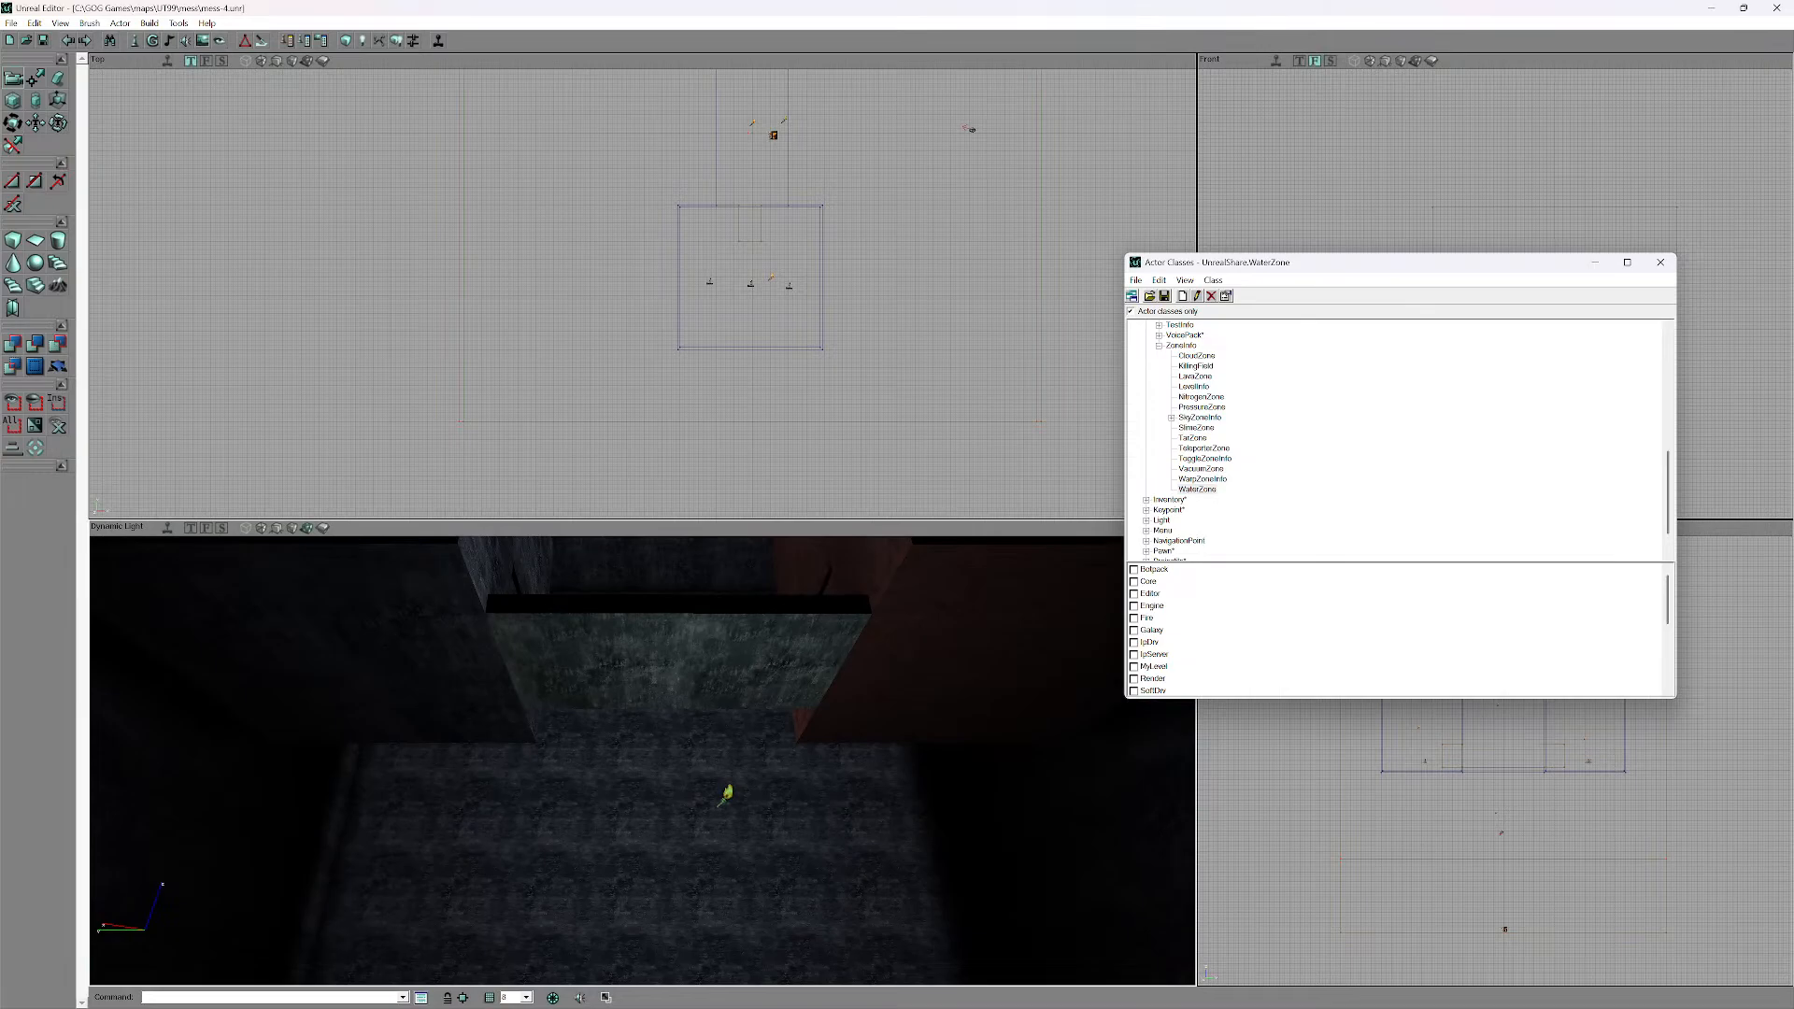
right_click_drag(448, 771, 509, 747)
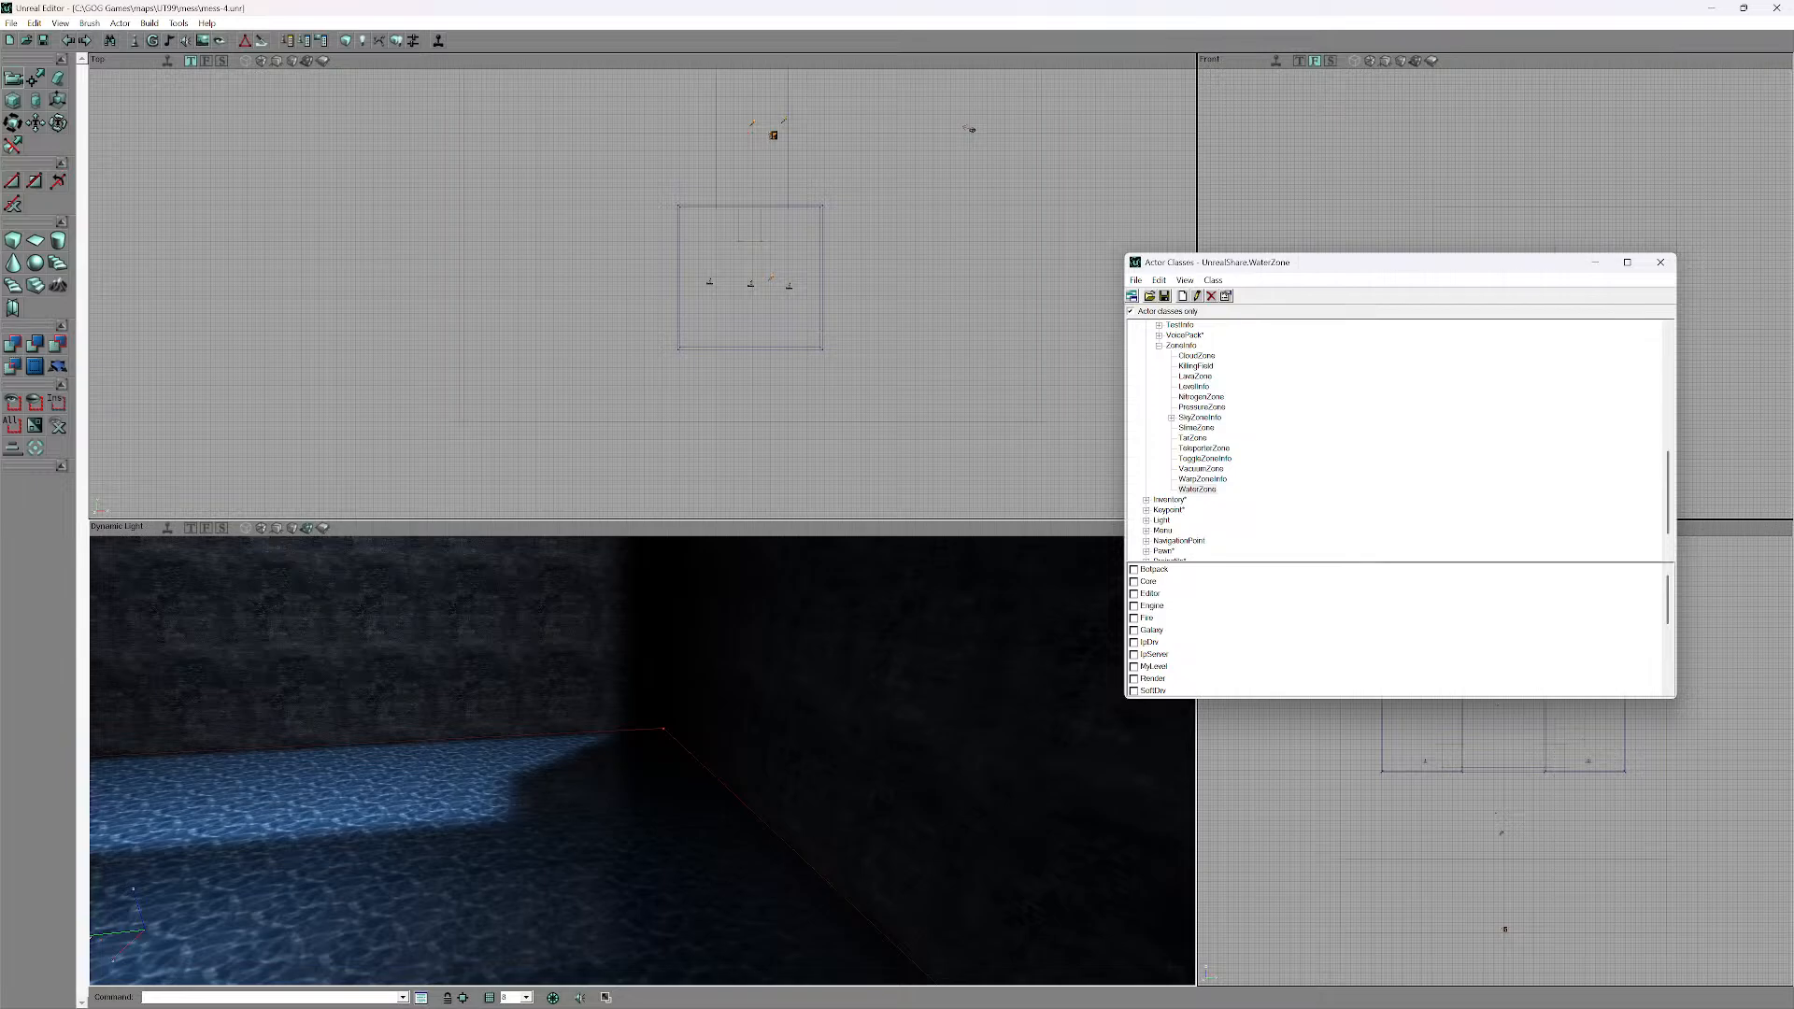
- Replace the large sheet-shaped builder brush with a small cube and locate it around the water in the Dynamic Light and Top views
left_click(12, 240)
left_click_drag(643, 762, 542, 818)
mouse_move(541, 819)
right_mouse_down()
mouse_move(524, 790)
mouse_move(515, 821)
right_mouse_up()
left_click_drag(515, 820, 577, 785)
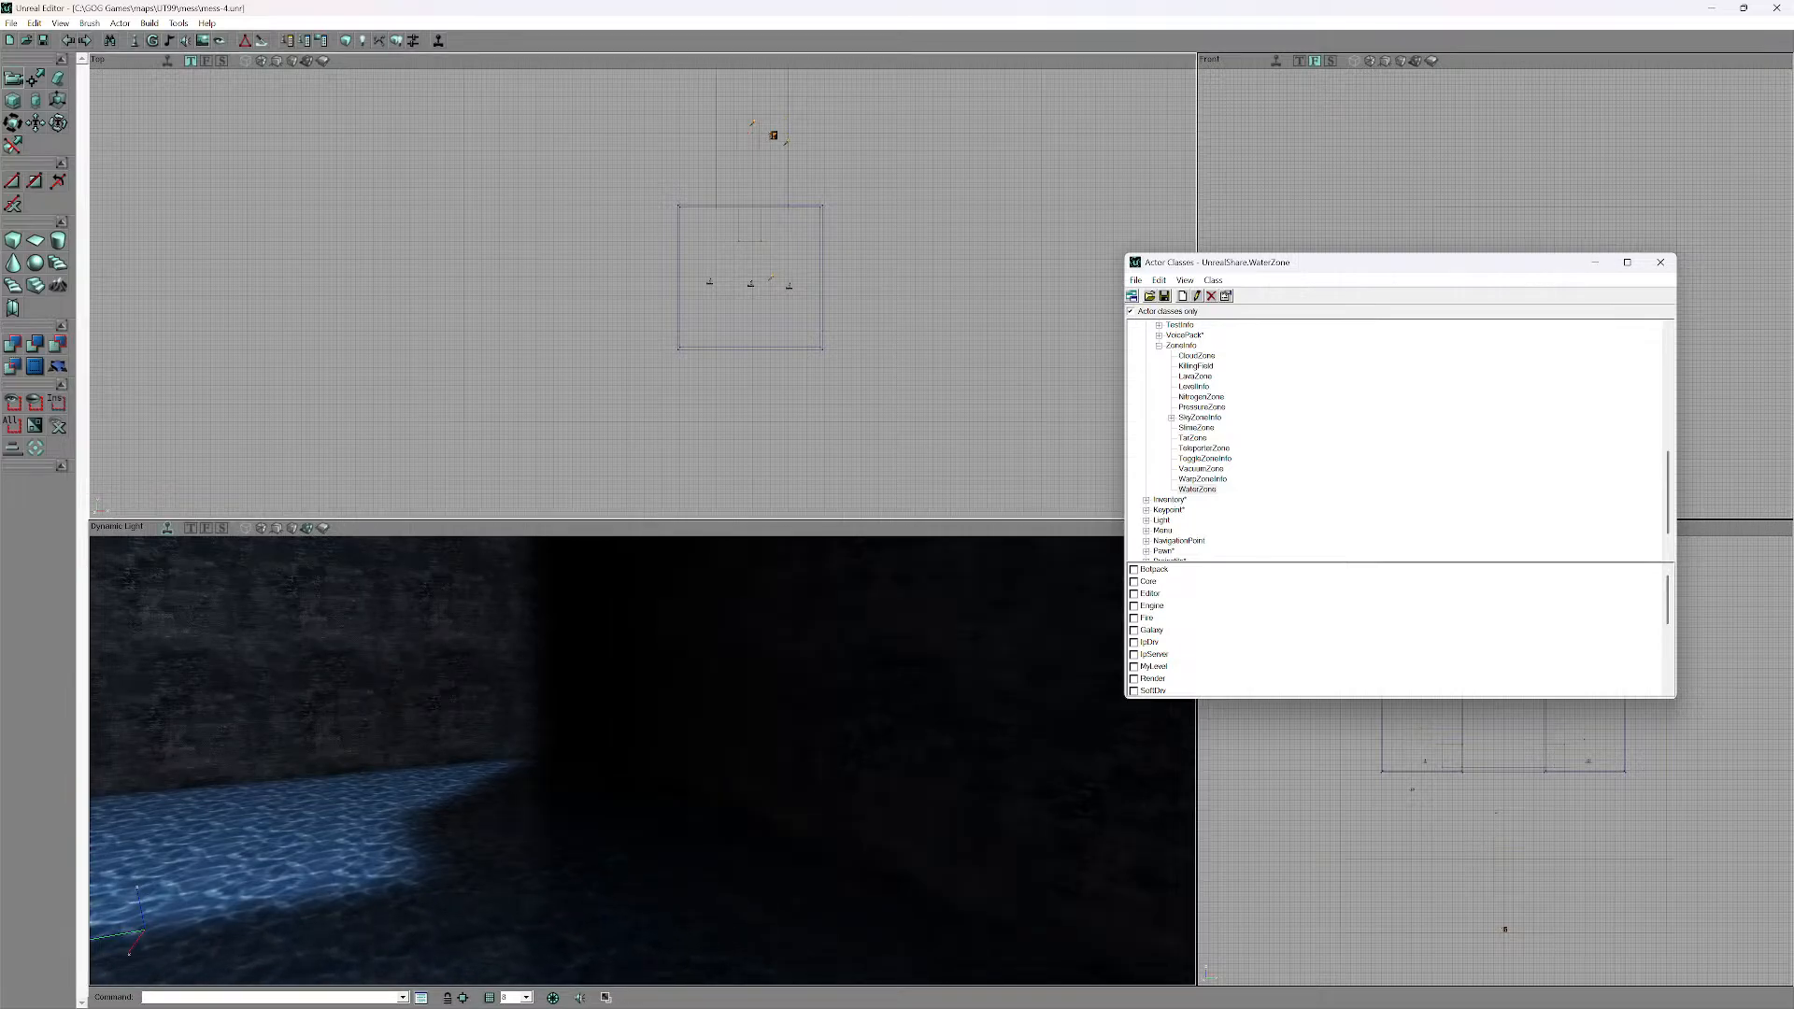
left_click_drag(440, 633, 333, 654)
left_click(542, 813)
right_click_drag(334, 654, 280, 624)
mouse_move(280, 624)
left_mouse_down()
mouse_move(304, 598)
mouse_move(306, 645)
mouse_move(295, 618)
mouse_move(350, 645)
left_mouse_up()
left_click_drag(643, 293, 625, 449)
left_click_drag(822, 156, 775, 299)
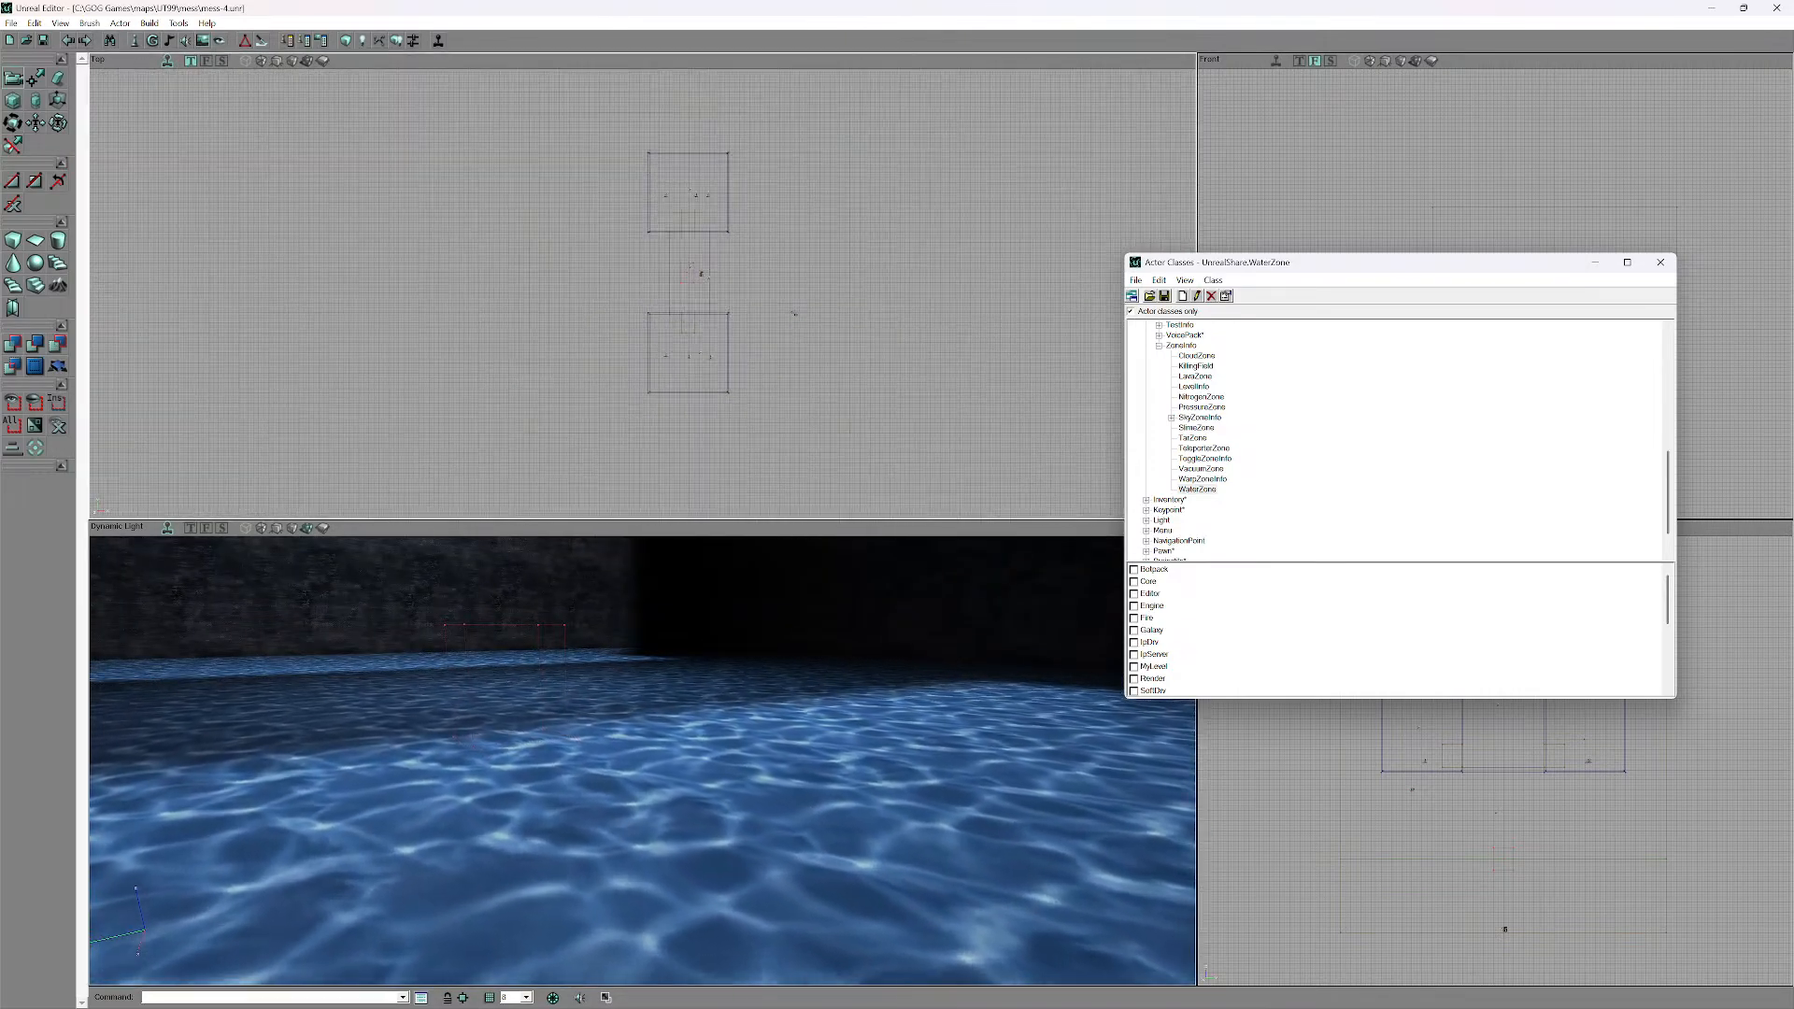
- Select the water sheet's surface and review its flags in the surface properties
mouse_move(643, 760)
left_mouse_down()
mouse_move(642, 822)
mouse_move(643, 738)
mouse_move(691, 701)
mouse_move(635, 748)
mouse_move(643, 832)
left_mouse_up()
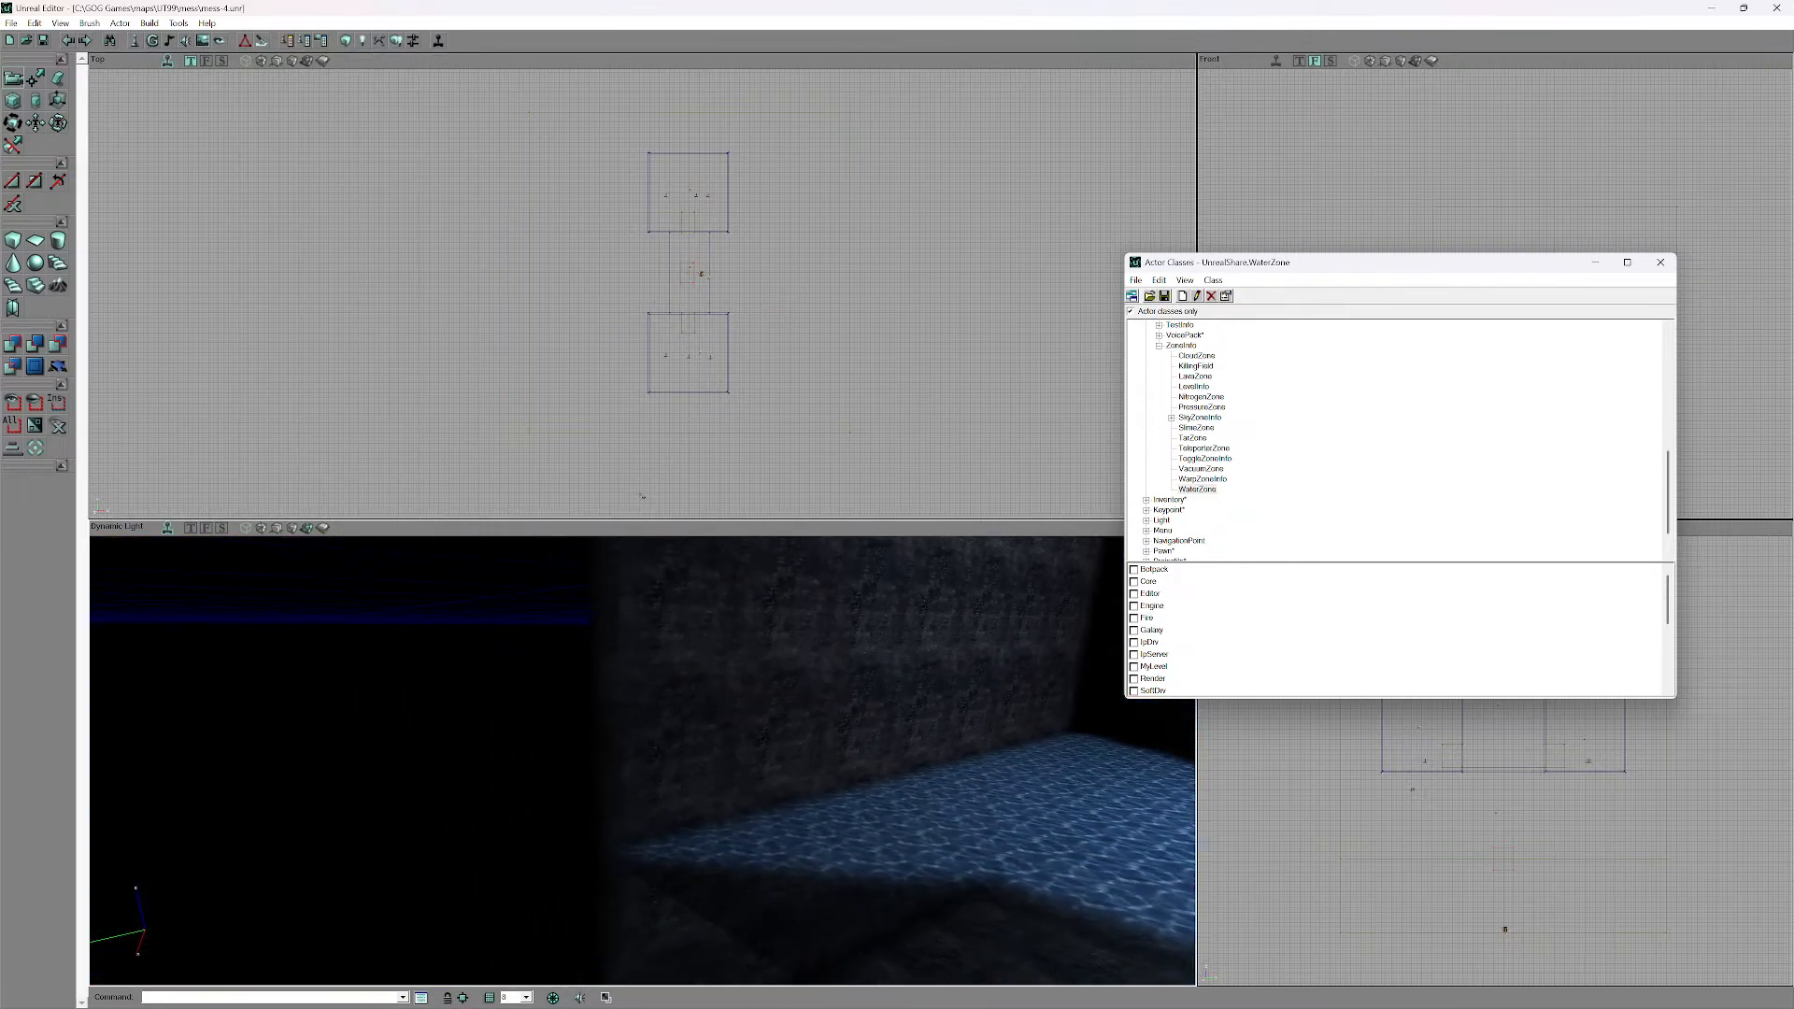
mouse_move(643, 761)
left_mouse_down()
mouse_move(738, 626)
mouse_move(635, 768)
mouse_move(668, 724)
mouse_move(589, 738)
mouse_move(642, 769)
left_mouse_up()
left_click(644, 888)
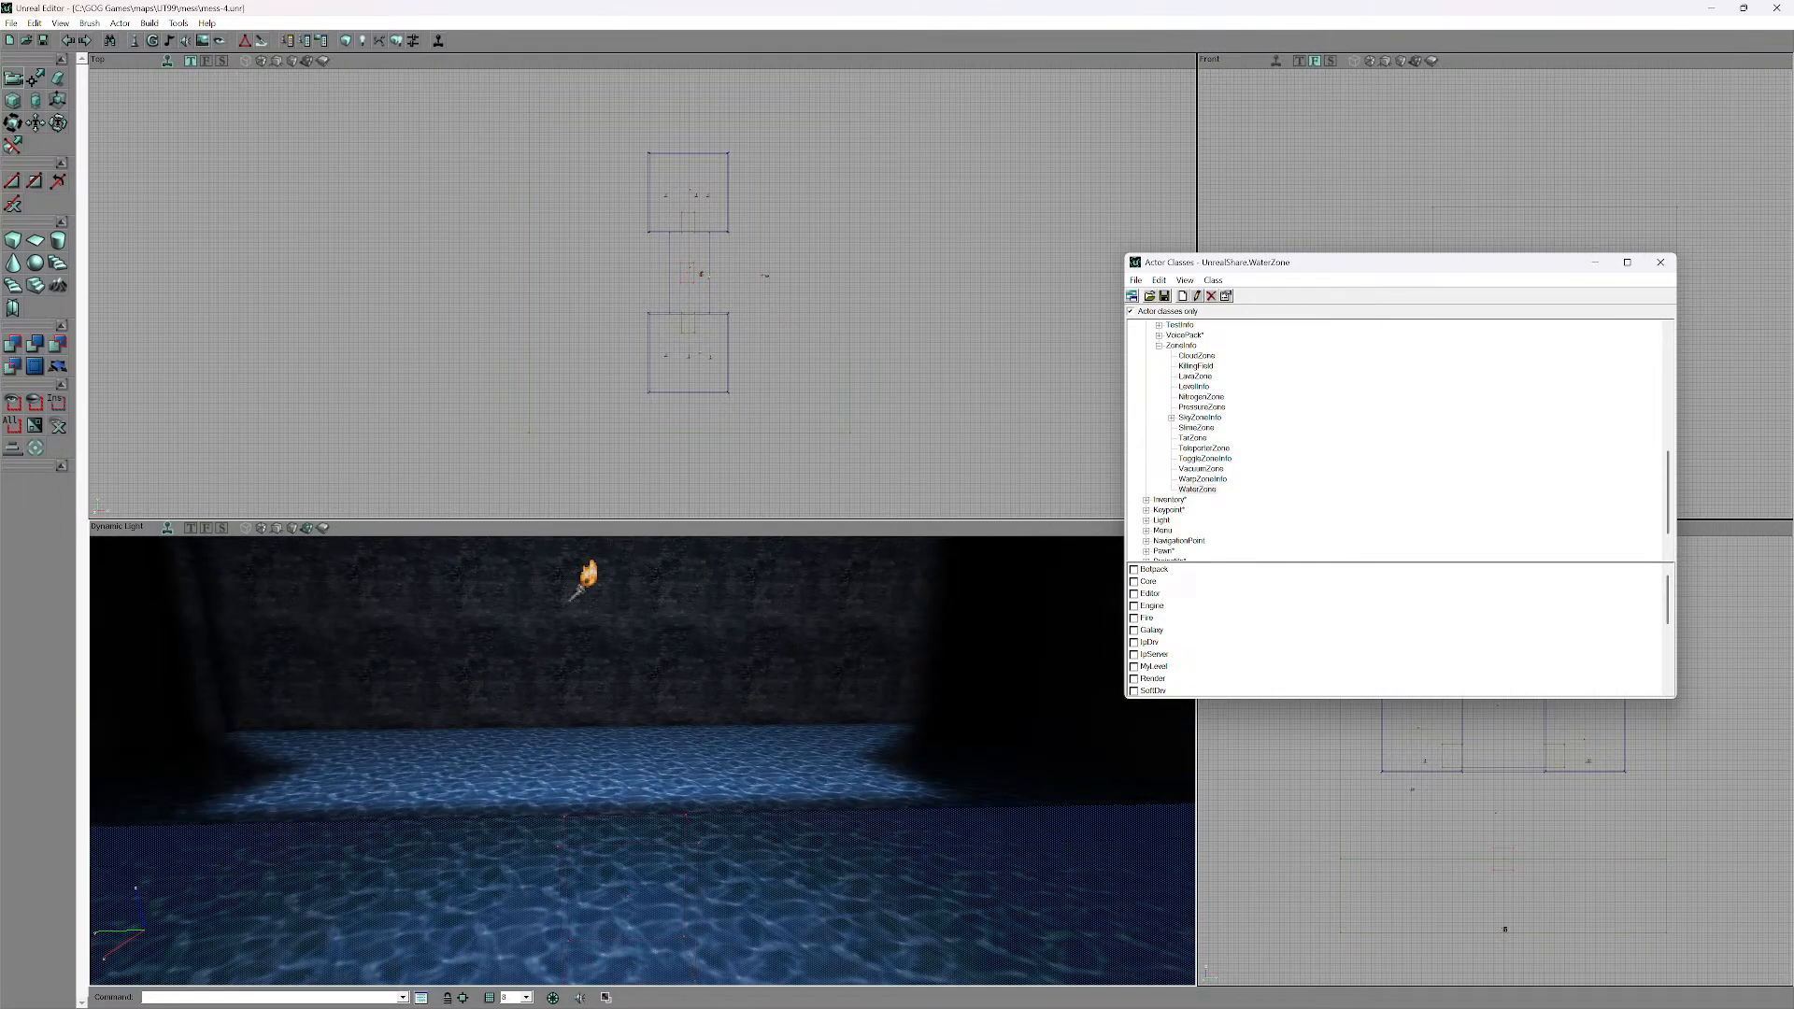
left_click_drag(644, 841, 738, 915)
mouse_move(645, 840)
left_mouse_down()
mouse_move(640, 879)
mouse_move(636, 790)
mouse_move(636, 841)
mouse_move(589, 839)
left_mouse_up()
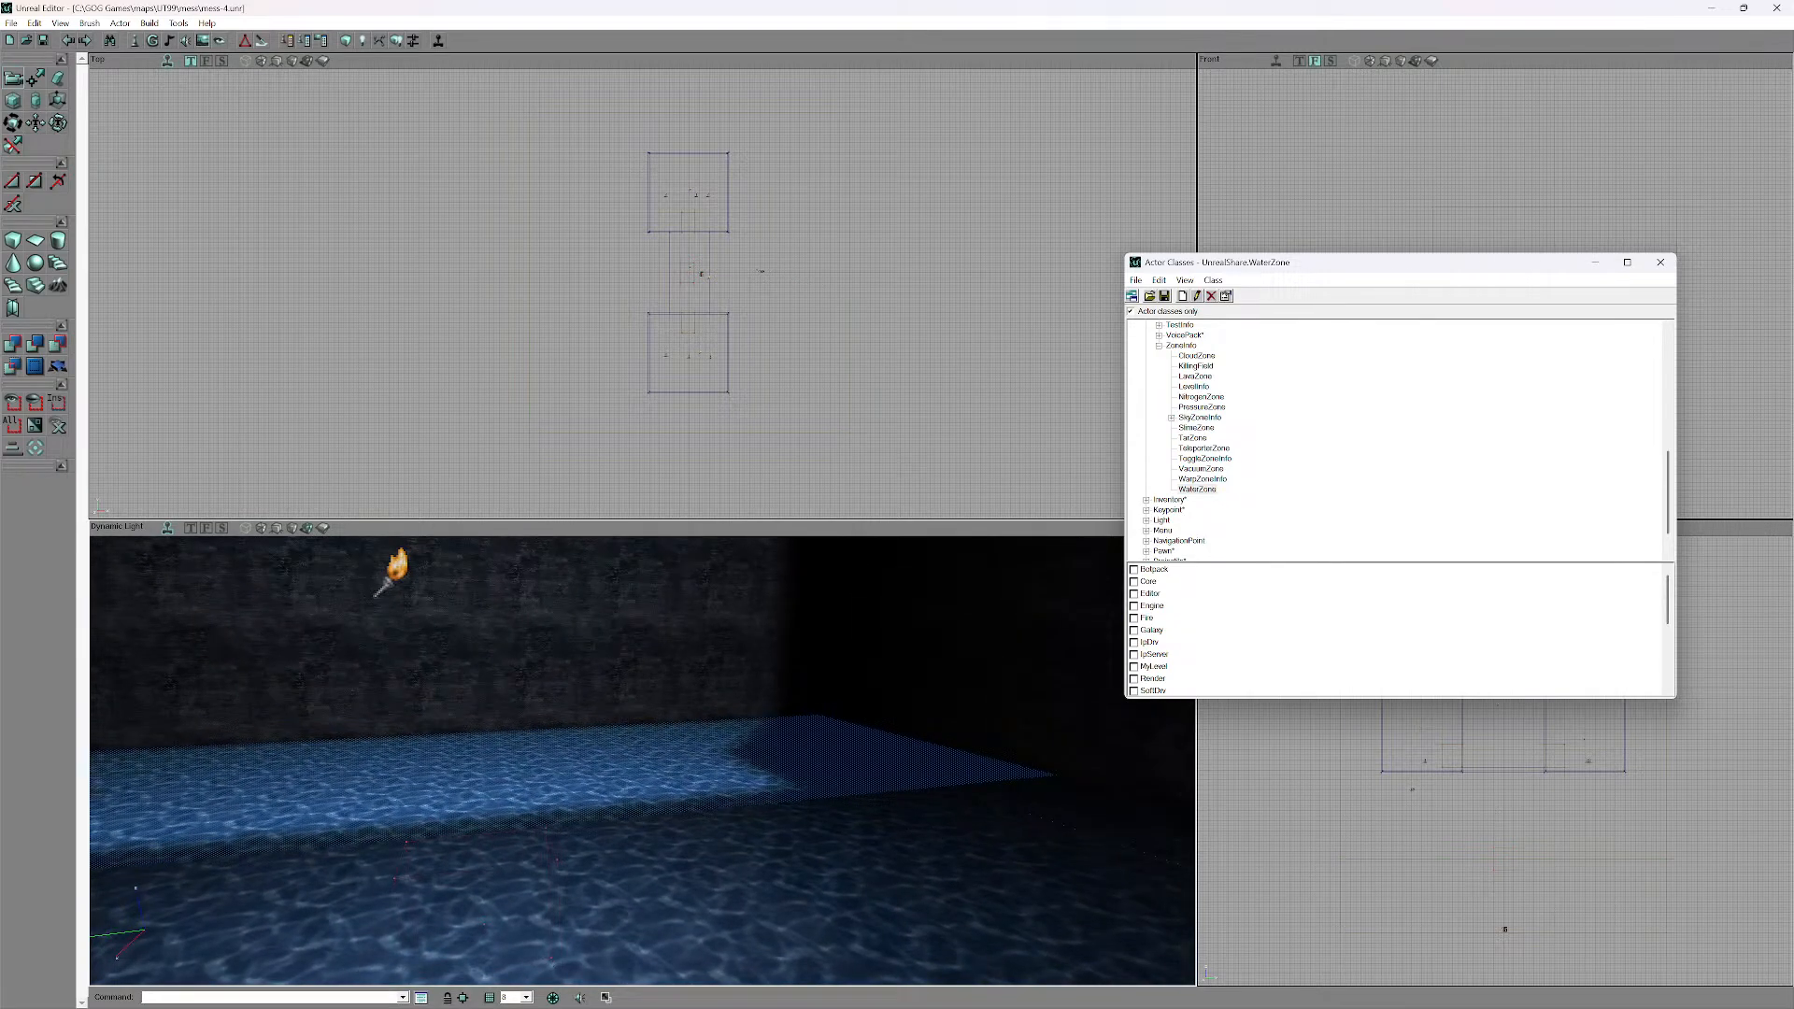
right_click(538, 572)
left_click(617, 584)
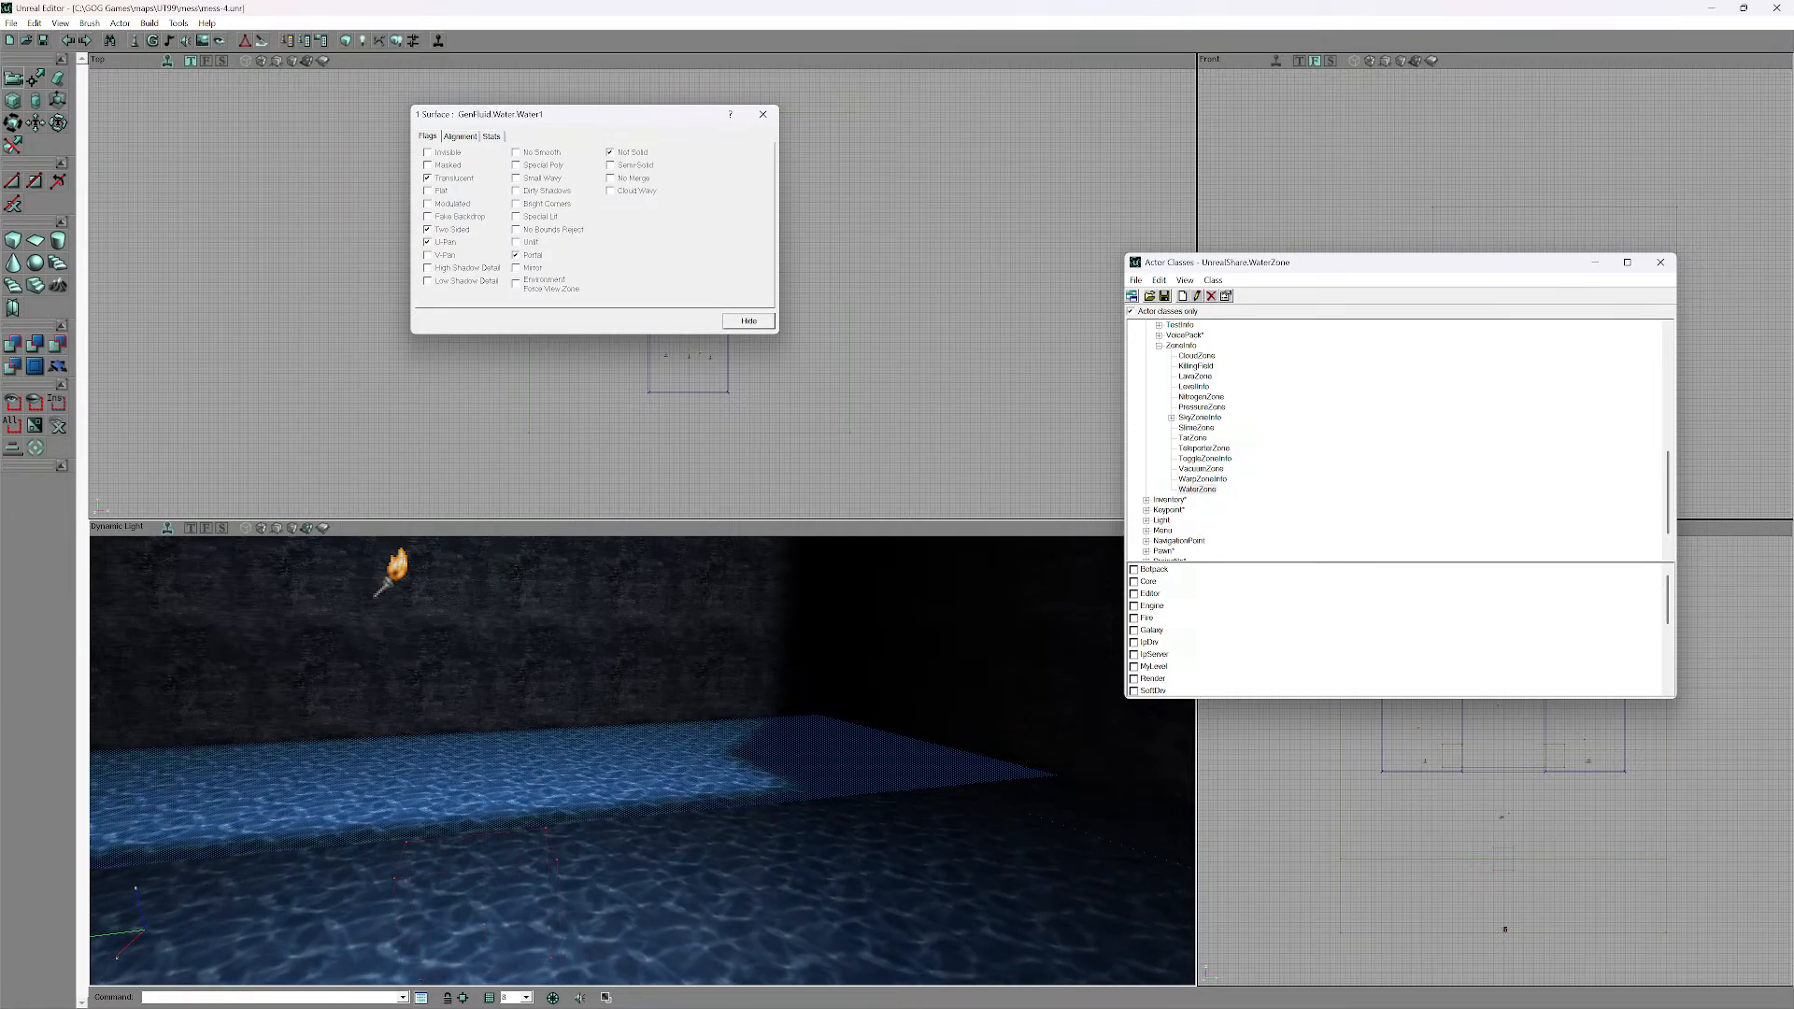
left_click(762, 114)
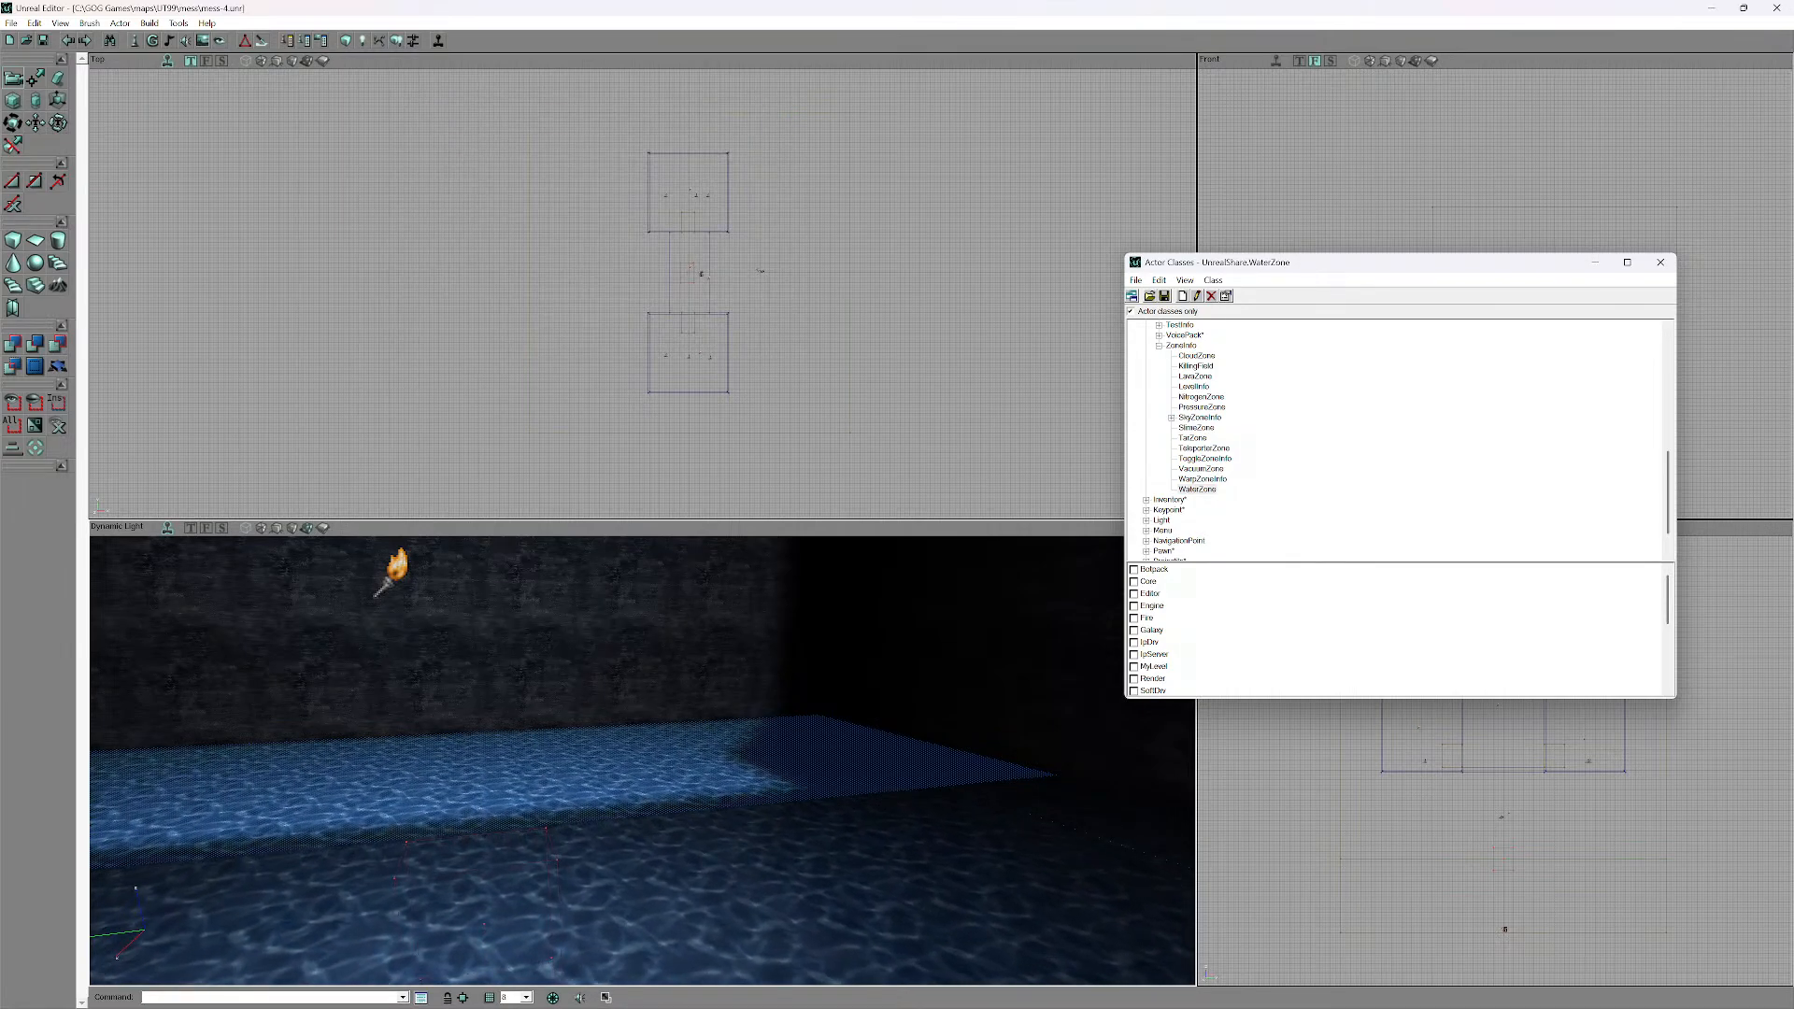
- Open the cube builder's properties and set the builder brush's height to 32
mouse_move(642, 760)
left_mouse_down()
mouse_move(511, 759)
mouse_move(595, 750)
mouse_move(631, 667)
mouse_move(617, 678)
left_mouse_up()
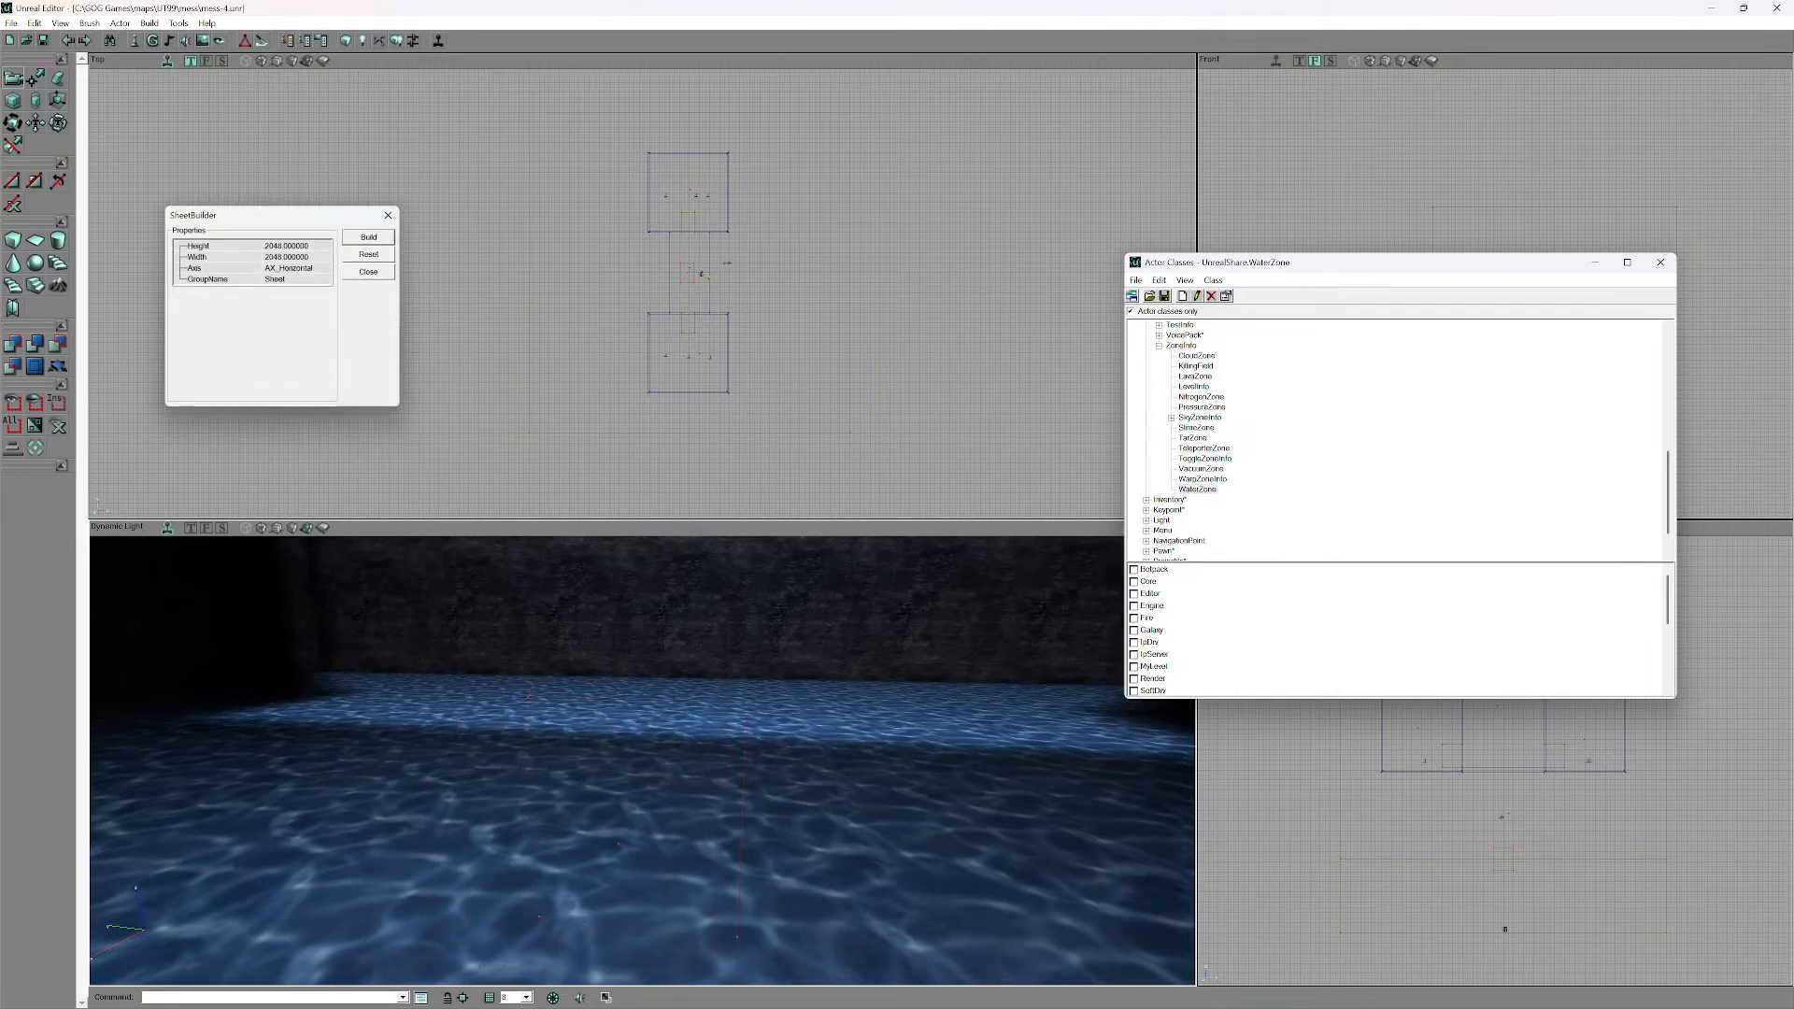
left_click(288, 245)
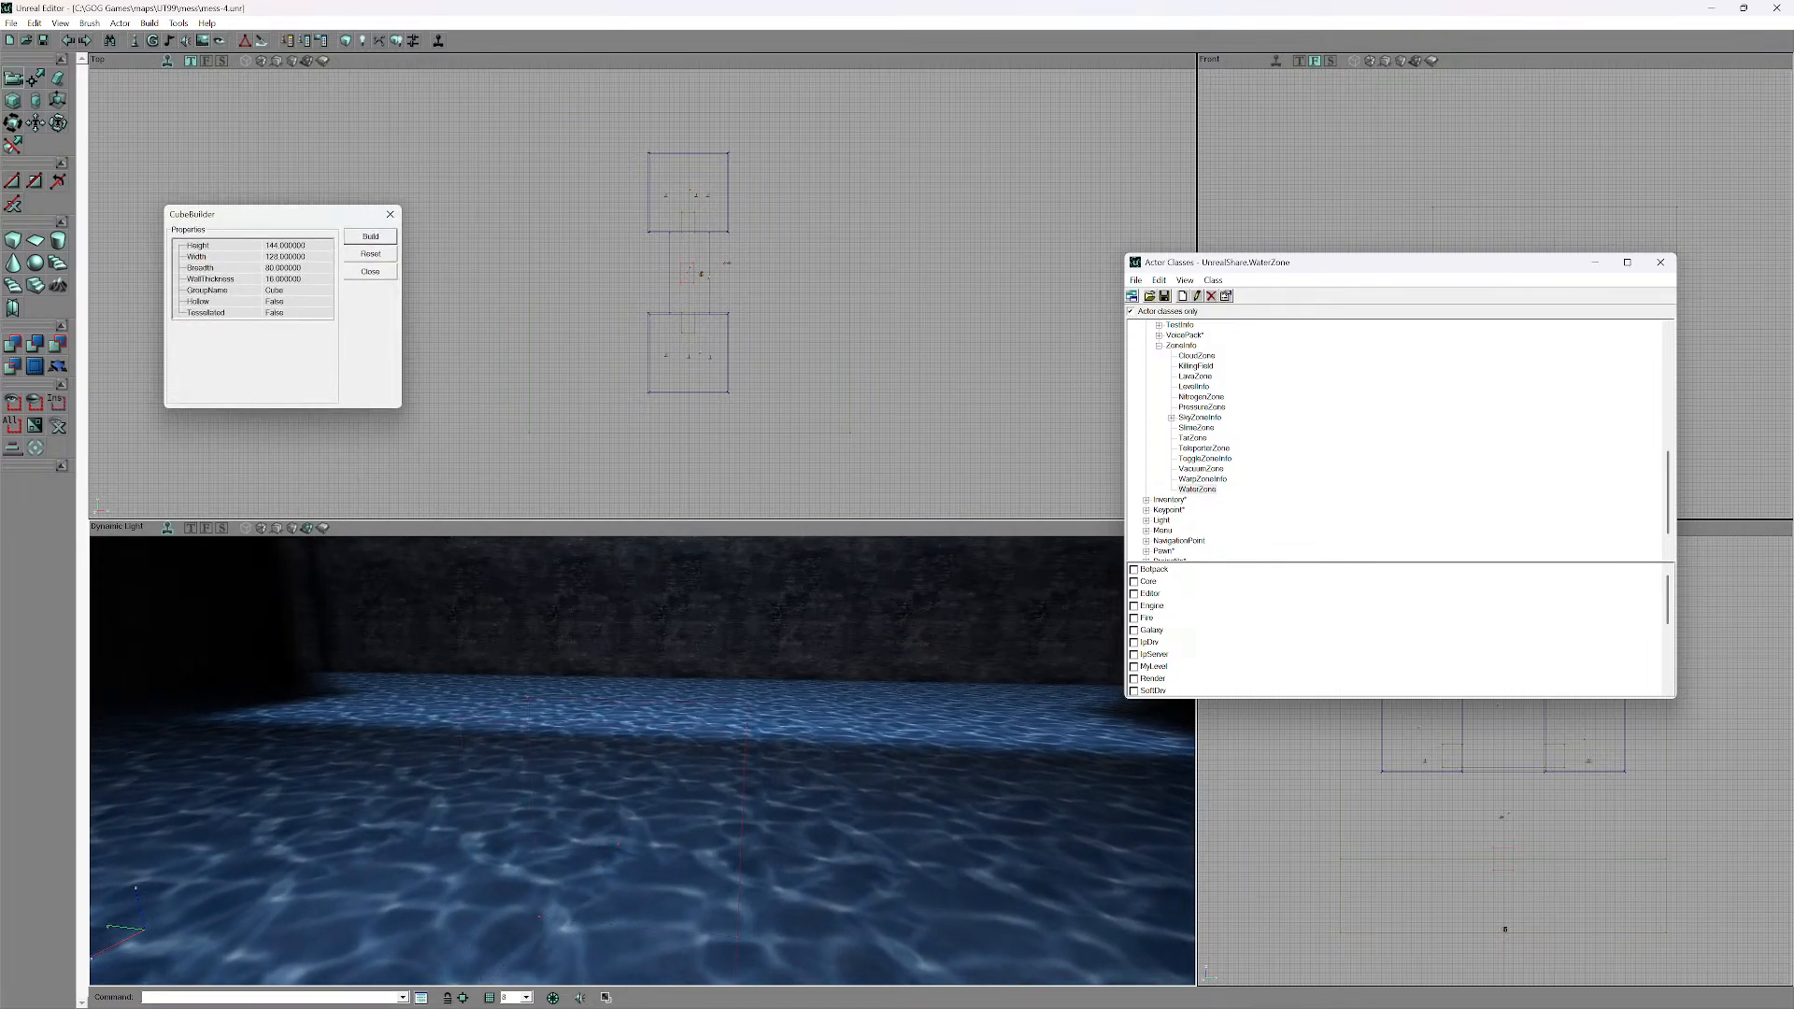
left_click(288, 244)
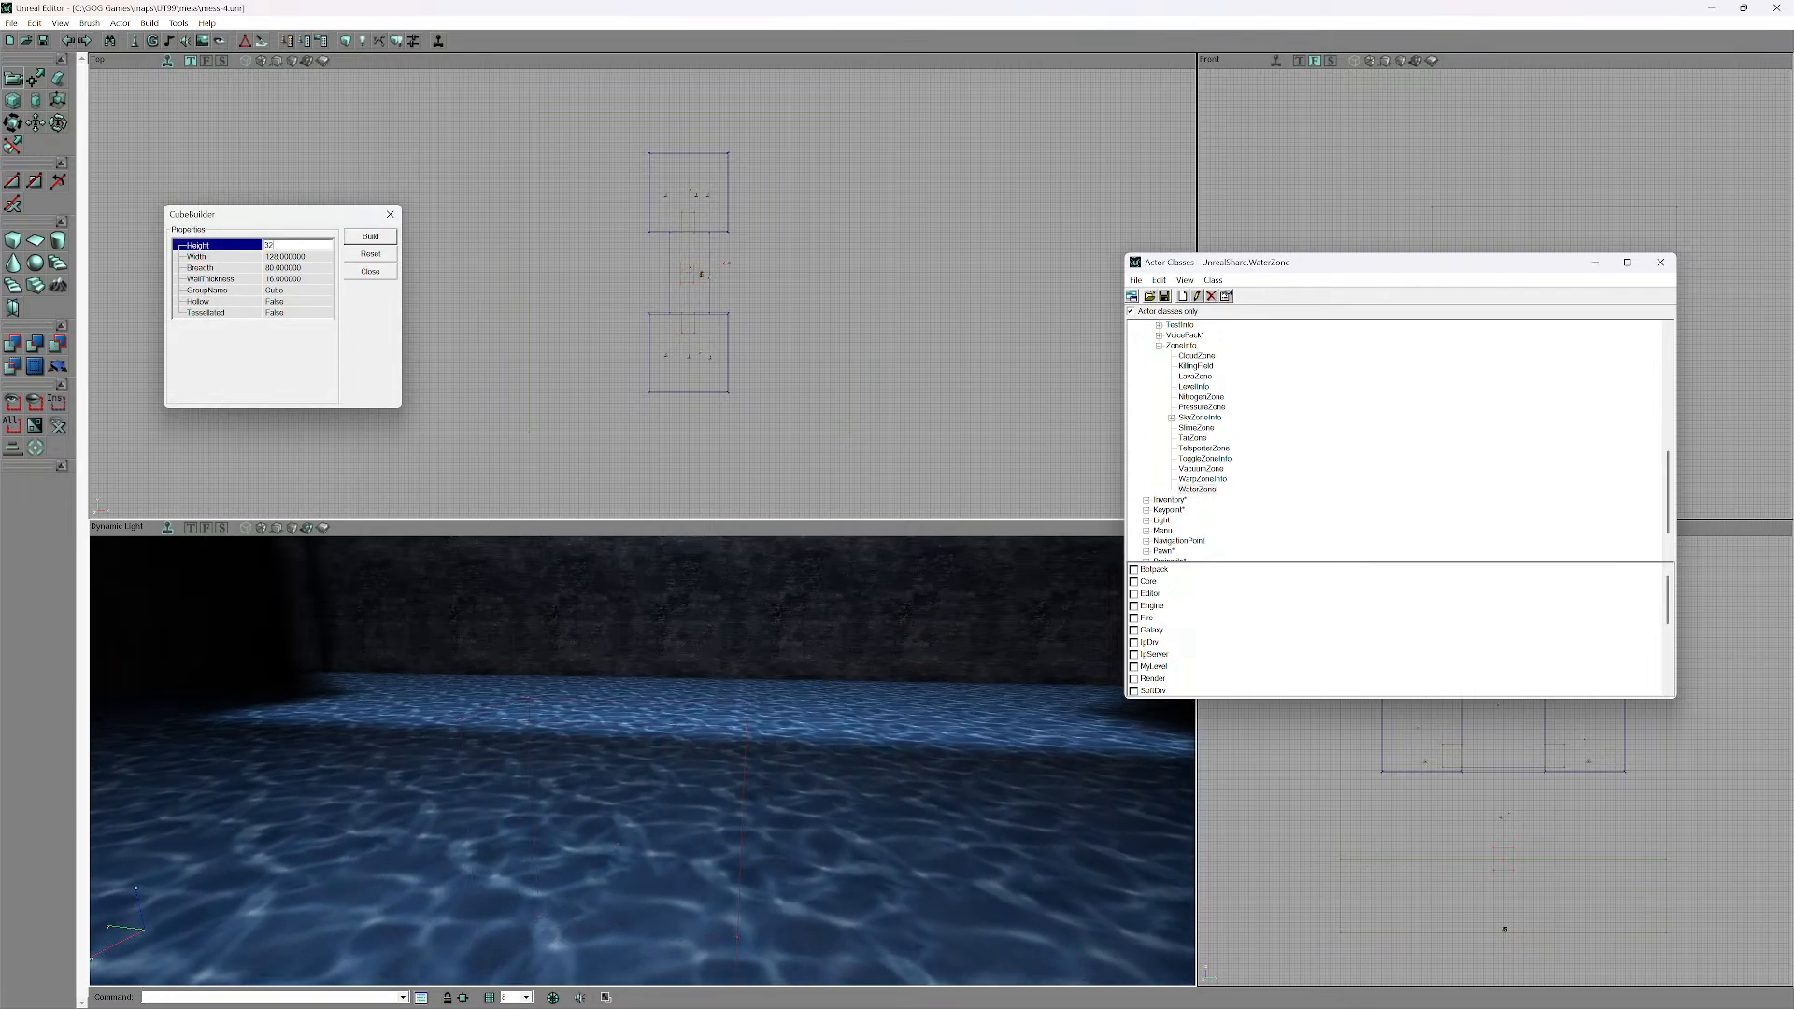
- Examine the cube builder brush's height and position against the water surface in the Top and Dynamic Light views
mouse_move(642, 747)
left_mouse_down()
mouse_move(654, 822)
mouse_move(710, 823)
mouse_move(733, 854)
mouse_move(794, 748)
mouse_move(654, 720)
mouse_move(738, 701)
mouse_move(705, 691)
mouse_move(785, 687)
mouse_move(743, 673)
mouse_move(706, 607)
left_mouse_up()
right_click_drag(643, 710, 644, 804)
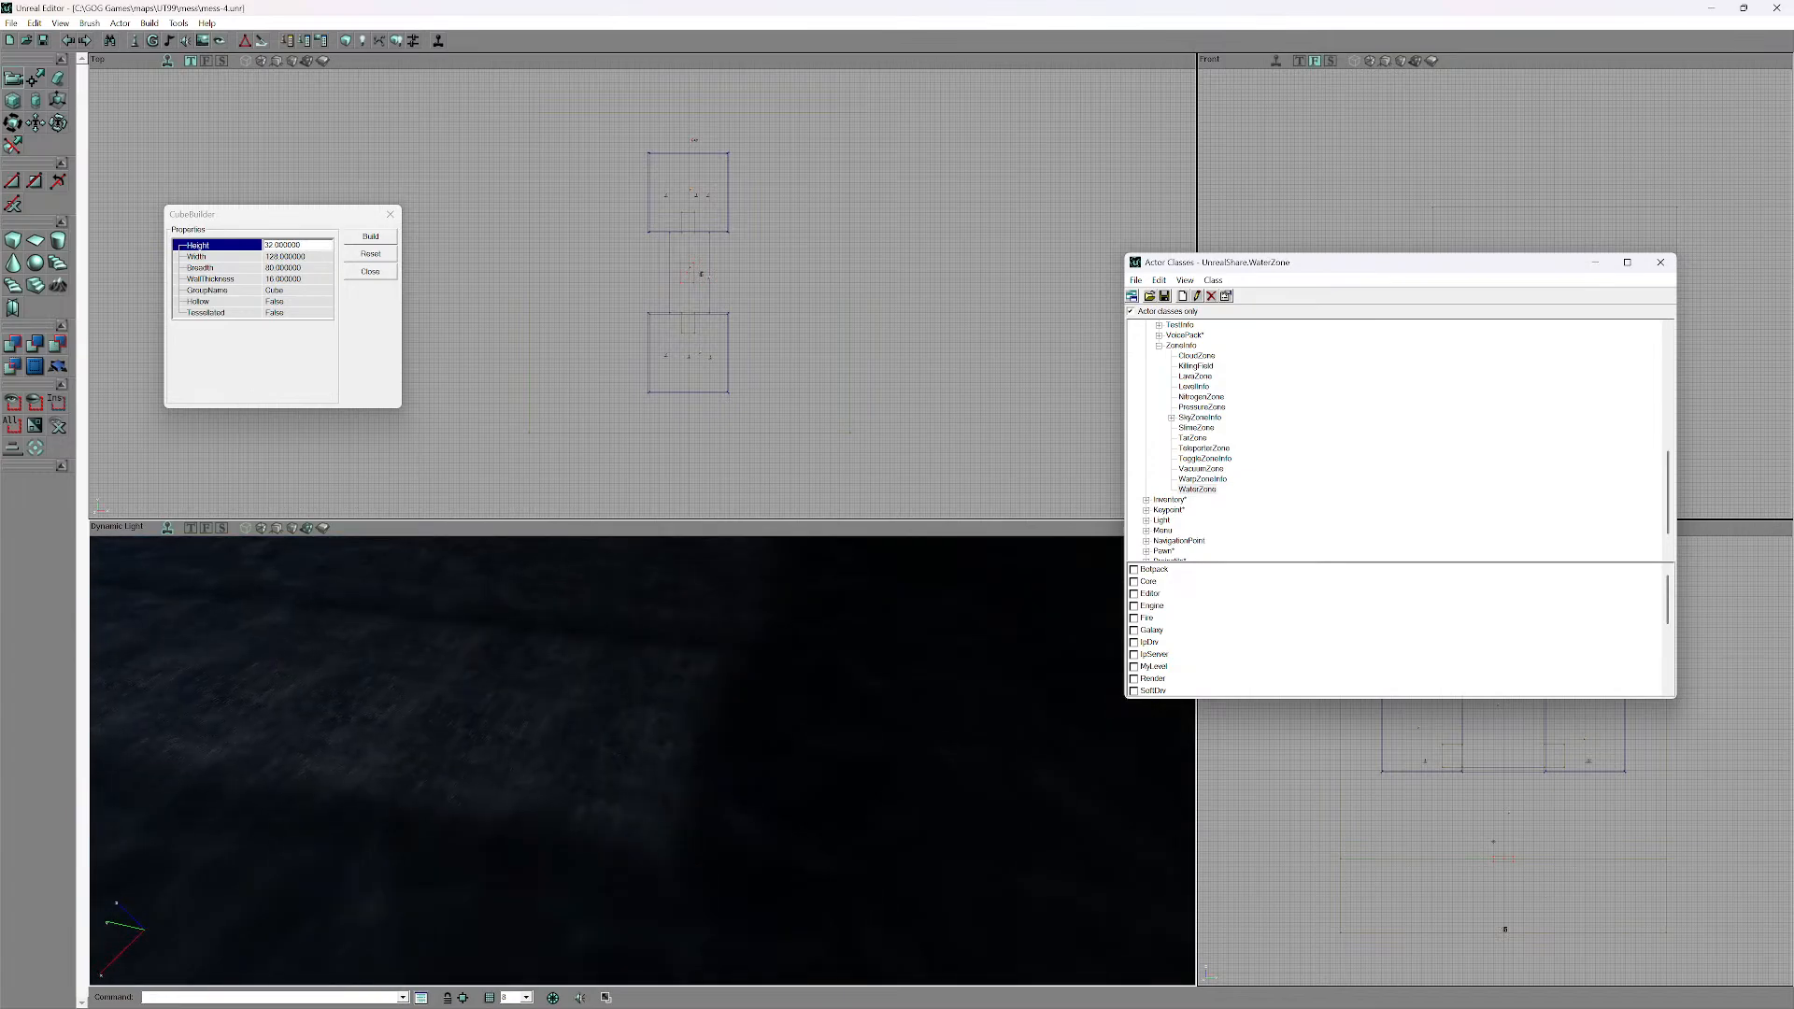
left_click_drag(643, 355, 643, 220)
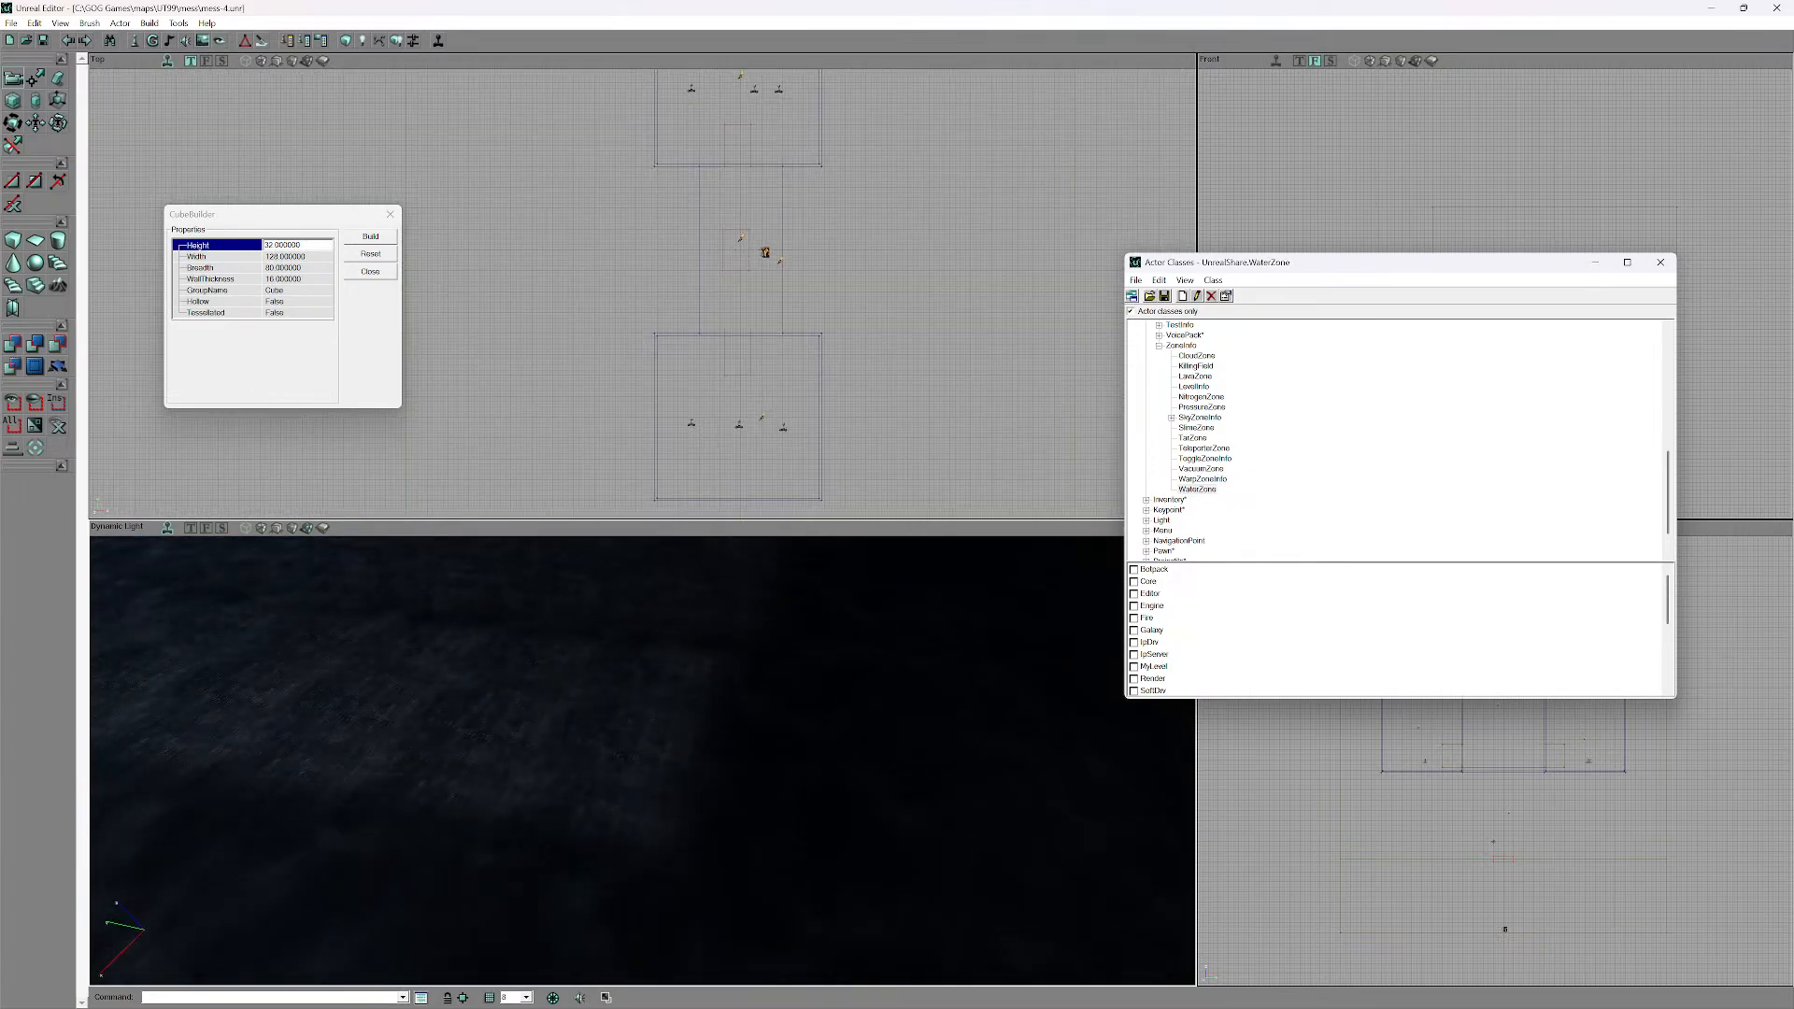
left_click_drag(645, 411, 635, 123)
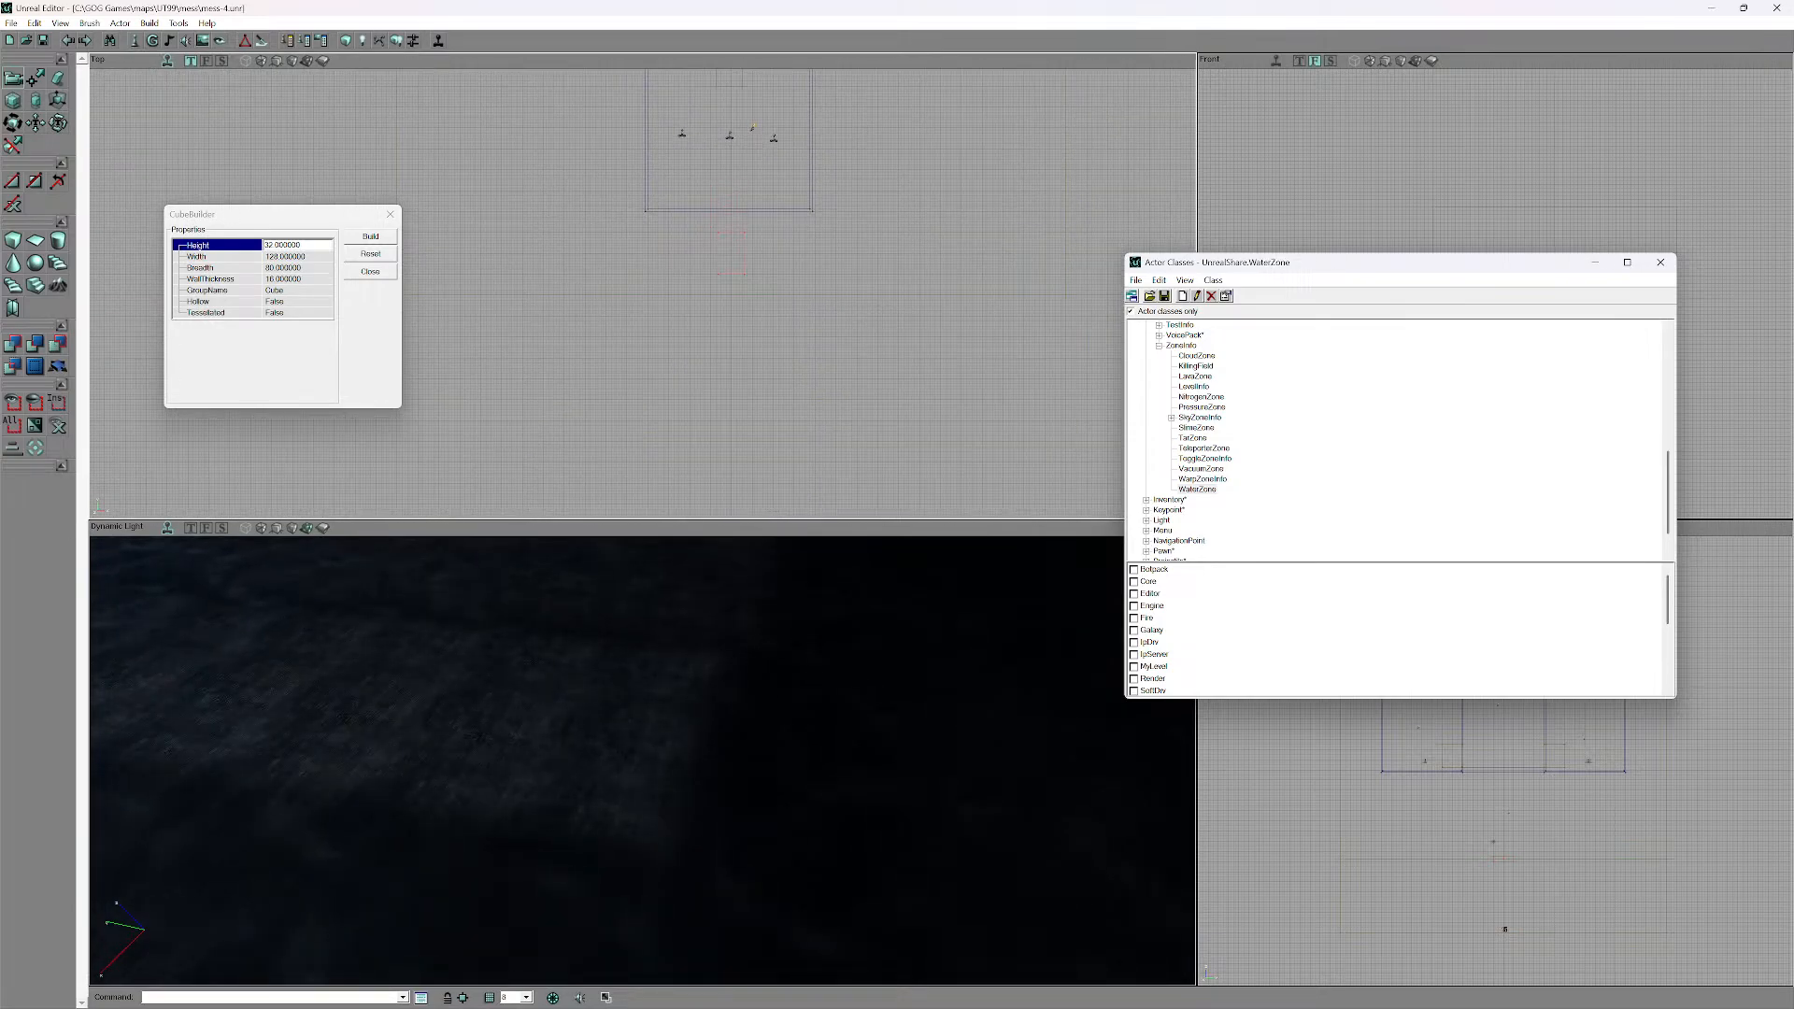
mouse_move(642, 318)
left_mouse_down()
mouse_move(643, 168)
mouse_move(642, 205)
mouse_move(663, 122)
mouse_move(876, 70)
mouse_move(479, 246)
left_mouse_up()
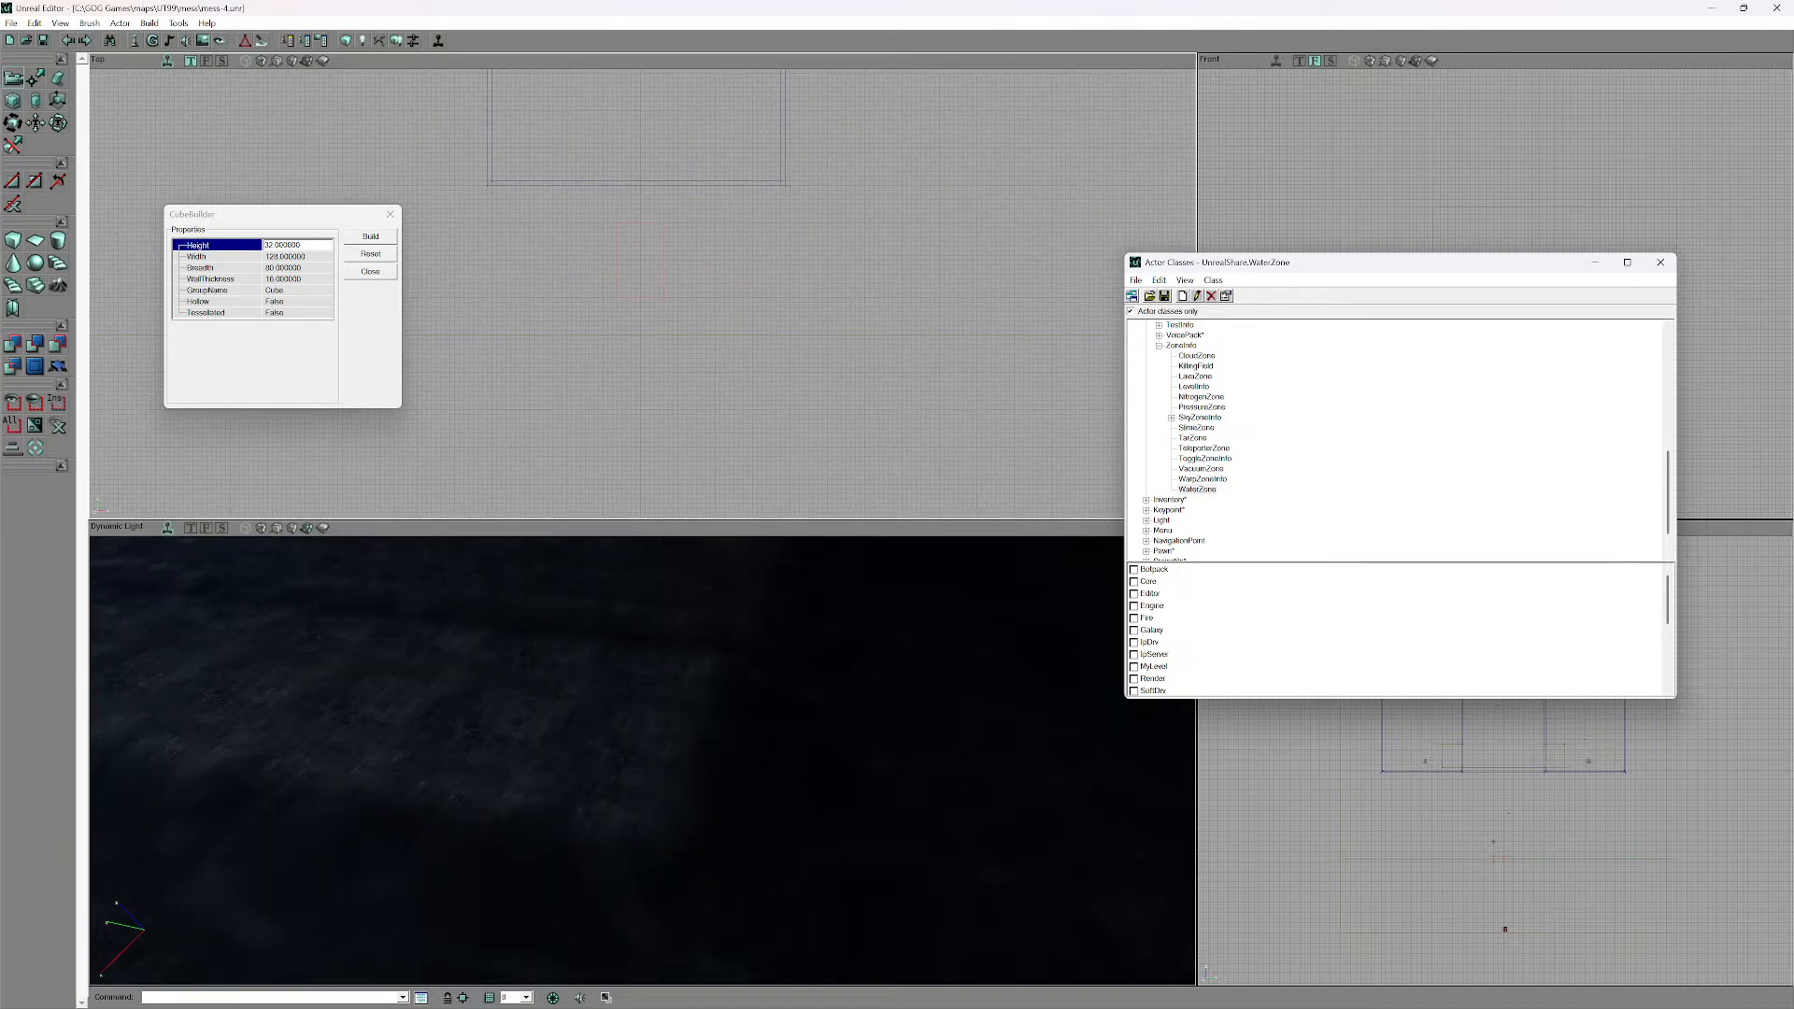
right_click_drag(598, 747, 804, 682)
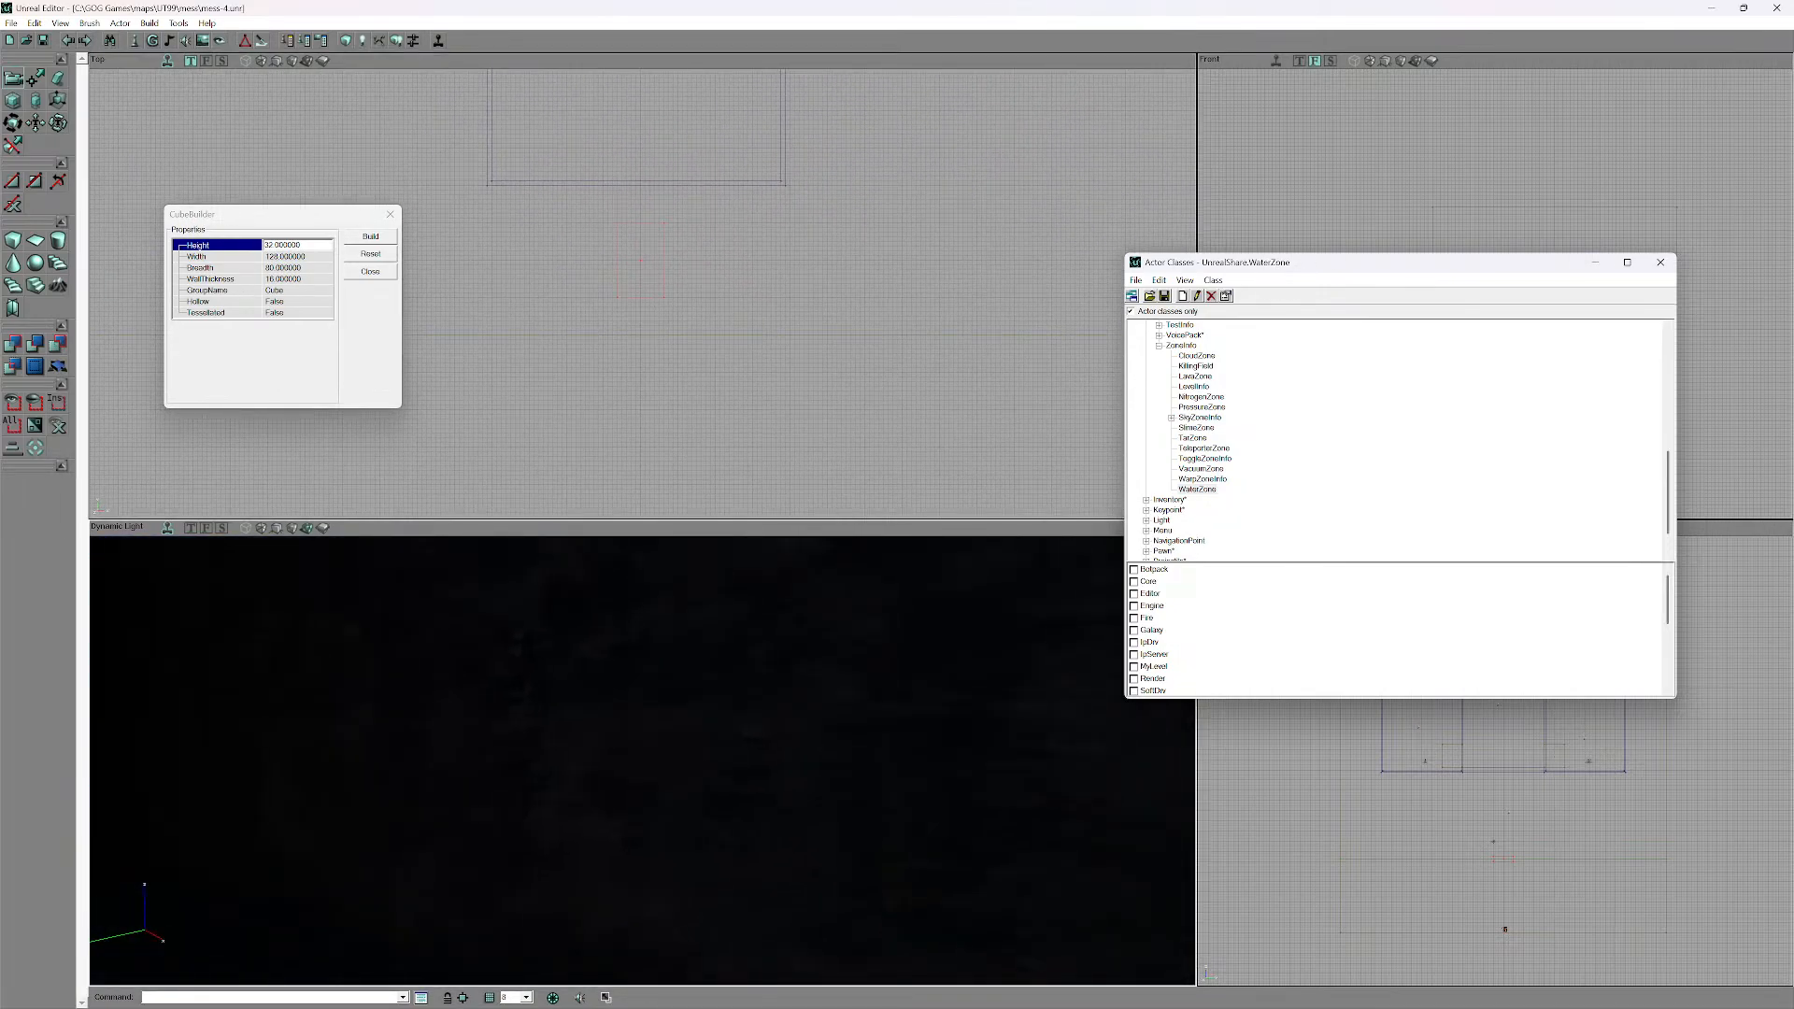
right_click_drag(598, 747, 878, 822)
mouse_move(598, 747)
left_mouse_down()
mouse_move(592, 801)
mouse_move(561, 840)
mouse_move(579, 766)
left_mouse_up()
right_click_drag(579, 766, 654, 687)
left_click_drag(598, 747, 781, 768)
right_click_drag(598, 747, 551, 762)
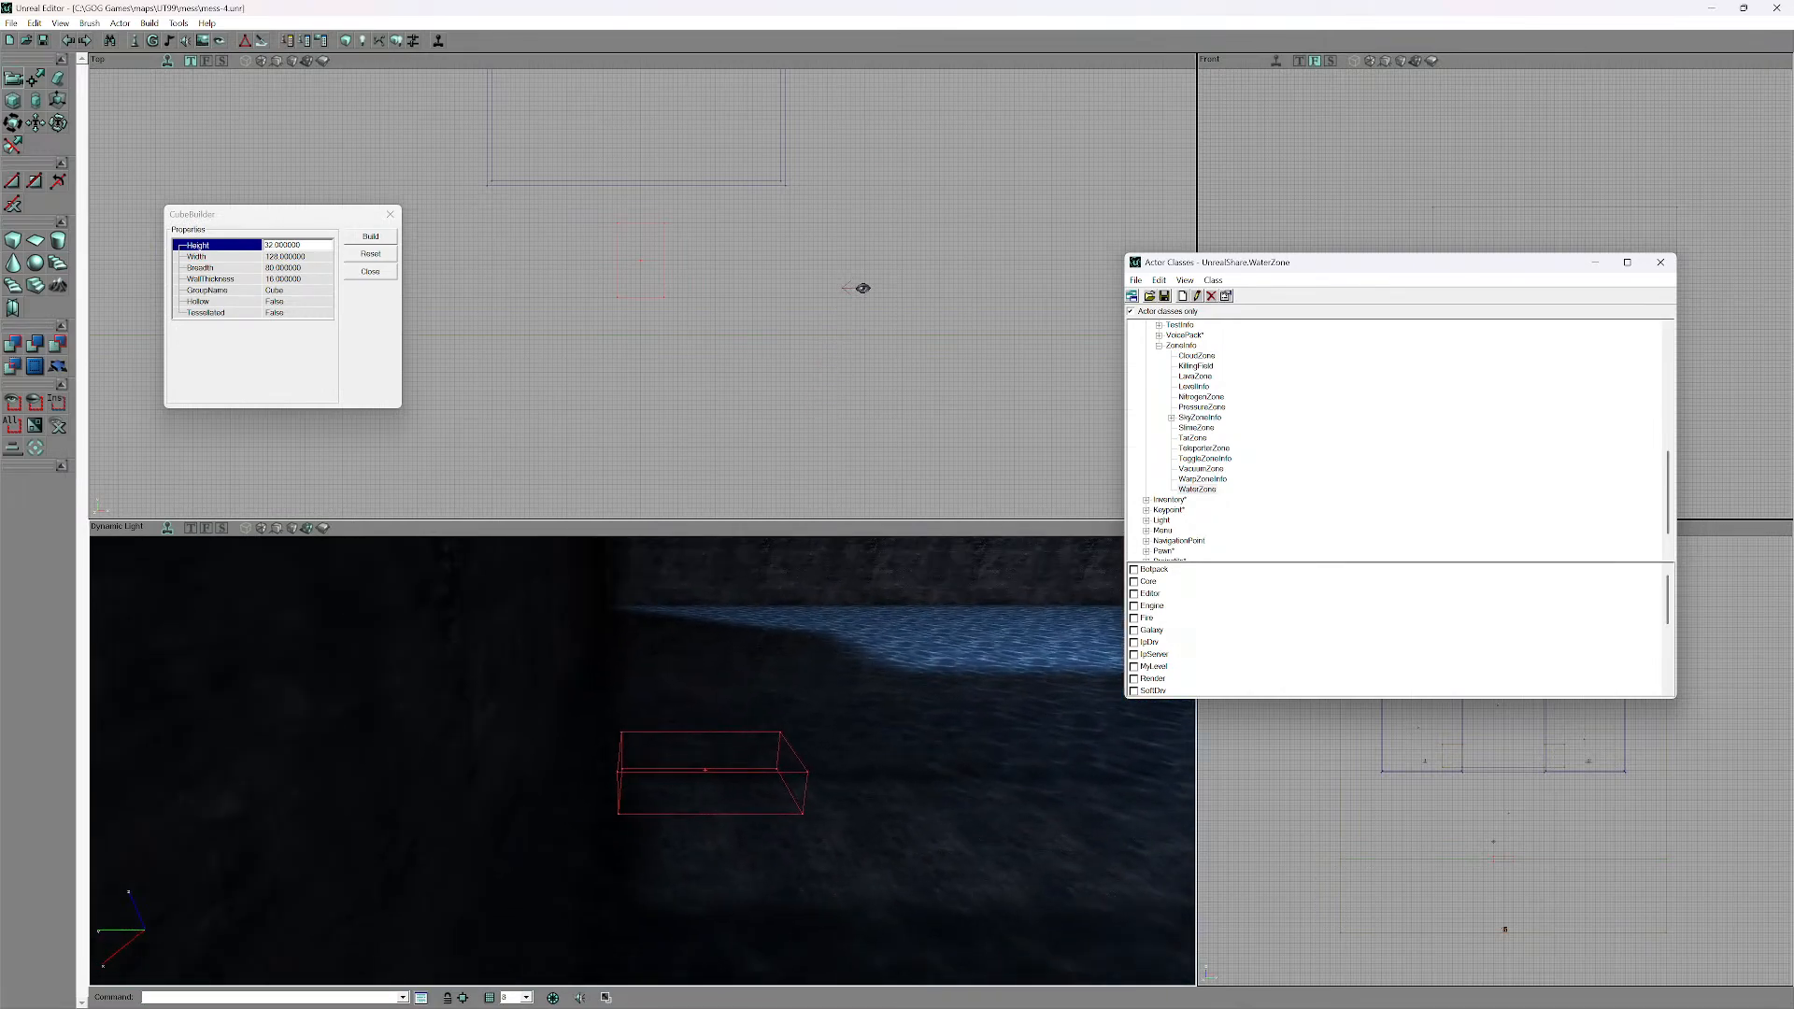
left_click_drag(551, 761, 603, 840)
mouse_move(602, 841)
right_mouse_down()
mouse_move(710, 869)
mouse_move(603, 813)
mouse_move(710, 841)
mouse_move(602, 808)
right_mouse_up()
left_click_drag(602, 808, 612, 869)
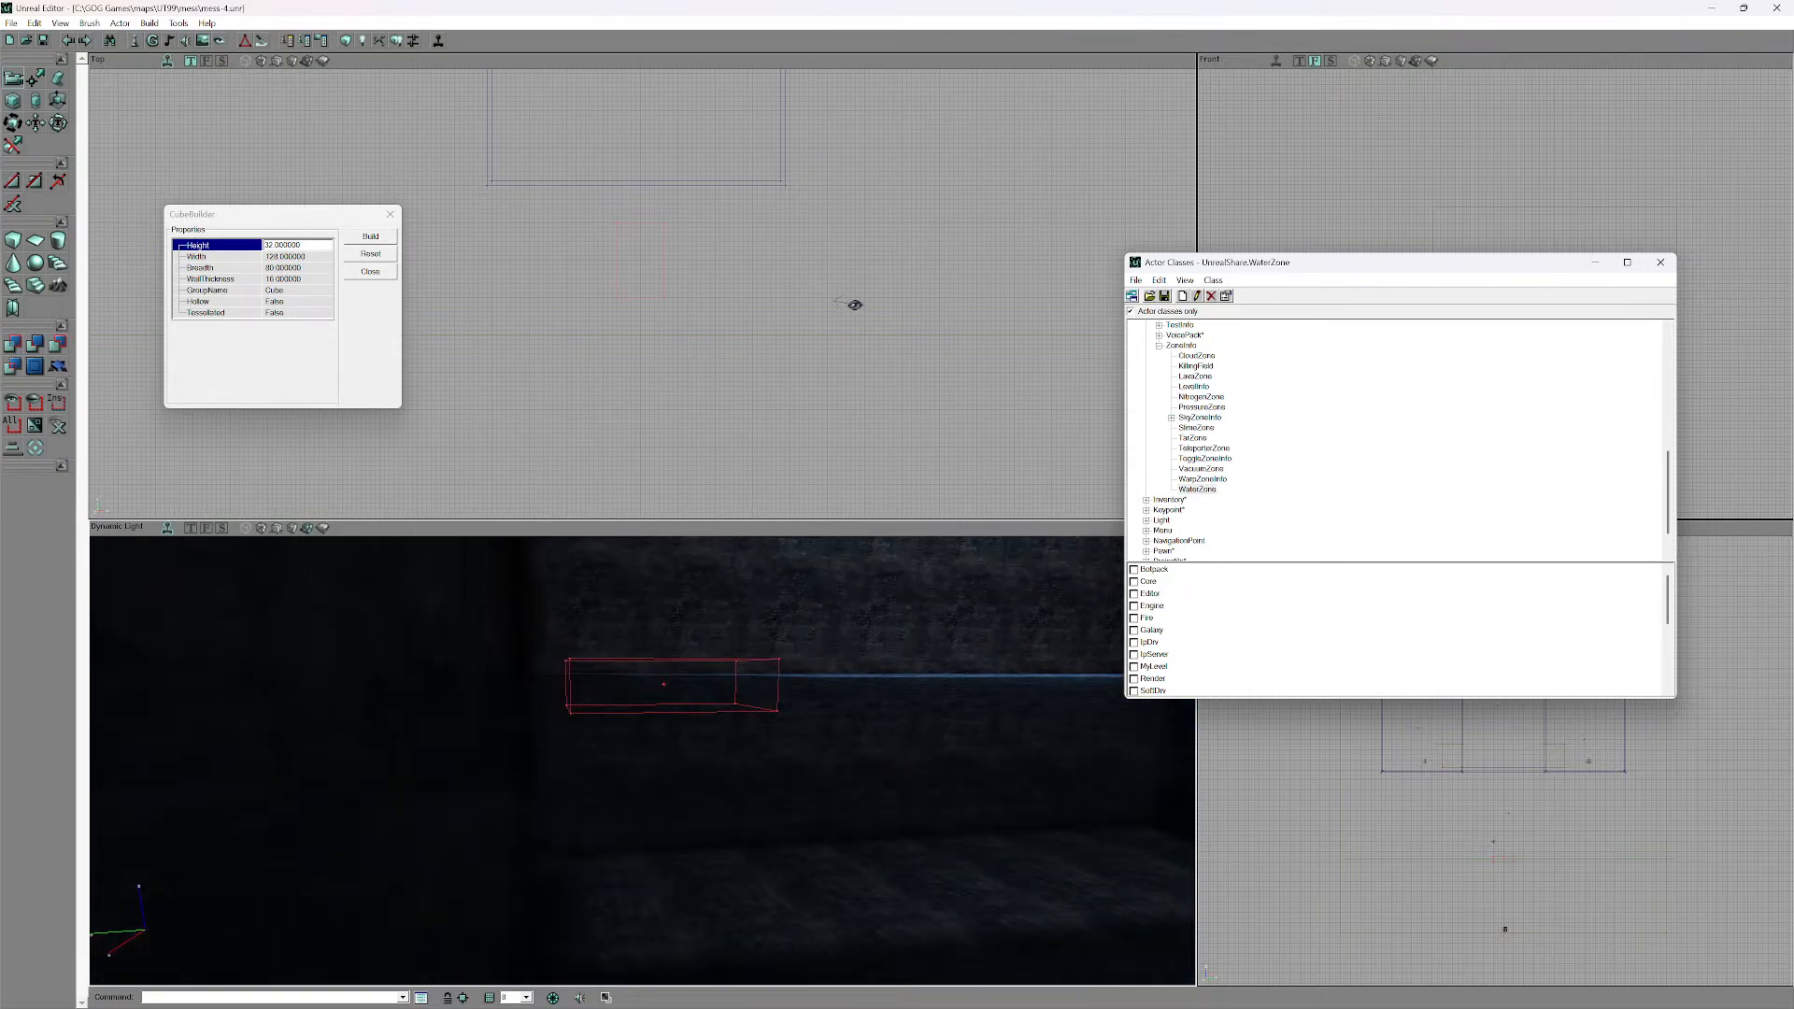
- Set the cube builder brush's height to 16 and check its shape beside the water
left_click(274, 245)
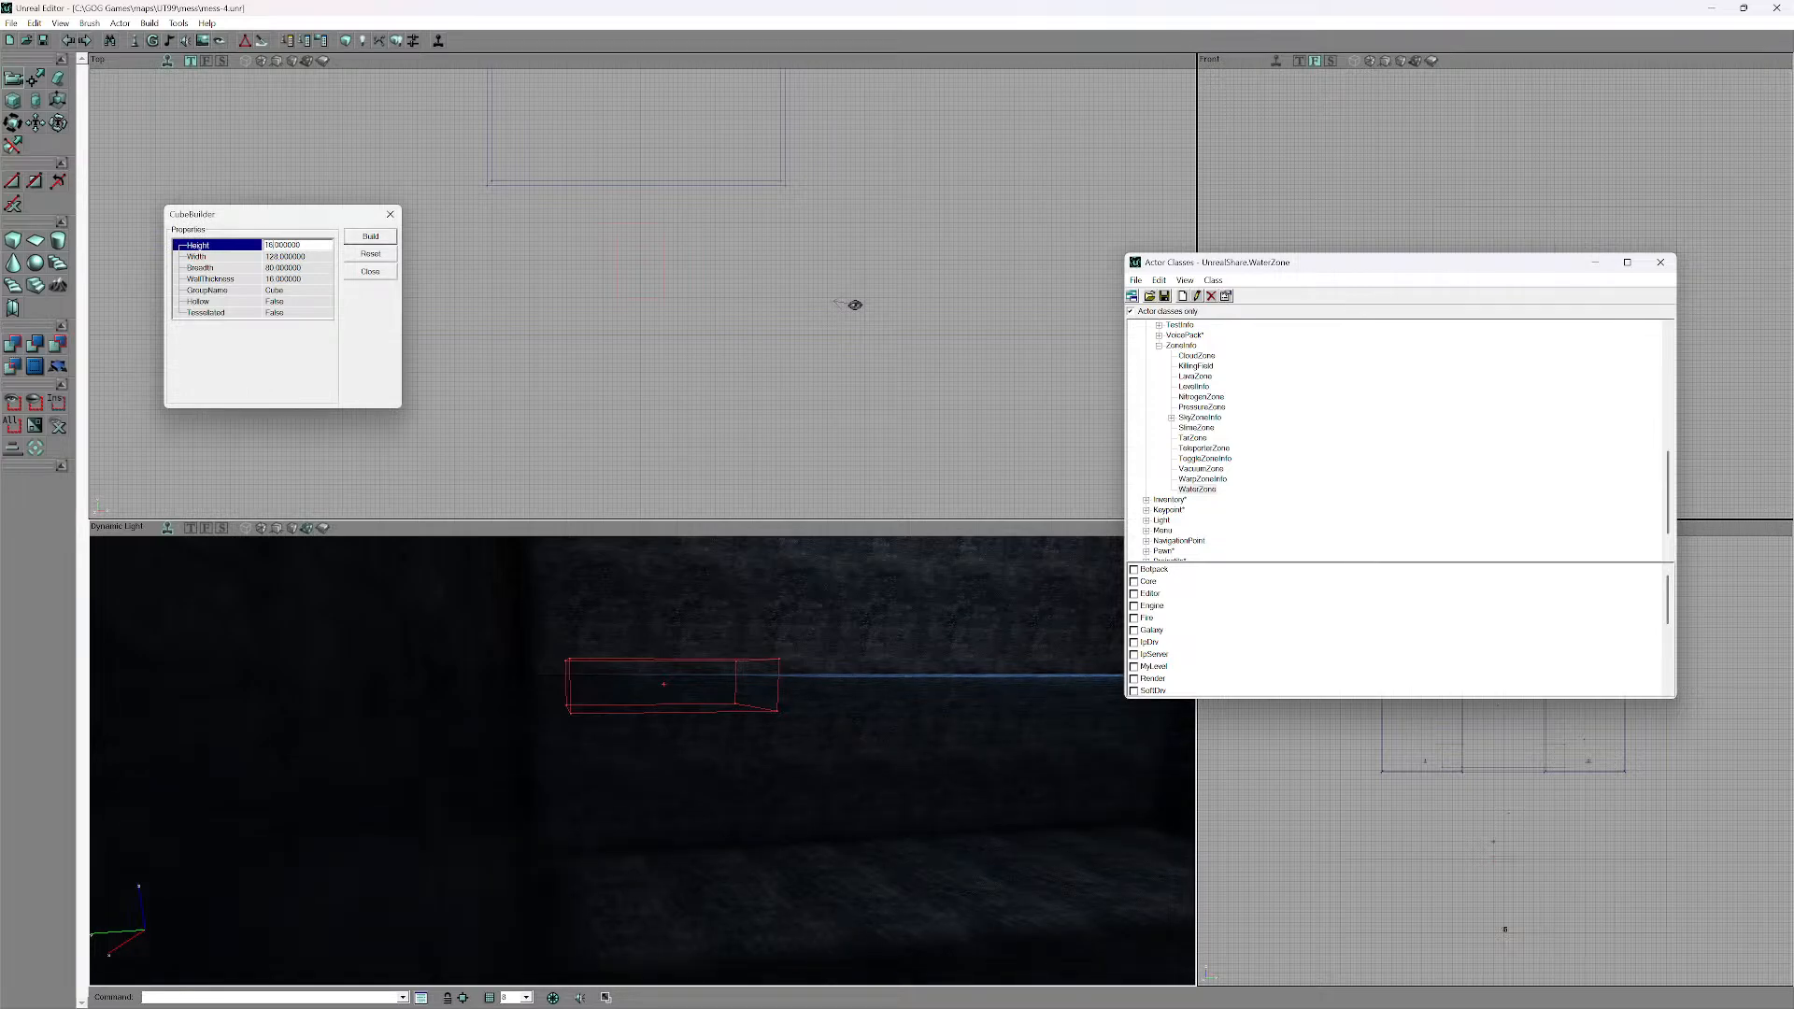
type("16")
key("Return")
mouse_move(607, 813)
left_mouse_down()
mouse_move(610, 836)
mouse_move(611, 714)
mouse_move(611, 780)
left_mouse_up()
right_click_drag(611, 780, 617, 845)
left_click_drag(617, 845, 617, 850)
mouse_move(617, 850)
right_mouse_down()
mouse_move(643, 841)
mouse_move(628, 837)
mouse_move(696, 864)
mouse_move(658, 804)
mouse_move(617, 824)
right_mouse_up()
left_click_drag(617, 824, 607, 771)
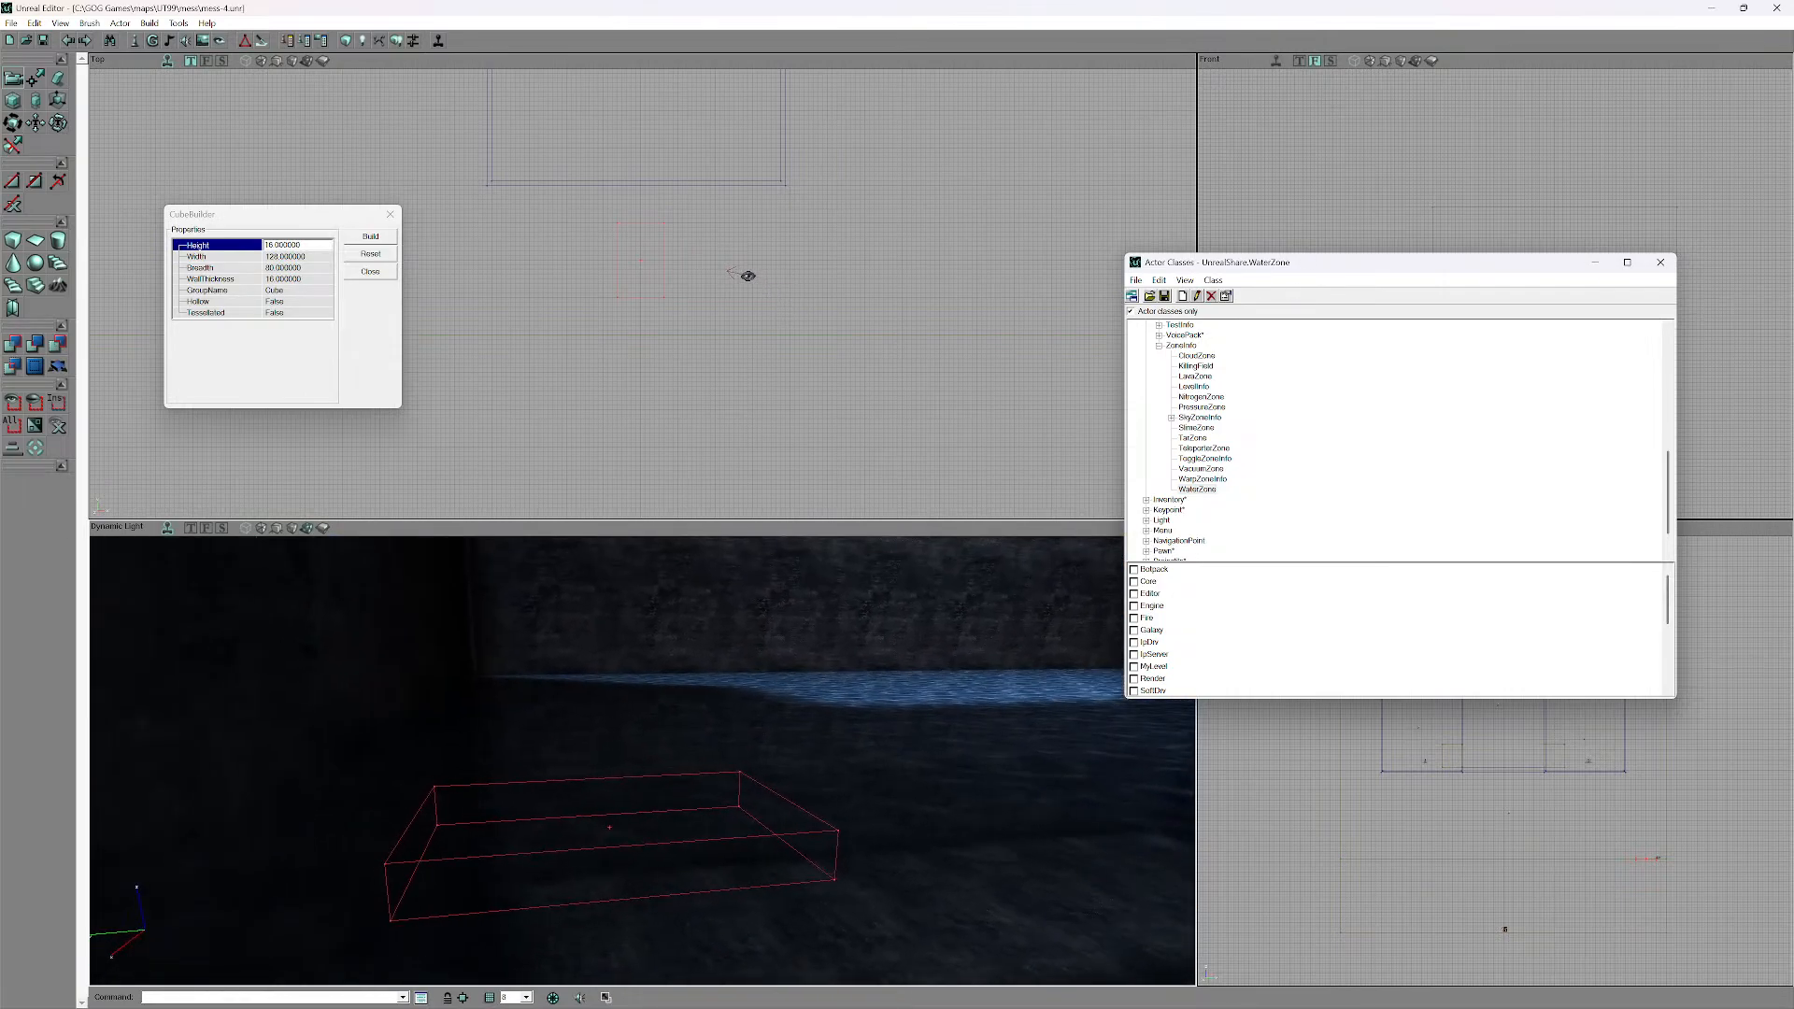
right_click_drag(608, 770, 588, 798)
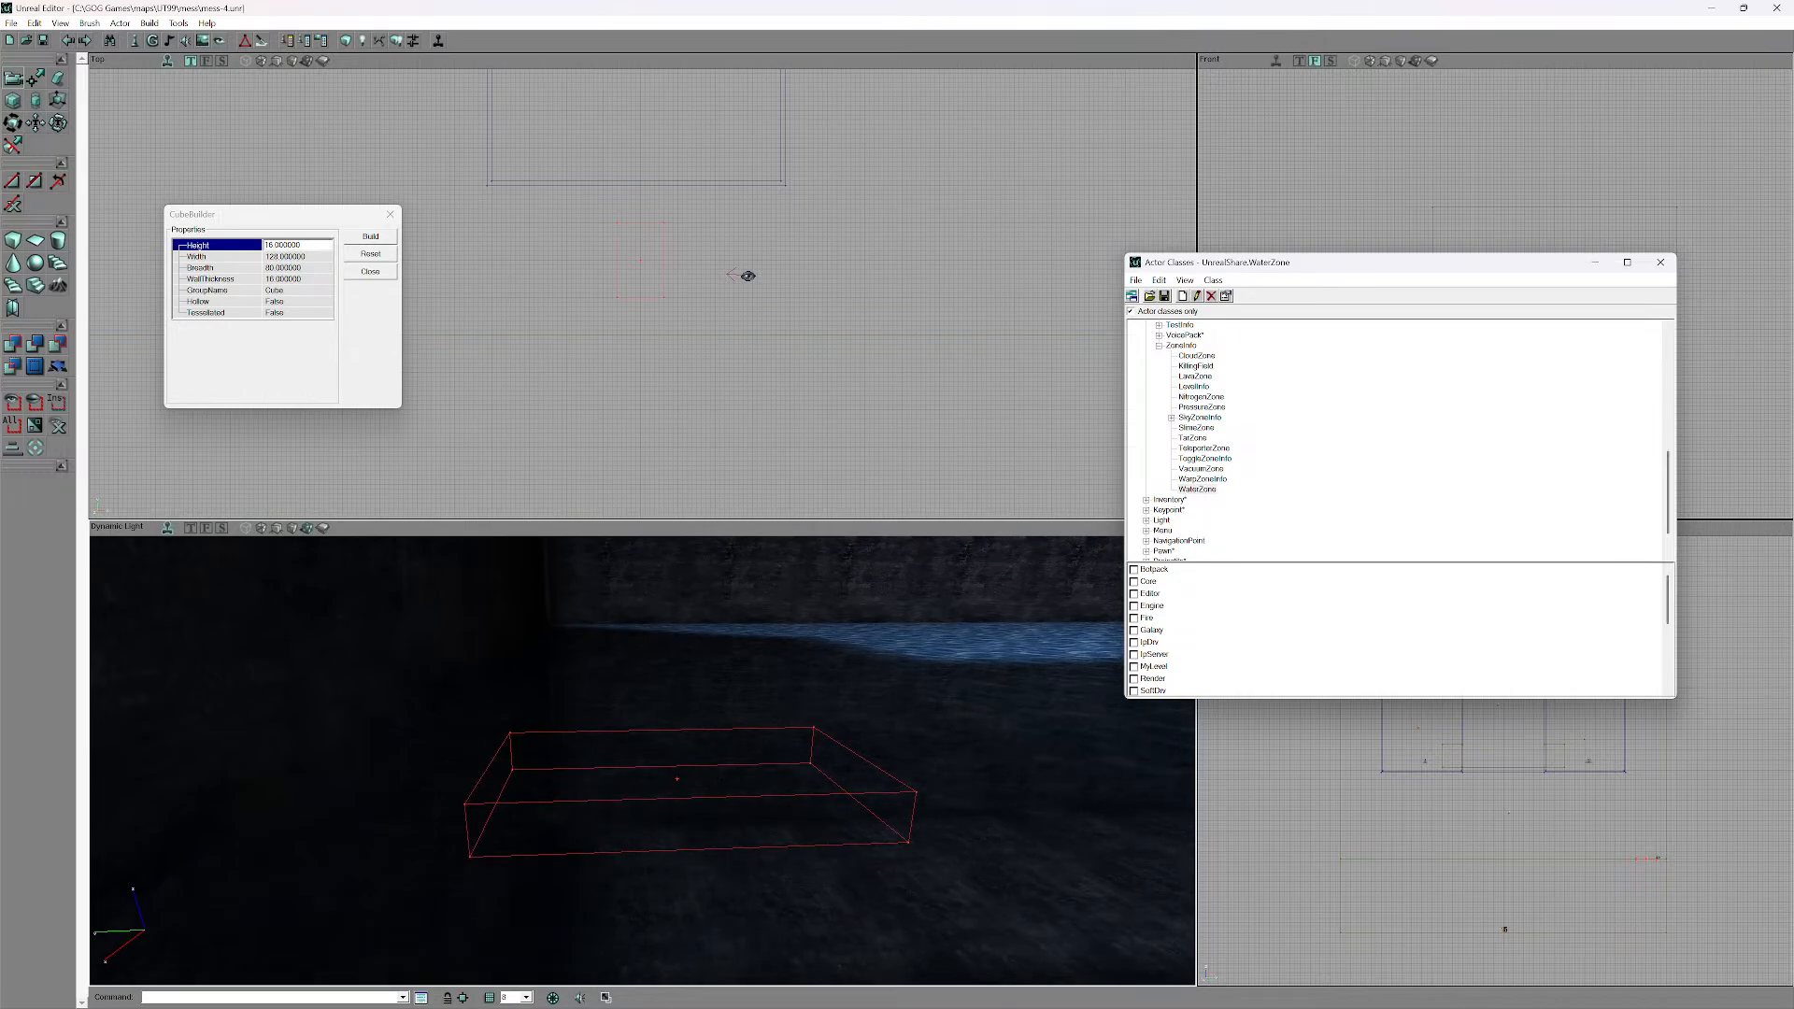
- Try a larger width for the cube builder brush and set it back to 128
left_click(285, 257)
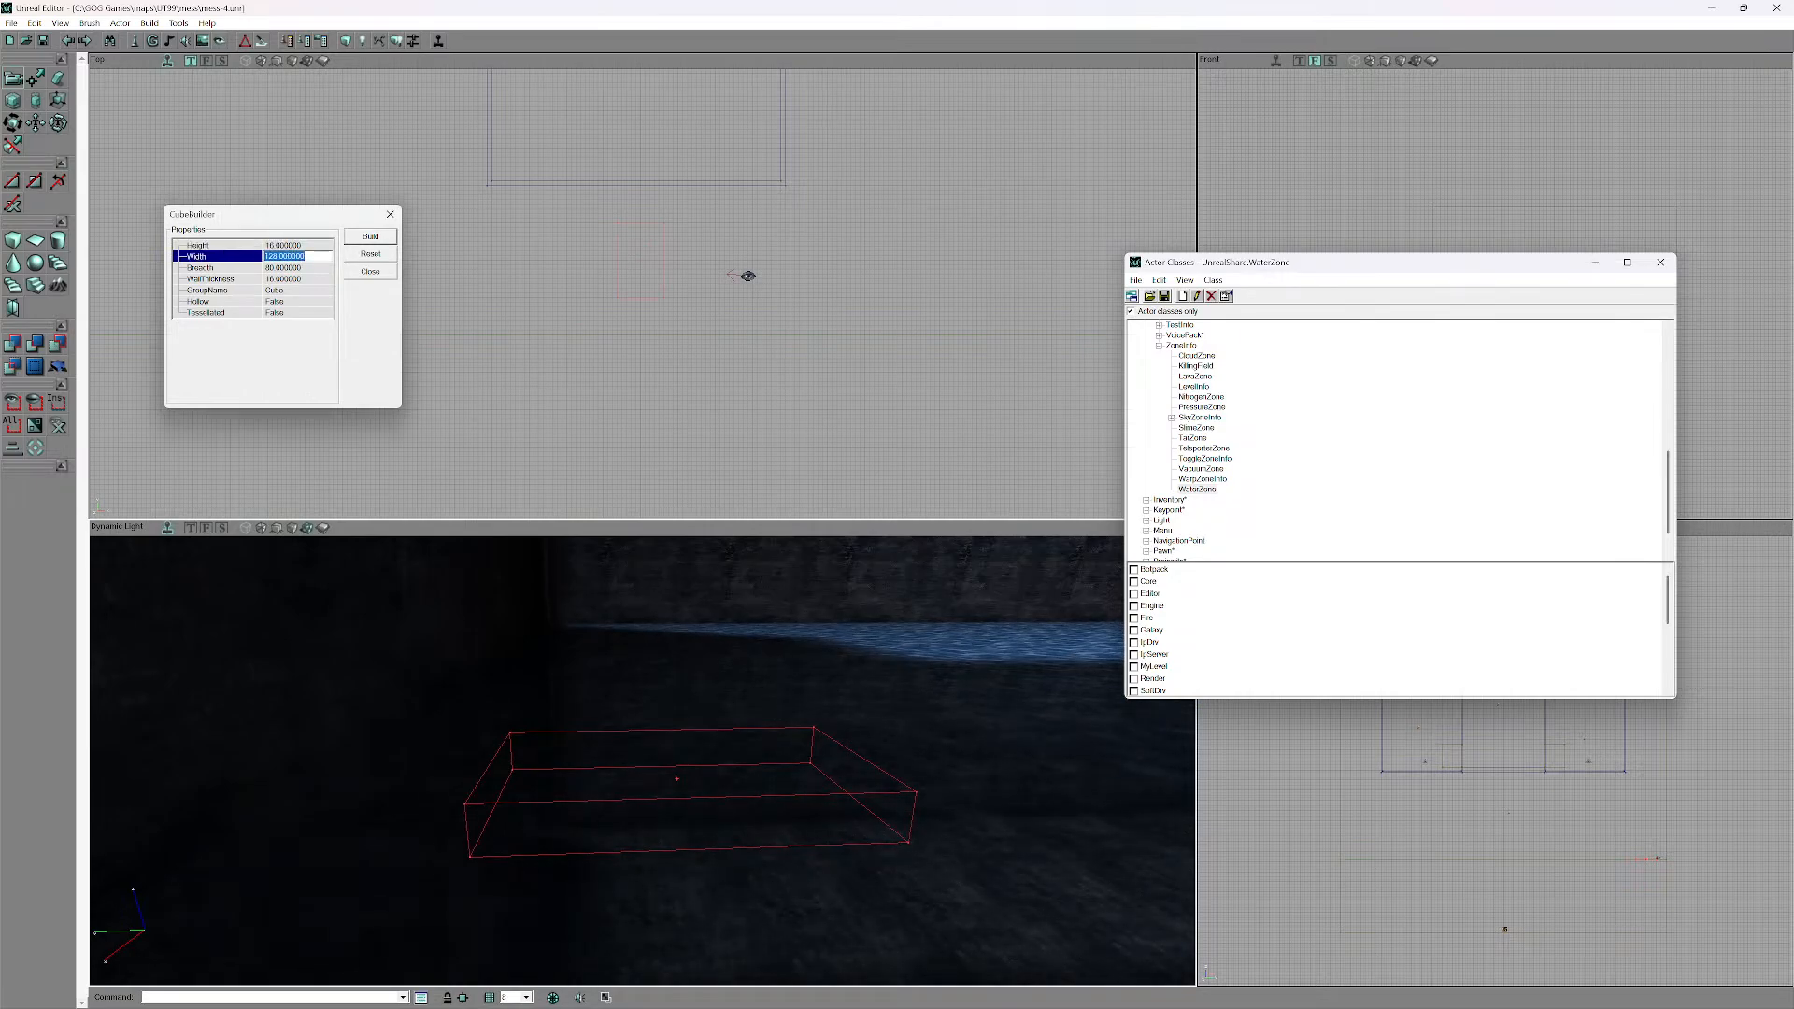
key("Return")
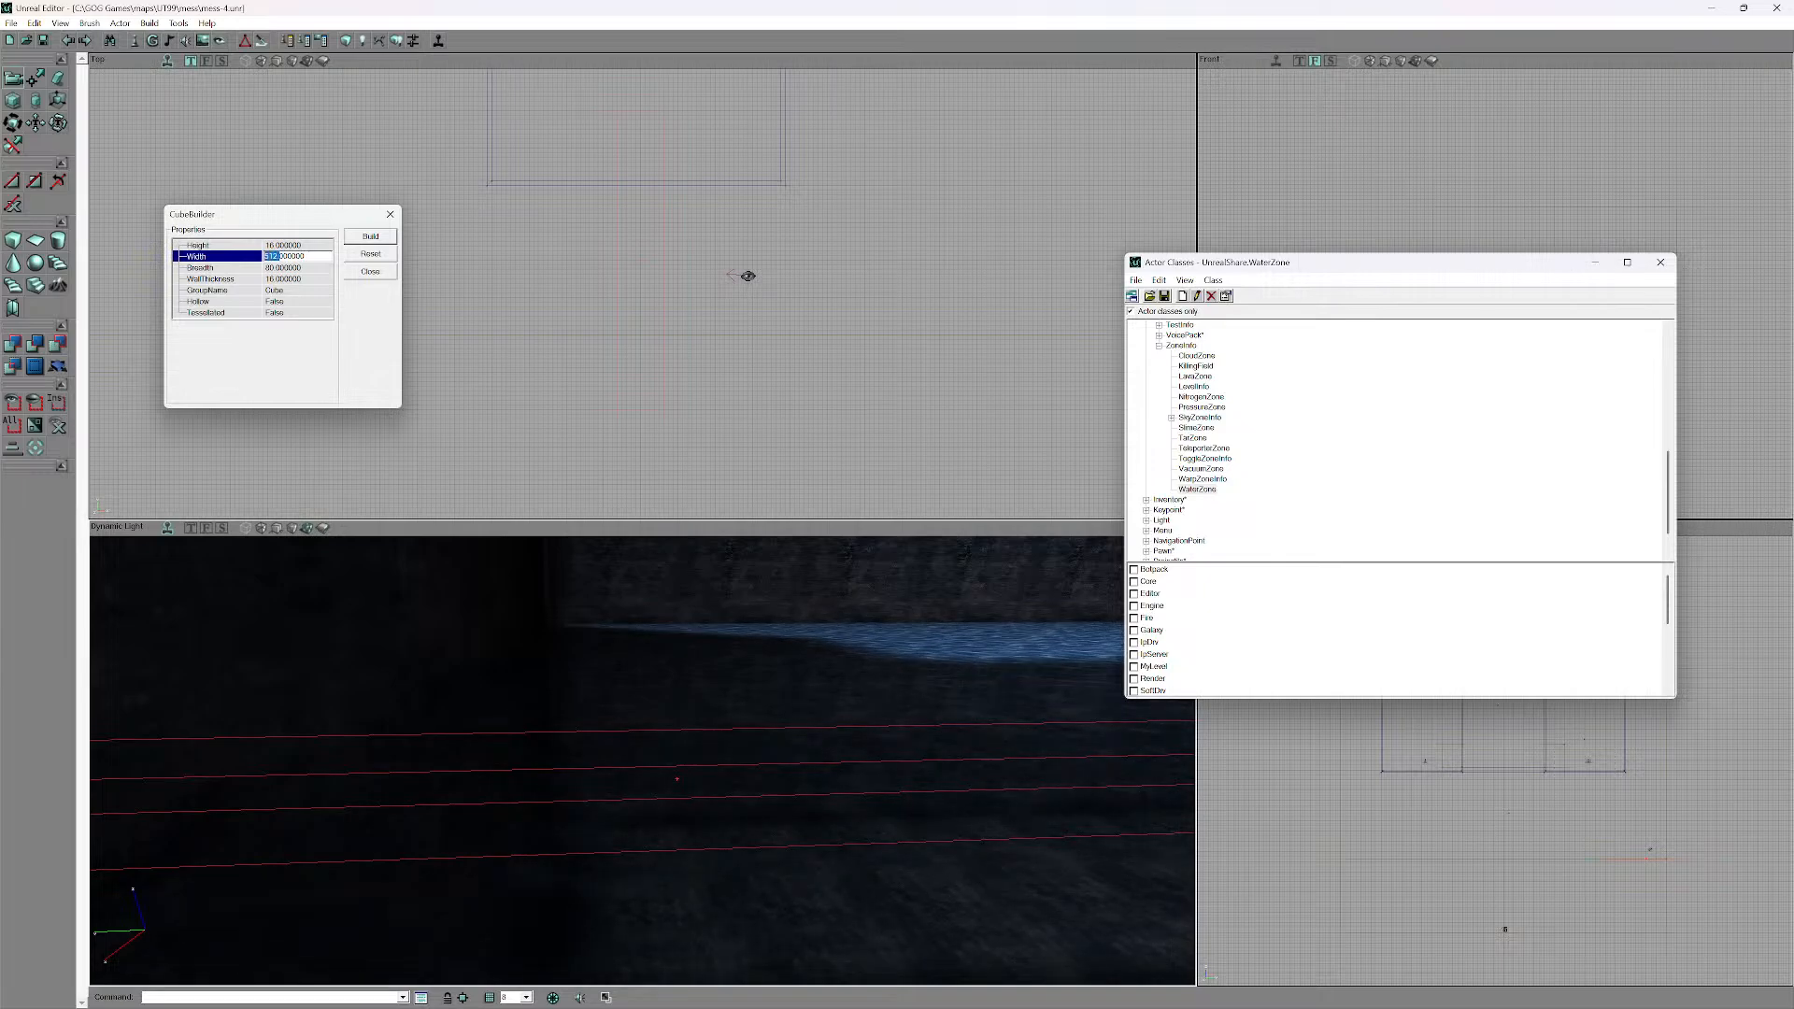
key("Delete")
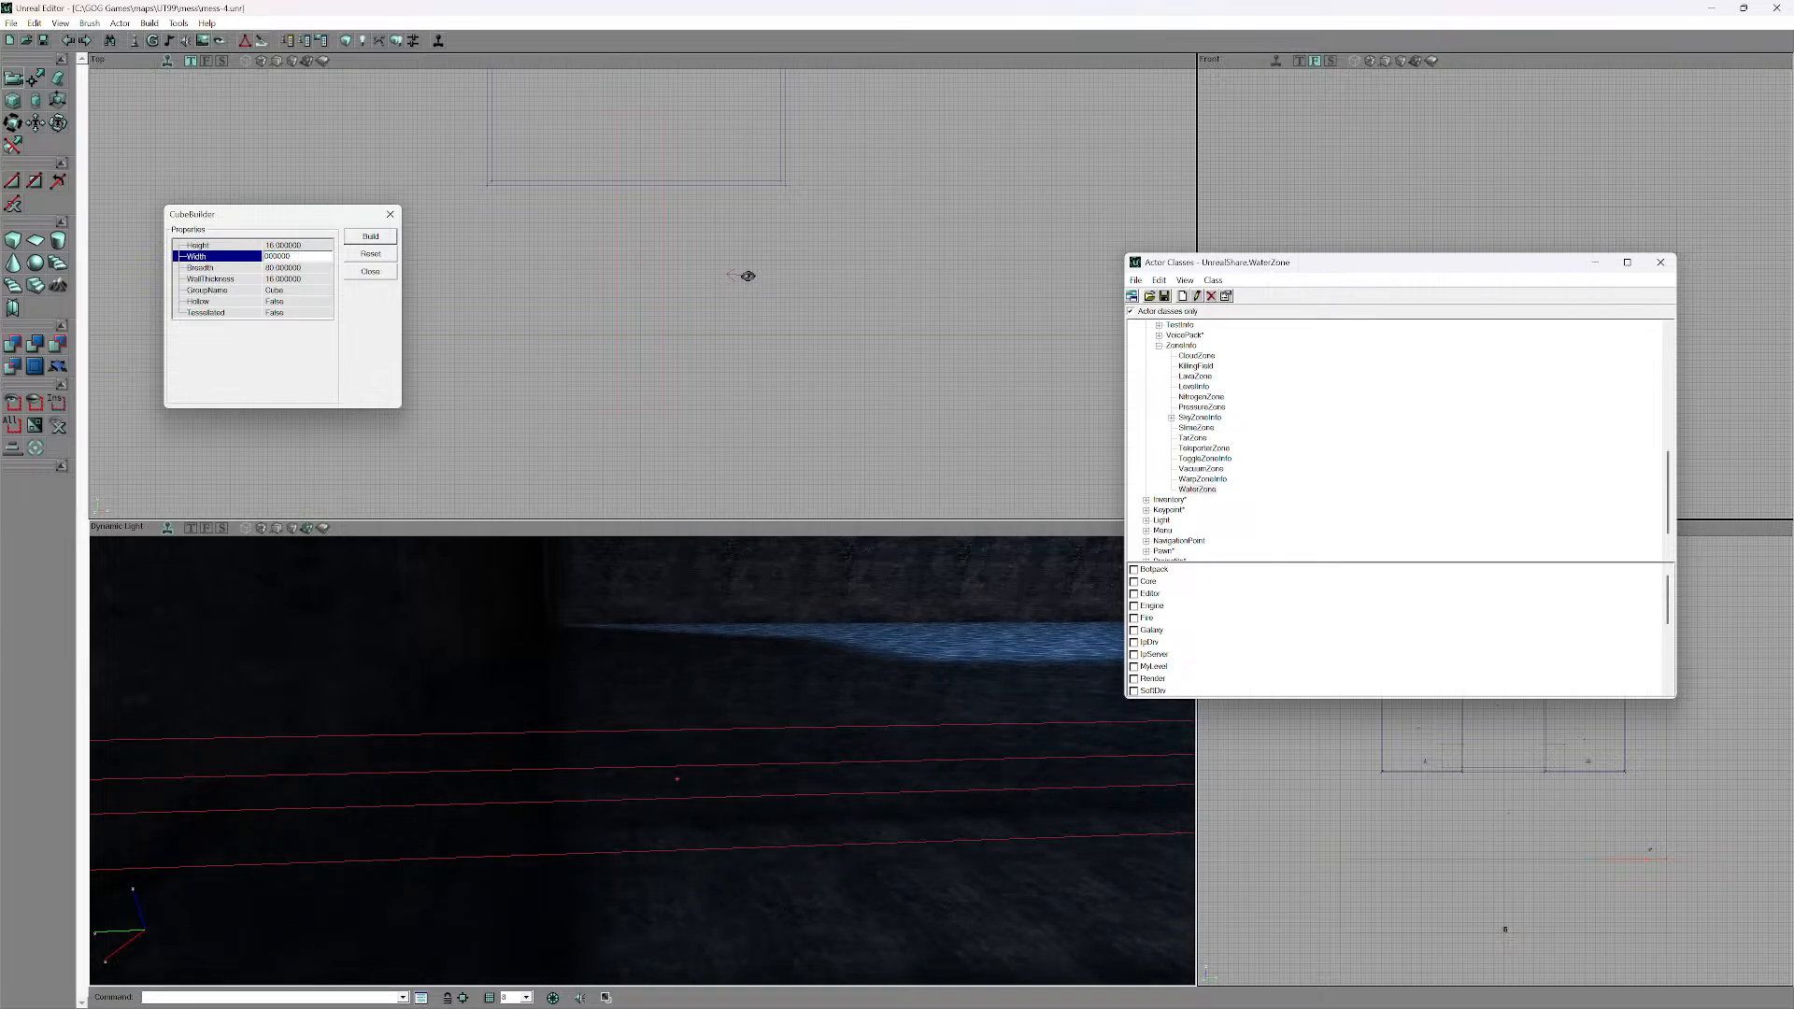
type("128")
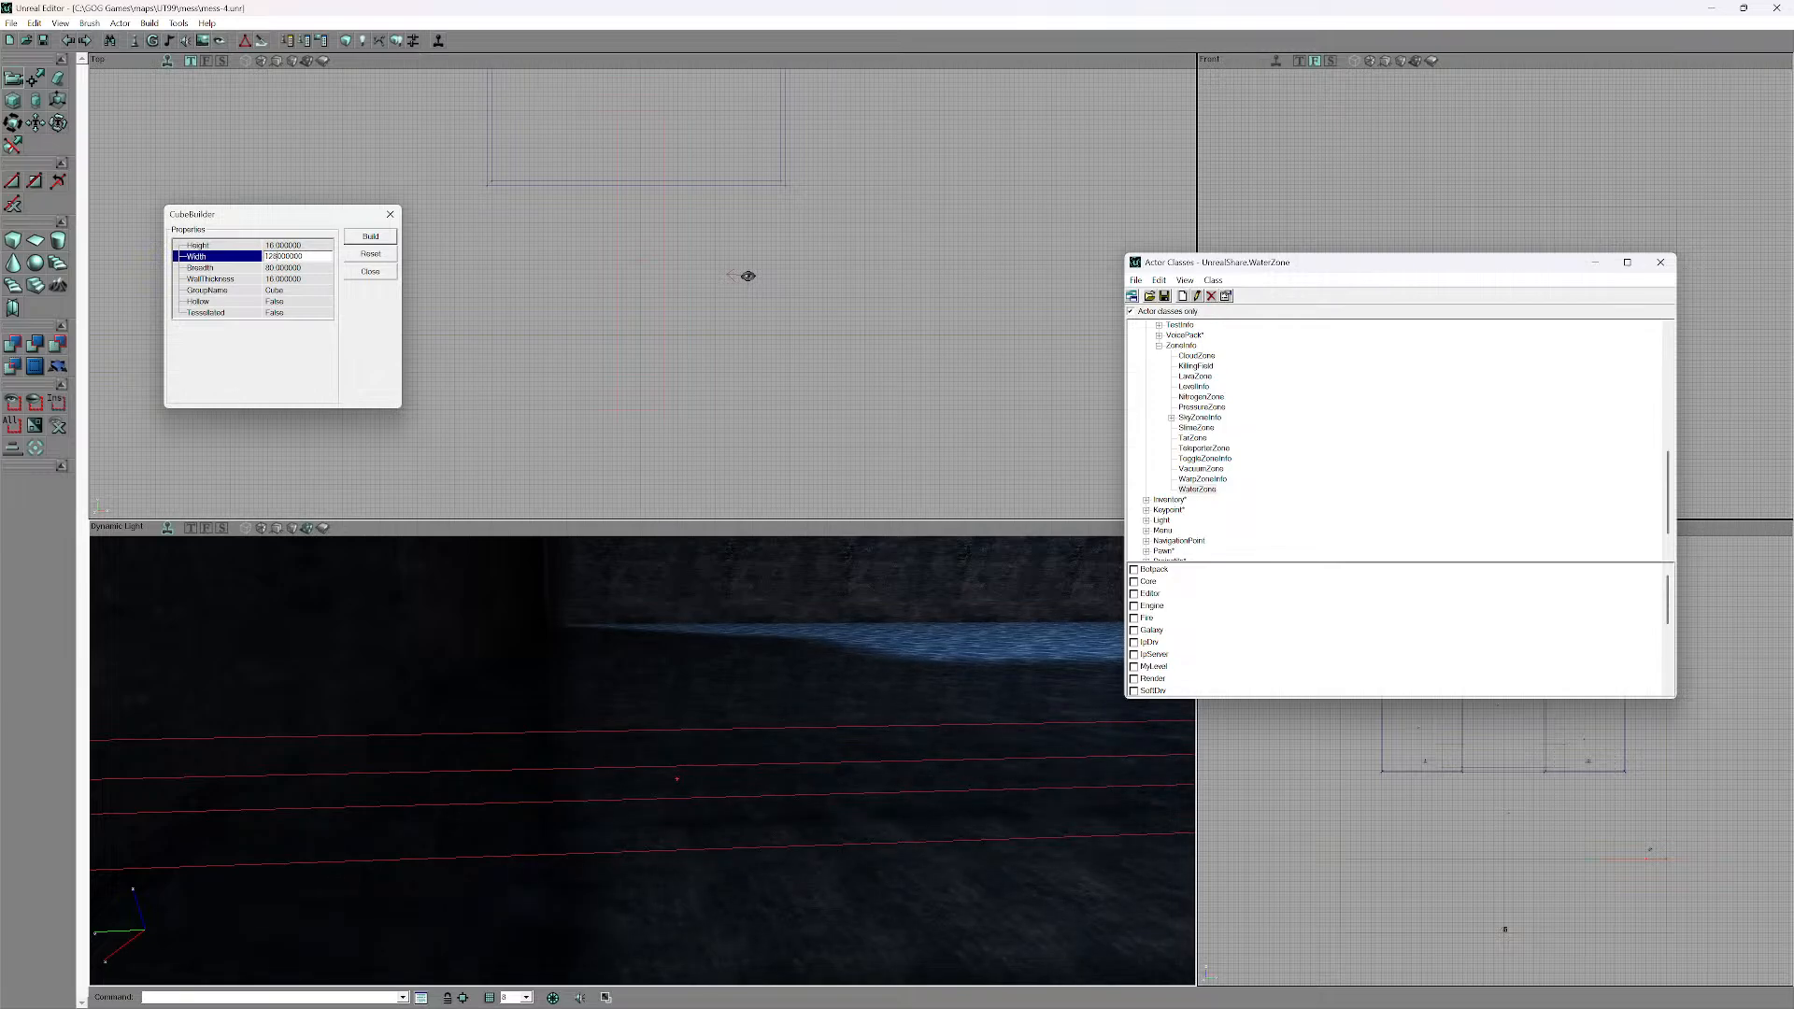
type(".")
key("Return")
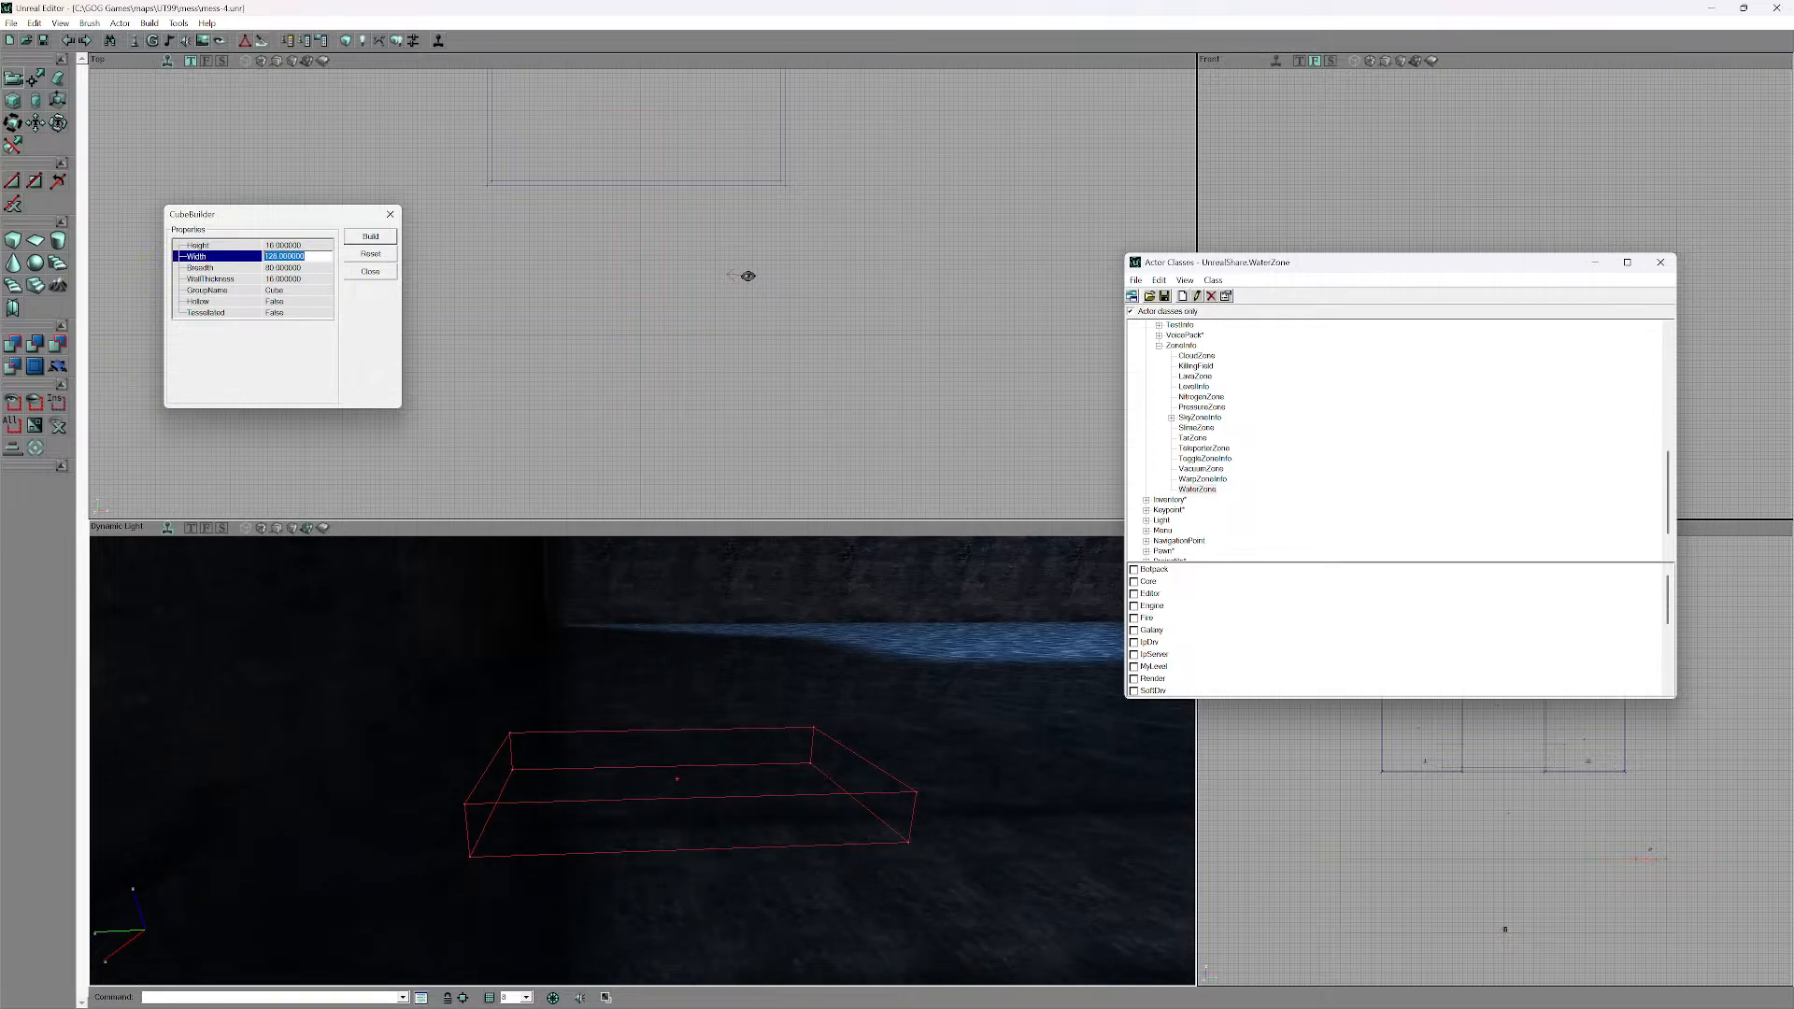
key("Down")
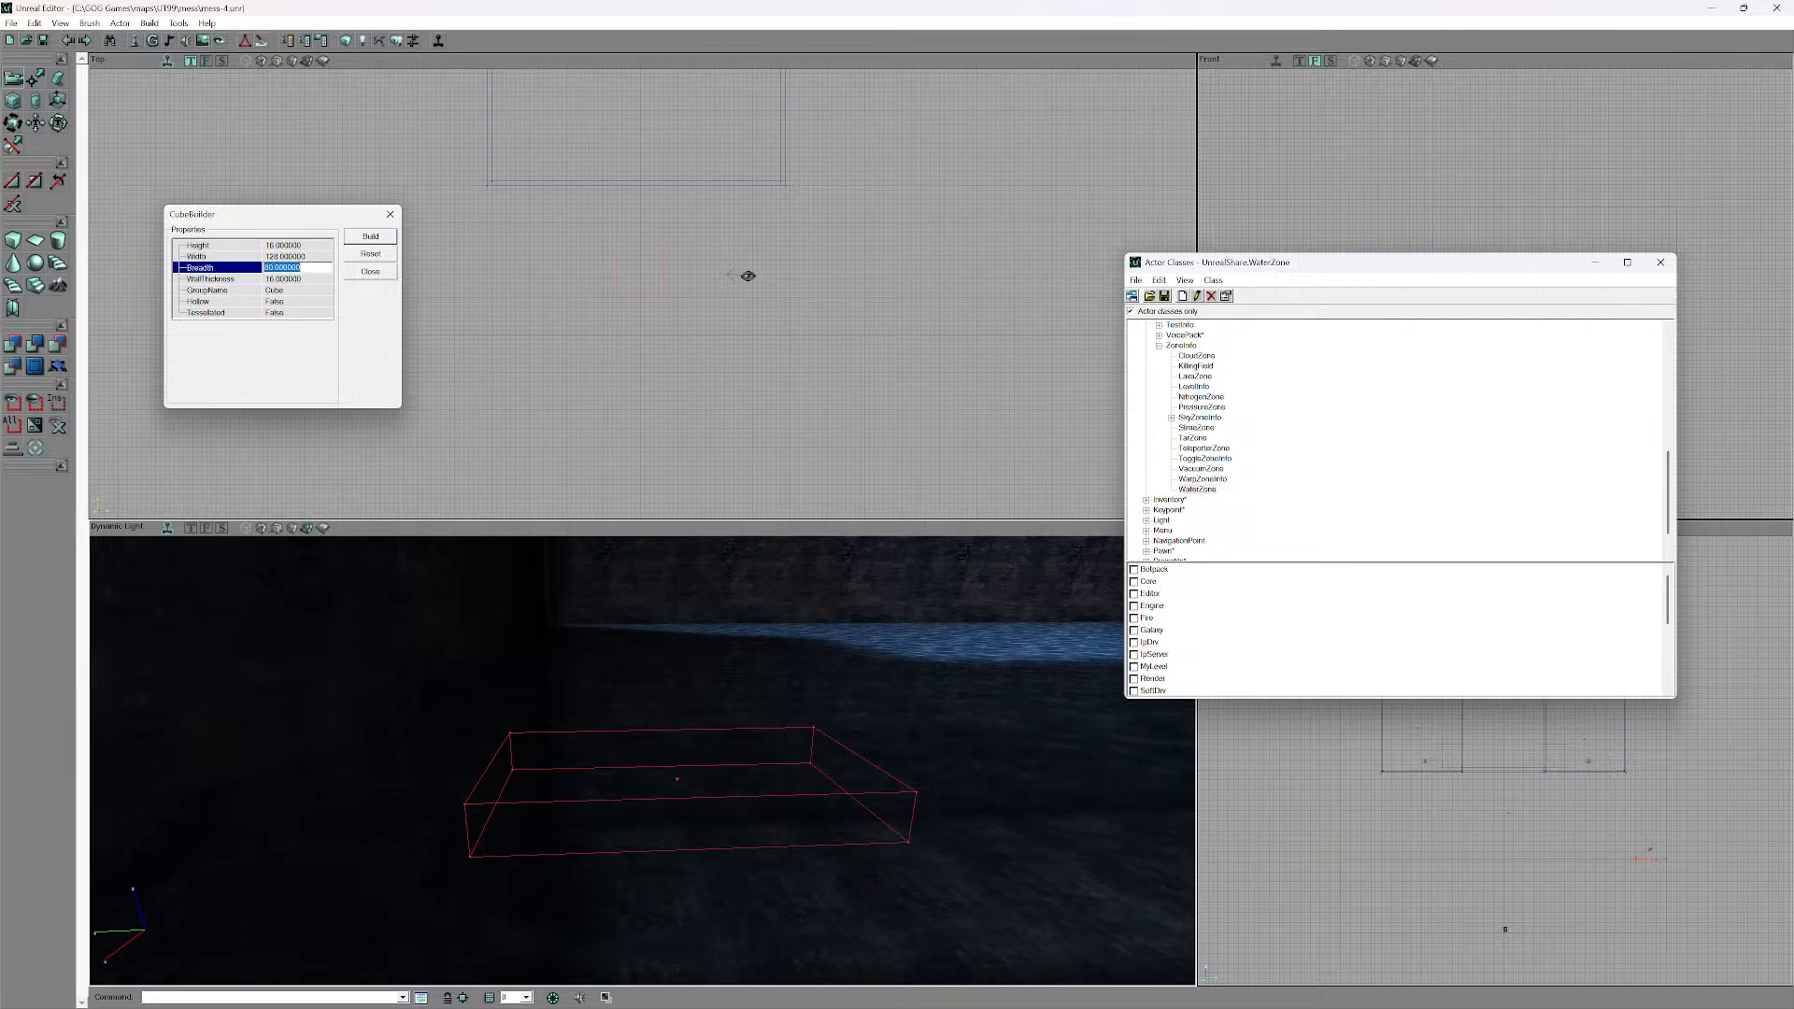
- Set the cube builder brush's breadth to 512 and its width to 240
type("512")
key("Return")
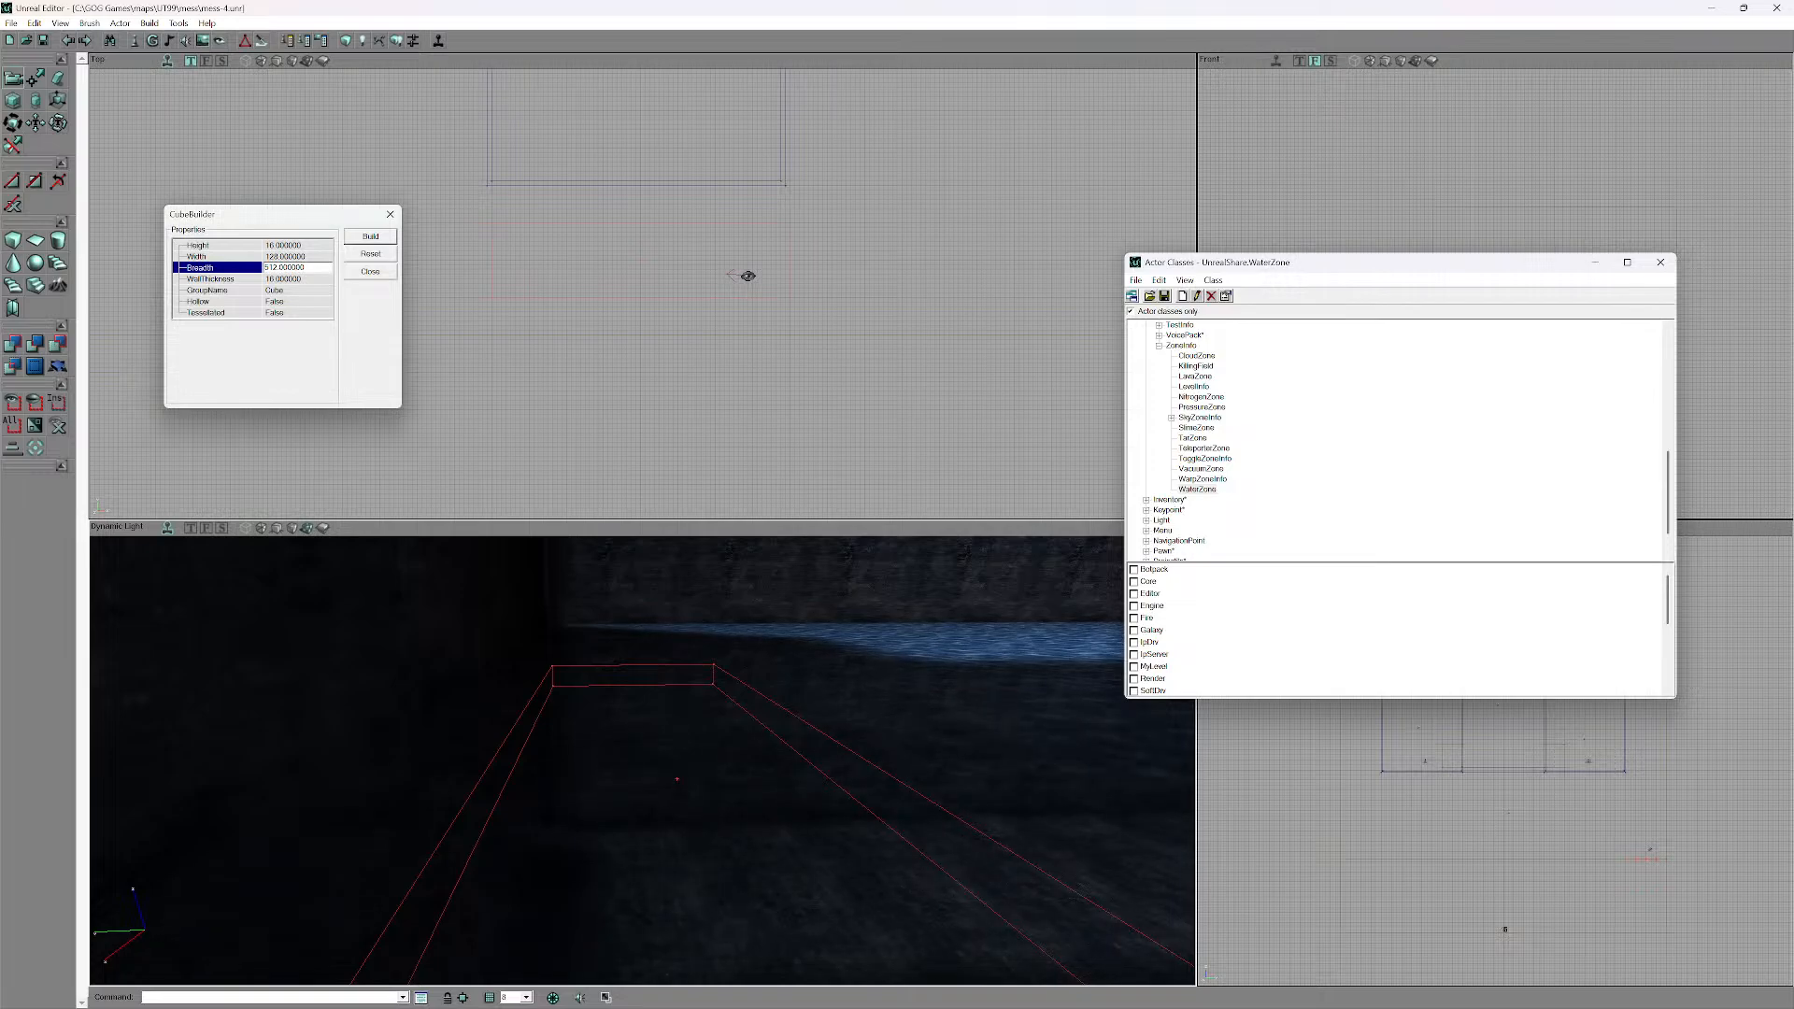
key("Up")
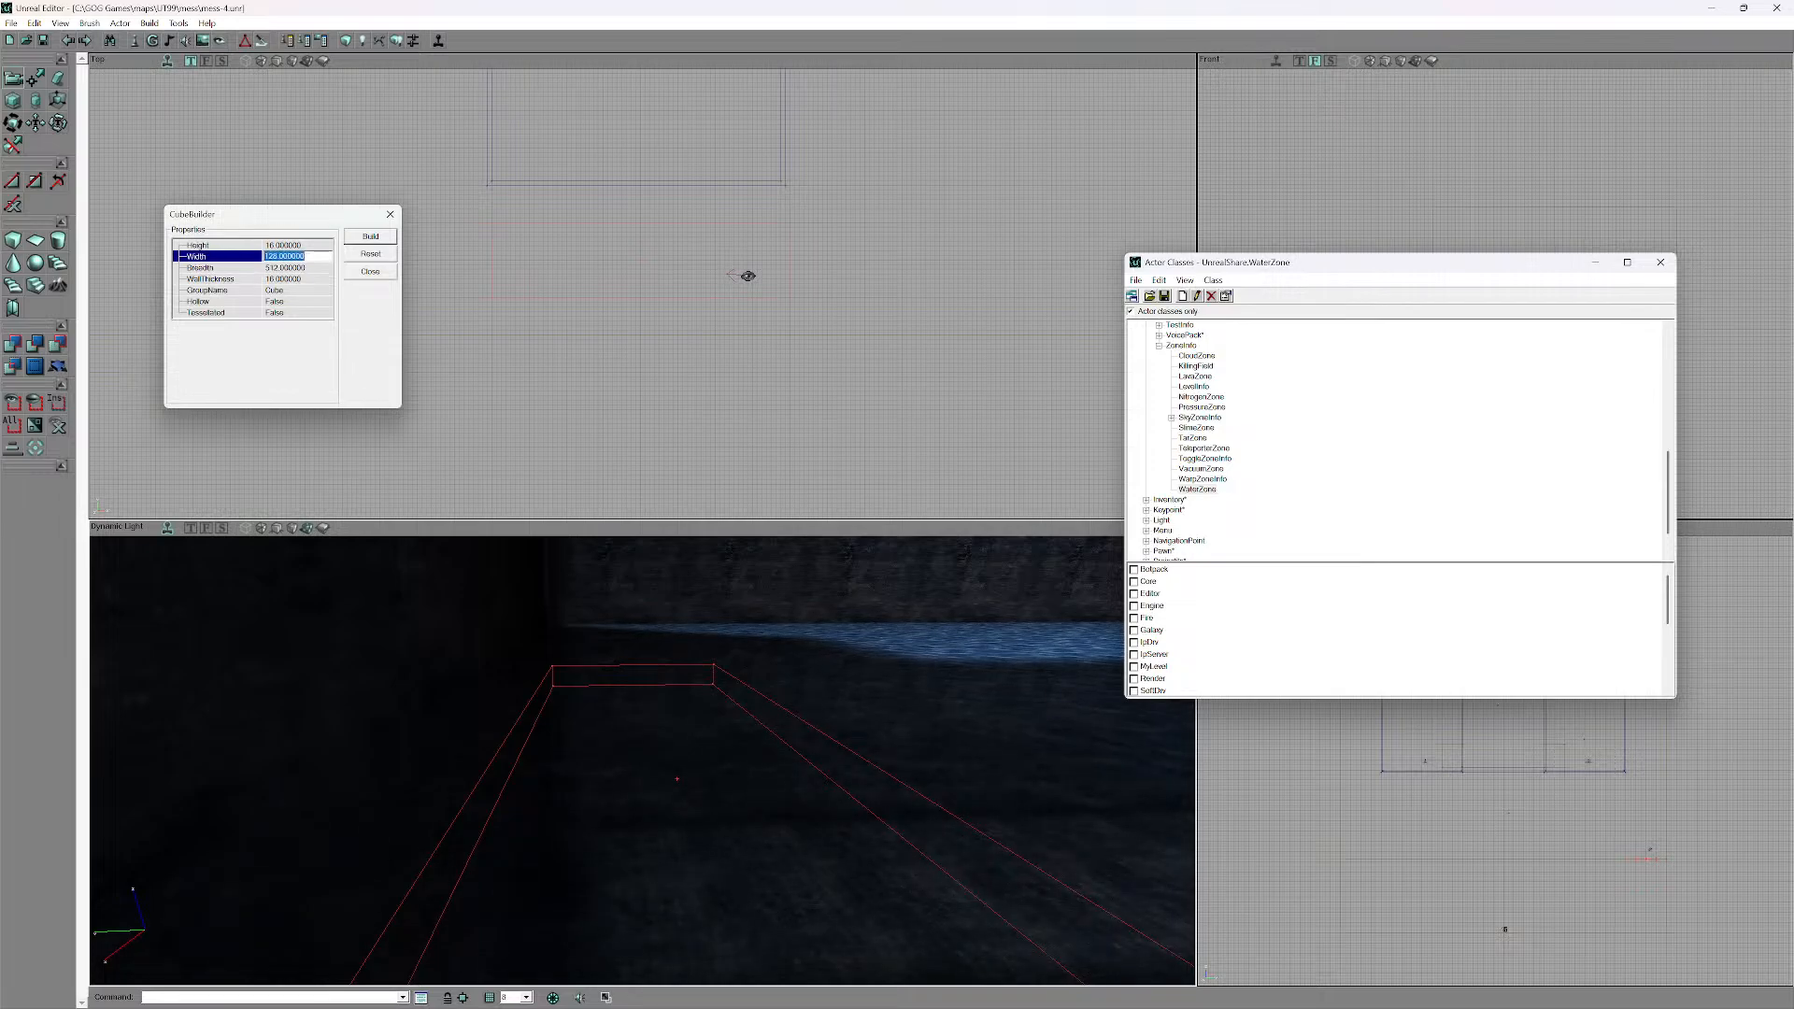
type("256")
key("Return")
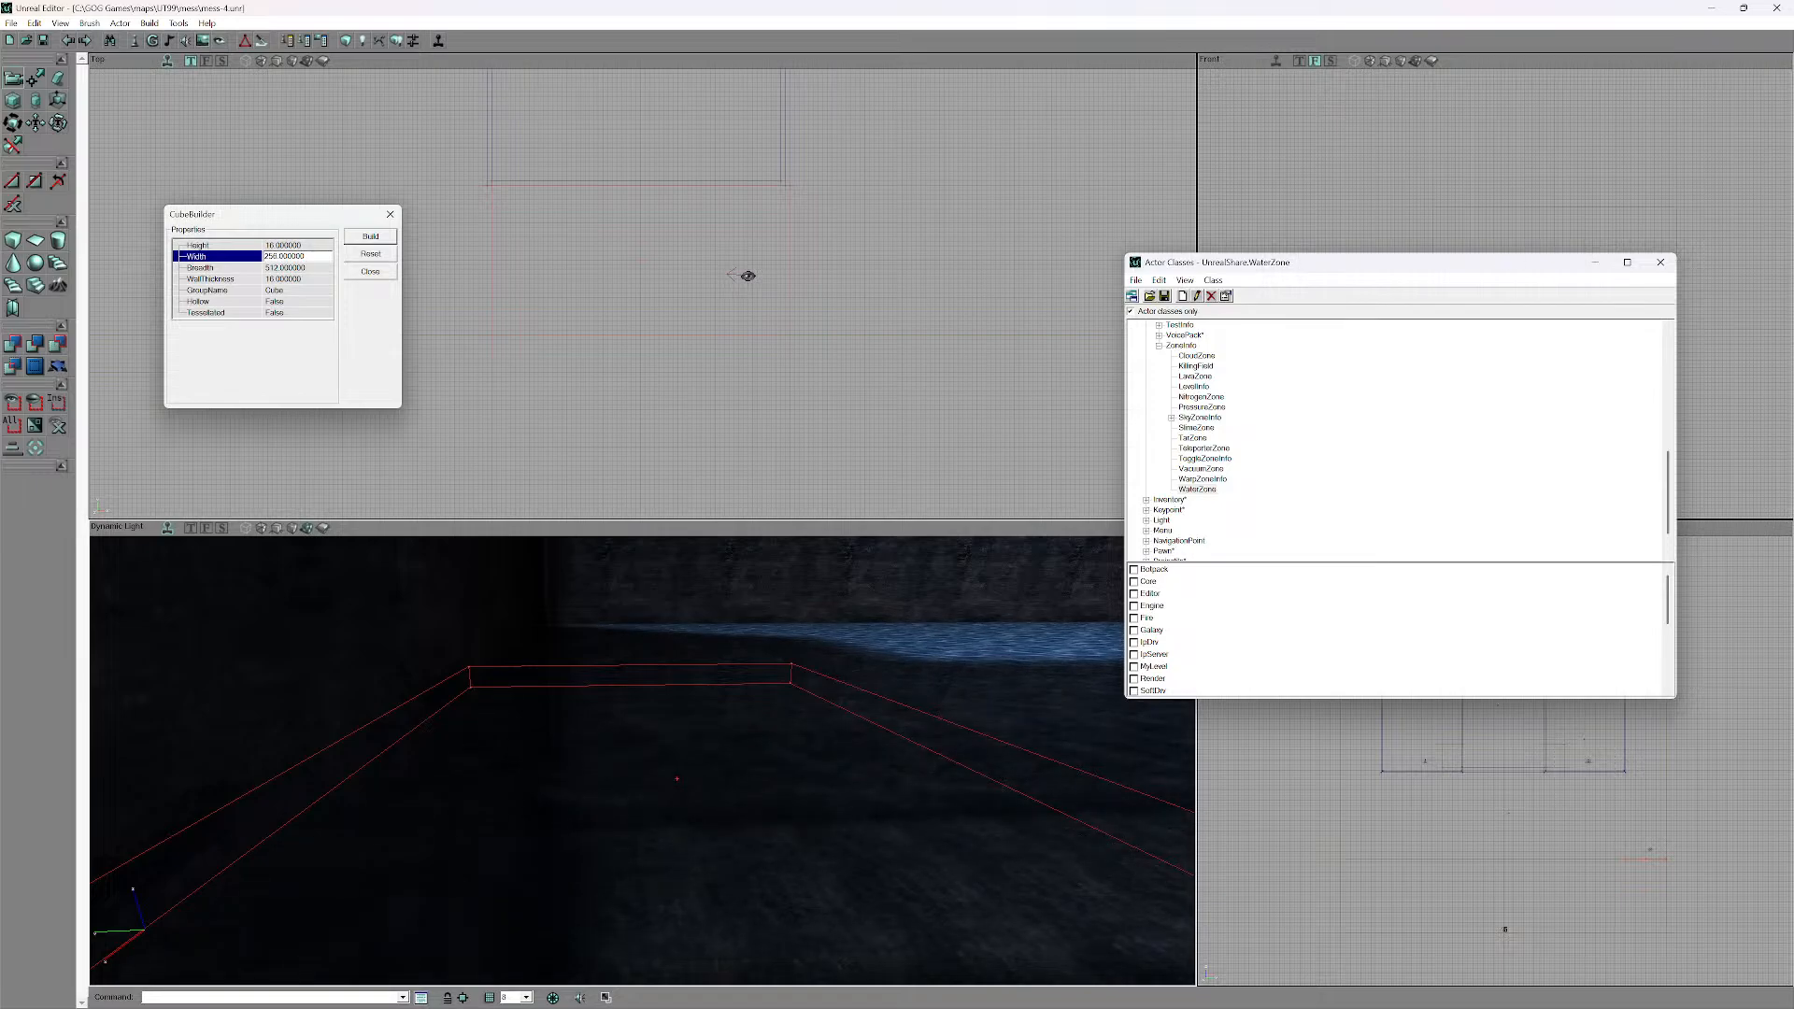
key("ctrl+a")
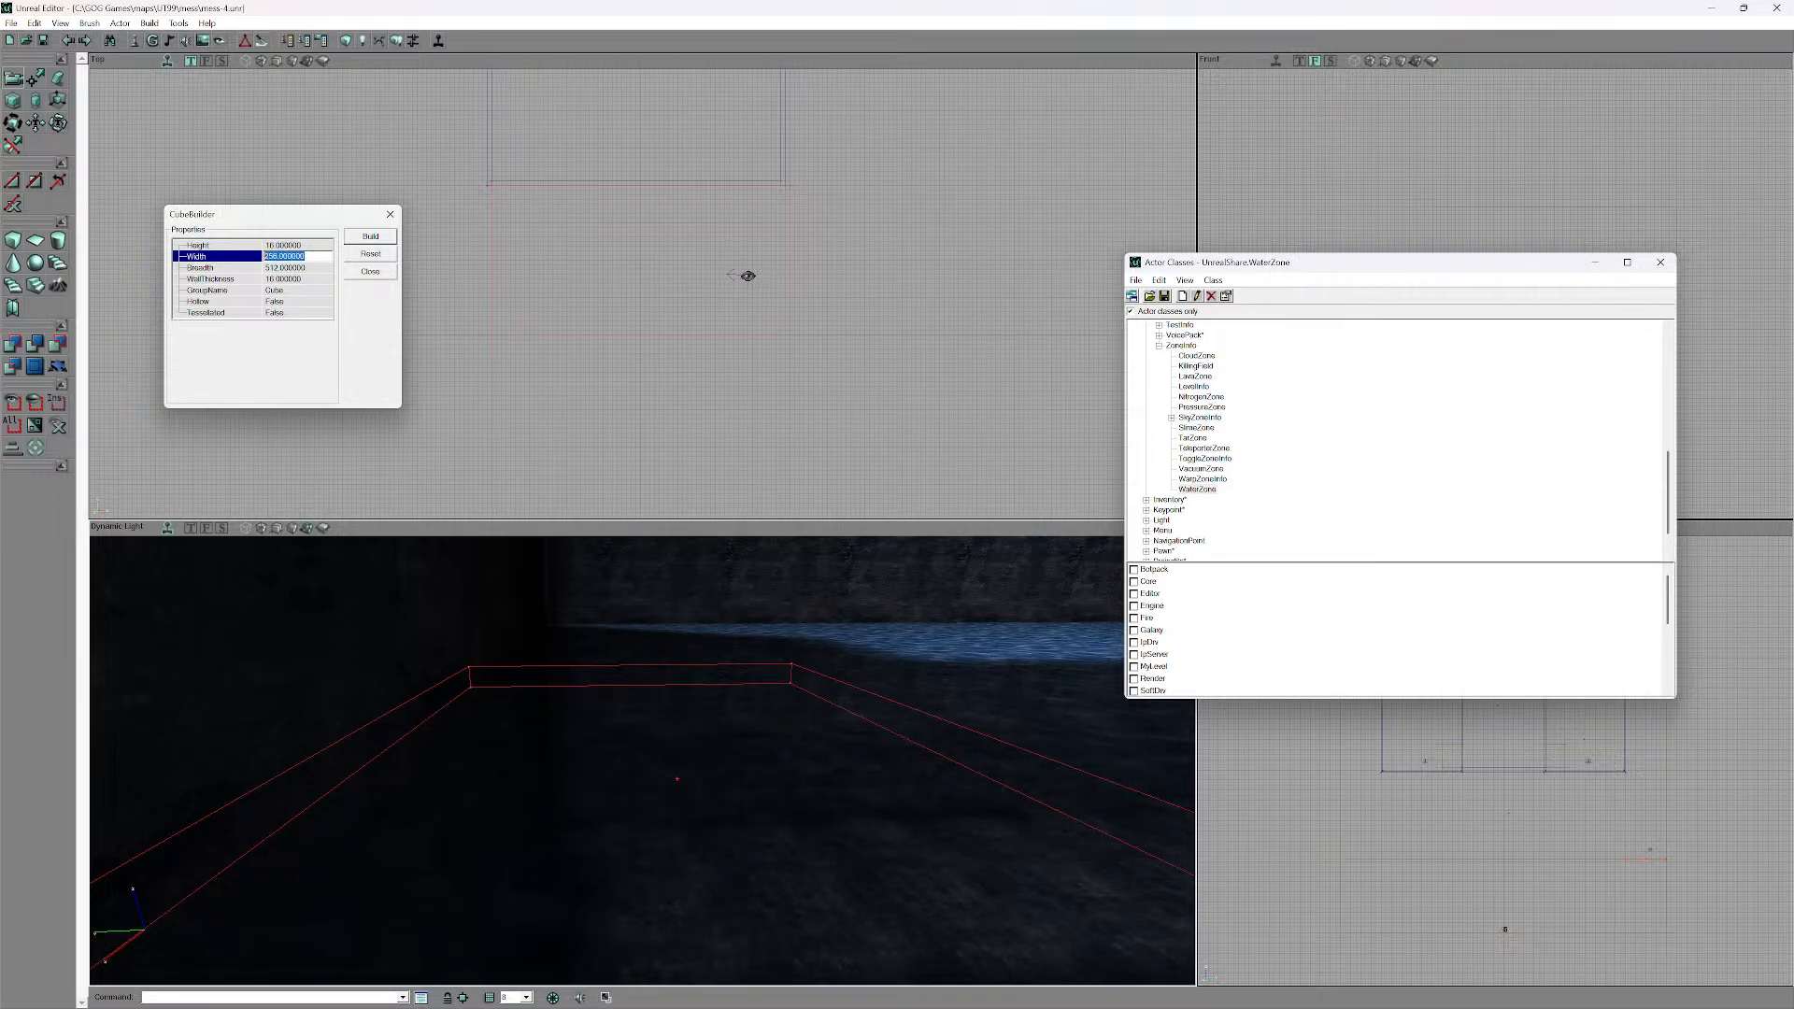
type("240")
key("Return")
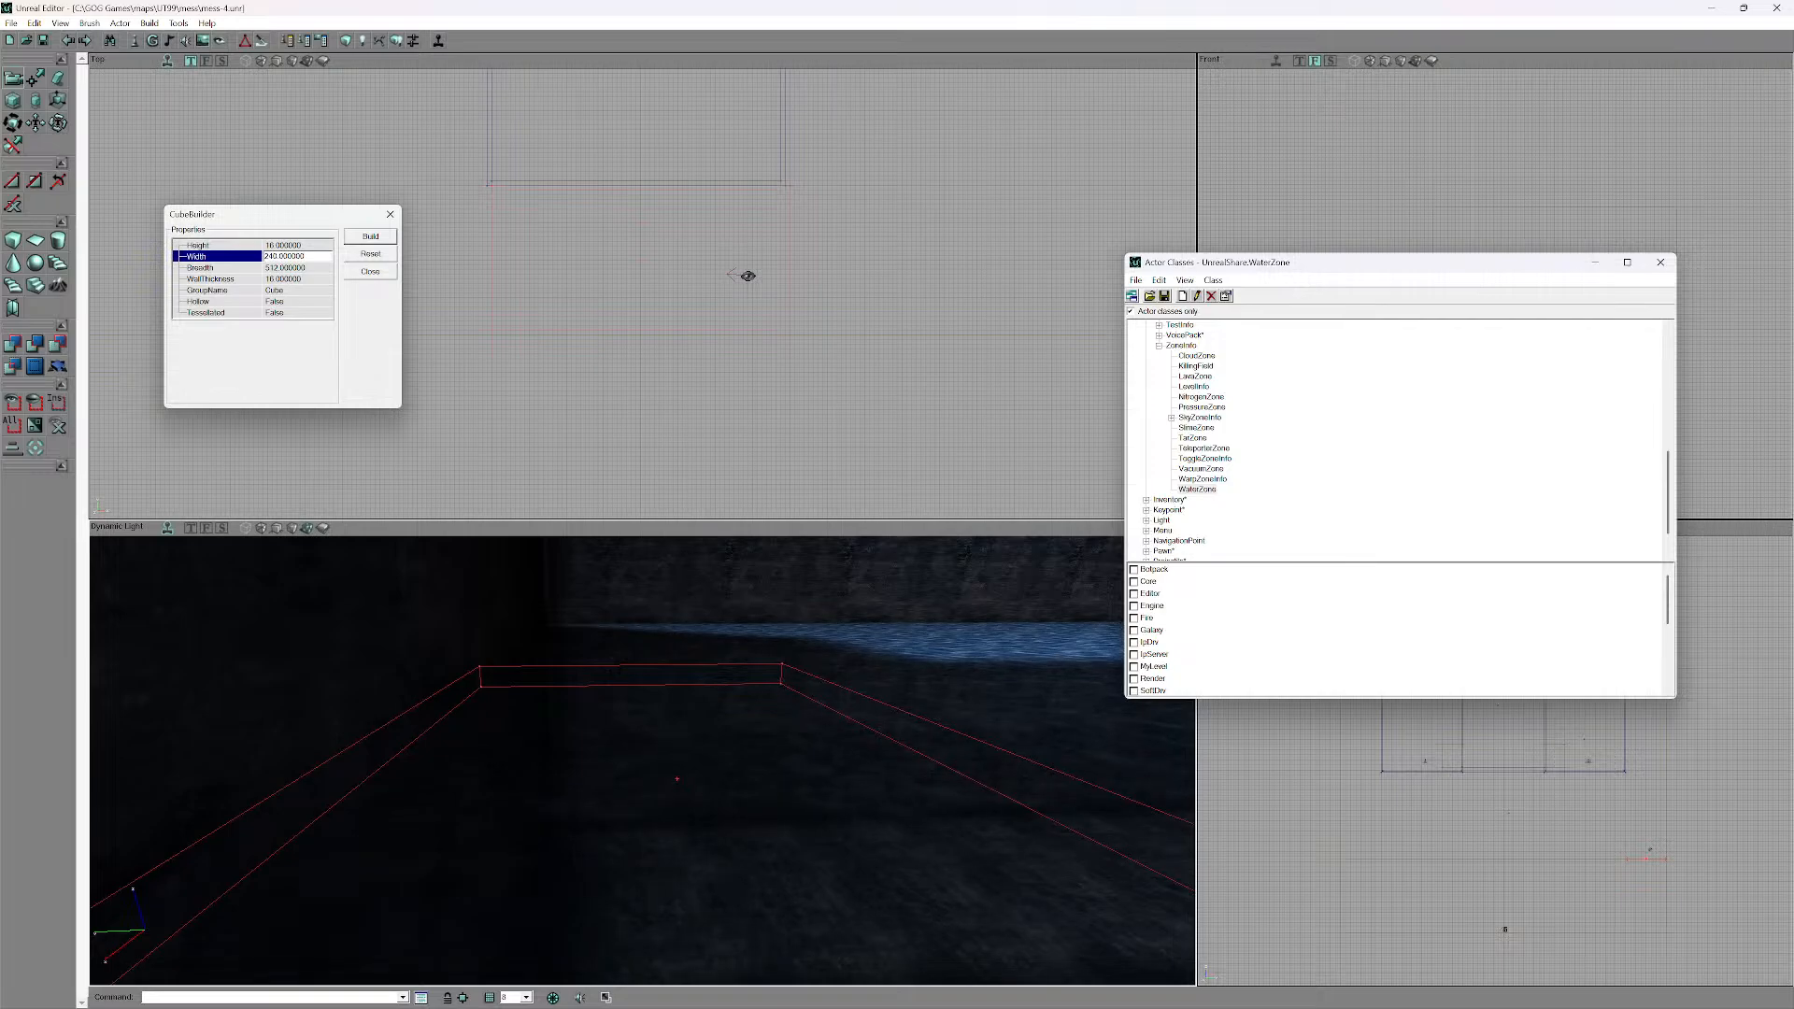
- Close the actor class browser and check the resized brush against the water surface and wall
mouse_move(645, 747)
left_mouse_down()
mouse_move(644, 831)
mouse_move(682, 766)
mouse_move(696, 664)
mouse_move(570, 636)
mouse_move(598, 551)
mouse_move(523, 617)
mouse_move(509, 682)
left_mouse_up()
right_click_drag(509, 682, 514, 560)
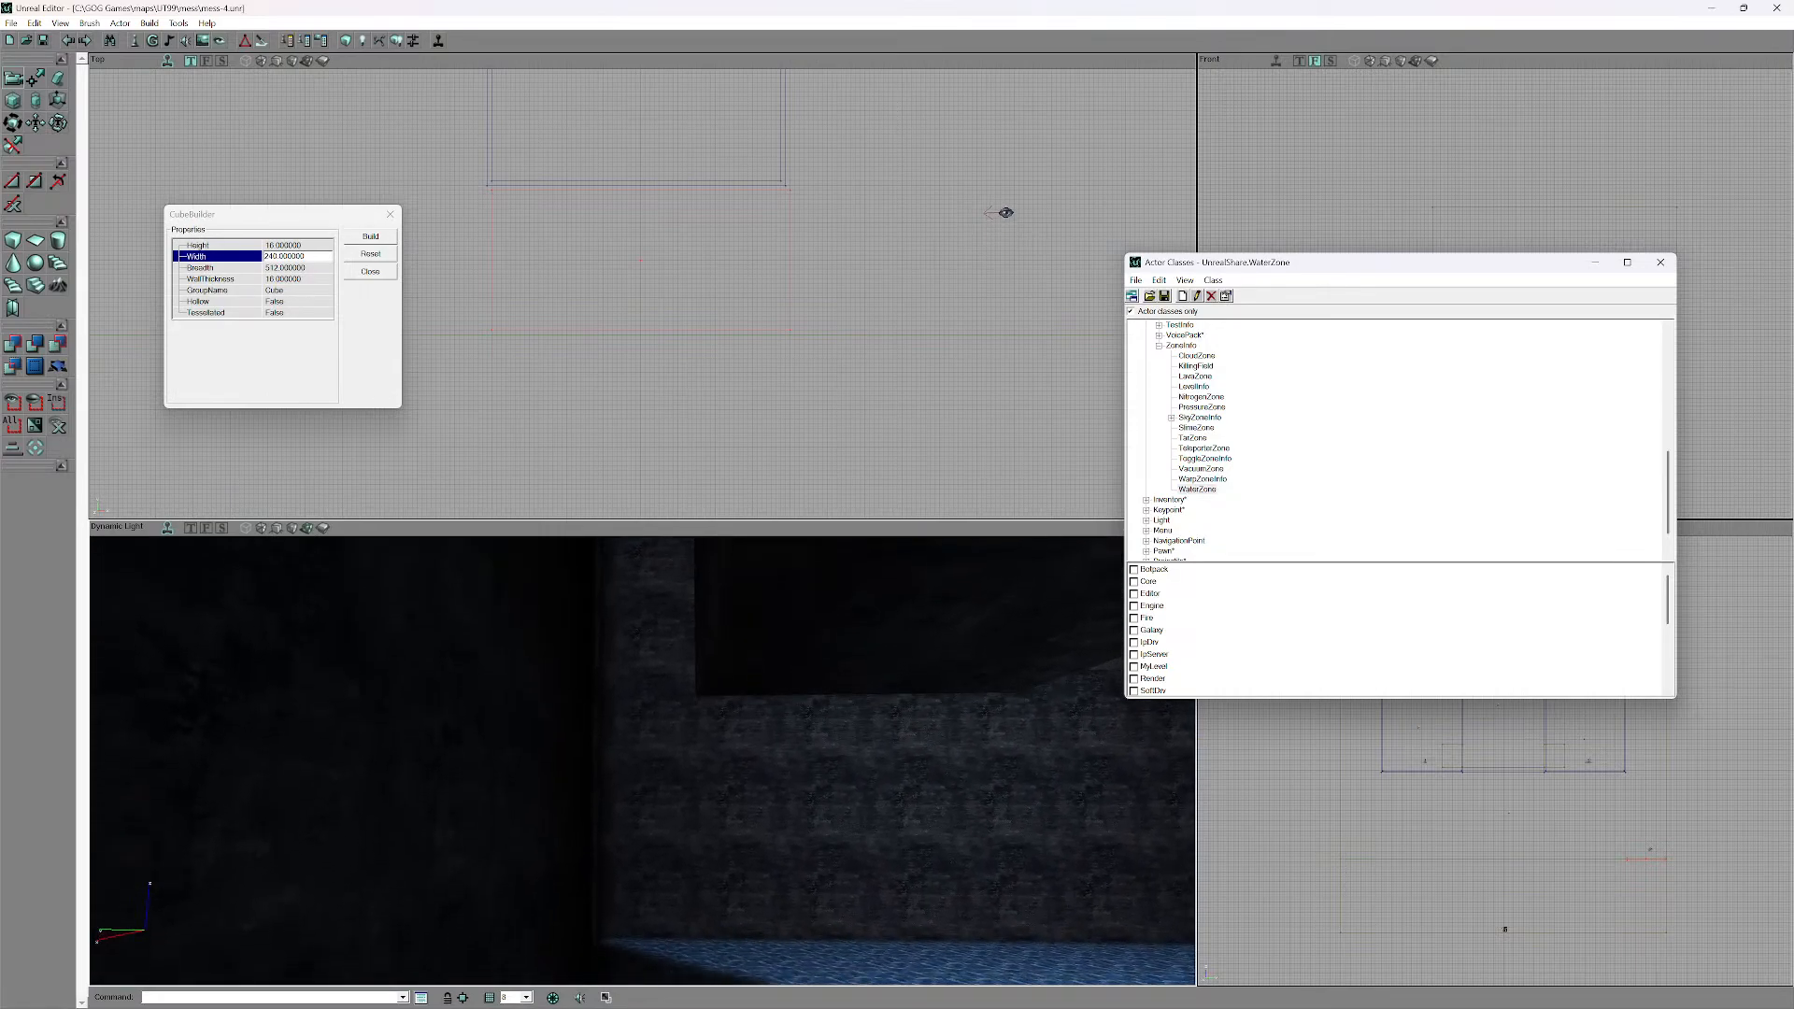
left_click_drag(1320, 271, 727, 537)
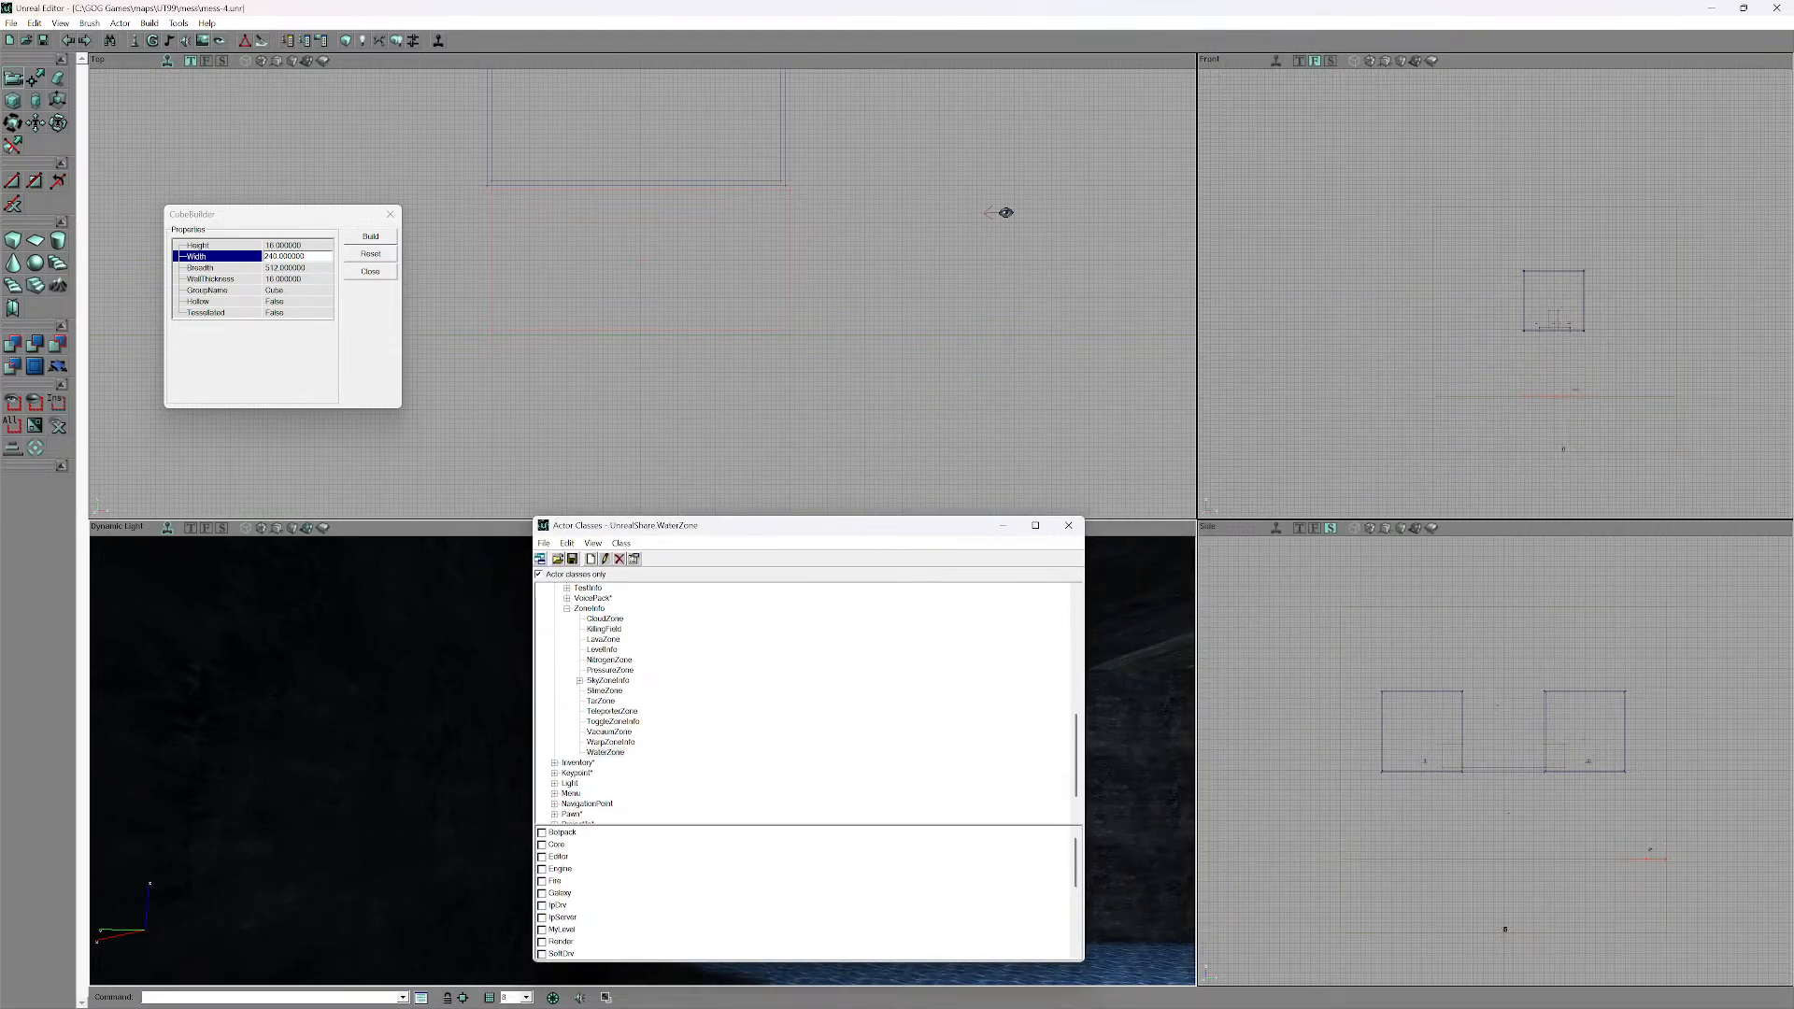
mouse_move(1495, 896)
right_mouse_down()
mouse_move(1495, 804)
mouse_move(1345, 703)
mouse_move(1345, 604)
right_mouse_up()
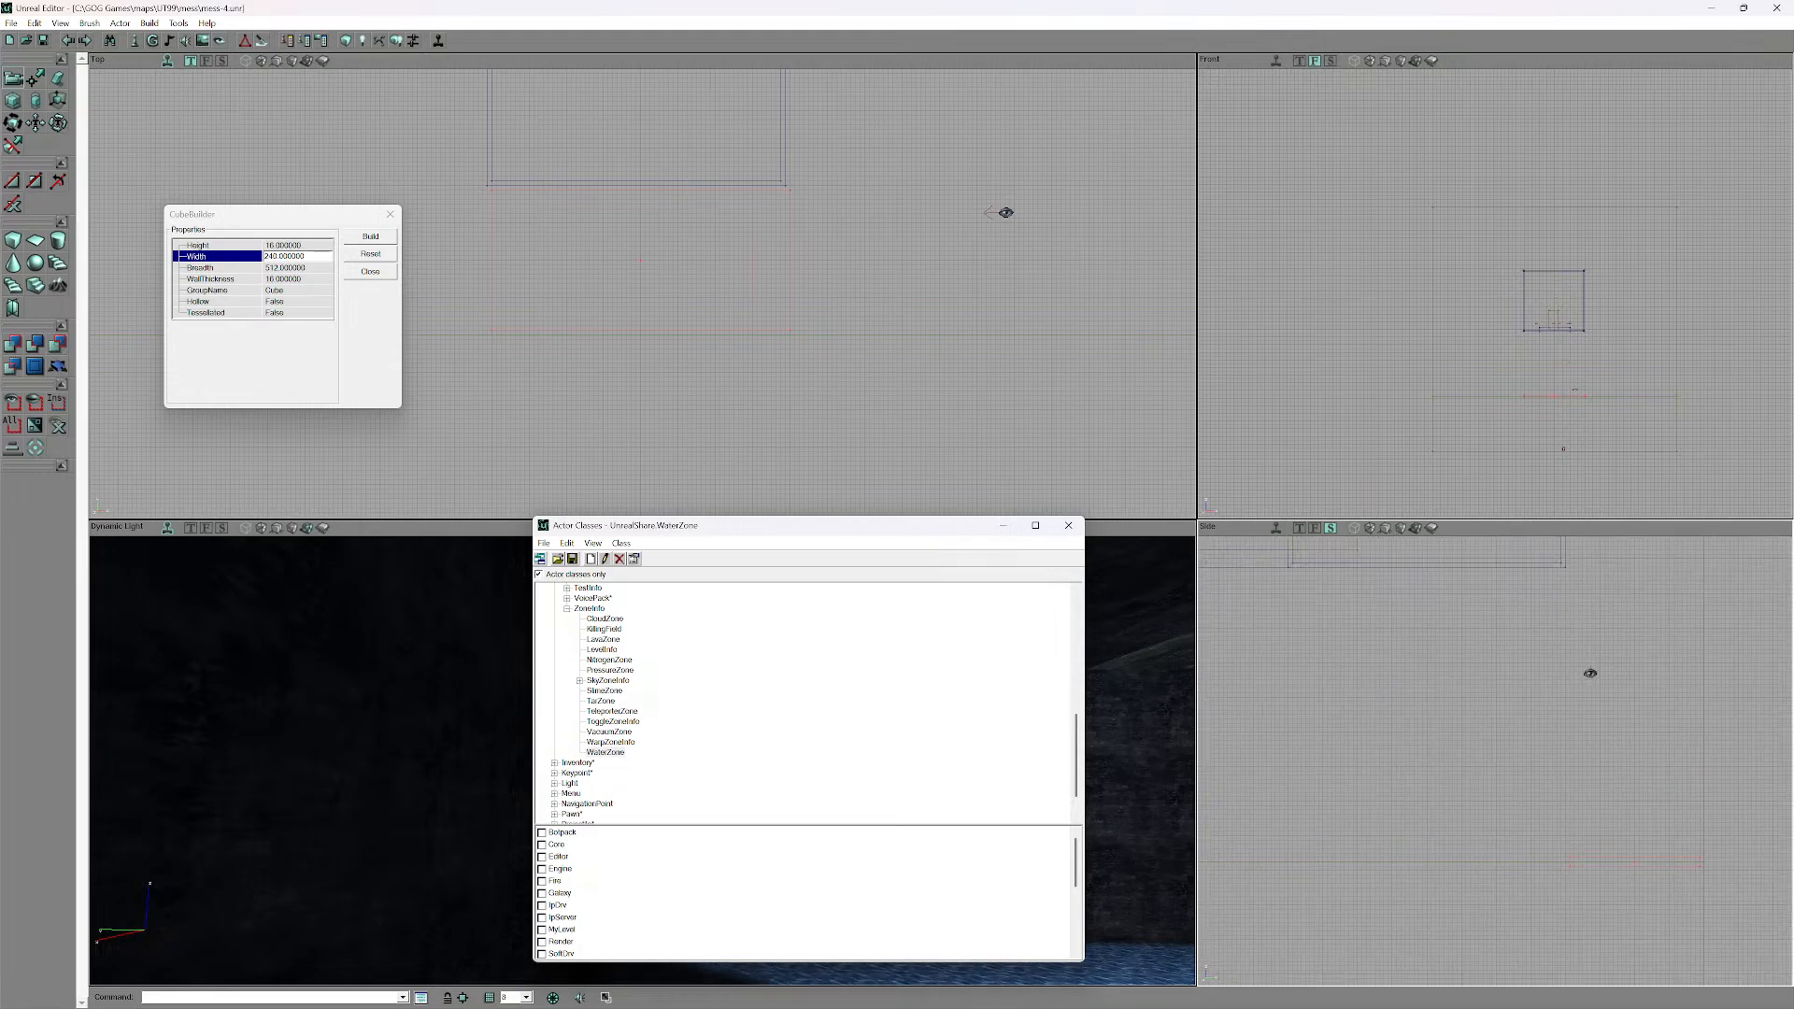
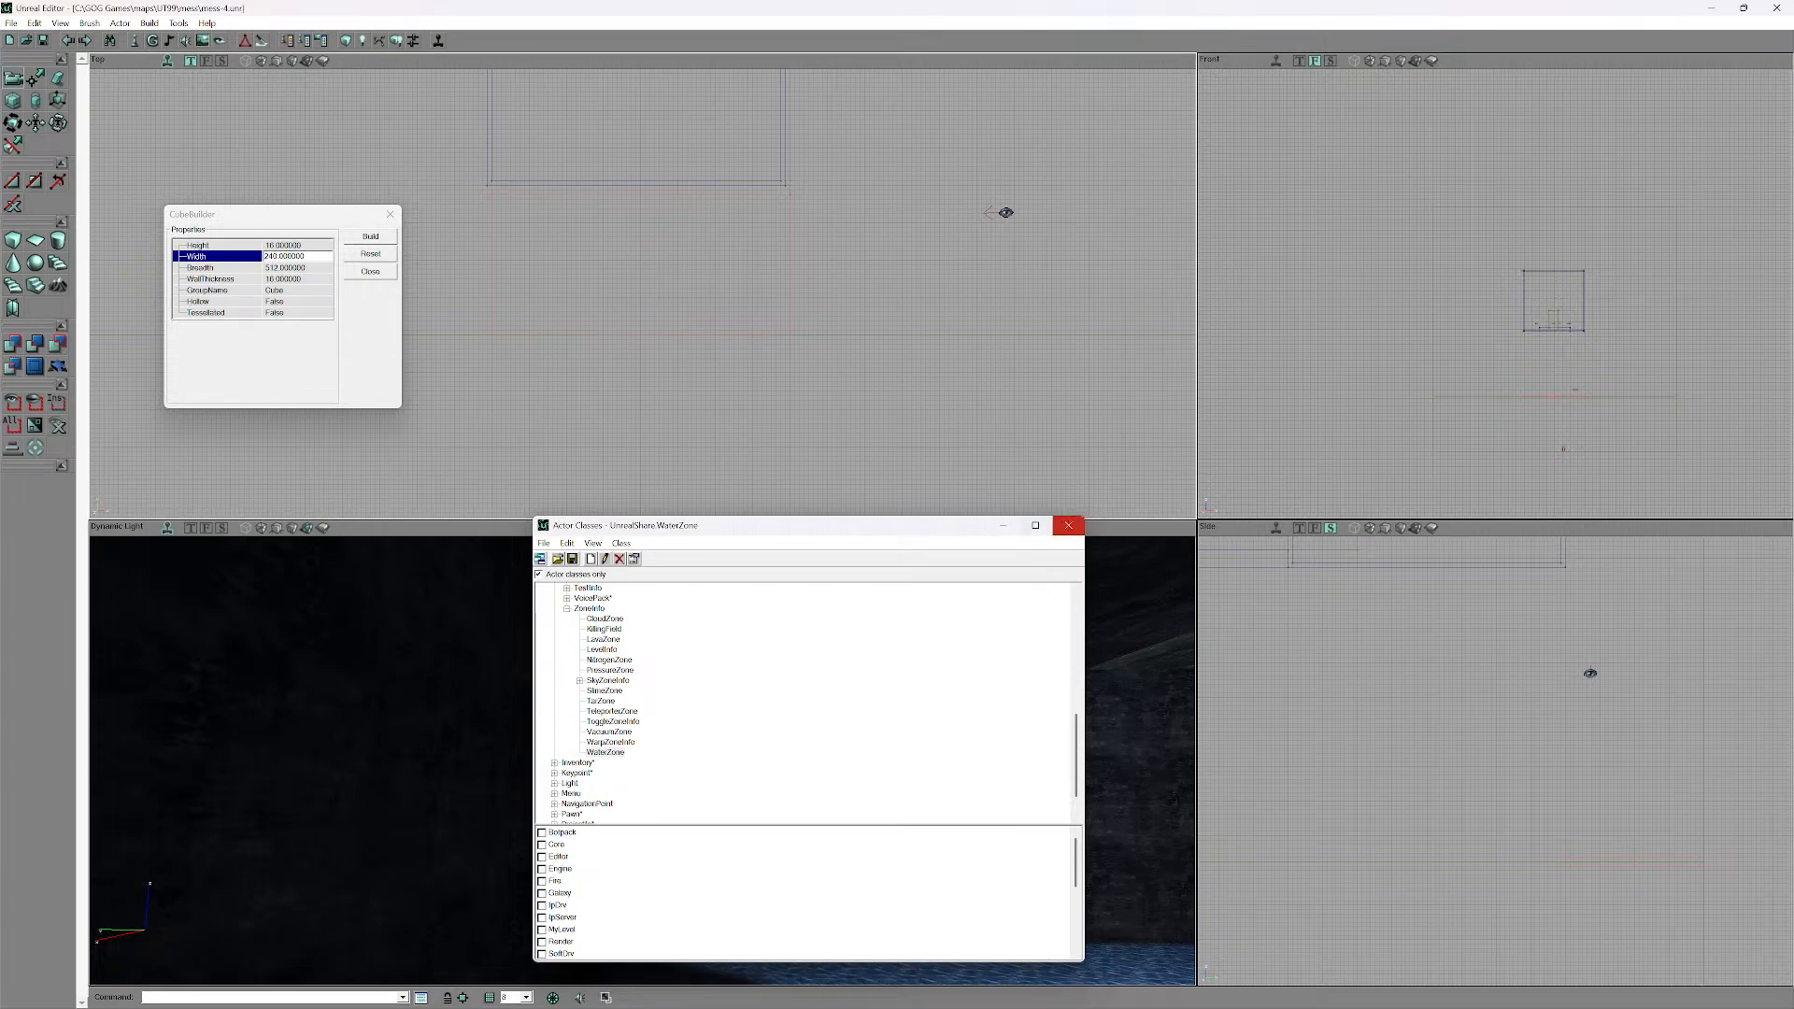
left_click(1068, 525)
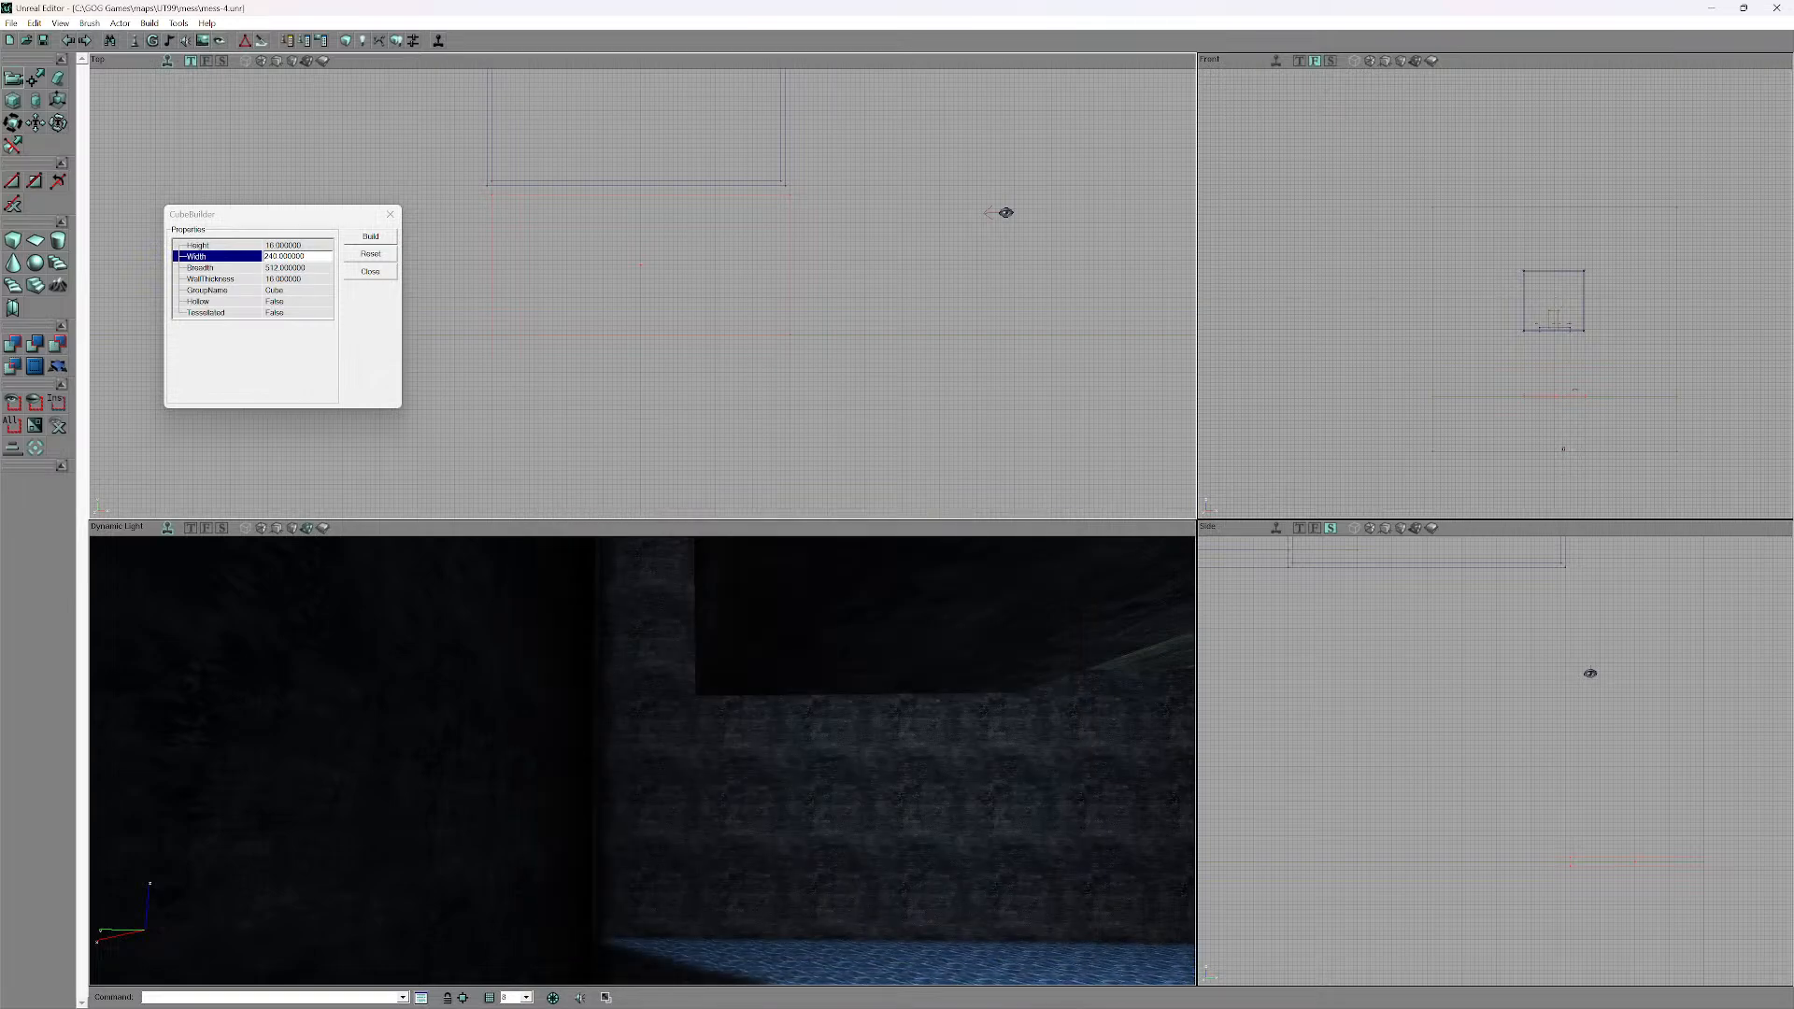
left_click_drag(642, 760, 643, 841)
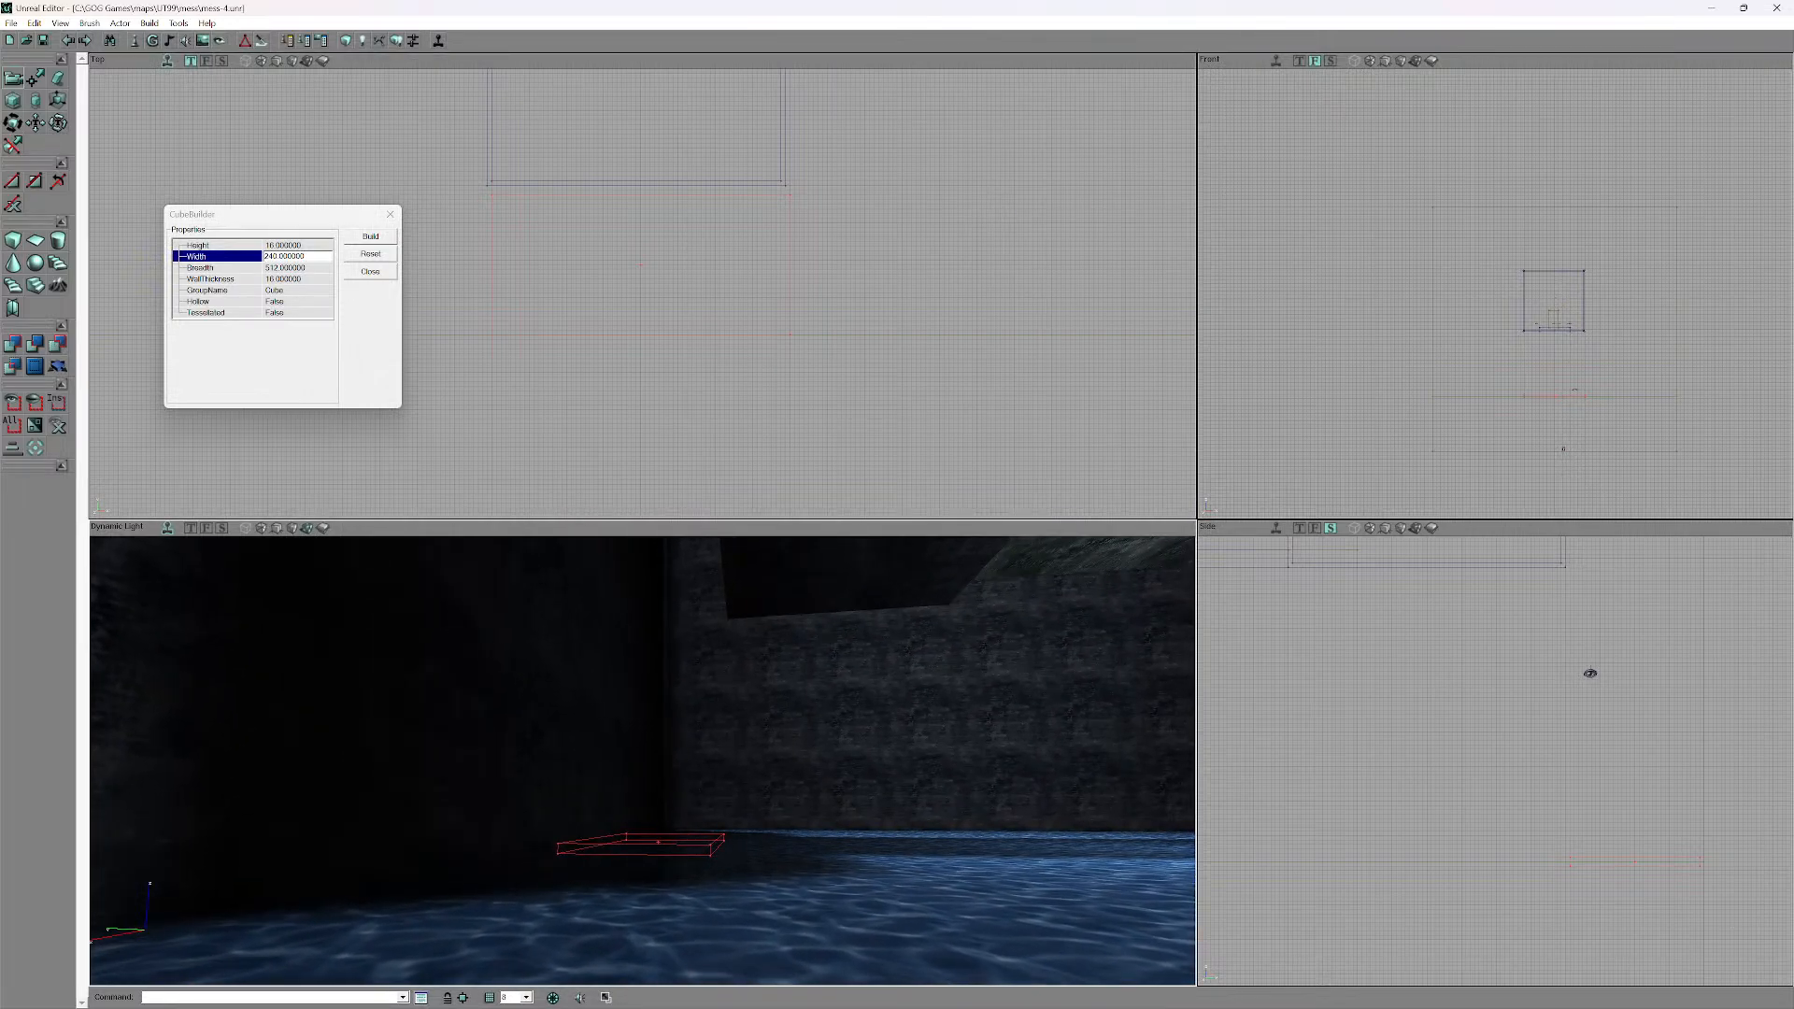
mouse_move(642, 761)
left_mouse_down()
mouse_move(643, 660)
mouse_move(643, 715)
left_mouse_up()
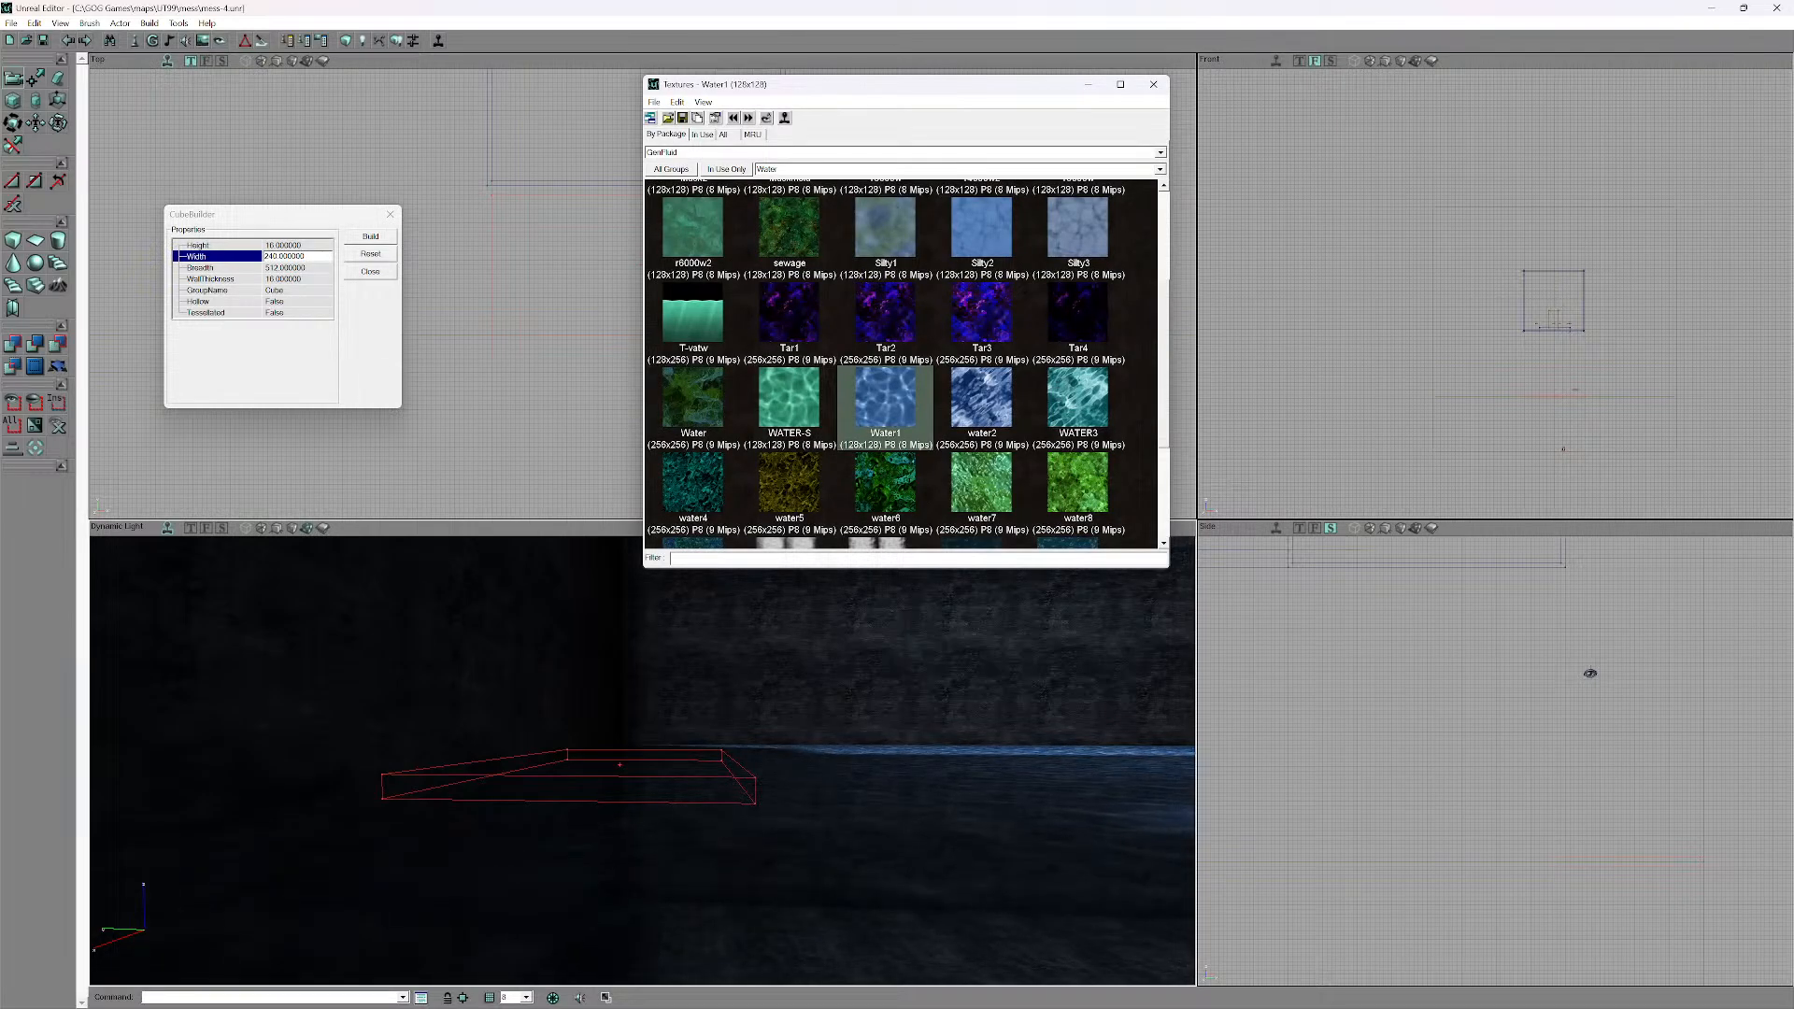
- Select the Mys_pan2 texture from the Panel group of the UTtech1 texture package
left_click(1160, 153)
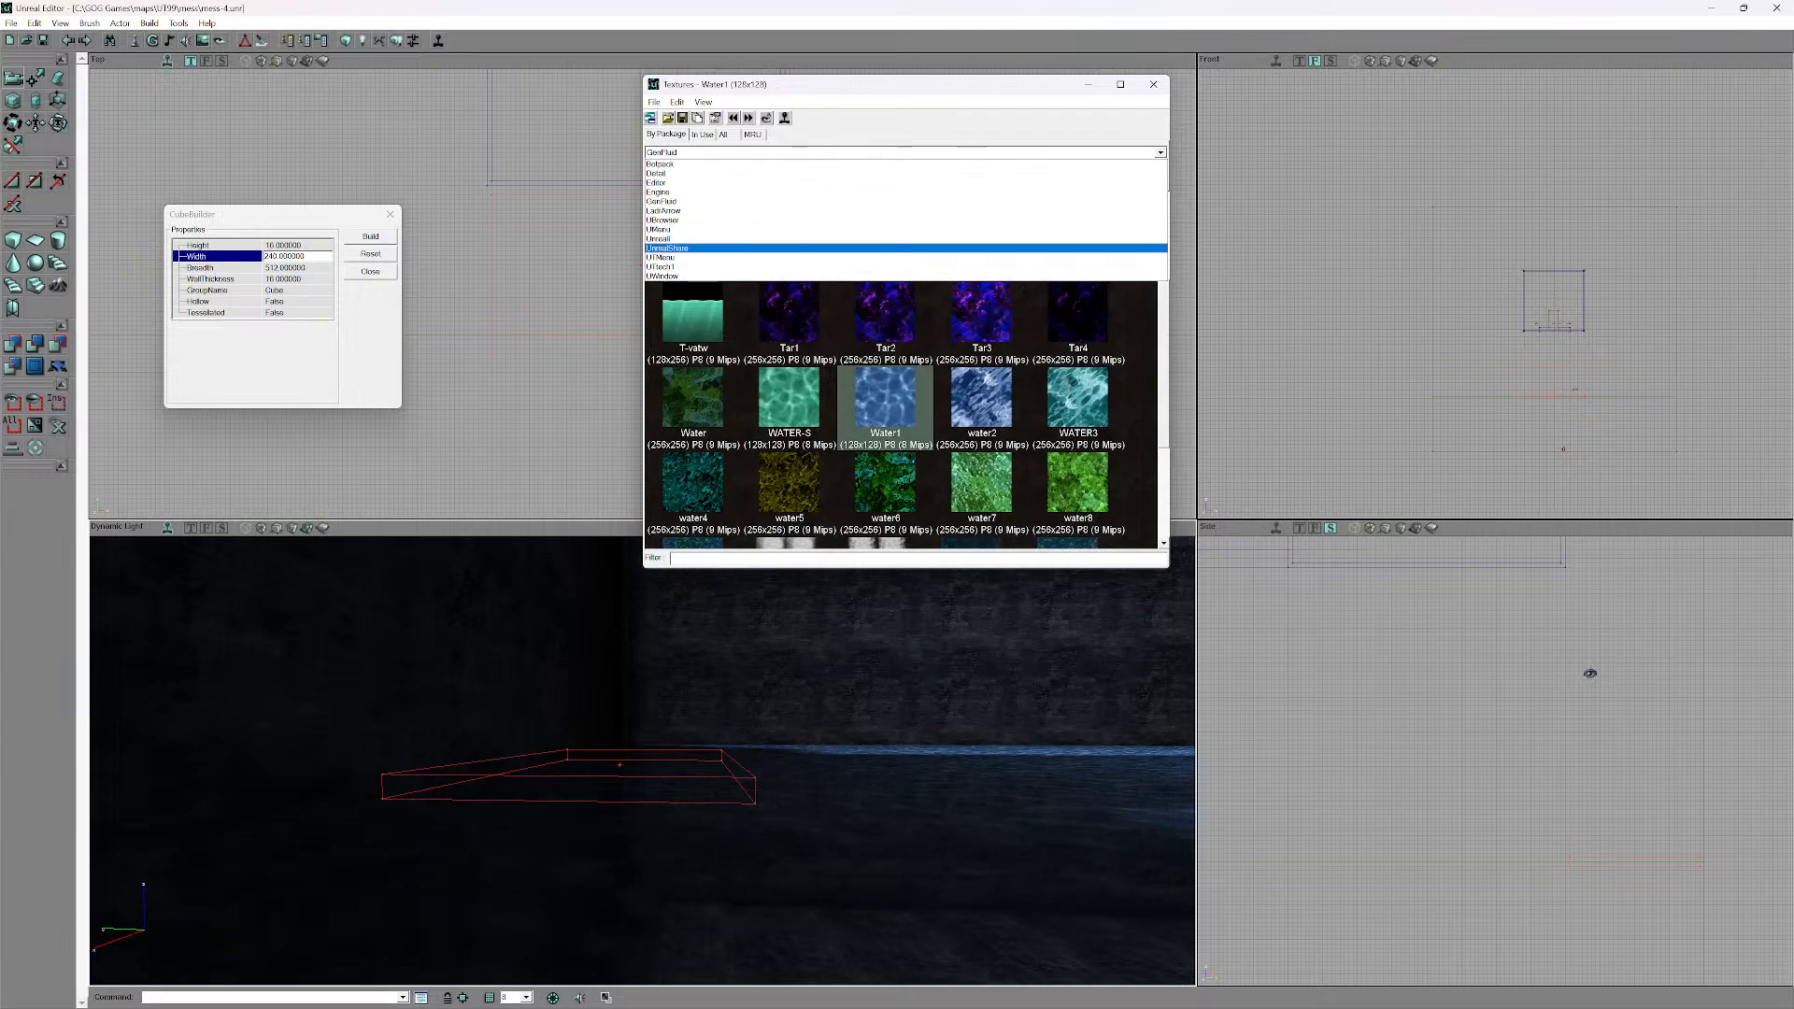
key("Down")
key("Down")
key("Return")
left_click(1161, 169)
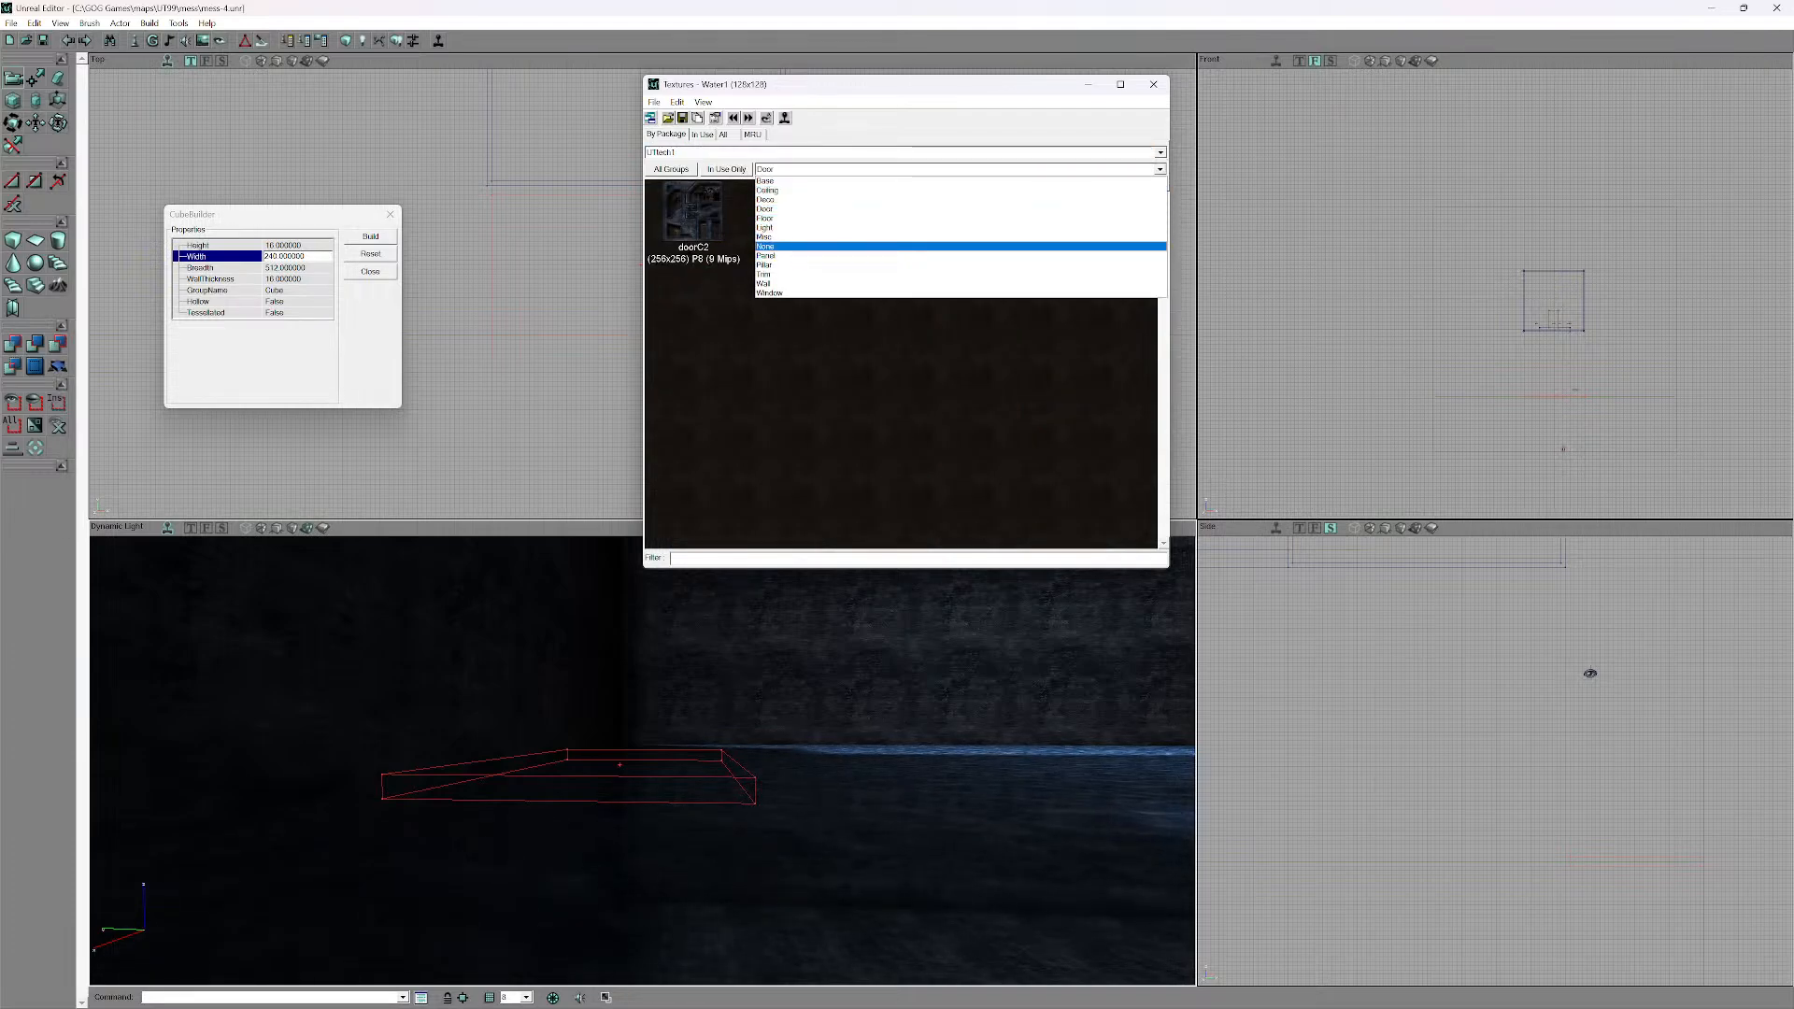
key("Down")
key("Return")
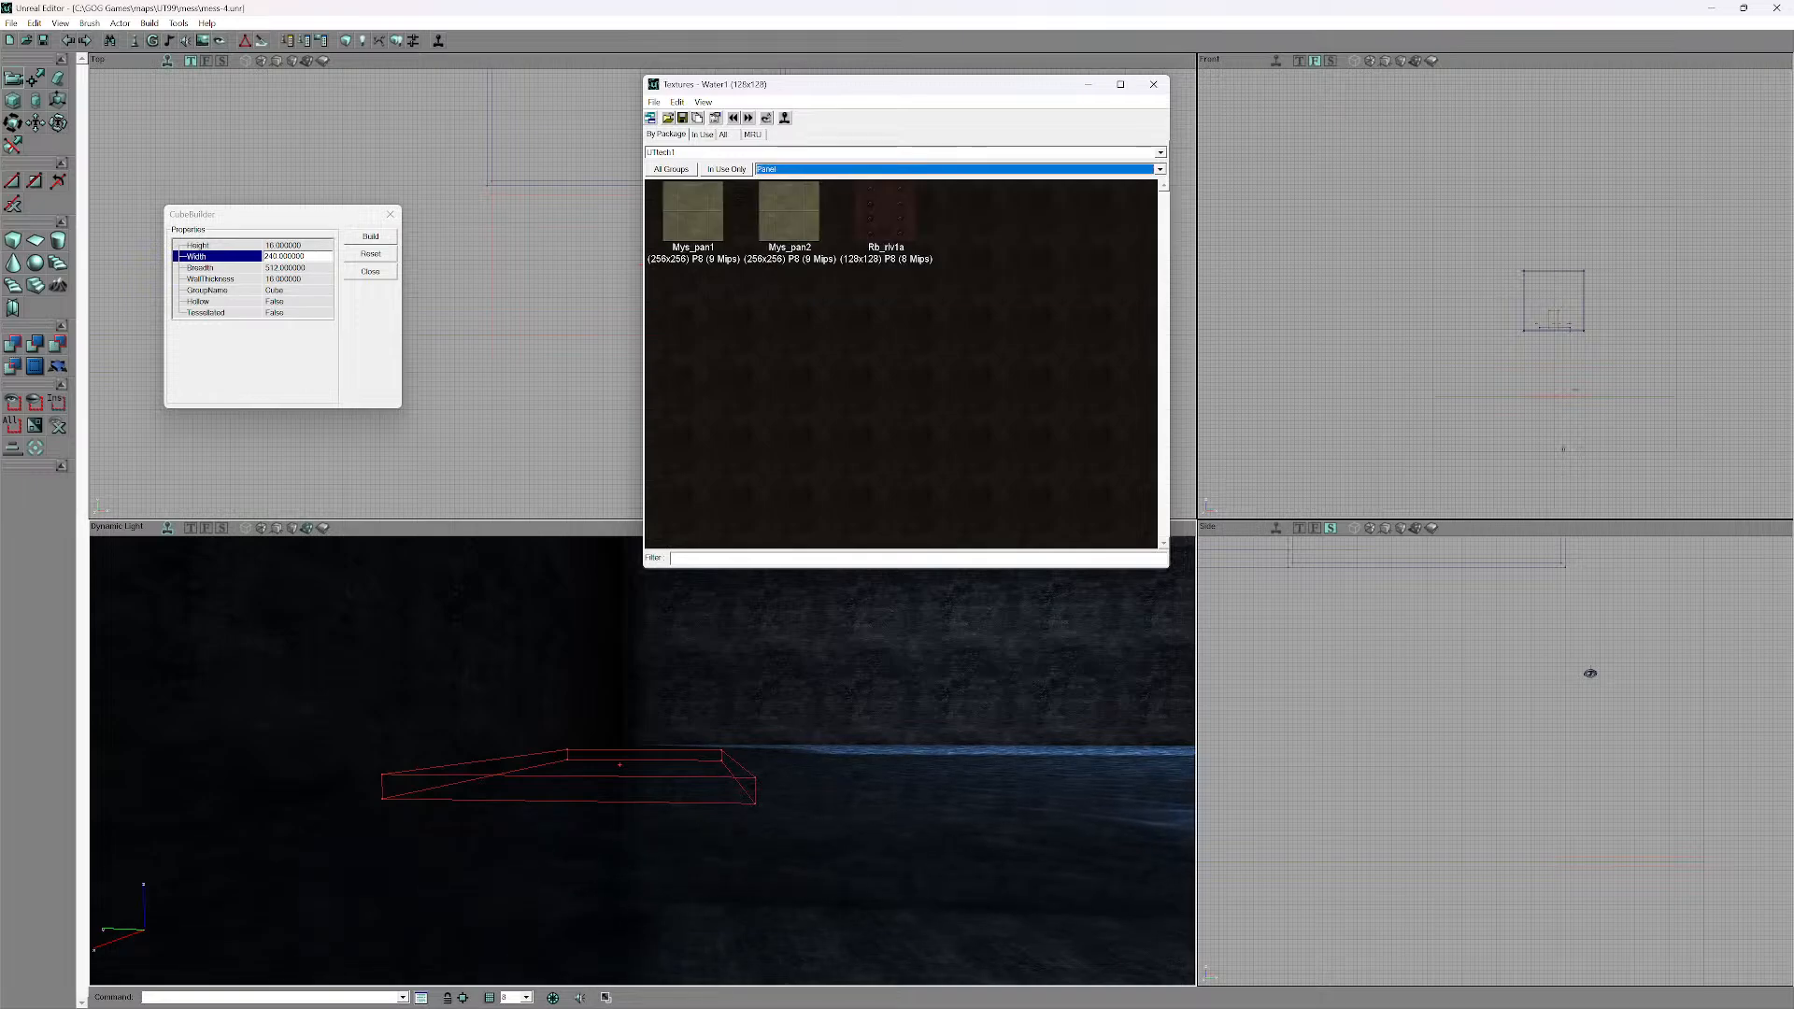
left_click(789, 217)
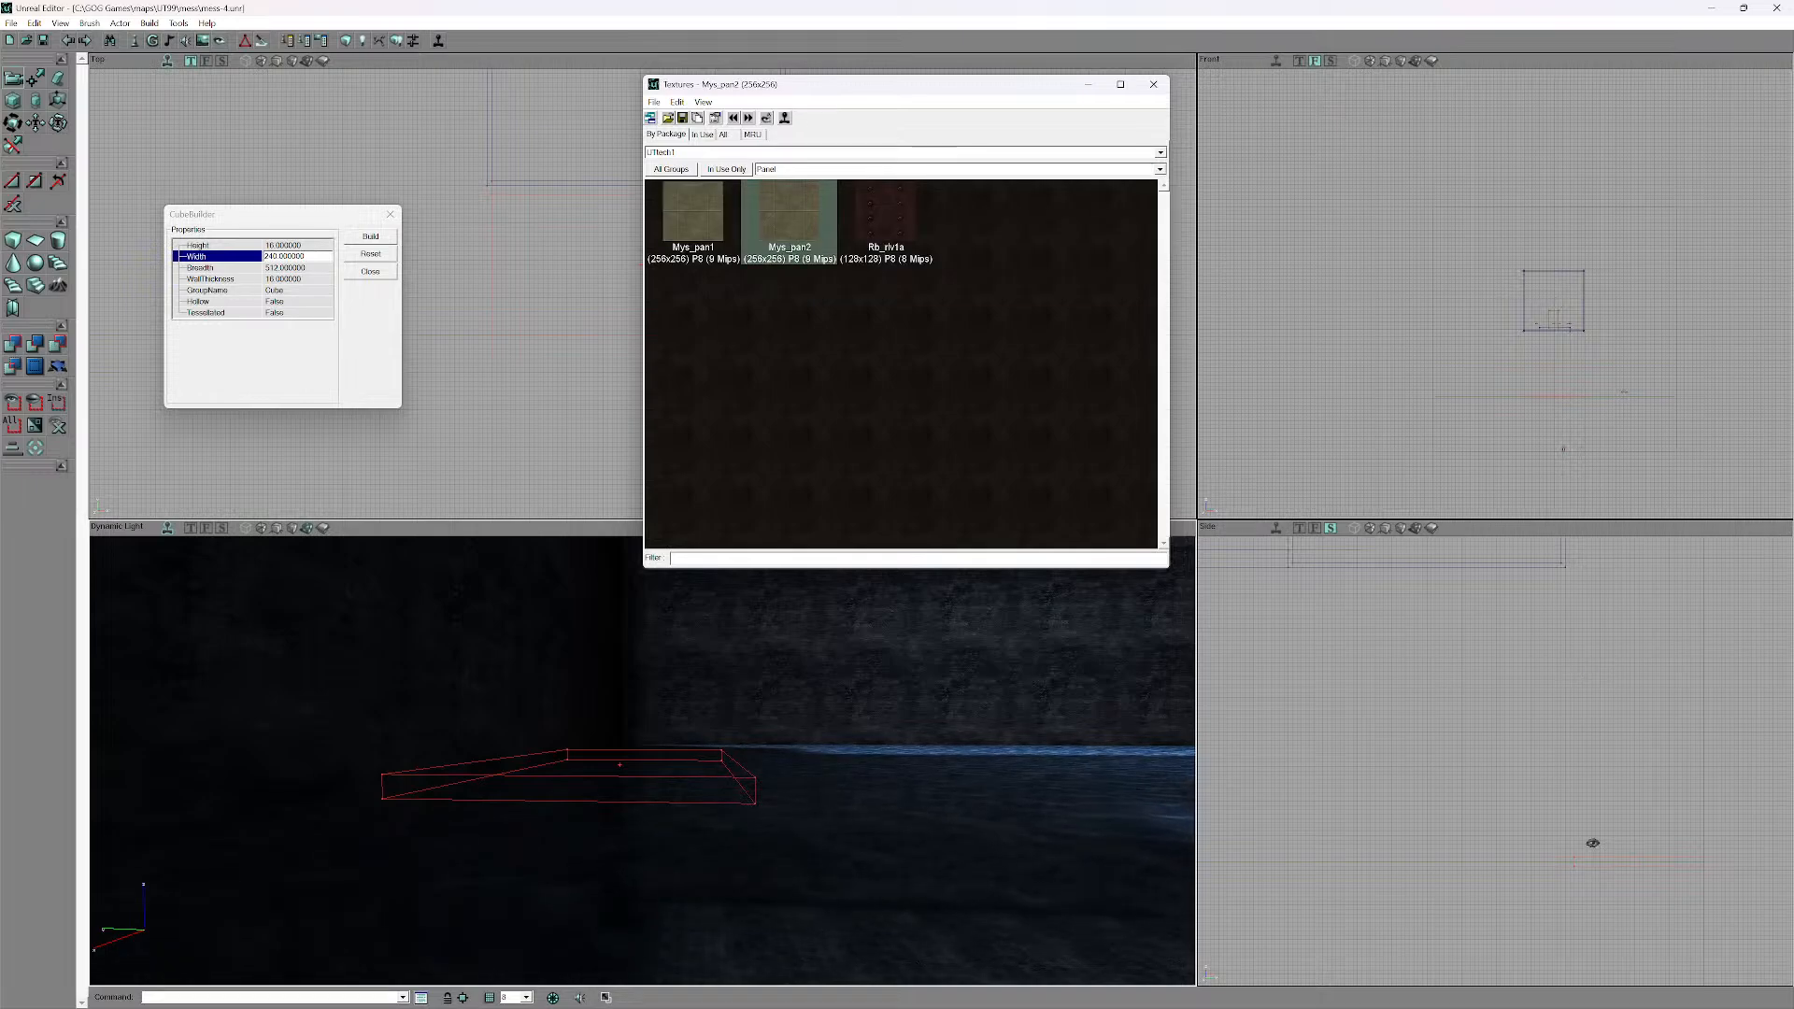
- Try adding the cube as a solid textured brush, close the builder settings and texture browser, and undo the addition
left_click(370, 237)
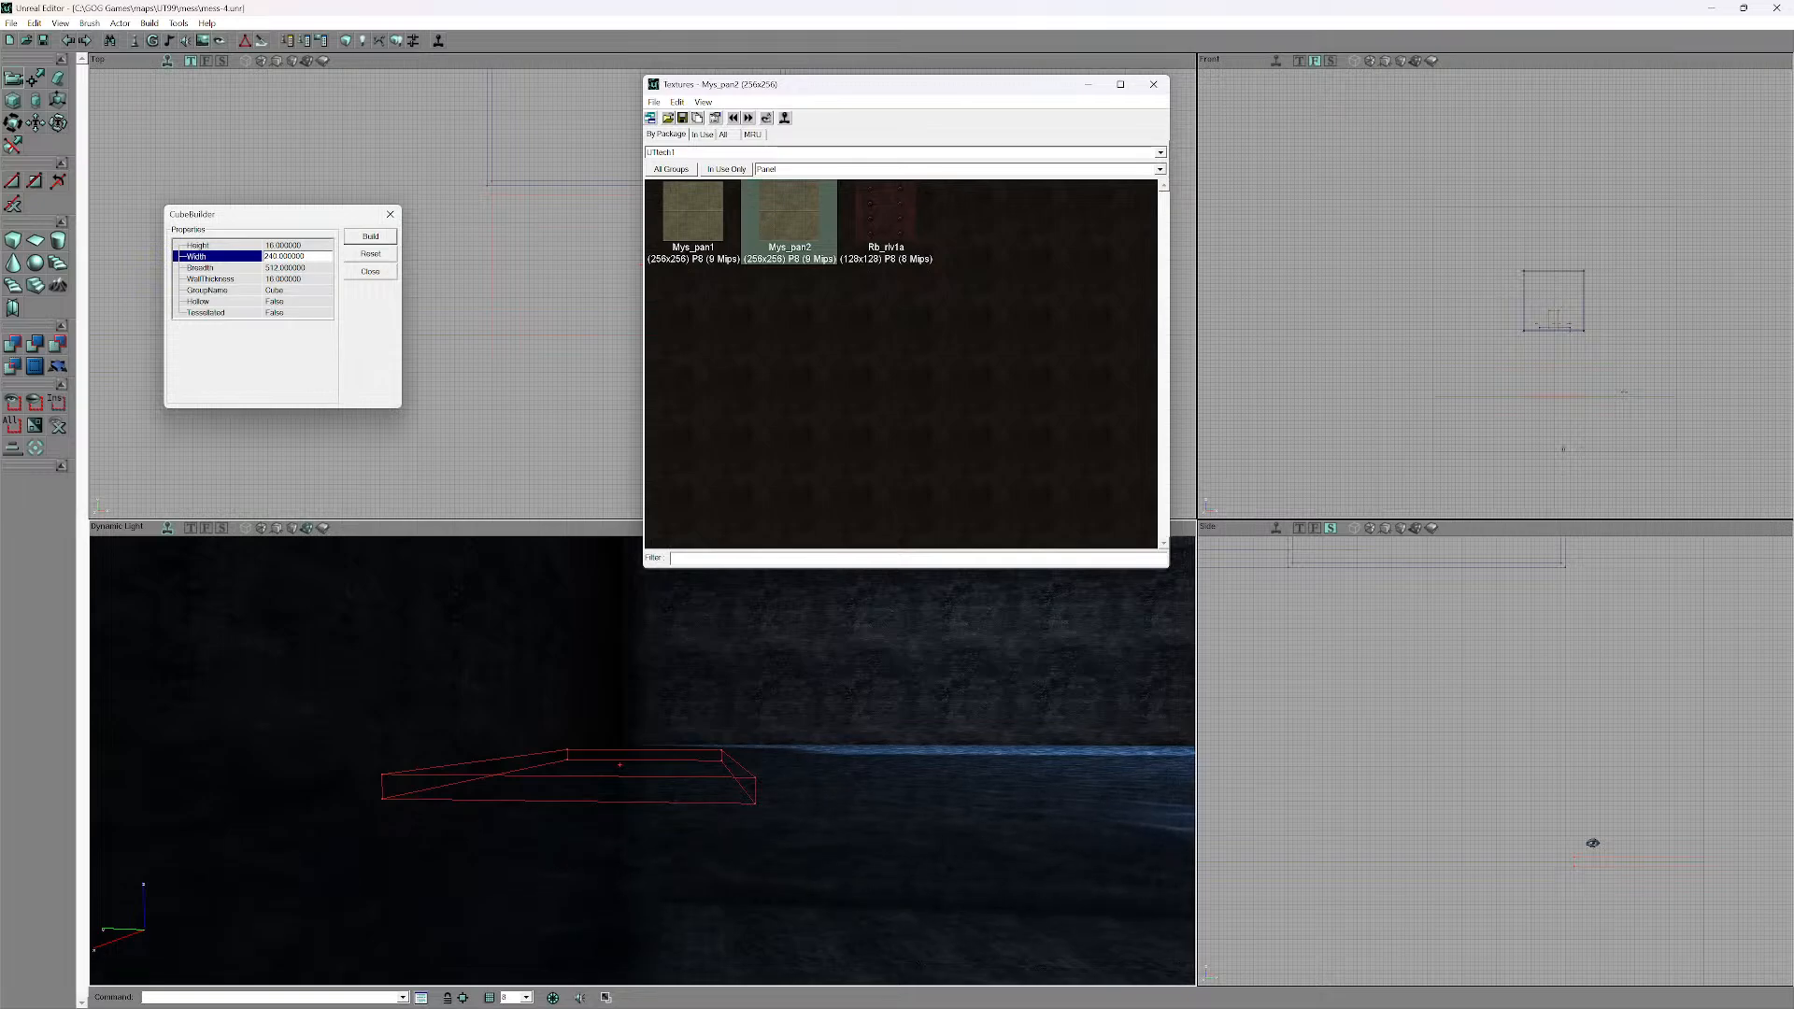
left_click(13, 344)
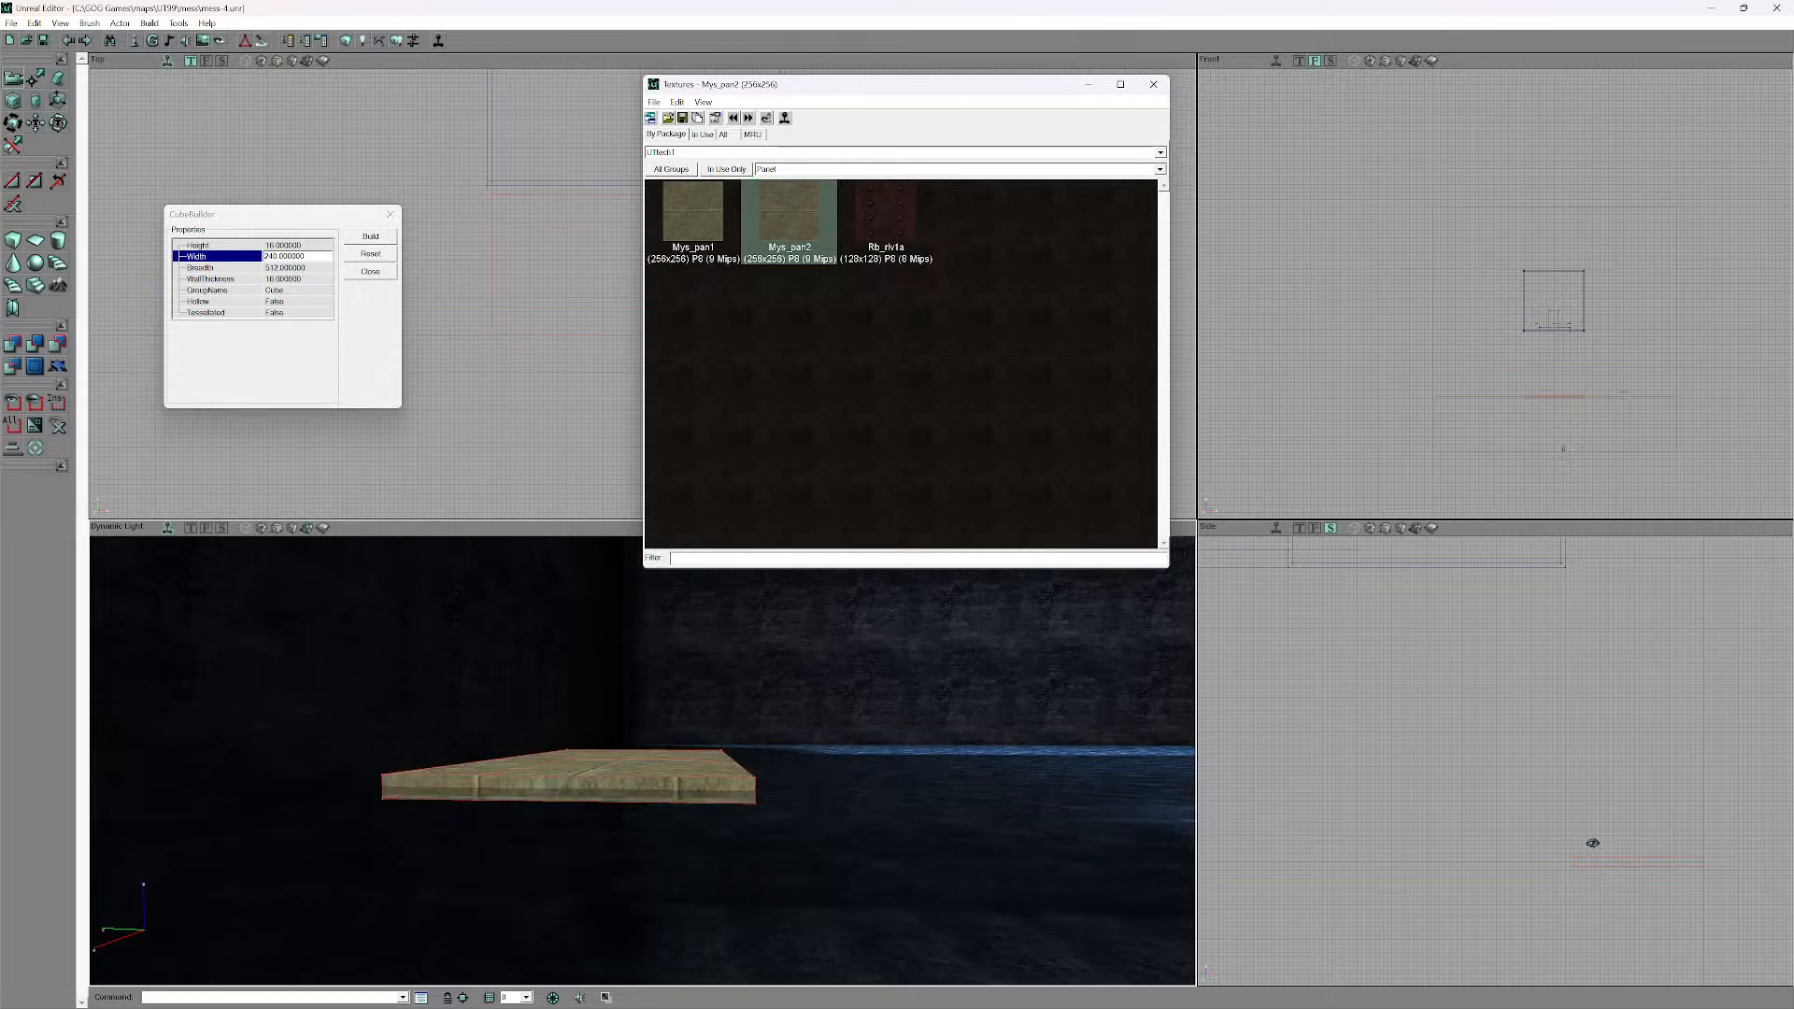
mouse_move(619, 794)
left_mouse_down()
mouse_move(635, 710)
mouse_move(635, 850)
mouse_move(635, 654)
mouse_move(635, 748)
left_mouse_up()
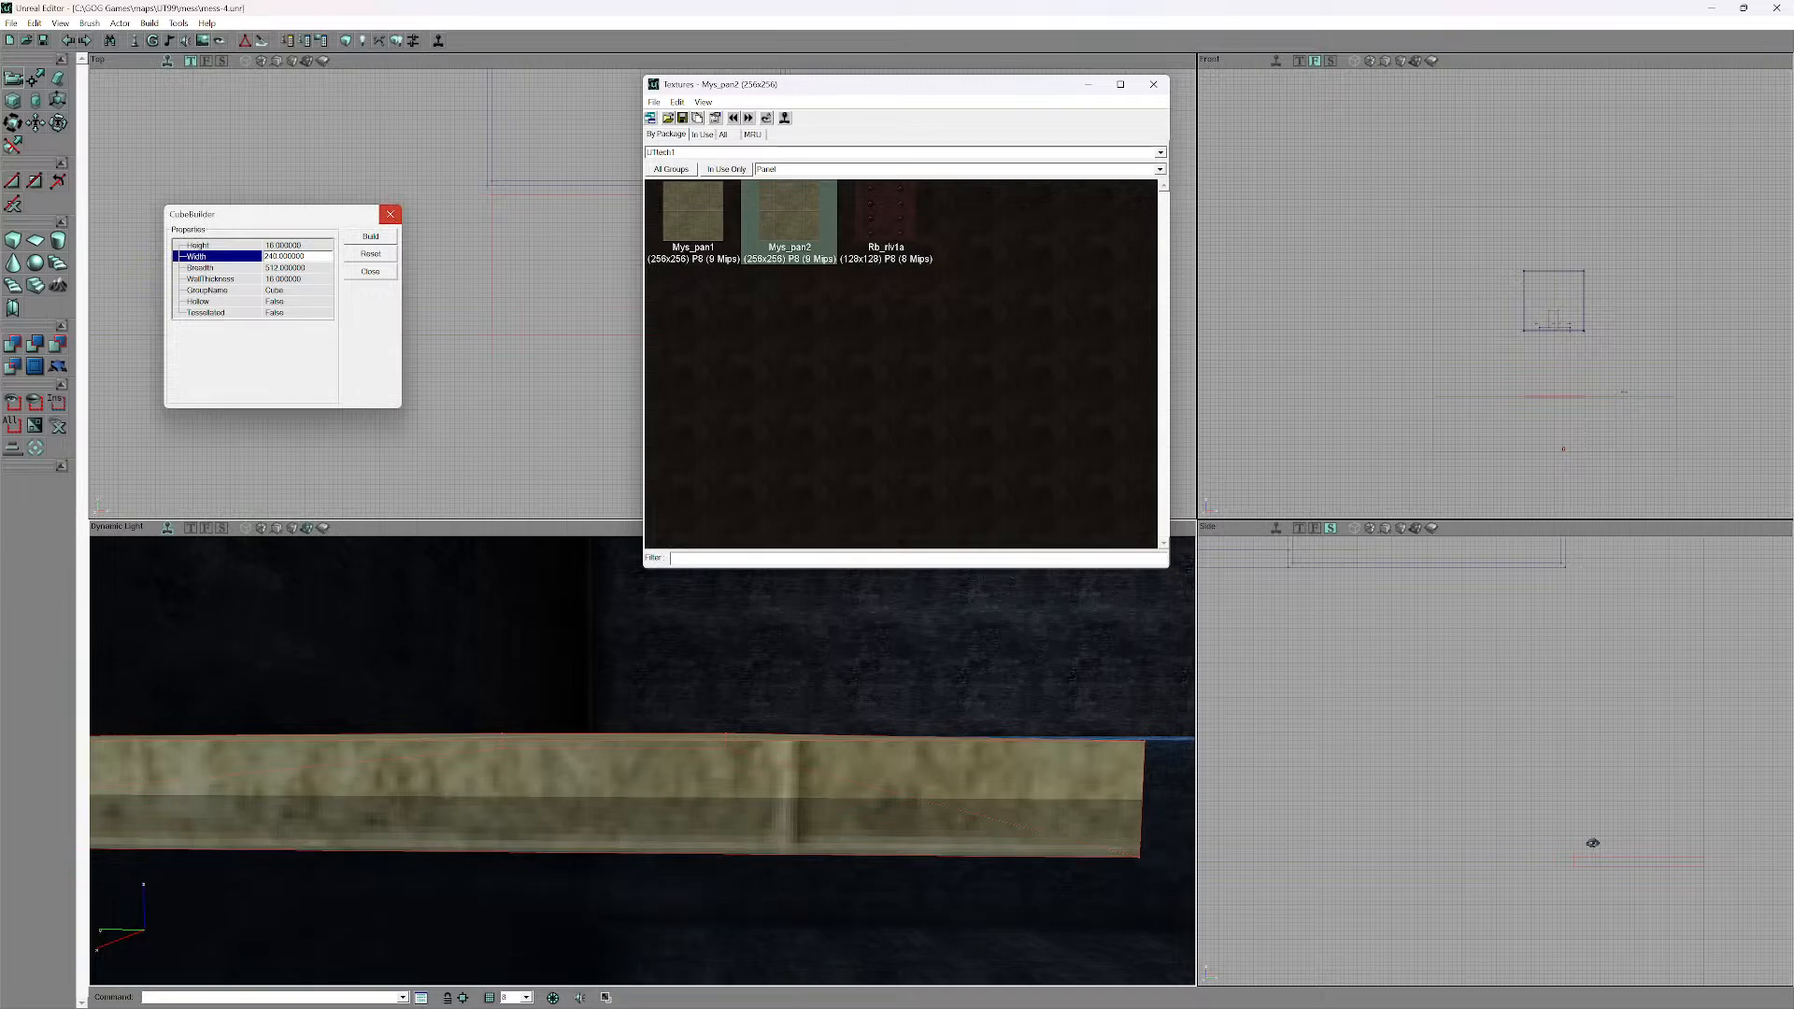
left_click(390, 214)
left_click(1152, 84)
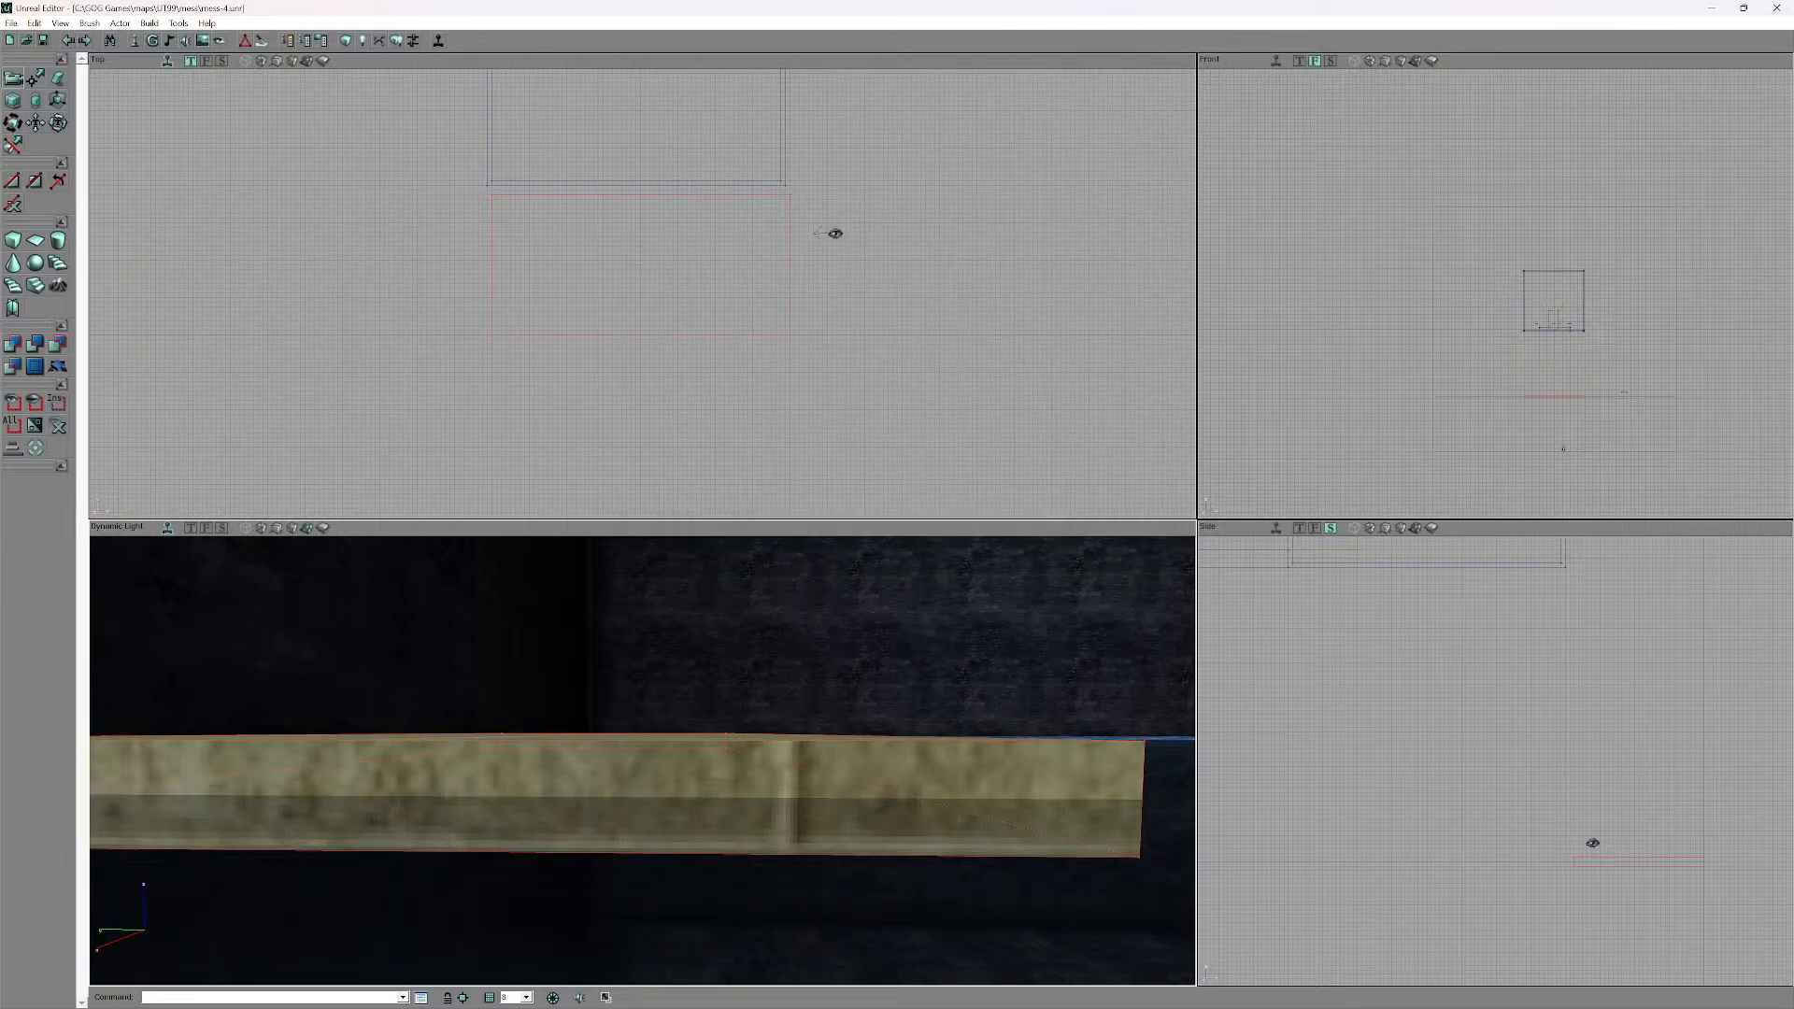
key("ctrl+z")
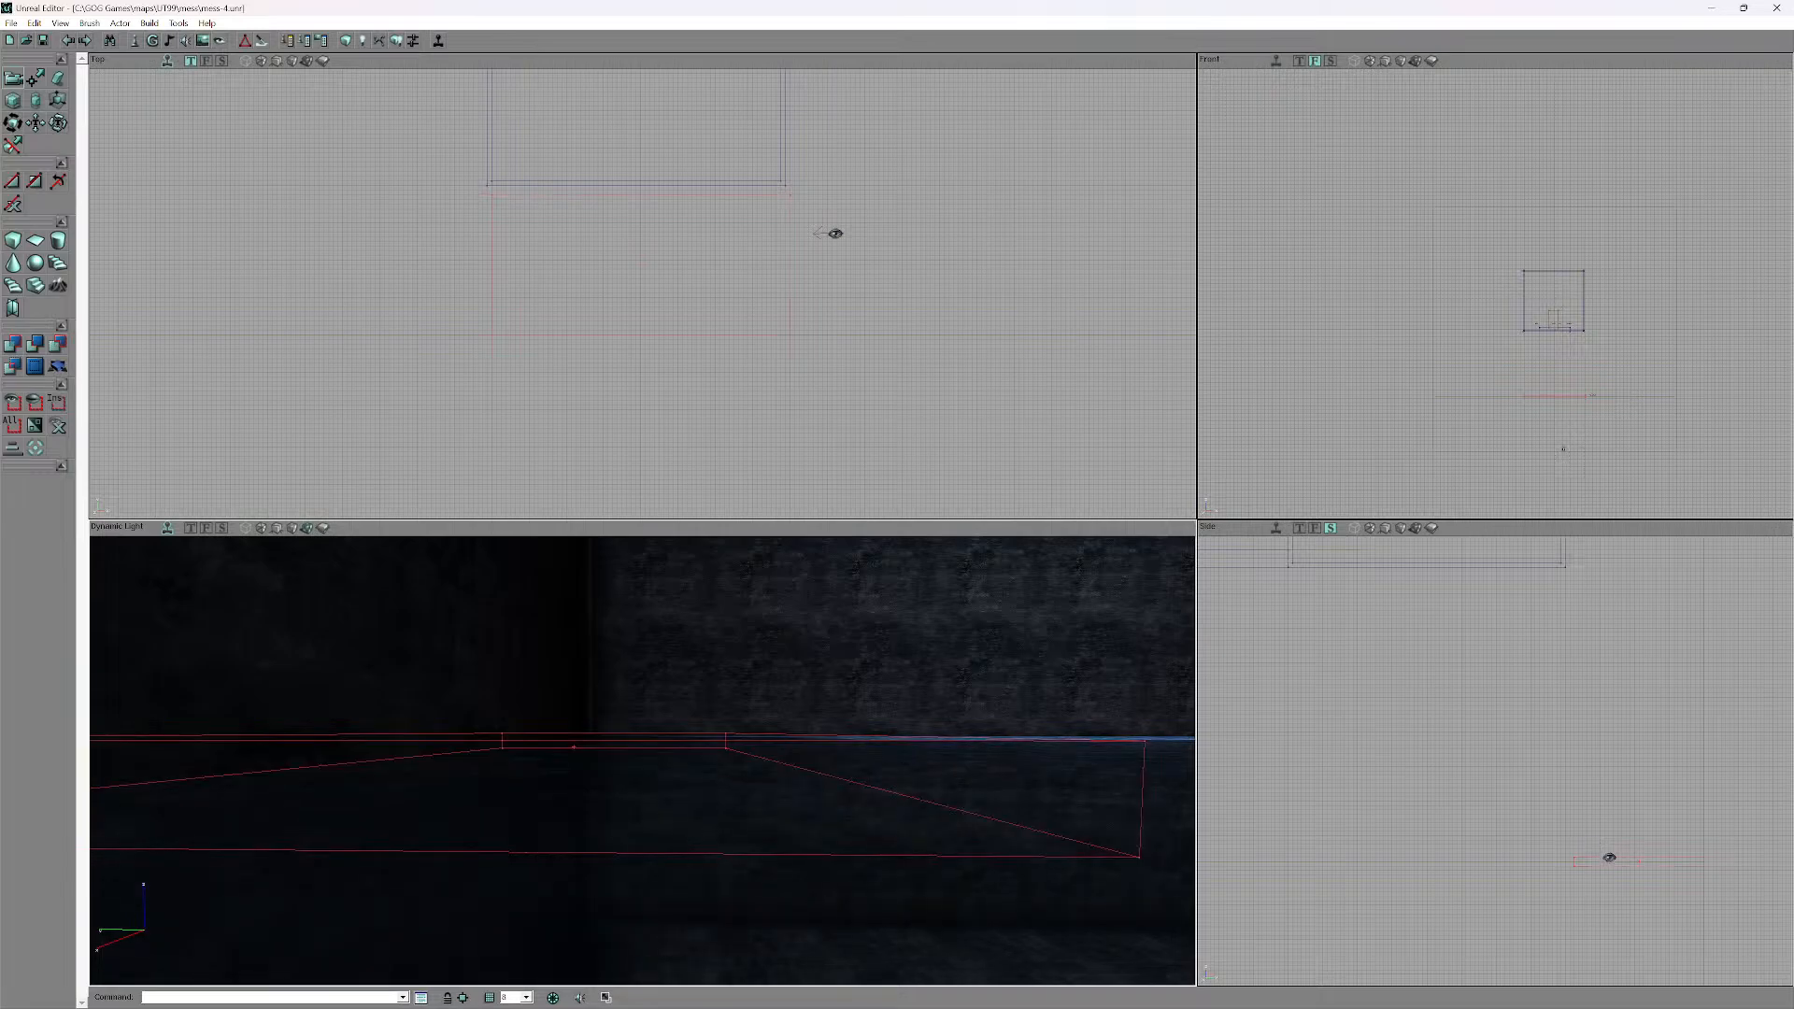
- Add the cube as a mover brush with the Mys_pan2 texture and shift the red builder brush away from it
left_click_drag(642, 747, 641, 803)
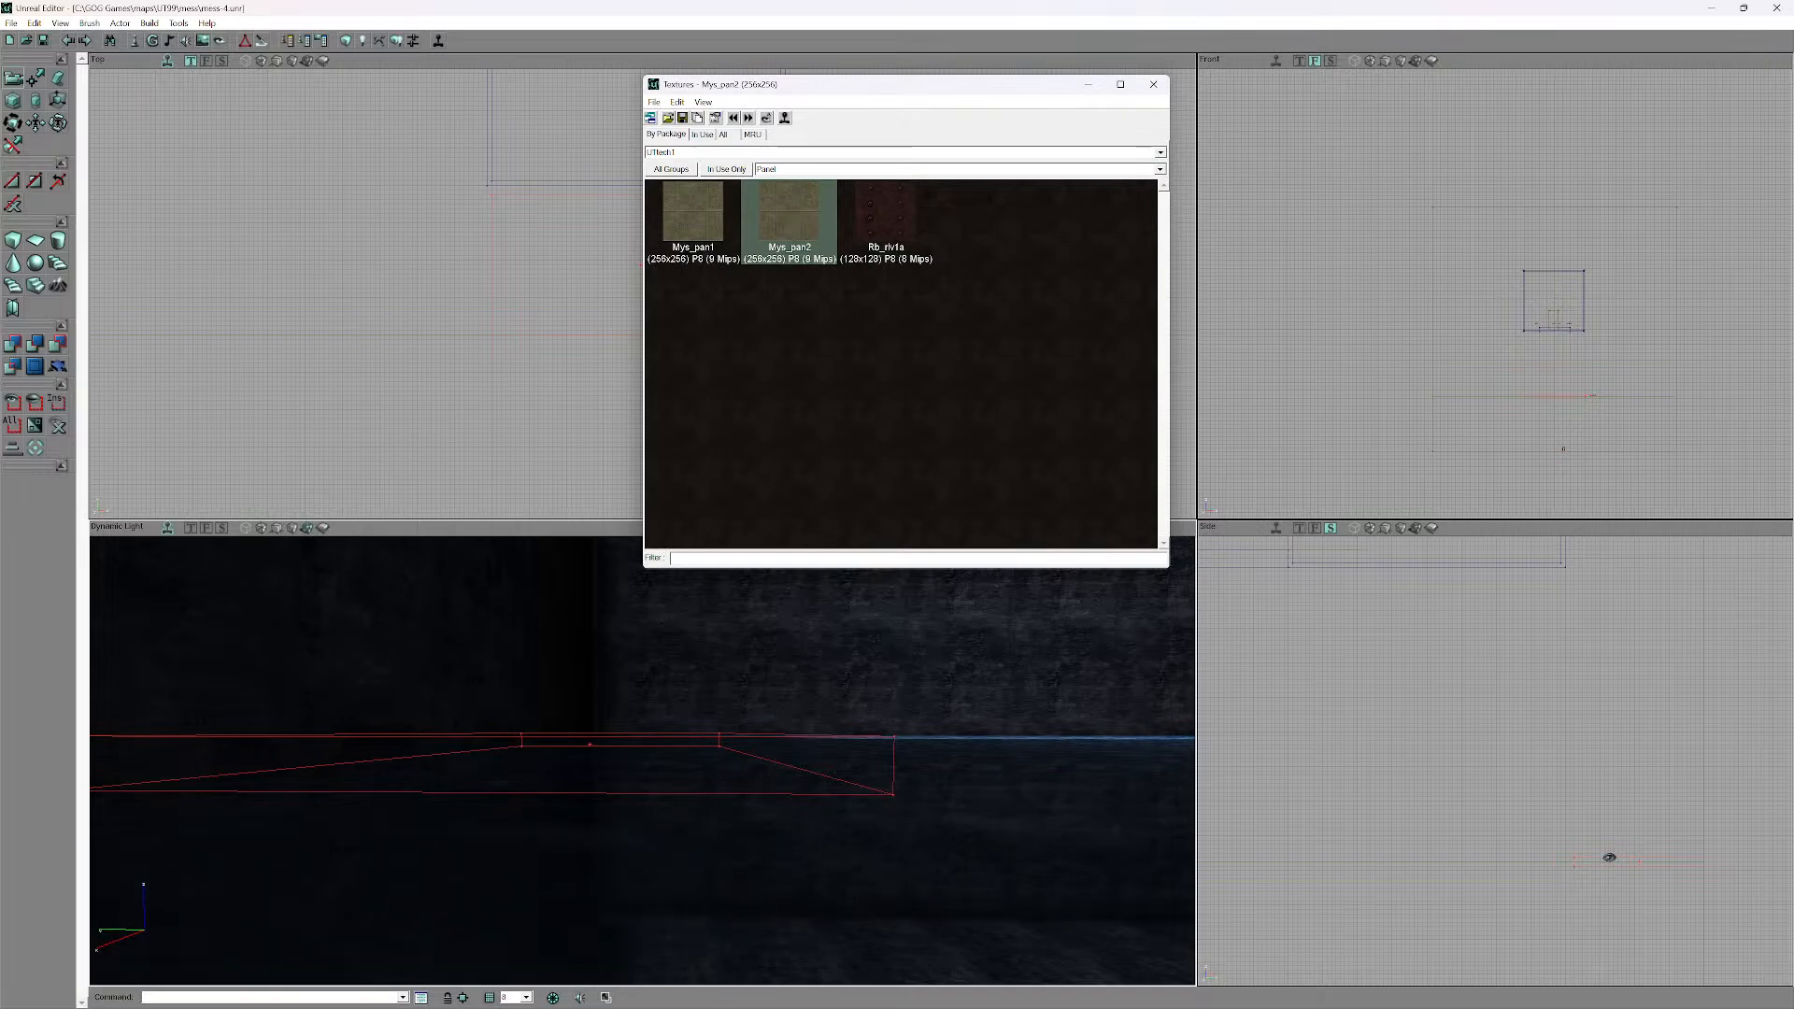
left_click(1153, 84)
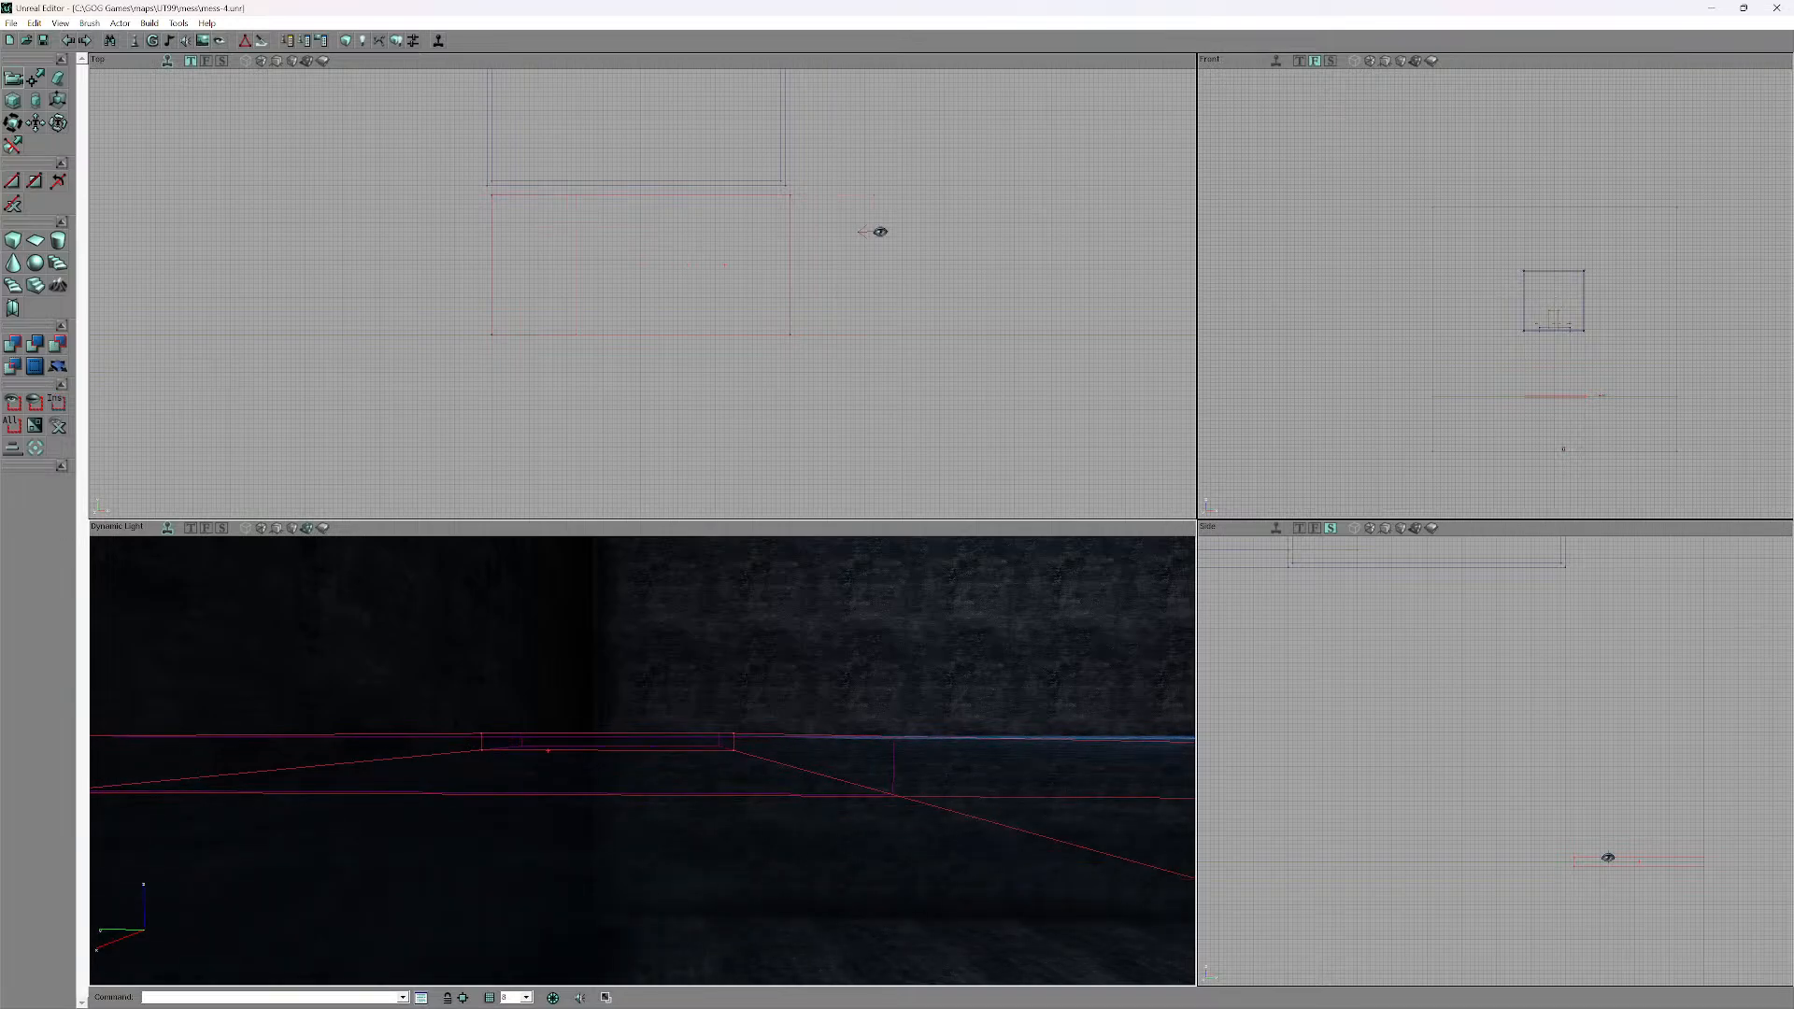
key("Down")
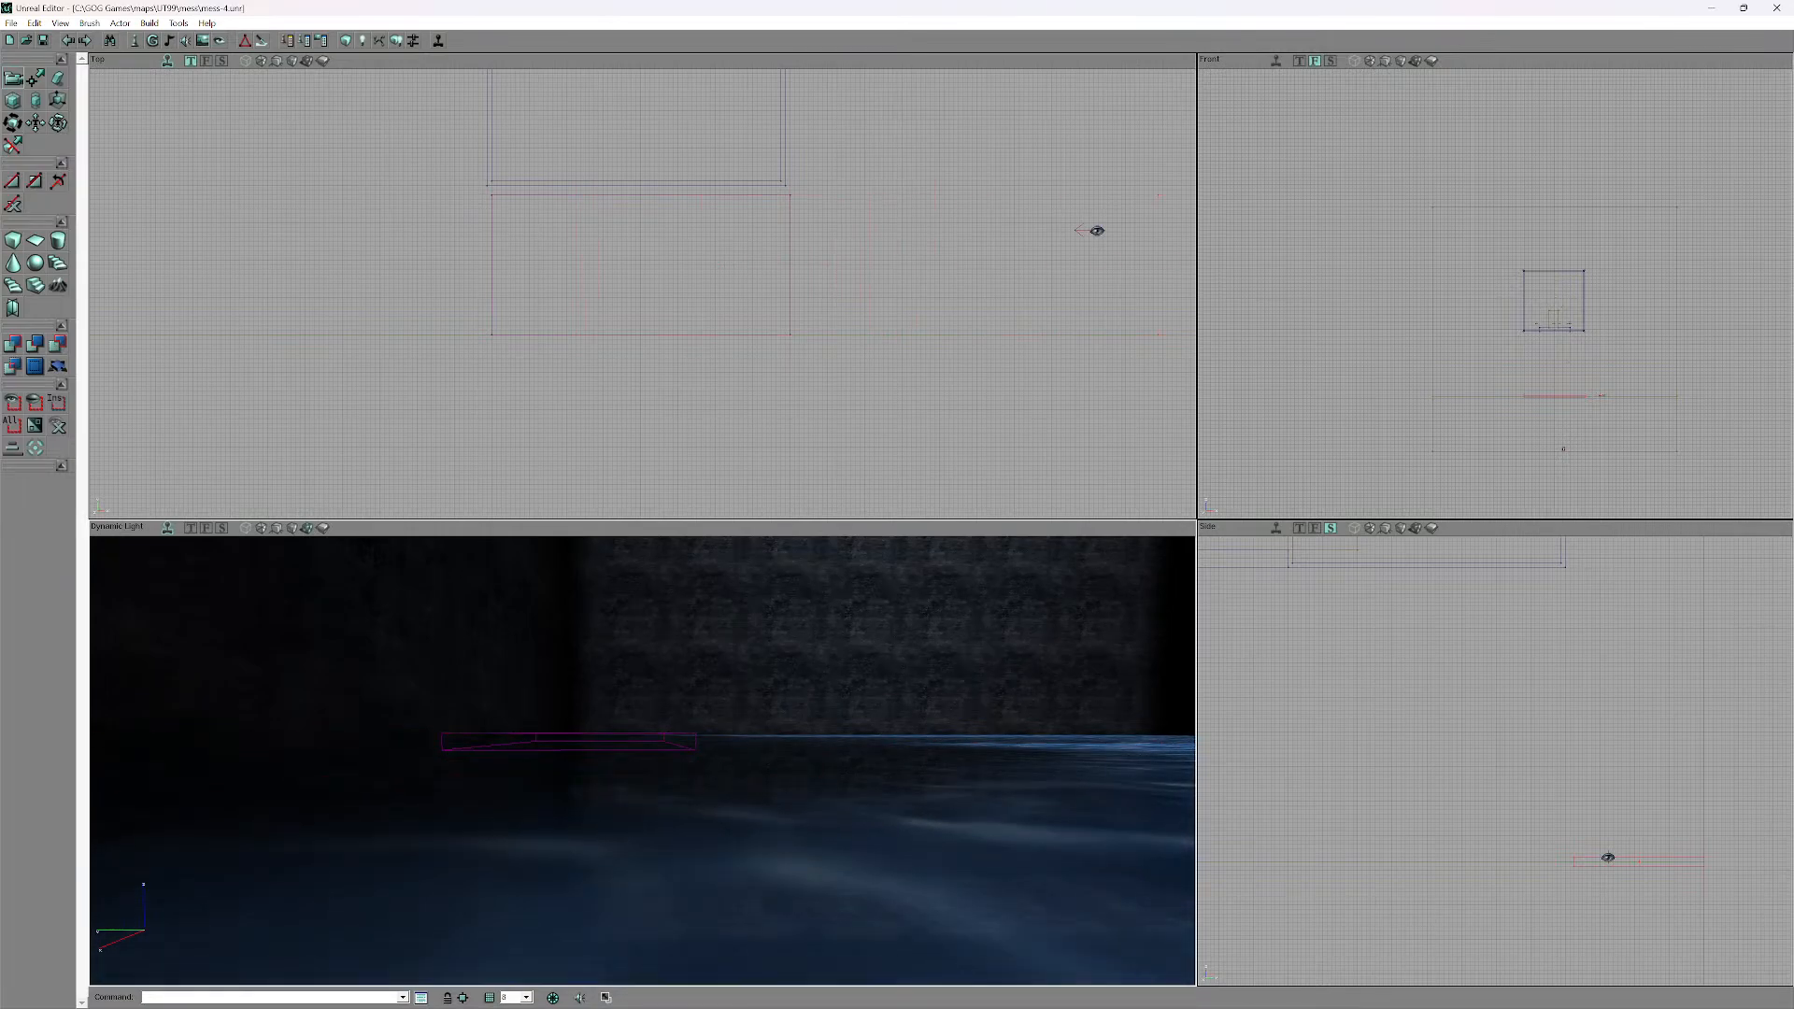
left_click_drag(642, 760, 616, 628)
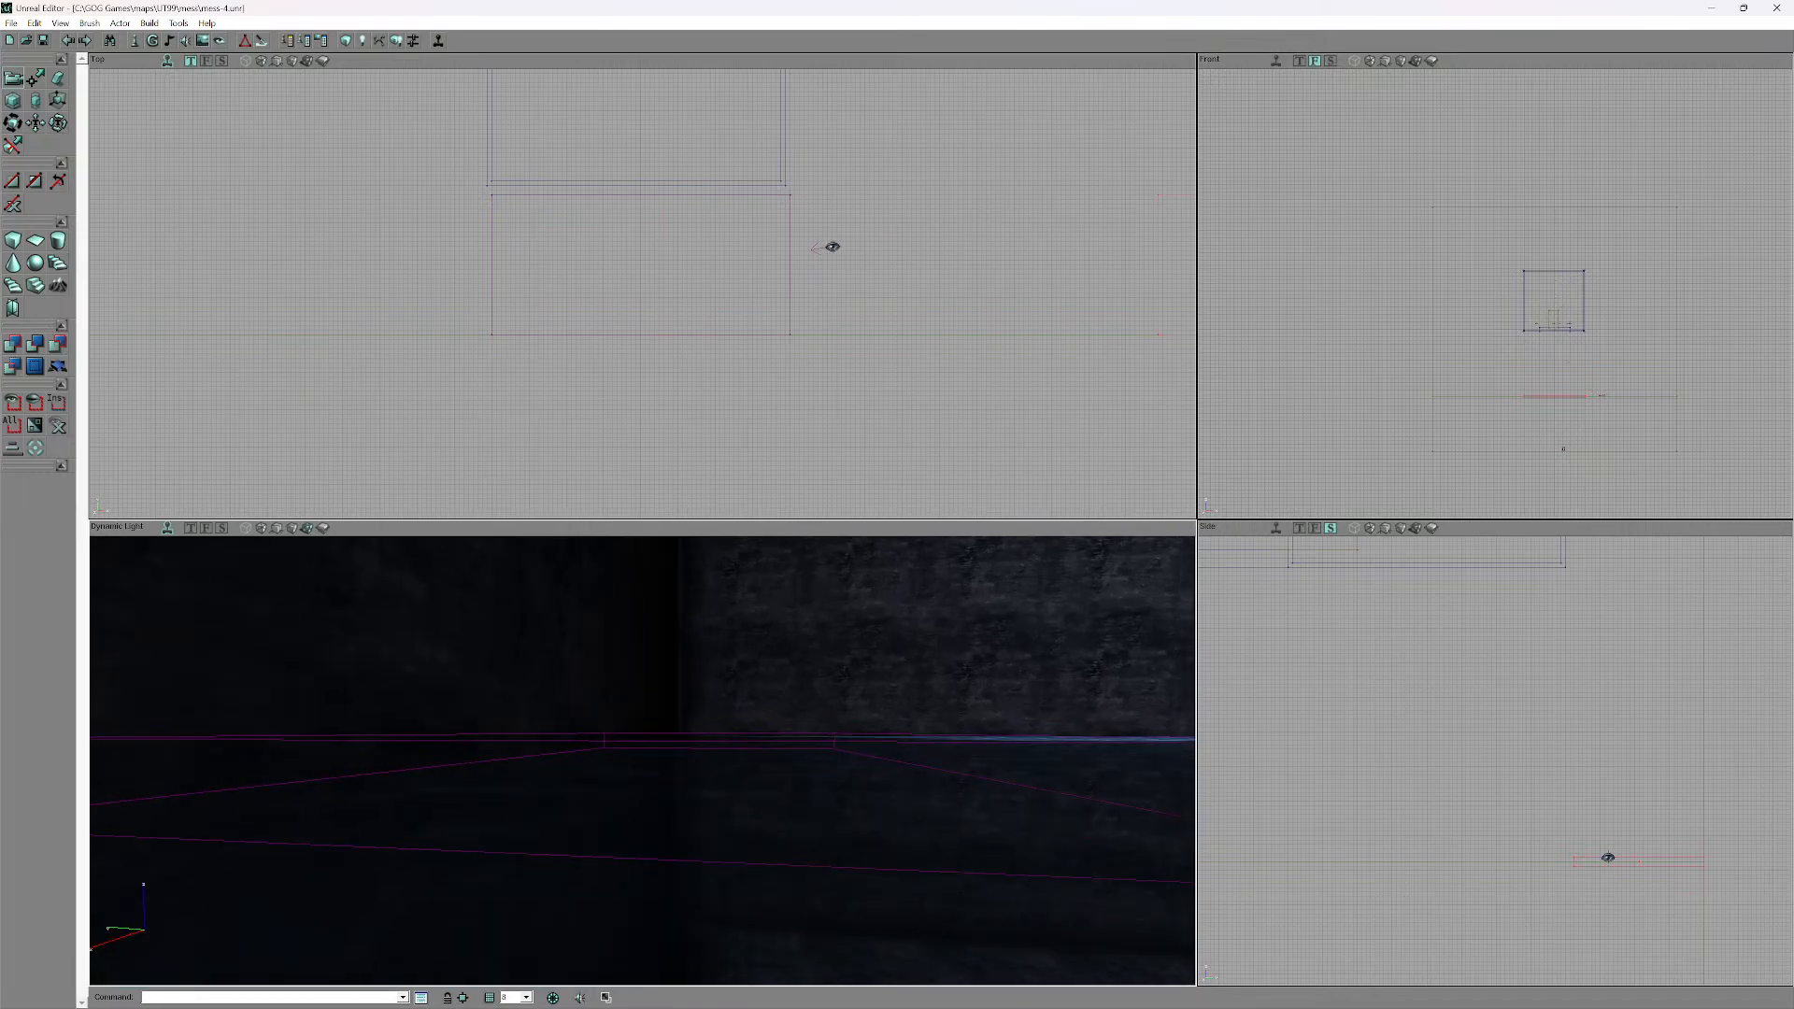
key("Down")
- Show the mover's textured polygons to check its appearance in the Dynamic Light view
right_click_drag(642, 760, 686, 766)
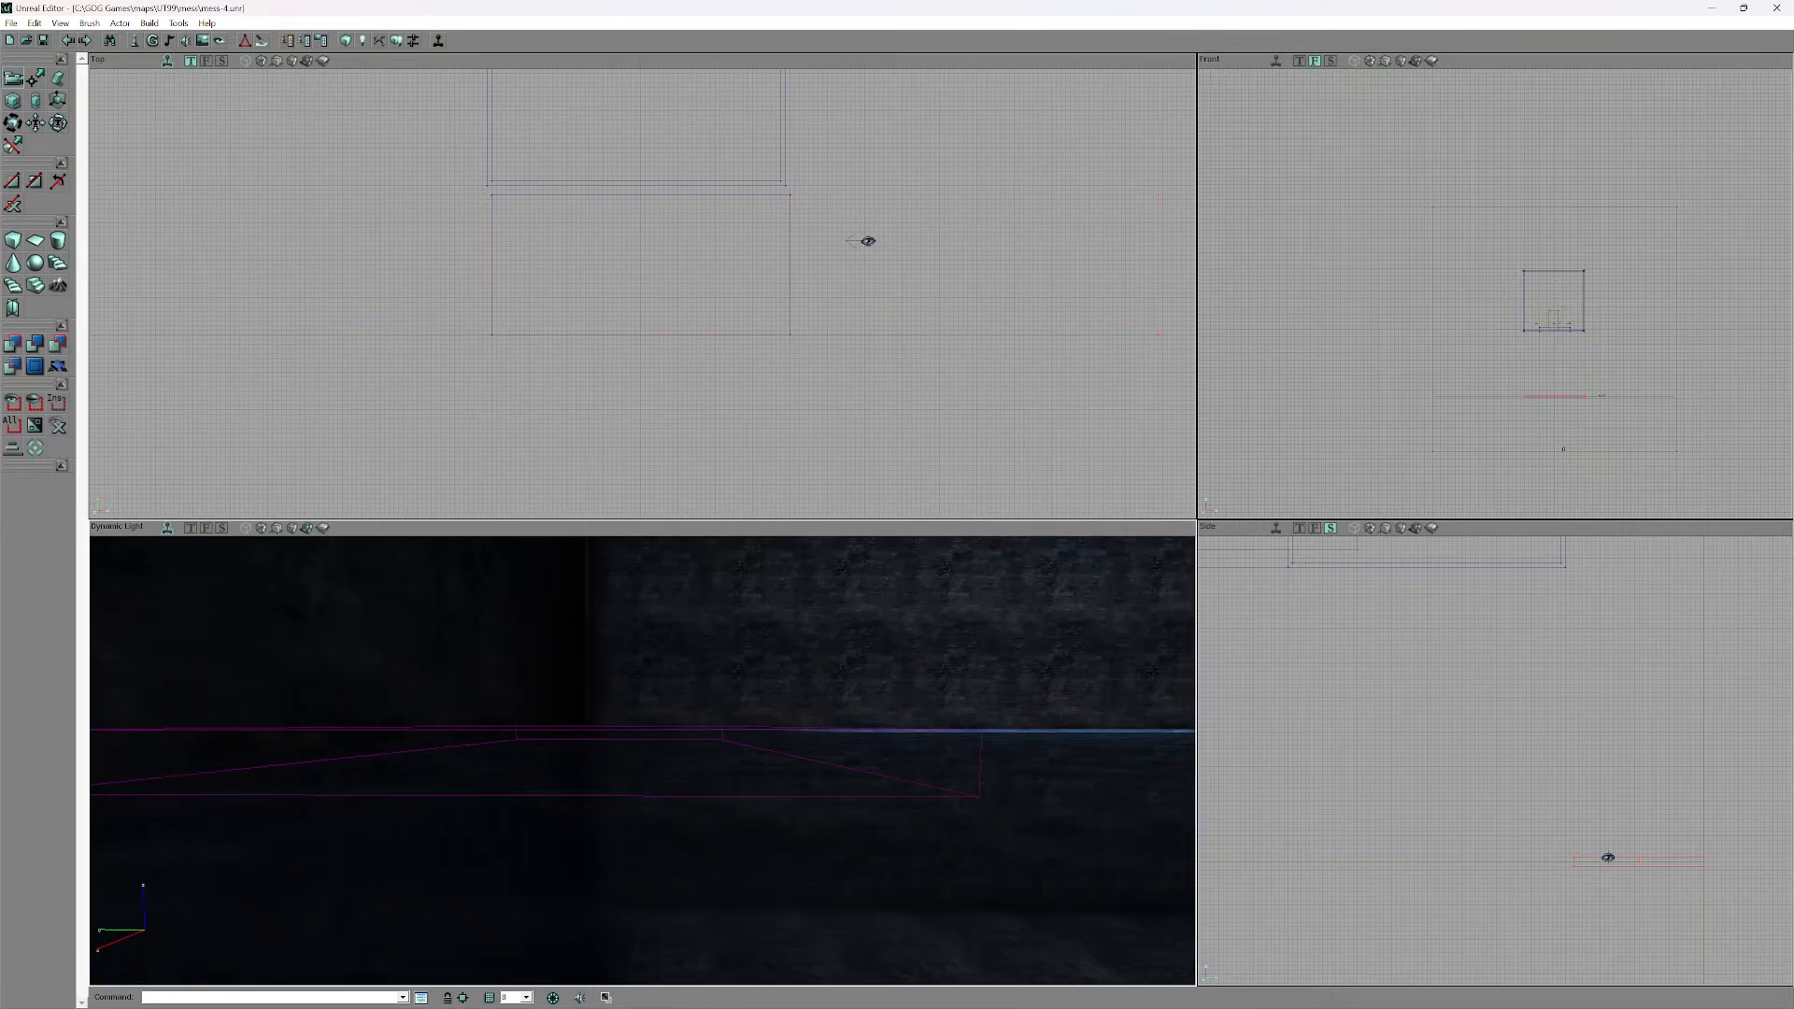
mouse_move(642, 760)
left_mouse_down()
mouse_move(641, 822)
mouse_move(642, 757)
left_mouse_up()
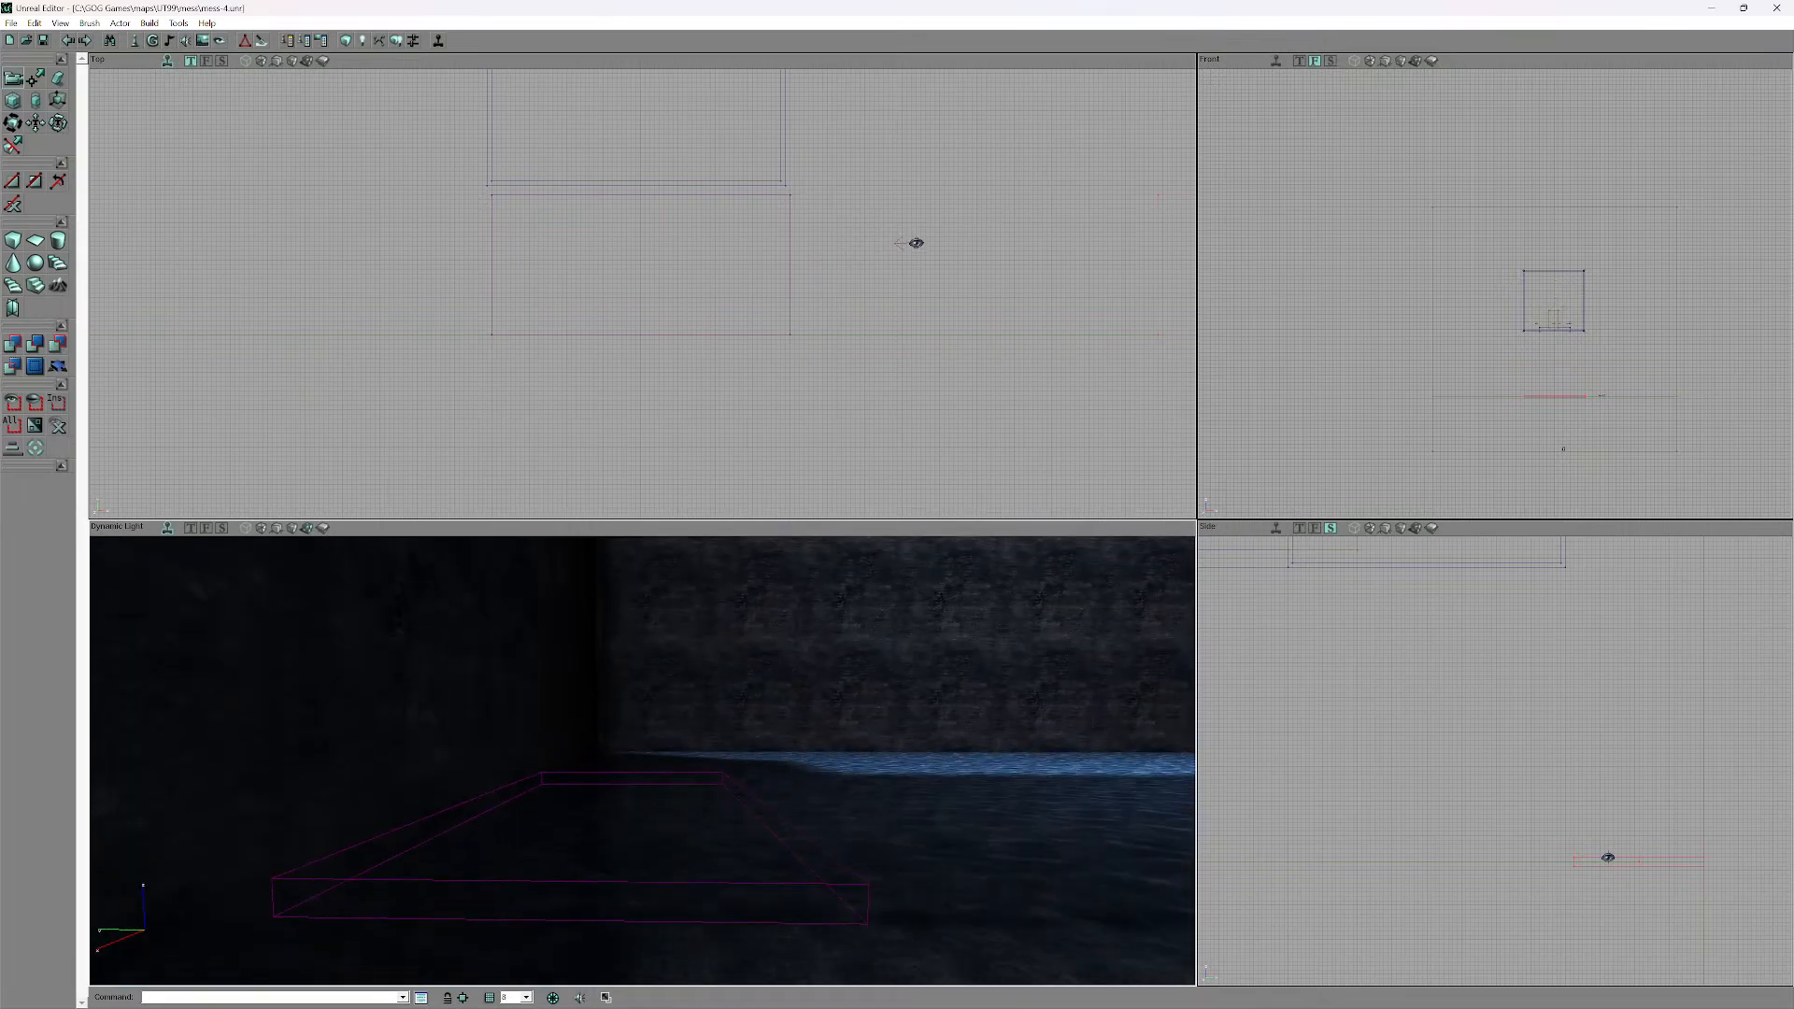
right_click_drag(641, 757, 642, 799)
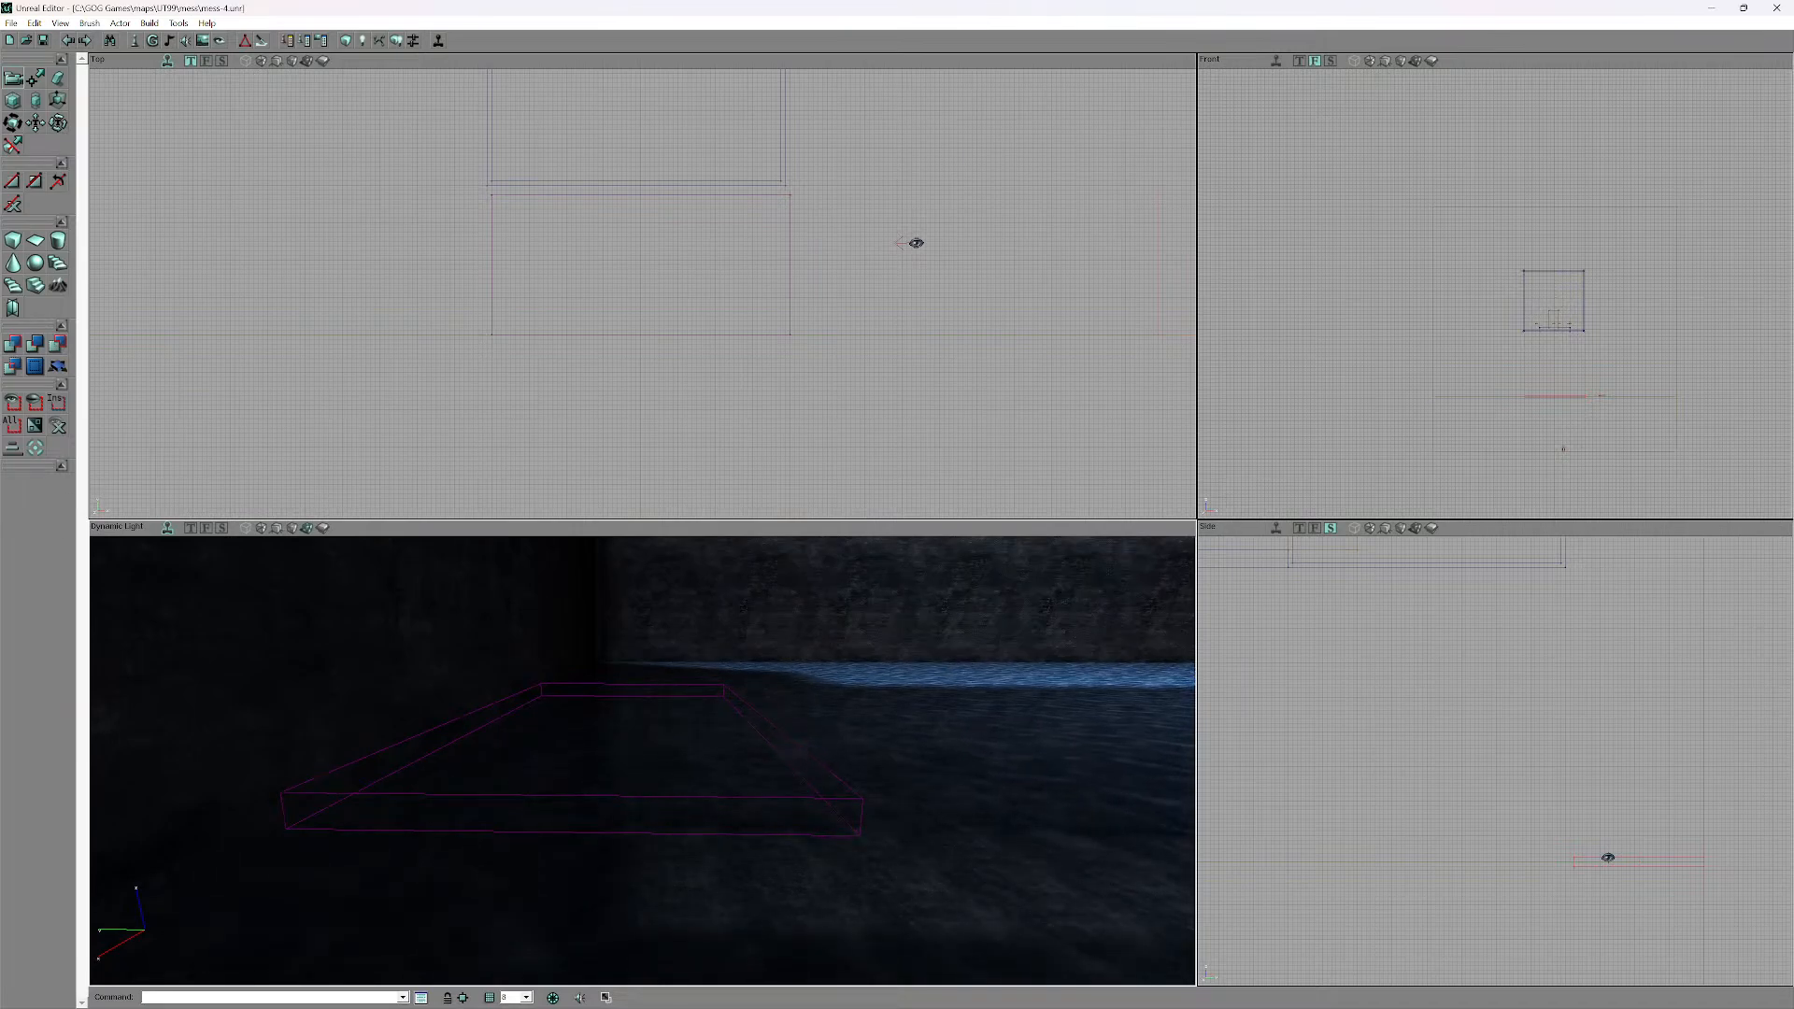
right_click(919, 242)
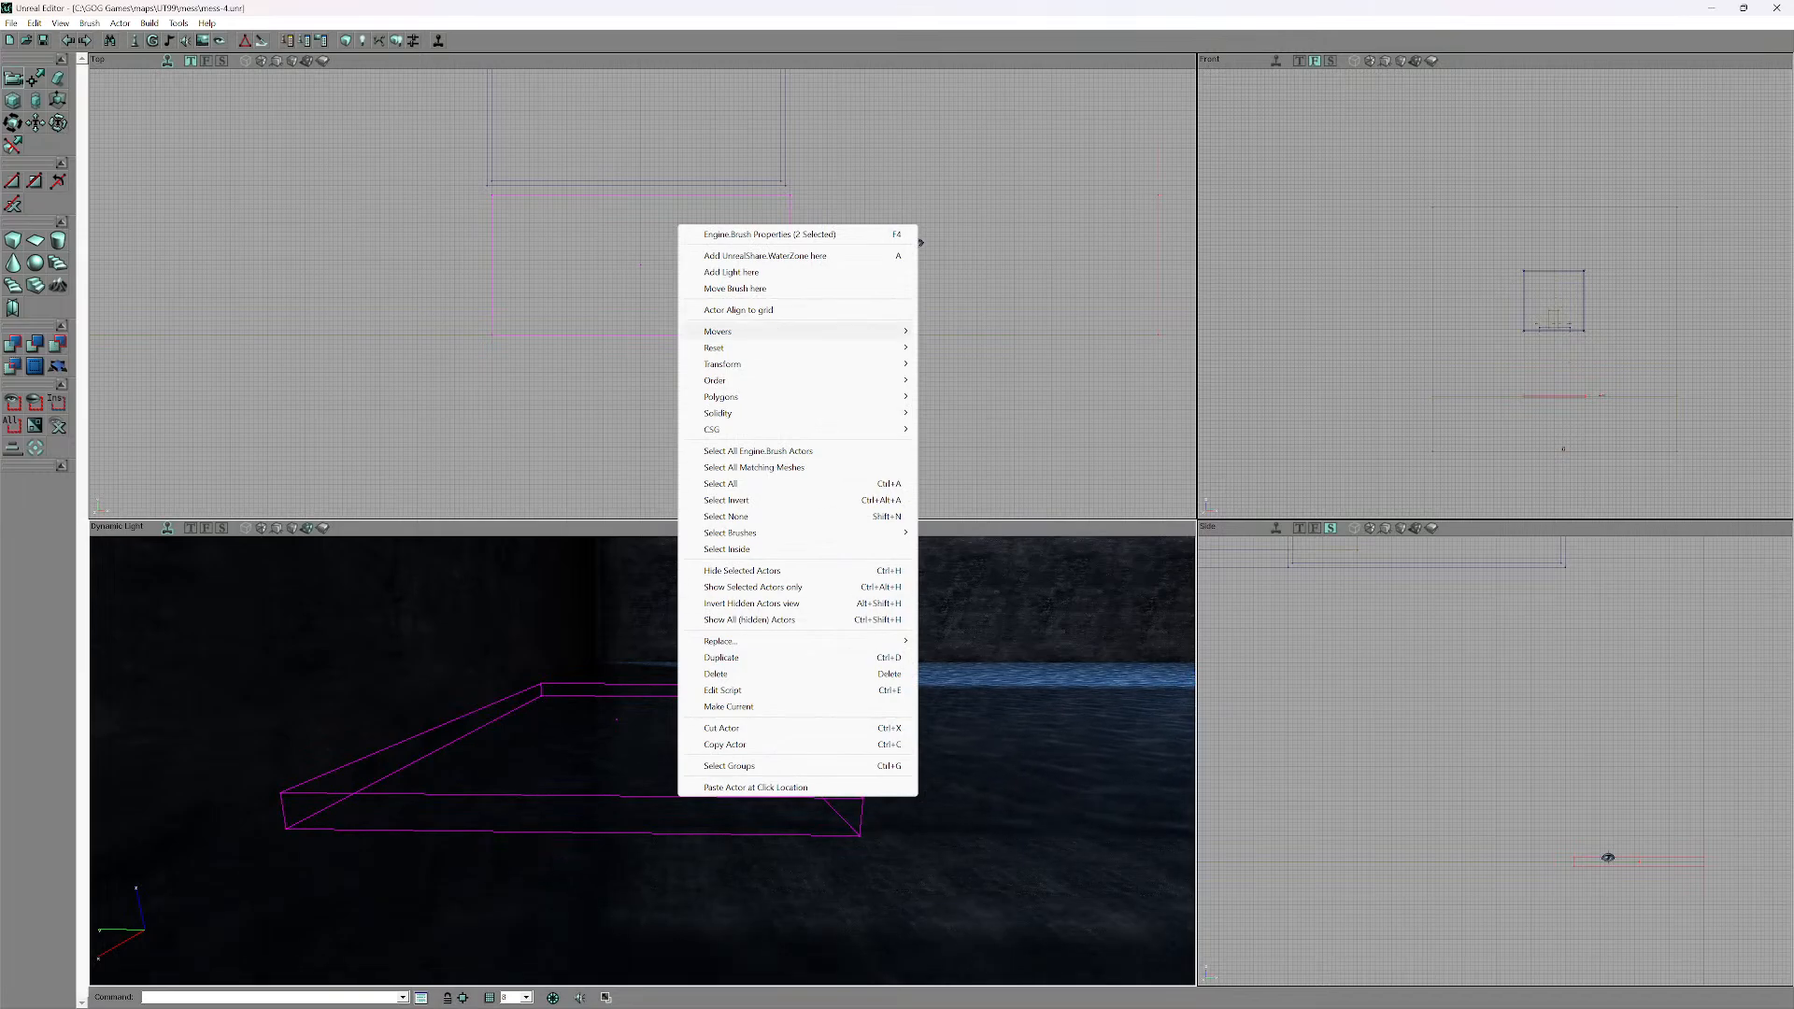
mouse_move(807, 331)
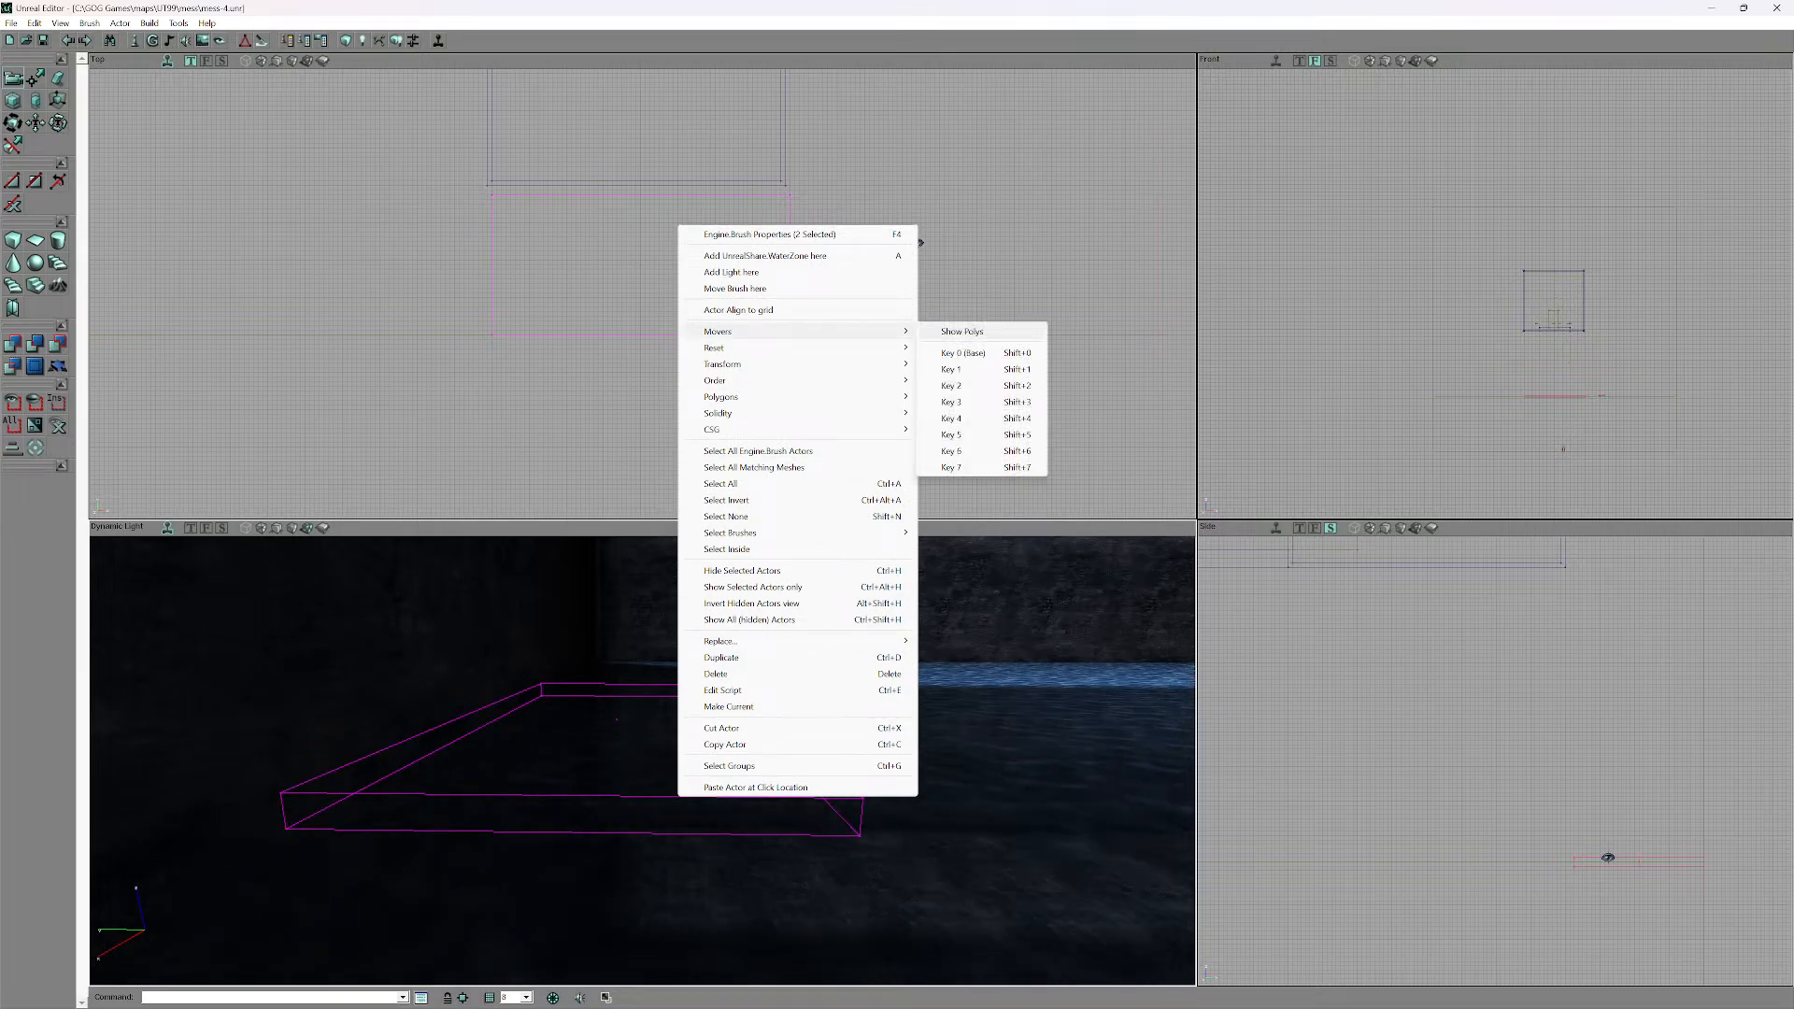
left_click(962, 332)
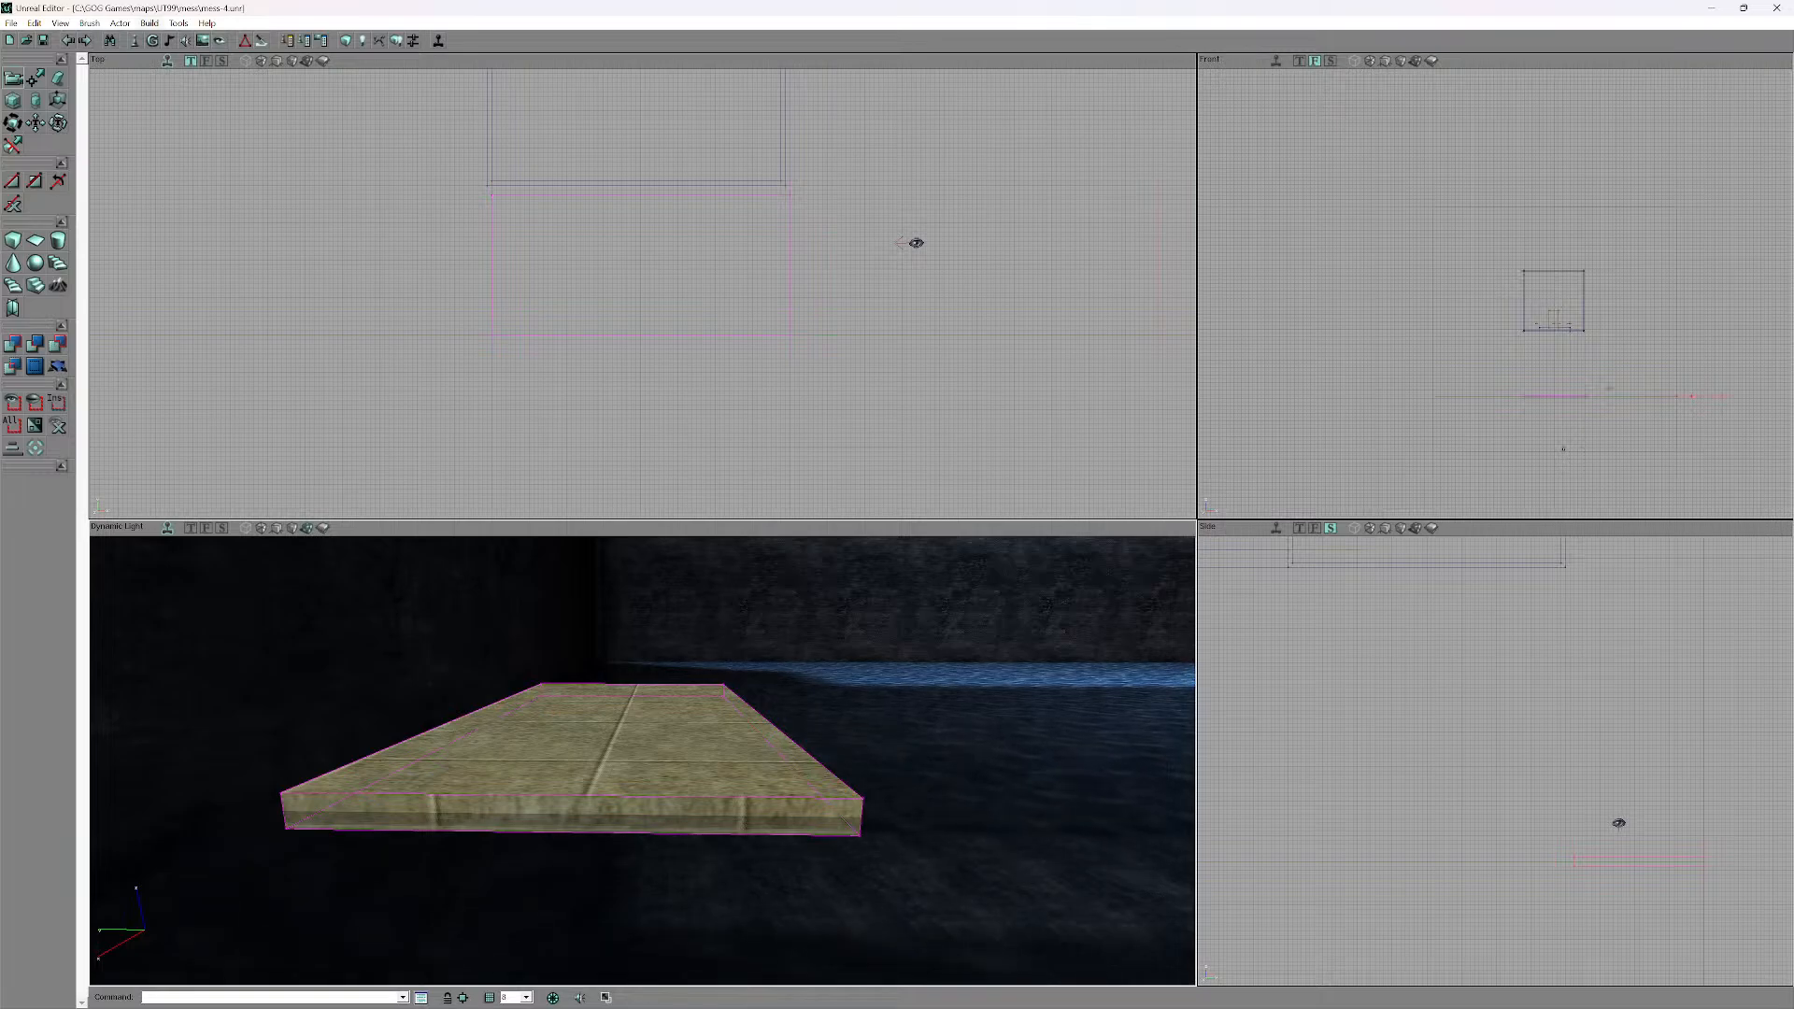
- Rebuild the level and check the mover brush beside the water from several angles
left_click(148, 24)
left_click(177, 125)
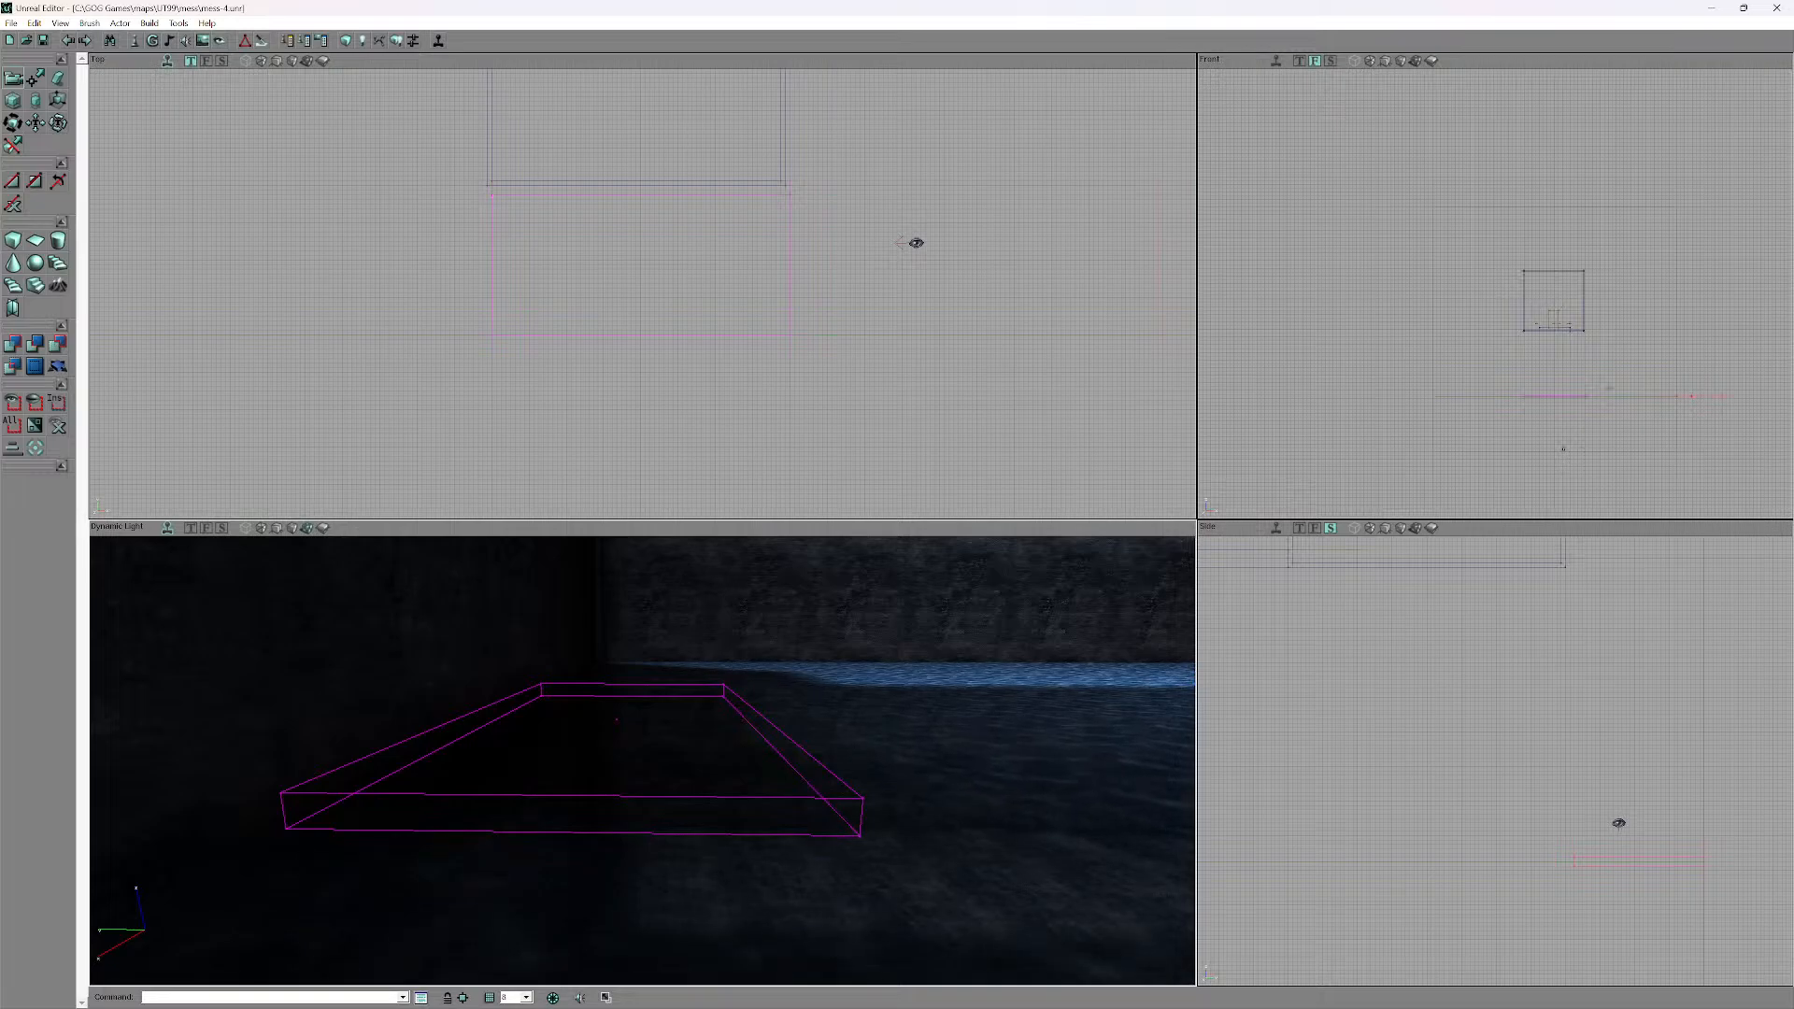
left_click_drag(643, 760, 643, 848)
right_click_drag(643, 760, 643, 667)
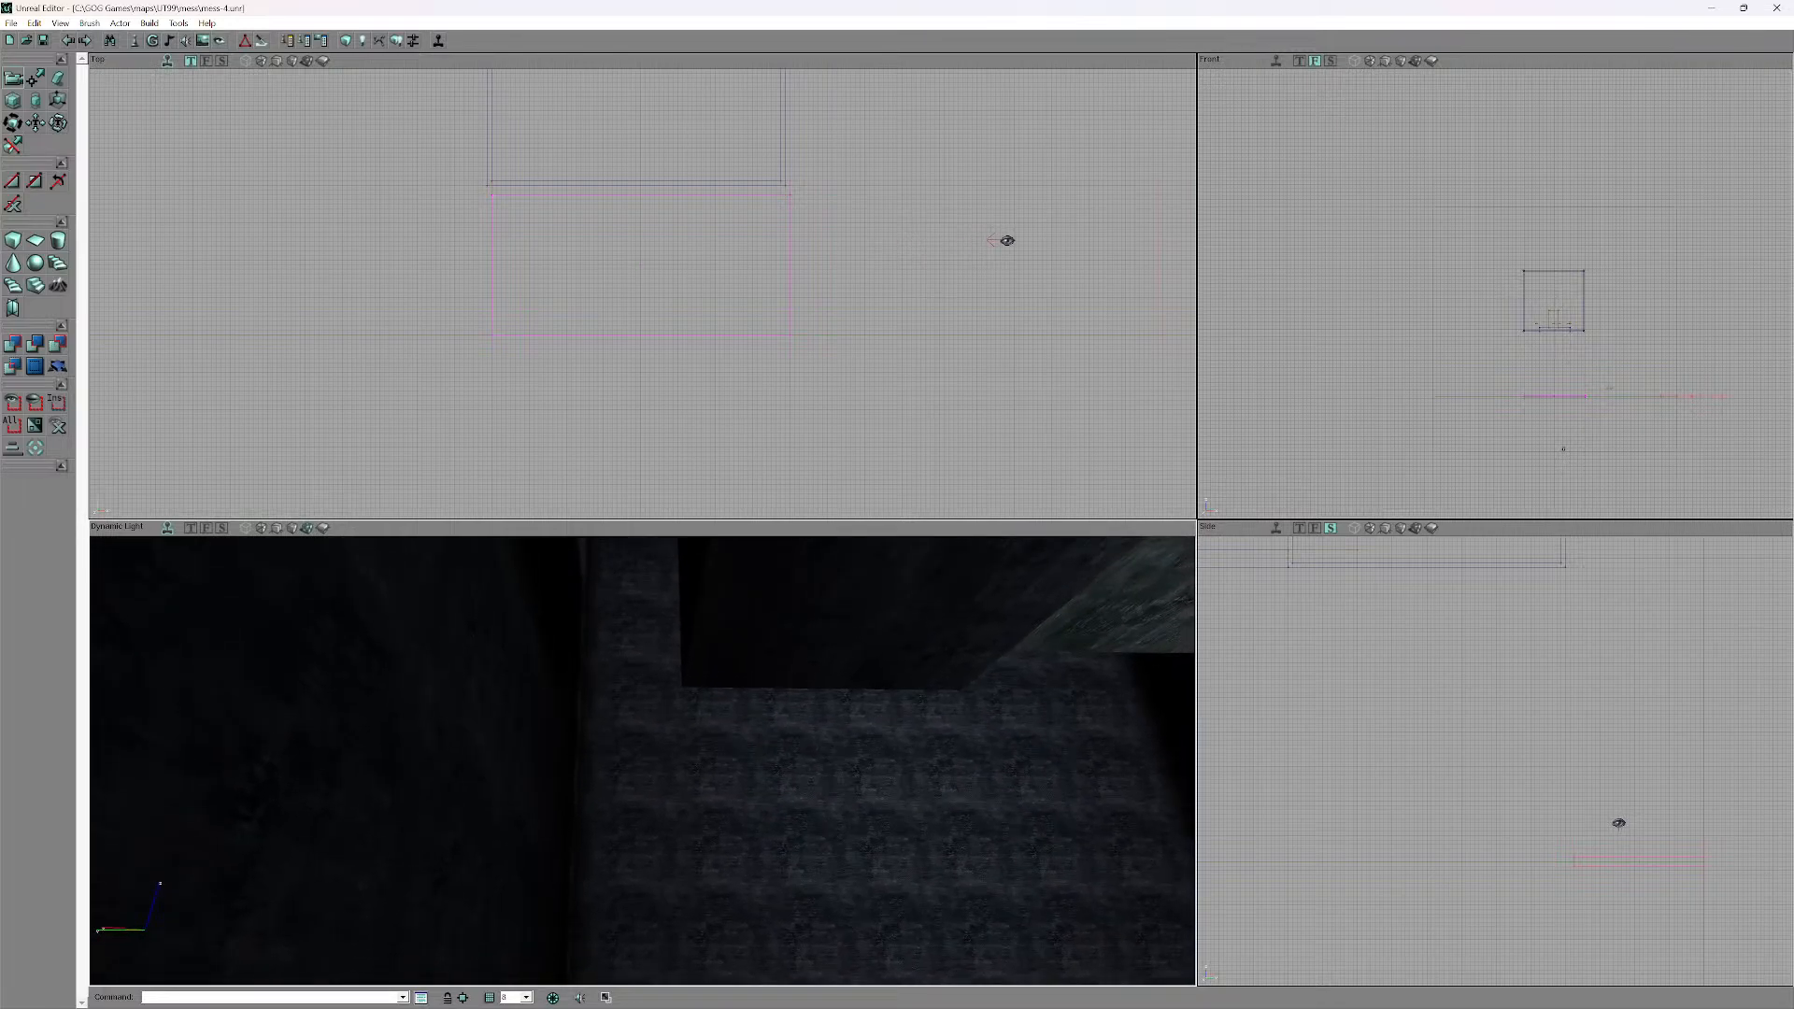
left_click_drag(642, 761, 643, 674)
right_click_drag(643, 760, 643, 882)
left_click_drag(642, 761, 643, 676)
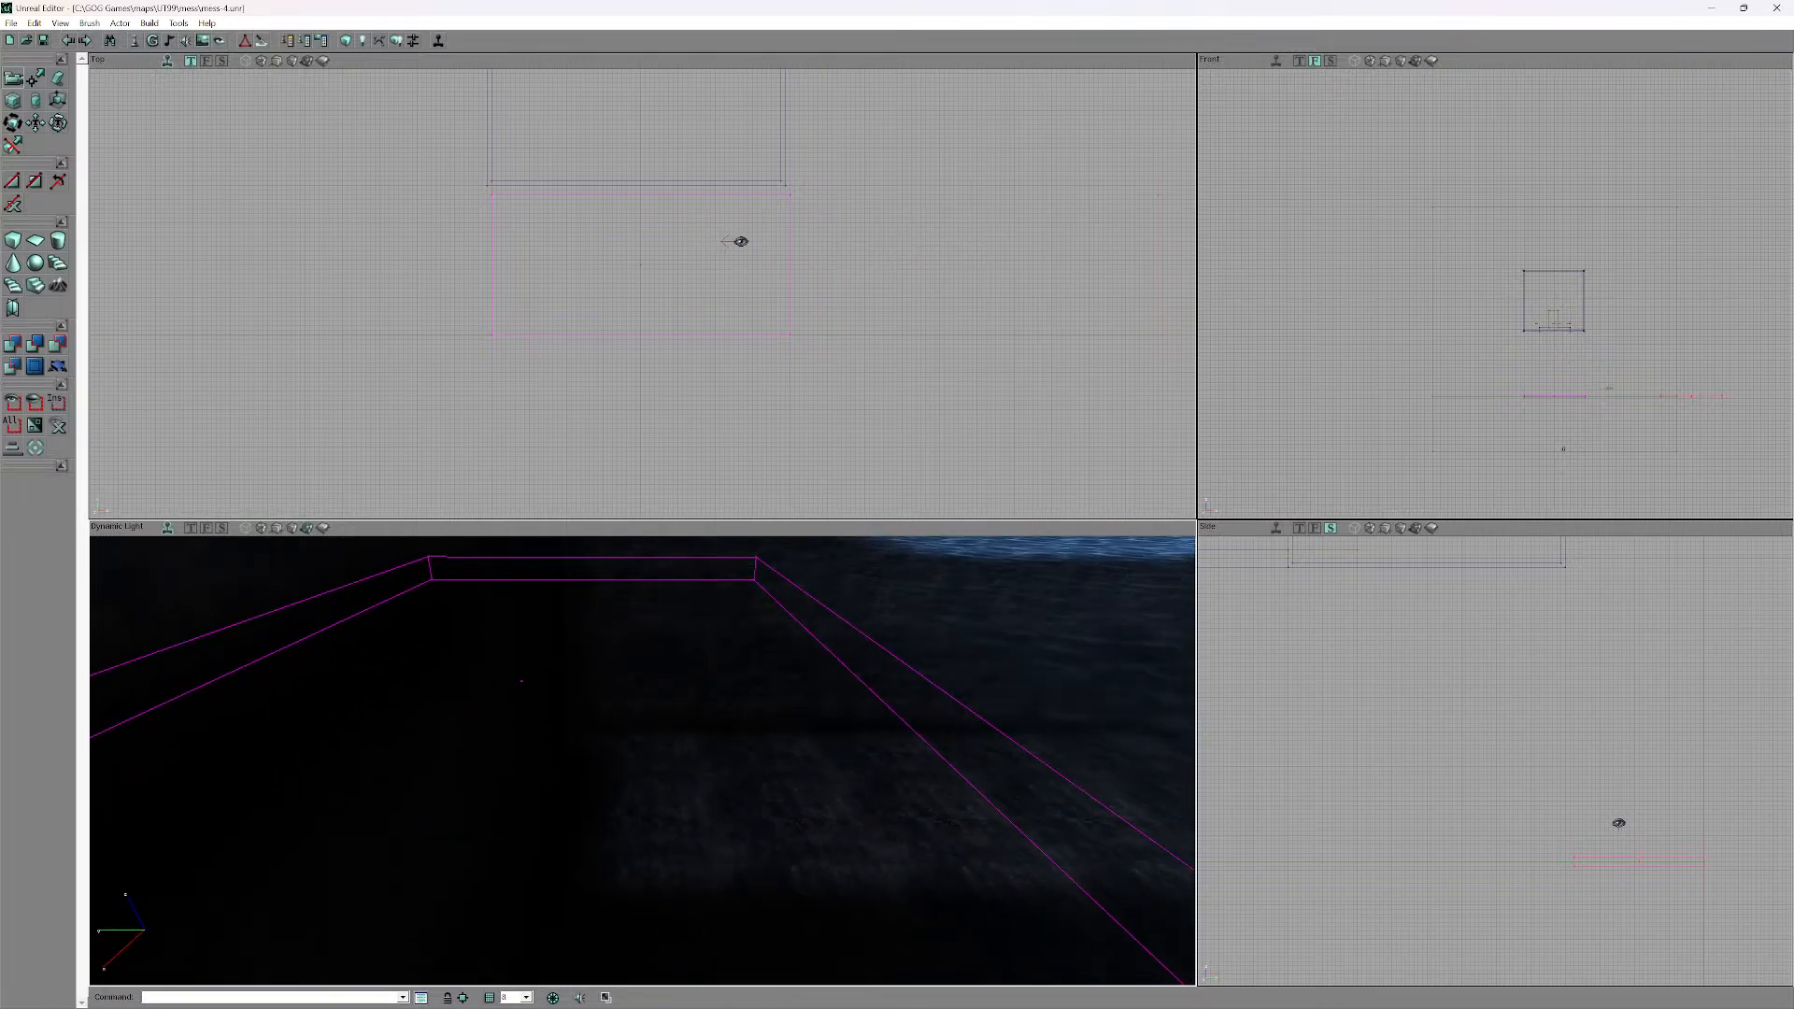
left_click_drag(642, 761, 643, 845)
mouse_move(643, 760)
right_mouse_down()
mouse_move(643, 626)
mouse_move(643, 869)
right_mouse_up()
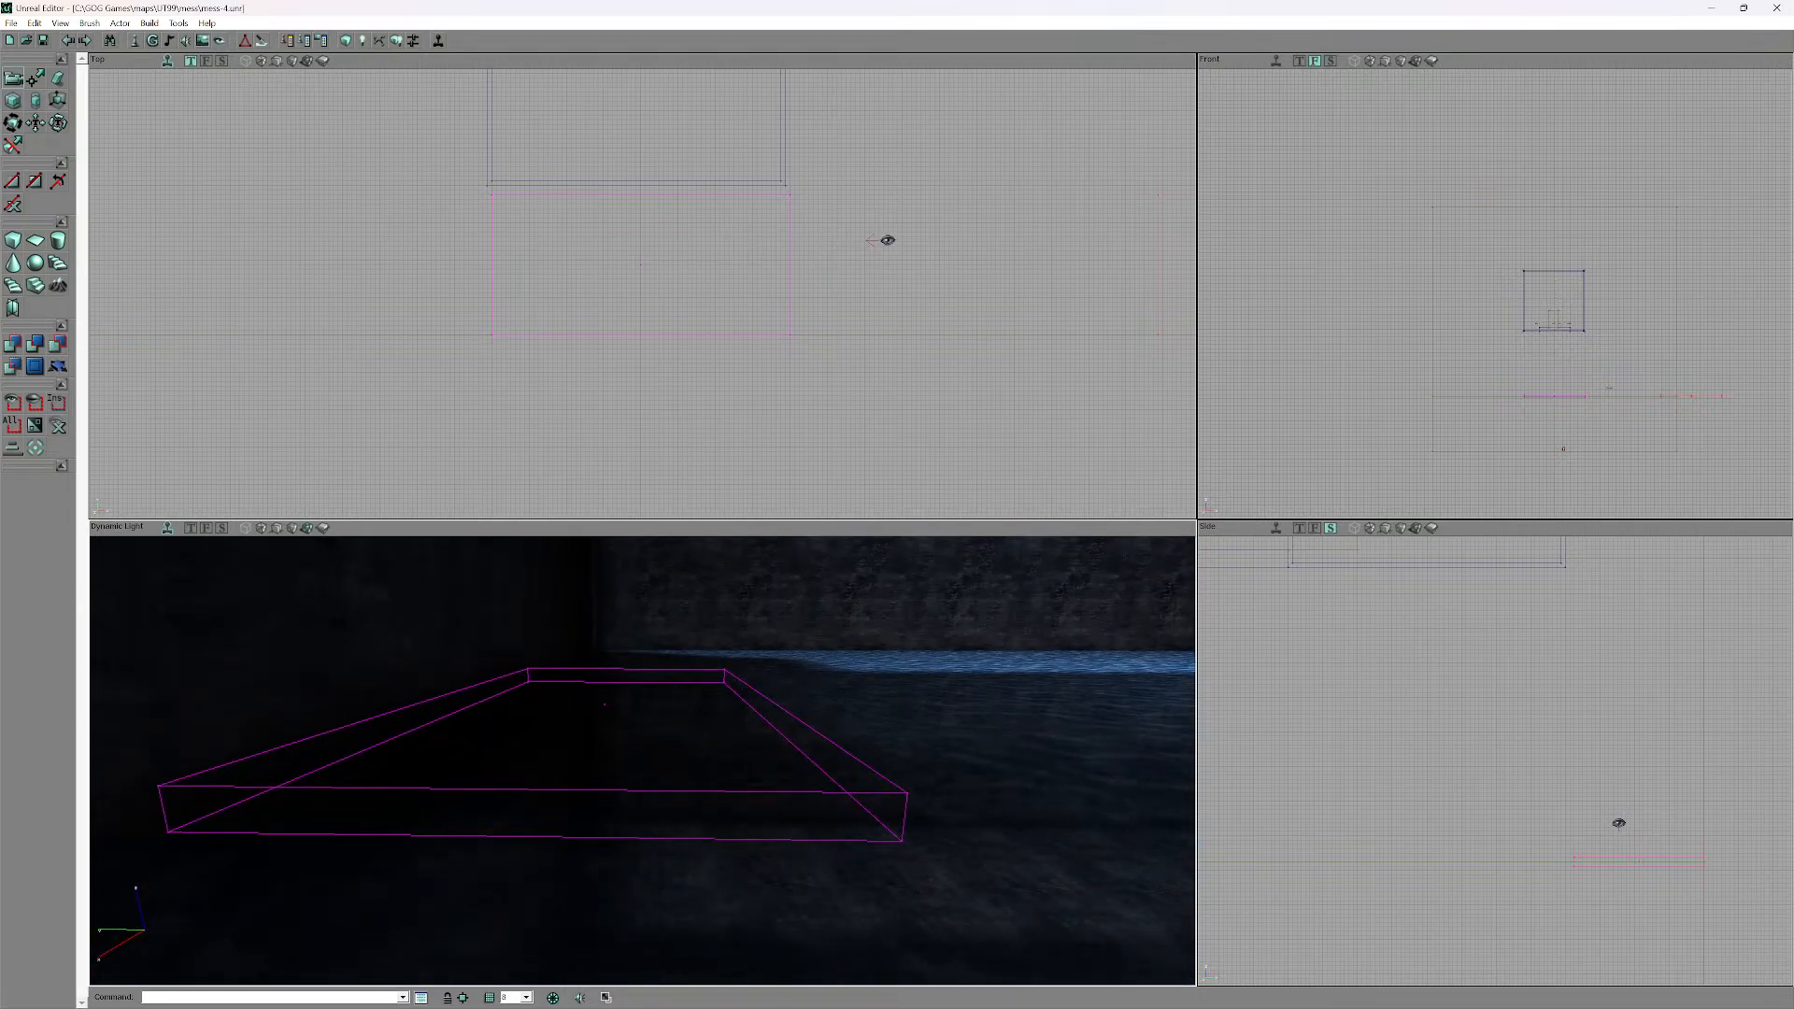
- Choose Key 0 (Base) for the platform mover while it rests at the water surface
right_click(670, 791)
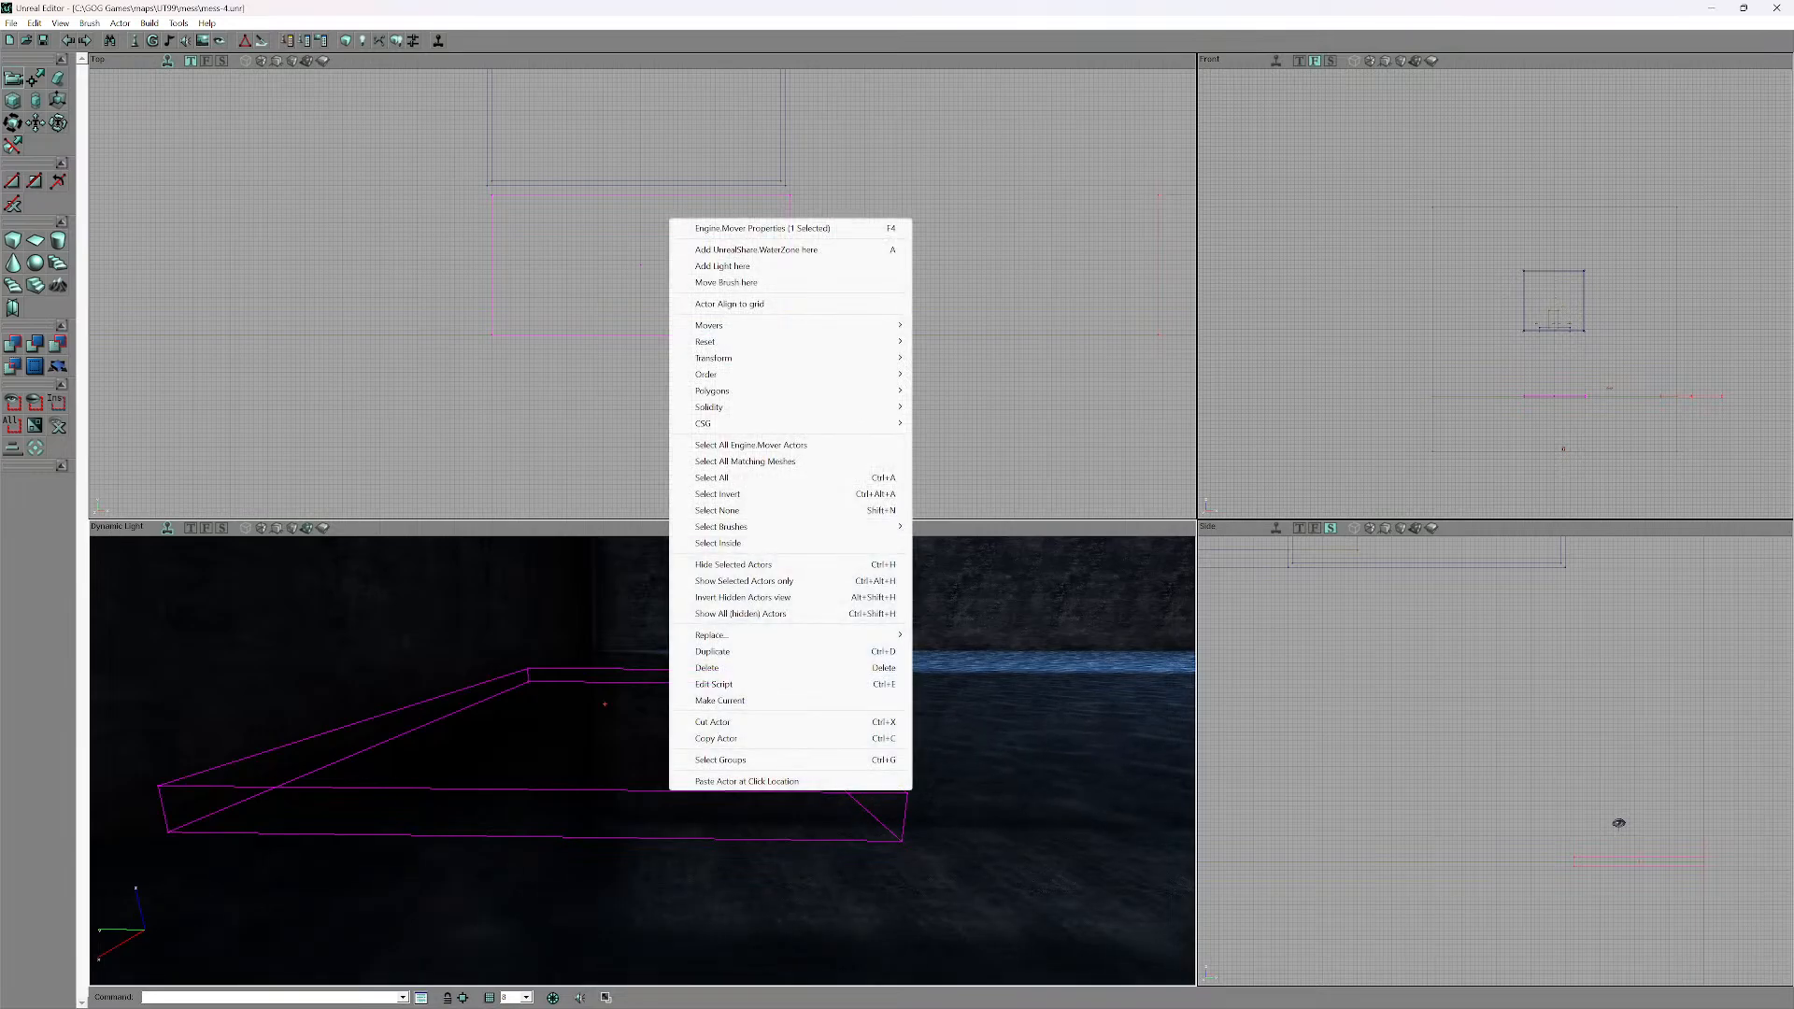
mouse_move(748, 325)
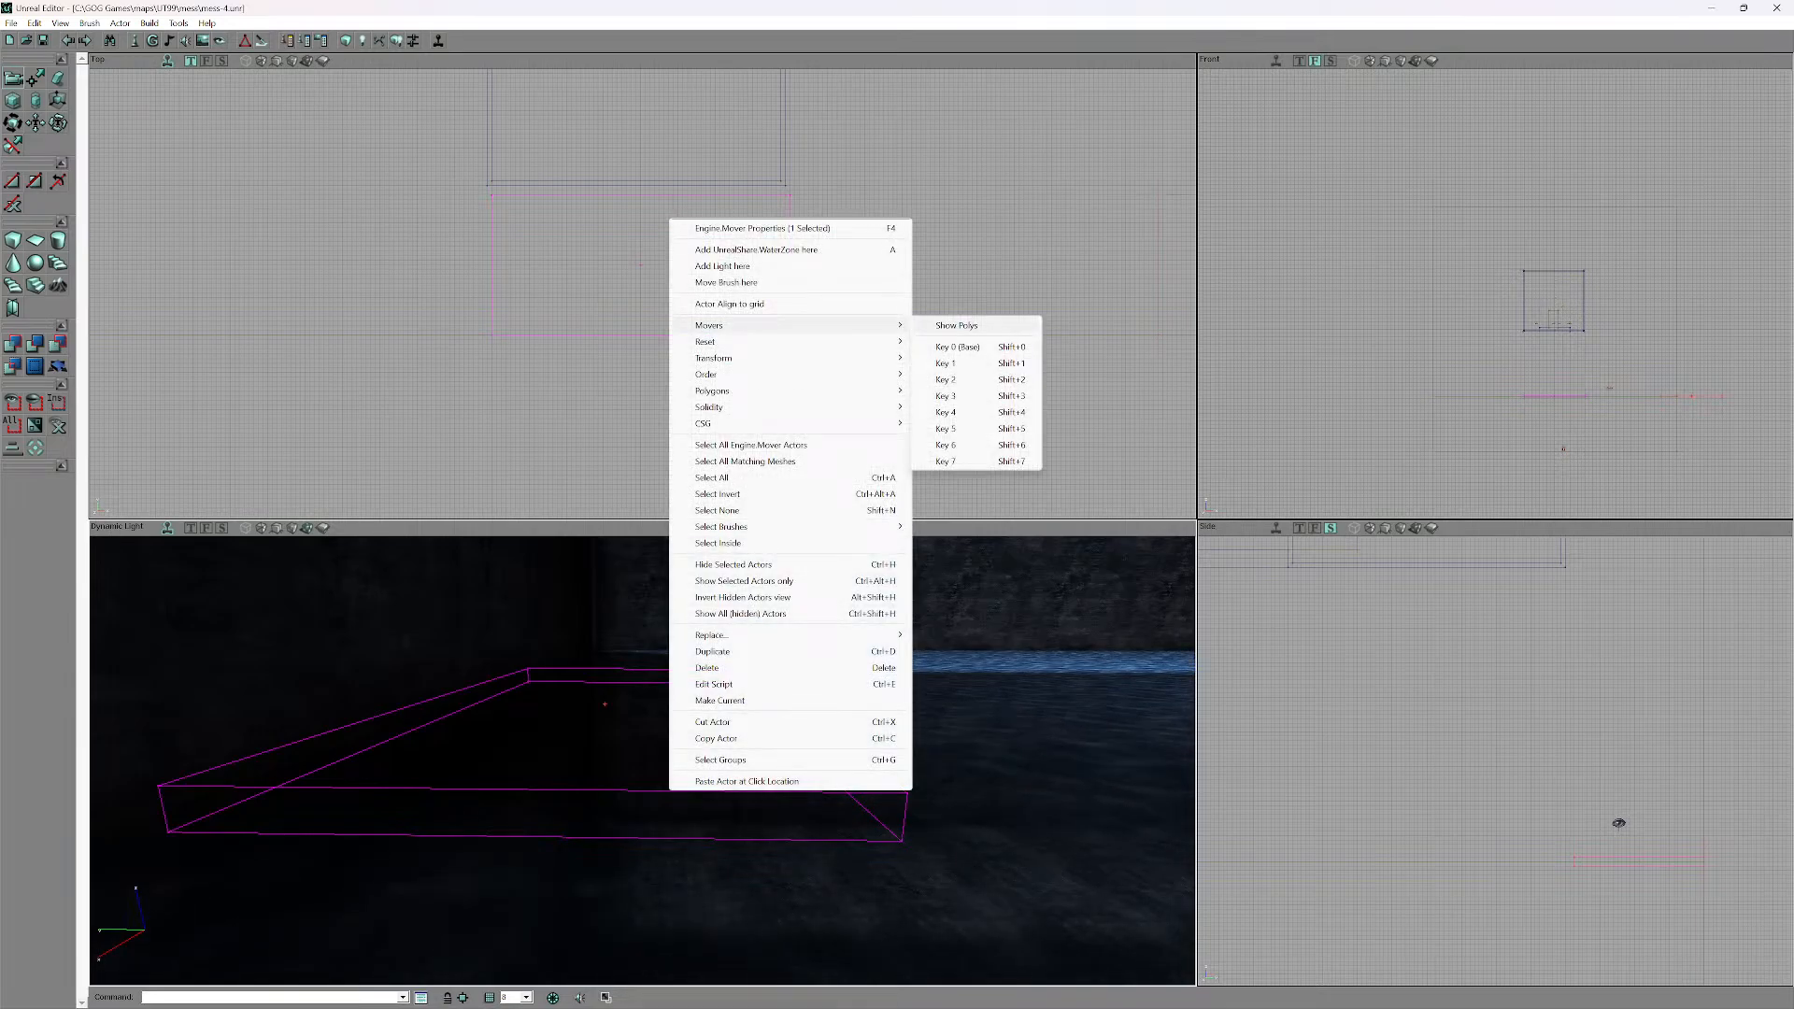
left_click(958, 347)
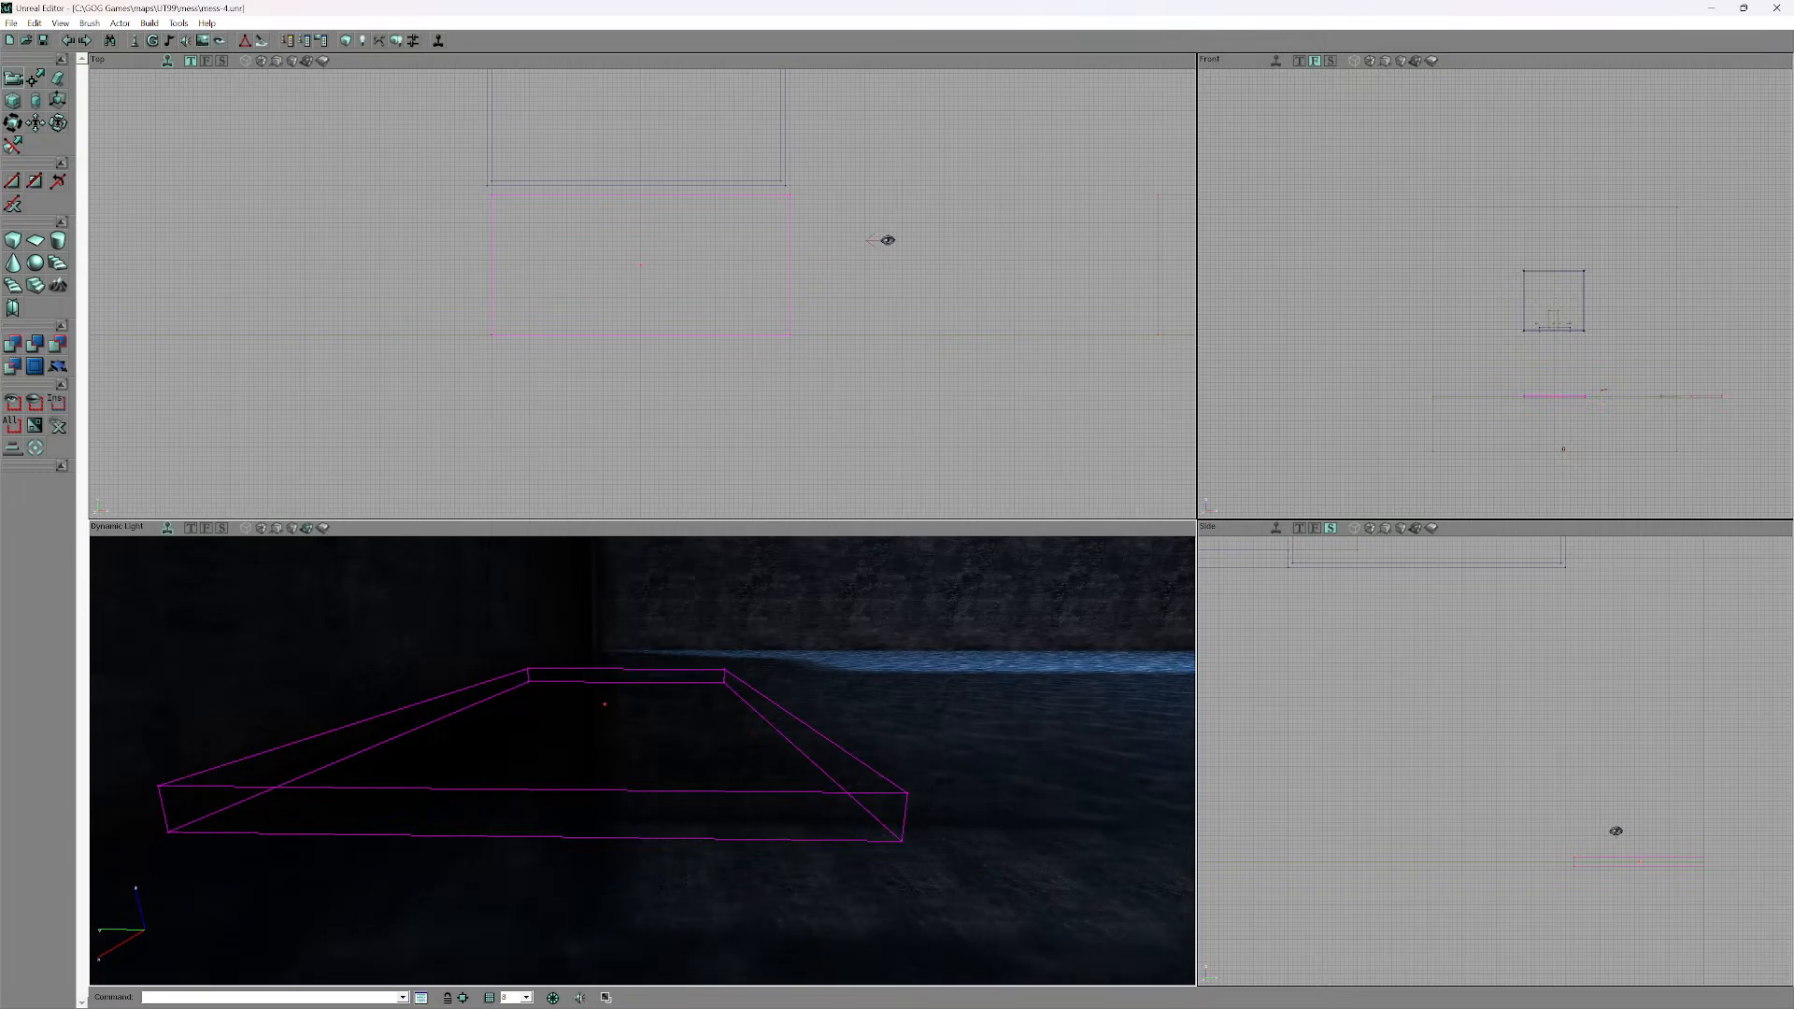
- Switch the mover to Key 1 and raise it in the Side view to align with the top of the upper rooms
right_click(836, 221)
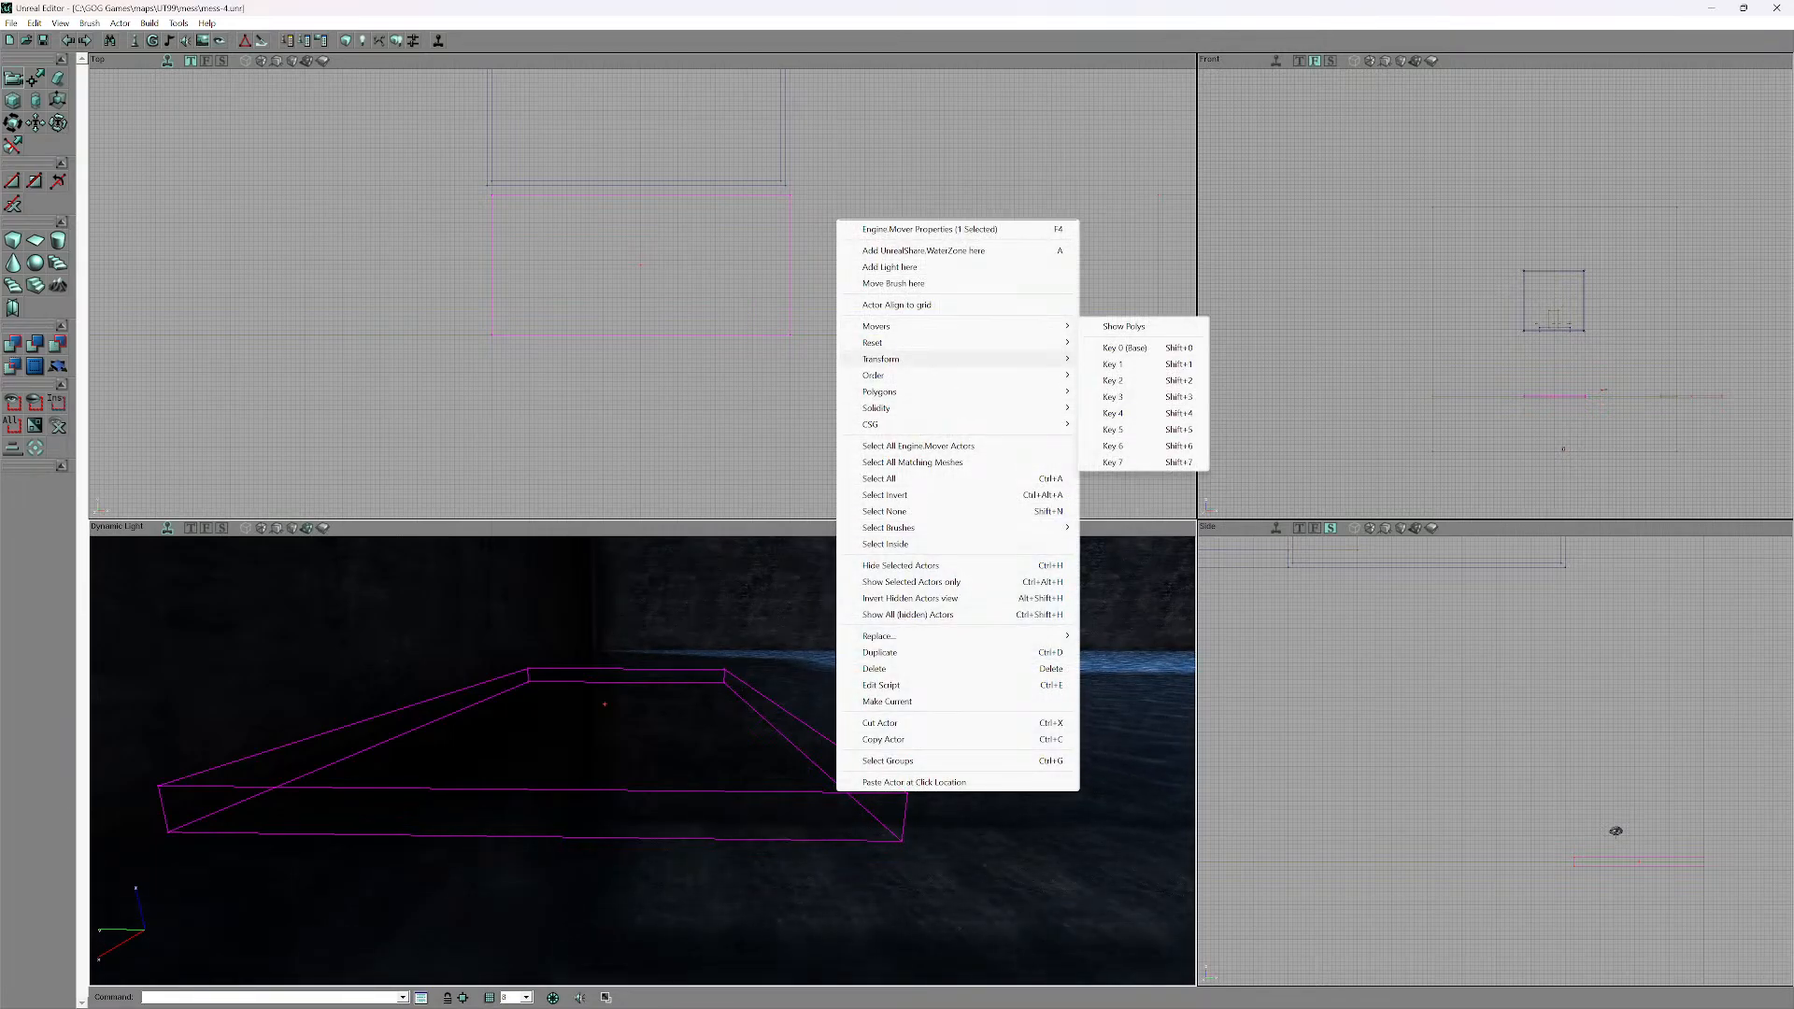
left_click(1115, 364)
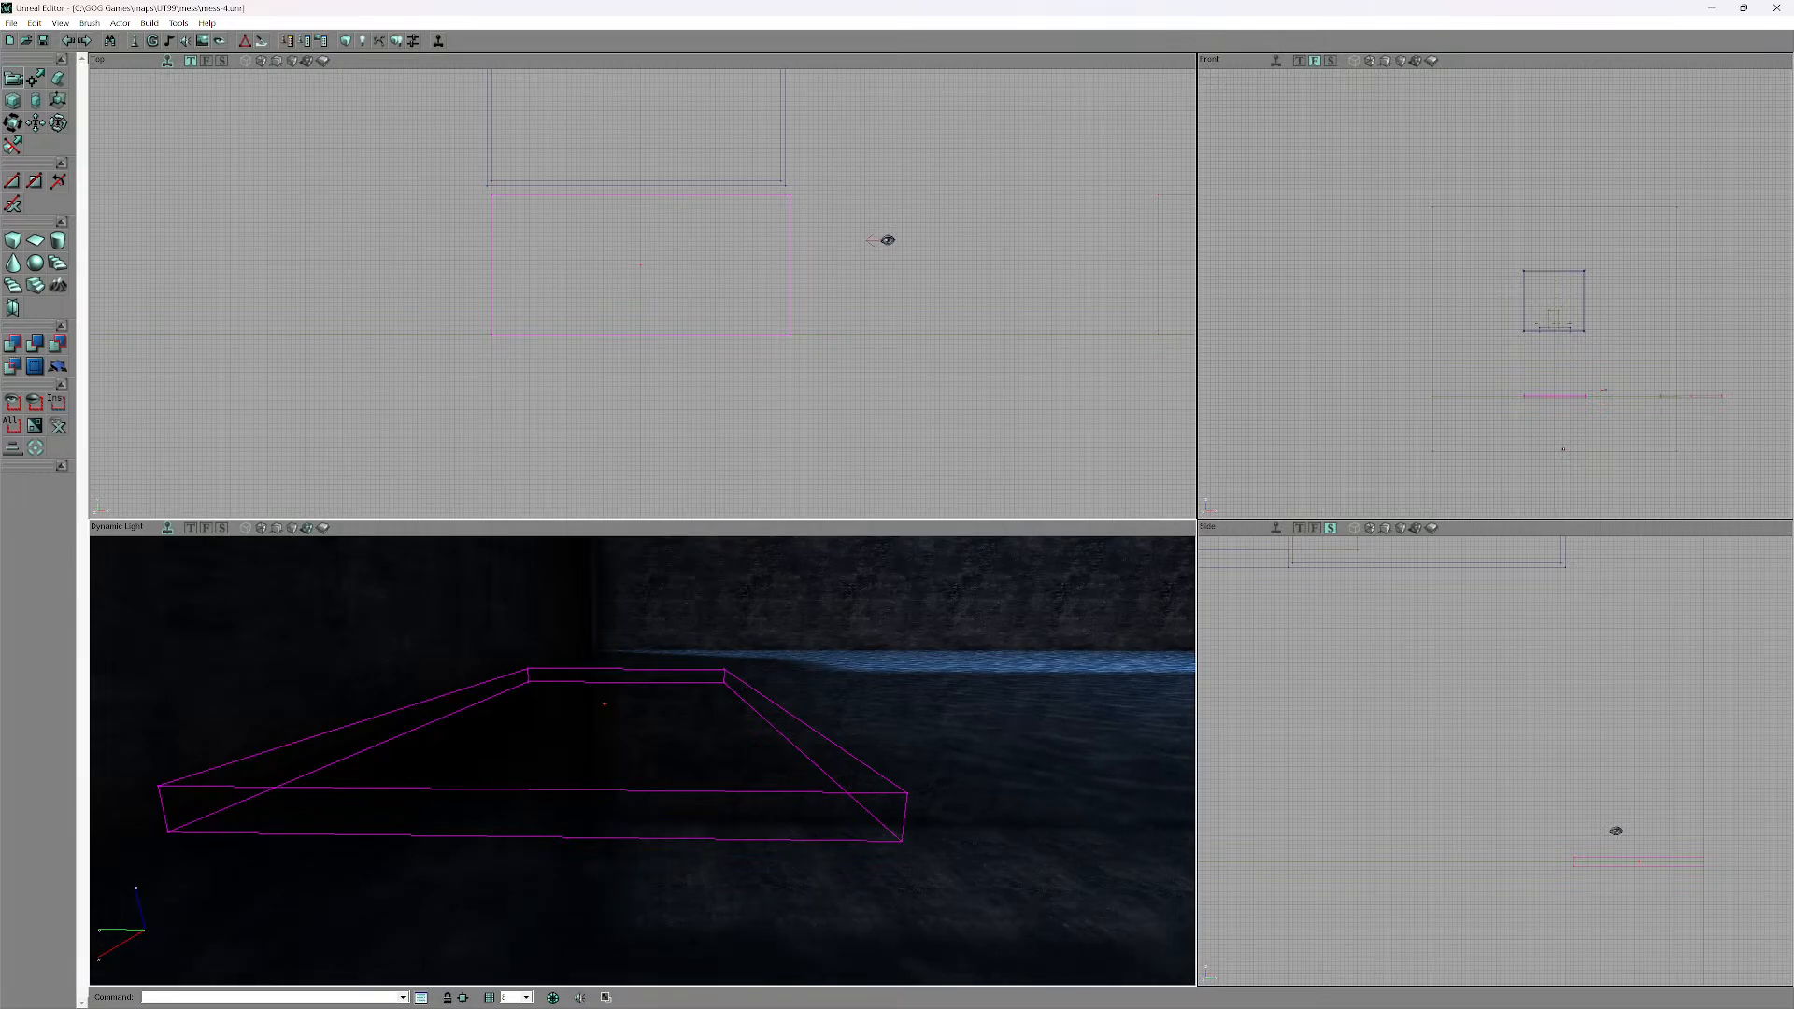
scroll(1495, 748, "down", 5)
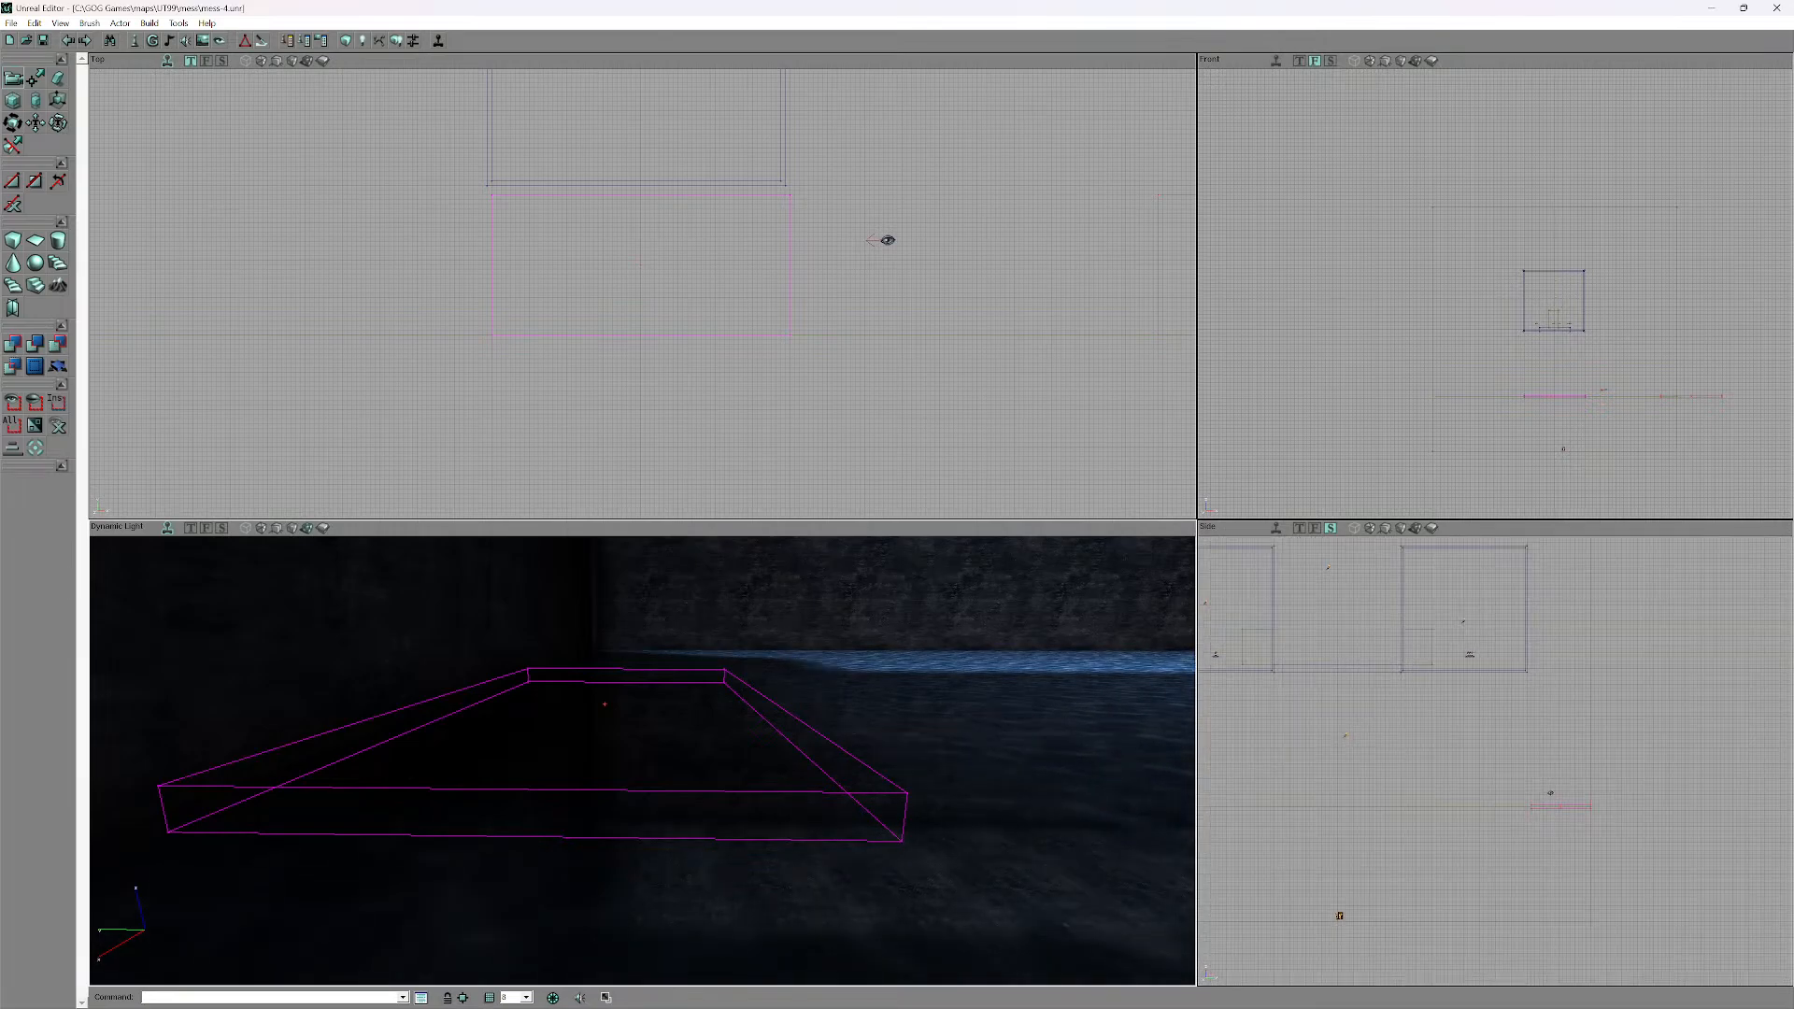
scroll(1494, 761, "down", 4)
scroll(1494, 760, "up", 6)
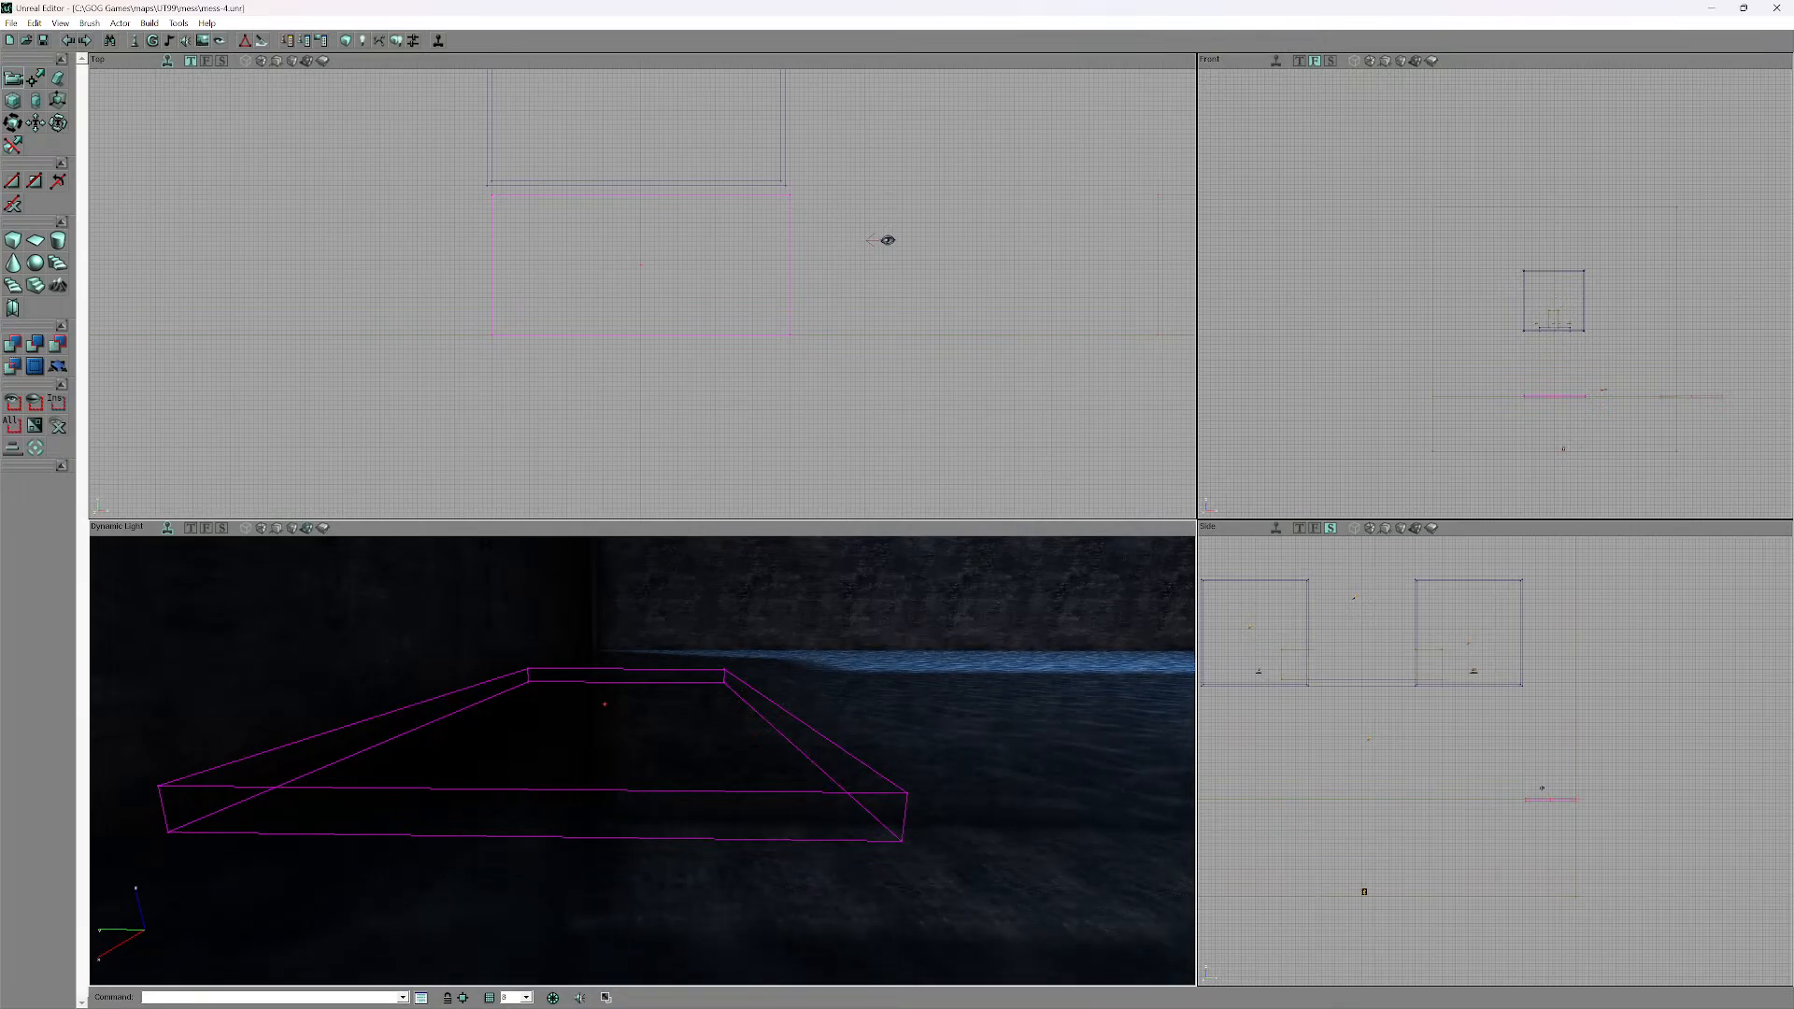
left_click_drag(1551, 799, 1551, 581, "ctrl")
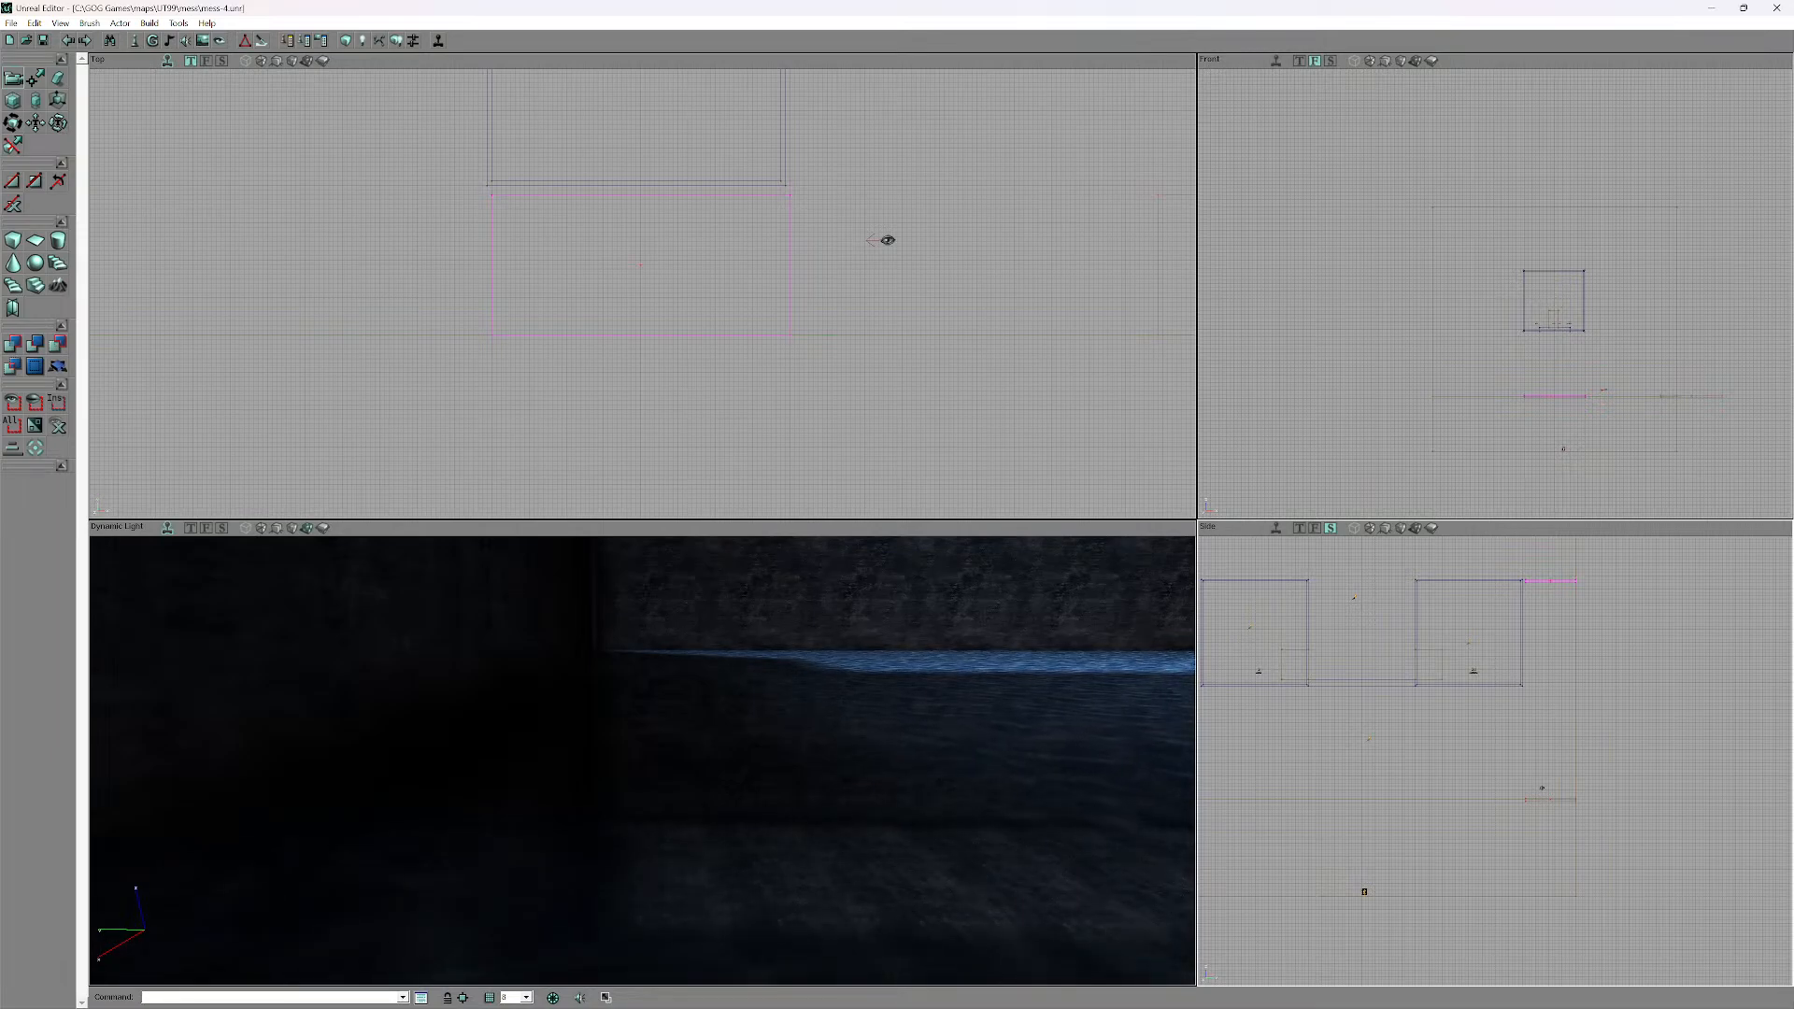
- Return the mover to Key 0 (Base) and check its position at the water surface in the 3D view
right_click(789, 252)
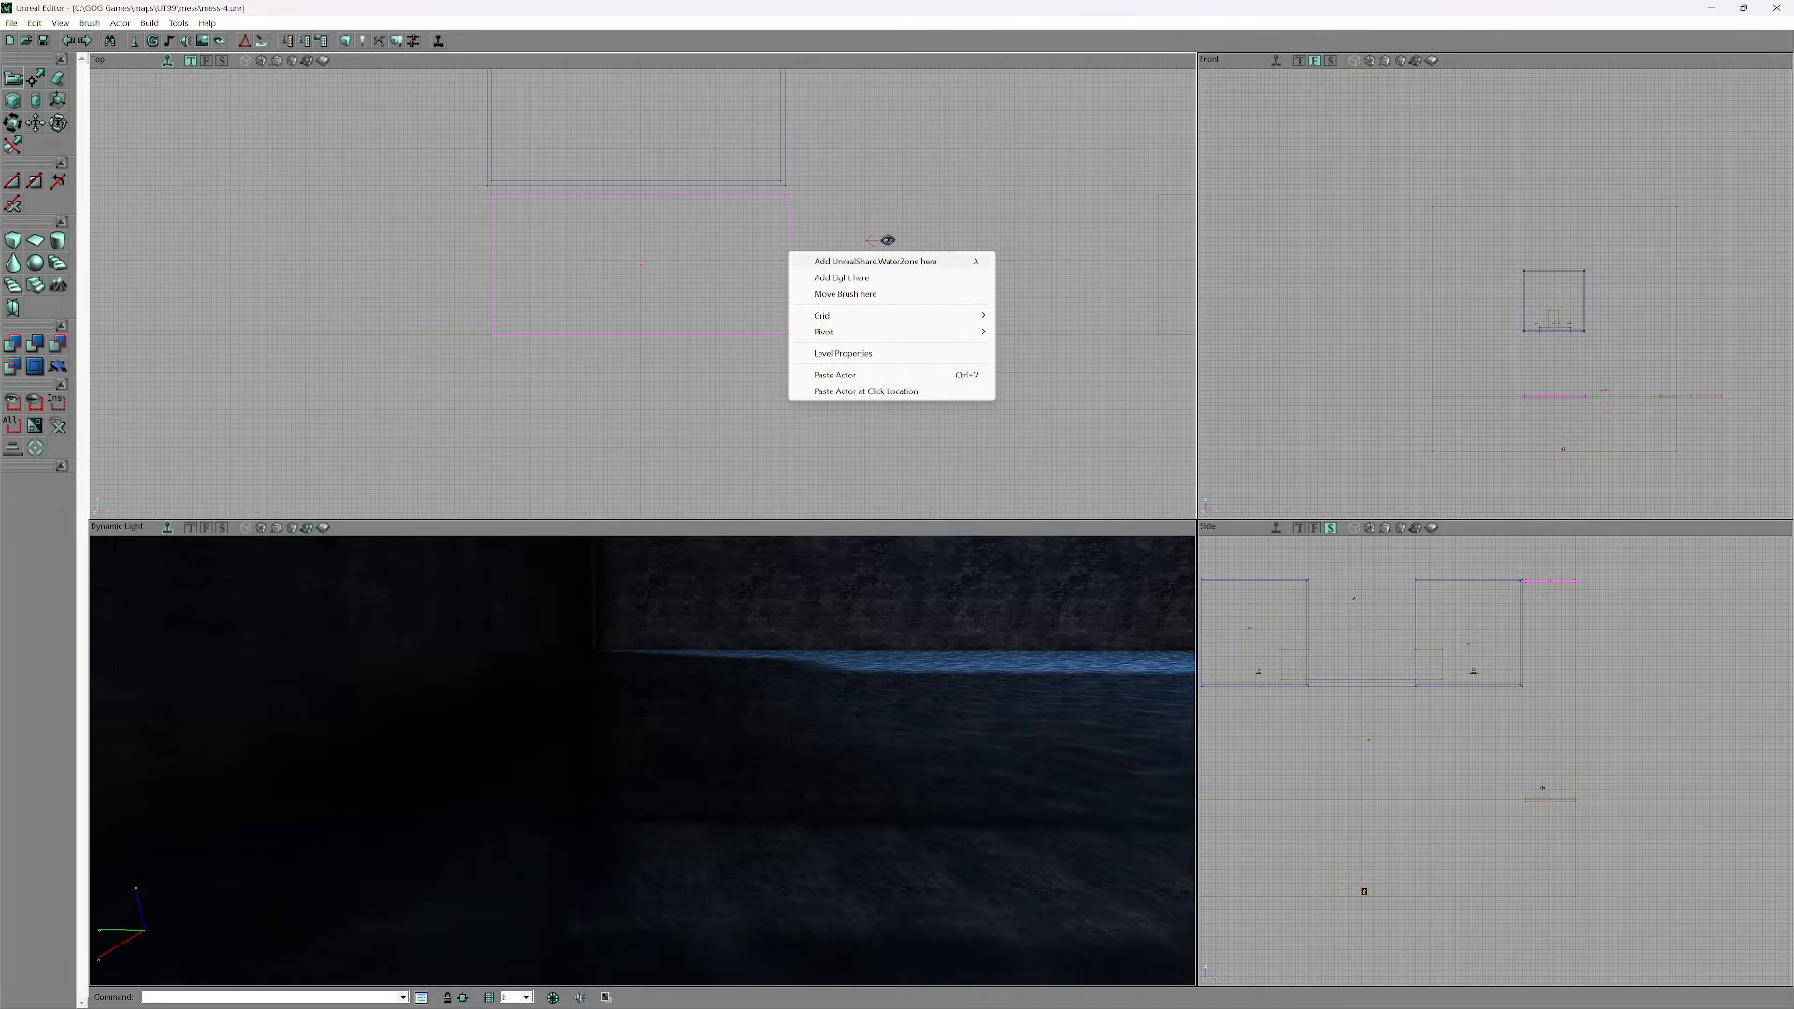
mouse_move(840, 316)
key("Escape")
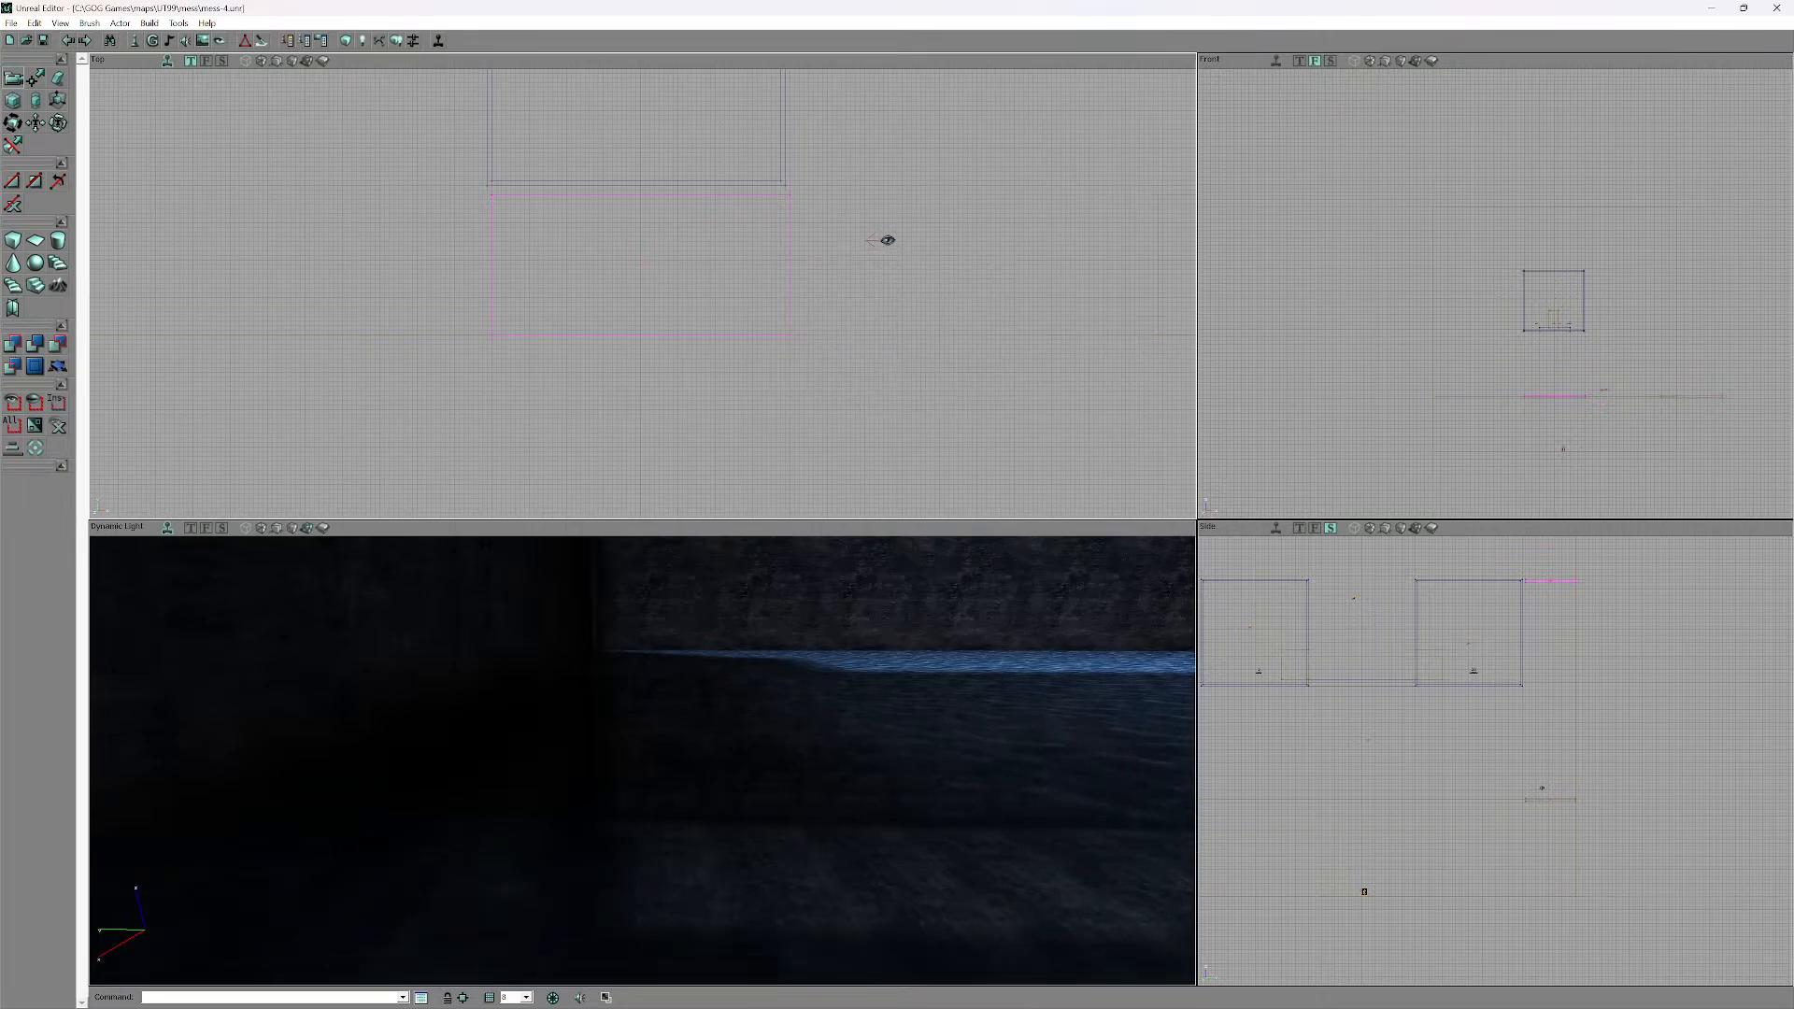
right_click(737, 334)
mouse_move(776, 440)
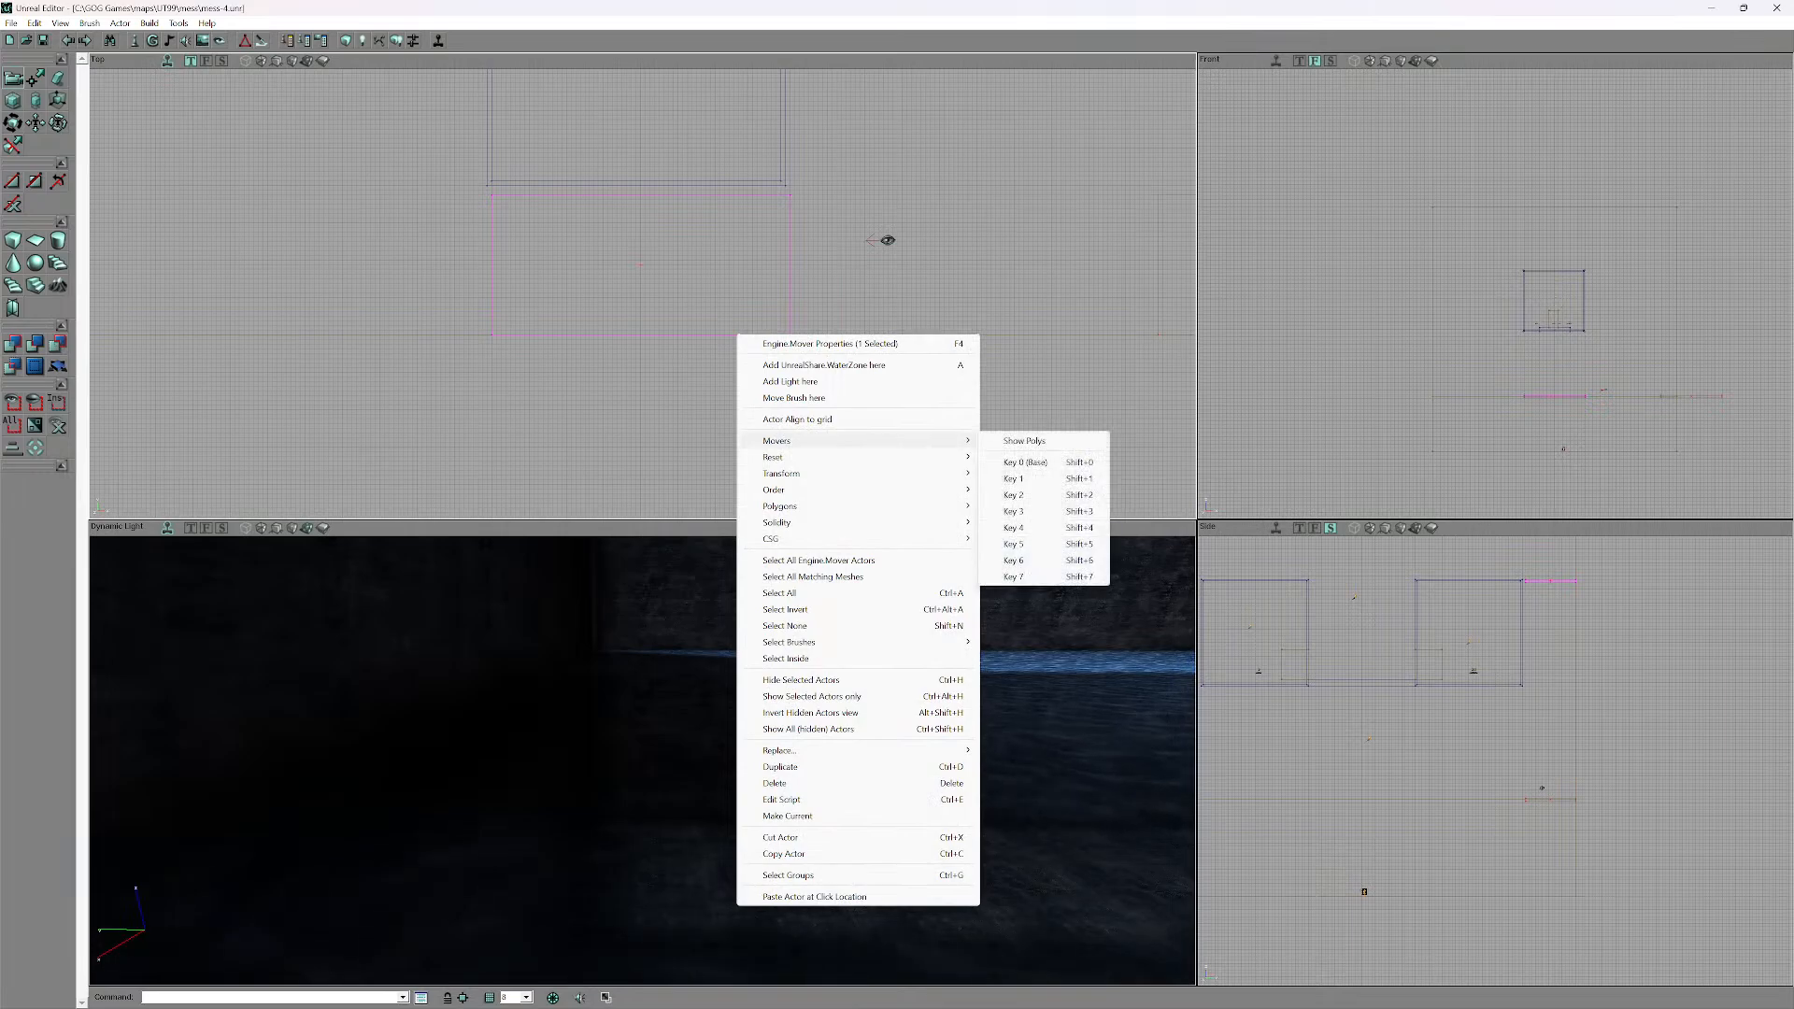
left_click(1025, 461)
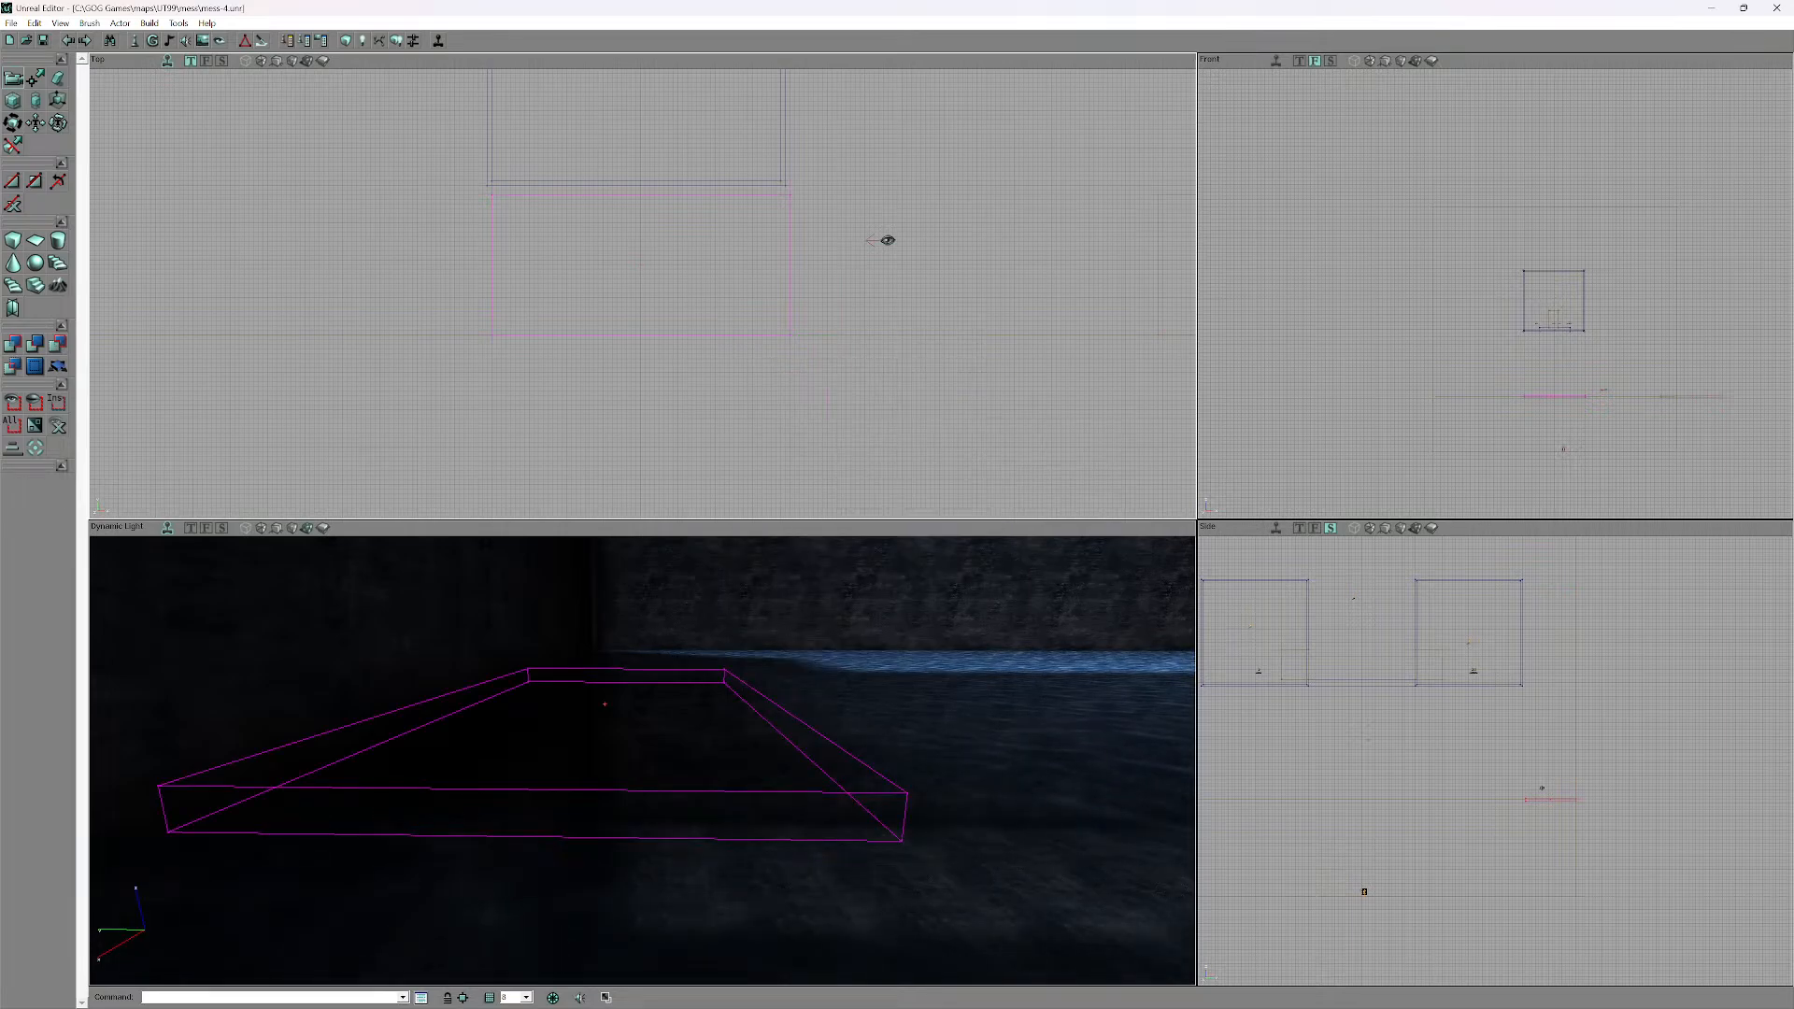
left_click_drag(642, 762, 642, 934)
right_click_drag(643, 761, 643, 621)
right_click_drag(643, 762, 642, 840)
left_click_drag(643, 761, 645, 887)
right_click_drag(643, 761, 628, 686)
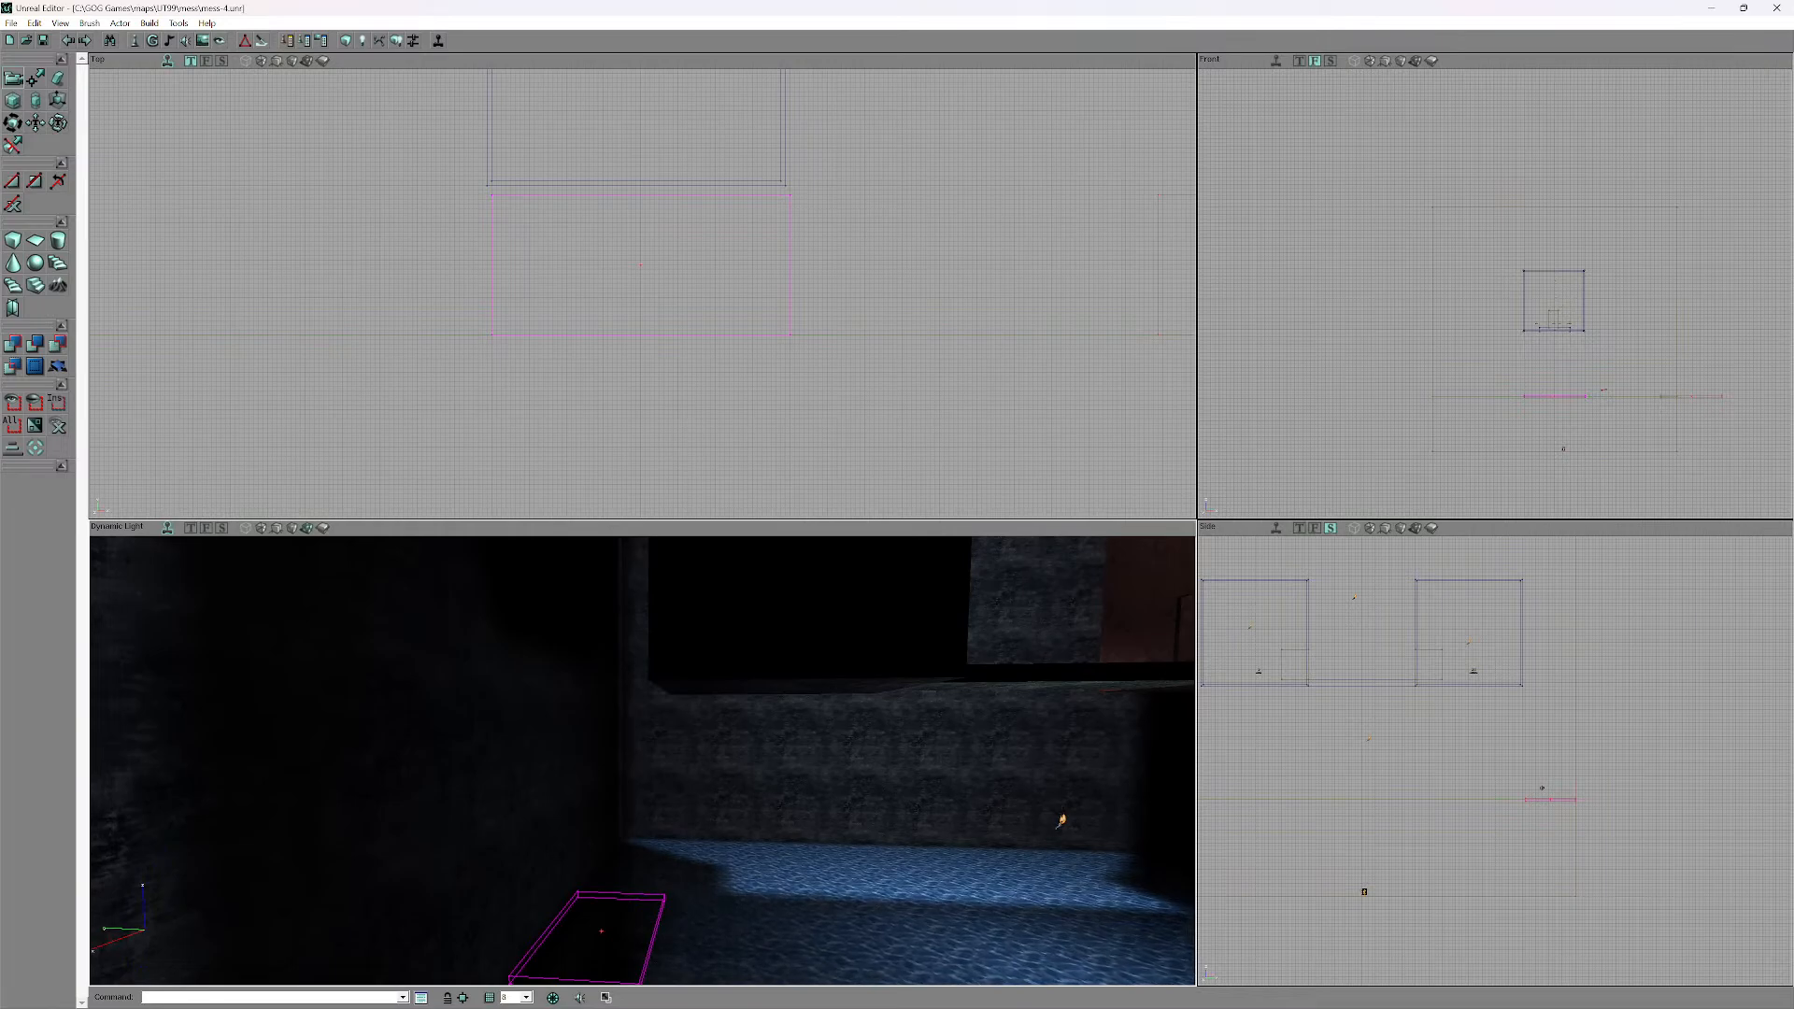
- Switch the mover back to Key 1 and check its raised position in the 3D view
right_click(790, 283)
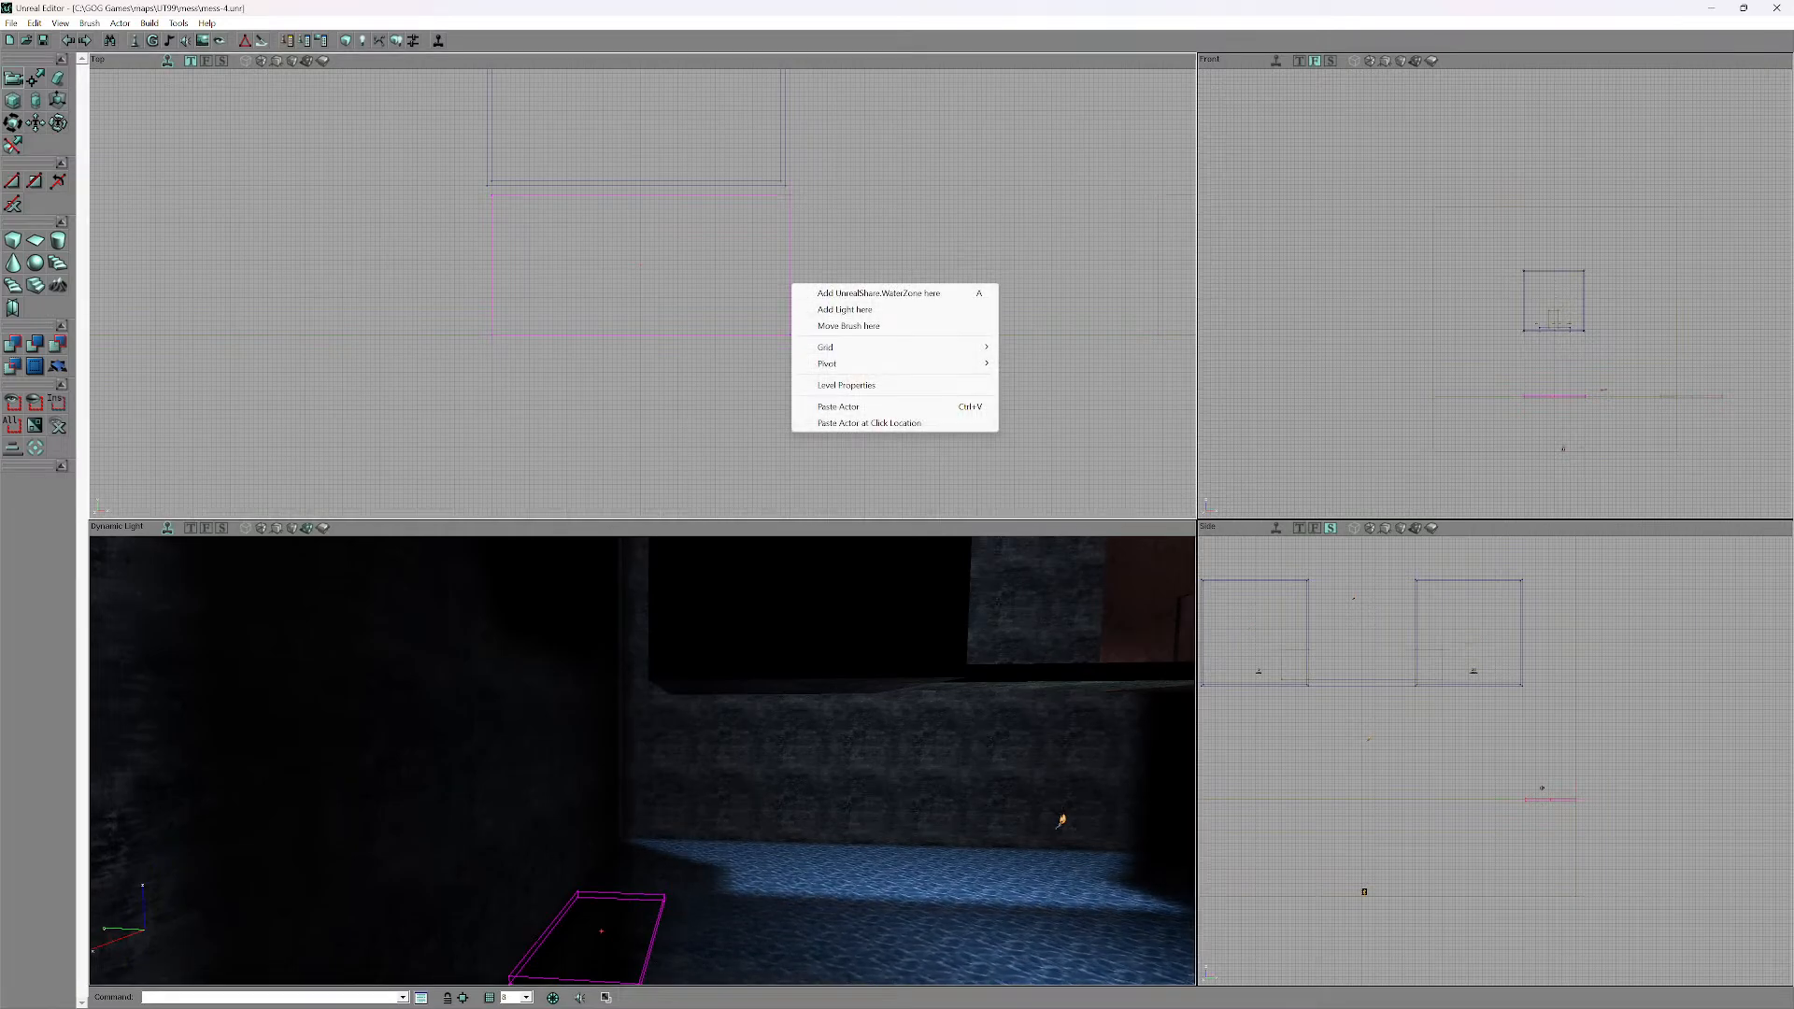
right_click(786, 259)
left_click(787, 259)
right_click(790, 258)
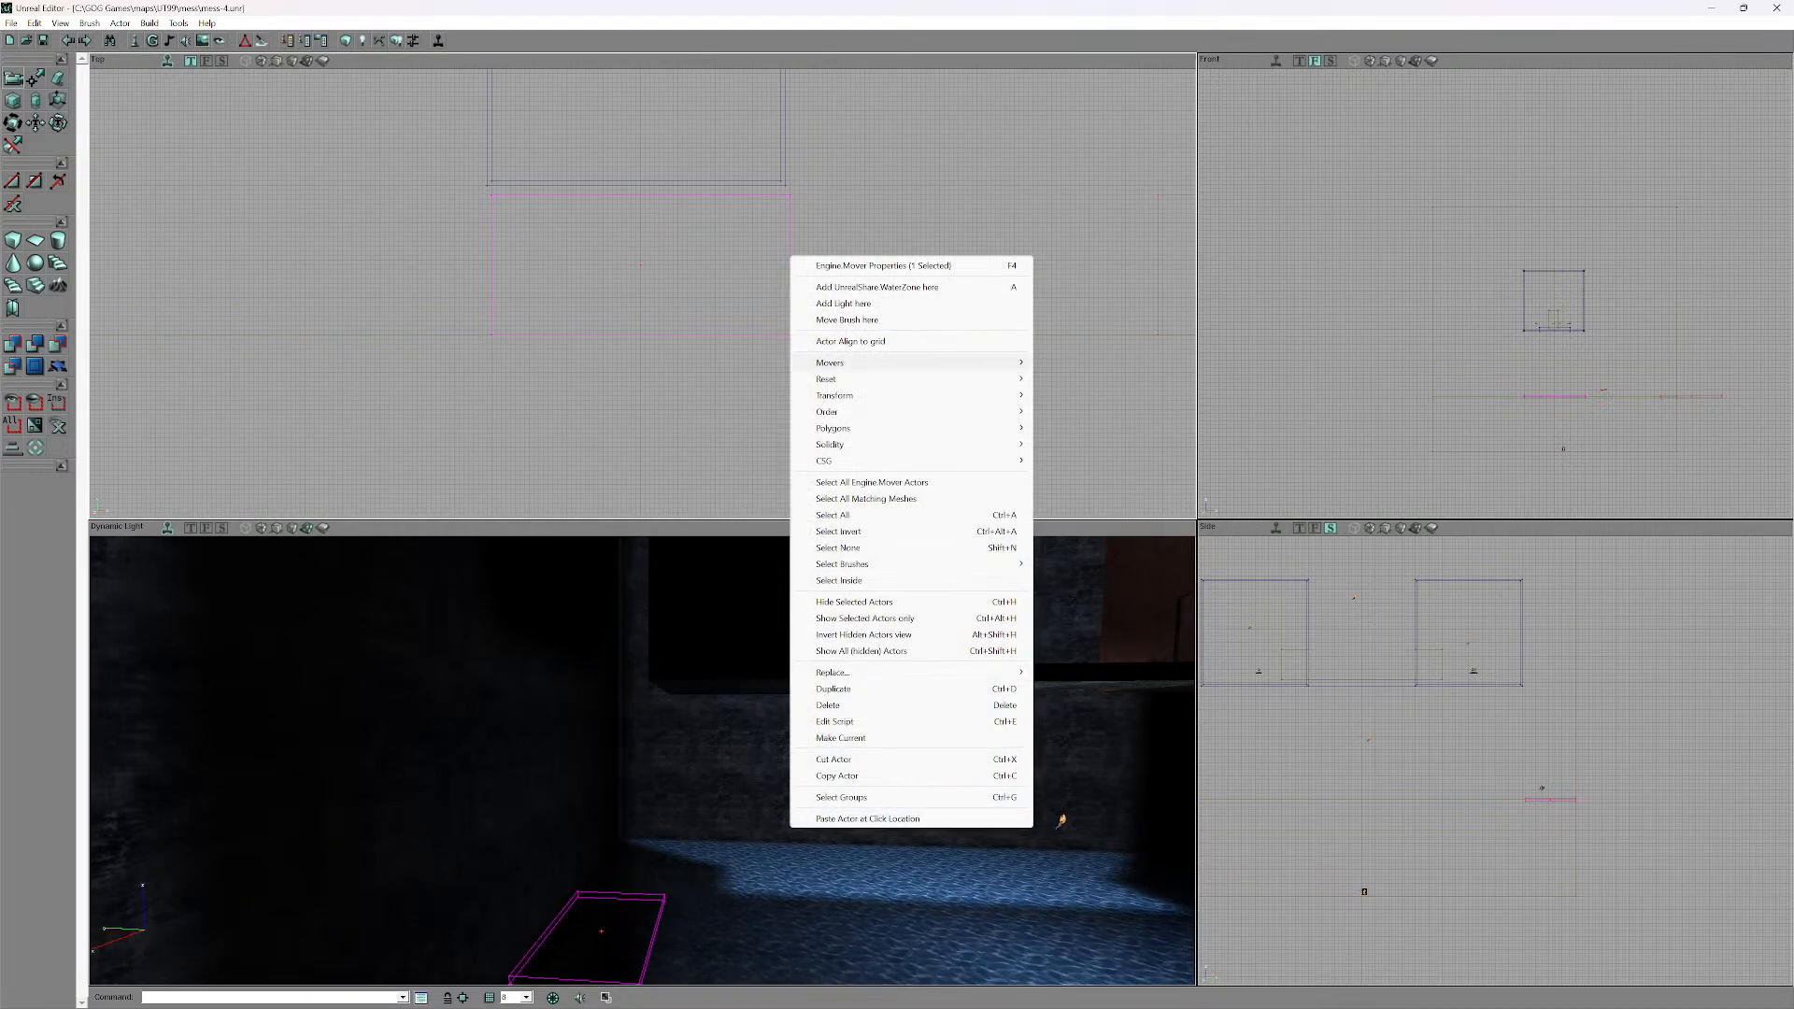
mouse_move(897, 362)
left_click(1069, 401)
right_click_drag(934, 710, 973, 717)
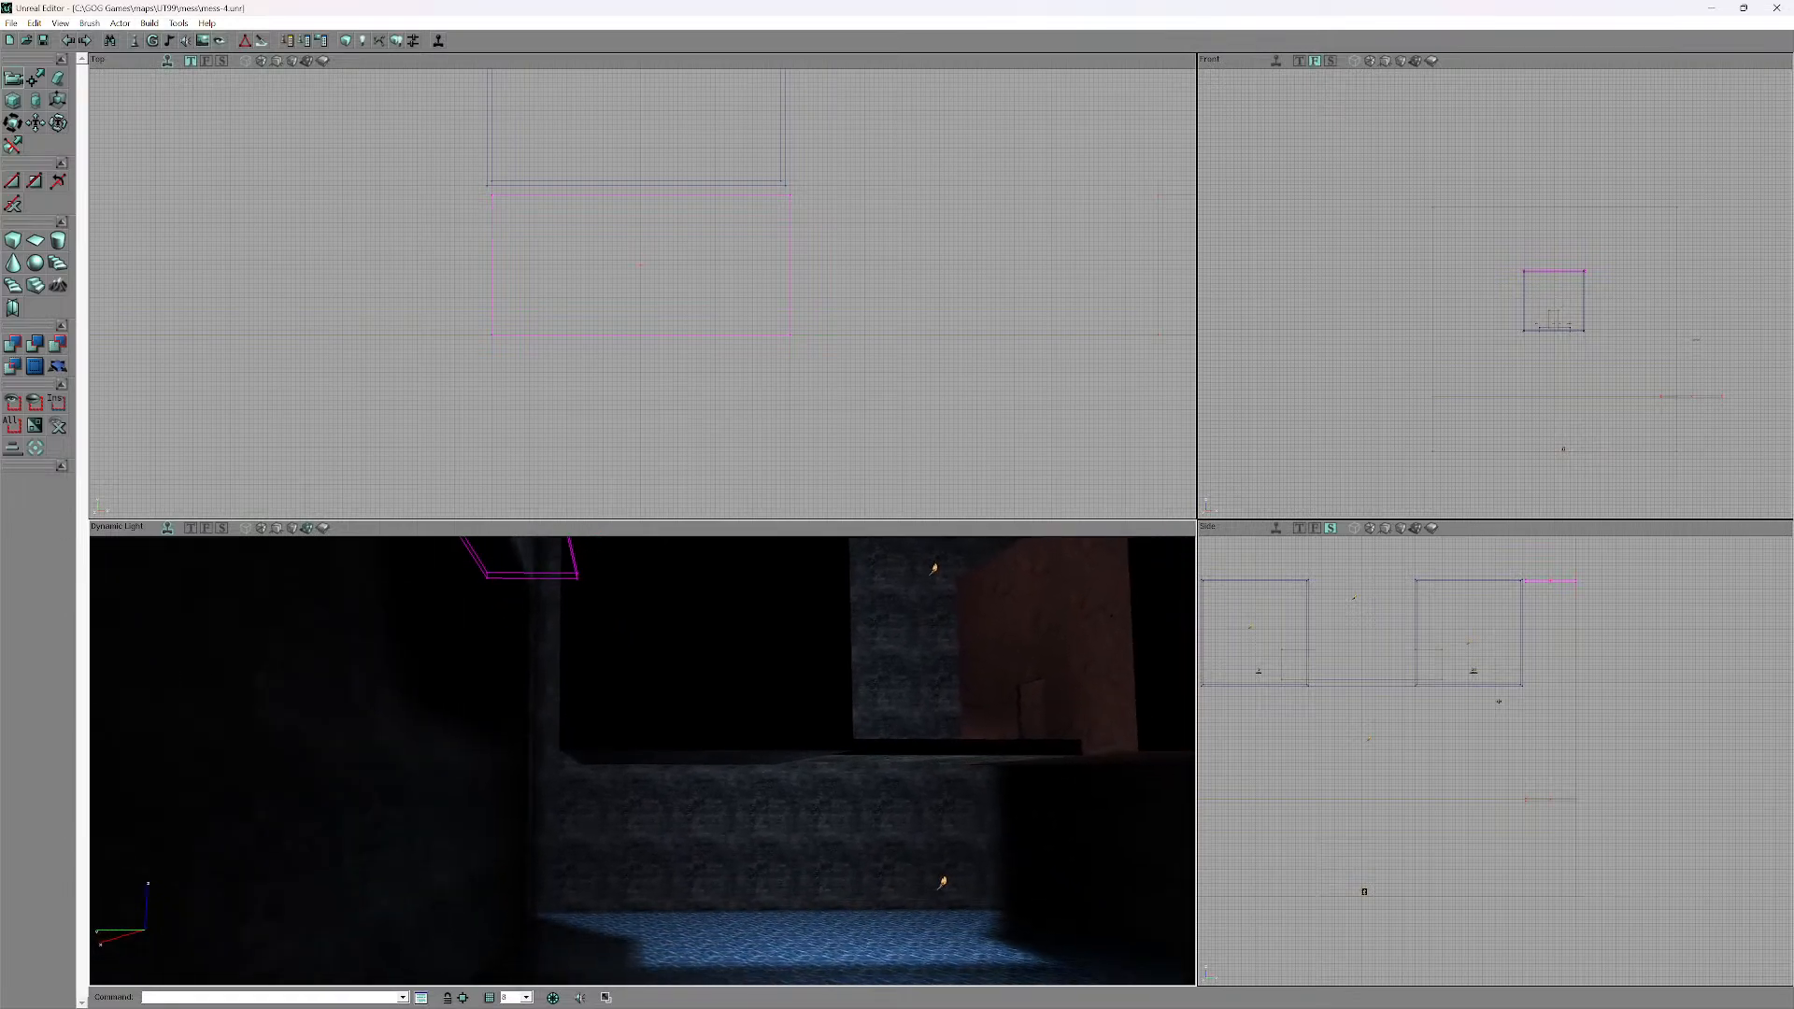
- Save the map under the new file name mess-5
key("alt+f")
key("Down")
key("Down")
key("Down")
key("Return")
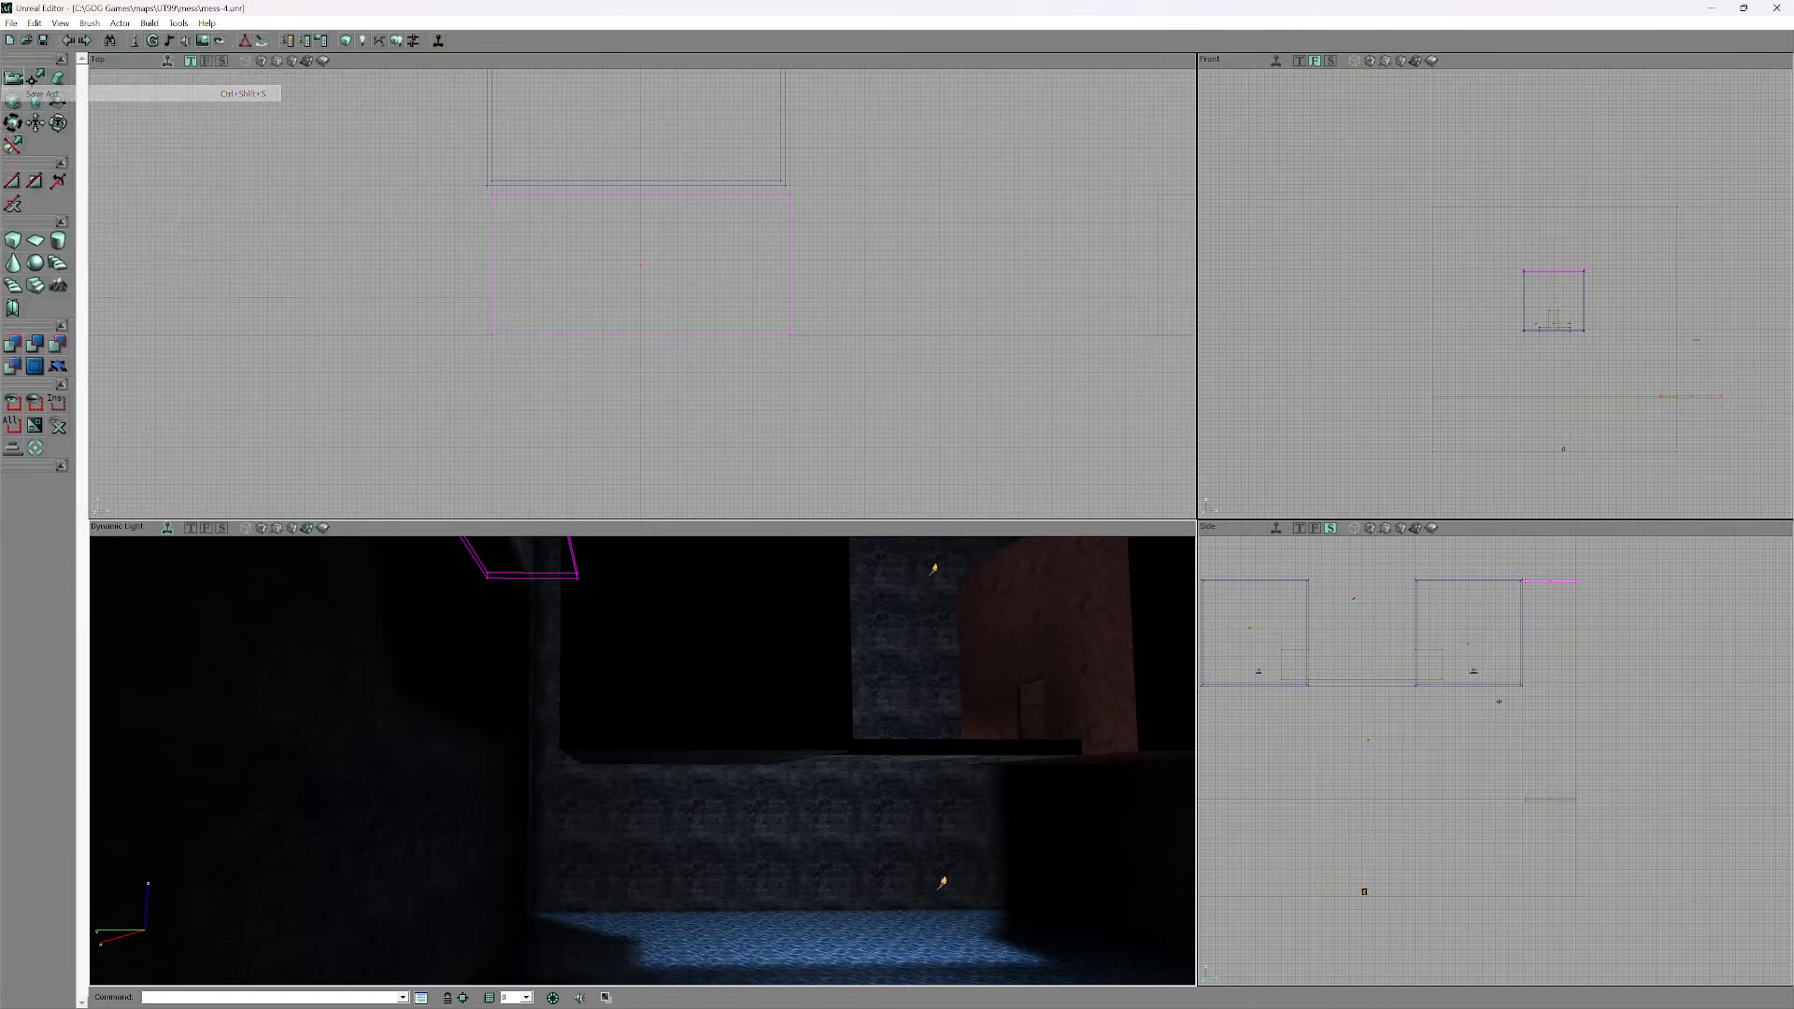
type("mess-5")
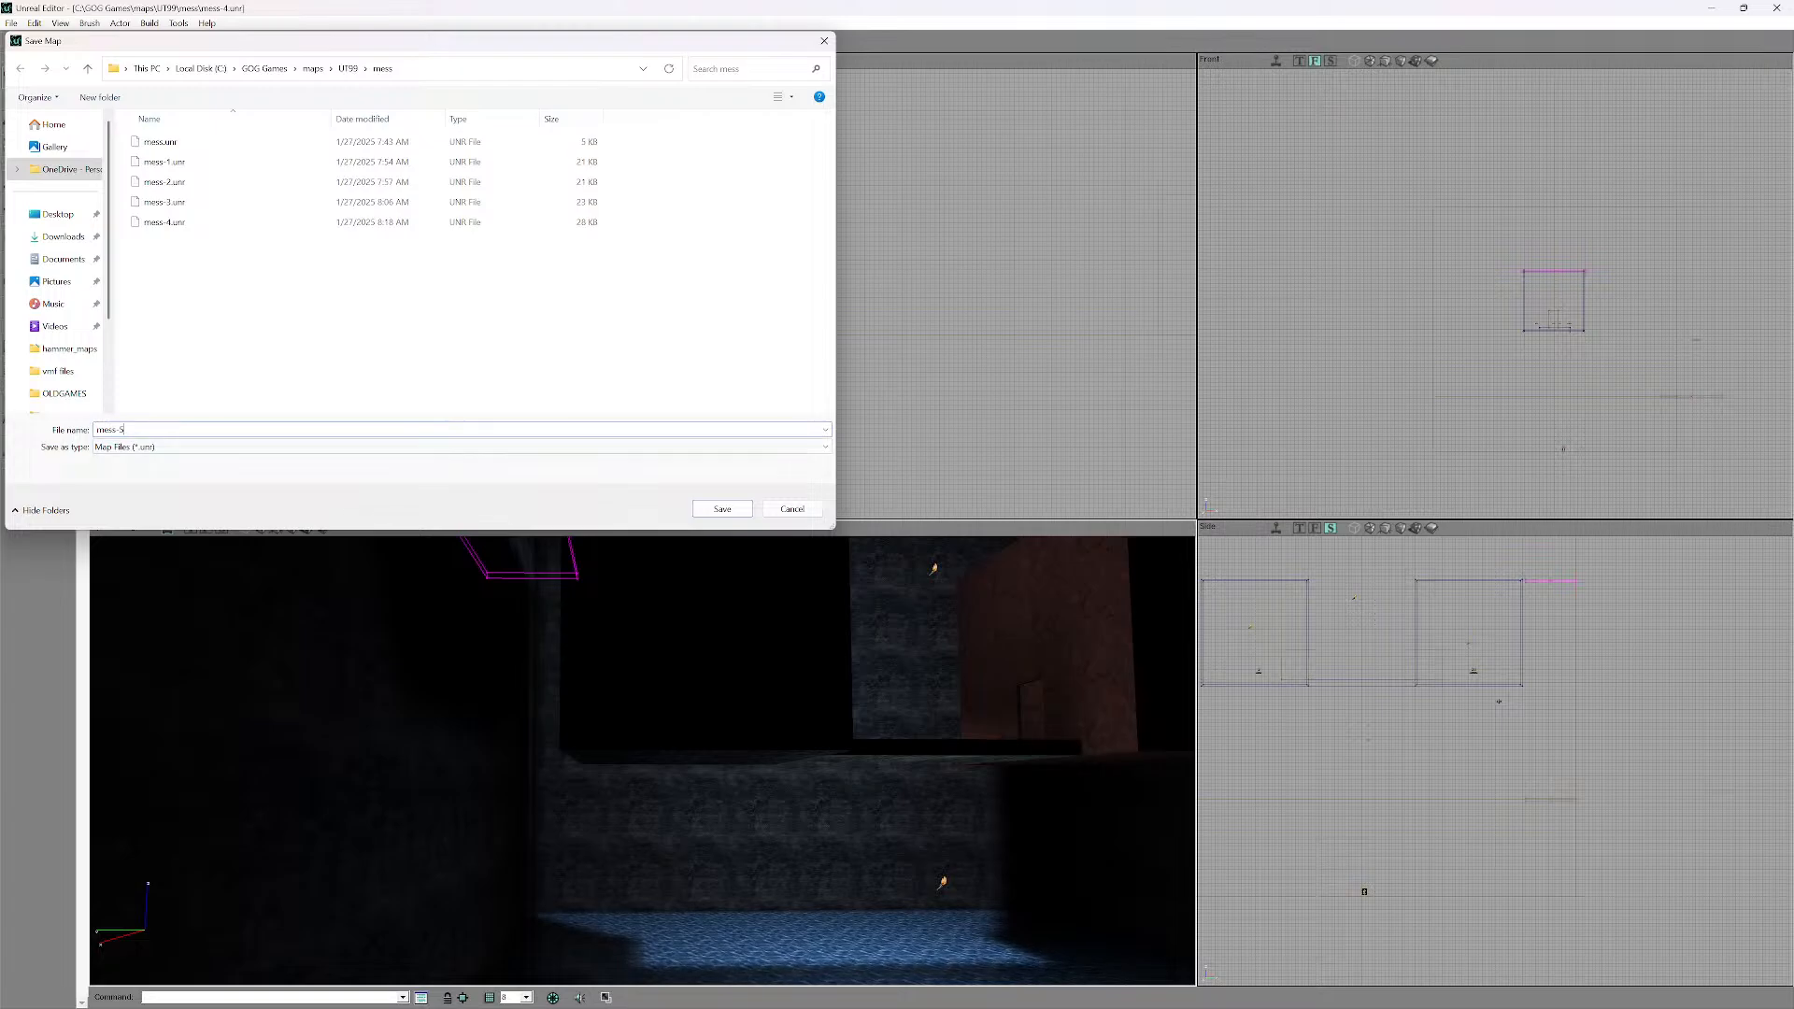
key("Return")
- Rebuild the whole level with Build All and launch the map for a play test
right_click_drag(642, 761, 640, 654)
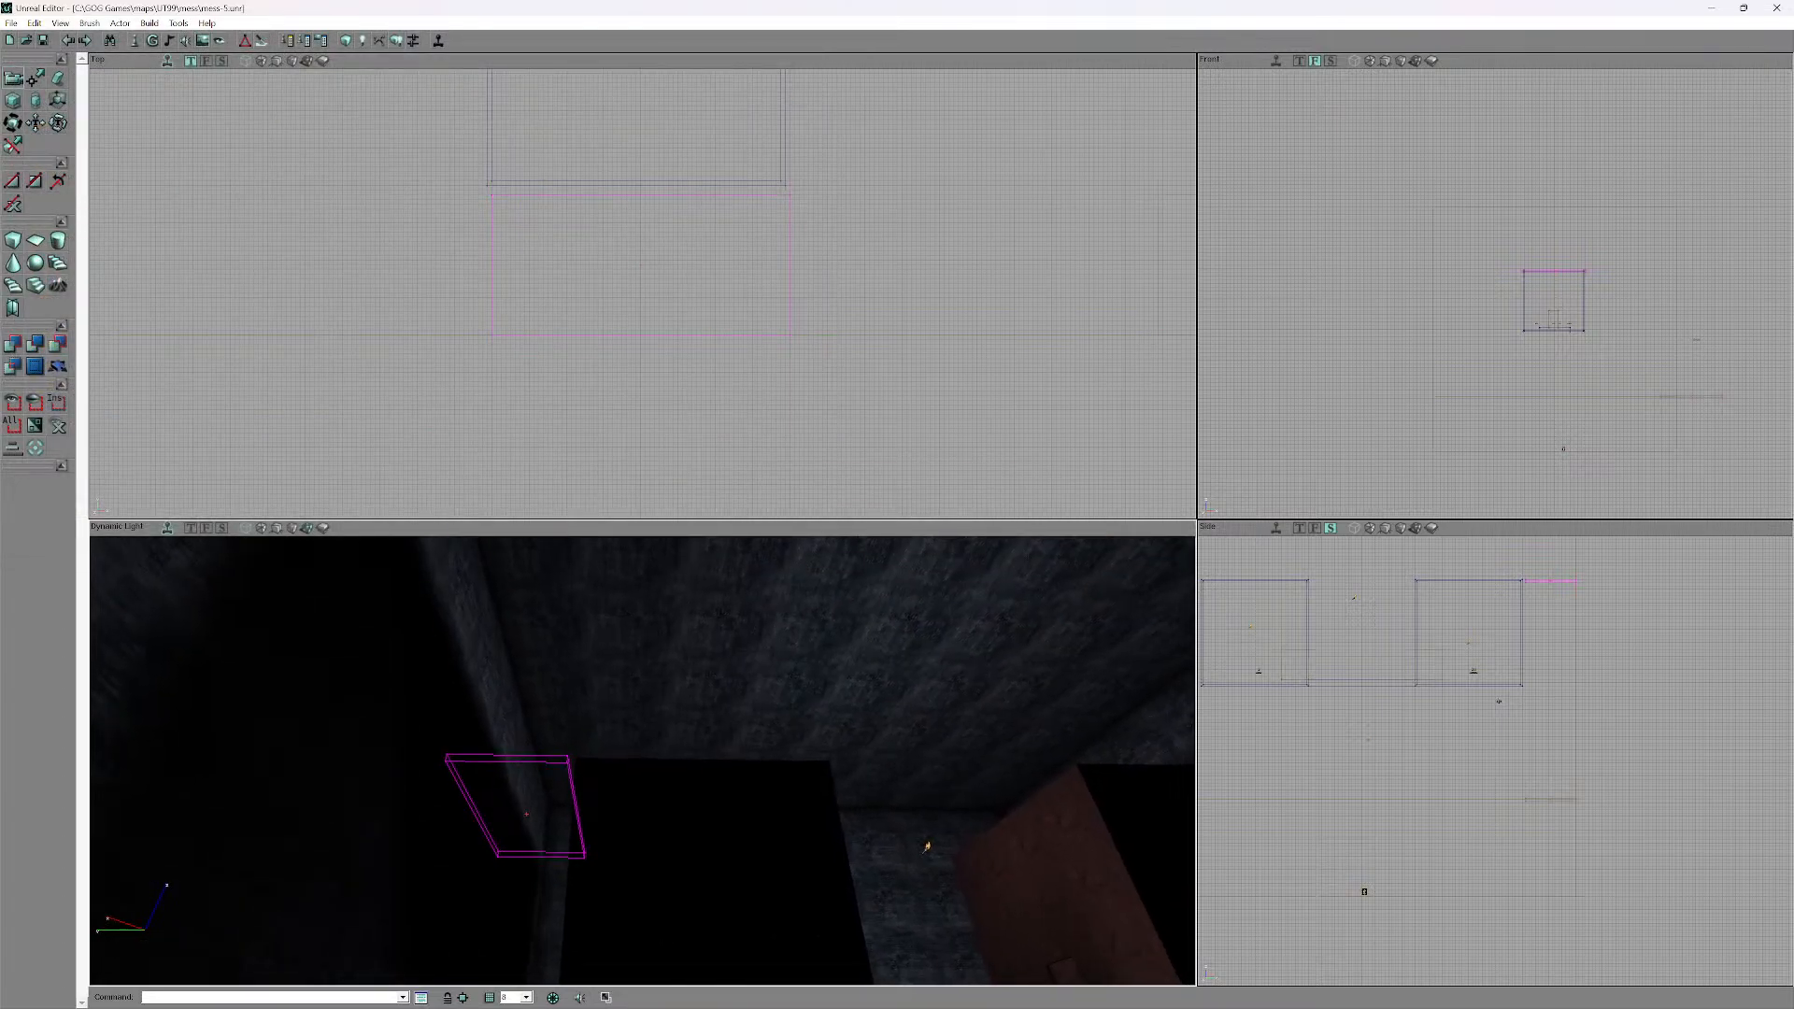
left_click(150, 24)
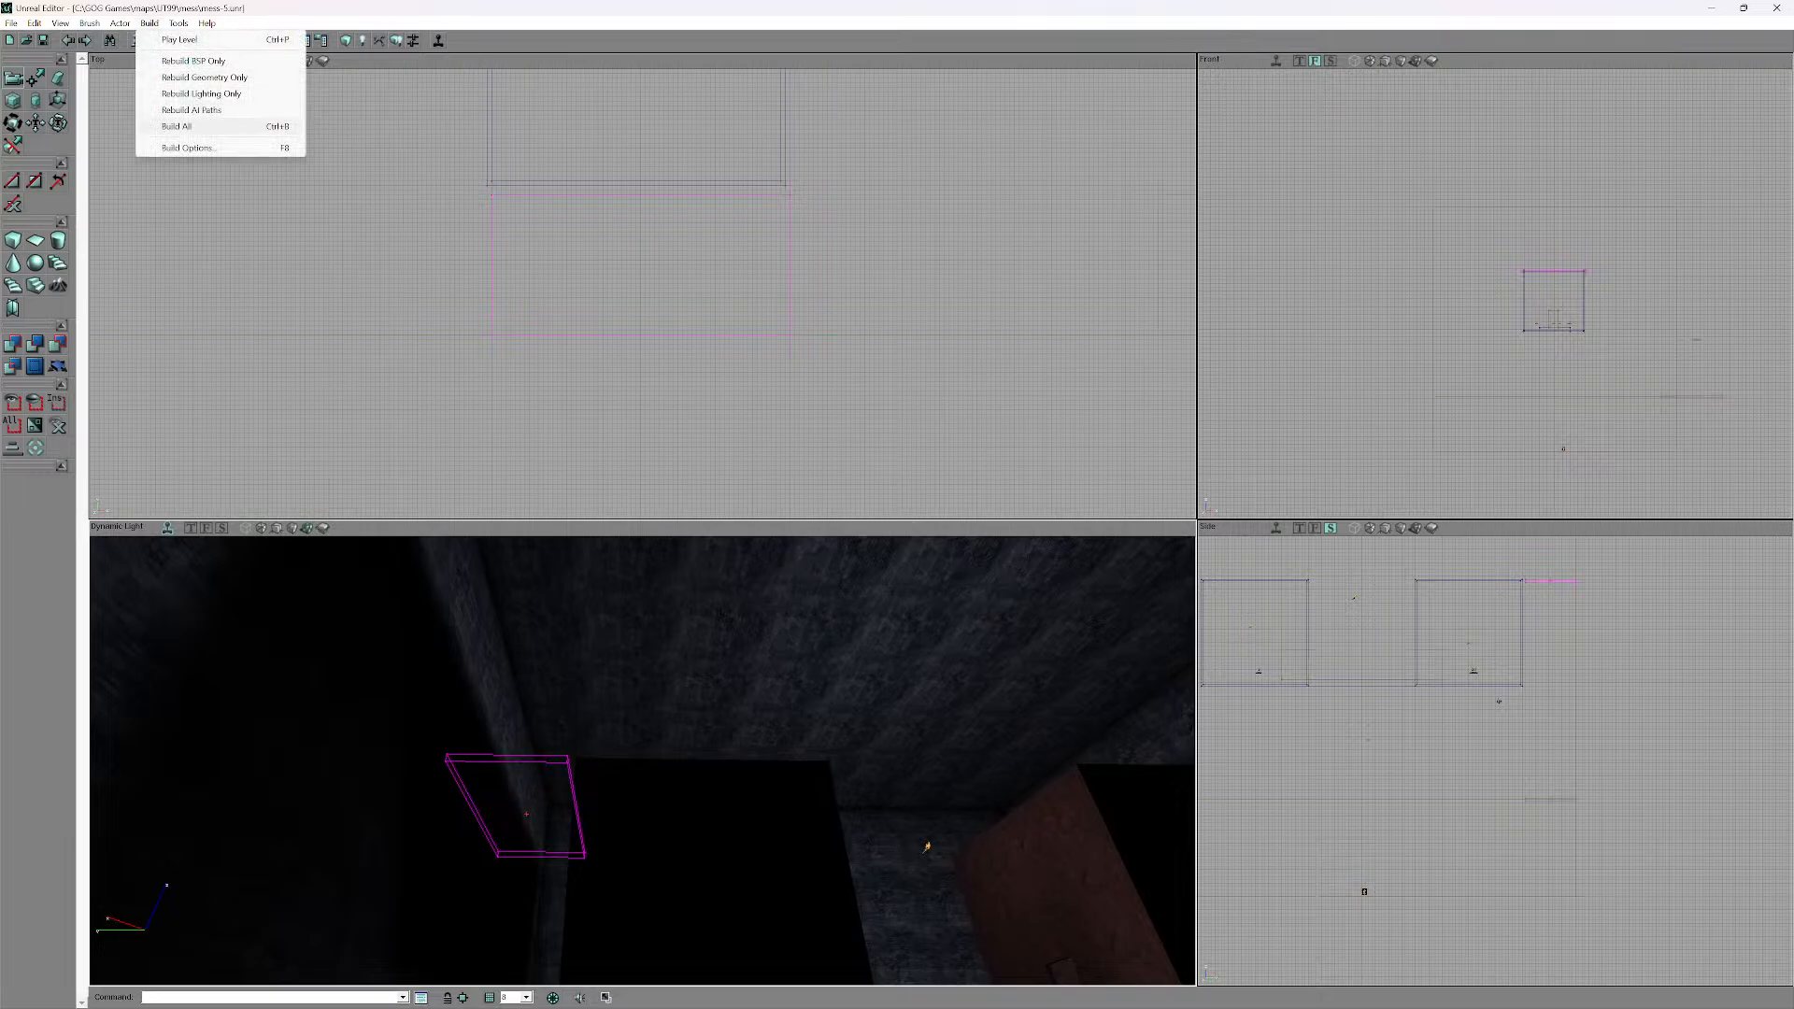
left_click(191, 126)
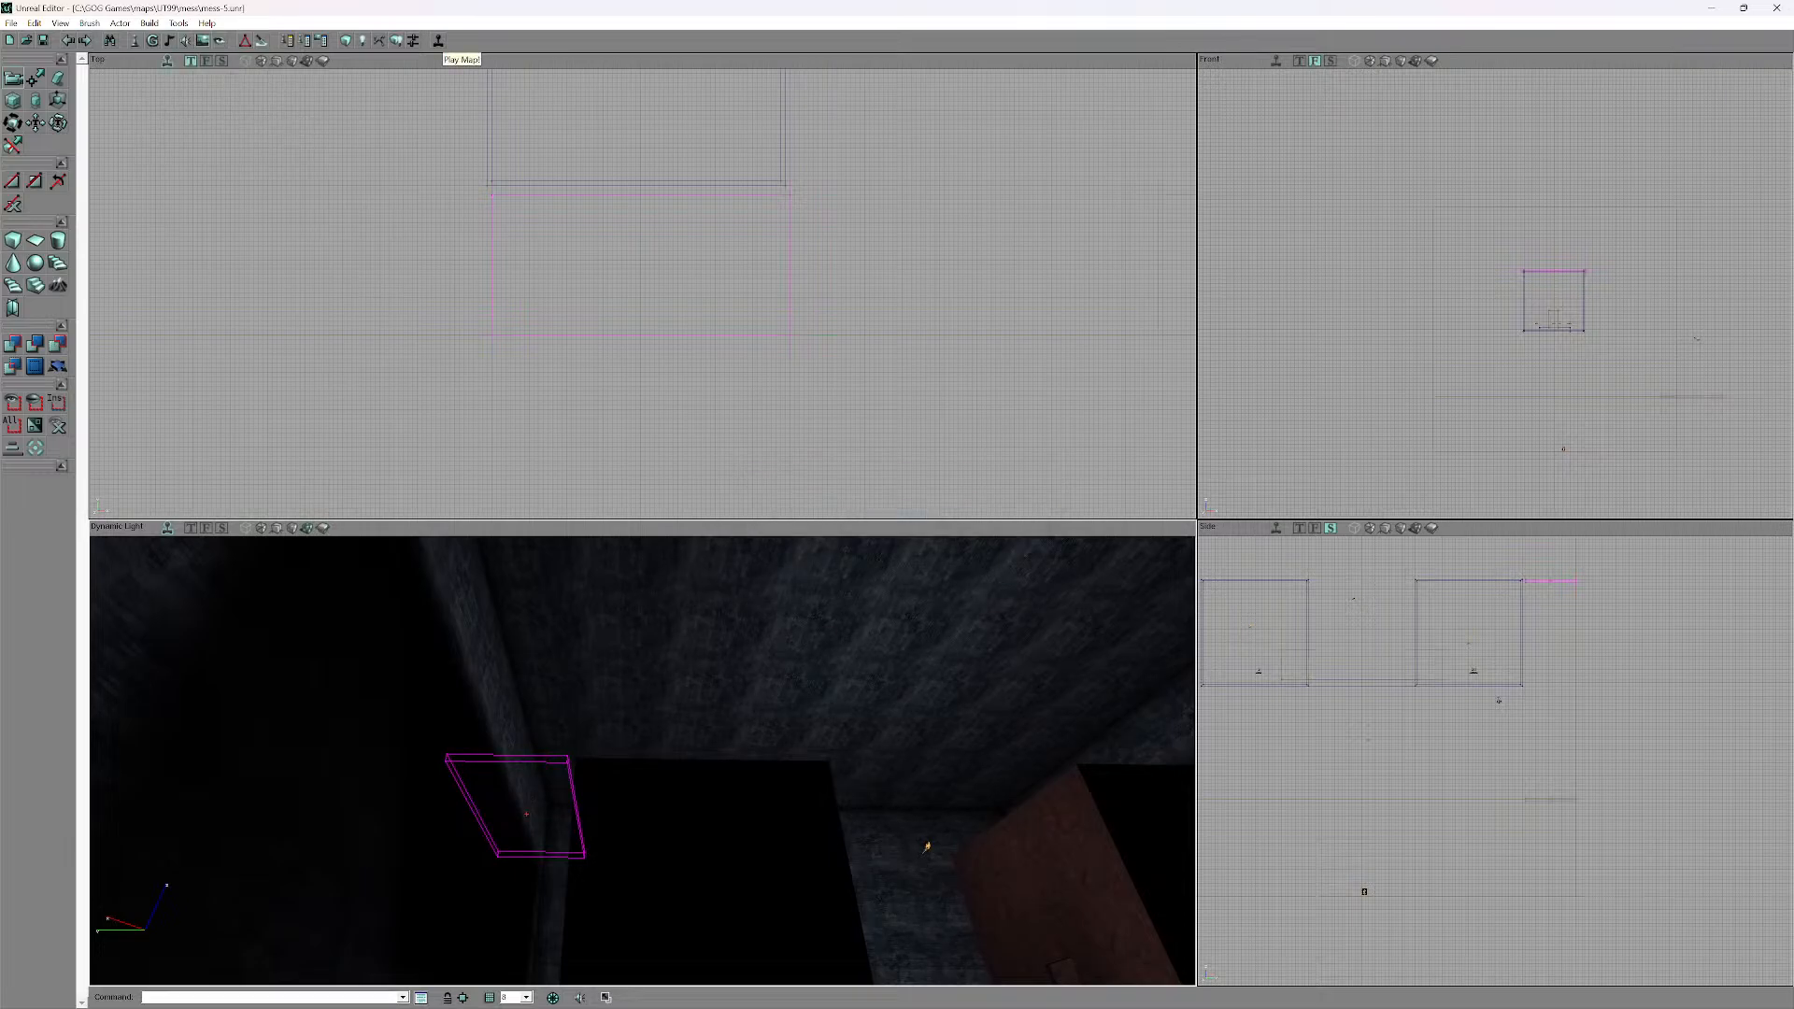
left_click(438, 41)
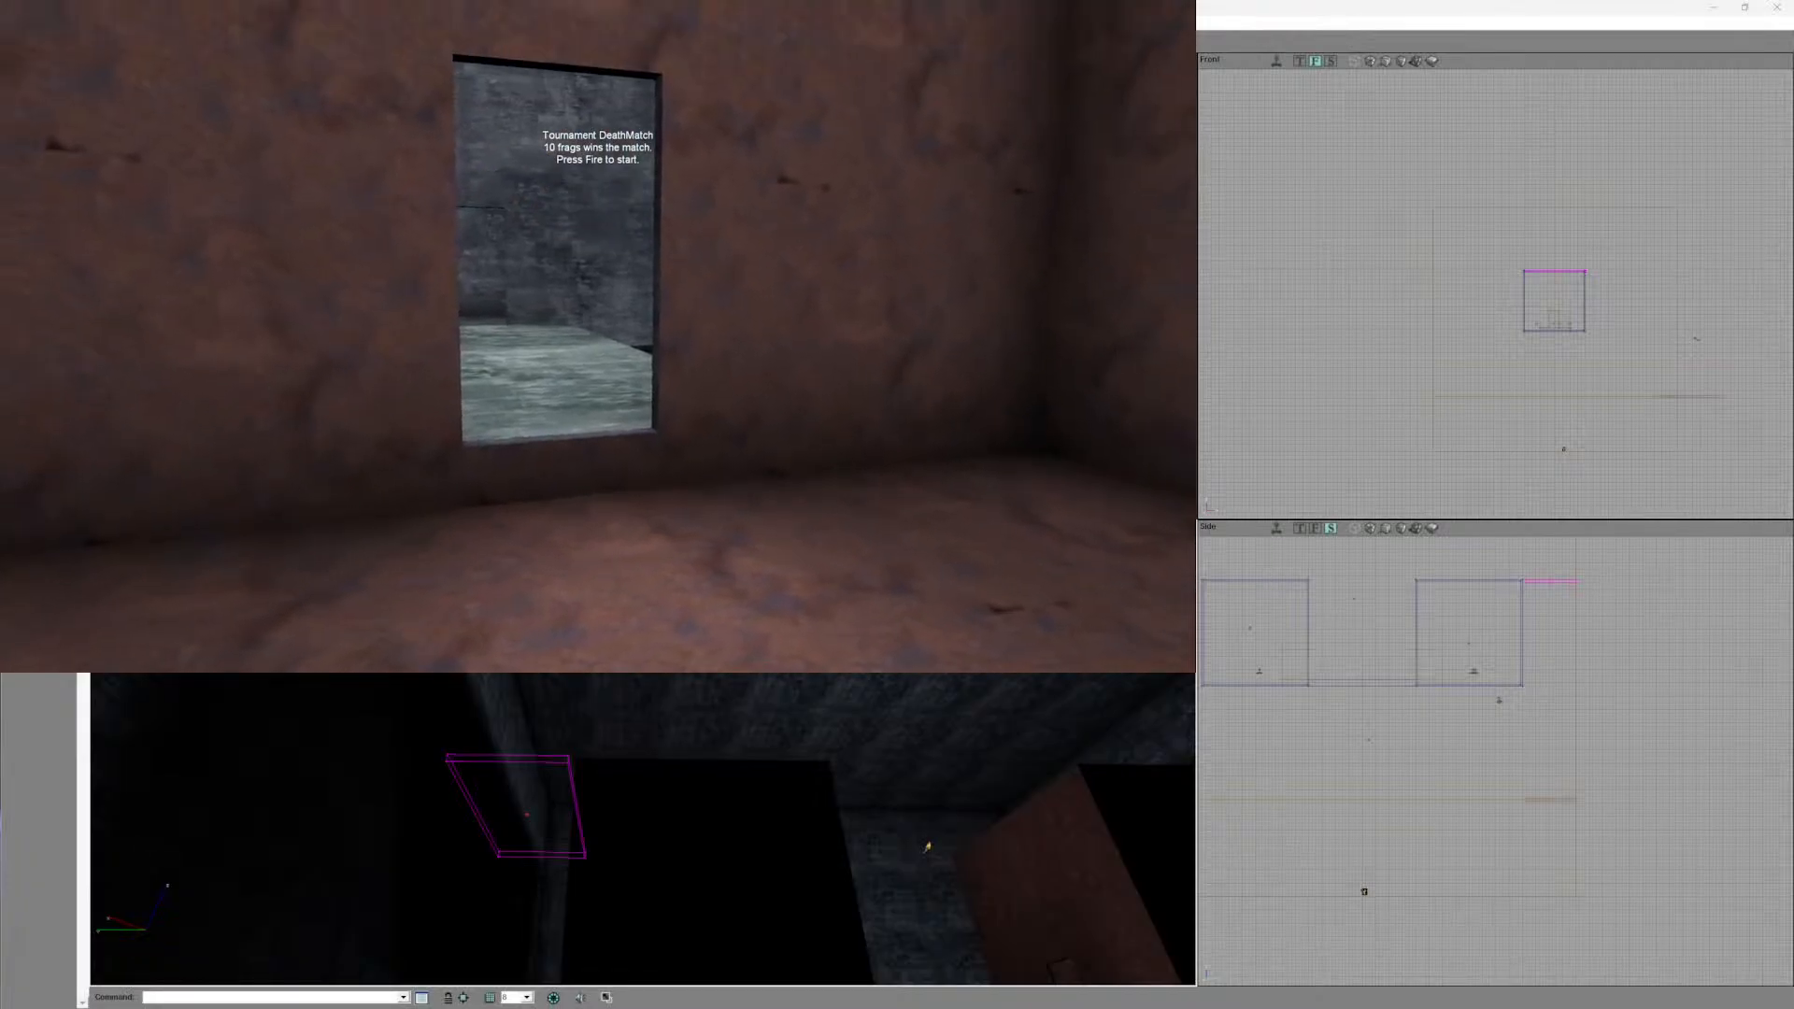
- Start the match, jump into the water and swim along the walls to test the mover, and quit the game
left_click(601, 340)
key("w")
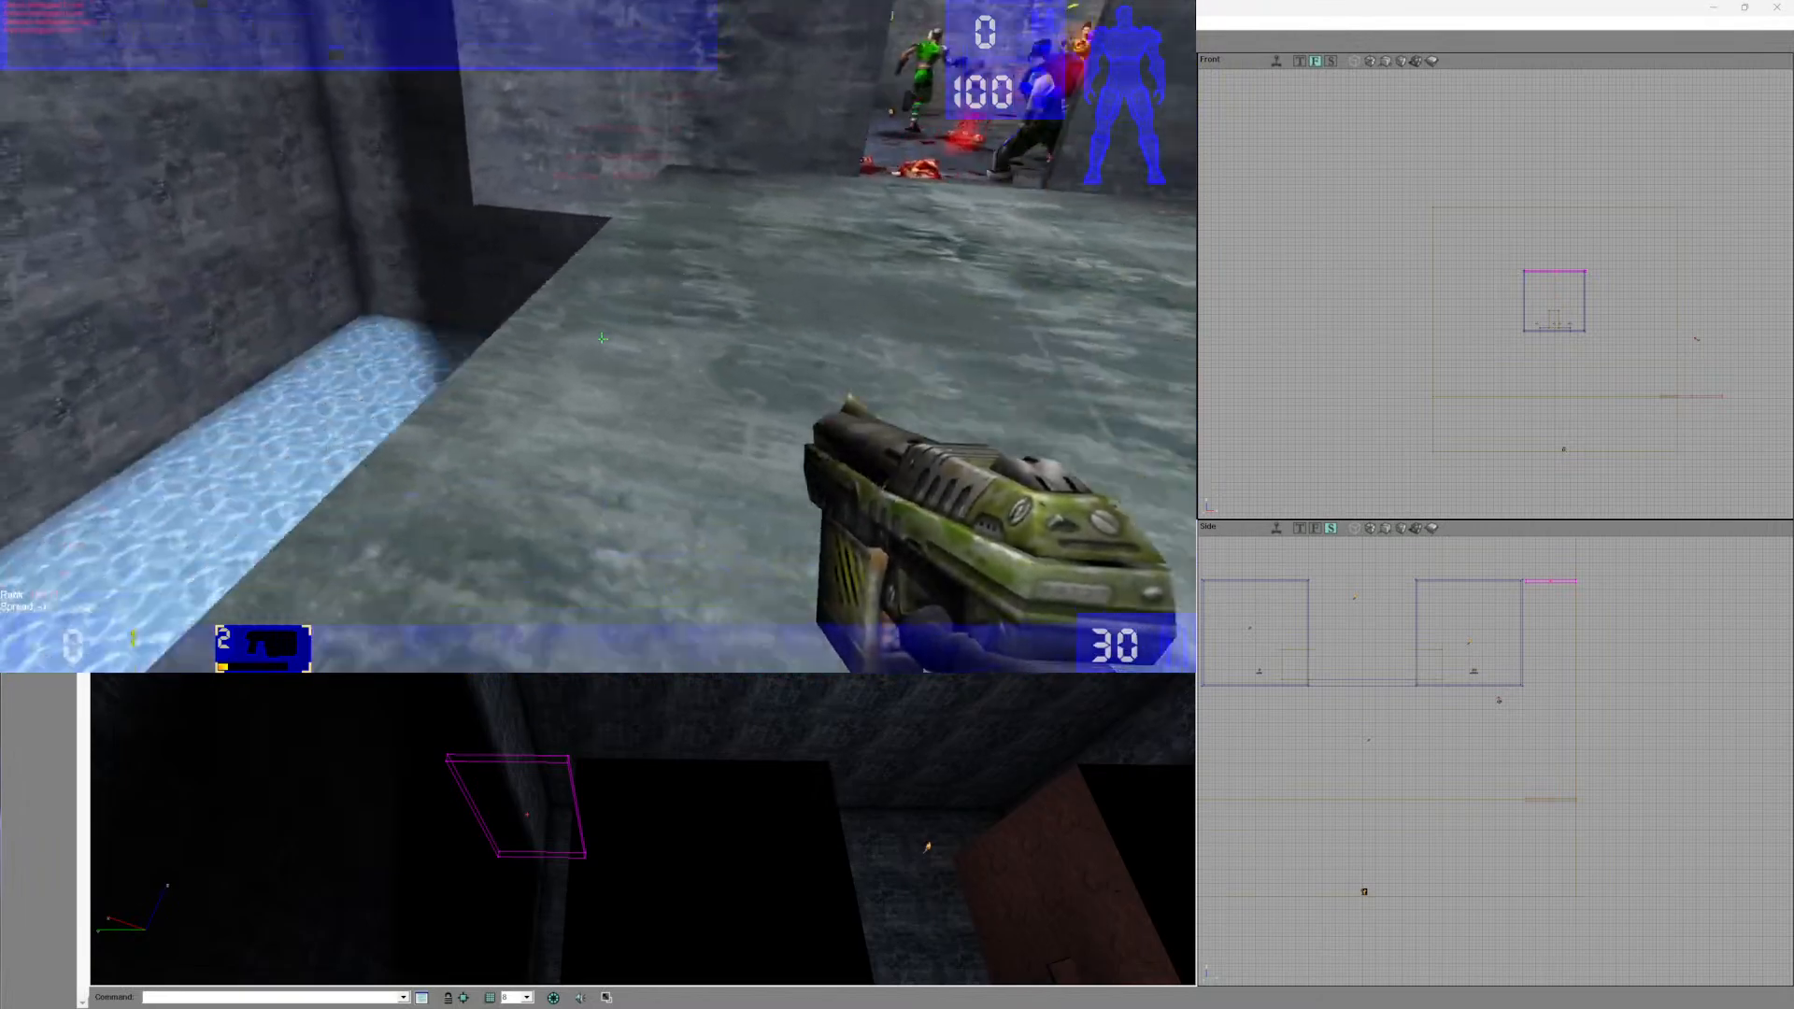
key("w")
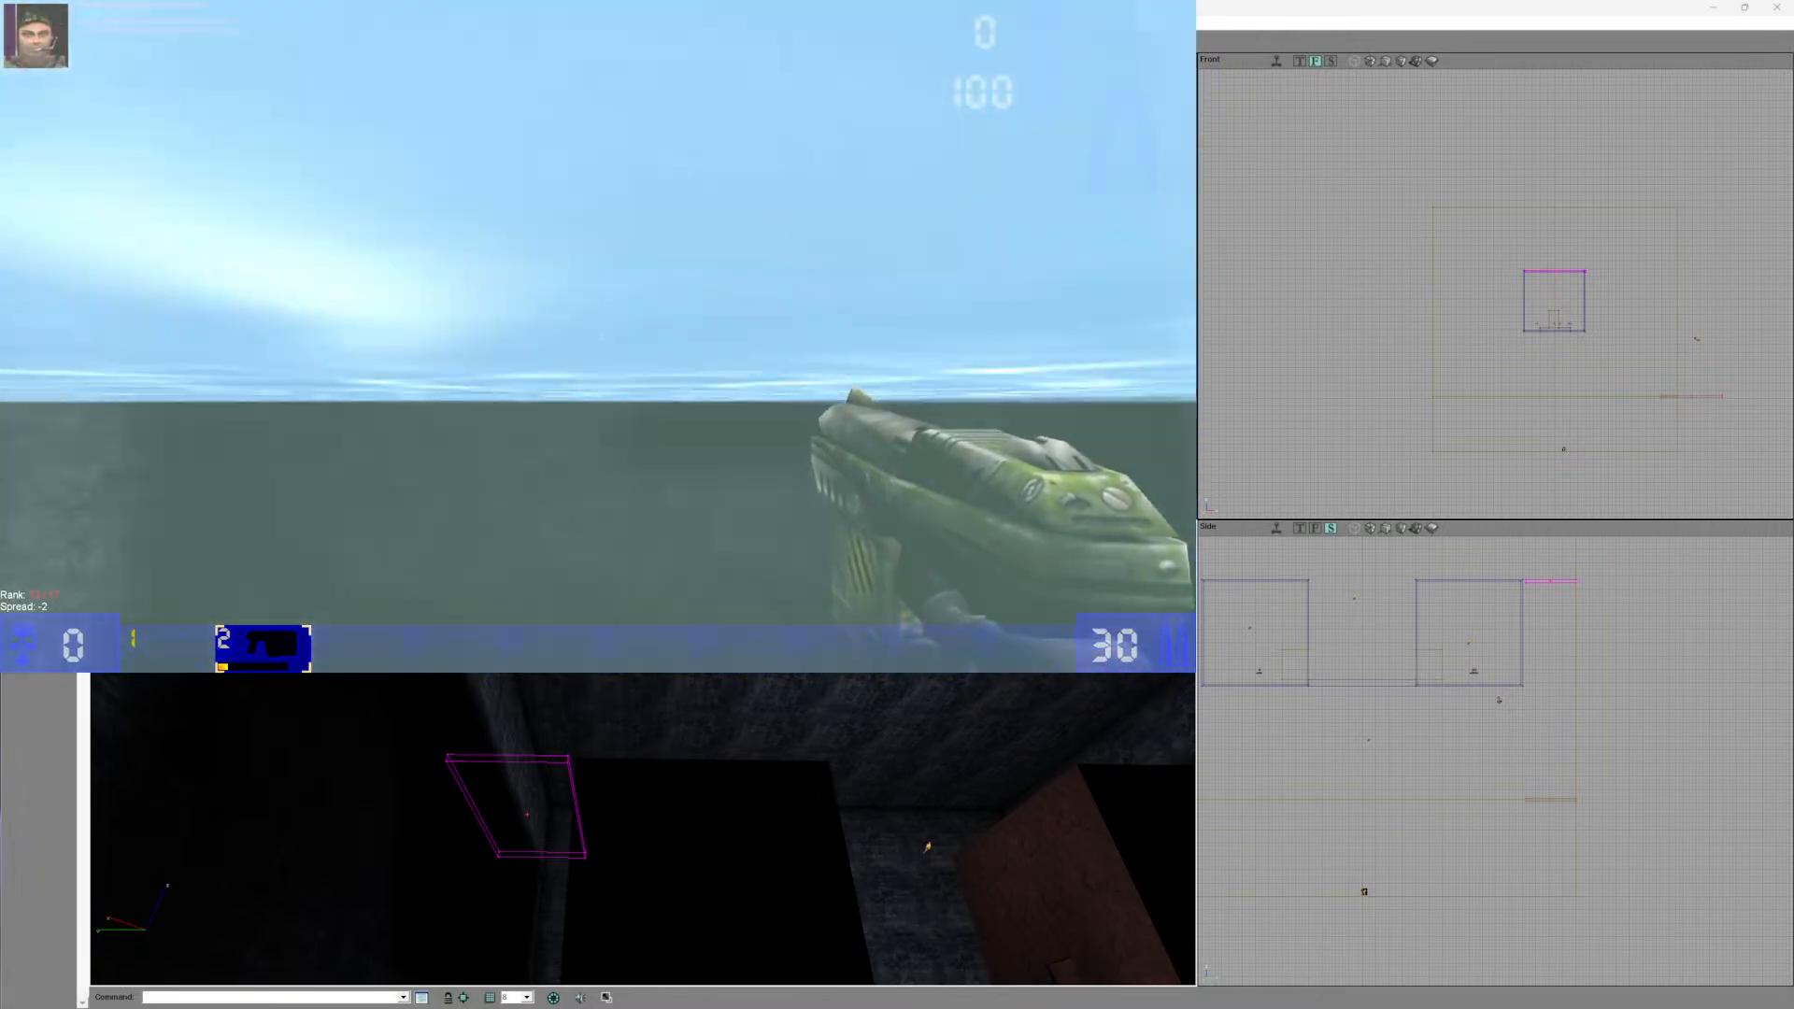
key("w")
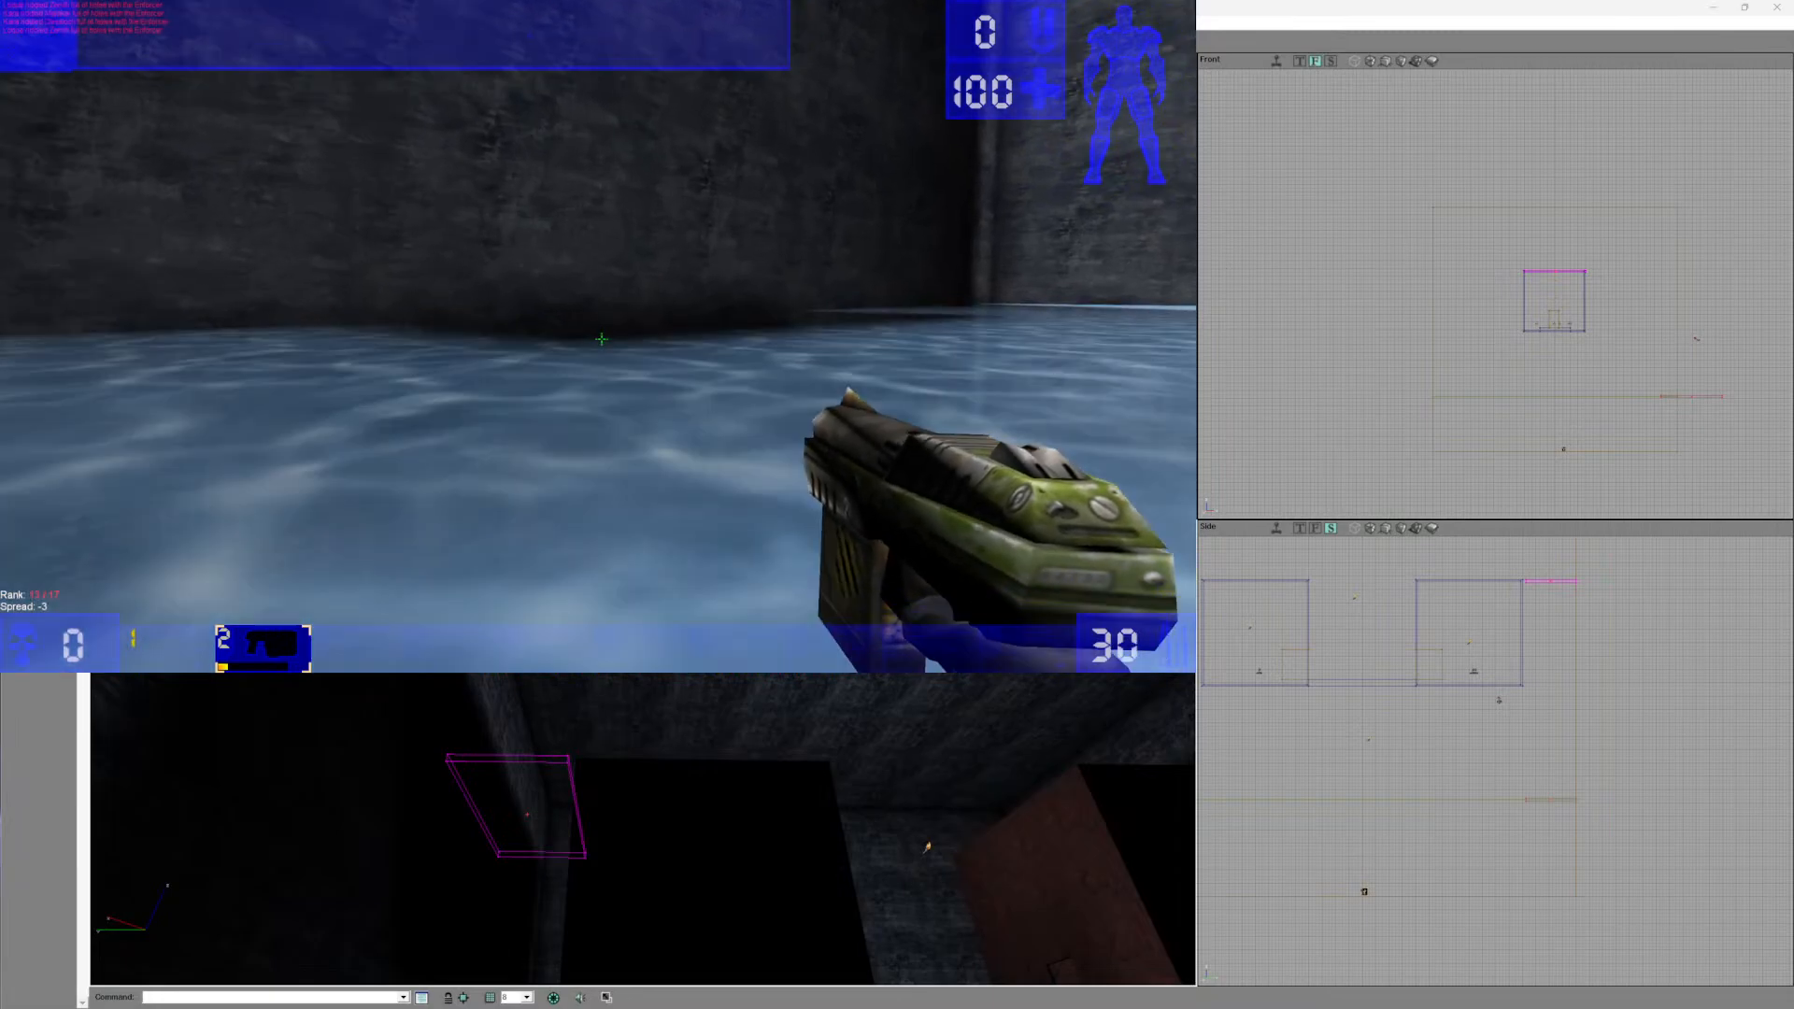
key("w")
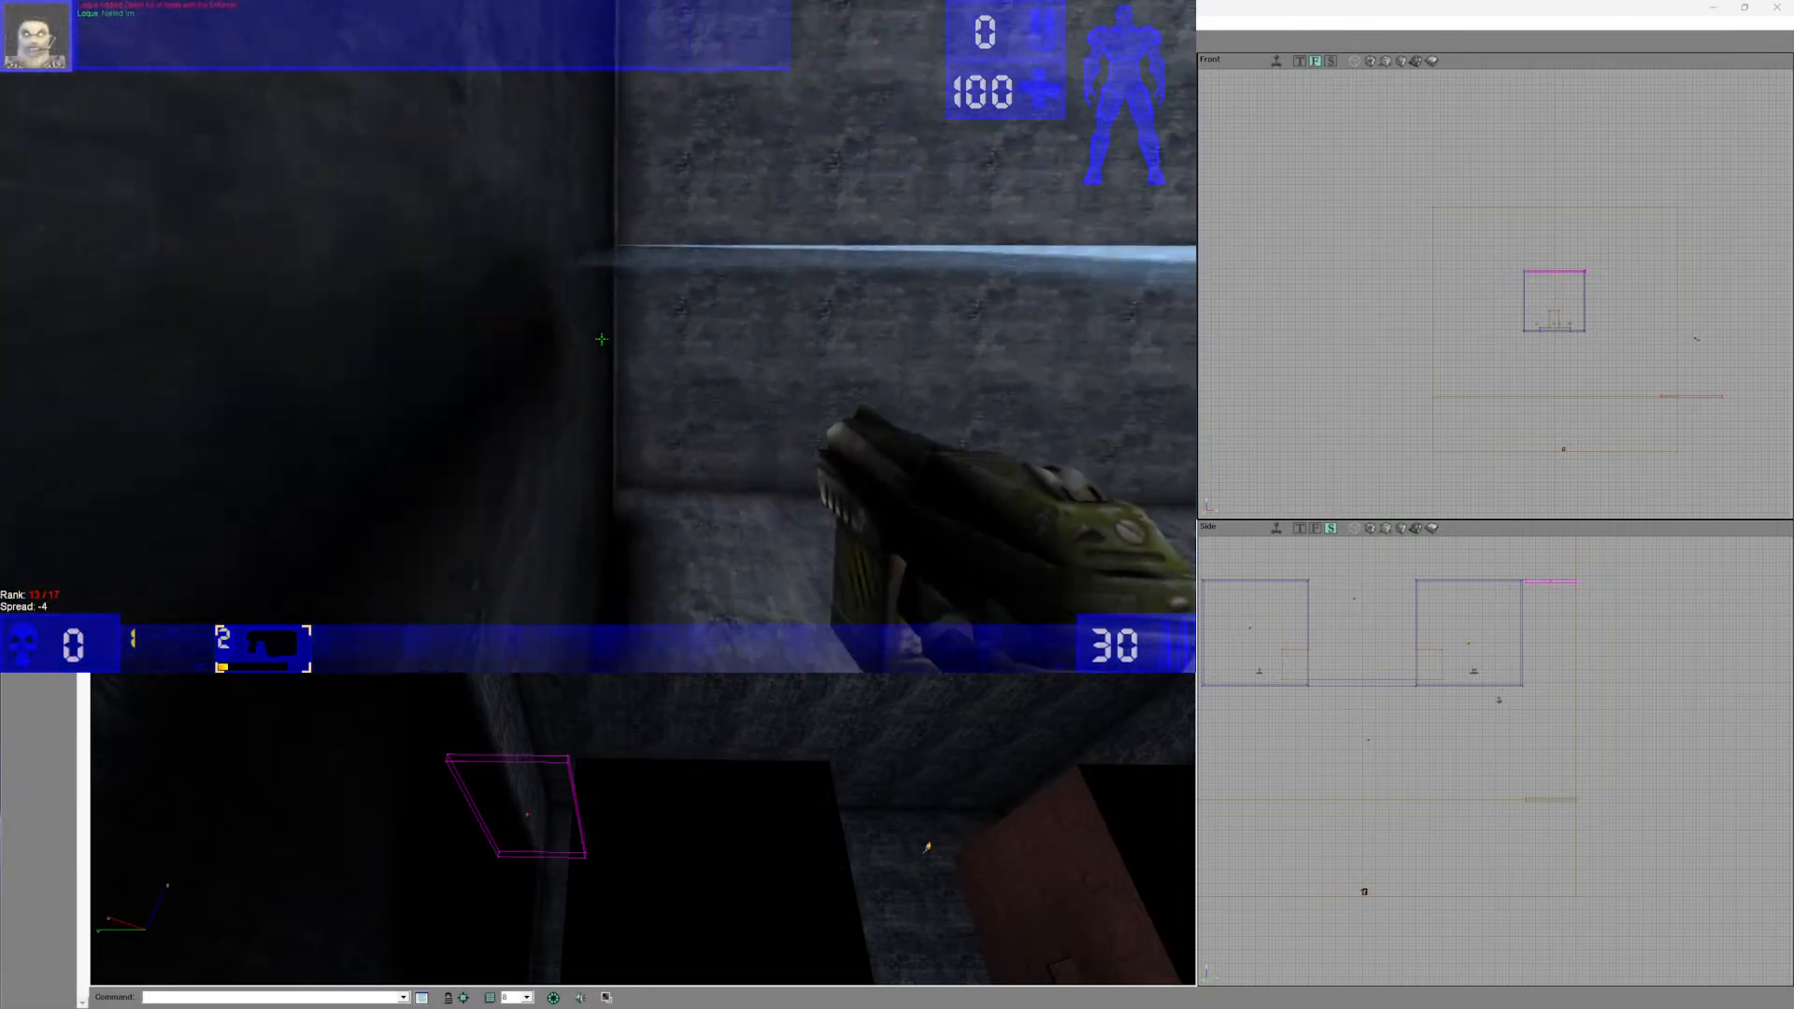
key("w")
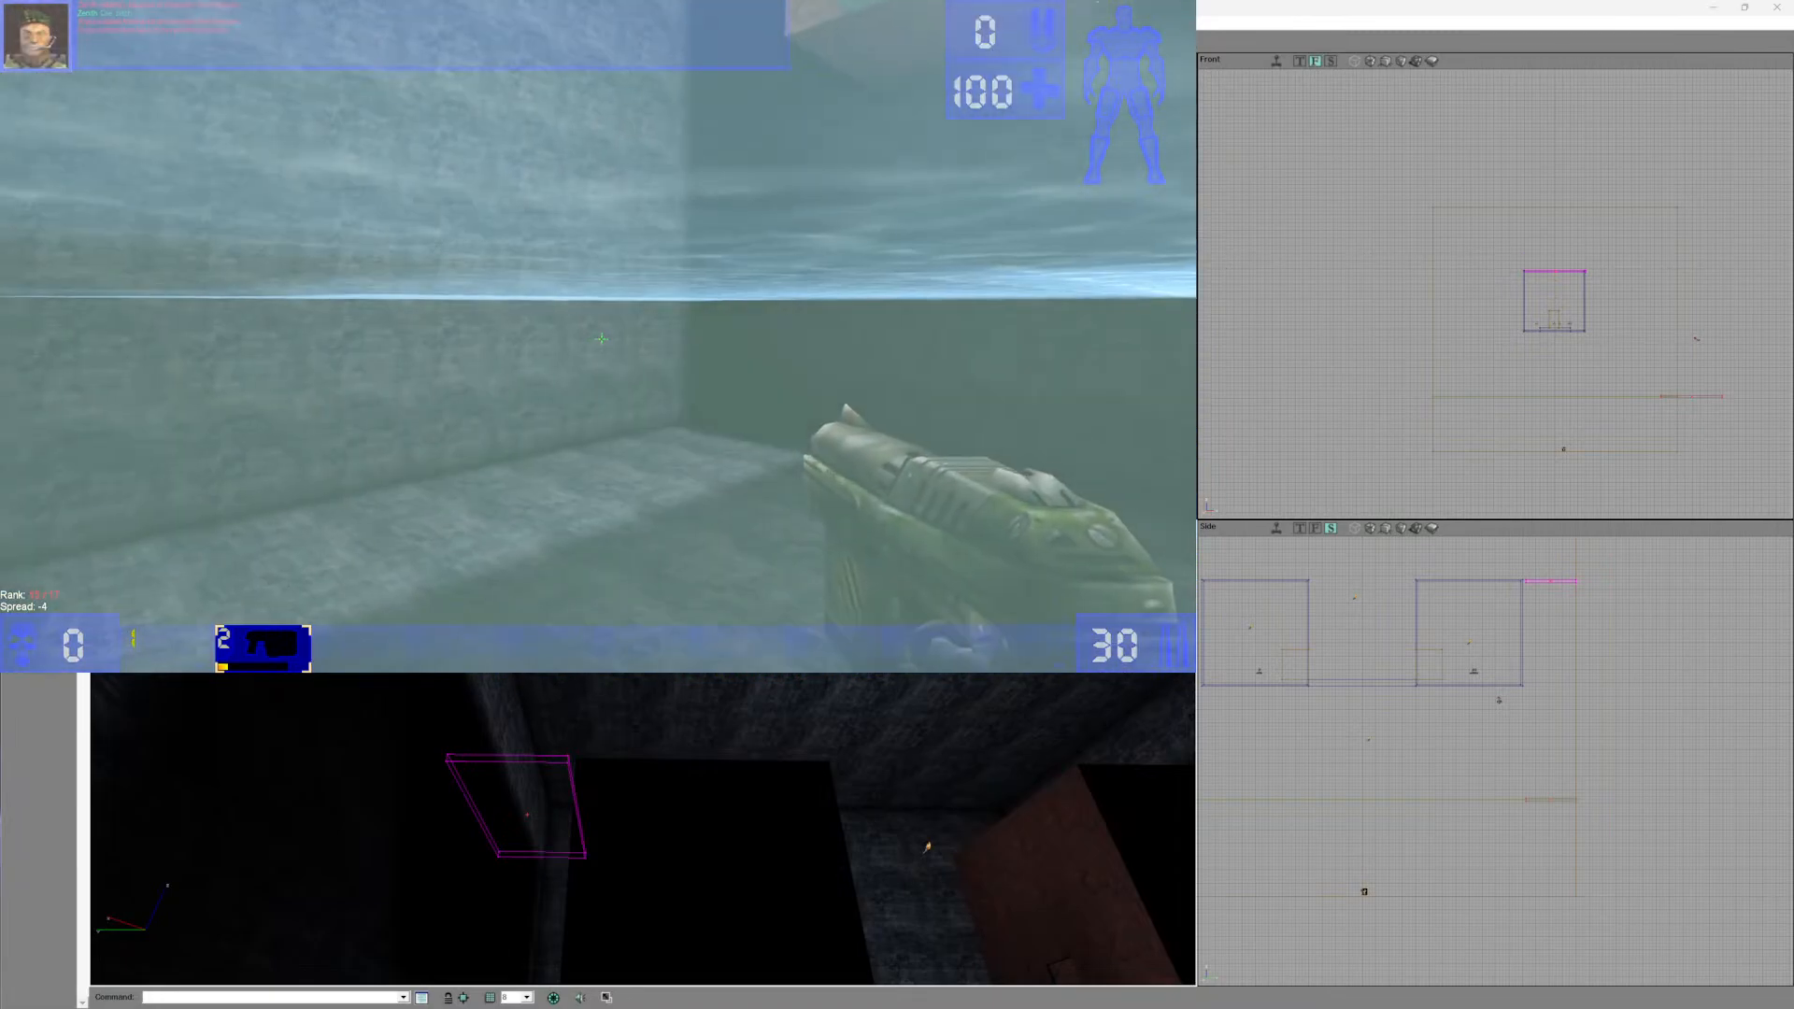
key("Escape")
left_click(49, 85)
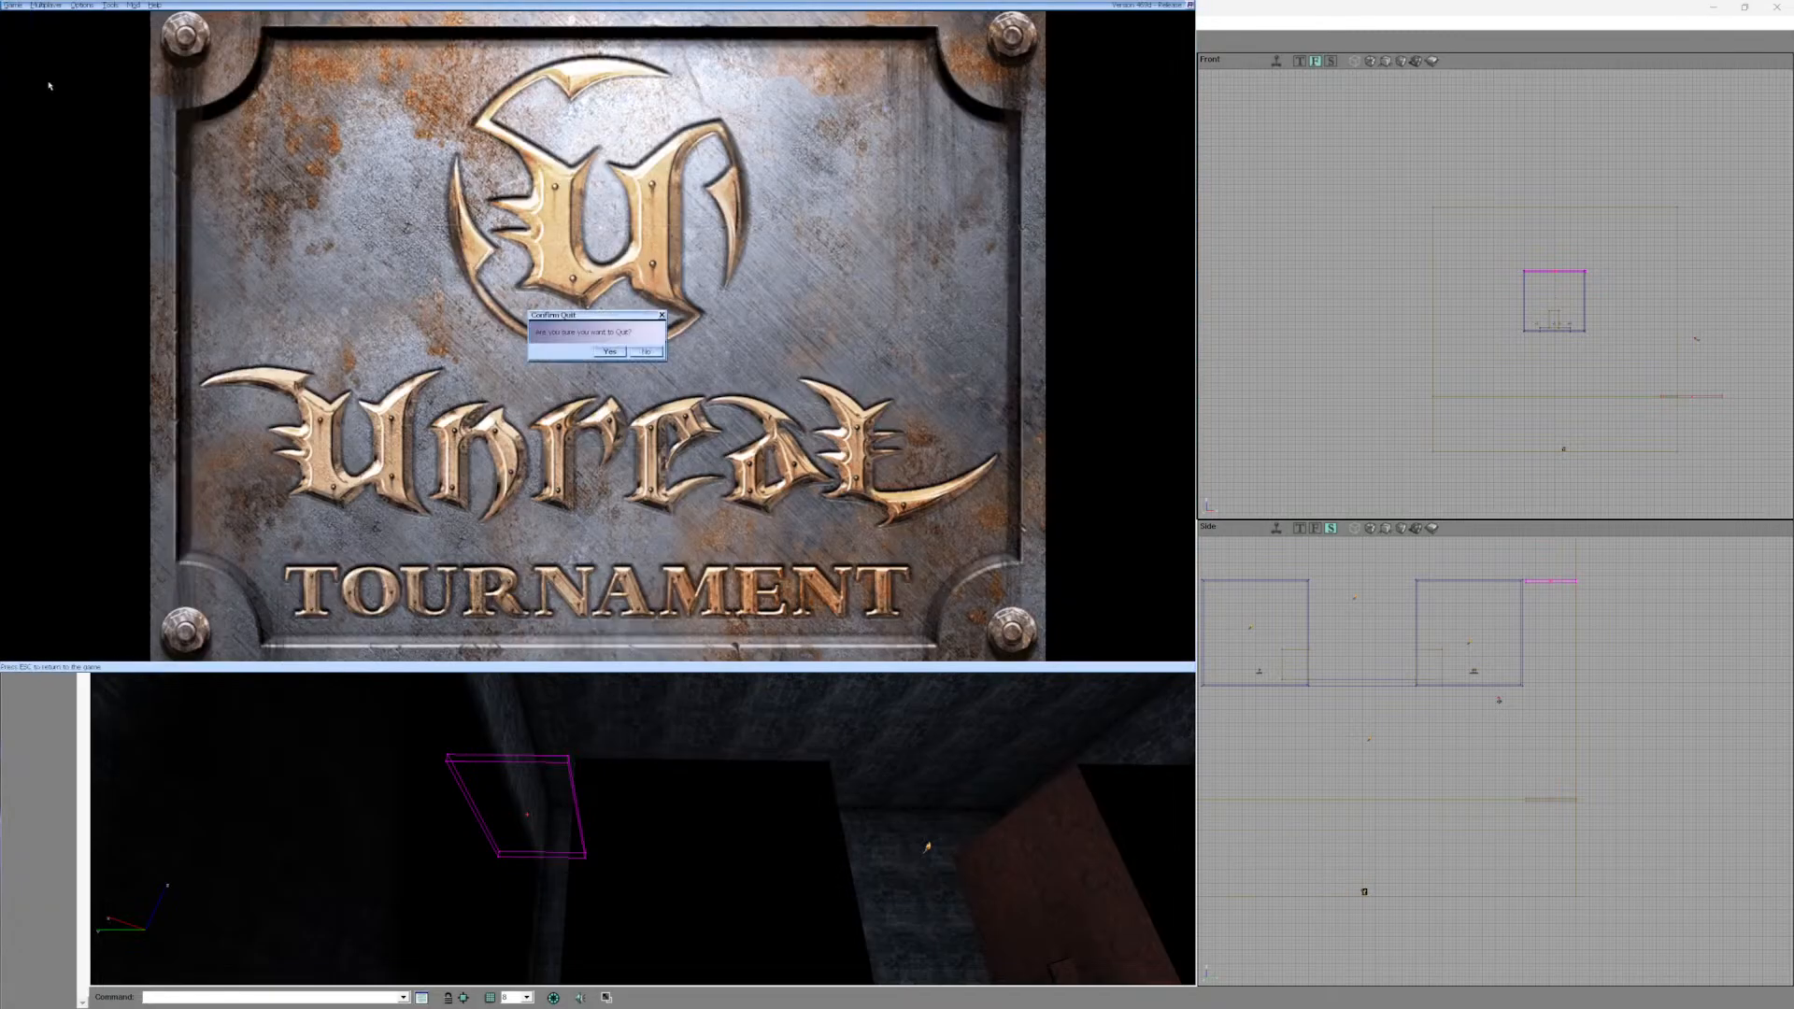
left_click(610, 352)
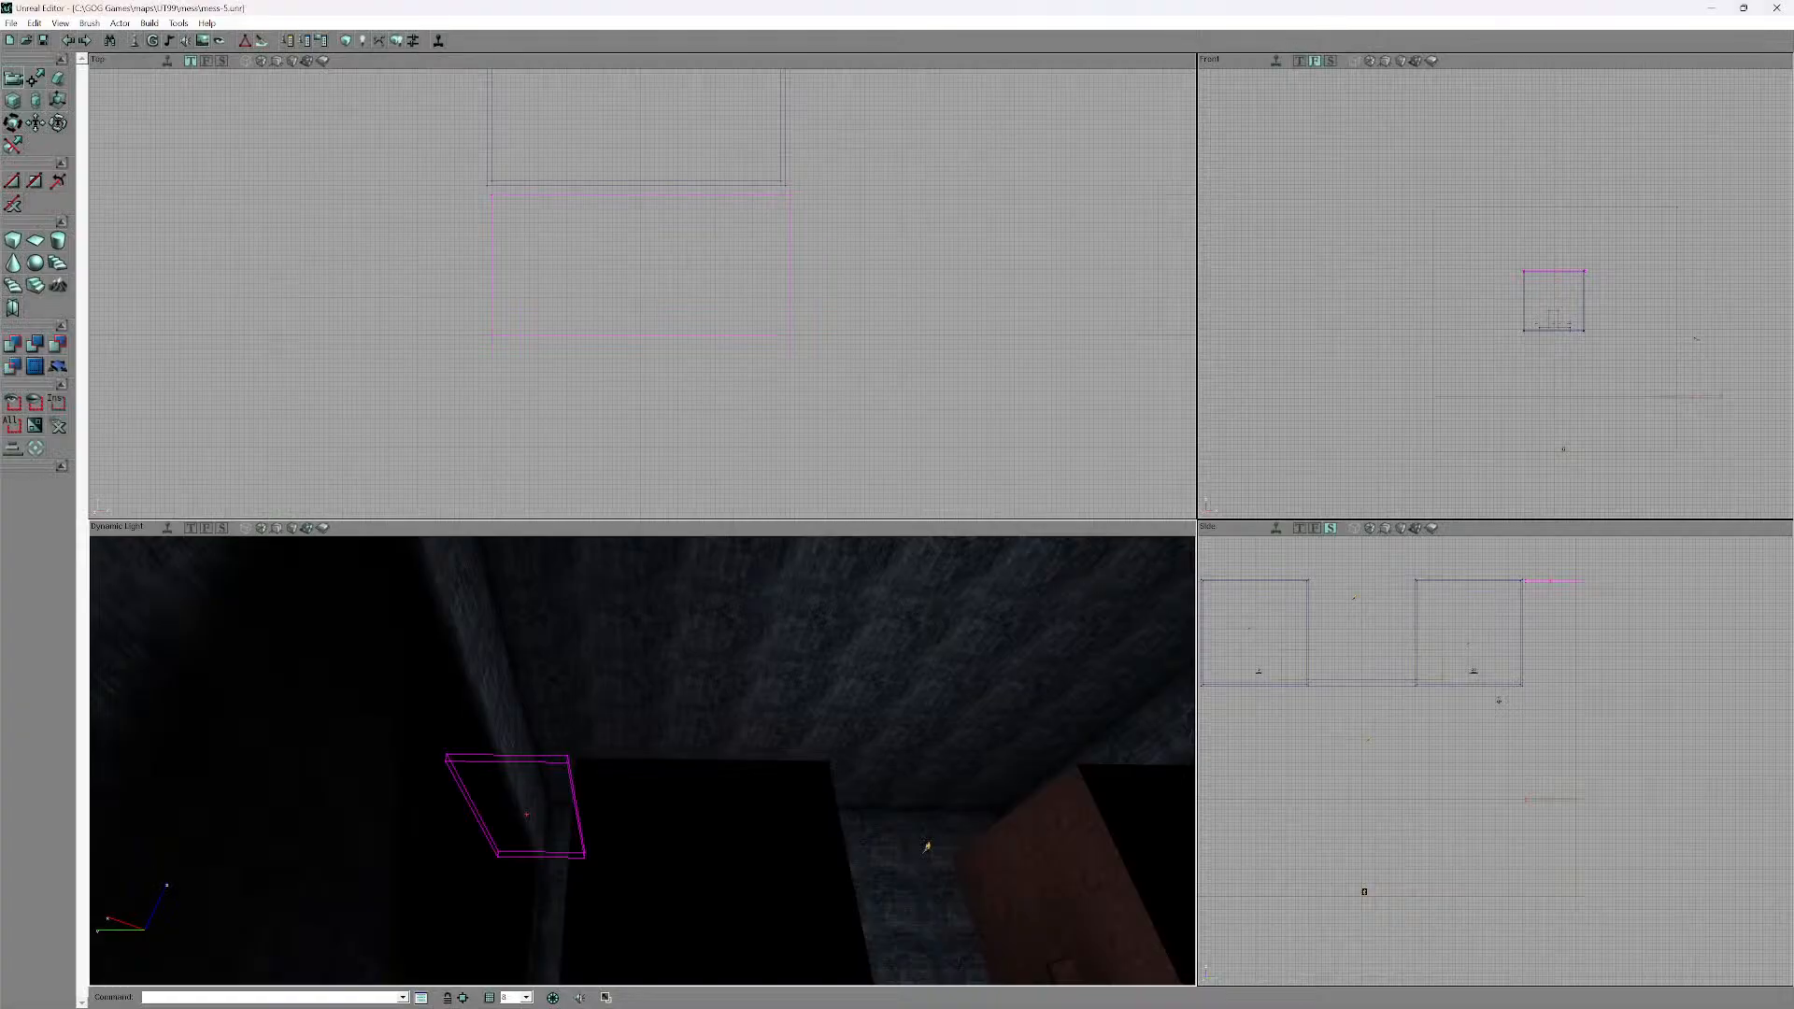
- Switch the selected mover from its raised key to its base key and view it at the water surface
right_click_drag(645, 757, 682, 831)
mouse_move(1029, 850)
right_mouse_down()
mouse_move(1049, 852)
mouse_move(1074, 653)
mouse_move(1071, 955)
right_mouse_up()
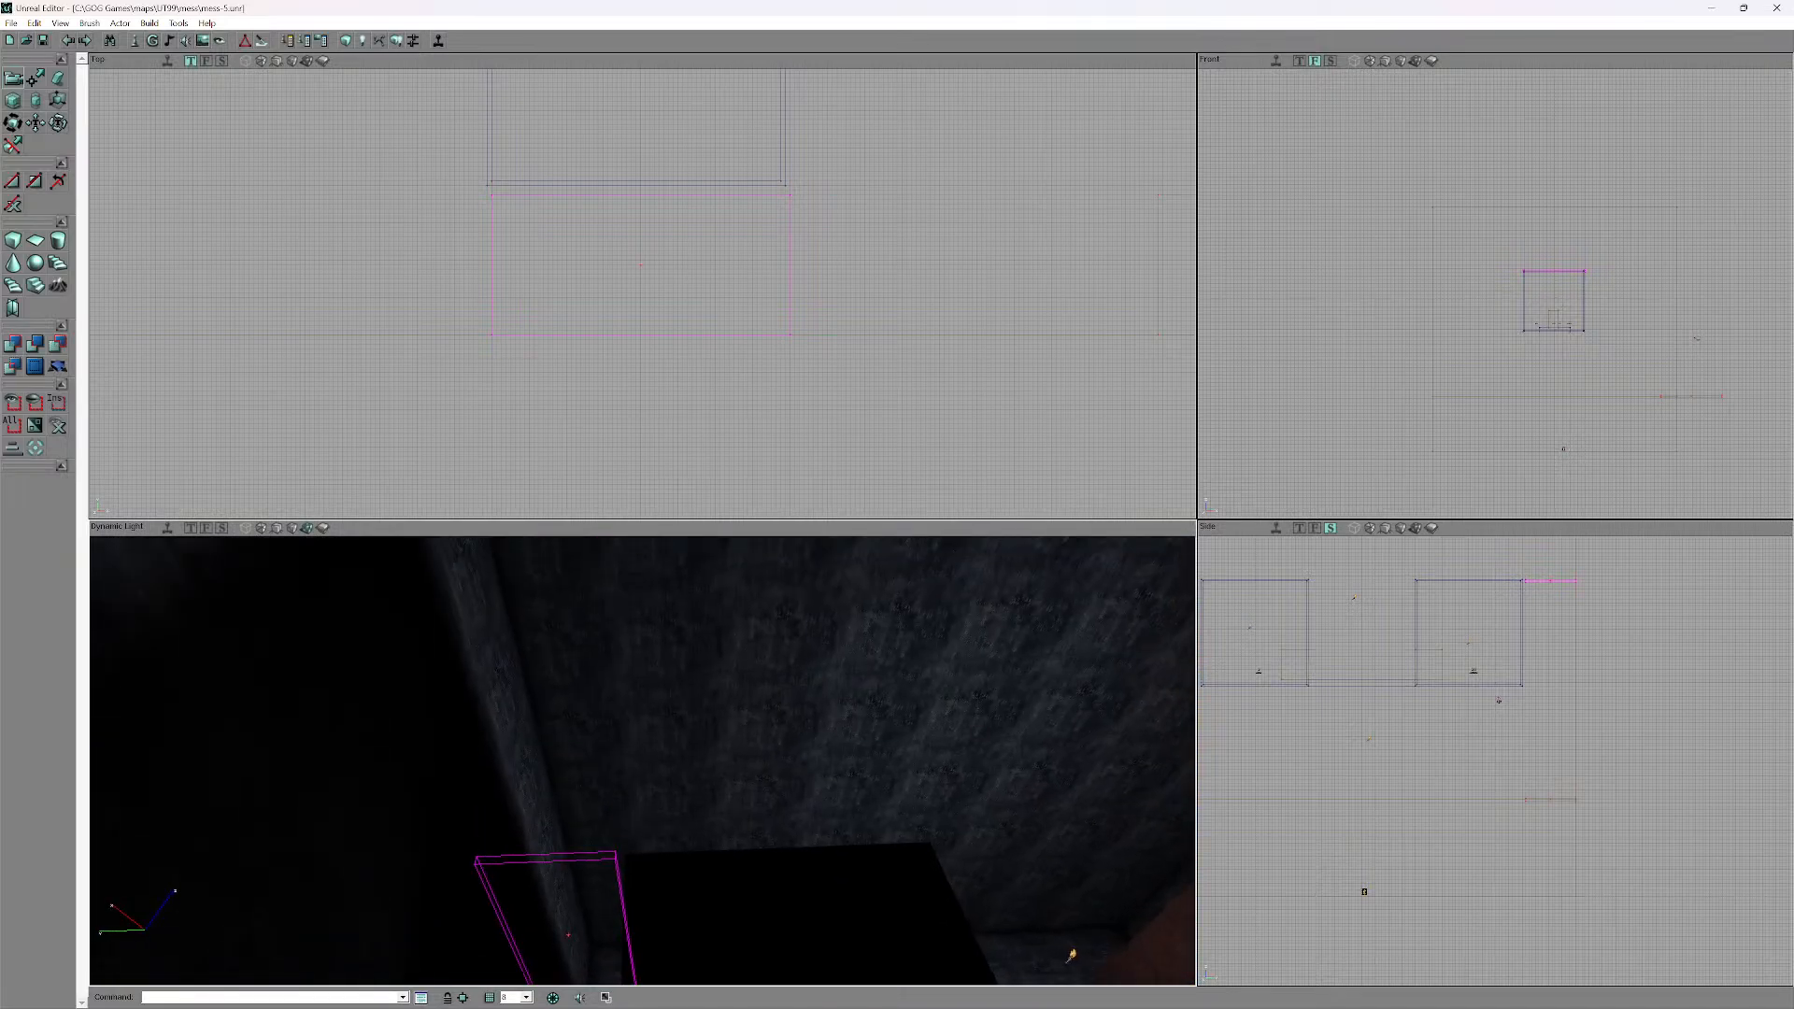
right_click(614, 629)
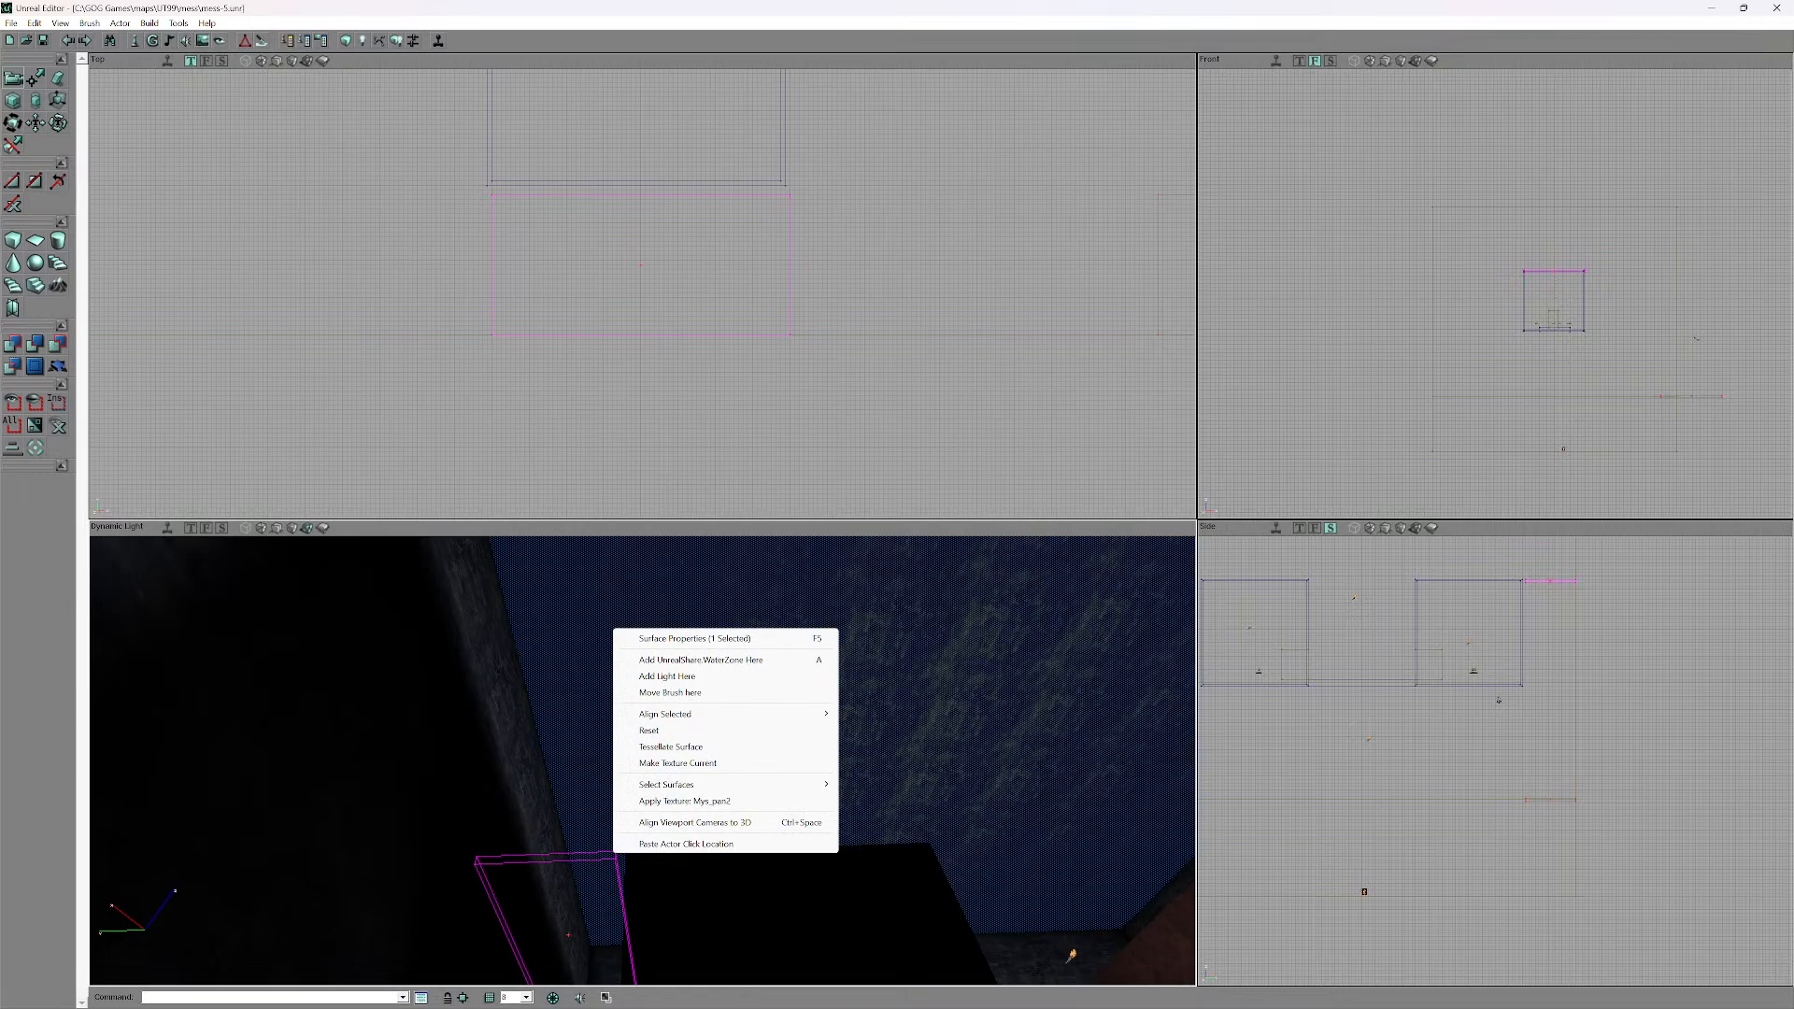
key("Escape")
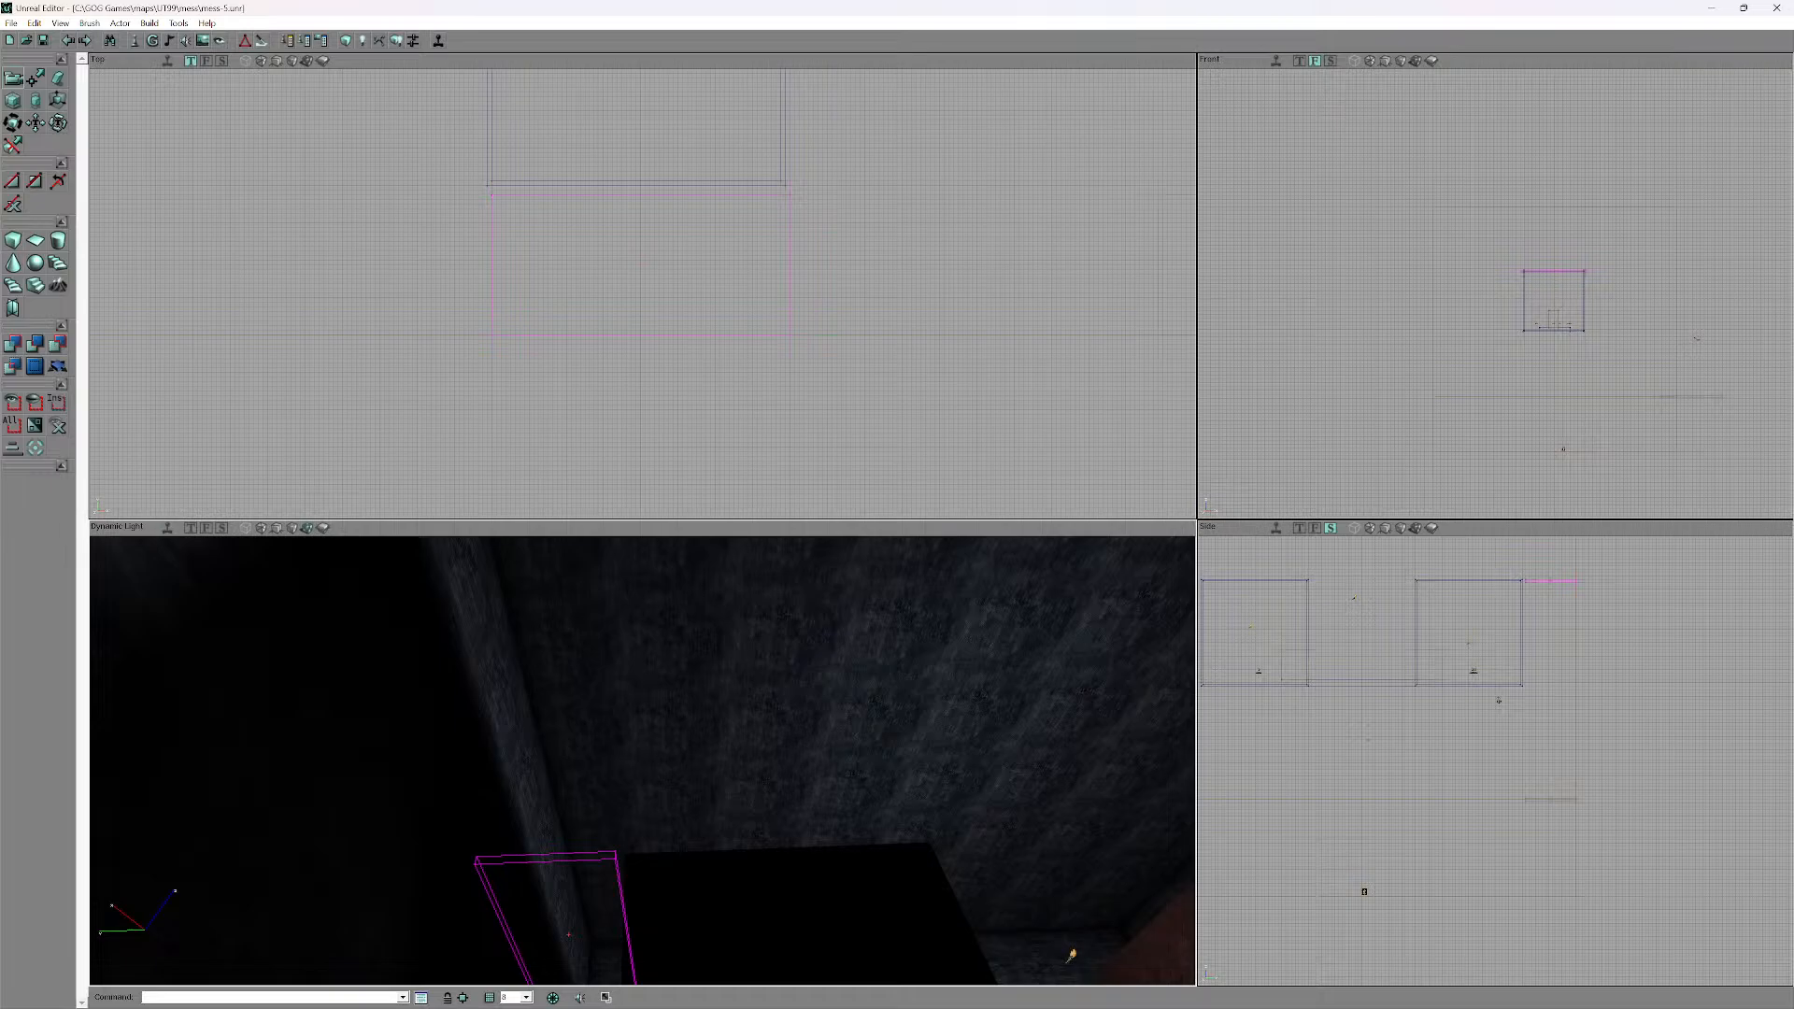
mouse_move(642, 760)
right_mouse_down()
mouse_move(644, 733)
mouse_move(665, 752)
mouse_move(659, 859)
right_mouse_up()
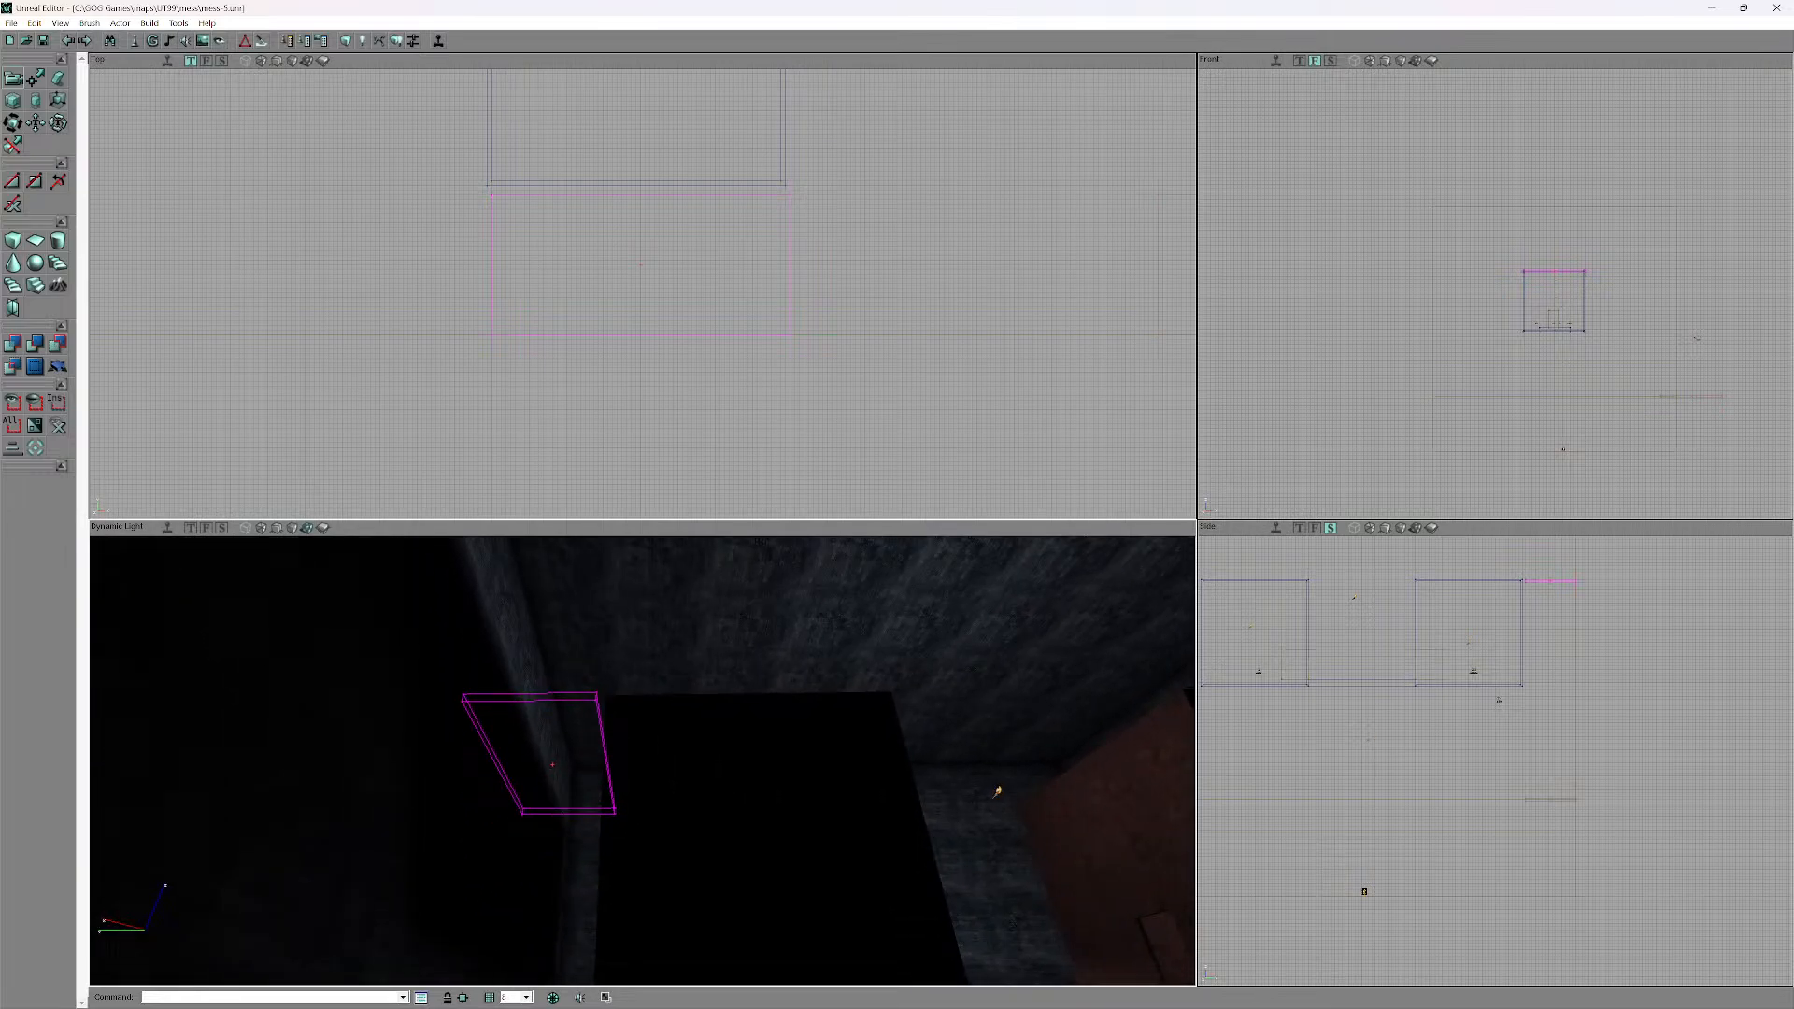
right_click_drag(997, 791, 1032, 761)
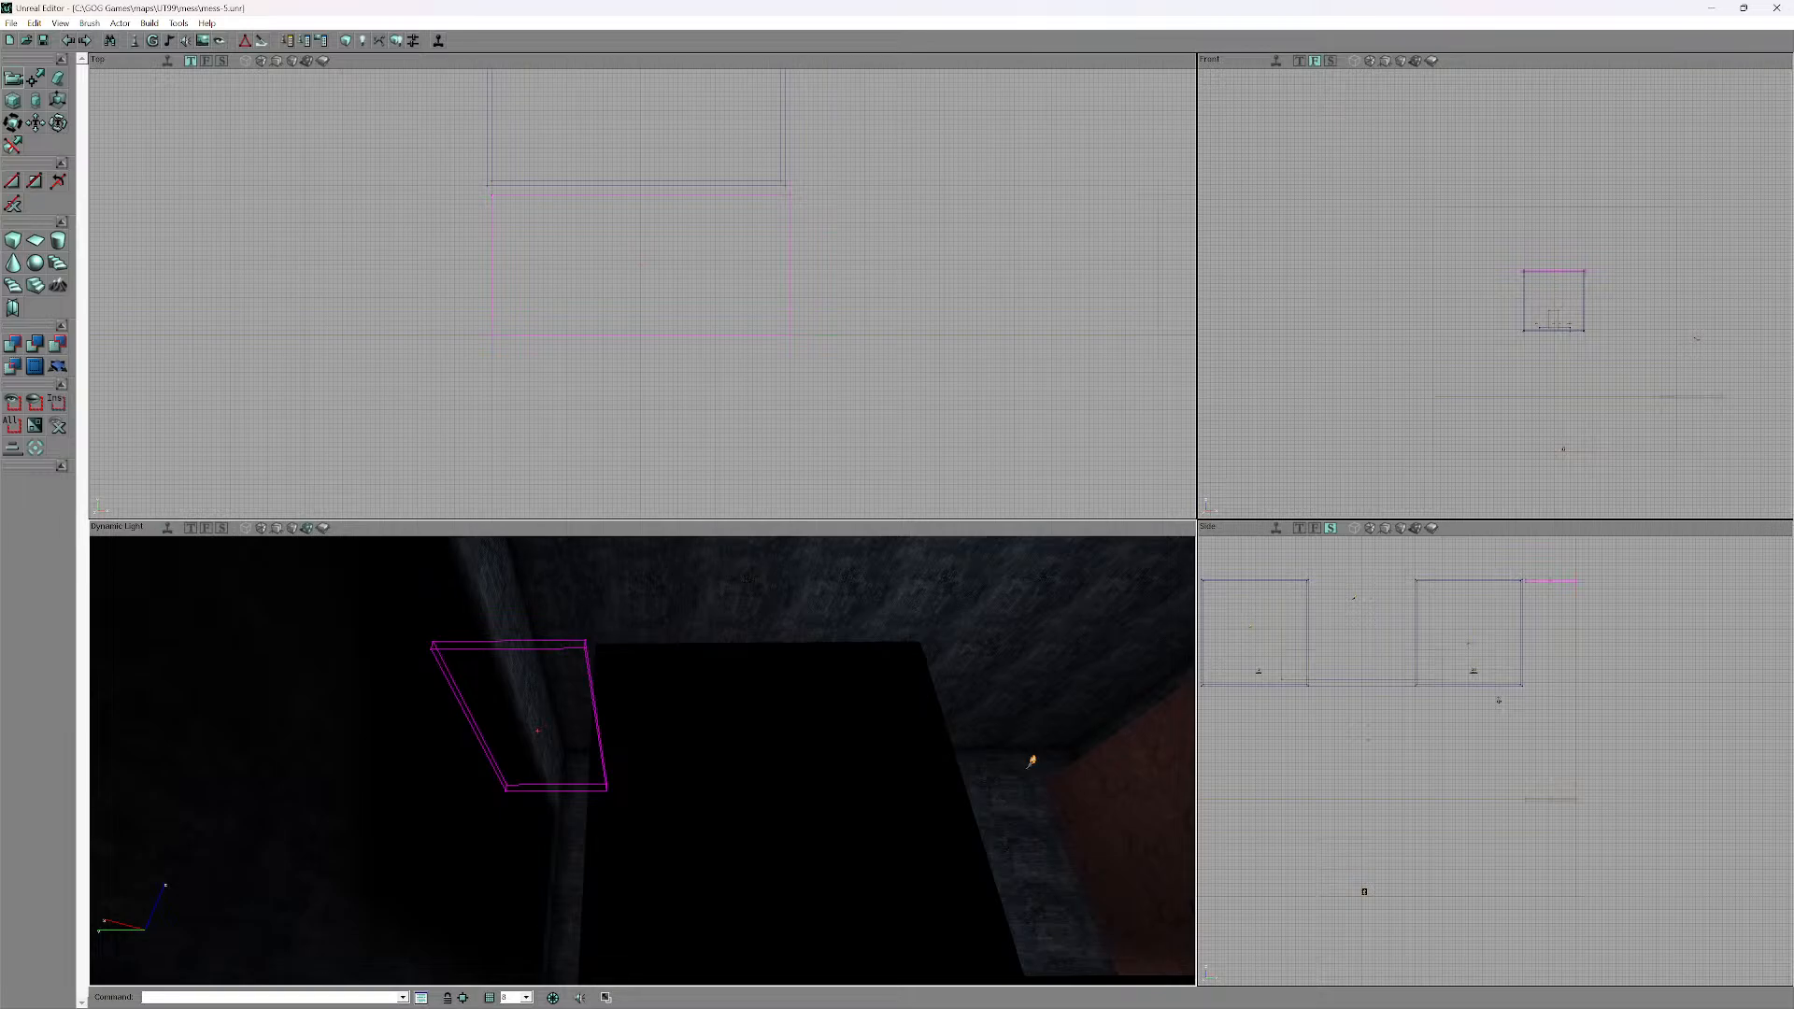
right_click(585, 72)
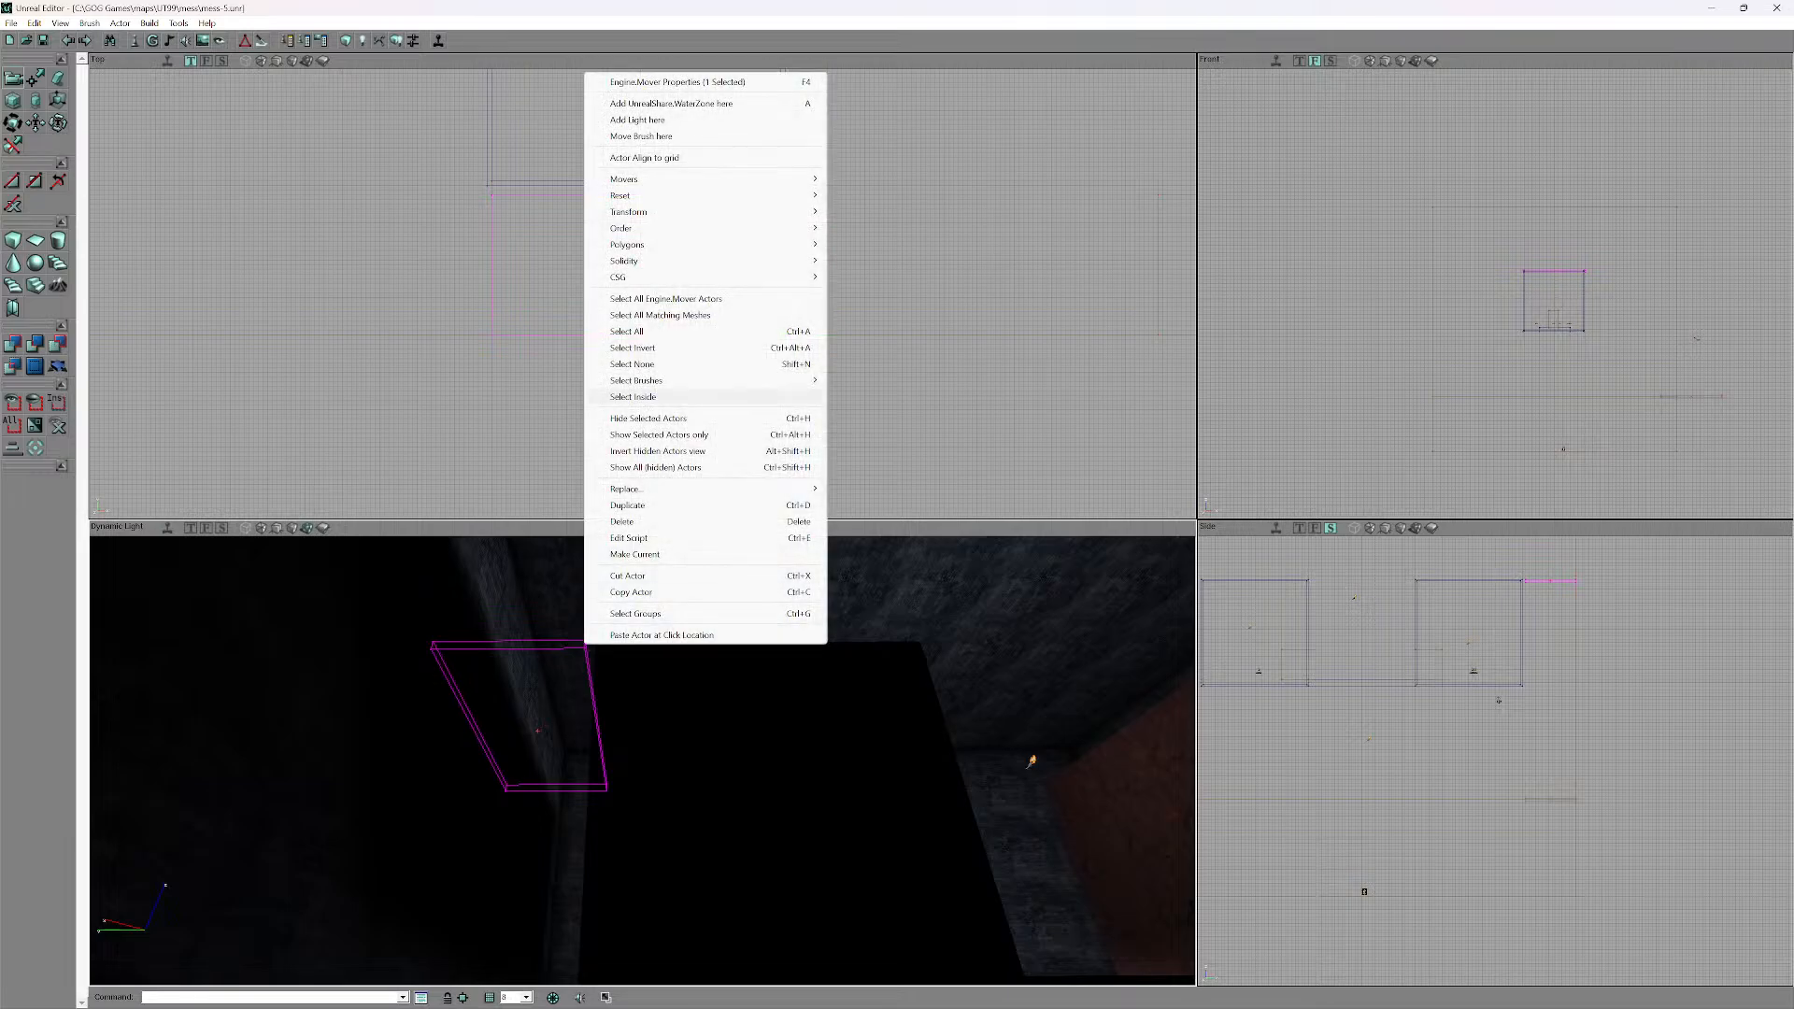
left_click(871, 201)
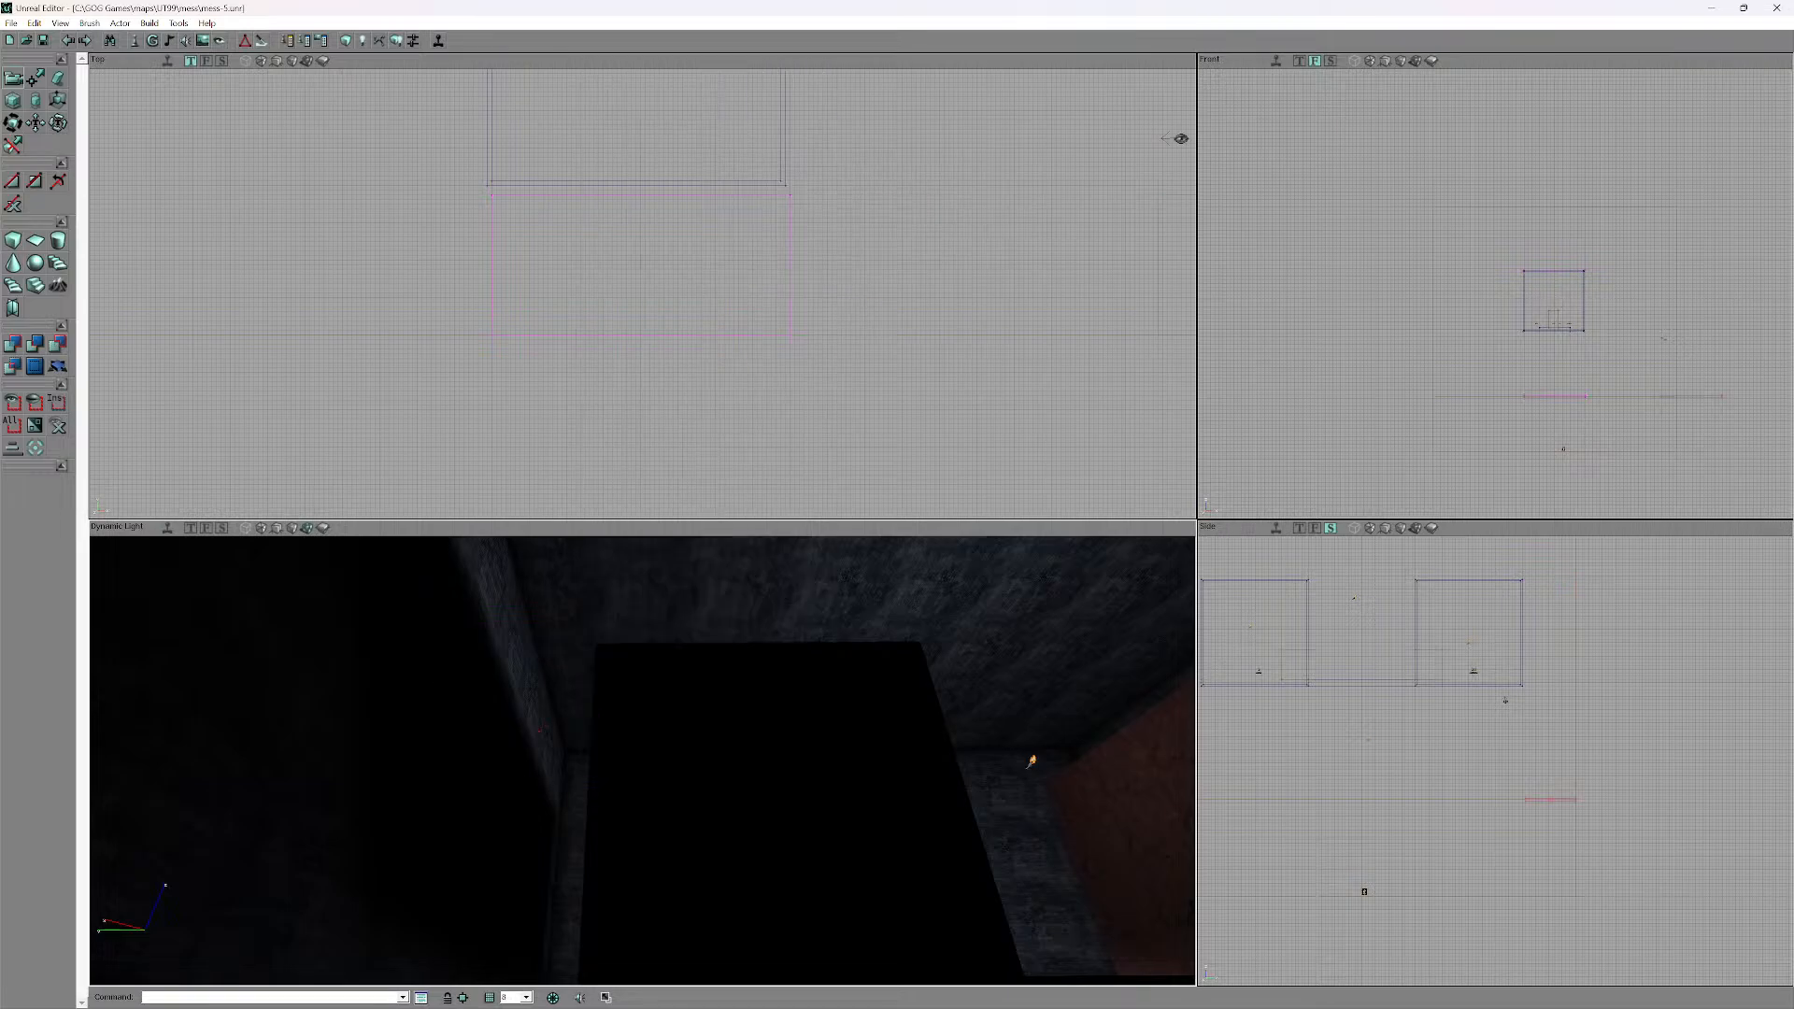
right_click_drag(840, 673, 836, 831)
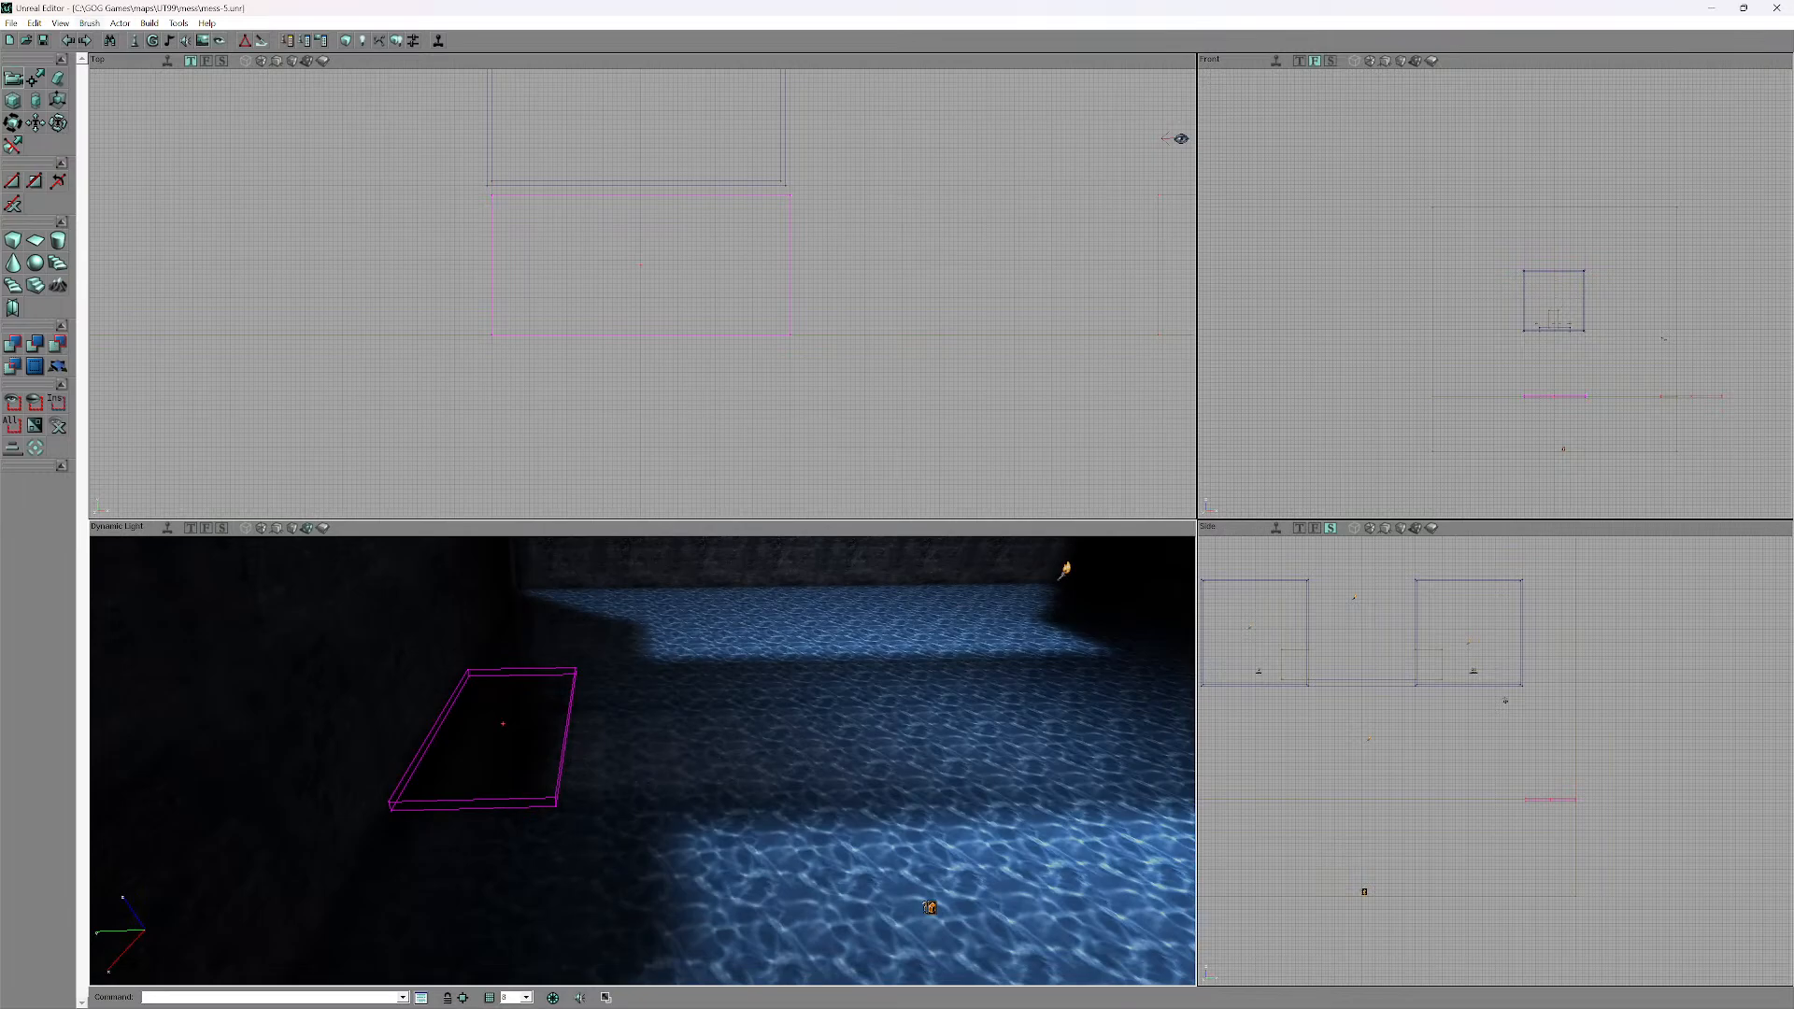
- Save the map again as mess-5.unr, replacing the existing file
left_click(12, 23)
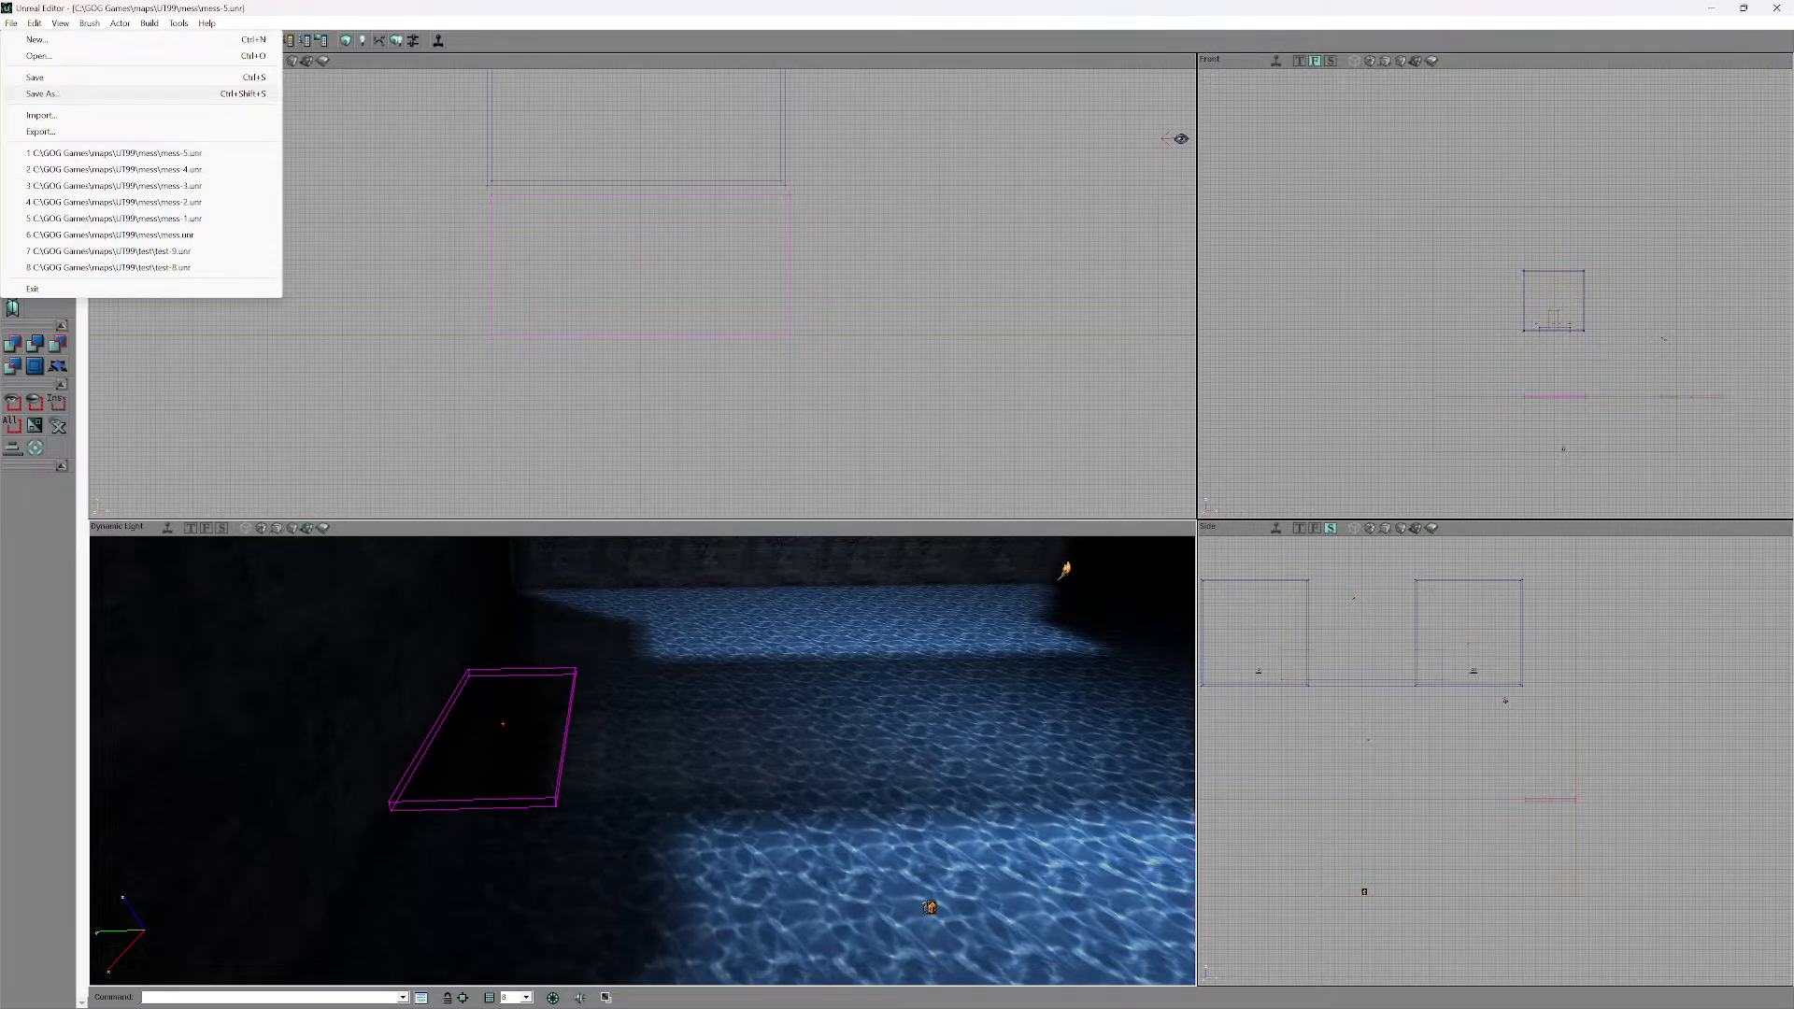
left_click(56, 93)
left_click(165, 242)
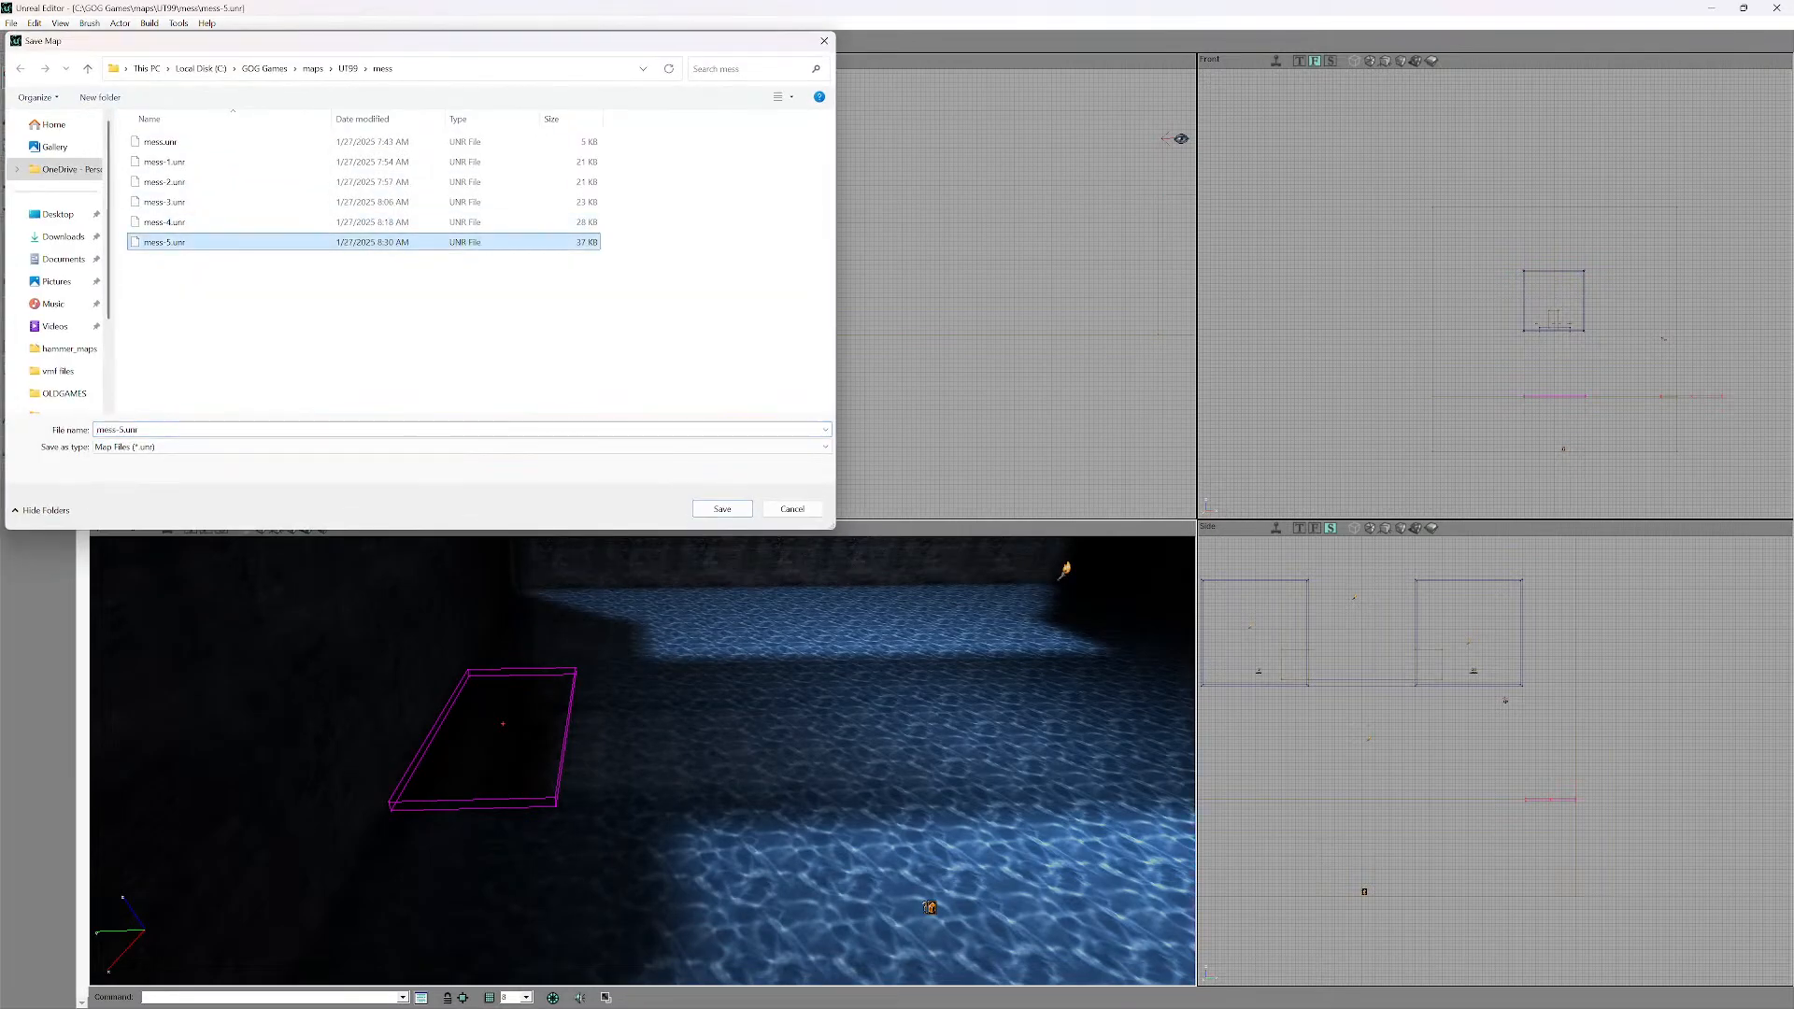
left_click(722, 509)
left_click(929, 513)
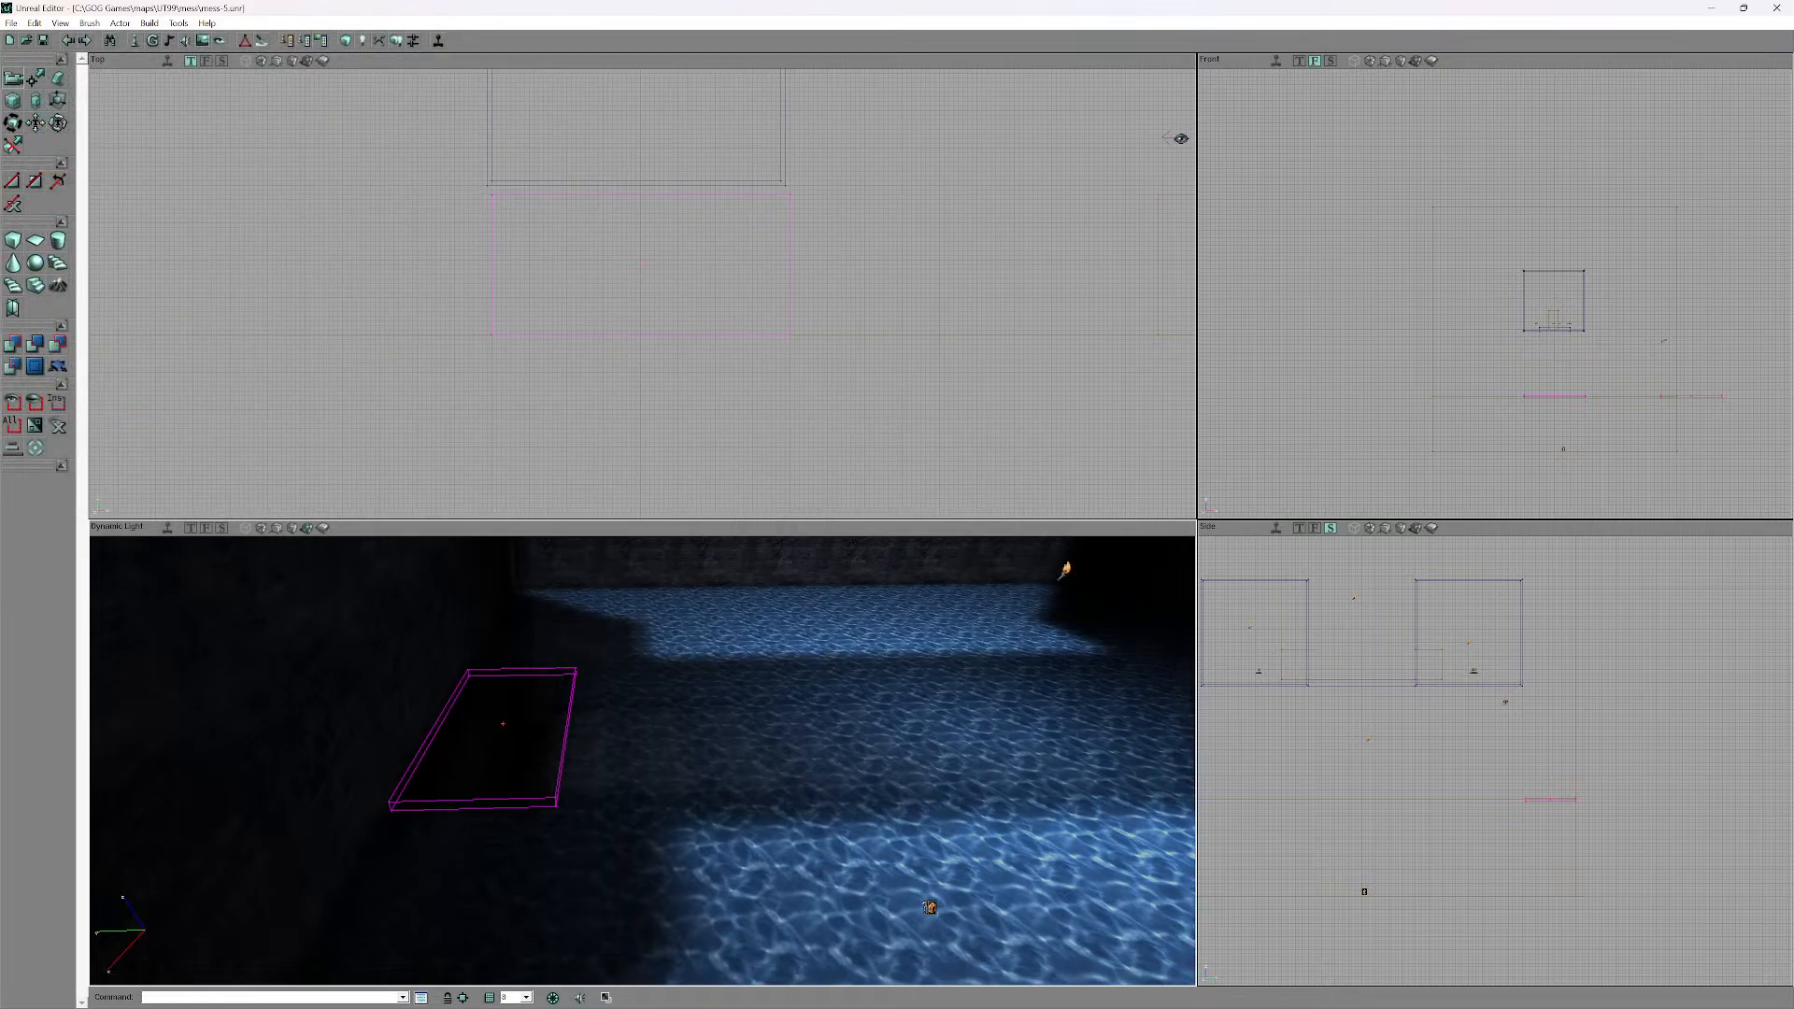
- Launch the map for a play test, start the match and jump from the walkway into the water
key("ctrl+p")
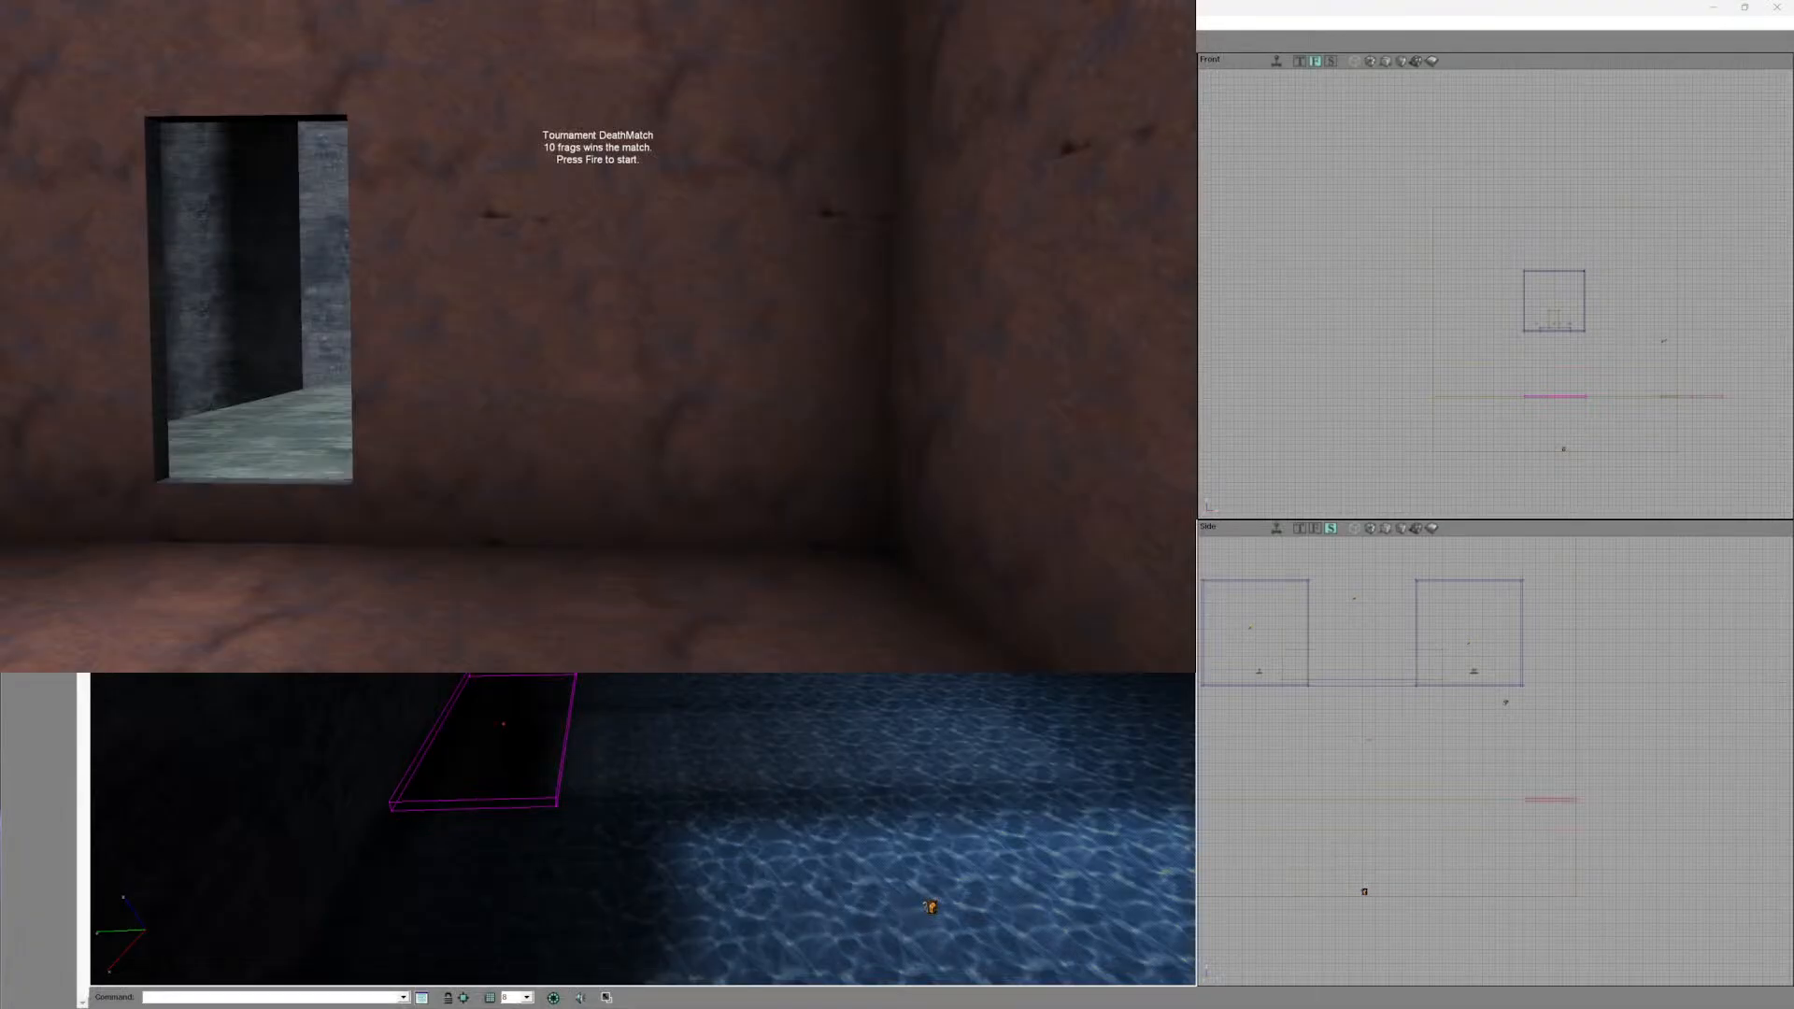
left_click(598, 337)
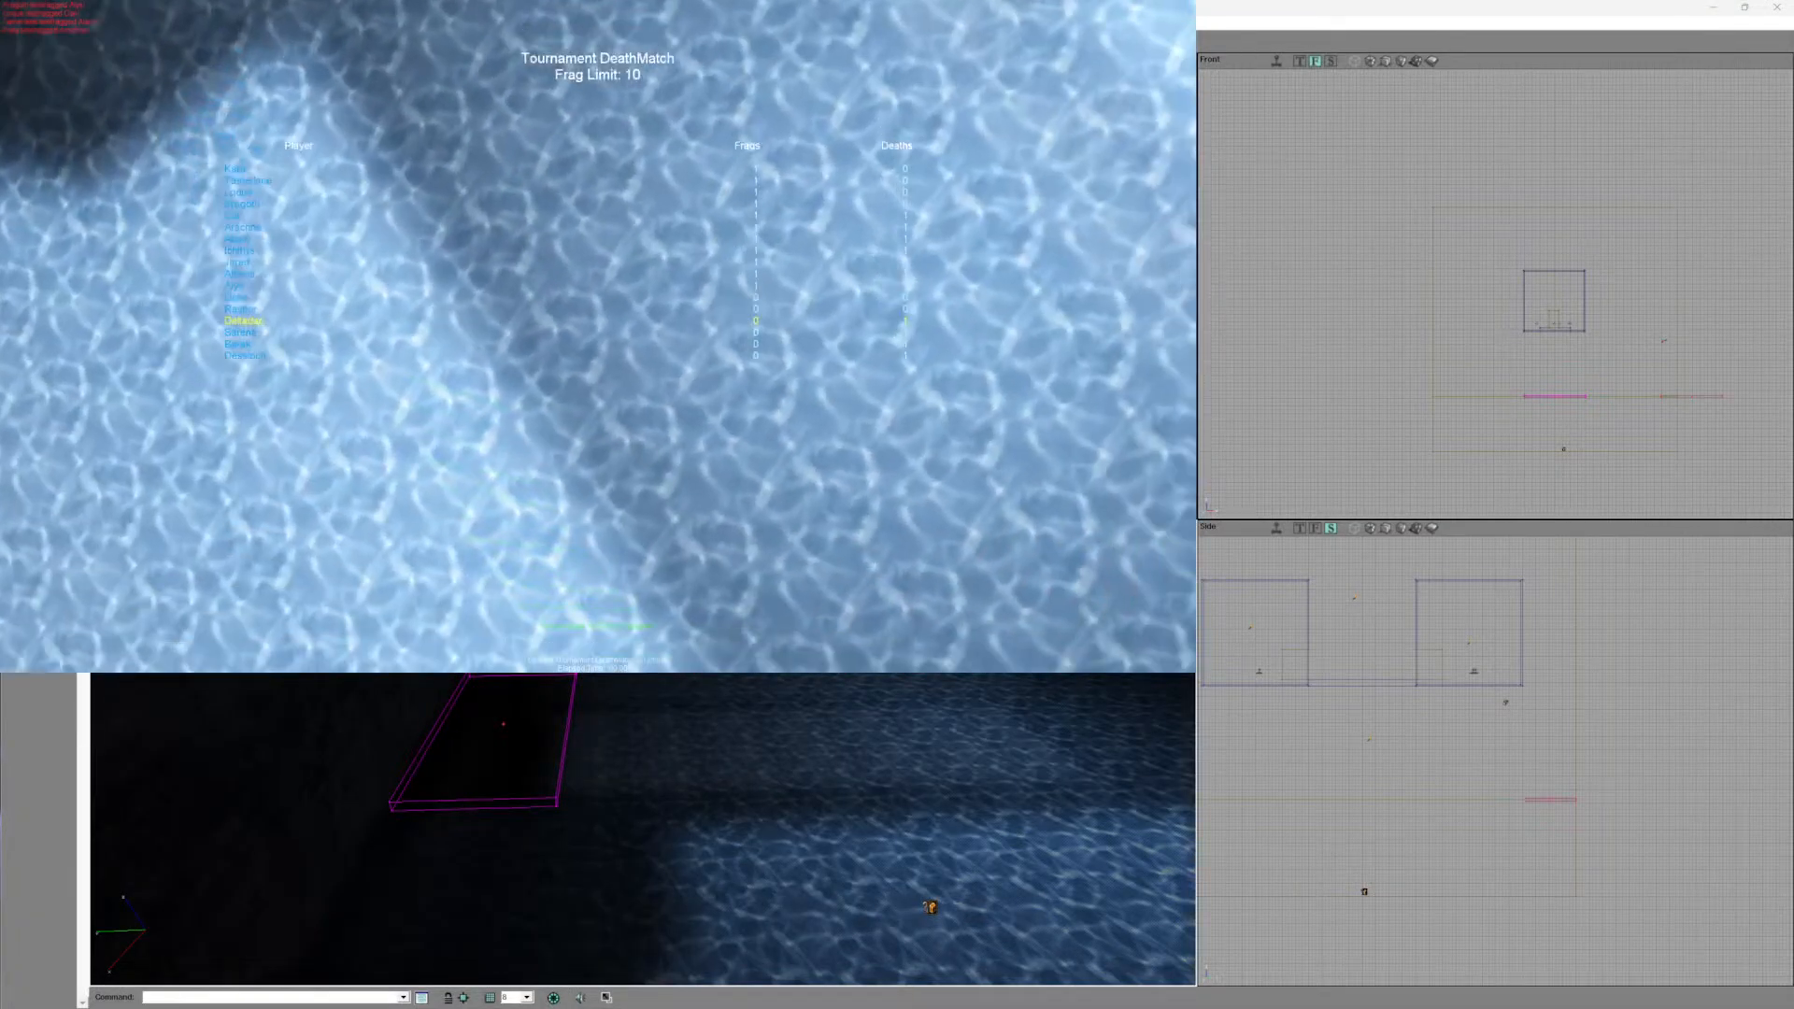
left_click(598, 336)
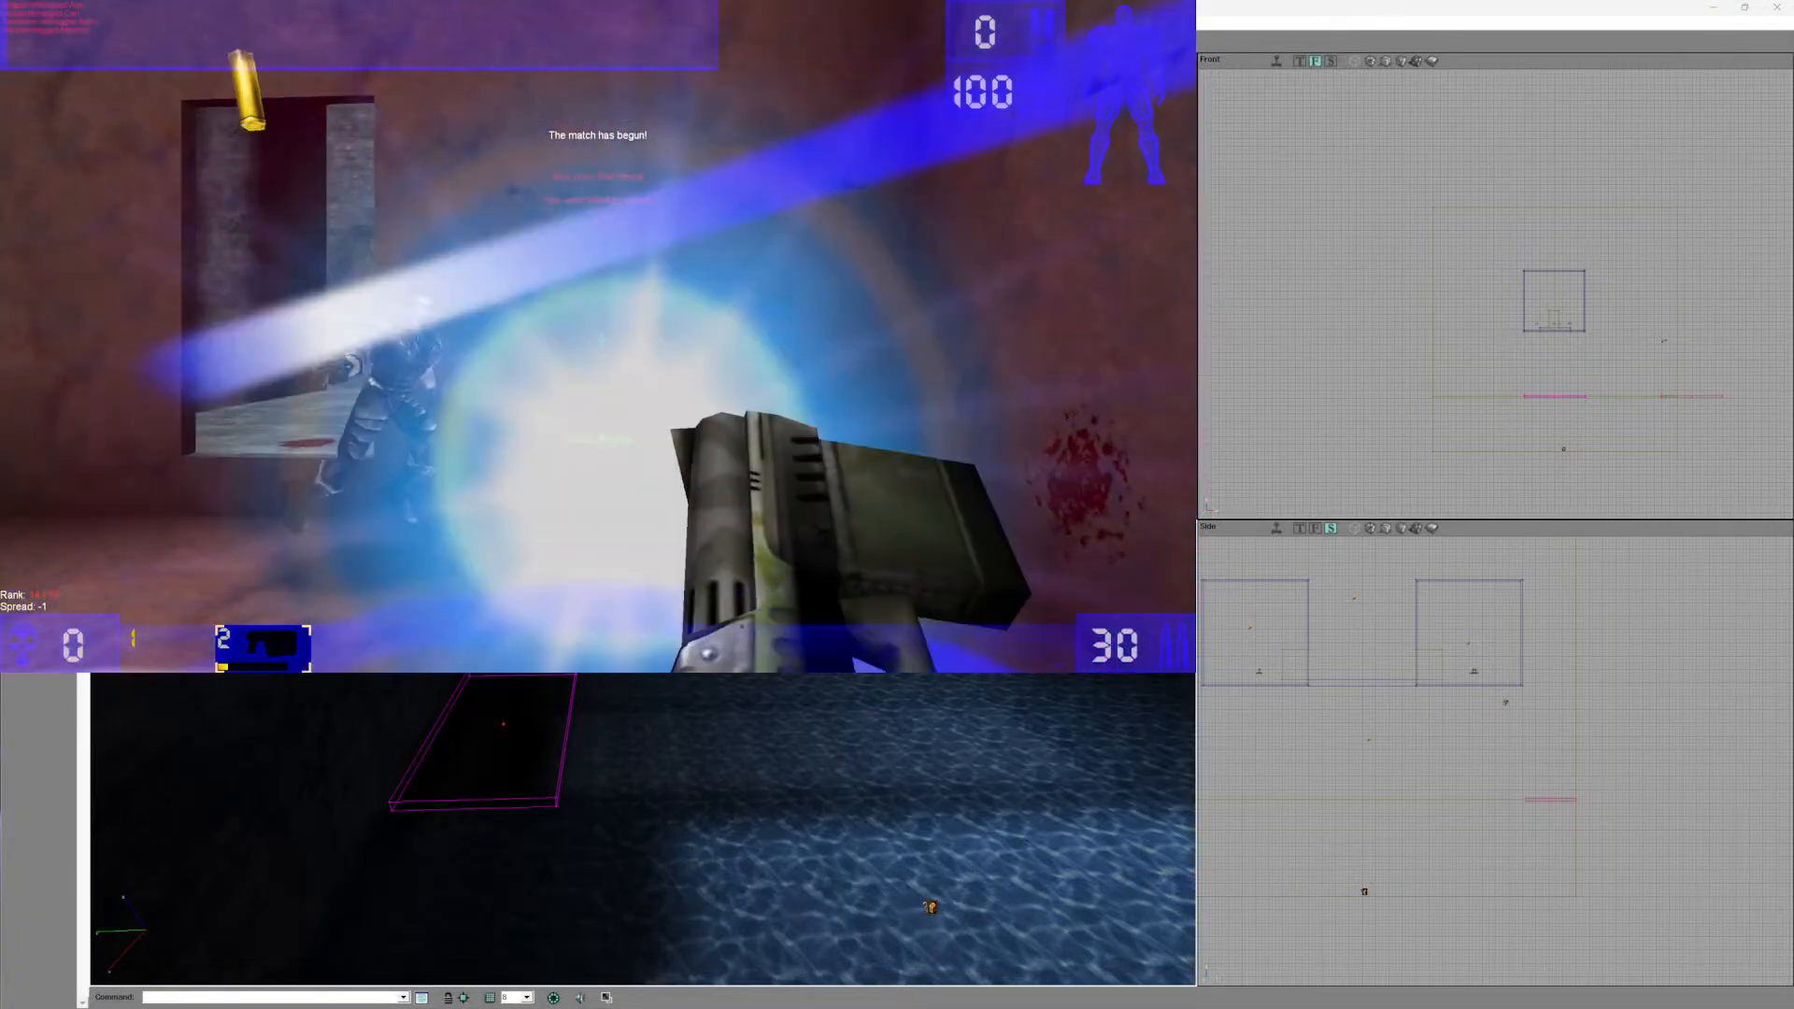
key("w")
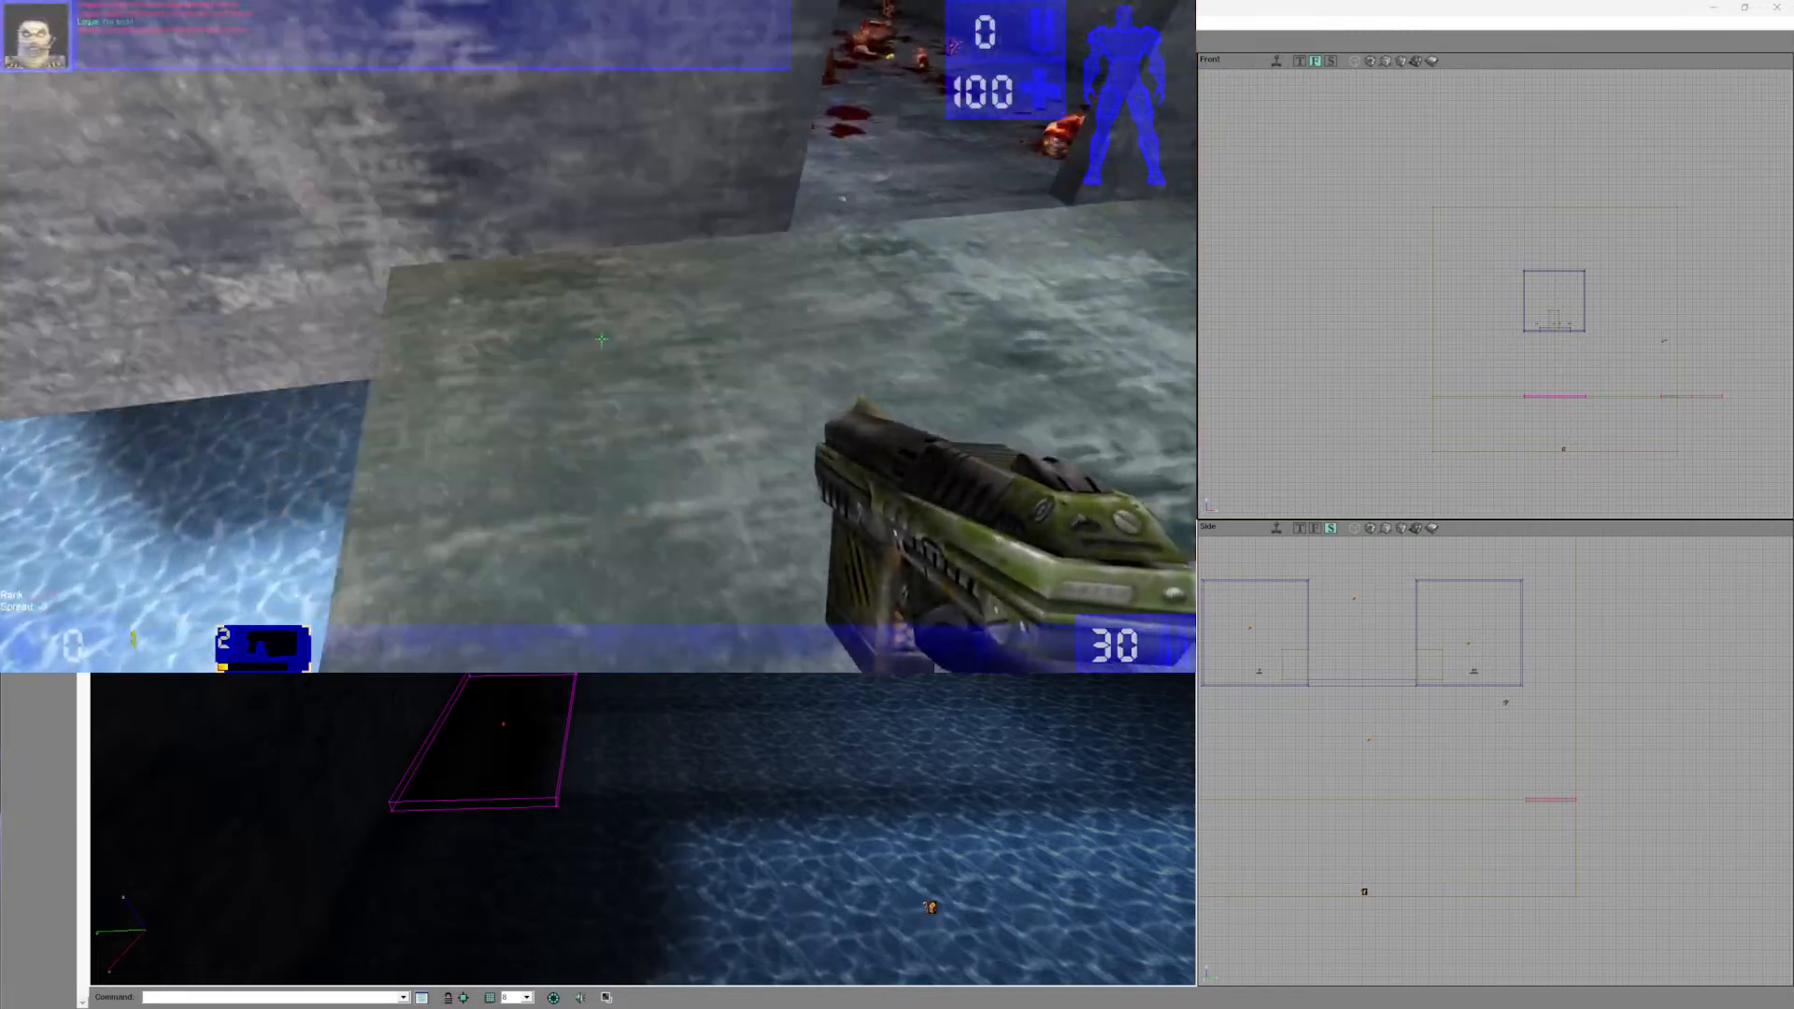
key("w")
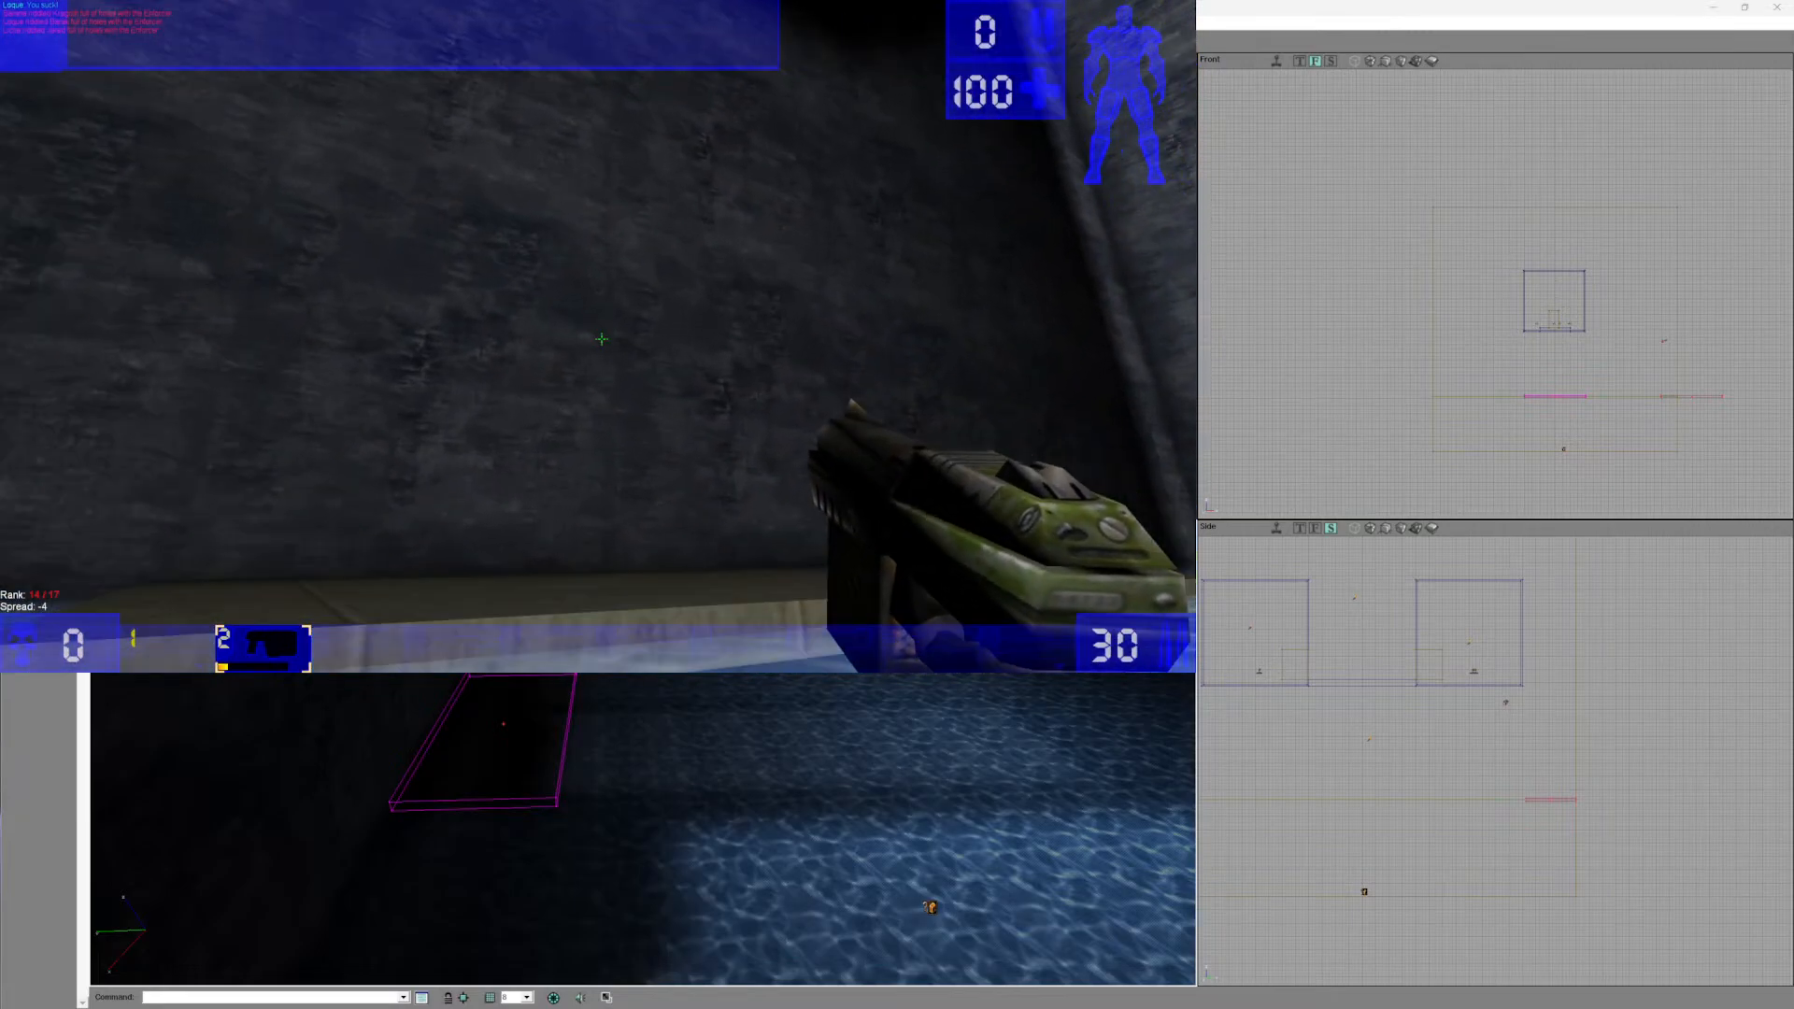
key("w")
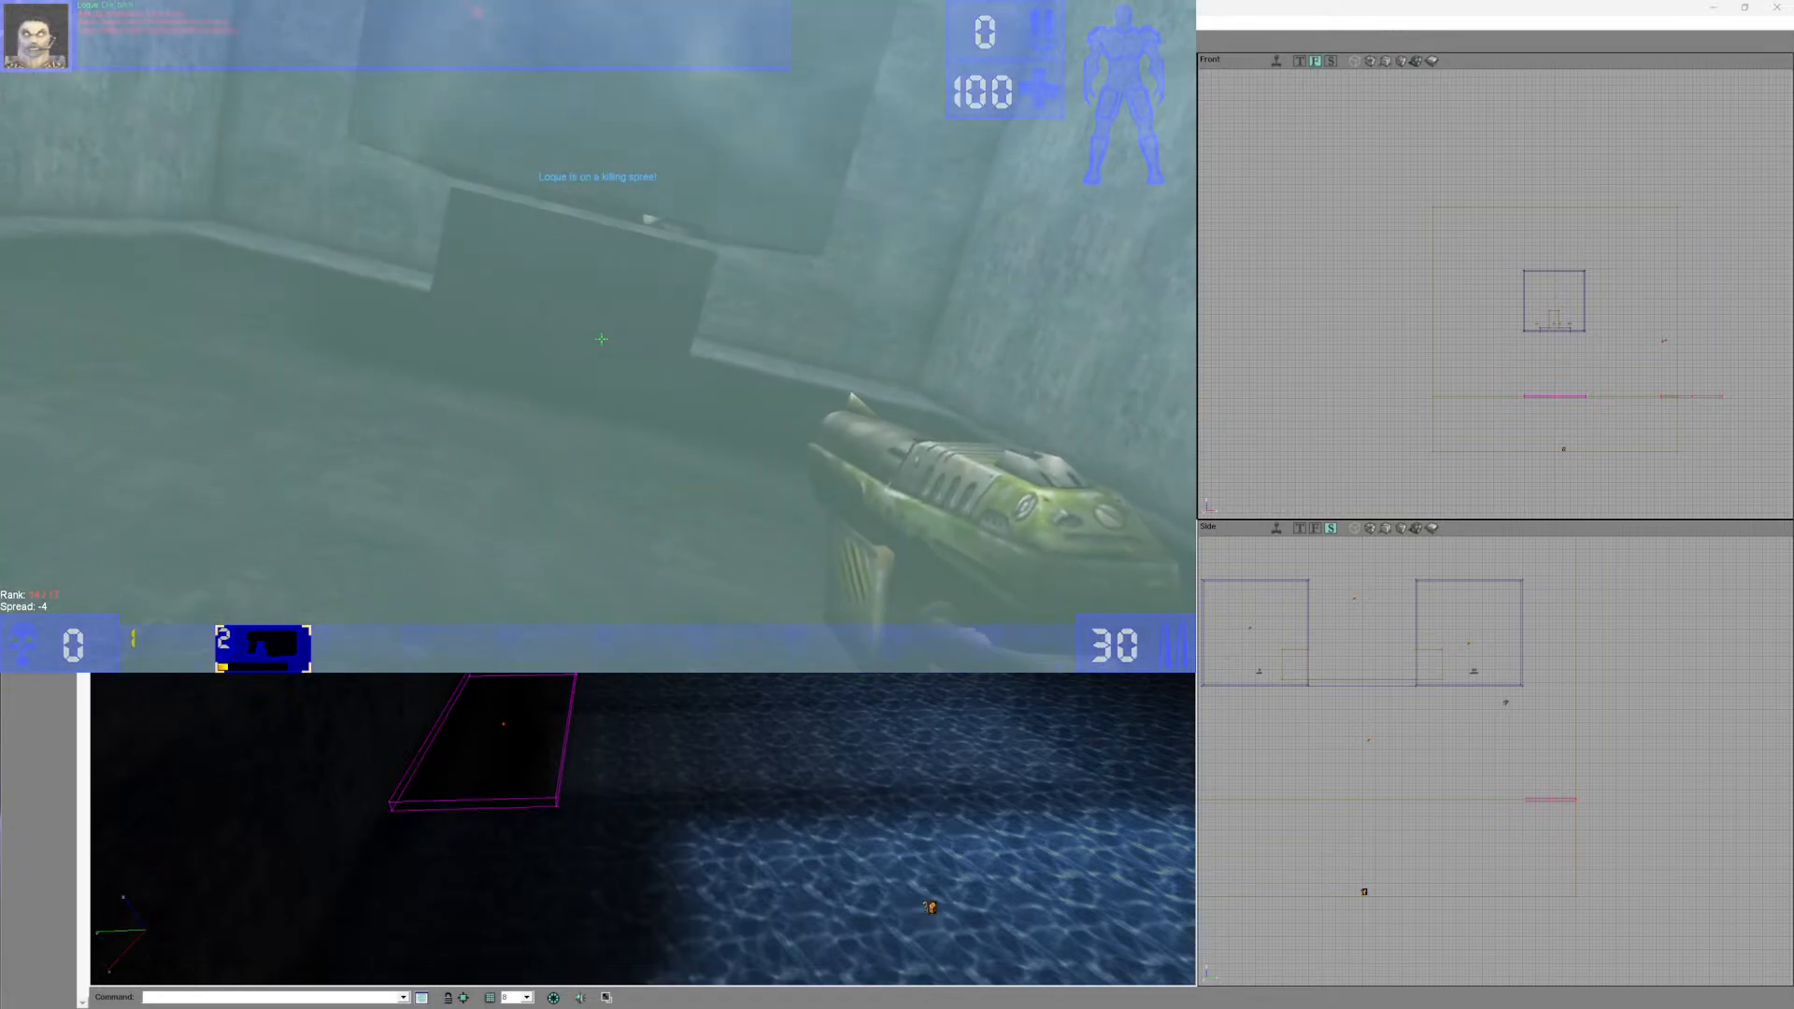
- Swim beneath the surface and along the walls to test the mover, and quit the game
key("s")
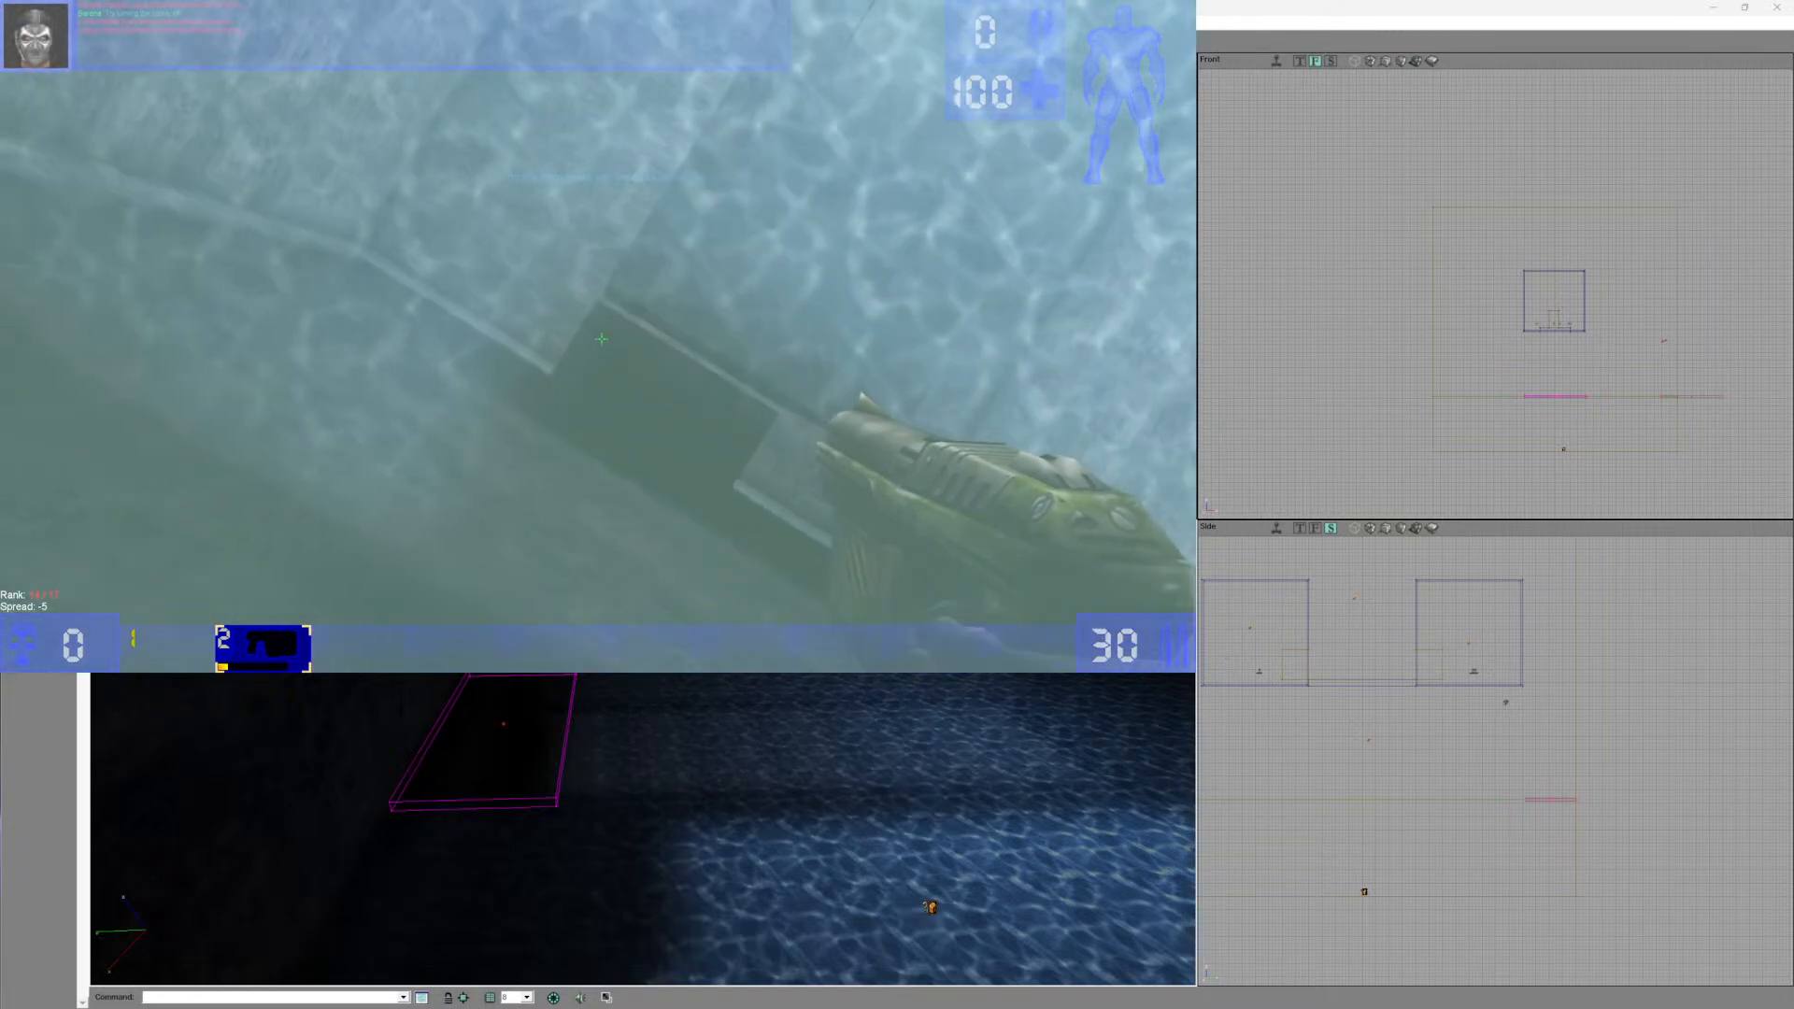
key("w")
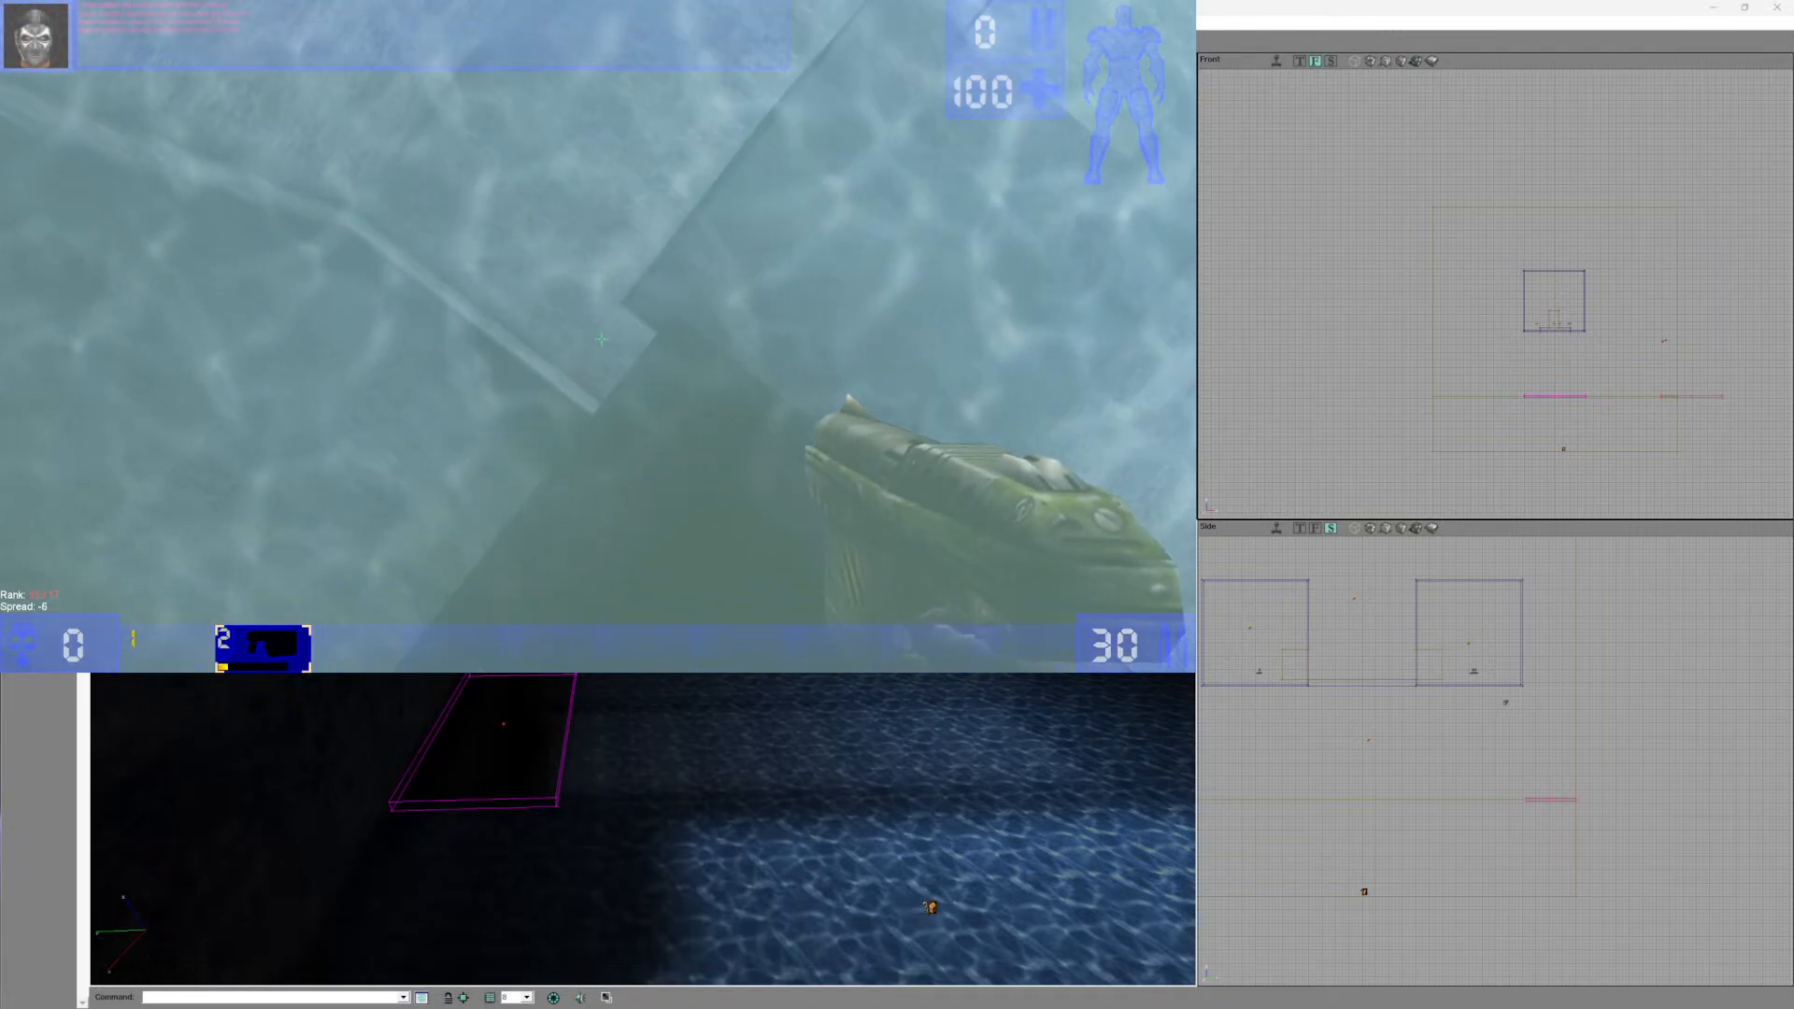
key("w")
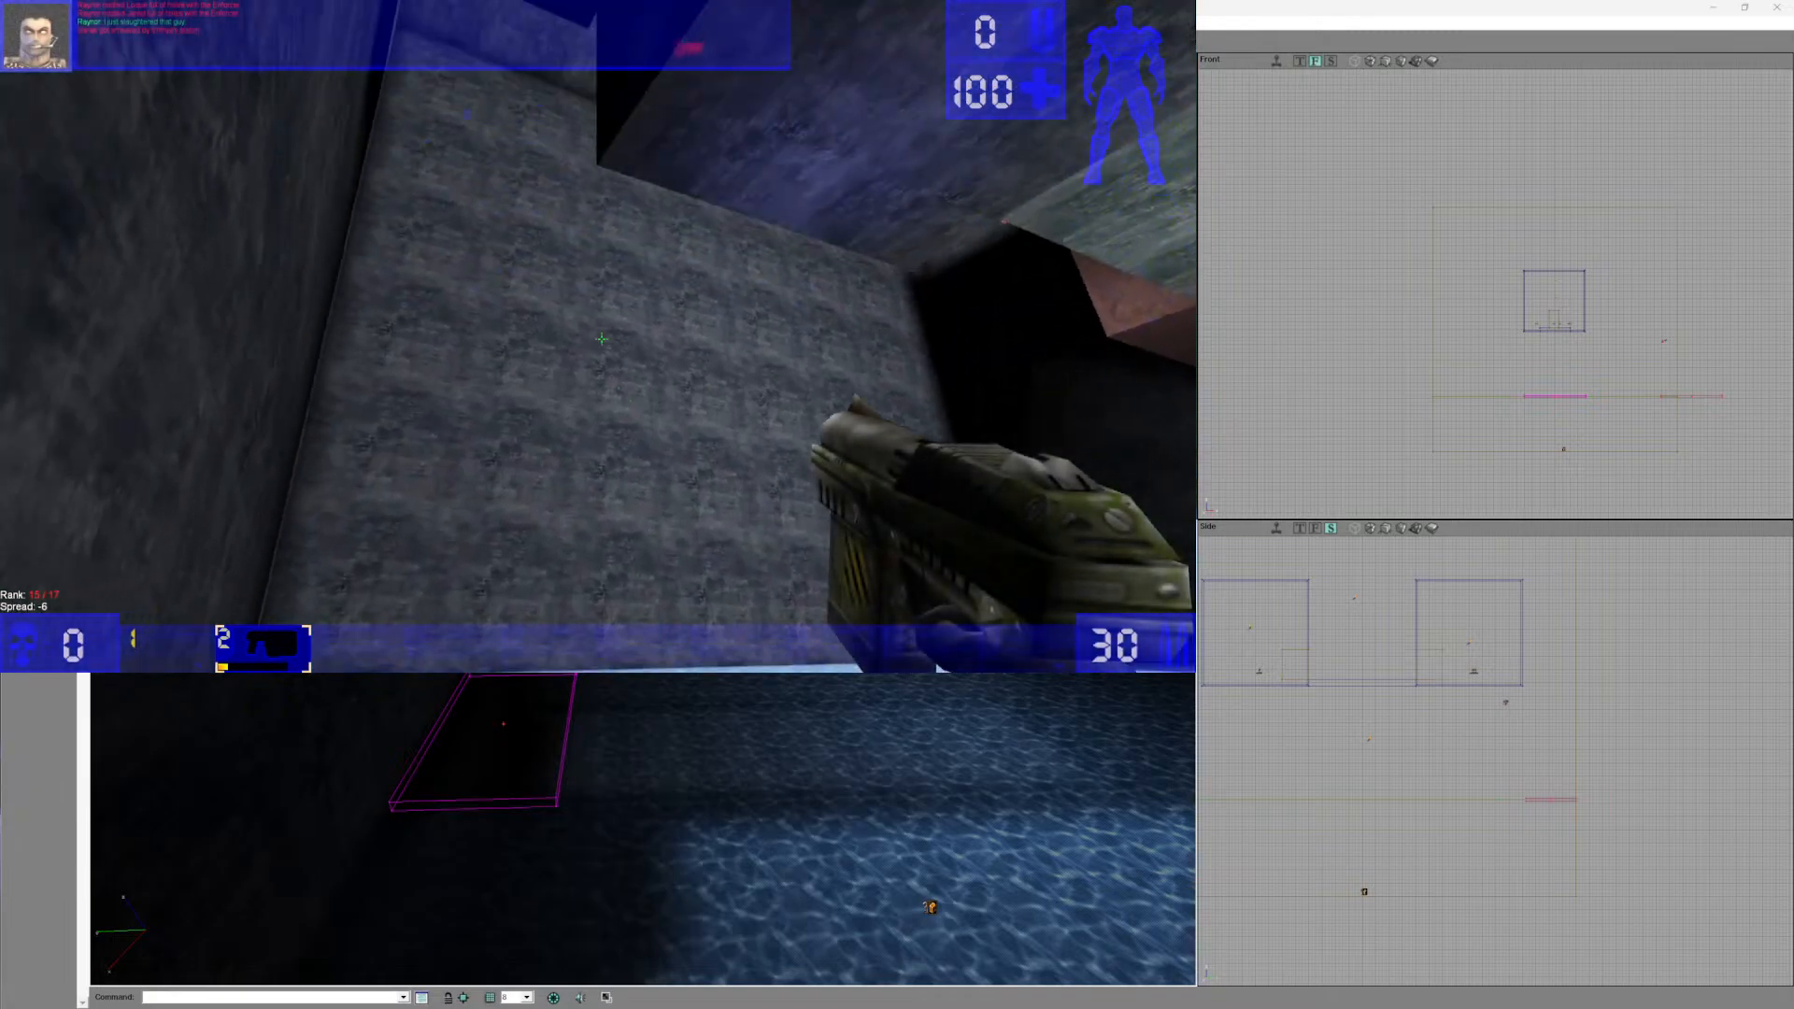
key("w")
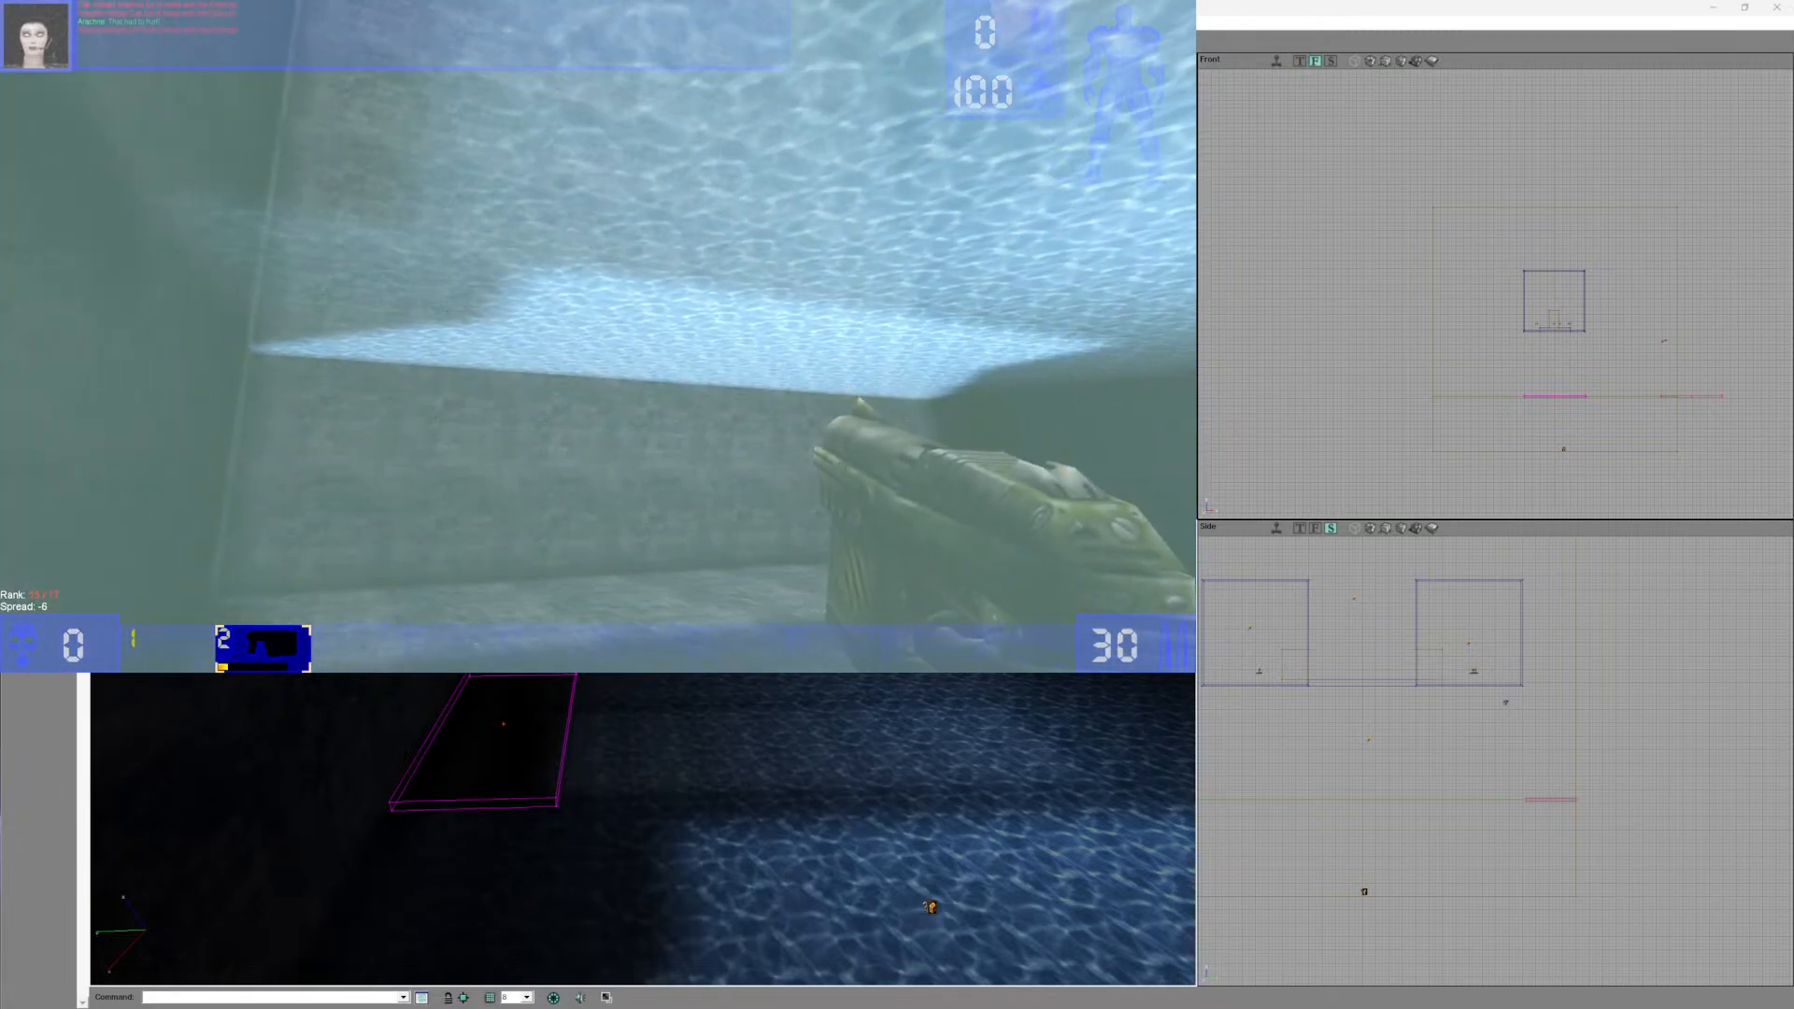
key("w")
key("Escape")
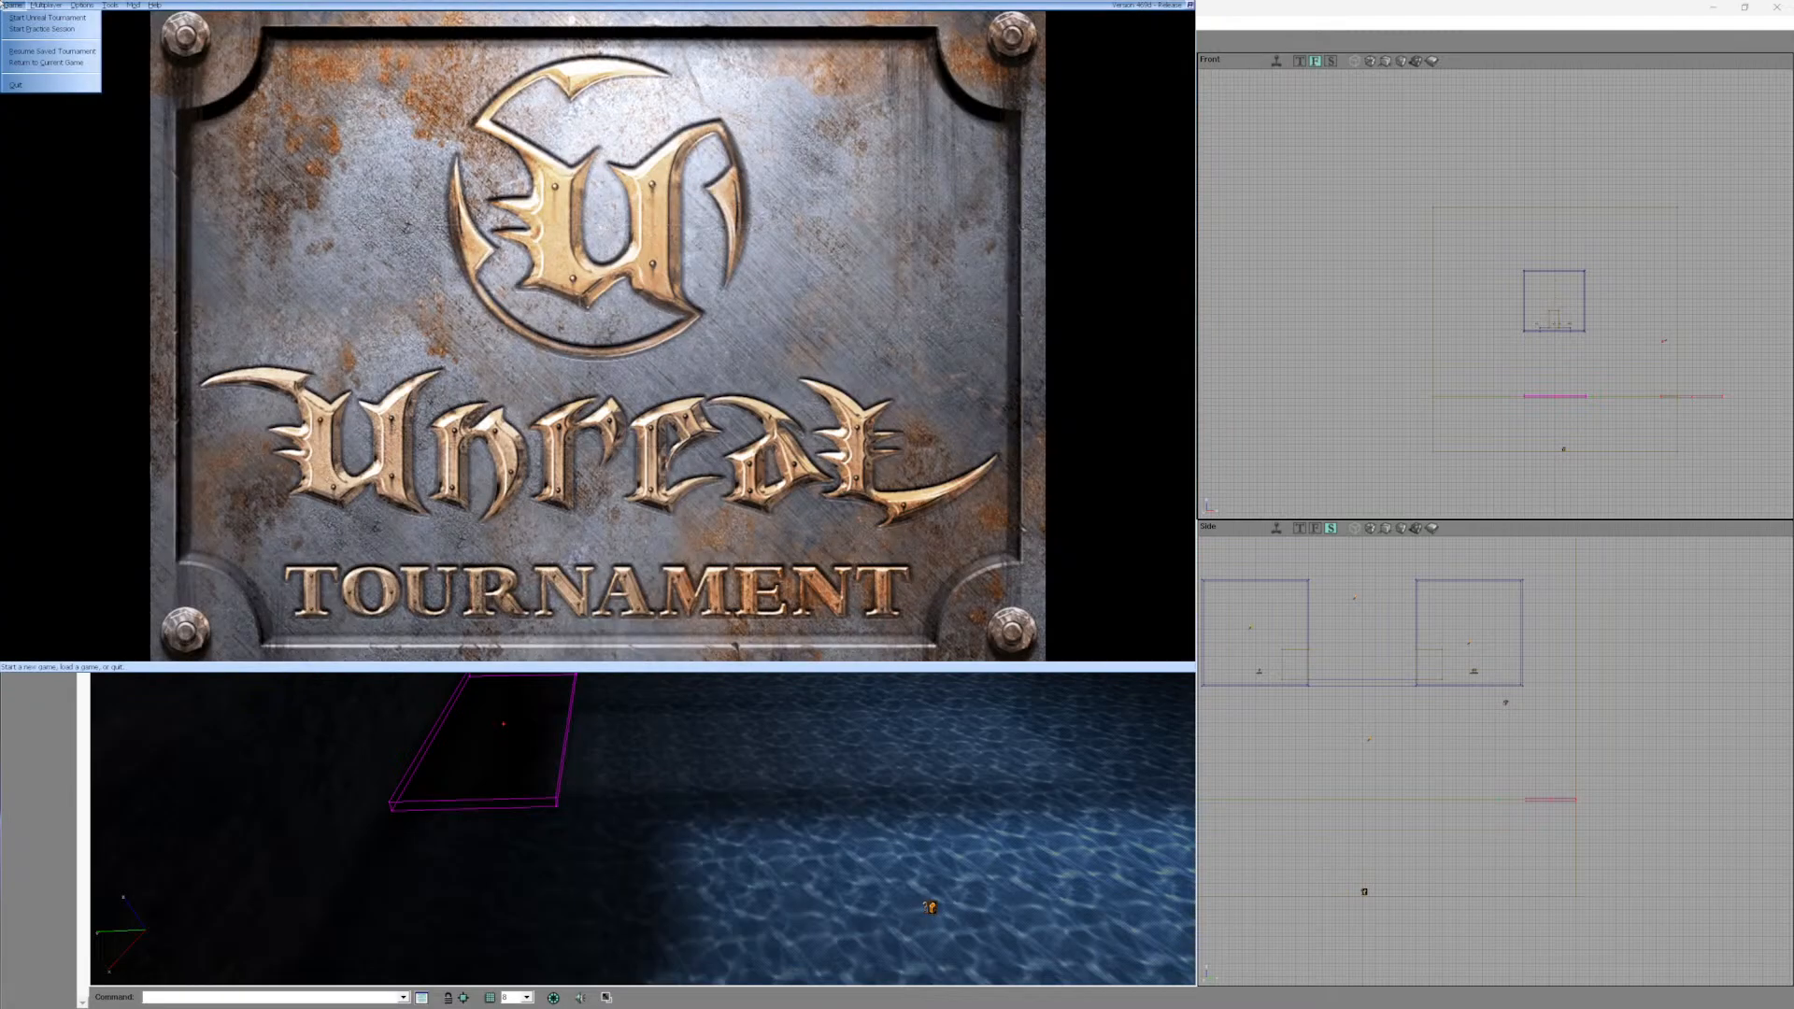
left_click(35, 85)
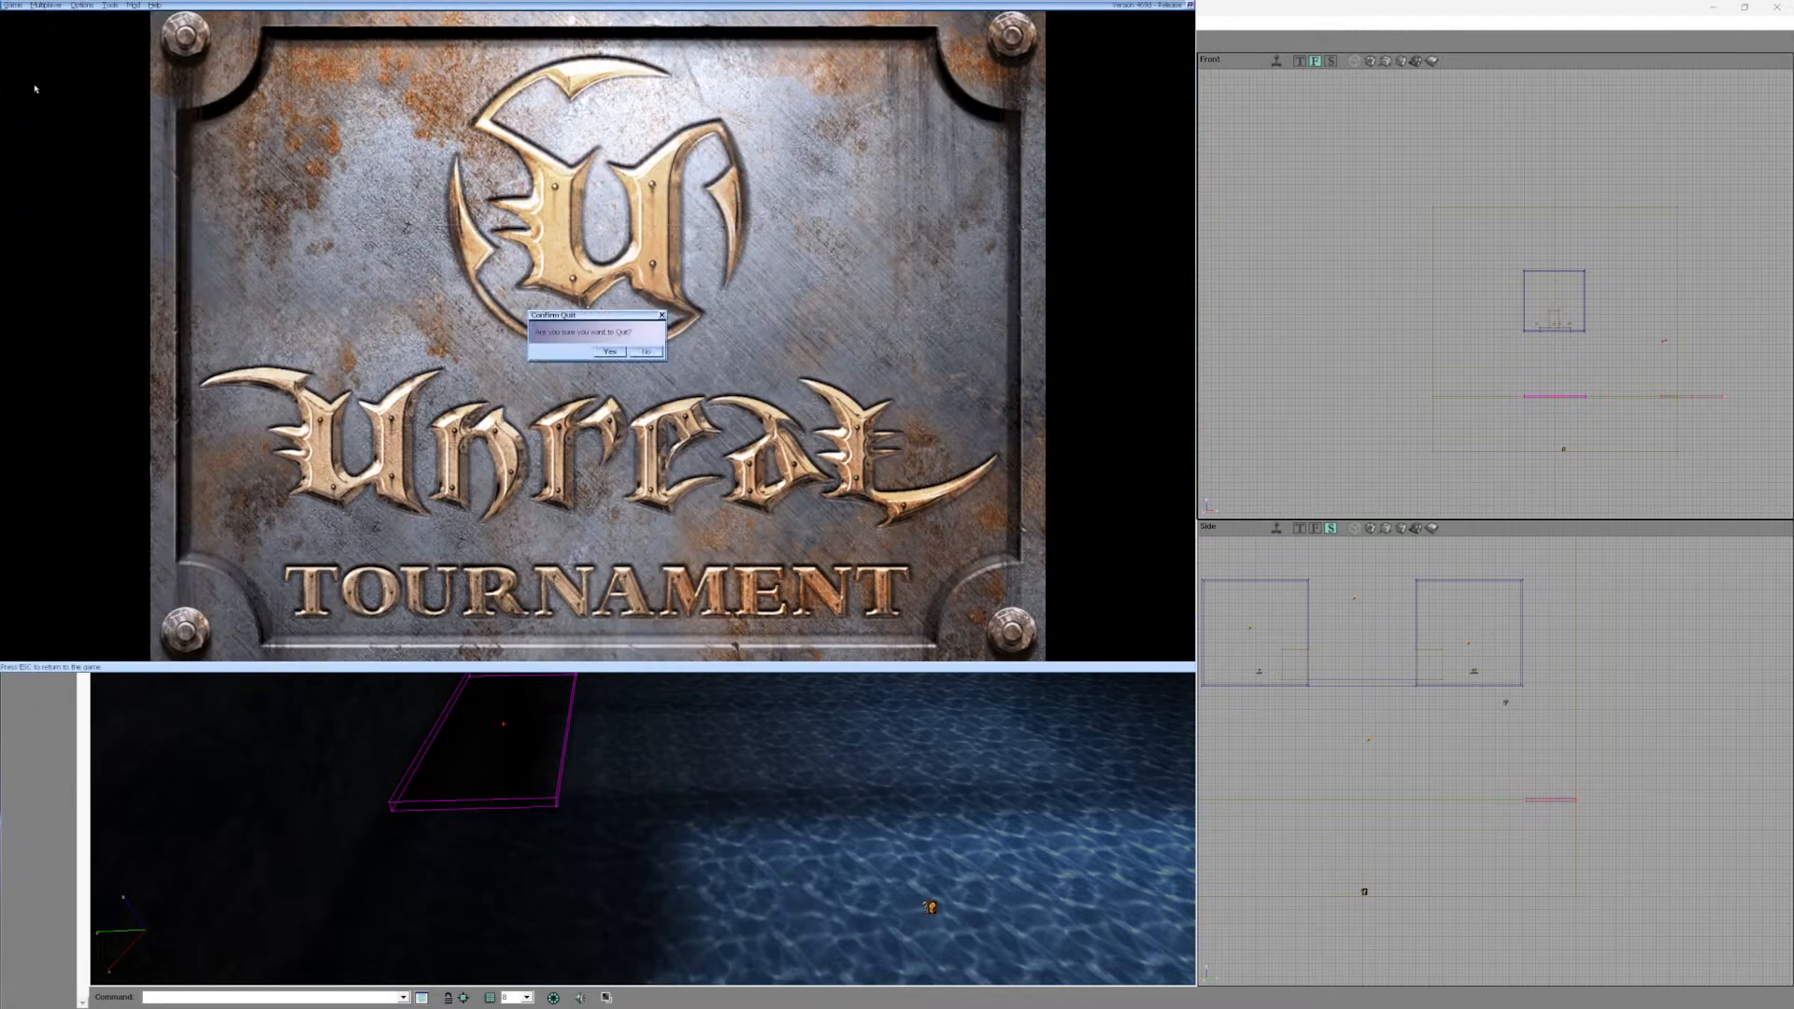
left_click(609, 350)
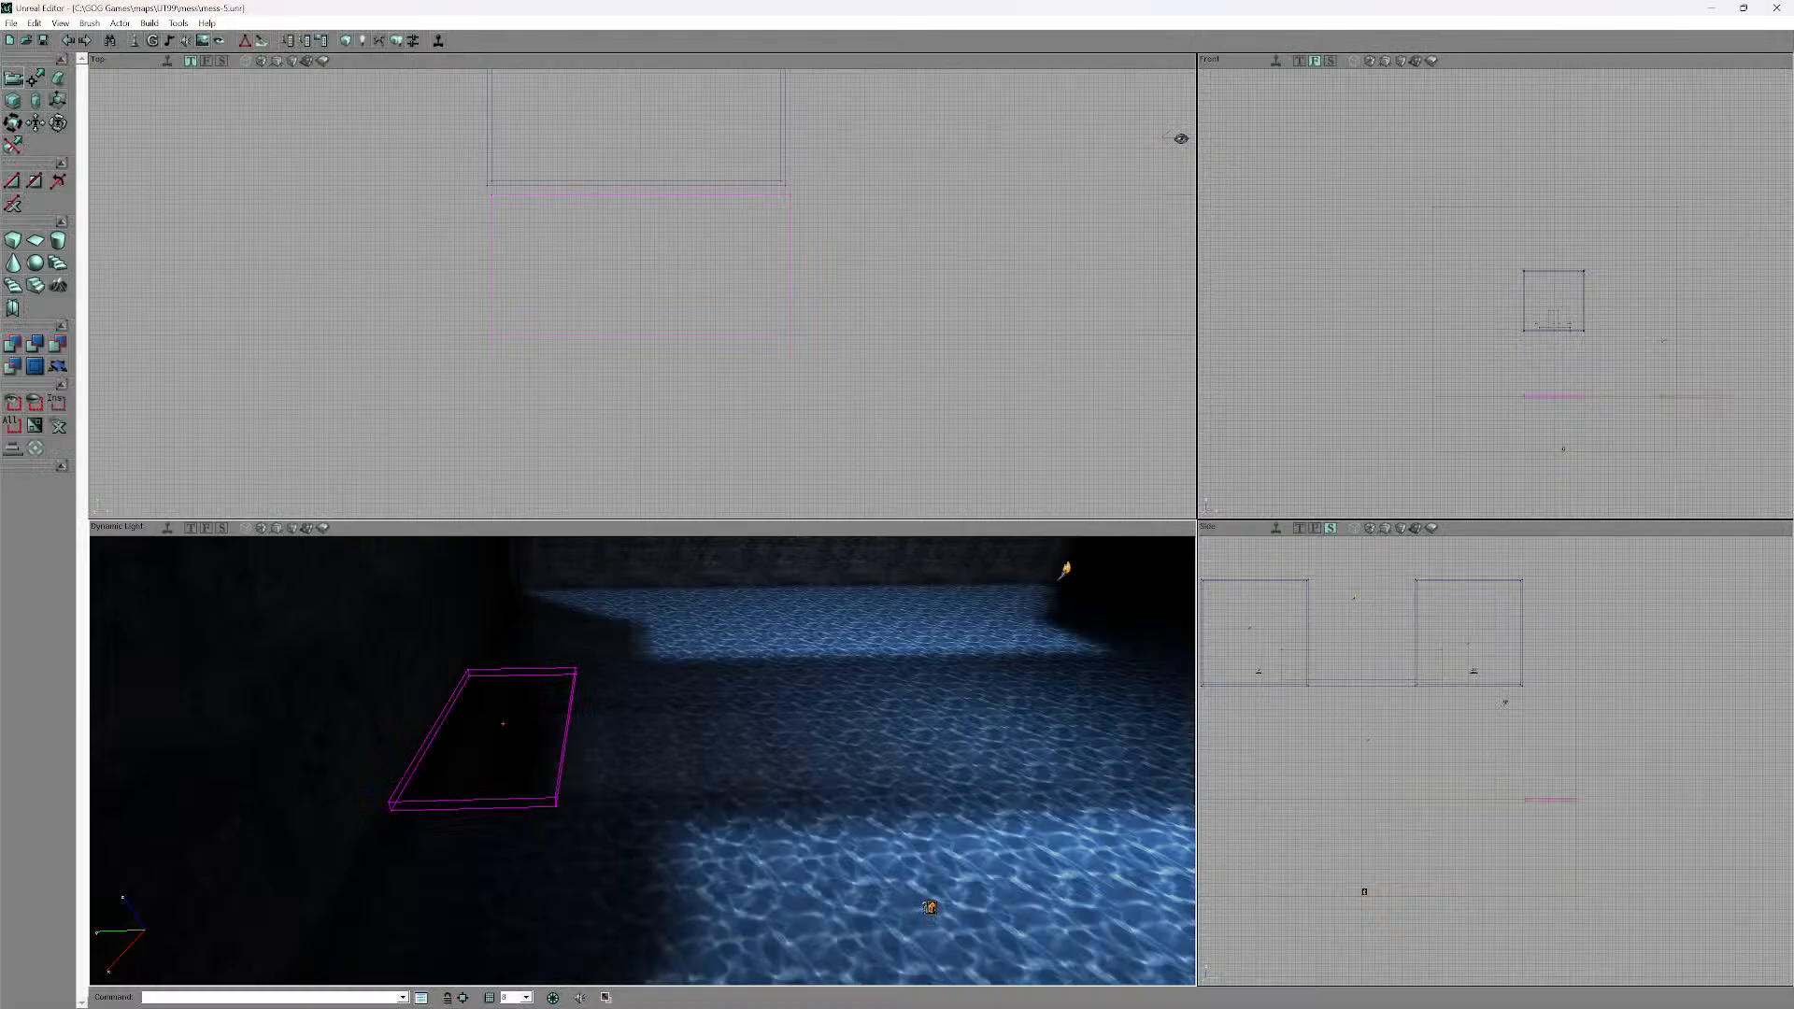
- Lower the mover's base position slightly so the platform sits just below the water surface
mouse_move(642, 761)
right_mouse_down()
mouse_move(644, 691)
mouse_move(643, 813)
mouse_move(642, 692)
right_mouse_up()
left_click_drag(643, 761, 643, 700)
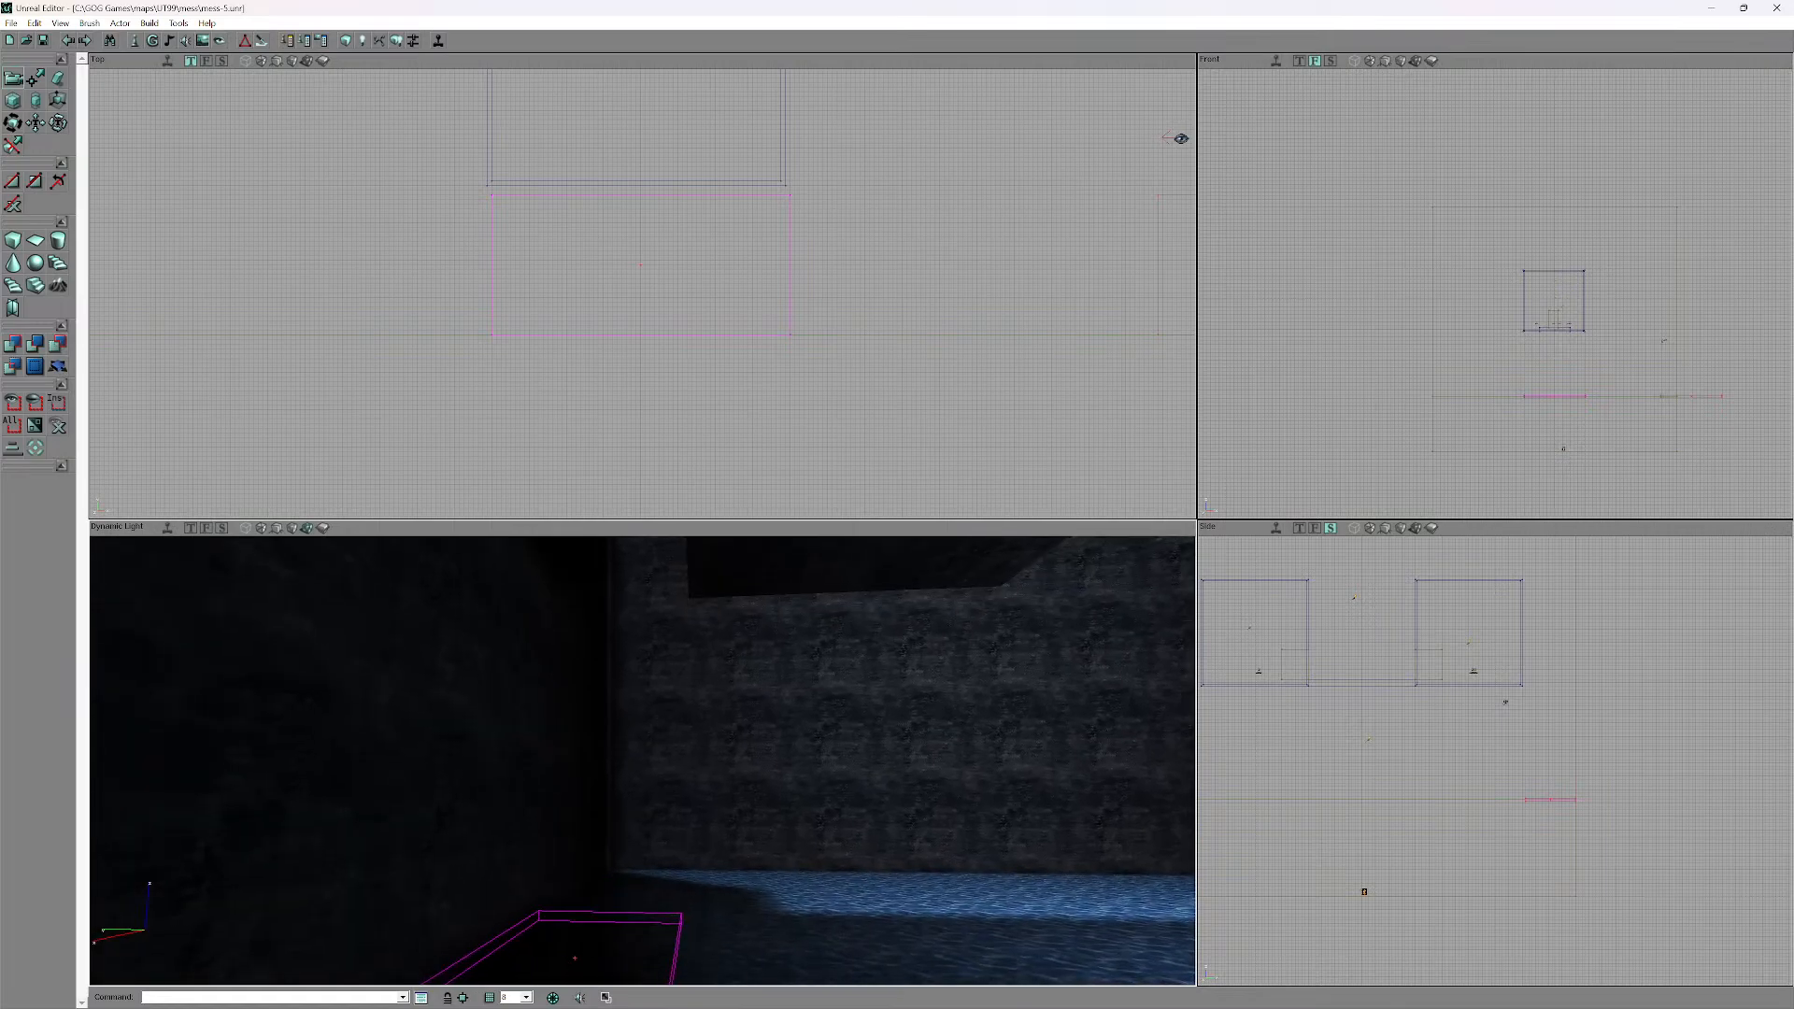
right_click_drag(643, 710, 637, 841)
mouse_move(643, 760)
right_mouse_down()
mouse_move(642, 822)
mouse_move(641, 766)
right_mouse_up()
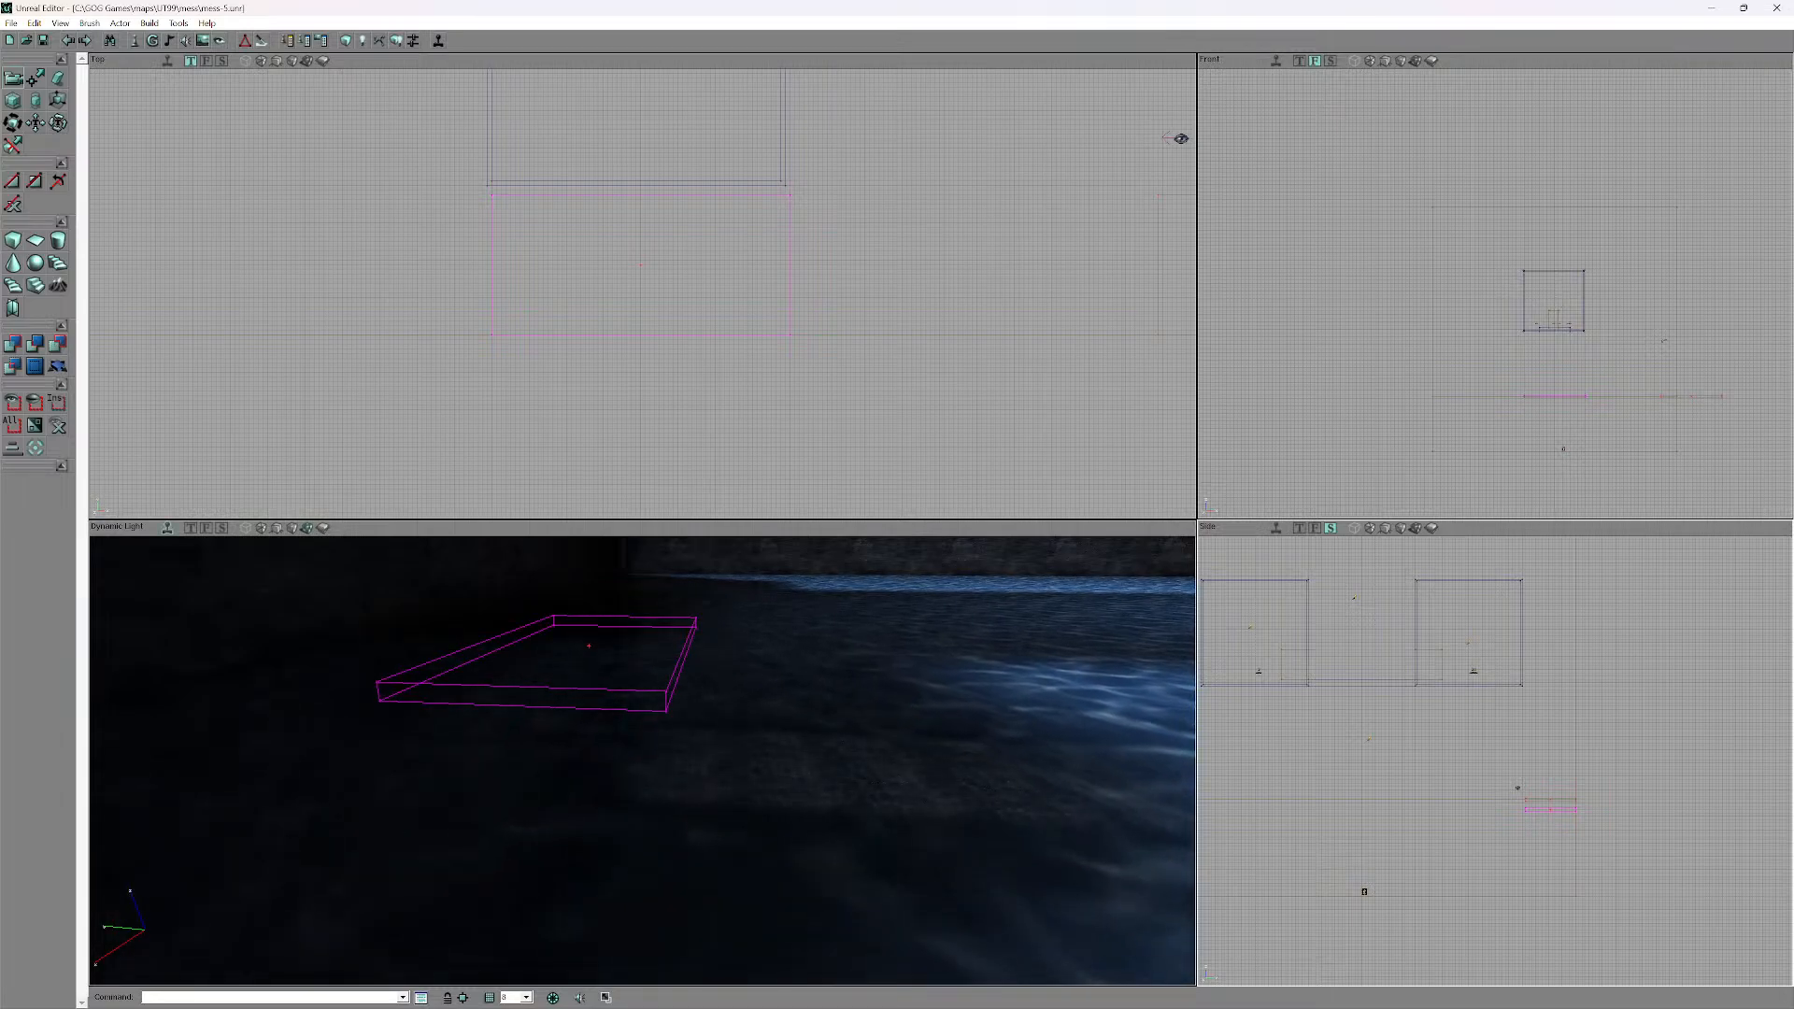
- Check the mover's raised key position, and return it to the base key beneath the water surface
right_click(634, 119)
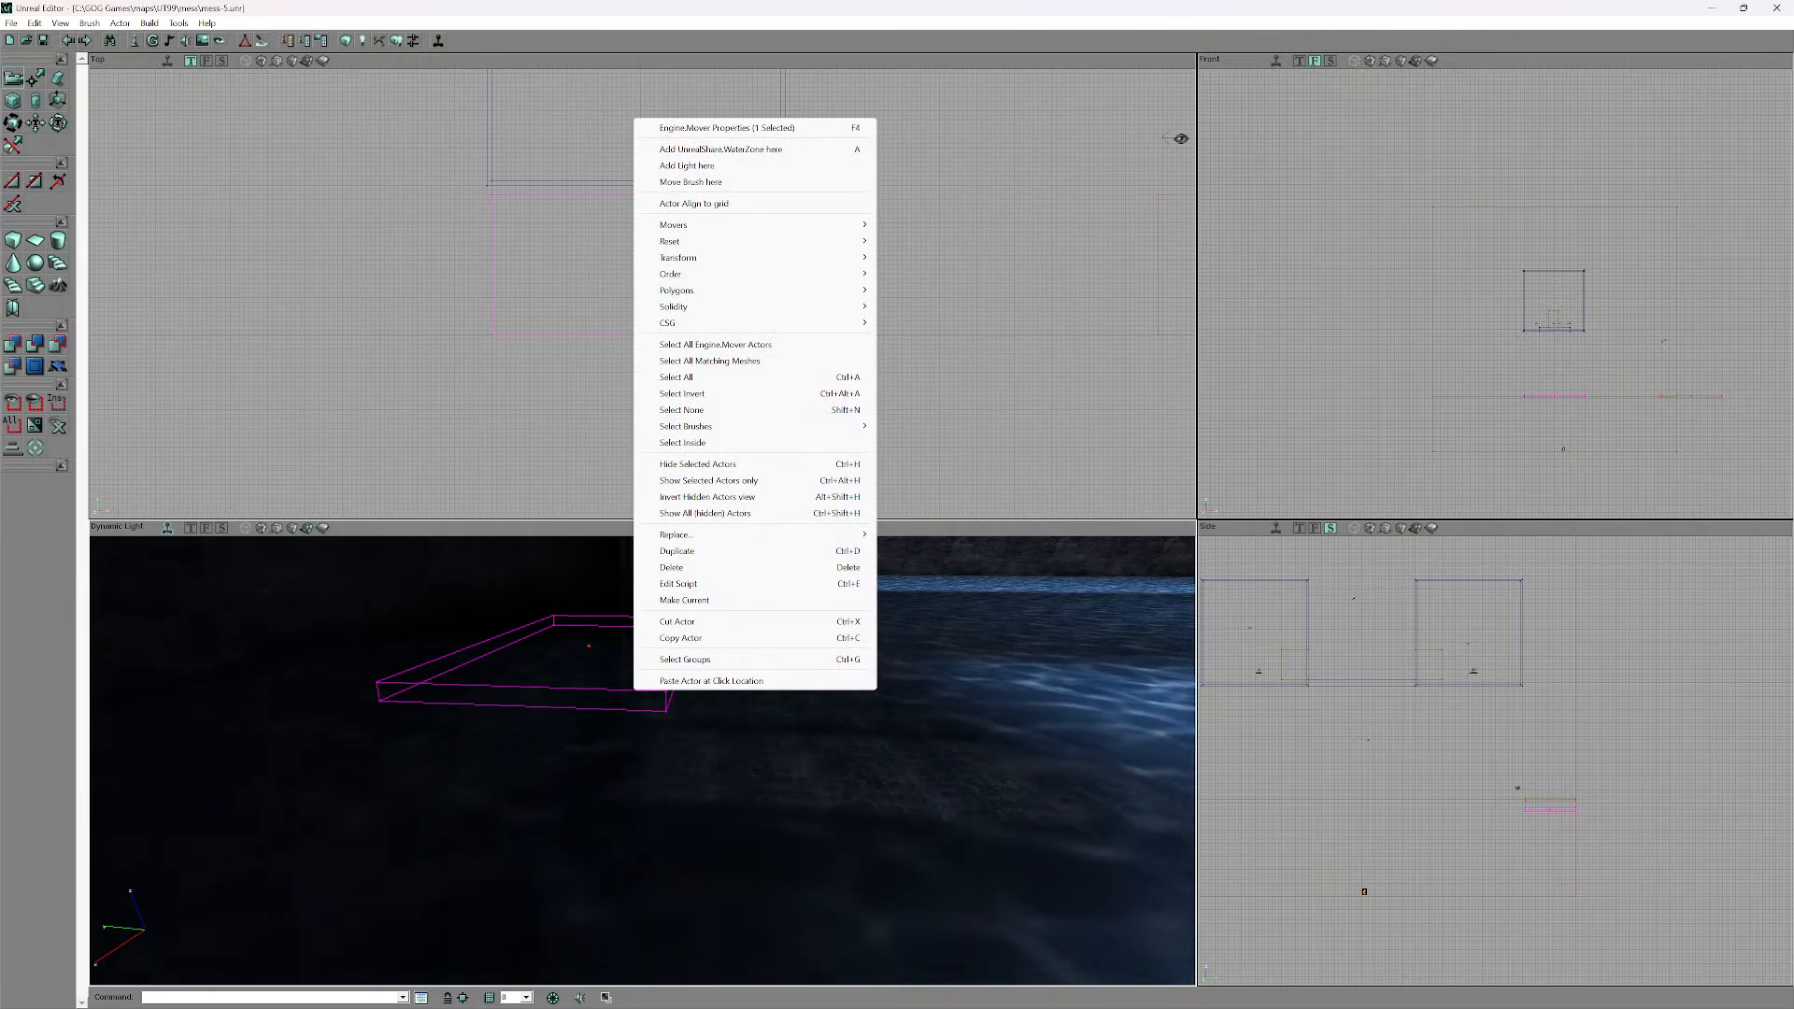
mouse_move(696, 226)
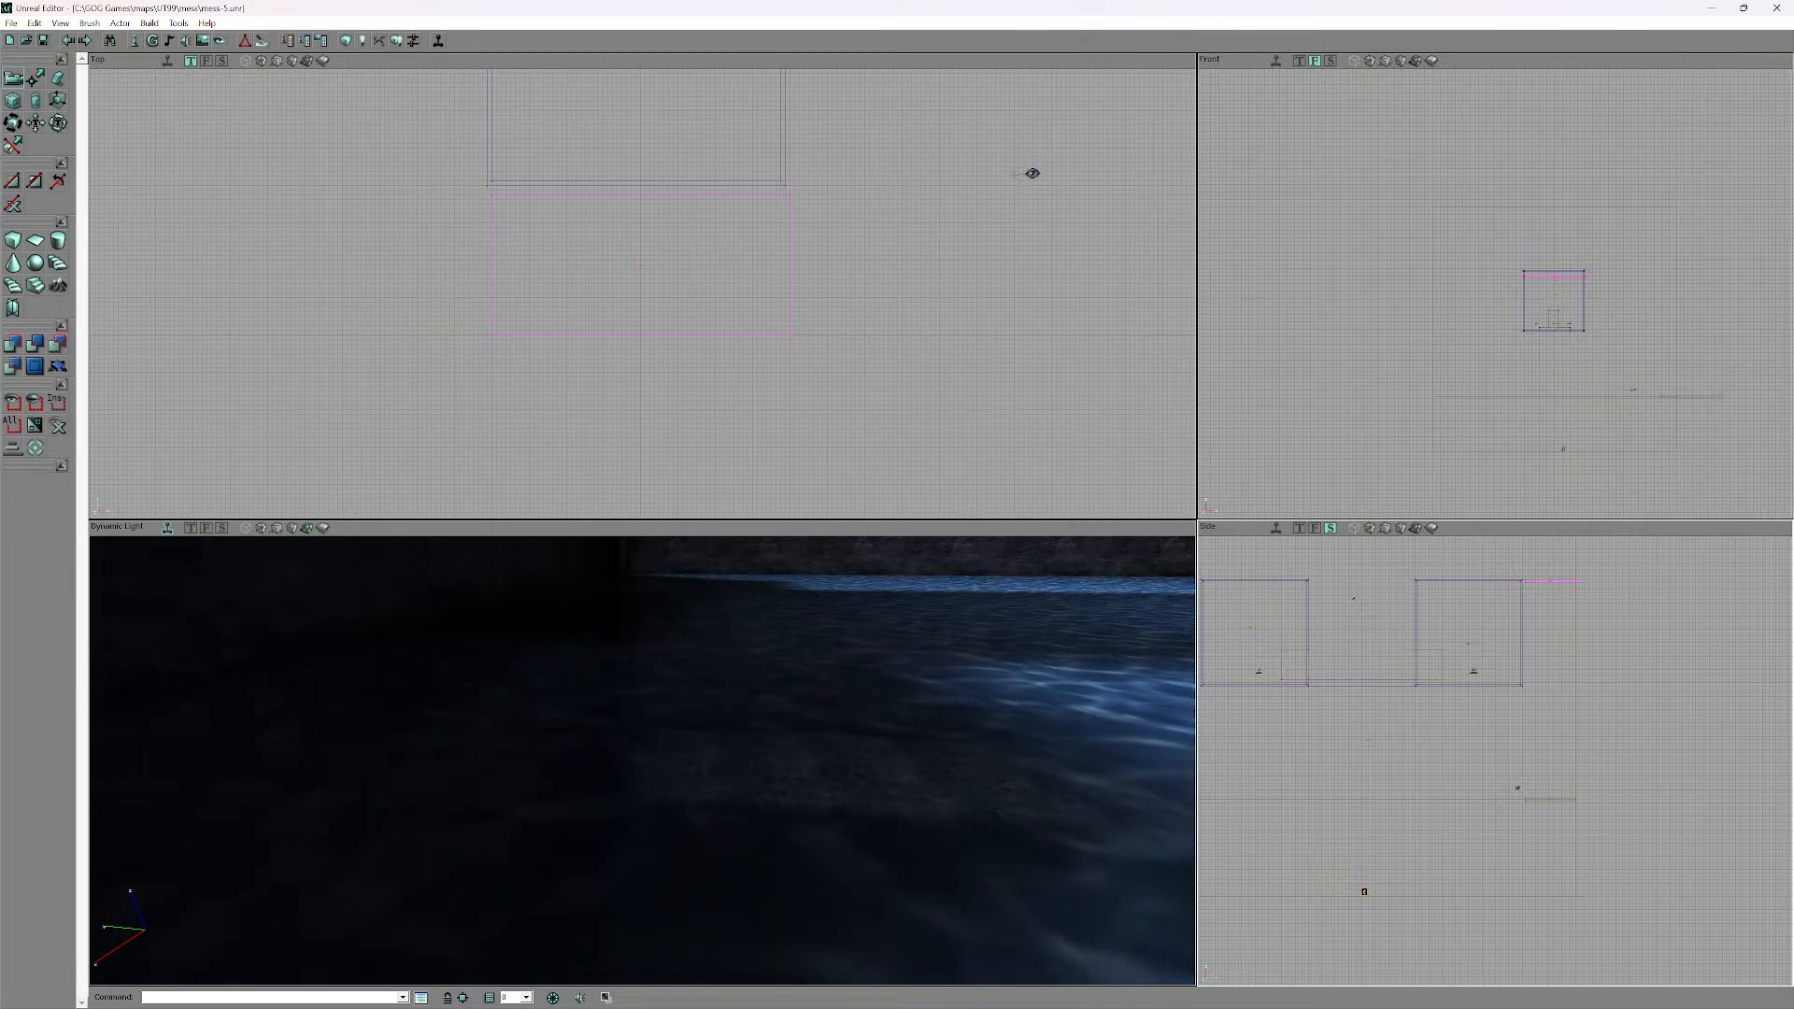
right_click(790, 246)
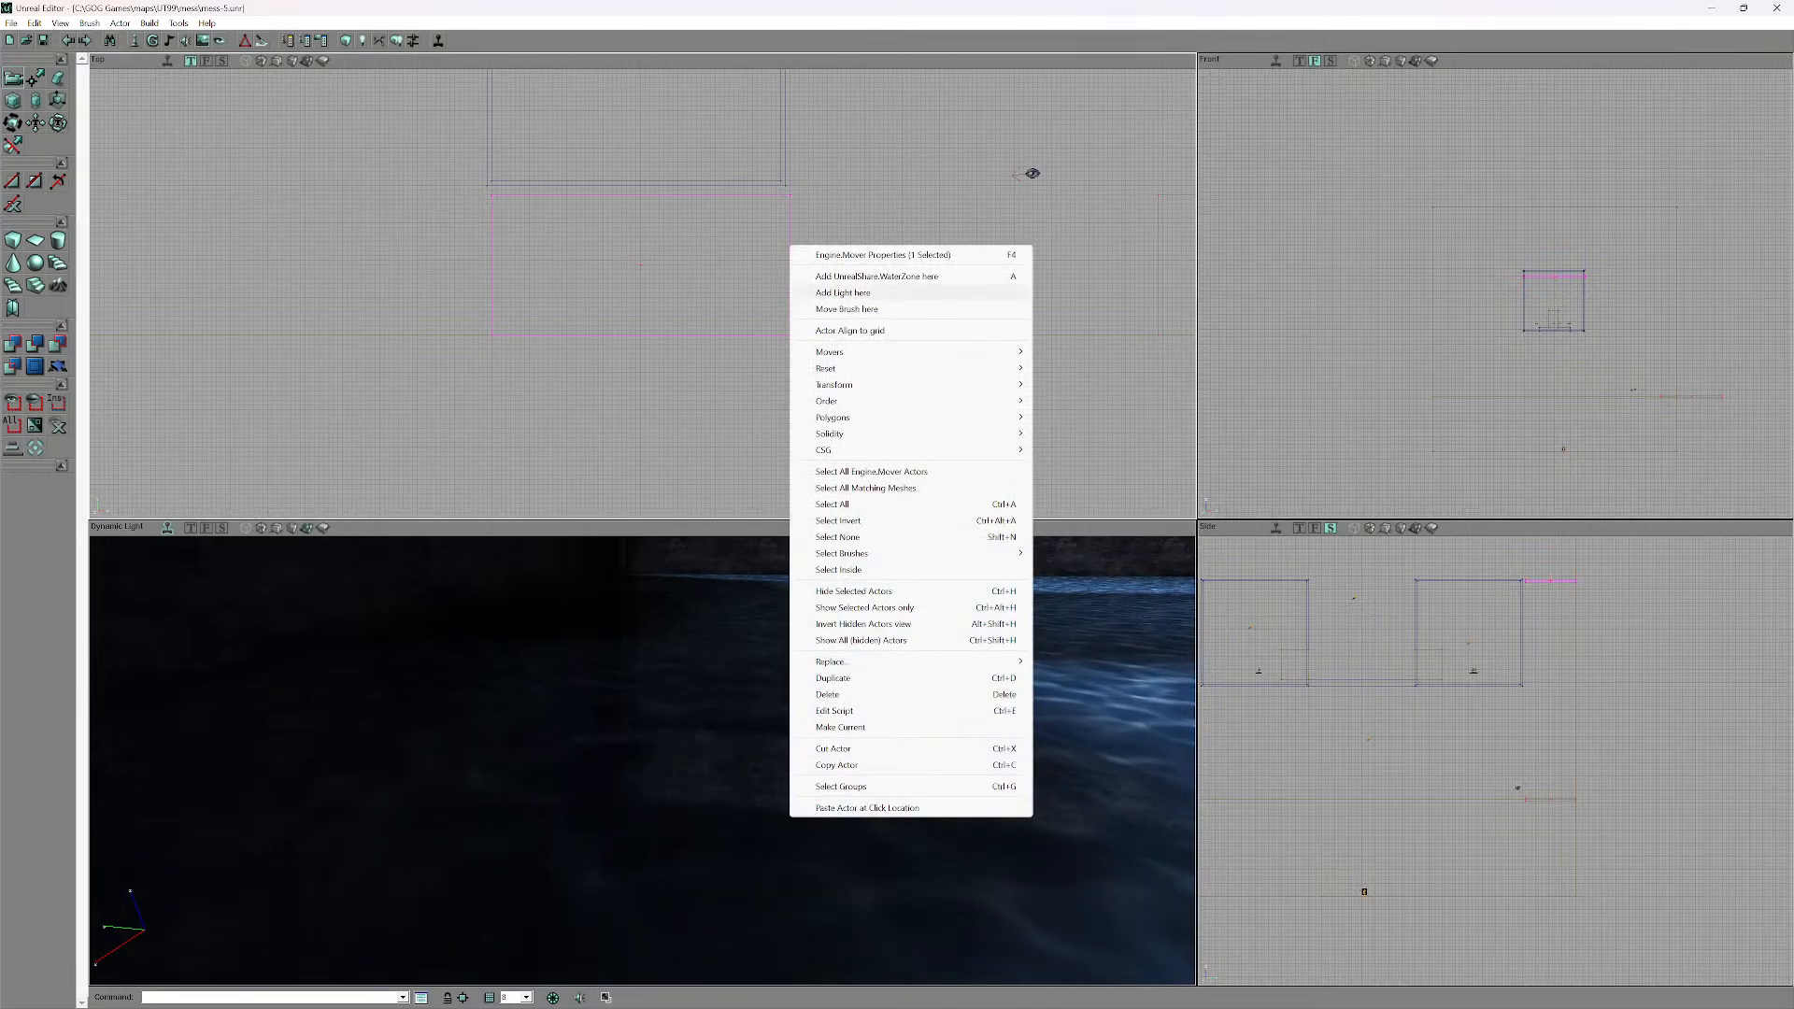
mouse_move(829, 352)
left_click(1079, 372)
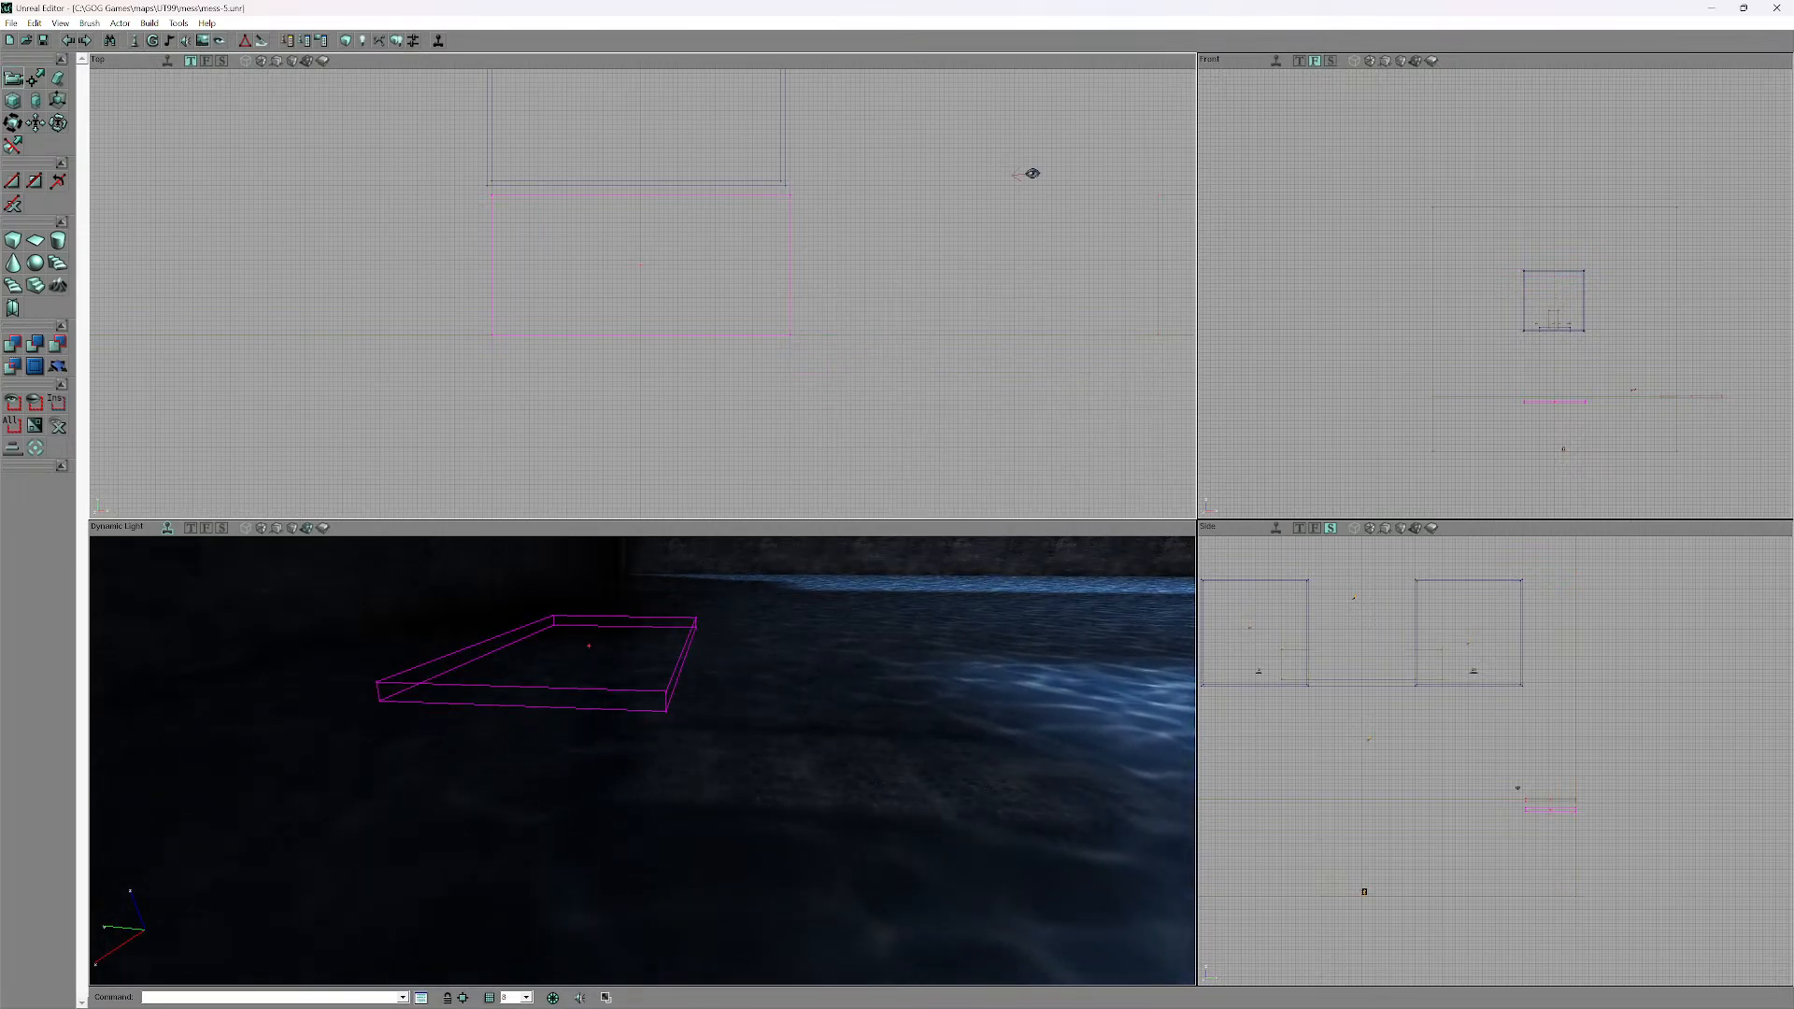
right_click_drag(645, 757, 645, 756)
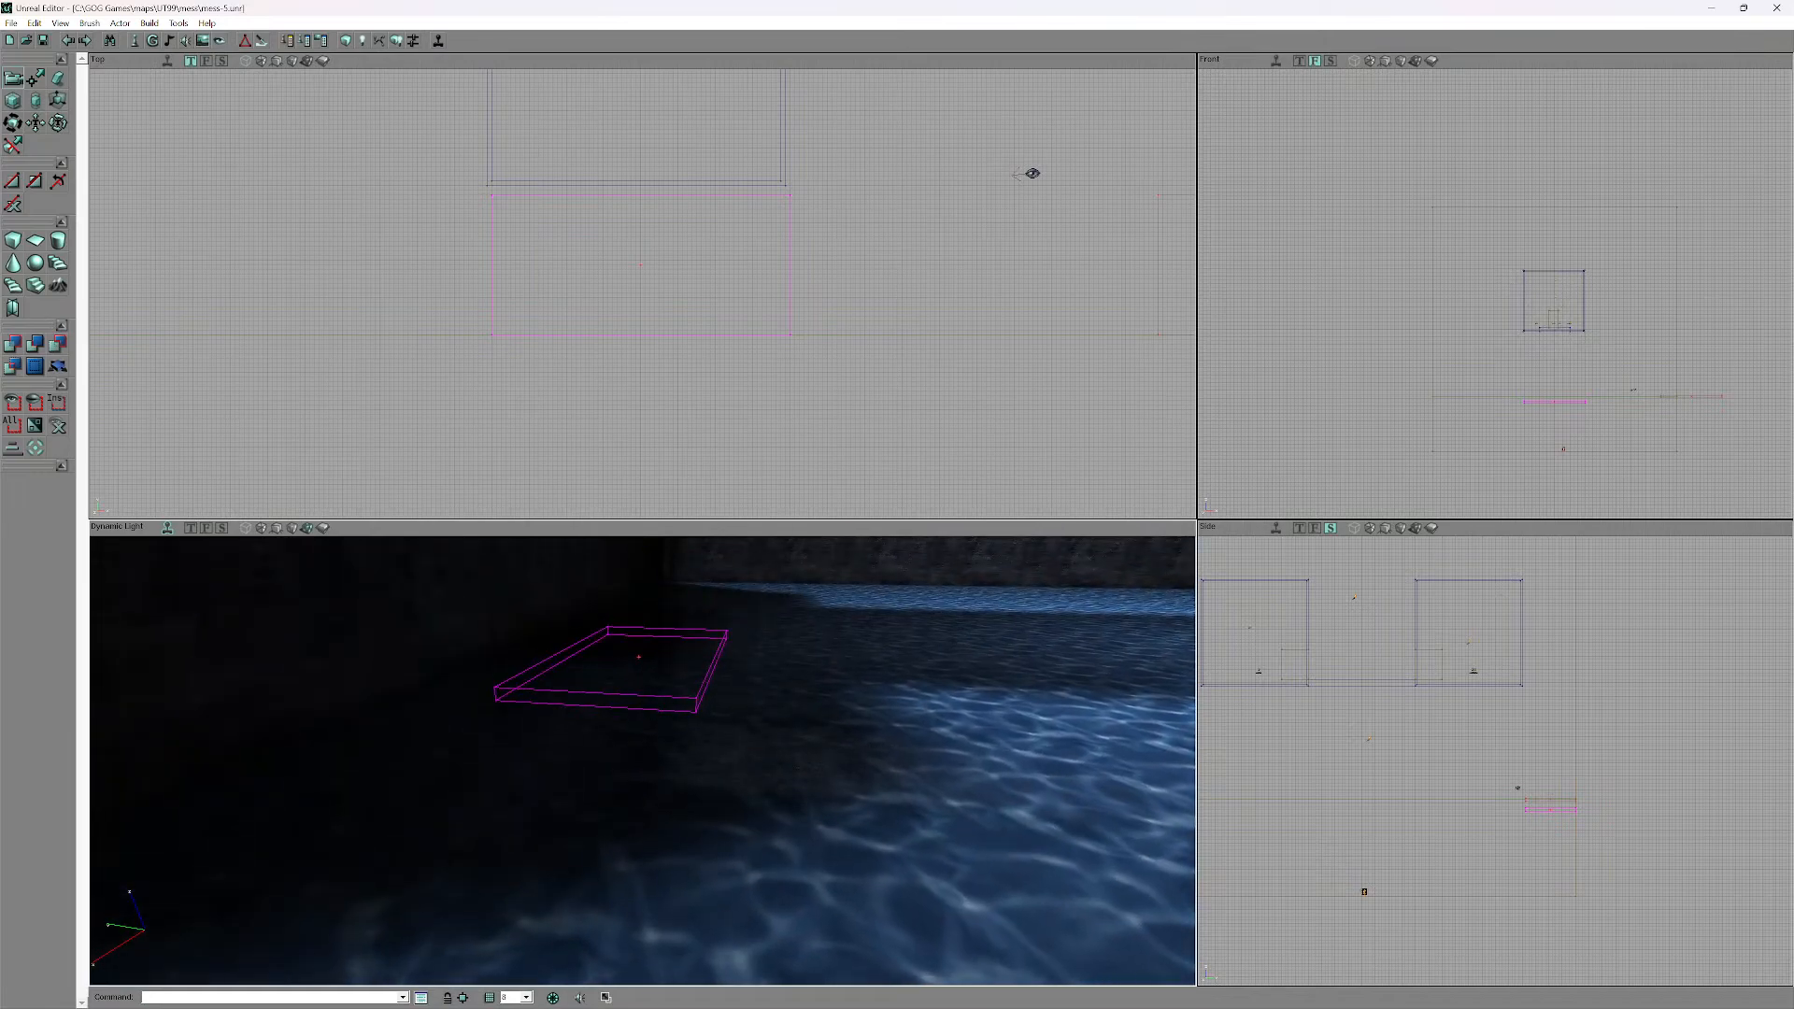
- Rebuild the entire map, start a play-test match and drop from the walkway into the water
left_click(149, 23)
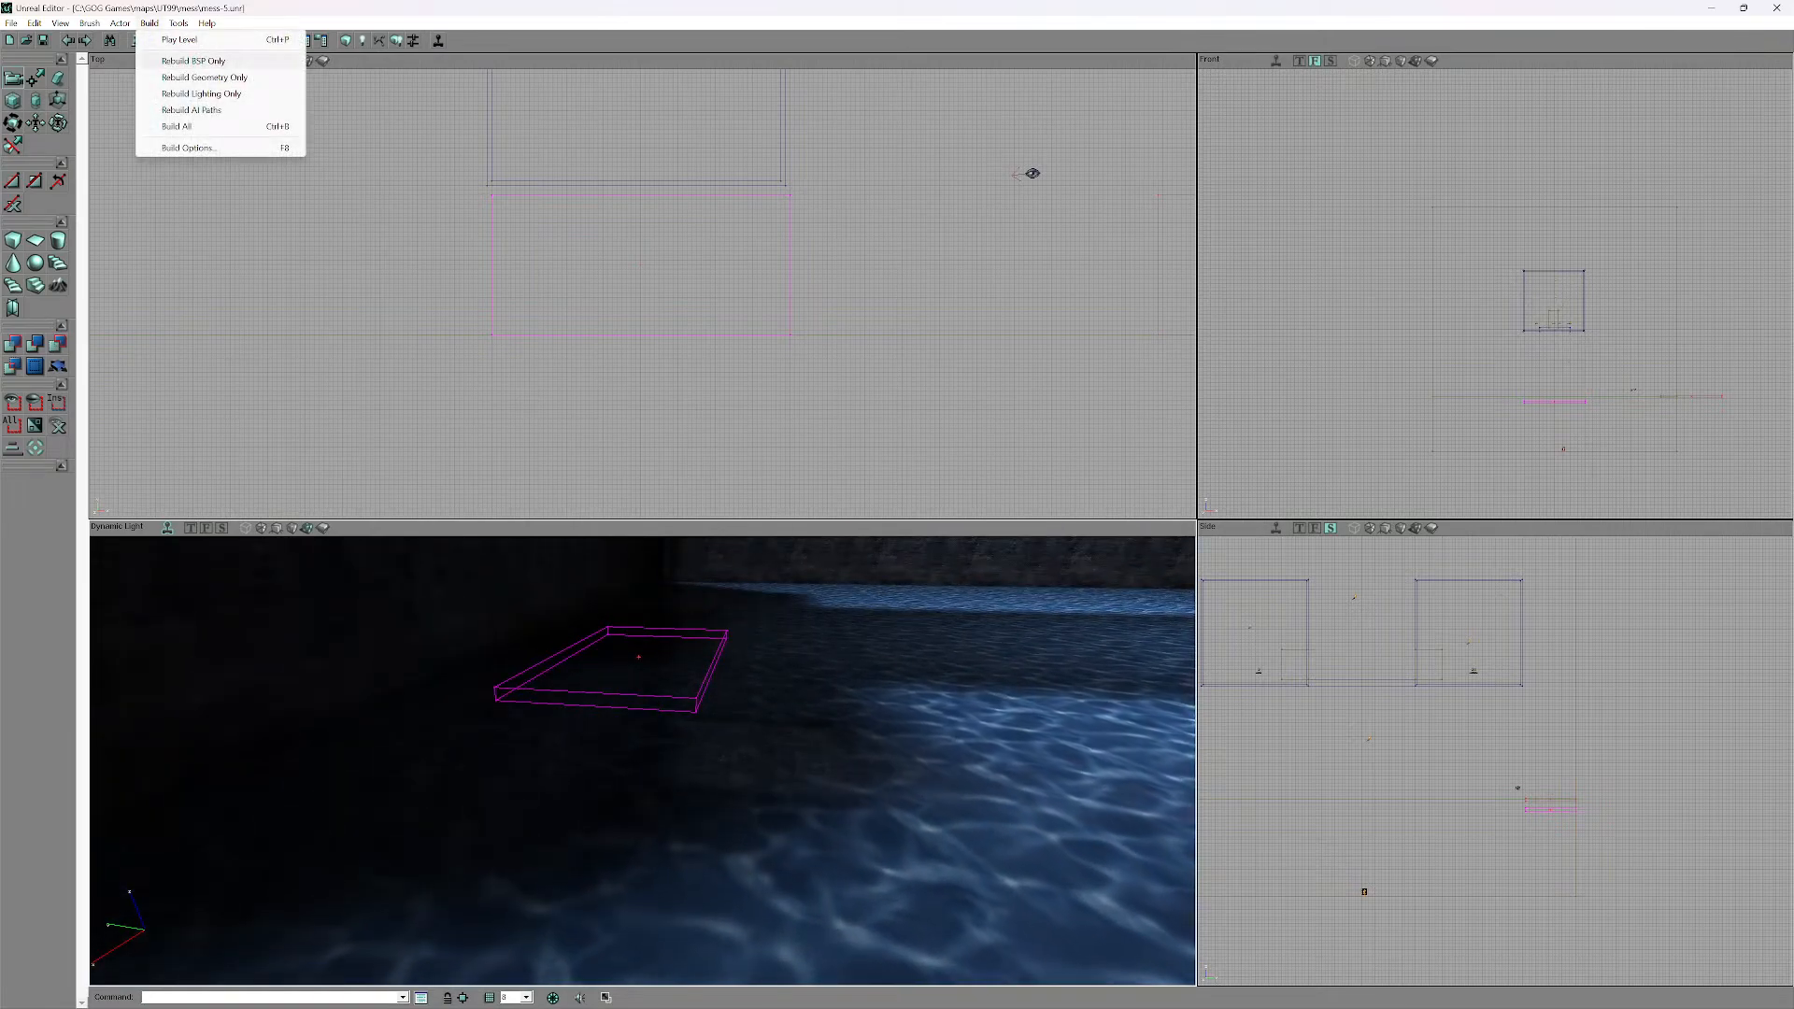
left_click(178, 126)
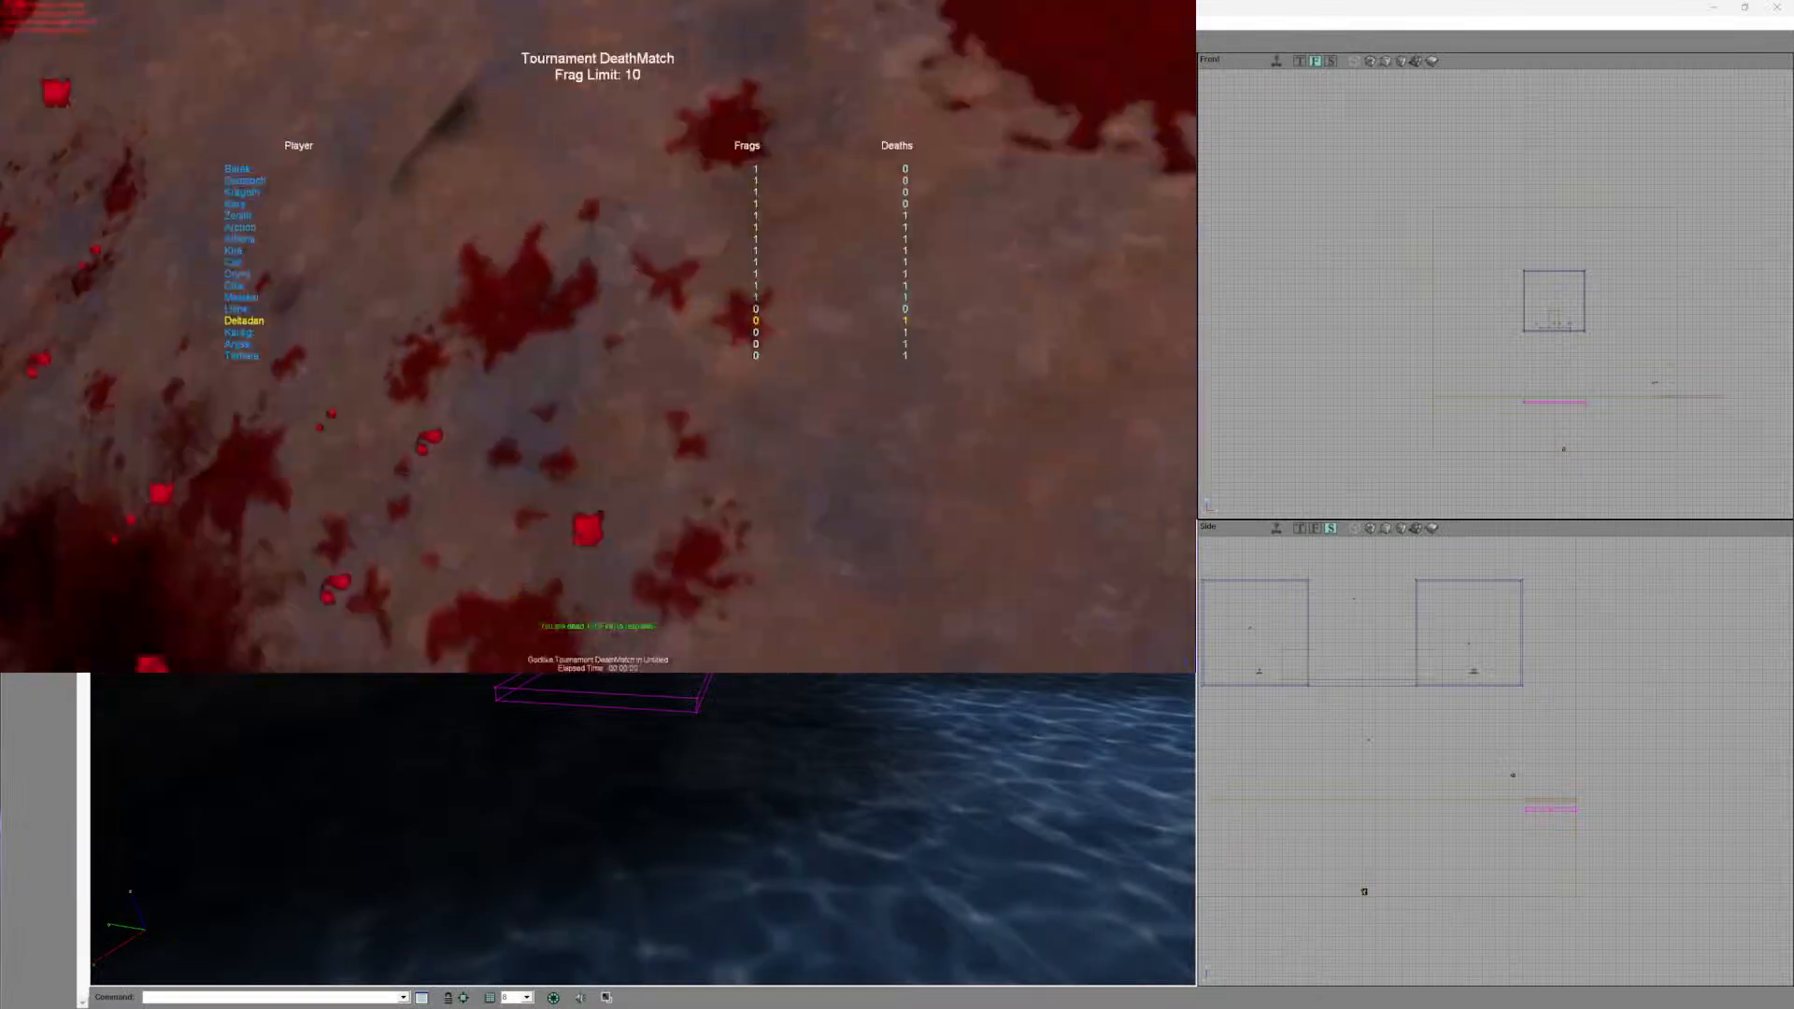
left_click(597, 336)
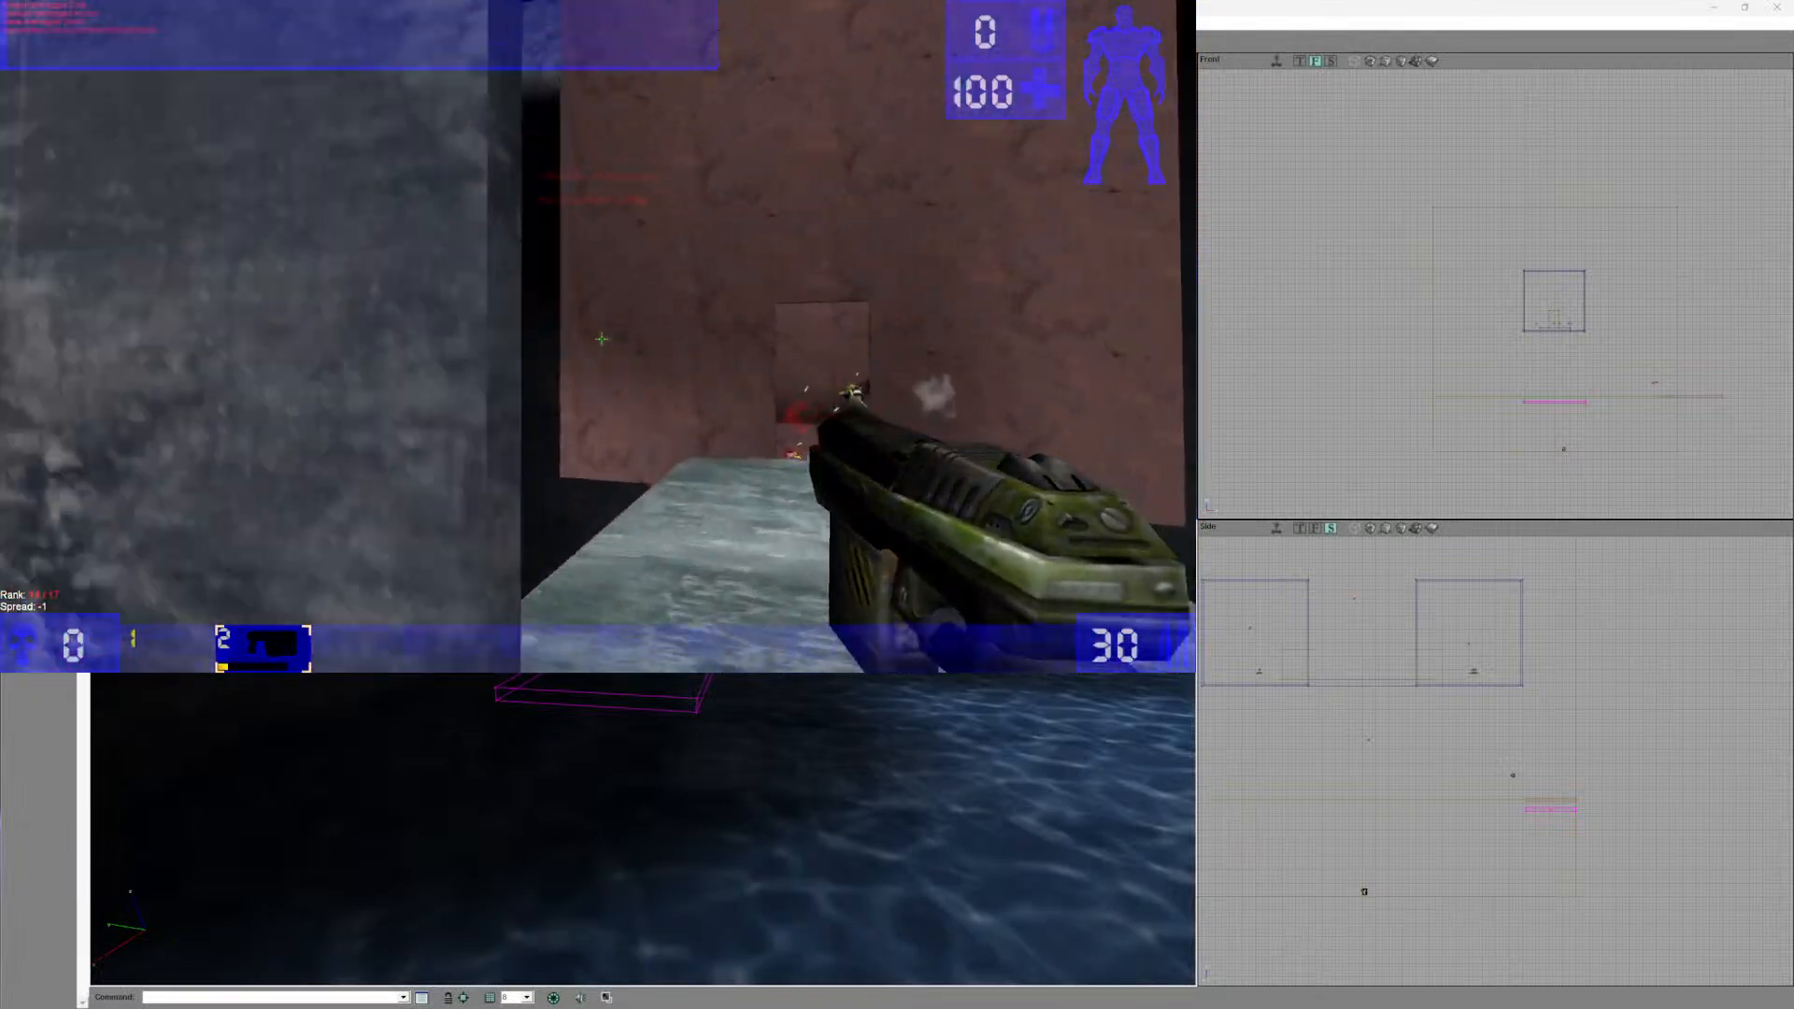
key("w")
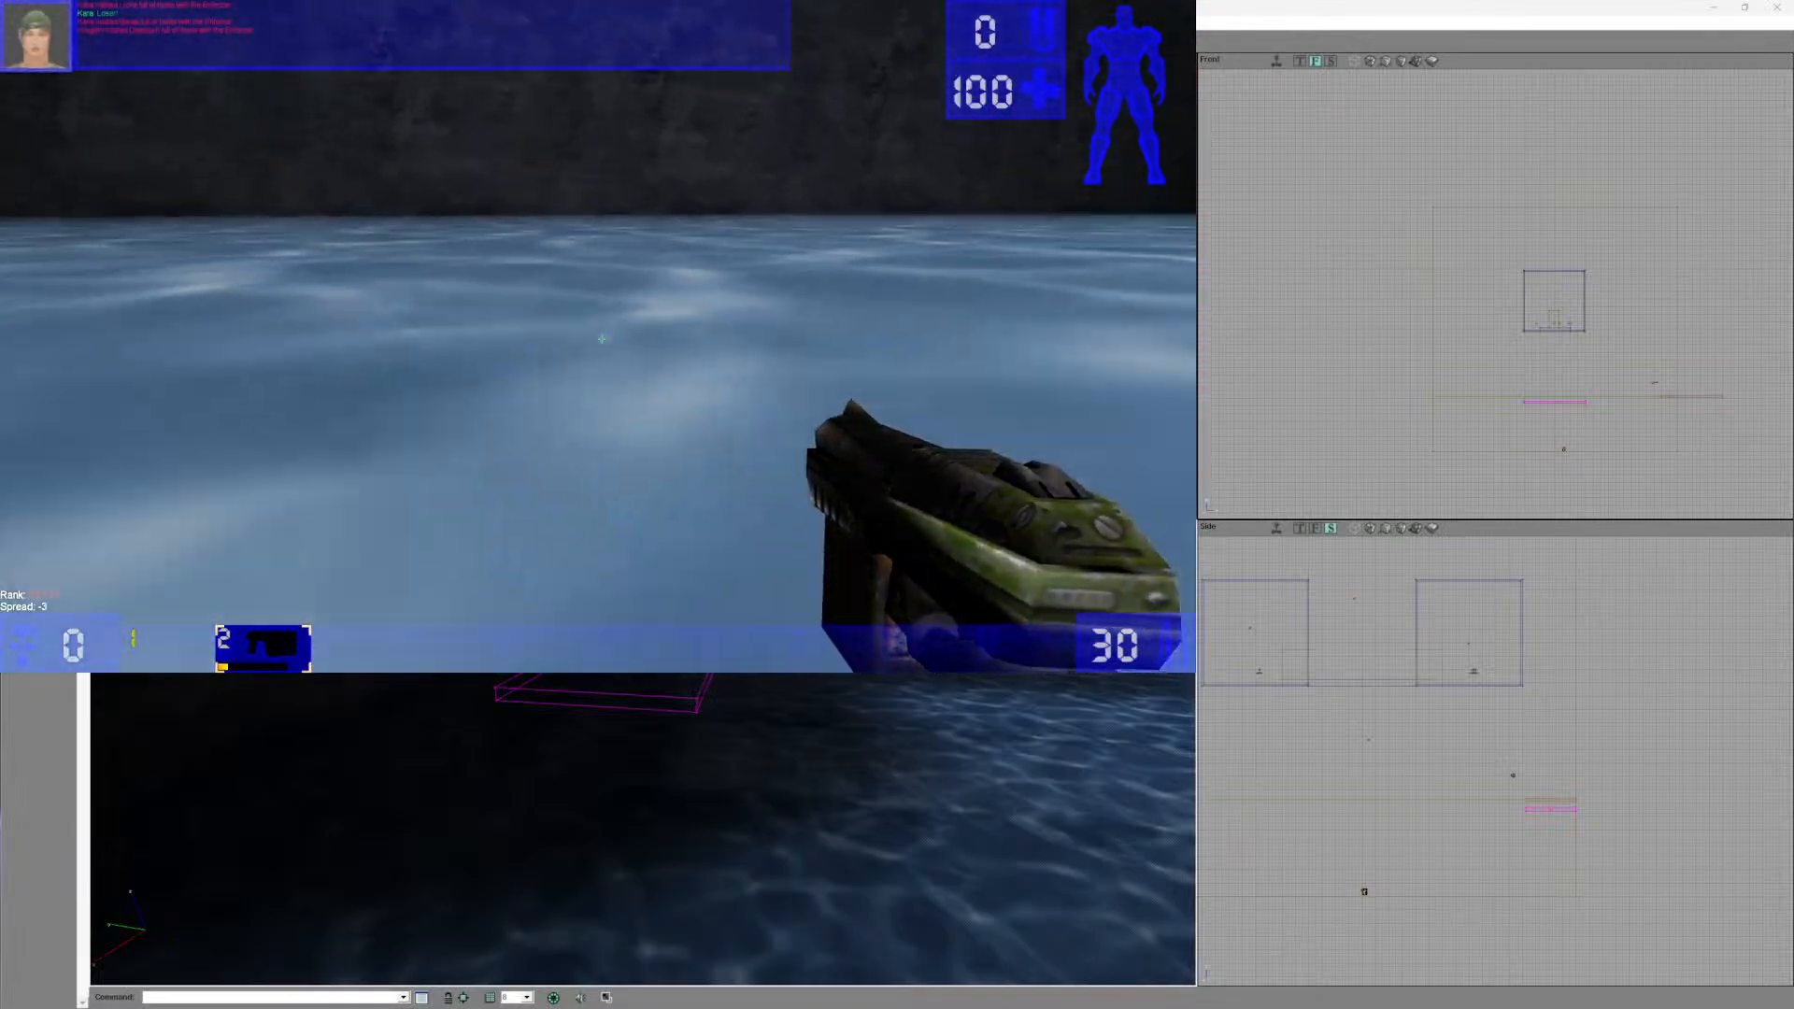
key("space")
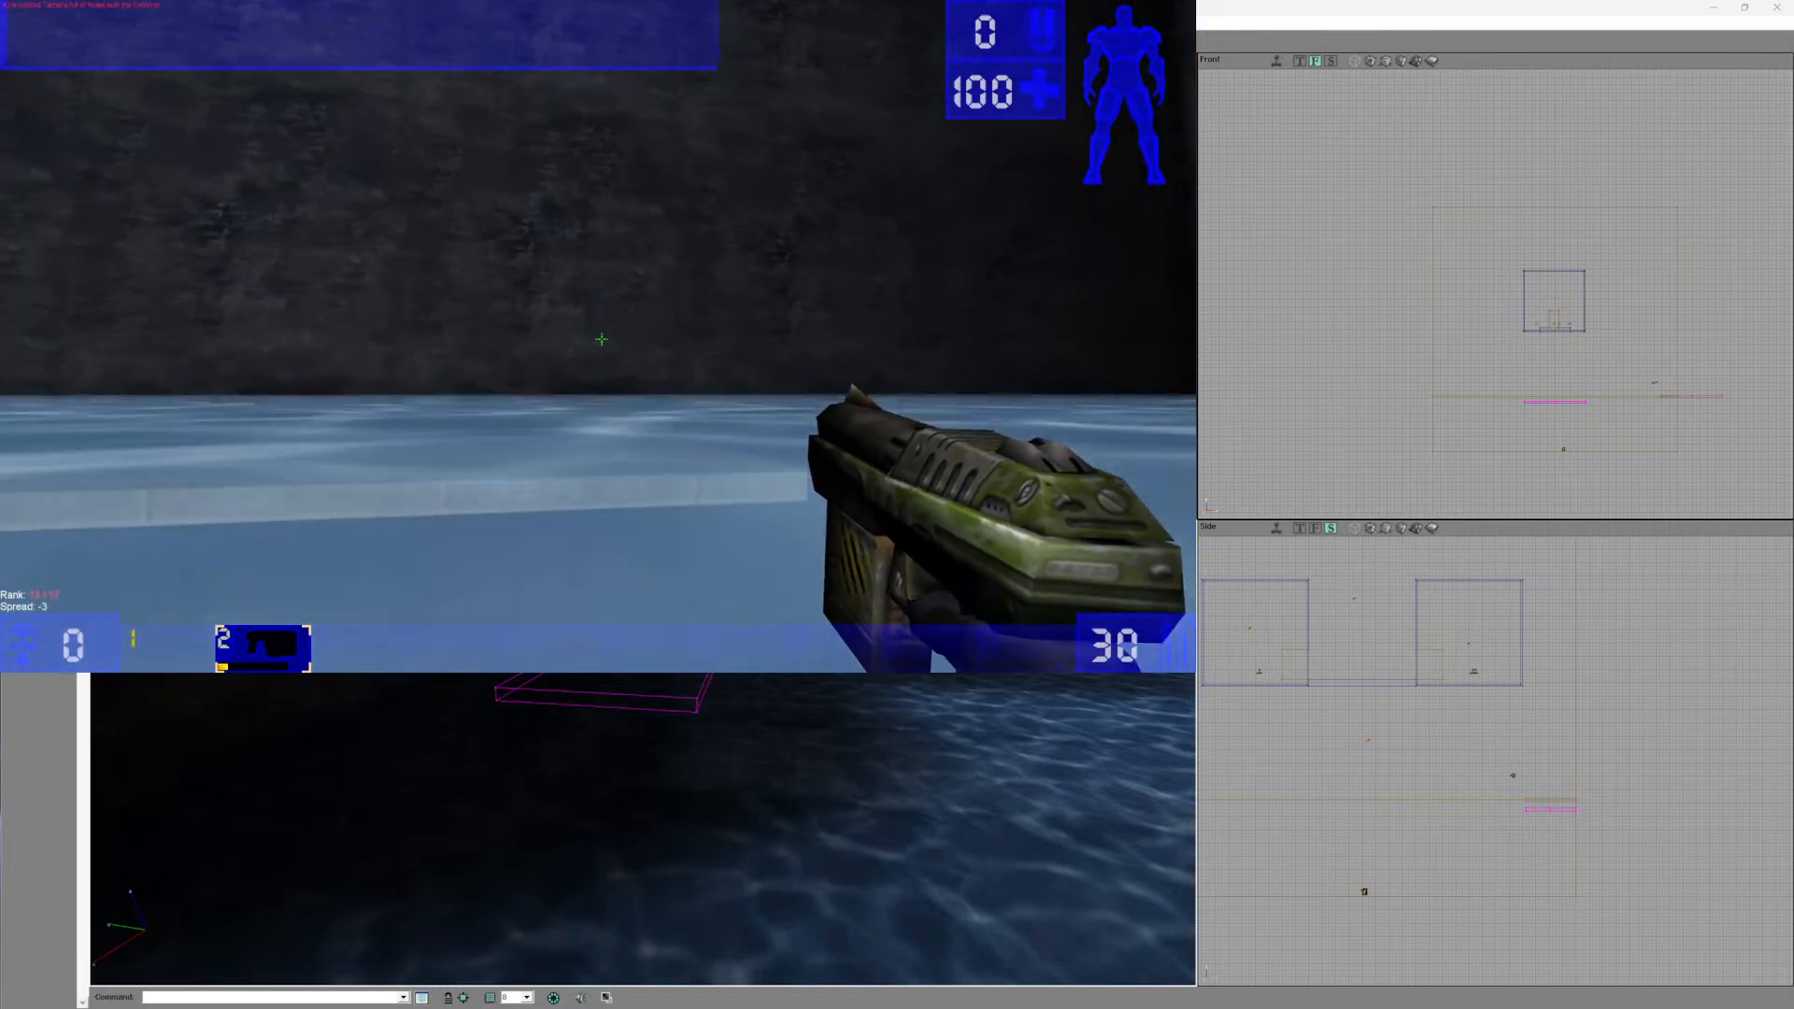
- Ride the platform mover from the water towards the upper level to test it, and quit the game
key("w")
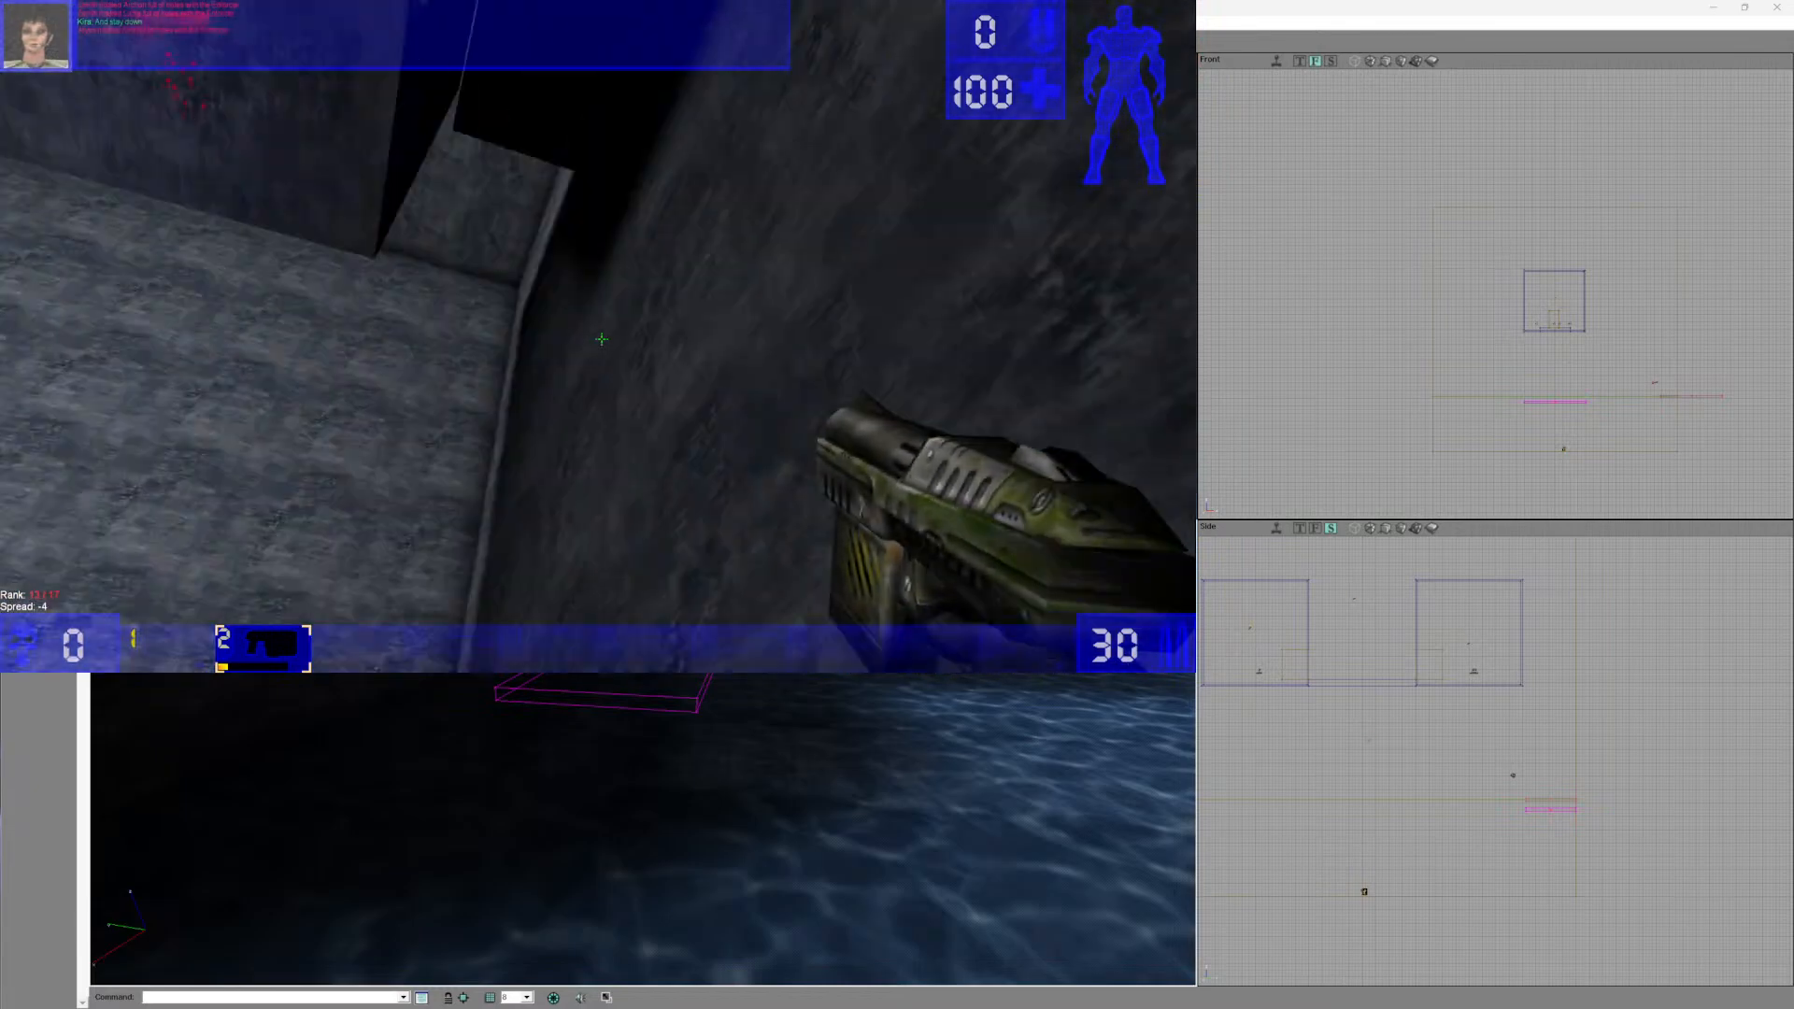
key("w")
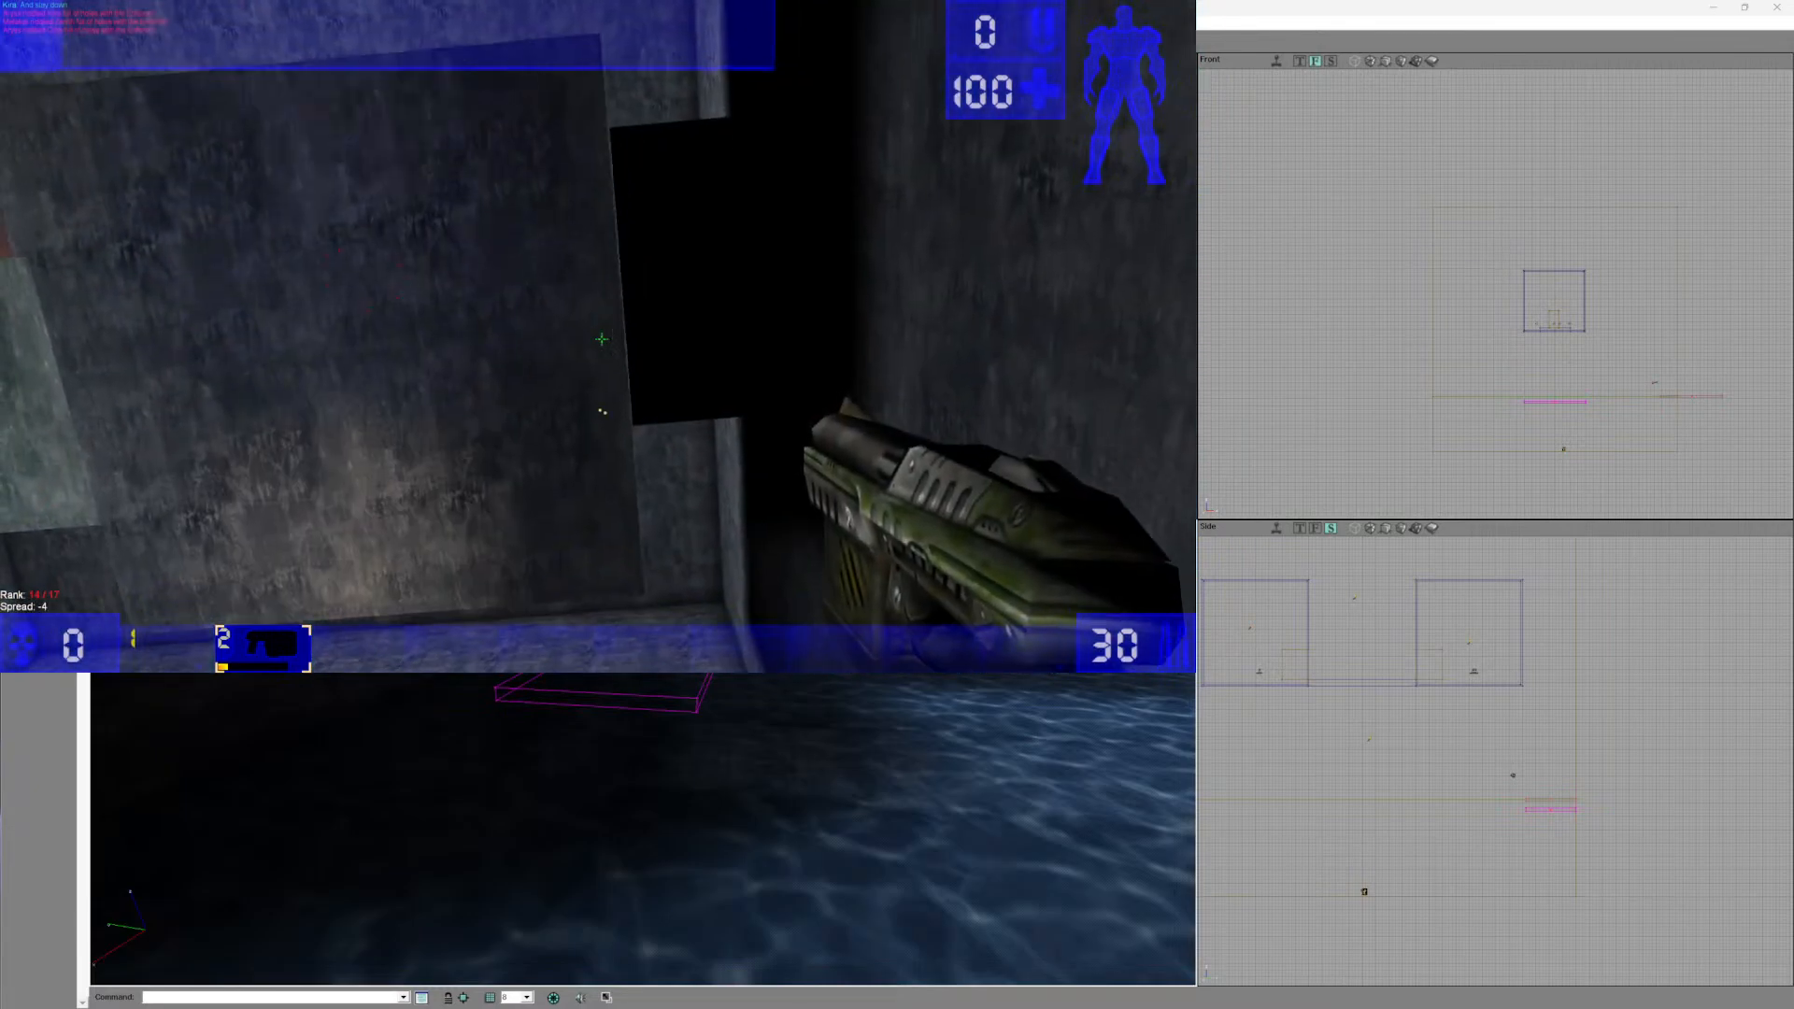
key("Escape")
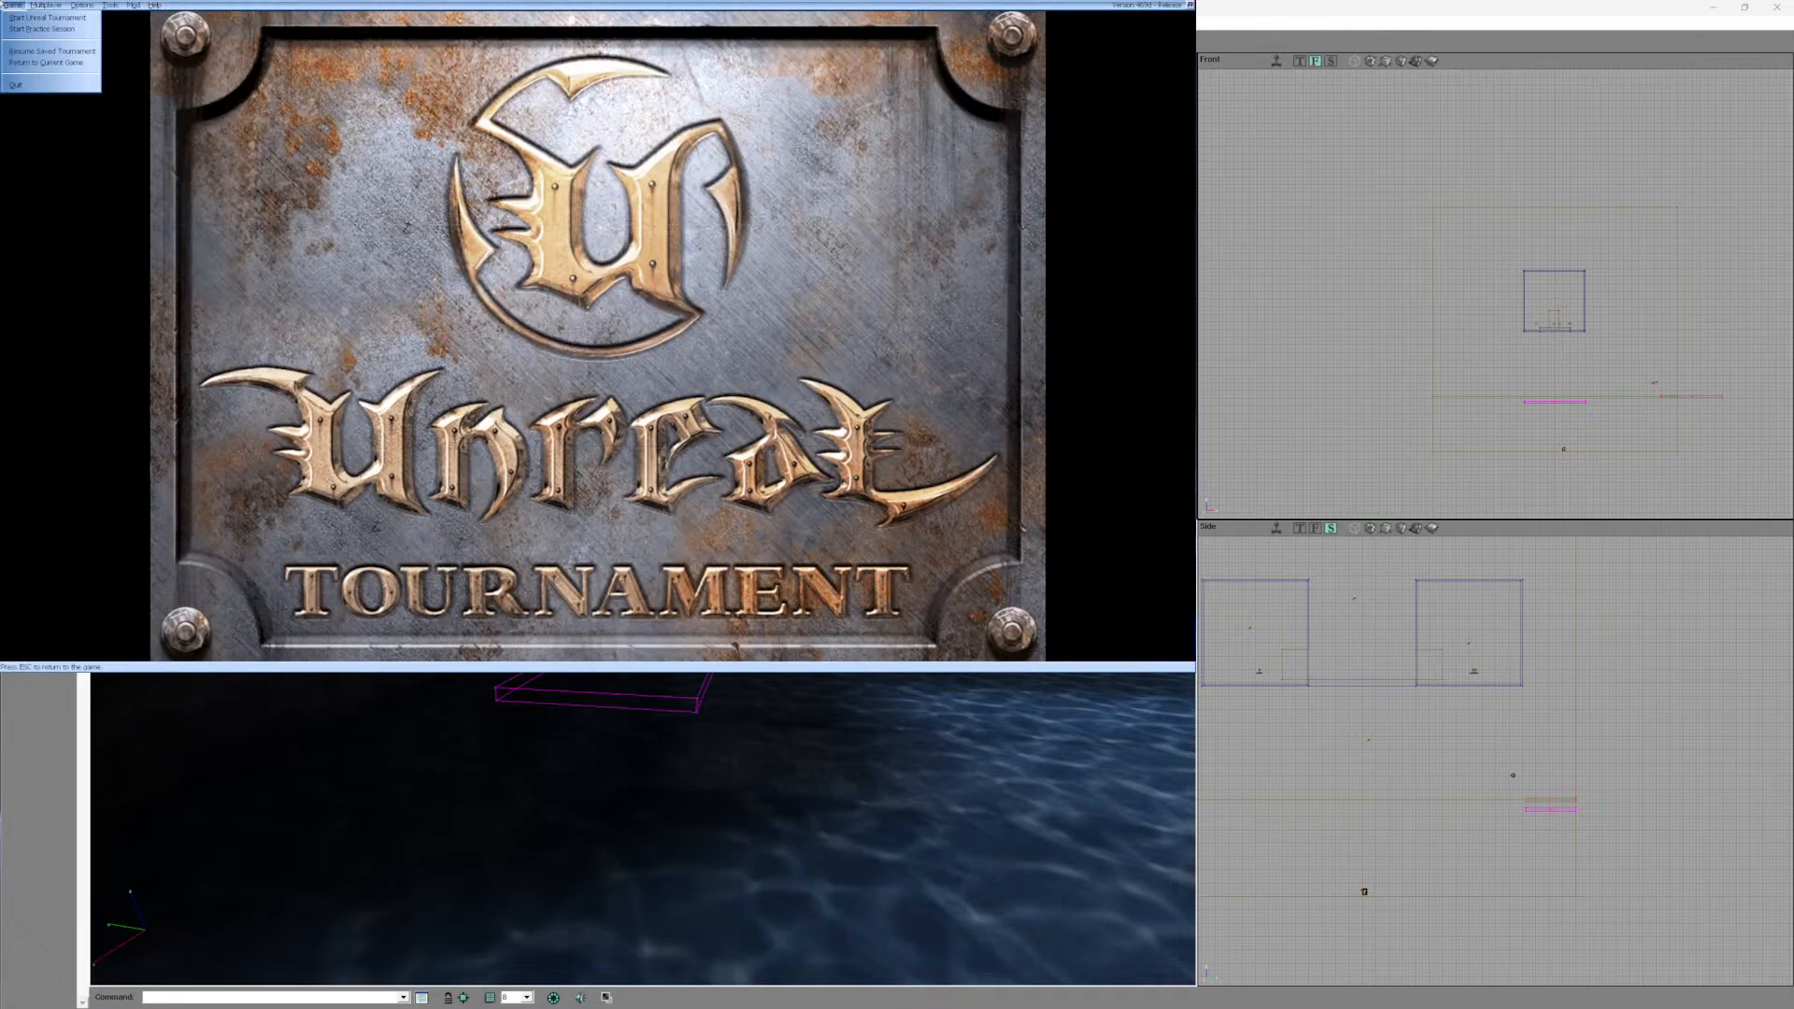
left_click(88, 95)
left_click(609, 352)
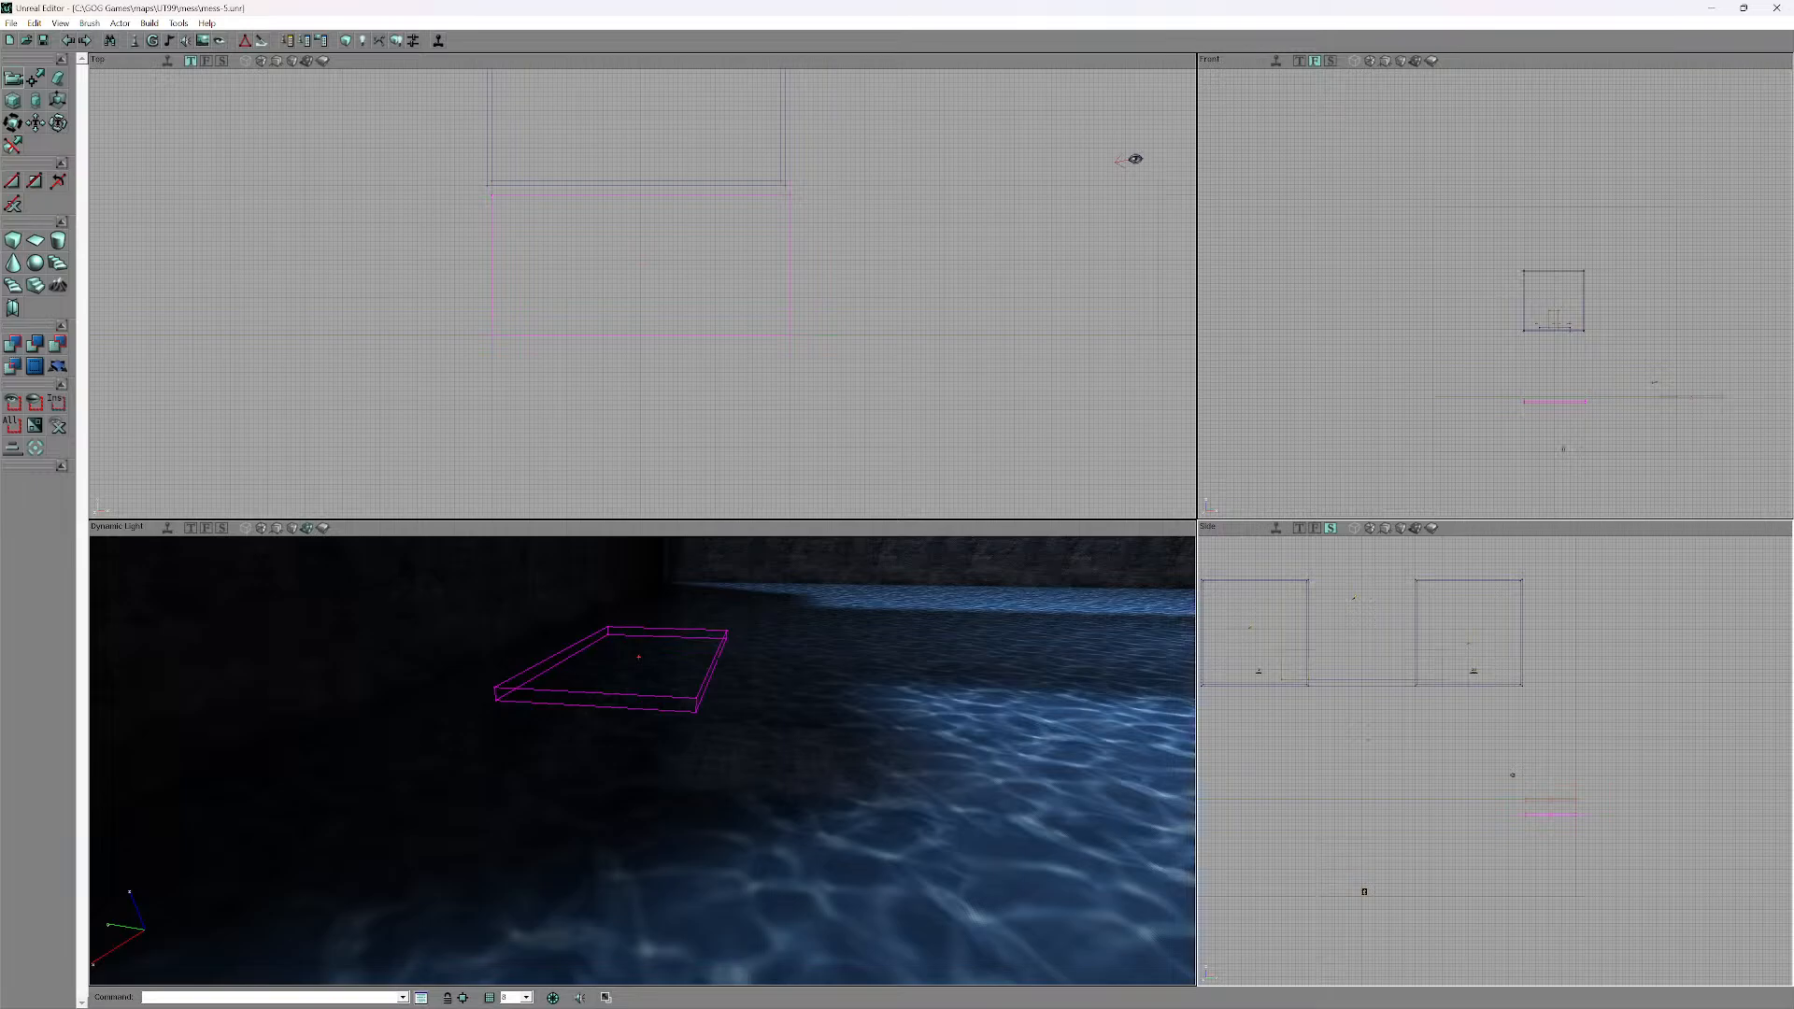
- Inspect the mover's raised position at Key 1, and return it to Key 0 (Base)
right_click(791, 253)
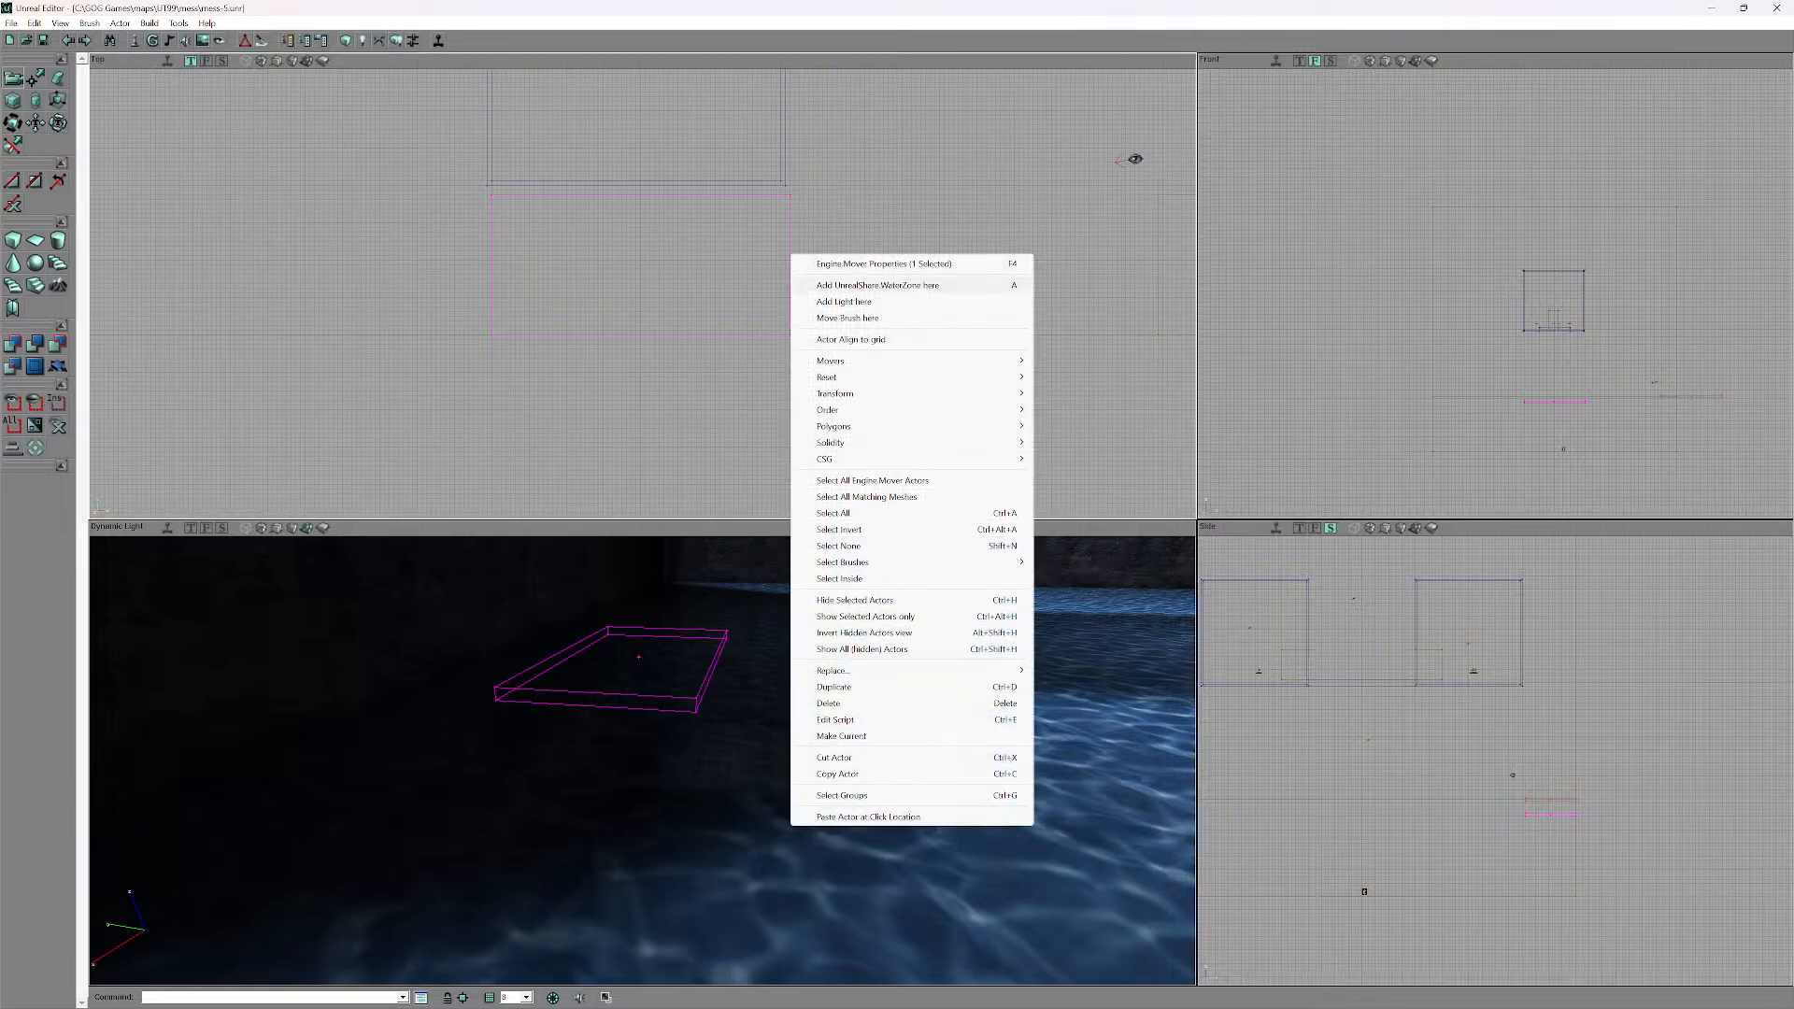
mouse_move(841, 361)
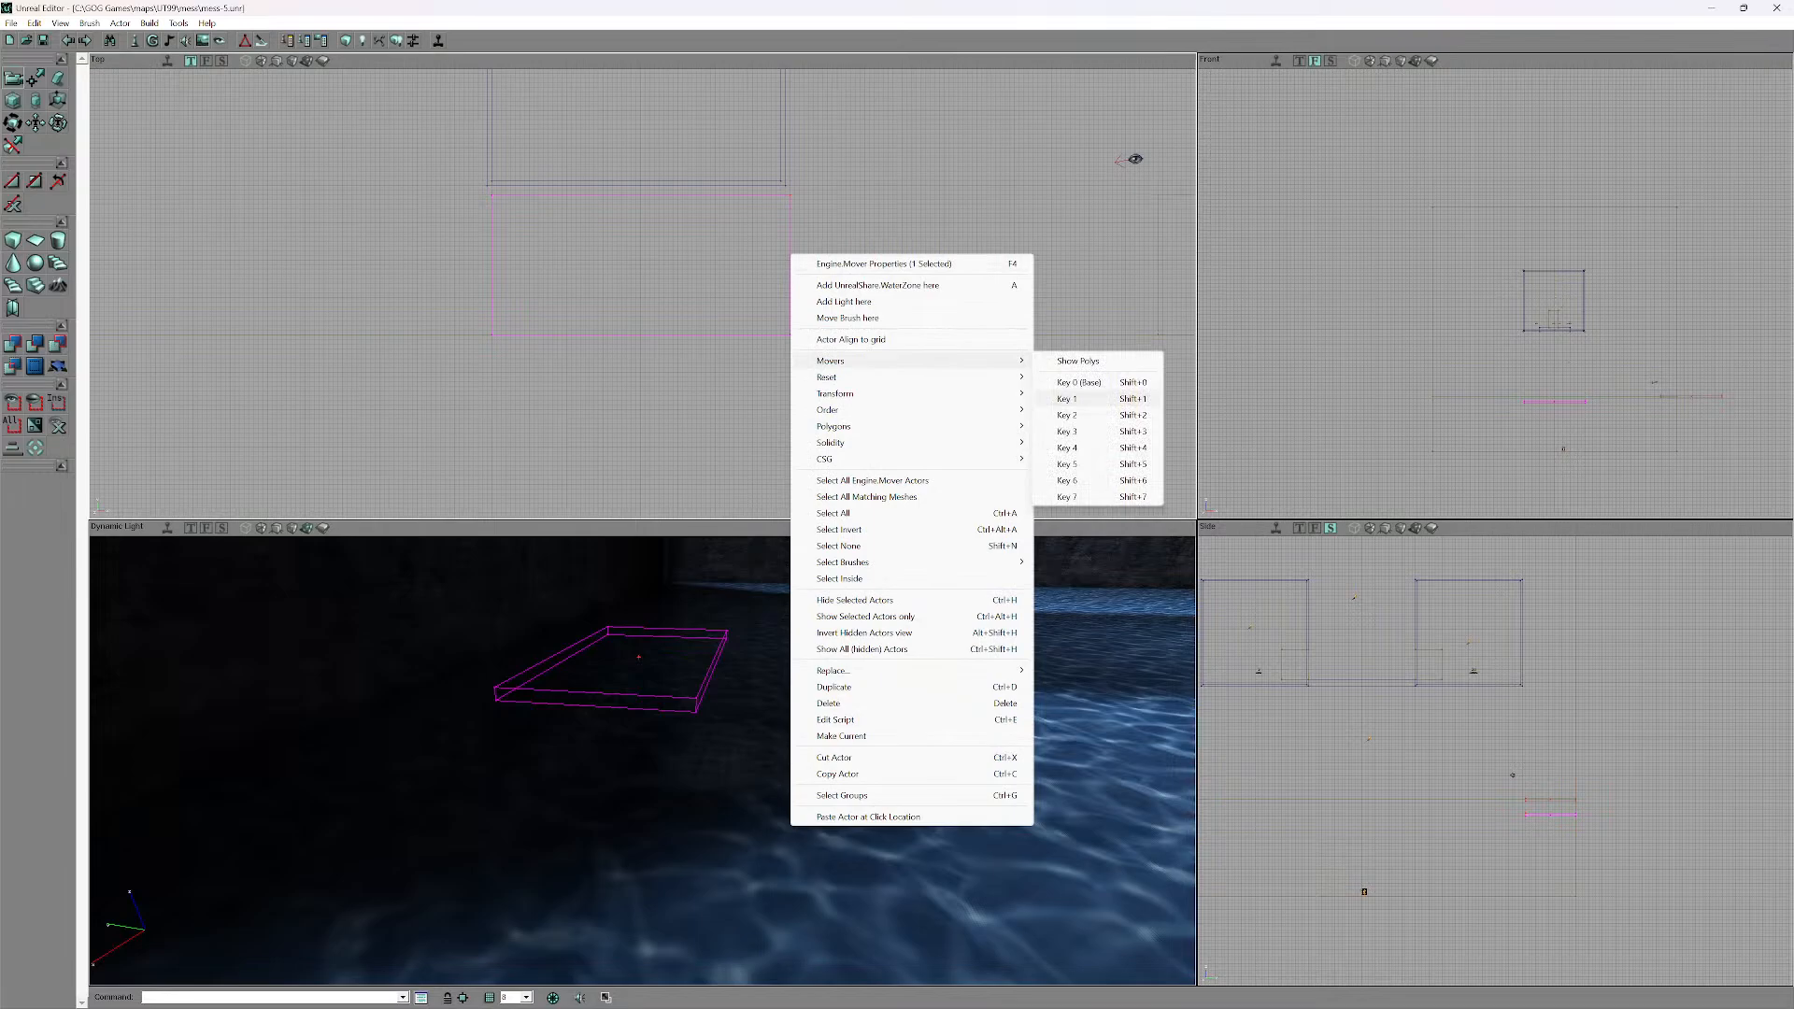
left_click(1074, 398)
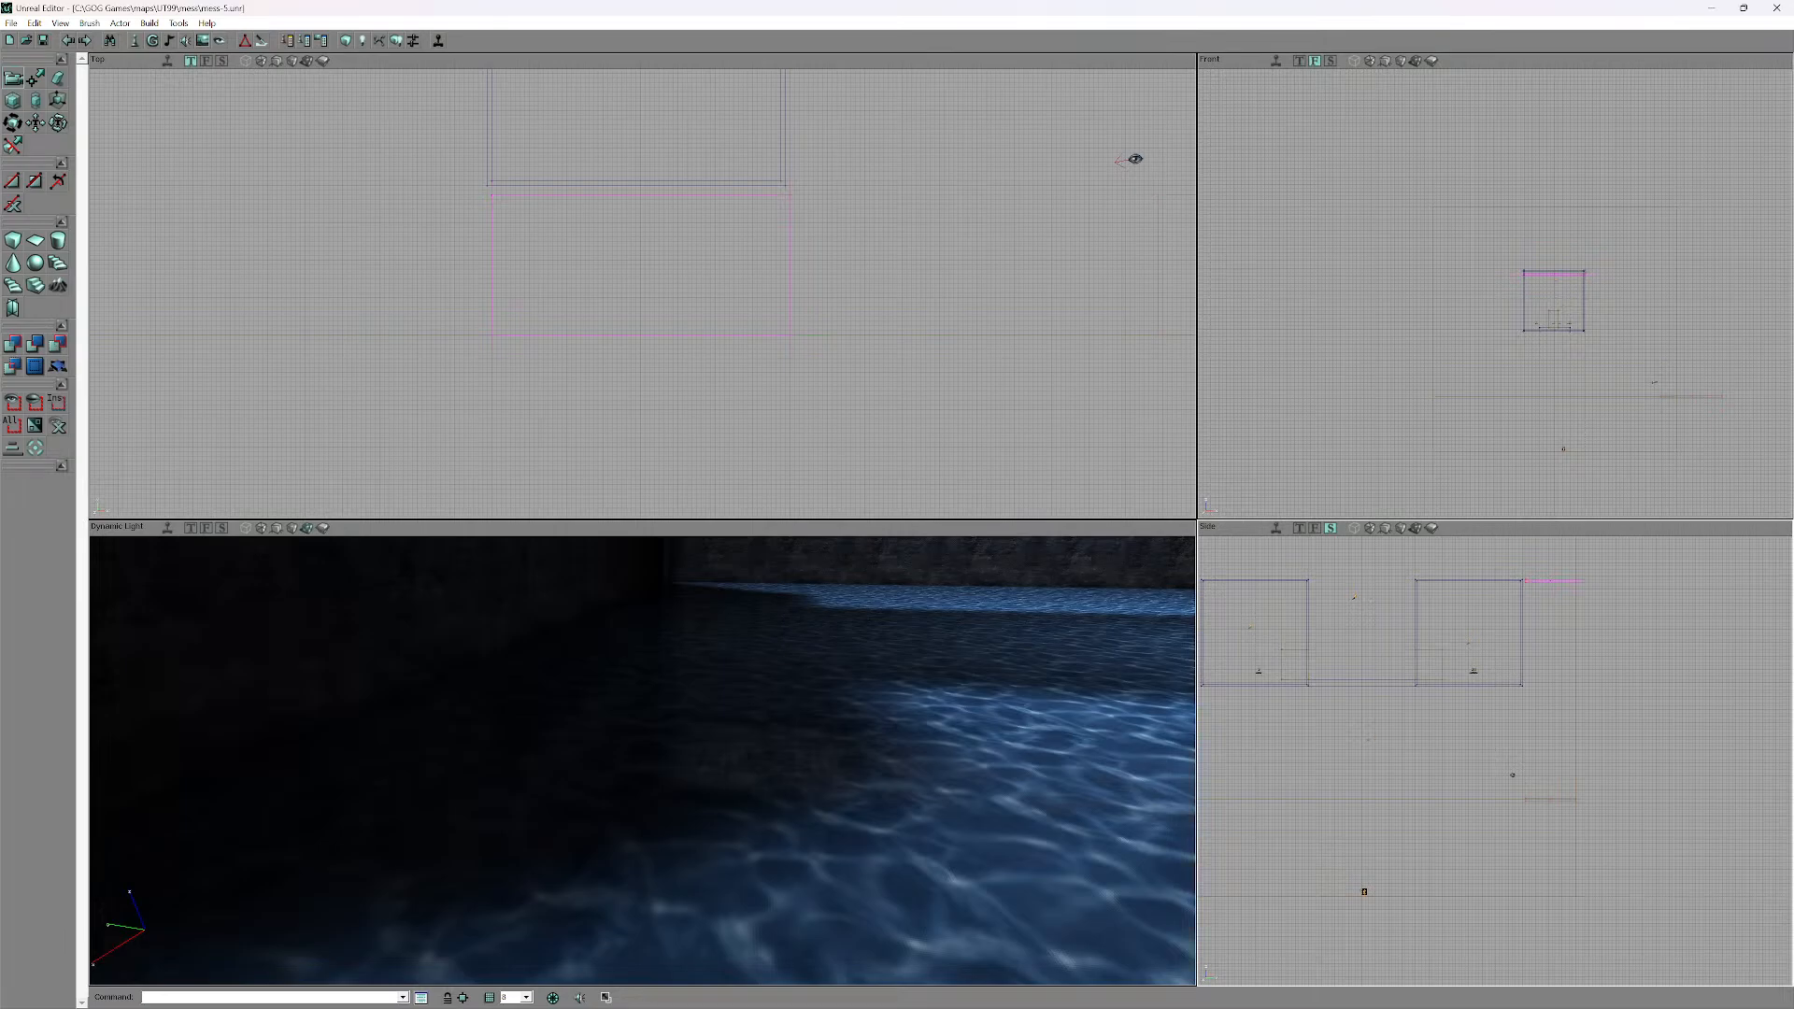
right_click(790, 243)
right_click(789, 234)
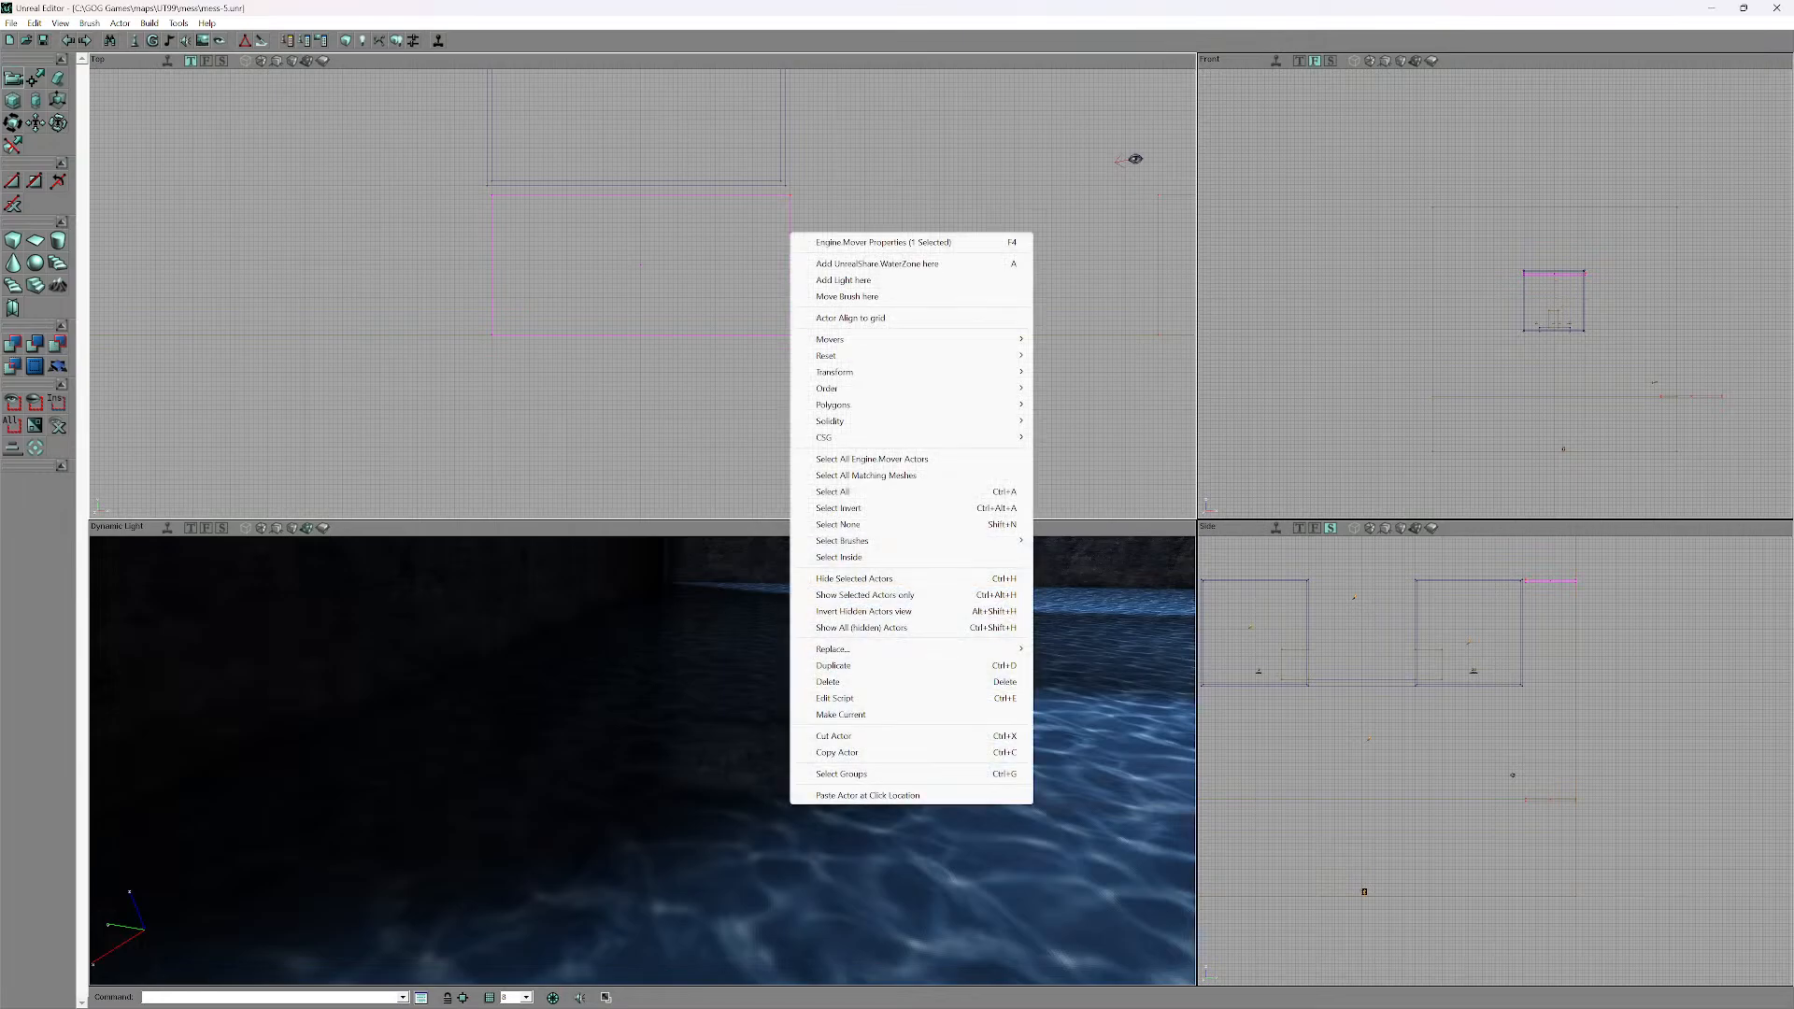
mouse_move(841, 339)
left_click(1076, 360)
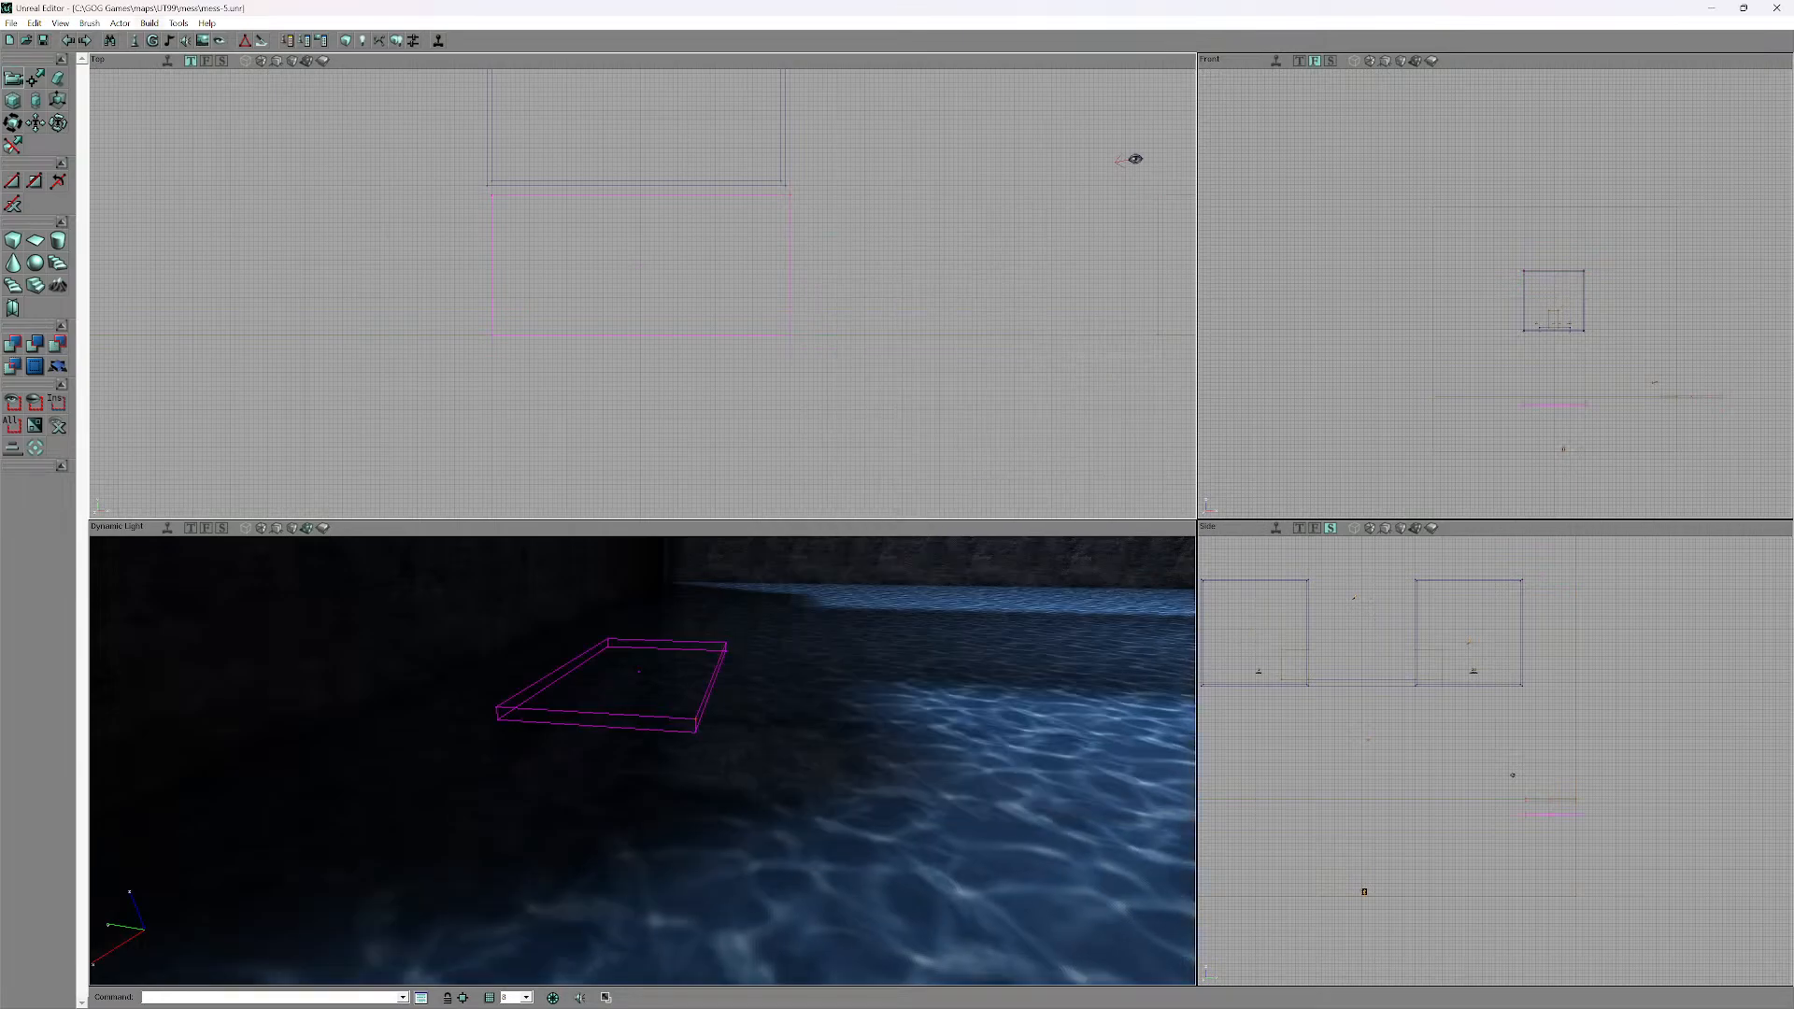
- Rebuild the entire map again, and start another match to move through the upper rooms
left_click(149, 22)
left_click(234, 126)
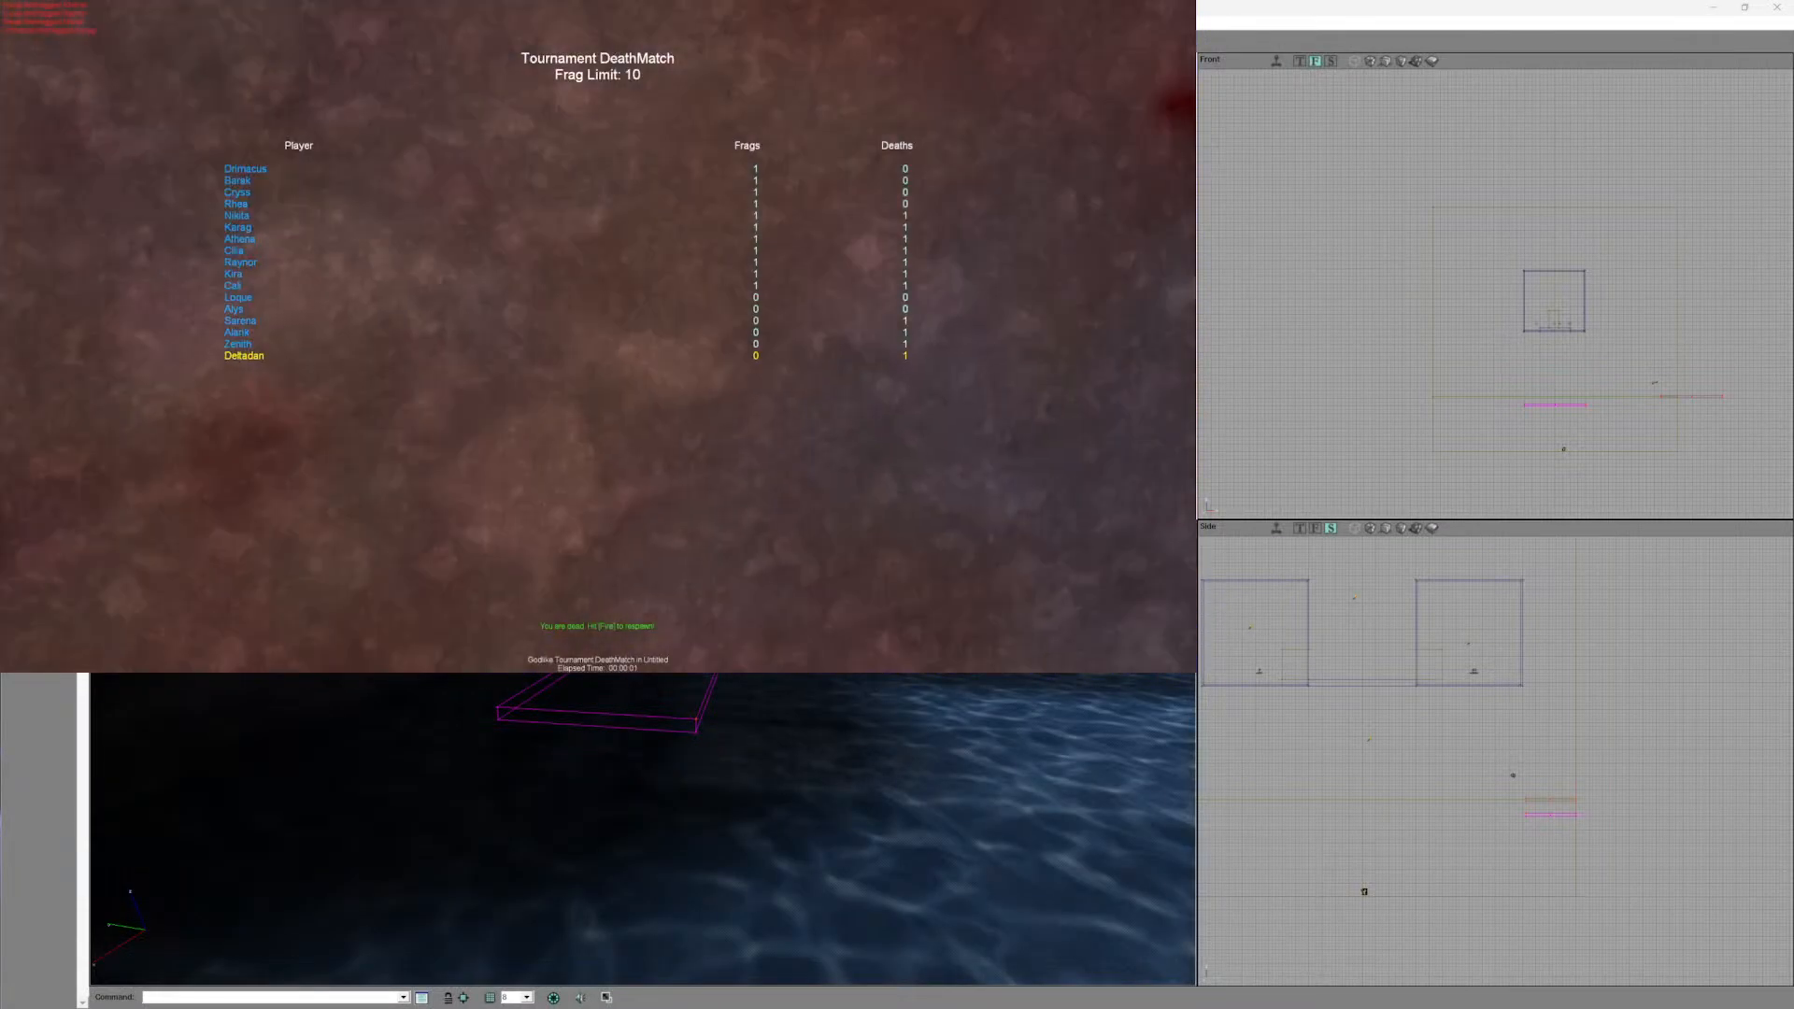
left_click(598, 336)
key("w")
key("w")
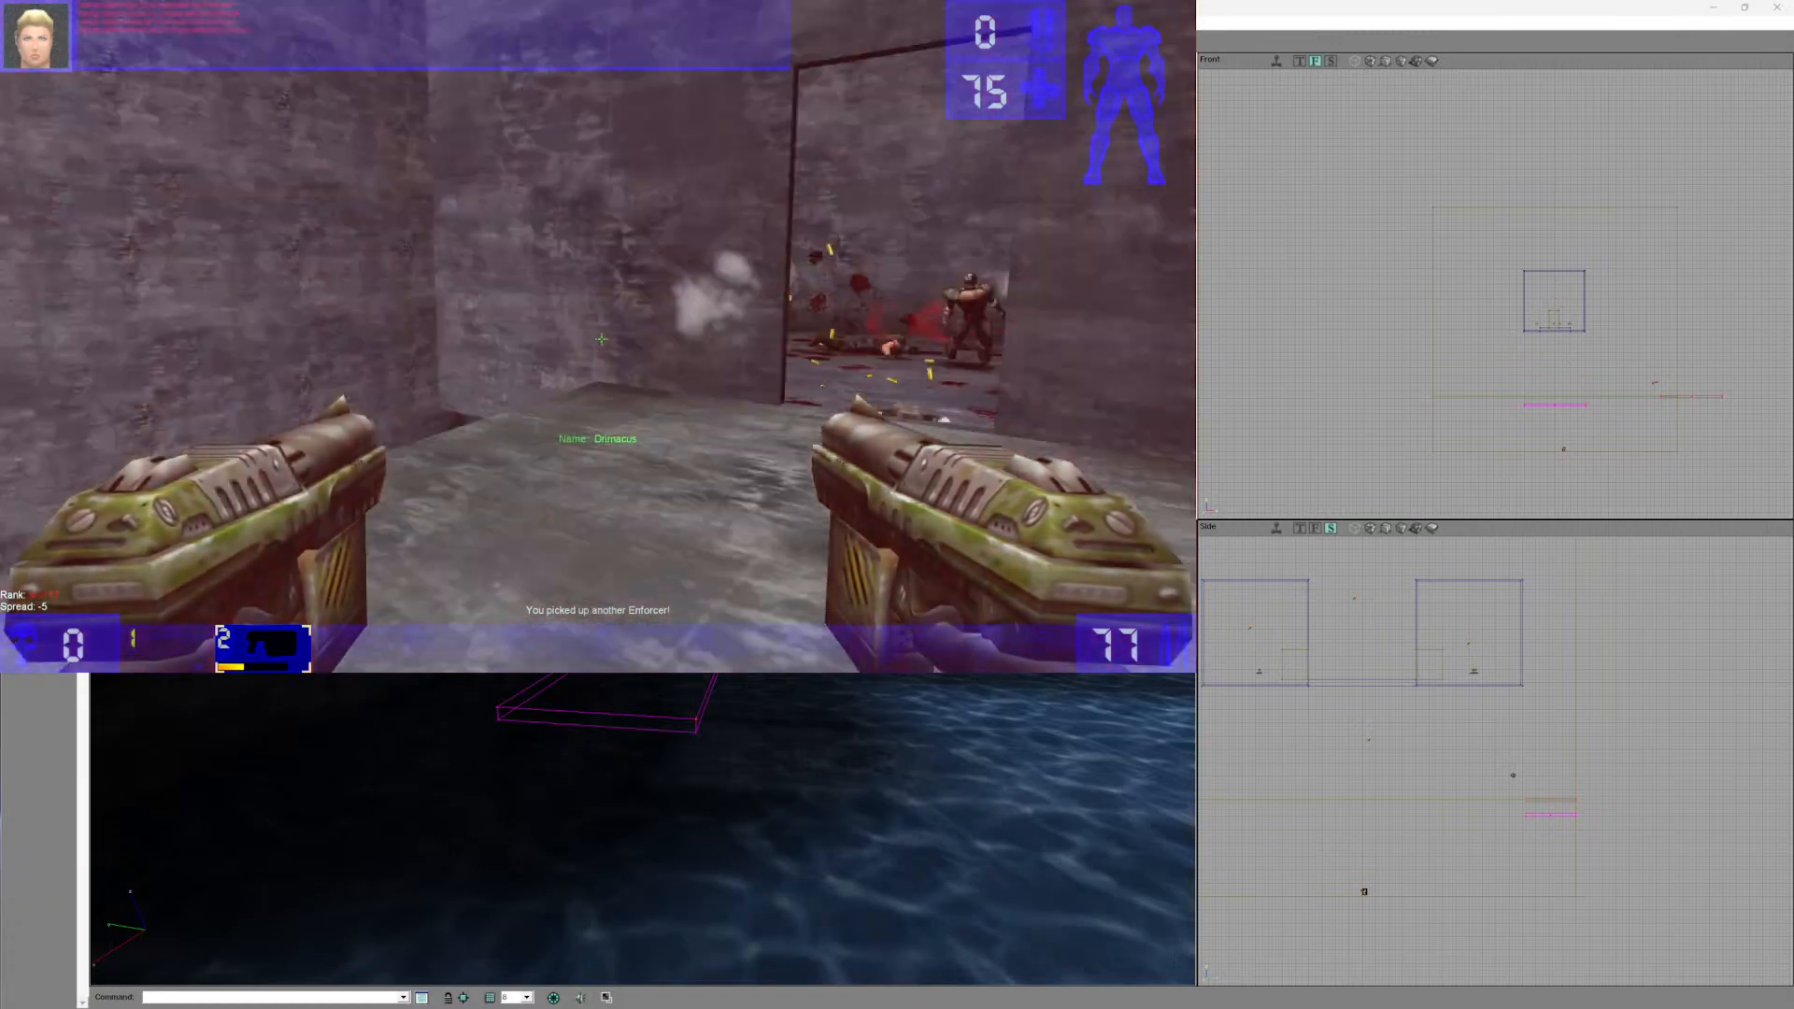
- Test the water around the lowered mover in the match, and quit the game
key("w")
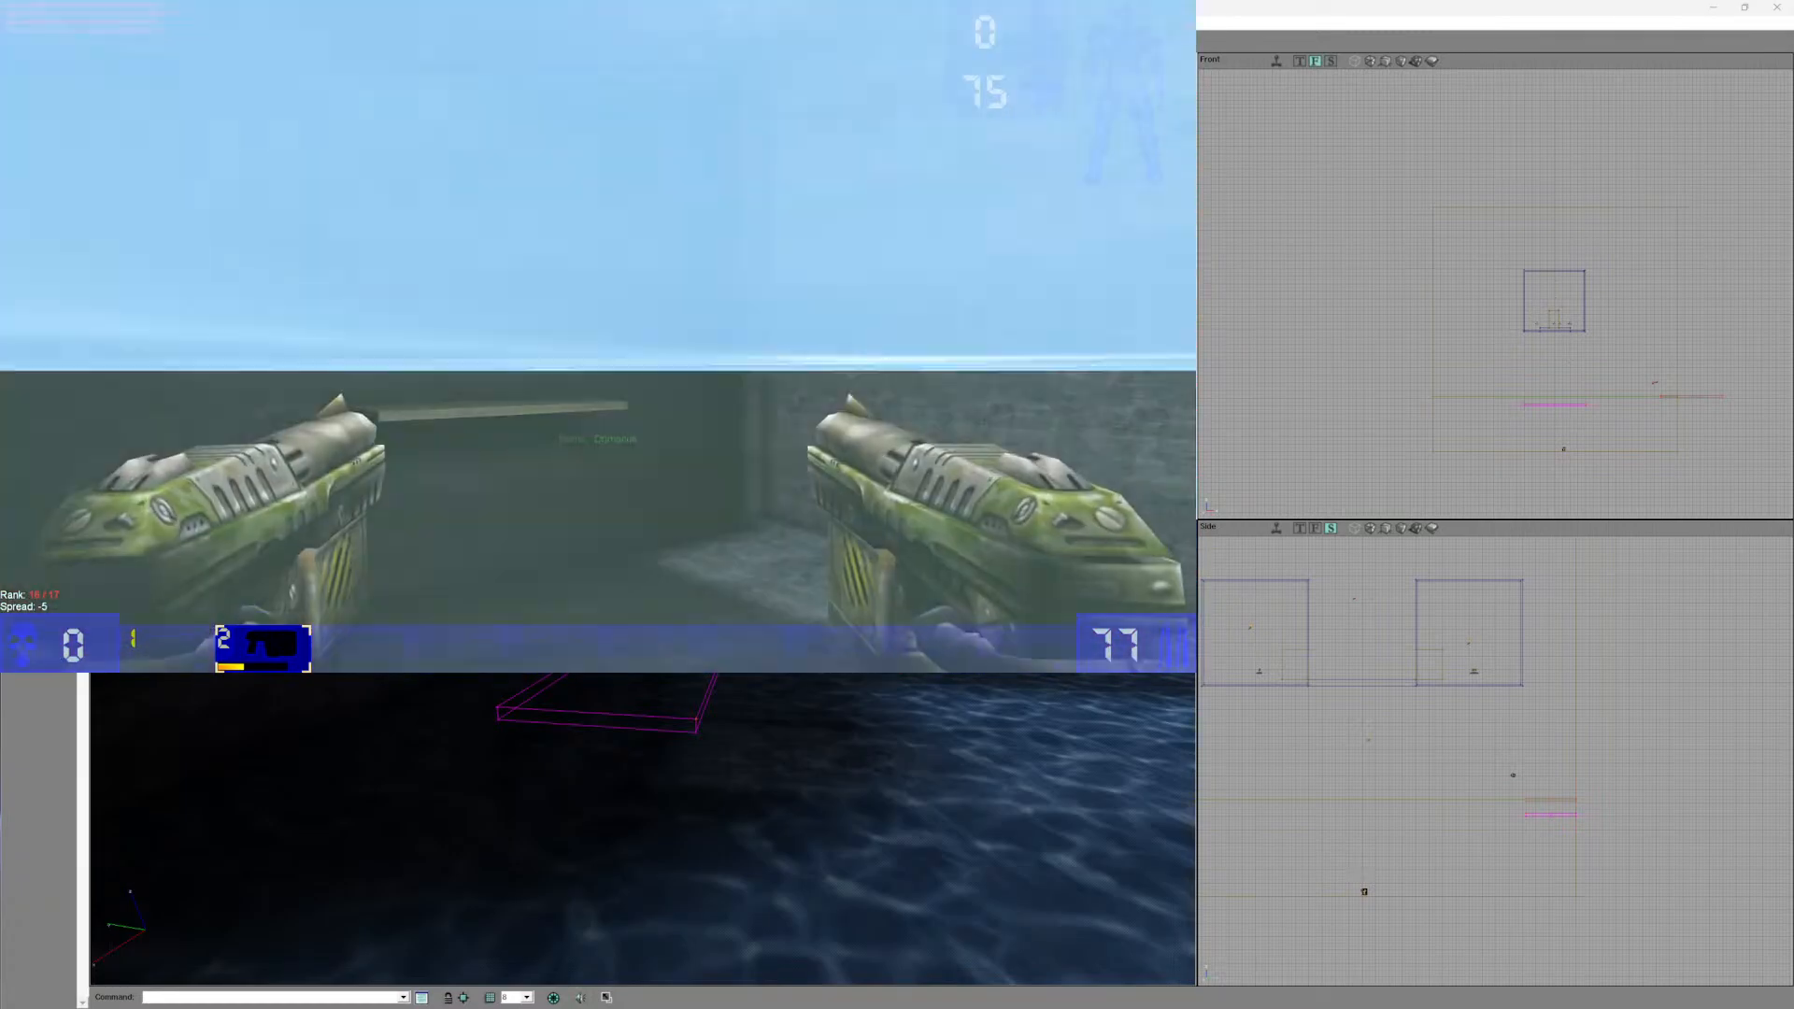
key("Escape")
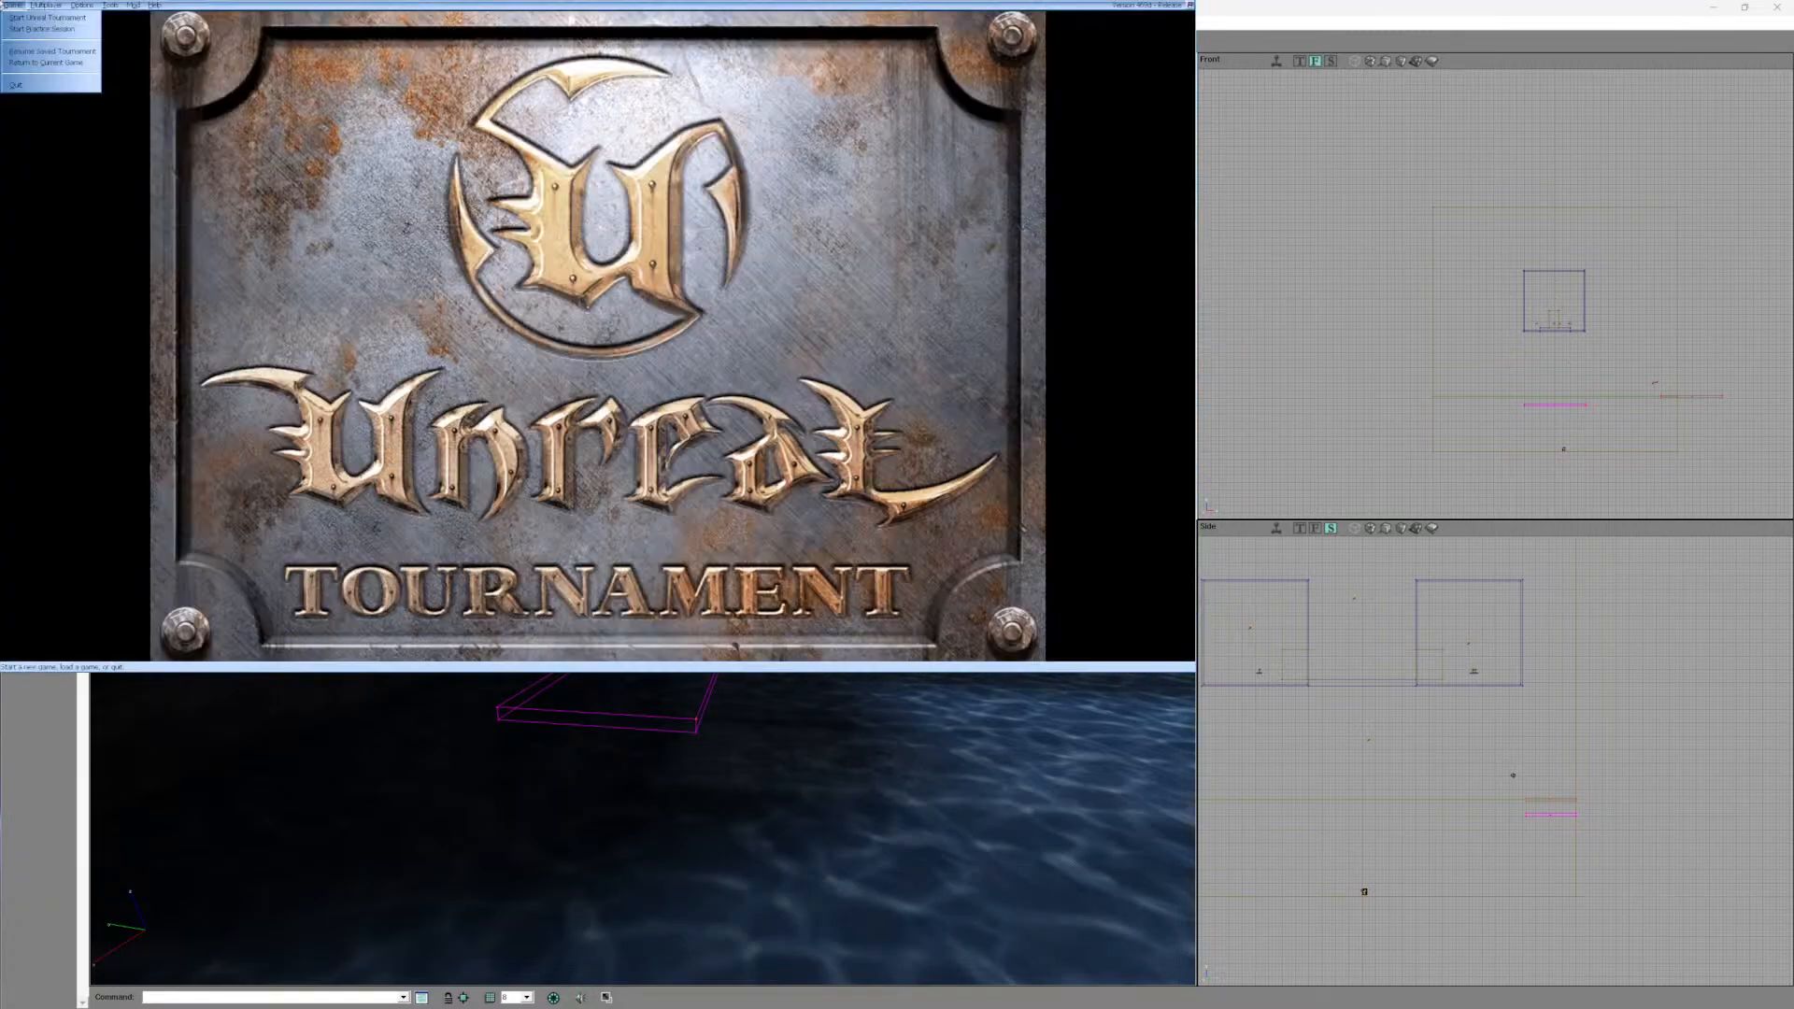
left_click(65, 85)
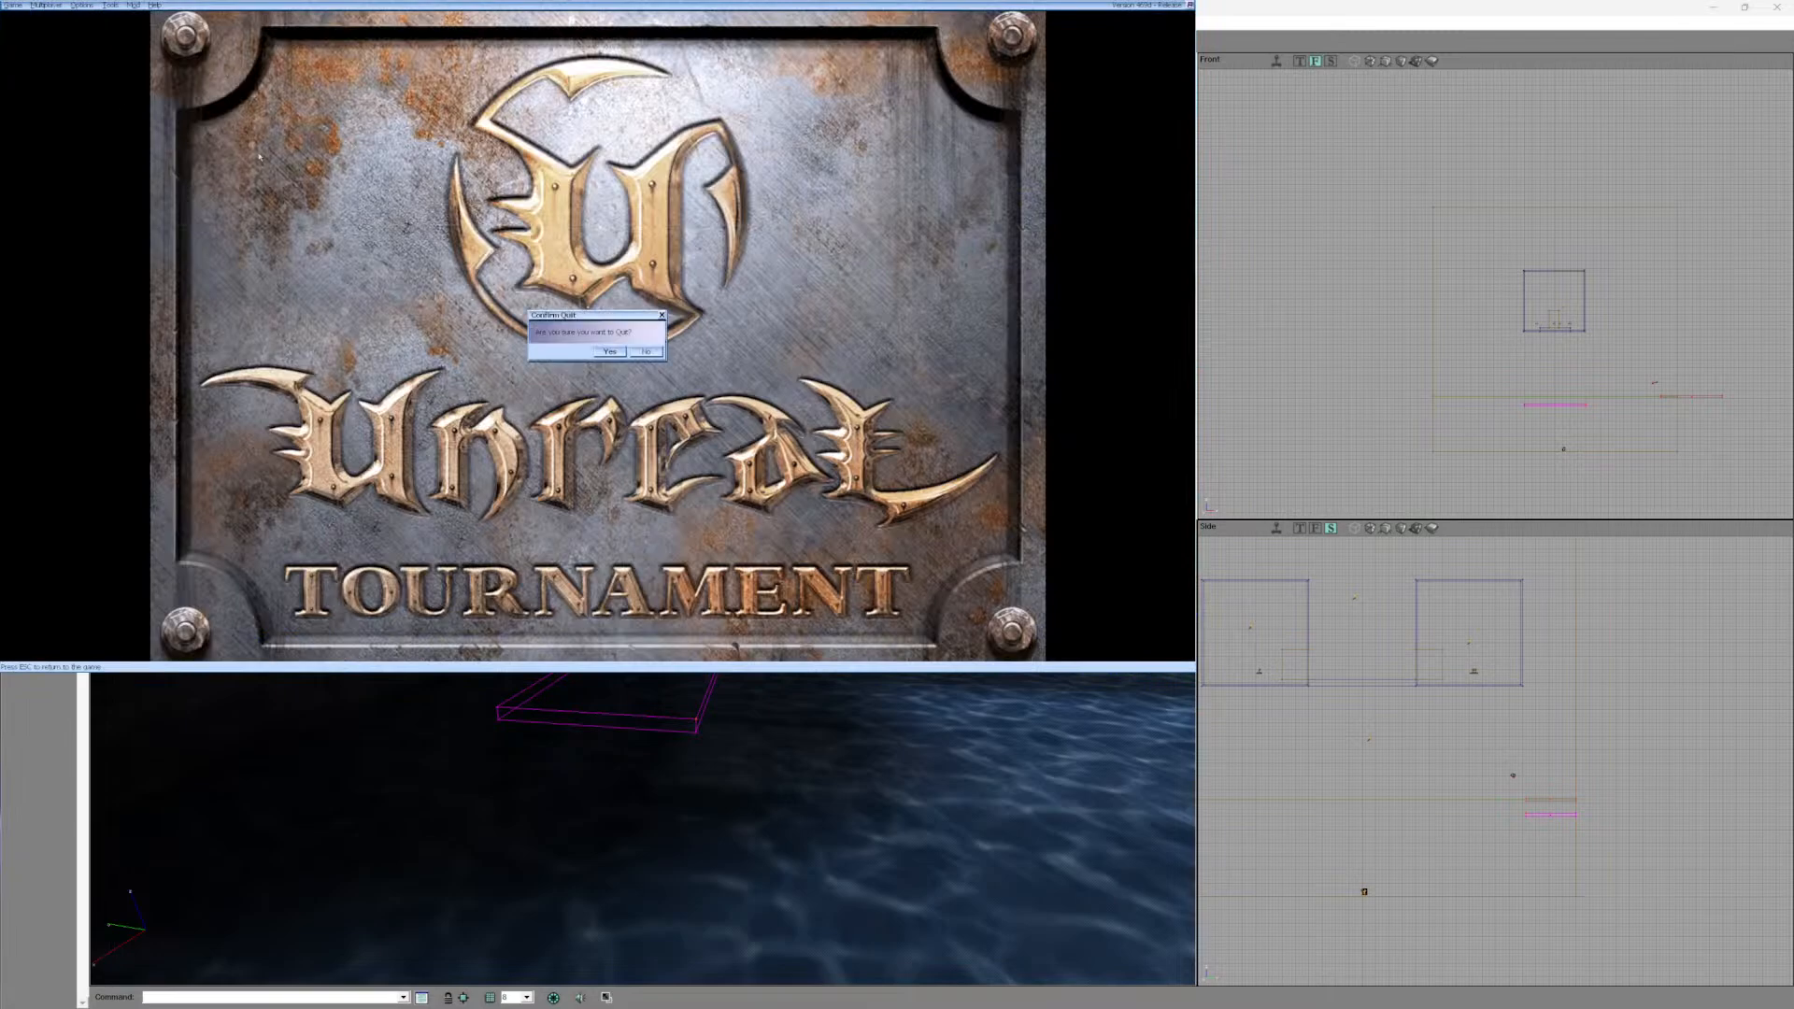
left_click(622, 352)
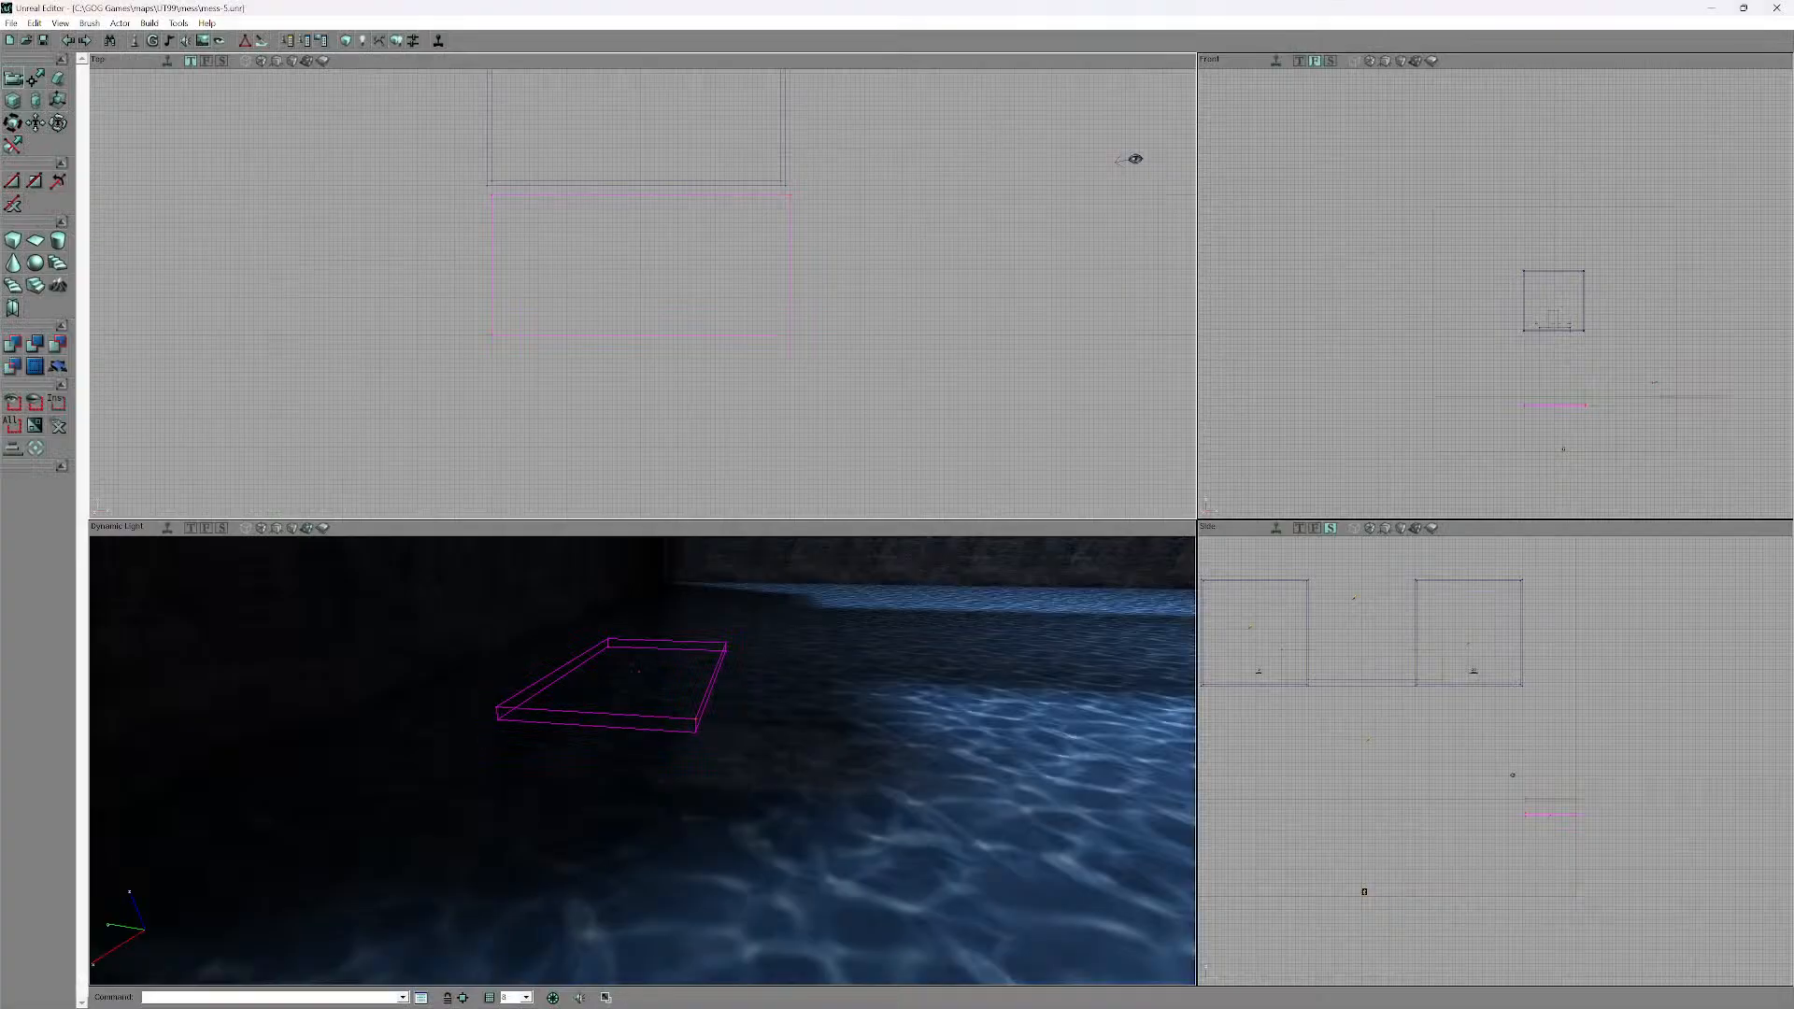
- Move the builder brush from outside the room to just above the existing mover platform
mouse_move(643, 761)
right_mouse_down()
mouse_move(701, 701)
mouse_move(561, 762)
mouse_move(420, 761)
mouse_move(441, 760)
right_mouse_up()
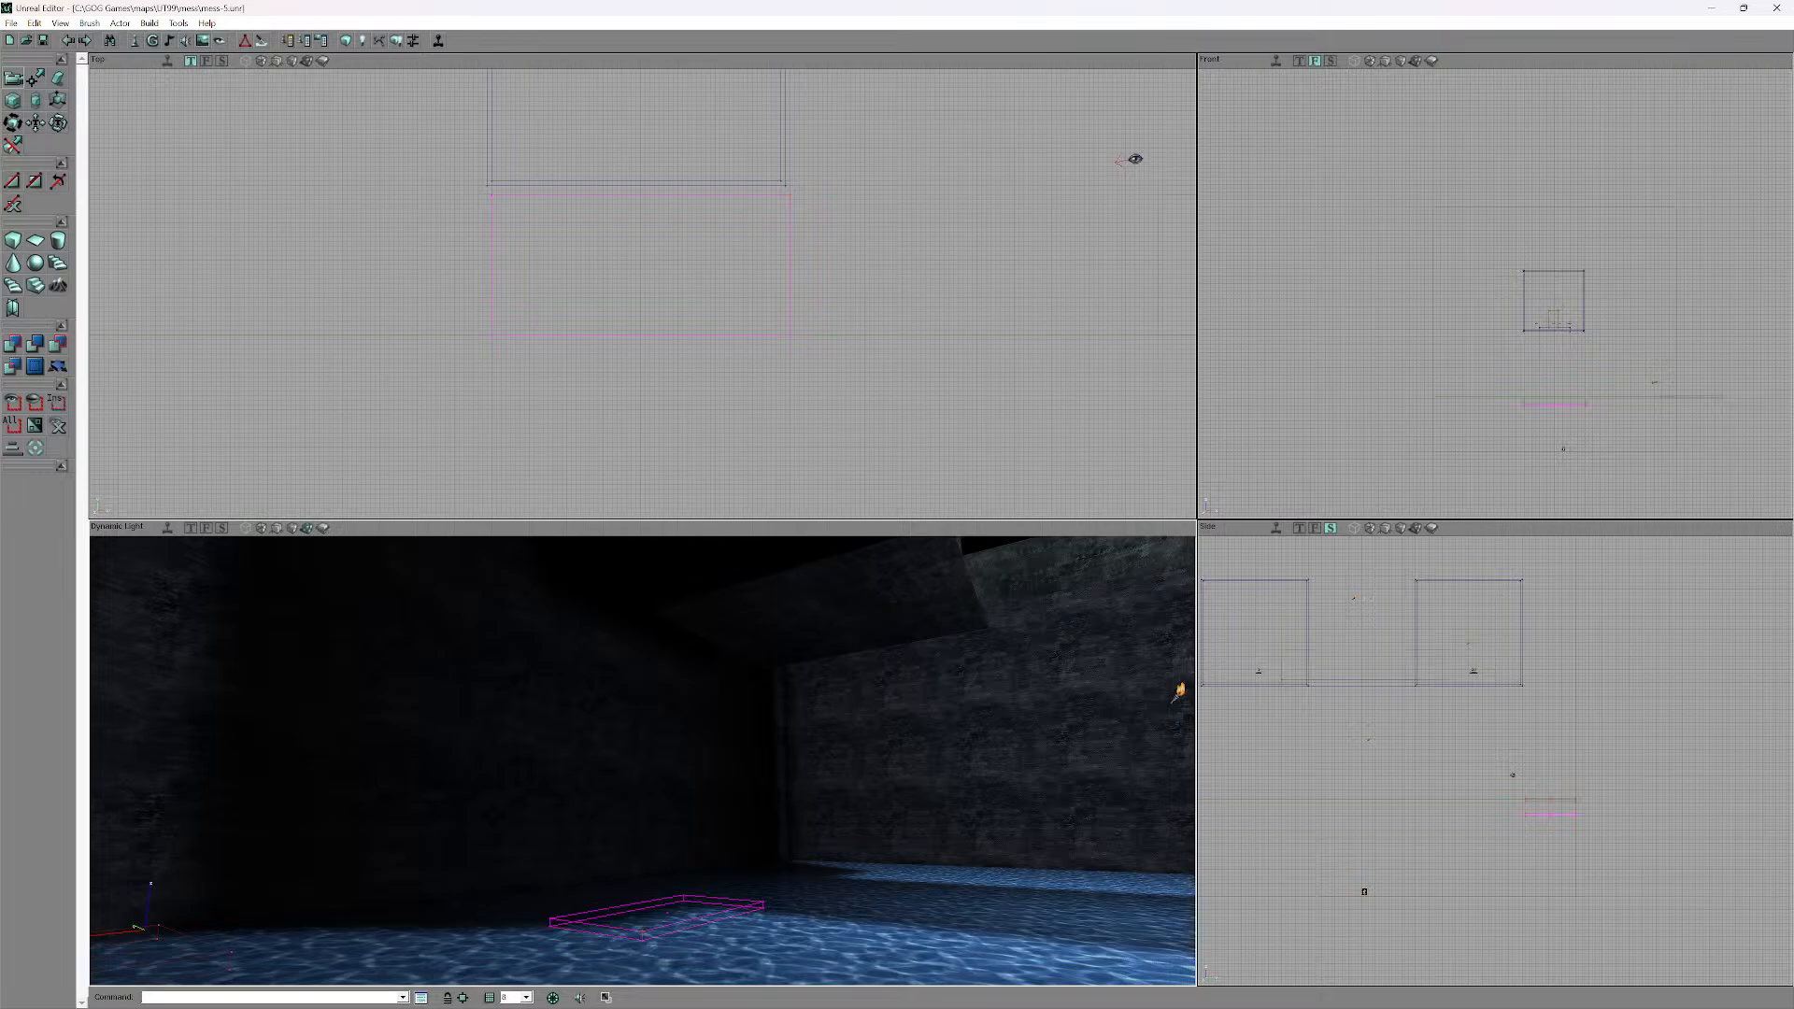
right_click_drag(643, 761, 505, 763)
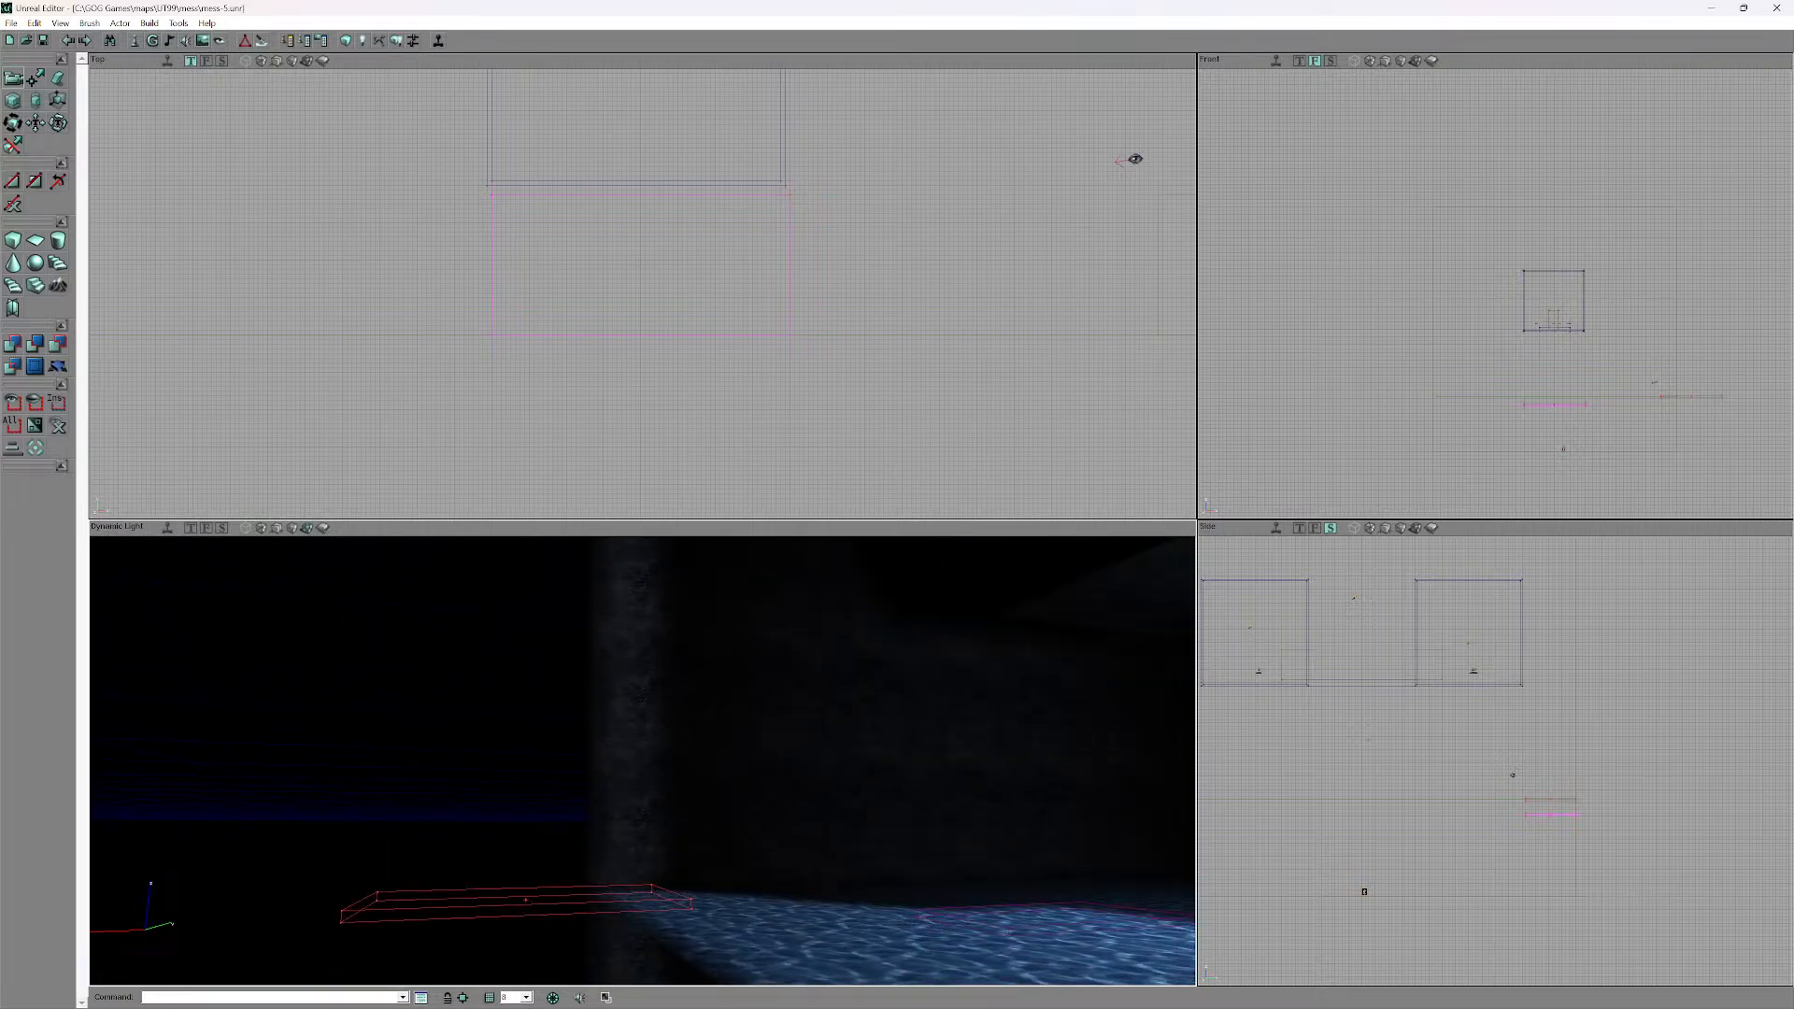
mouse_move(525, 900)
left_mouse_down("ctrl")
mouse_move(458, 902)
mouse_move(1009, 884)
left_mouse_up("ctrl")
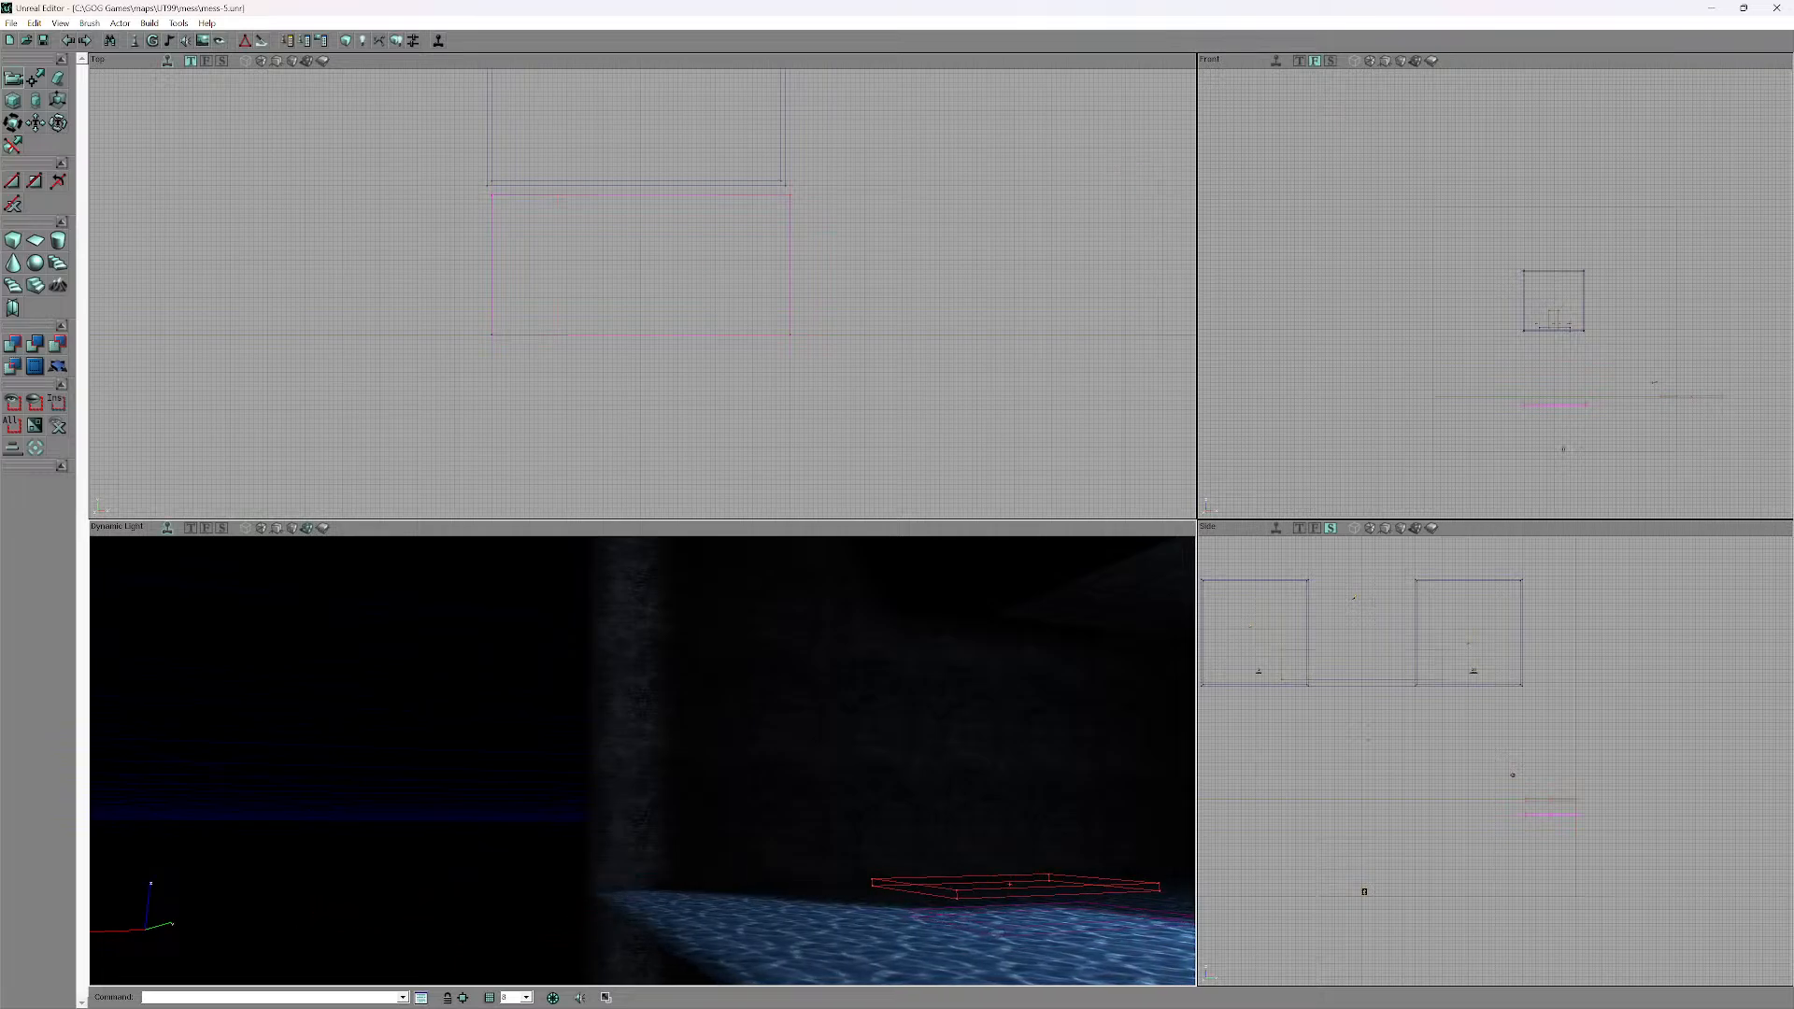
left_click(1276, 61)
left_click(1276, 528)
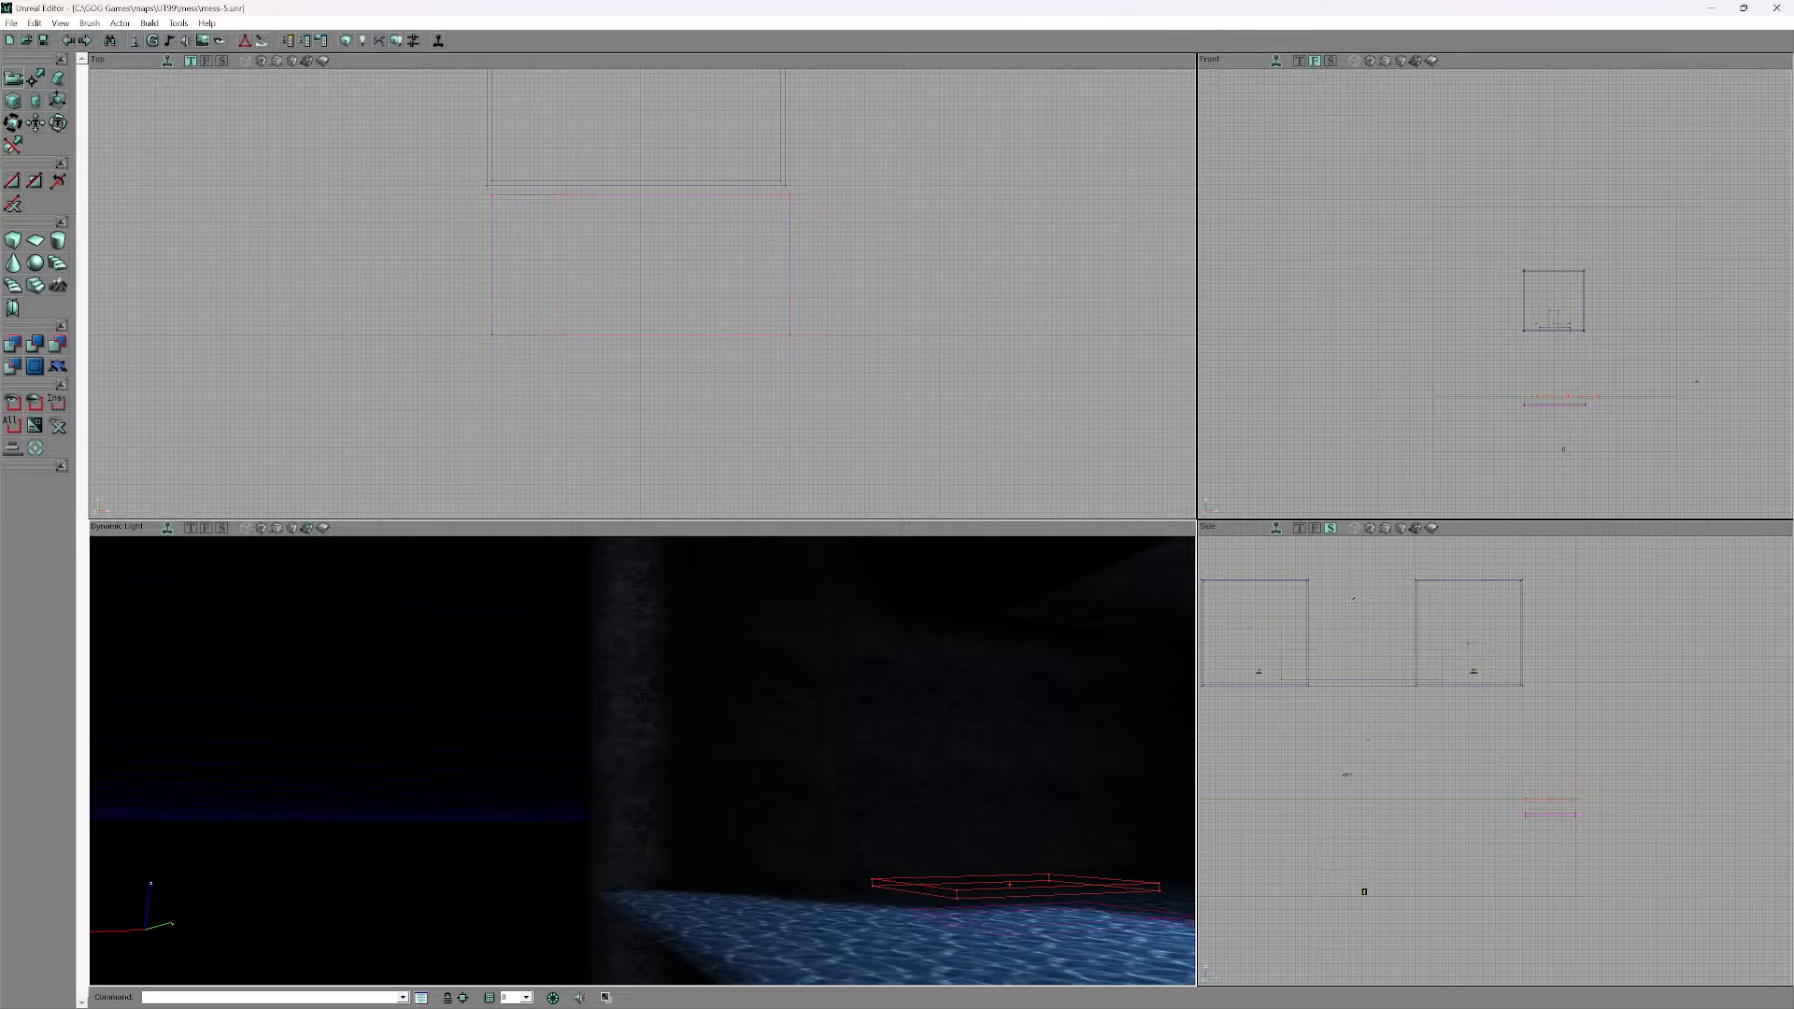
mouse_move(748, 739)
left_mouse_down()
mouse_move(841, 761)
mouse_move(901, 733)
mouse_move(922, 662)
left_mouse_up()
right_click_drag(922, 662, 922, 736)
scroll(849, 94, "down", 5)
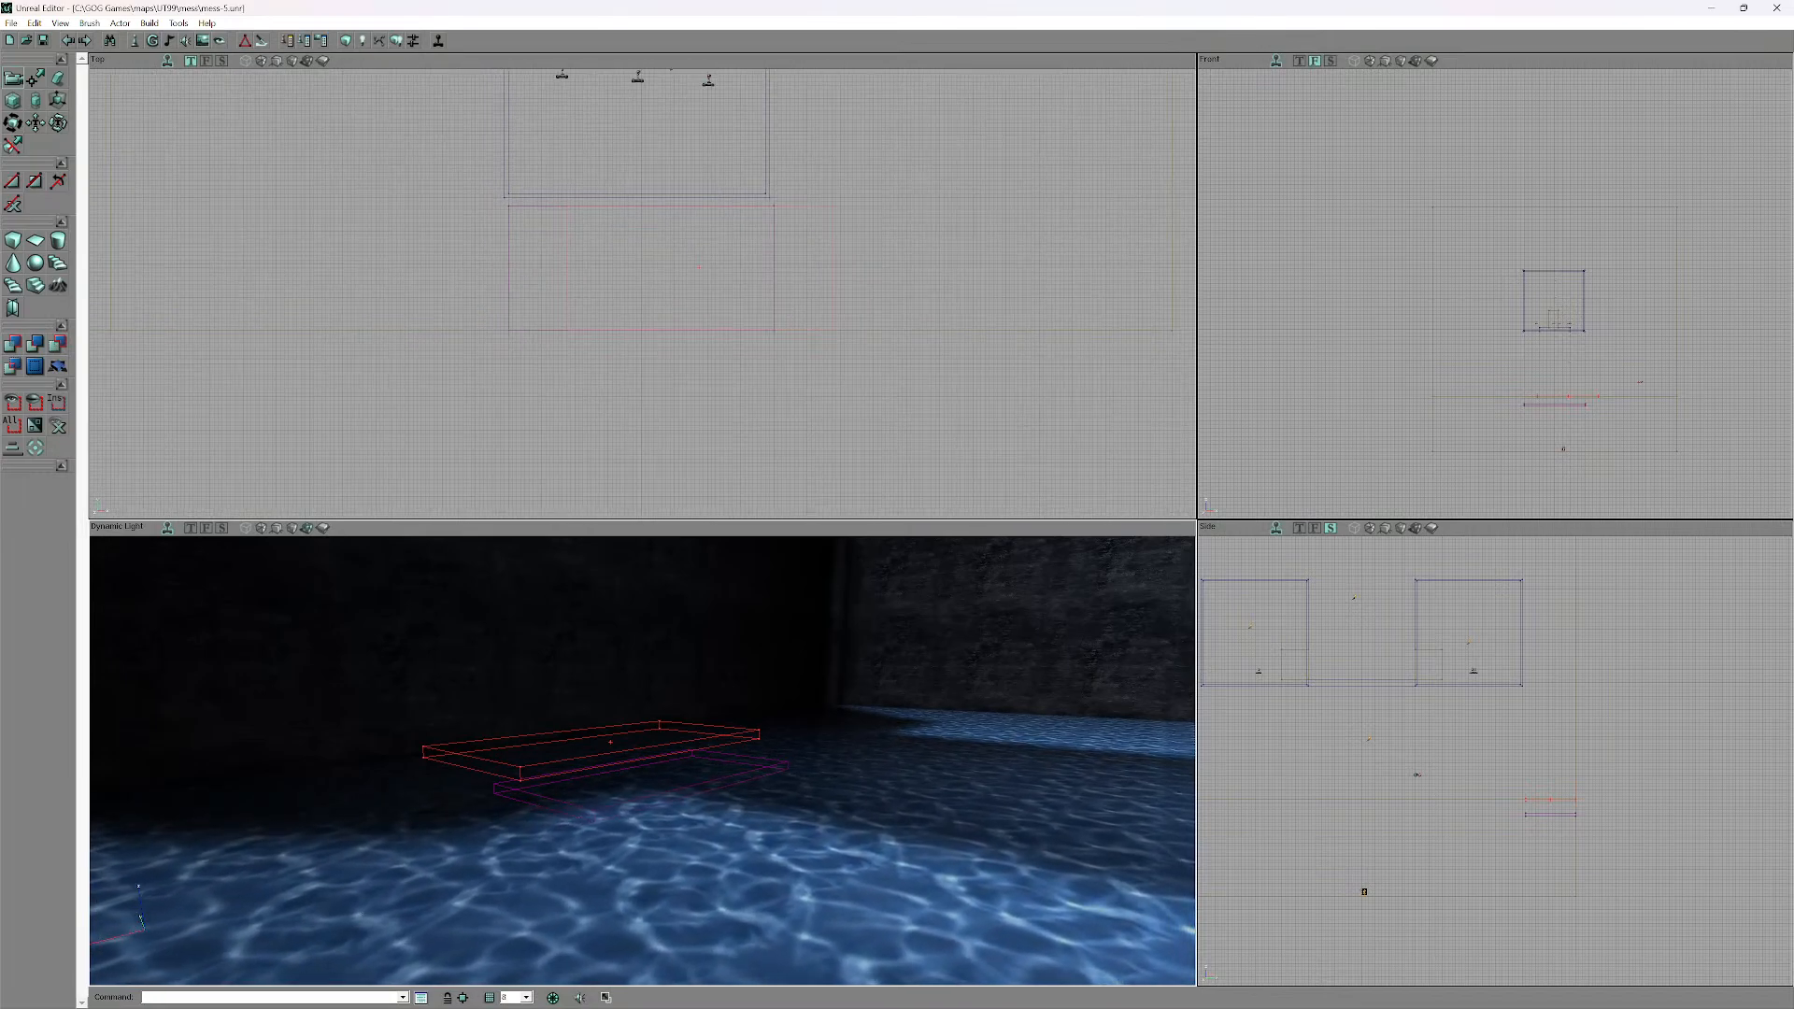
- Move the builder brush to the opposite end of the map, beside the other upper room's outer wall
left_click_drag(849, 95, 851, 260)
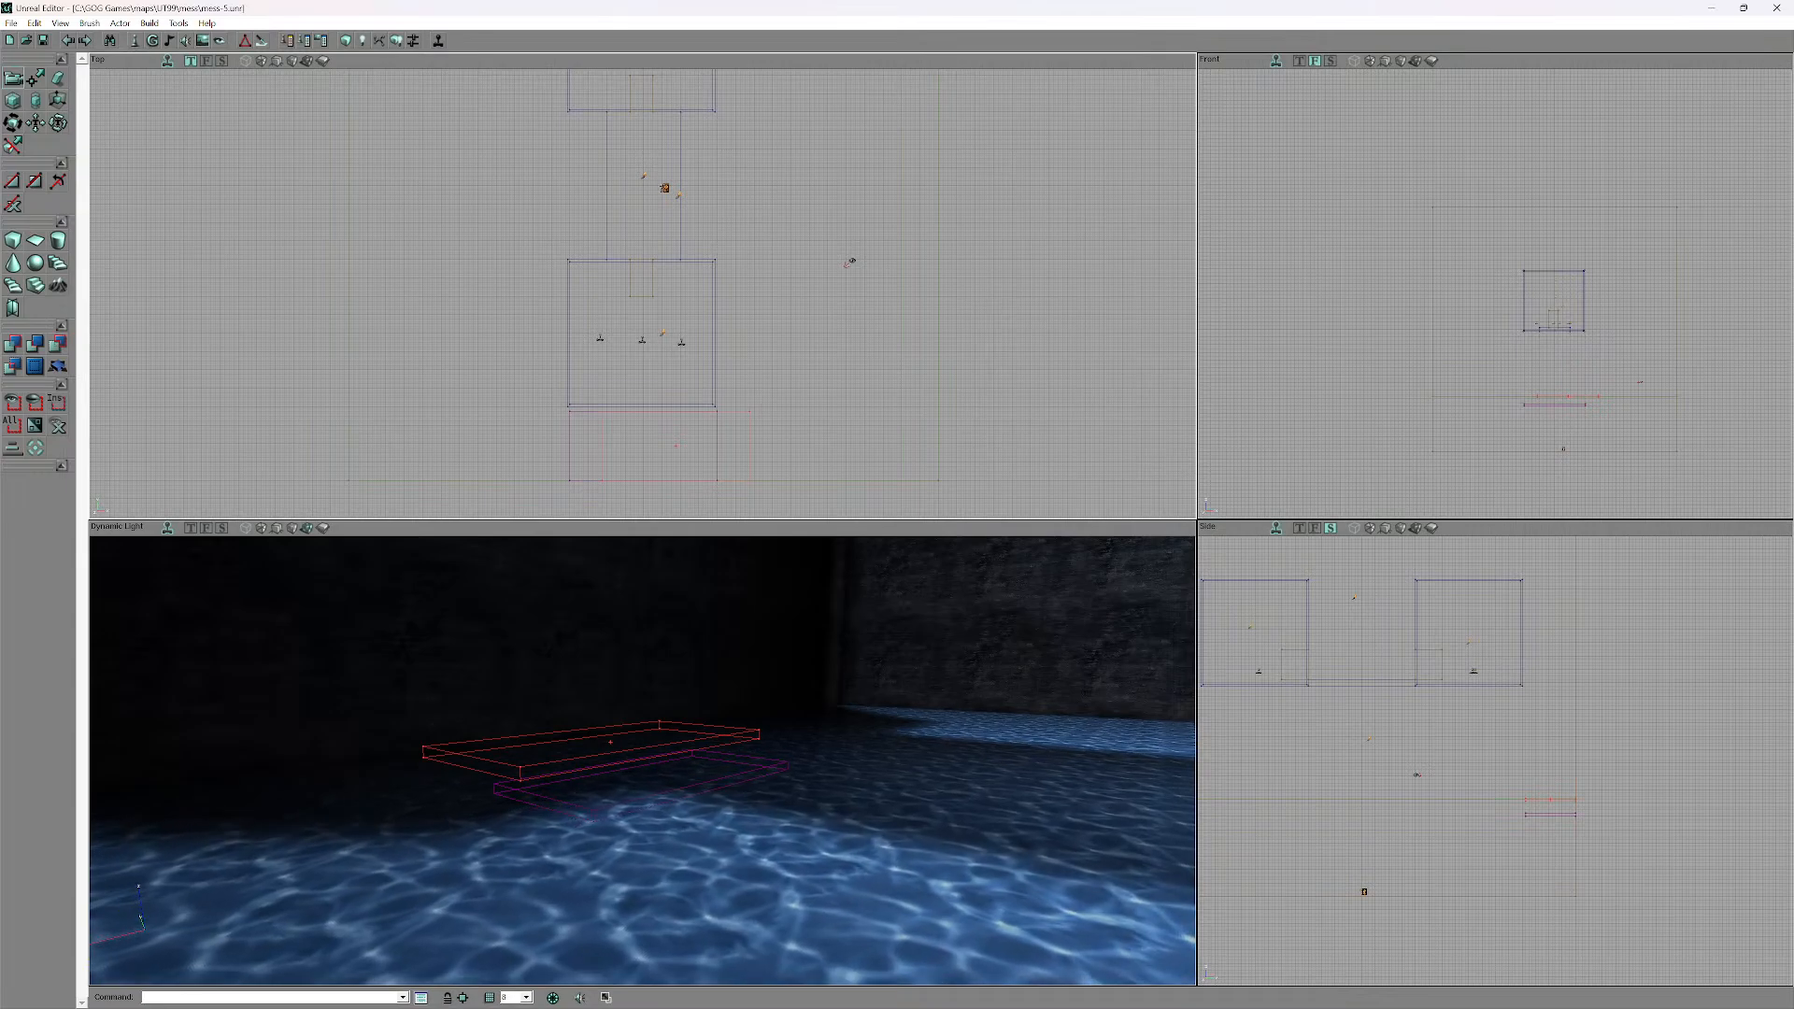
mouse_move(676, 446)
left_mouse_down("ctrl")
mouse_move(688, 383)
mouse_move(691, 459)
mouse_move(685, 293)
left_mouse_up("ctrl")
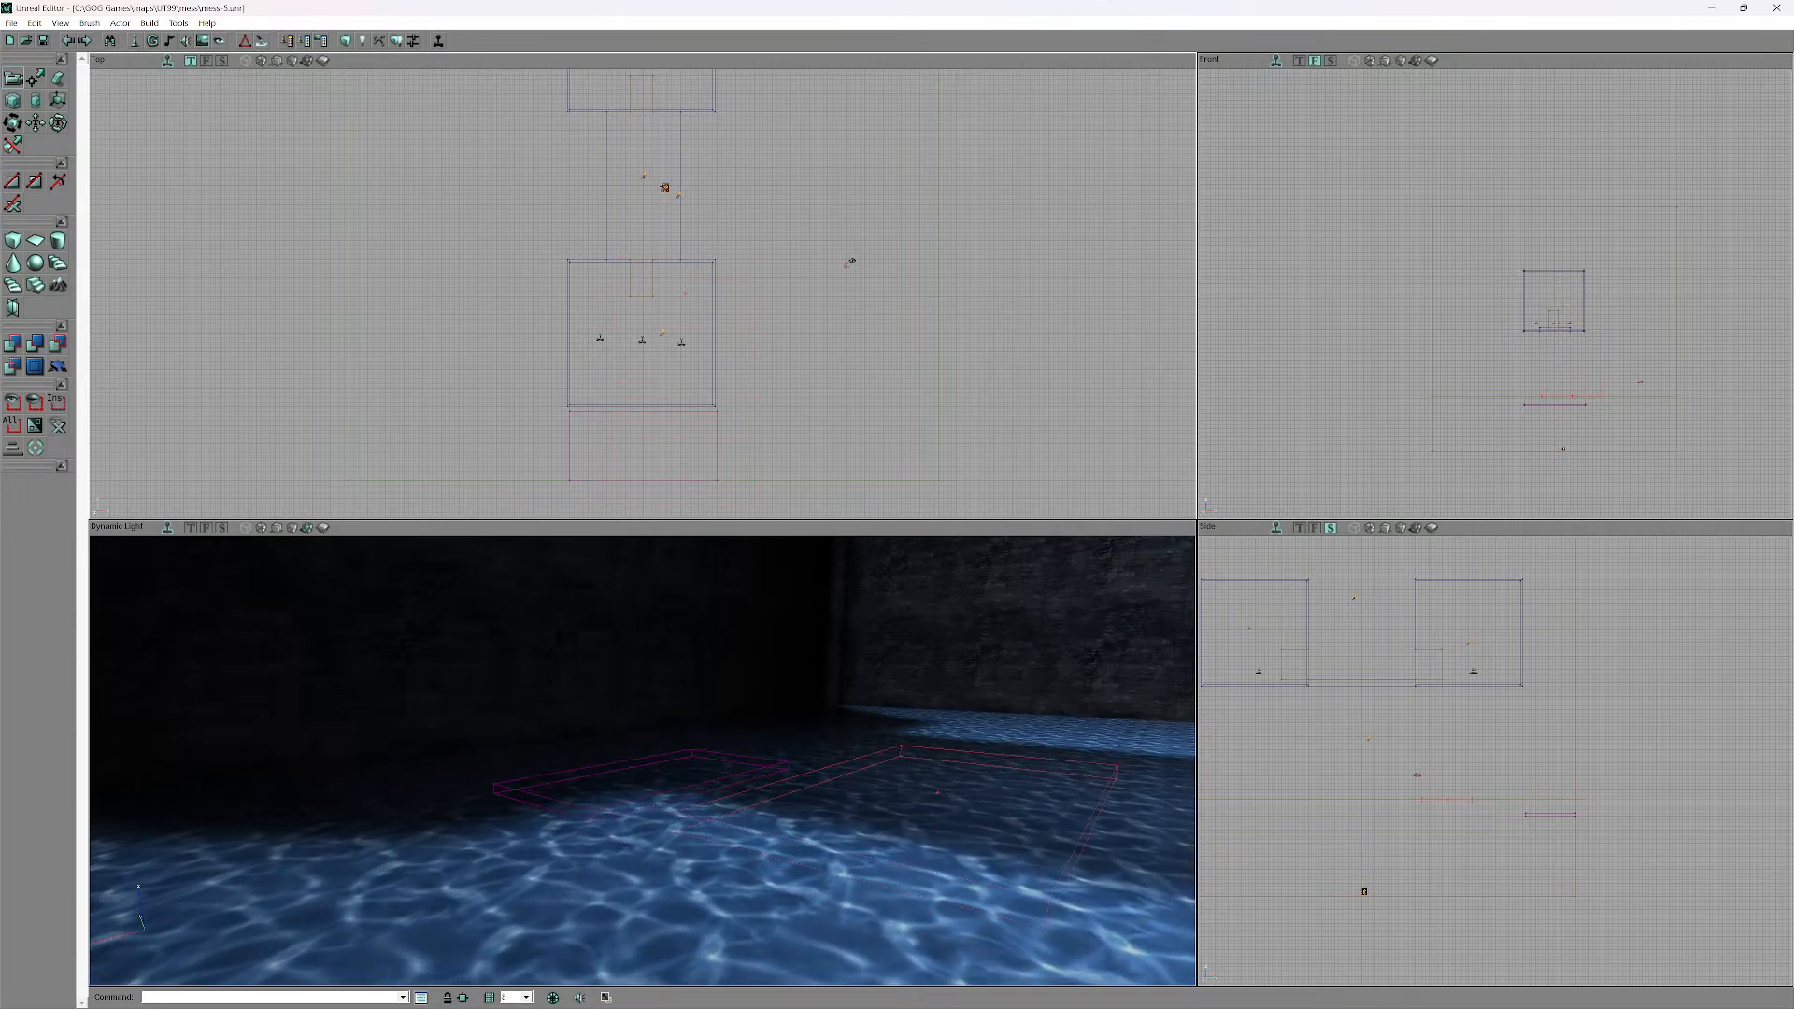
left_click_drag(851, 260, 879, 570)
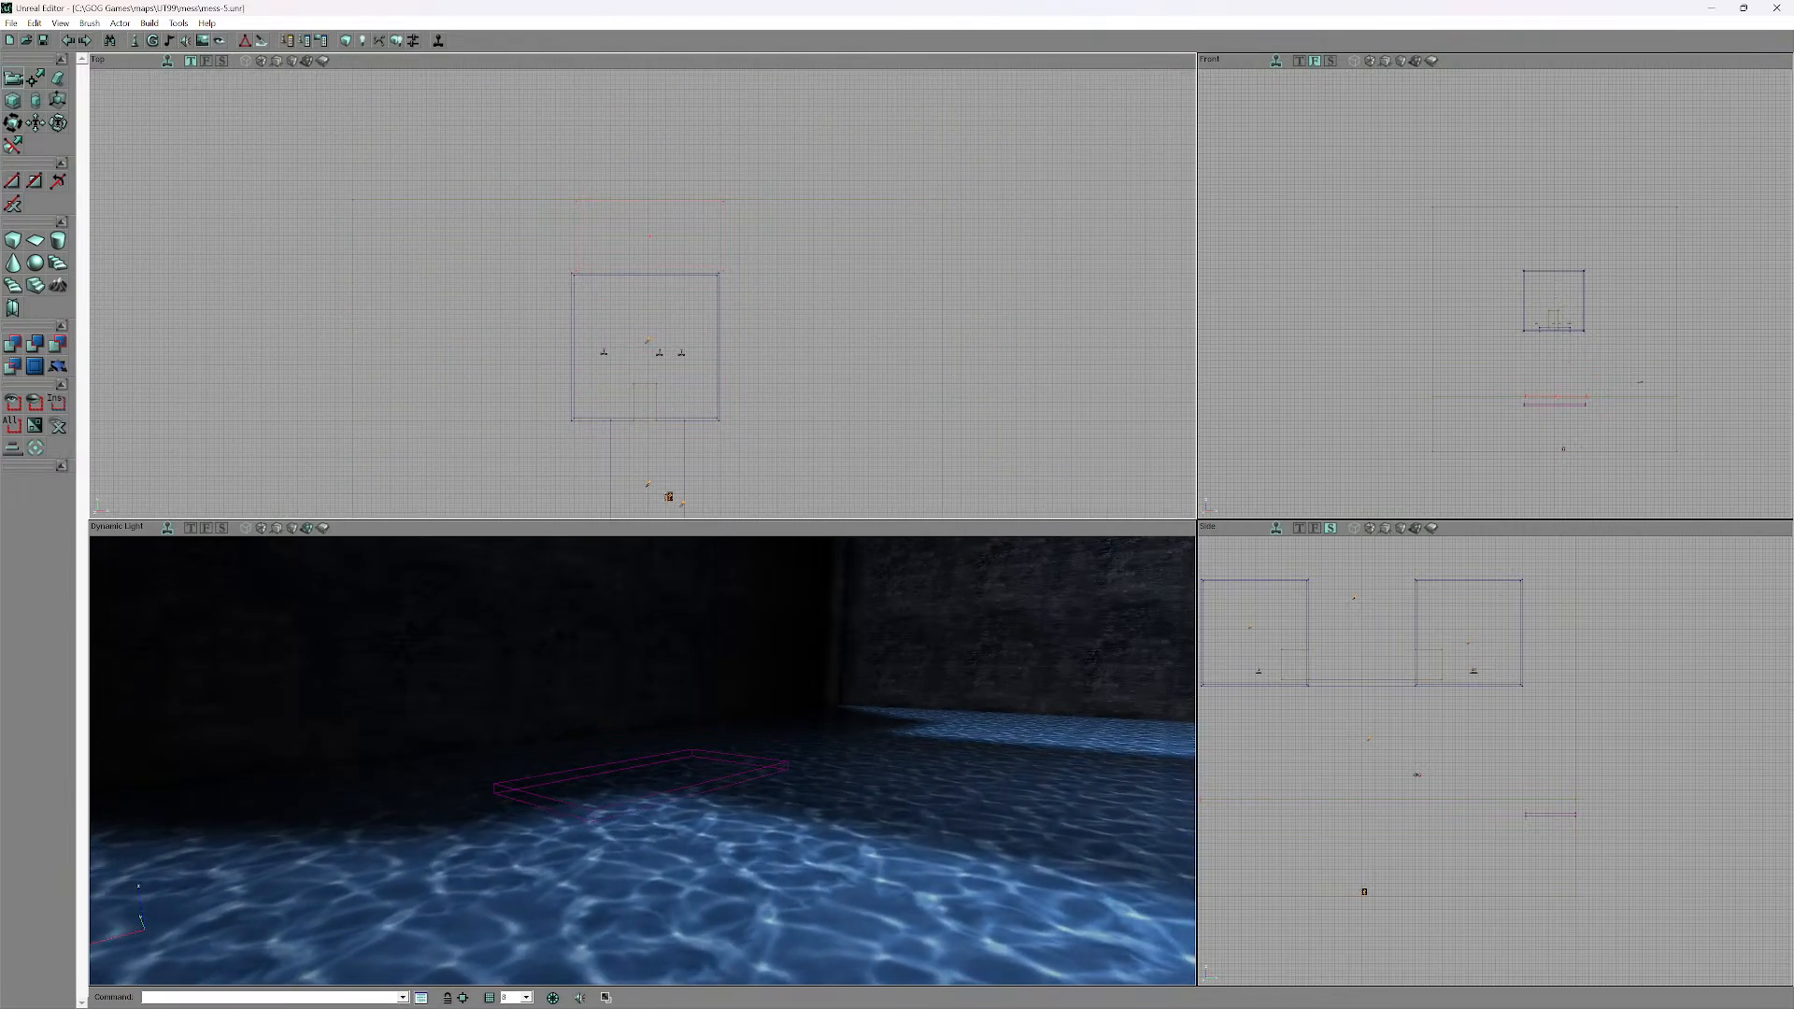
mouse_move(643, 761)
left_mouse_down()
mouse_move(934, 747)
mouse_move(934, 605)
mouse_move(859, 523)
mouse_move(859, 624)
left_mouse_up()
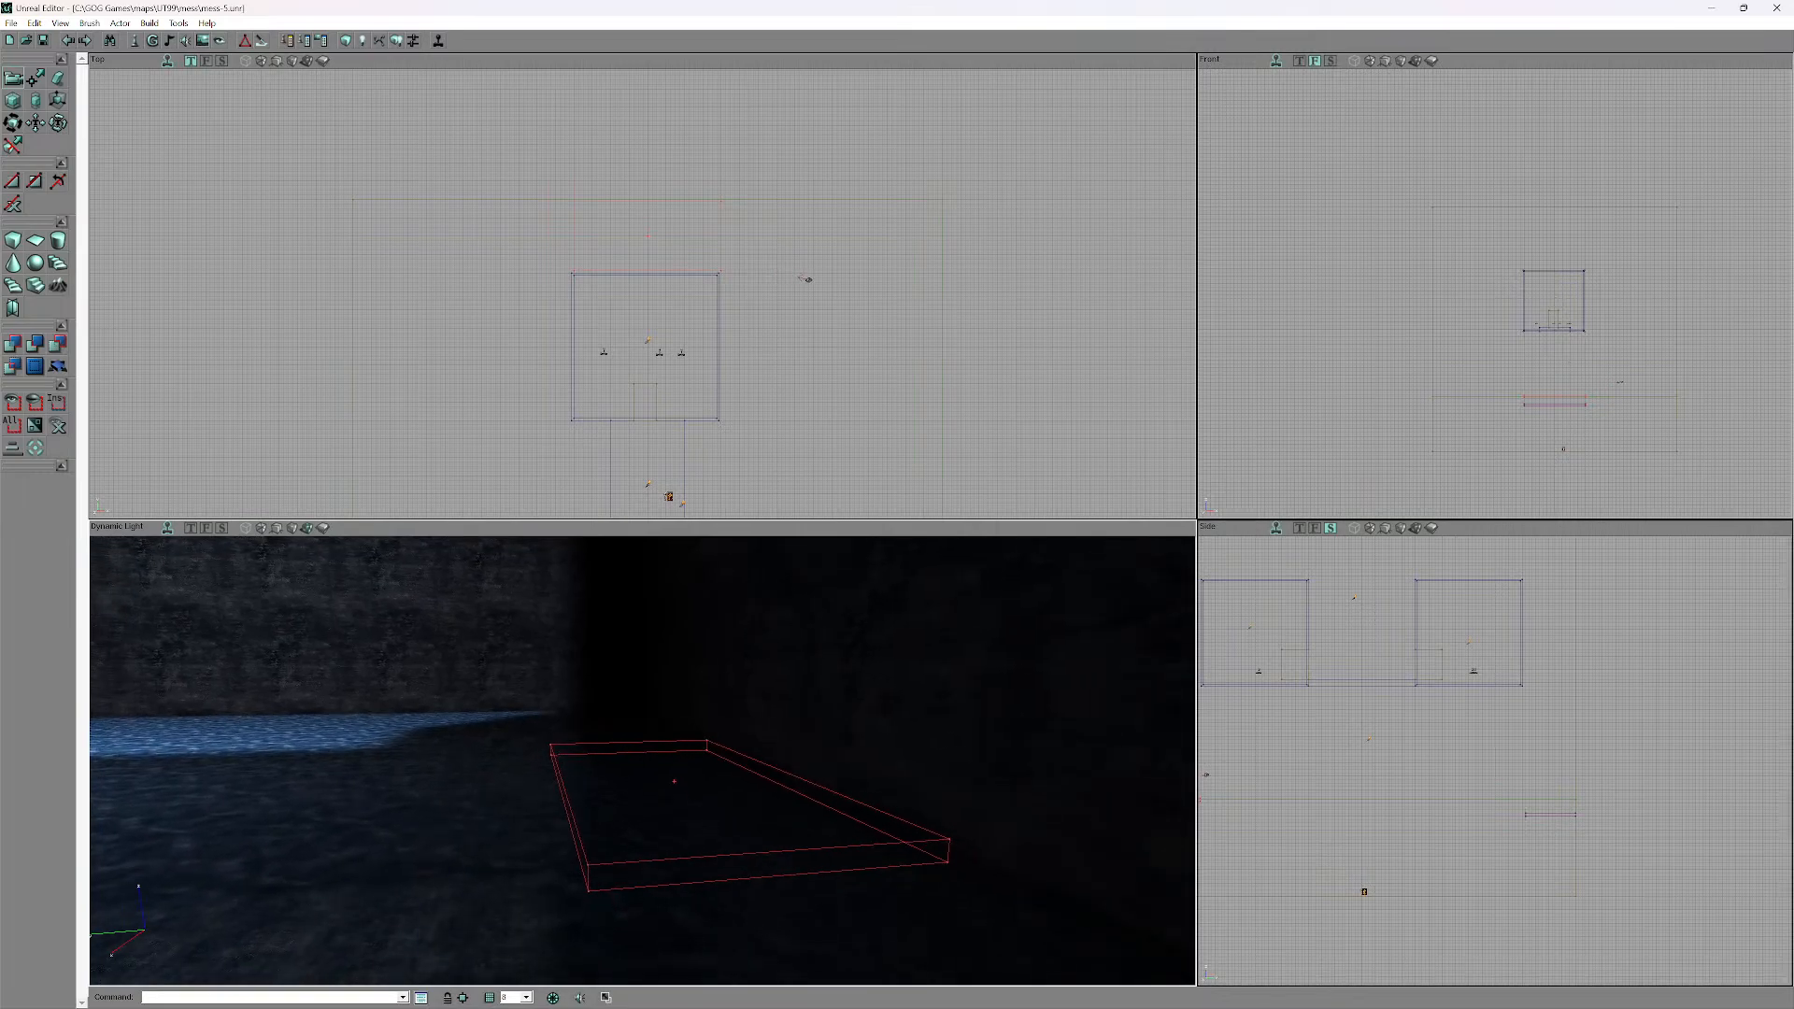
mouse_move(643, 760)
right_mouse_down()
mouse_move(636, 635)
mouse_move(612, 758)
mouse_move(523, 733)
right_mouse_up()
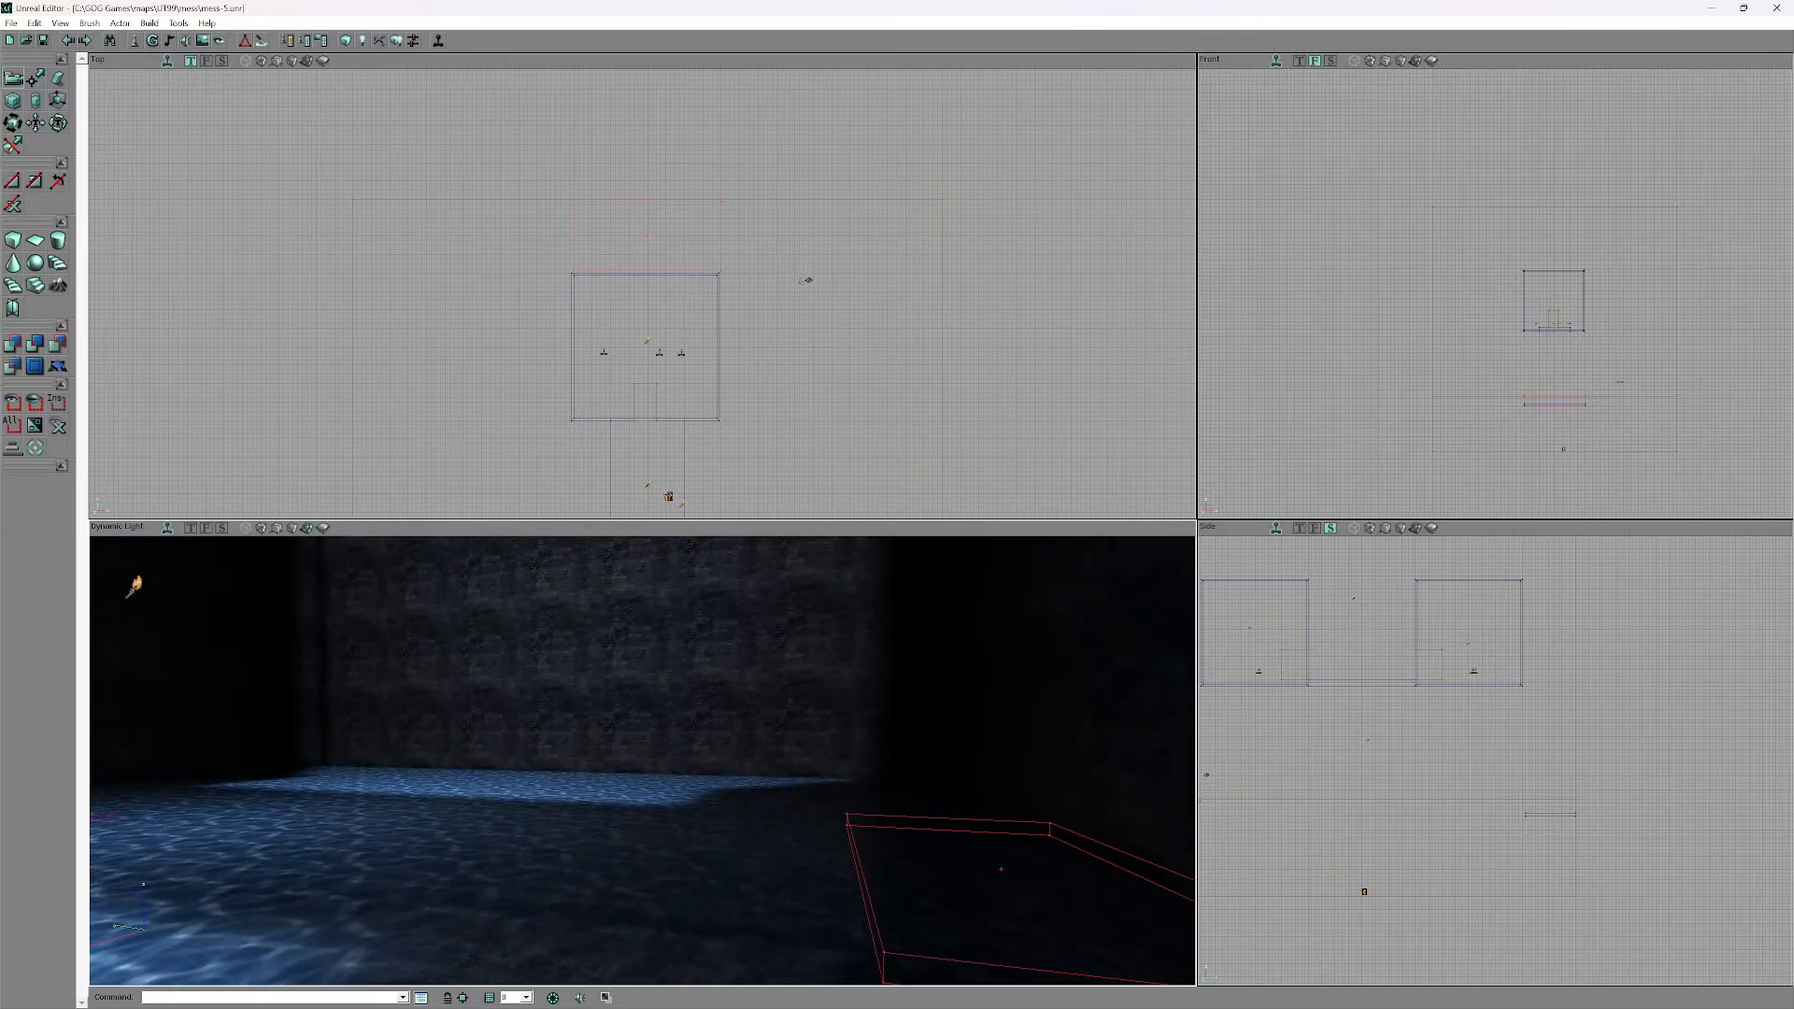
- Lower the builder brush below the water surface, level with the existing mover at the other end
left_click_drag(1402, 766, 1610, 748)
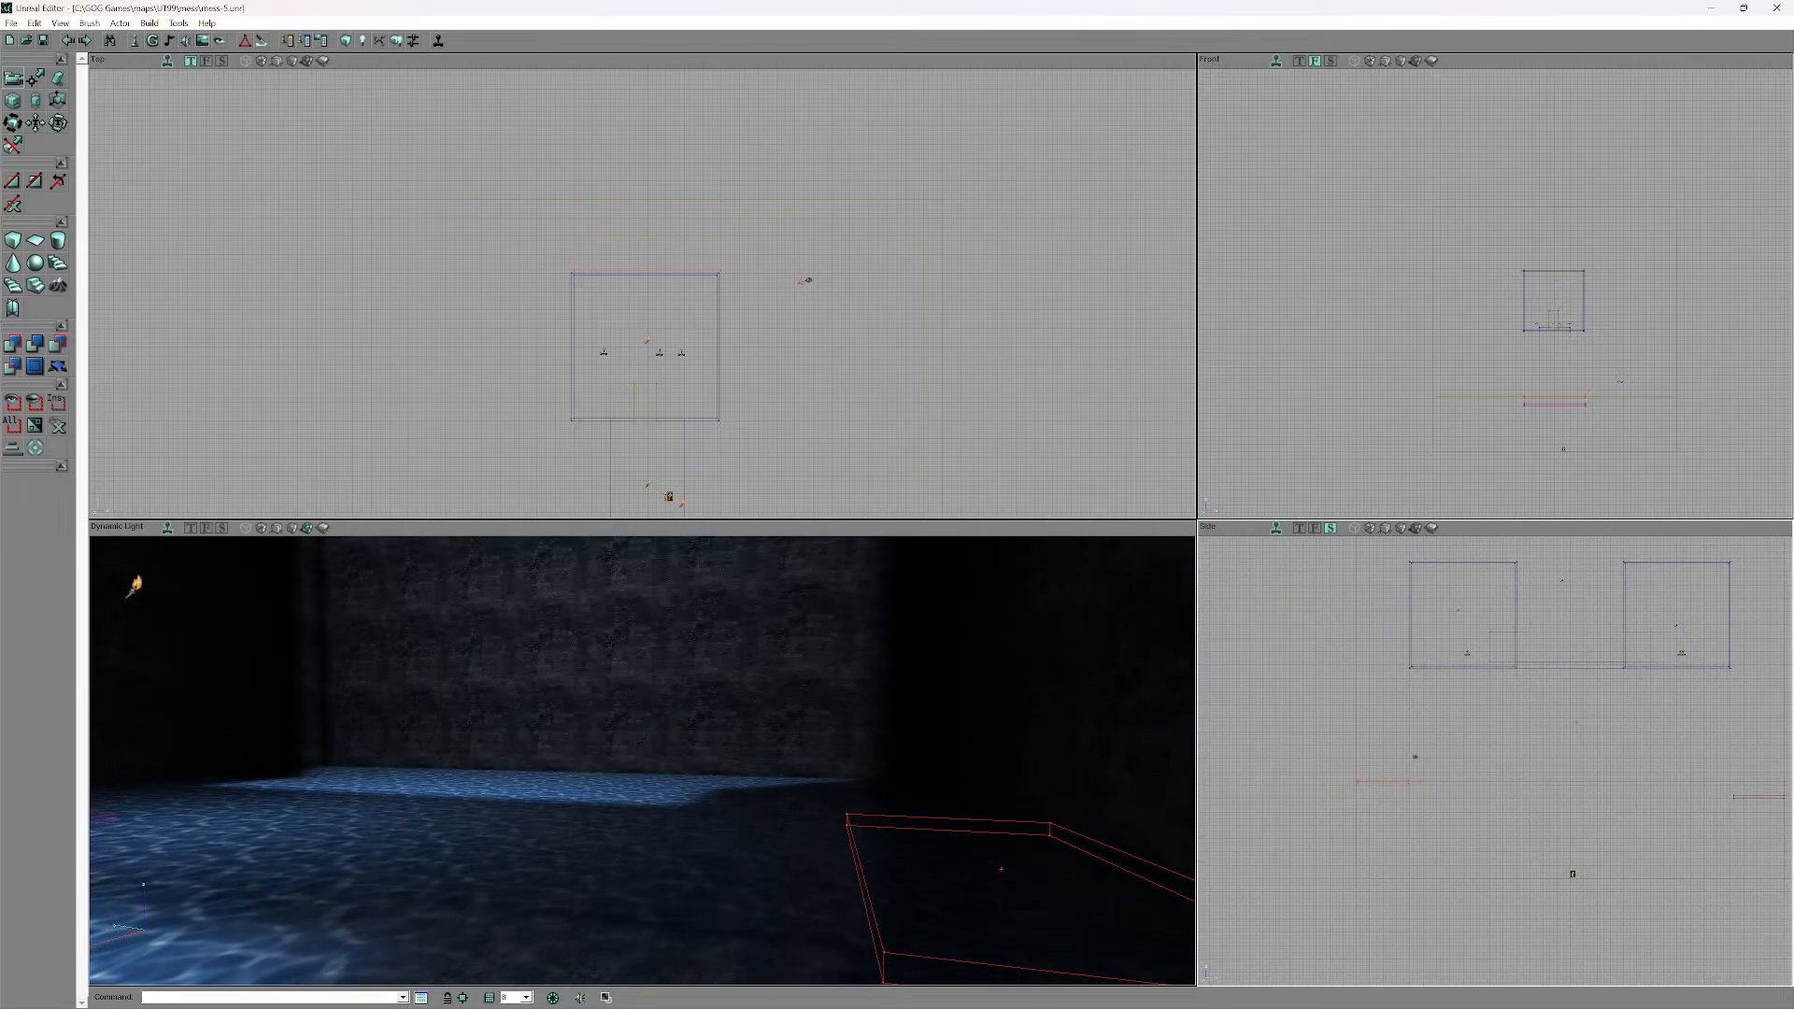
left_click_drag(1382, 782, 1382, 796, "ctrl")
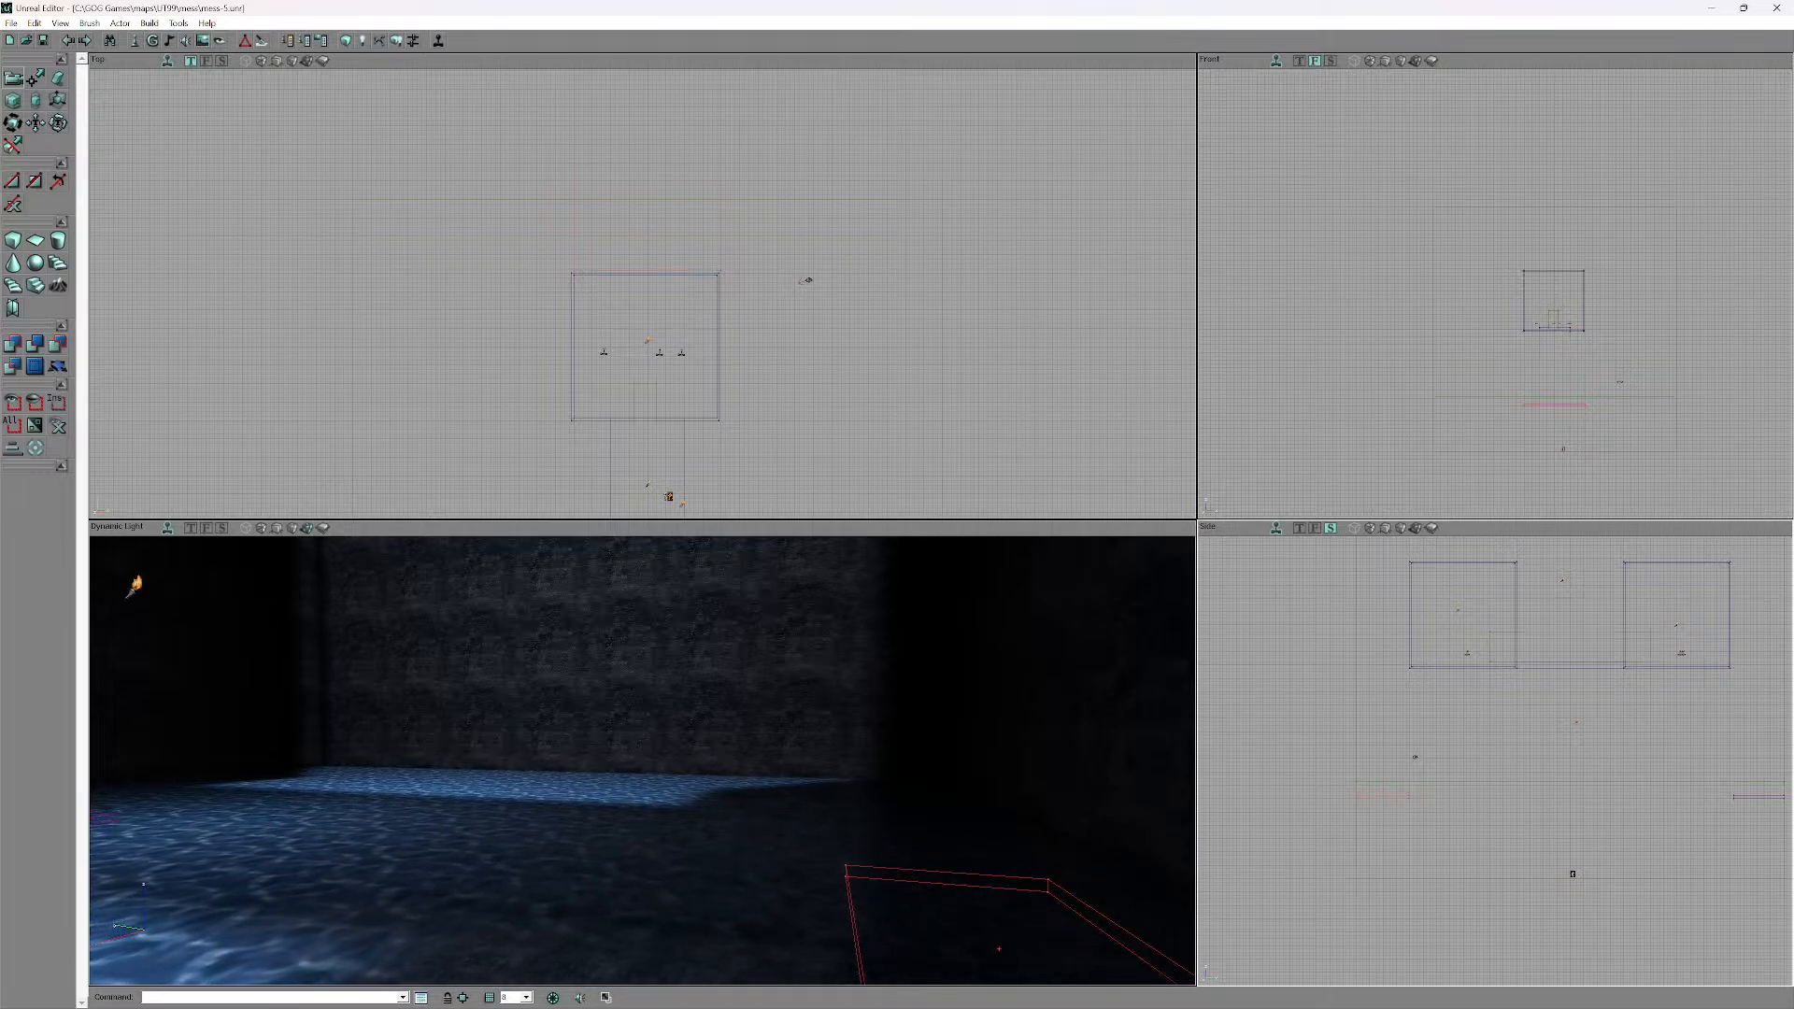
scroll(642, 293, "up", 1)
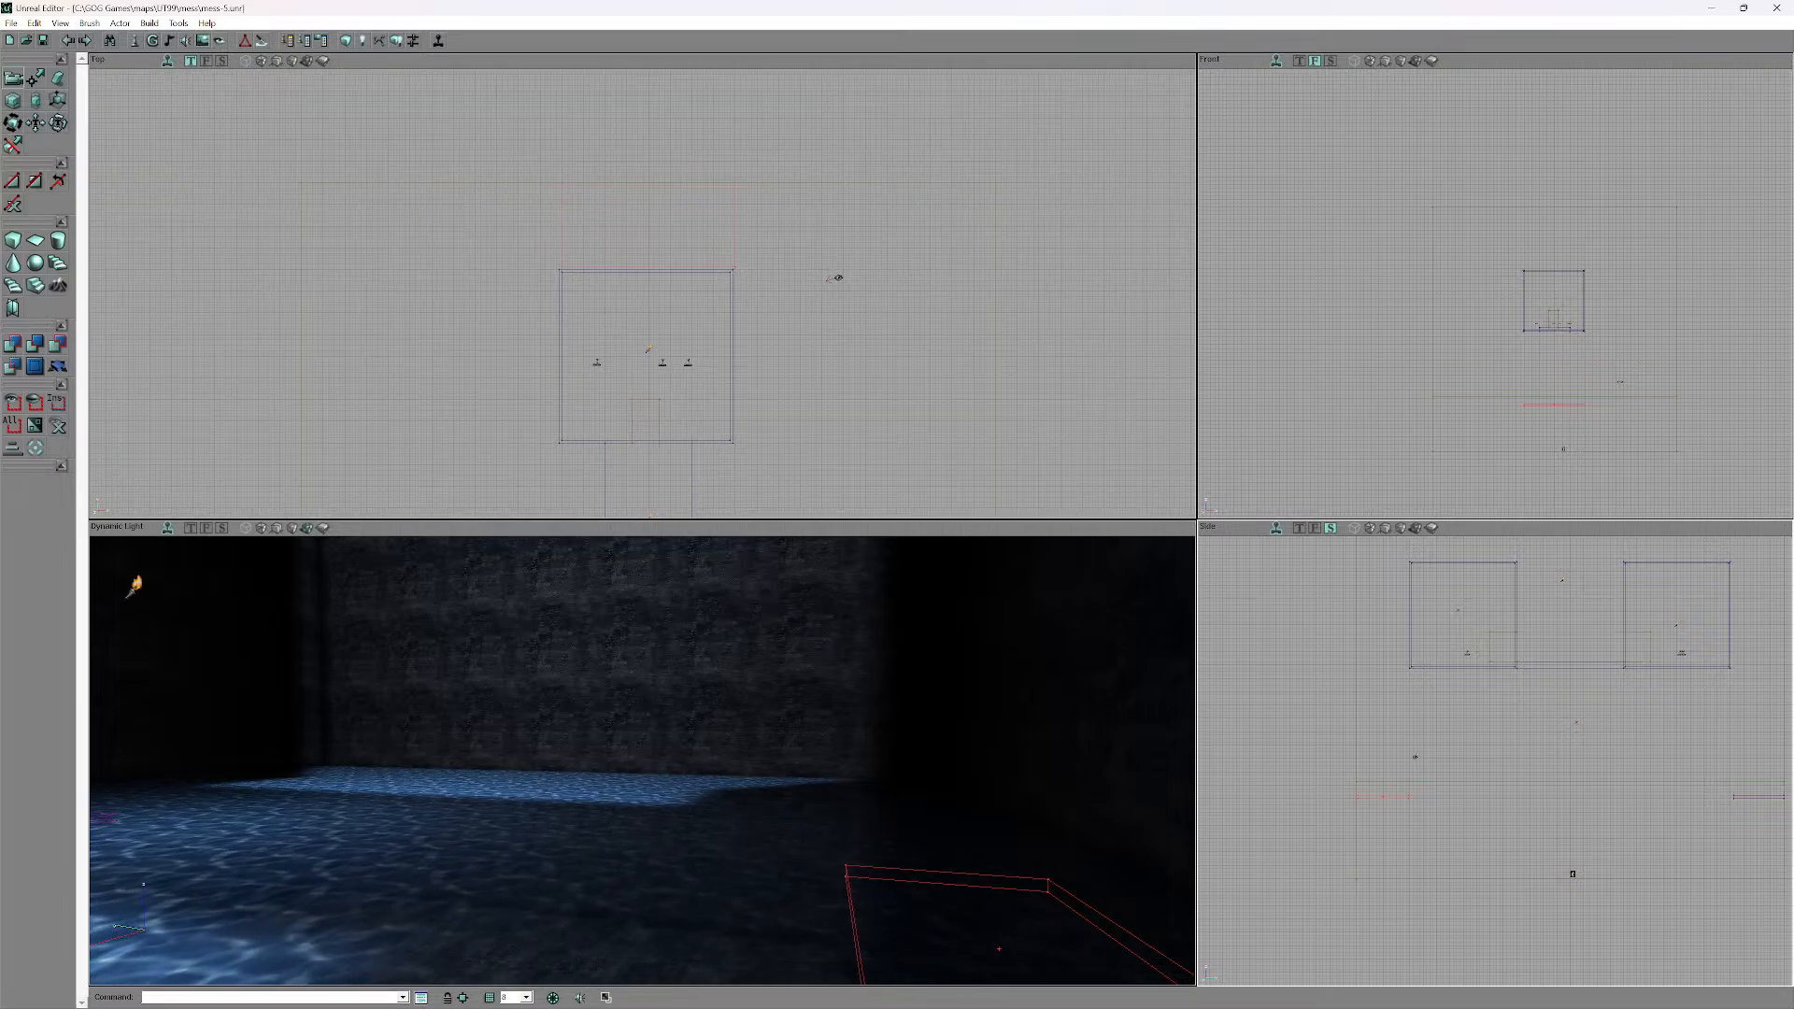
scroll(643, 293, "down", 2)
left_click_drag(643, 294, 608, 141)
scroll(642, 293, "down", 3)
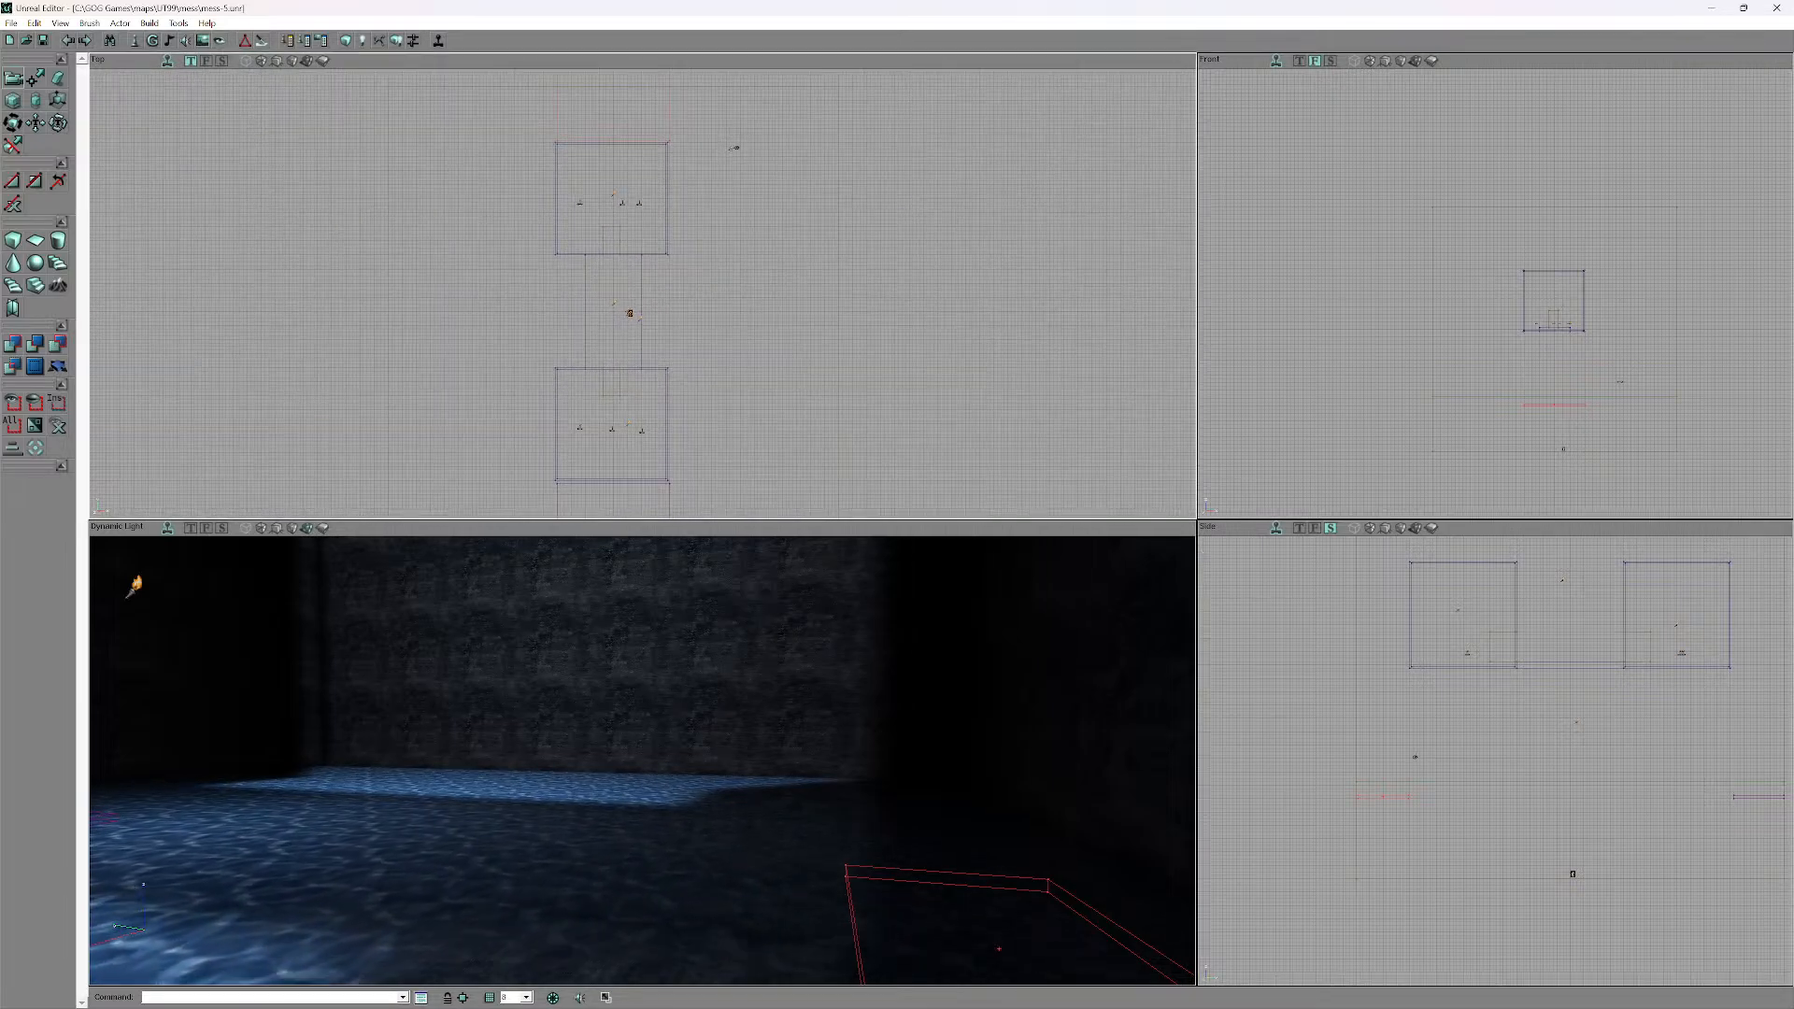
scroll(642, 293, "up", 2)
left_click_drag(642, 761, 682, 841)
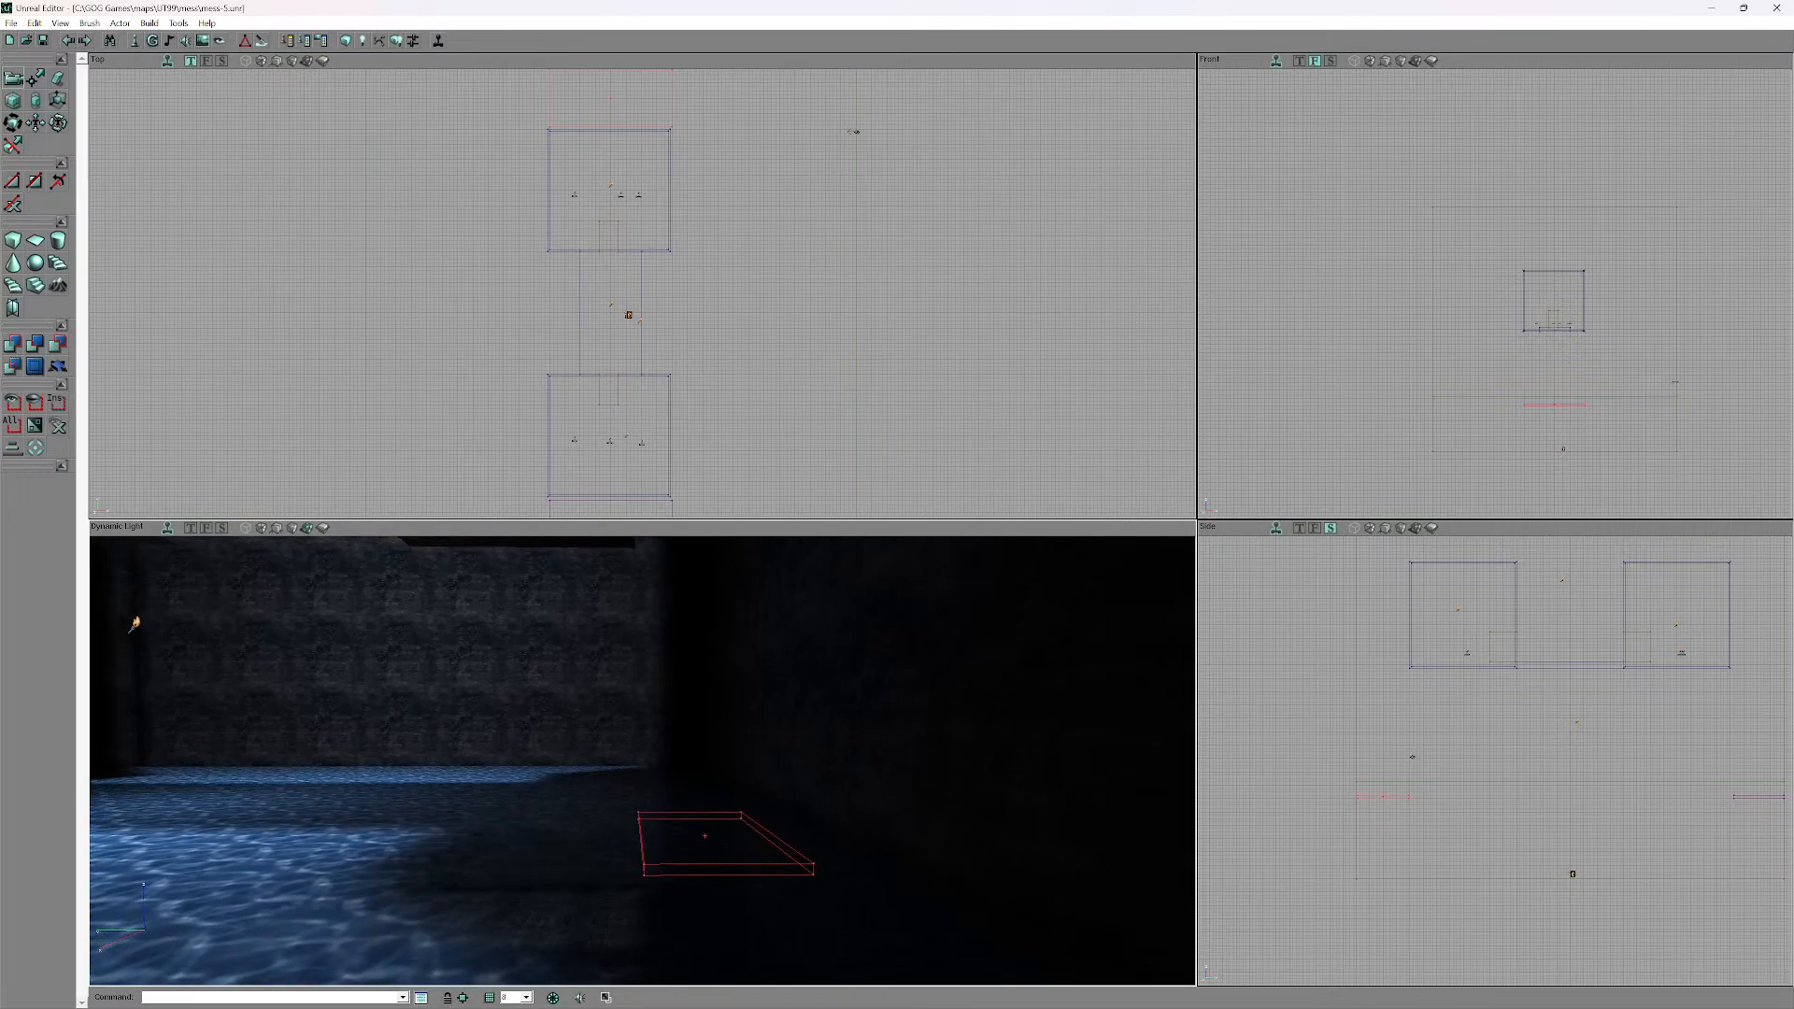
- Add a mover from the builder brush below the water surface and shift the builder brush sideways clear of the new mover
mouse_move(643, 760)
left_mouse_down()
mouse_move(645, 687)
mouse_move(643, 794)
mouse_move(643, 748)
left_mouse_up()
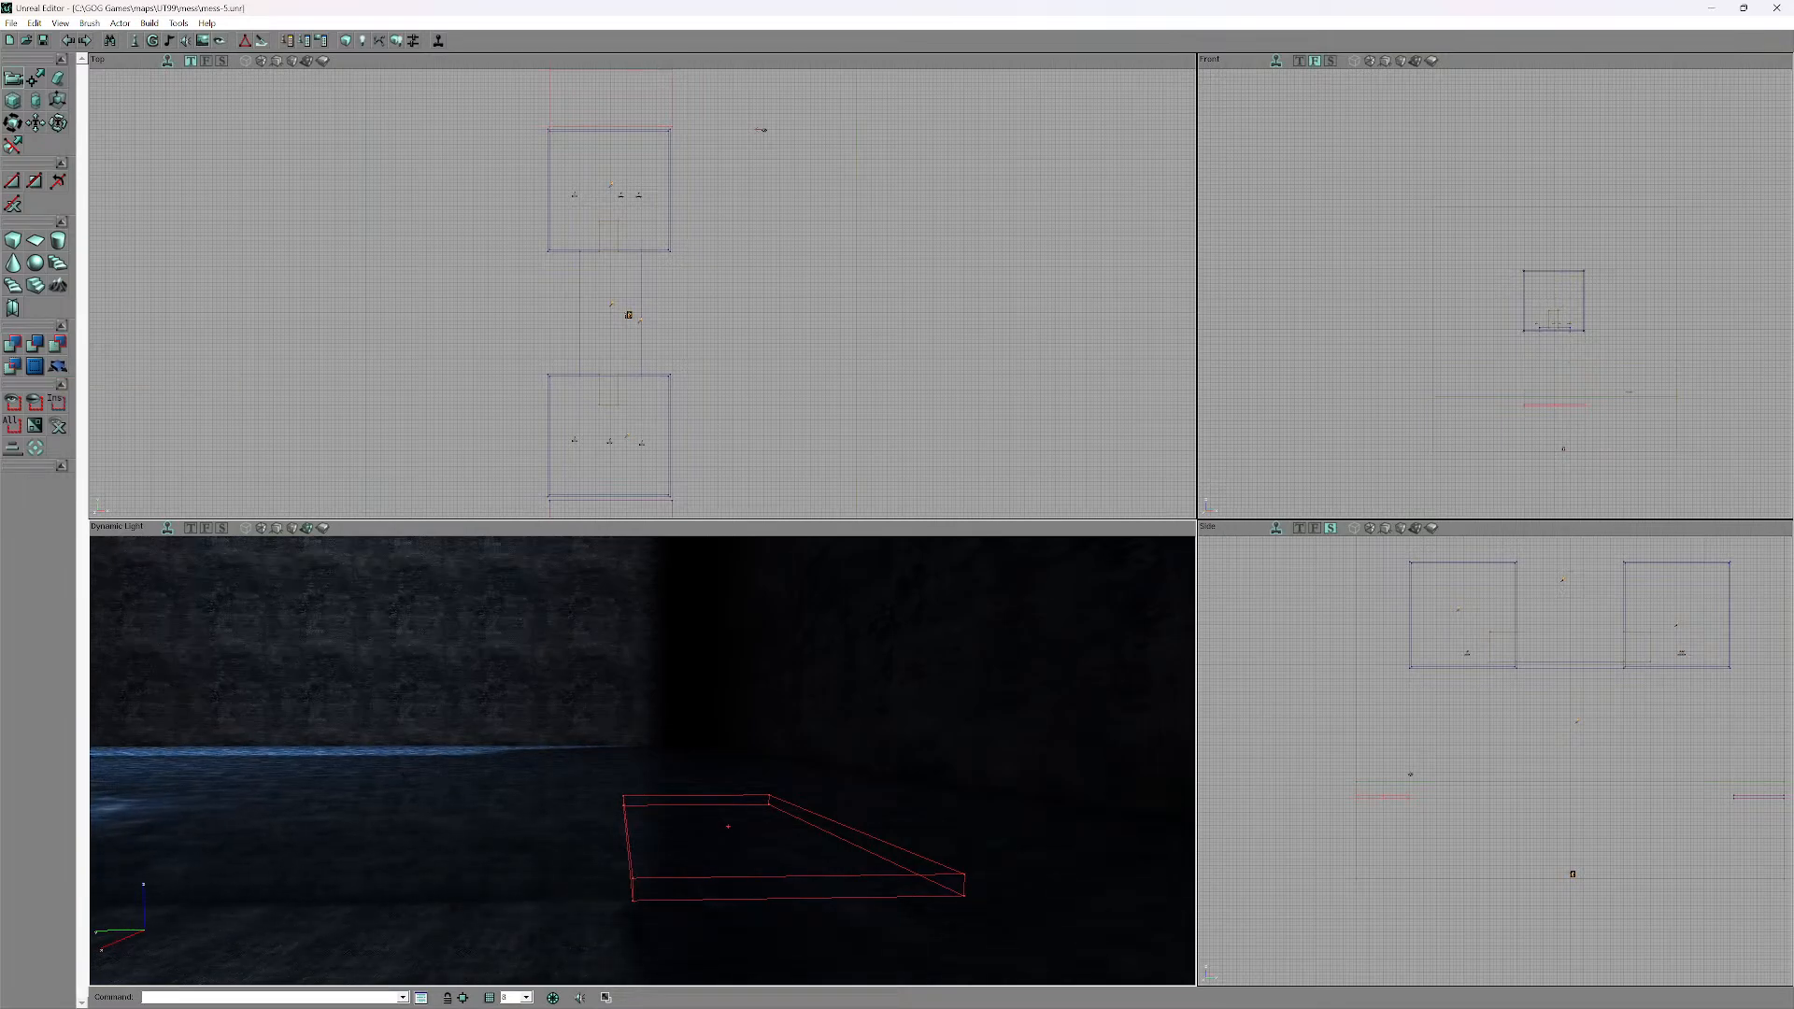
left_click_drag(642, 761, 464, 760, "ctrl")
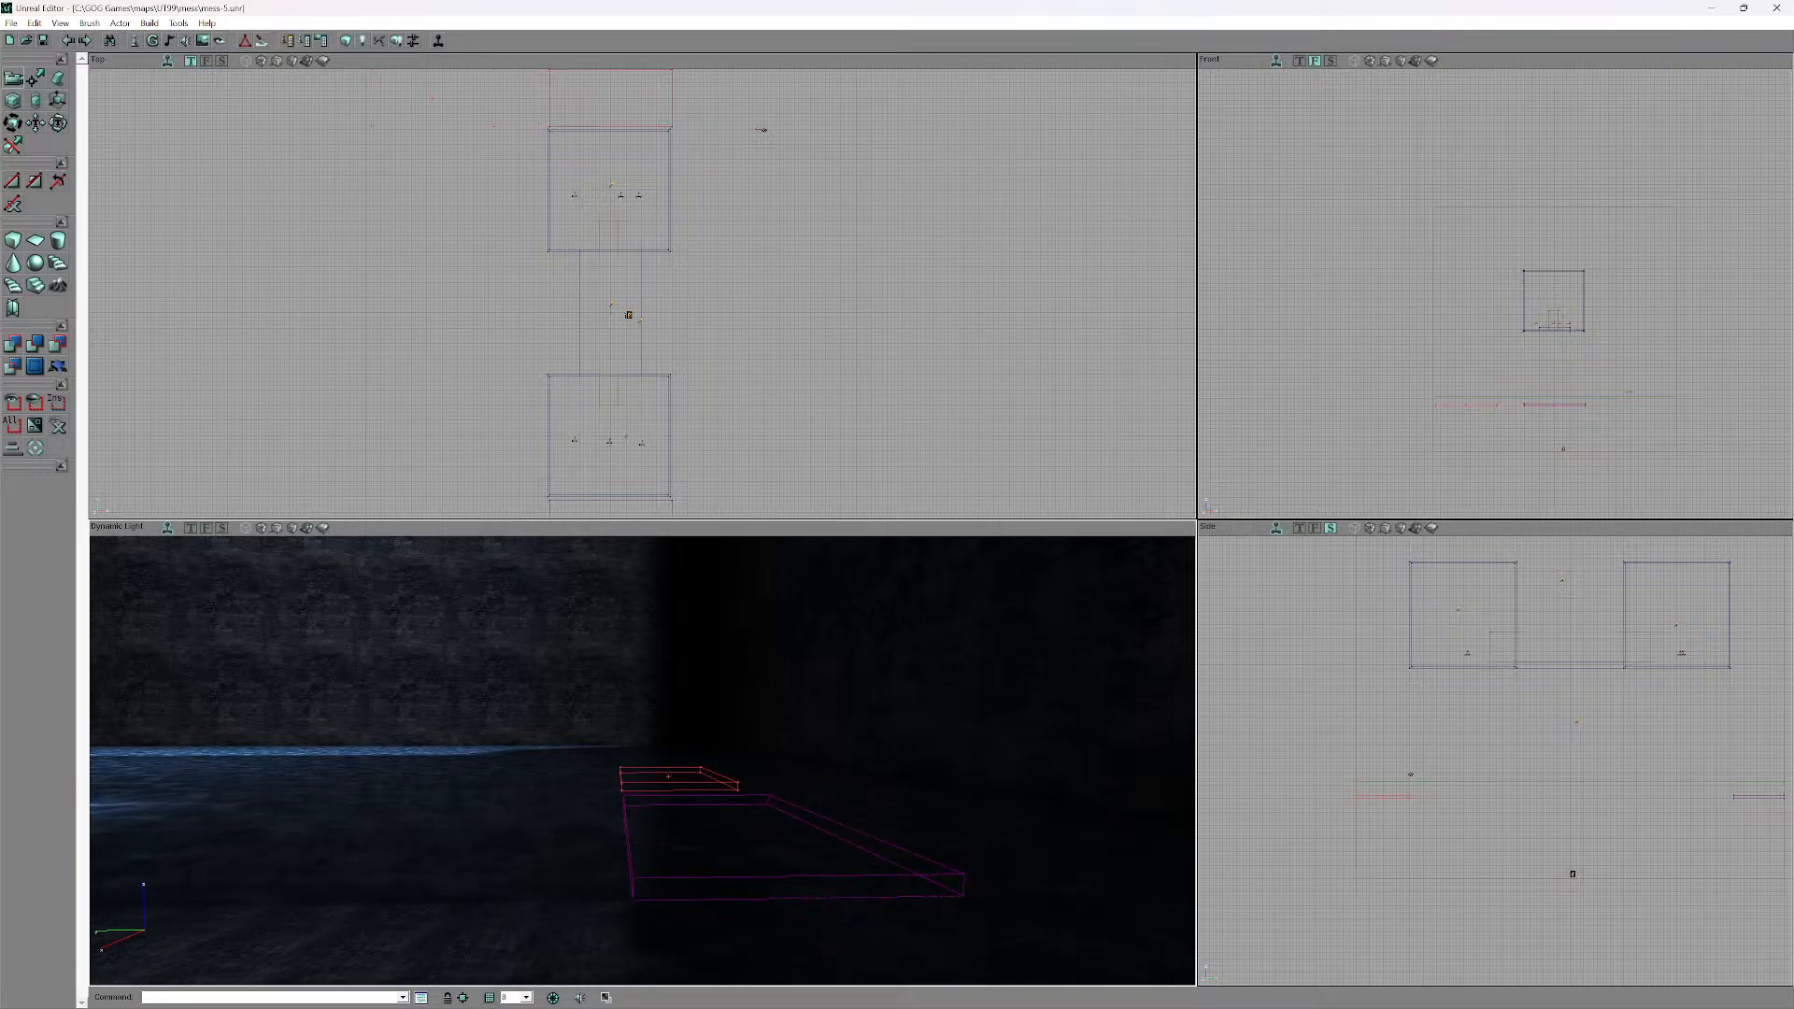
- Switch the new mover from Key 0 (Base) to Key 1 and raise it vertically to the top edge of the adjacent upper room
left_click(766, 877)
right_click(705, 876)
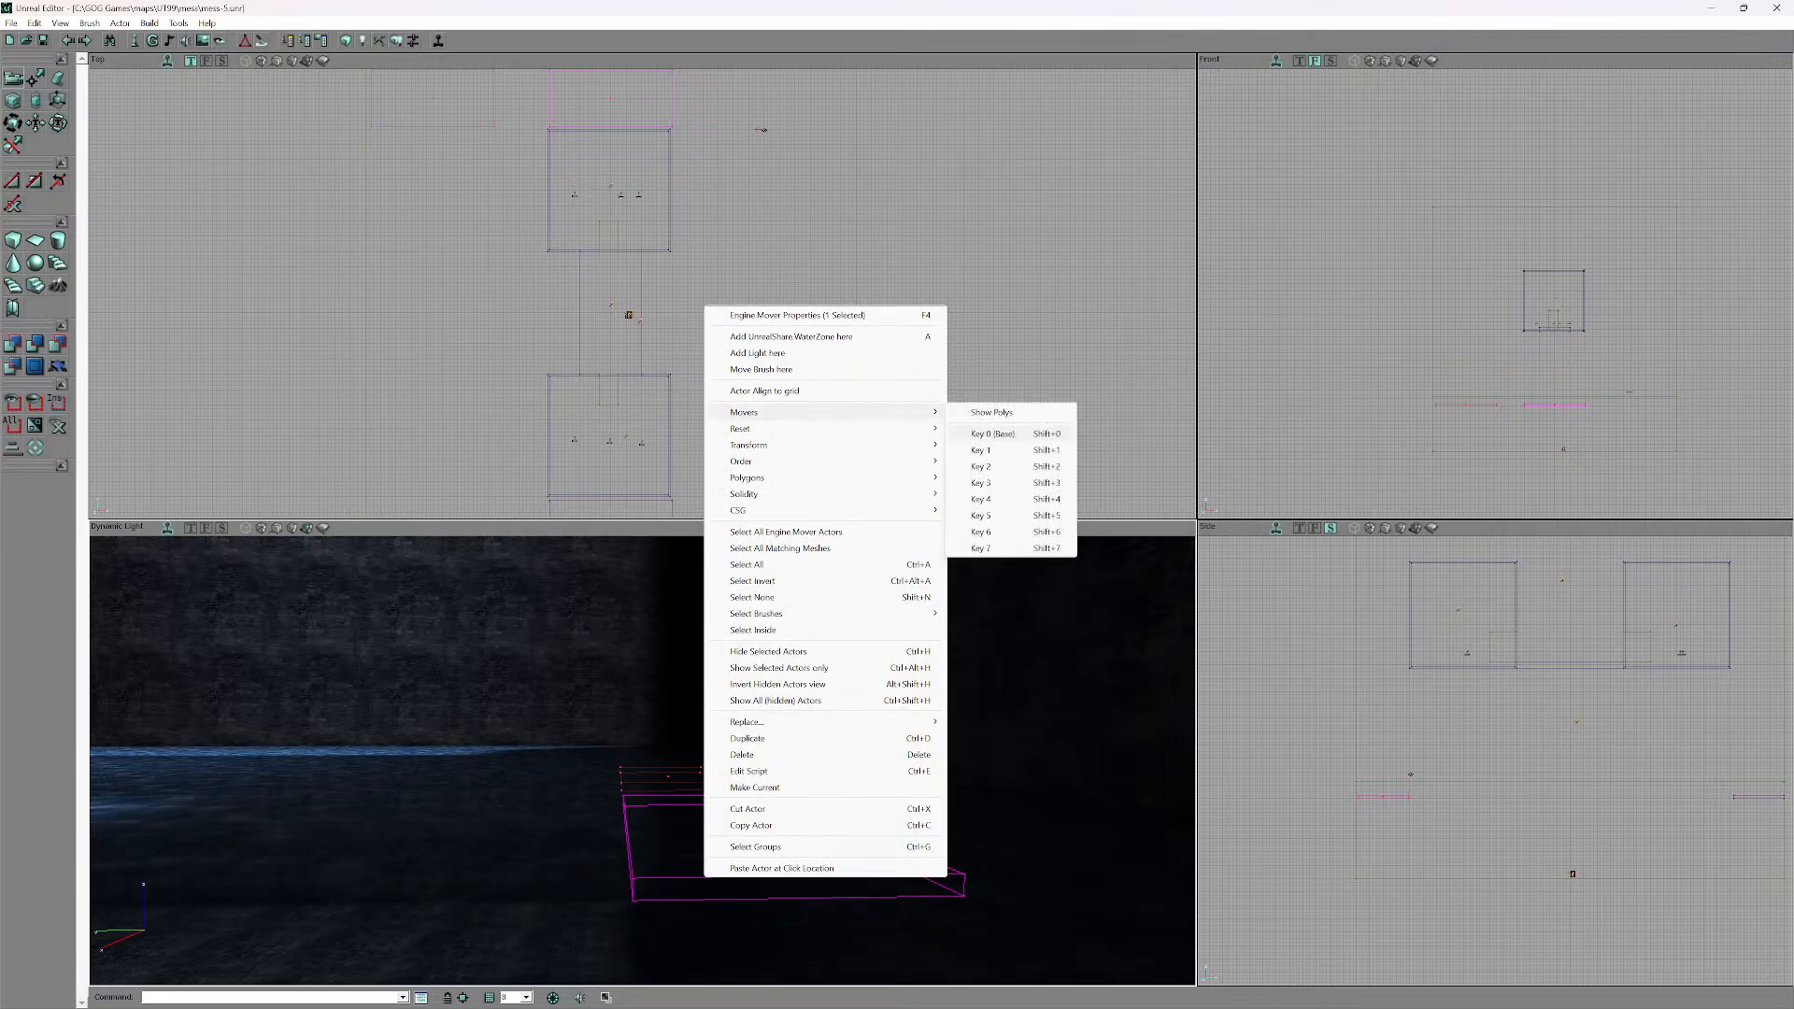
left_click(995, 434)
right_click(963, 303)
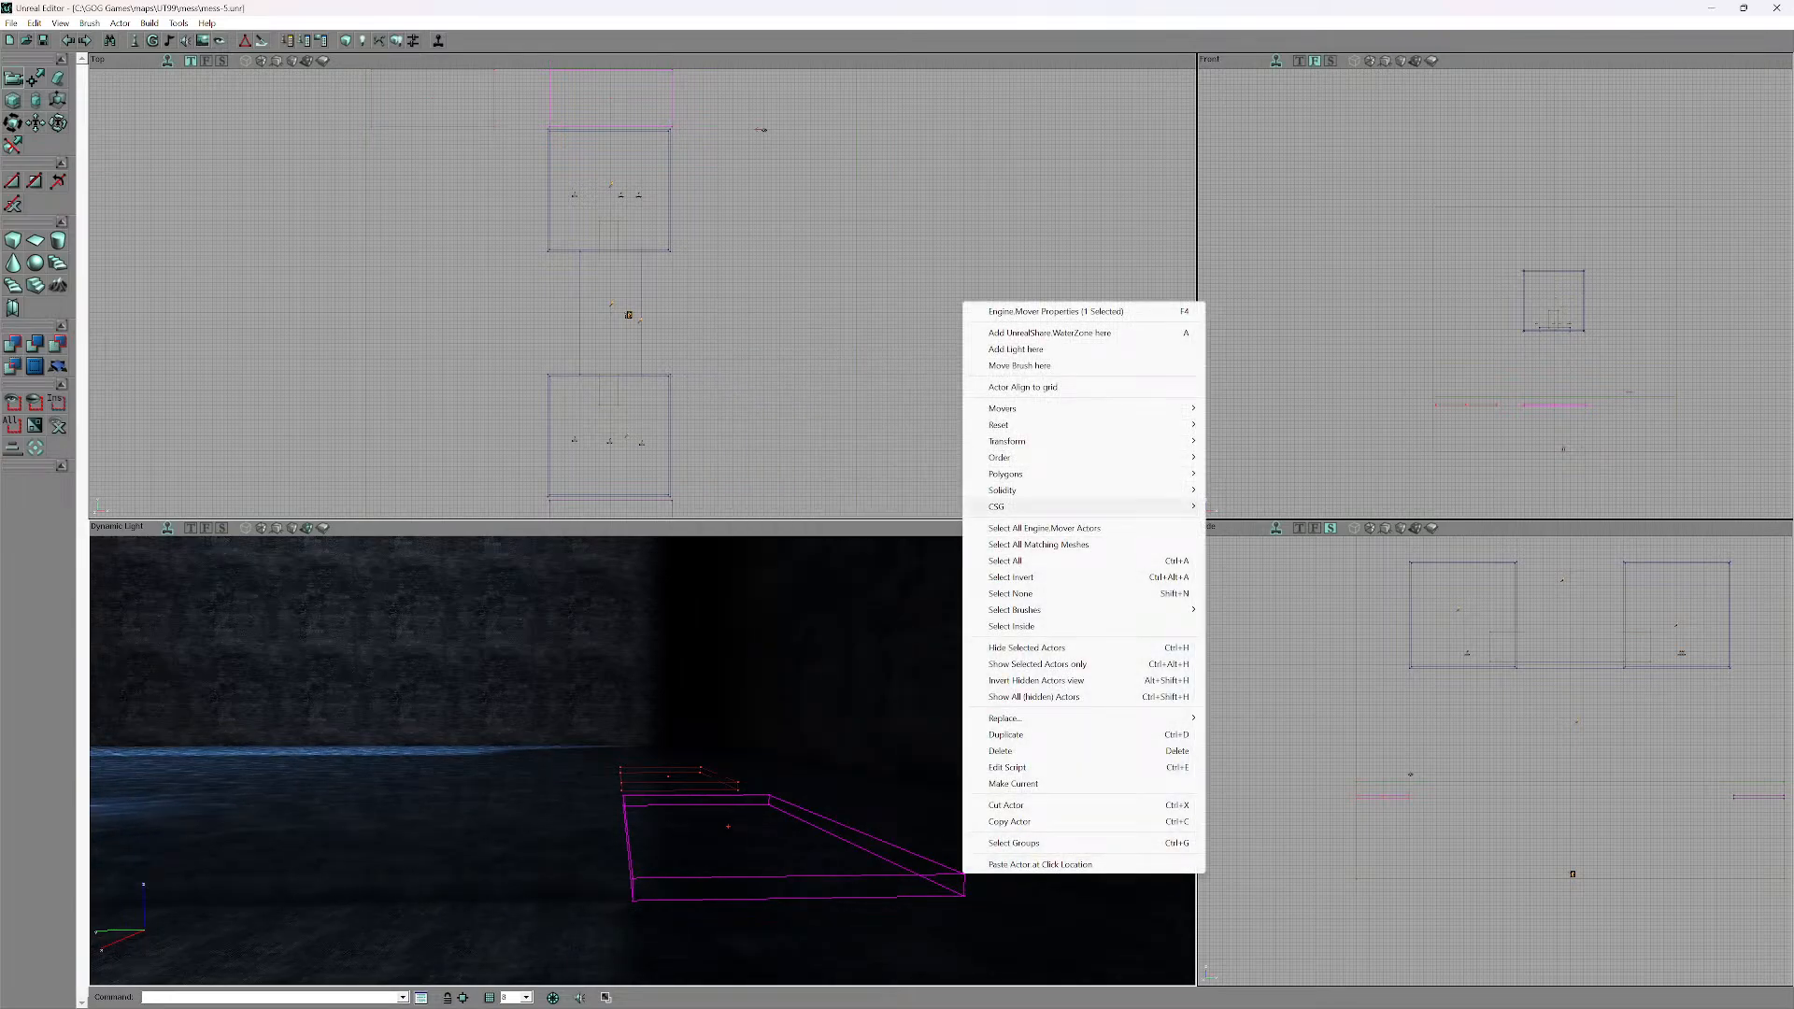
mouse_move(1001, 408)
left_click(1239, 445)
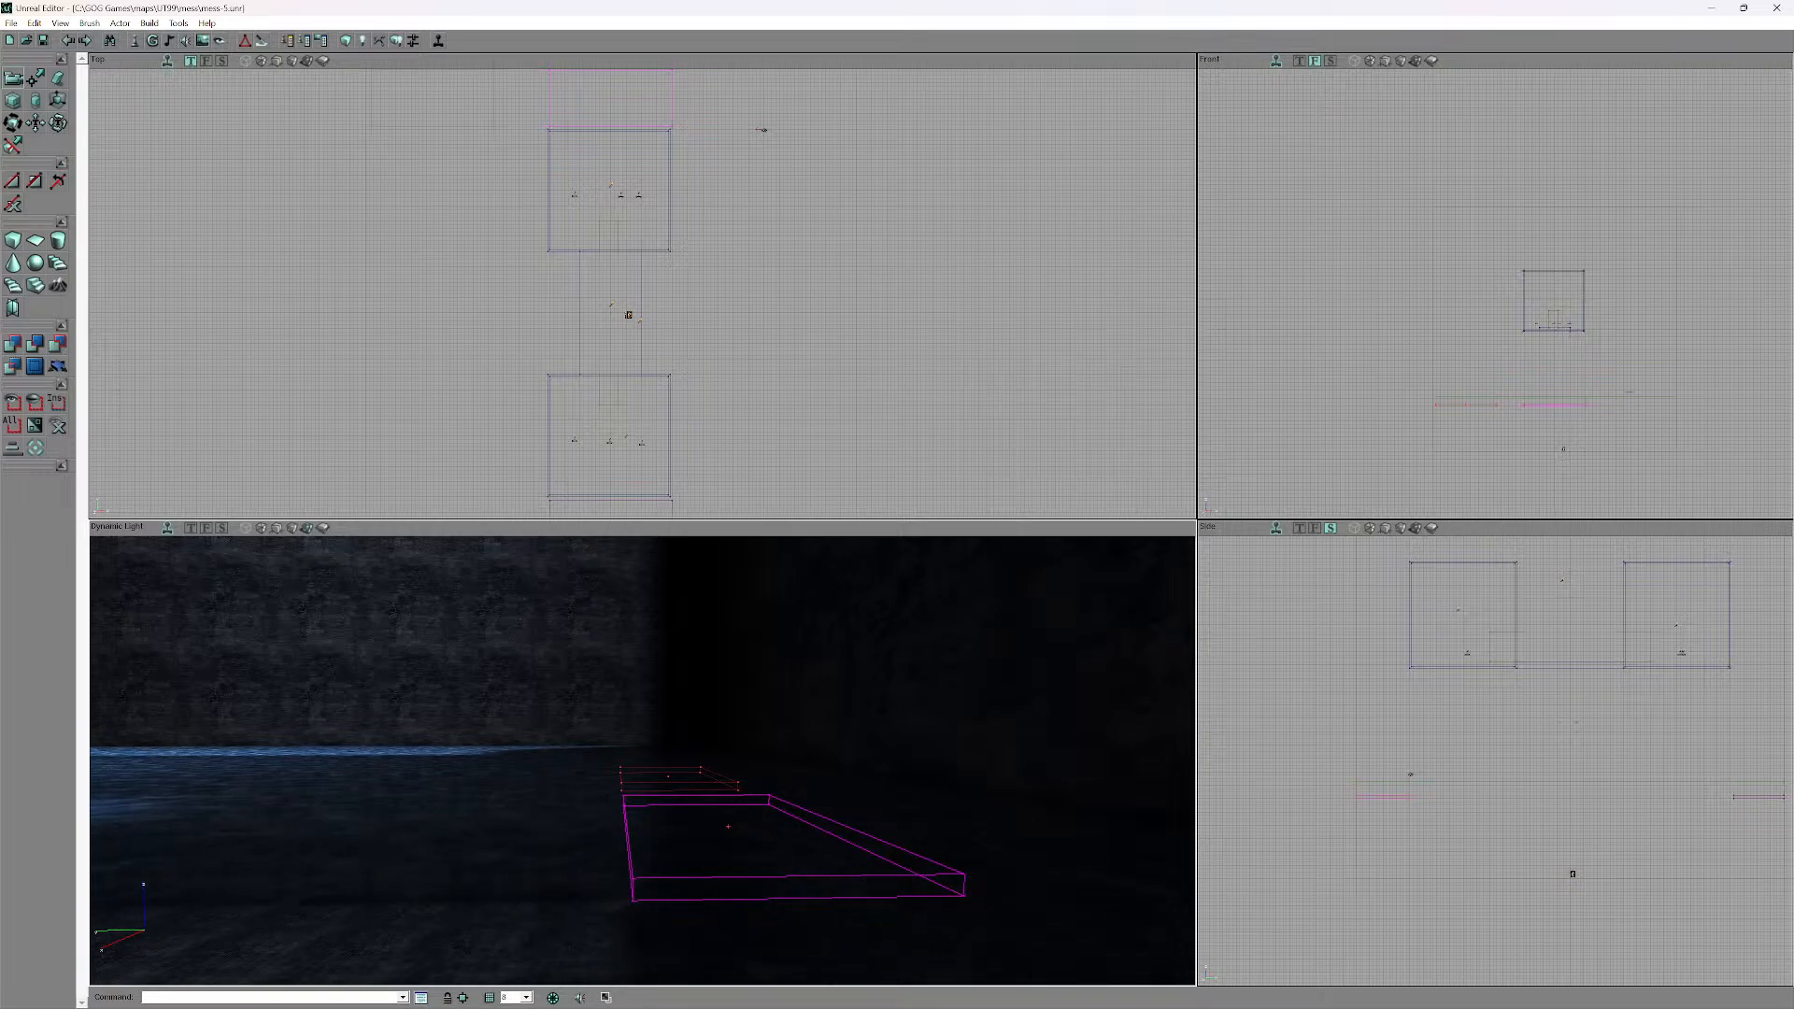
left_click_drag(729, 803, 746, 844)
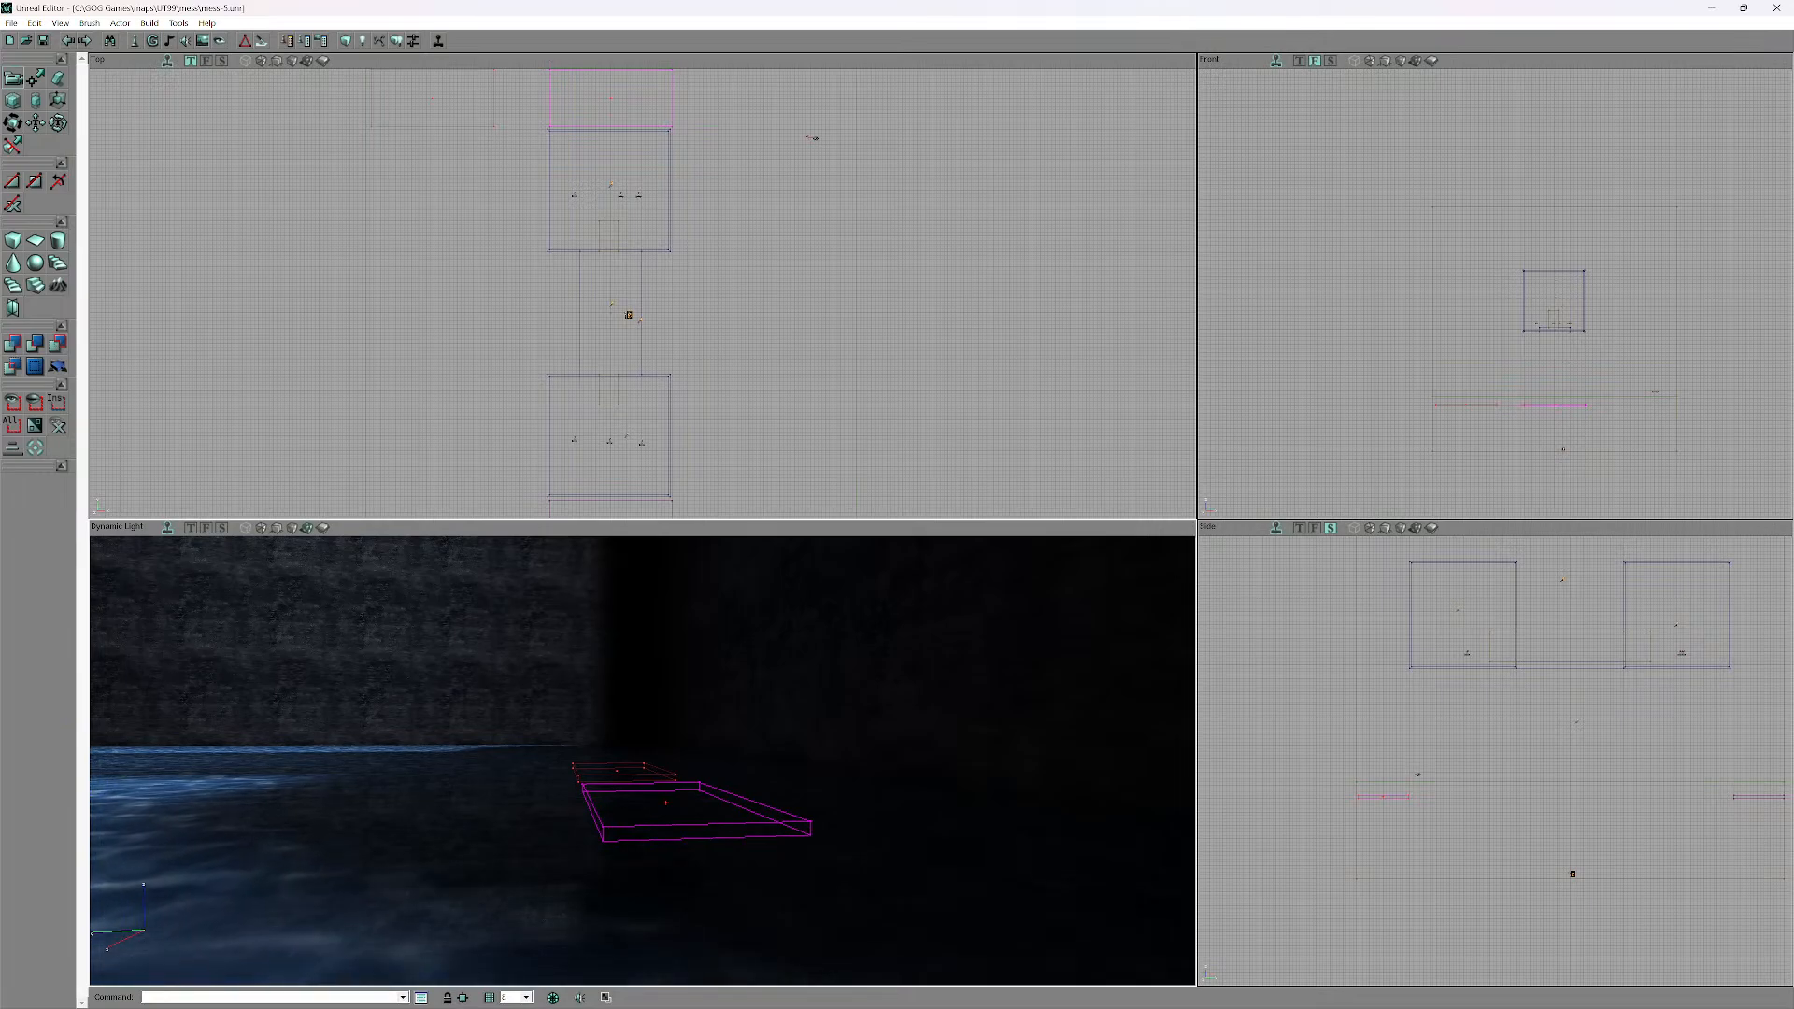
left_click_drag(1383, 796, 1381, 559, "ctrl")
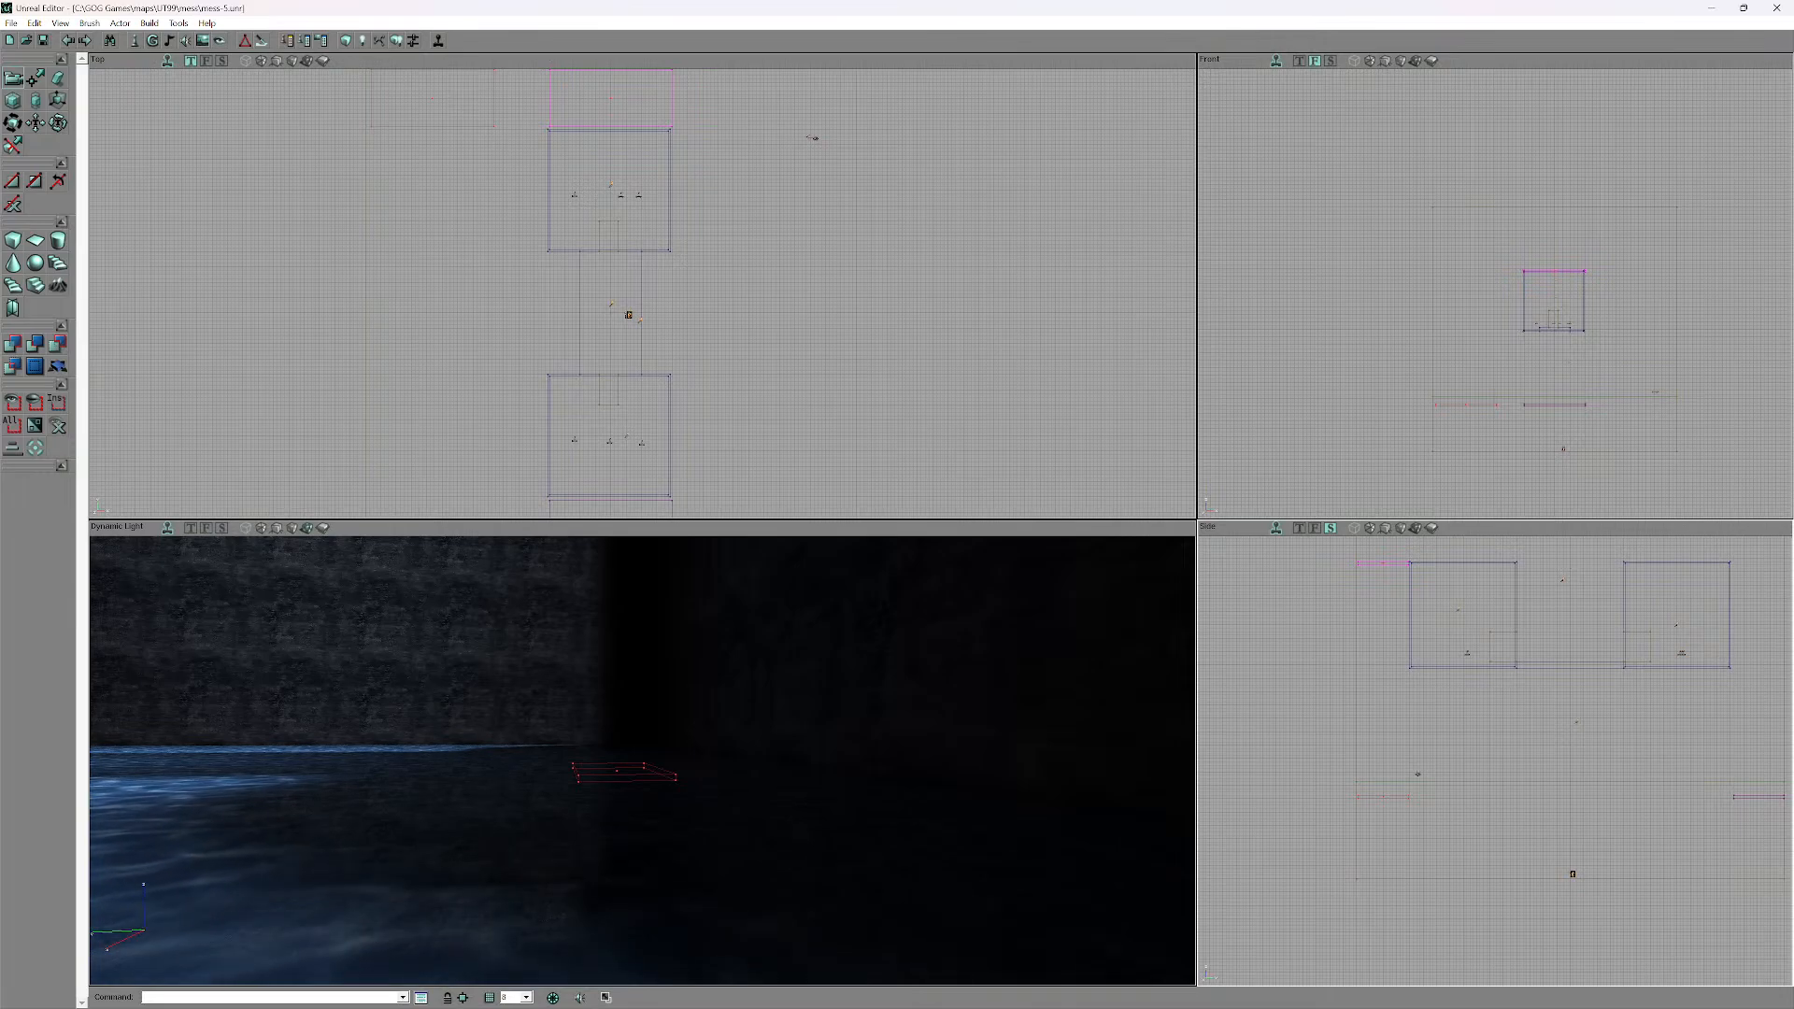
- Return the new mover to Key 0 (Base) below the water surface and rebuild the whole map
right_click(673, 94)
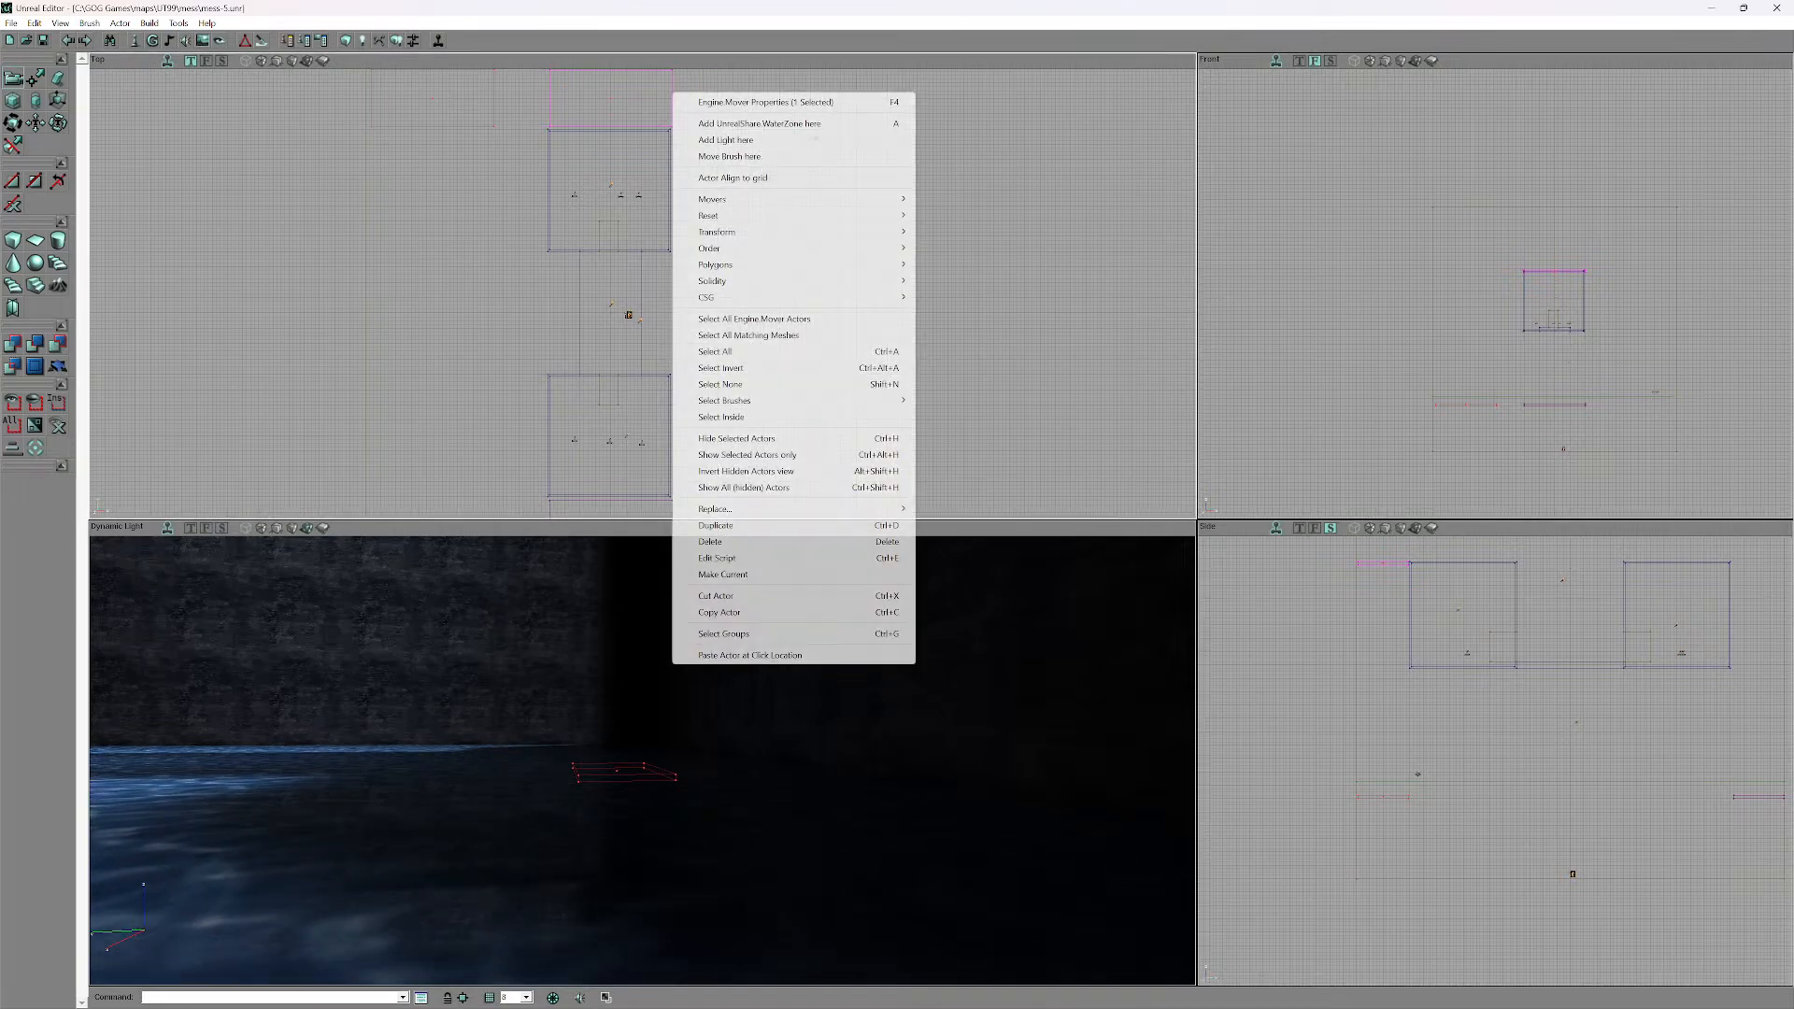
mouse_move(747, 199)
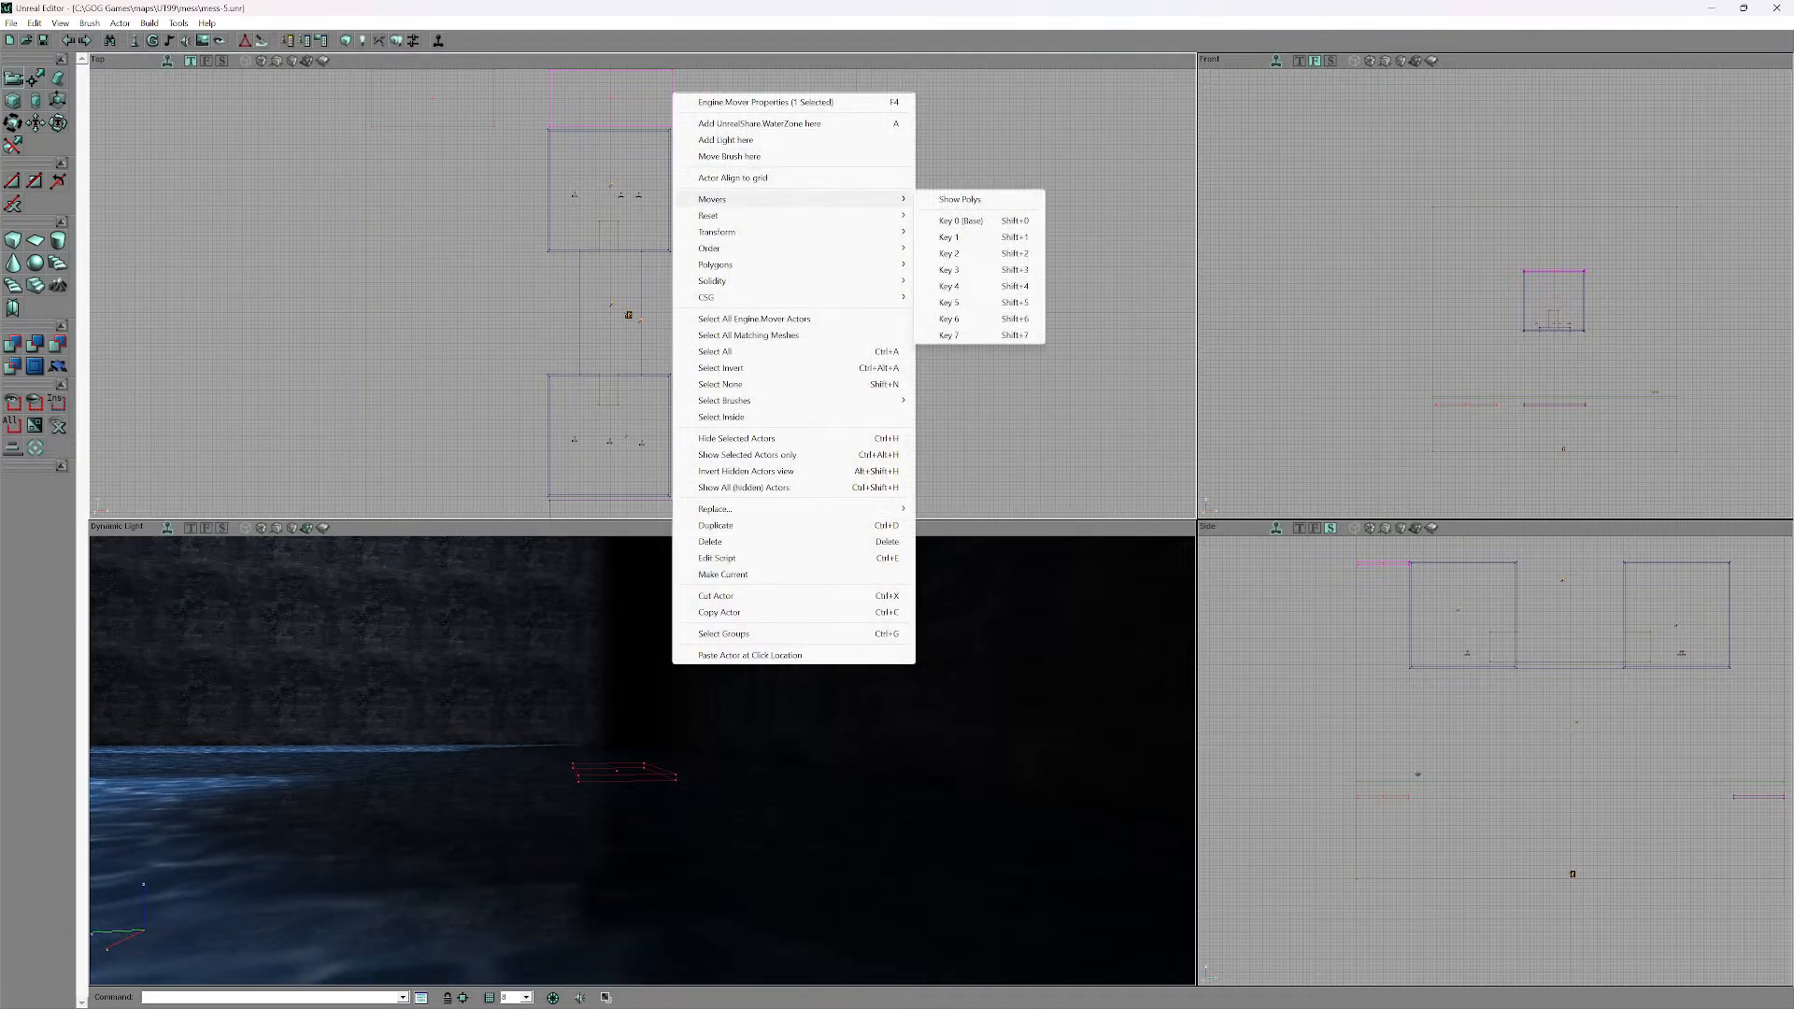
left_click(961, 220)
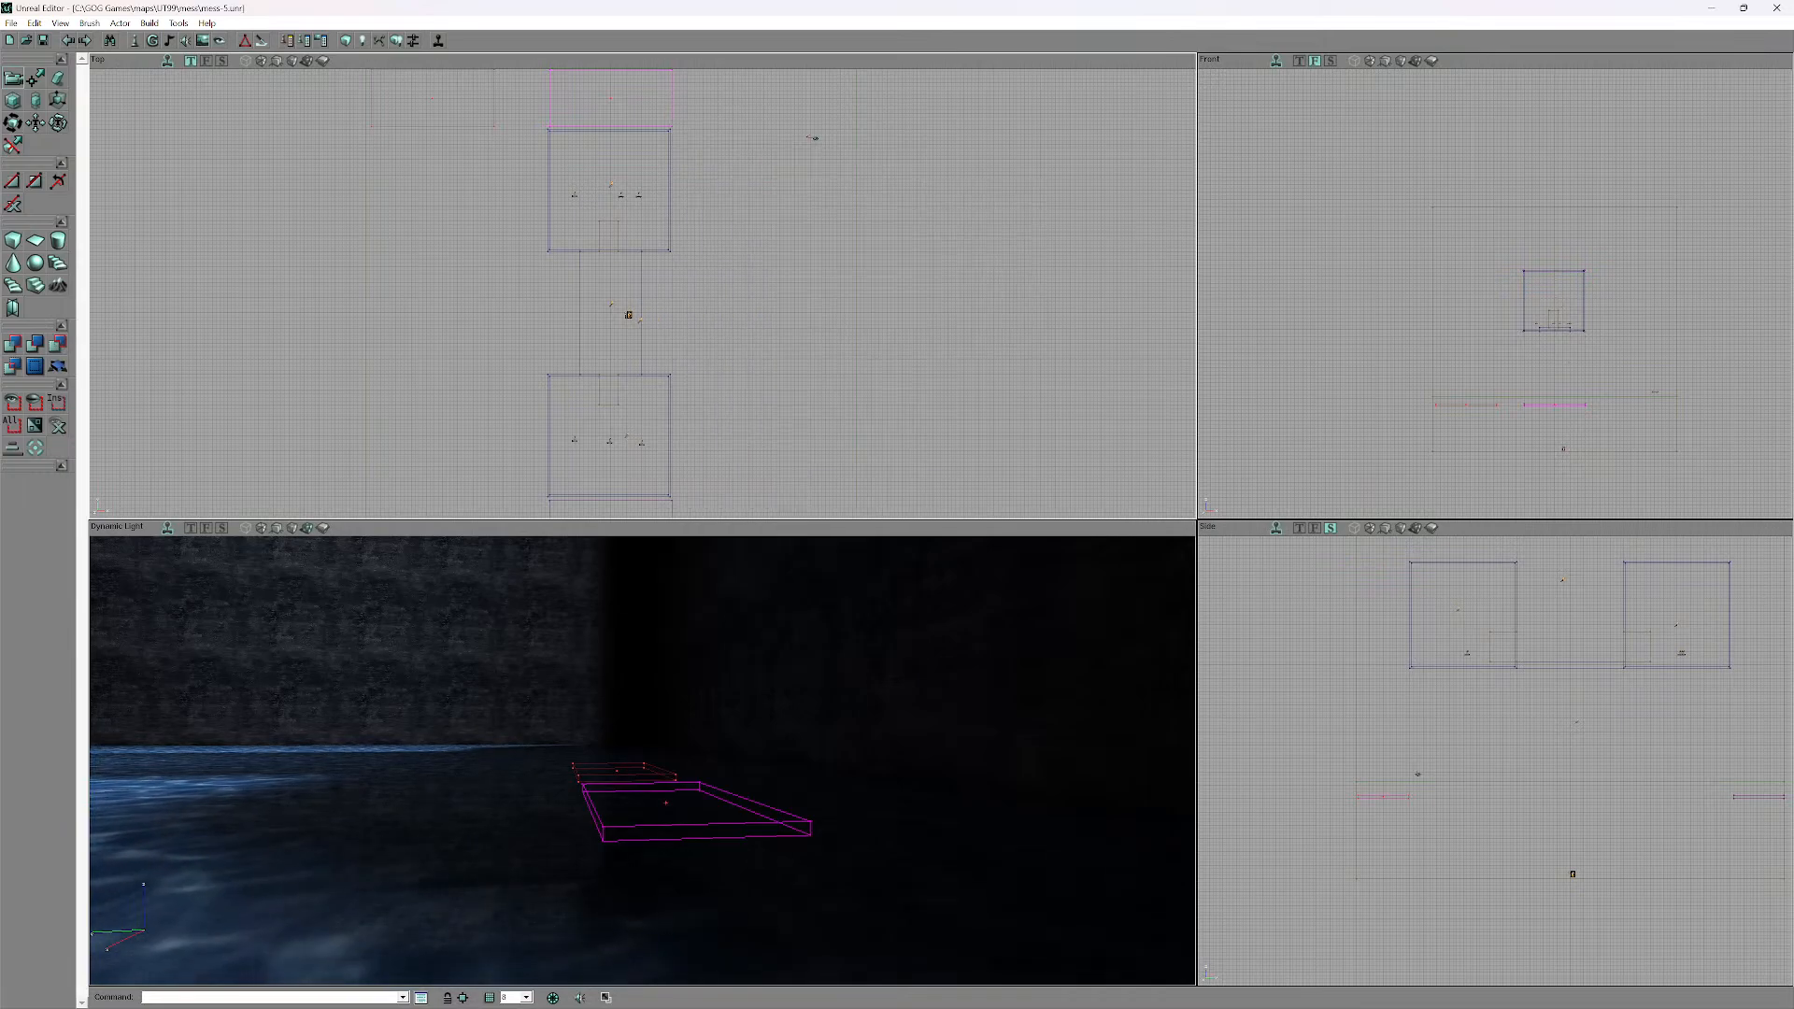
left_click_drag(654, 761, 581, 701)
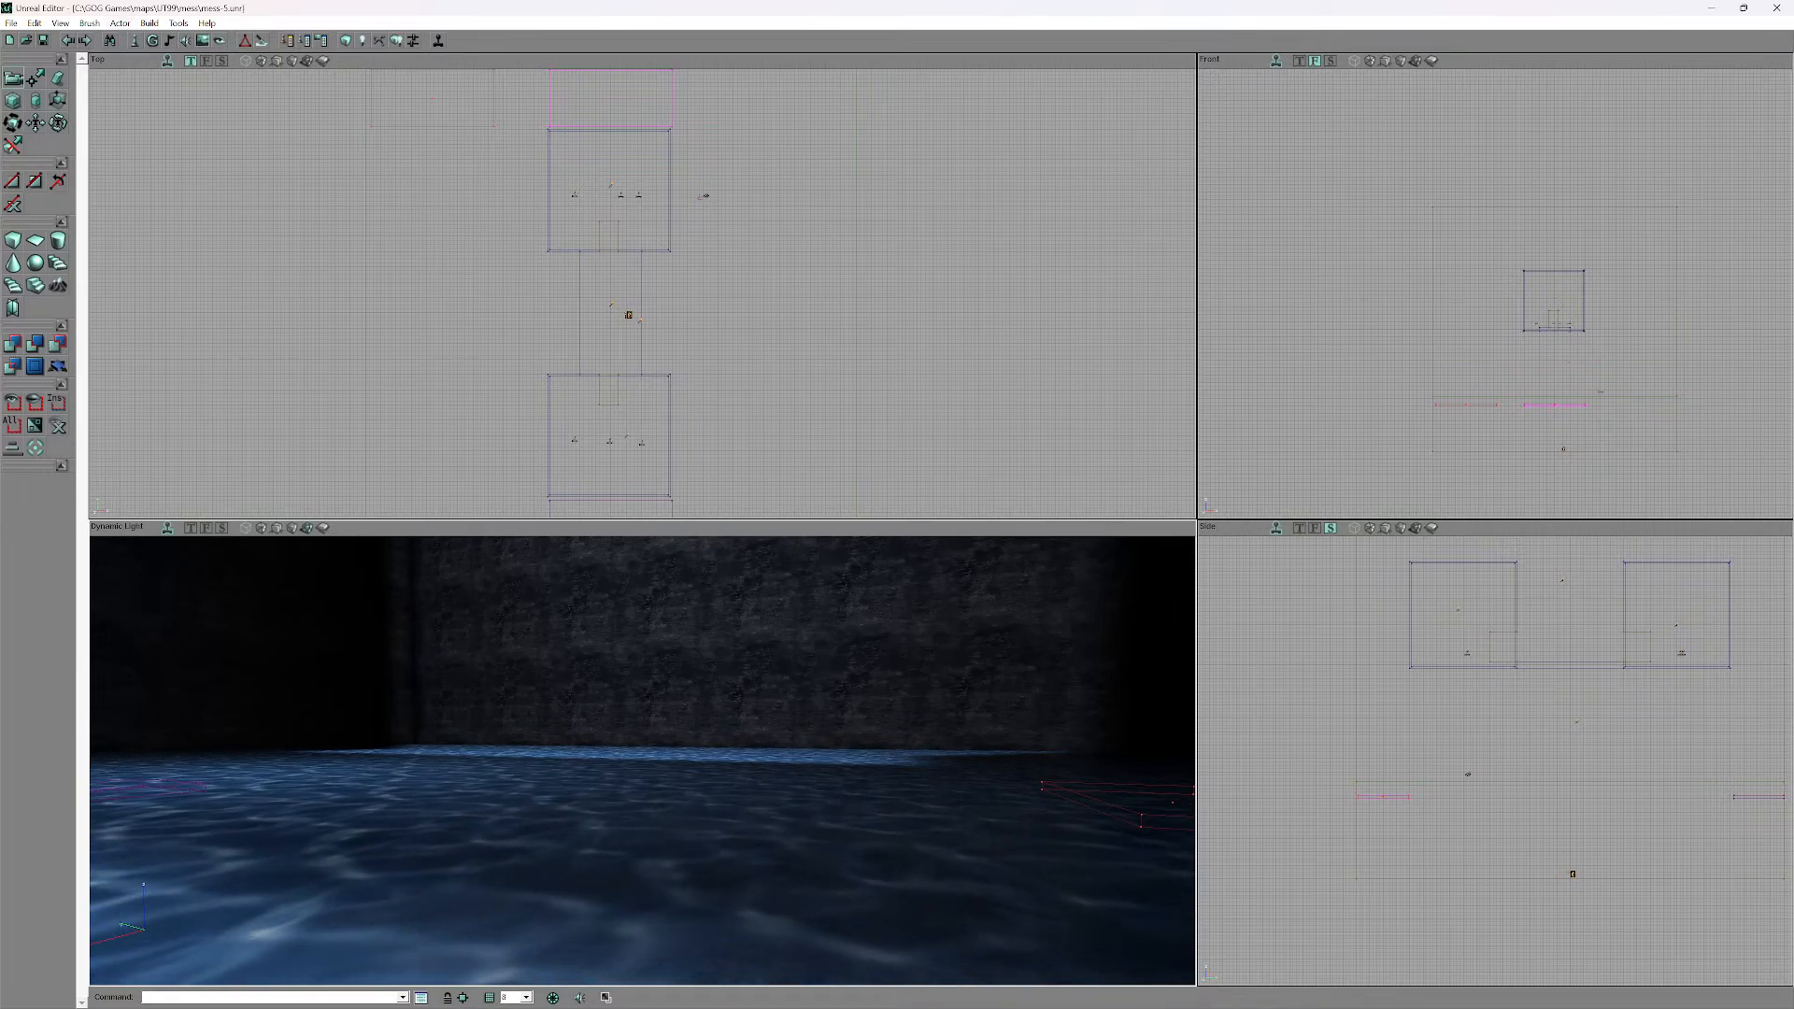
left_click(148, 23)
left_click(177, 126)
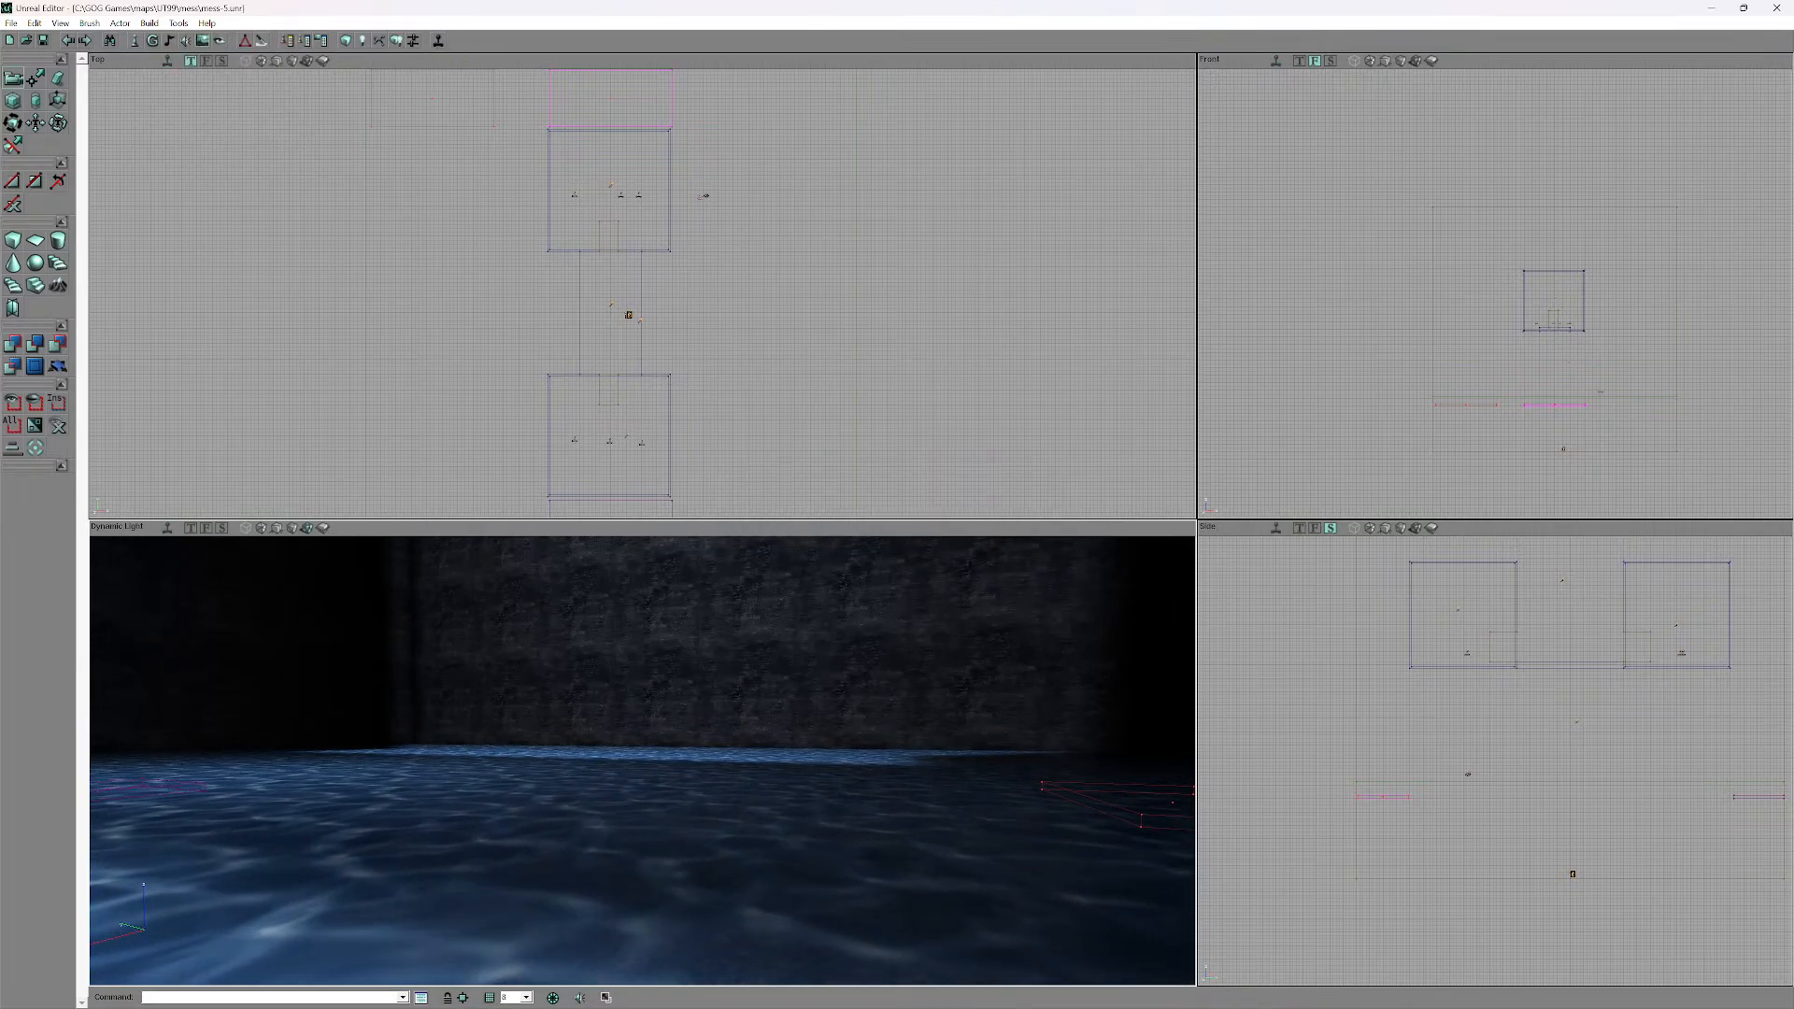
- Play the map, start the match to test the water and the new mover, and quit the game
key("ctrl+p")
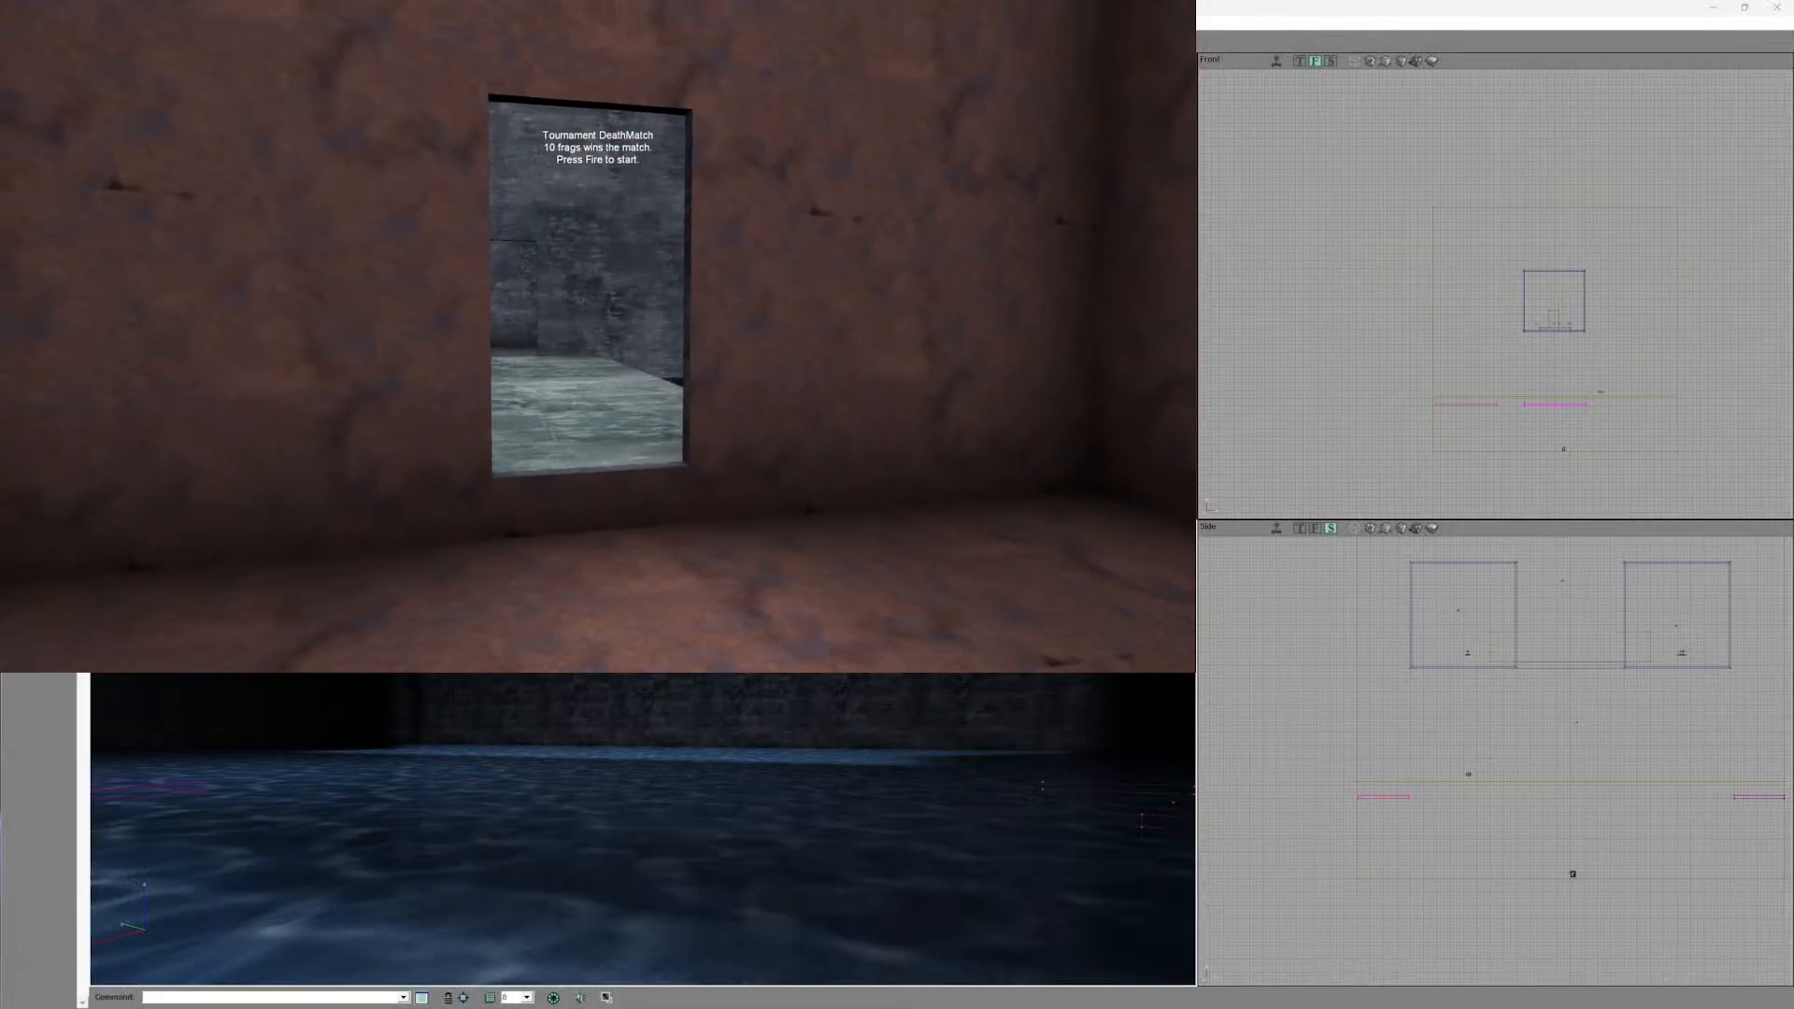
left_click(602, 340)
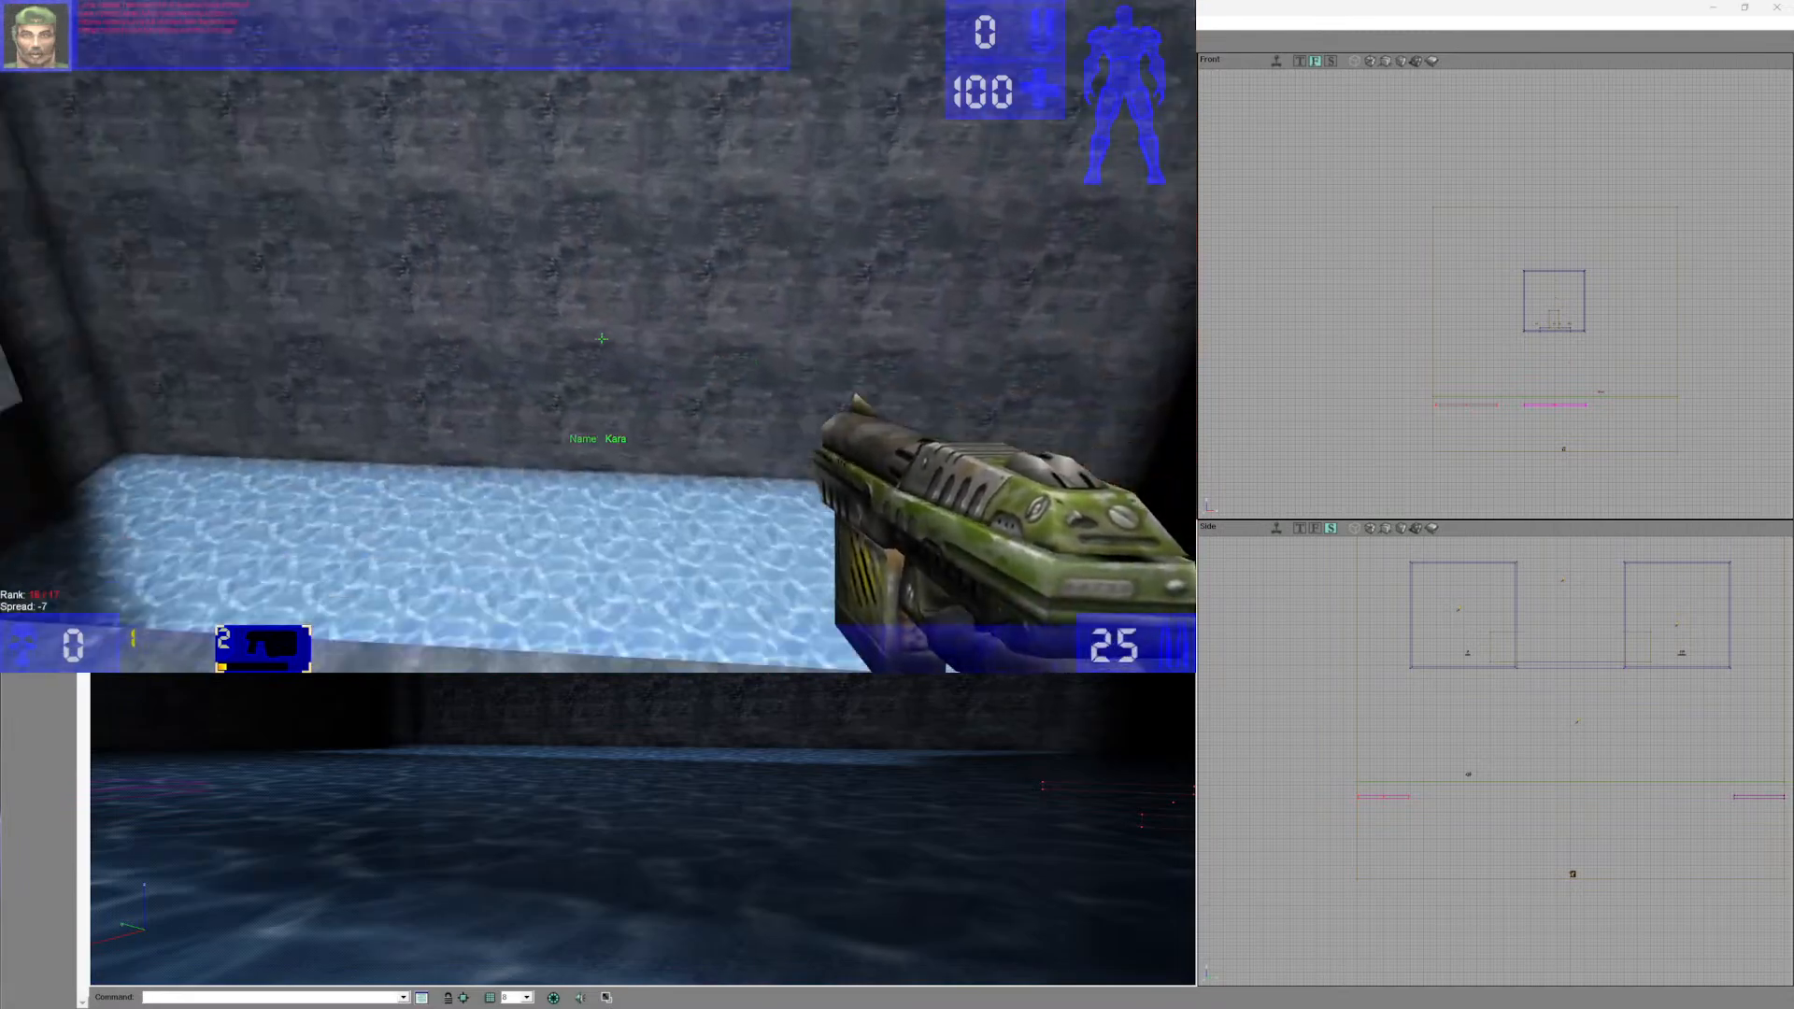
left_click(602, 339)
left_click(602, 339)
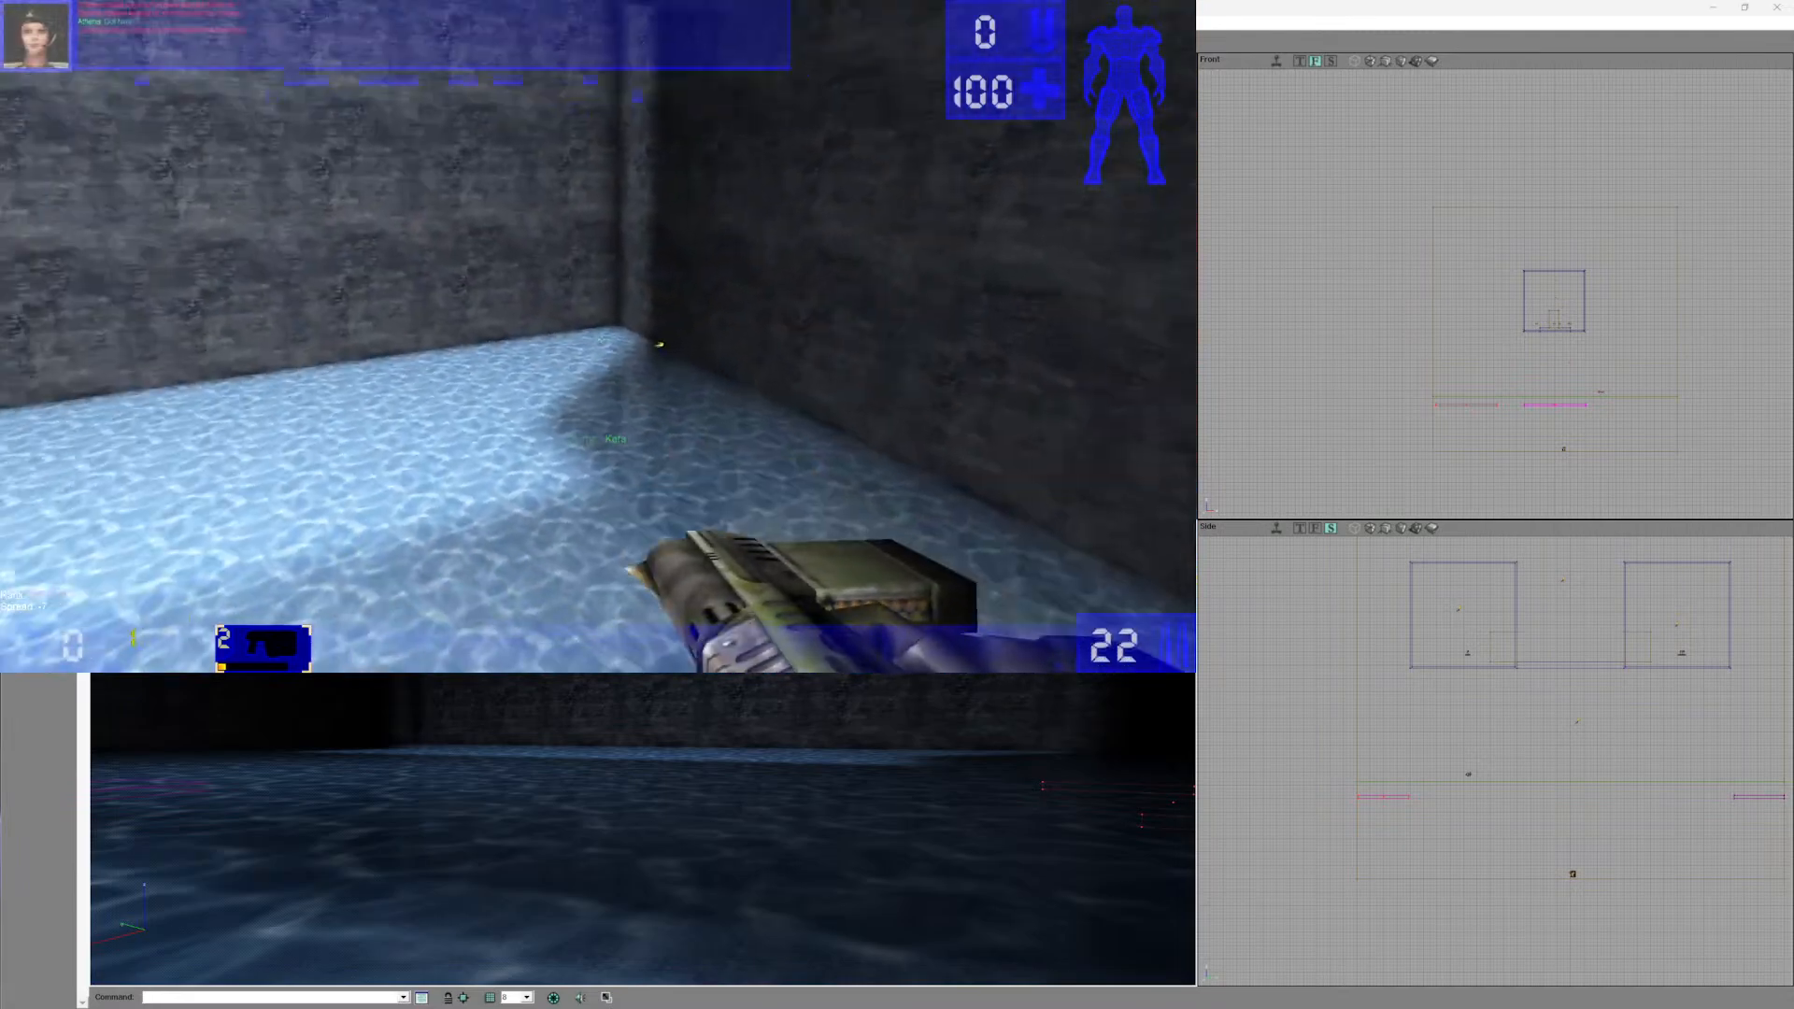
key("Escape")
left_click(66, 89)
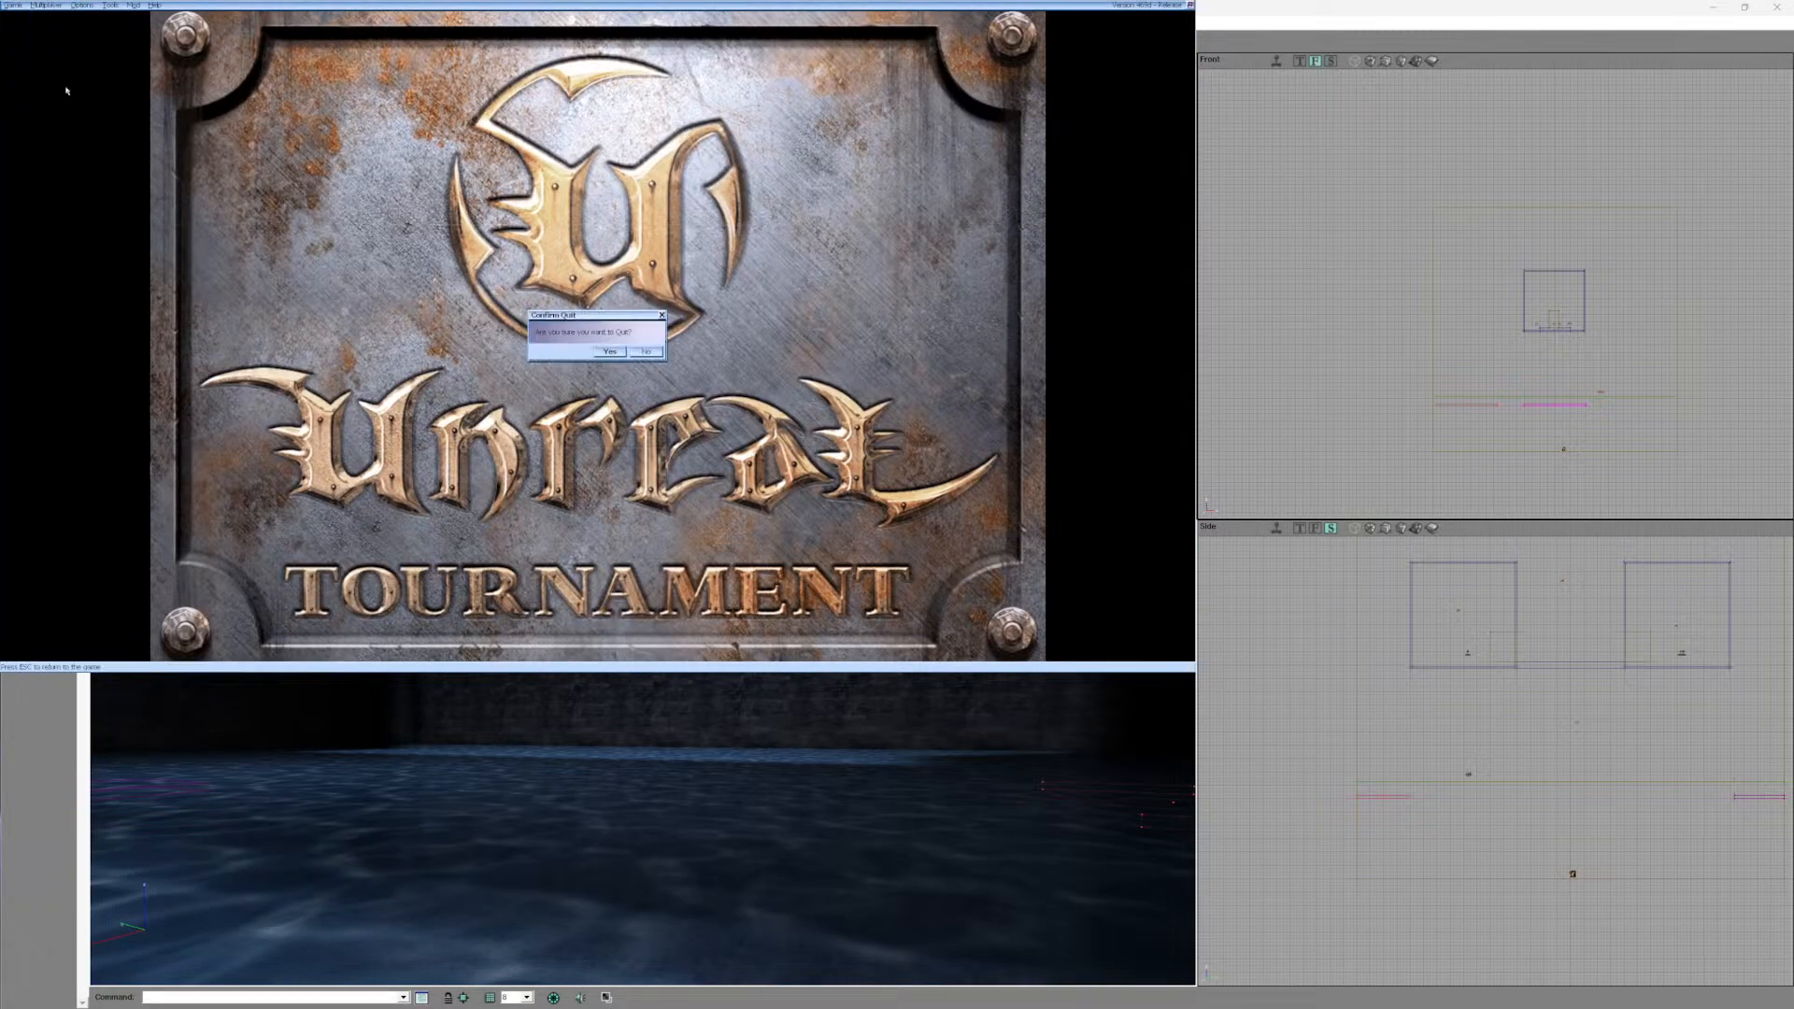
left_click(615, 353)
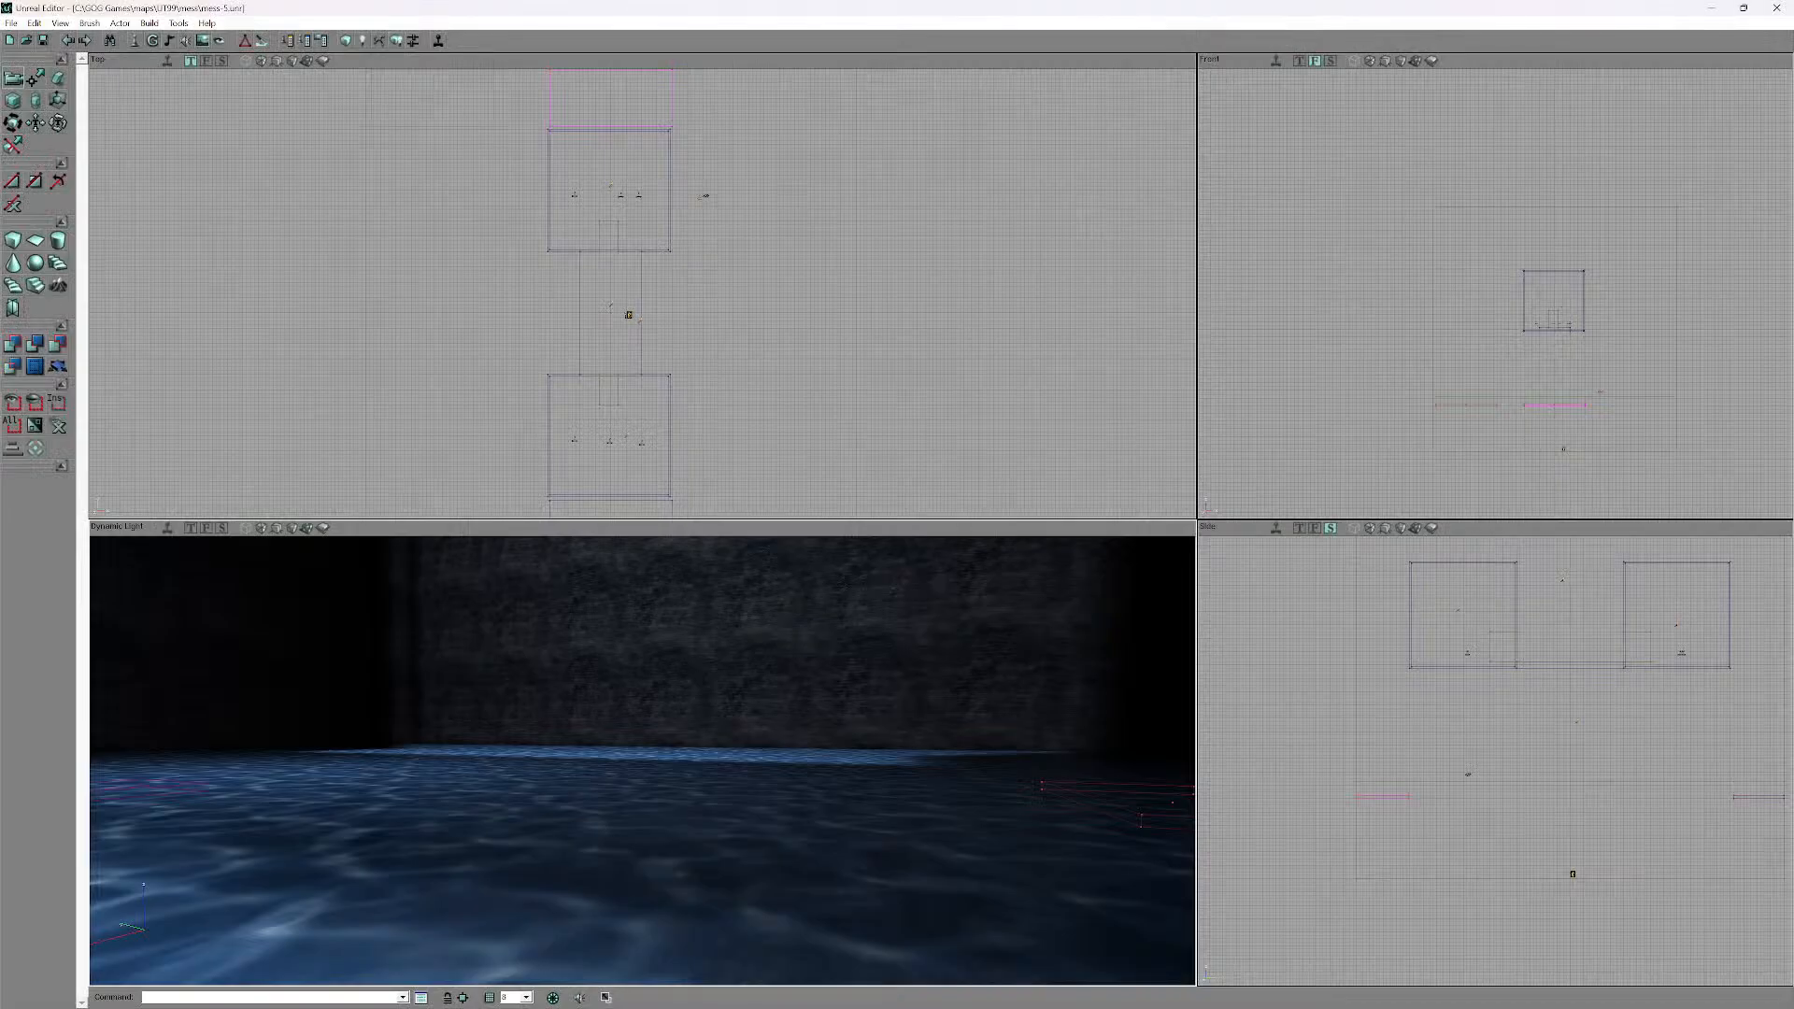
- Show the new mover's textured polygons in the 3D view and rebuild the whole map
mouse_move(642, 761)
left_mouse_down()
mouse_move(733, 747)
mouse_move(747, 710)
mouse_move(747, 813)
mouse_move(747, 673)
left_mouse_up()
mouse_move(643, 748)
right_mouse_down()
mouse_move(643, 775)
mouse_move(635, 673)
right_mouse_up()
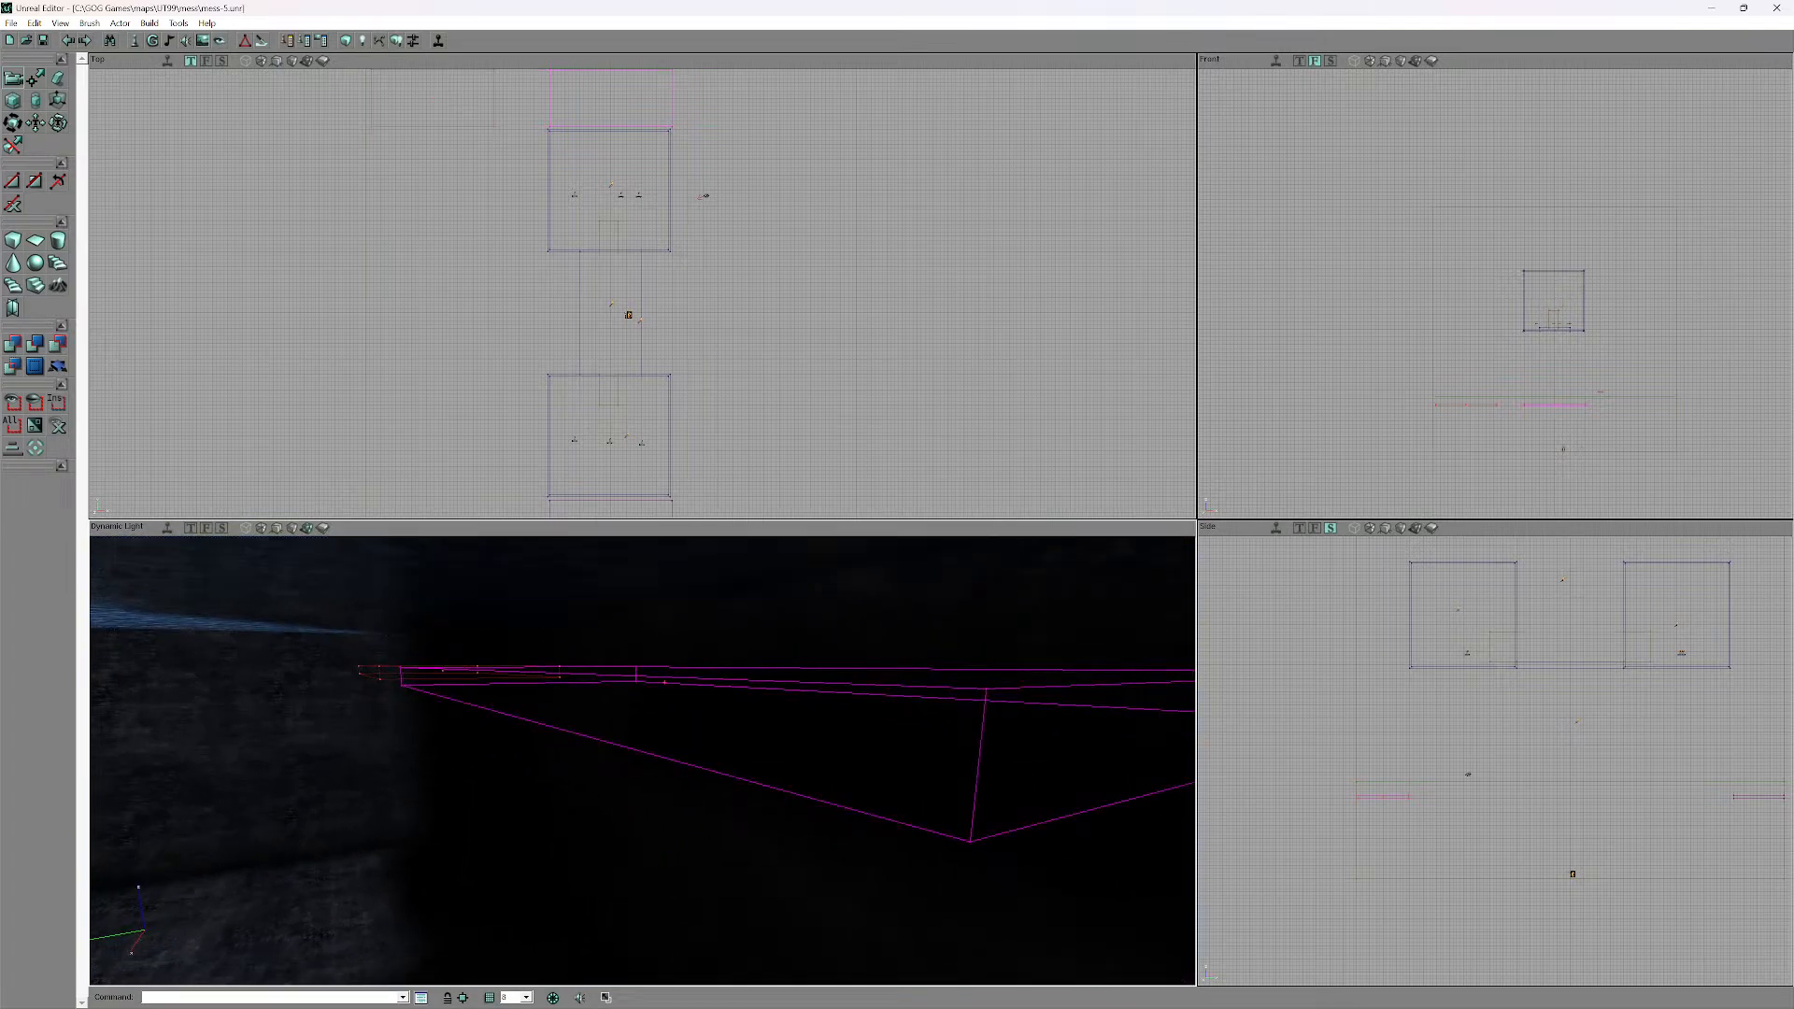
right_click(894, 687)
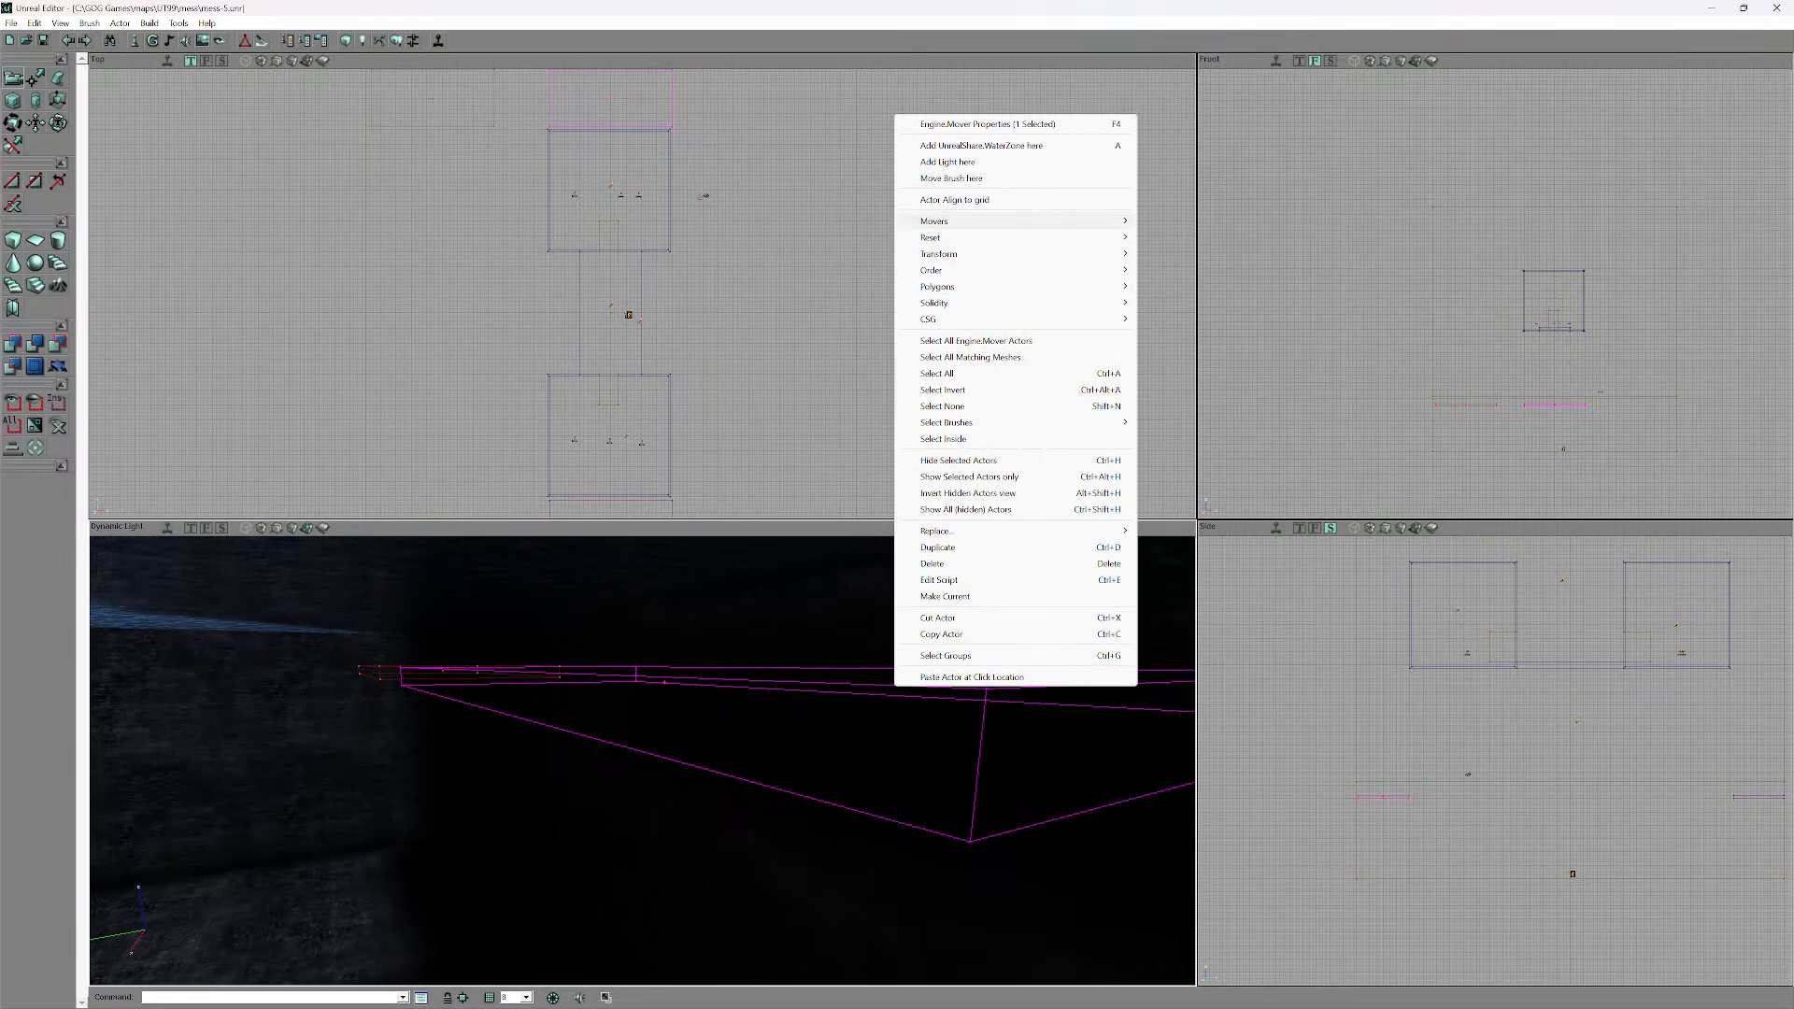
mouse_move(934, 221)
left_click(1171, 259)
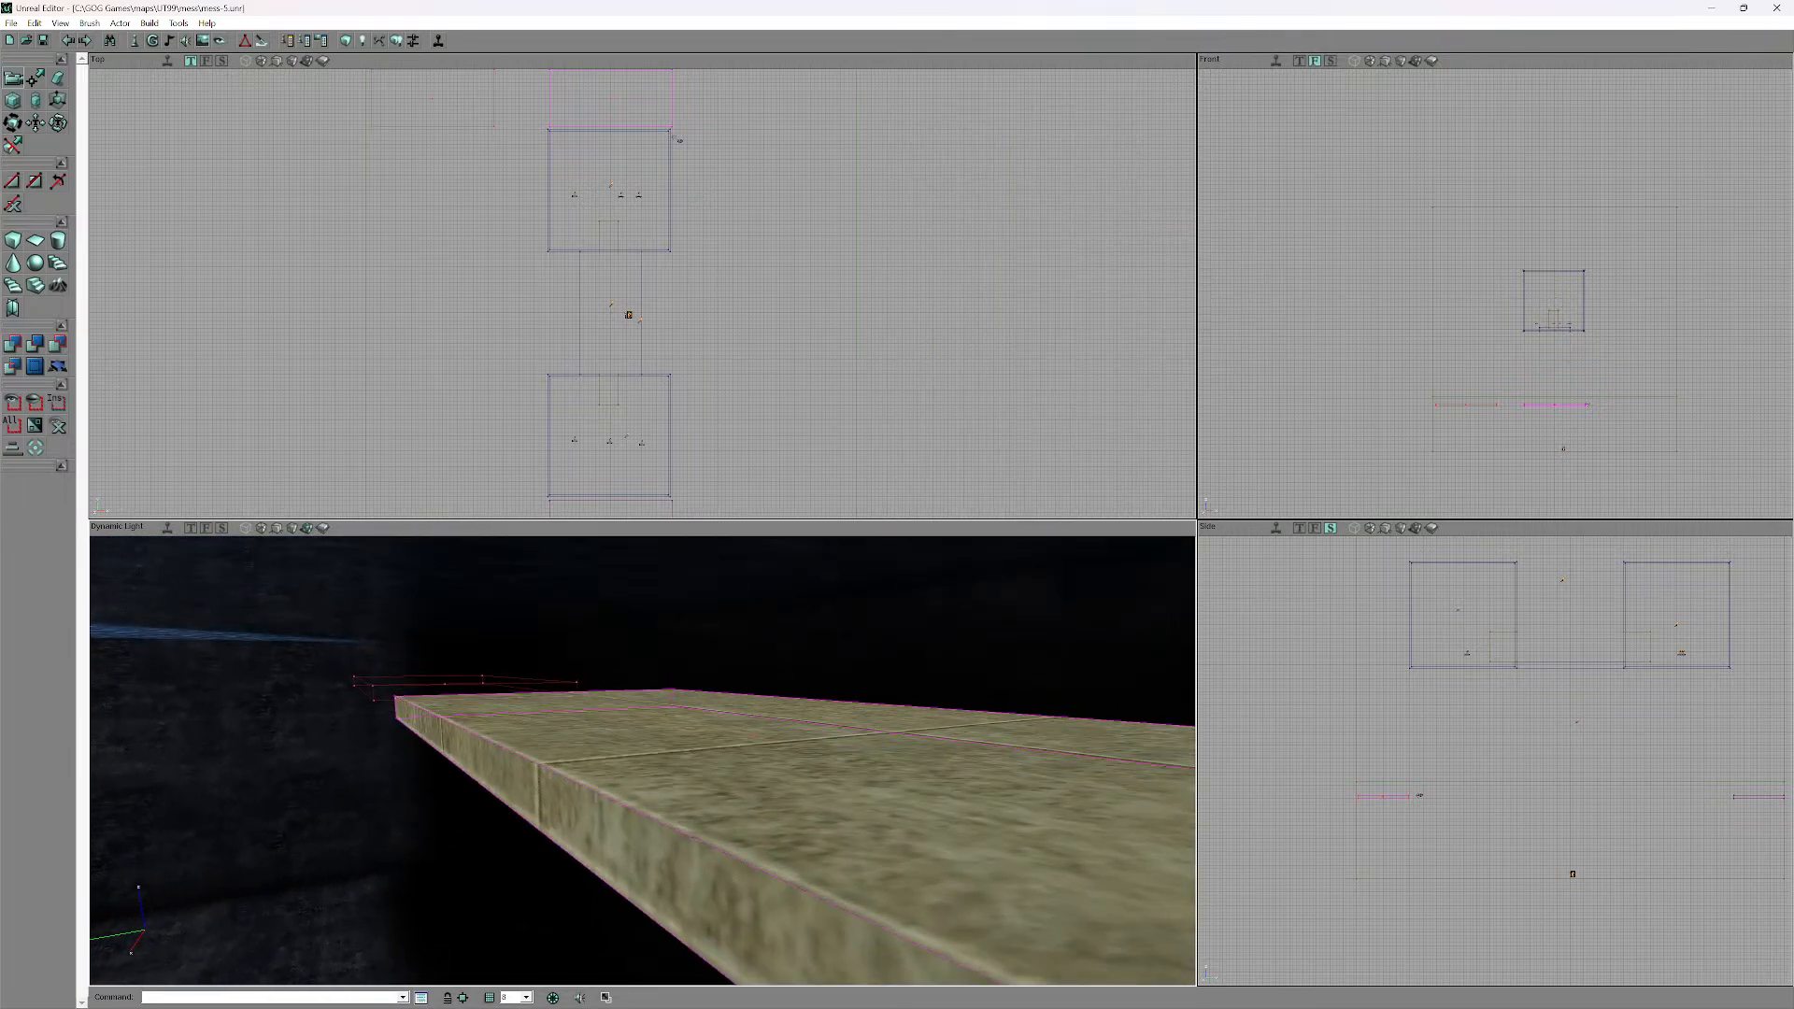
left_click(149, 23)
left_click(224, 127)
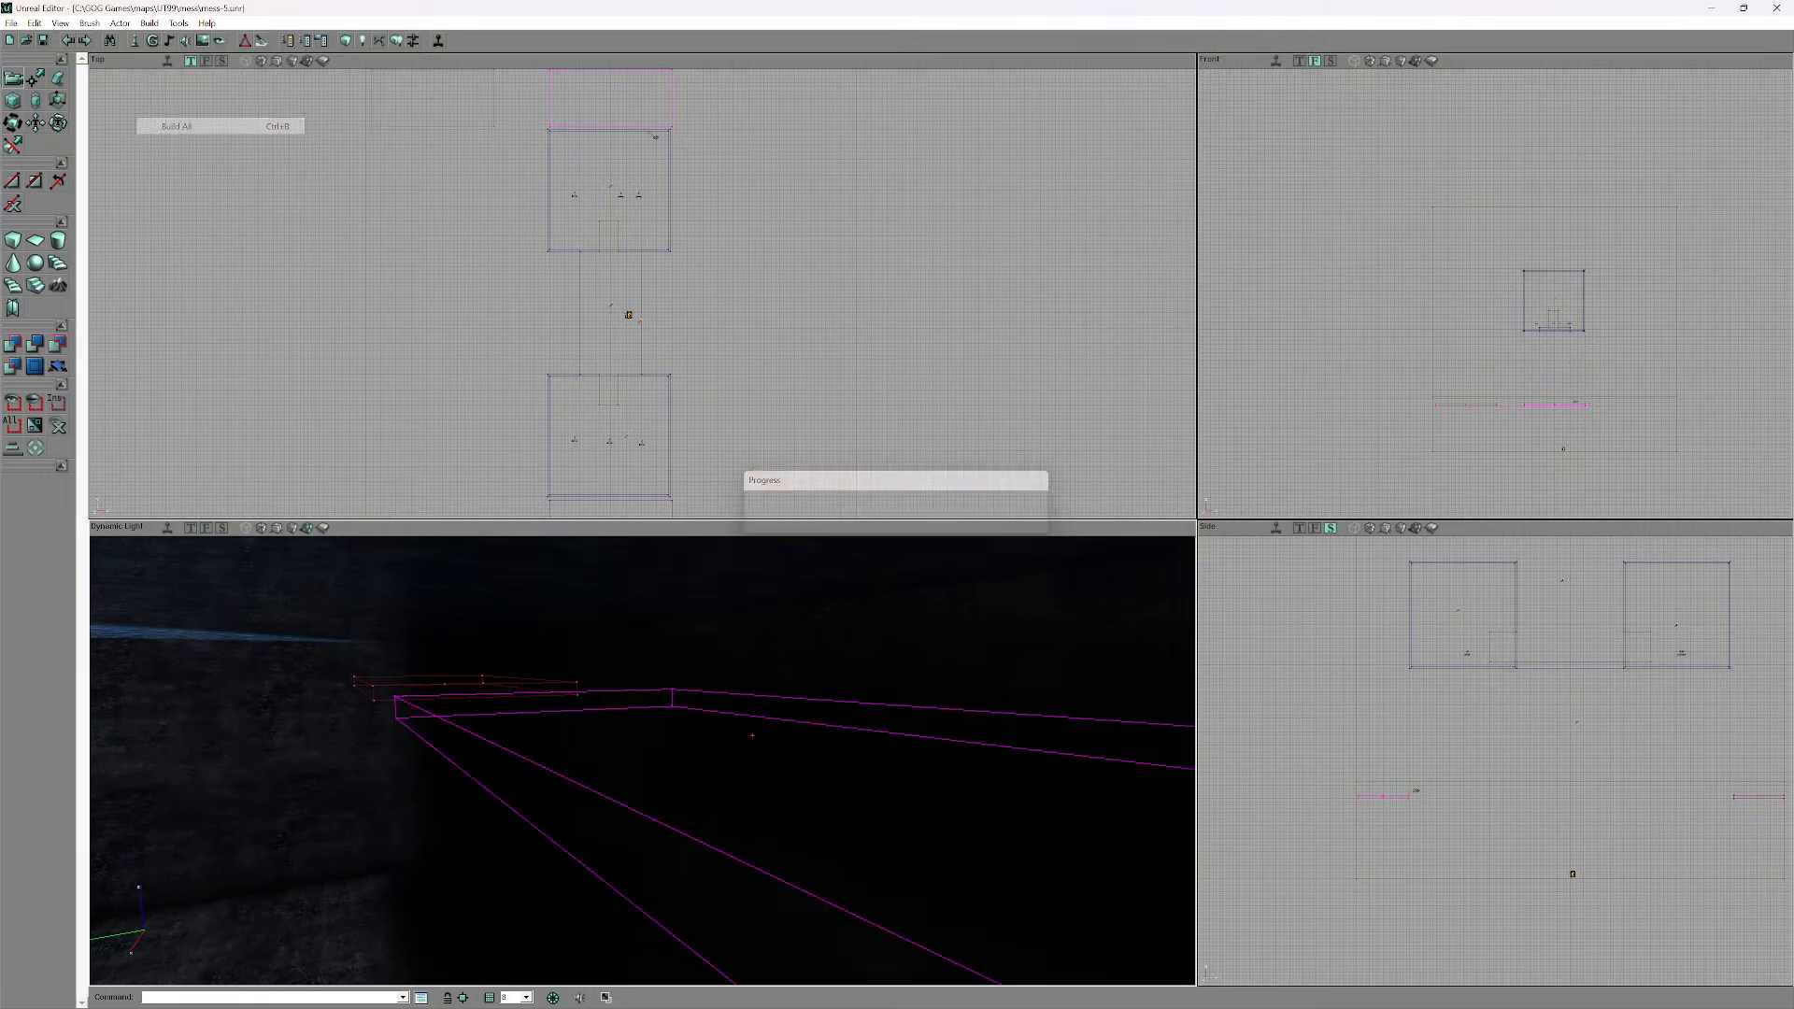
- Examine the submerged movers, the bridge between the upper rooms and the surrounding walls above the water
left_click_drag(643, 761, 651, 856)
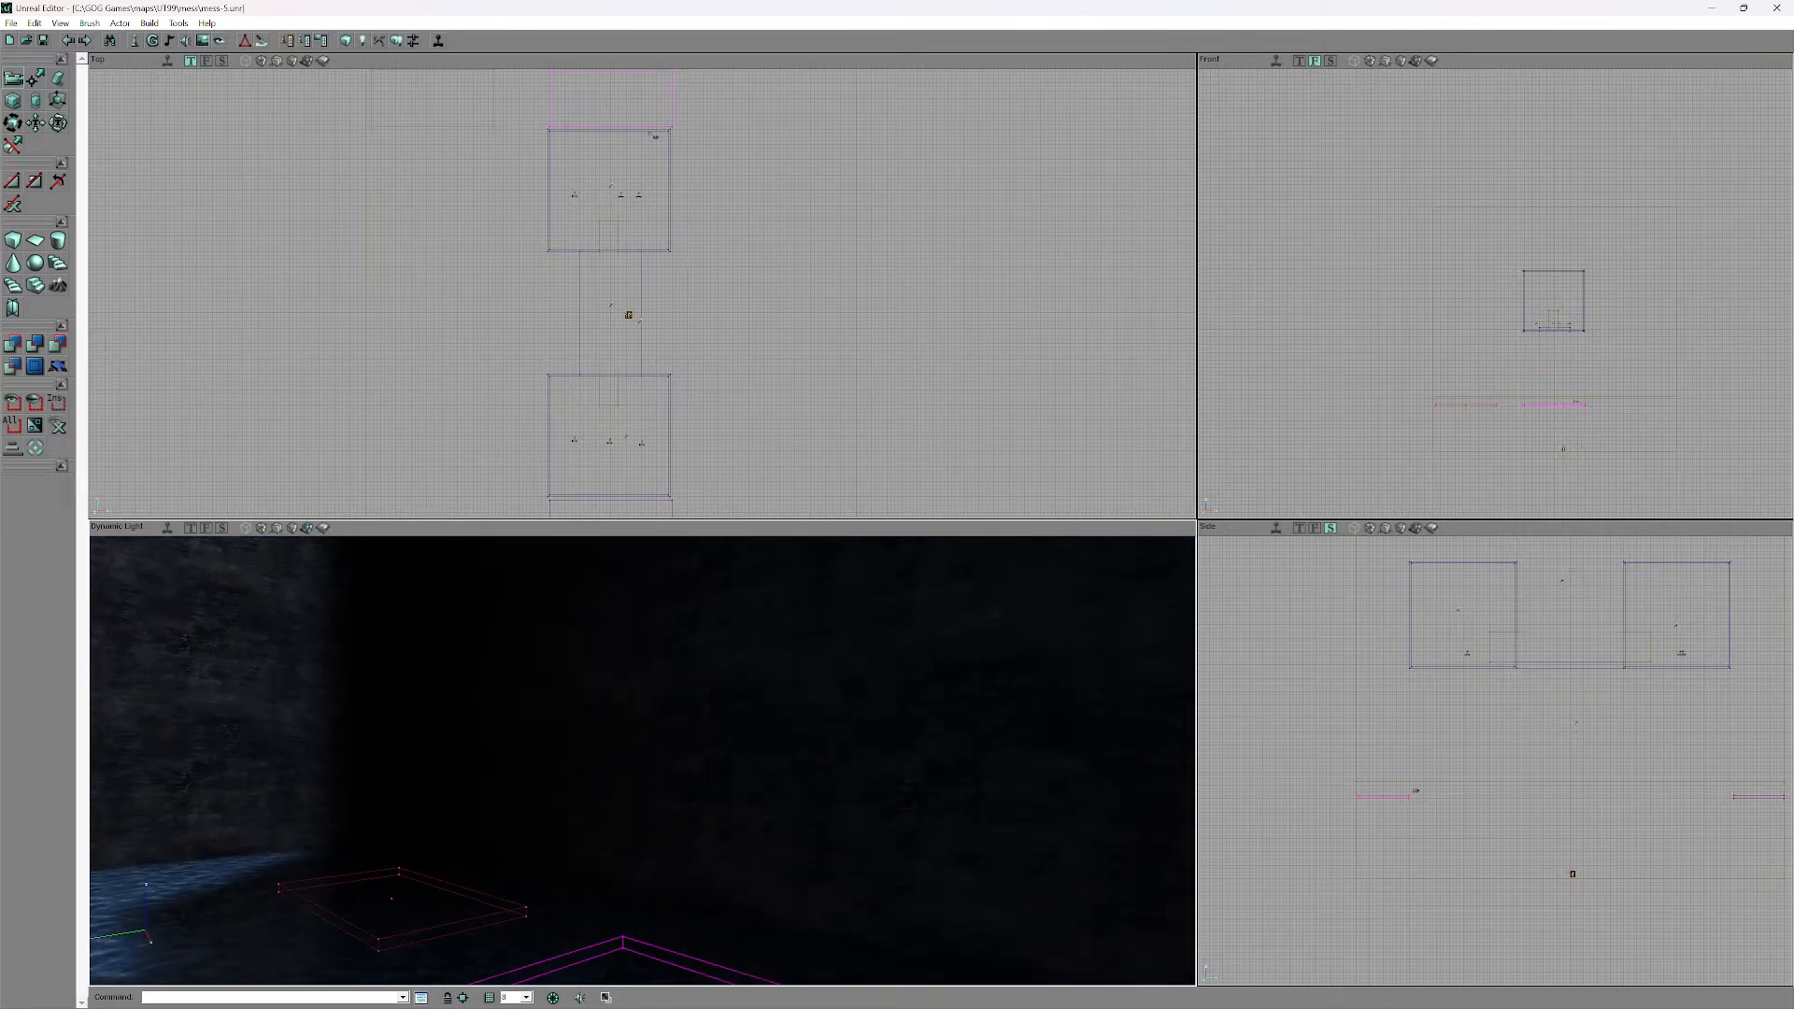
left_click_drag(651, 857, 467, 850)
right_click_drag(467, 850, 505, 804)
left_click_drag(505, 804, 565, 836)
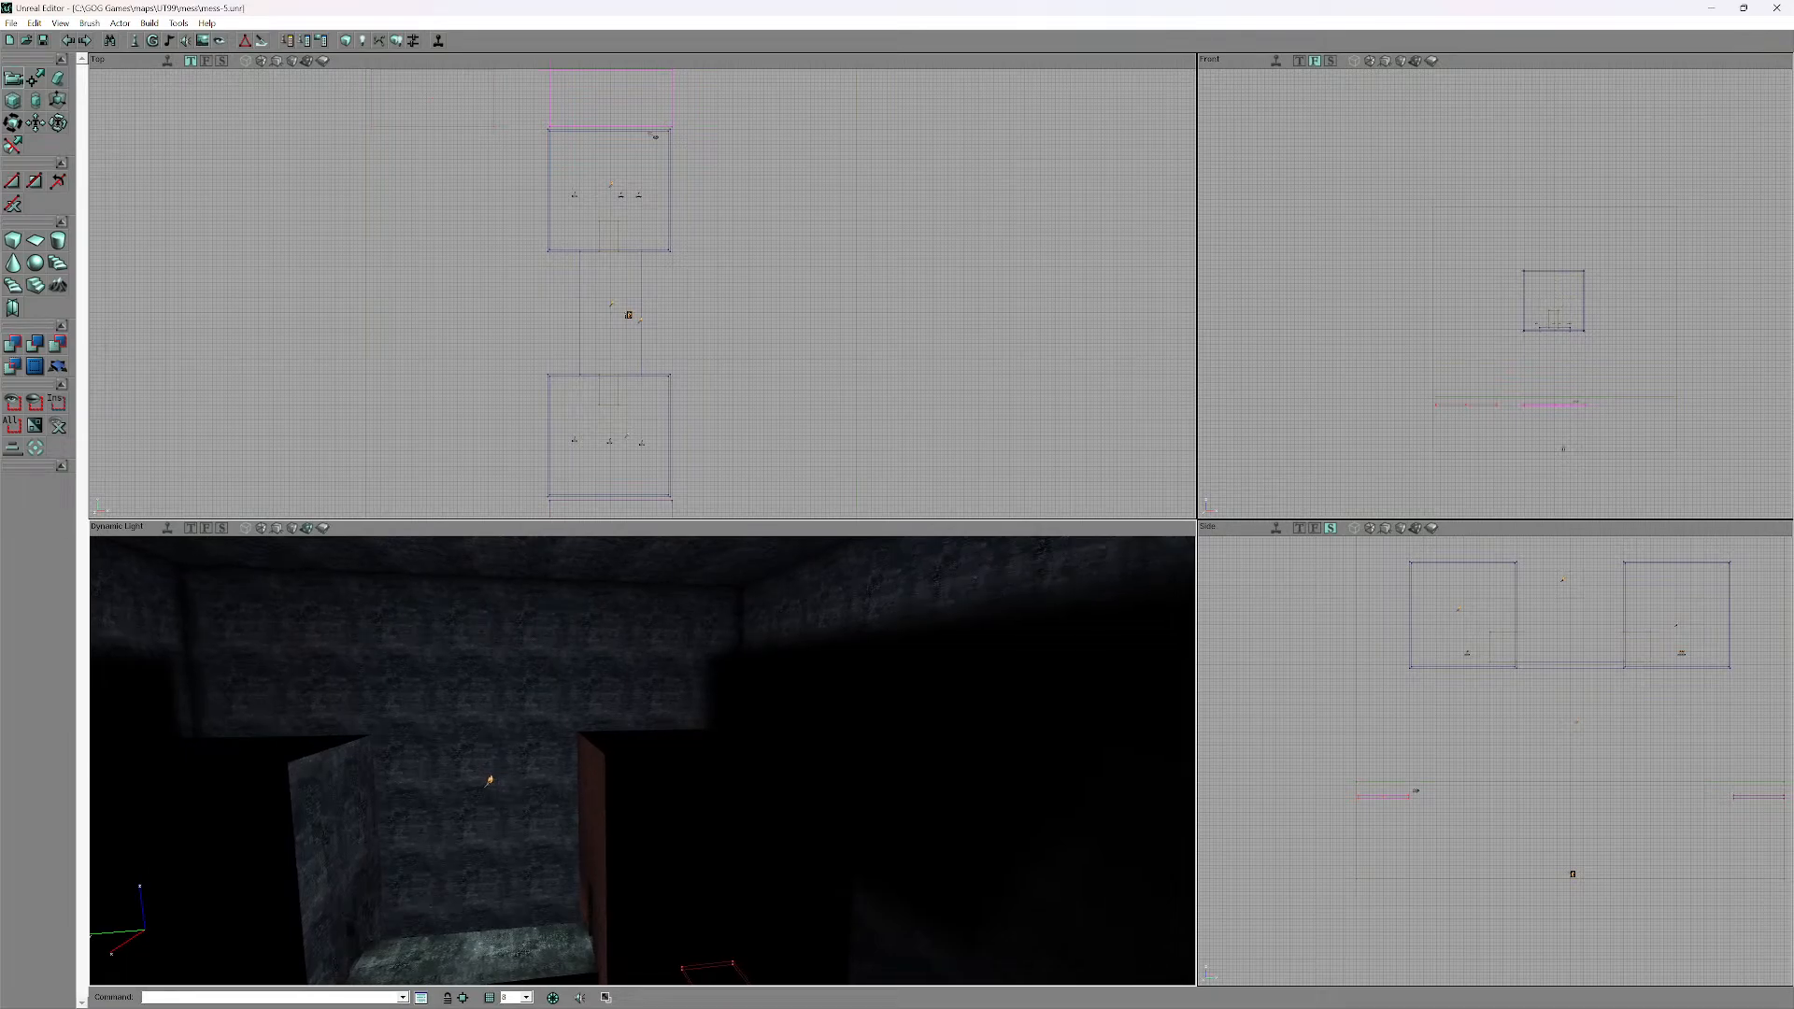
left_click_drag(565, 836, 533, 920)
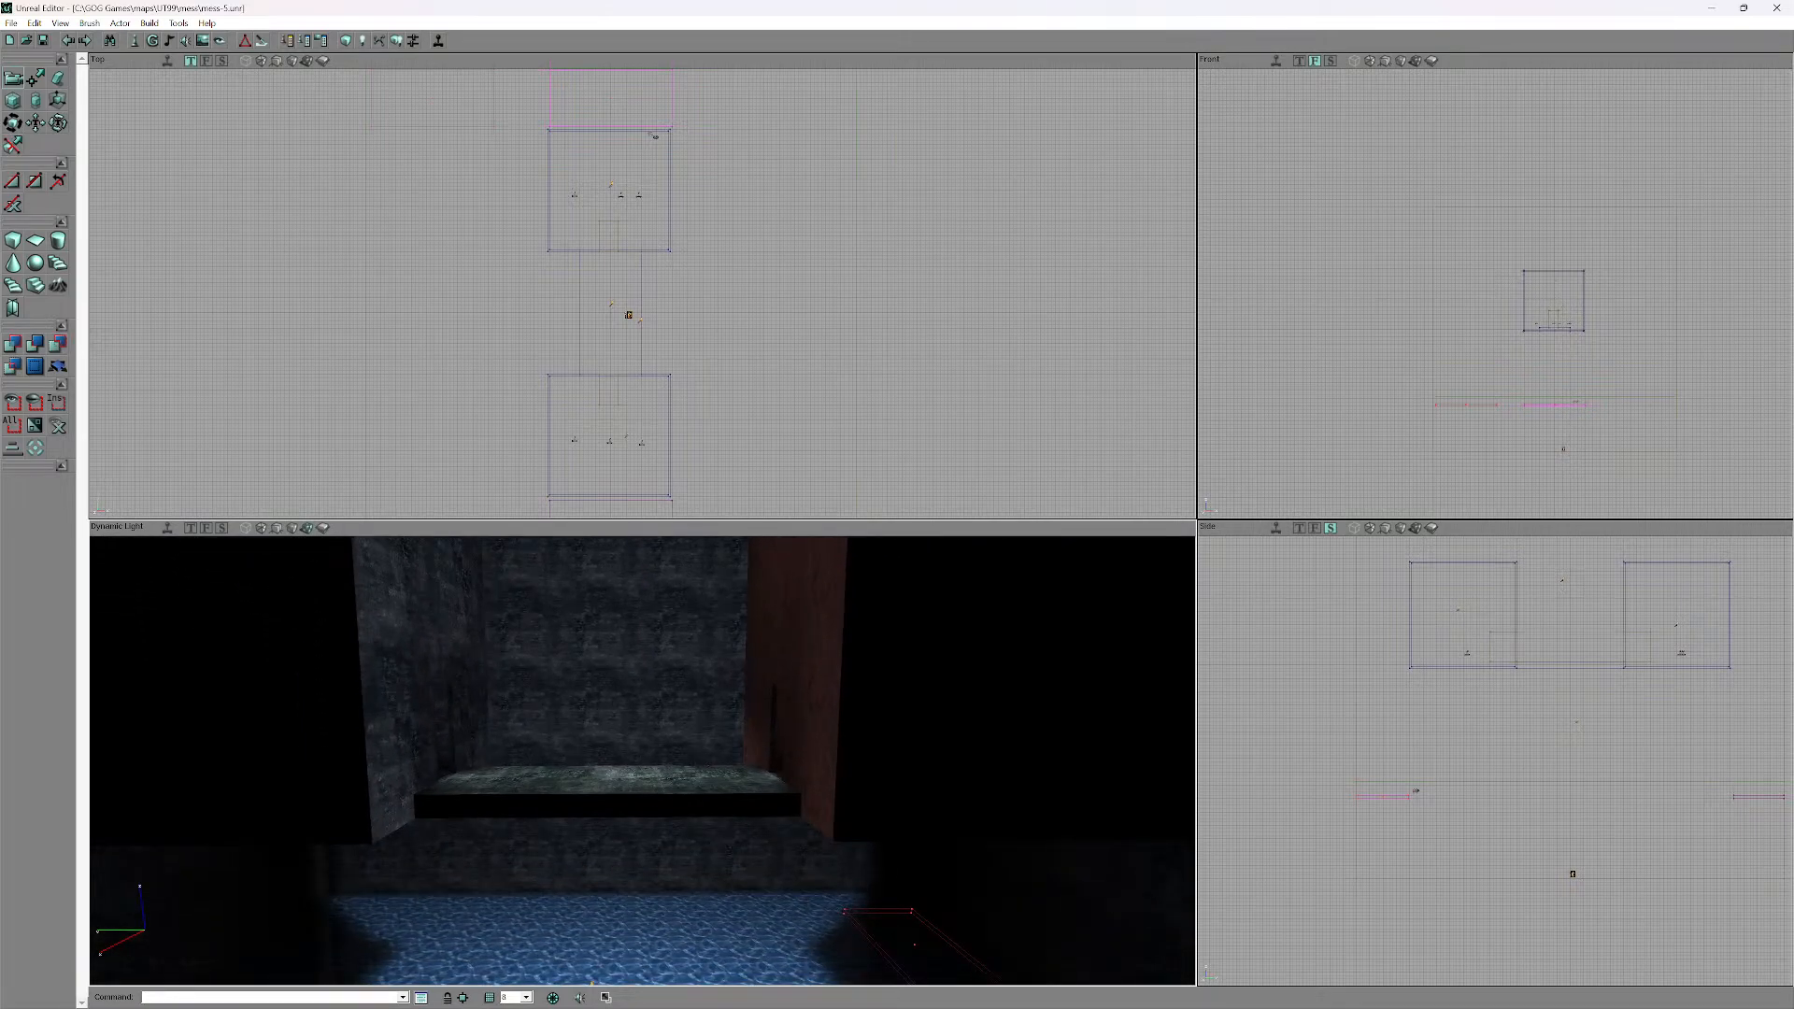
left_click_drag(533, 920, 533, 925)
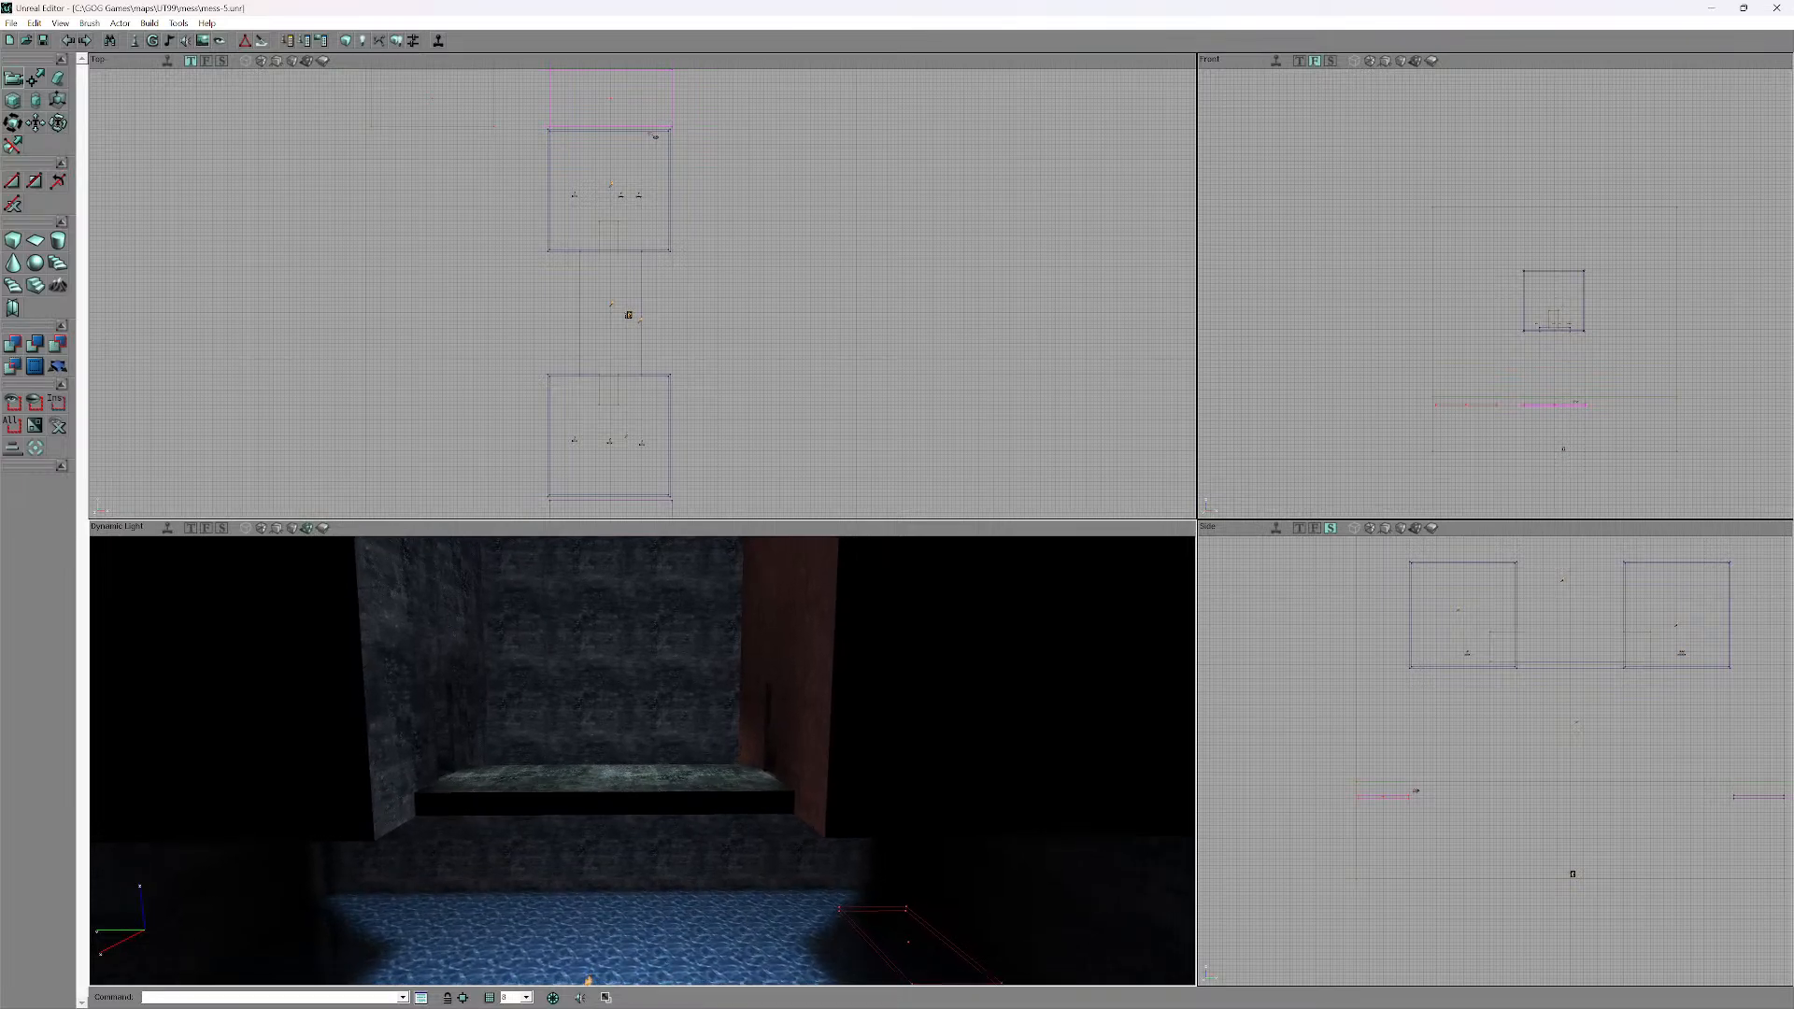
right_click_drag(532, 925, 584, 962)
left_click_drag(583, 962, 587, 925)
right_click_drag(586, 925, 533, 868)
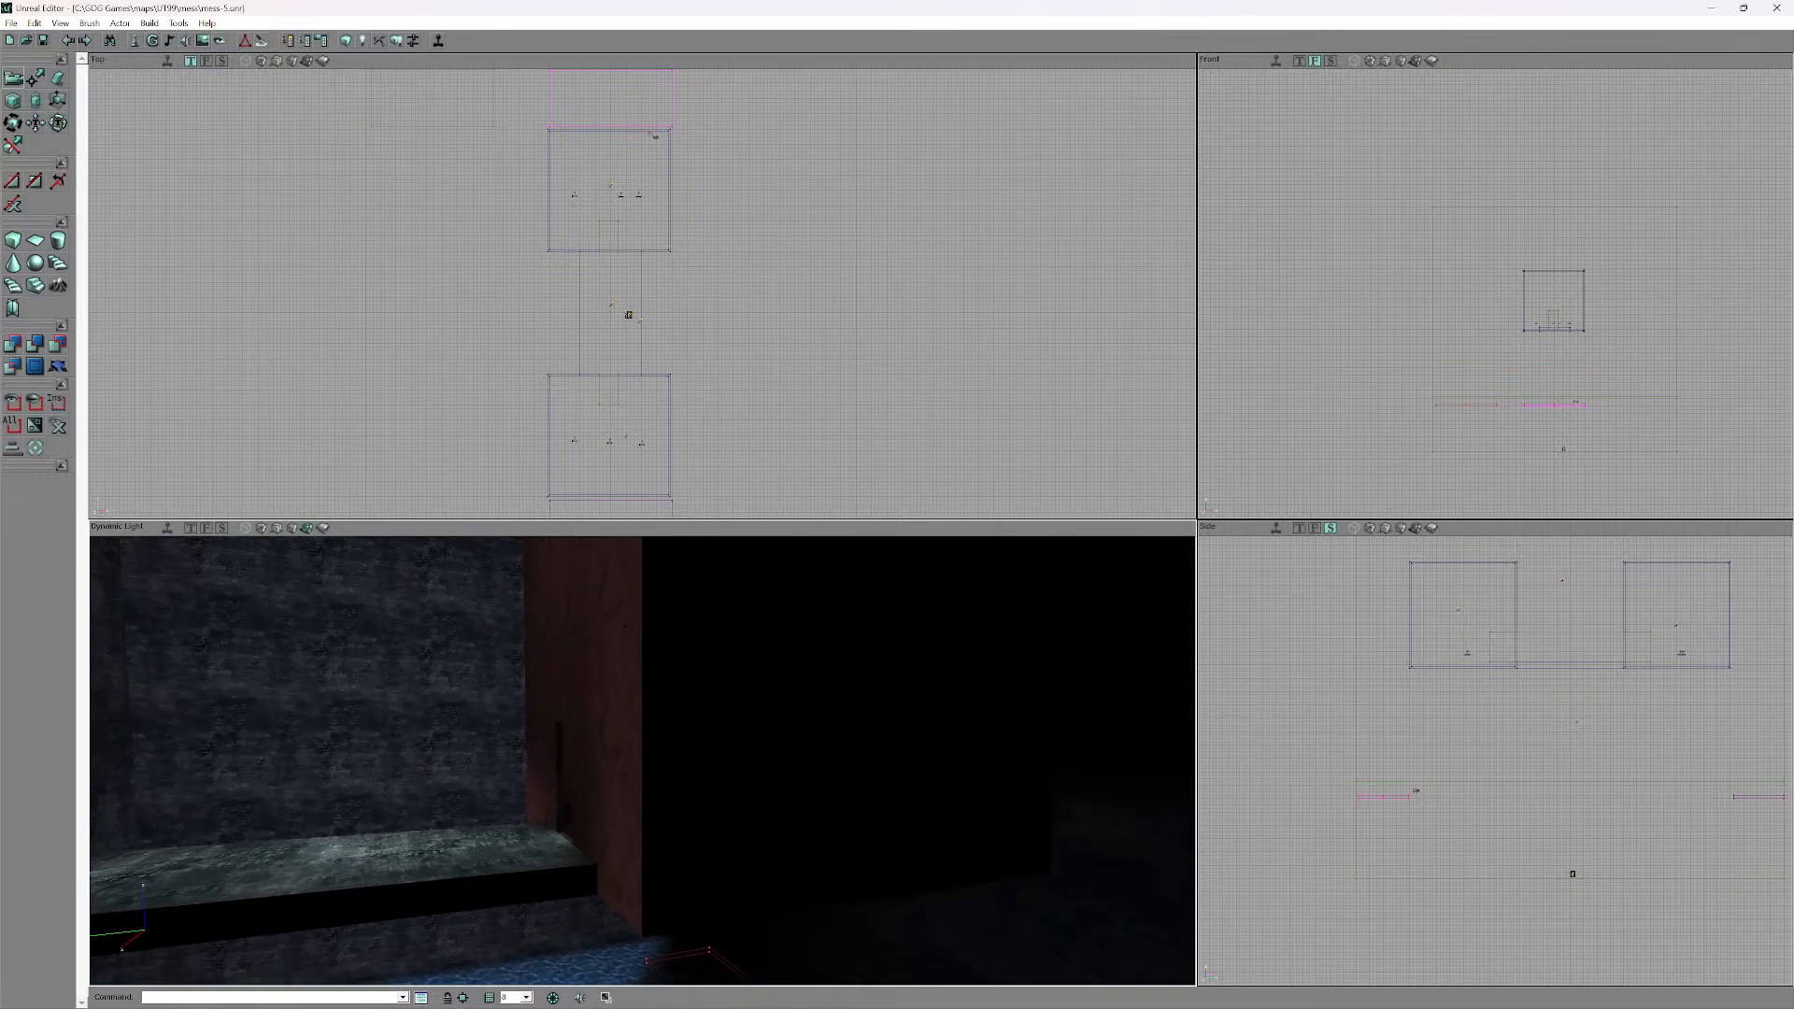
mouse_move(532, 869)
left_mouse_down()
mouse_move(531, 812)
mouse_move(532, 869)
left_mouse_up()
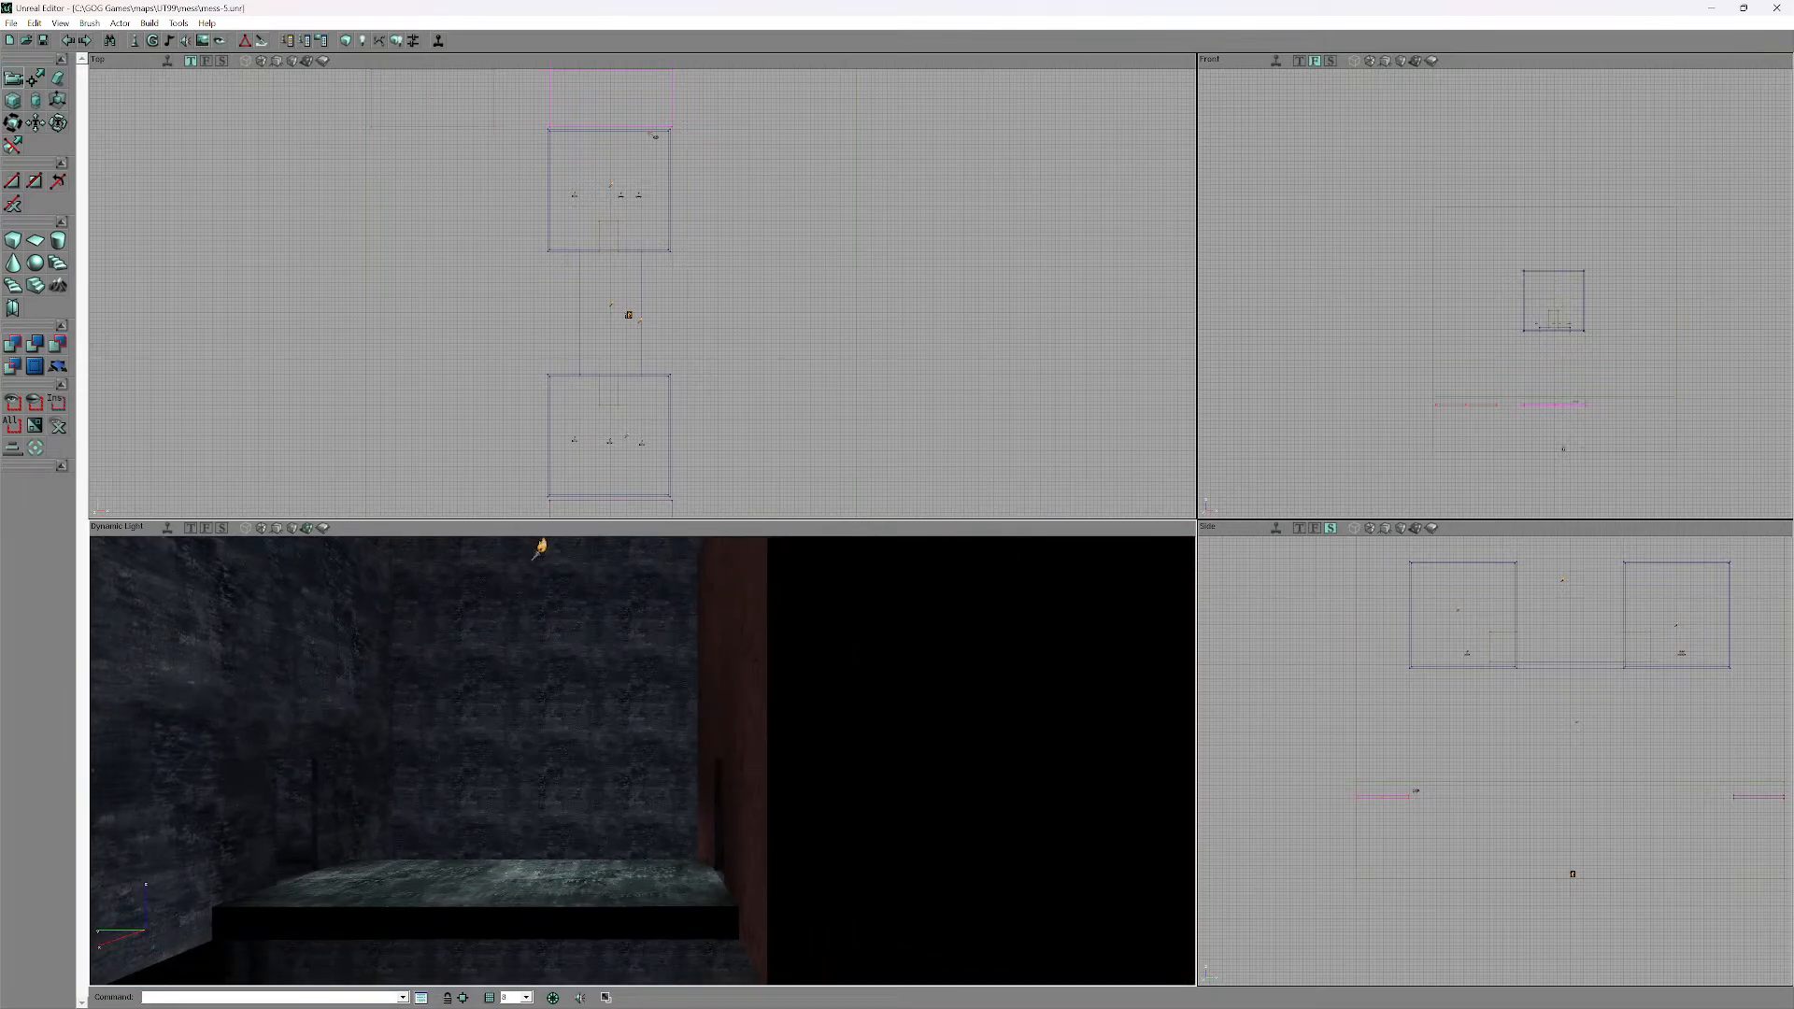
scroll(642, 293, "down", 7)
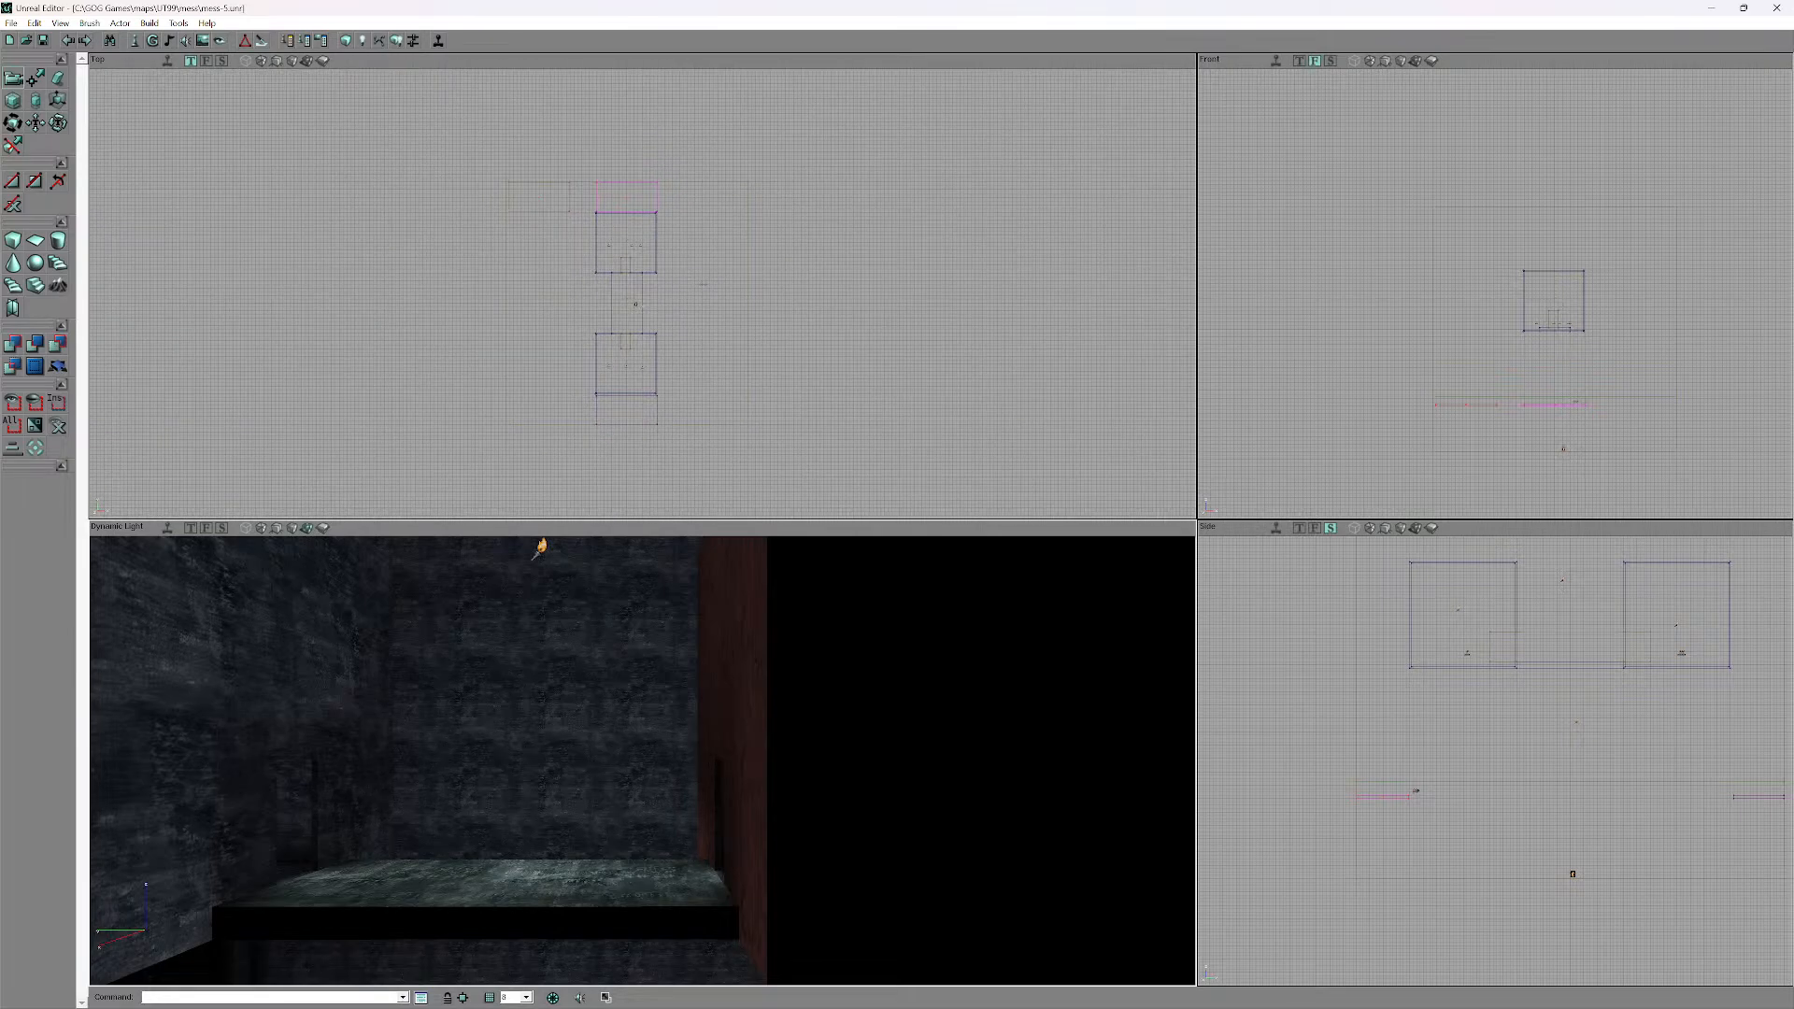
- Save the map as a new file named mess-6
left_click(11, 23)
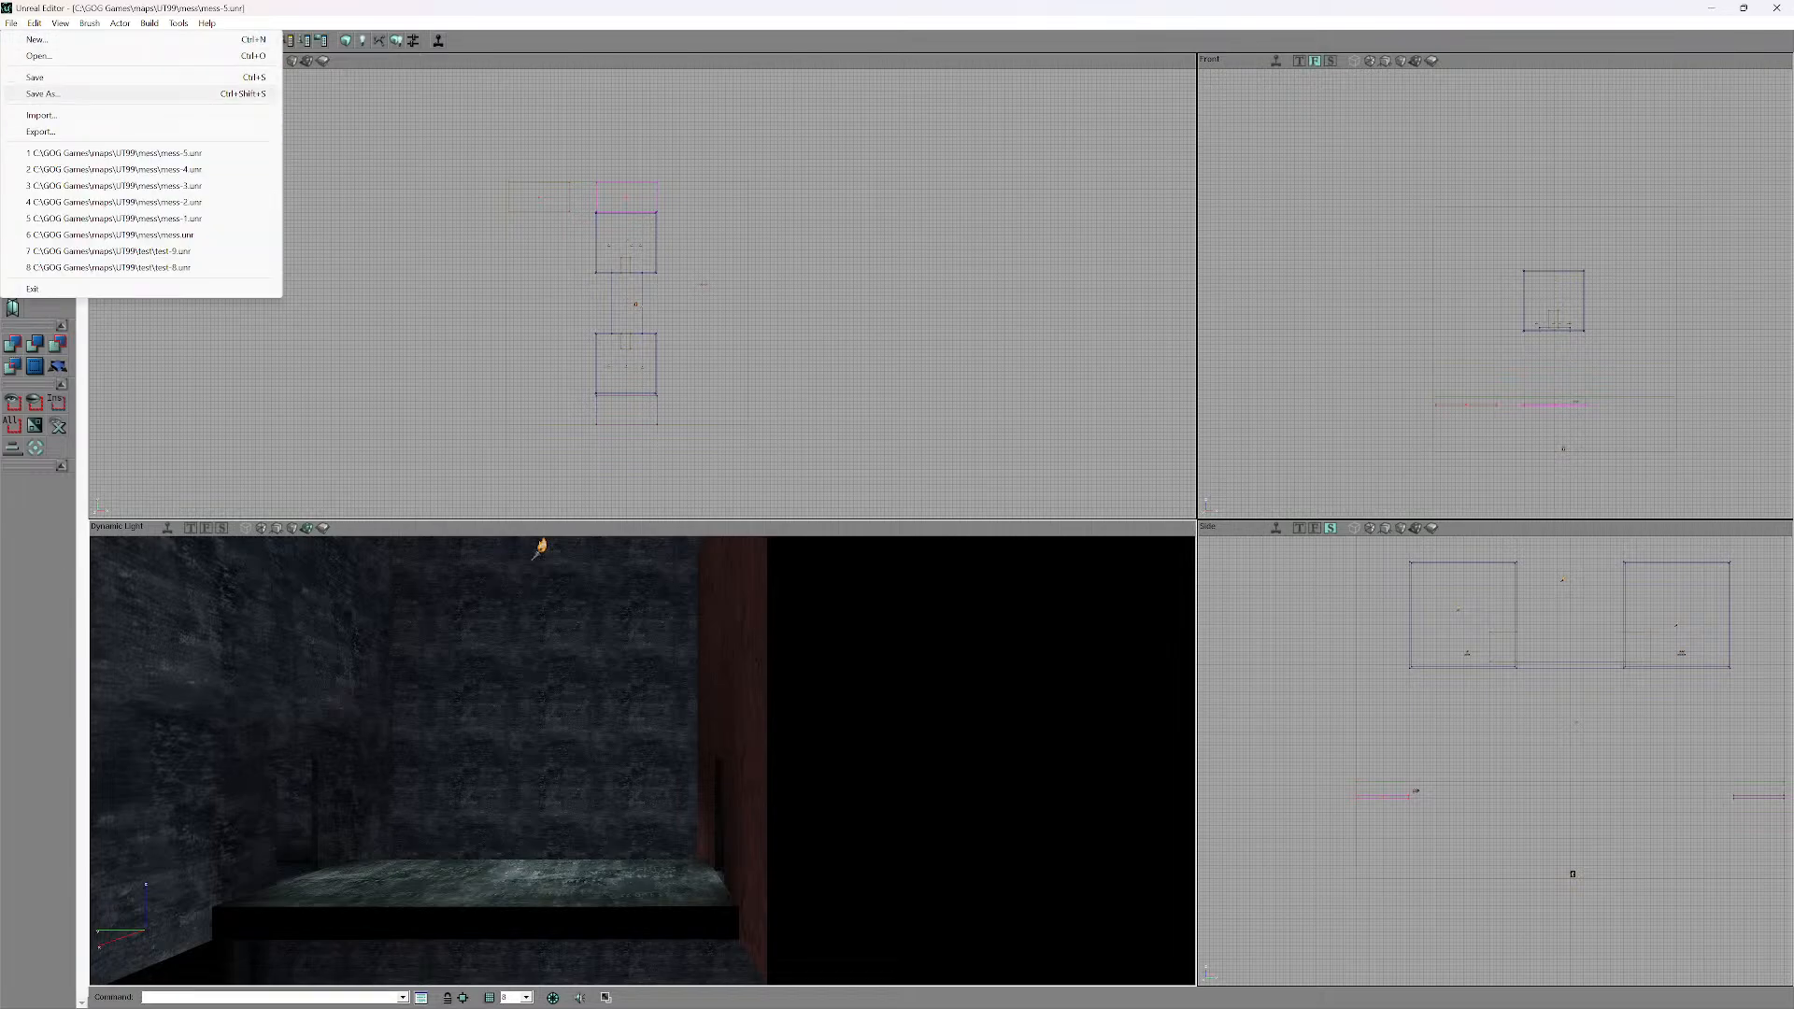
left_click(42, 93)
type("mess-")
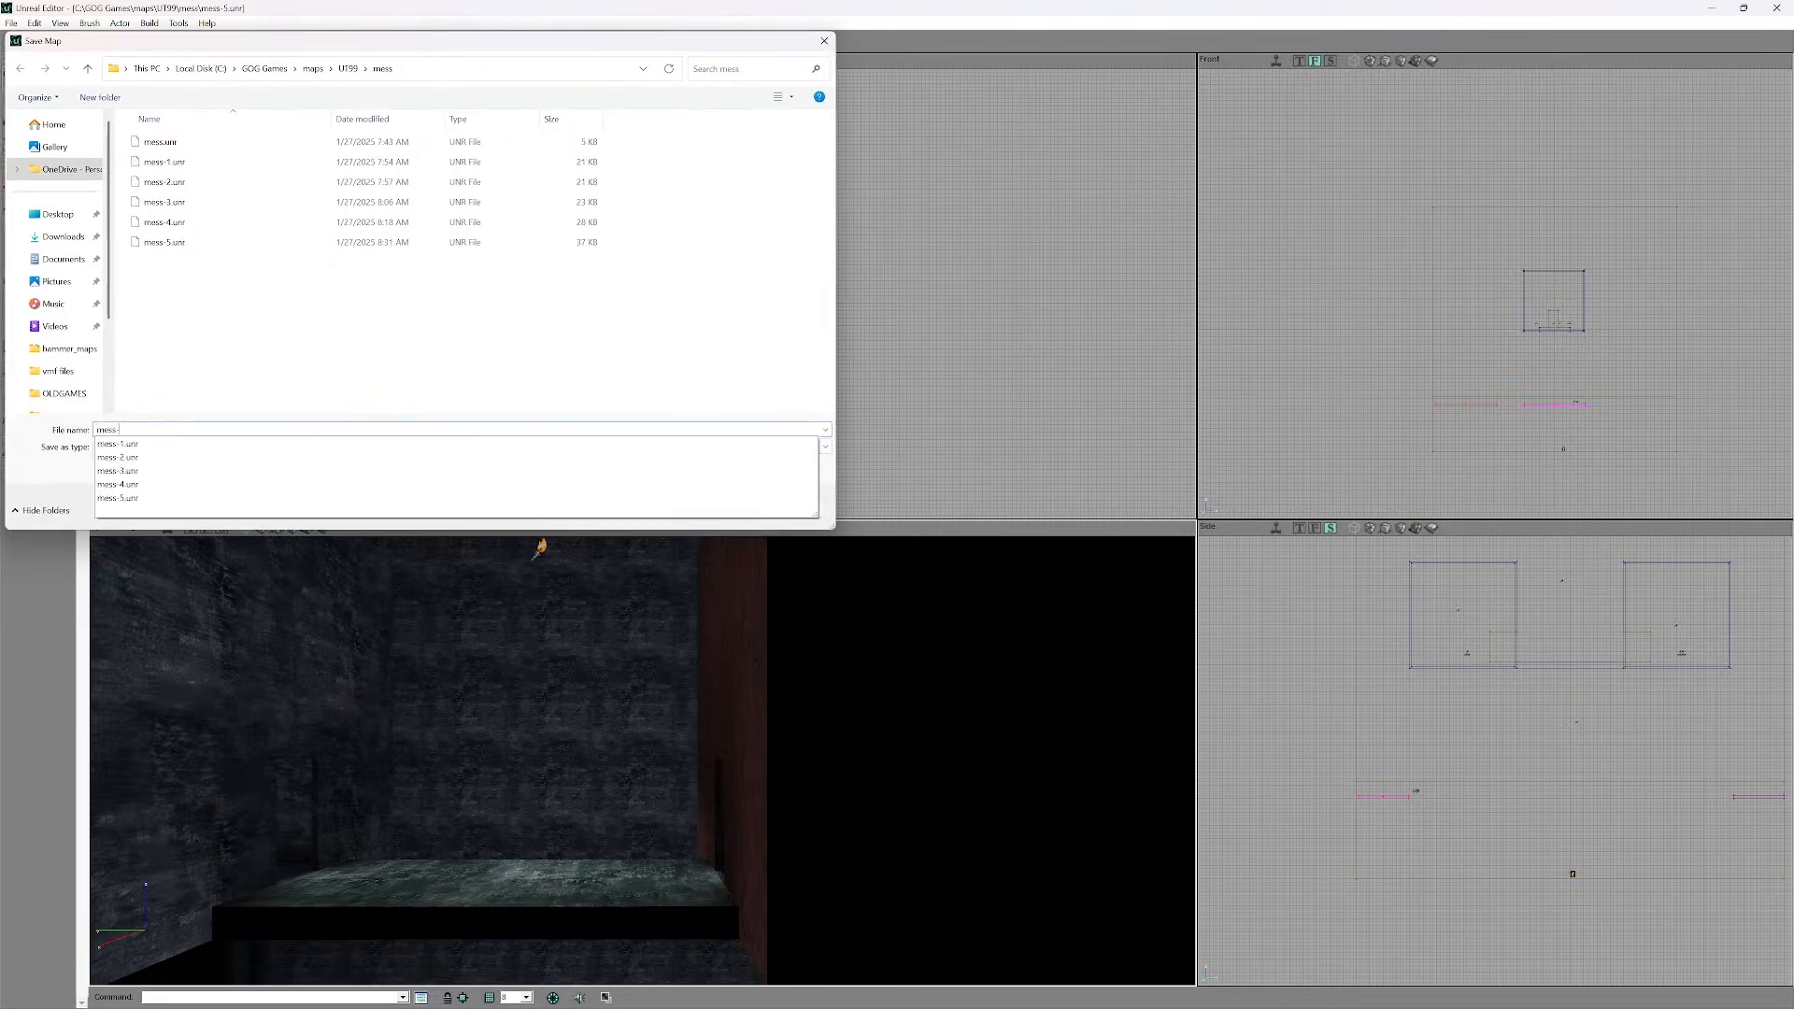
type("6")
left_click(720, 507)
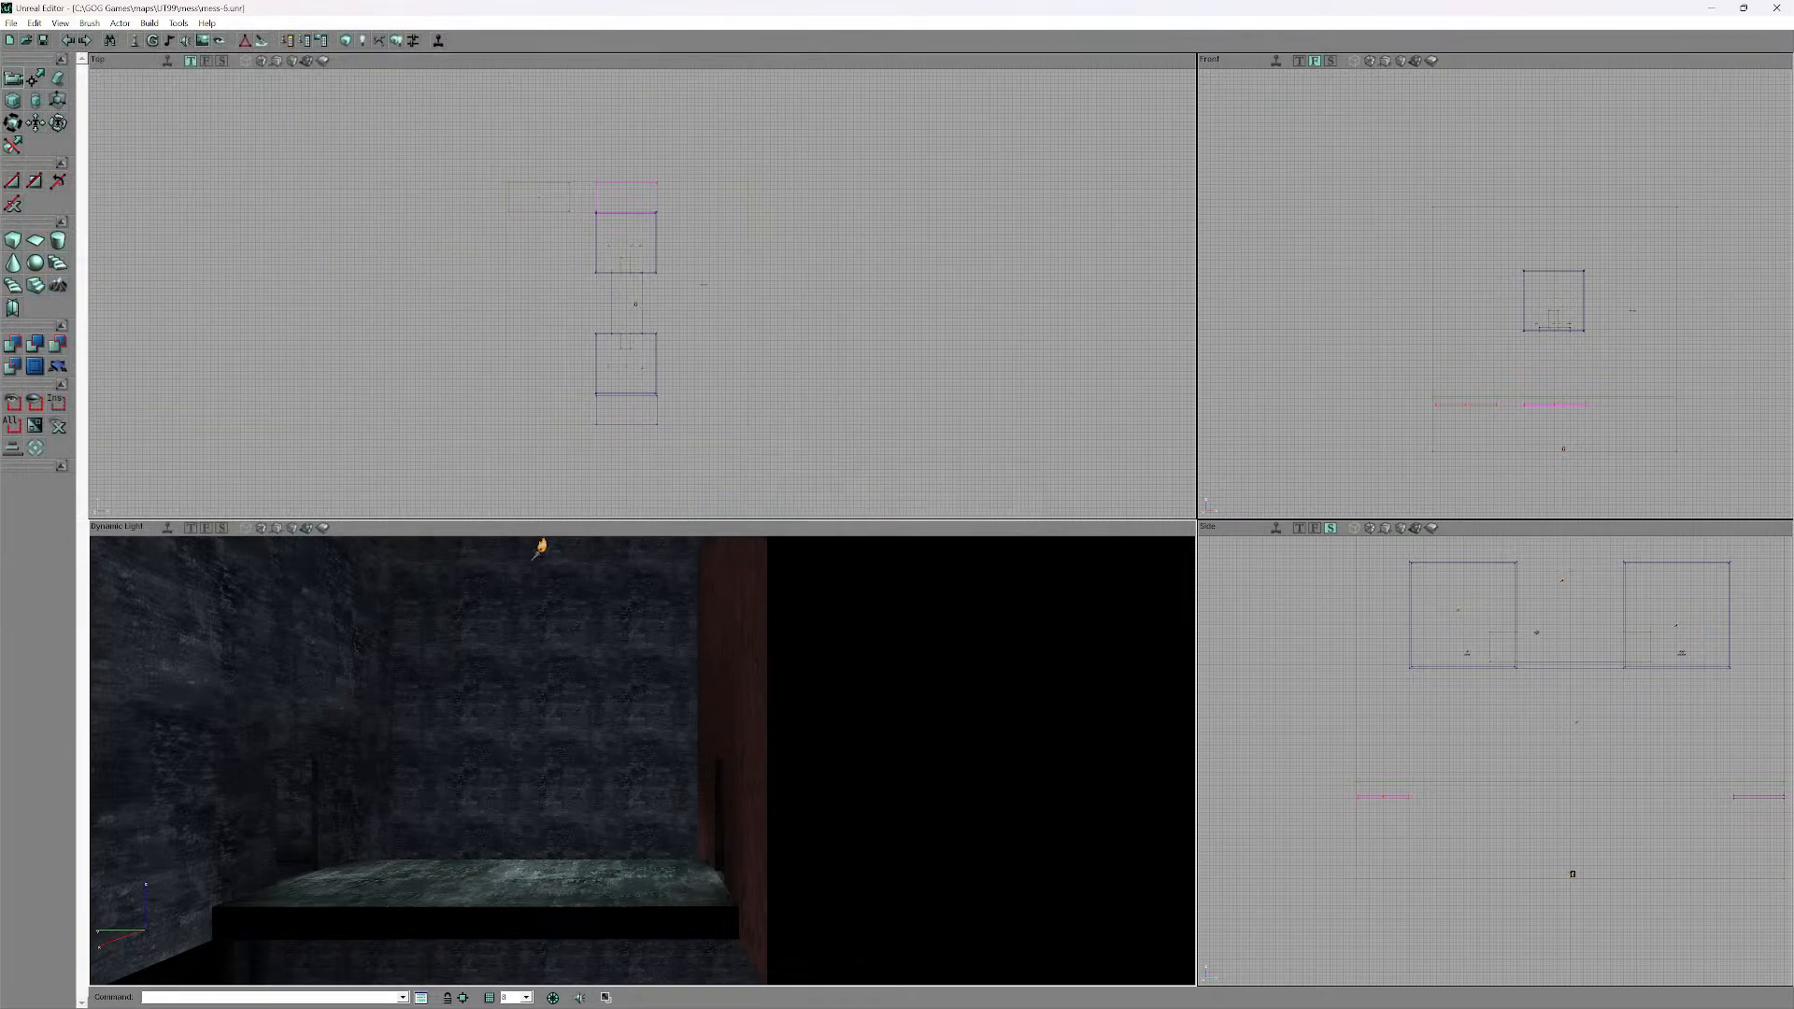
right_click_drag(330, 606, 260, 944)
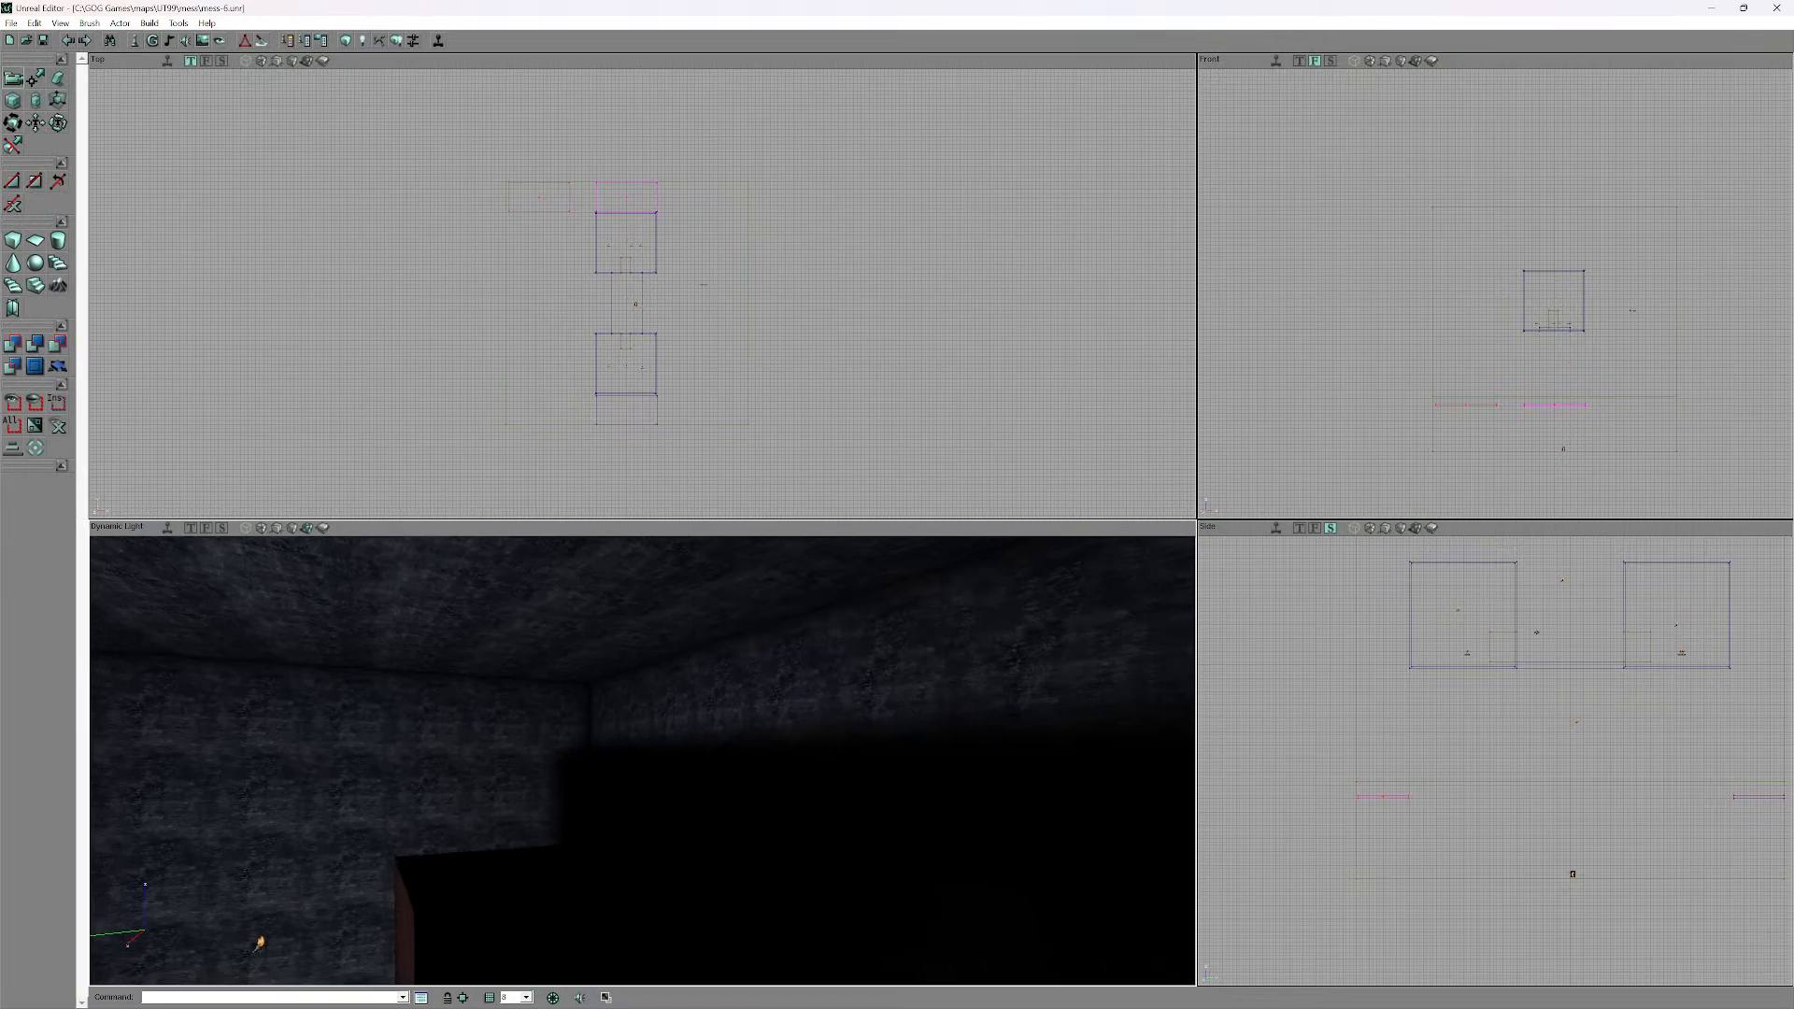
right_click_drag(636, 290, 542, 402)
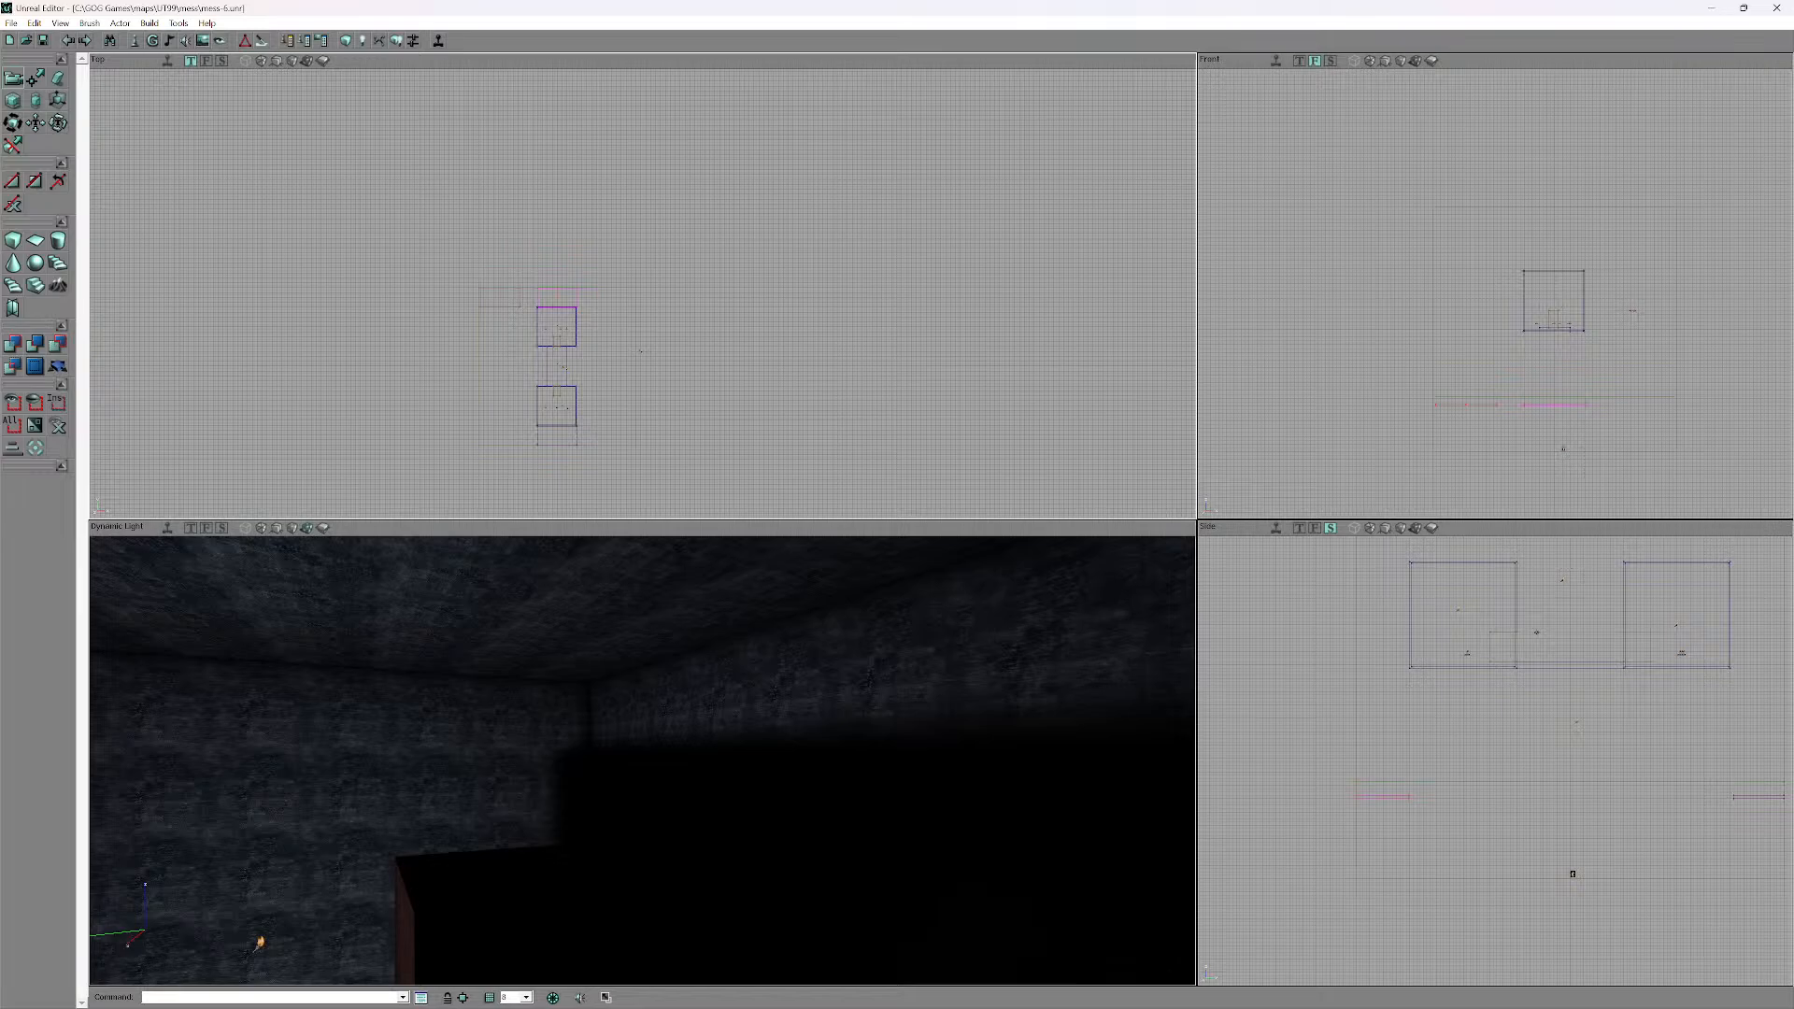
right_click_drag(643, 761, 980, 761)
left_click_drag(643, 761, 605, 743)
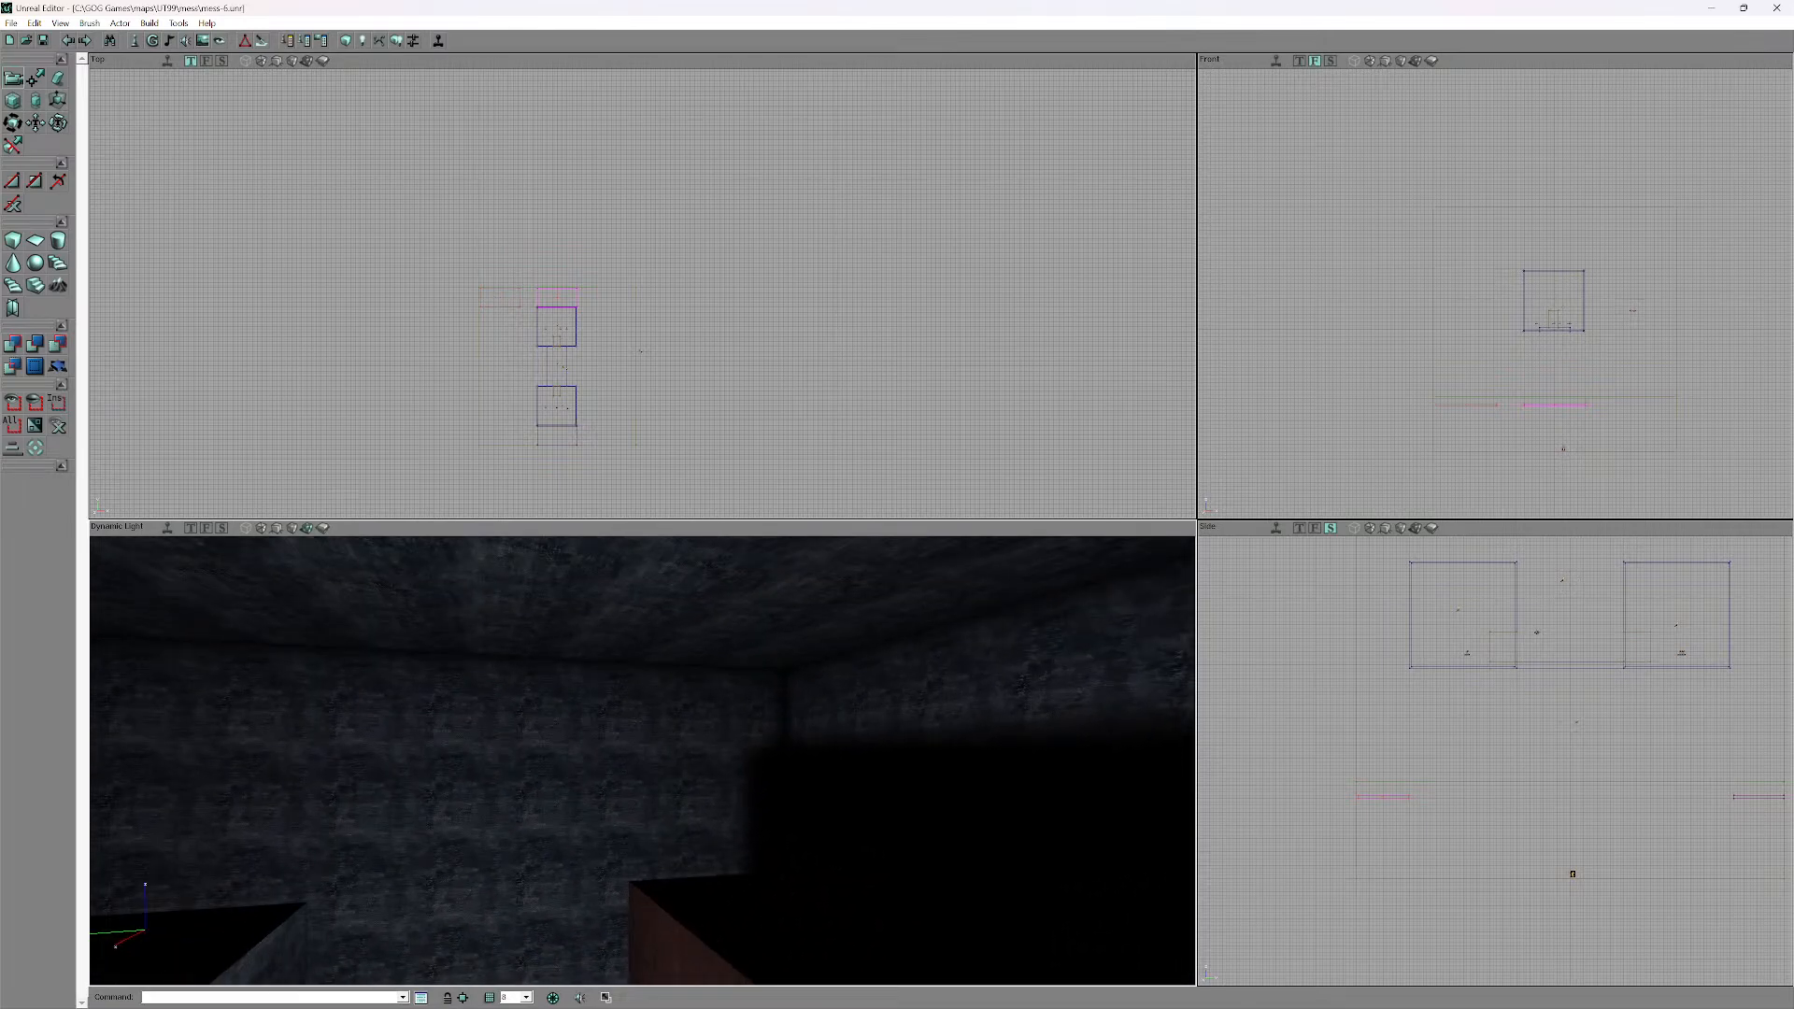
left_click_drag(643, 293, 613, 228)
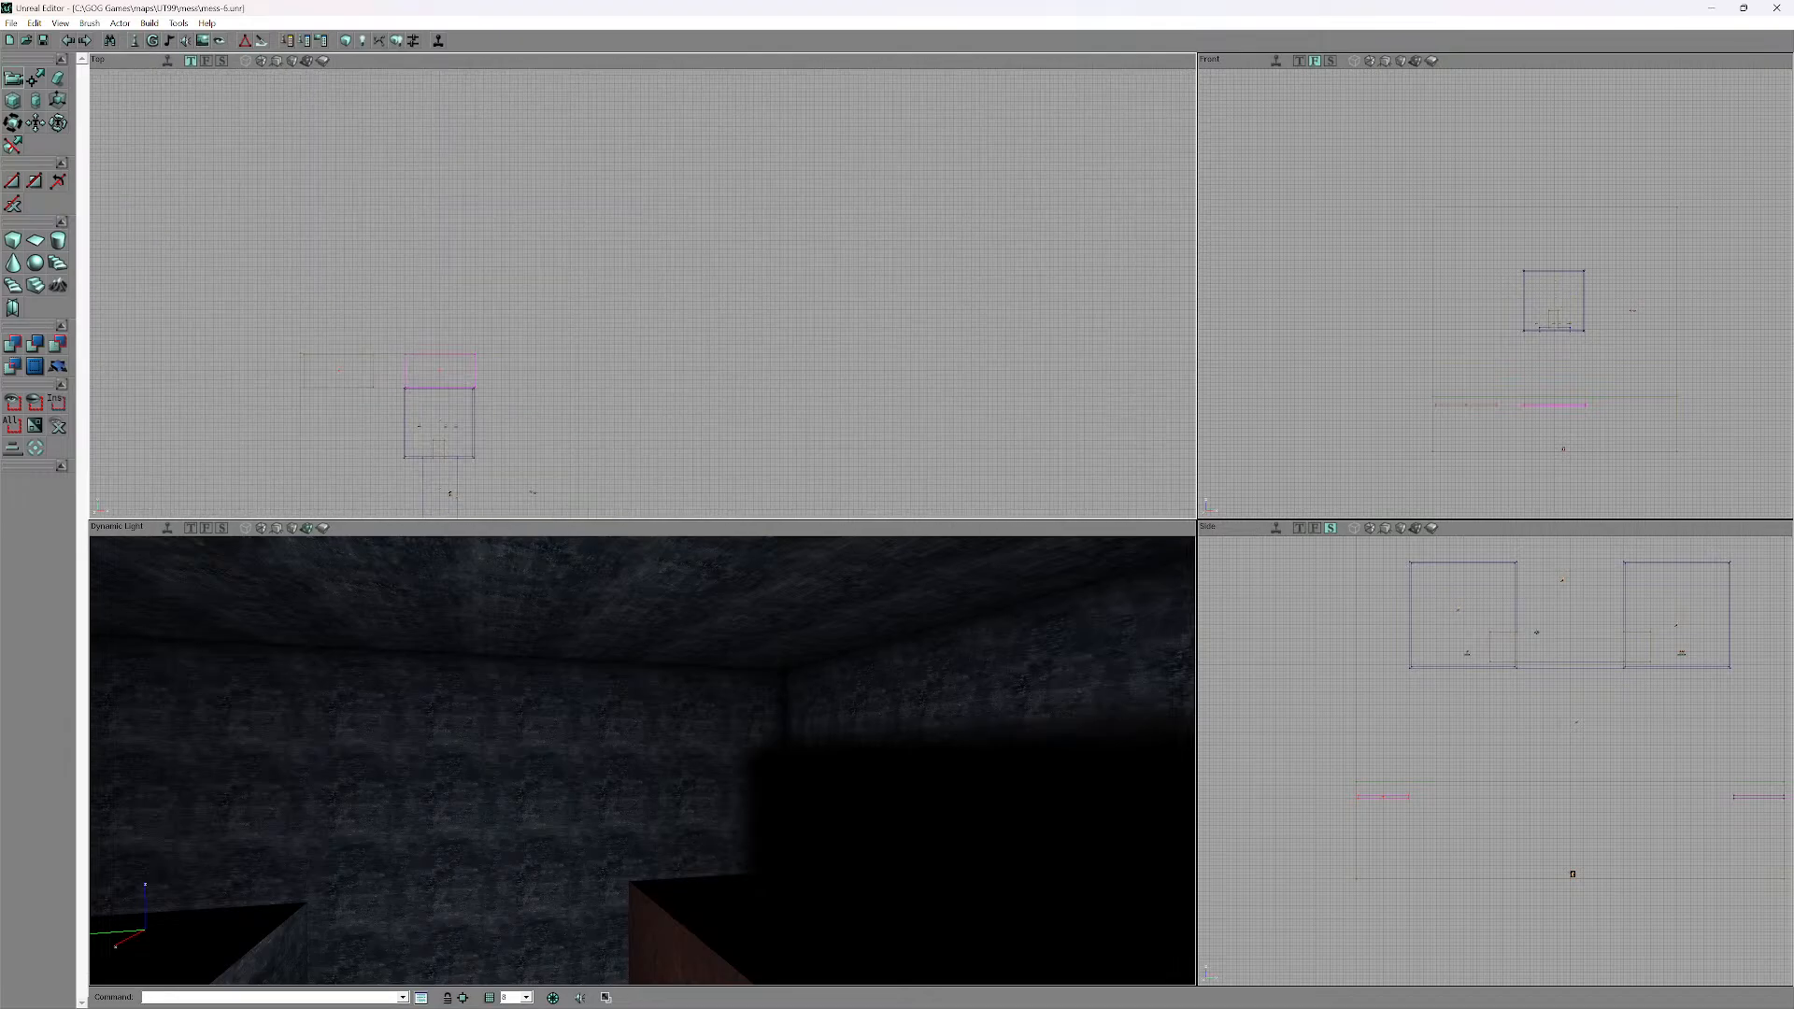
- Set the cube builder's dimensions to height 256, width 512 and breadth 512
right_click(12, 240)
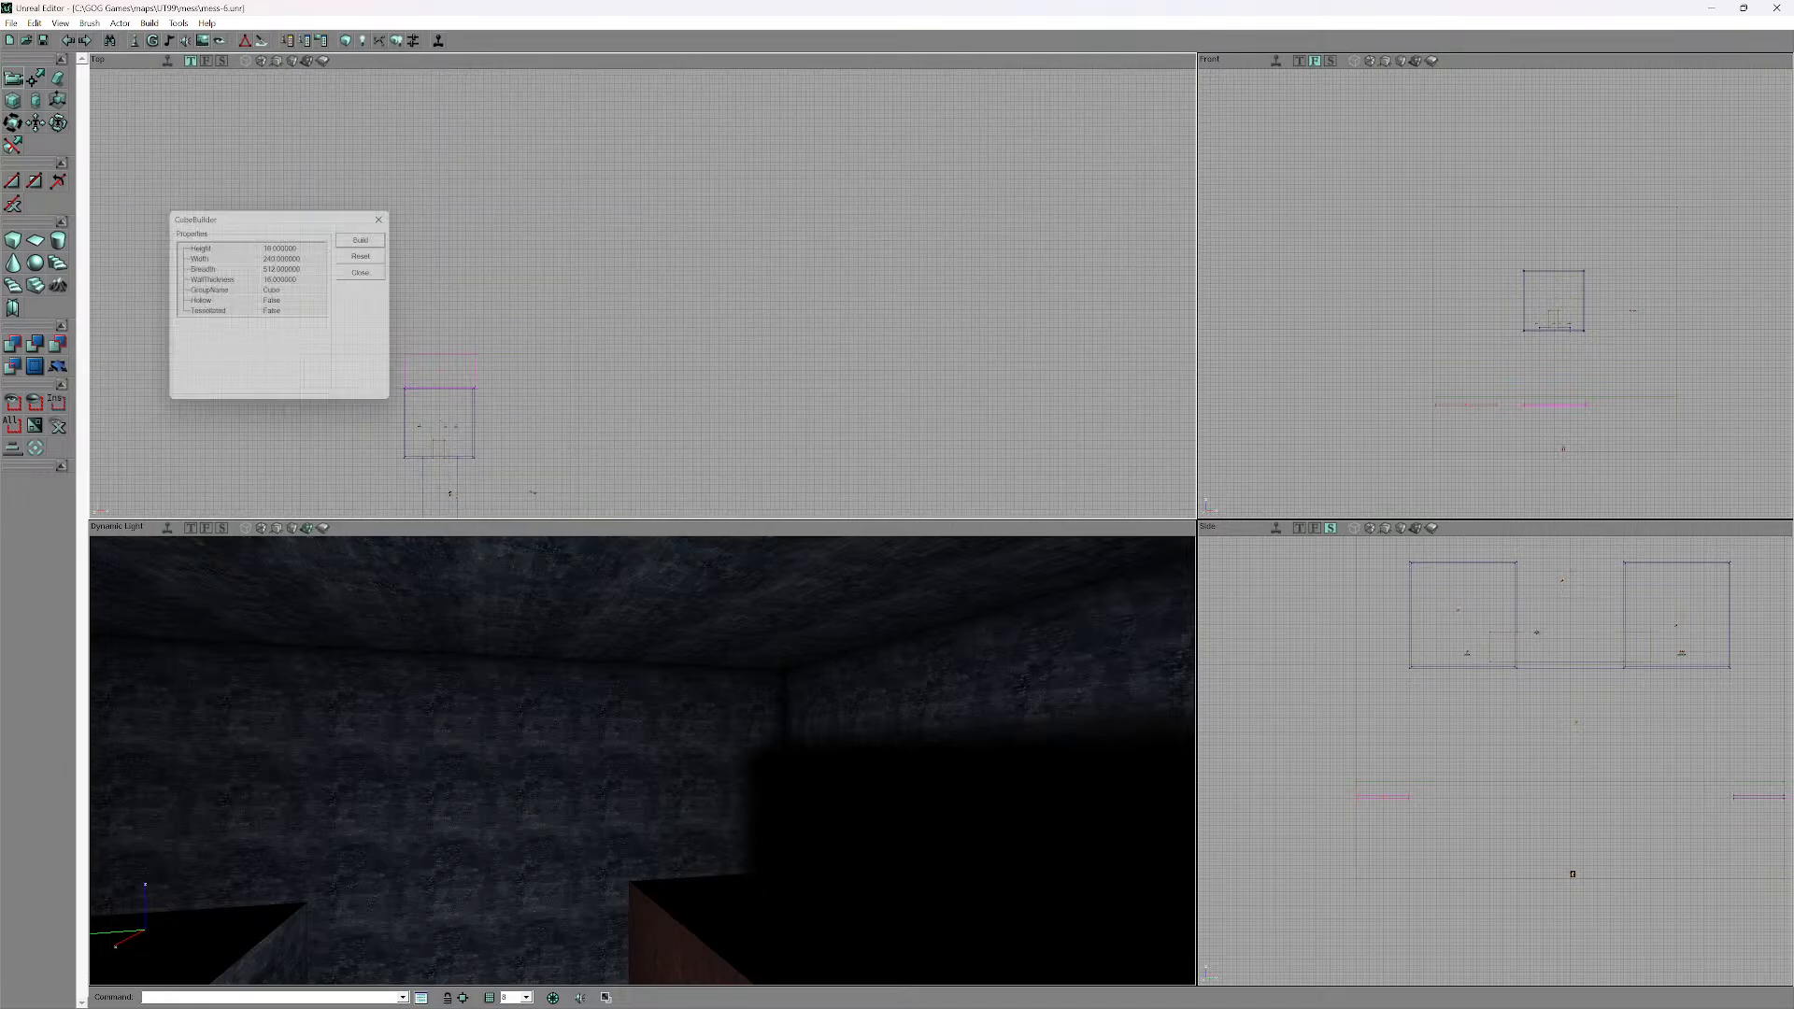
left_click(283, 245)
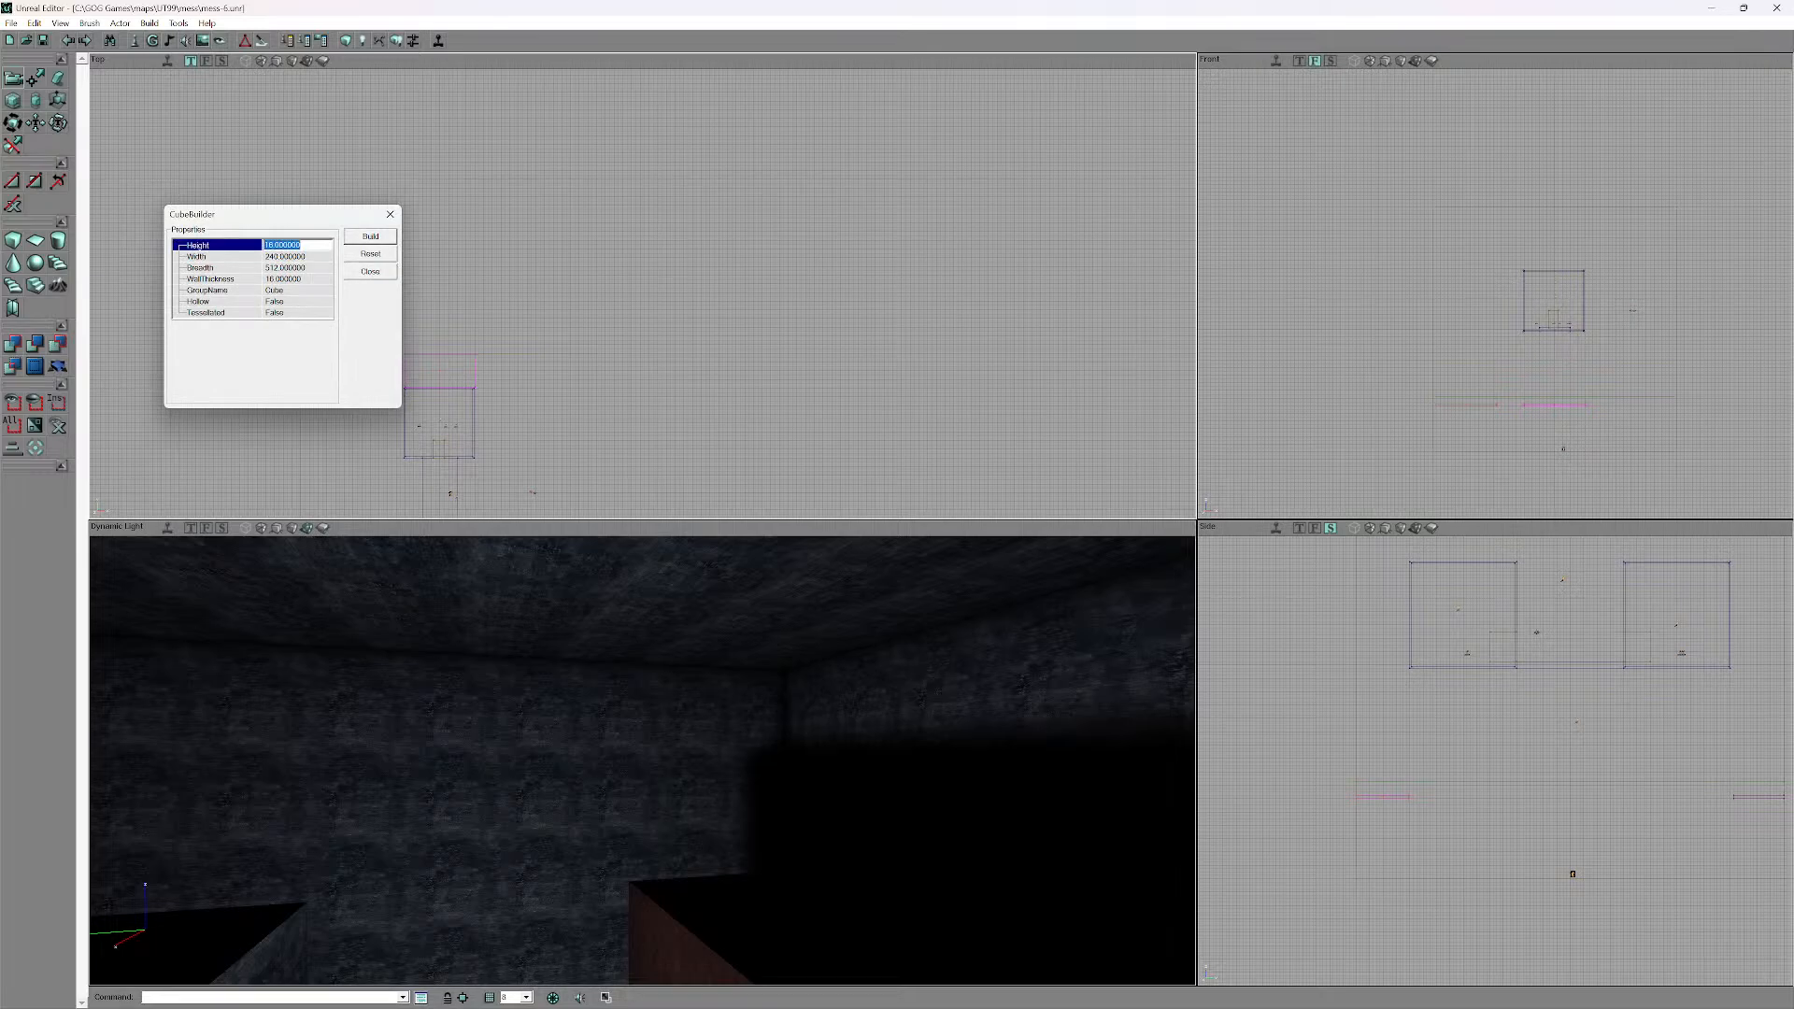
type("256")
key("Tab")
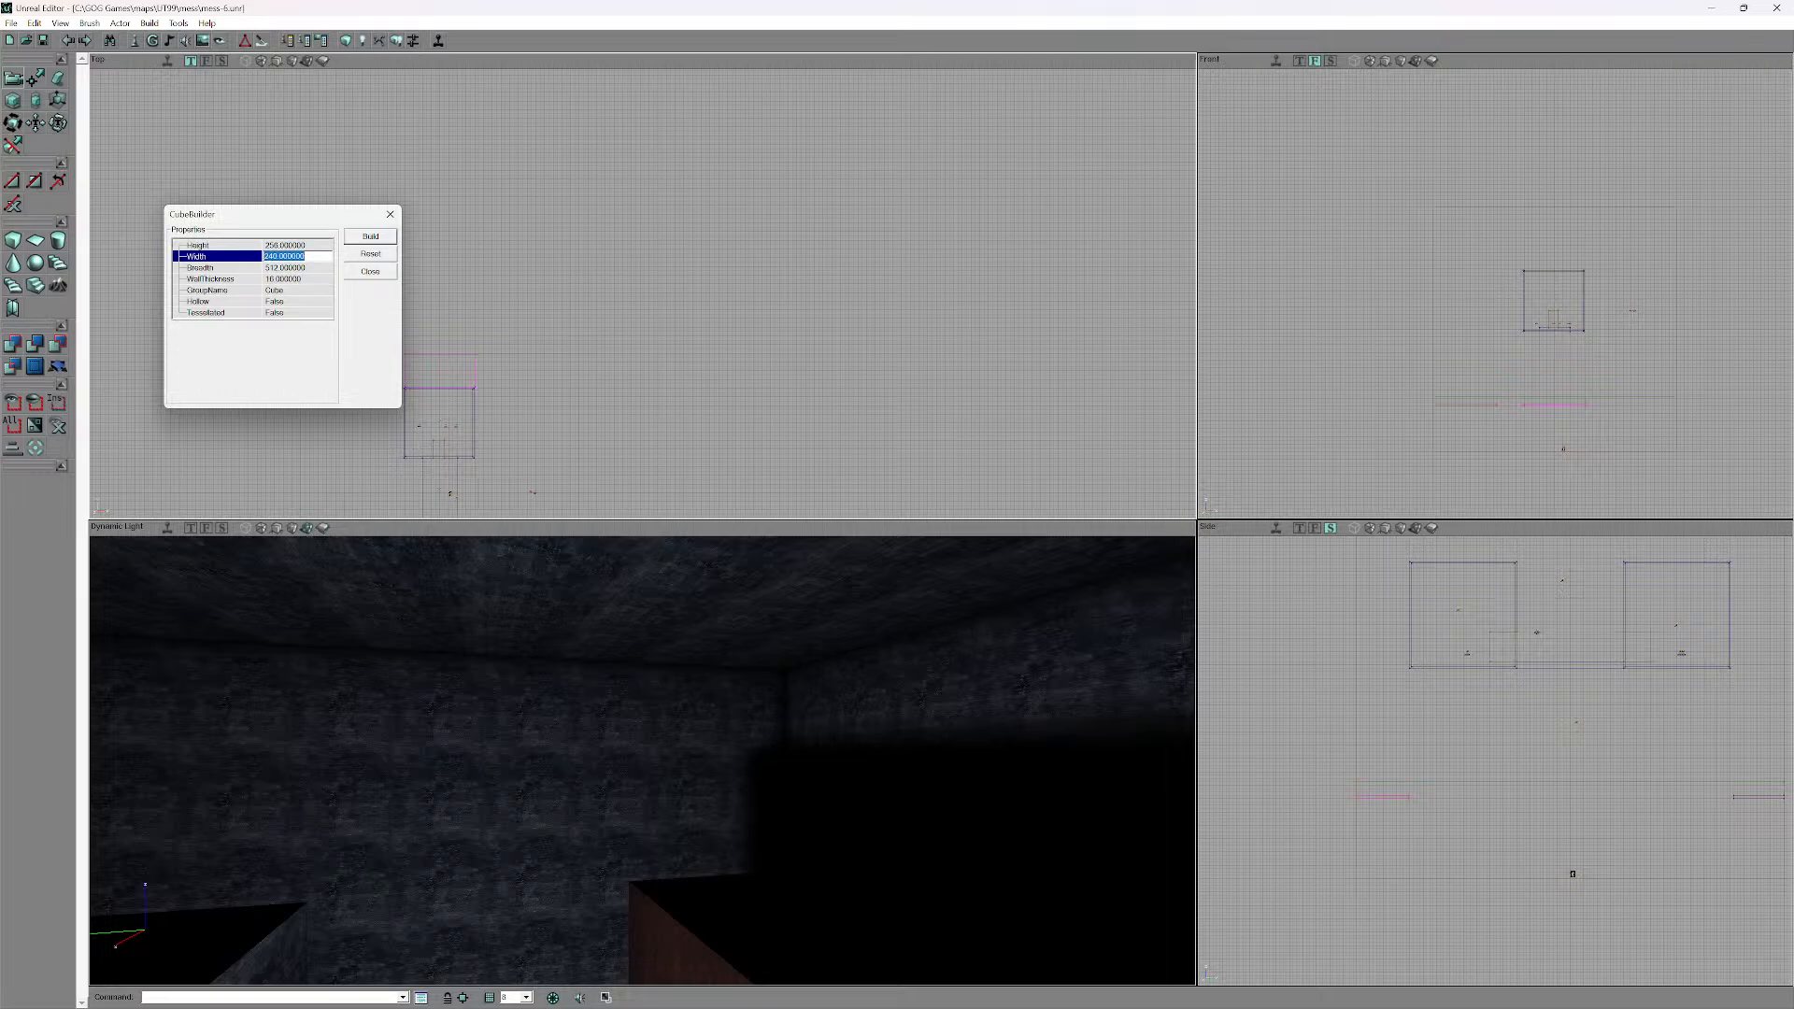
type("512")
key("Tab")
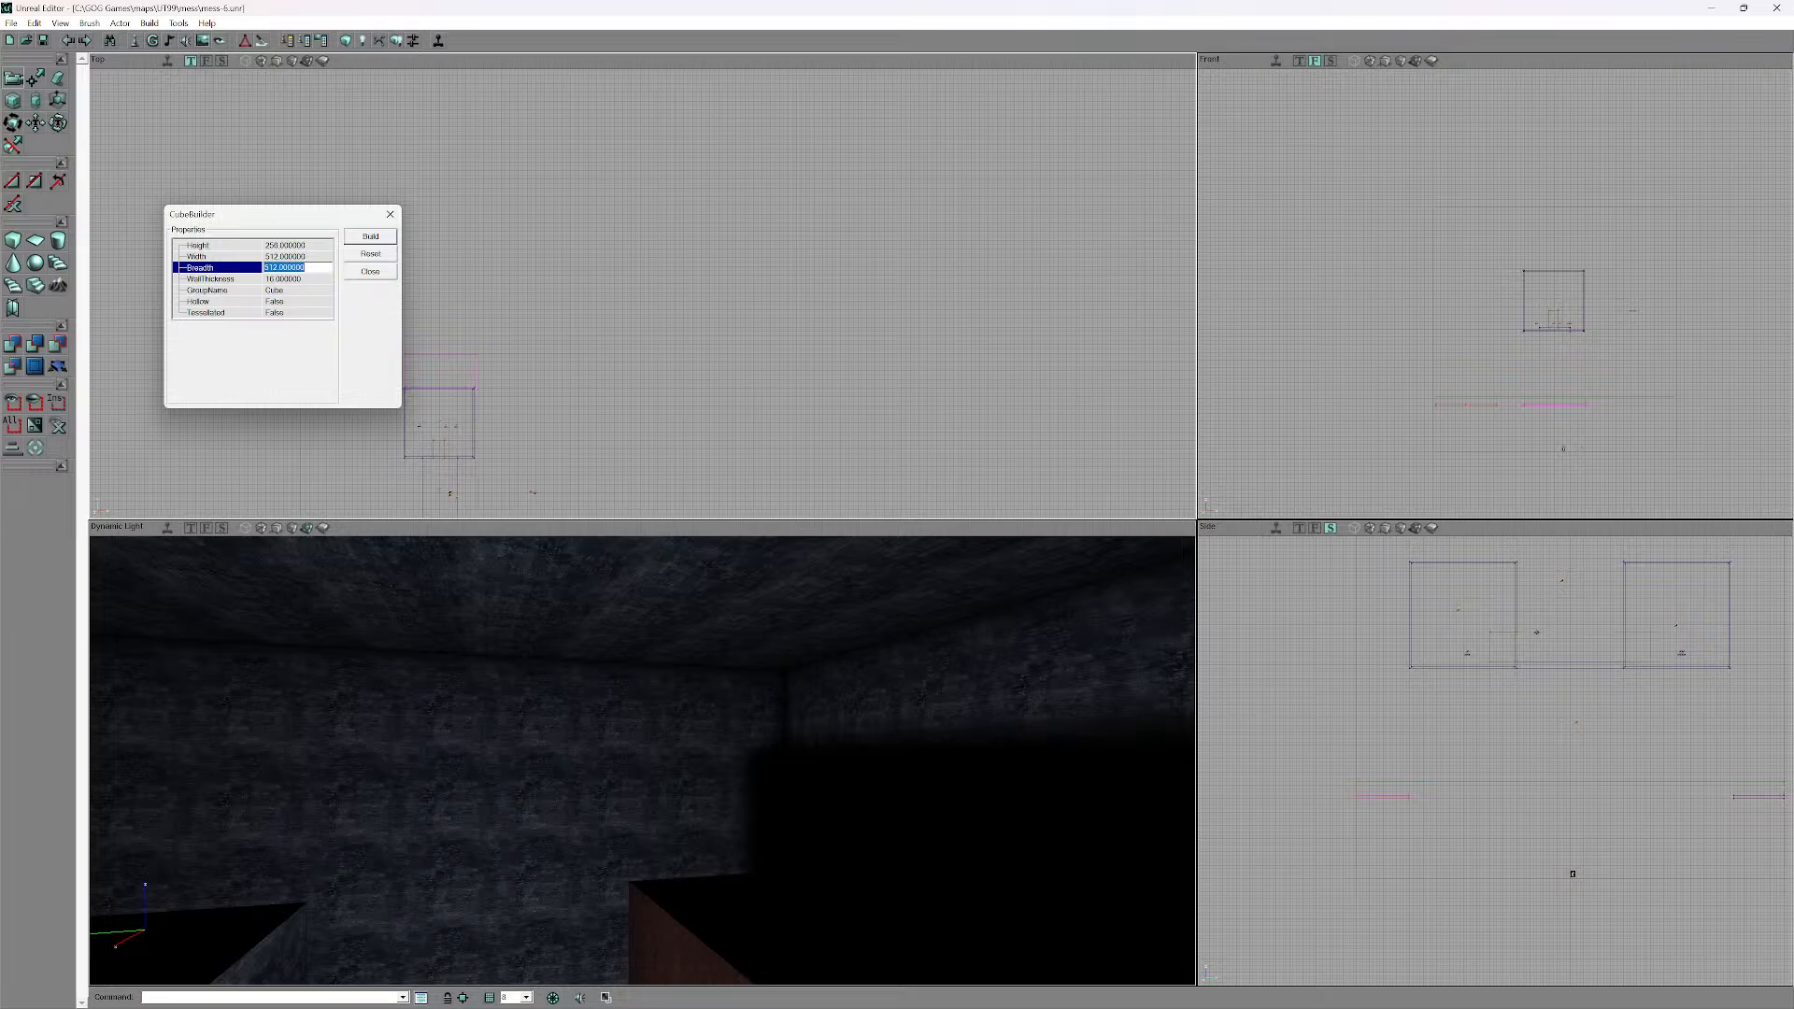
- Build the cube brush and move it clear of the rooms and water area in the side view
left_click_drag(645, 355, 704, 243)
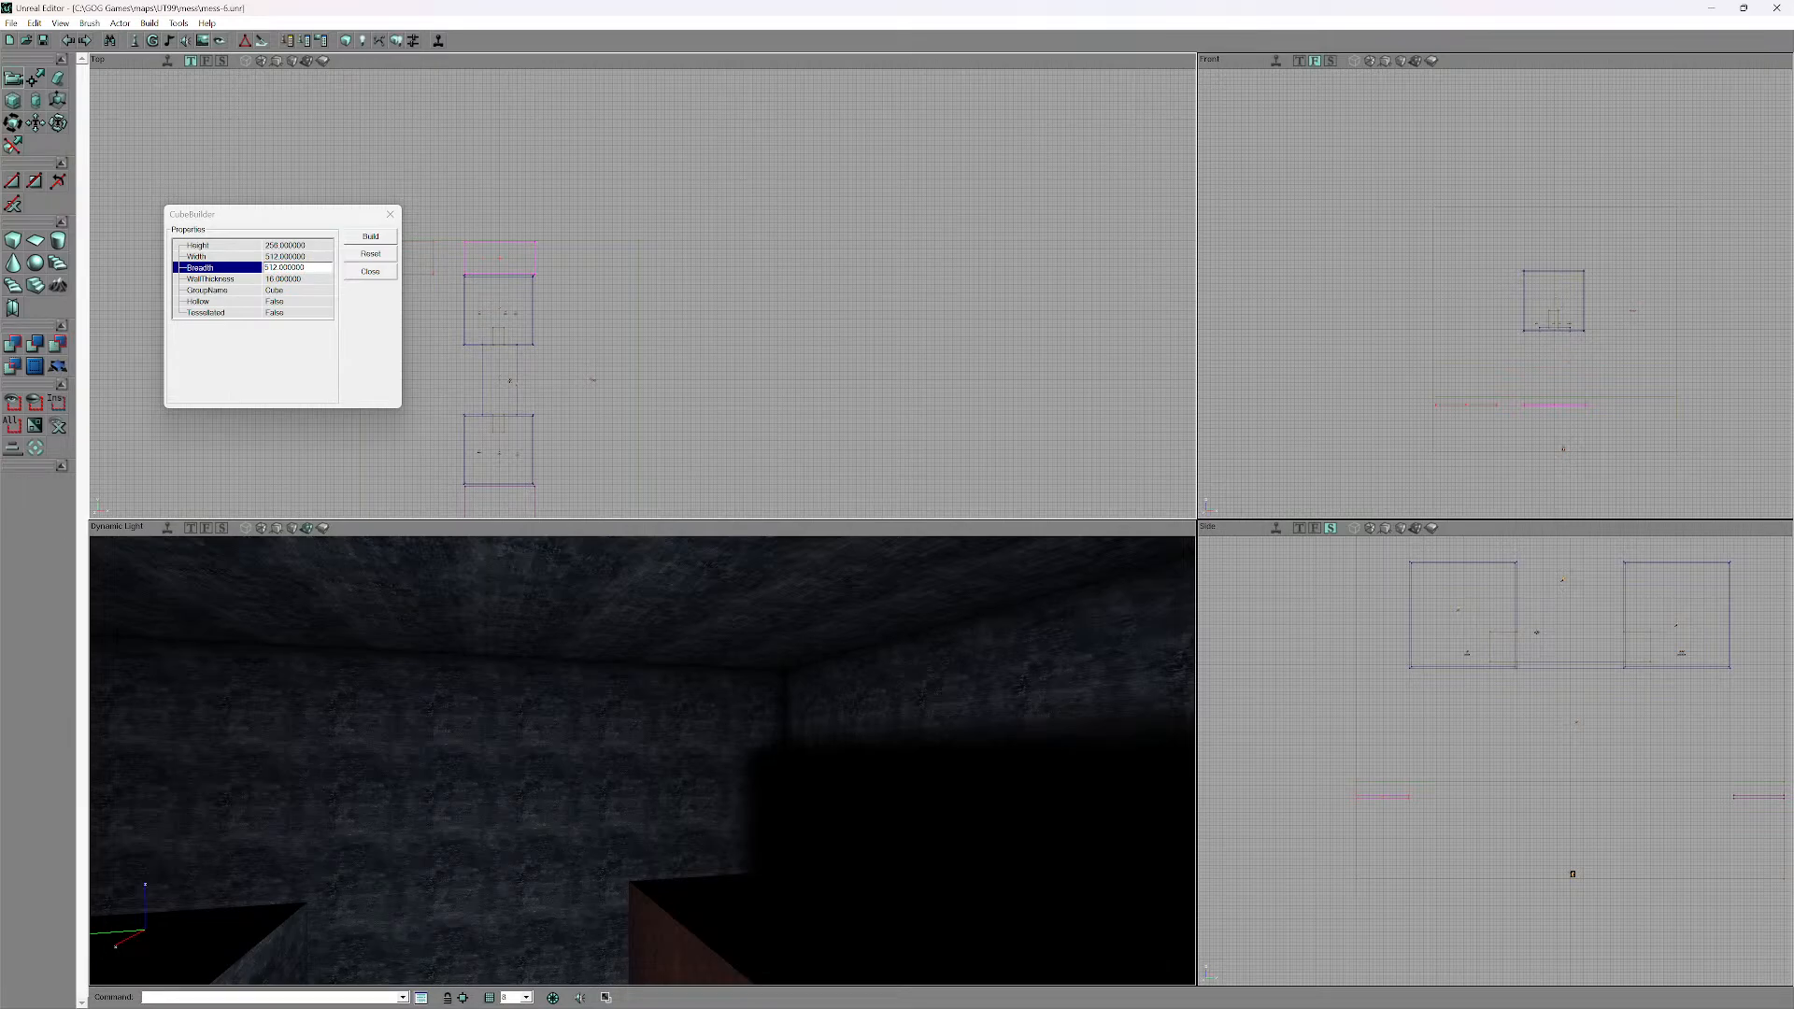
mouse_move(705, 243)
left_mouse_down()
mouse_move(693, 116)
mouse_move(714, 251)
mouse_move(609, 251)
mouse_move(605, 158)
left_mouse_up()
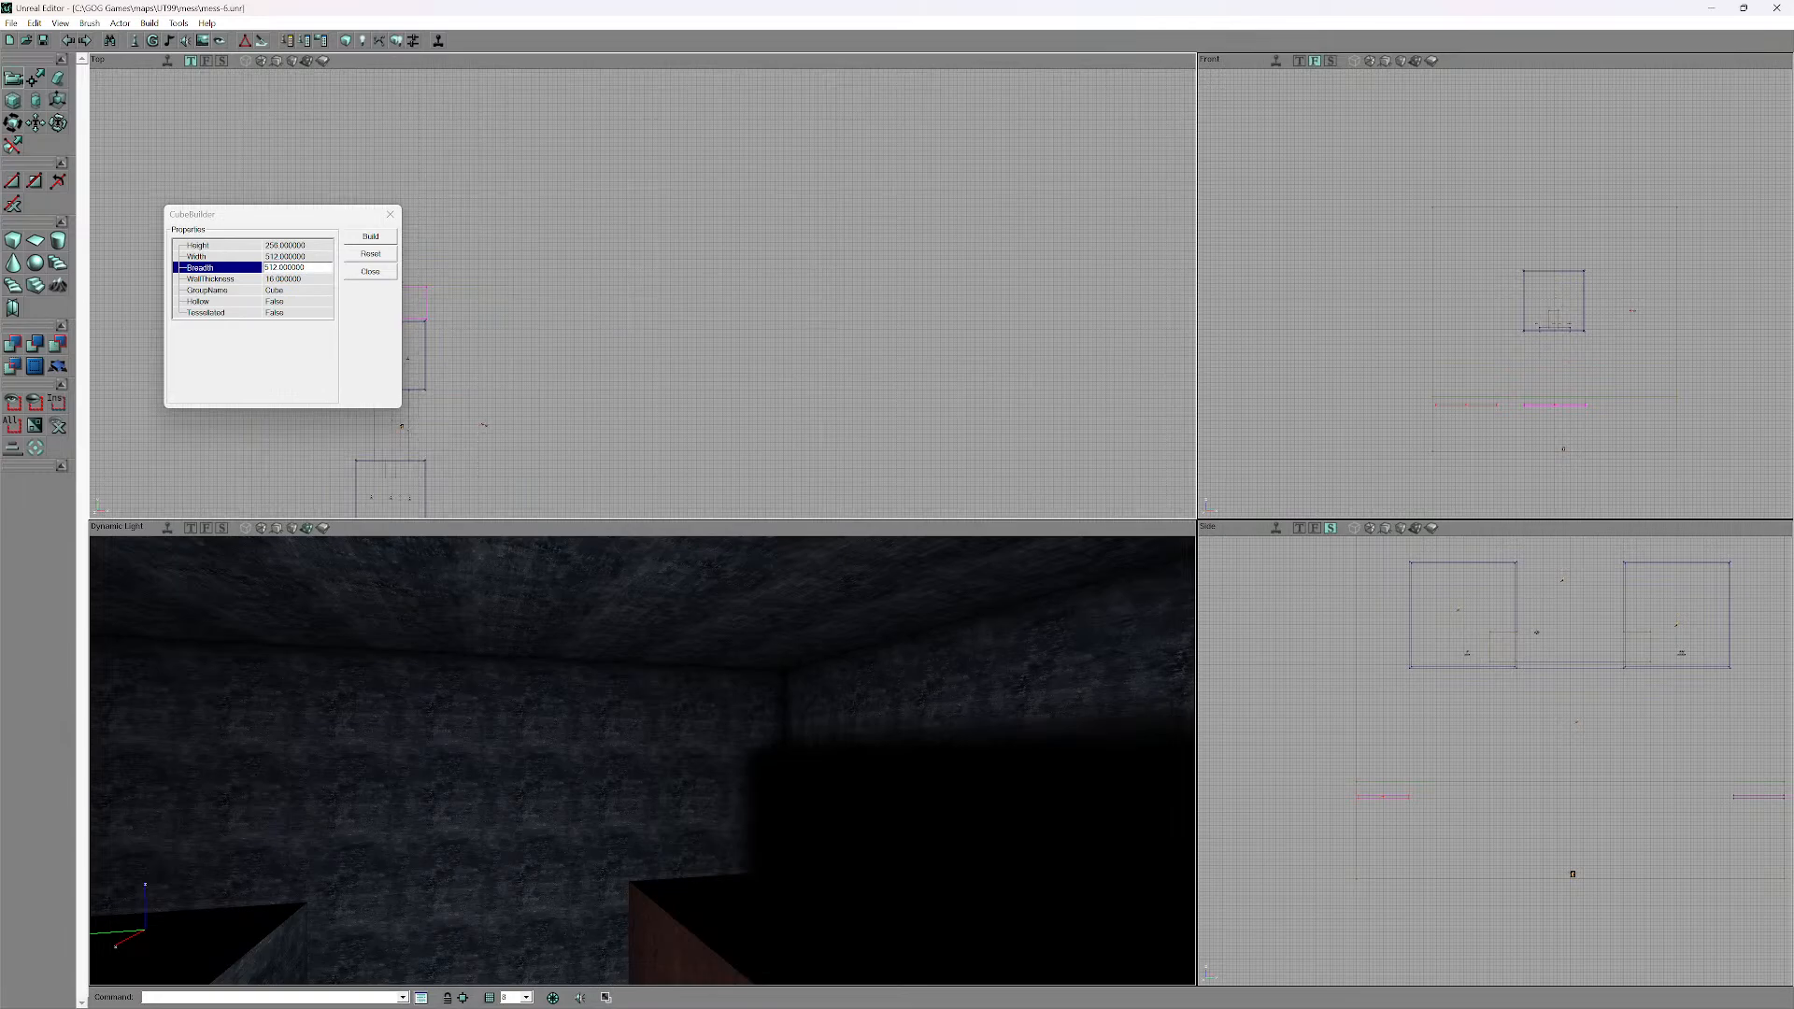
left_click_drag(243, 214, 211, 214)
mouse_move(654, 373)
left_mouse_down()
mouse_move(534, 469)
mouse_move(776, 143)
mouse_move(805, 168)
left_mouse_up()
scroll(642, 293, "down", 4)
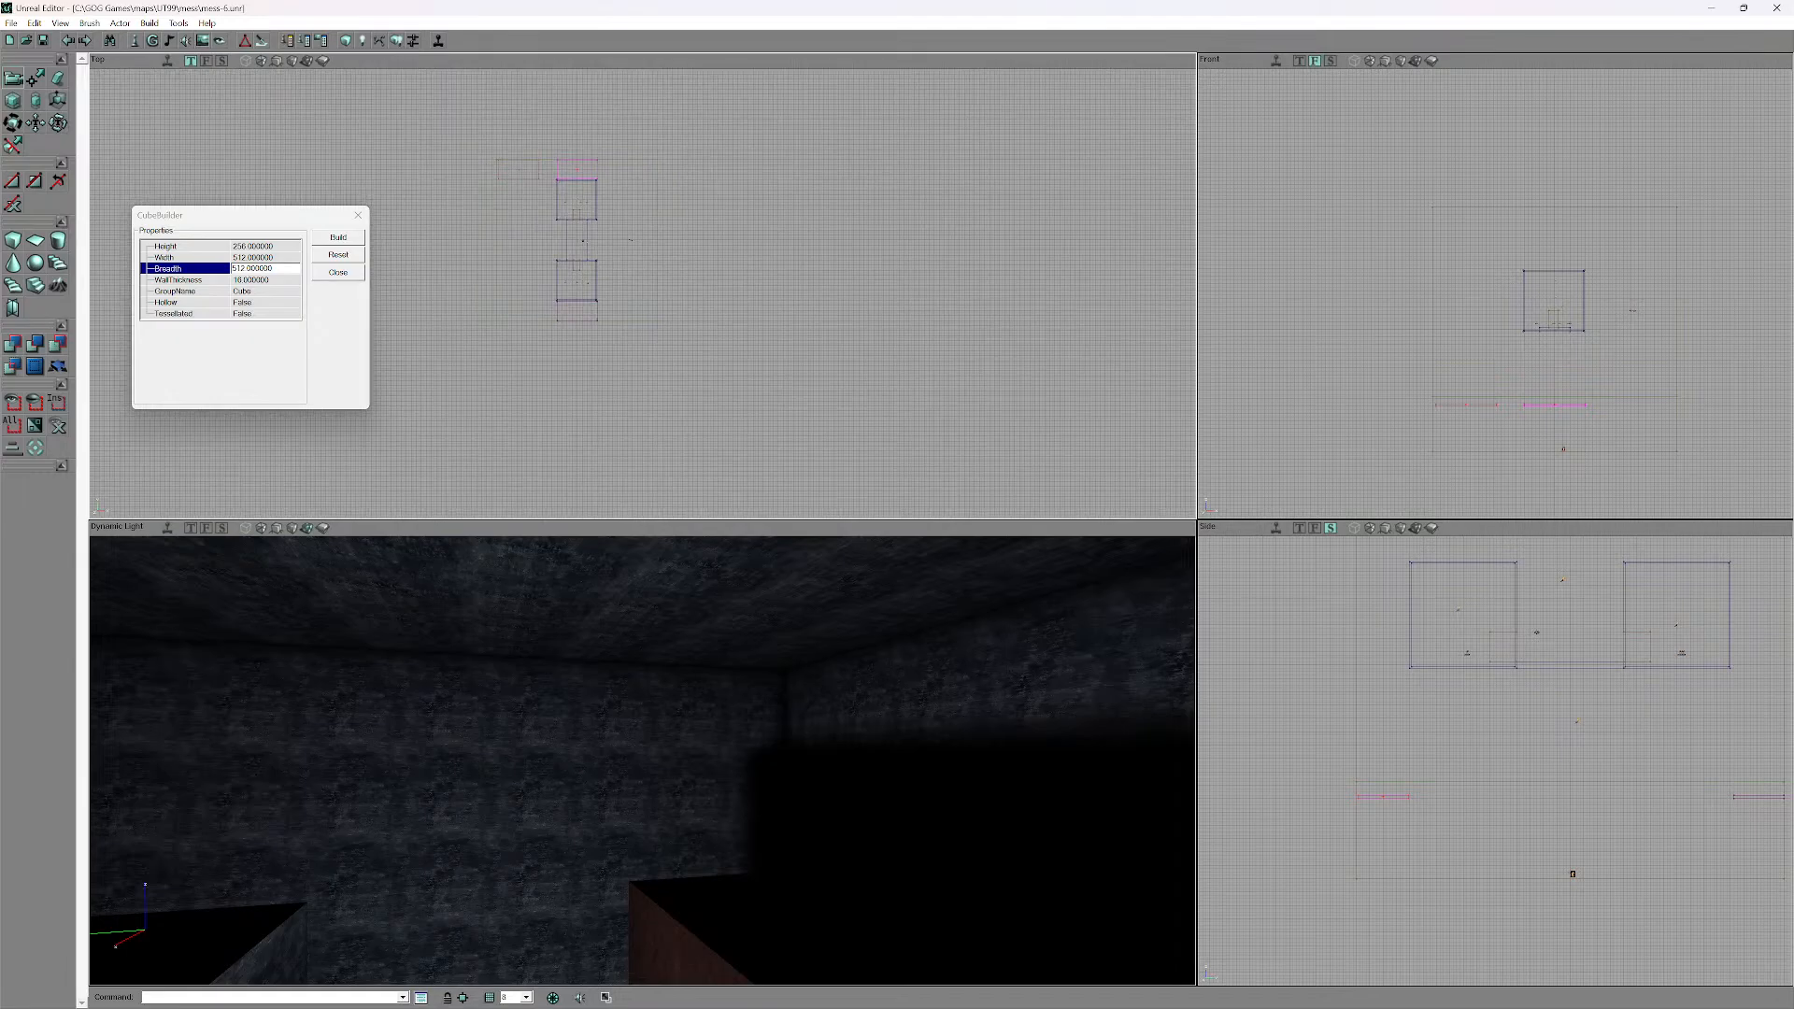
scroll(642, 294, "up", 3)
mouse_move(643, 293)
left_mouse_down()
mouse_move(539, 122)
mouse_move(744, 351)
left_mouse_up()
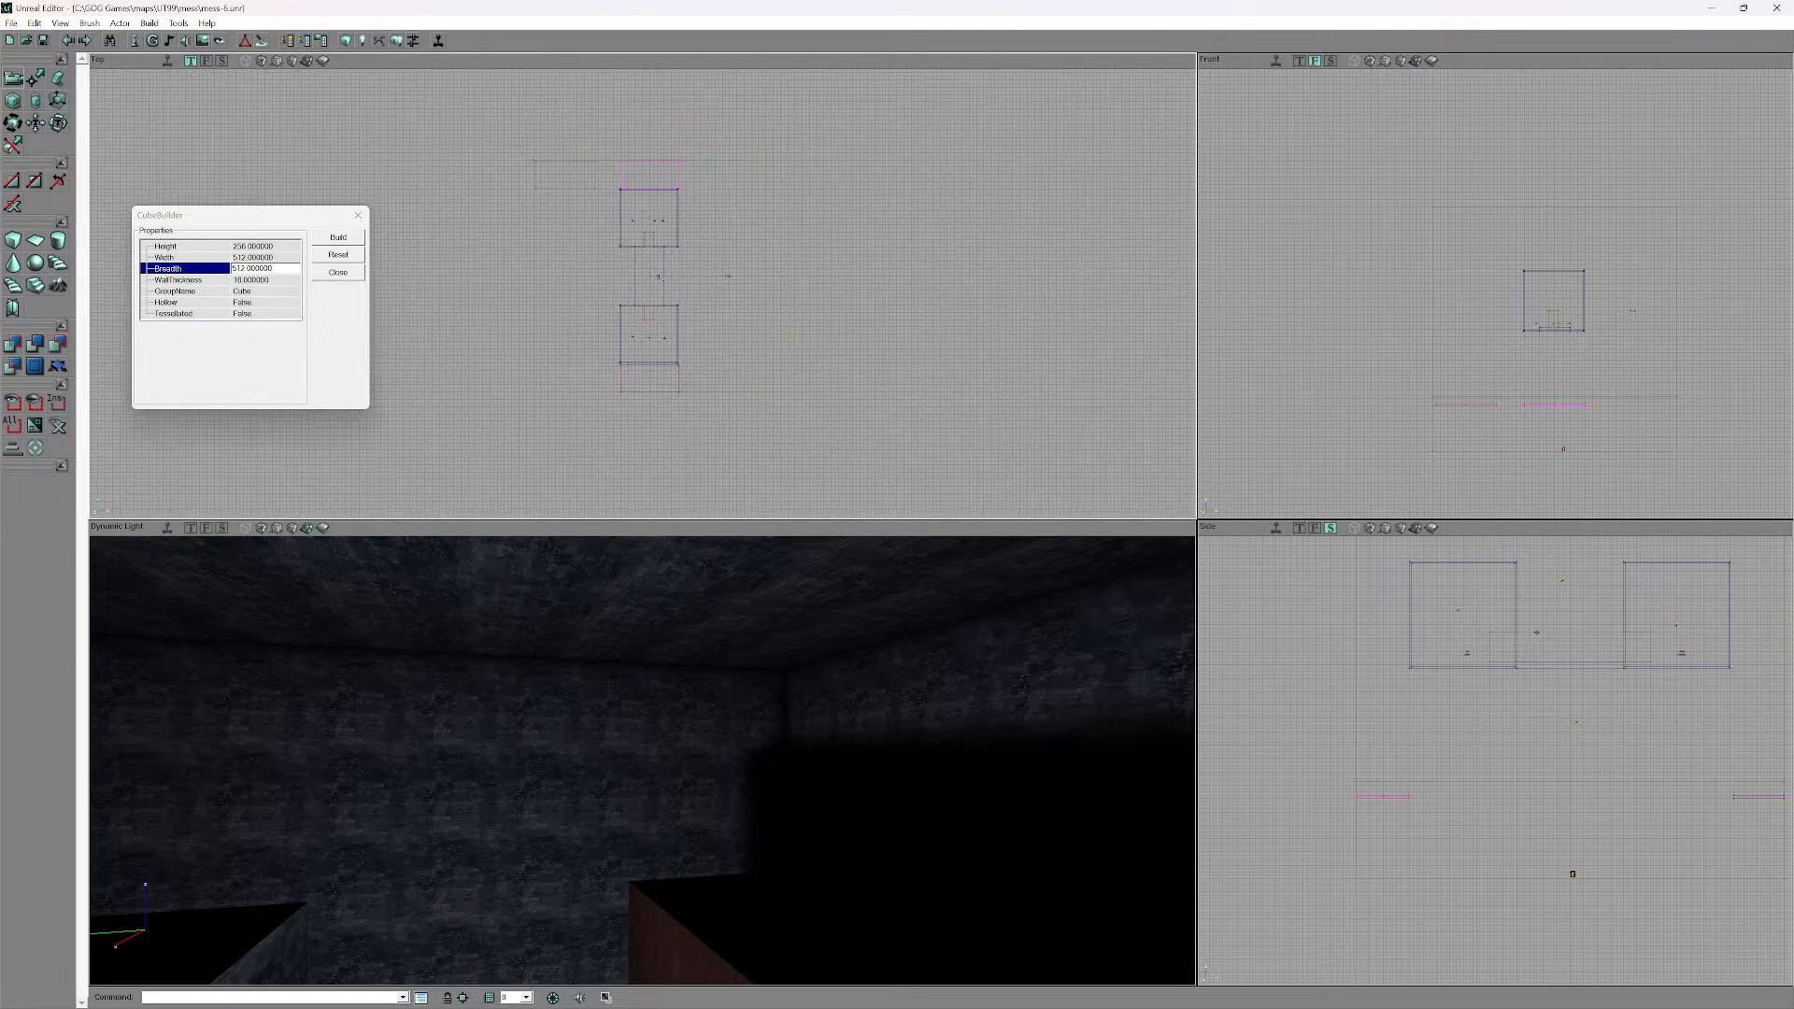
scroll(642, 294, "up", 2)
left_click_drag(643, 293, 727, 454)
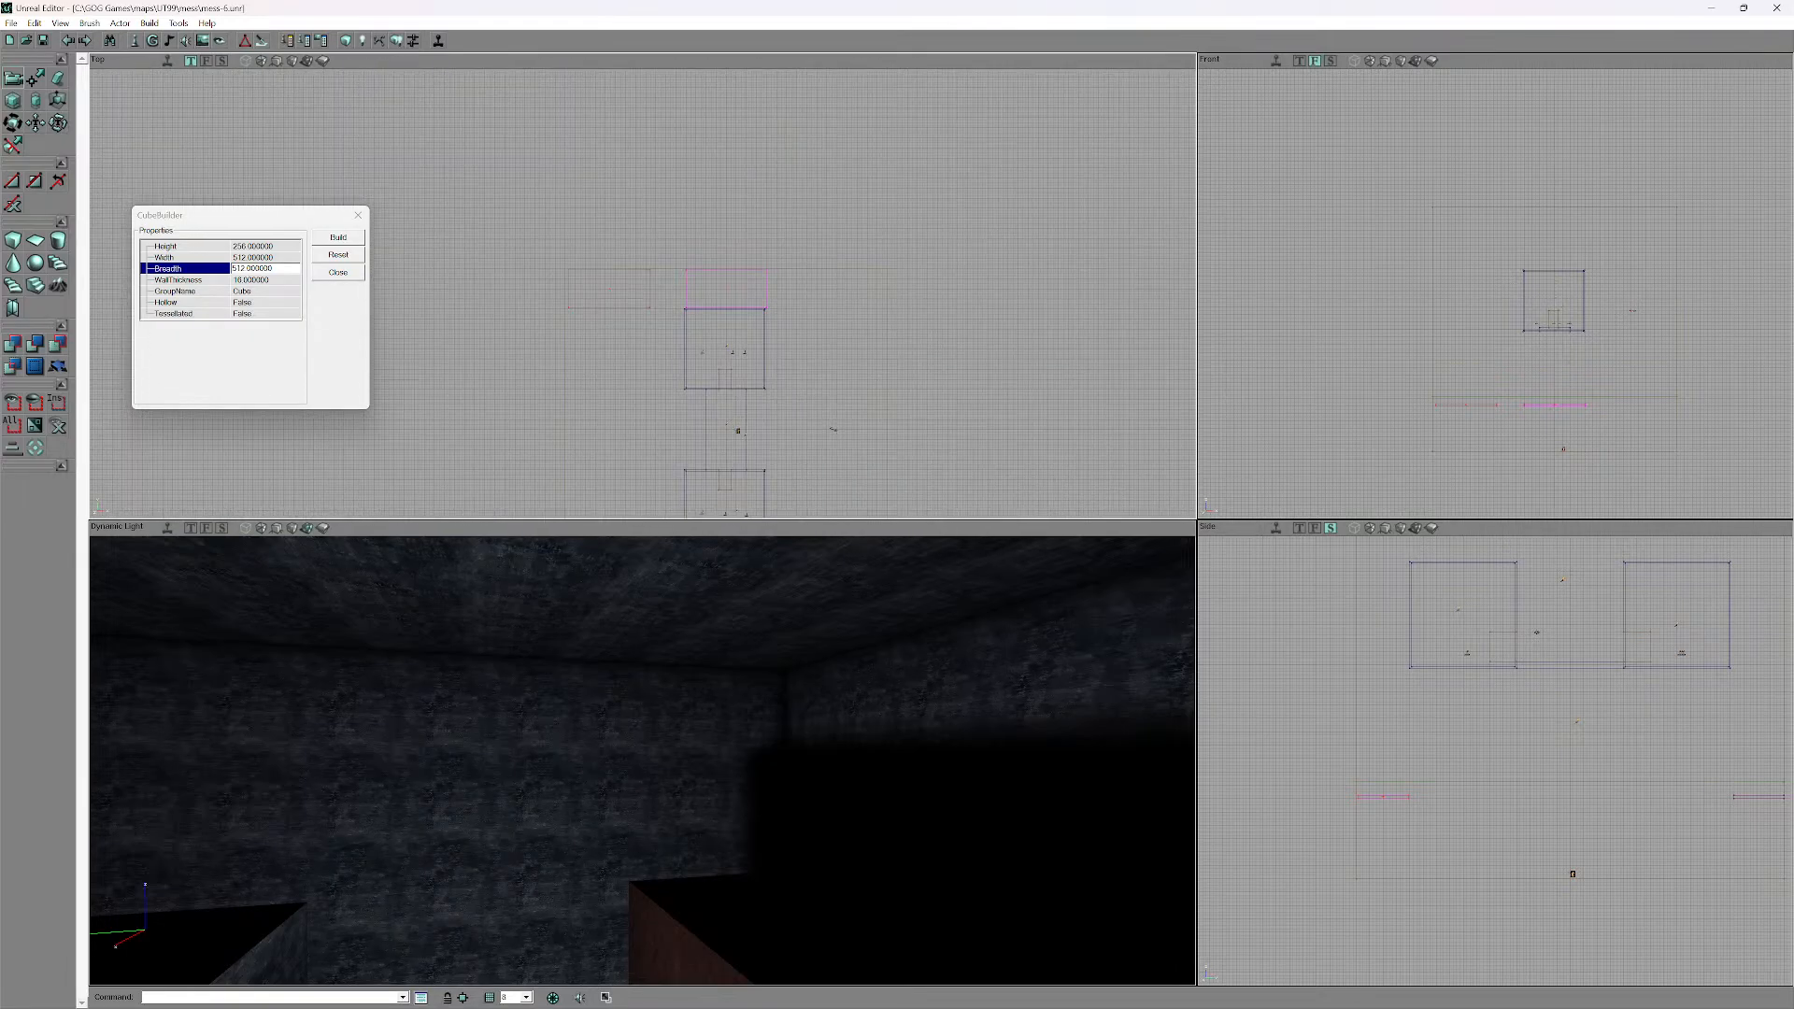
scroll(726, 453, "up", 2)
scroll(727, 453, "up", 1)
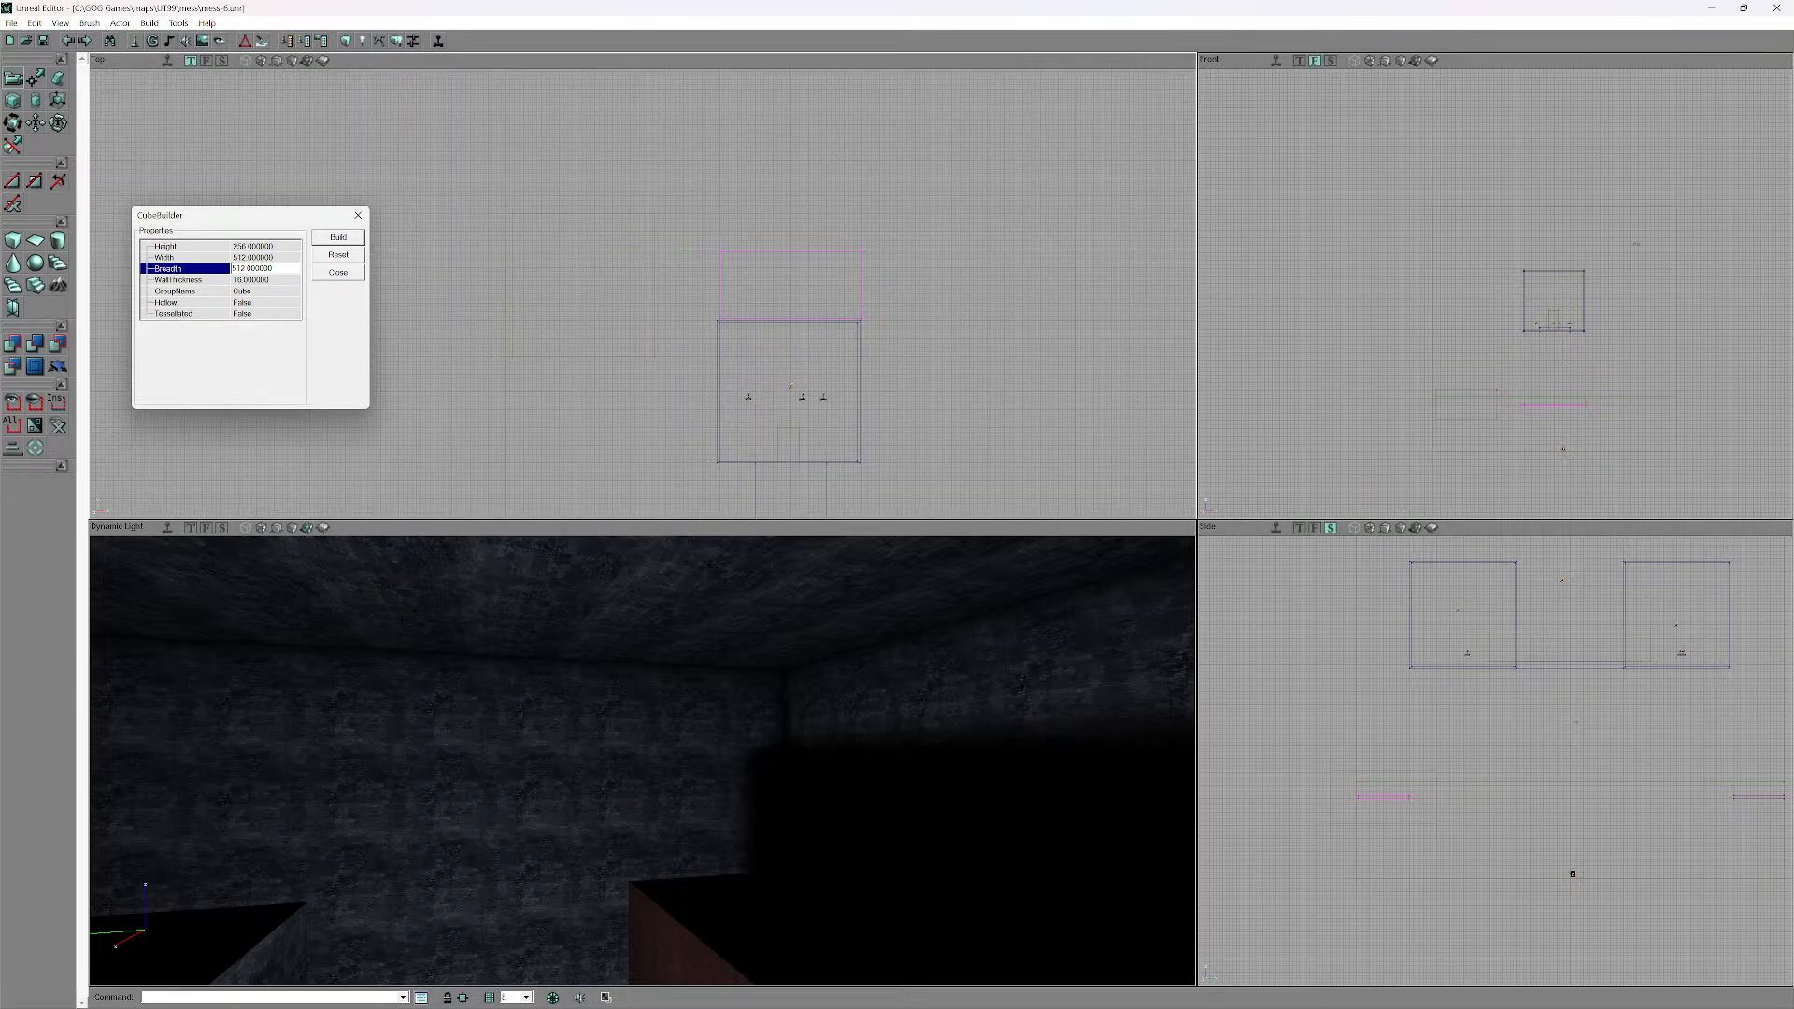
left_click_drag(1496, 760, 1529, 747)
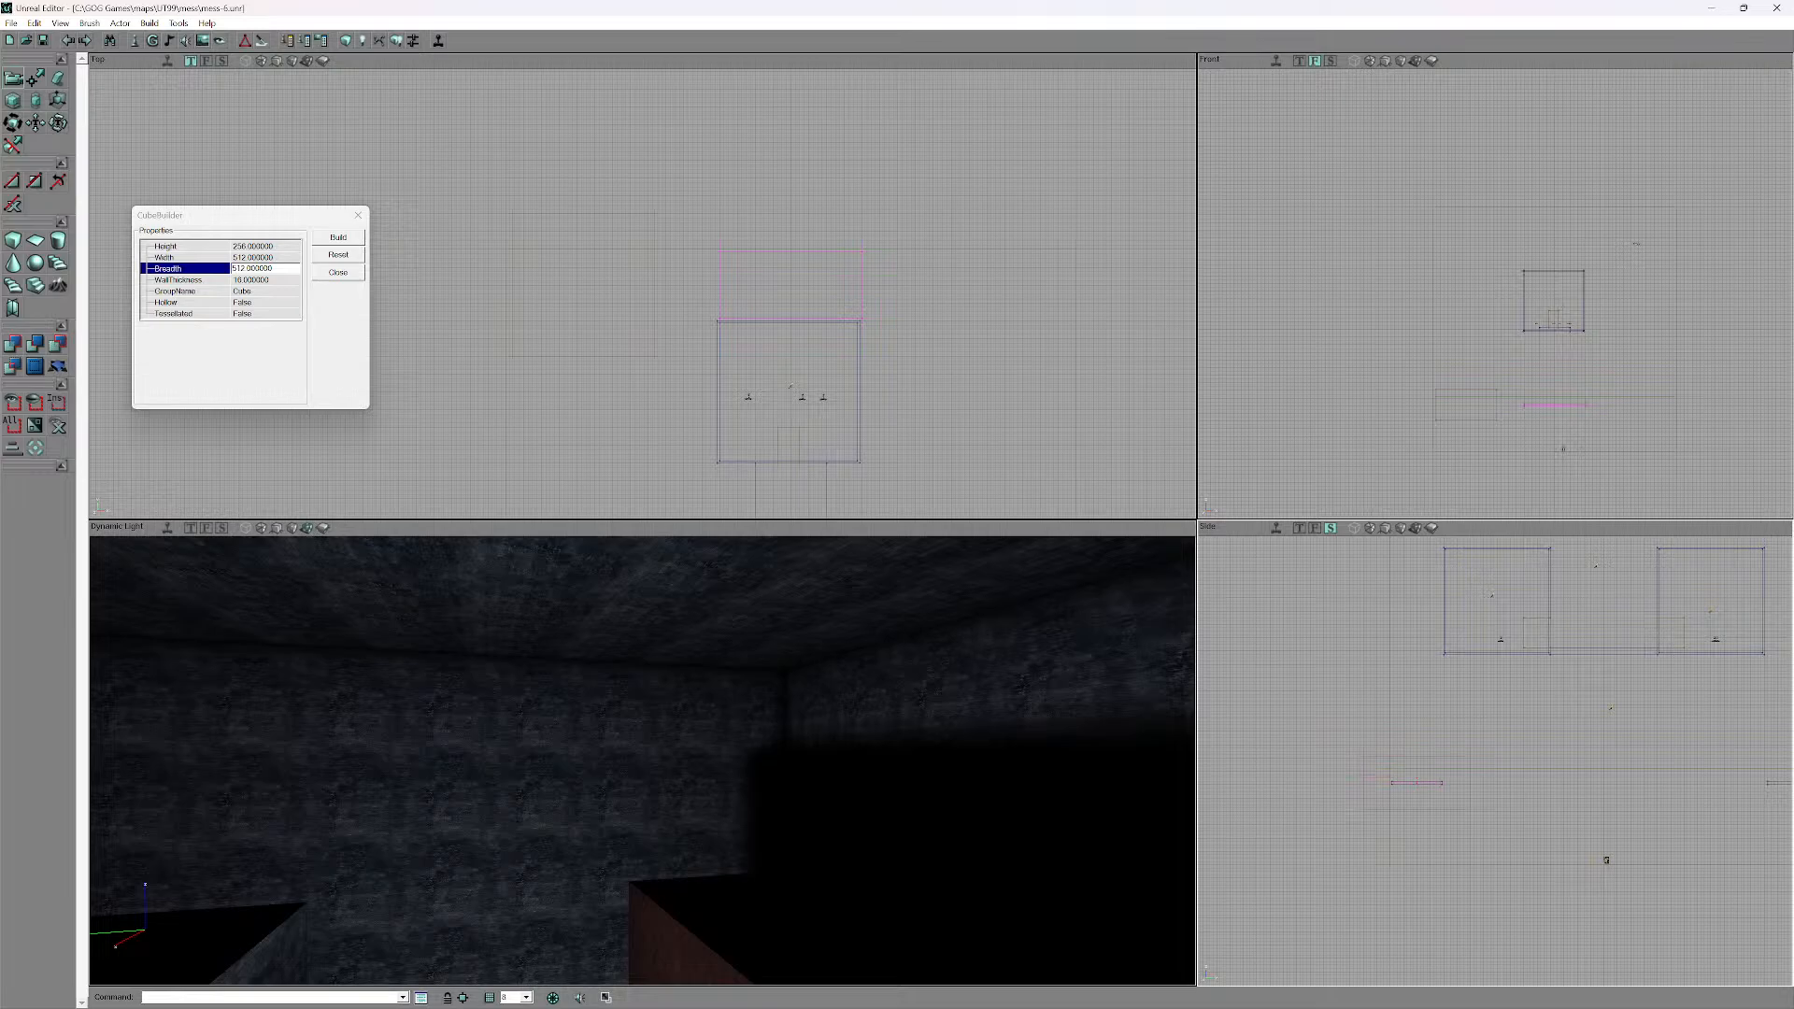
left_click_drag(1529, 746, 1530, 747)
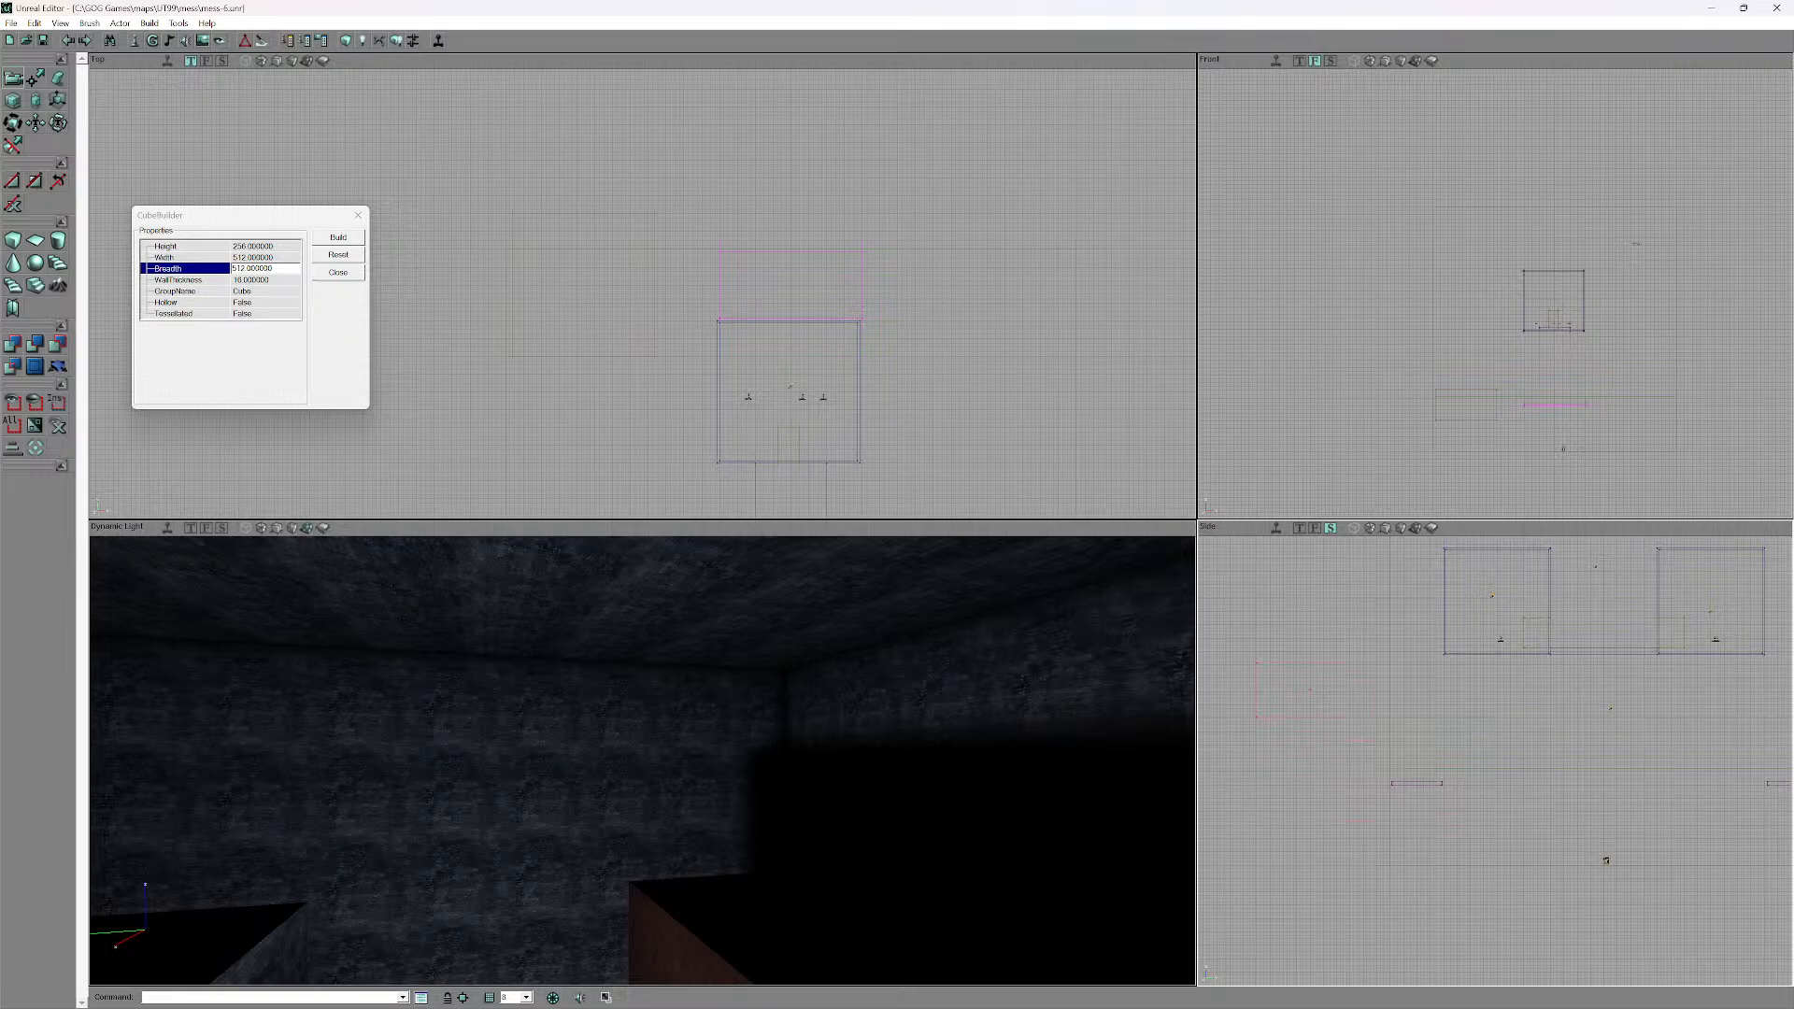
- Turn on realtime preview in the viewports and move the cube brush farther up and away from the map
left_click_drag(700, 373, 643, 209)
scroll(643, 294, "down", 6)
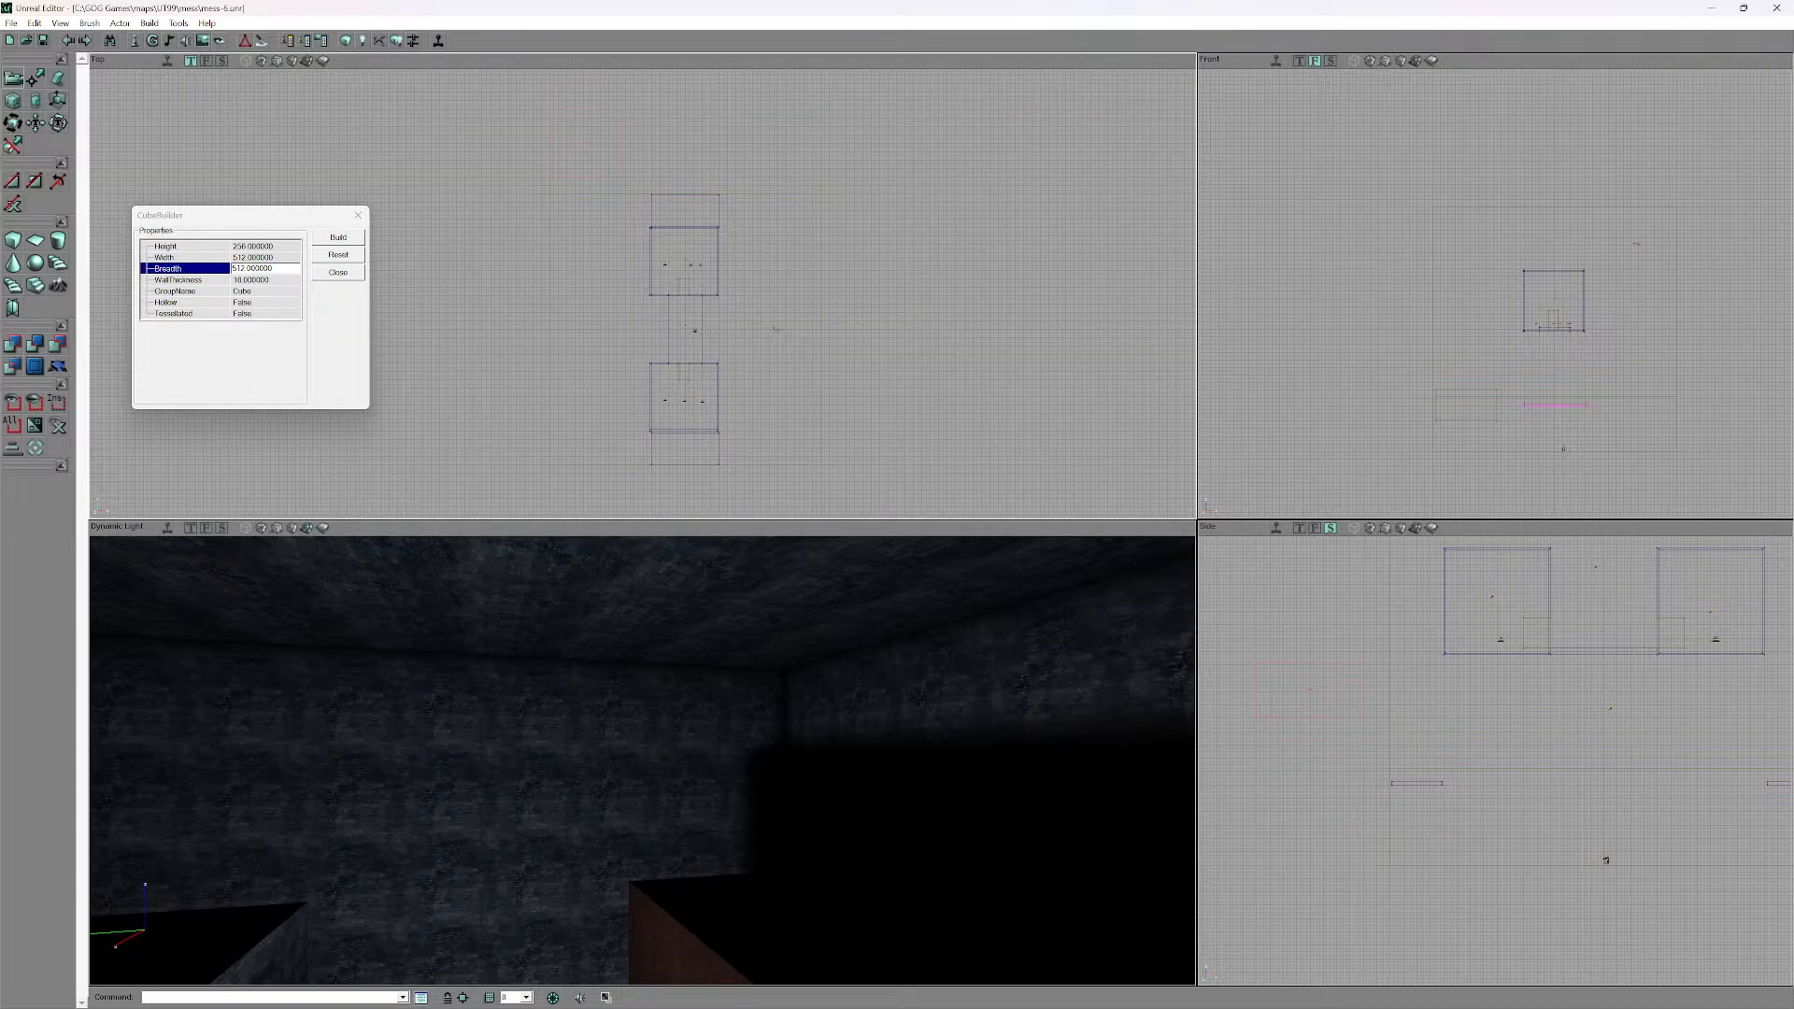
left_click(167, 528)
left_click(1276, 61)
left_click(1276, 528)
left_click_drag(682, 280, 685, 403)
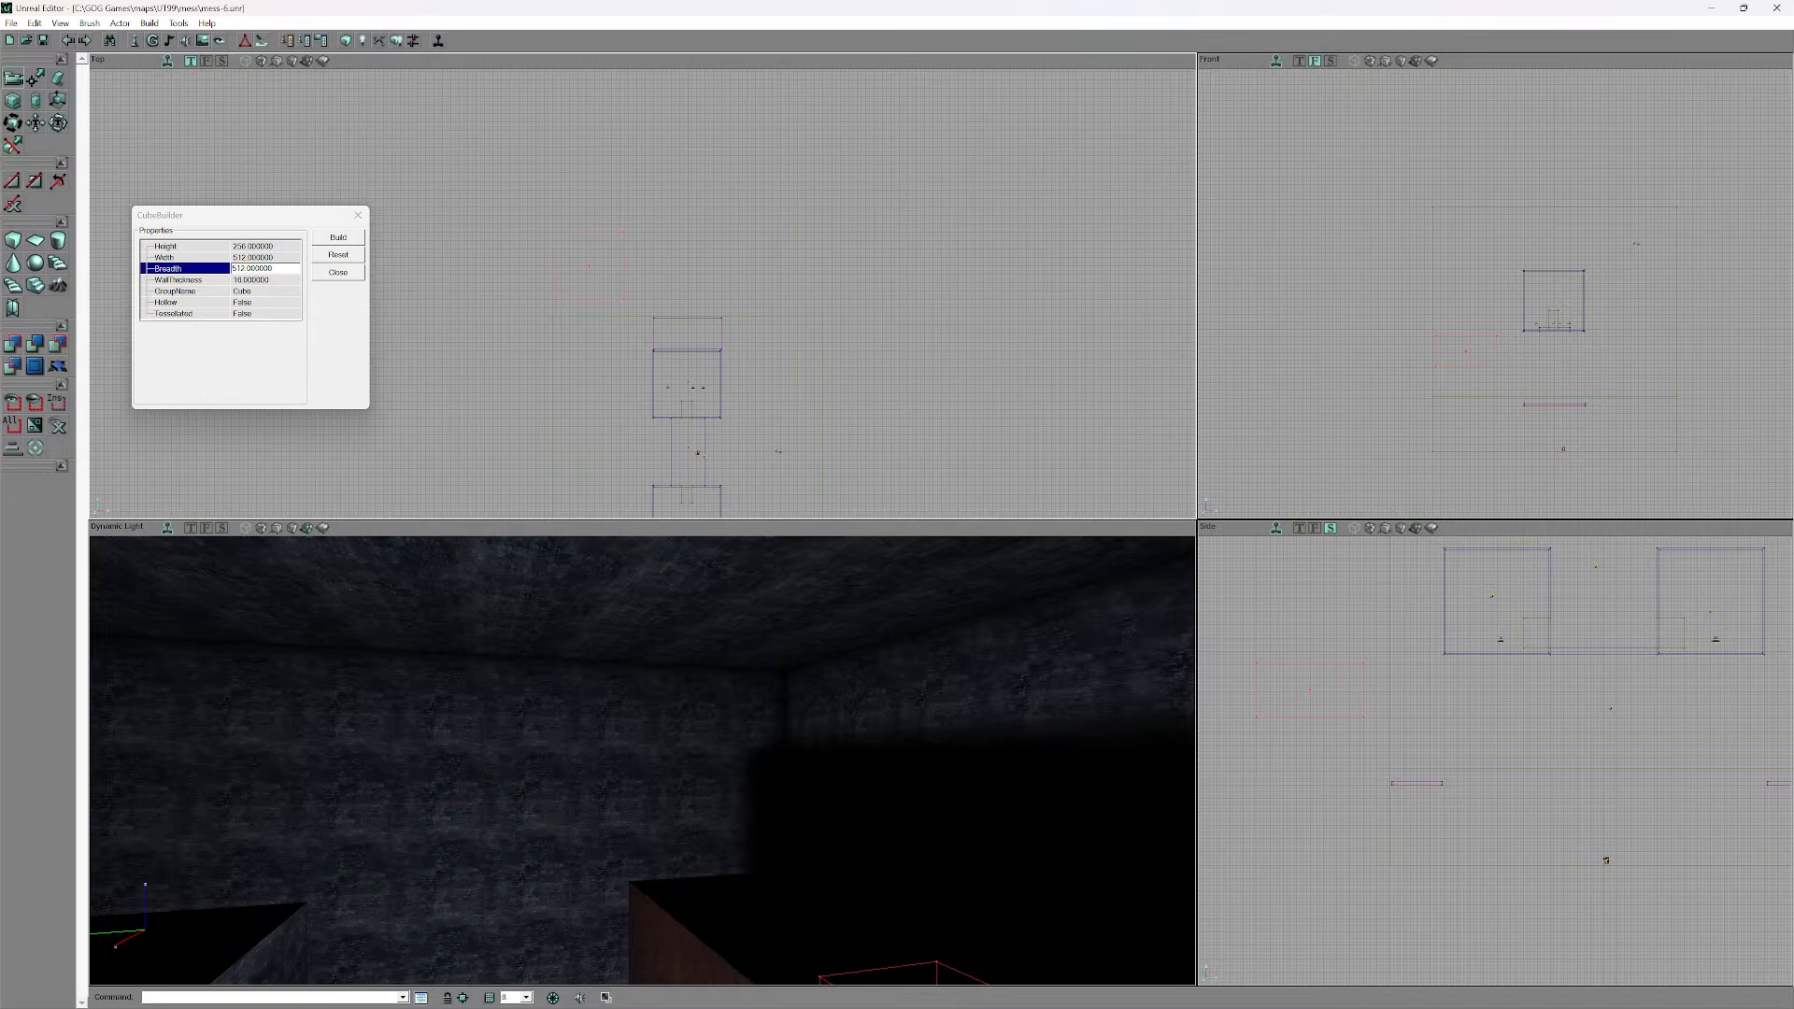
mouse_move(1466, 351)
left_mouse_down("ctrl")
mouse_move(1377, 235)
mouse_move(1377, 142)
mouse_move(1378, 157)
left_mouse_up("ctrl")
scroll(1377, 157, "down", 4)
scroll(1495, 294, "down", 3)
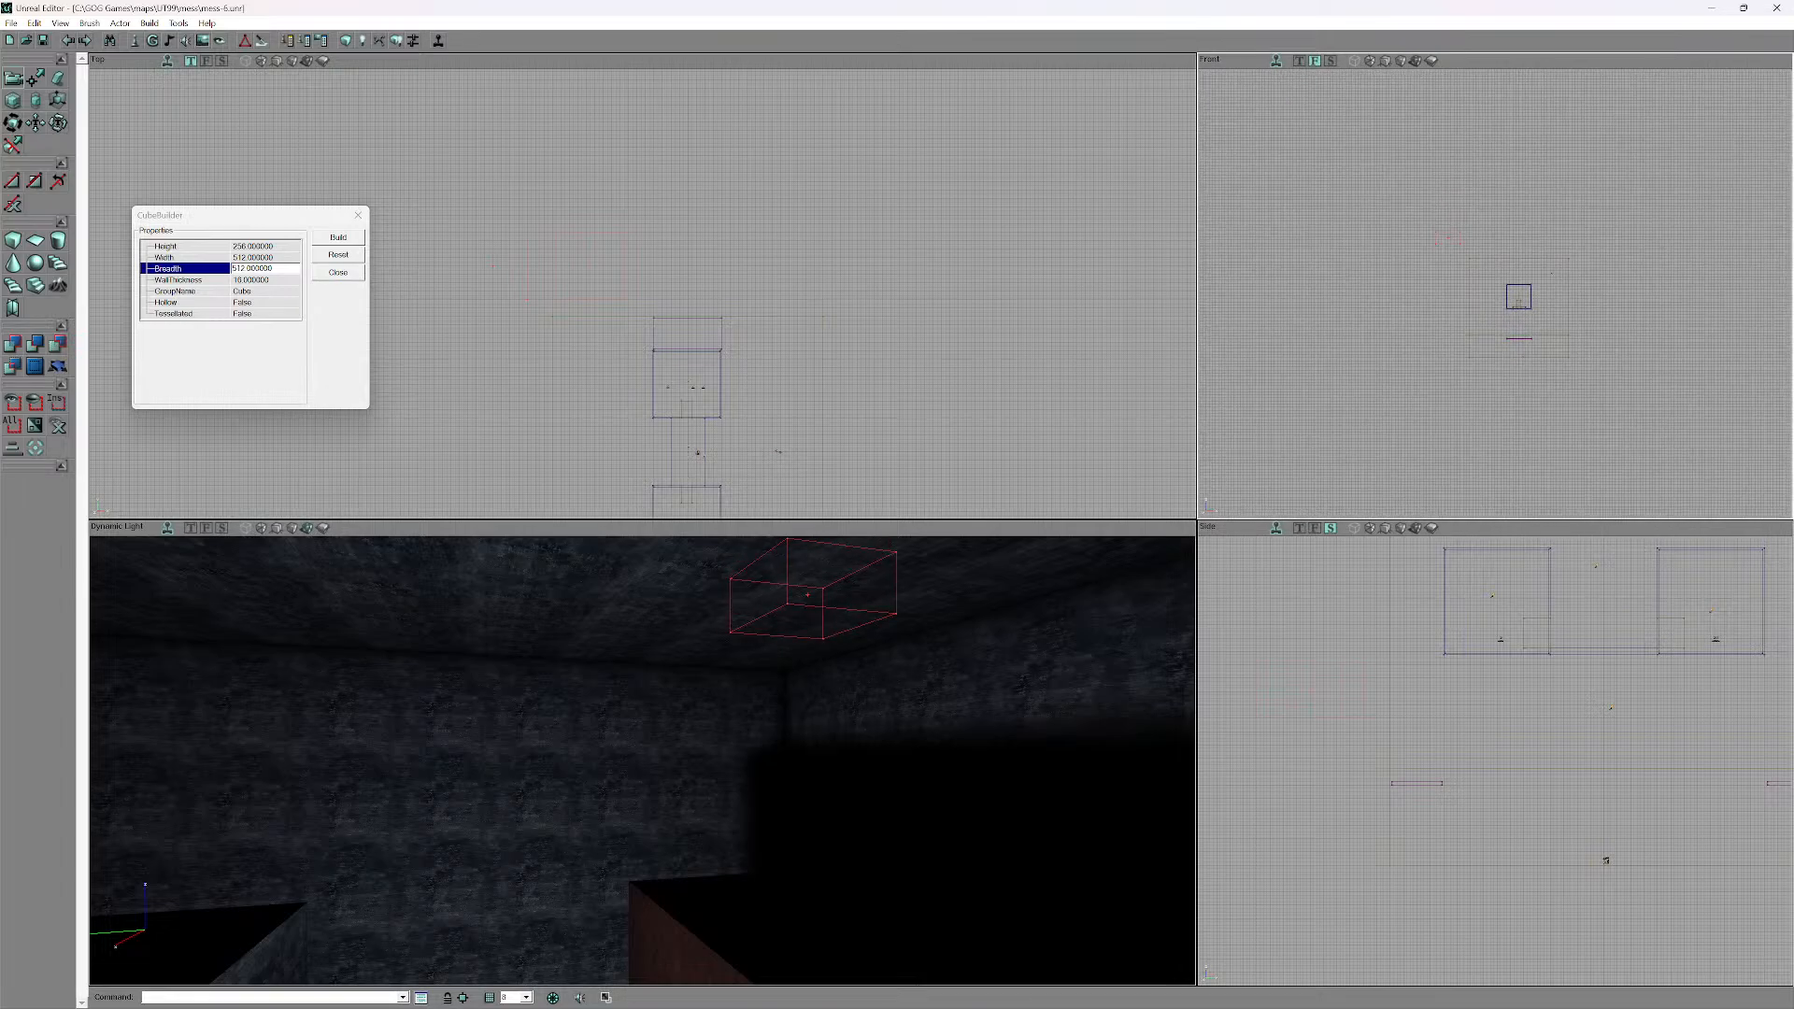
left_click_drag(643, 761, 781, 547)
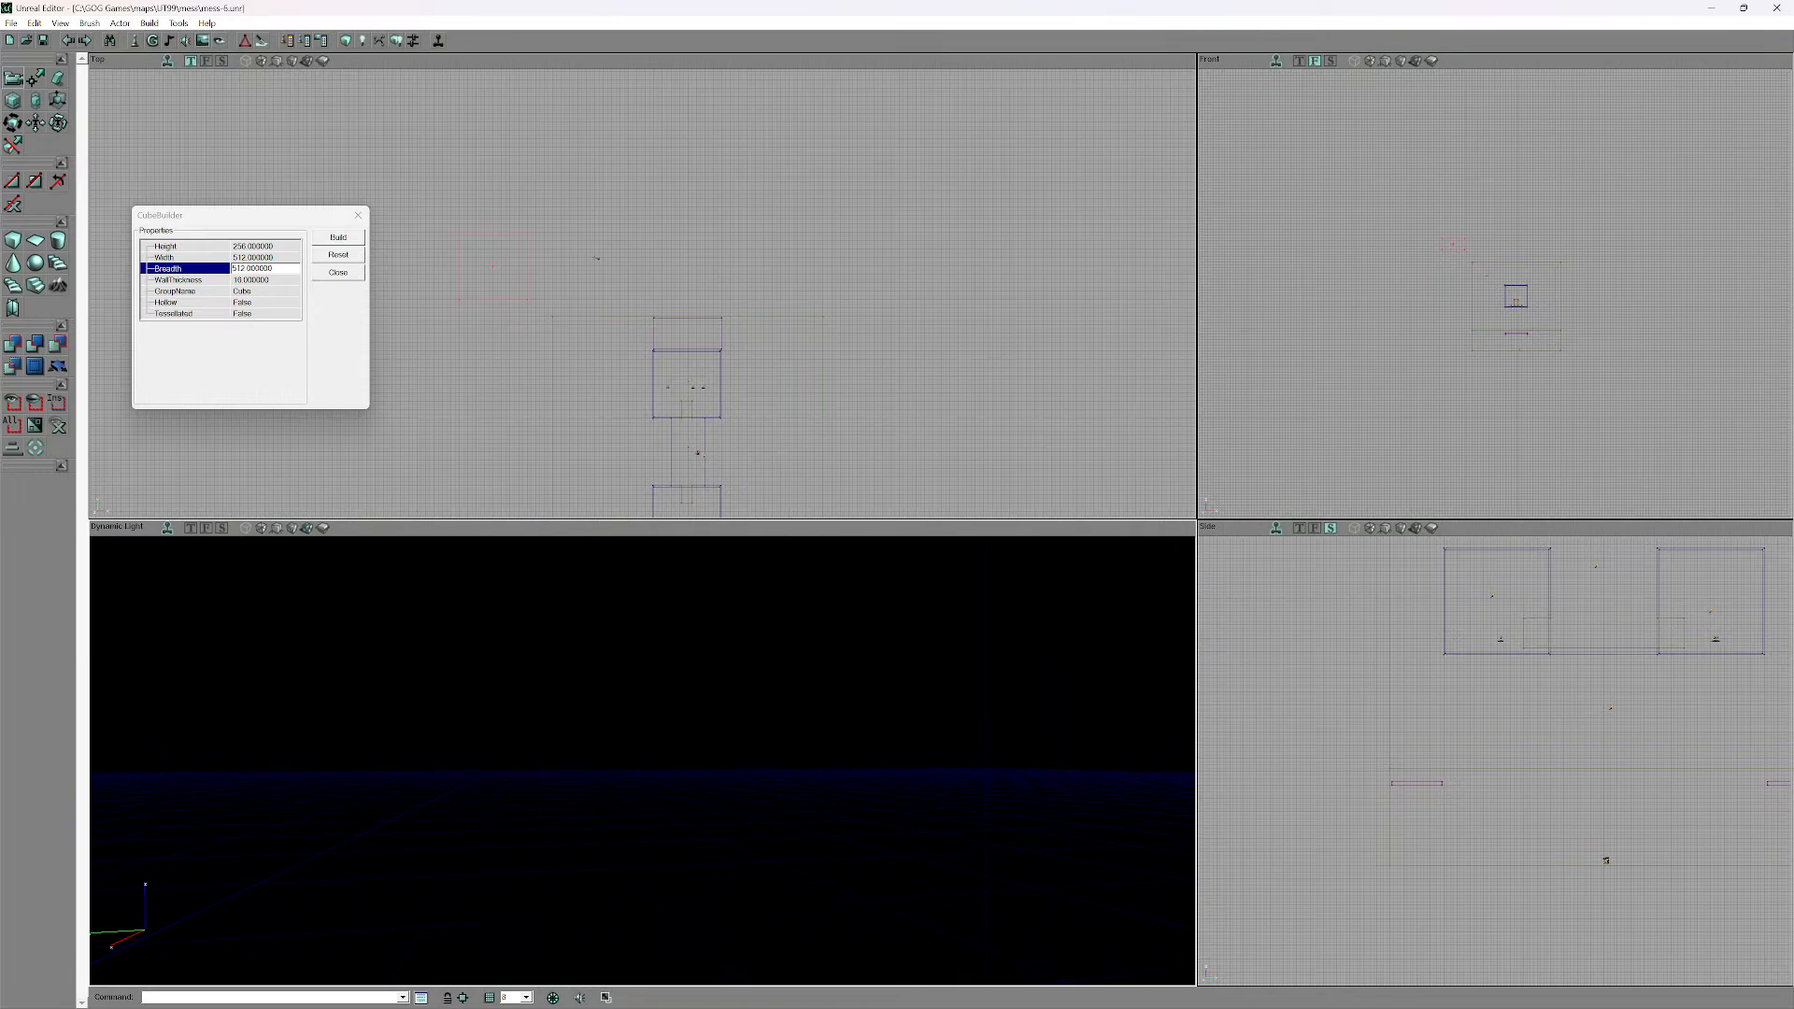
- Rebuild the cube brush with a width of 1024 and a breadth of 1024
left_click(249, 245)
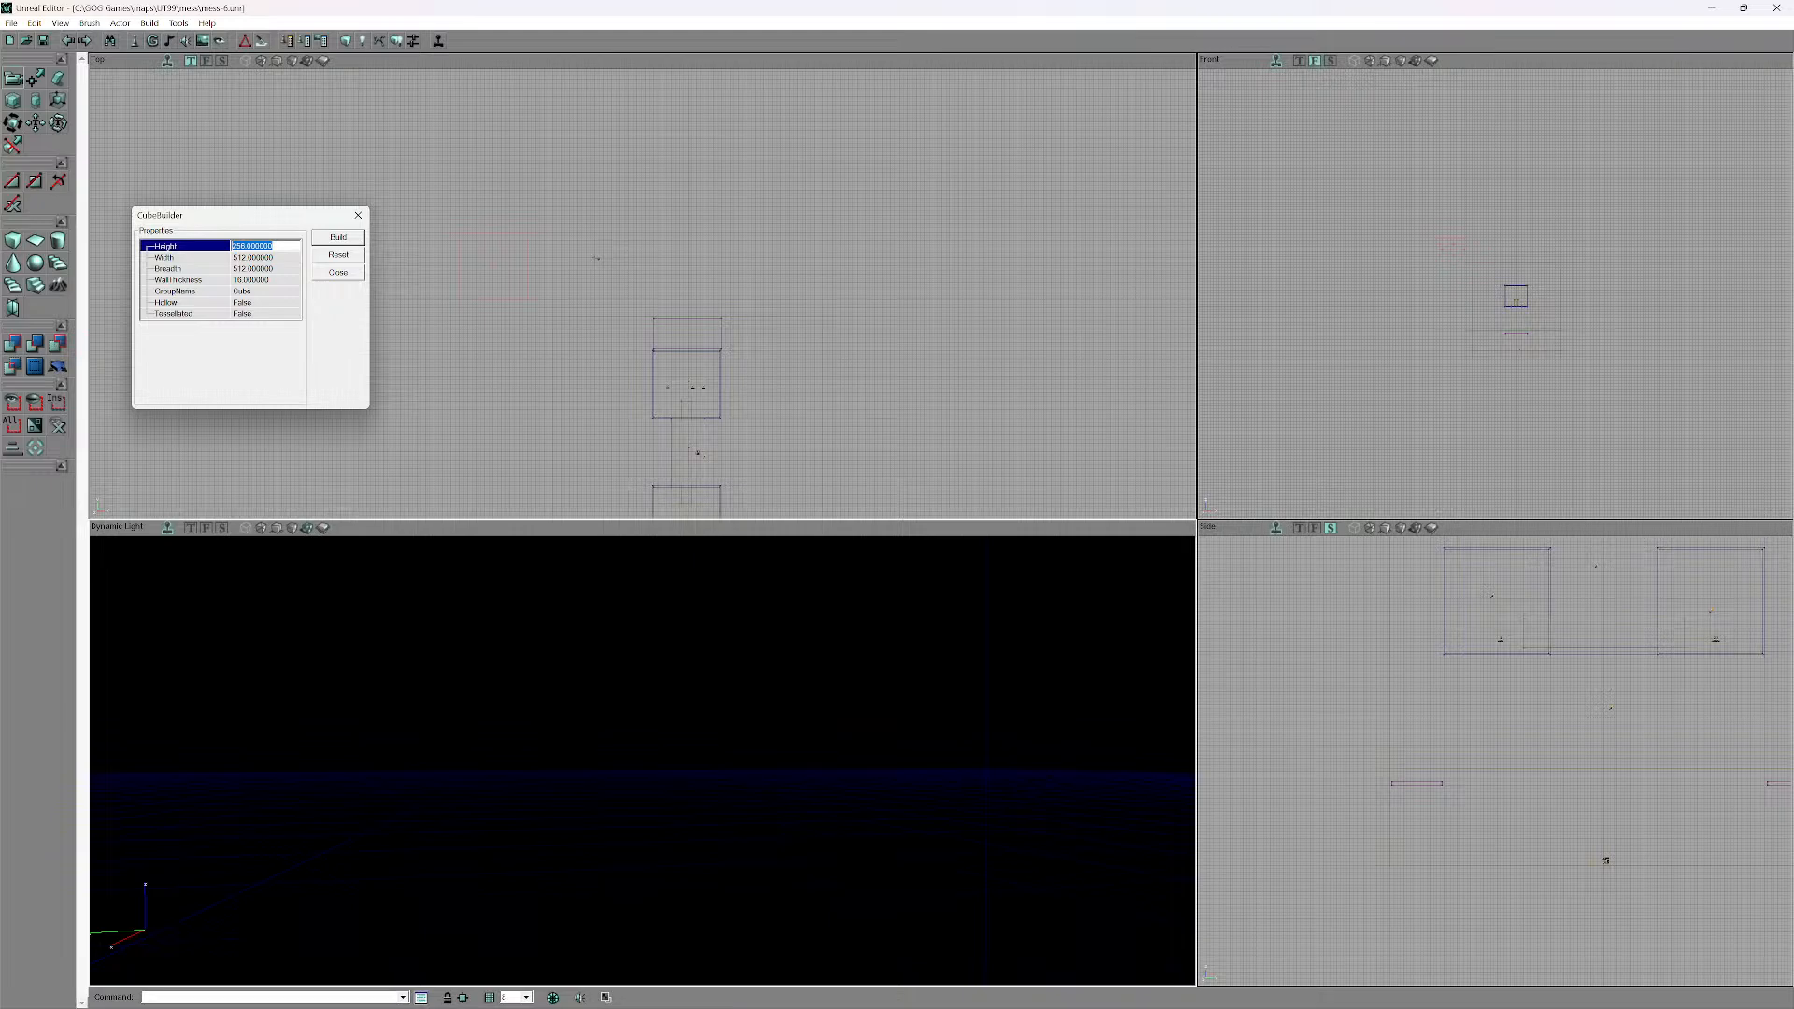
left_click(252, 257)
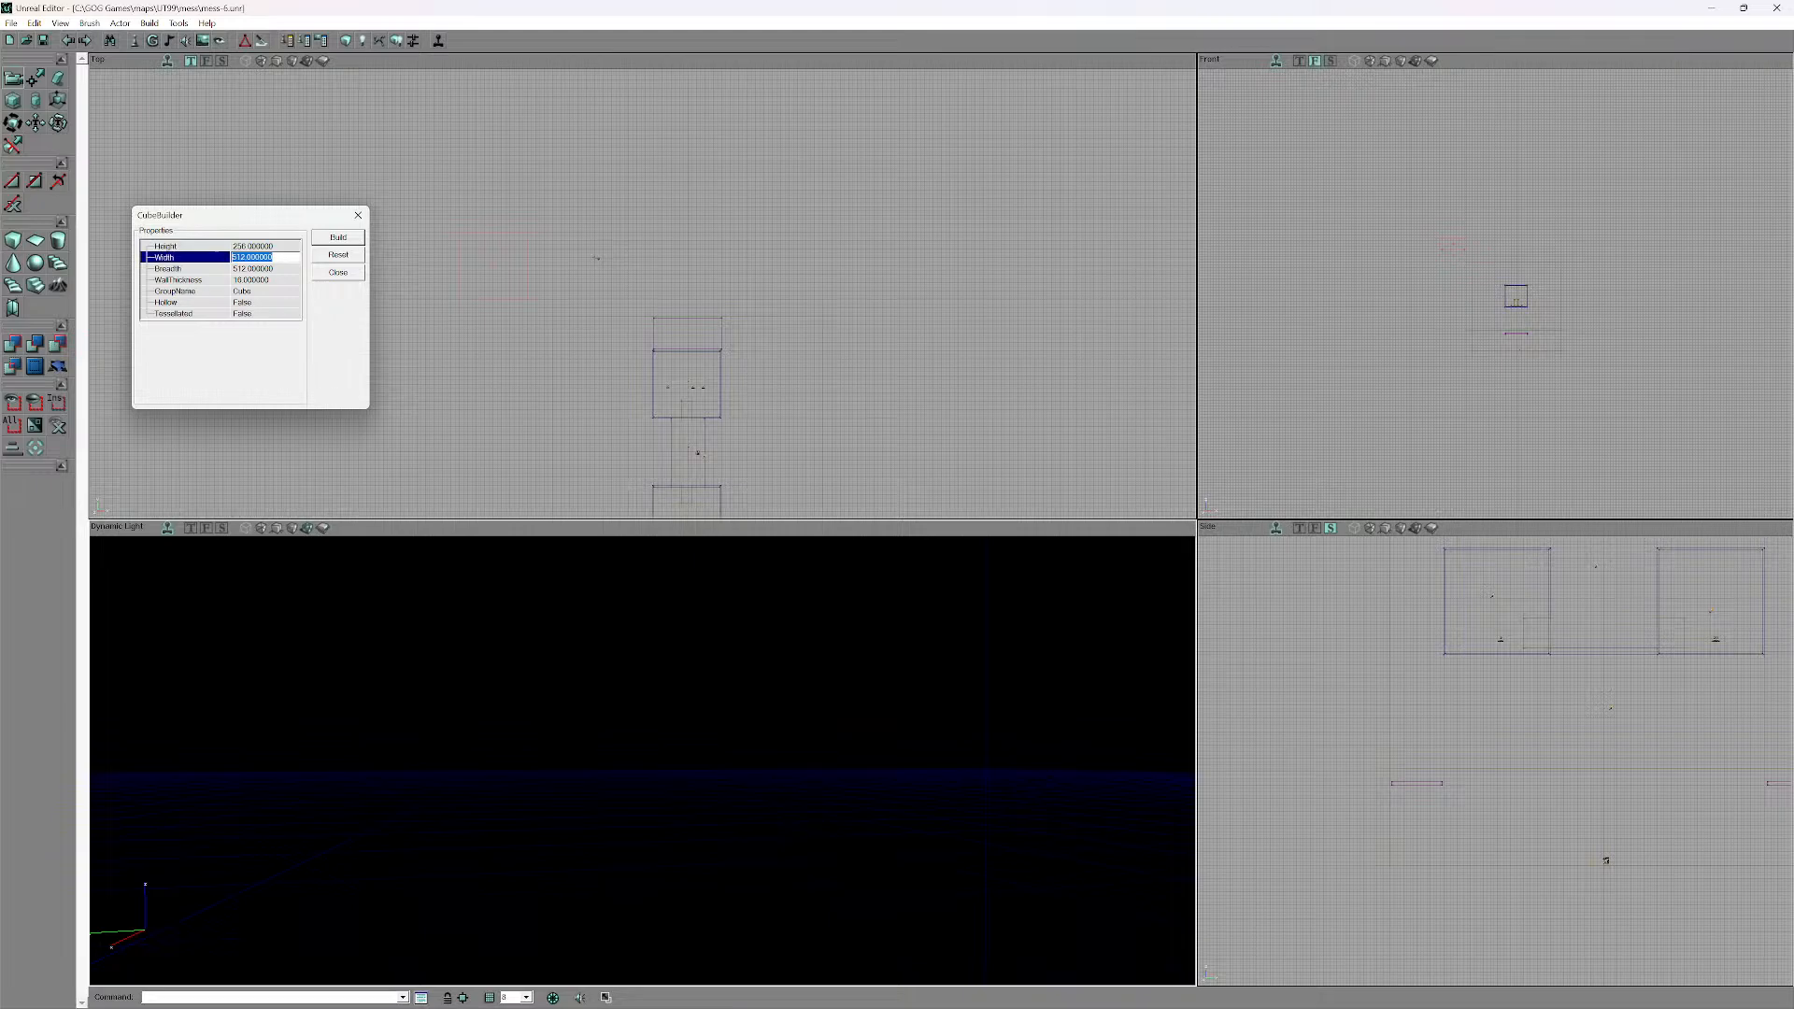
type("1024")
left_click(252, 268)
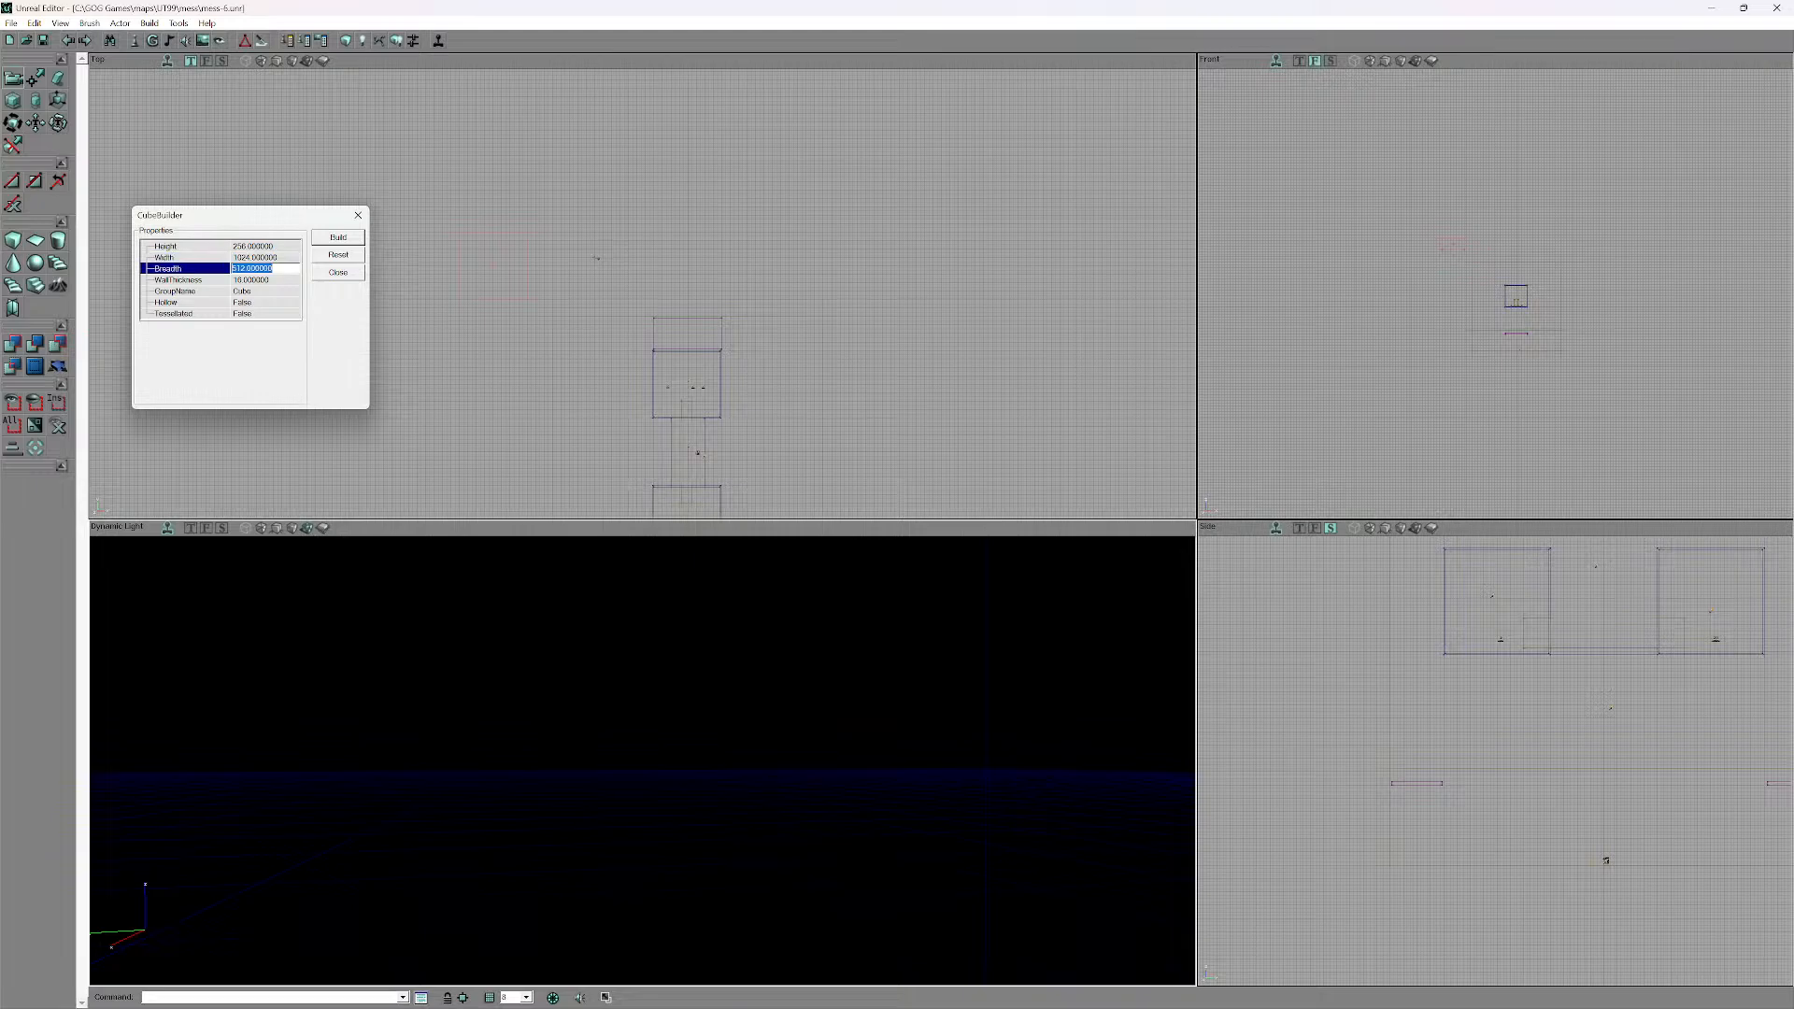
type("1024")
key("Return")
- Bring the enlarged cube brush into the 3D view and rebuild it with a height of 512
left_click_drag(598, 710, 594, 785)
right_click_drag(594, 785, 563, 700)
left_click_drag(562, 701, 563, 677)
mouse_move(562, 677)
right_mouse_down()
mouse_move(562, 650)
mouse_move(562, 738)
right_mouse_up()
left_click(252, 246)
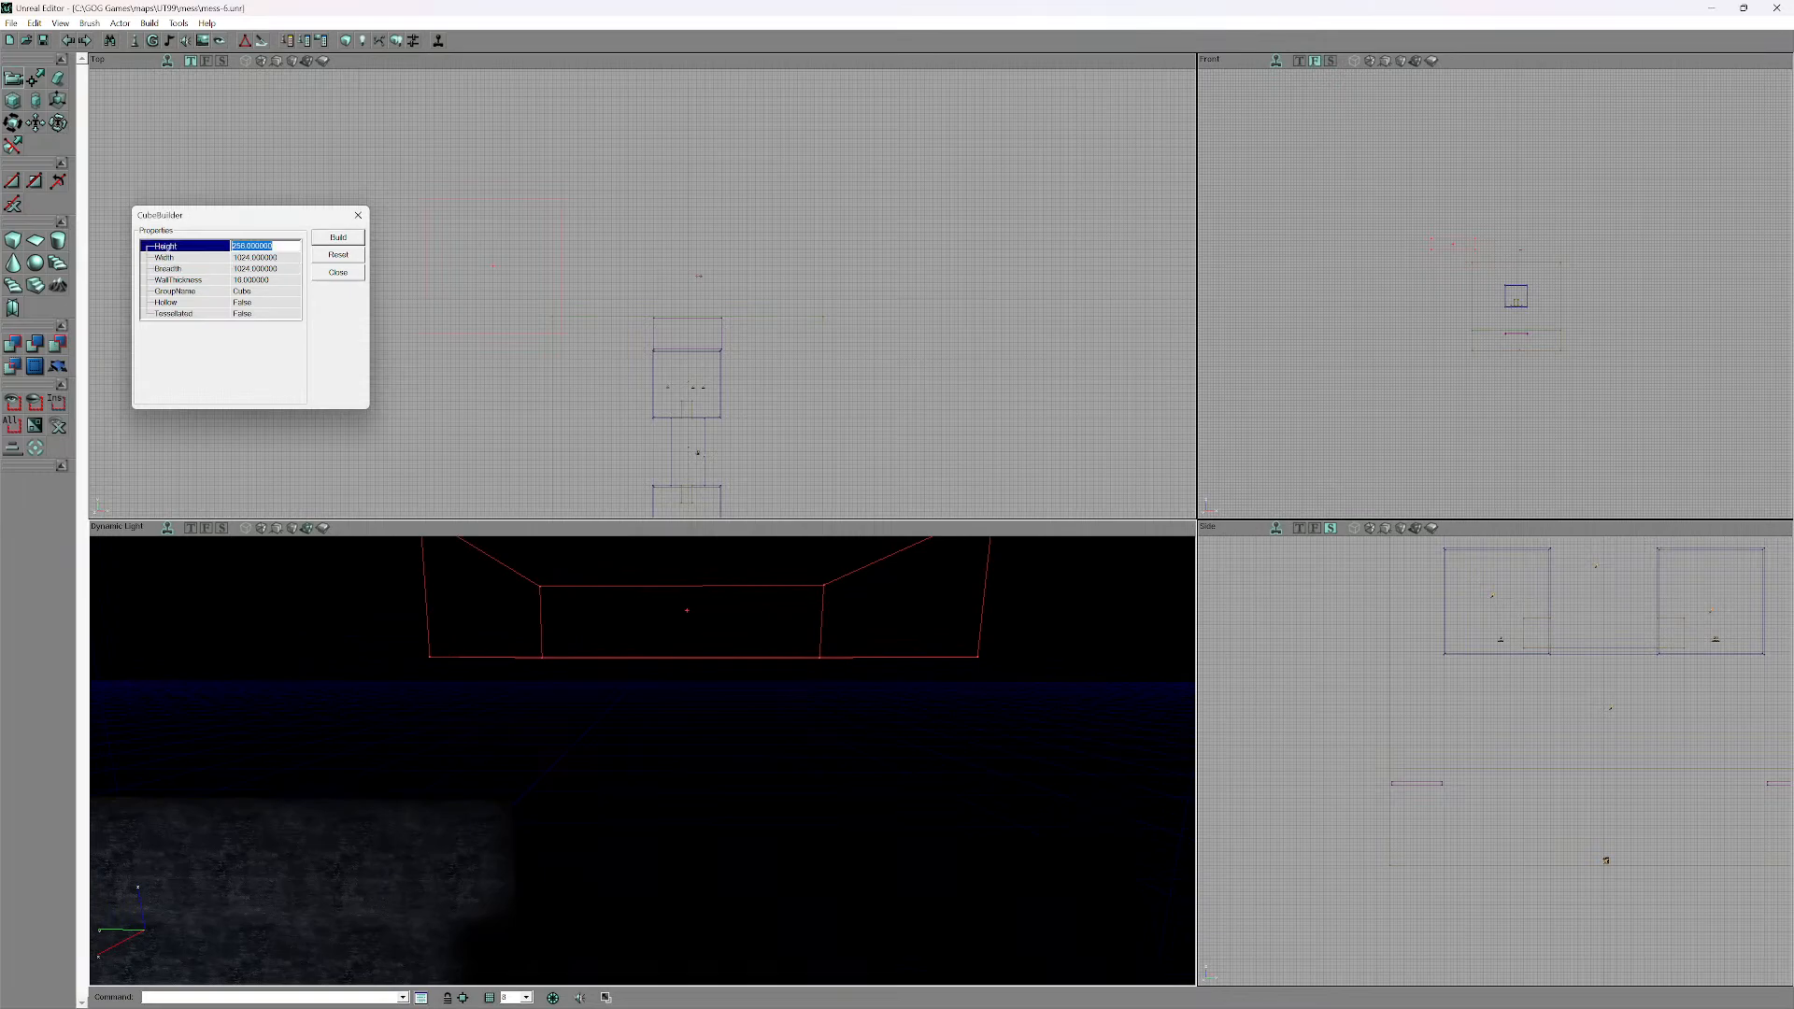
type("512")
key("Return")
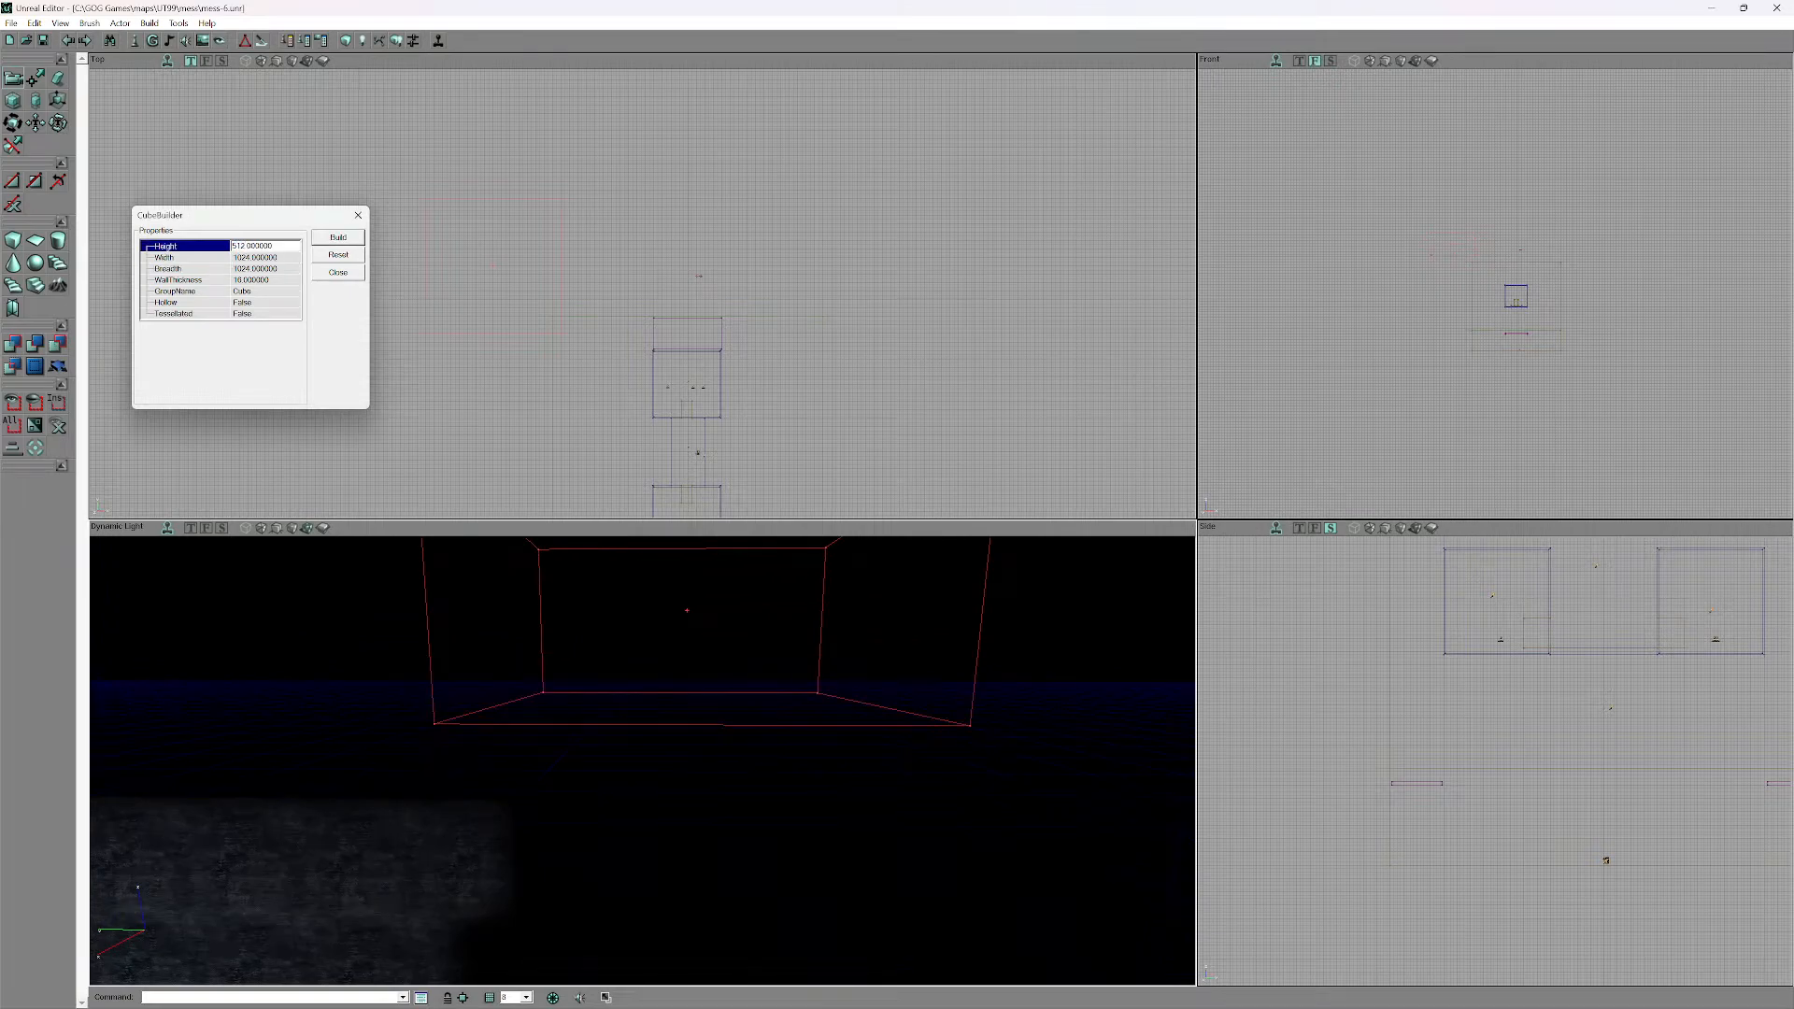
- Subtract the cube brush to carve a separate room outside the map, and undo the subtraction
mouse_move(562, 738)
left_mouse_down()
mouse_move(542, 720)
mouse_move(556, 700)
mouse_move(570, 710)
mouse_move(518, 757)
mouse_move(532, 710)
mouse_move(532, 729)
mouse_move(481, 729)
mouse_move(476, 673)
left_mouse_up()
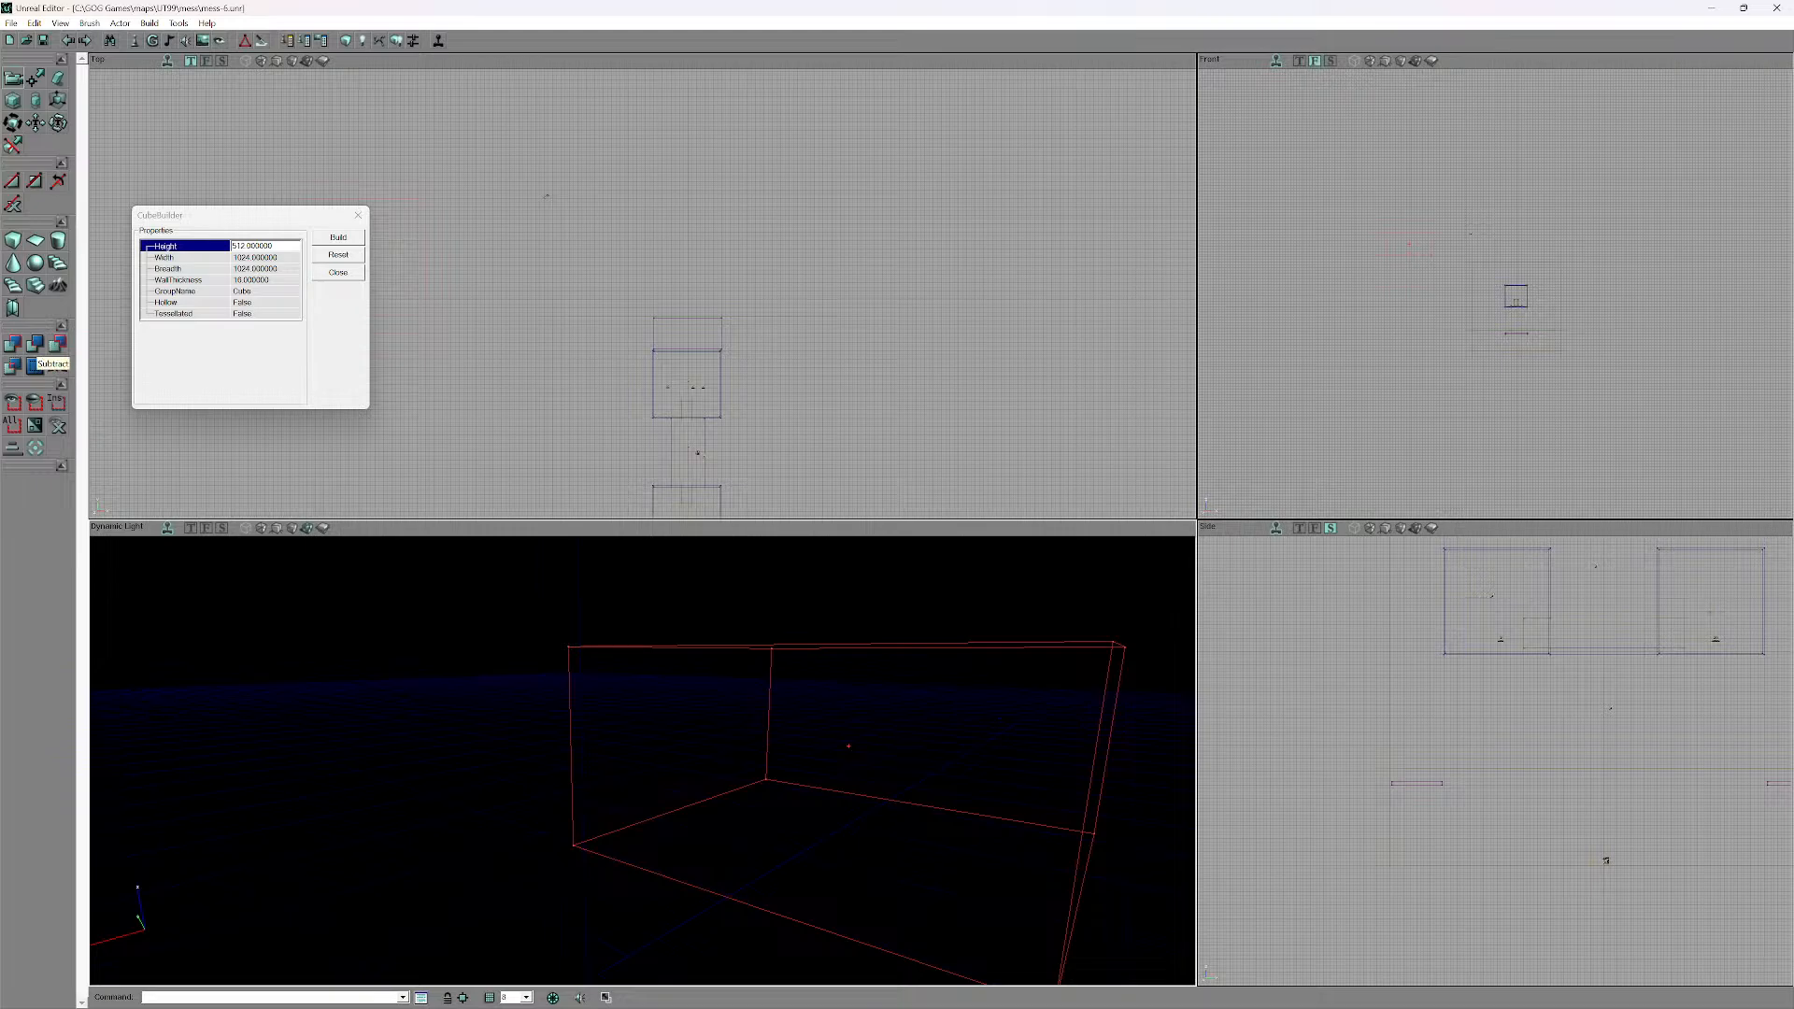
left_click(35, 365)
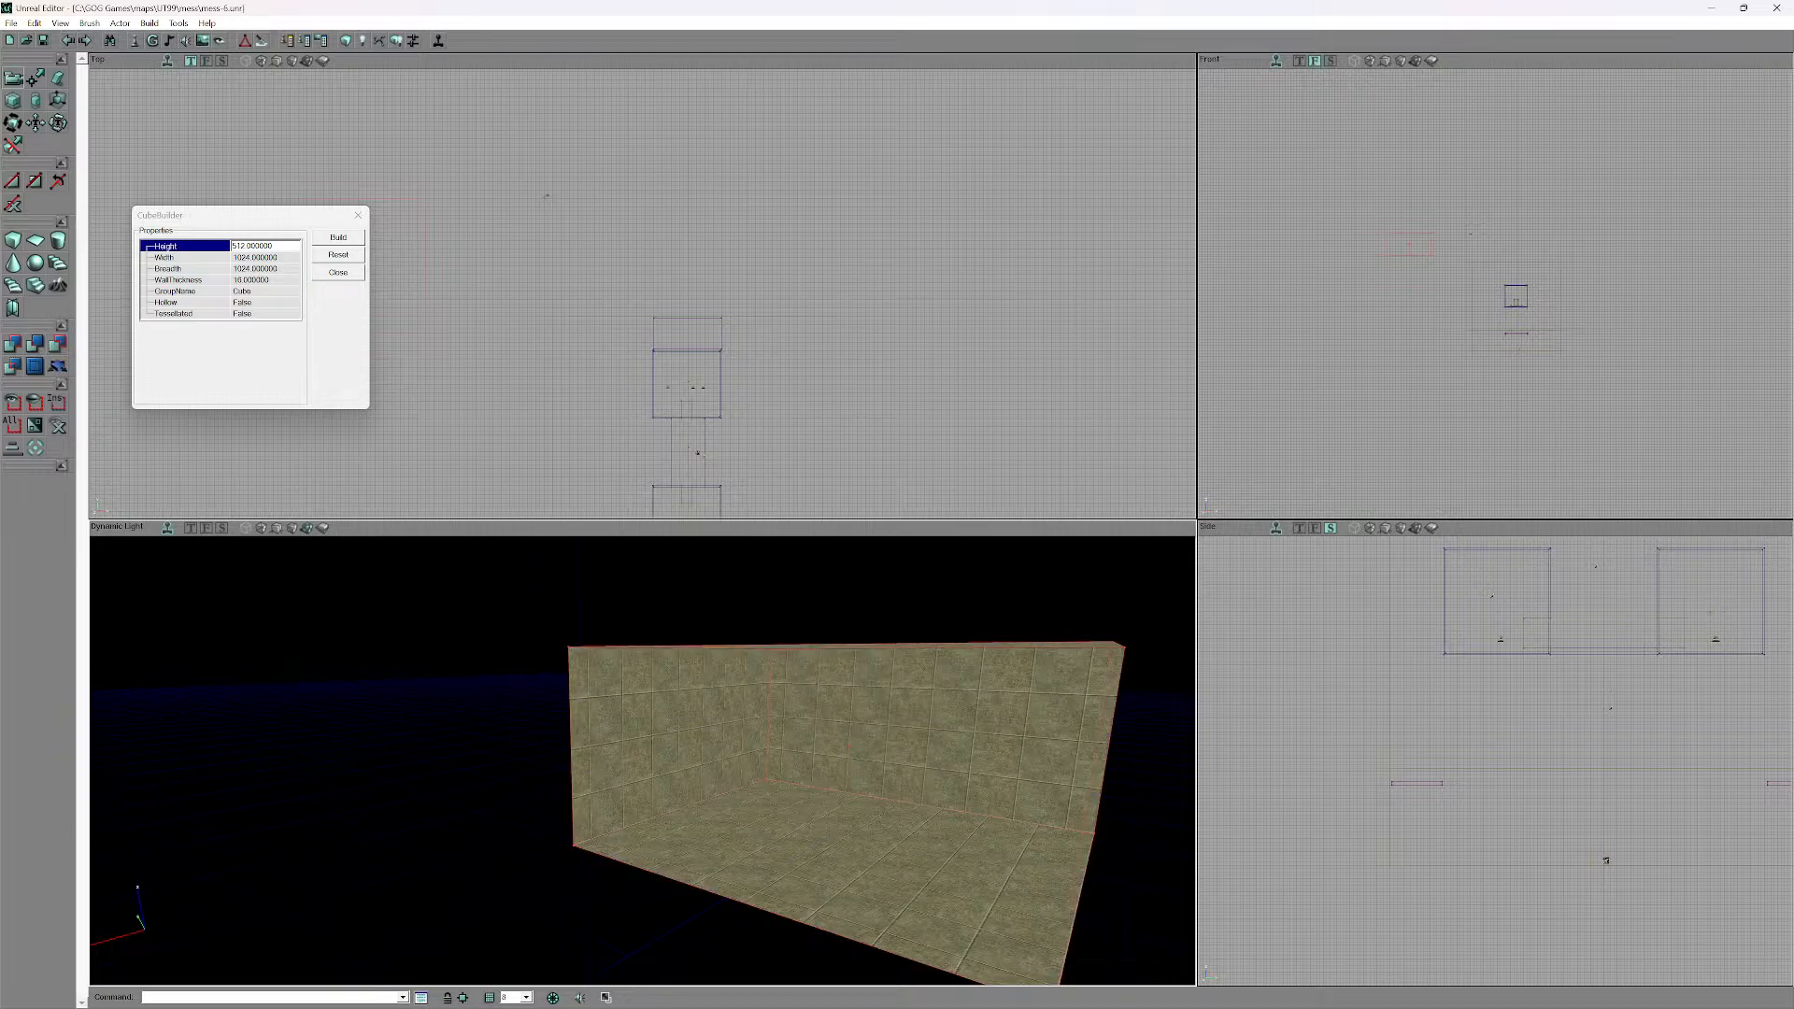
key("ctrl+z")
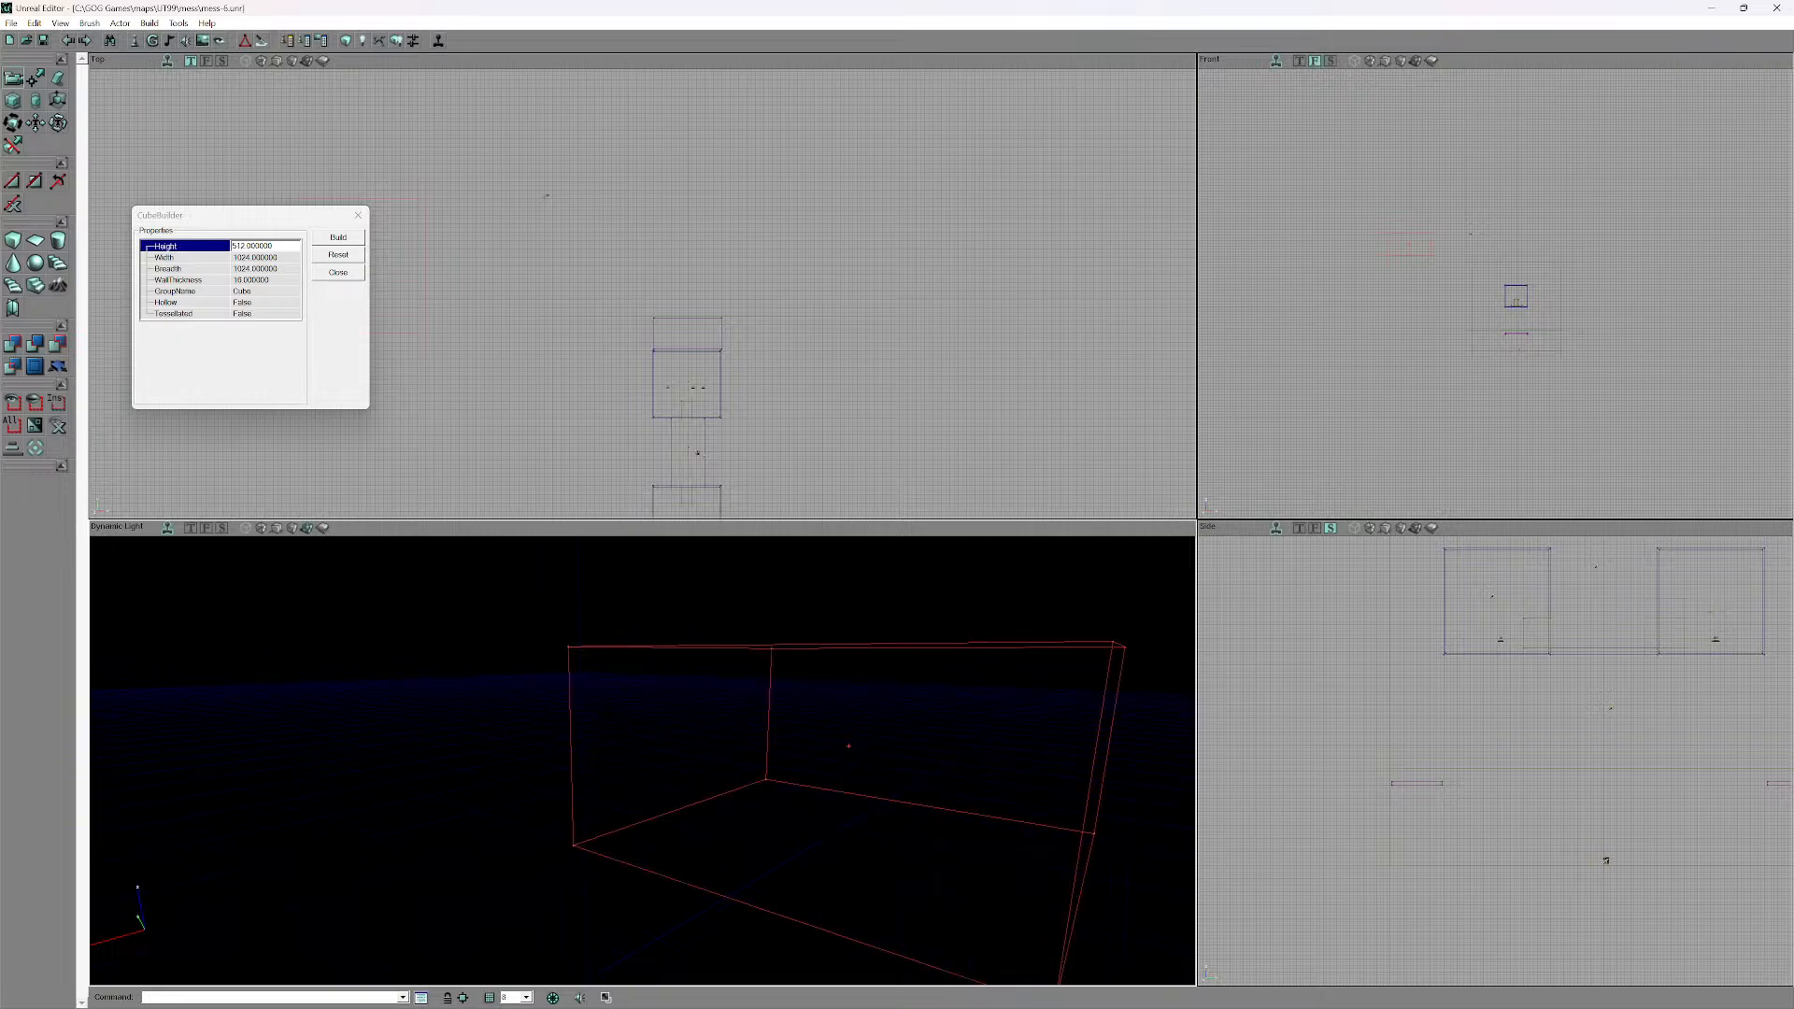
- Show the texture browser and open the file dialog for loading a texture package
left_click(202, 40)
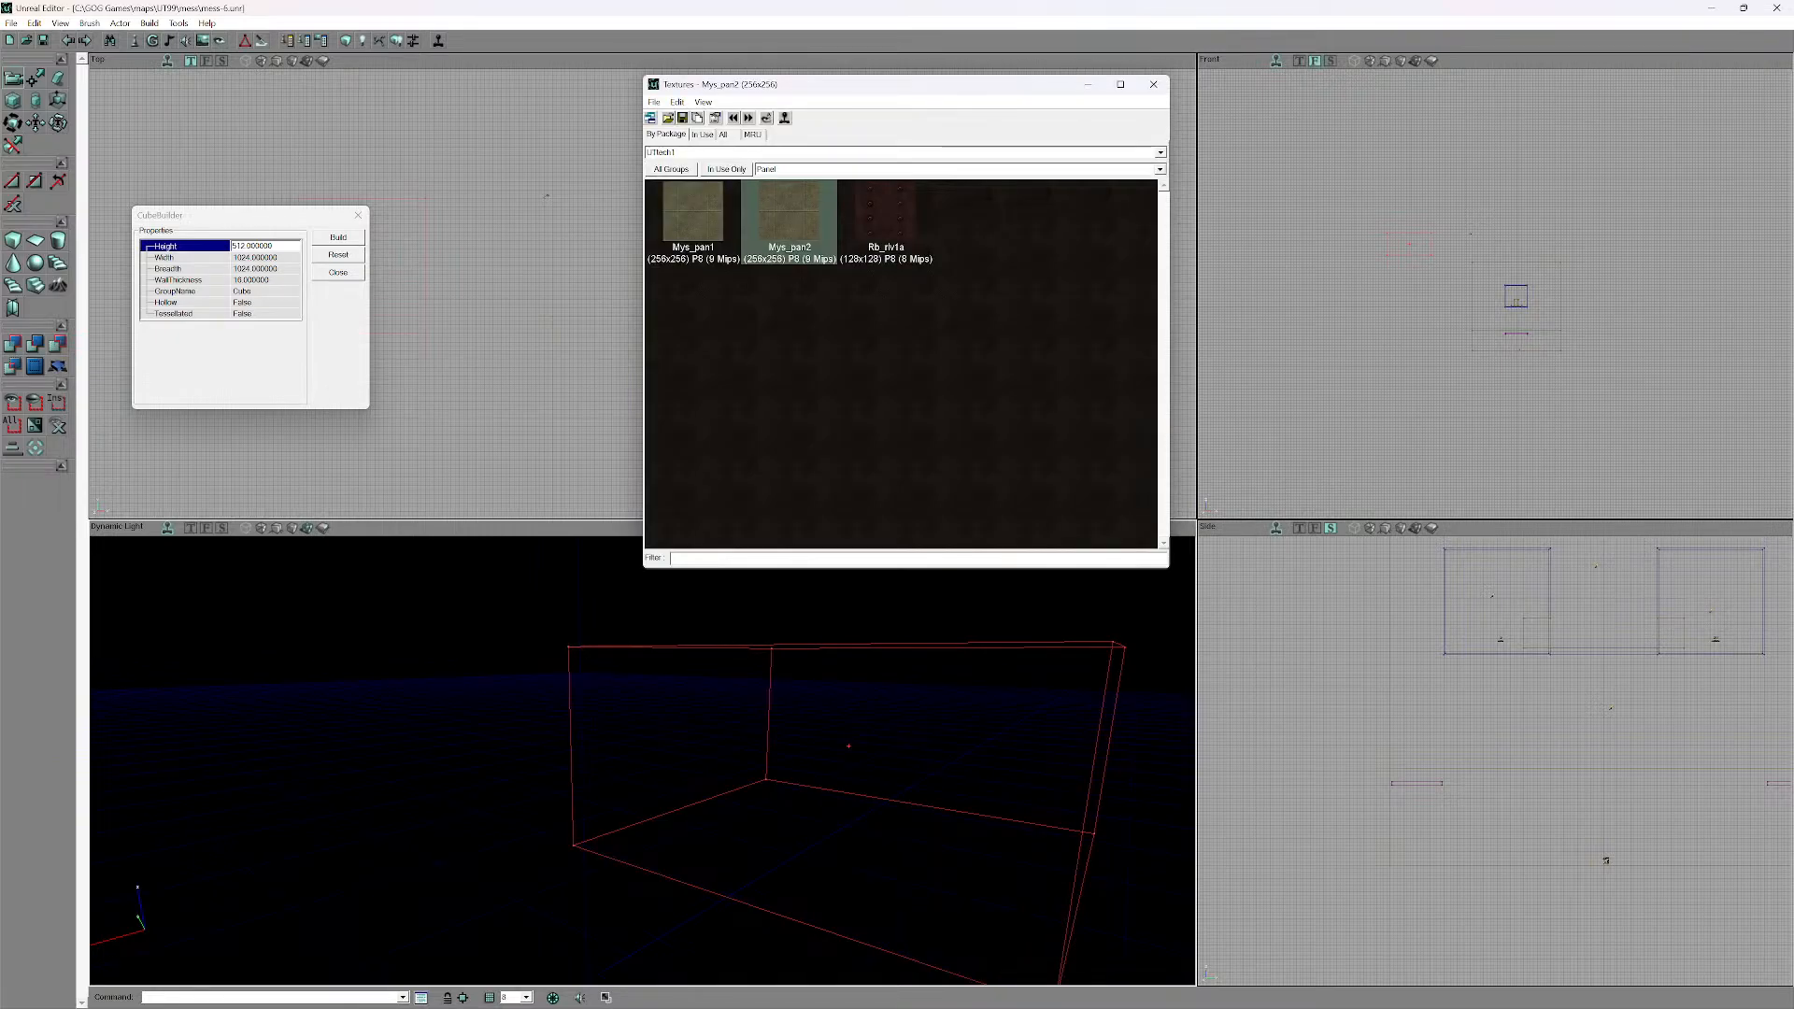
left_click(1160, 152)
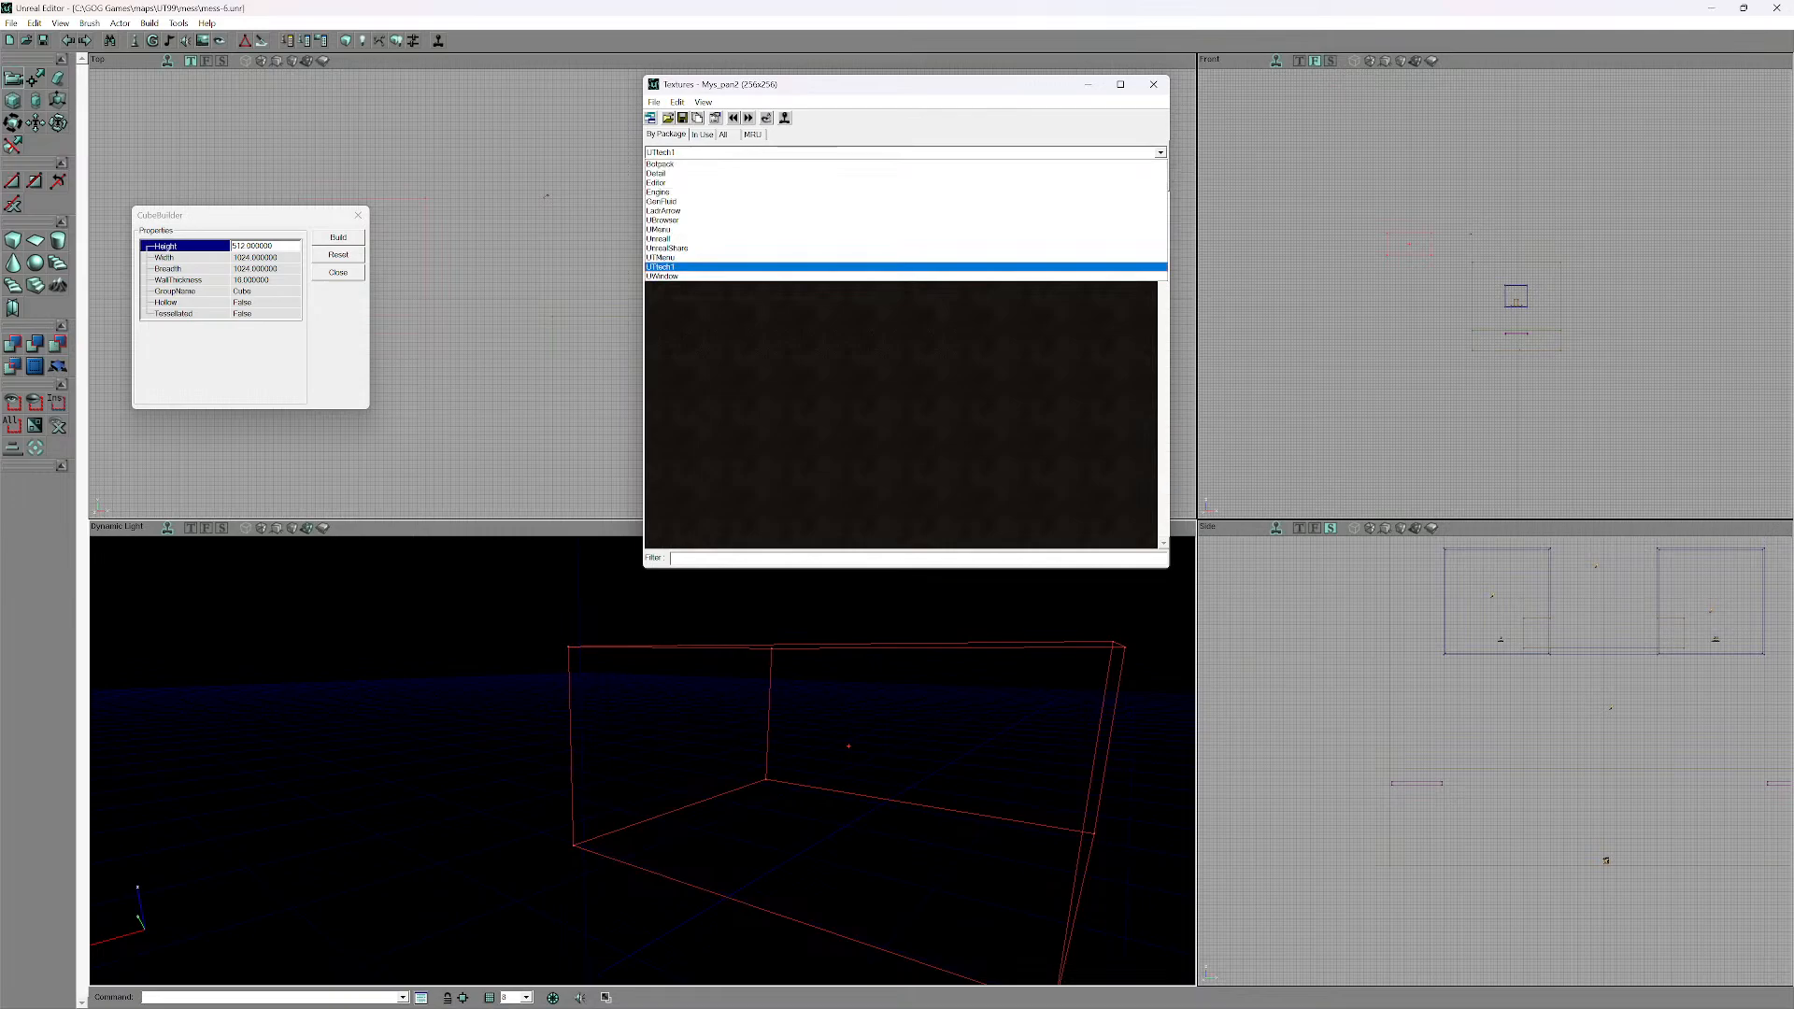
left_click(1160, 153)
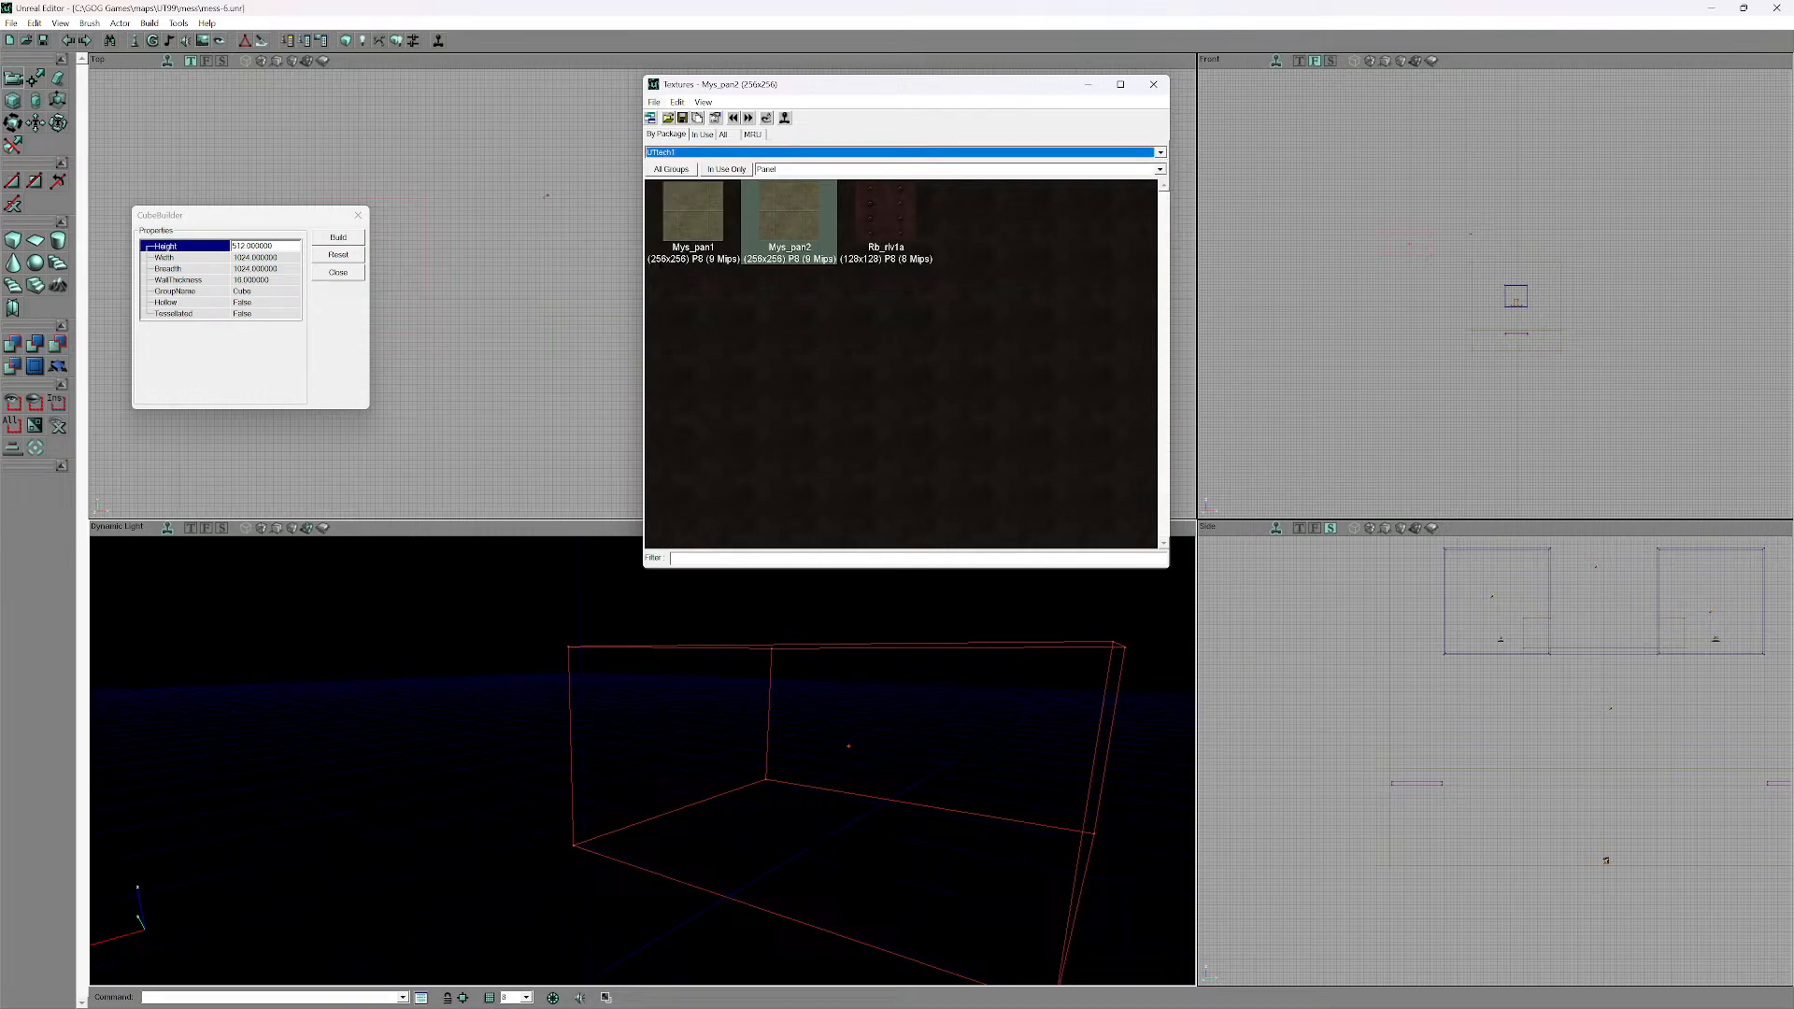
left_click(654, 102)
left_click(686, 118)
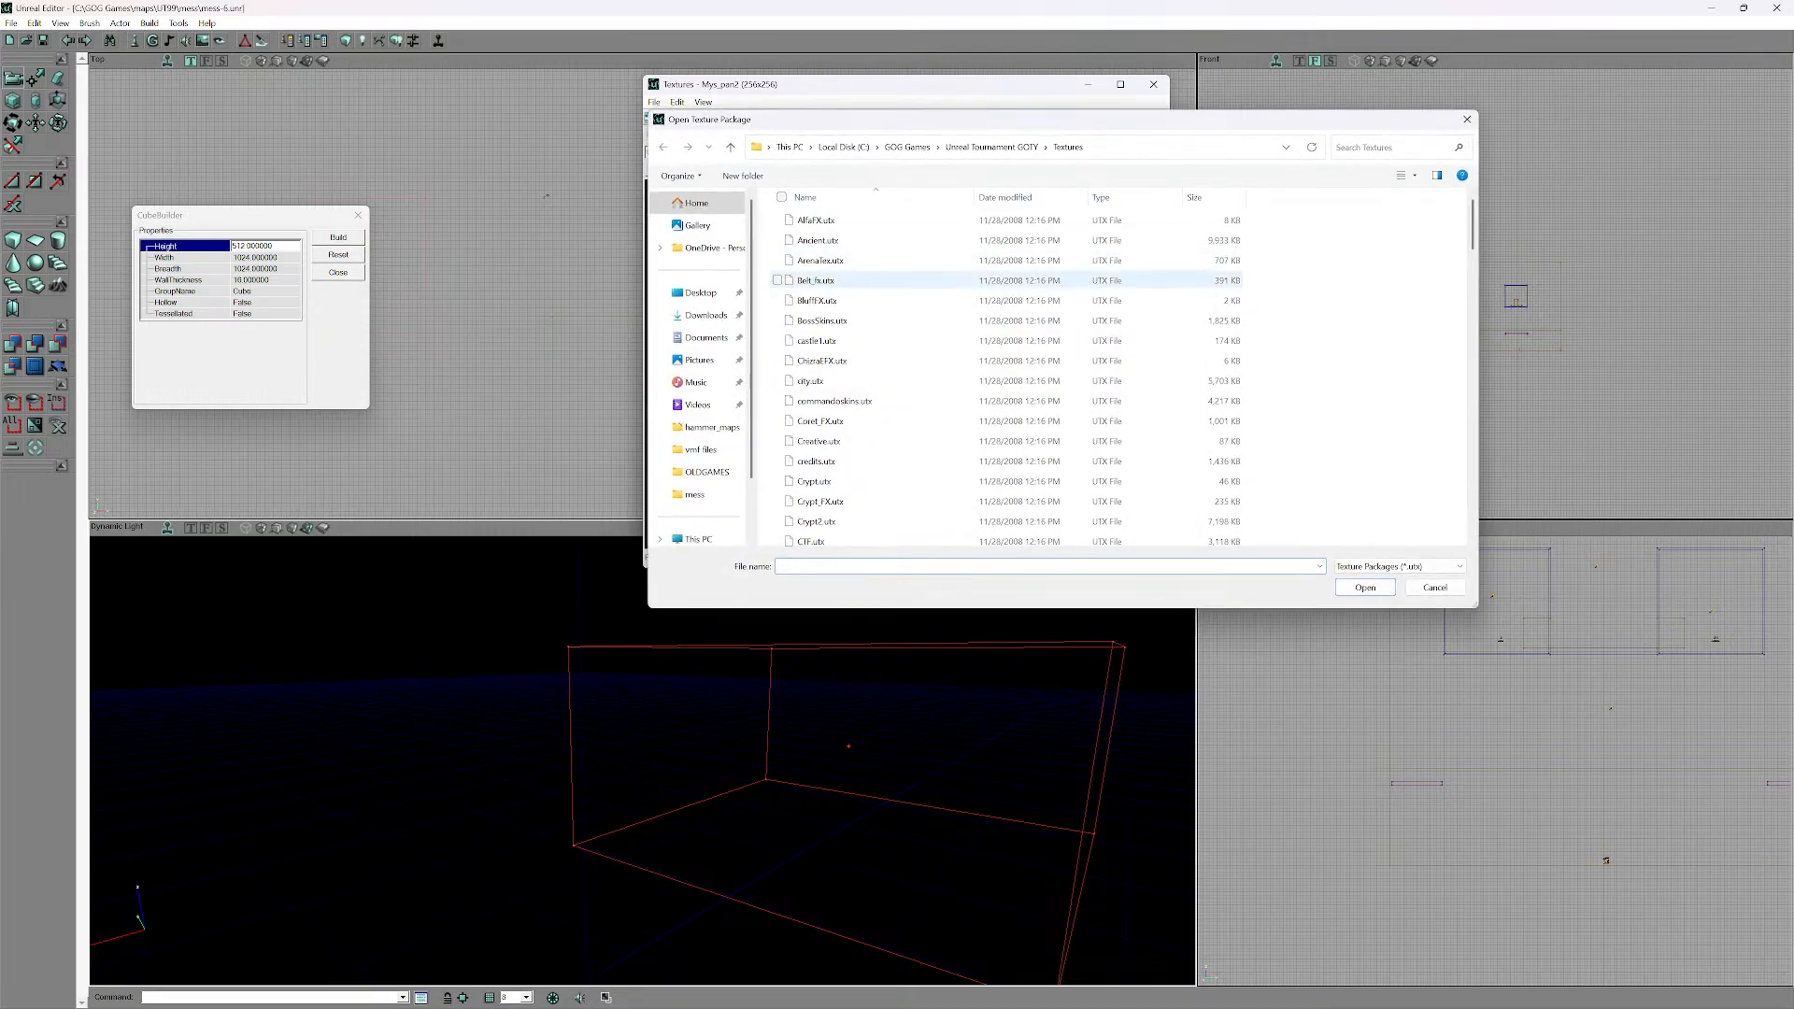
- Load the ShaneDay.utx texture package from the Textures folder
scroll(935, 309, "down", 6)
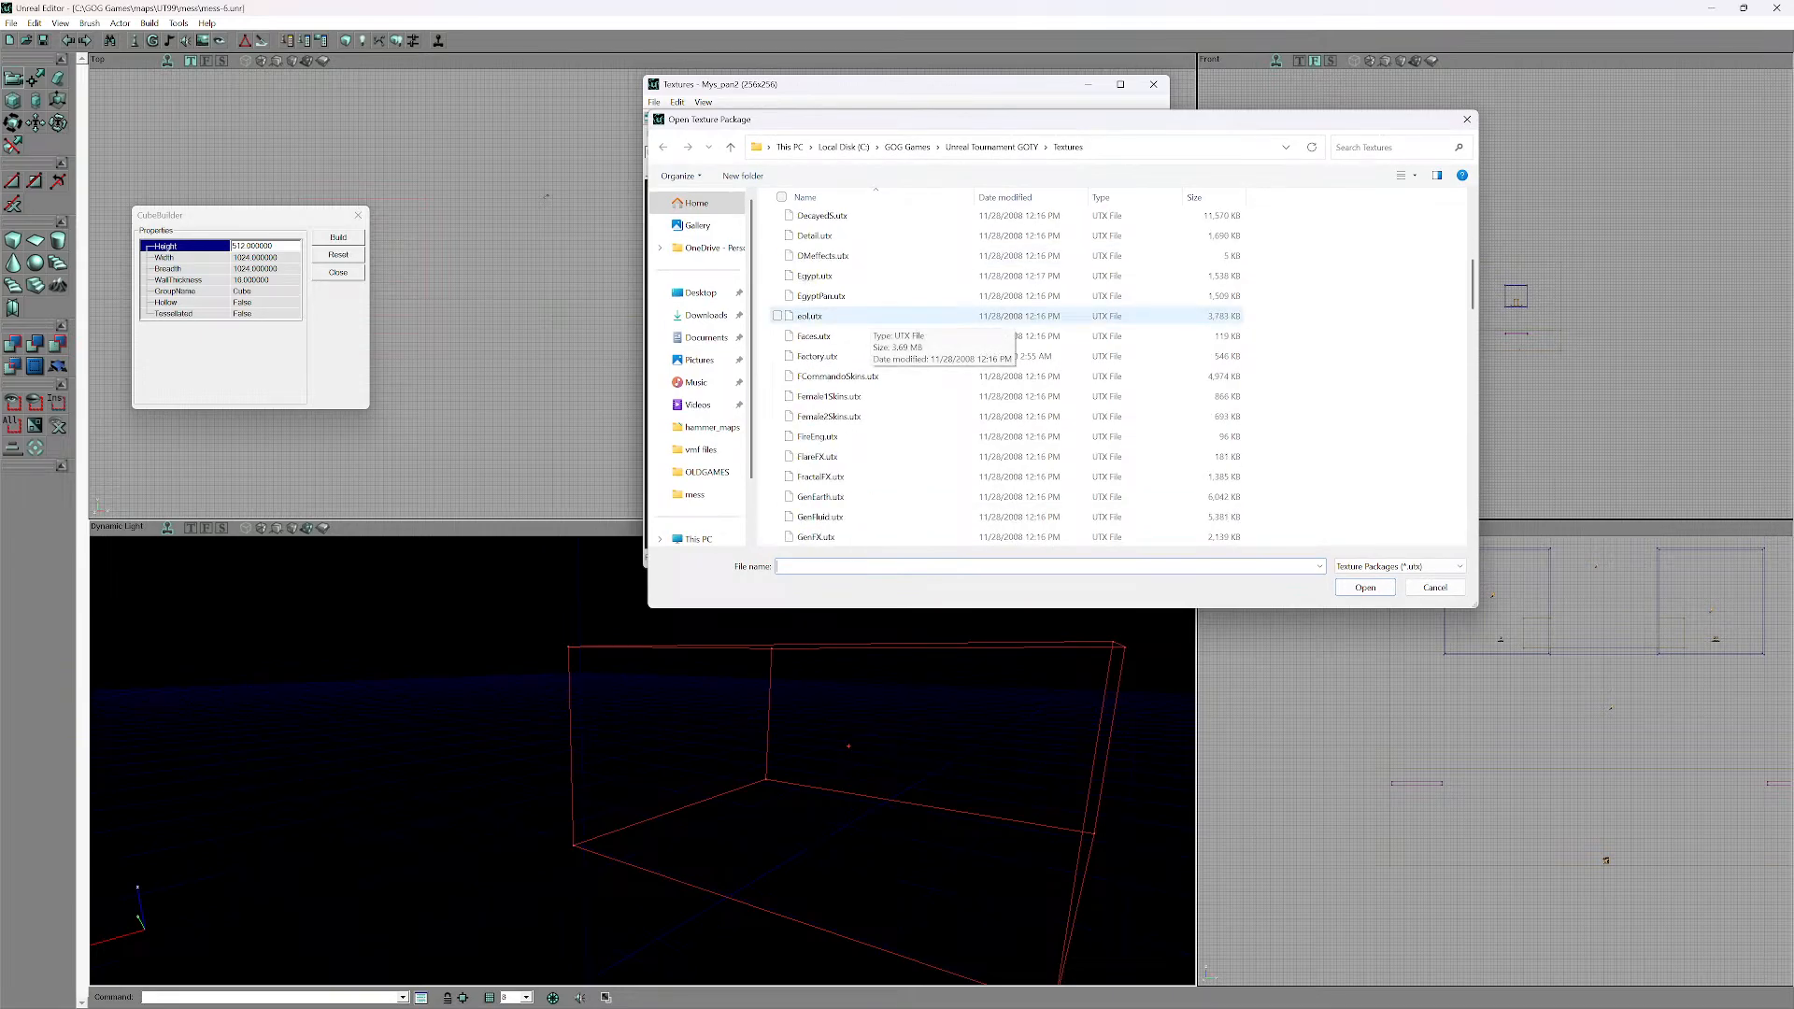
scroll(864, 323, "down", 8)
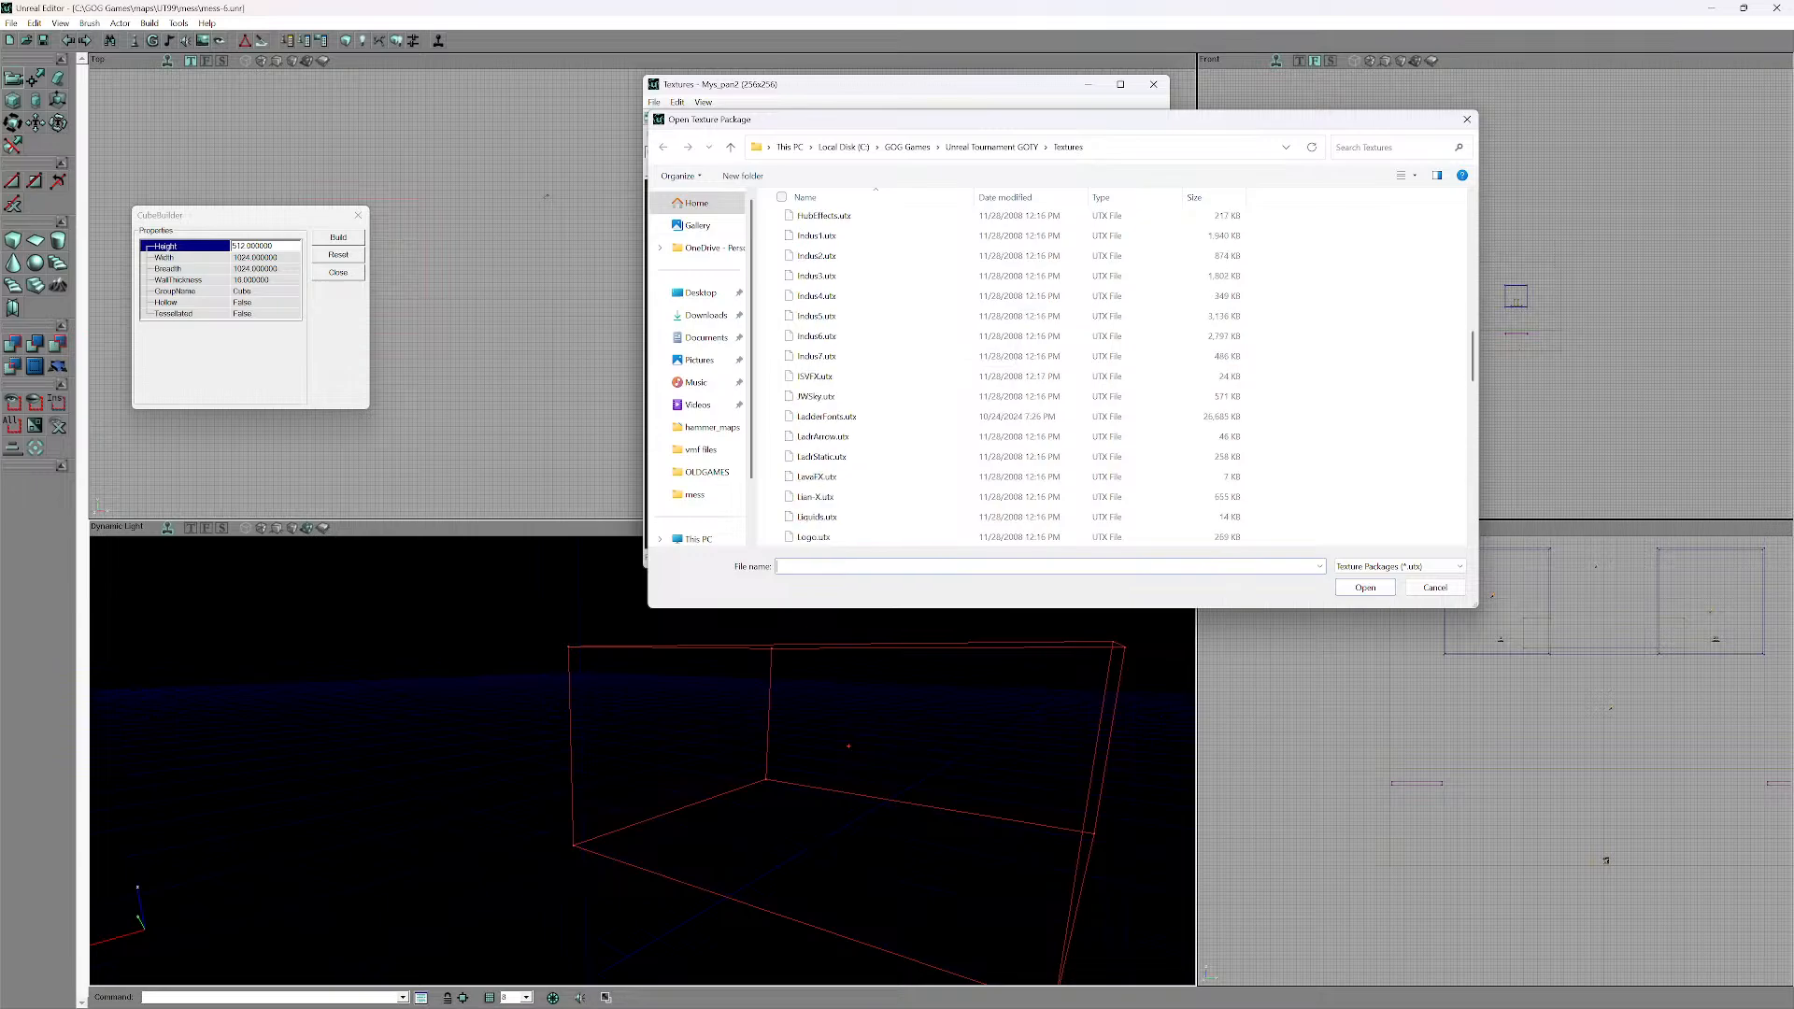
scroll(935, 374, "down", 8)
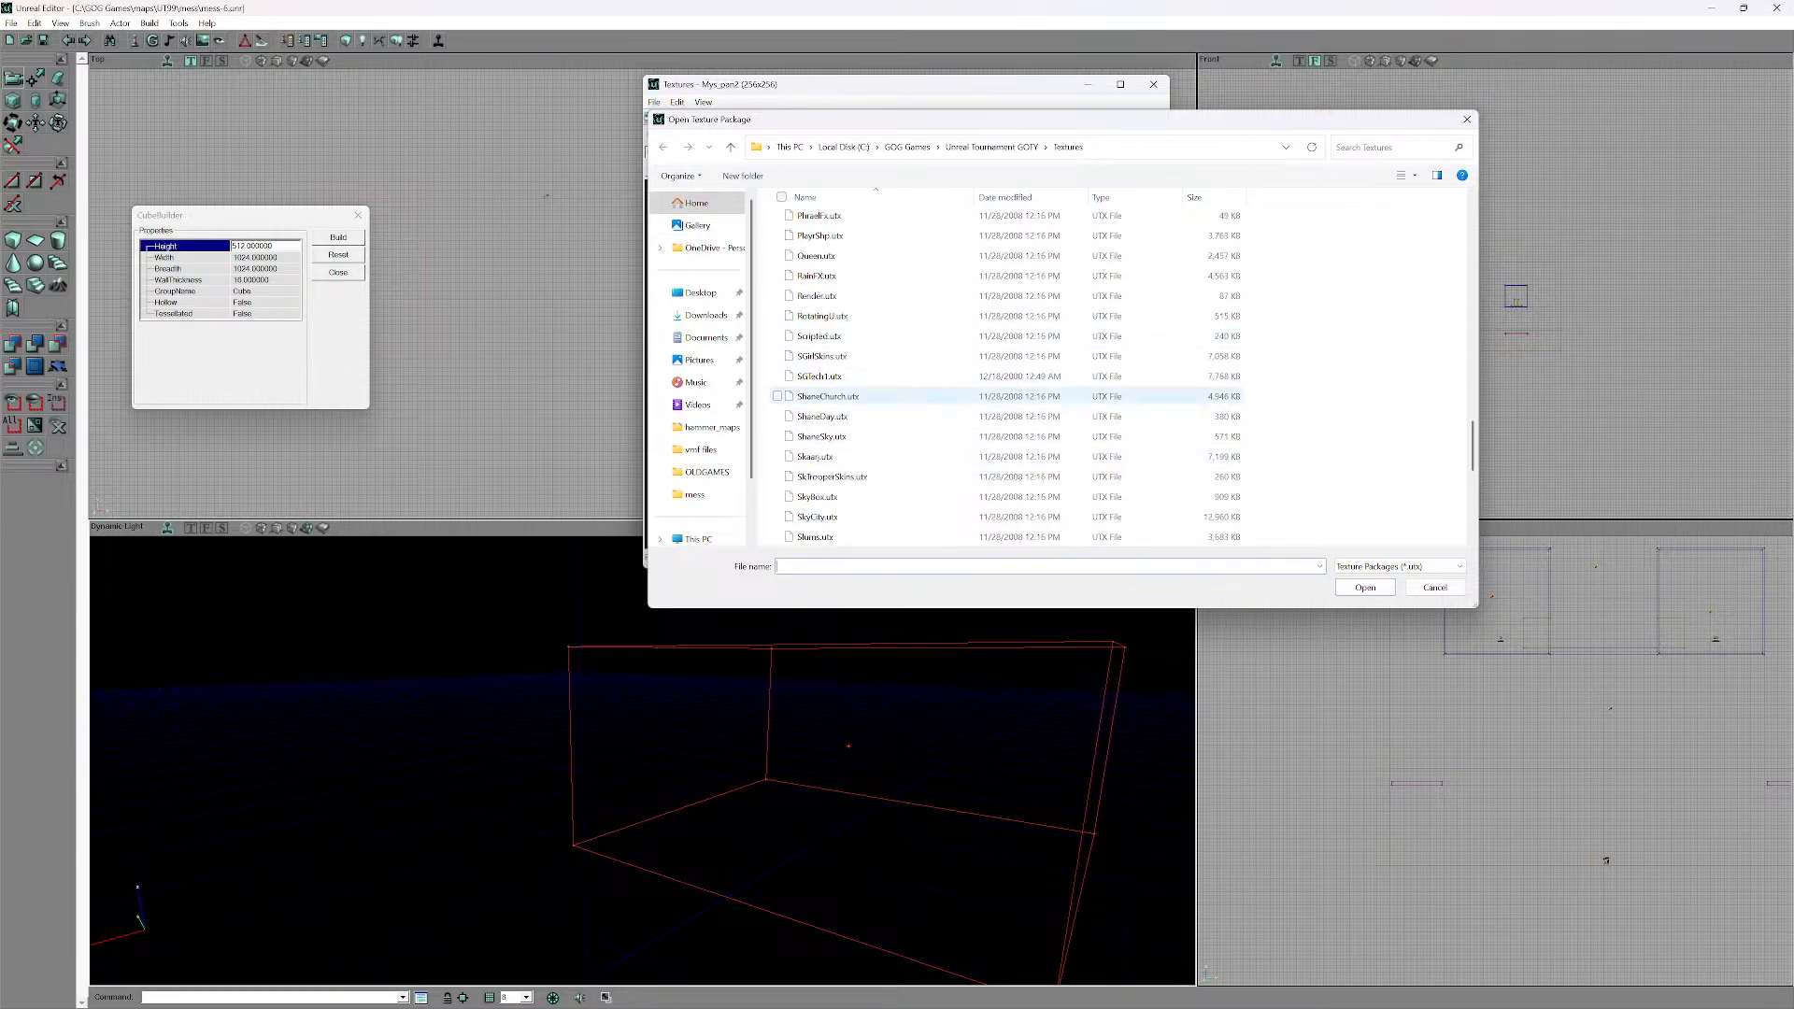
left_click(829, 398)
left_click(828, 416)
left_click(828, 436)
left_click(828, 416)
left_click(828, 398)
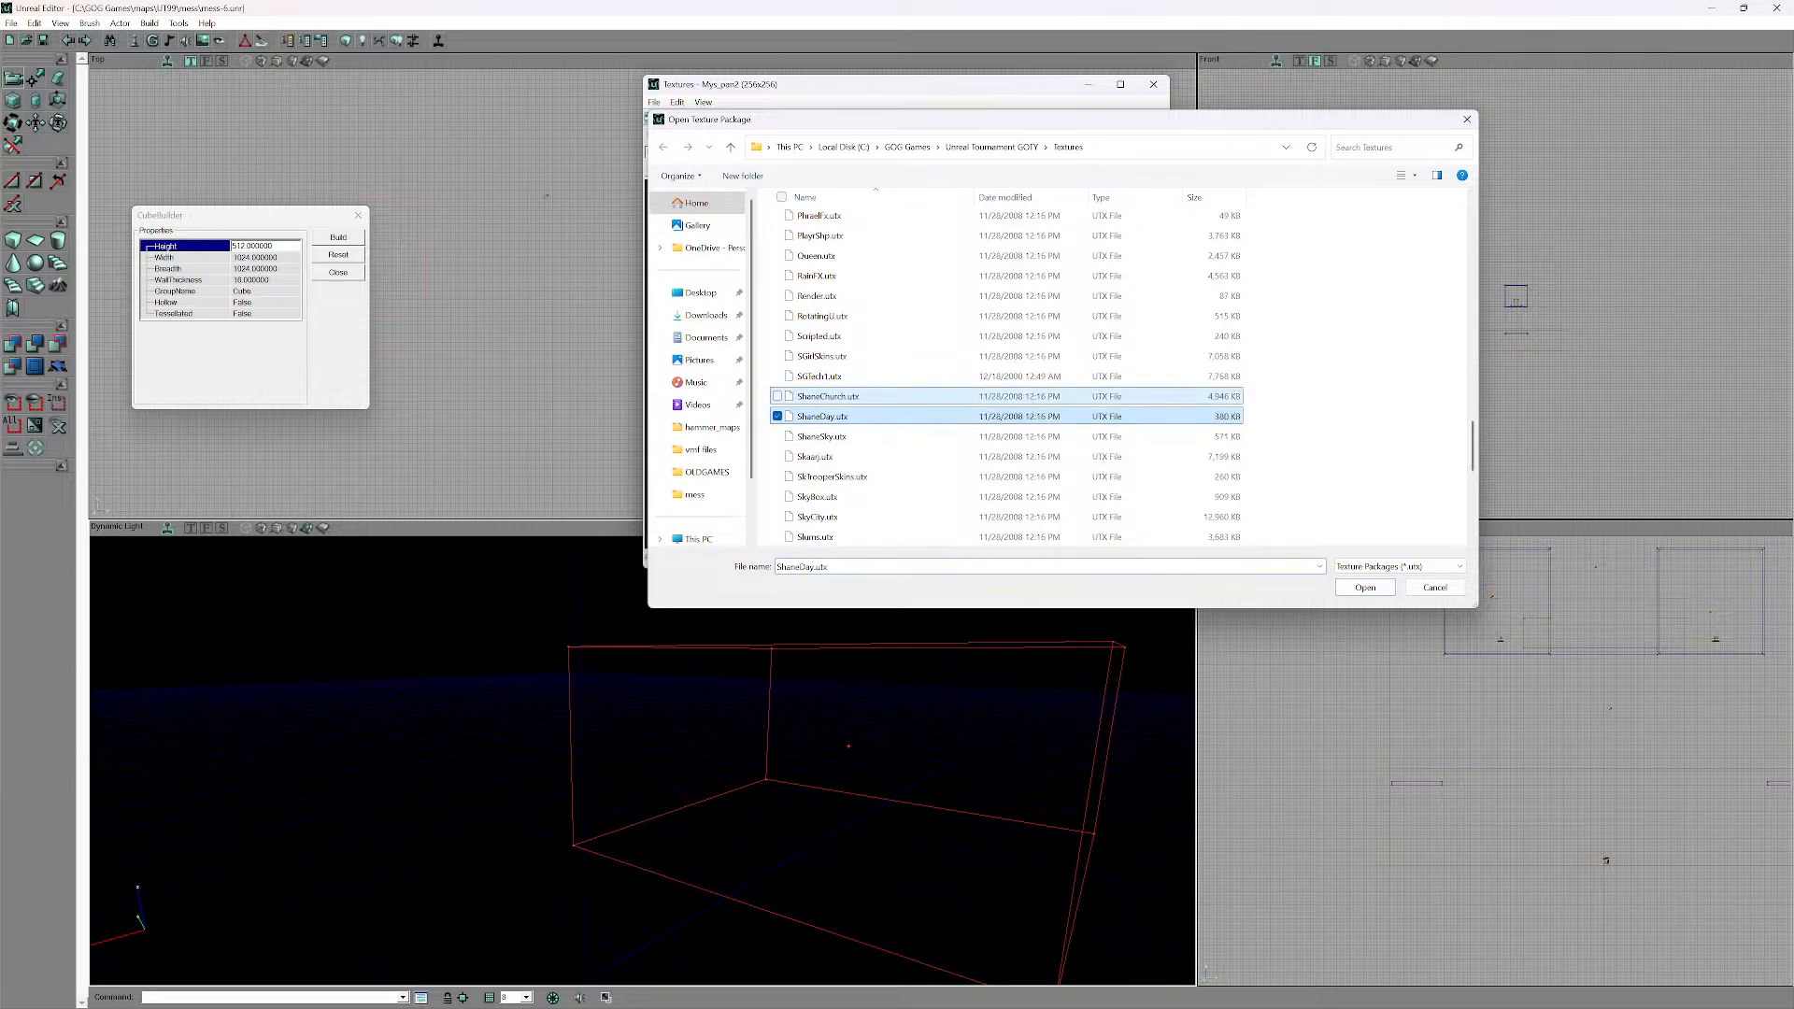
left_click(827, 416)
left_click(827, 397)
left_click(828, 417)
left_click(828, 436)
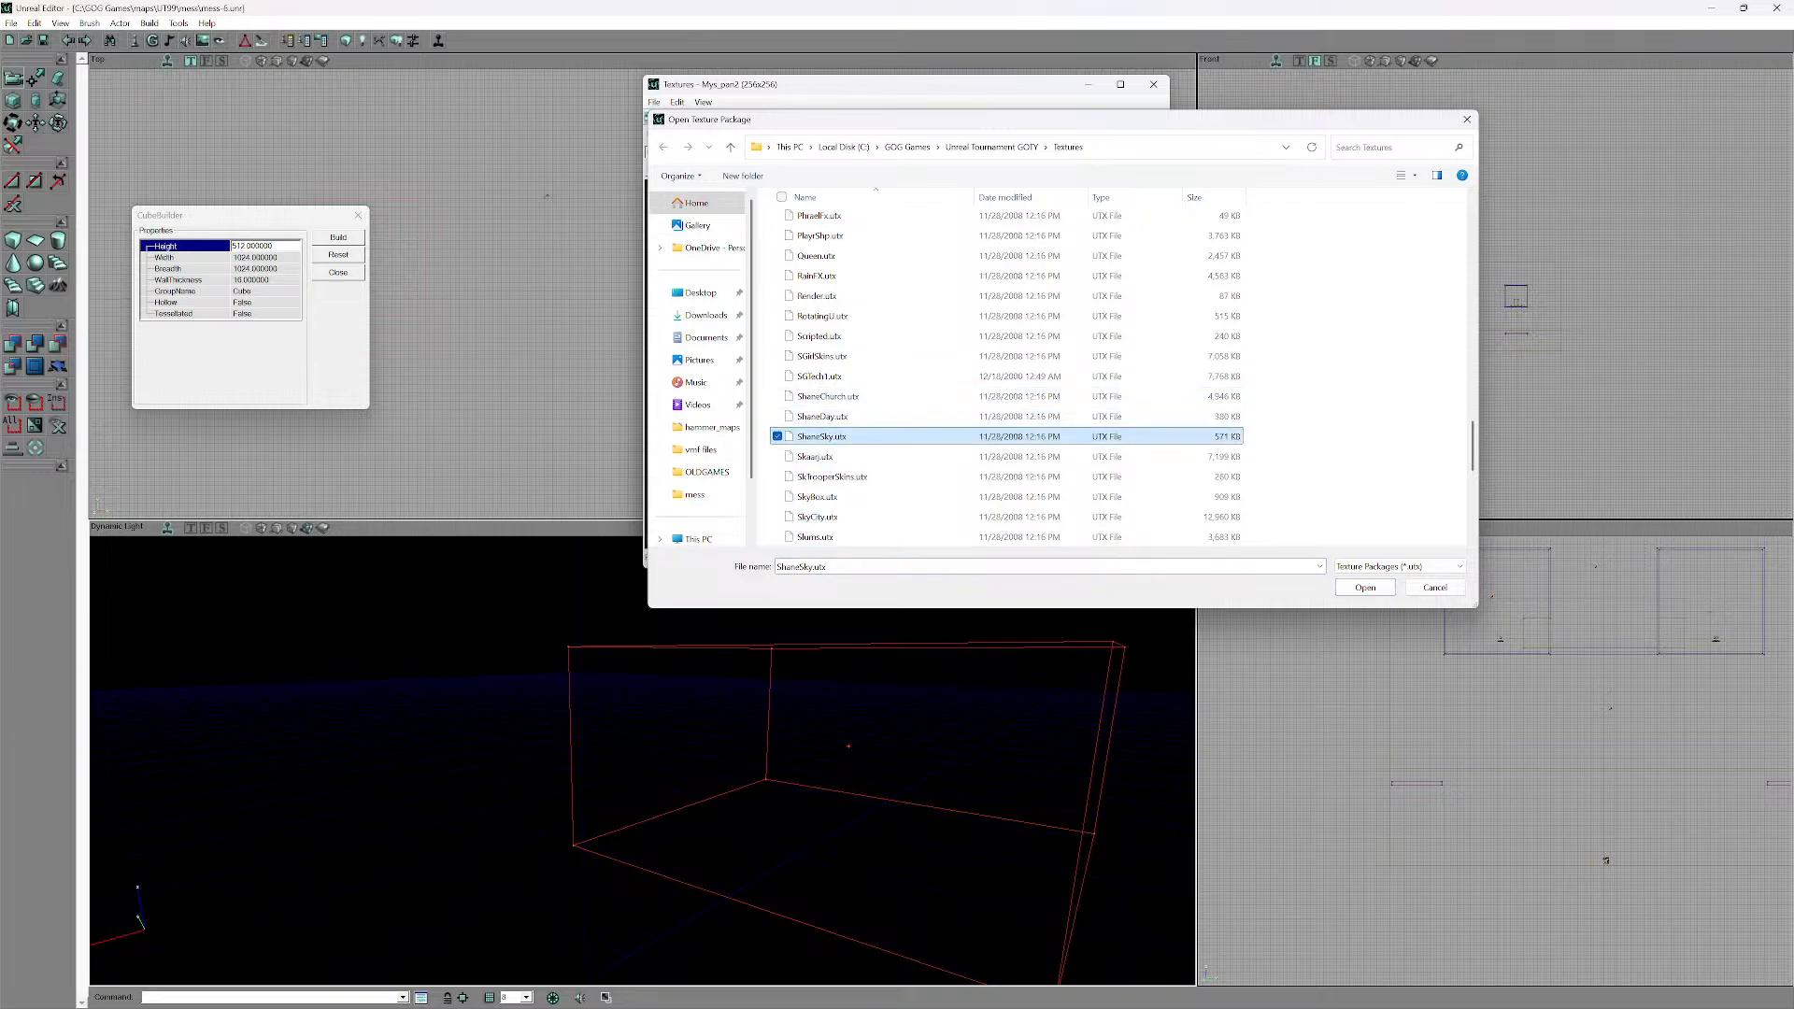
left_click(828, 417)
left_click(828, 436)
left_click(828, 417)
left_click(828, 436)
left_click(828, 417)
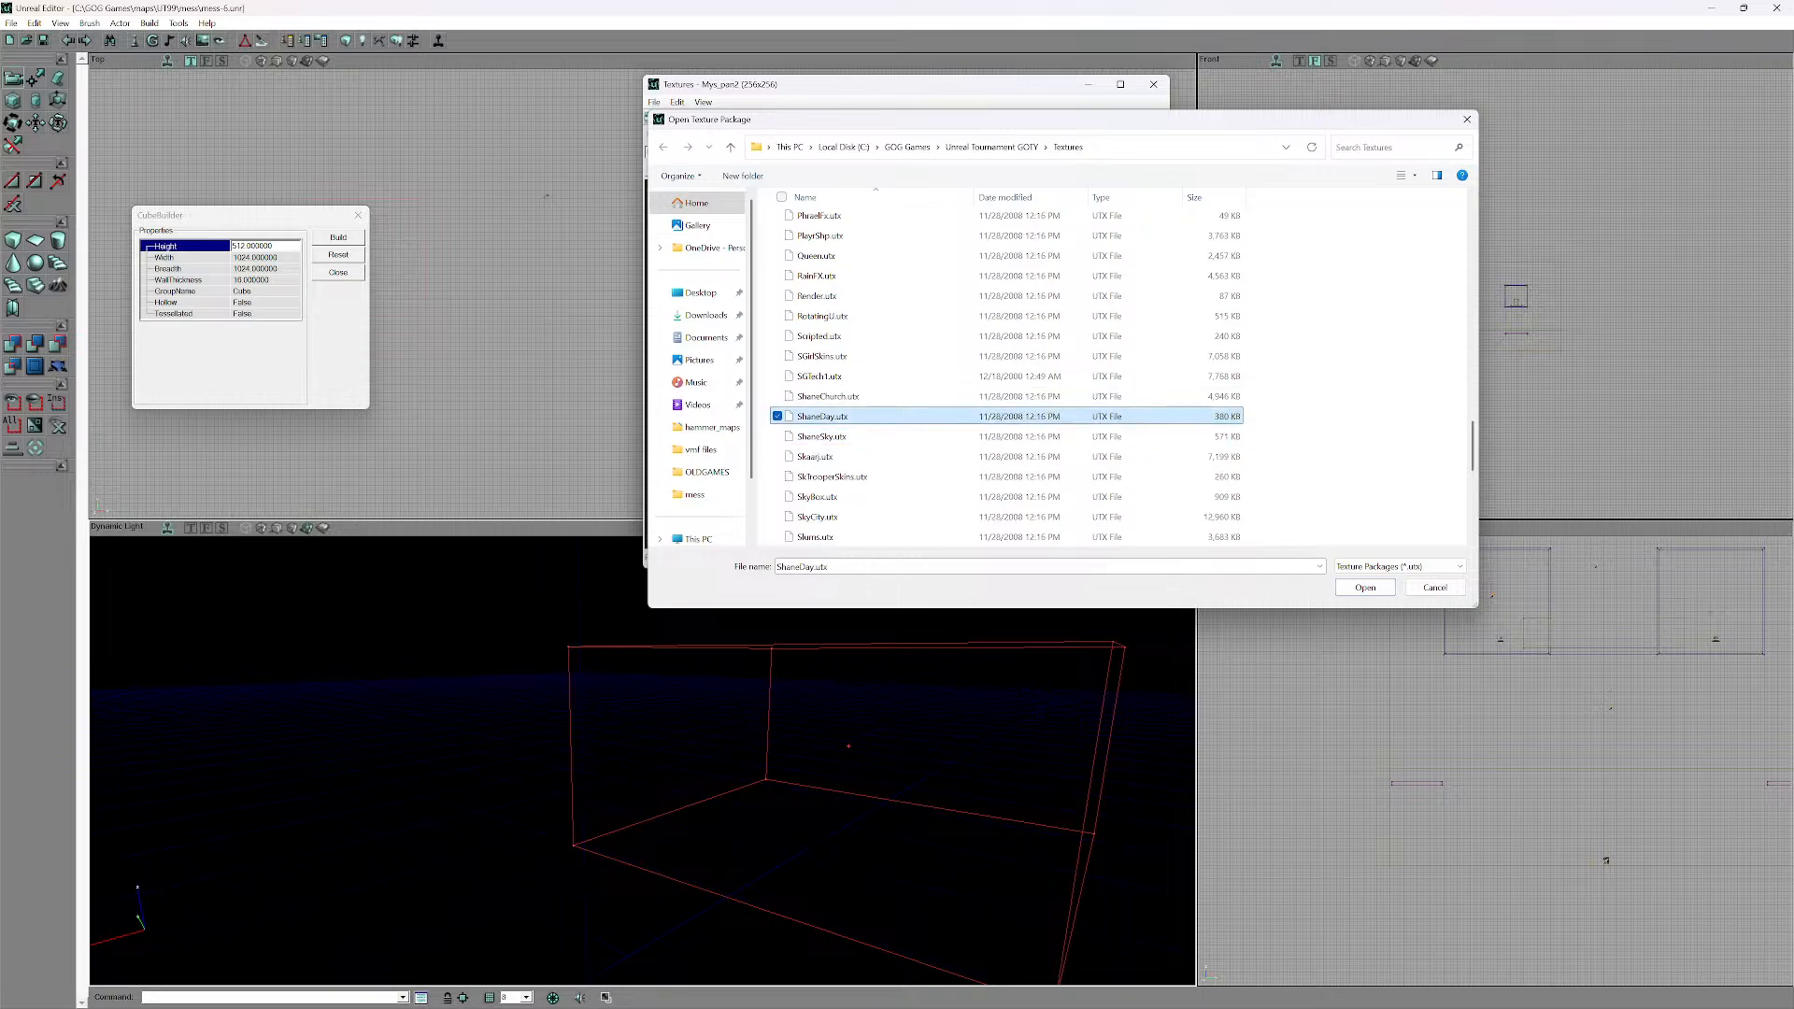
key("Return")
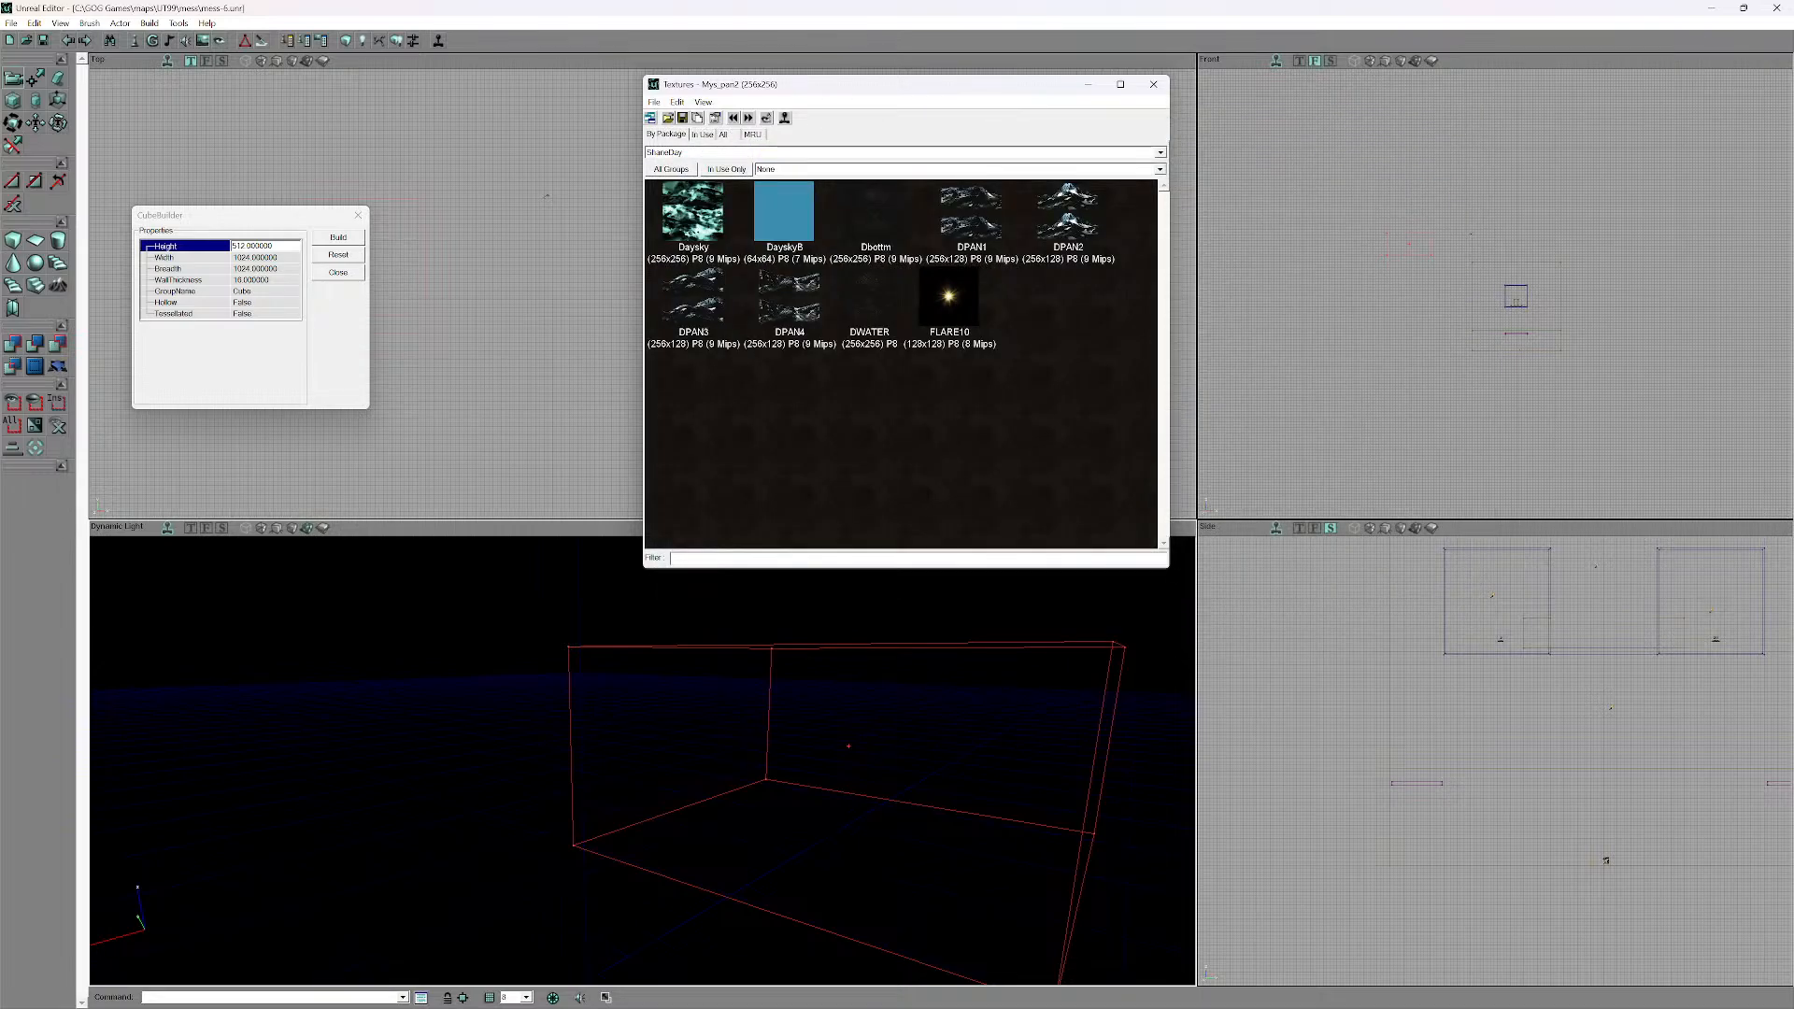
- Subtract the cube brush with the DayskyB texture to carve the separate sky room
mouse_move(643, 760)
left_mouse_down()
mouse_move(696, 668)
mouse_move(691, 687)
left_mouse_up()
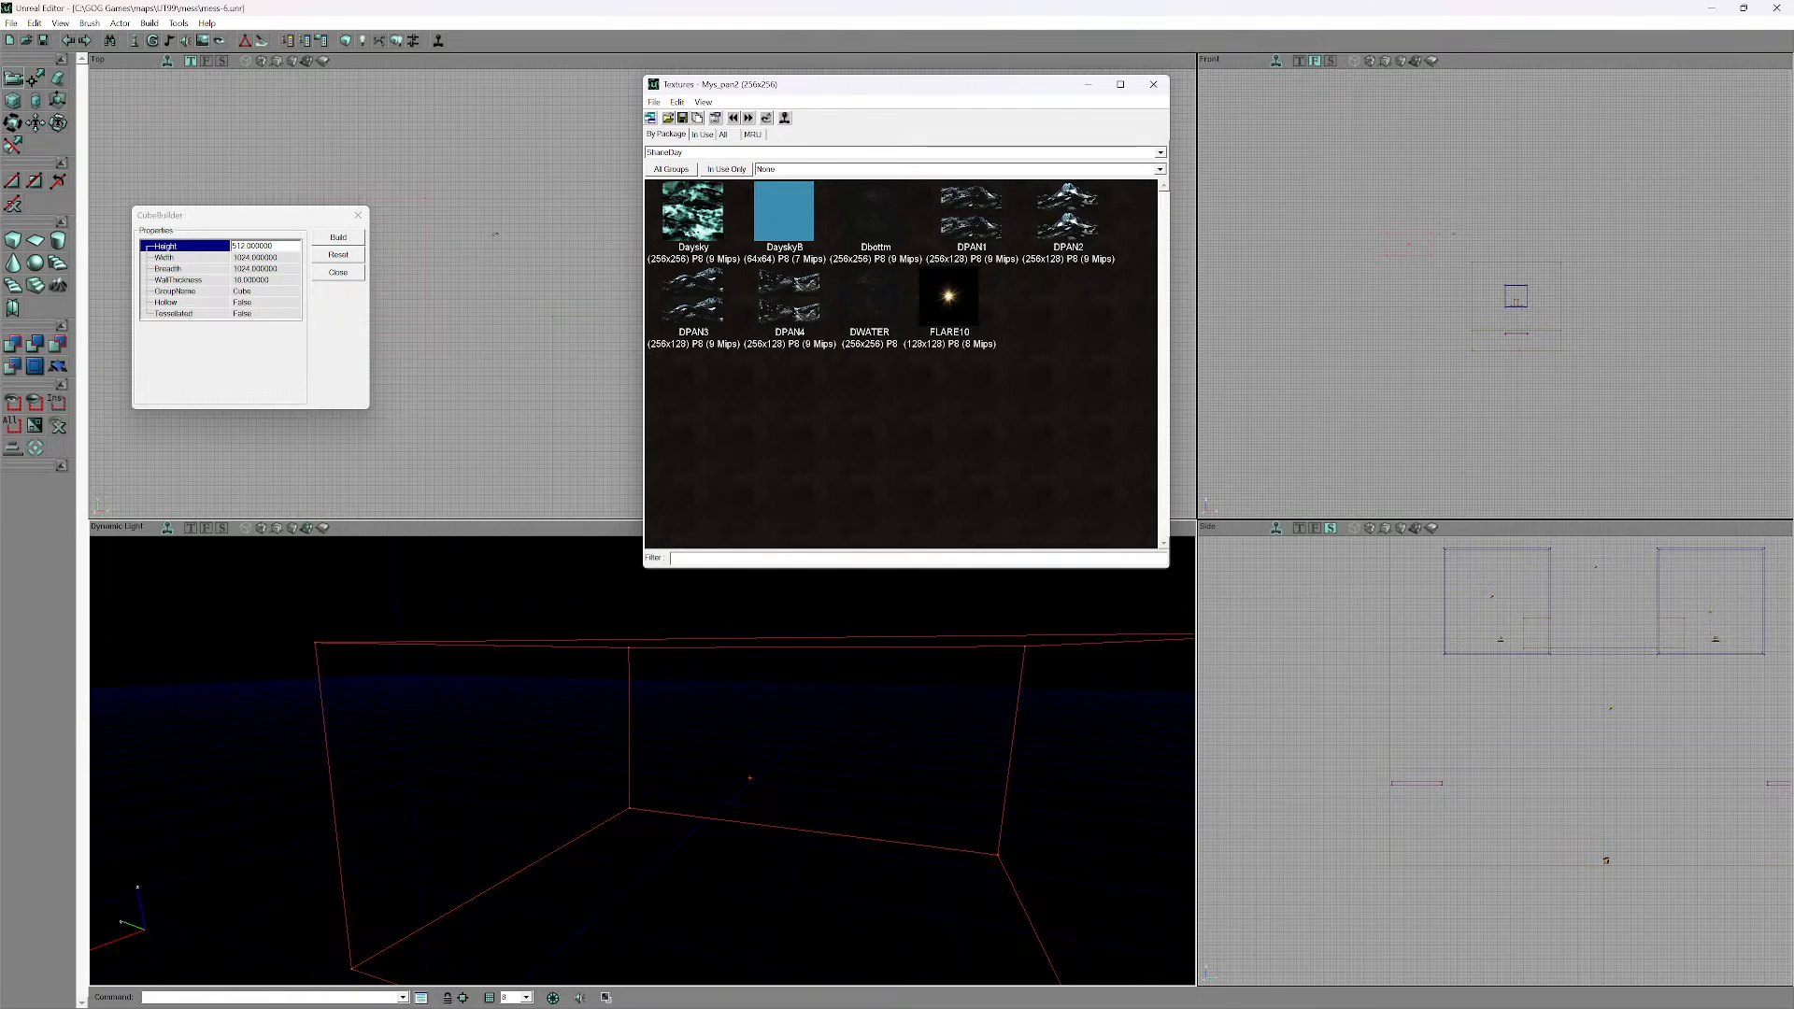
left_click_drag(691, 686, 694, 690)
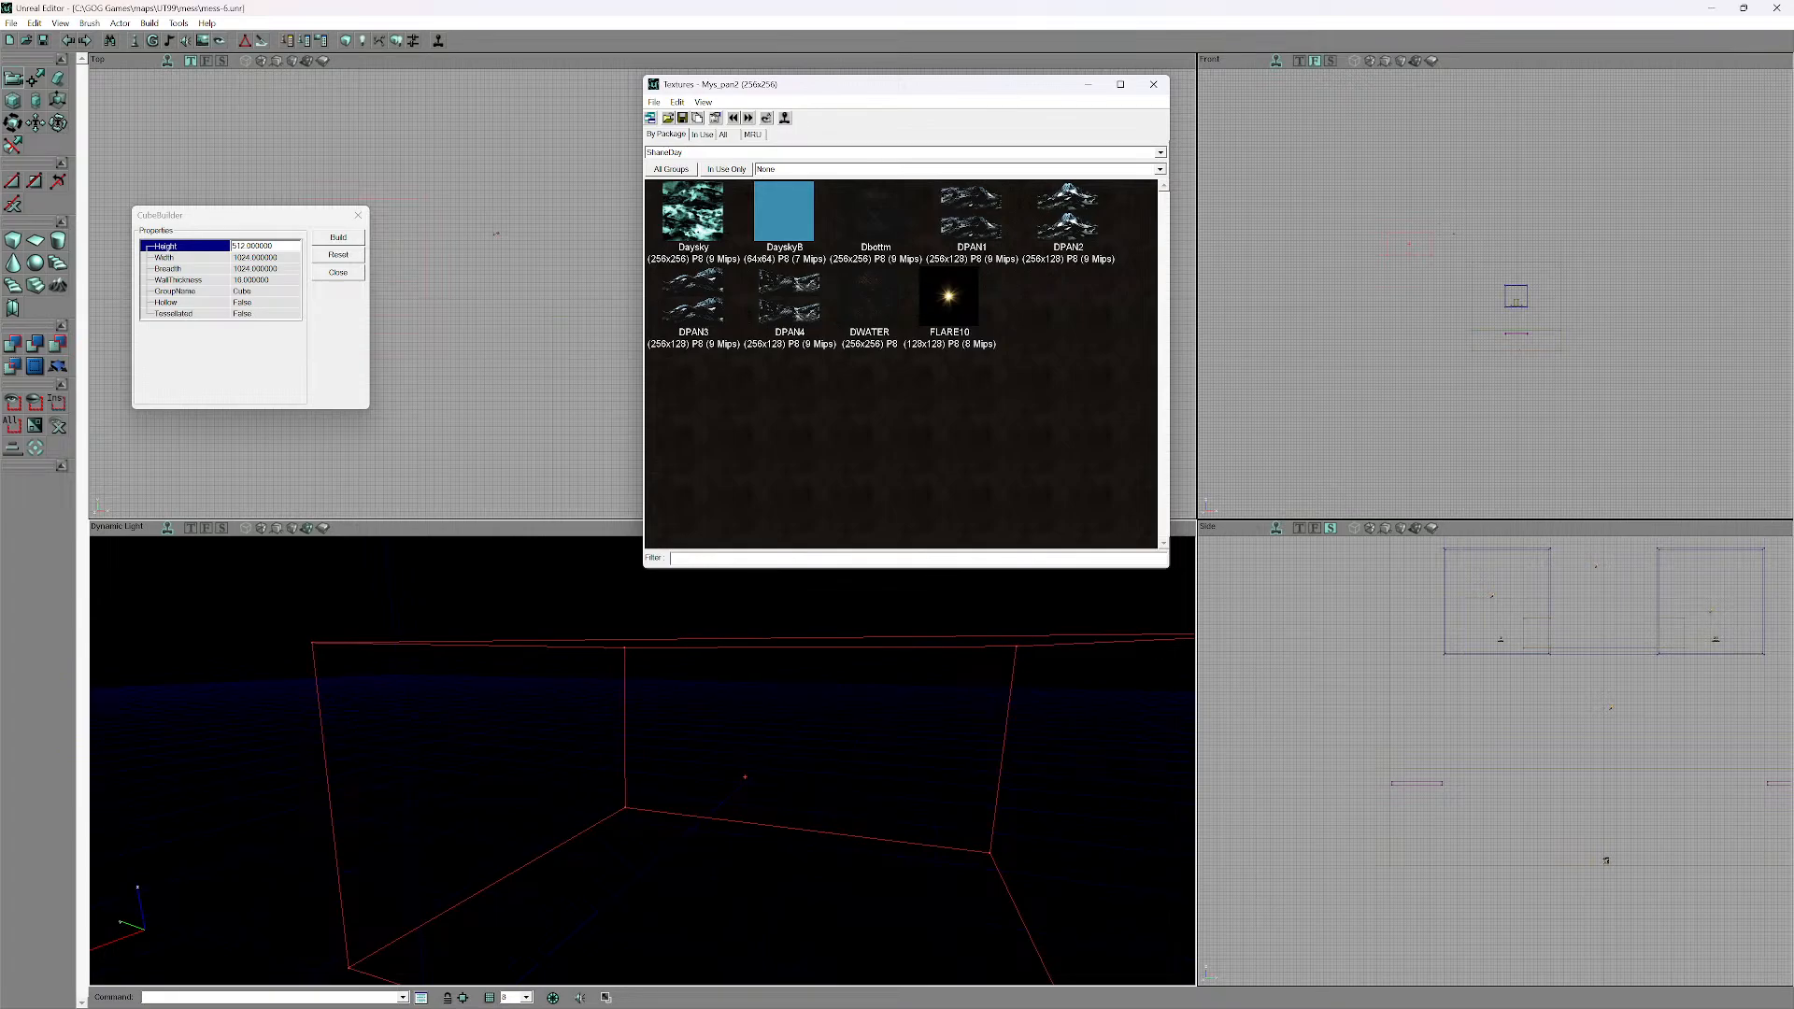
mouse_move(643, 762)
left_mouse_down()
mouse_move(646, 673)
mouse_move(647, 710)
left_mouse_up()
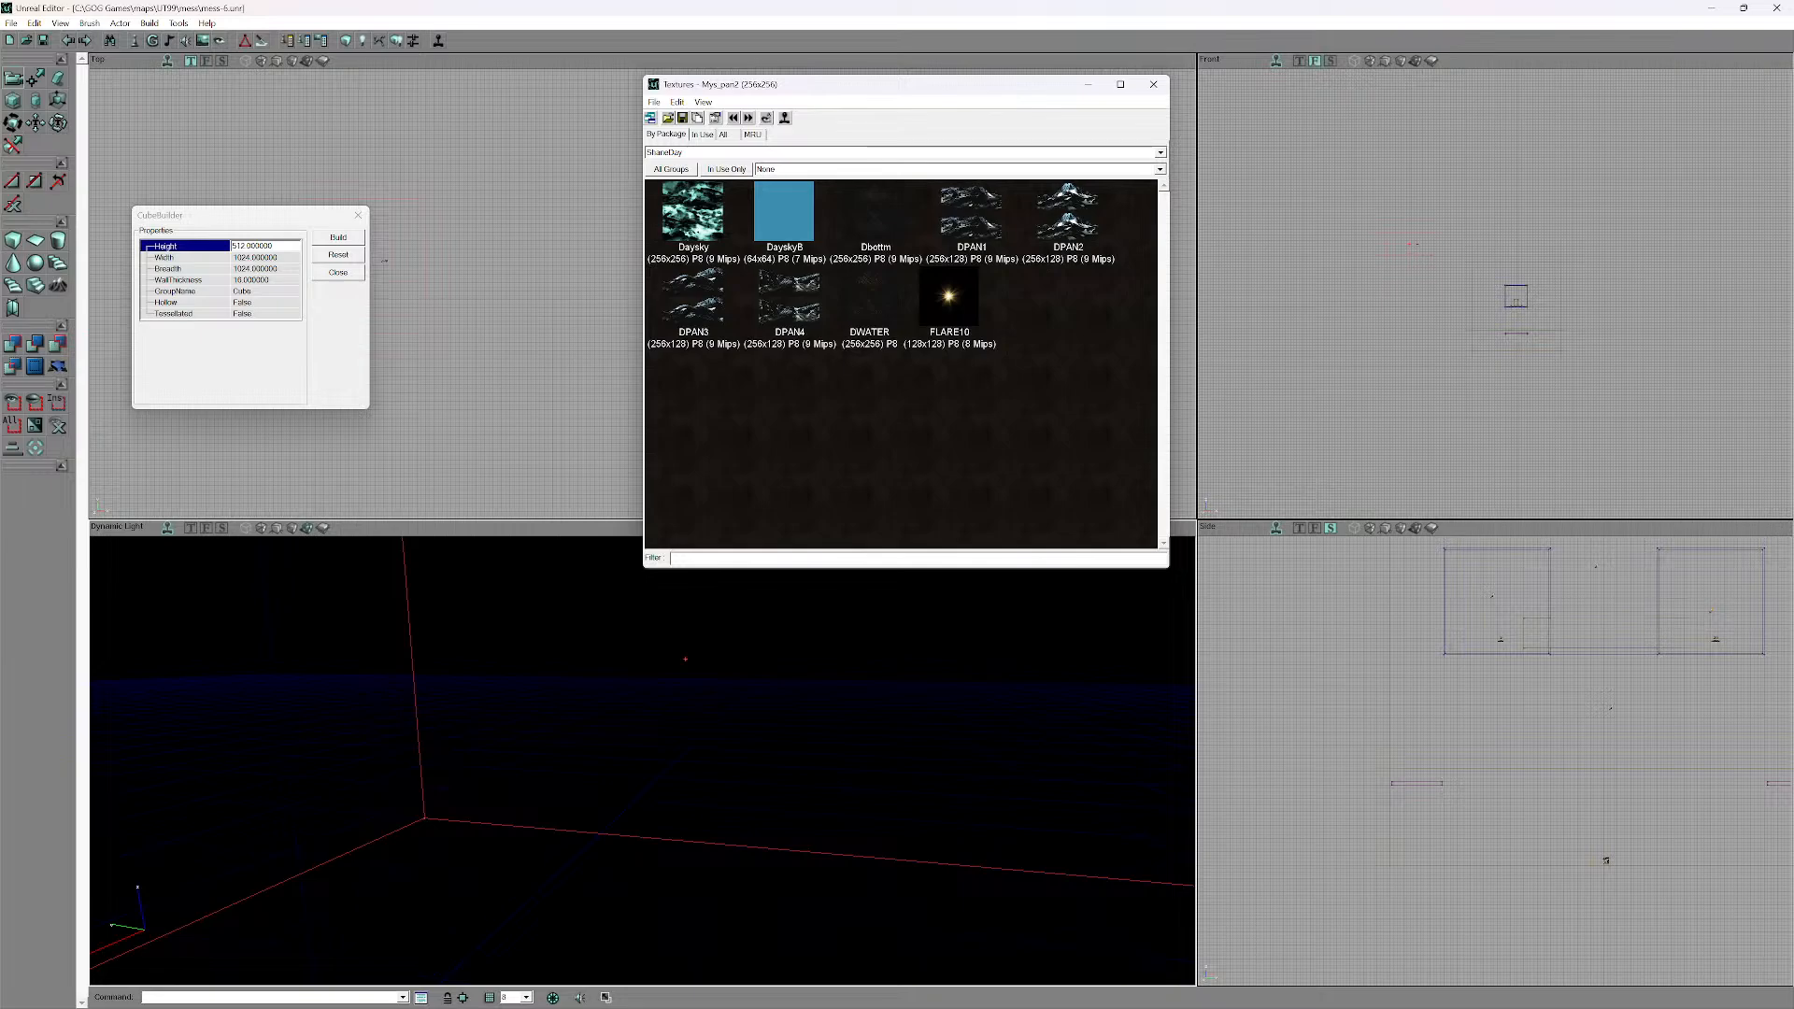
left_click(784, 212)
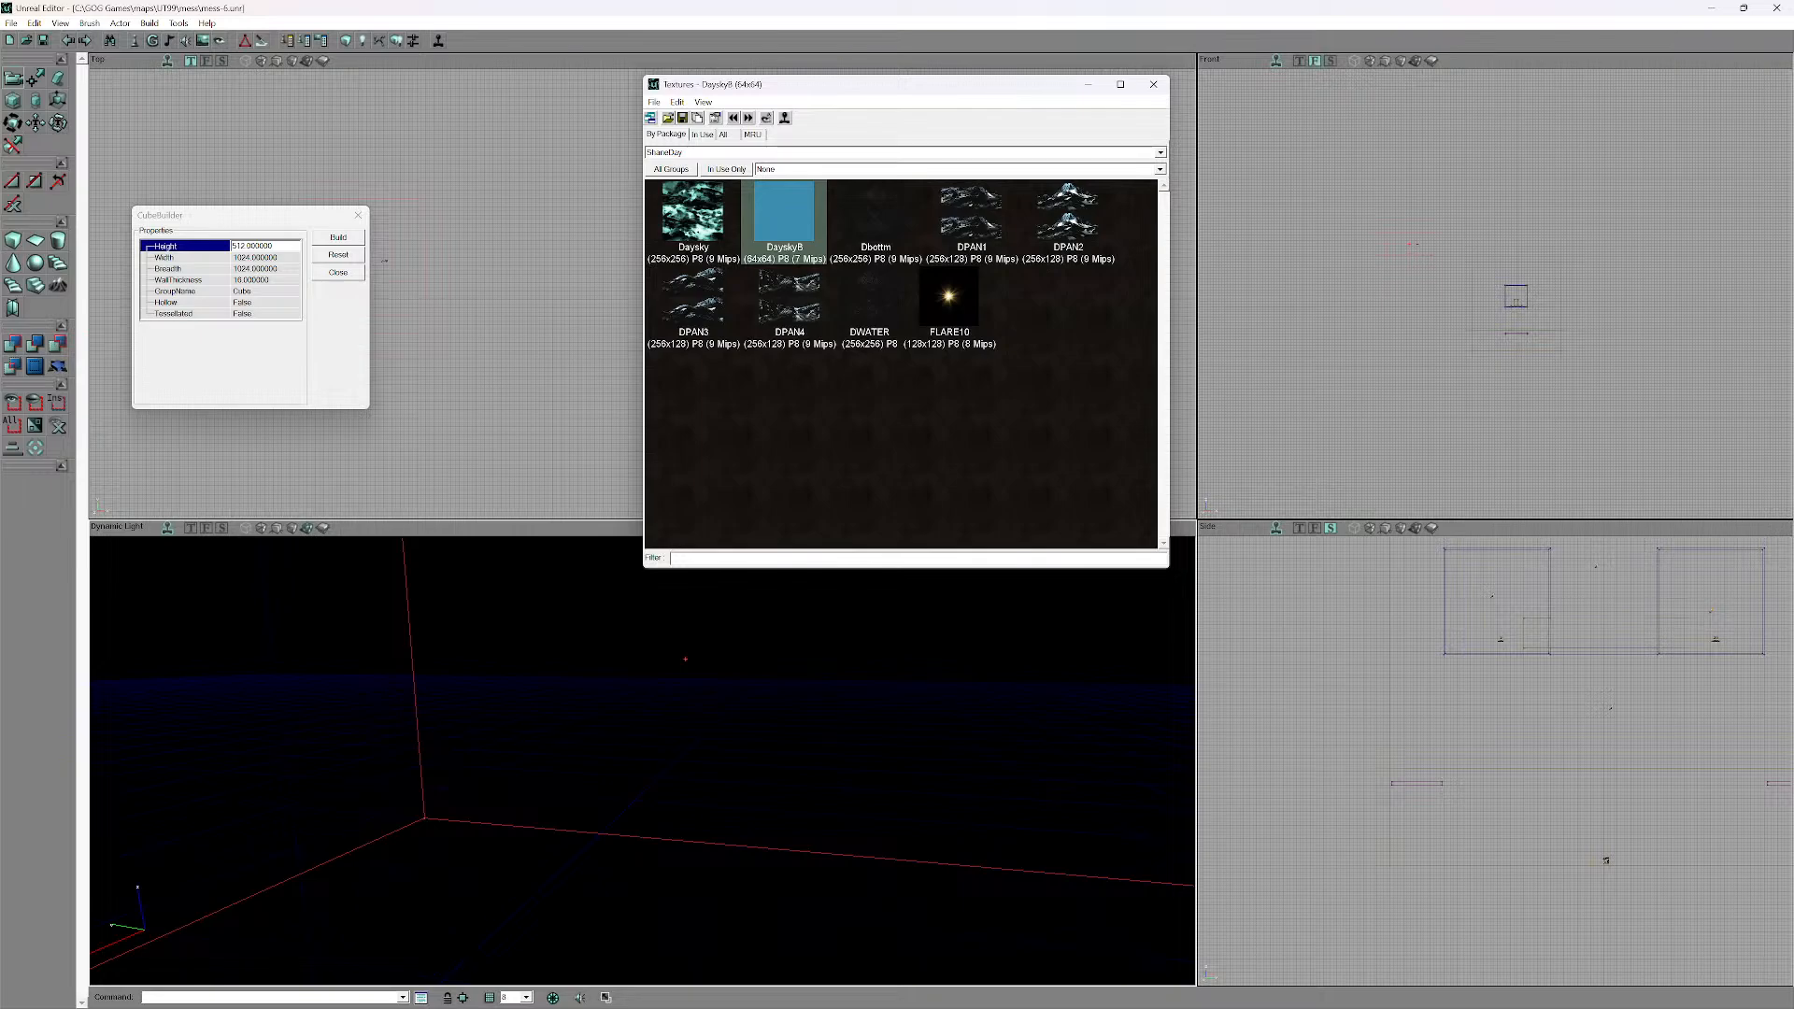
mouse_move(642, 747)
left_mouse_down()
mouse_move(642, 822)
mouse_move(653, 766)
left_mouse_up()
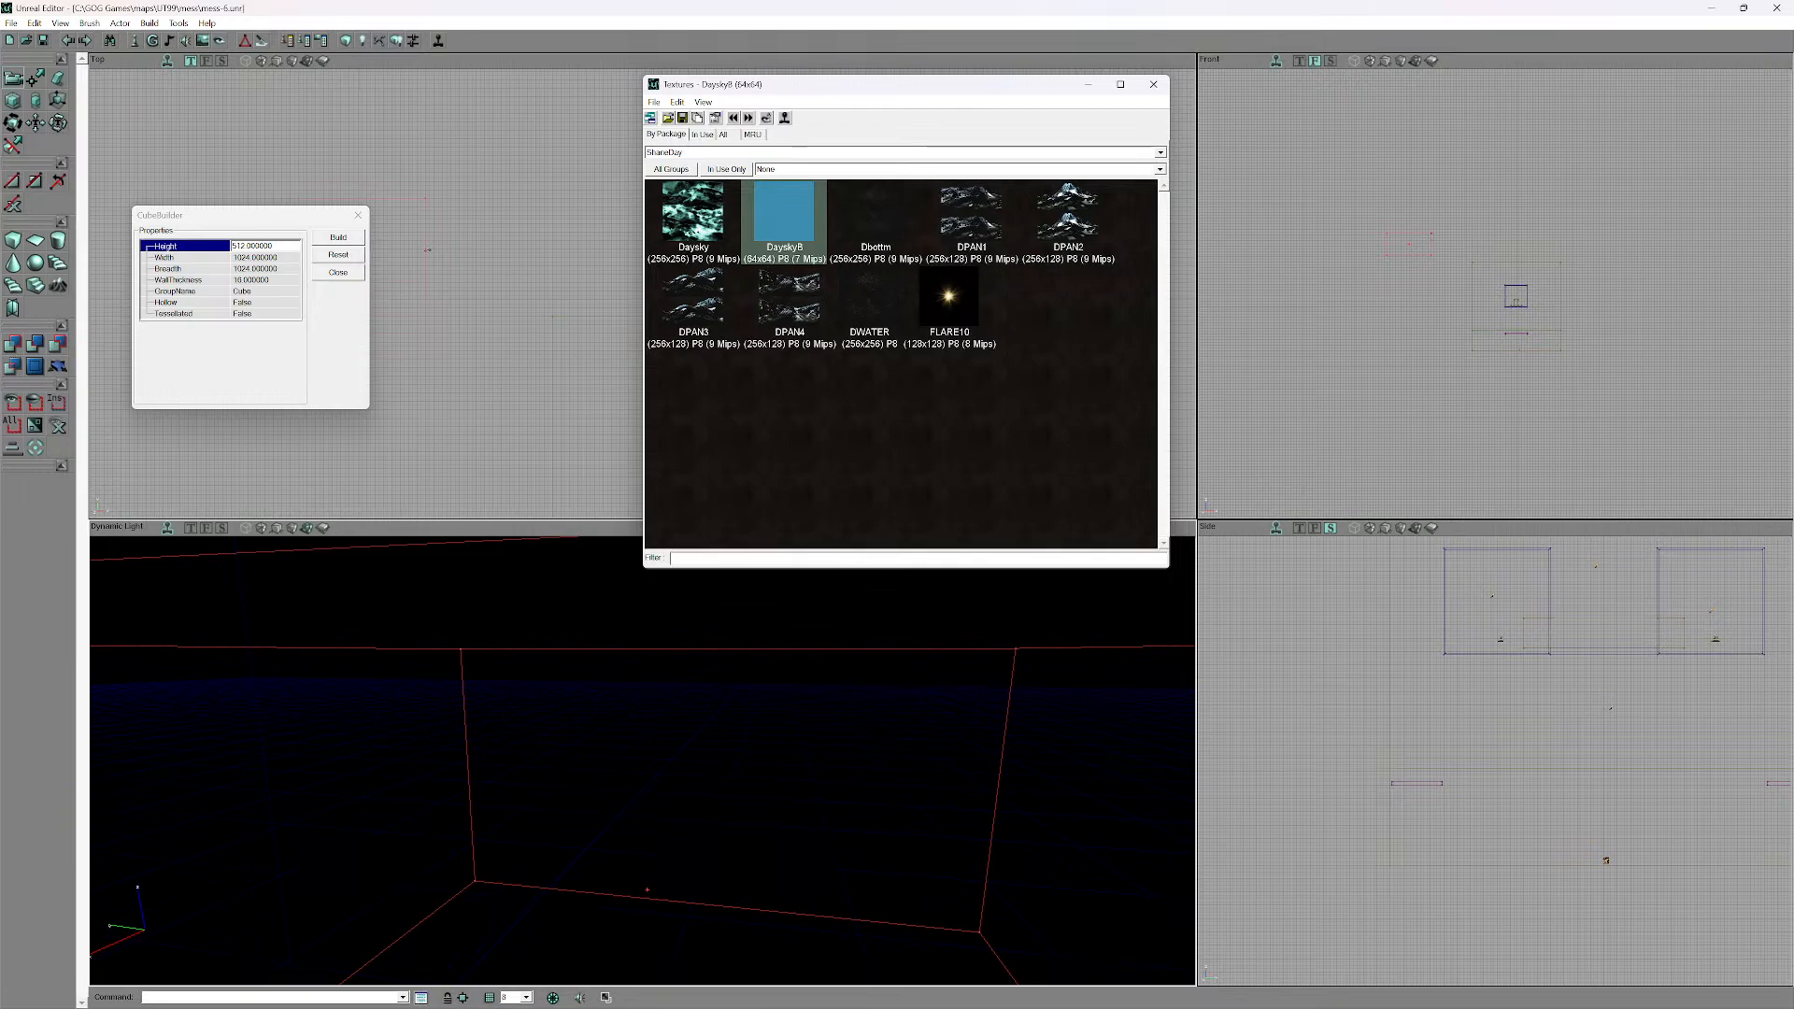
left_click(36, 344)
left_click_drag(467, 701, 468, 850)
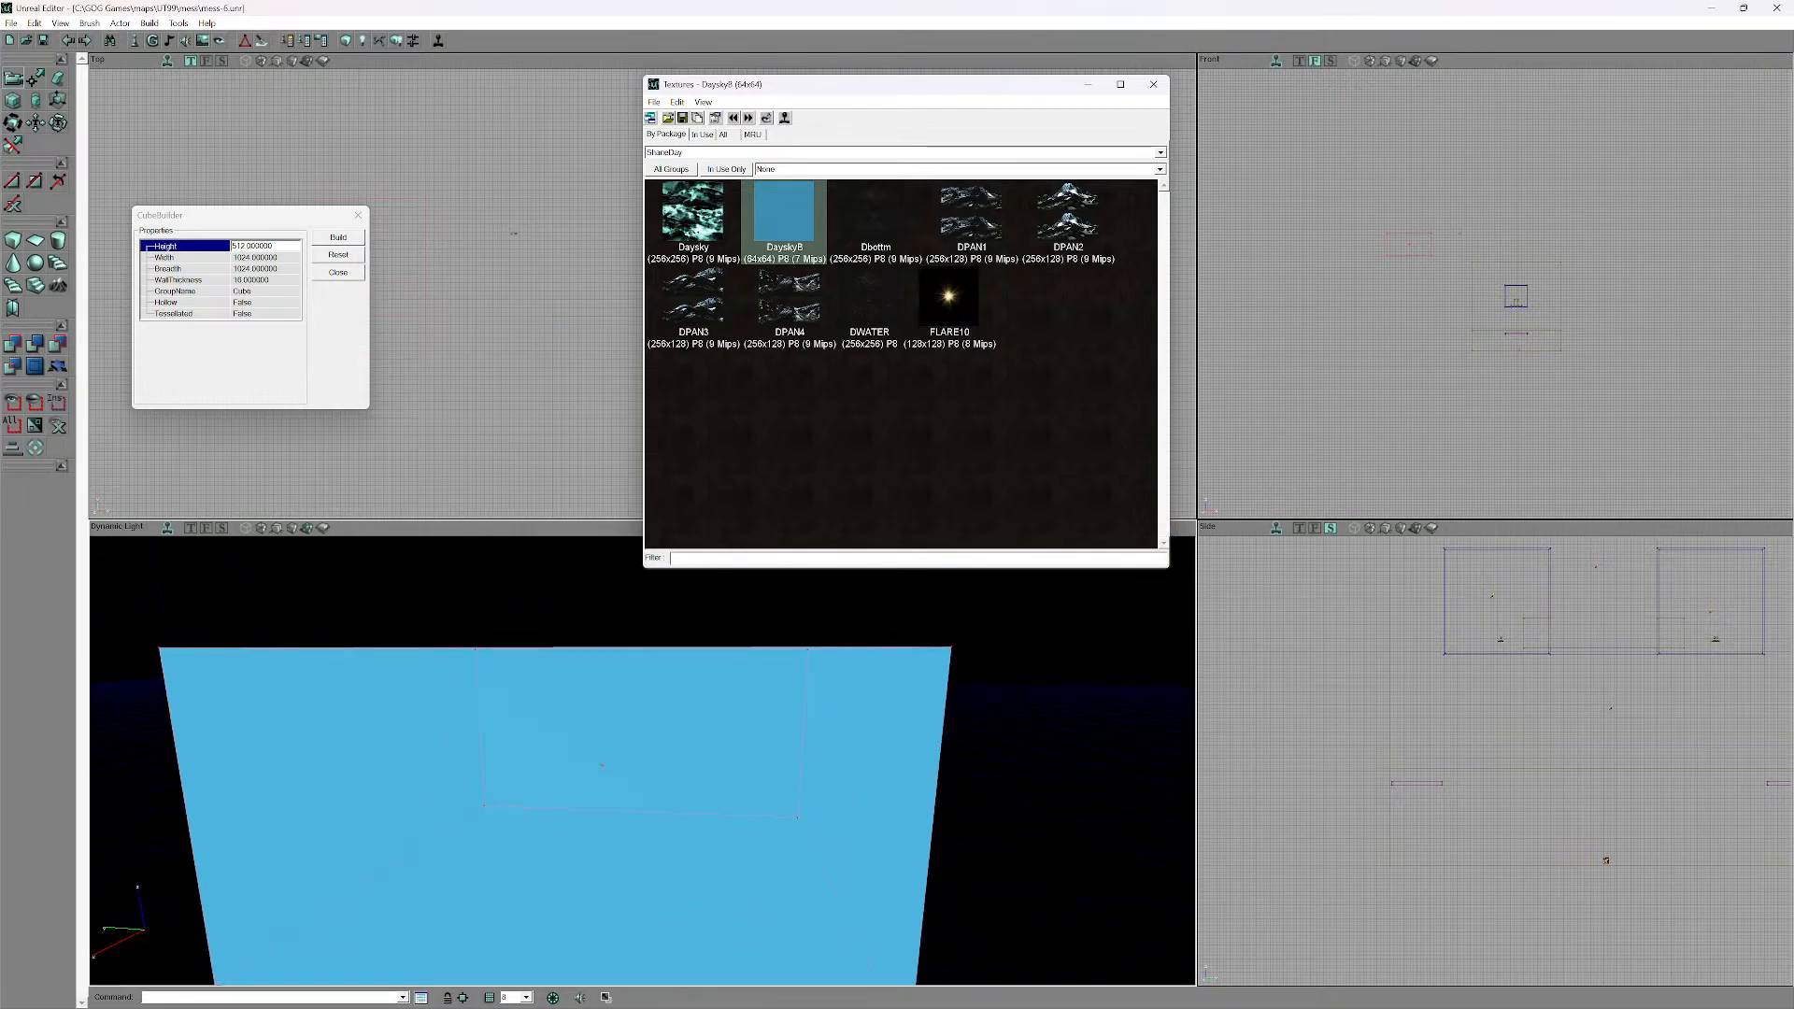
right_click_drag(601, 747, 607, 785)
mouse_move(607, 785)
left_mouse_down()
mouse_move(607, 710)
mouse_move(589, 794)
mouse_move(593, 701)
mouse_move(597, 748)
mouse_move(597, 719)
left_mouse_up()
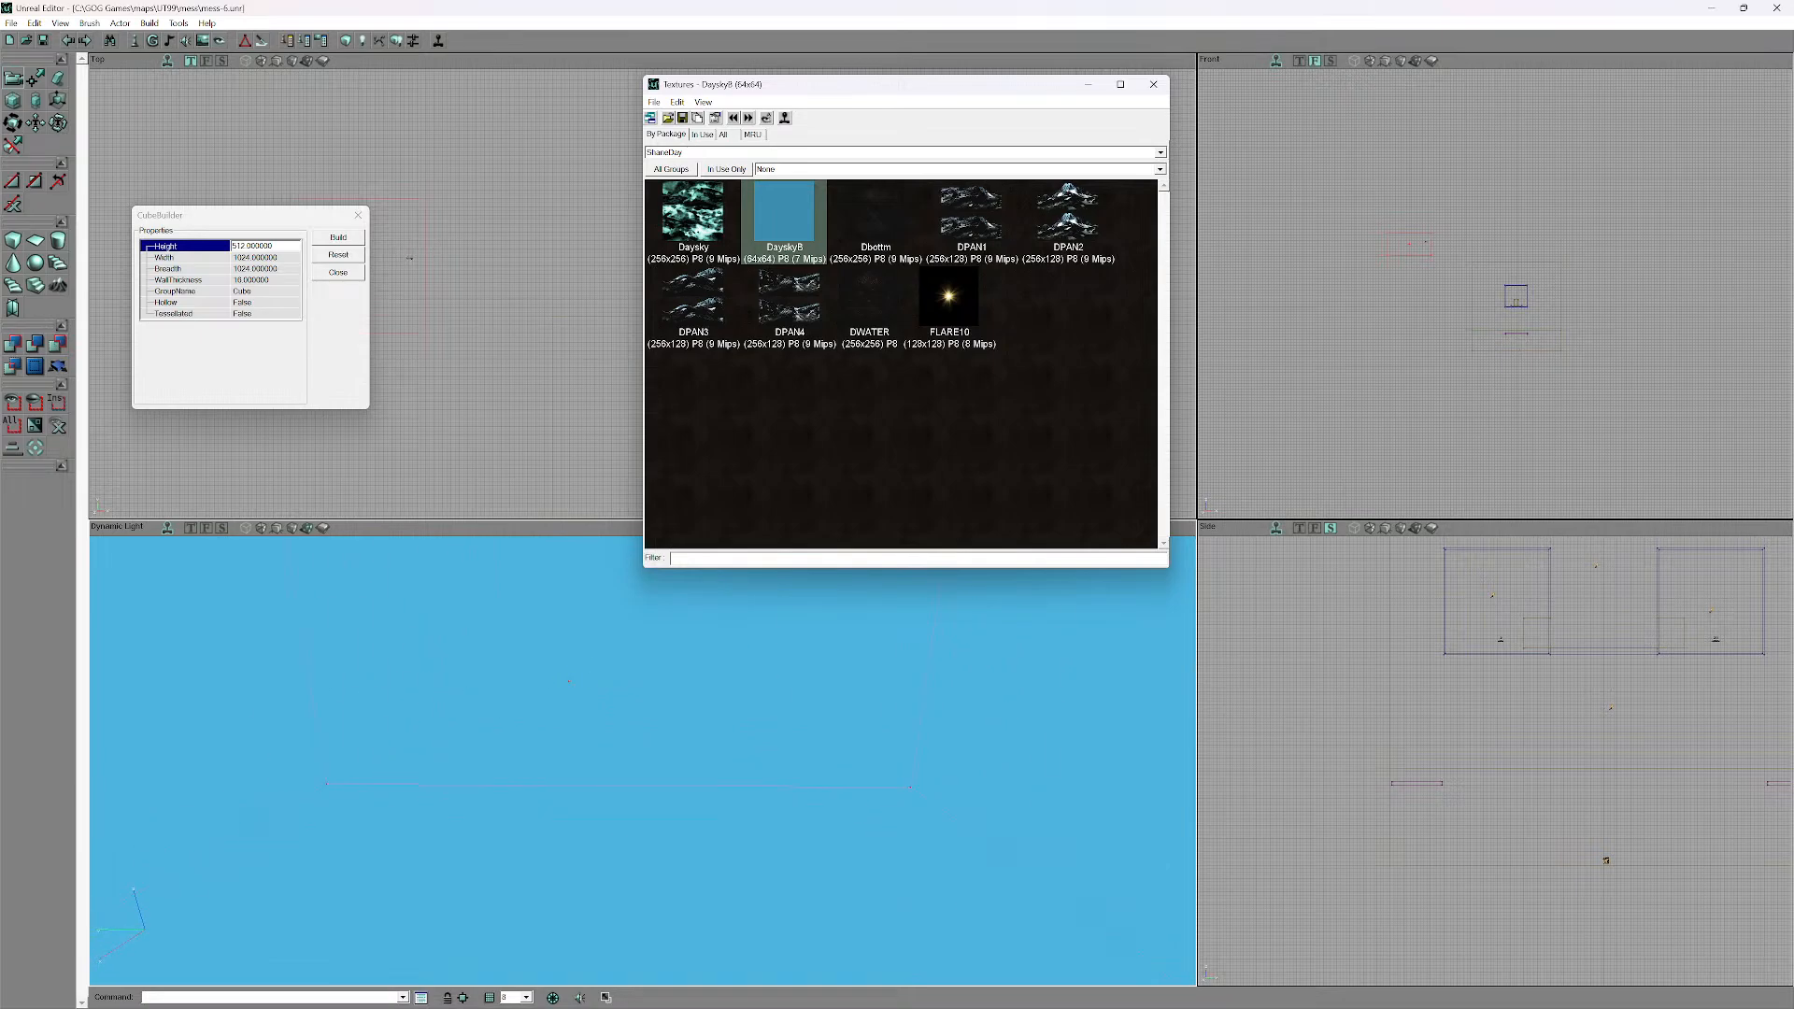
- Build a horizontal sheet brush inside the sky room and close the cube builder settings
left_click(1088, 84)
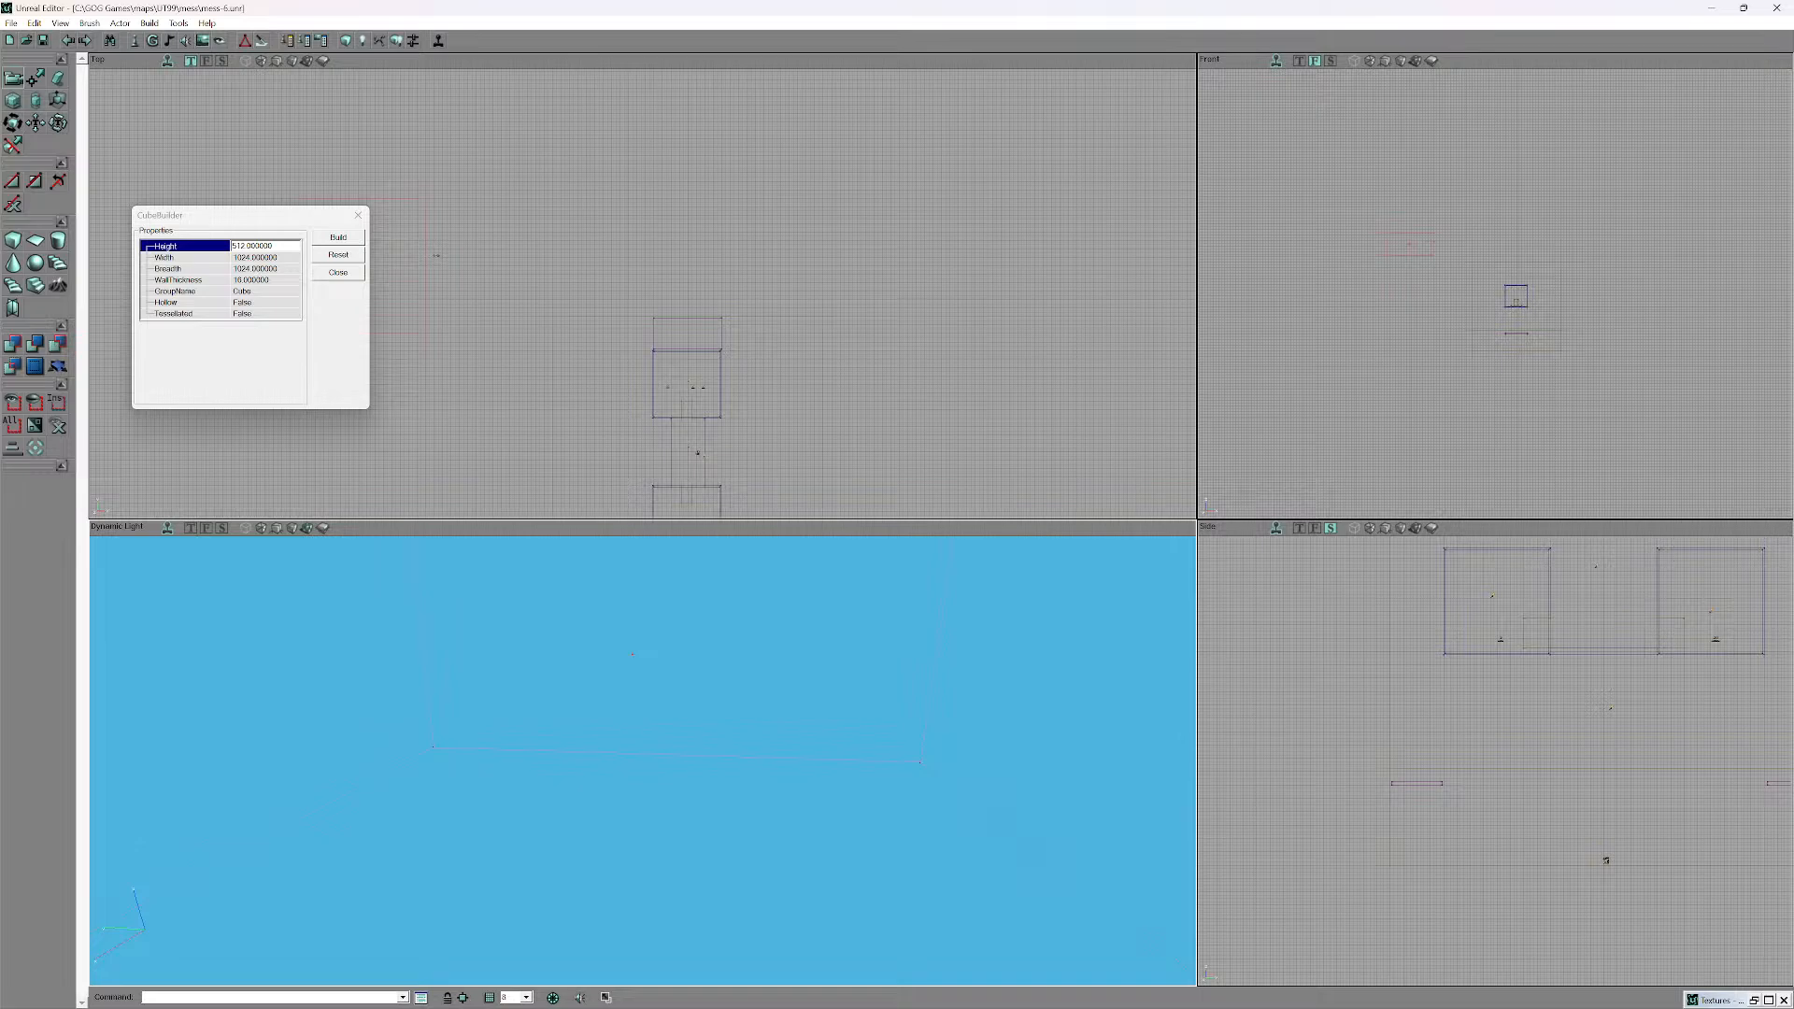
left_click(36, 240)
left_click_drag(523, 308, 674, 329)
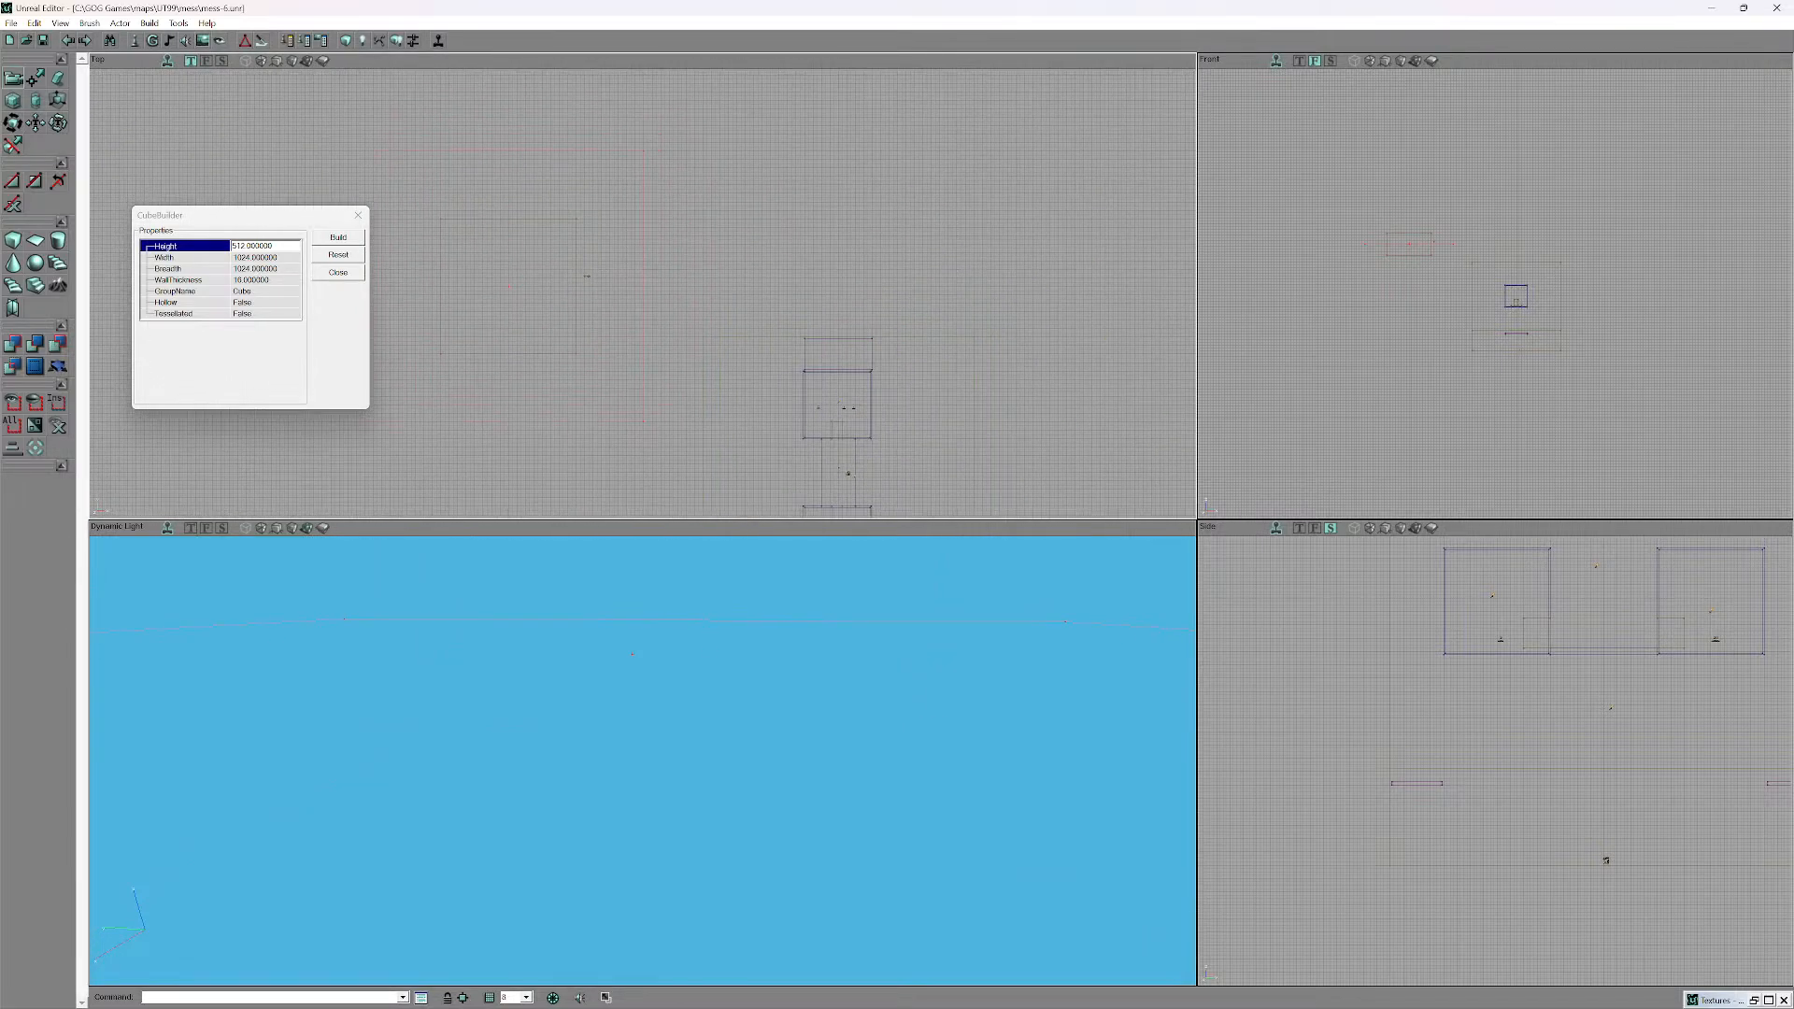
scroll(1495, 293, "up", 3)
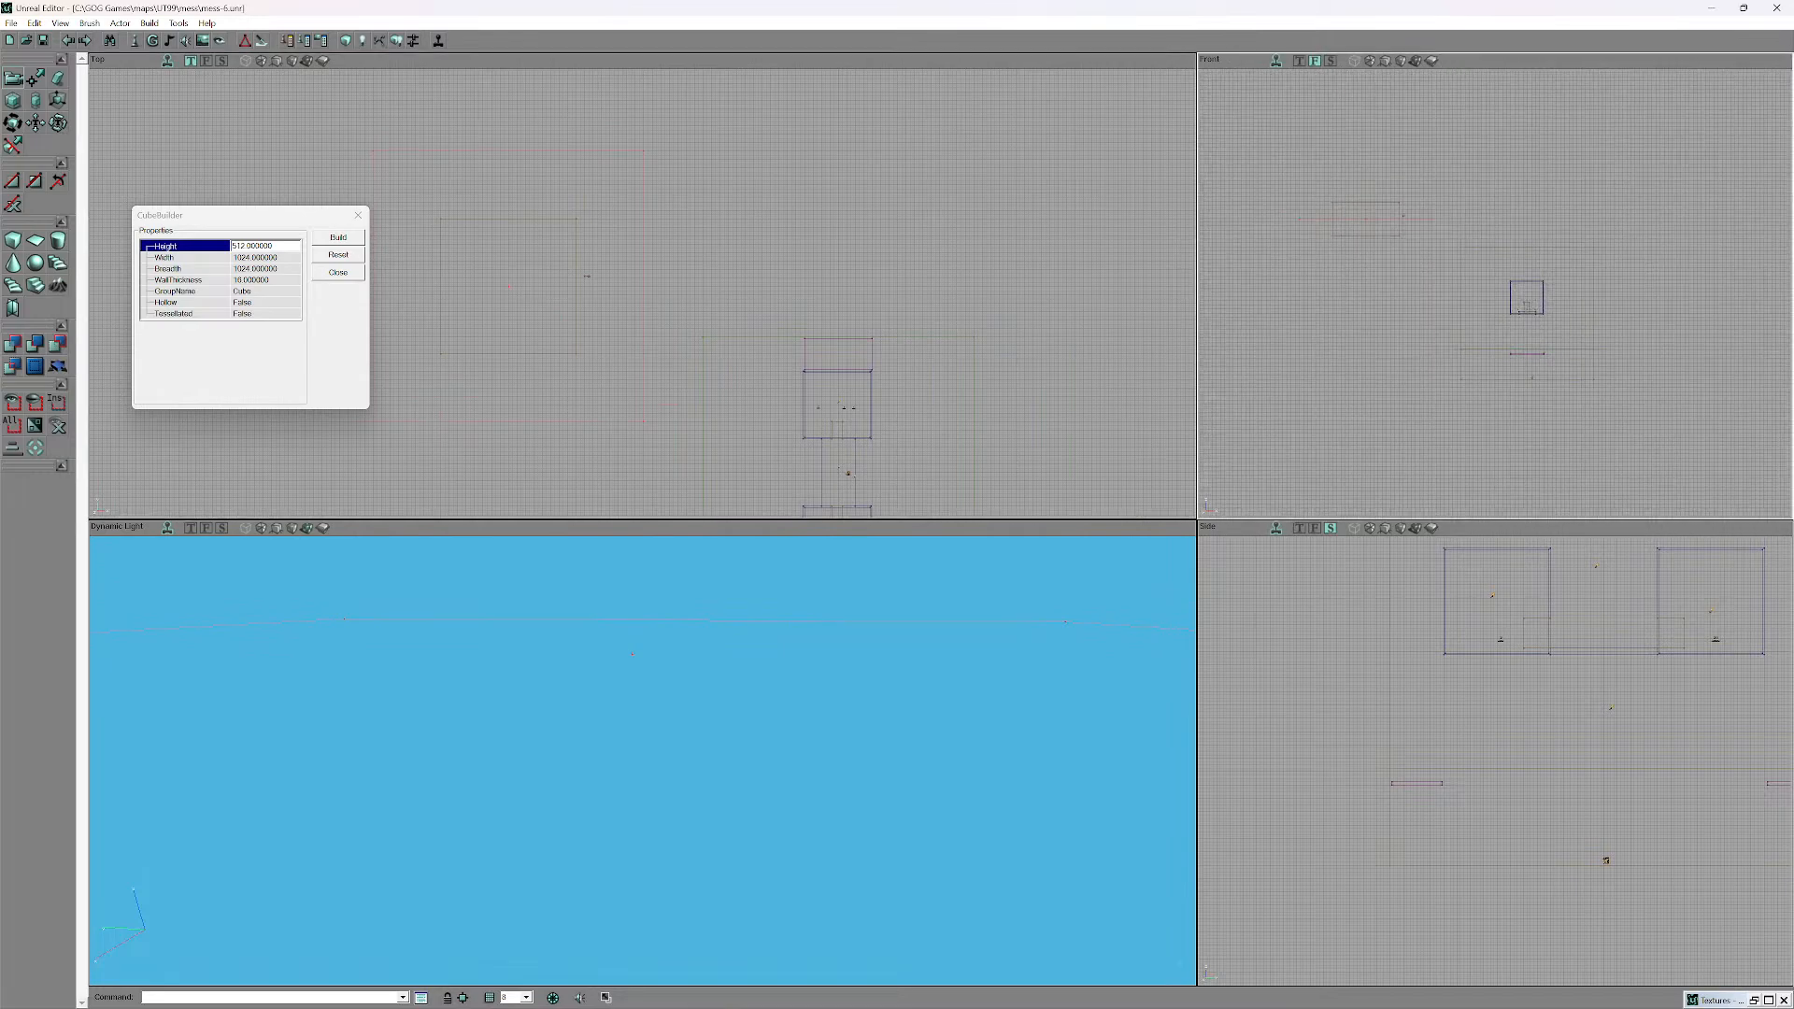
left_click_drag(1495, 293, 1597, 365)
scroll(1495, 293, "up", 2)
left_click_drag(1495, 294, 1533, 314)
scroll(1494, 294, "up", 3)
scroll(1495, 293, "up", 1)
left_click(358, 215)
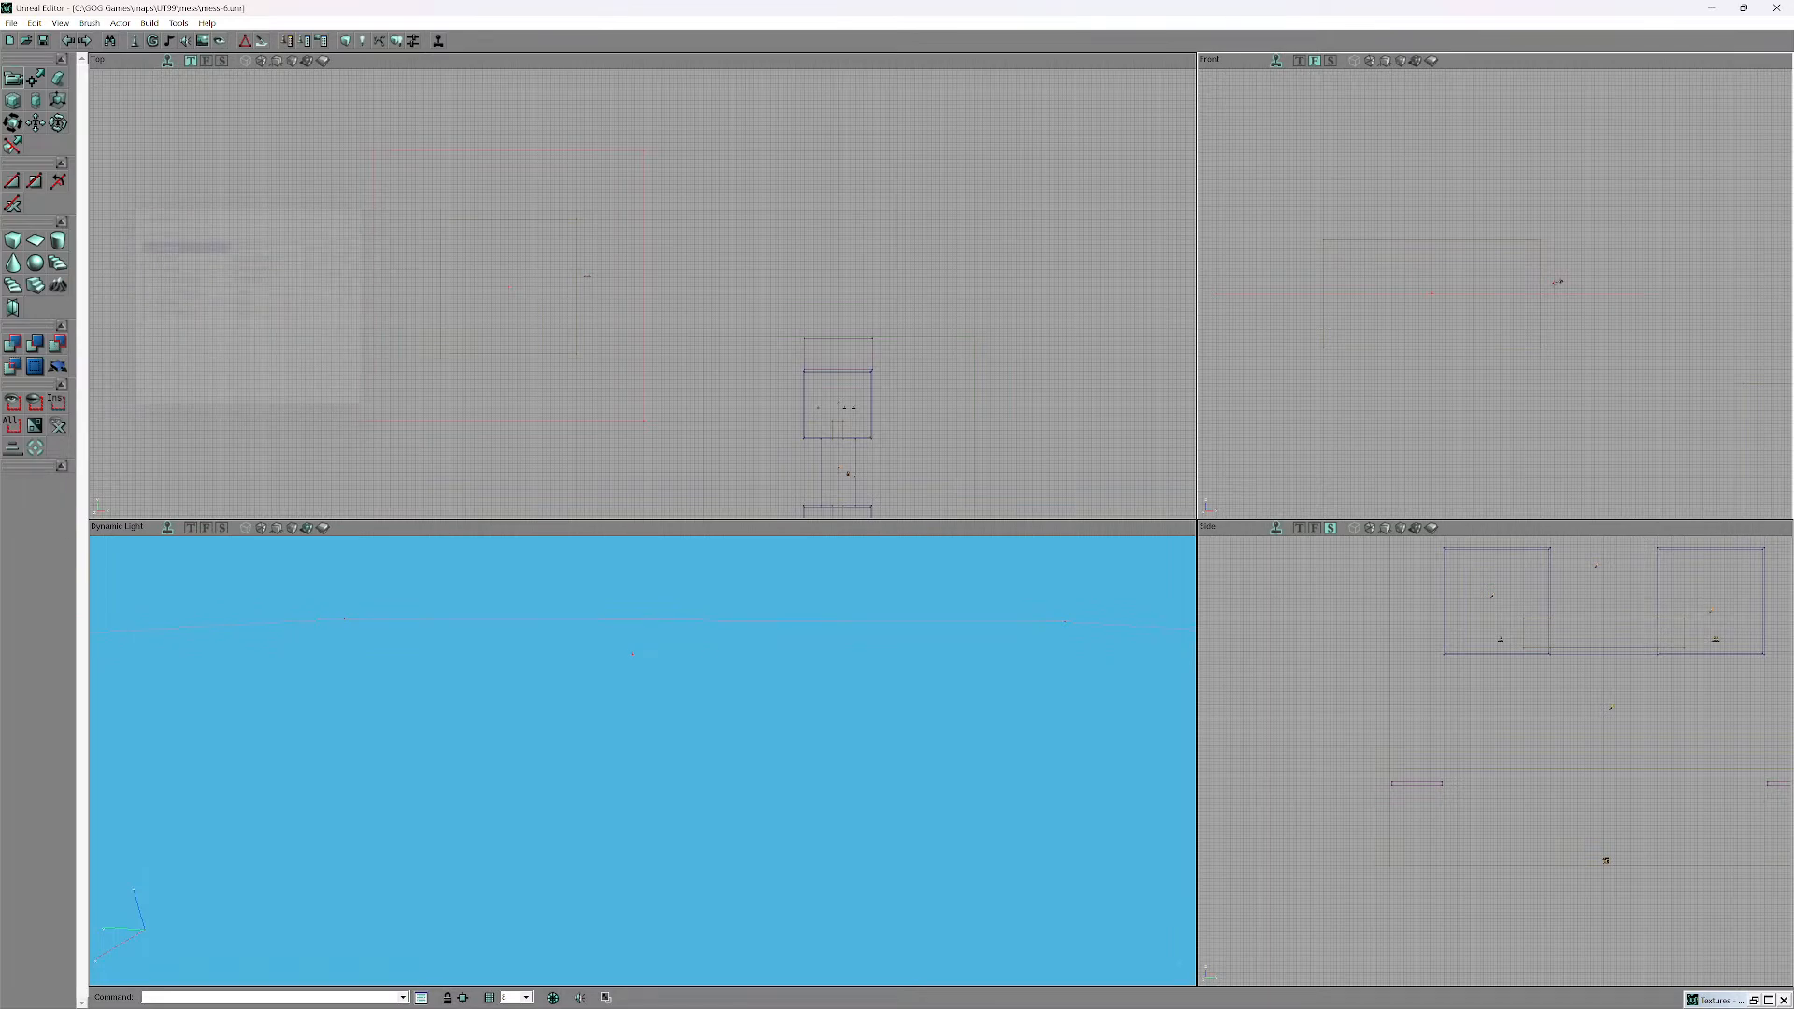
right_click(36, 240)
left_click(178, 246)
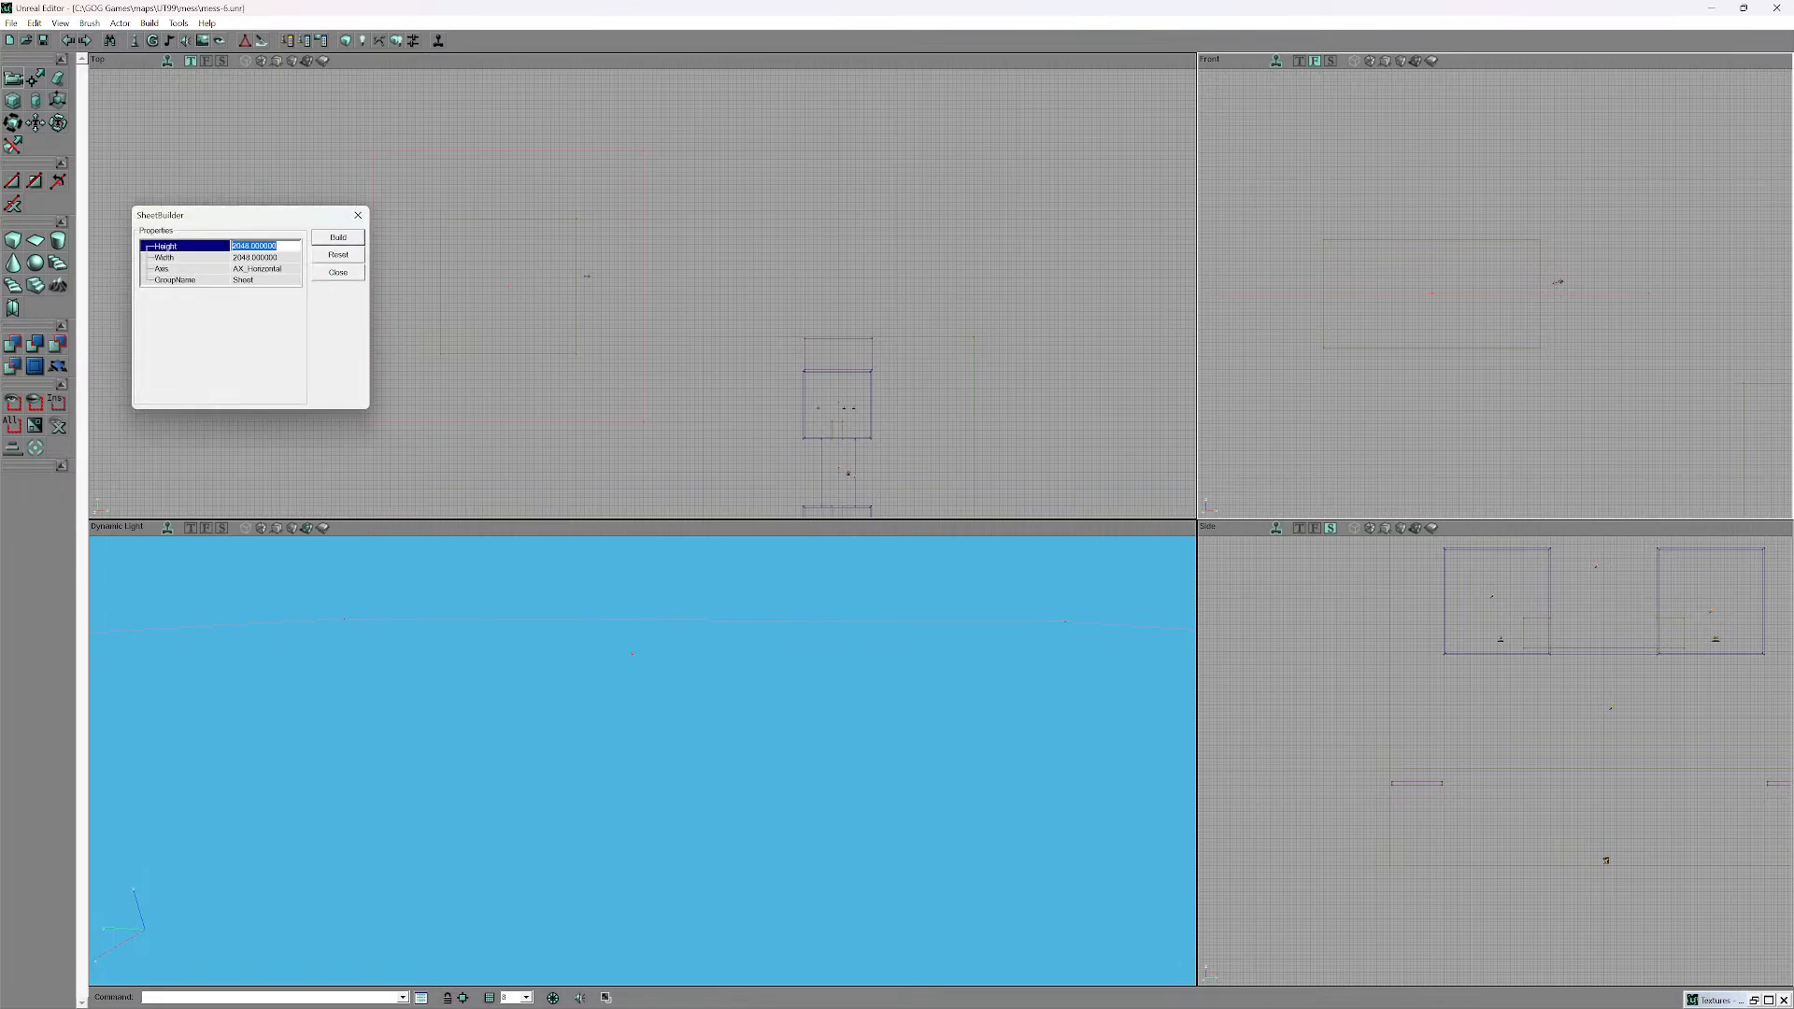
type("5")
left_click(358, 215)
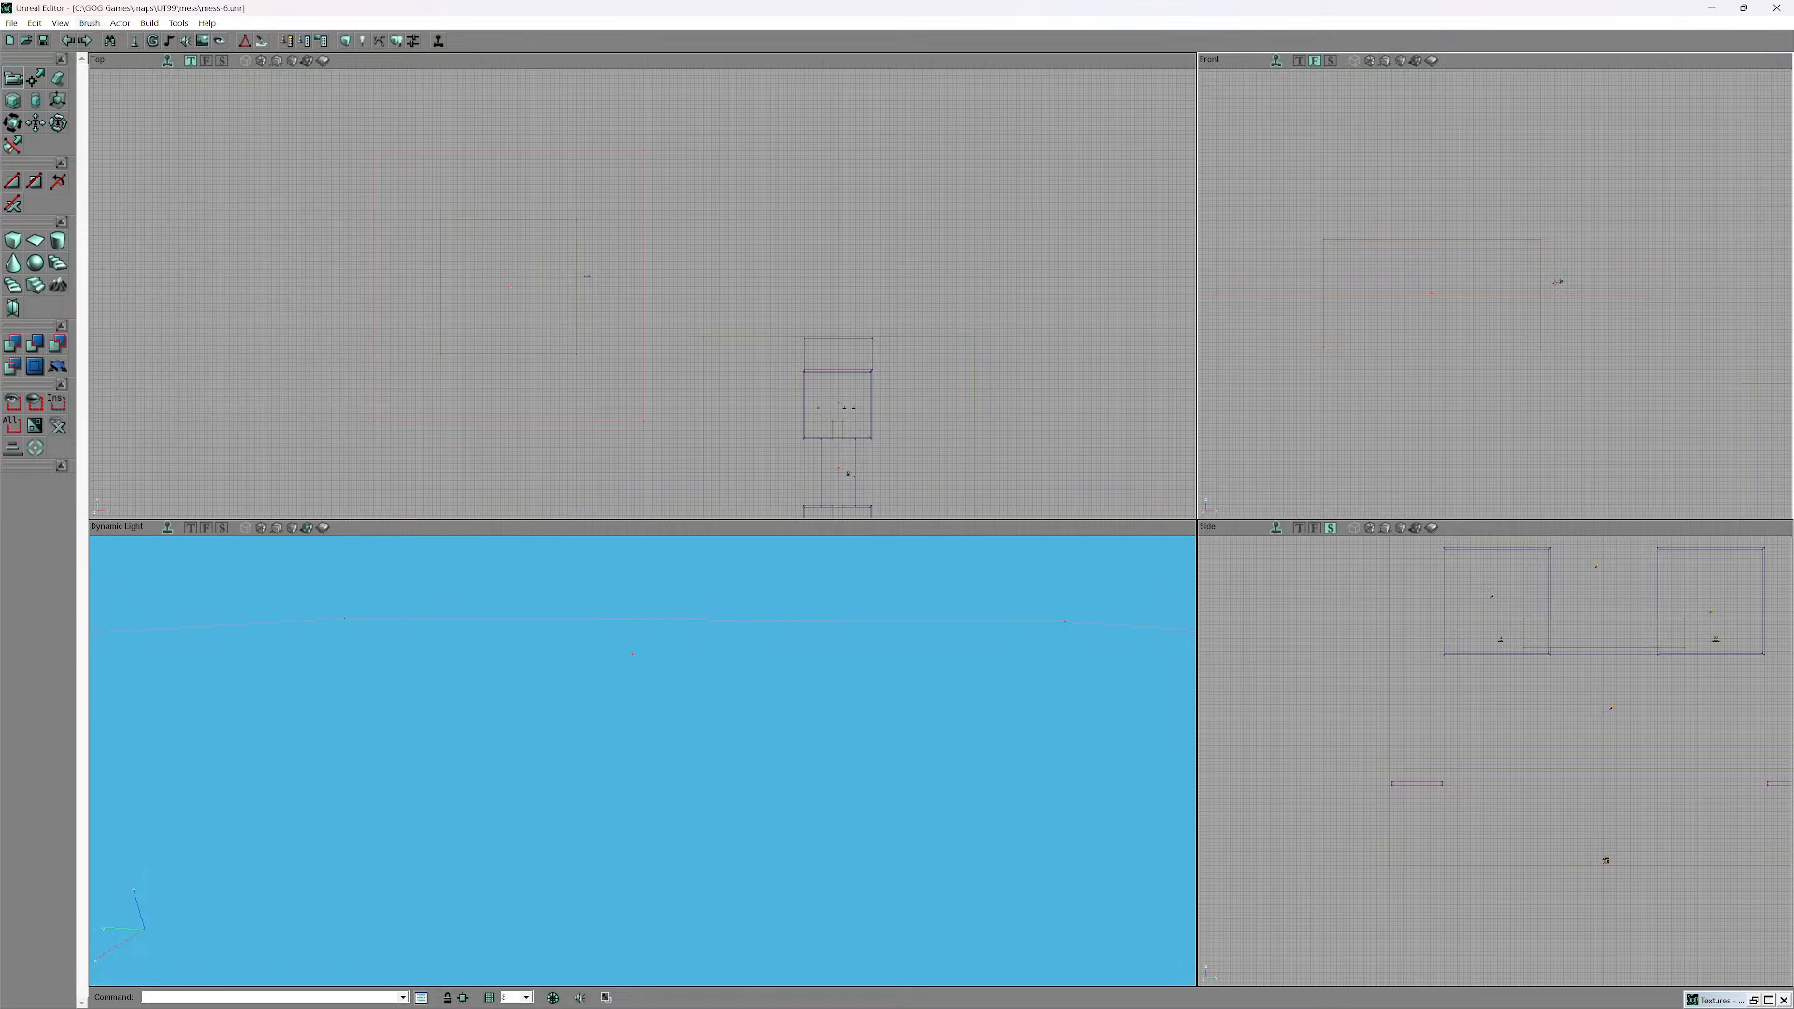
left_click(1754, 999)
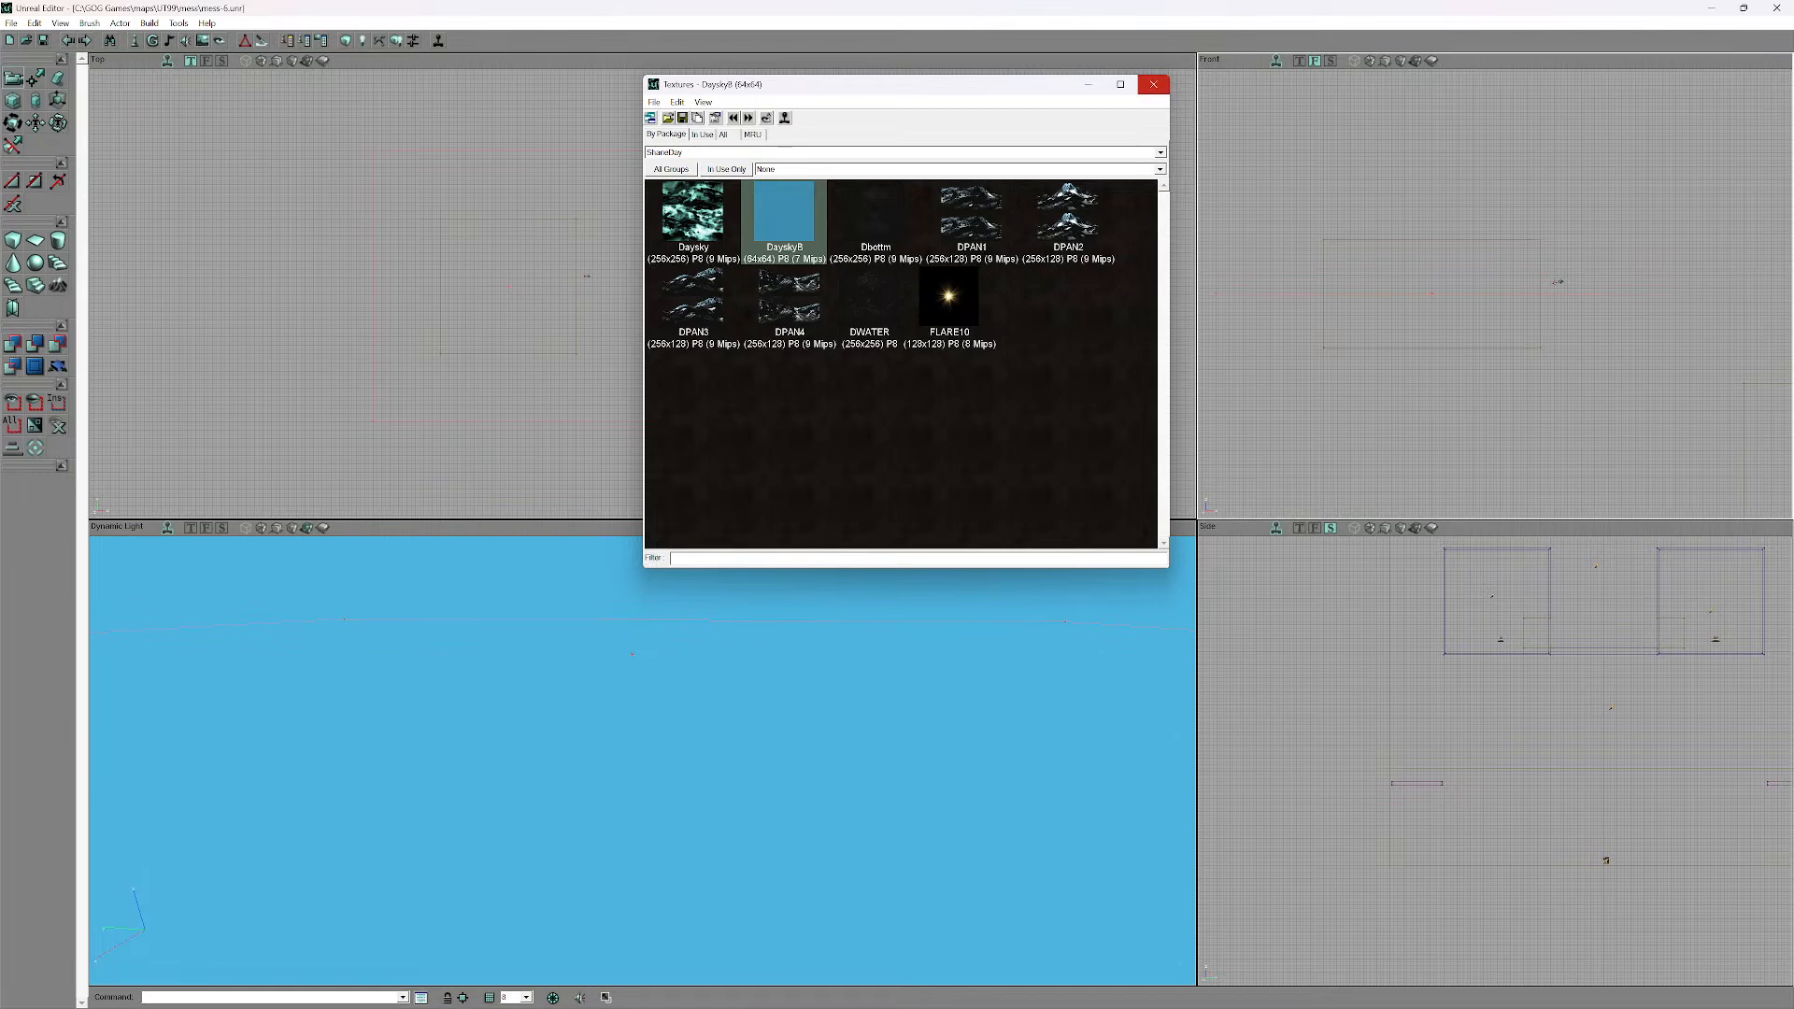
left_click(1153, 84)
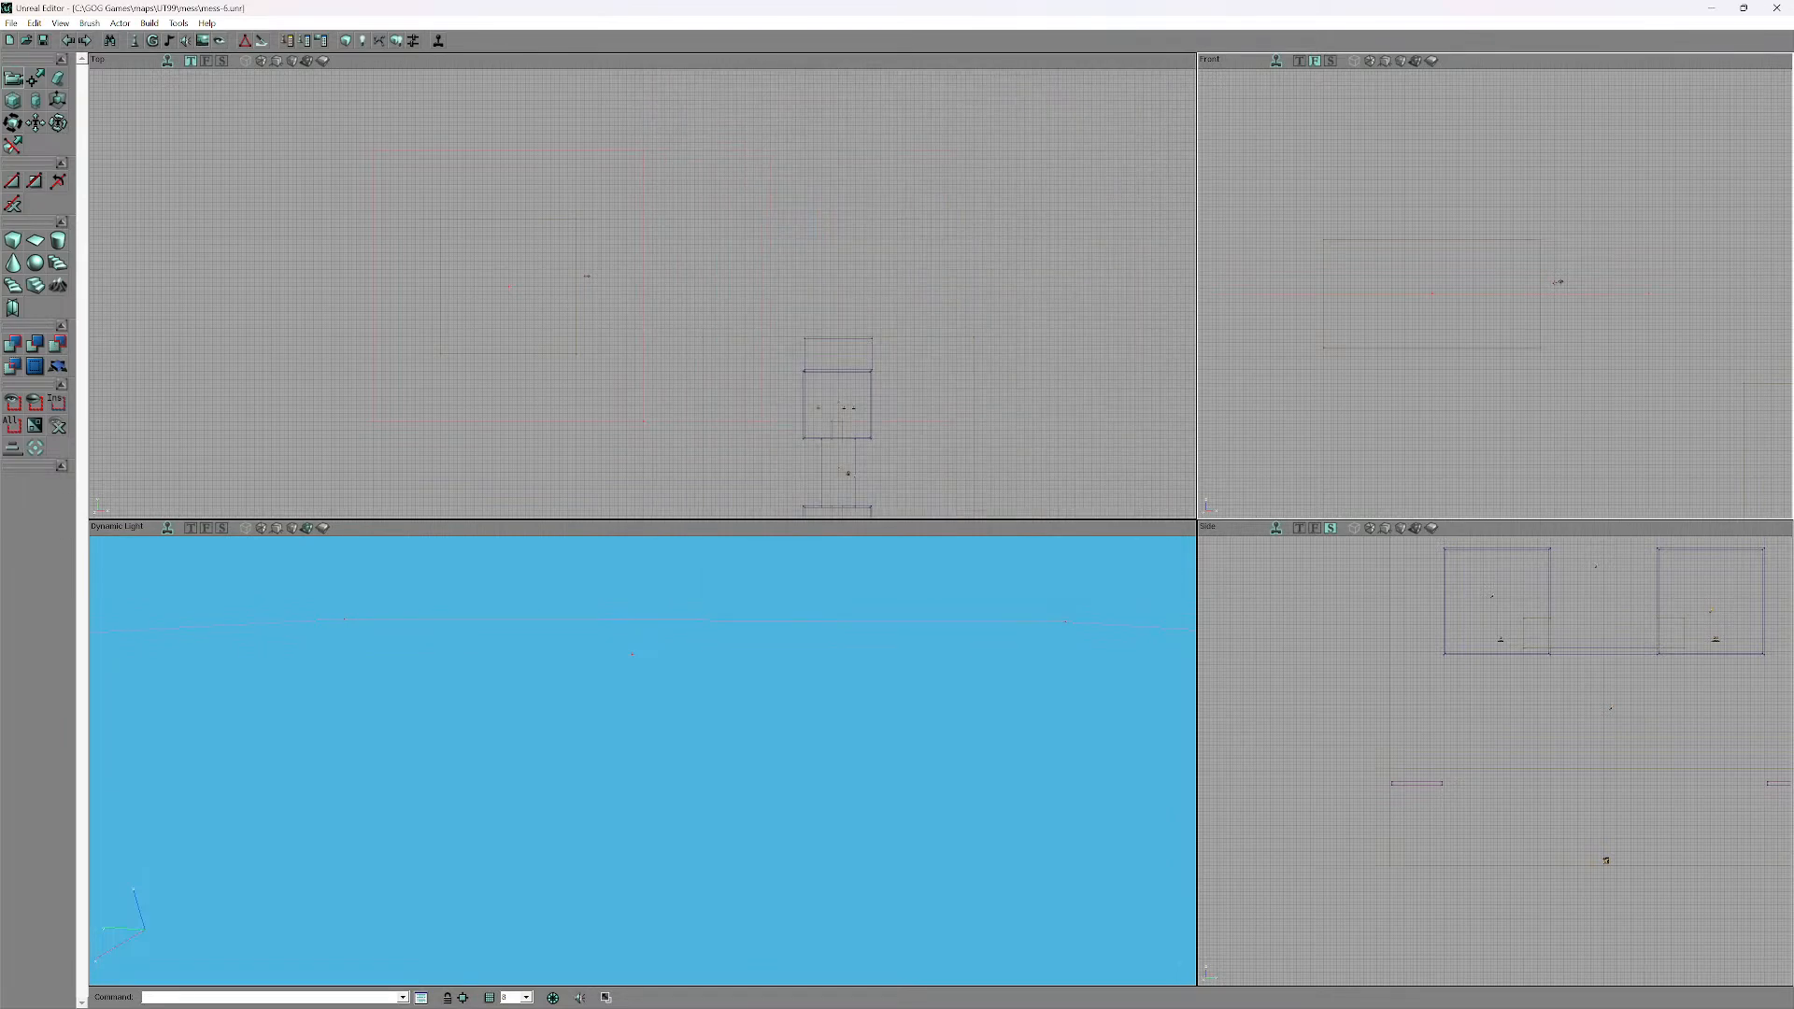
right_click(1605, 860)
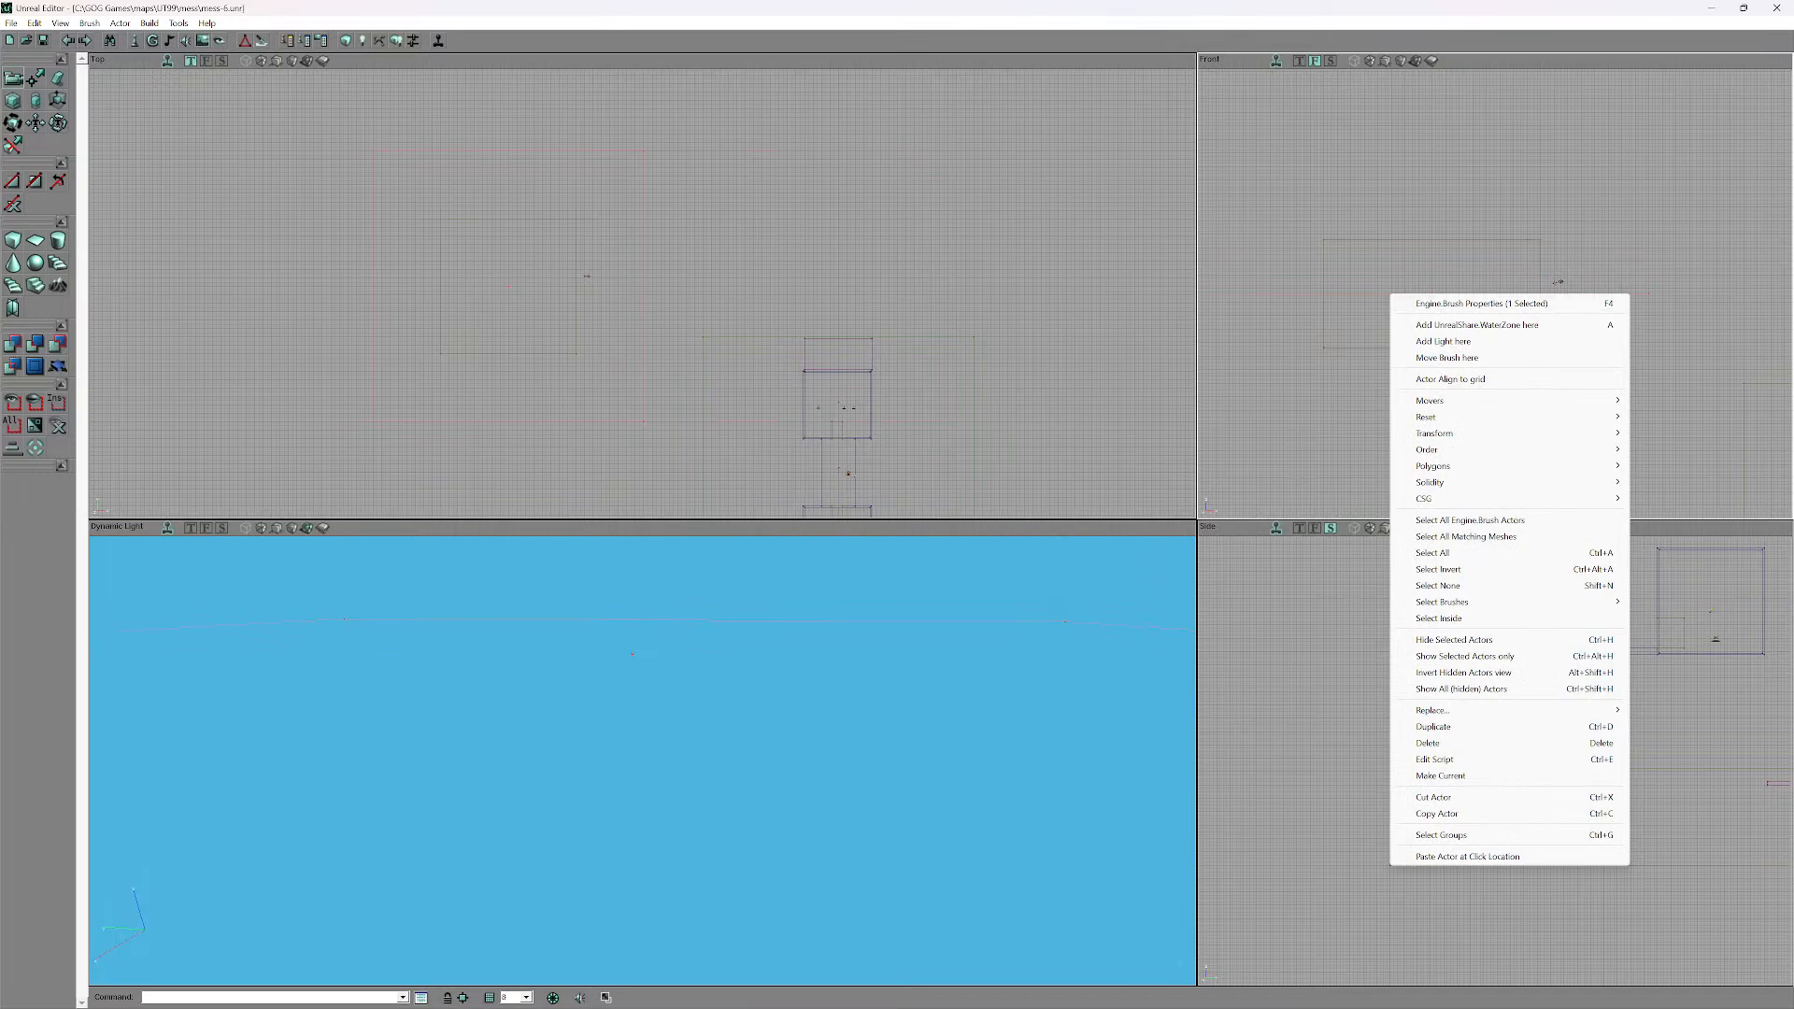
key("Escape")
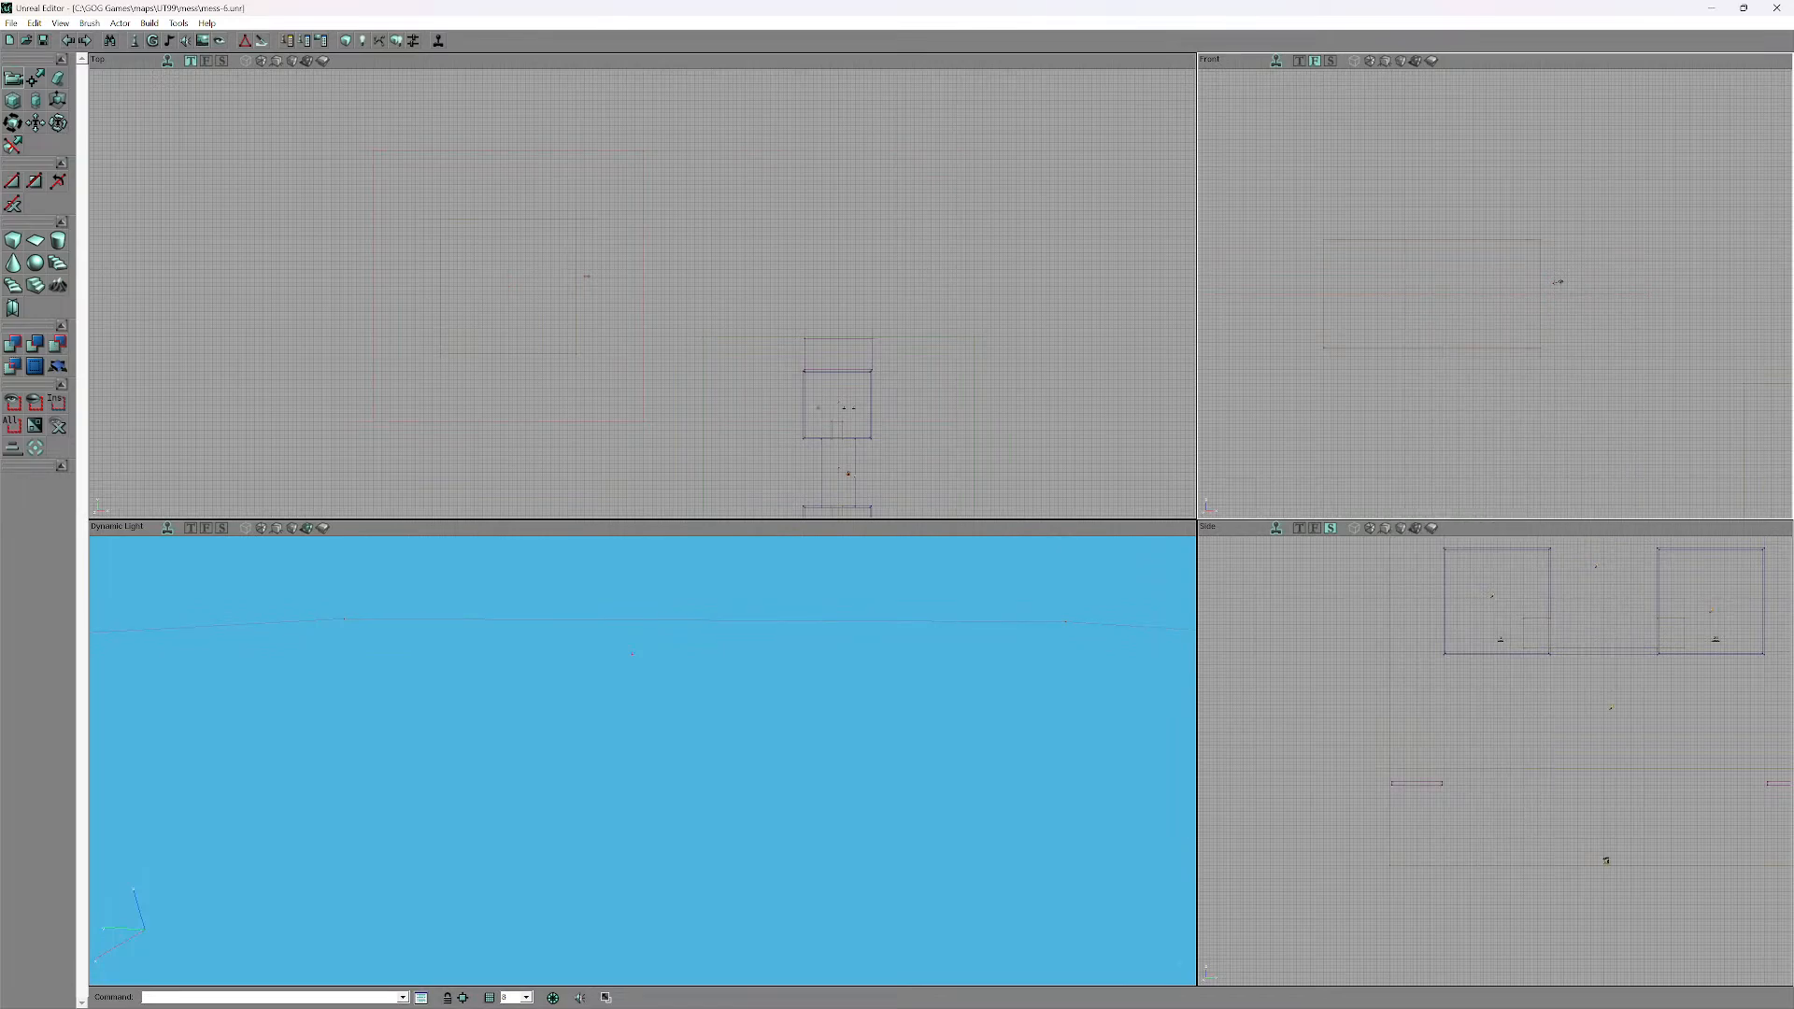
- Rebuild the sheet brush with a height of 256 and a width of 256
right_click(36, 240)
double_click(254, 246)
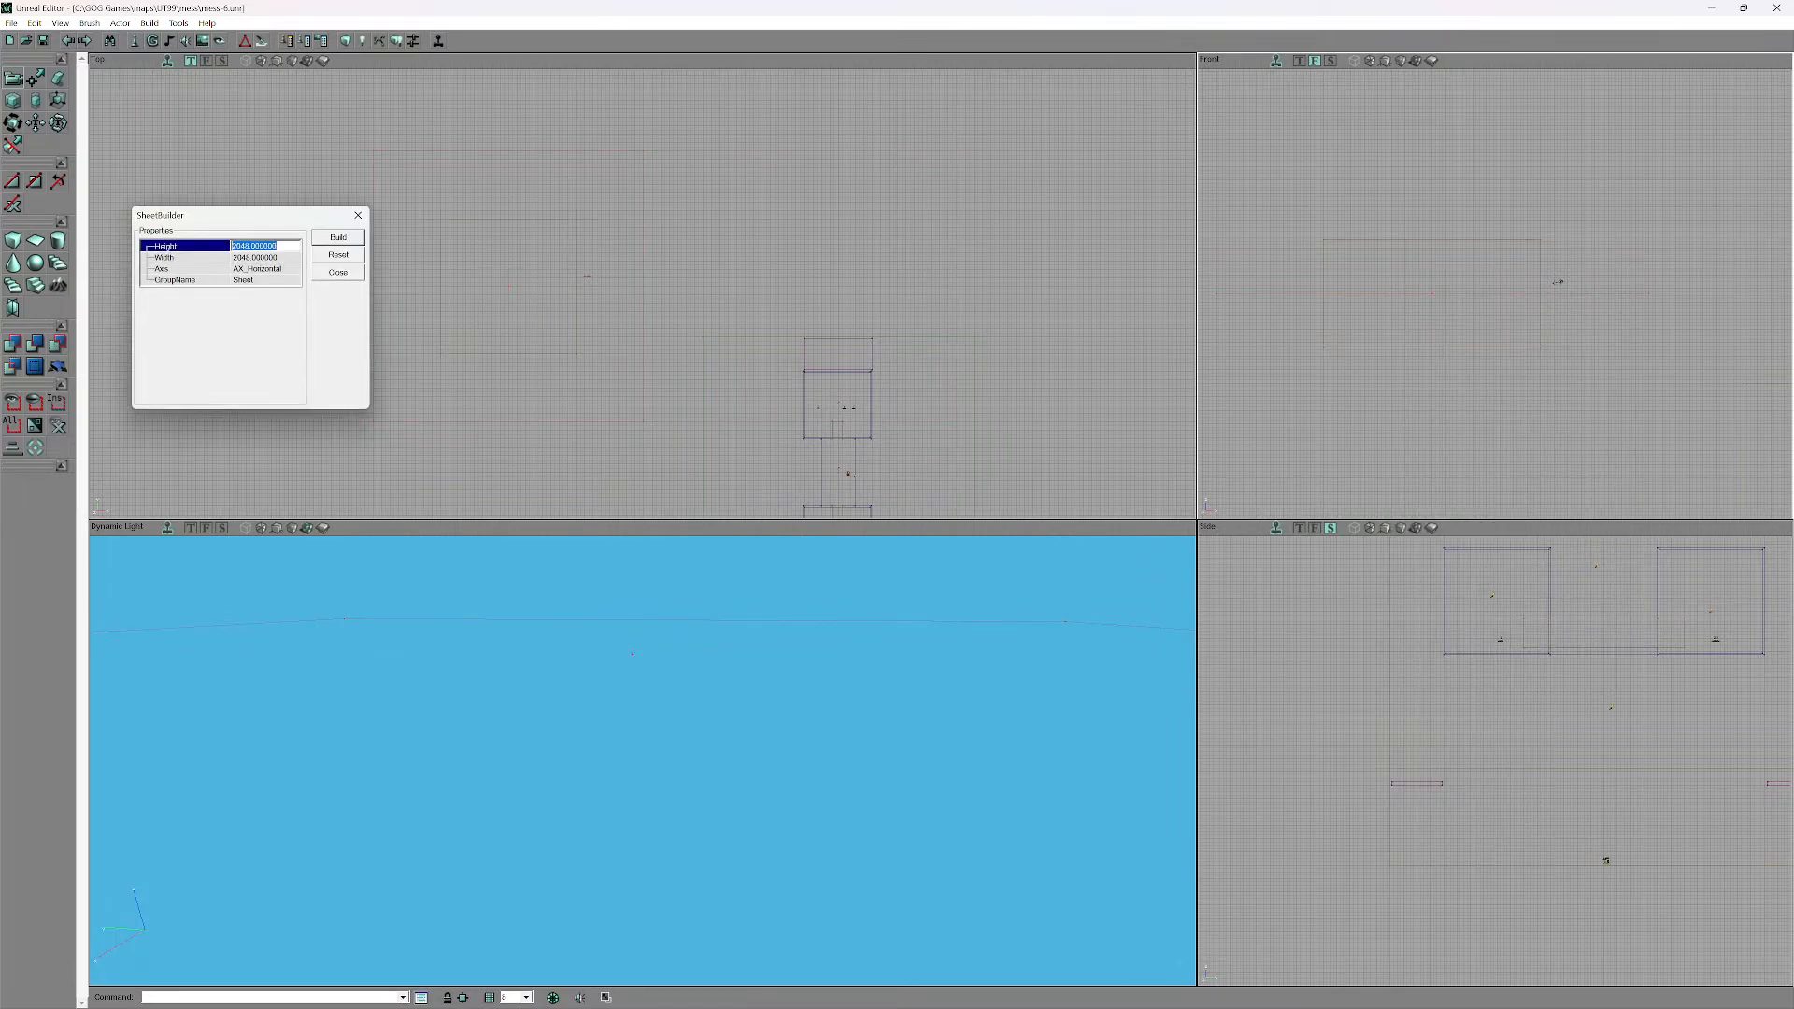
type("256")
left_click(254, 257)
type("2")
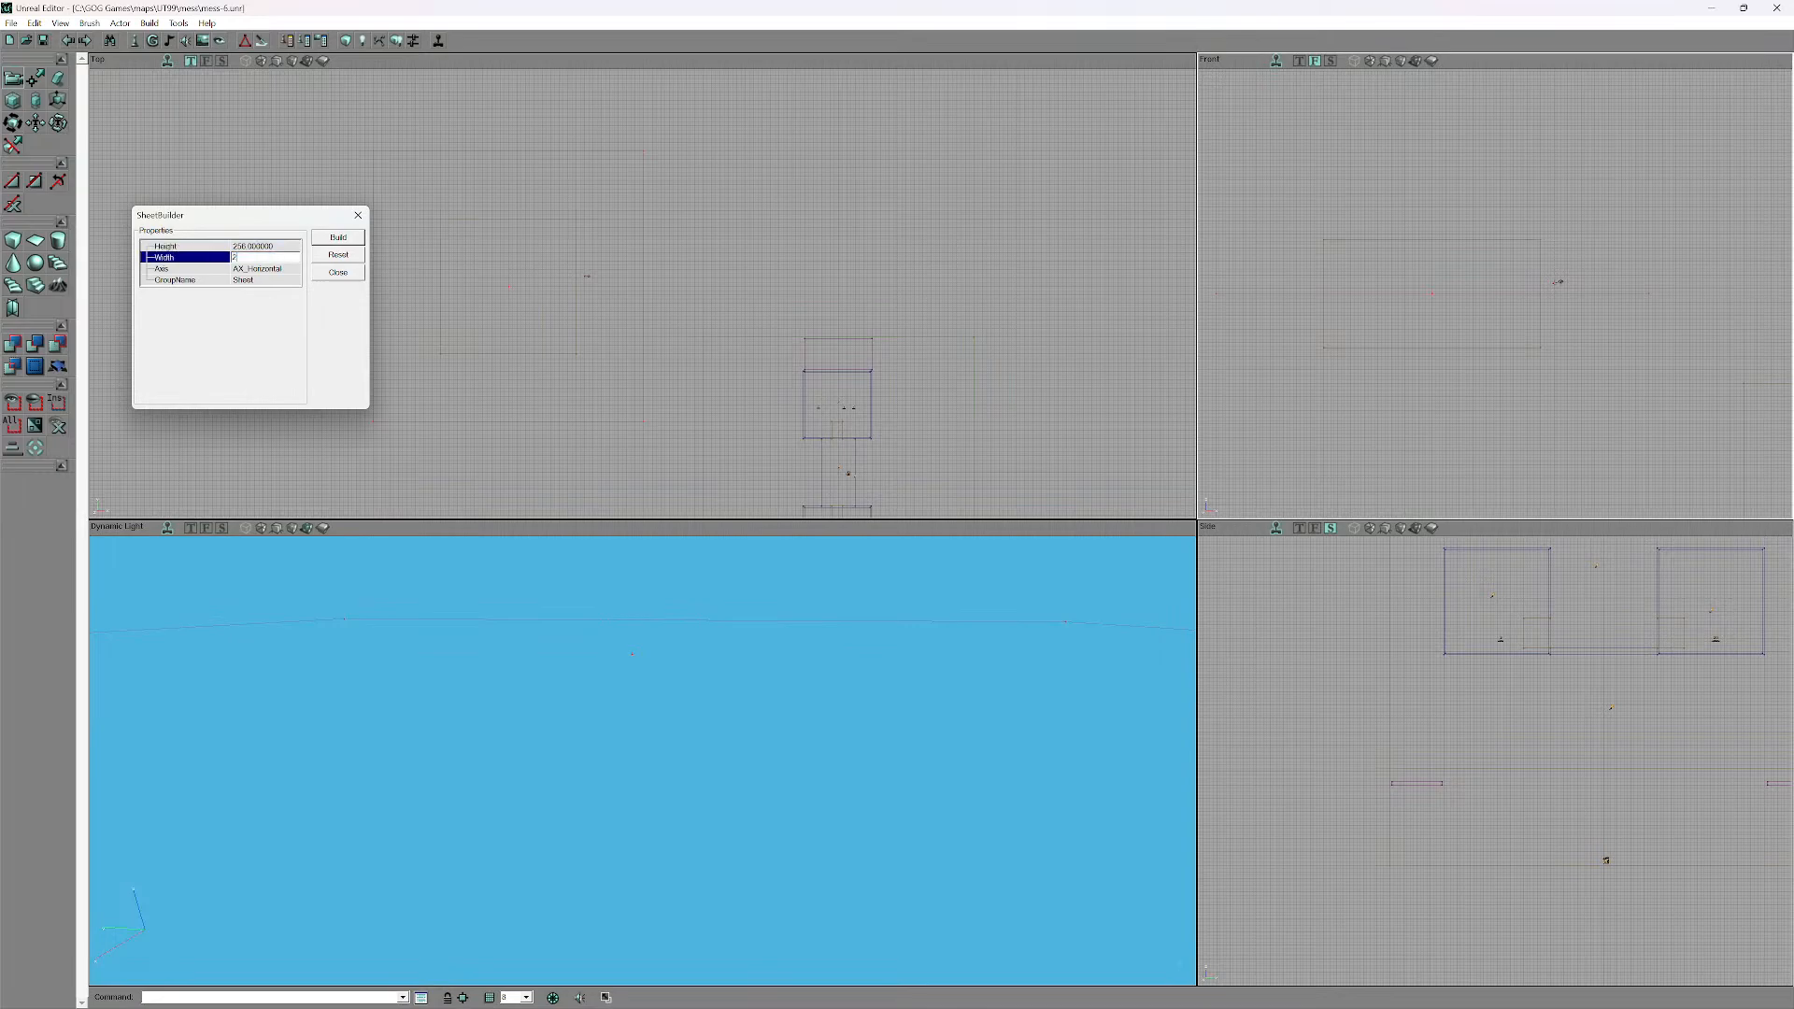
type("56")
key("Return")
- Lower the sheet brush to just above the floor of the sky room
left_click_drag(1432, 293, 1432, 305, "ctrl")
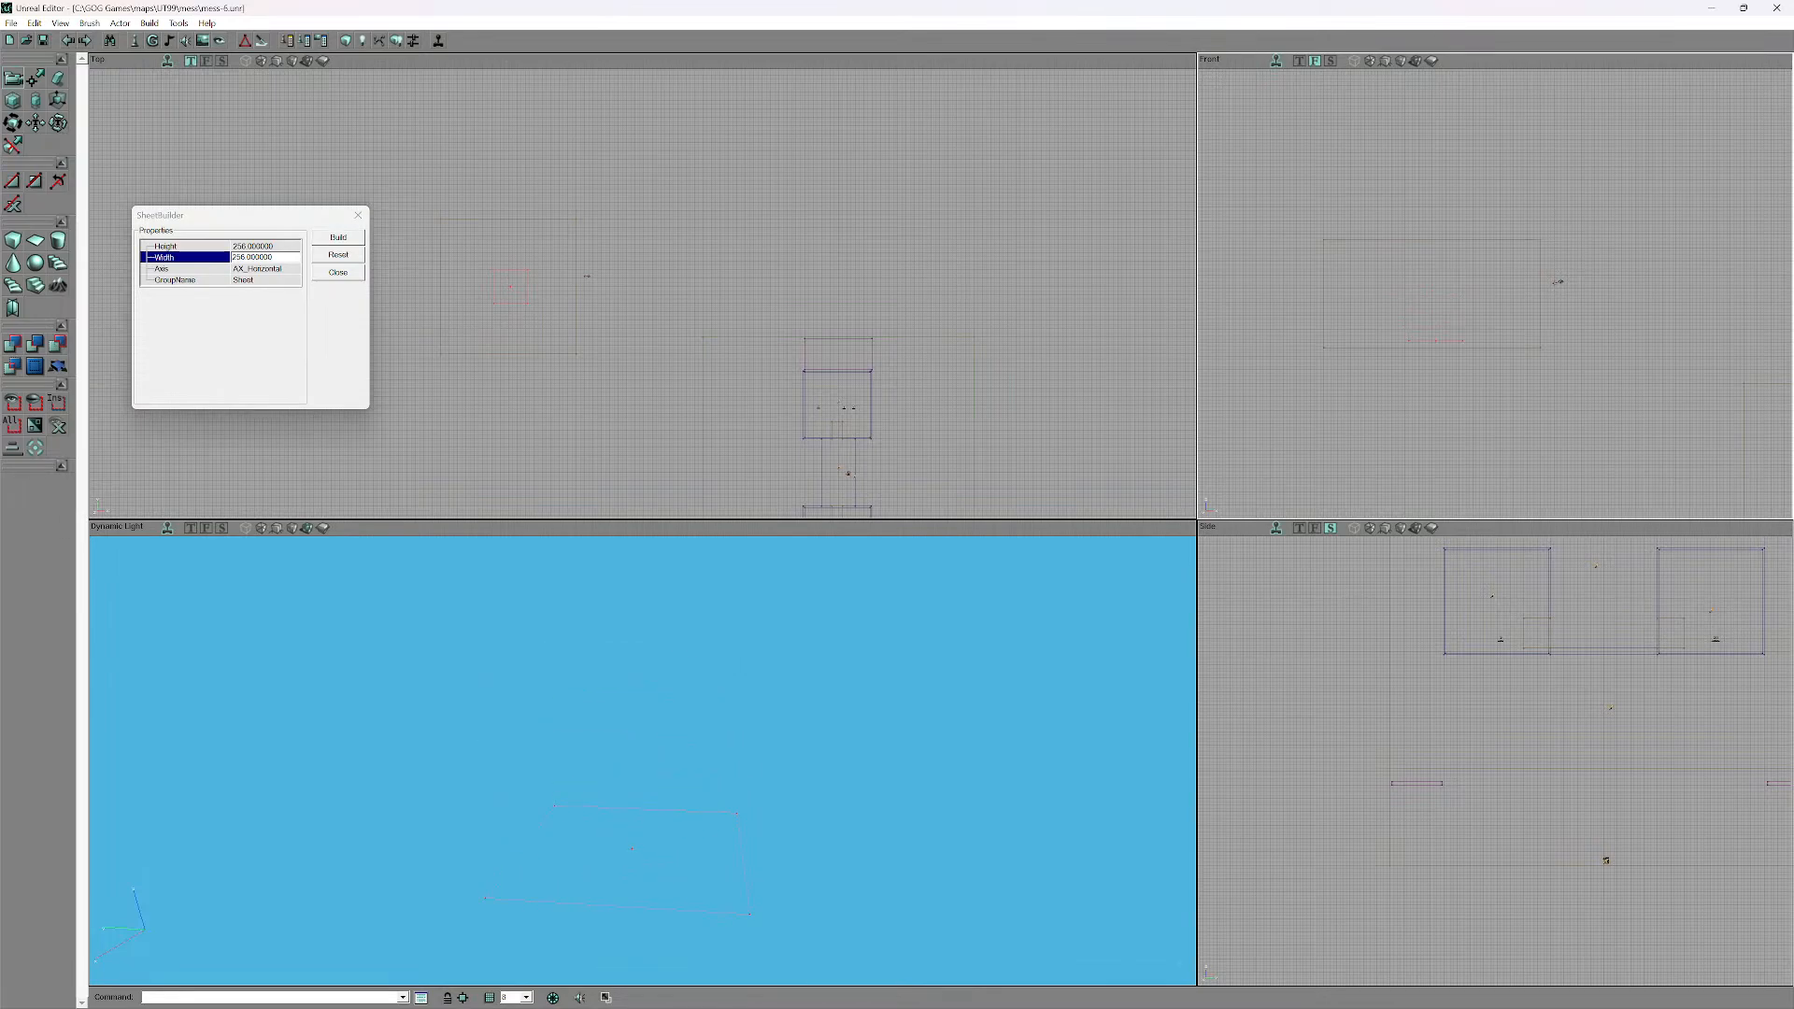
left_click_drag(1435, 341, 1435, 343, "ctrl")
mouse_move(644, 747)
left_mouse_down()
mouse_move(644, 794)
mouse_move(645, 700)
left_mouse_up()
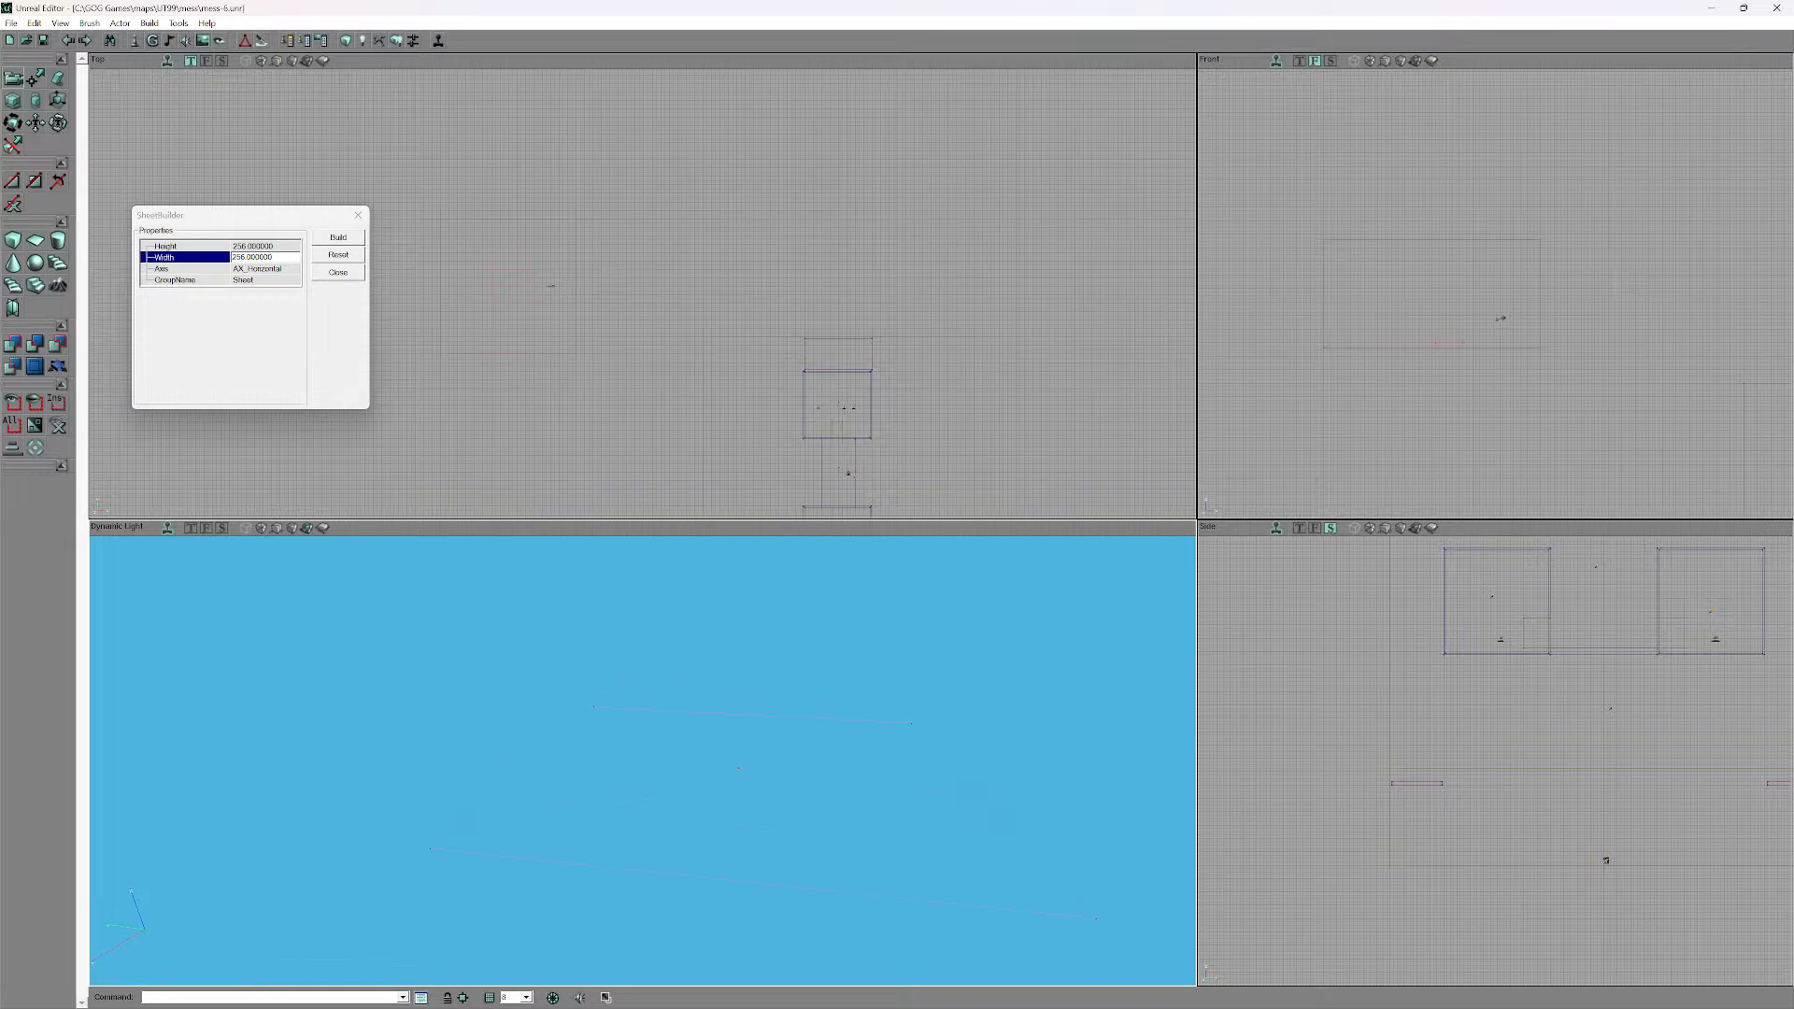
left_click_drag(644, 747, 654, 719)
left_click_drag(642, 761, 642, 804)
- Add the sheet brush to the sky room with the DWATER texture from the ShareDay package
left_click(202, 40)
left_click(869, 301)
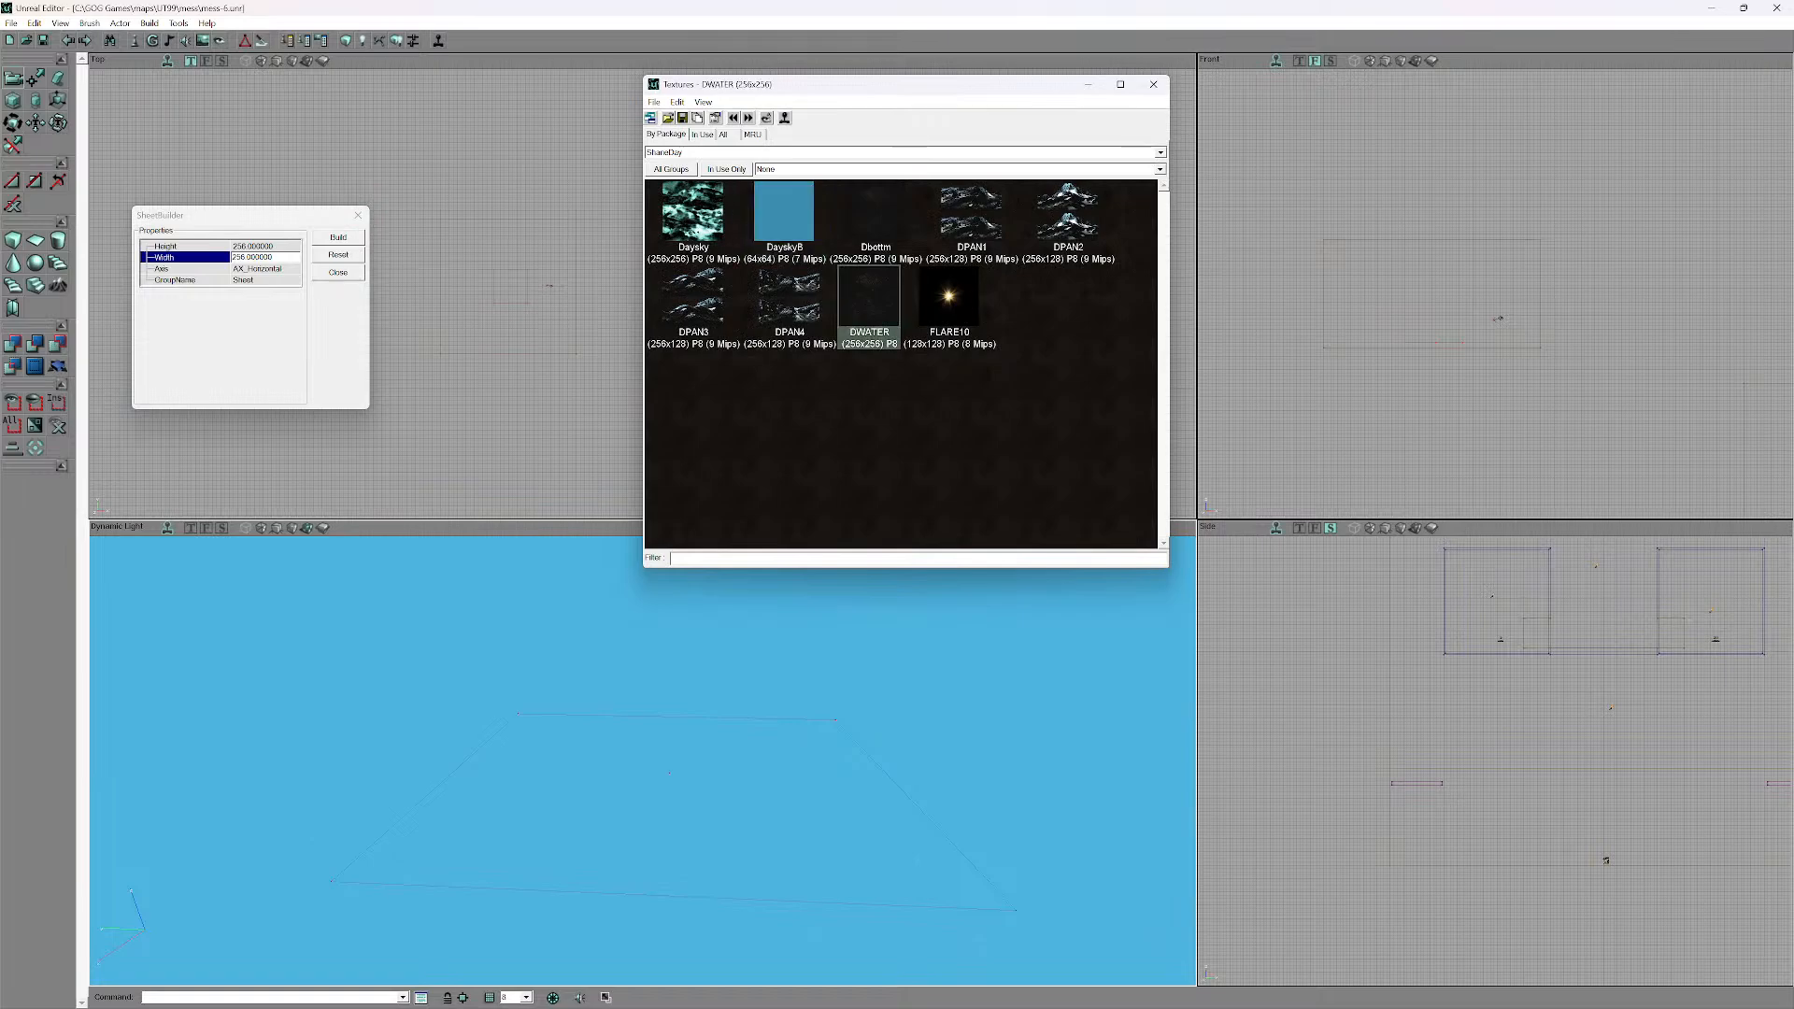
left_click(1153, 84)
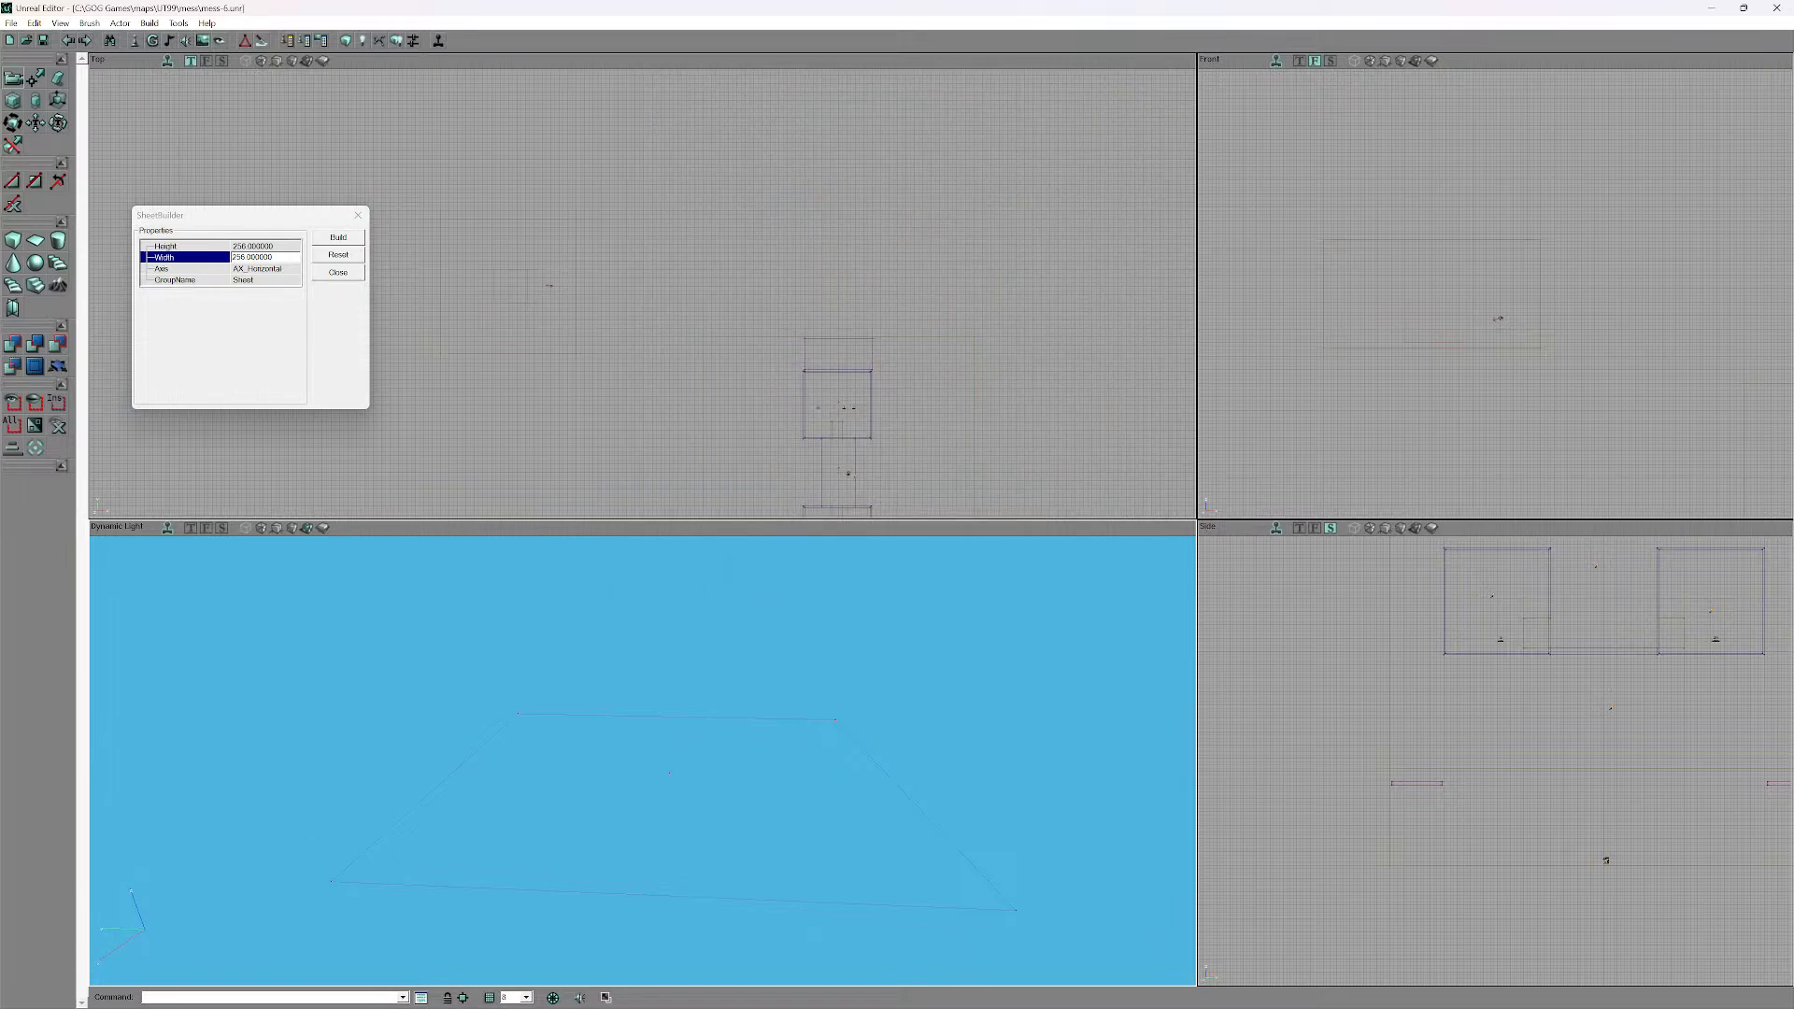
left_click(13, 364)
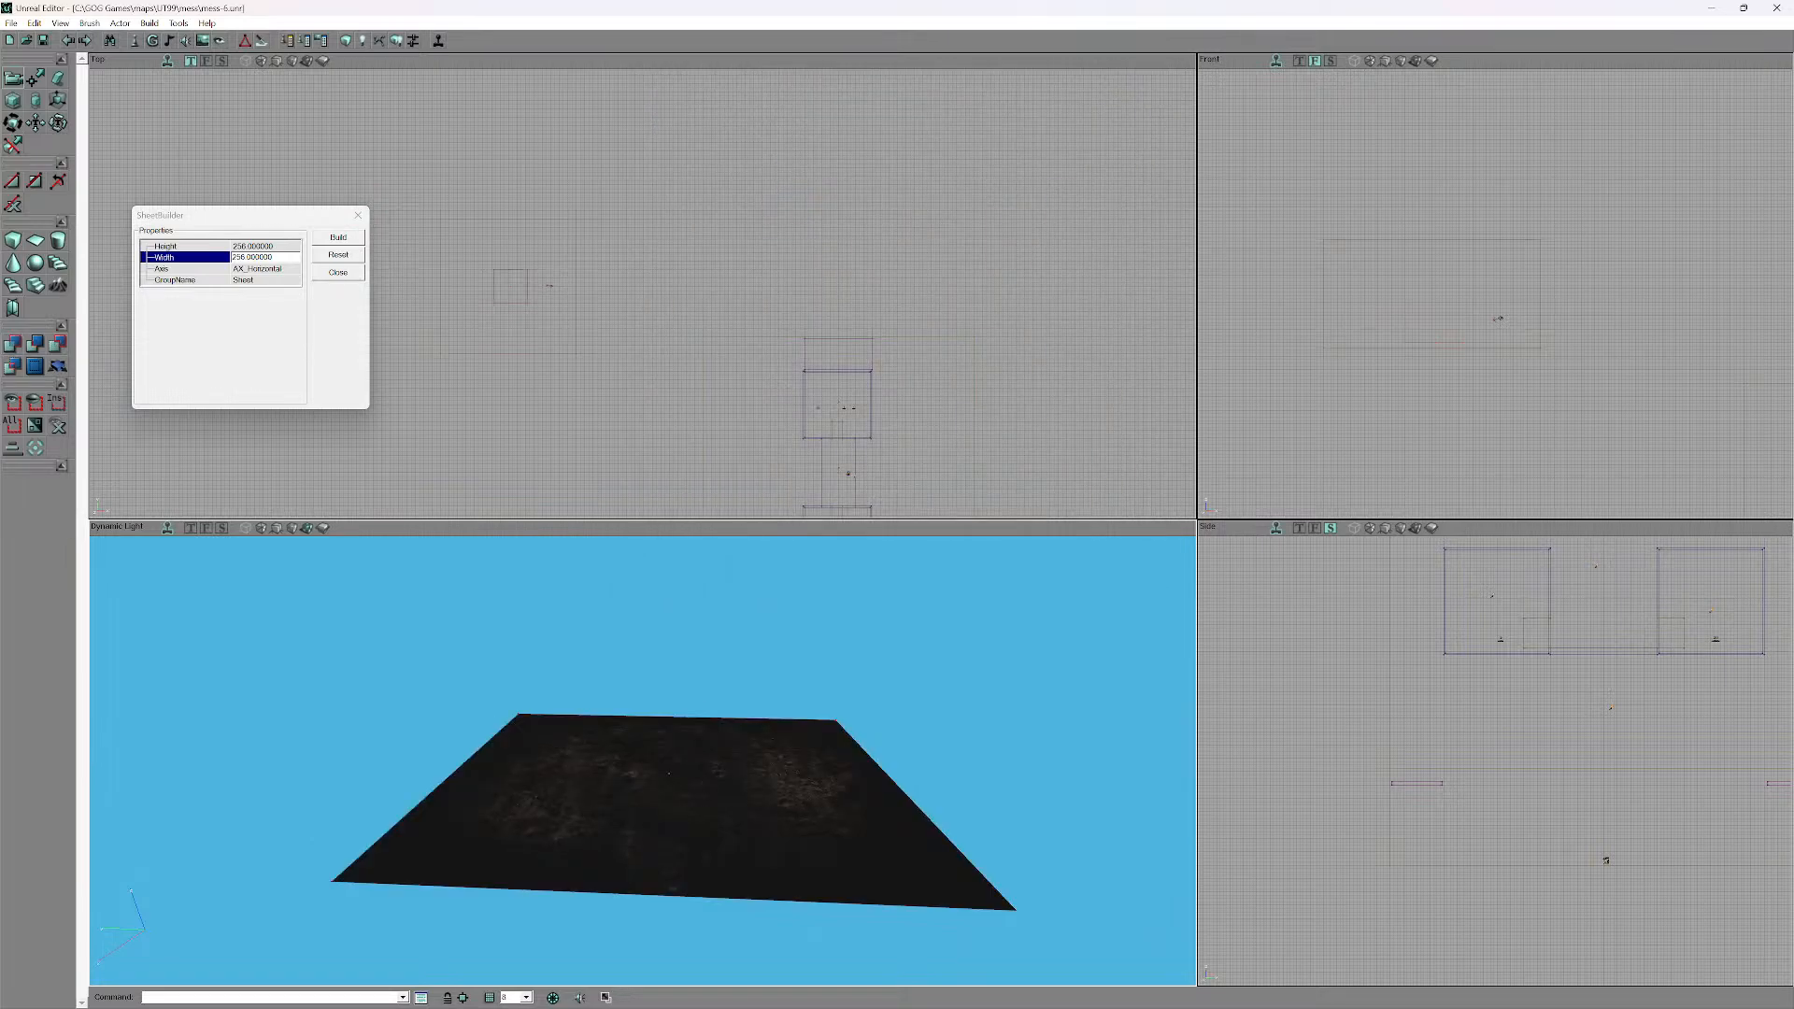
- Close the sheet builder settings and shift the builder brush sideways, clear of the added DWATER sheet
left_click_drag(669, 773, 672, 608)
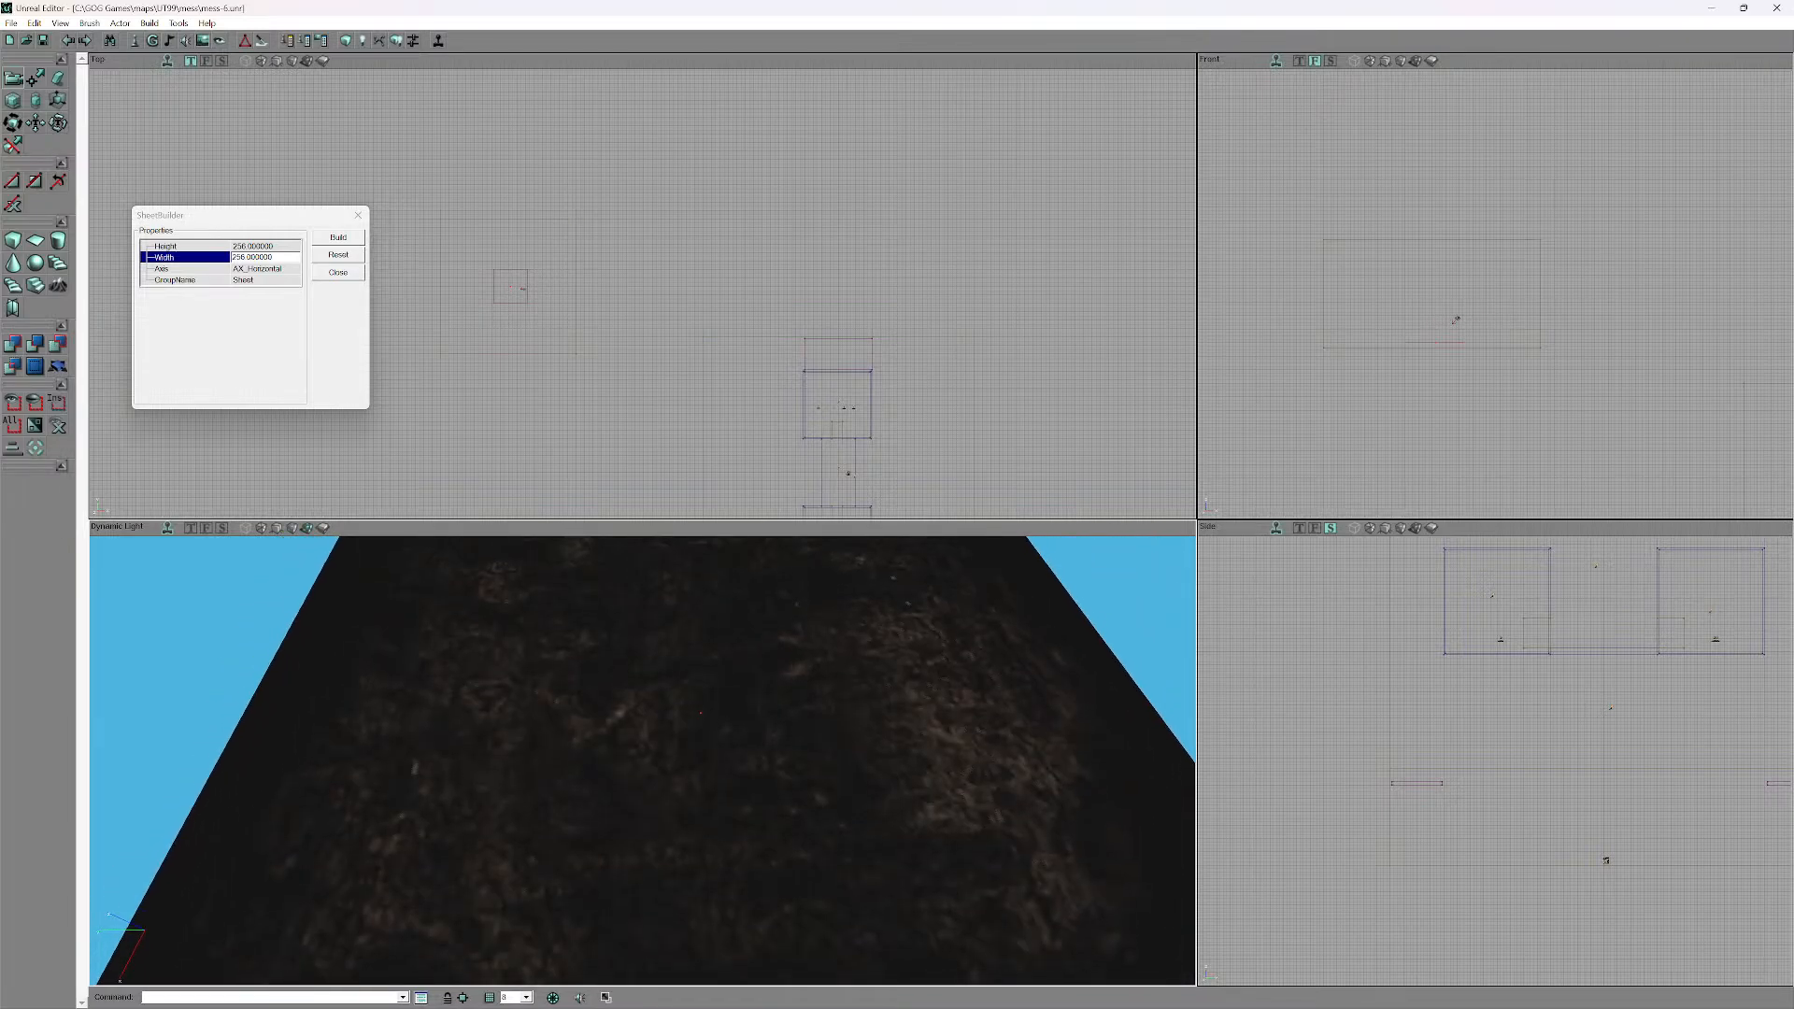
right_click_drag(672, 607, 693, 571)
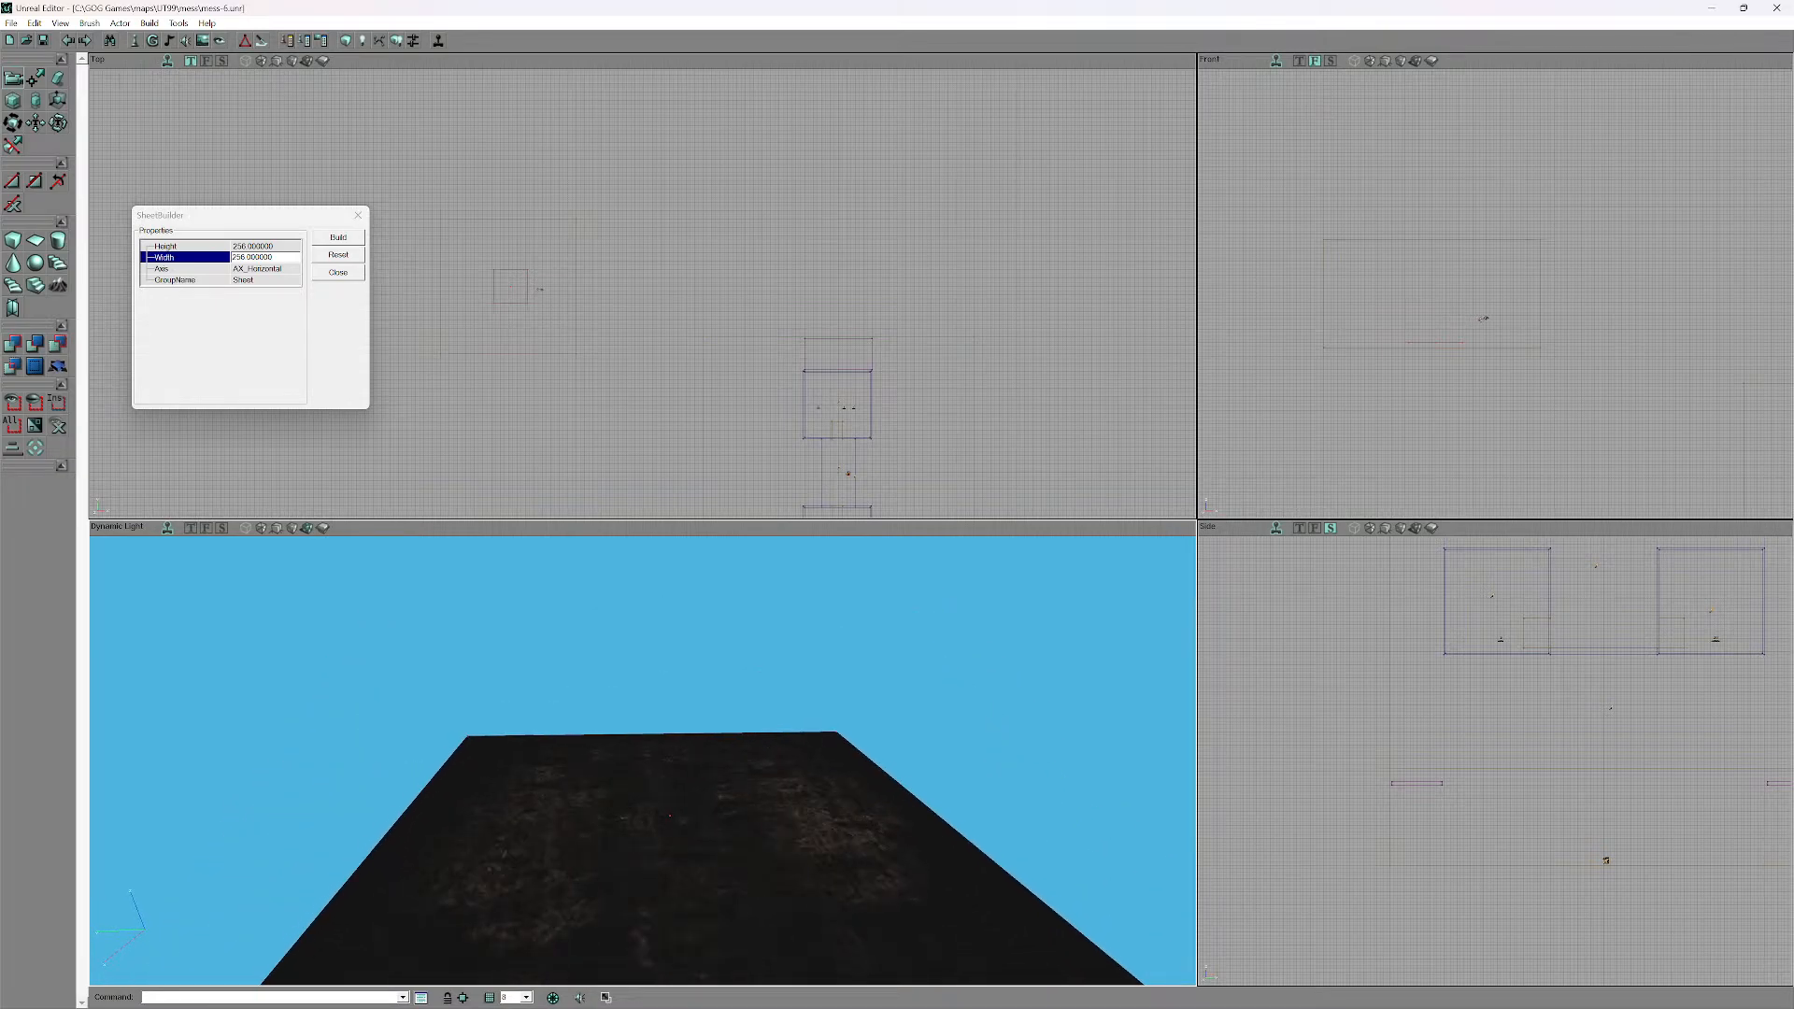
left_click_drag(694, 572, 693, 553)
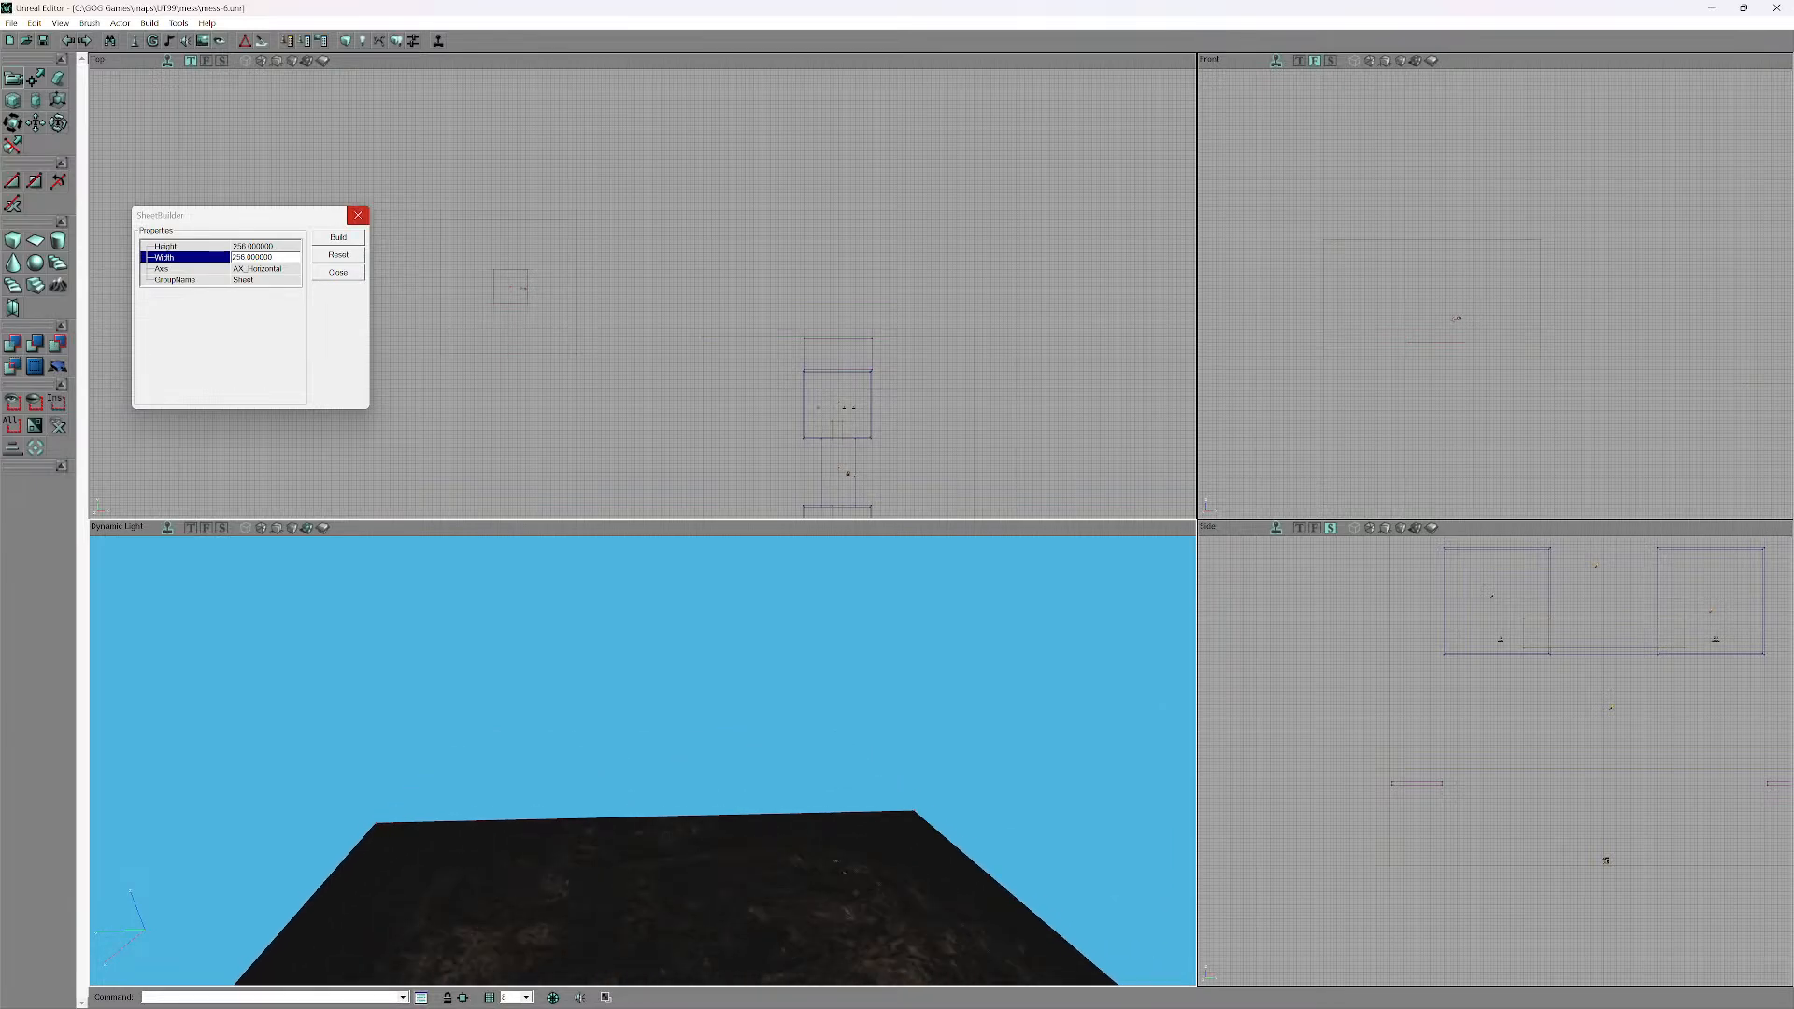
left_click(358, 215)
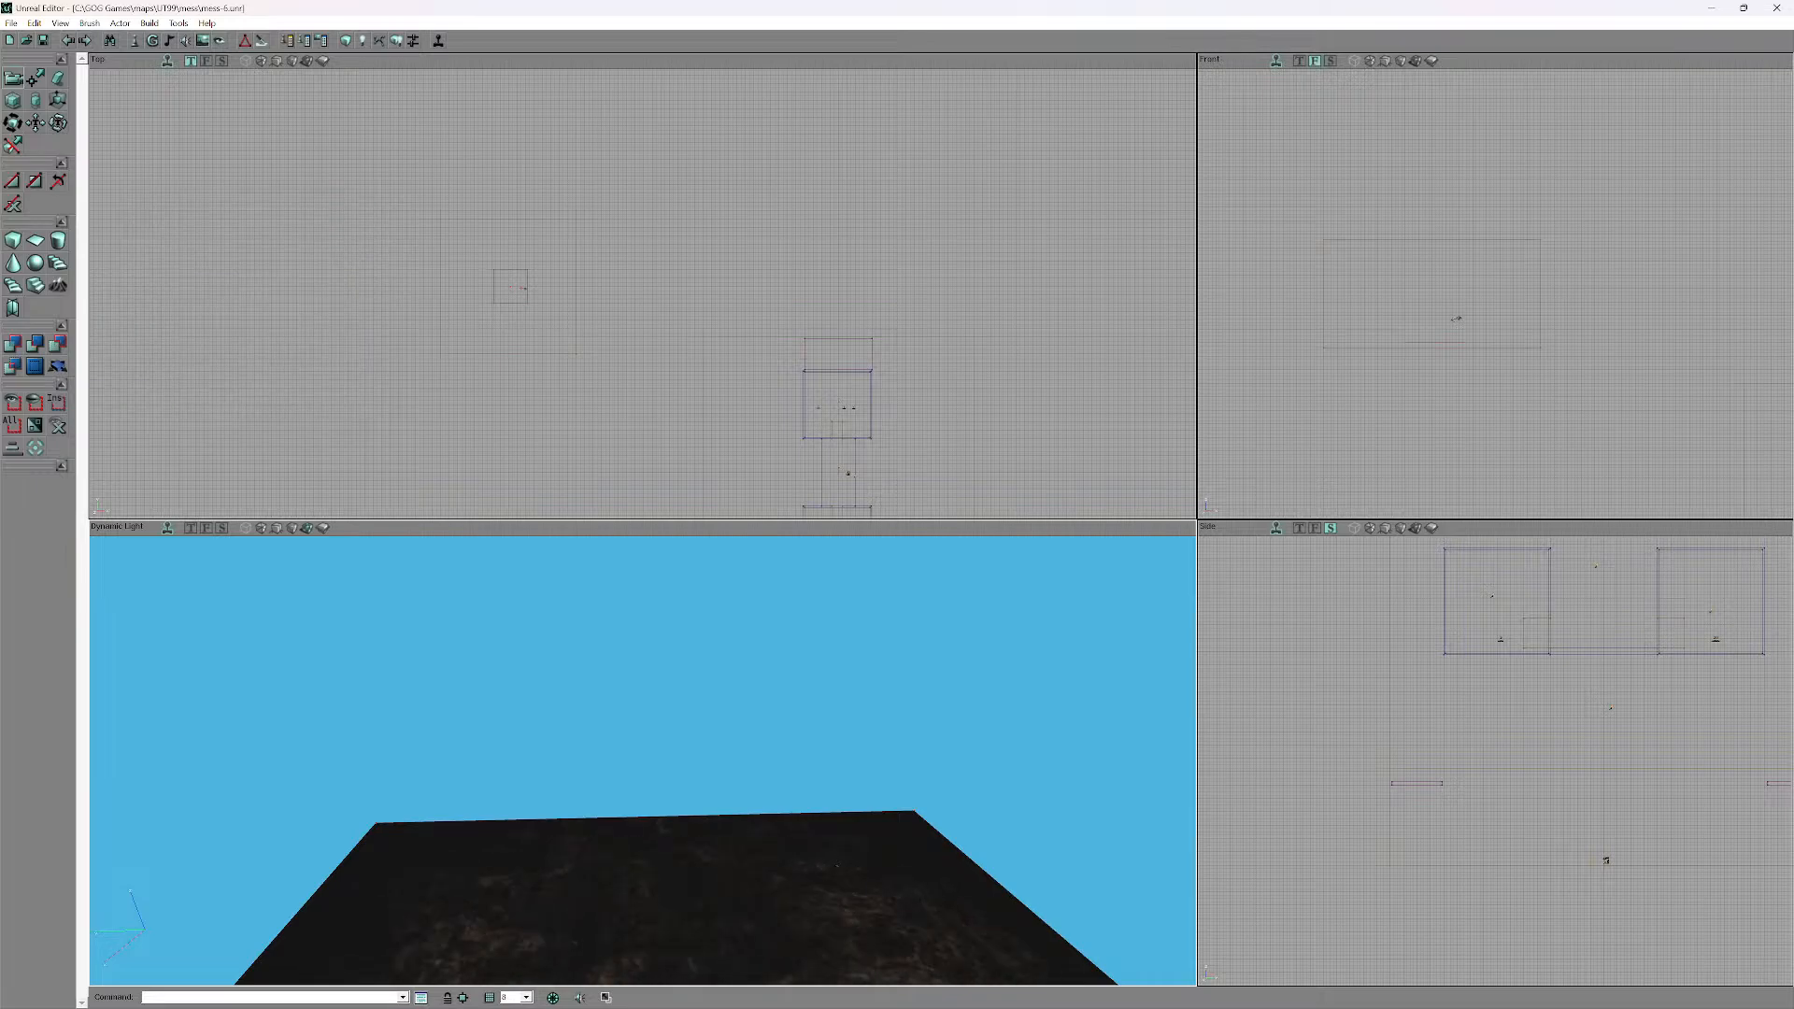
left_click_drag(643, 729, 644, 906)
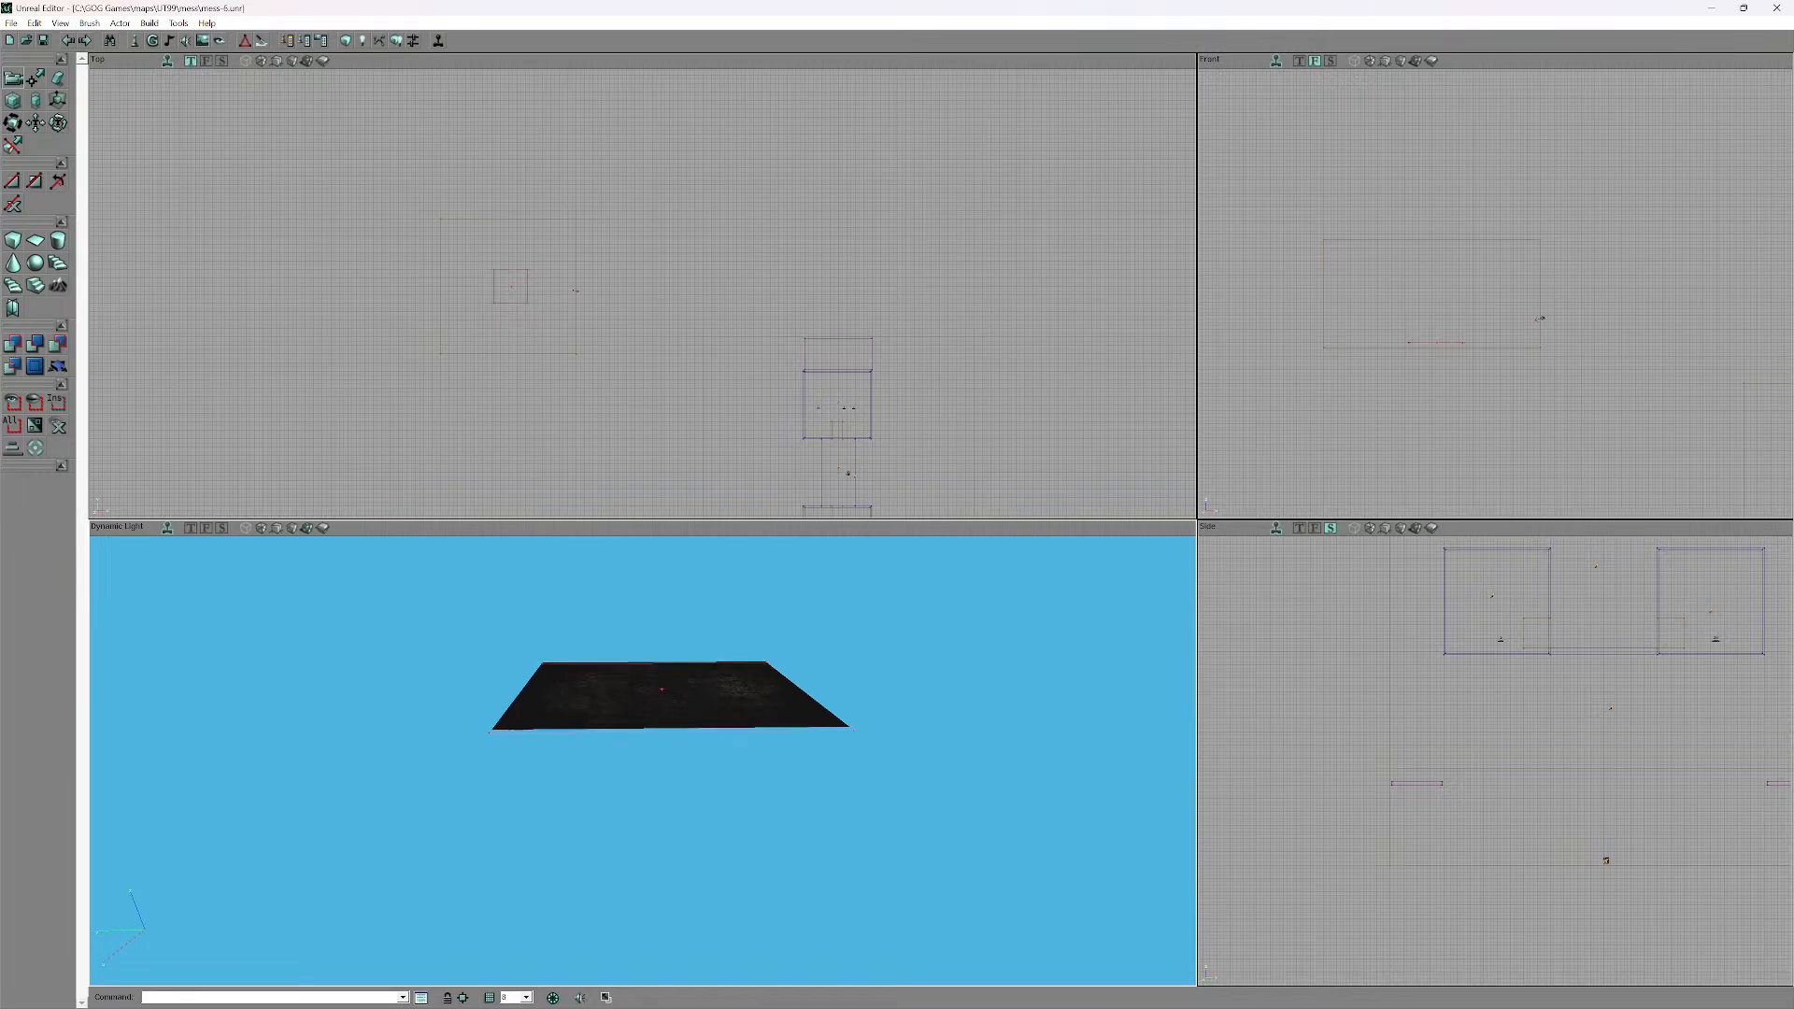
mouse_move(643, 729)
left_mouse_down("ctrl")
mouse_move(643, 878)
mouse_move(643, 729)
left_mouse_up("ctrl")
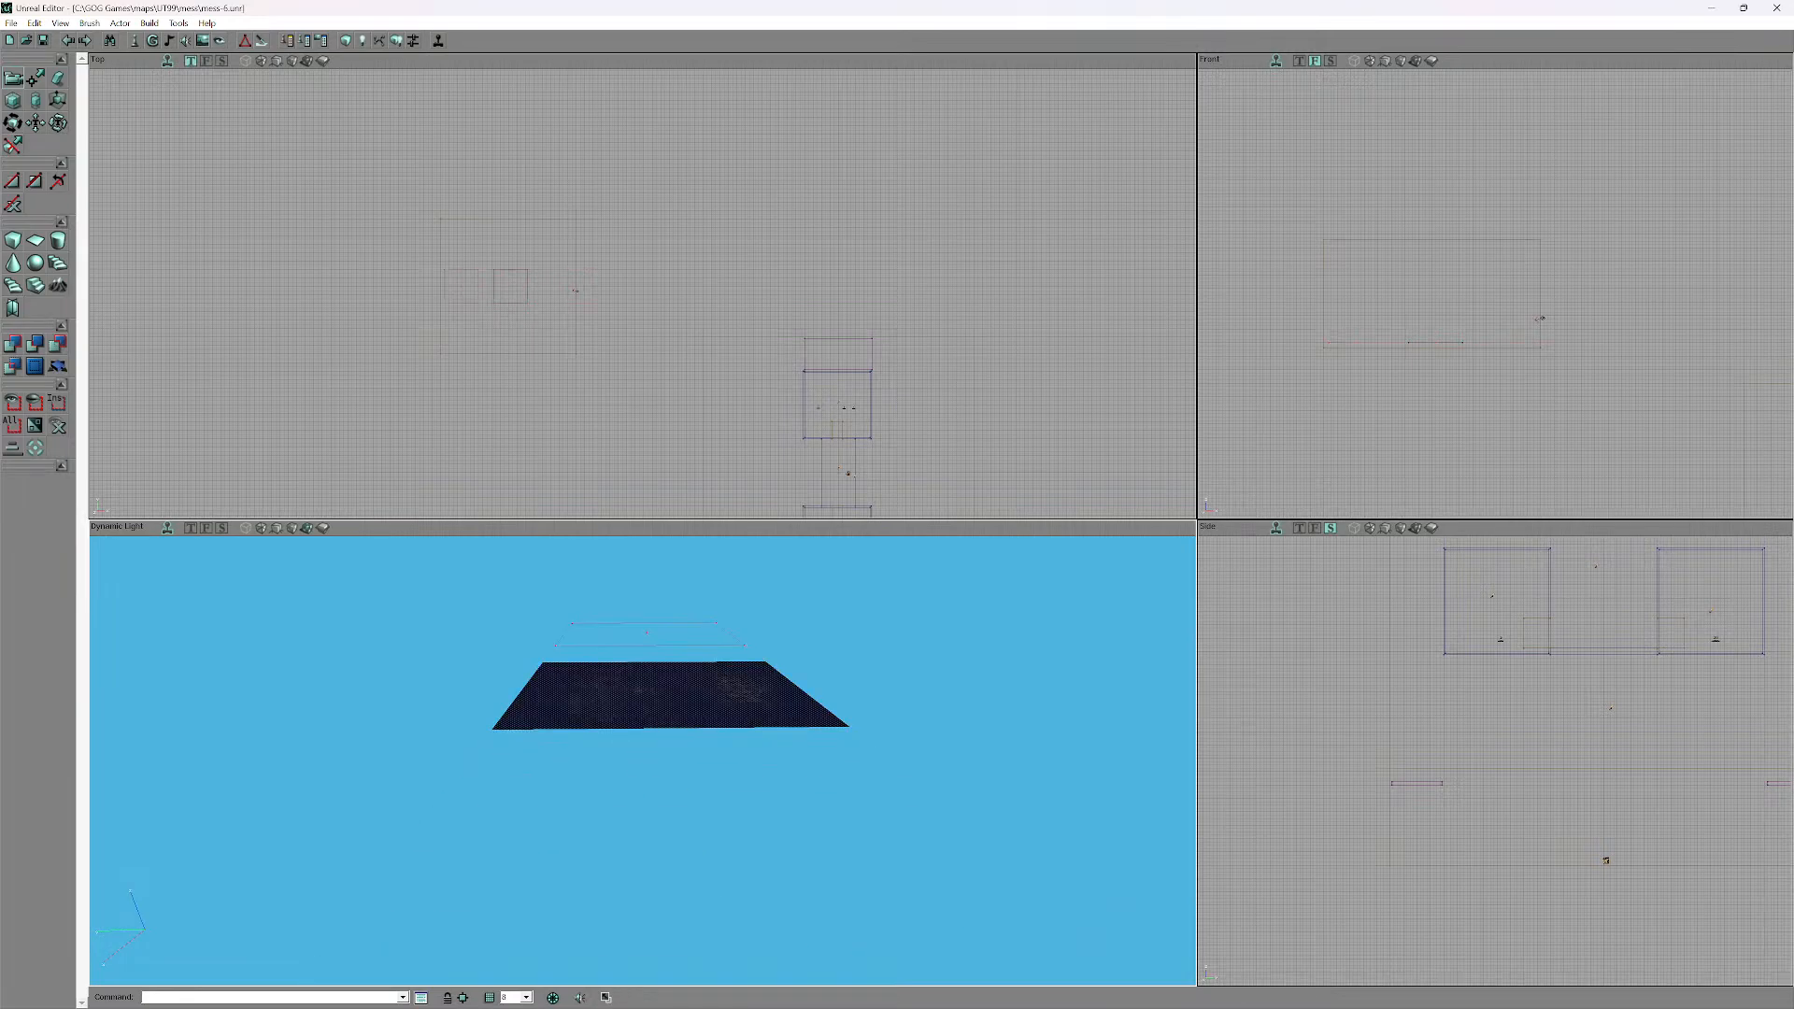
right_click(658, 690)
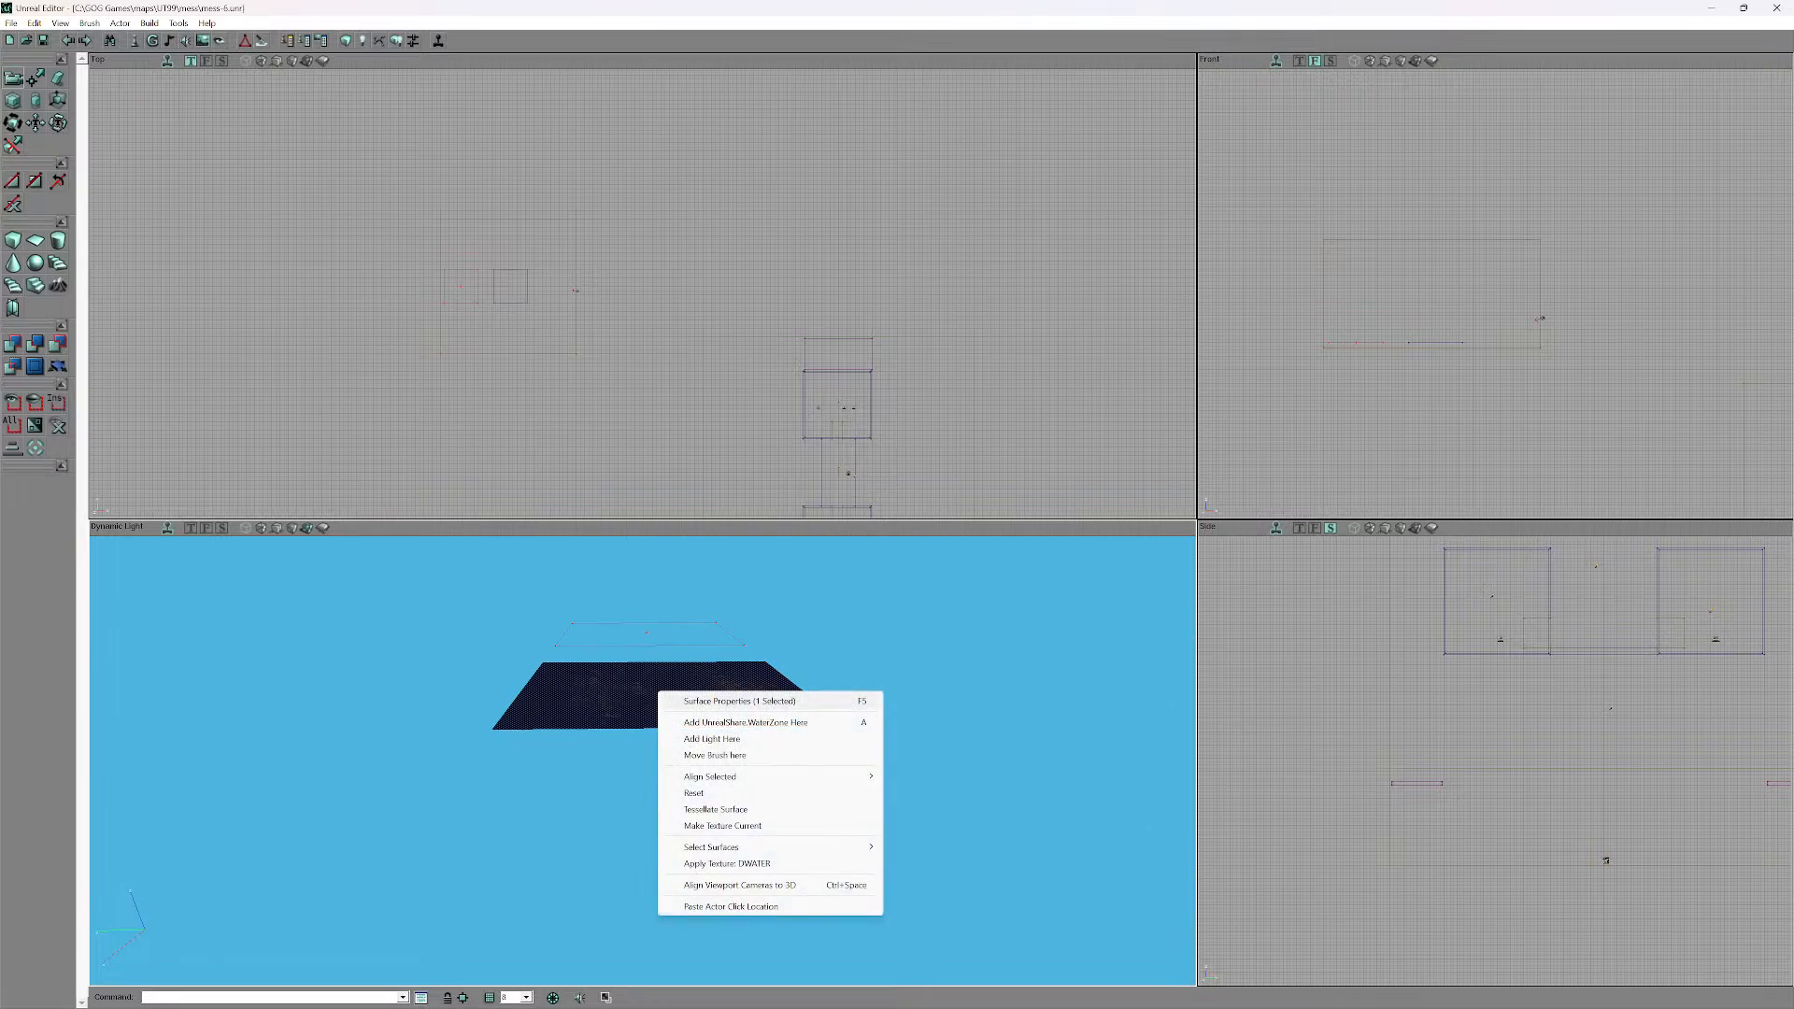
left_click(203, 41)
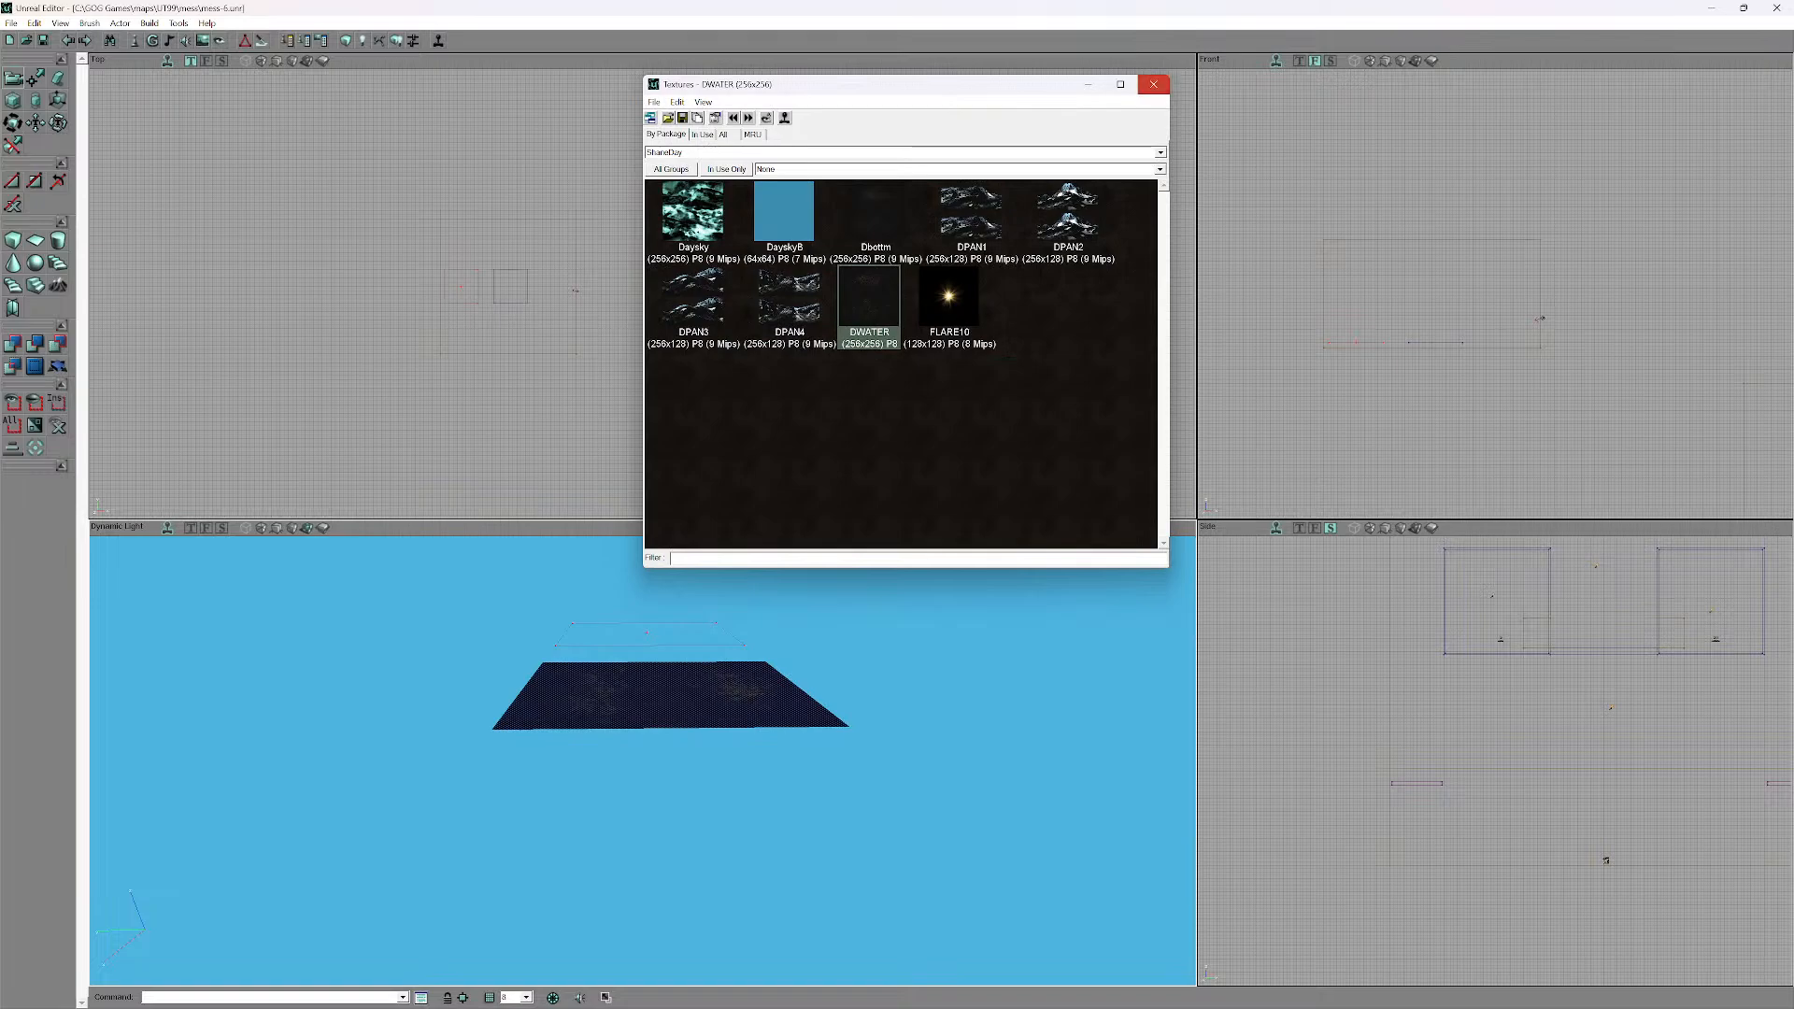
left_click(1153, 84)
- Choose the SkyZoneInfo actor class under ZoneInfo and place a SkyZoneInfo actor on the middle of the DWATER sheet
left_click(135, 40)
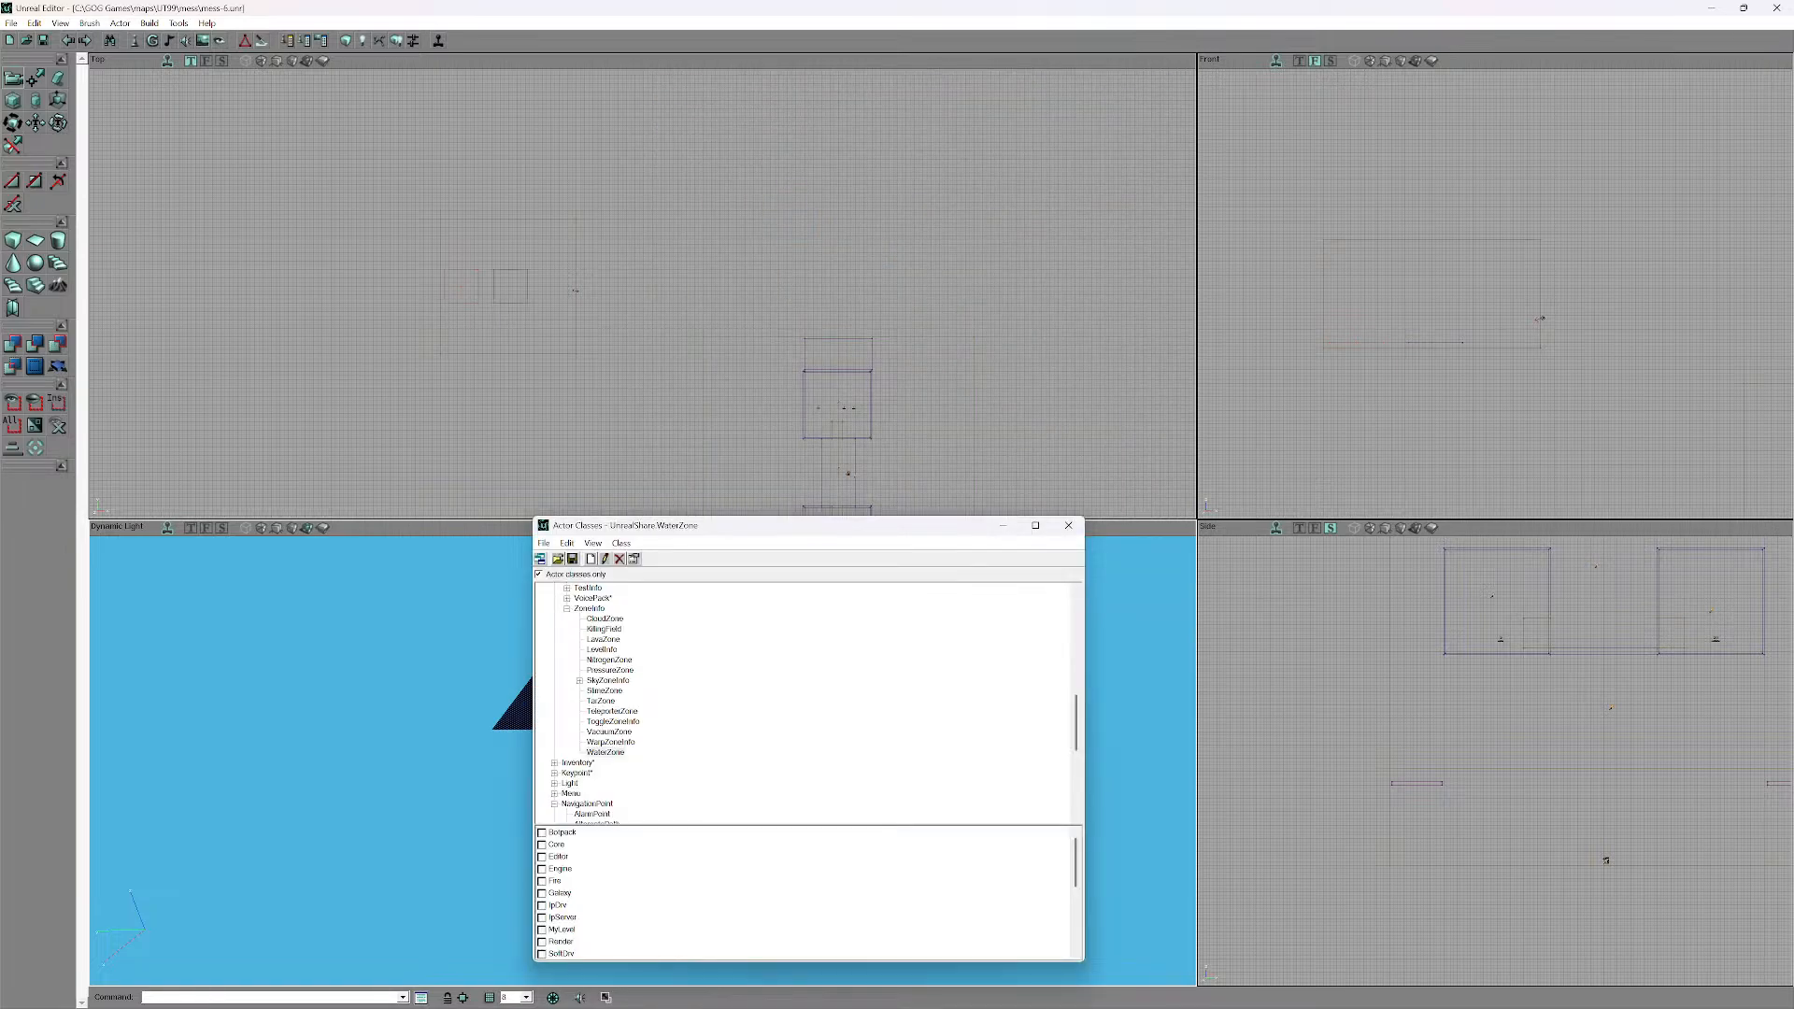
left_click(579, 680)
left_click(608, 680)
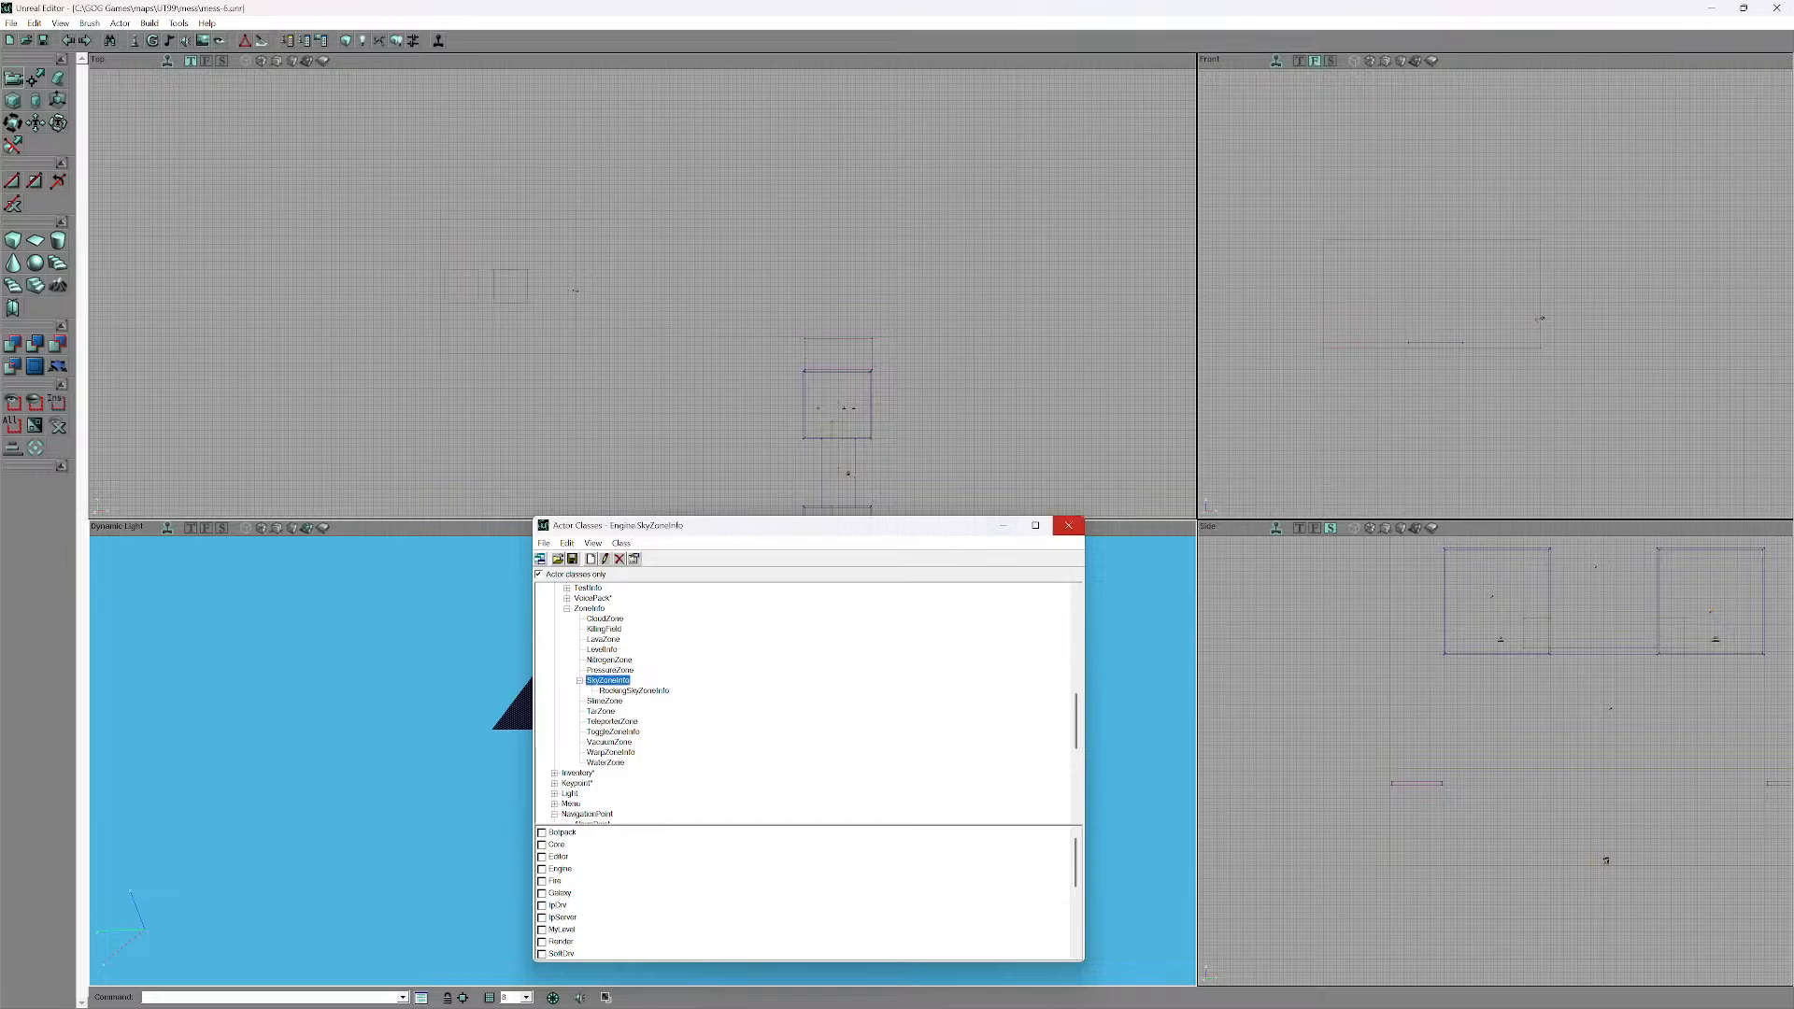
left_click(1067, 525)
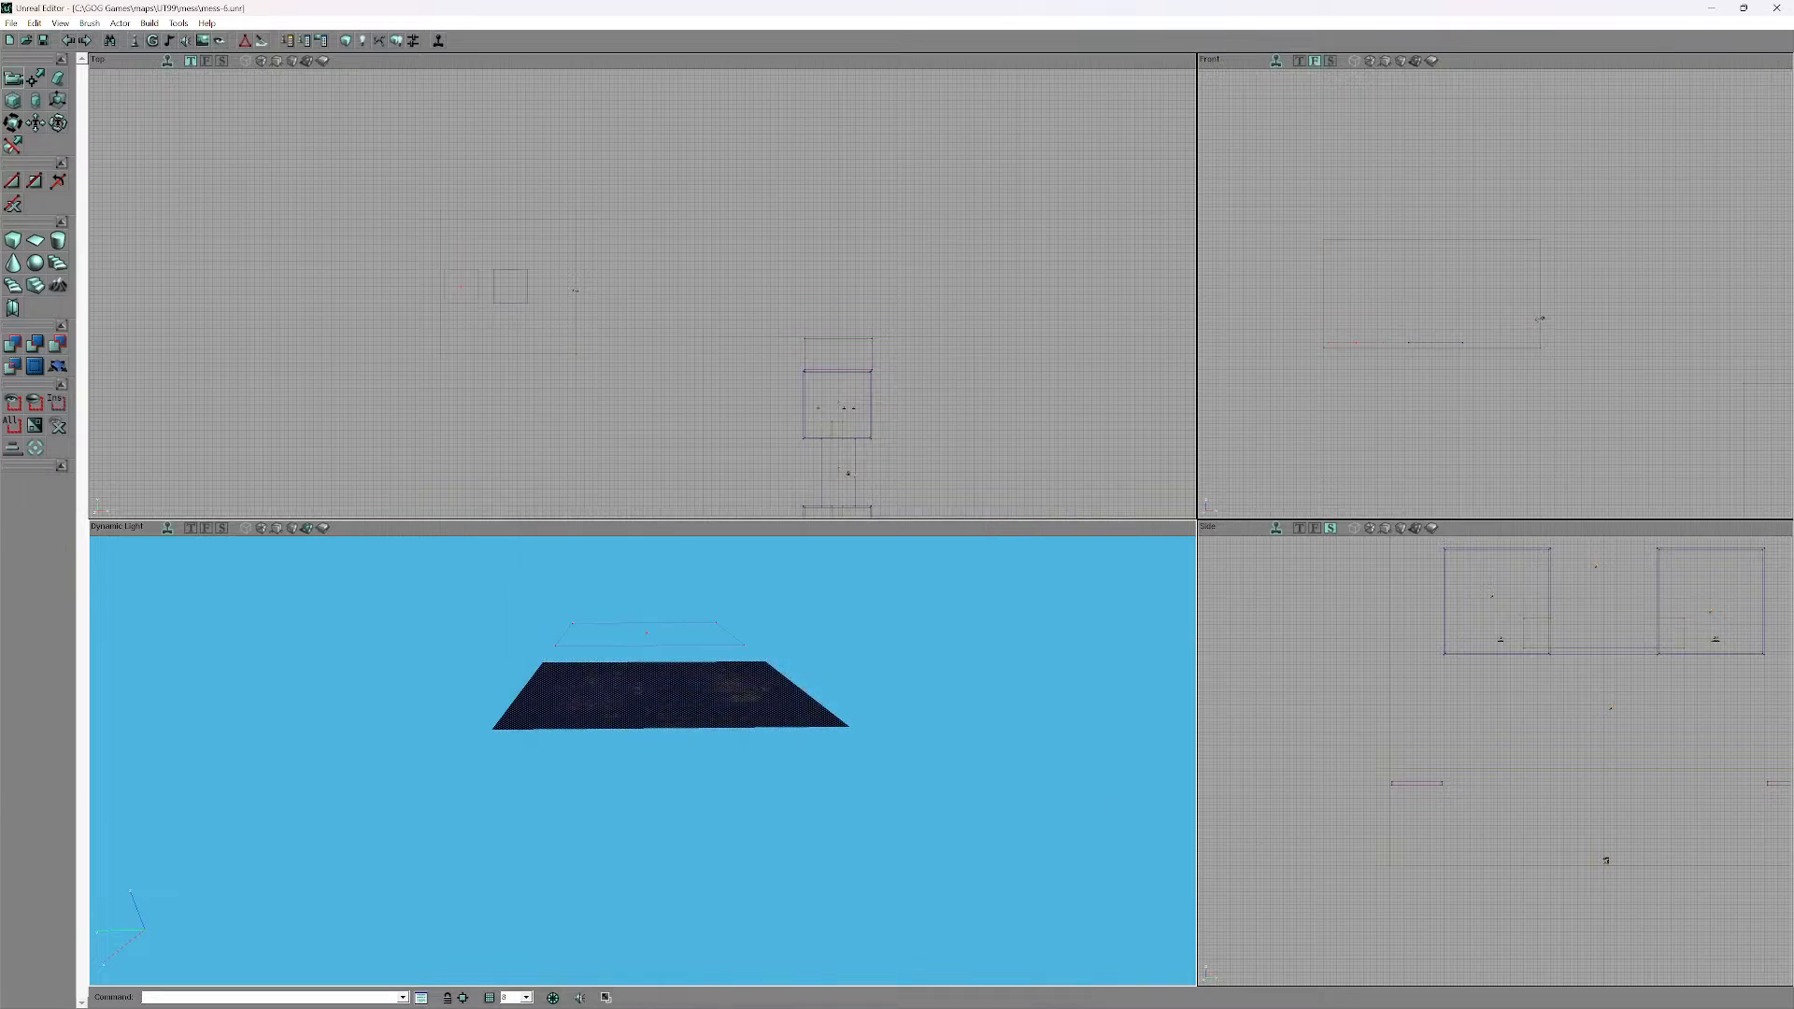
right_click(662, 688)
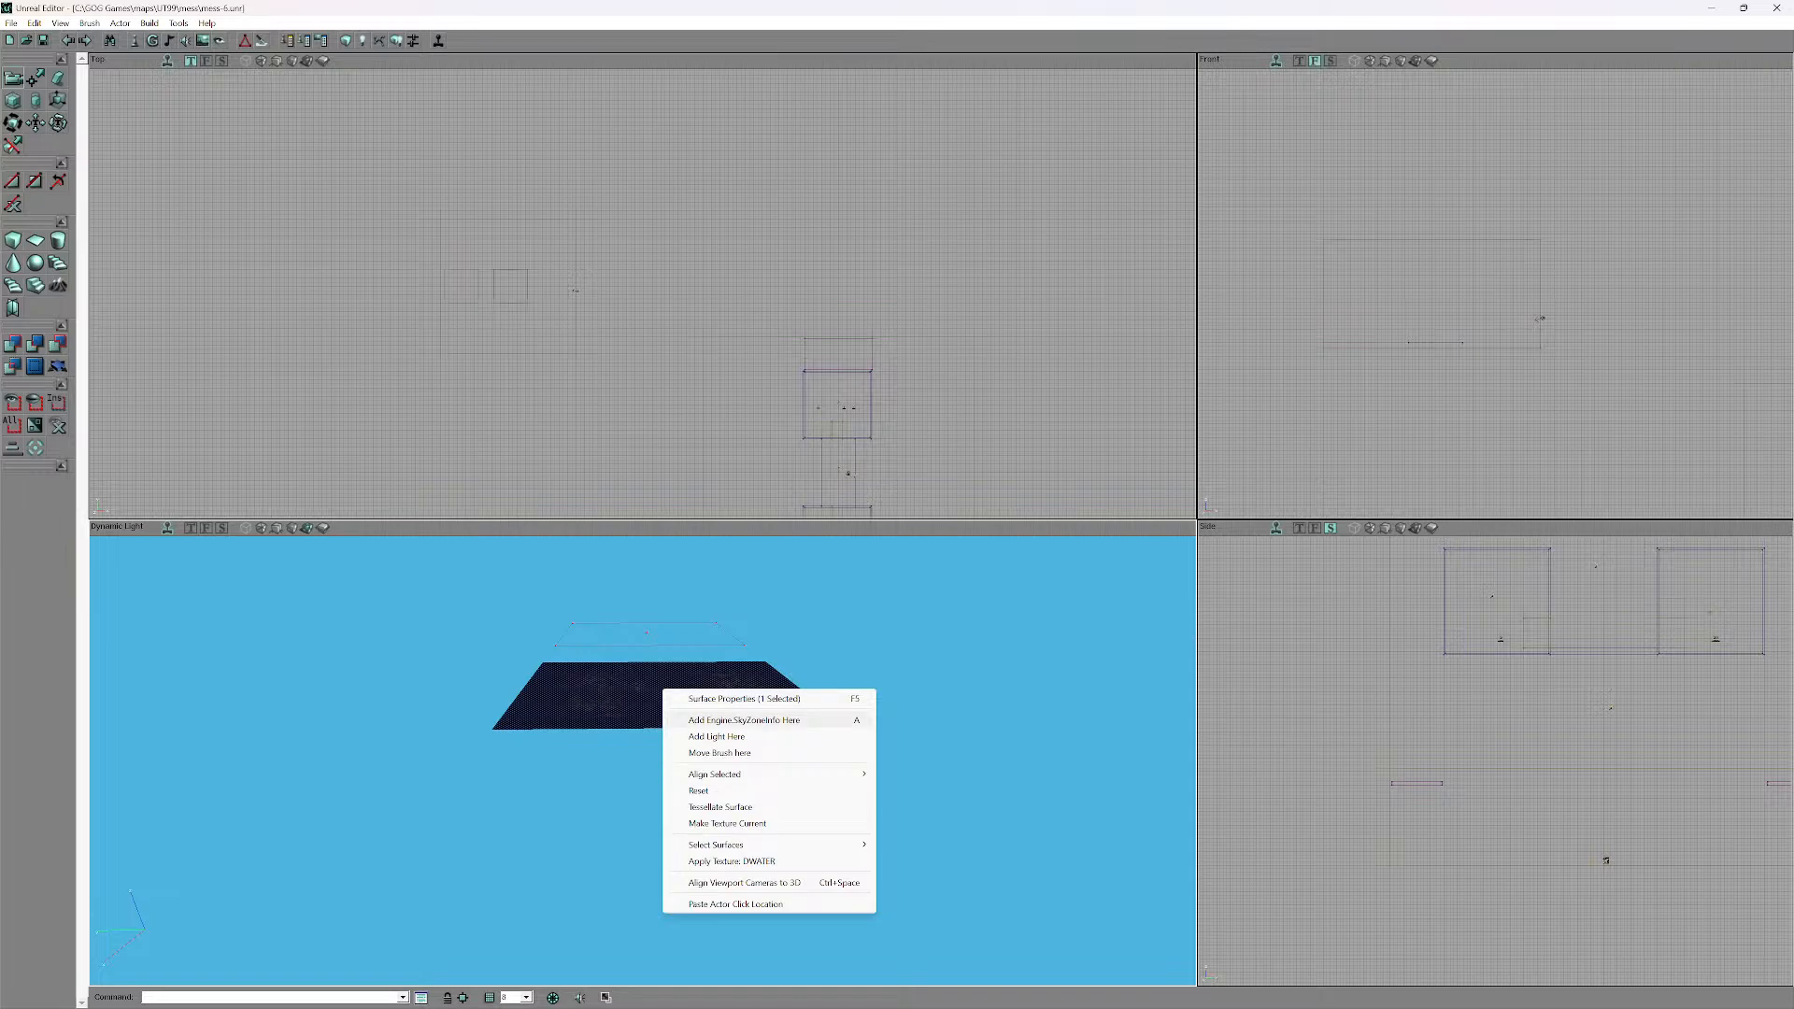
left_click(744, 719)
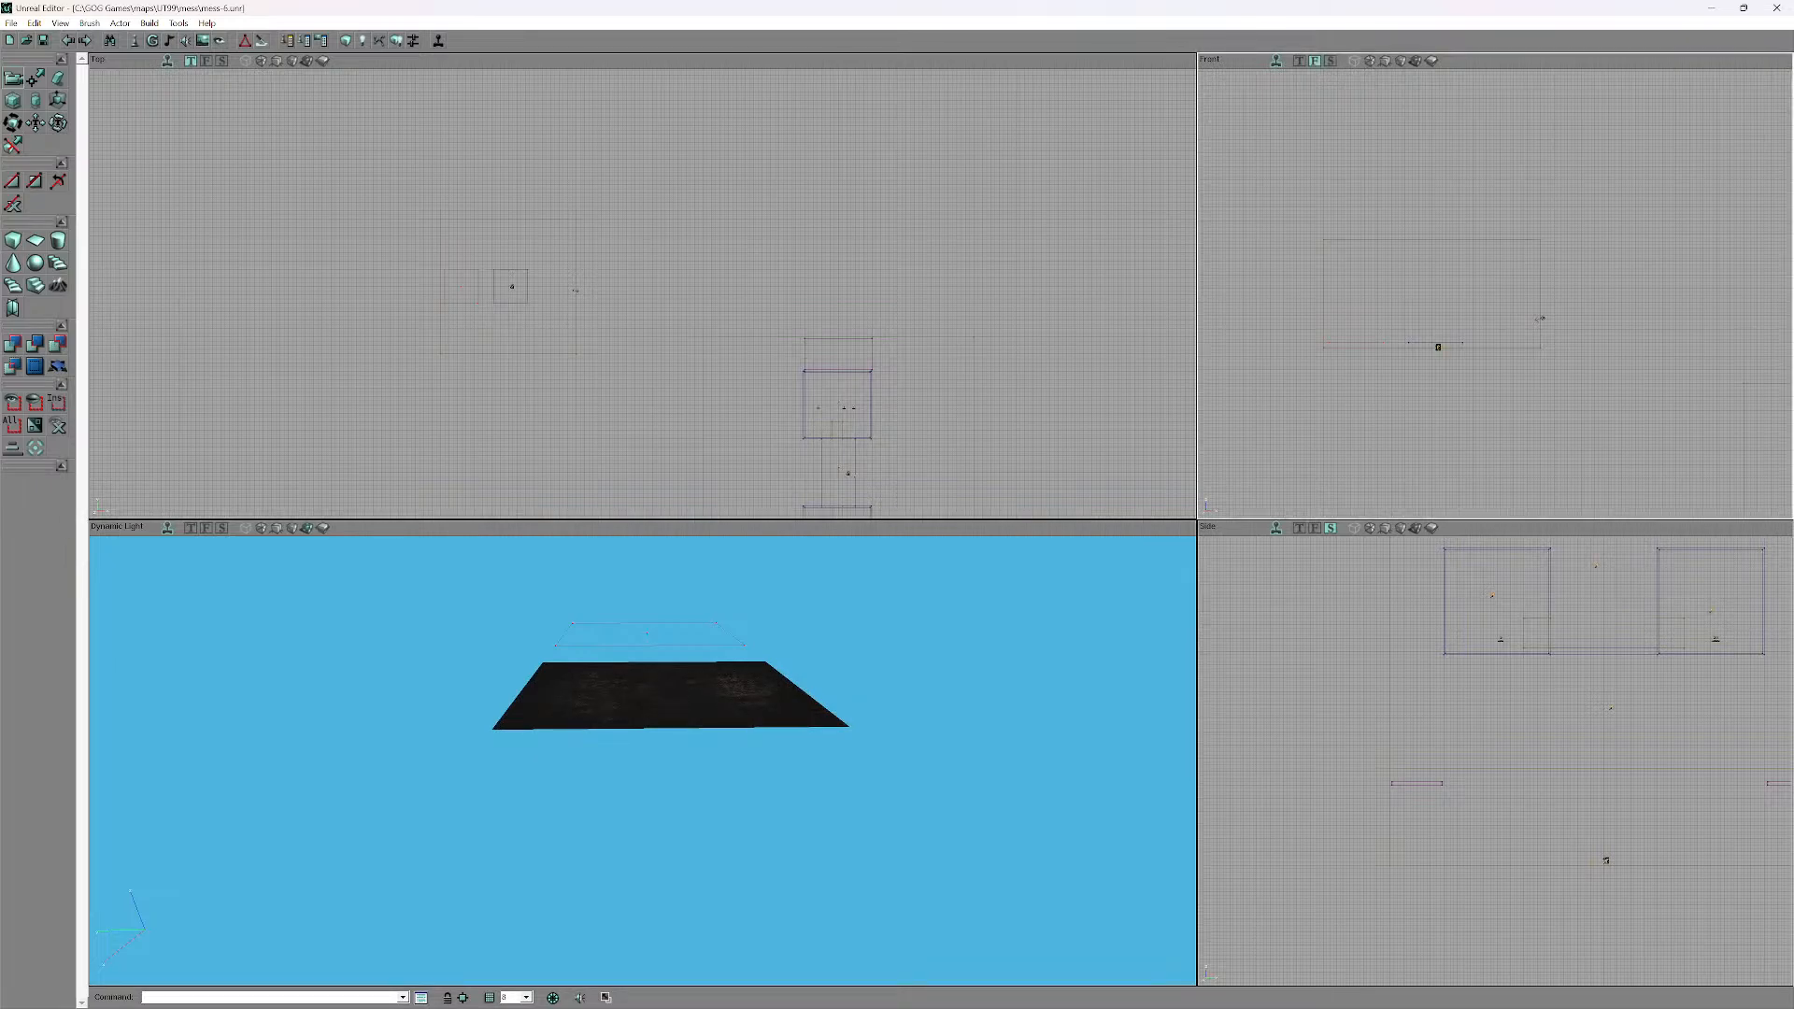
- Raise the SkyZoneInfo actor slightly above the dark floor sheet and check its position from several angles
left_click_drag(1438, 347, 1437, 337, "ctrl")
left_click_drag(643, 761, 647, 803)
right_click_drag(646, 803, 572, 877)
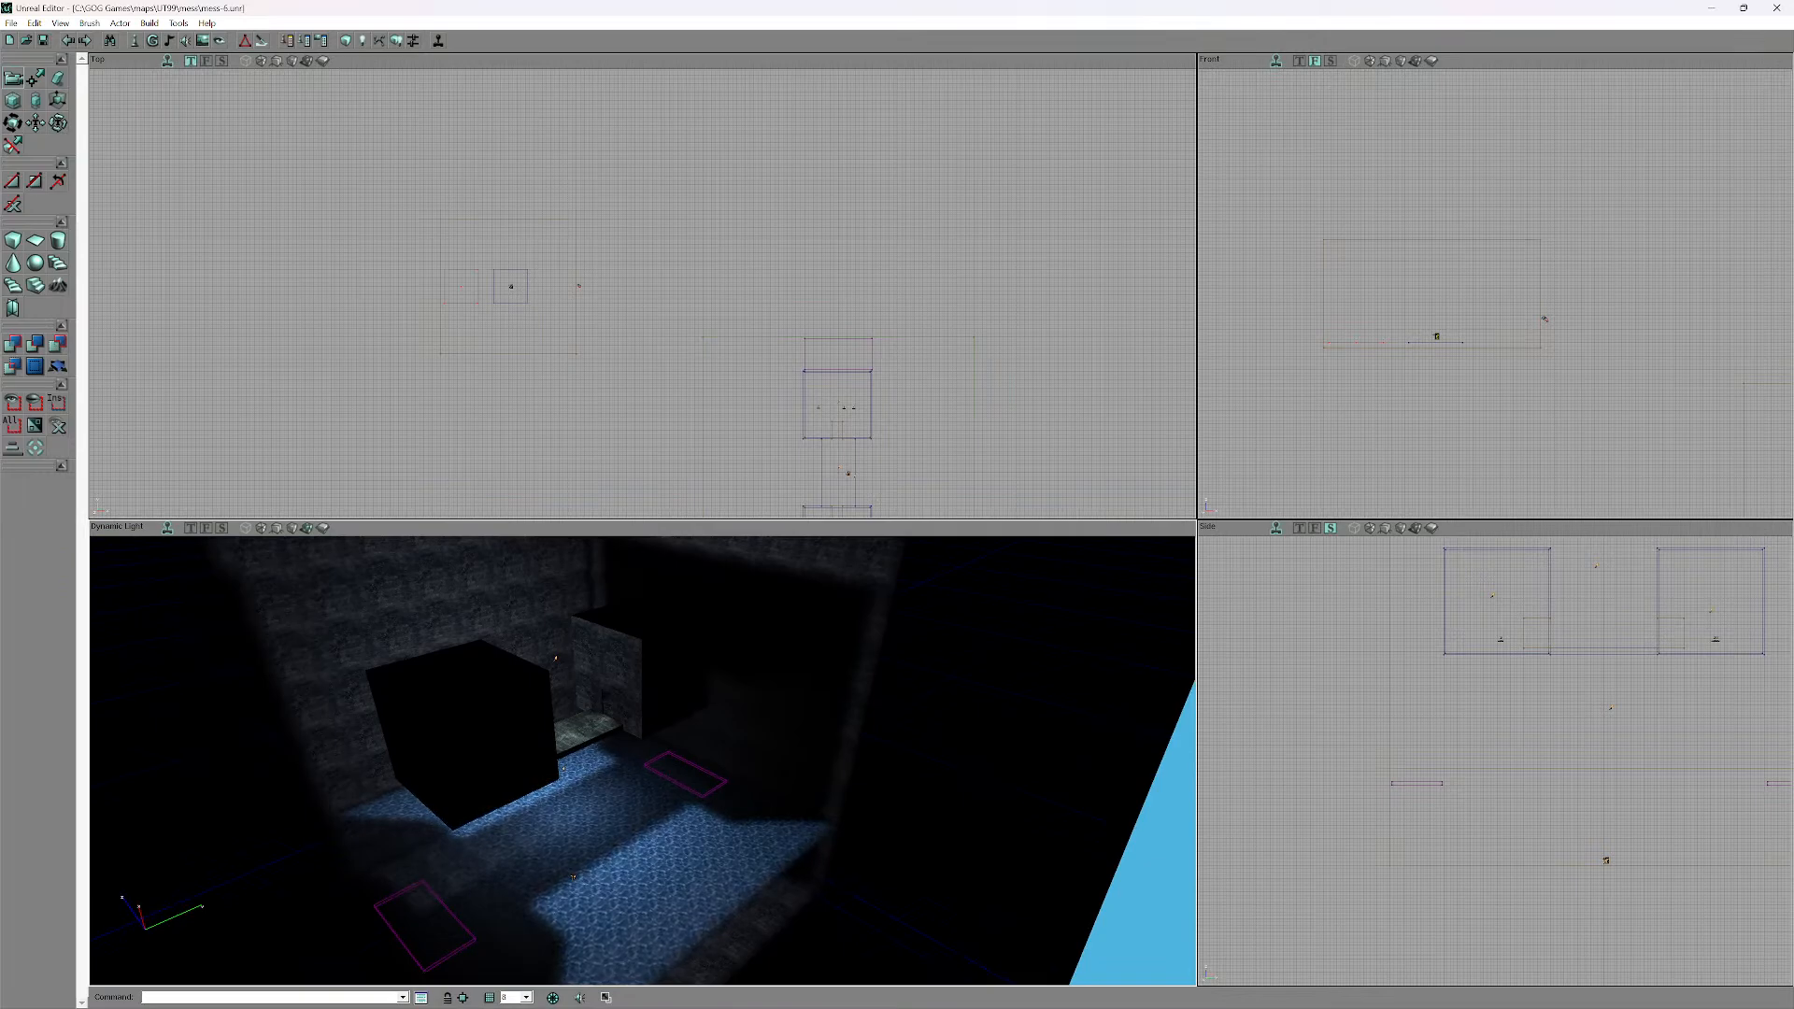
right_click_drag(573, 876, 902, 761)
left_click_drag(901, 761, 897, 696)
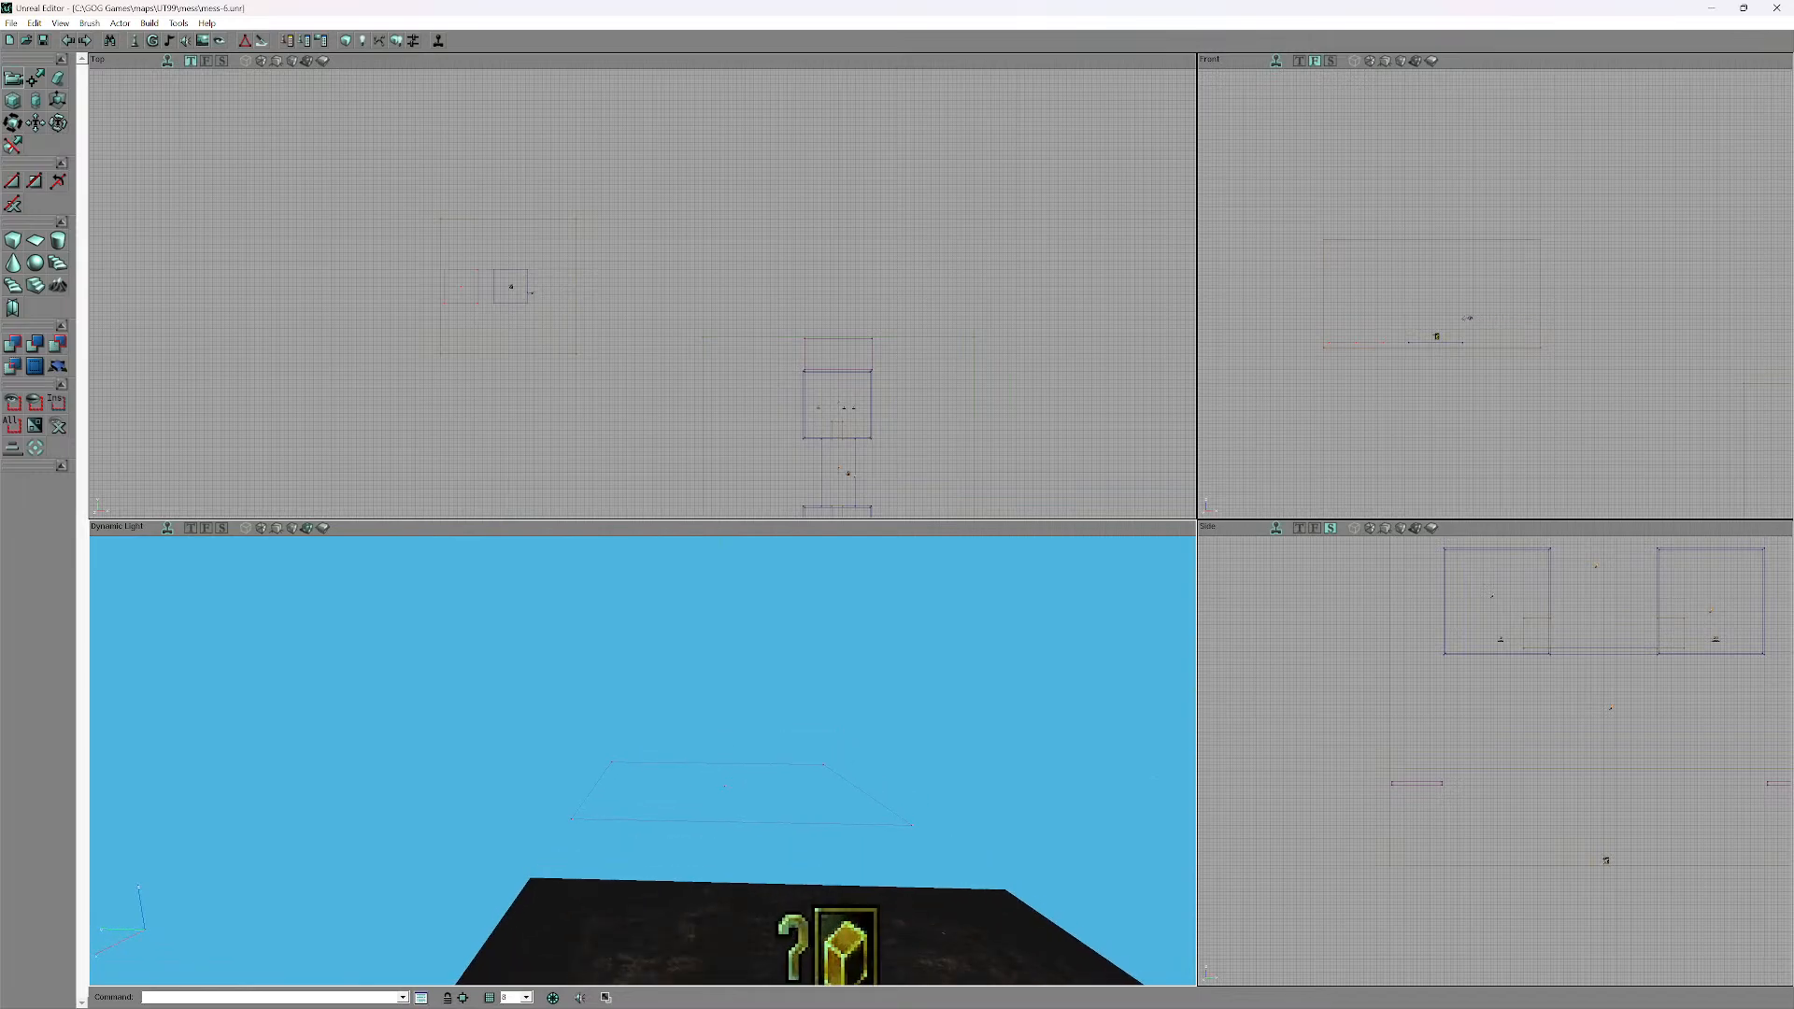
right_click_drag(897, 696, 899, 756)
left_click_drag(898, 757, 918, 817)
right_click_drag(918, 818, 923, 761)
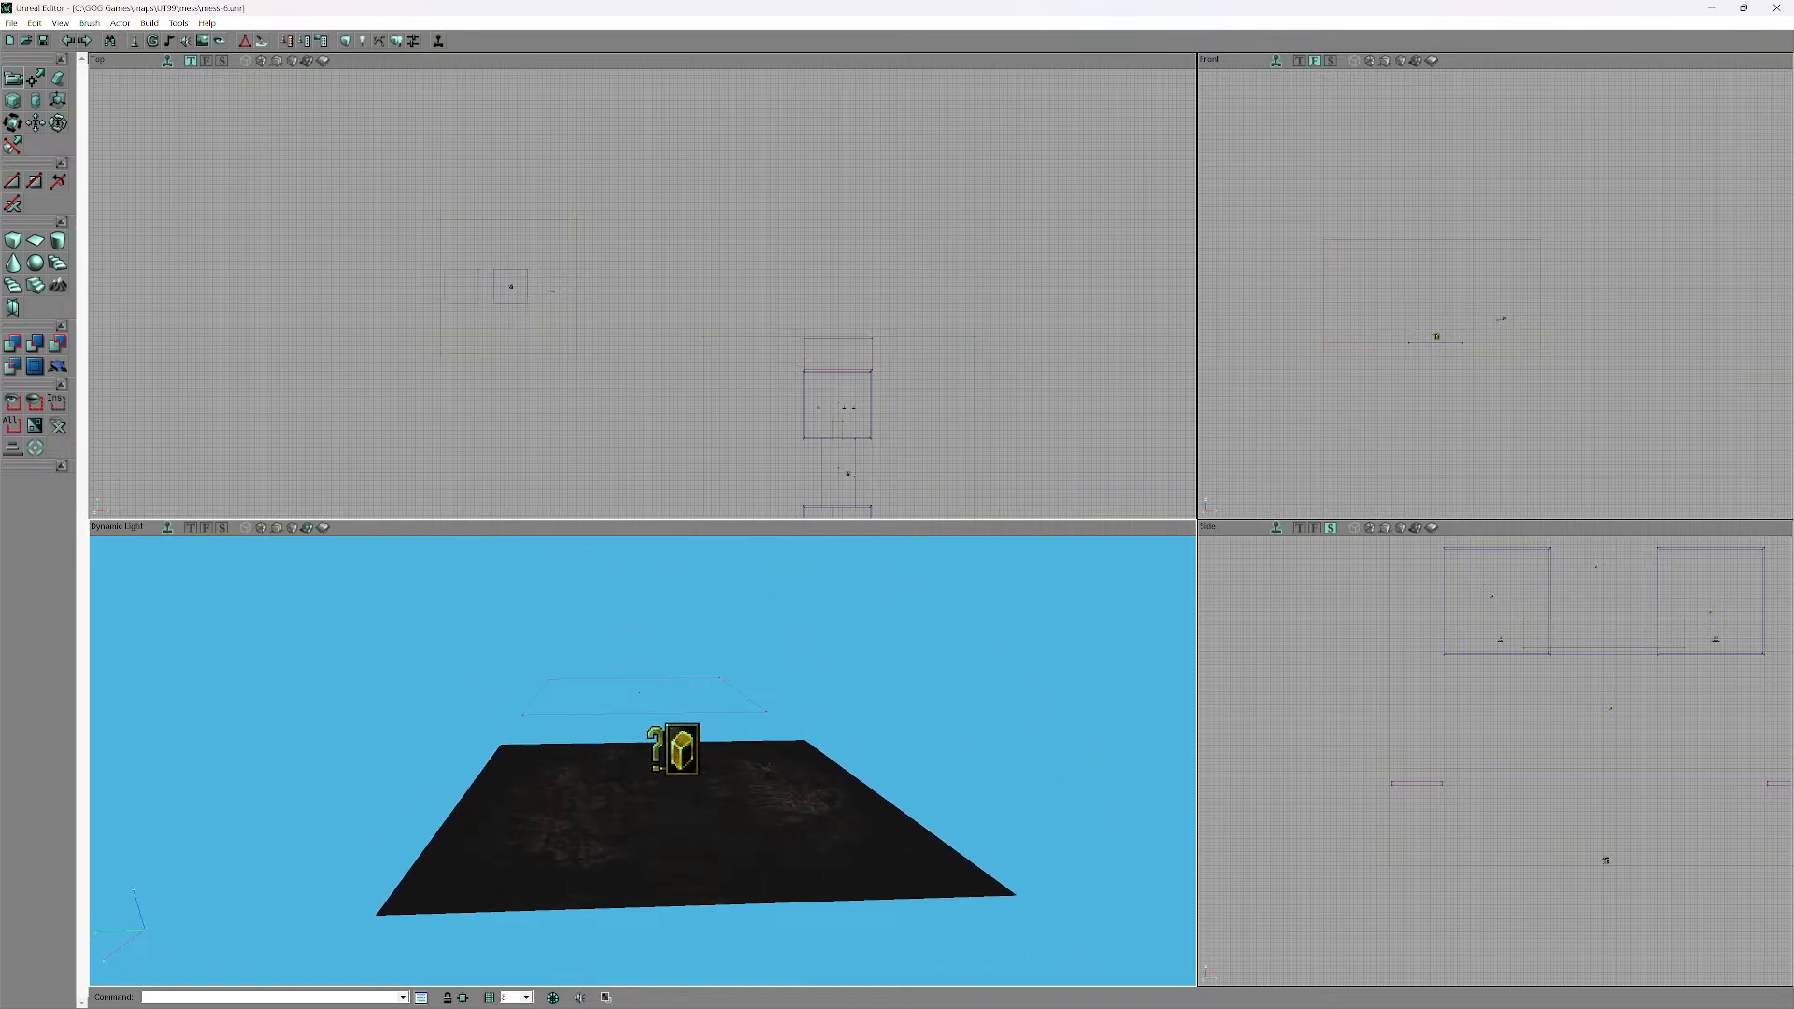
- Rebuild the sheet brush with its axis set to AX_XAxis and select the DPAN1 texture from the ShaneDay package
right_click(35, 240)
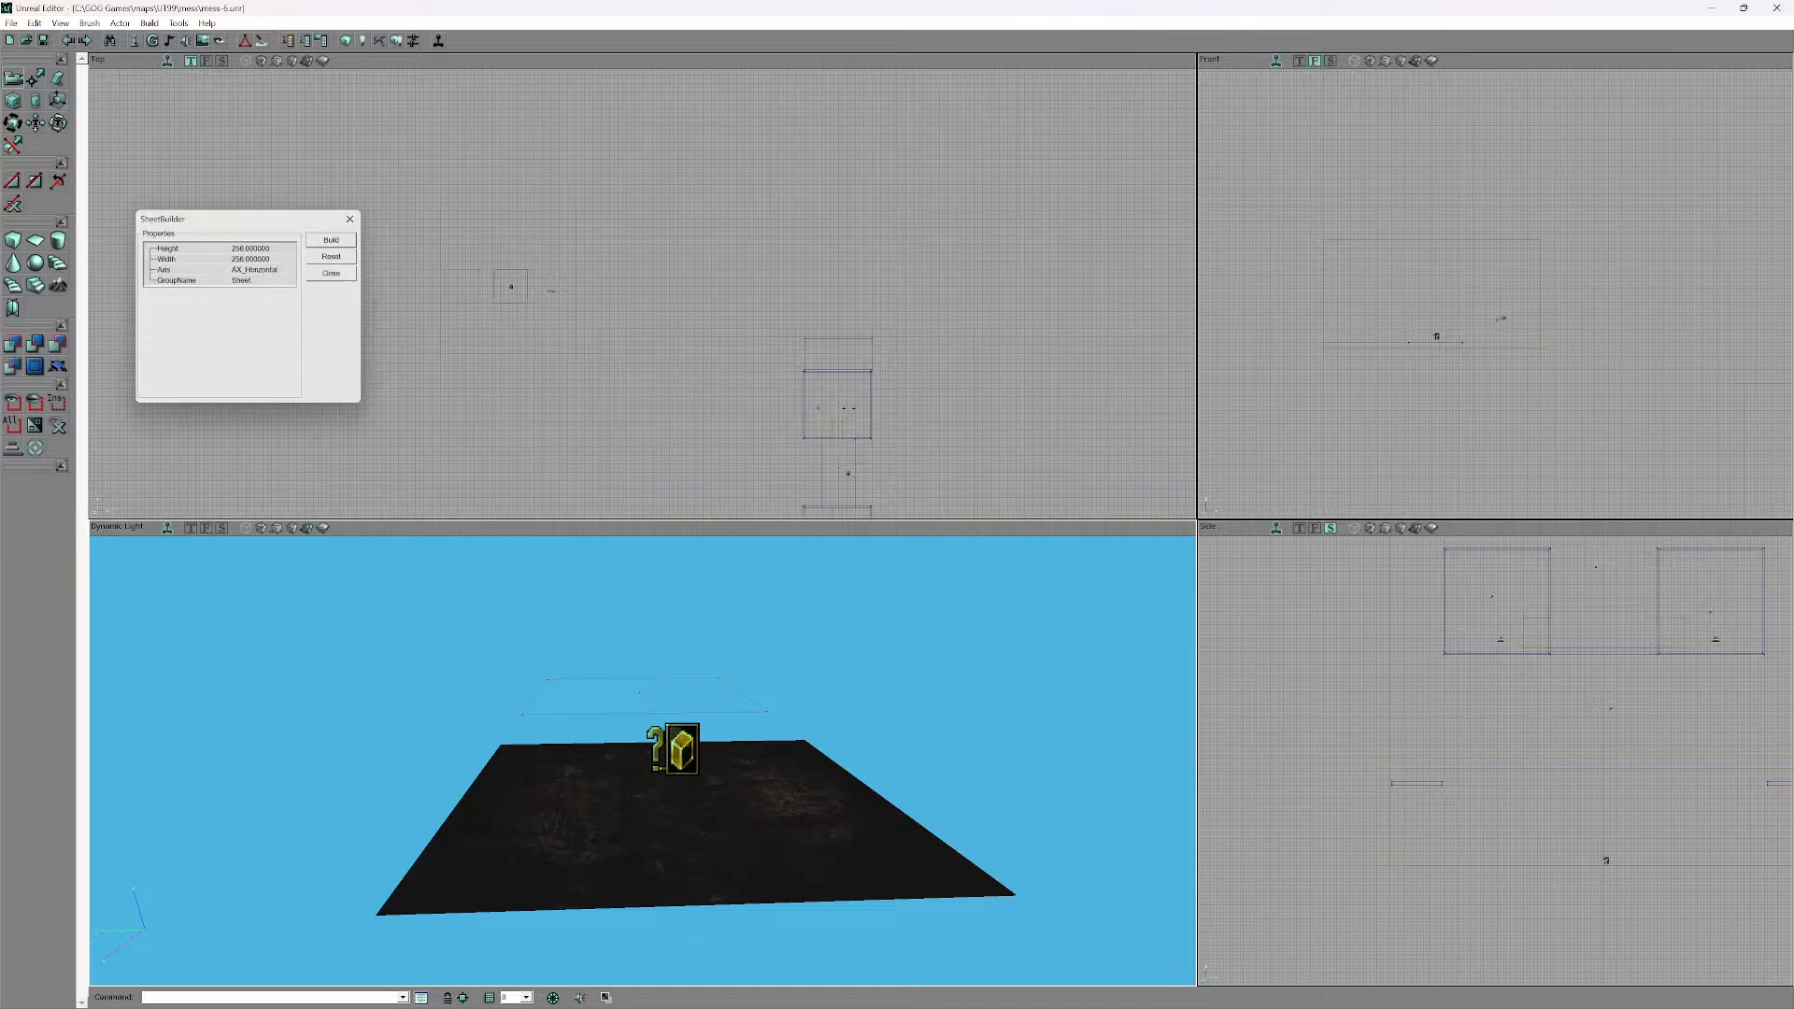
left_click(245, 269)
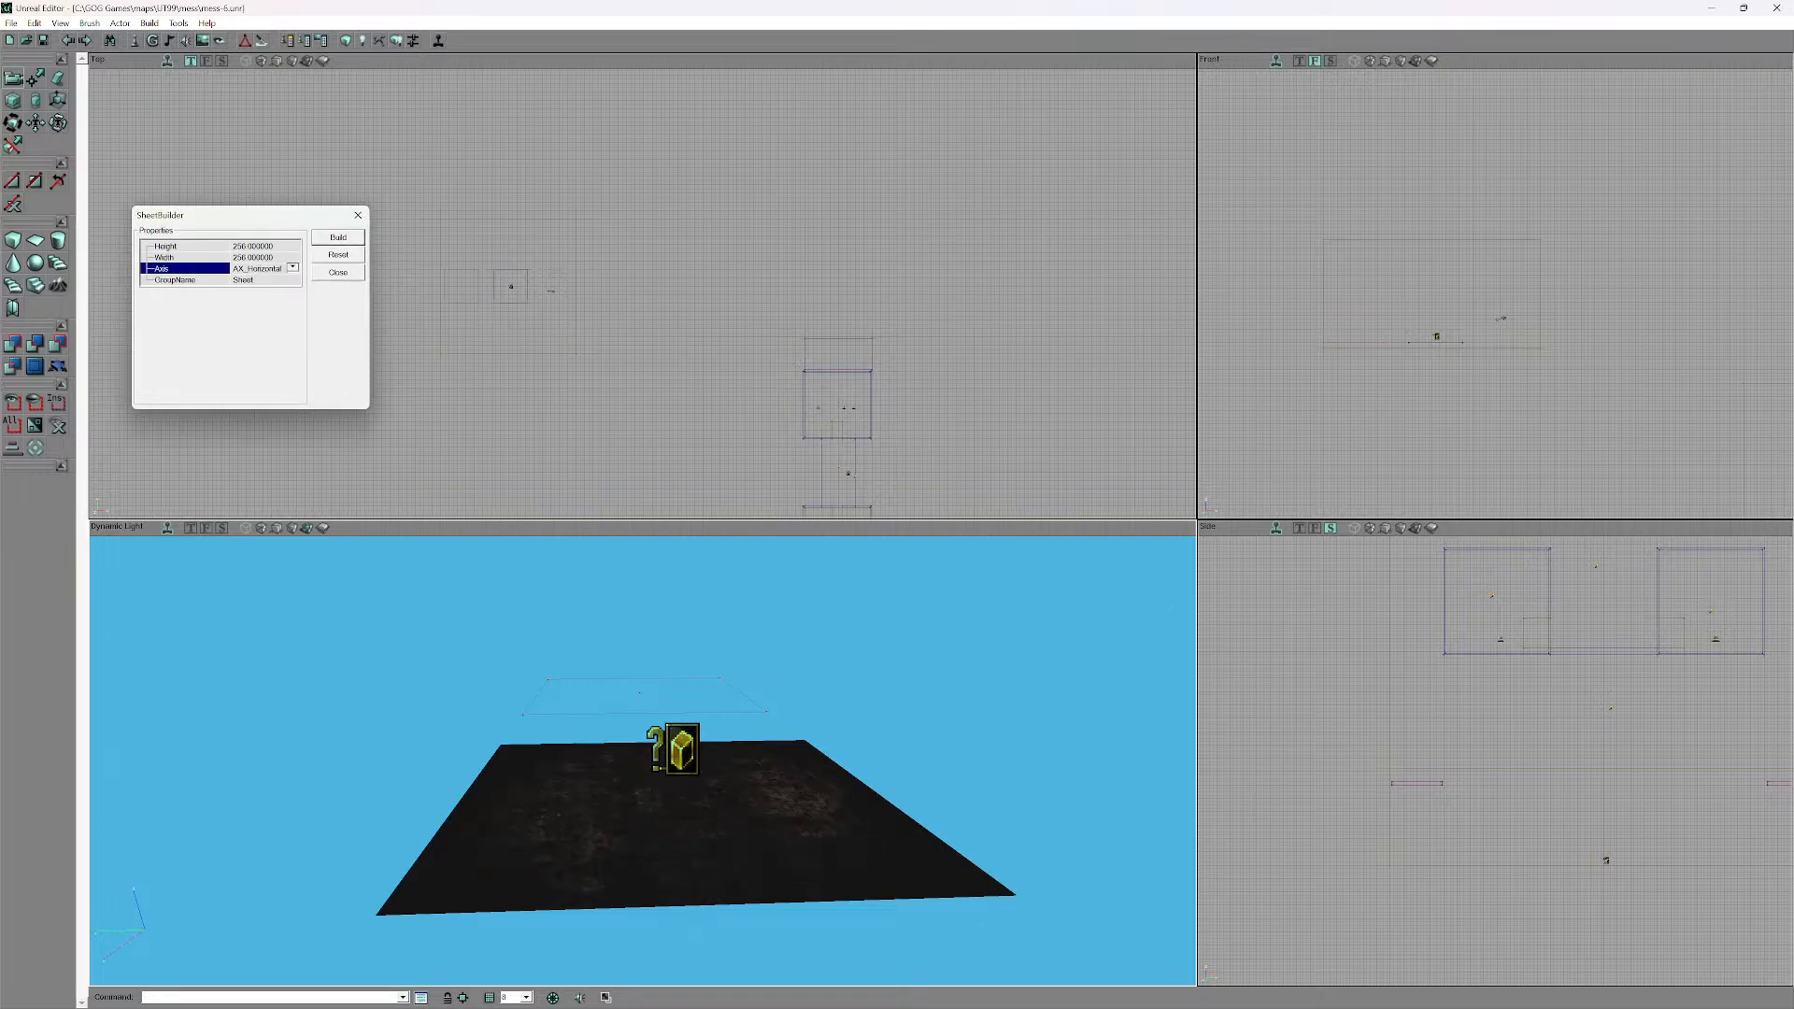
left_click(293, 267)
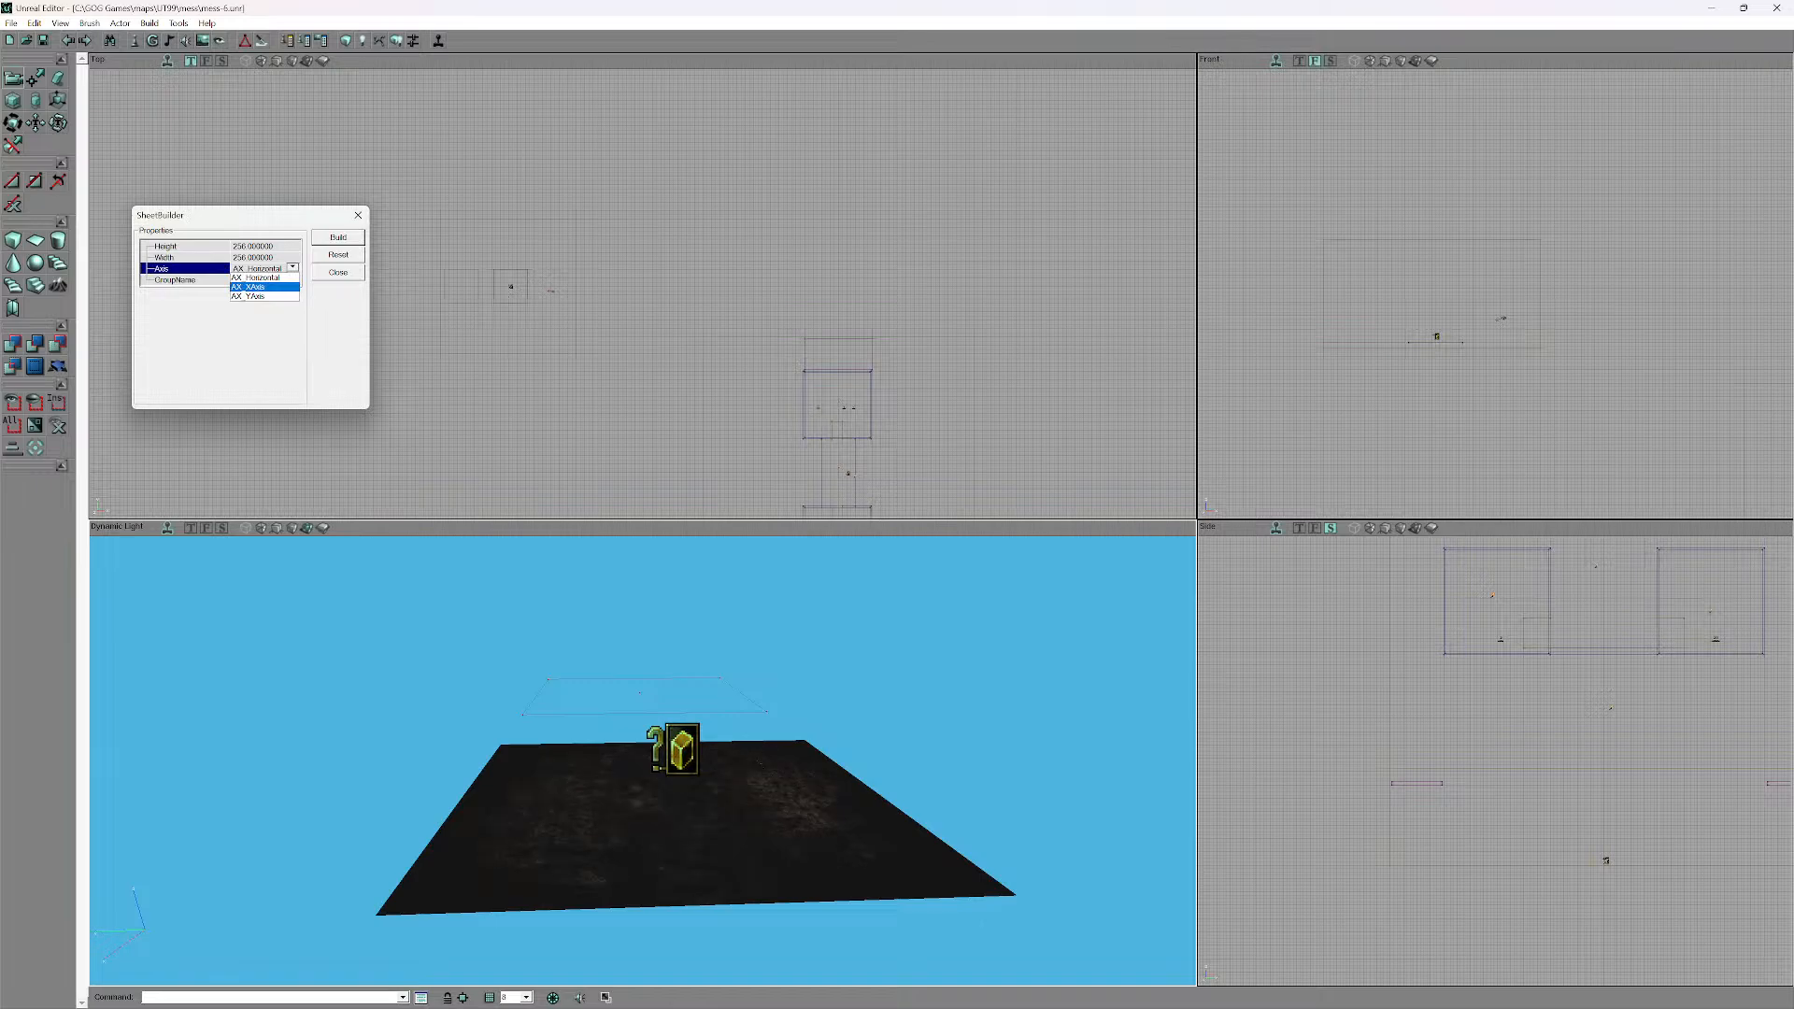
key("Return")
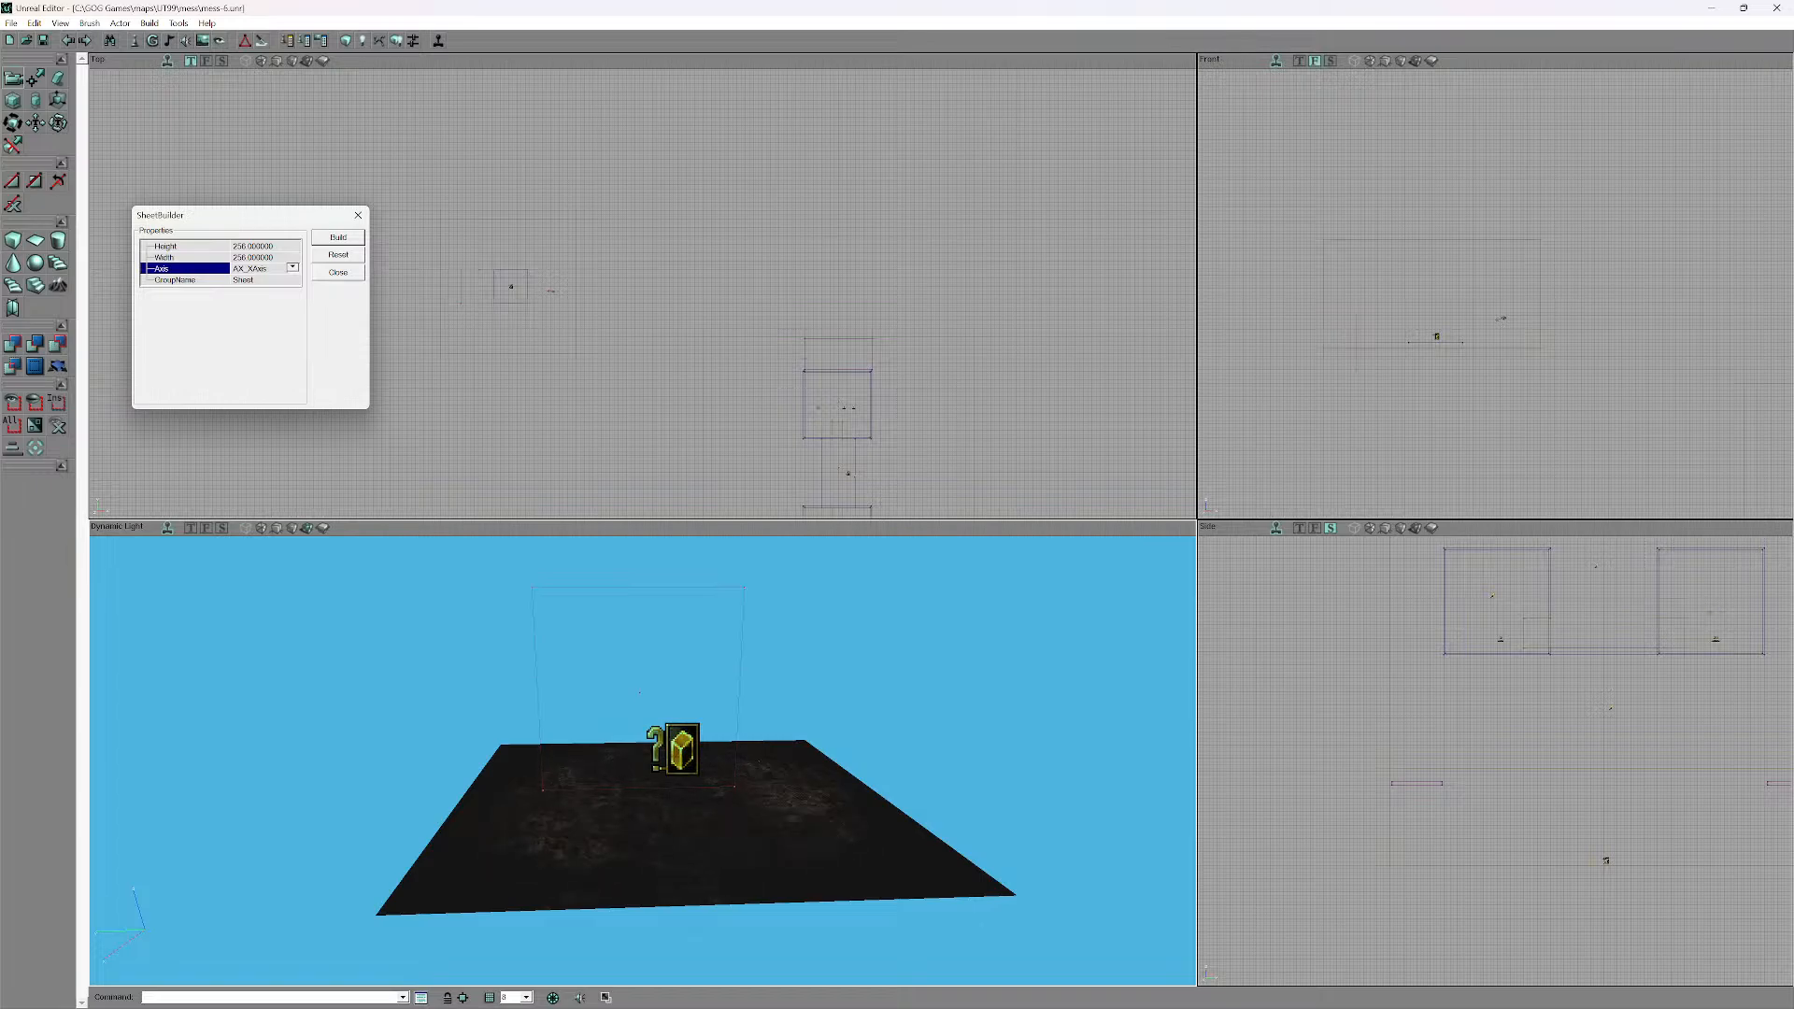
left_click(203, 40)
left_click(971, 215)
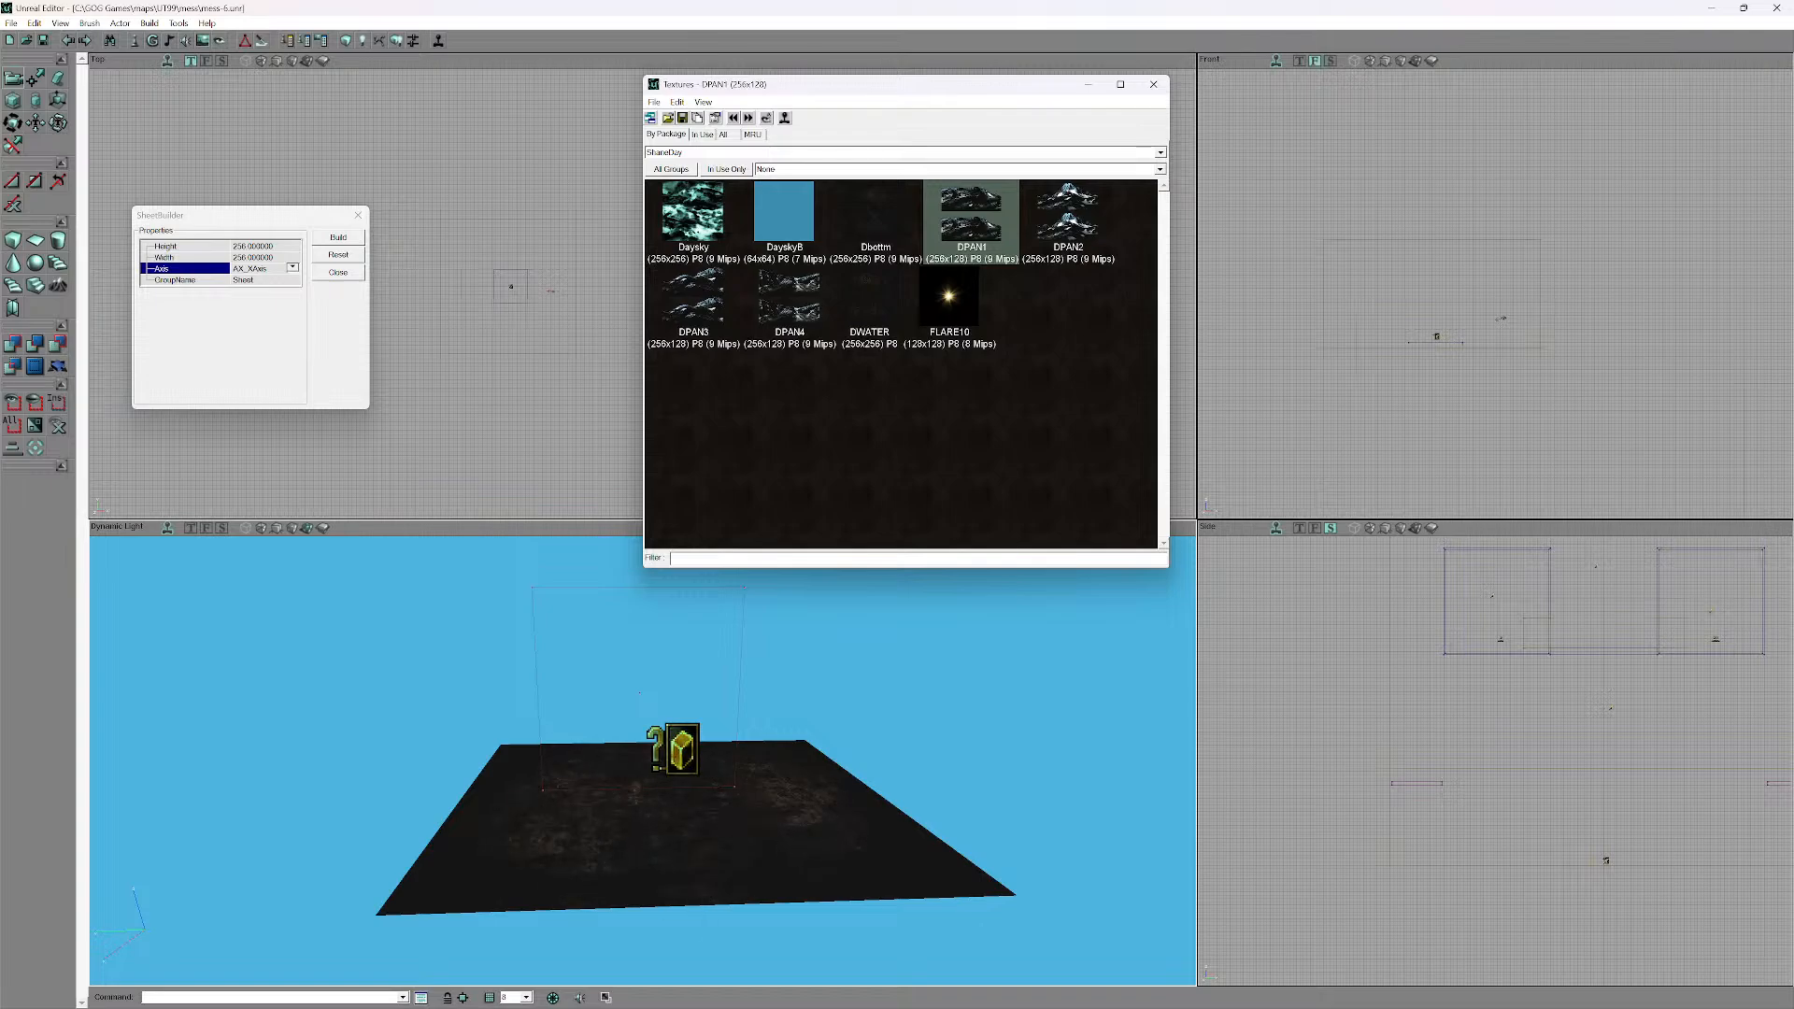
- Rebuild the upright sheet brush with a height of 128 and a width of 265
left_click(253, 257)
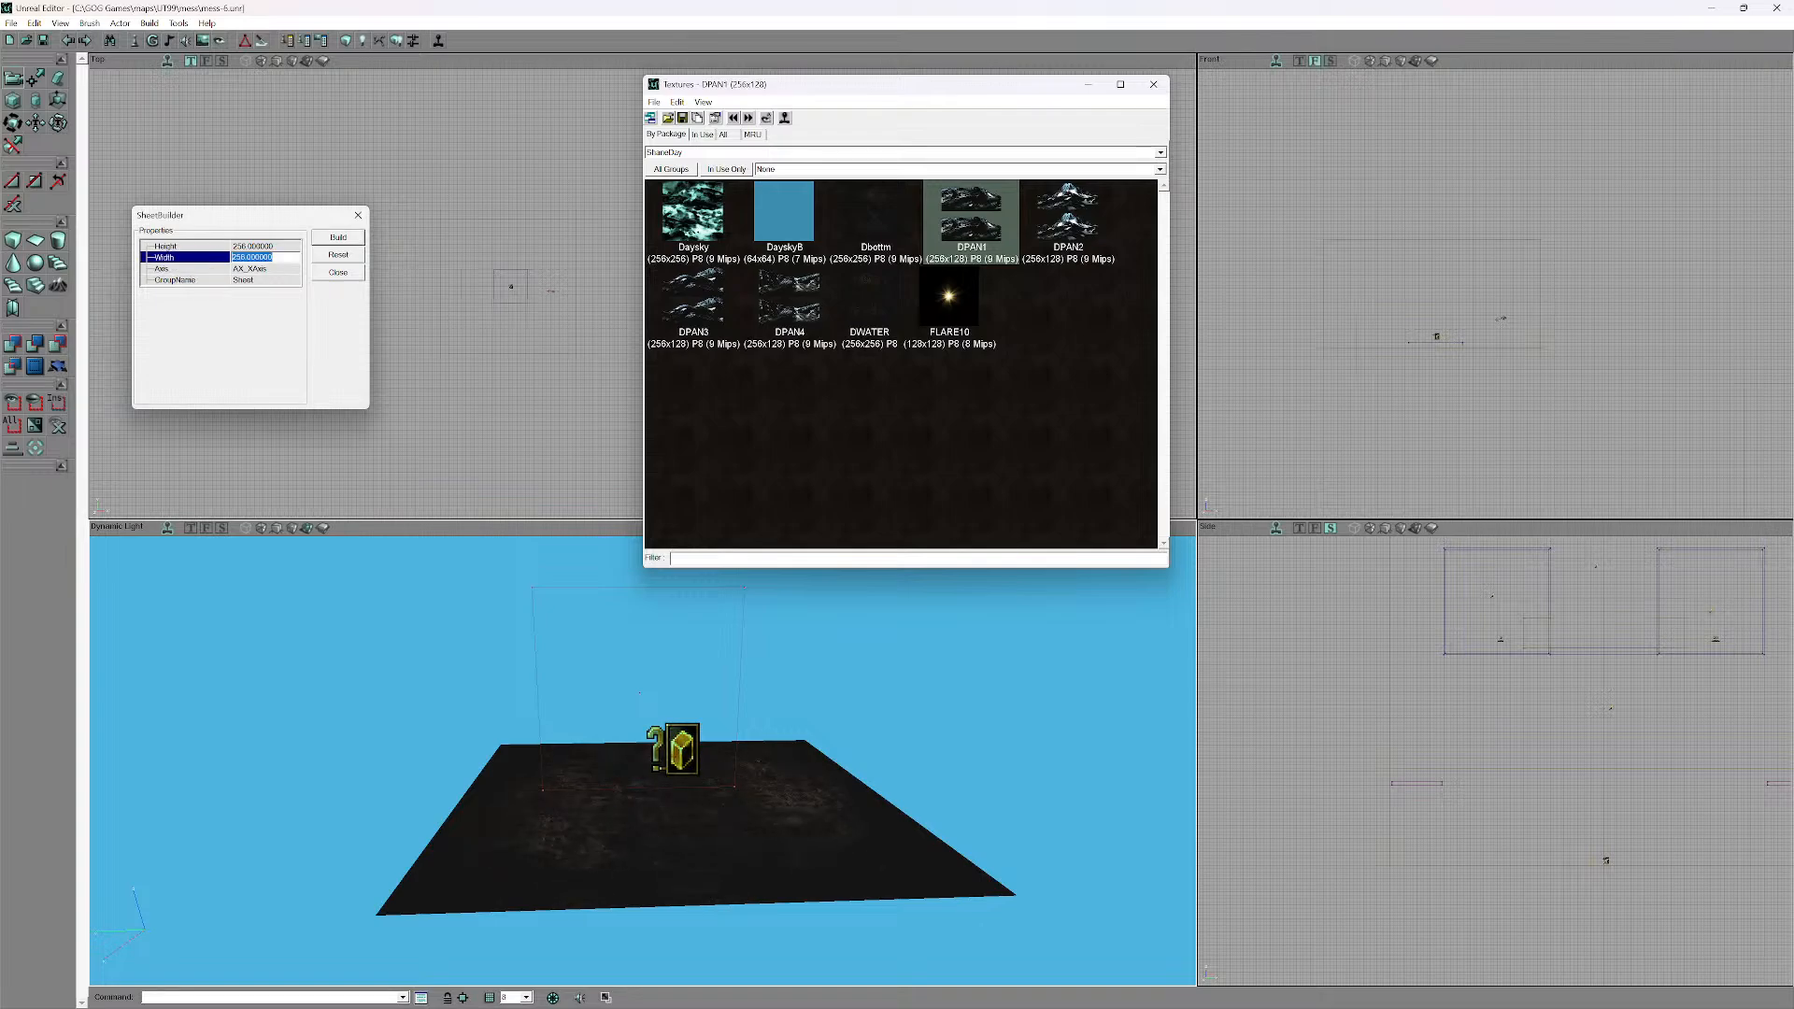
type("128")
key("Return")
left_click(252, 247)
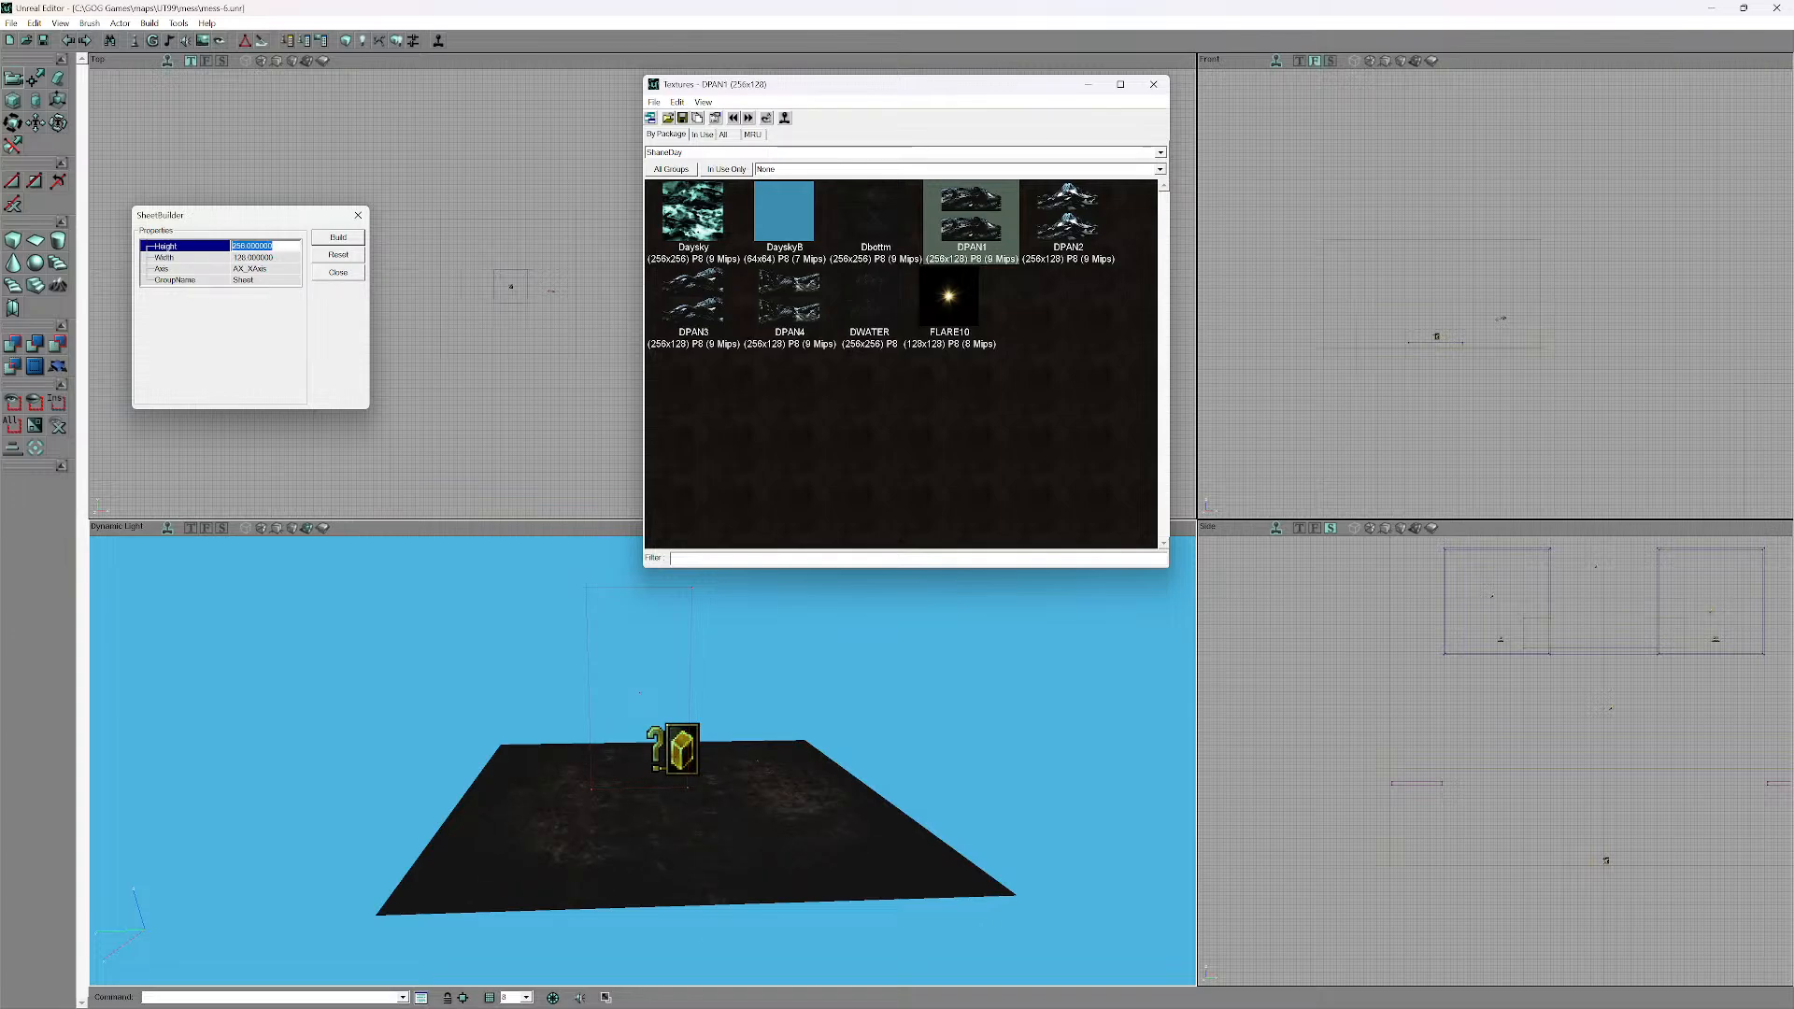
type("128")
left_click(252, 258)
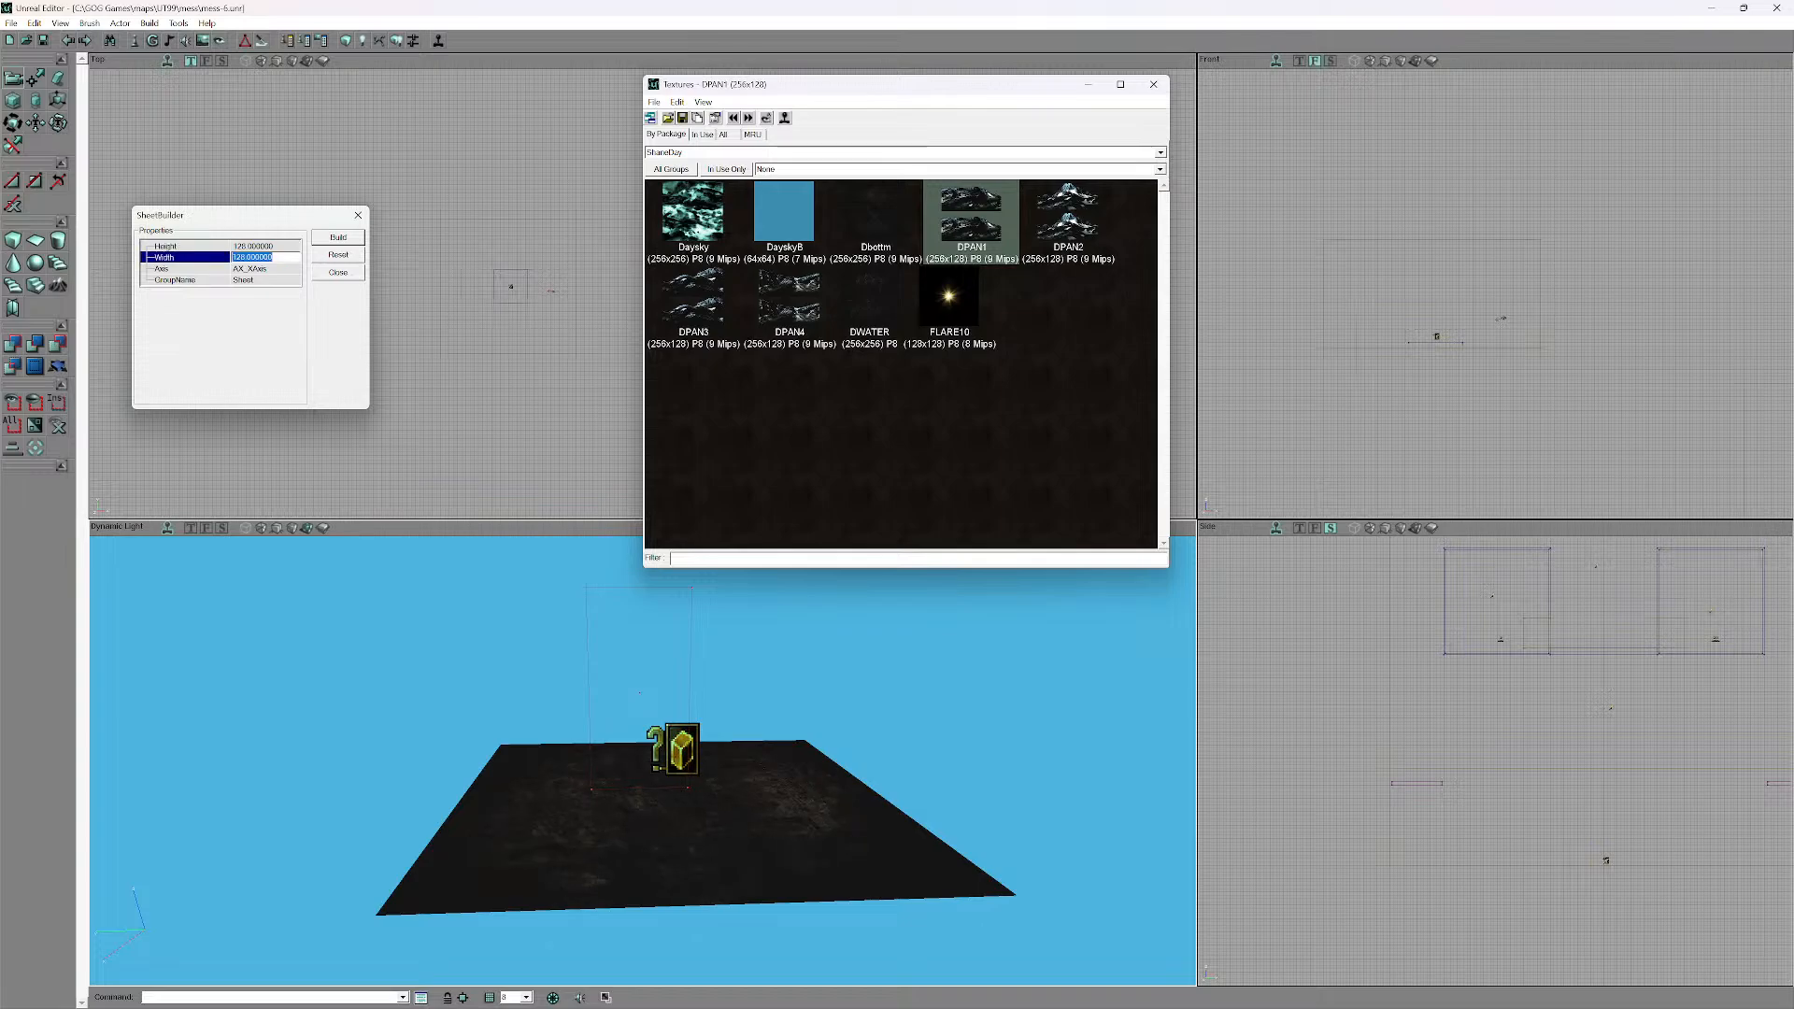
type("256")
key("Return")
- Move the upright sheet brush down to the dark floor and line it up between the floor's side edges
left_click(639, 642)
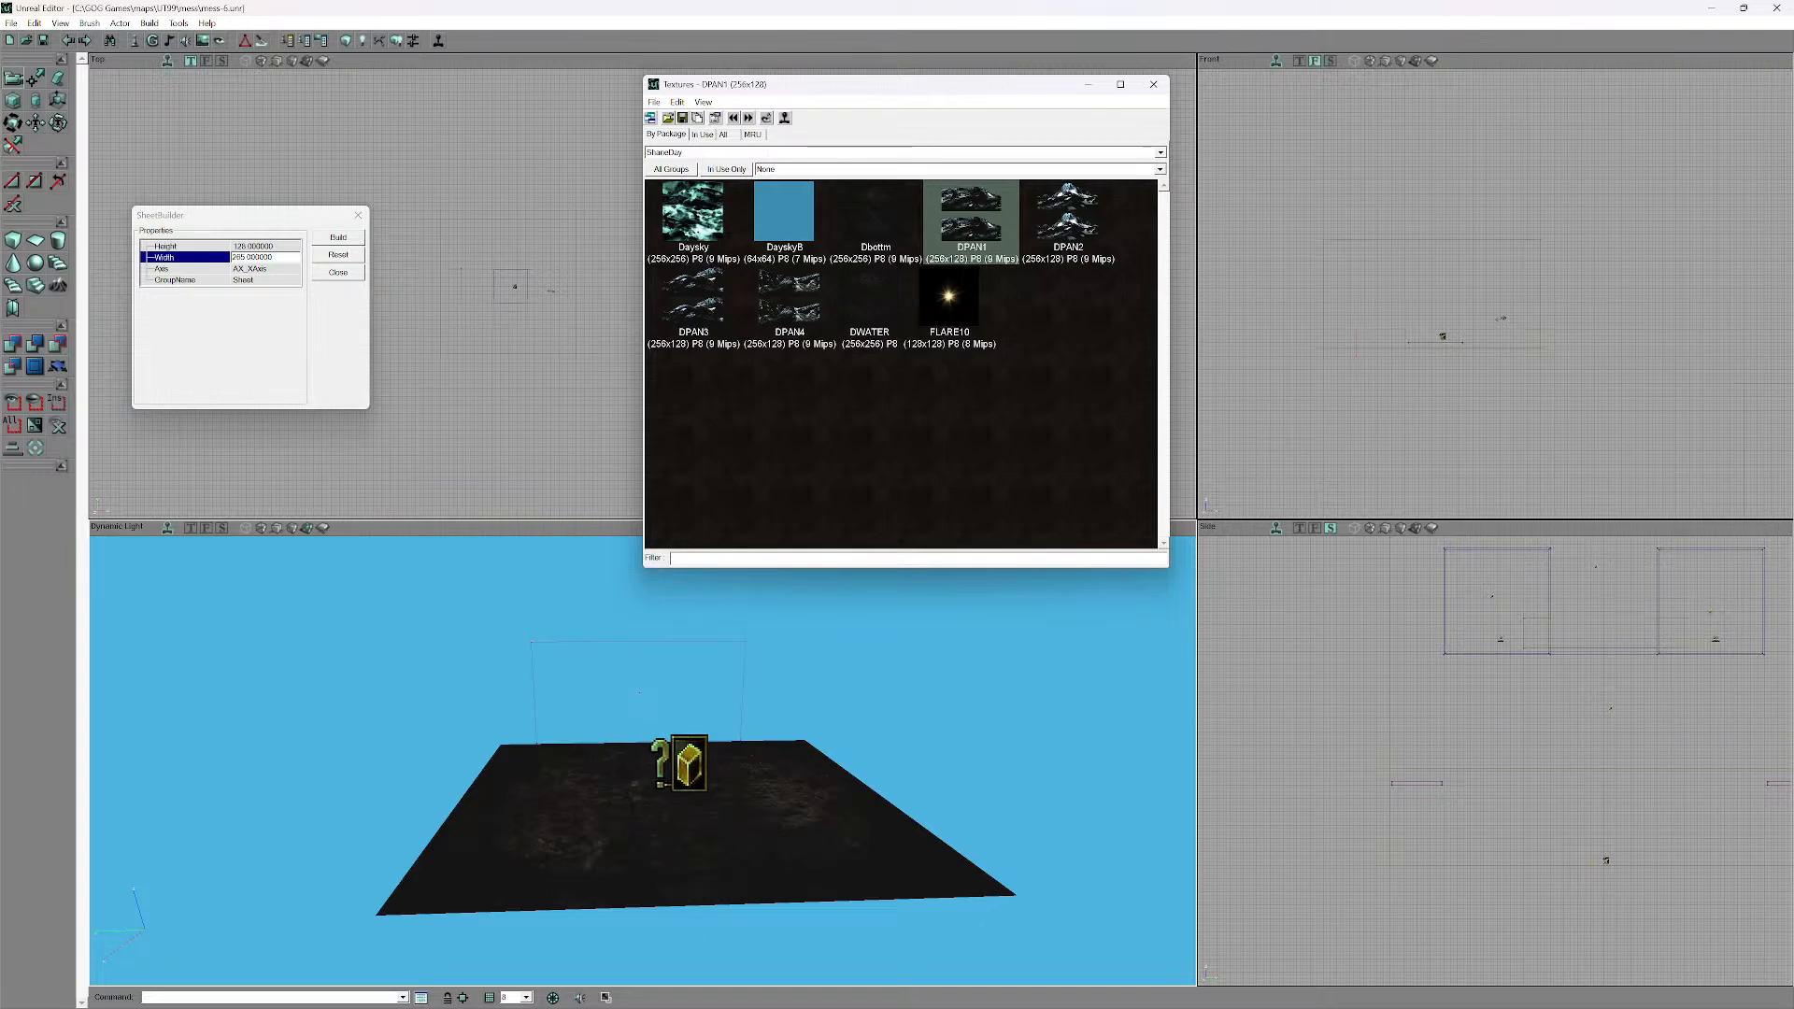
mouse_move(639, 642)
left_mouse_down("ctrl")
mouse_move(639, 611)
mouse_move(639, 645)
left_mouse_up("ctrl")
scroll(551, 286, "up", 2)
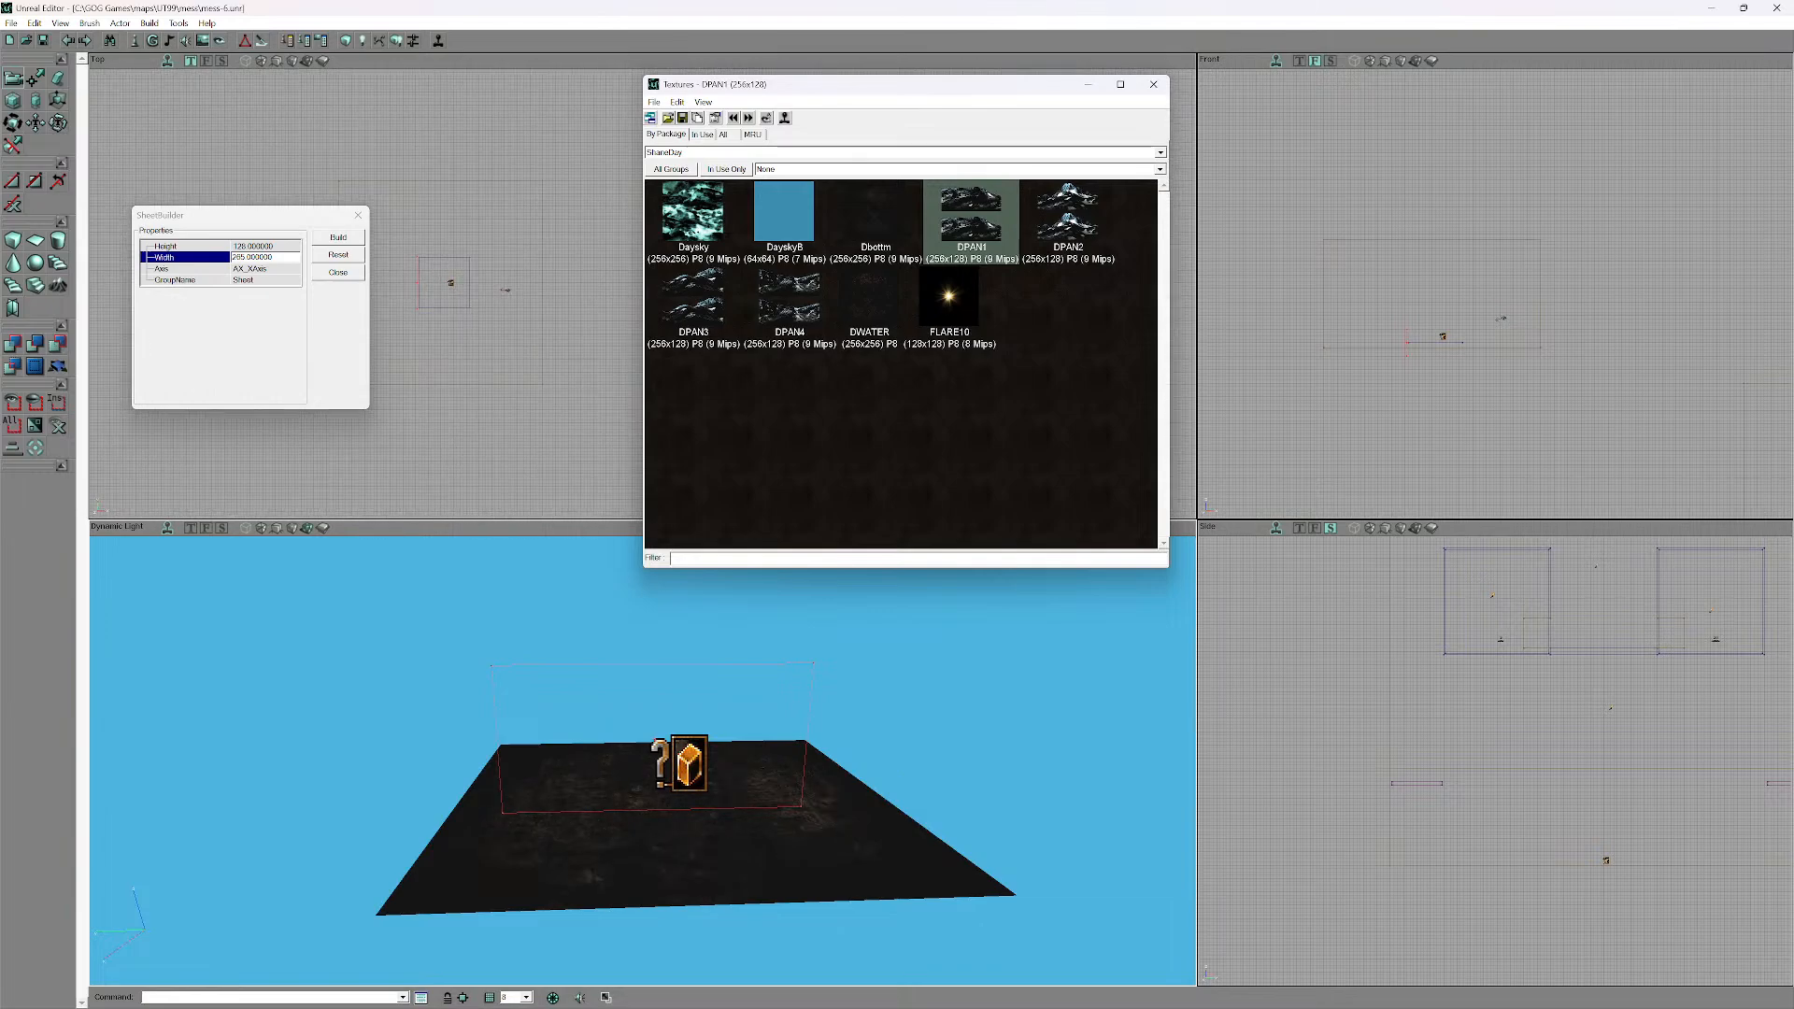
scroll(551, 286, "up", 3)
mouse_move(551, 285)
left_mouse_down()
mouse_move(444, 292)
mouse_move(649, 331)
left_mouse_up()
scroll(444, 292, "up", 1)
scroll(551, 327, "up", 1)
scroll(524, 322, "up", 6)
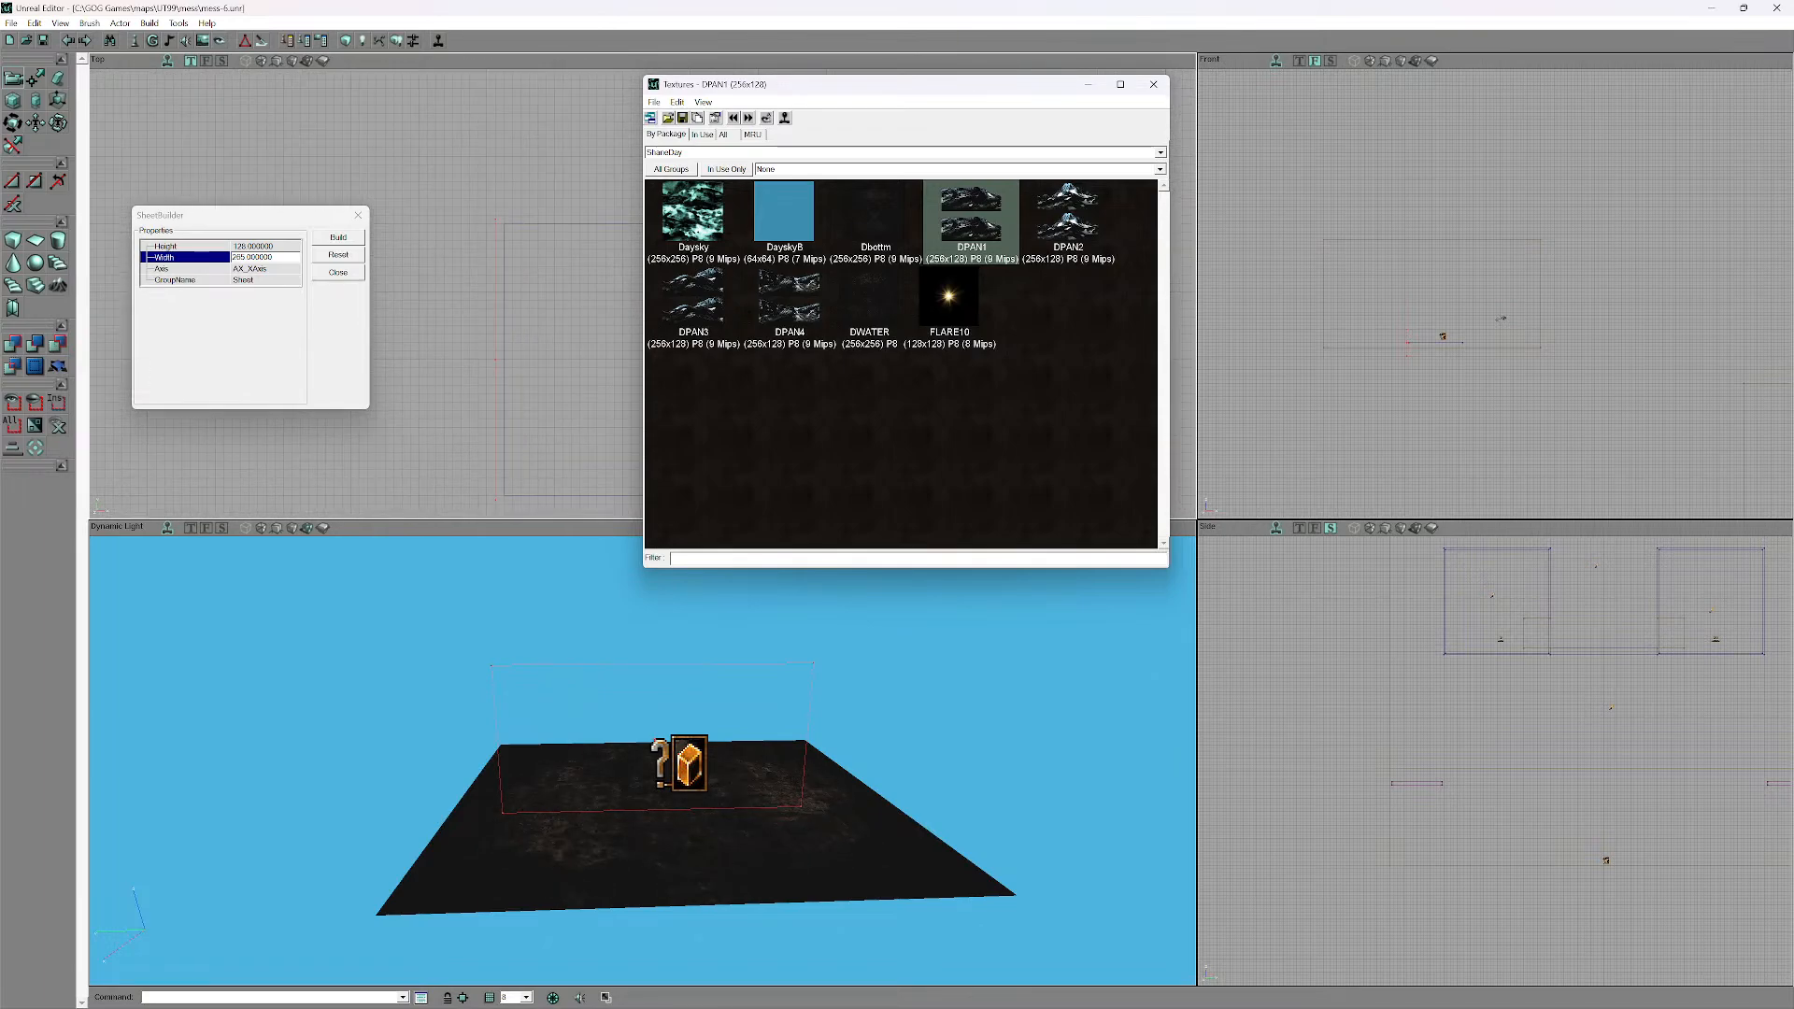
left_click_drag(524, 327, 523, 344, "ctrl")
- Rebuild the sheet brush with a width of 256 and move it to the floor's rear edge
left_click(249, 257)
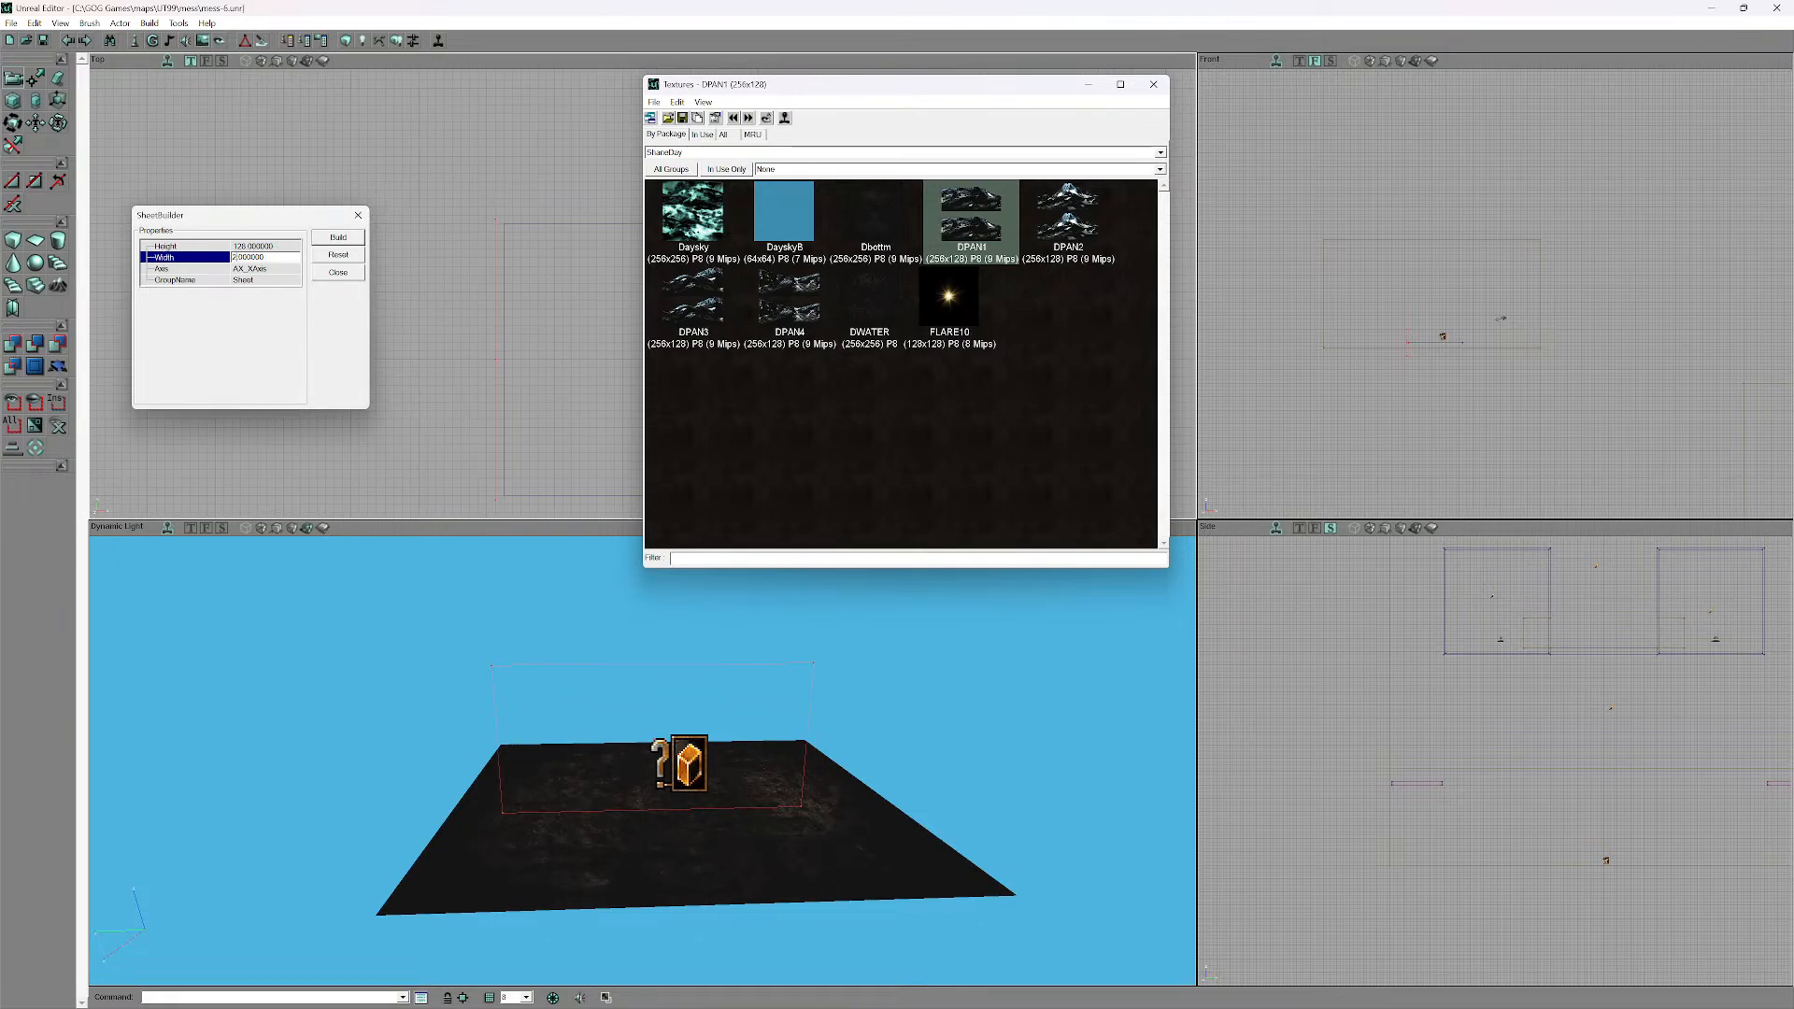
type("56.")
key("Return")
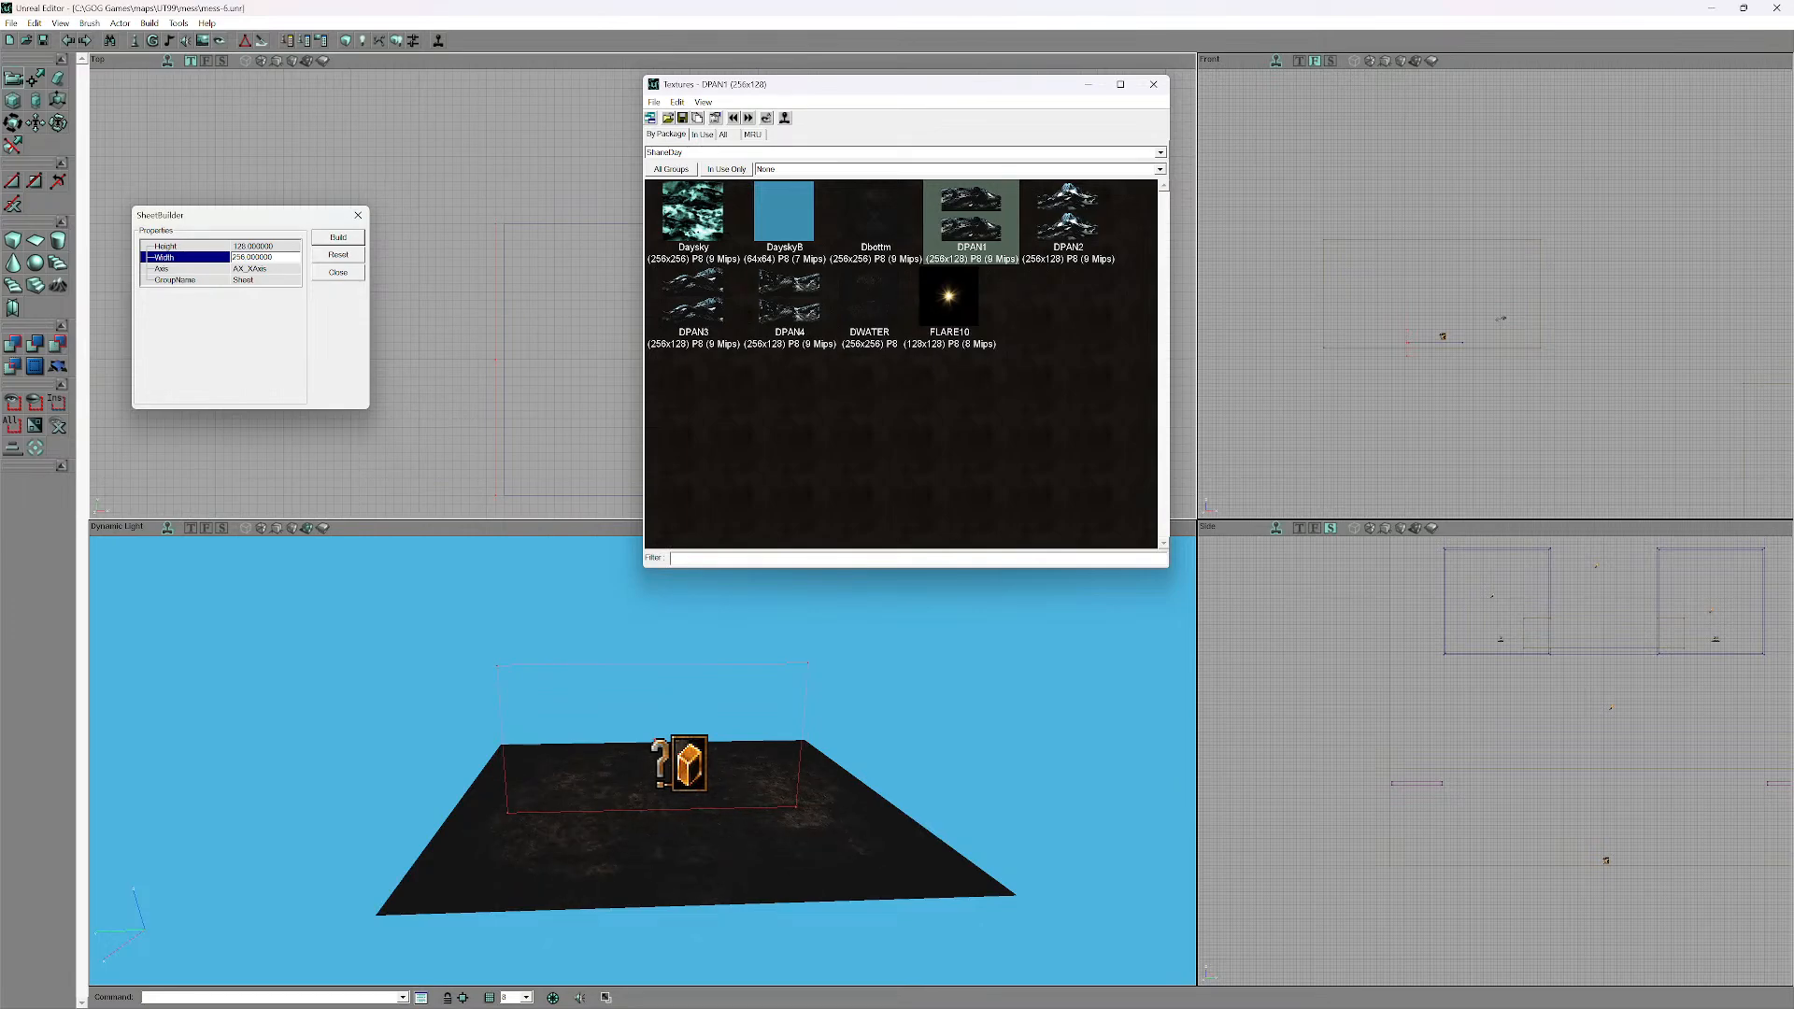
mouse_move(642, 760)
left_mouse_down("ctrl")
mouse_move(658, 760)
mouse_move(635, 760)
mouse_move(650, 715)
left_mouse_up("ctrl")
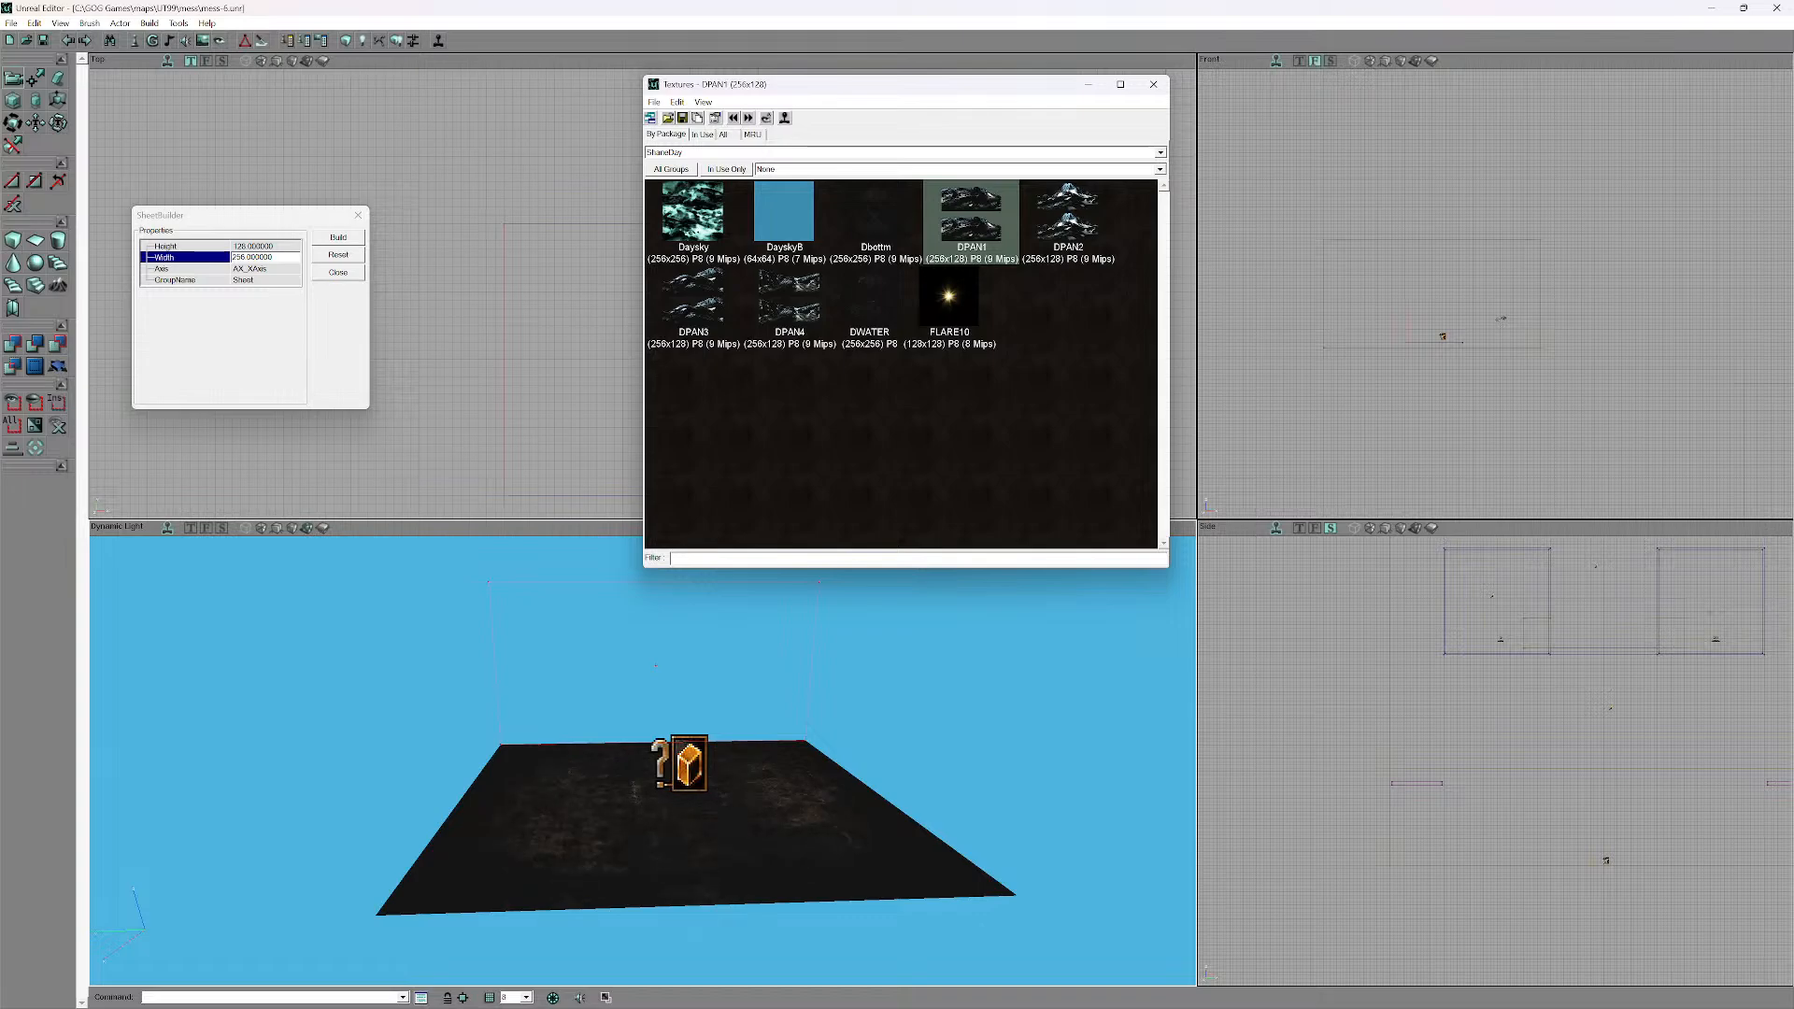
- Add the DPAN1 sheet at the floor's rear edge and align its texture with Align Wall Direction
left_click(12, 344)
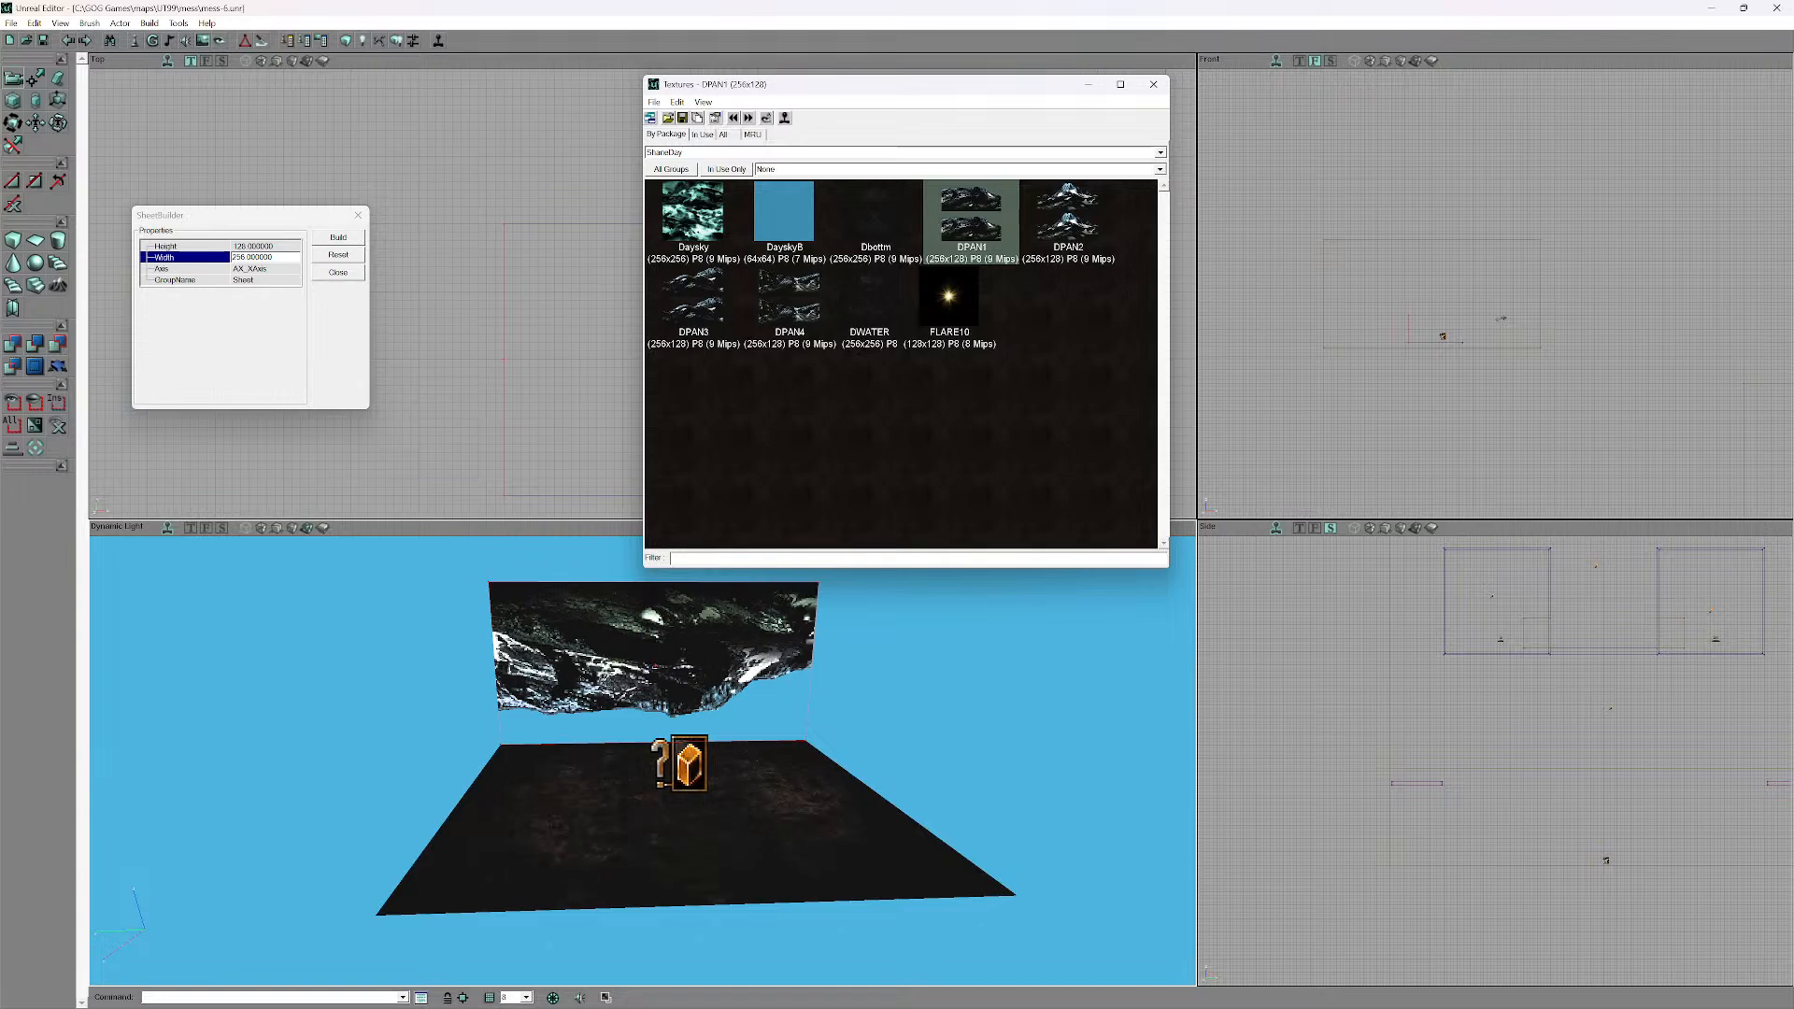
right_click(638, 625)
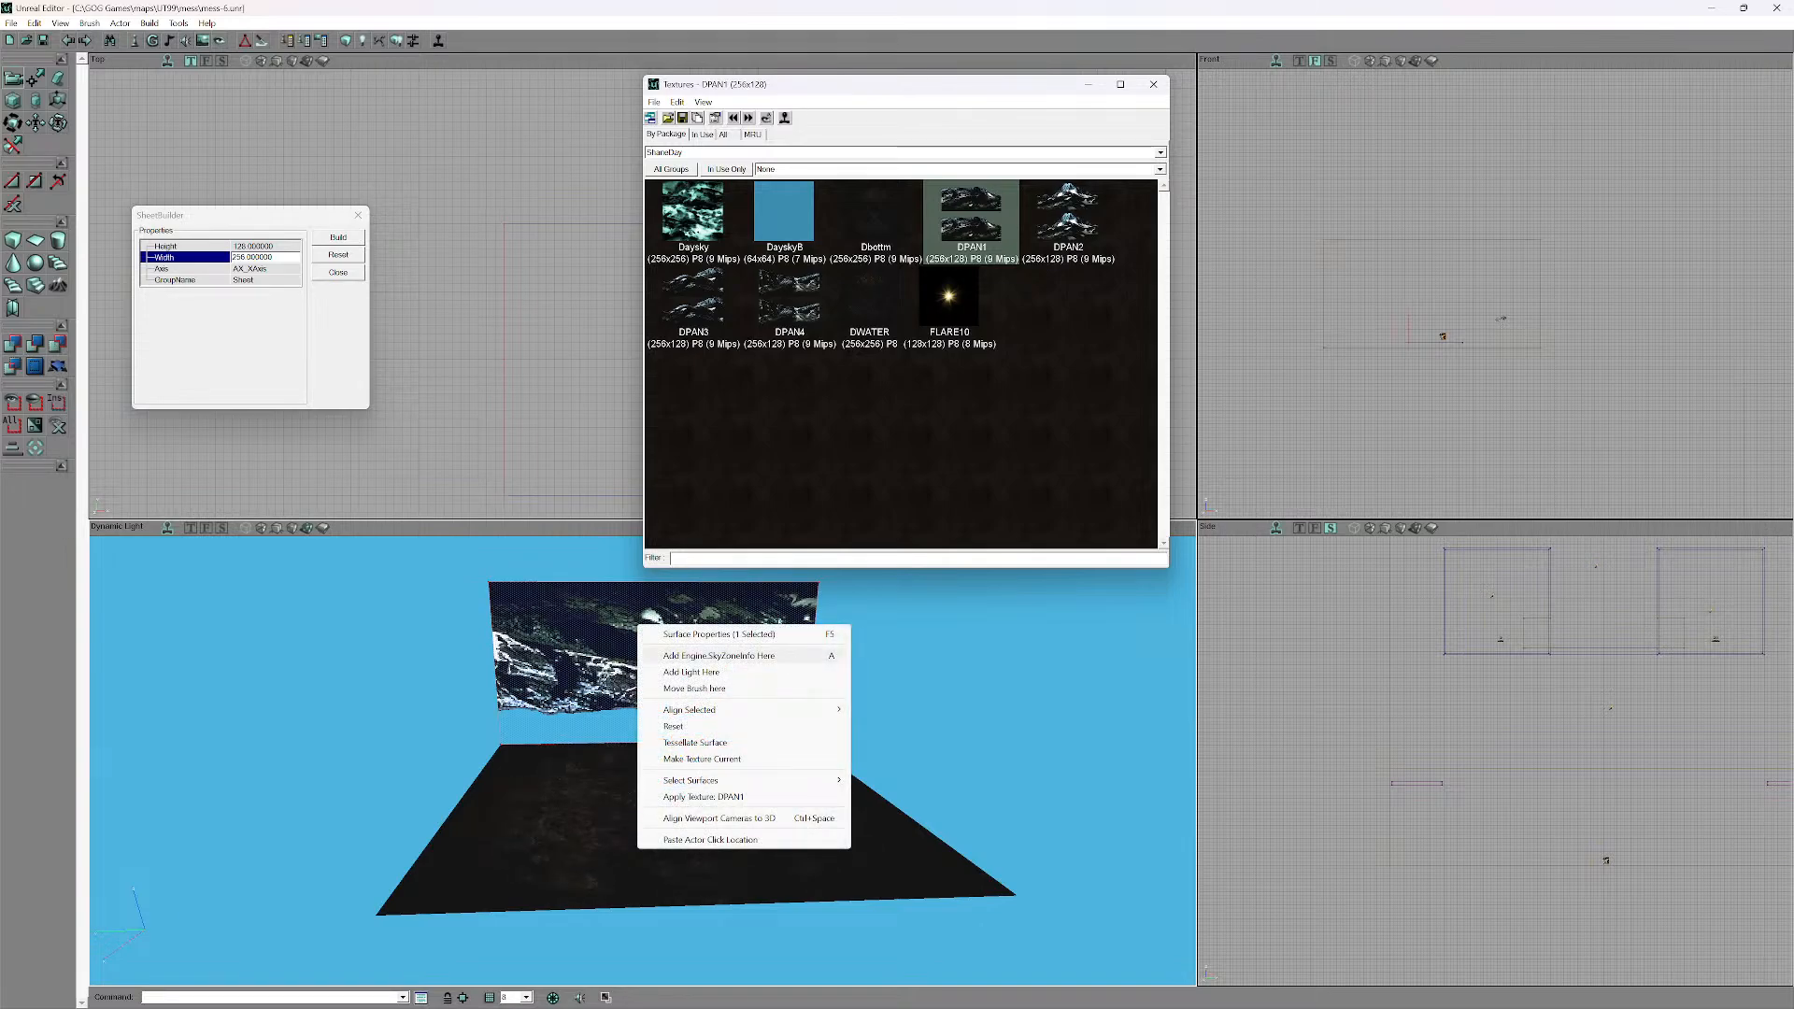
mouse_move(691, 710)
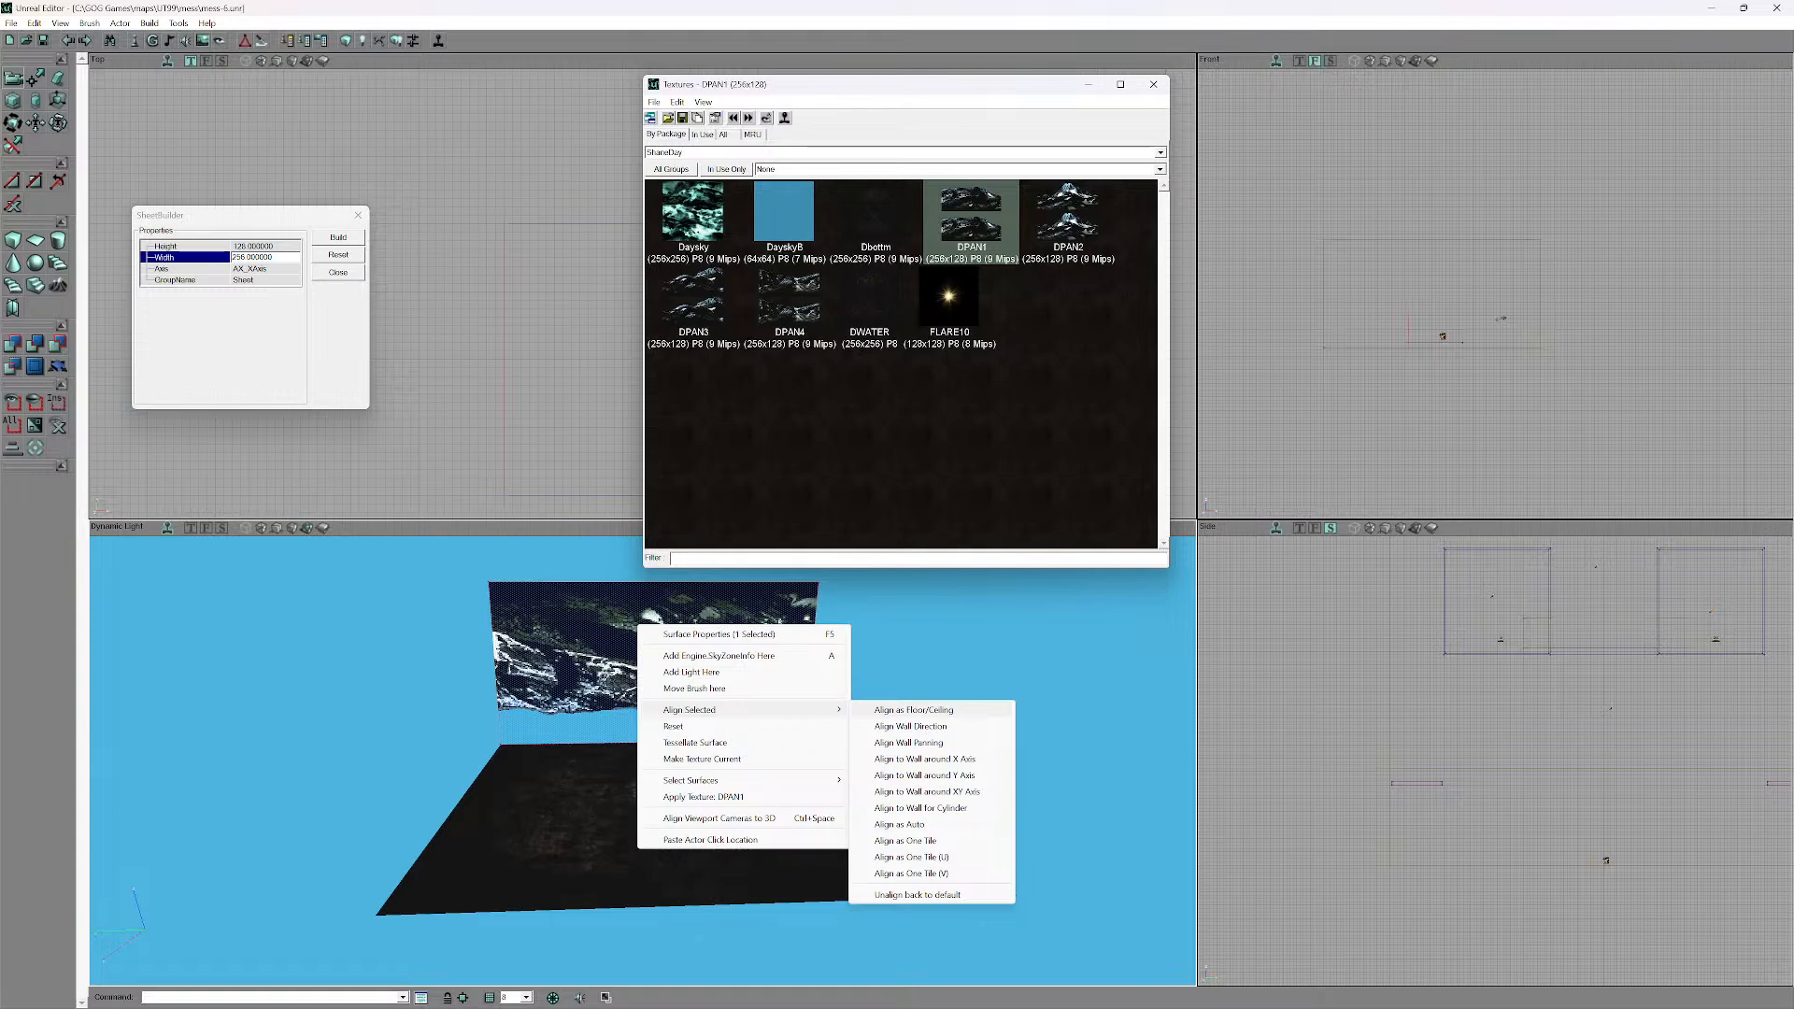
left_click(913, 710)
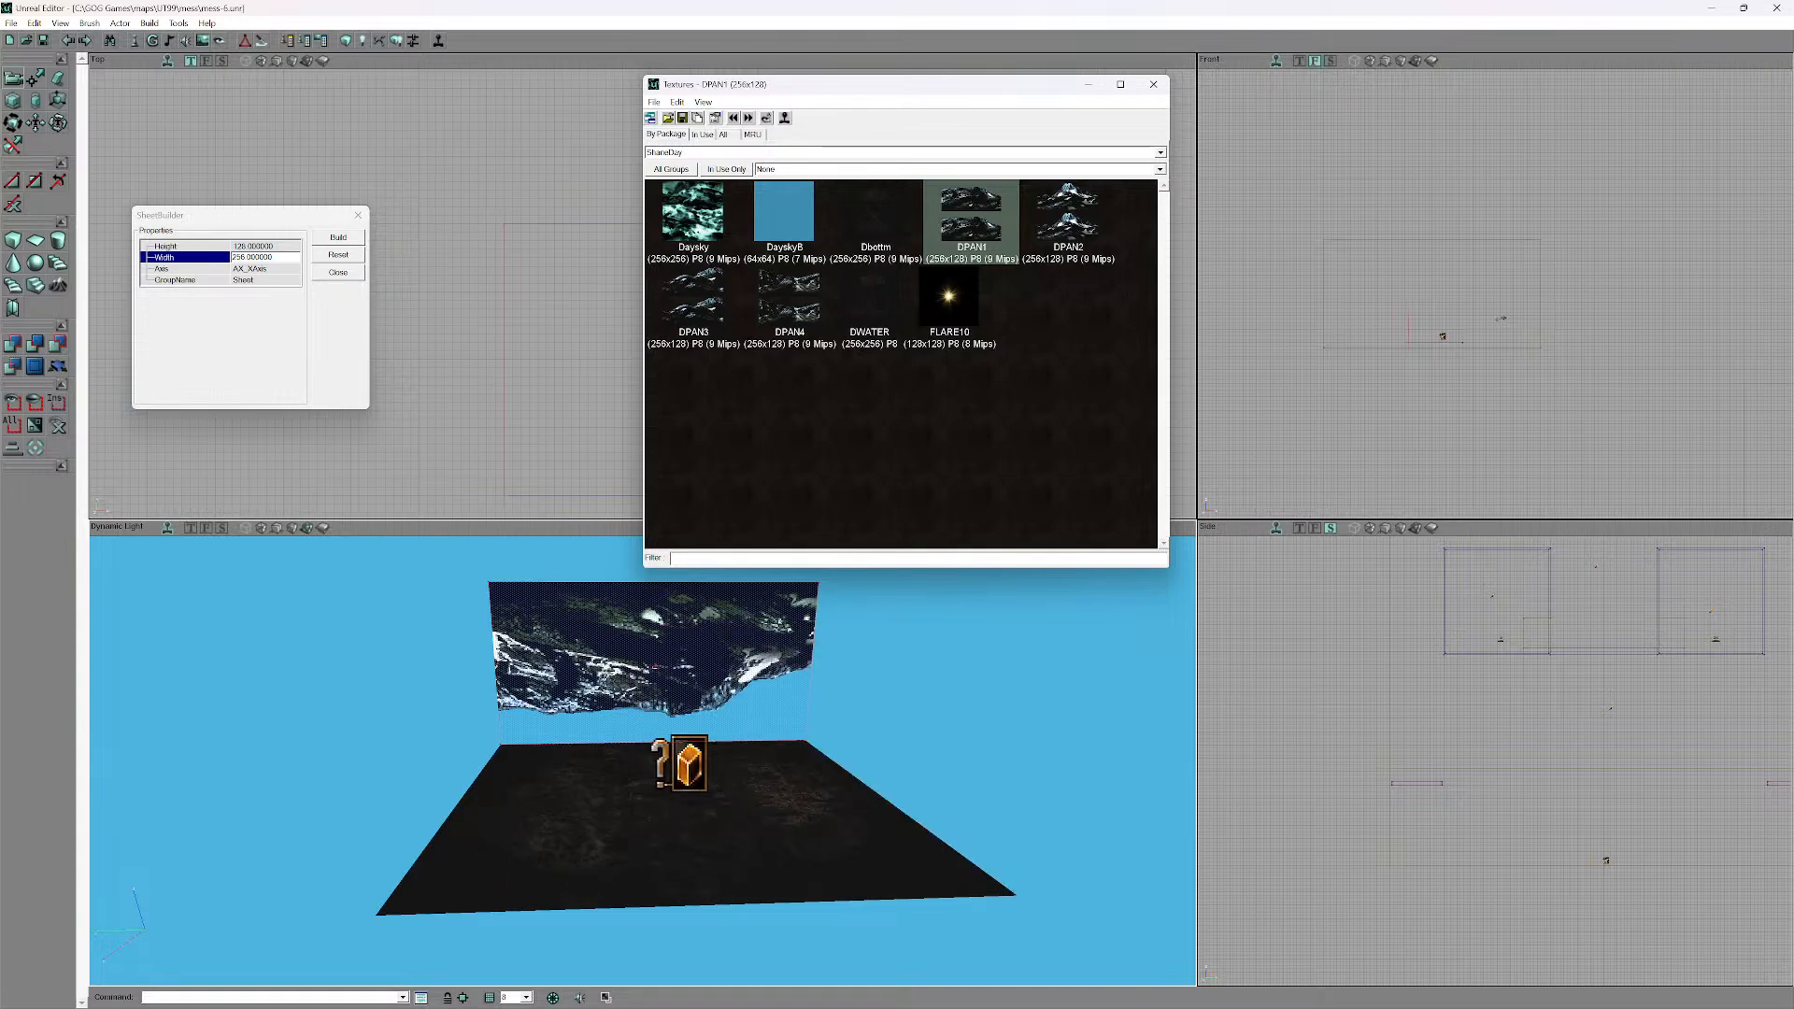
right_click(741, 667)
mouse_move(841, 751)
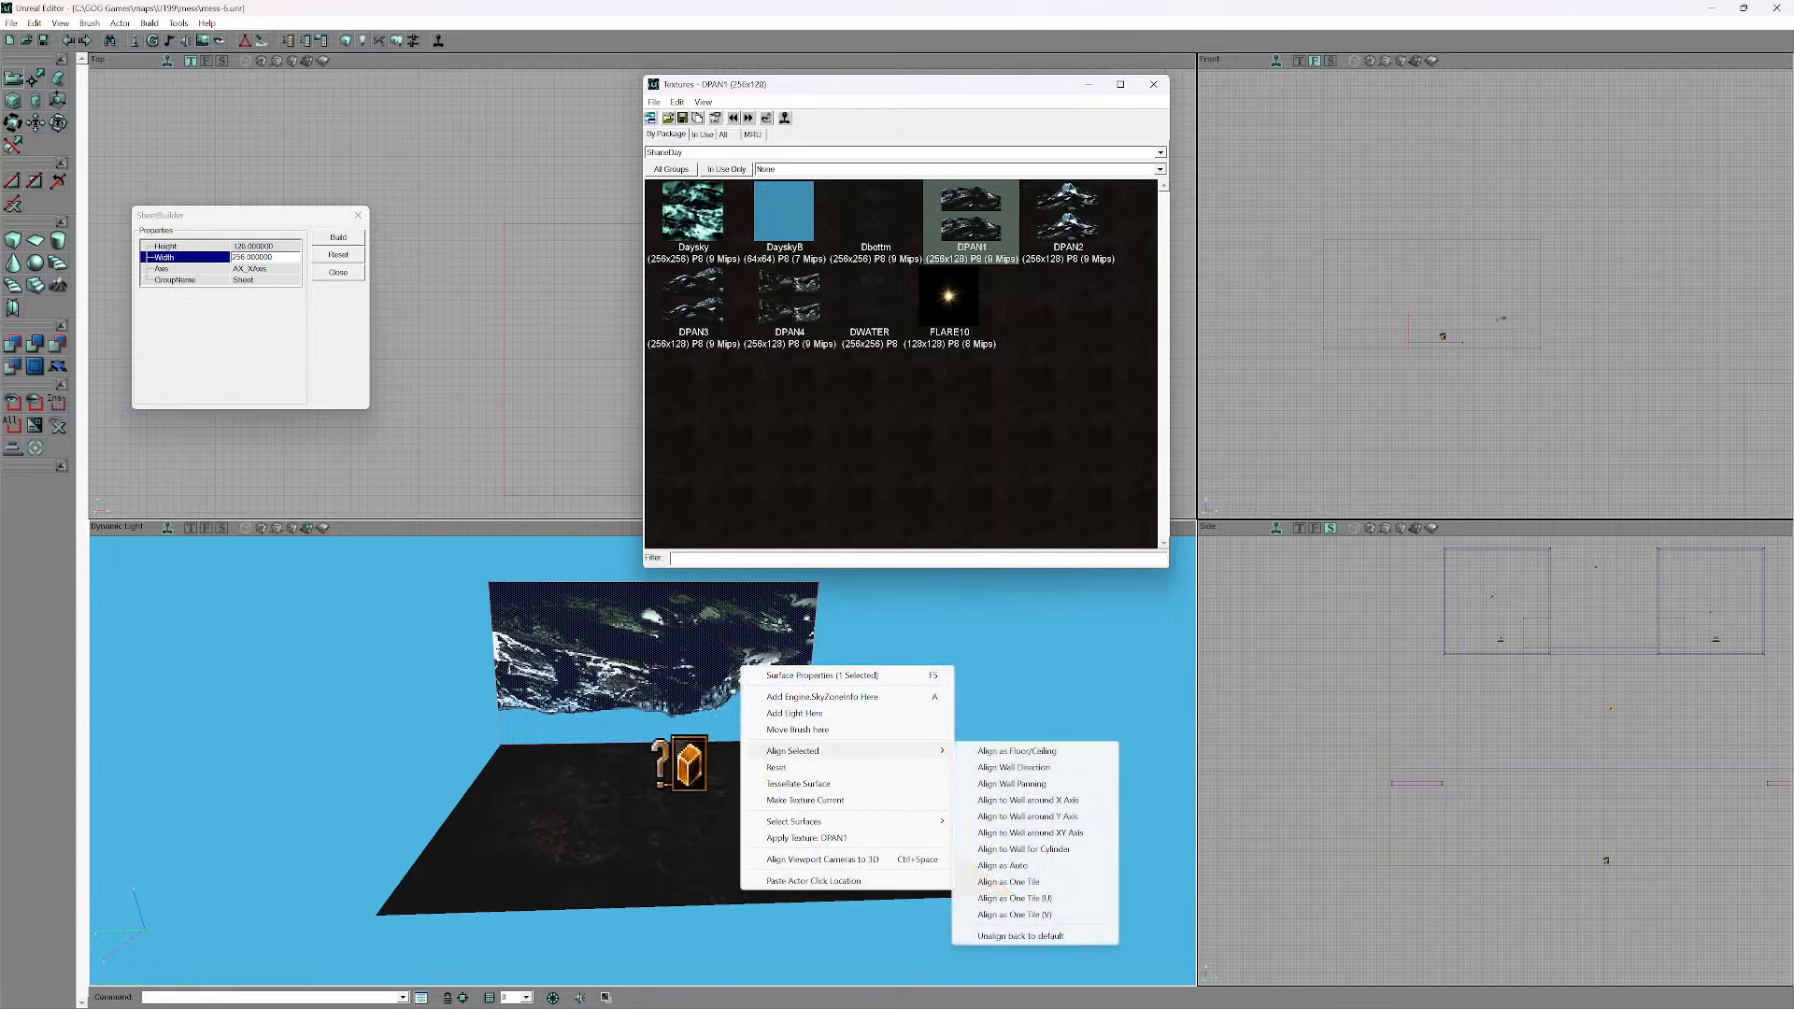
left_click(1014, 767)
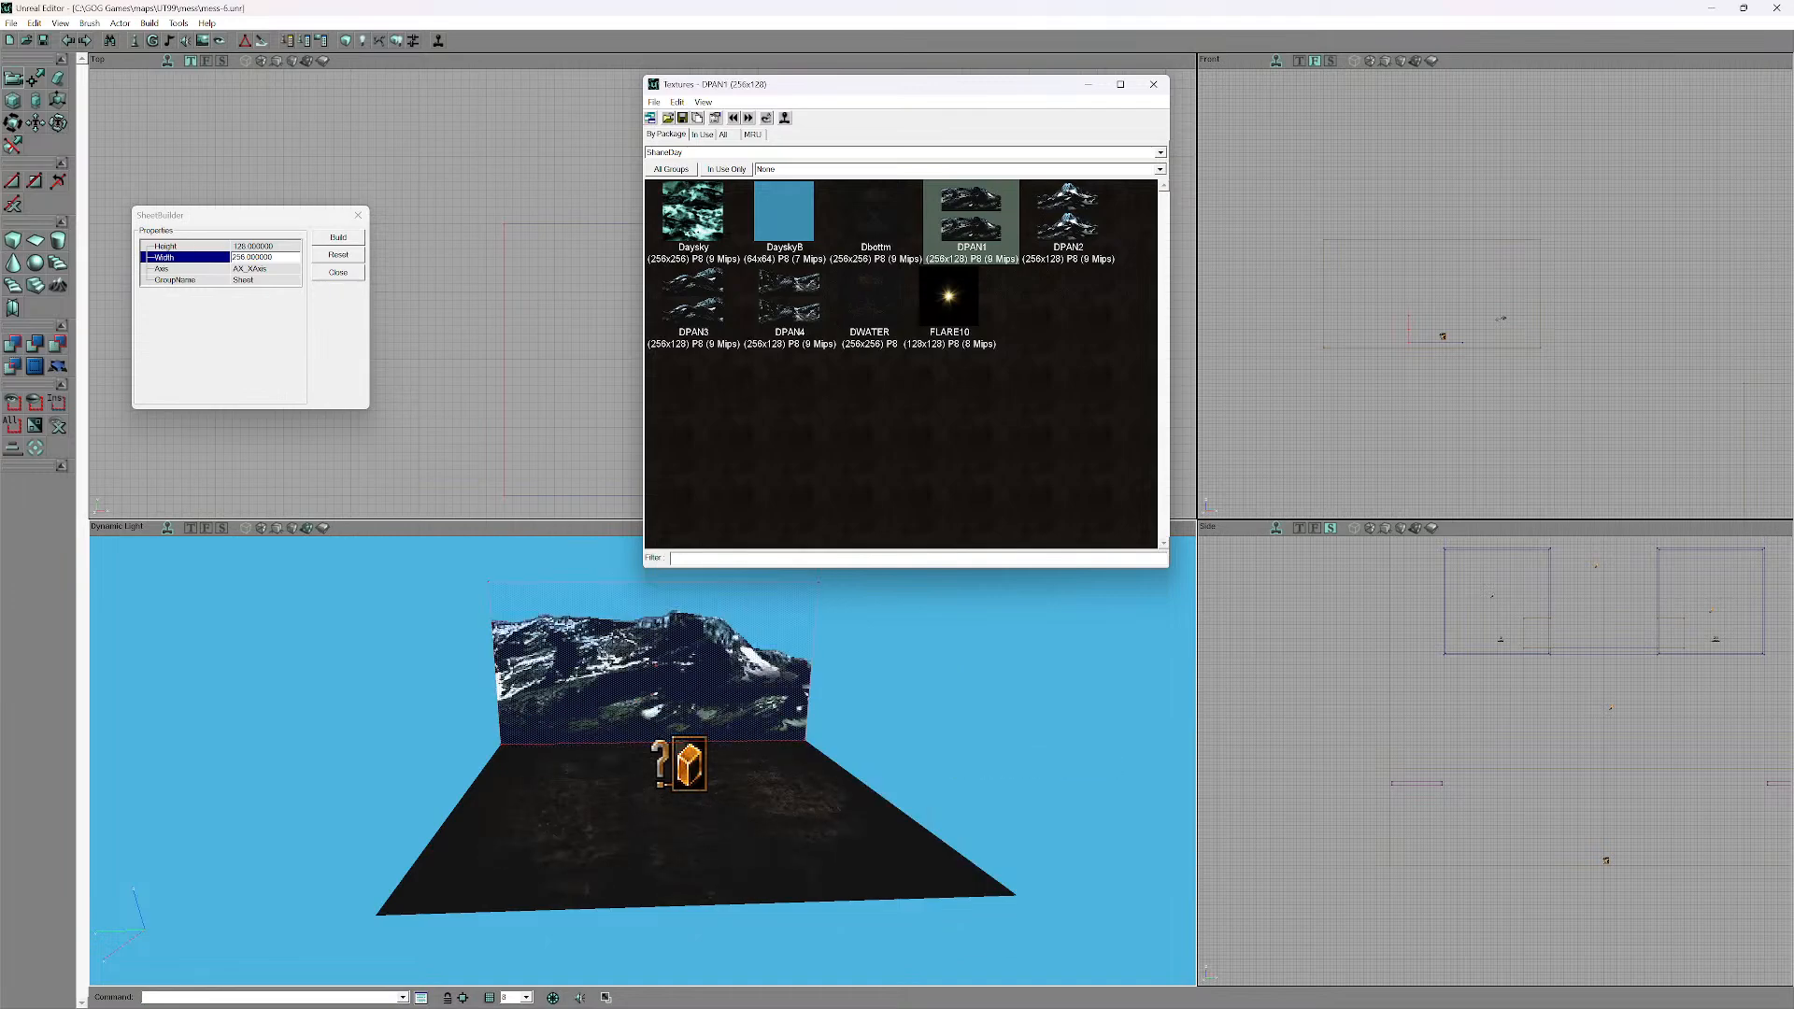
- Move the sheet brush forward off the mountain wall and rebuild it with its axis set to AX_YAxis
left_click_drag(645, 756, 598, 705)
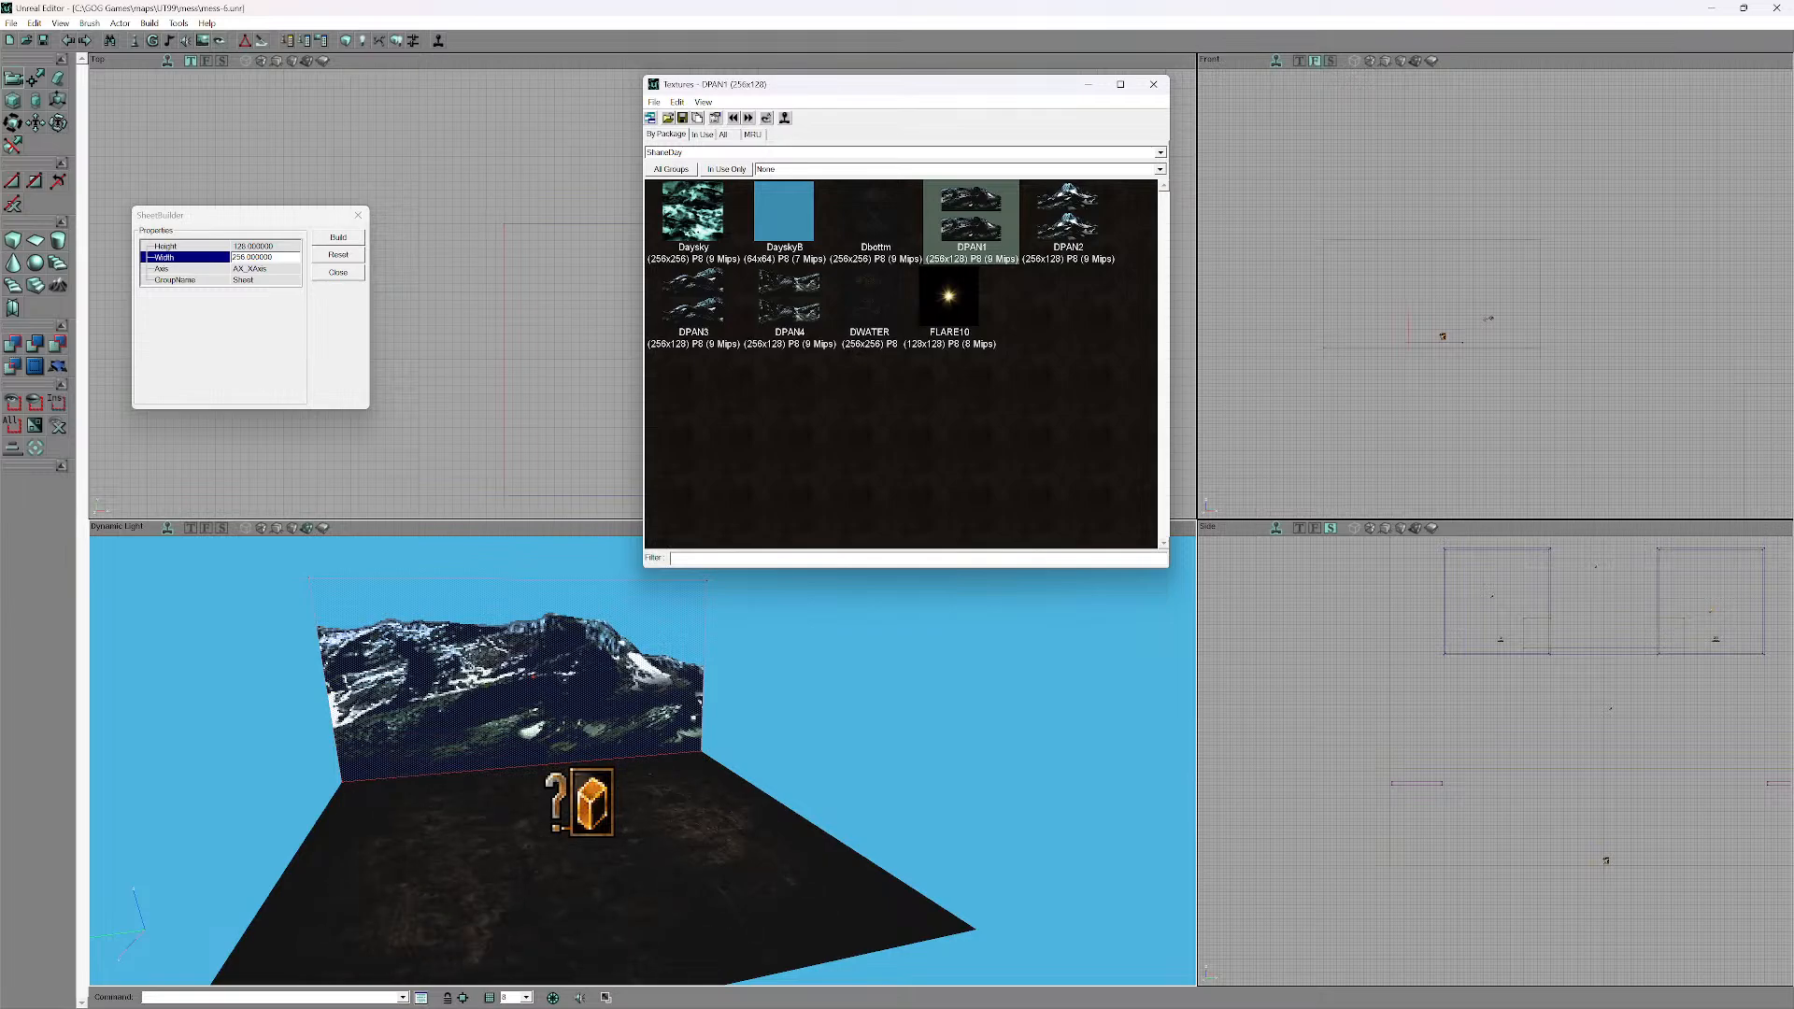
left_click_drag(598, 747, 579, 780)
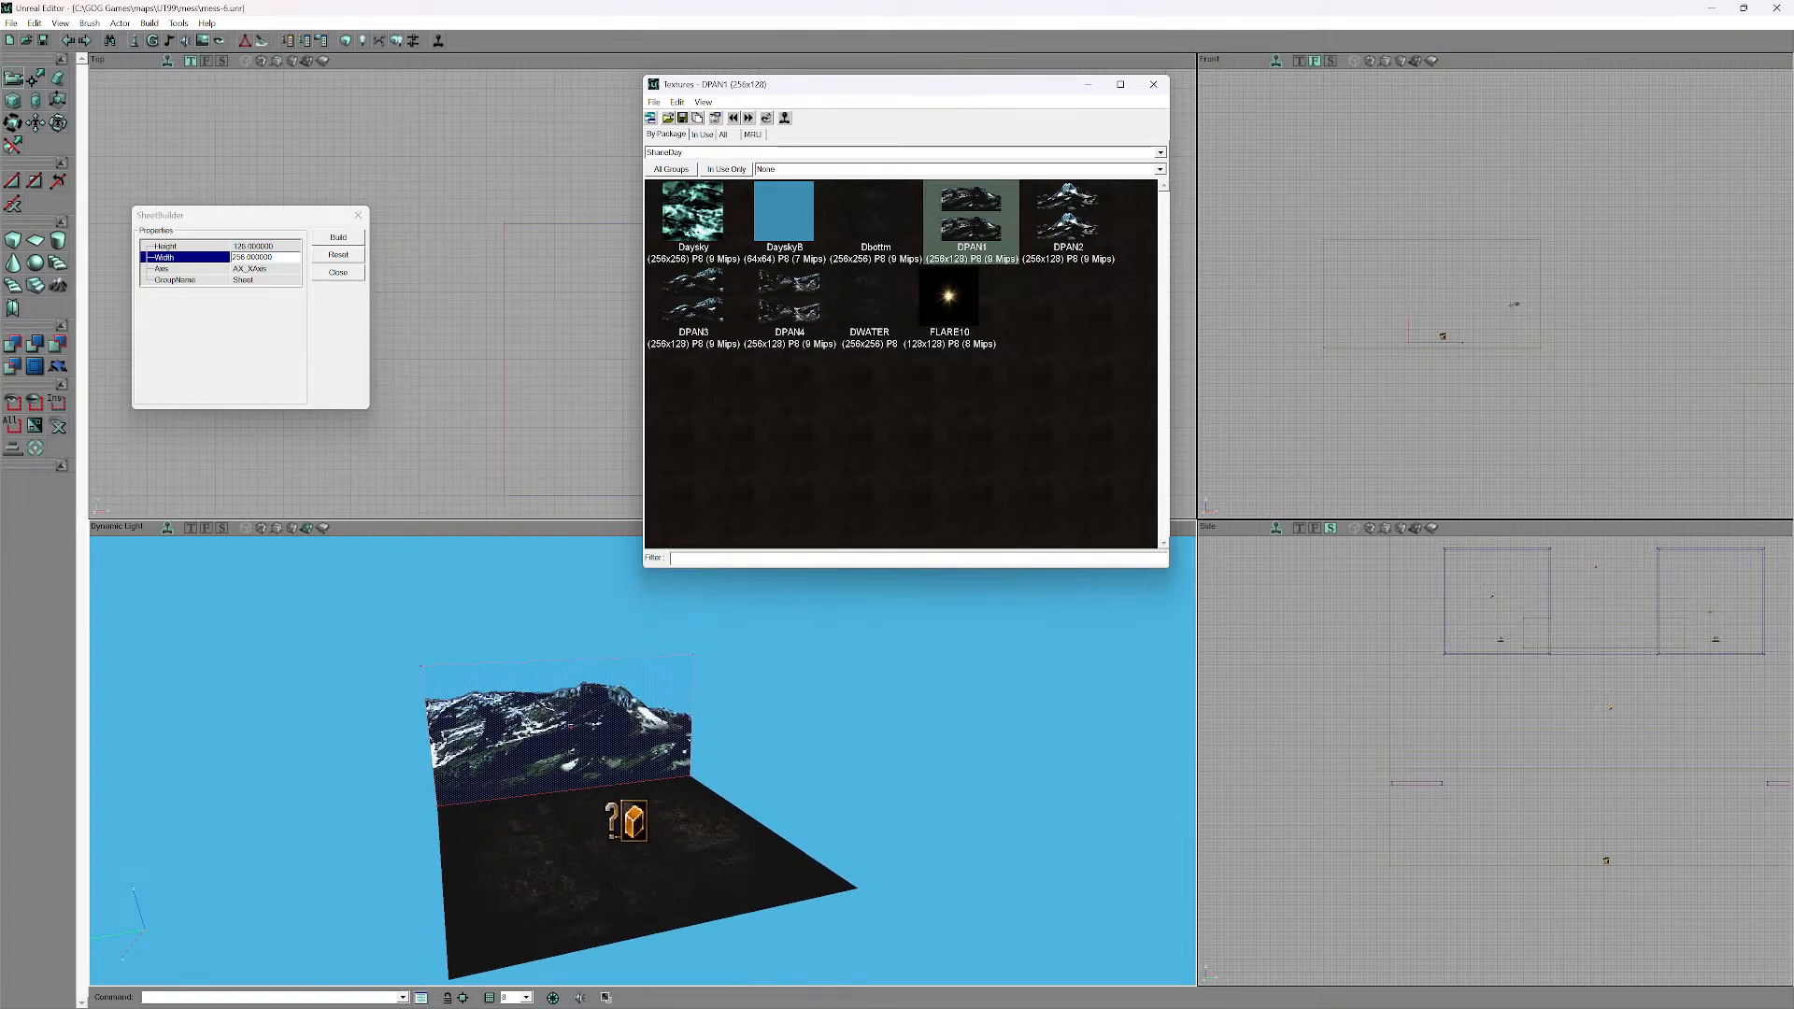
left_click(570, 724)
left_click_drag(598, 780, 598, 832, "ctrl")
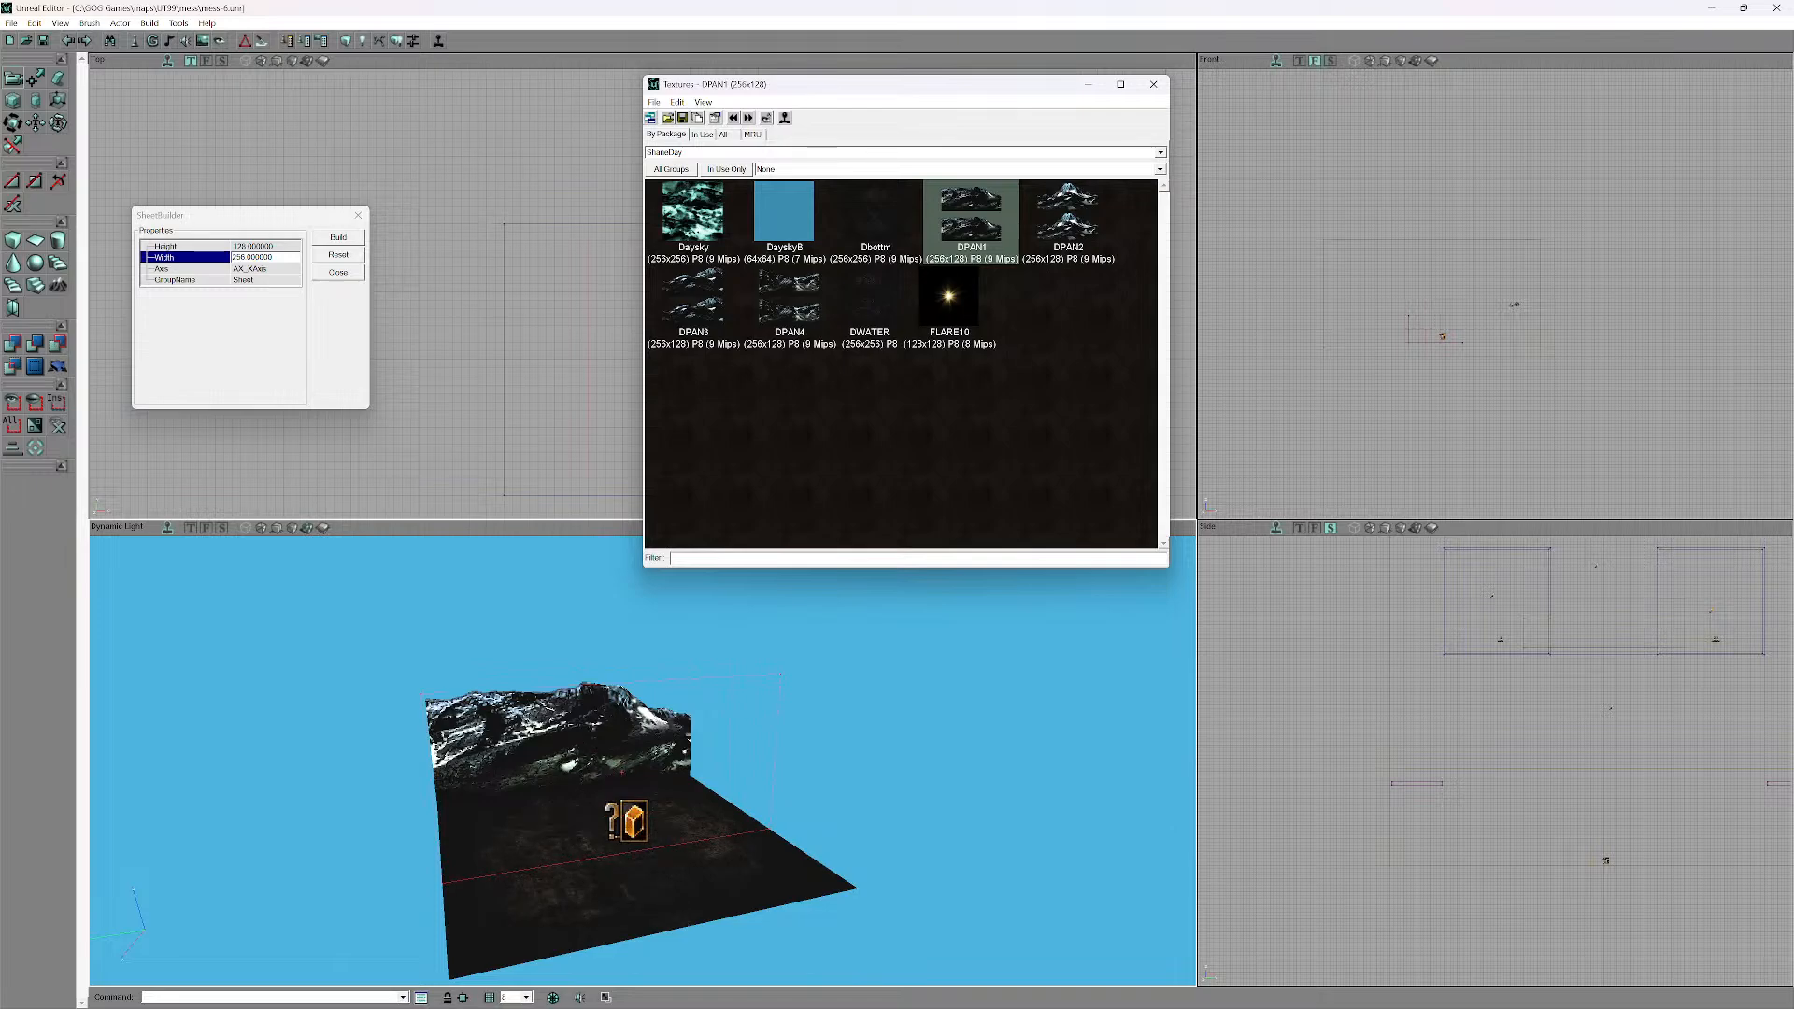
left_click(252, 268)
left_click(292, 268)
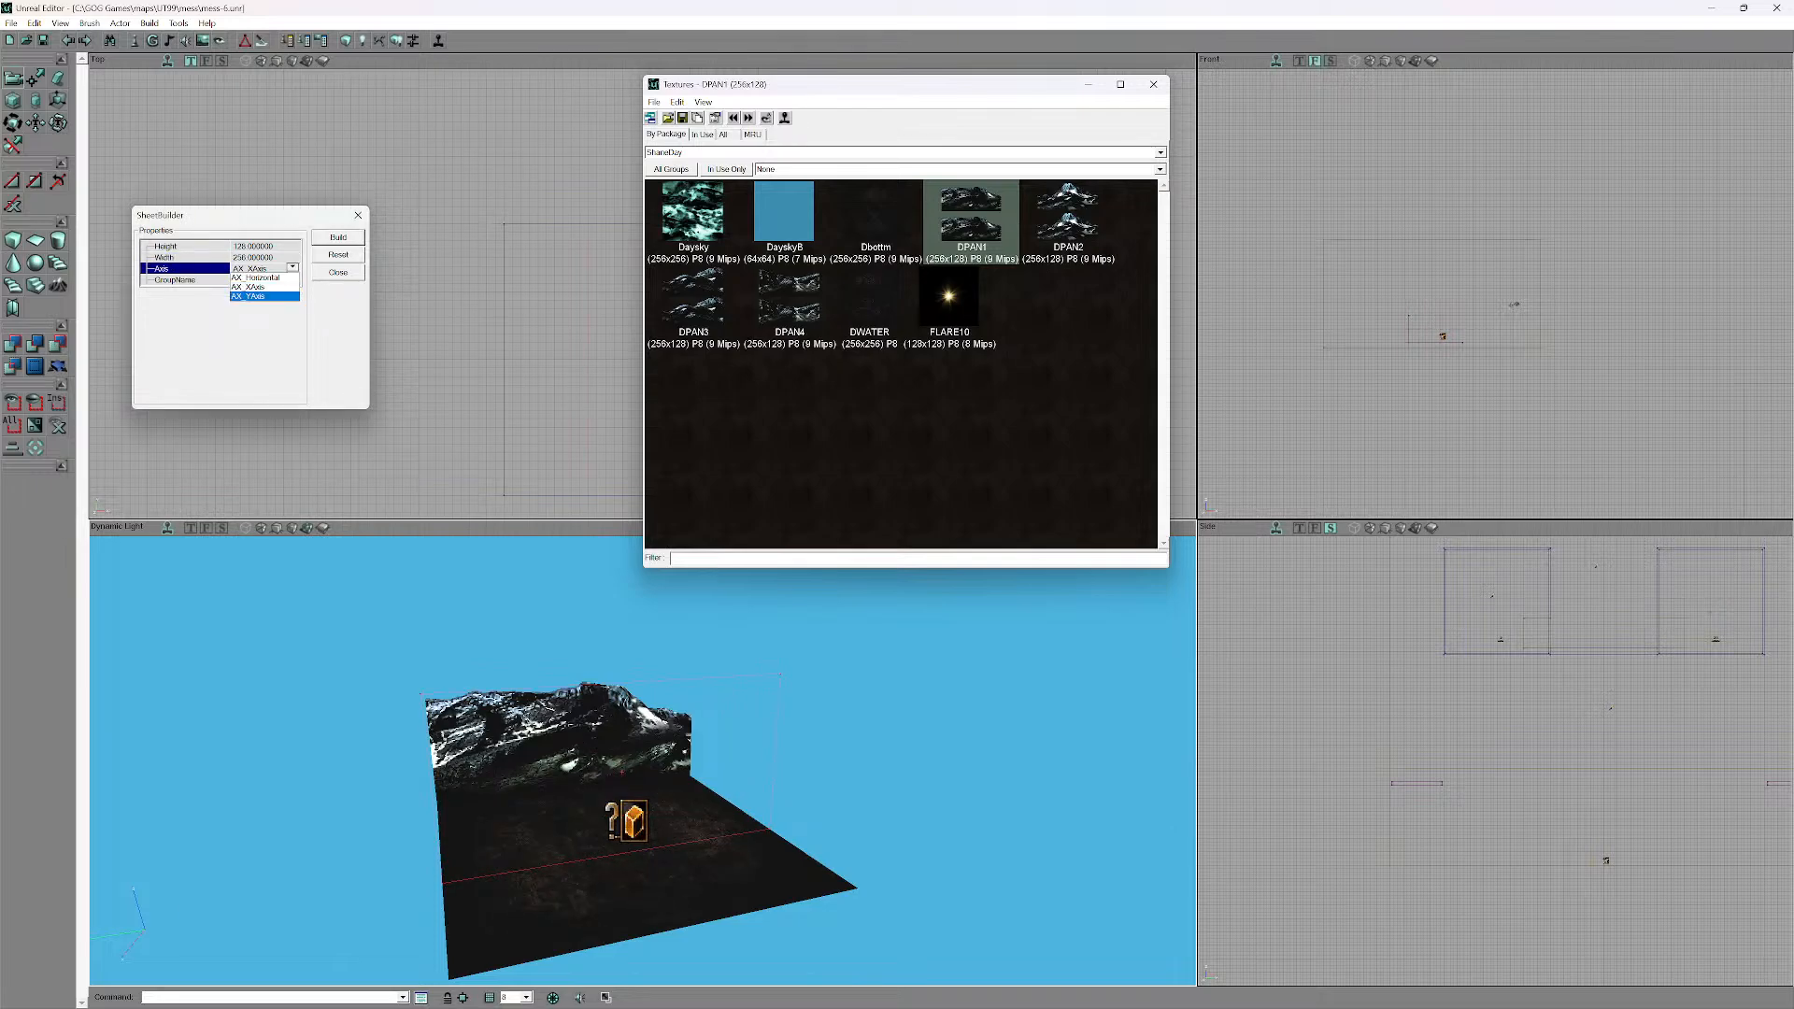
left_click(257, 297)
left_click(338, 237)
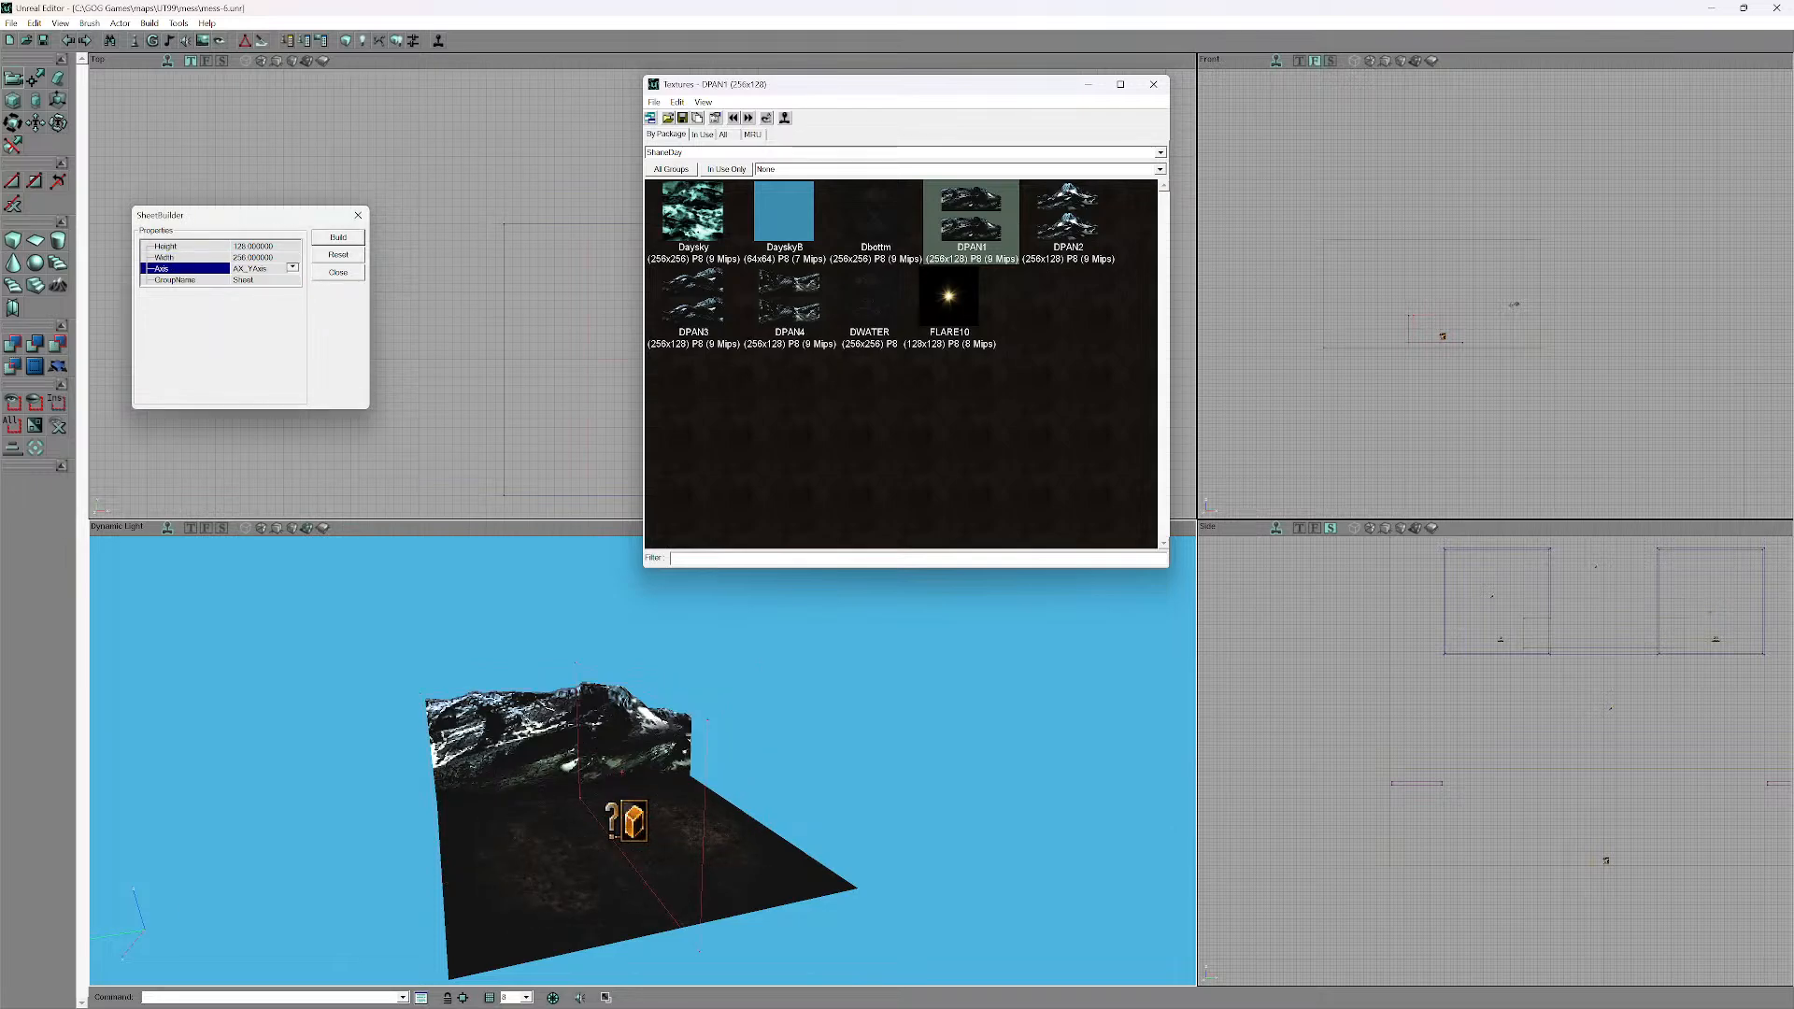
- Move the sheet brush to the floor's side edge adjoining the mountain wall and add it with the DPAN2 texture
left_click_drag(887, 84, 1234, 140)
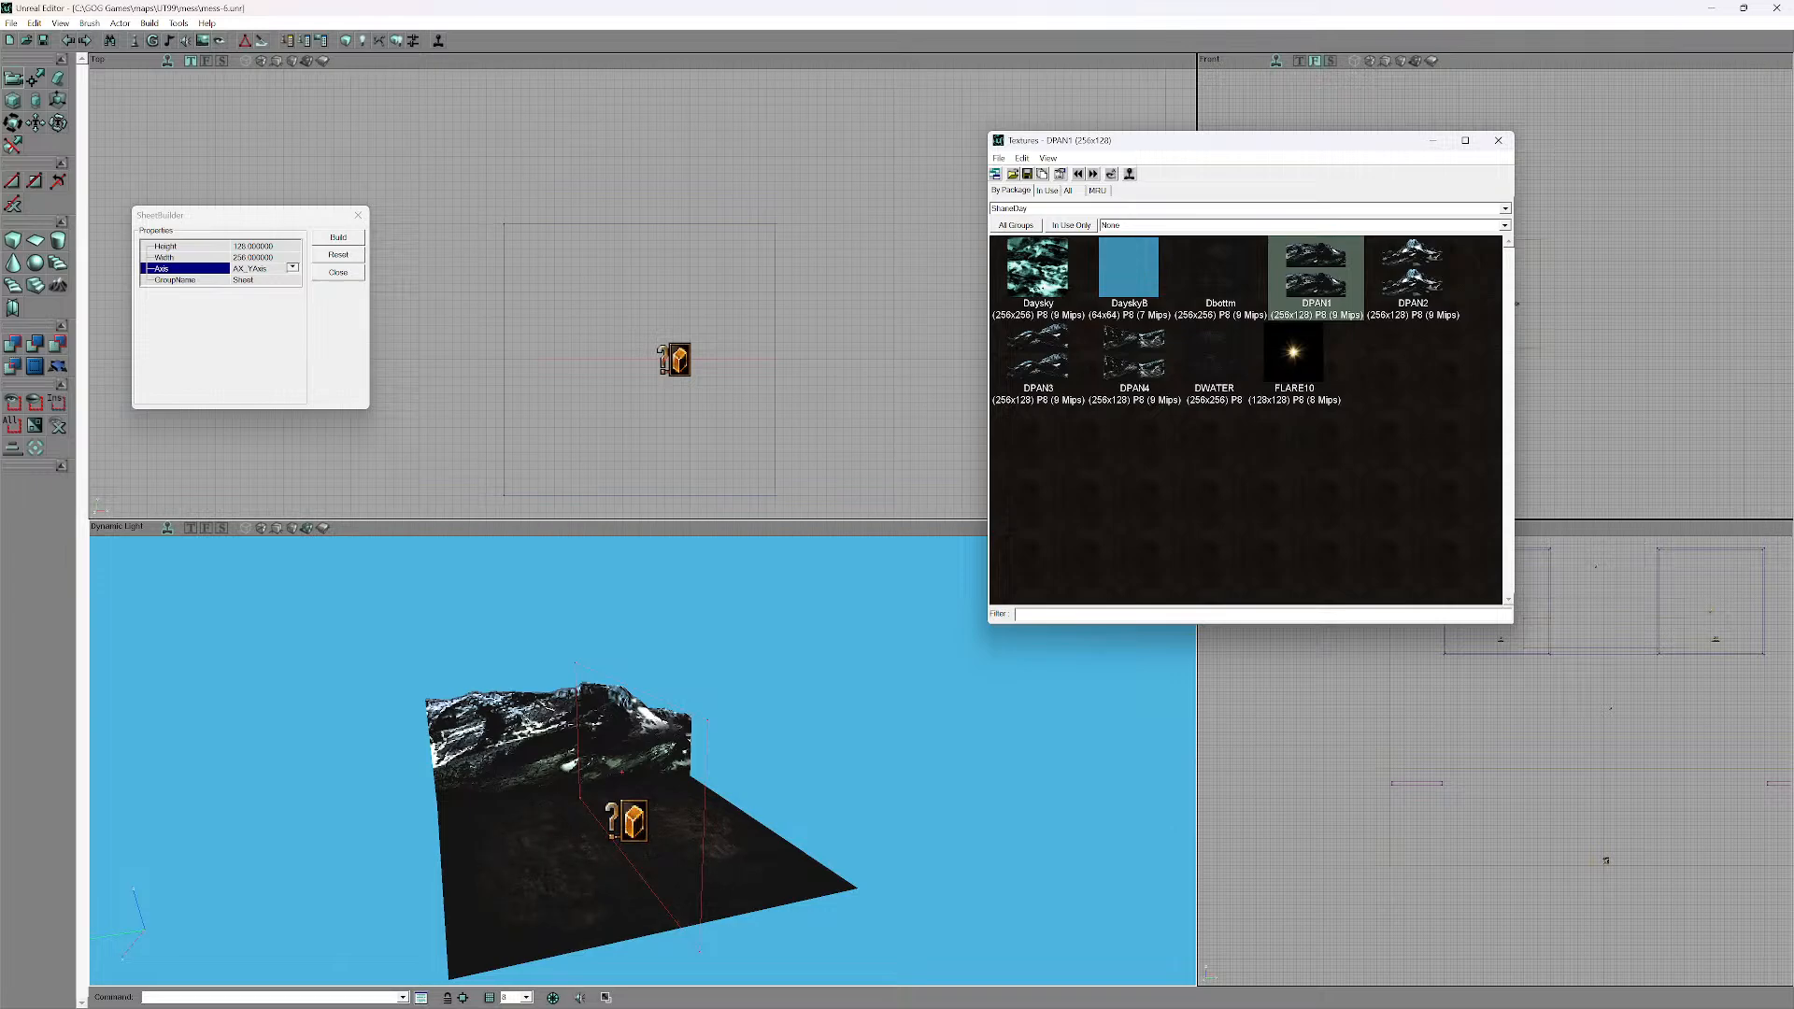
scroll(883, 410, "down", 3)
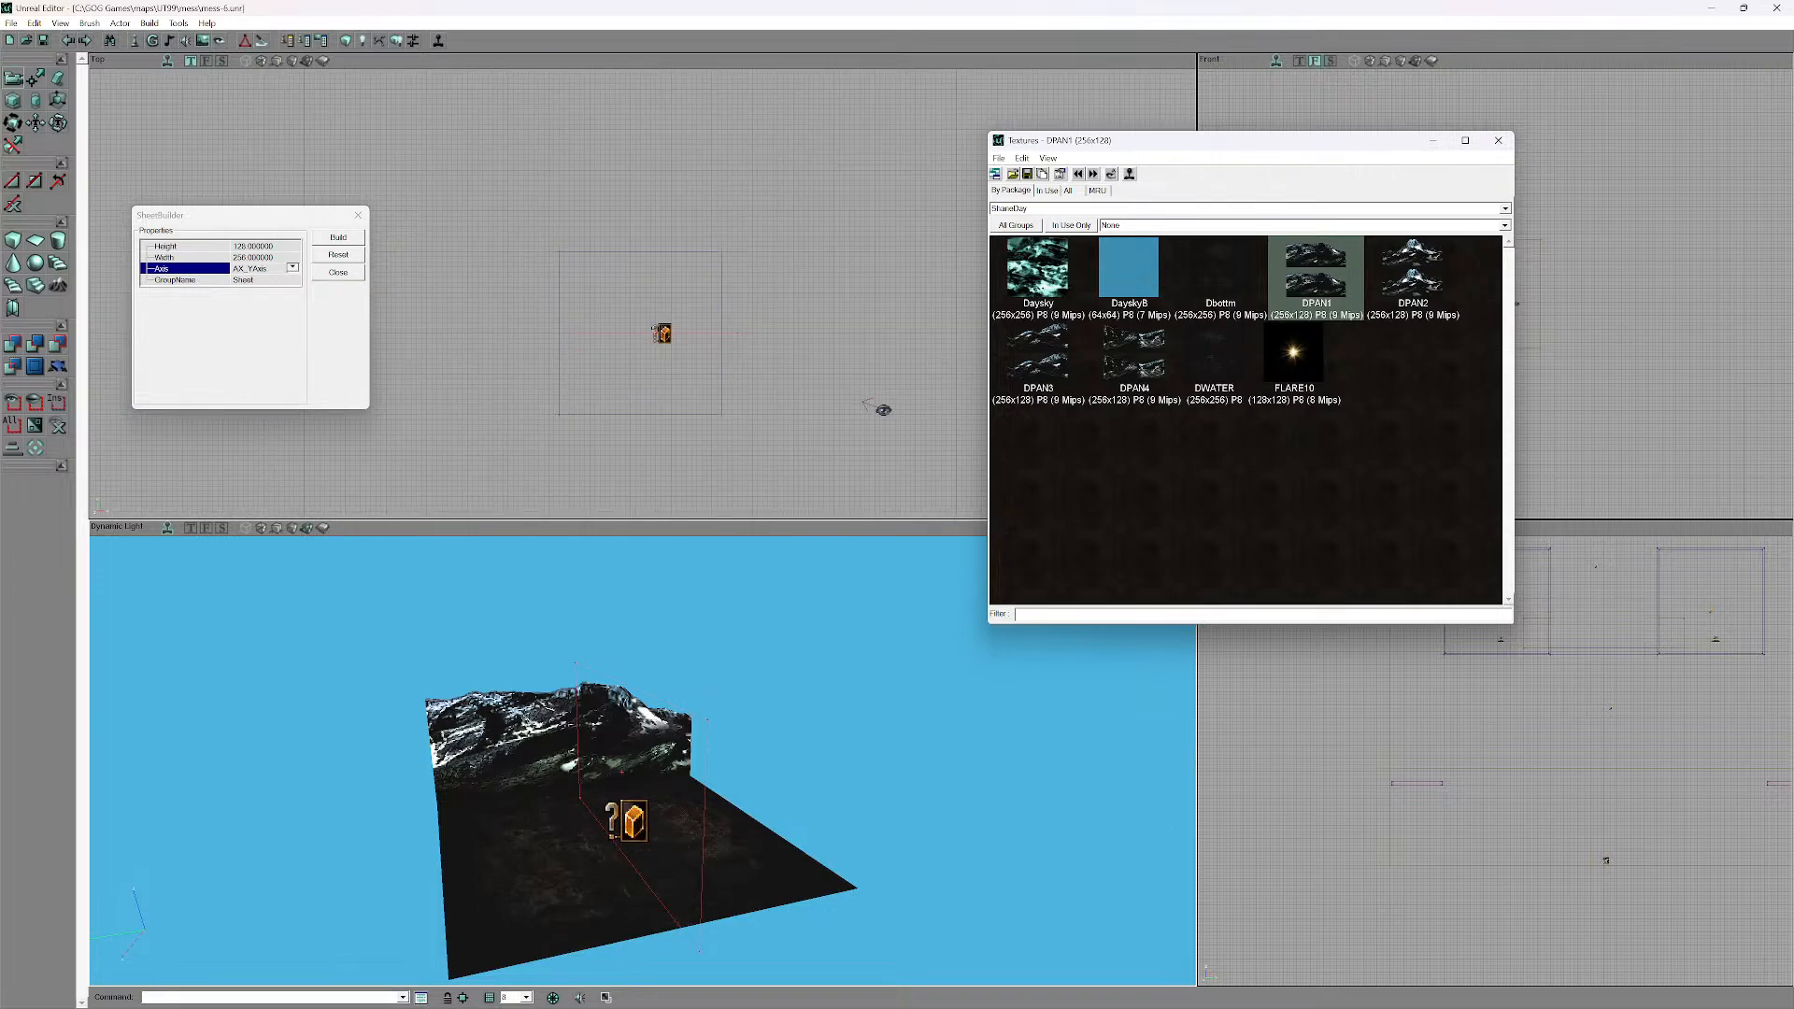
left_click_drag(640, 333, 641, 252, "ctrl")
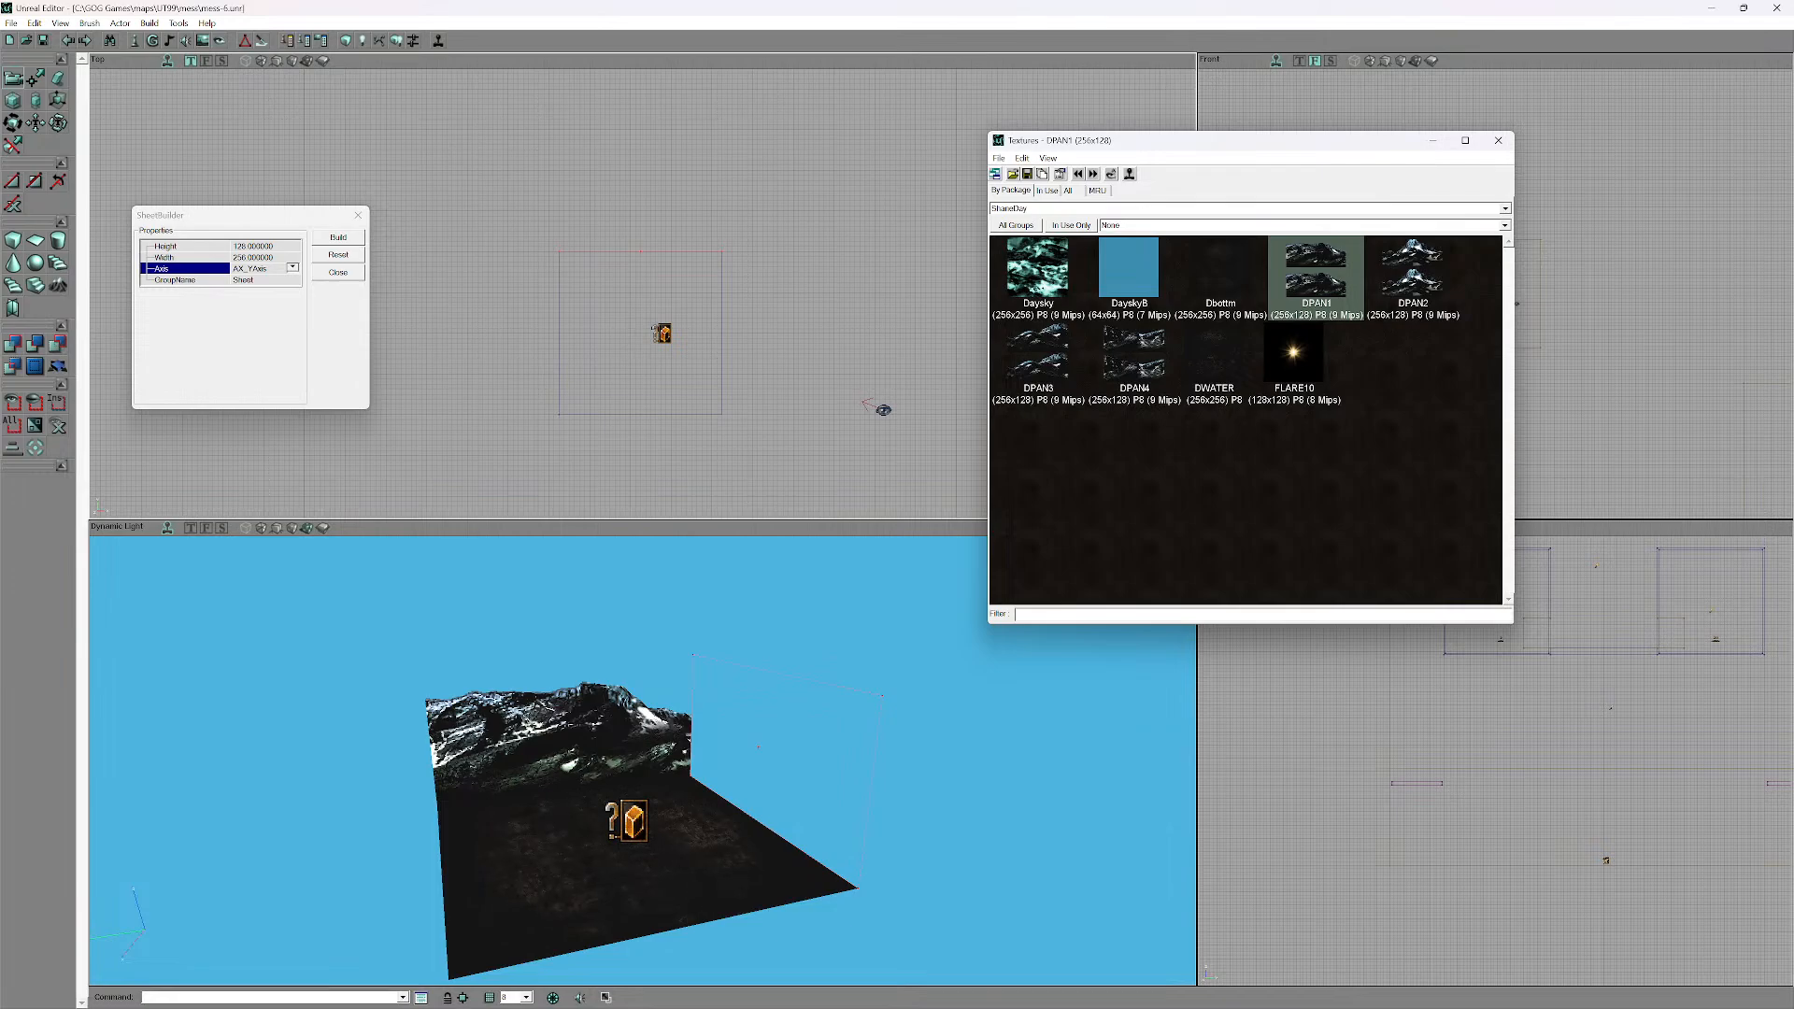
left_click(1411, 271)
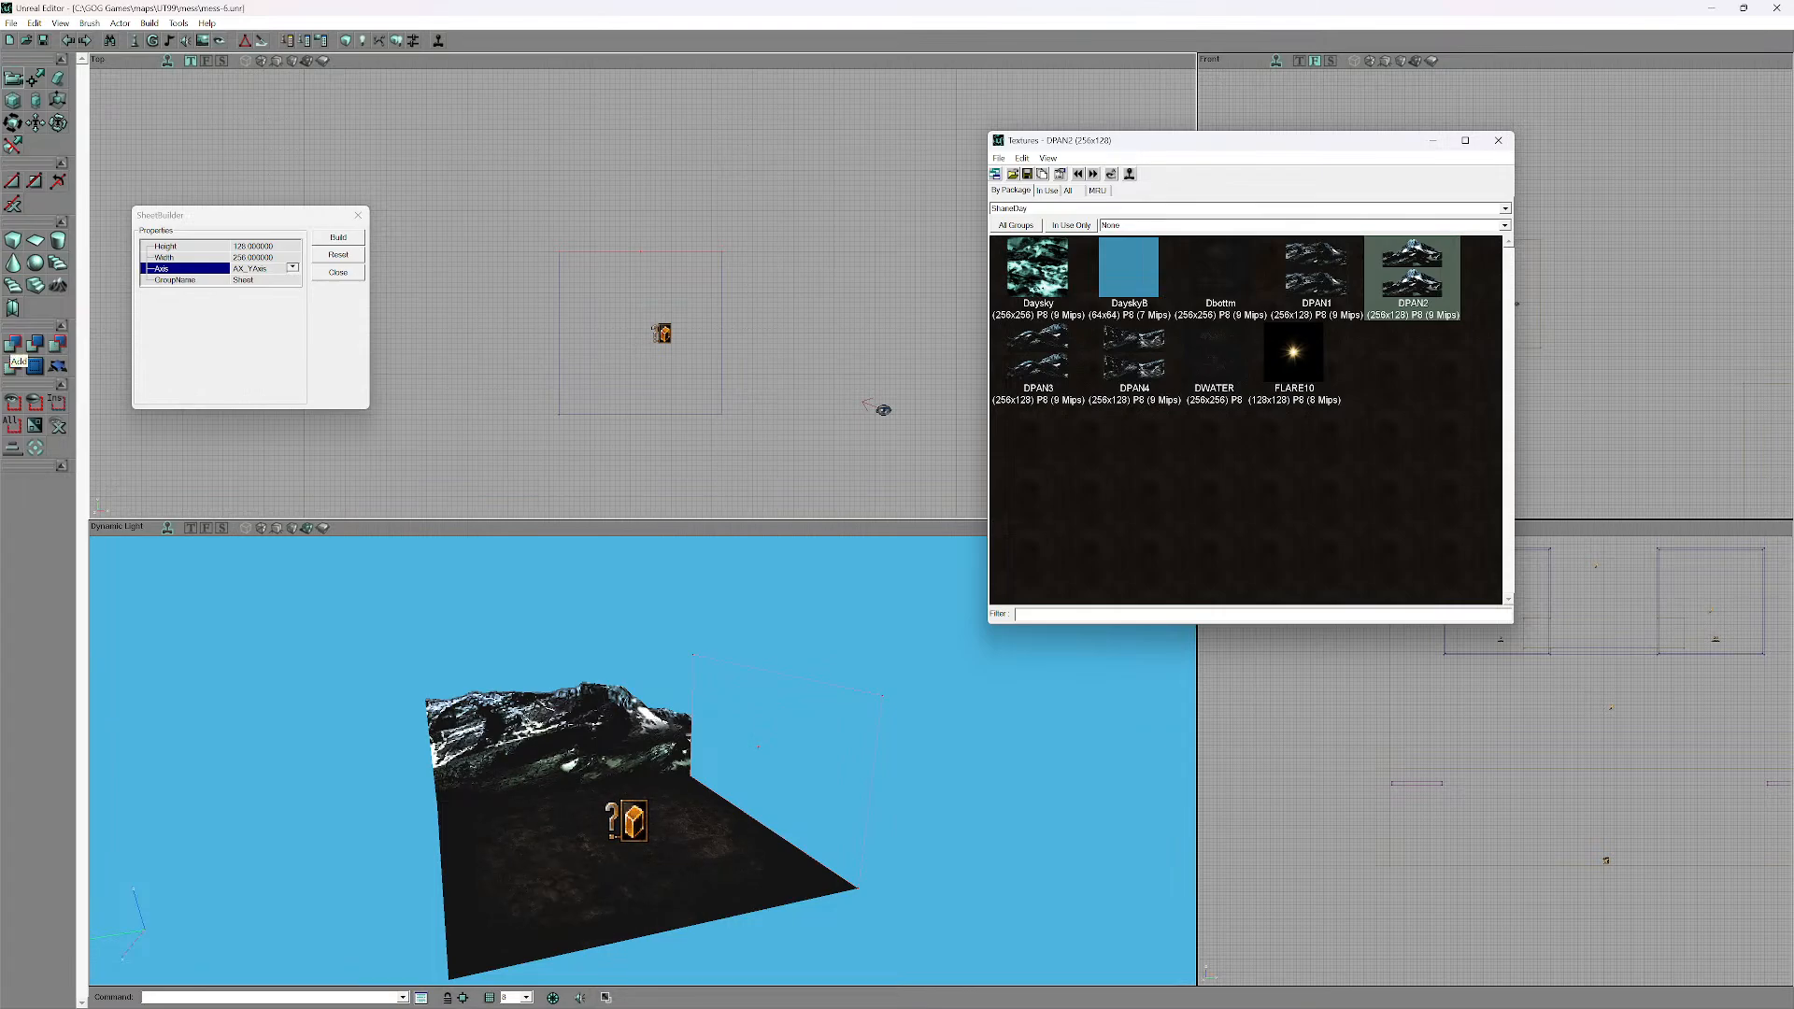
left_click(12, 343)
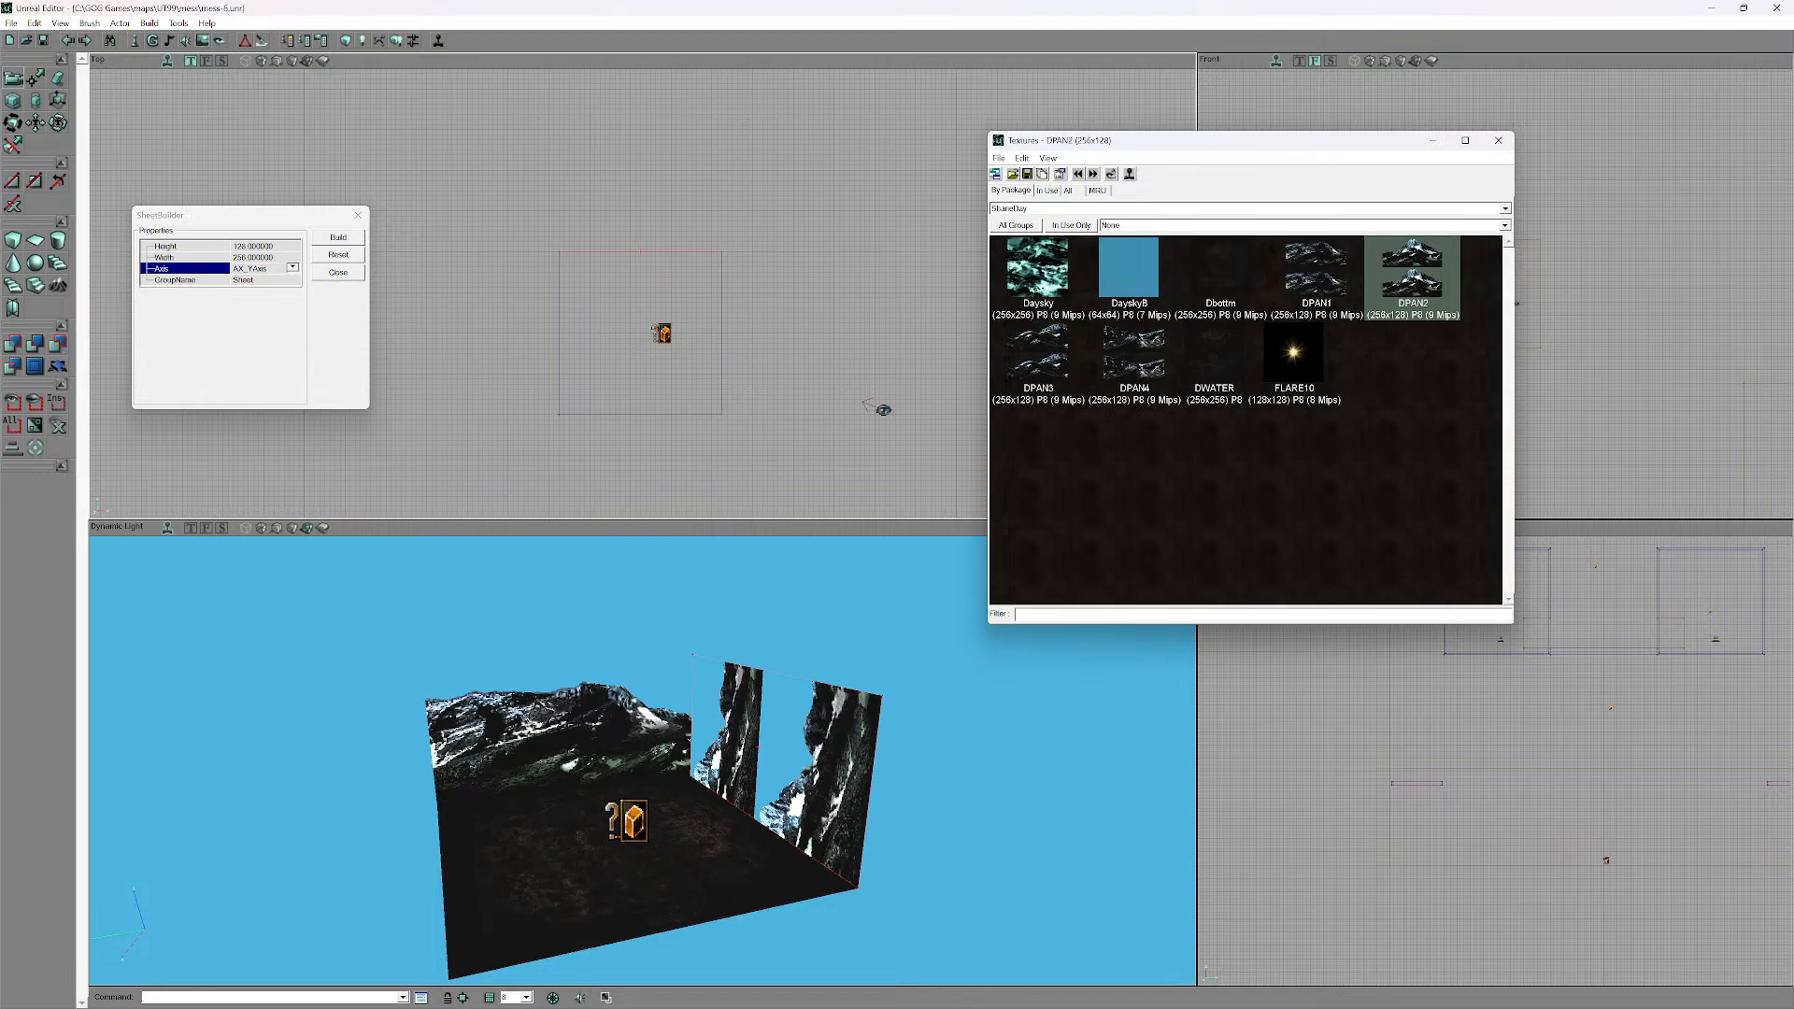
- Try aligning the DPAN2 sheet's texture with Align to Wall around XY Axis and Align as Floor/Ceiling
mouse_move(679, 737)
left_mouse_down()
mouse_move(683, 658)
mouse_move(696, 710)
left_mouse_up()
right_click(679, 737)
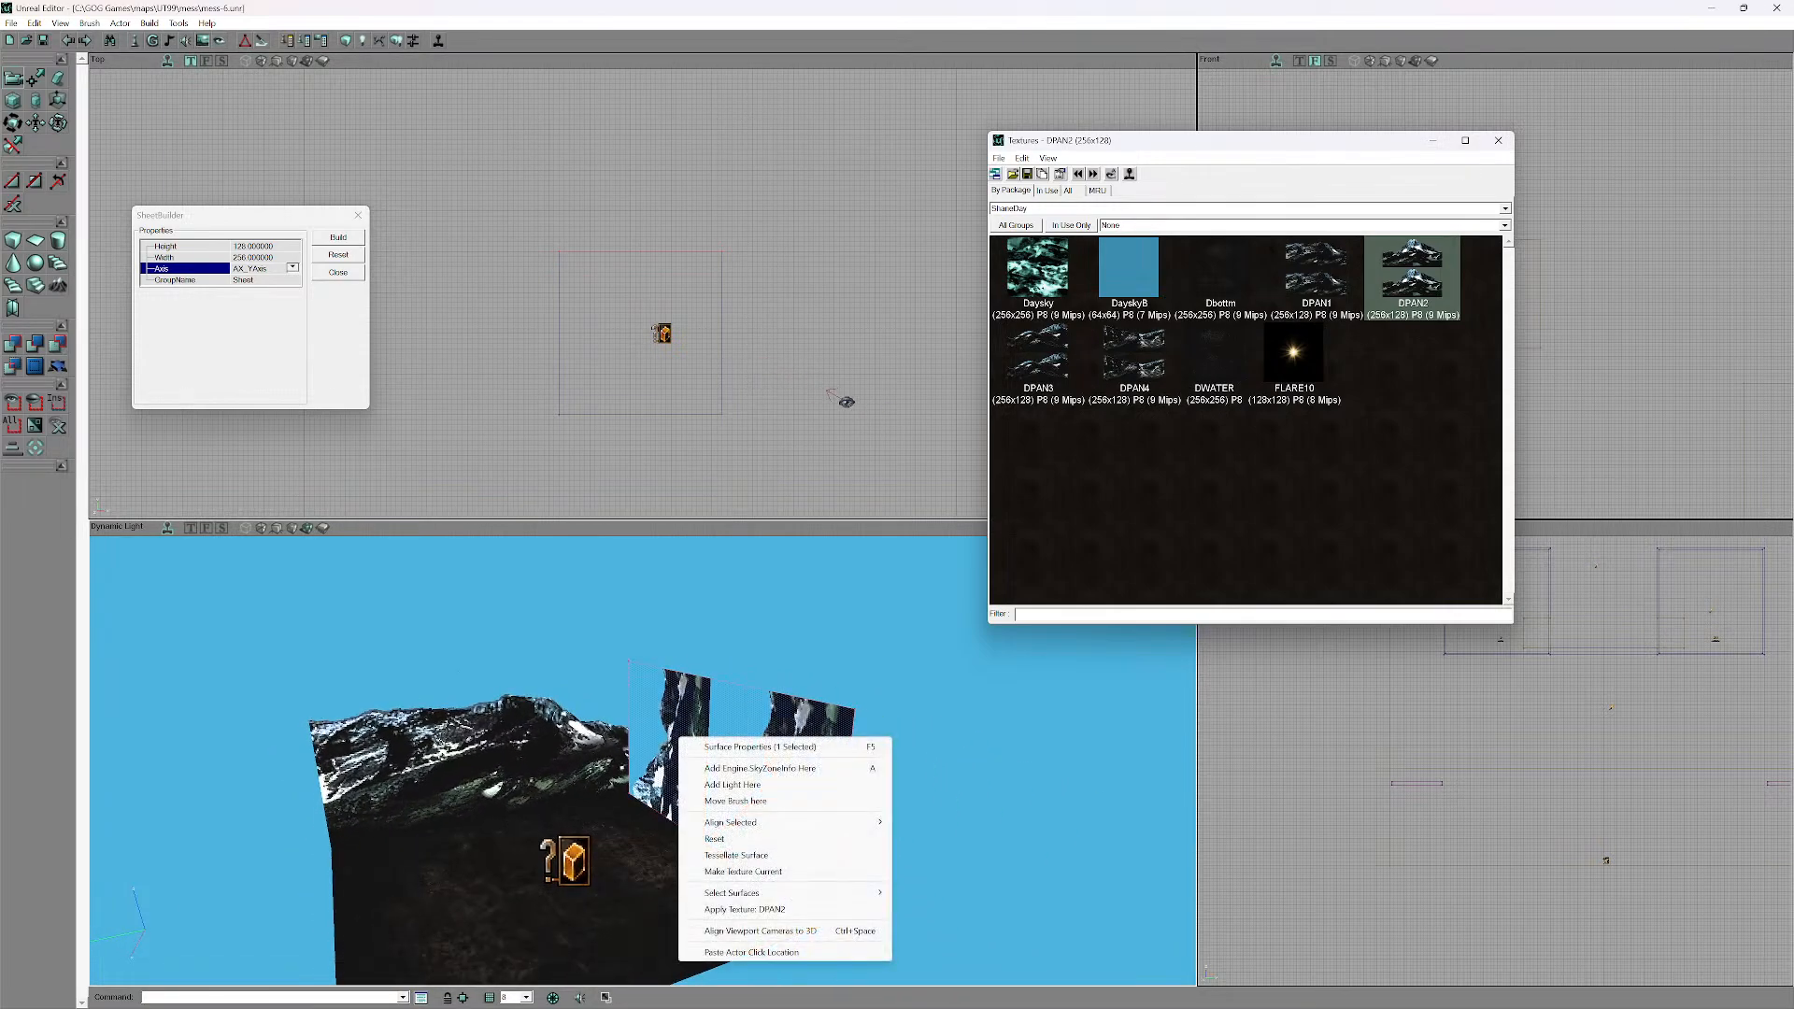
mouse_move(747, 822)
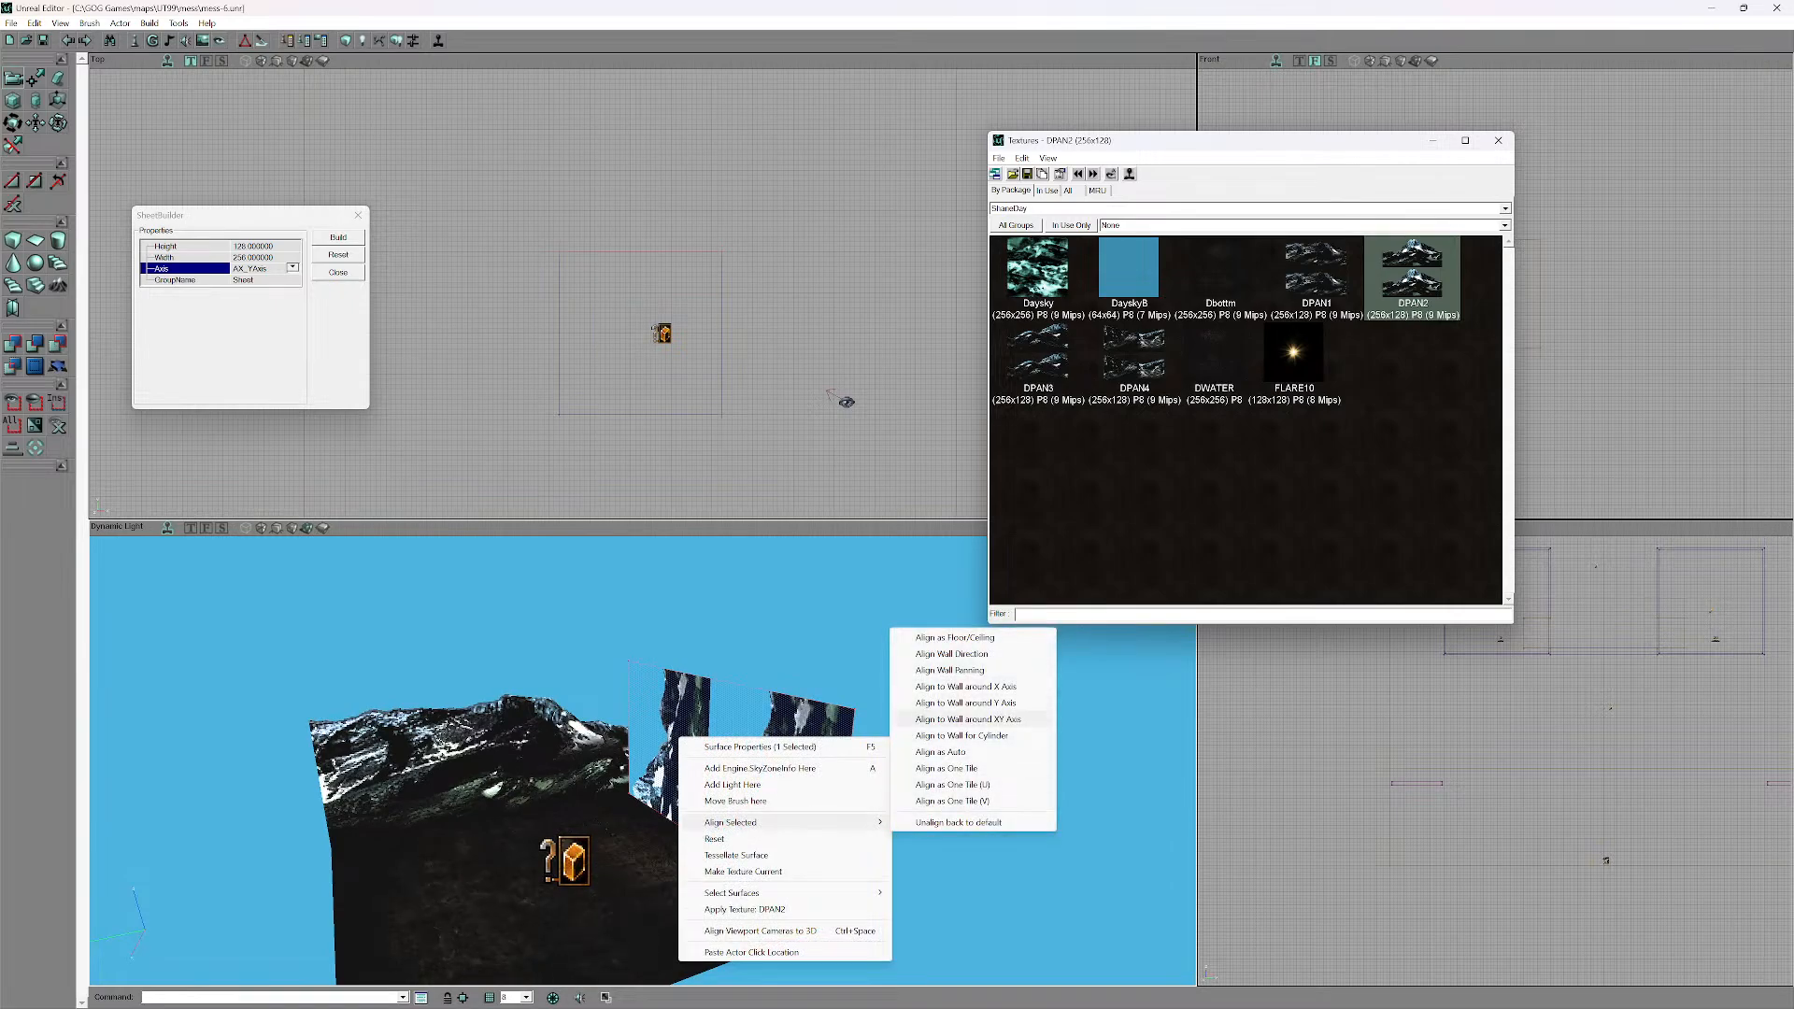
left_click(966, 719)
right_click(795, 758)
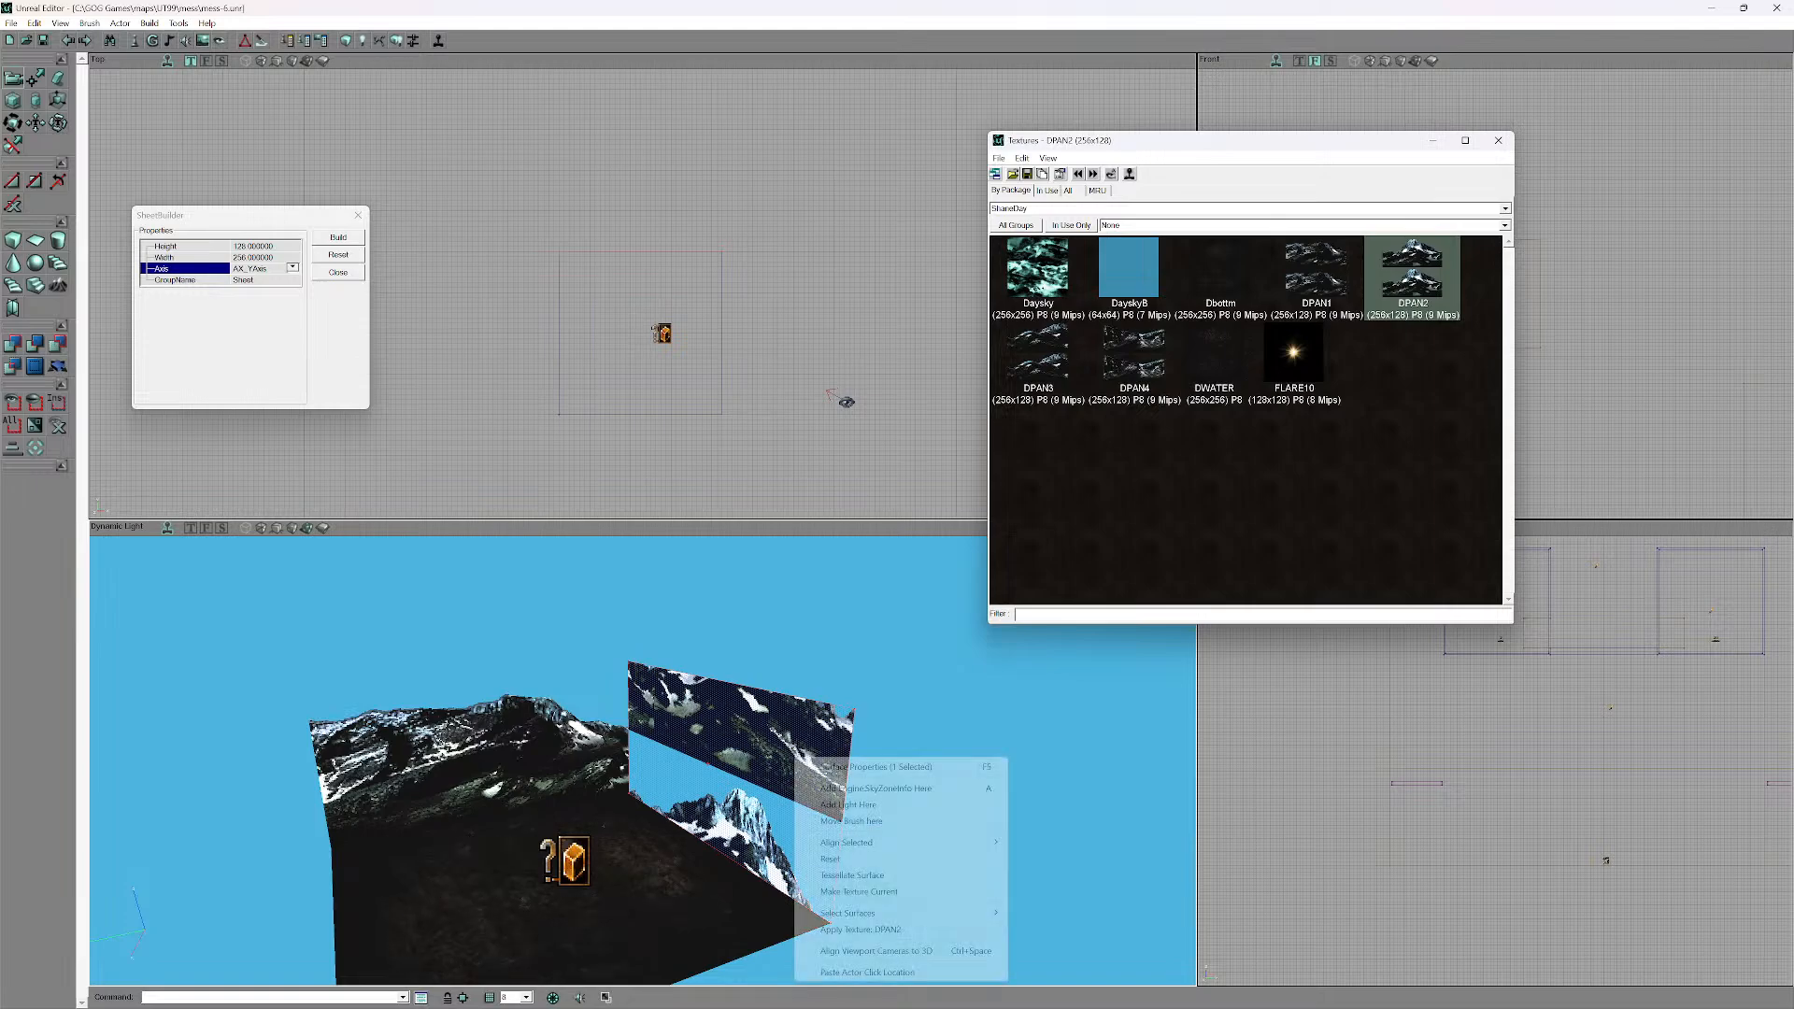
mouse_move(934, 841)
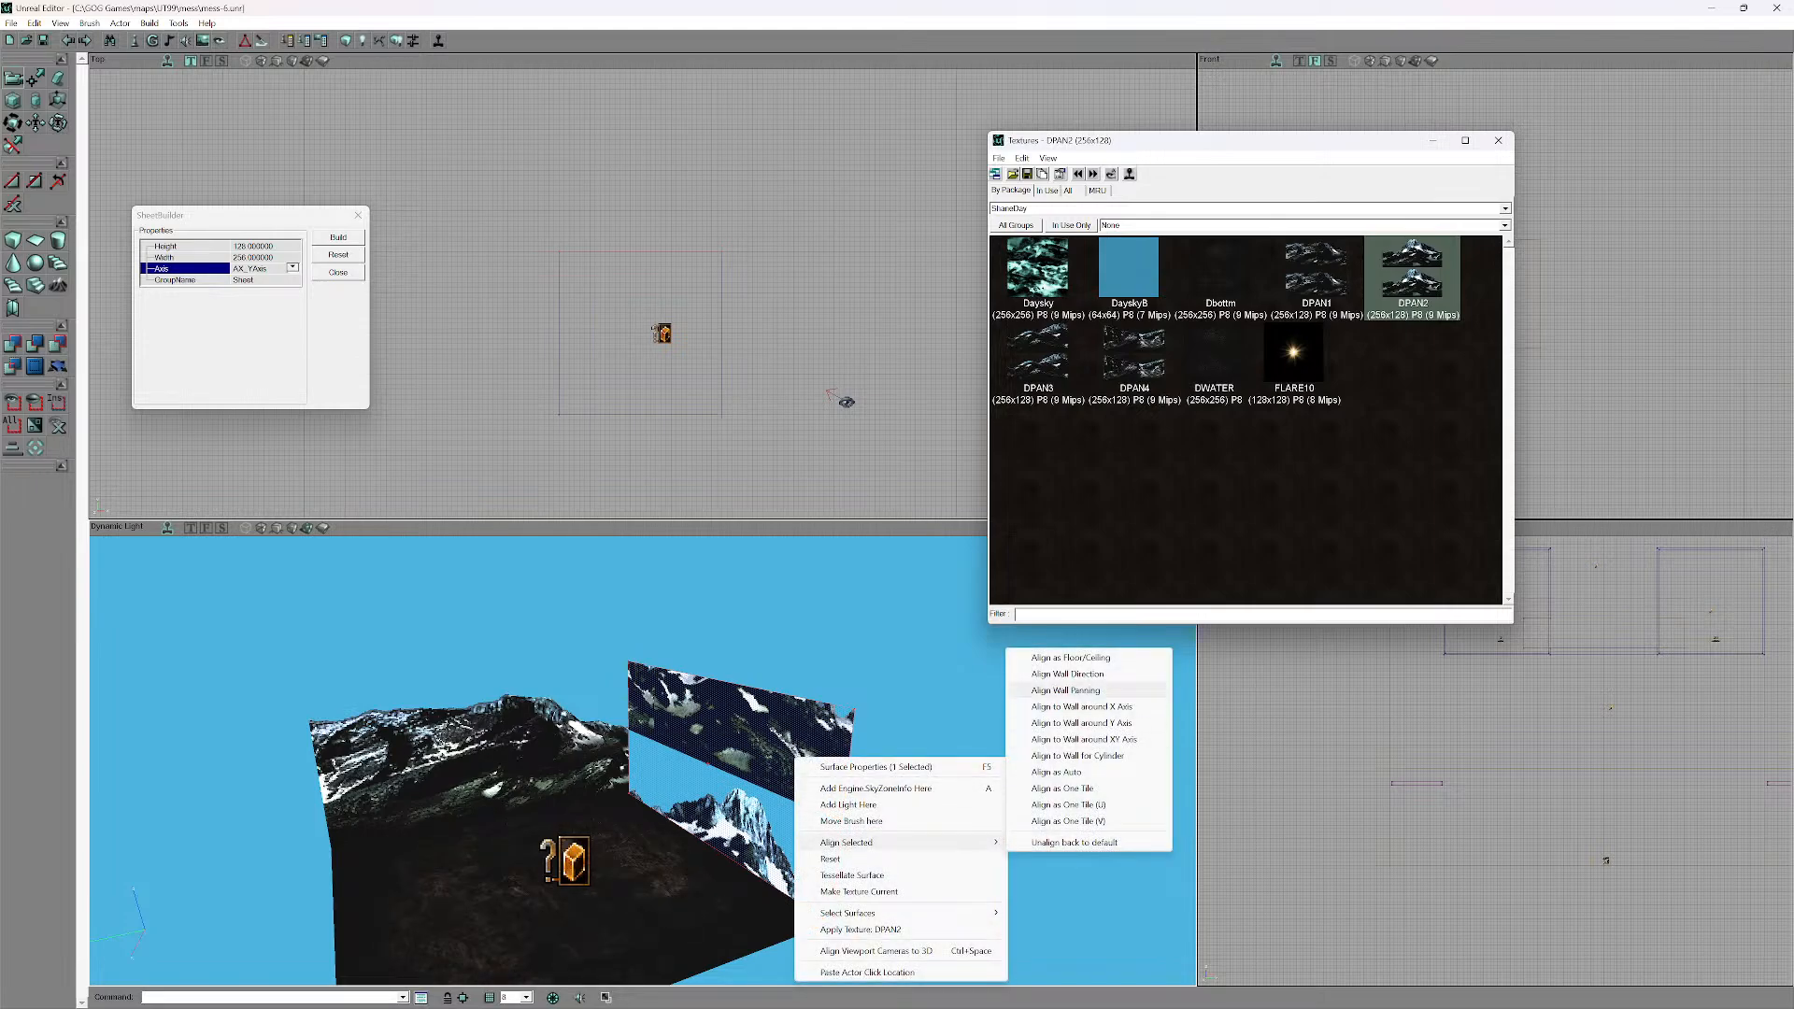
left_click(1070, 658)
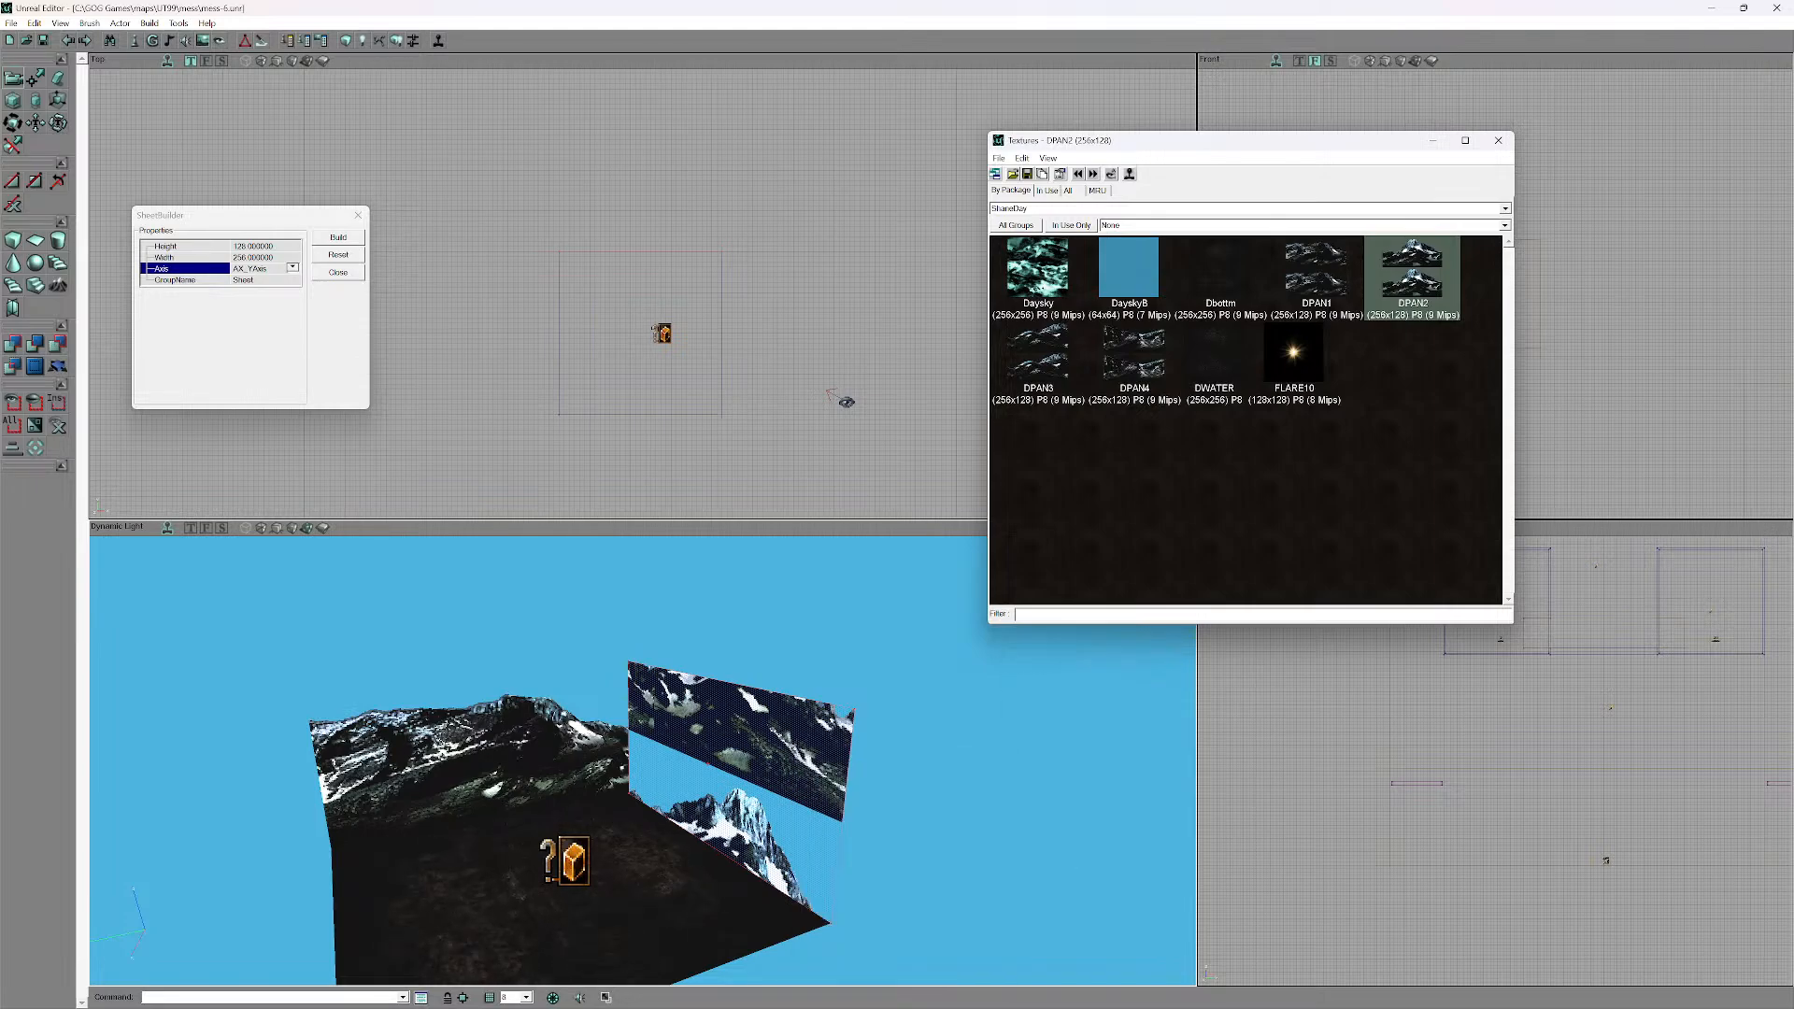
- Try Align to Wall around X Axis, Align as Auto and Align Wall Panning on the DPAN2 sheet
right_click(750, 756)
mouse_move(897, 841)
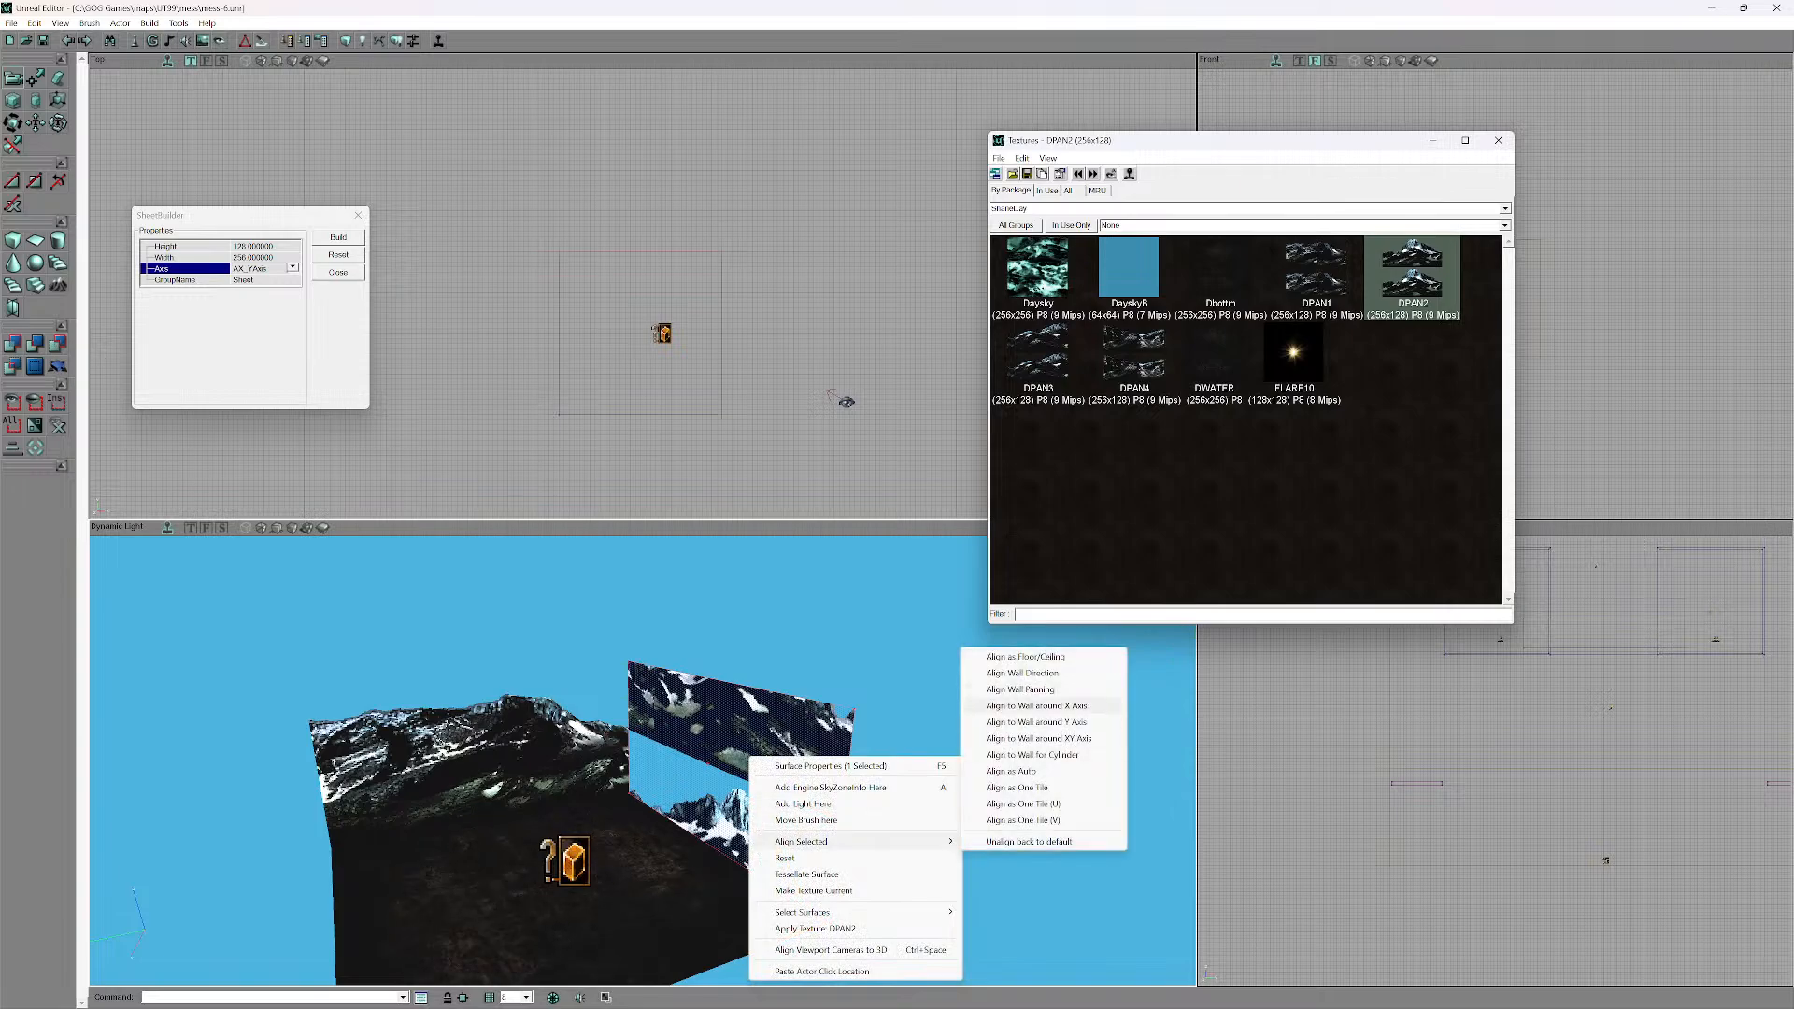
left_click(1036, 706)
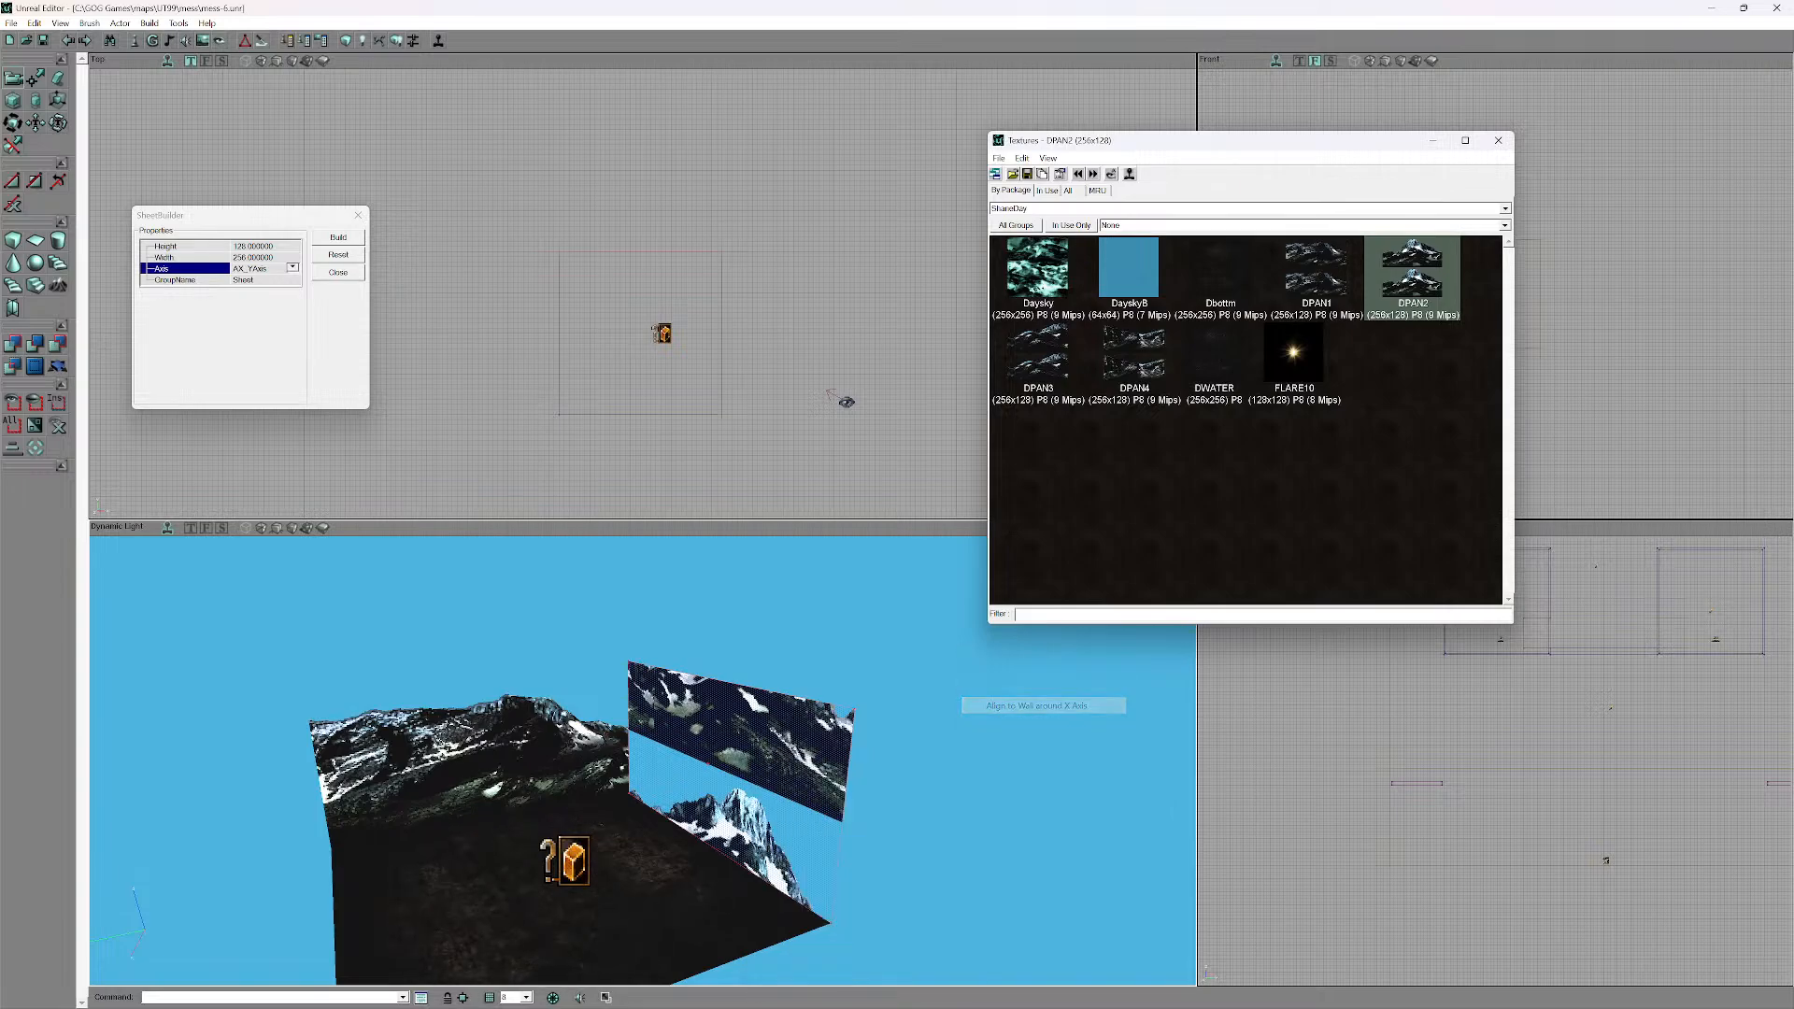
right_click(820, 742)
mouse_move(896, 827)
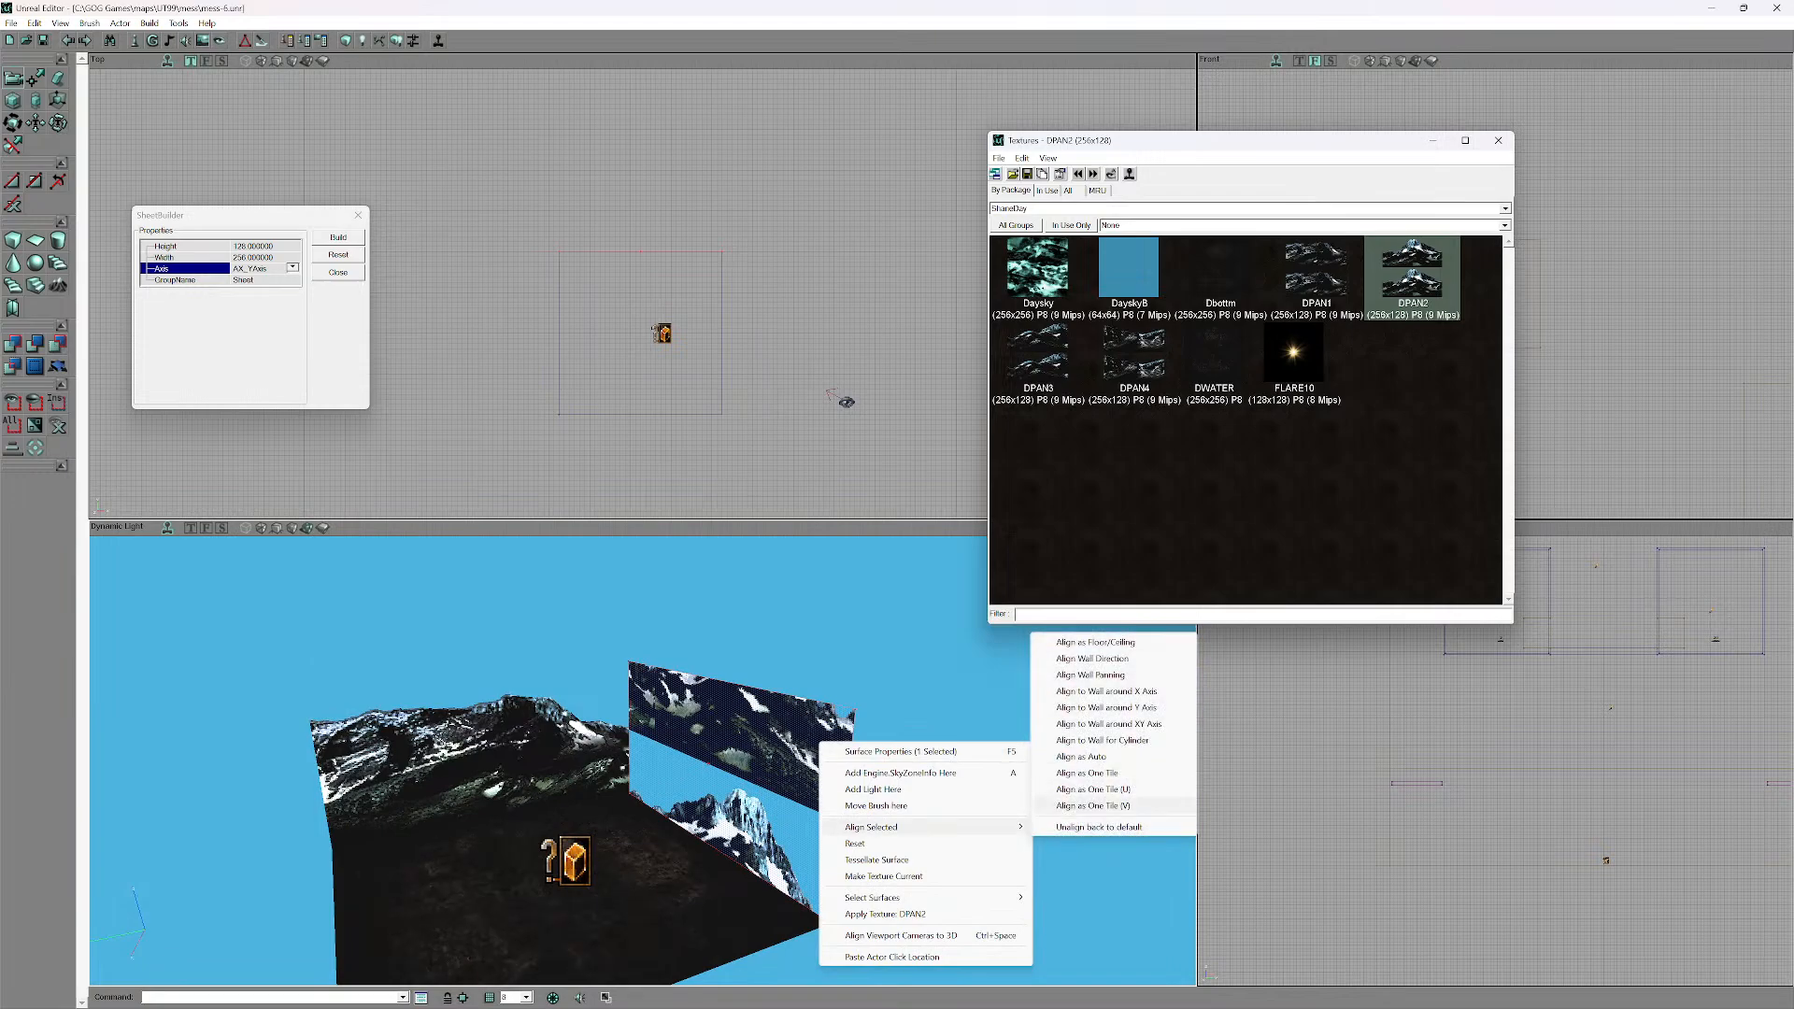
left_click(1081, 756)
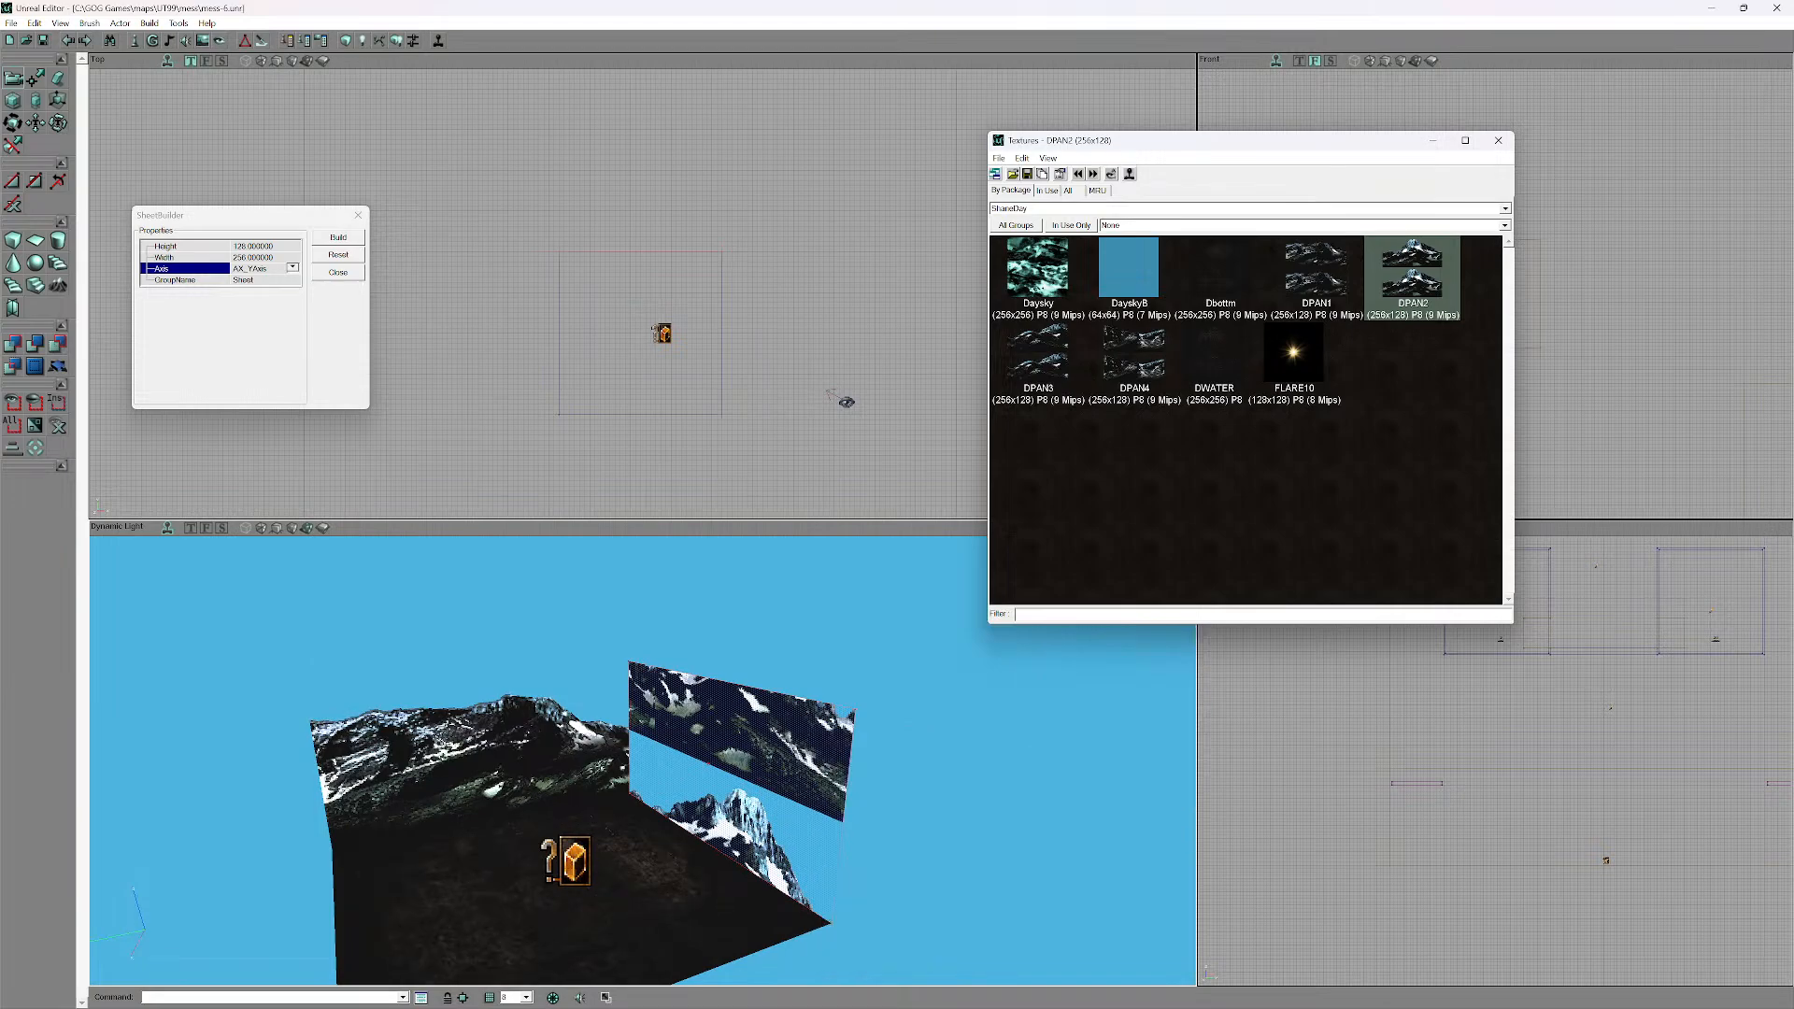
right_click(823, 755)
mouse_move(897, 838)
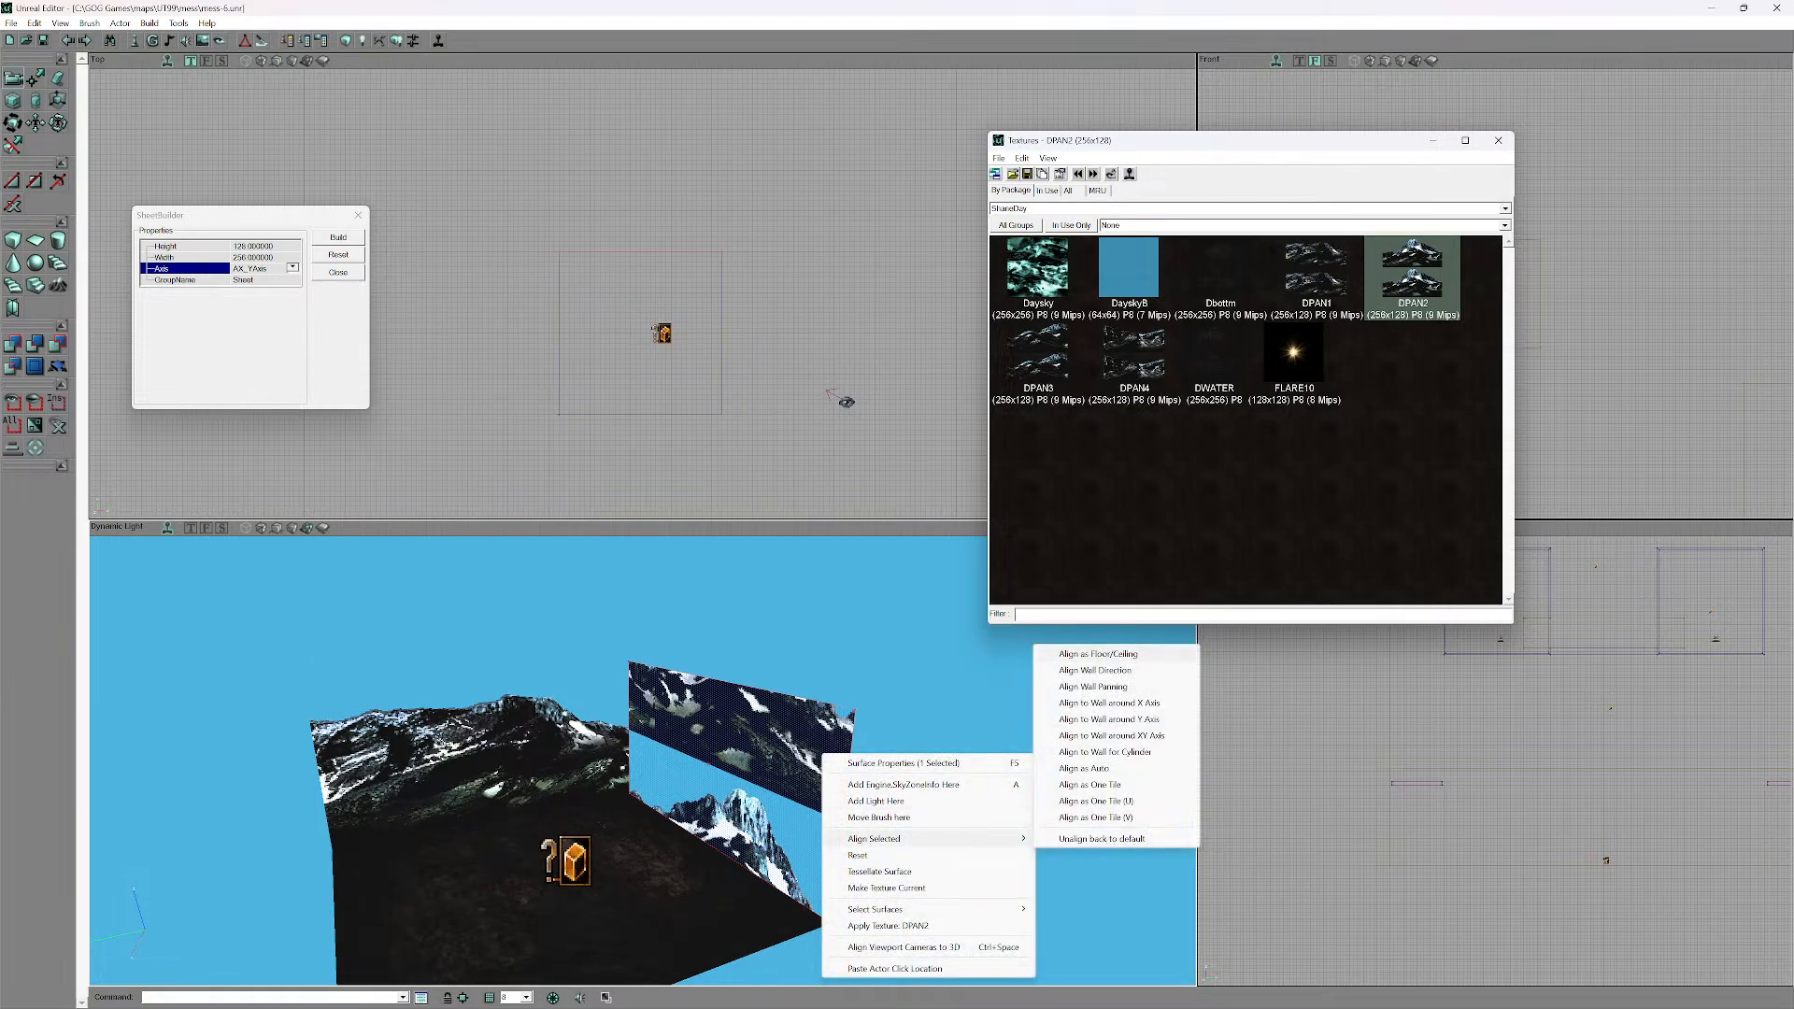
left_click(1093, 686)
- Try Align Wall Direction on the DPAN2 sheet and undo the attempted texture alignments
right_click(795, 750)
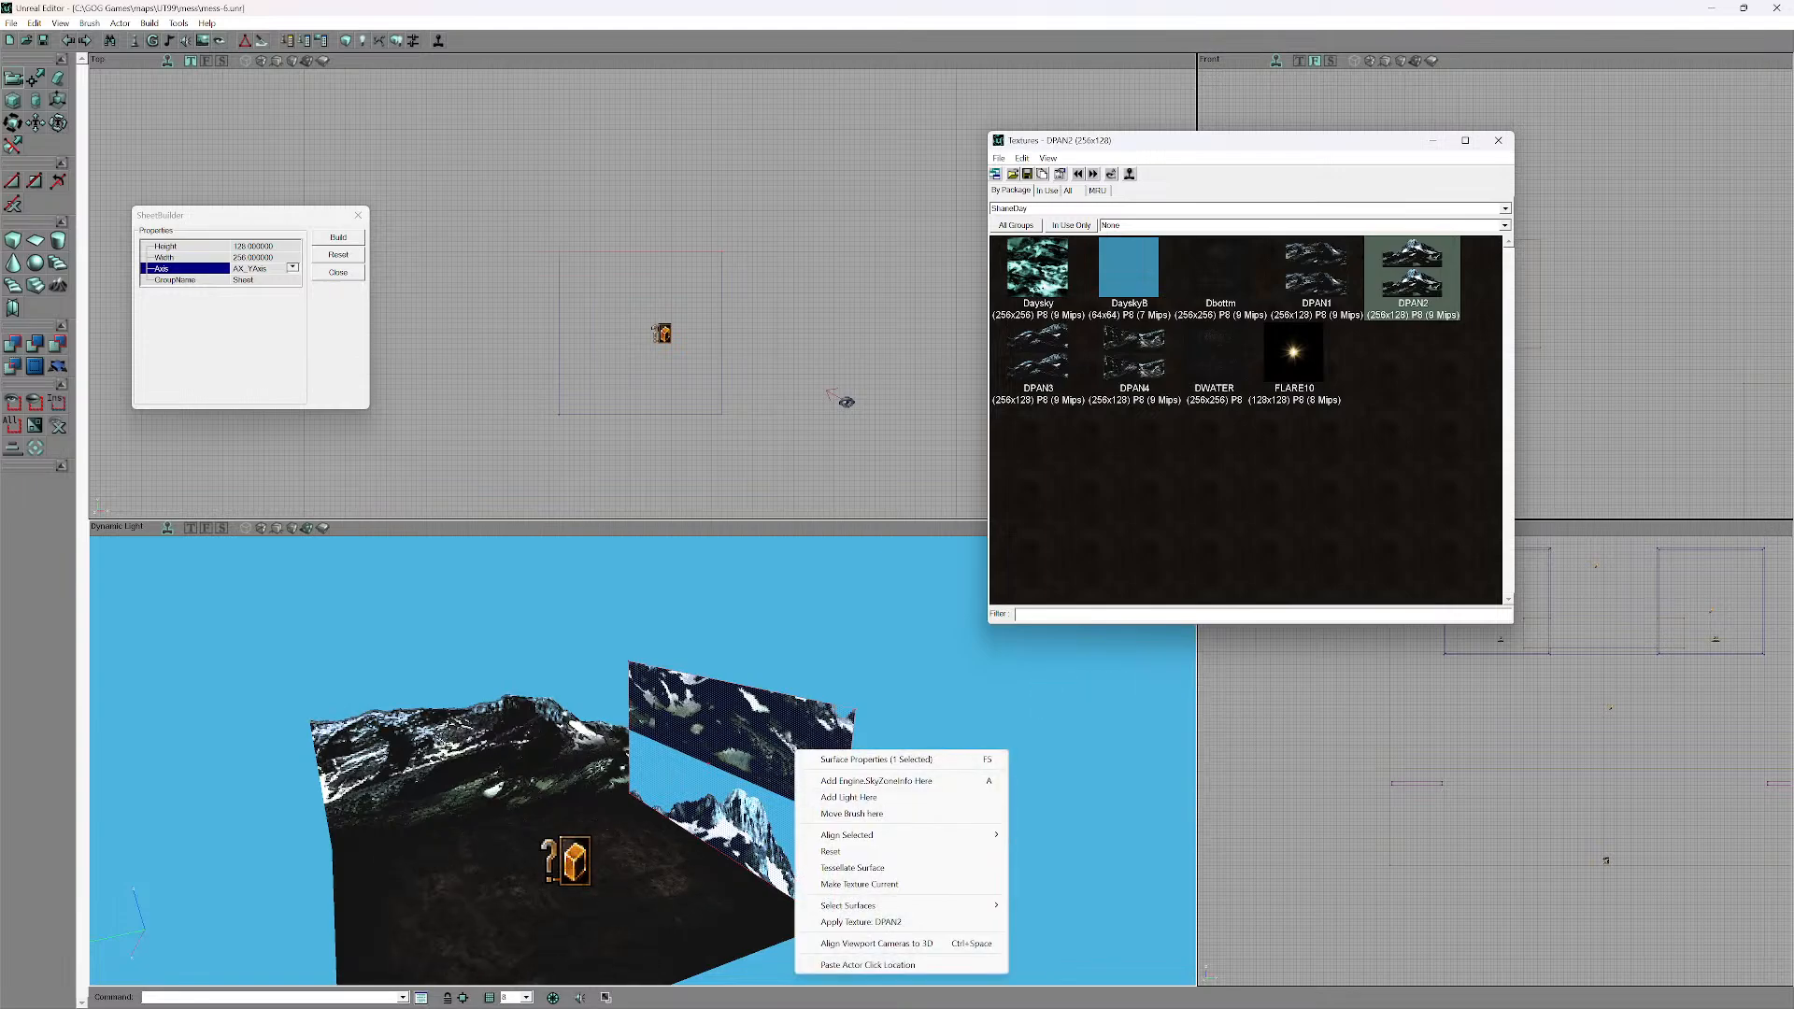
mouse_move(896, 834)
left_click(1067, 666)
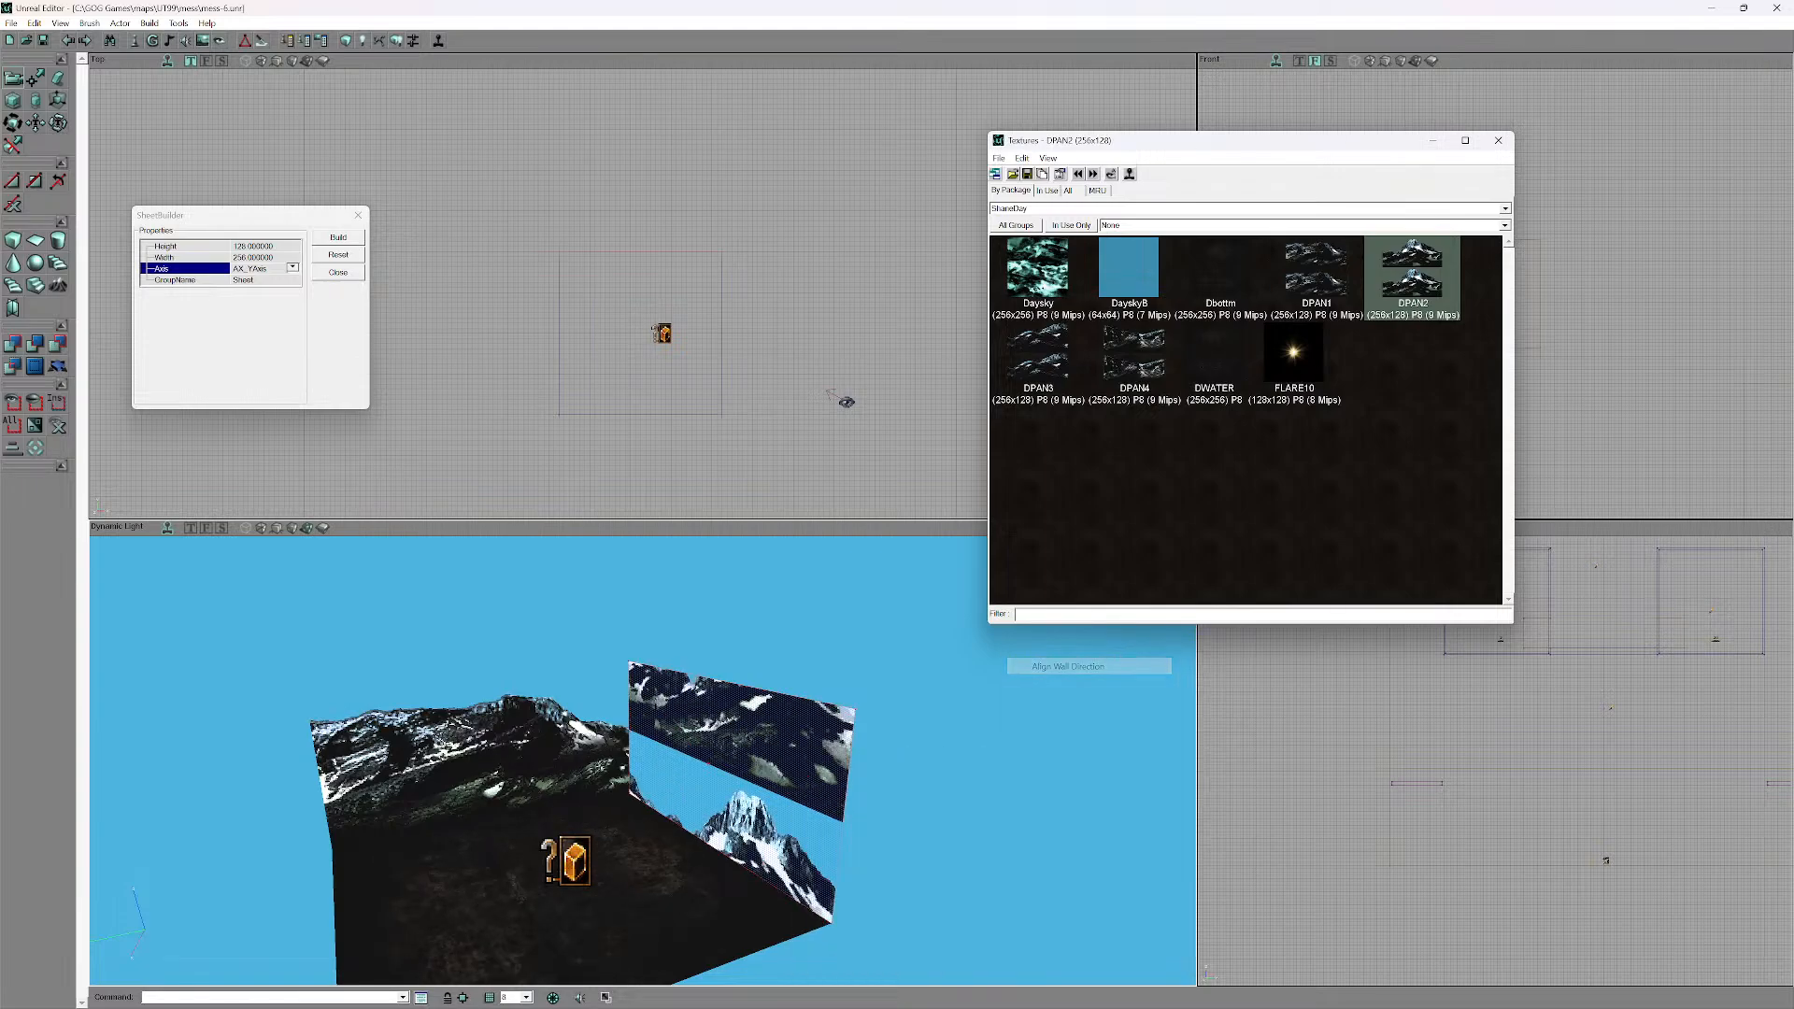
key("ctrl+z")
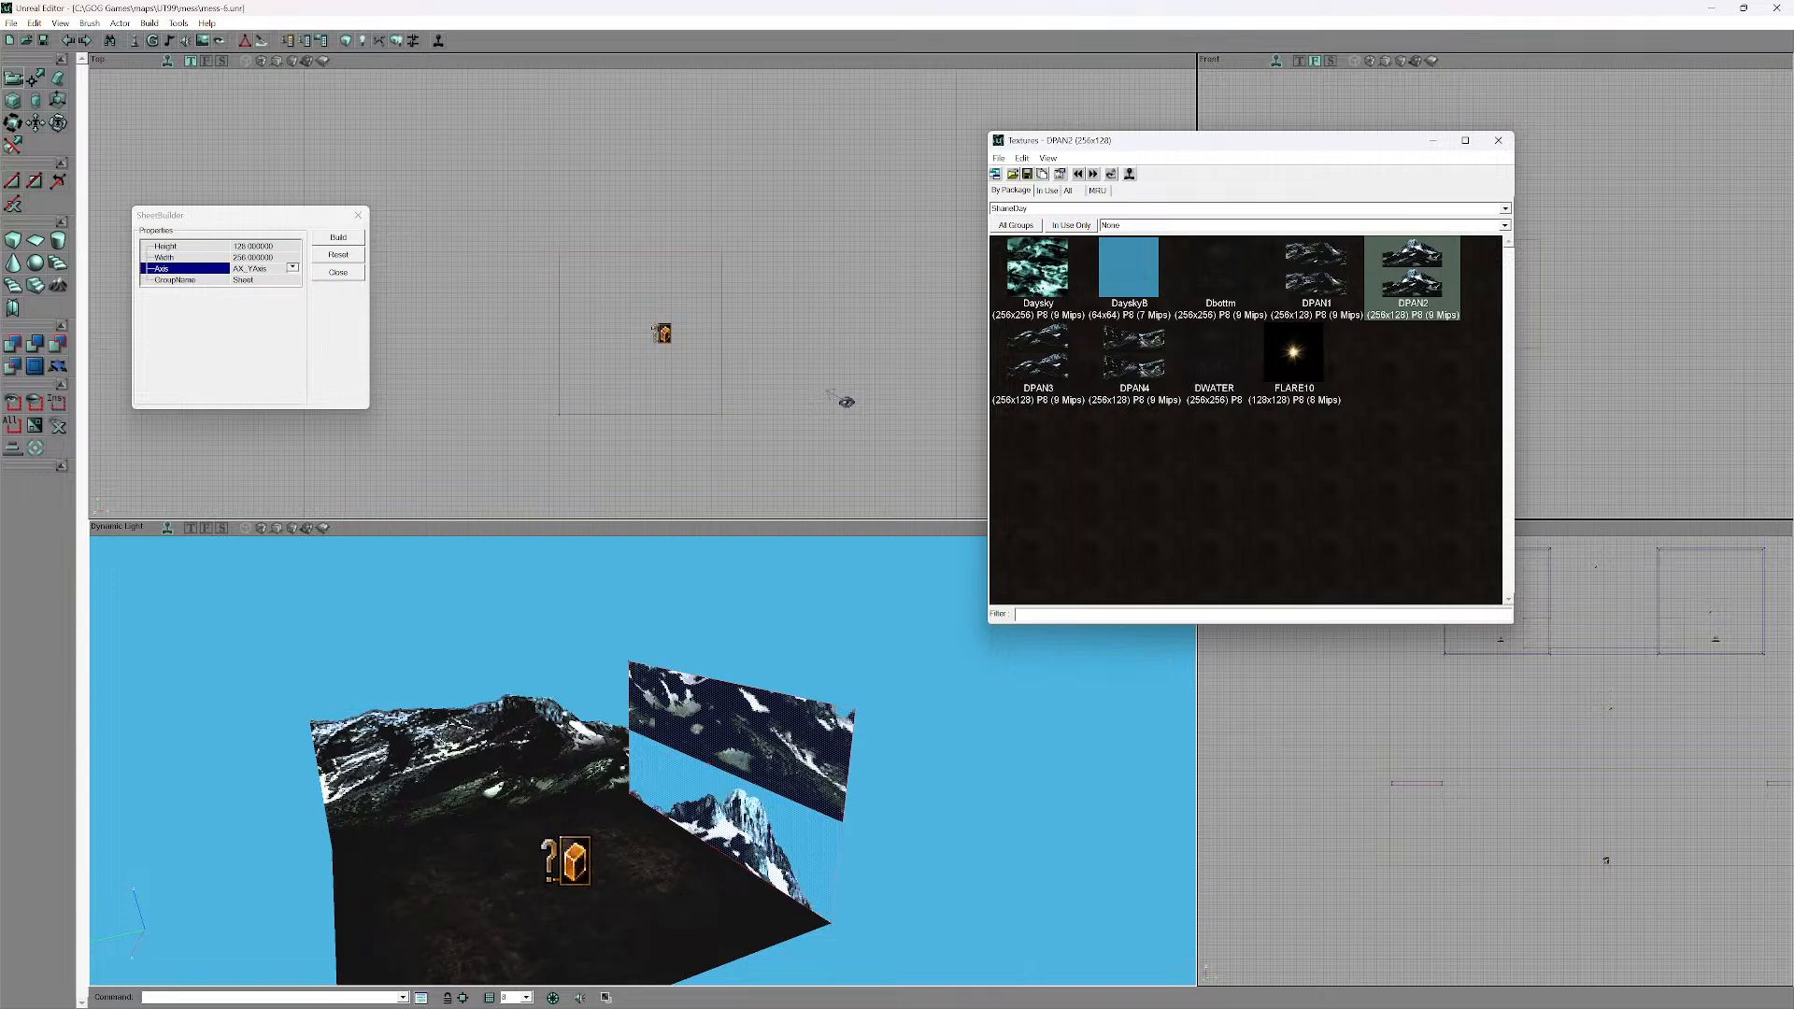
key("ctrl+z")
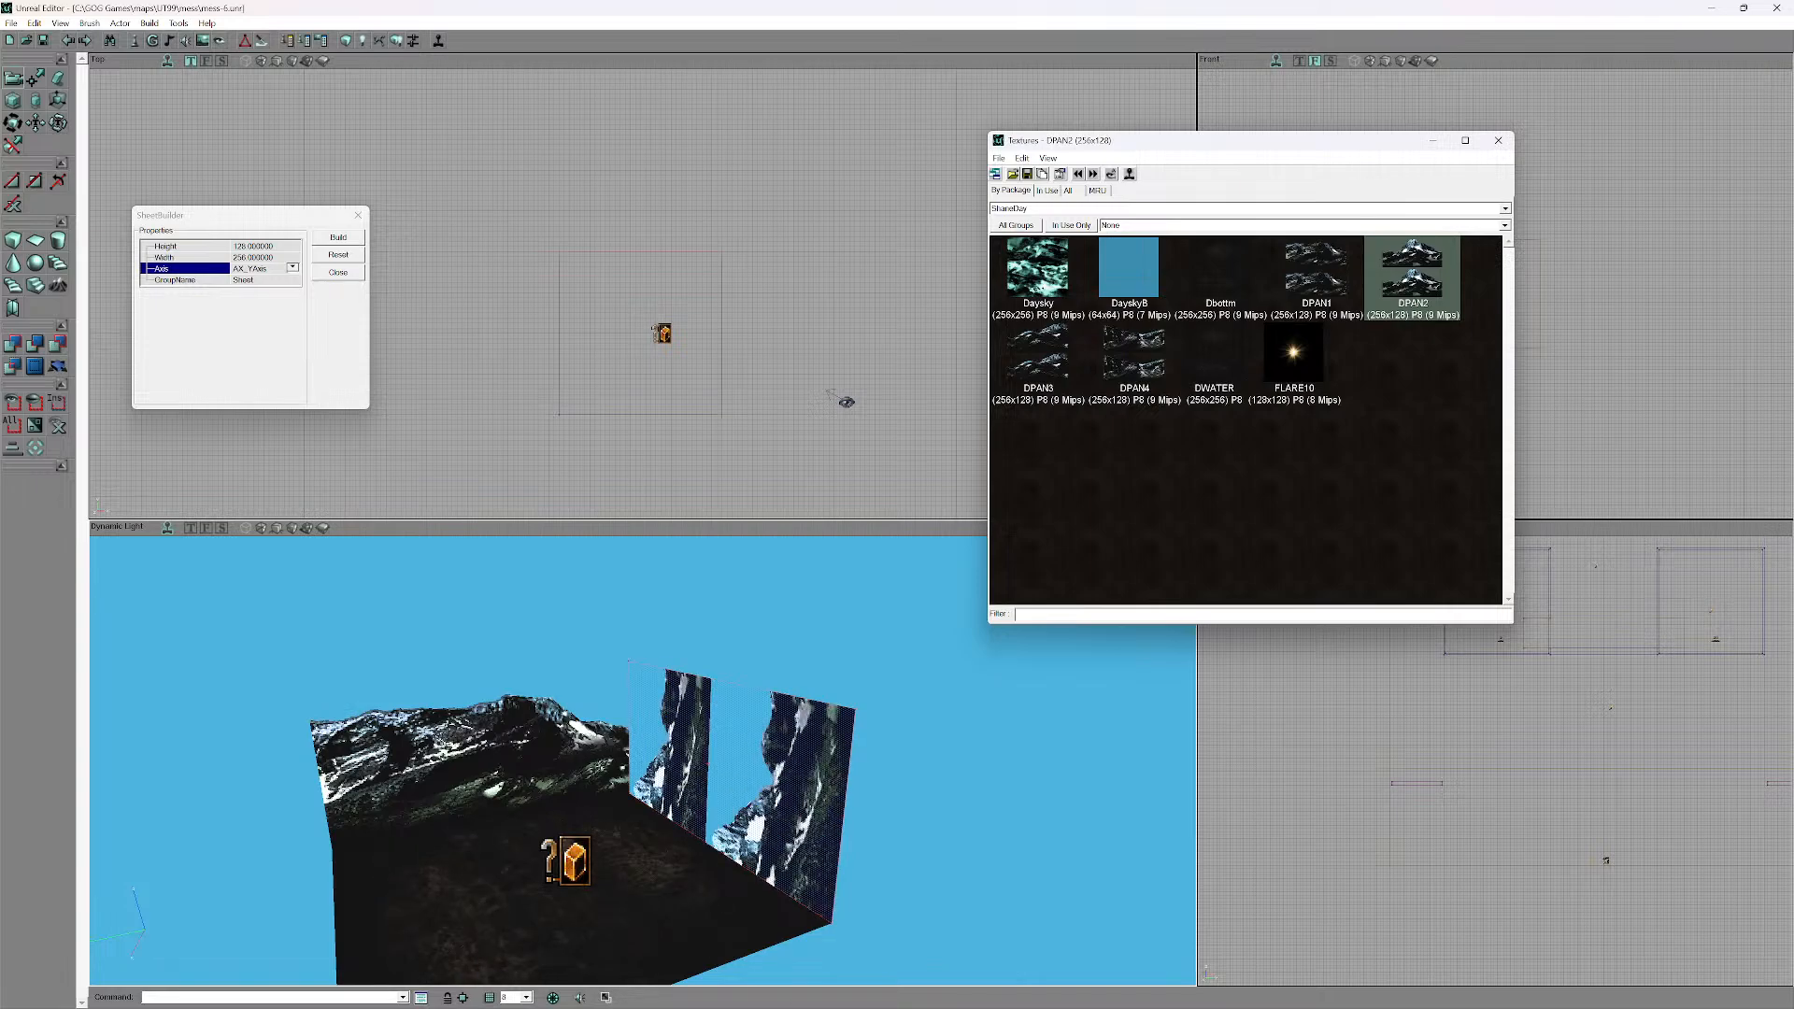
- Fit the DPAN2 texture onto the side sheet with Align as One Tile
right_click(786, 732)
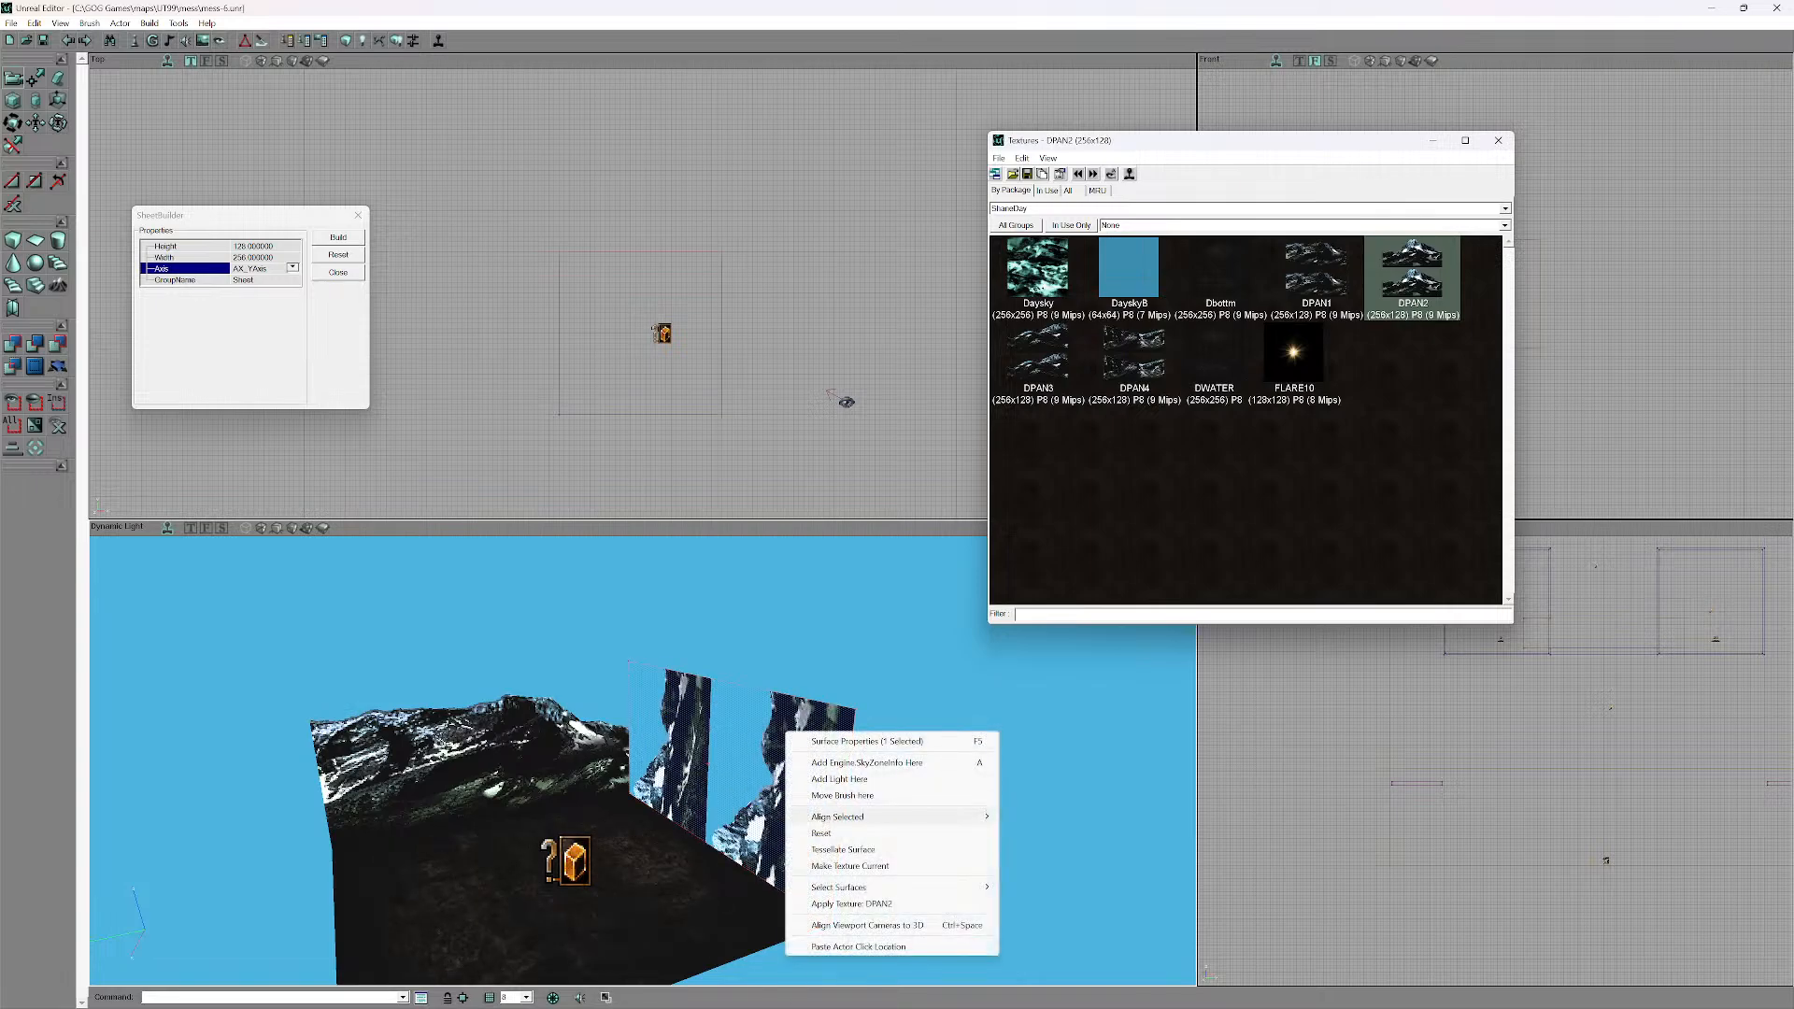
mouse_move(887, 817)
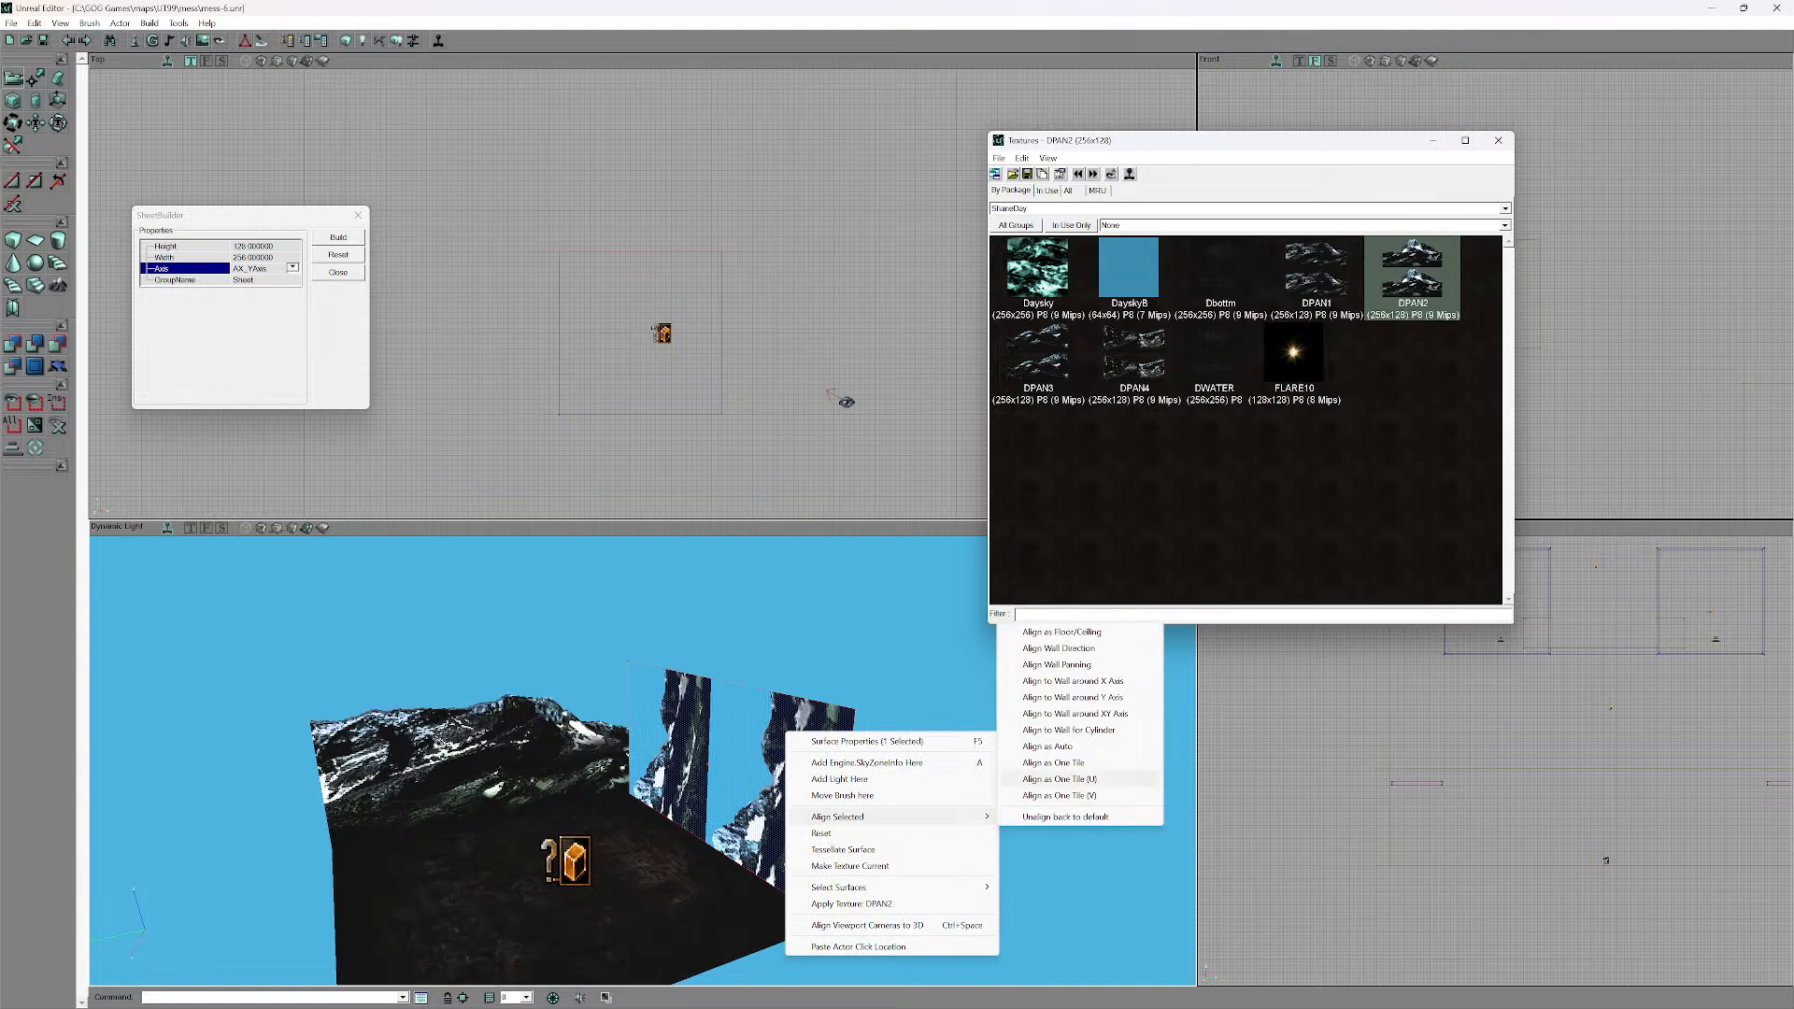
left_click(1053, 763)
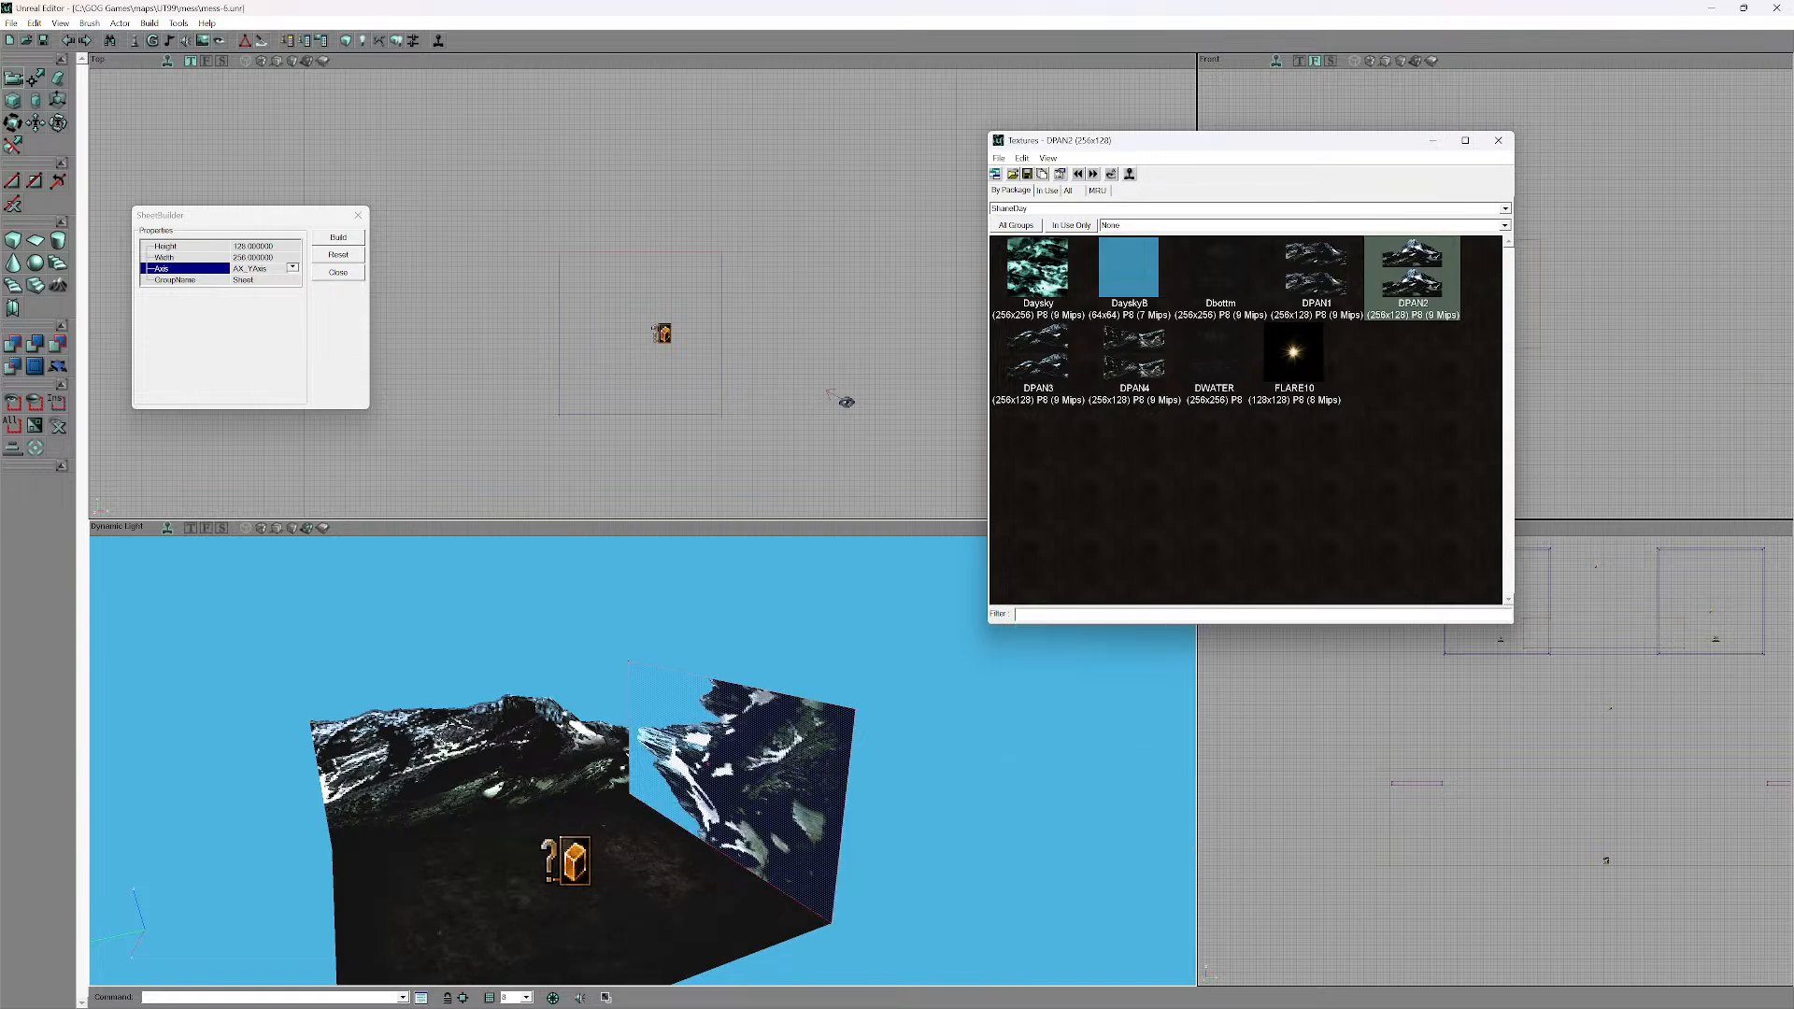
- Try Align to Wall around XY Axis on the DPAN2 sheet, undo it, and try Align to Wall around X Axis
right_click(823, 761)
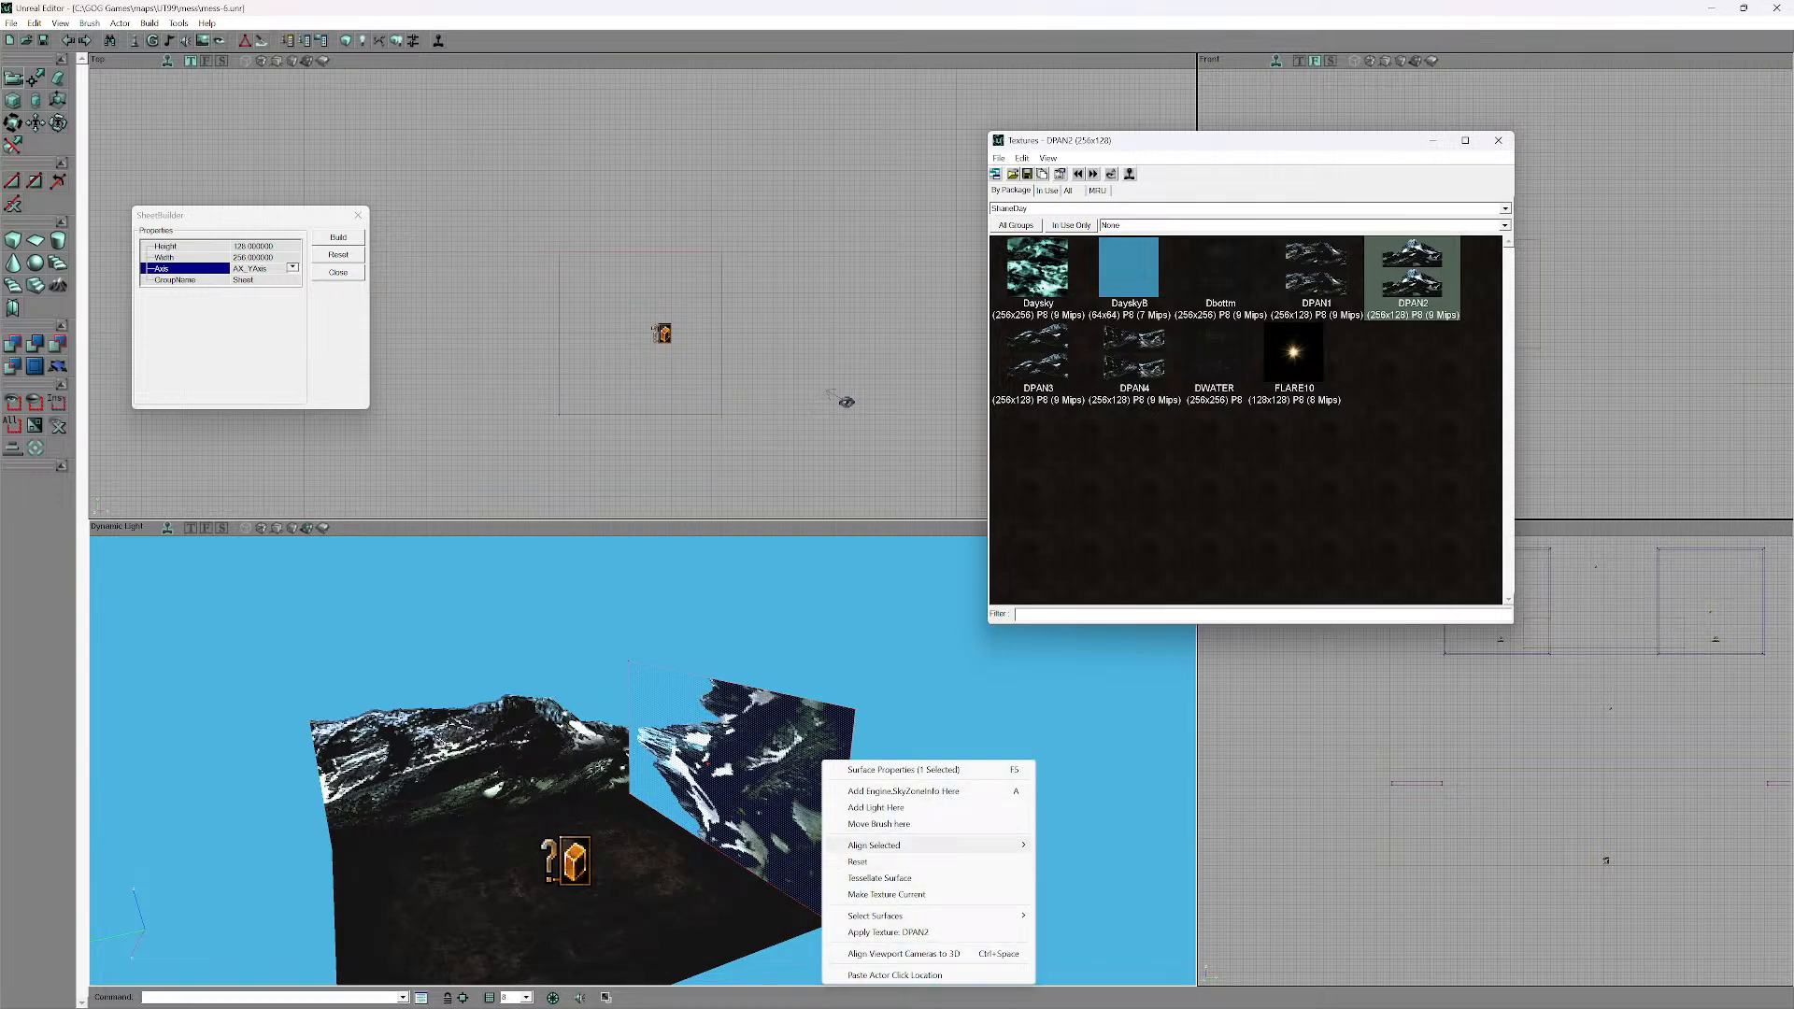
mouse_move(874, 845)
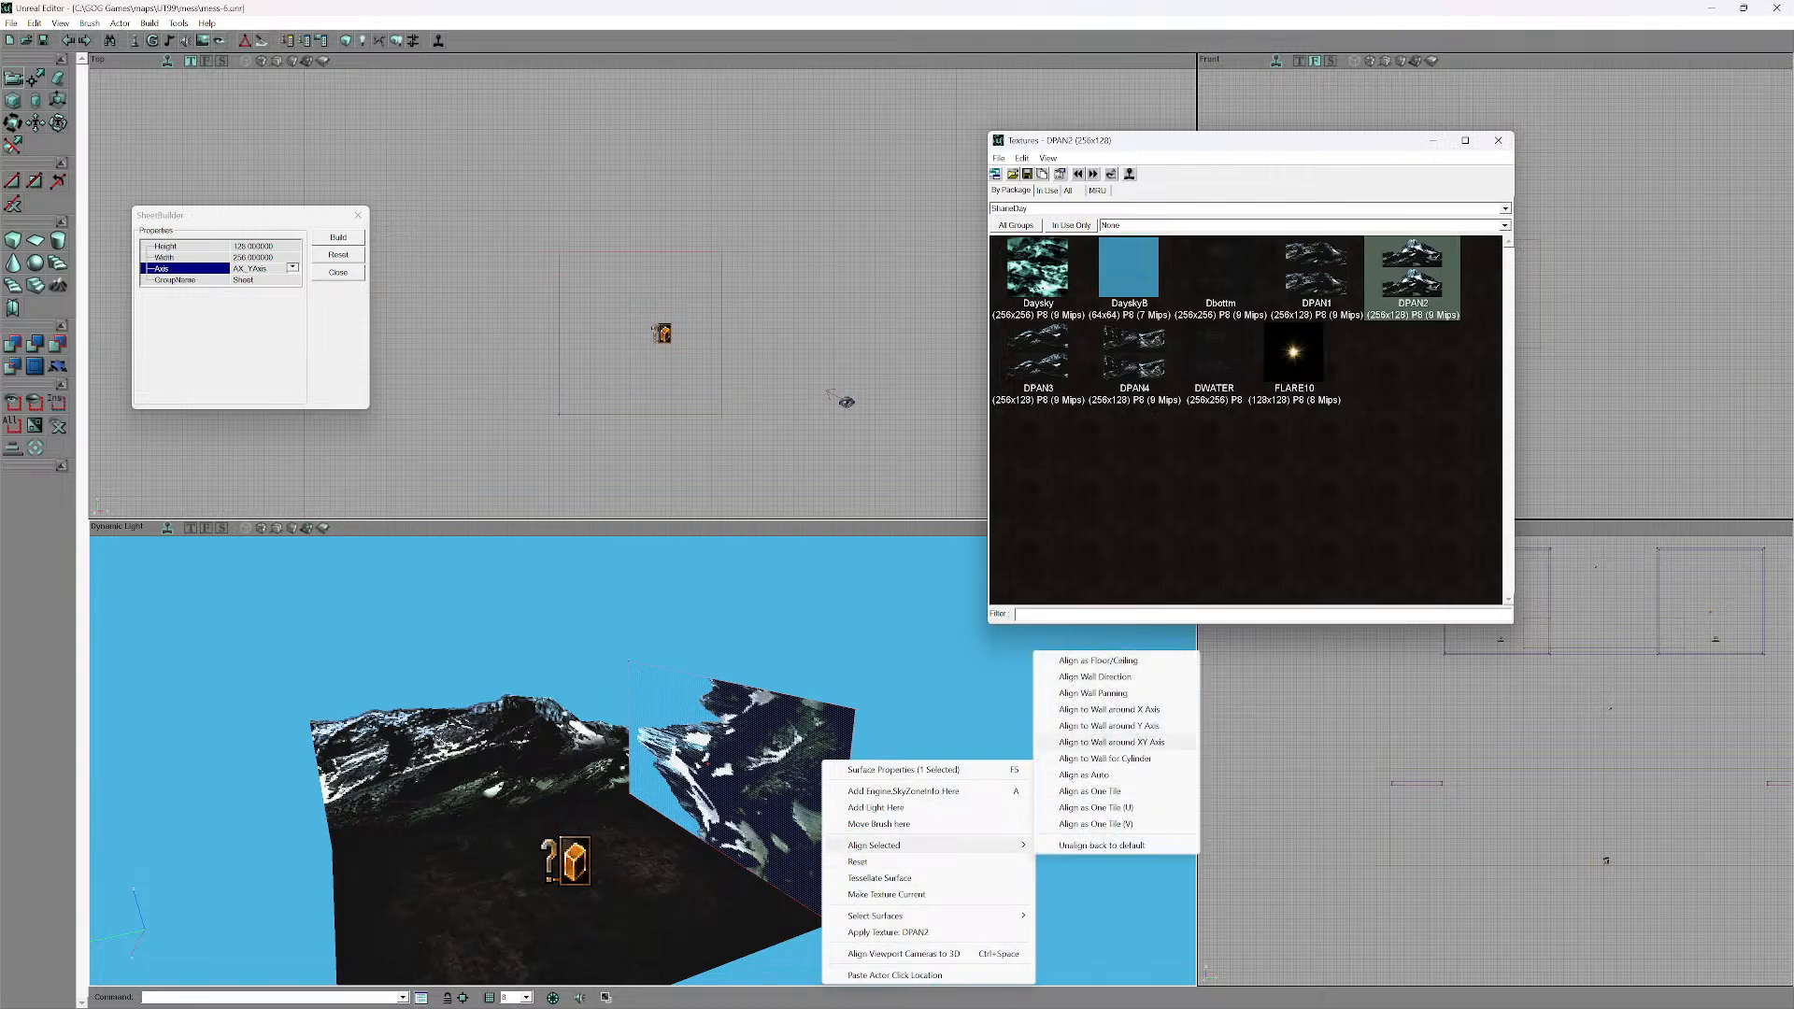
left_click(1110, 742)
key("ctrl+z")
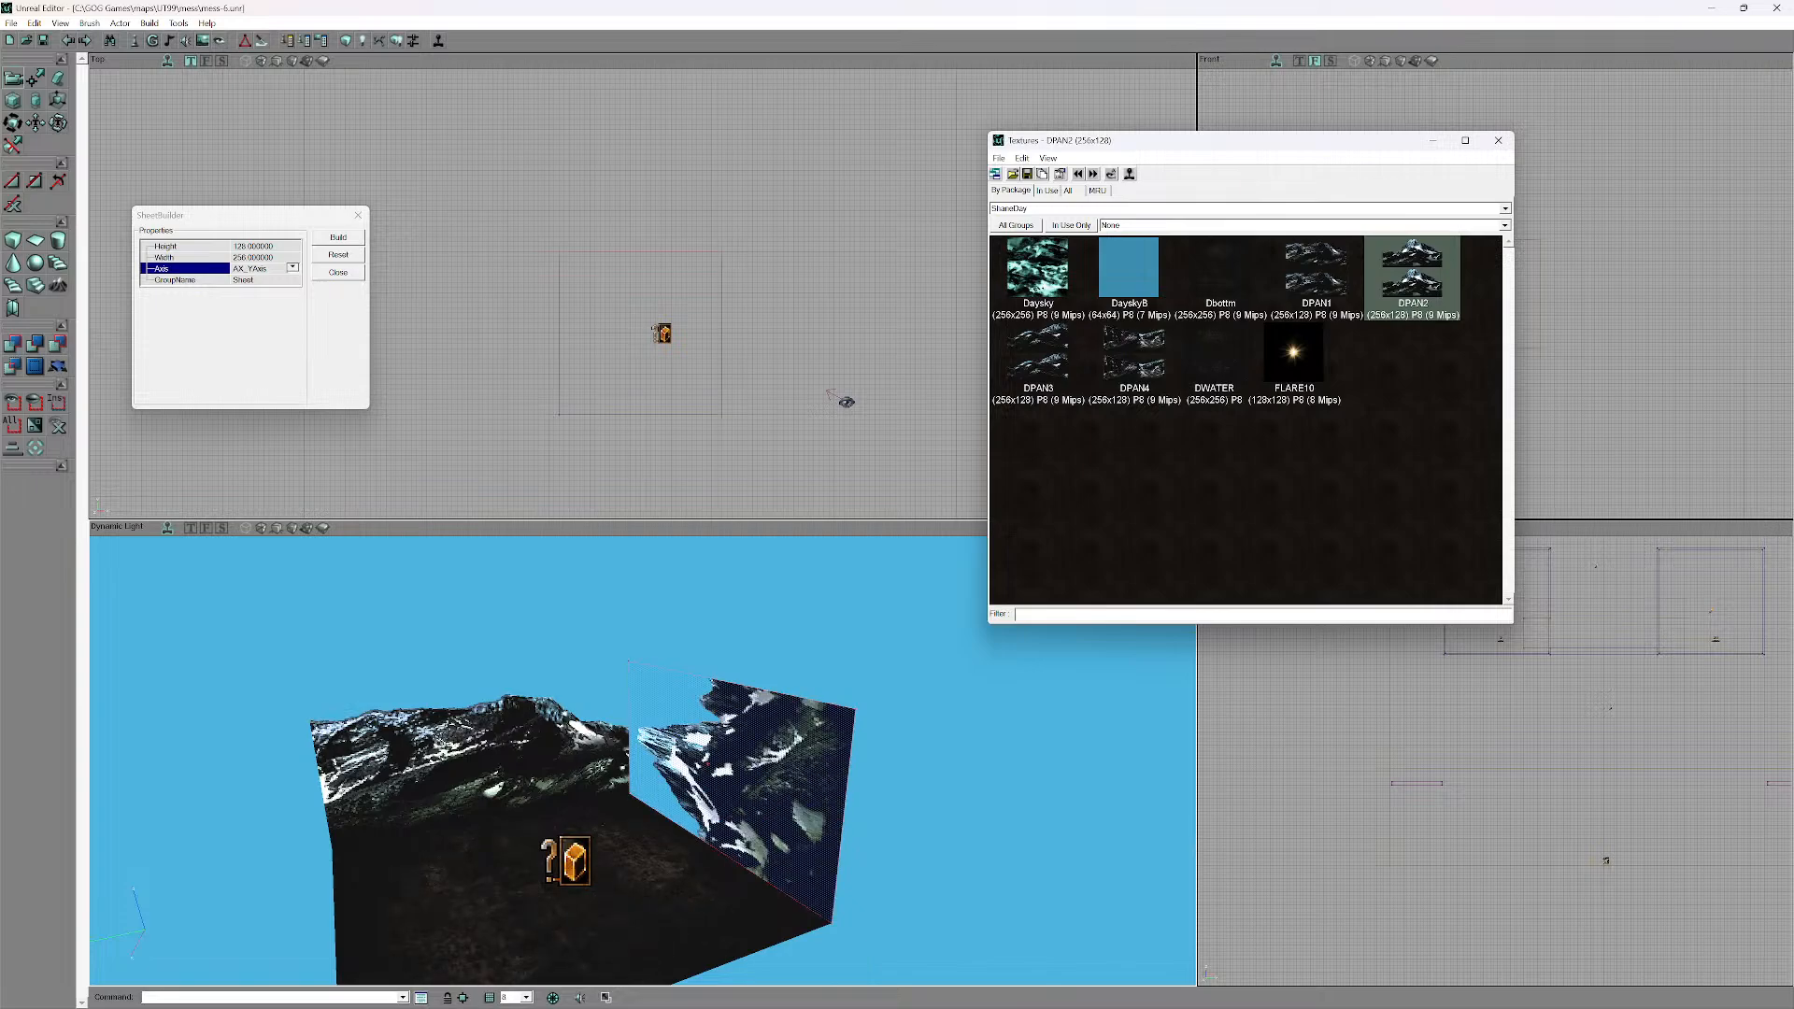
right_click(814, 753)
mouse_move(925, 838)
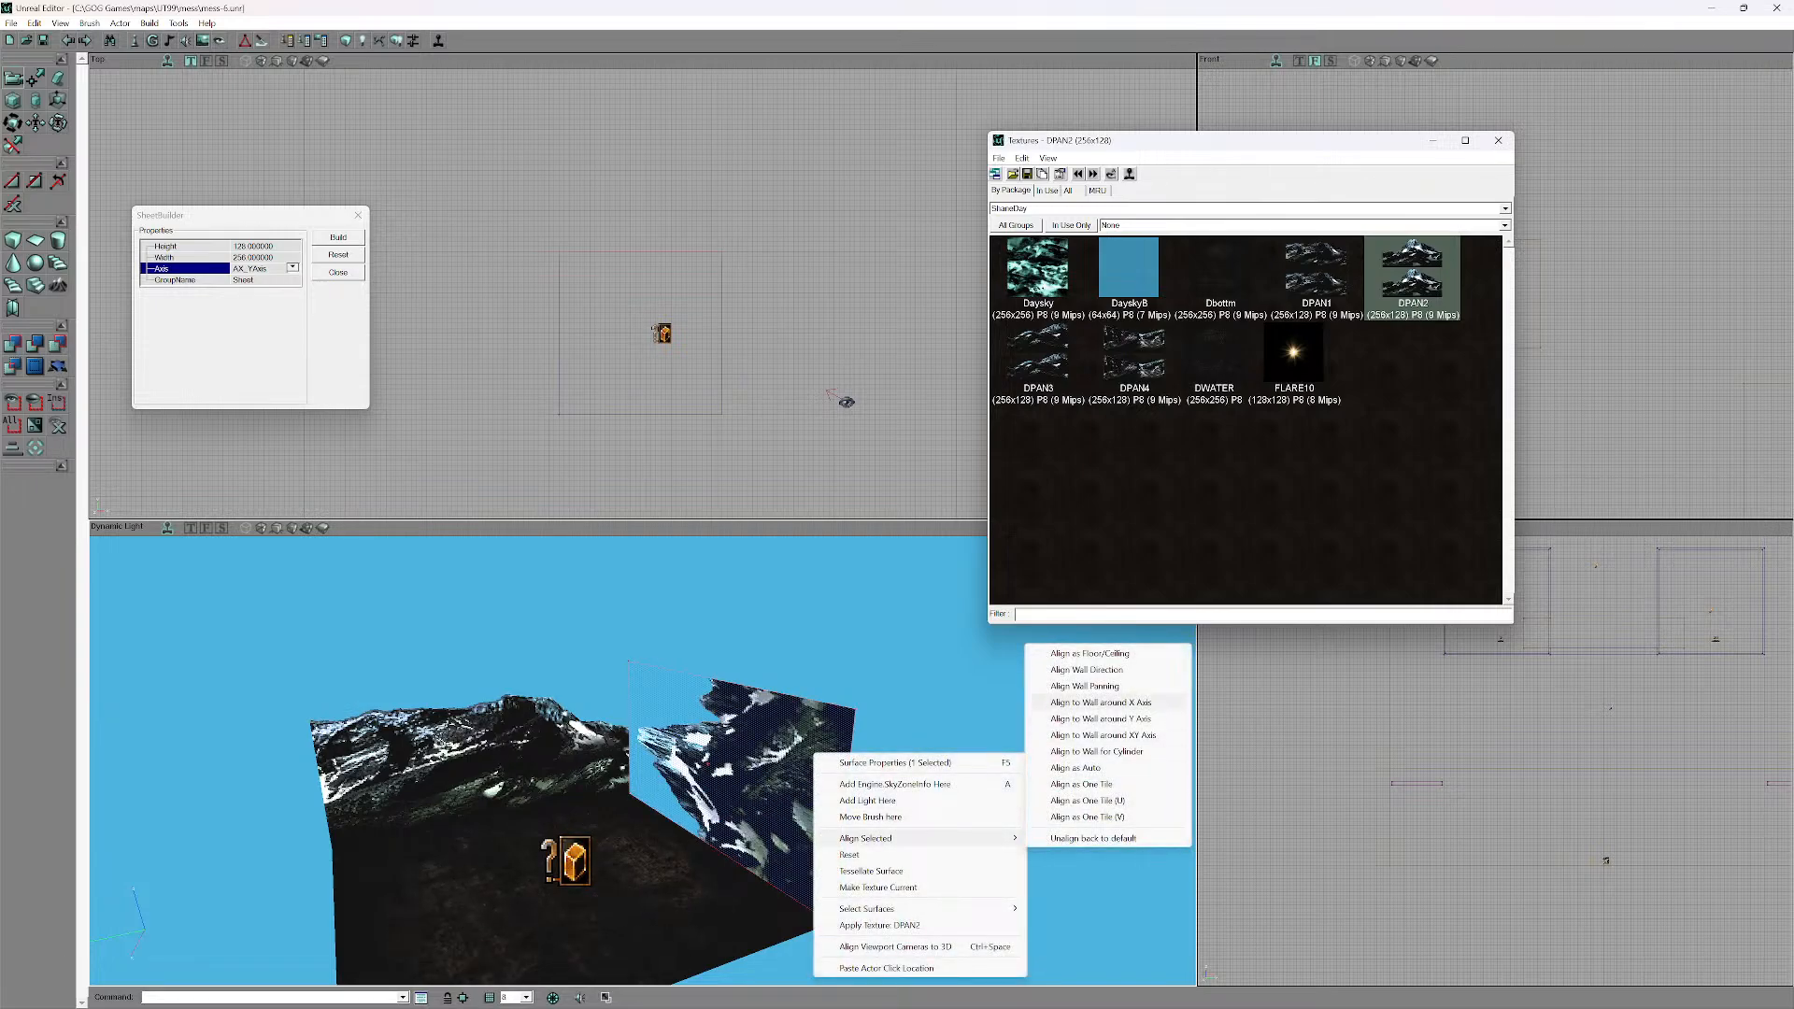
left_click(1103, 702)
- Set the DPAN2 sheet's texture upright with Align Wall Direction
right_click(742, 773)
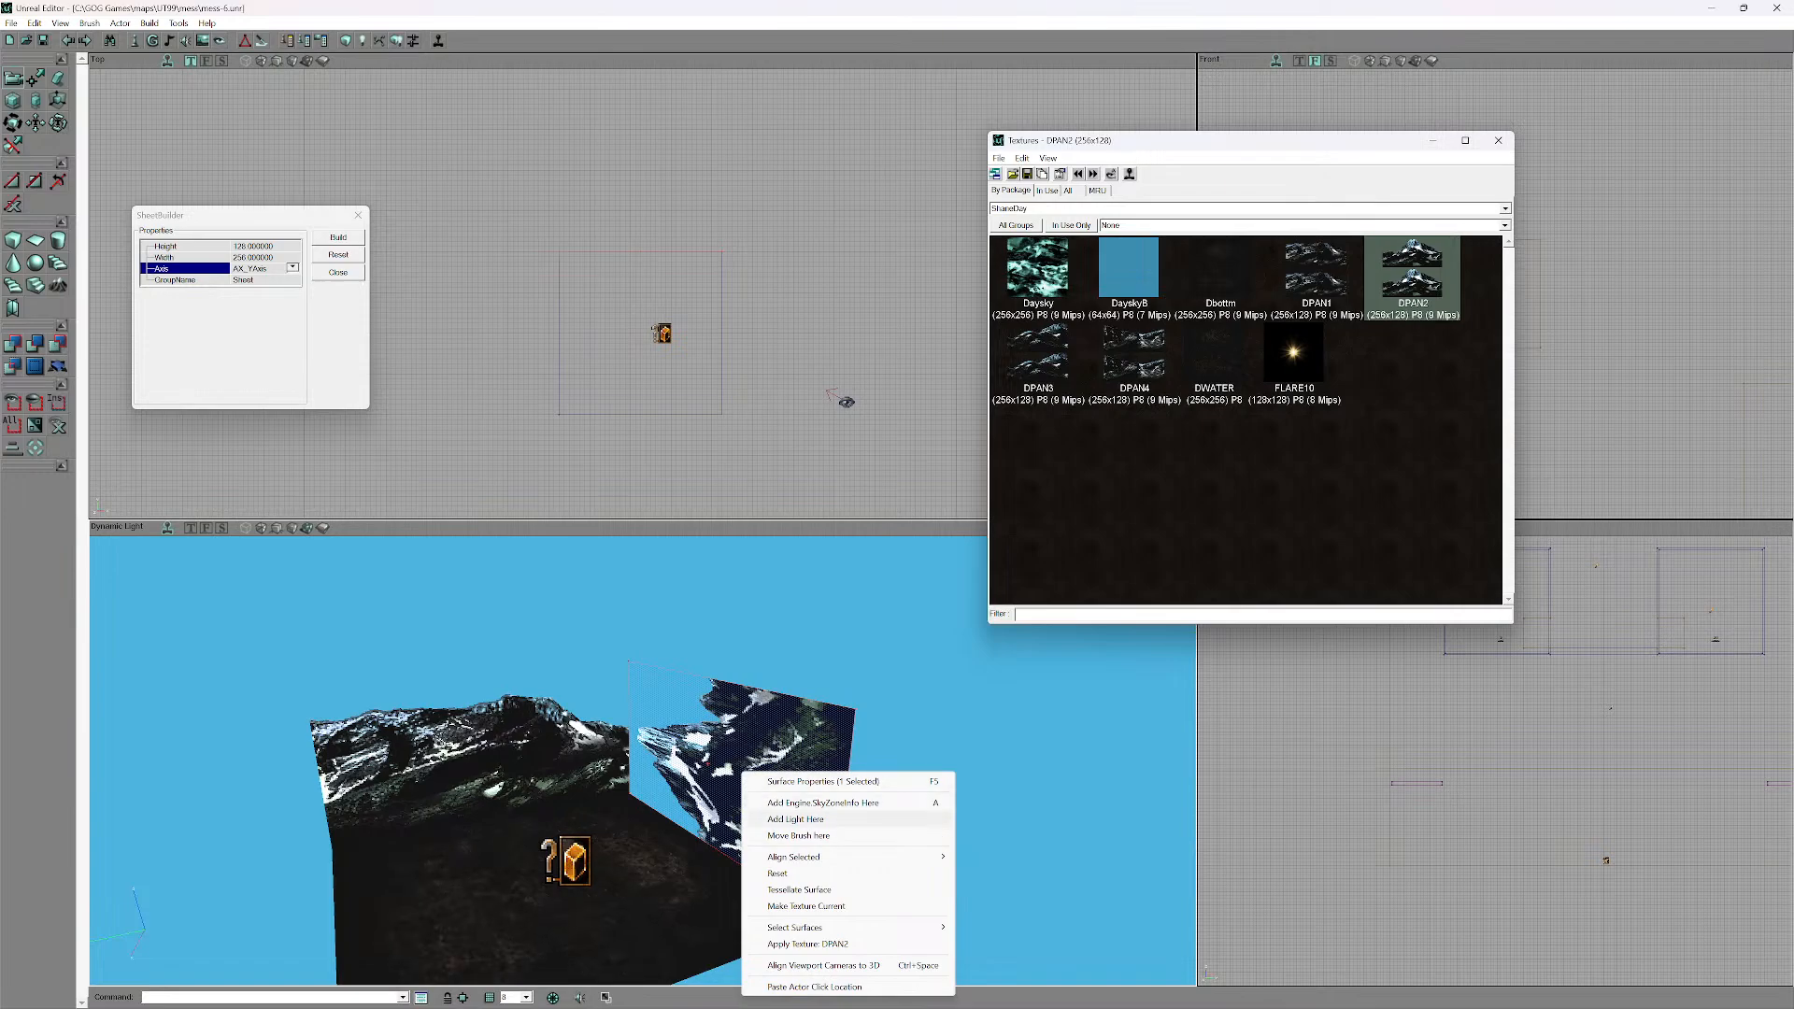
mouse_move(841, 856)
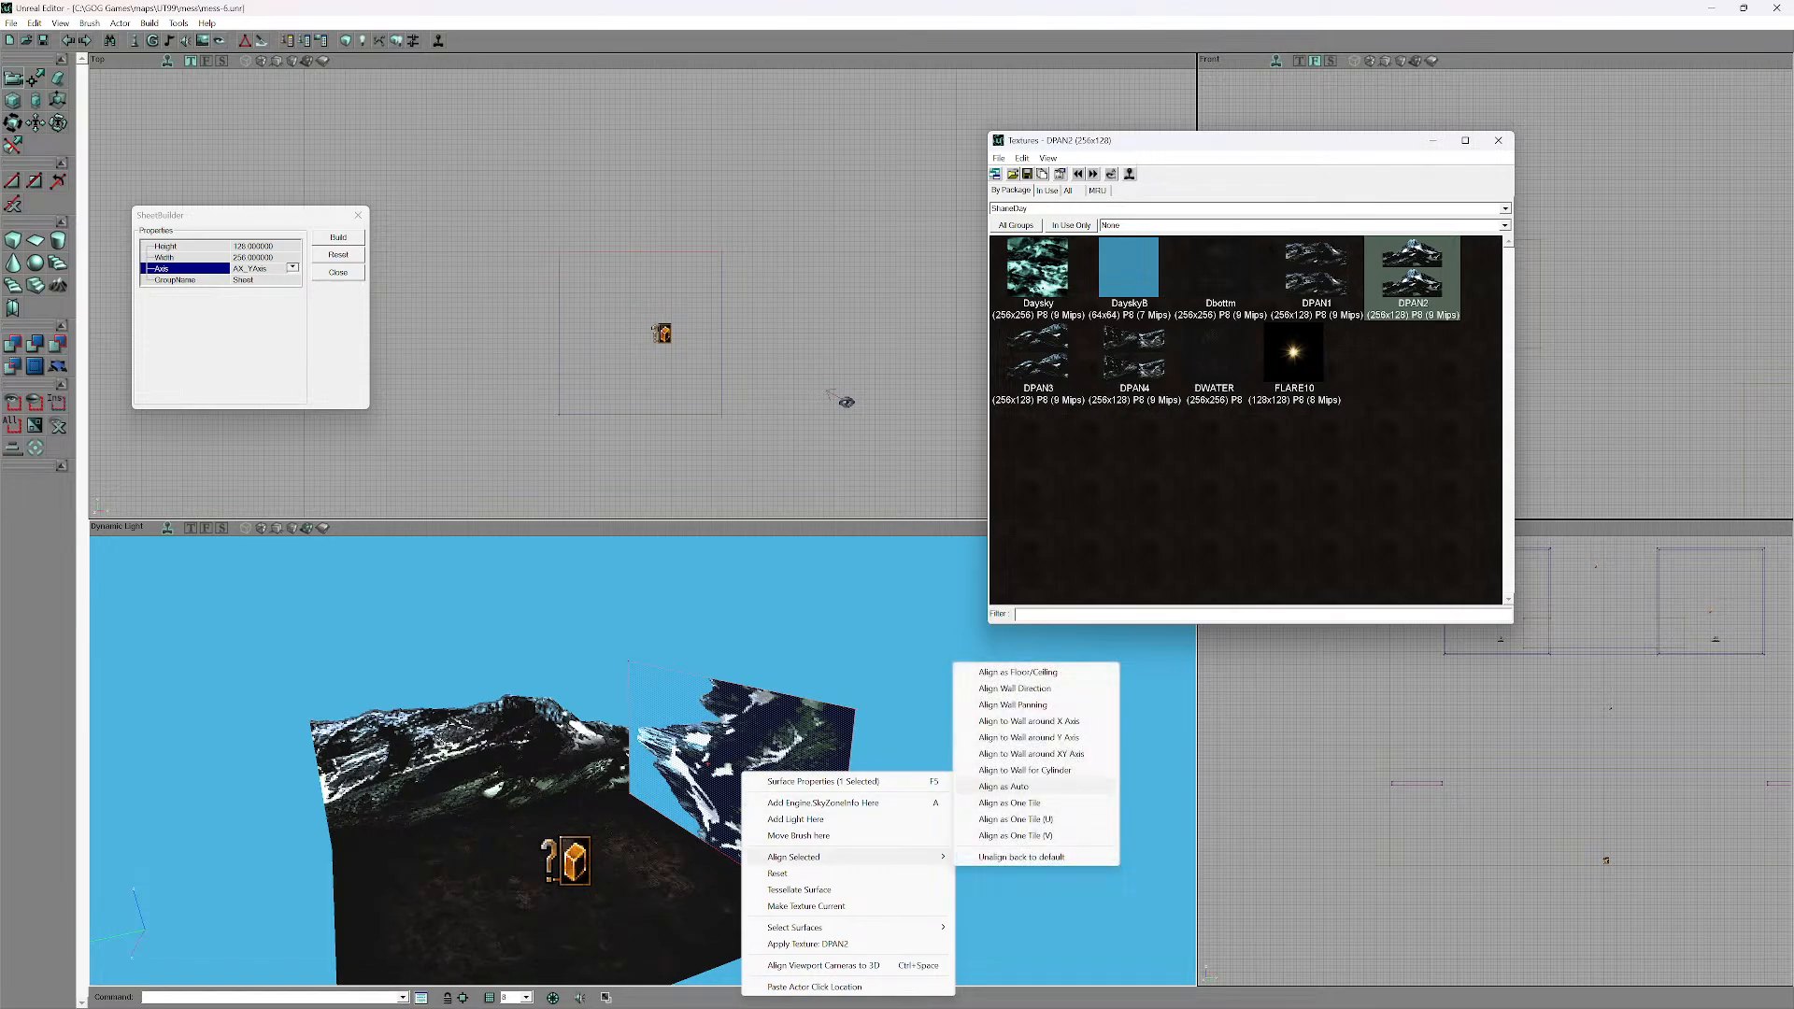
left_click(1014, 688)
mouse_move(710, 747)
right_mouse_down()
mouse_move(710, 822)
mouse_move(710, 748)
right_mouse_up()
mouse_move(710, 747)
left_mouse_down()
mouse_move(710, 672)
mouse_move(710, 785)
mouse_move(710, 710)
mouse_move(687, 705)
mouse_move(687, 757)
mouse_move(692, 678)
mouse_move(747, 734)
mouse_move(696, 766)
mouse_move(706, 677)
mouse_move(719, 733)
left_mouse_up()
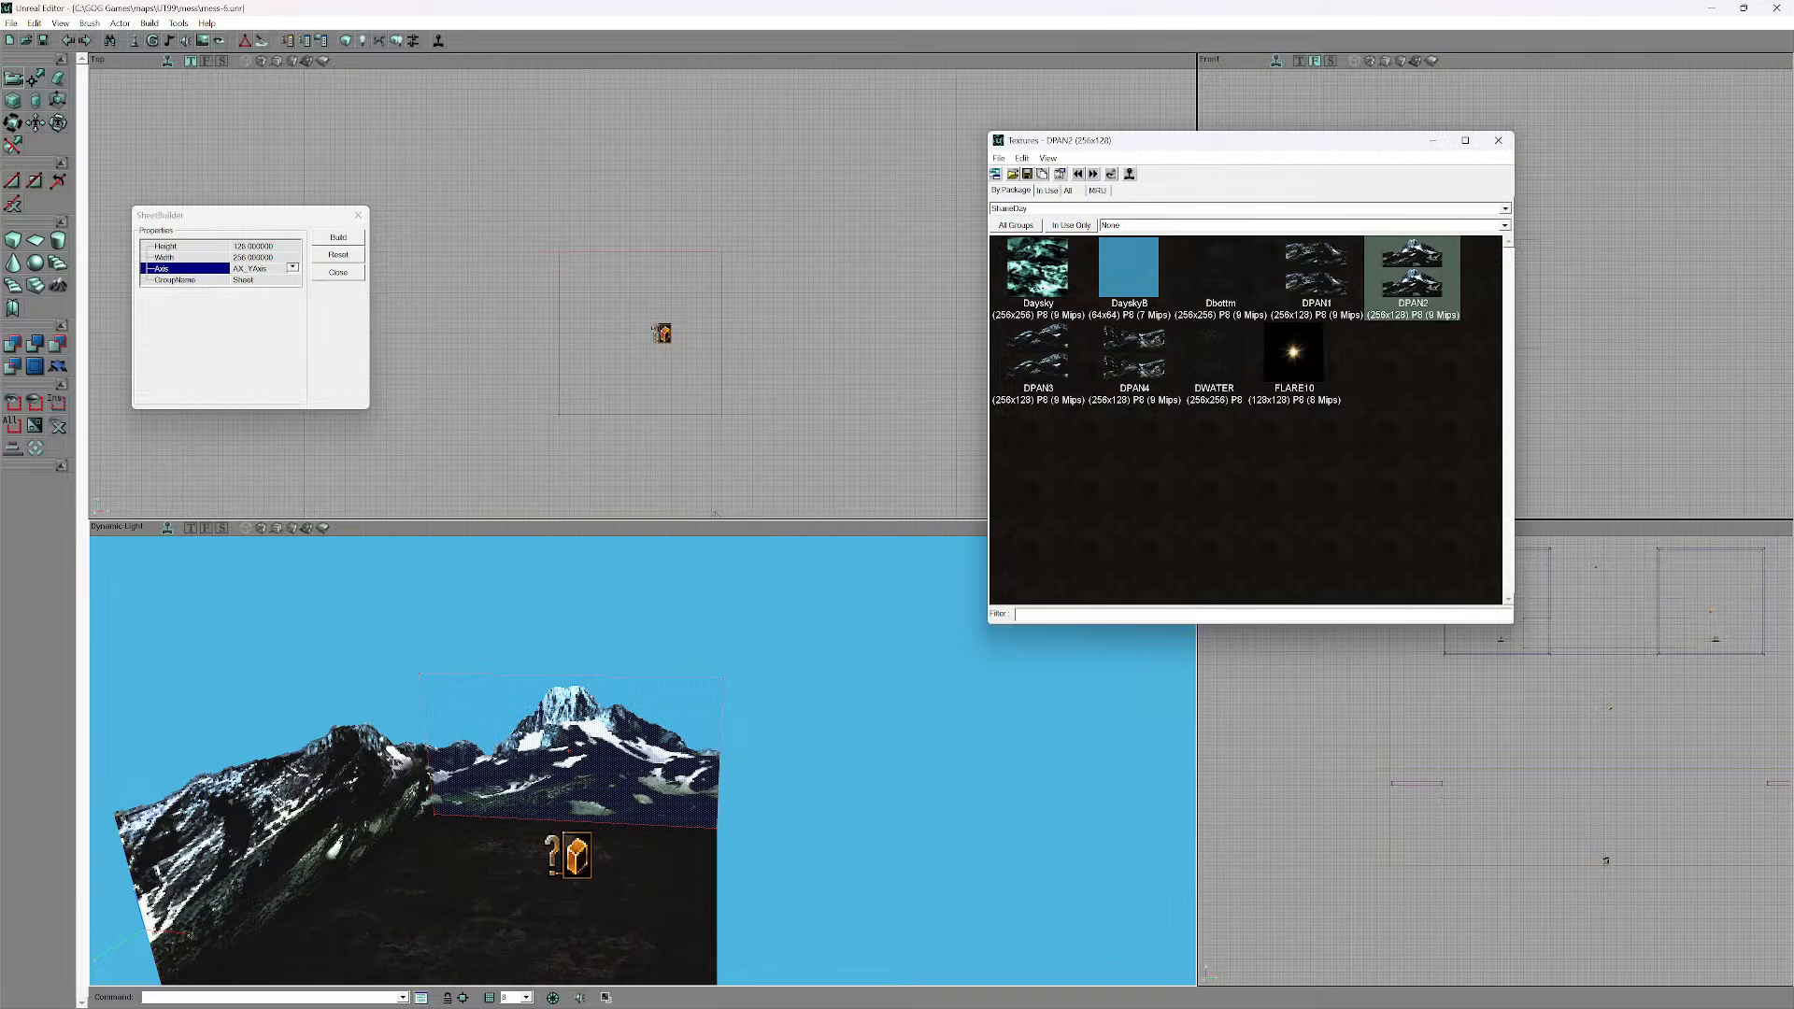
left_click_drag(642, 762, 596, 729)
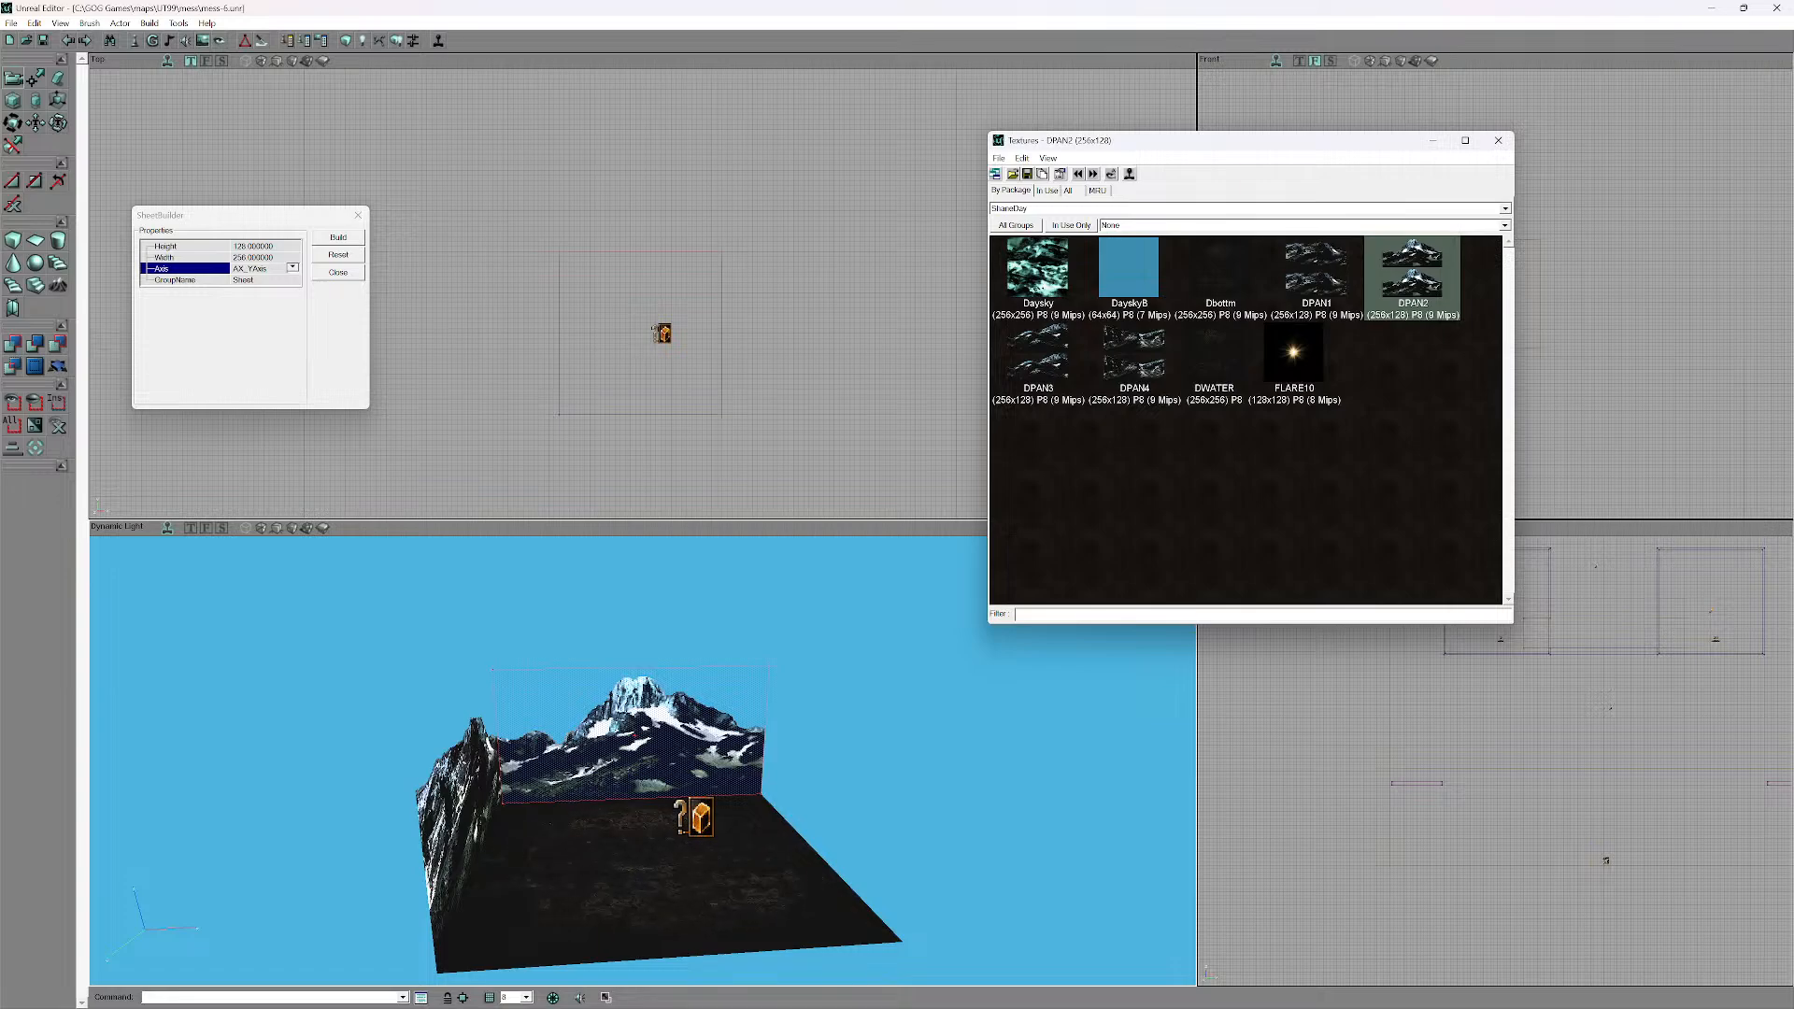
- Rebuild the sheet brush with its axis set to AX_XAxis
left_click(293, 267)
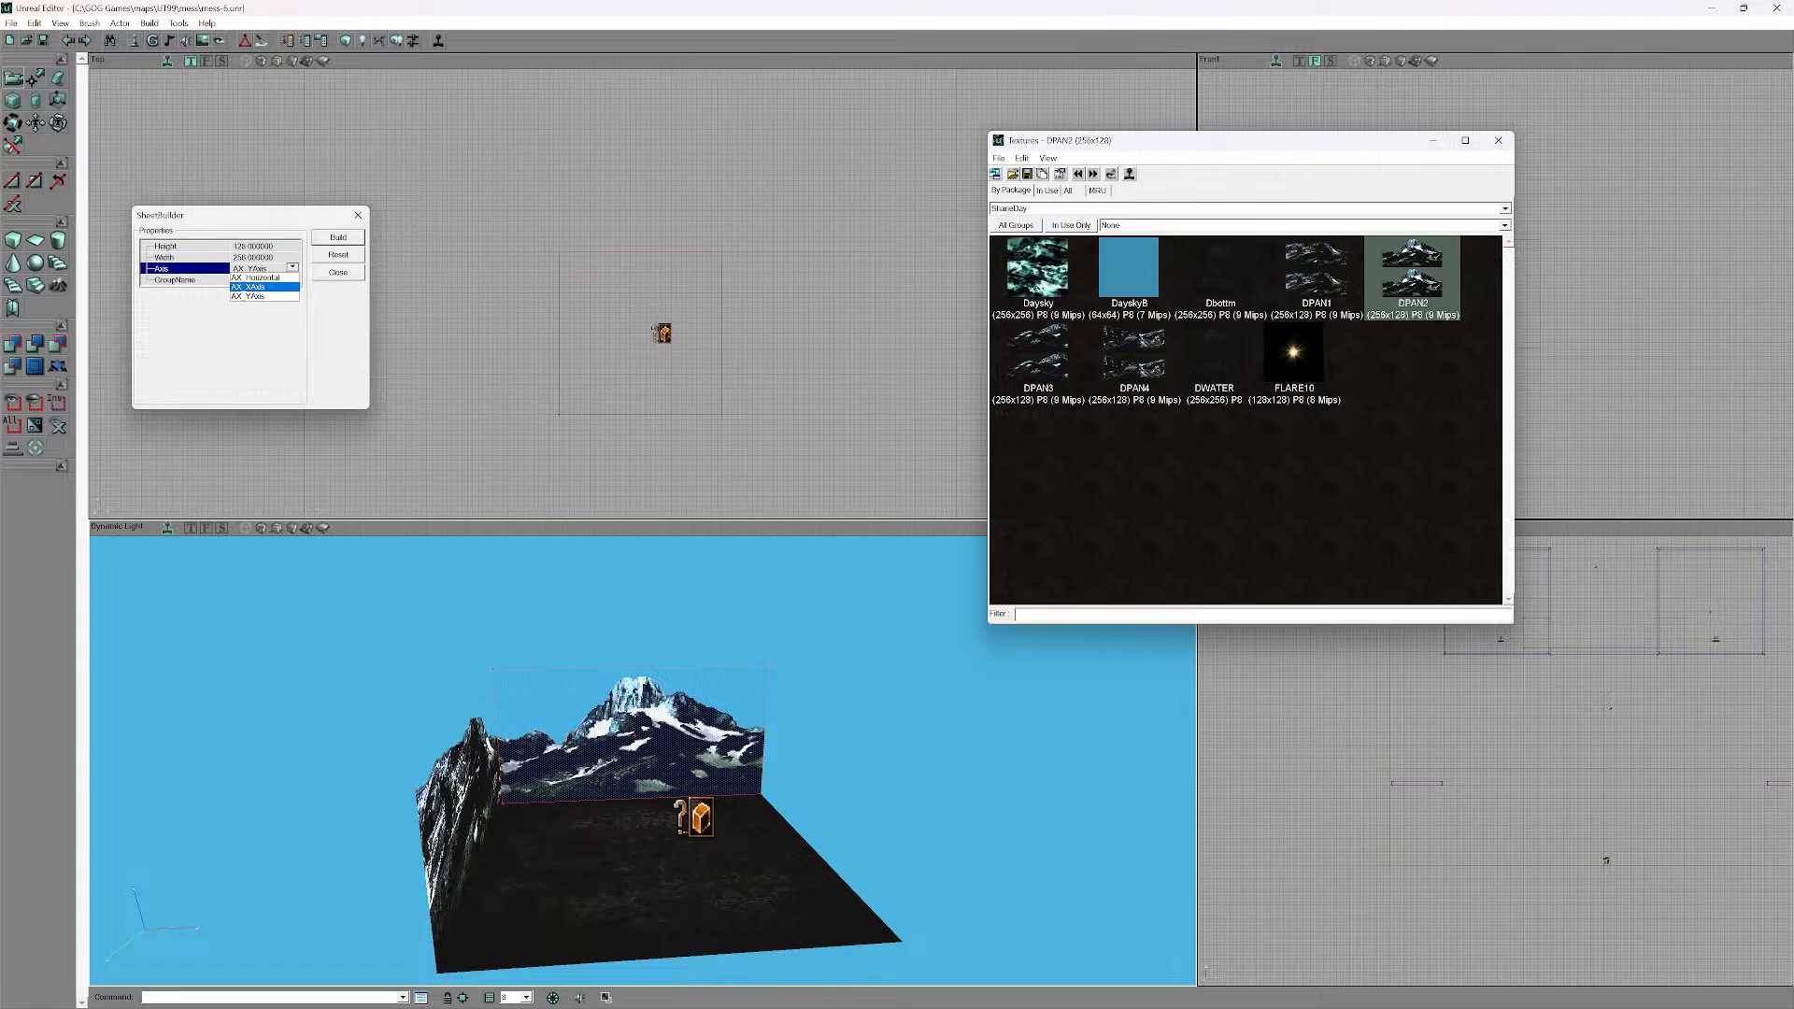
left_click(257, 287)
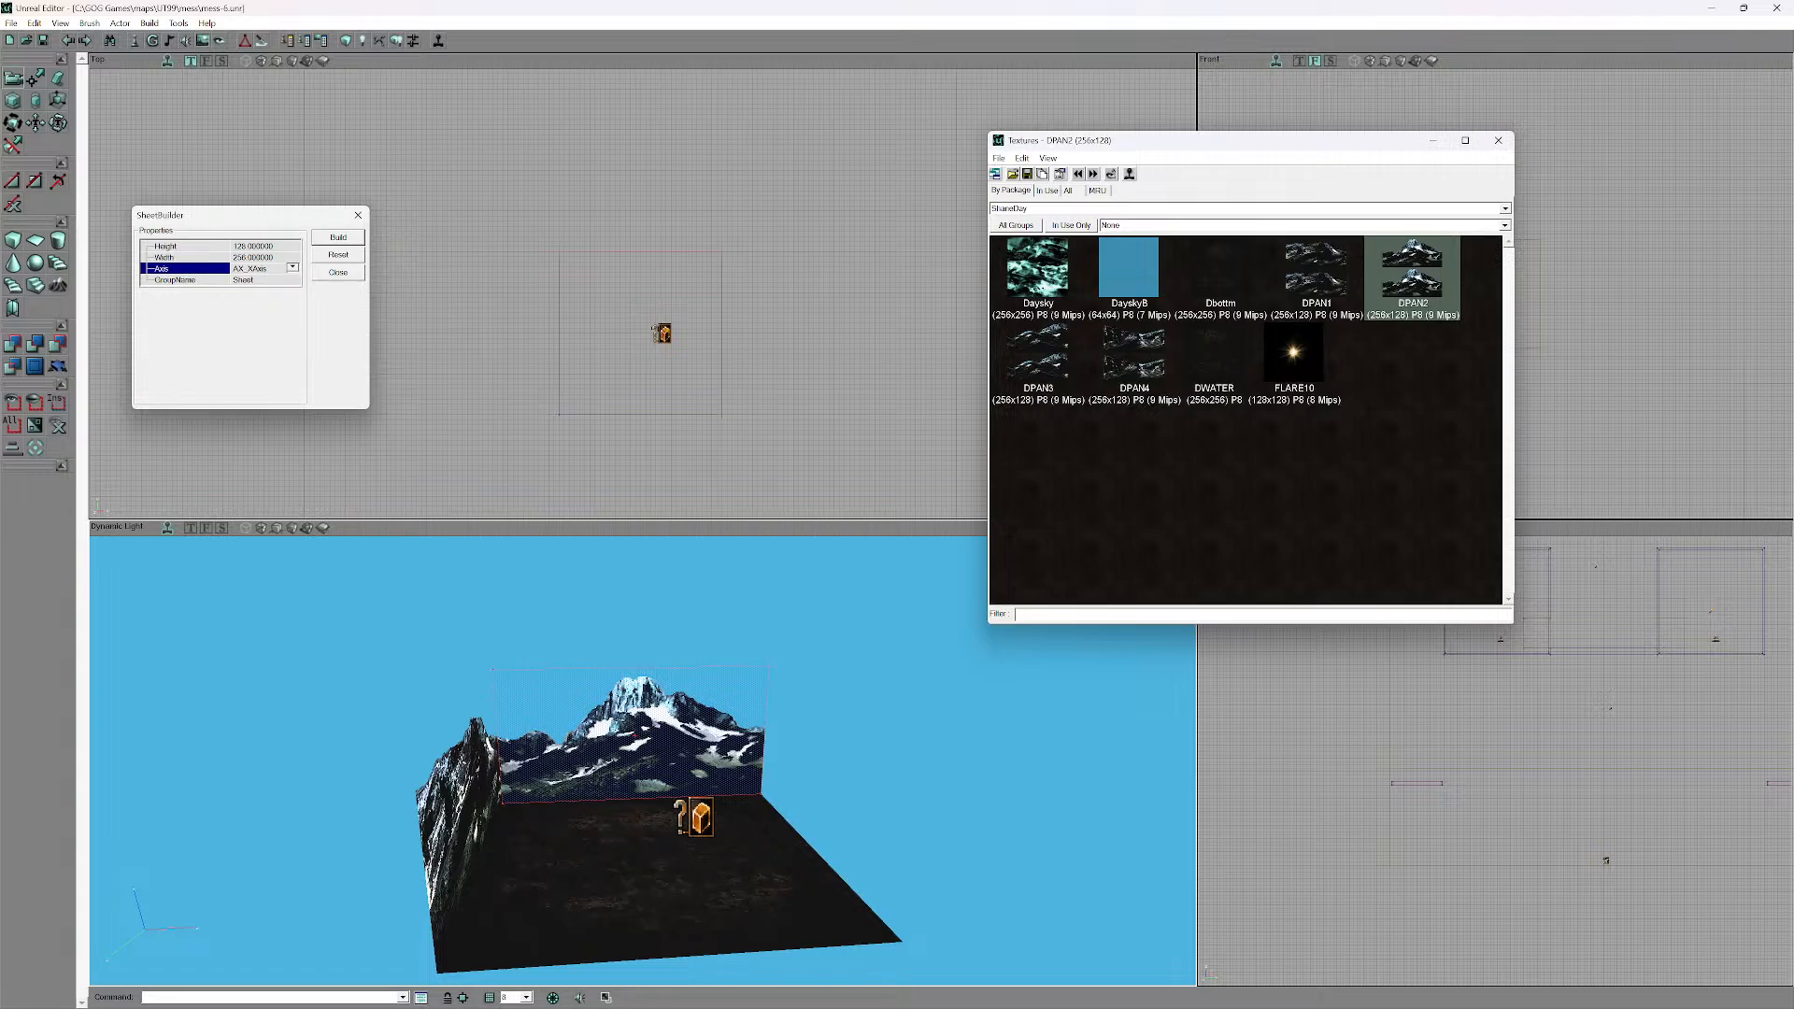
left_click(339, 237)
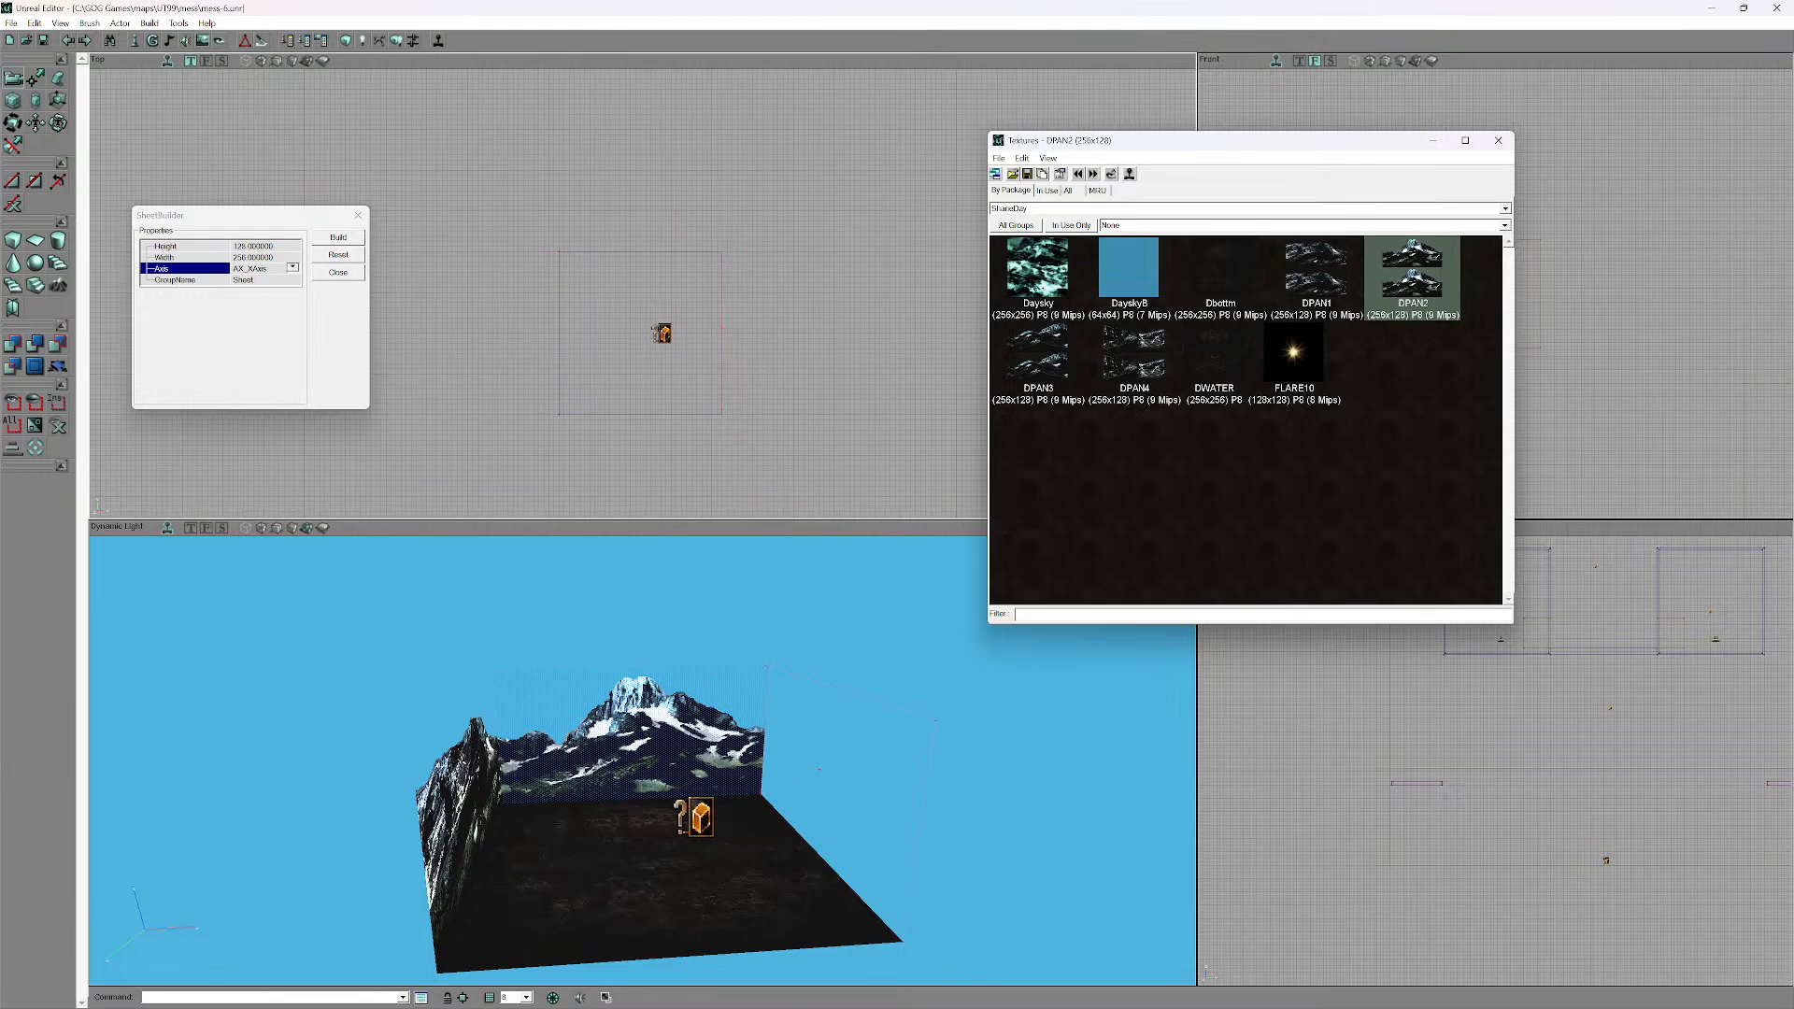
- Choose the DPAN3 texture, rebuild the sheet brush and add the sheet along the floor's next open edge
left_click(1037, 353)
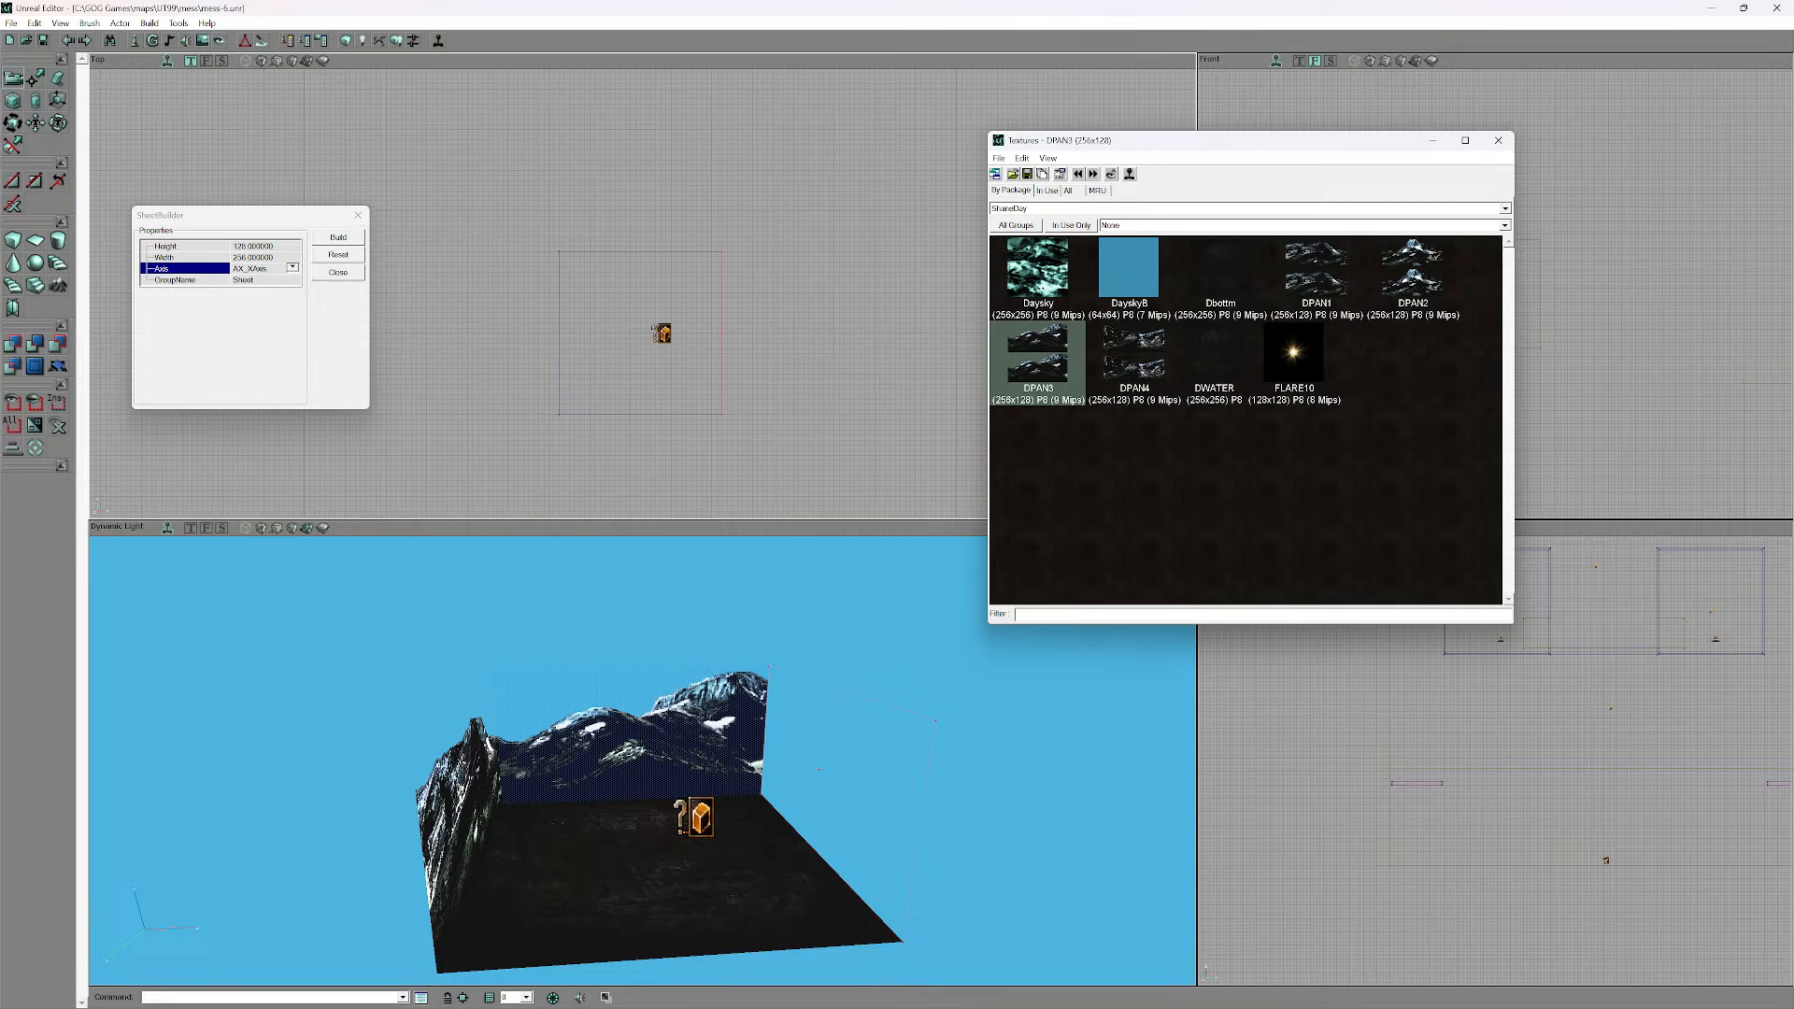
left_click(339, 237)
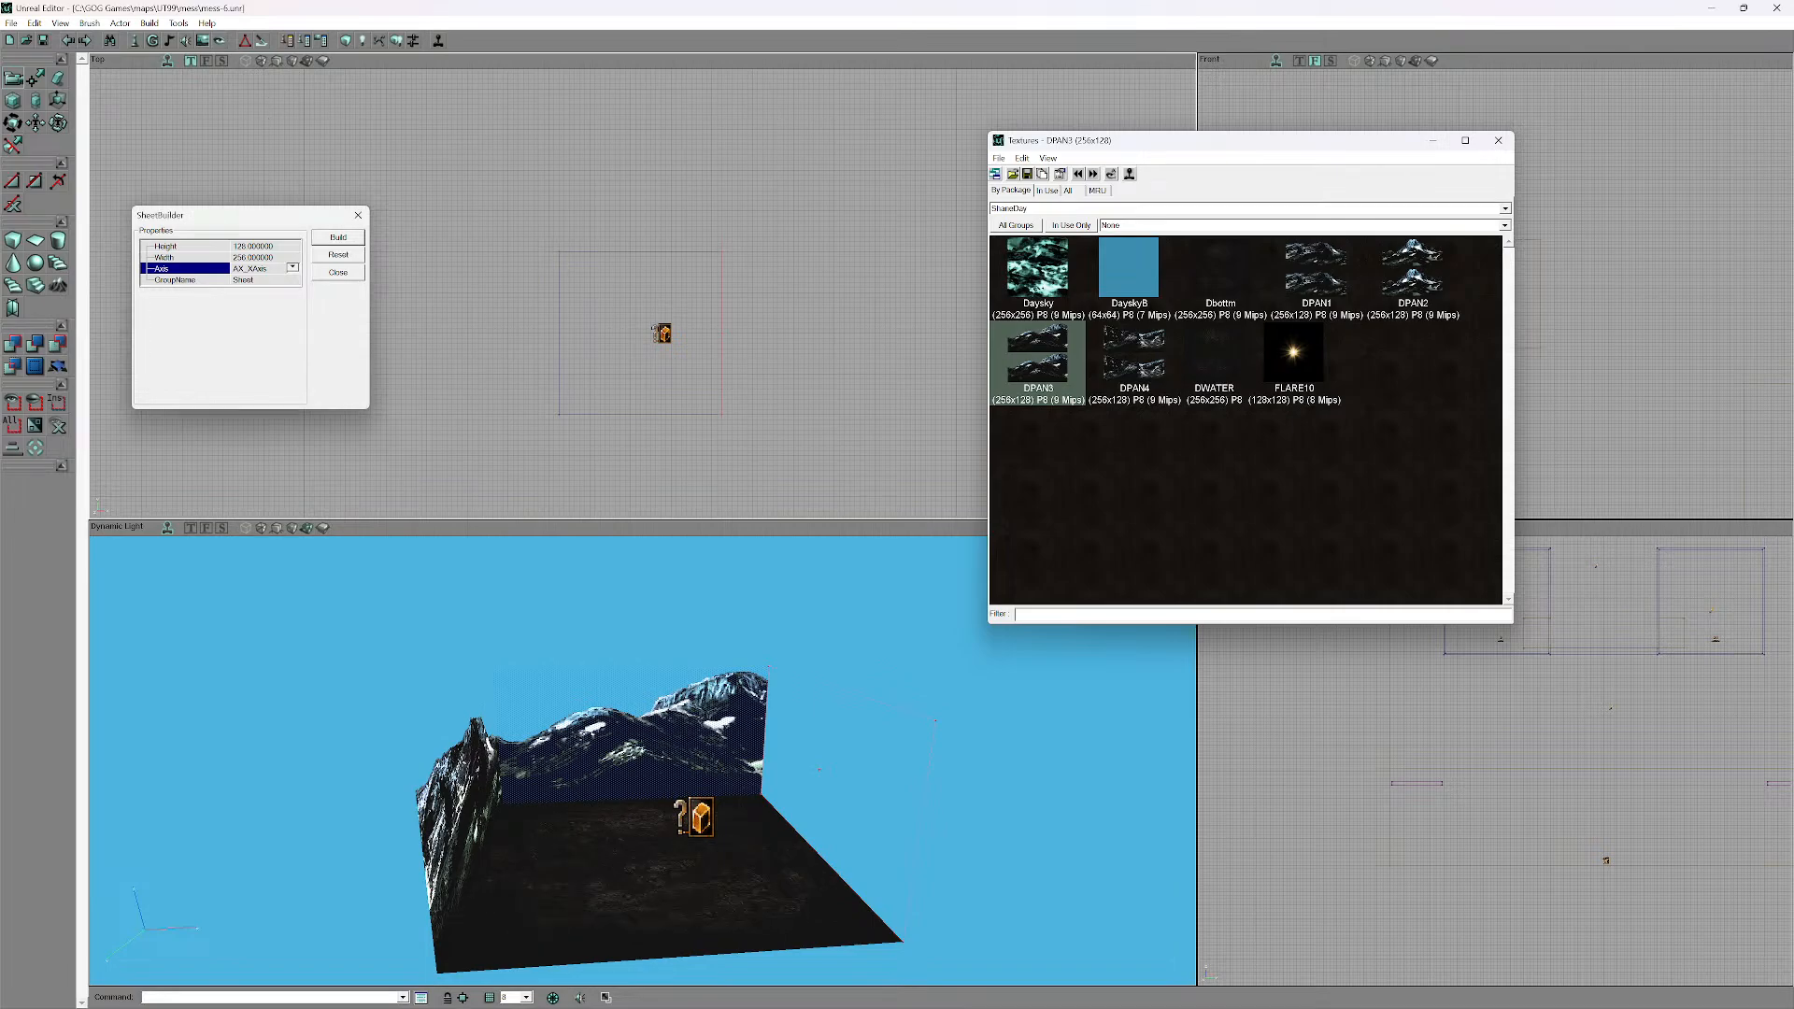
left_click(12, 343)
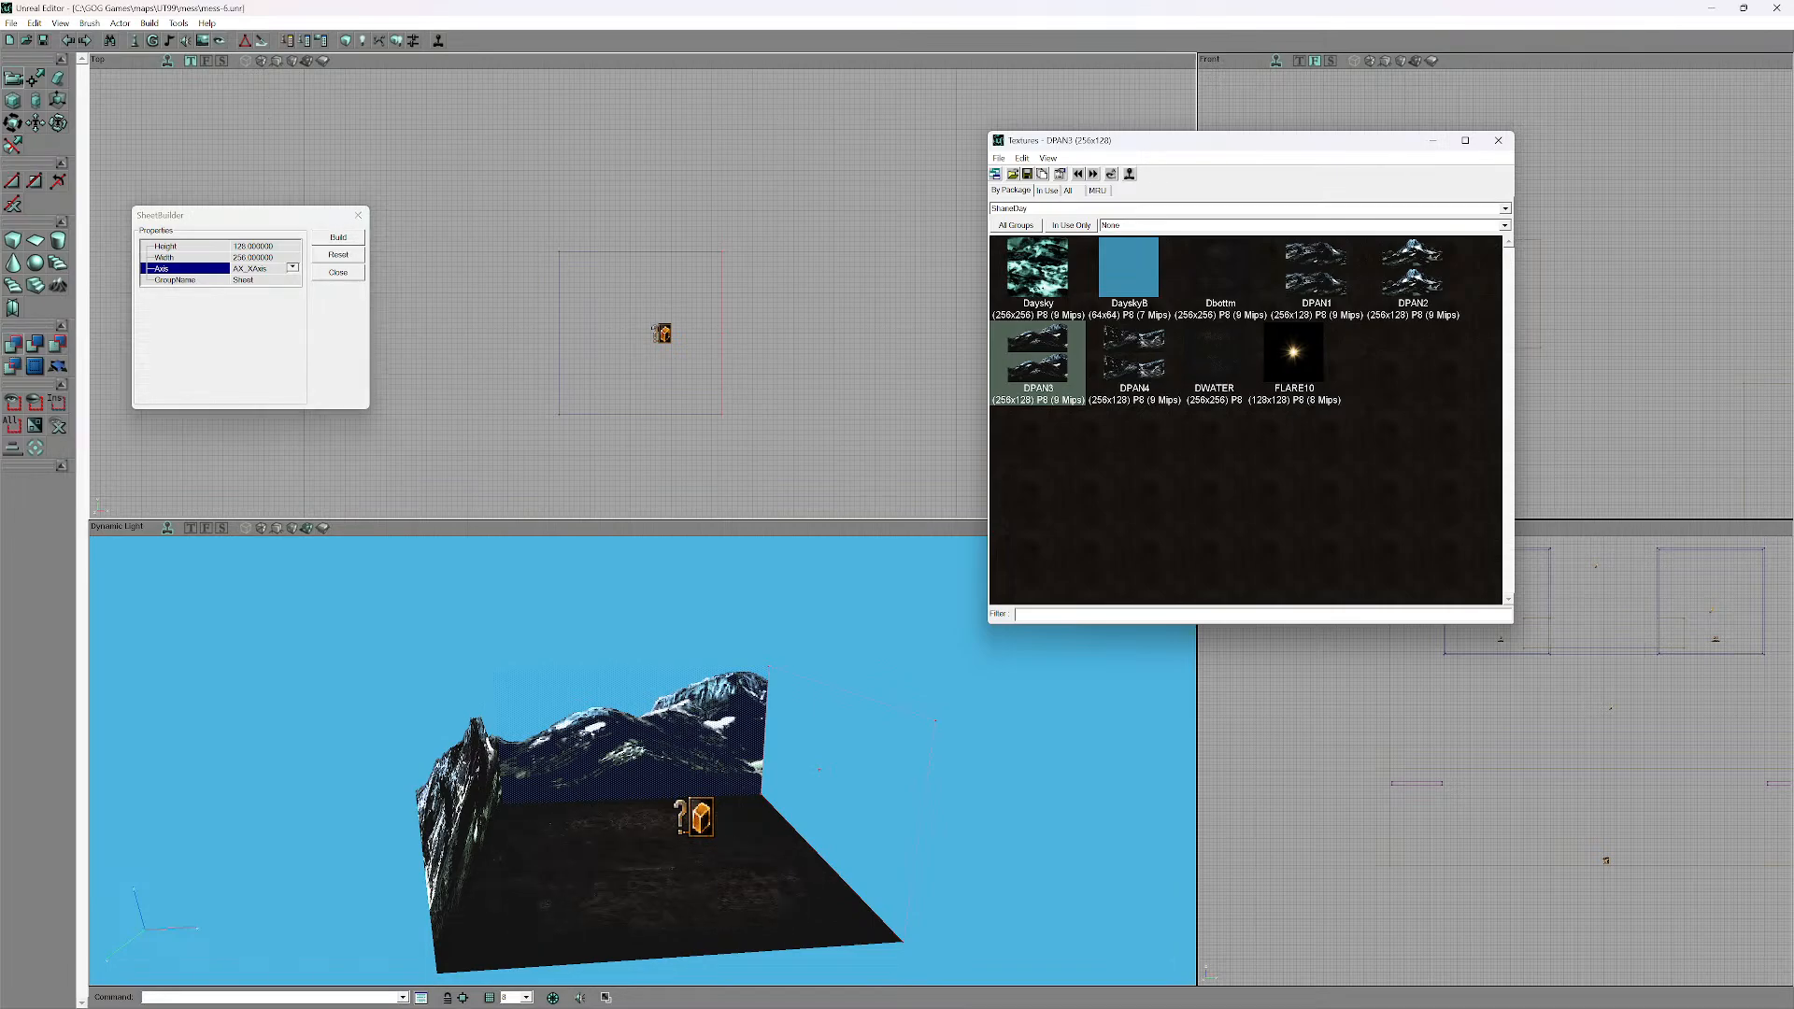
- Apply Align Wall Panning to the DPAN3 sheet, and set its texture upright with Align Wall Direction
left_click_drag(719, 757, 783, 700)
left_click(730, 758)
right_click(757, 781)
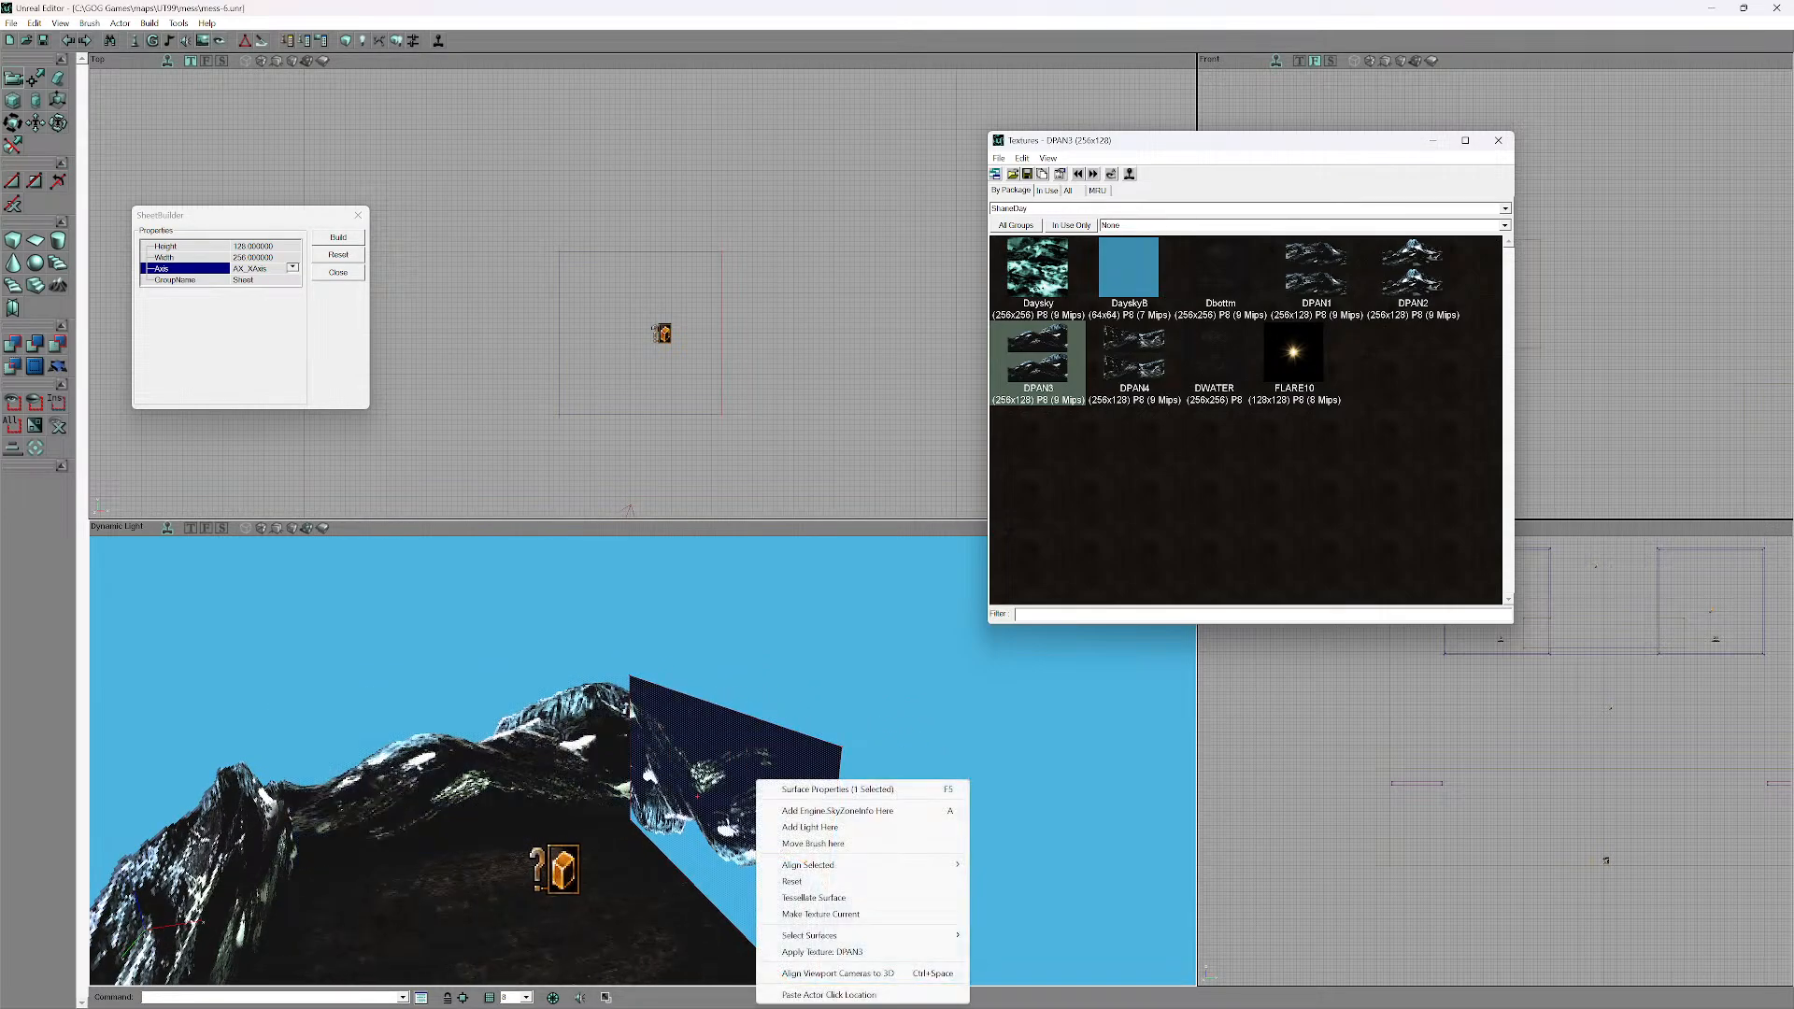
mouse_move(868, 864)
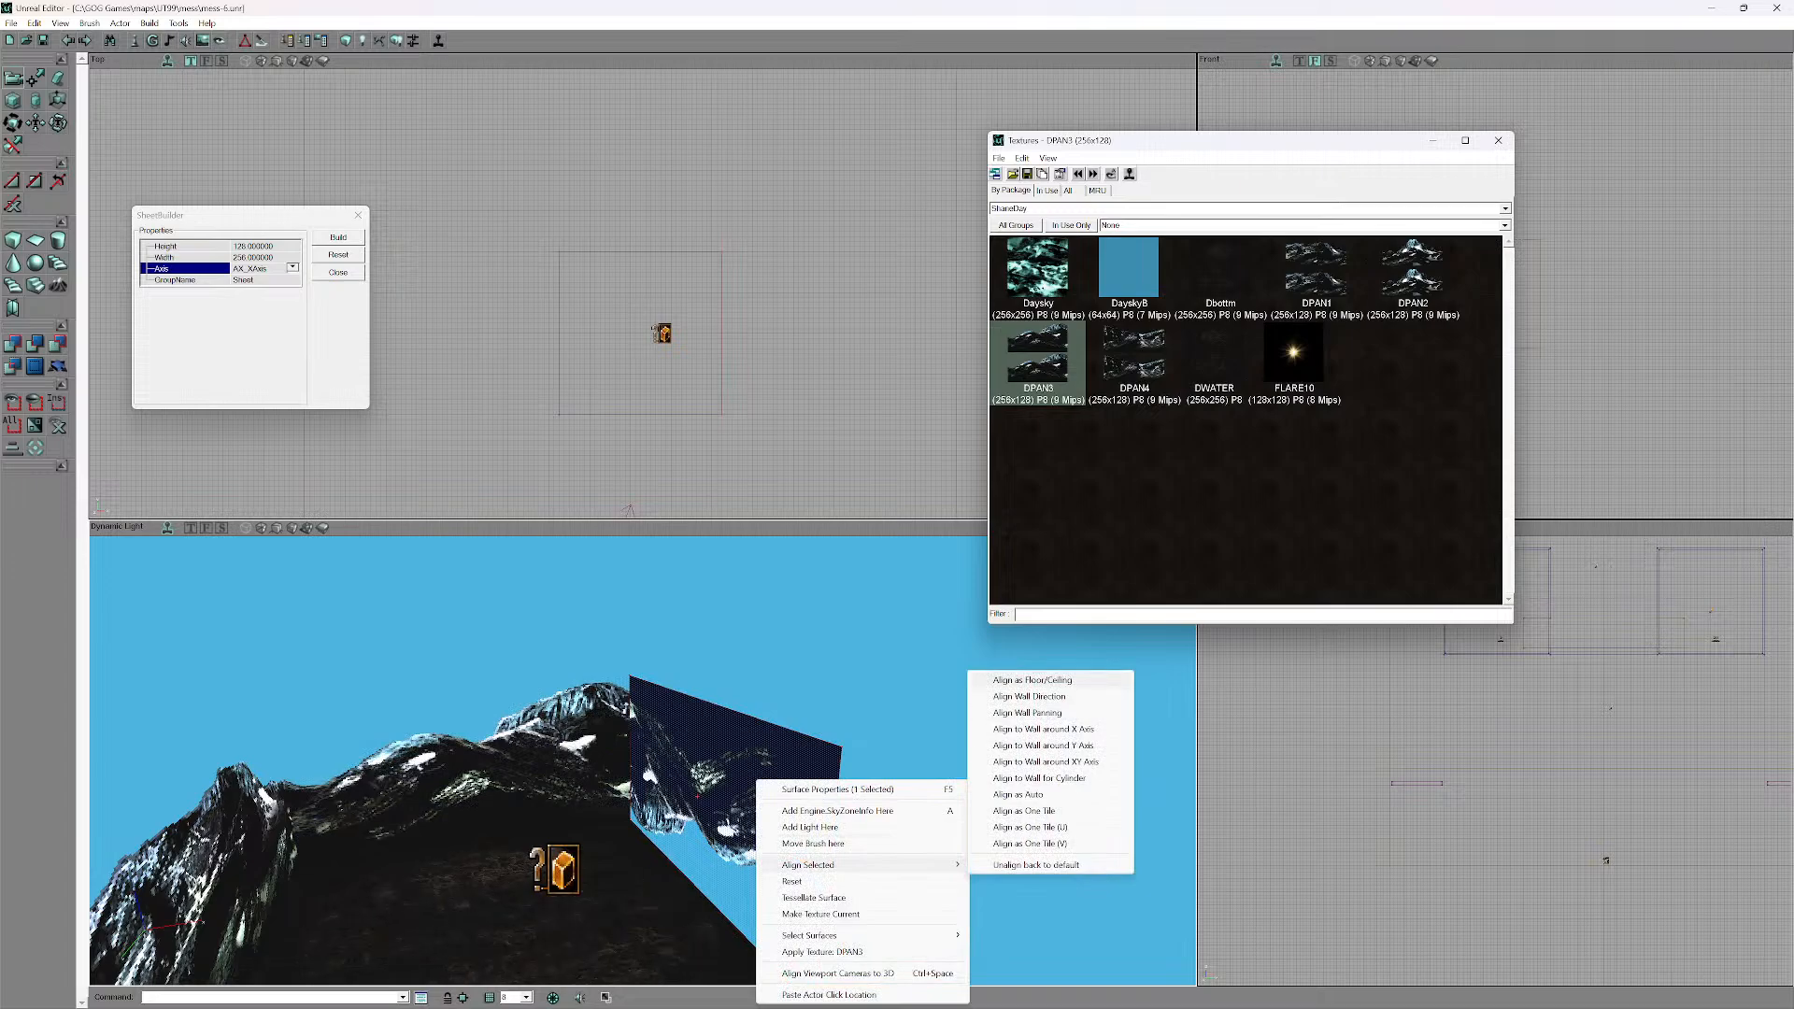
left_click(1026, 712)
right_click(781, 765)
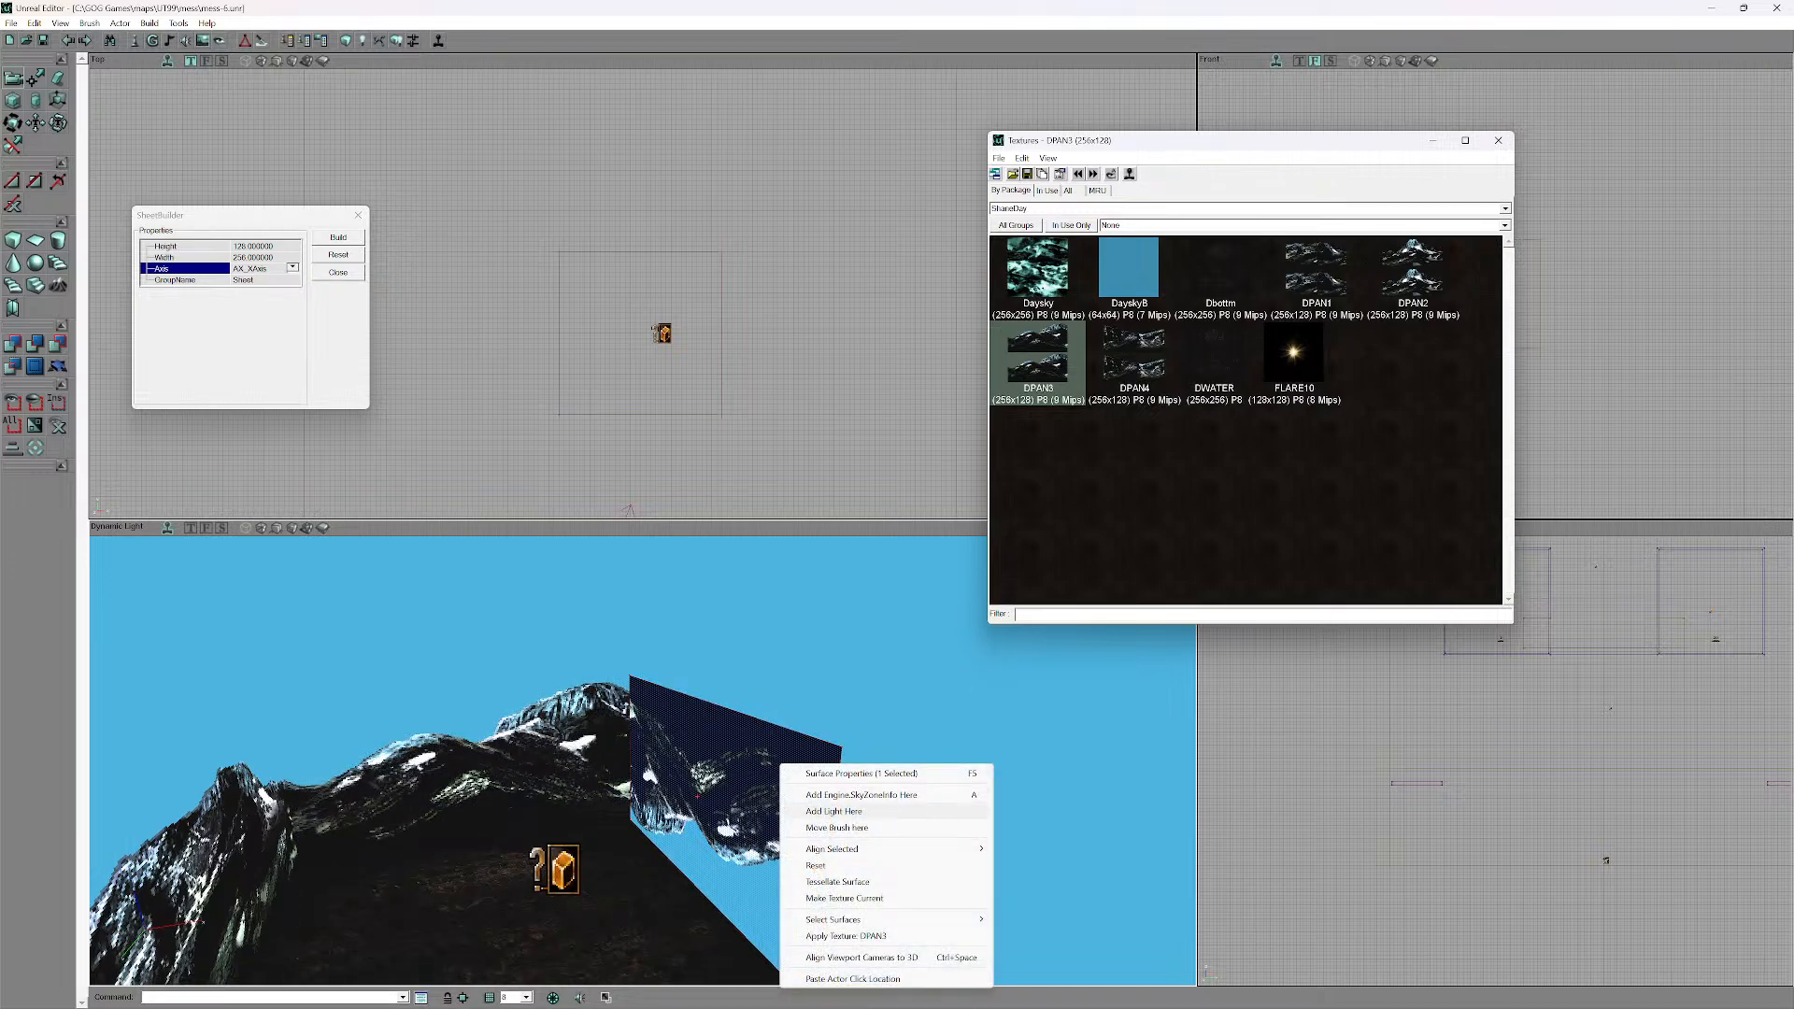
mouse_move(878, 849)
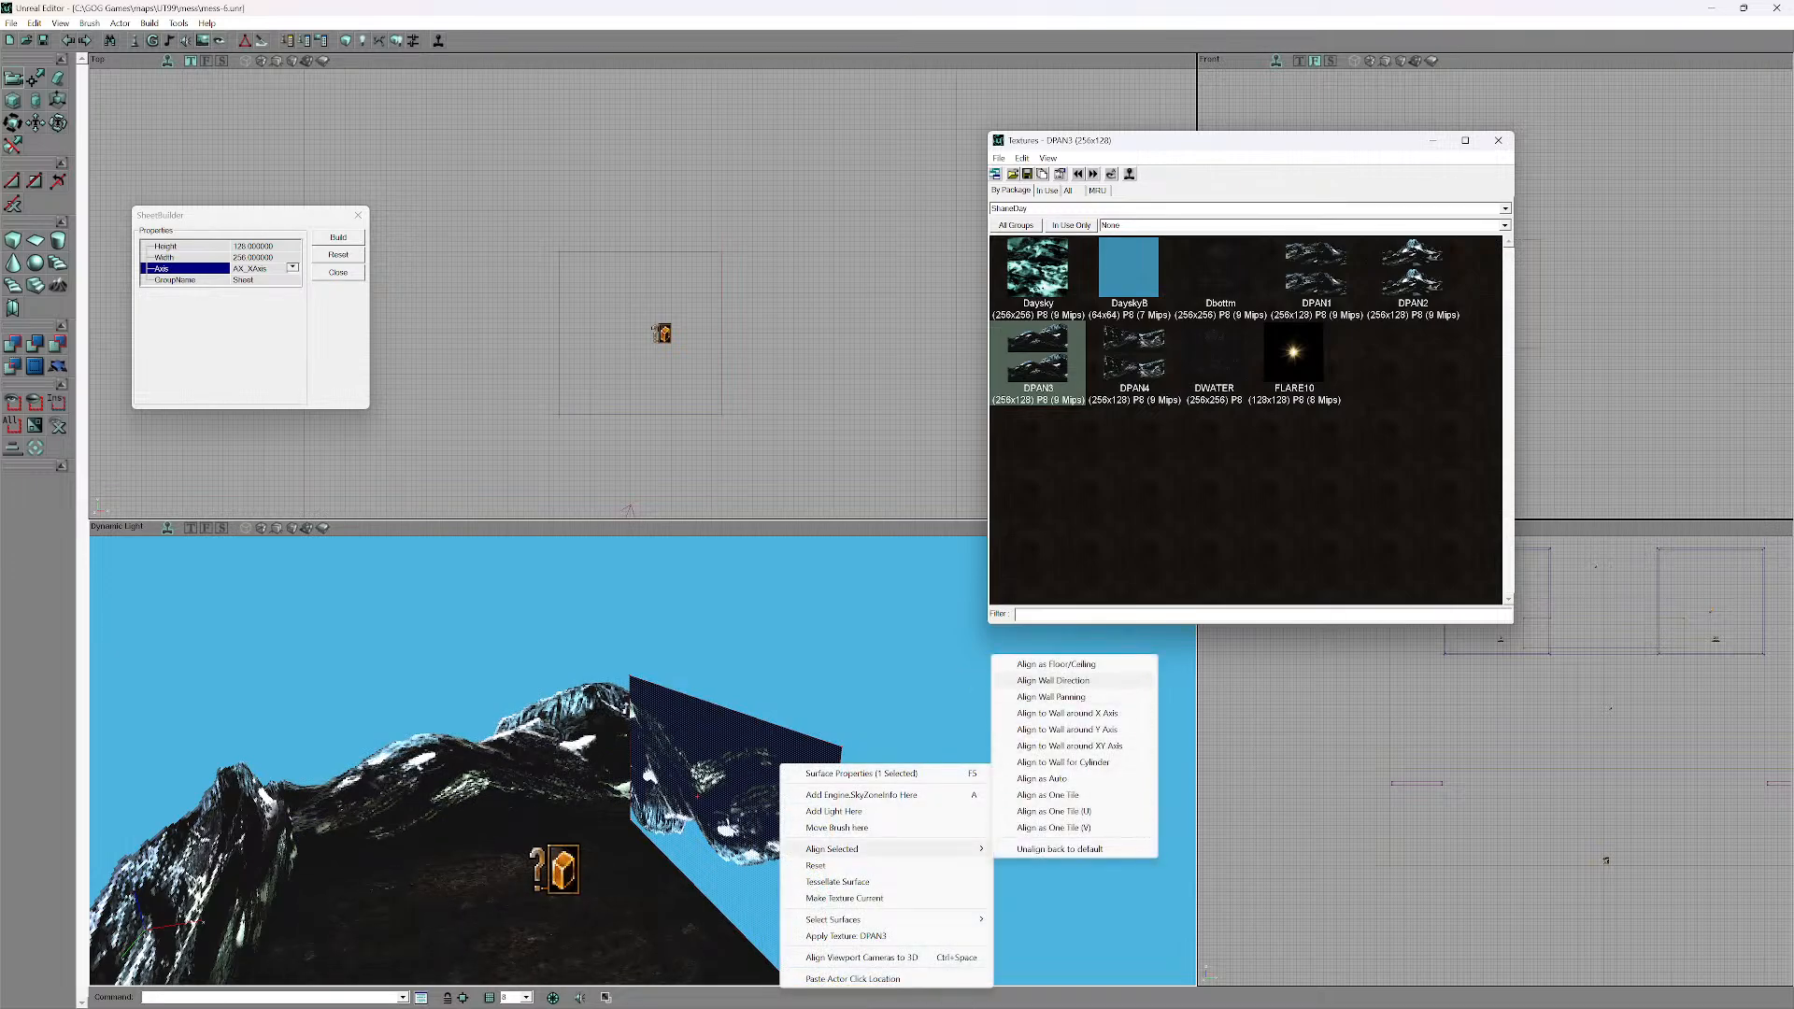
left_click(1053, 681)
mouse_move(1009, 696)
left_mouse_down()
mouse_move(1004, 733)
mouse_move(896, 733)
mouse_move(991, 780)
mouse_move(907, 743)
mouse_move(953, 738)
mouse_move(958, 701)
mouse_move(990, 687)
mouse_move(1083, 752)
mouse_move(1027, 696)
left_mouse_up()
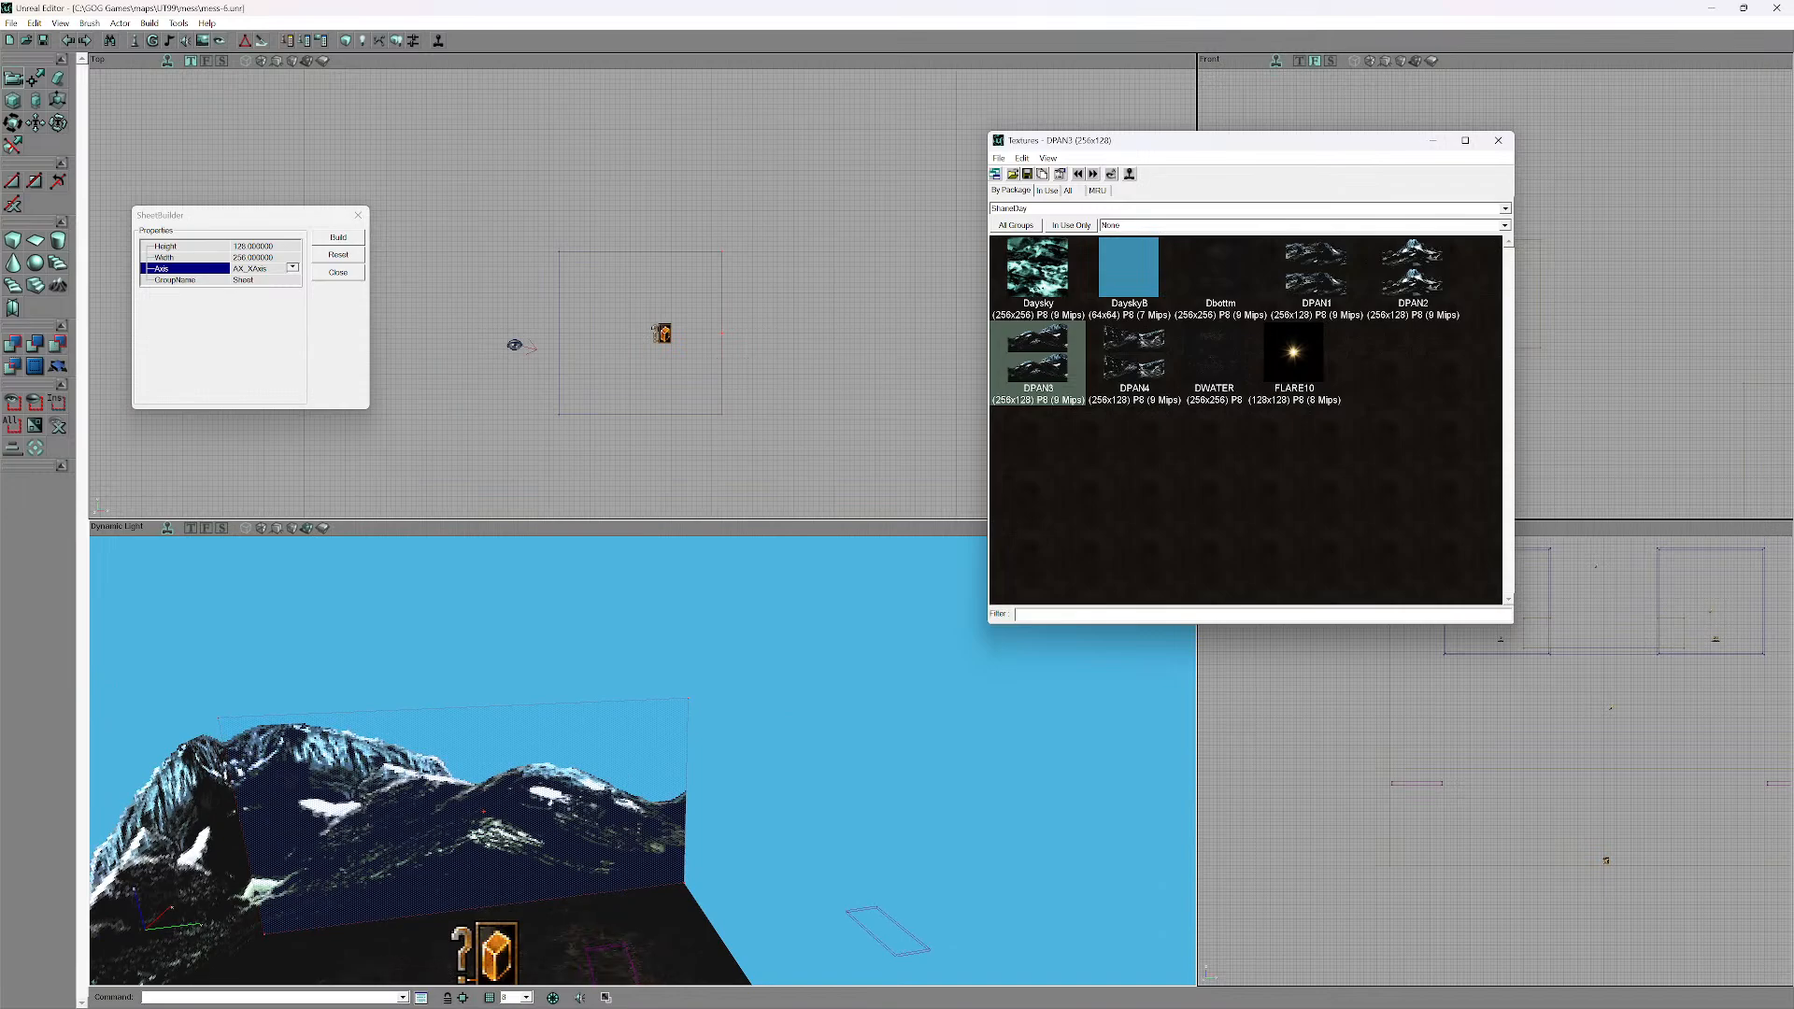
- Move the sheet brush toward the floor's last open edge and rebuild it with its axis set to AX_YAxis
left_click(721, 373)
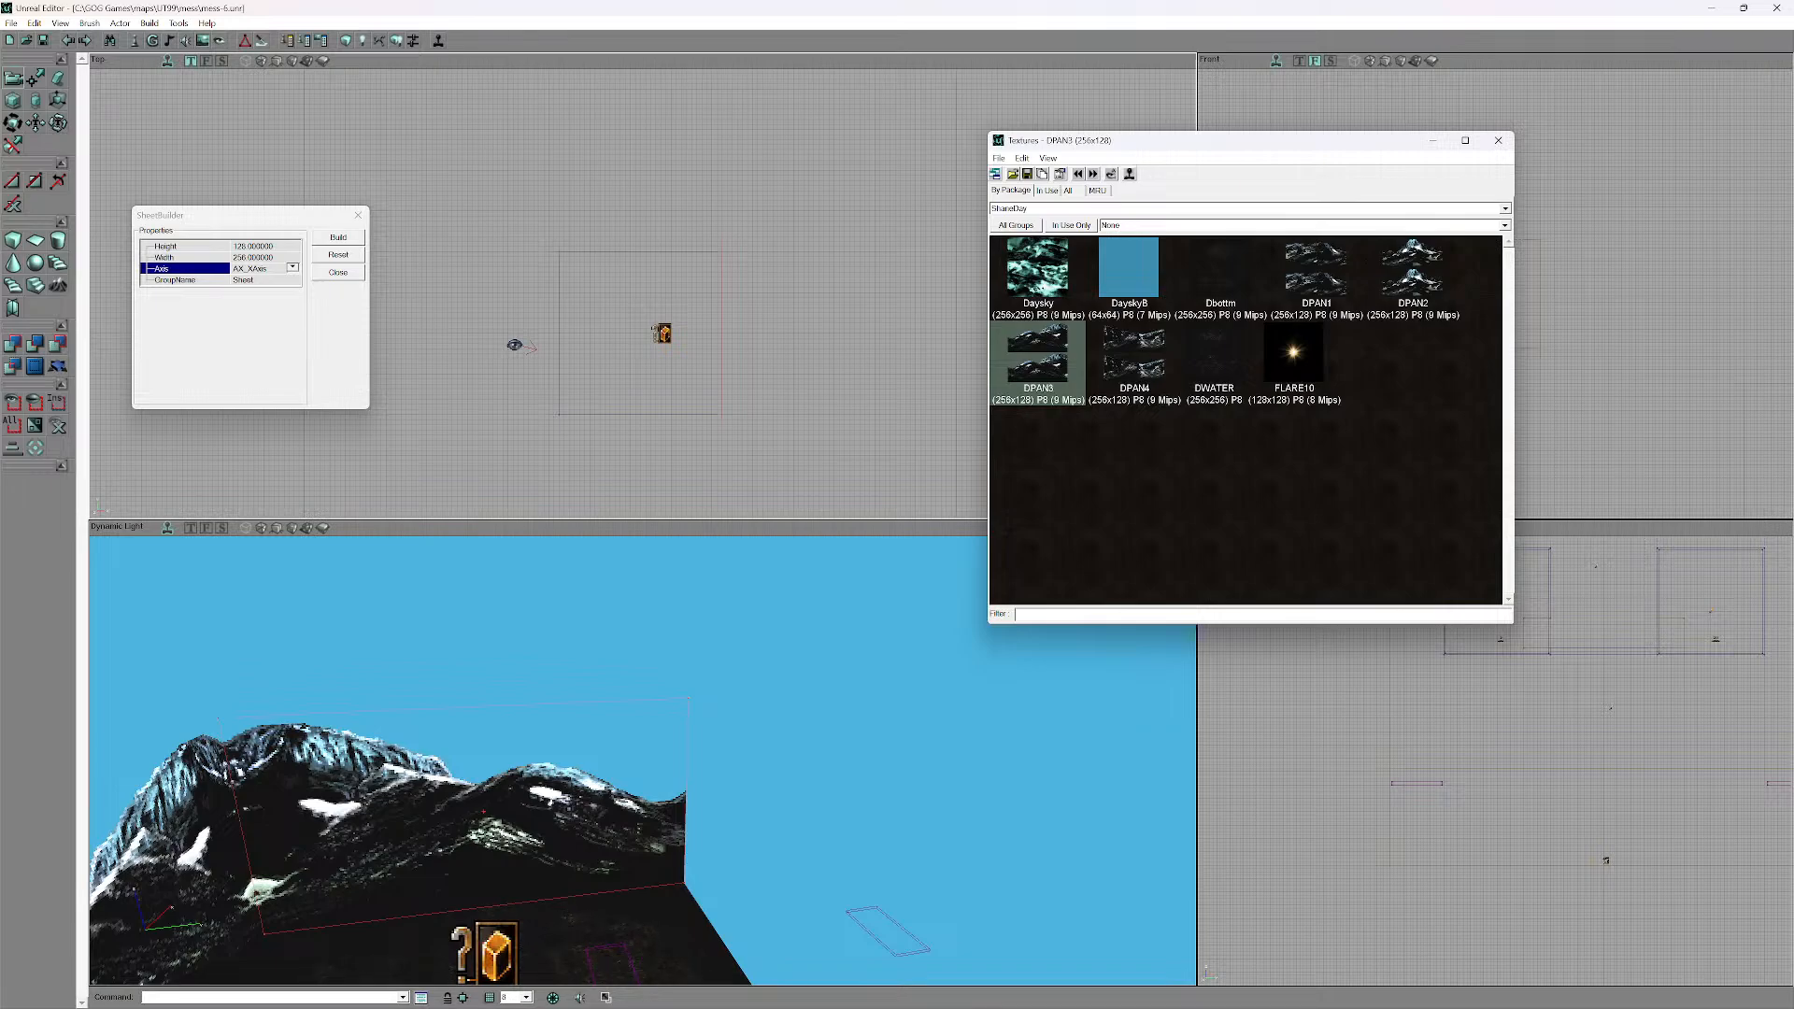
mouse_move(721, 374)
left_mouse_down("ctrl")
mouse_move(680, 390)
mouse_move(651, 455)
left_mouse_up("ctrl")
left_click(292, 268)
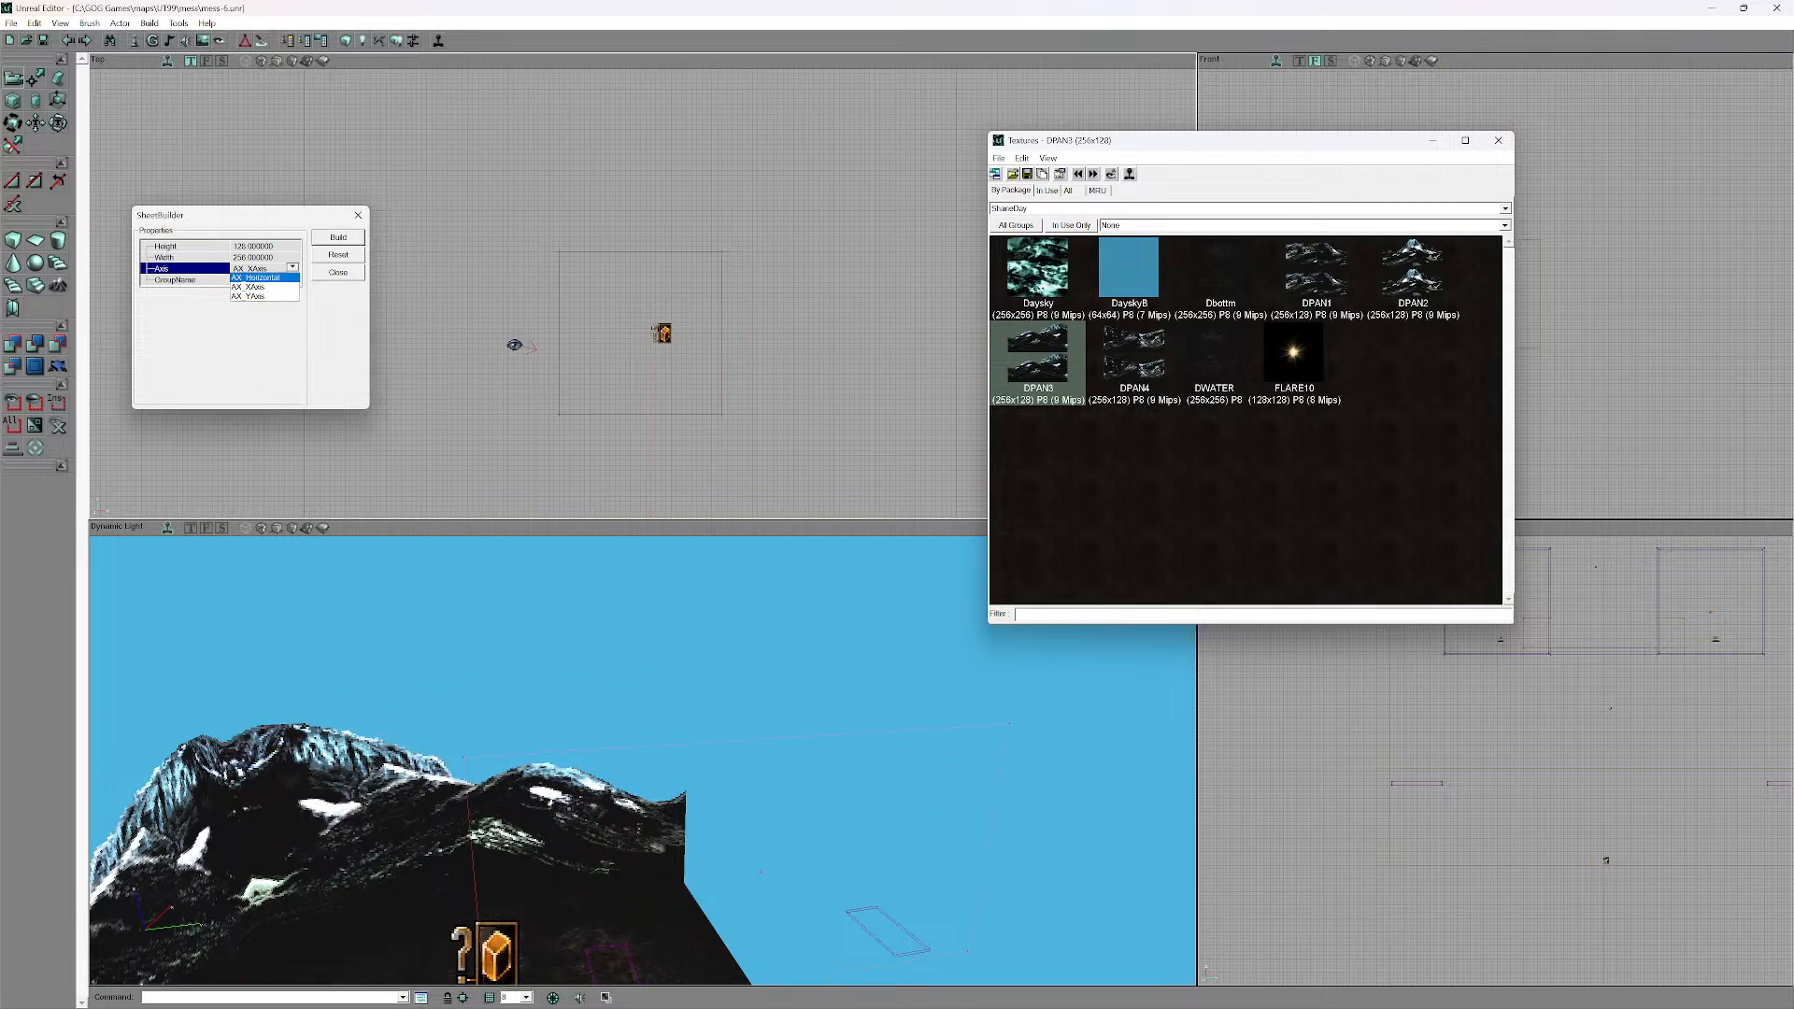
left_click(259, 297)
left_click(338, 237)
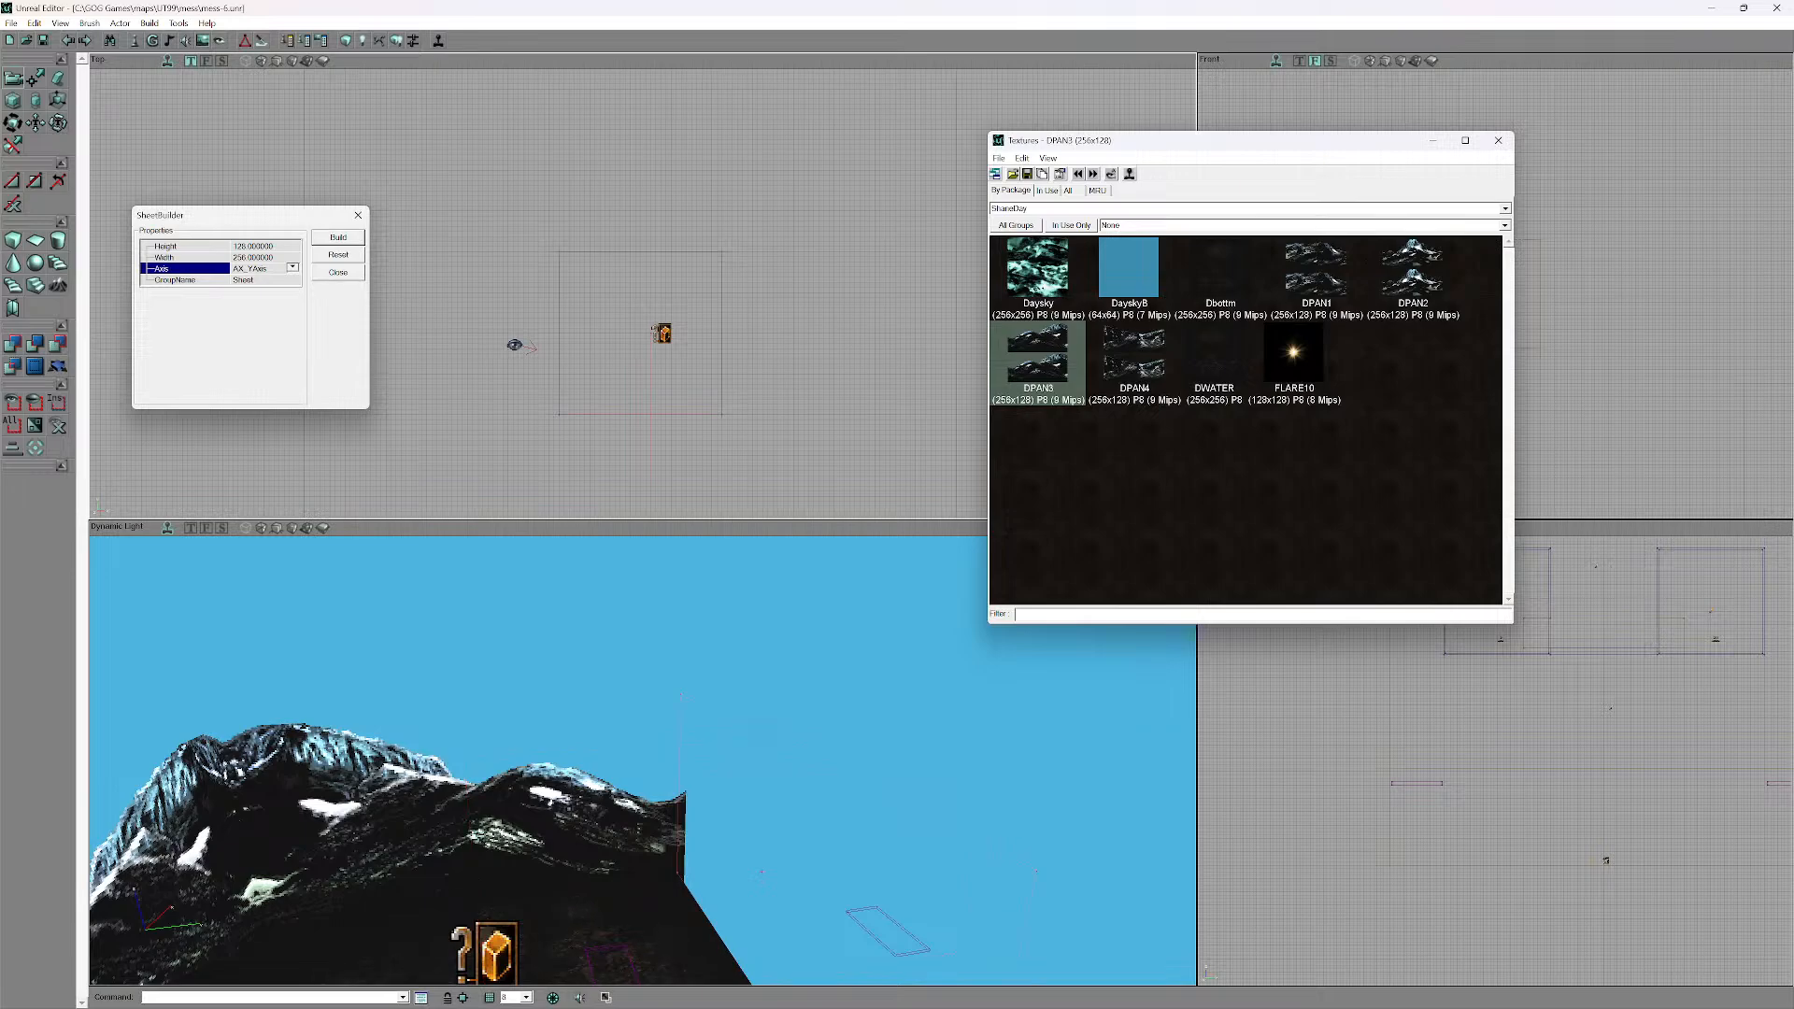
- Line the brush up with the floor's last open edge and add it as a sheet textured with DPAN4
left_click_drag(644, 413, 635, 414, "ctrl")
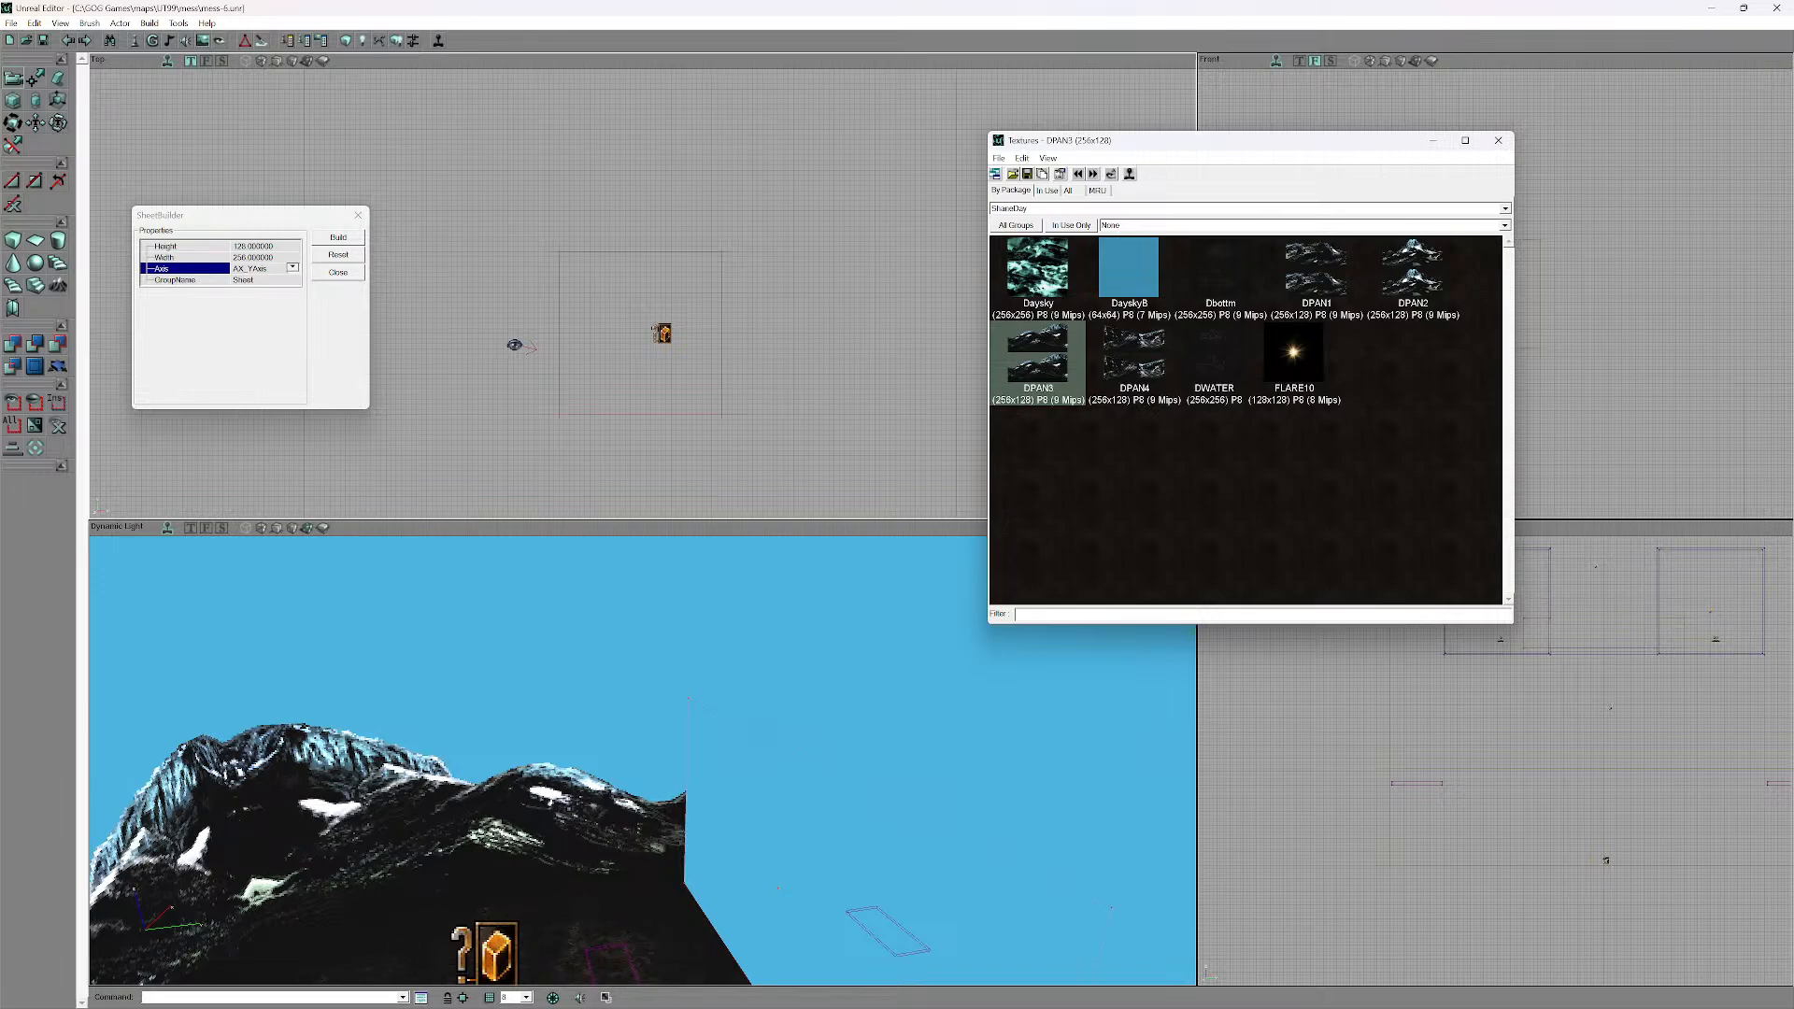
left_click(1134, 354)
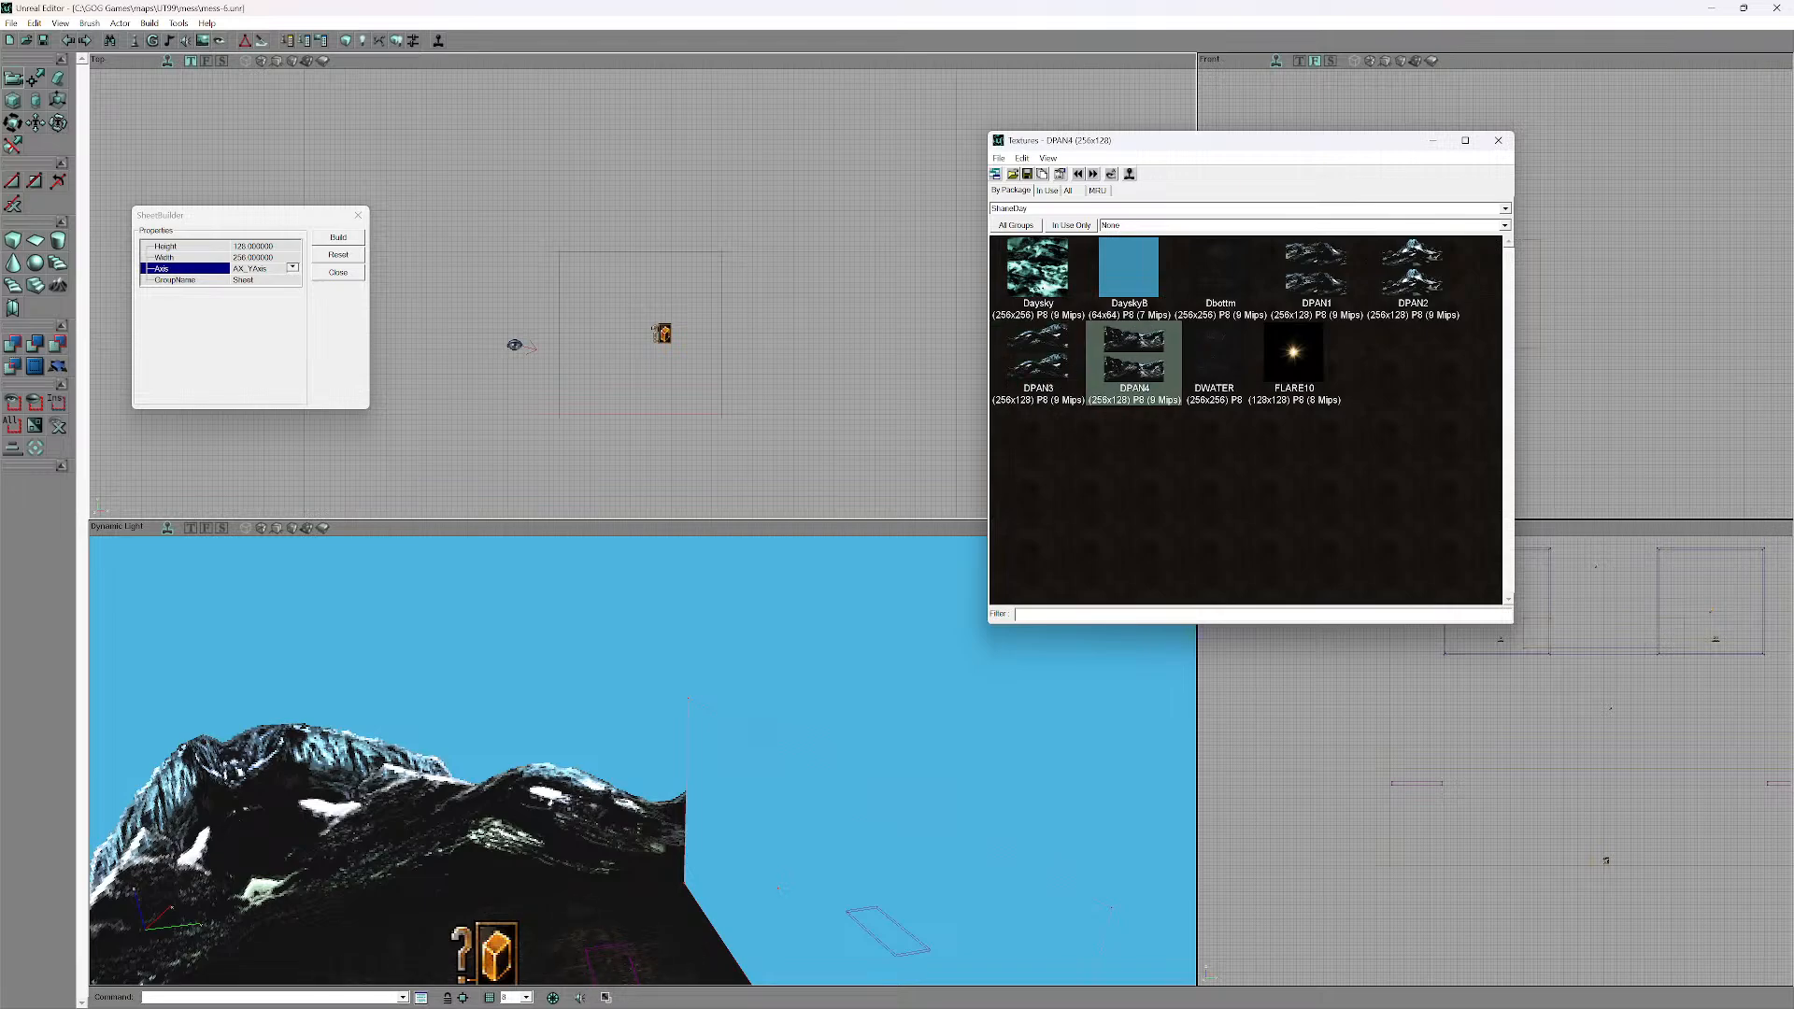
key("ctrl+a")
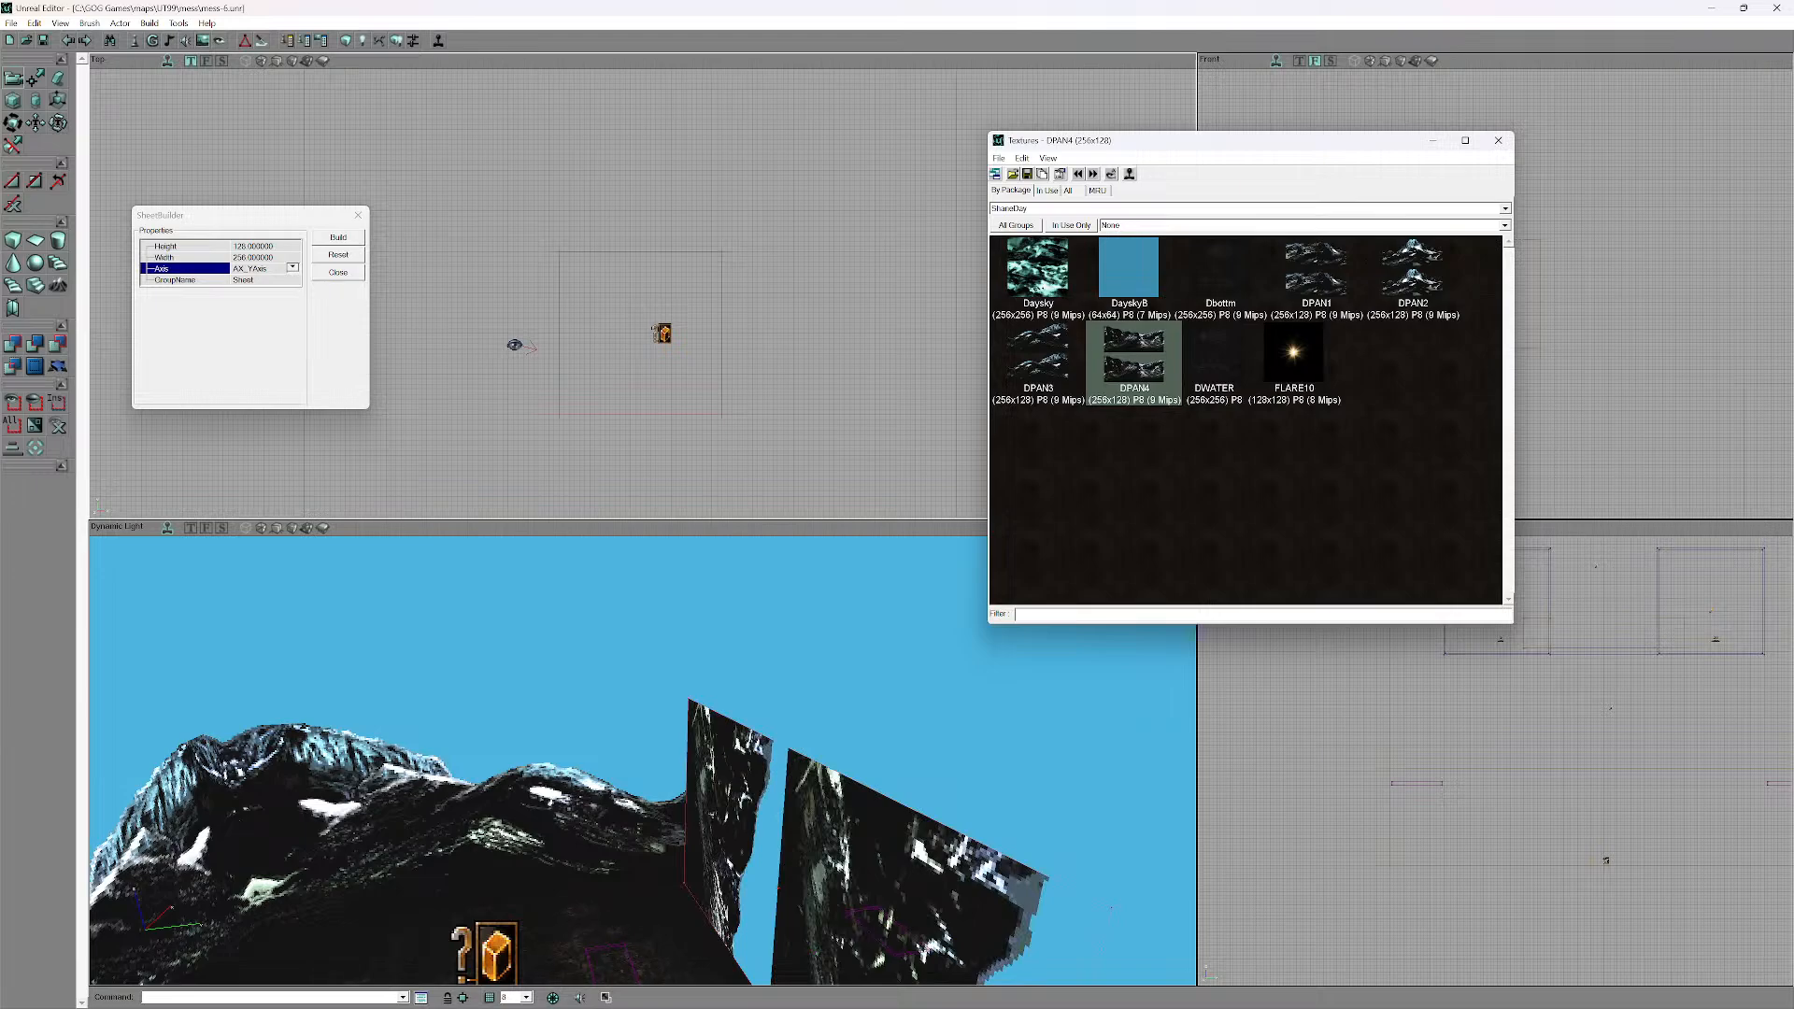
- Try Align as One Tile on the new DPAN4 sheet's texture
left_click_drag(642, 761, 701, 738)
right_click(681, 739)
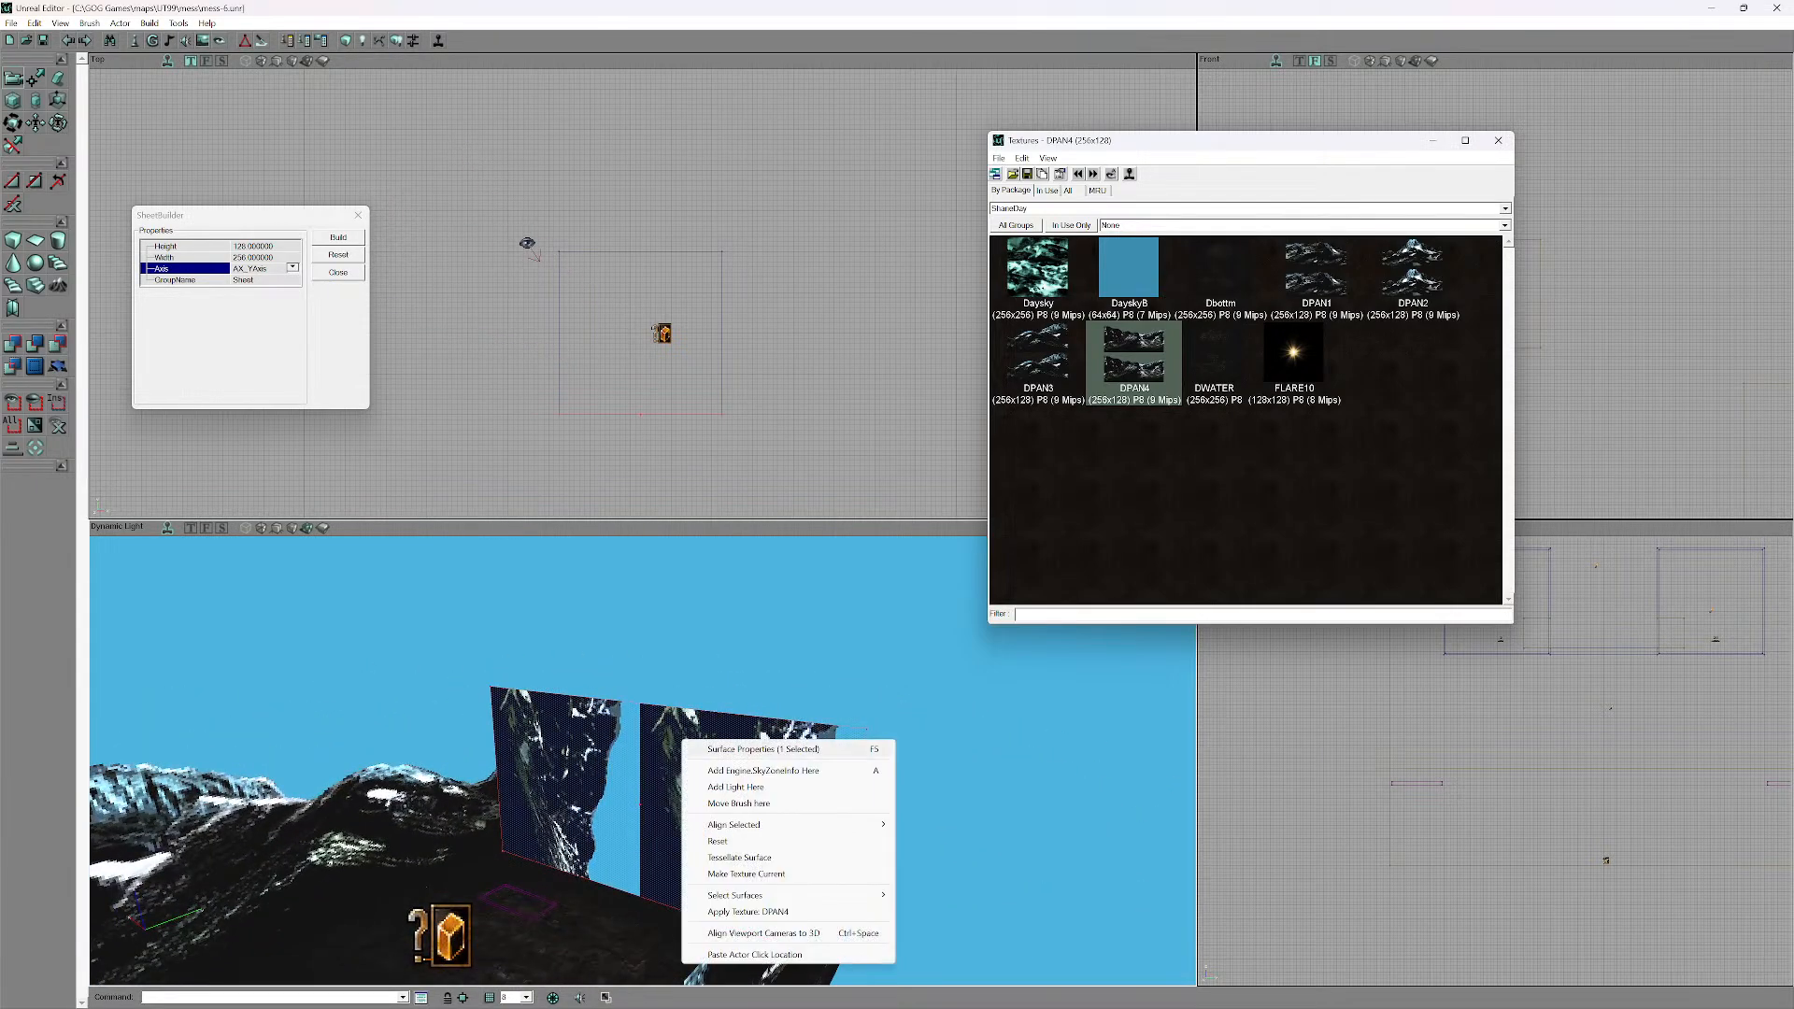
mouse_move(794, 824)
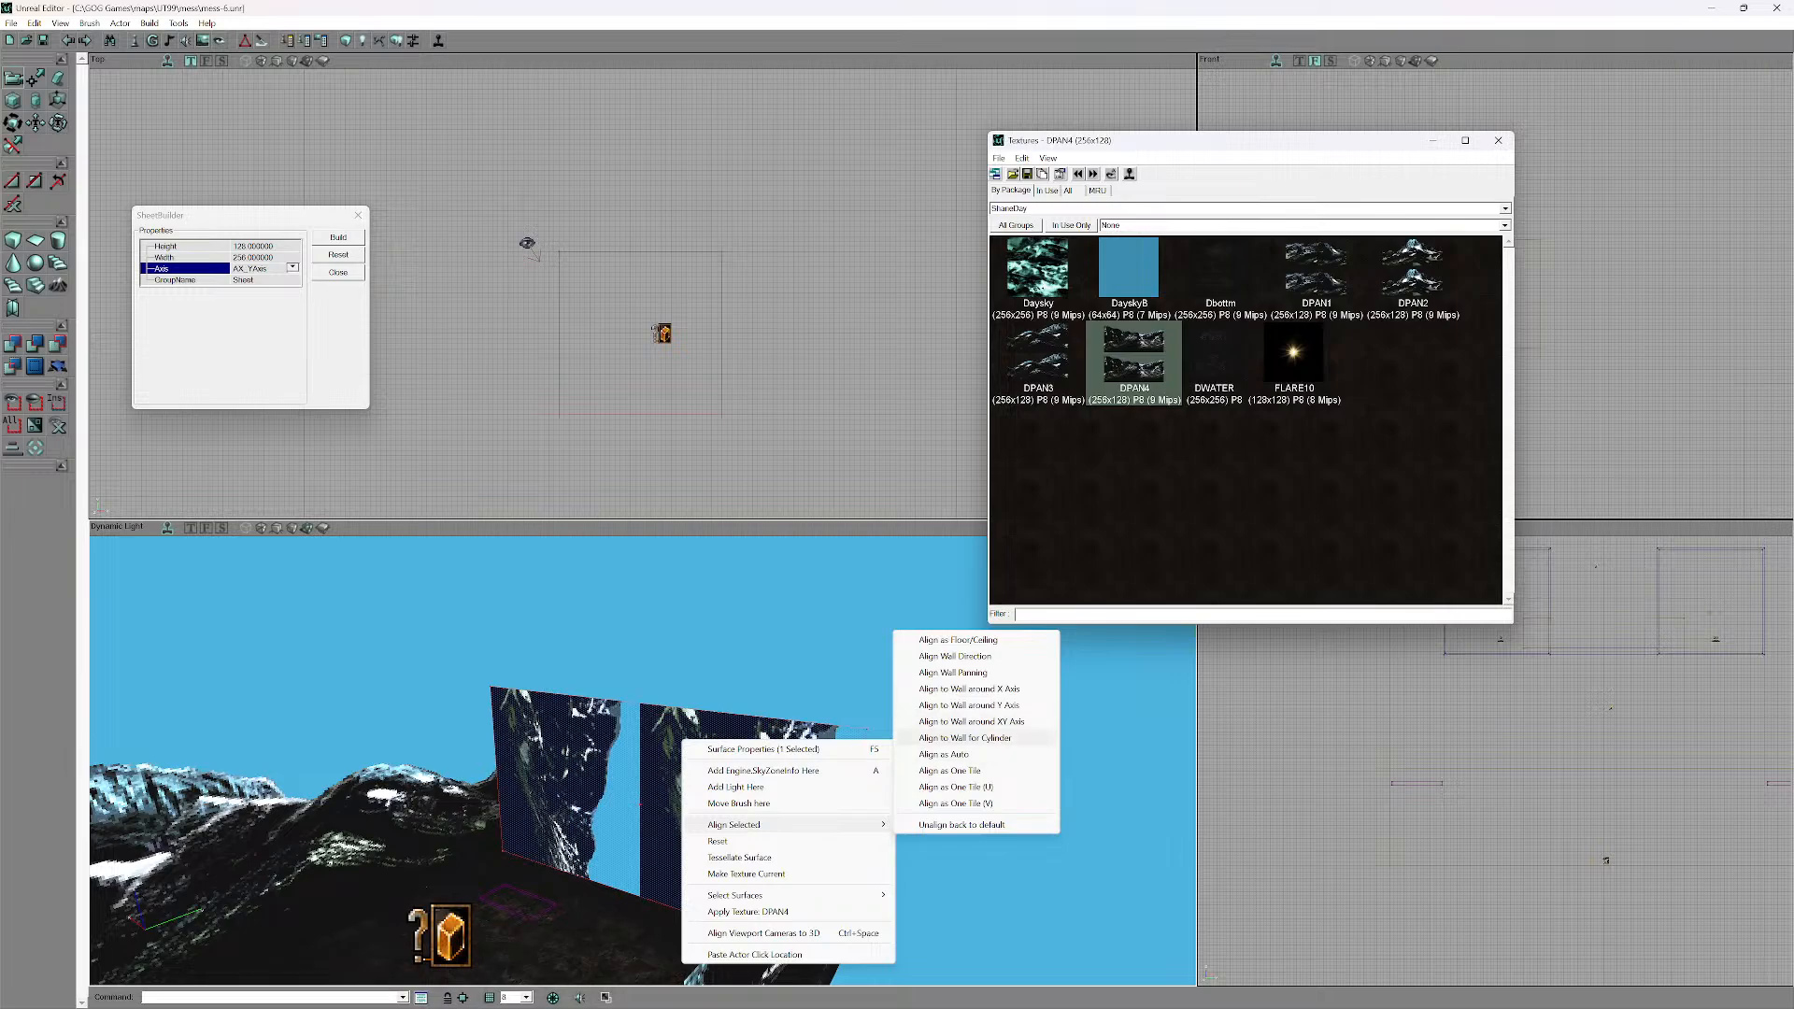
left_click(949, 770)
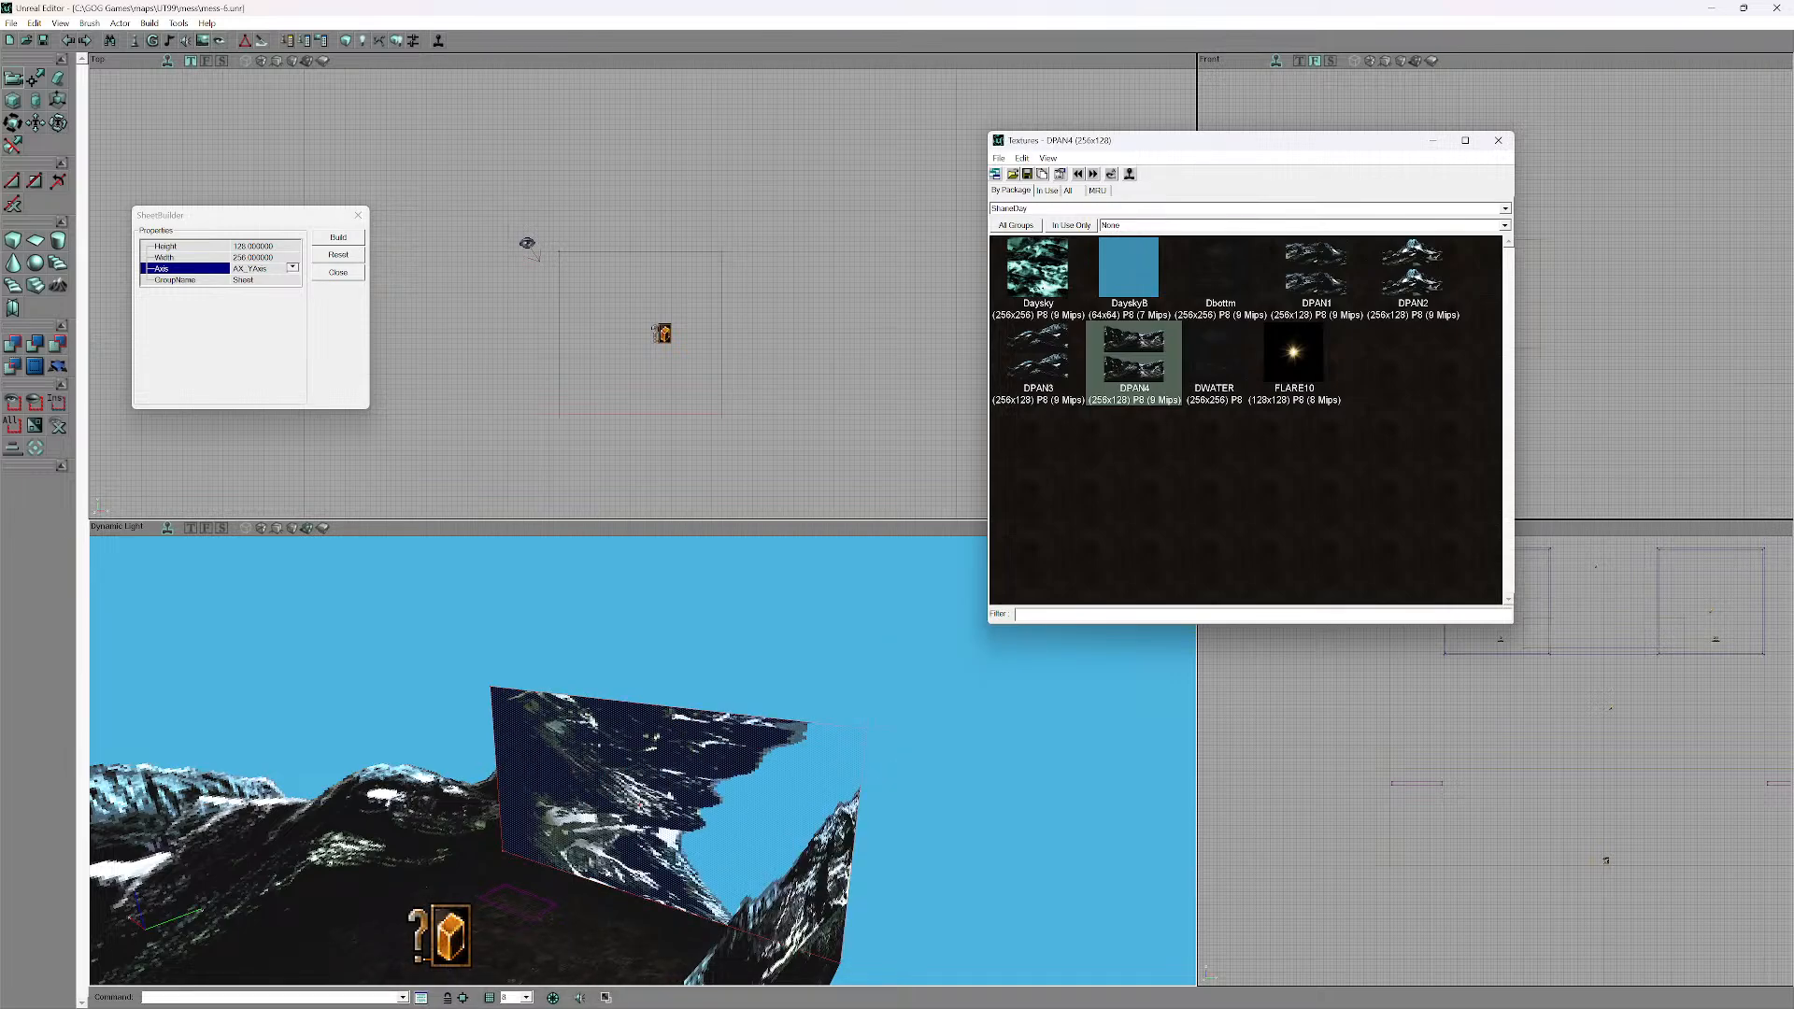
- Try Align as Floor/Ceiling on the DPAN4 sheet and inspect the four mountain walls around the SkyZoneInfo
right_click(693, 762)
mouse_move(747, 847)
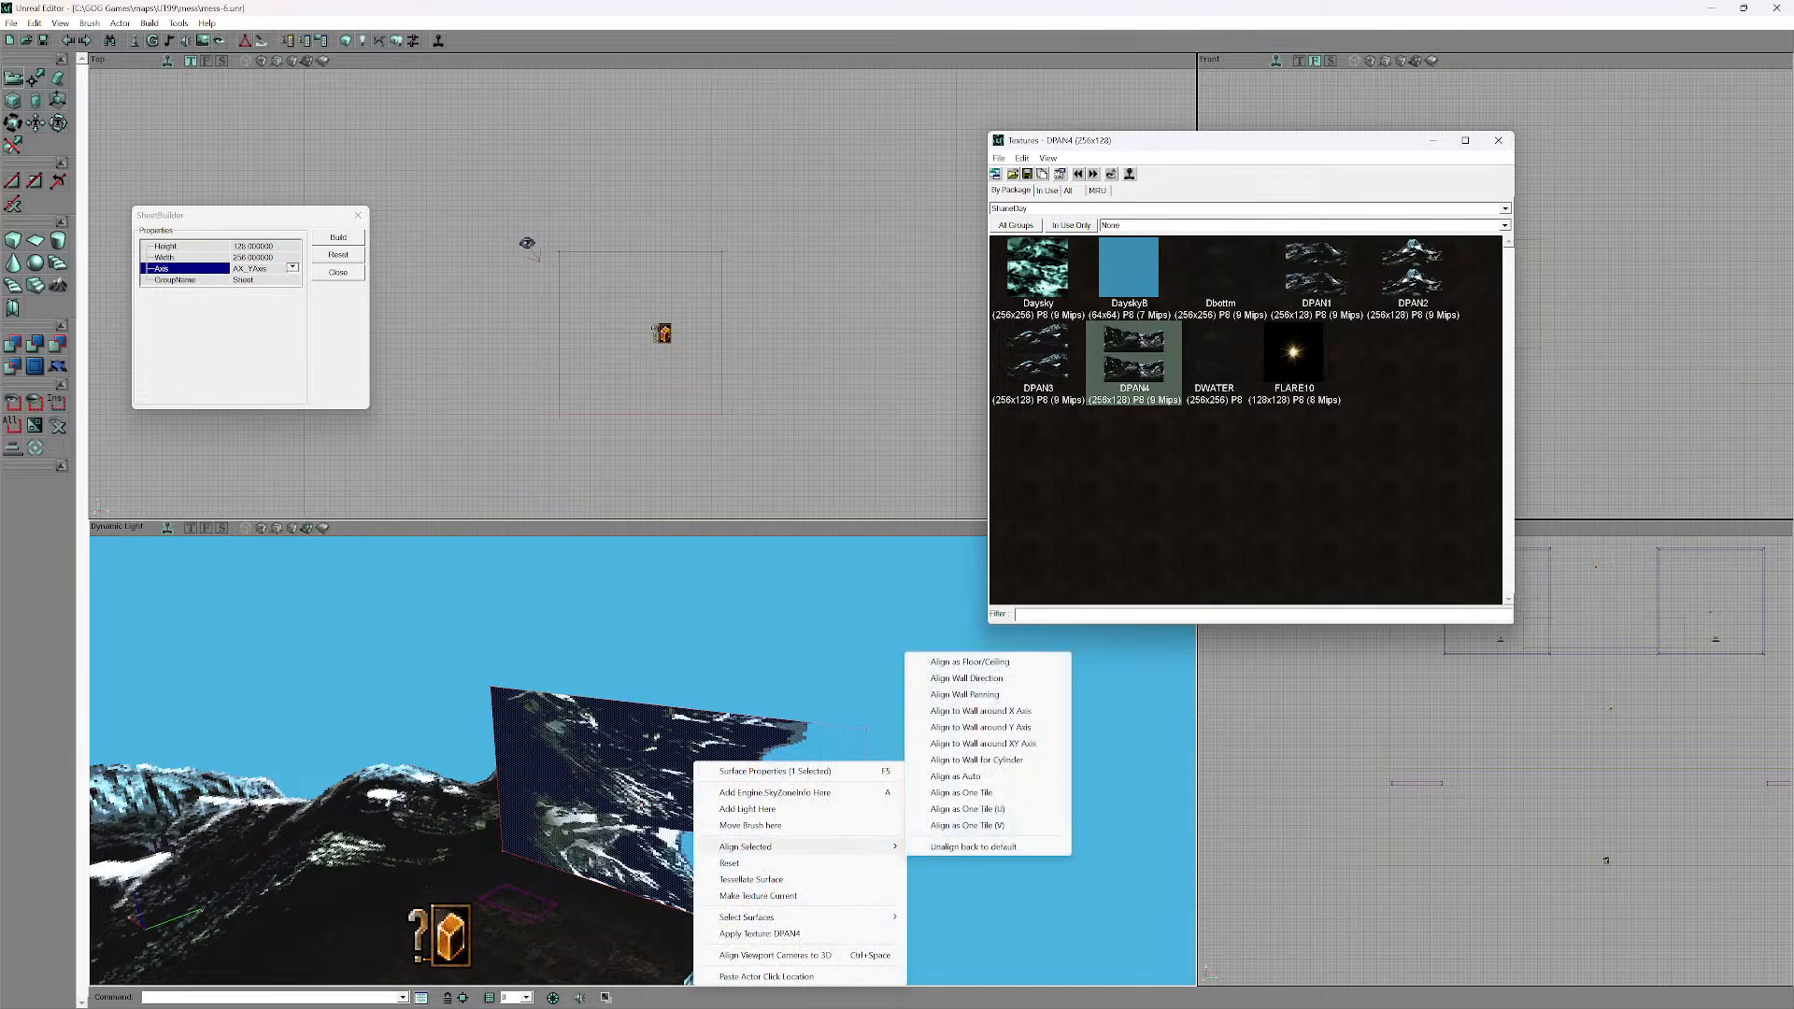
left_click(970, 662)
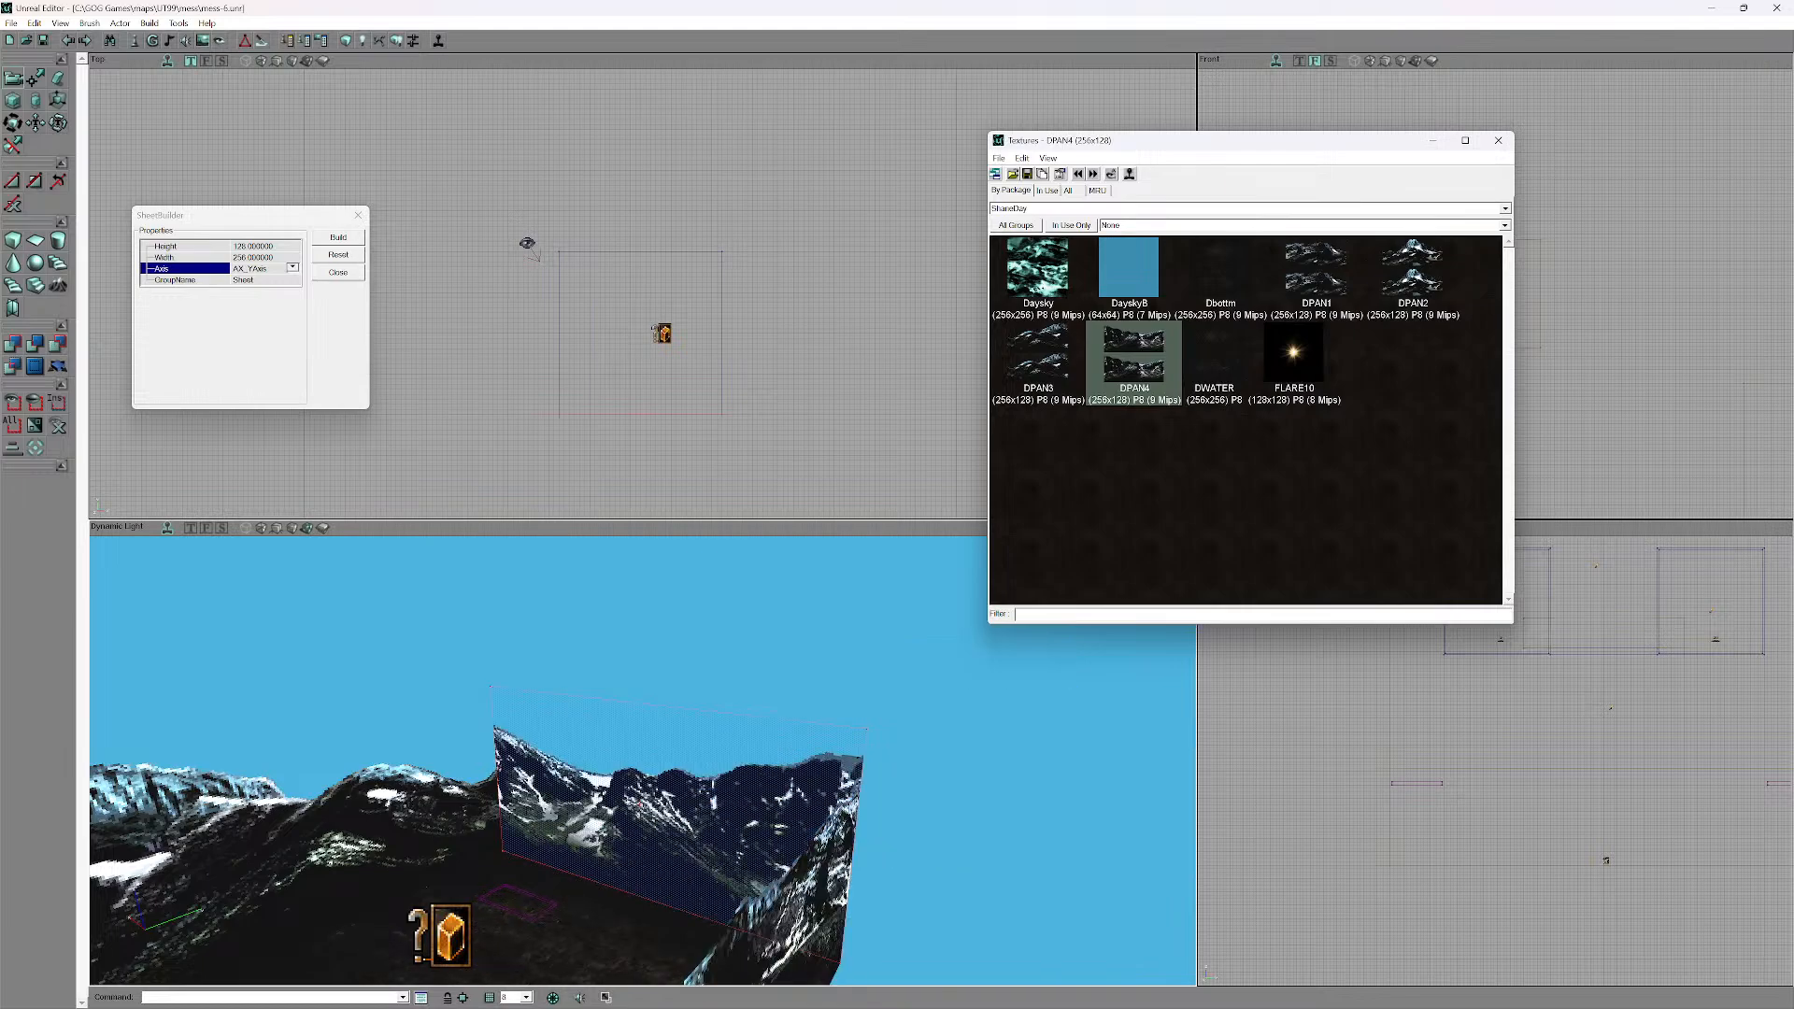
mouse_move(969, 662)
left_mouse_down()
mouse_move(944, 654)
mouse_move(969, 661)
mouse_move(959, 725)
mouse_move(982, 665)
left_mouse_up()
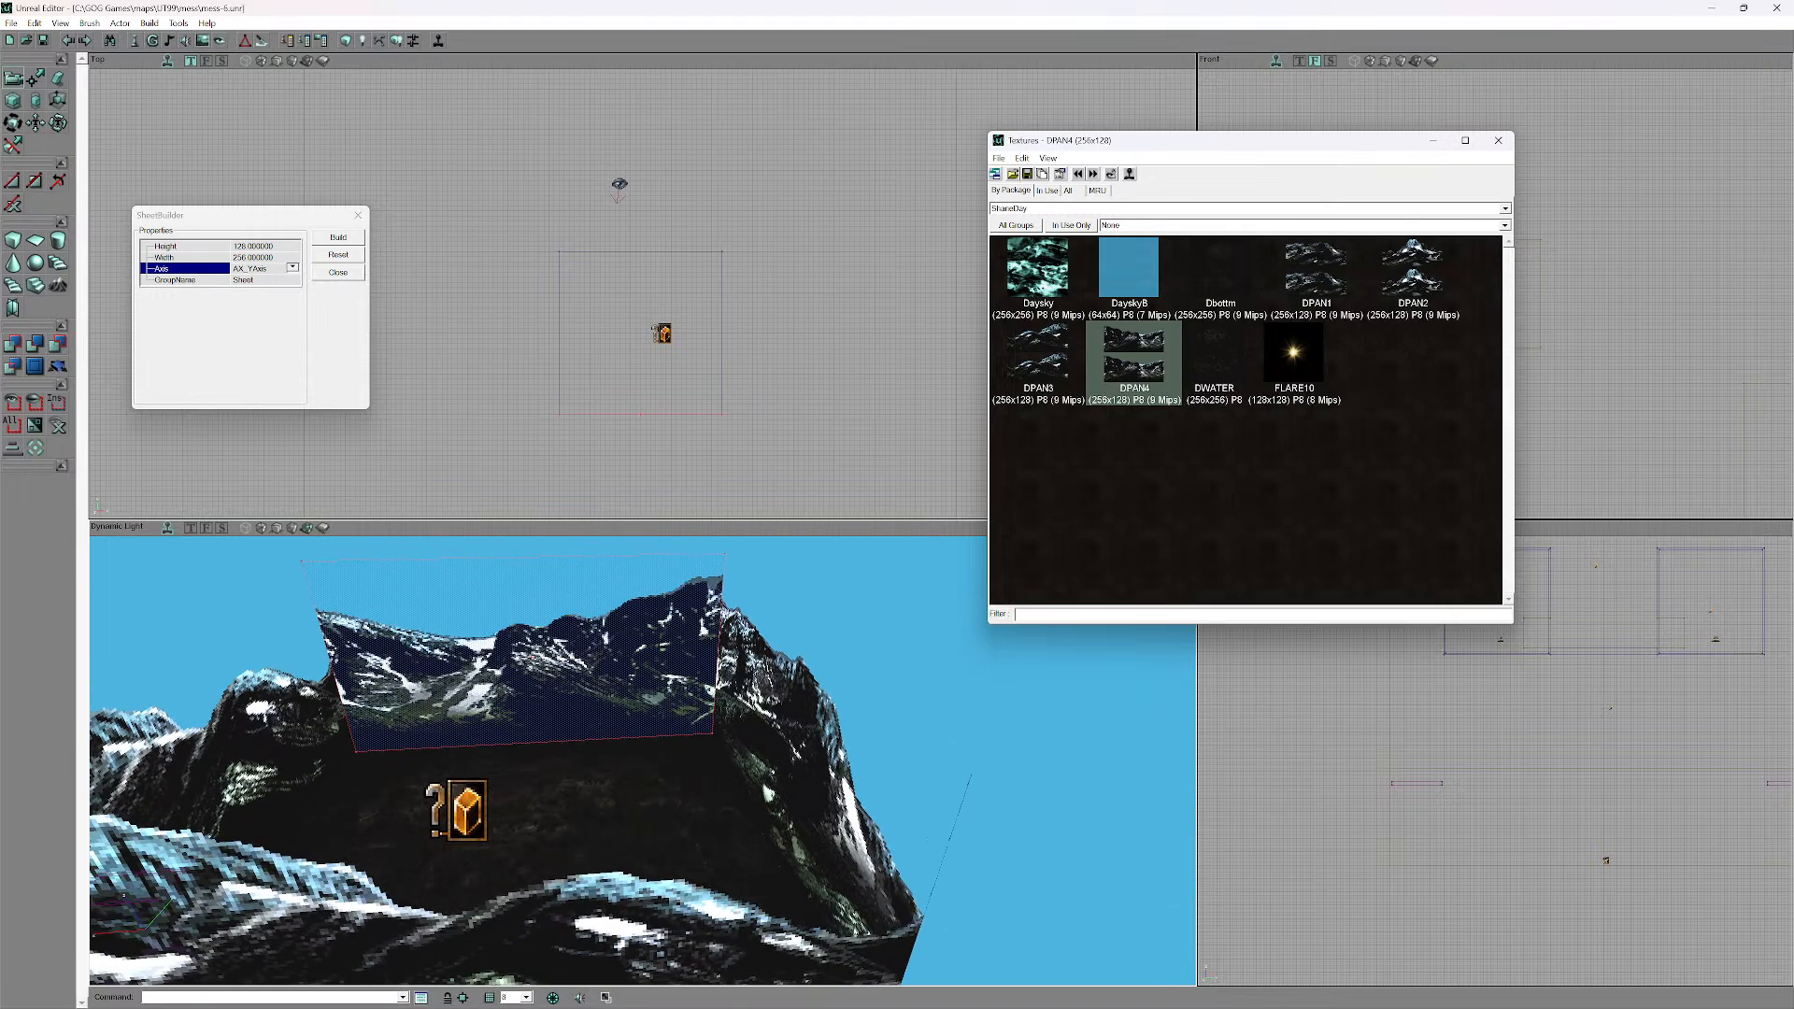
left_click_drag(1318, 142, 1049, 115)
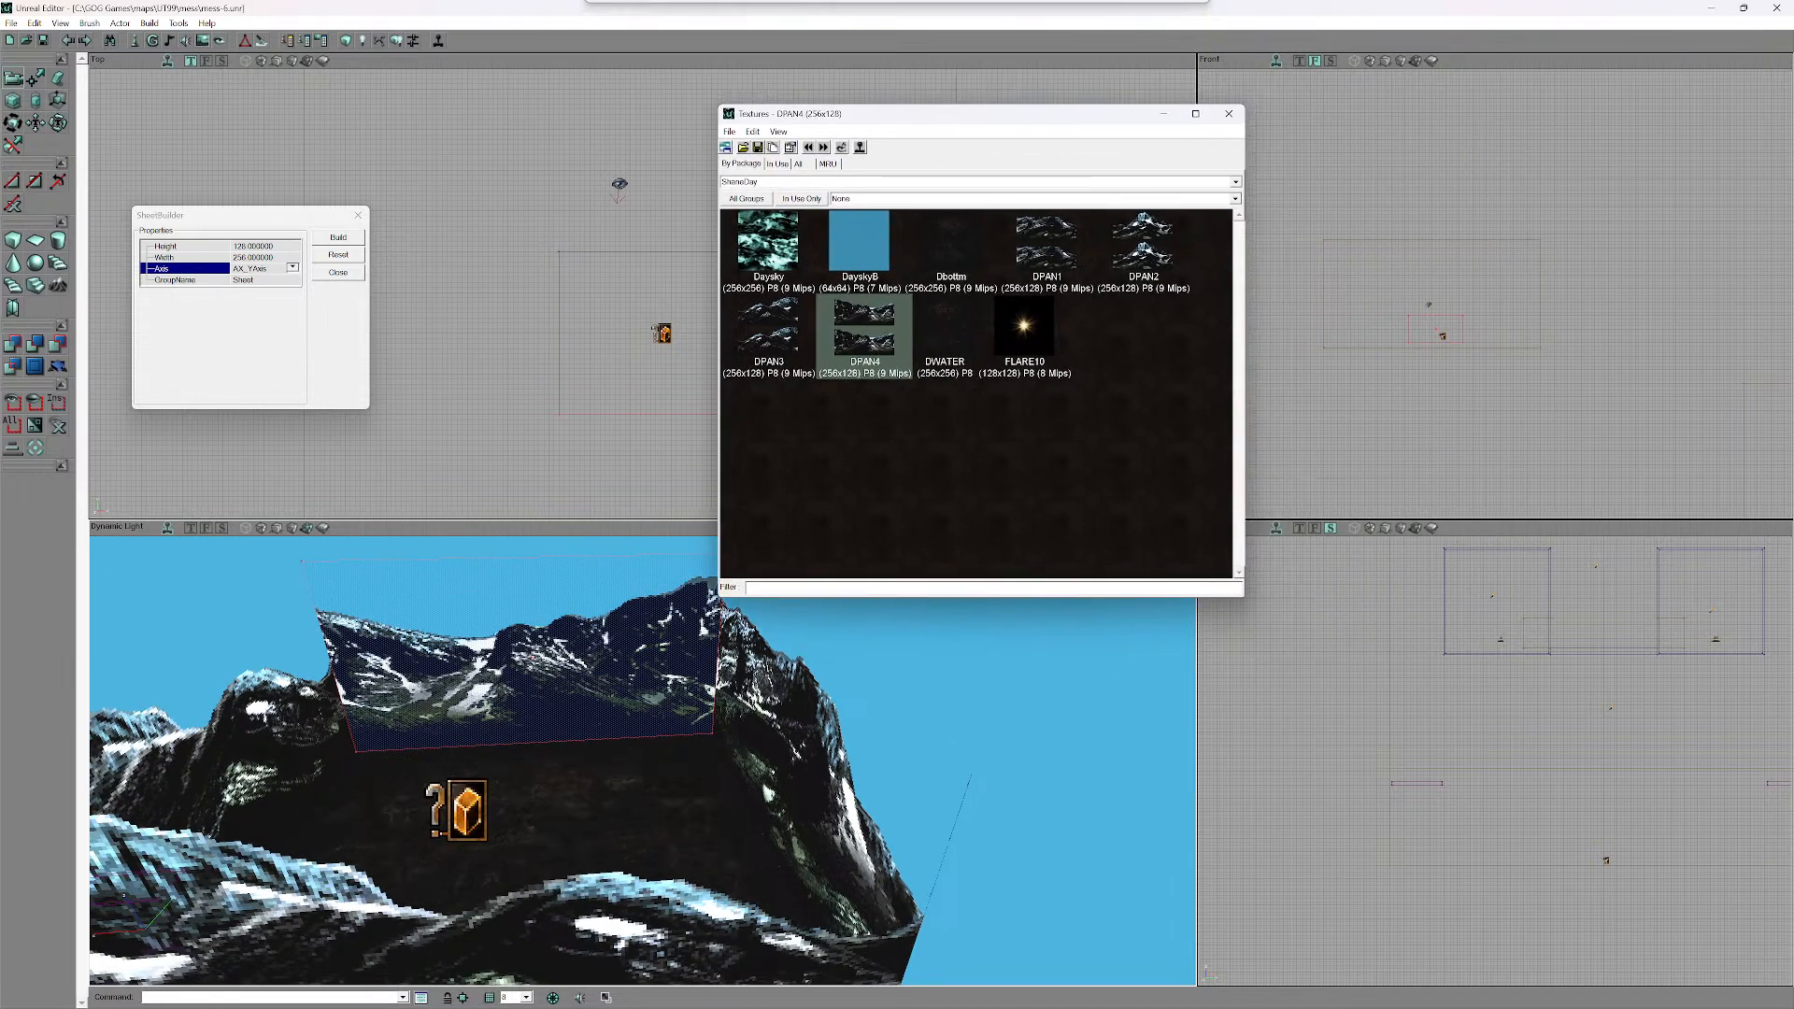
left_click_drag(981, 674, 944, 654)
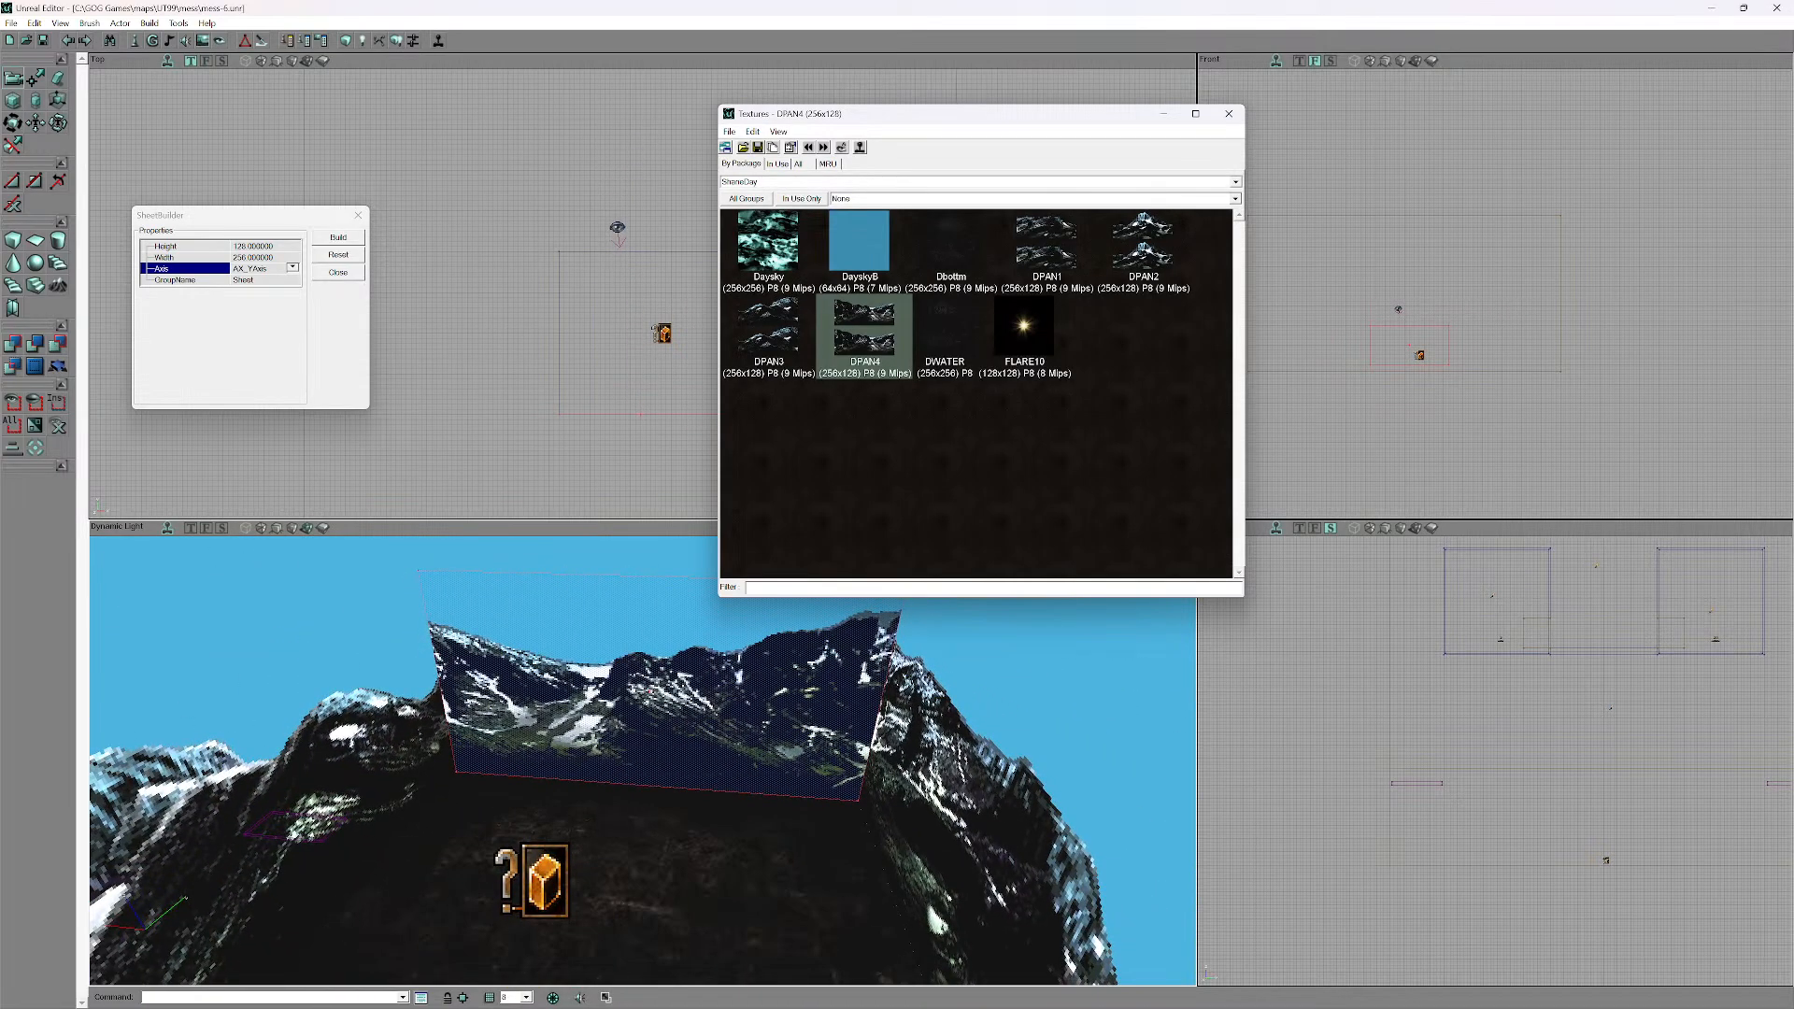
- Try Align to Wall around Y Axis on the DPAN4 sheet and undo it
right_click(660, 696)
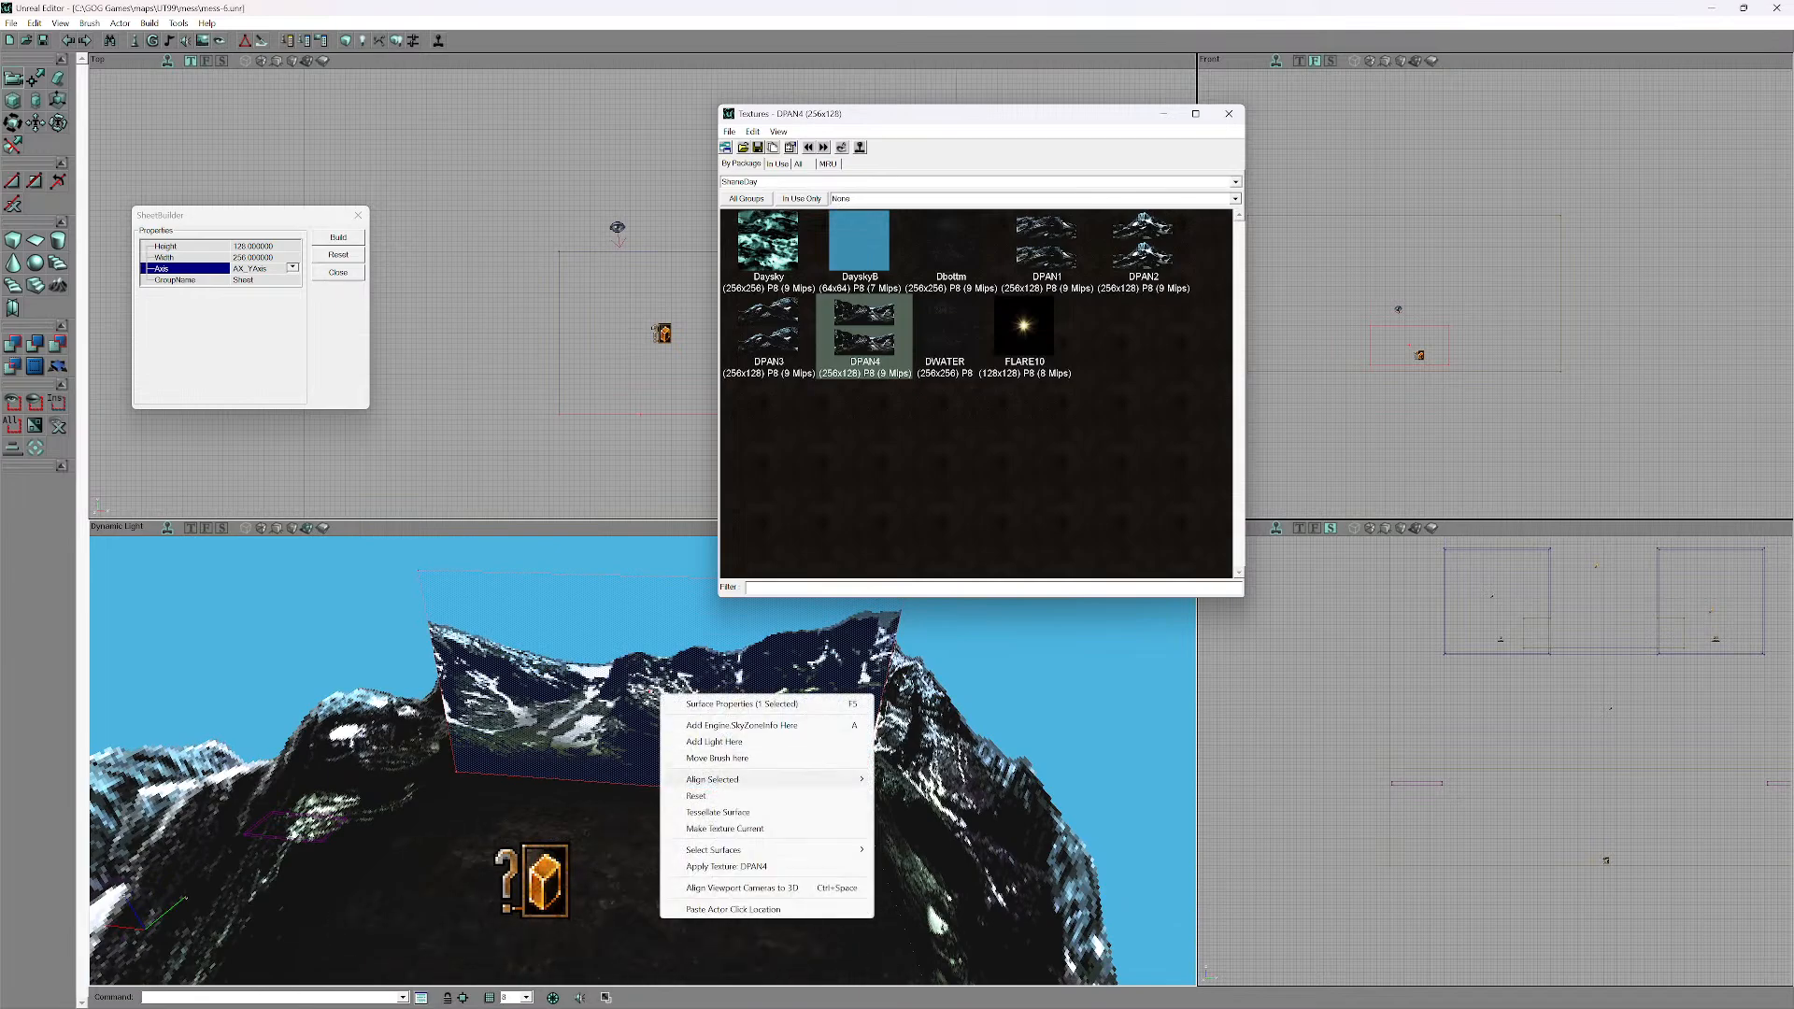
mouse_move(747, 779)
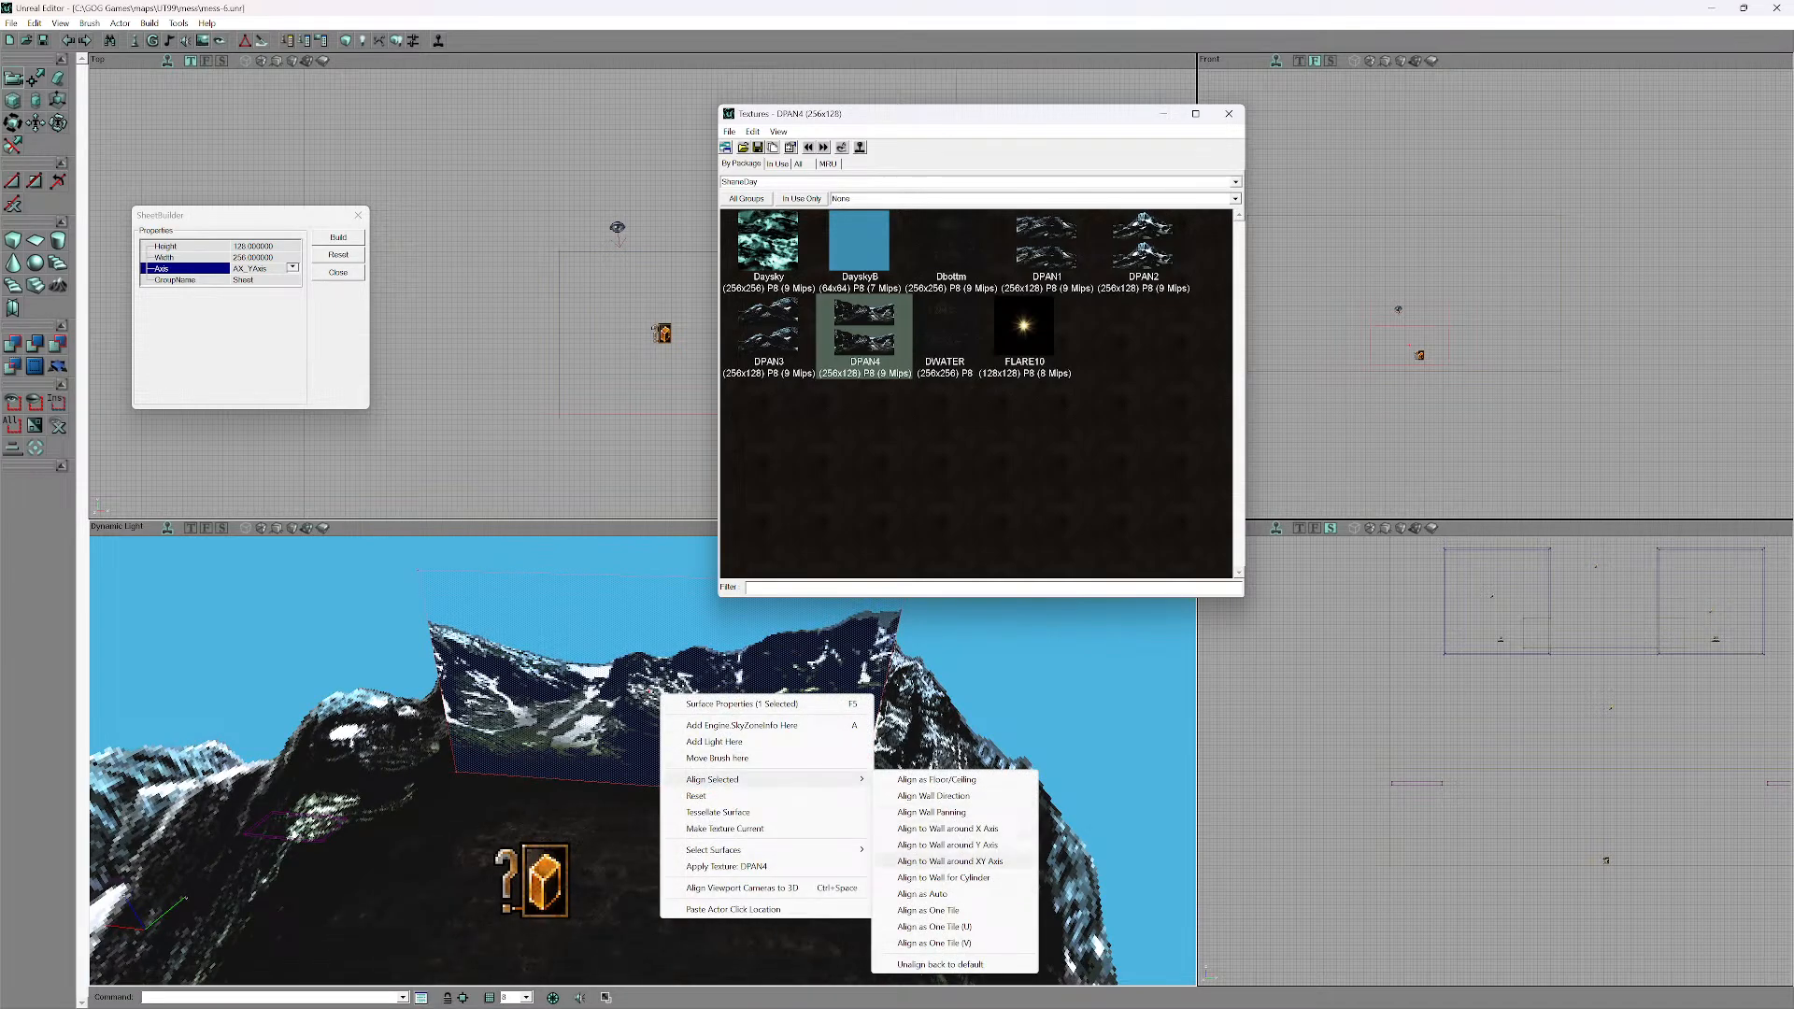
left_click(889, 845)
right_click(776, 747)
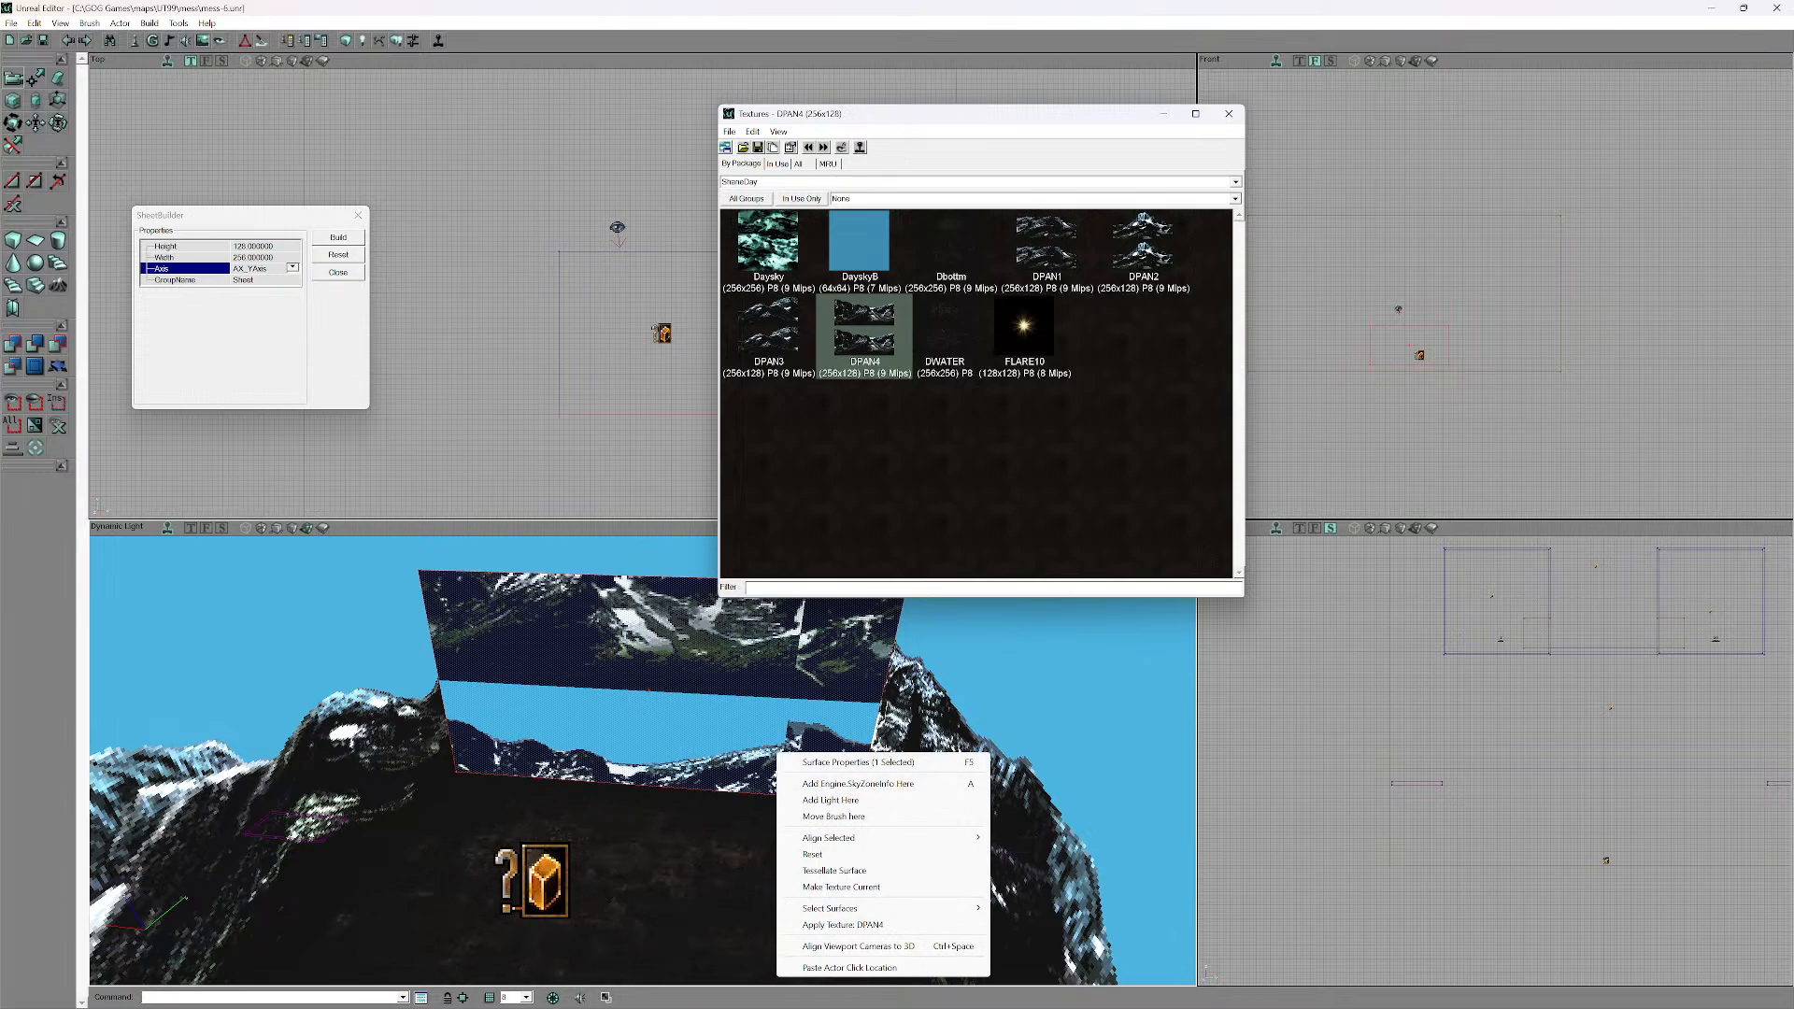
left_click(841, 784)
left_click(804, 761)
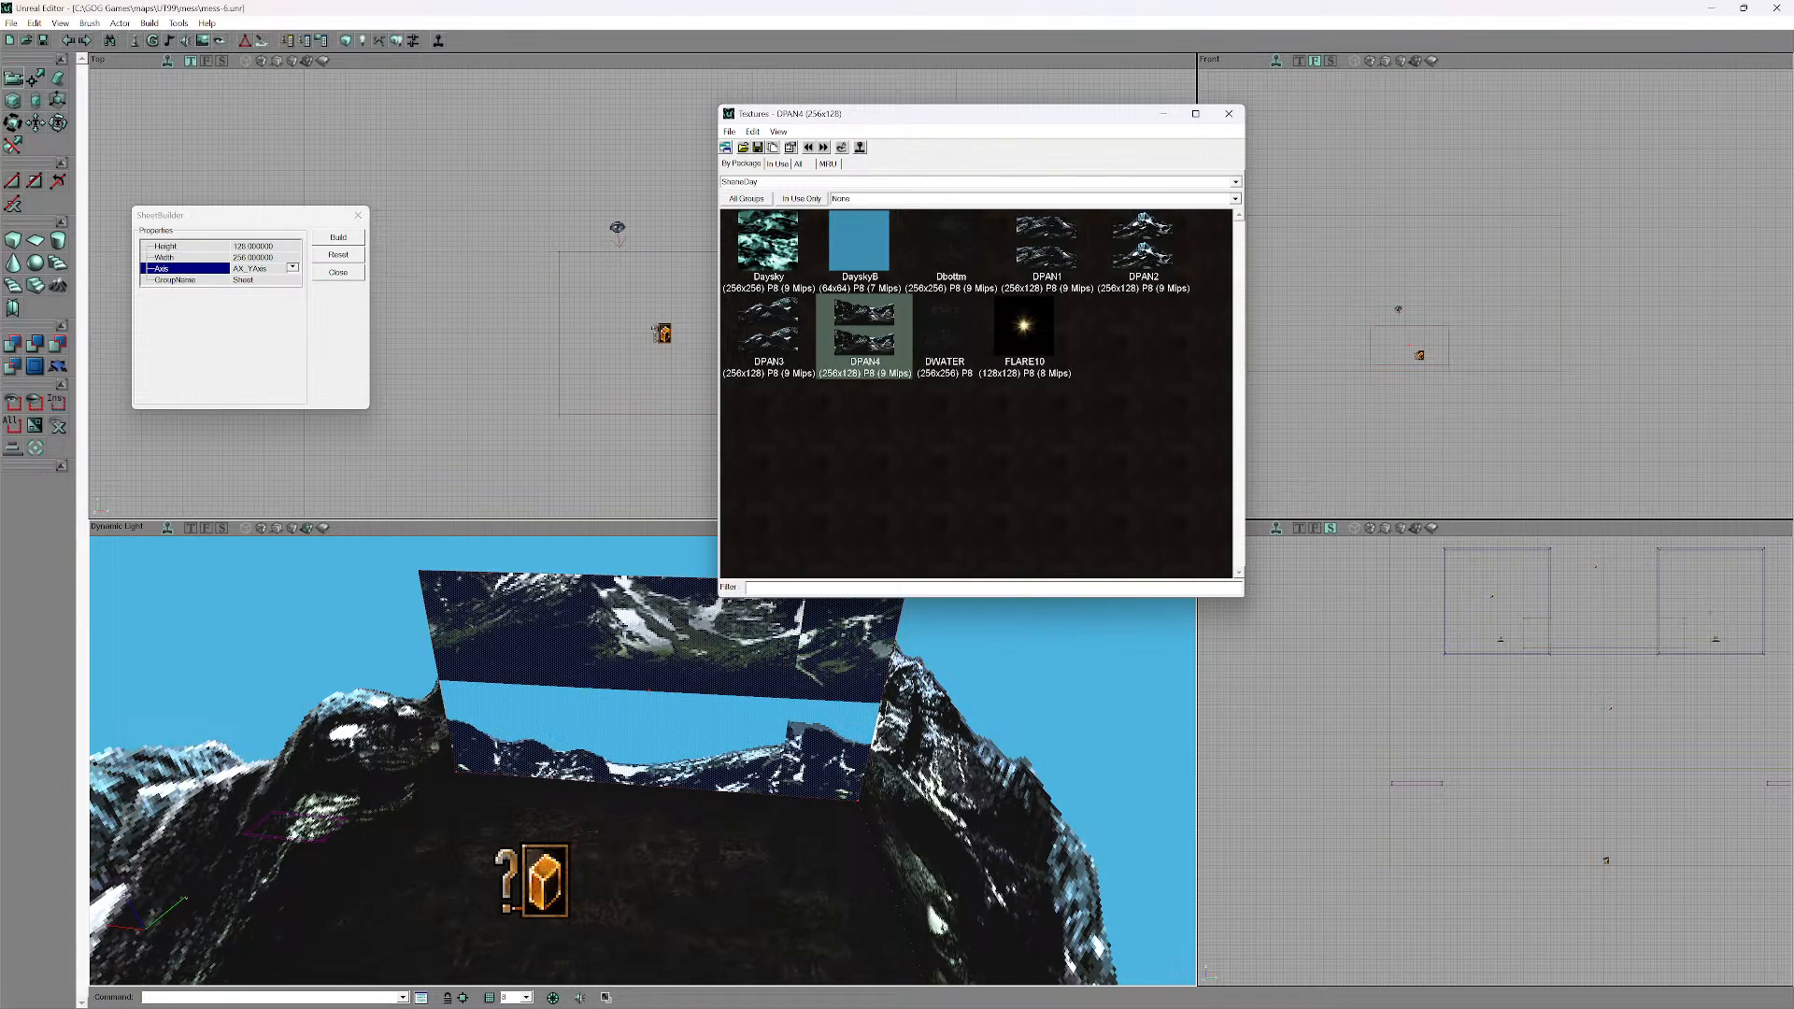
key("shift+n")
- Select the DPAN4 sheet again and try Align as One Tile (V) and Align as One Tile on its texture
left_click(702, 685)
right_click(702, 684)
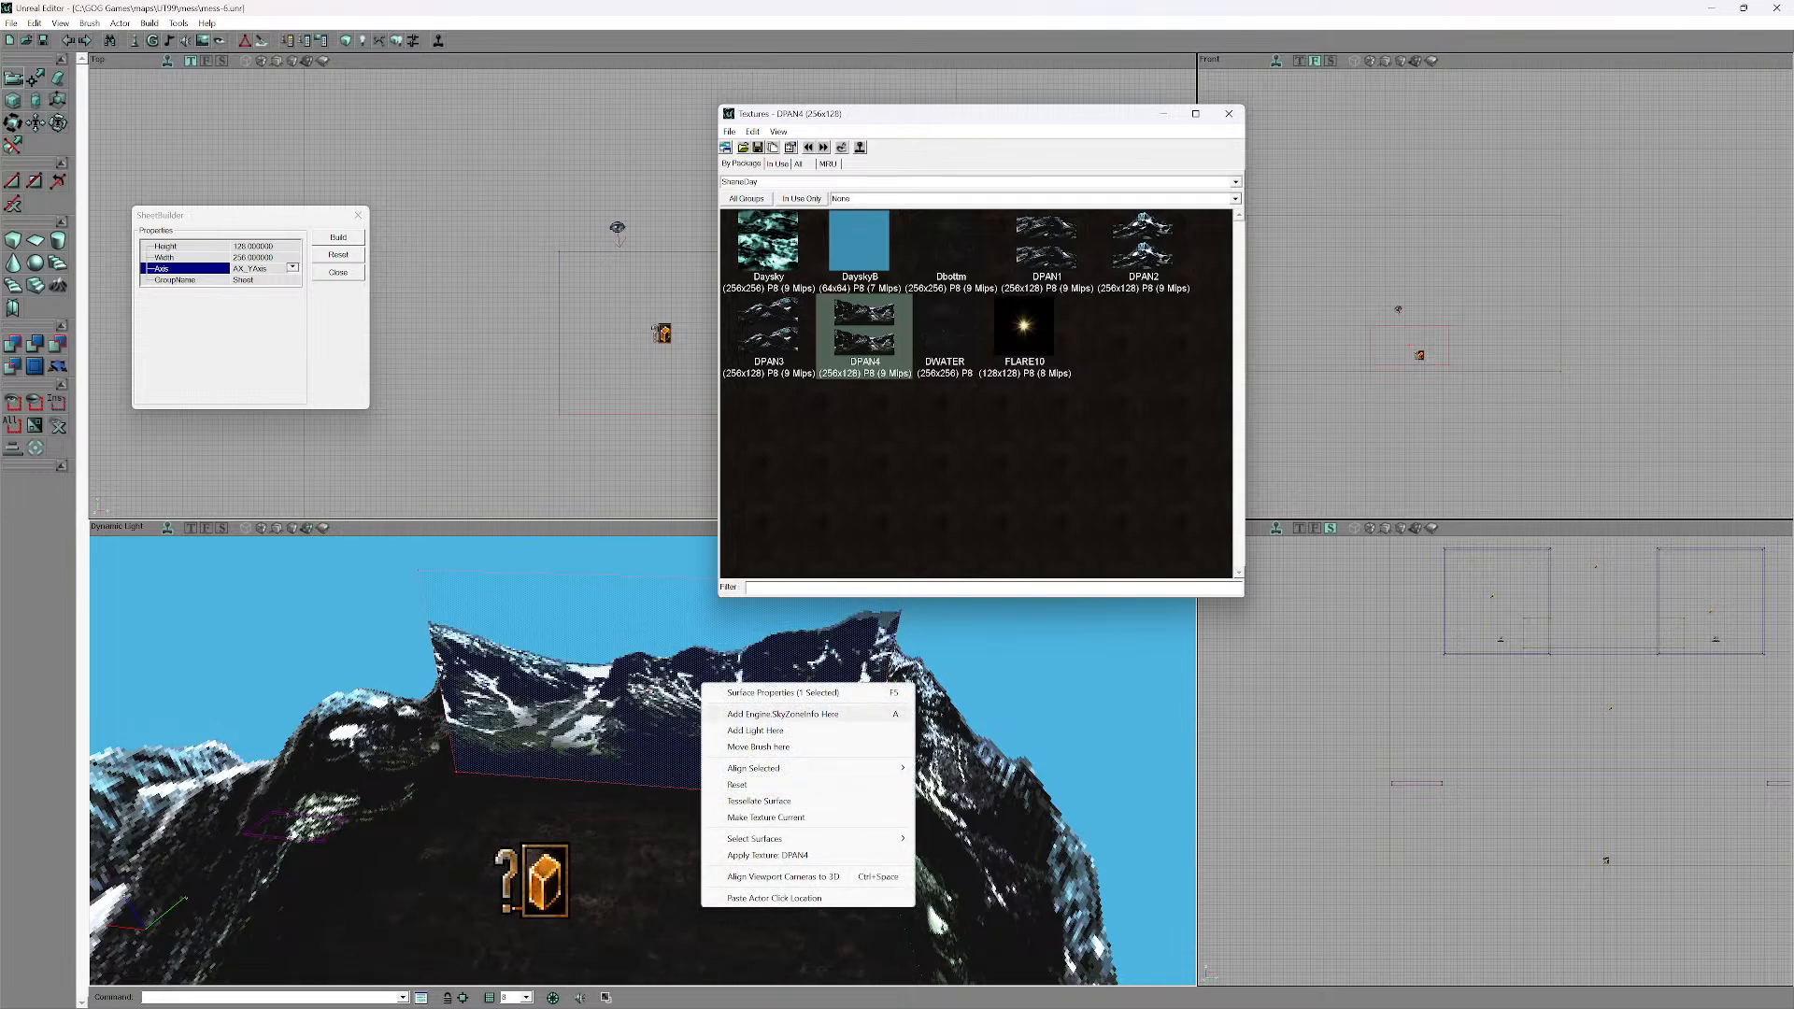
mouse_move(804, 768)
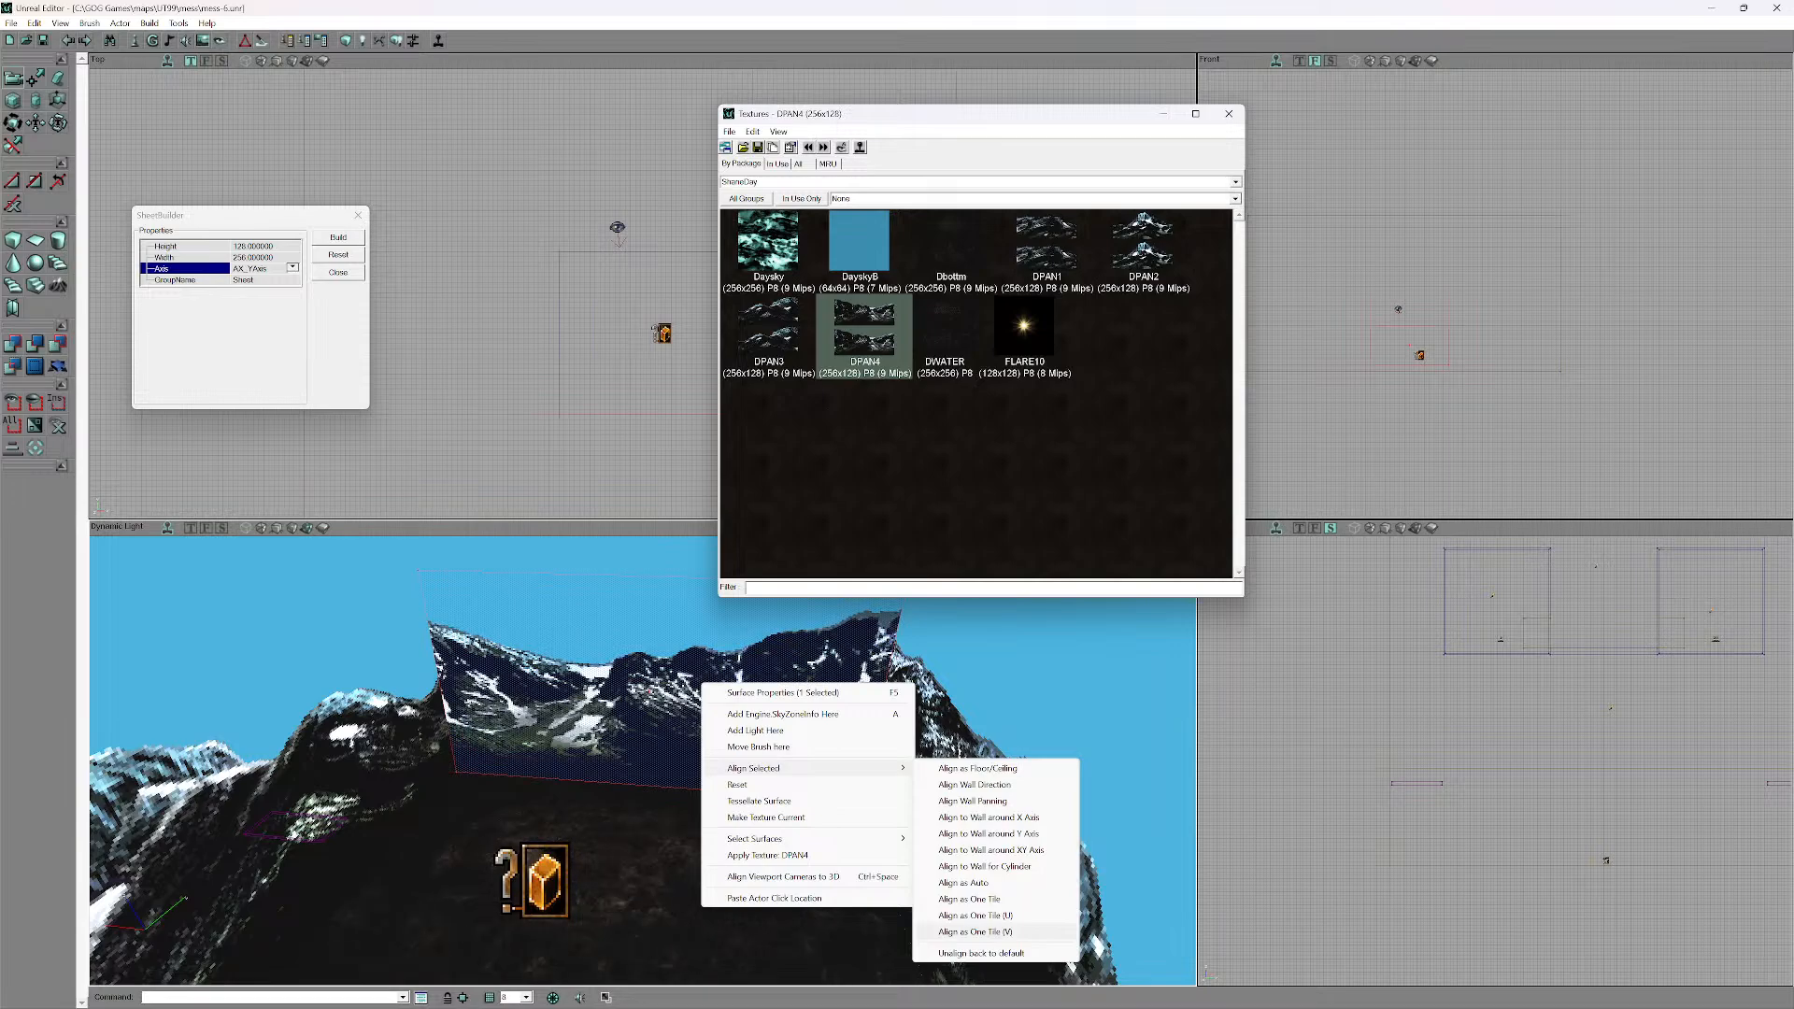
left_click(974, 932)
right_click(807, 735)
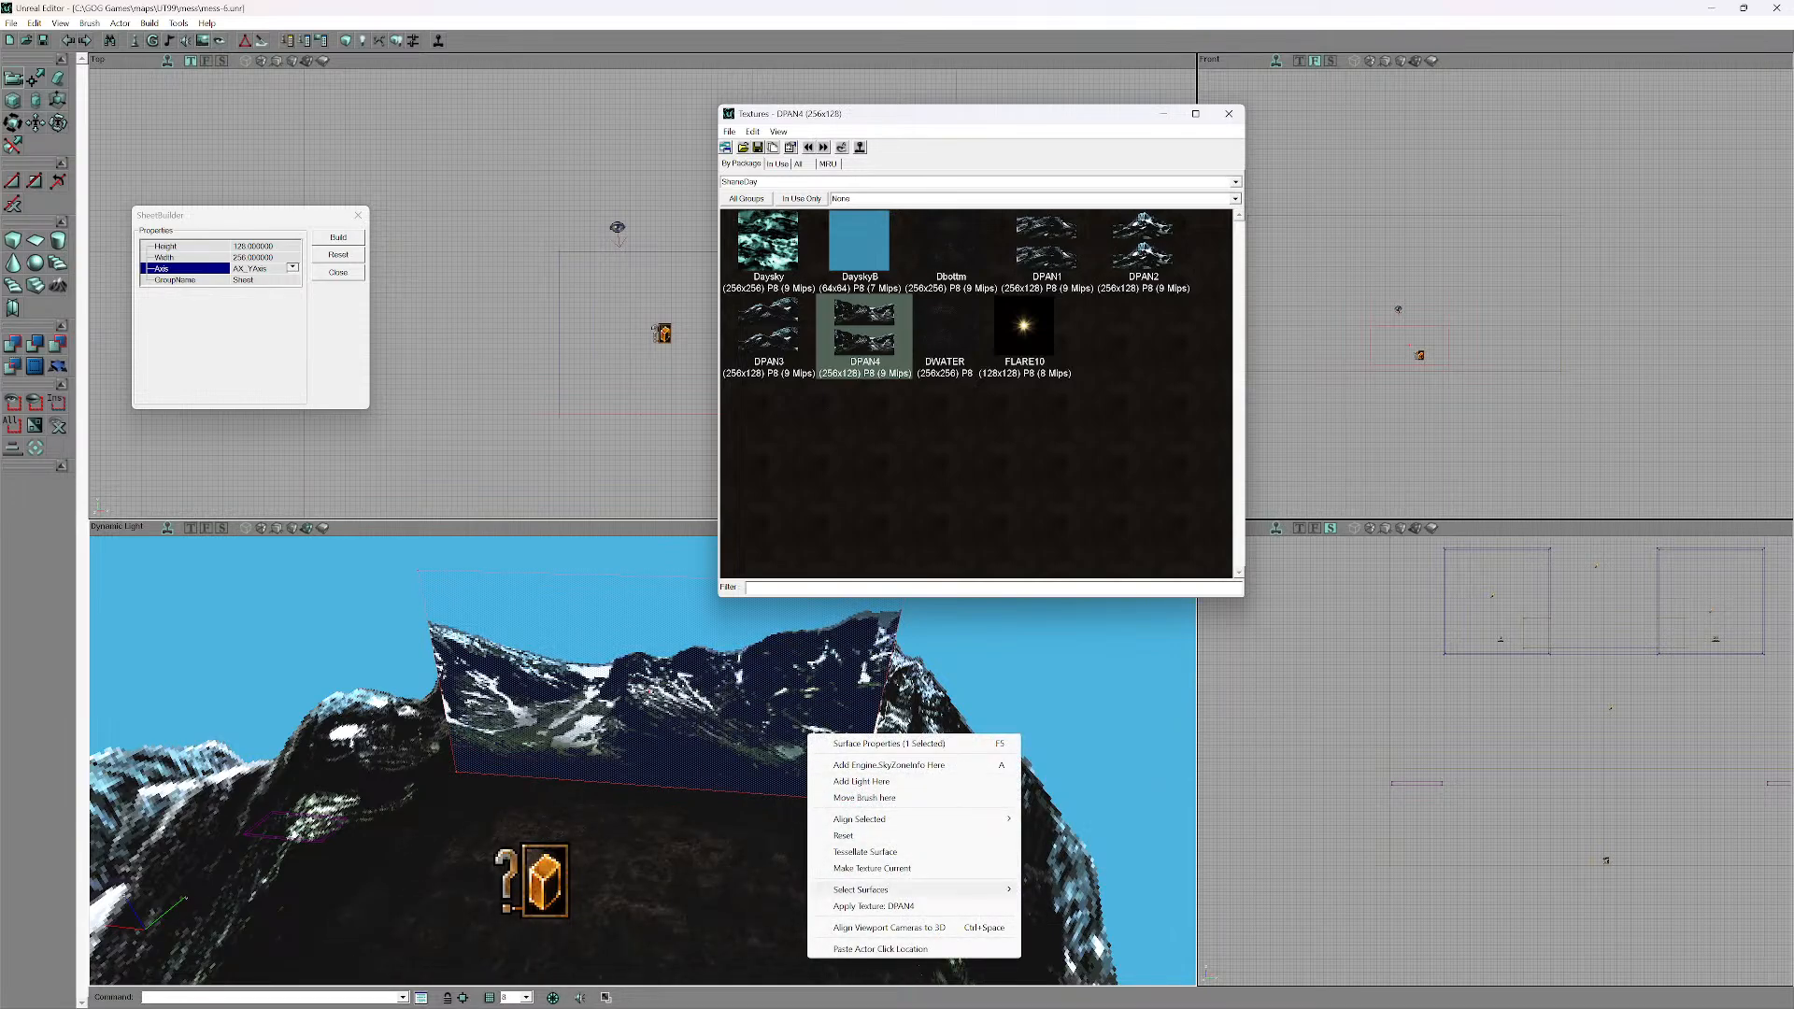
mouse_move(859, 818)
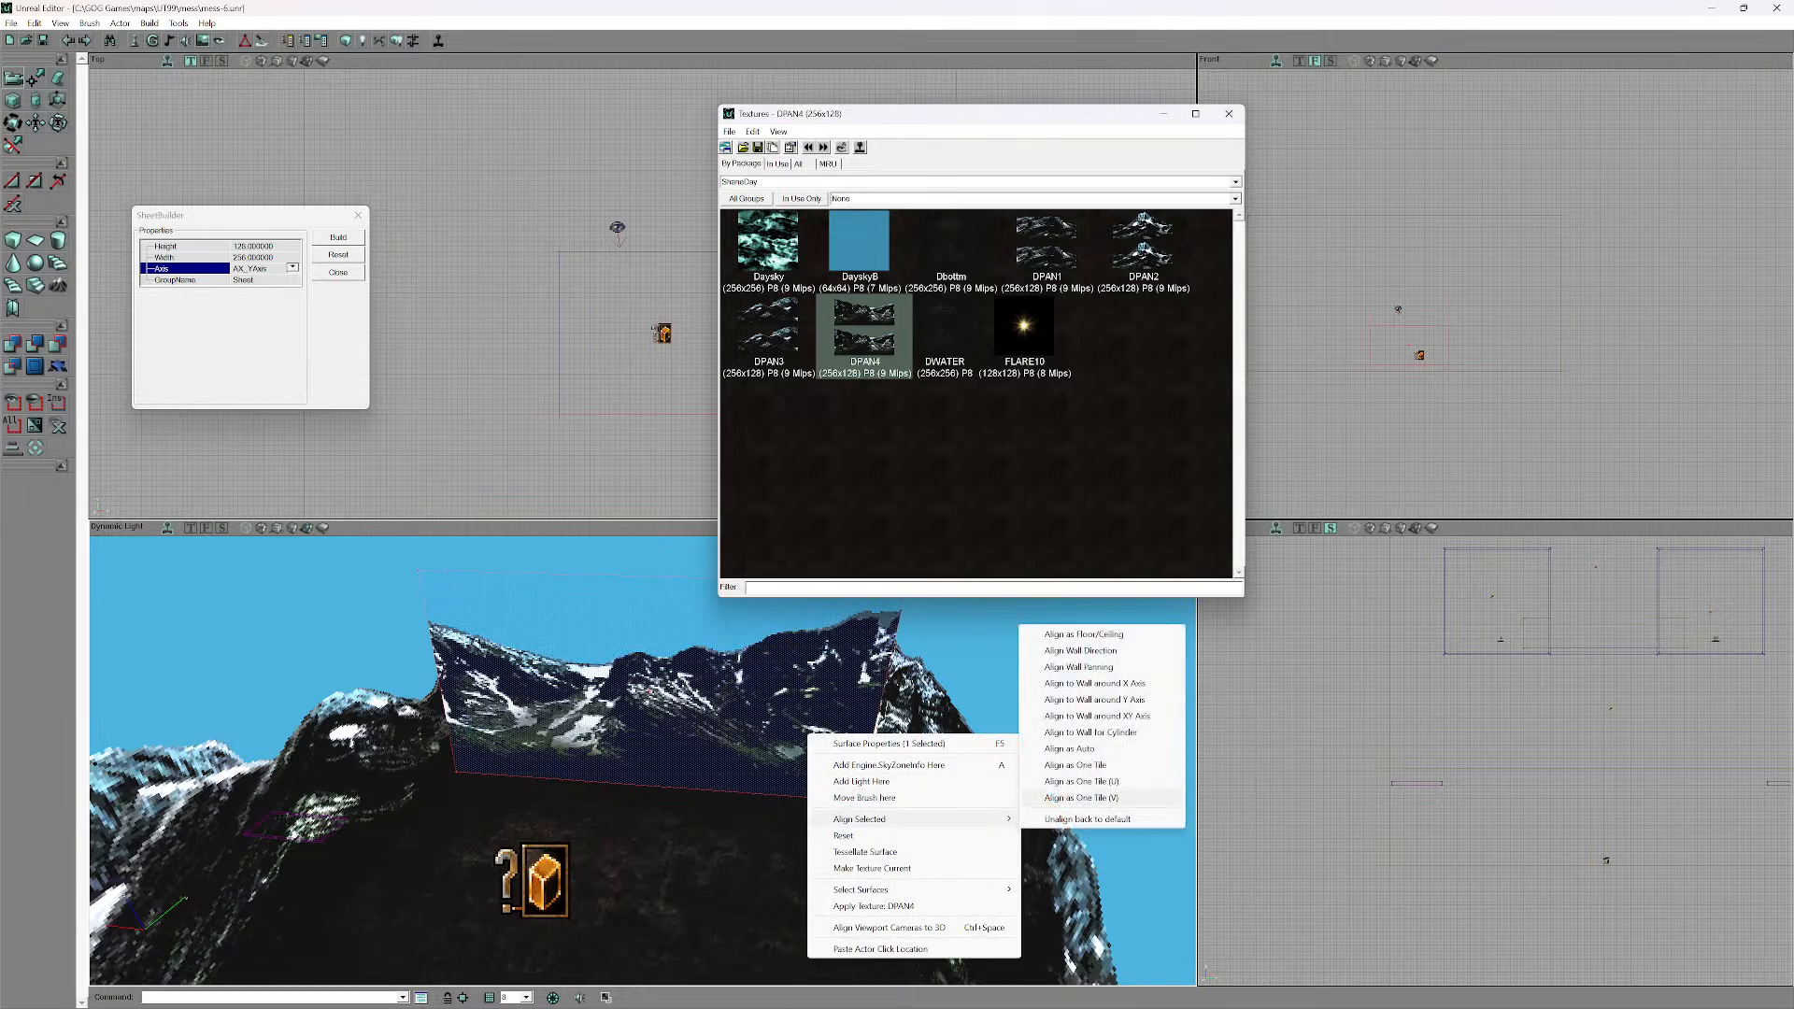
left_click(1075, 765)
- Try Align as Floor/Ceiling and Align as One Tile (U) on the DPAN4 sheet's texture
right_click(814, 689)
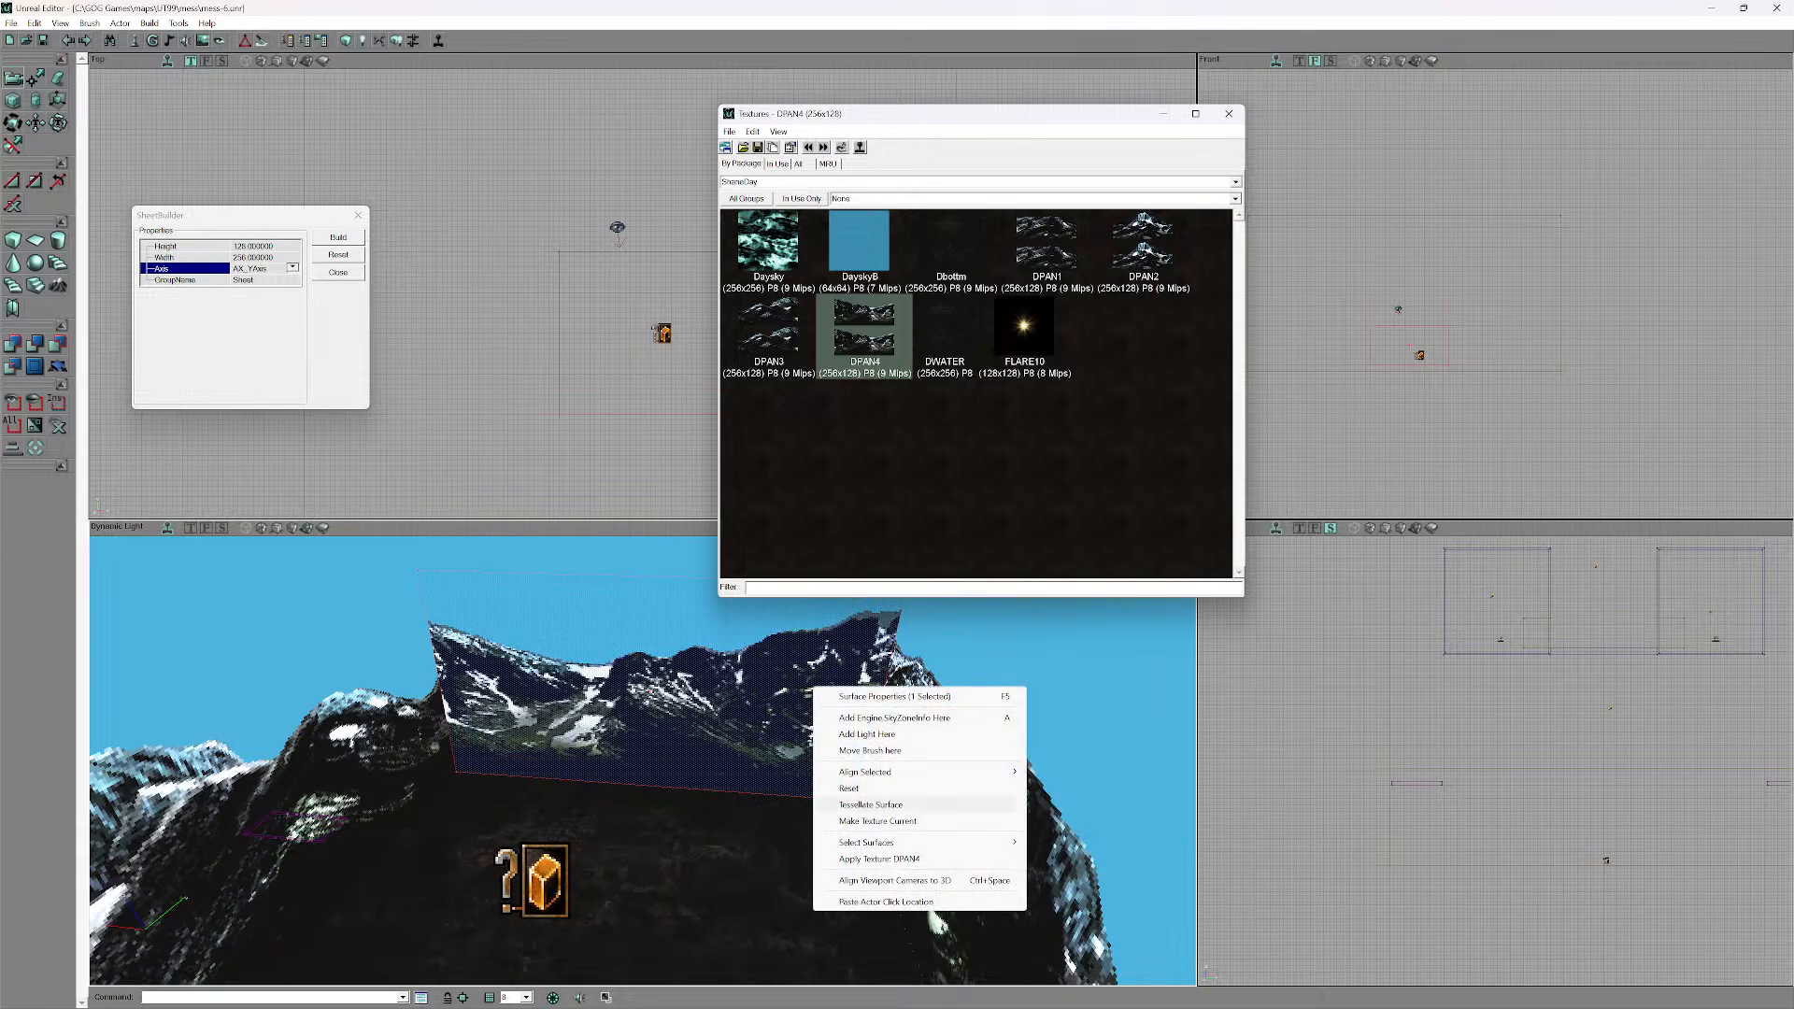
mouse_move(865, 771)
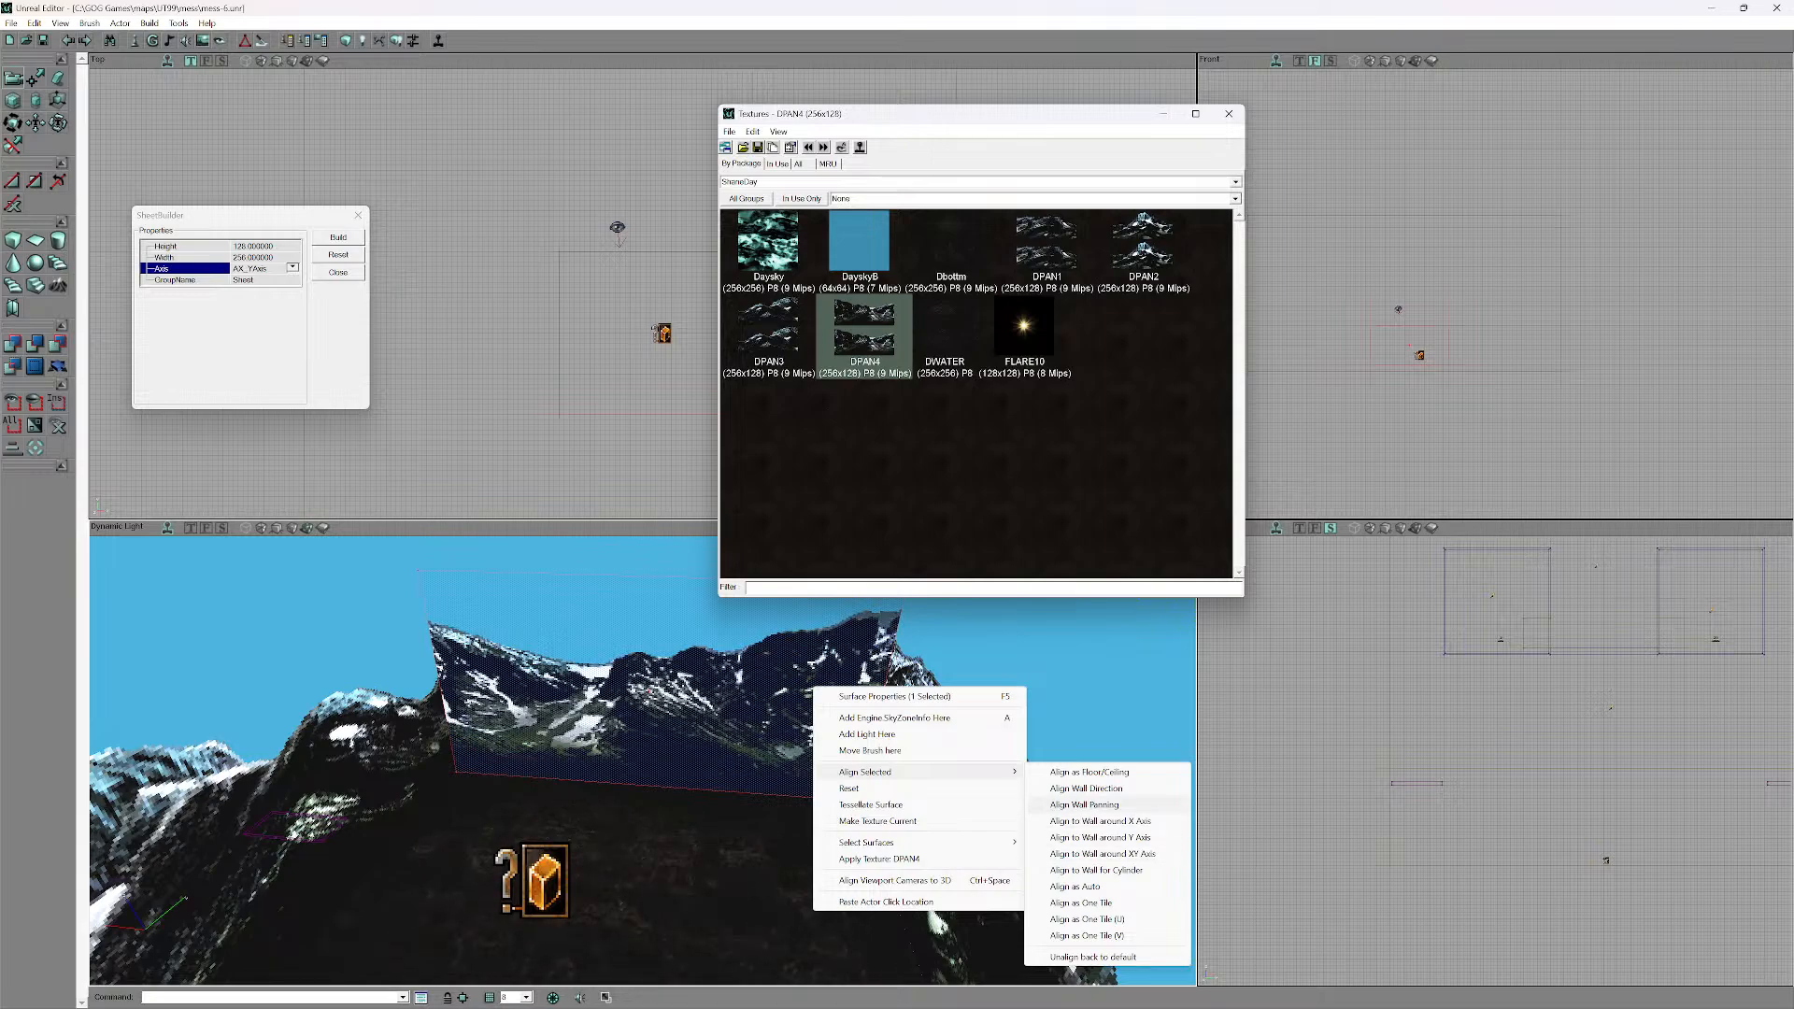
left_click(1089, 771)
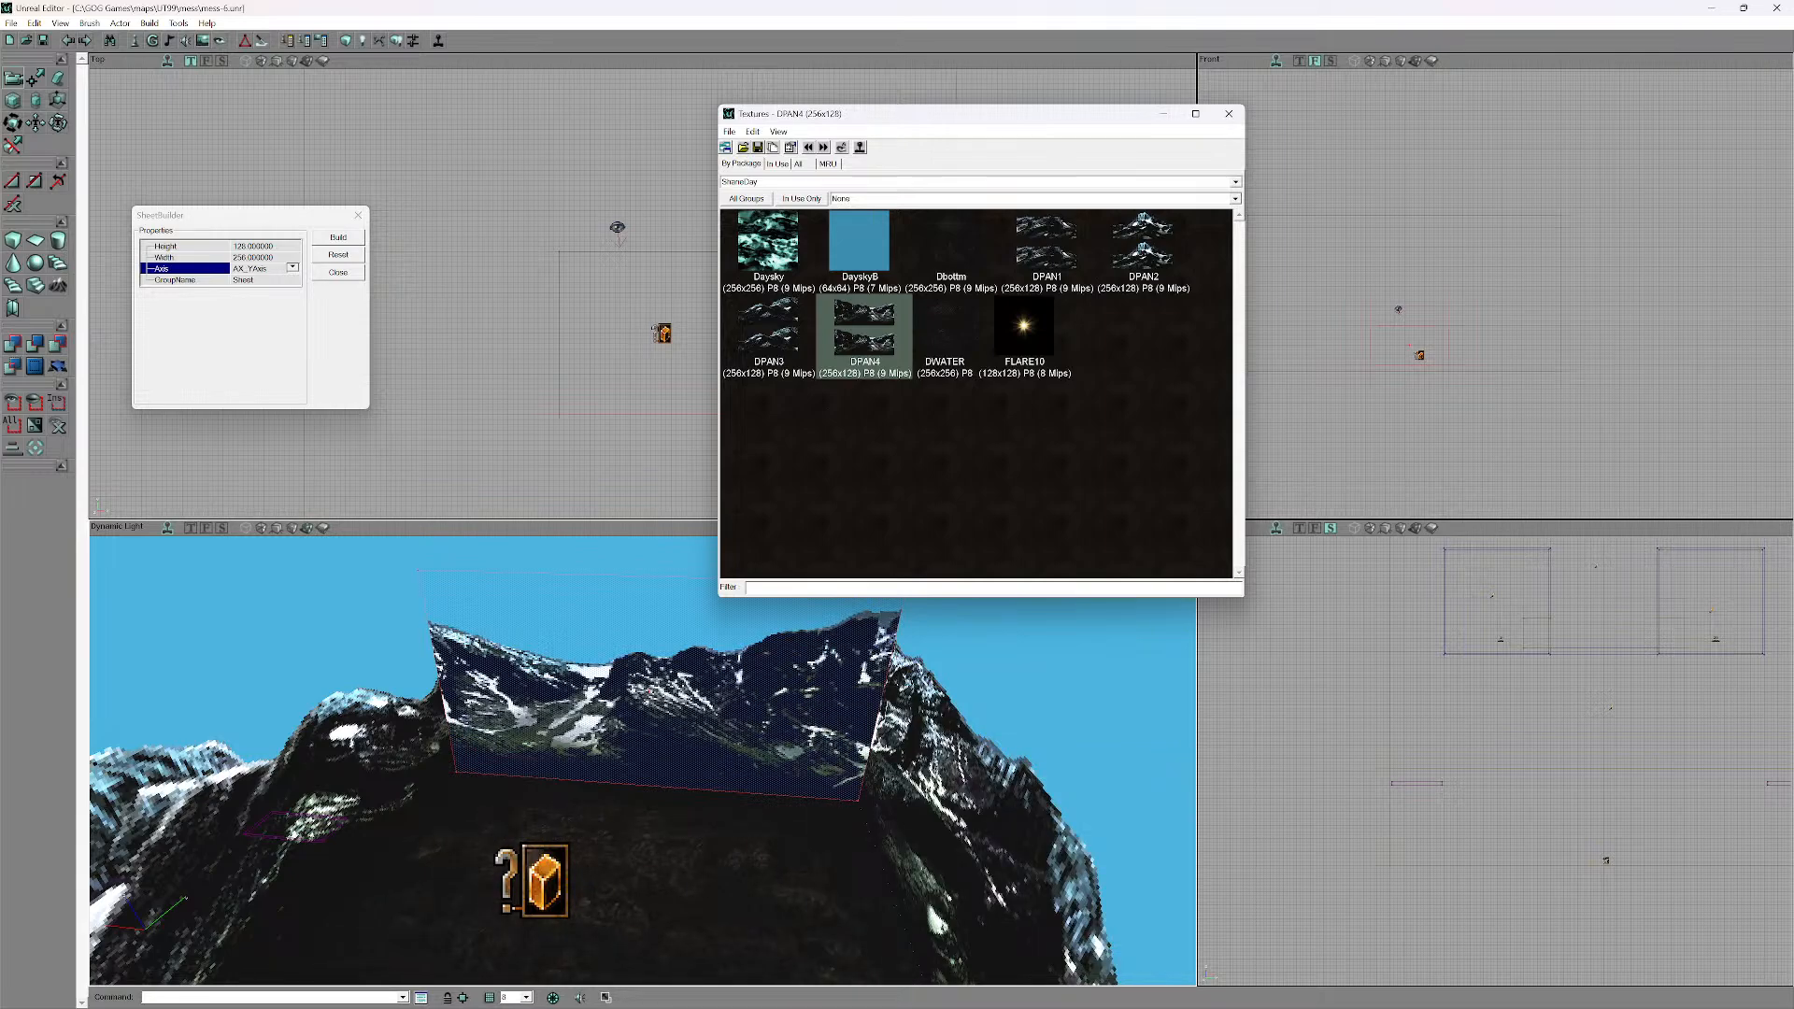
right_click(822, 710)
mouse_move(874, 793)
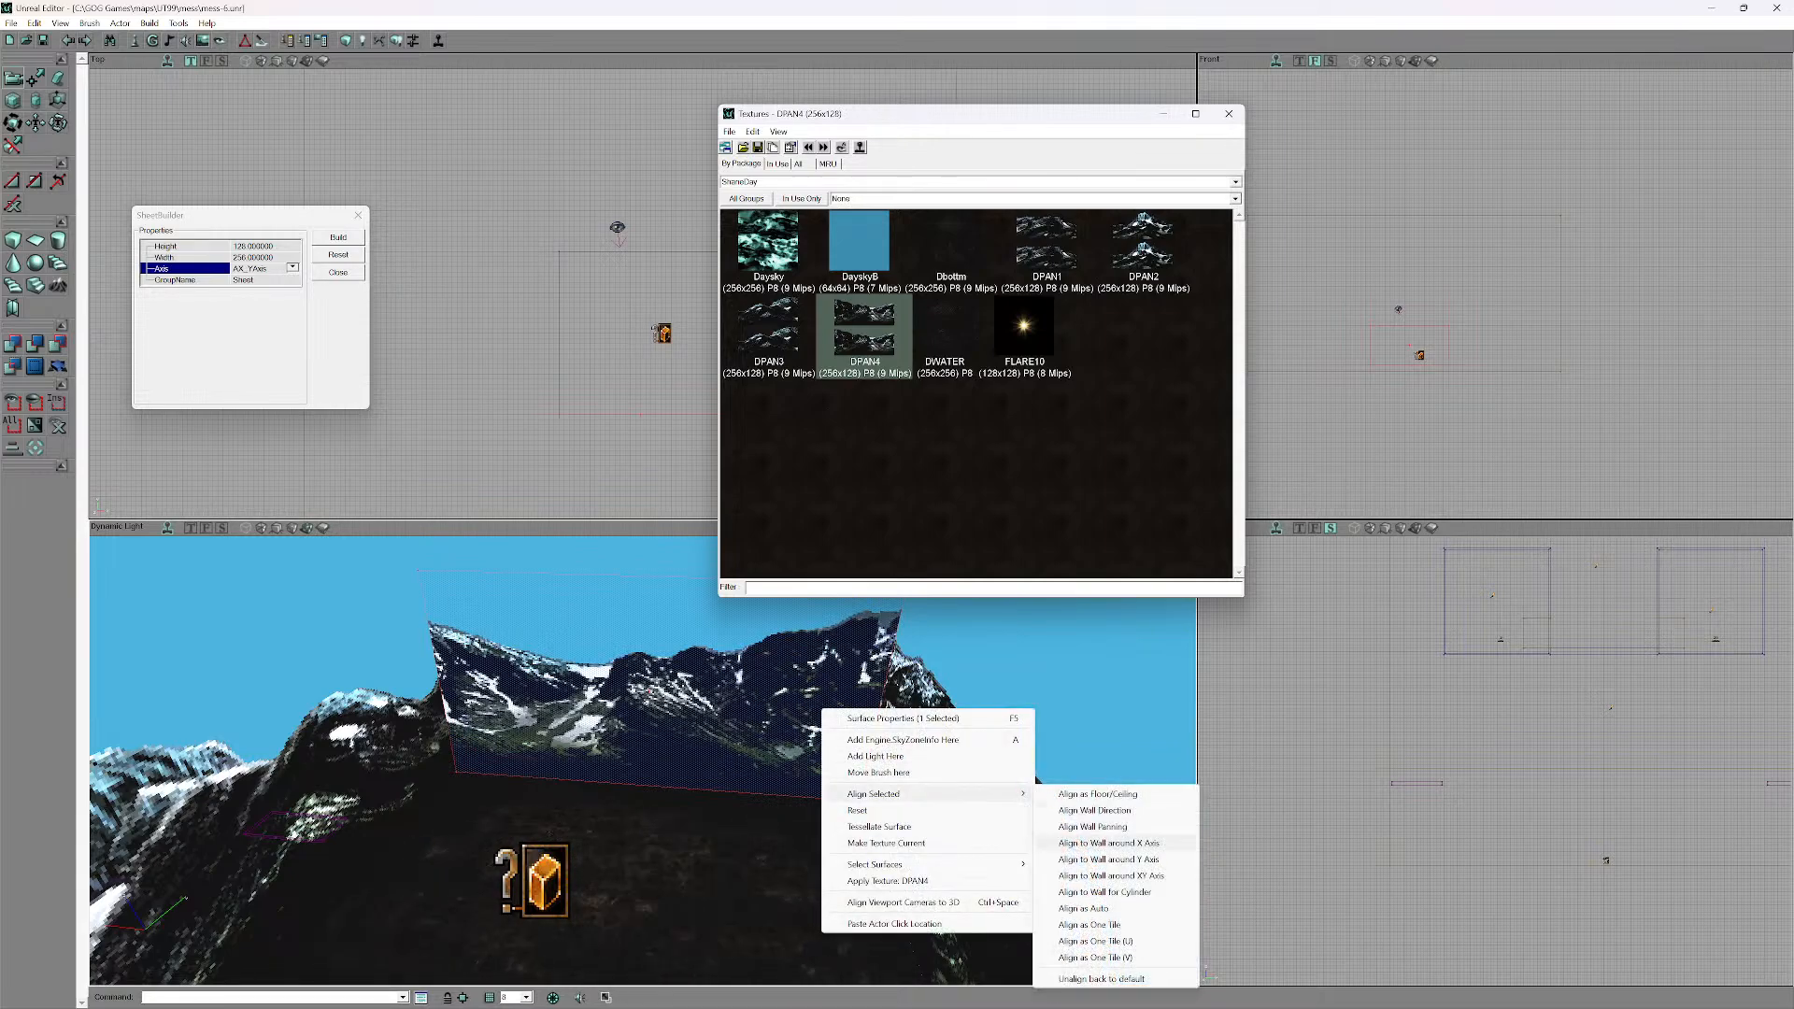
left_click(1095, 941)
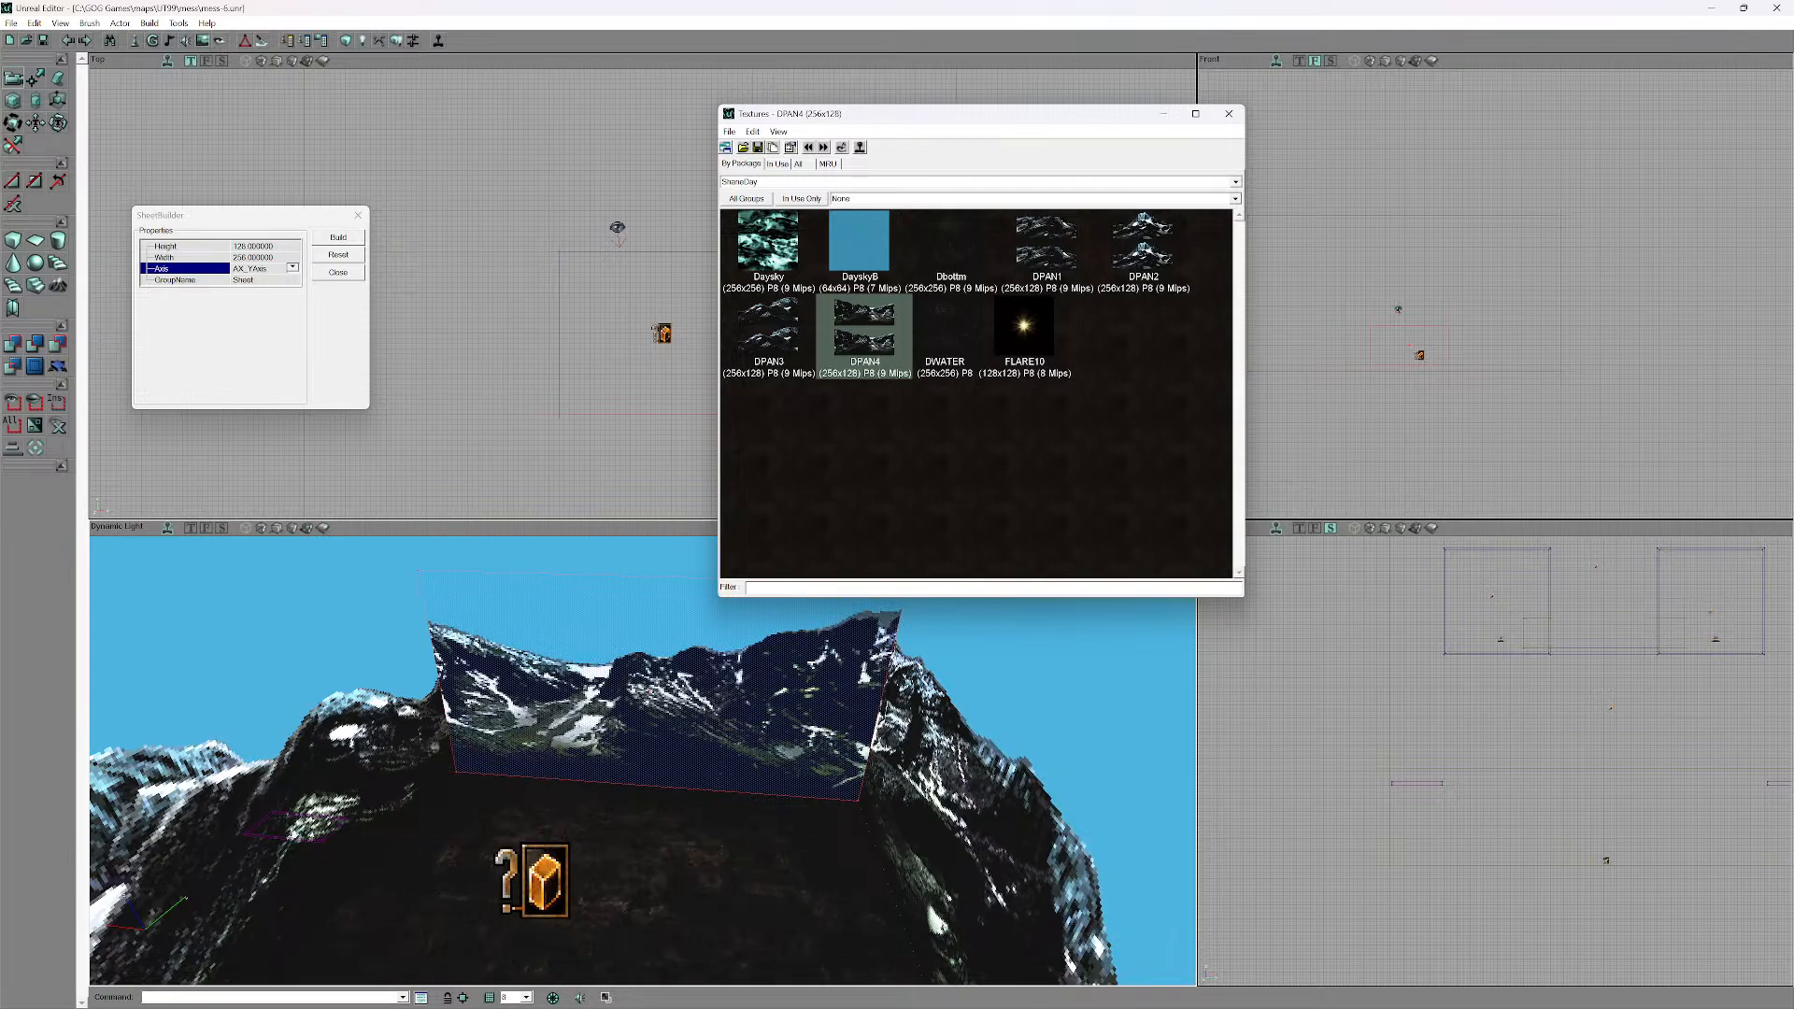
- Undo the last texture alignments on the DPAN4 sheet, then try Align Wall Direction and undo it
key("ctrl+z")
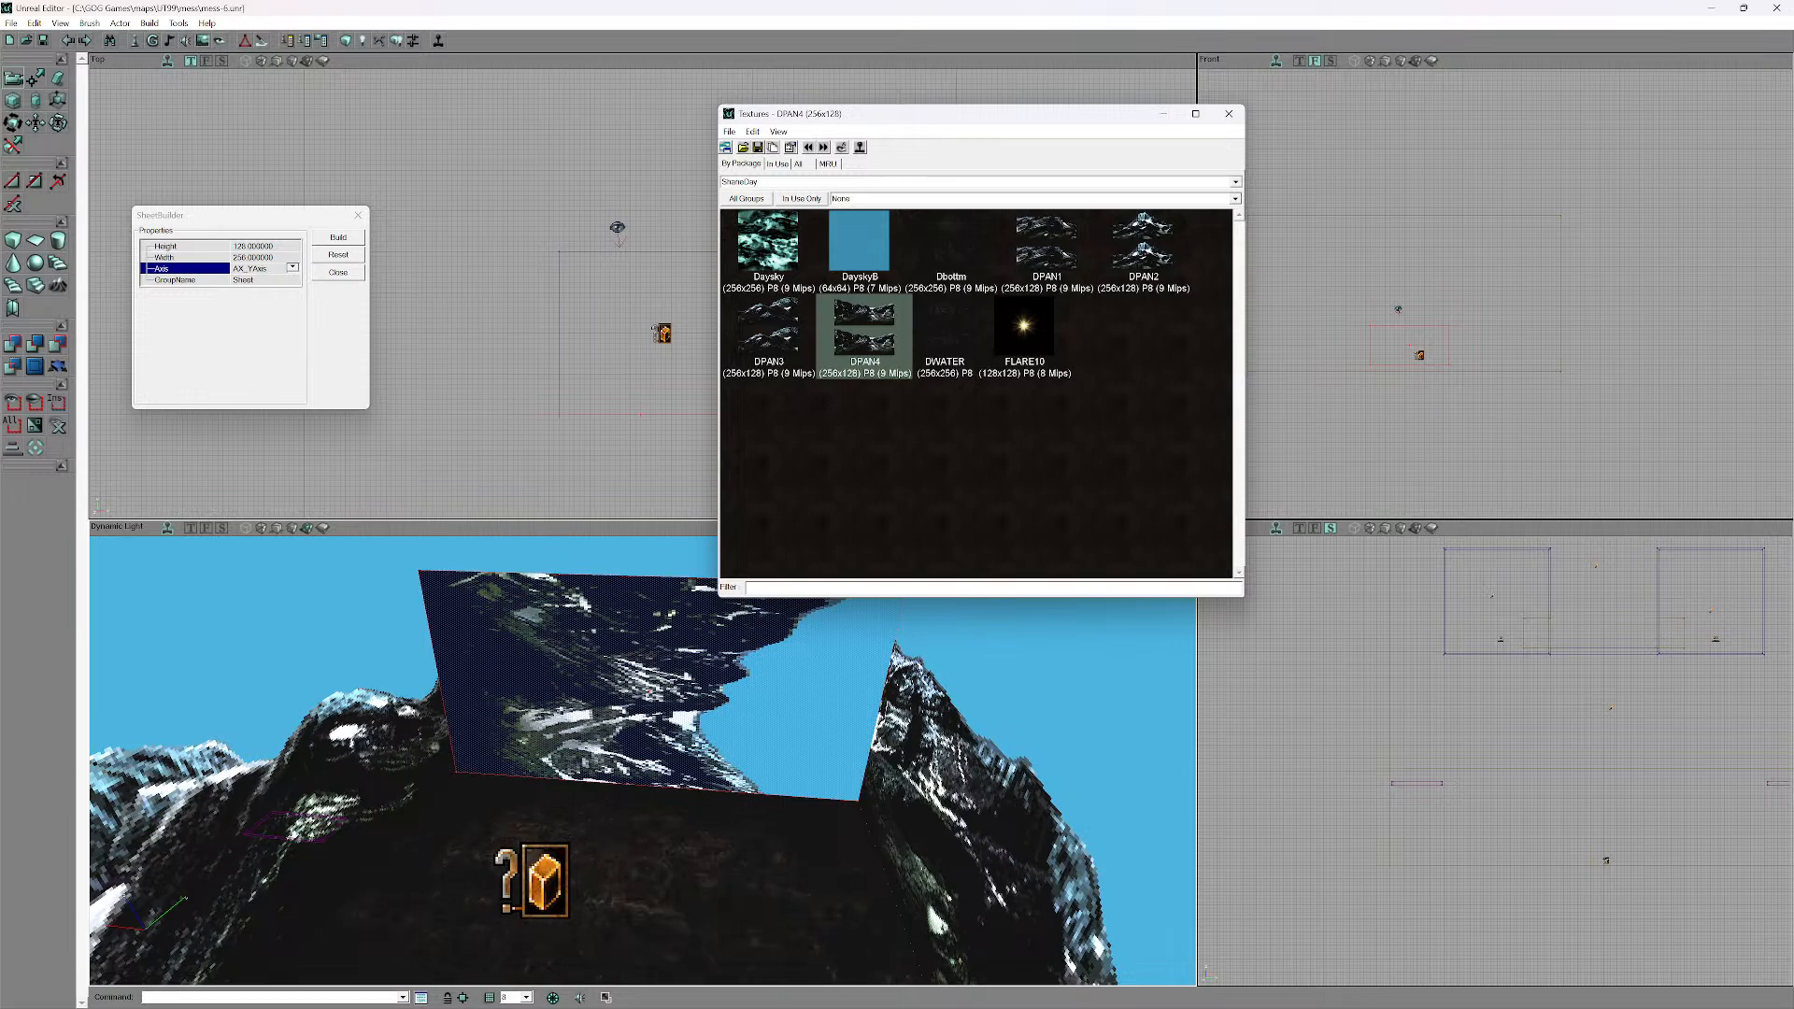
key("ctrl+z")
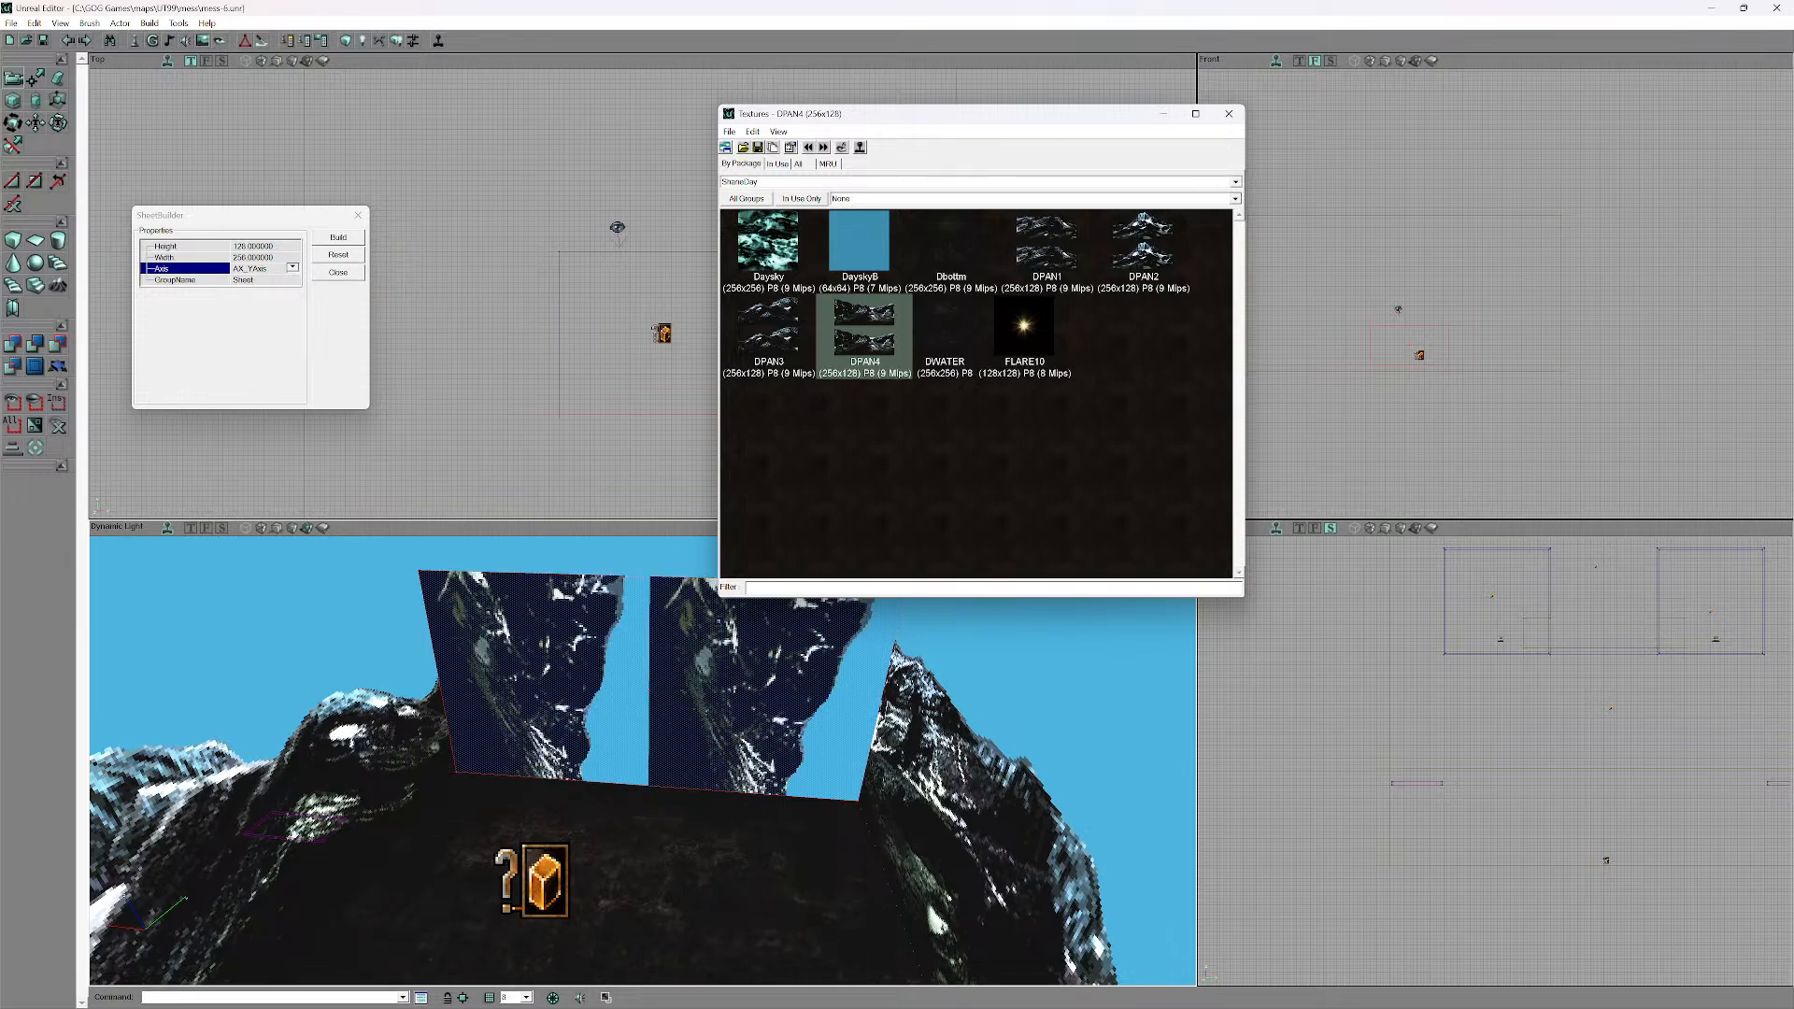
right_click(761, 689)
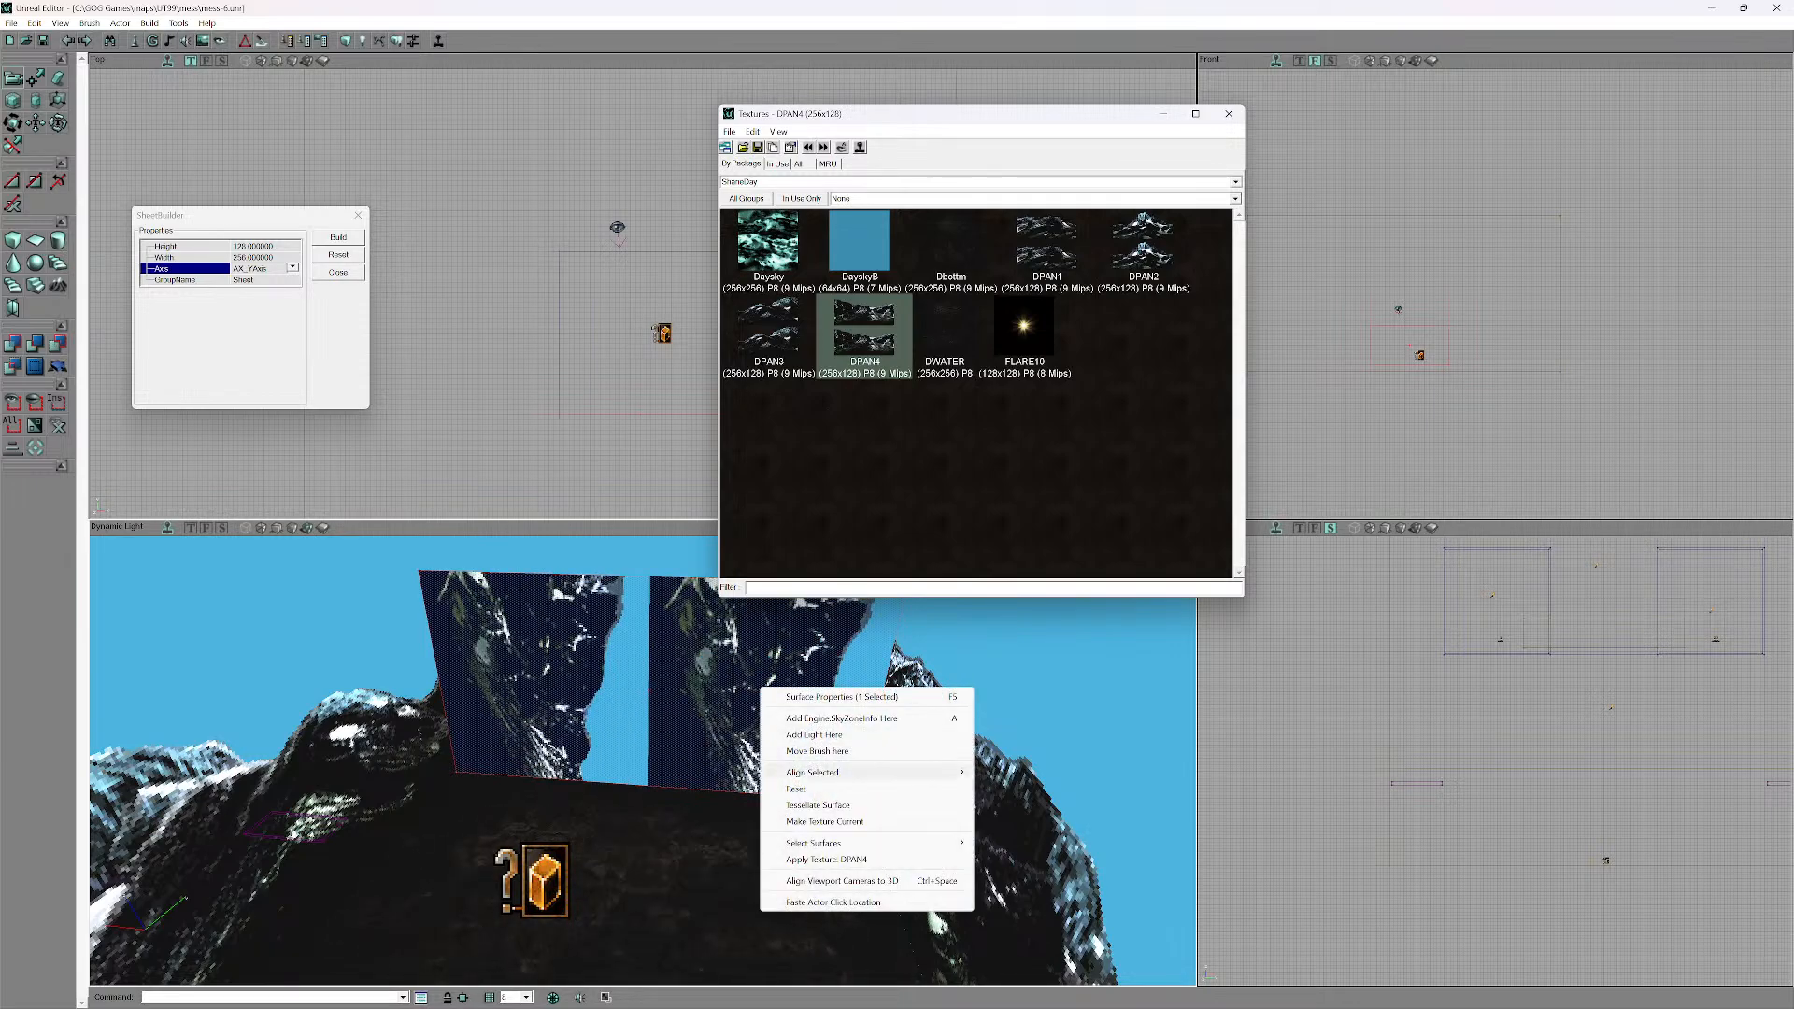
mouse_move(869, 773)
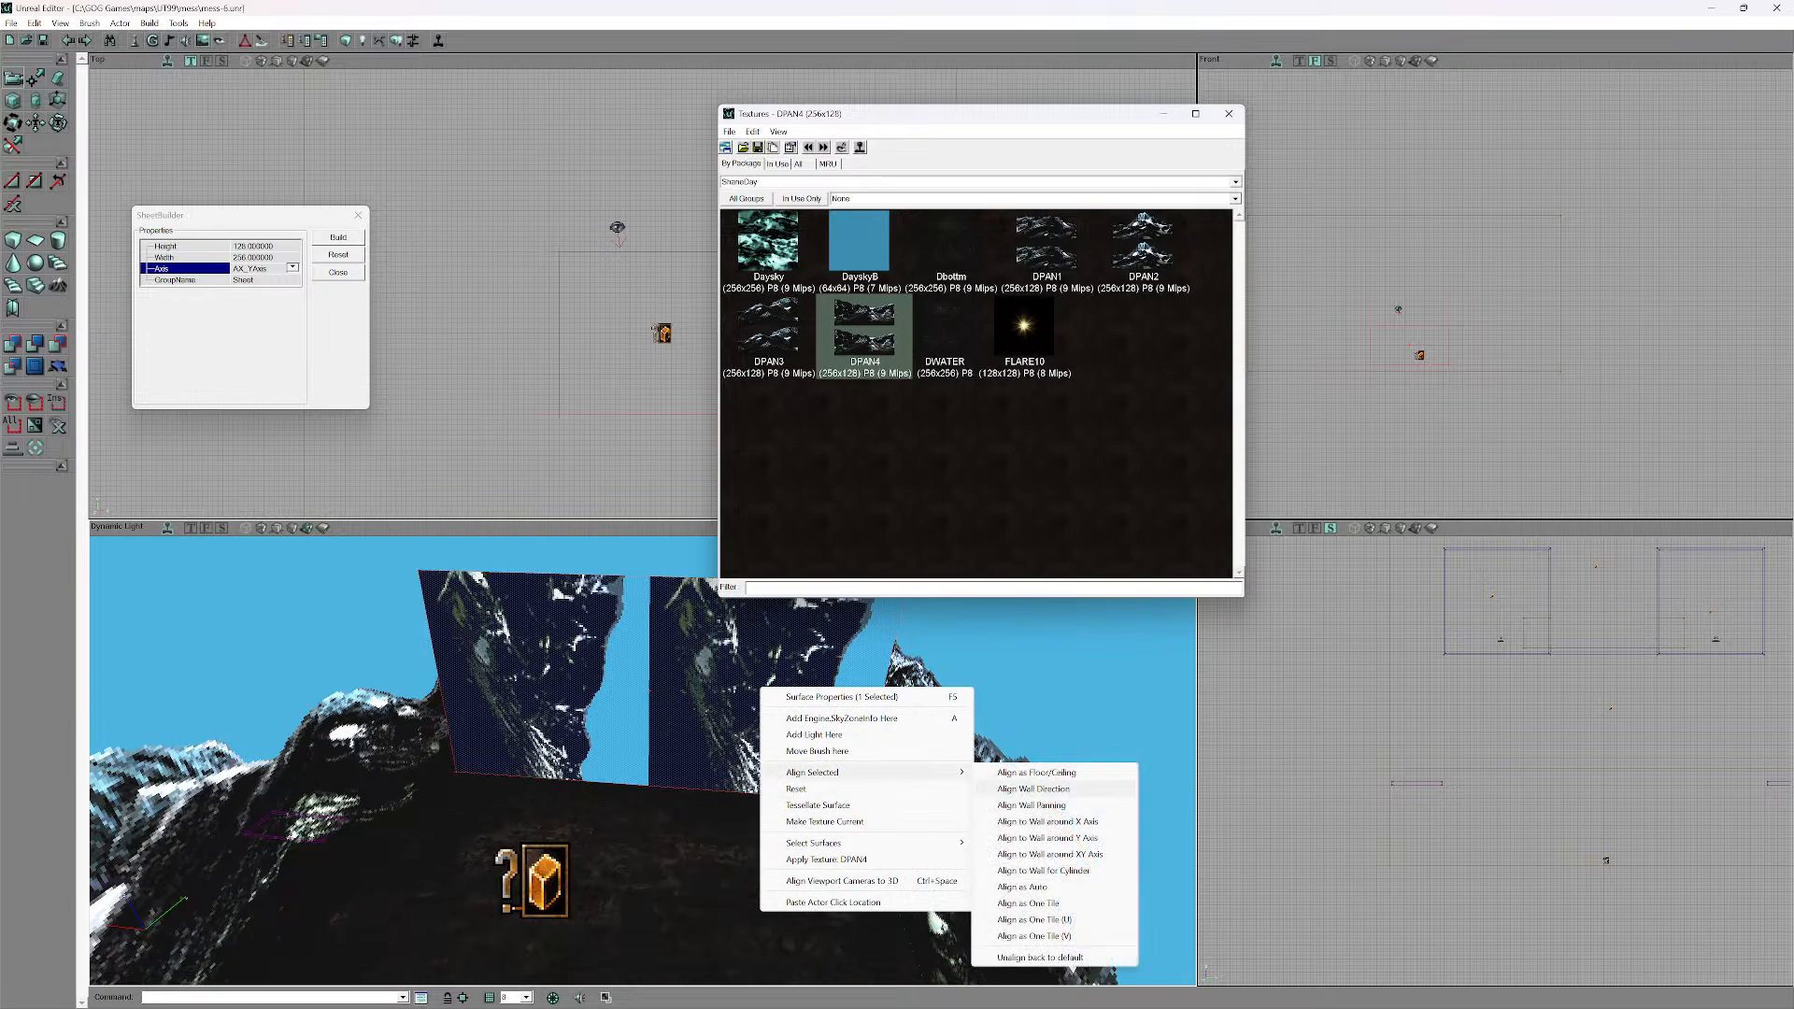
left_click(1034, 788)
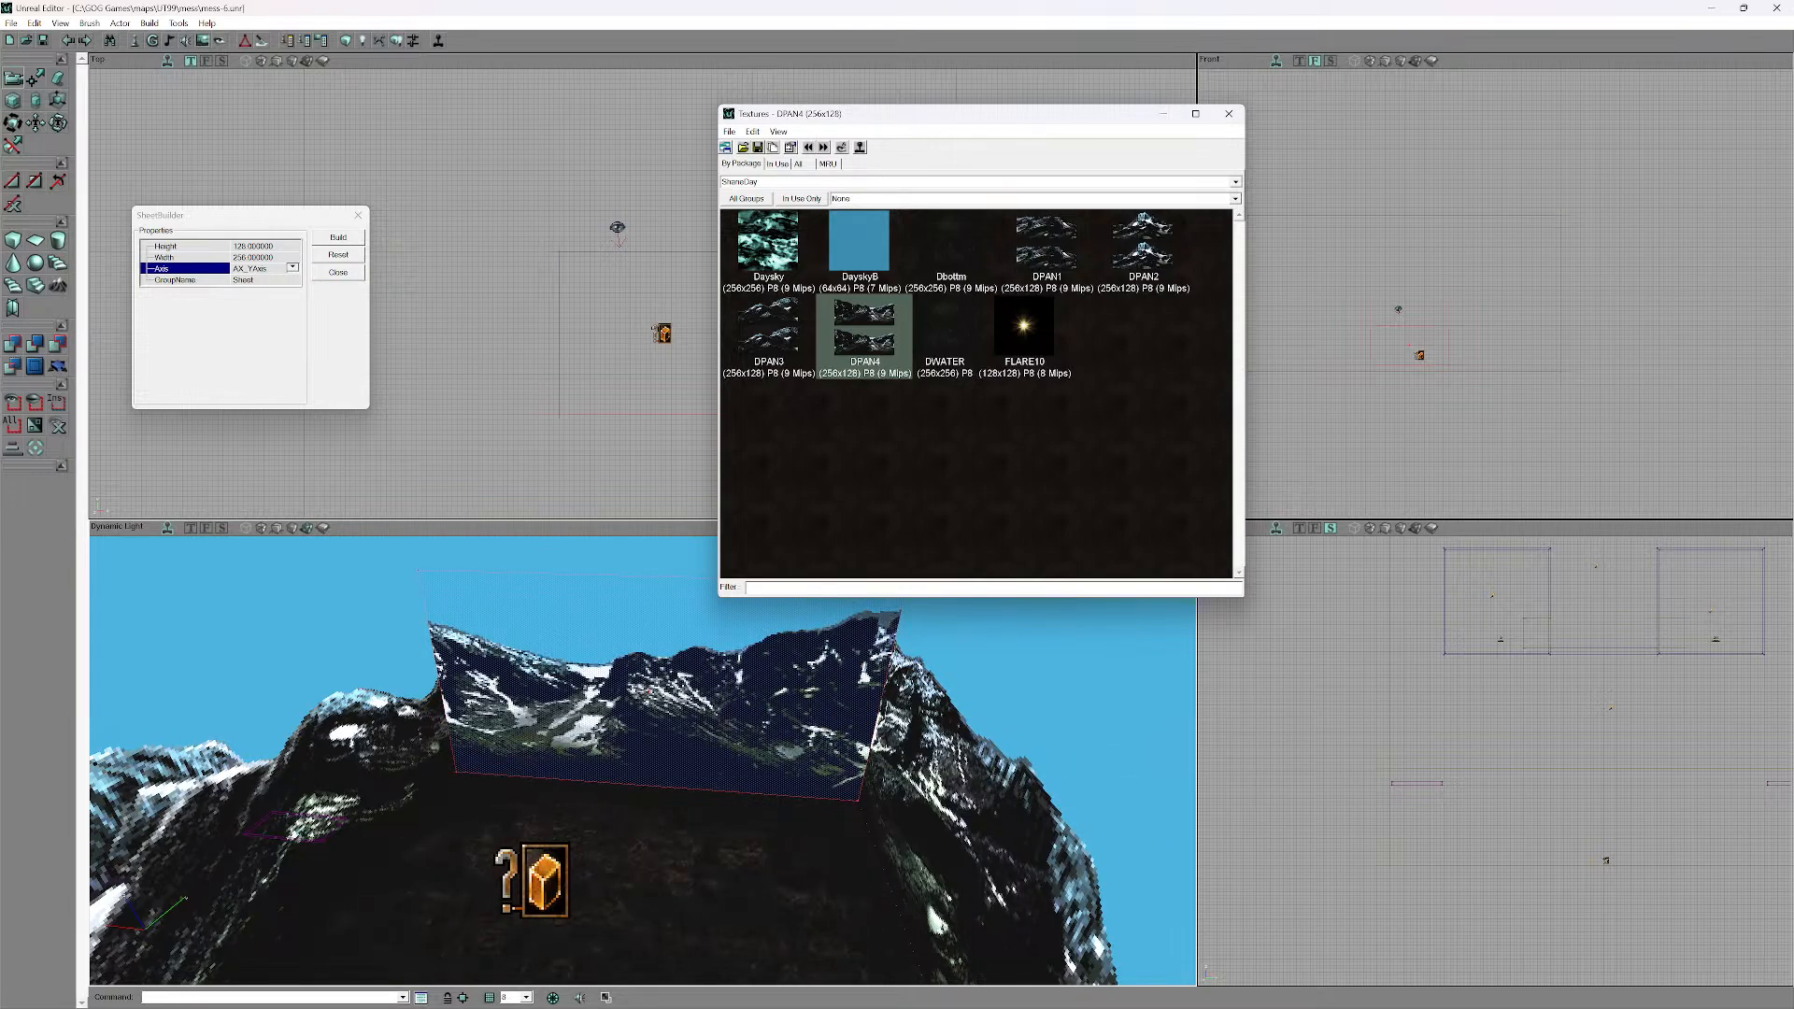
key("ctrl+z")
- Try Align to Wall around Y Axis and Align to Wall around X Axis on the DPAN4 sheet
right_click(821, 719)
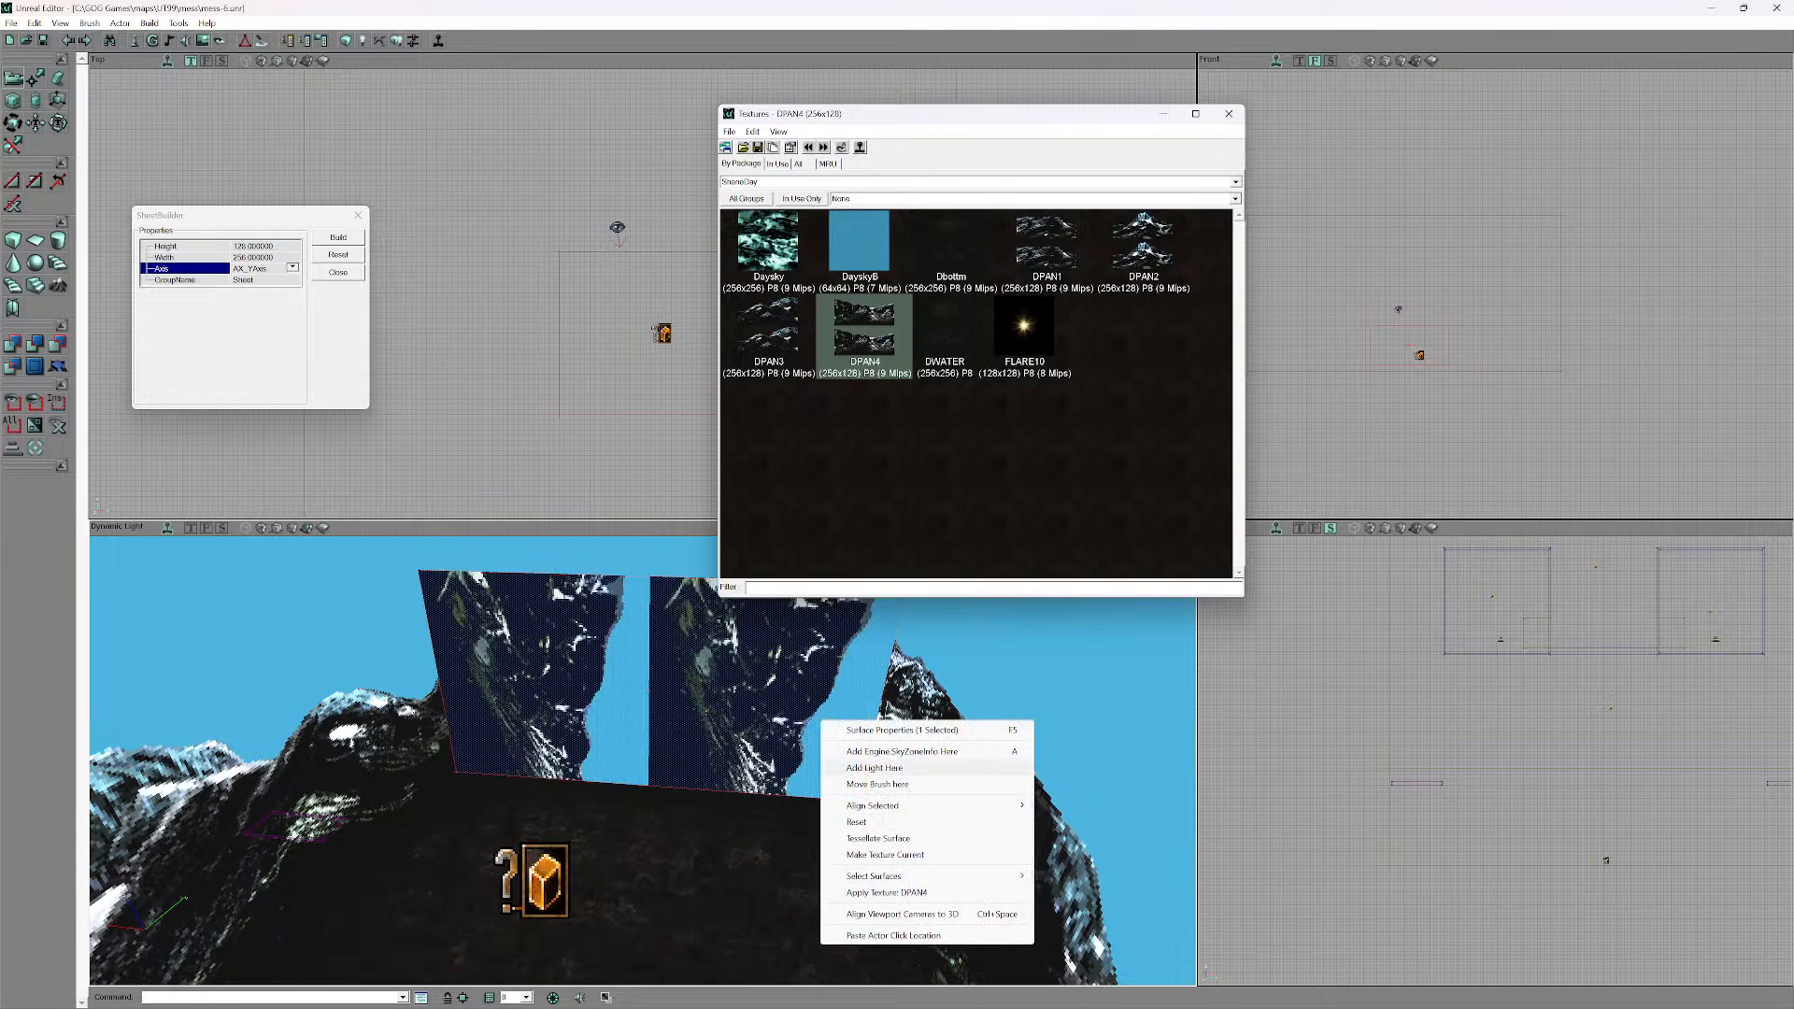
mouse_move(878, 805)
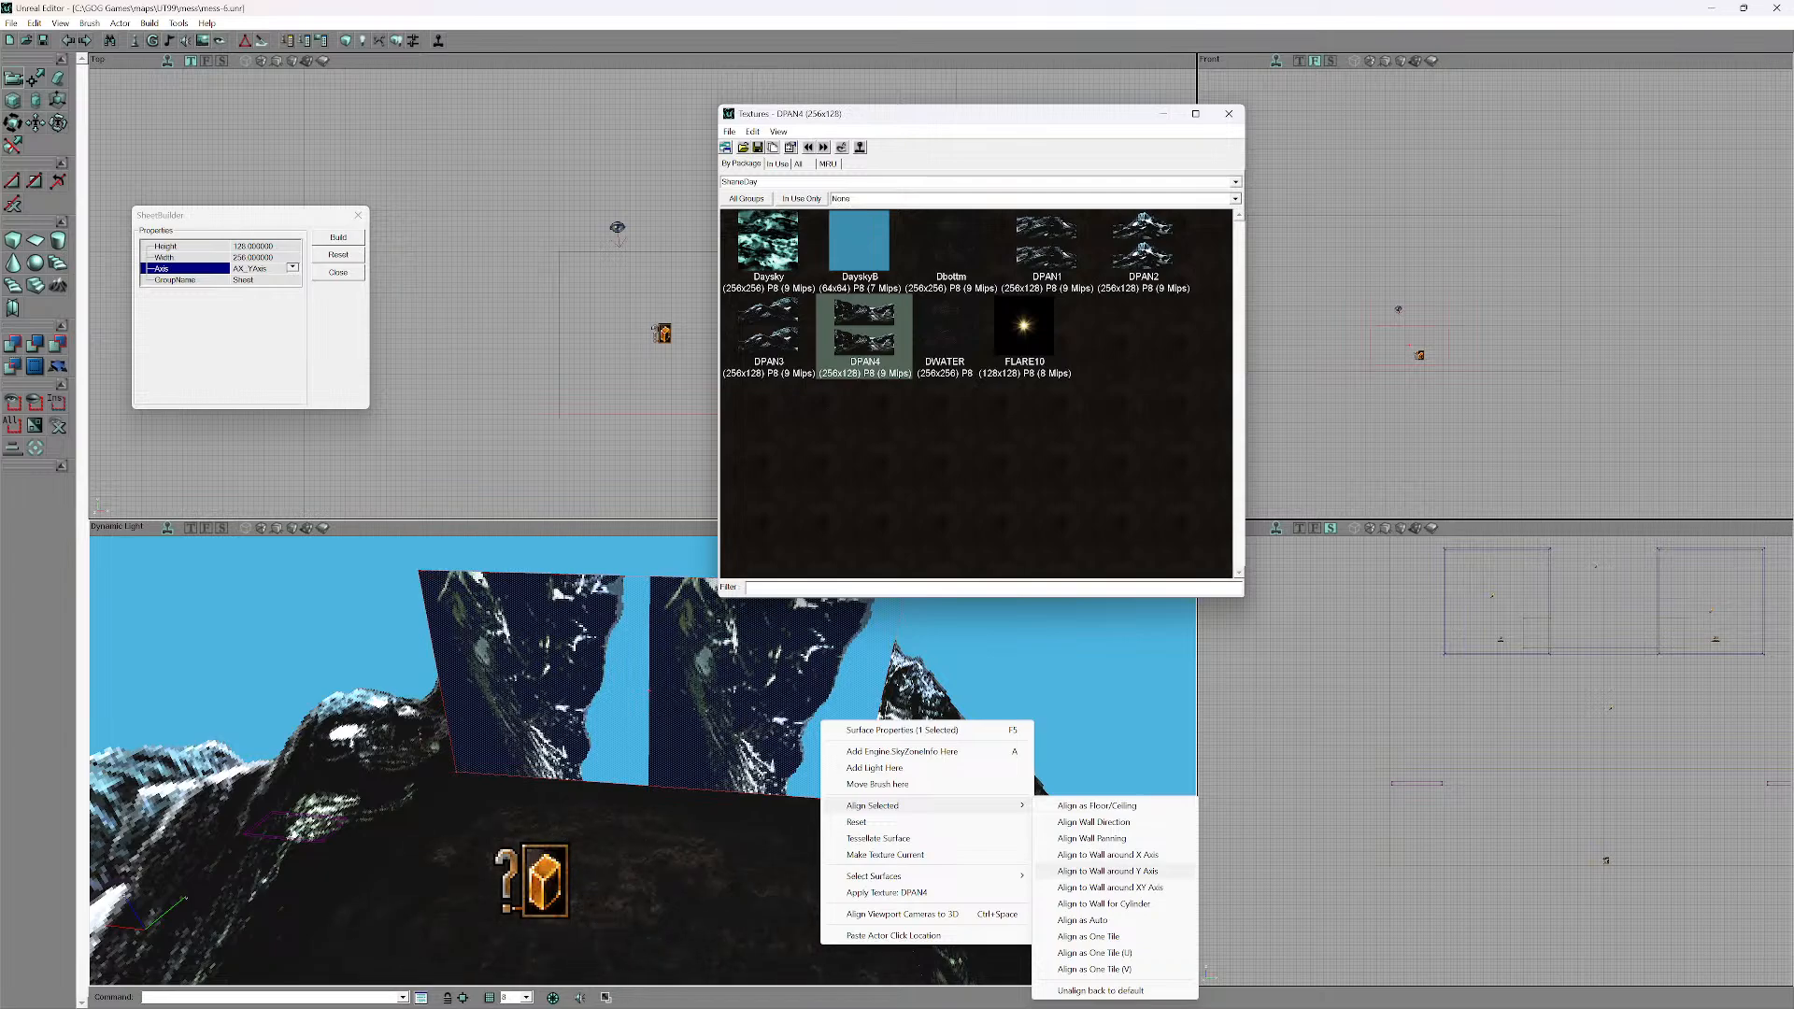
left_click(1107, 870)
right_click(768, 701)
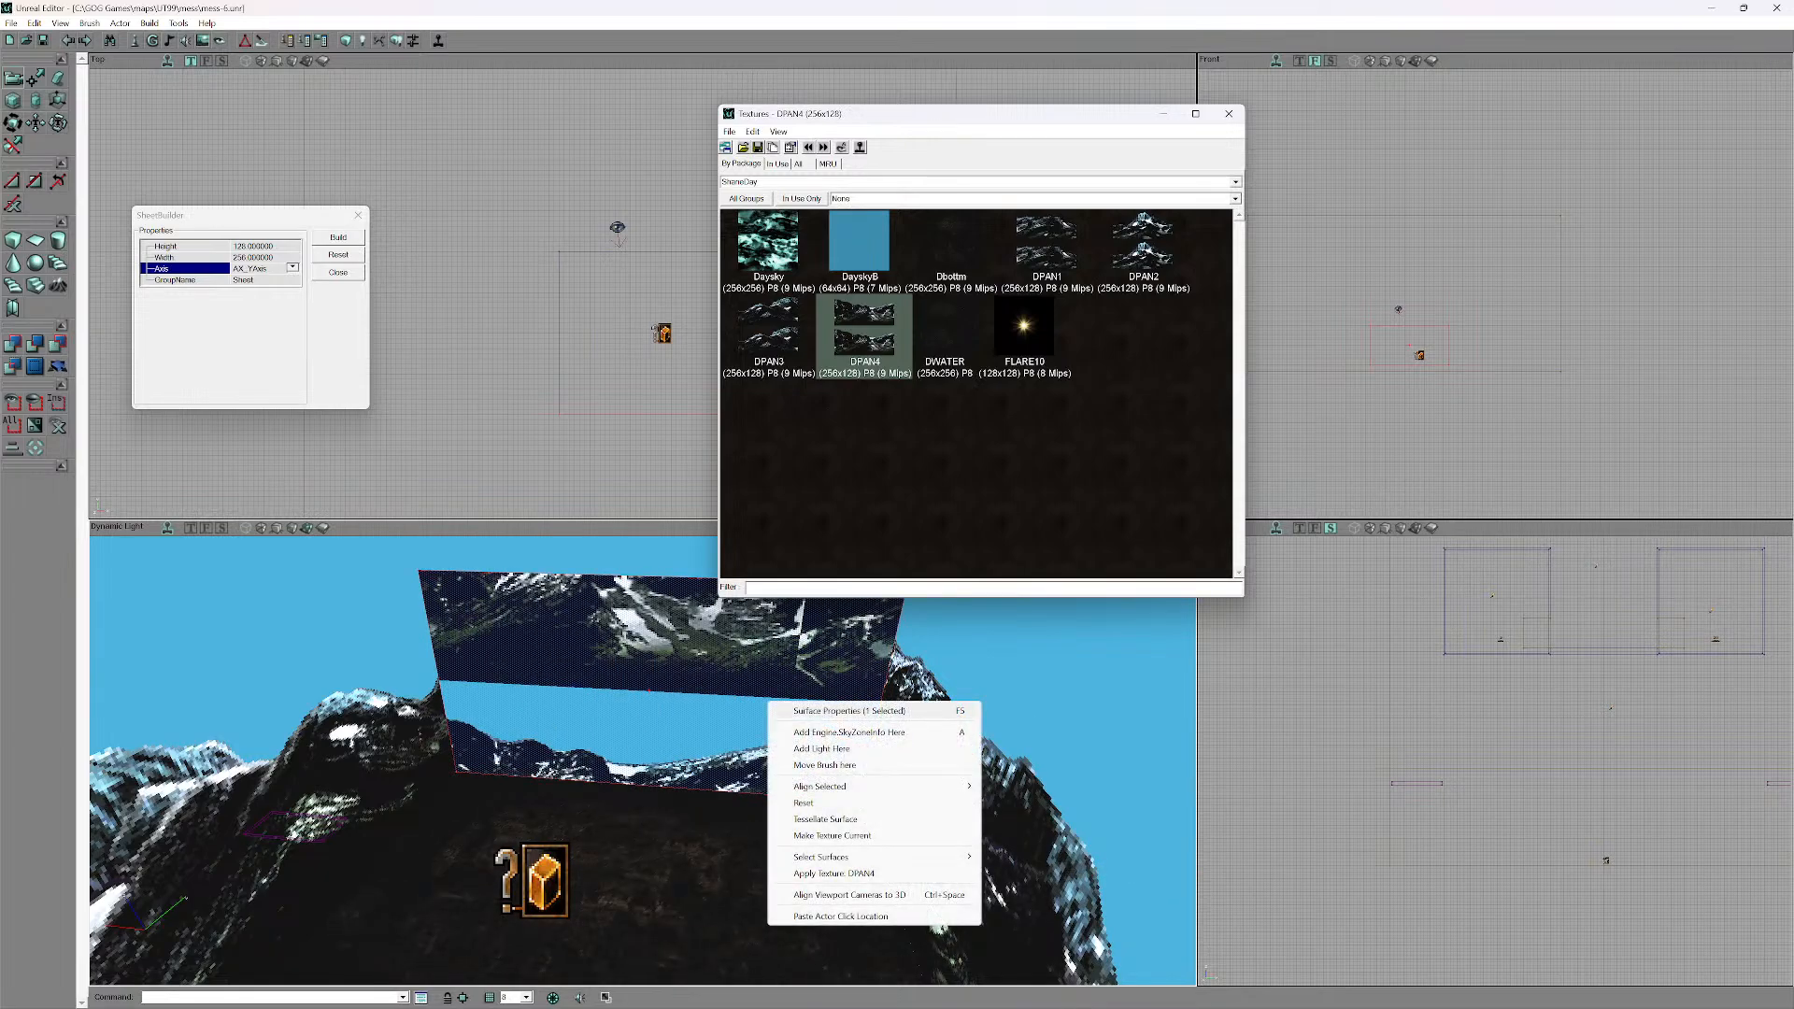
mouse_move(878, 786)
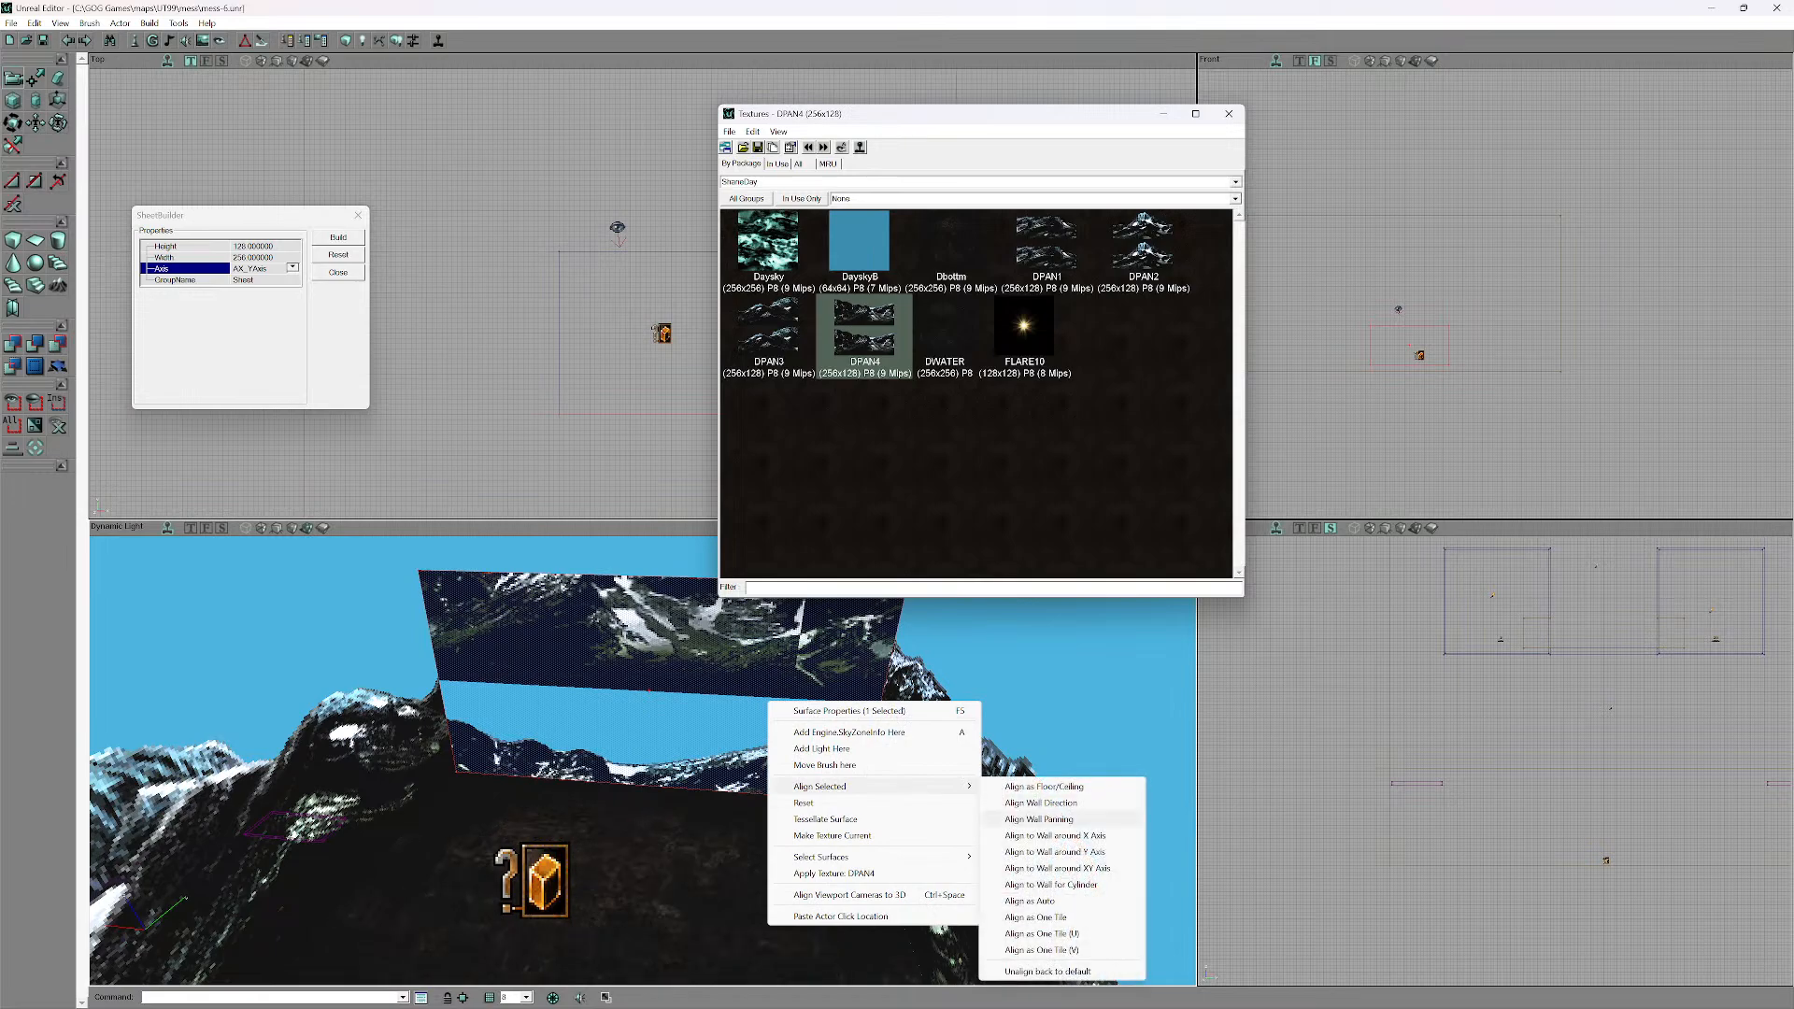
left_click(1037, 835)
- Try Align as Auto on the DPAN4 sheet, undo back to the earlier alignment, and try Align as Auto again
right_click(764, 698)
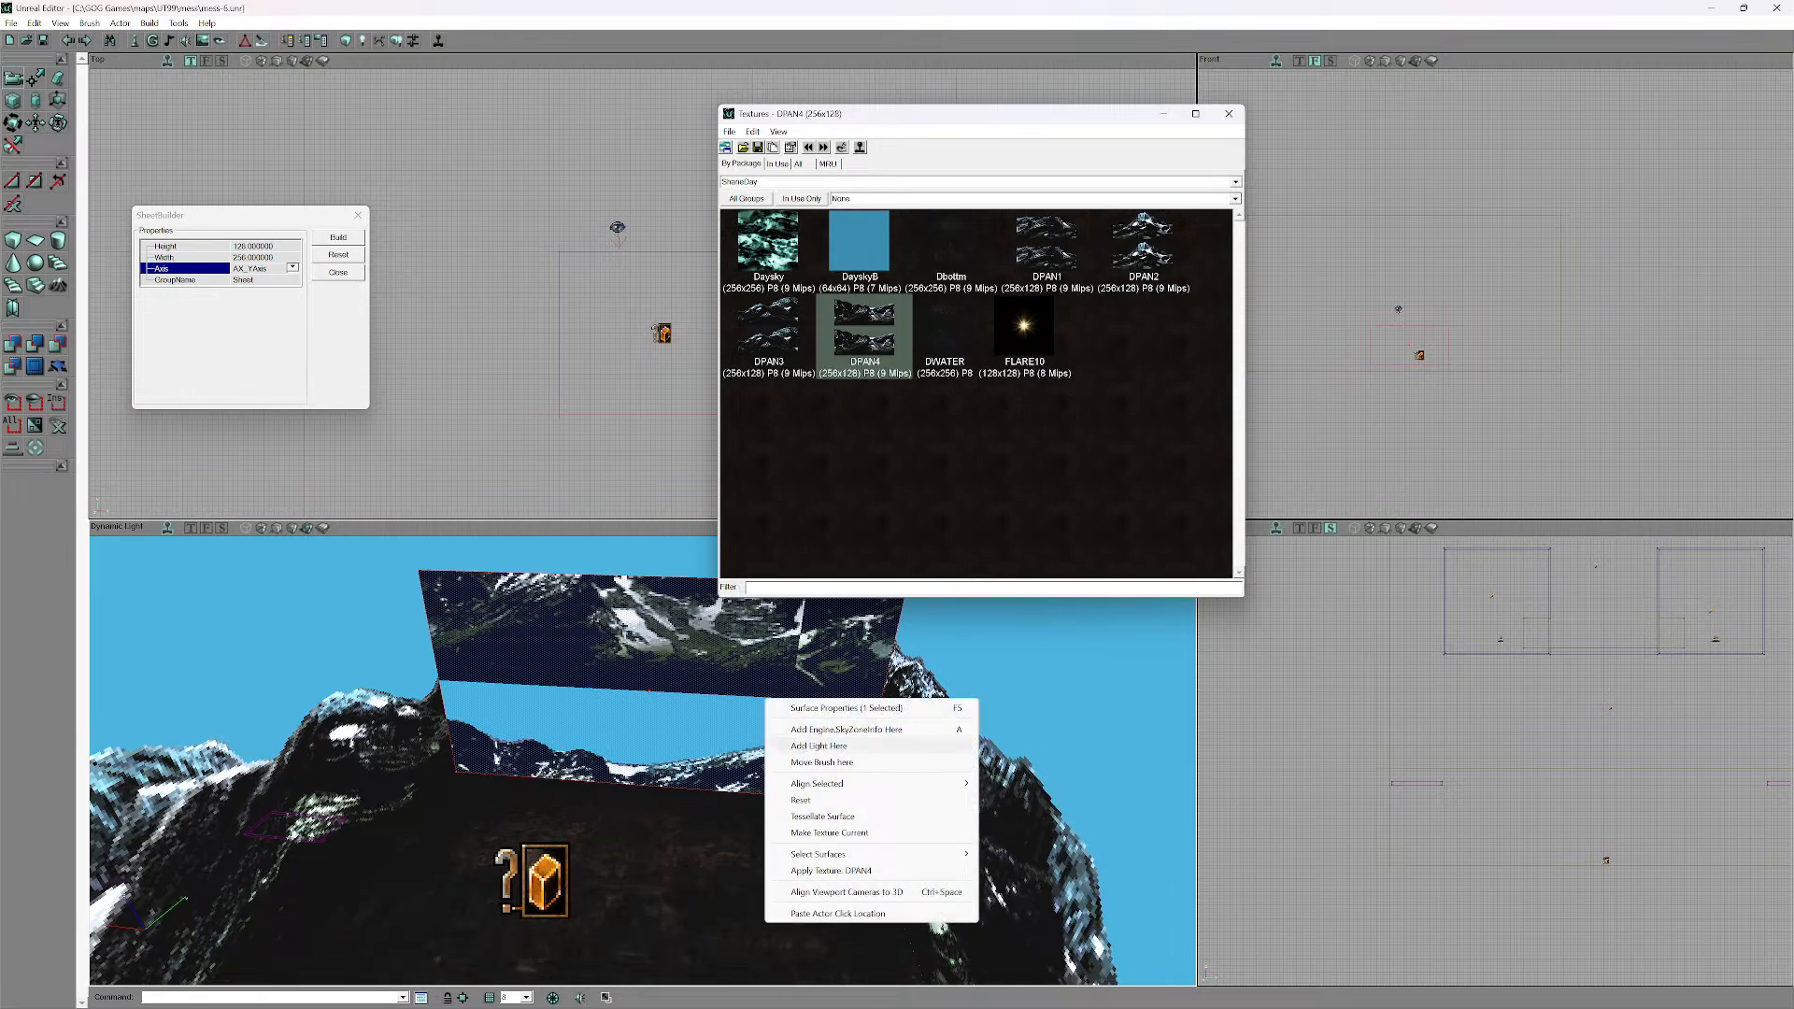
mouse_move(879, 784)
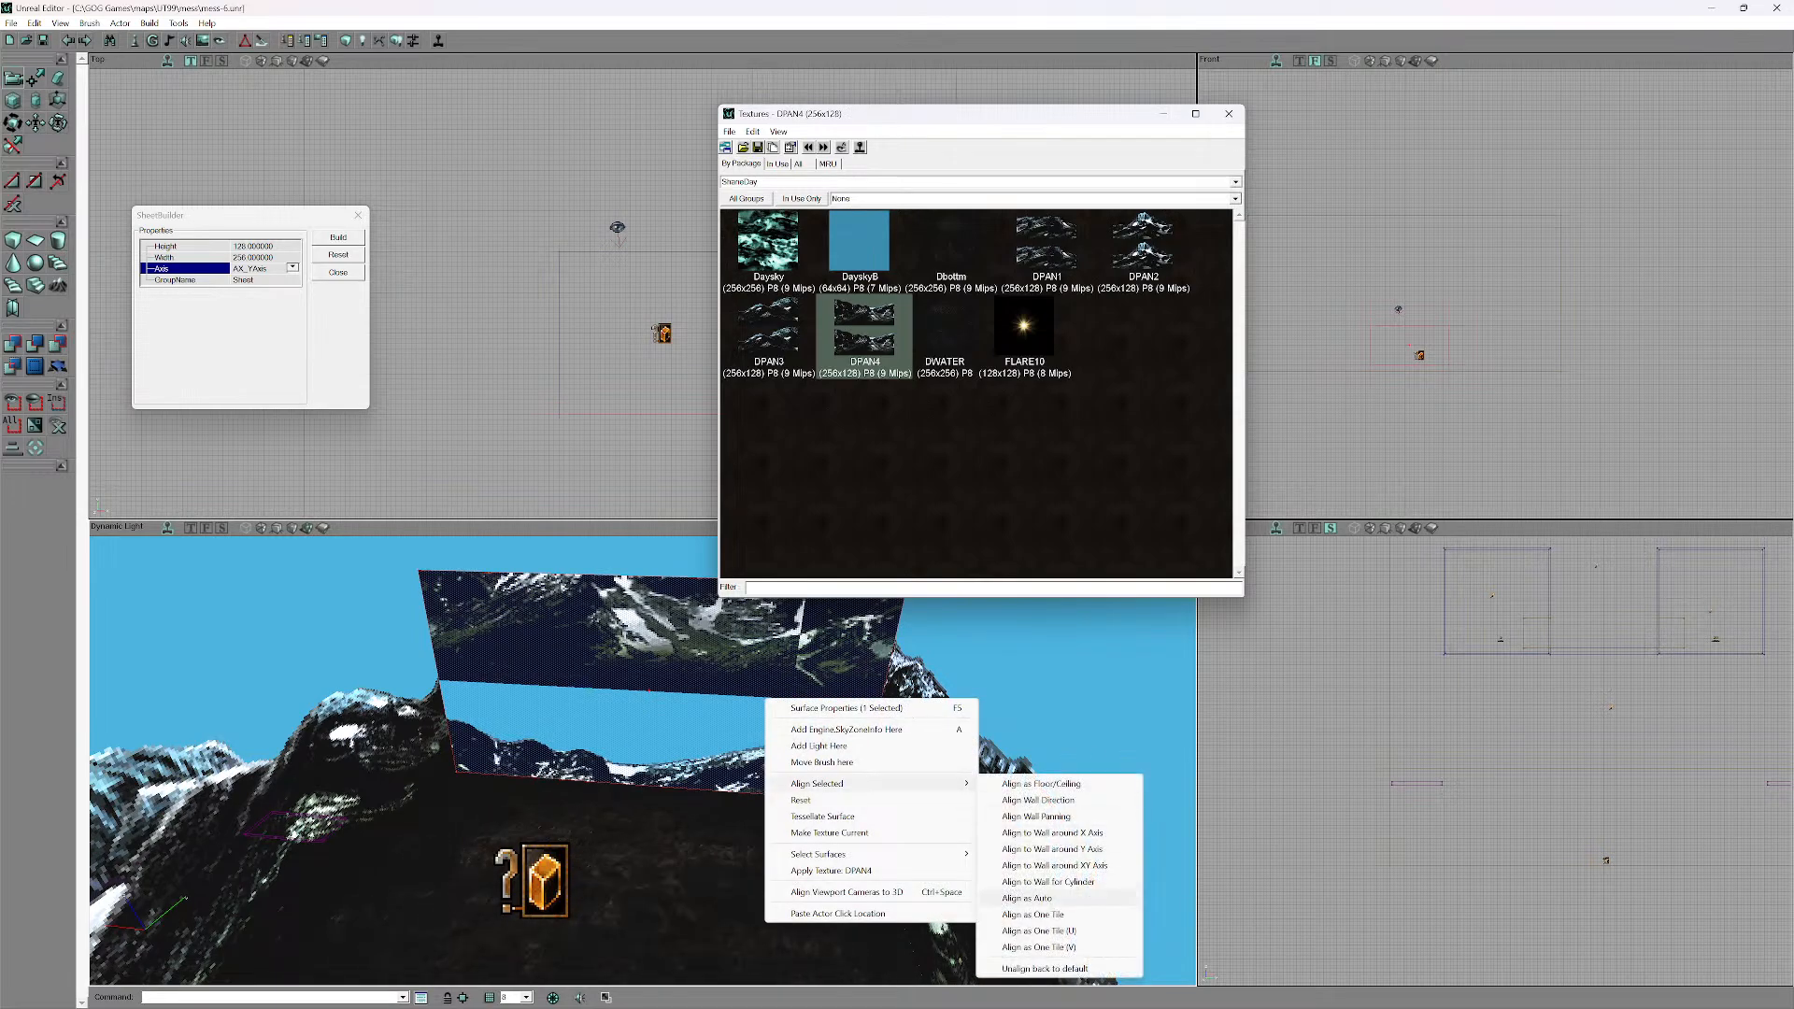
left_click(1027, 897)
key("ctrl+z")
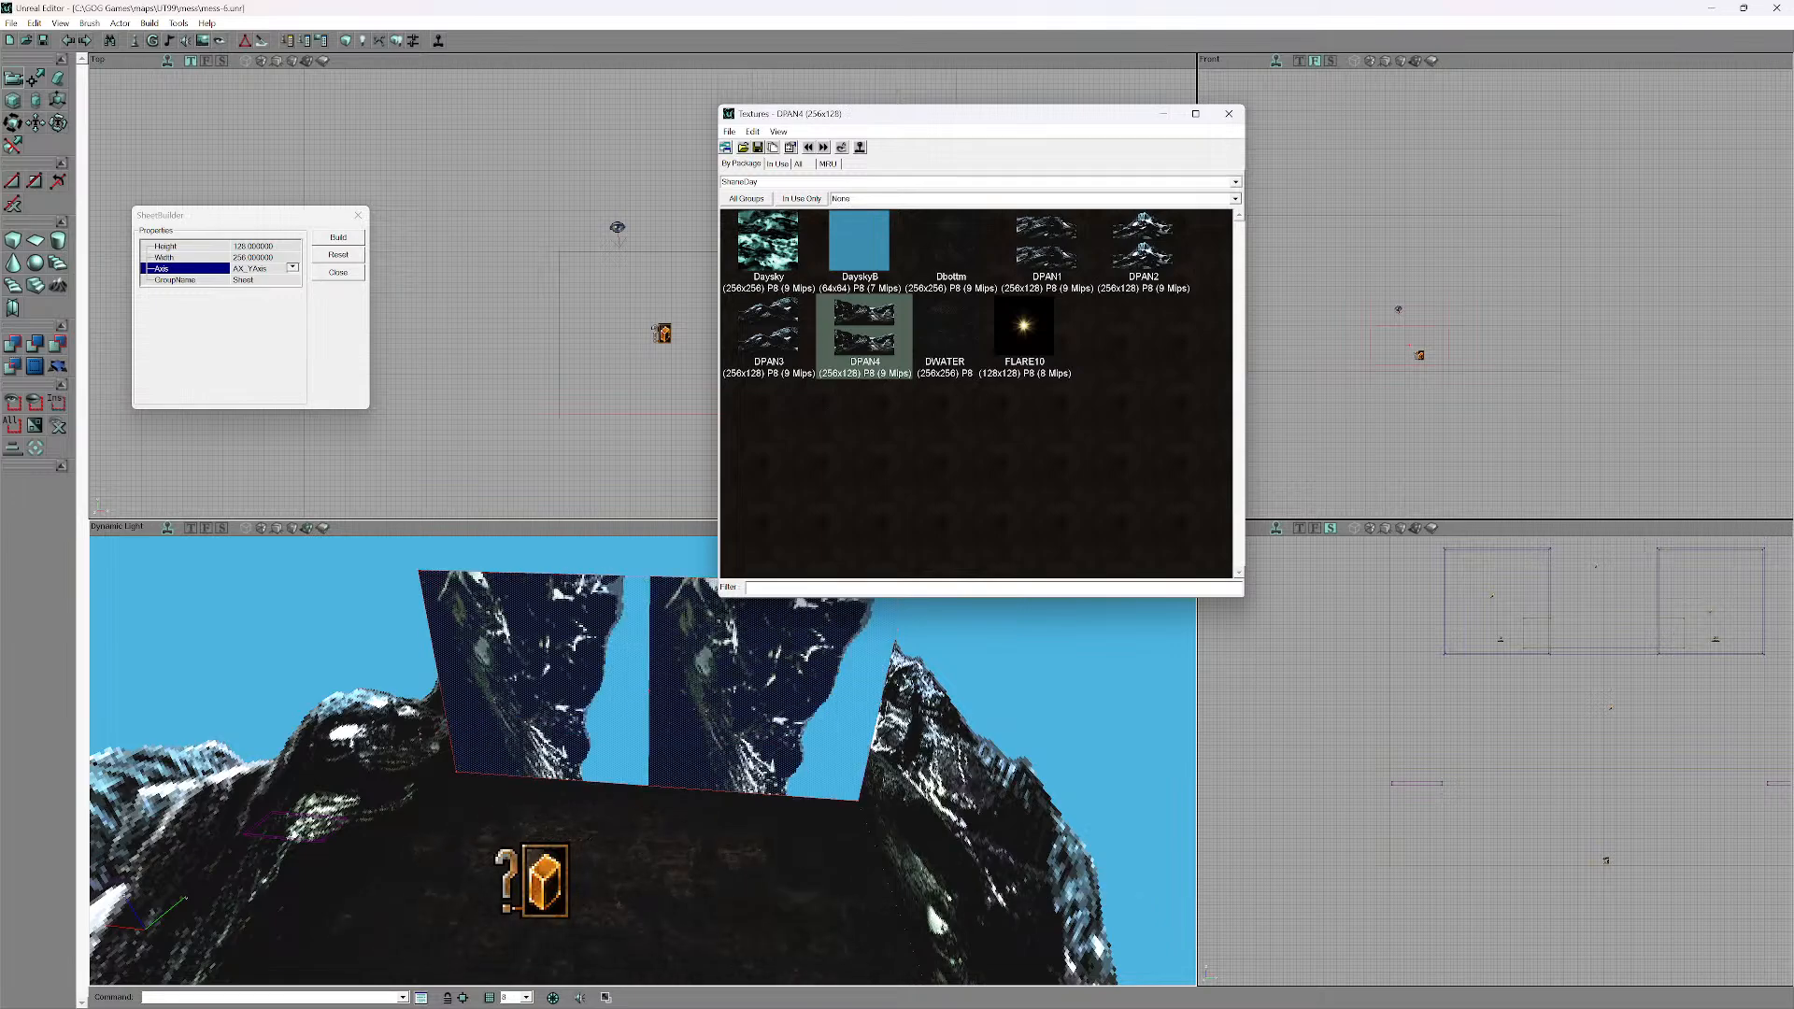
right_click(765, 672)
left_click(813, 806)
right_click(728, 666)
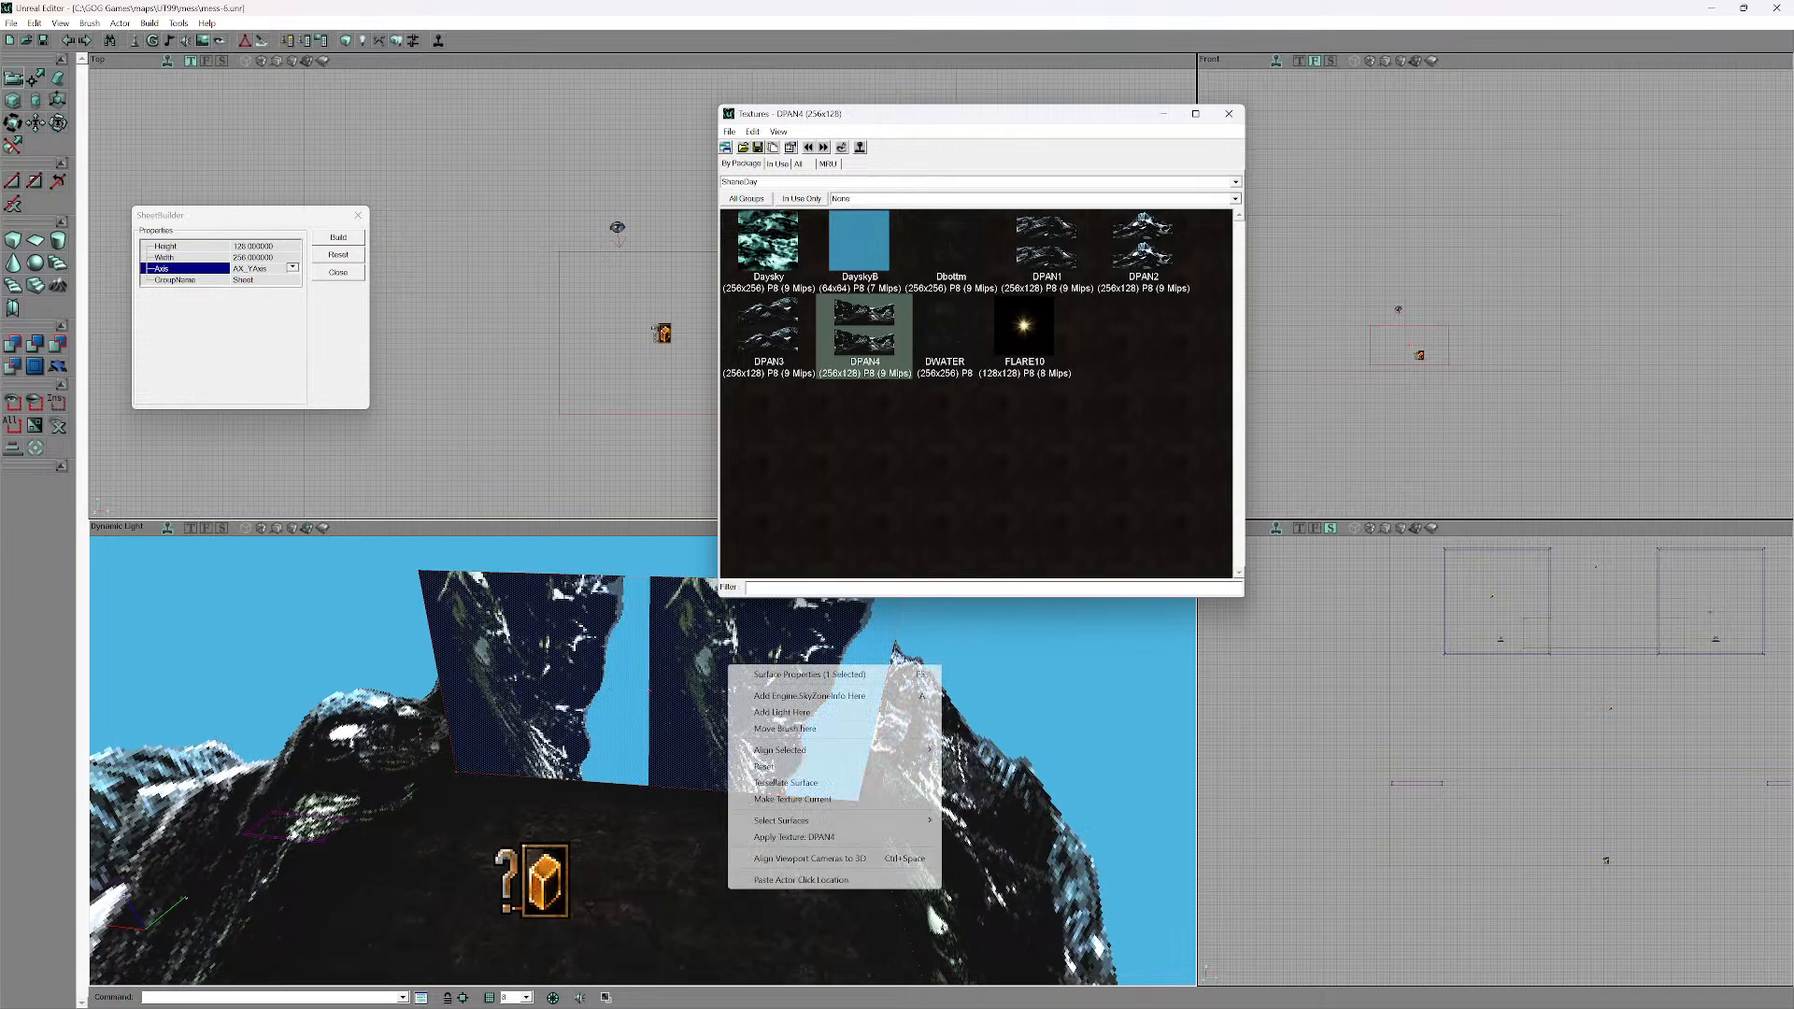
mouse_move(841, 749)
left_click(992, 864)
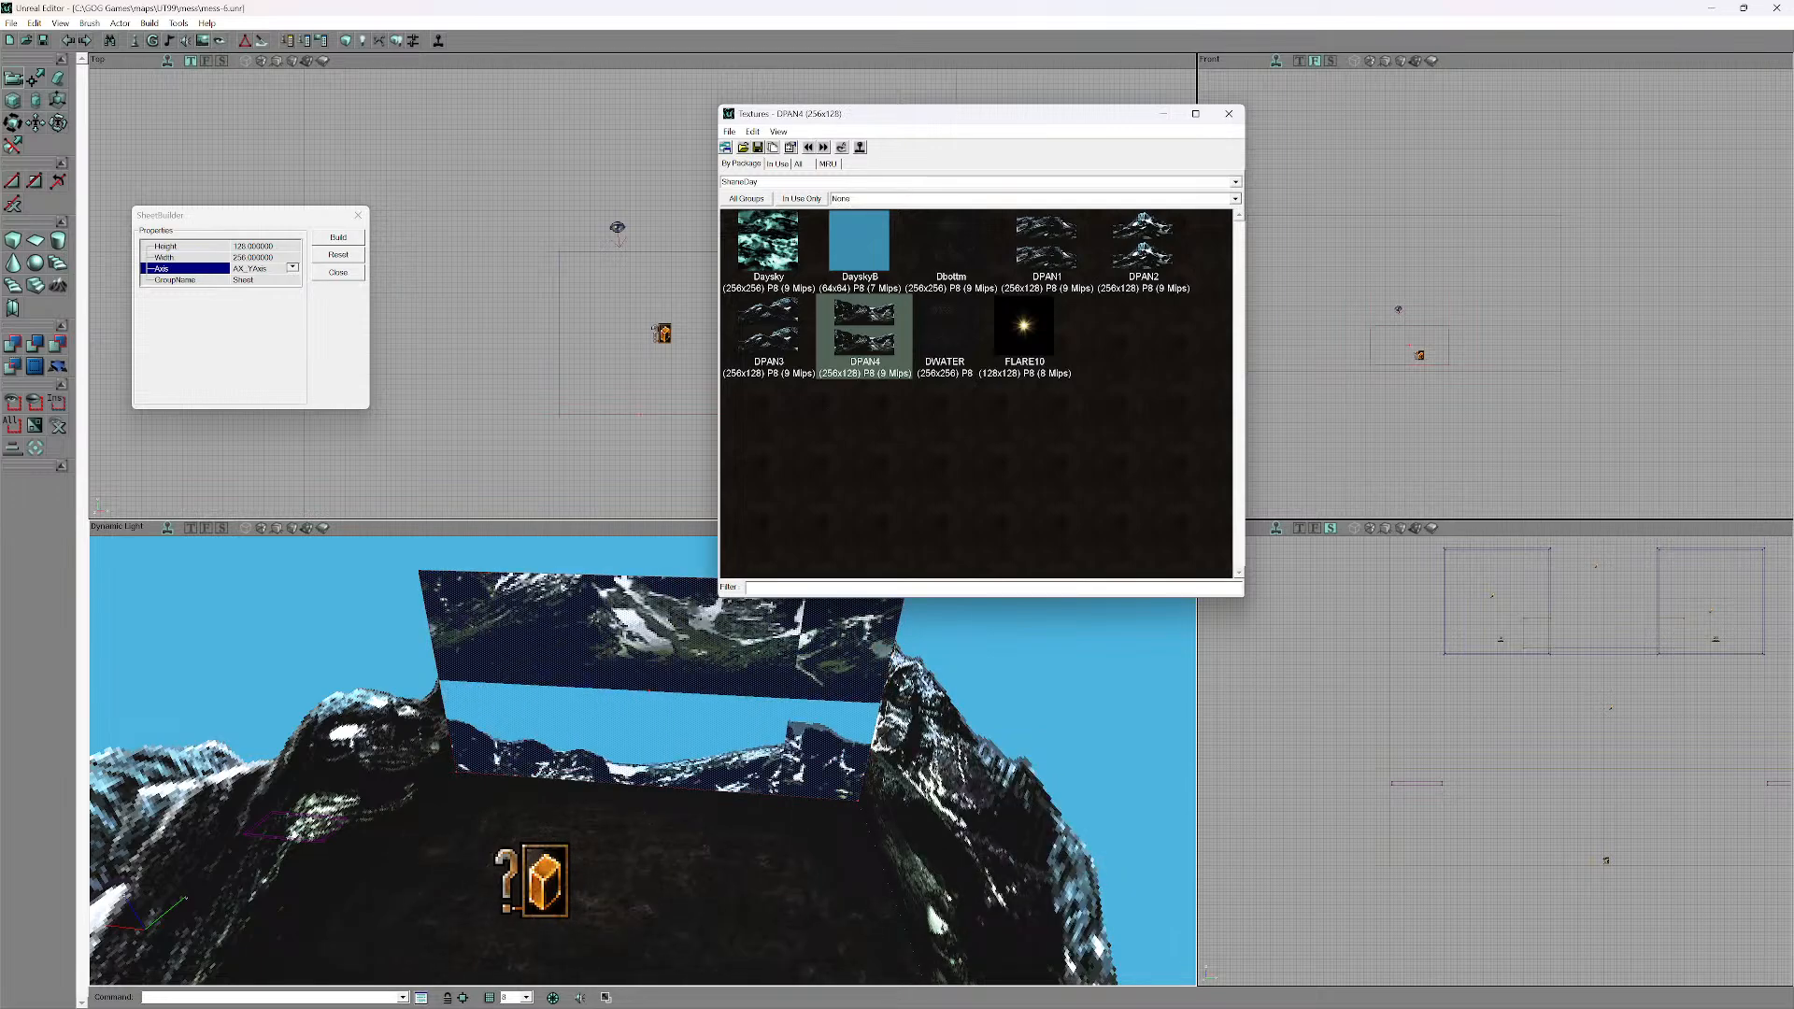
- Try Align Wall Direction and Align Wall Panning on the DPAN4 sheet's texture
right_click(815, 726)
mouse_move(925, 810)
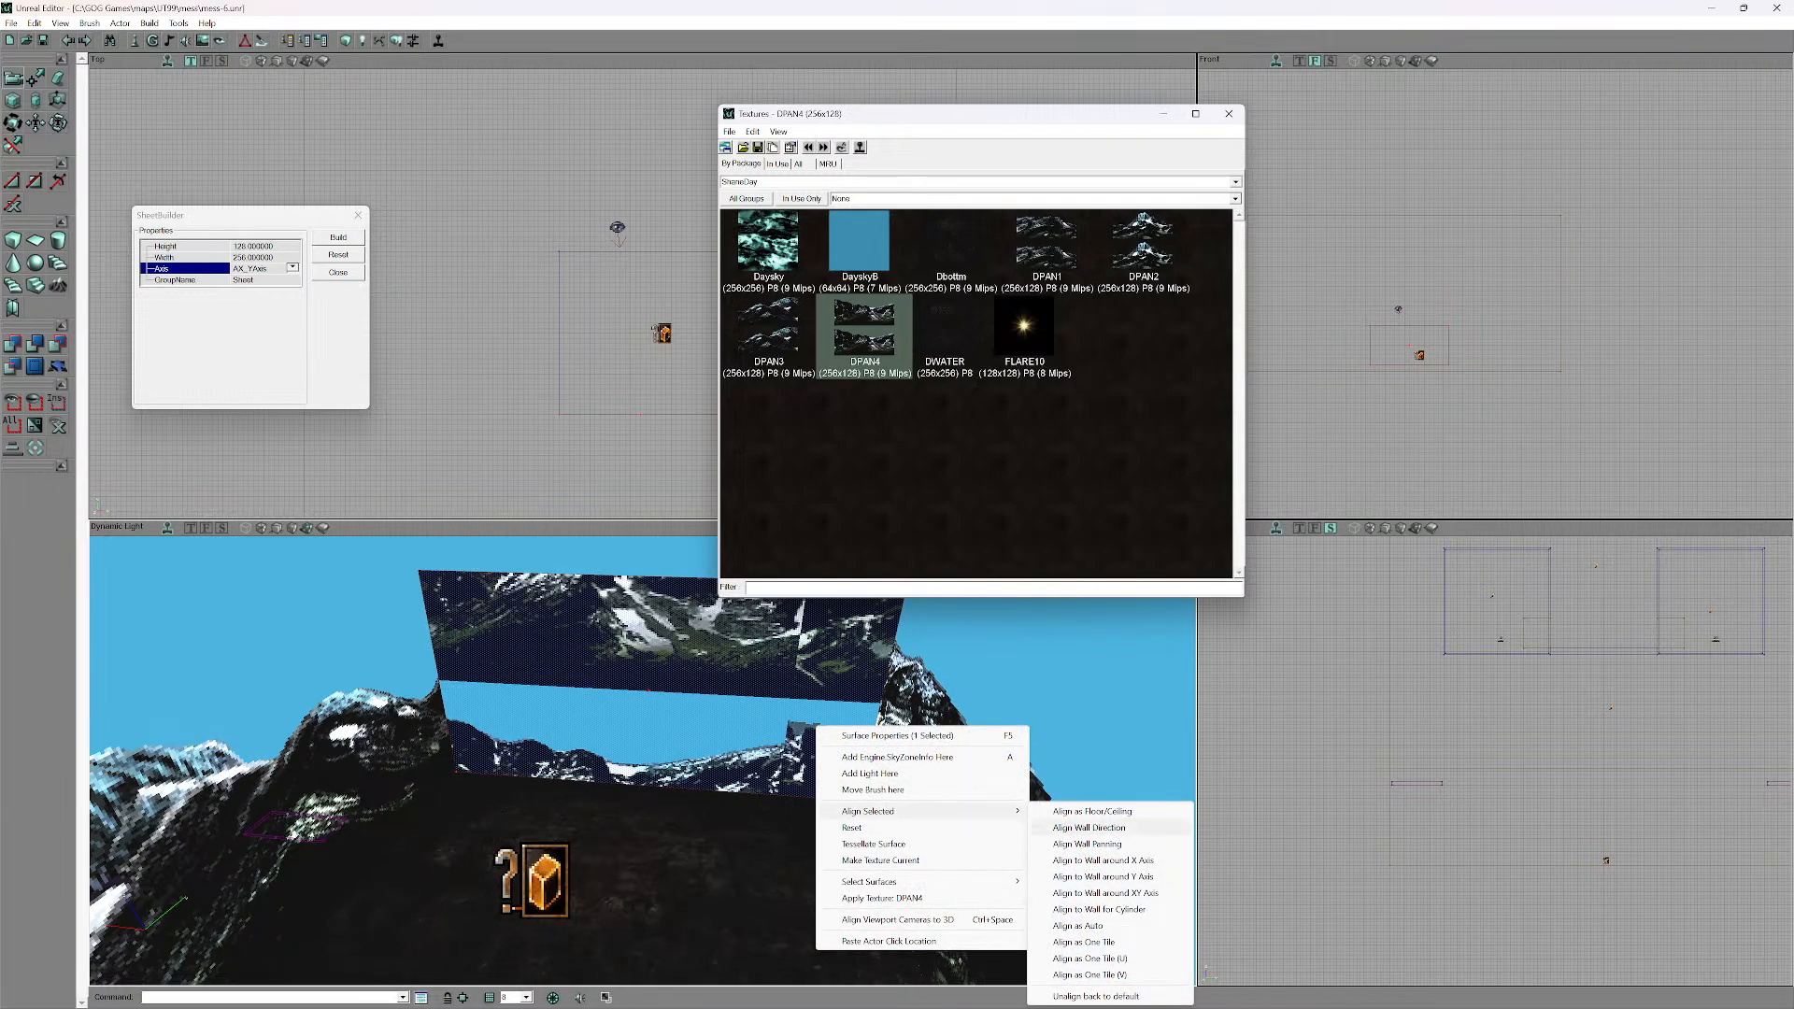
left_click(1089, 827)
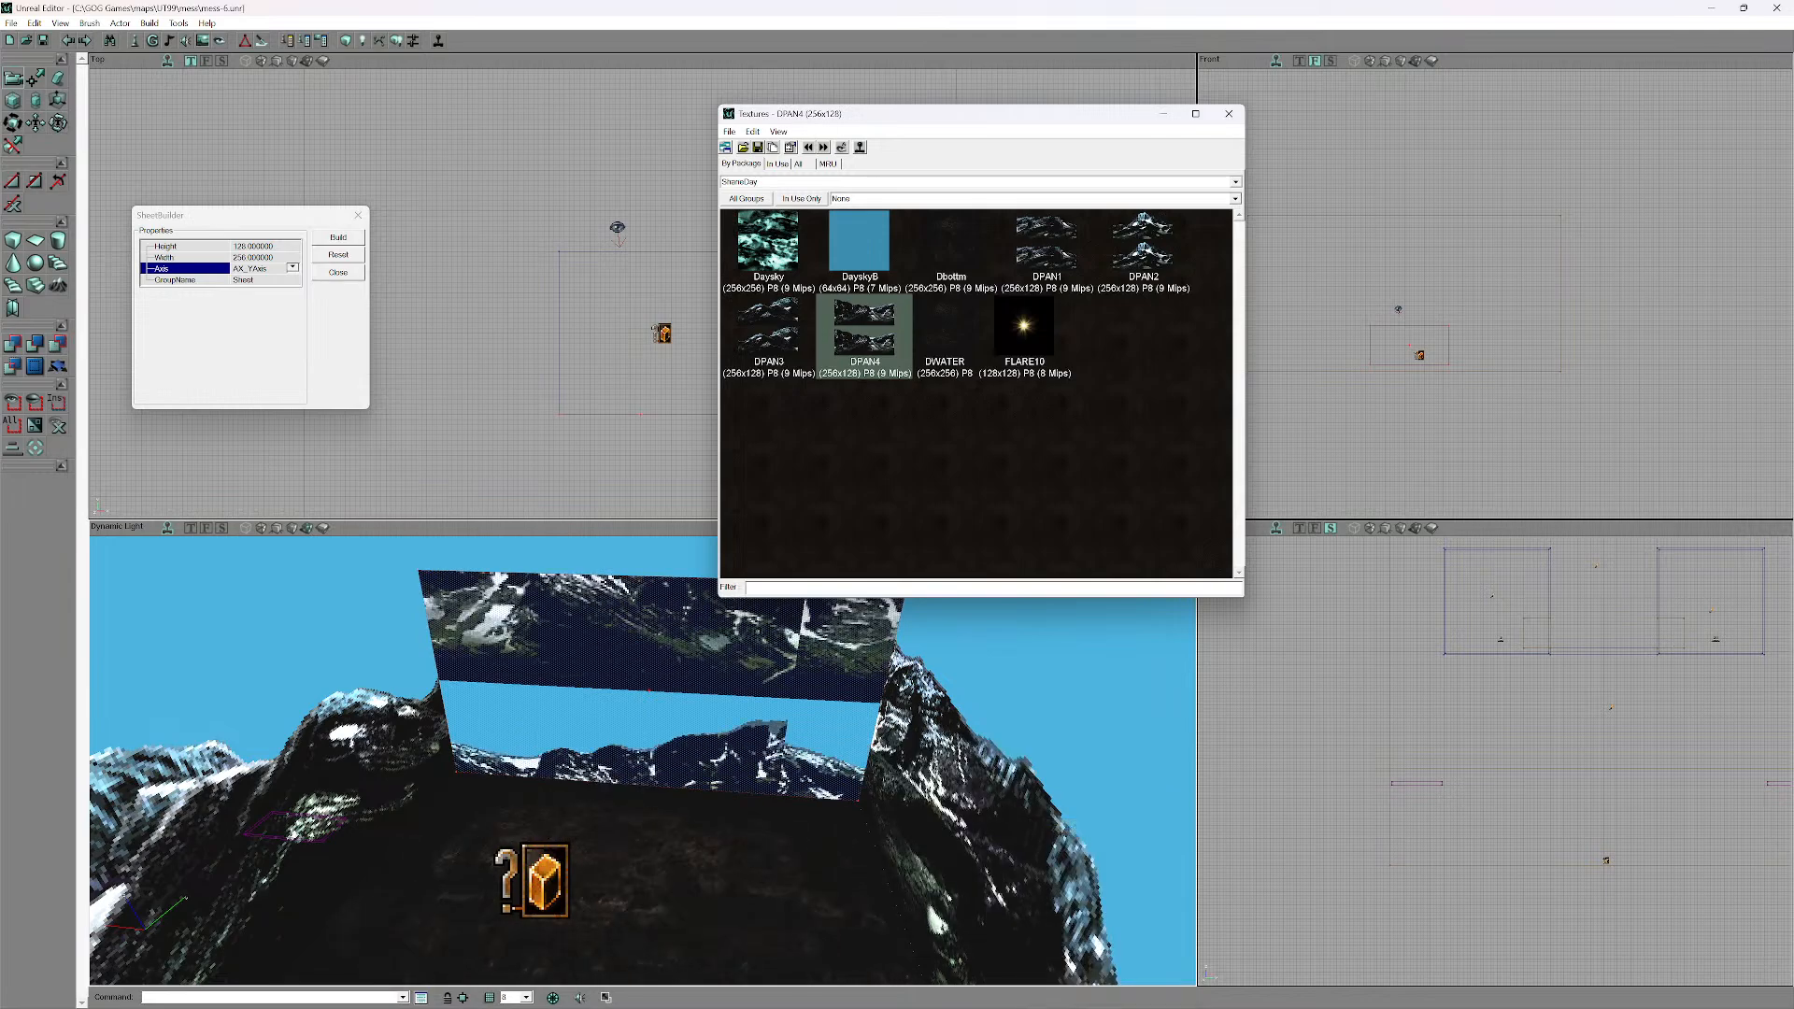
right_click(787, 705)
mouse_move(897, 790)
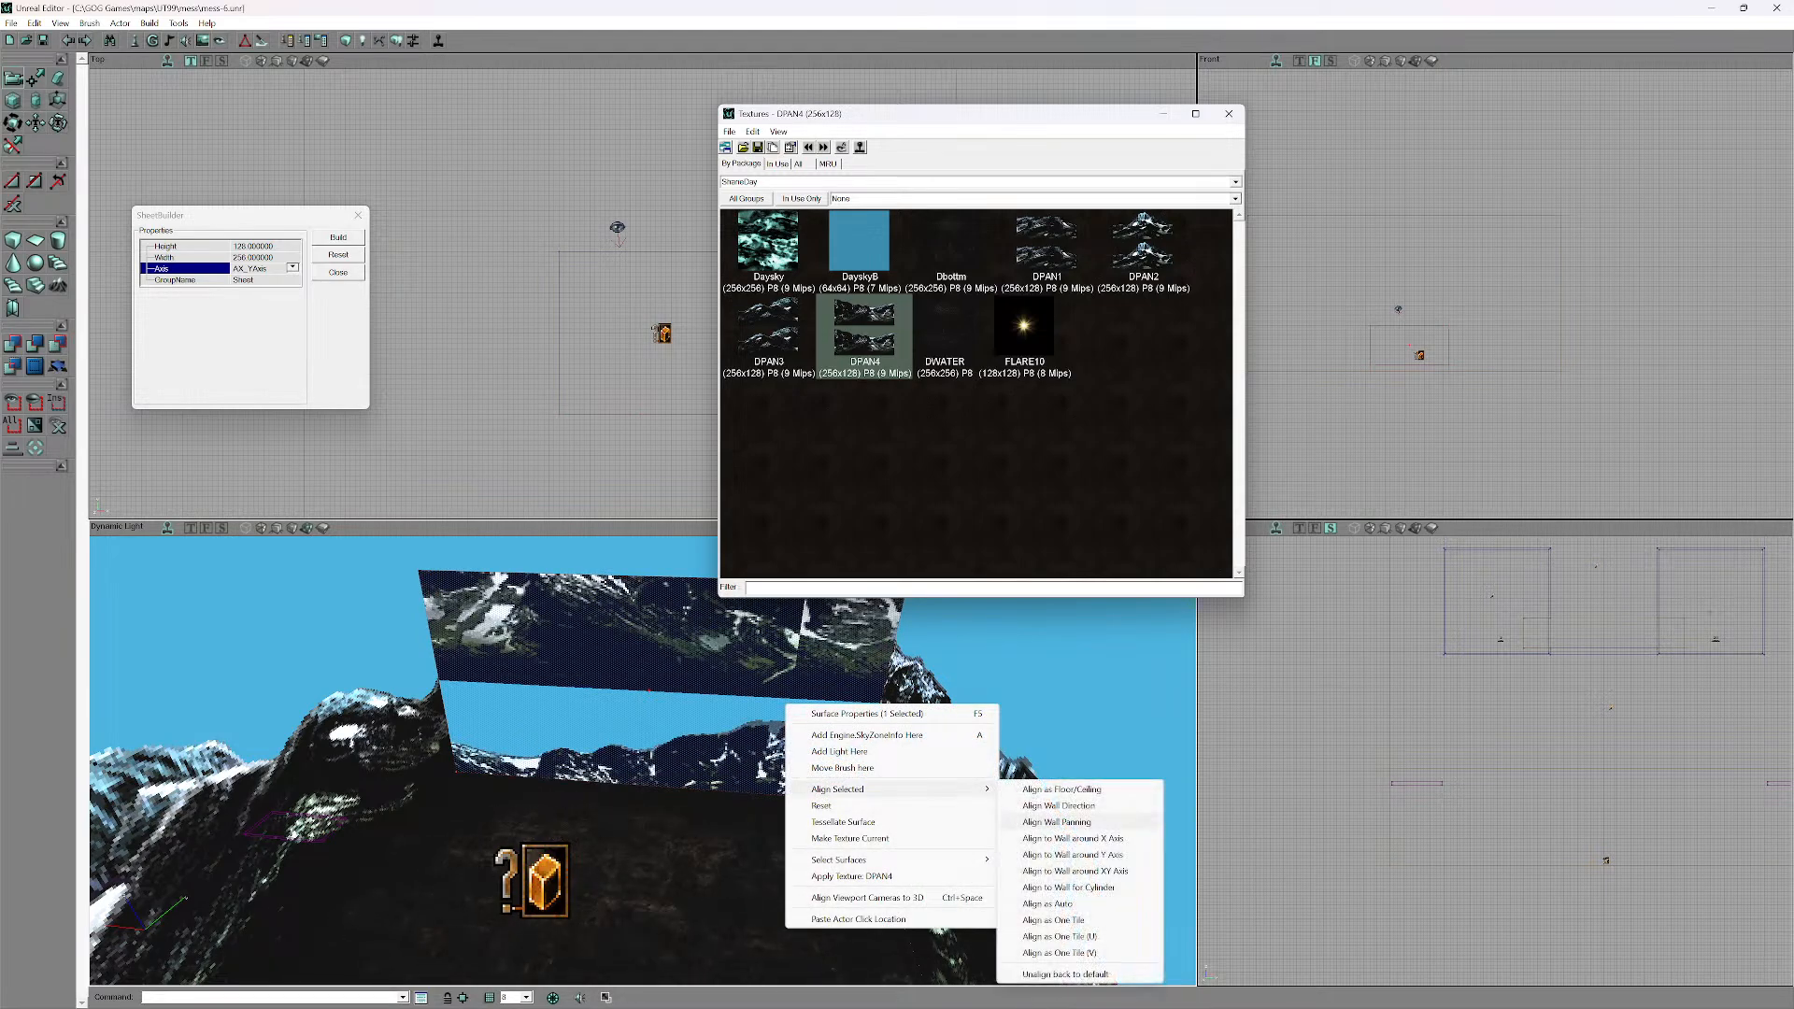
left_click(1057, 822)
- Try Align as Floor/Ceiling on the DPAN4 sheet and unalign its texture back to default
right_click(801, 703)
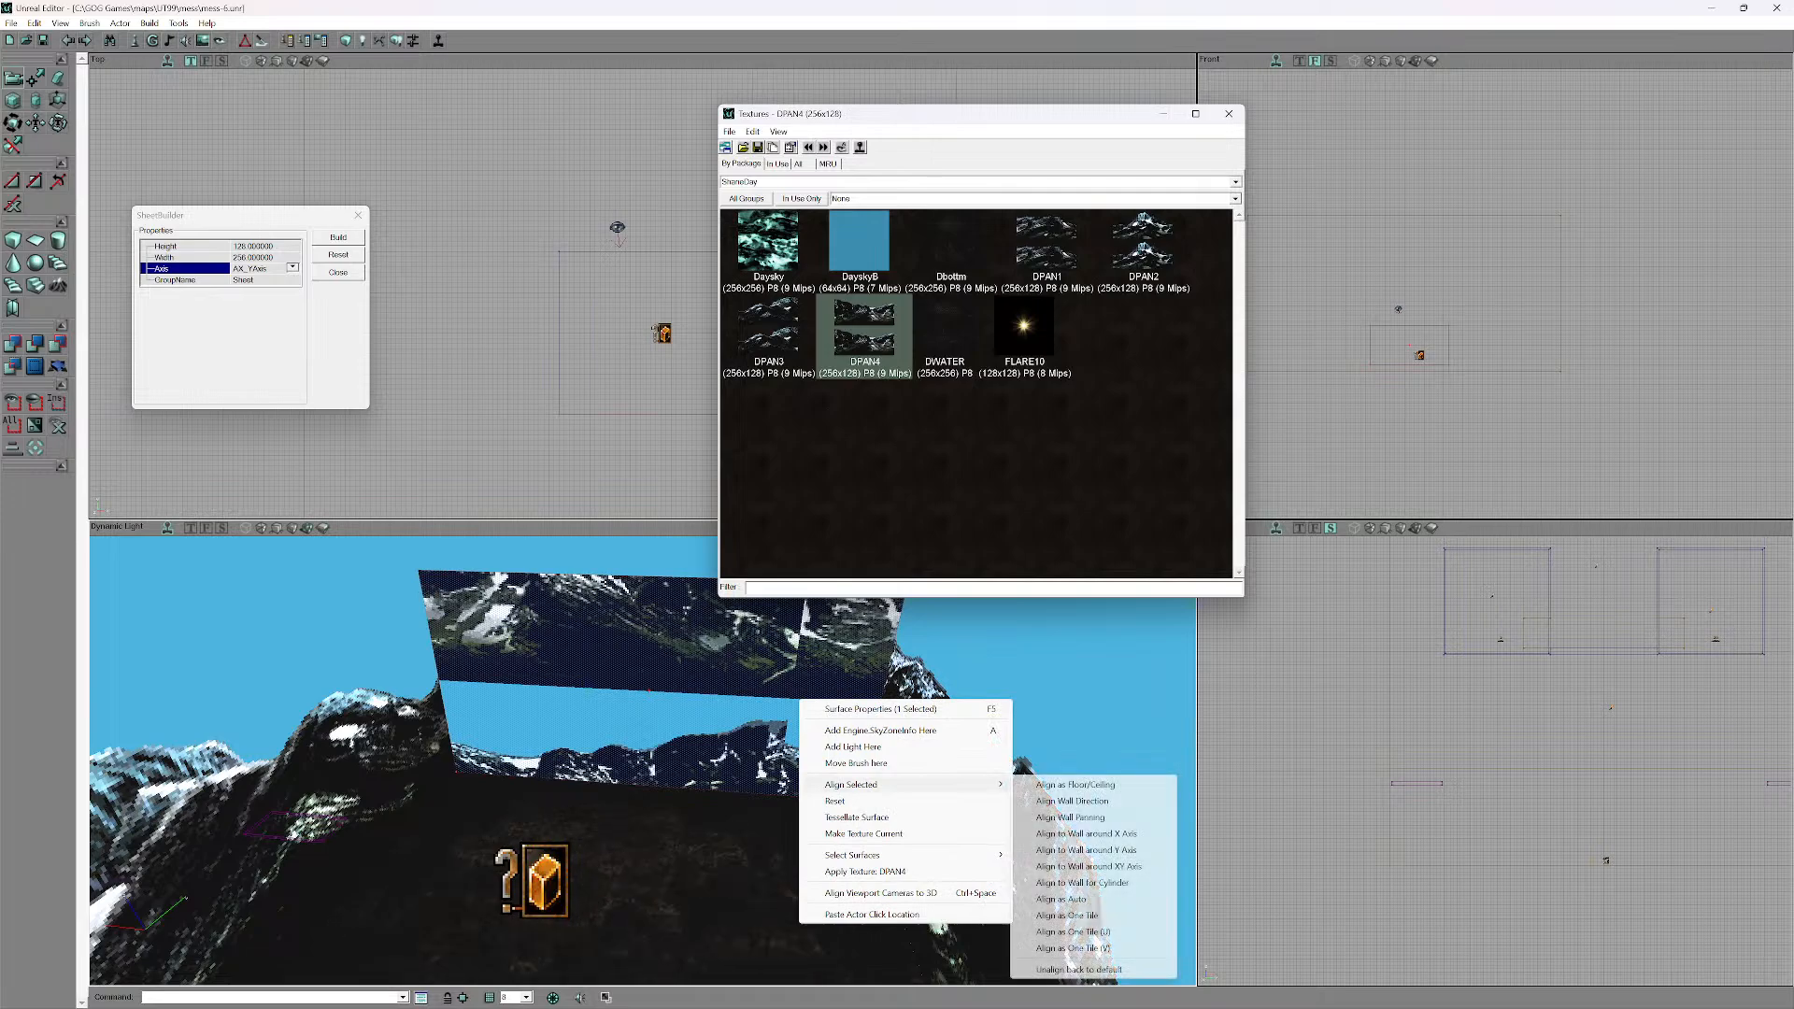
left_click(1075, 785)
right_click(797, 707)
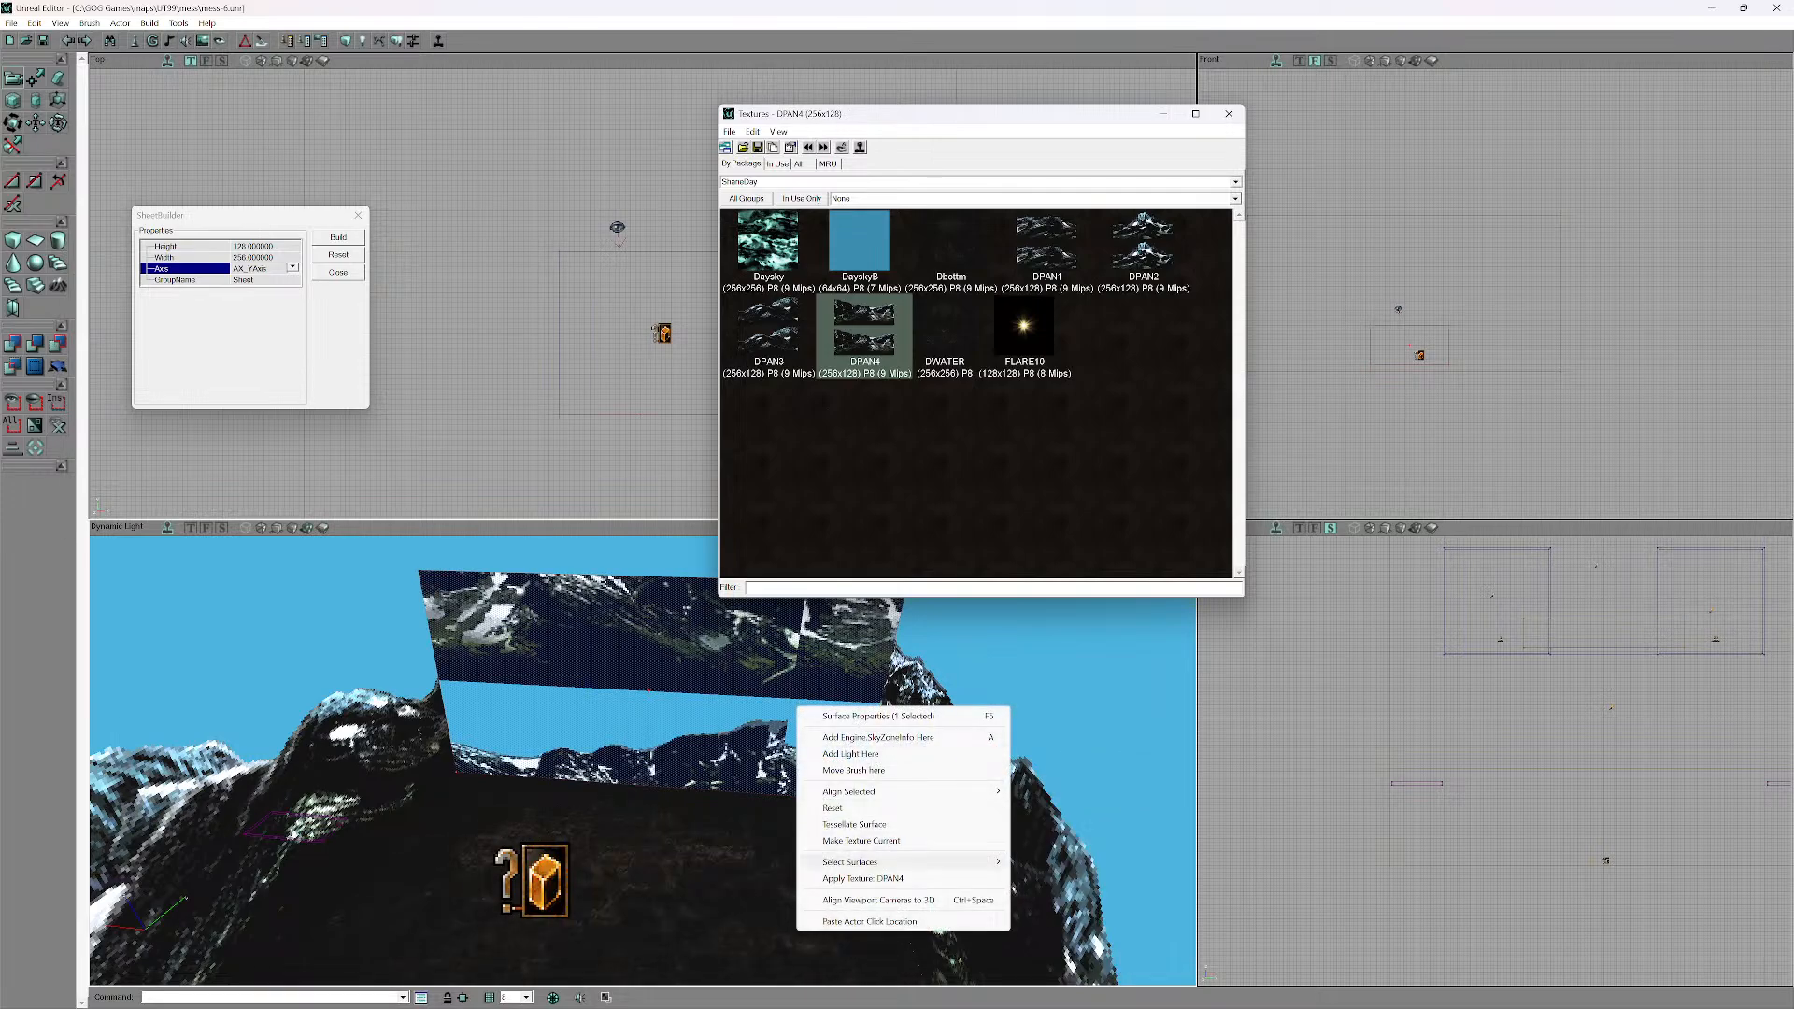
mouse_move(897, 791)
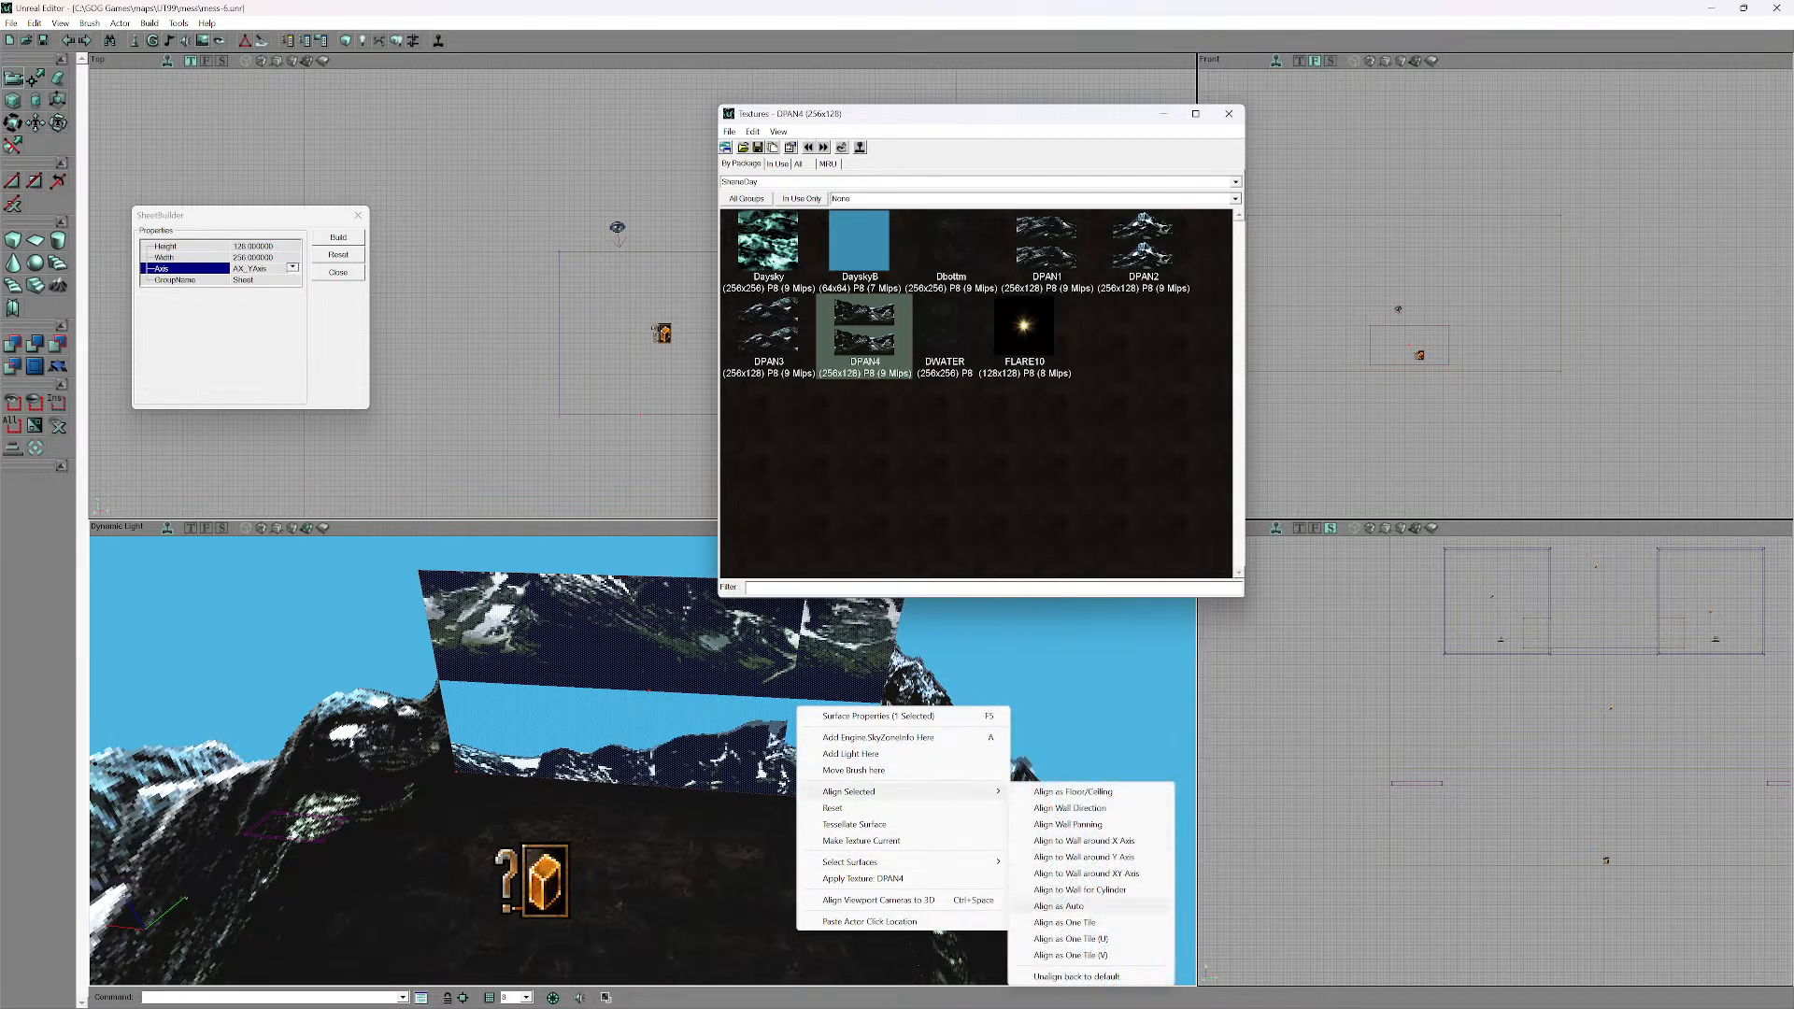
left_click(1074, 976)
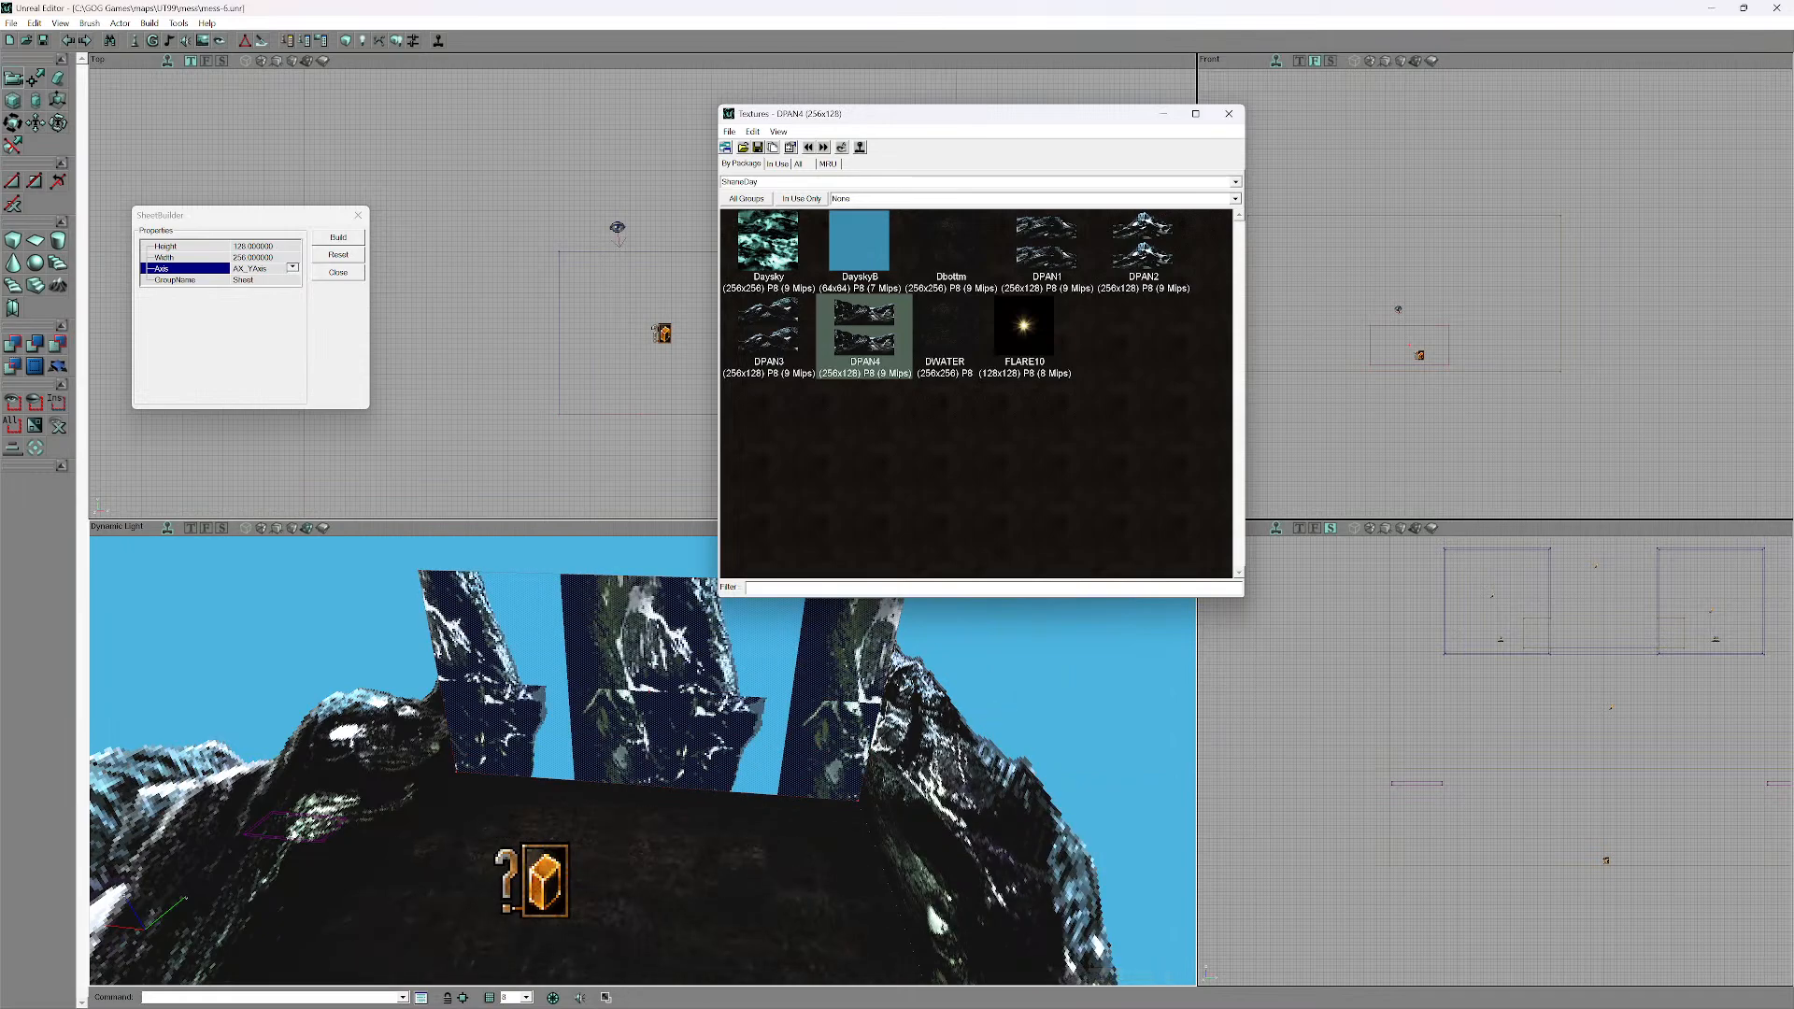
- Try Align as Floor/Ceiling again on the unaligned DPAN4 sheet, followed by Align Wall Direction
right_click(712, 687)
mouse_move(841, 770)
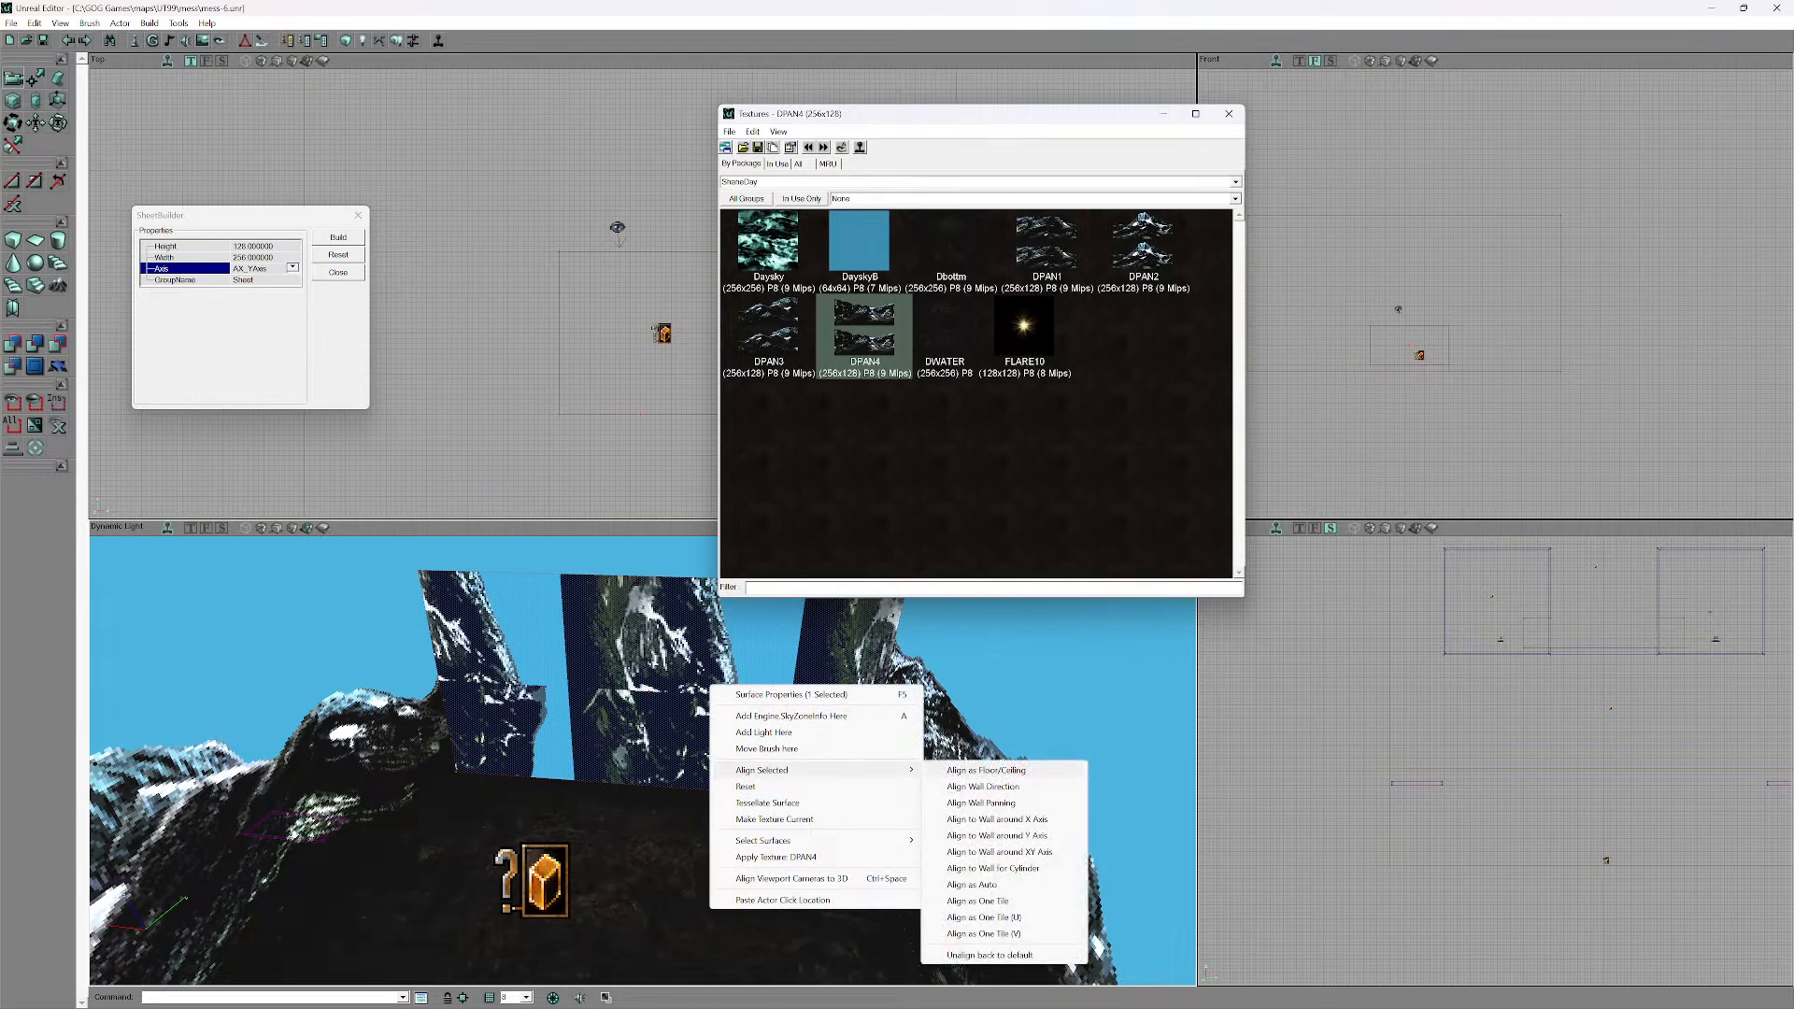
left_click(986, 771)
right_click(782, 677)
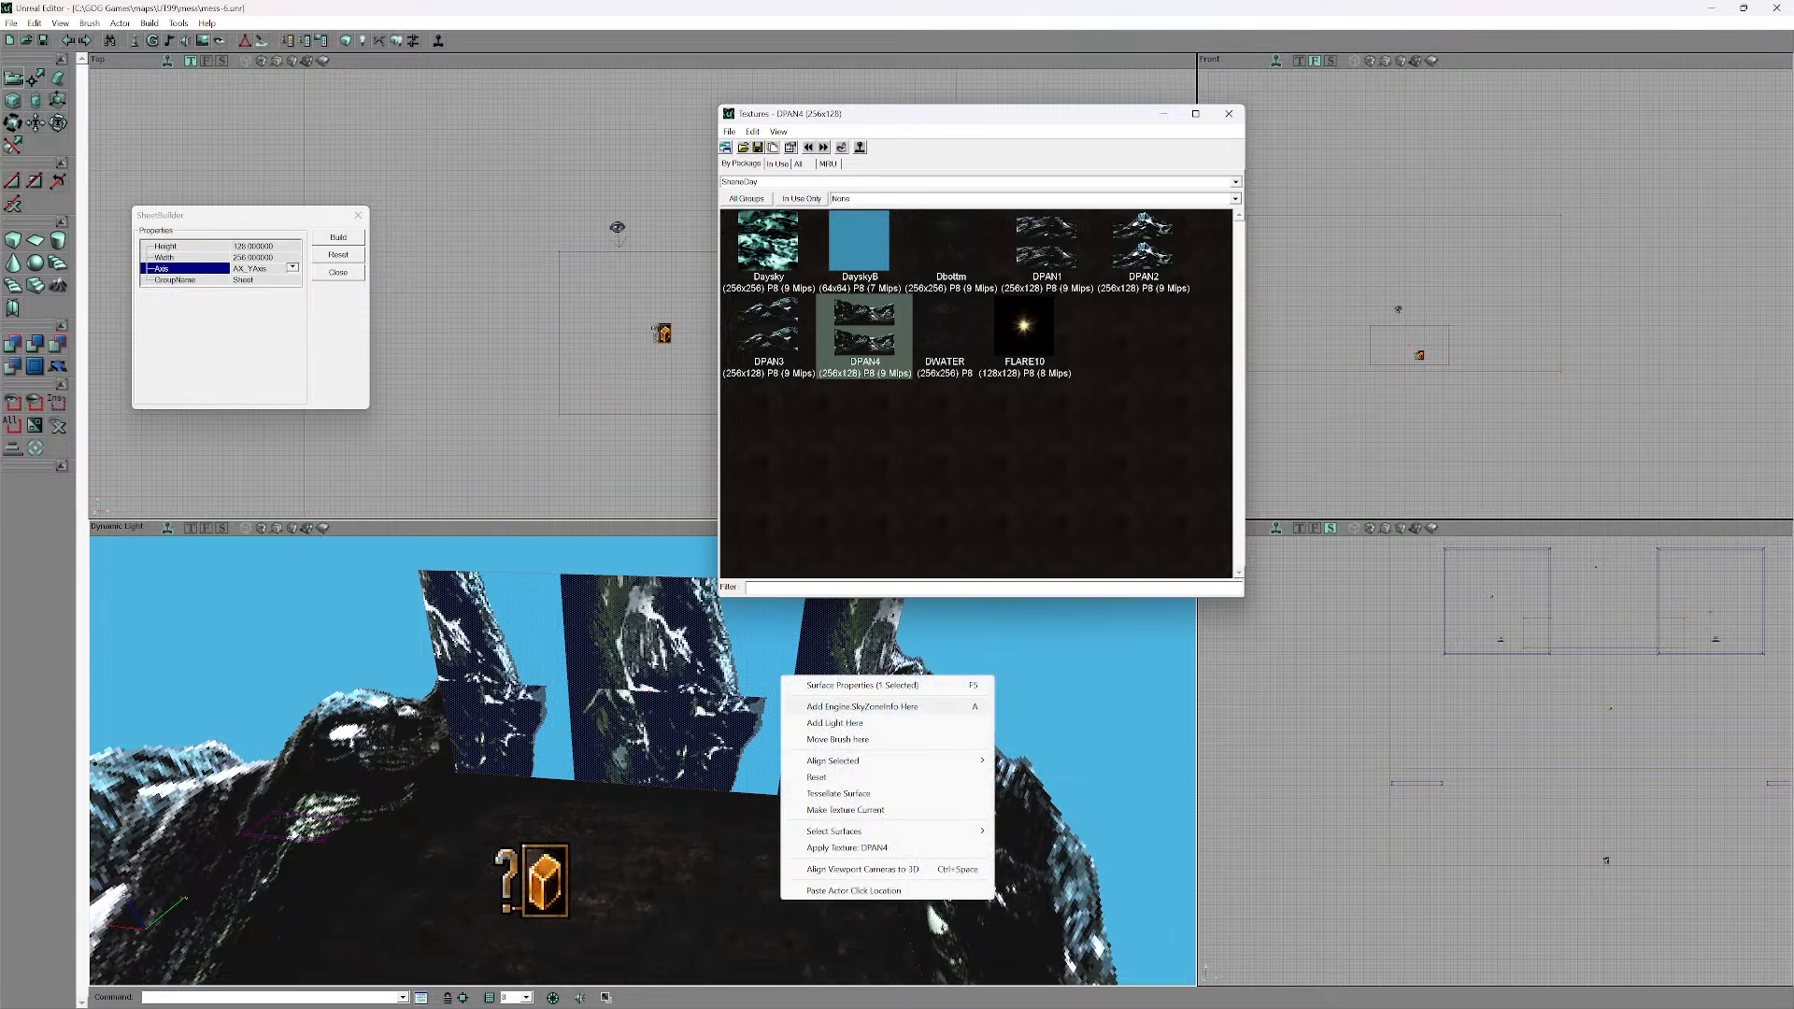
mouse_move(833, 760)
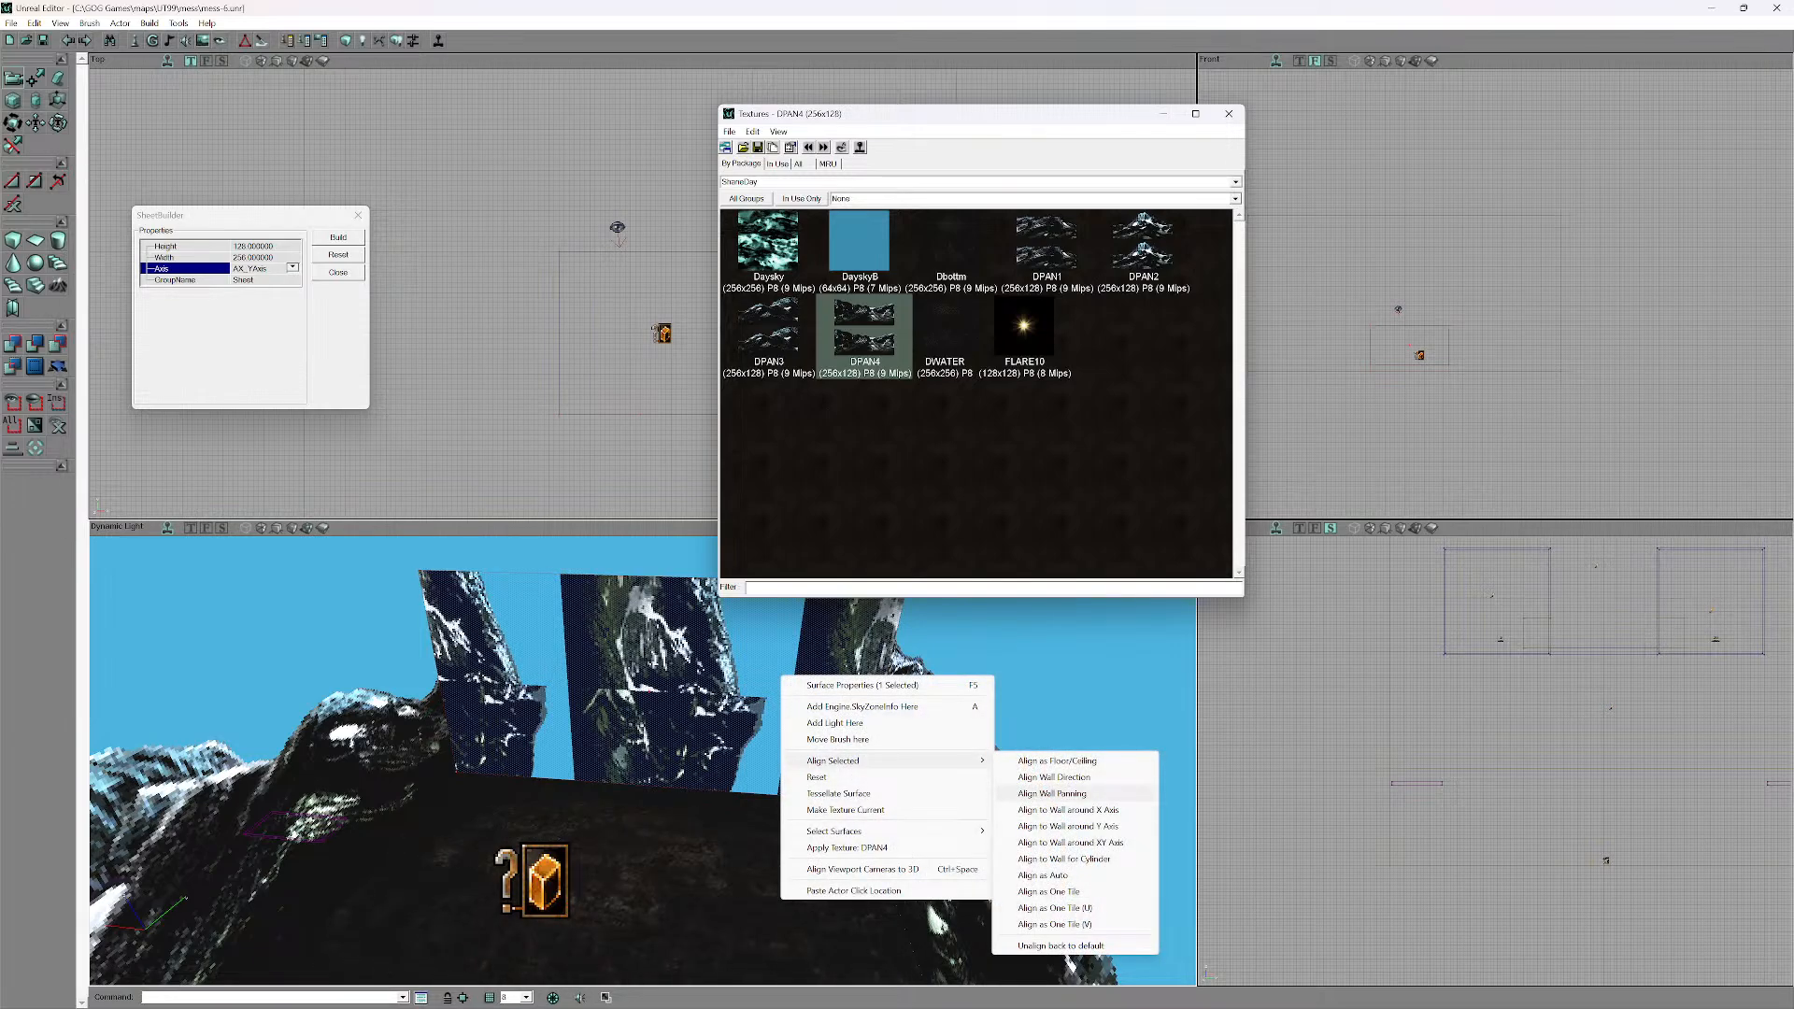
left_click(1056, 776)
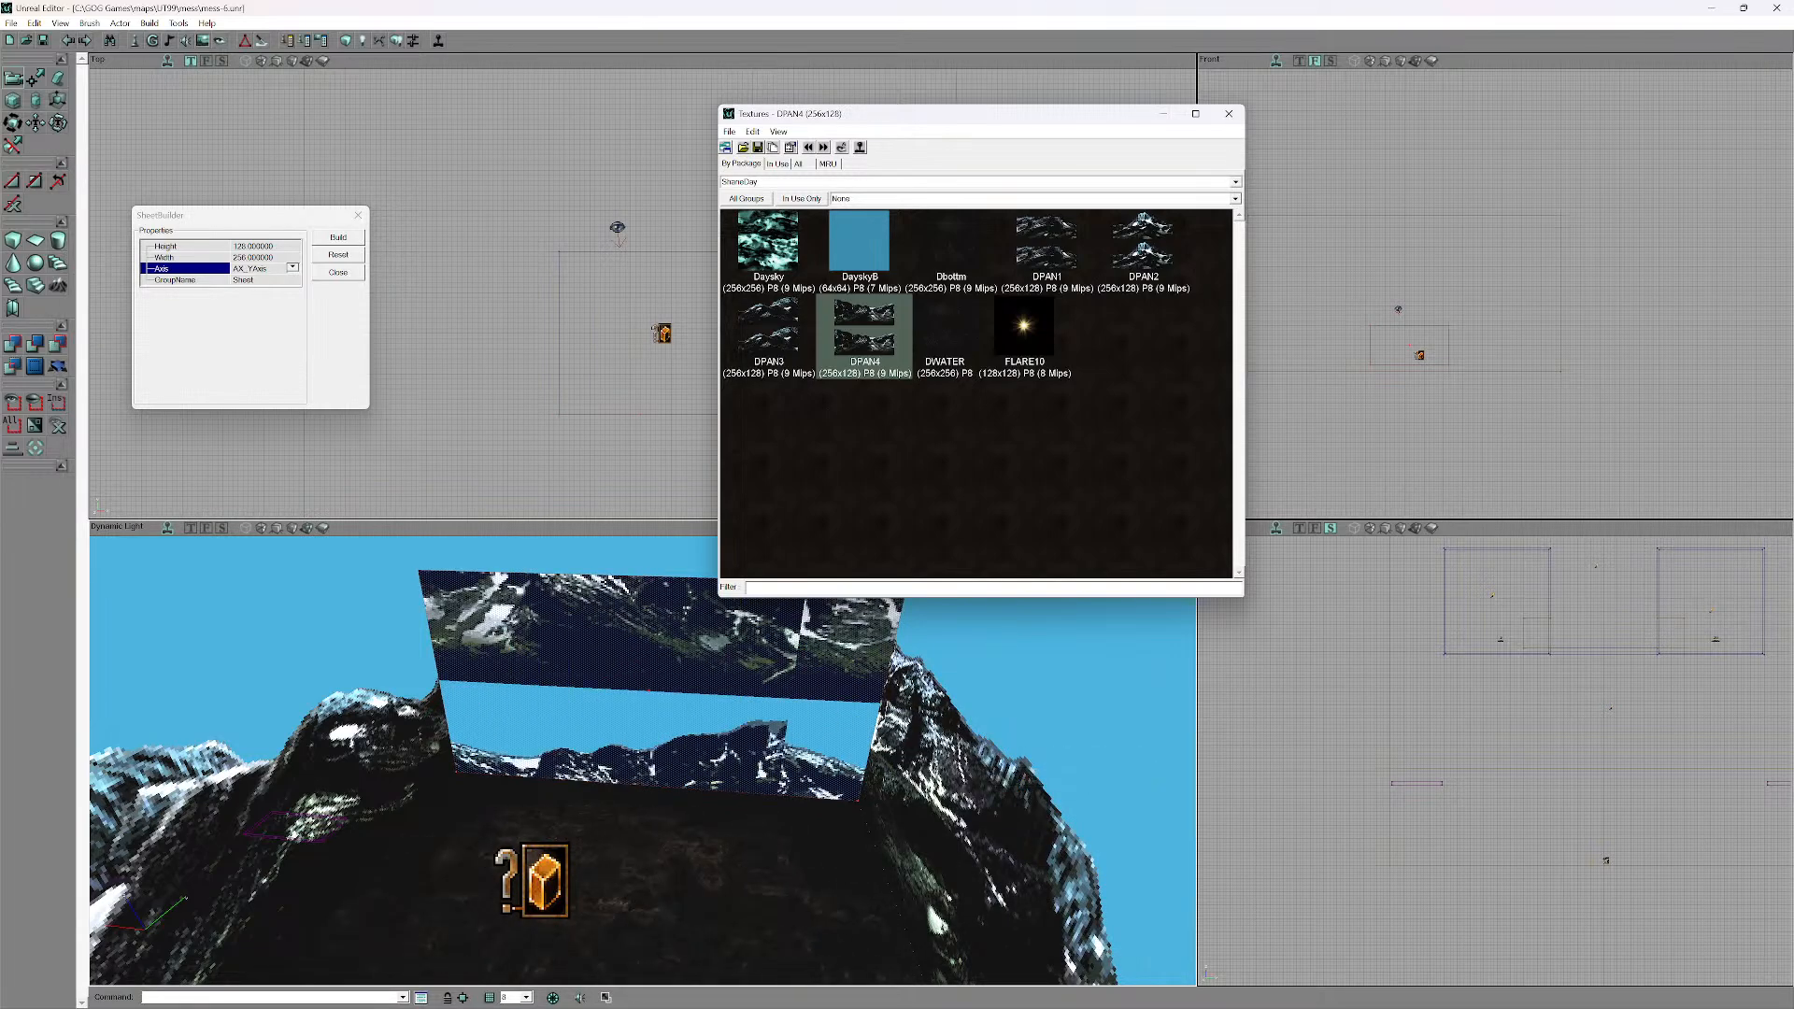
- Try Align Wall Panning on the DPAN4 sheet with its texture in the default unaligned state
right_click(793, 689)
mouse_move(897, 773)
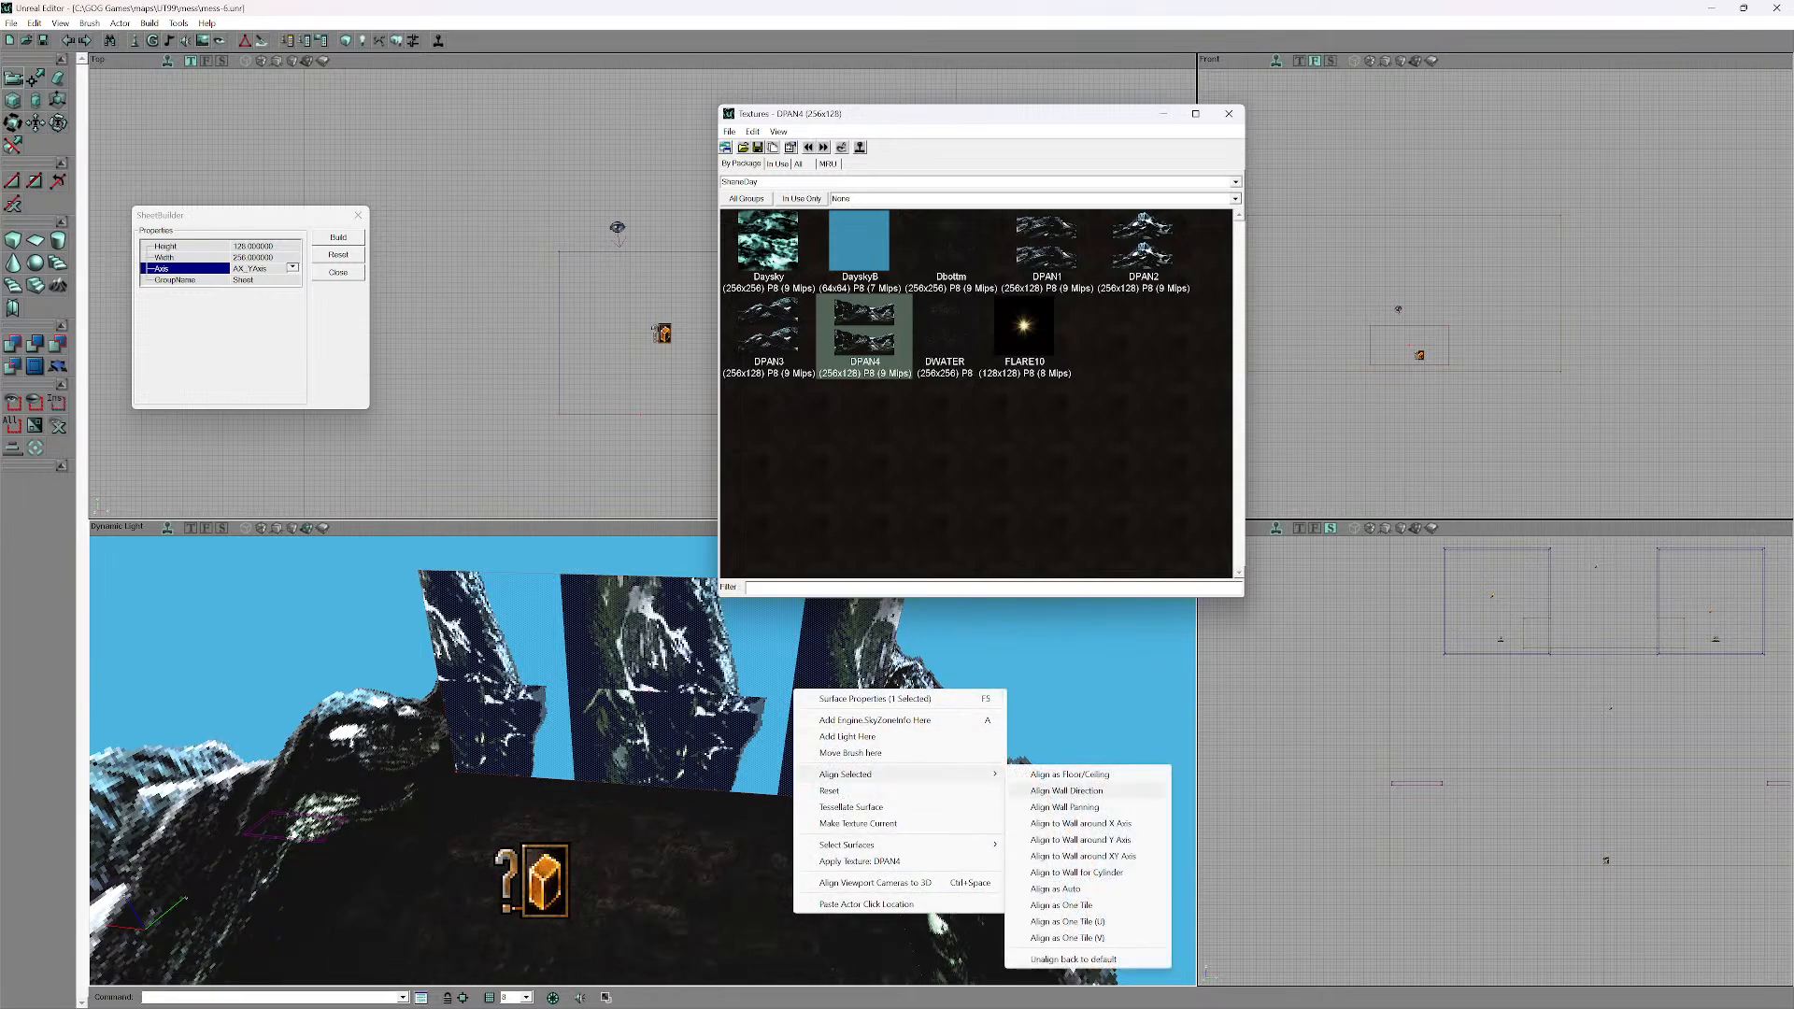
left_click(1065, 806)
- Align the DPAN4 sheet's texture to Wall around XY Axis and fit it with Align as One Tile (V)
right_click(769, 697)
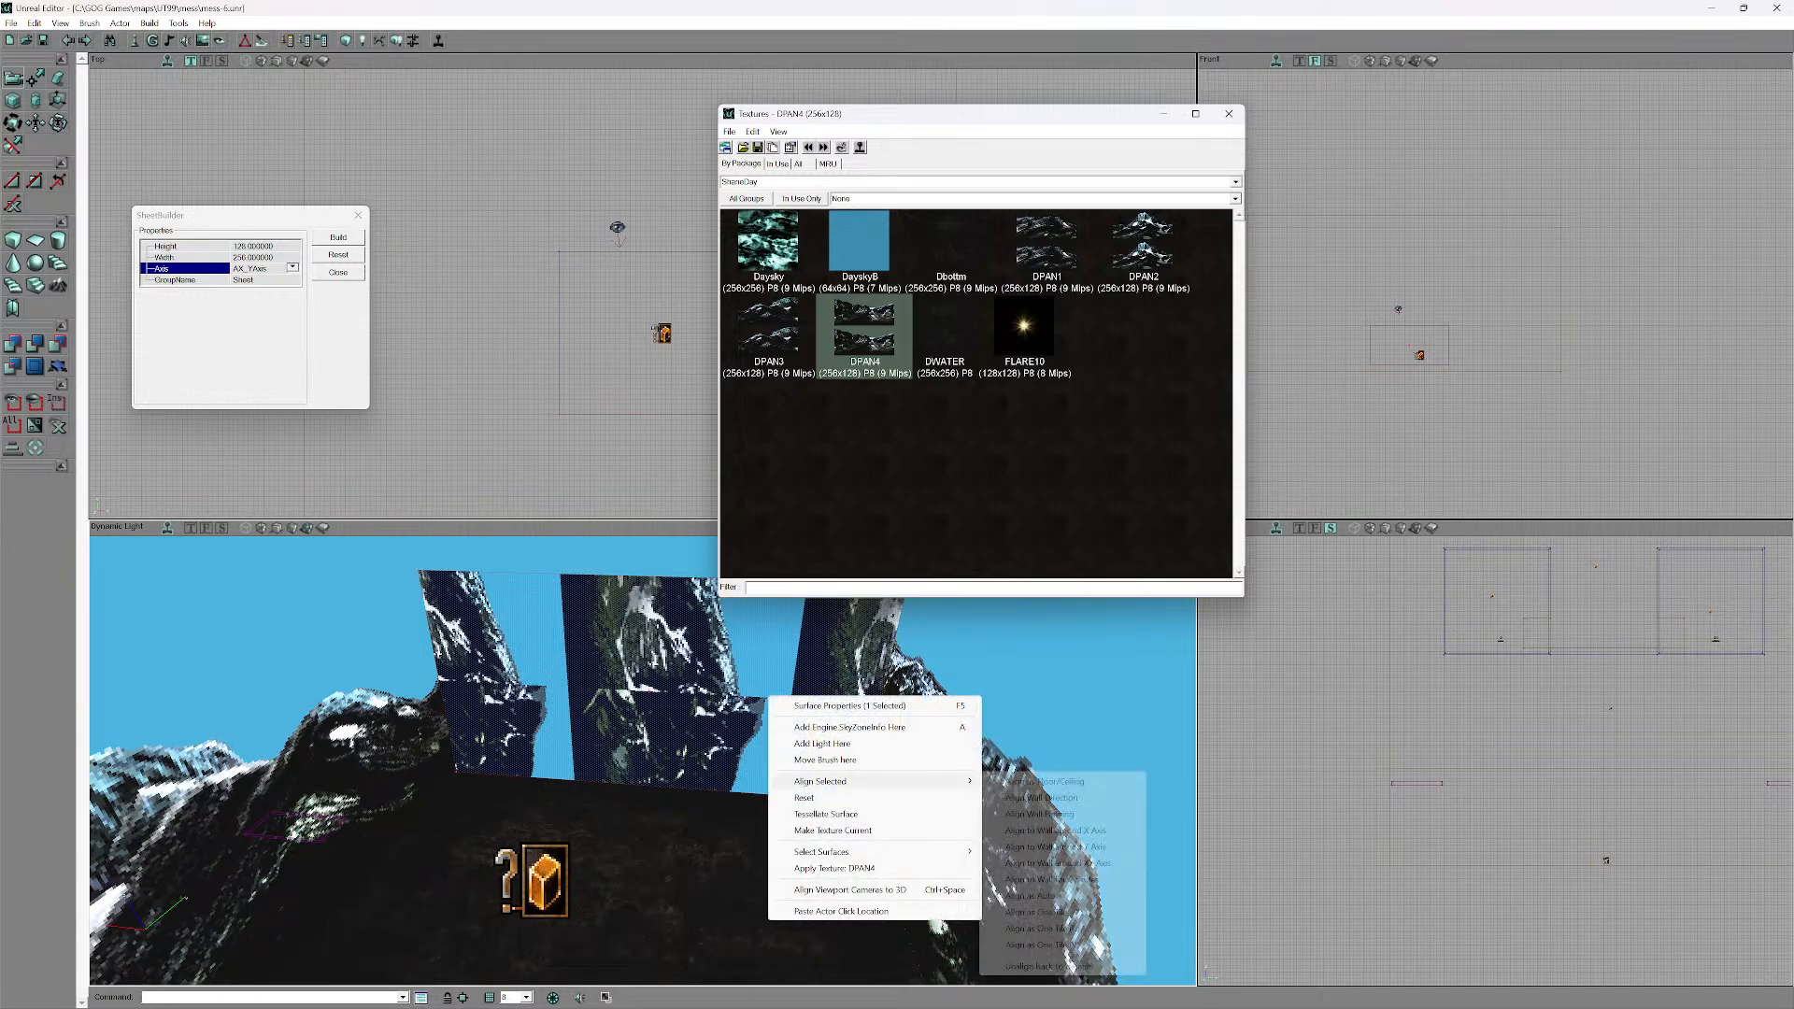
left_click(1056, 861)
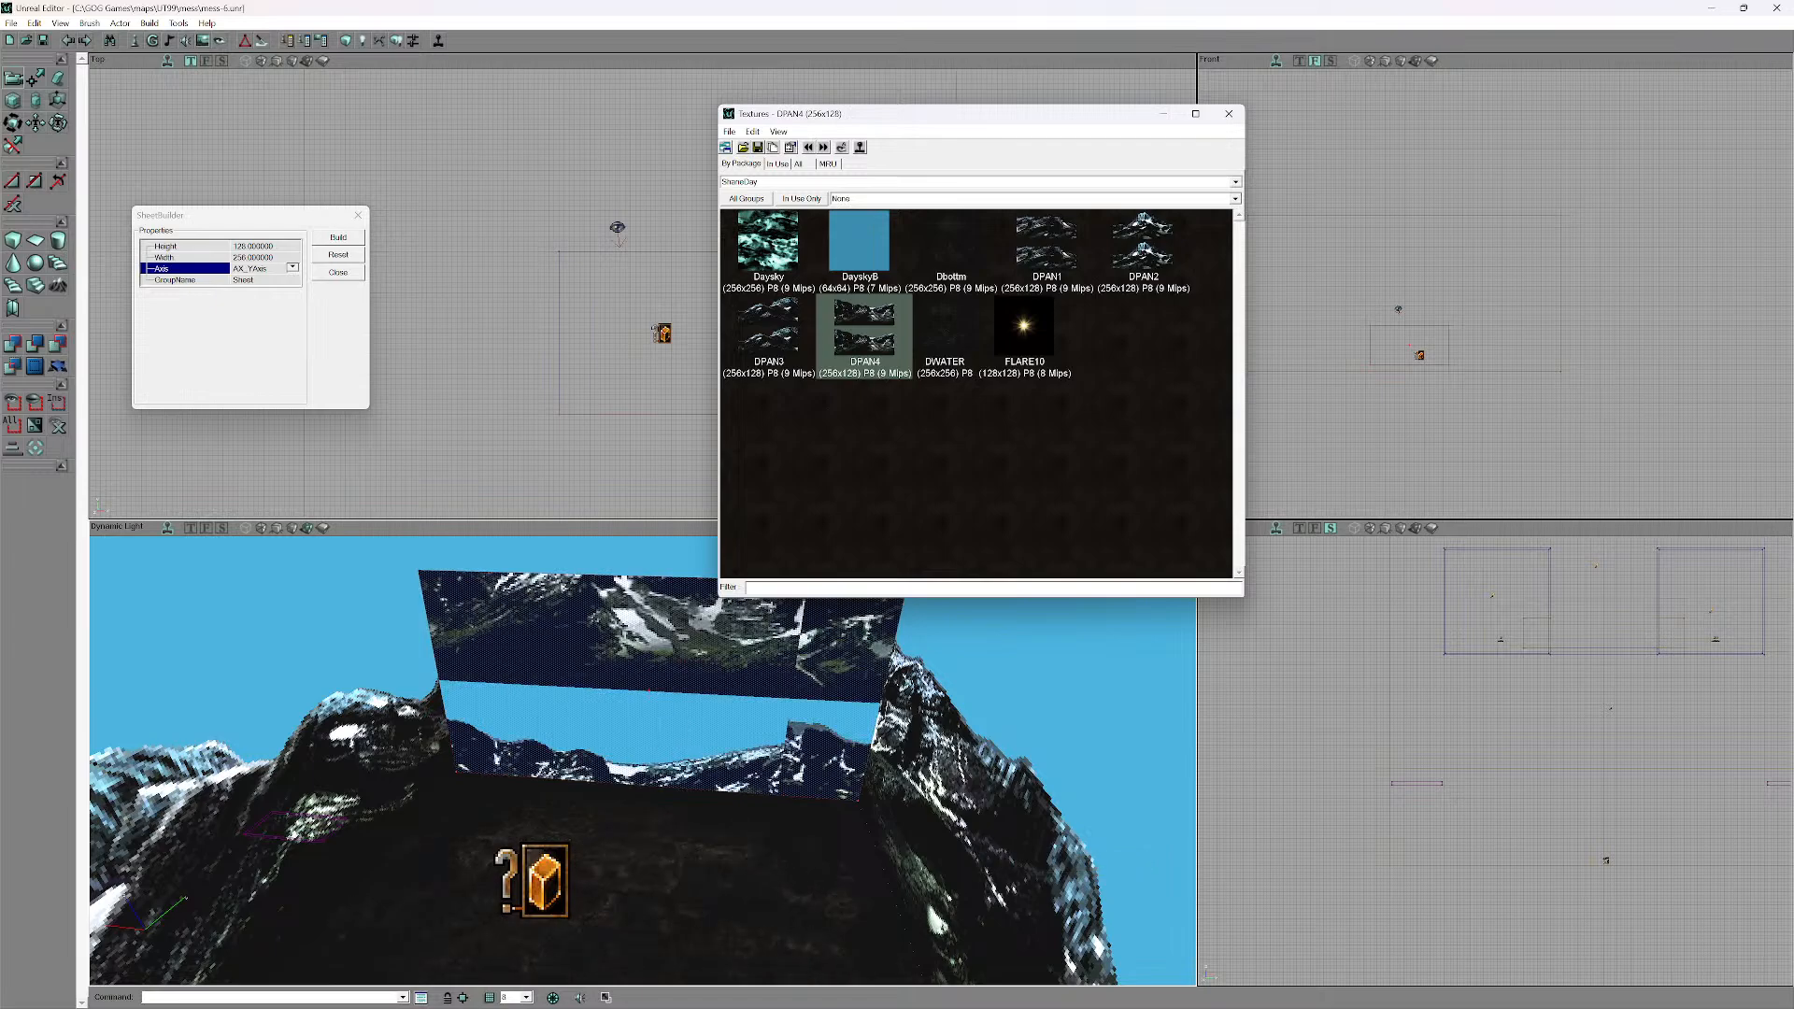
right_click(832, 721)
mouse_move(896, 805)
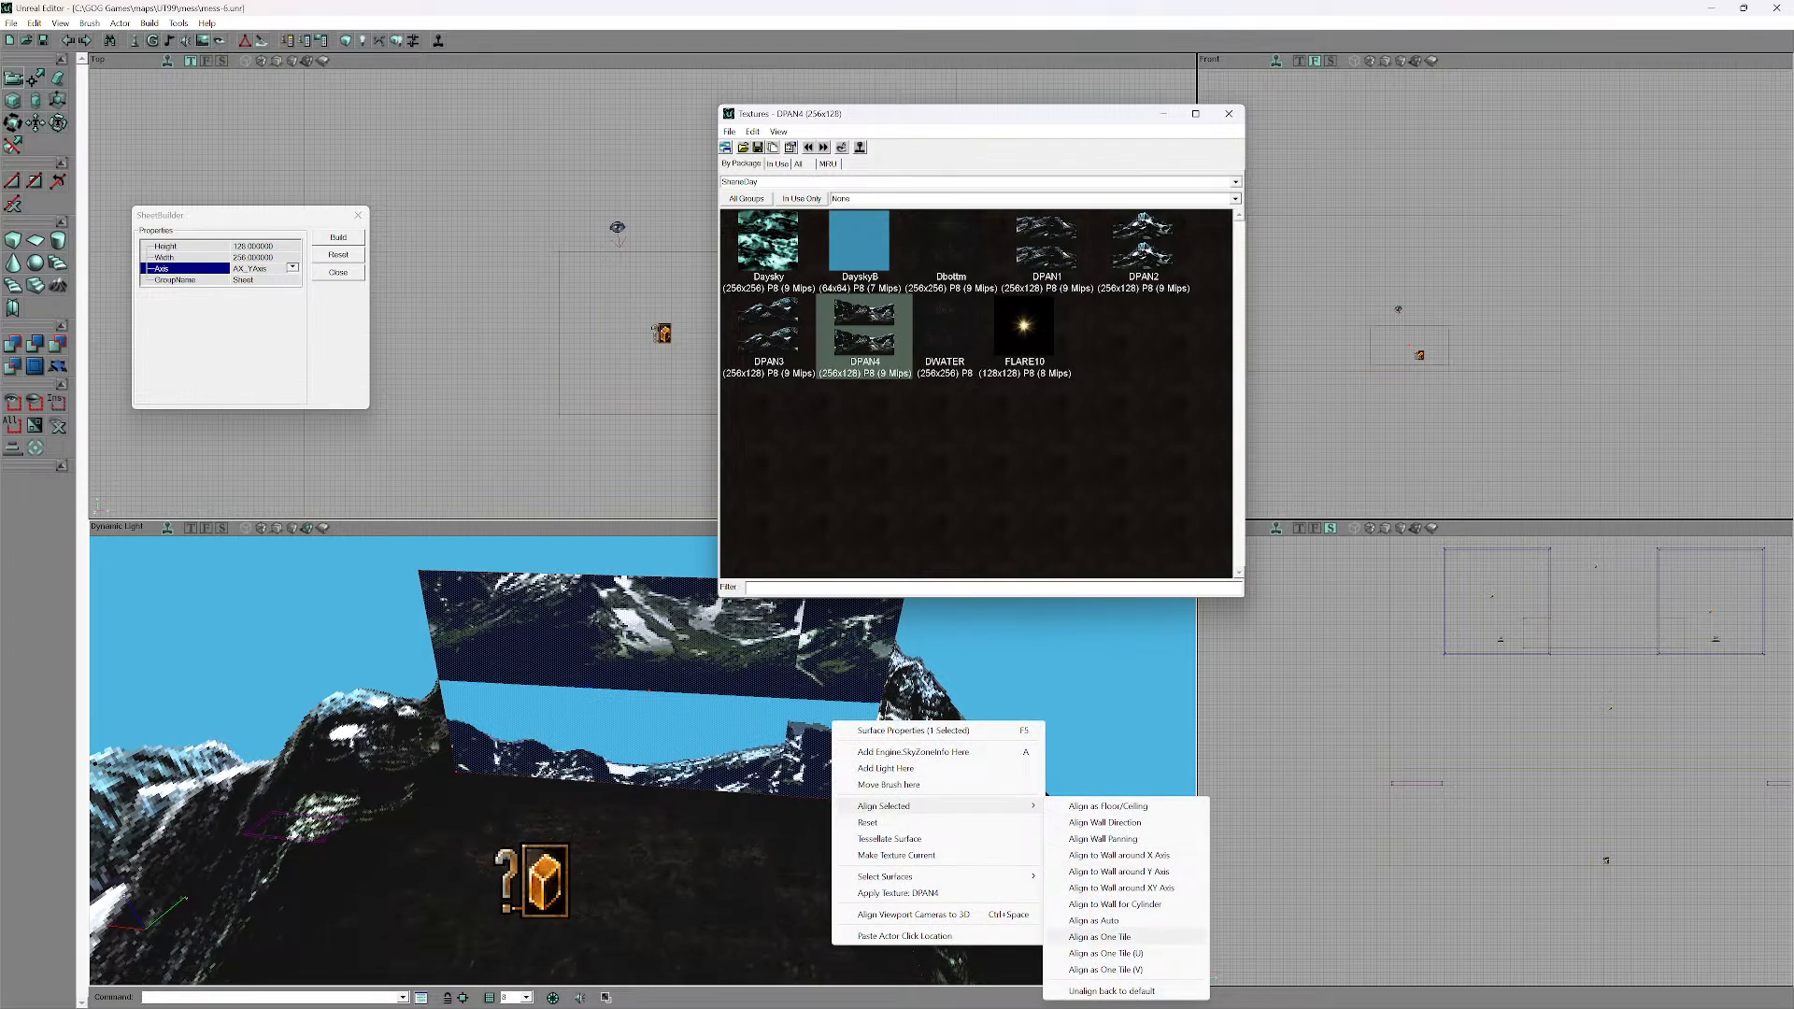
left_click(1104, 969)
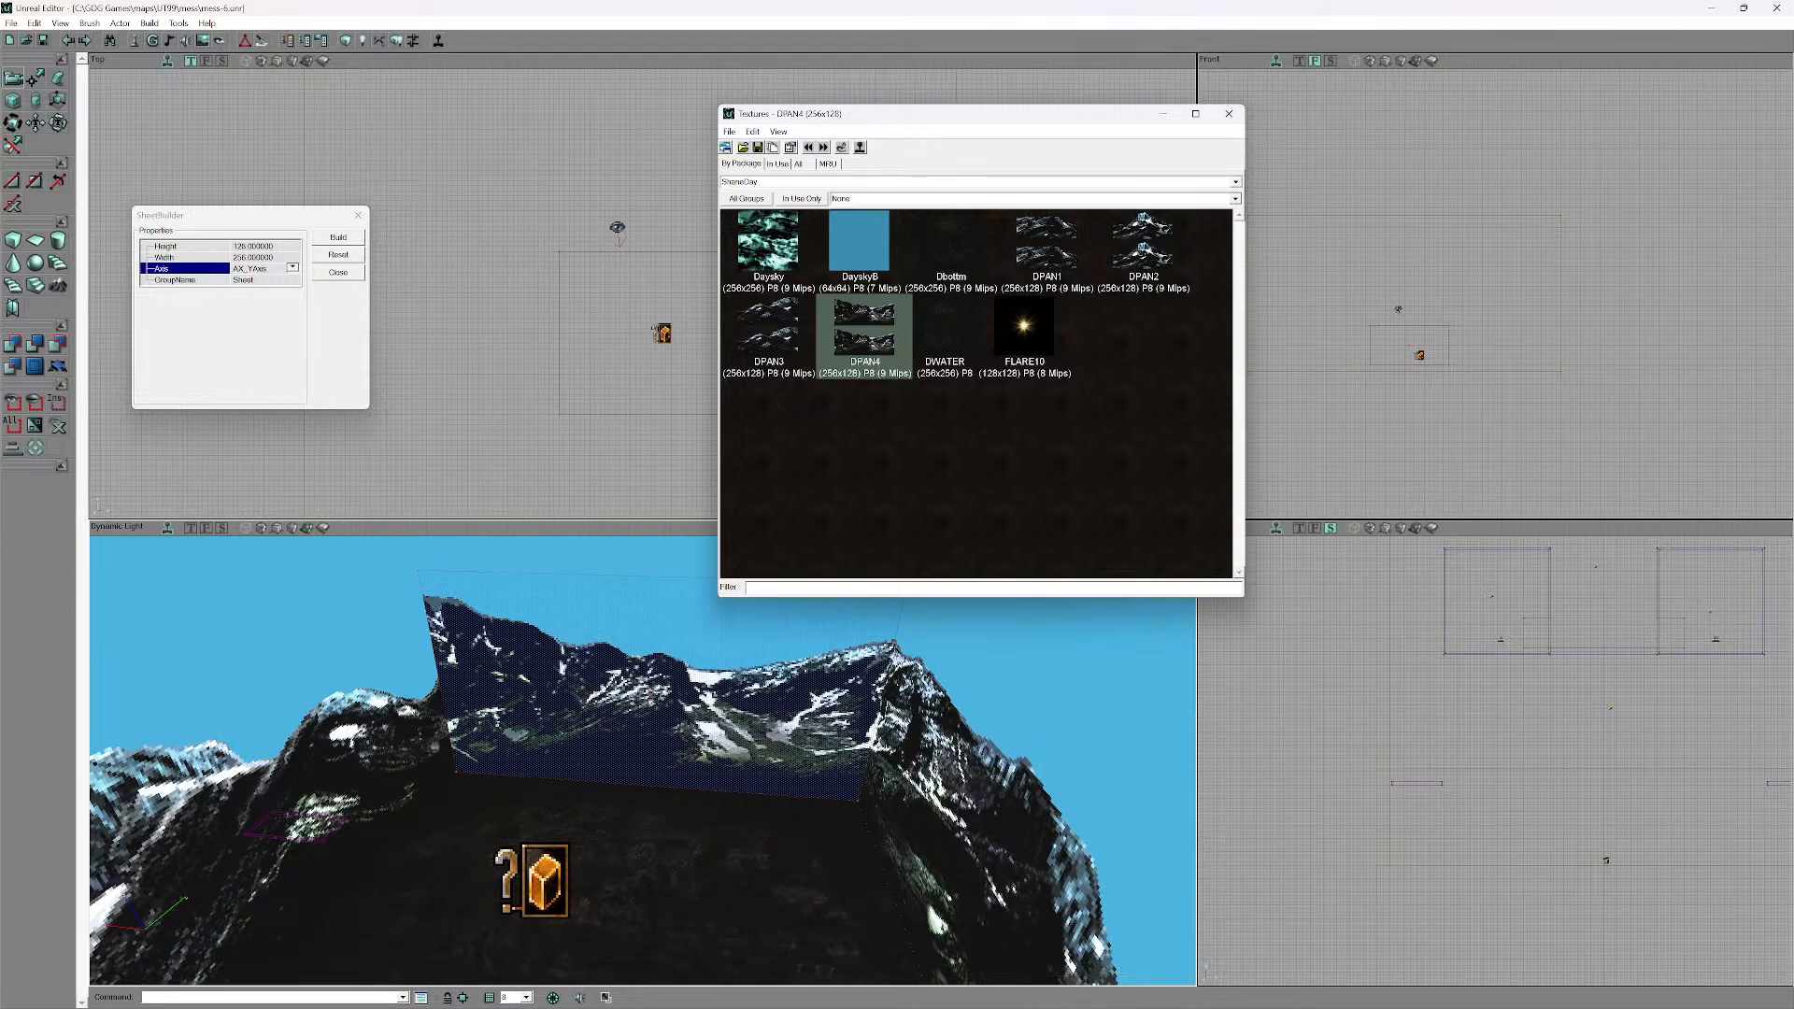
- Move the texture browser off the 3D view and inspect the four mountain walls and the skybox's place in the top view
mouse_move(822, 794)
left_mouse_down()
mouse_move(825, 850)
mouse_move(822, 762)
mouse_move(799, 803)
mouse_move(767, 738)
mouse_move(747, 796)
mouse_move(766, 770)
mouse_move(827, 860)
mouse_move(809, 911)
mouse_move(780, 831)
mouse_move(712, 826)
mouse_move(696, 785)
mouse_move(742, 859)
mouse_move(738, 934)
mouse_move(738, 784)
mouse_move(715, 860)
mouse_move(705, 794)
mouse_move(659, 897)
mouse_move(626, 808)
mouse_move(621, 864)
mouse_move(624, 841)
mouse_move(668, 832)
mouse_move(659, 897)
mouse_move(654, 824)
mouse_move(696, 869)
mouse_move(696, 920)
left_mouse_up()
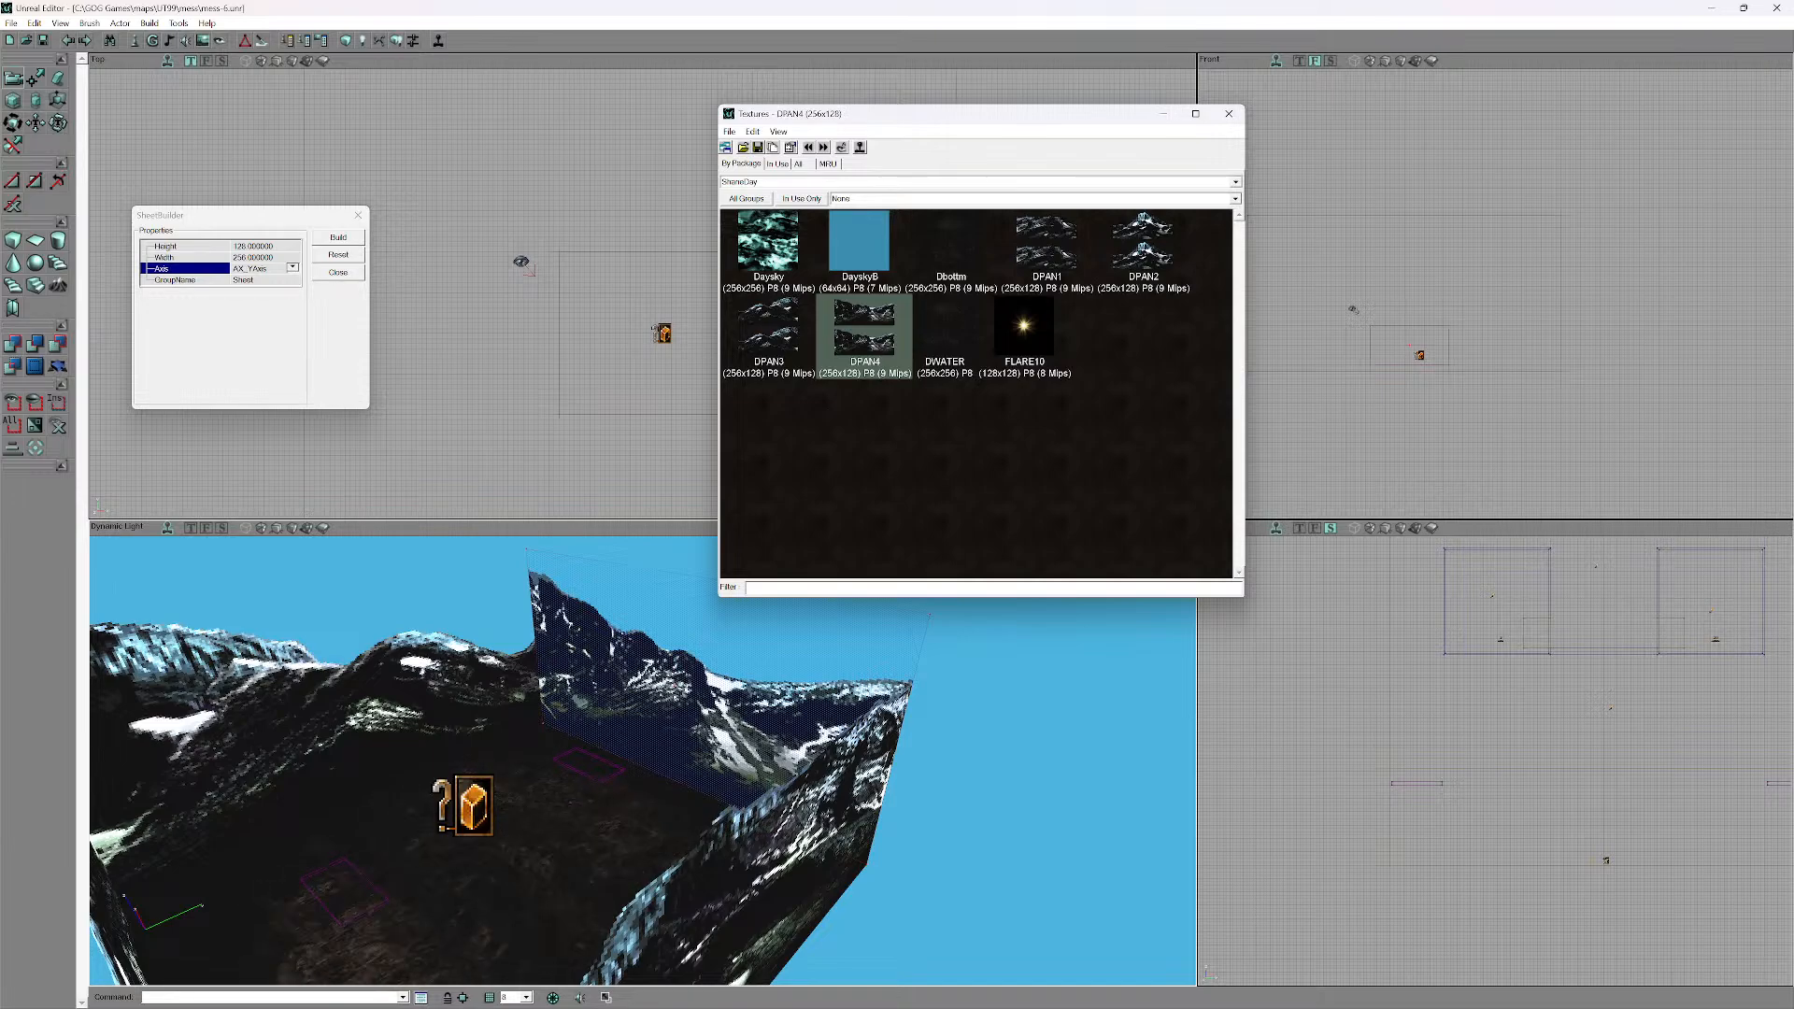
left_click_drag(934, 113, 723, 161)
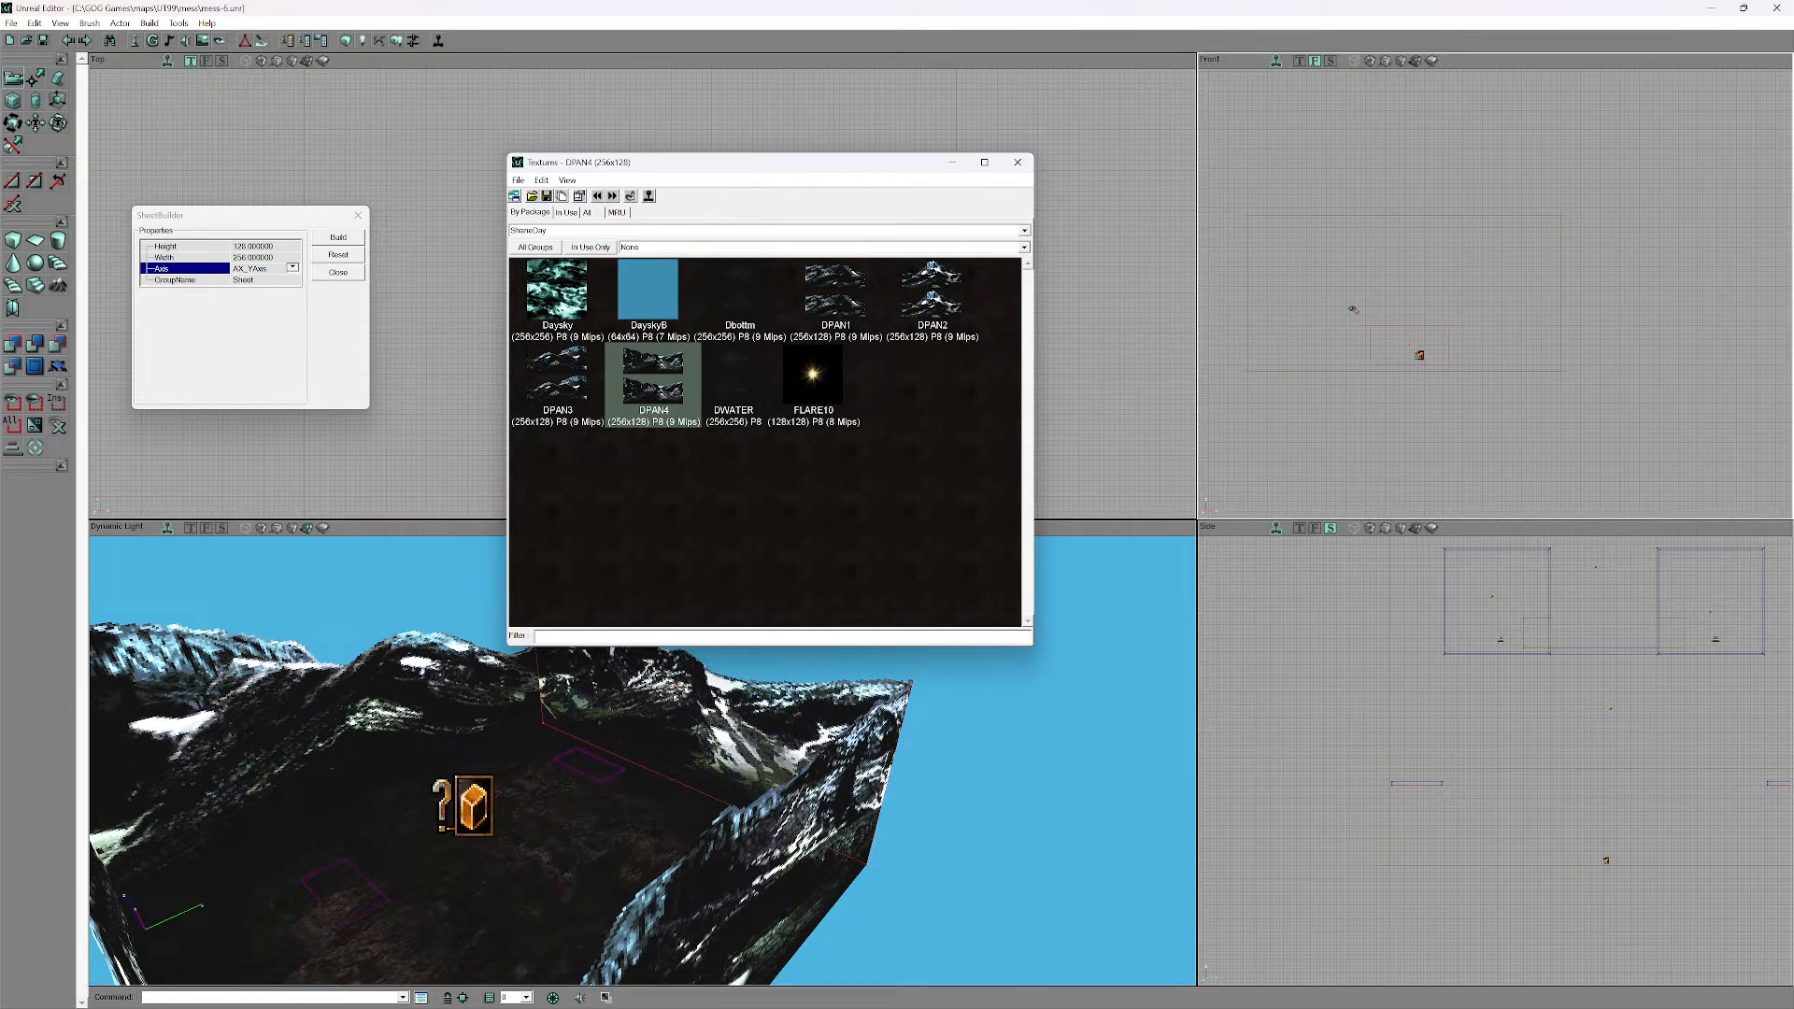
left_click_drag(723, 162, 1240, 205)
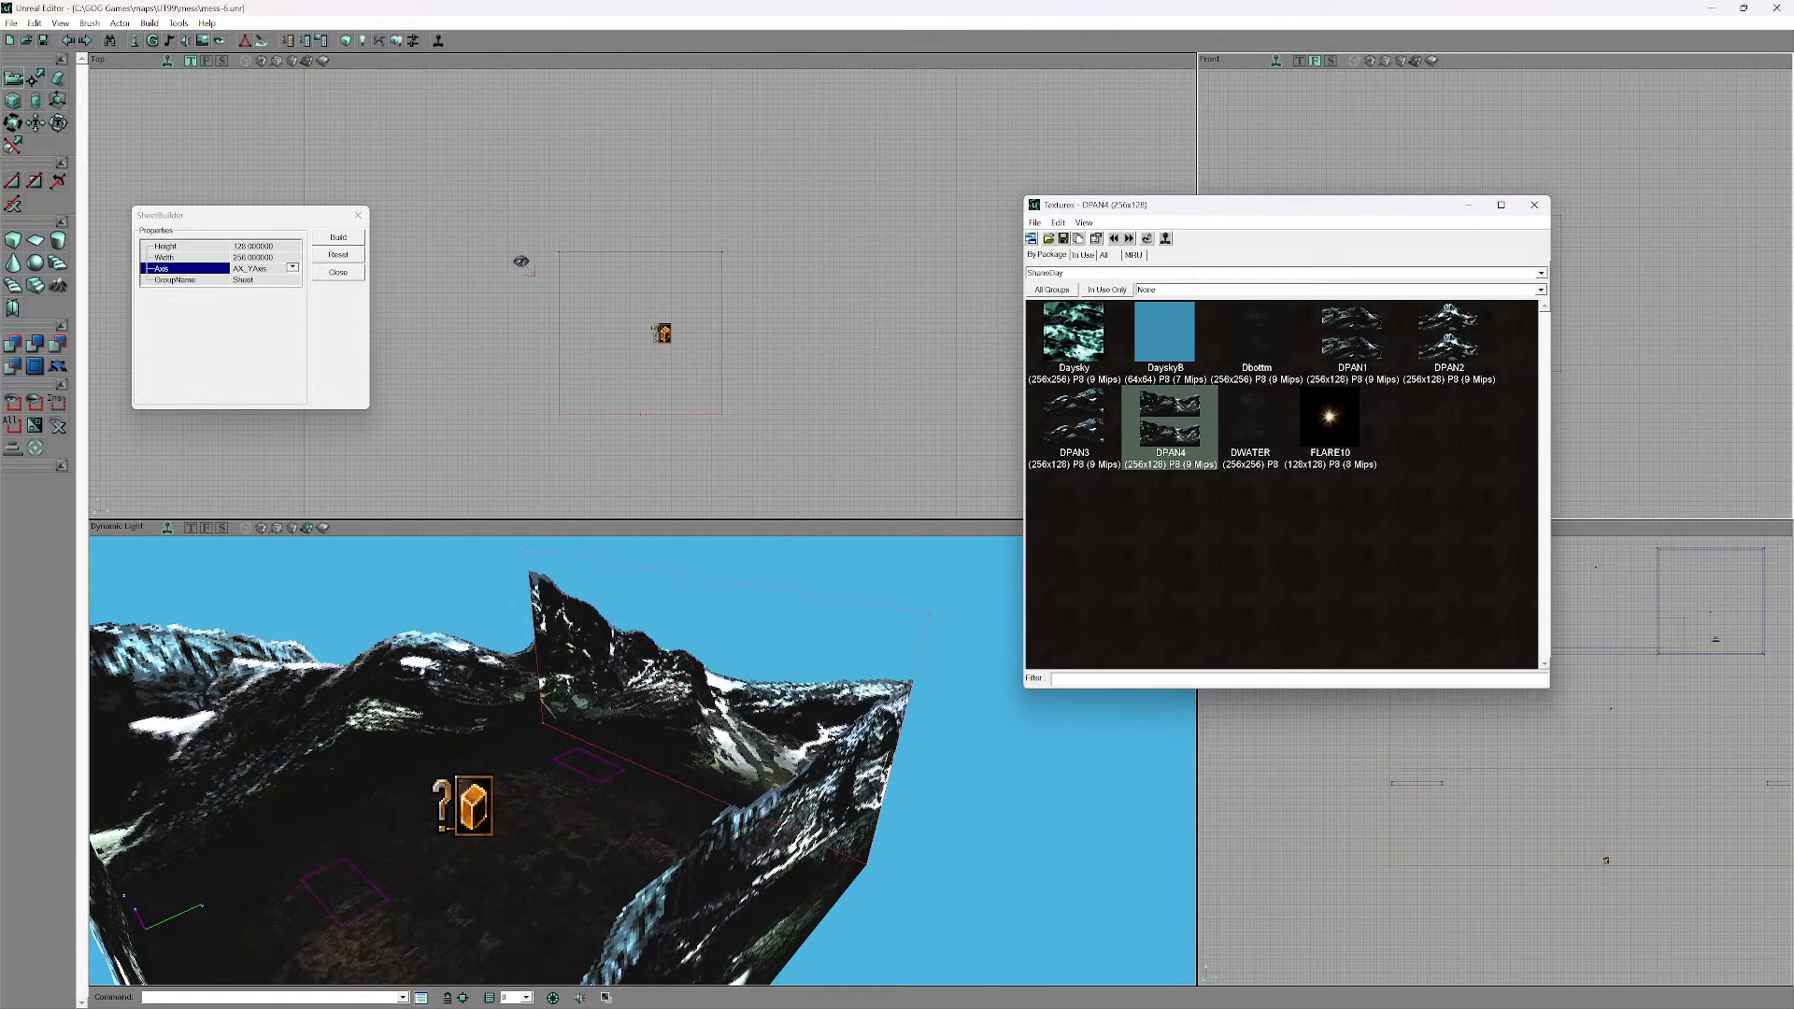
scroll(618, 333, "down", 3)
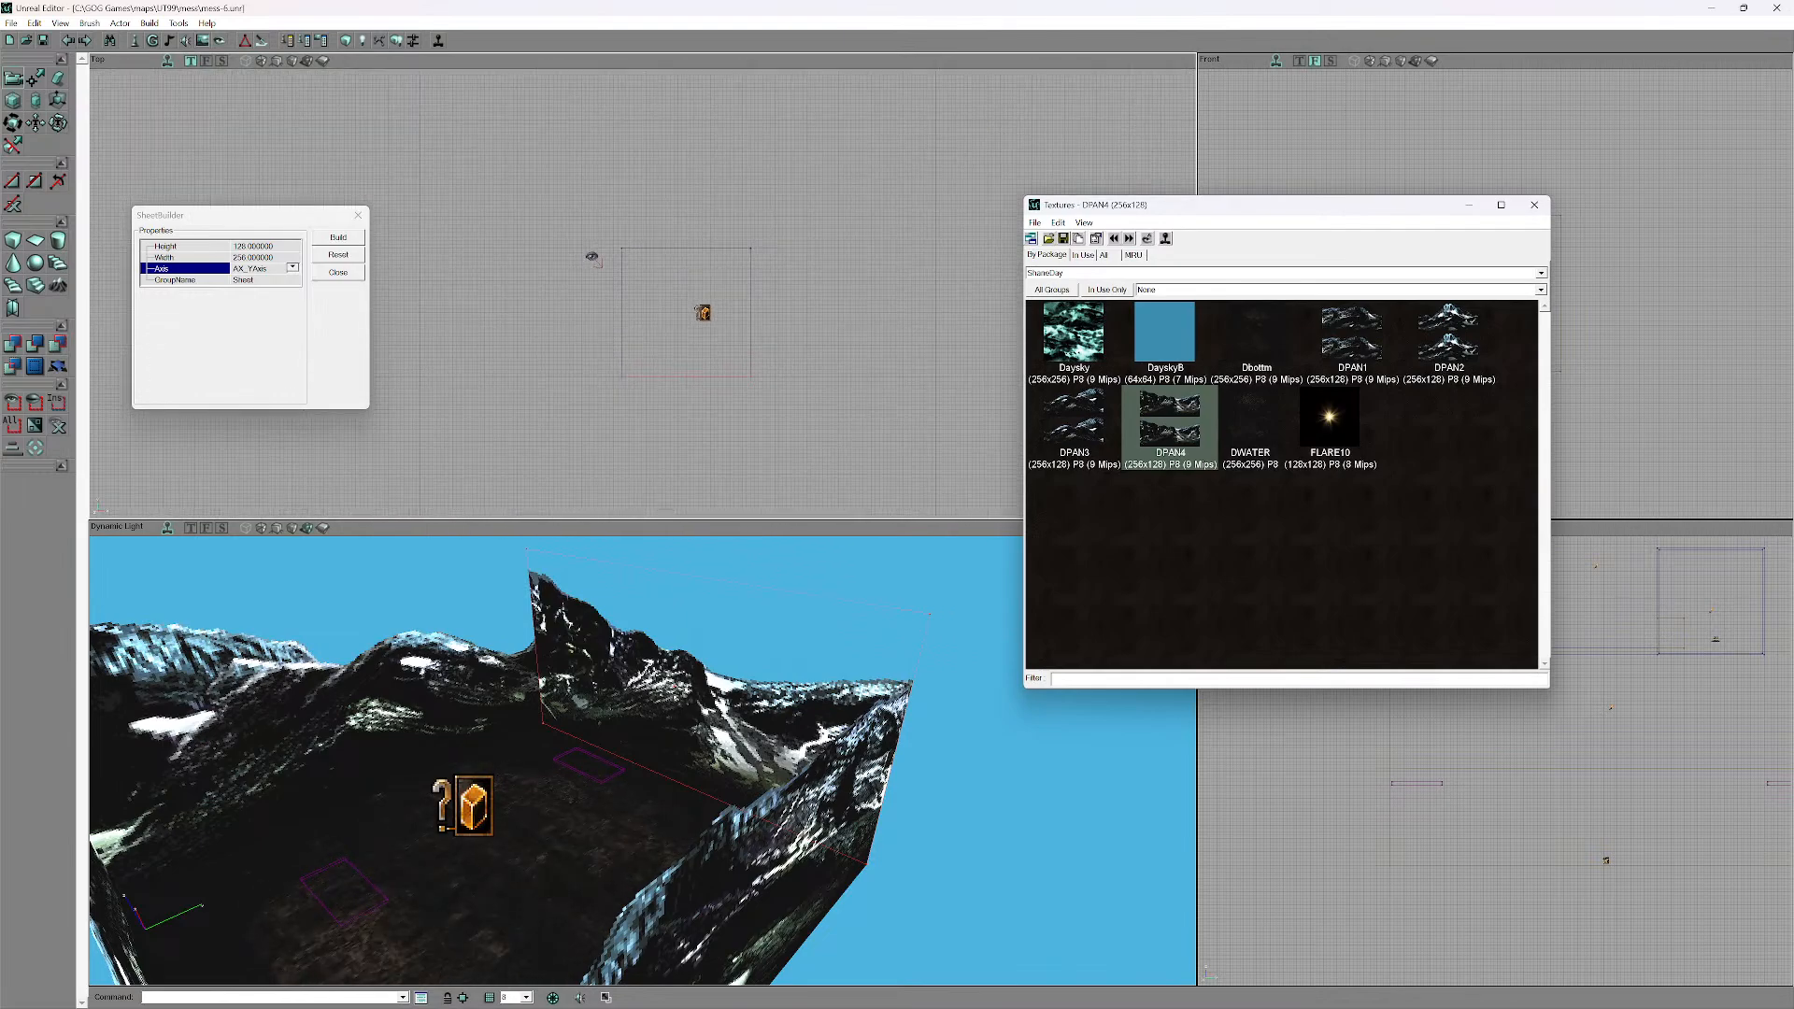
scroll(609, 270, "down", 4)
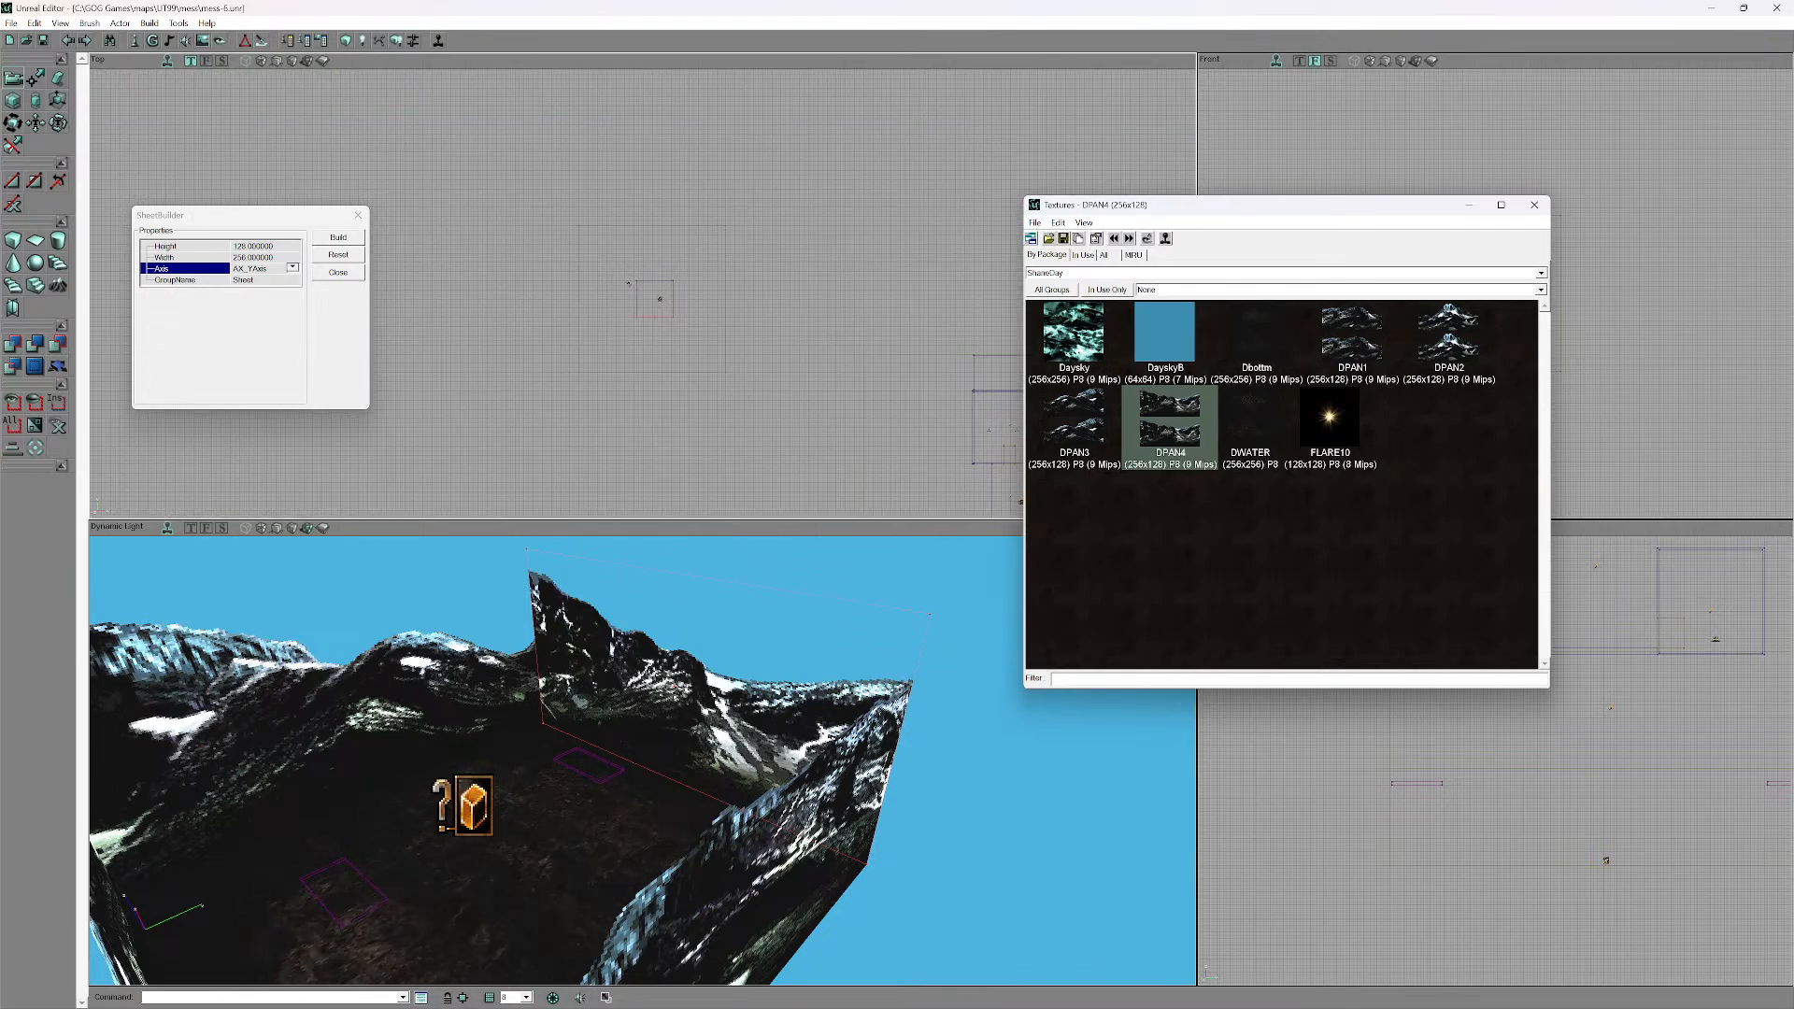
- Rebuild the sheet builder brush with its axis set to AX_Horizontal so it lies flat
scroll(630, 283, "up", 2)
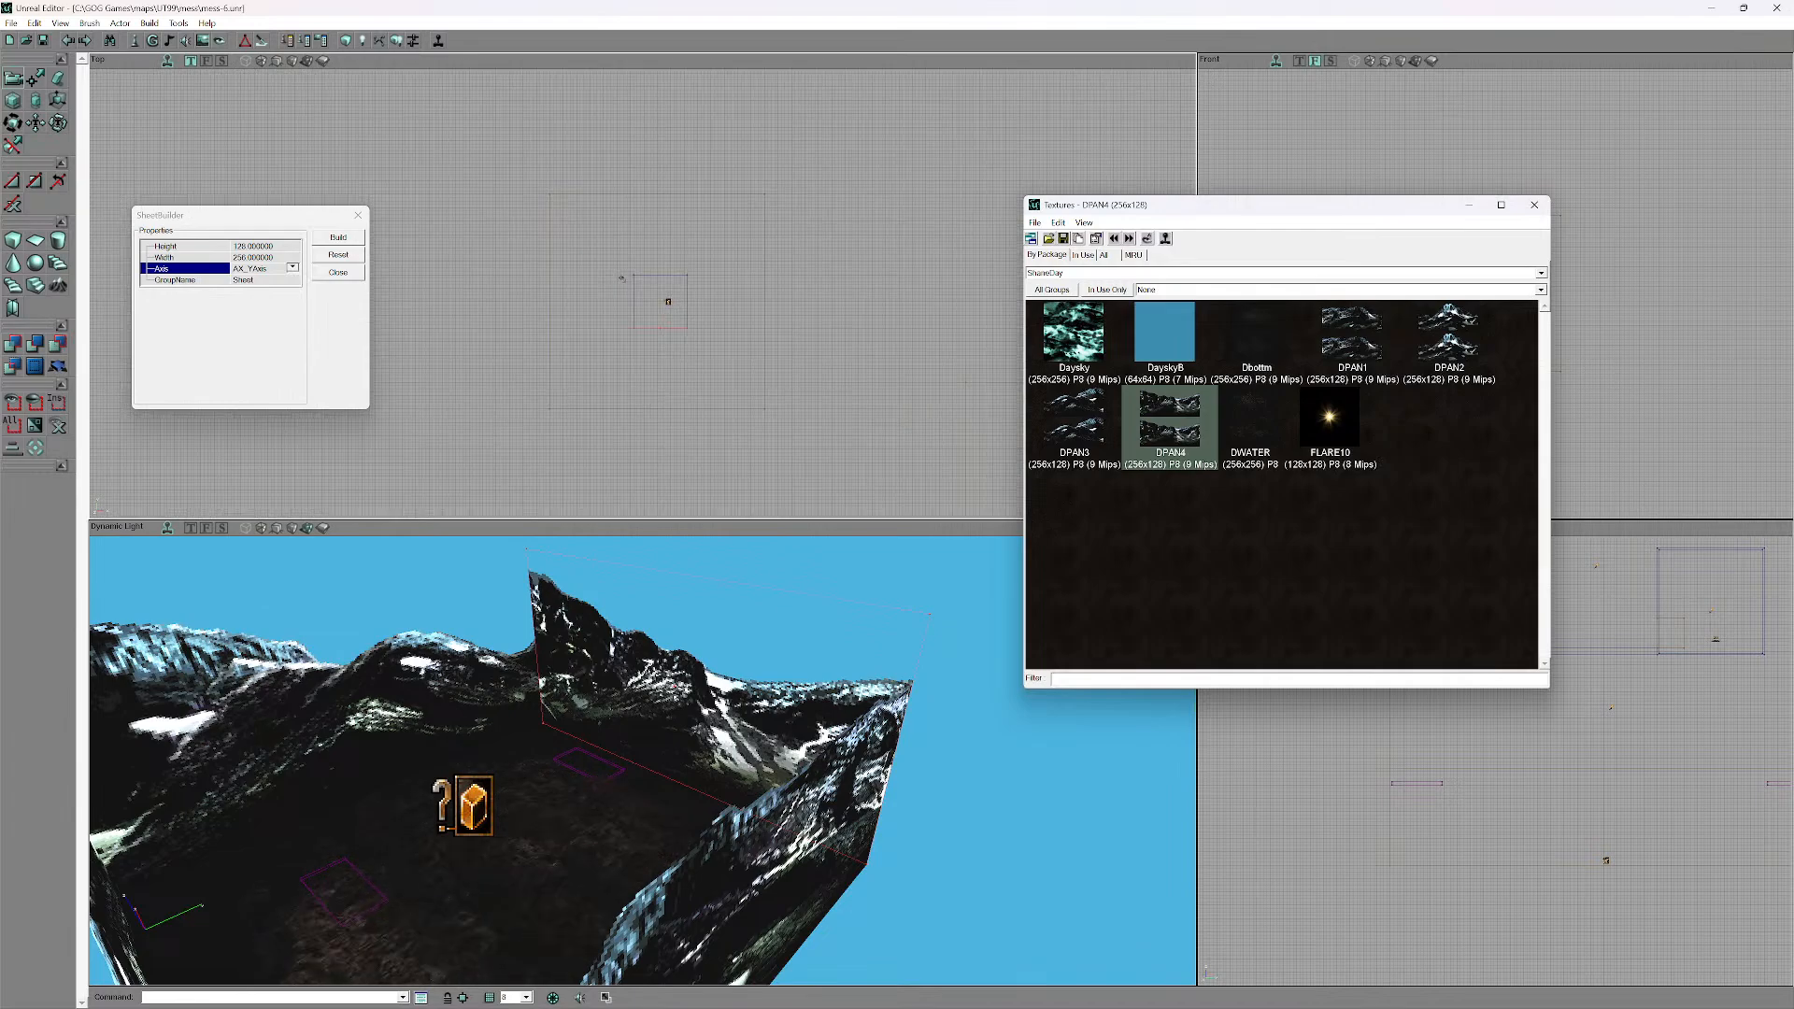
left_click_drag(1215, 205, 833, 147)
mouse_move(1457, 616)
left_mouse_down()
mouse_move(1483, 595)
mouse_move(1735, 852)
mouse_move(1706, 960)
mouse_move(1570, 953)
left_mouse_up()
scroll(1429, 719, "up", 3)
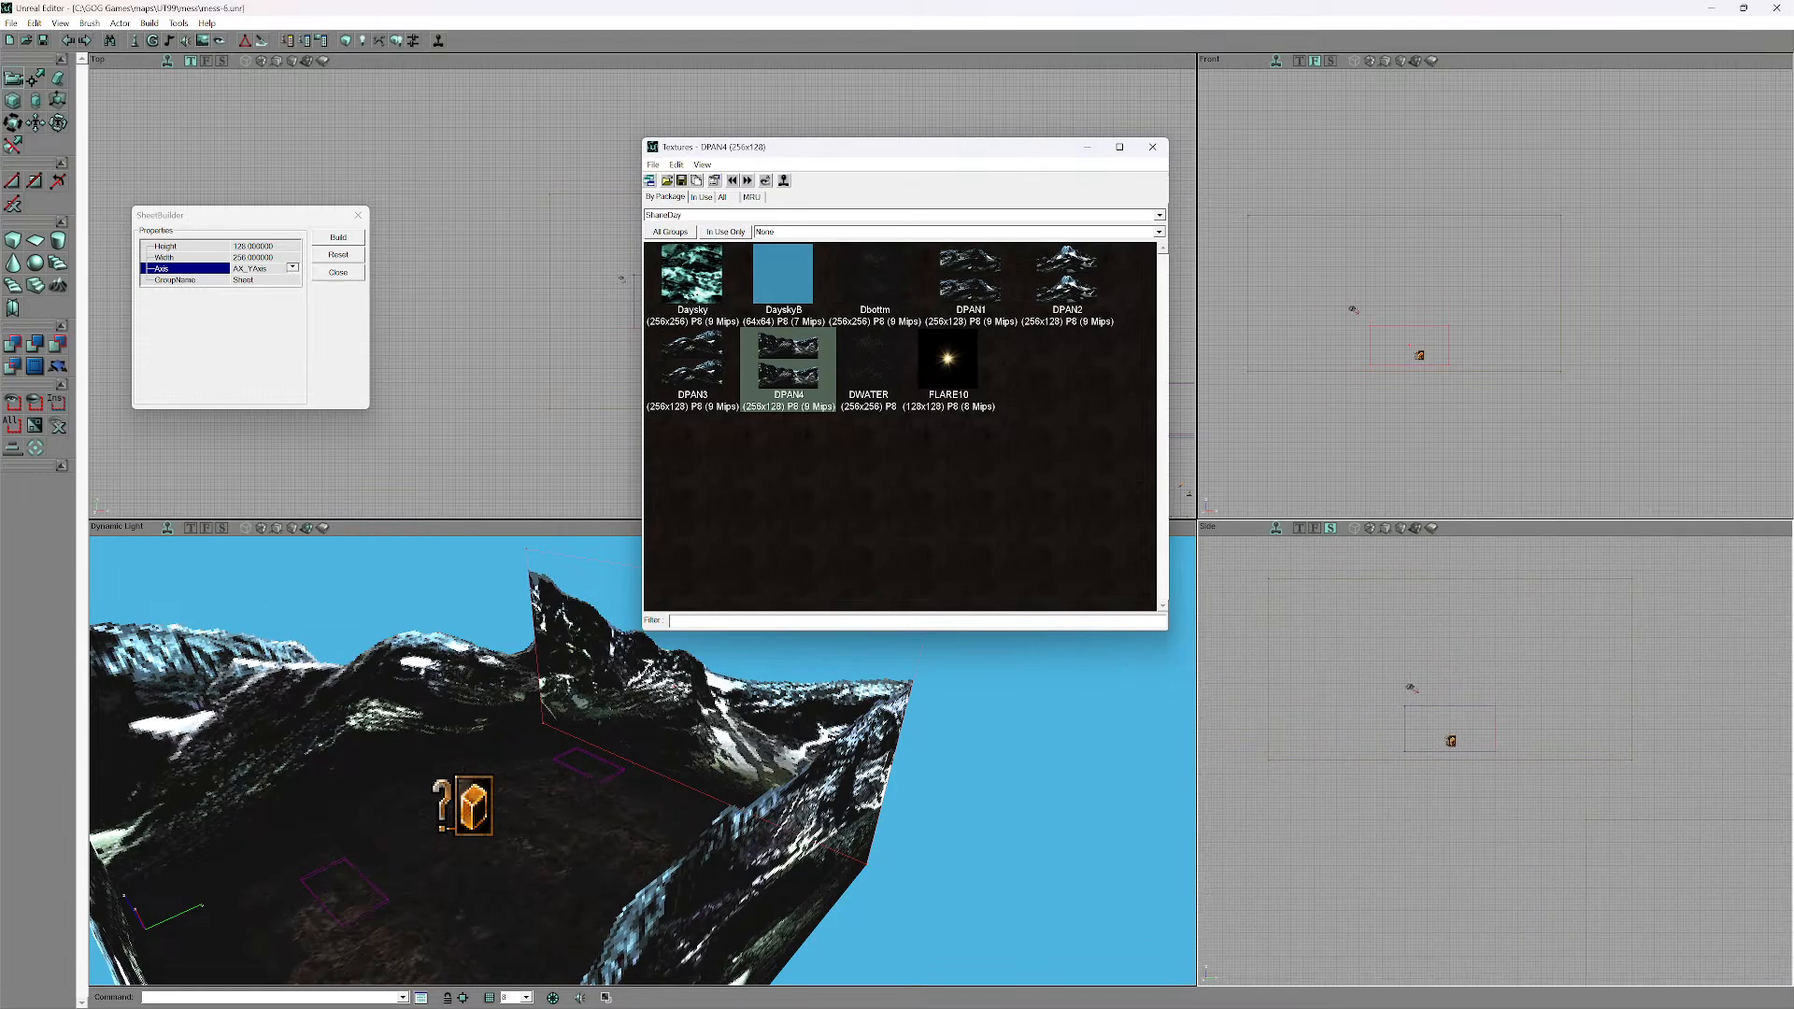
scroll(1495, 761, "up", 3)
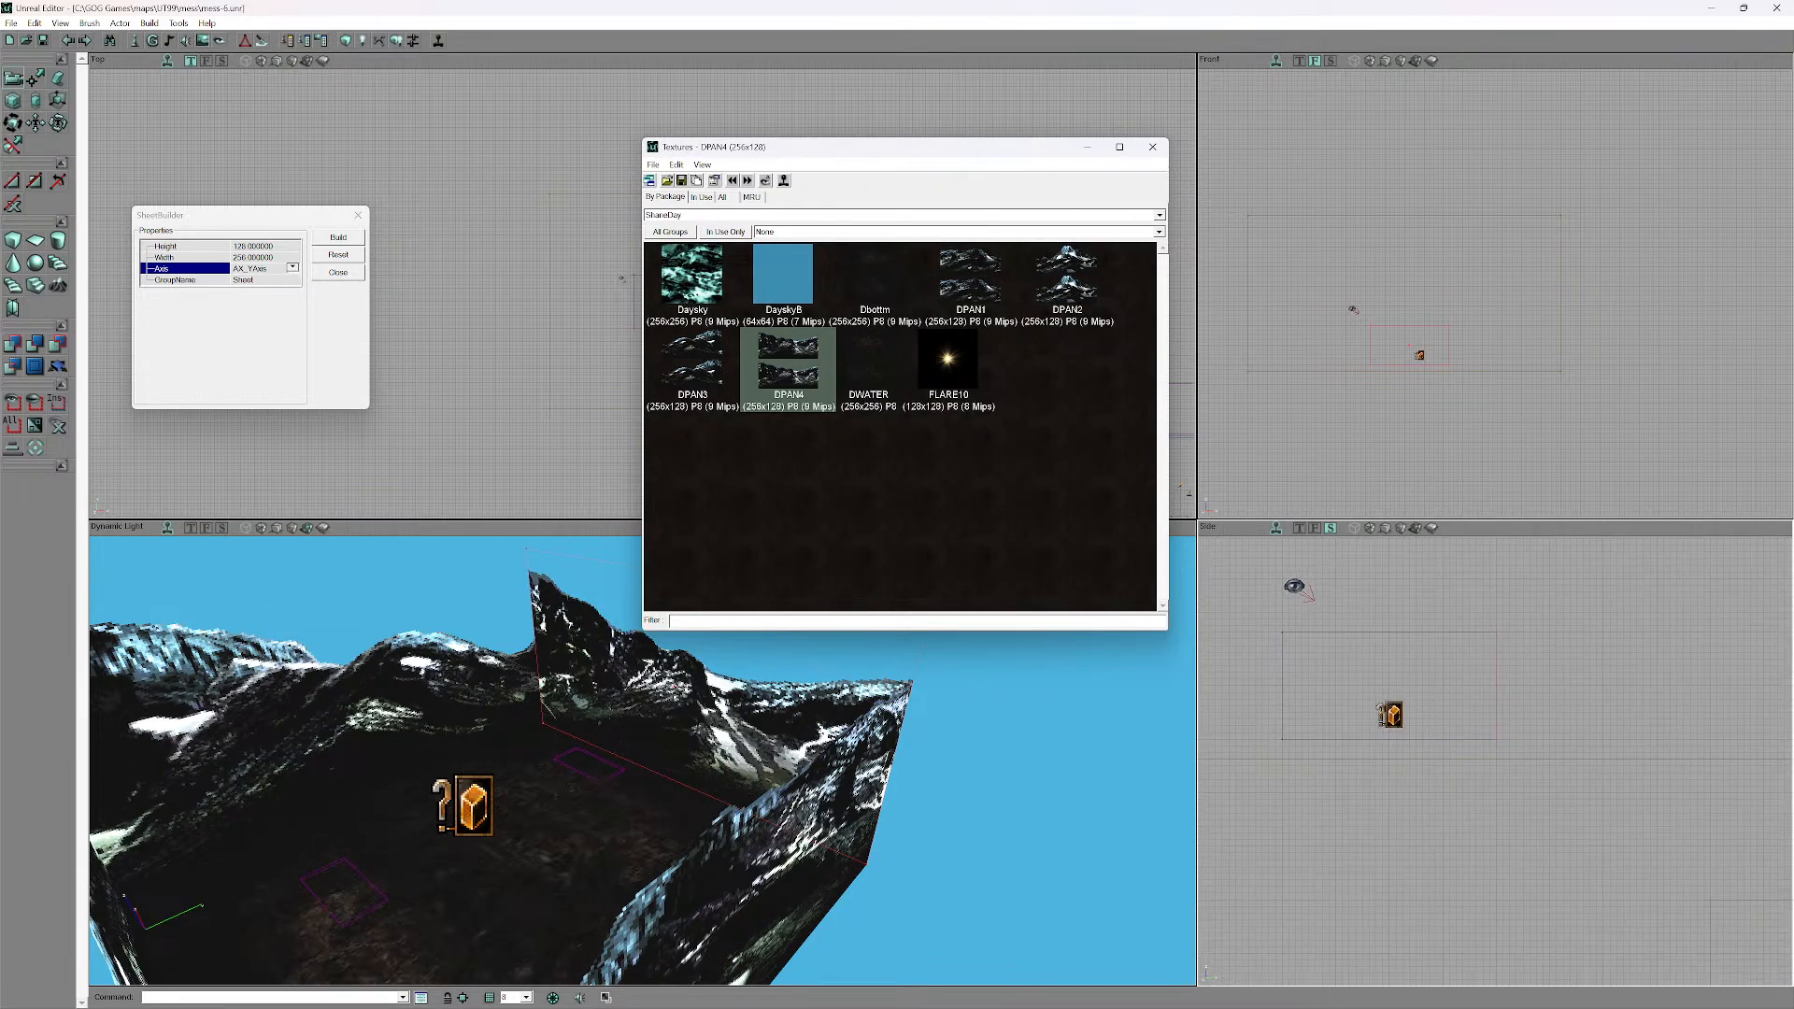
key("F4")
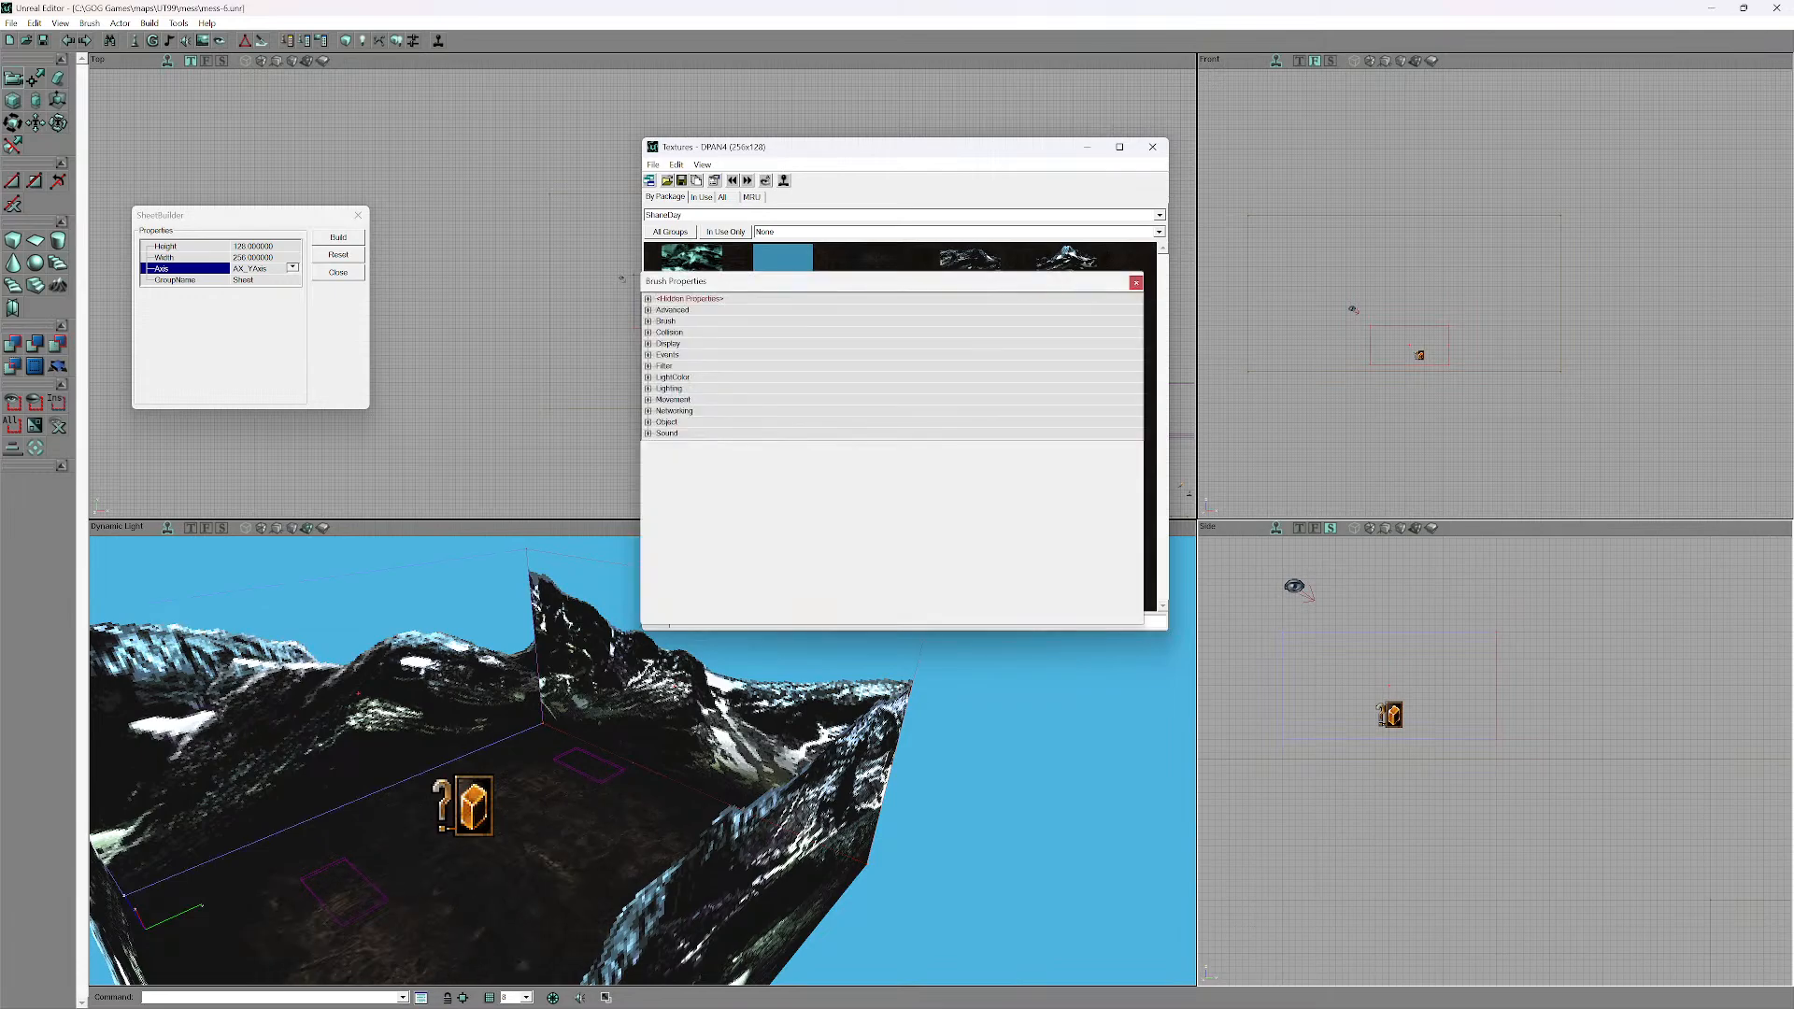
left_click(1135, 282)
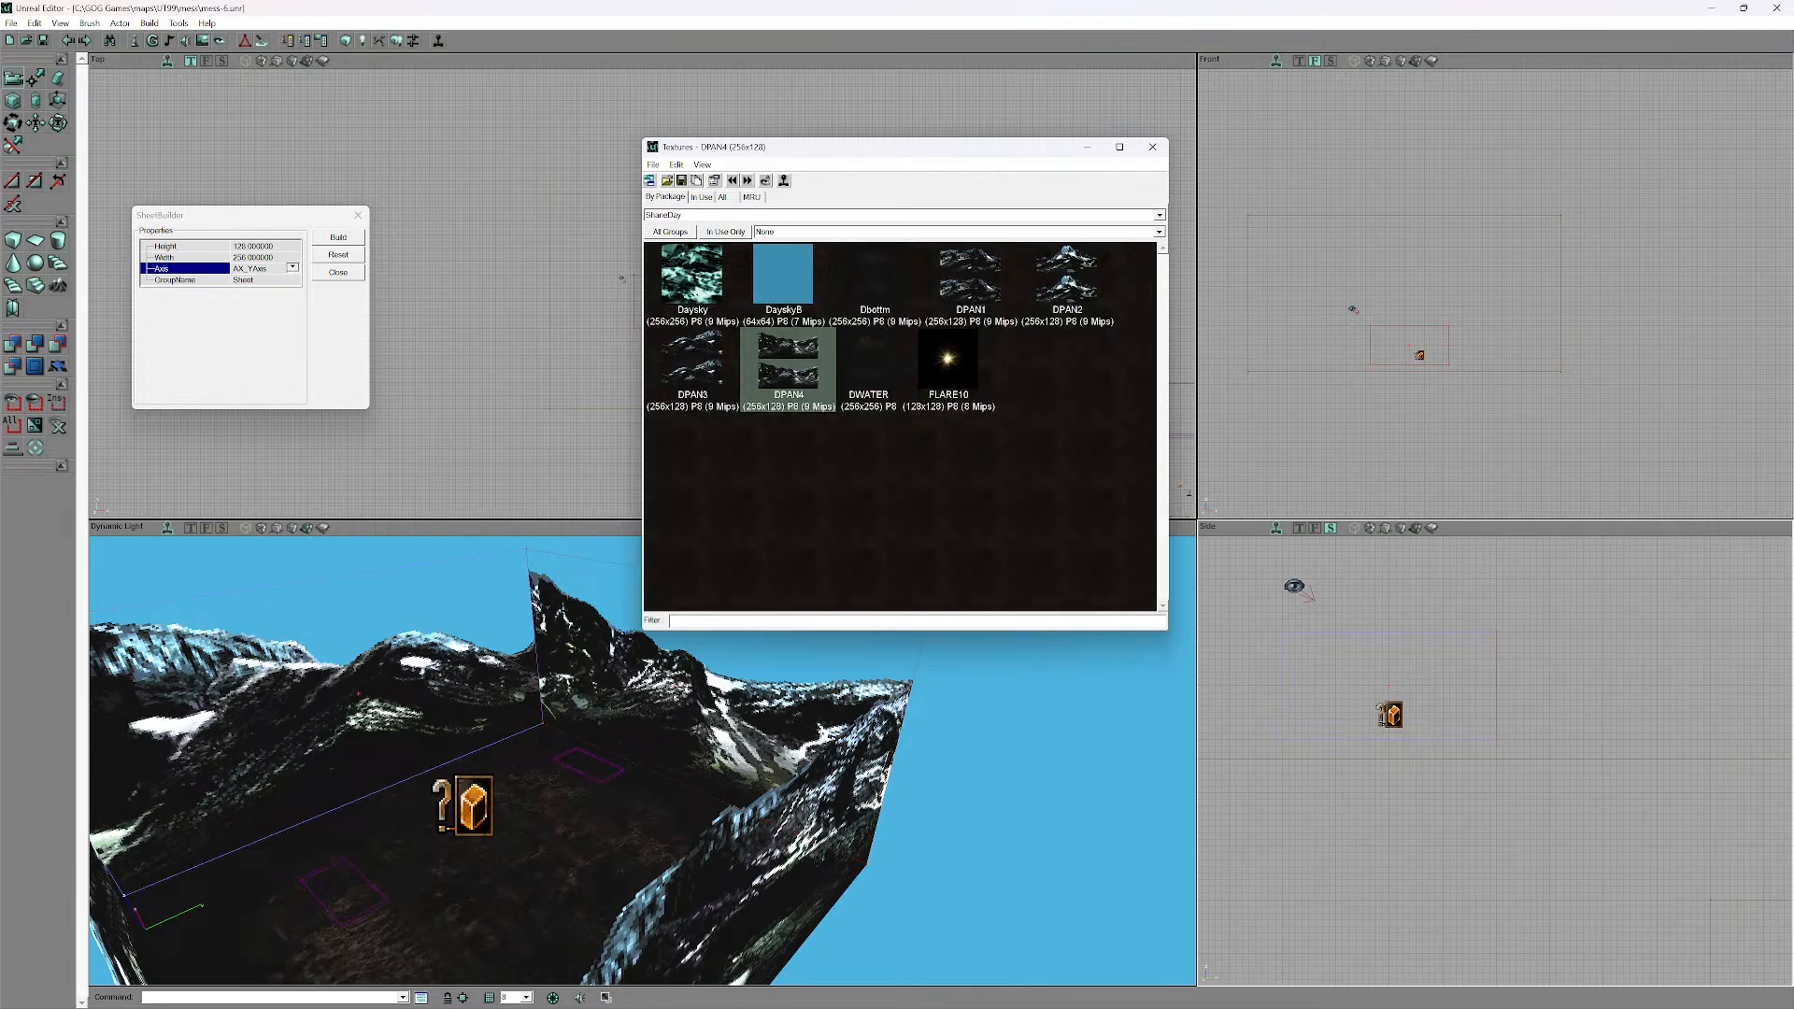
left_click(1345, 421)
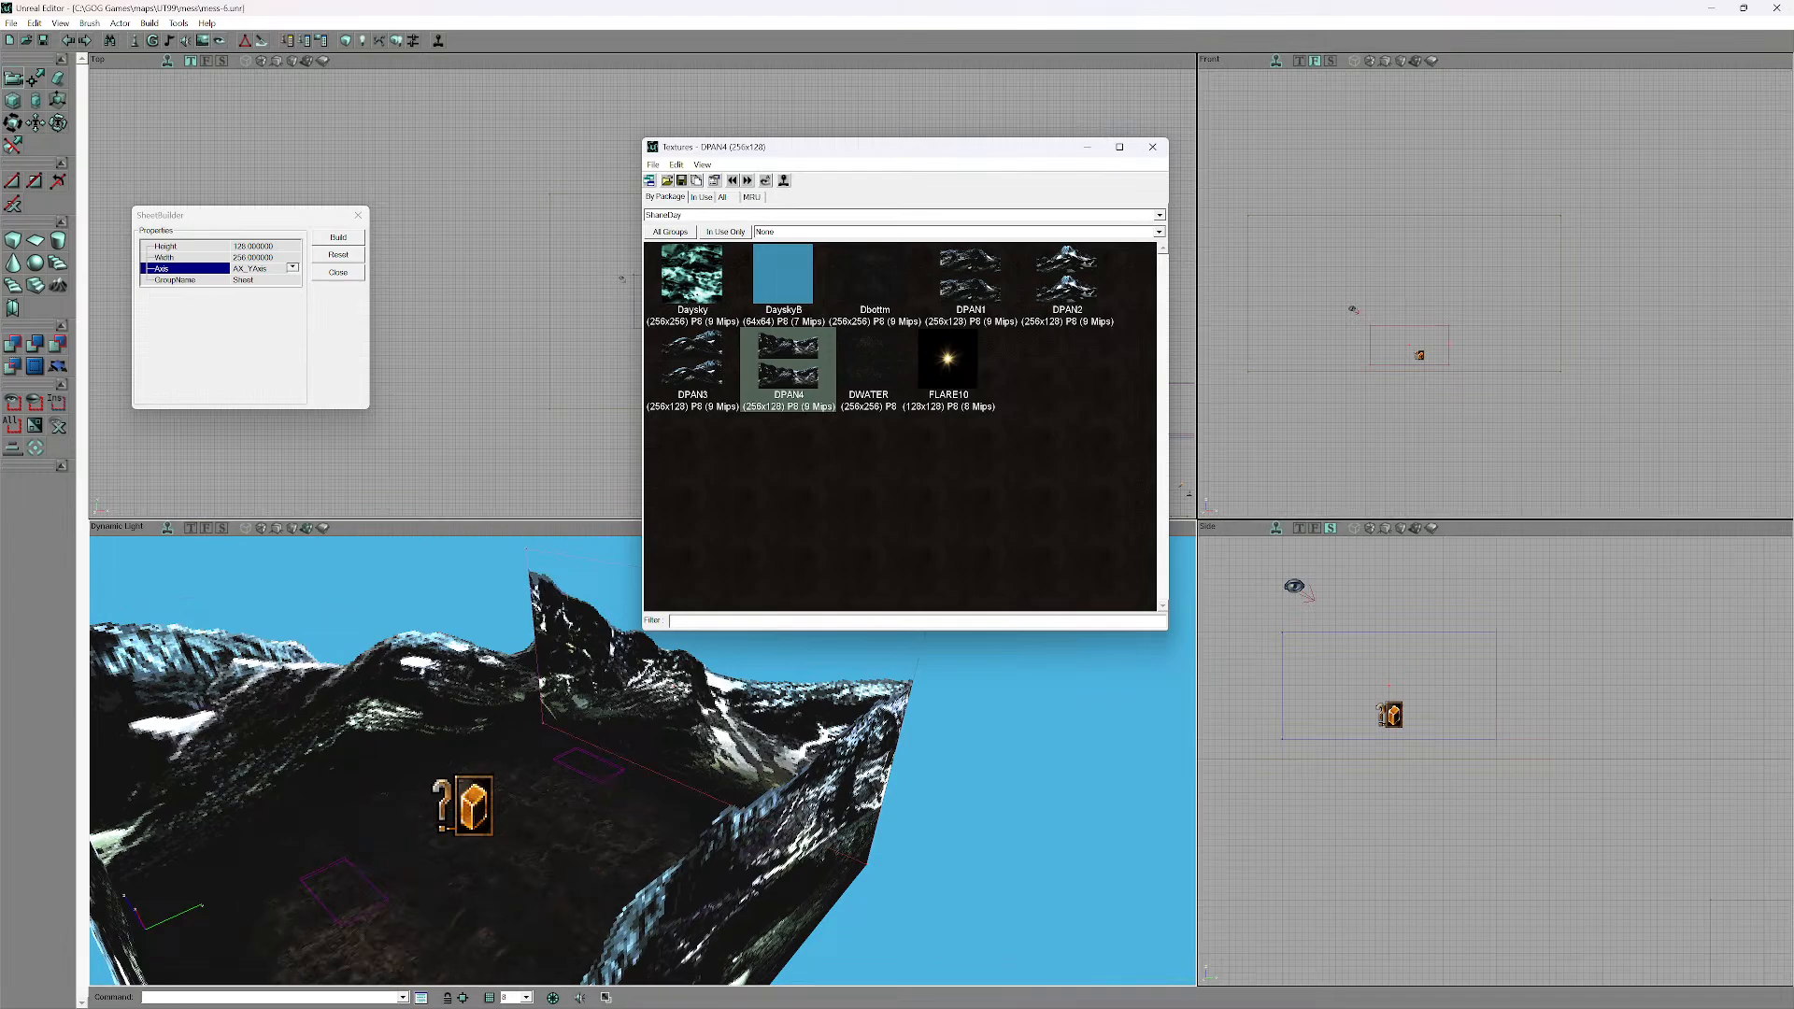
left_click(293, 267)
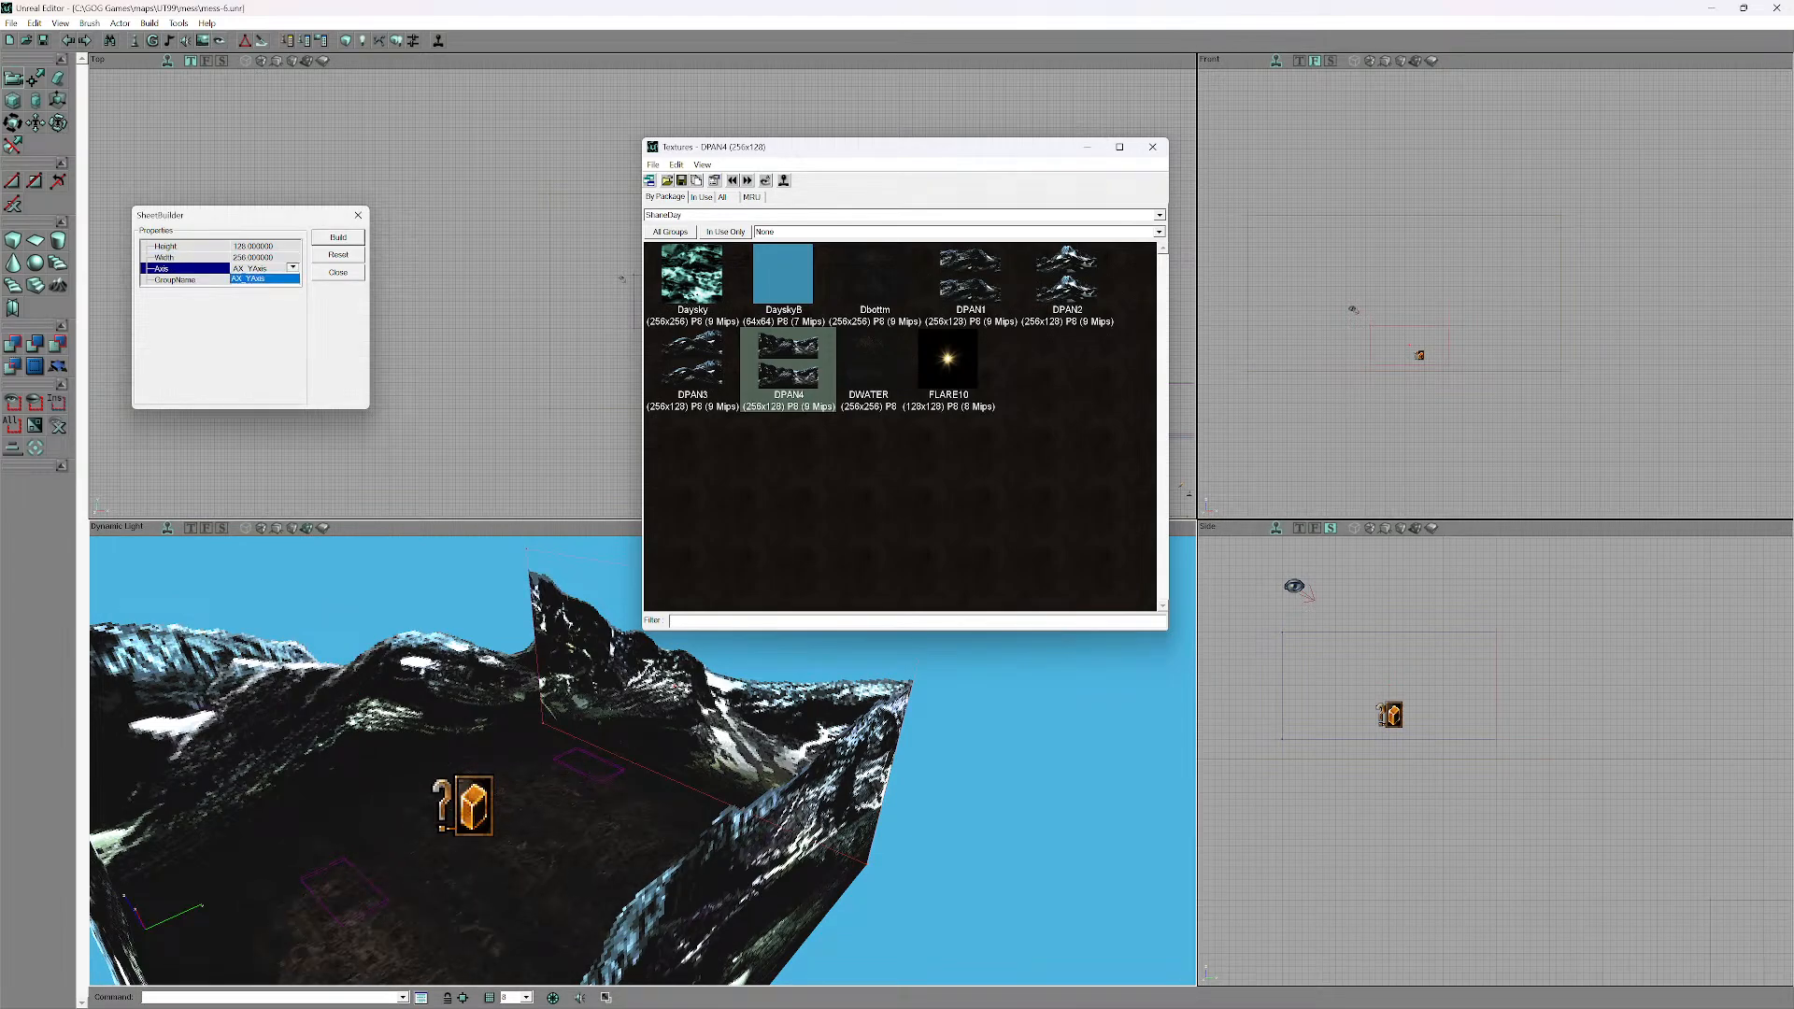
left_click(256, 279)
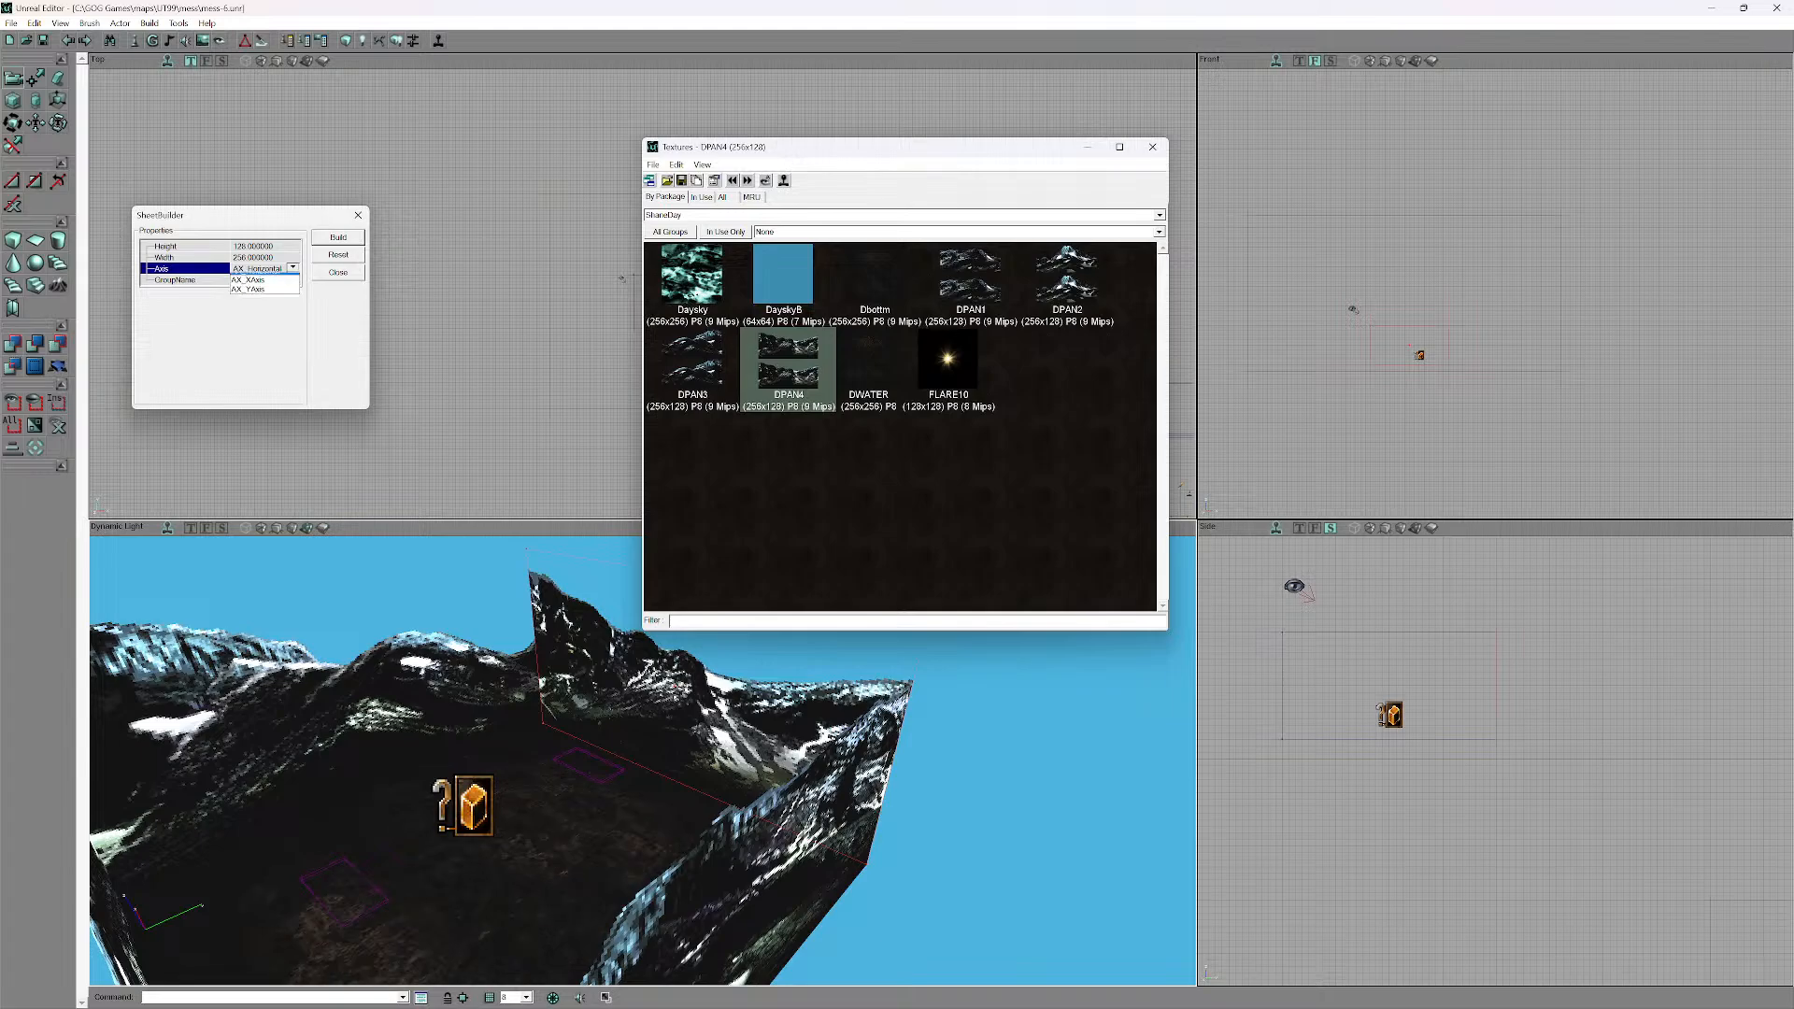
left_click(338, 238)
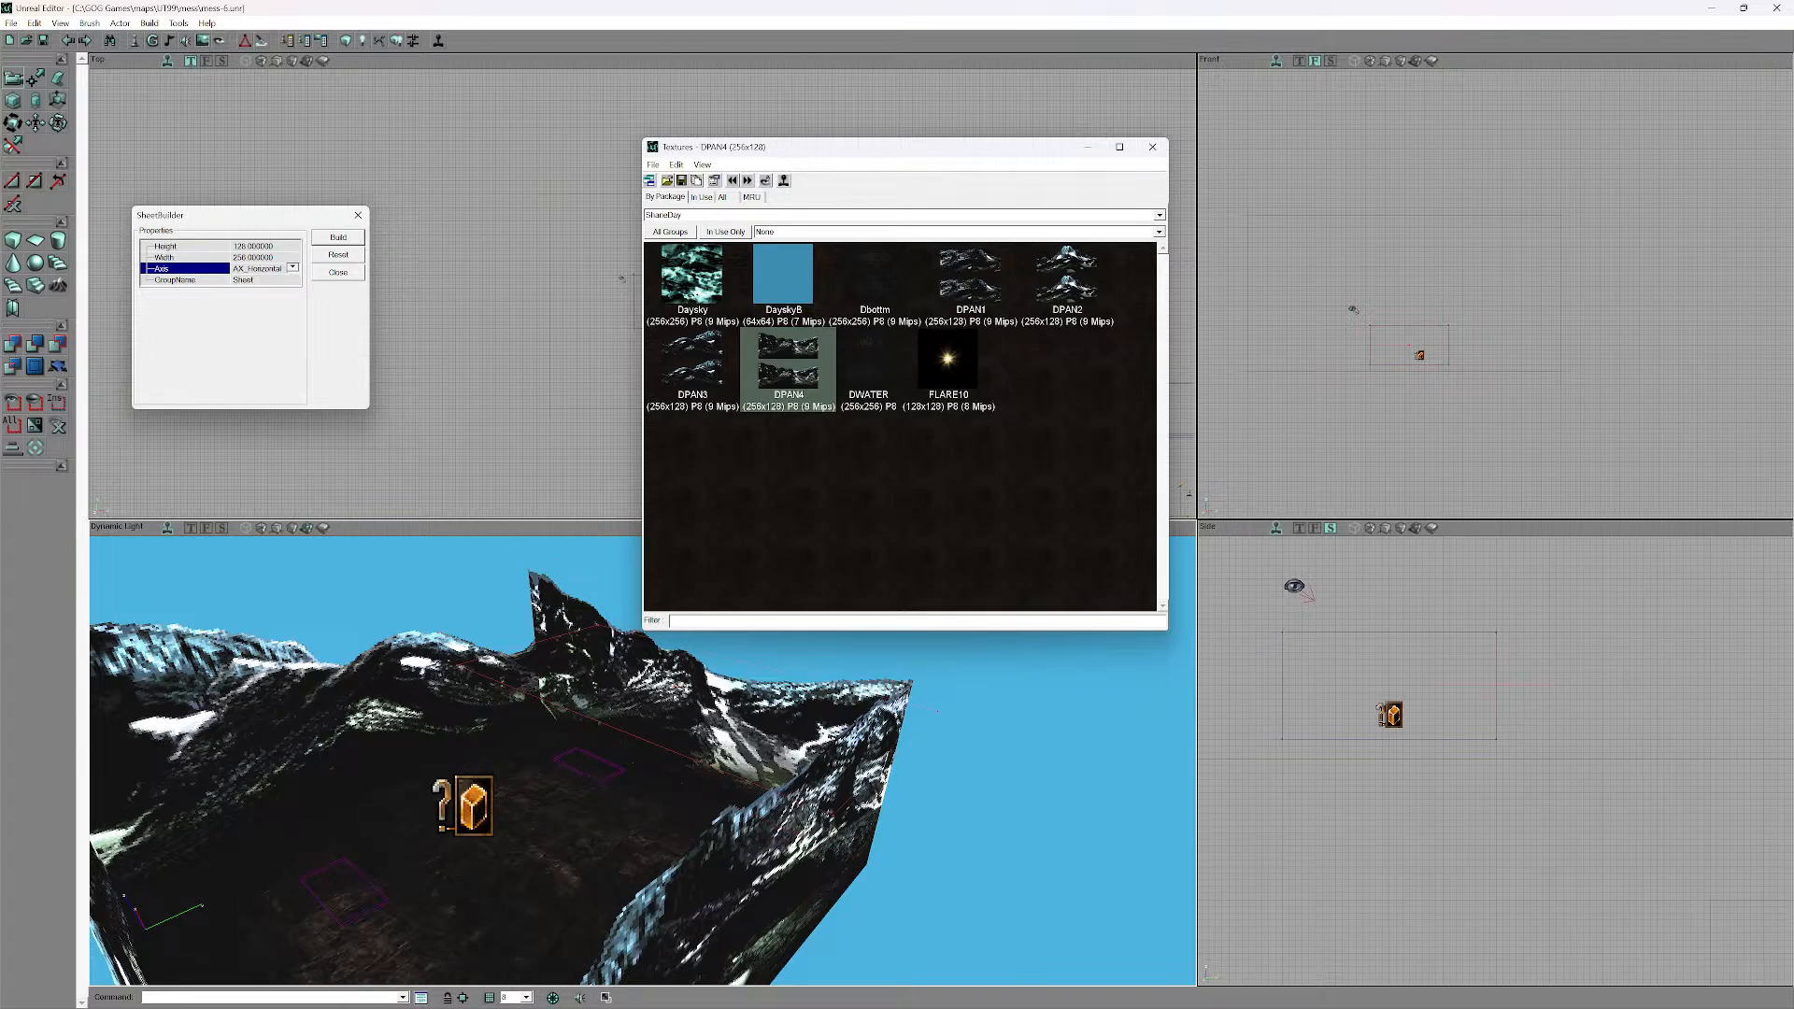
- Move the horizontal sheet brush to the middle of the skybox room in the top view
left_click_drag(841, 146, 1162, 220)
mouse_move(621, 278)
left_mouse_down("ctrl")
mouse_move(621, 253)
mouse_move(625, 280)
left_mouse_up("ctrl")
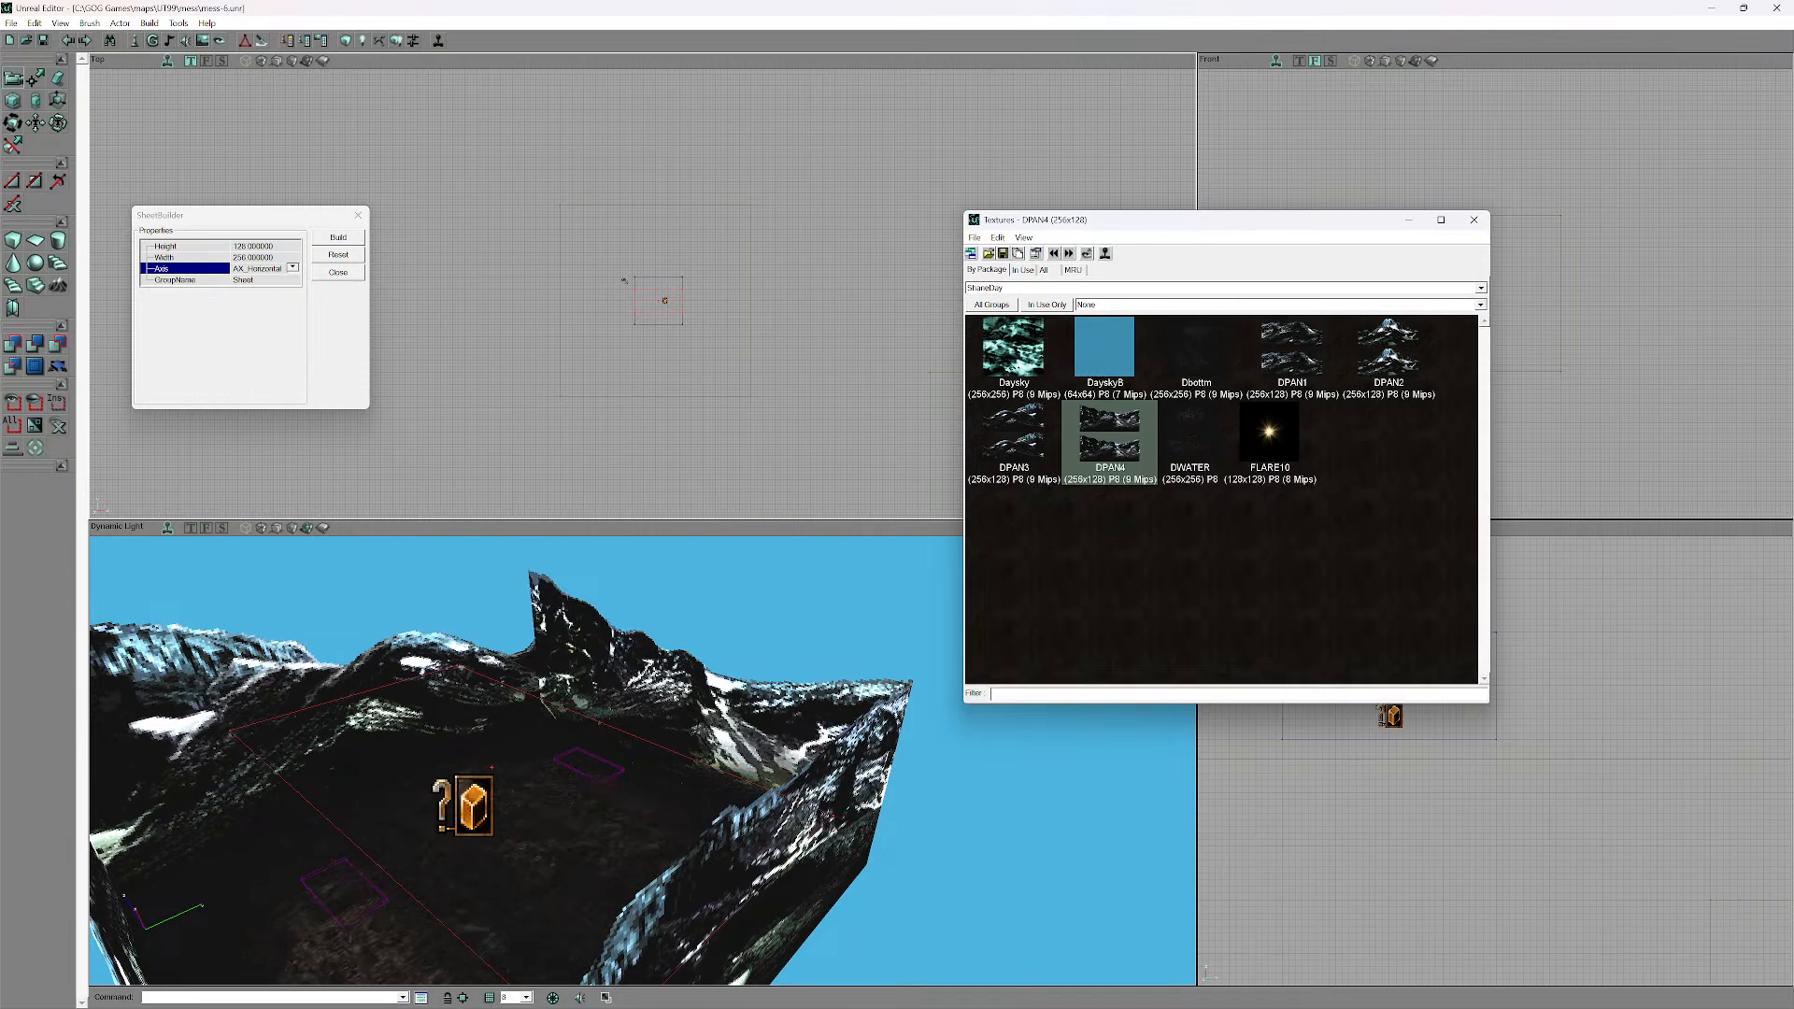
key("Up")
key("Up")
left_click(624, 280)
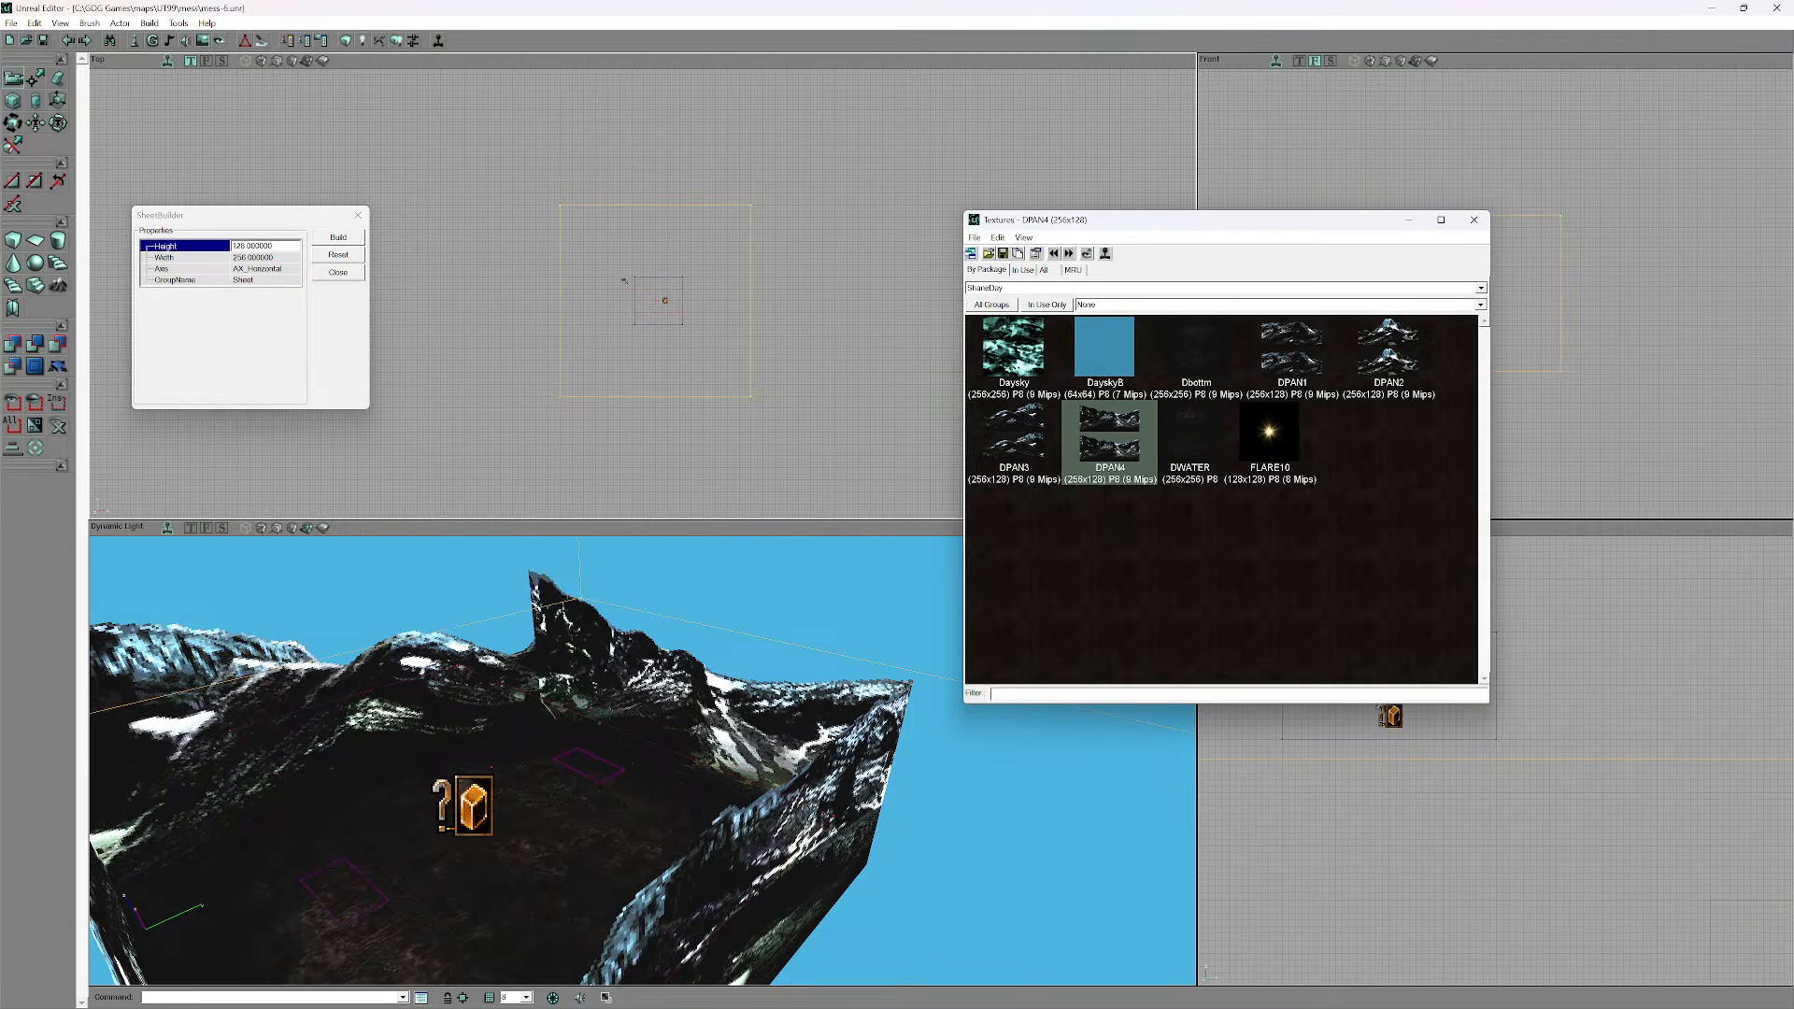
left_click(624, 280)
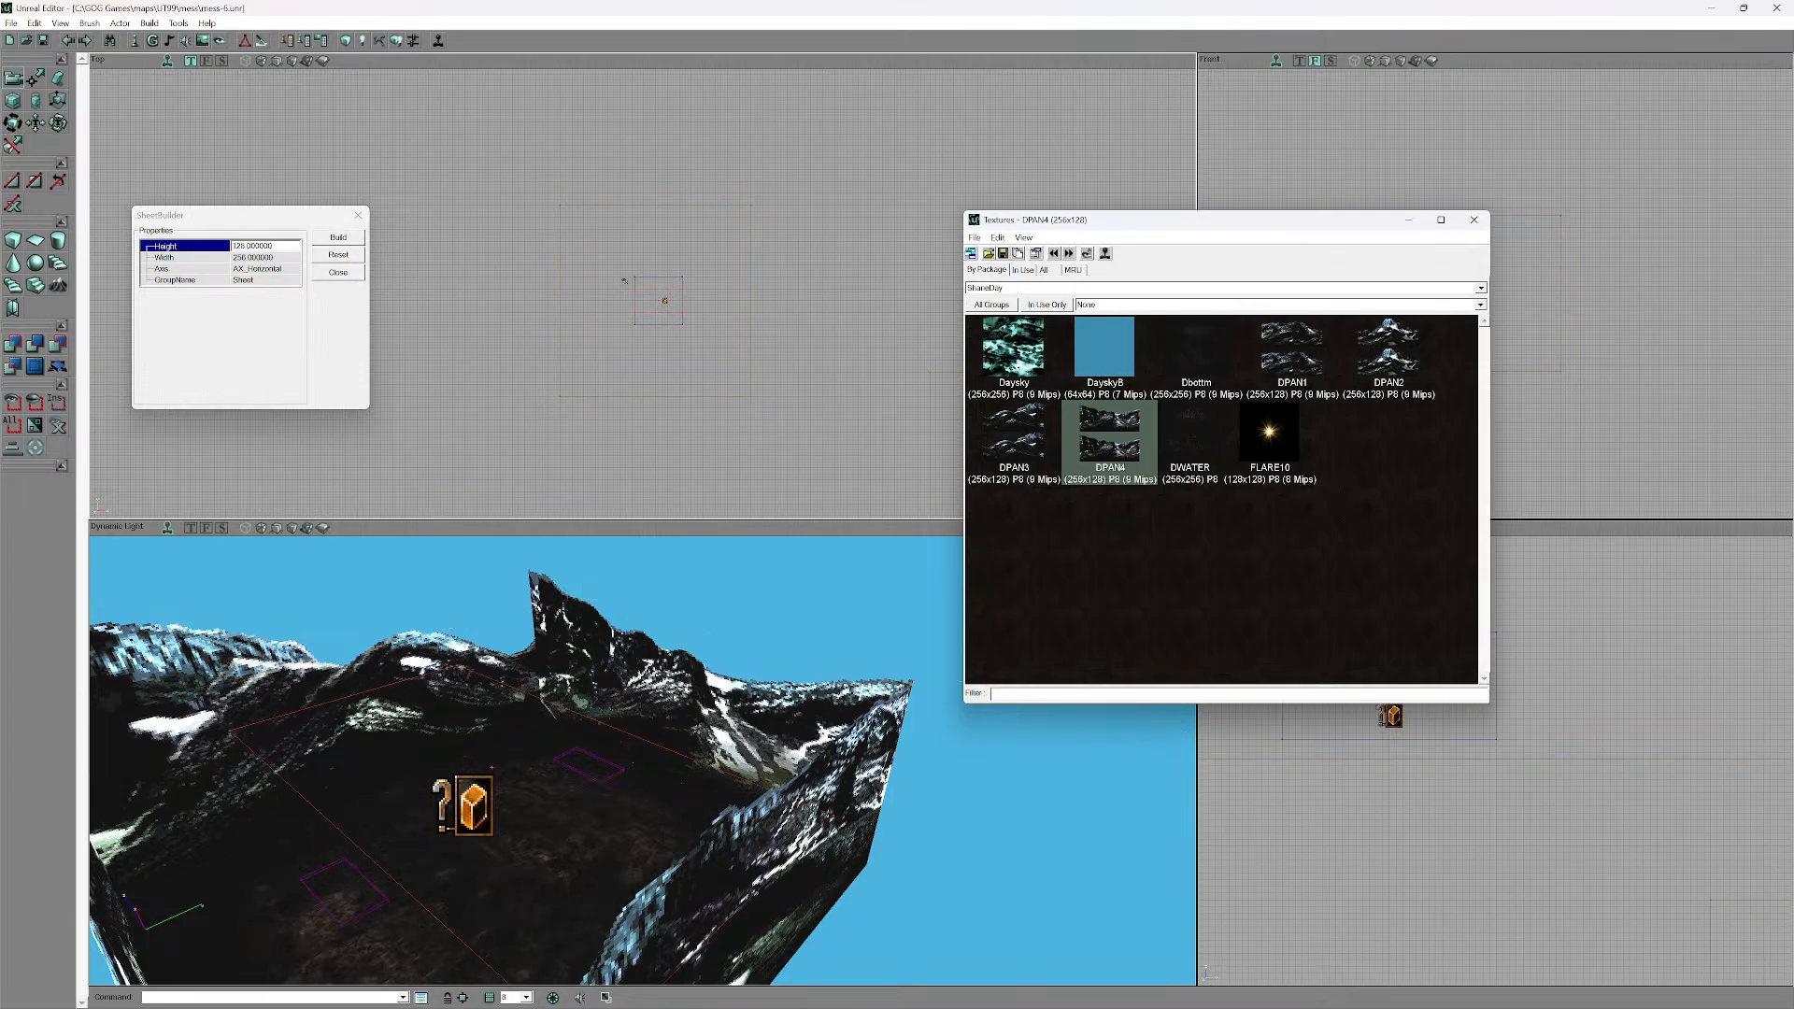
- Build the horizontal sheet with a height and width of 512
left_click(265, 246)
double_click(266, 245)
left_click(265, 245)
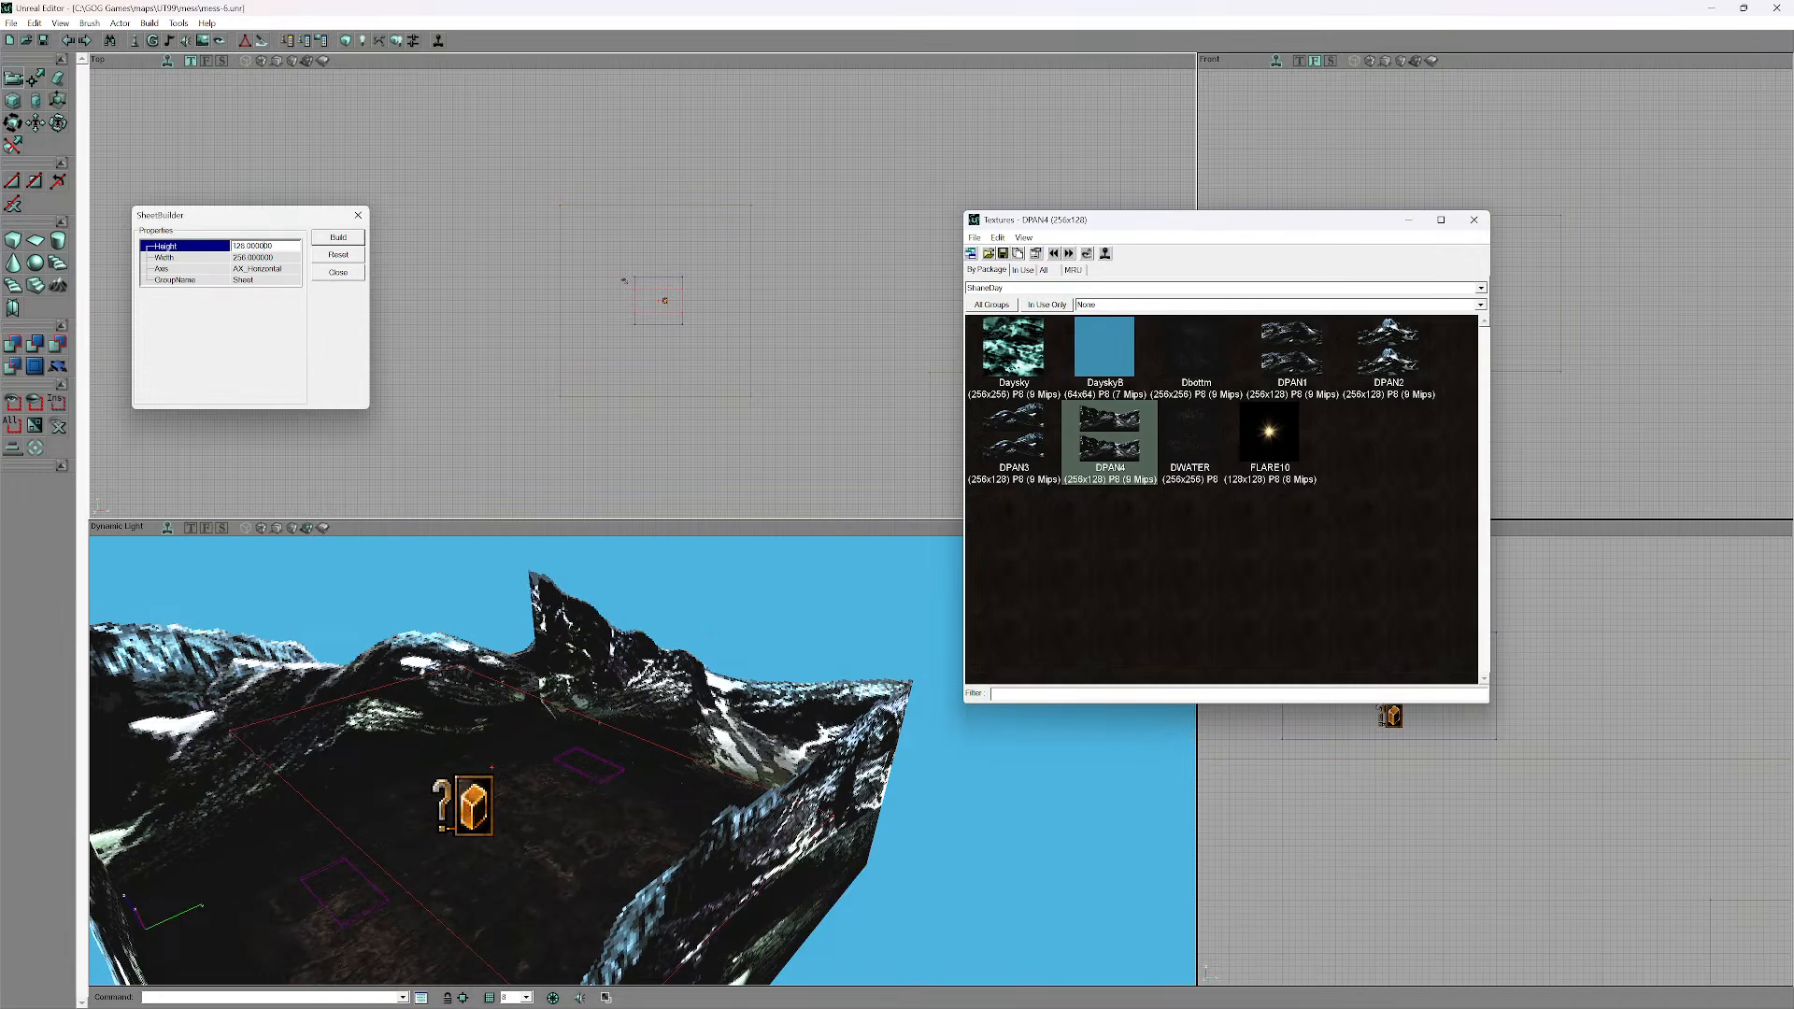
double_click(266, 245)
type("512")
key("Tab")
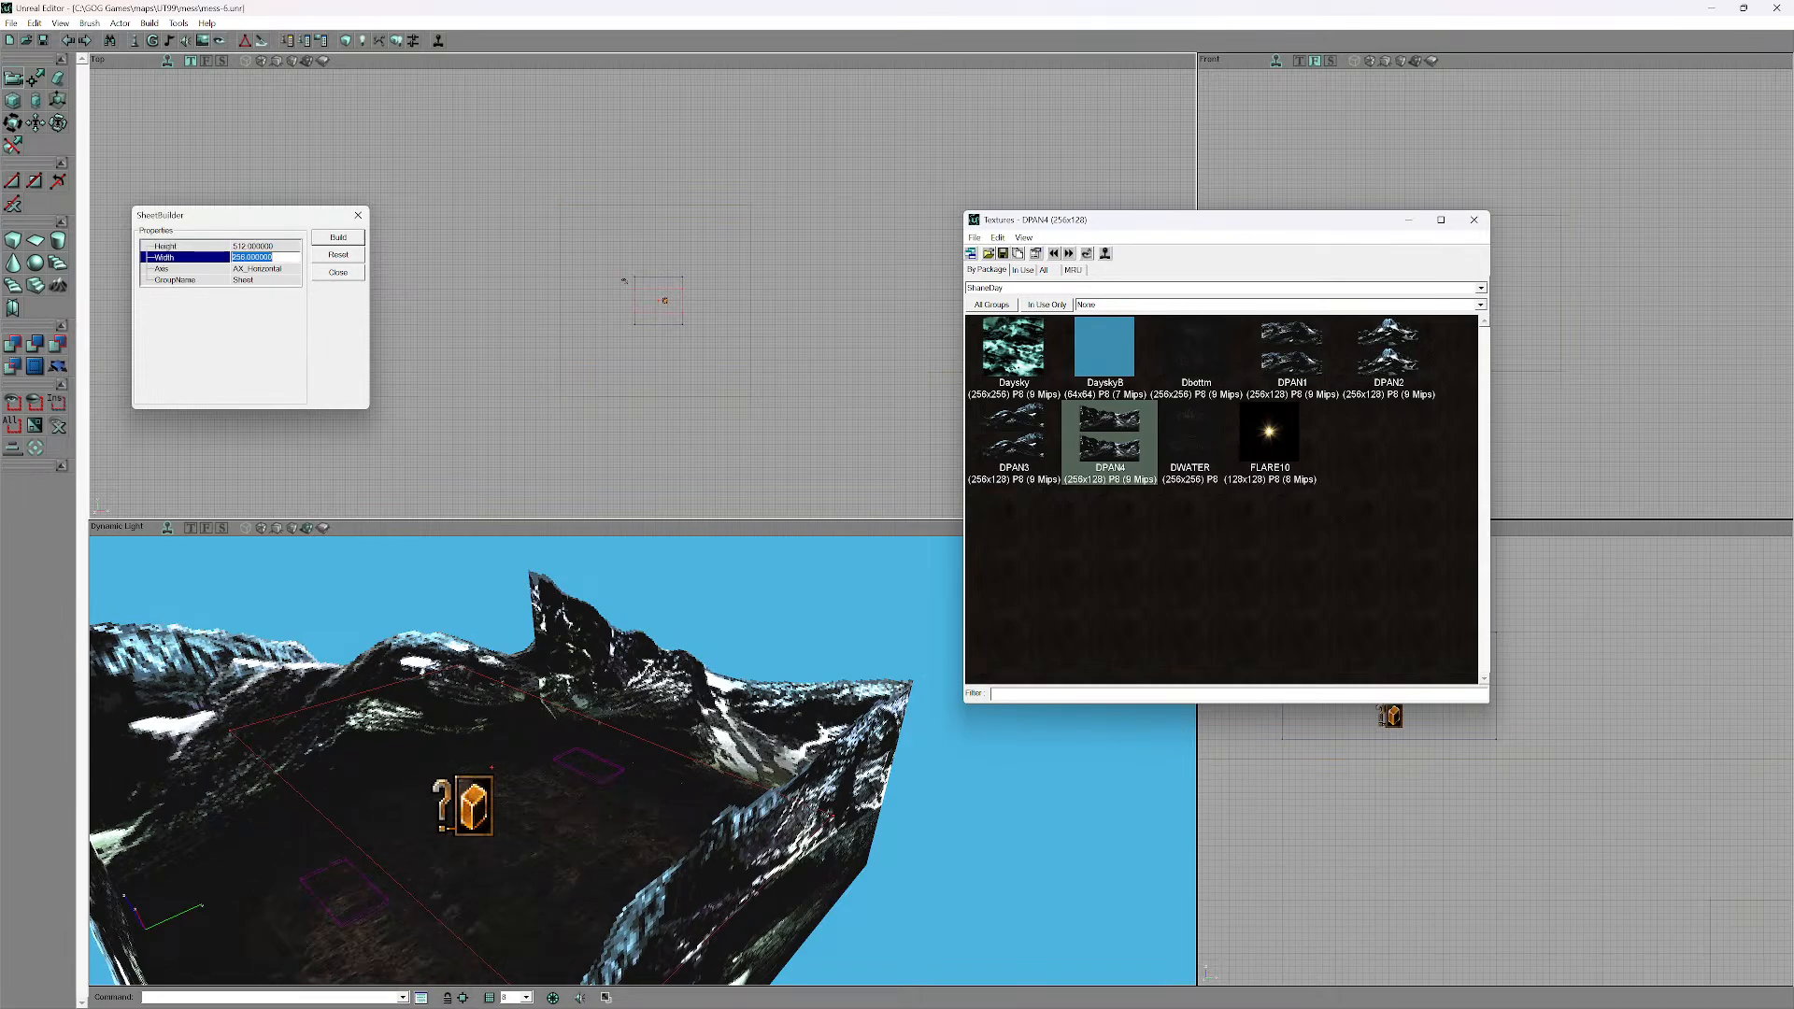
type("512")
key("Return")
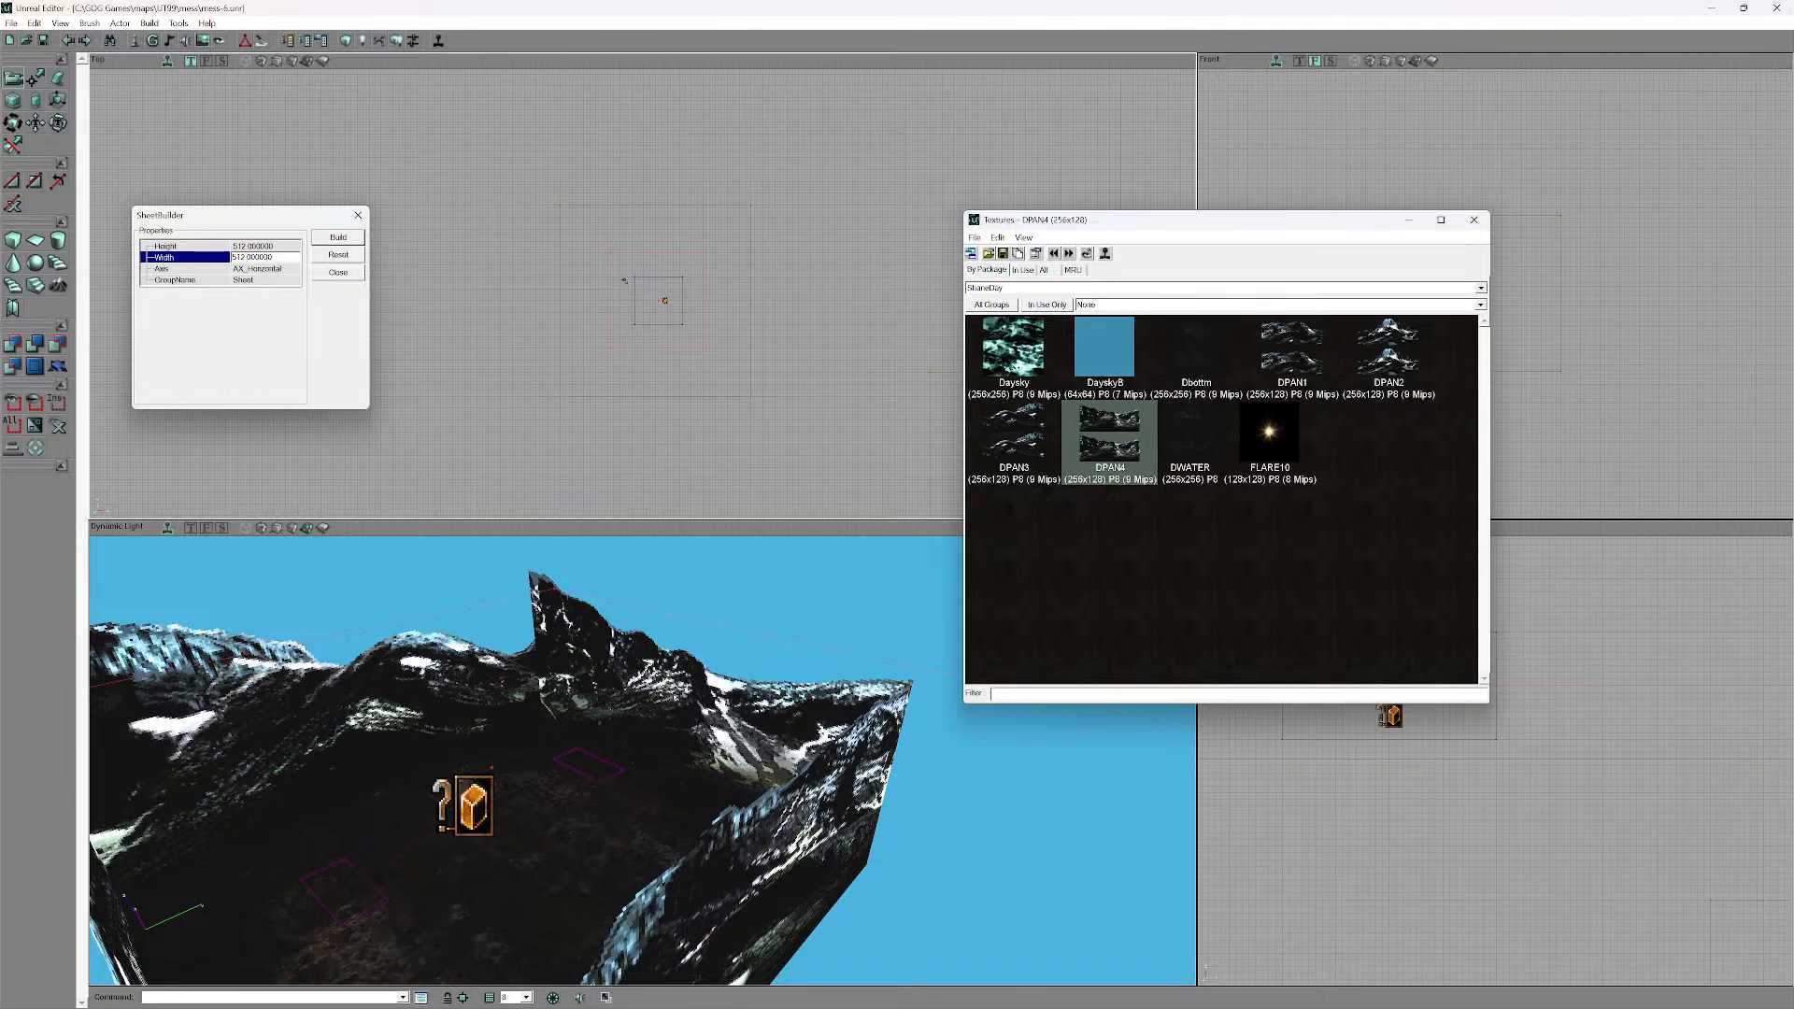
- Enlarge the horizontal sheet to a height and width of 1024
left_click(265, 246)
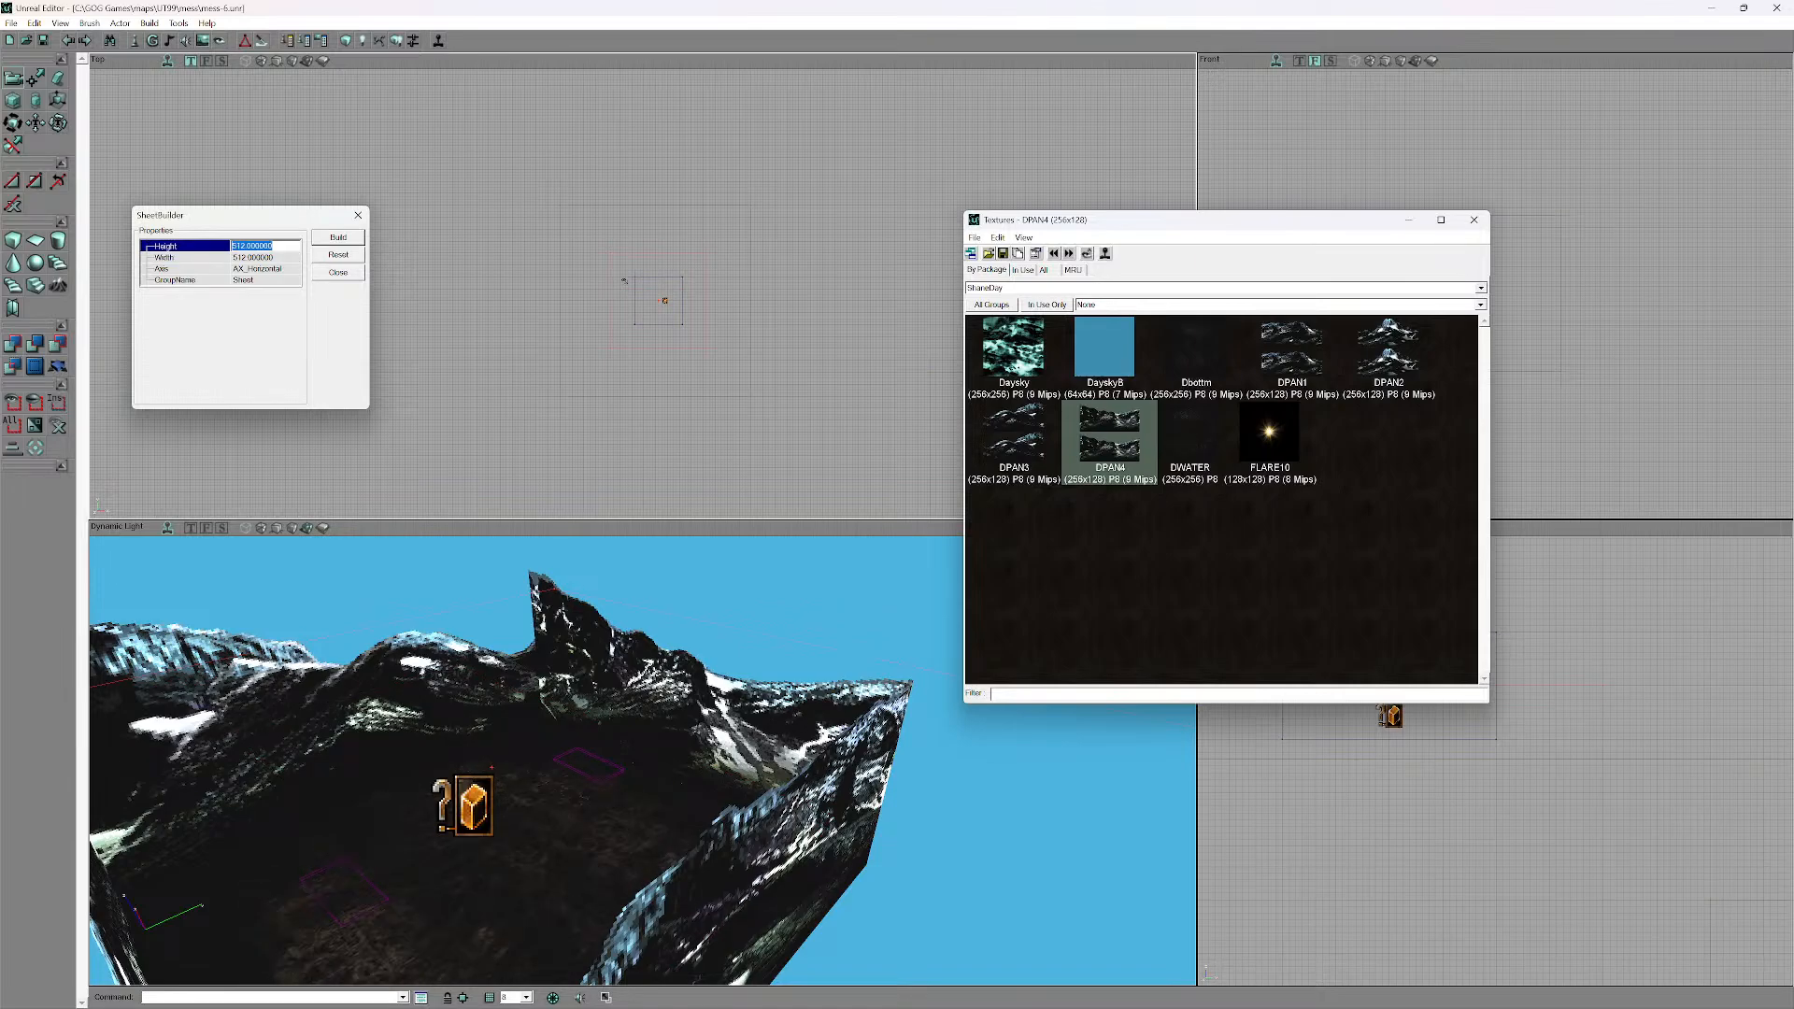
type("1024")
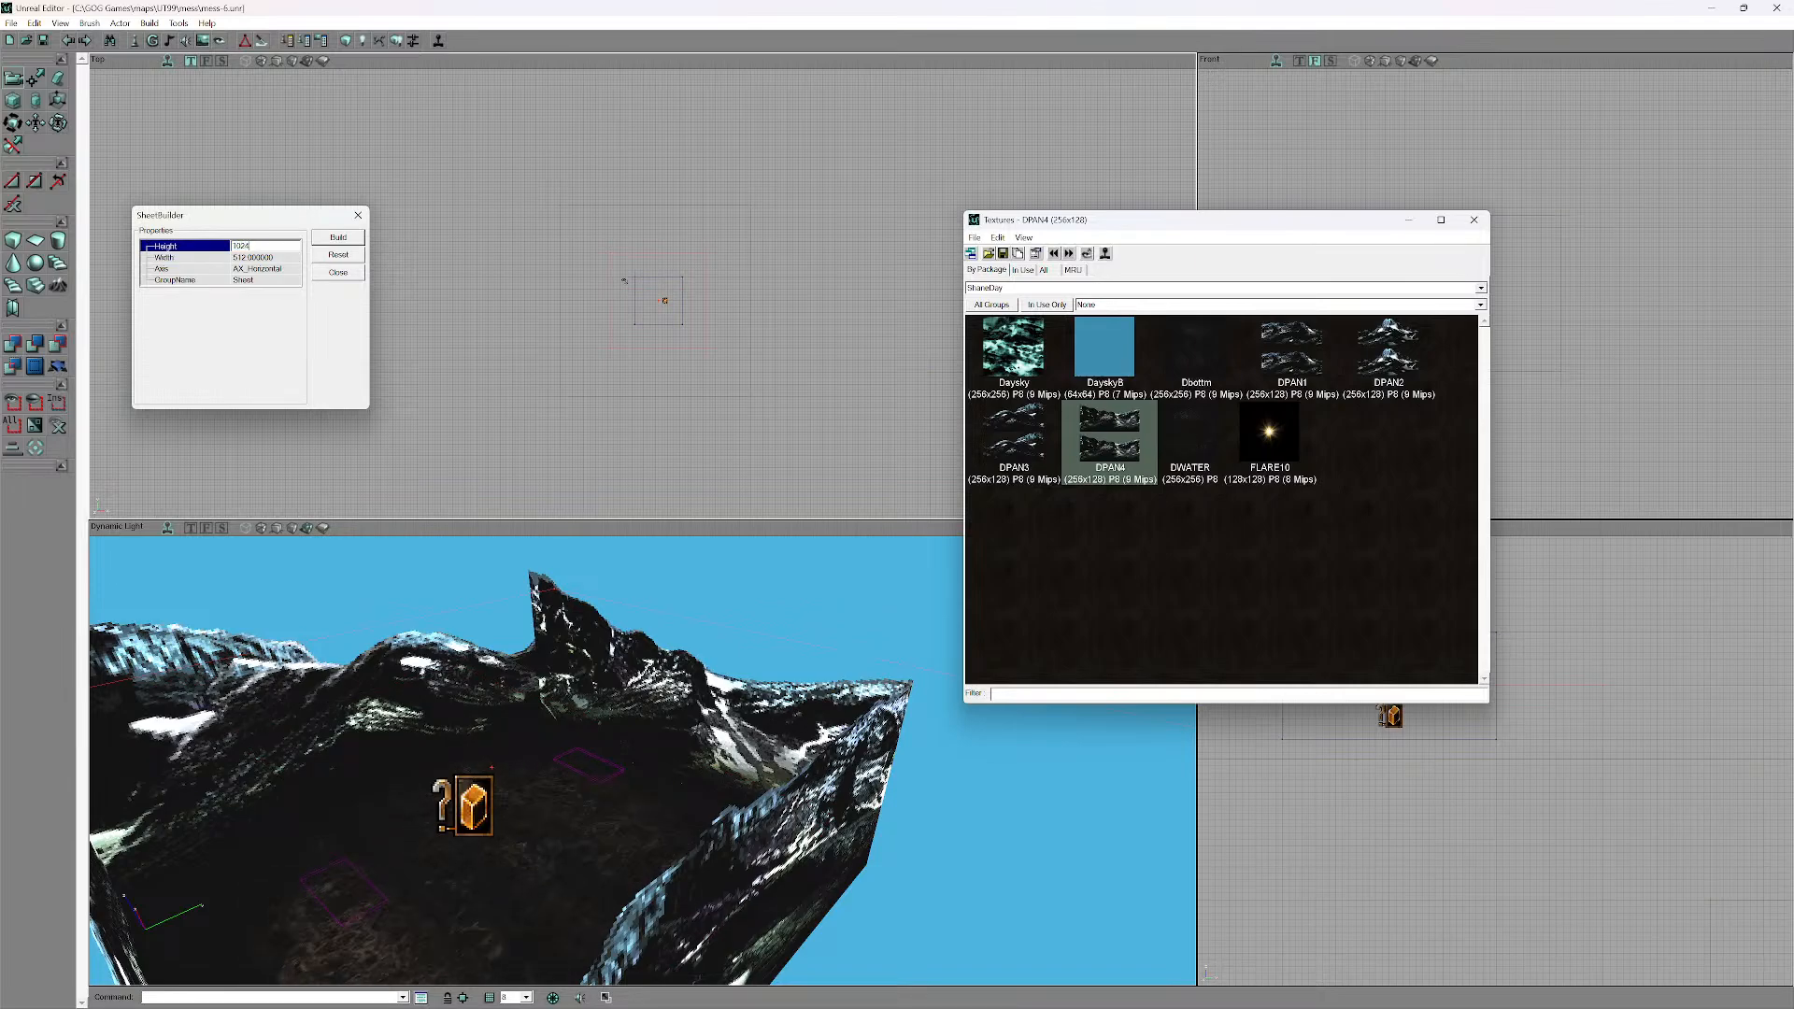
key("Tab")
type("1")
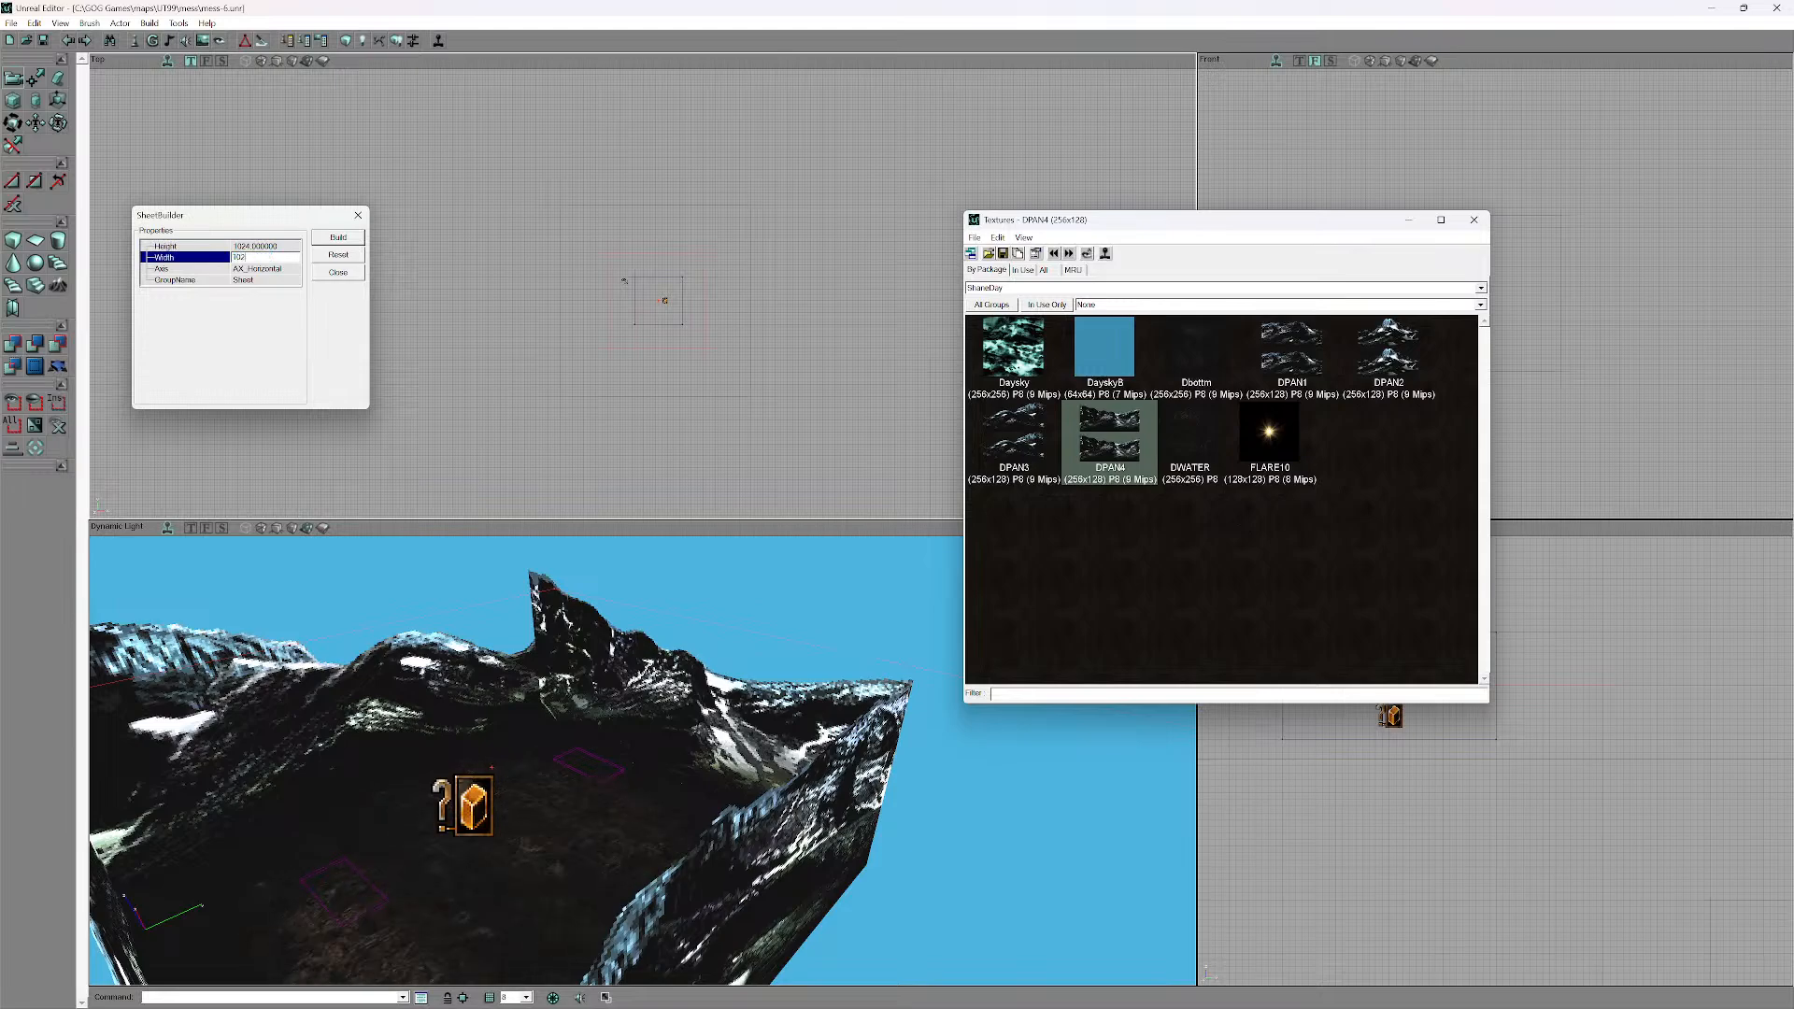
key("Return")
- Set the horizontal sheet's height and width to 1000, build it and close the sheet builder
left_click(254, 246)
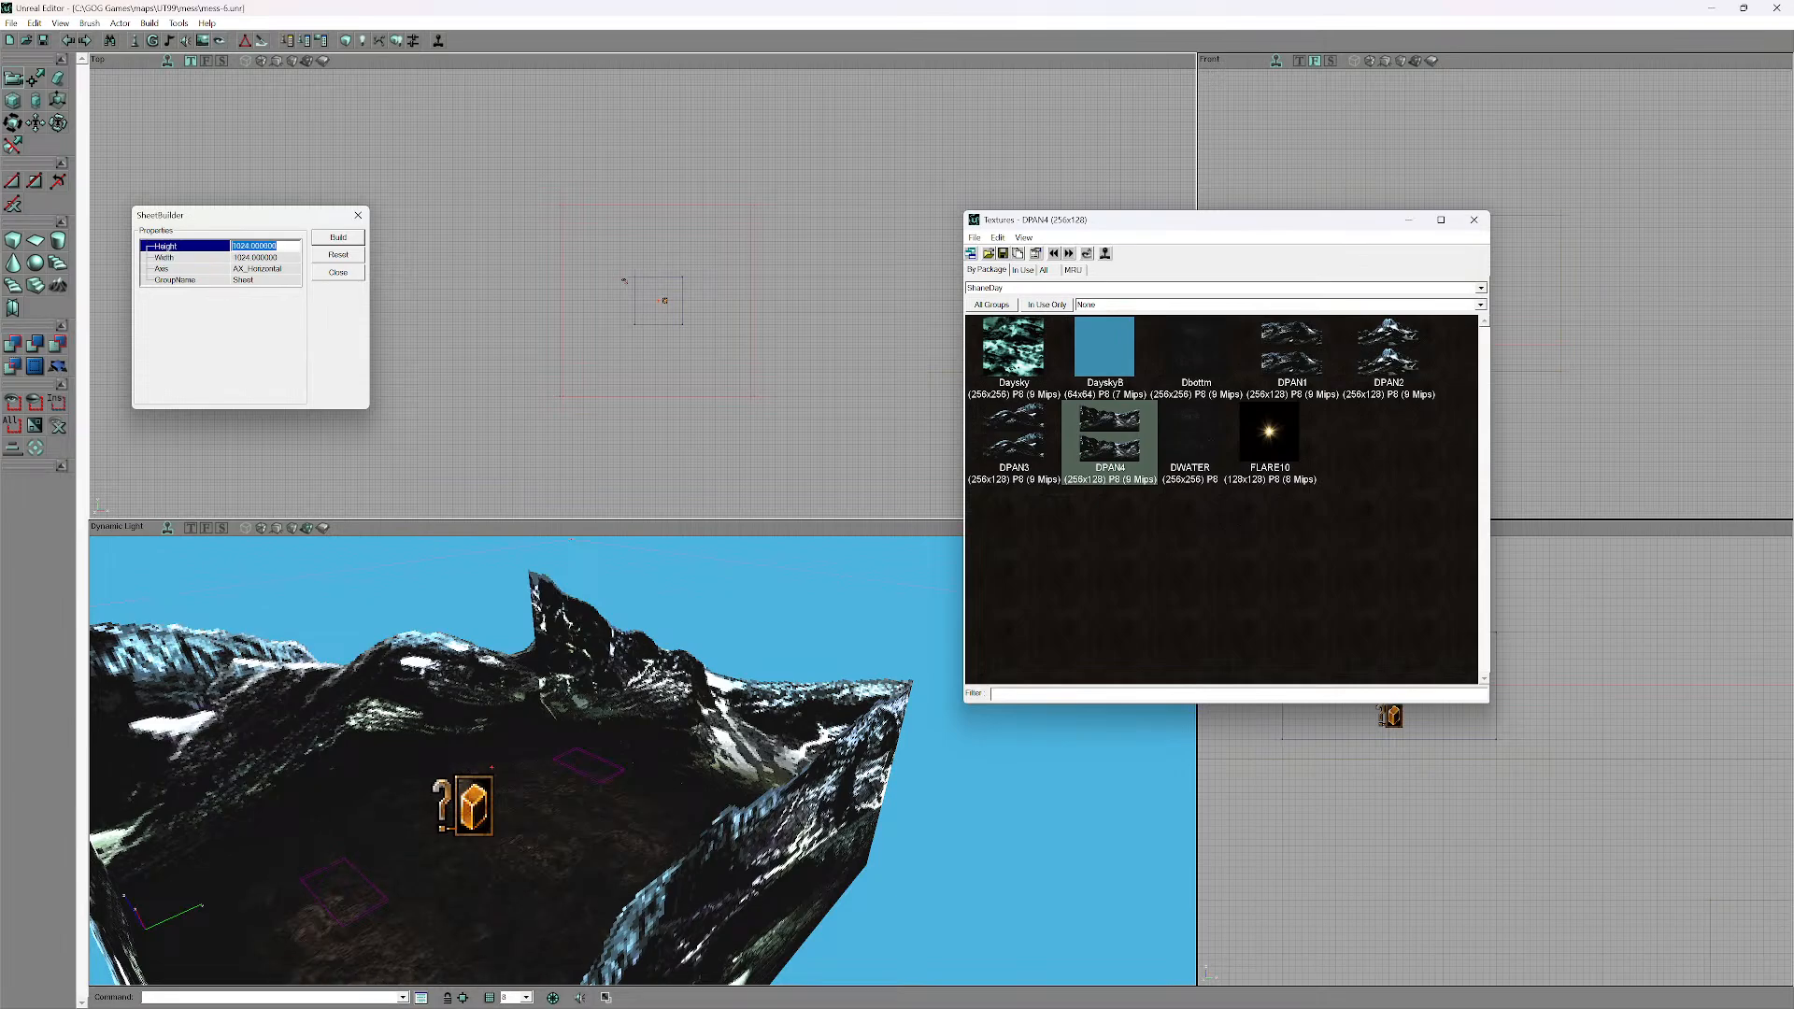
left_click(249, 246)
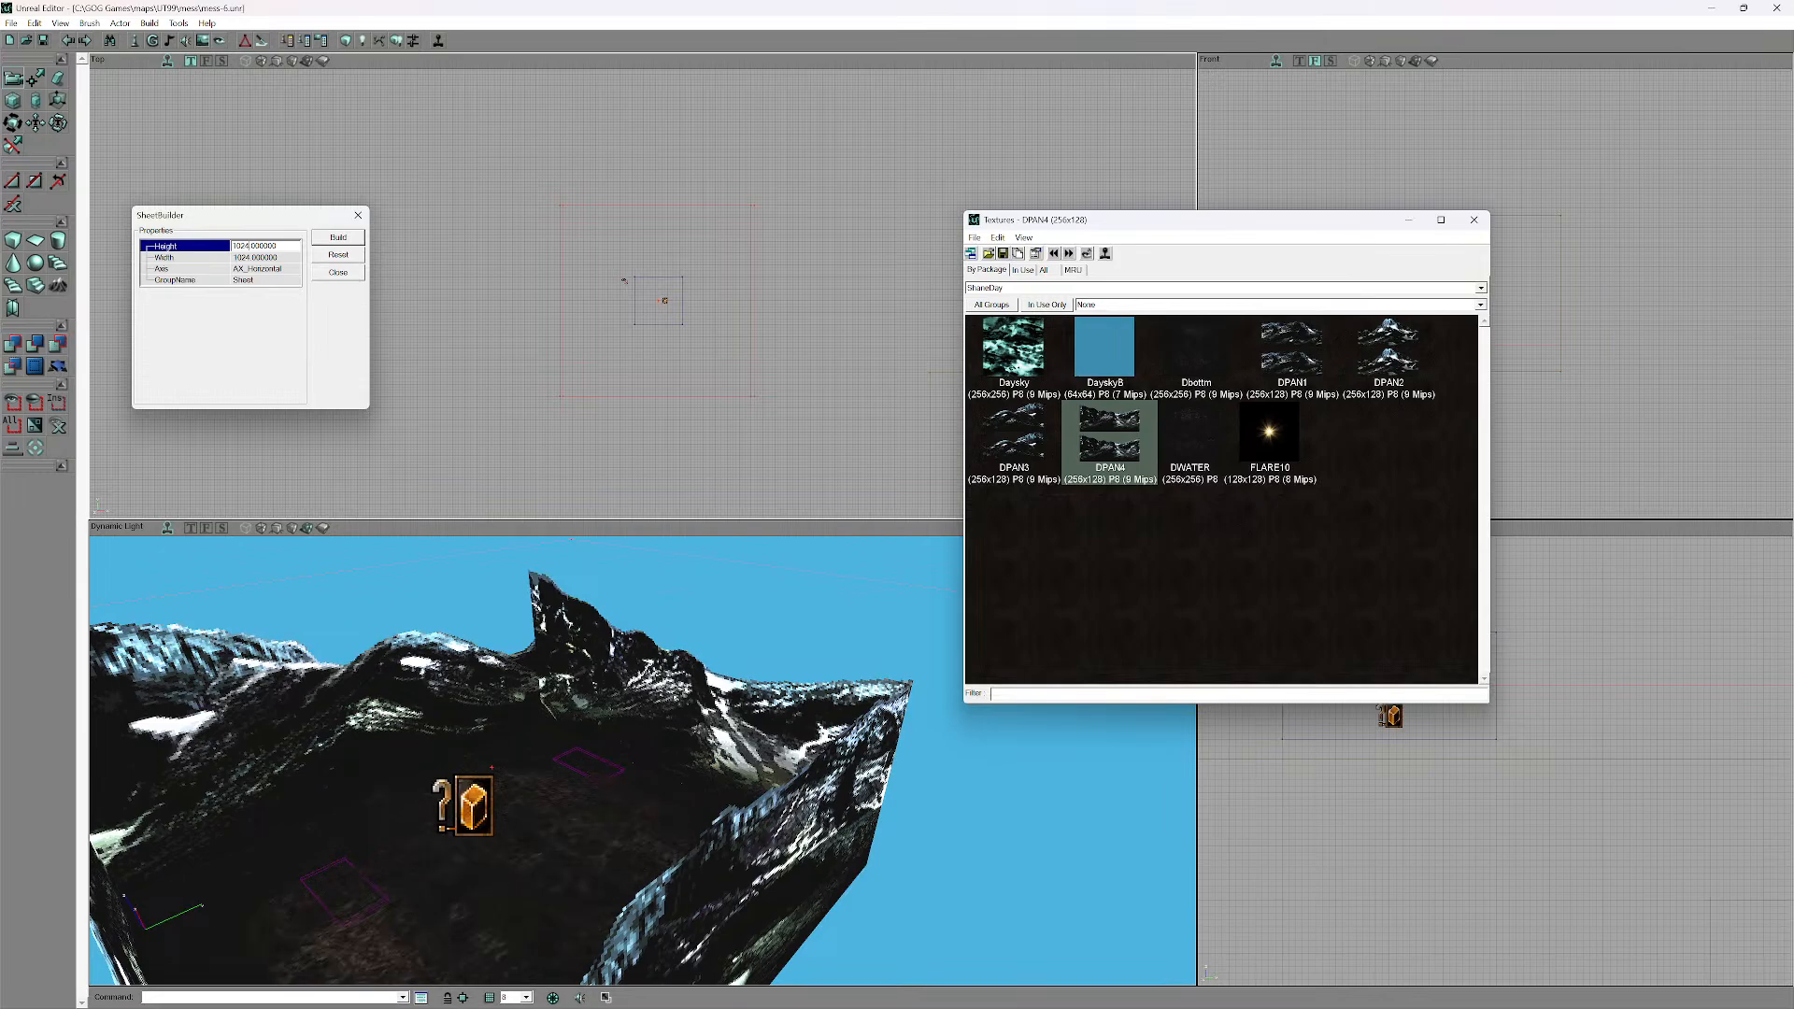
key("BackSpace")
key("BackSpace")
left_click(265, 257)
key("BackSpace")
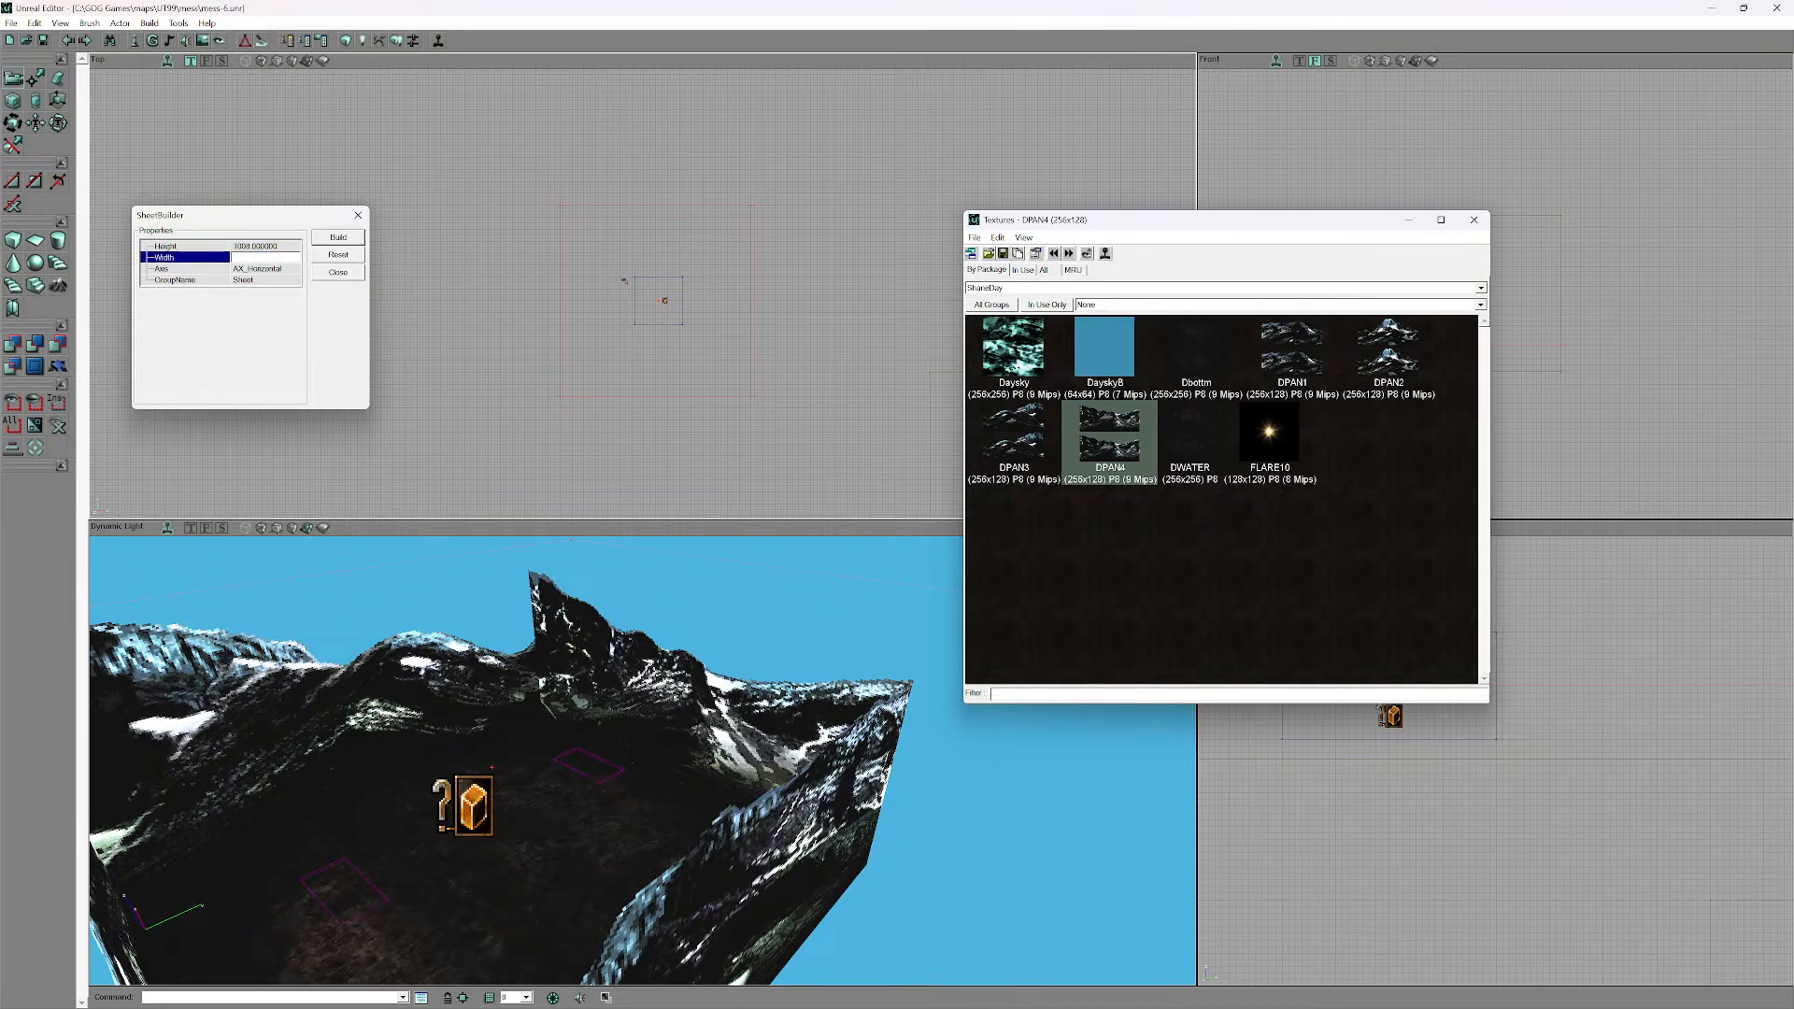
key("Return")
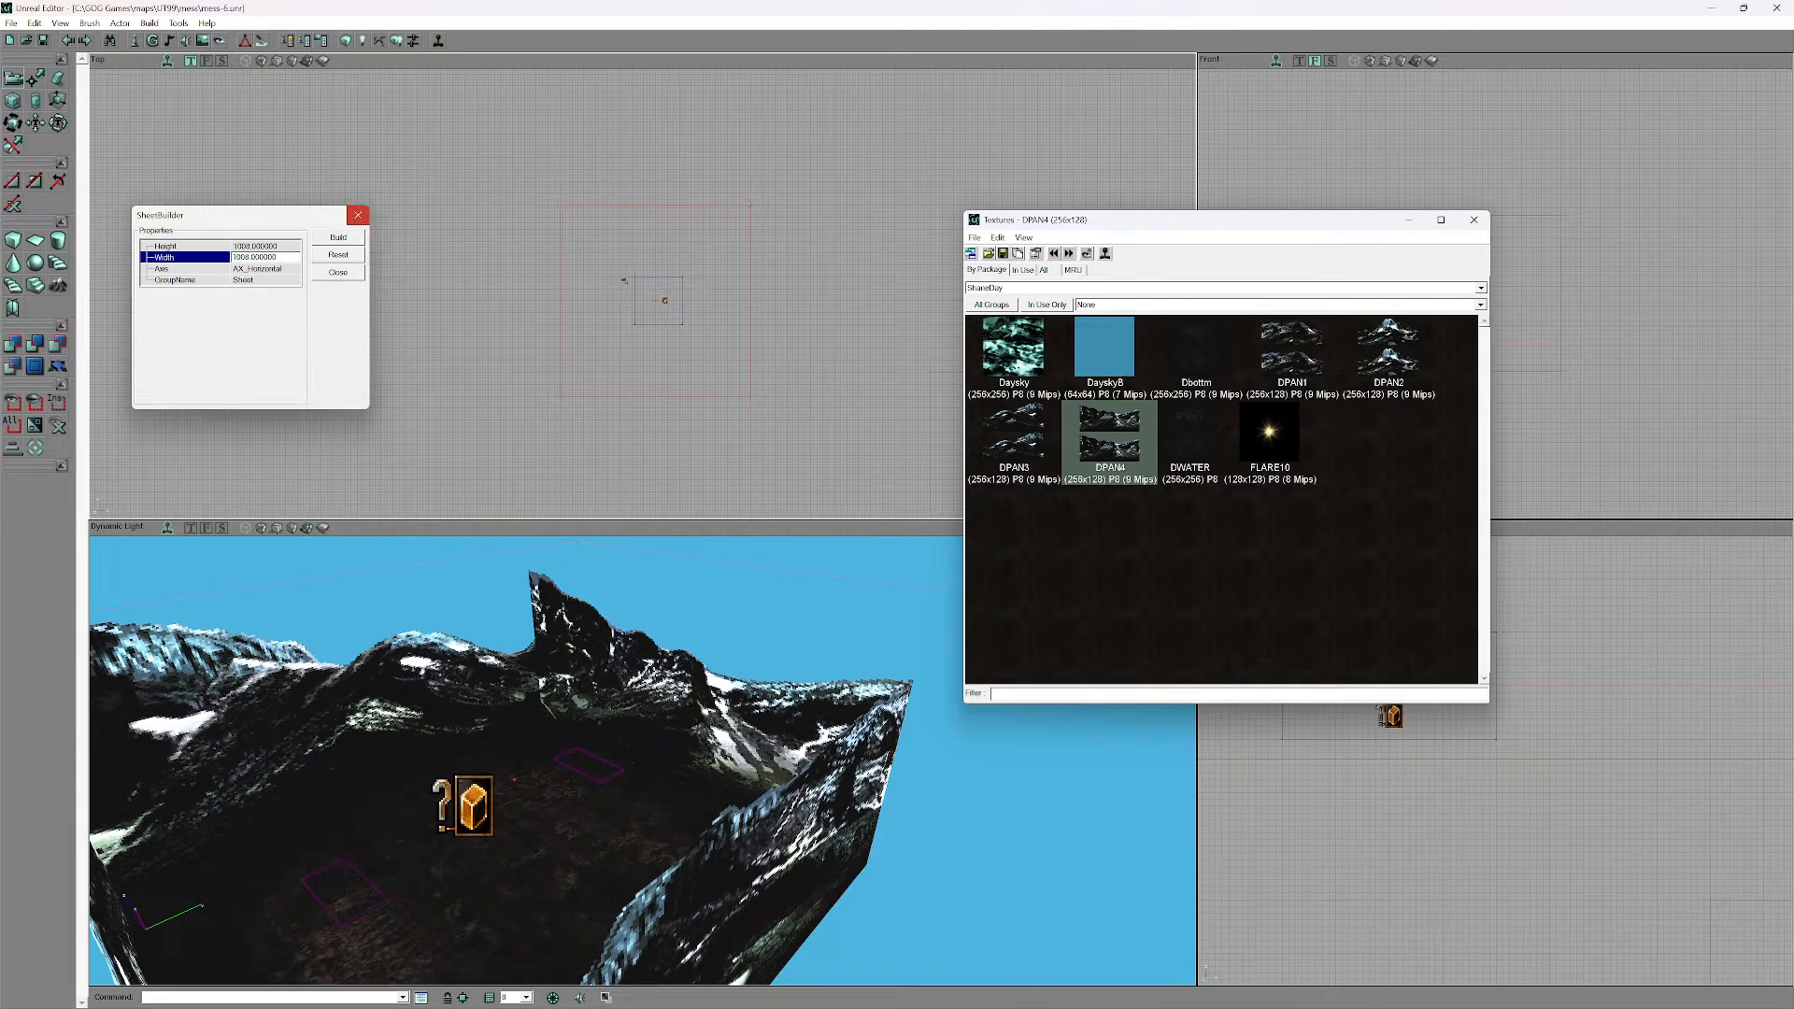
left_click(357, 215)
- Choose the Daysky texture and raise the horizontal sheet brush above the mountain walls in the side view
left_click(1013, 350)
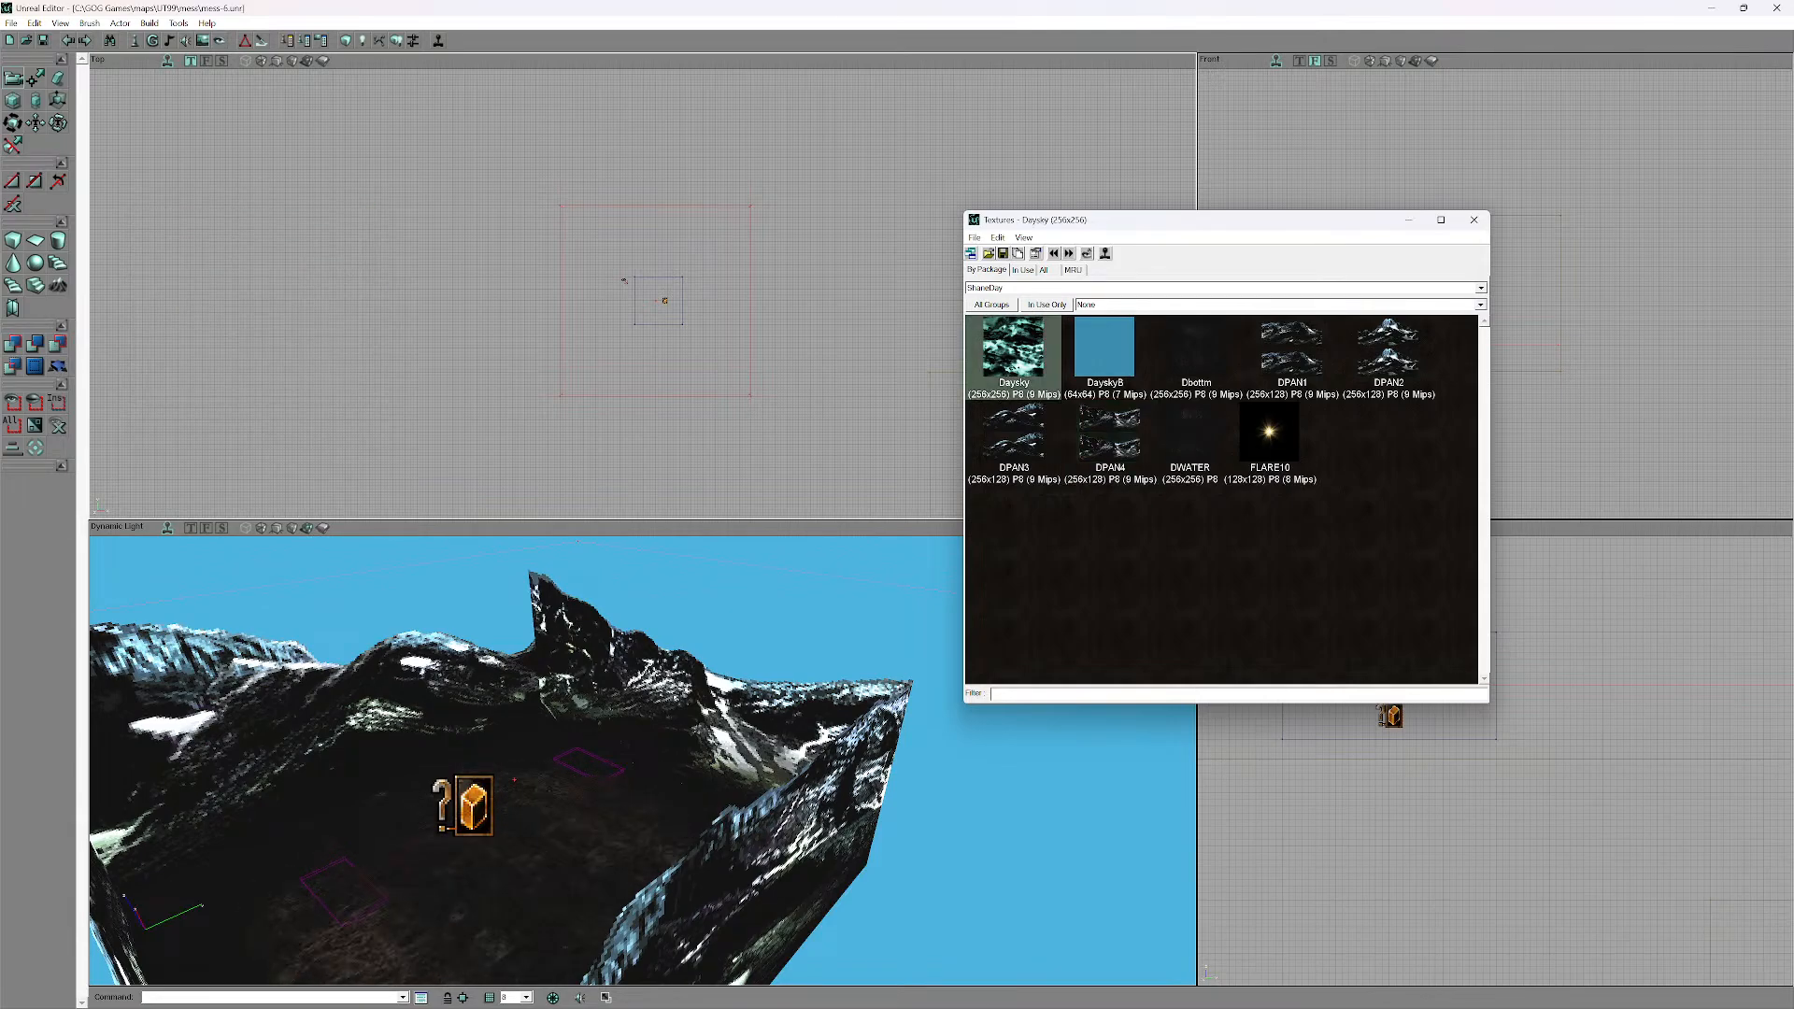
left_click_drag(579, 728, 579, 794)
mouse_move(579, 794)
right_mouse_down()
mouse_move(580, 691)
mouse_move(597, 748)
right_mouse_up()
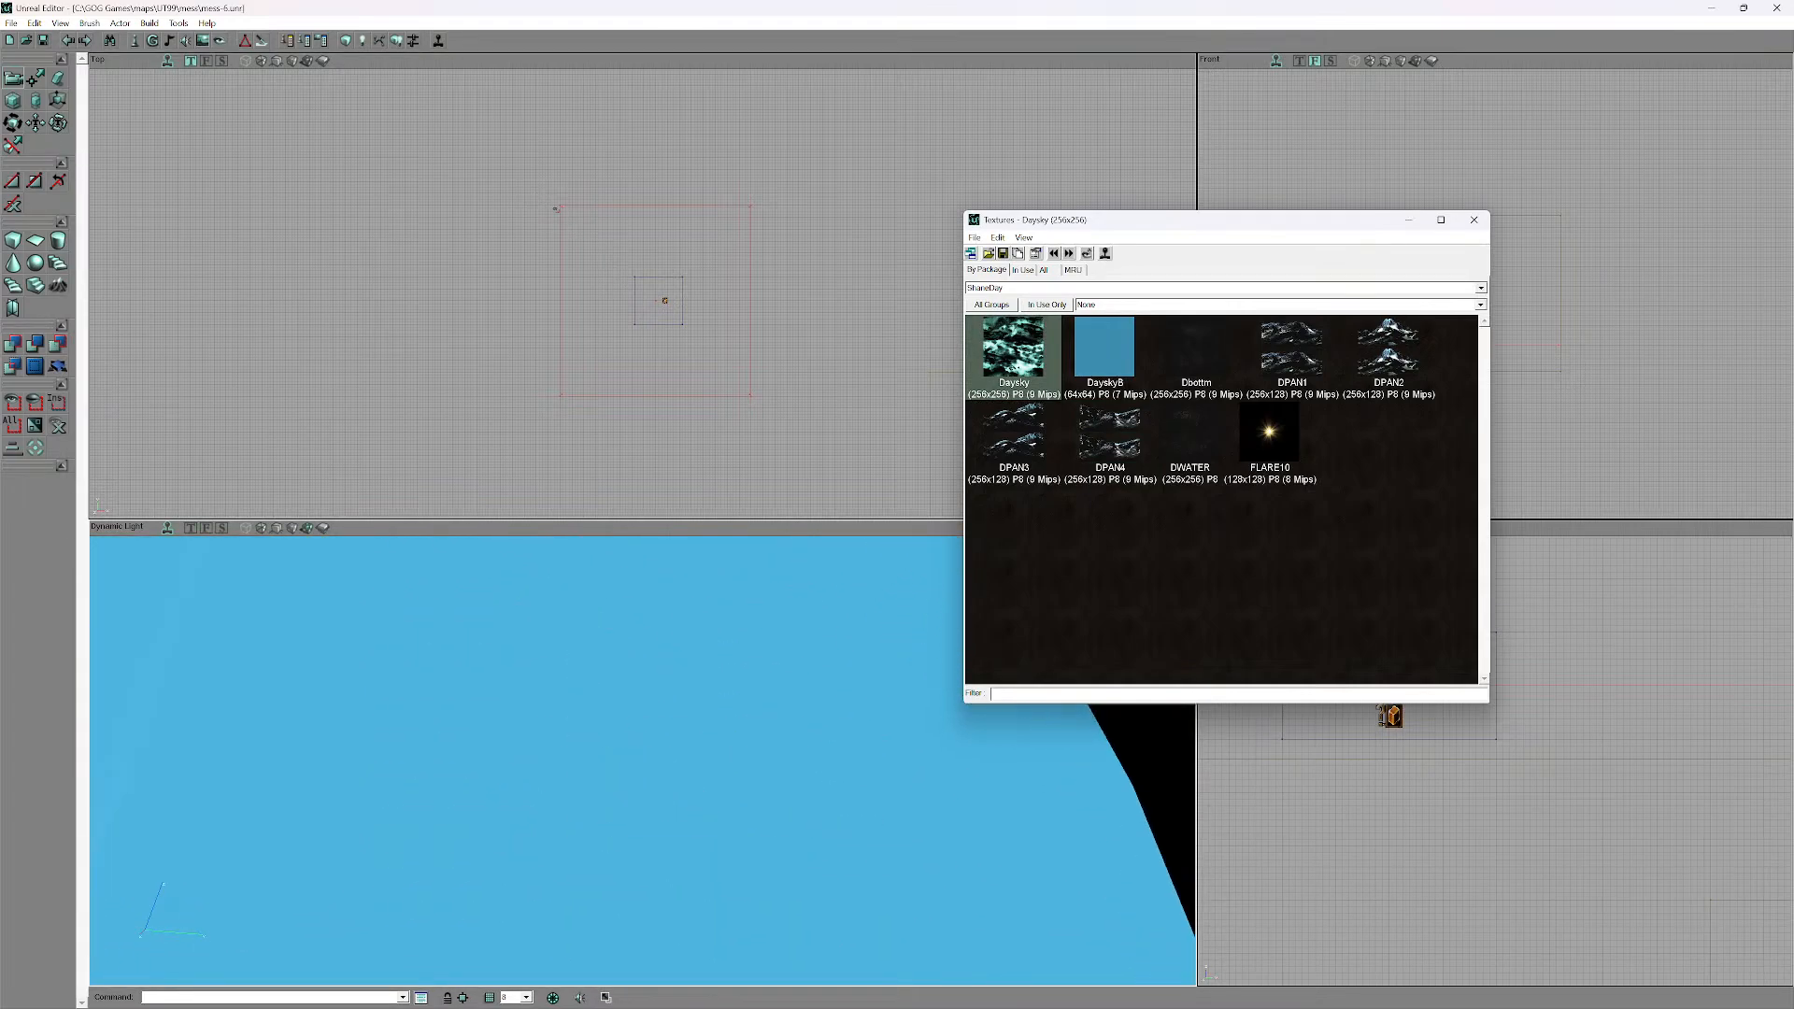
left_click_drag(598, 747, 598, 822)
right_click_drag(598, 822, 602, 841)
left_click_drag(598, 766, 598, 794)
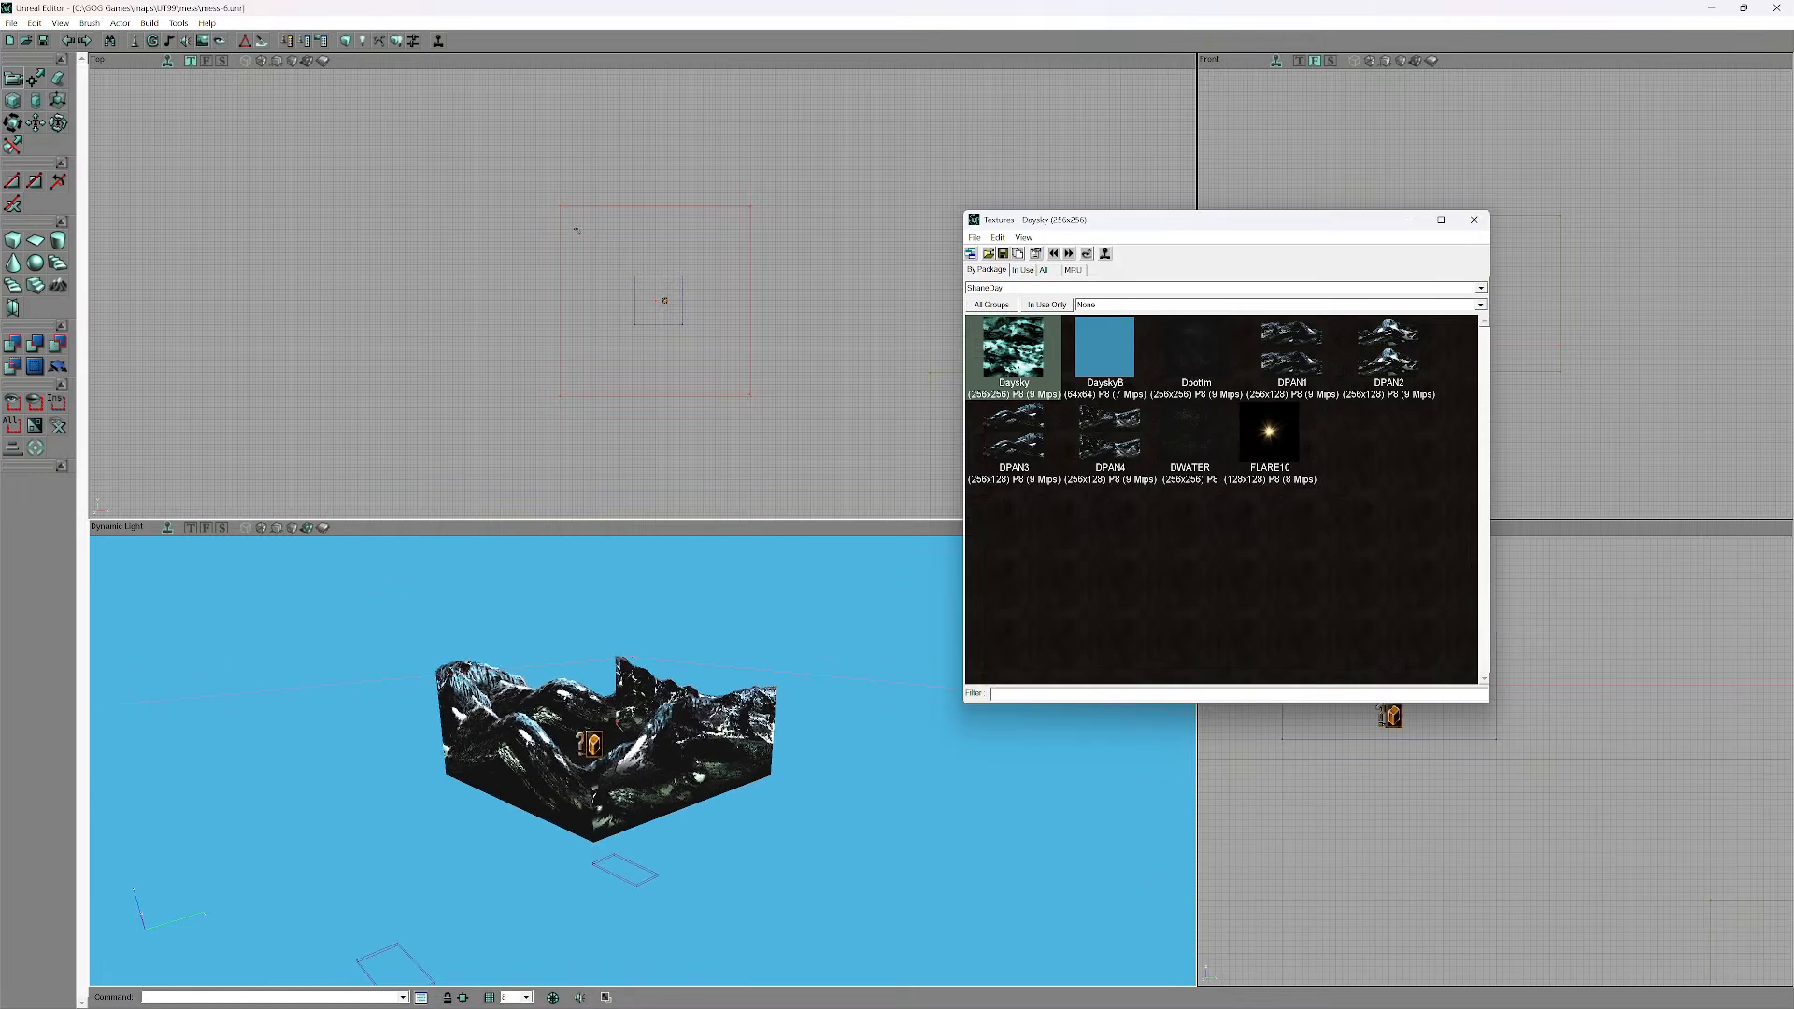
left_click_drag(1167, 219, 898, 166)
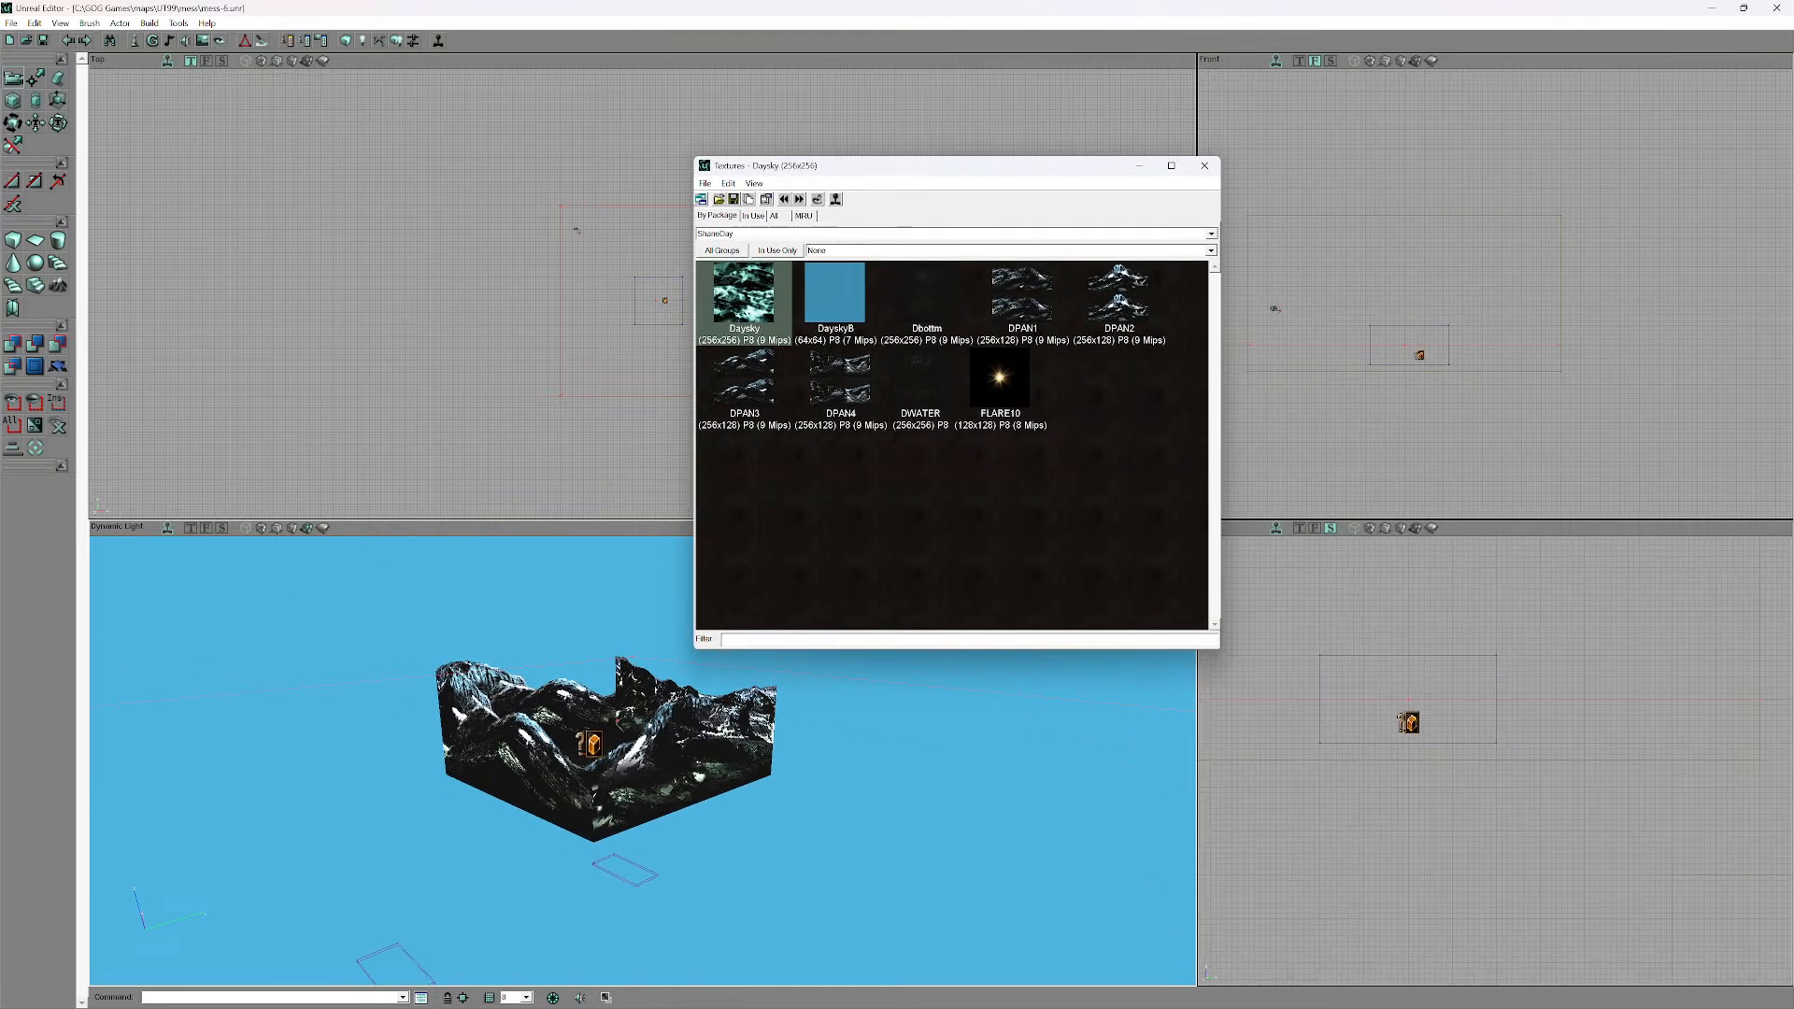
scroll(1495, 760, "down", 2)
left_click_drag(1447, 727, 1447, 715, "ctrl")
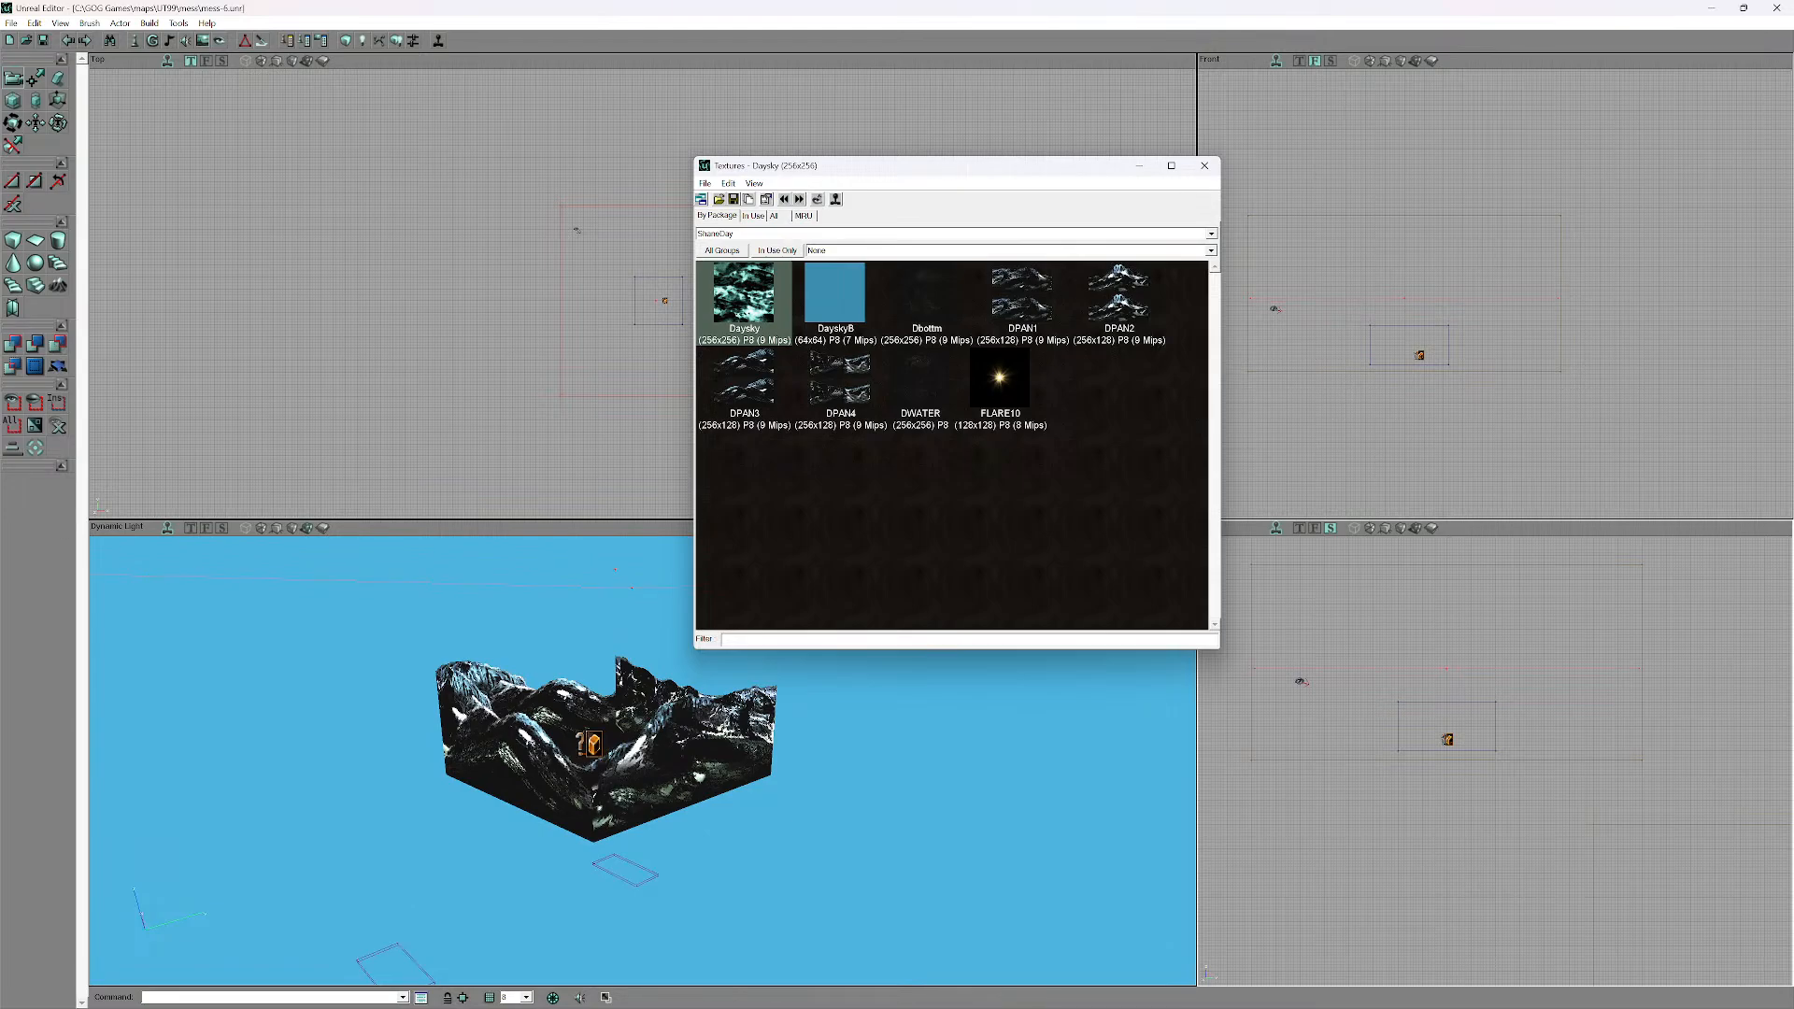
- Add the Daysky-textured sheet as a cloud ceiling and view it from among the mountains
left_click(448, 563, "alt")
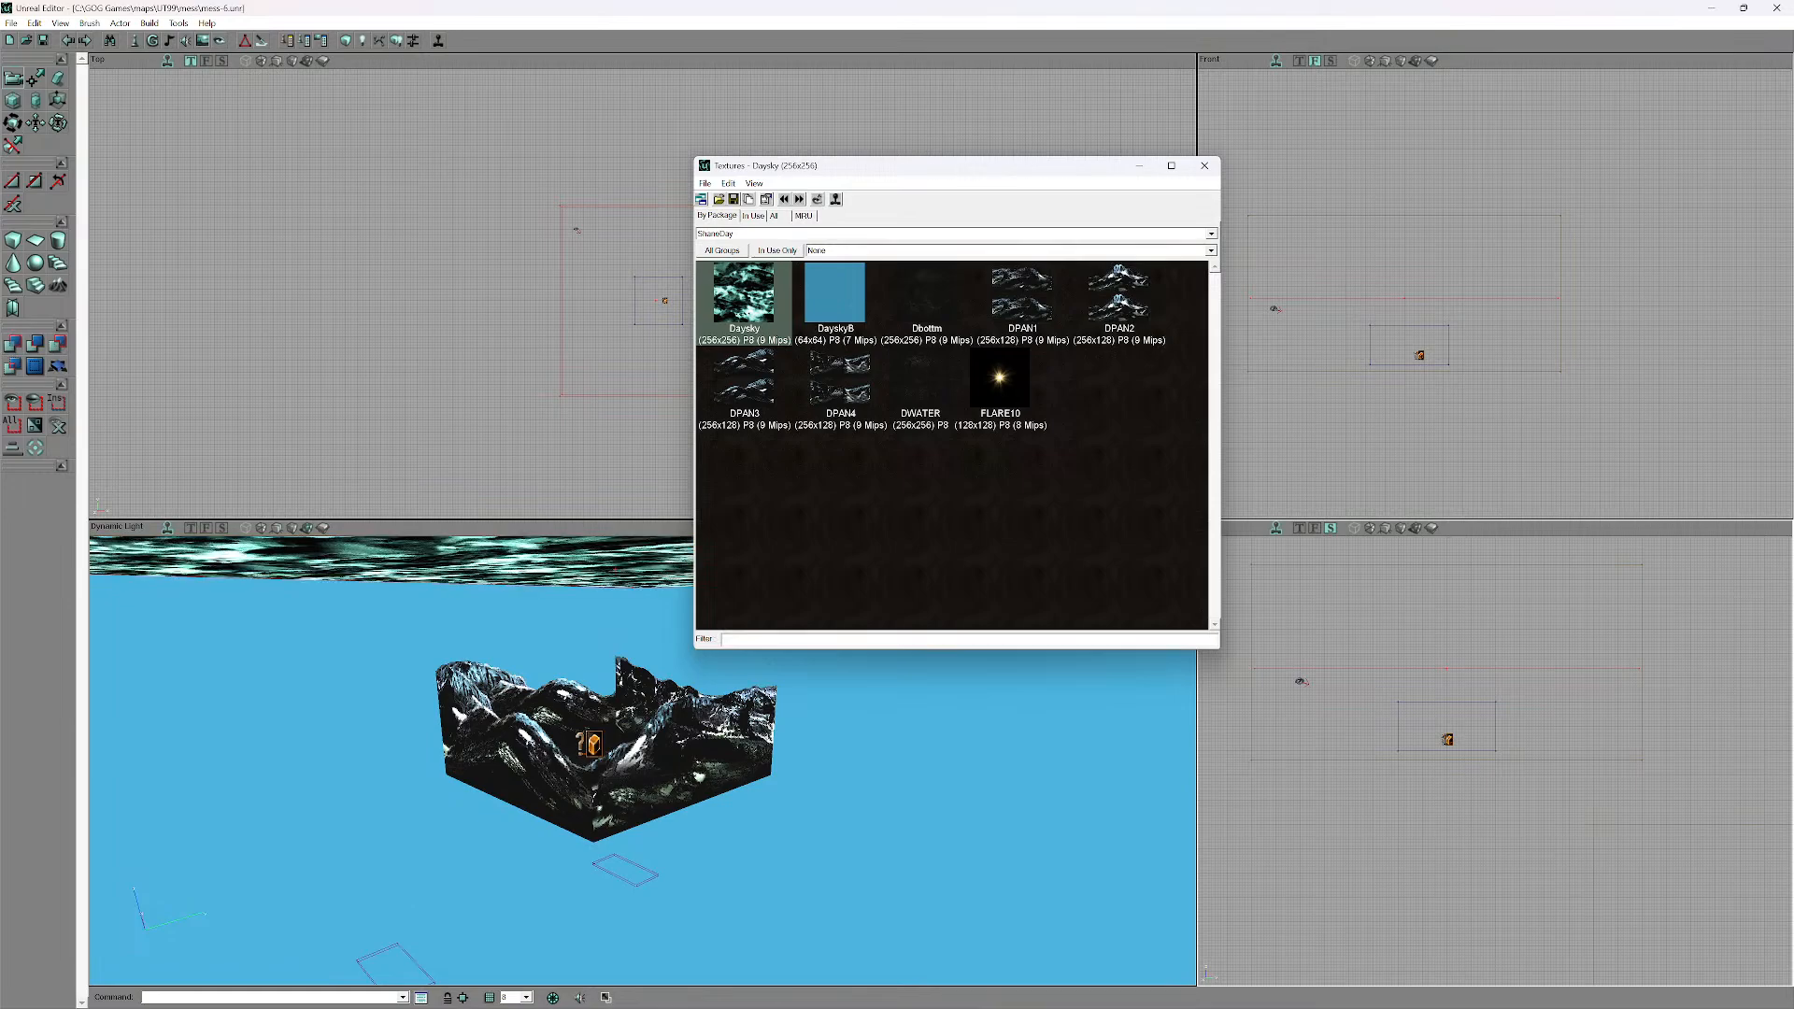
right_click_drag(449, 644, 374, 551)
right_click_drag(374, 747, 402, 785)
left_click_drag(598, 803, 598, 691)
right_click_drag(598, 691, 598, 766)
left_click_drag(598, 766, 598, 691)
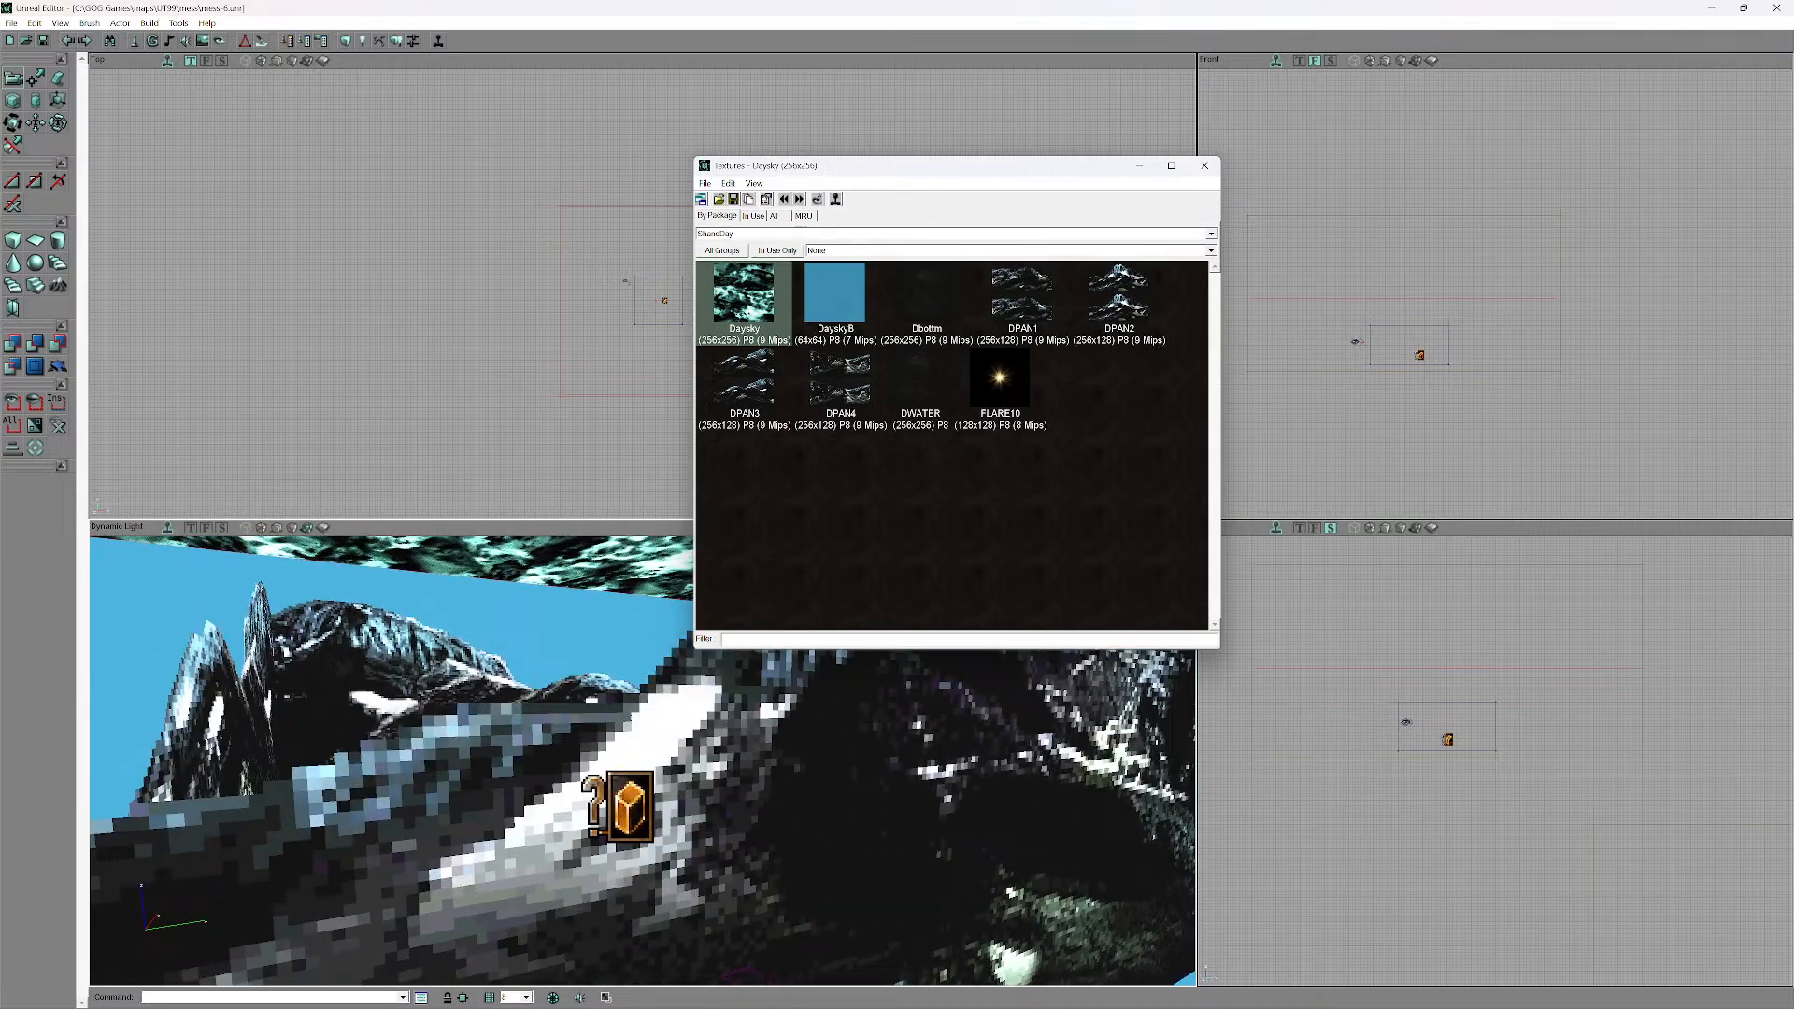
left_click_drag(598, 804, 664, 707)
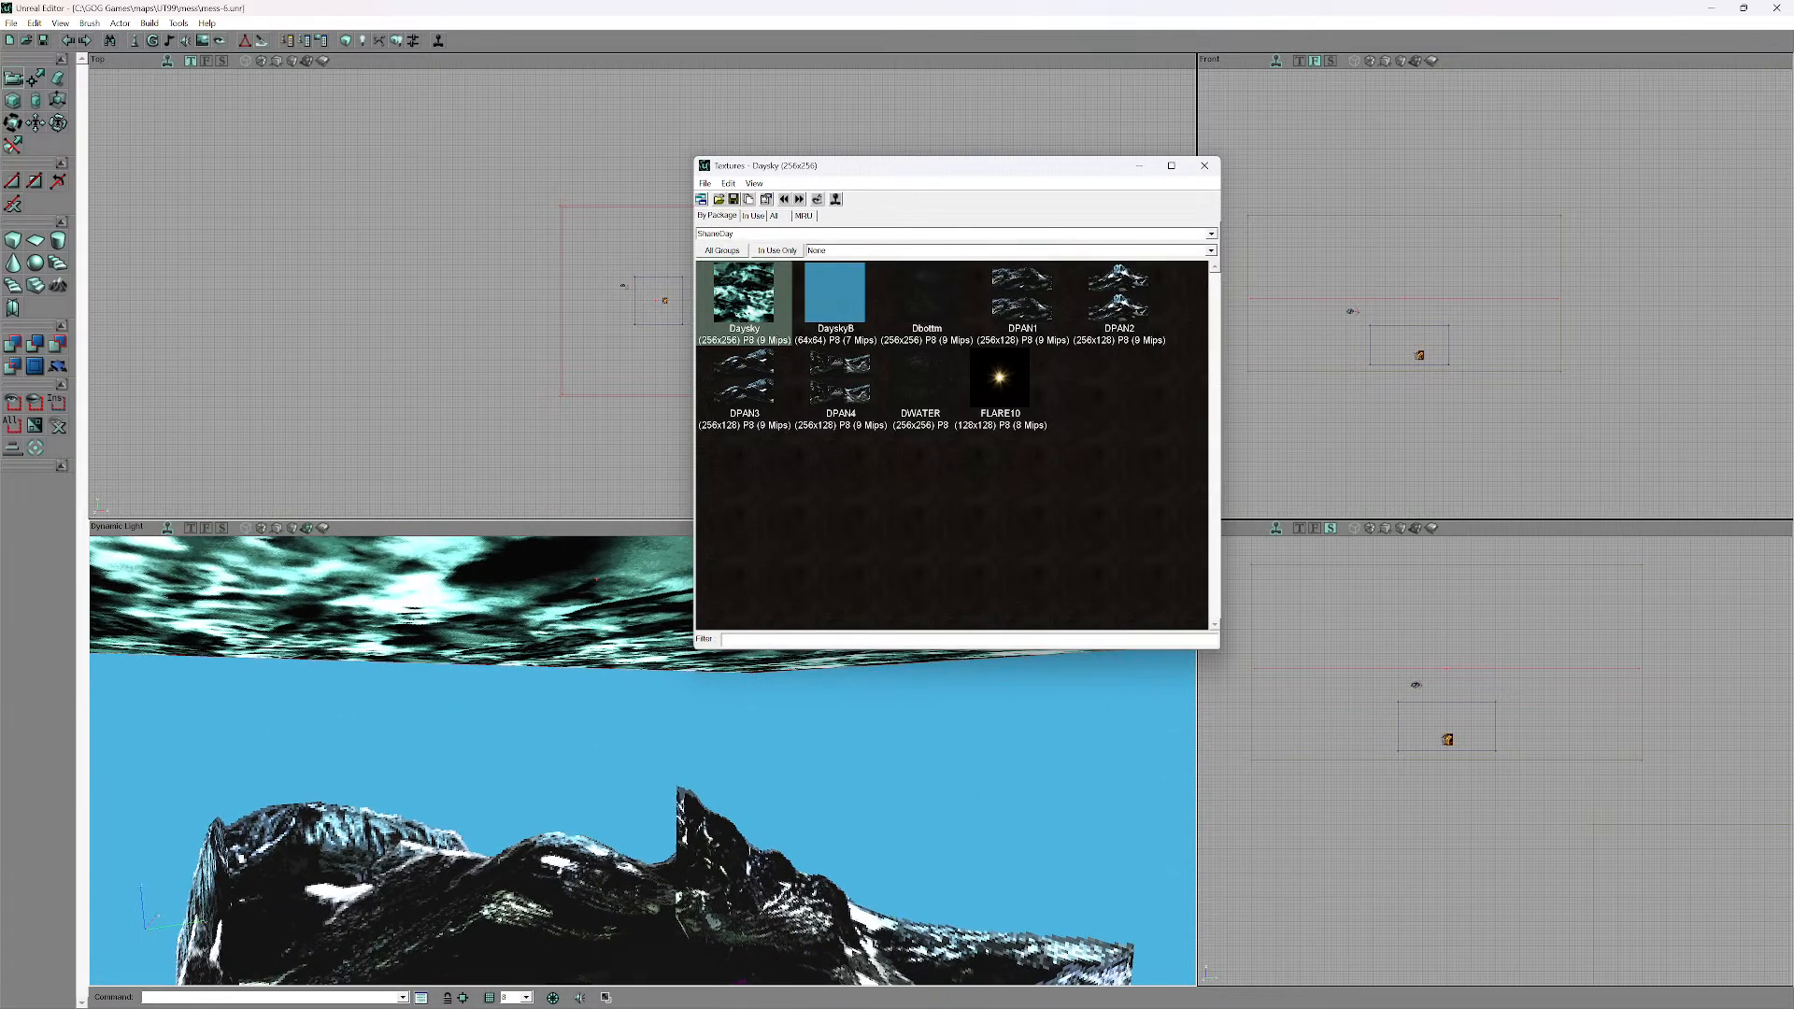
- Enable the U-Pan flag on the Daysky ceiling surface so the clouds scroll
right_click(510, 627)
left_click(560, 635)
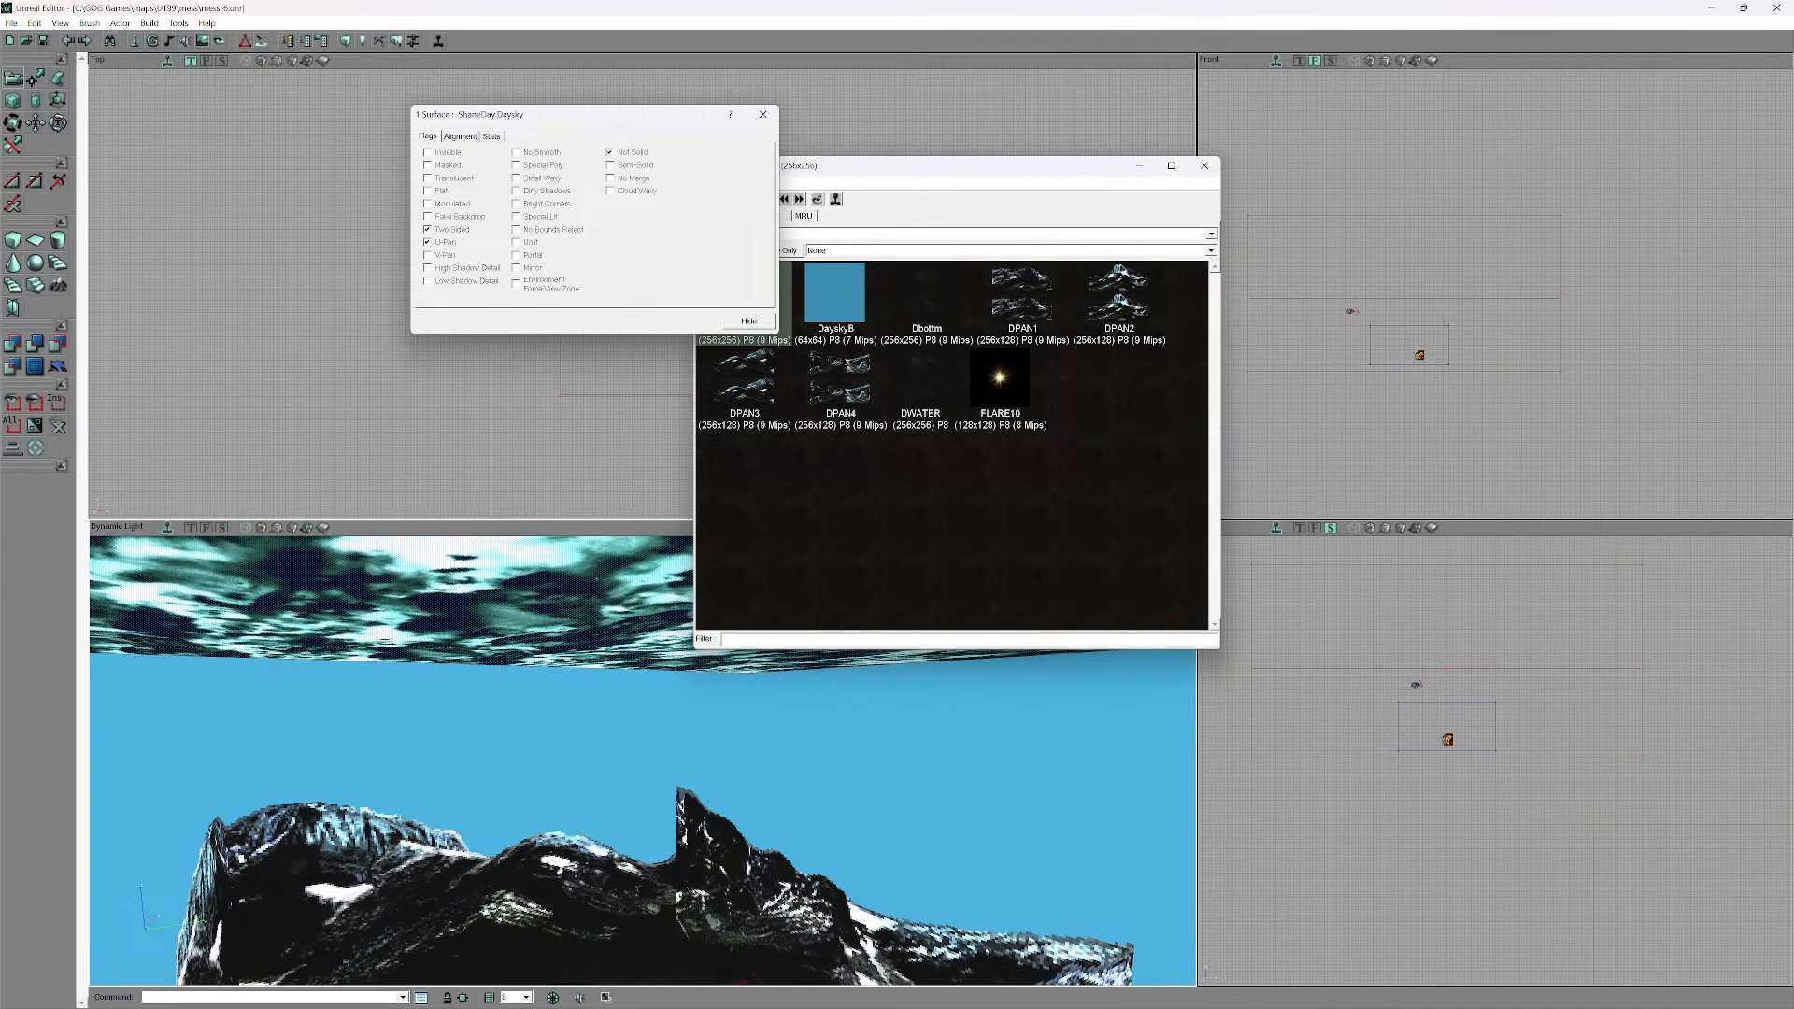
left_click(763, 114)
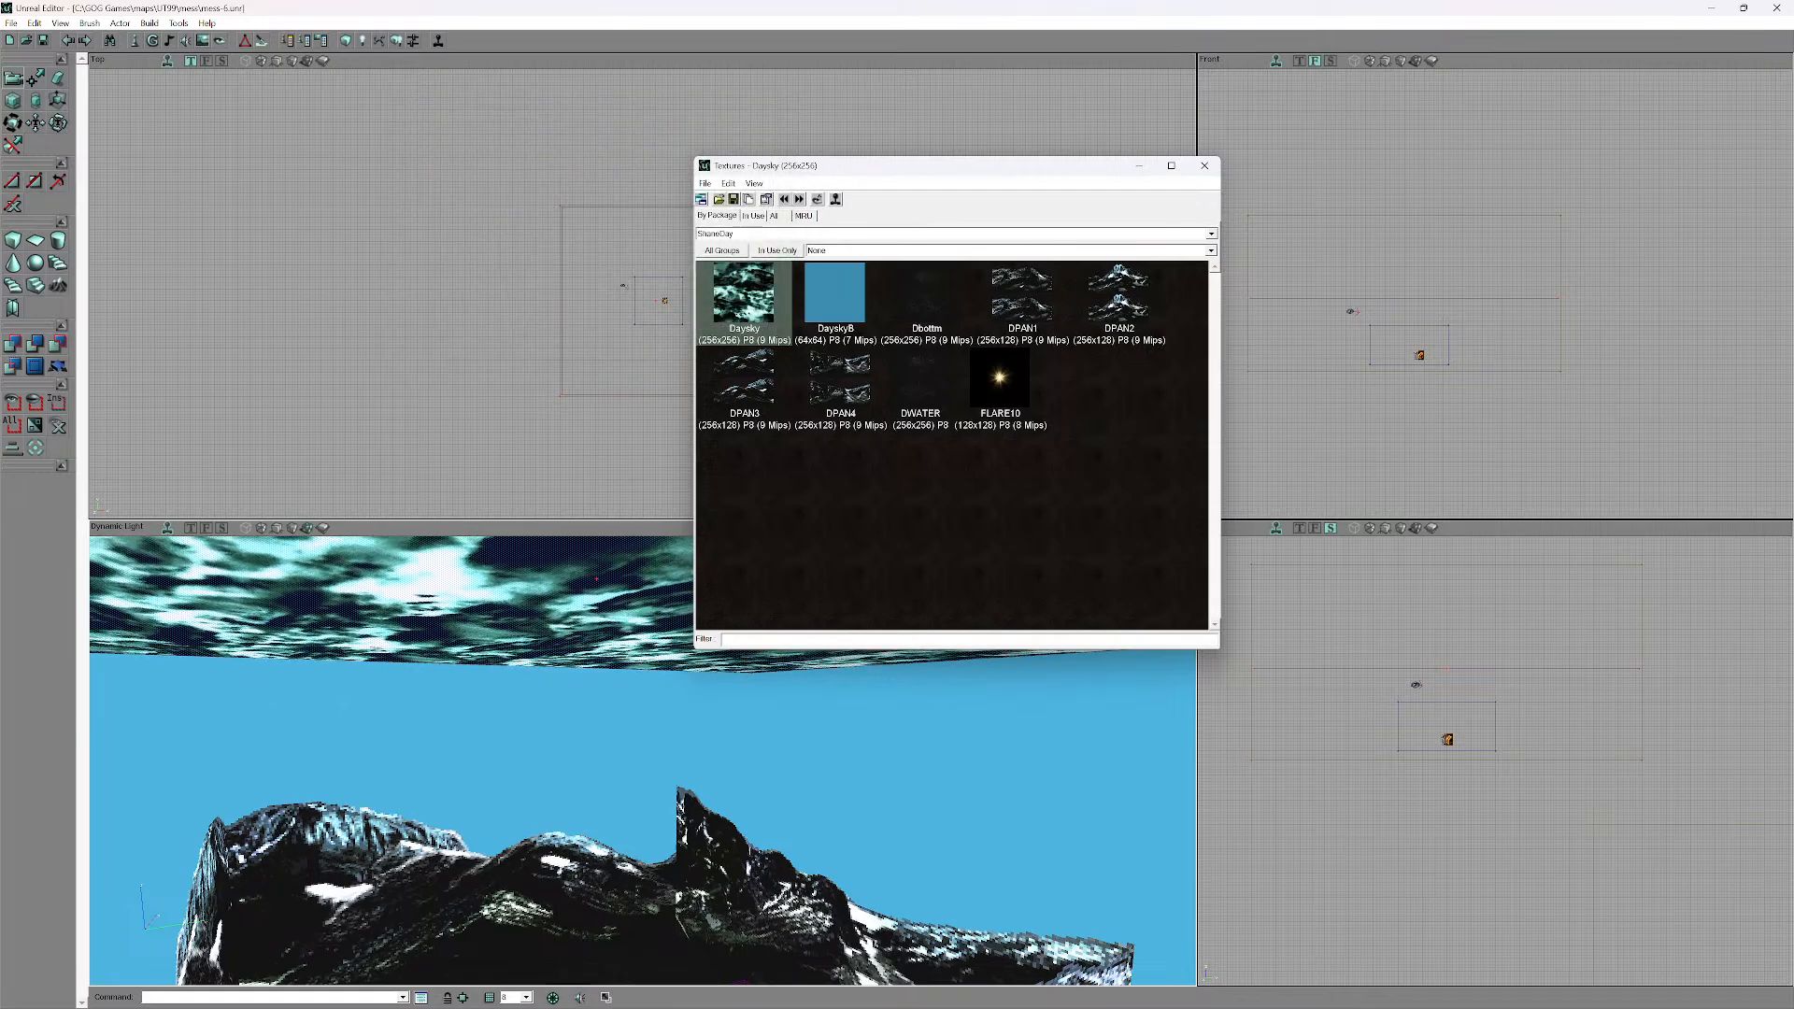
- Examine the scrolling Daysky ceiling over the mountains and reopen its surface properties to review the flags
left_click_drag(579, 785, 579, 710)
right_click_drag(579, 766, 580, 673)
left_click_drag(579, 710, 579, 840)
right_click_drag(580, 748, 579, 840)
right_click(525, 667)
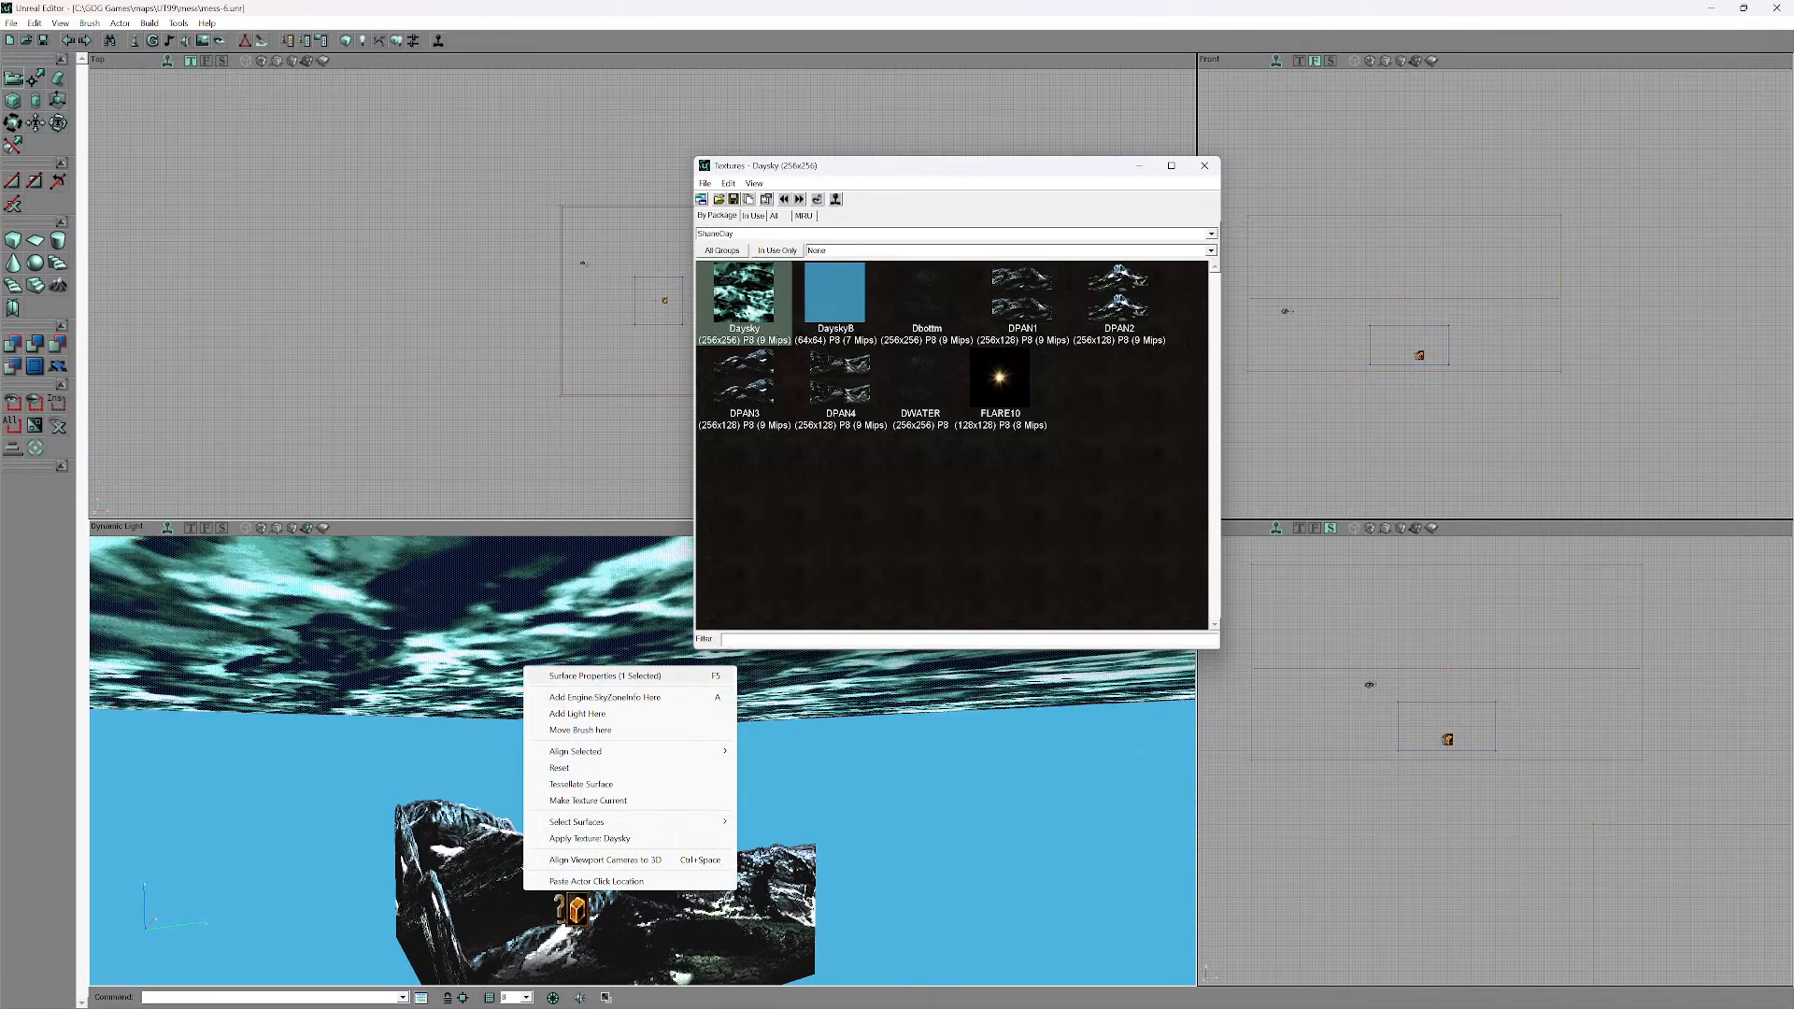
left_click(602, 676)
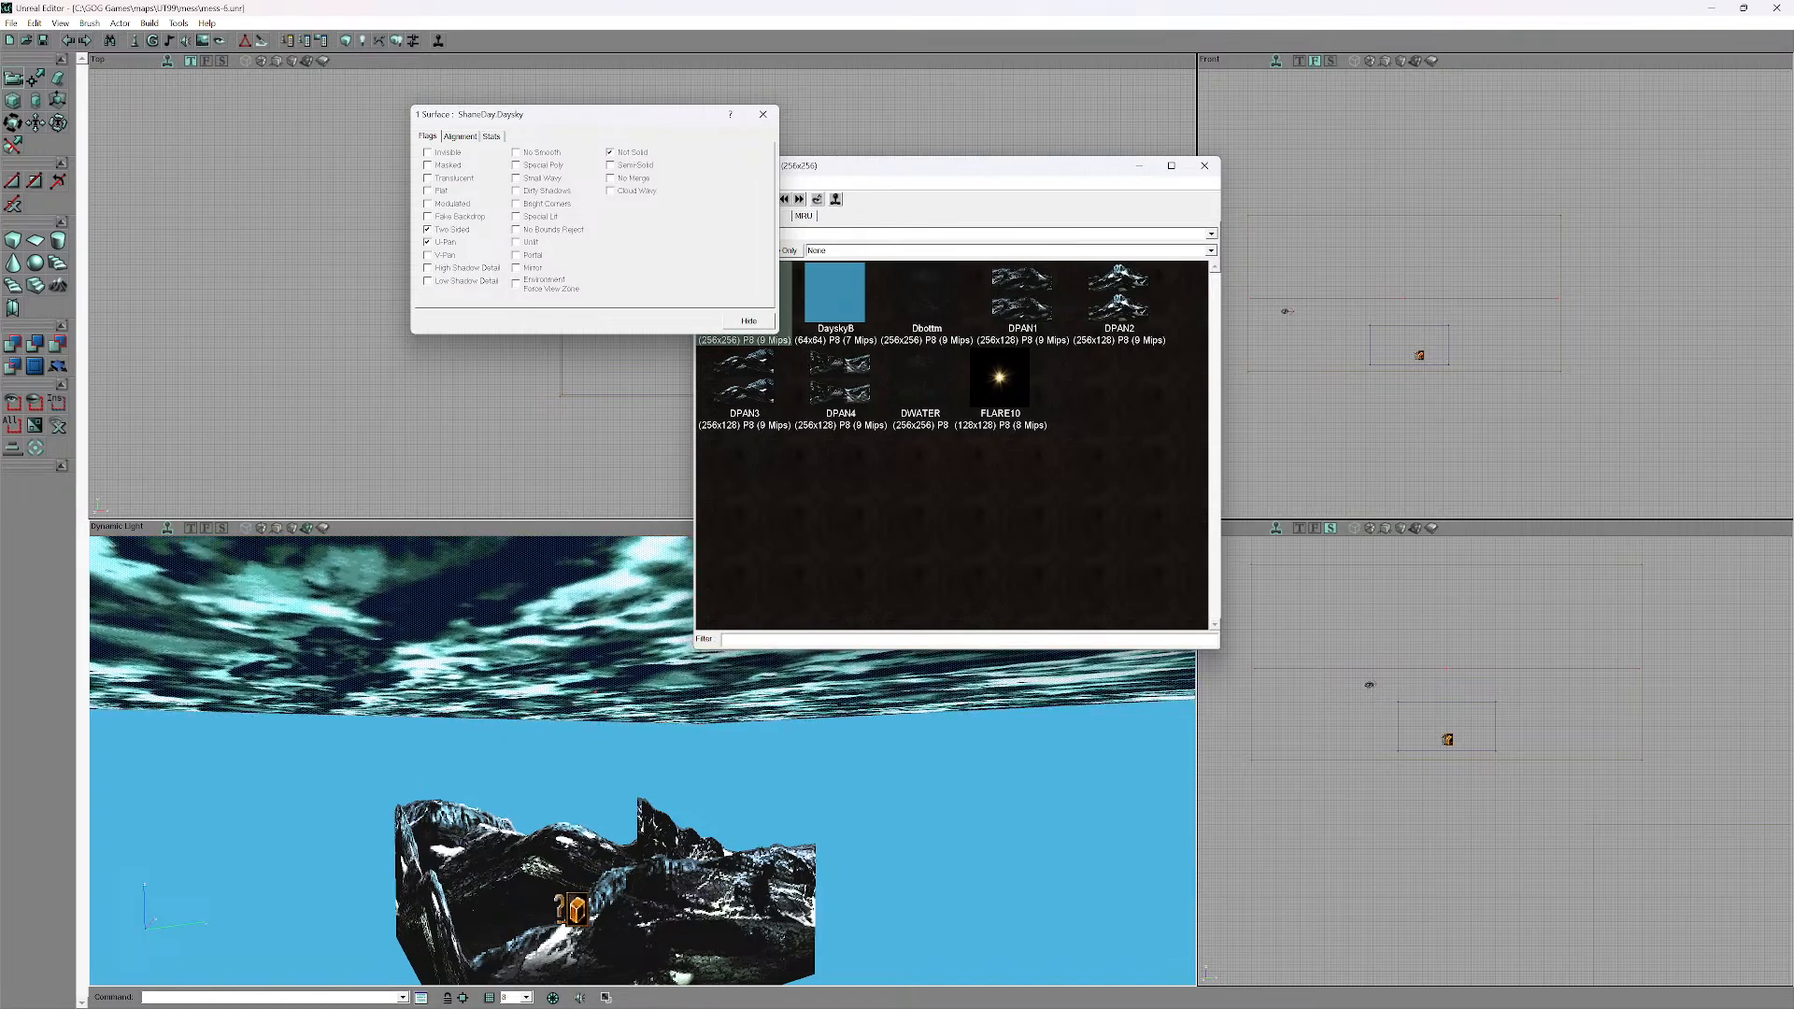
left_click_drag(598, 766, 598, 813)
mouse_move(598, 812)
right_mouse_down()
mouse_move(617, 692)
mouse_move(598, 780)
right_mouse_up()
left_click_drag(598, 780, 597, 692)
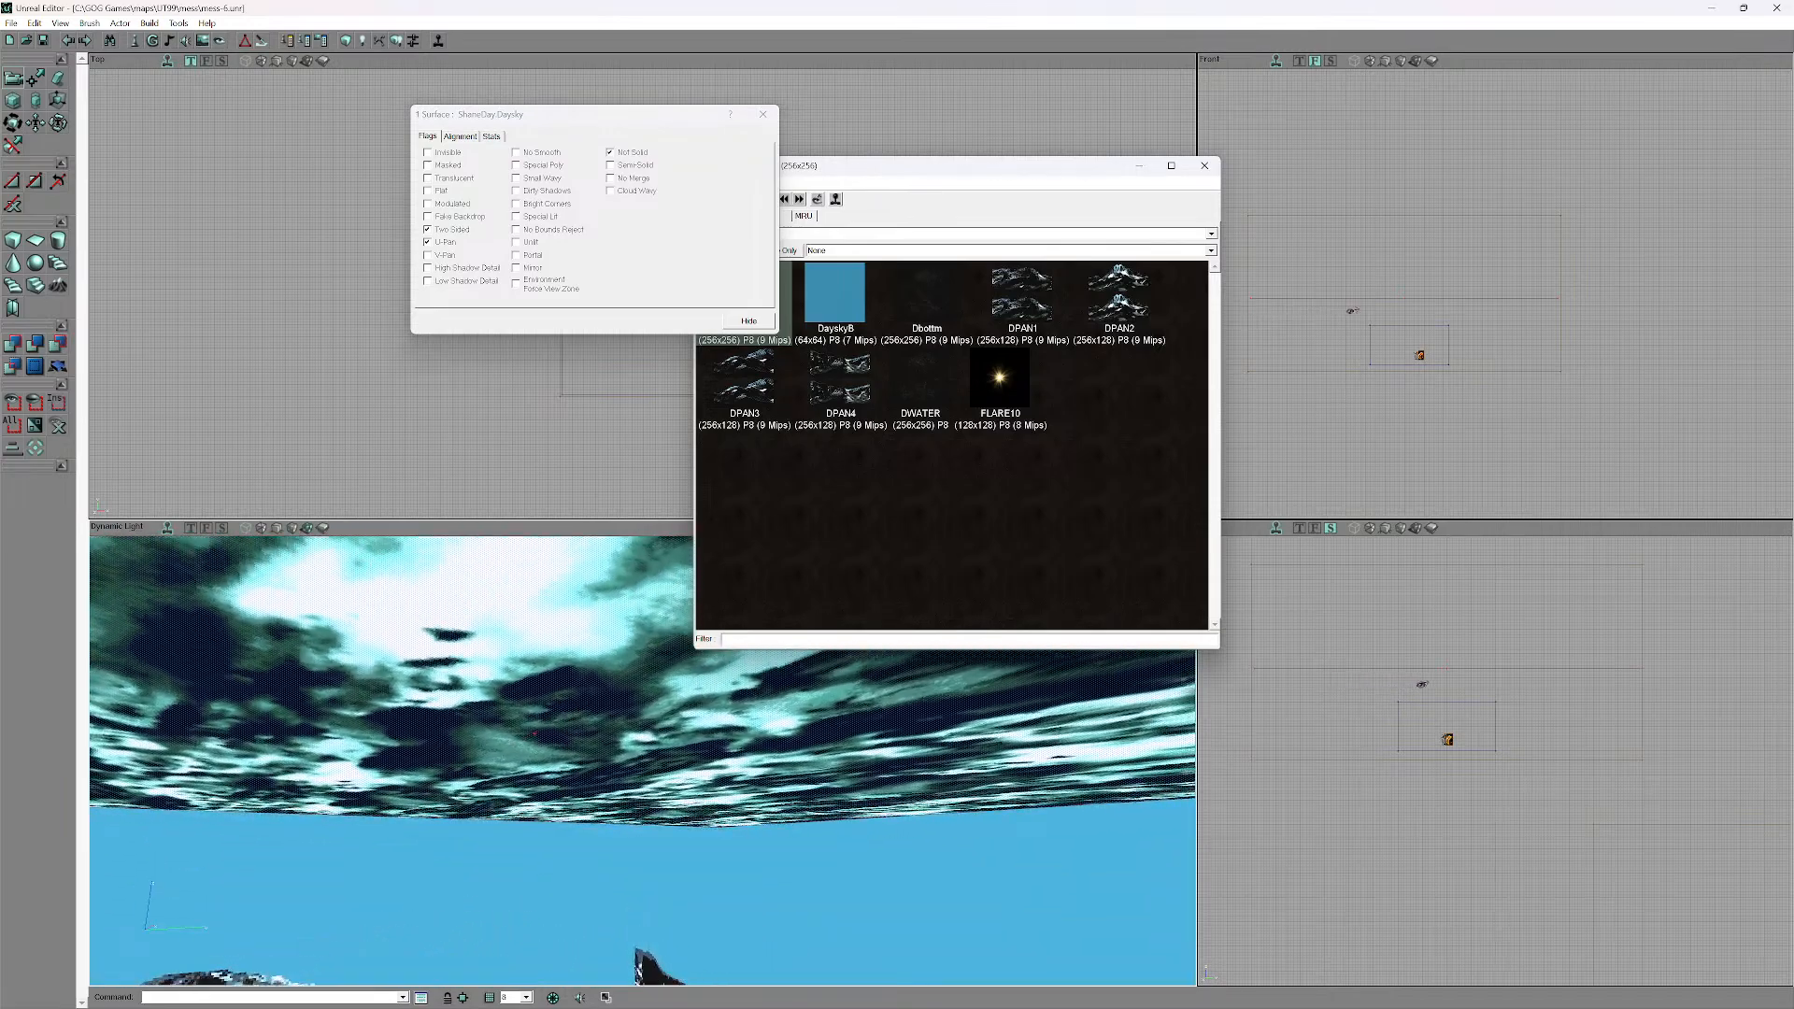
- Enable the Translucent flag on the Daysky ceiling surface and view the clouds above the mountains
left_click(427, 177)
mouse_move(560, 747)
left_mouse_down()
mouse_move(560, 812)
mouse_move(556, 743)
mouse_move(572, 747)
left_mouse_up()
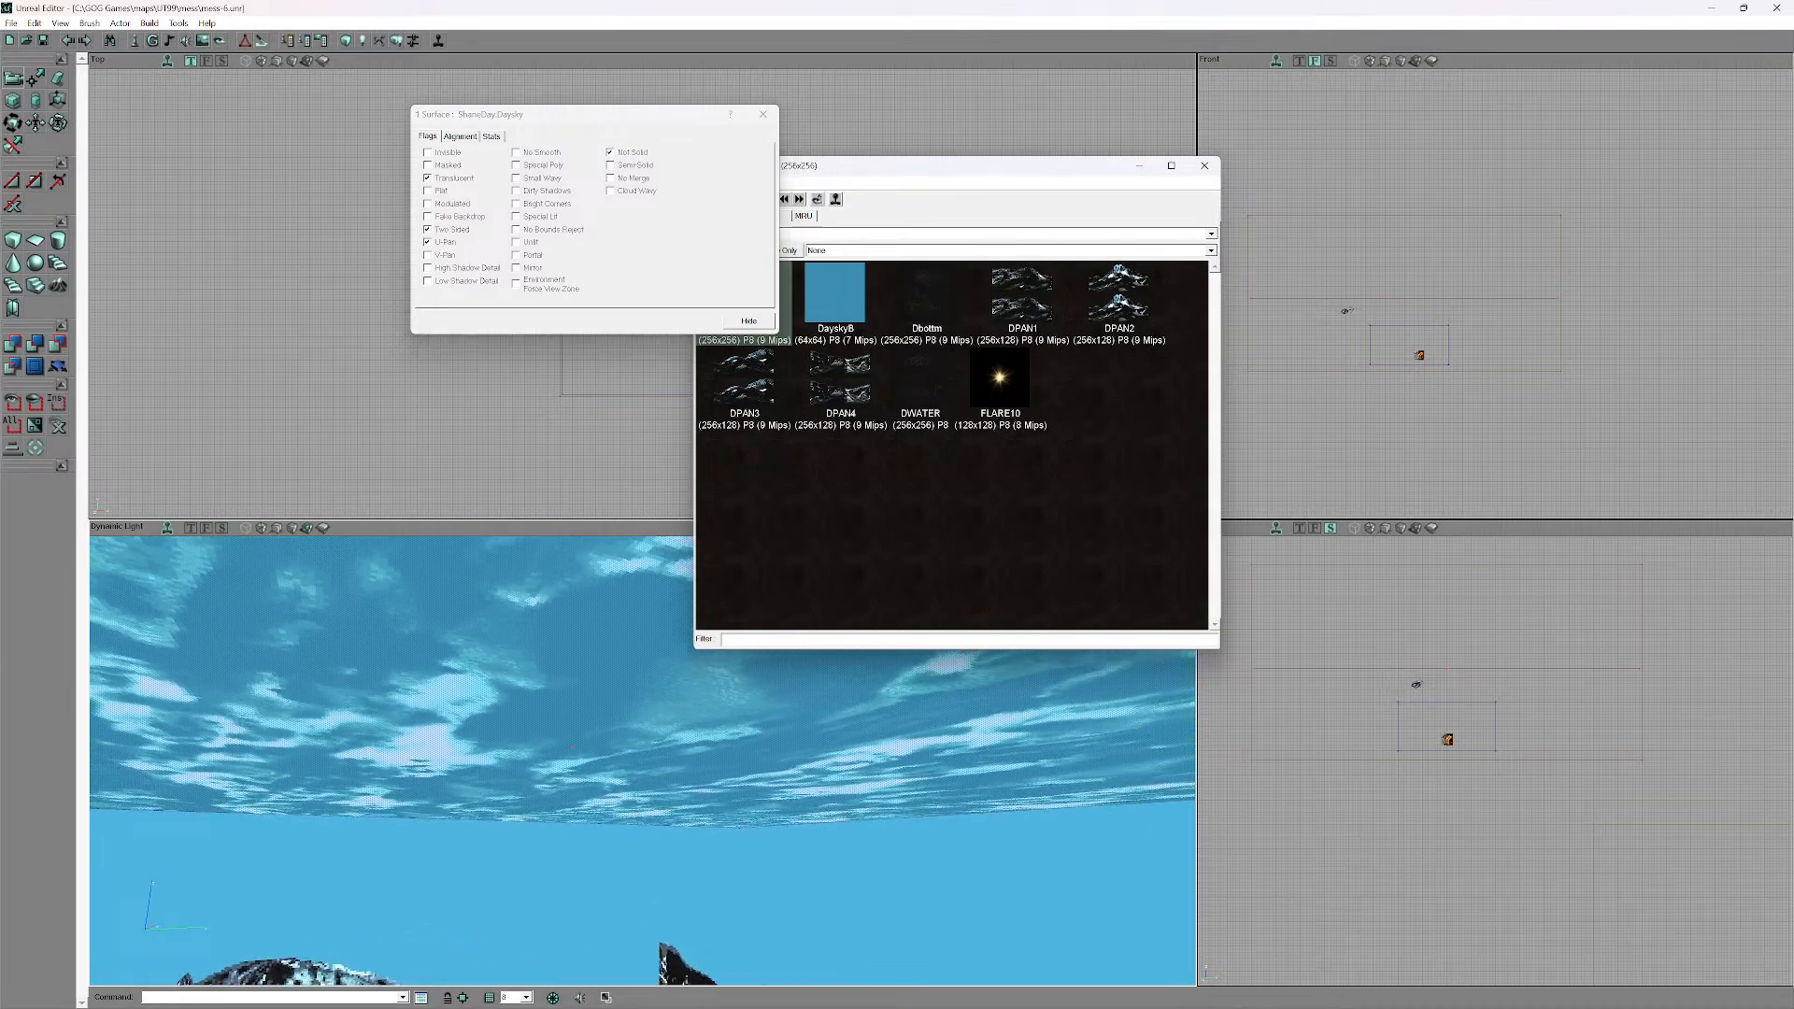
left_click_drag(588, 114, 432, 153)
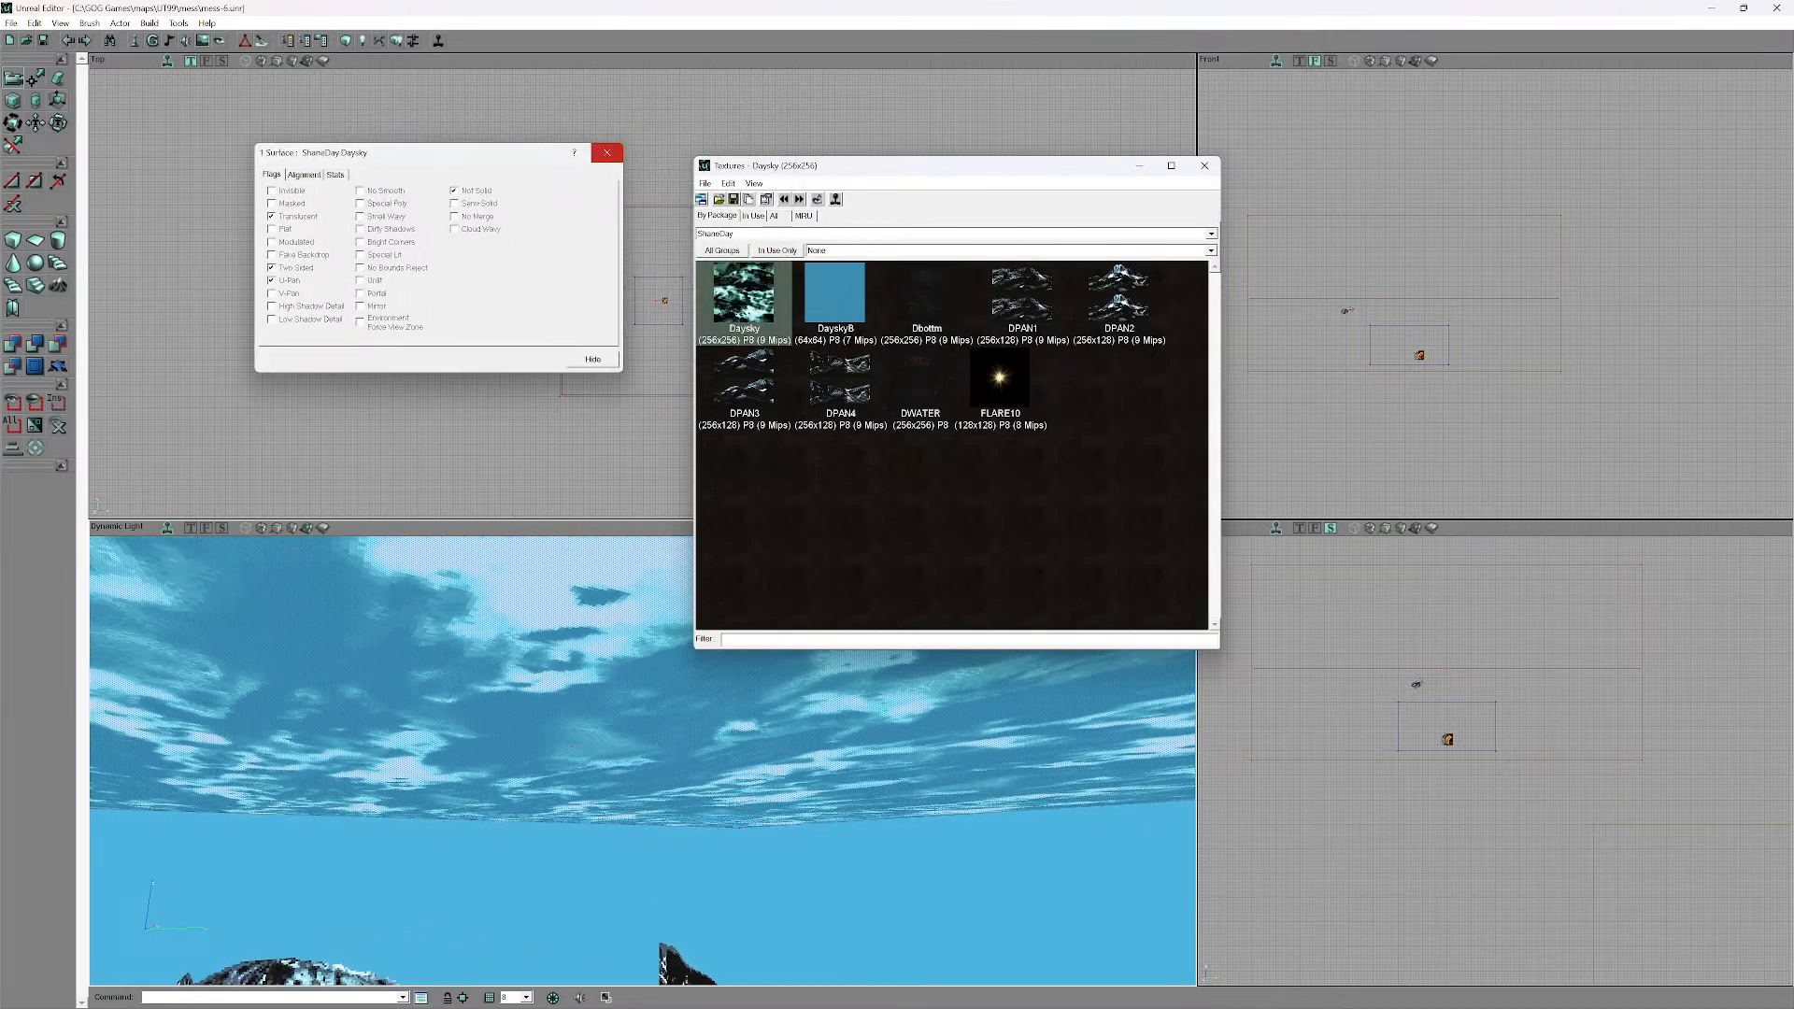
left_click(607, 152)
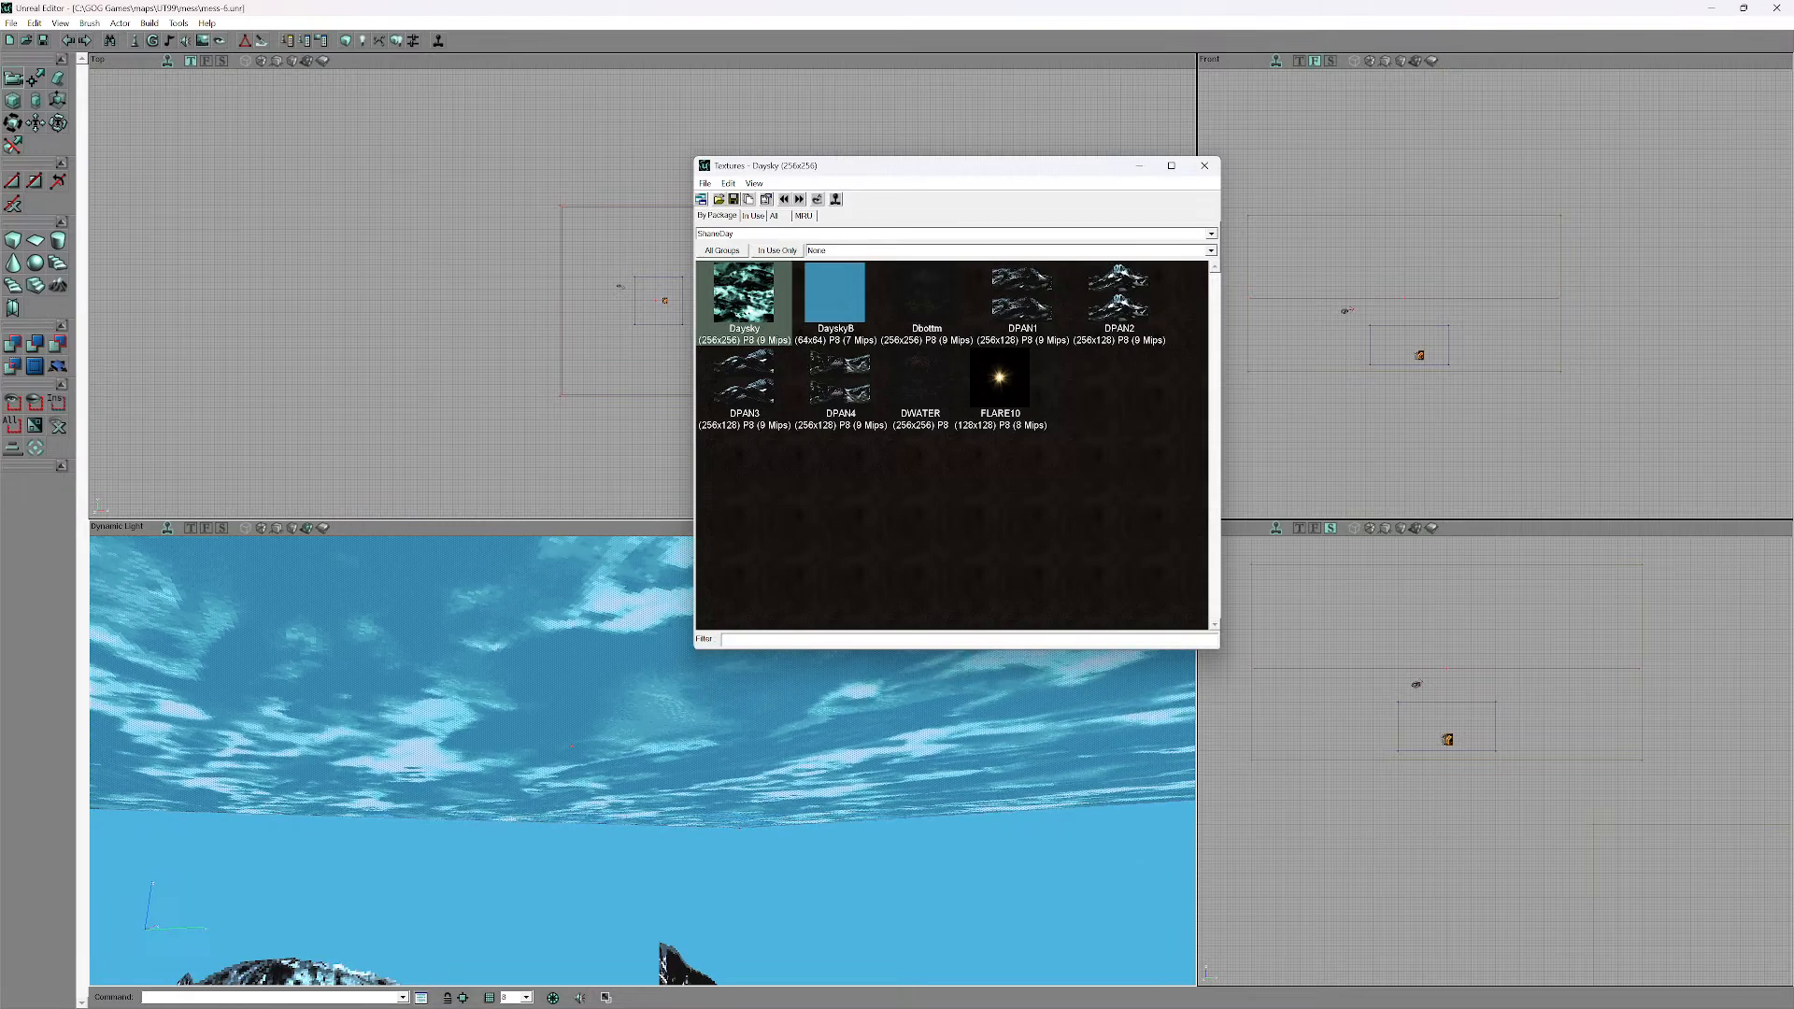
left_click_drag(916, 171, 1201, 160)
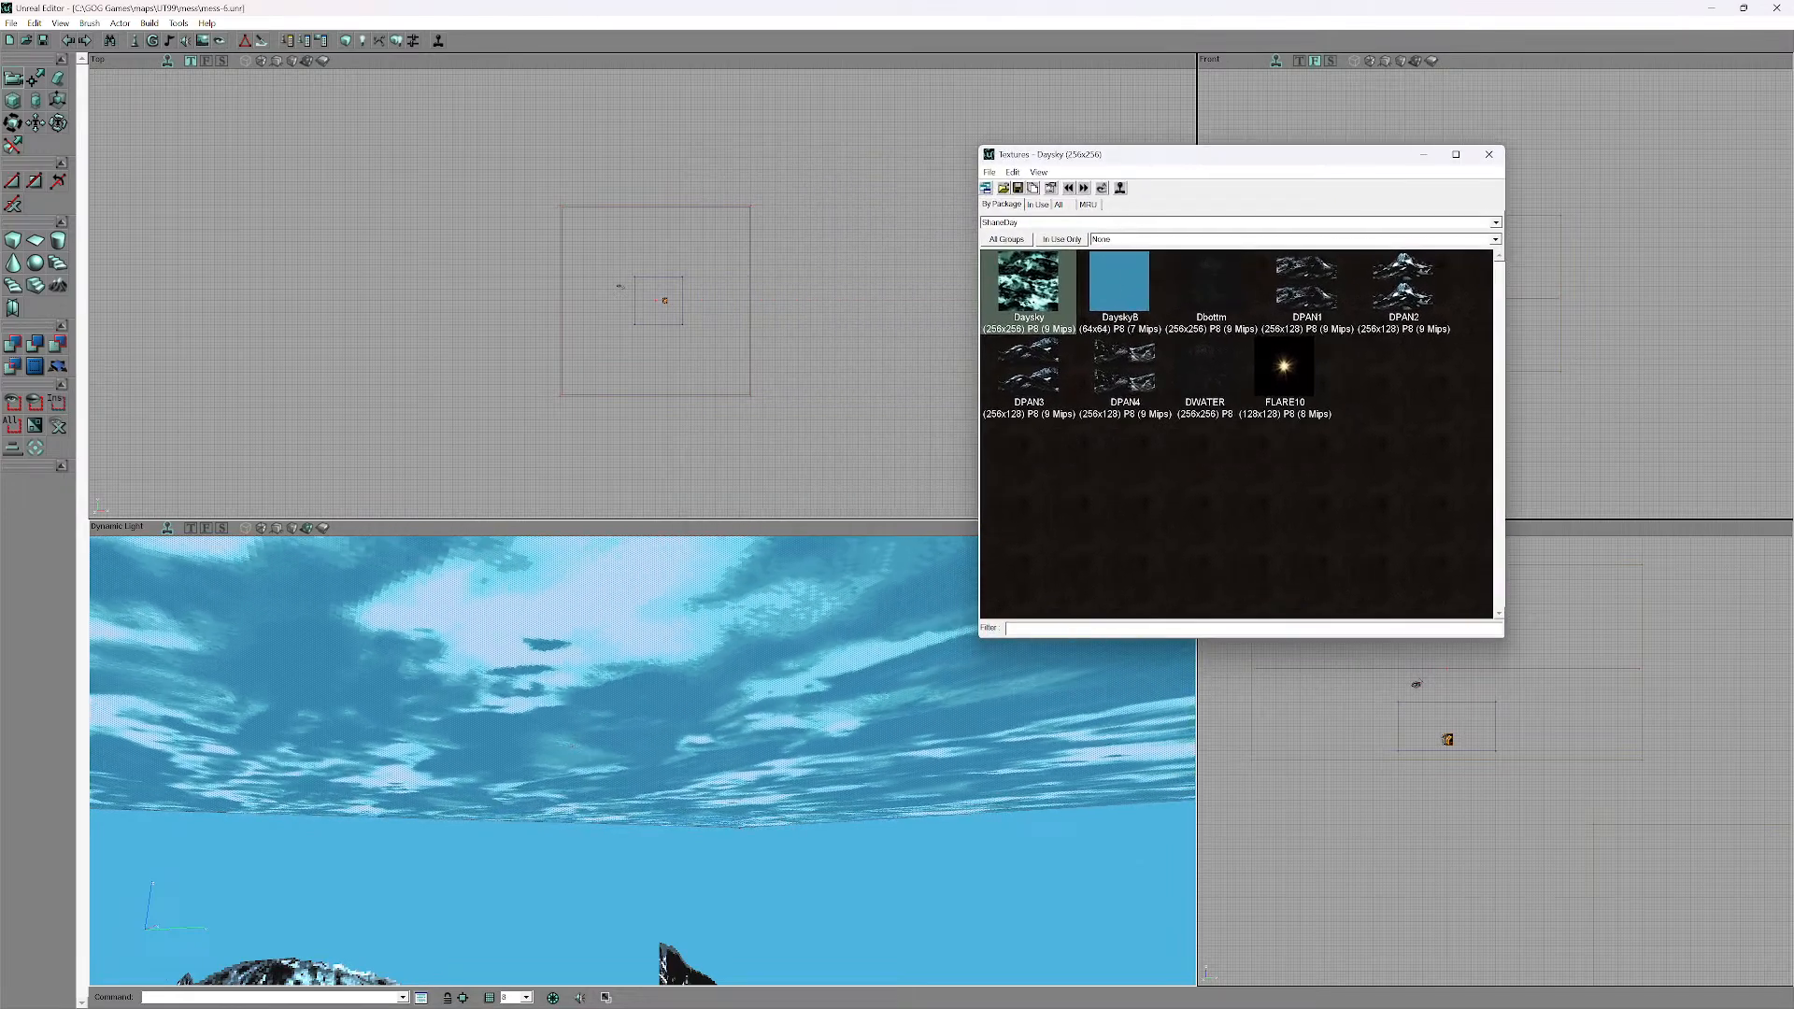
left_click_drag(598, 729, 608, 831)
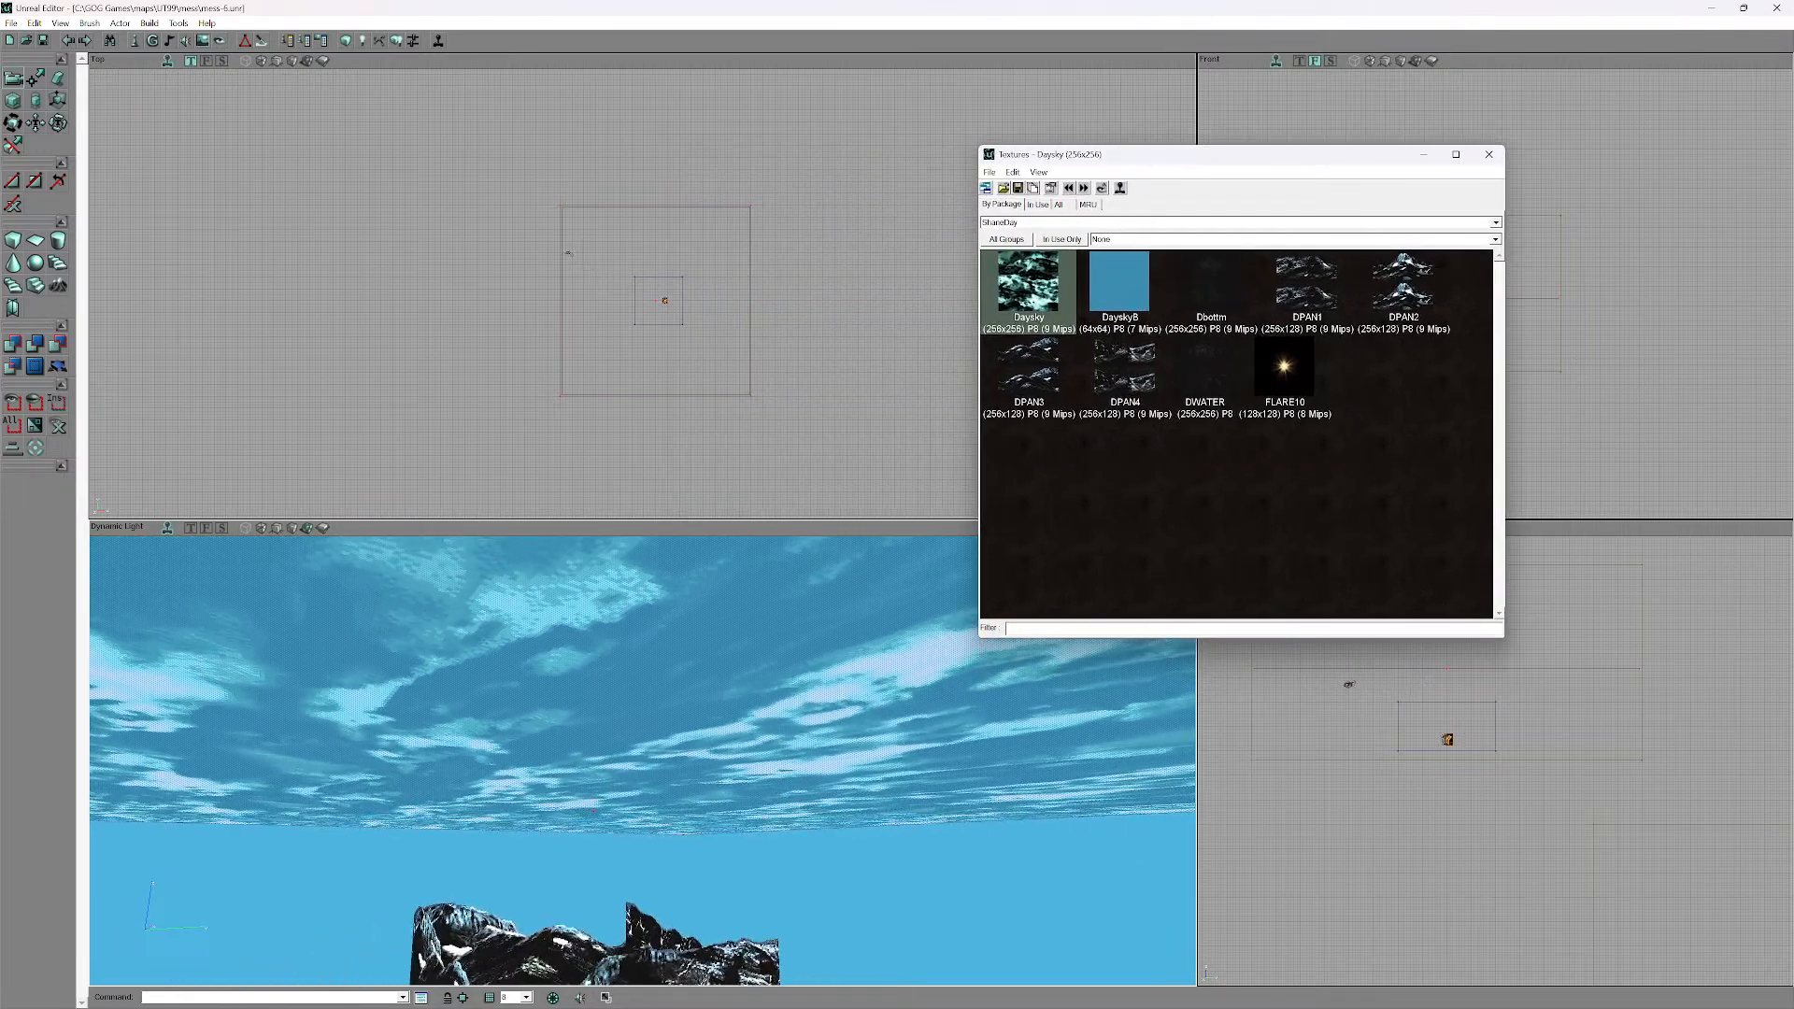
- Build a horizontal sheet brush with a height and width of 128
right_click(36, 240)
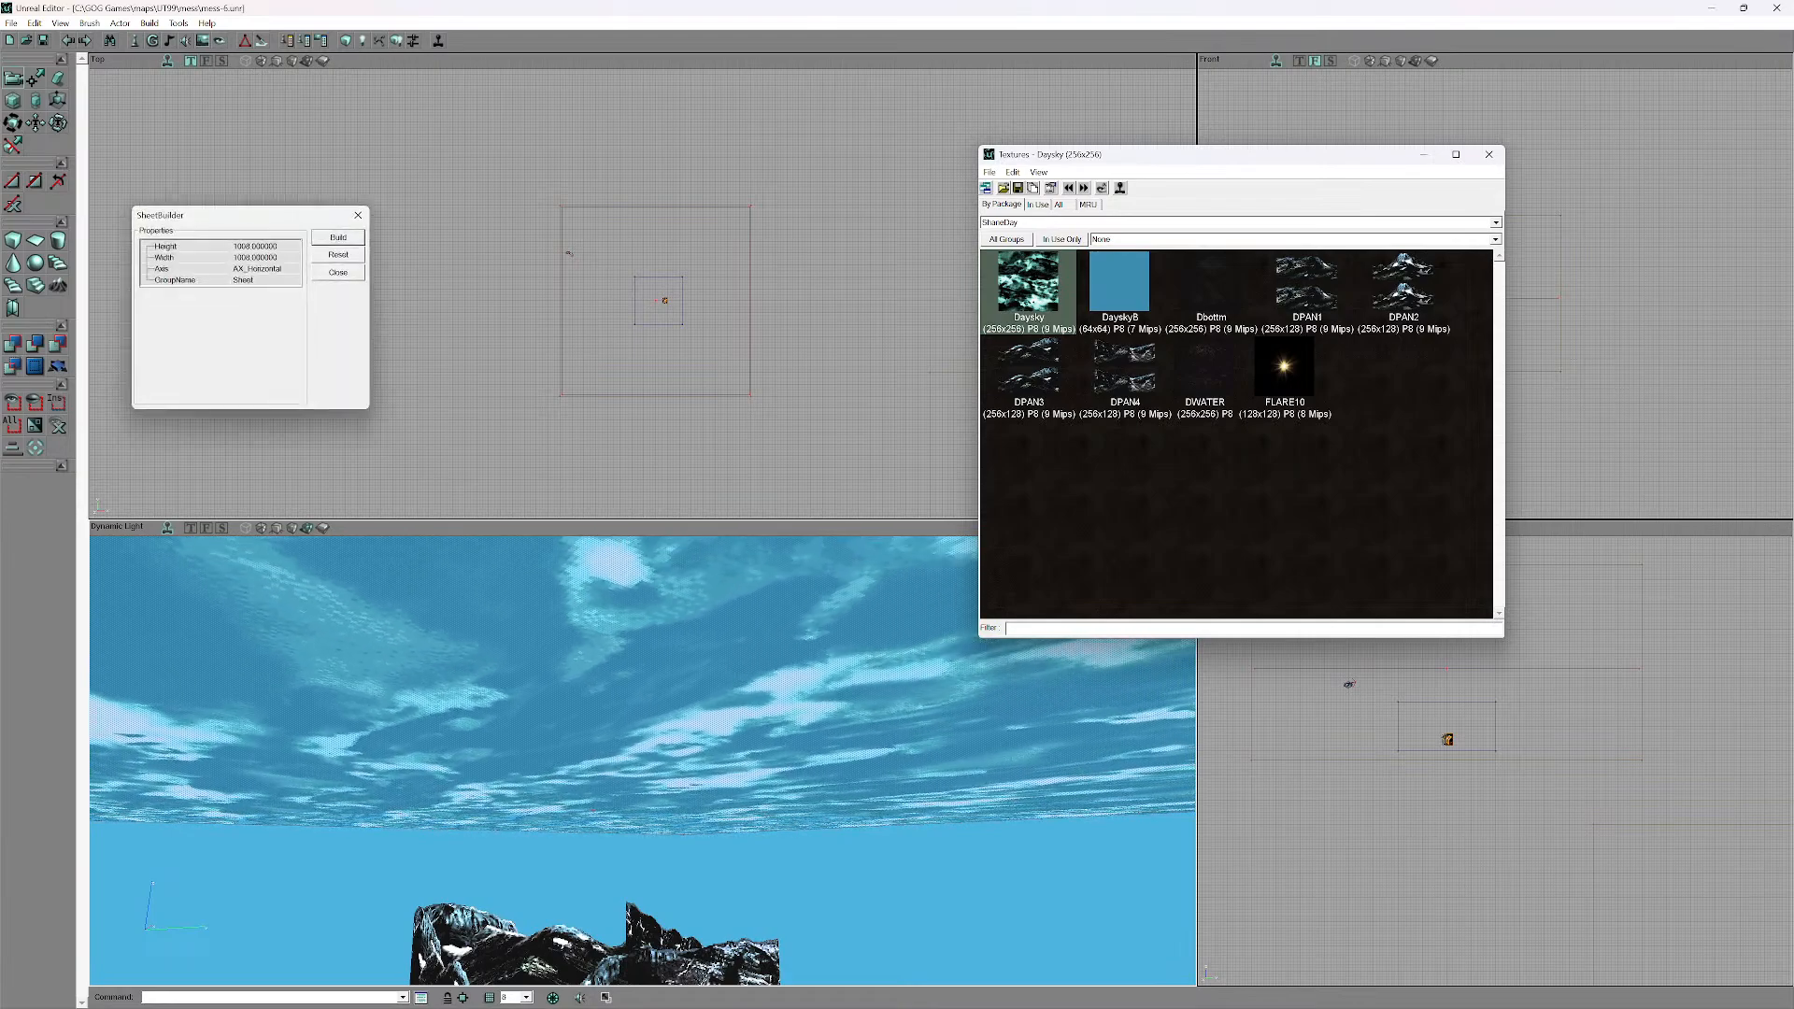
left_click(254, 246)
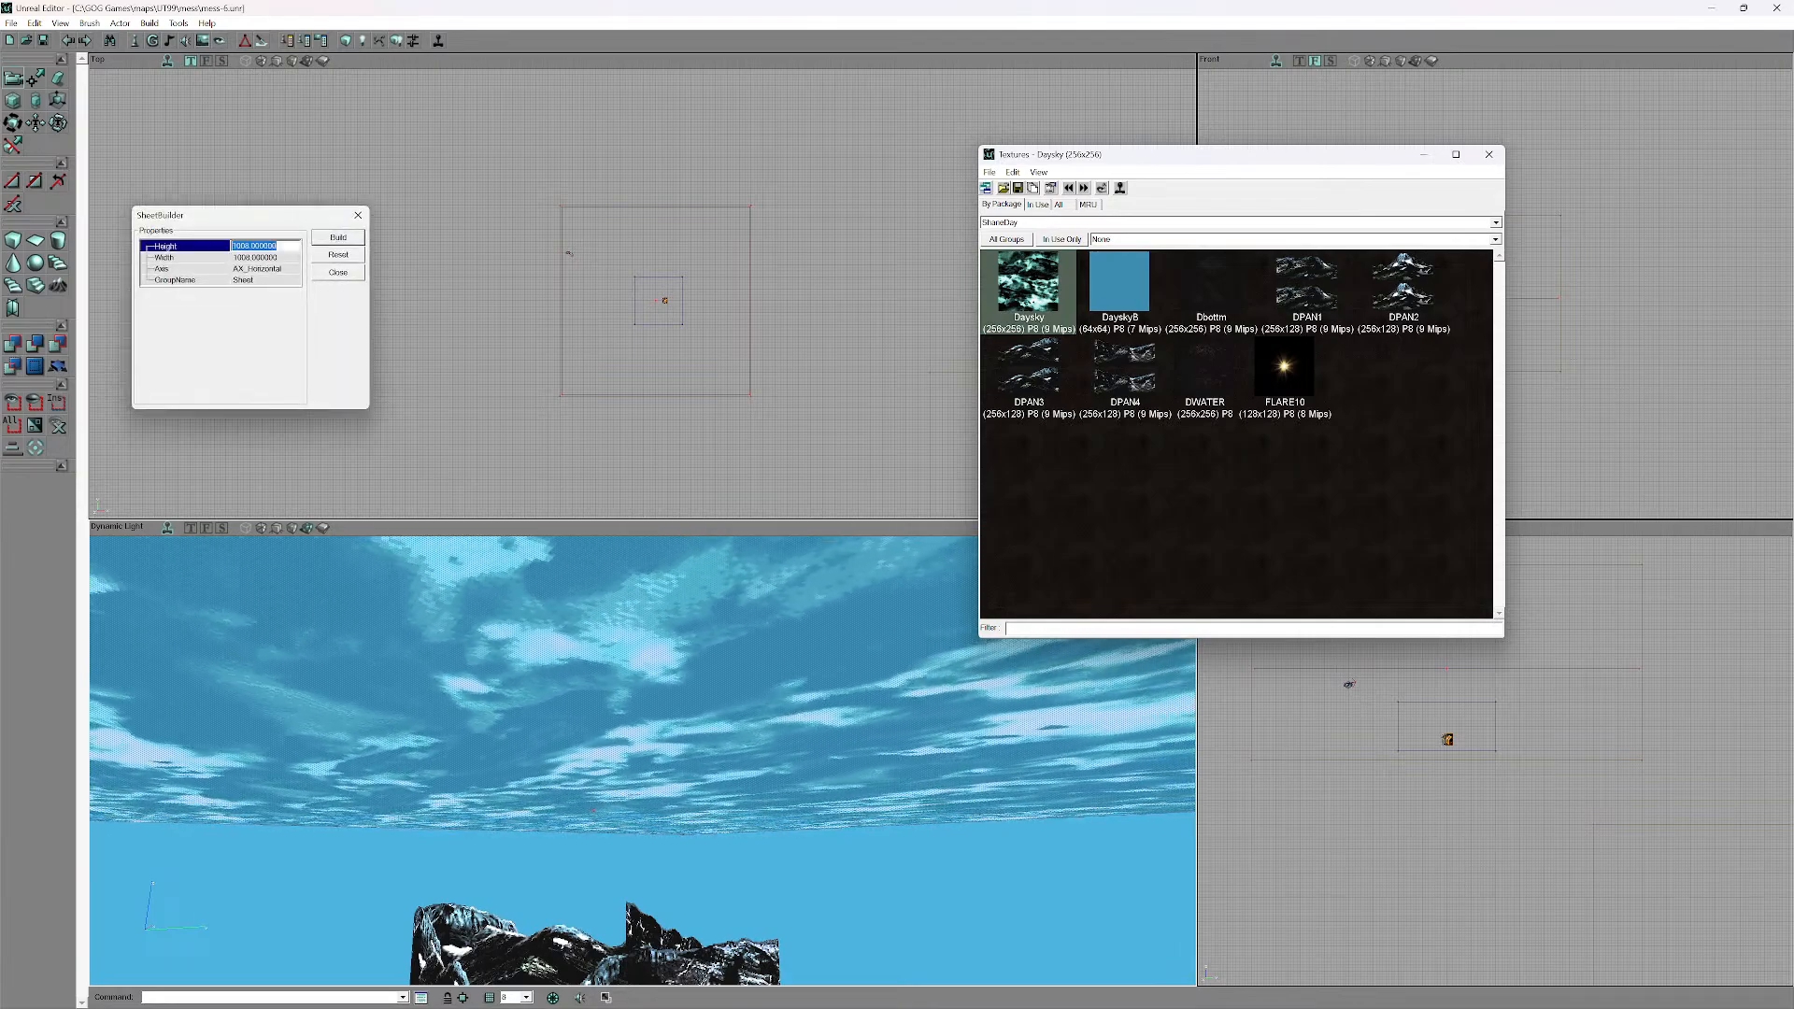
type("128")
left_click(254, 257)
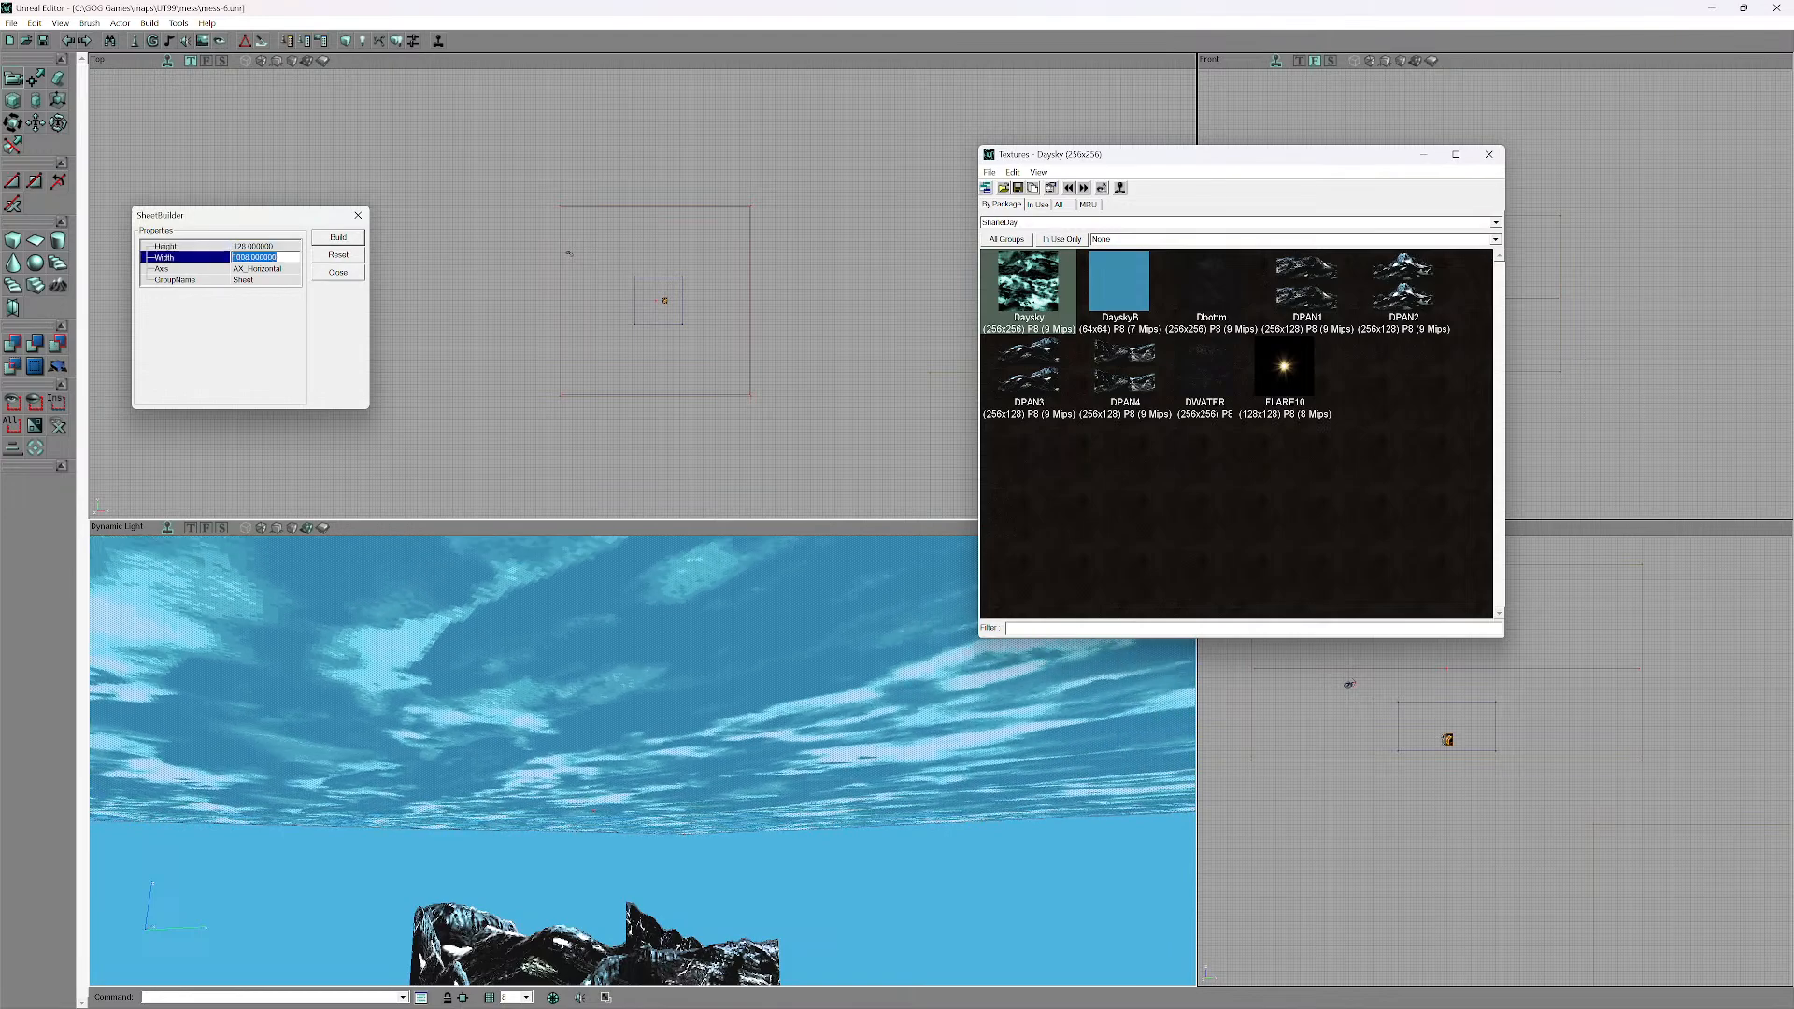
type("128")
key("Return")
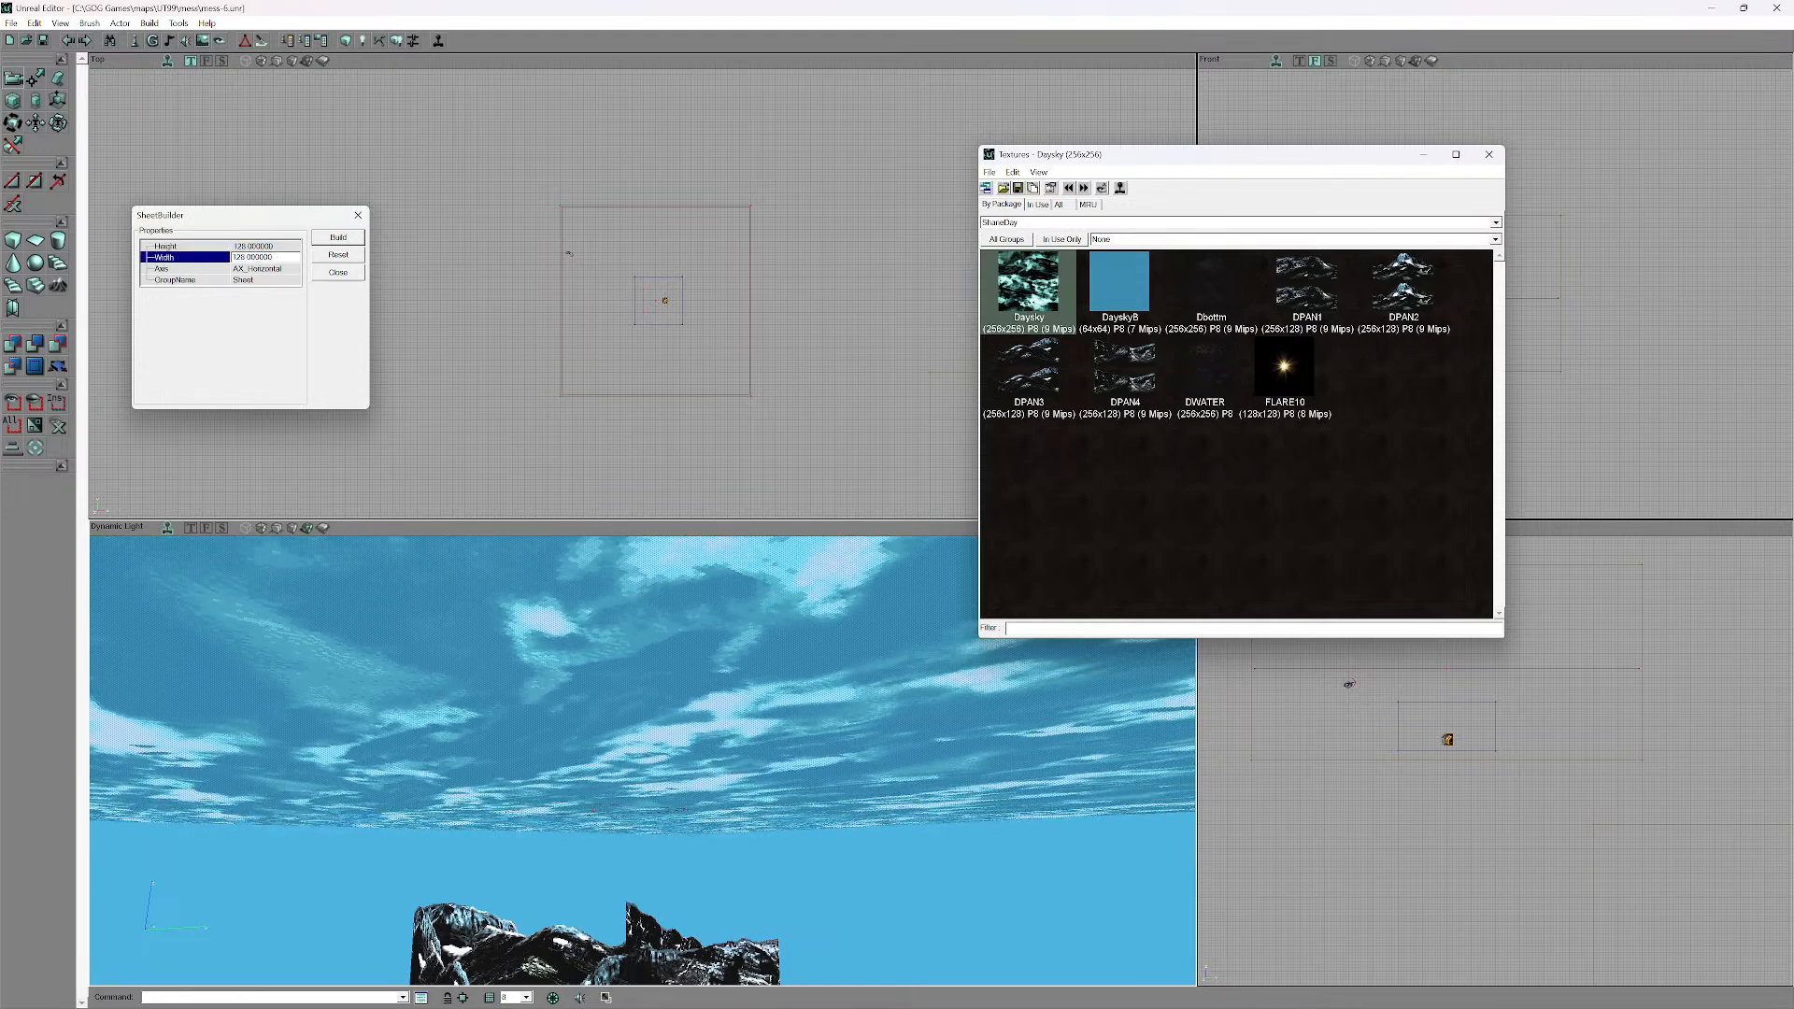
- Place the small sheet brush above the cloud ceiling in the side view and tilt it diagonally
left_click_drag(1215, 155, 777, 222)
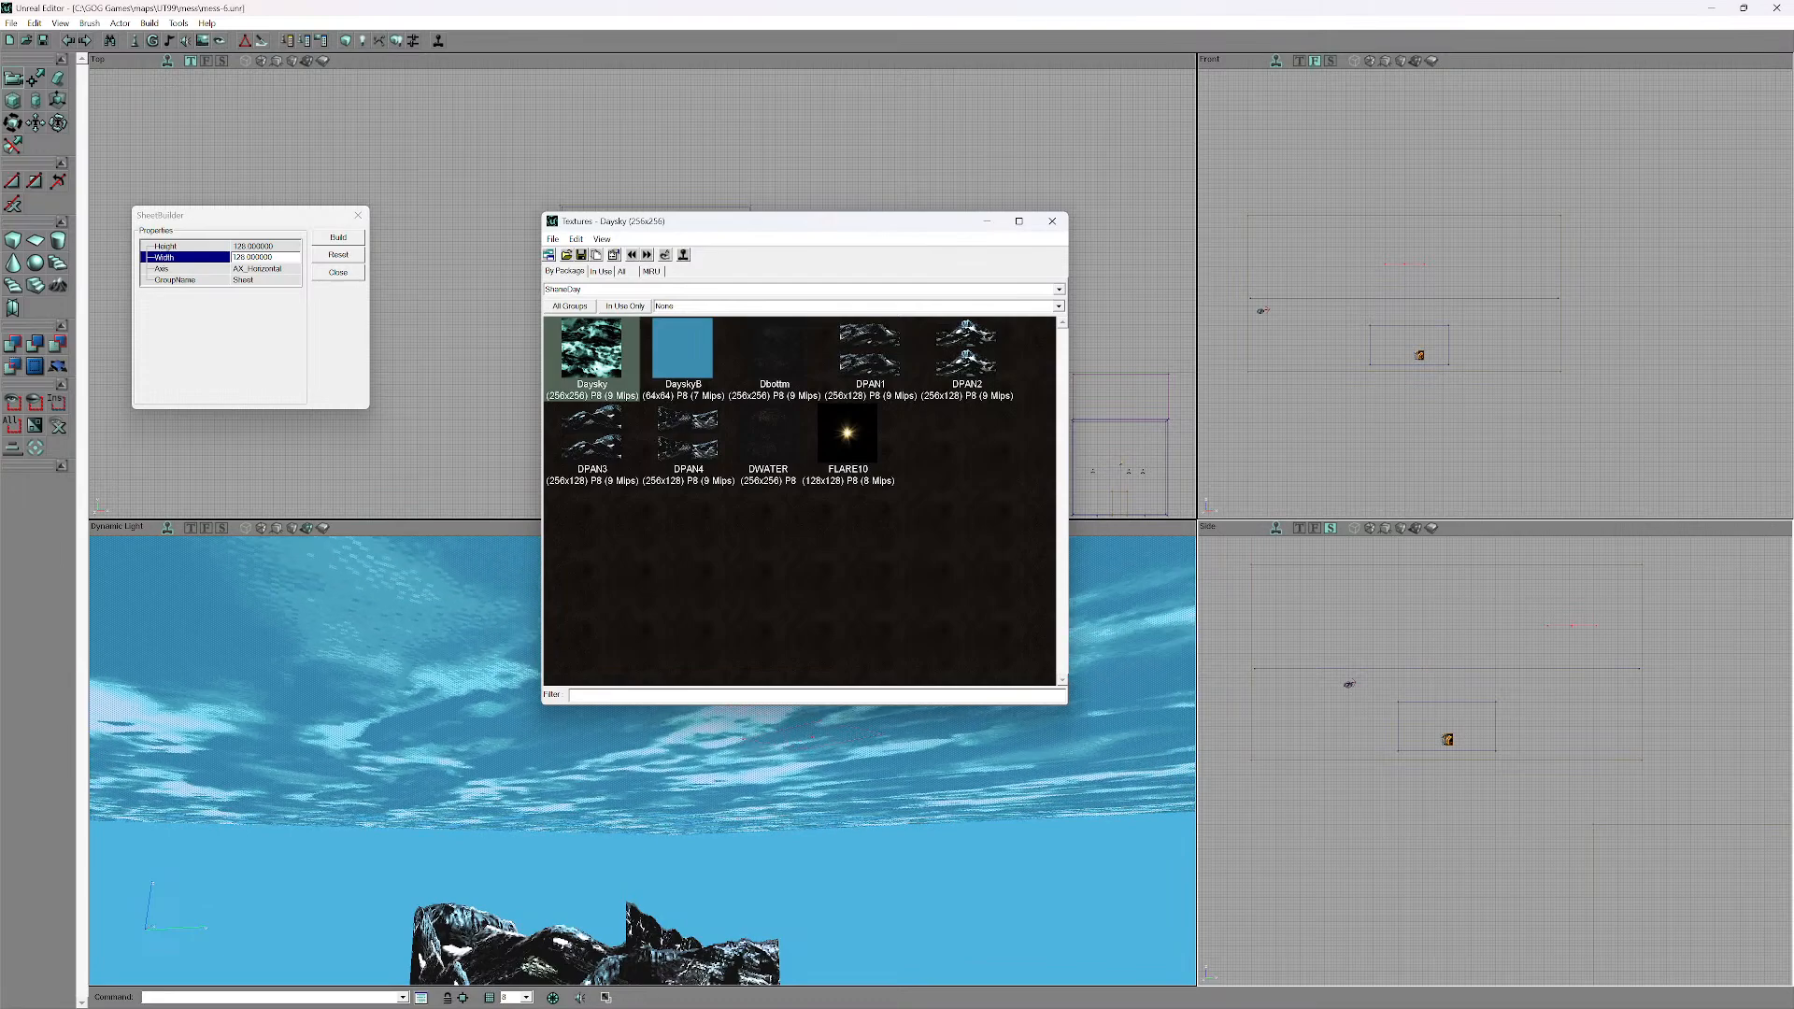
scroll(1495, 760, "up", 2)
left_click_drag(1494, 760, 1417, 842)
scroll(1494, 761, "up", 2)
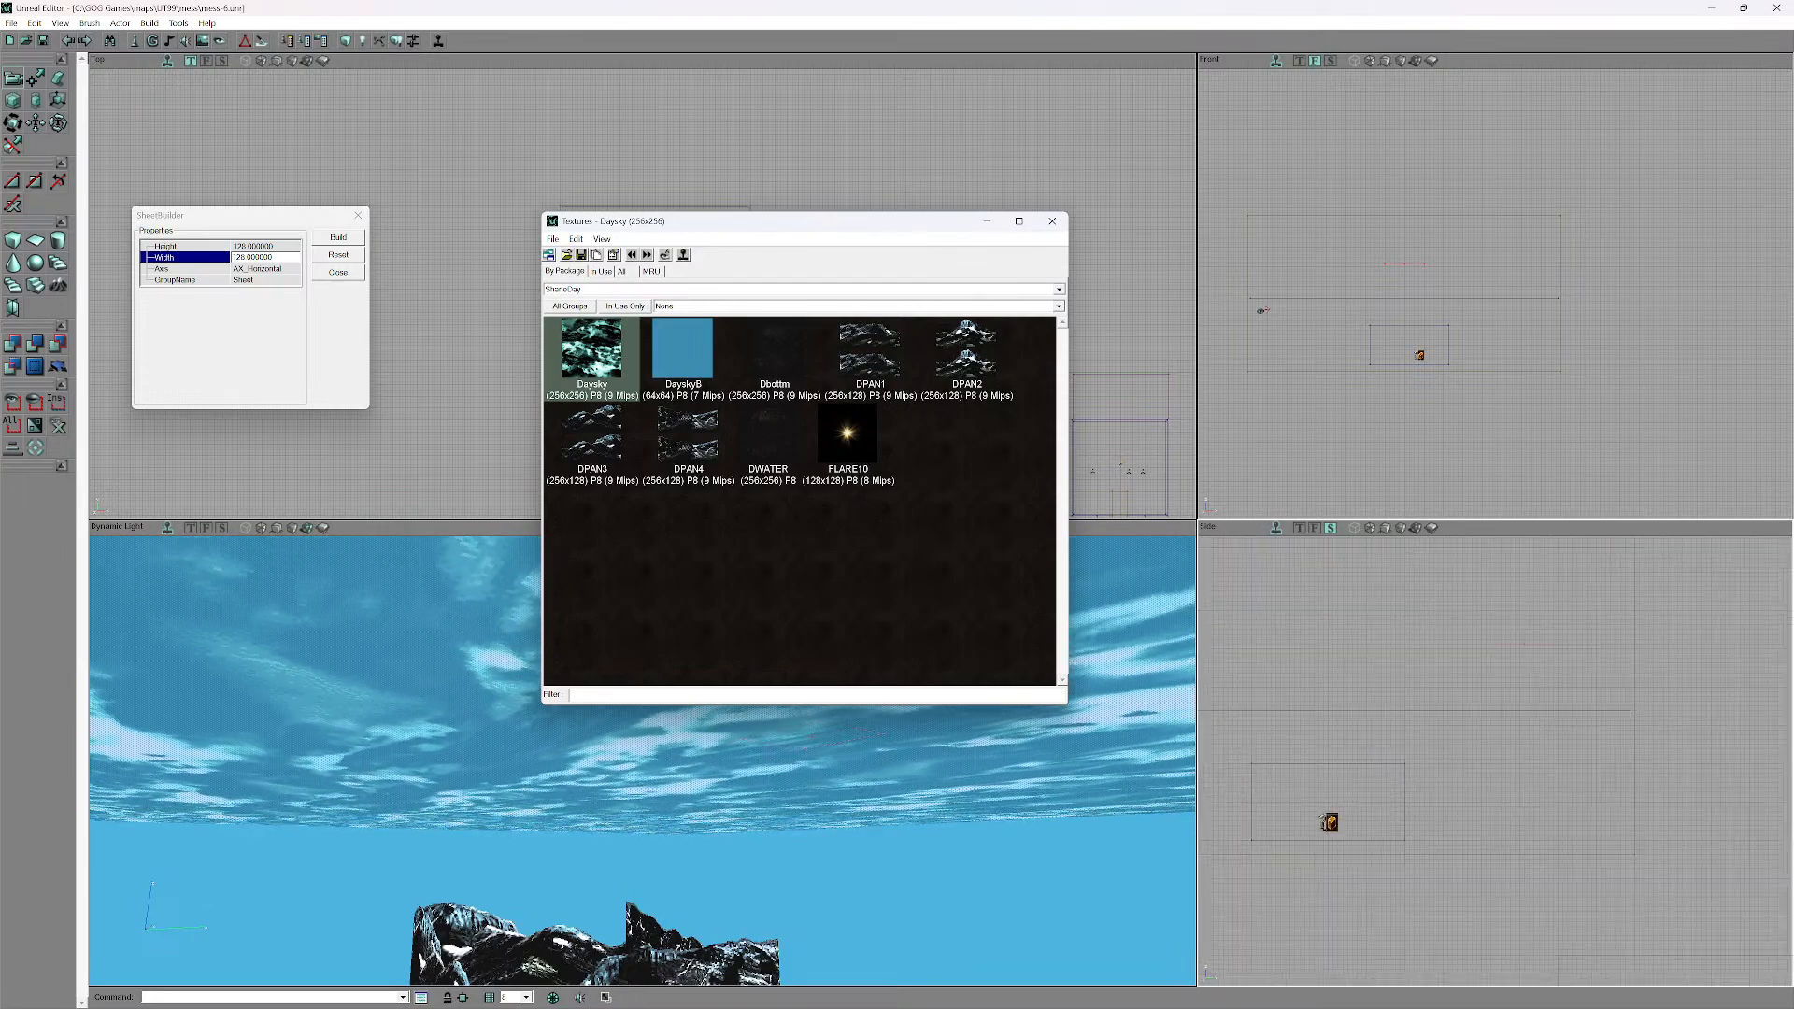
scroll(1495, 761, "up", 1)
left_click_drag(1494, 761, 1421, 810)
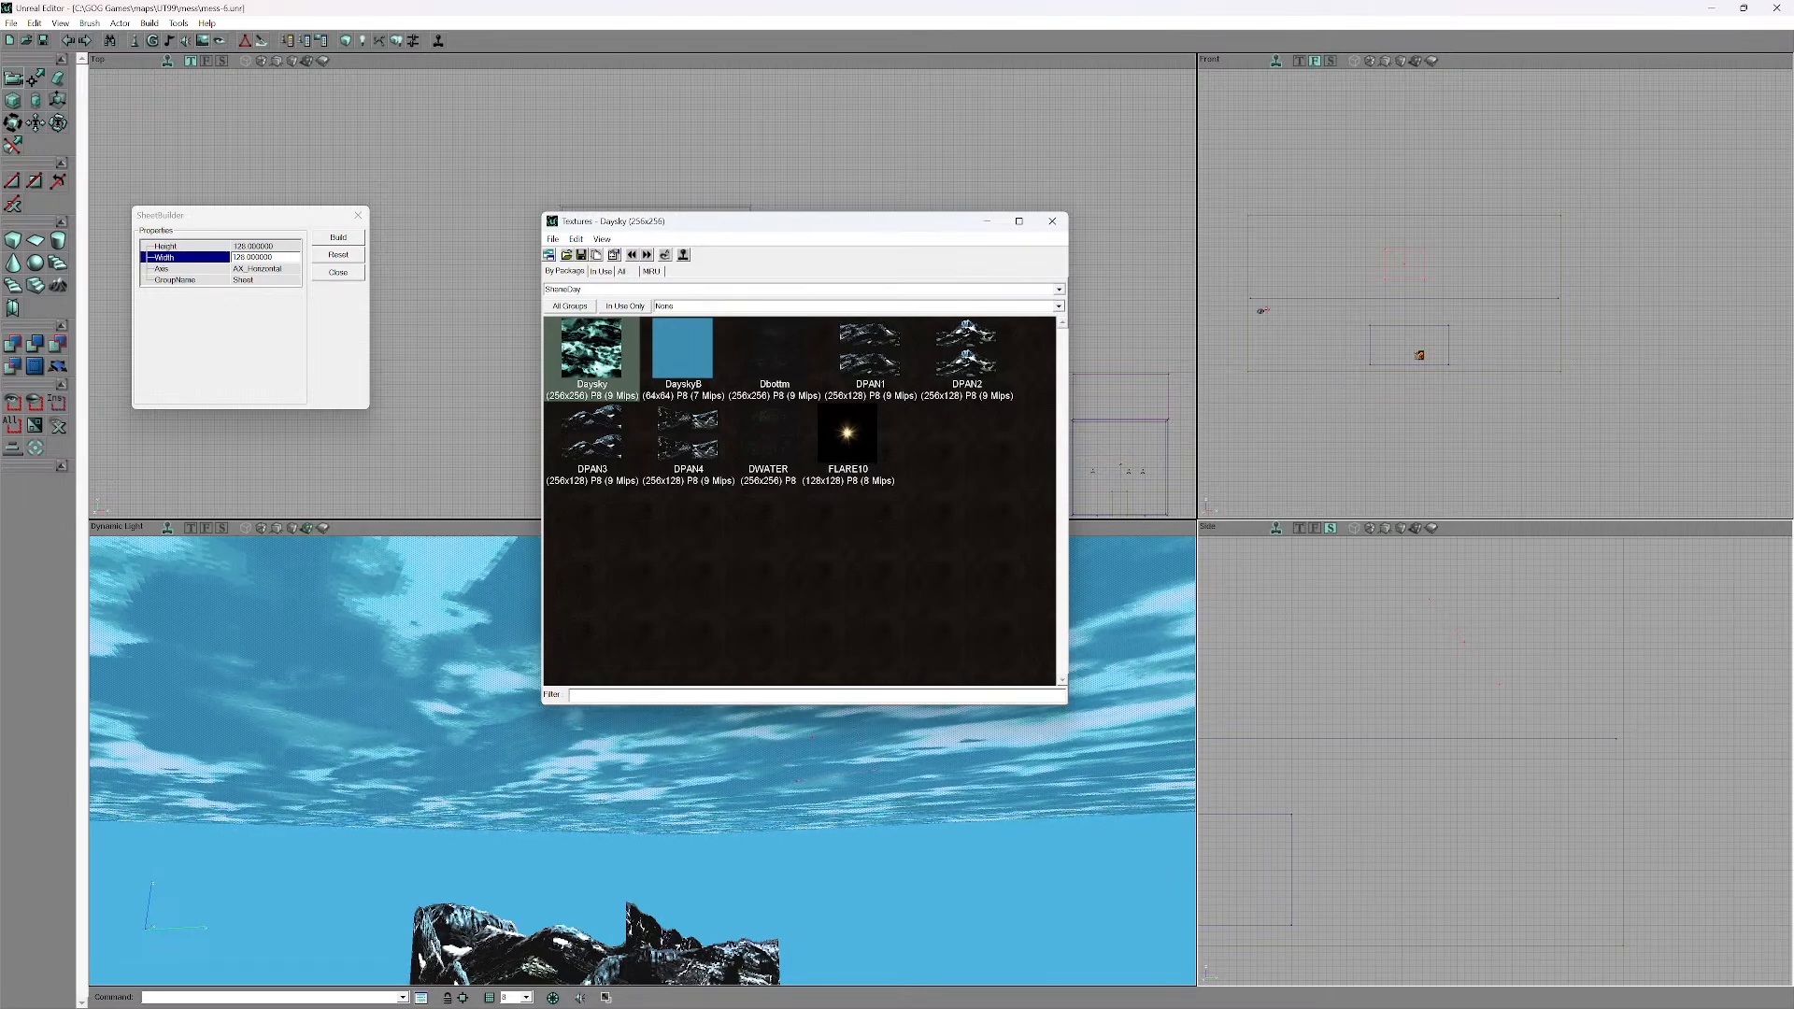
left_click_drag(1495, 747, 1509, 785)
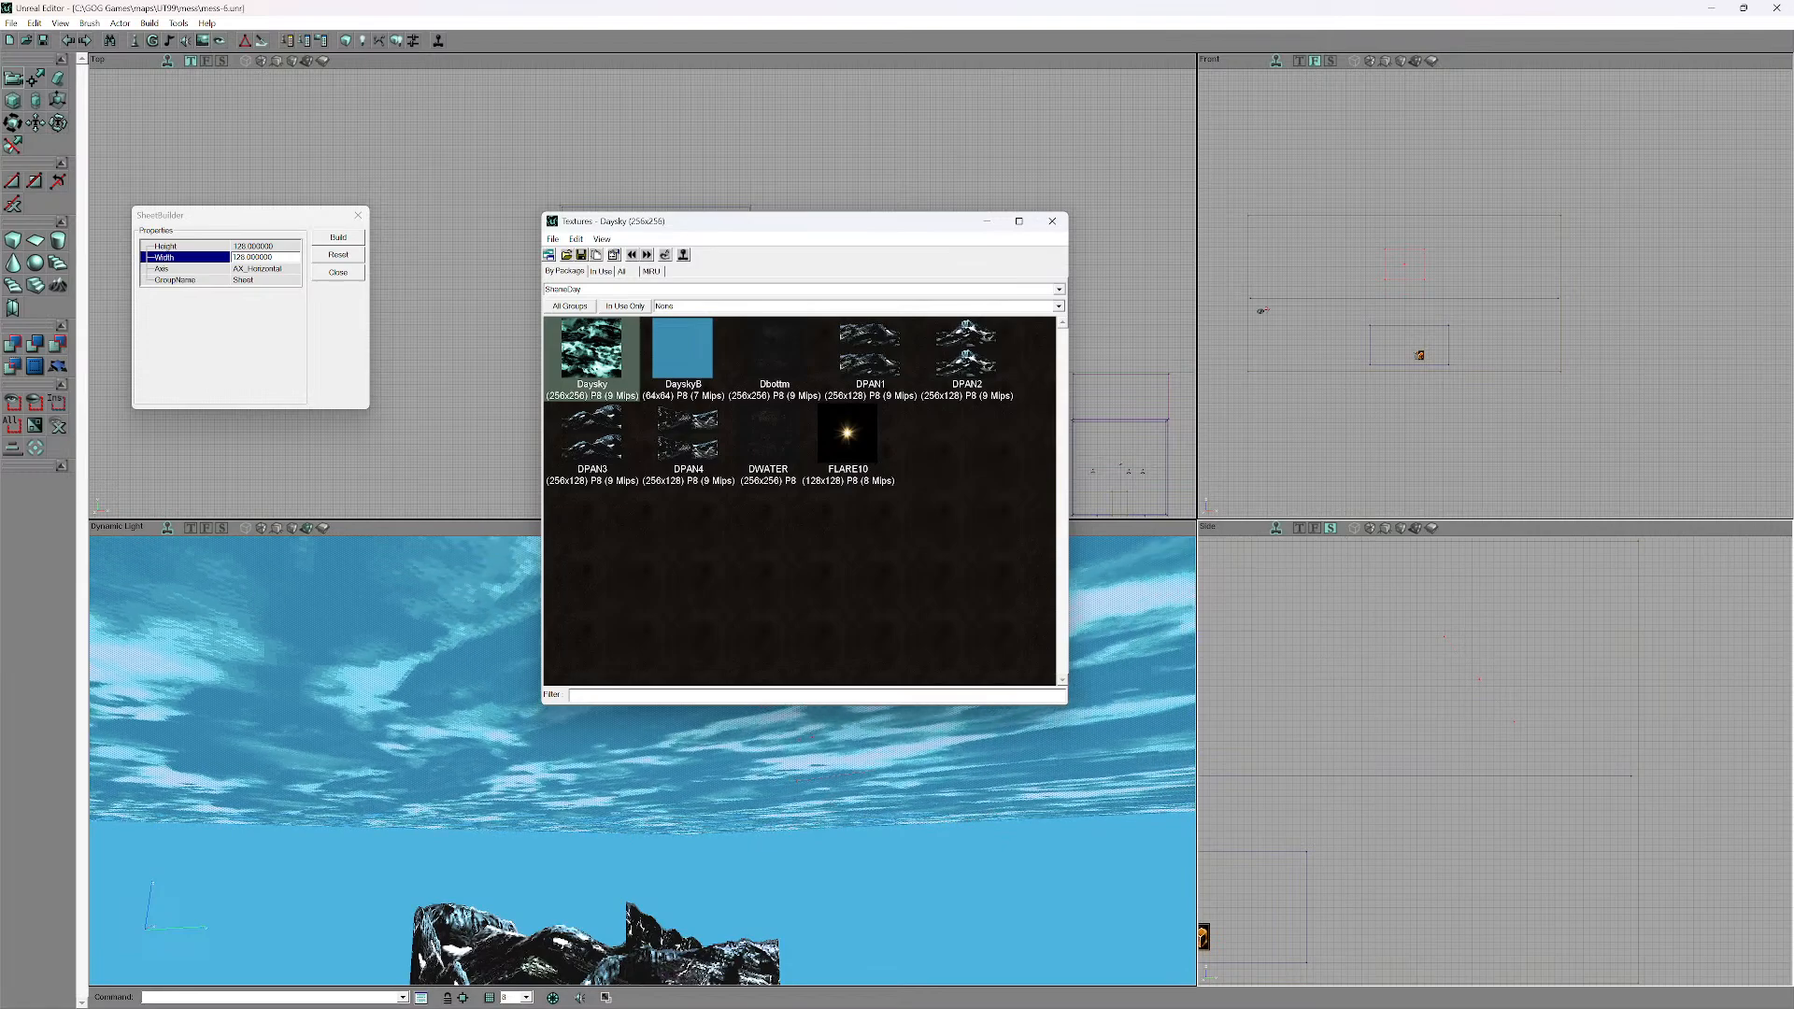
key("Right")
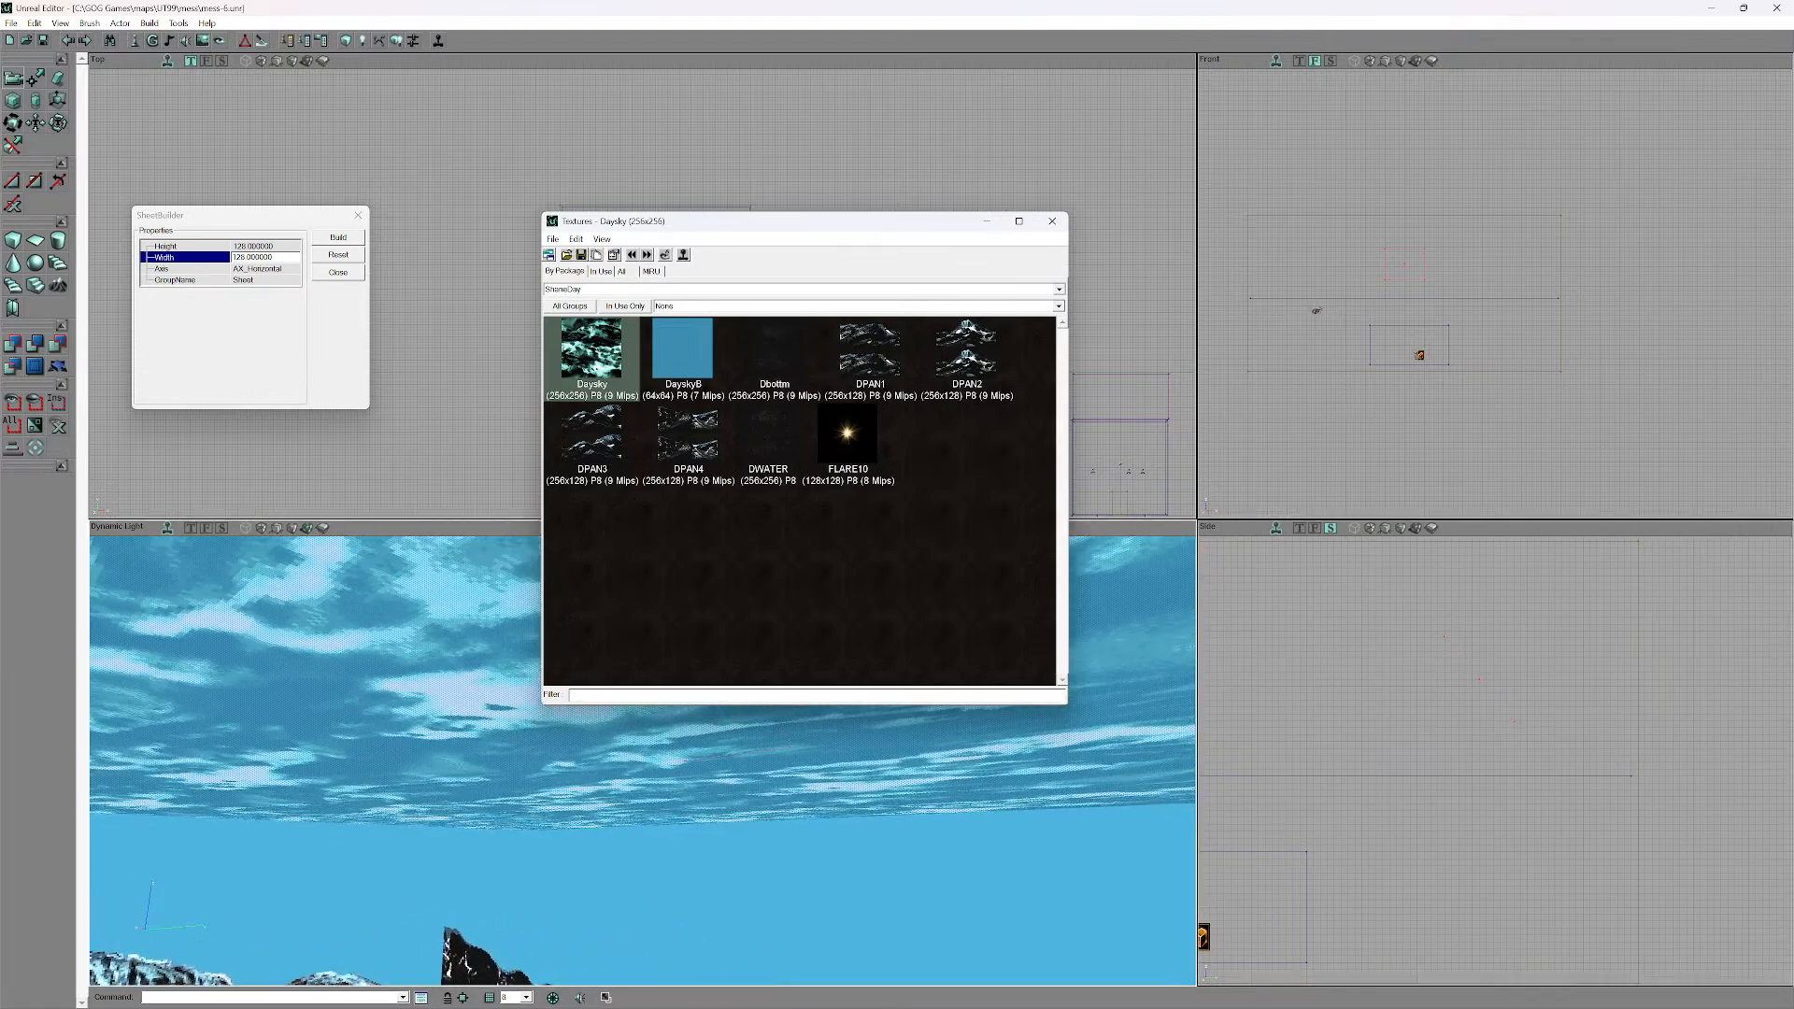
left_click(847, 435)
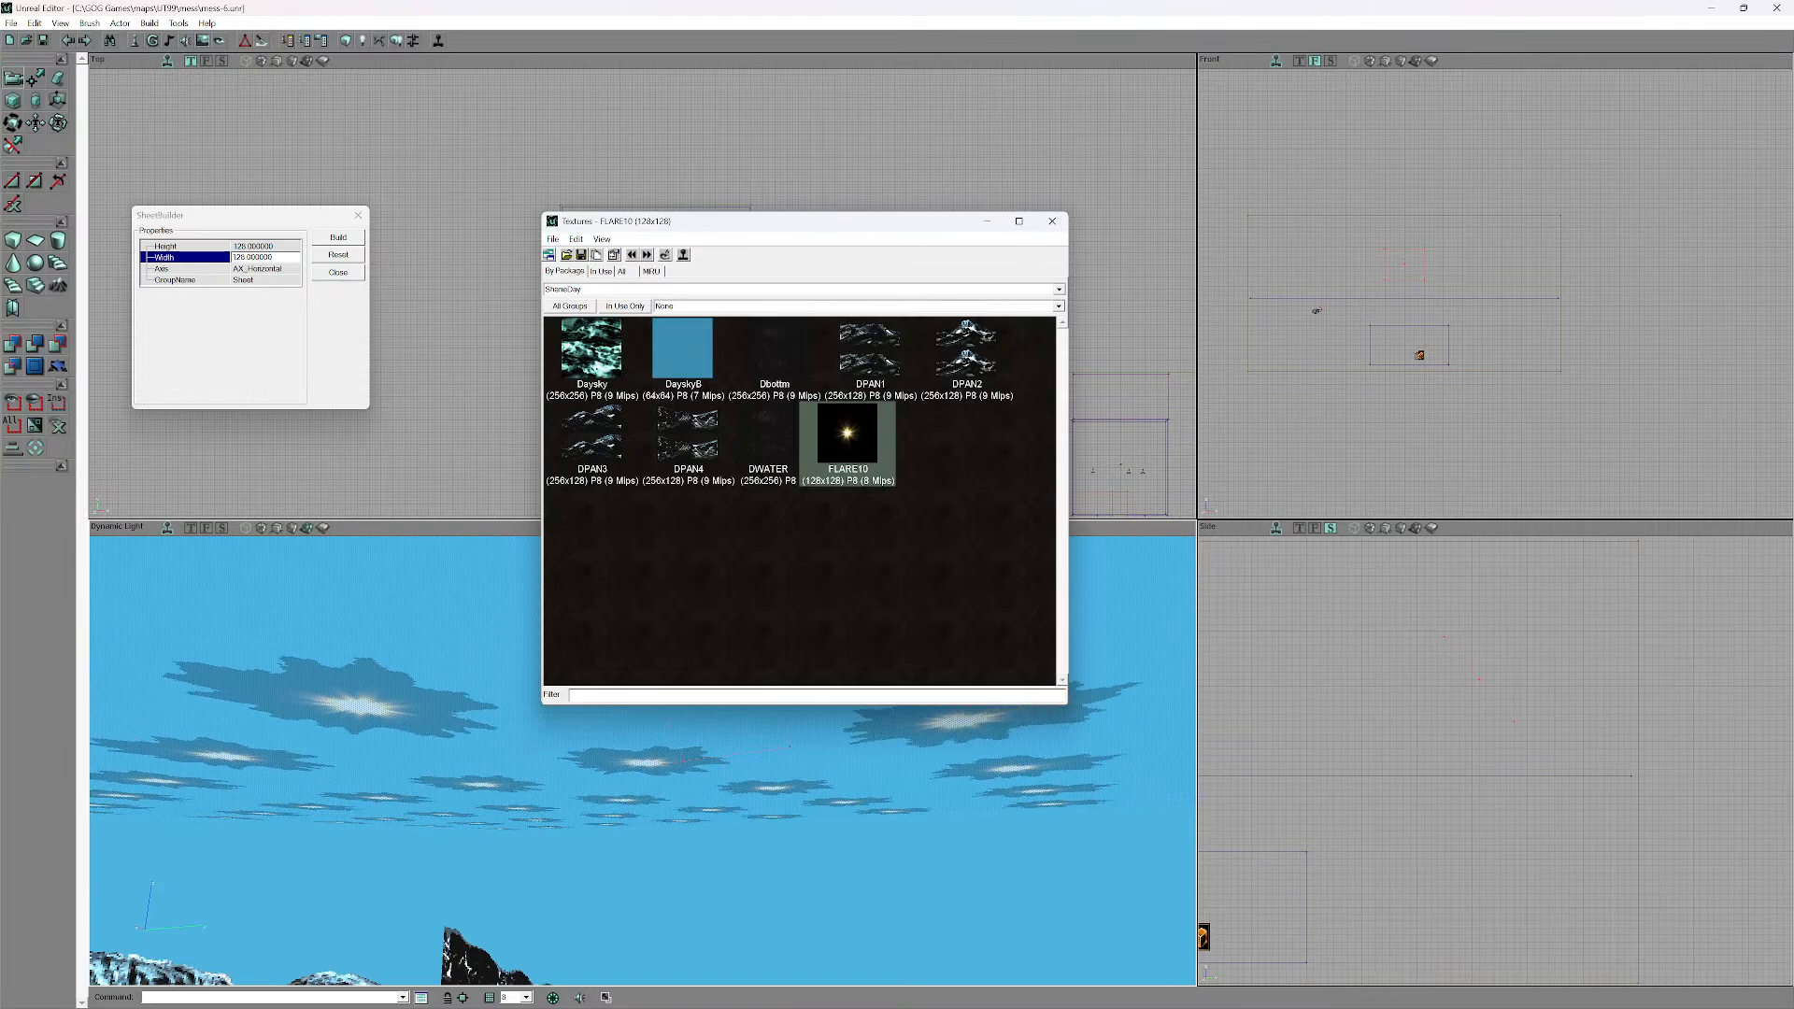
left_click(592, 350)
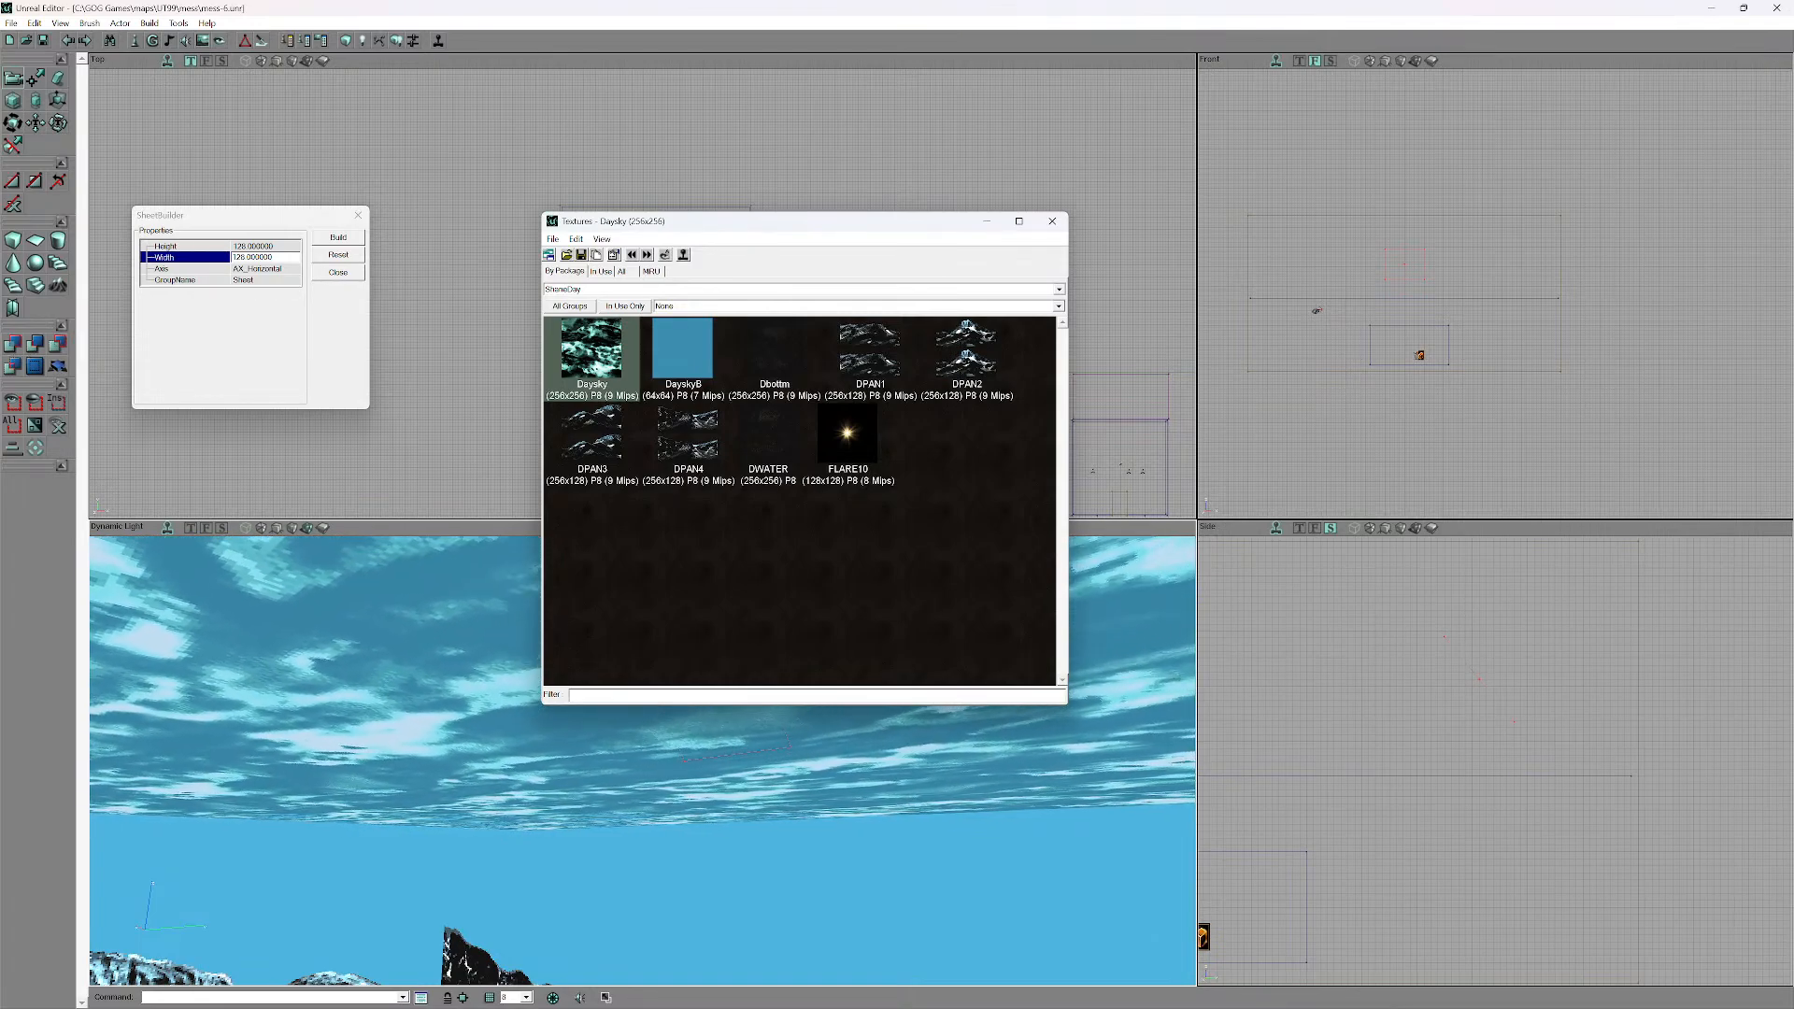
key("F4")
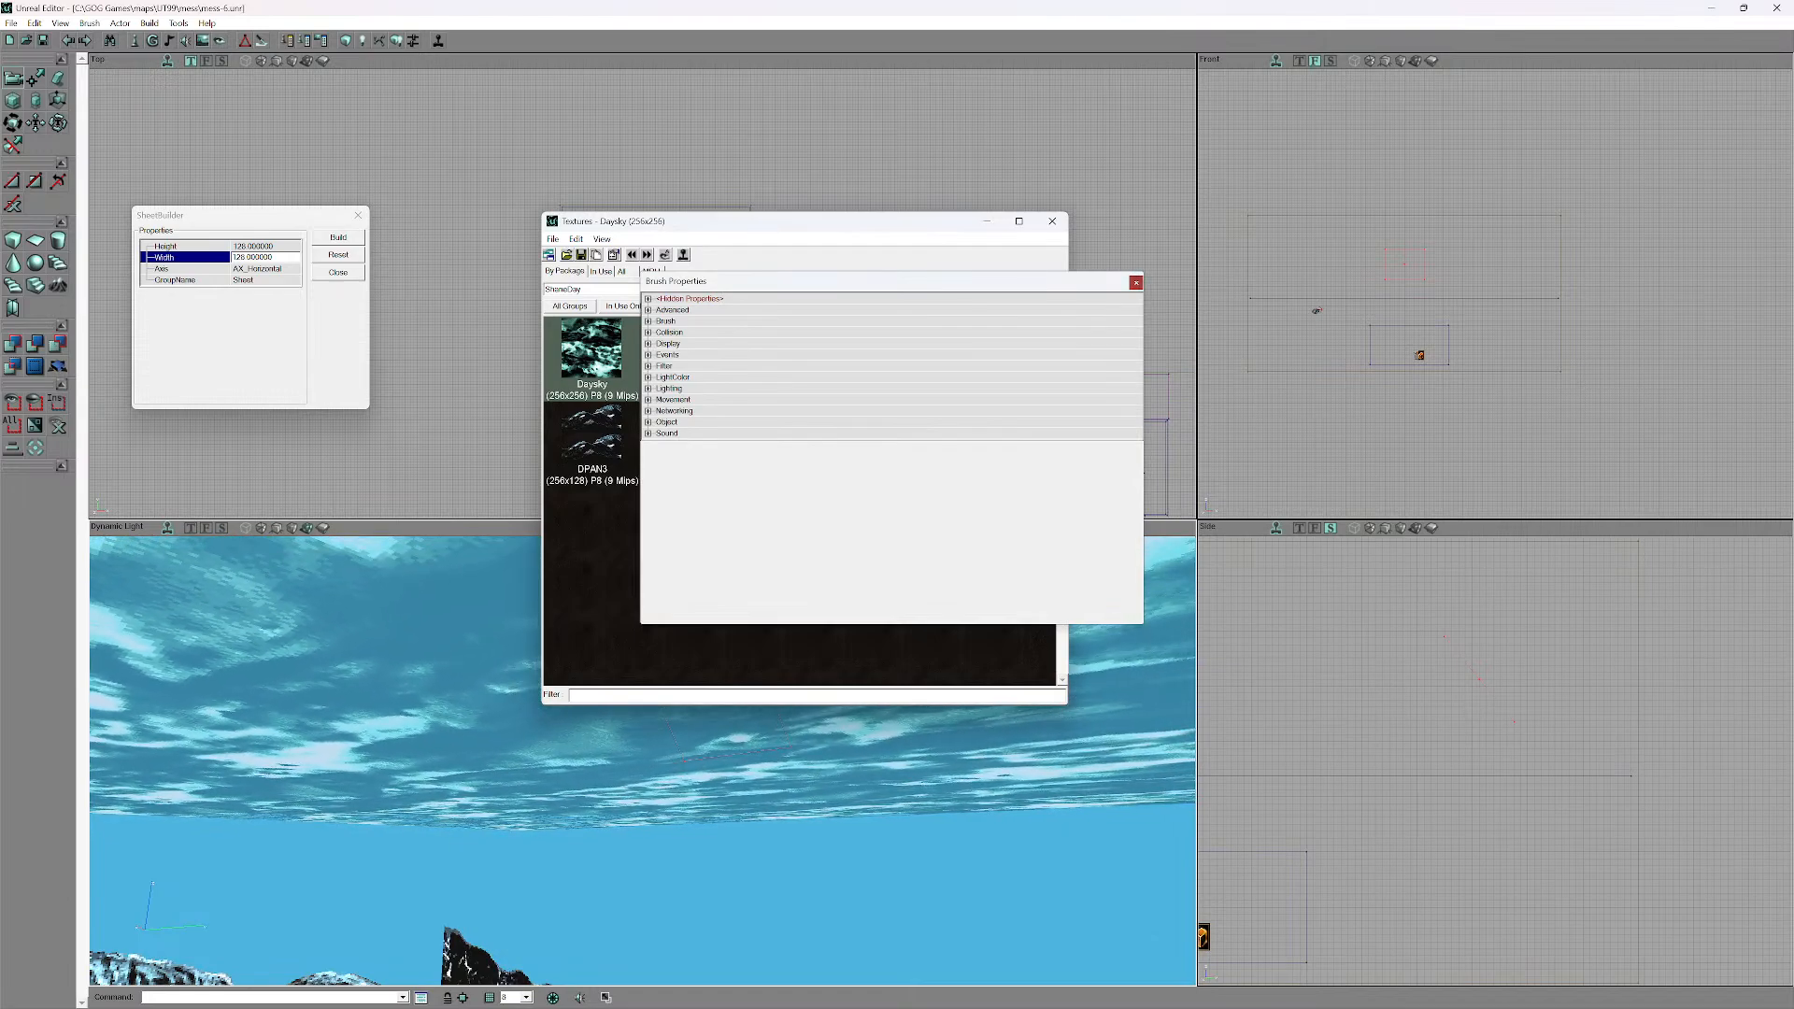
left_click(1135, 282)
- Add the tilted sheet above the clouds with the FLARE10 texture as the sun
mouse_move(598, 748)
left_mouse_down()
mouse_move(598, 710)
mouse_move(598, 729)
left_mouse_up()
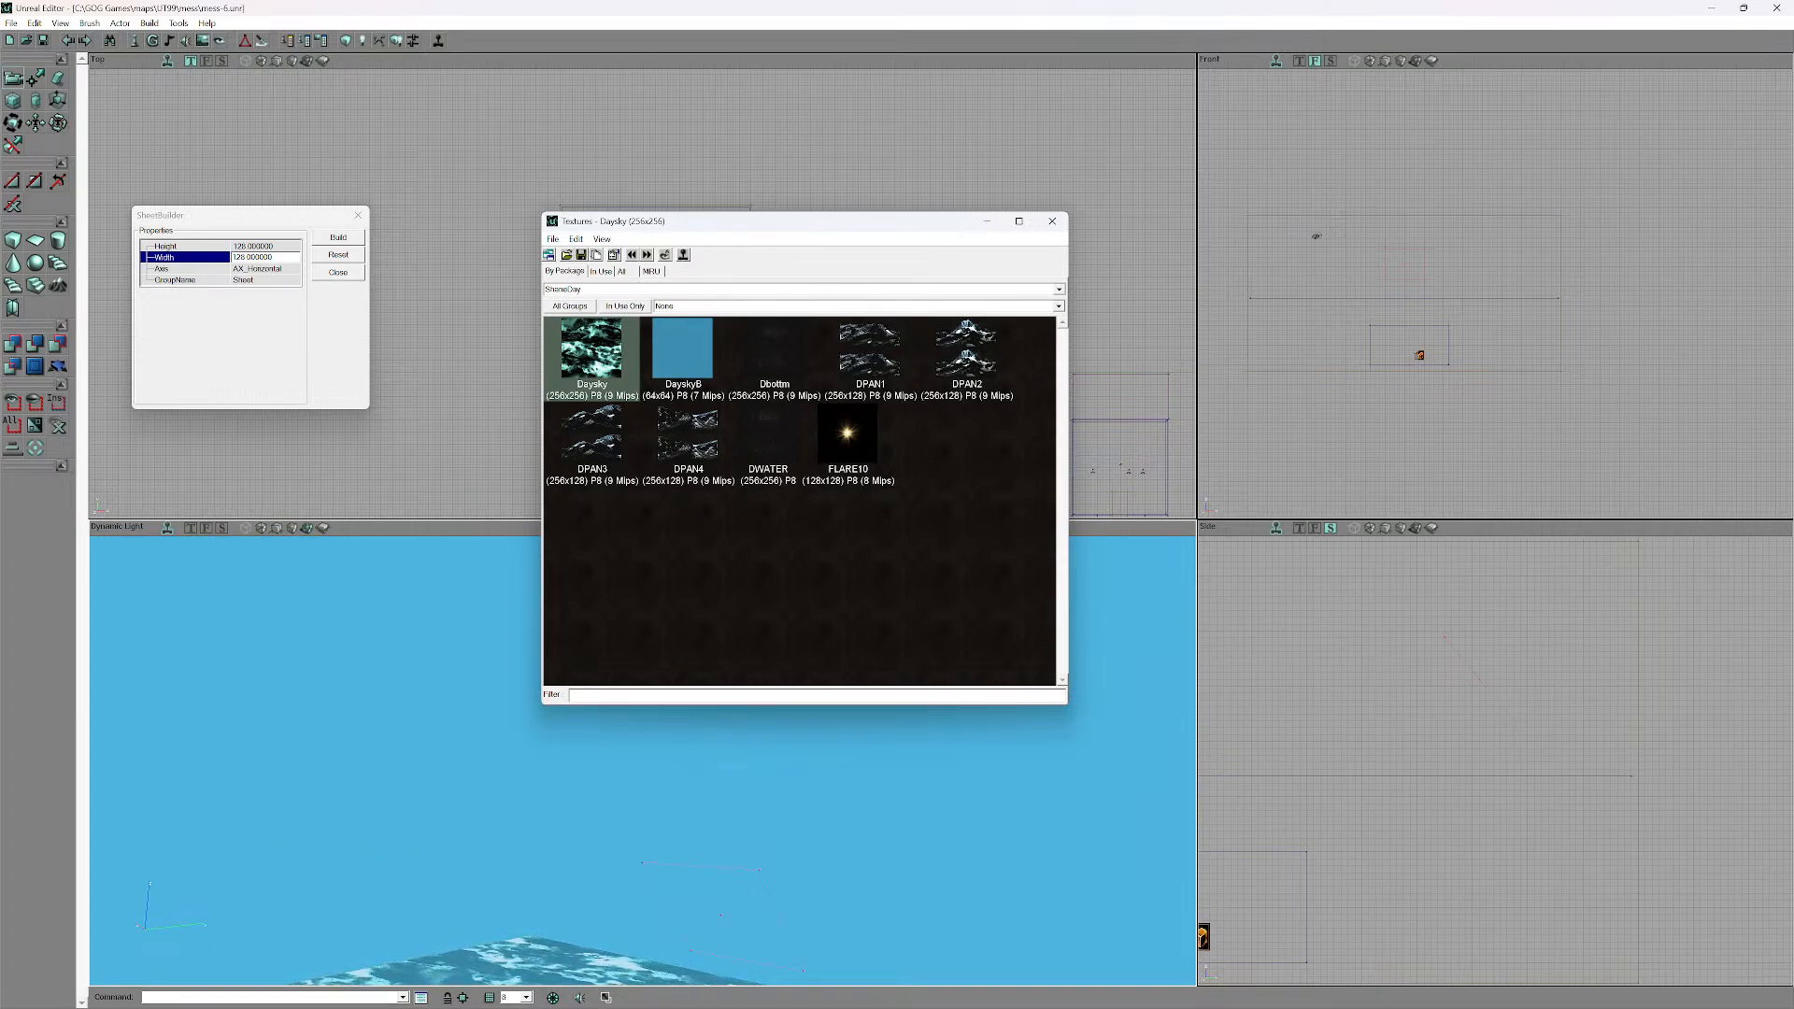
left_click(847, 432)
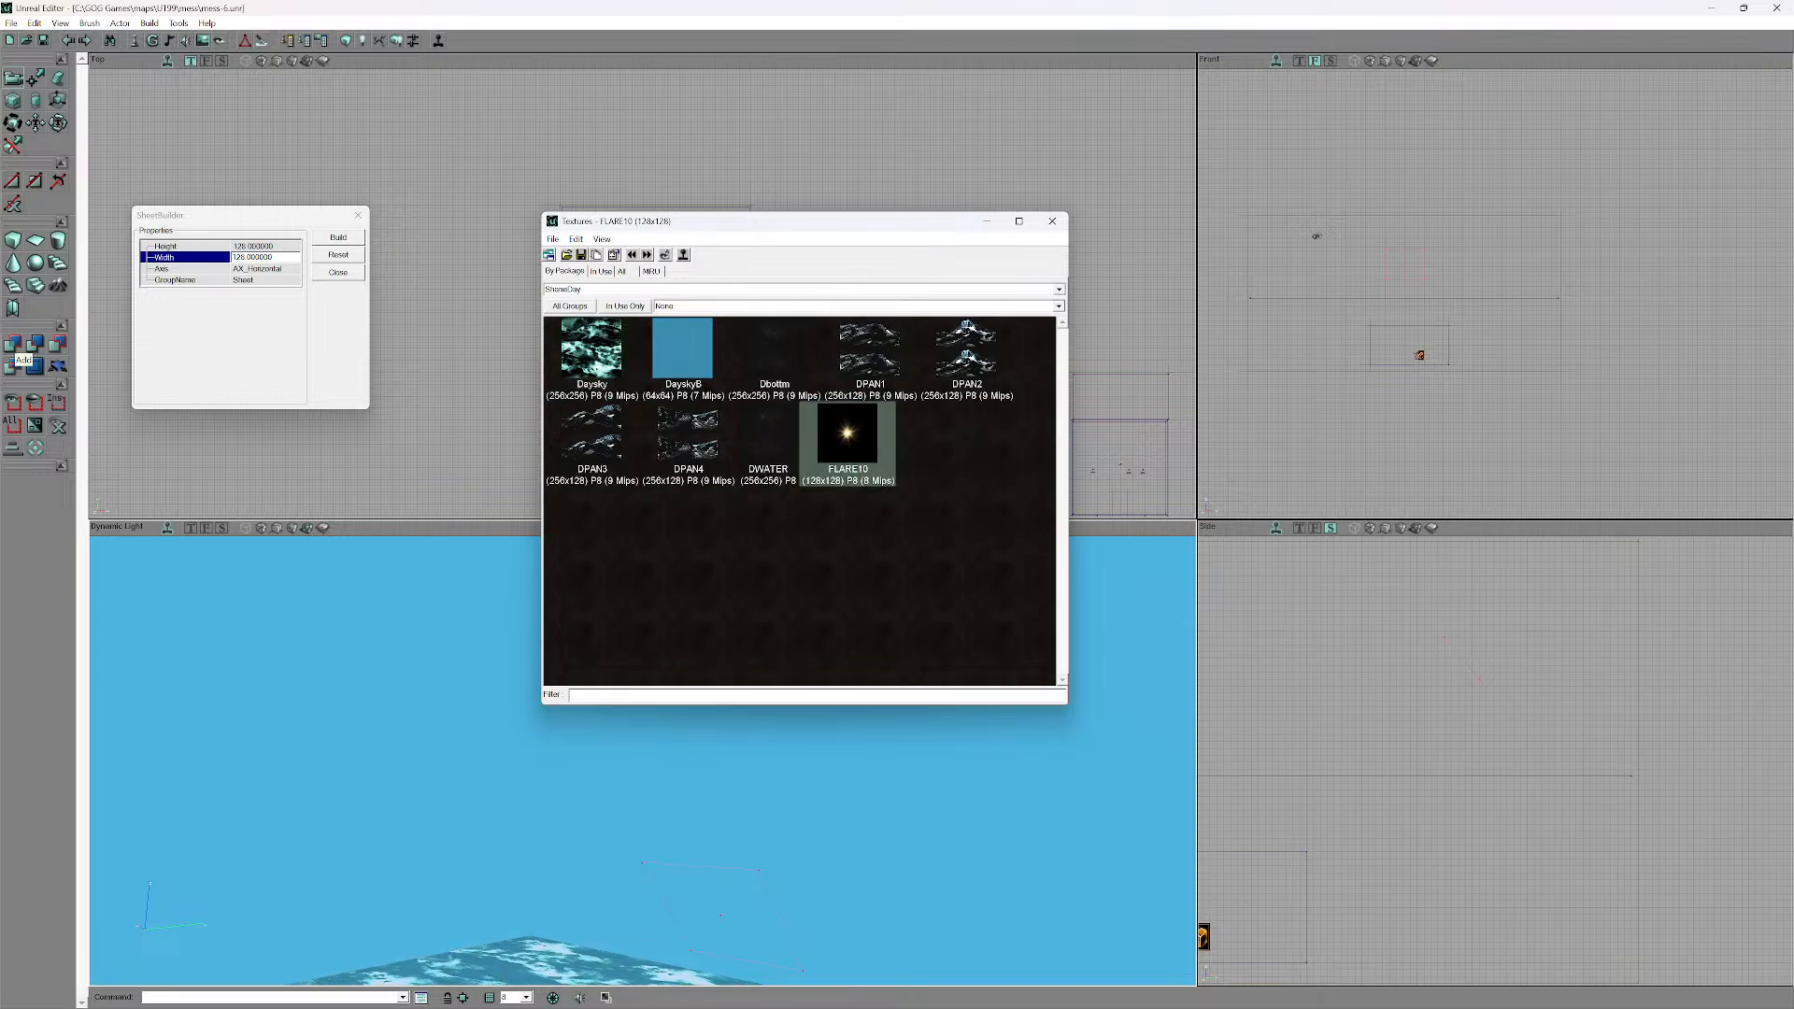
left_click(15, 353)
left_click_drag(467, 747, 467, 803)
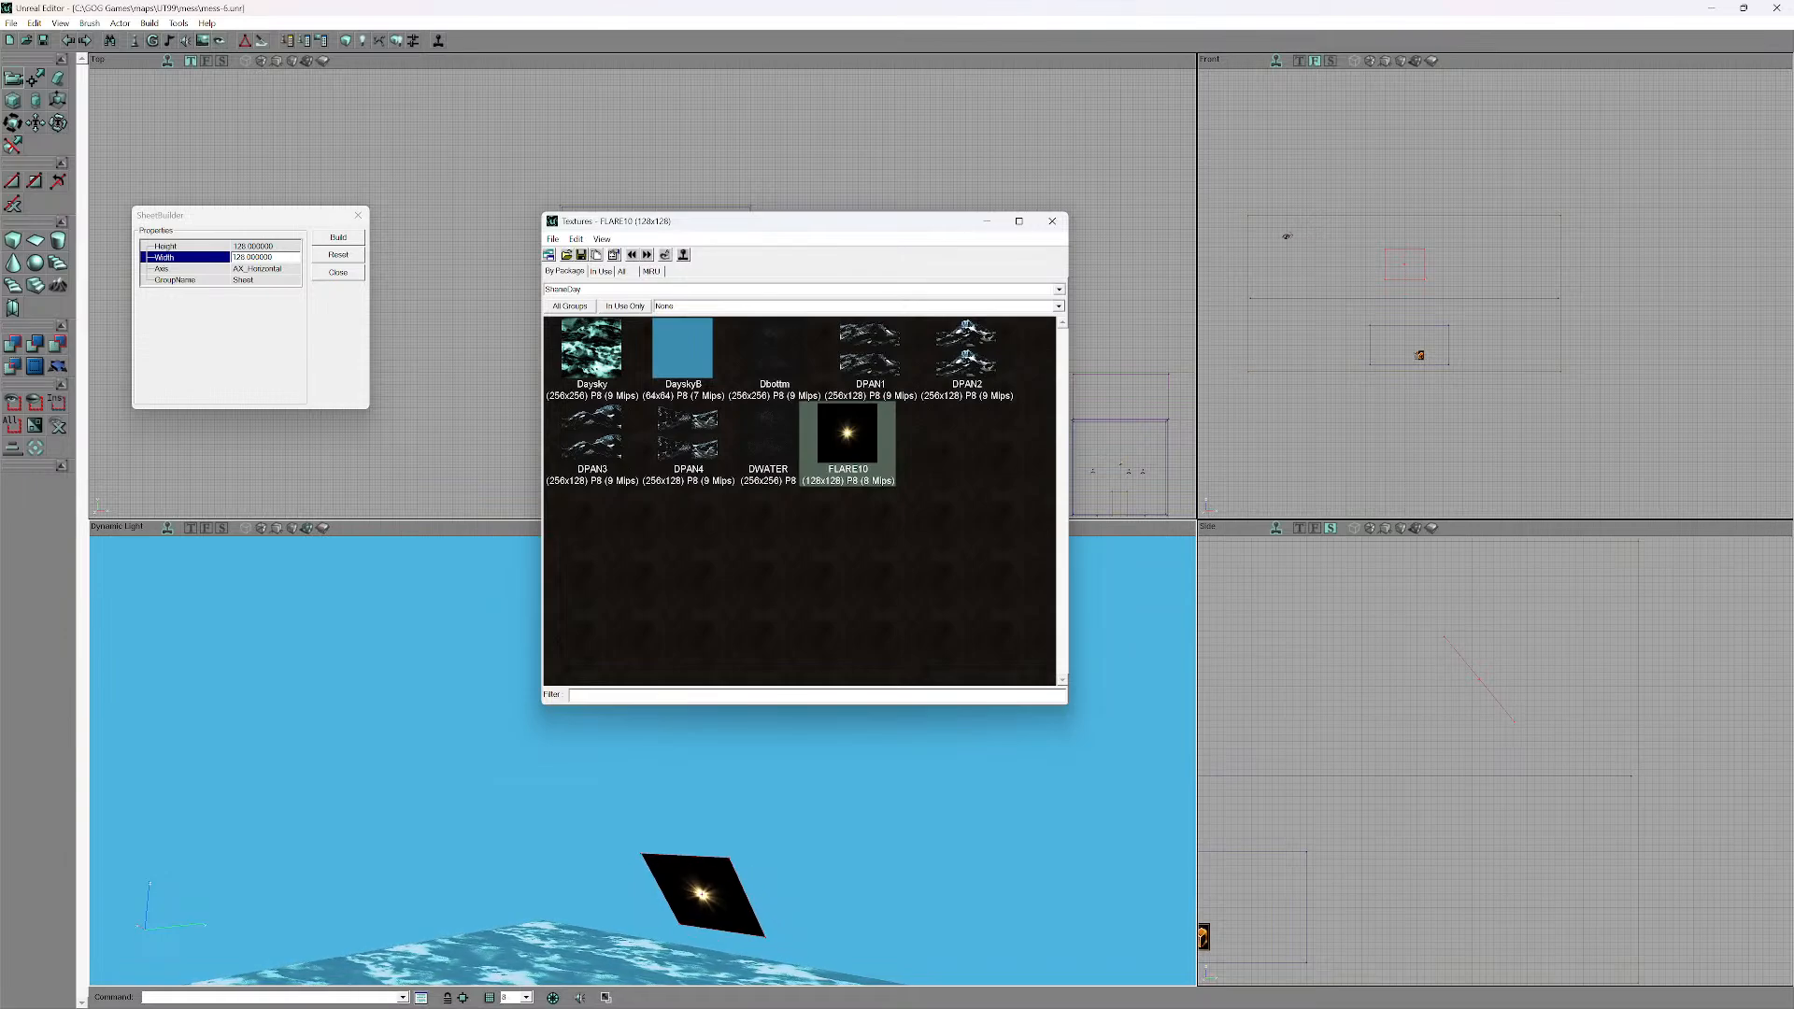
- Enable the Masked and Translucent flags on the FLARE10 sheet surface
right_click(701, 892)
left_click(794, 658)
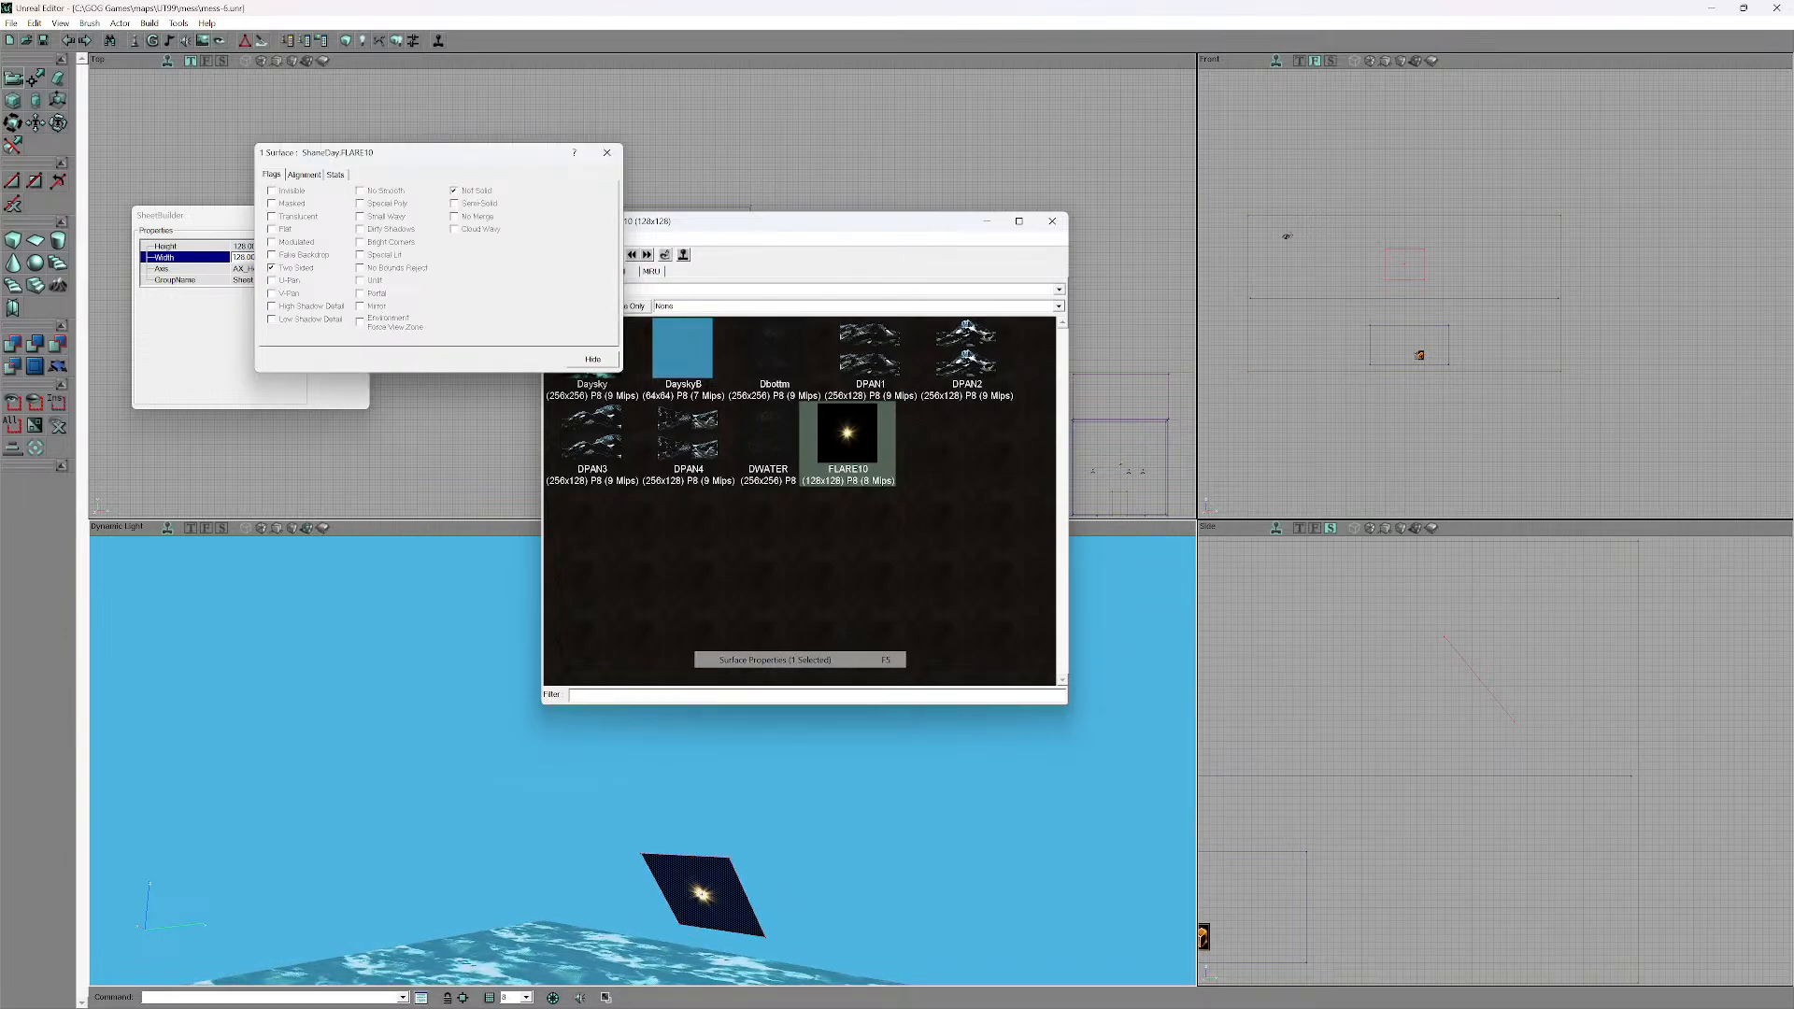
left_click(272, 203)
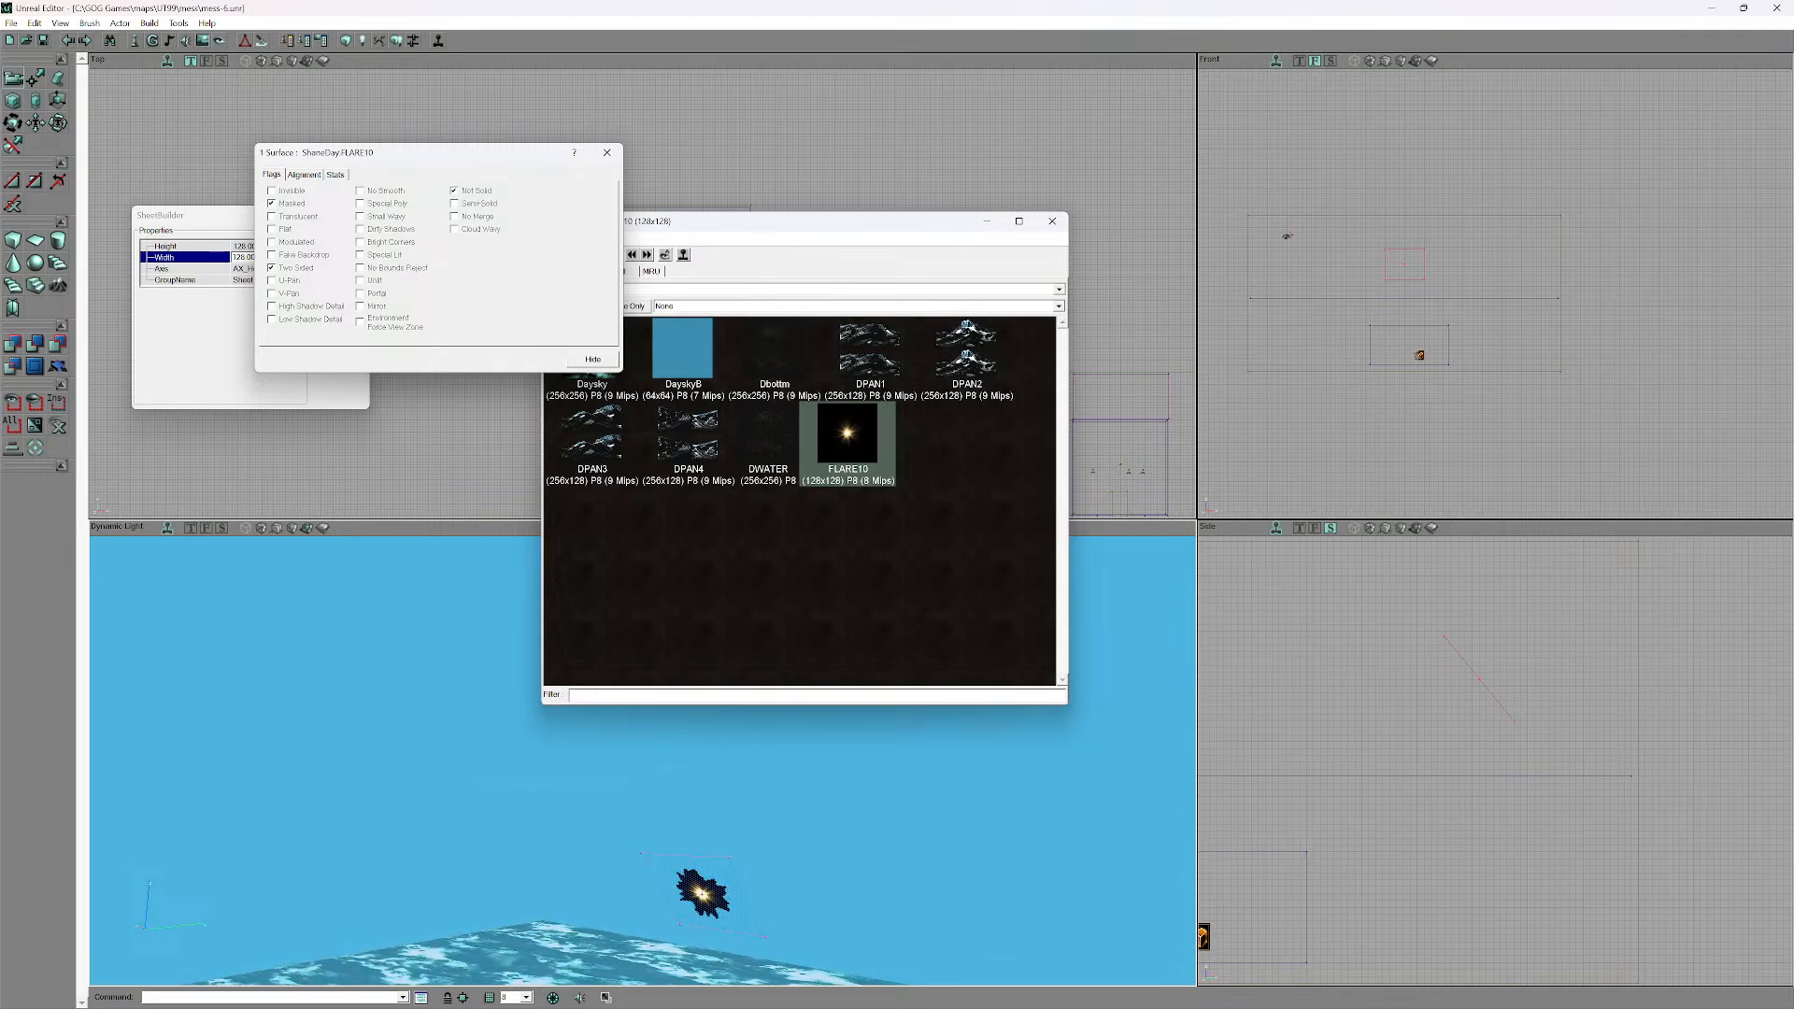
left_click(272, 215)
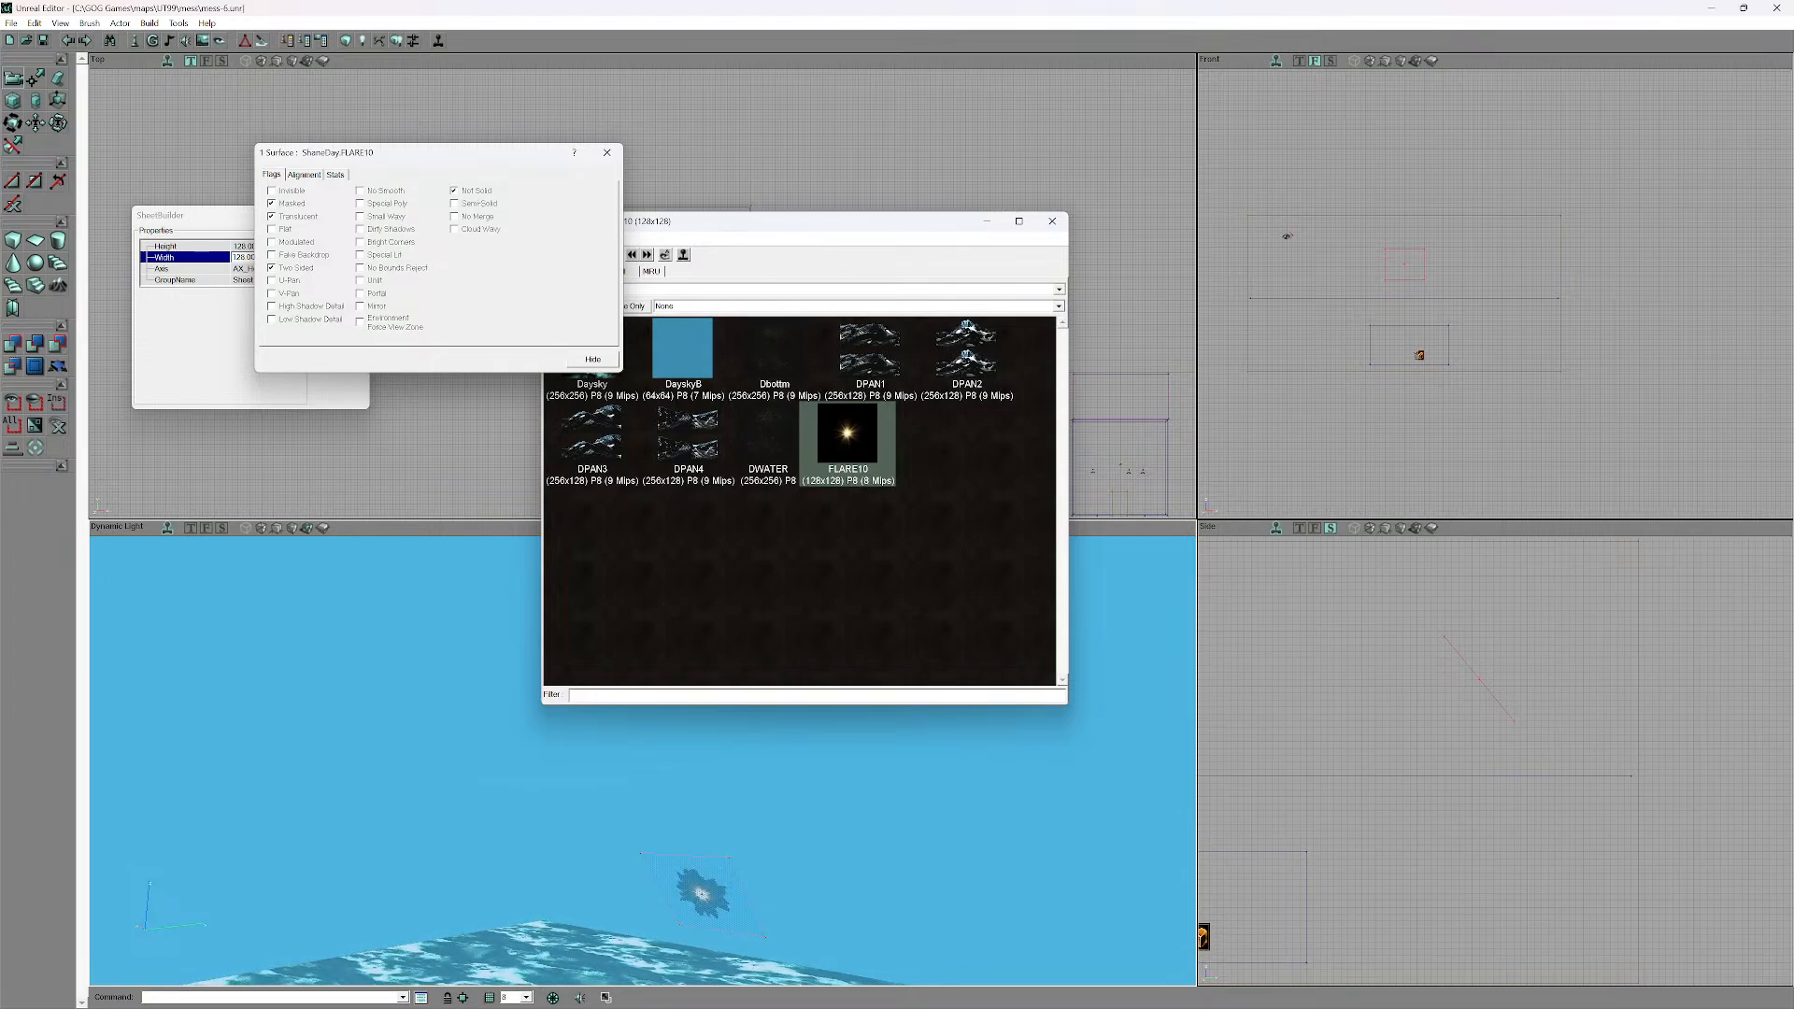
left_click(272, 255)
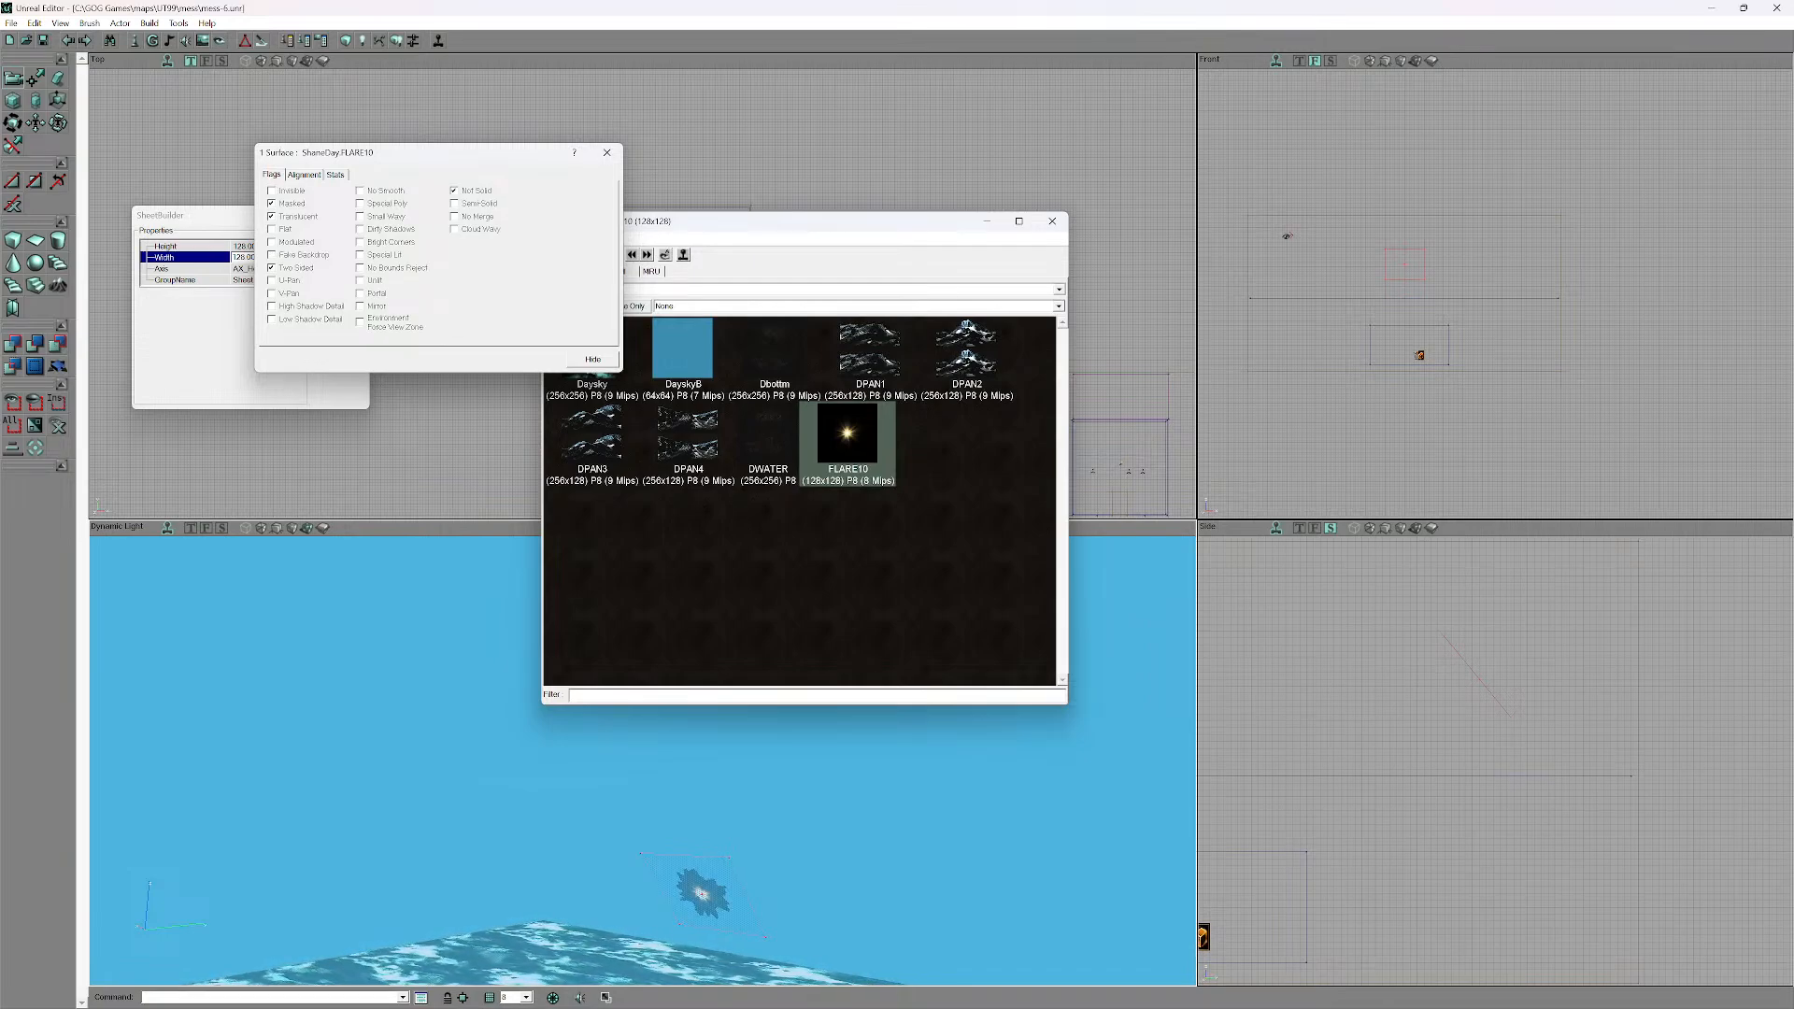
- Look up at the cloud ceiling from below and review the Daysky surface's flags
mouse_move(654, 794)
left_mouse_down()
mouse_move(654, 911)
mouse_move(653, 813)
left_mouse_up()
right_click_drag(653, 813, 654, 743)
left_click(658, 794)
right_click(523, 775)
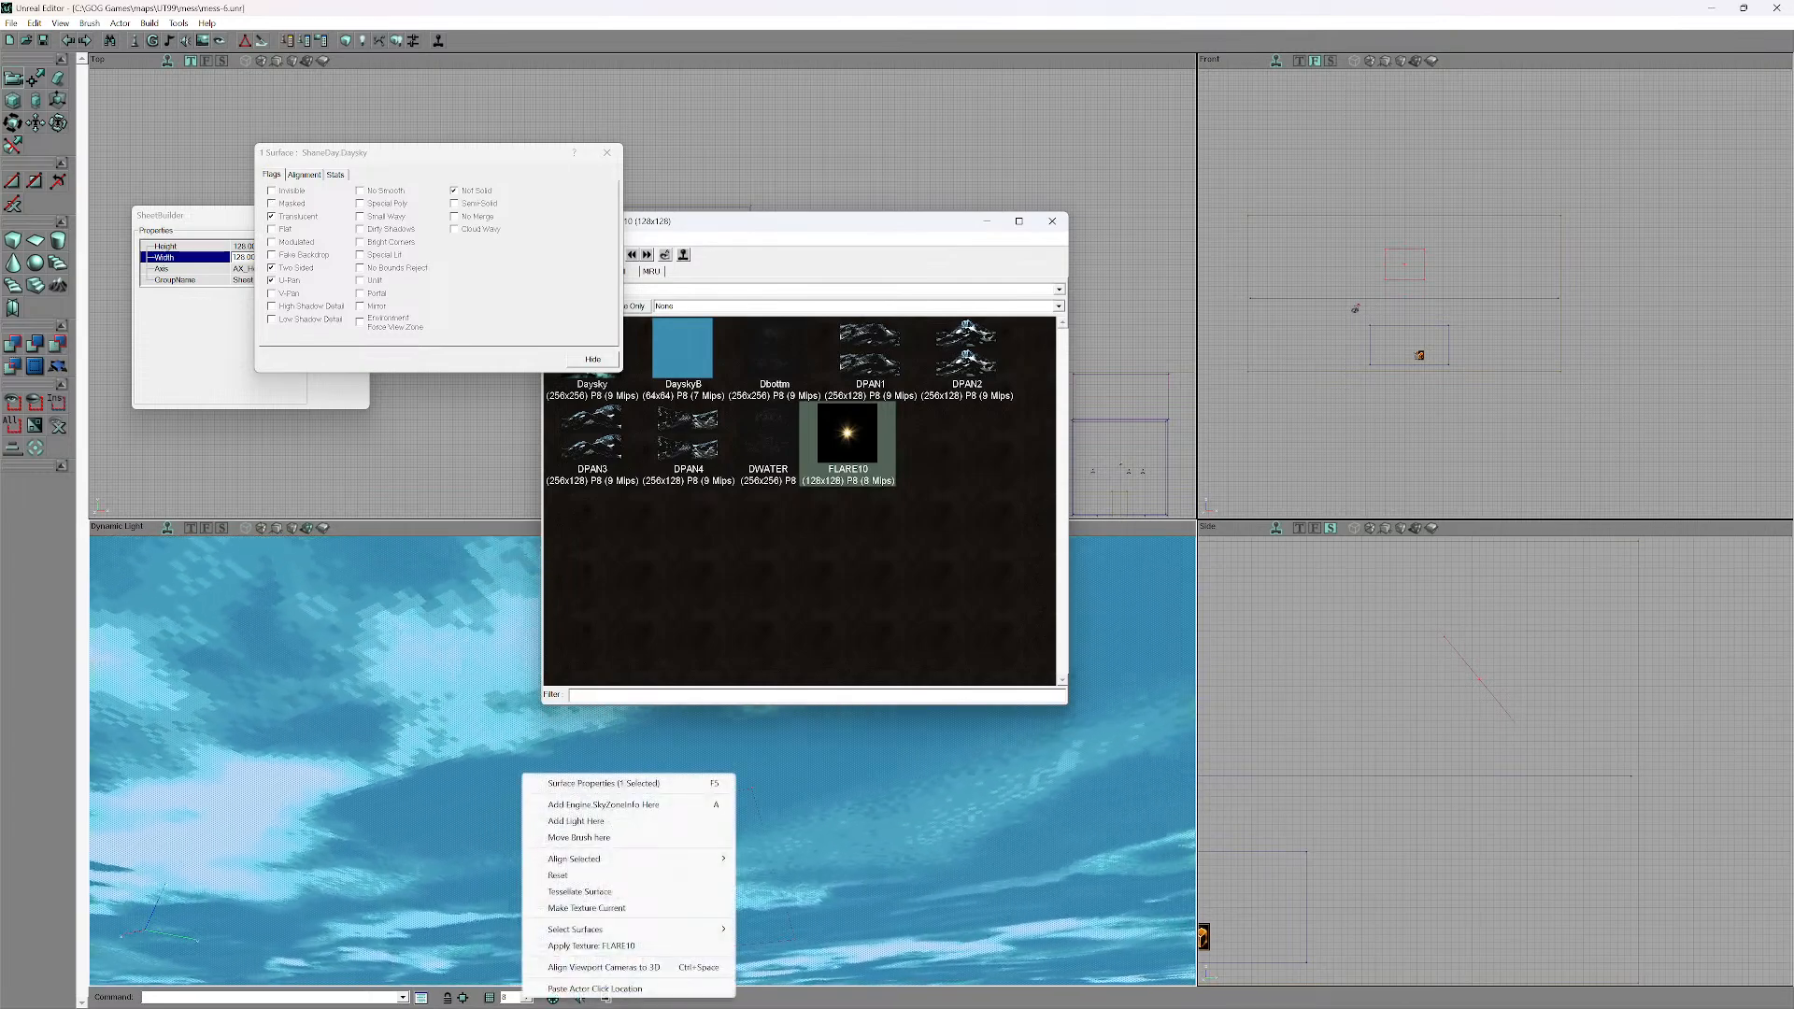
left_click(579, 783)
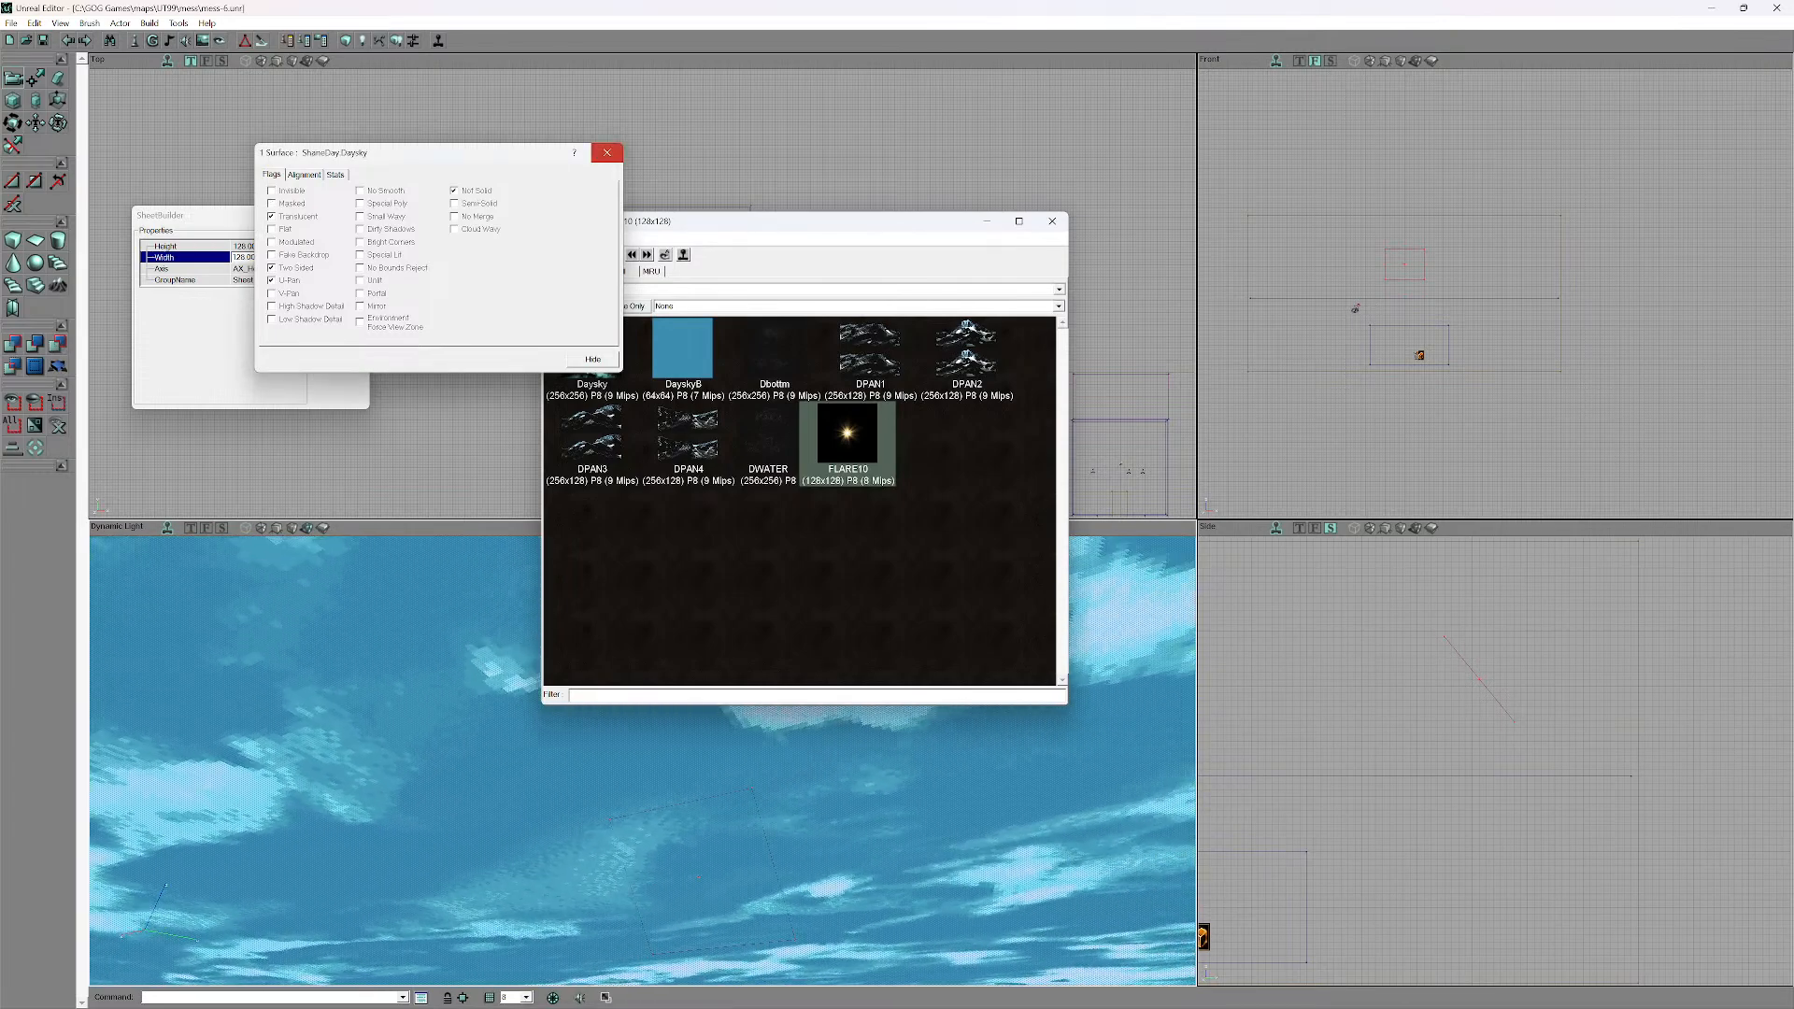
left_click(606, 152)
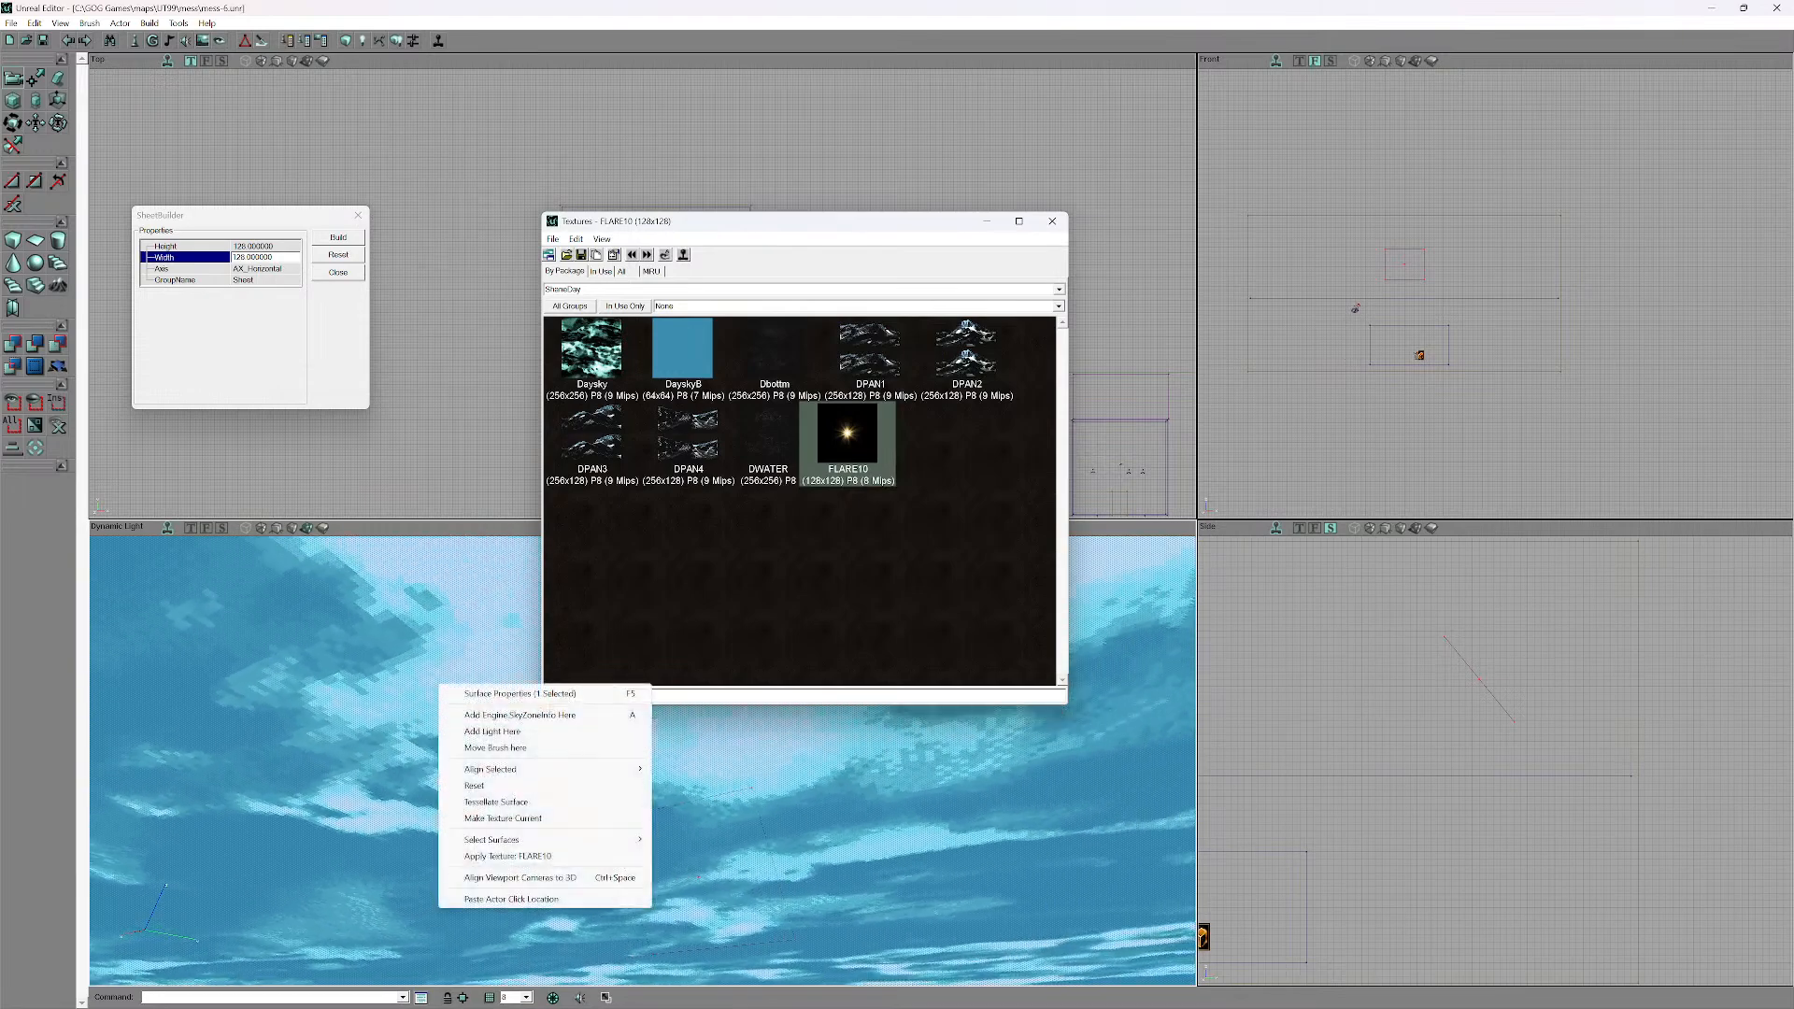
left_click(504, 694)
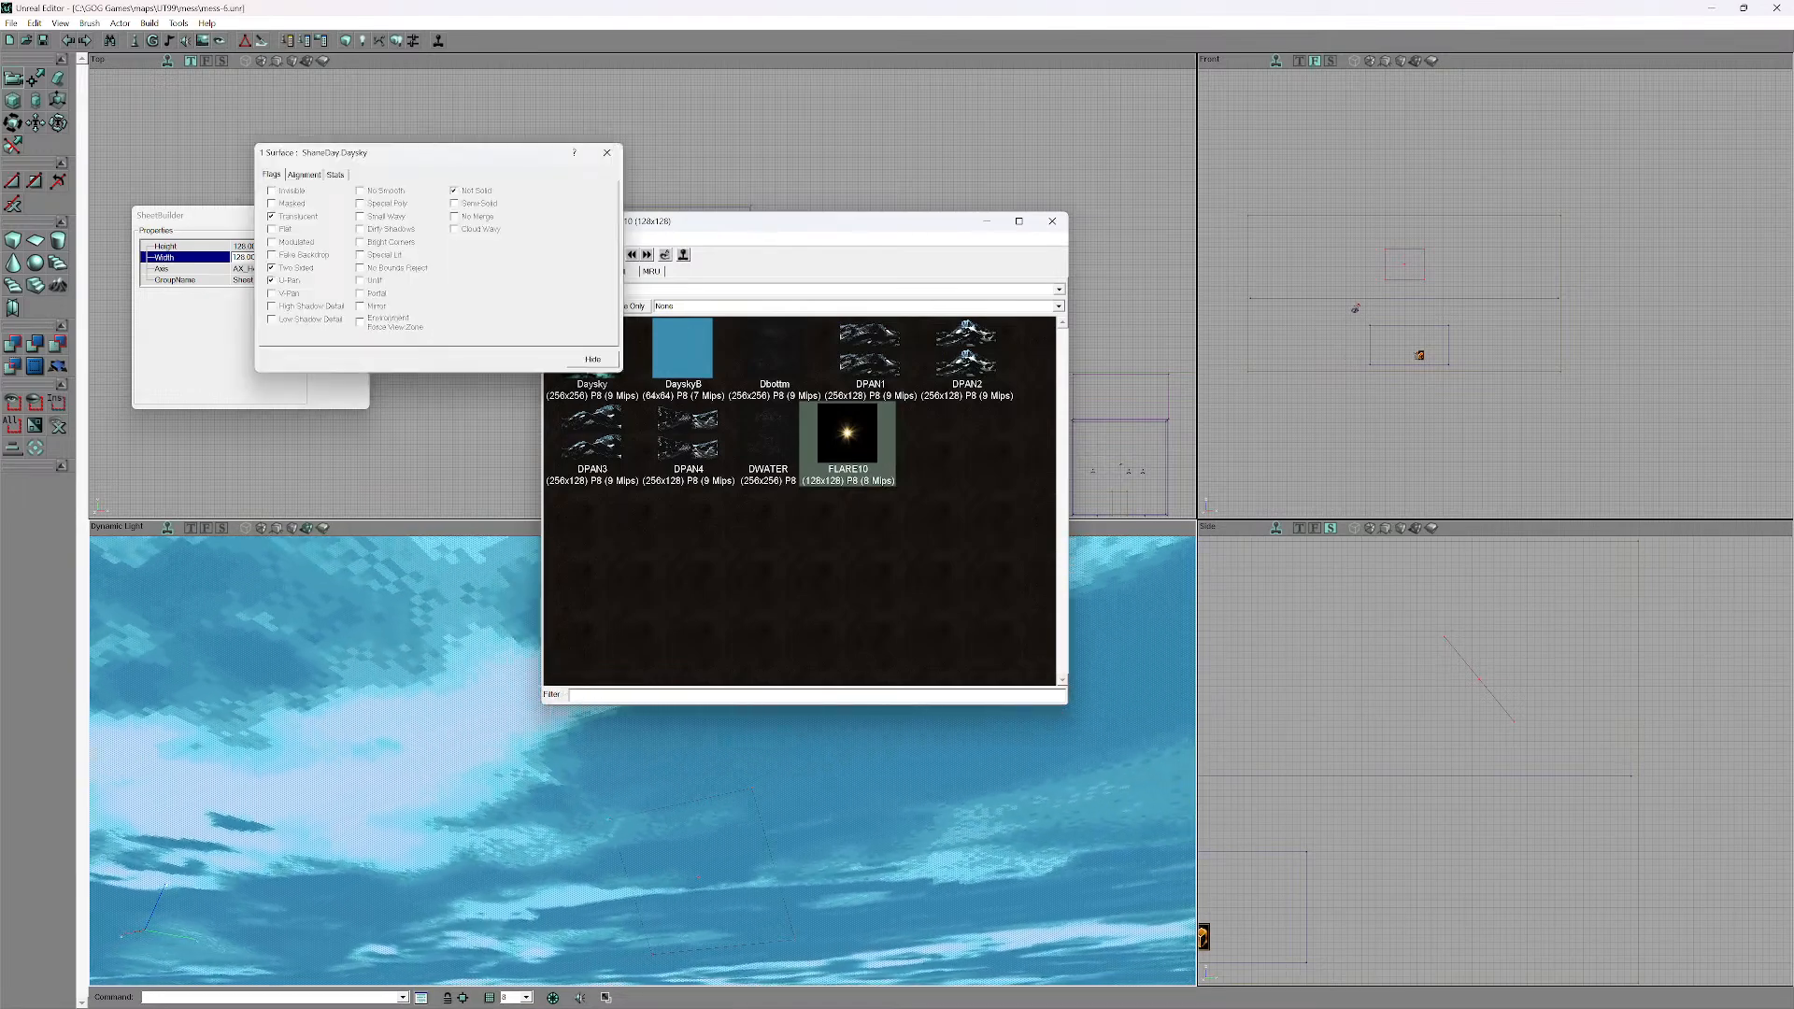
left_click(271, 191)
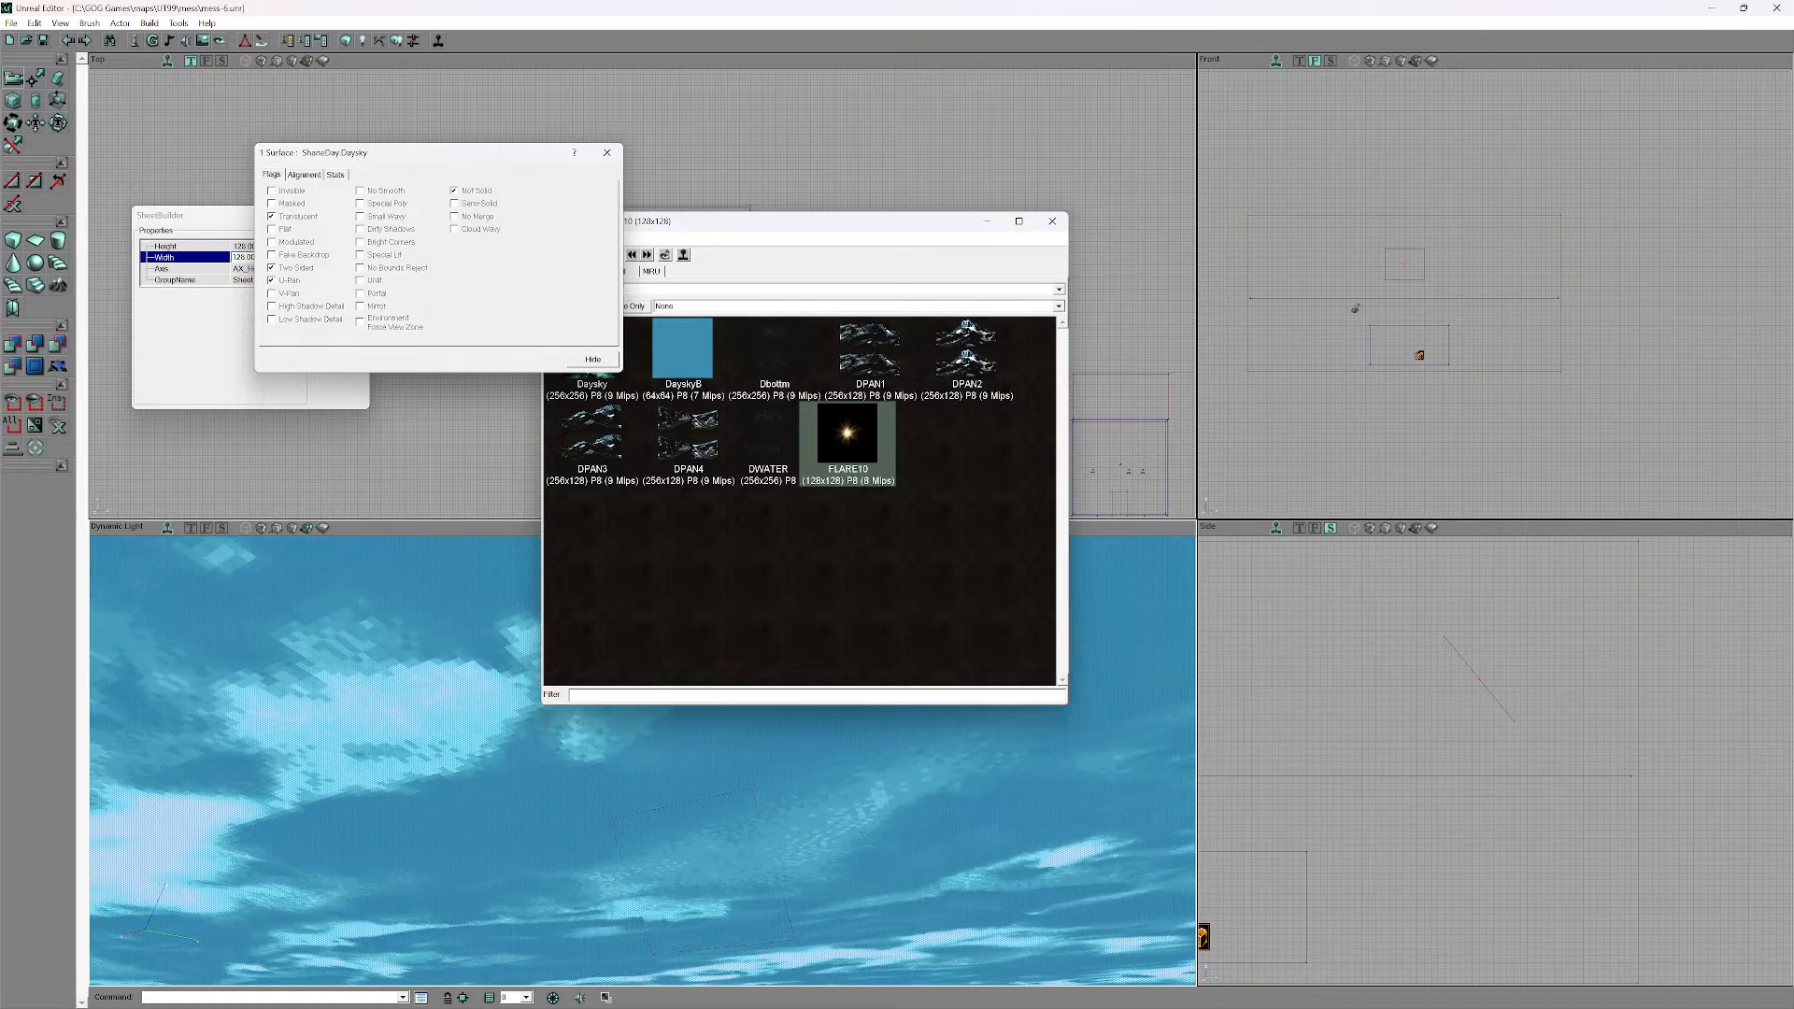
- Examine the flare sheet from above the clouds and close the Daysky surface properties
left_click_drag(448, 747, 448, 869)
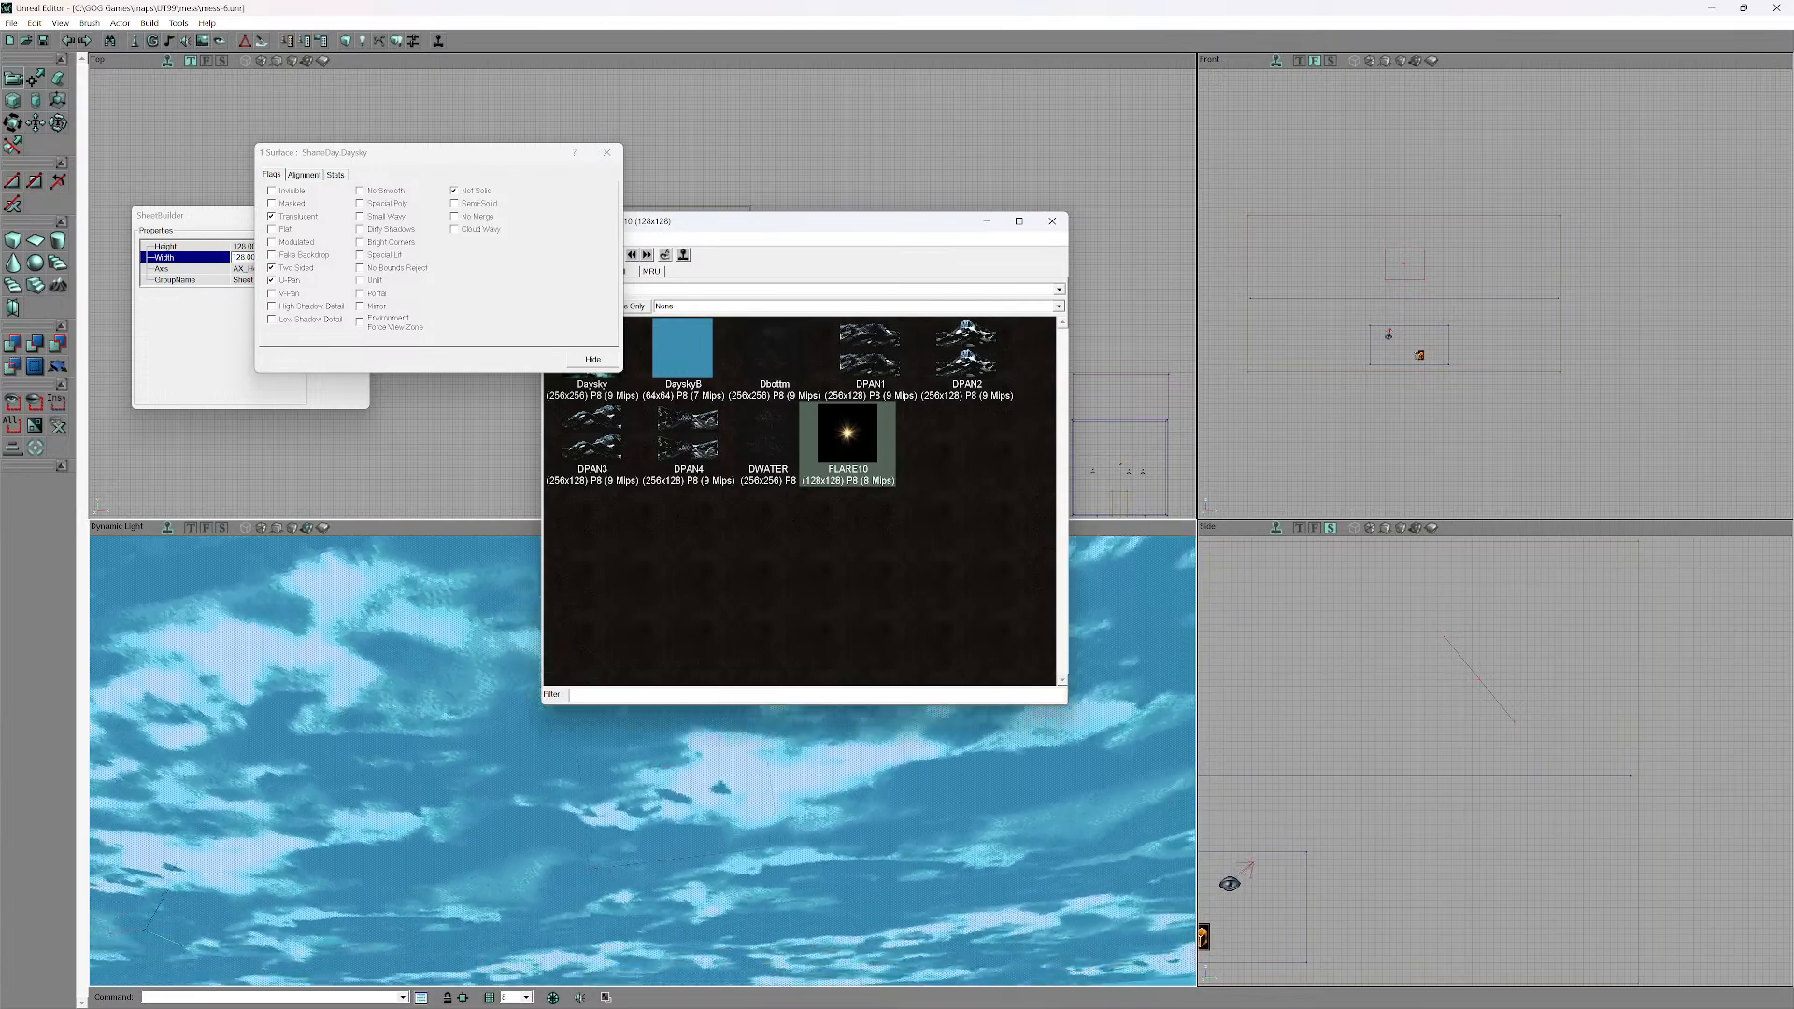
right_click_drag(449, 794, 448, 752)
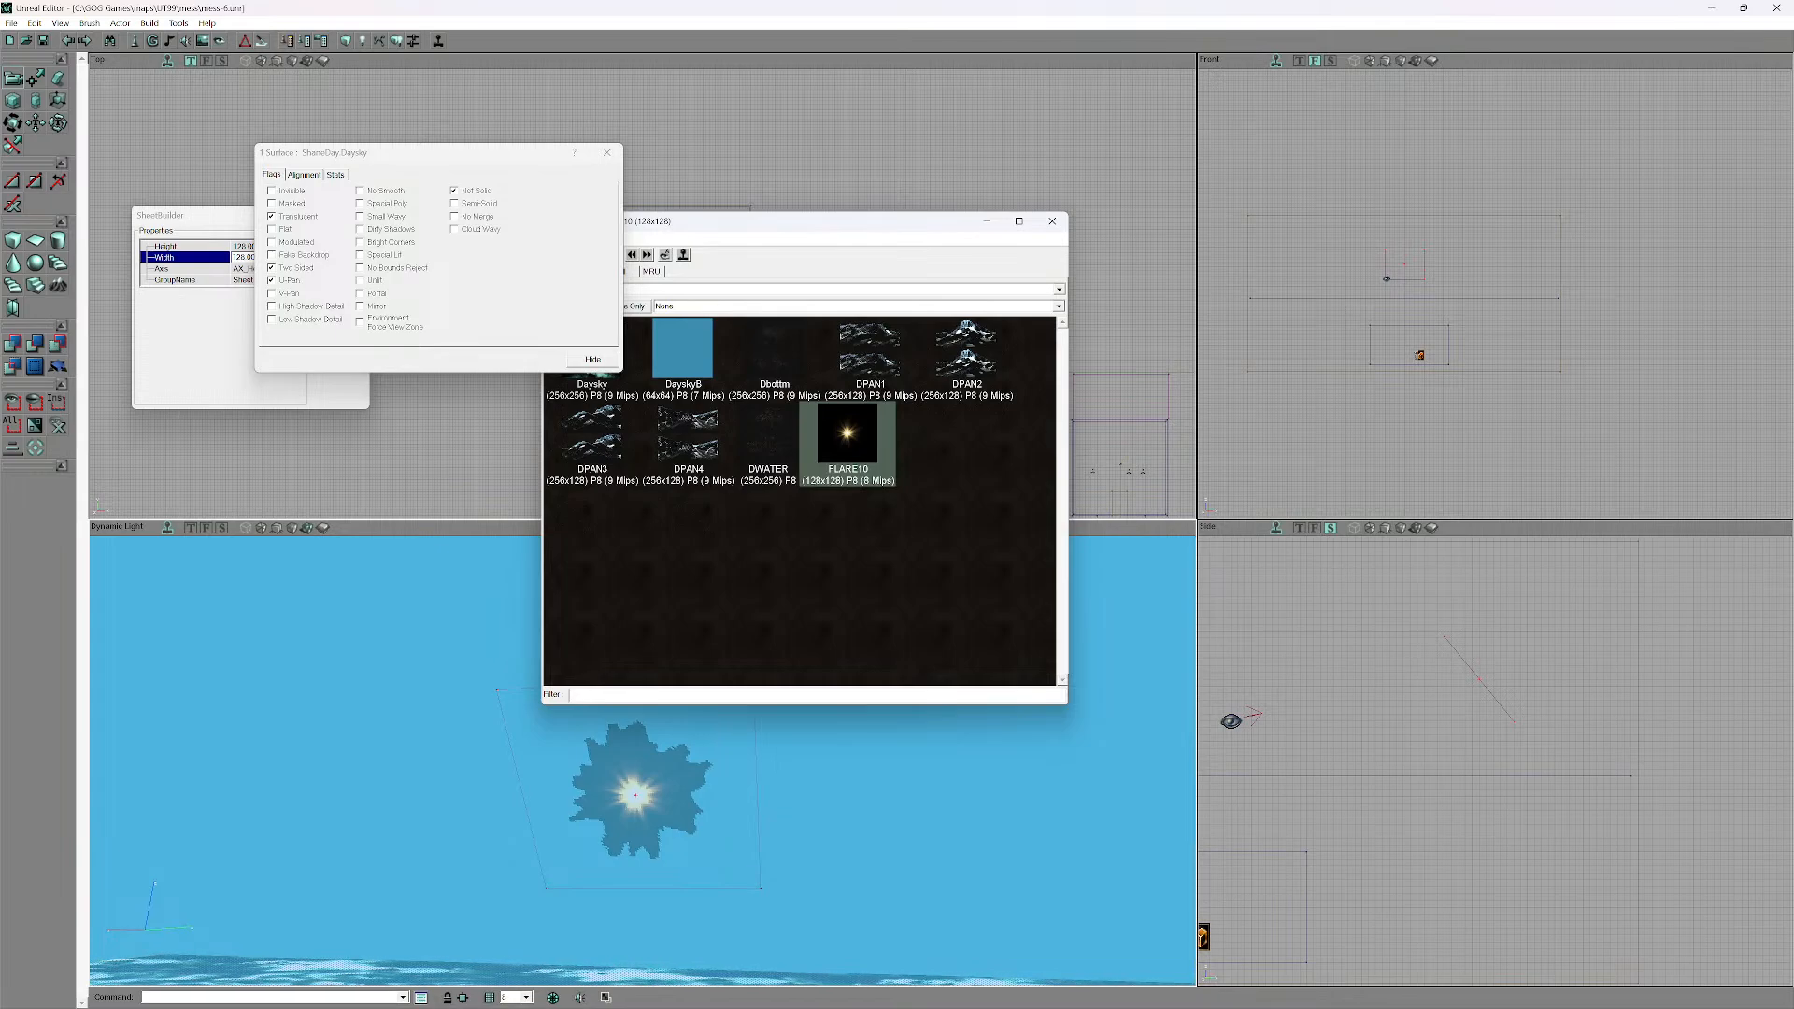
left_click(272, 191)
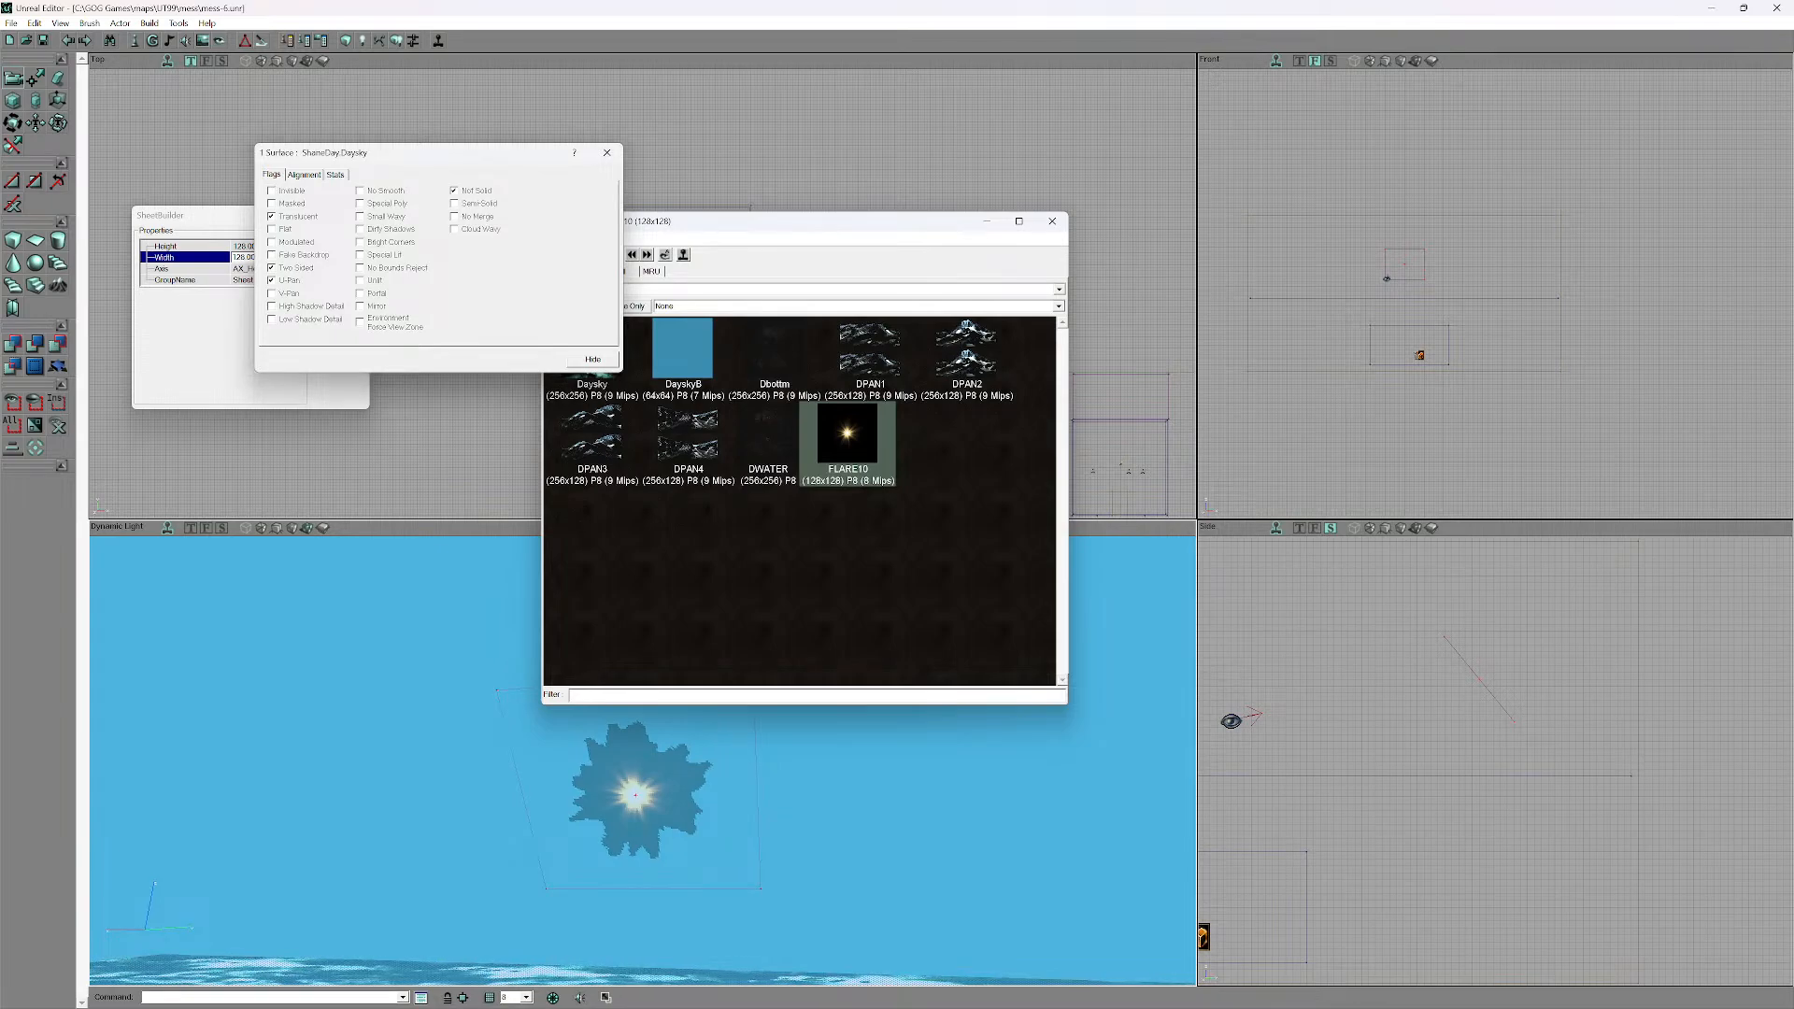
left_click(606, 152)
- Enable the Modulated flag on the FLARE10 sheet surface
right_click(608, 575)
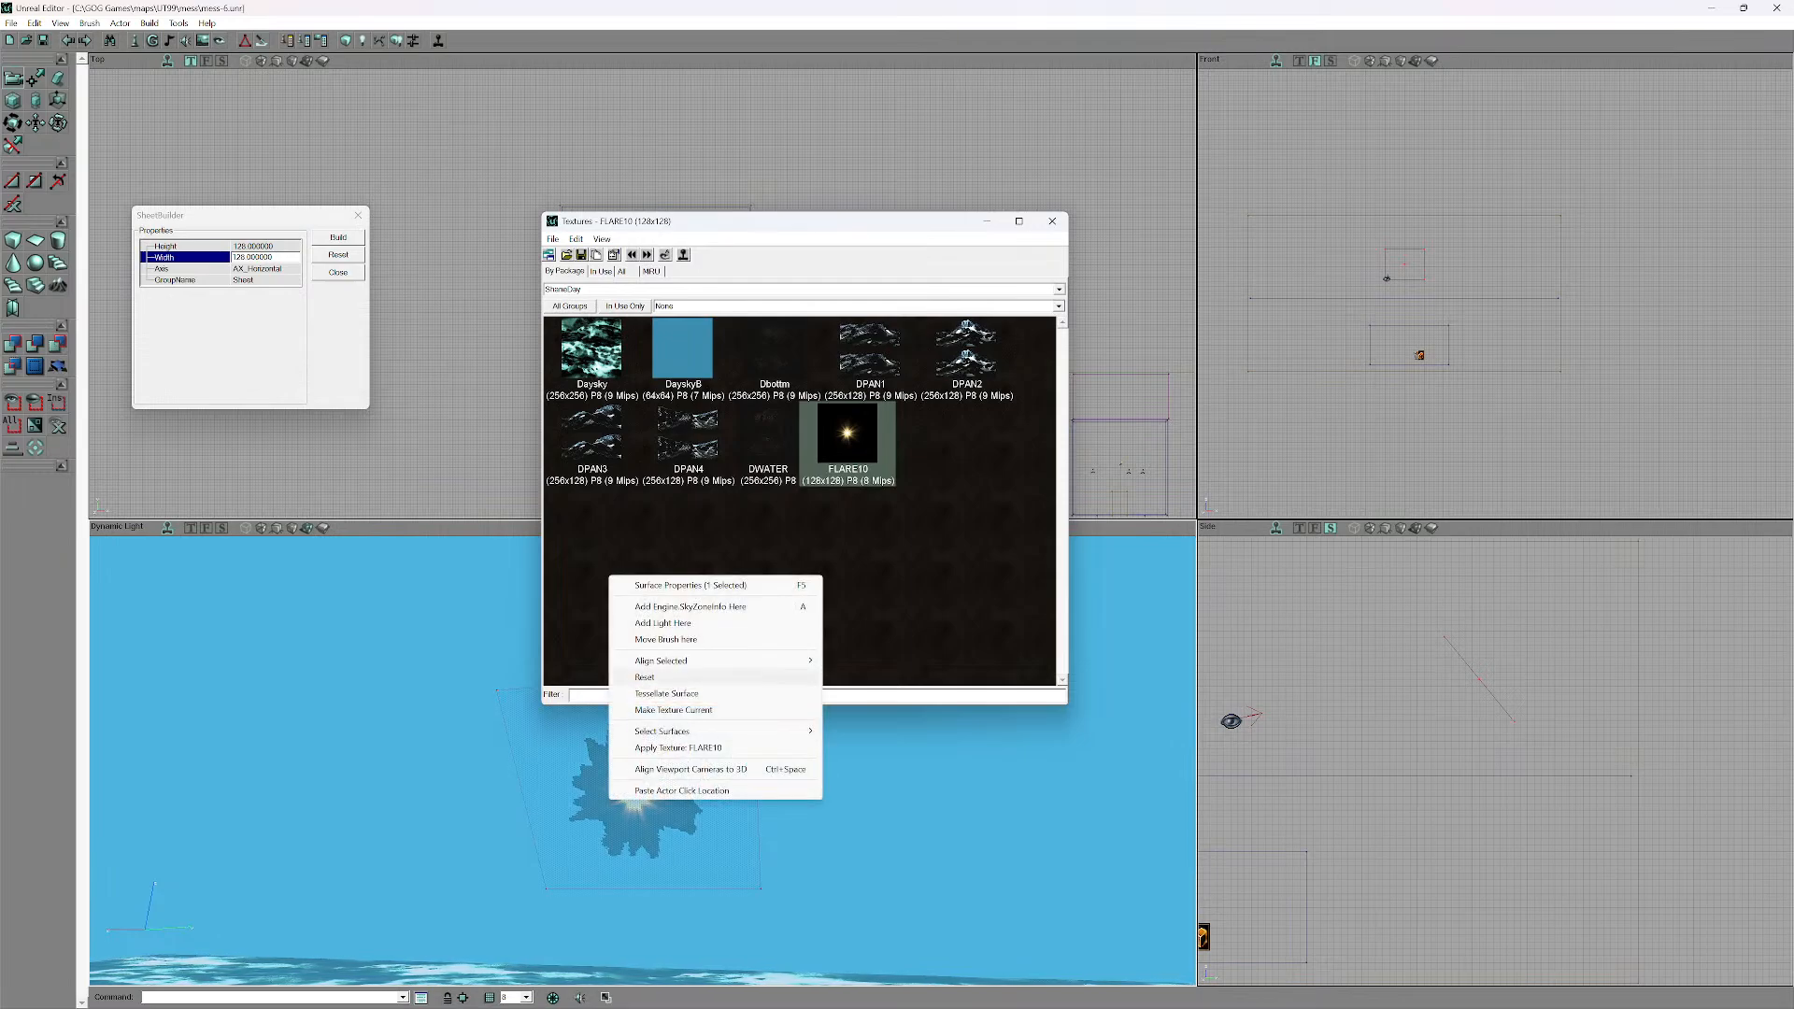
left_click(653, 585)
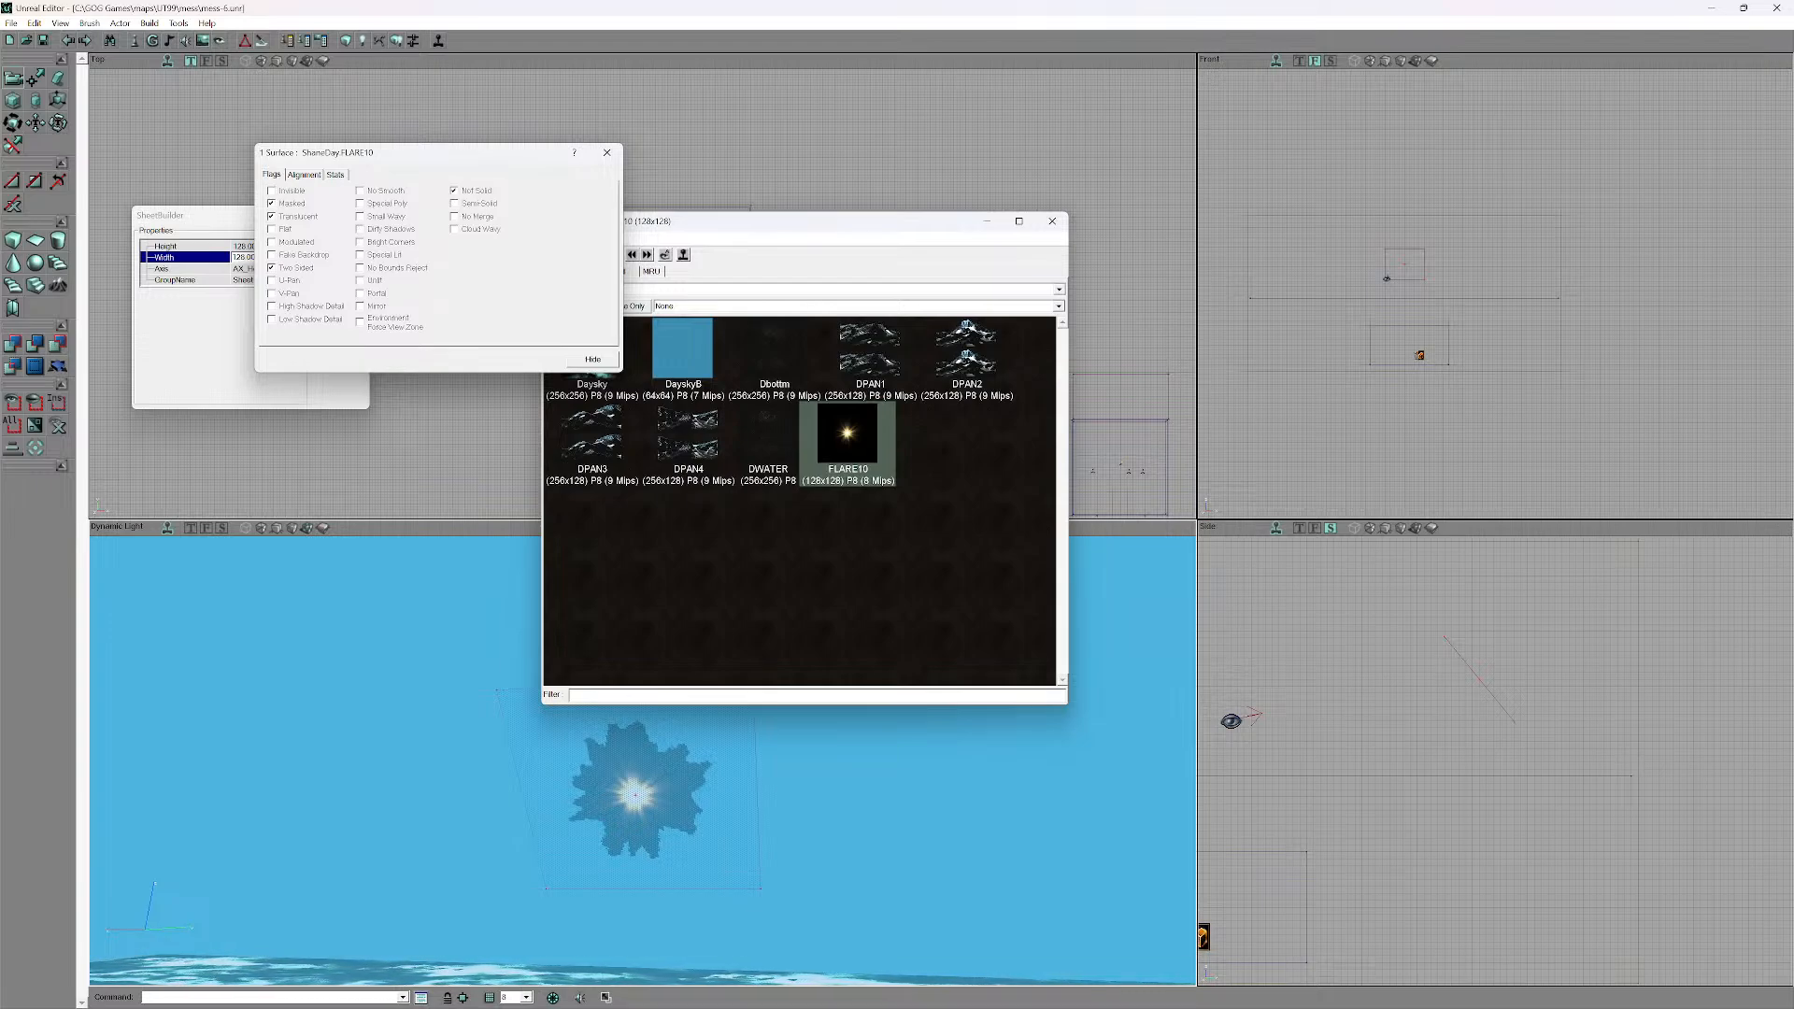
left_click(272, 242)
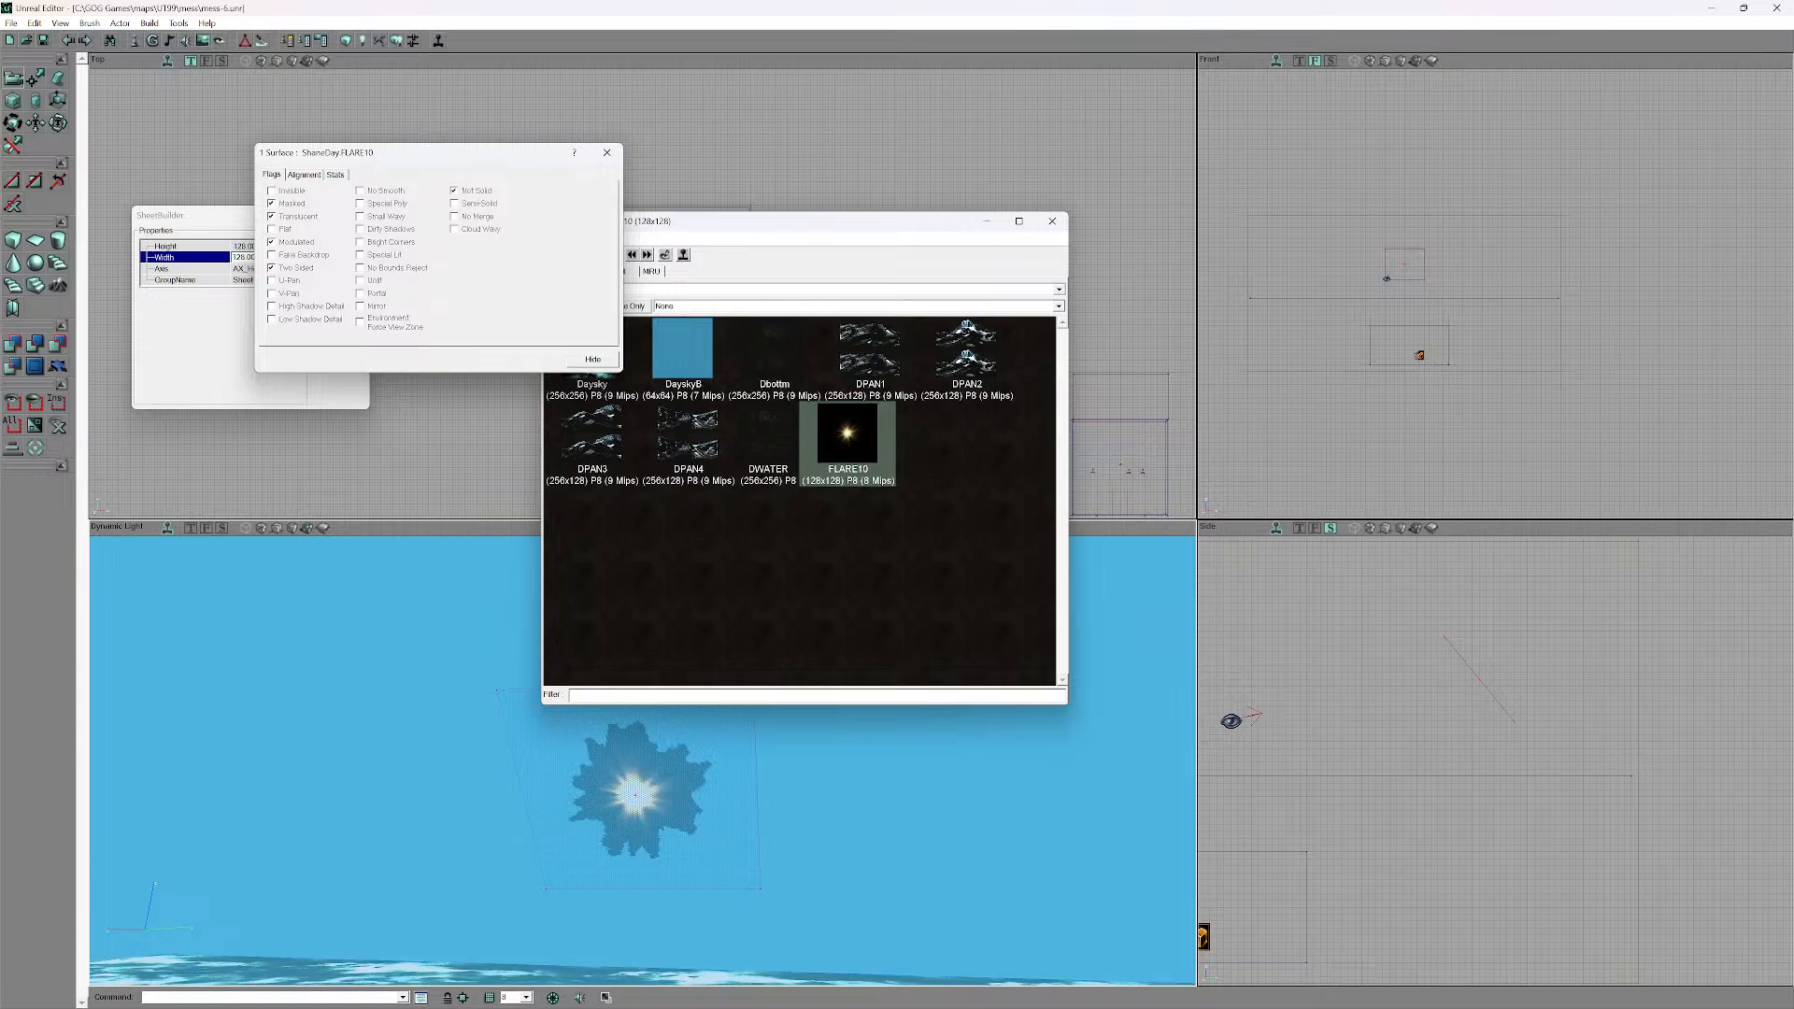
- Compare the FLARE10 sheet with its Modulated and Translucent flags switched off, restoring both flags after each check
left_click(272, 242)
left_click(272, 242)
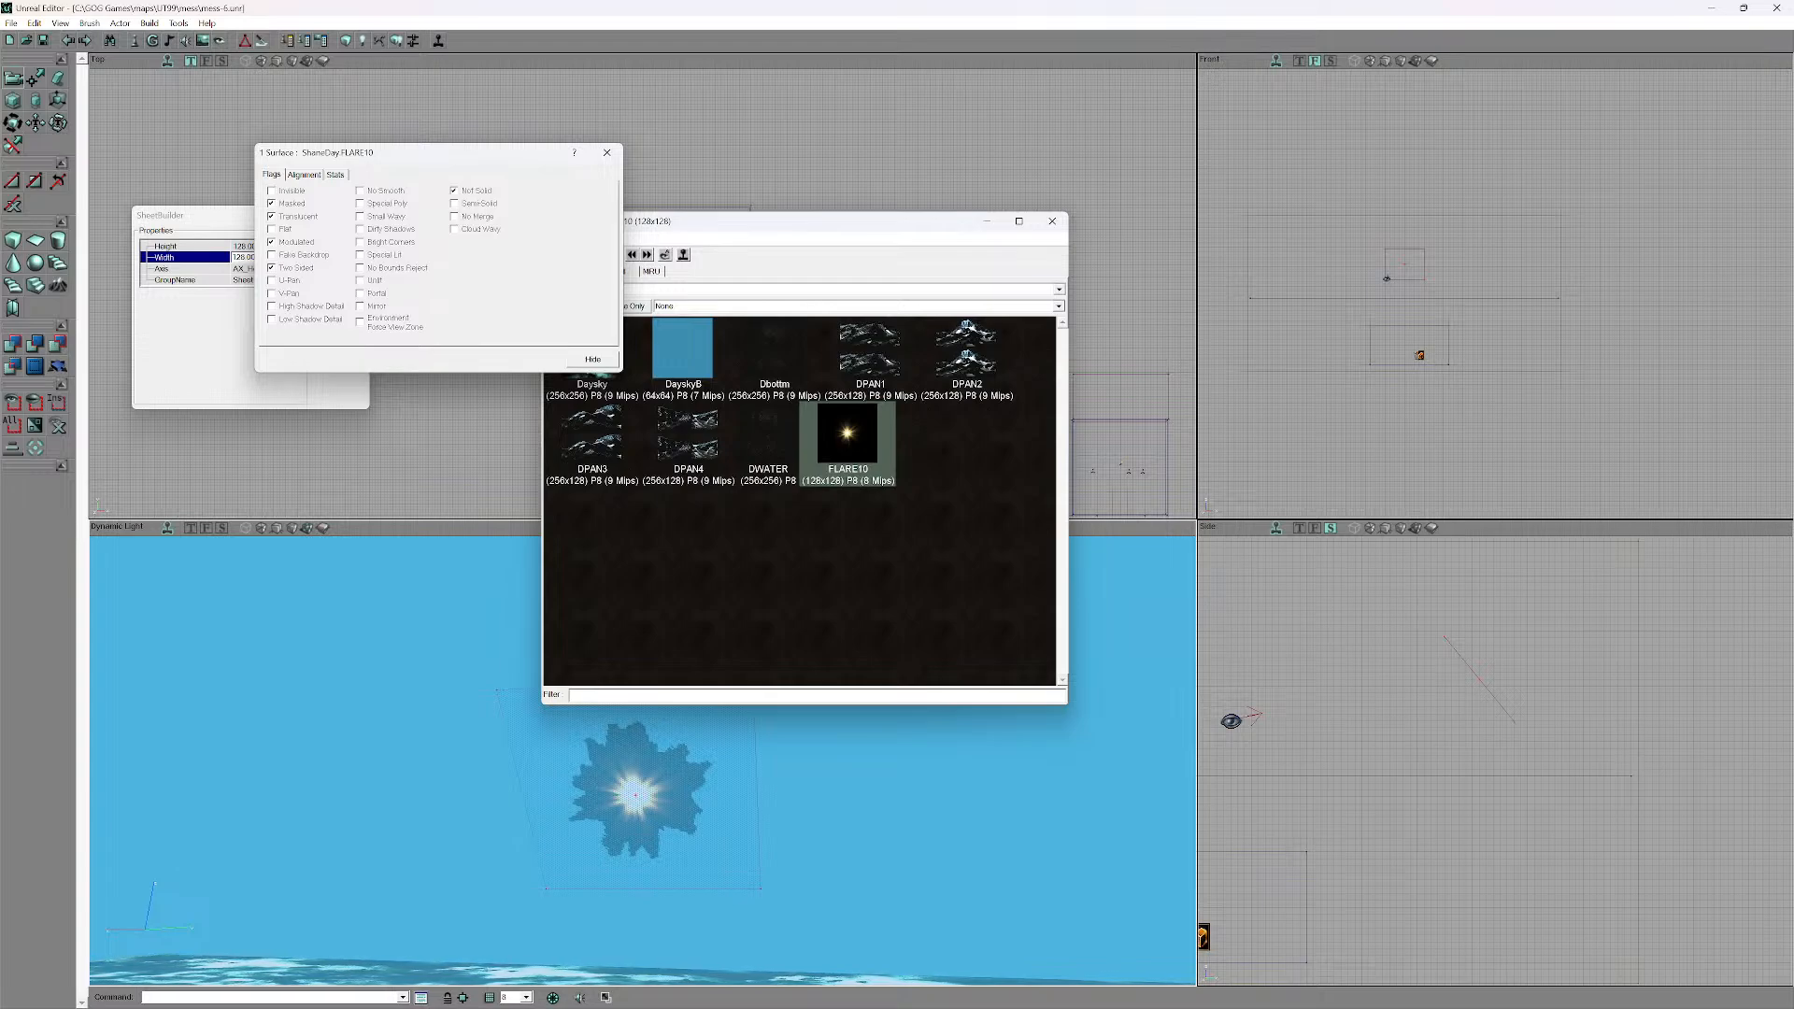
left_click(271, 217)
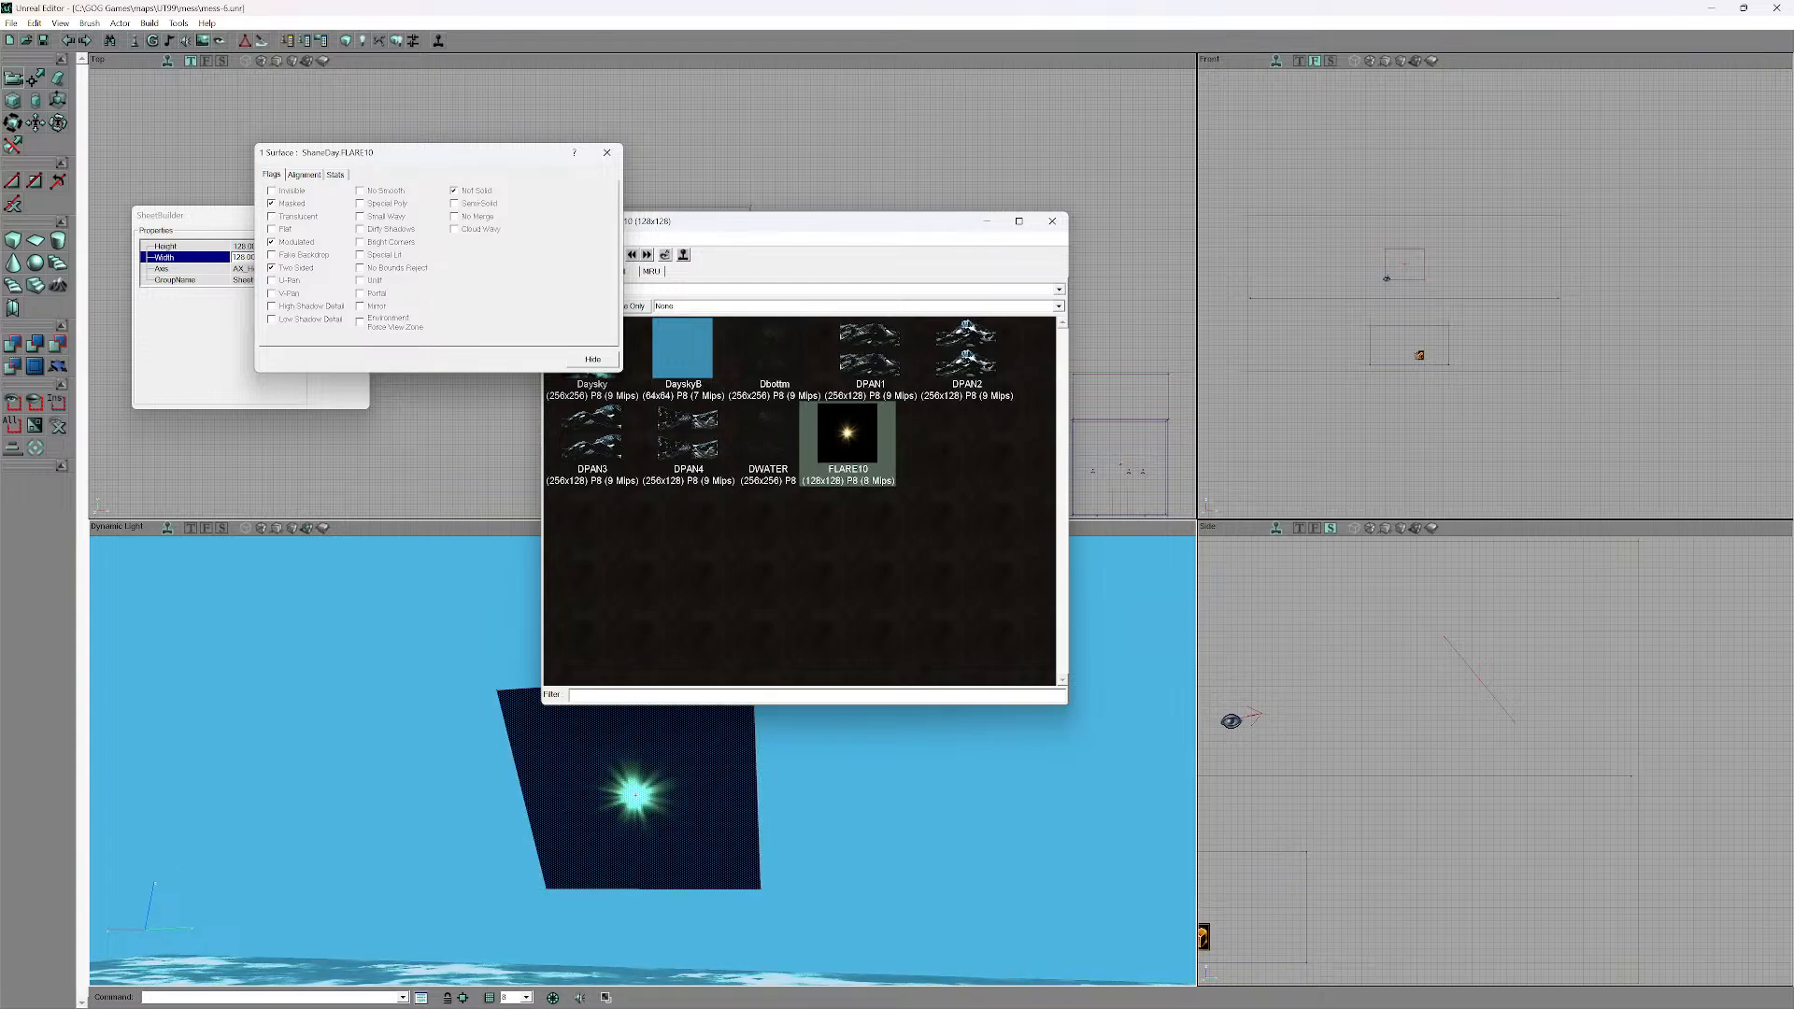
left_click(272, 216)
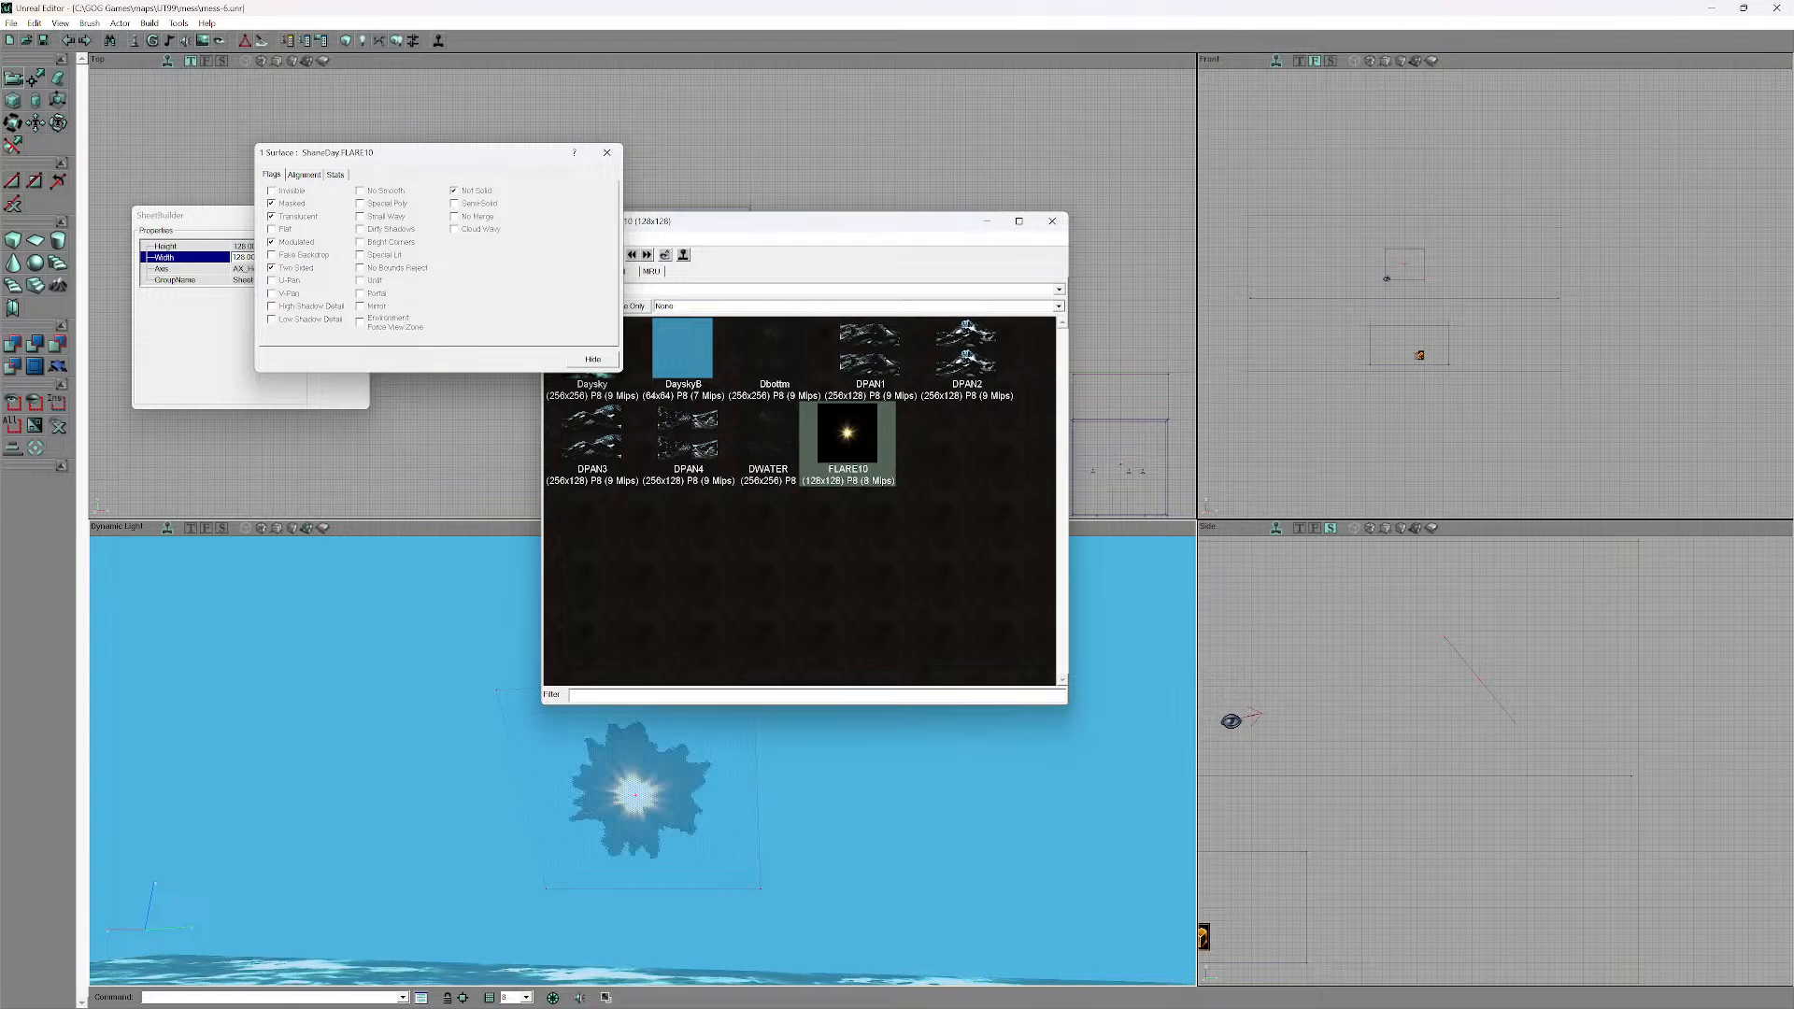
- Review the FLARE10 surface's alignment options and statistics, look at the clouds from below, and close the surface properties
left_click(304, 175)
left_click(335, 175)
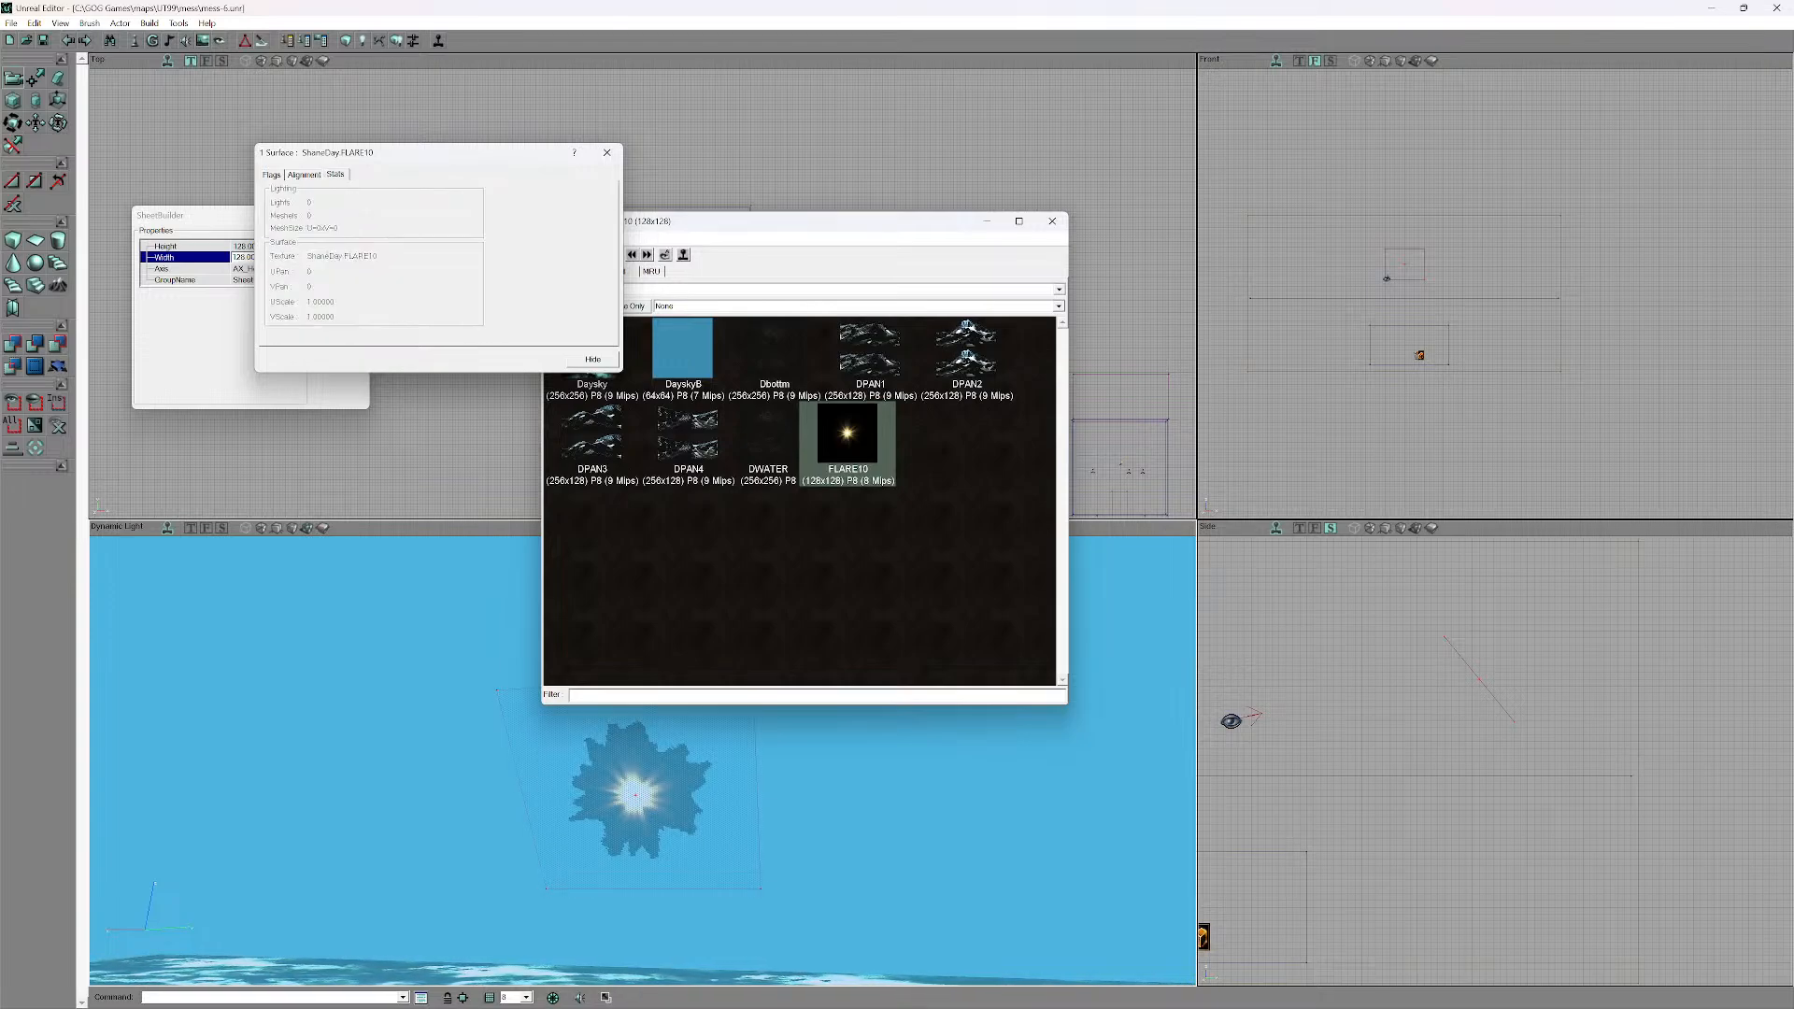
left_click(272, 175)
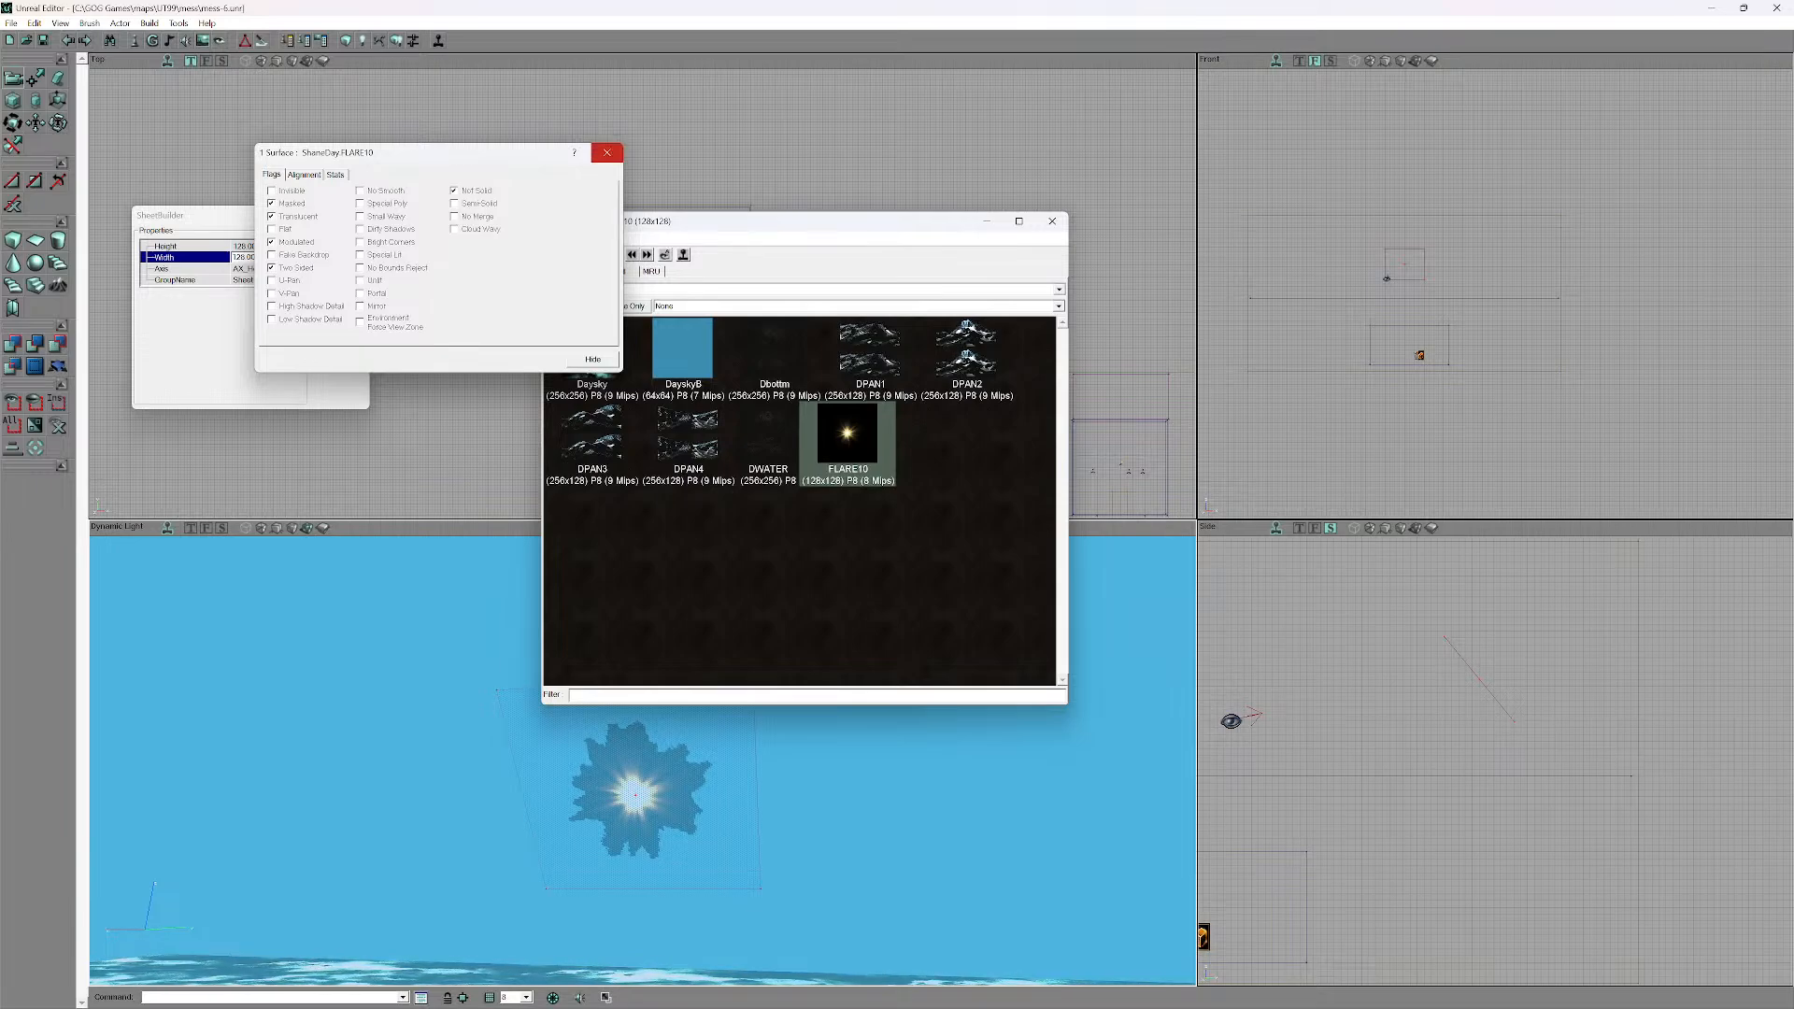
left_click_drag(467, 710, 467, 747)
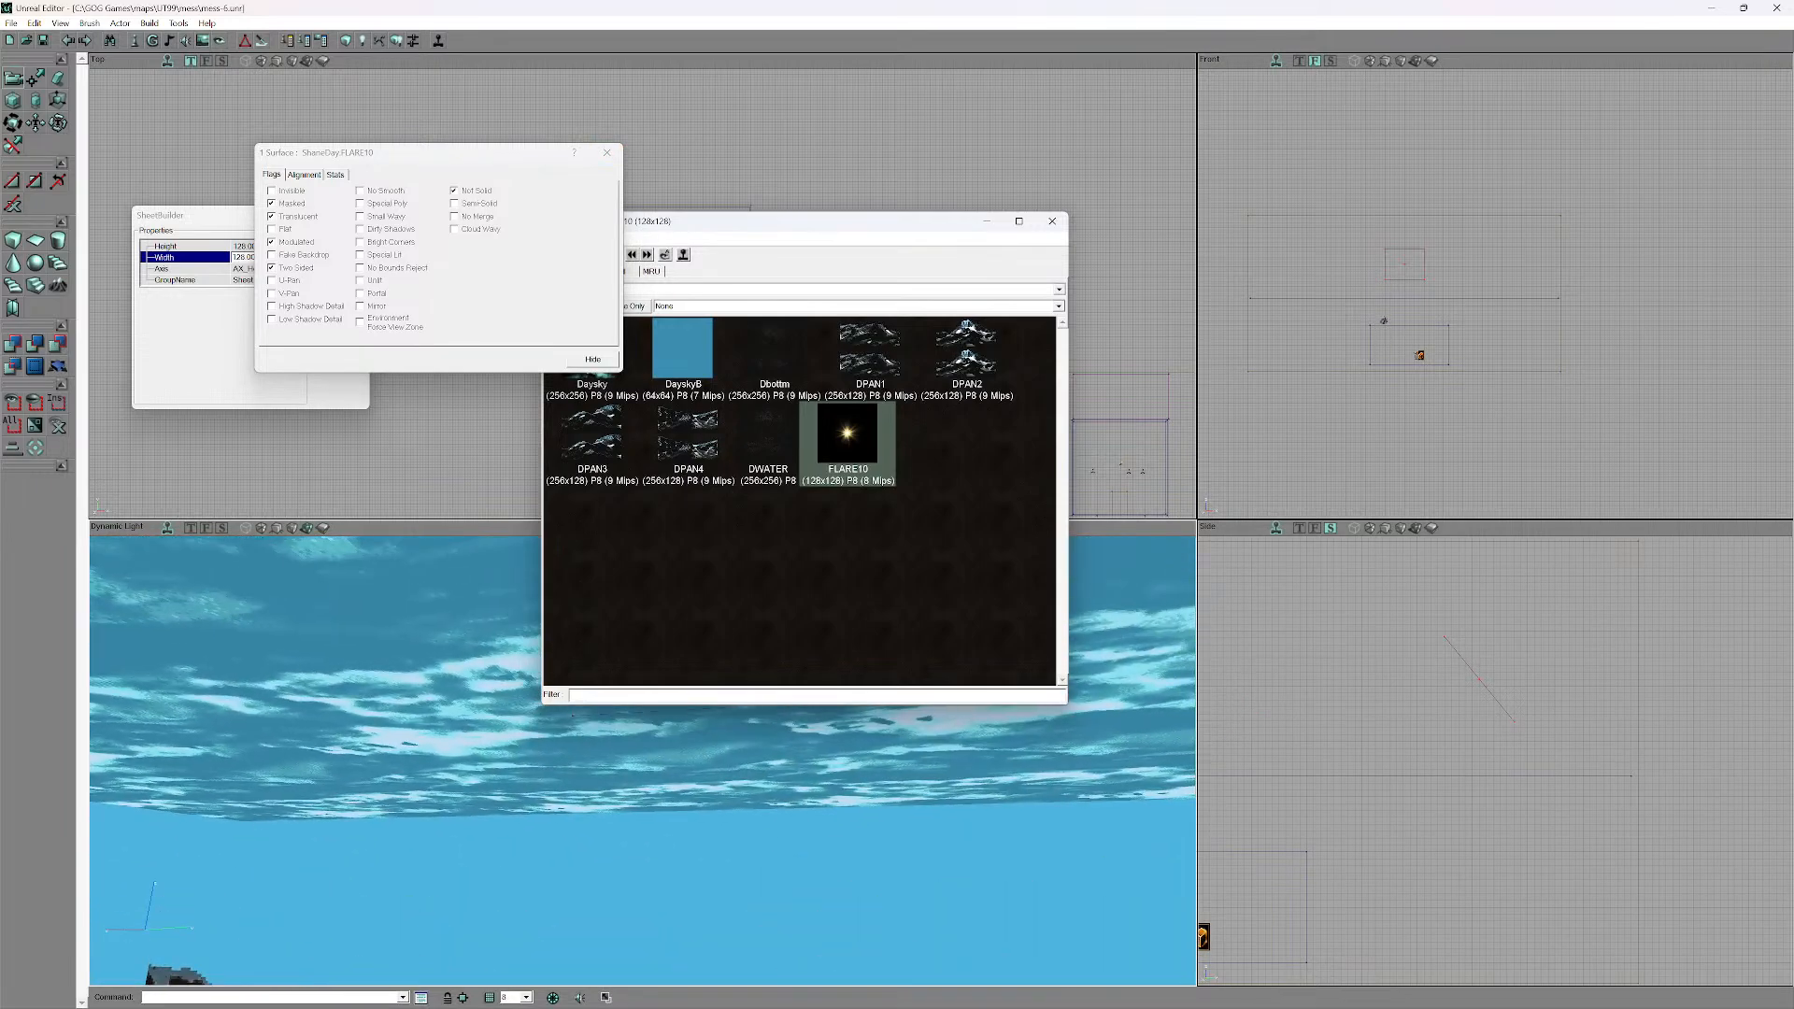
left_click(467, 747)
left_click(607, 152)
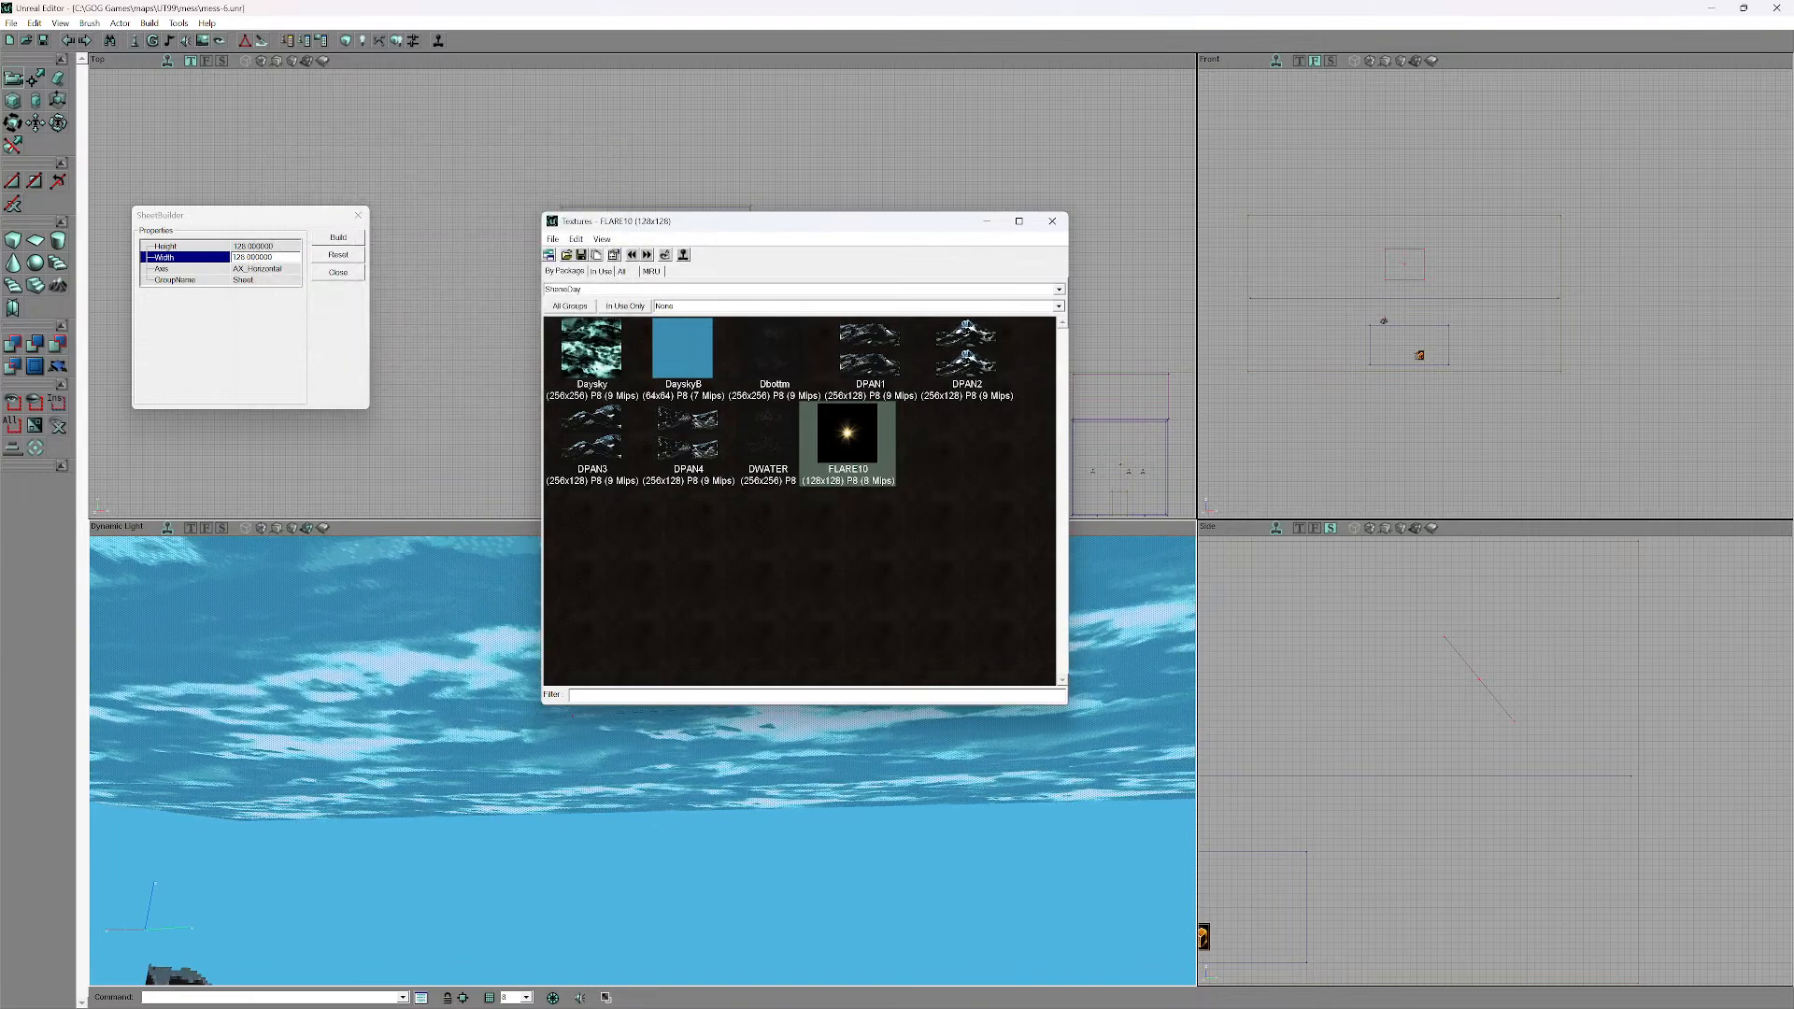
- Enable the Masked flag and disable Two Sided on the Daysky cloud surface, and close its properties
left_click_drag(607, 152, 591, 205)
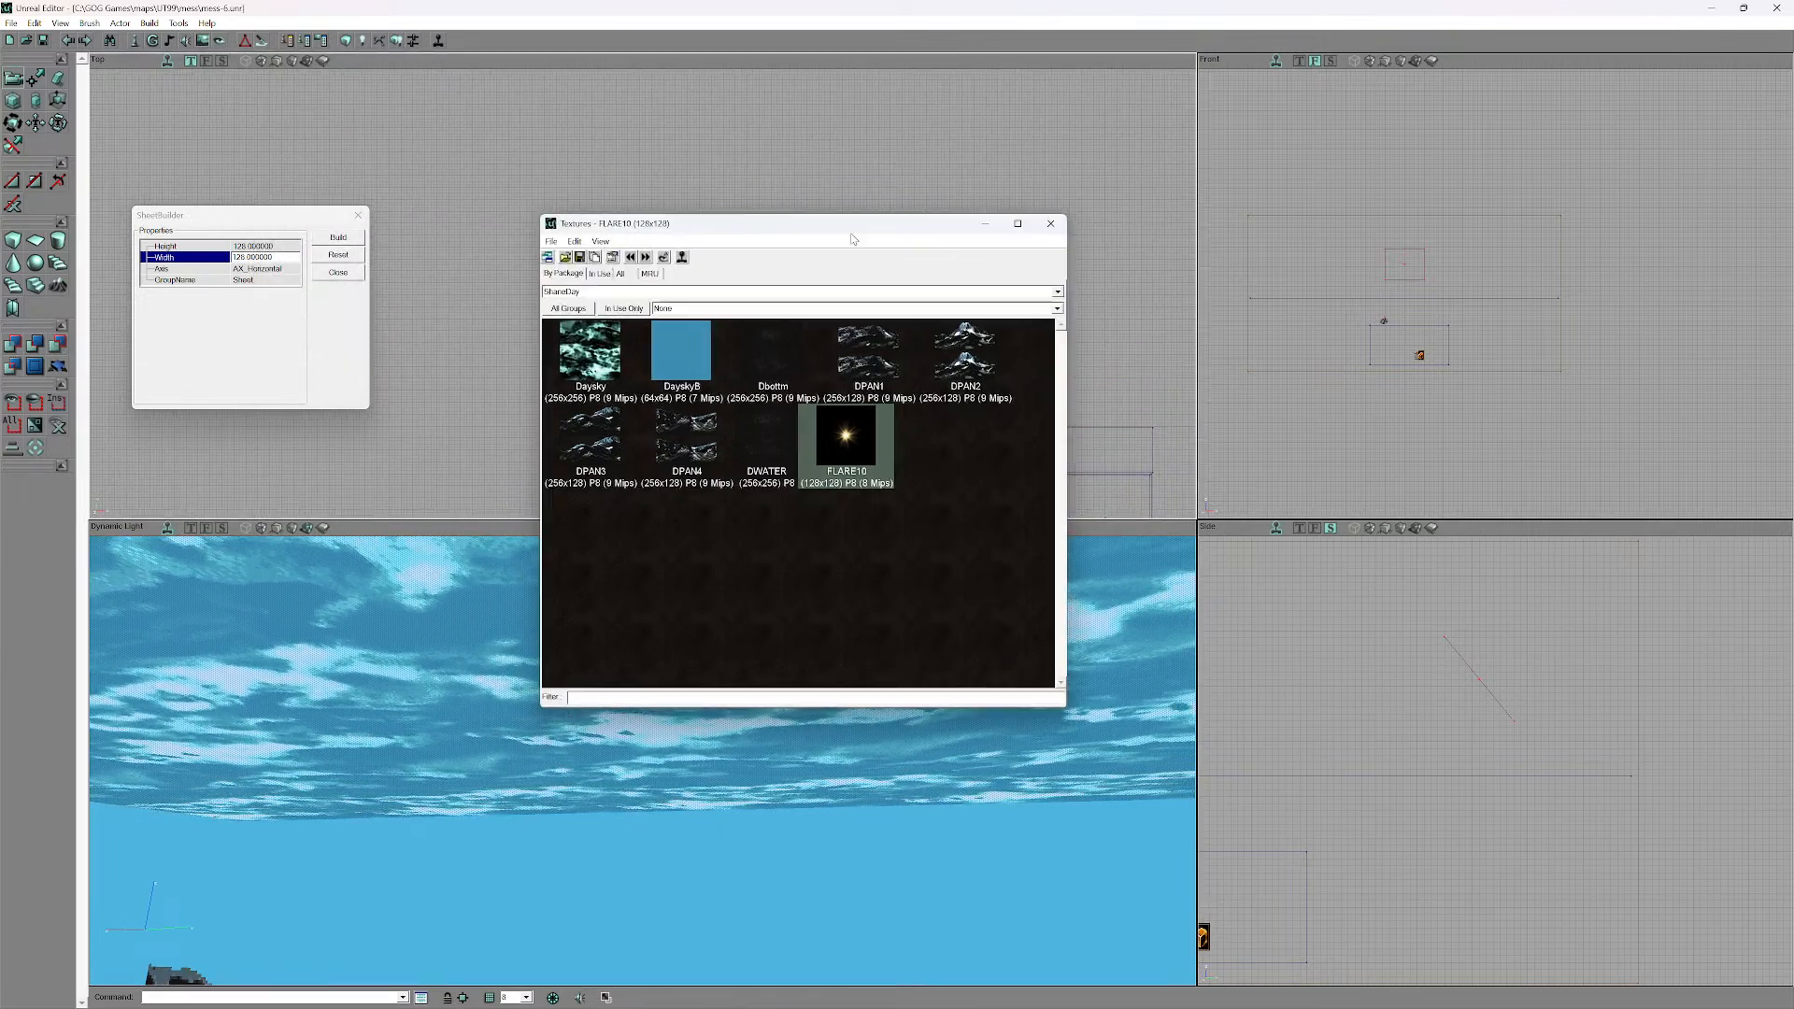
mouse_move(855, 235)
left_mouse_down()
mouse_move(794, 663)
mouse_move(860, 709)
left_mouse_up()
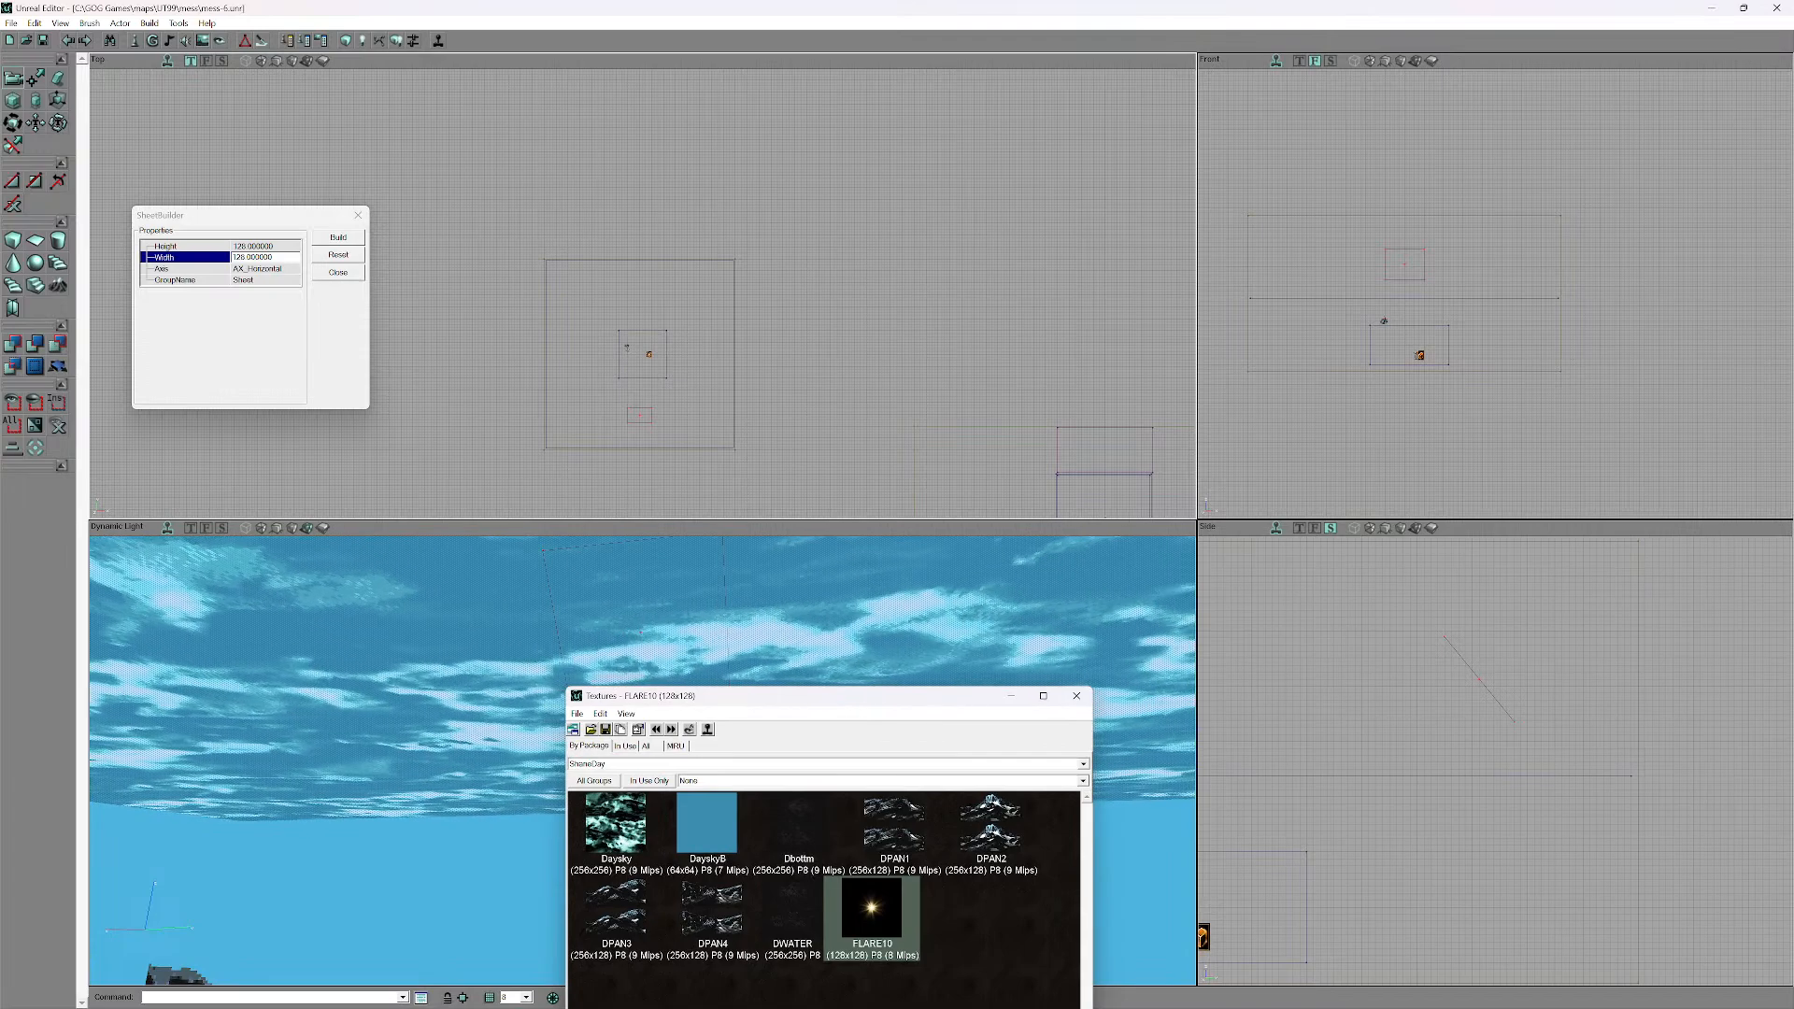
right_click(476, 594)
left_click(532, 604)
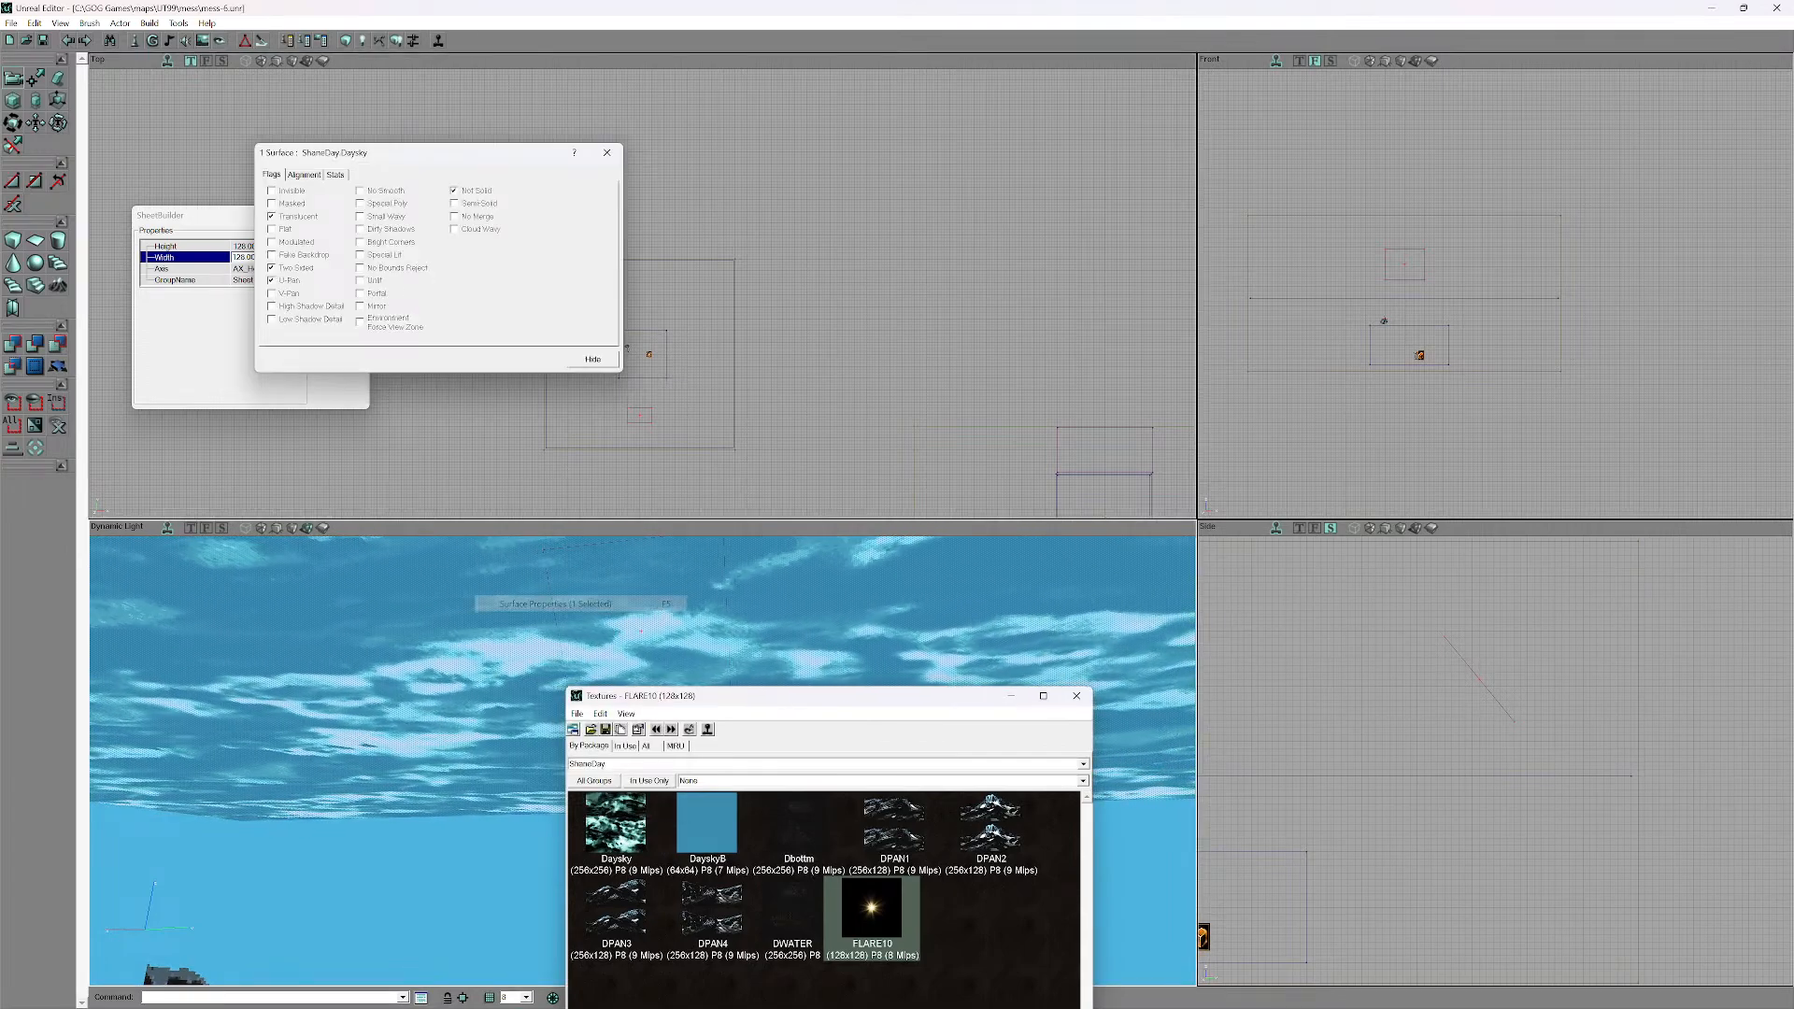
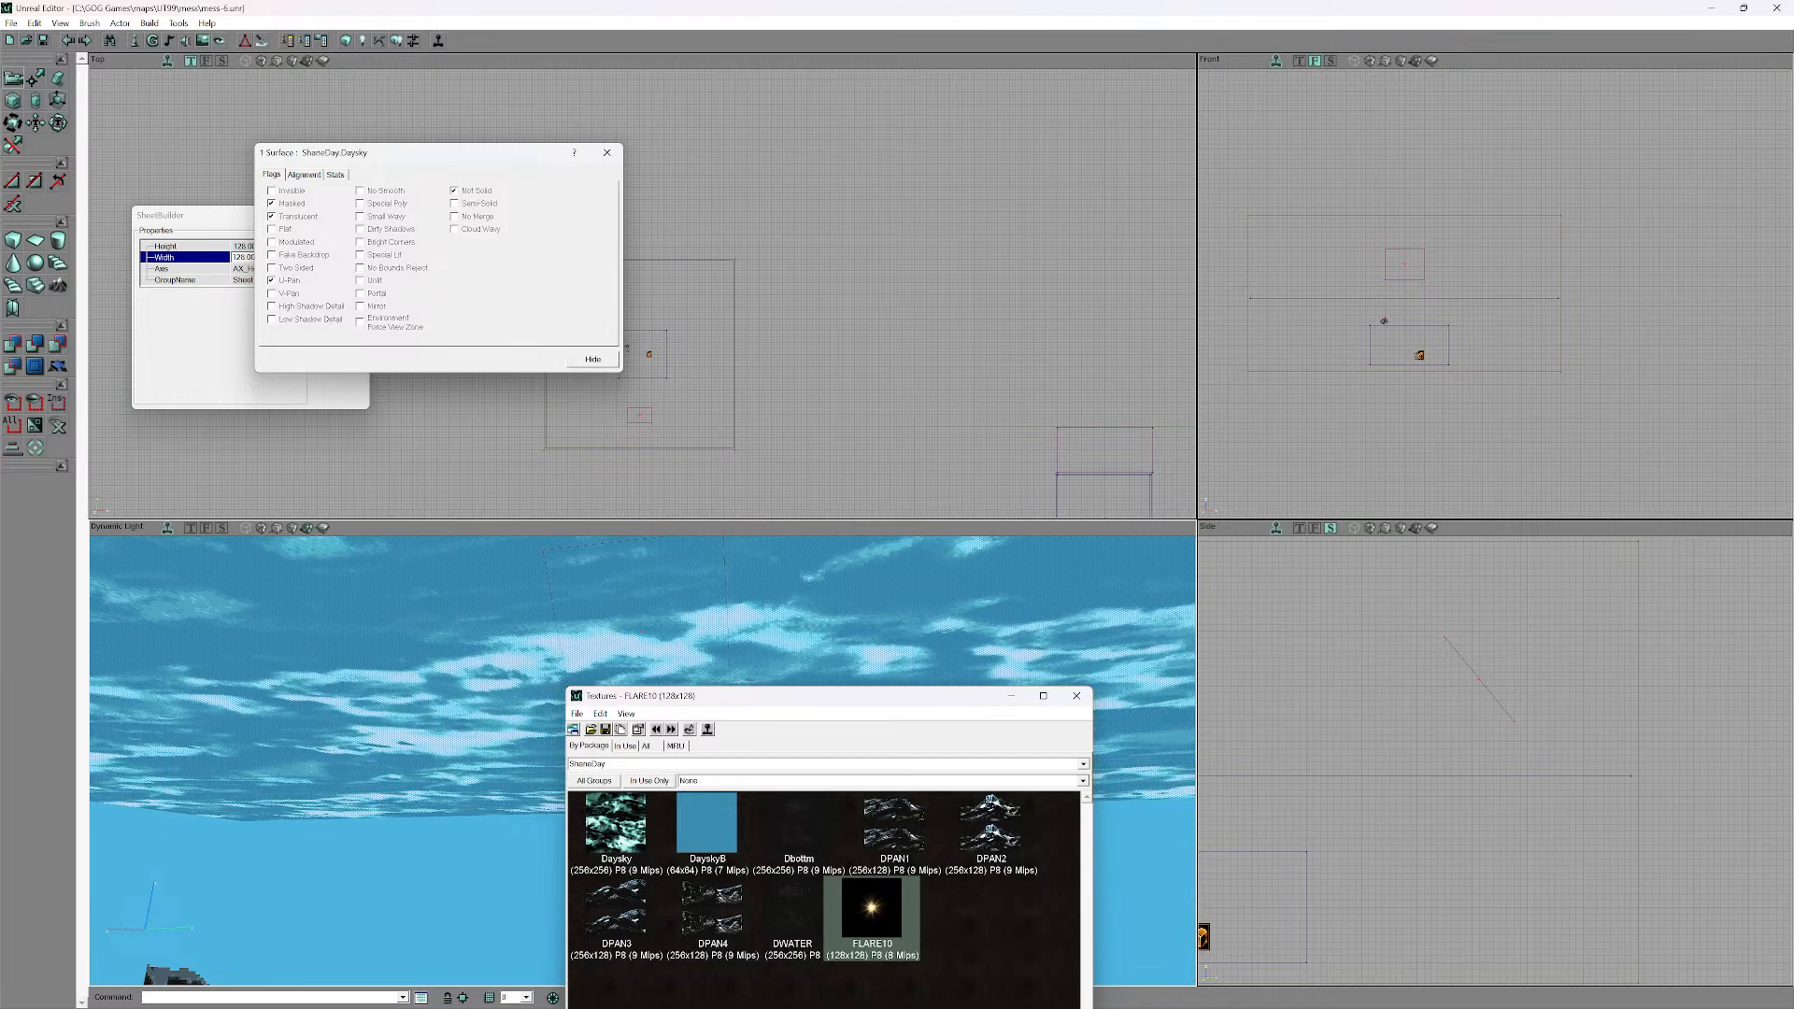
left_click(606, 152)
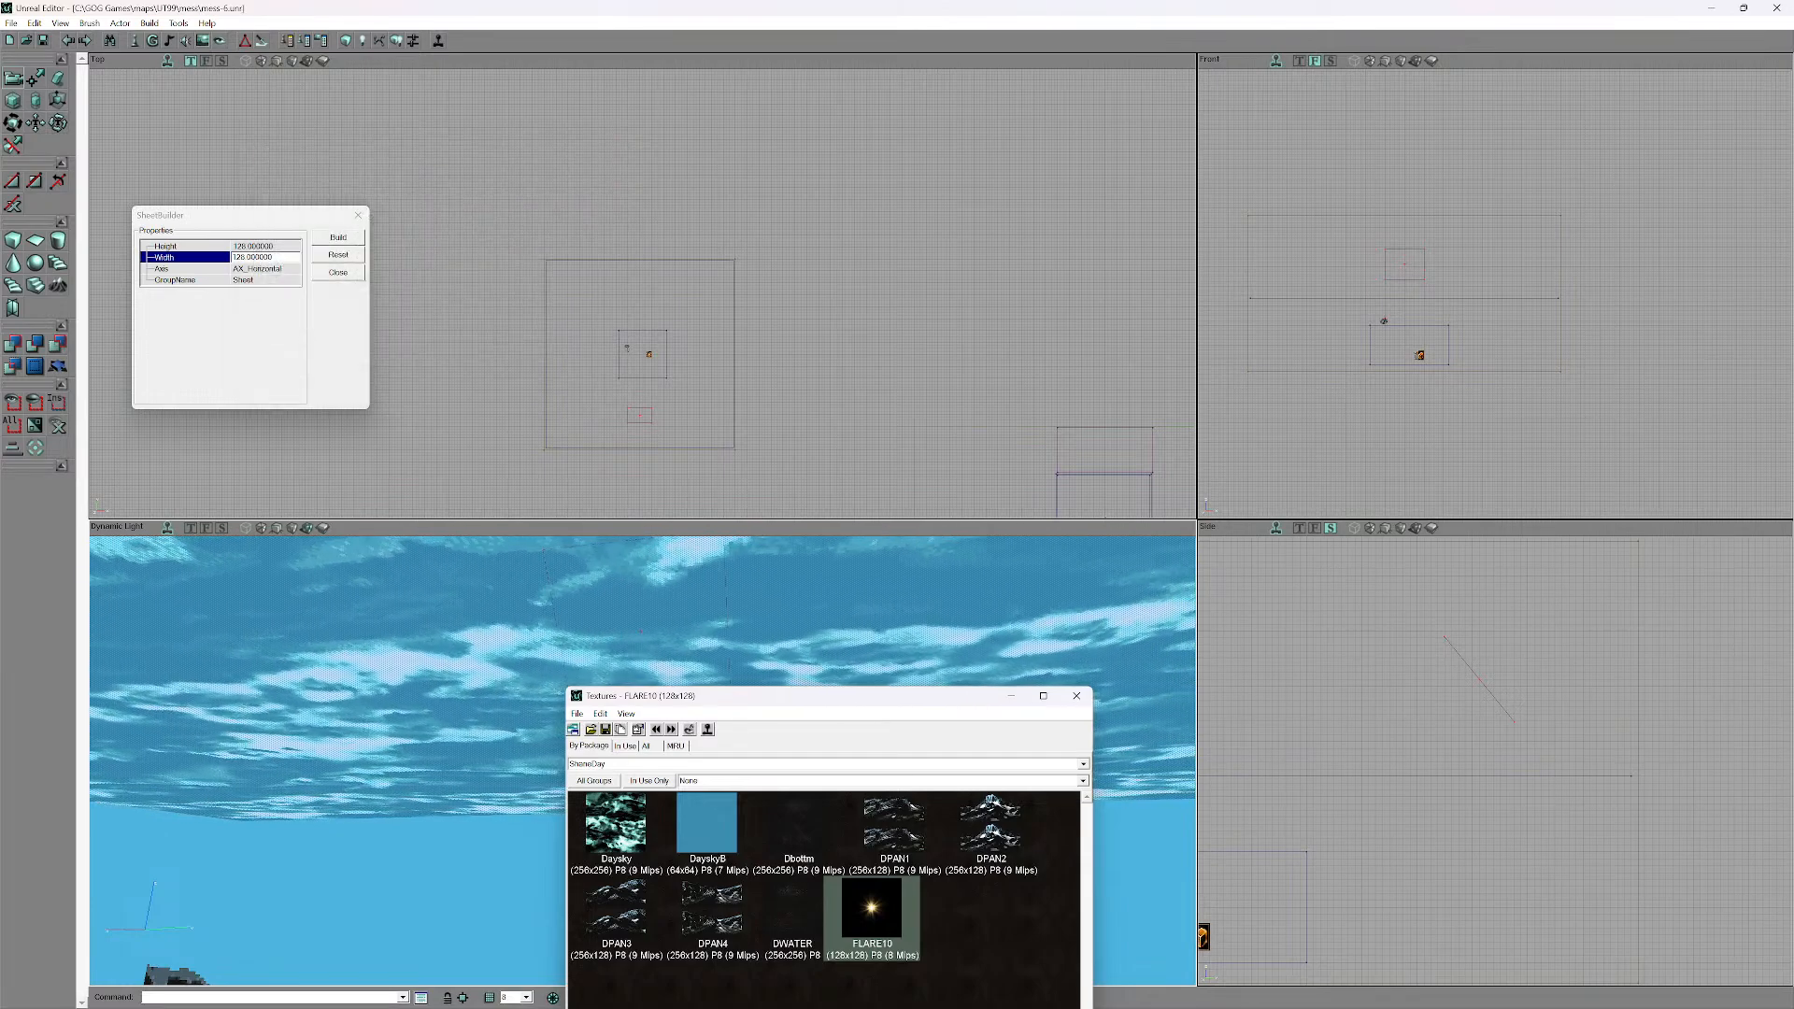
- Inspect the flare sheet from above the clouds and review the alignment options and flags of its FLARE10 surface
mouse_move(327, 710)
left_mouse_down()
mouse_move(338, 794)
mouse_move(339, 714)
left_mouse_up()
right_click_drag(338, 714, 334, 690)
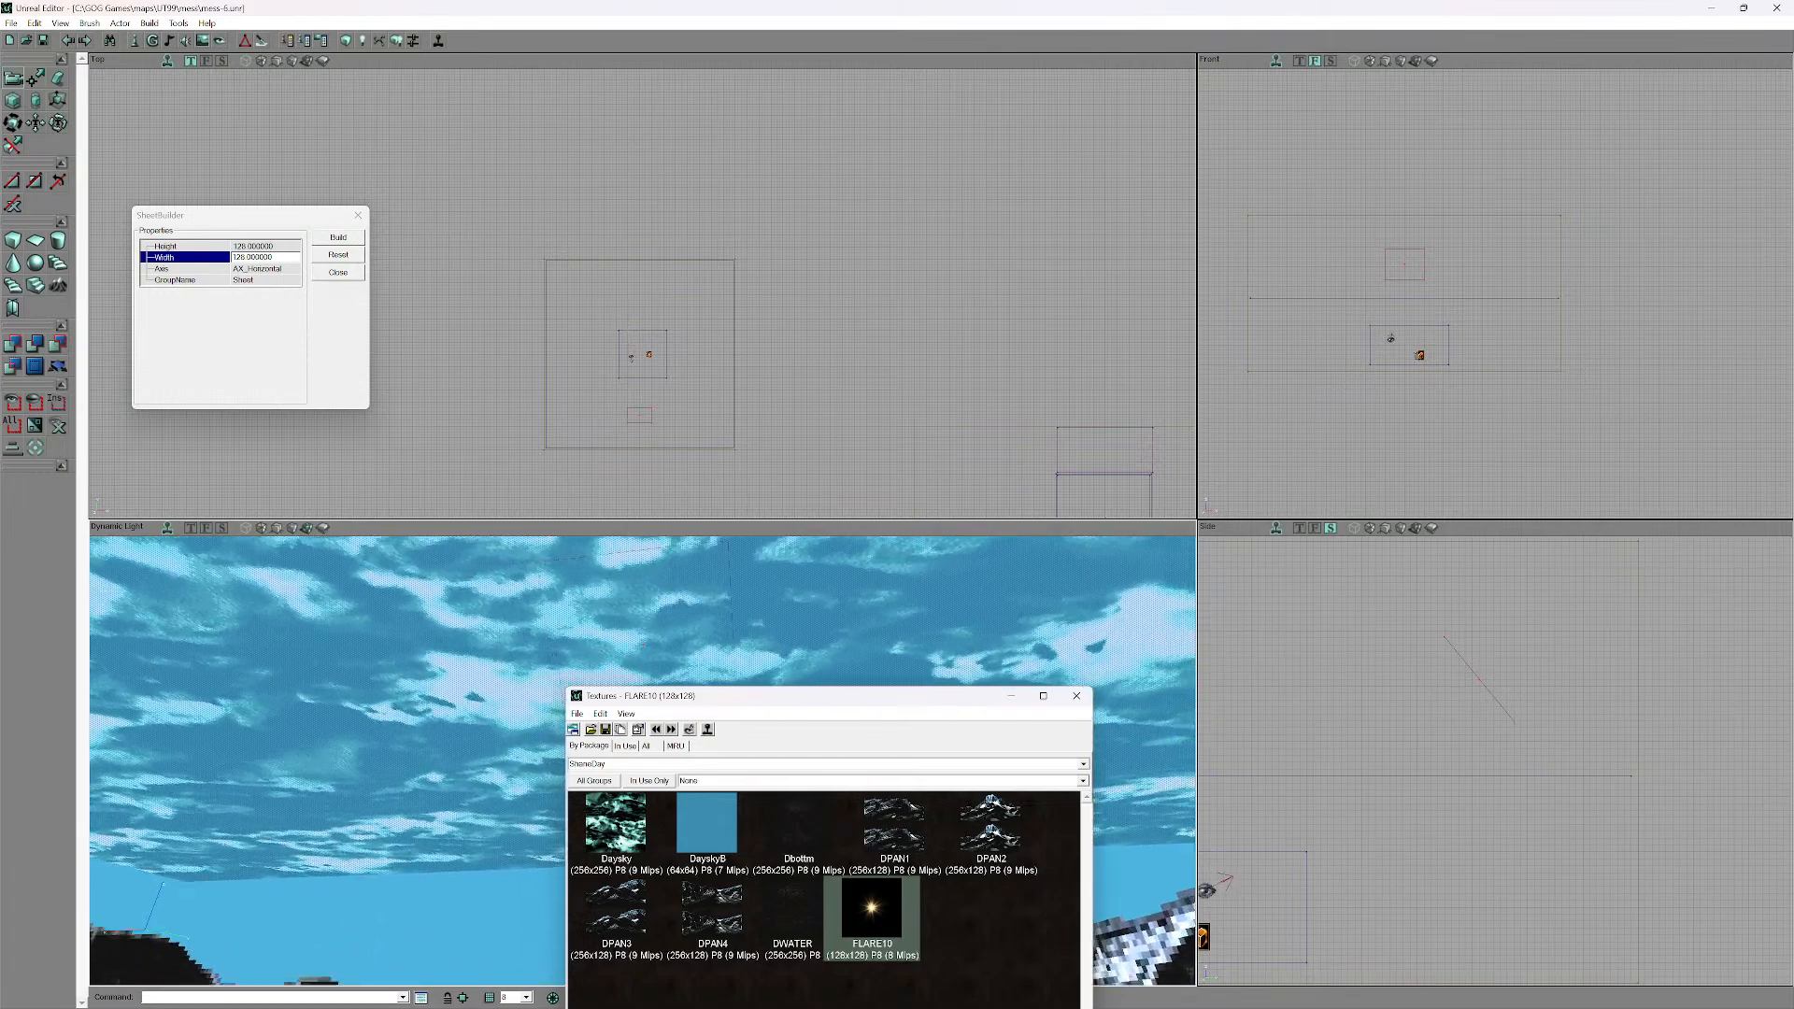
left_click_drag(334, 690, 333, 621)
right_click_drag(333, 621, 332, 653)
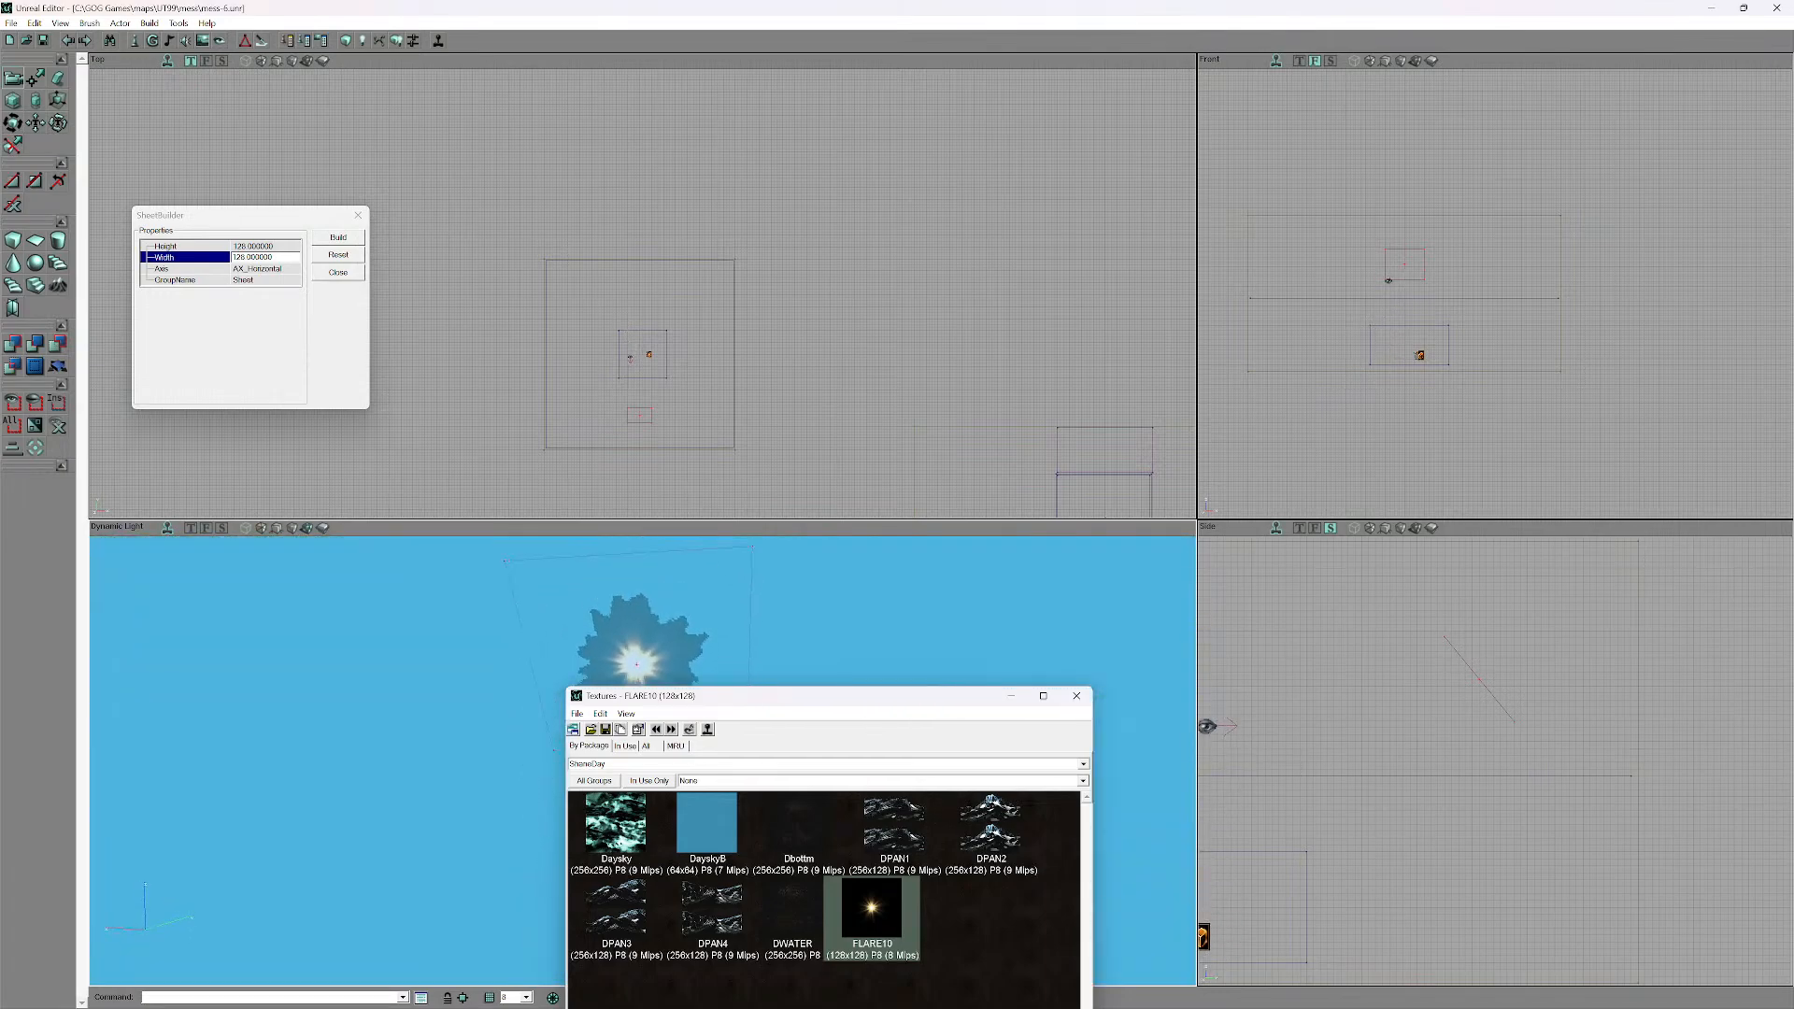
right_click(652, 632)
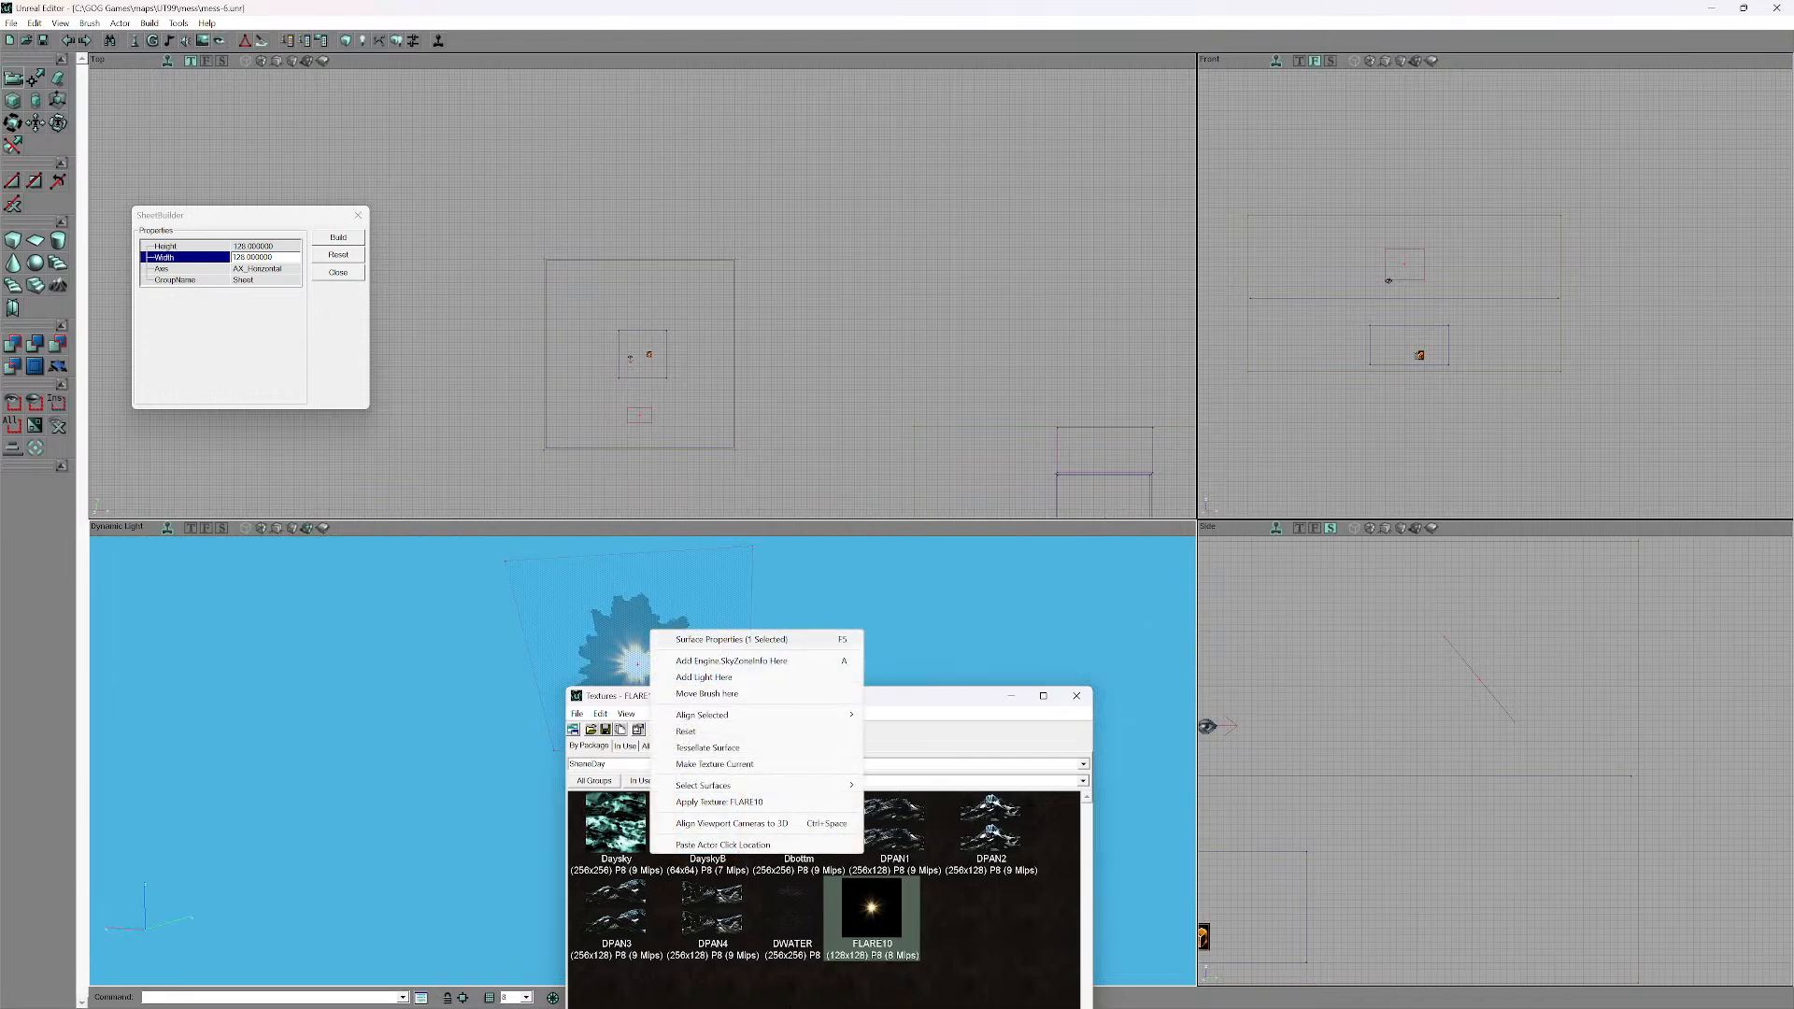
left_click(854, 635)
left_click(303, 175)
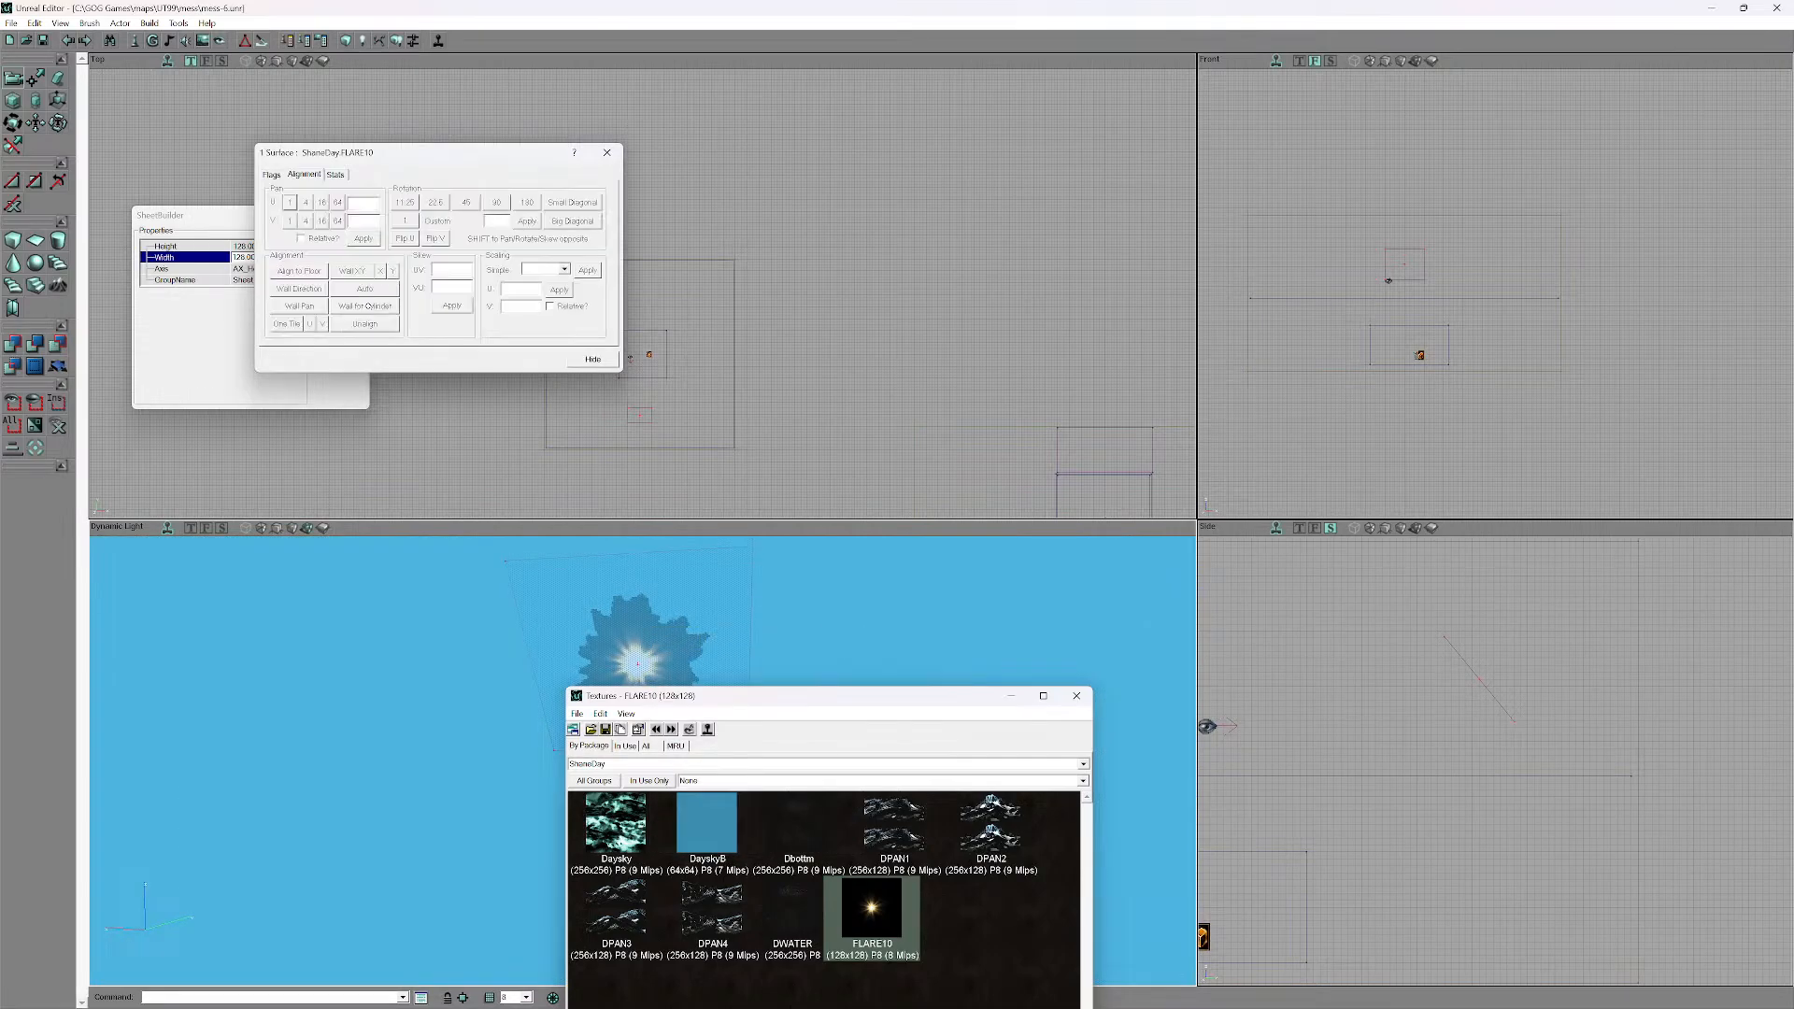
left_click(271, 175)
left_click(606, 153)
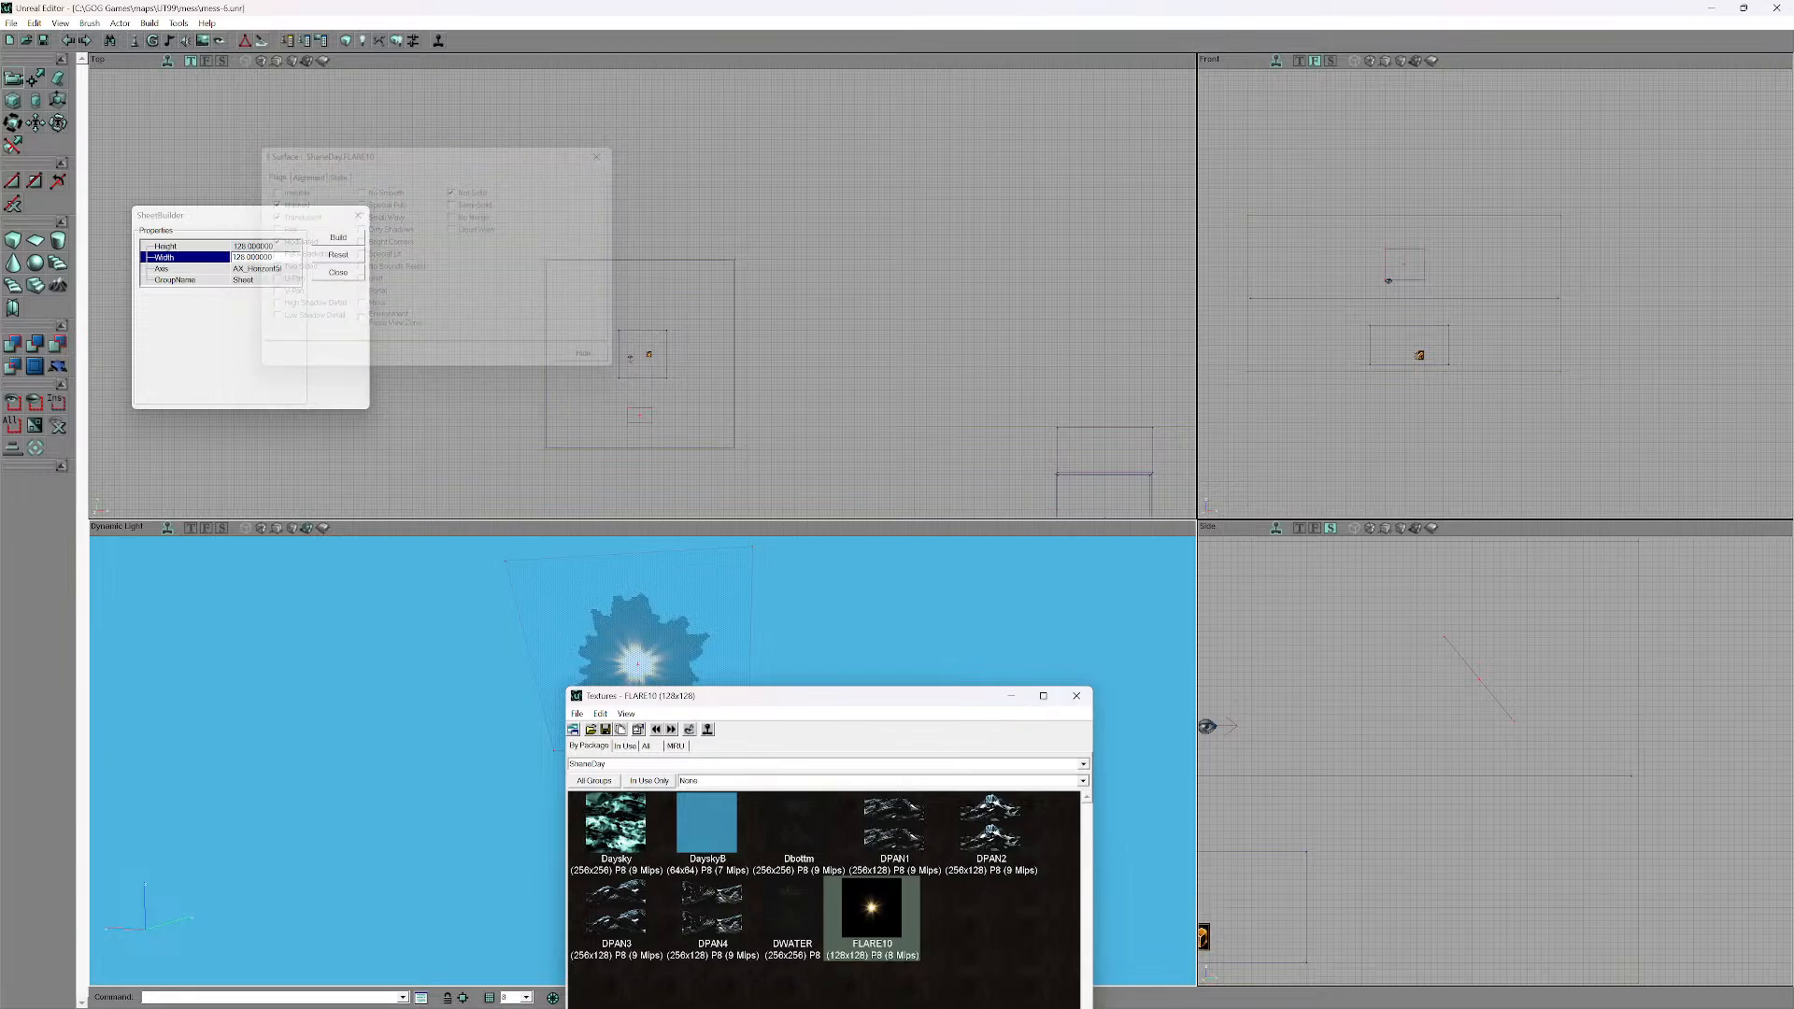
- Compare the views below and above the cloud layer to check the flare's visibility, and close the texture browser
left_click_drag(830, 697, 1056, 345)
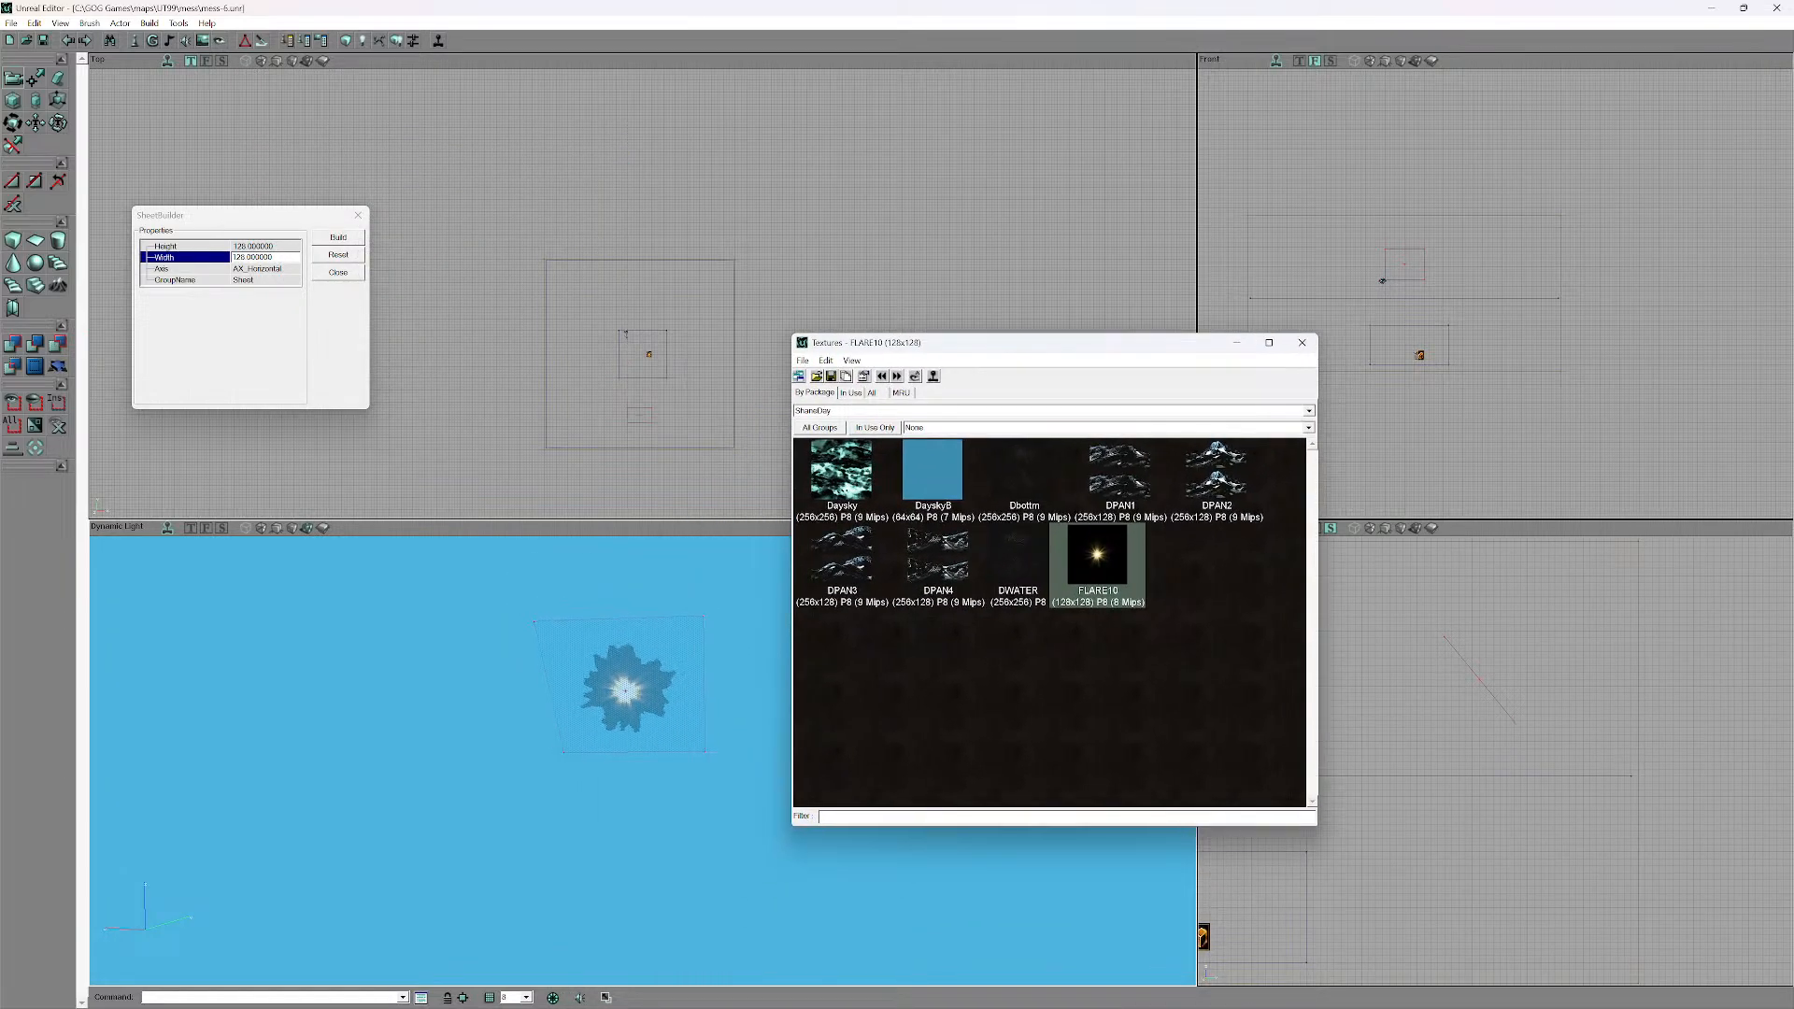
left_click_drag(448, 747, 462, 782)
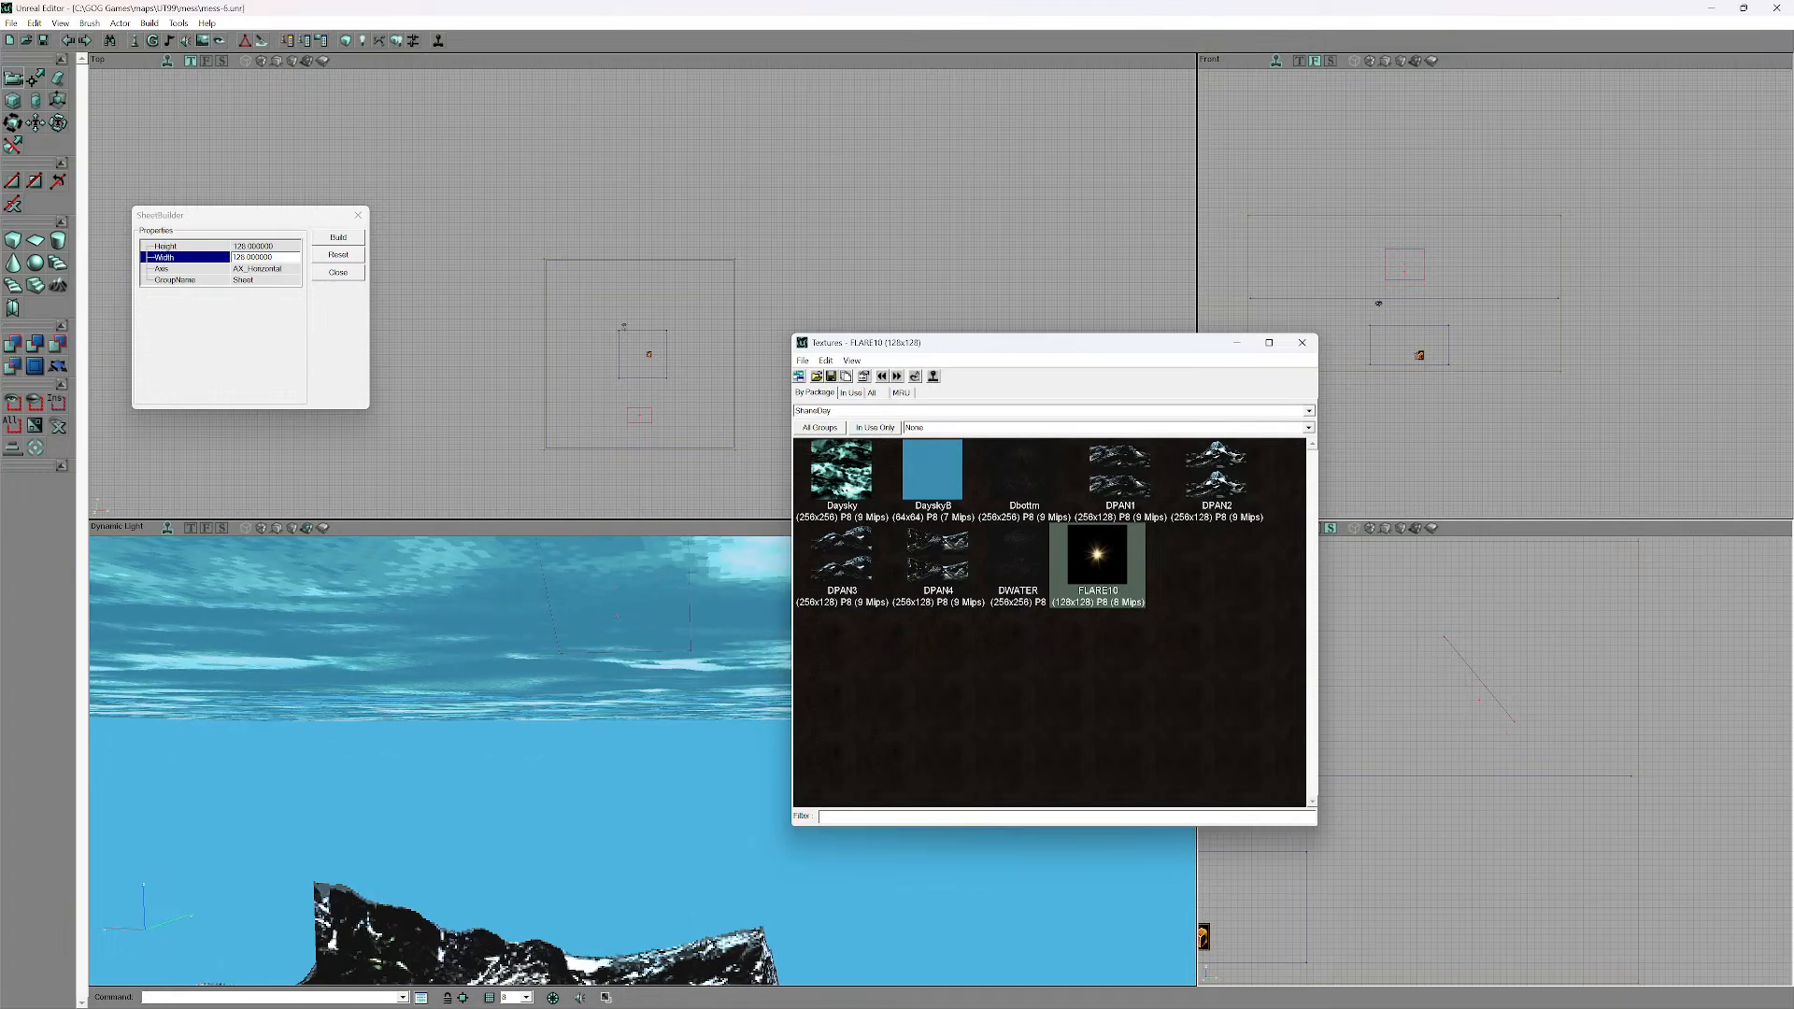
left_click_drag(439, 761, 439, 640)
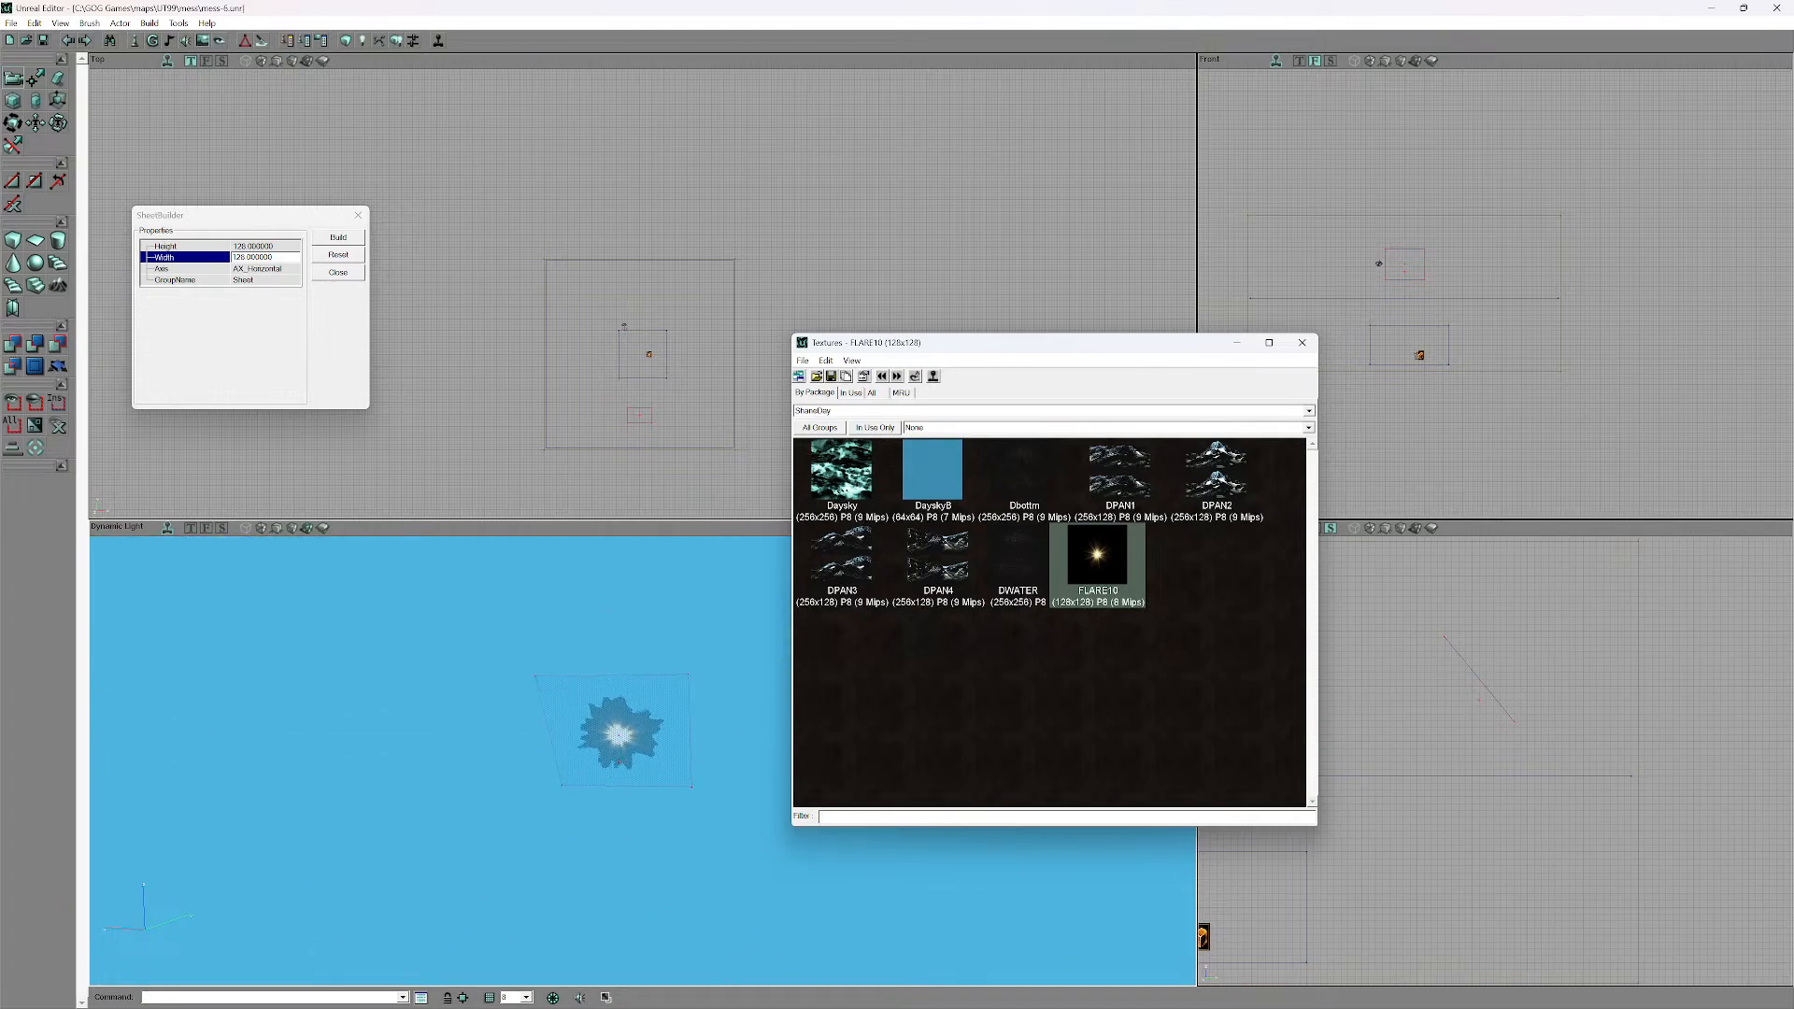
left_click_drag(439, 761, 444, 827)
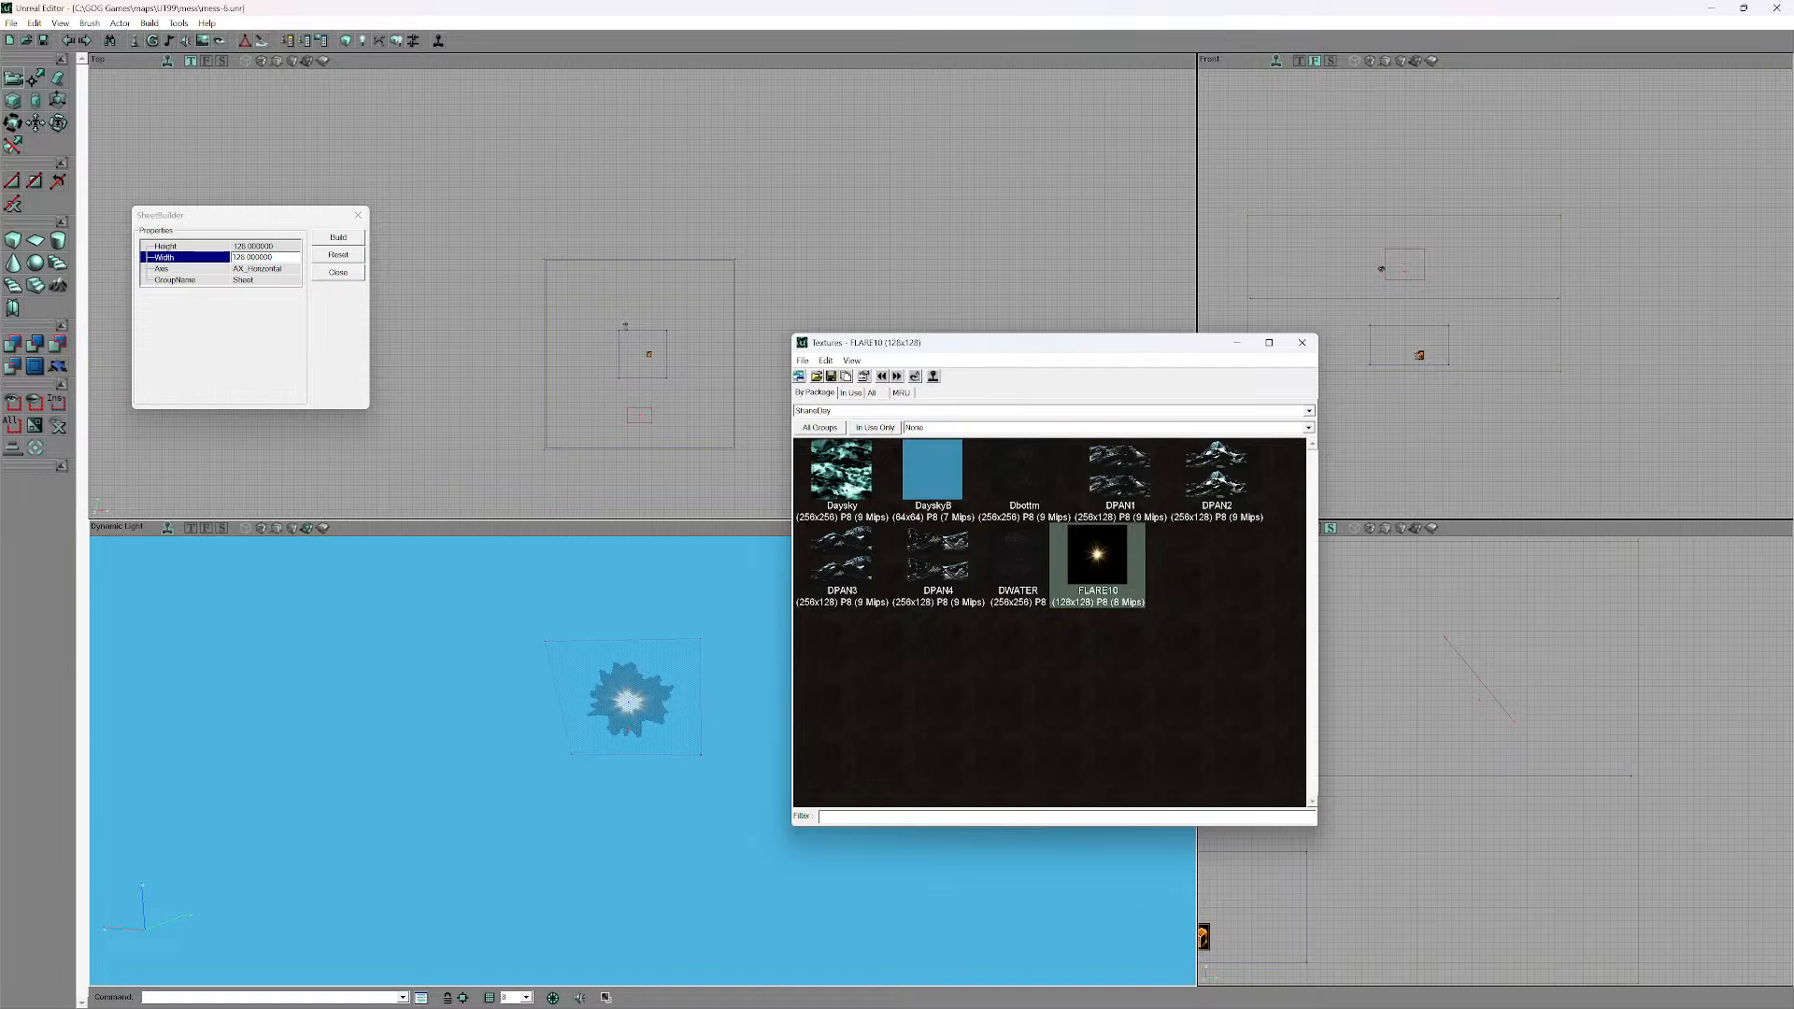
left_click_drag(439, 761, 446, 794)
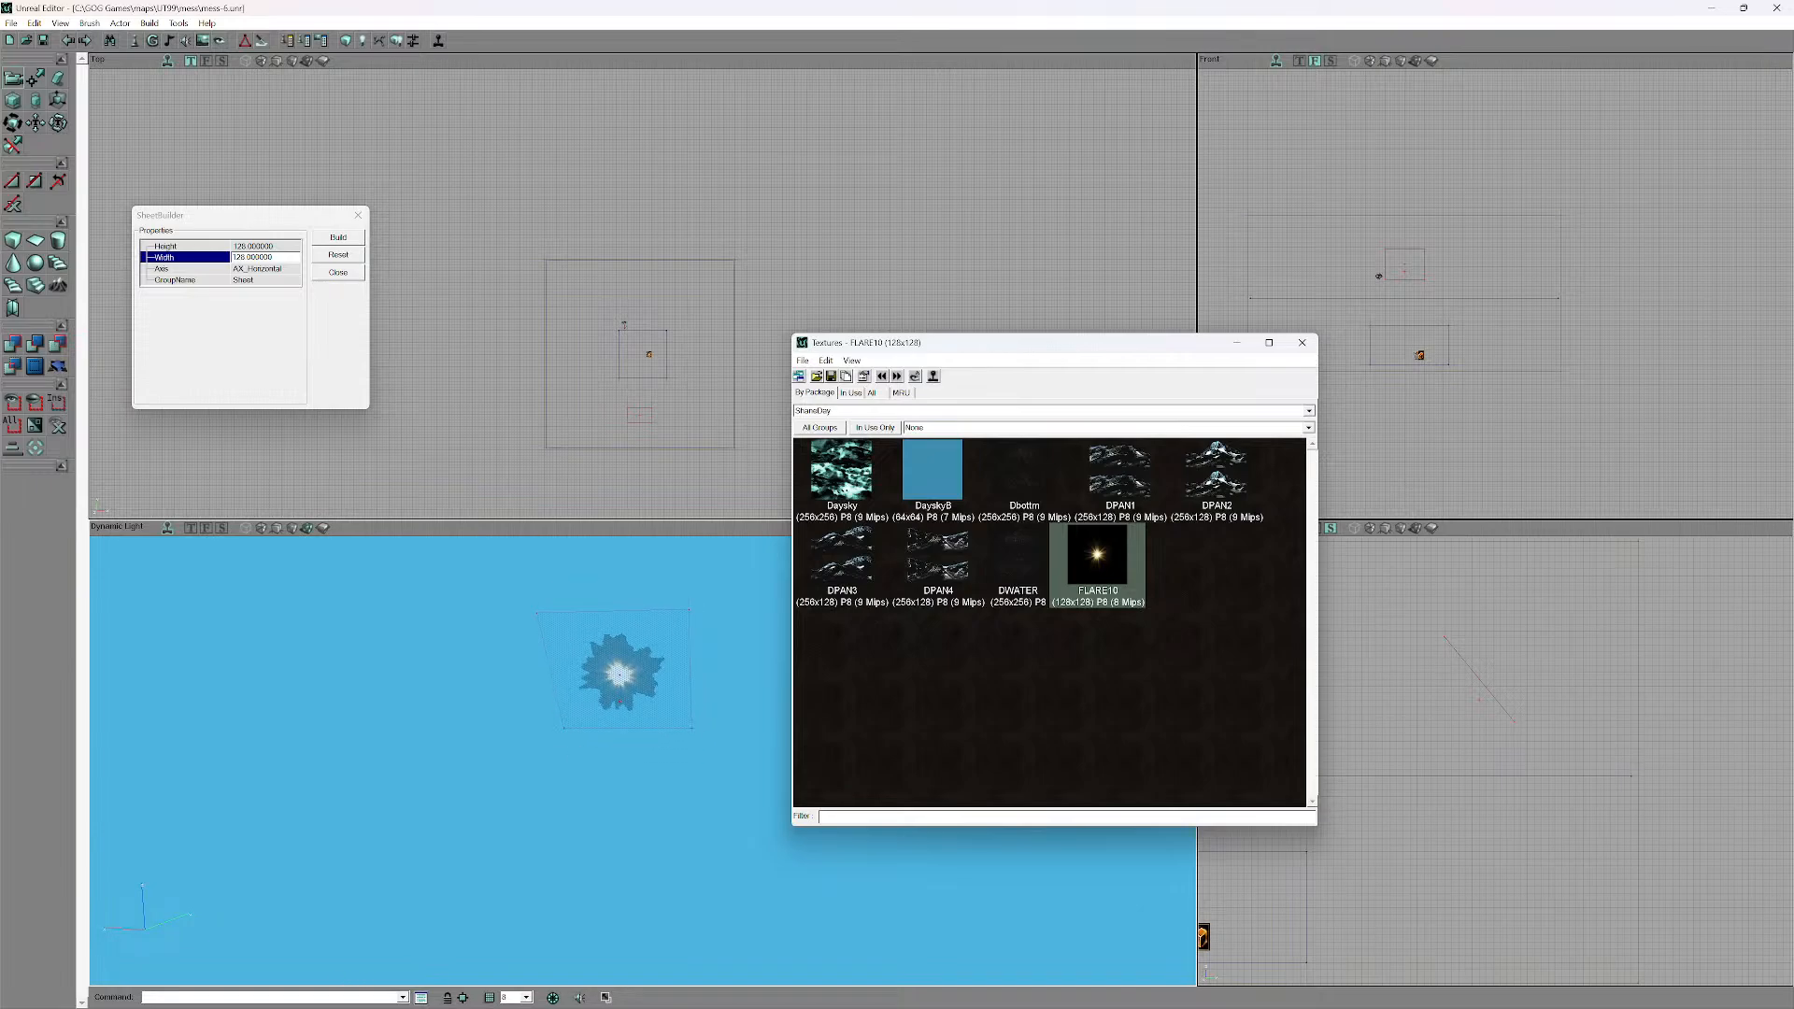
left_click(1302, 343)
- Add a light on the floor of the skybox between the DPAN mountain walls
left_click_drag(645, 747, 644, 925)
left_click_drag(645, 757, 664, 691)
right_click_drag(825, 609, 830, 702)
left_click_drag(825, 609, 860, 584)
right_click_drag(825, 609, 841, 684)
left_click_drag(840, 684, 839, 725)
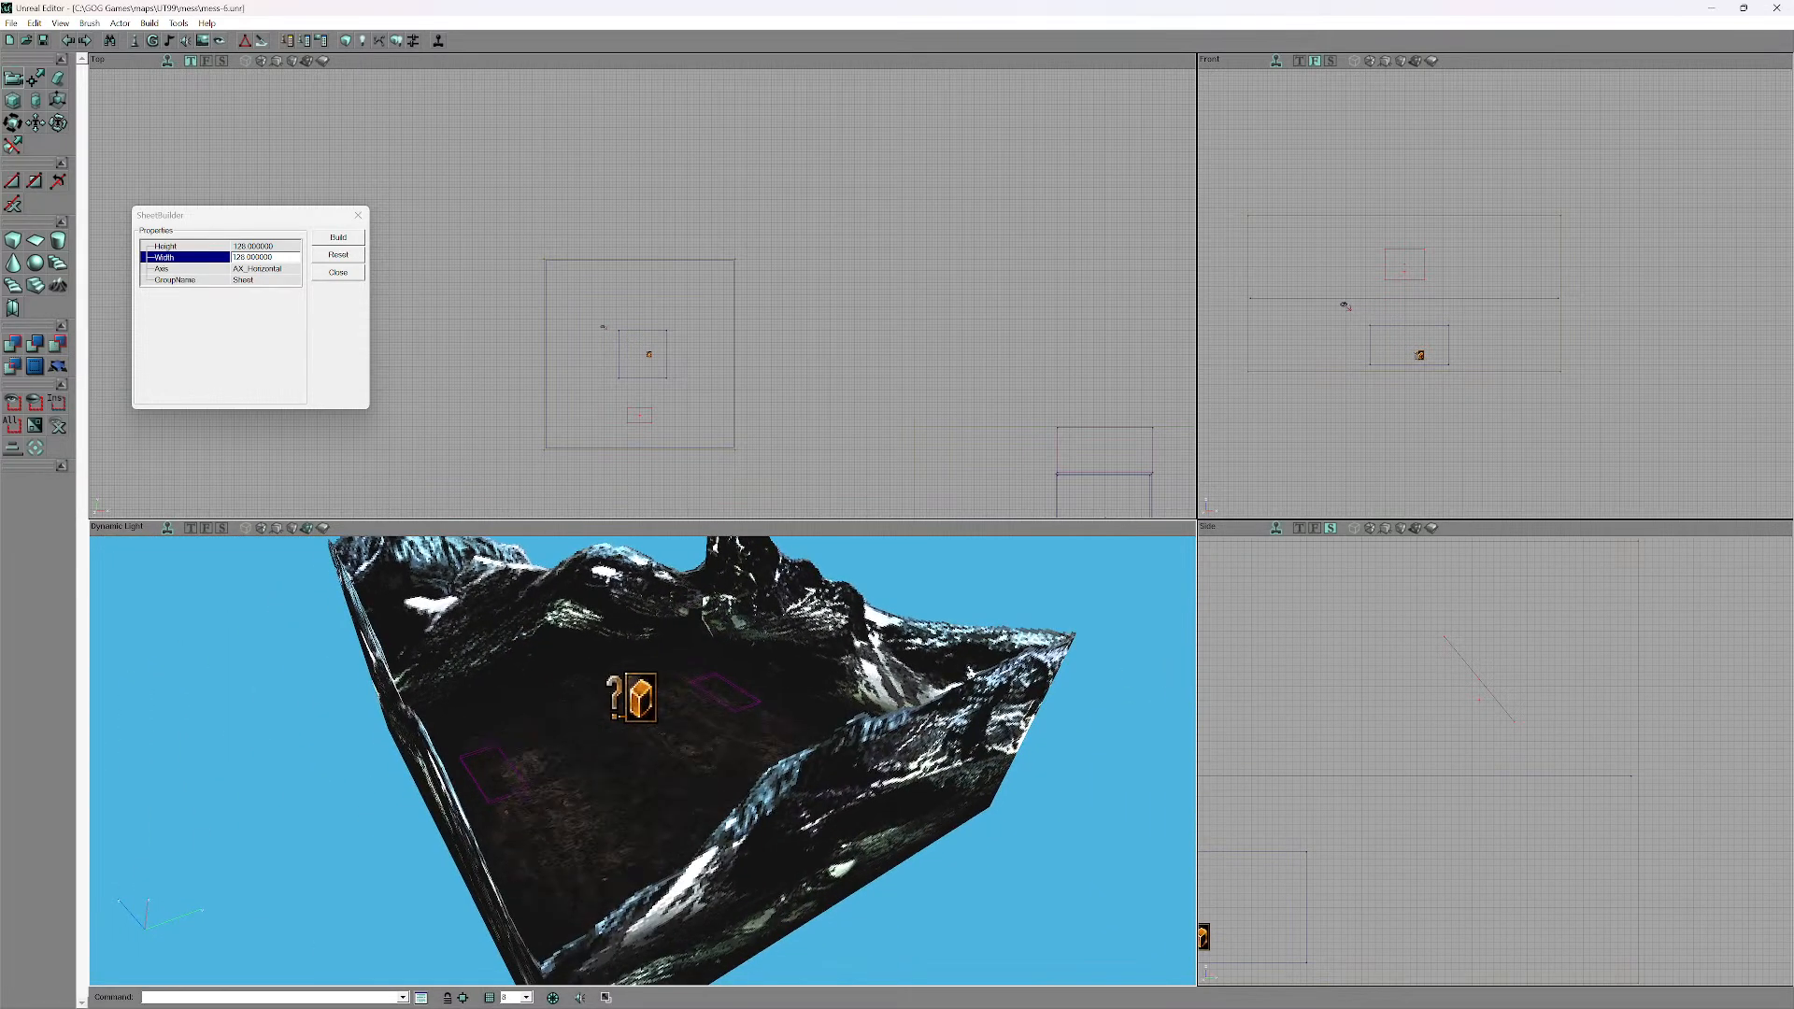
right_click(686, 734)
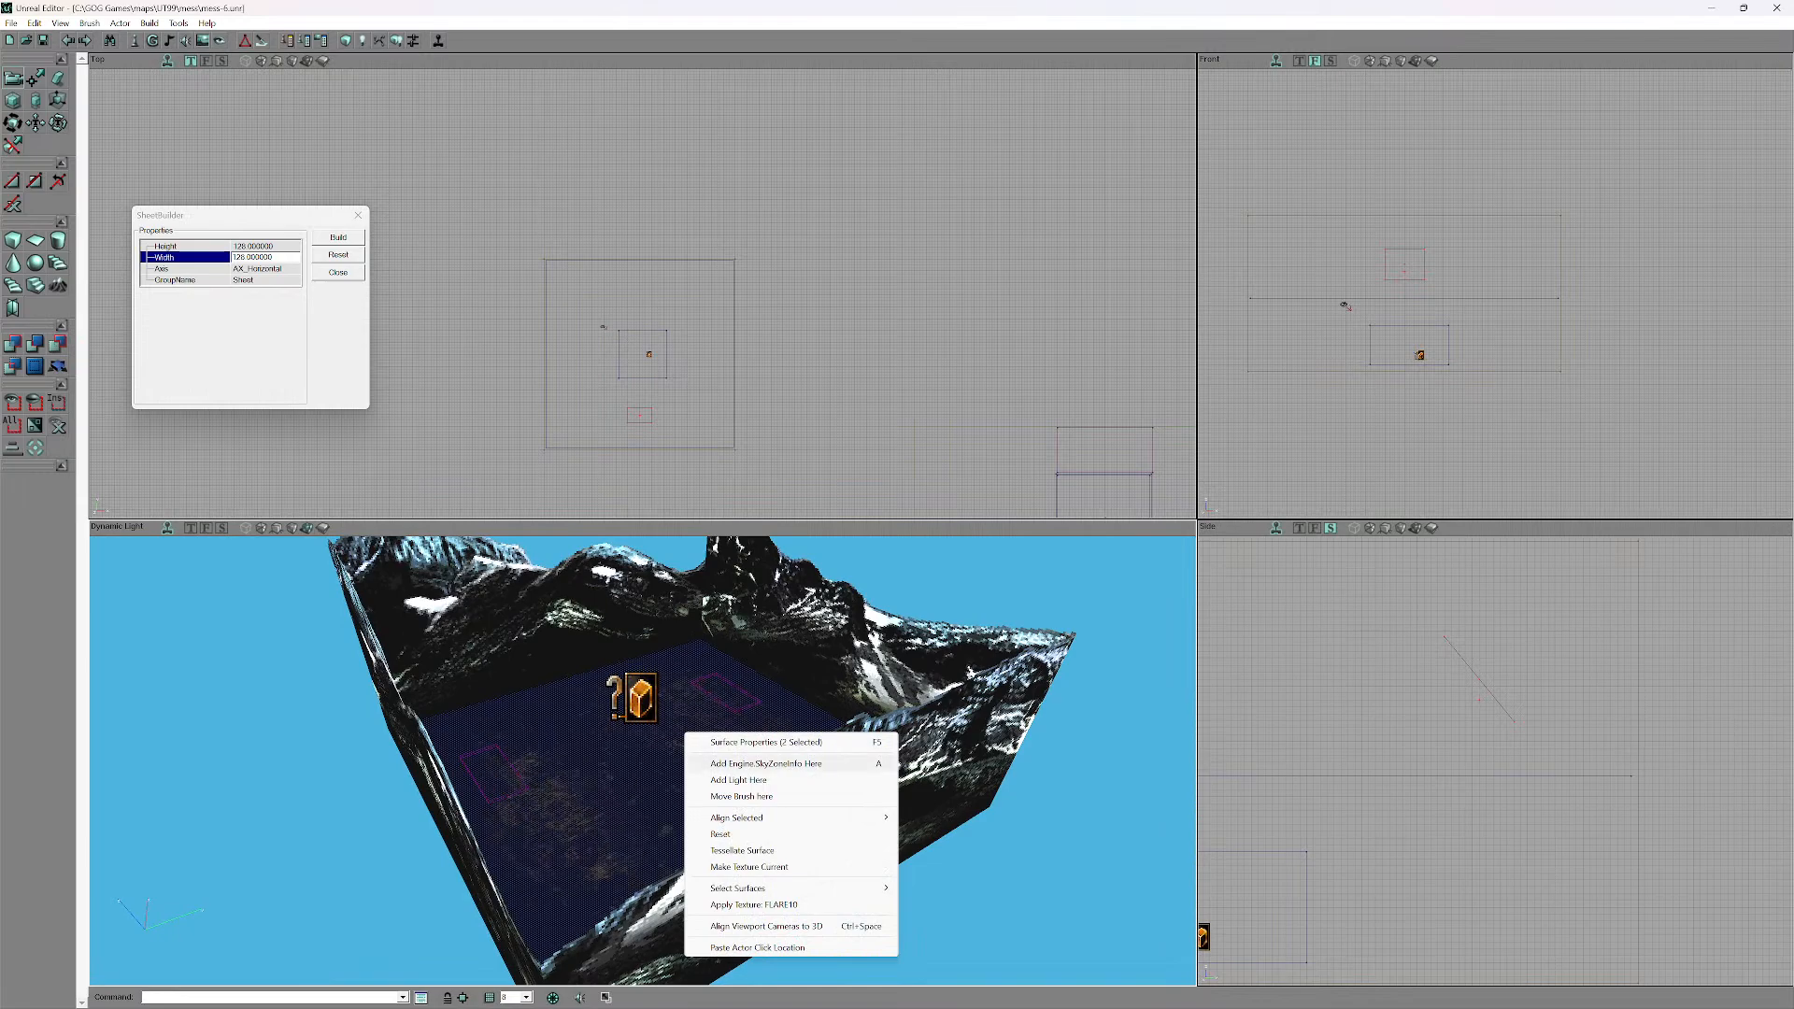
left_click(738, 780)
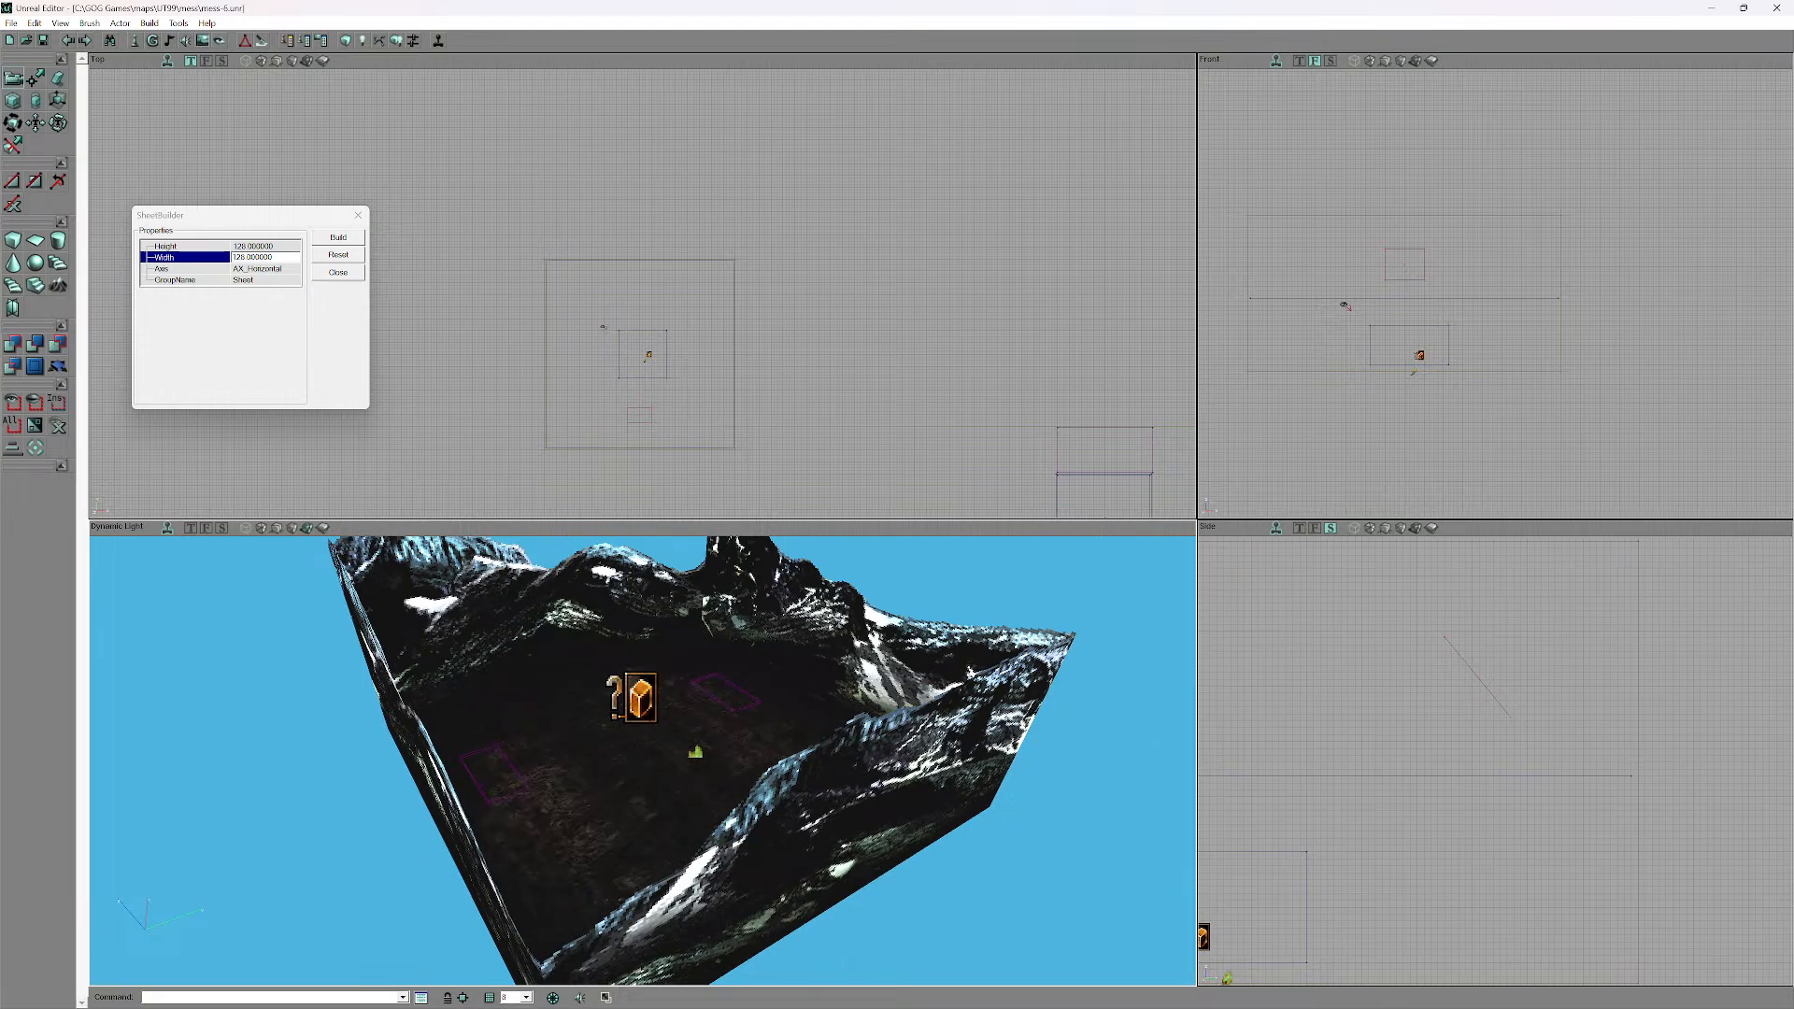
- Raise the new light above the mountain walls to just below the Daysky cloud sheet
scroll(1495, 294, "up", 1)
scroll(1495, 293, "down", 8)
scroll(1494, 294, "up", 6)
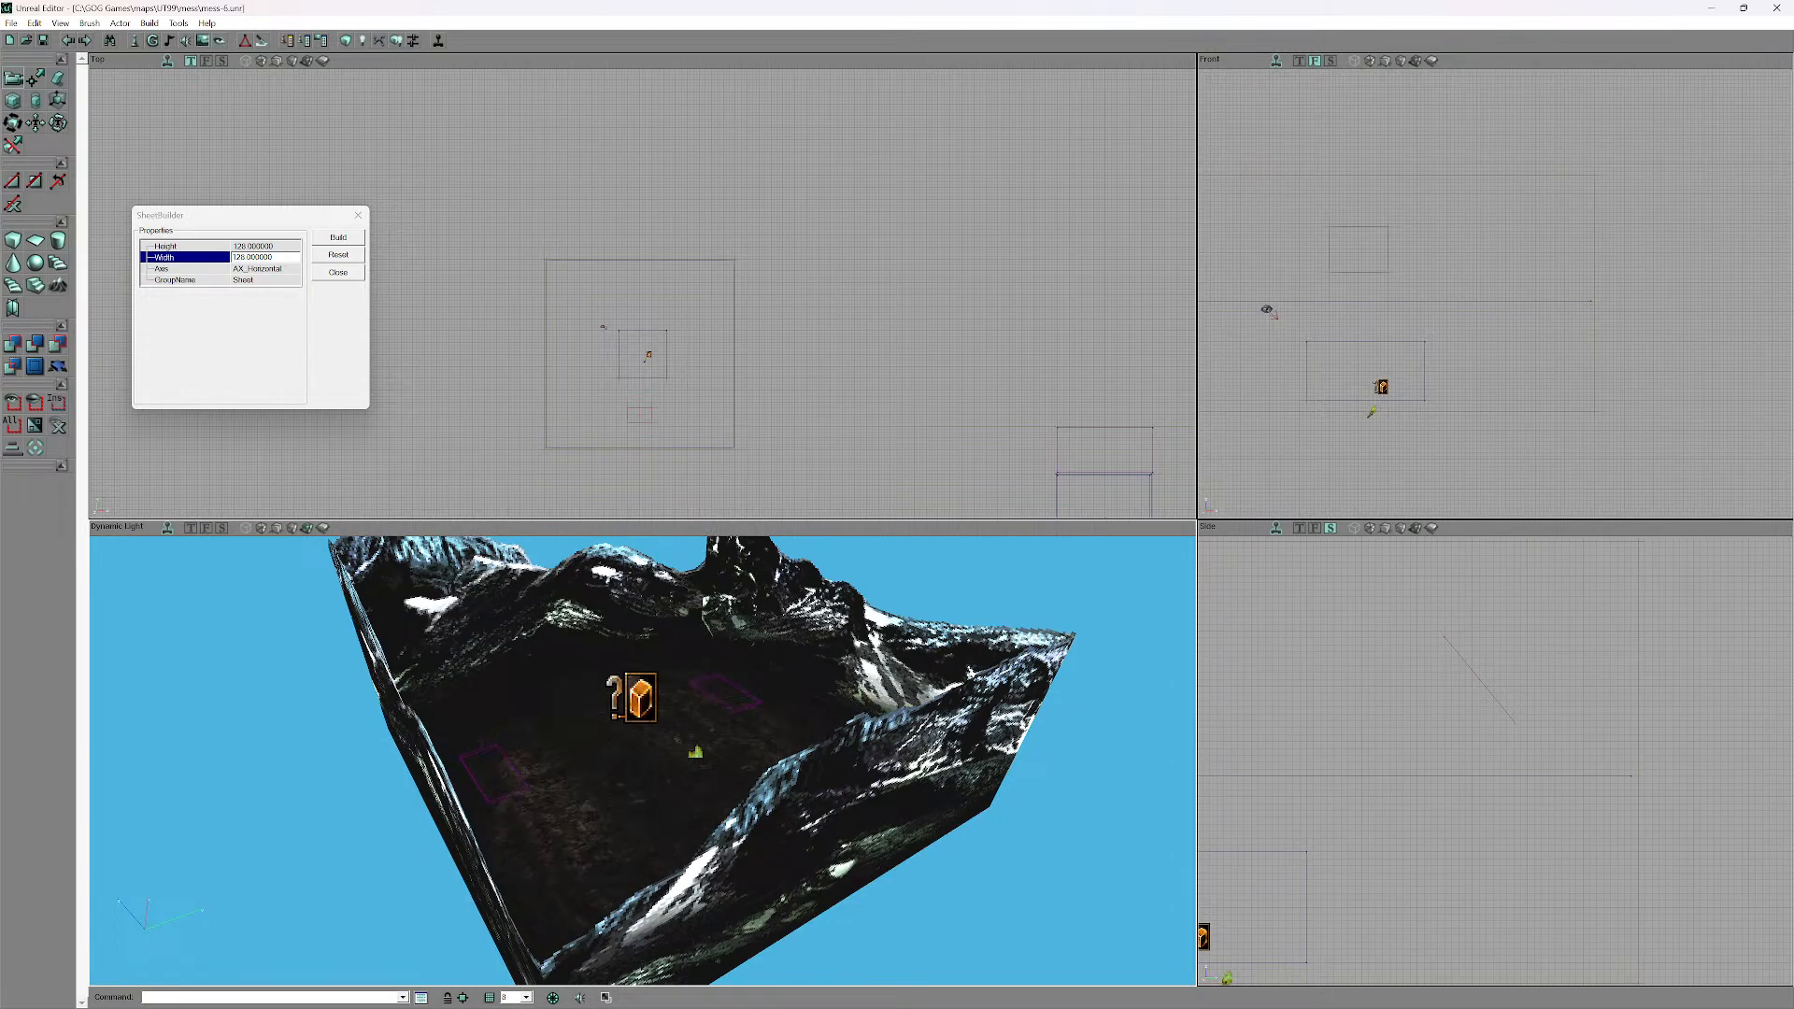
left_click_drag(1370, 412, 1369, 314, "ctrl")
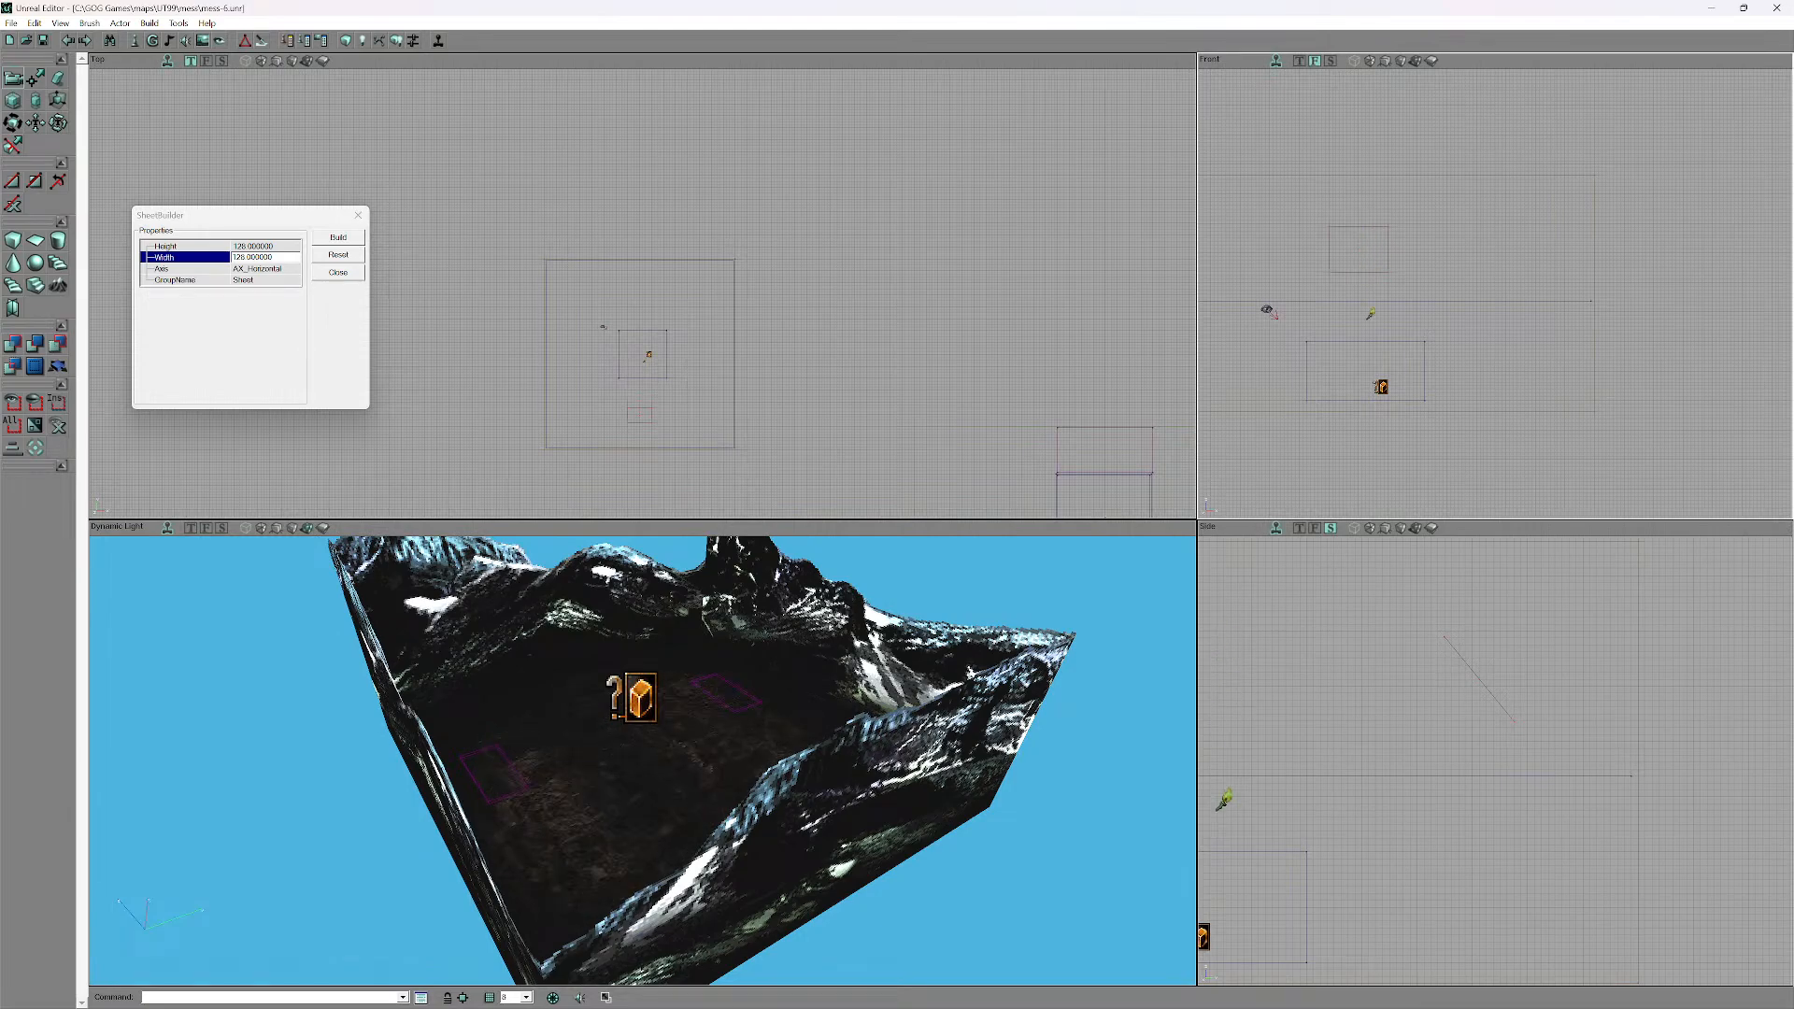
- Move the light horizontally to the outer edge of the sky room, keeping it just under the clouds
left_click_drag(643, 747, 643, 859)
right_click_drag(643, 860, 643, 766)
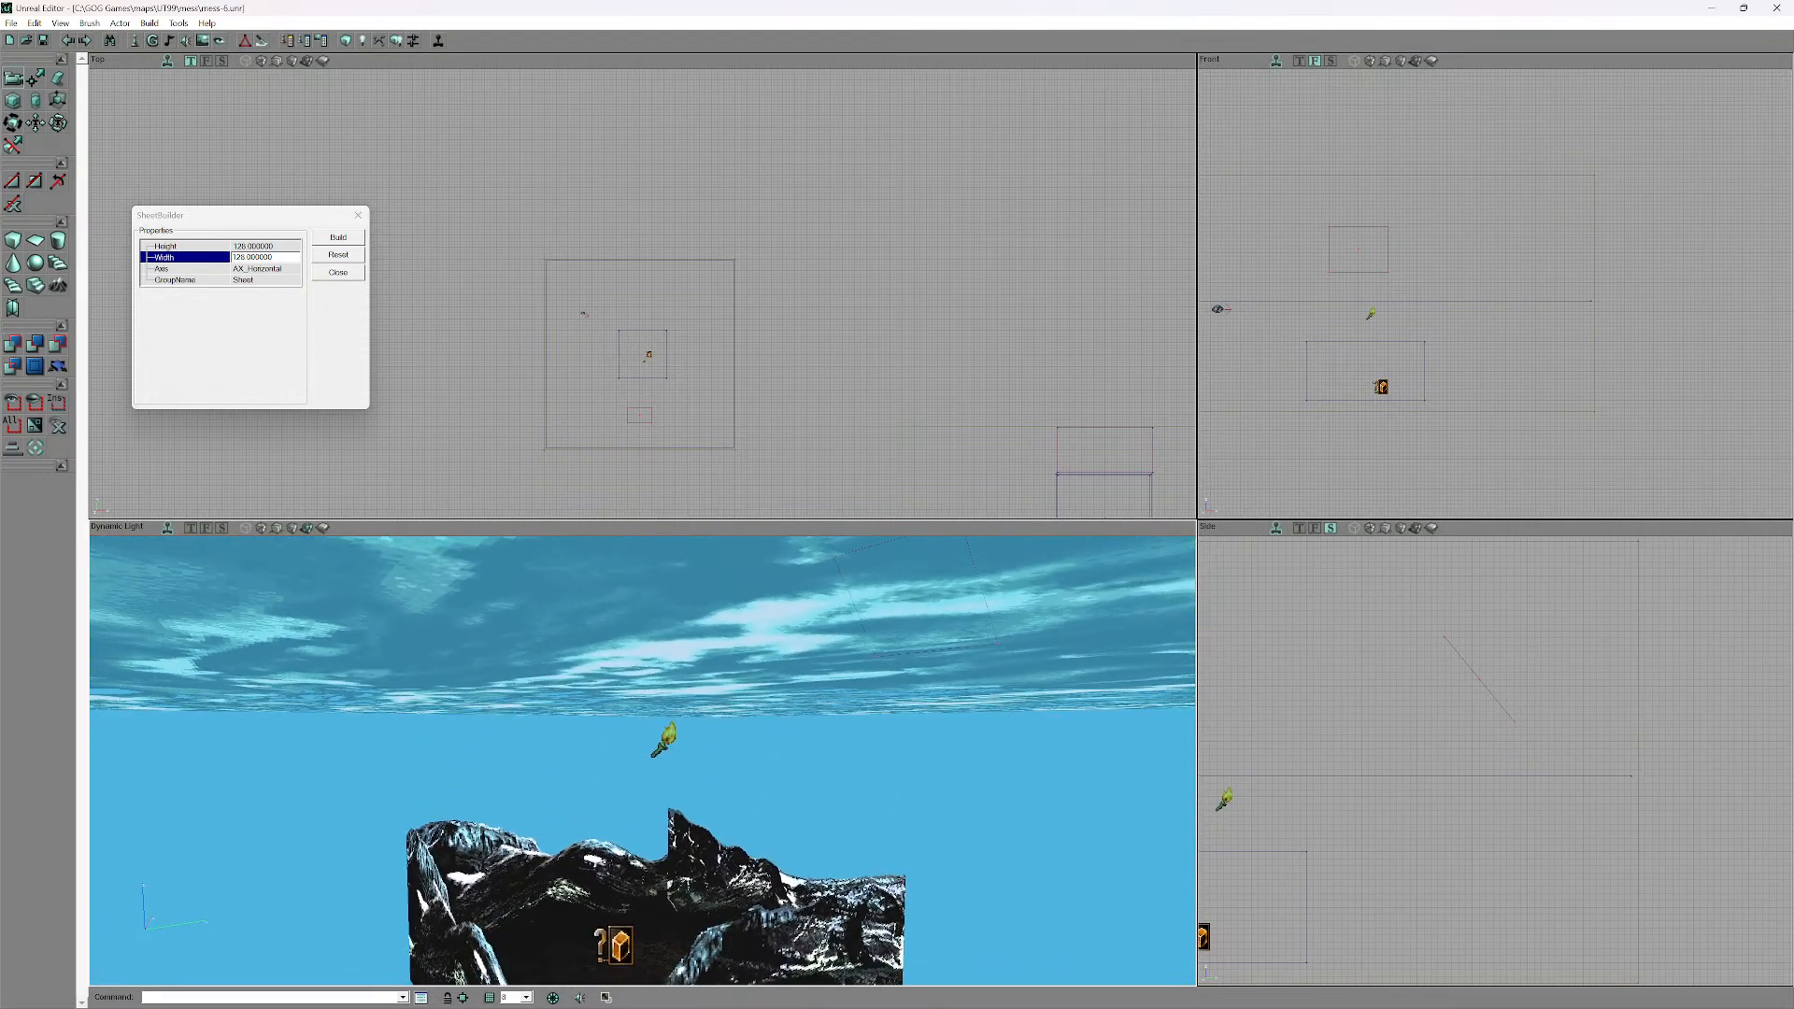
left_click_drag(642, 766, 645, 663)
right_click_drag(645, 664, 827, 664, "ctrl")
left_click_drag(826, 663, 864, 761)
- Duplicate the light and place the copy above the centre of the mountain box, just under the clouds
right_click(827, 735)
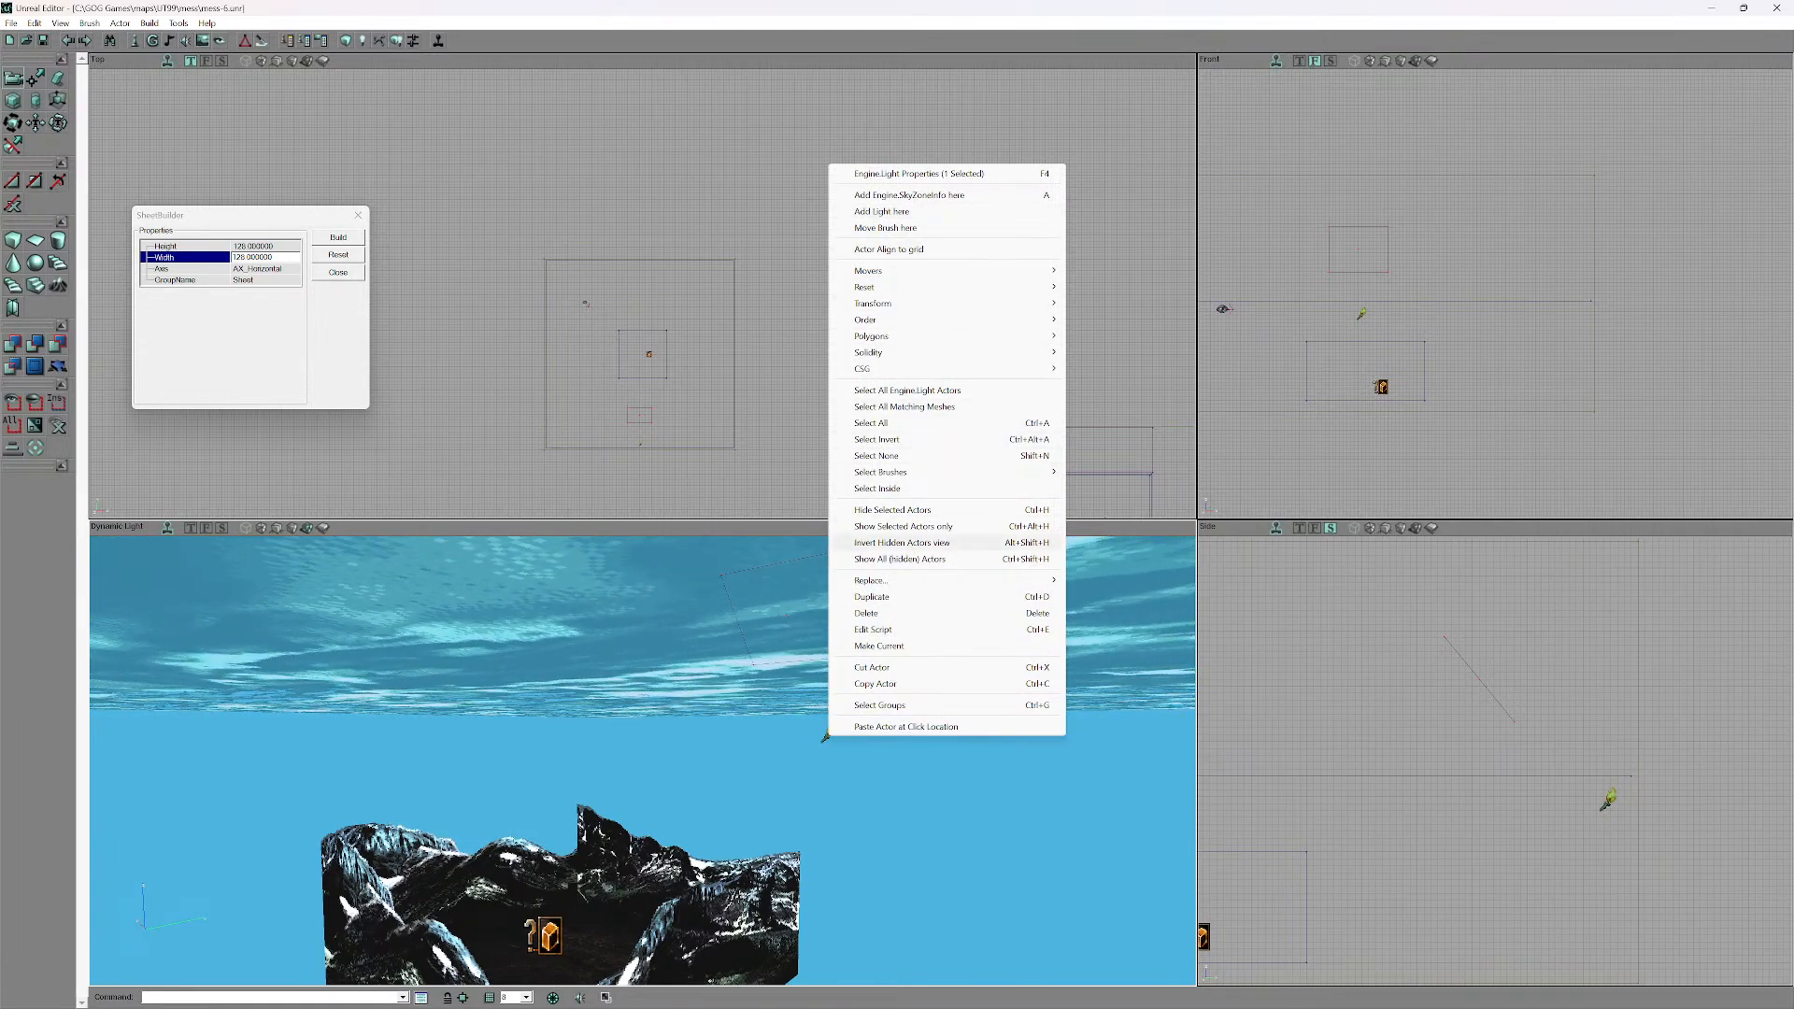
left_click(872, 596)
scroll(1496, 761, "down", 8)
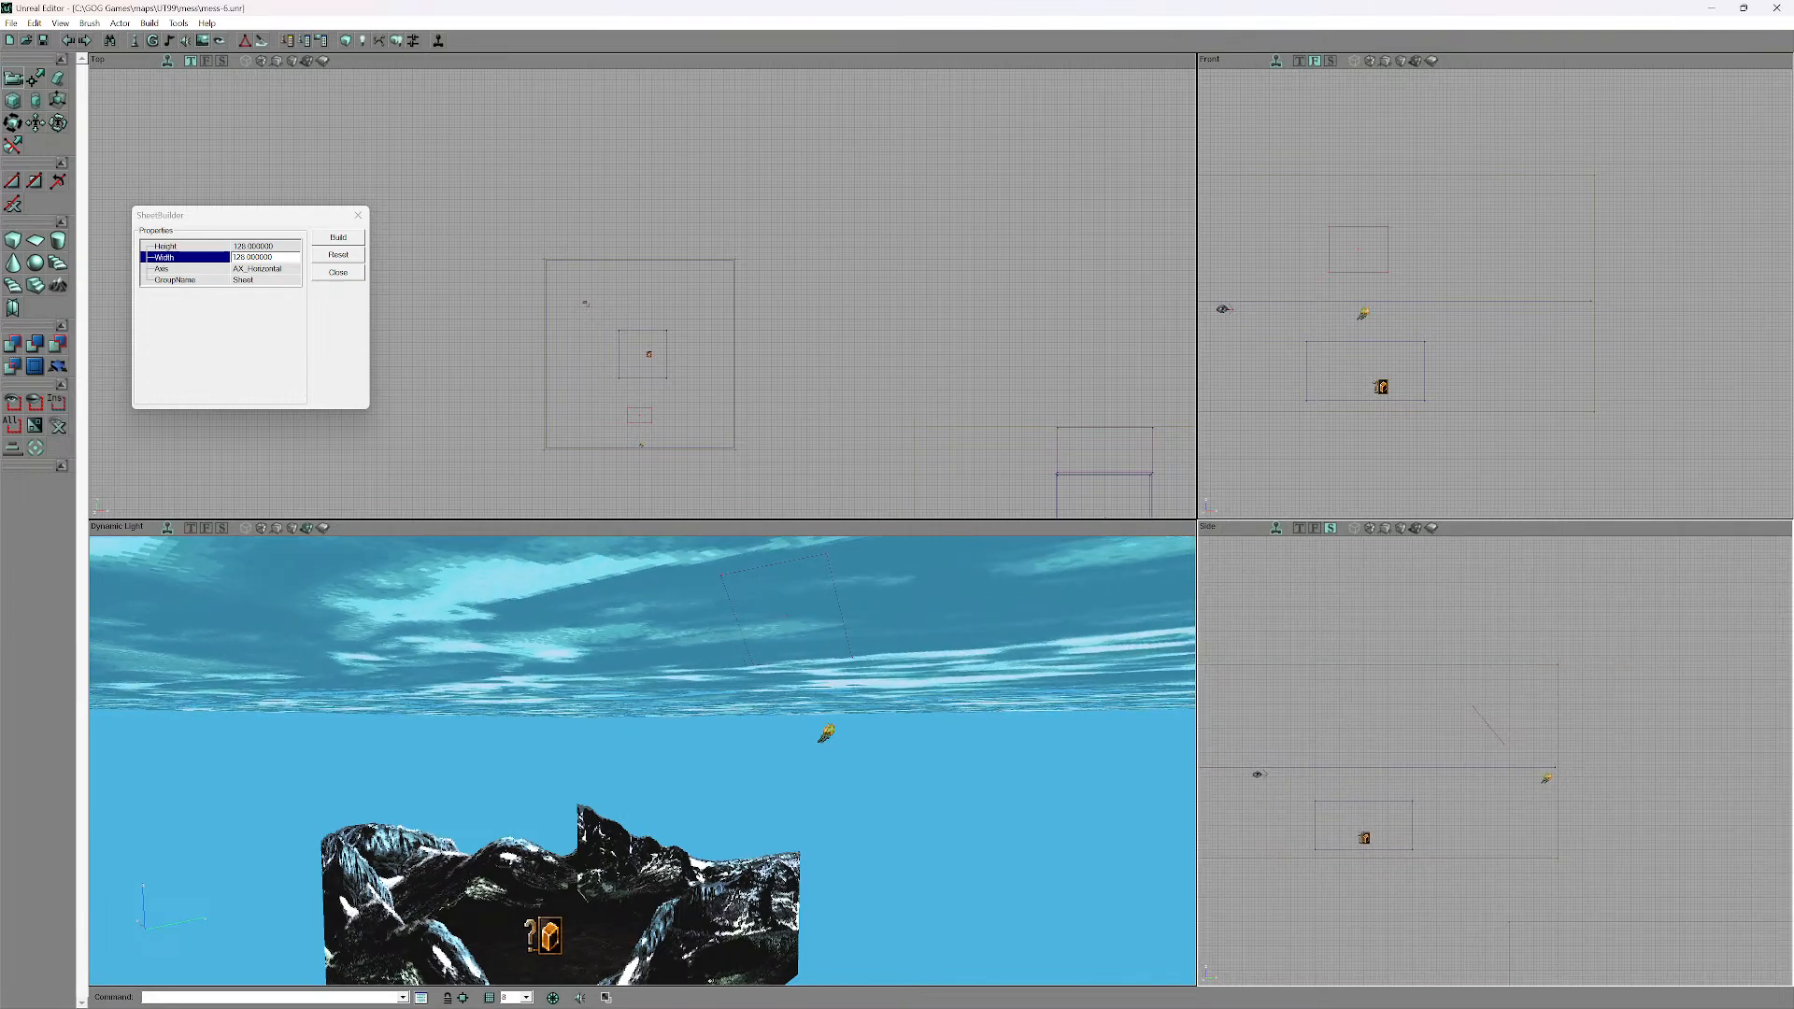
left_click_drag(1369, 778, 1230, 785, "ctrl")
scroll(1495, 761, "down", 3)
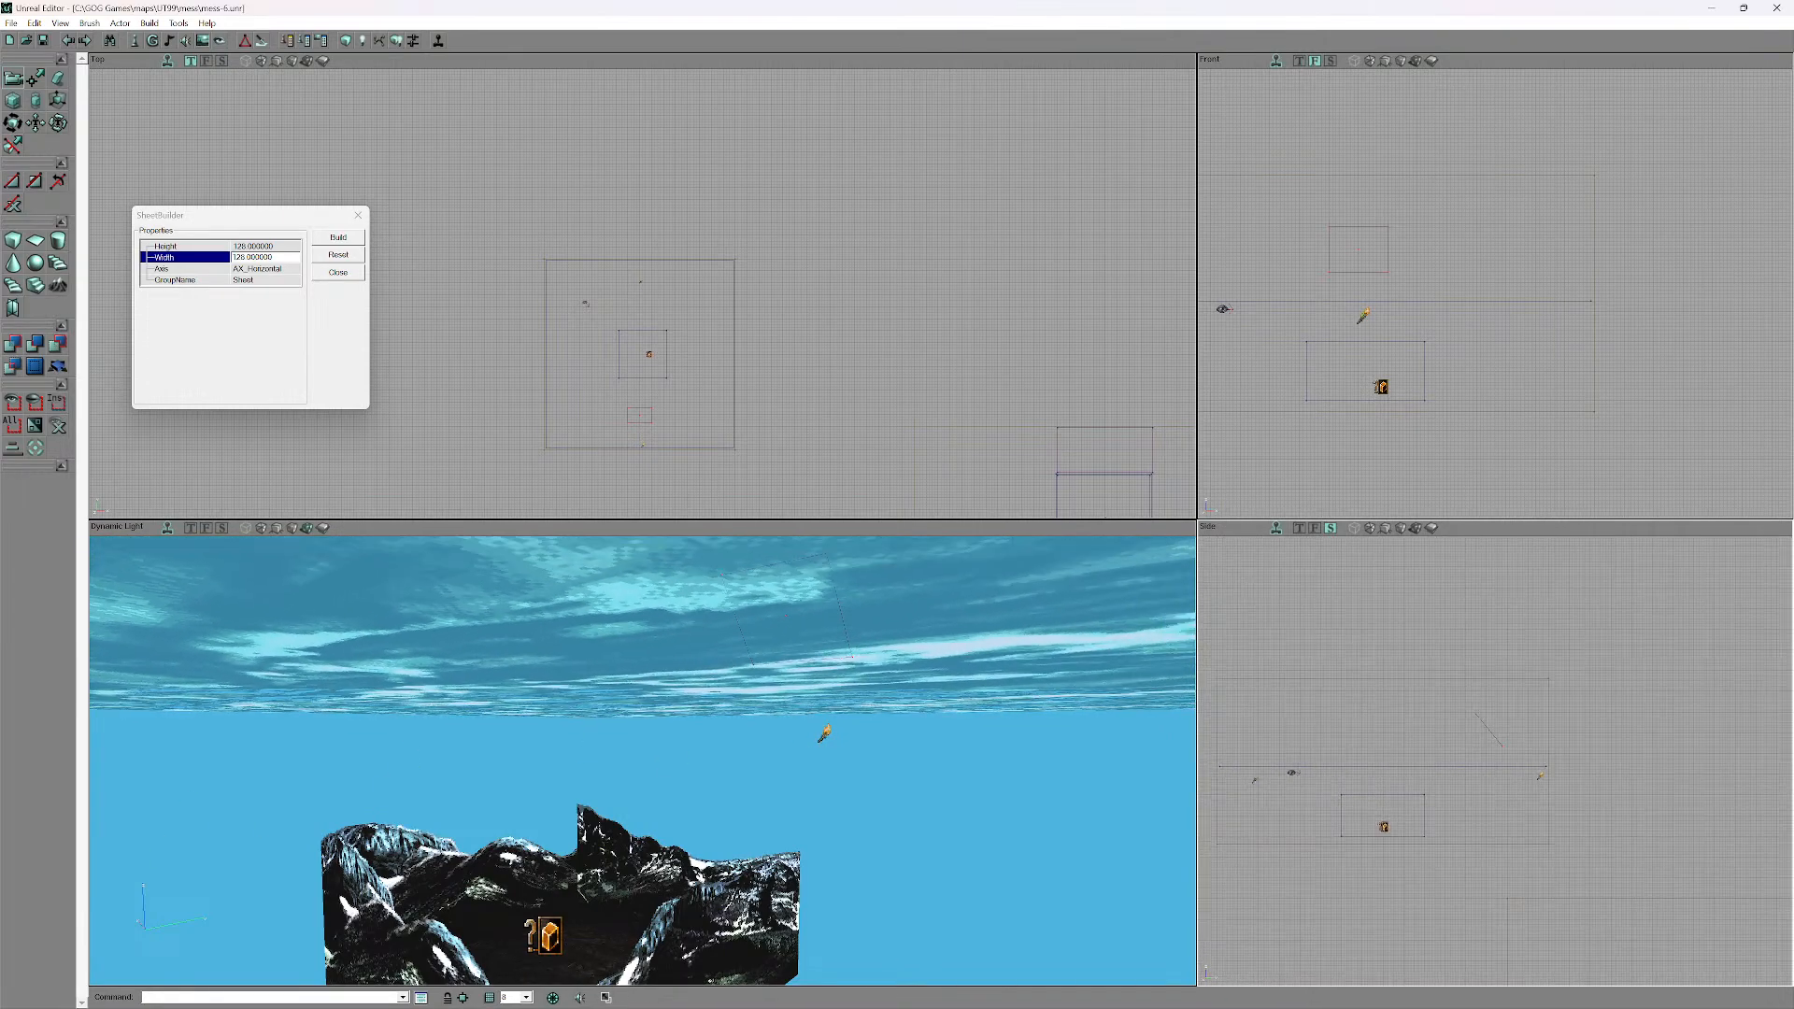
left_click_drag(1496, 762, 1677, 762)
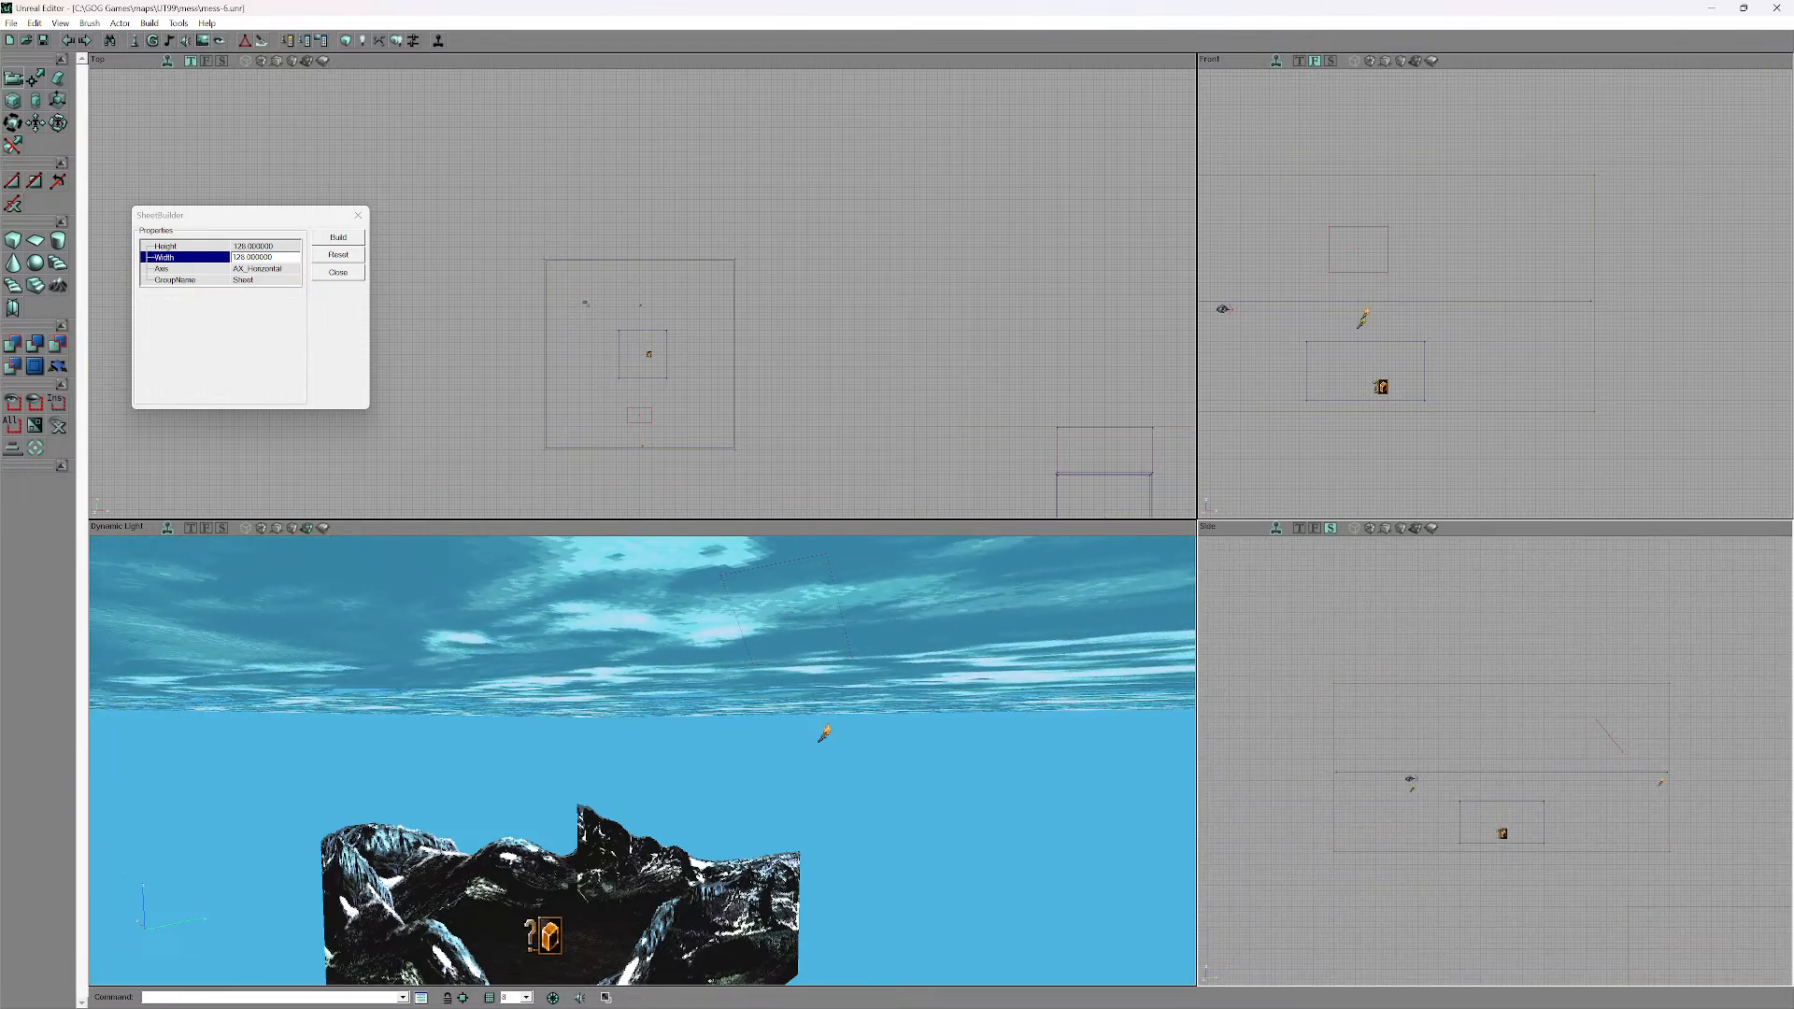
left_click_drag(1412, 790, 1459, 782, "ctrl")
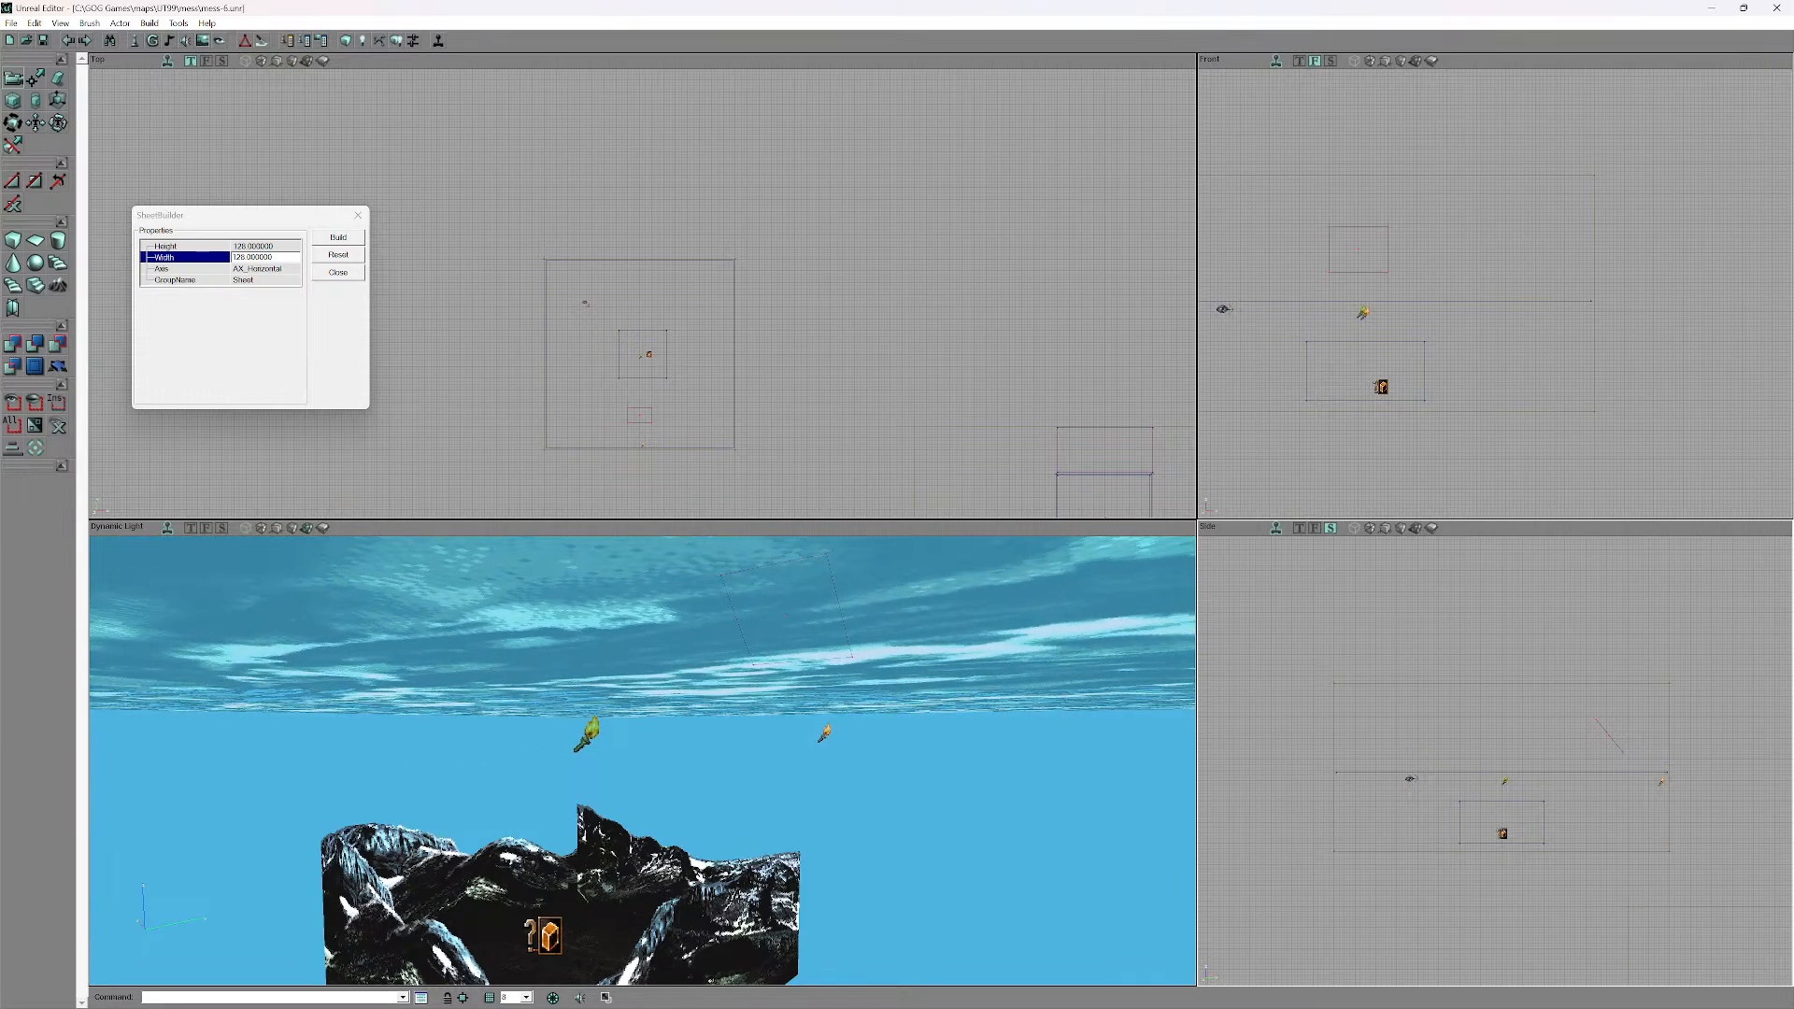
- Close the sheet builder settings and save the map as a new file named mess-7
left_click(358, 215)
left_click(11, 22)
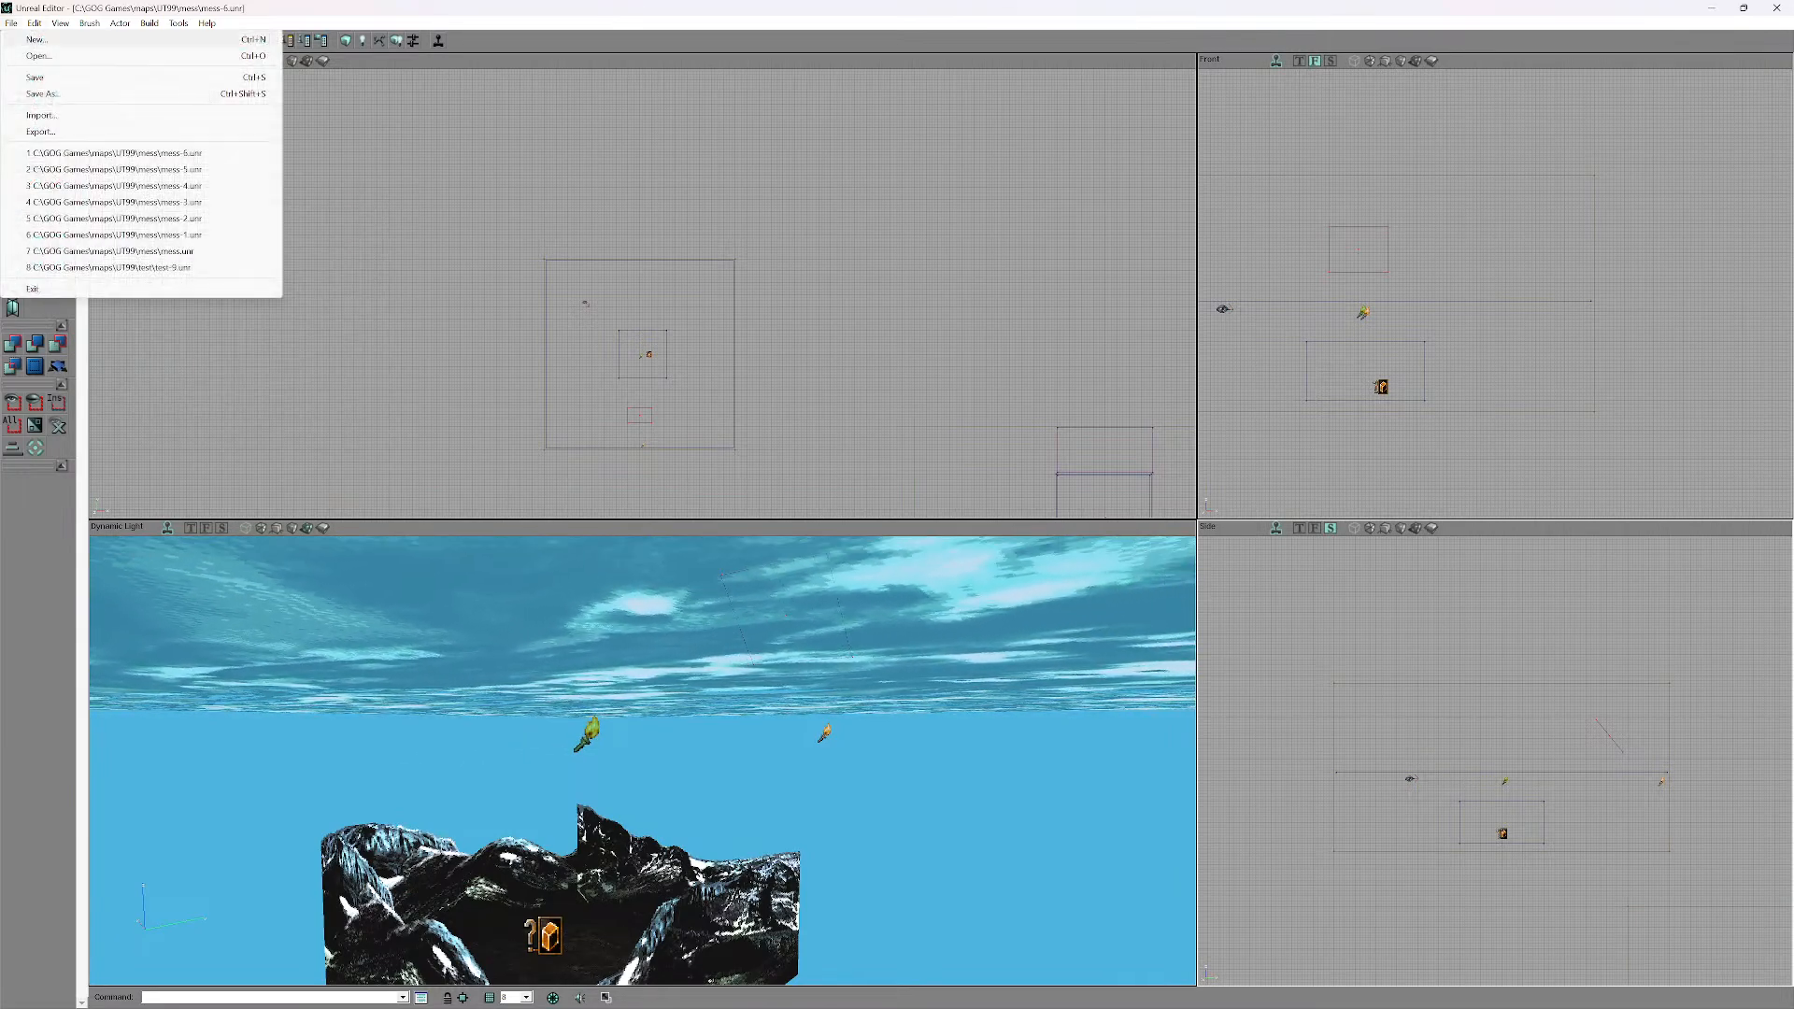
left_click(42, 94)
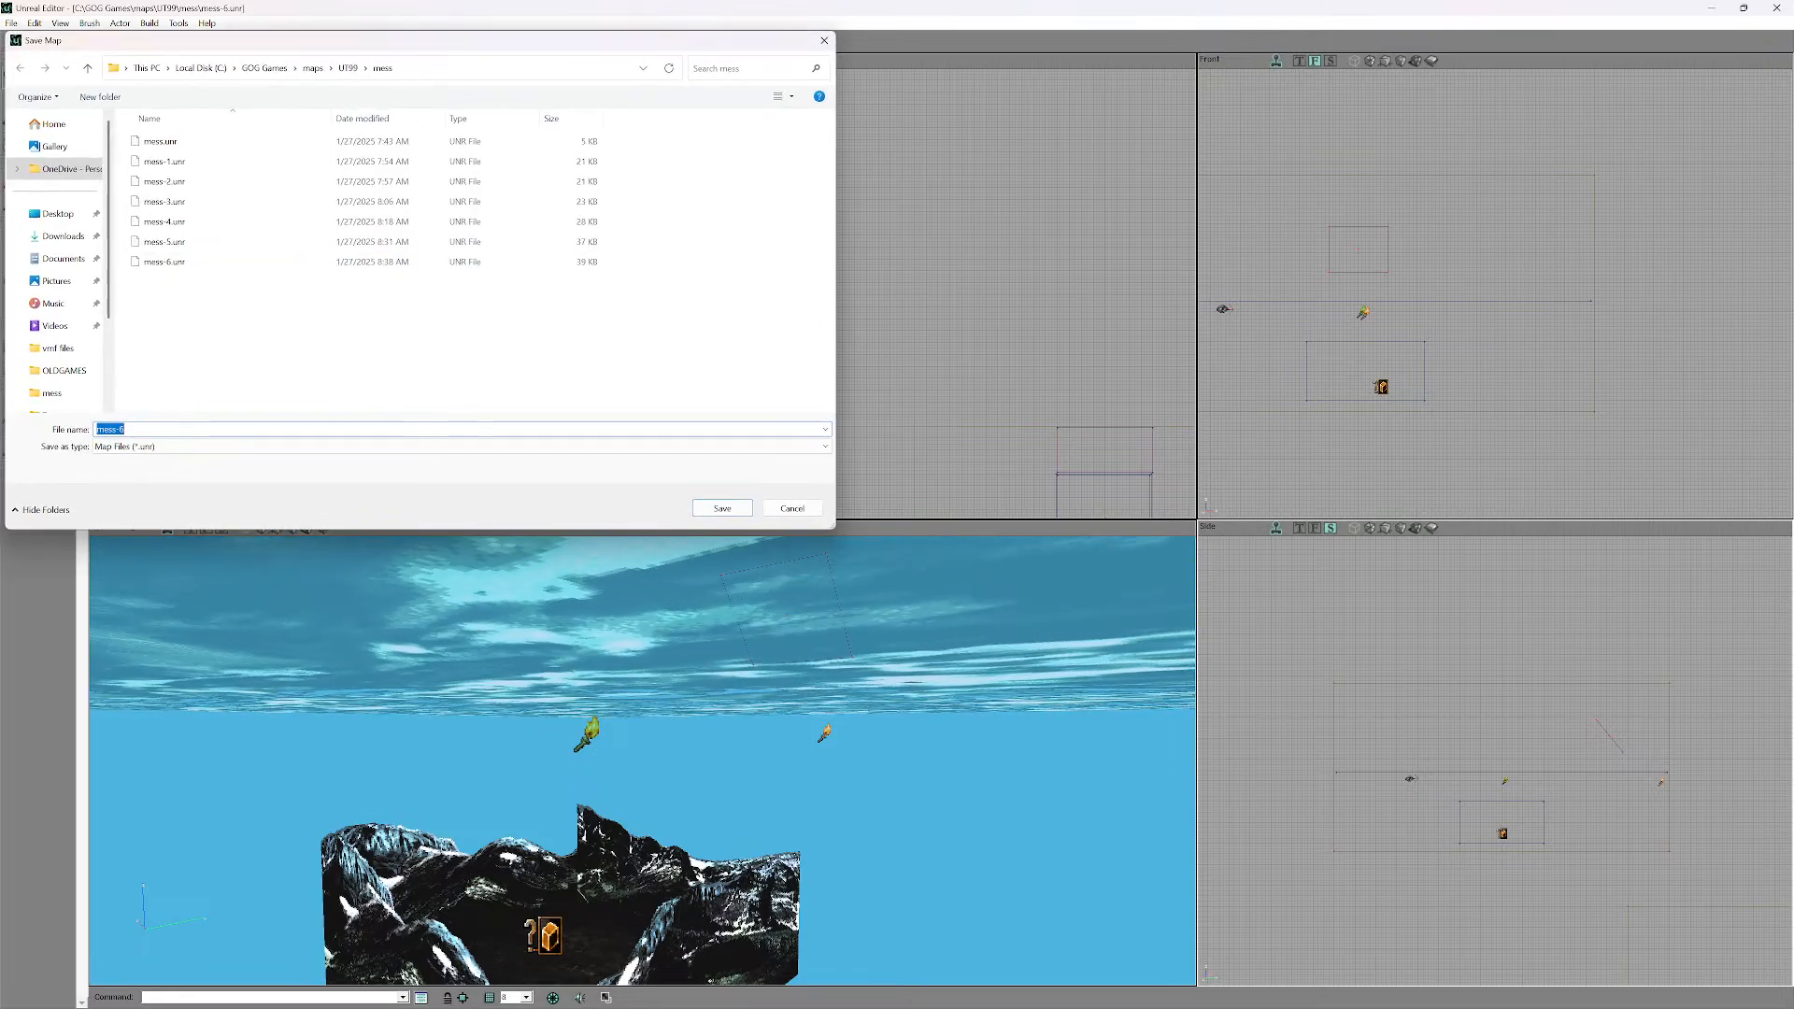
key("BackSpace")
type("7")
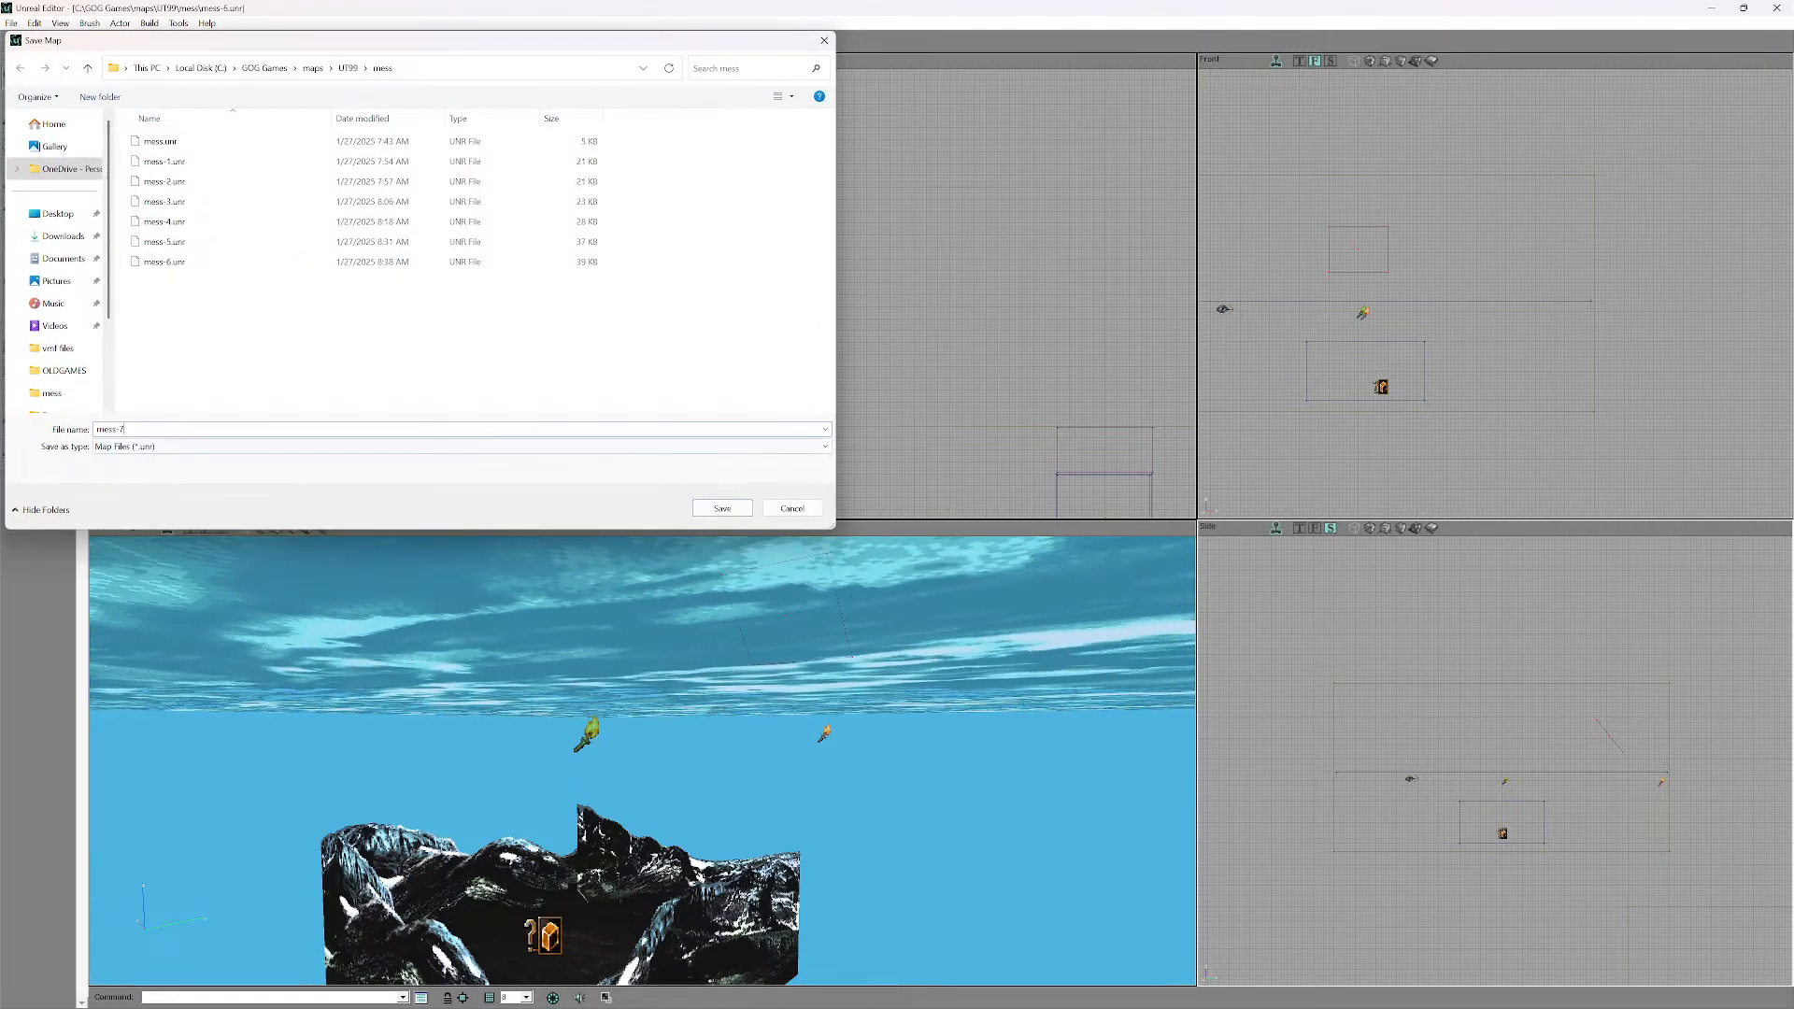
key("Return")
- Select the main room's walls and ceiling and turn on the Fake Backdrop flag for these surfaces
left_click_drag(643, 760, 640, 700)
left_click(486, 710, "ctrl")
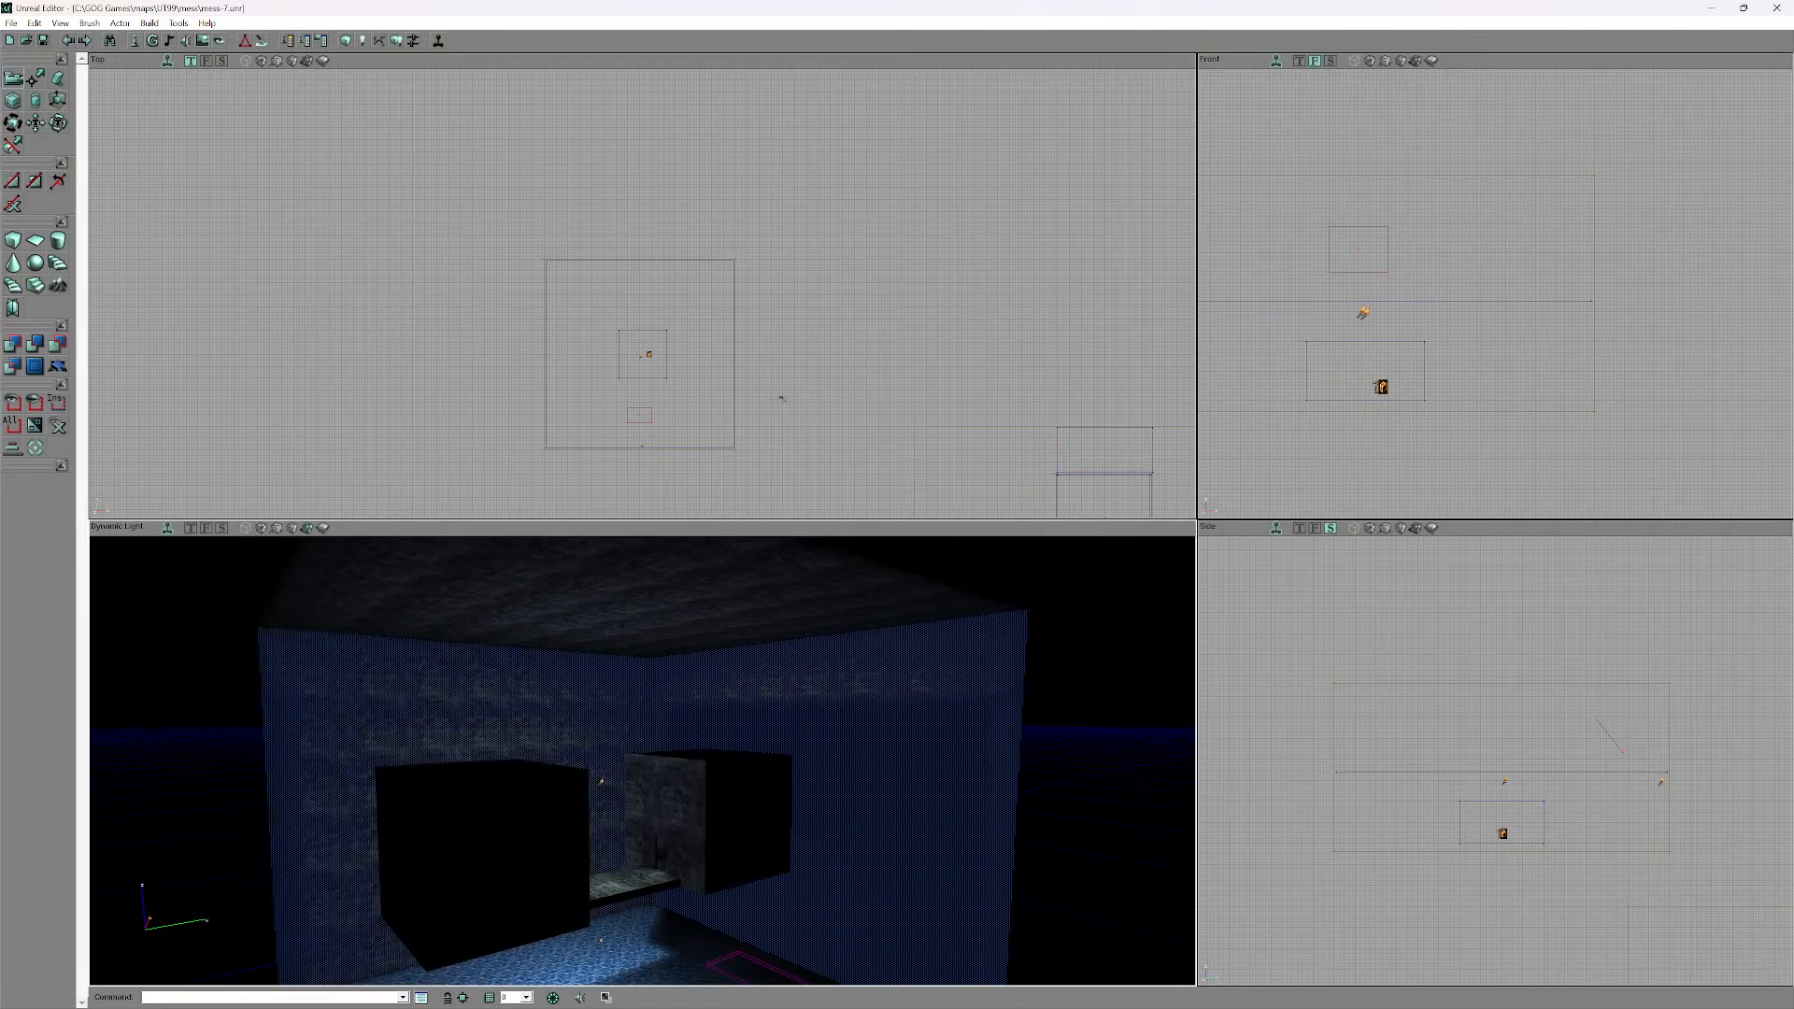
left_click(645, 598, "ctrl")
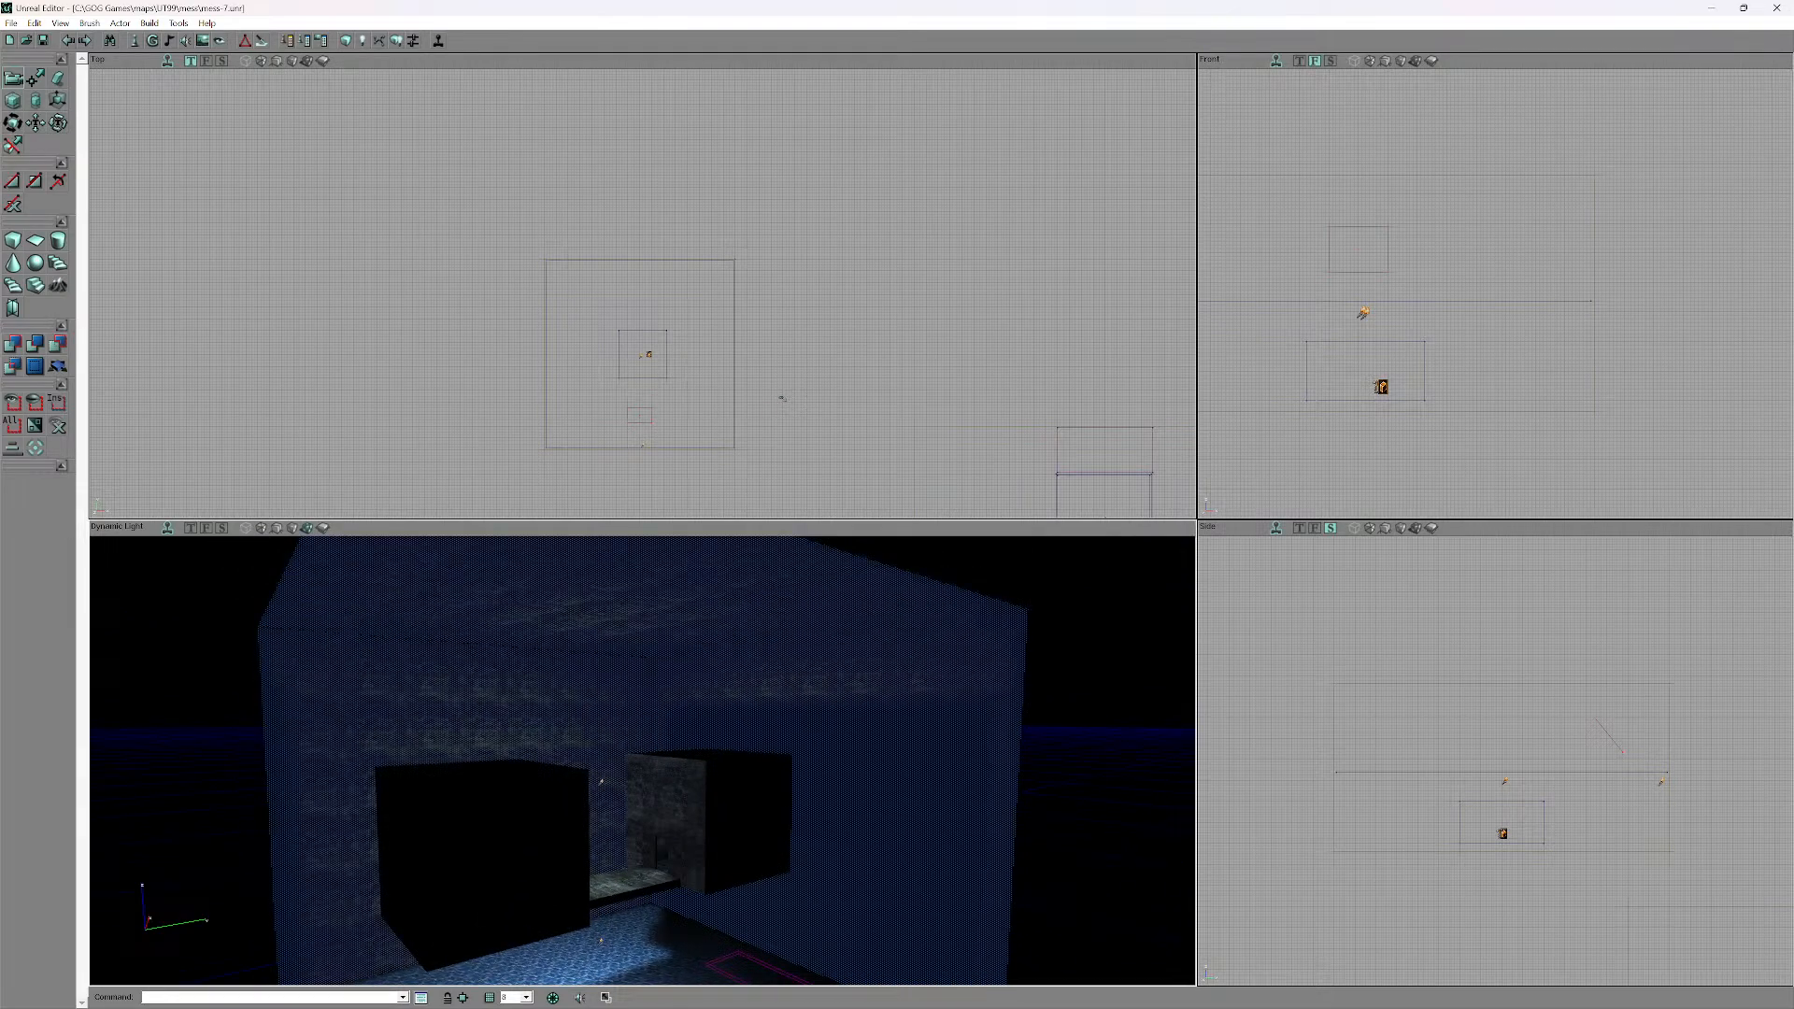
right_click_drag(645, 598, 644, 640)
left_click_drag(644, 640, 677, 598)
right_click_drag(677, 598, 598, 598)
left_click_drag(598, 654, 523, 654)
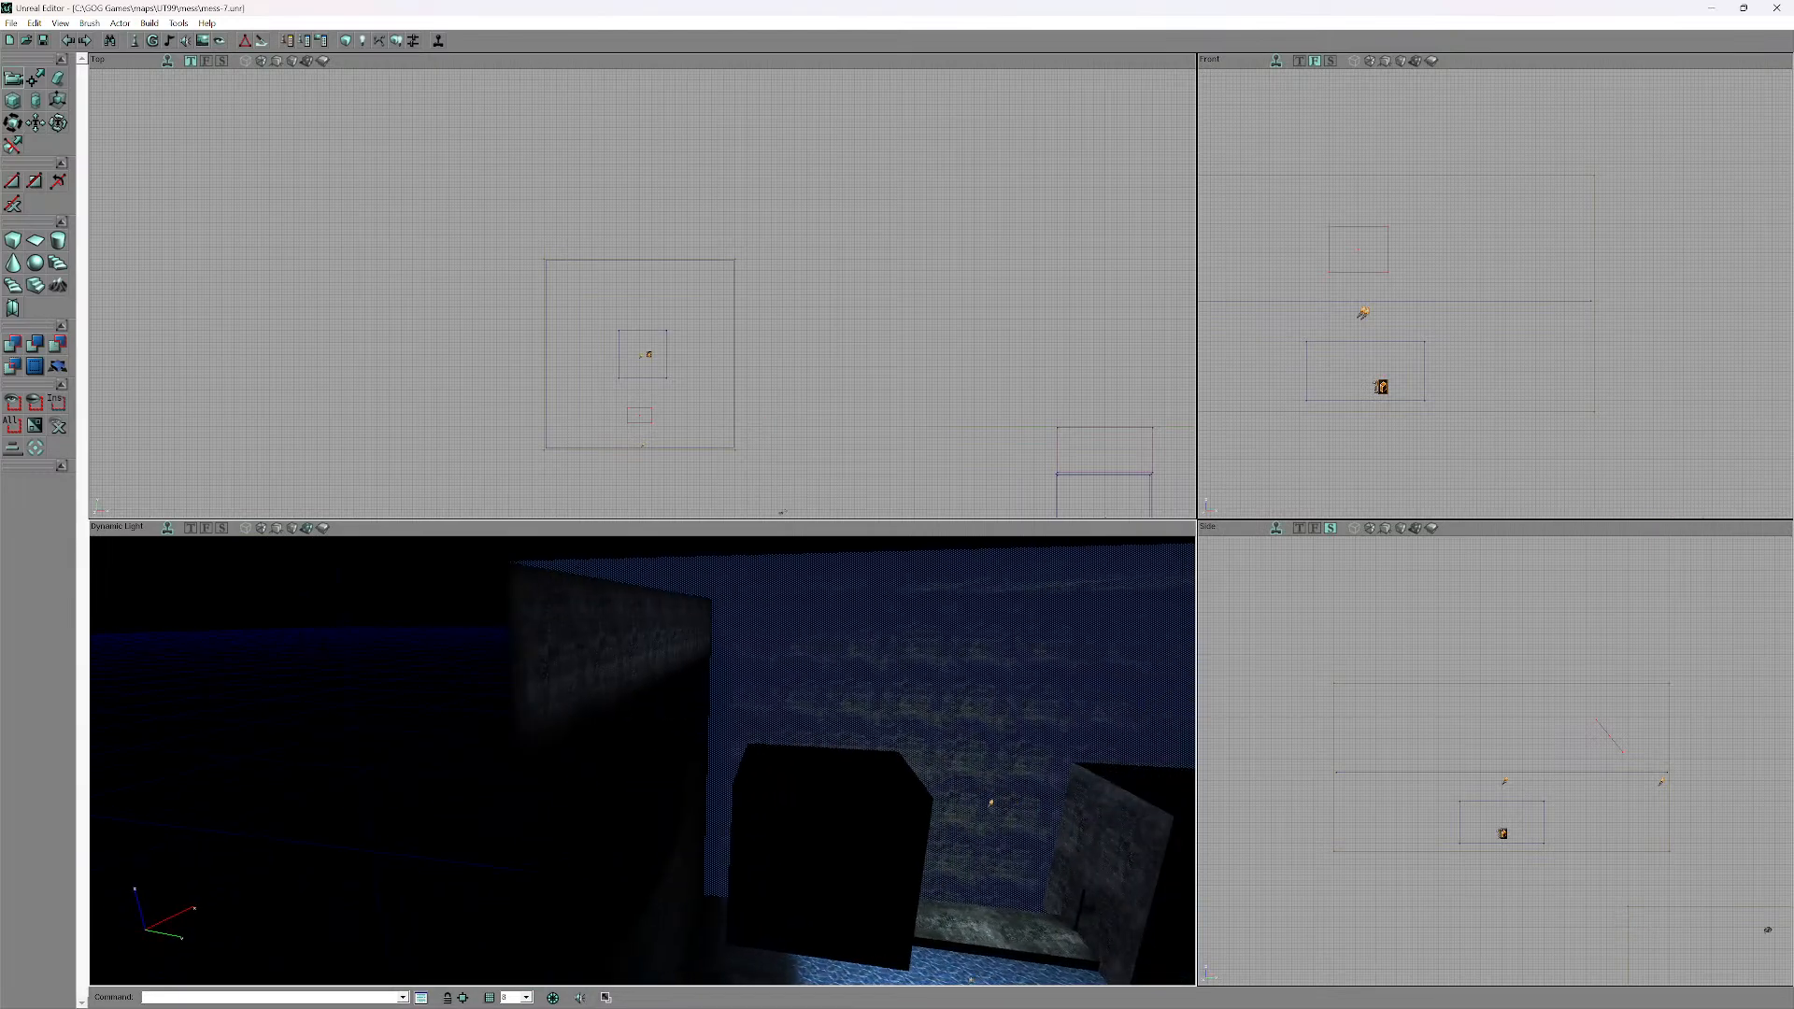
right_click_drag(523, 654, 635, 654)
left_click_drag(635, 654, 626, 658)
right_click_drag(626, 658, 383, 654)
right_click_drag(742, 777, 734, 773)
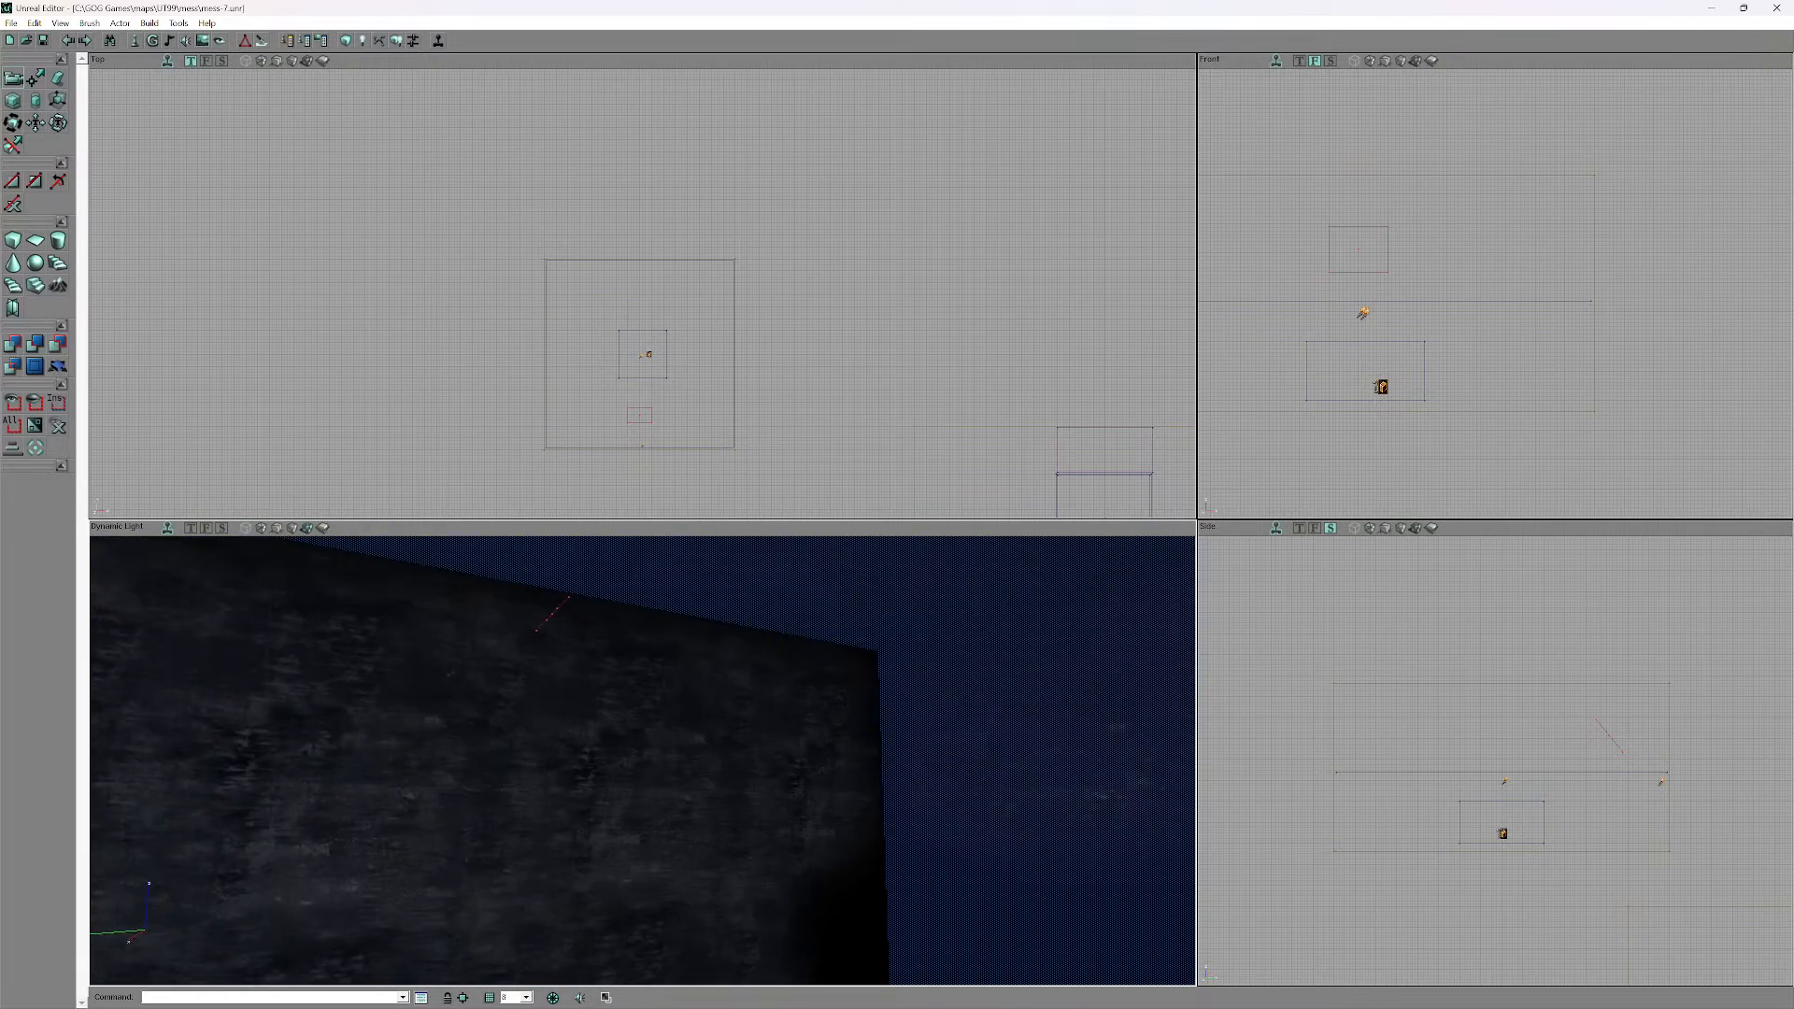
left_click(742, 777, "ctrl")
right_click(742, 777)
left_click(794, 787)
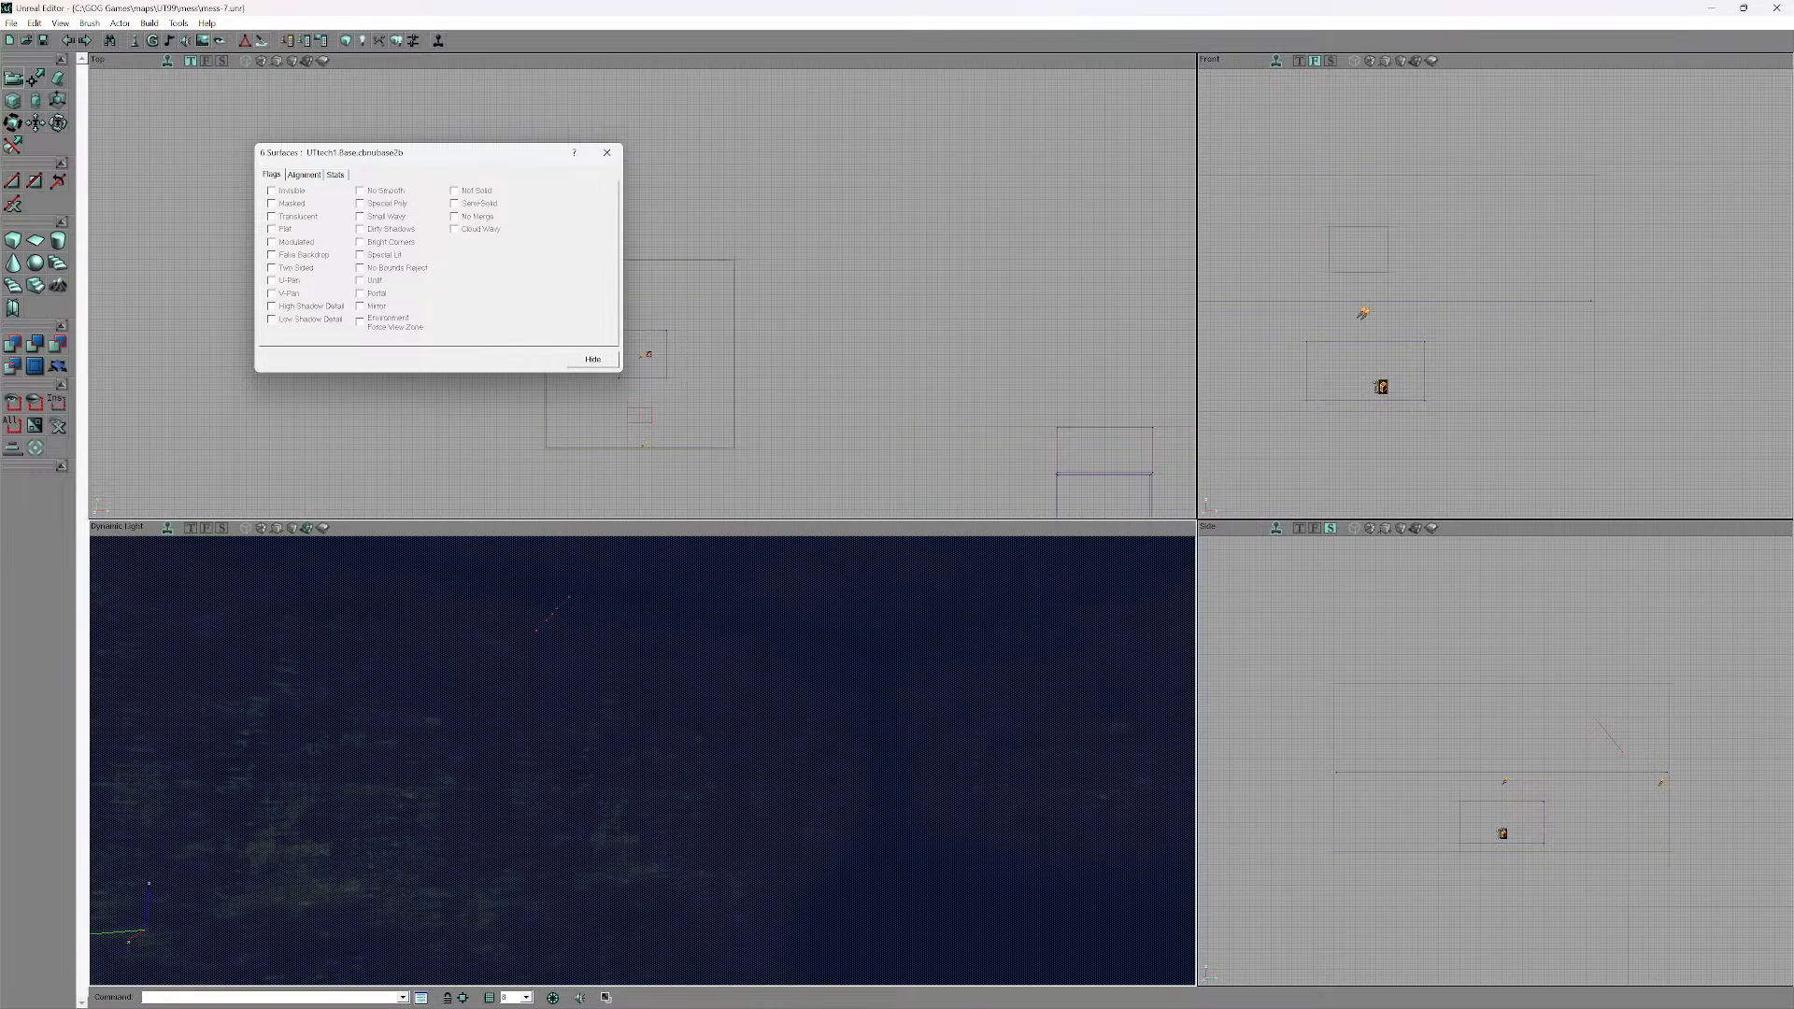
left_click(270, 255)
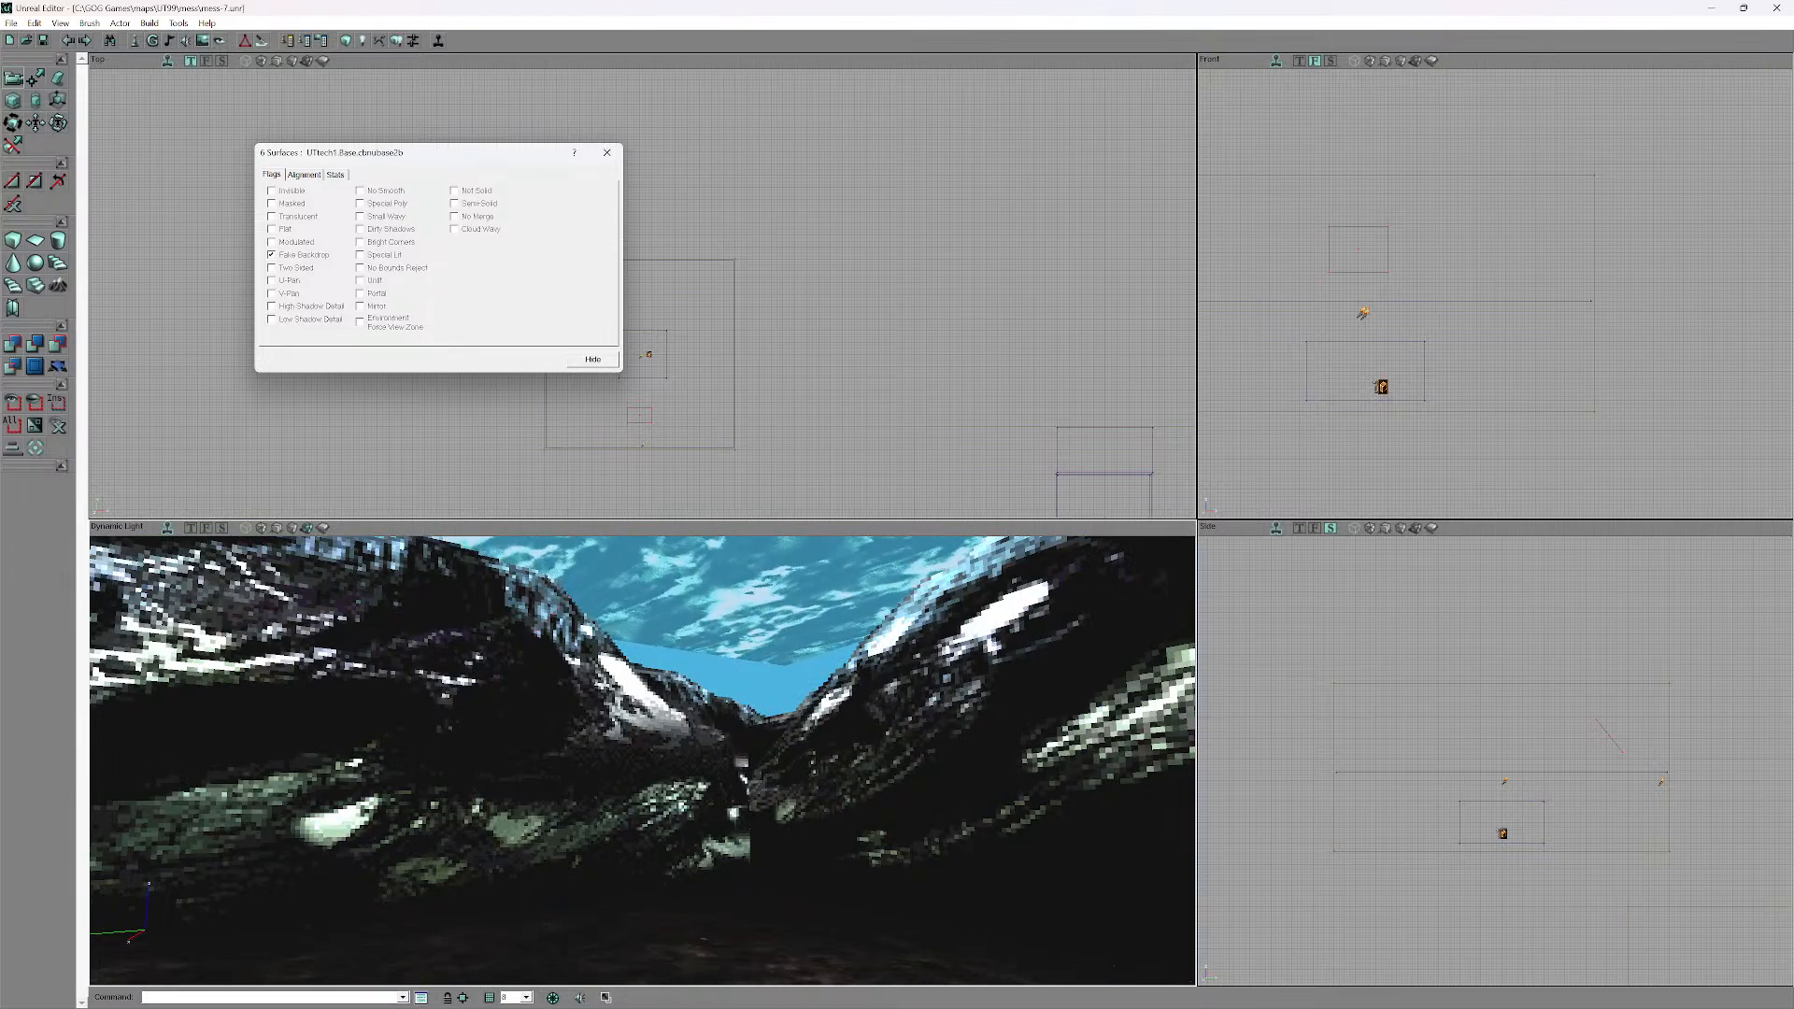
left_click(606, 153)
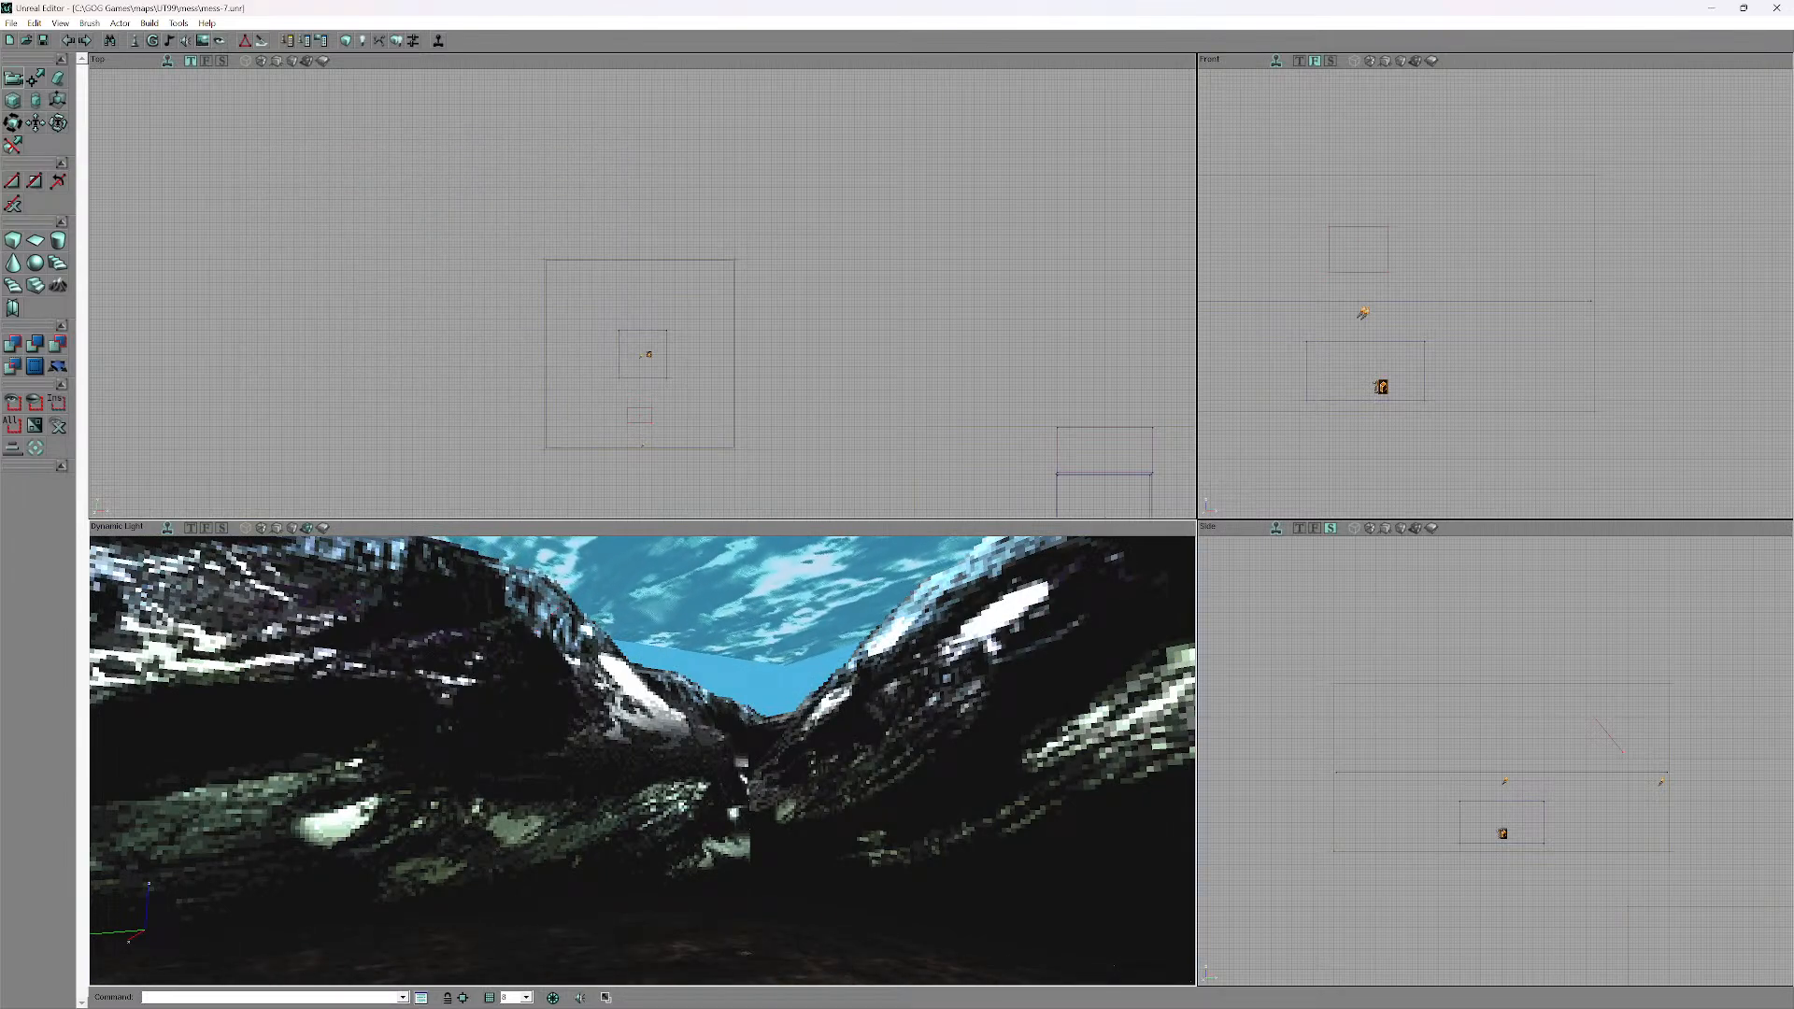
- Rebuild the whole level with Build All
right_click_drag(642, 760, 803, 738)
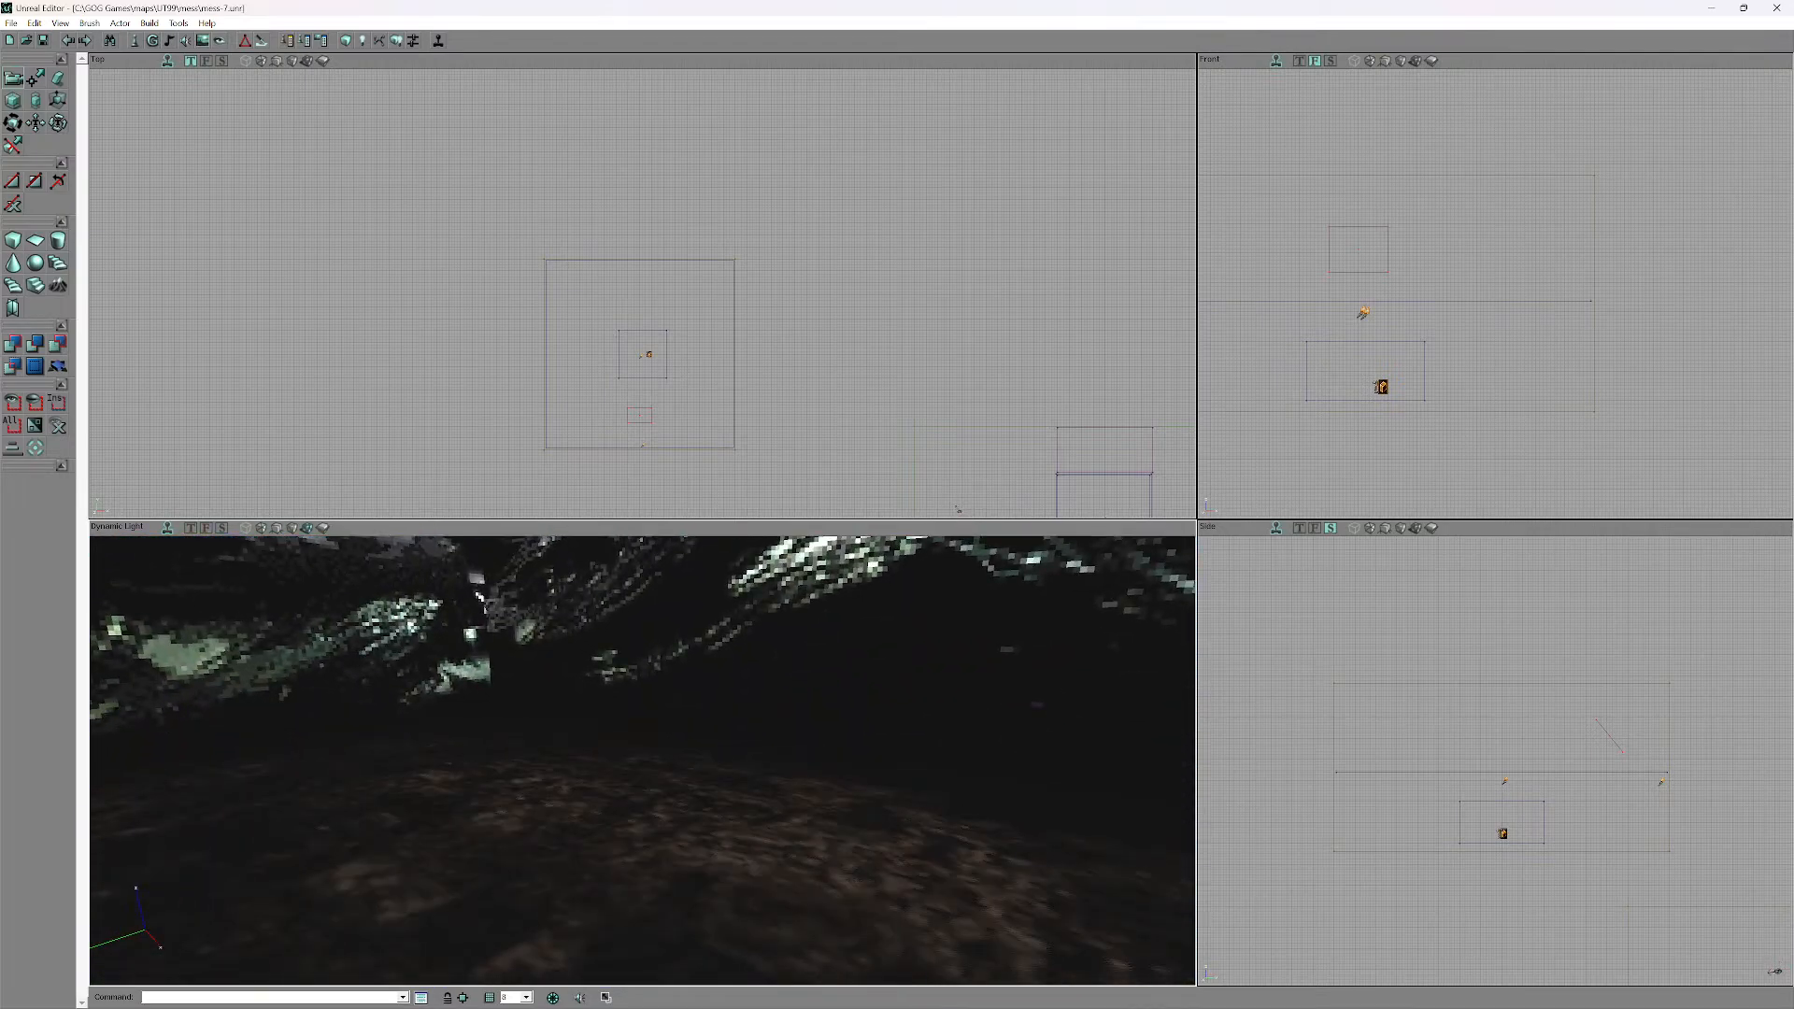
left_click(178, 23)
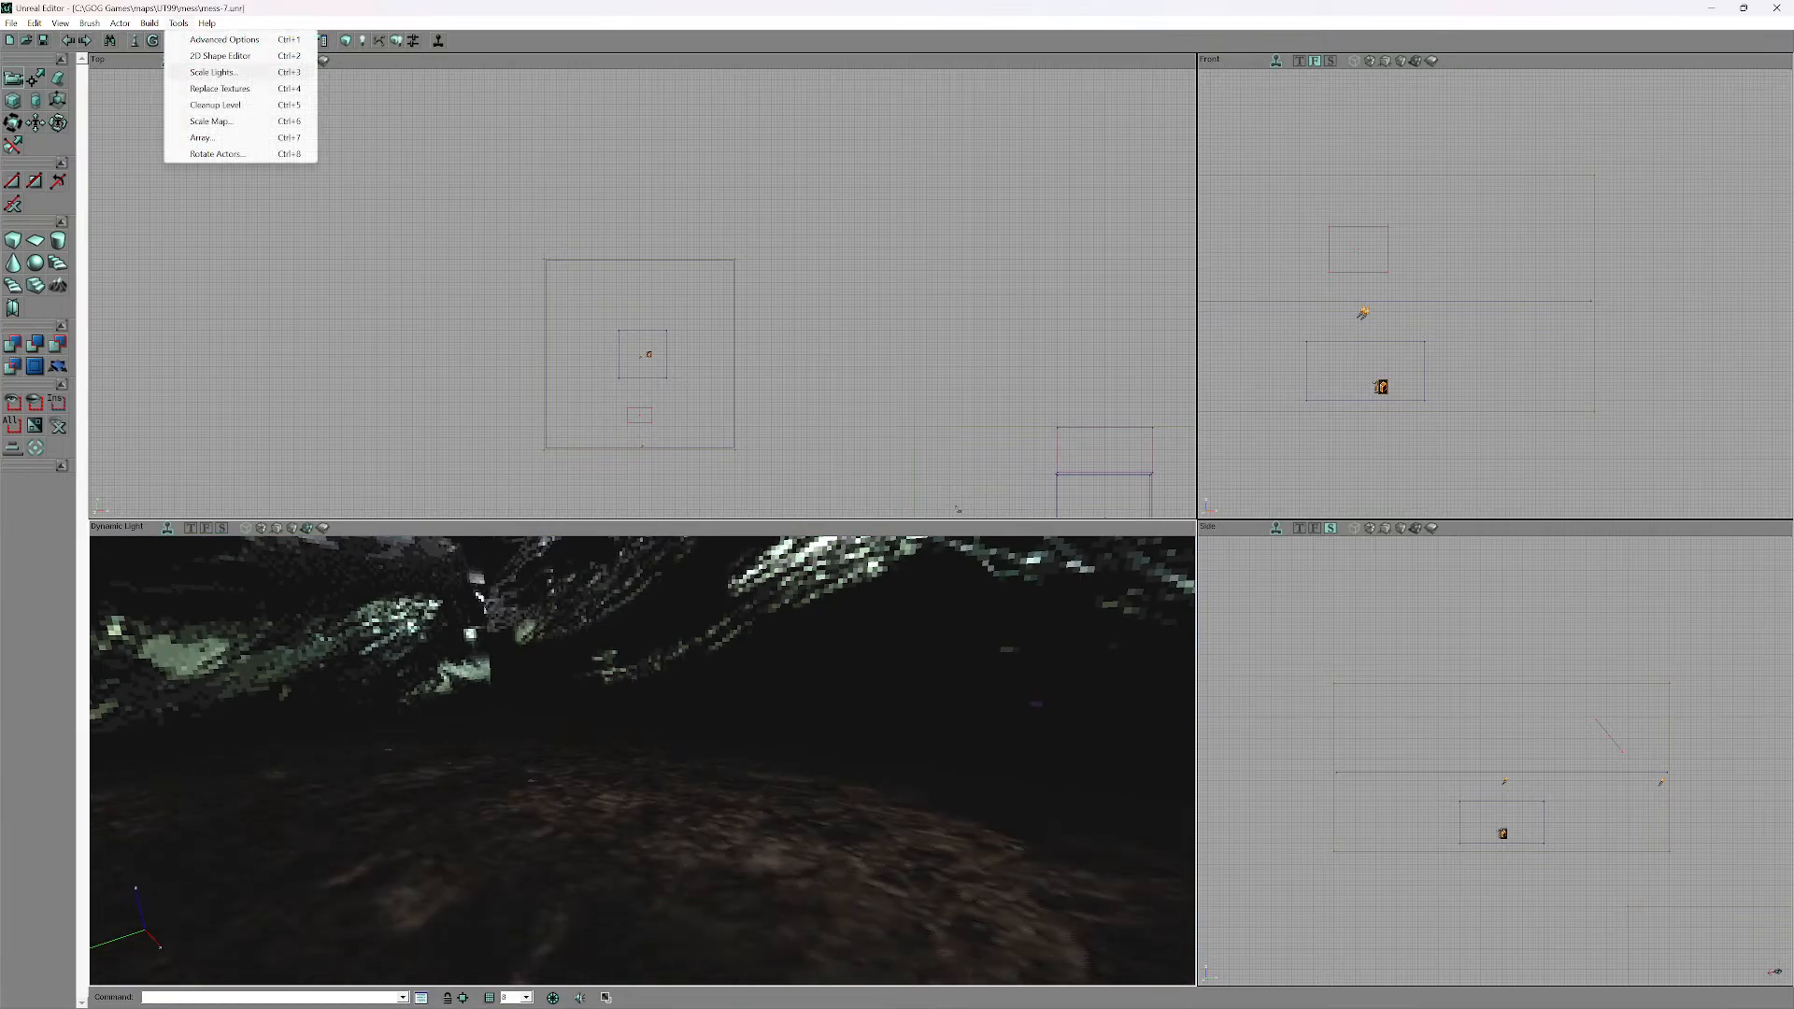
mouse_move(149, 23)
left_click(177, 126)
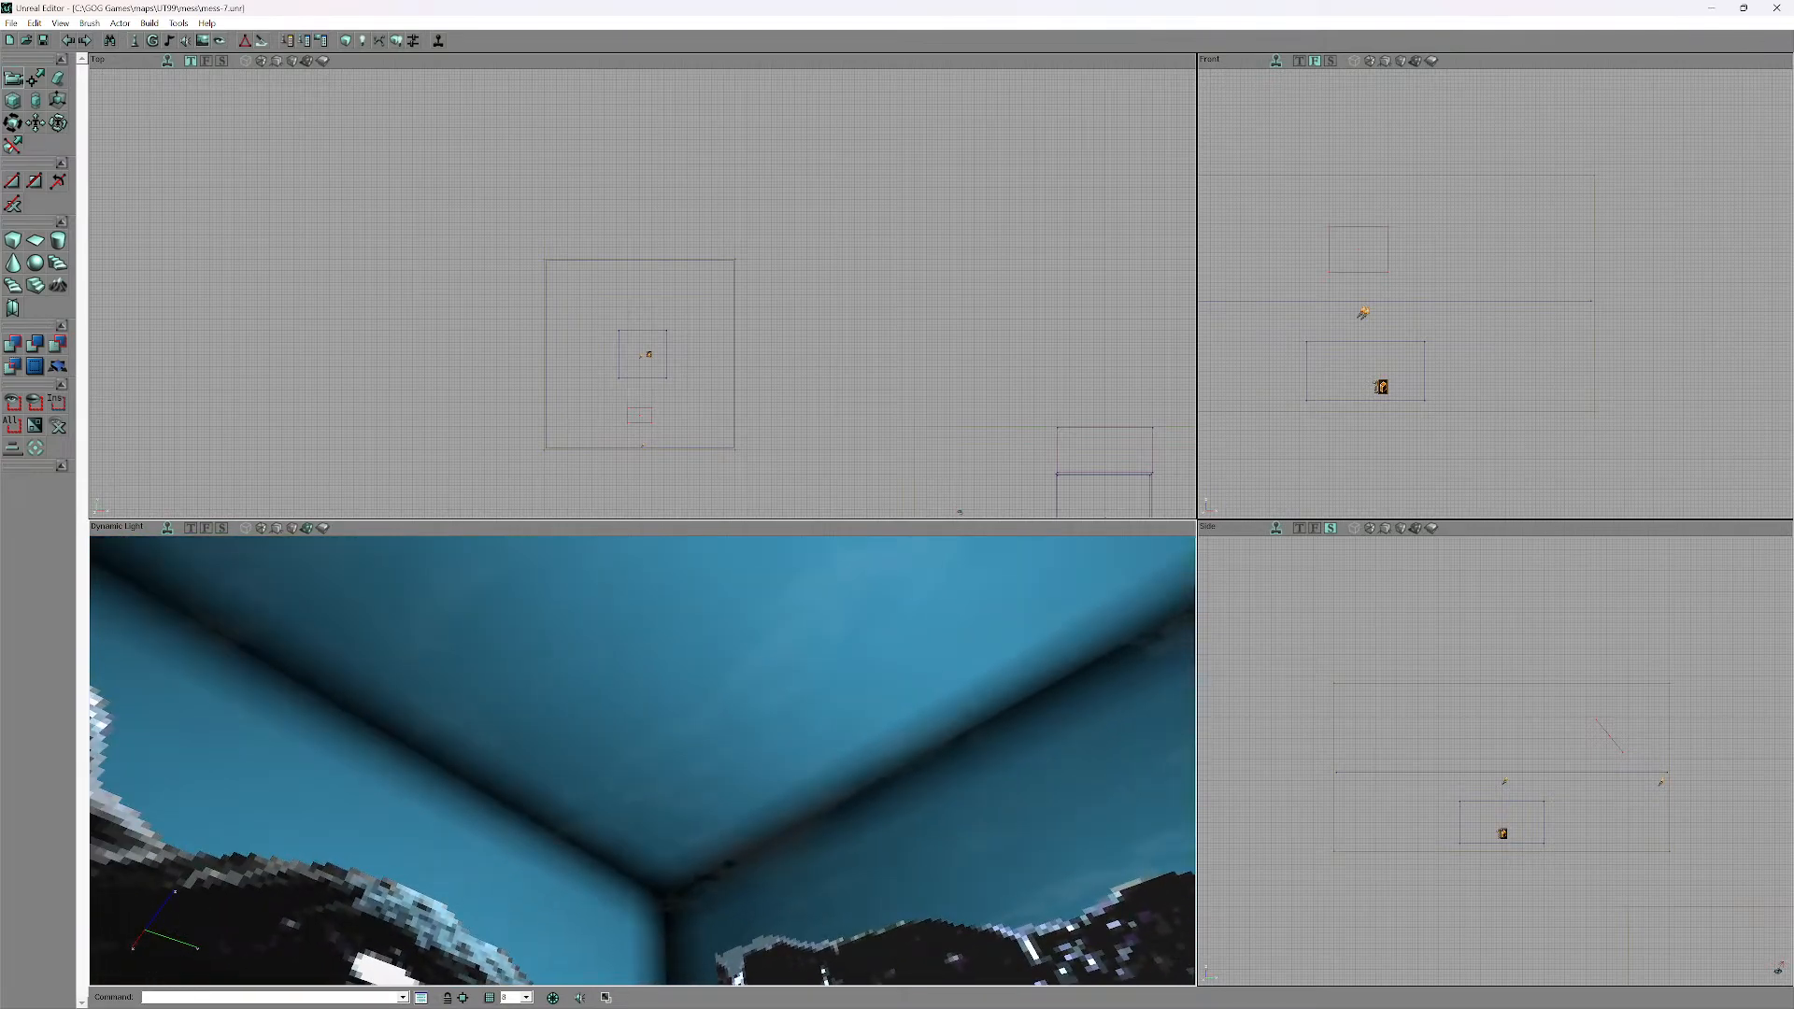
- Move the outer sky light in beside the central light above the mountain box, and rebuild the level with Build All
right_click_drag(643, 760, 804, 720)
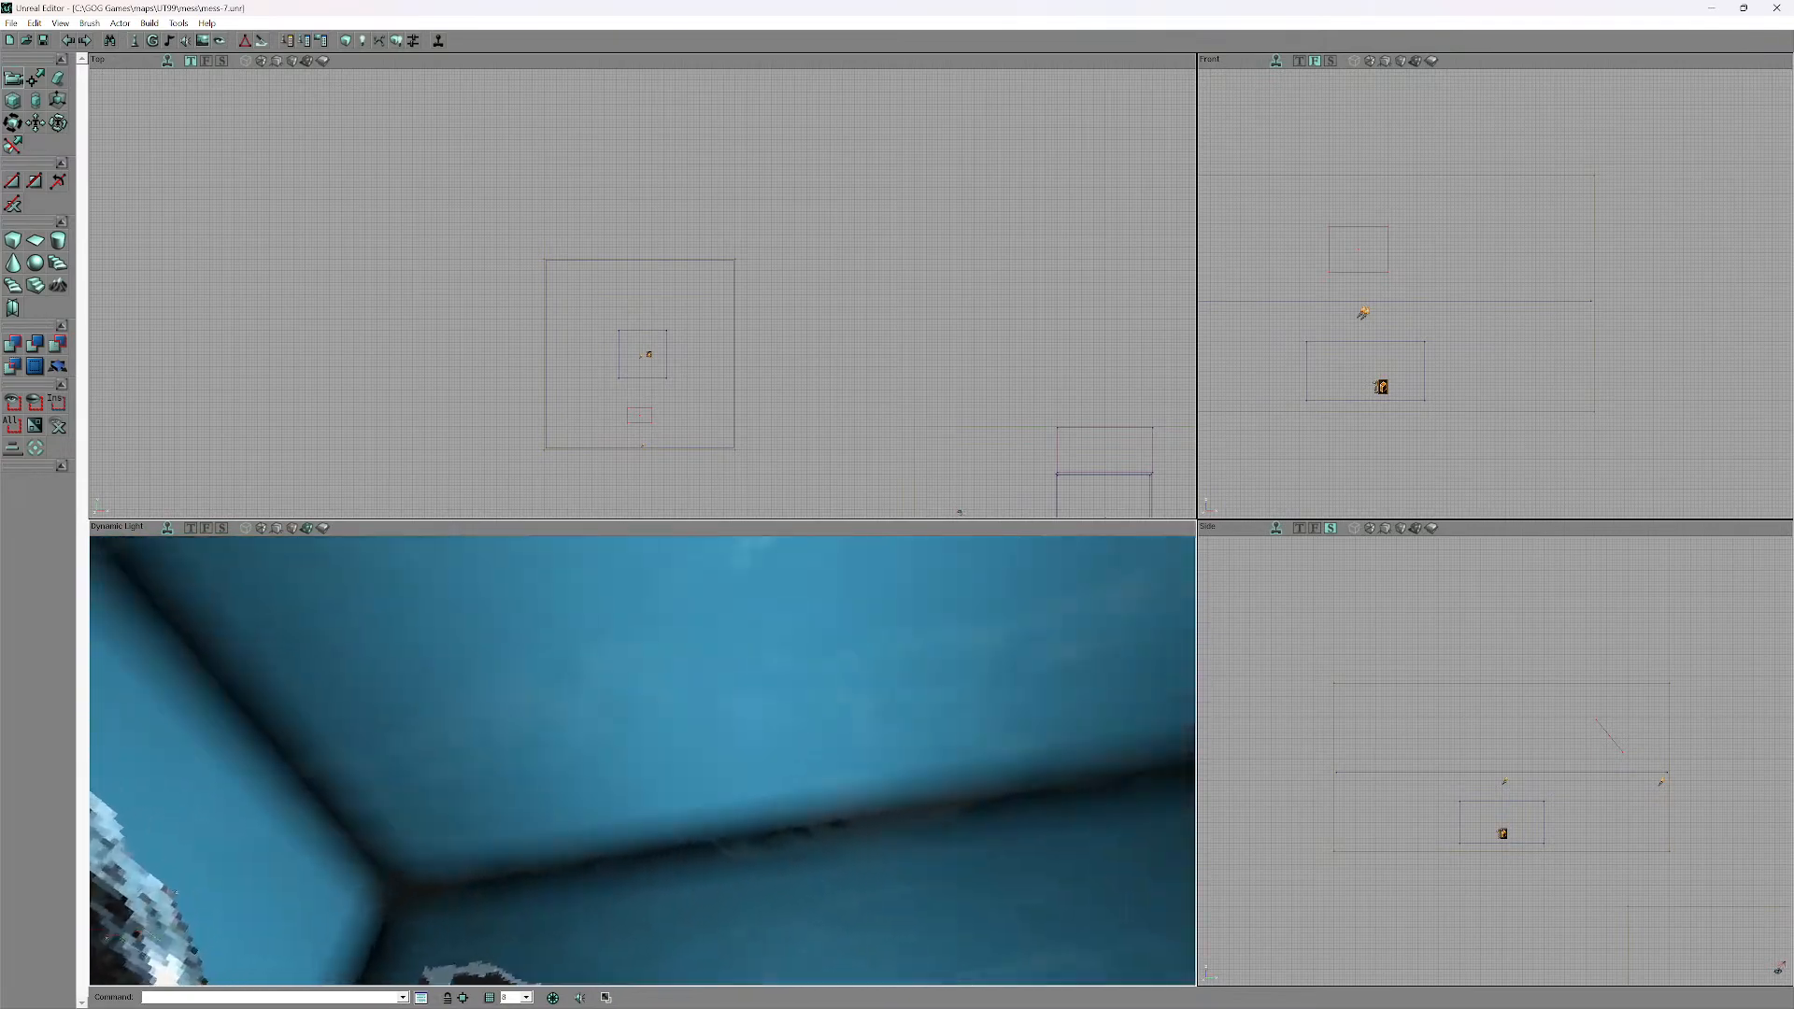
right_click_drag(643, 760, 892, 796)
mouse_move(643, 760)
left_mouse_down()
mouse_move(642, 654)
mouse_move(645, 747)
left_mouse_up()
right_click_drag(645, 747, 659, 920)
left_click_drag(642, 760, 643, 710)
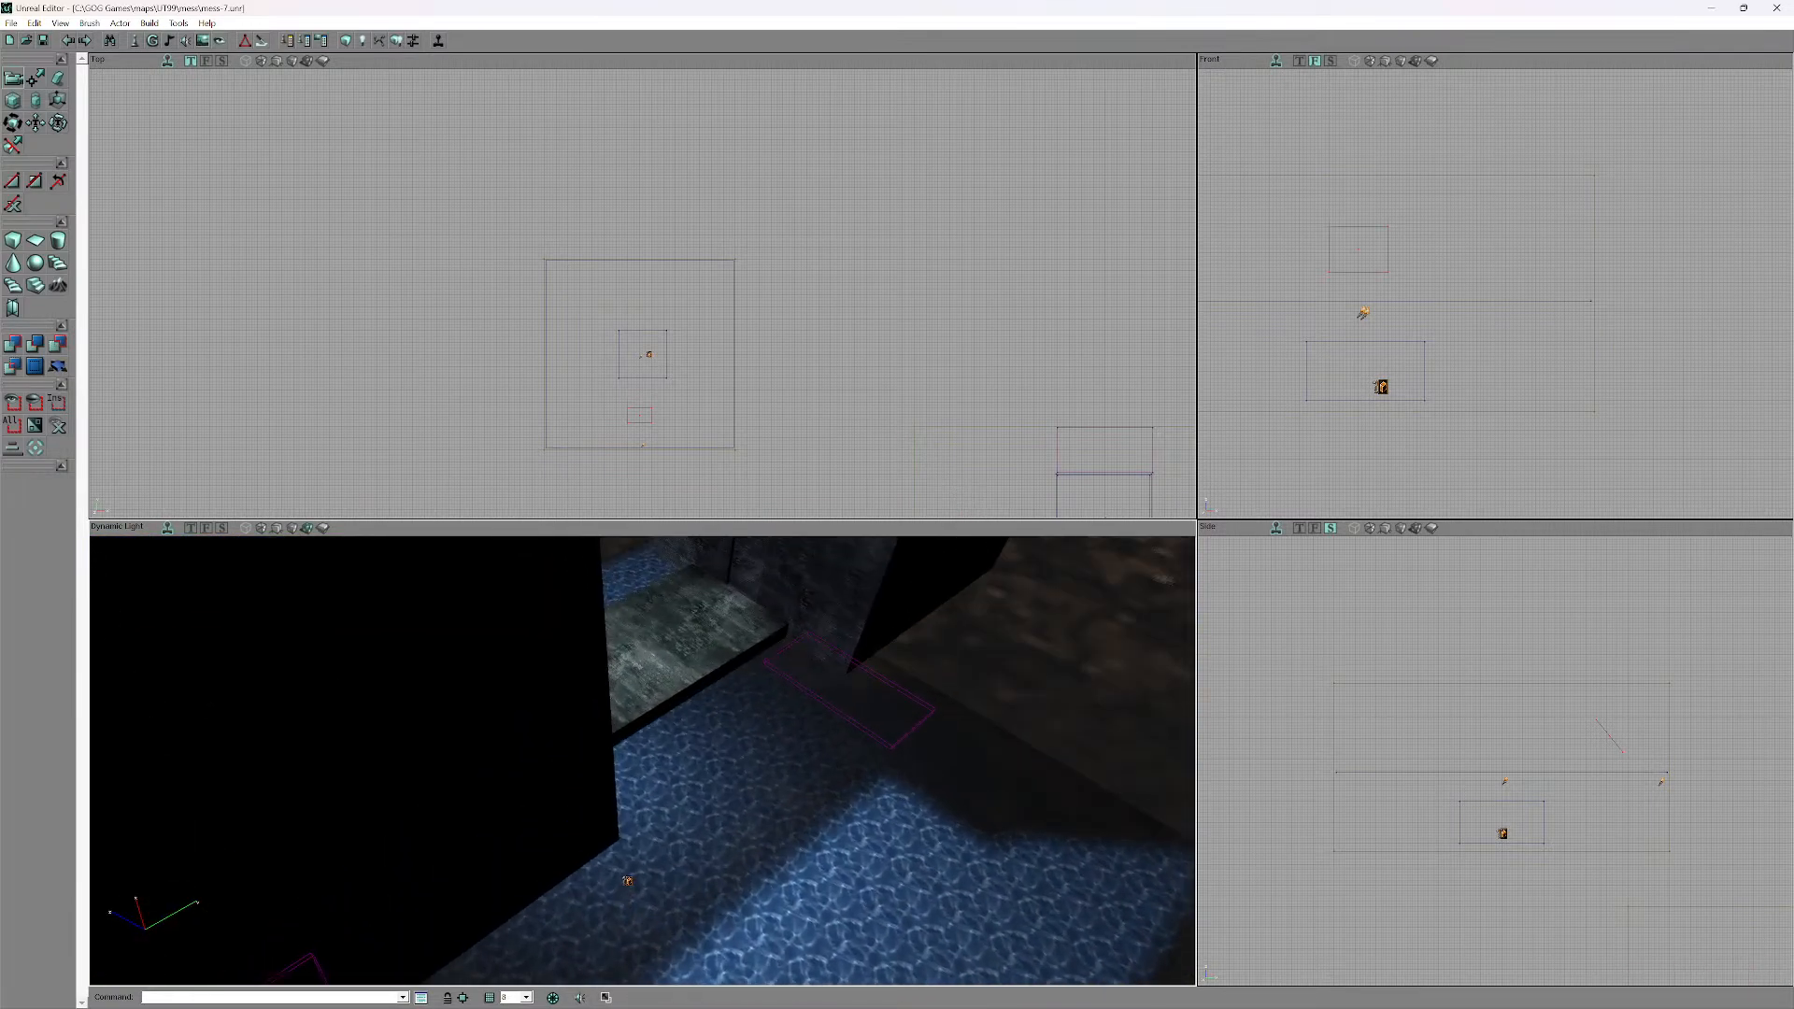
right_click_drag(643, 761, 380, 648)
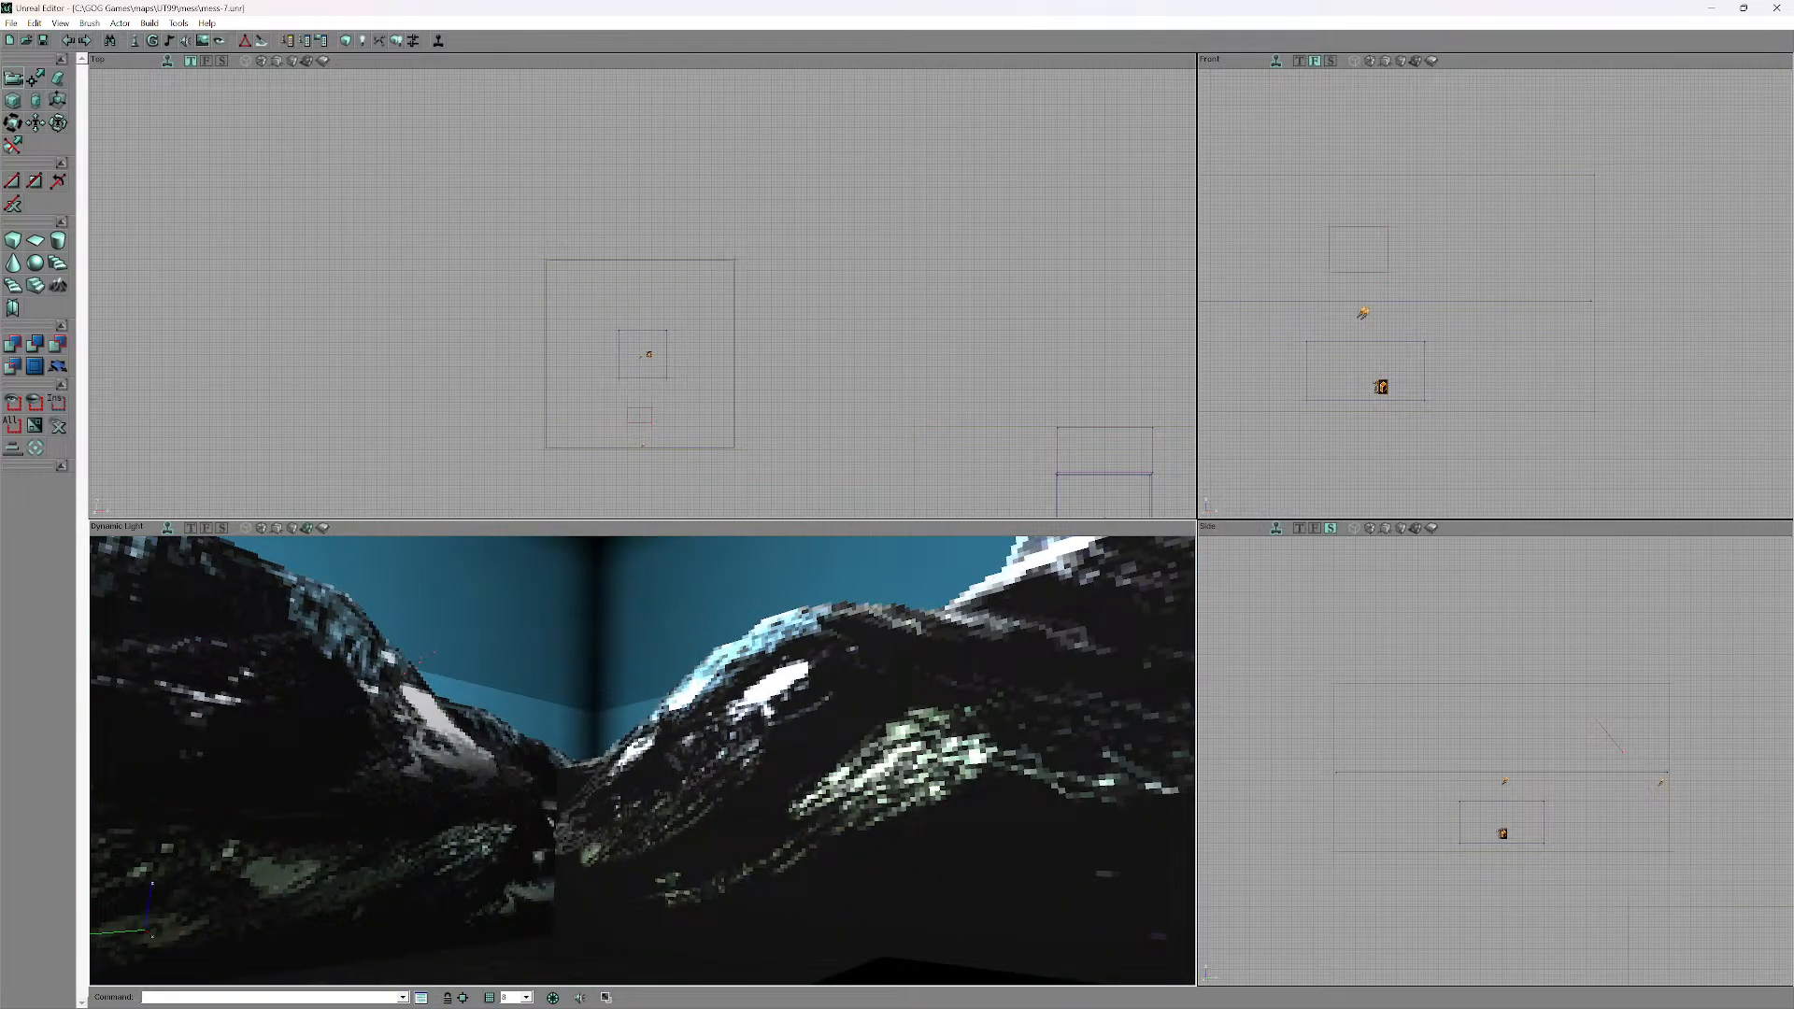
scroll(643, 293, "down", 8)
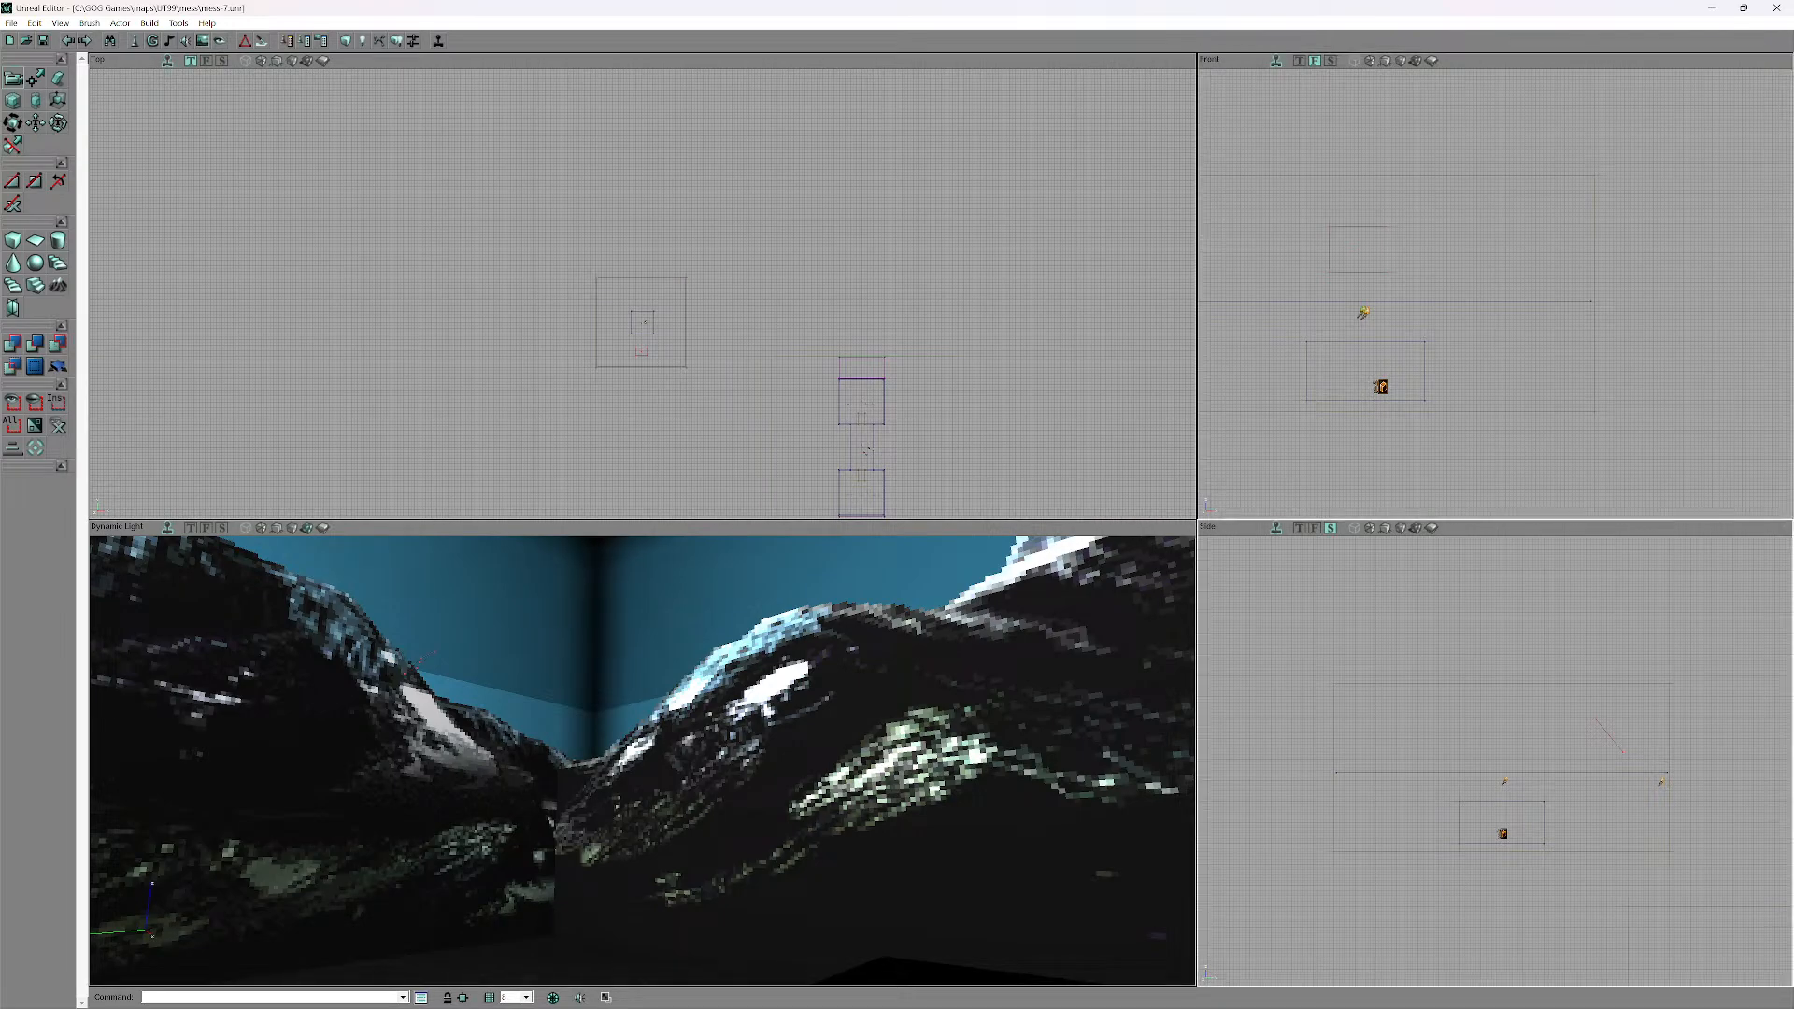
left_click_drag(1660, 781, 1523, 779, "ctrl")
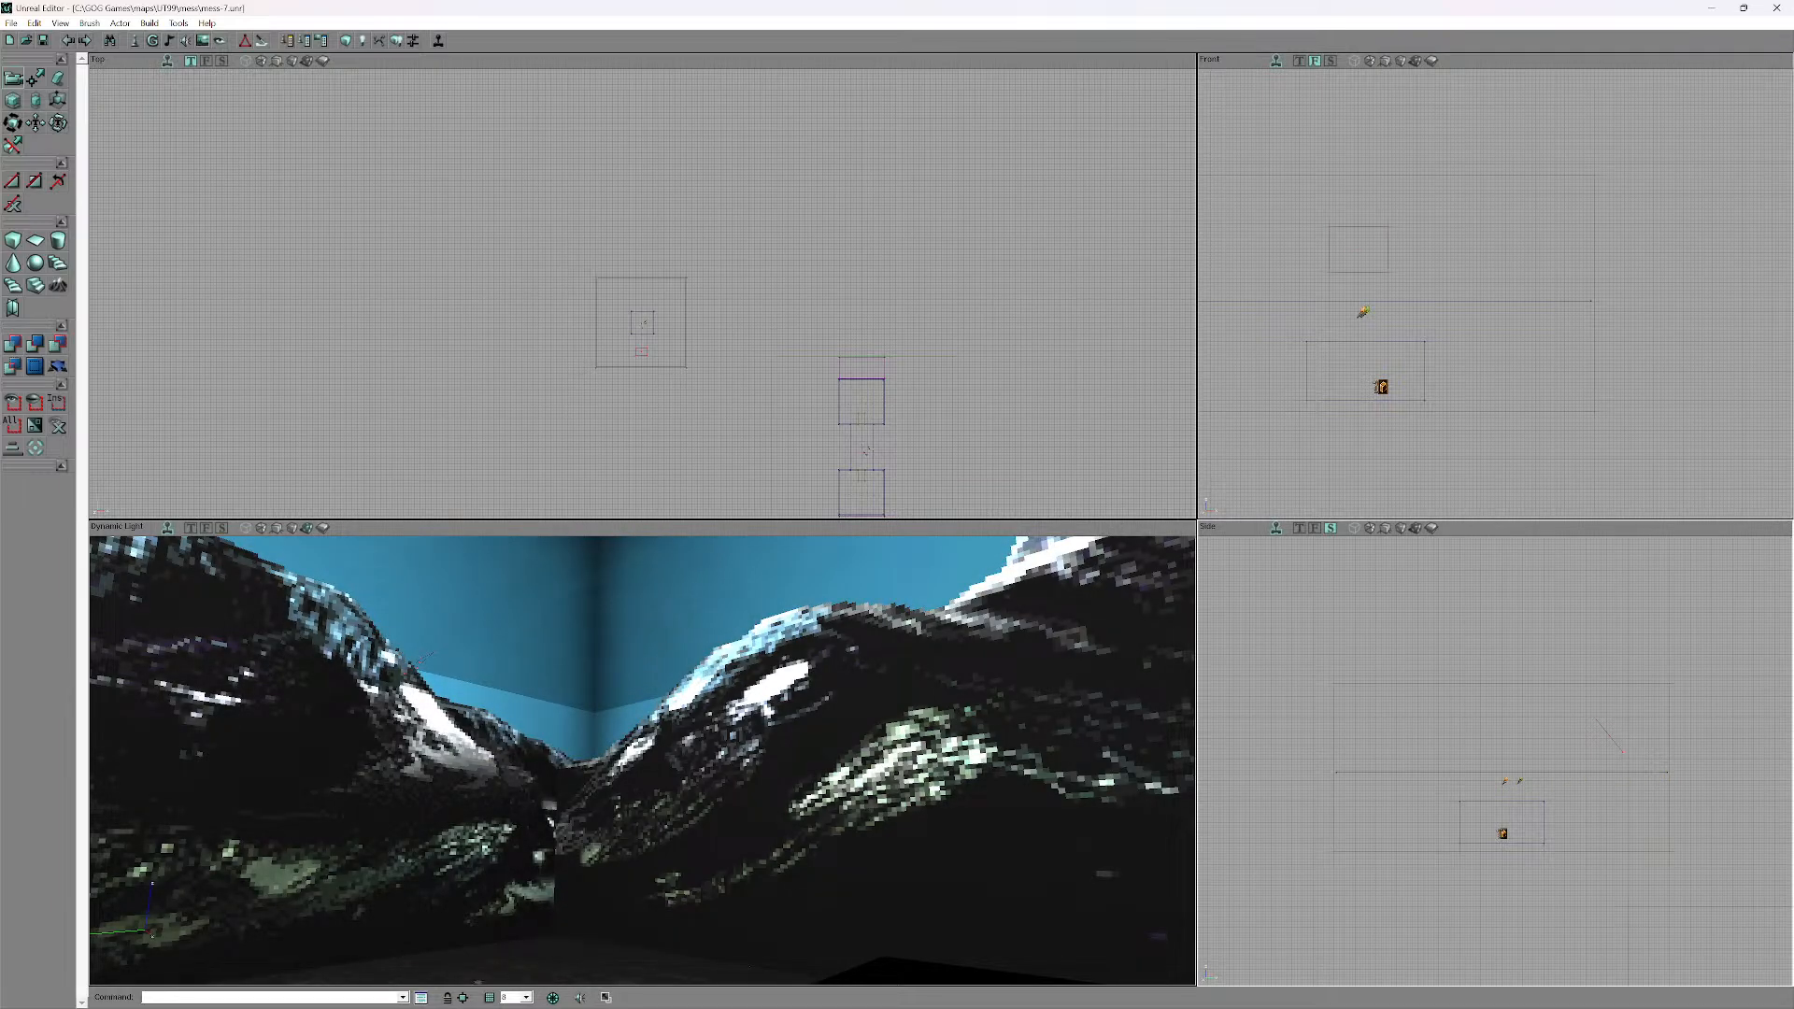
left_click(178, 126)
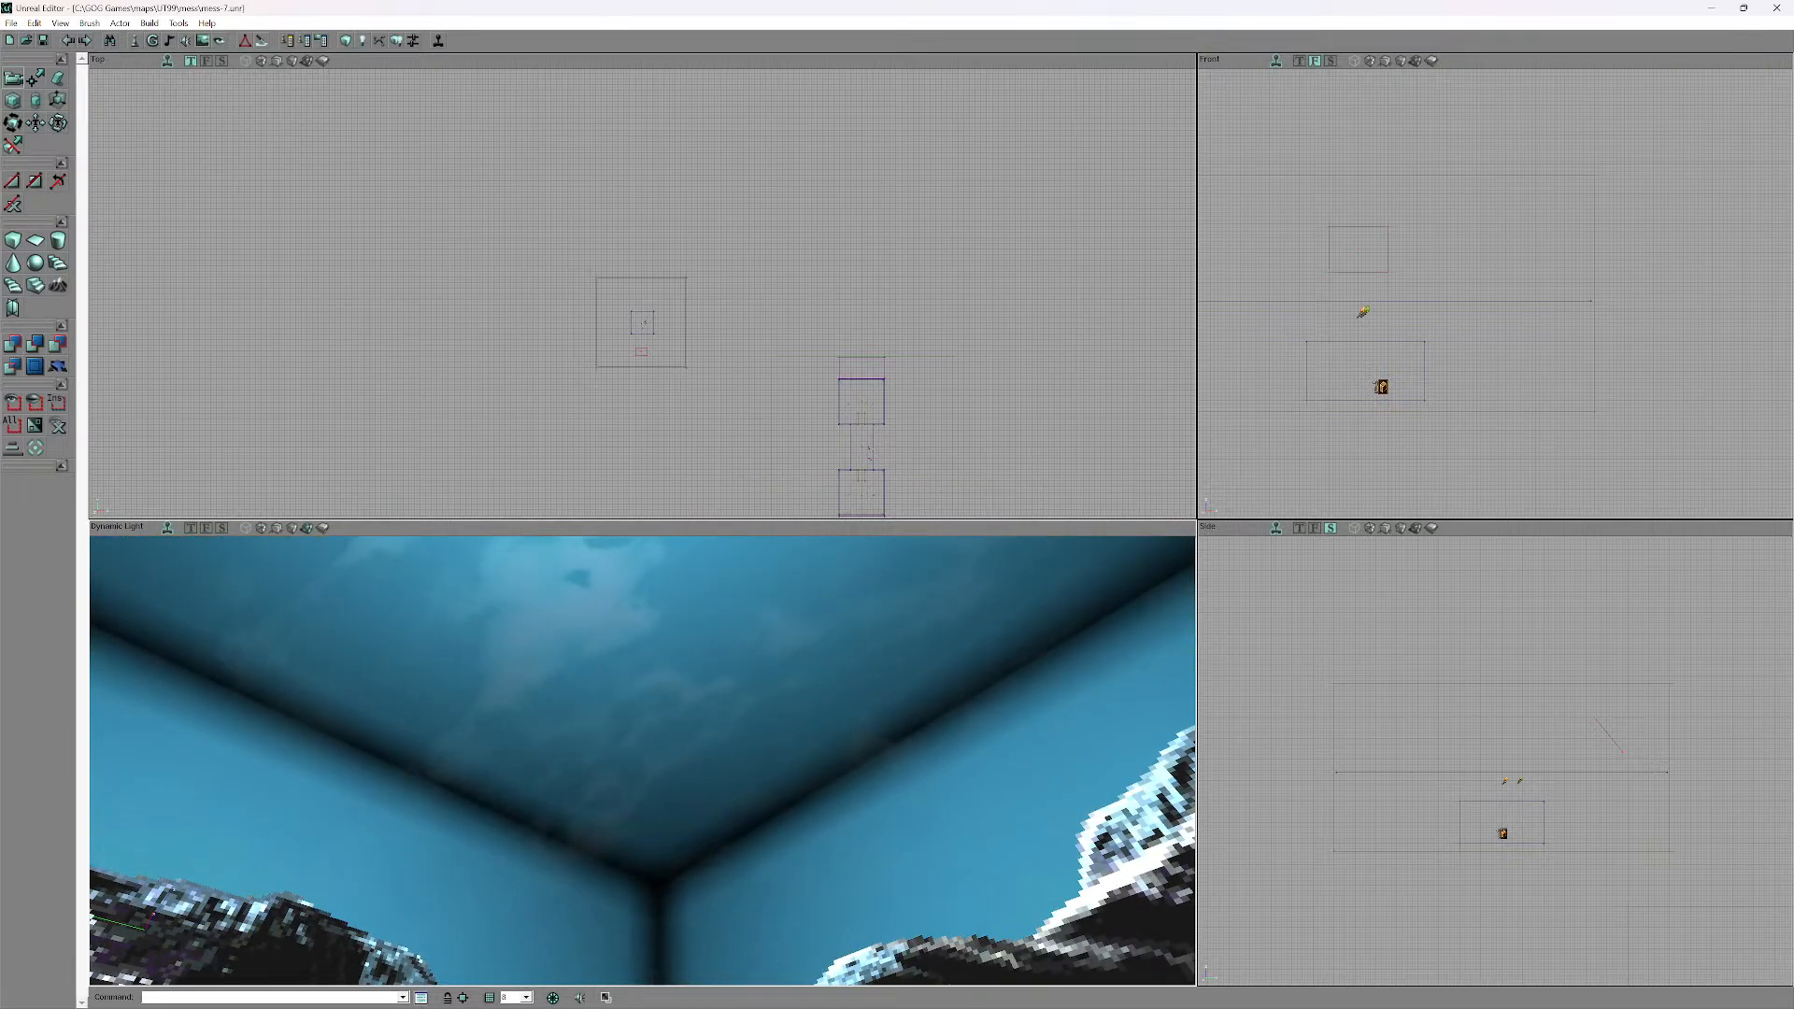
right_click_drag(643, 692, 734, 752)
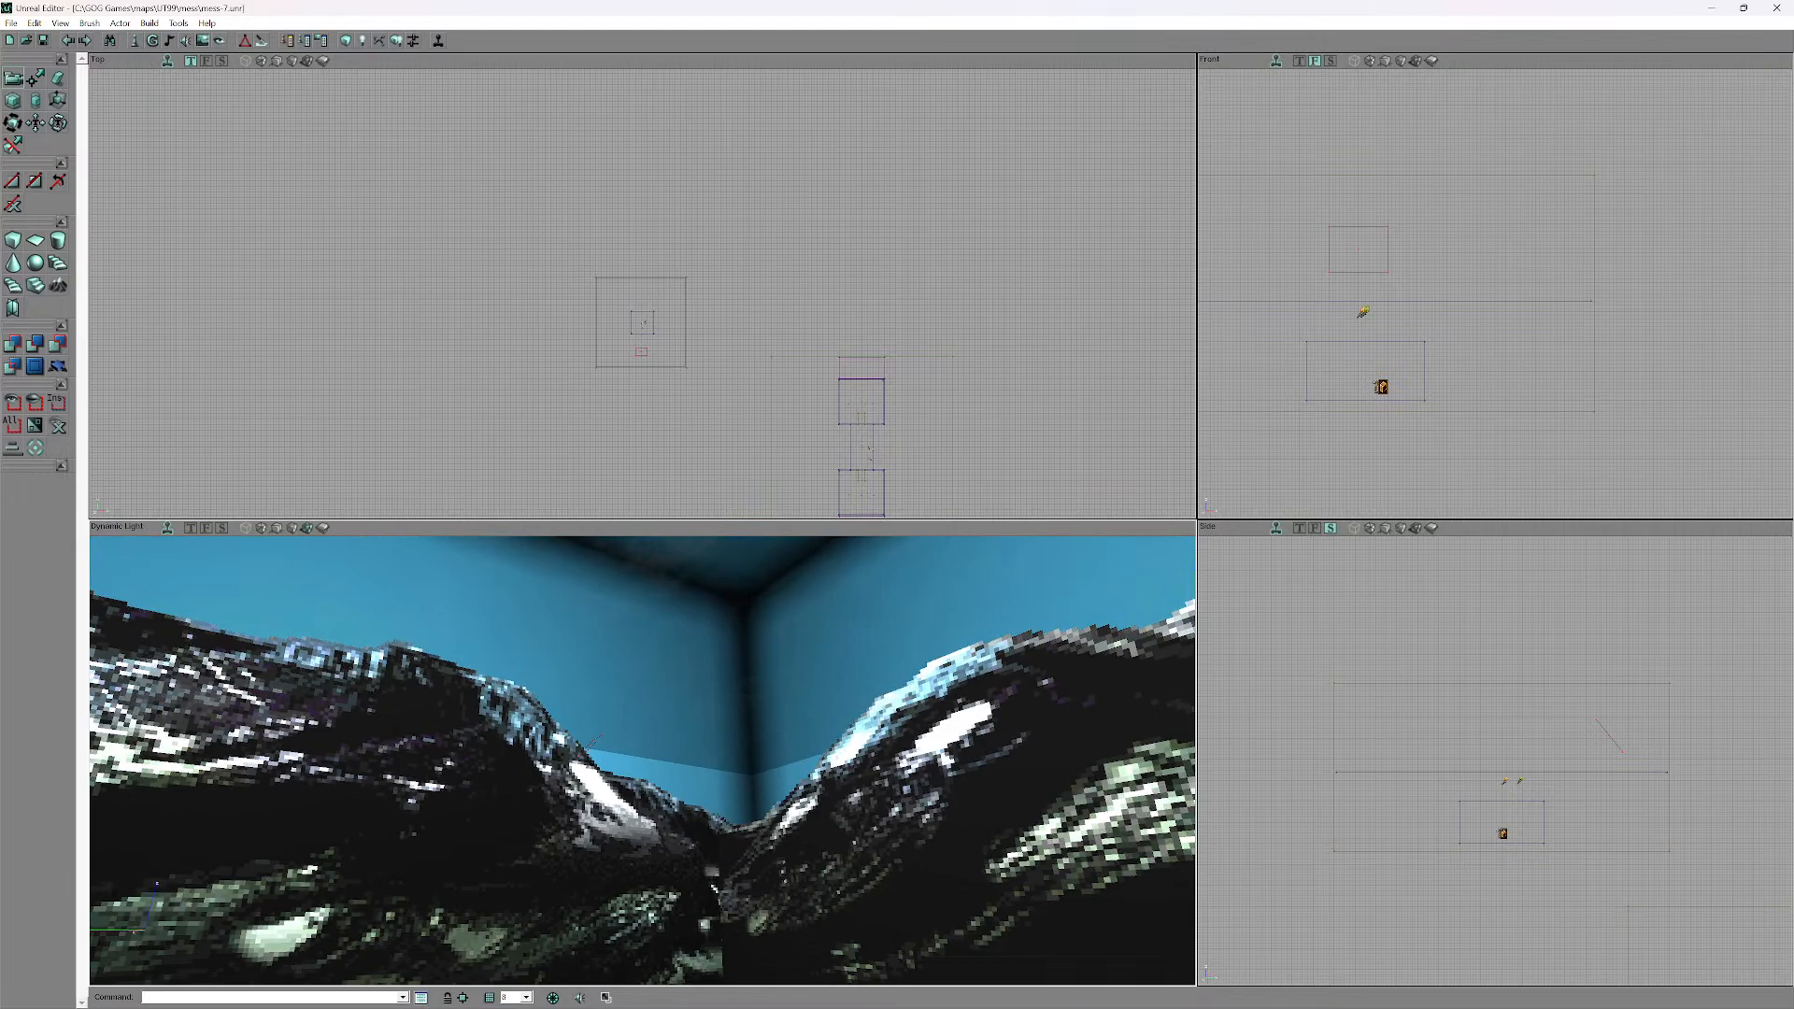
- Open the moved sky light's properties and set its LightSaturation to 0
right_click(1521, 209)
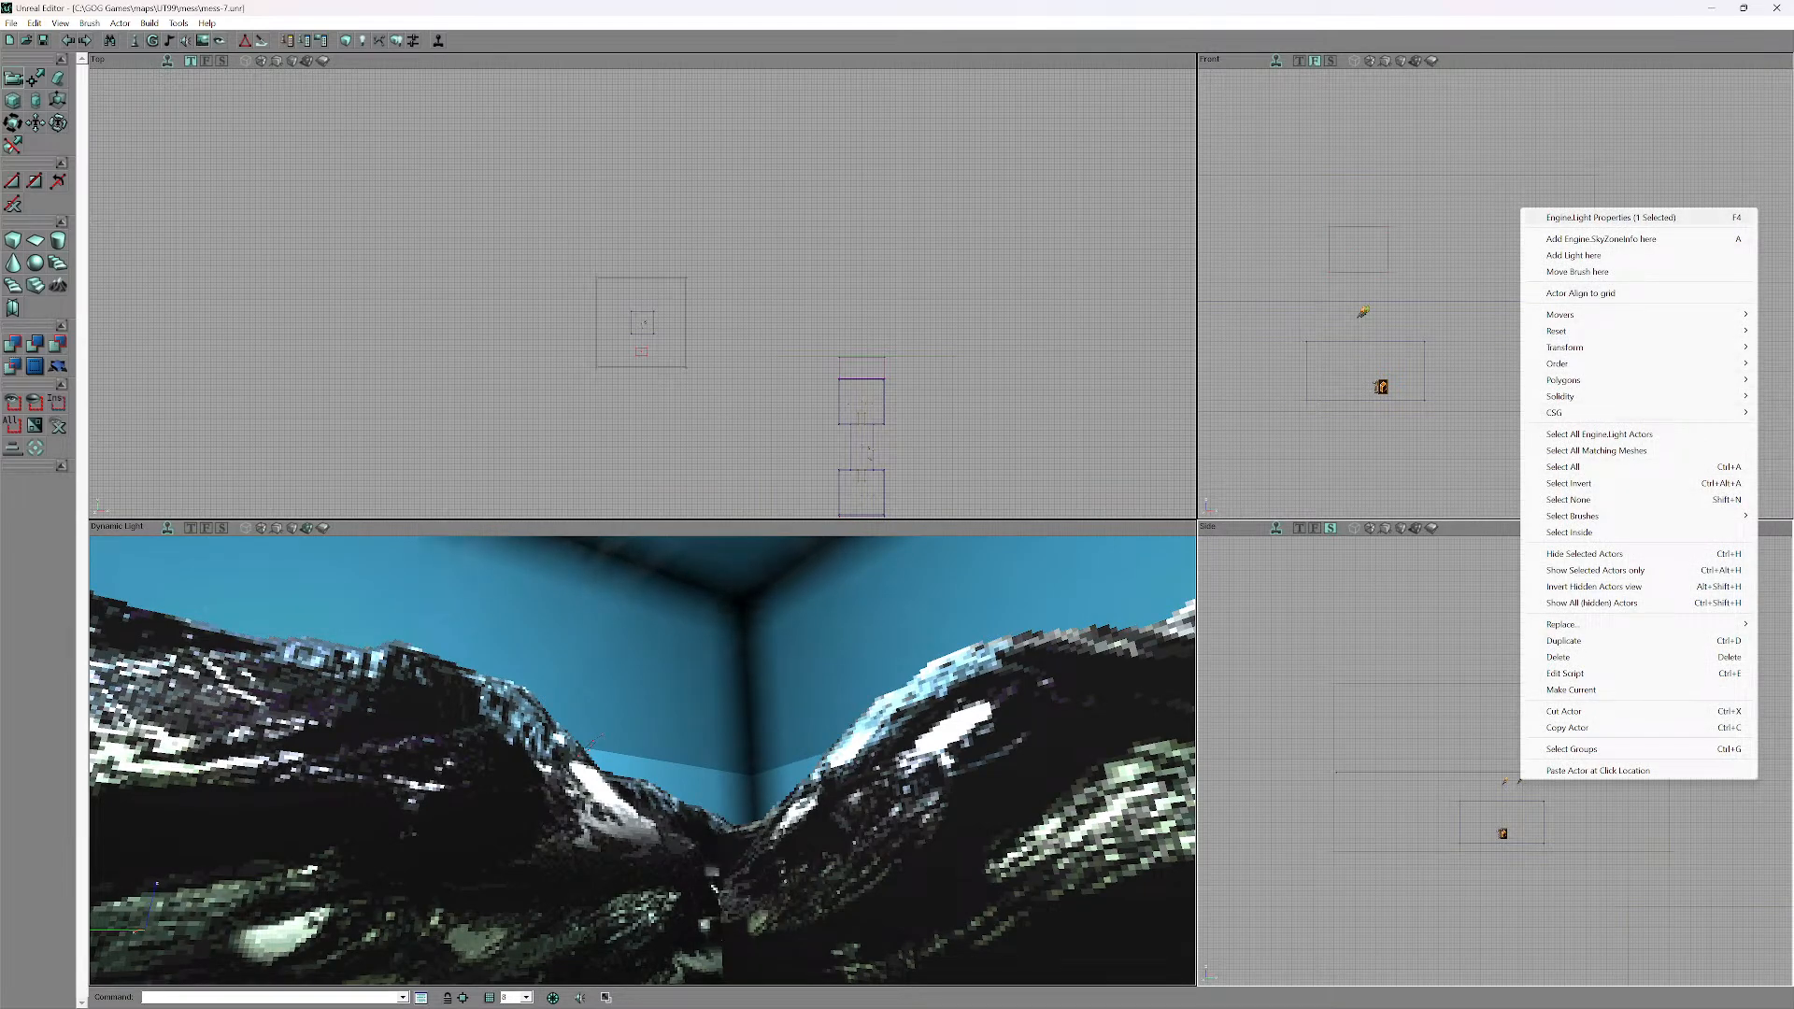
left_click(1607, 217)
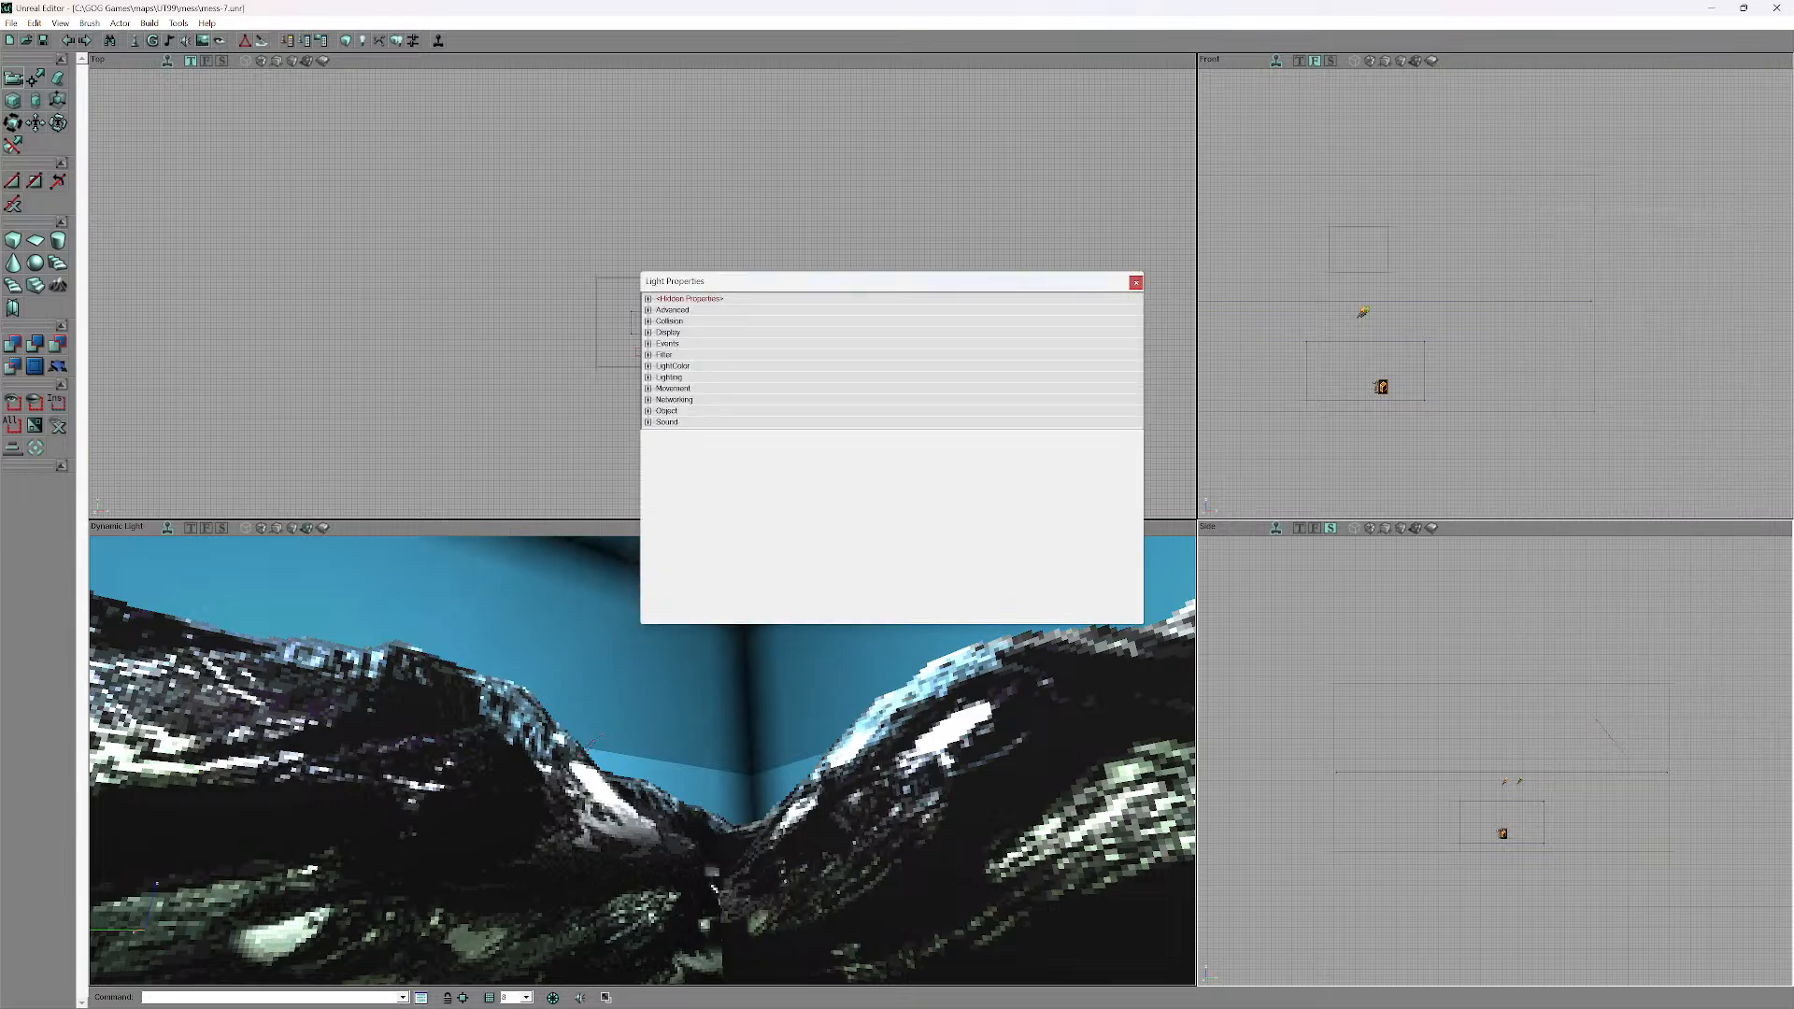
left_click(666, 423)
left_click(673, 366)
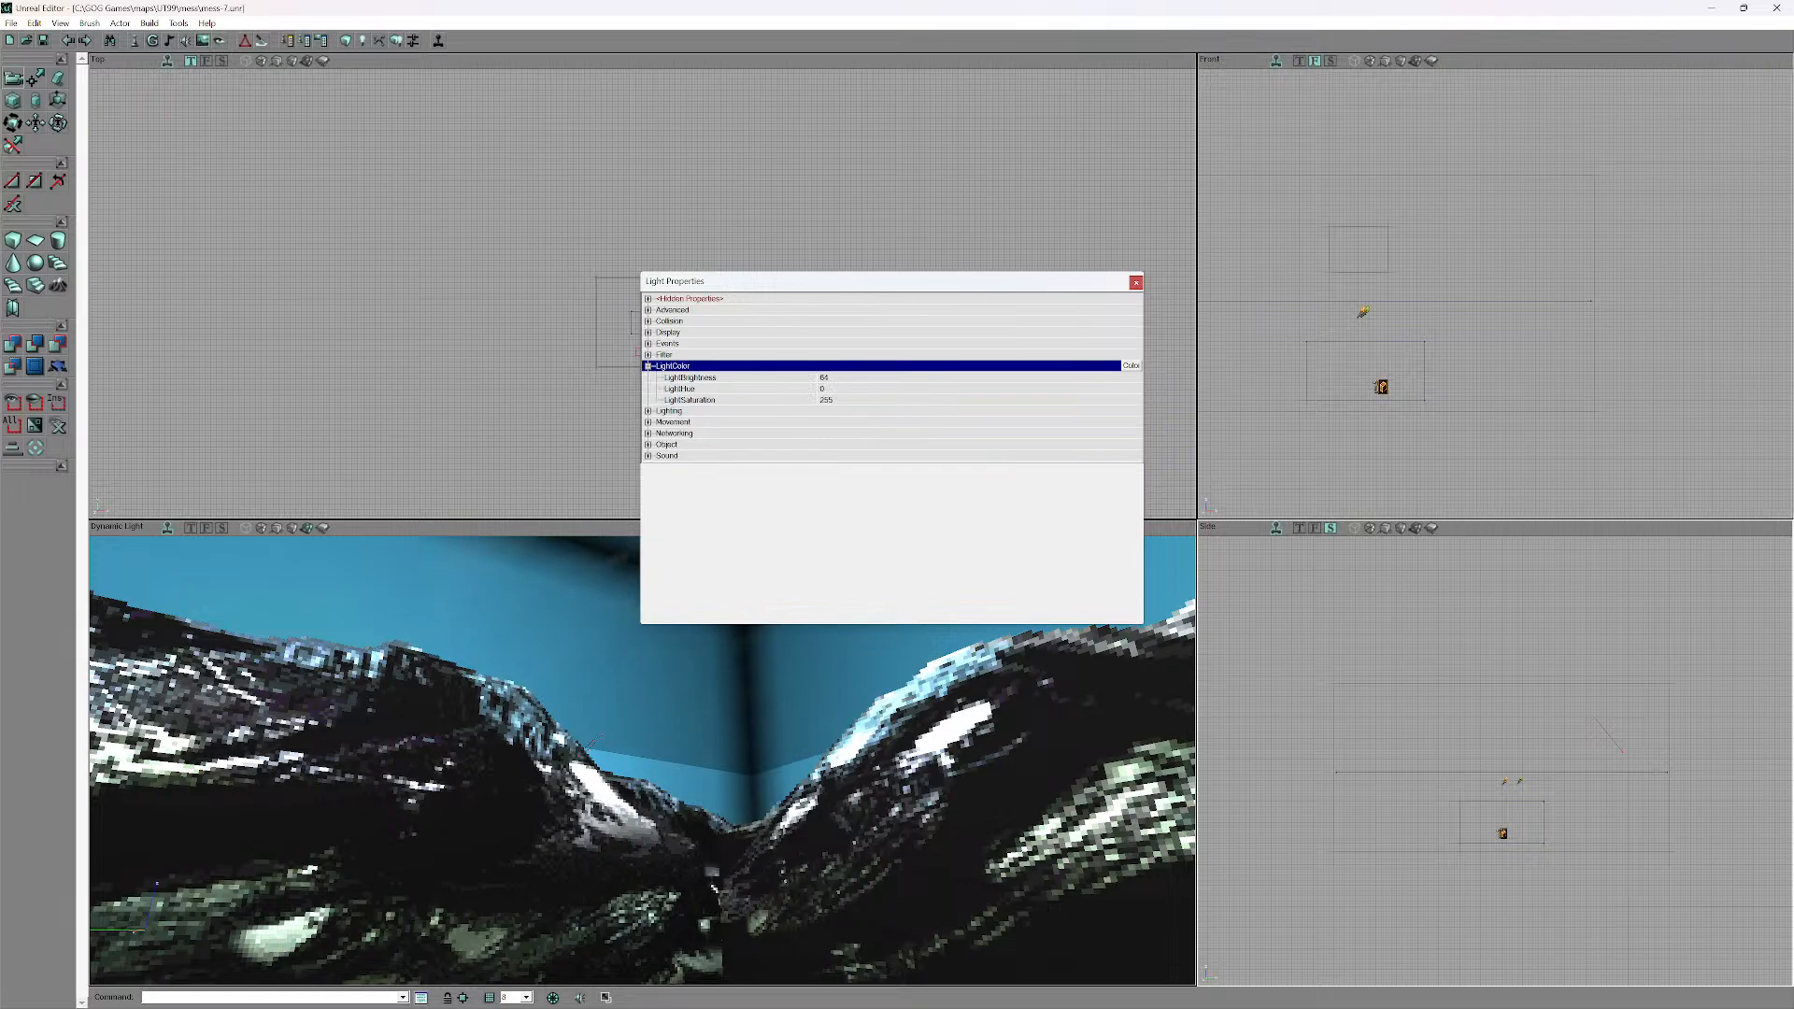
double_click(669, 411)
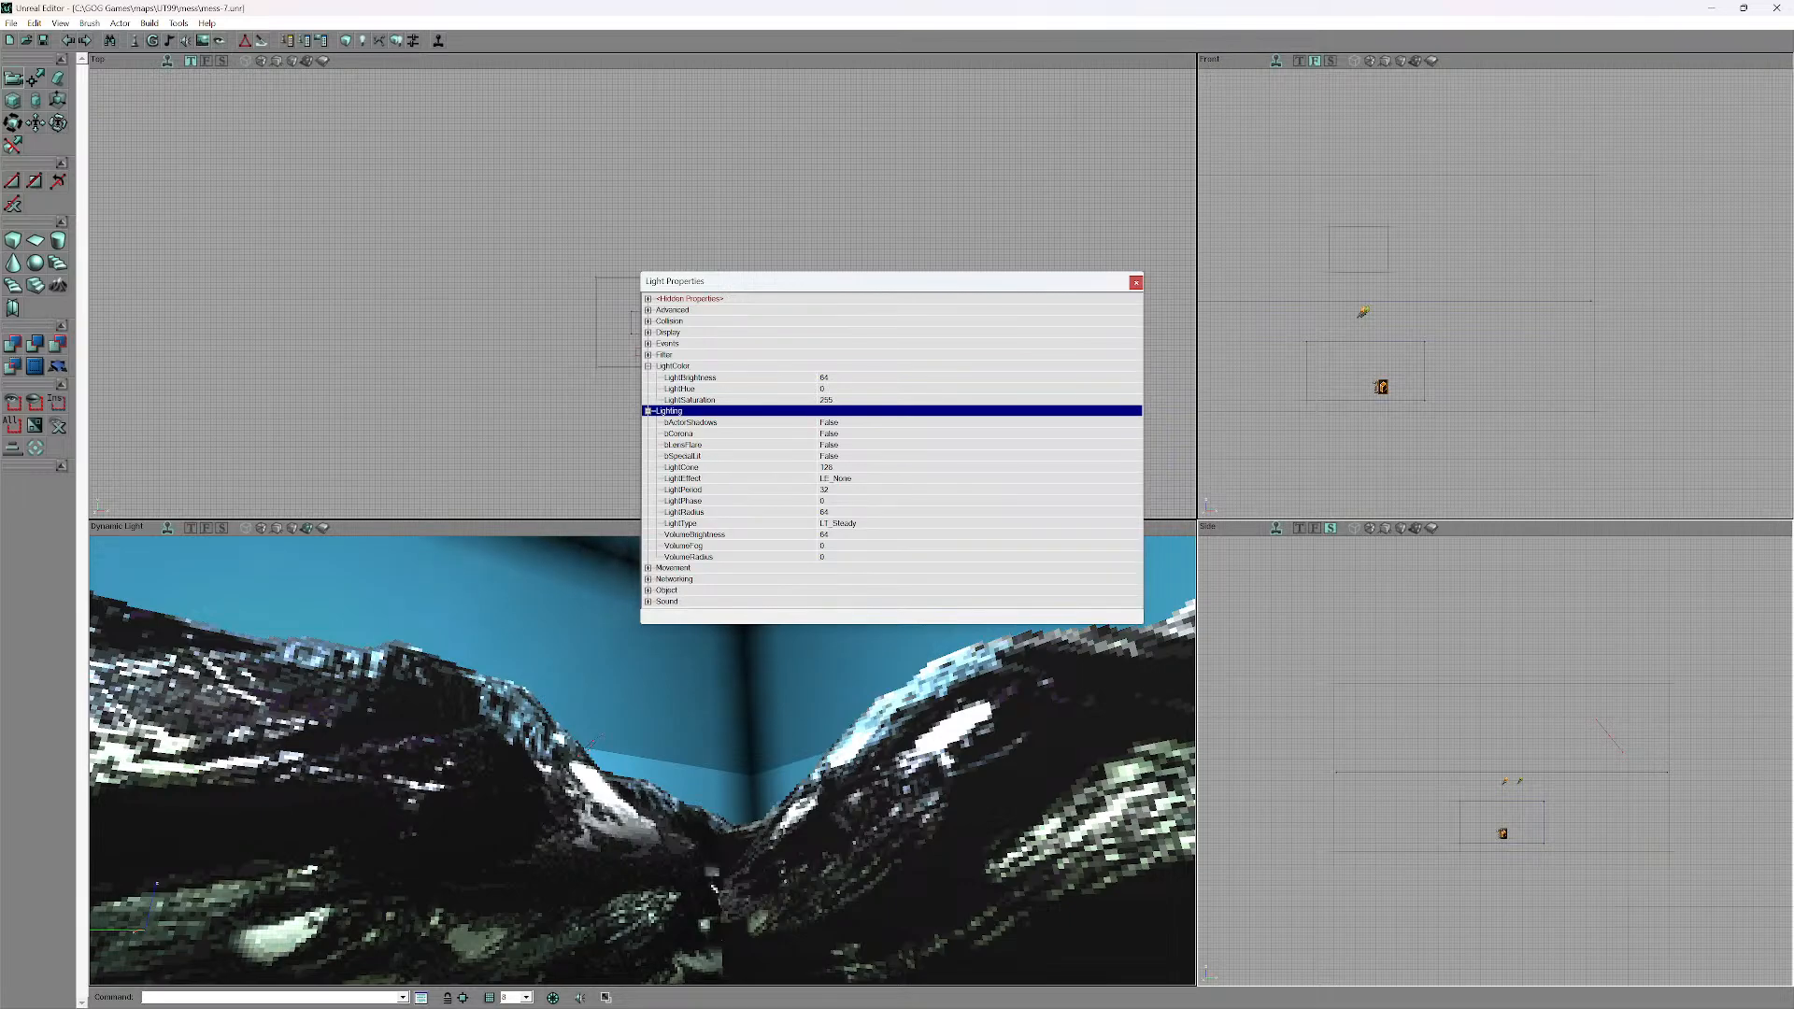
left_click(669, 411)
left_click(689, 399)
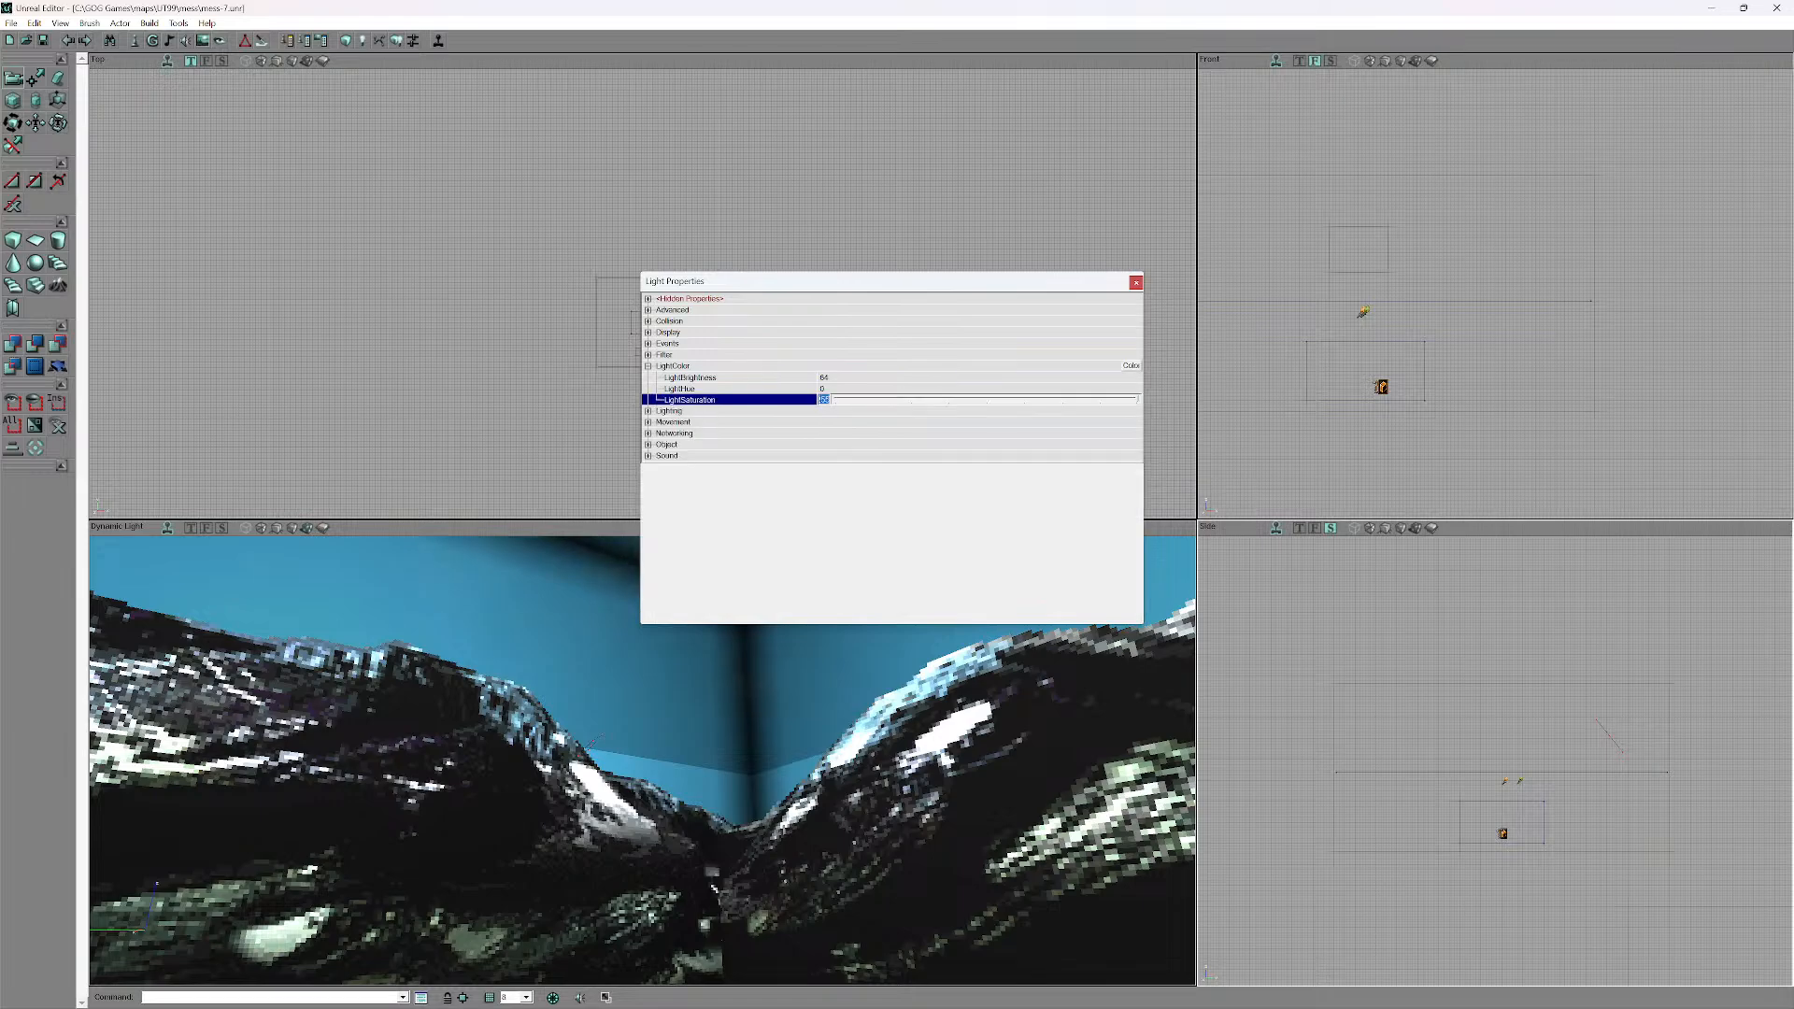
type("0")
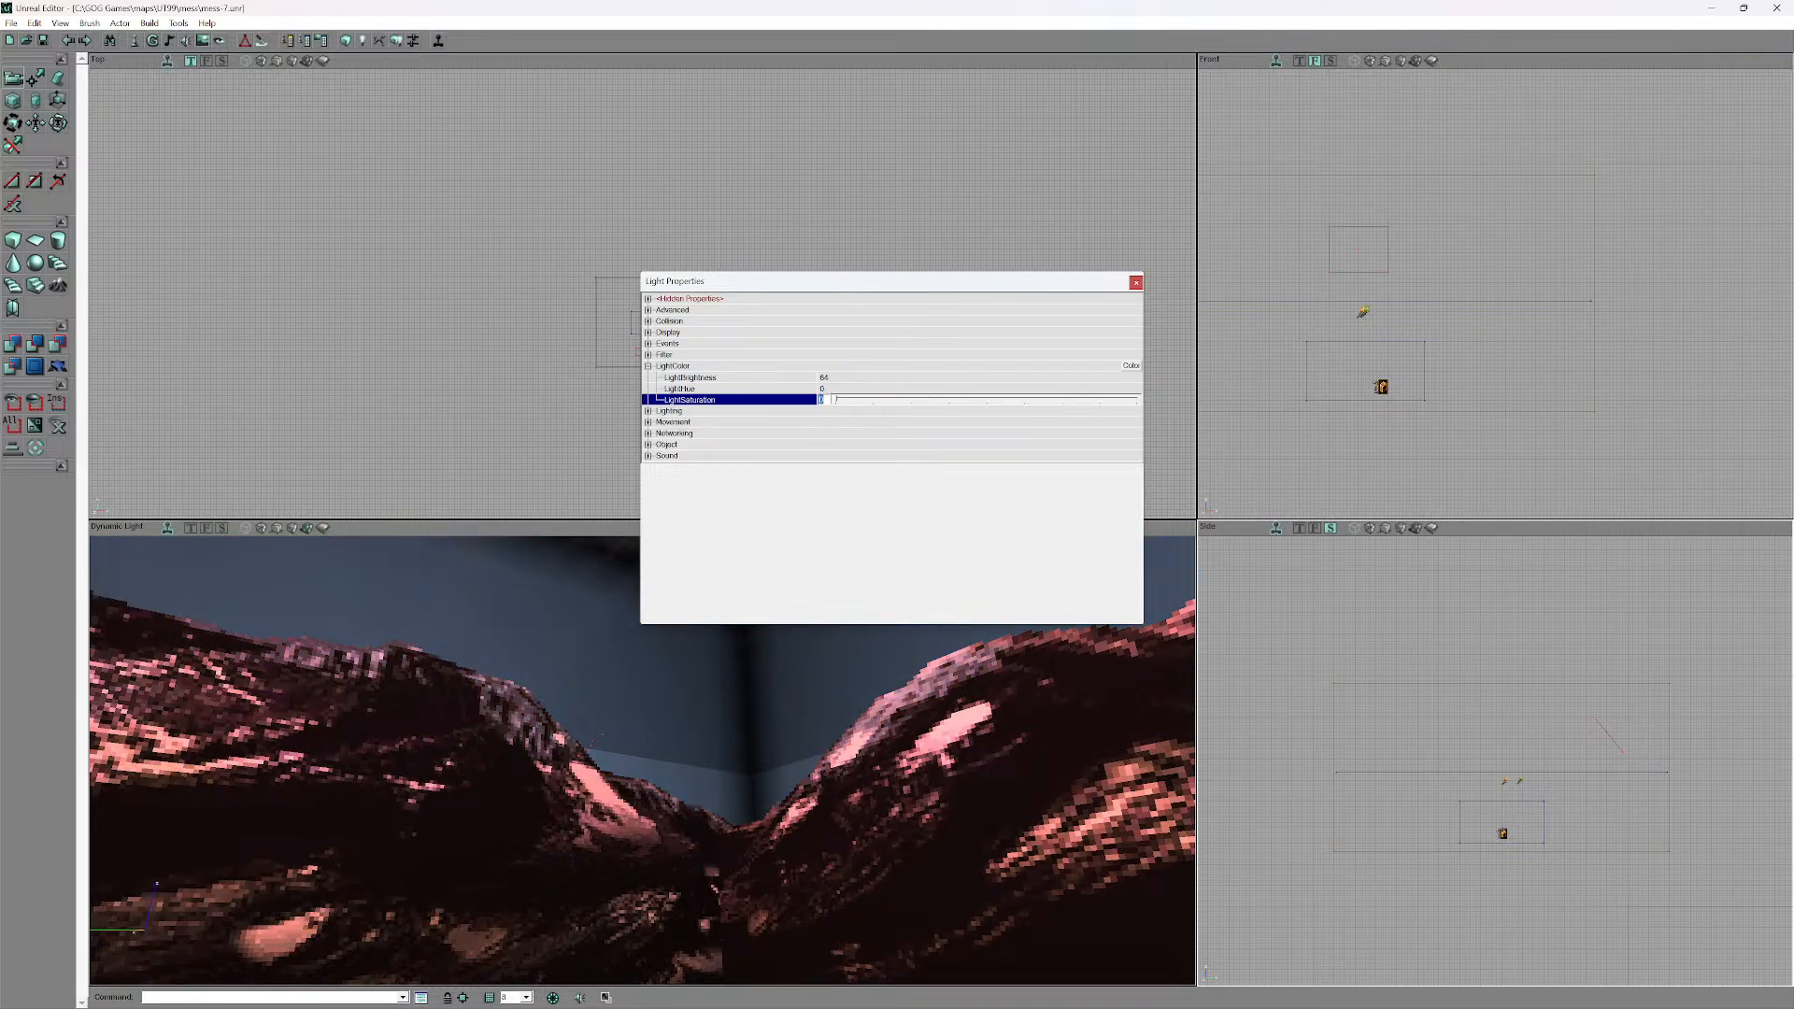
- Try intermediate LightSaturation values on the sky light and set it back to 255
left_click_drag(835, 400, 957, 399)
left_click(896, 400)
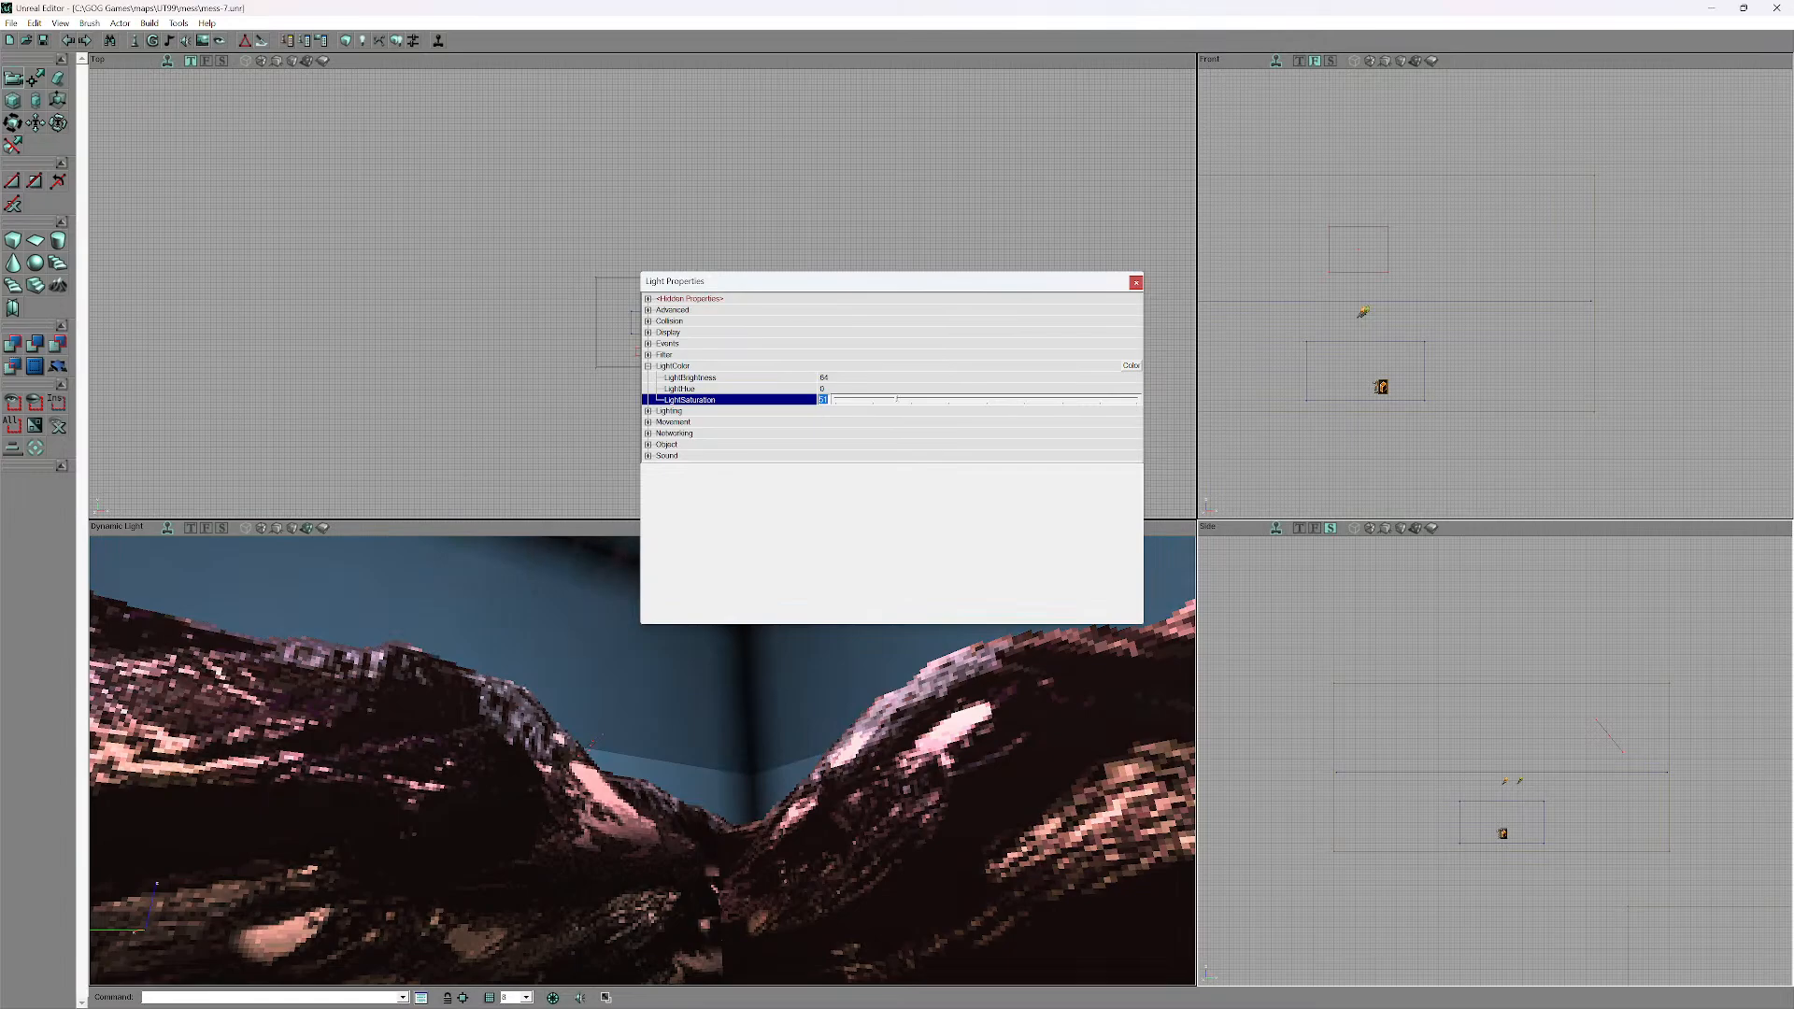
left_click(839, 400)
left_click(962, 400)
left_click(962, 400)
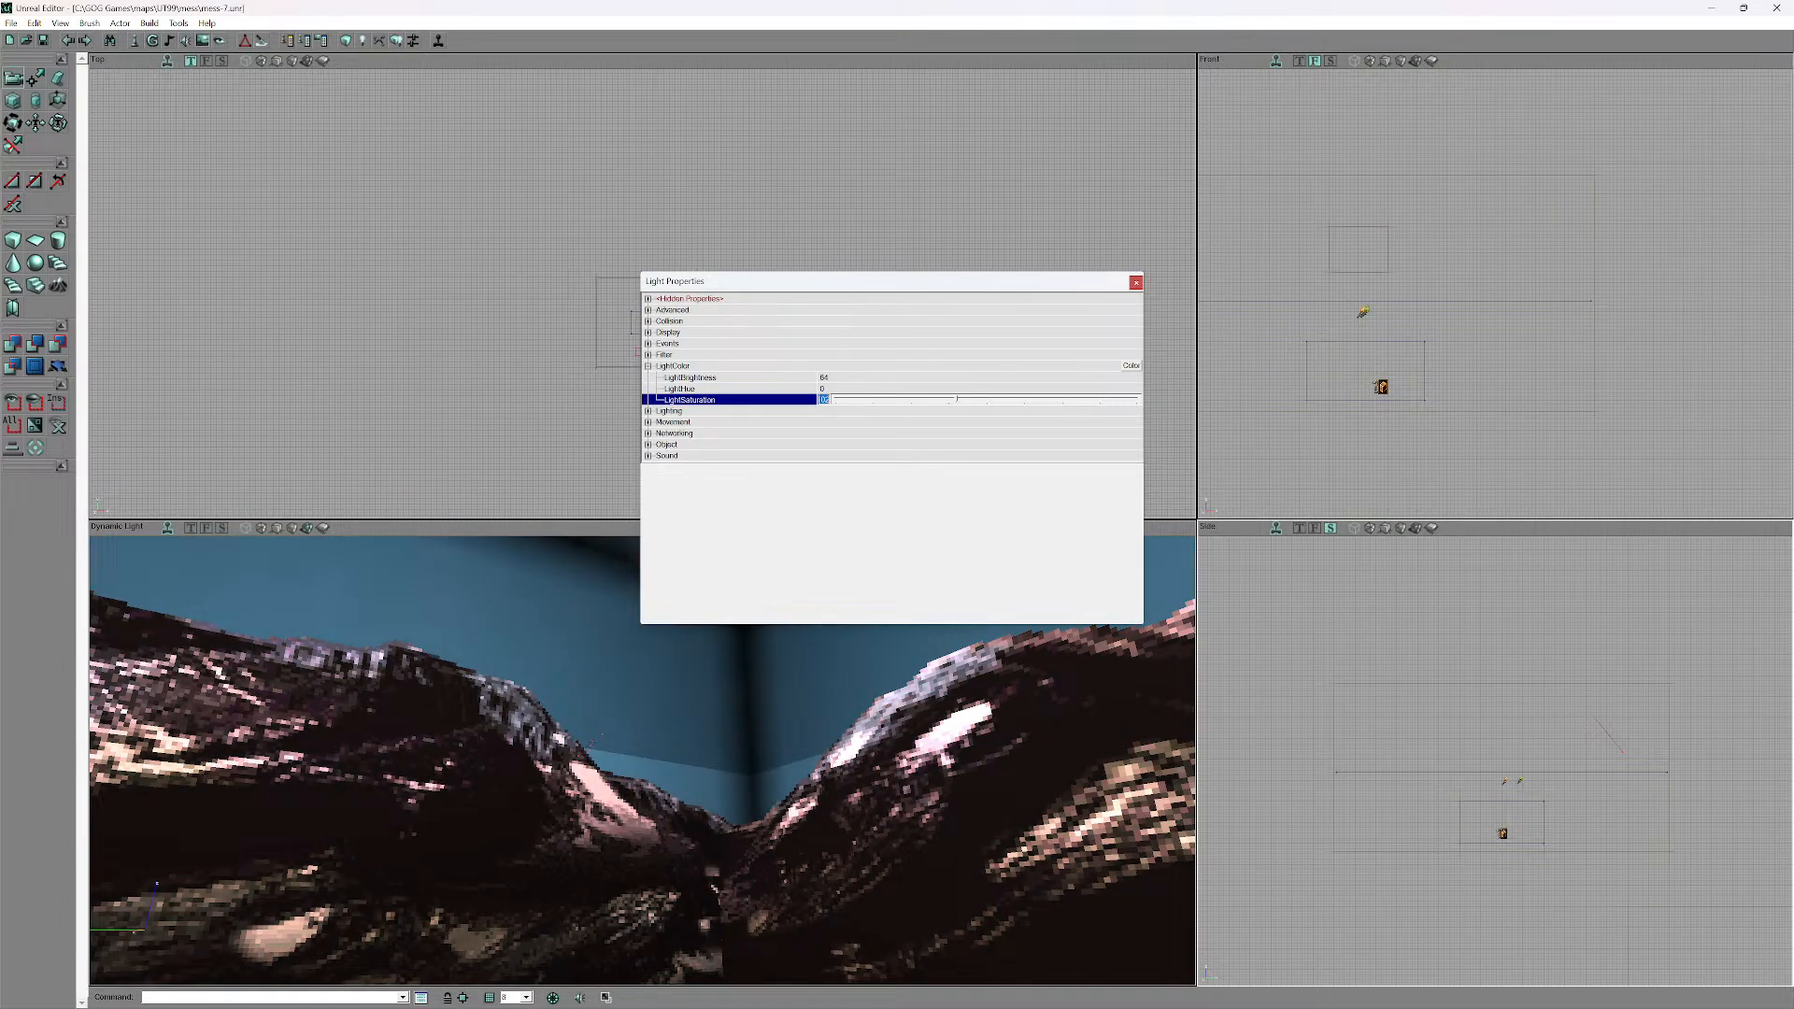
left_click(1121, 399)
left_click(1121, 400)
left_click(1121, 400)
- Lower the sky light's LightBrightness to the very low end of its range and close its properties
left_click(824, 378)
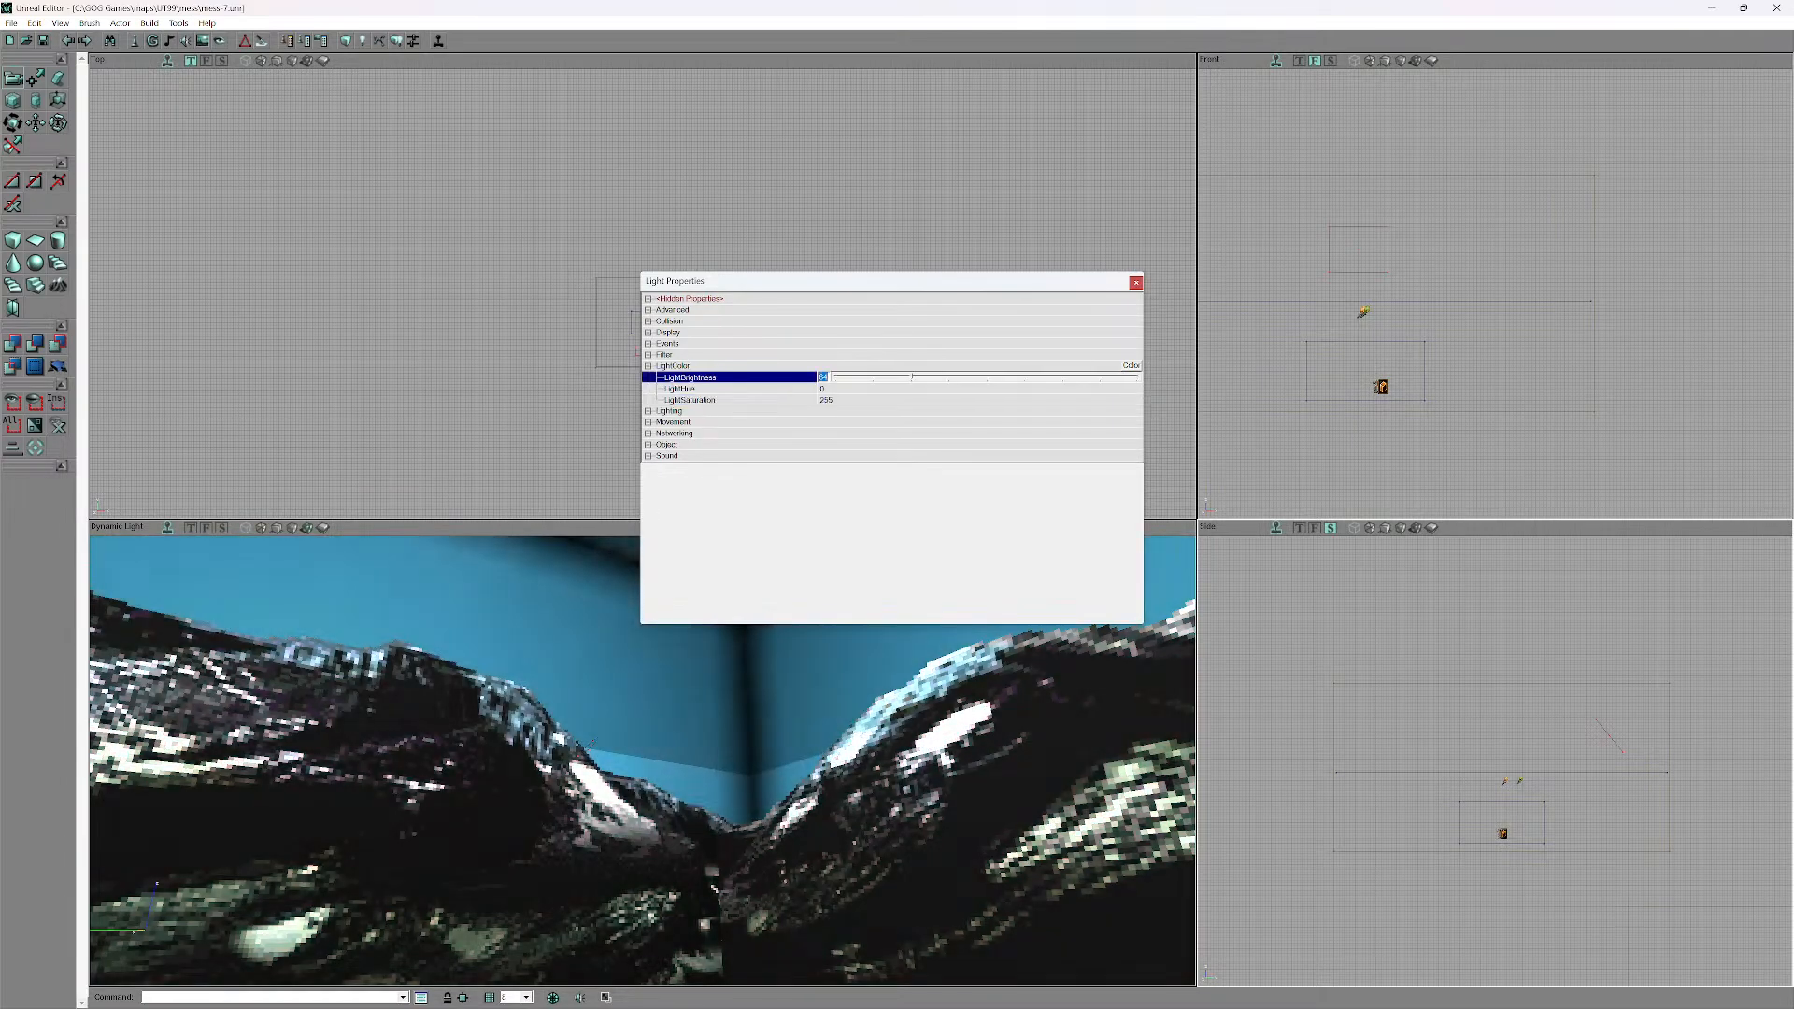
type("11")
key("Return")
key("Return")
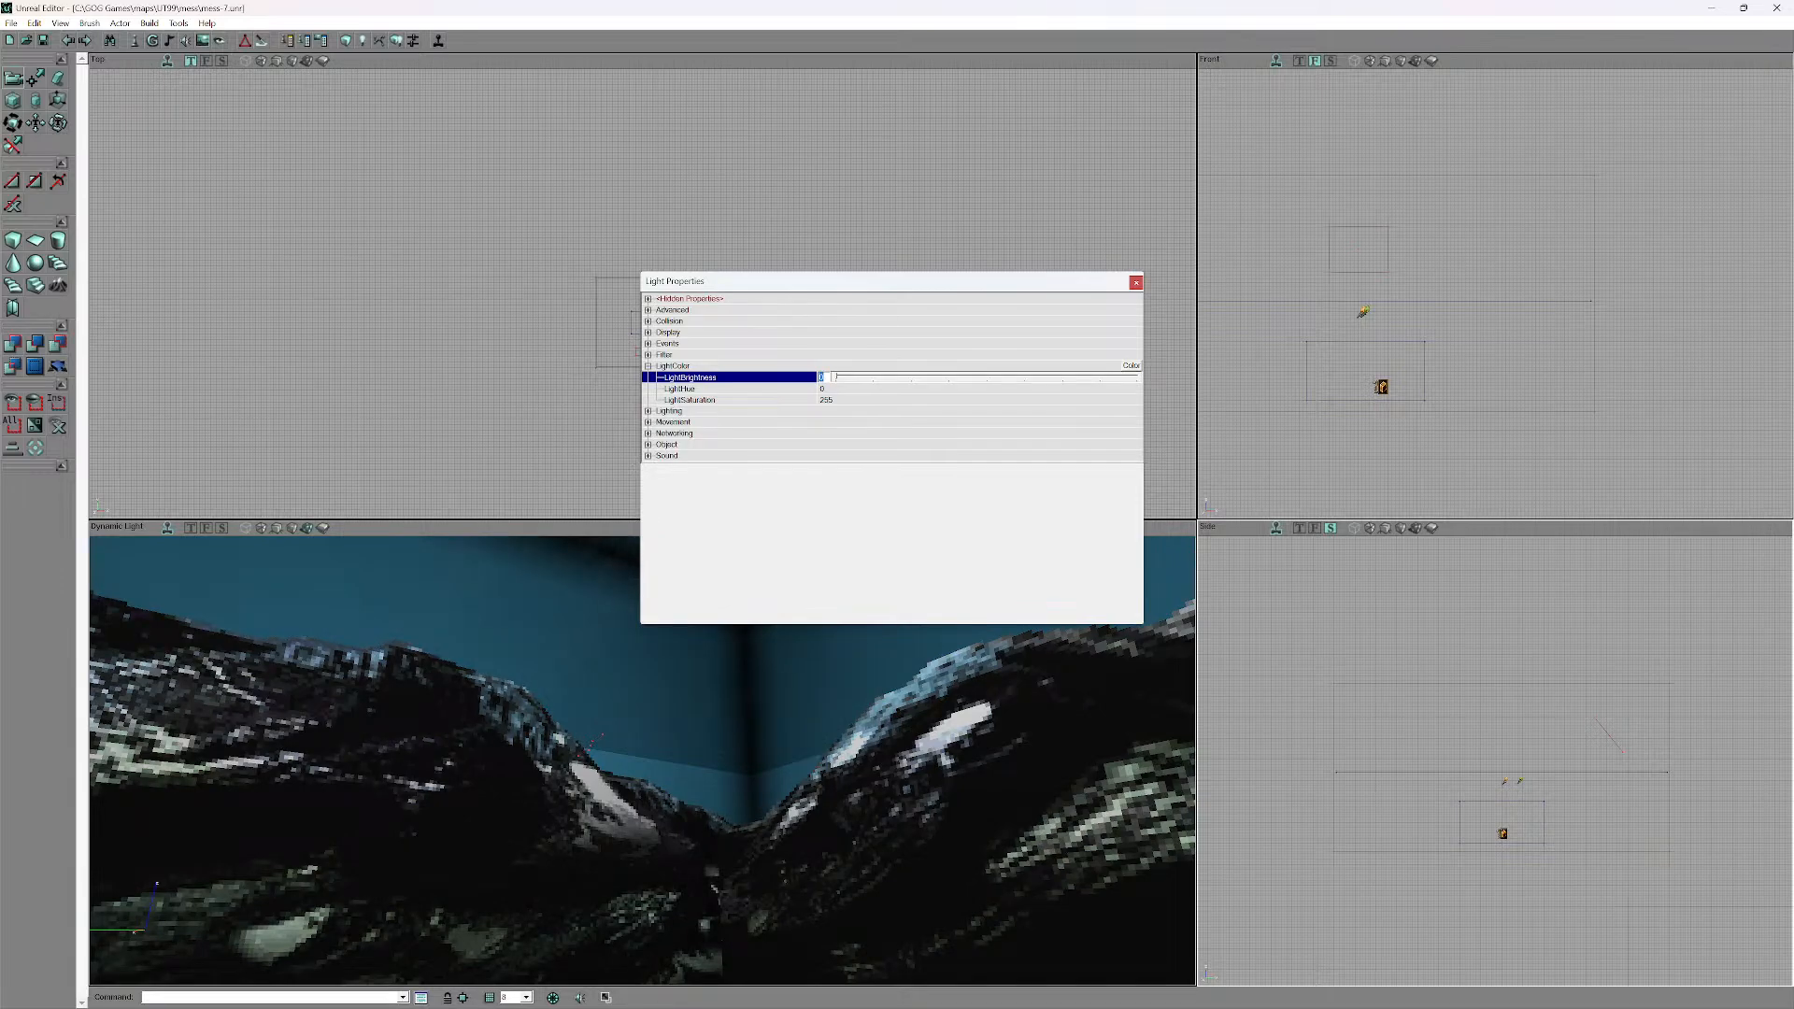
left_click(1135, 282)
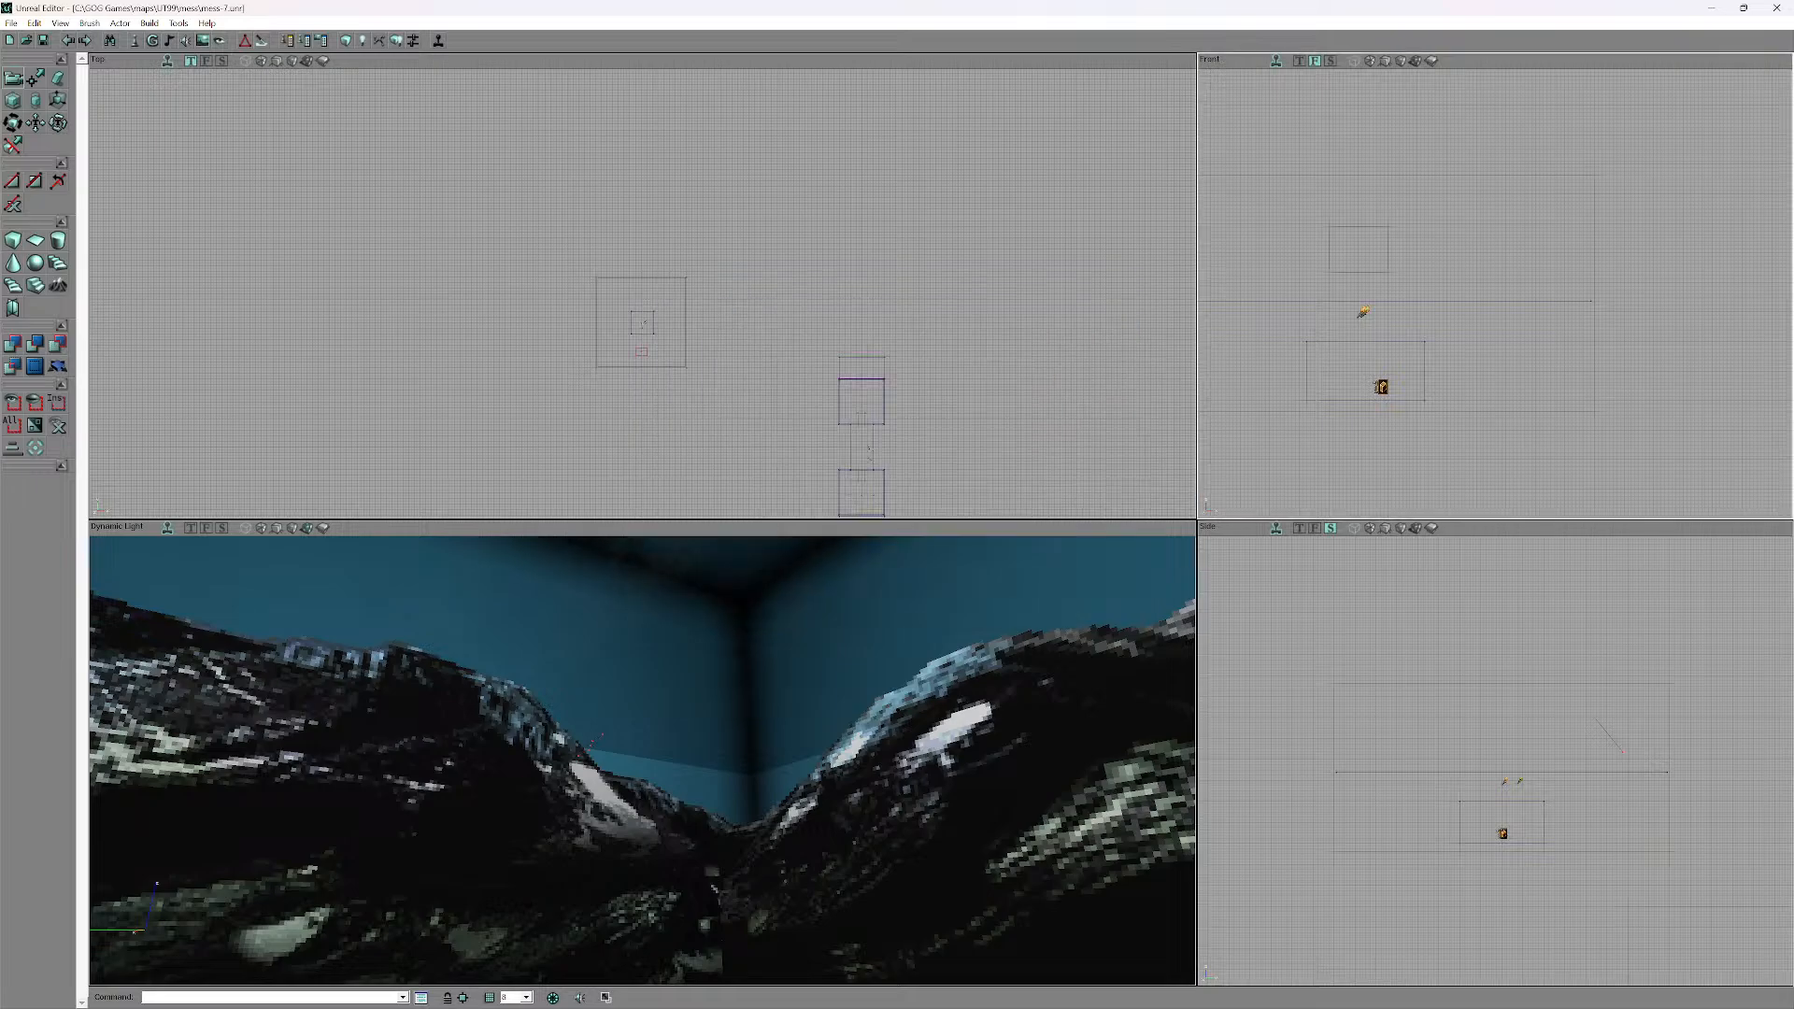
- Delete both lights placed above the mountain box in the sky room
right_click(1363, 312)
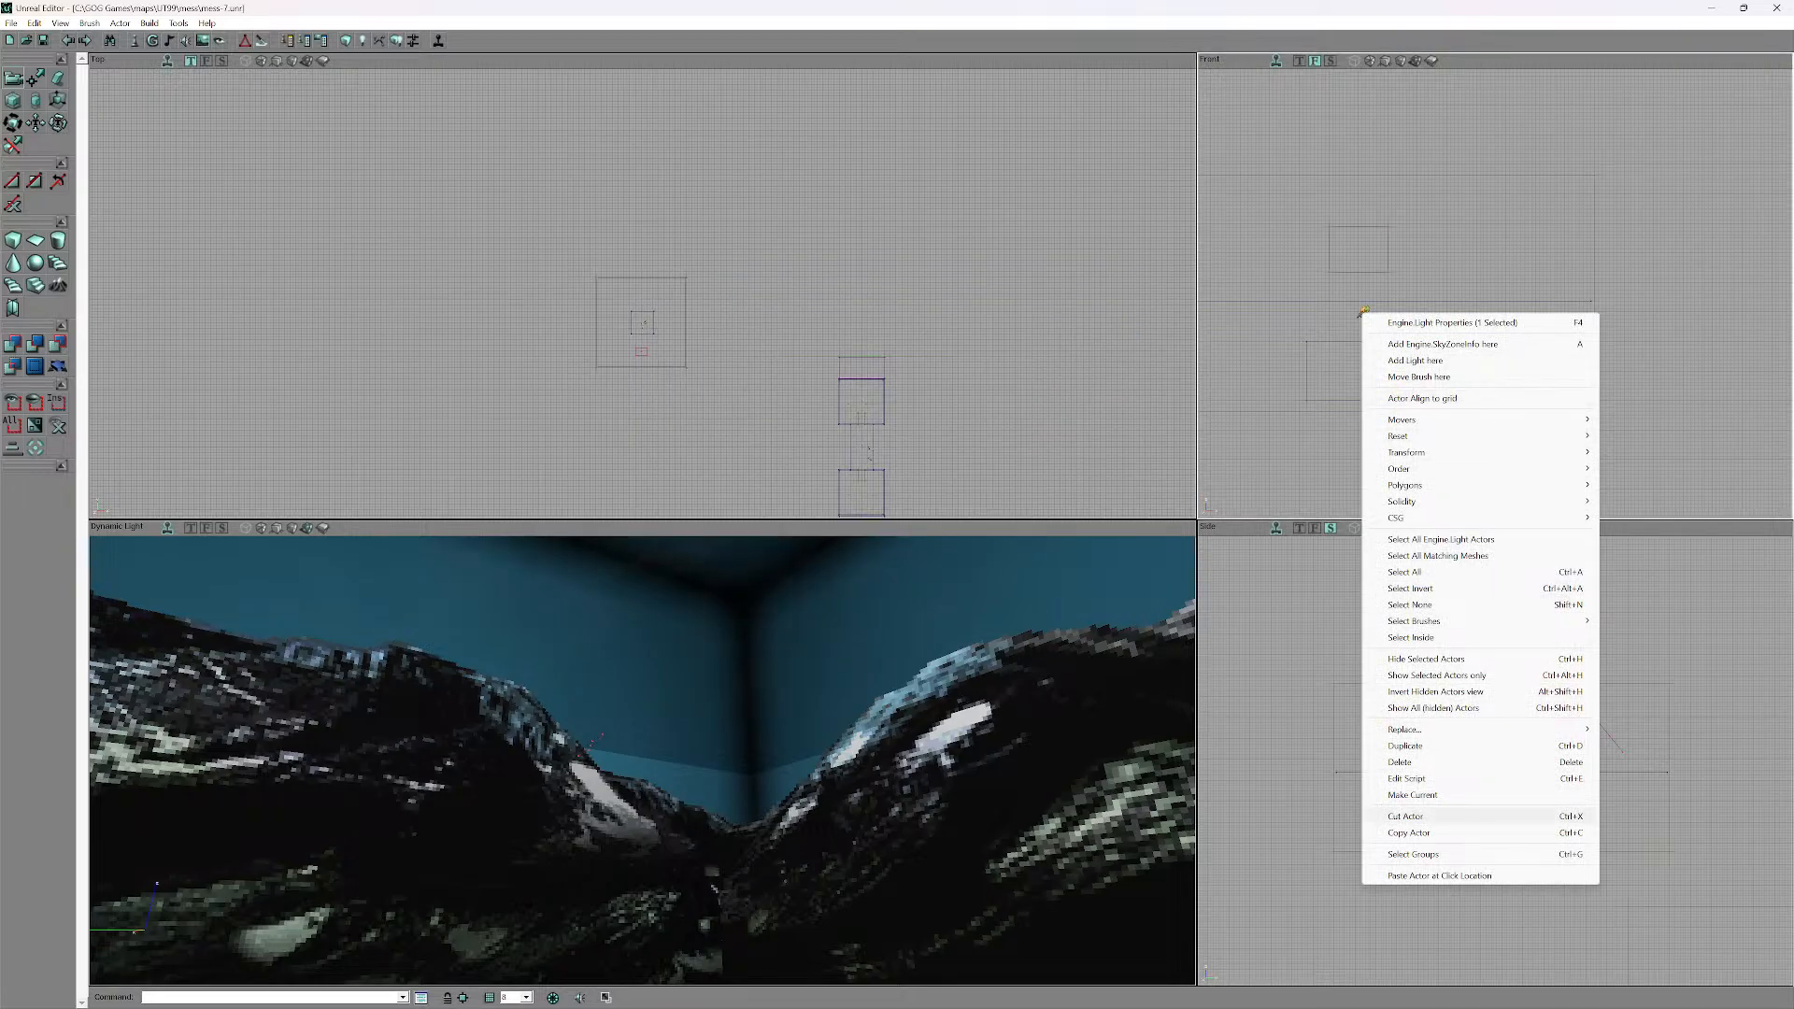
left_click(1411, 762)
right_click(1362, 312)
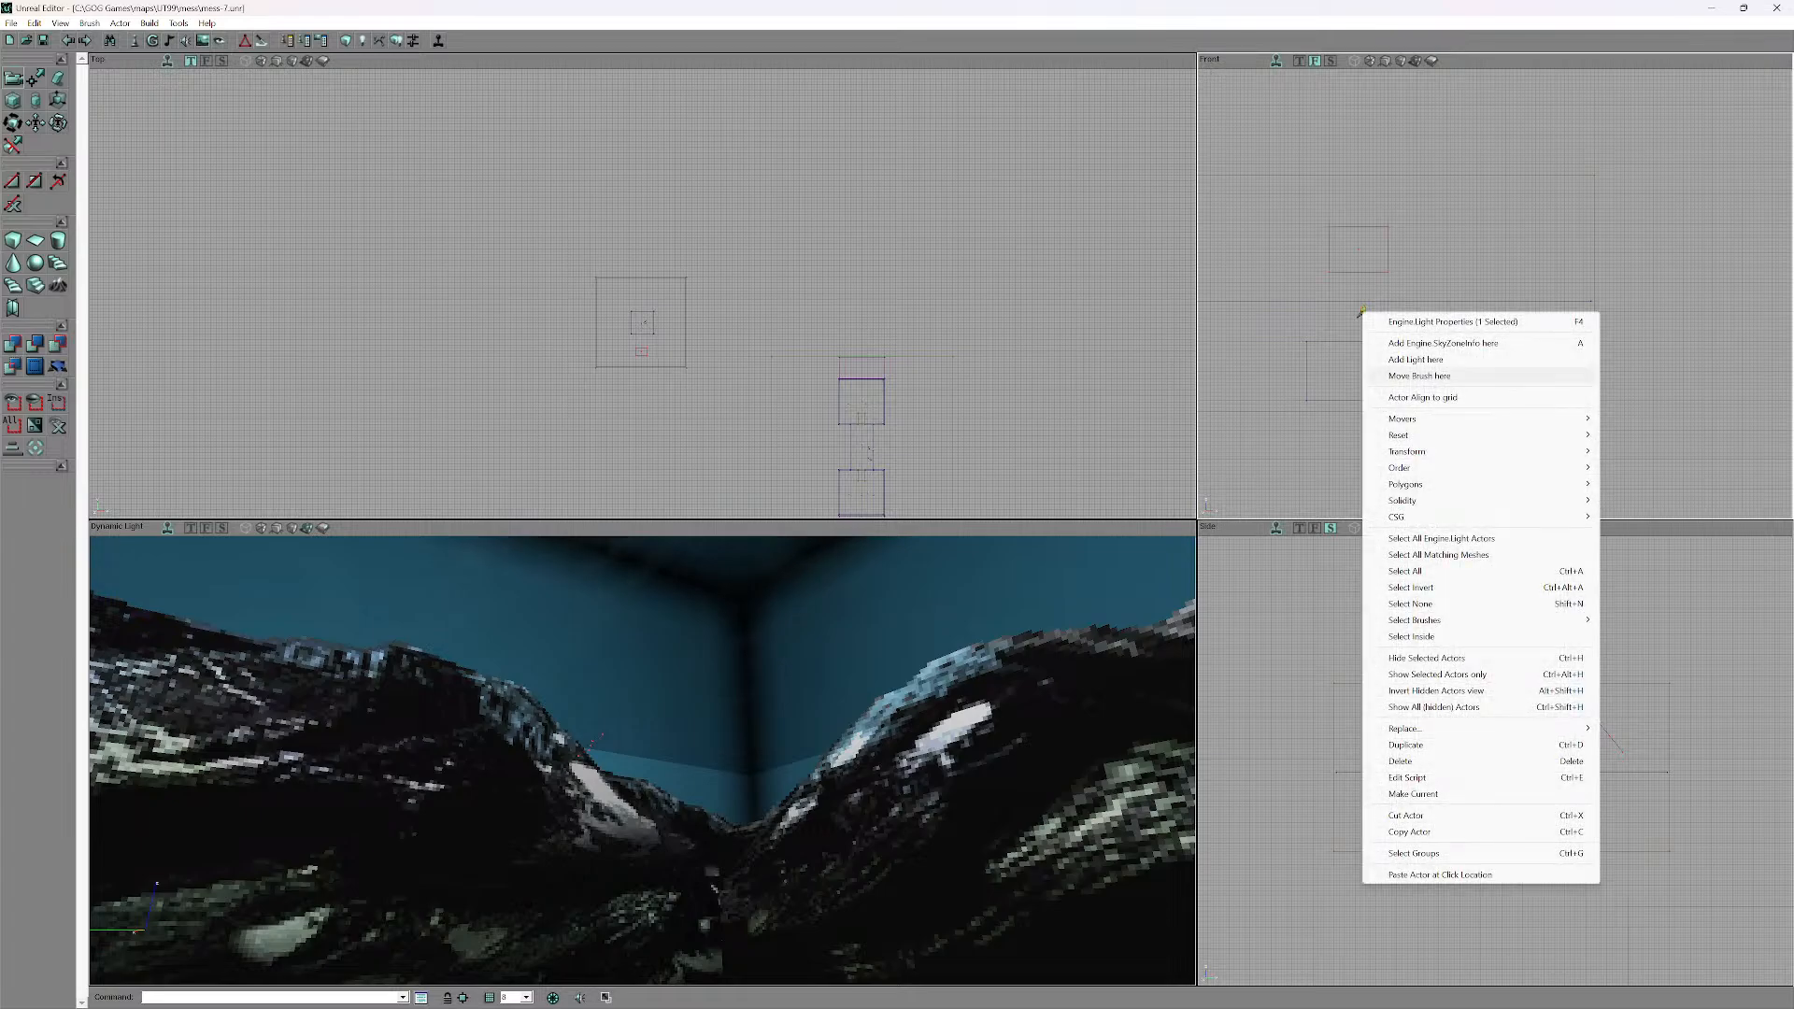
left_click(1401, 762)
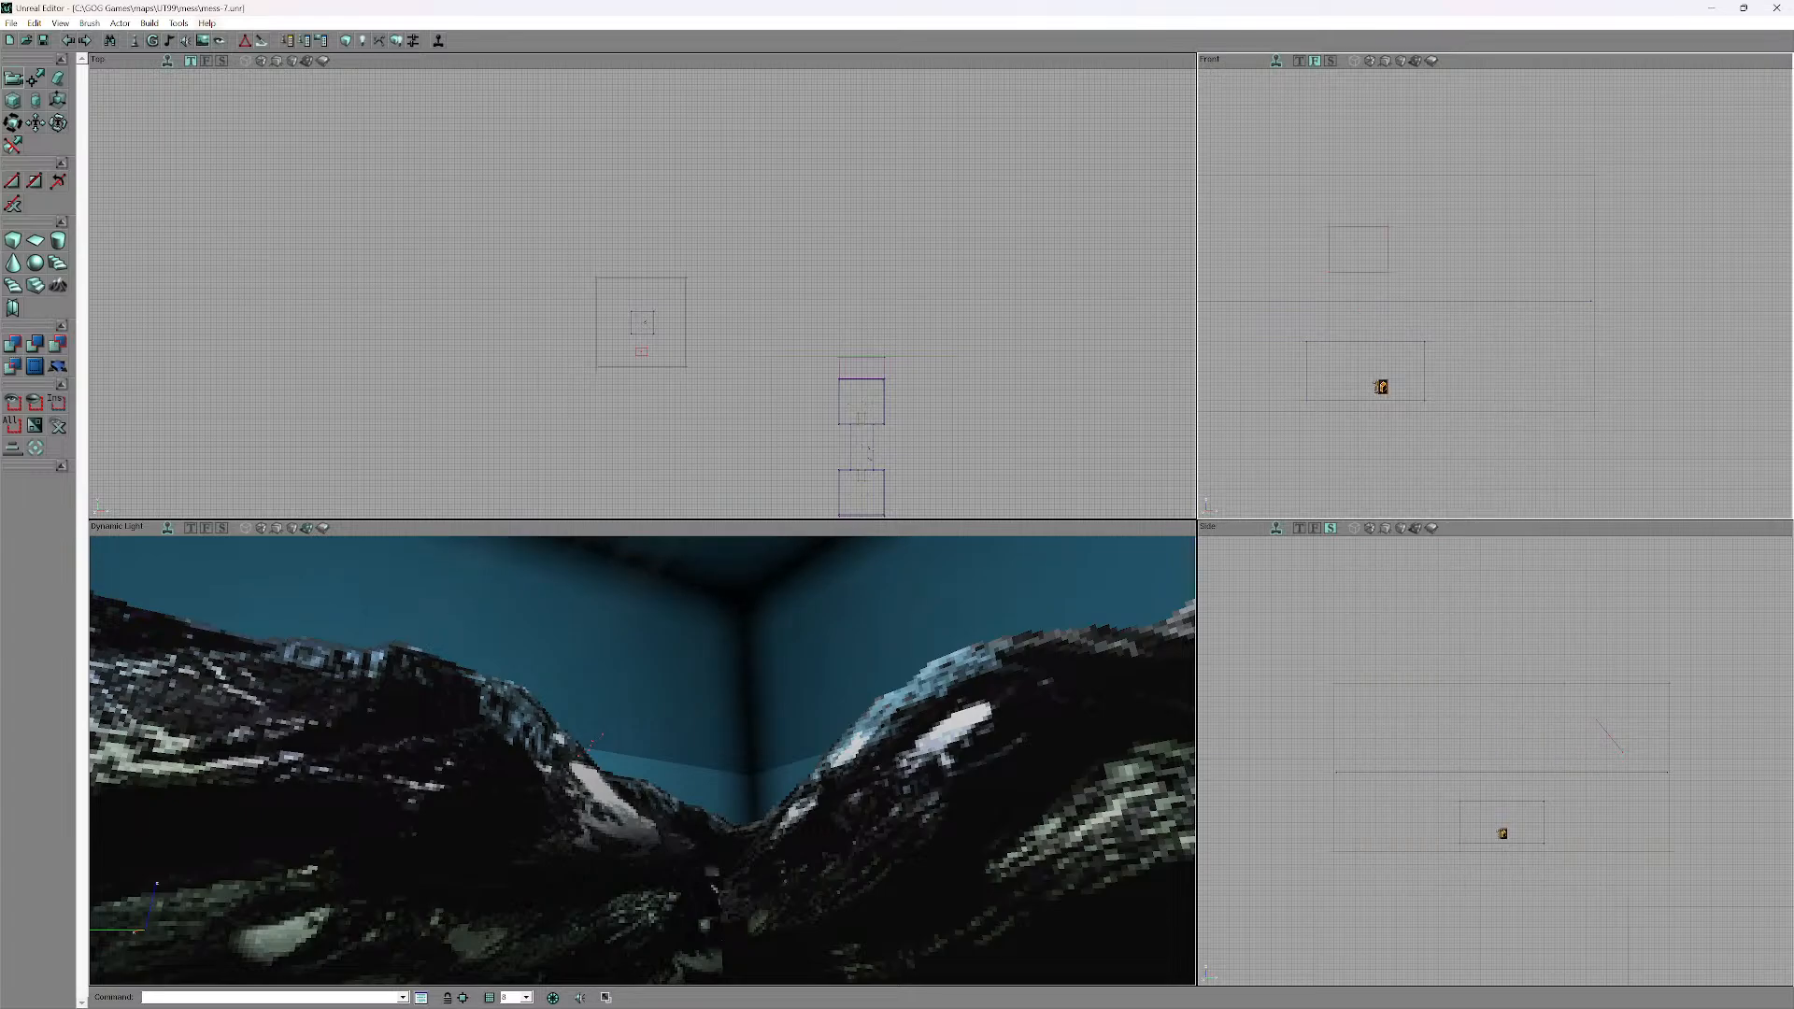
- Rebuild the whole level with the sky room's lights removed
left_click(149, 23)
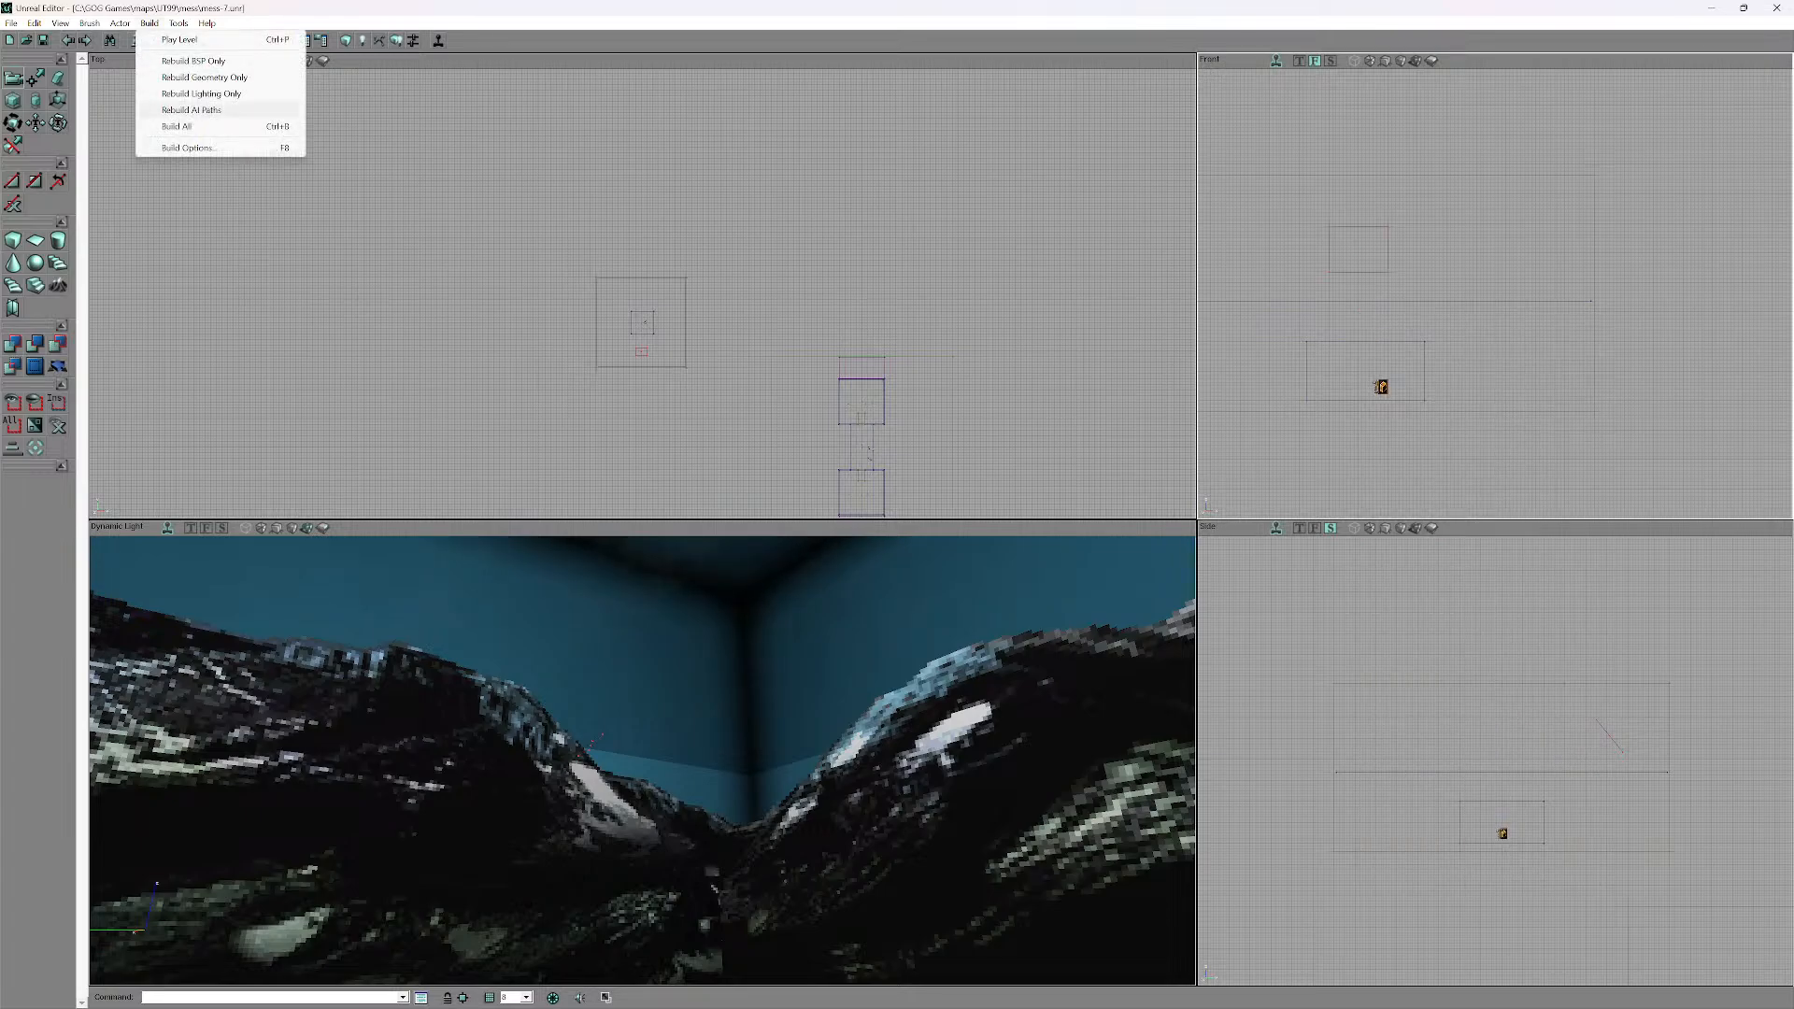
left_click(187, 126)
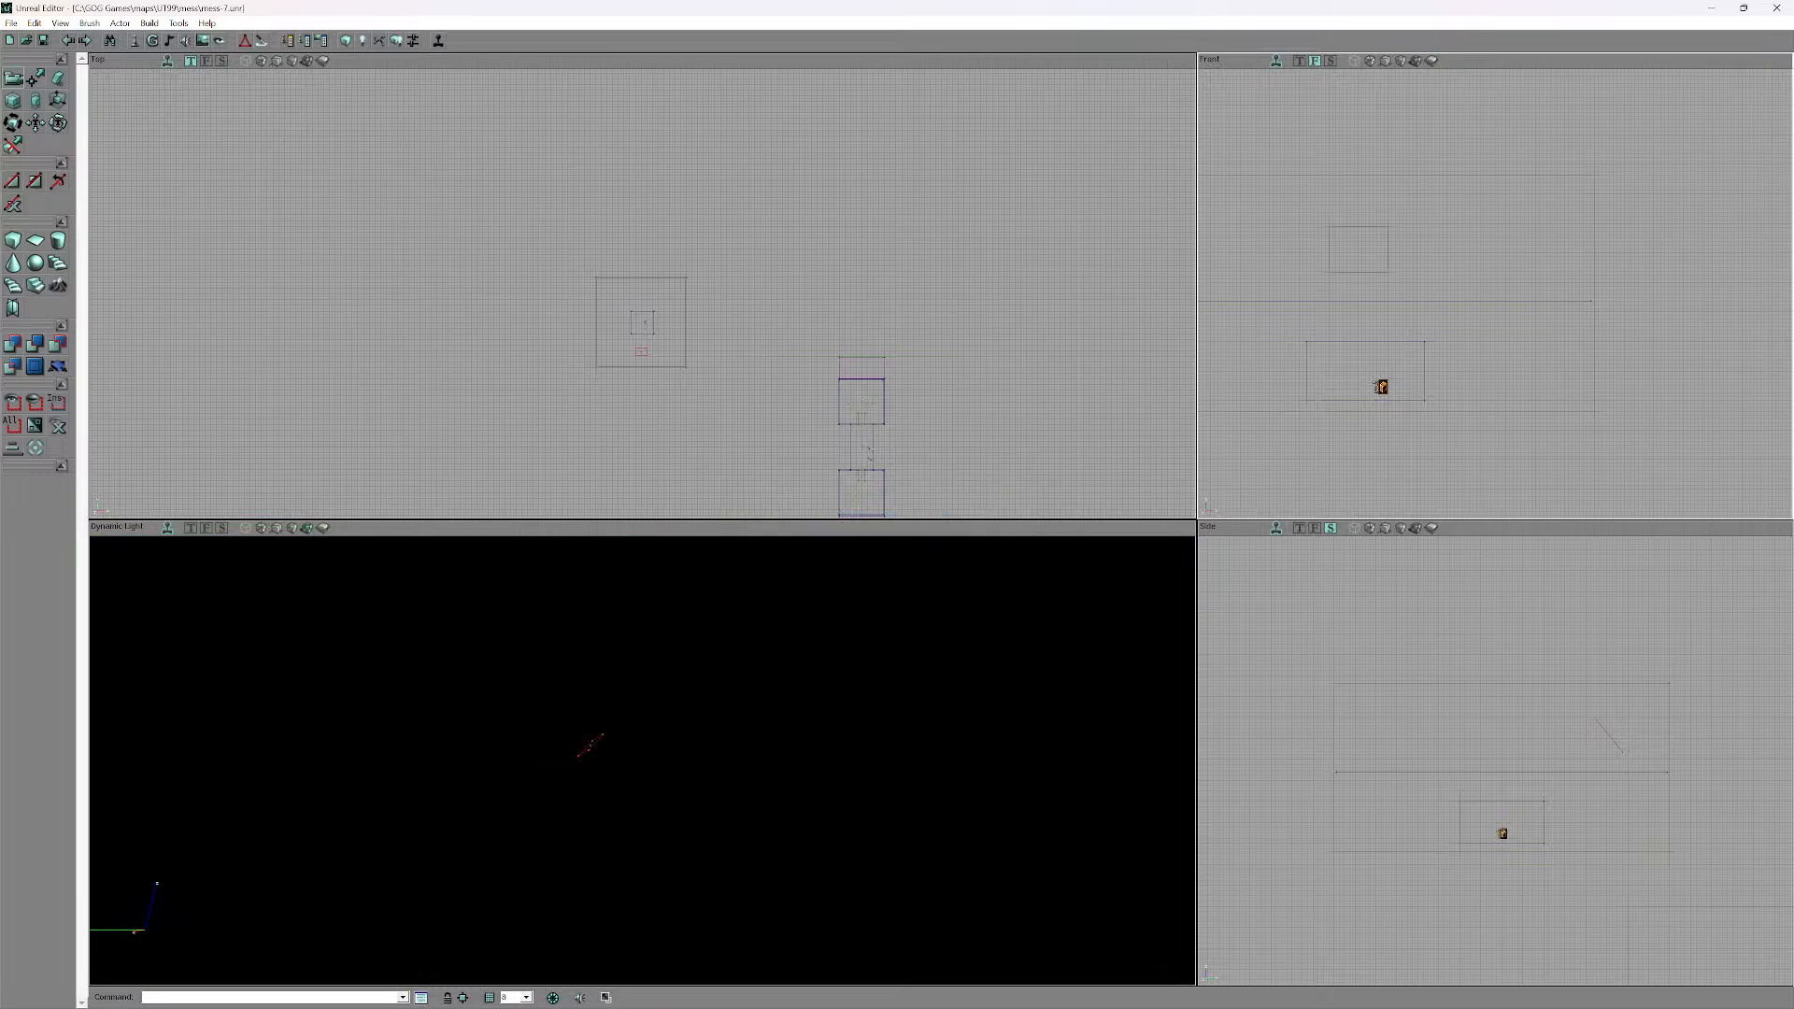
- Try adding a light at the cloud sheet's height in the sky room and rebuild the whole level
right_click(1302, 306)
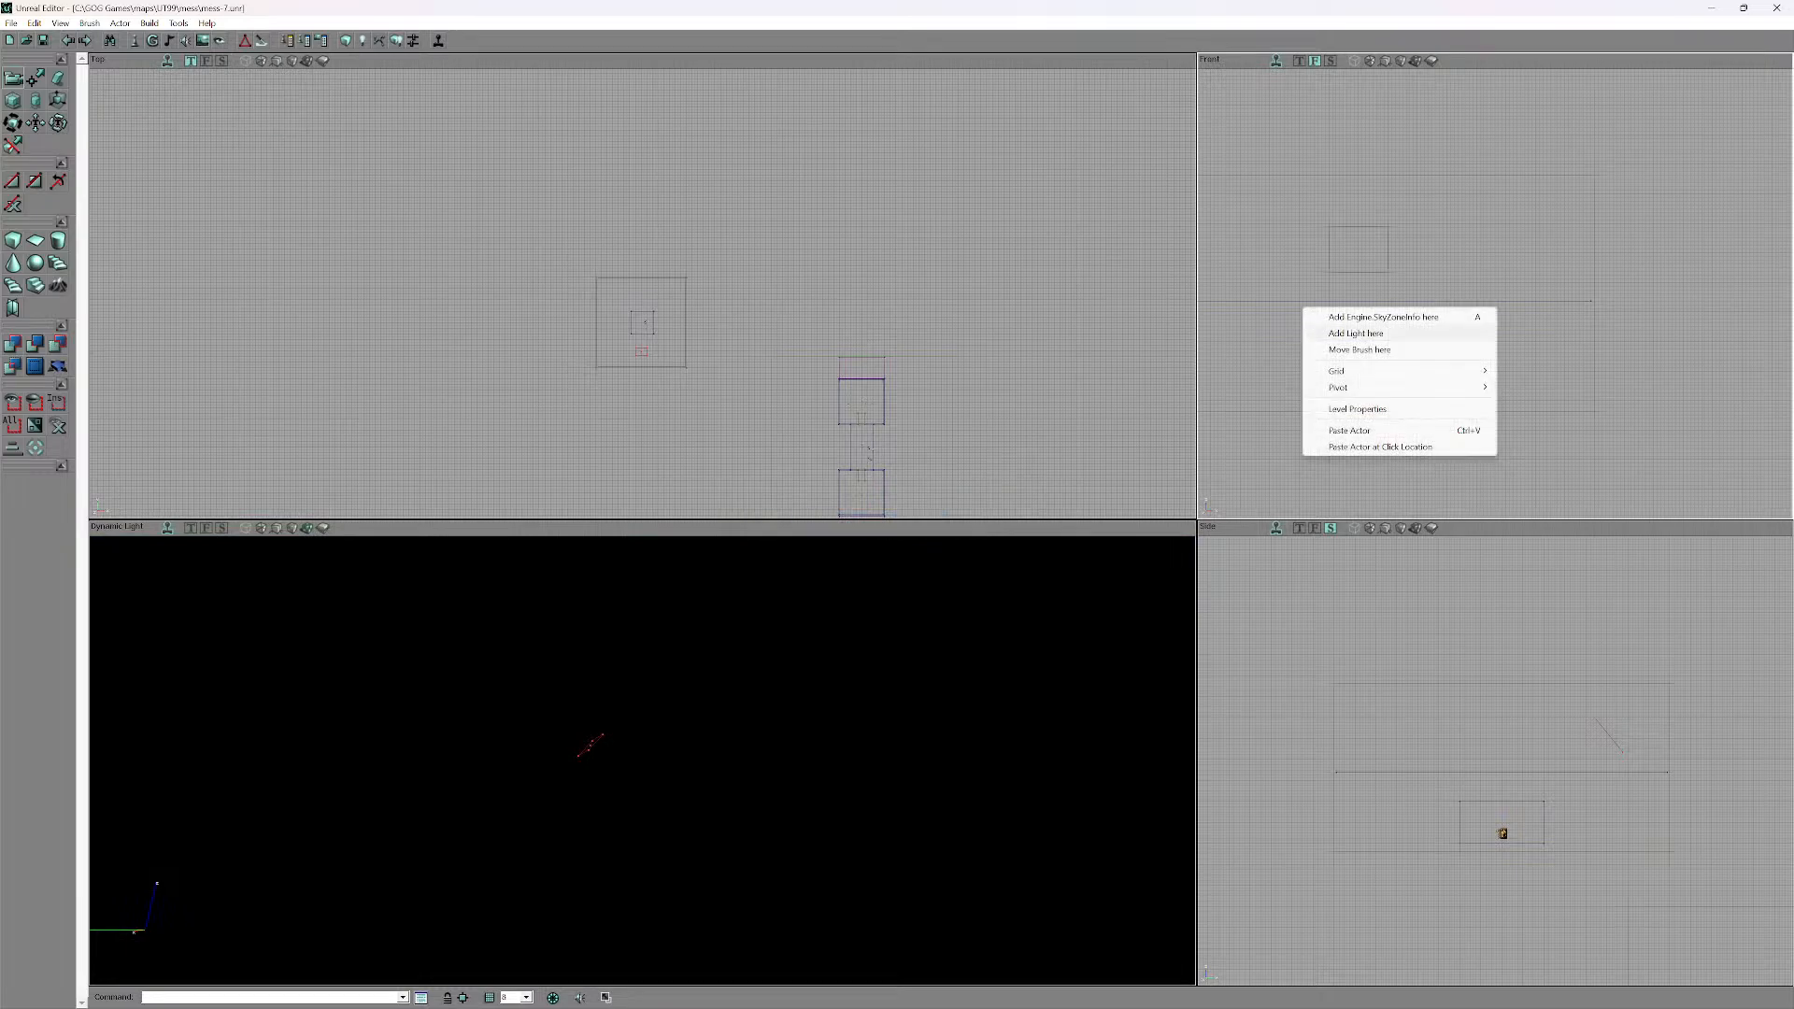
left_click(1364, 332)
left_click_drag(1364, 333, 1358, 330)
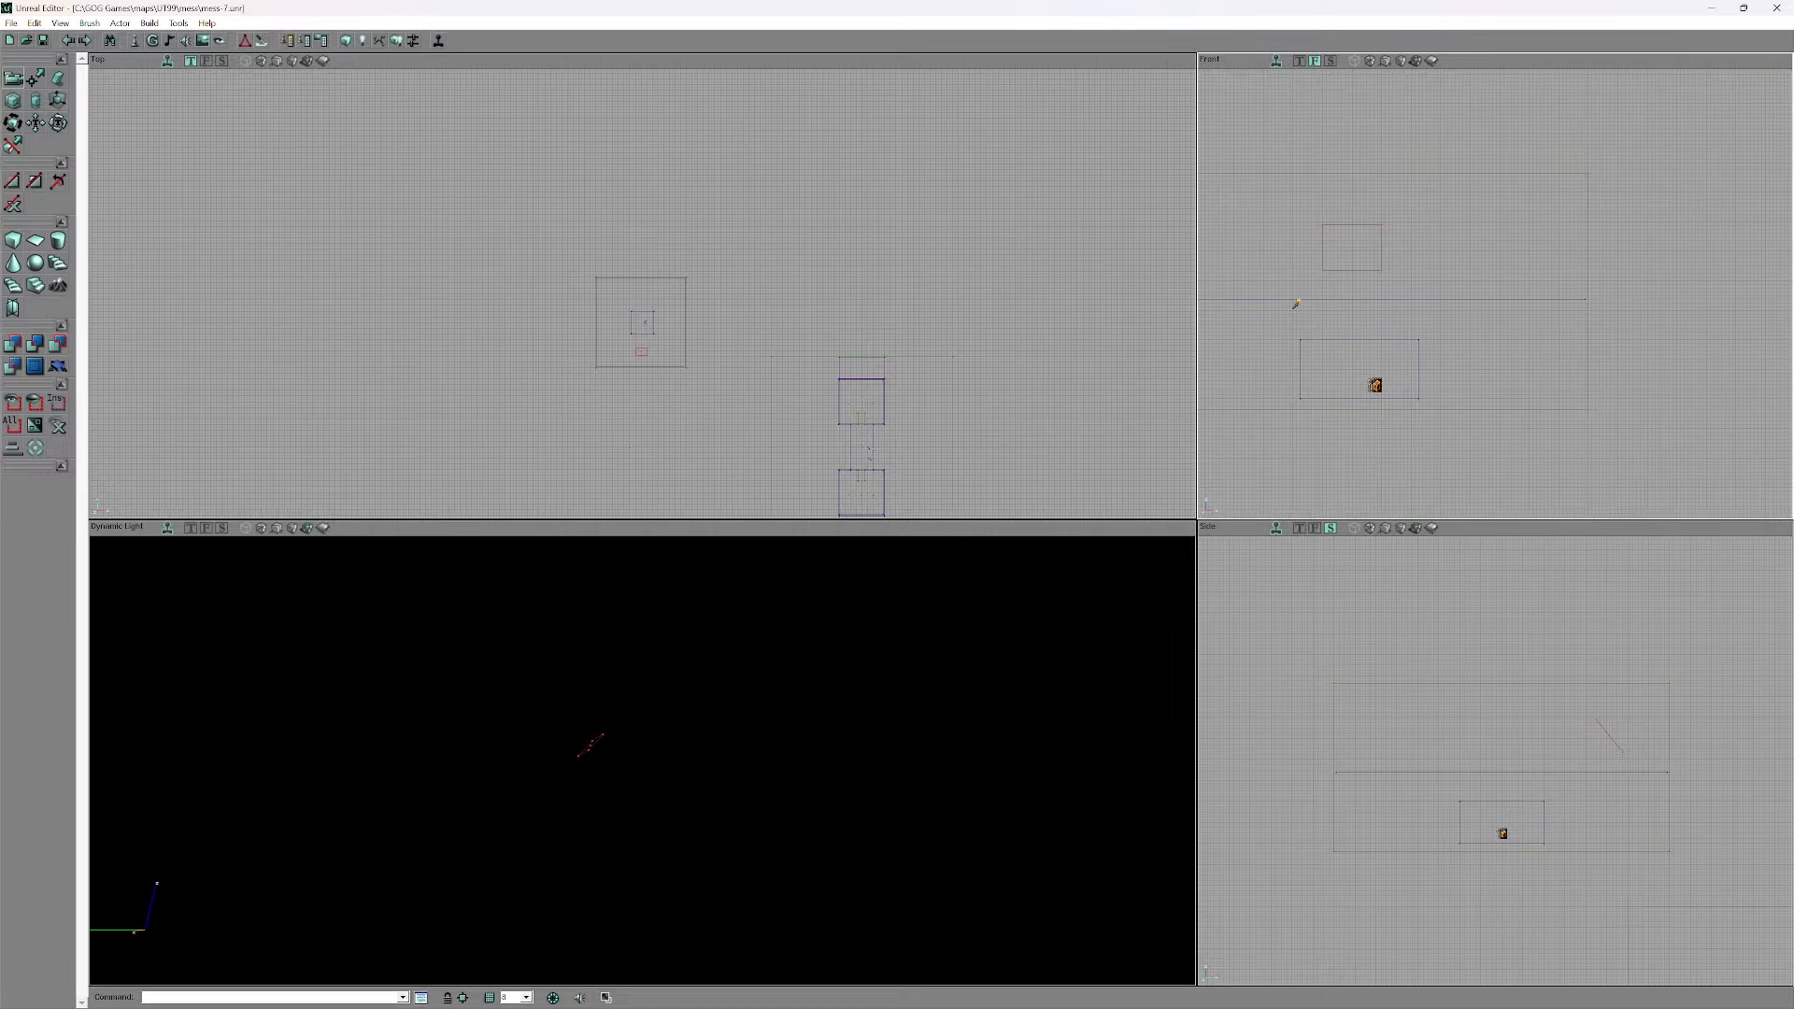
left_click(177, 24)
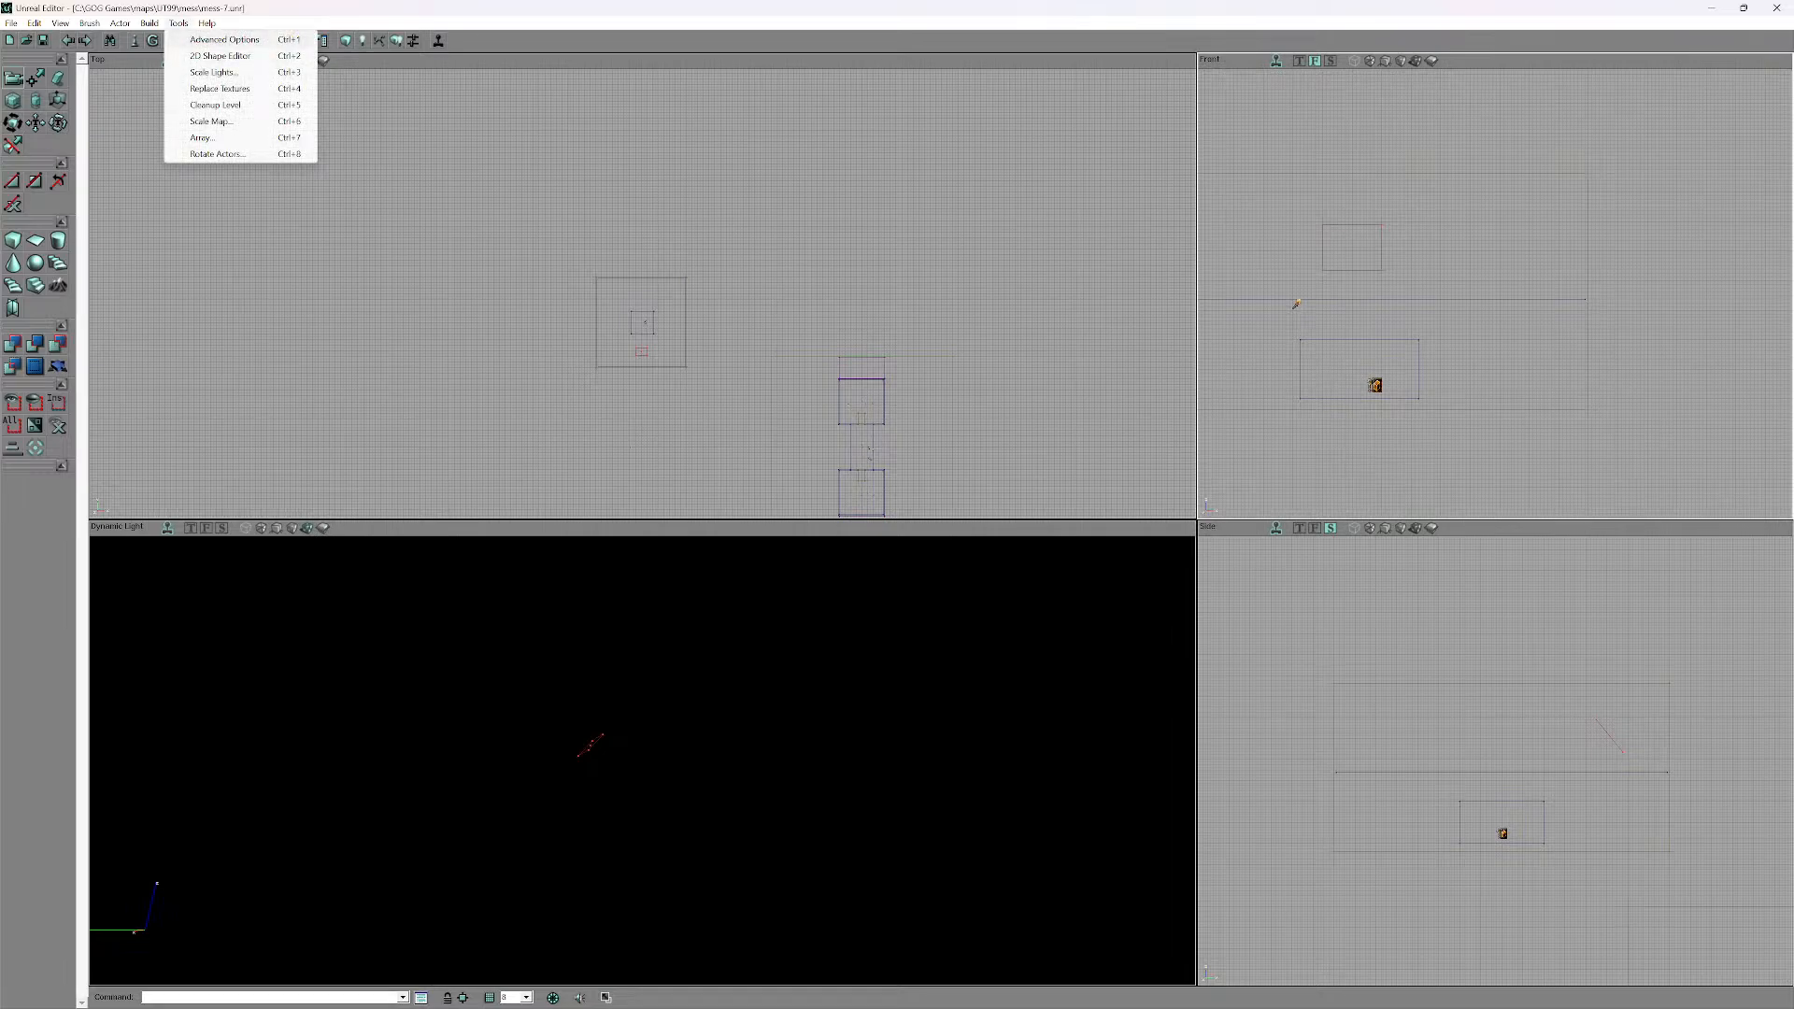
left_click(187, 126)
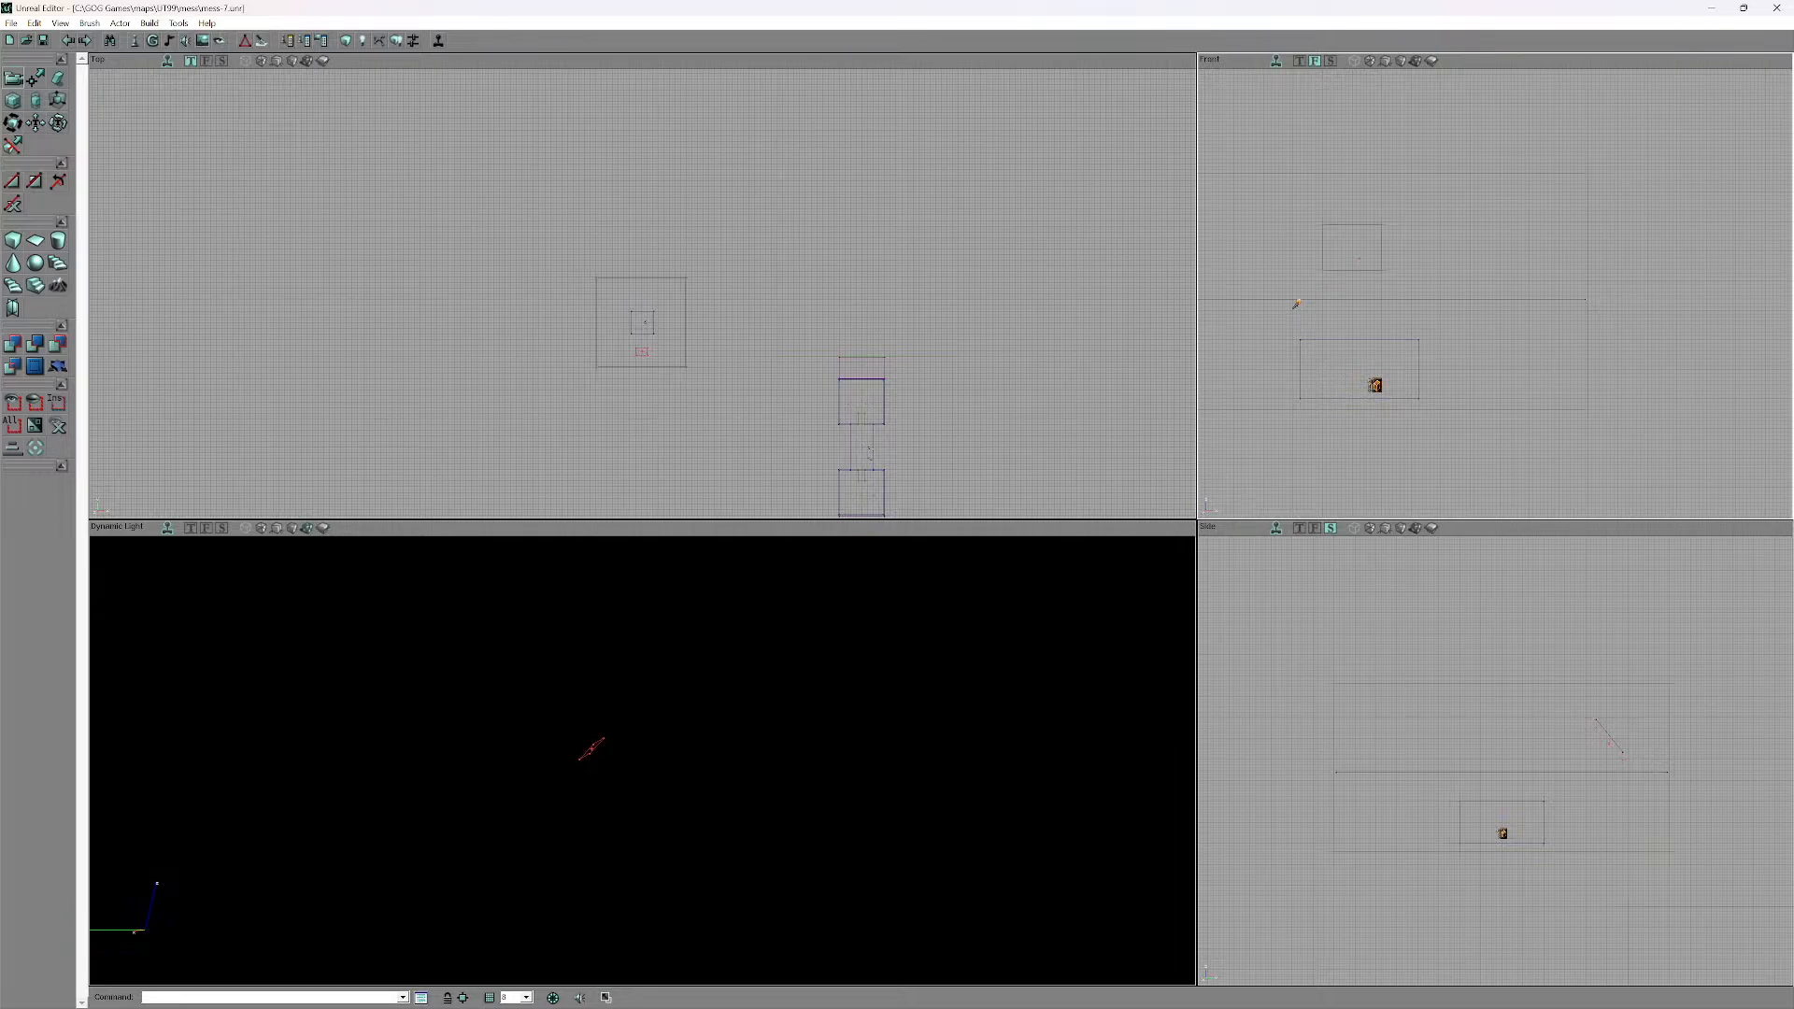
- Delete the light just added at the cloud sheet's height
scroll(1494, 293, "down", 5)
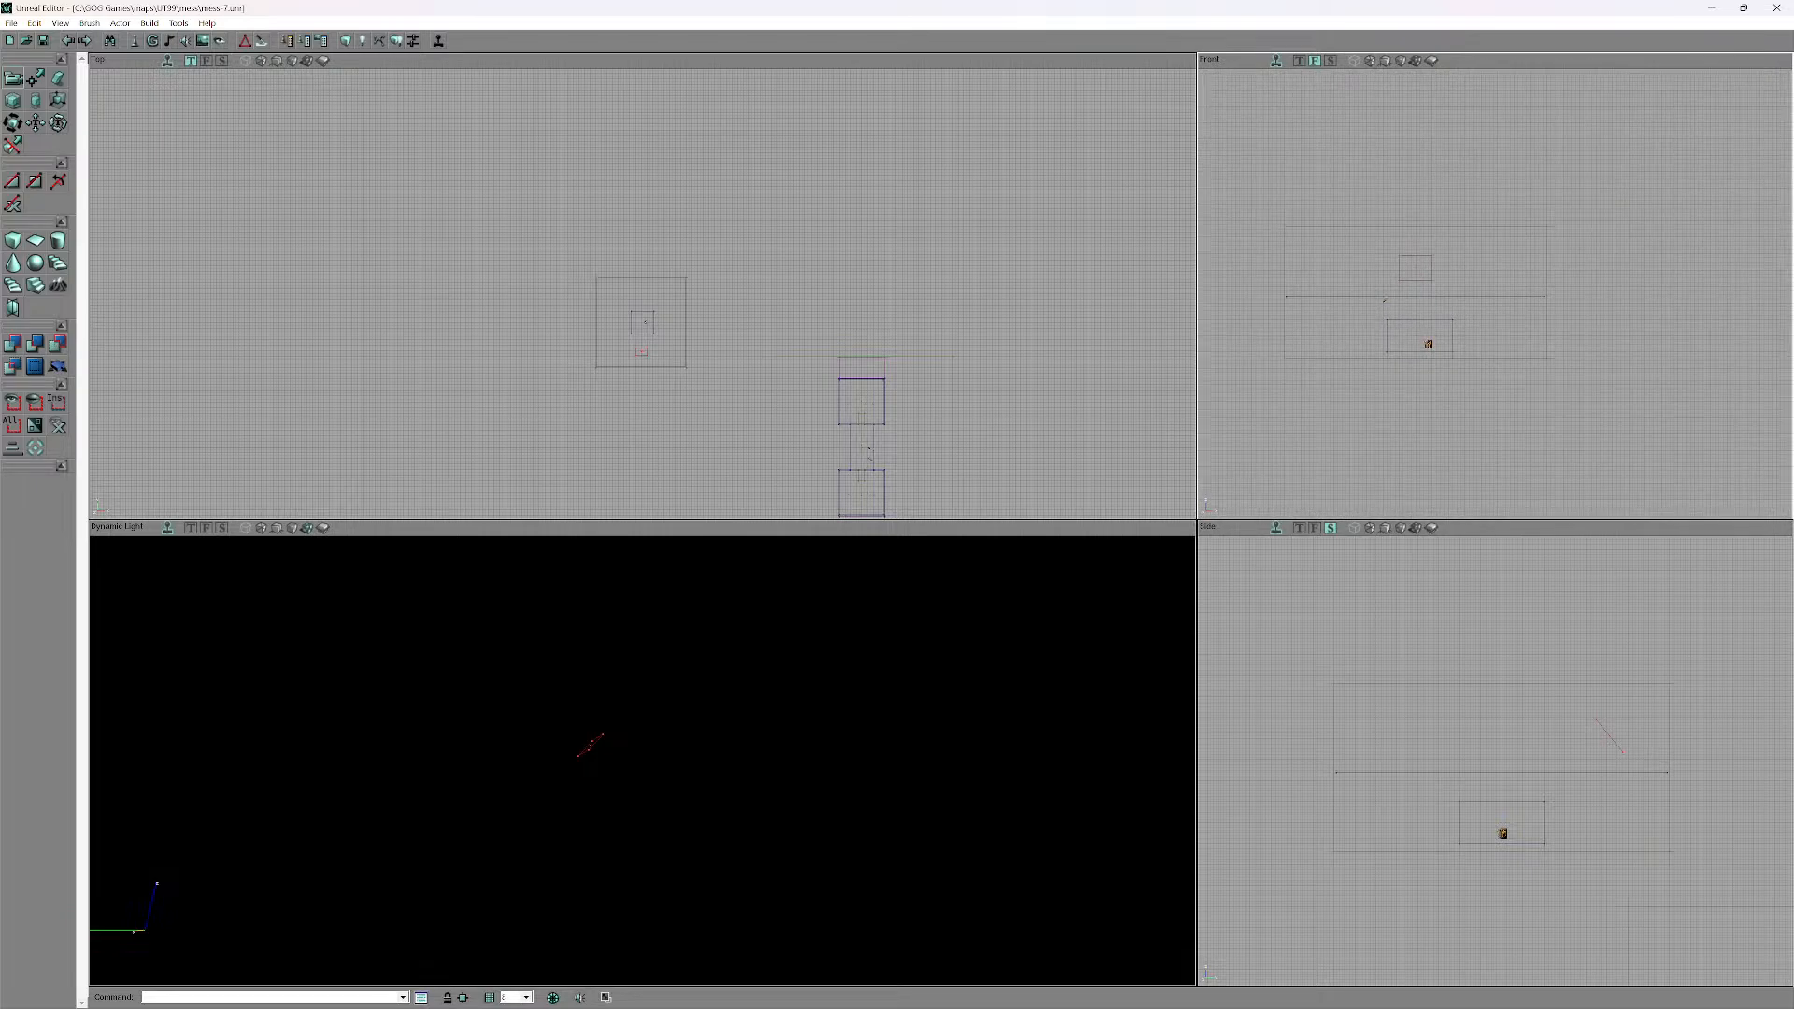
left_click_drag(1532, 794, 1248, 552)
scroll(1495, 757, "down", 5)
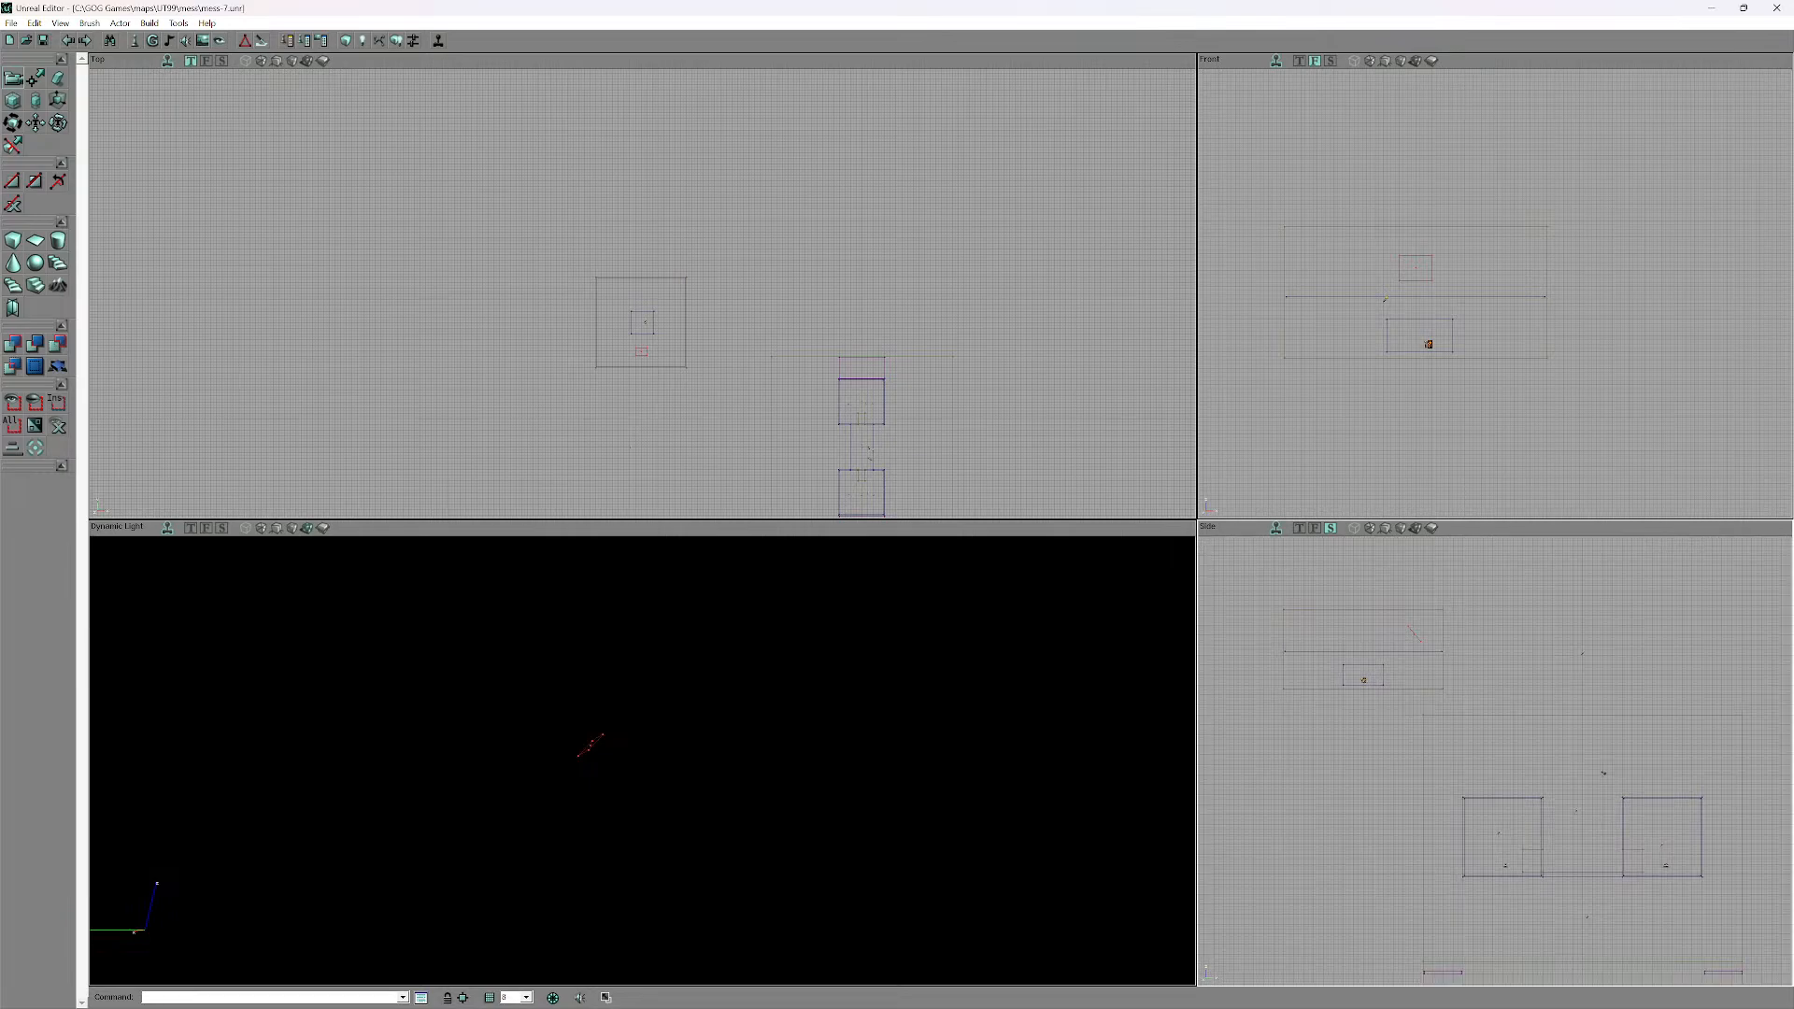
left_click_drag(1495, 756, 1536, 781)
scroll(1495, 756, "up", 4)
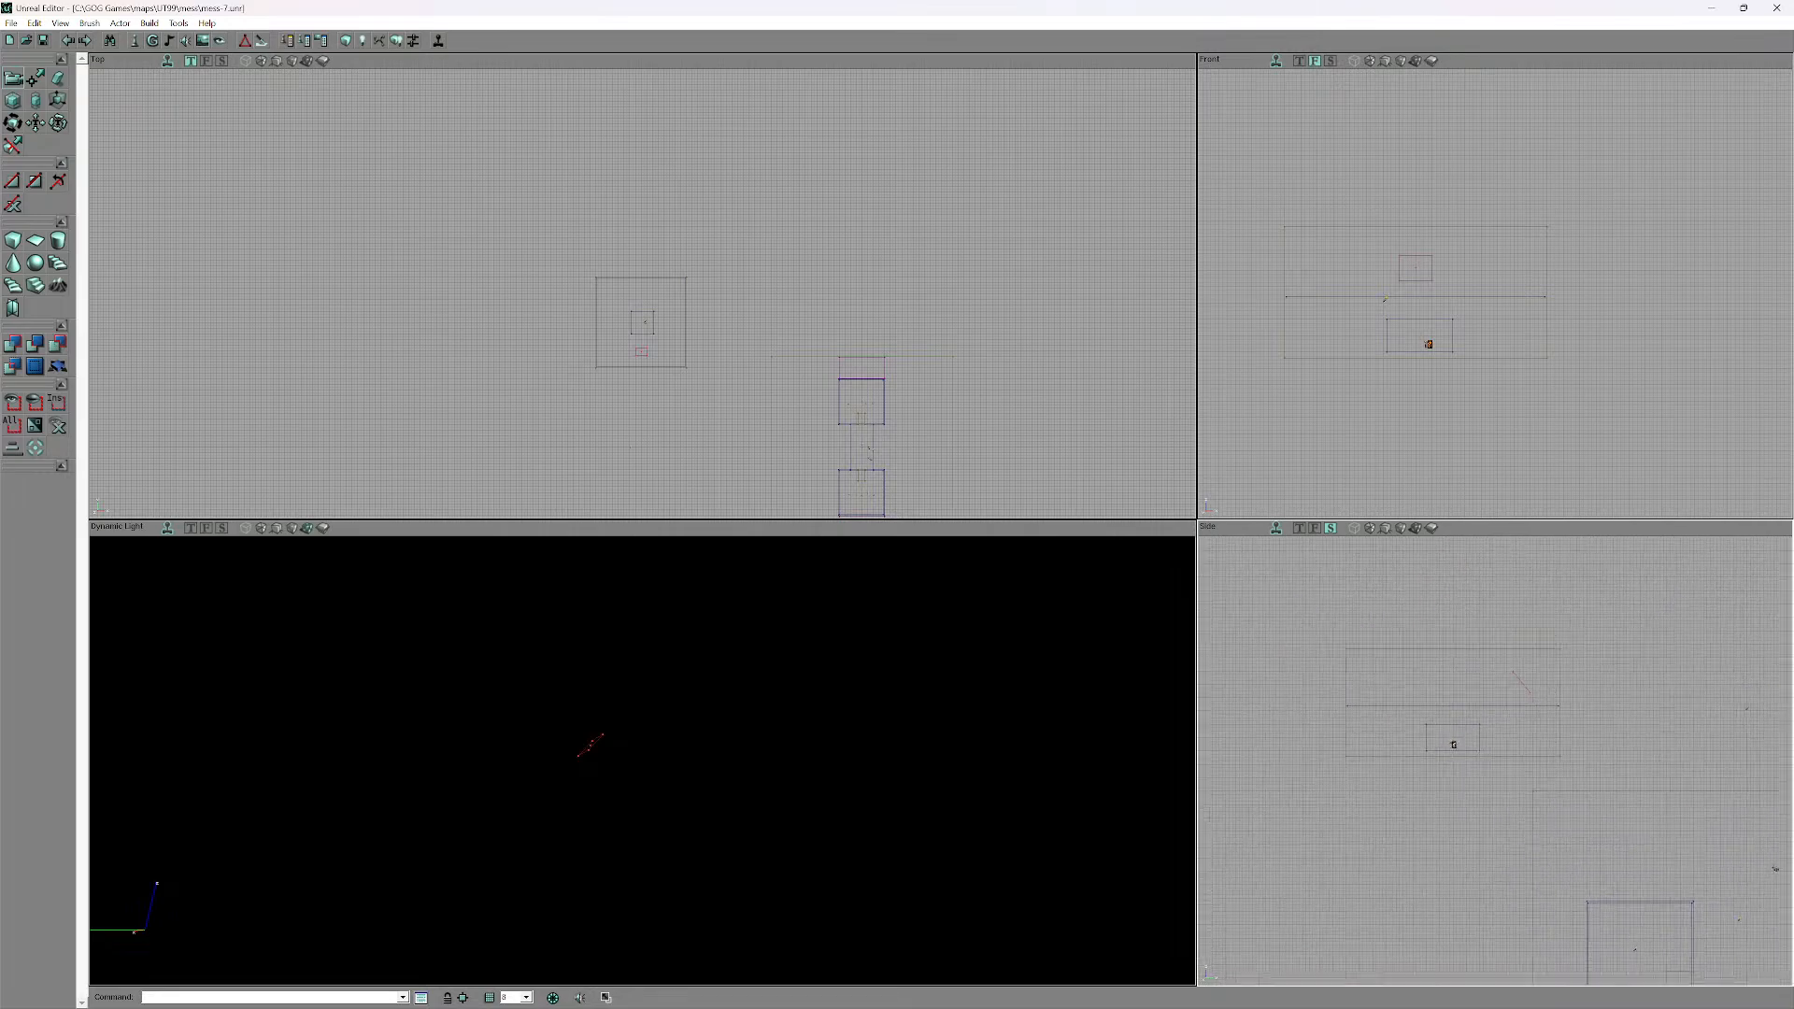
scroll(1495, 756, "up", 4)
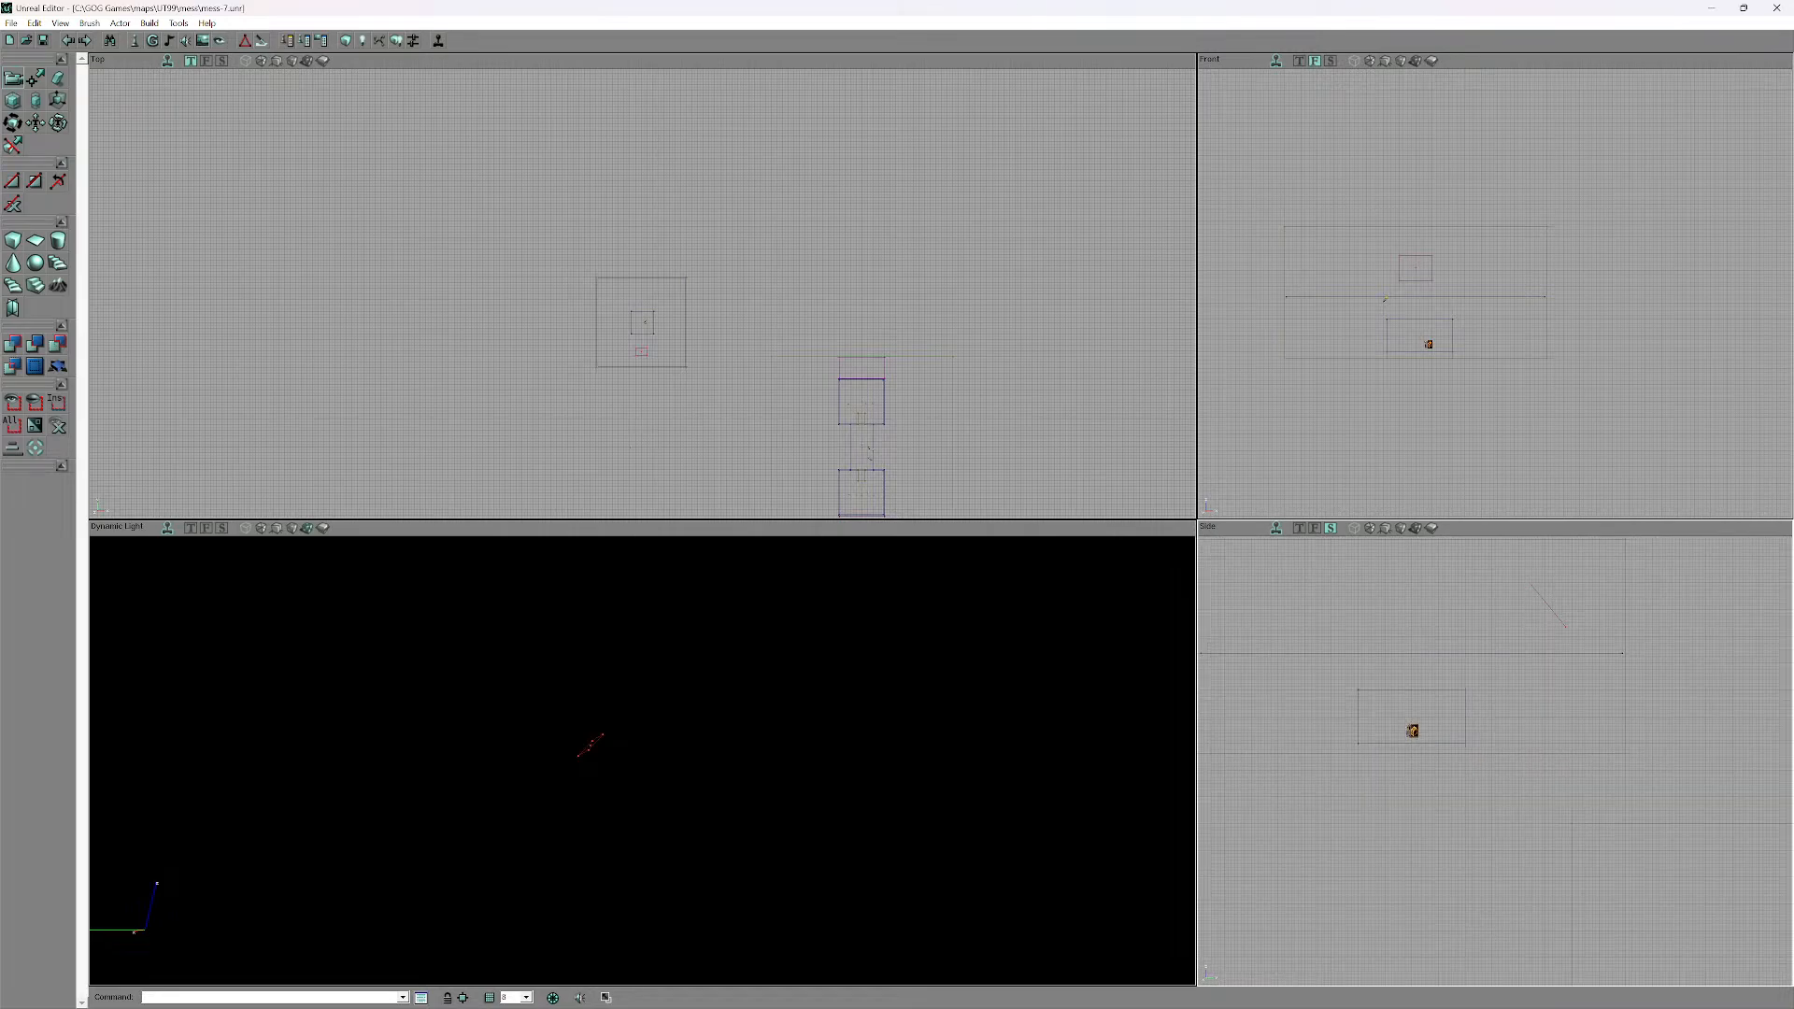
scroll(643, 293, "up", 6)
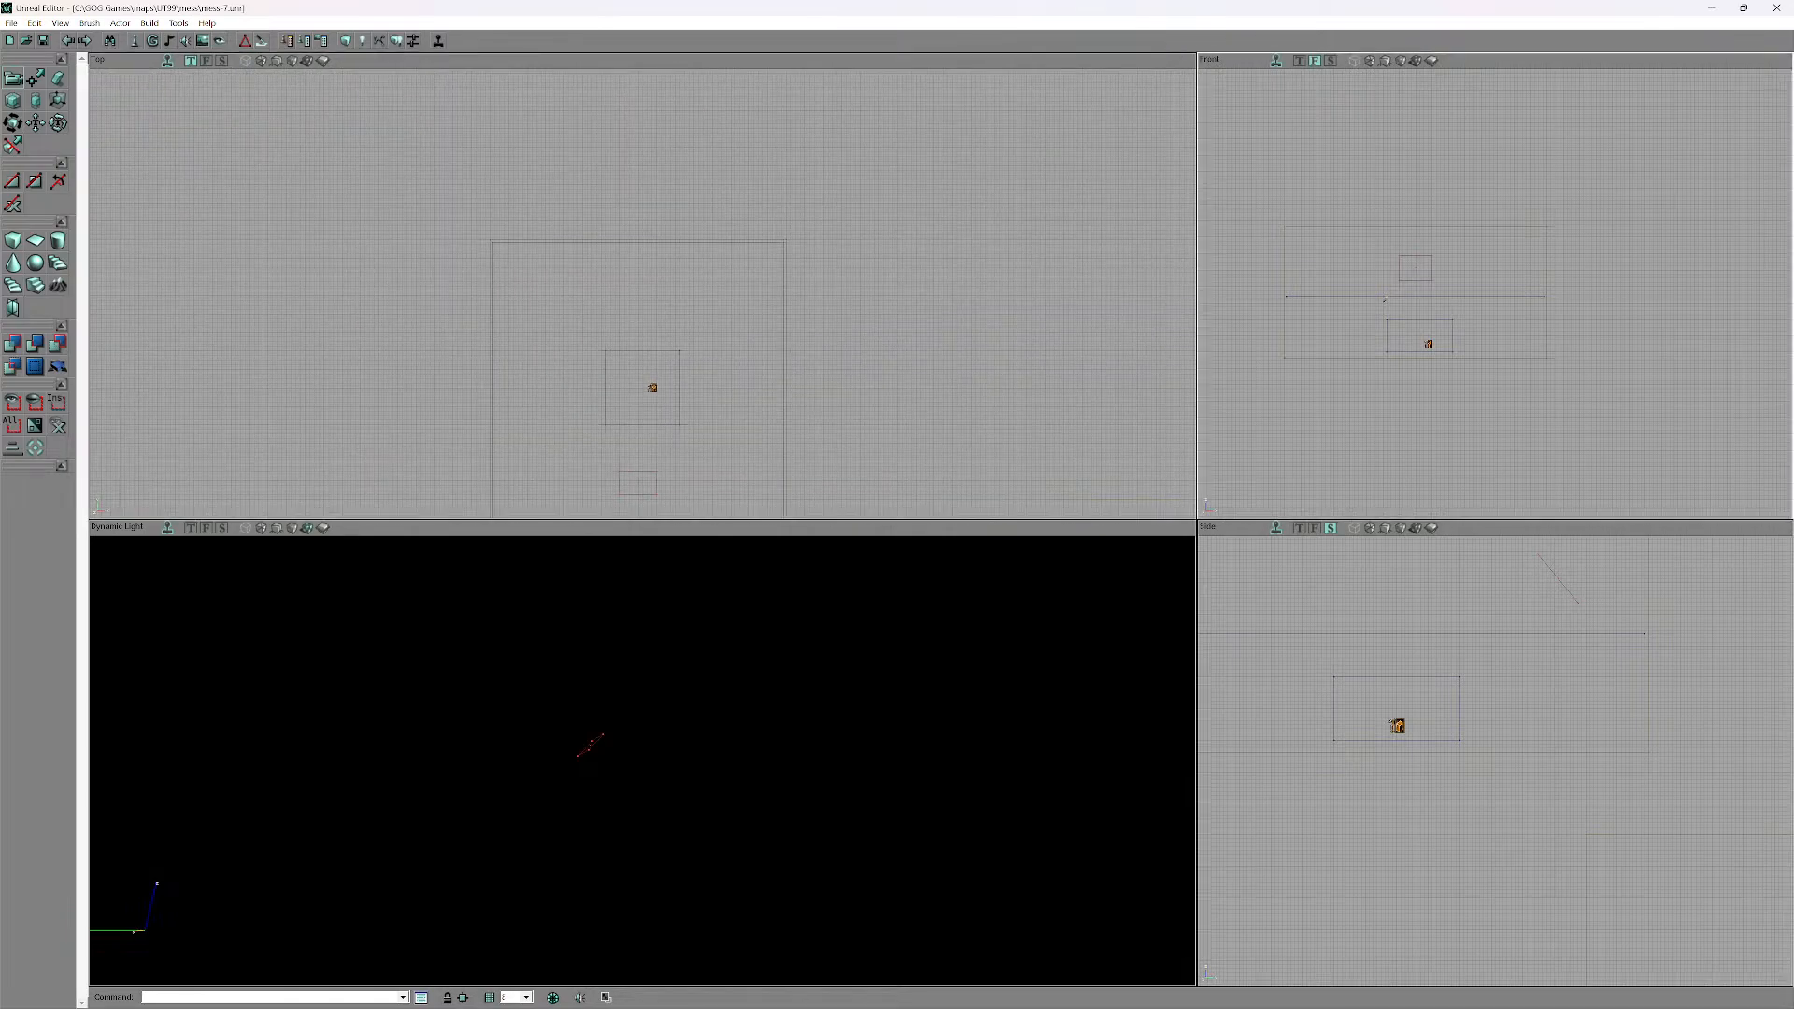
right_click(1384, 300)
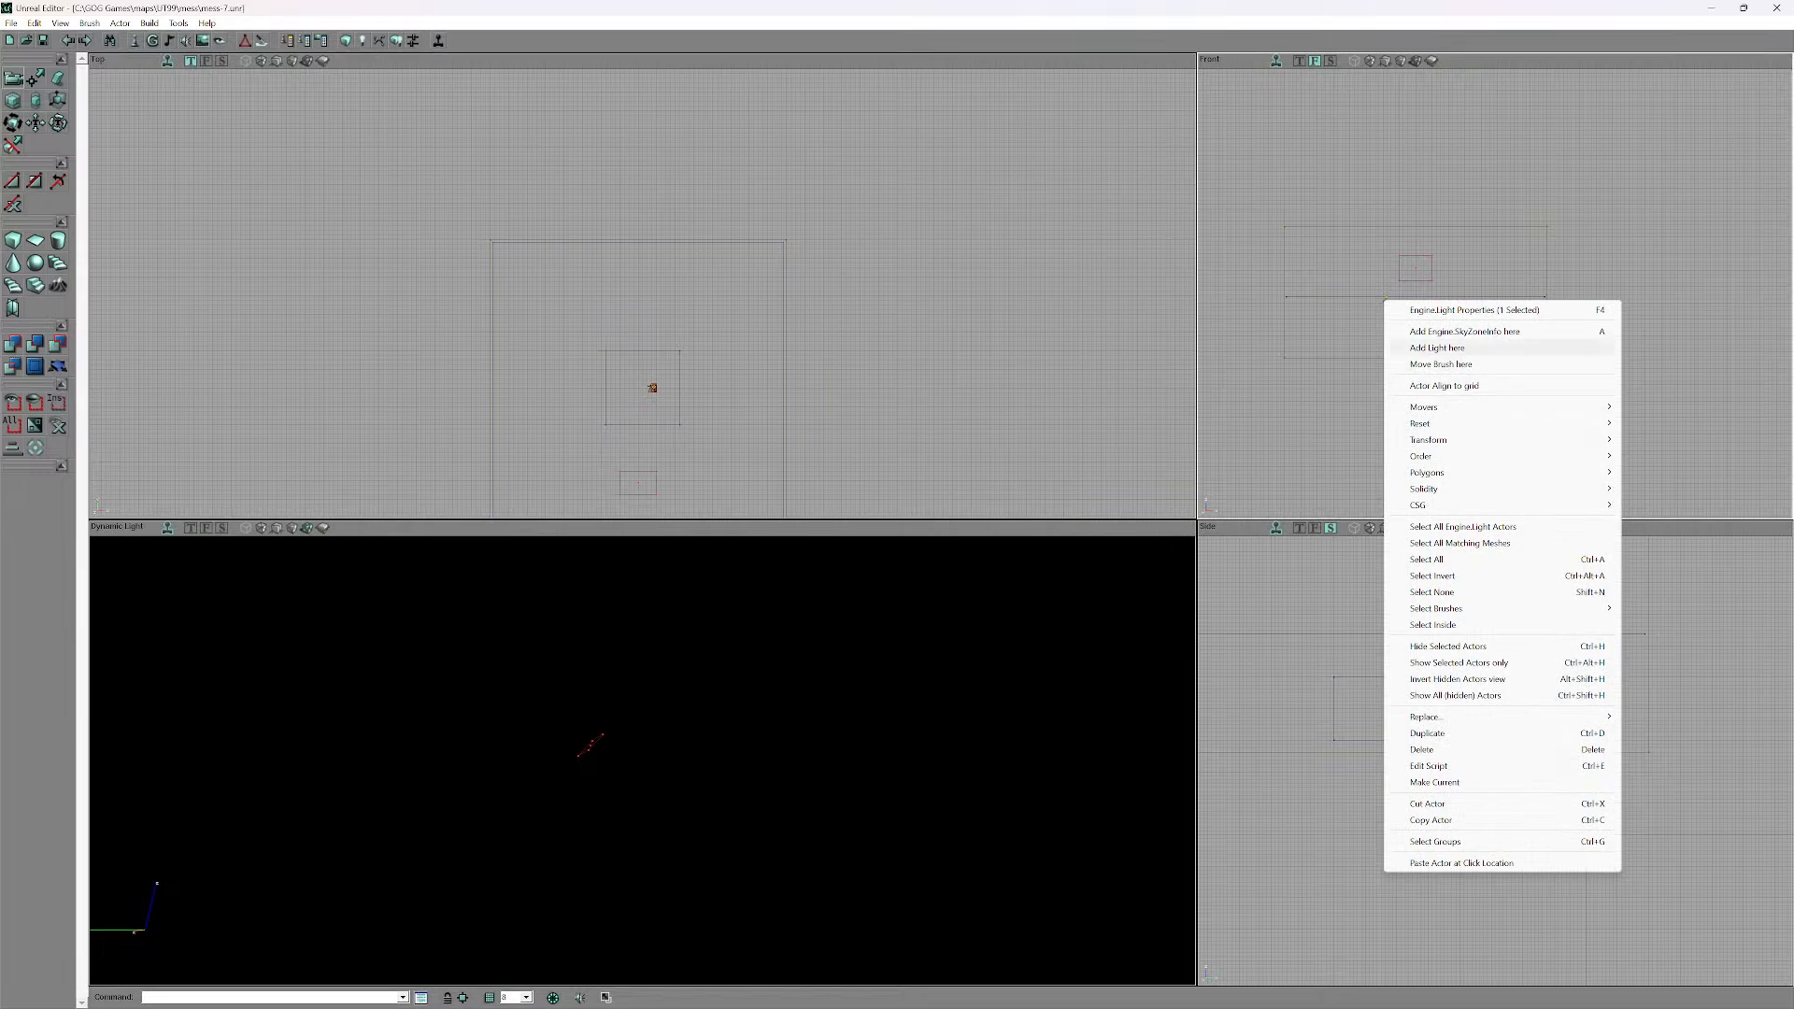
key("Escape")
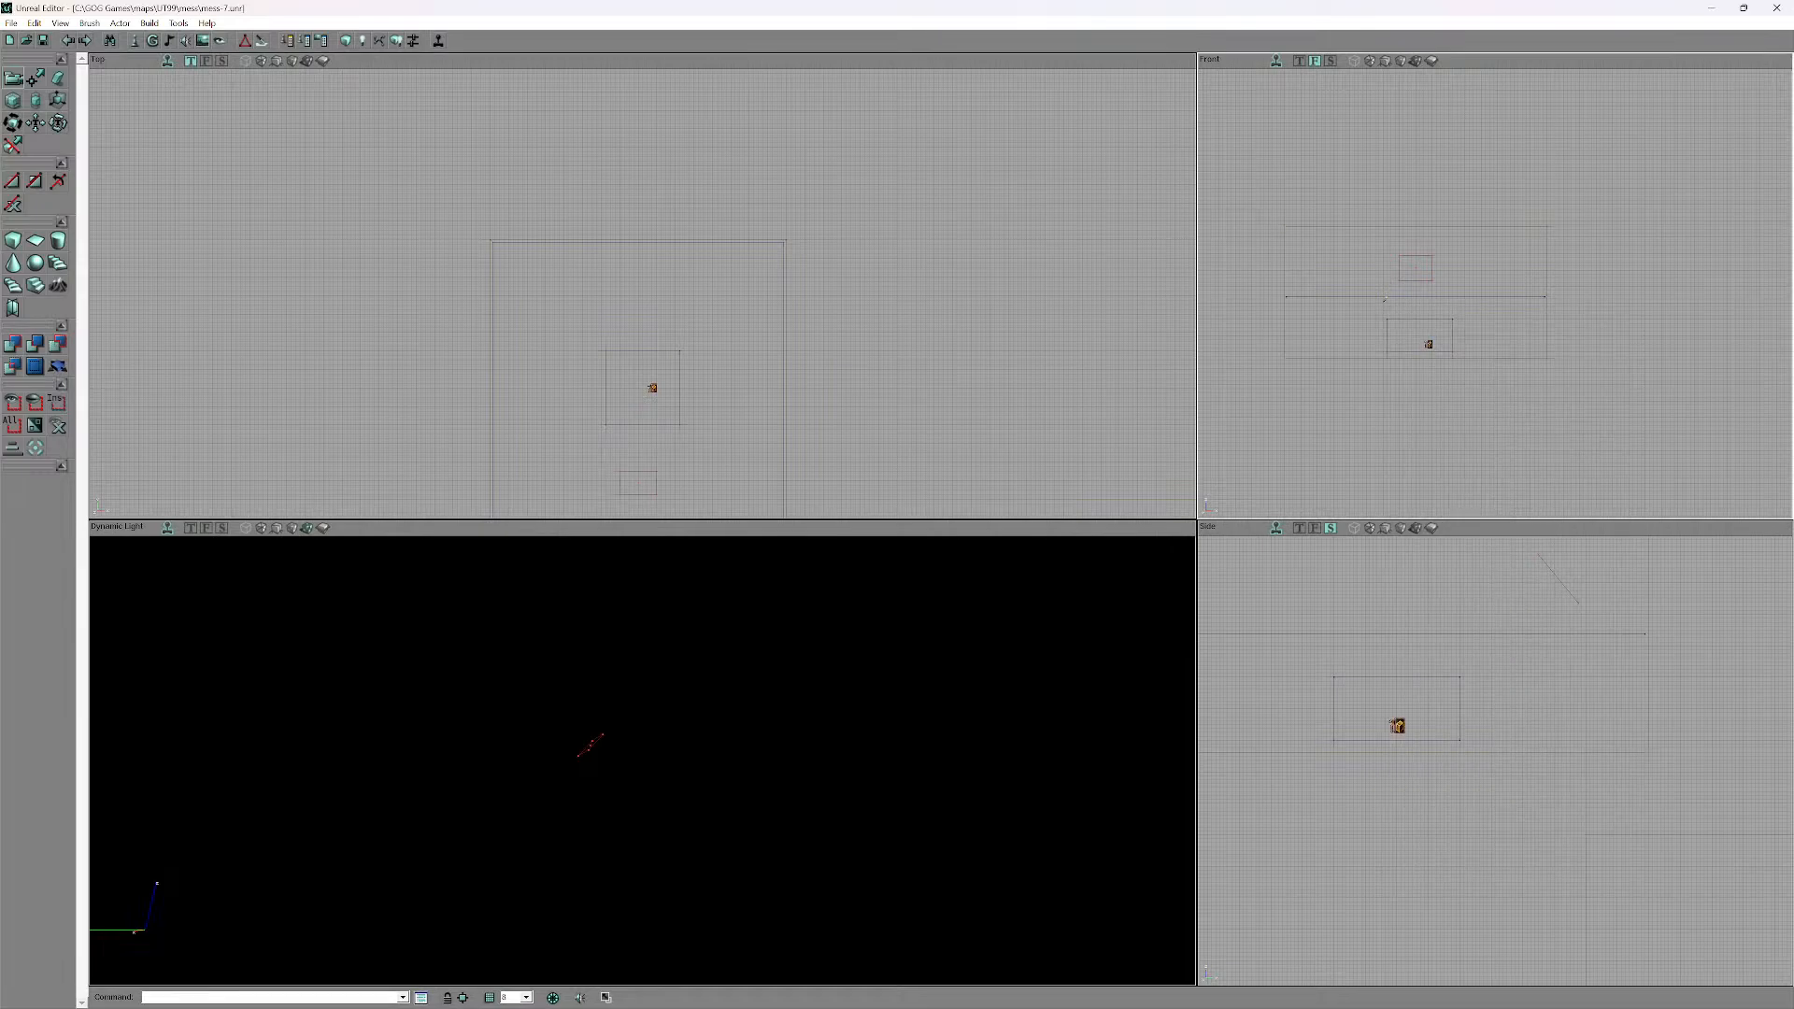
scroll(642, 290, "down", 1)
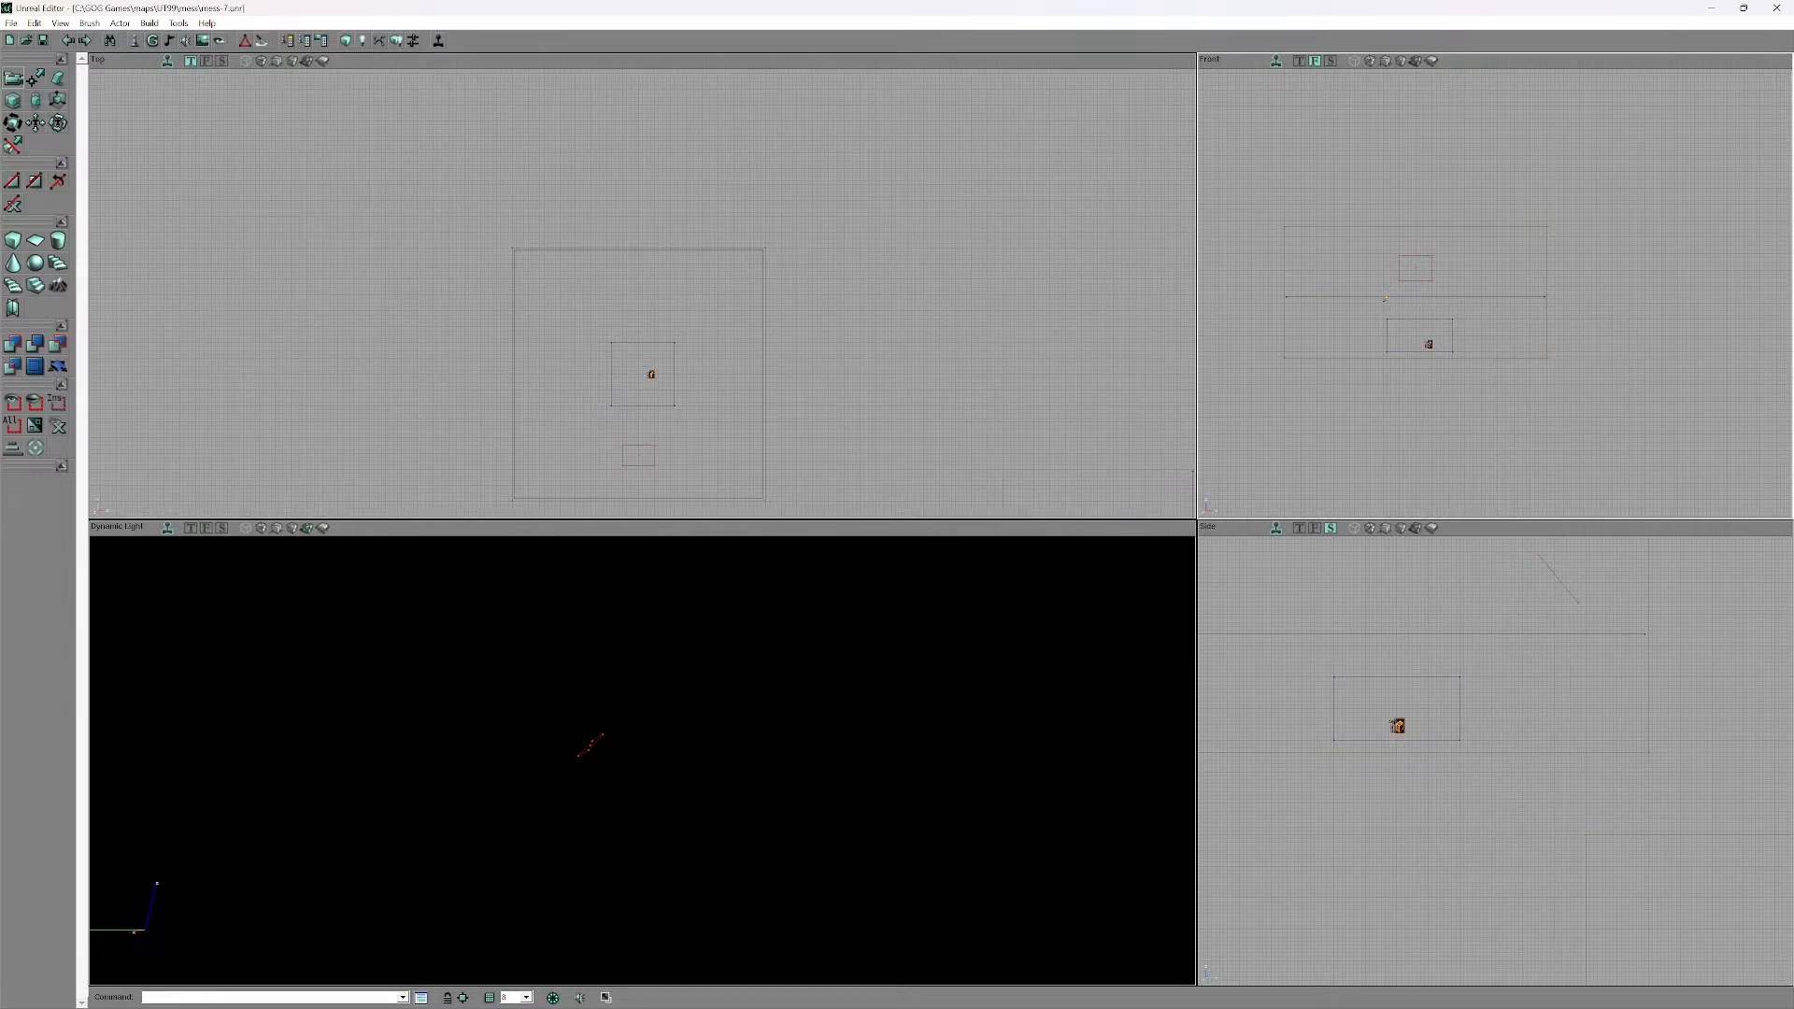
right_click(1384, 299)
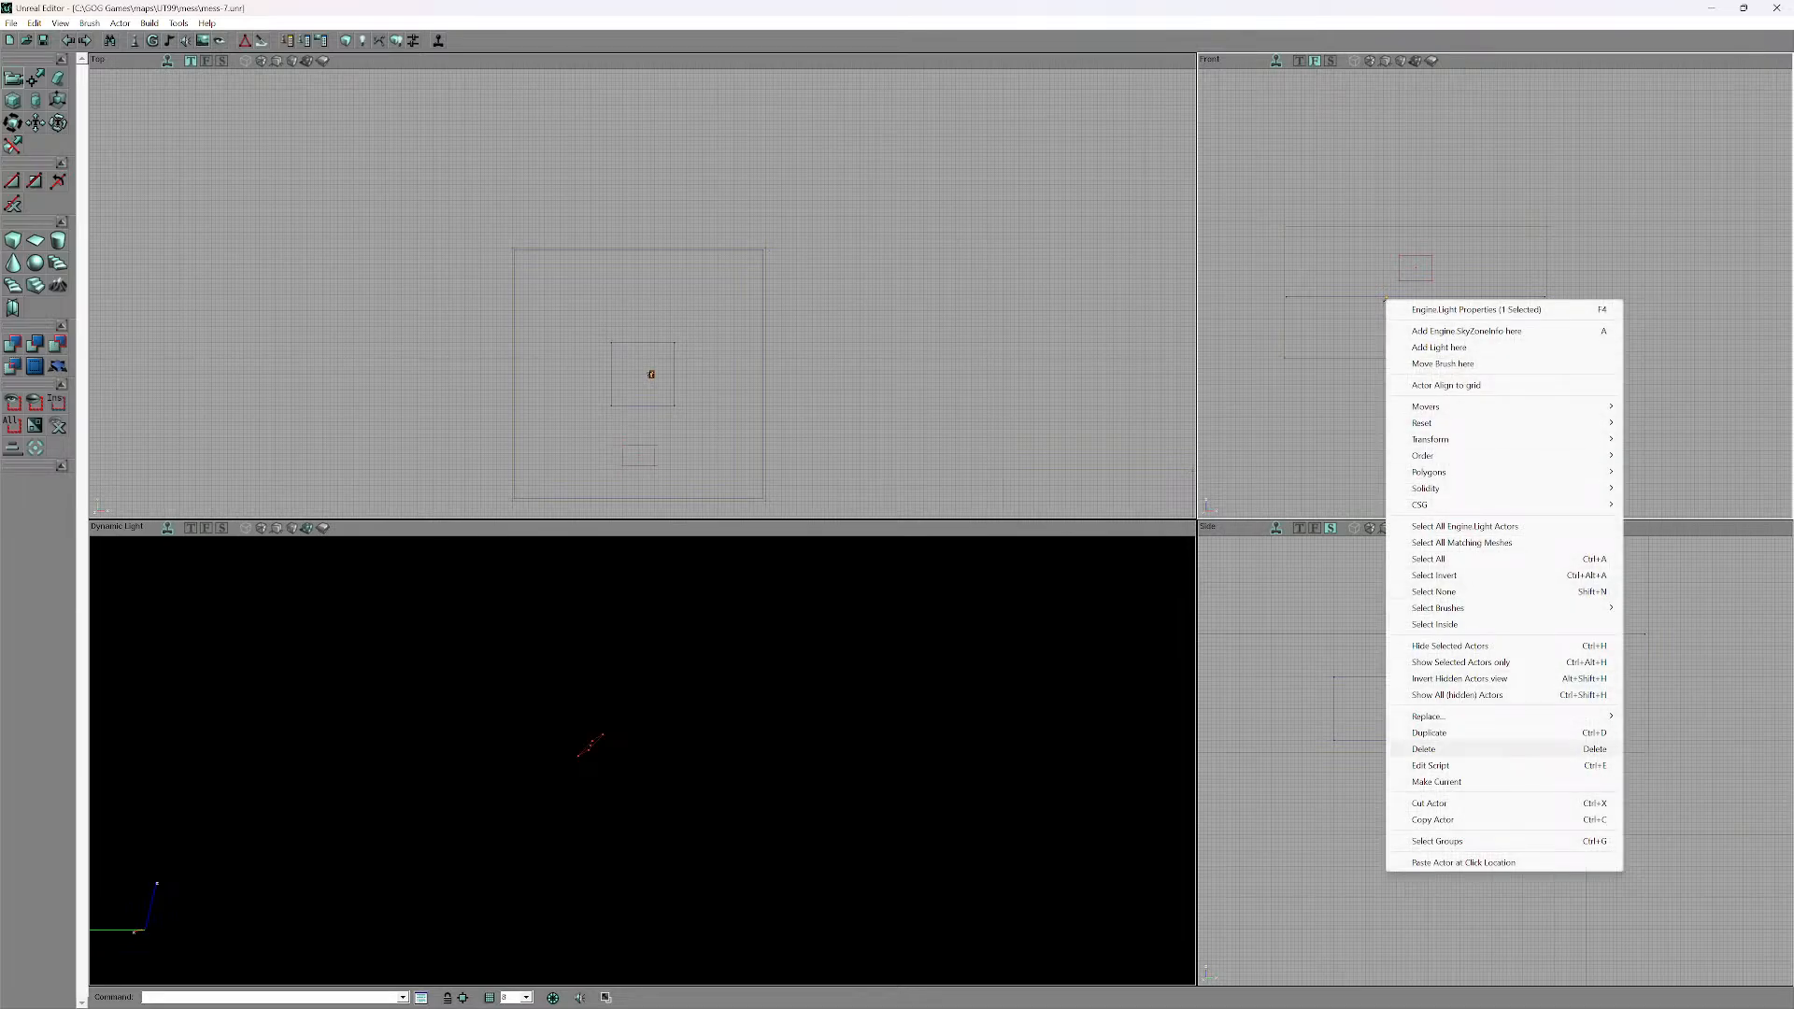
left_click(1423, 748)
- Add a new light in the sky room just outside the mountain box
right_click(635, 425)
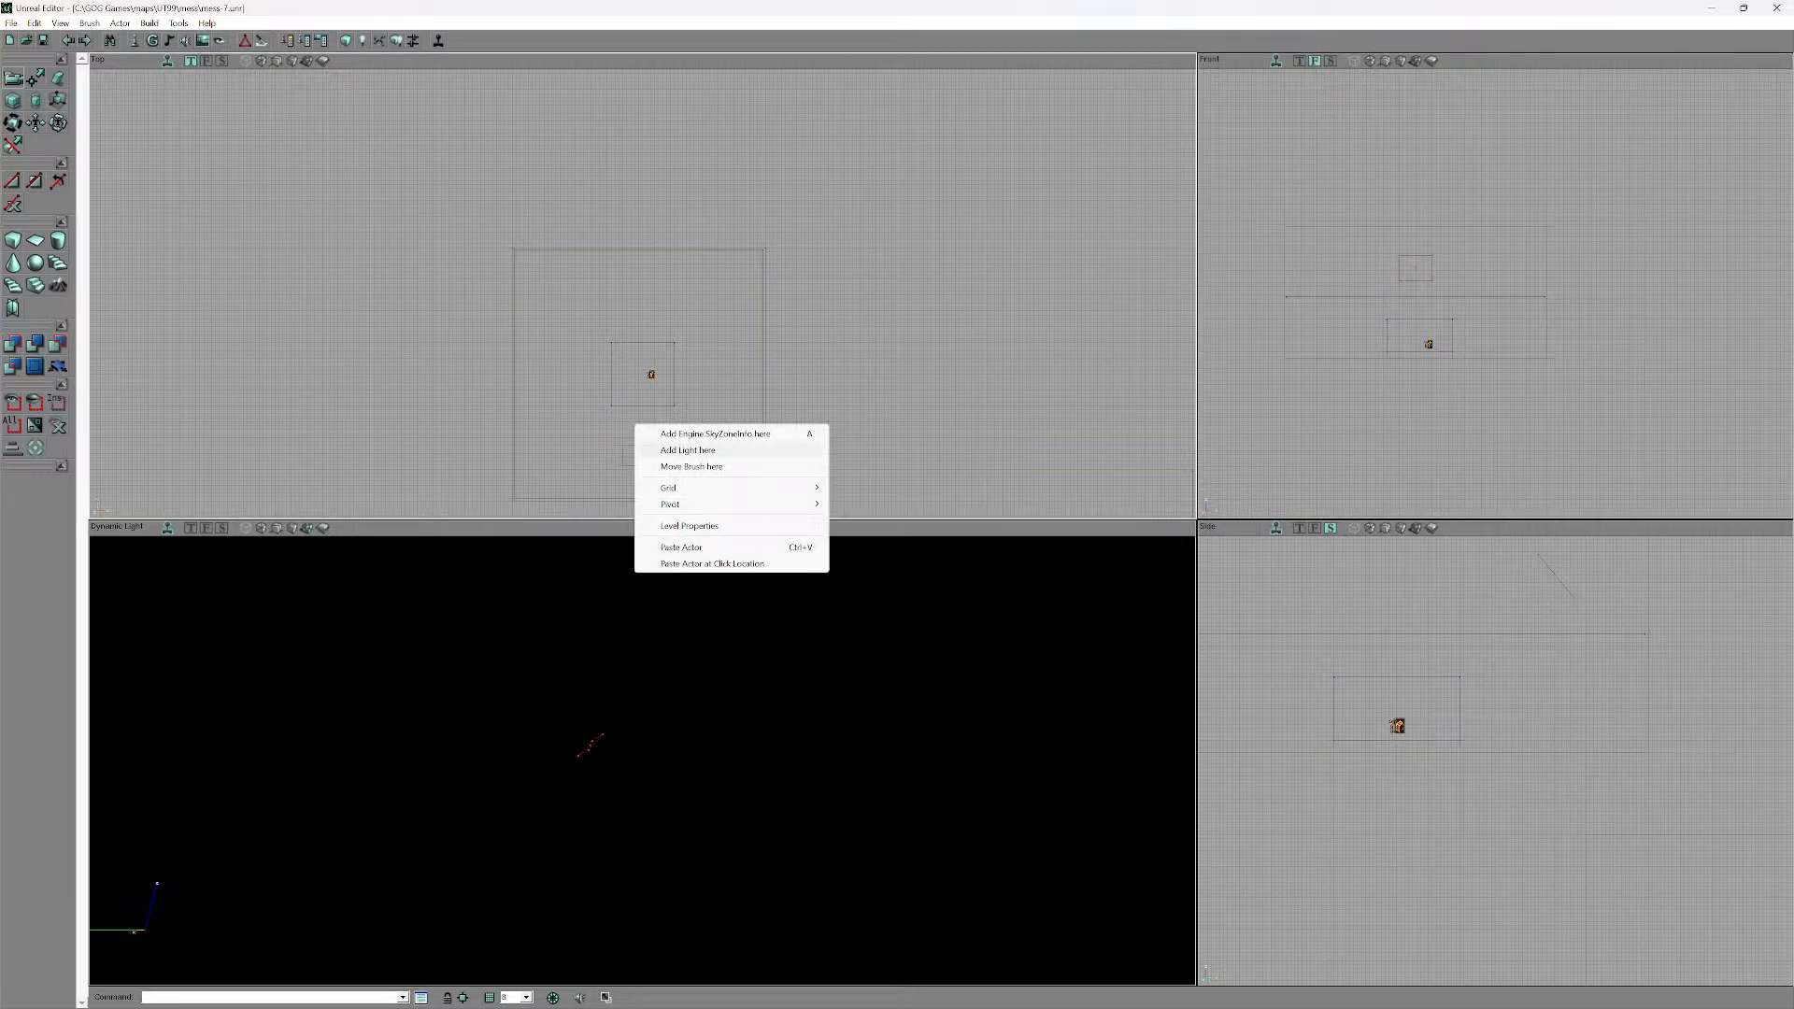
mouse_move(710, 487)
left_click(688, 450)
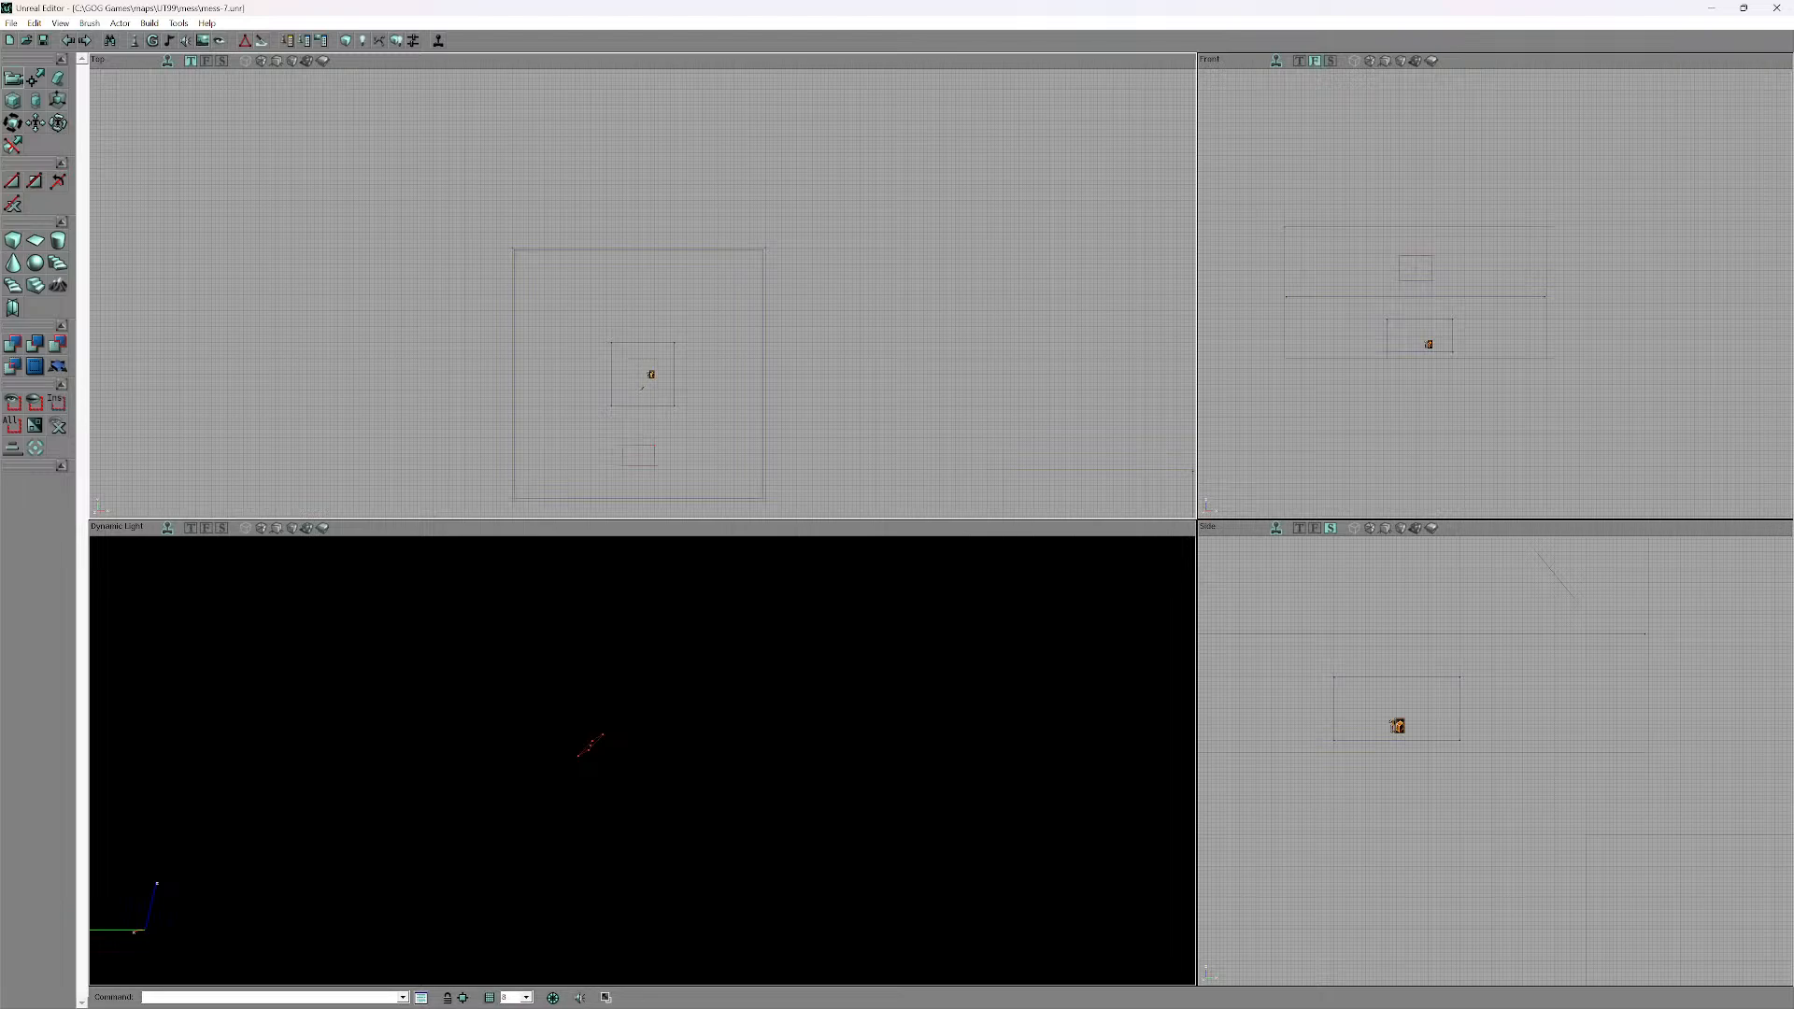
- Add another light on the sky room's floor, right beside the mountain box
scroll(1495, 289, "down", 5)
scroll(1495, 757, "down", 3)
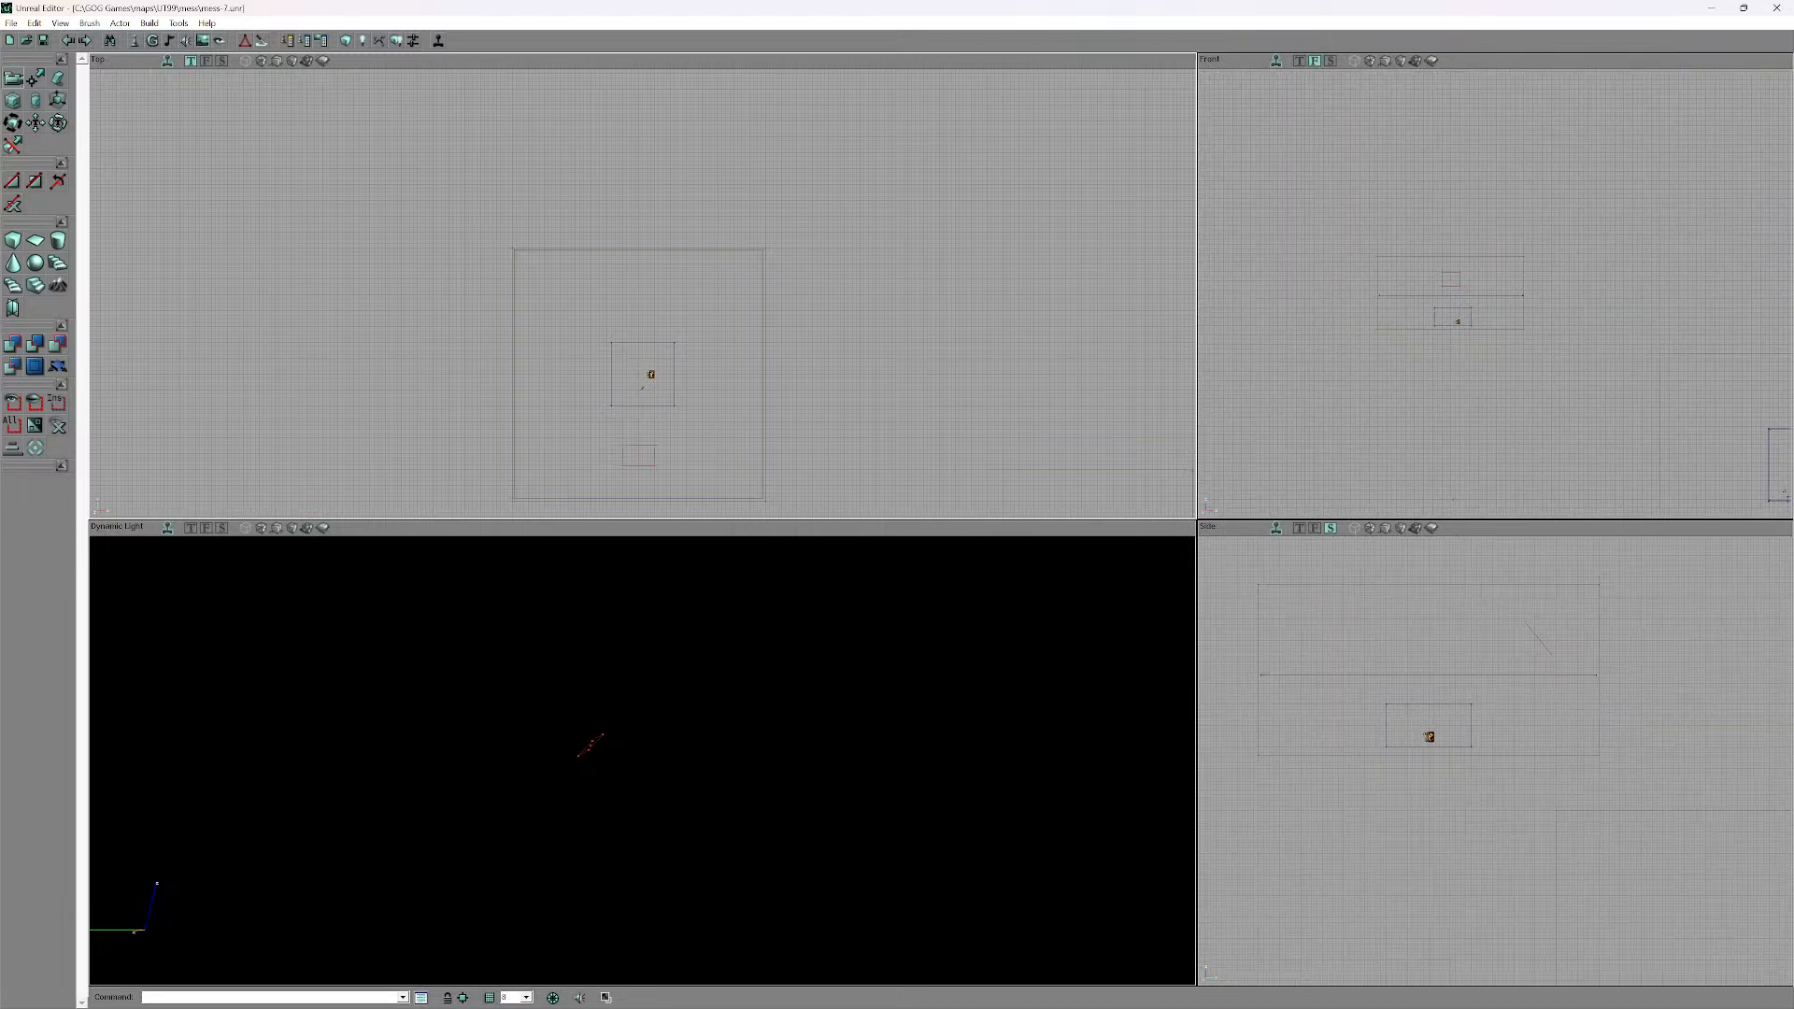
scroll(1494, 757, "down", 1)
mouse_move(643, 762)
right_mouse_down()
mouse_move(713, 737)
mouse_move(611, 804)
mouse_move(626, 729)
right_mouse_up()
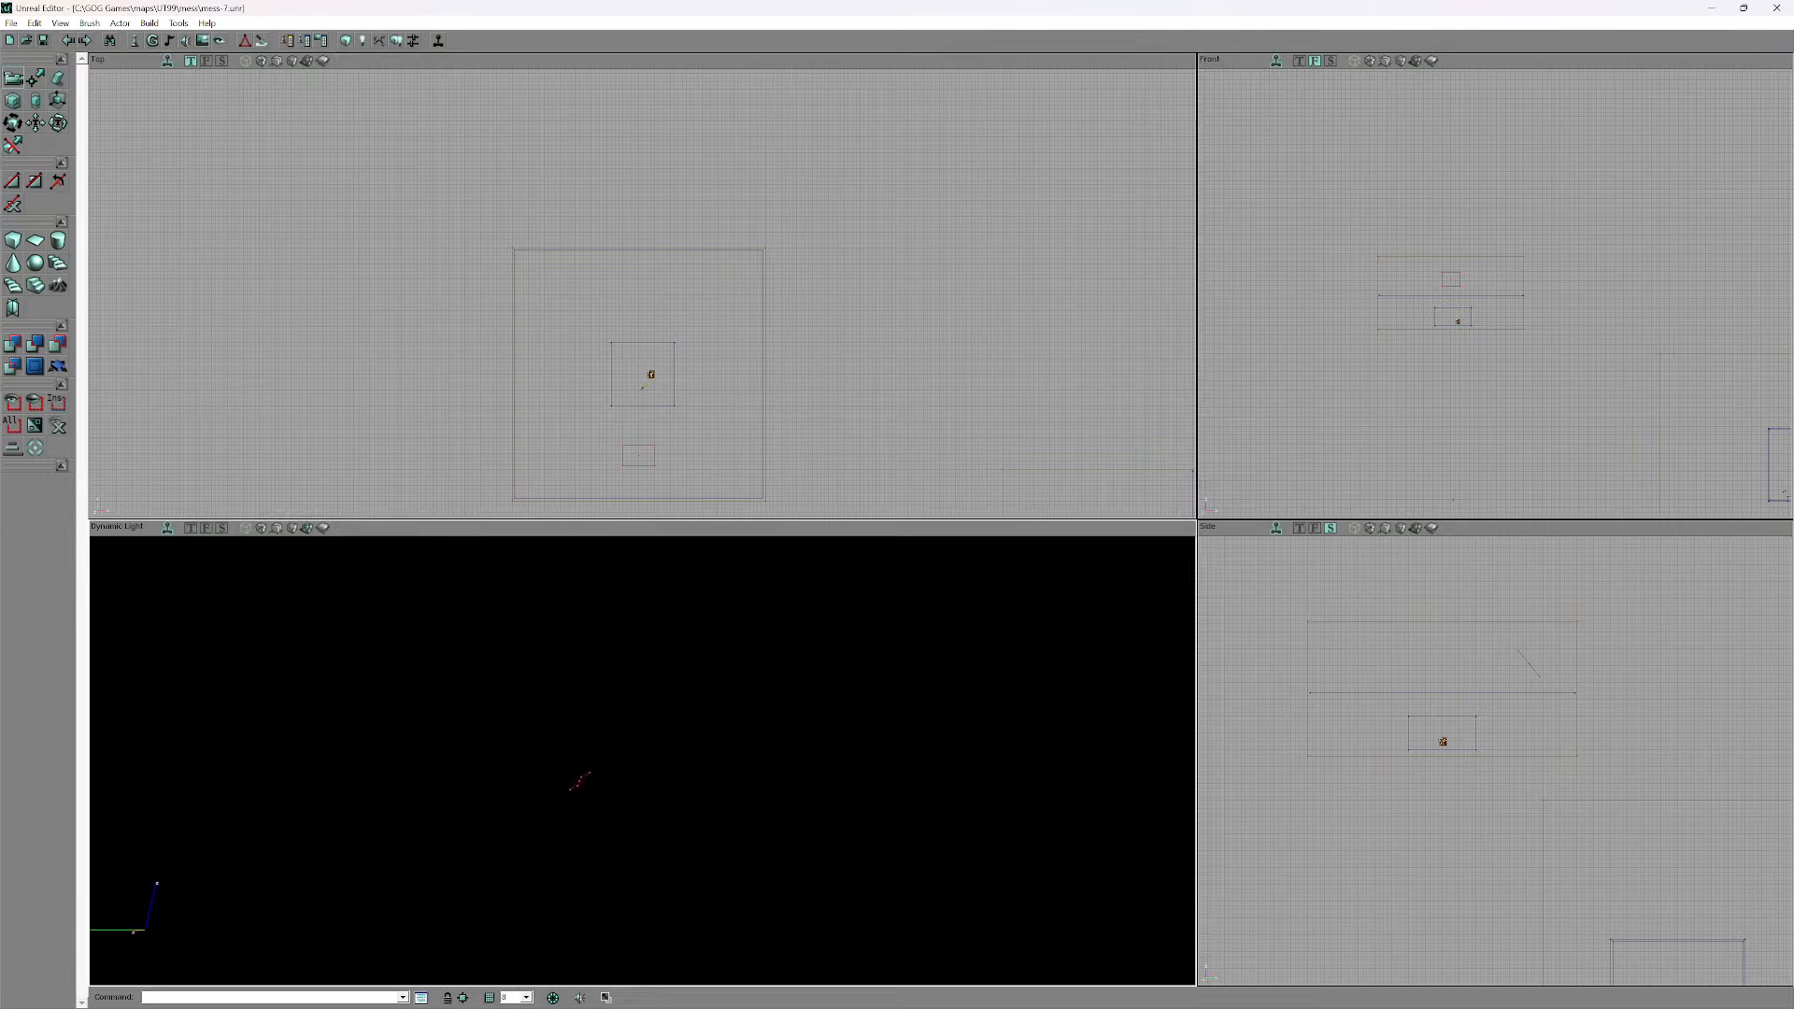
scroll(642, 290, "down", 4)
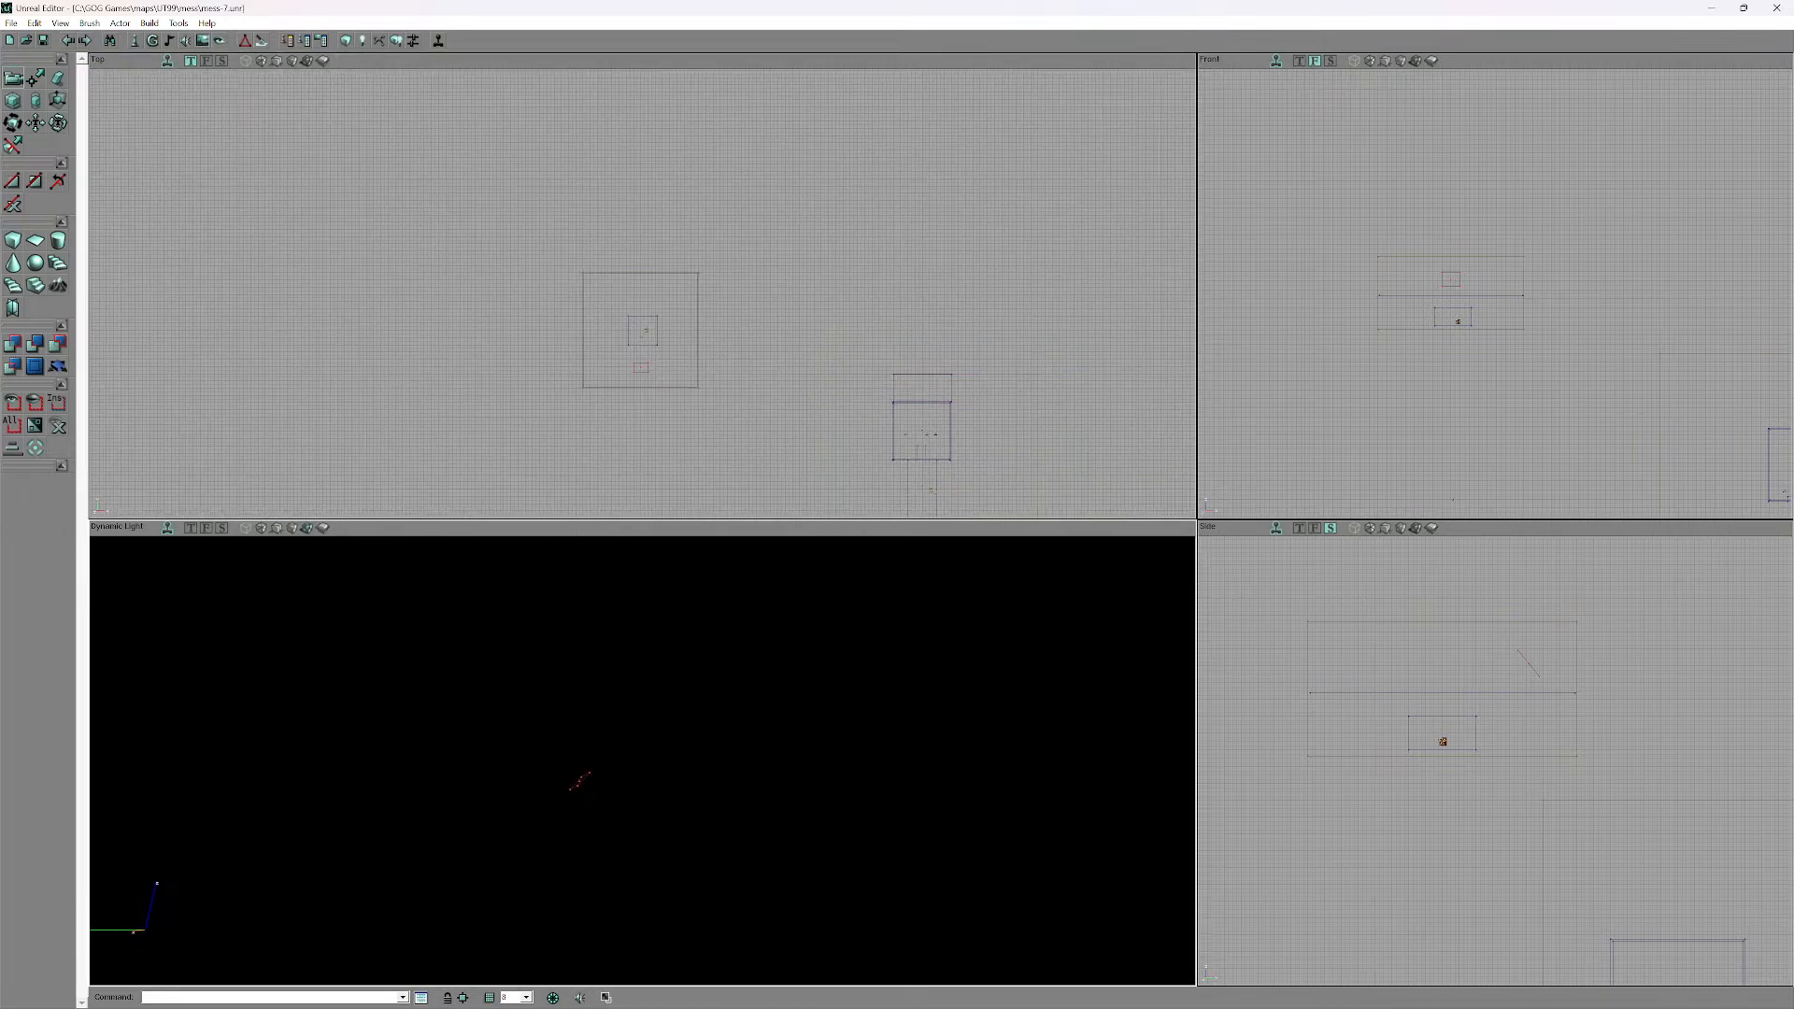
scroll(1493, 294, "up", 4)
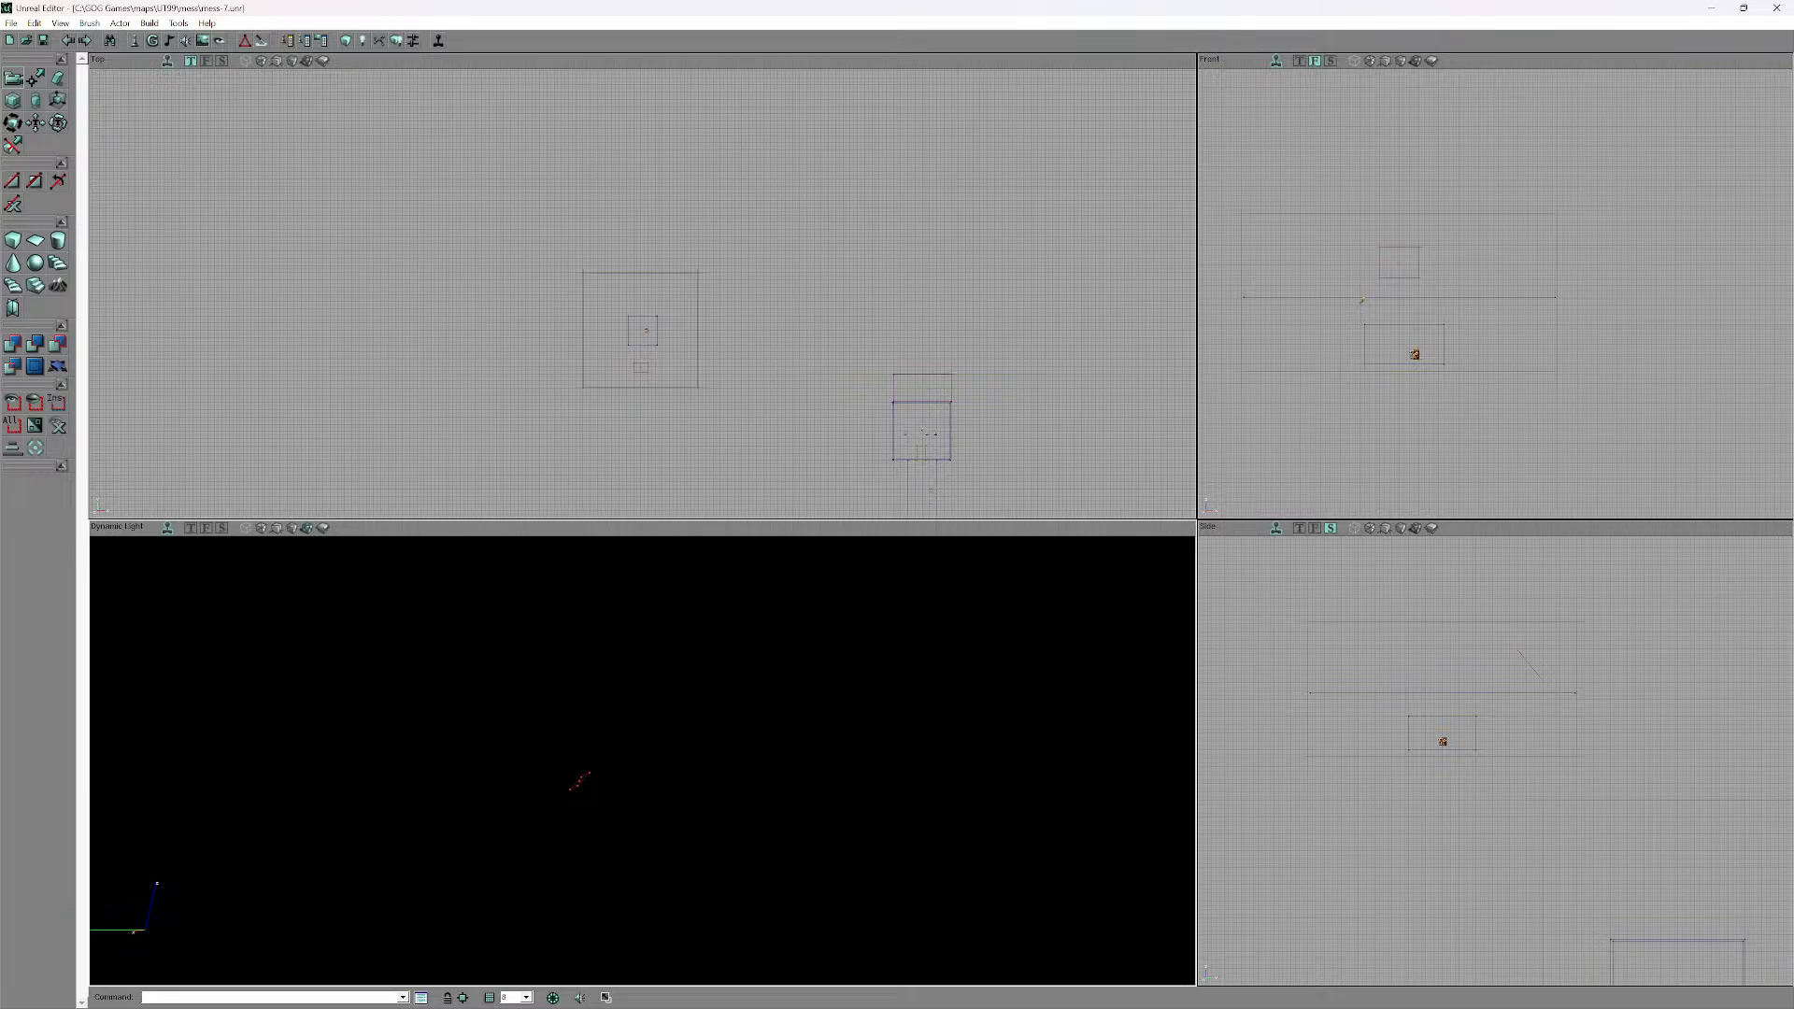
left_click_drag(840, 420, 785, 388)
scroll(762, 152, "down", 4)
scroll(786, 389, "up", 4)
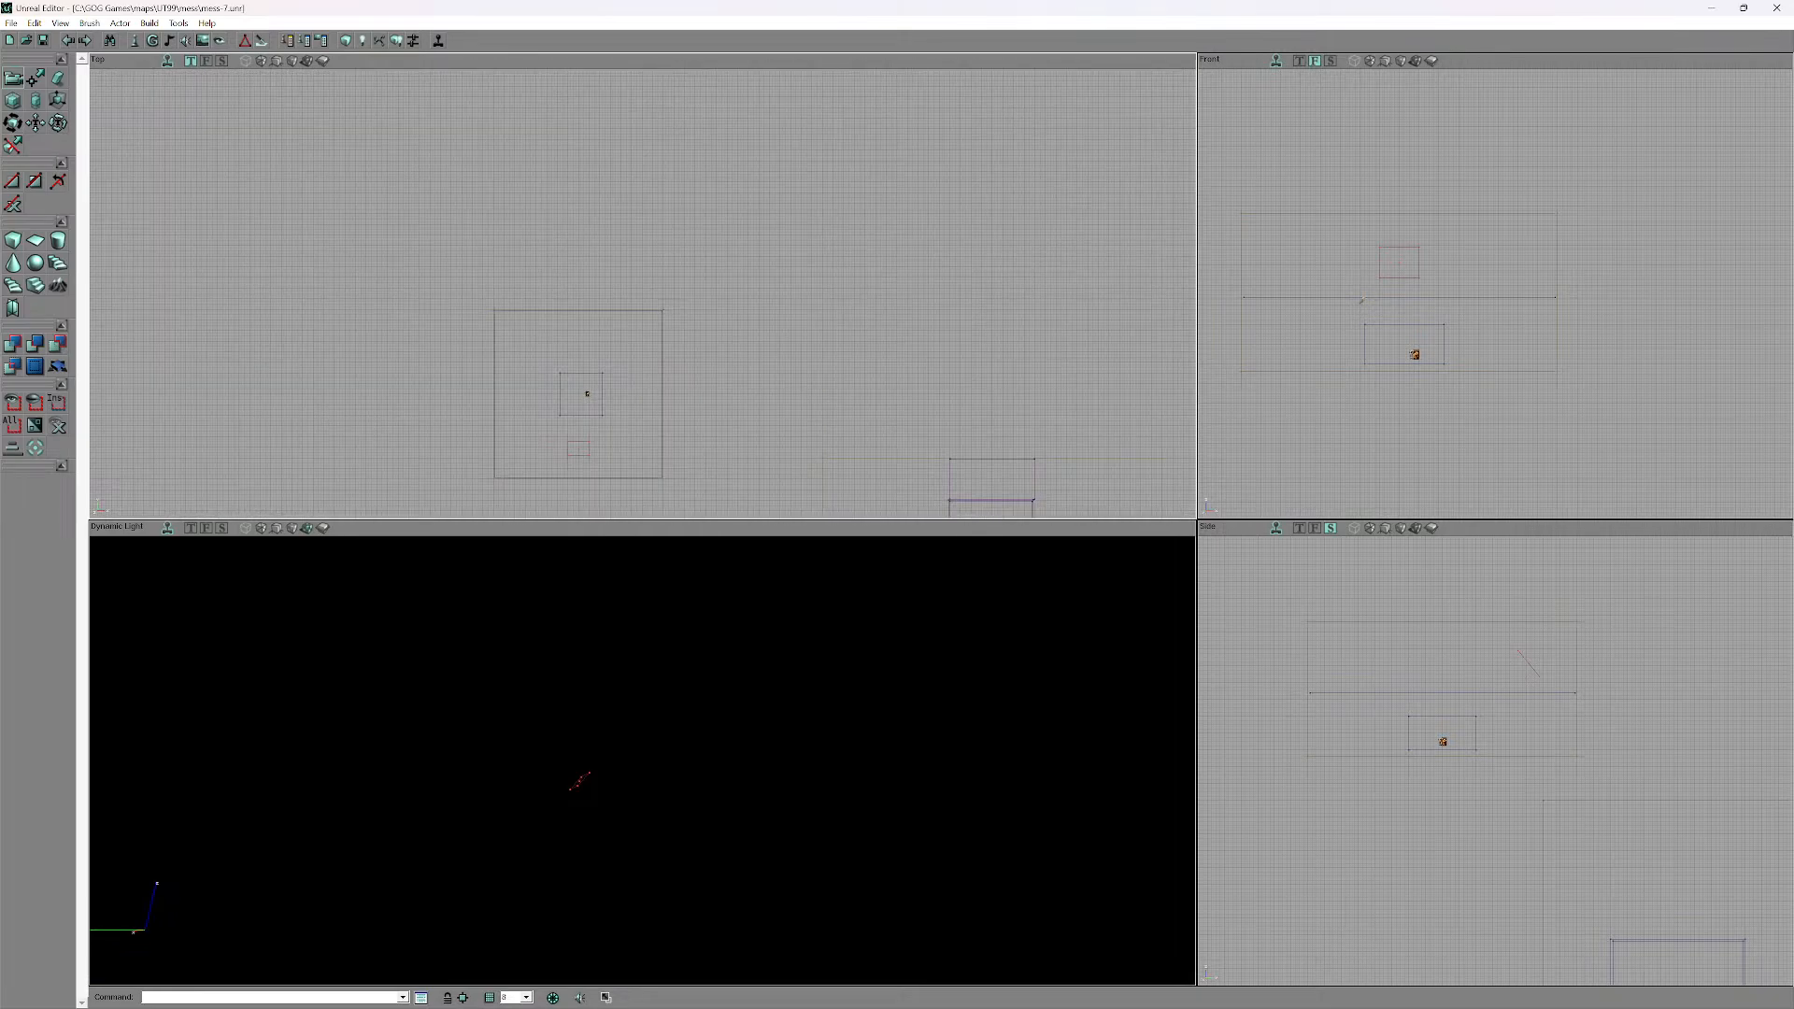
left_click_drag(710, 691, 751, 869)
right_click_drag(643, 748, 606, 747)
mouse_move(643, 822)
left_mouse_down()
mouse_move(647, 747)
mouse_move(622, 701)
mouse_move(642, 659)
mouse_move(612, 608)
mouse_move(648, 771)
mouse_move(656, 705)
mouse_move(643, 944)
mouse_move(640, 906)
left_mouse_up()
right_click(641, 621)
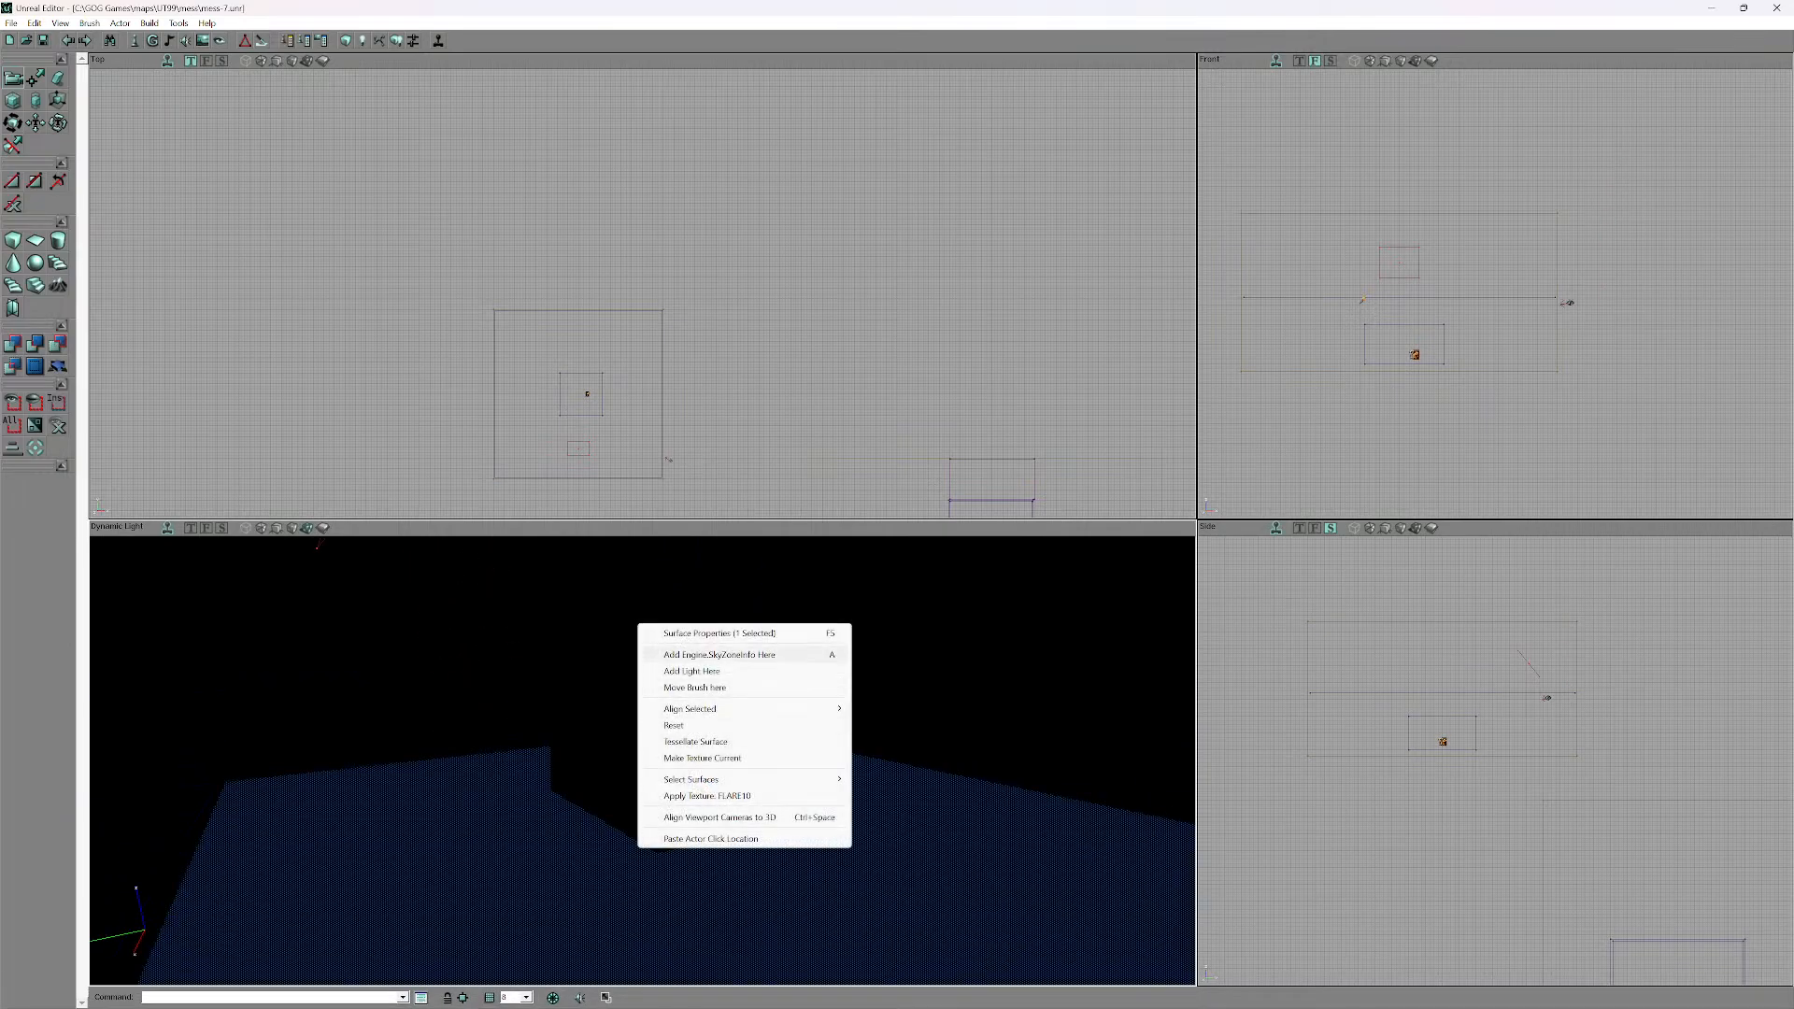
left_click(696, 671)
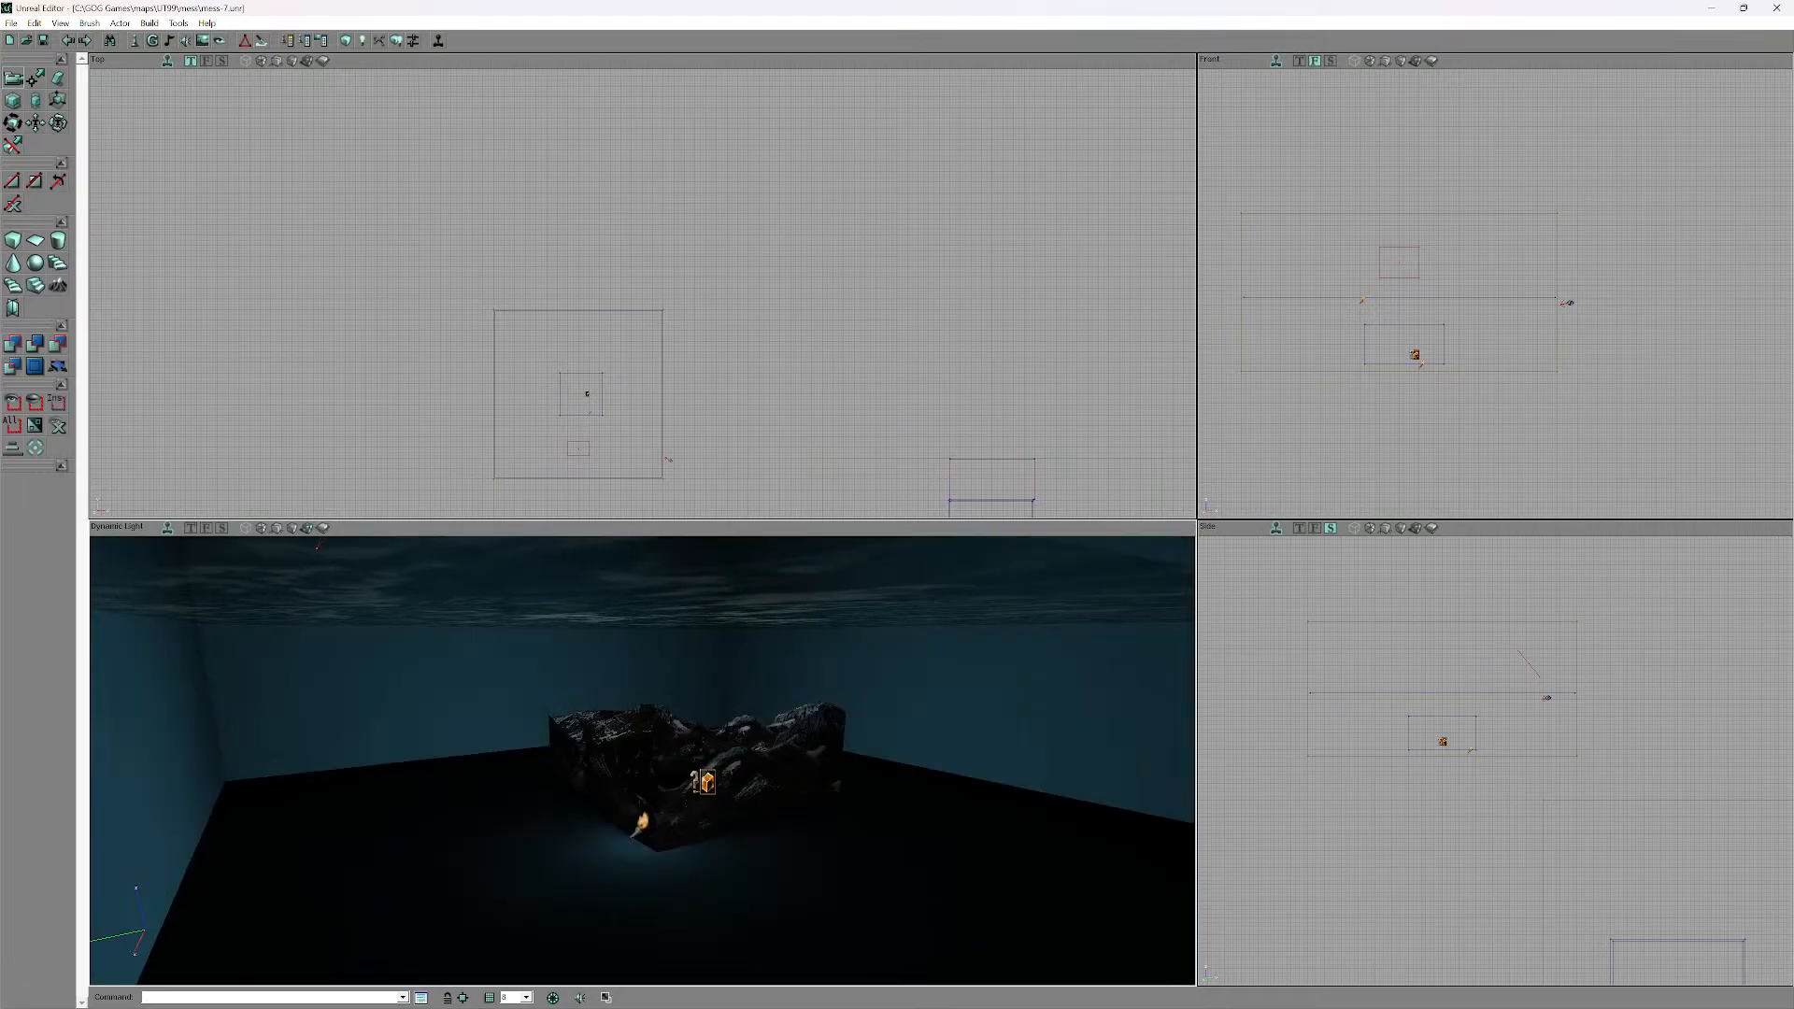
- Select the sky room's walls and floor together with the cloud sheet
left_click_drag(696, 671, 598, 682)
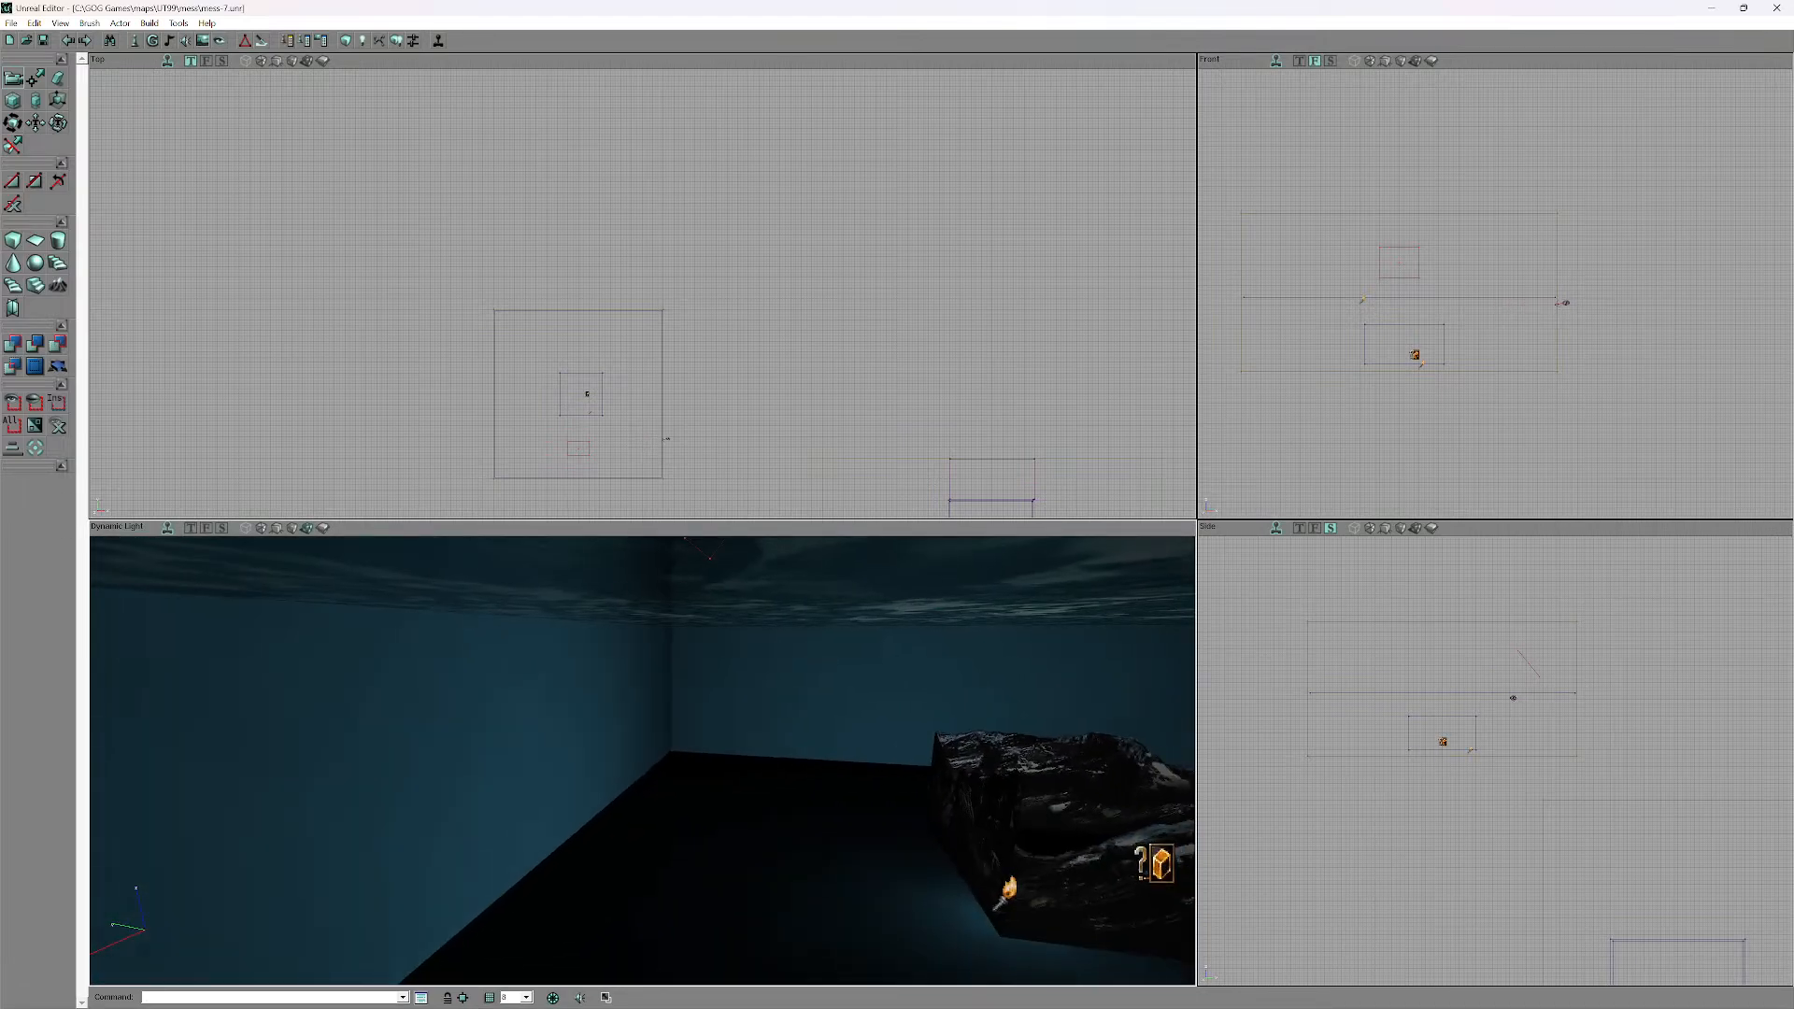
left_click(560, 682)
left_click(822, 686)
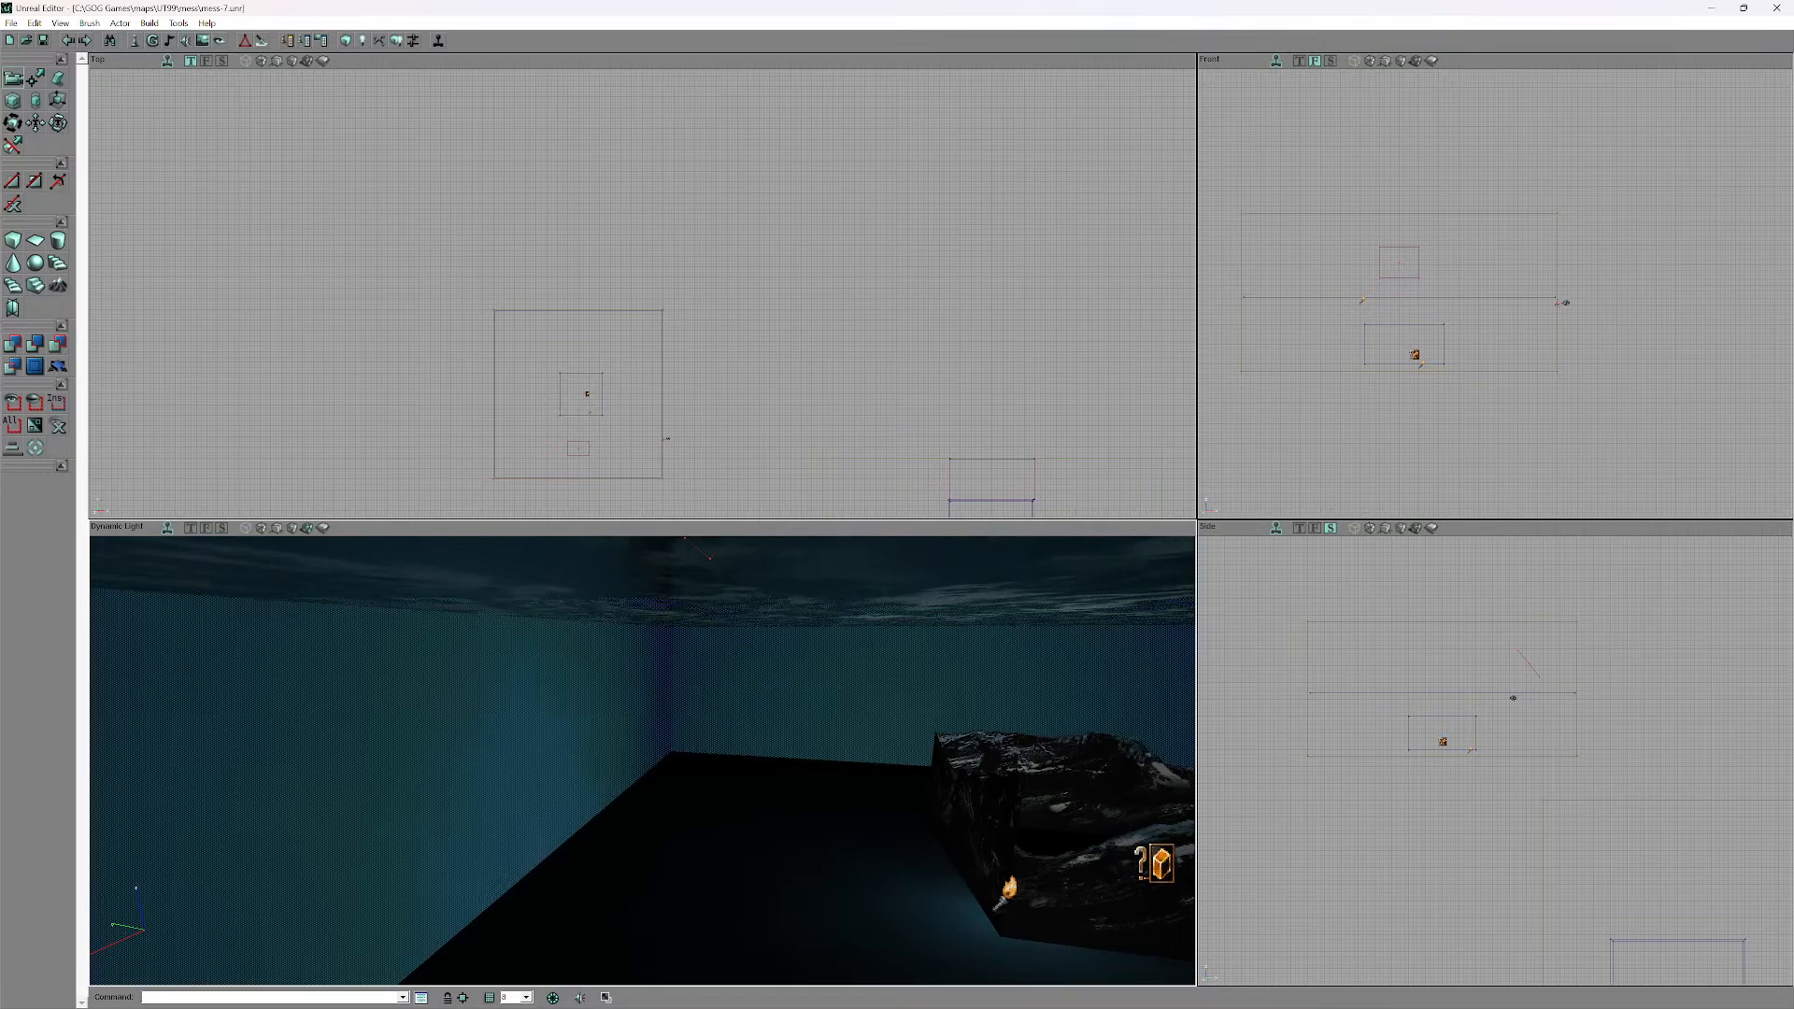
left_click_drag(822, 687, 925, 658)
left_click_drag(597, 748, 738, 771)
left_click(579, 841)
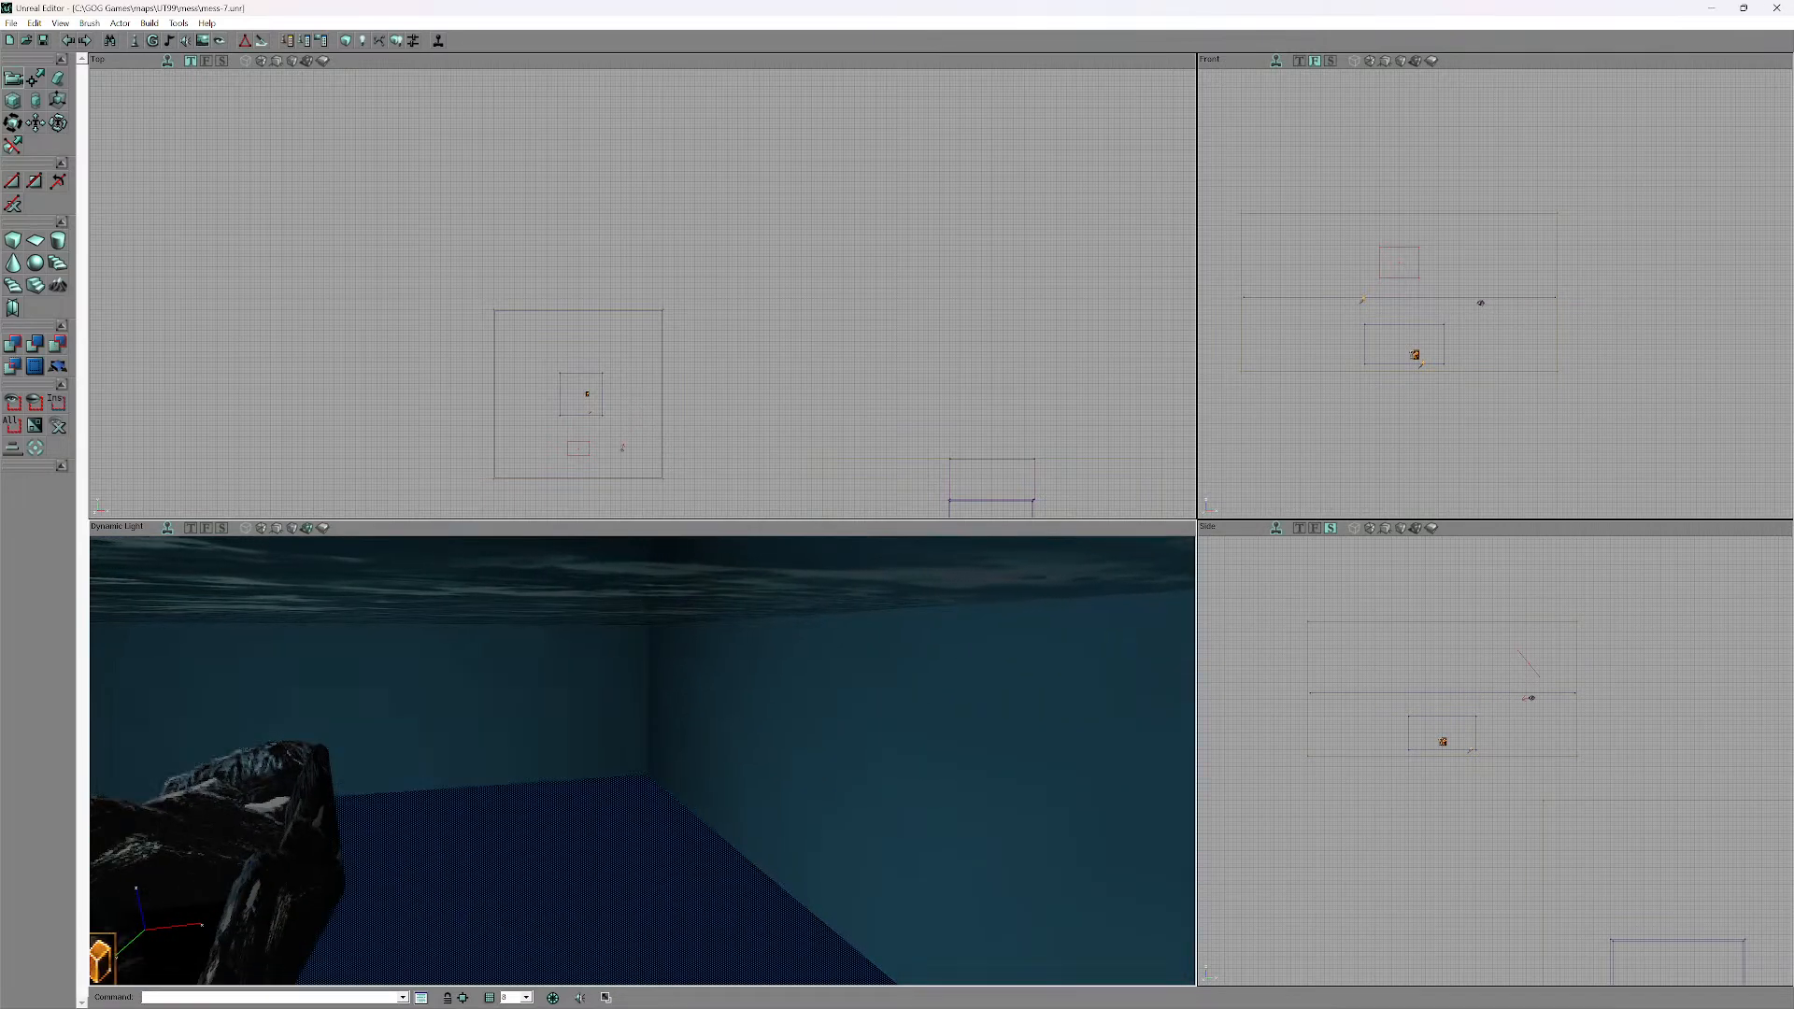
right_click_drag(645, 756, 579, 607)
left_click_drag(579, 607, 579, 776)
right_click_drag(579, 776, 589, 860)
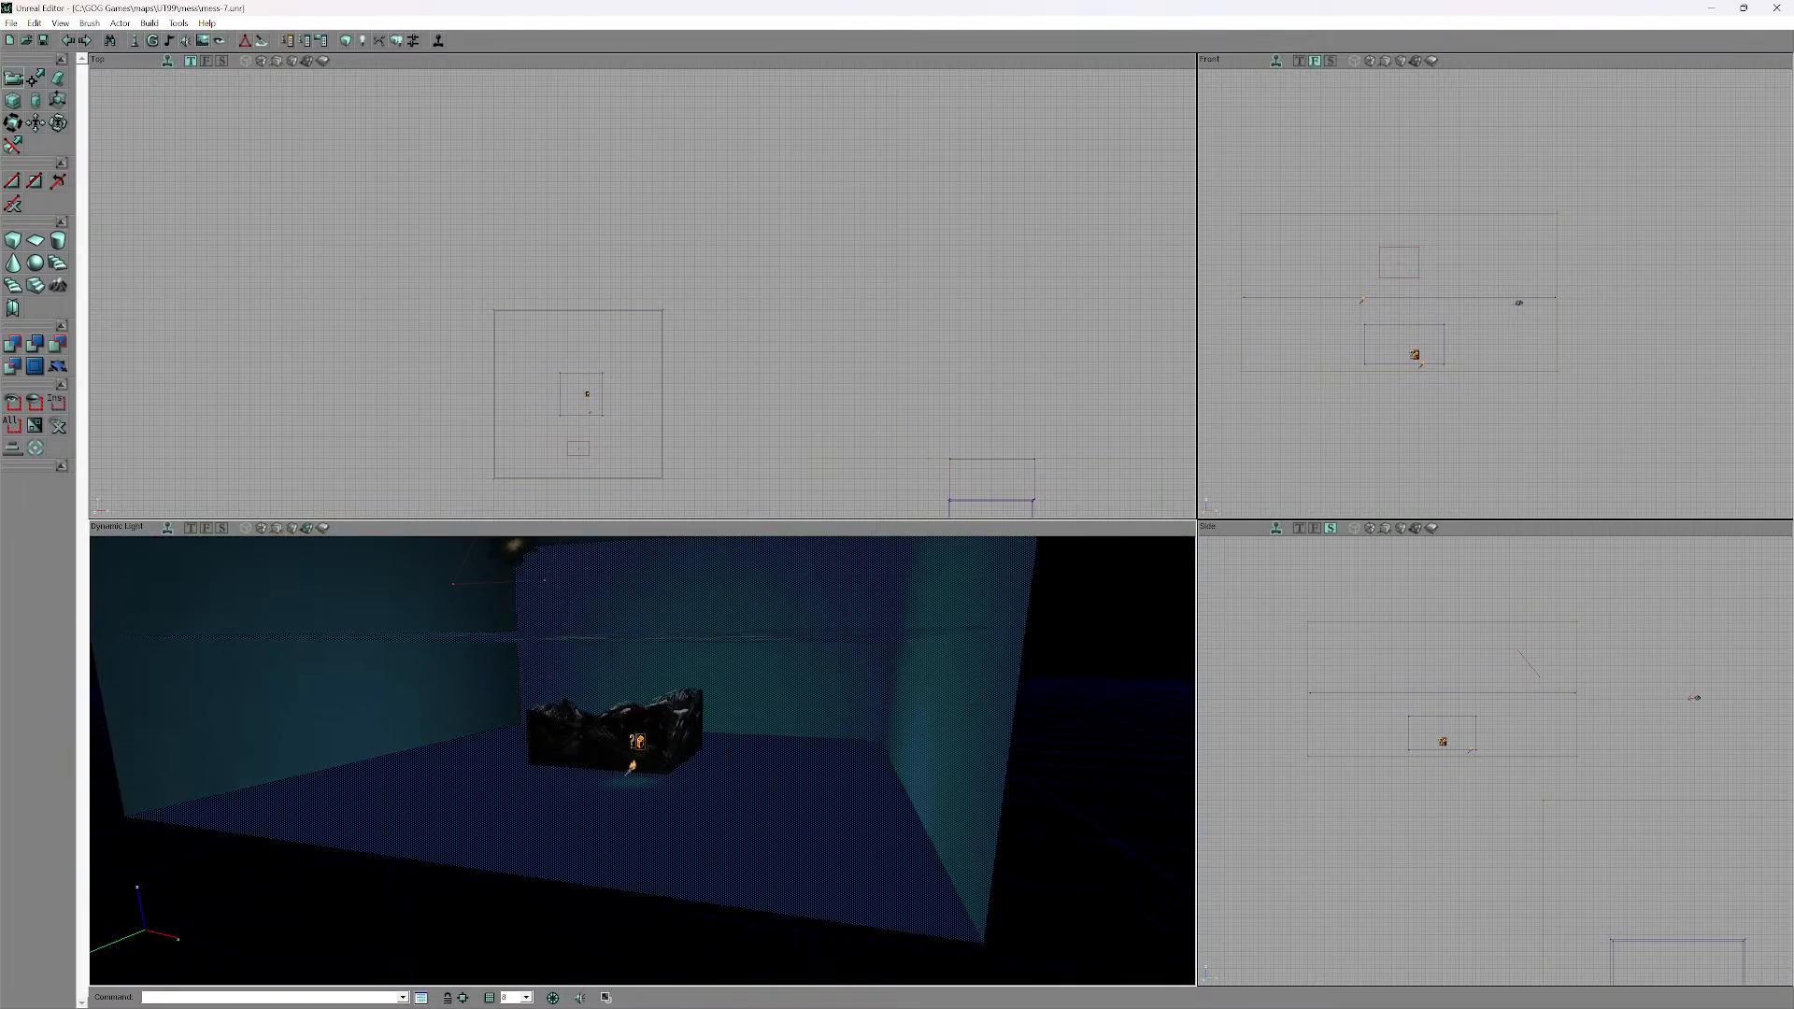
left_click_drag(588, 859, 504, 775)
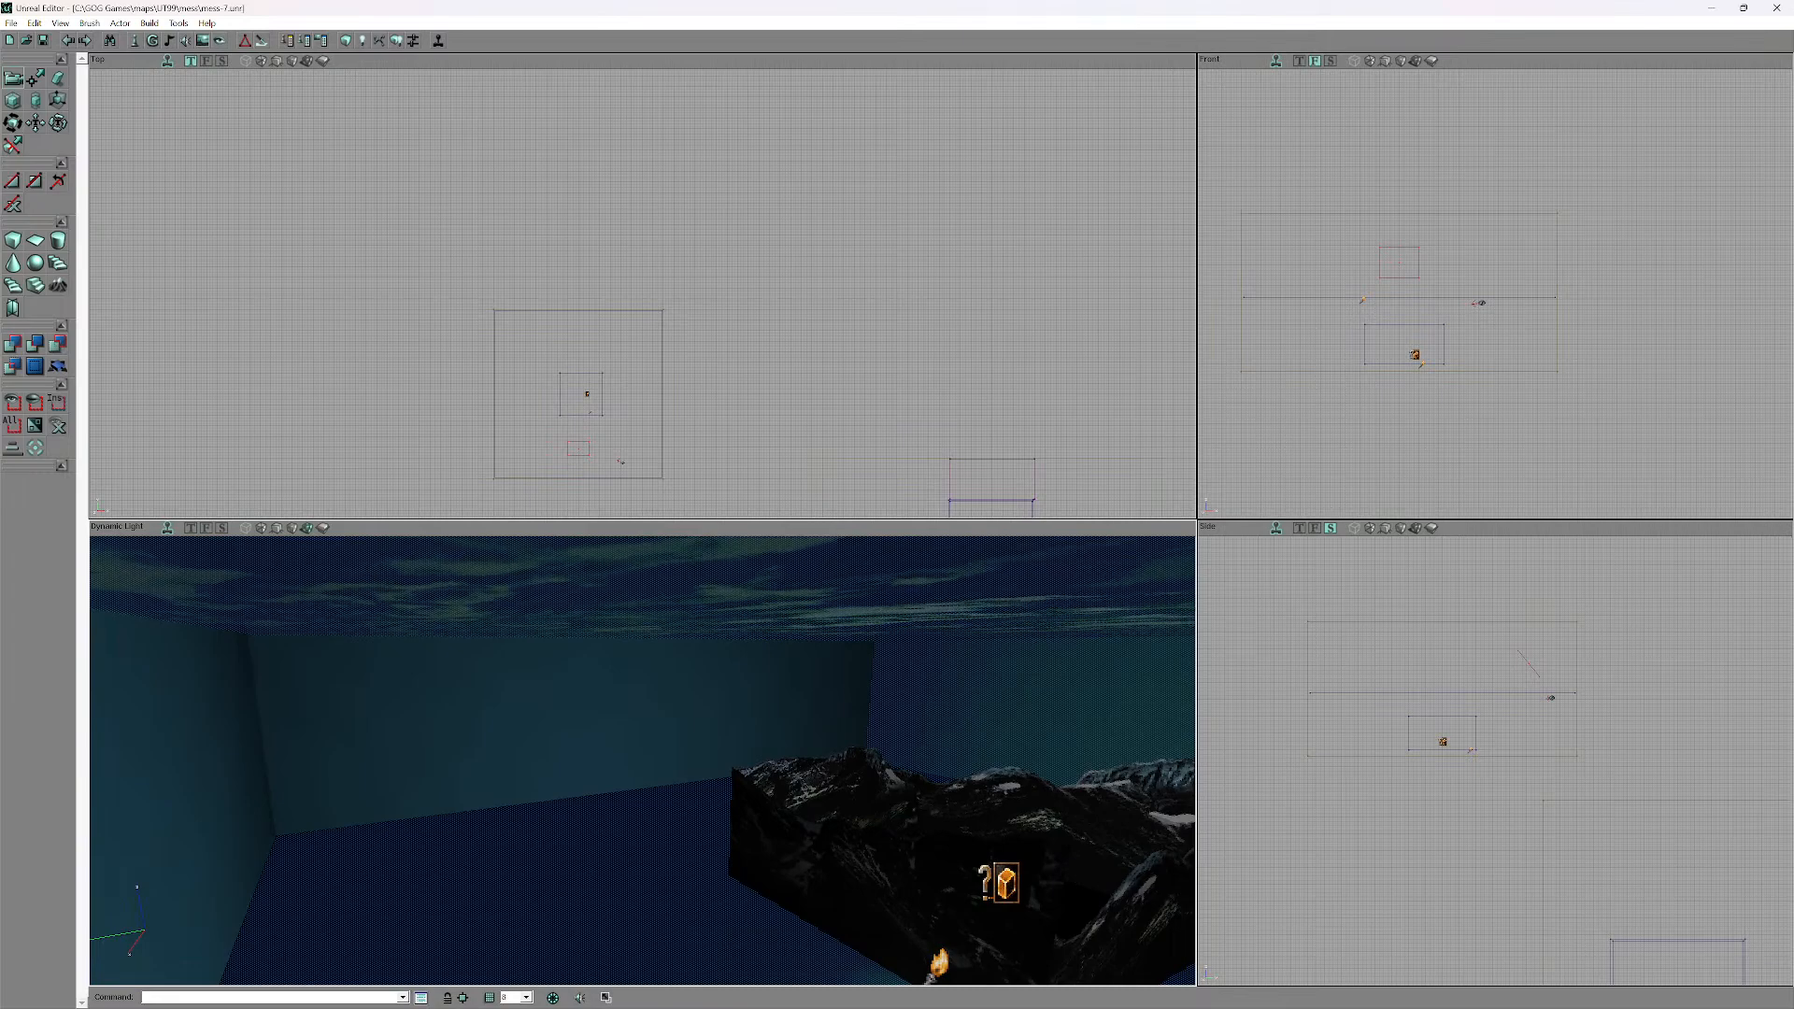
- Check the surface flags of the selected wall, floor and cloud surfaces and close their properties
right_click(638, 709)
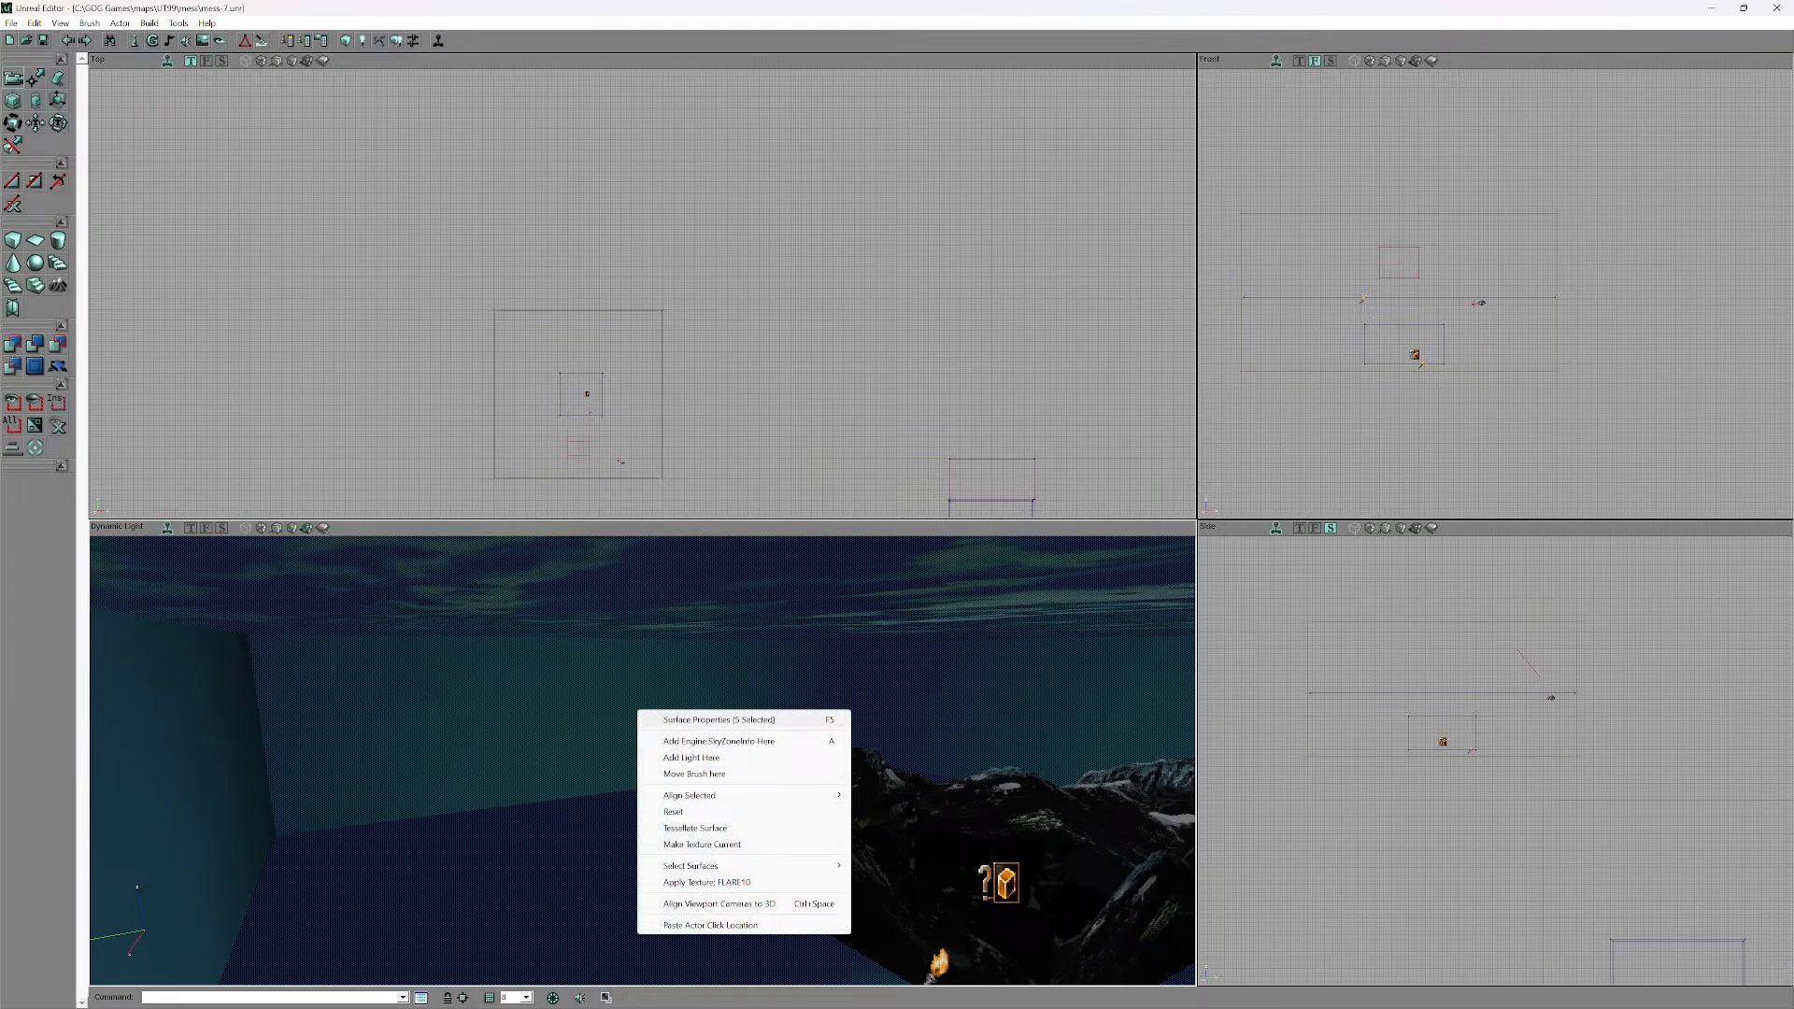
left_click(718, 720)
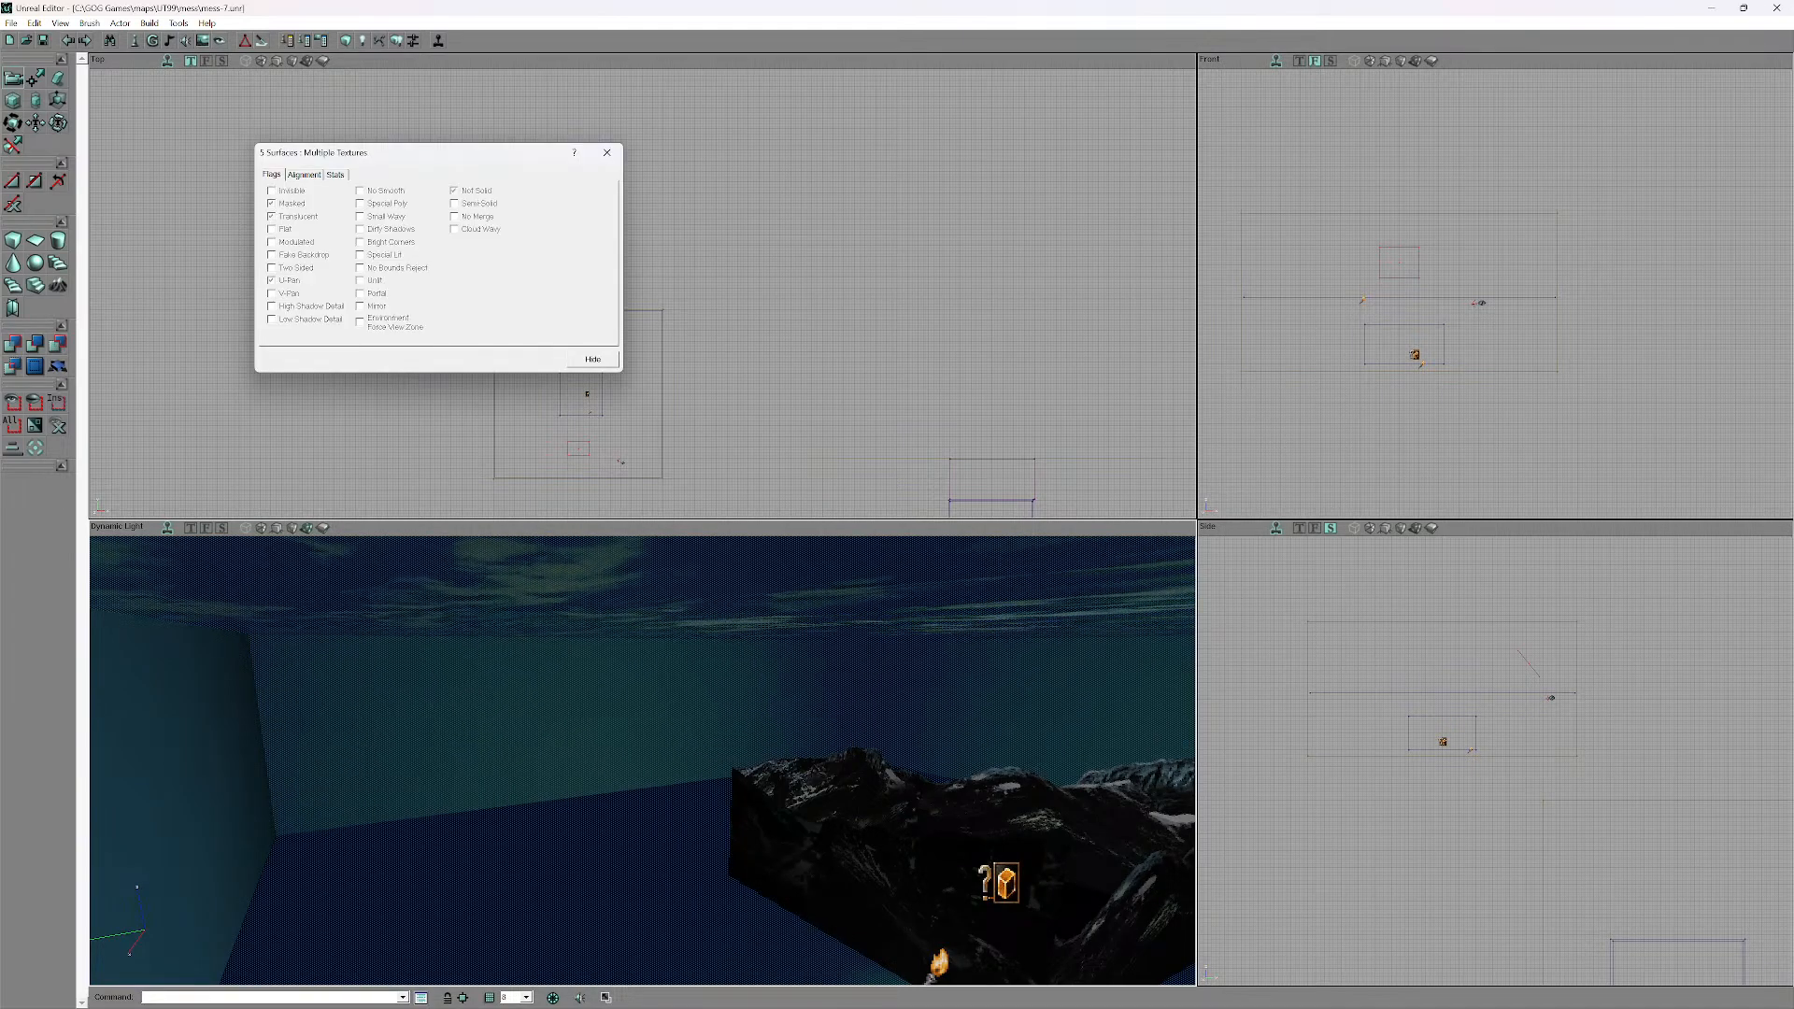
left_click(607, 153)
- Select the sky room's six walls, floor and ceiling surfaces, leaving the cloud sheet out
mouse_move(616, 747)
left_mouse_down()
mouse_move(616, 682)
mouse_move(617, 719)
left_mouse_up()
right_click_drag(616, 720, 617, 635)
left_click_drag(616, 636, 616, 542)
right_click_drag(617, 654, 841, 812)
right_click_drag(598, 748, 832, 794)
left_click_drag(644, 738, 789, 757)
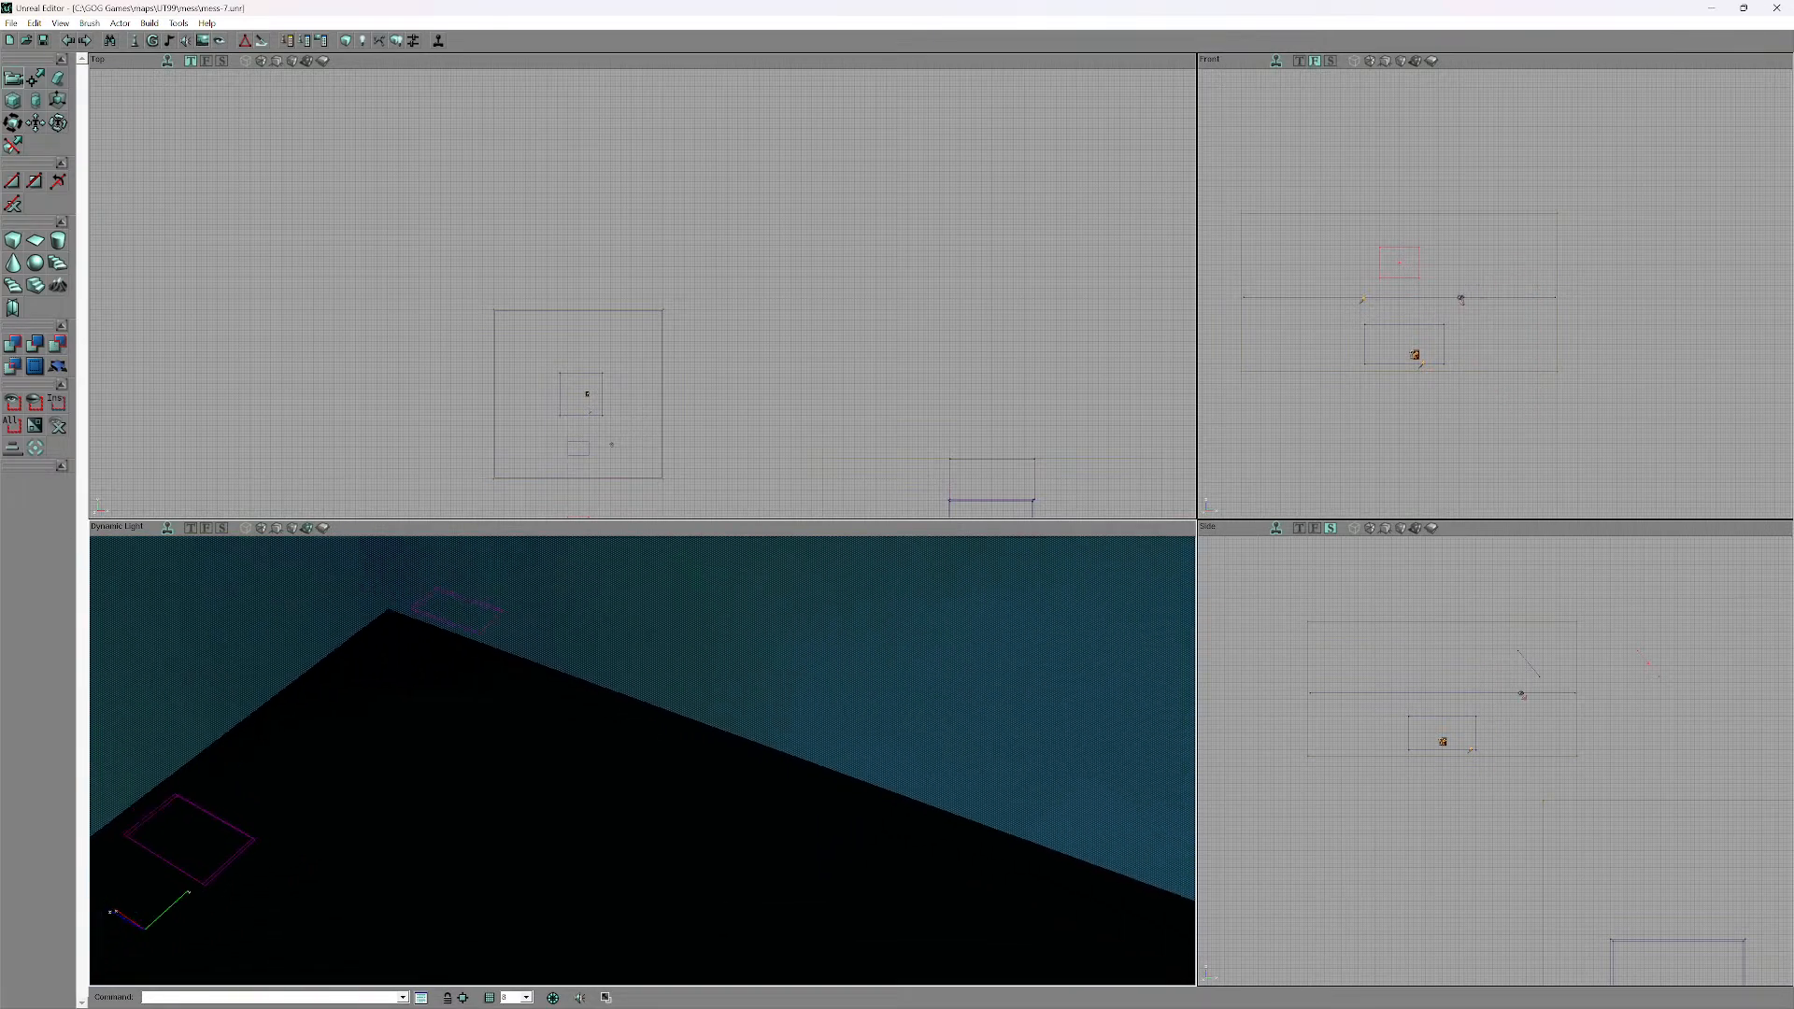
right_click_drag(789, 757, 1000, 766)
left_click_drag(1000, 766, 1001, 822)
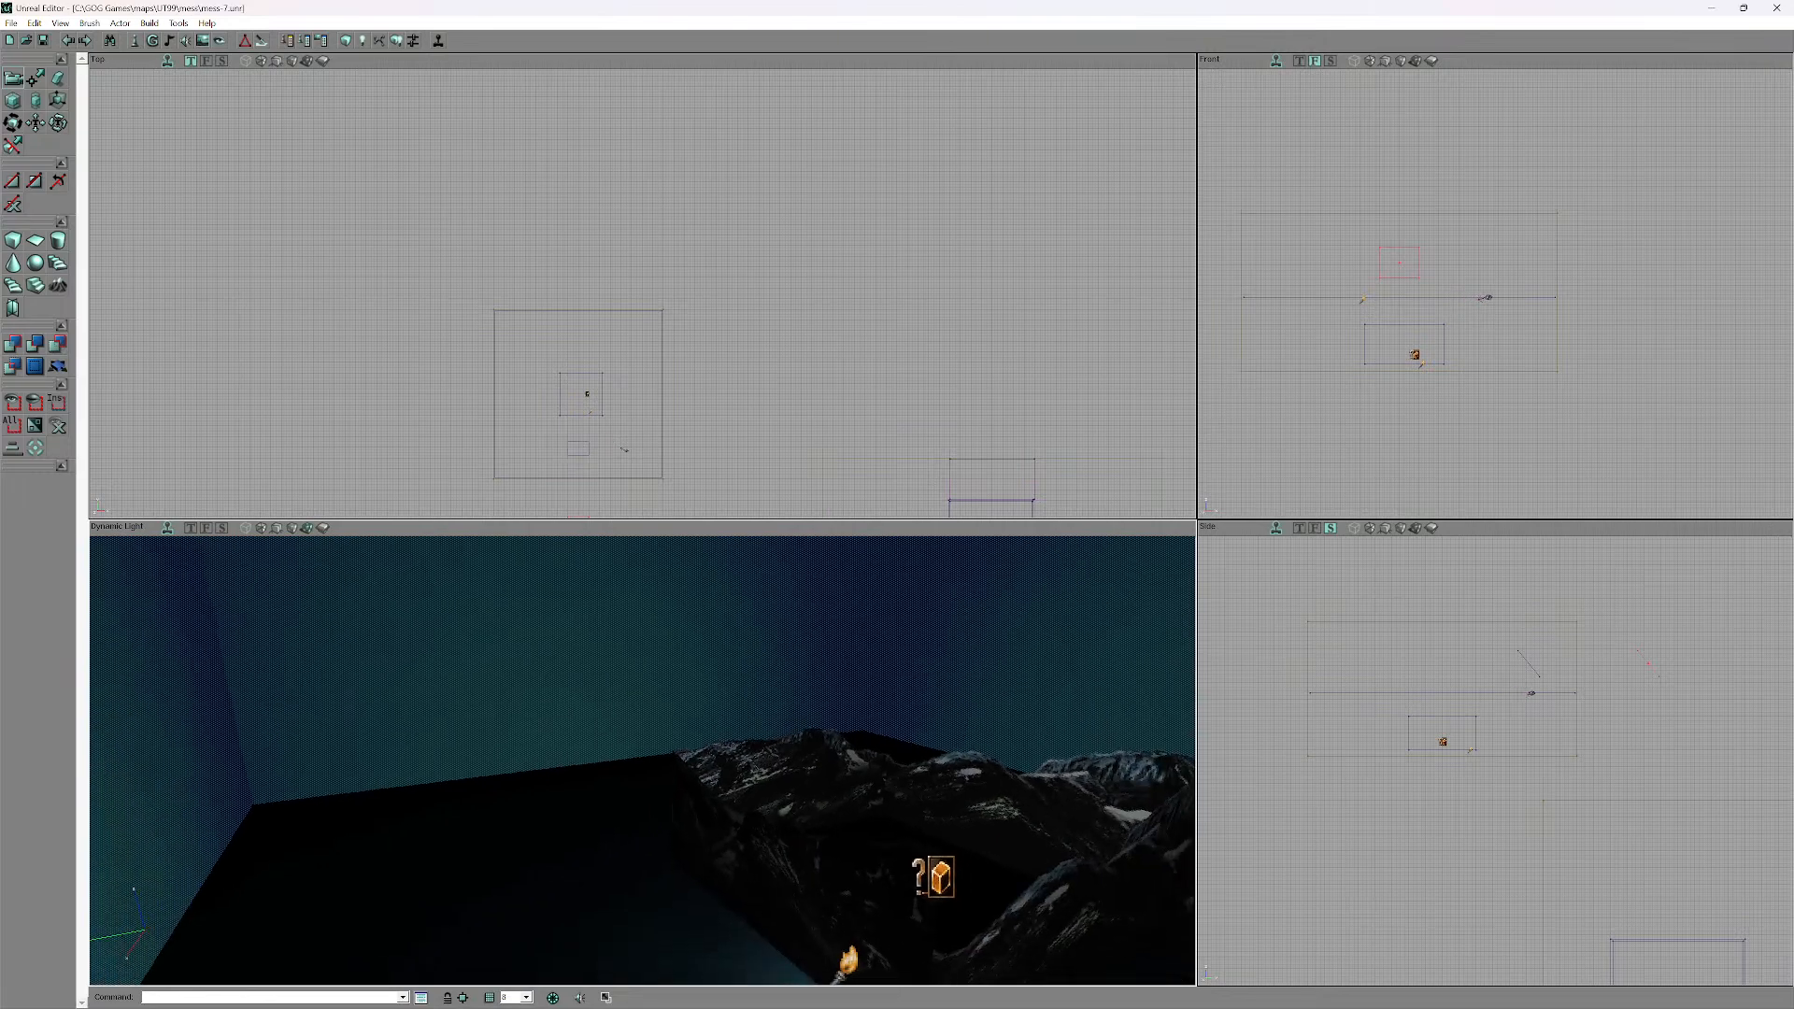
right_click_drag(1002, 823, 998, 899)
left_click(645, 761, "ctrl")
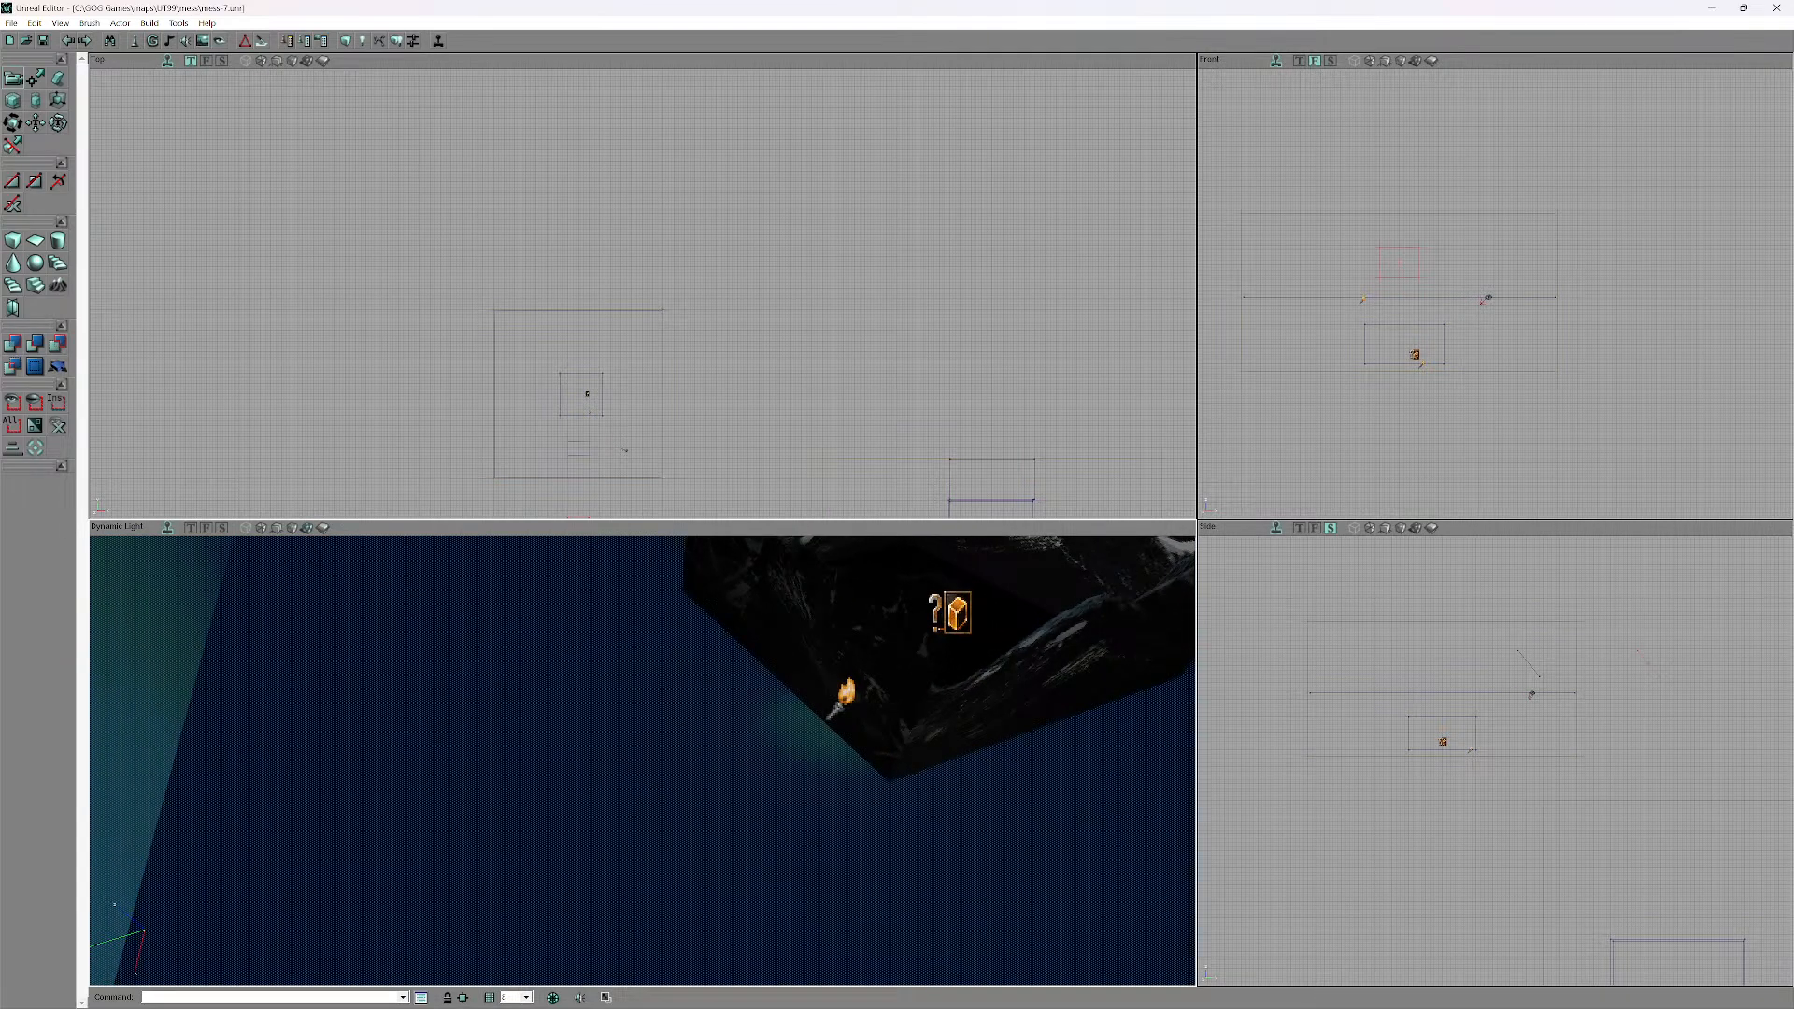
- Turn on the Translucent, Flat and Bright Corners flags for the sky room's six selected surfaces and close their properties
right_click(521, 738)
left_click(579, 747)
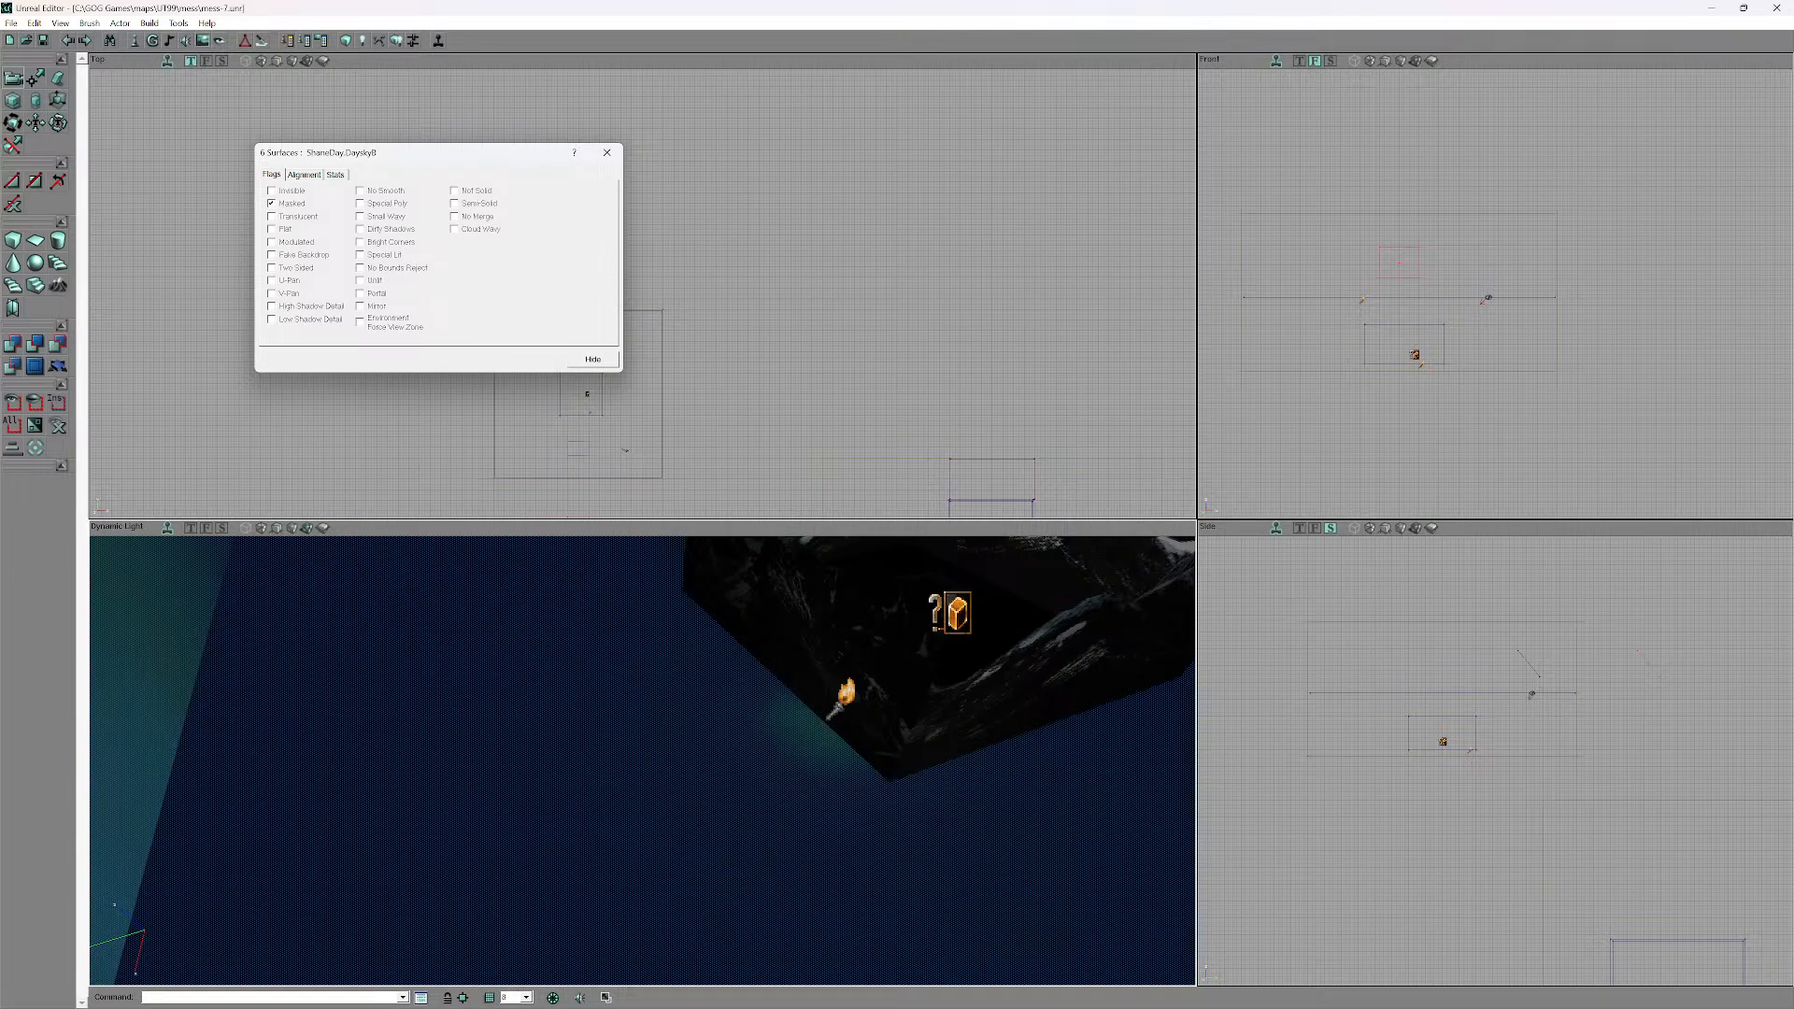
left_click(271, 216)
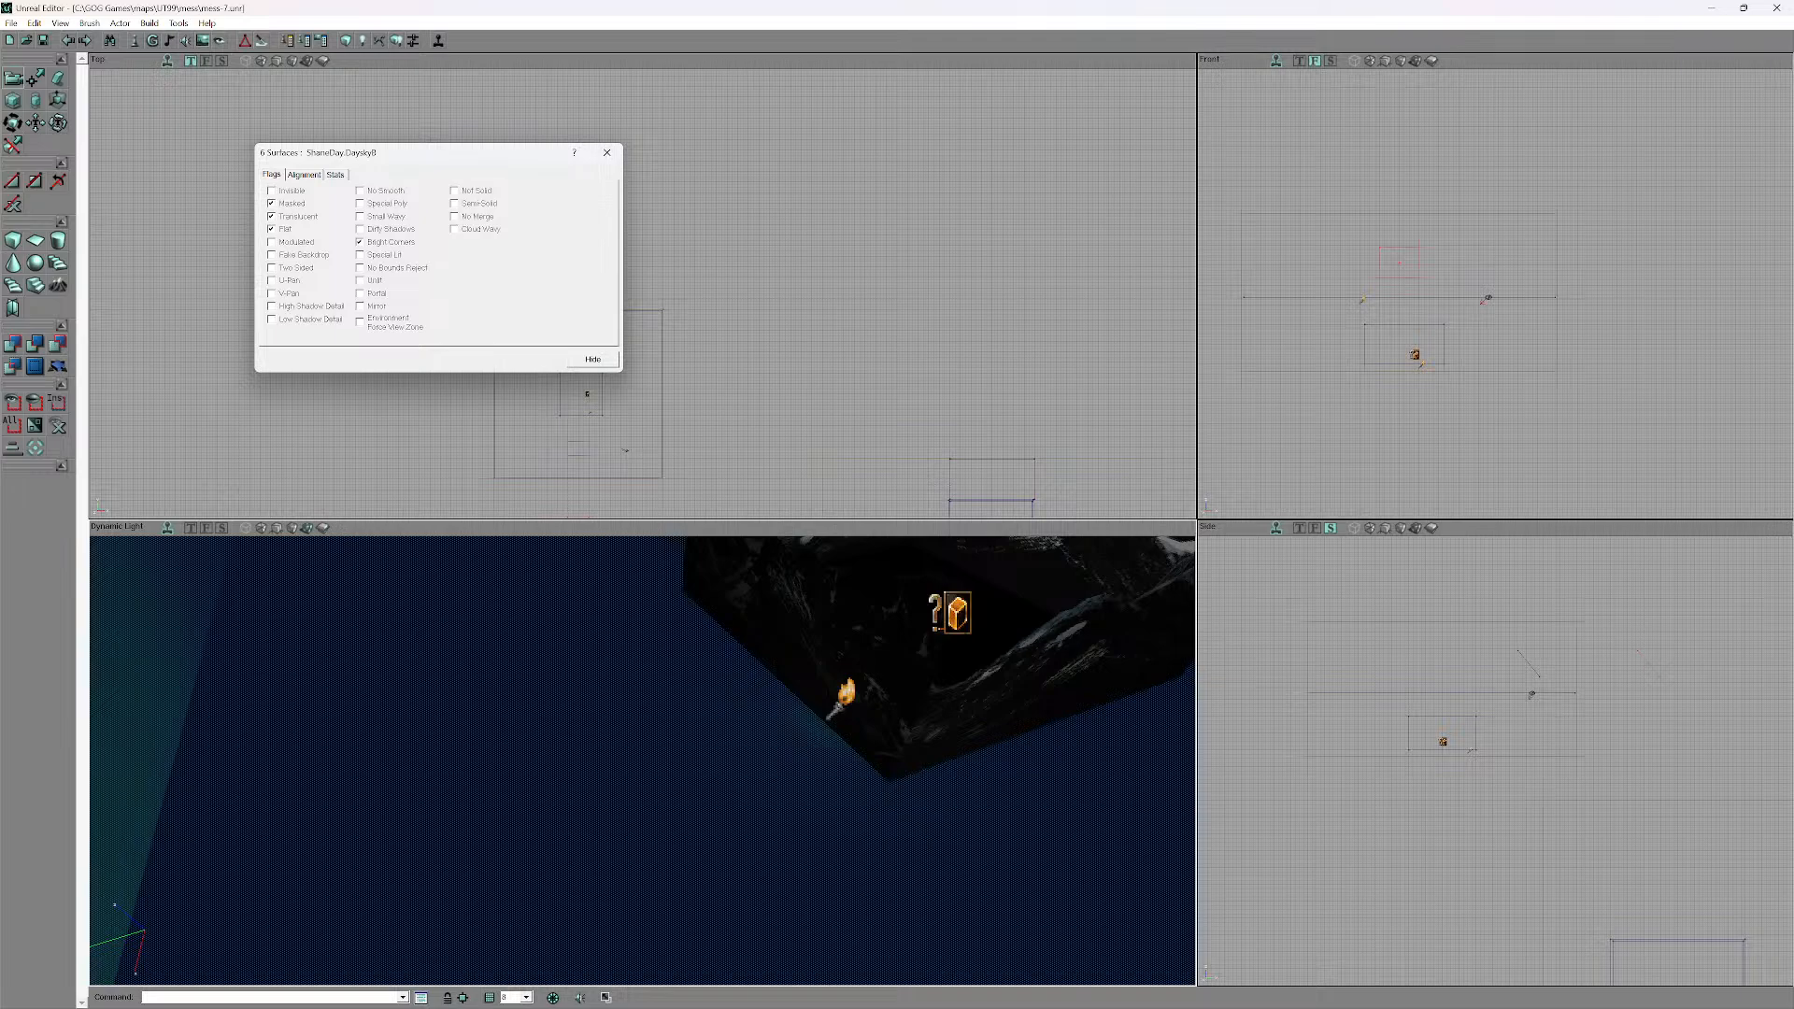
mouse_move(642, 760)
left_mouse_down()
mouse_move(645, 775)
mouse_move(643, 747)
left_mouse_up()
right_click_drag(642, 748, 644, 654)
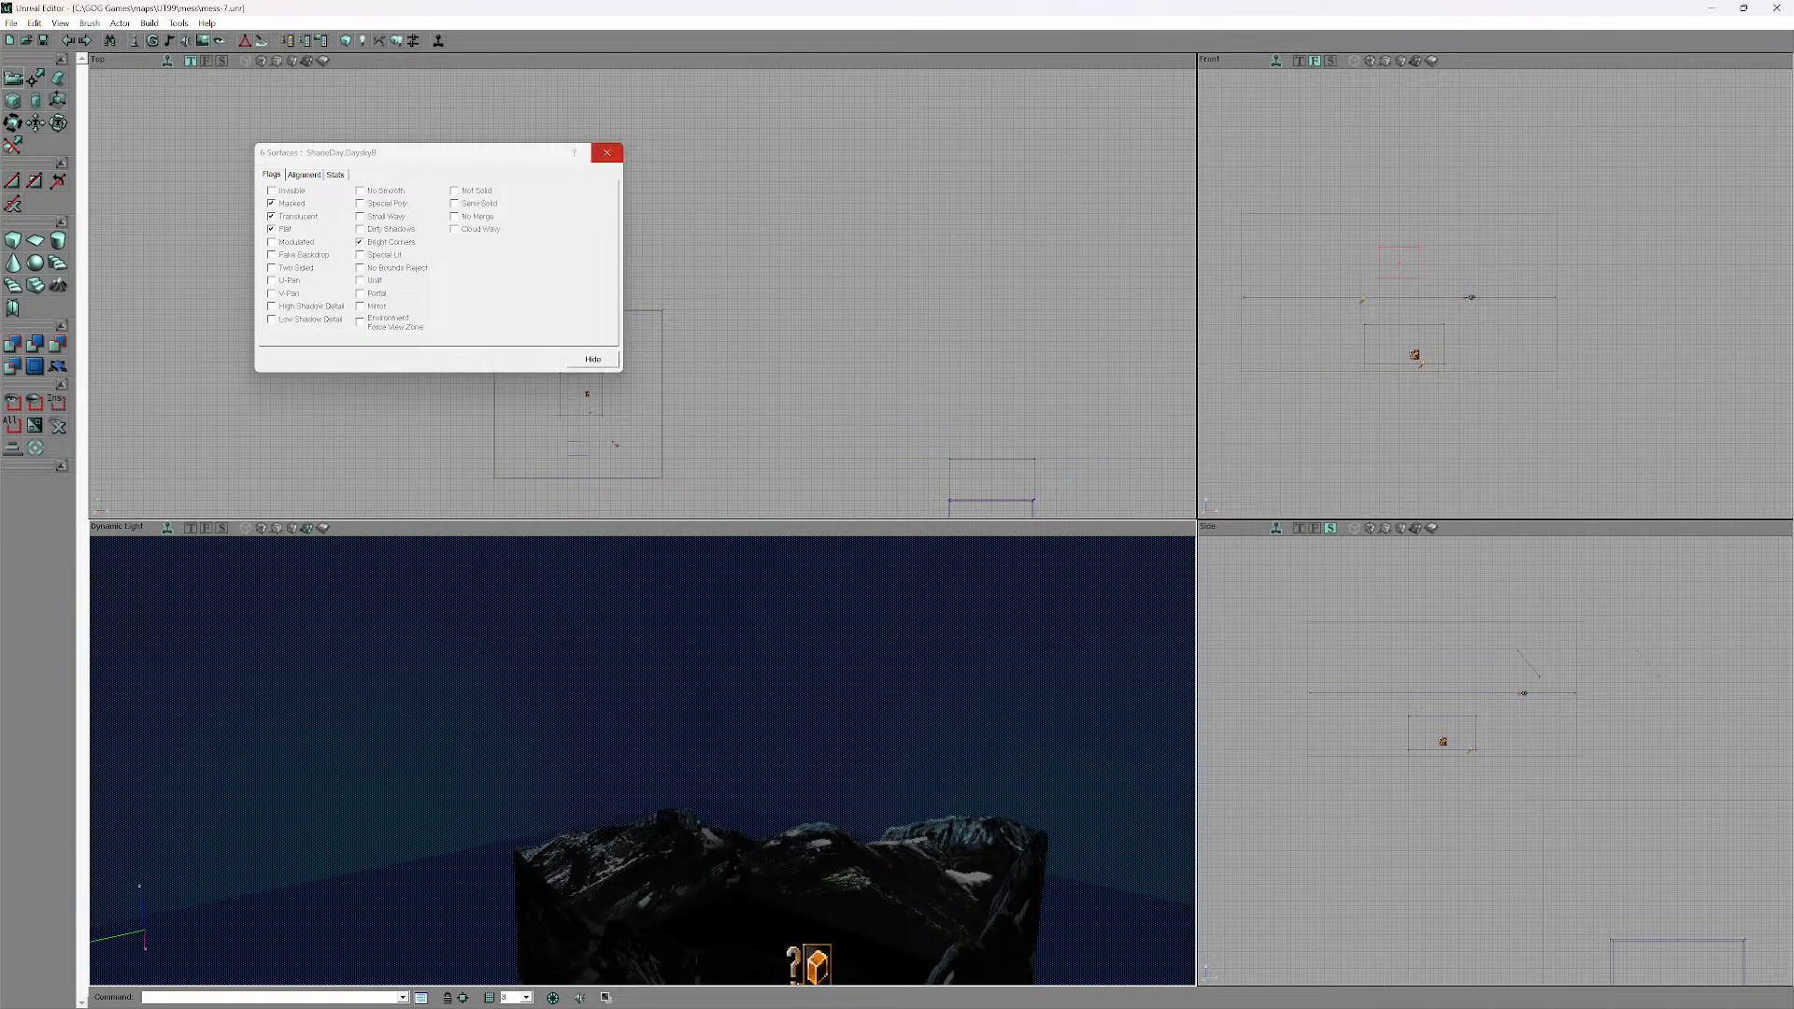
left_click(607, 153)
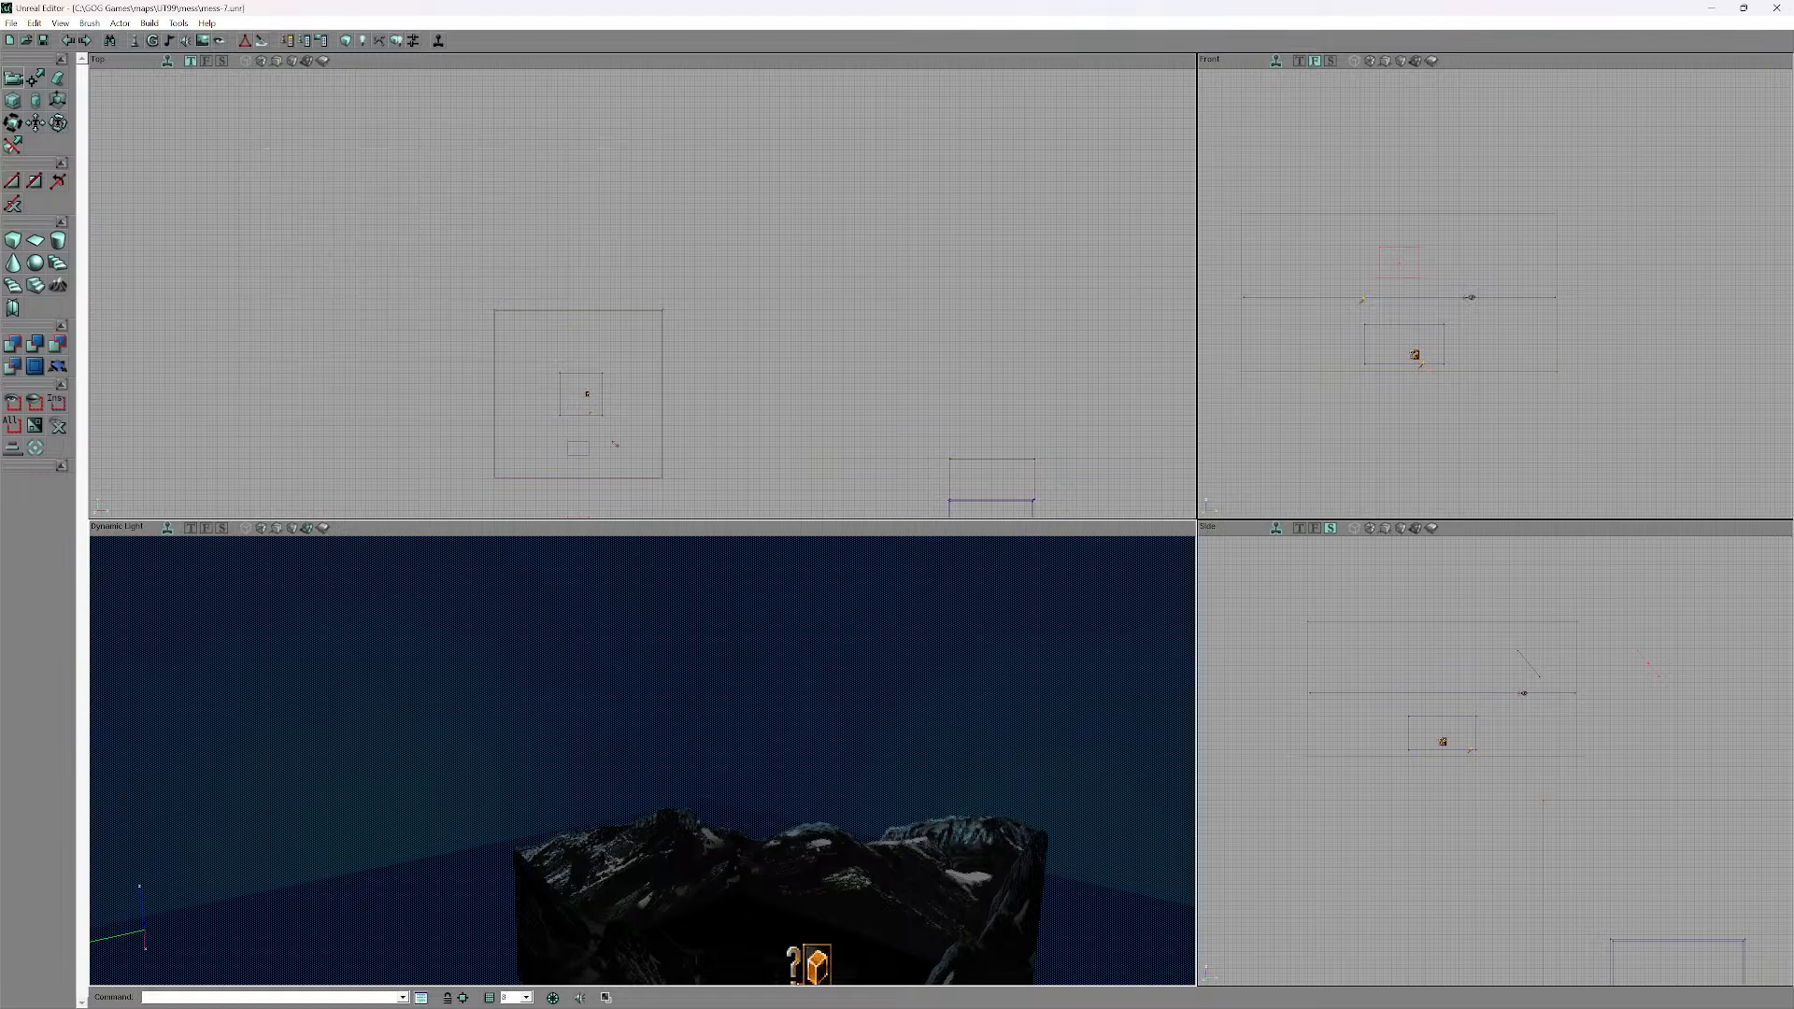
- Rebuild the whole map and inspect the mountain box inside the sky room
left_click(149, 23)
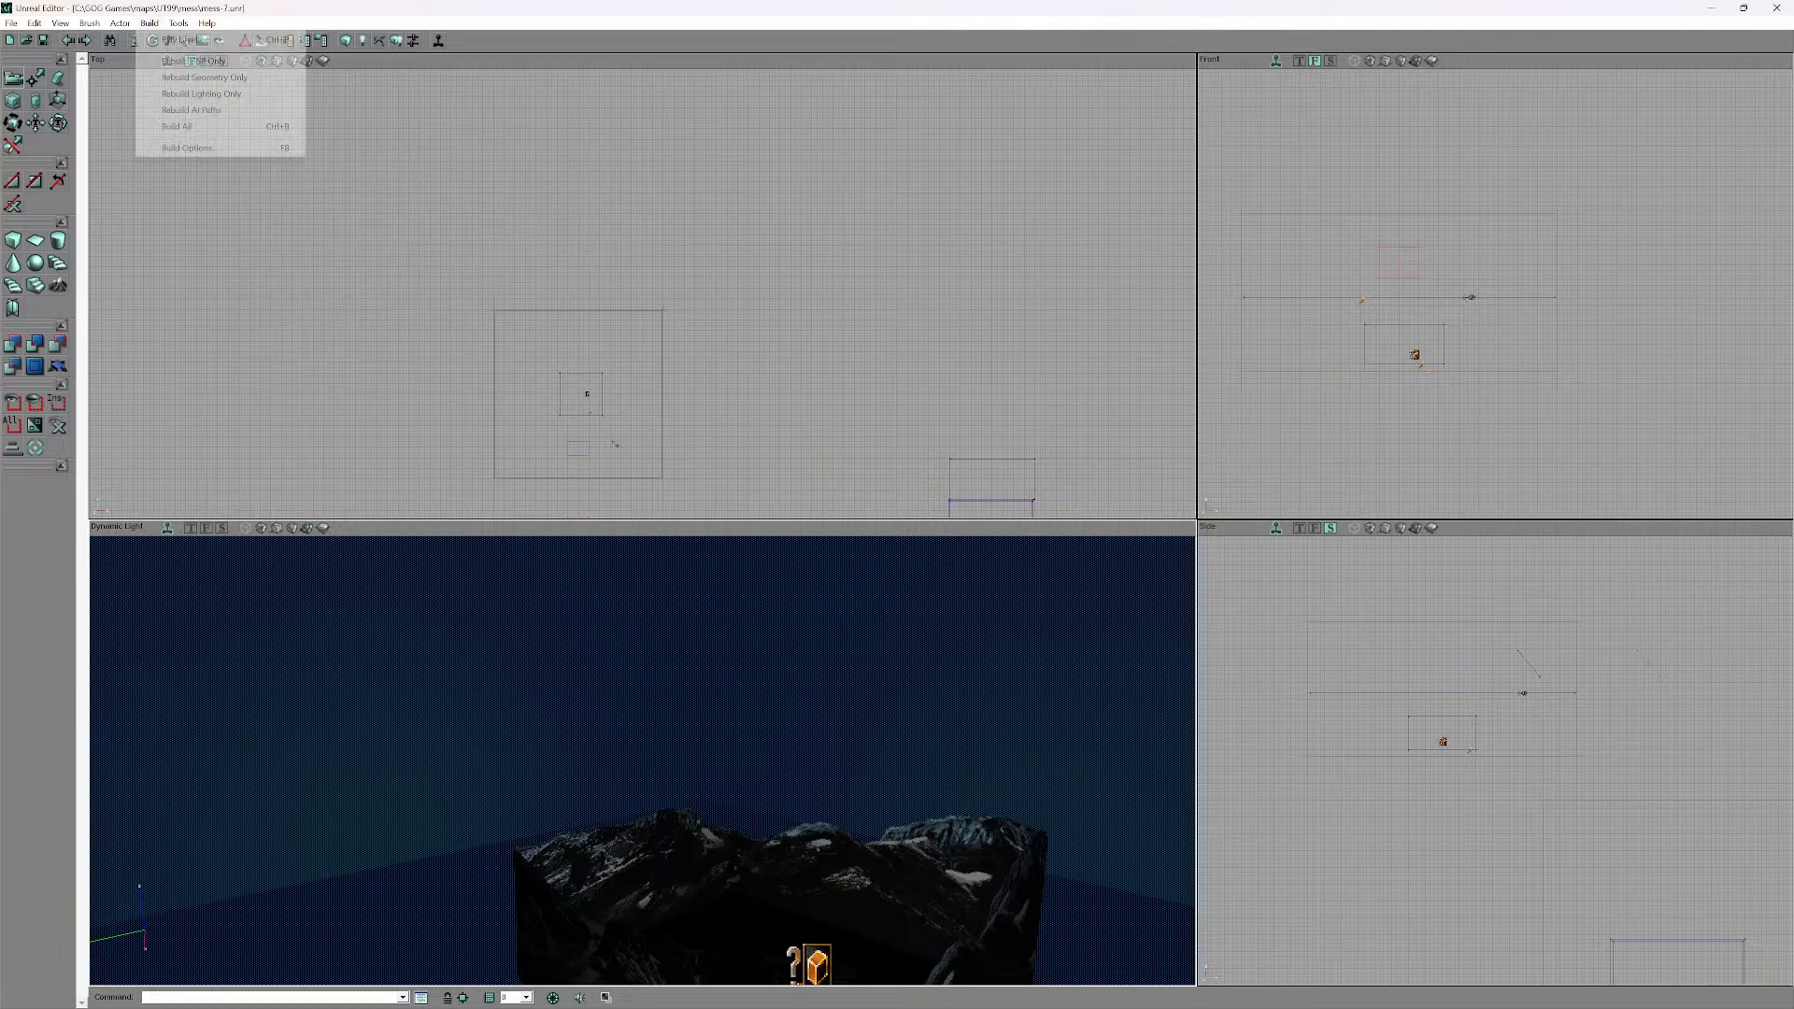
left_click(229, 127)
mouse_move(642, 761)
left_mouse_down()
mouse_move(656, 867)
mouse_move(661, 762)
left_mouse_up()
mouse_move(661, 762)
right_mouse_down()
mouse_move(525, 726)
mouse_move(523, 607)
mouse_move(543, 788)
mouse_move(485, 743)
mouse_move(511, 710)
mouse_move(510, 767)
mouse_move(534, 766)
mouse_move(566, 738)
mouse_move(581, 676)
mouse_move(589, 762)
right_mouse_up()
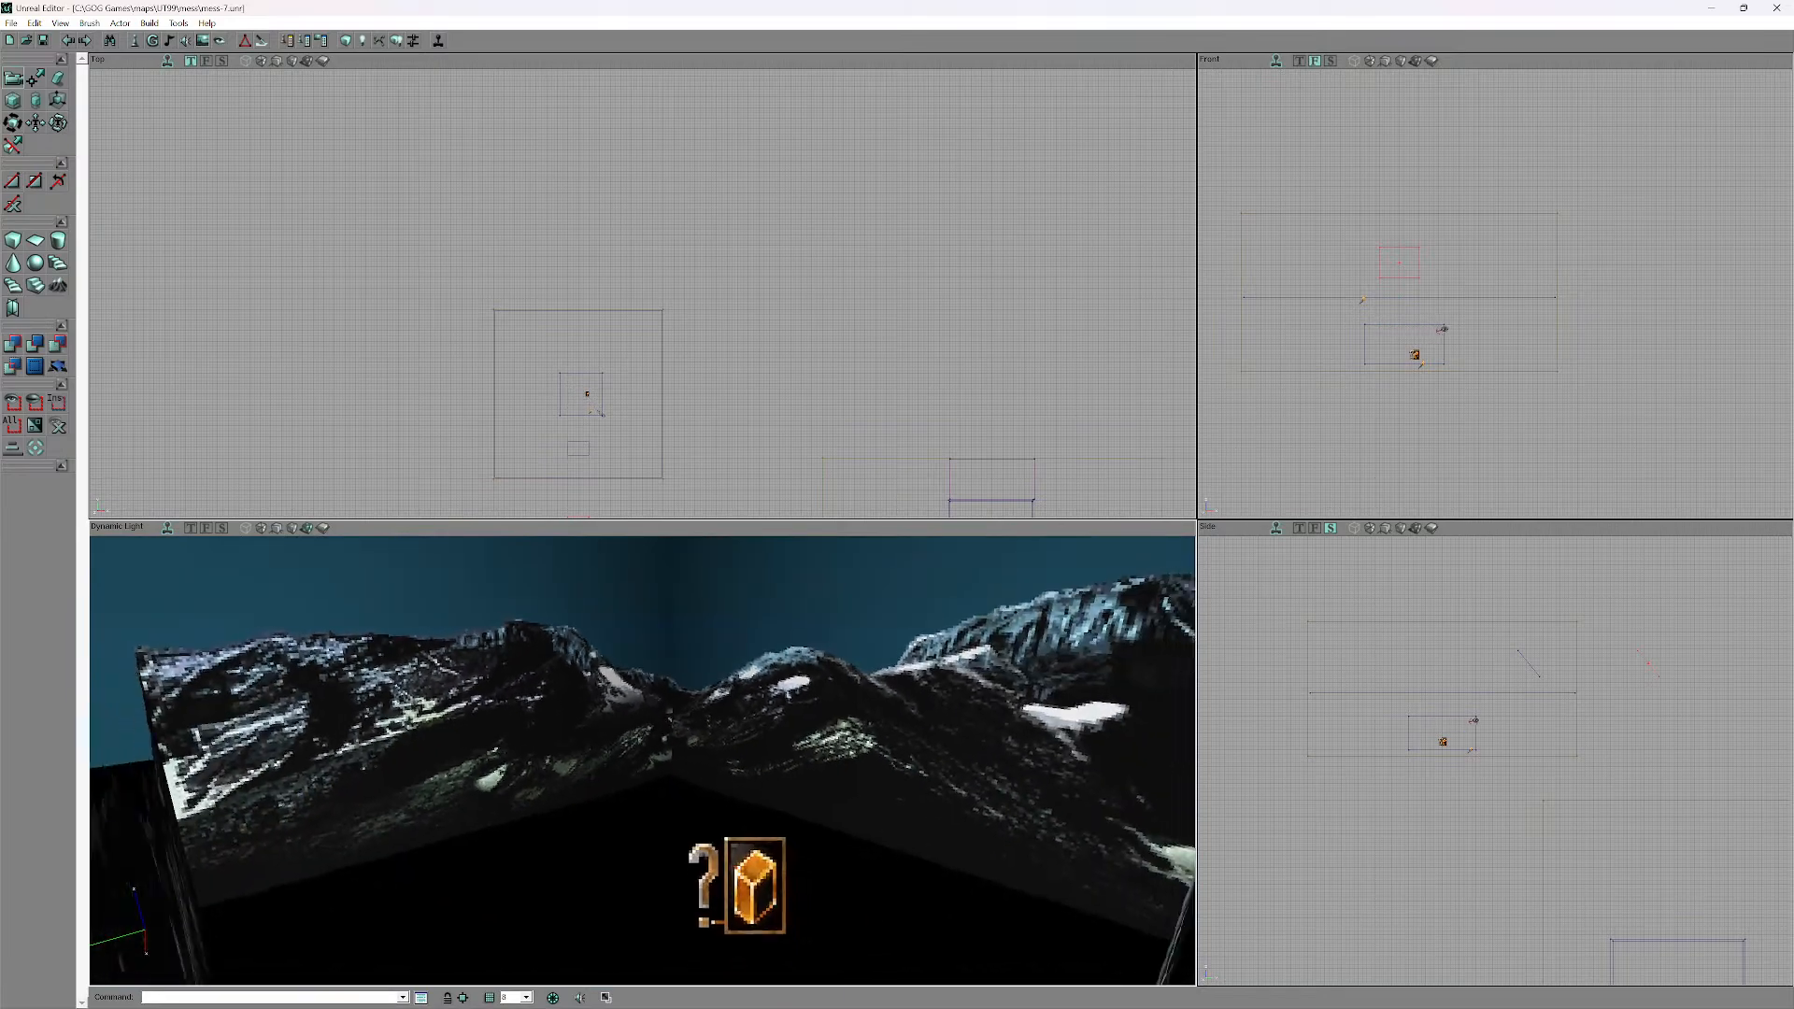
mouse_move(589, 762)
left_mouse_down()
mouse_move(566, 888)
mouse_move(585, 930)
mouse_move(592, 781)
left_mouse_up()
mouse_move(593, 781)
right_mouse_down()
mouse_move(581, 814)
mouse_move(598, 710)
mouse_move(598, 759)
right_mouse_up()
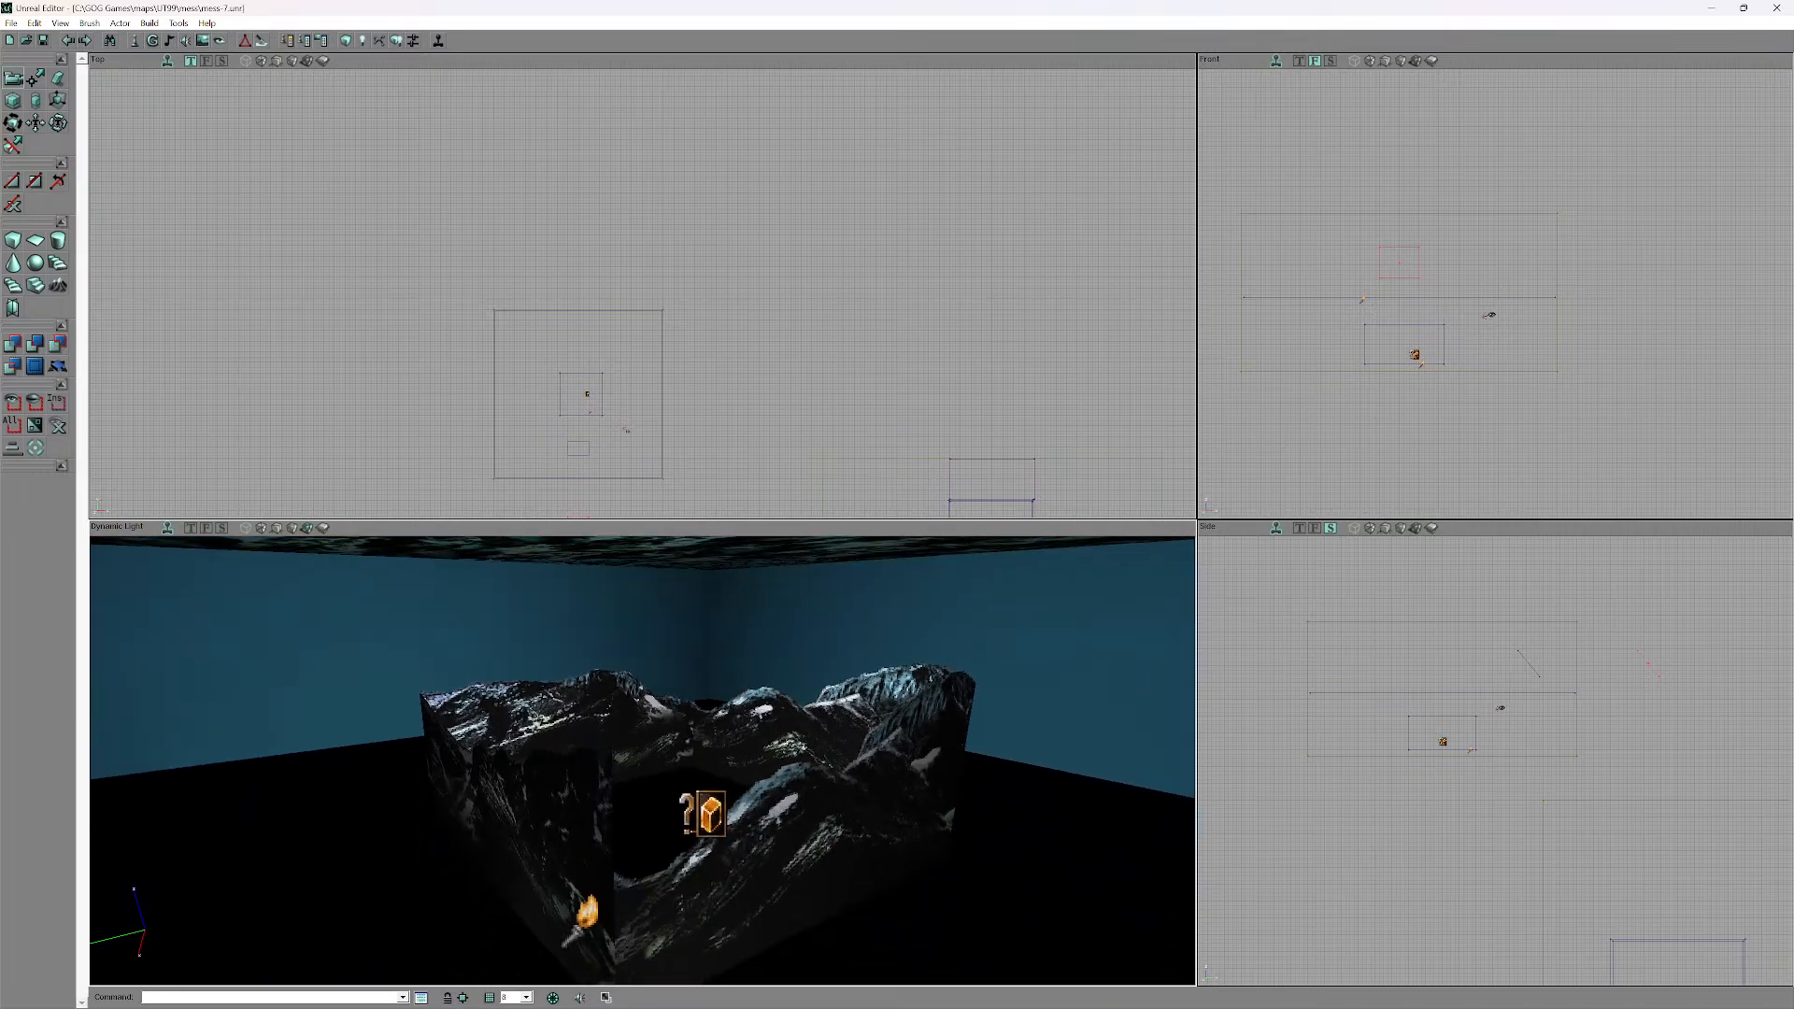
left_click_drag(598, 759, 602, 682)
right_click_drag(602, 682, 542, 663)
- Move the light beside the mountain box up above the cloud sheet and rebuild the whole map
left_click(600, 748)
left_click(599, 747)
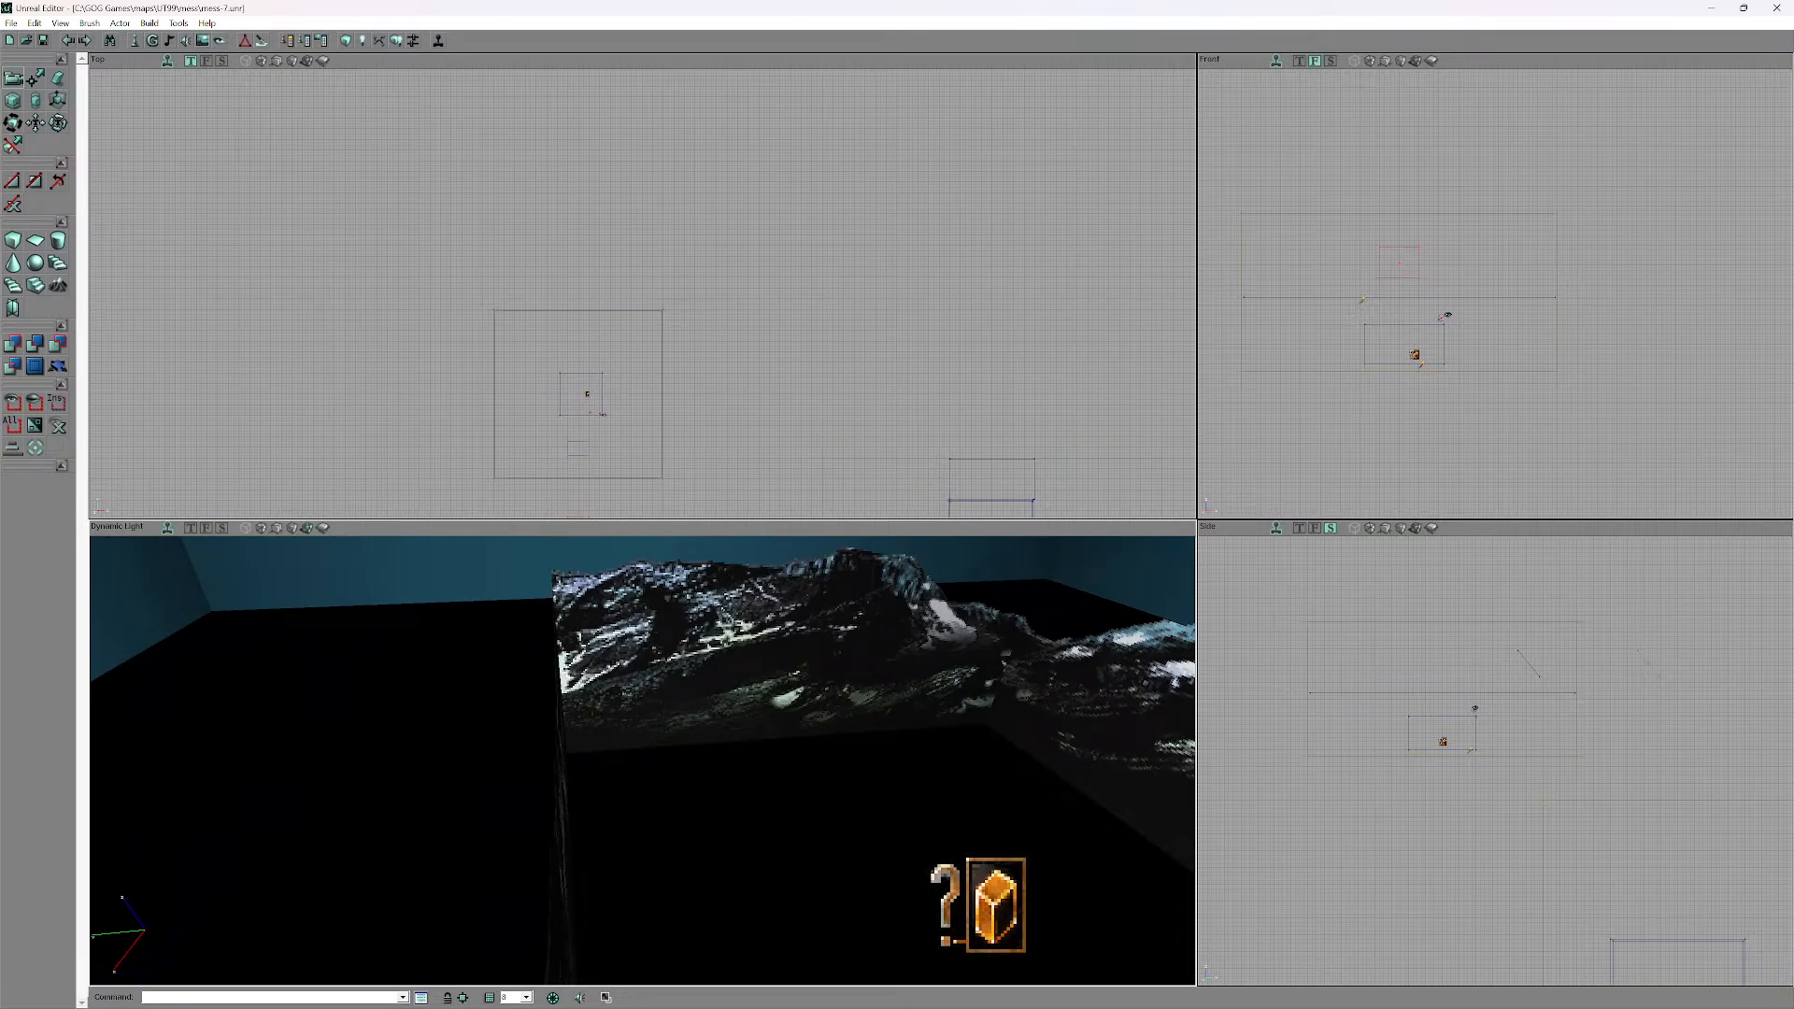
right_click_drag(600, 747, 599, 906)
right_click_drag(599, 747, 612, 668)
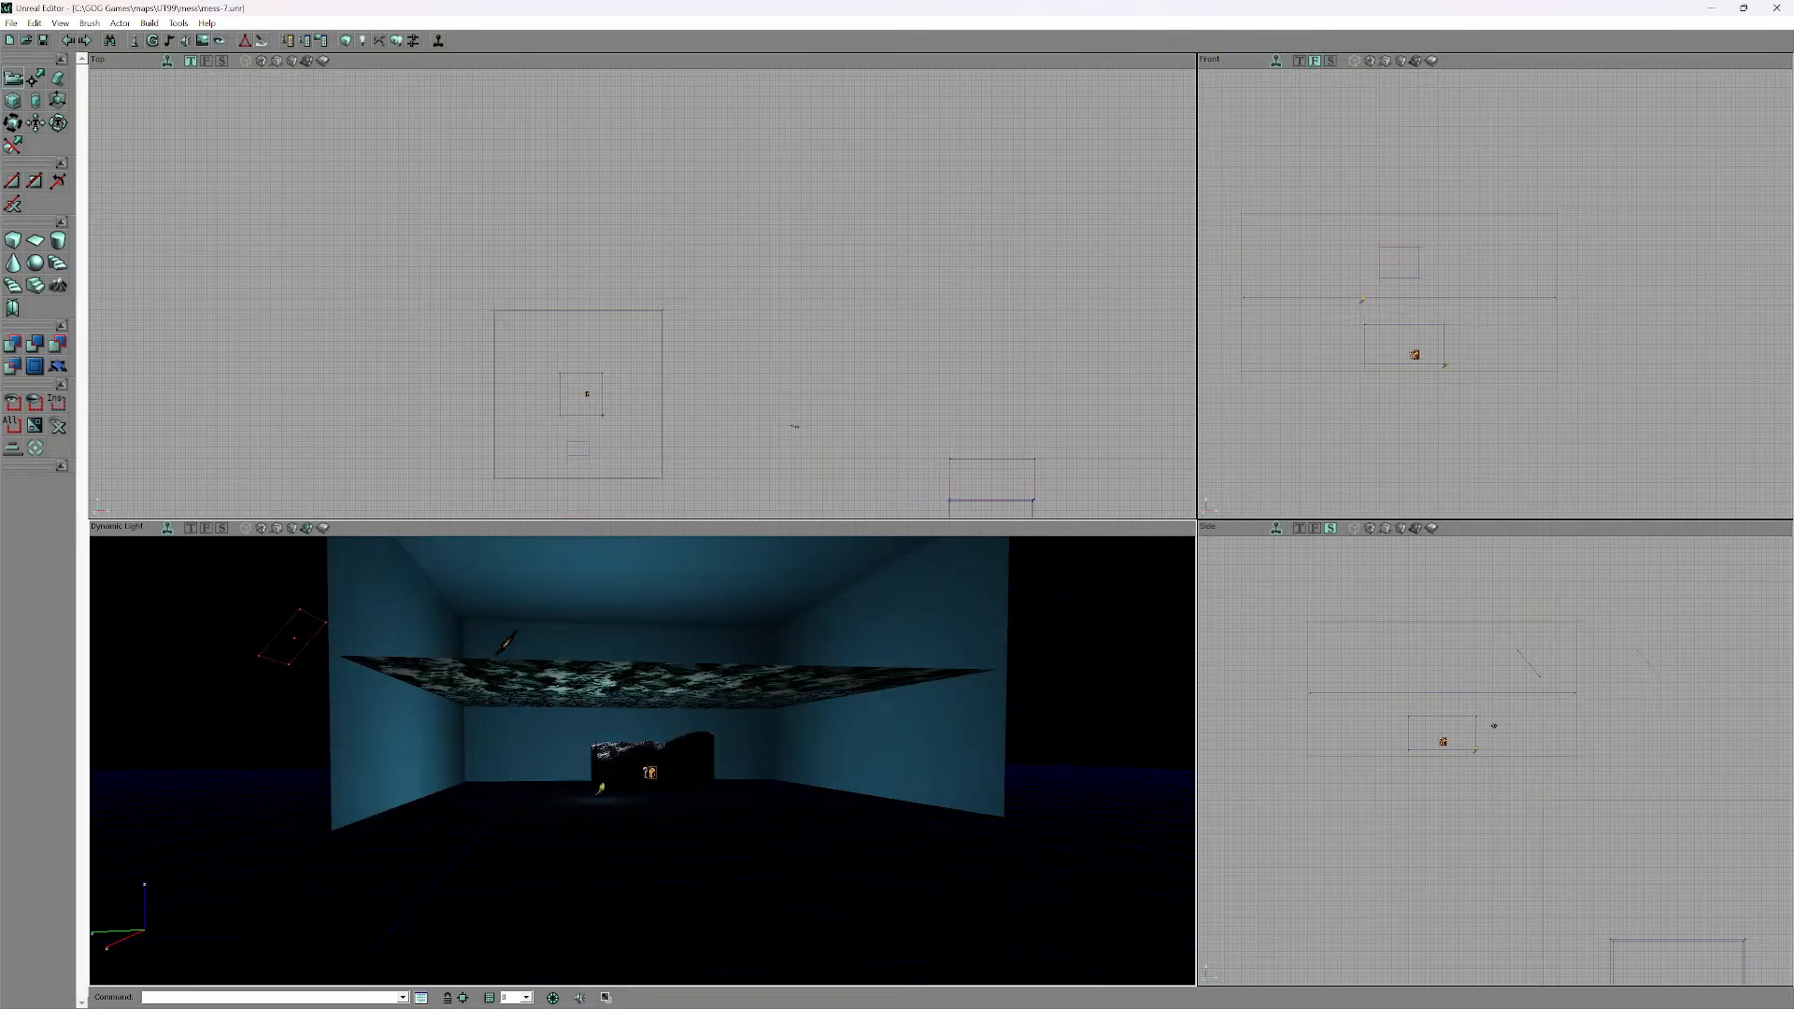
left_click_drag(600, 787, 590, 539, "ctrl")
left_click(149, 23)
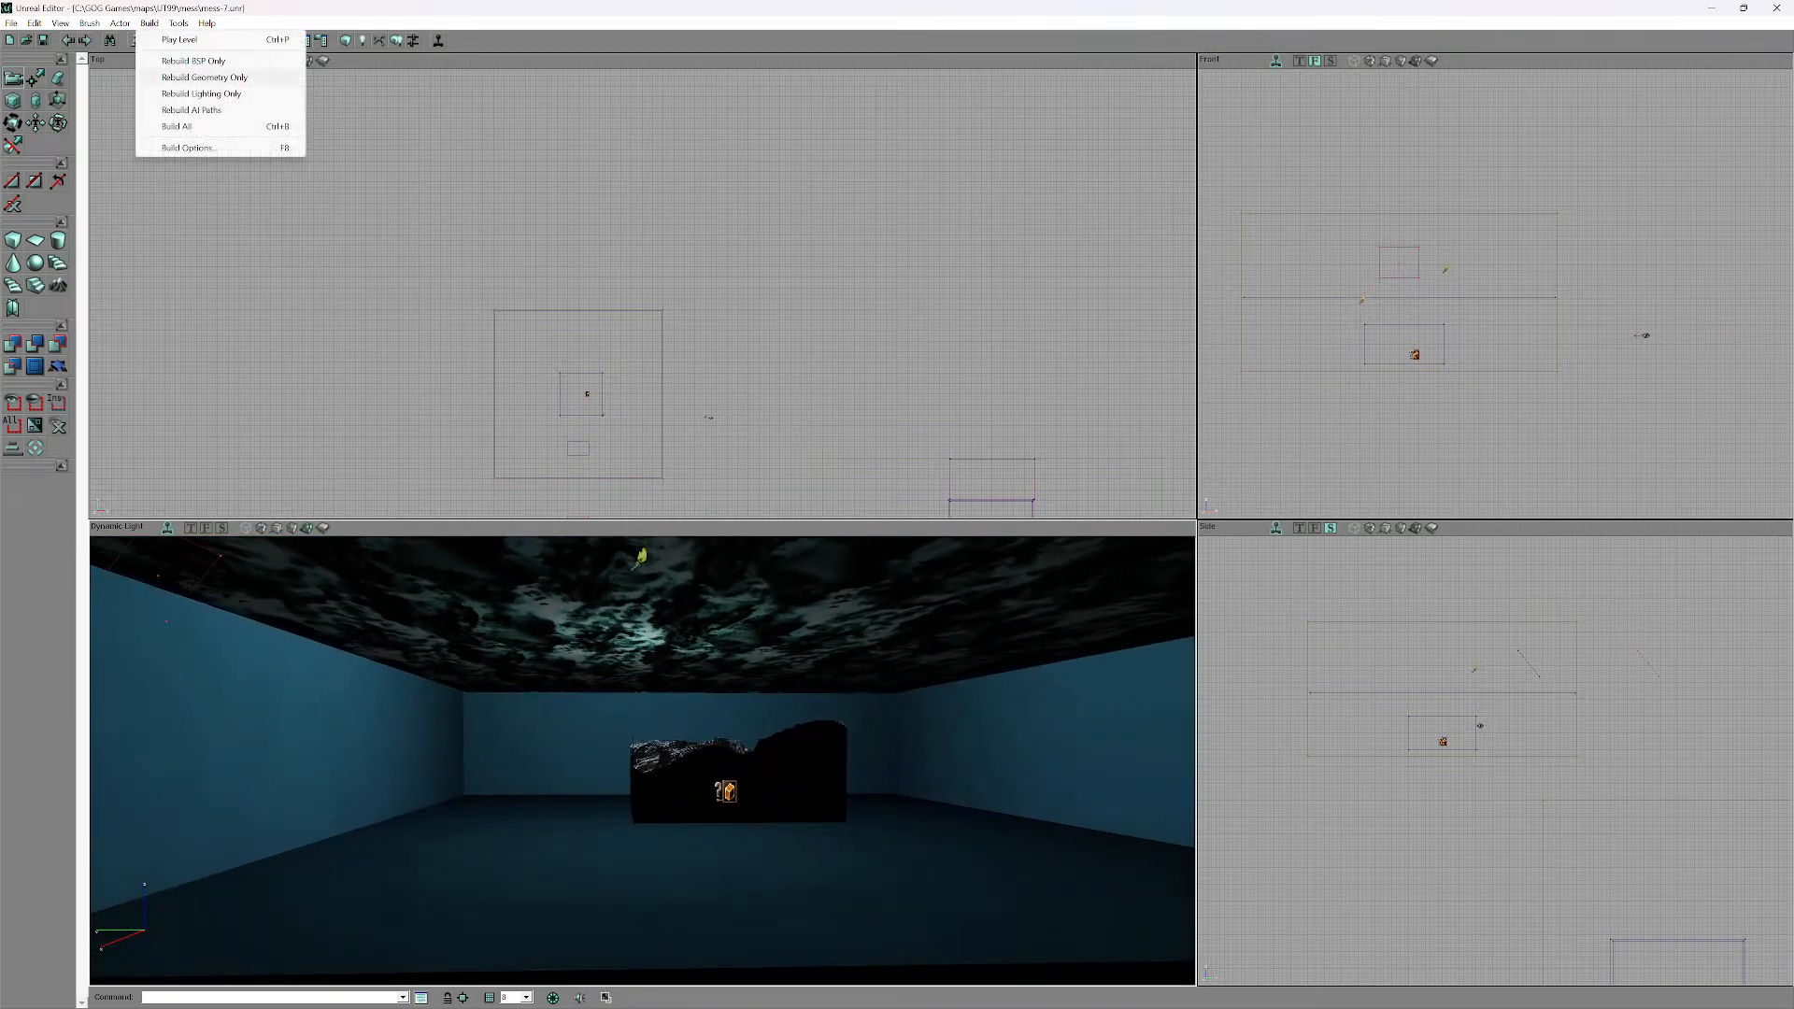
left_click(180, 125)
- Select the cloud sheet, check its surface flags and close the properties
left_click_drag(598, 747, 596, 664)
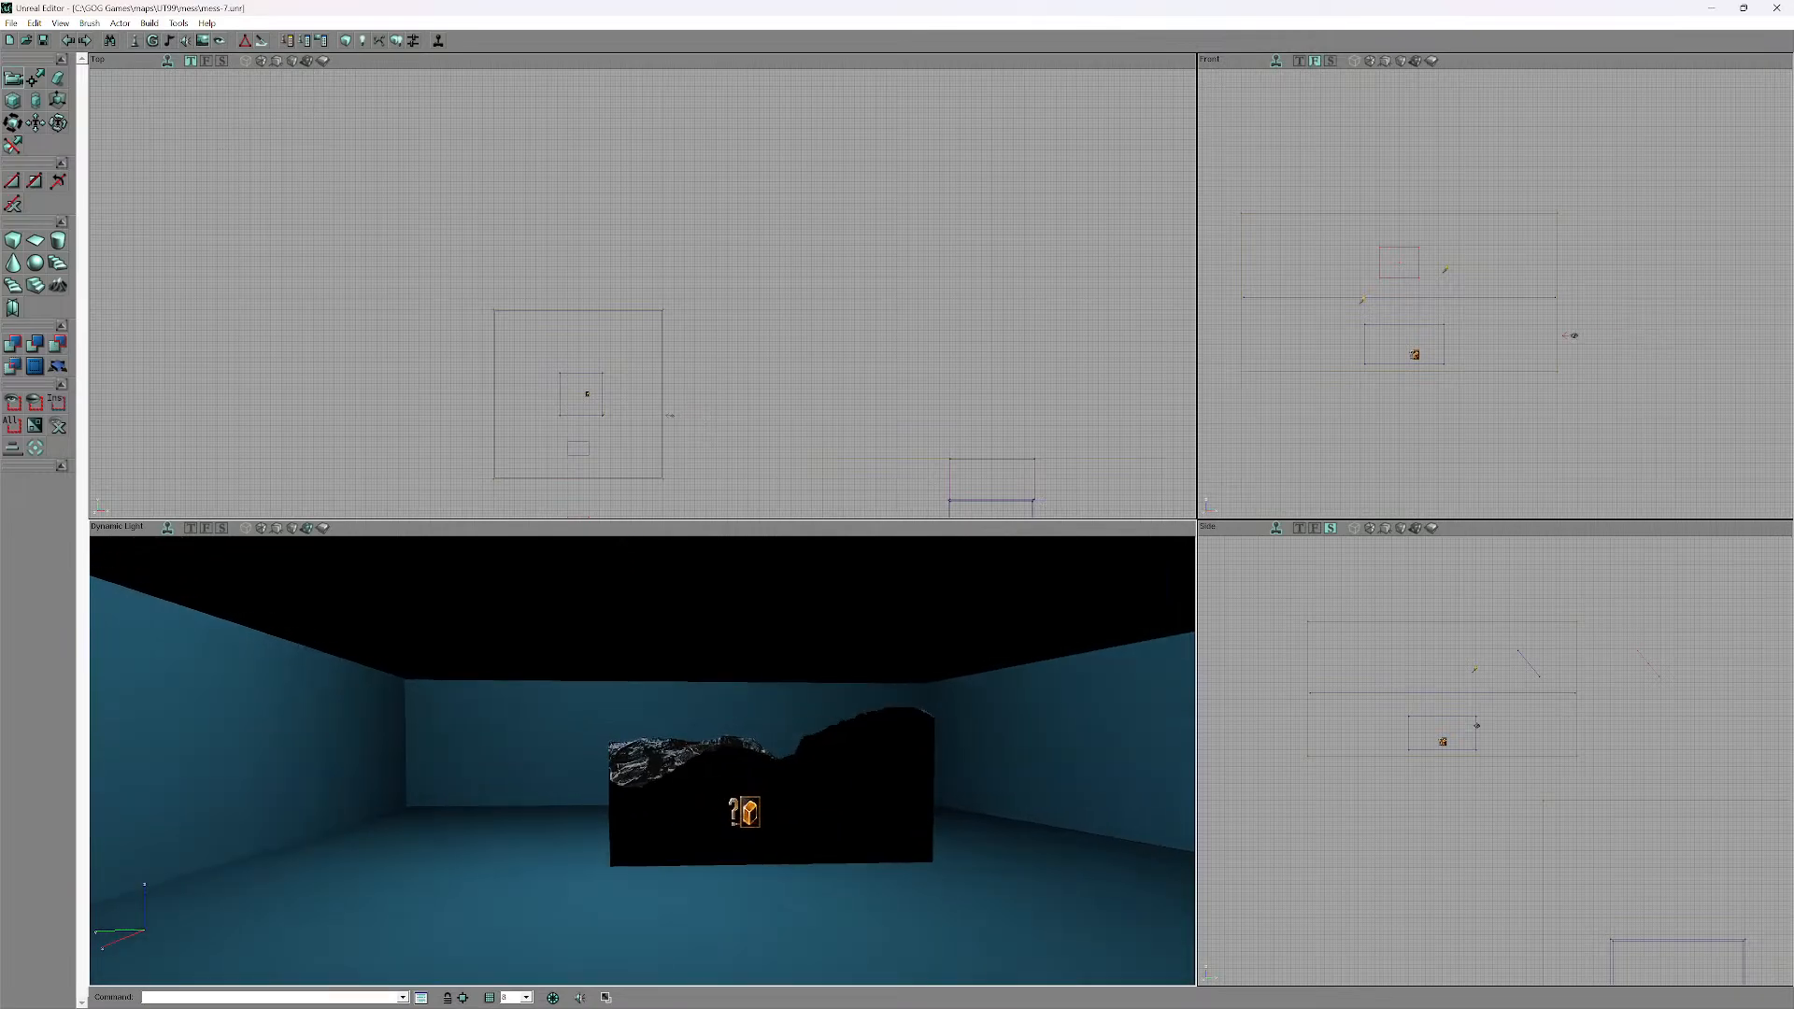
mouse_move(596, 664)
right_mouse_down()
mouse_move(596, 570)
mouse_move(596, 636)
right_mouse_up()
left_click_drag(596, 635, 596, 607)
left_click_drag(596, 673, 521, 705)
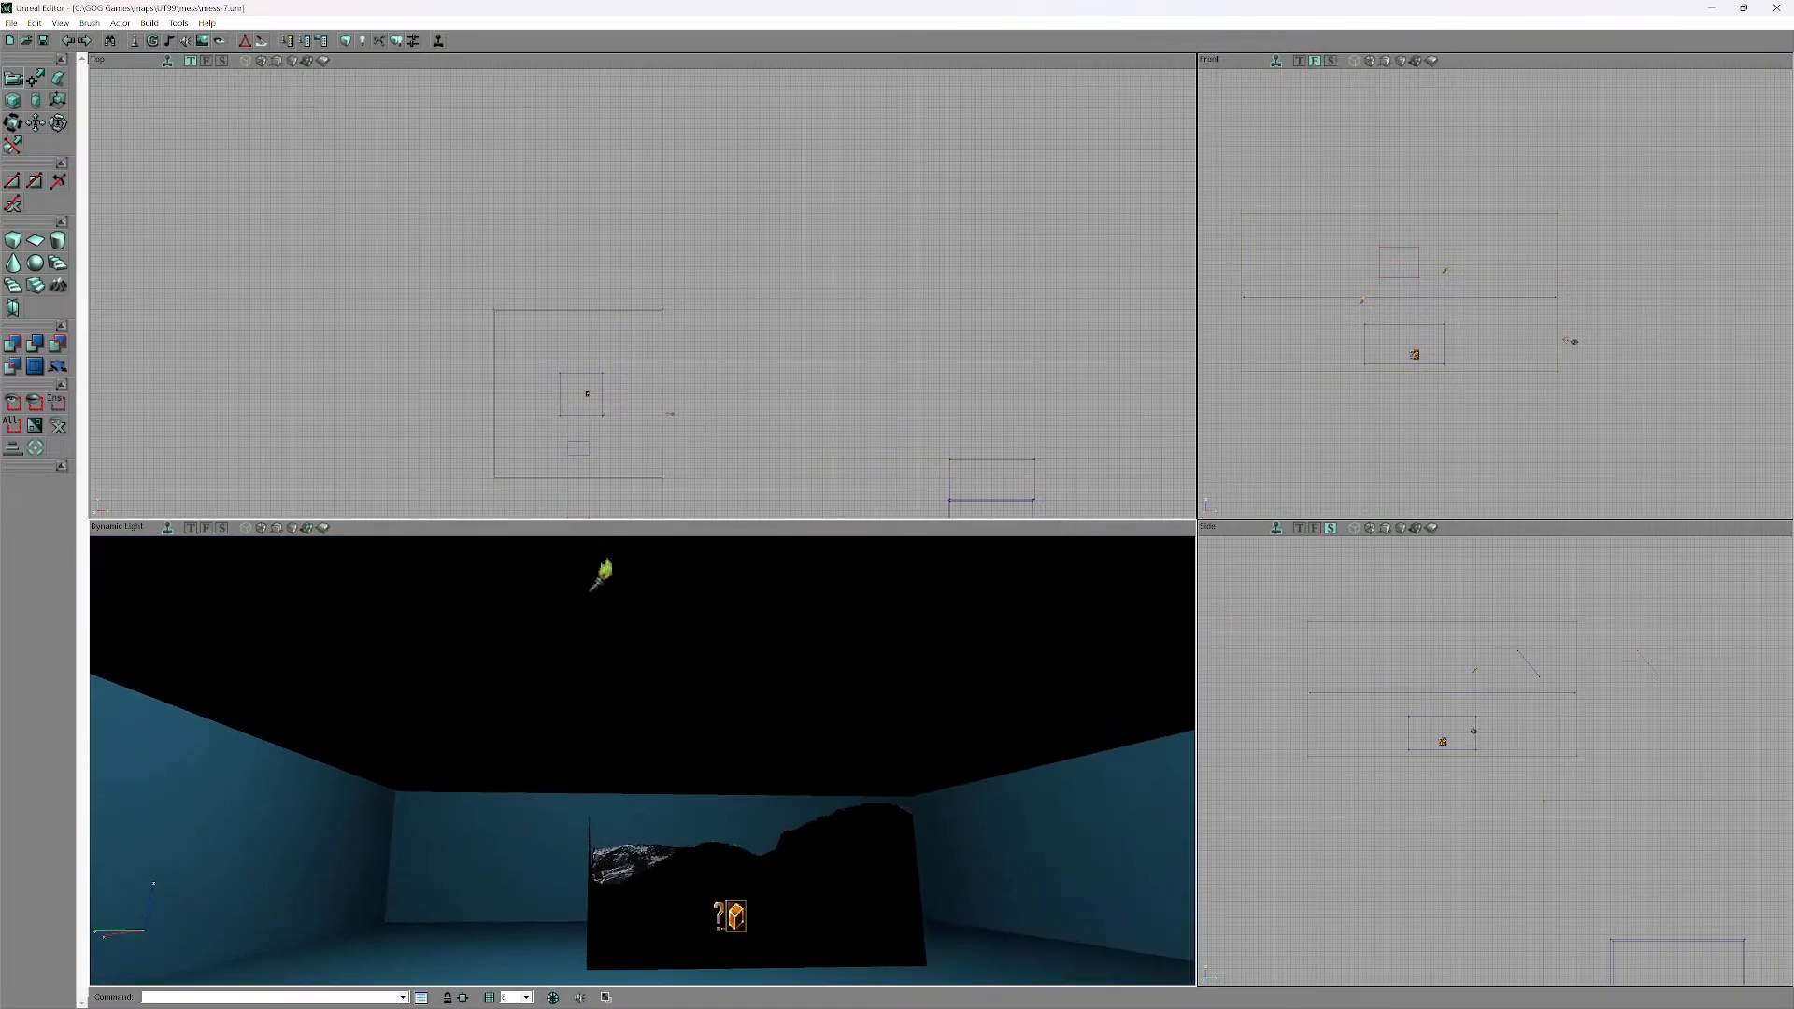
left_click(521, 704)
right_click(521, 704)
left_click(602, 714)
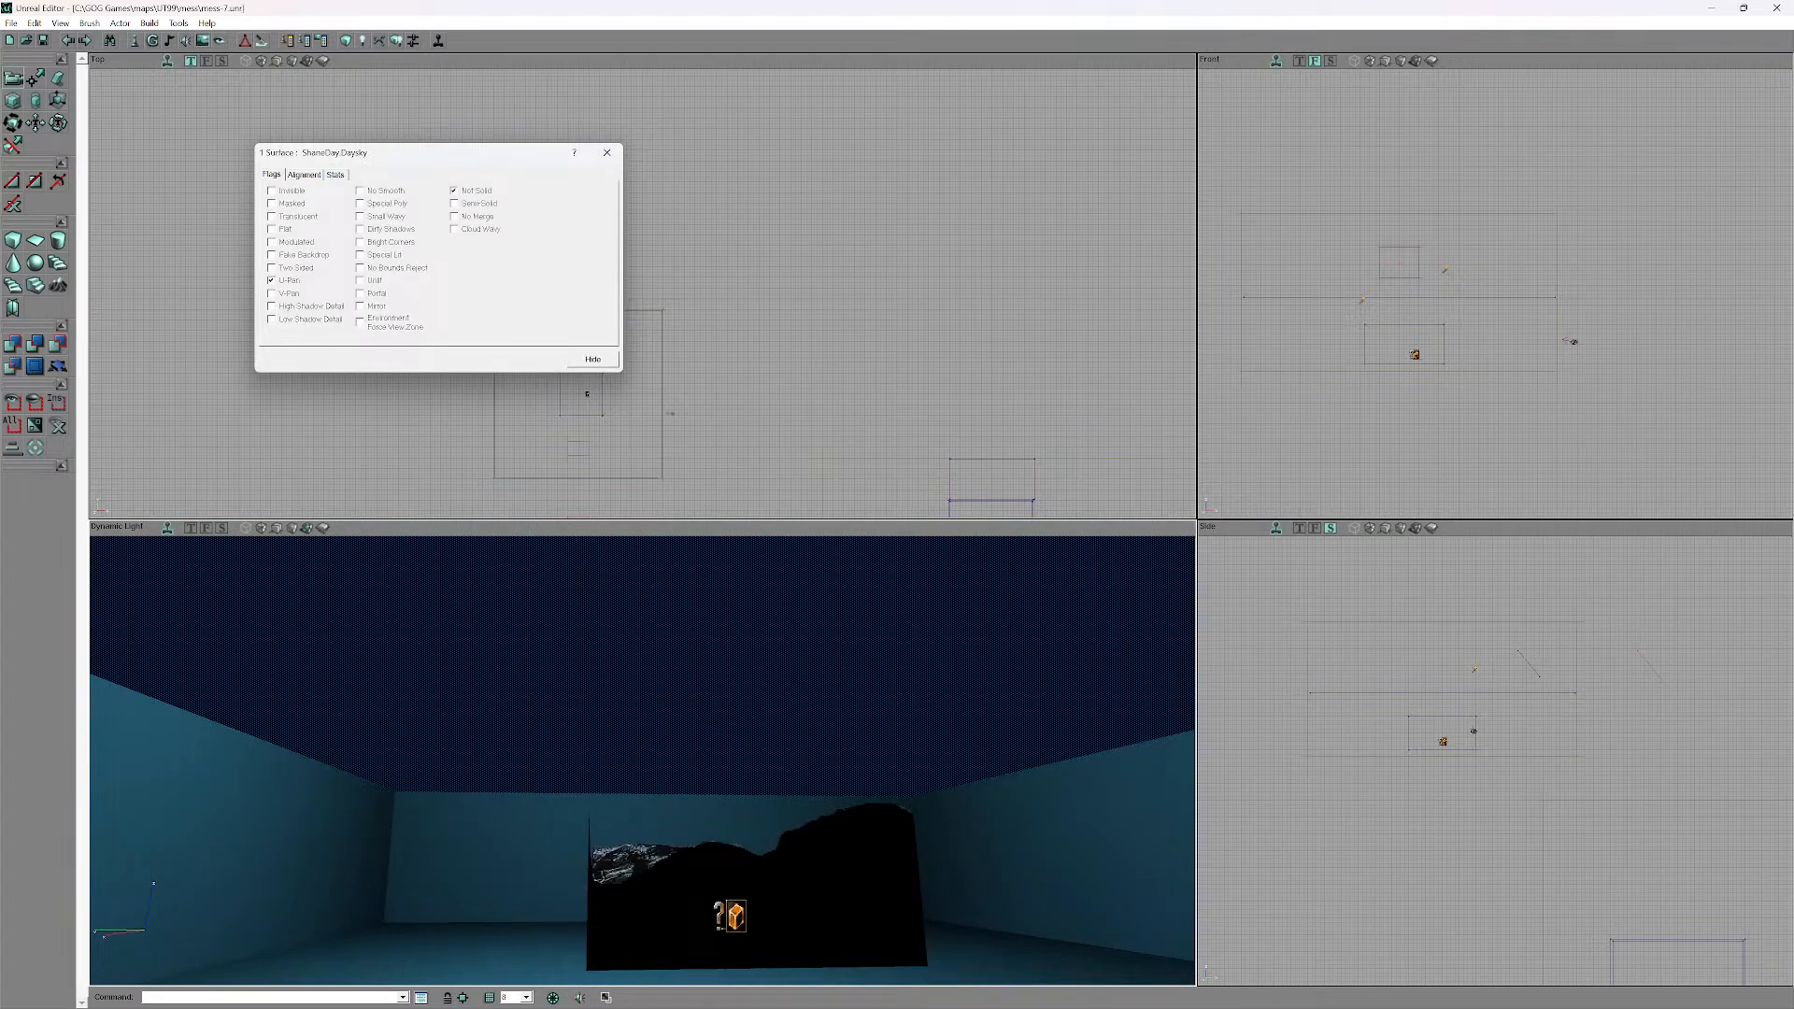
left_click(606, 152)
- Play-test the level to see how the sky and mountains look in the game, and quit it
left_click(149, 24)
left_click(167, 39)
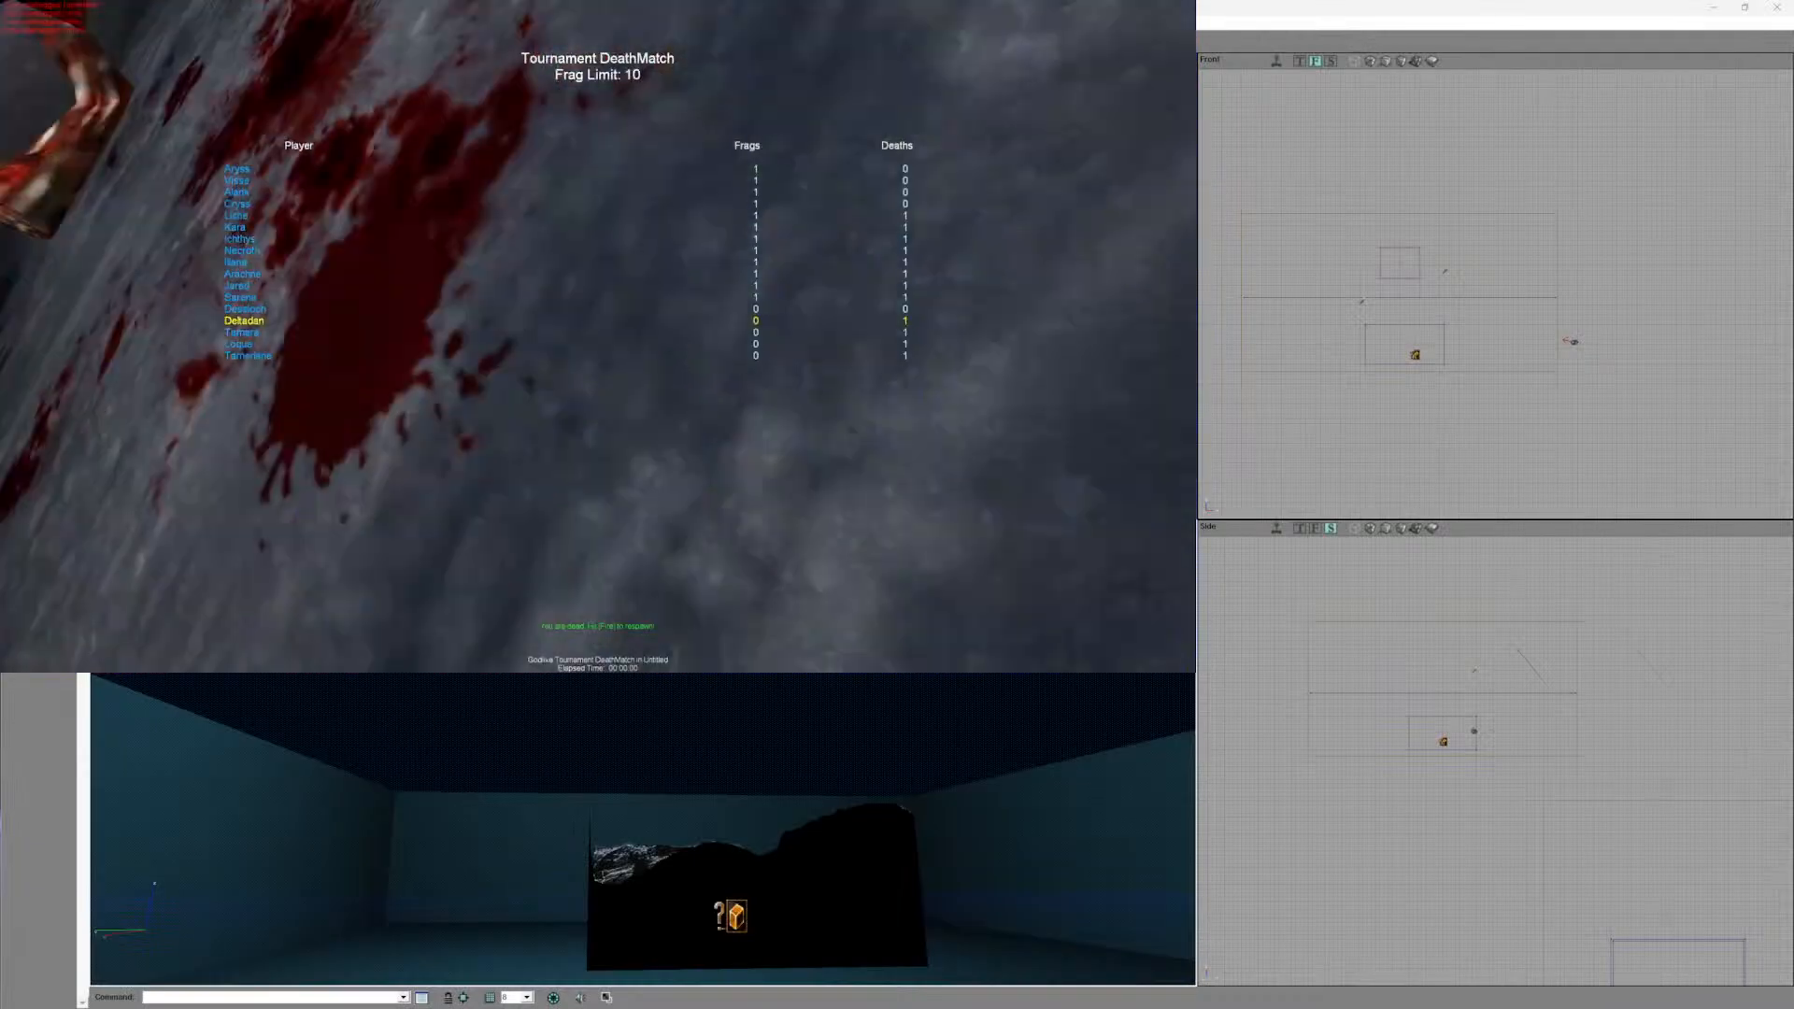
left_click(598, 336)
key("w")
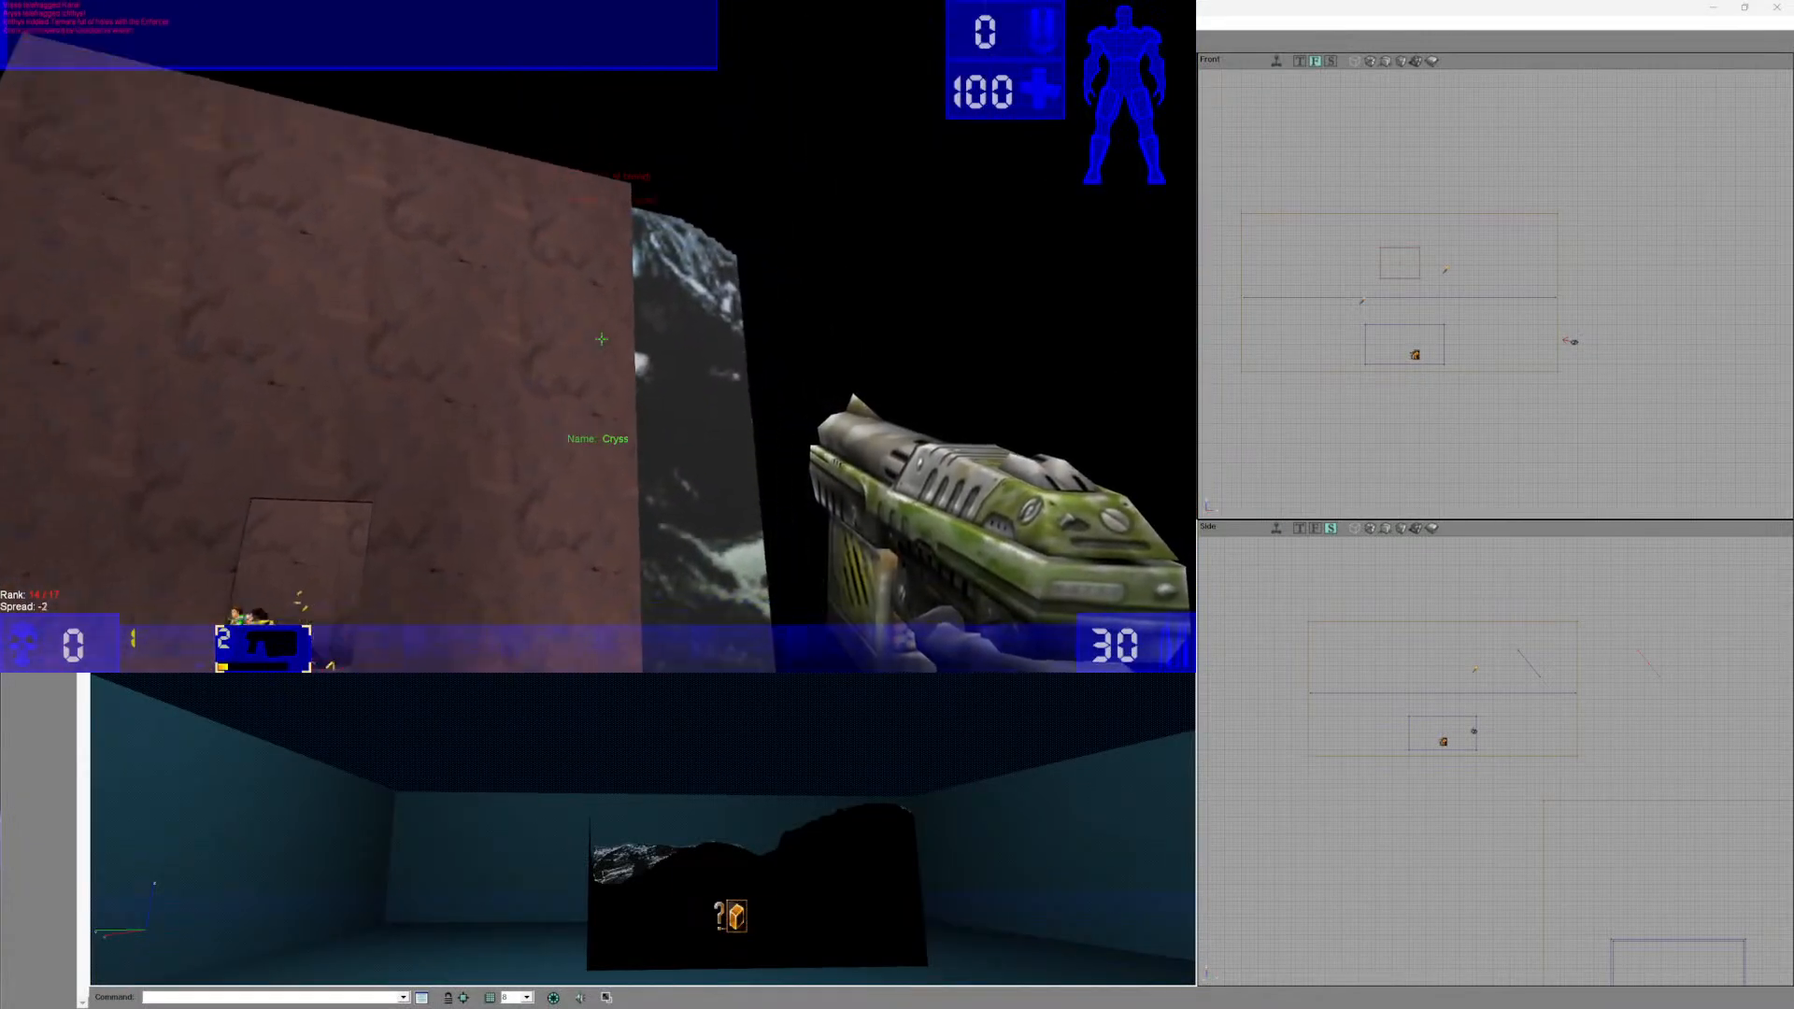
key("w")
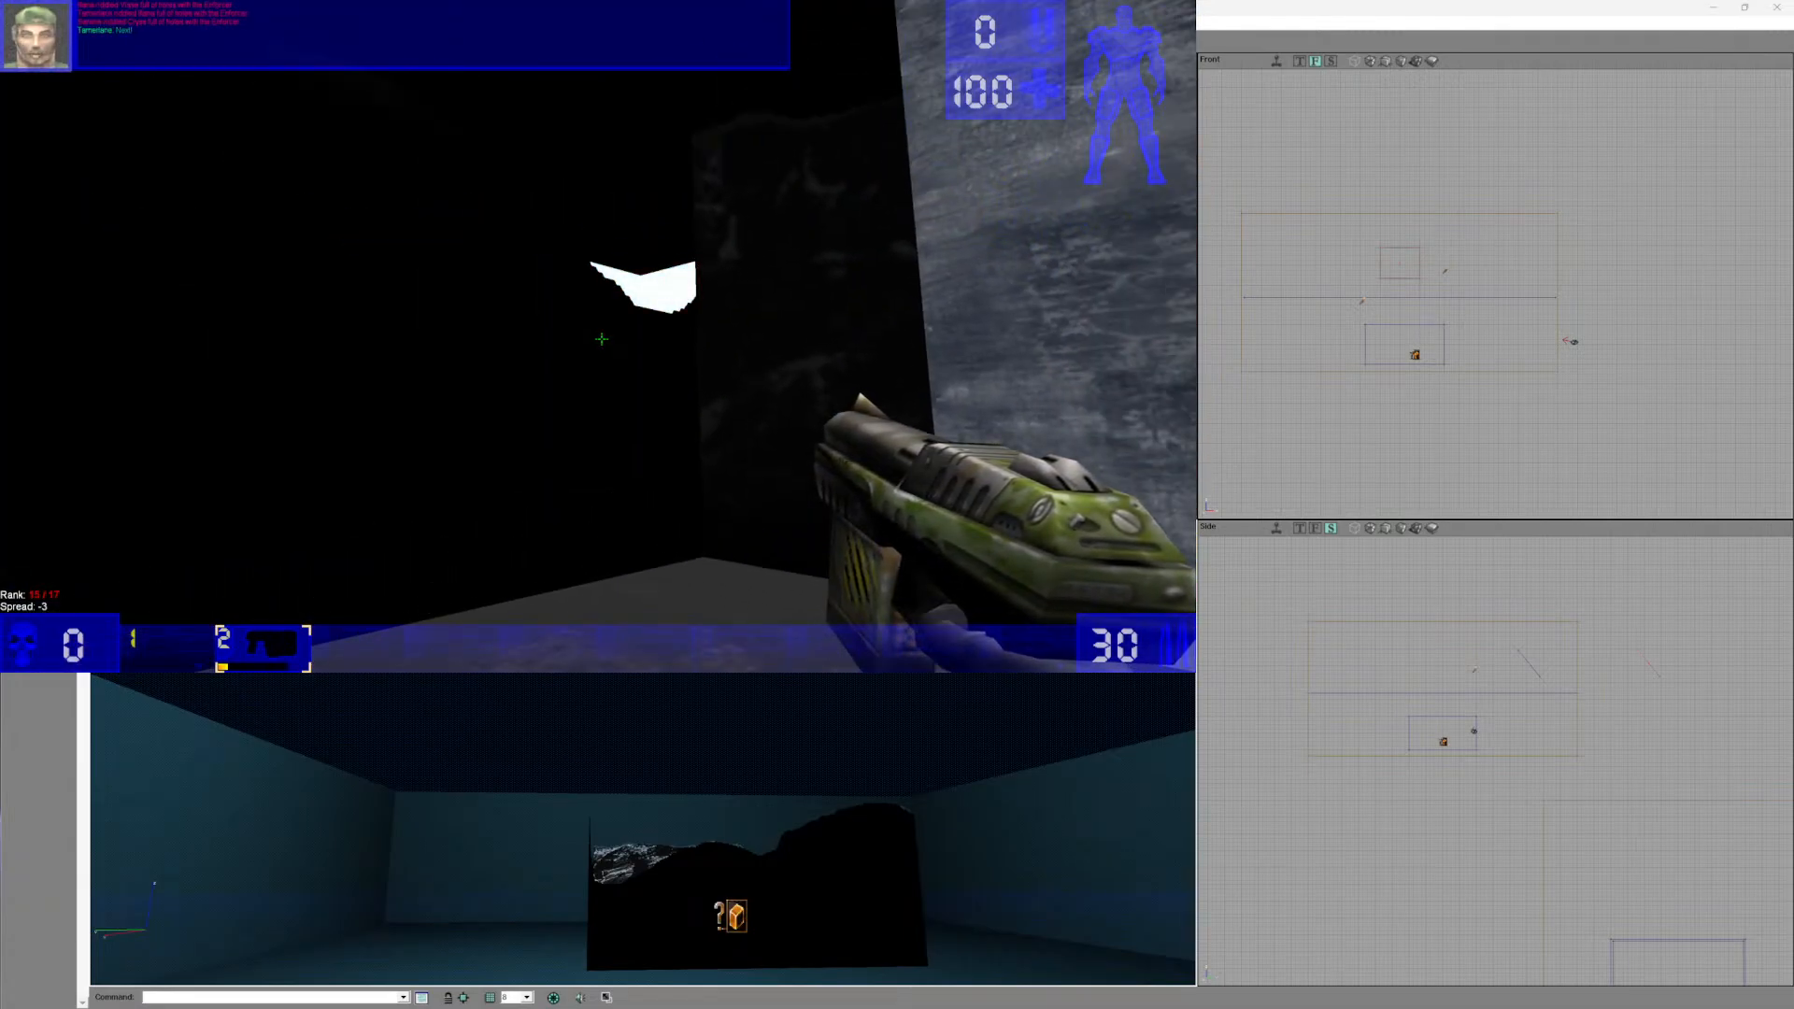
key("Escape")
left_click(28, 85)
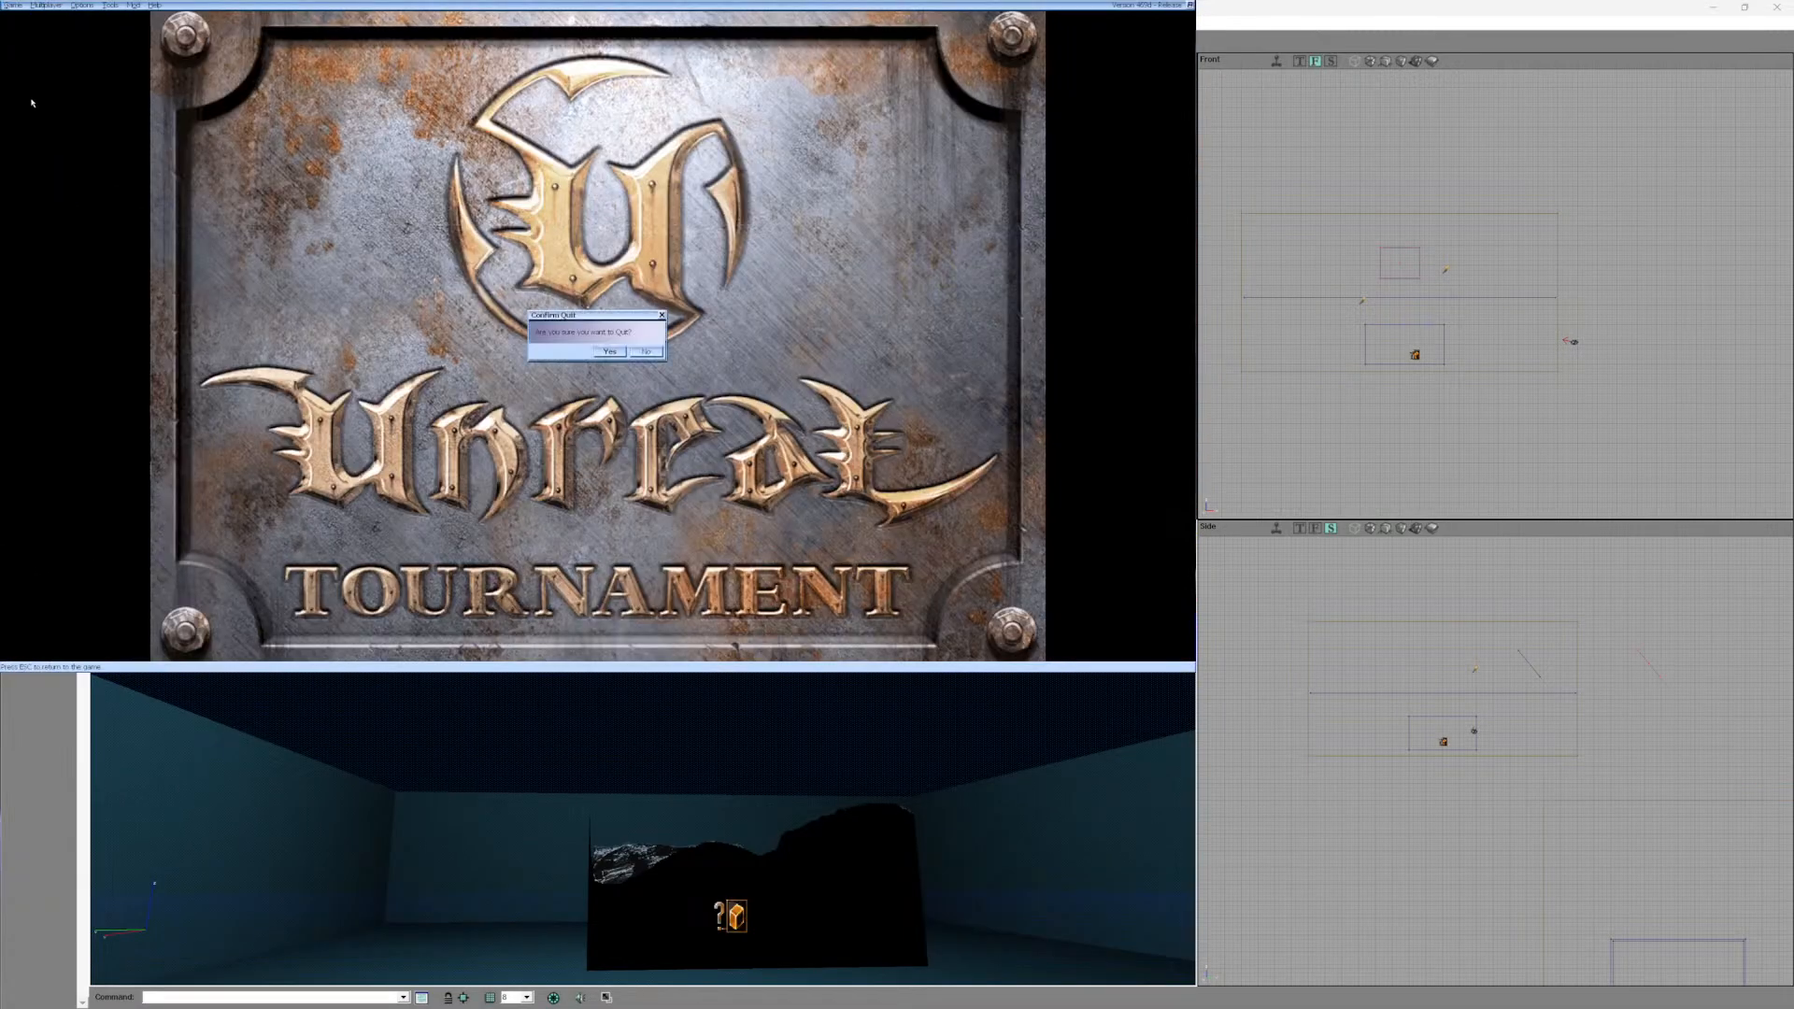
key("Return")
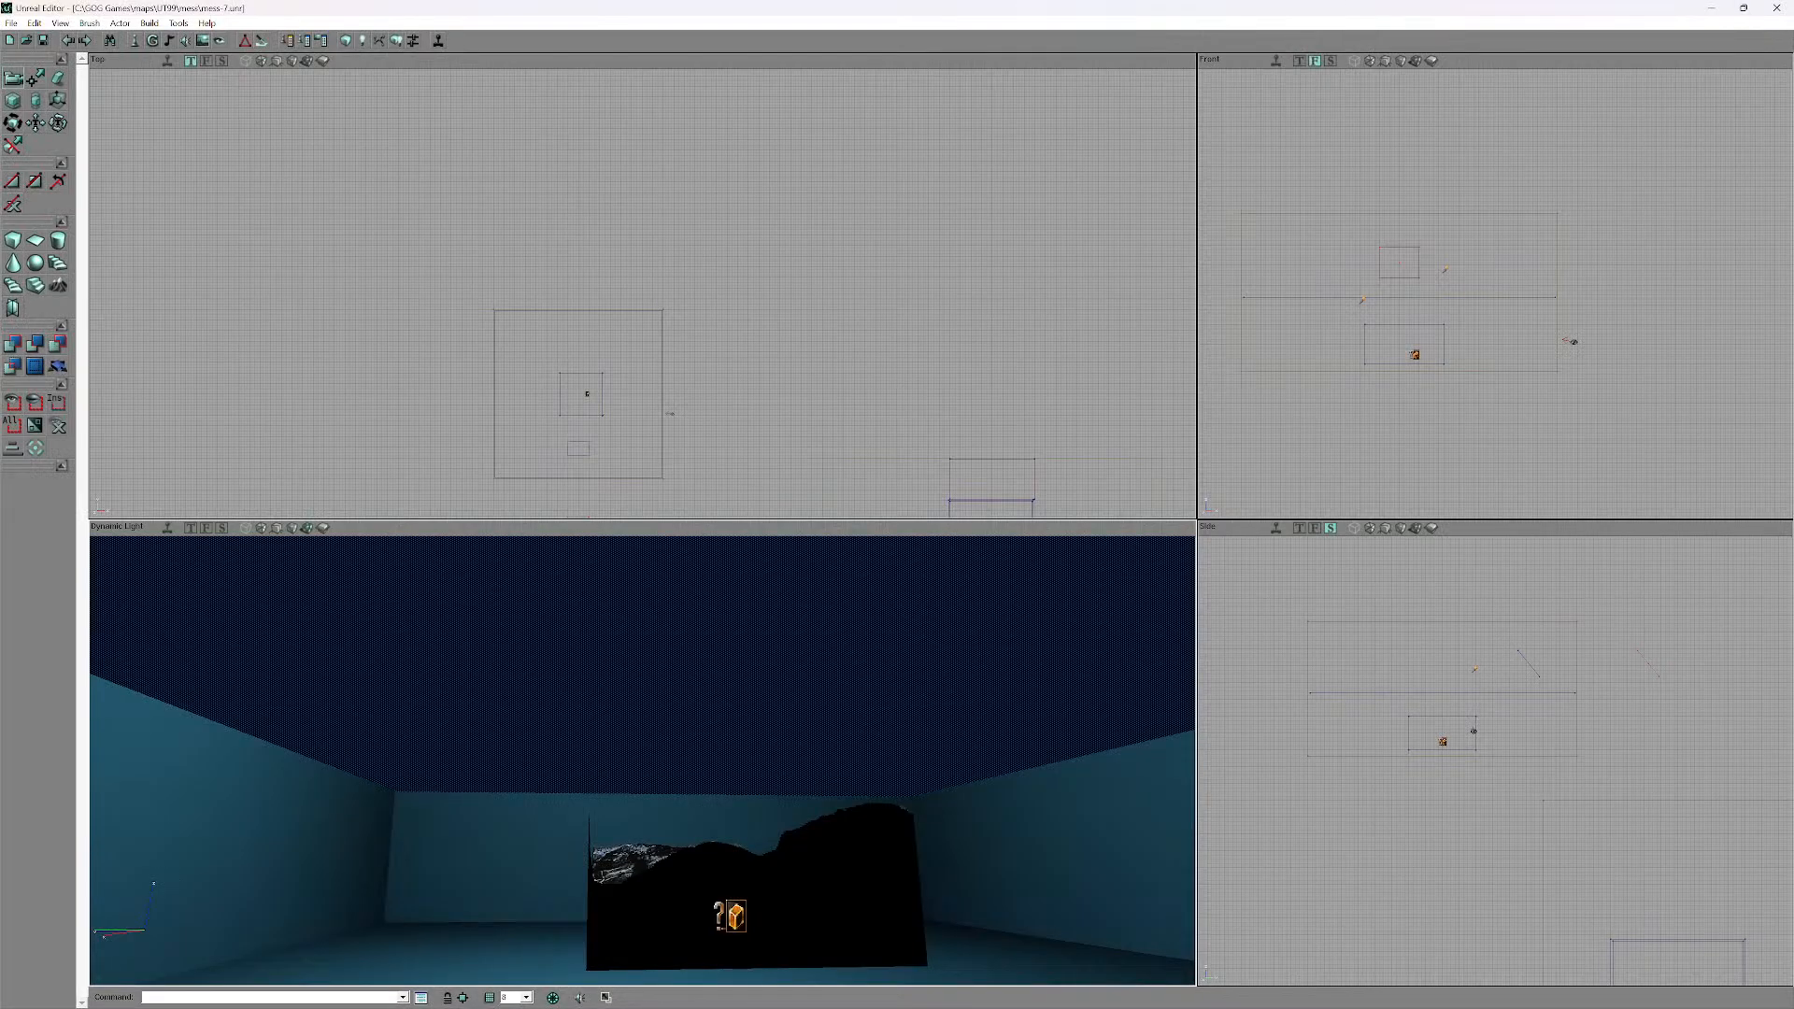
- Examine the mountain box, the sun and the raised light inside the sky room
left_click_drag(642, 760, 643, 813)
right_click_drag(642, 812, 669, 906)
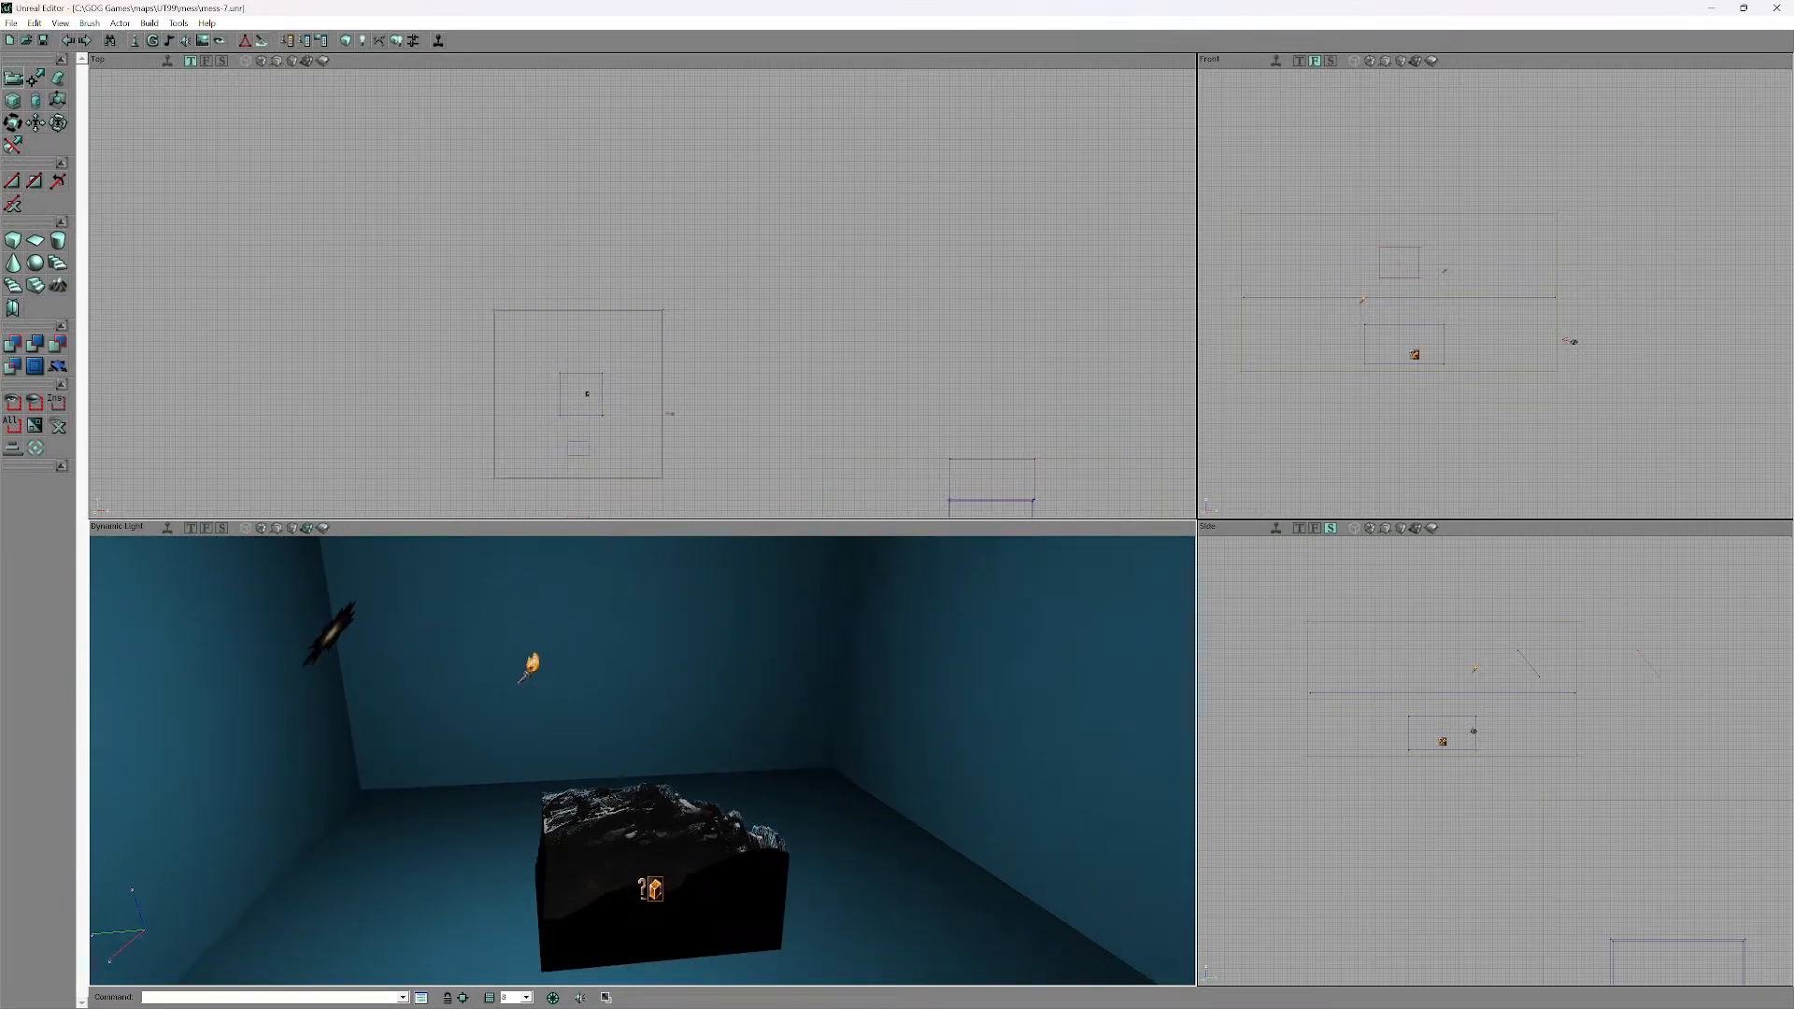
left_click_drag(669, 906, 663, 831)
right_click_drag(663, 832, 702, 879)
mouse_move(702, 878)
left_mouse_down()
mouse_move(702, 841)
mouse_move(703, 868)
left_mouse_up()
mouse_move(703, 869)
right_mouse_down()
mouse_move(702, 813)
mouse_move(703, 934)
mouse_move(702, 892)
right_mouse_up()
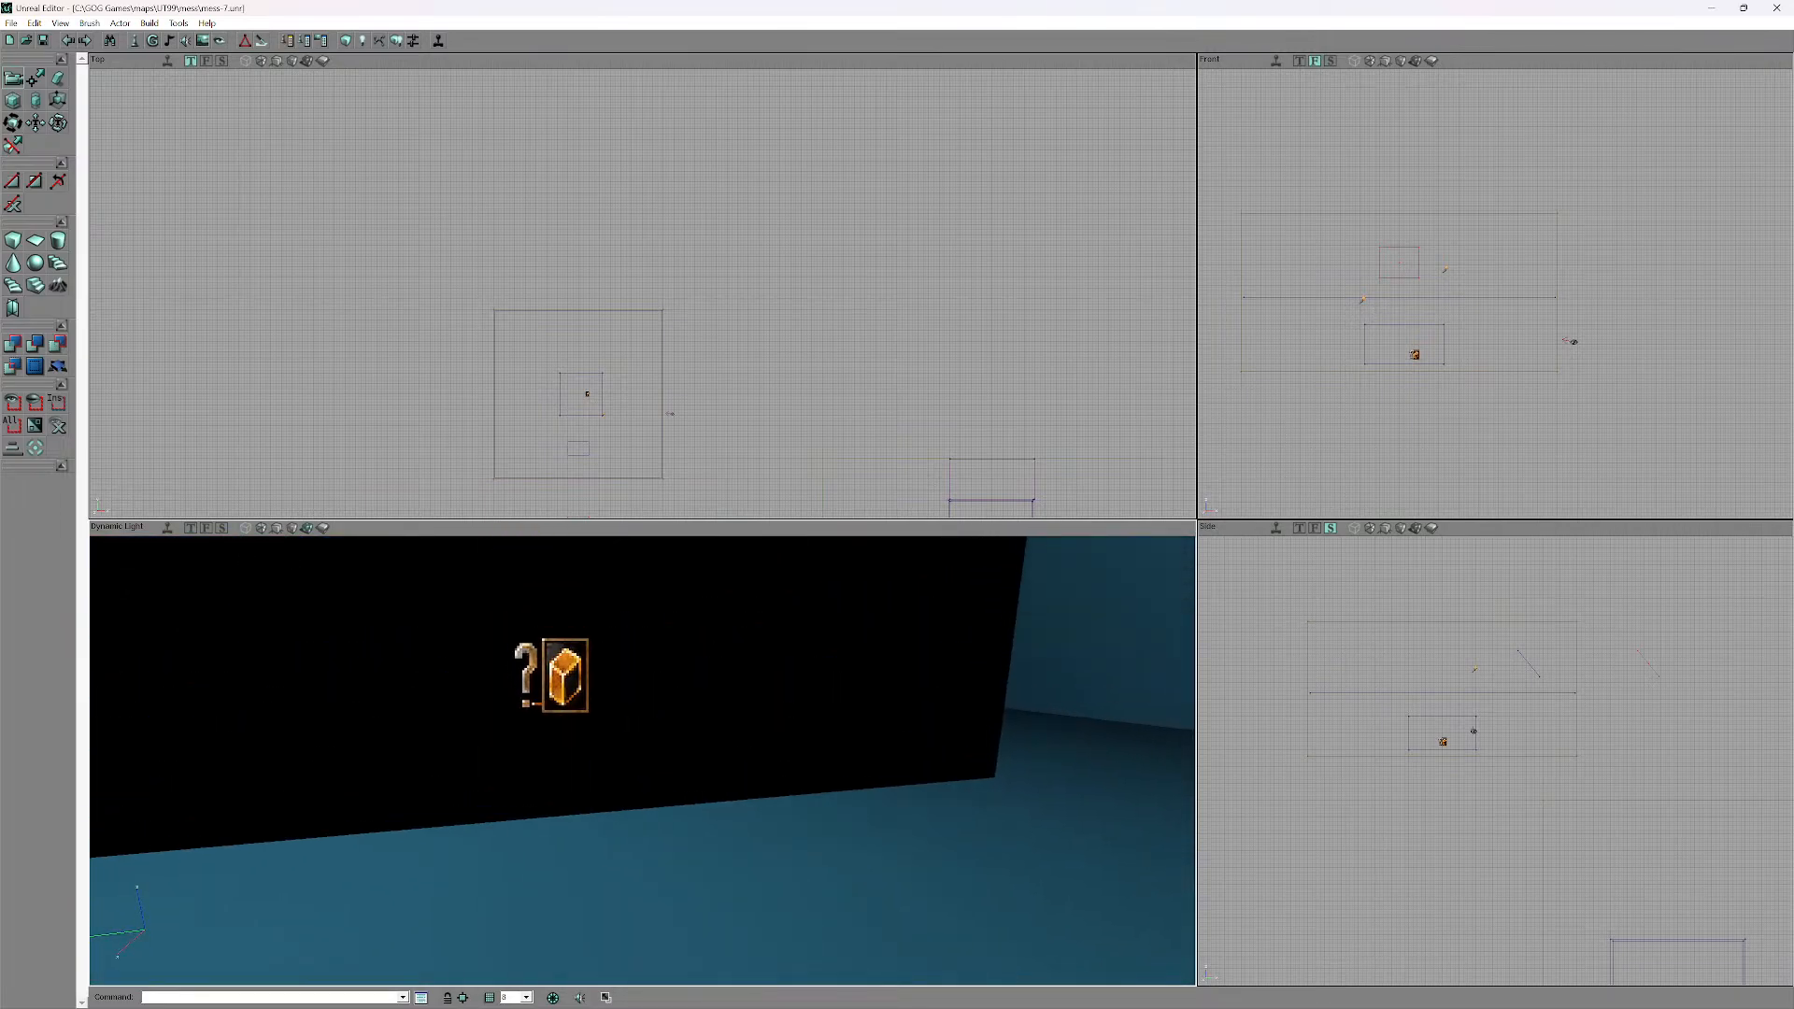
left_click_drag(702, 892, 703, 925)
right_click_drag(702, 925, 703, 883)
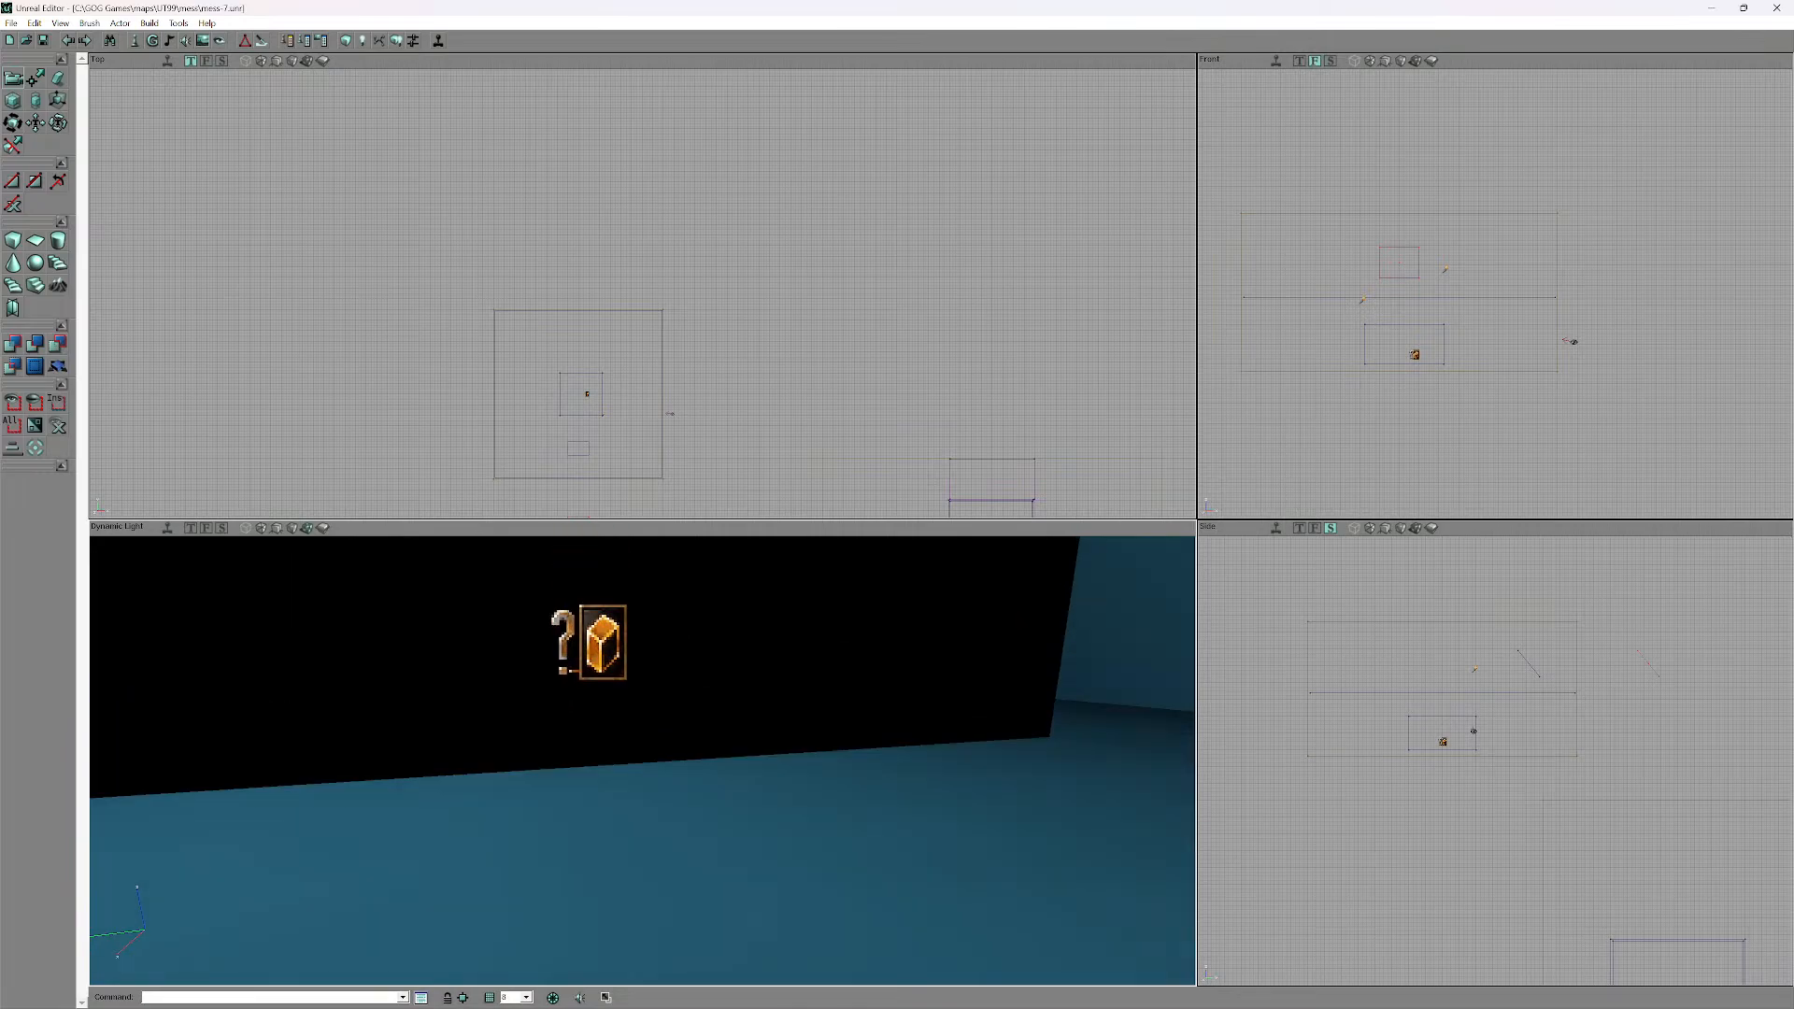
left_click_drag(703, 882, 702, 831)
right_click_drag(703, 832, 654, 757)
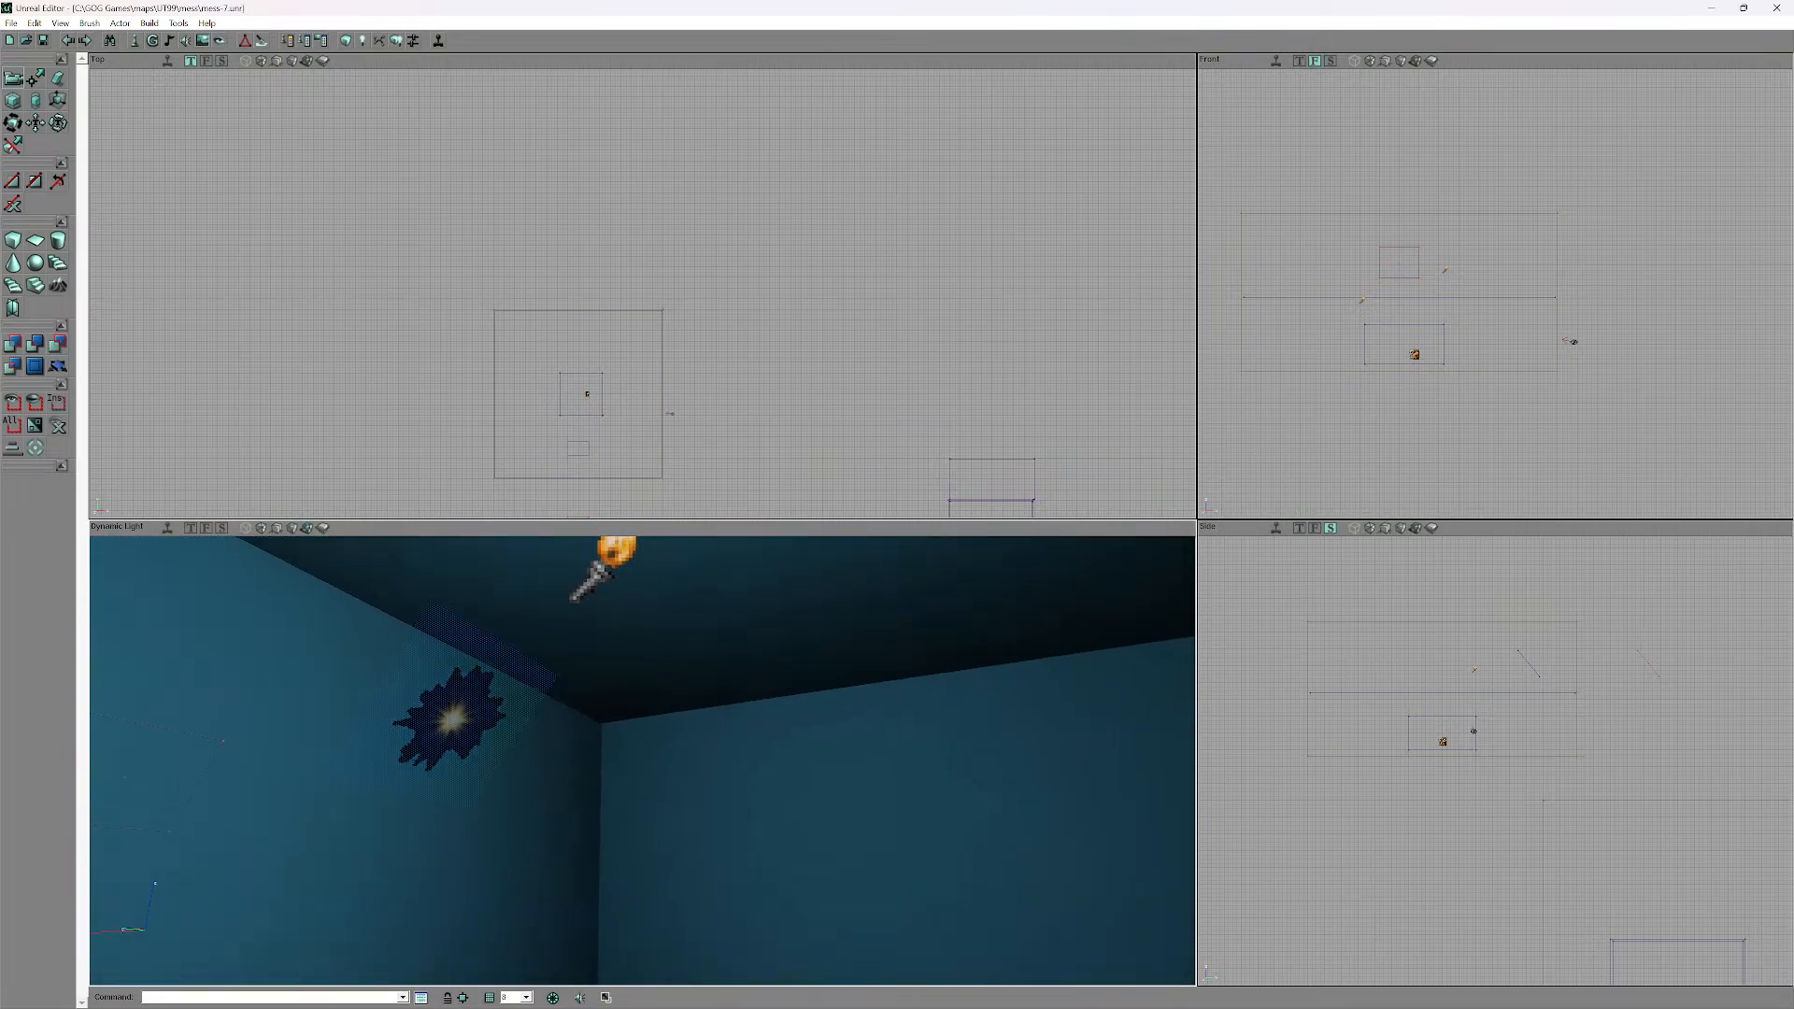
- Discard the unsaved changes and reload the map mess-7.unr
left_click(11, 23)
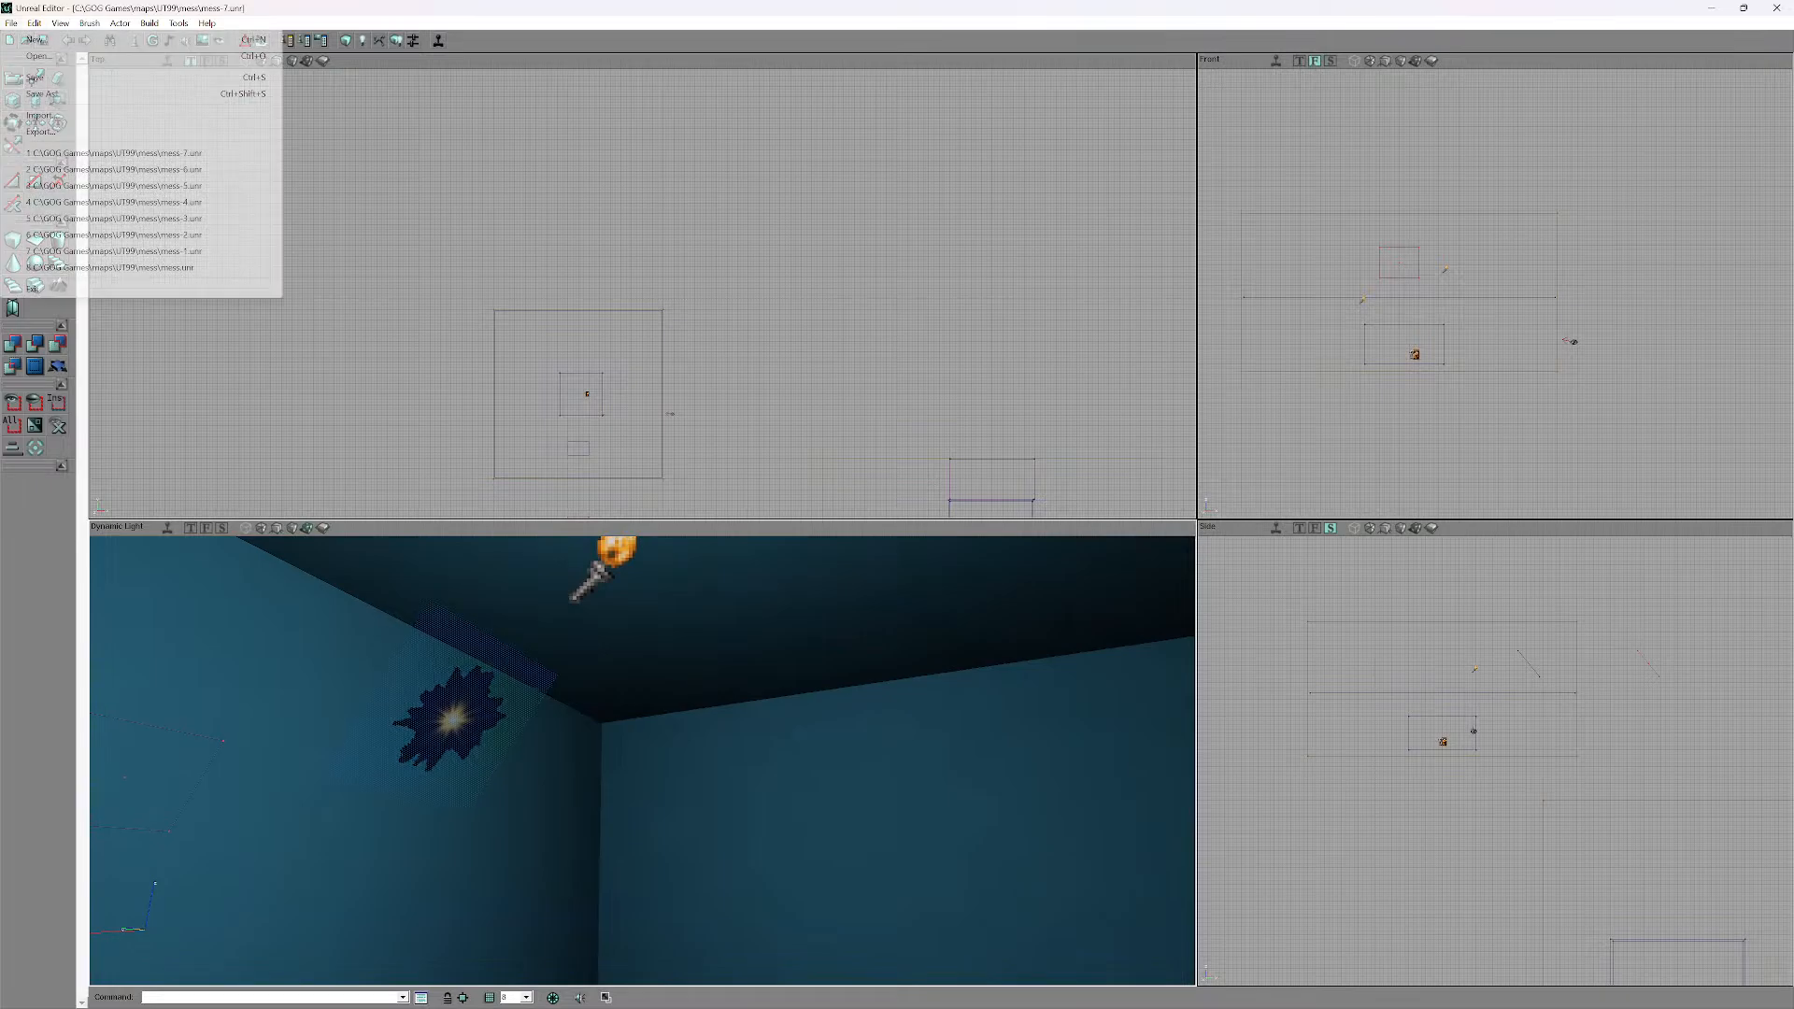
left_click(37, 55)
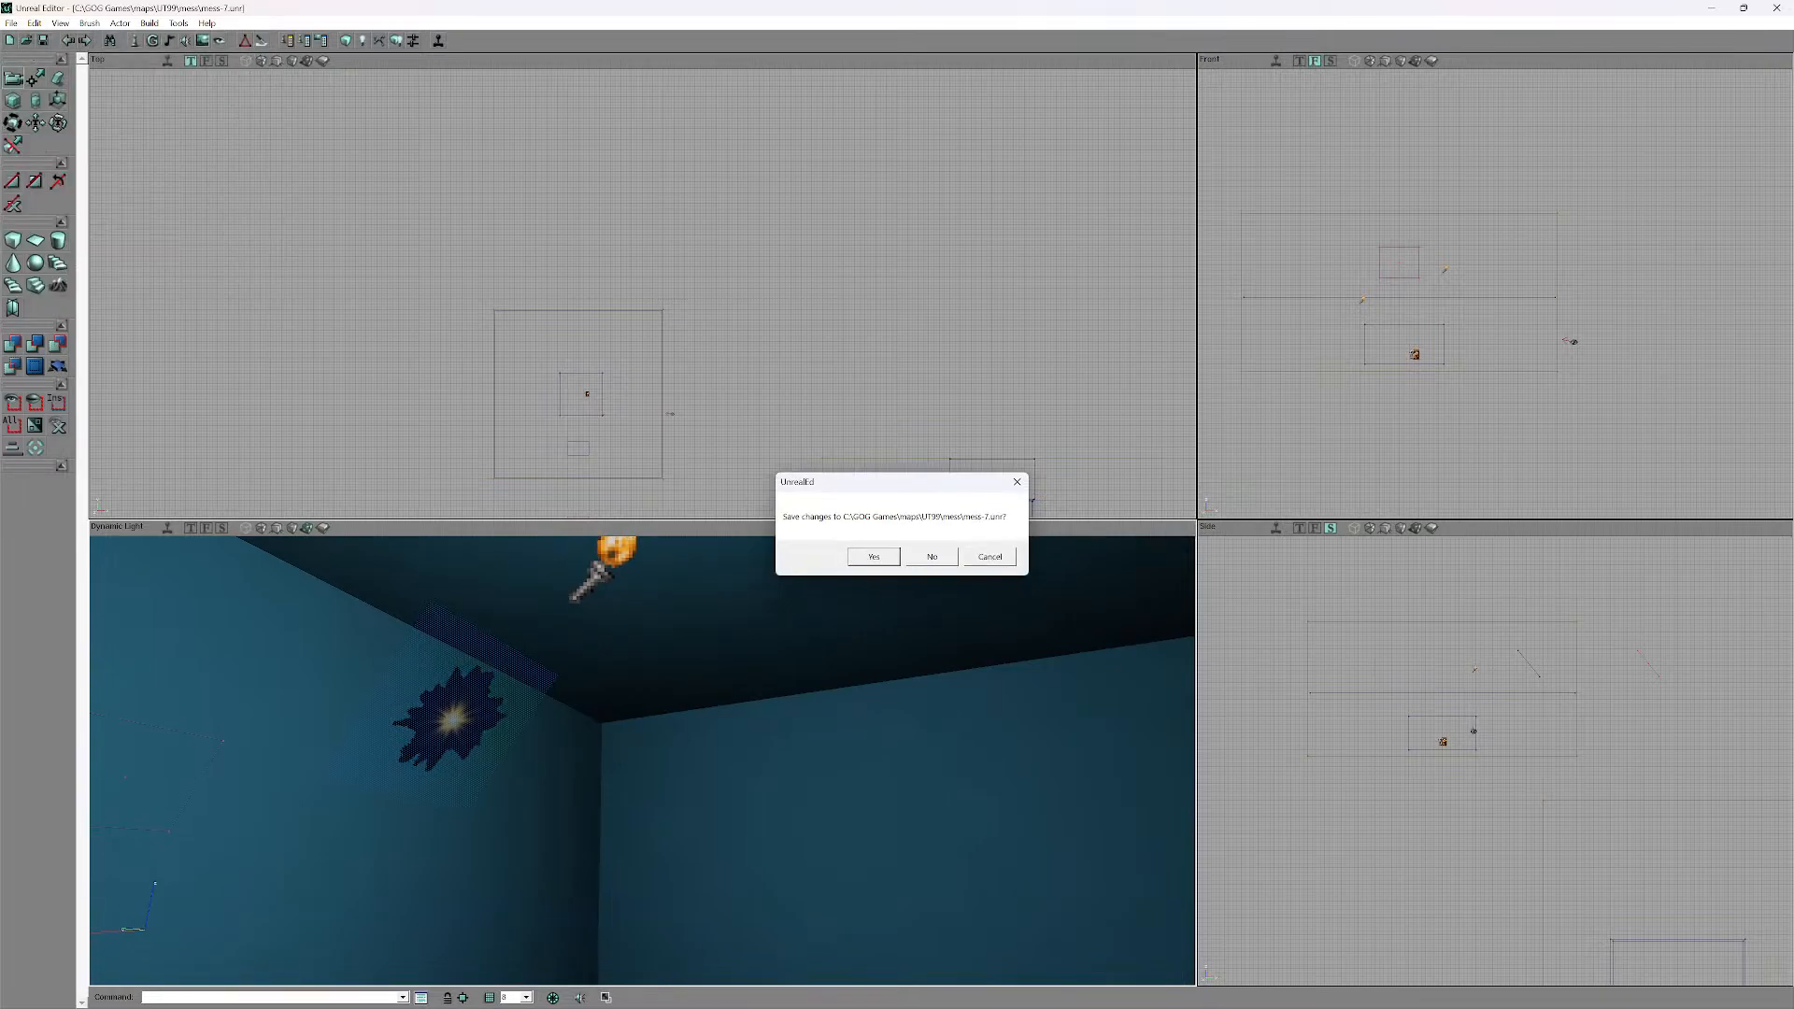
left_click(931, 556)
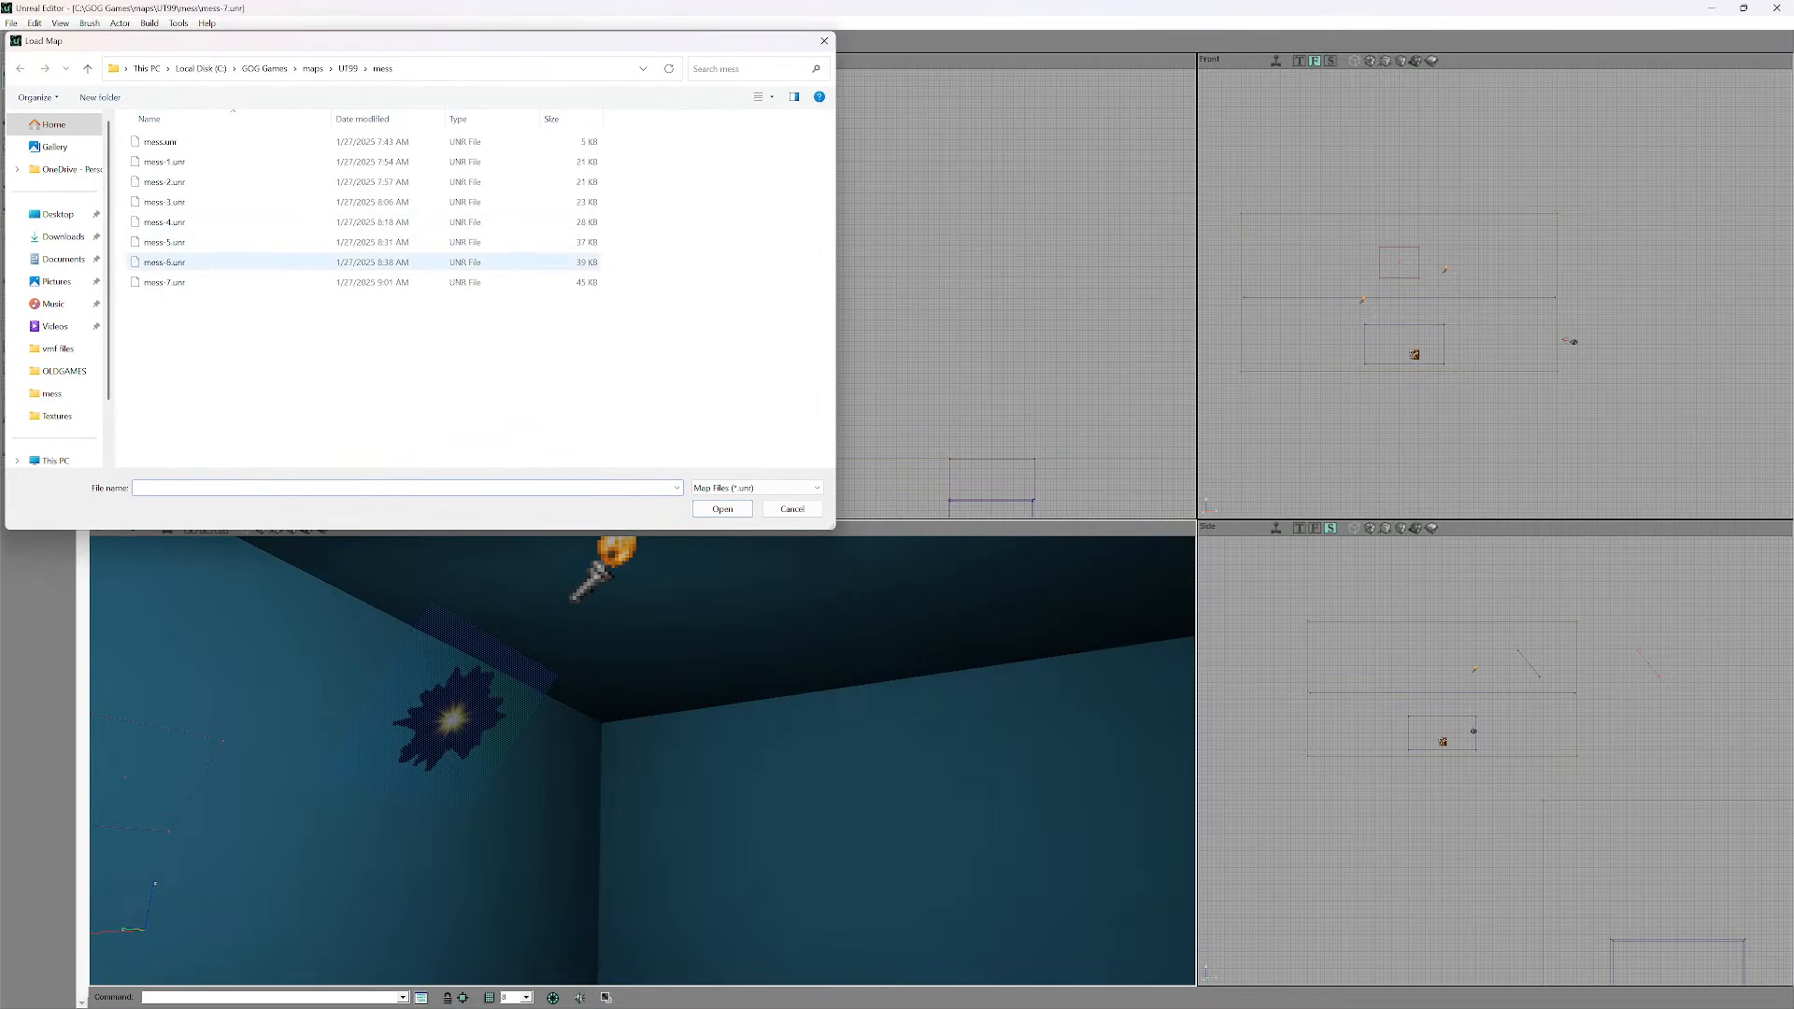
left_click(164, 283)
key("Return")
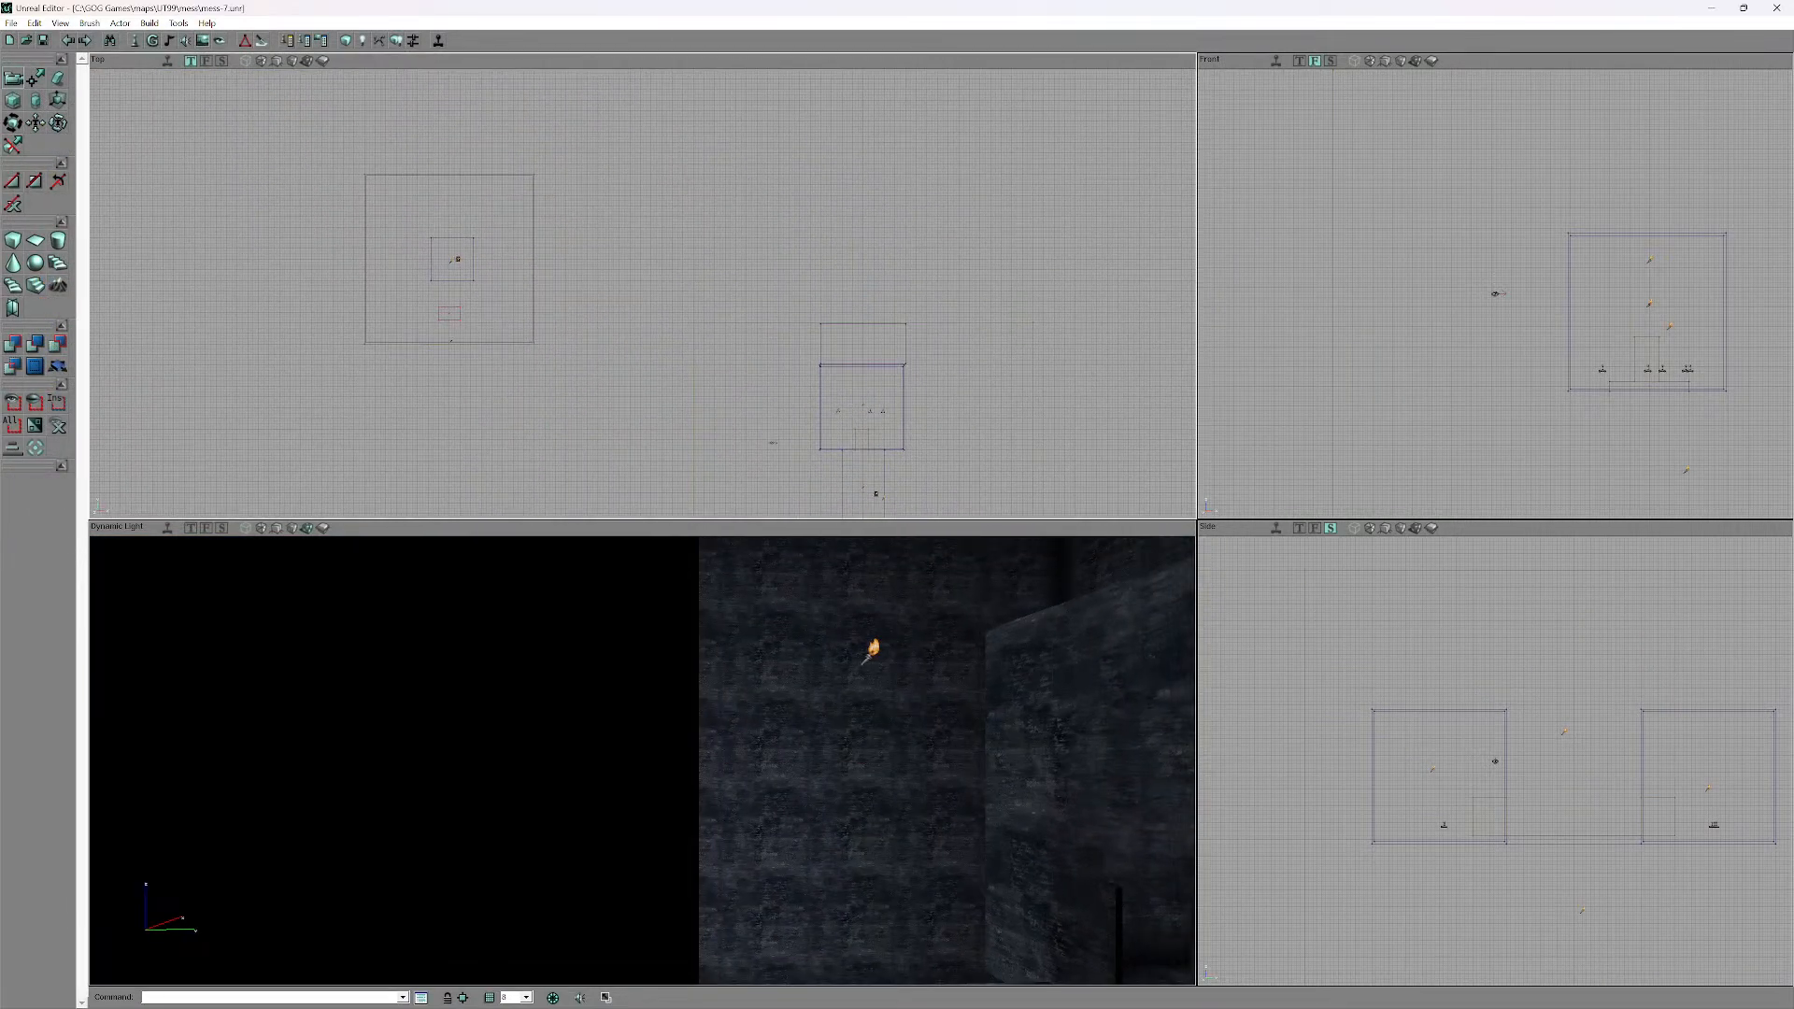
- Rebuild the whole reloaded map and inspect the lighting on the sky room's walls, clouds, sun and mountains
right_click_drag(642, 759, 724, 691)
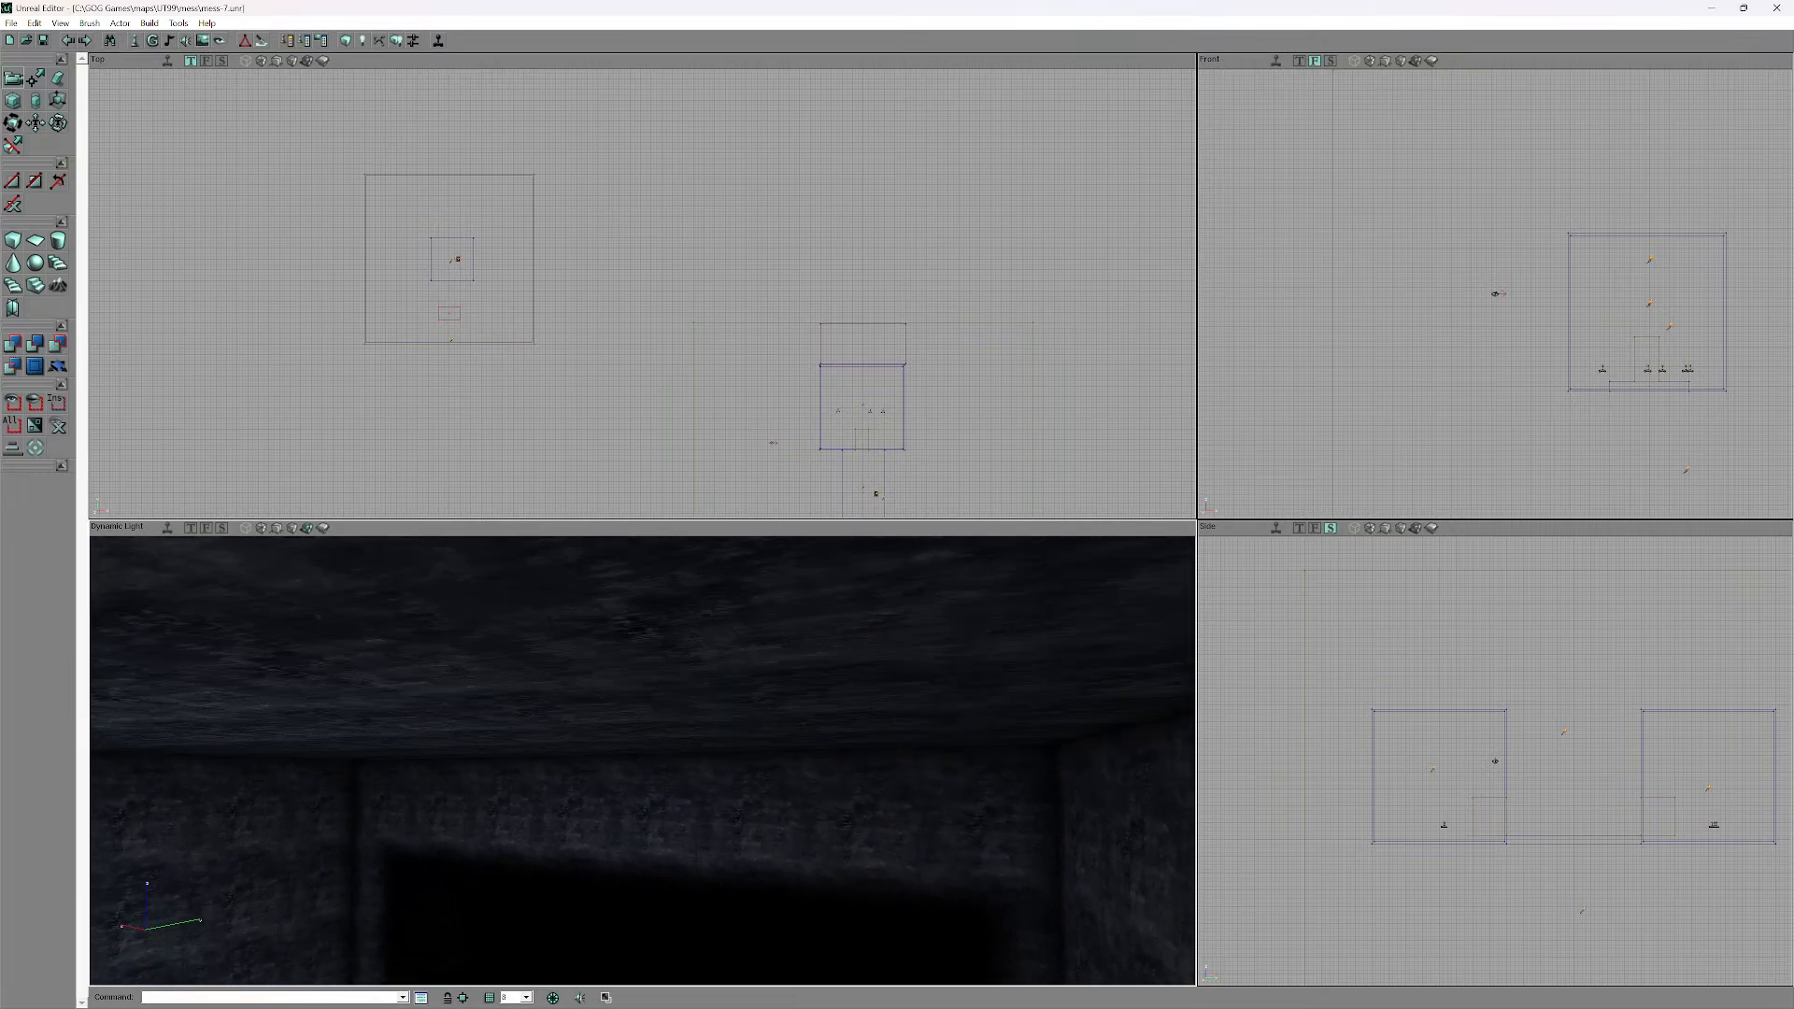
mouse_move(724, 692)
left_mouse_down()
mouse_move(724, 803)
mouse_move(752, 691)
mouse_move(766, 789)
left_mouse_up()
right_click_drag(766, 789, 766, 775)
left_click_drag(766, 776, 771, 724)
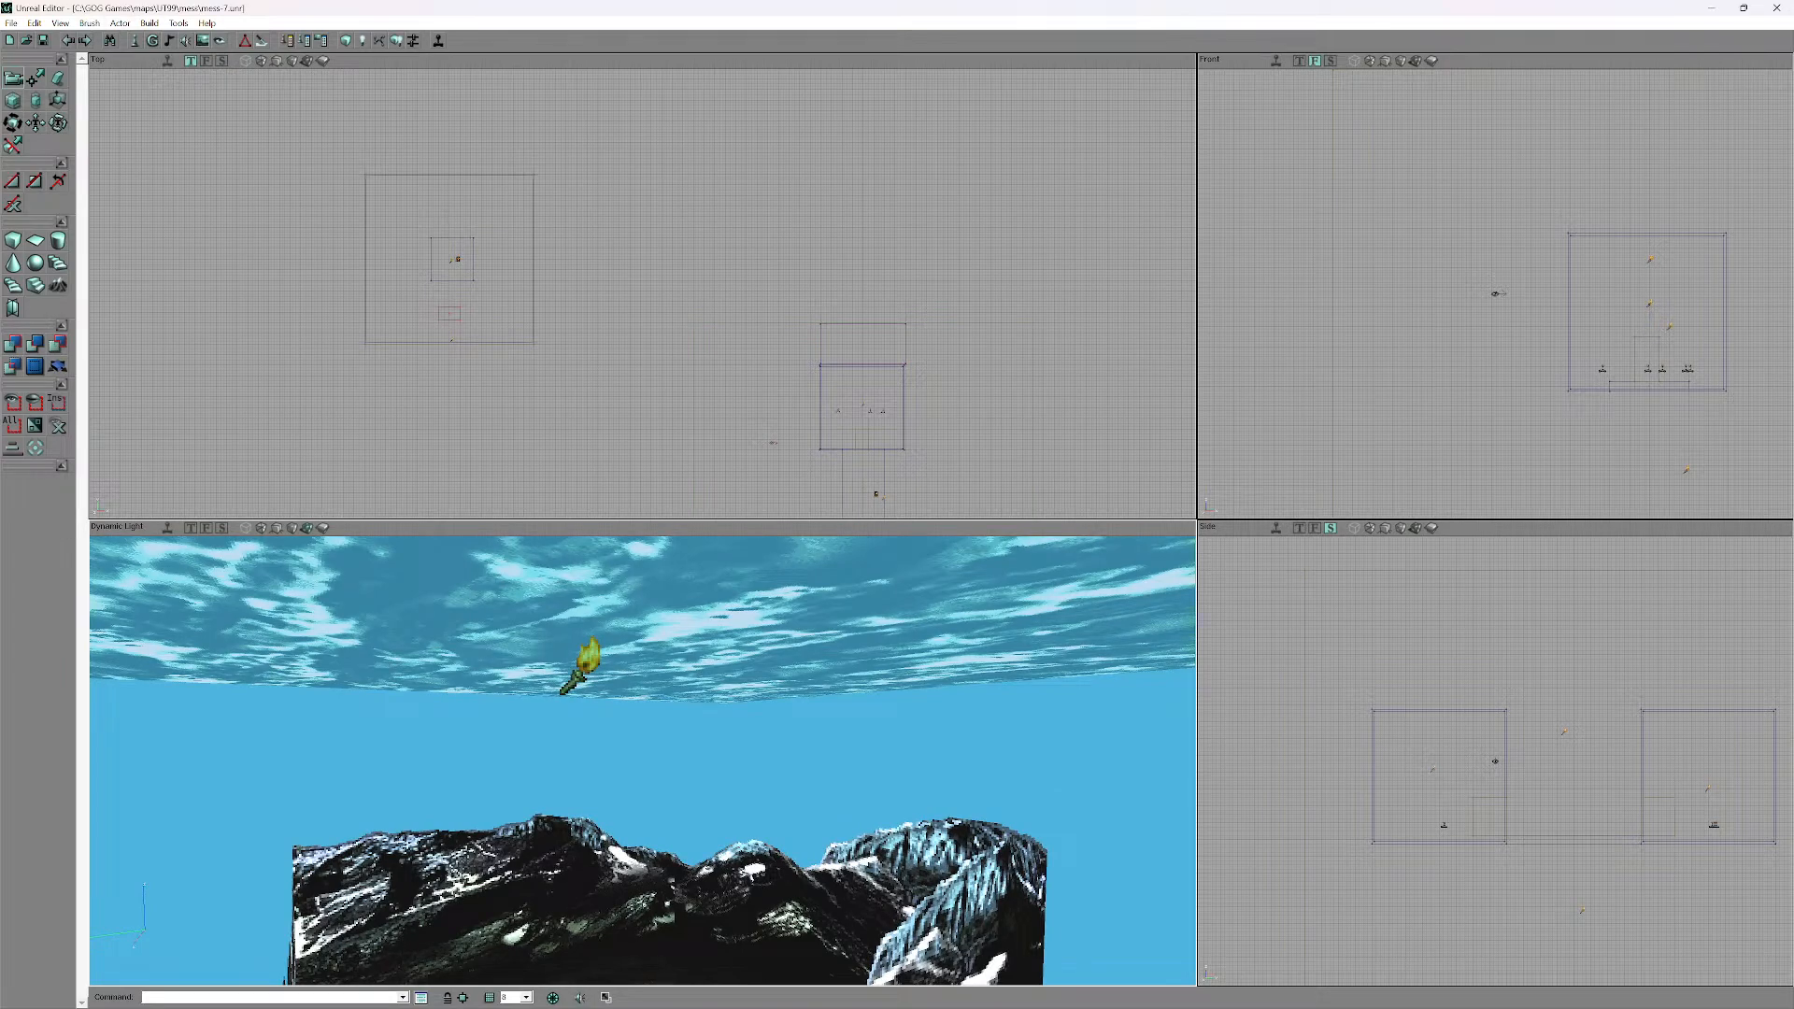
left_click(149, 23)
left_click(196, 126)
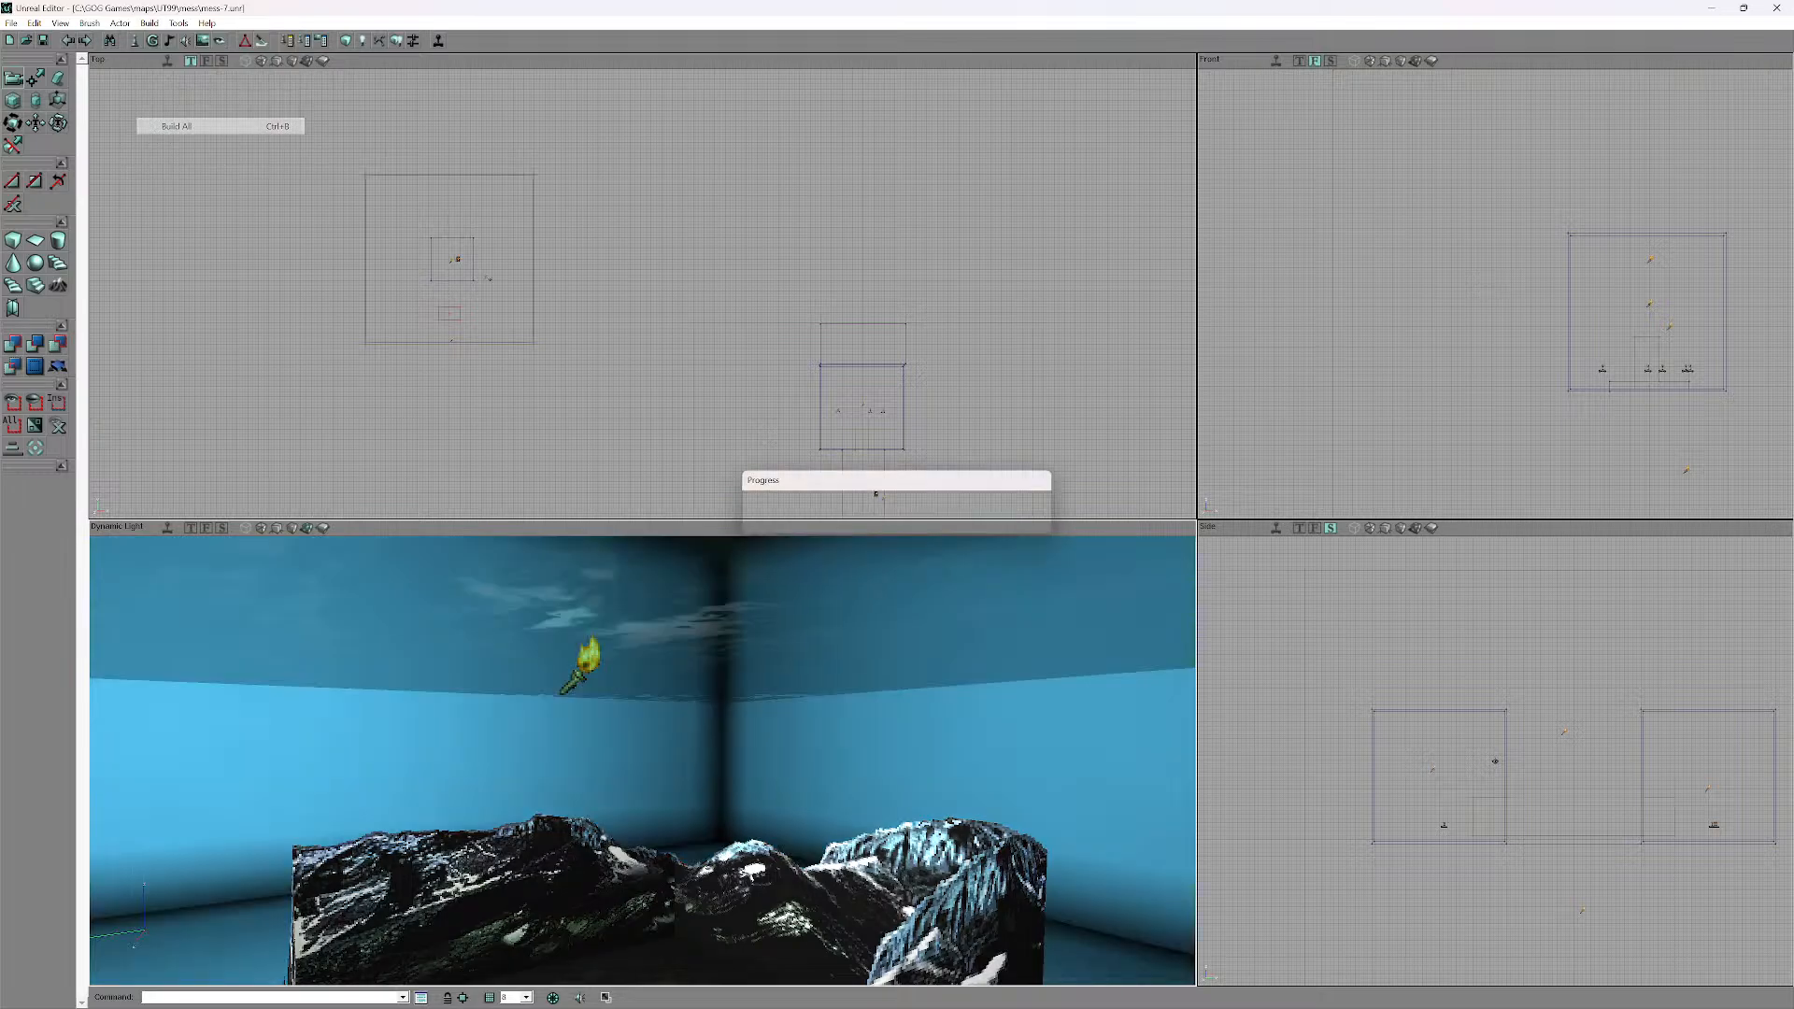
mouse_move(766, 747)
left_mouse_down()
mouse_move(757, 822)
mouse_move(719, 831)
left_mouse_up()
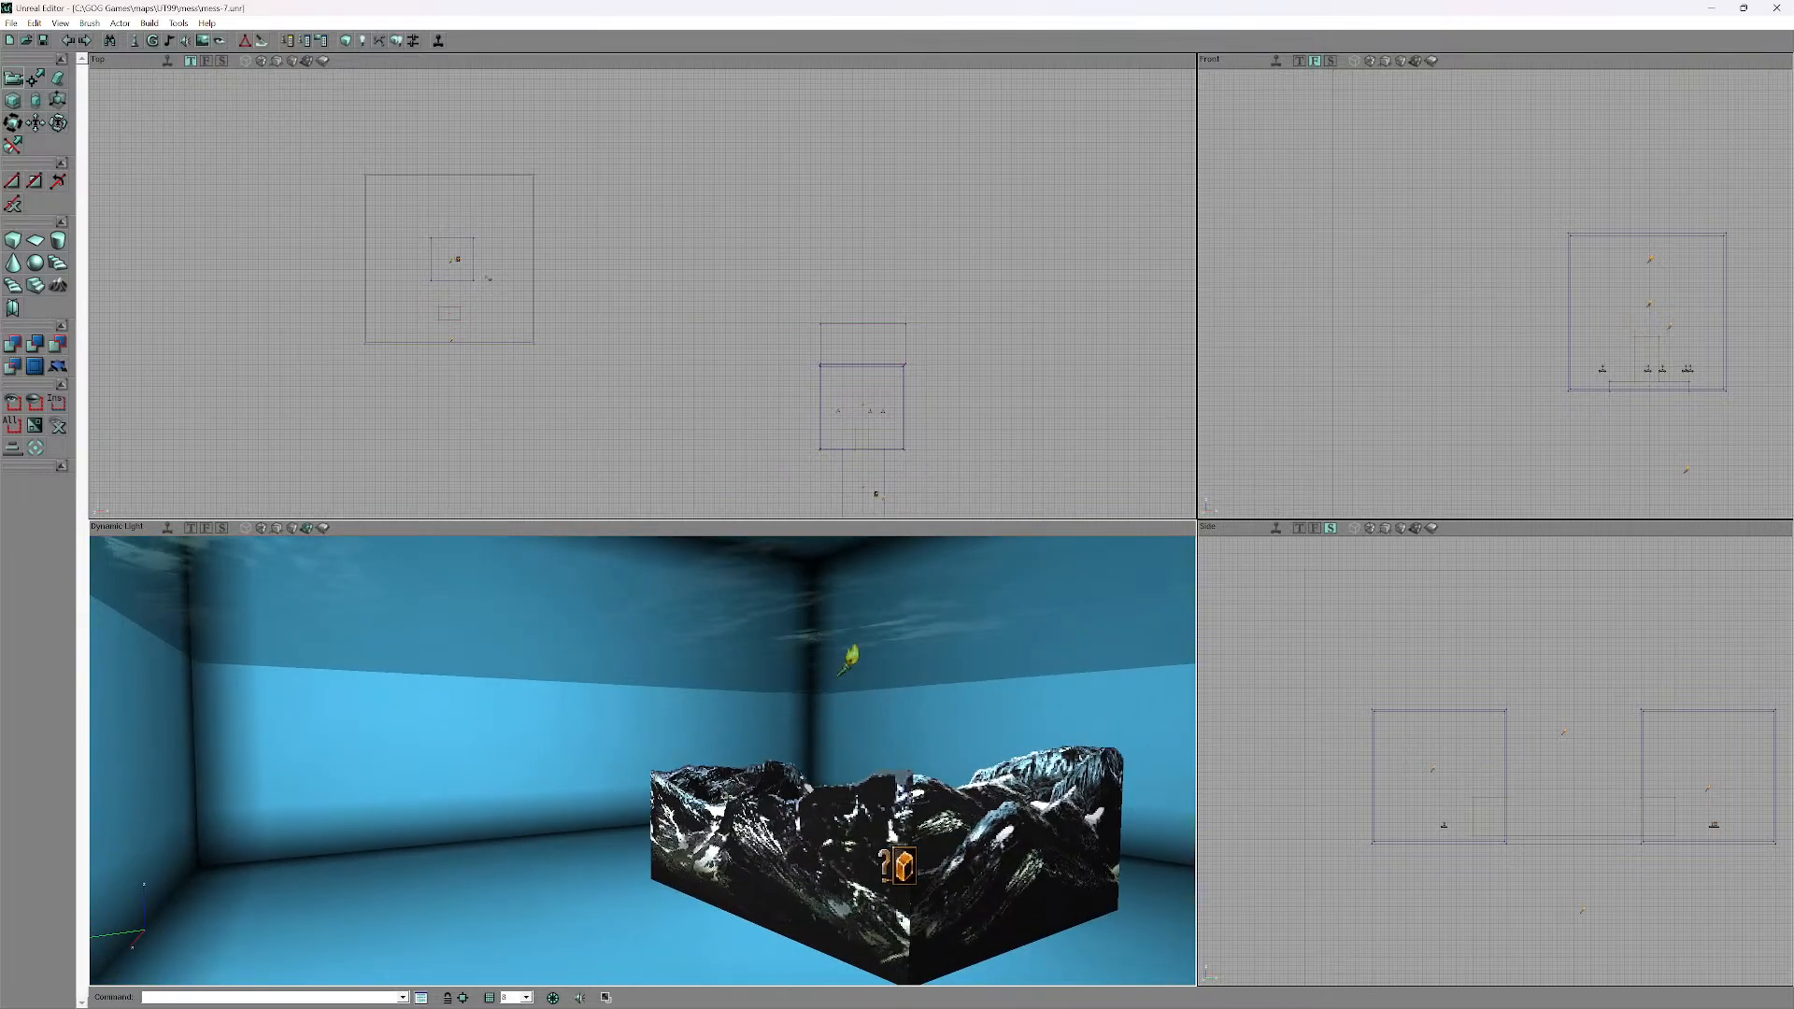
mouse_move(720, 831)
right_mouse_down()
mouse_move(724, 869)
mouse_move(724, 664)
mouse_move(696, 727)
mouse_move(822, 757)
mouse_move(626, 753)
mouse_move(597, 734)
right_mouse_up()
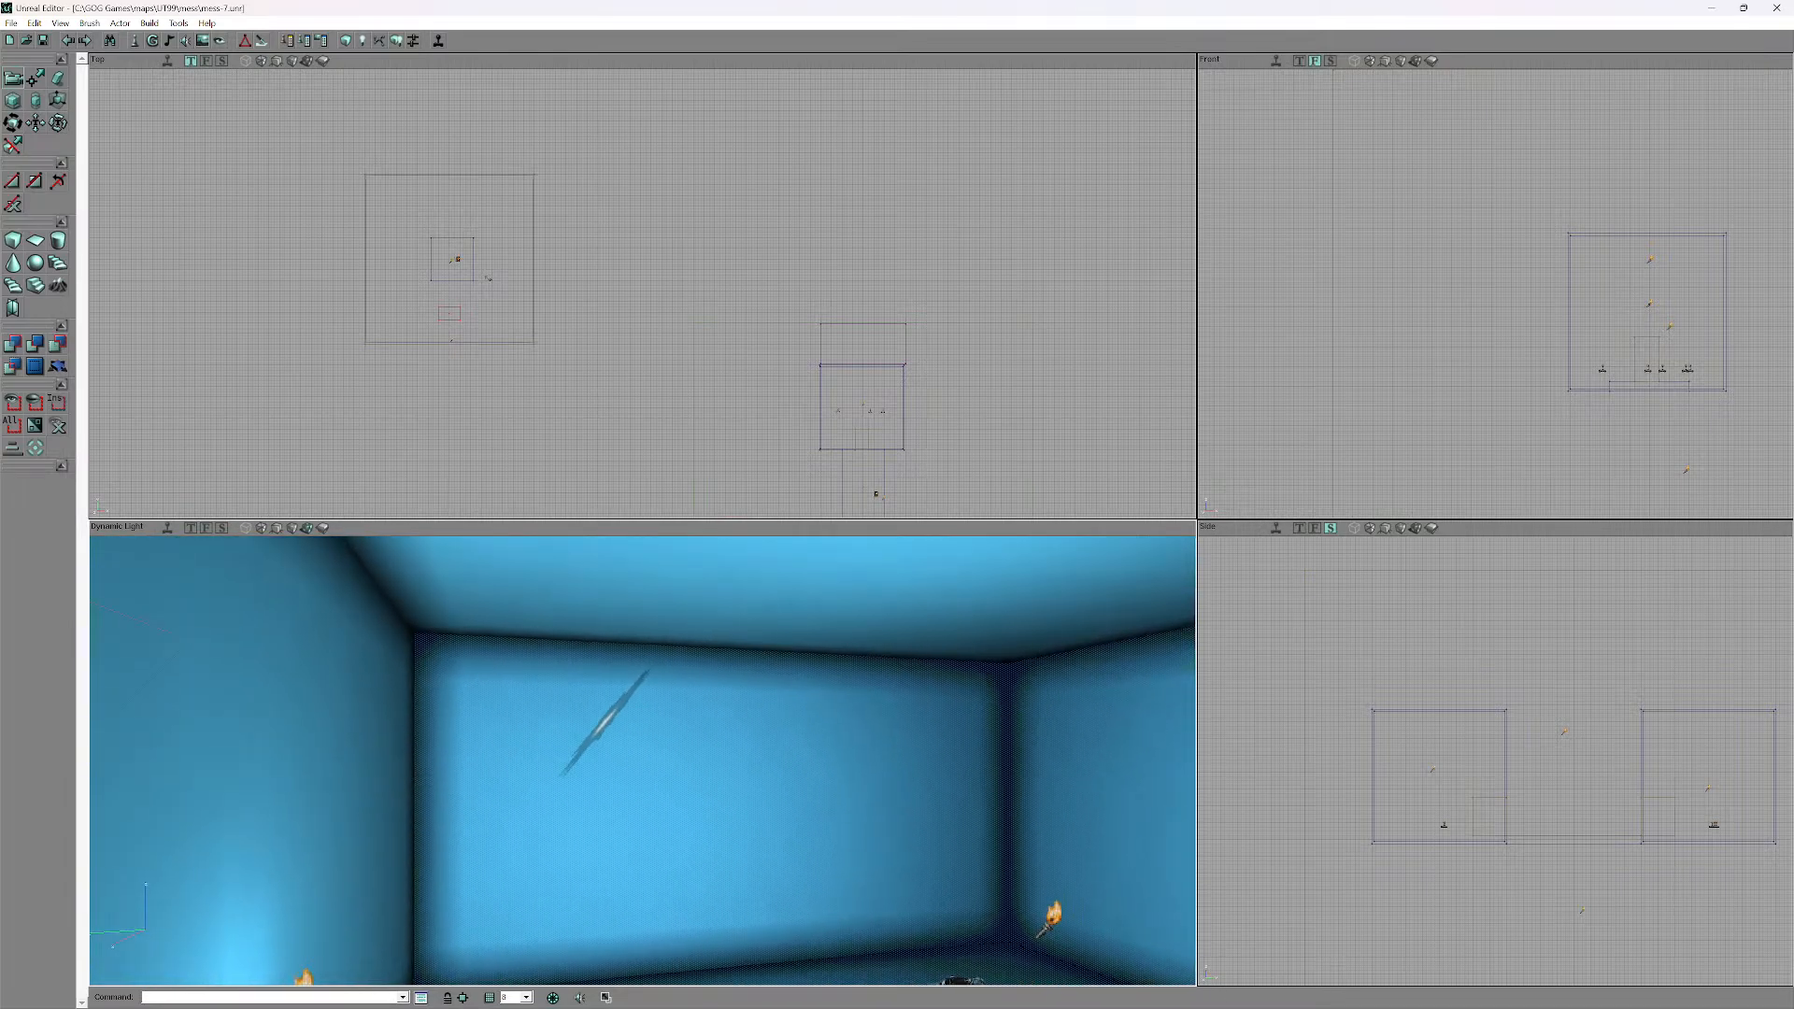
mouse_move(598, 733)
left_mouse_down()
mouse_move(608, 789)
mouse_move(650, 729)
mouse_move(692, 852)
mouse_move(689, 799)
mouse_move(655, 817)
mouse_move(668, 855)
mouse_move(674, 831)
mouse_move(703, 869)
left_mouse_up()
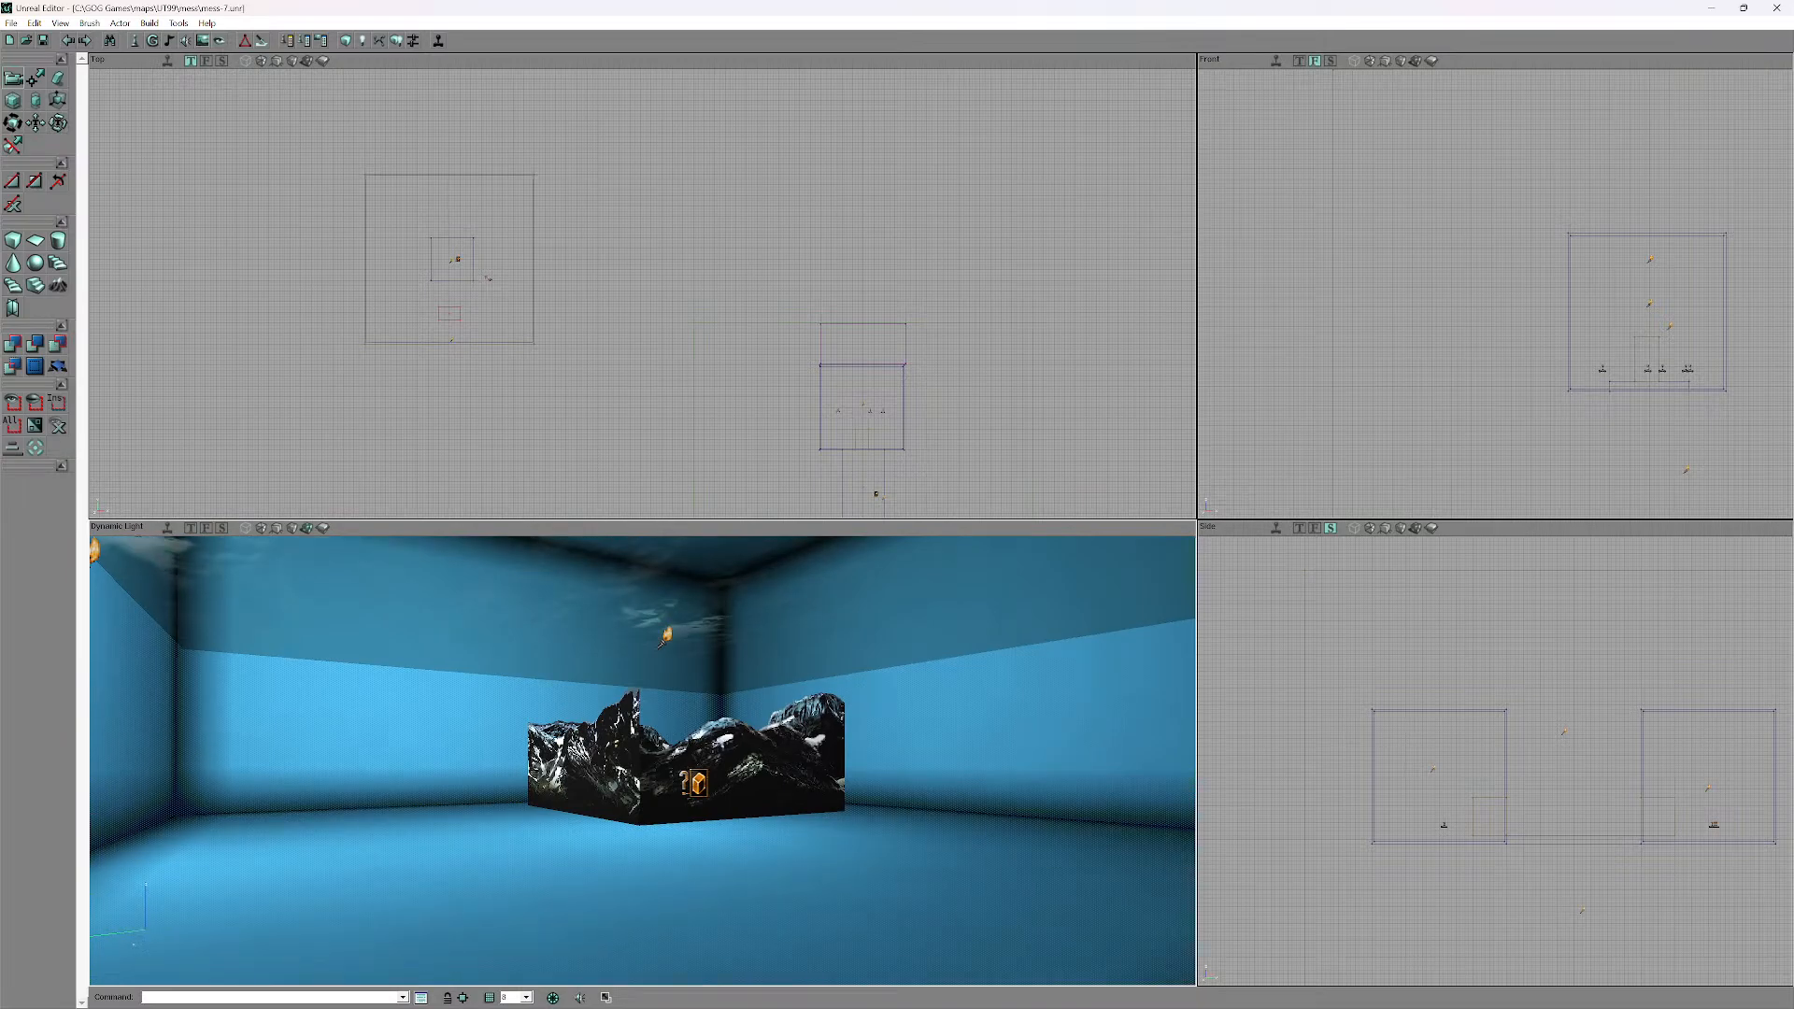
- Open the texture browser and look through the ShaneDay package and its texture groups
left_click(202, 40)
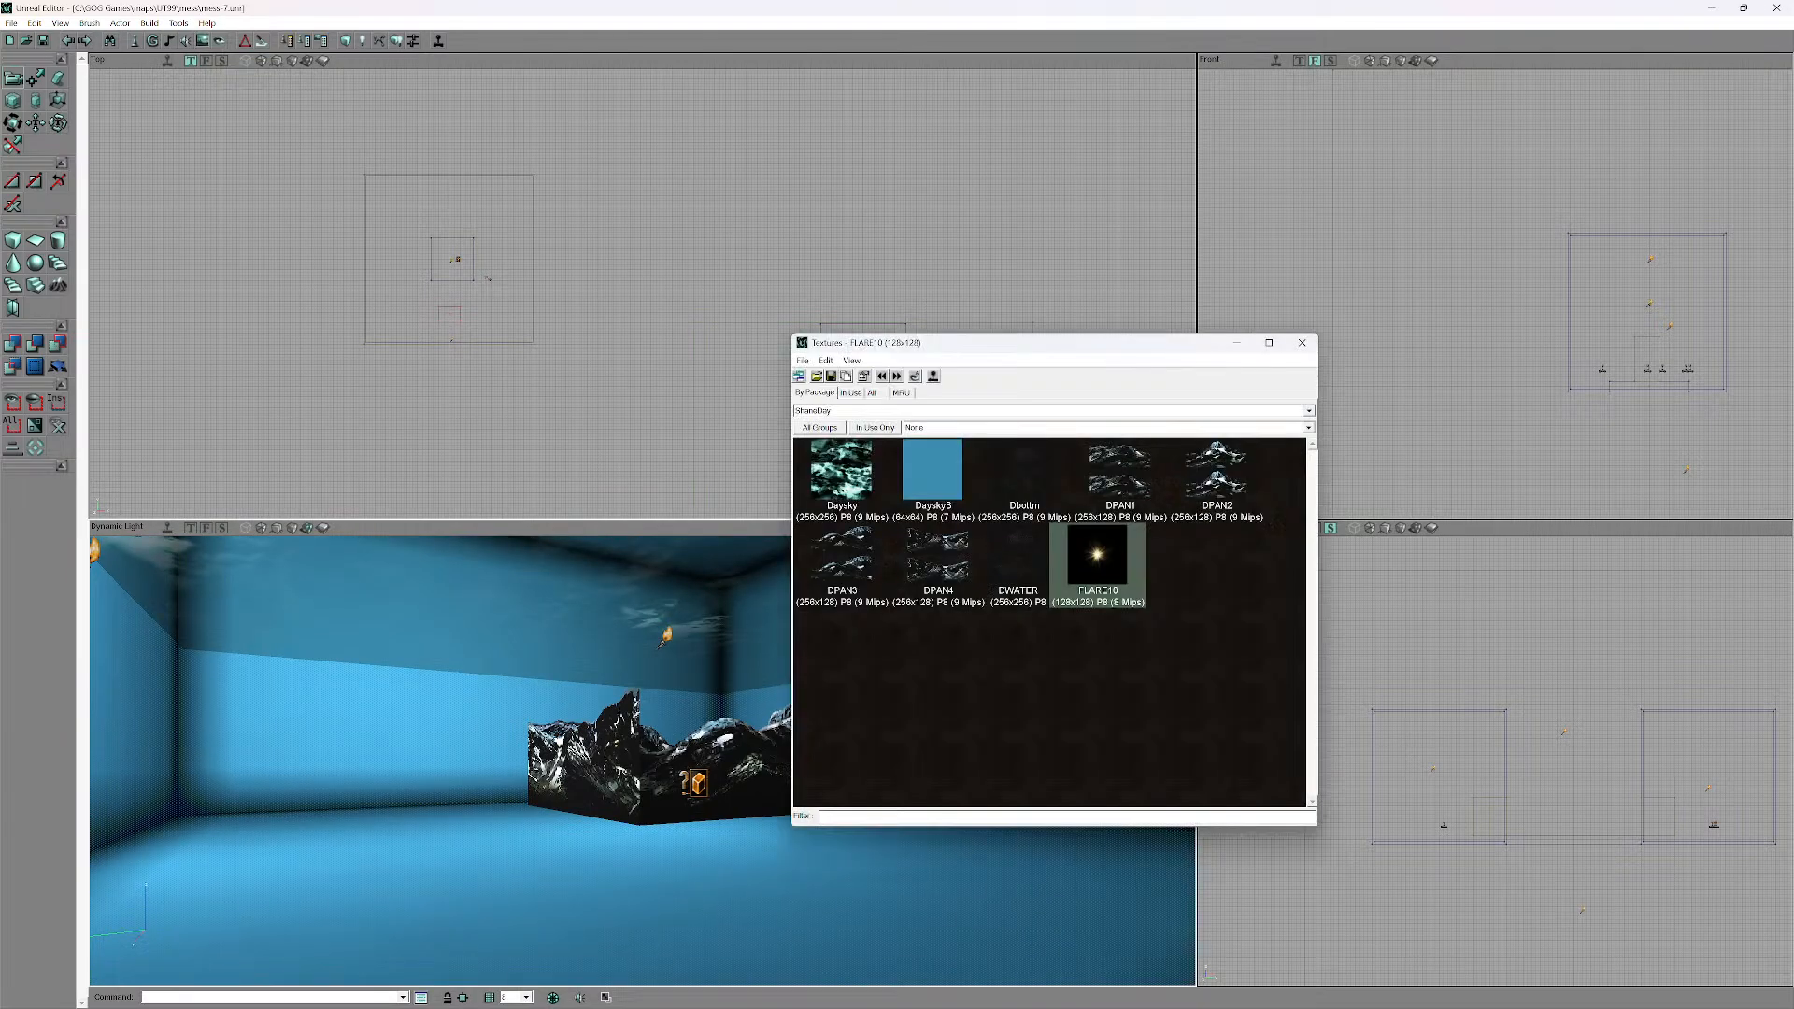
left_click(1309, 411)
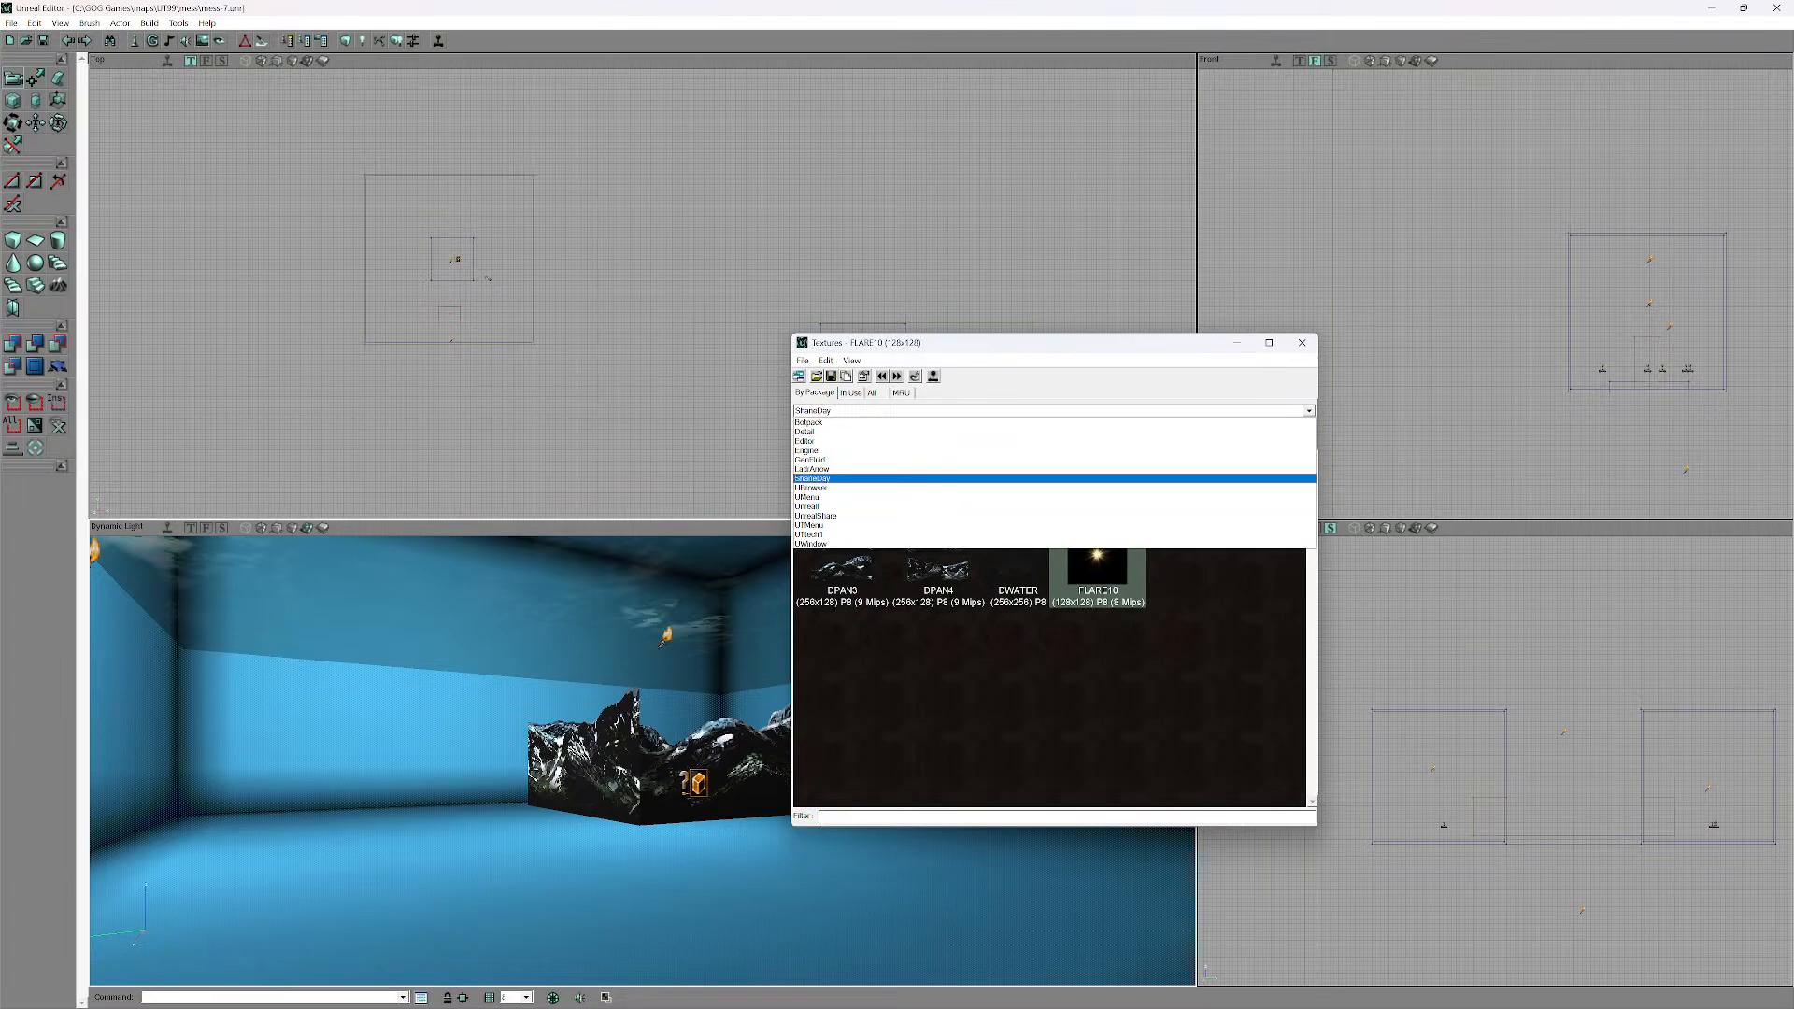
left_click(1054, 478)
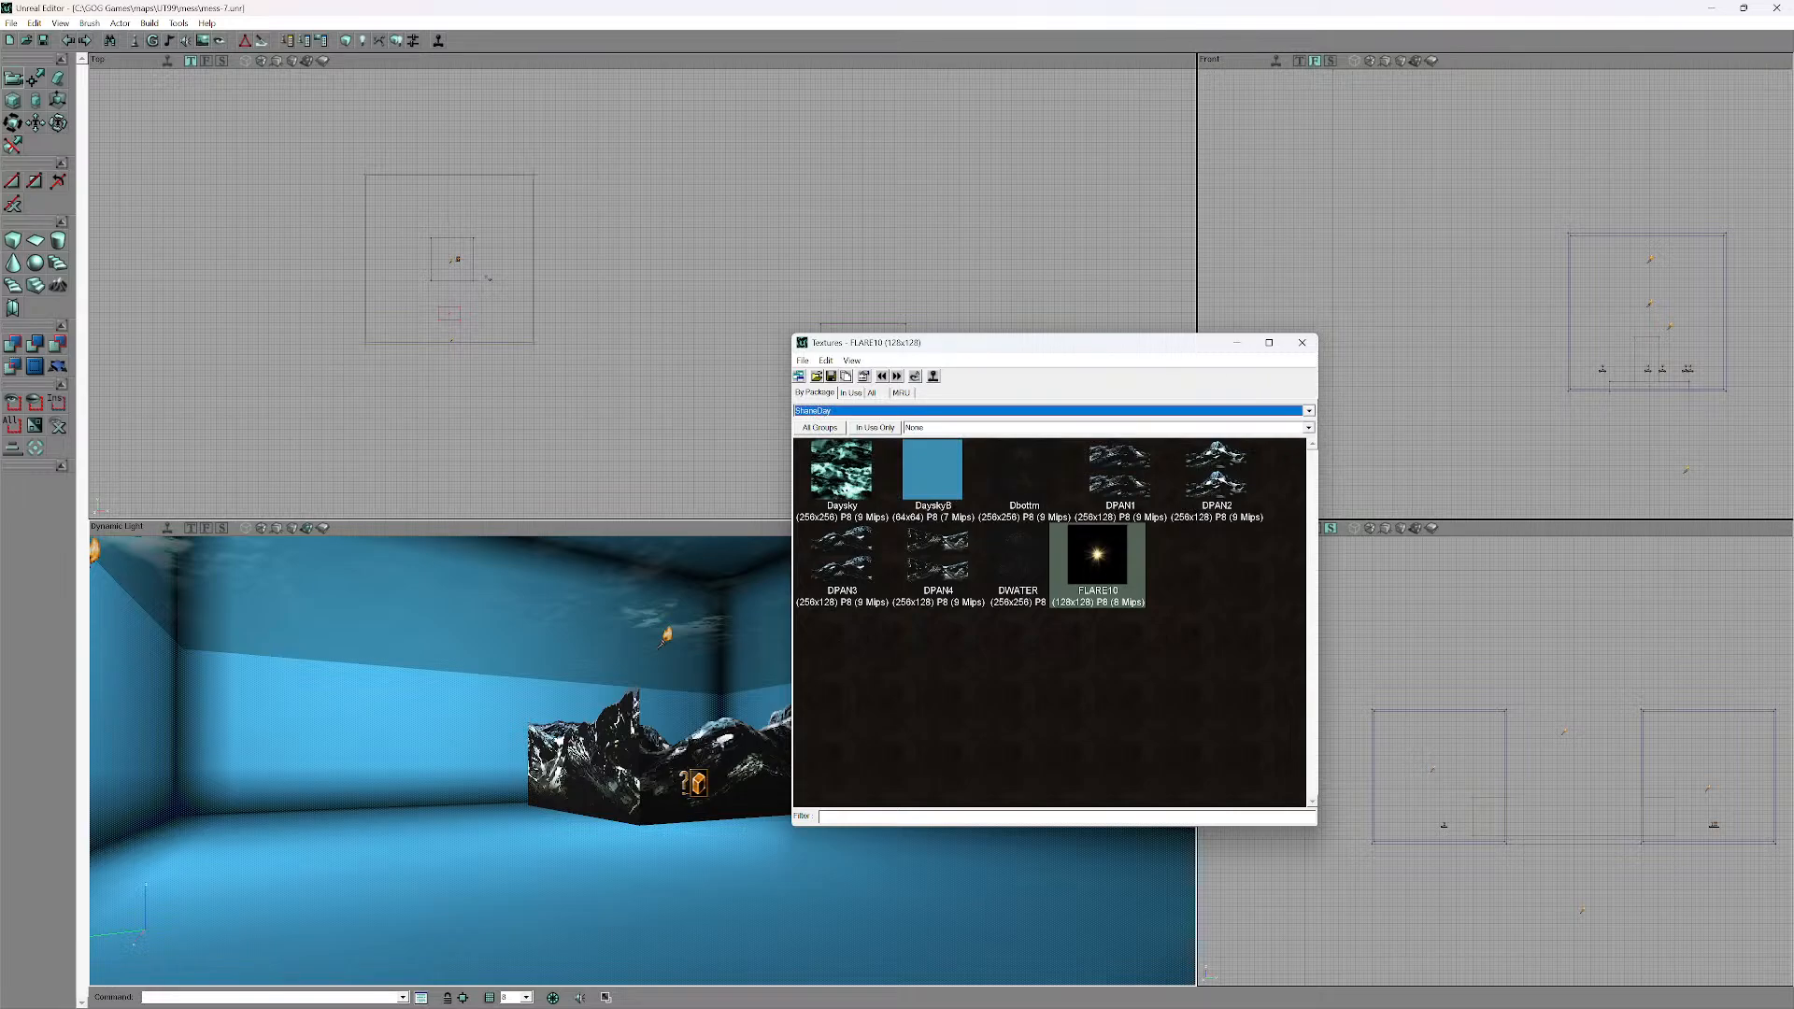
left_click(1308, 428)
left_click(1308, 428)
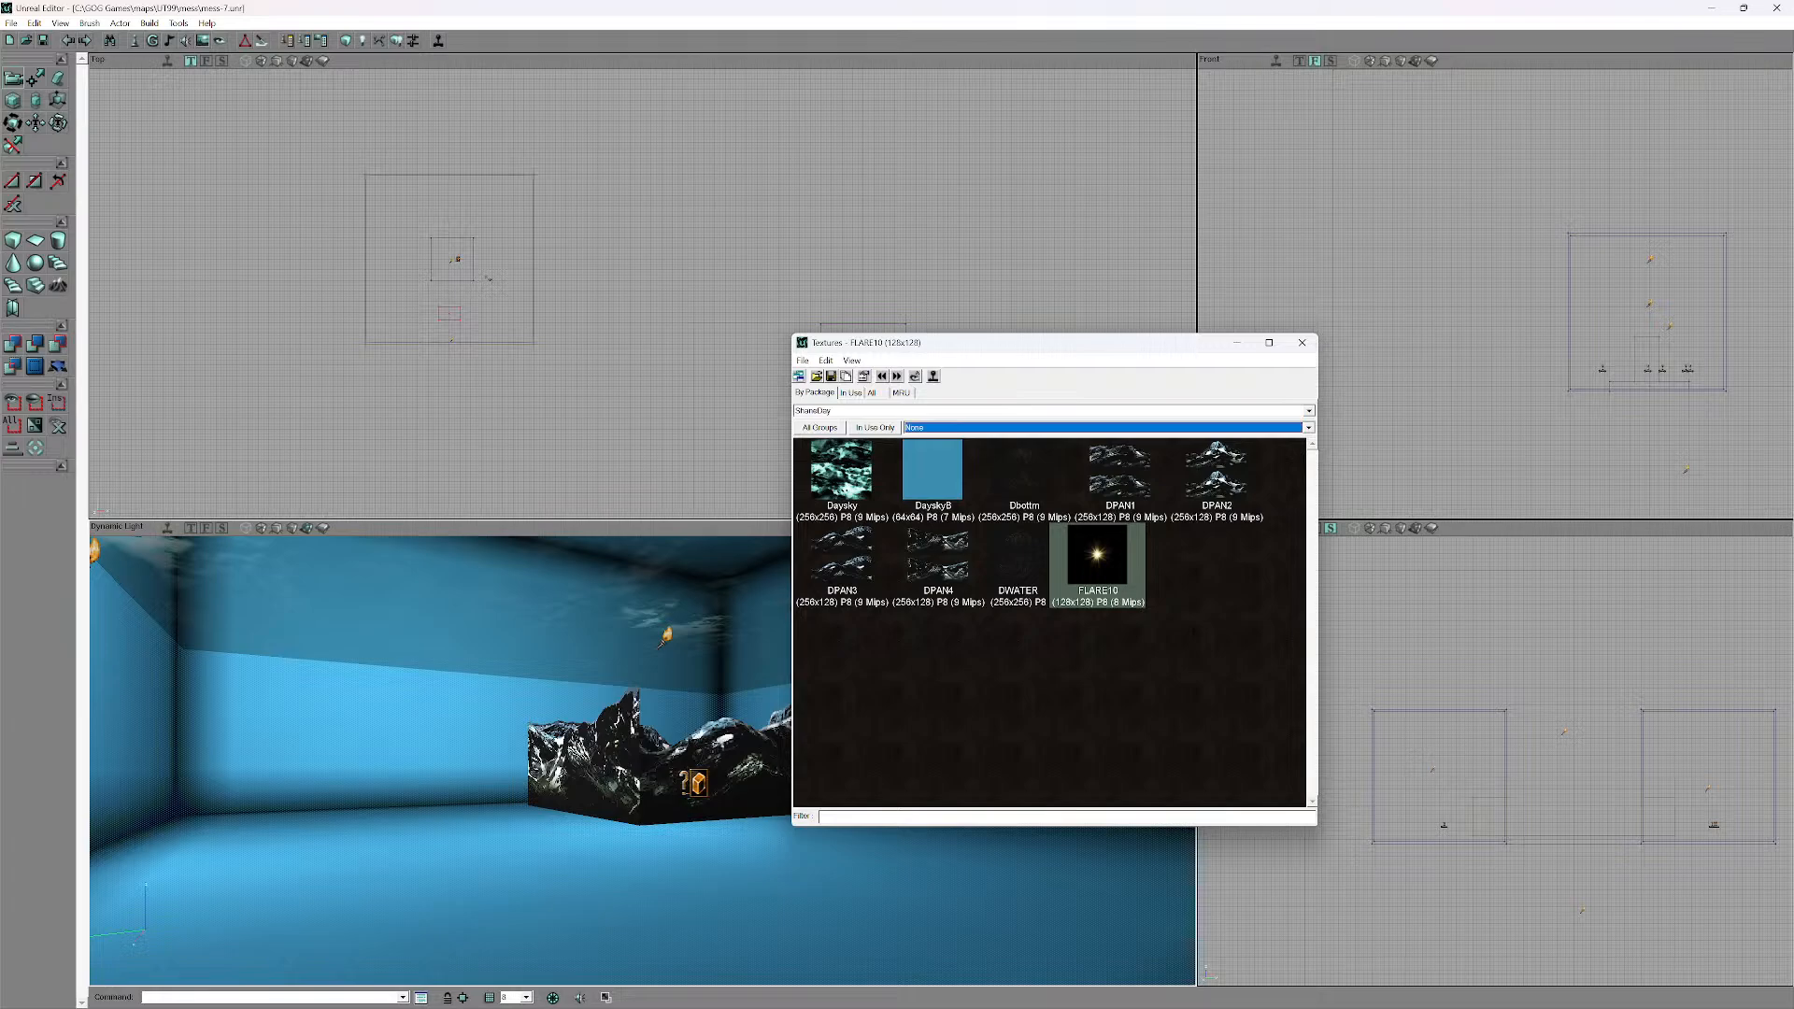
- Apply the Dbottm texture to the floor of the large blue room and run Build All
left_click(1096, 556)
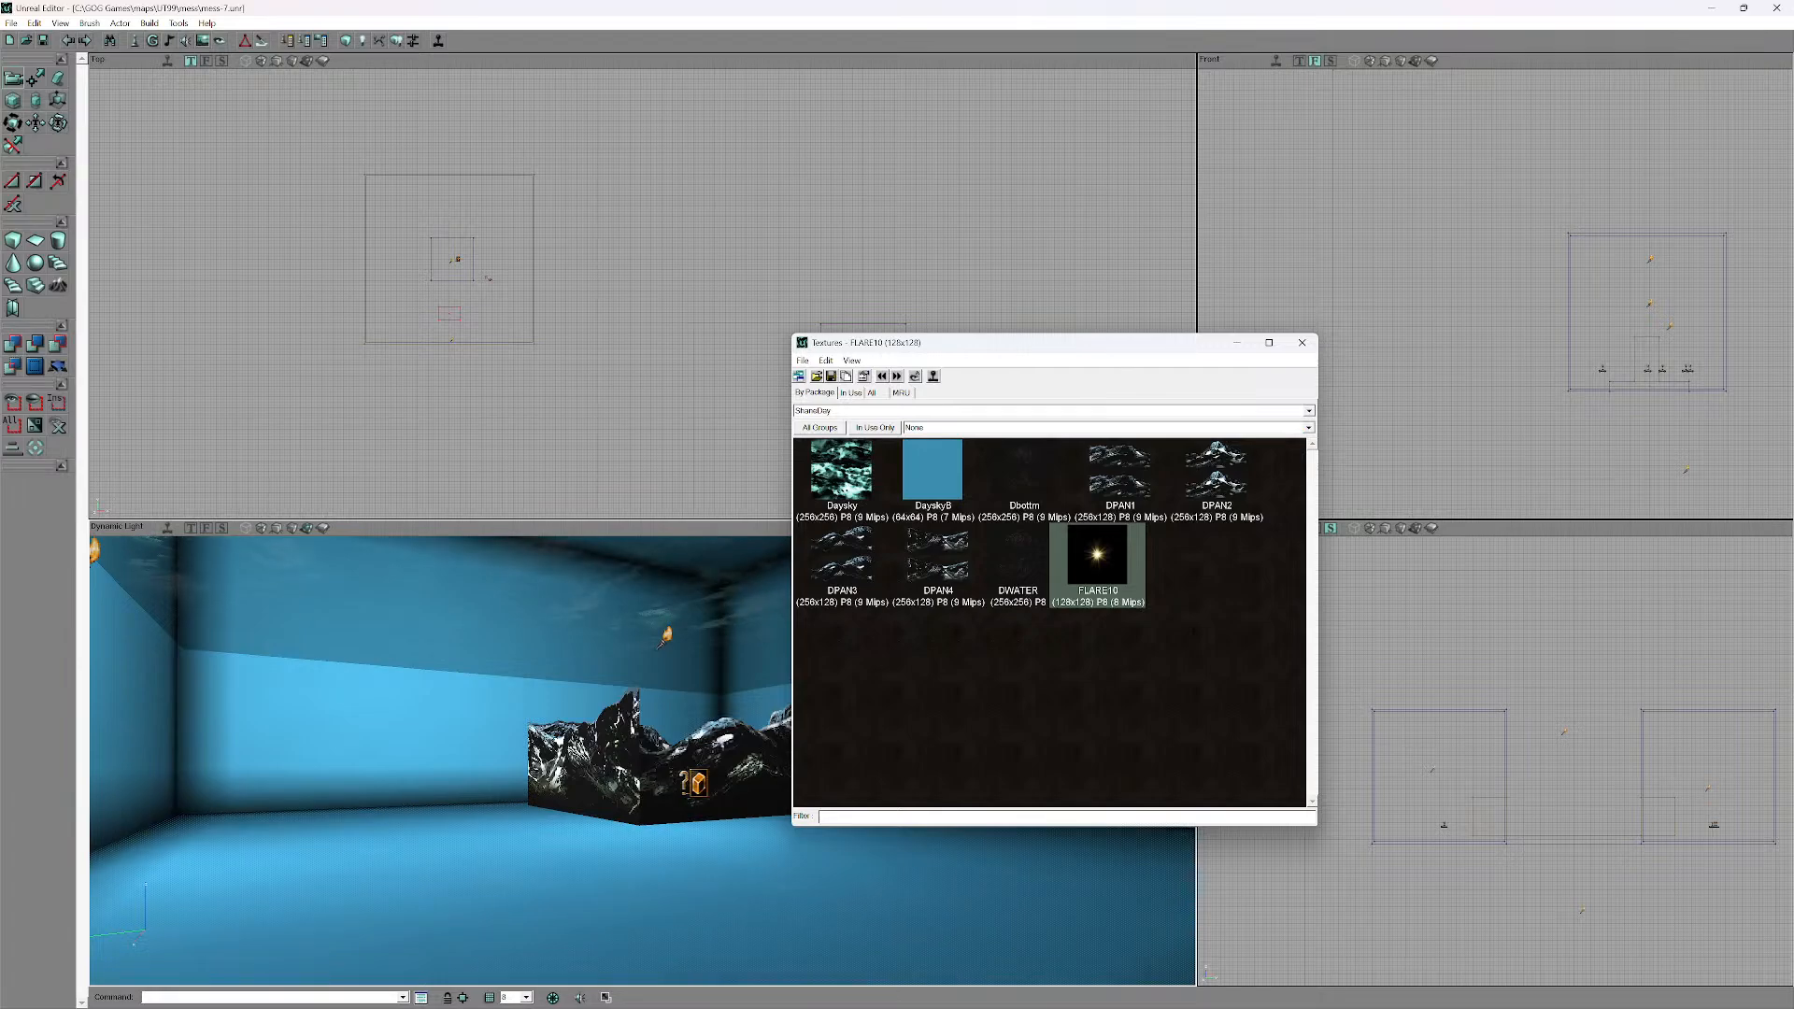
left_click(1023, 471)
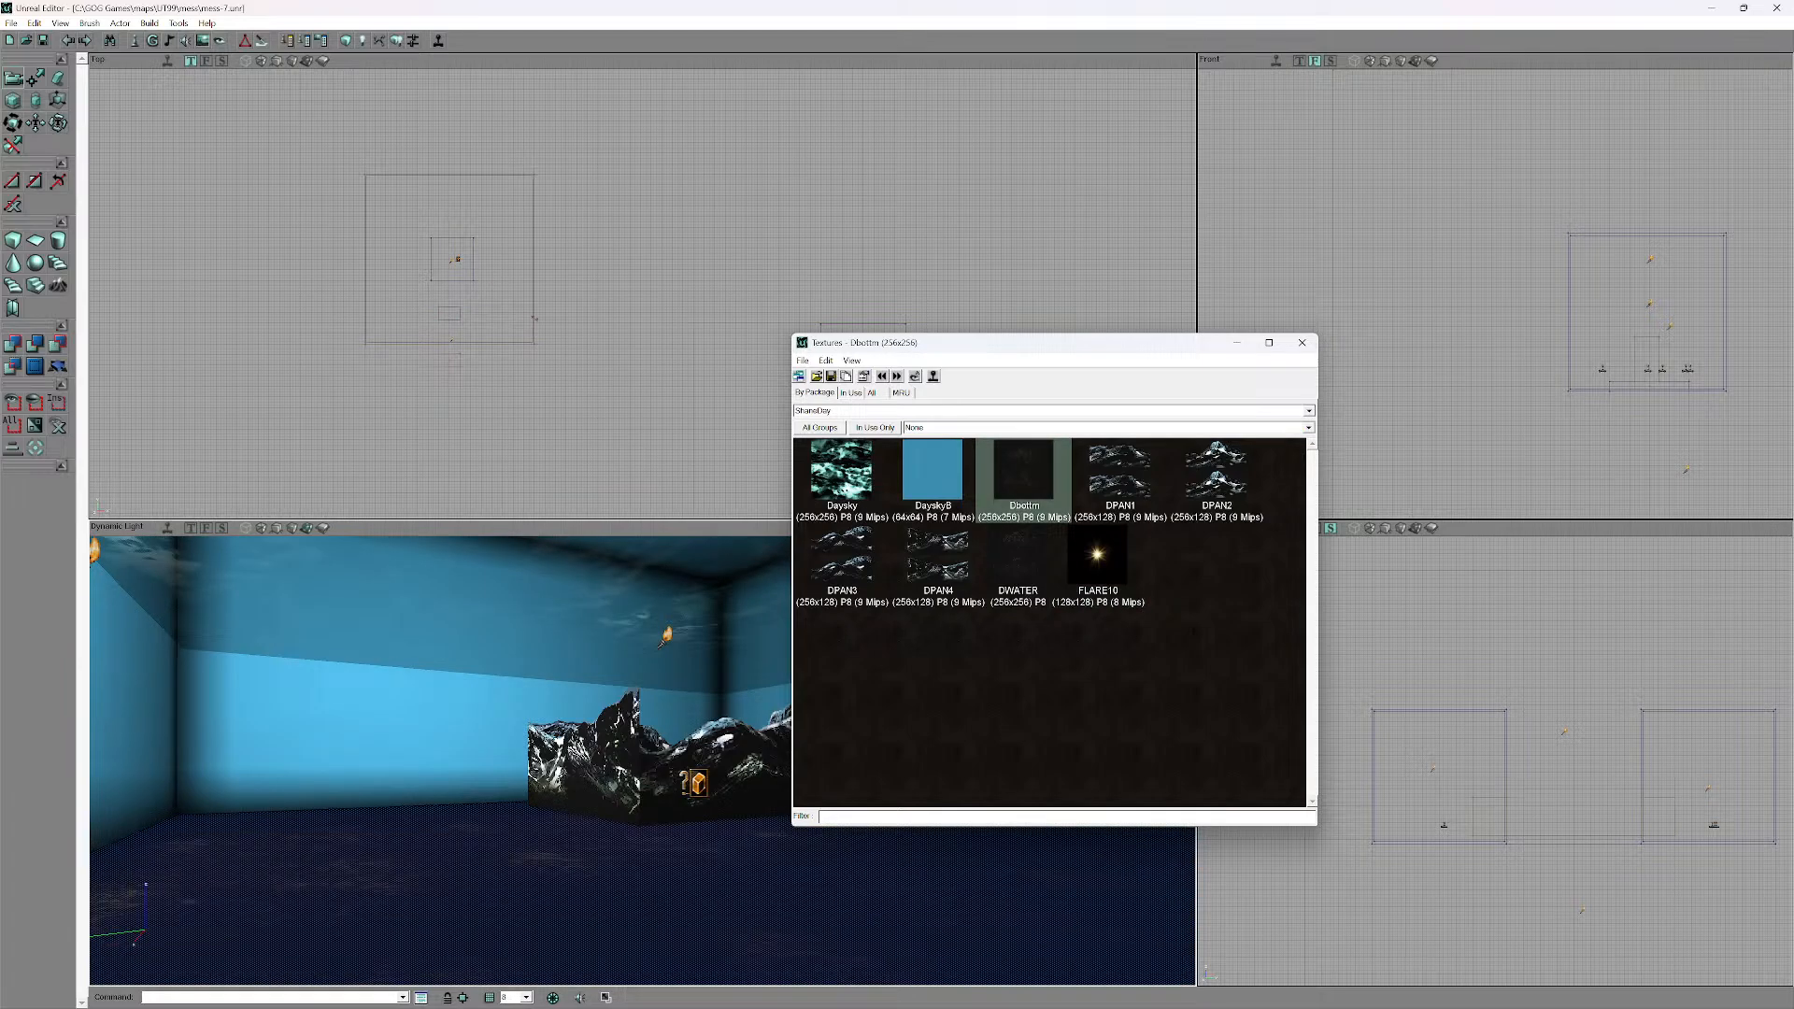
mouse_move(467, 747)
left_mouse_down()
mouse_move(467, 812)
mouse_move(467, 766)
left_mouse_up()
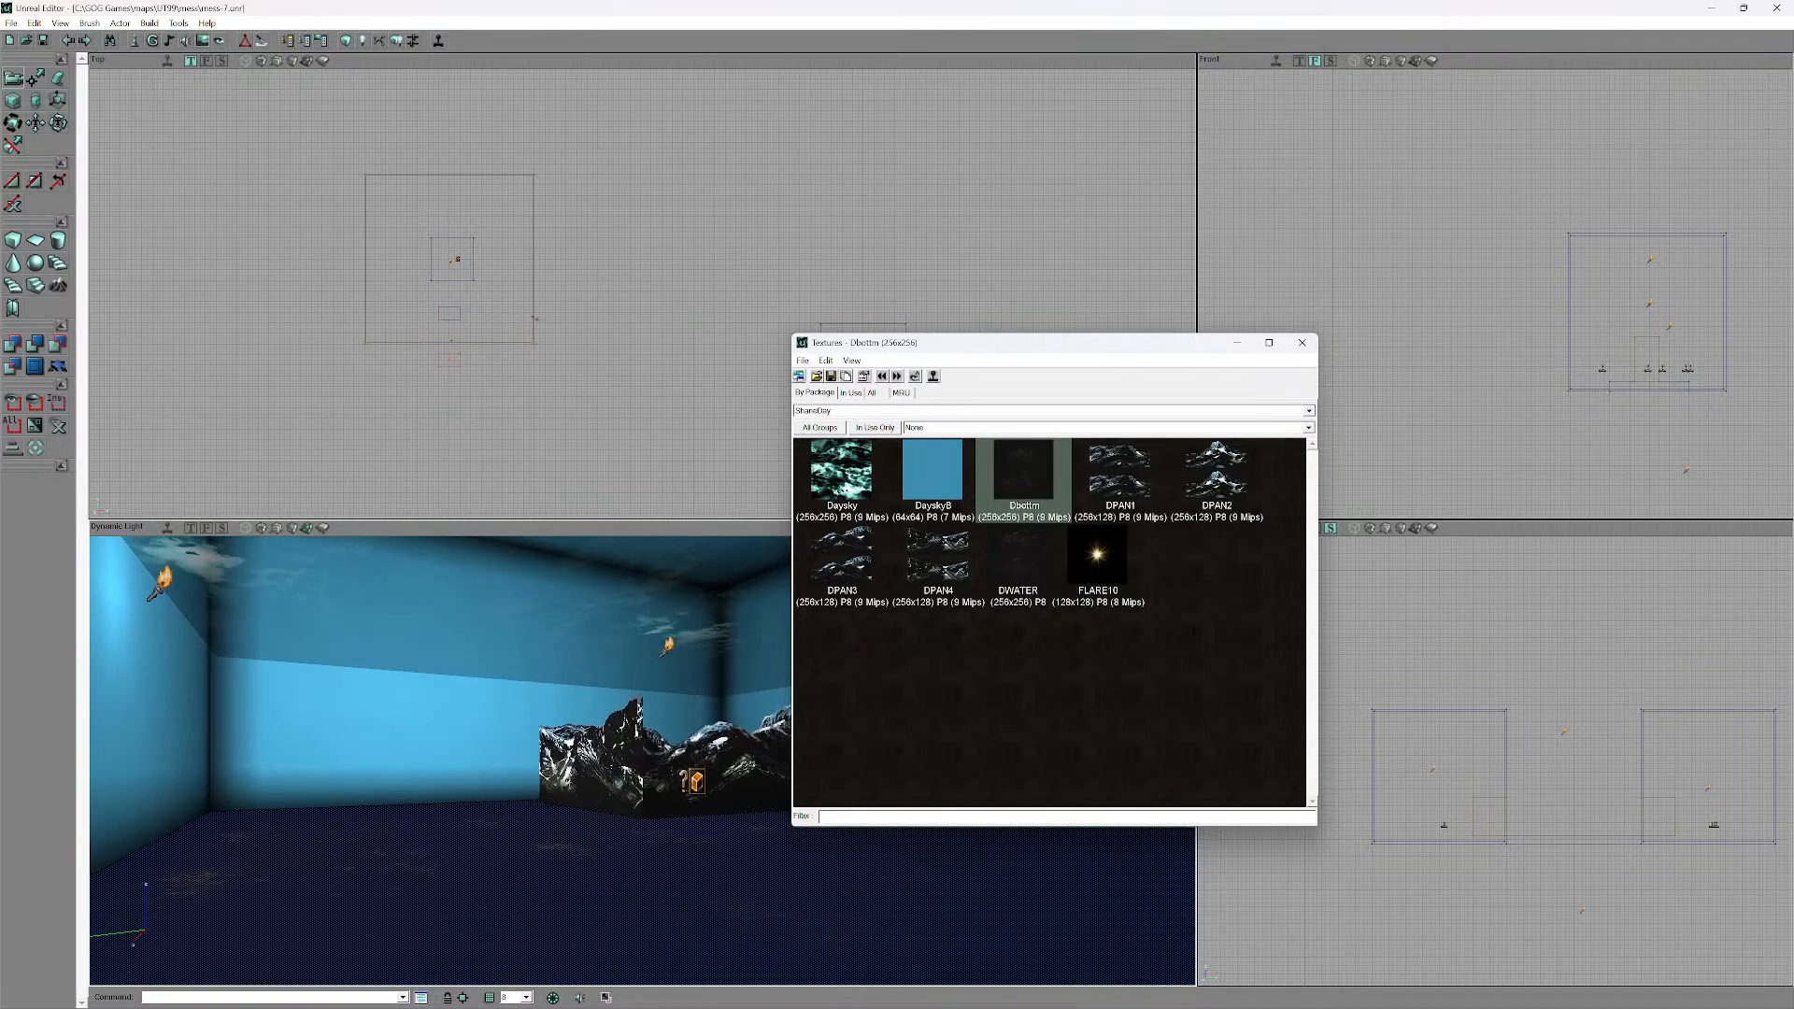
left_click(1301, 343)
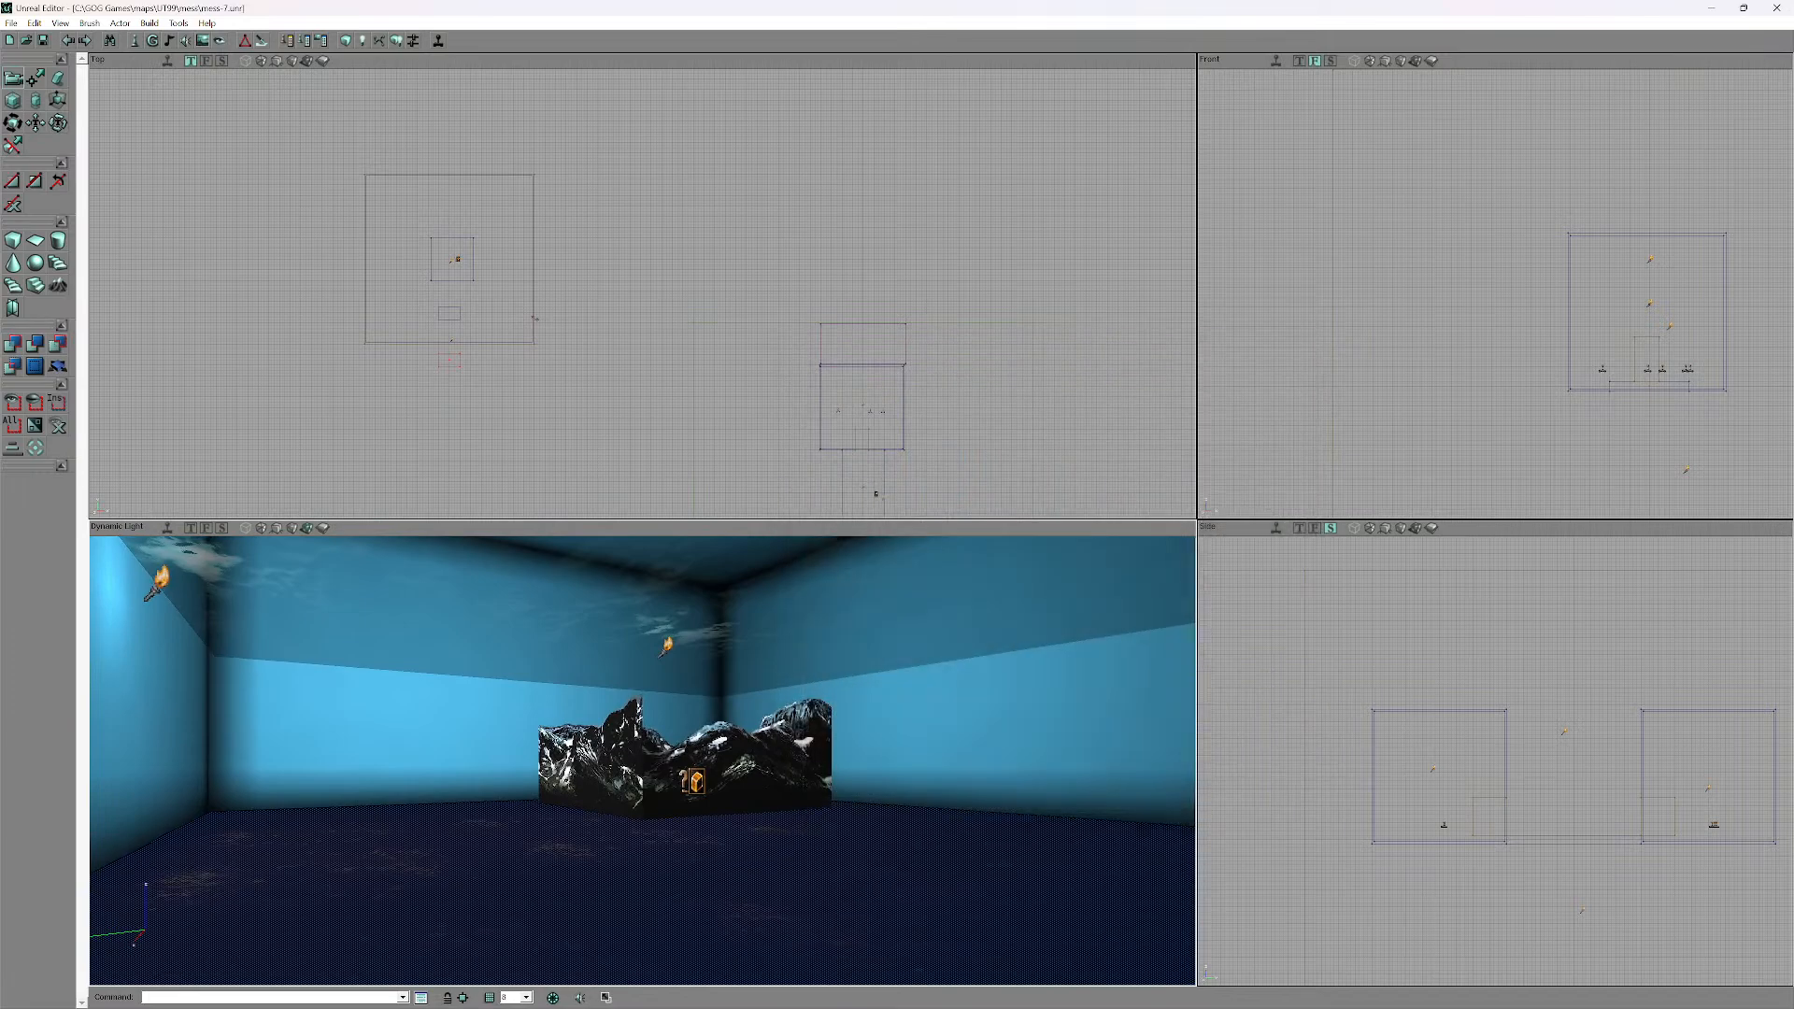
left_click(150, 23)
left_click(193, 61)
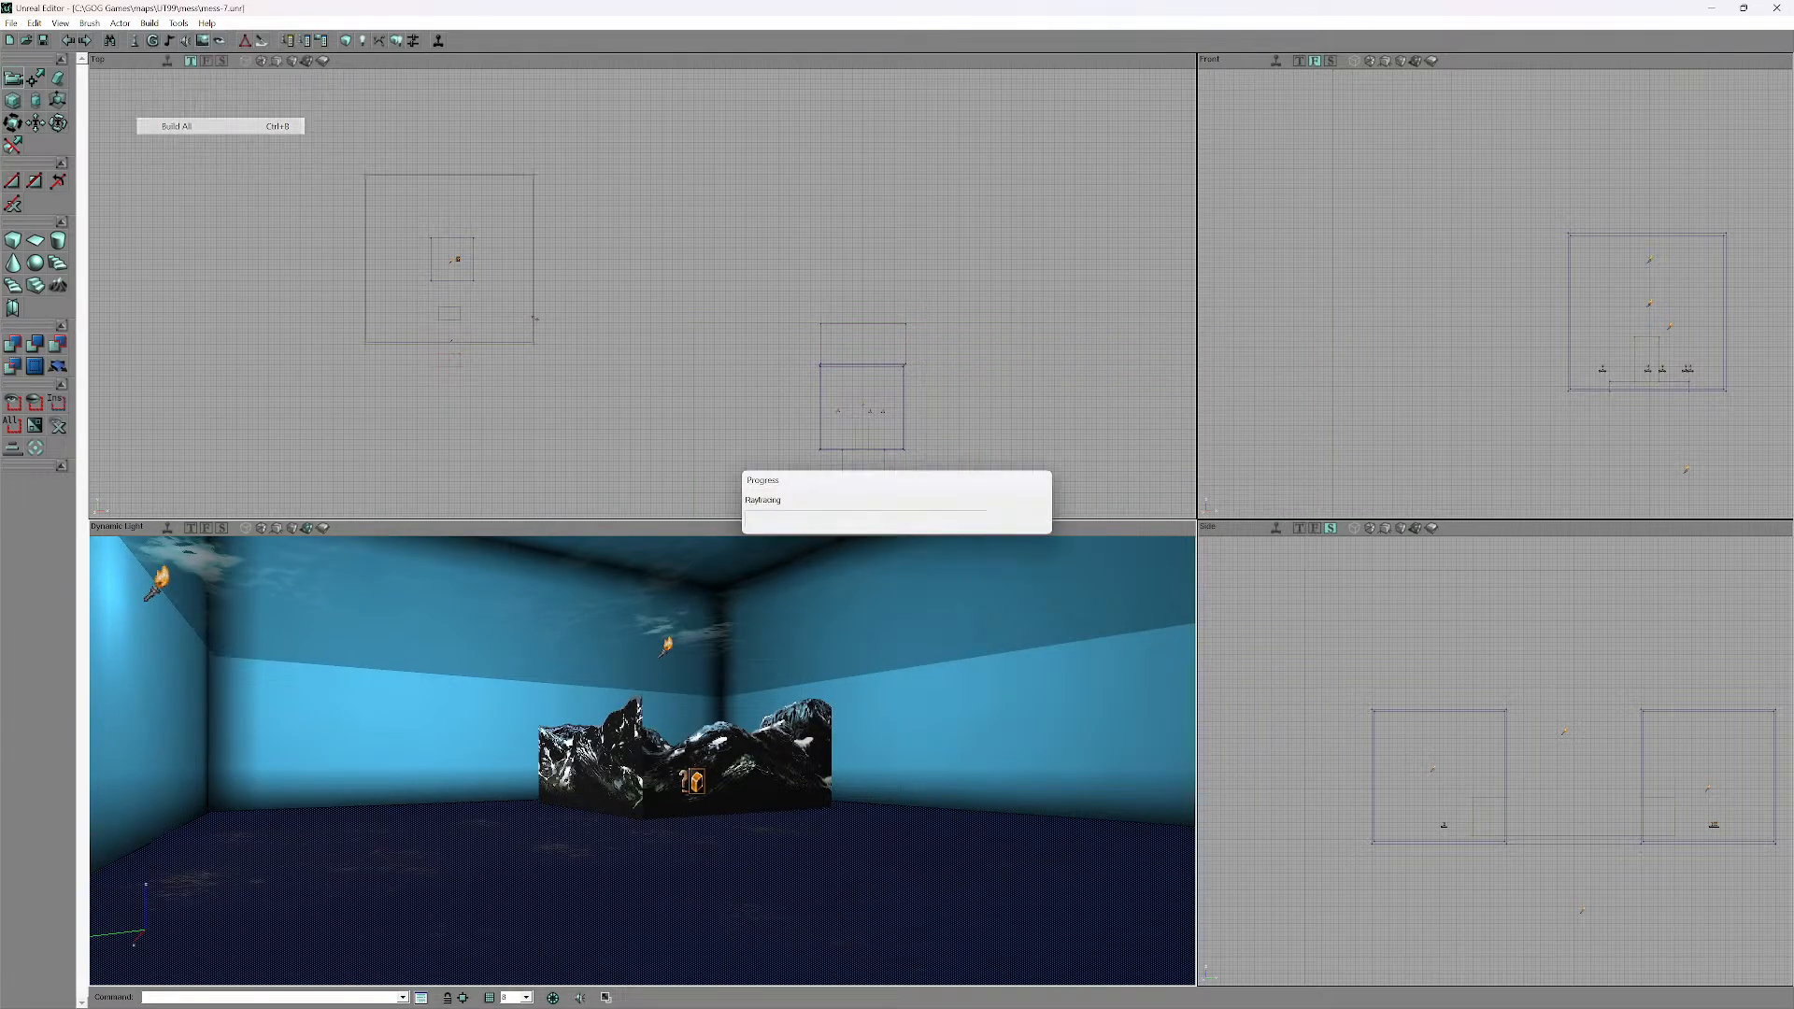
- Enable Bright Corners and No Merge on the five DayskyB wall and ceiling surfaces, and run Build All
left_click_drag(643, 761, 509, 766)
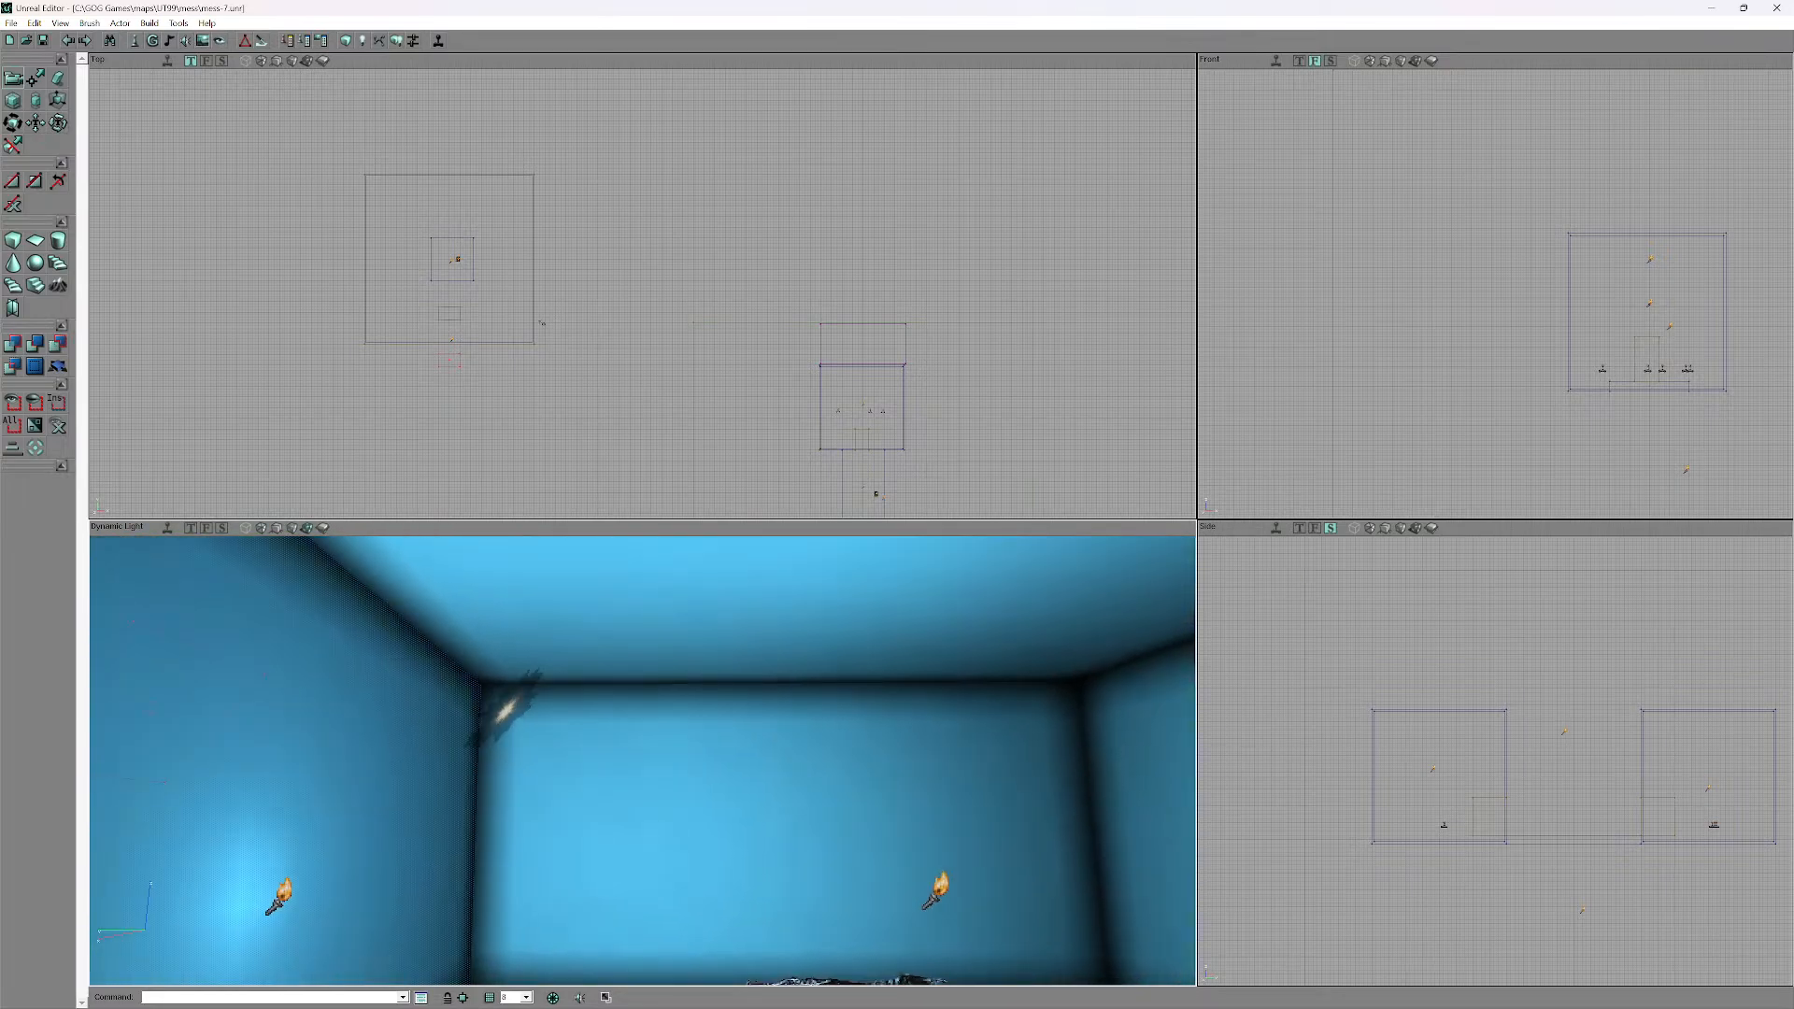
left_click_drag(643, 760, 579, 759)
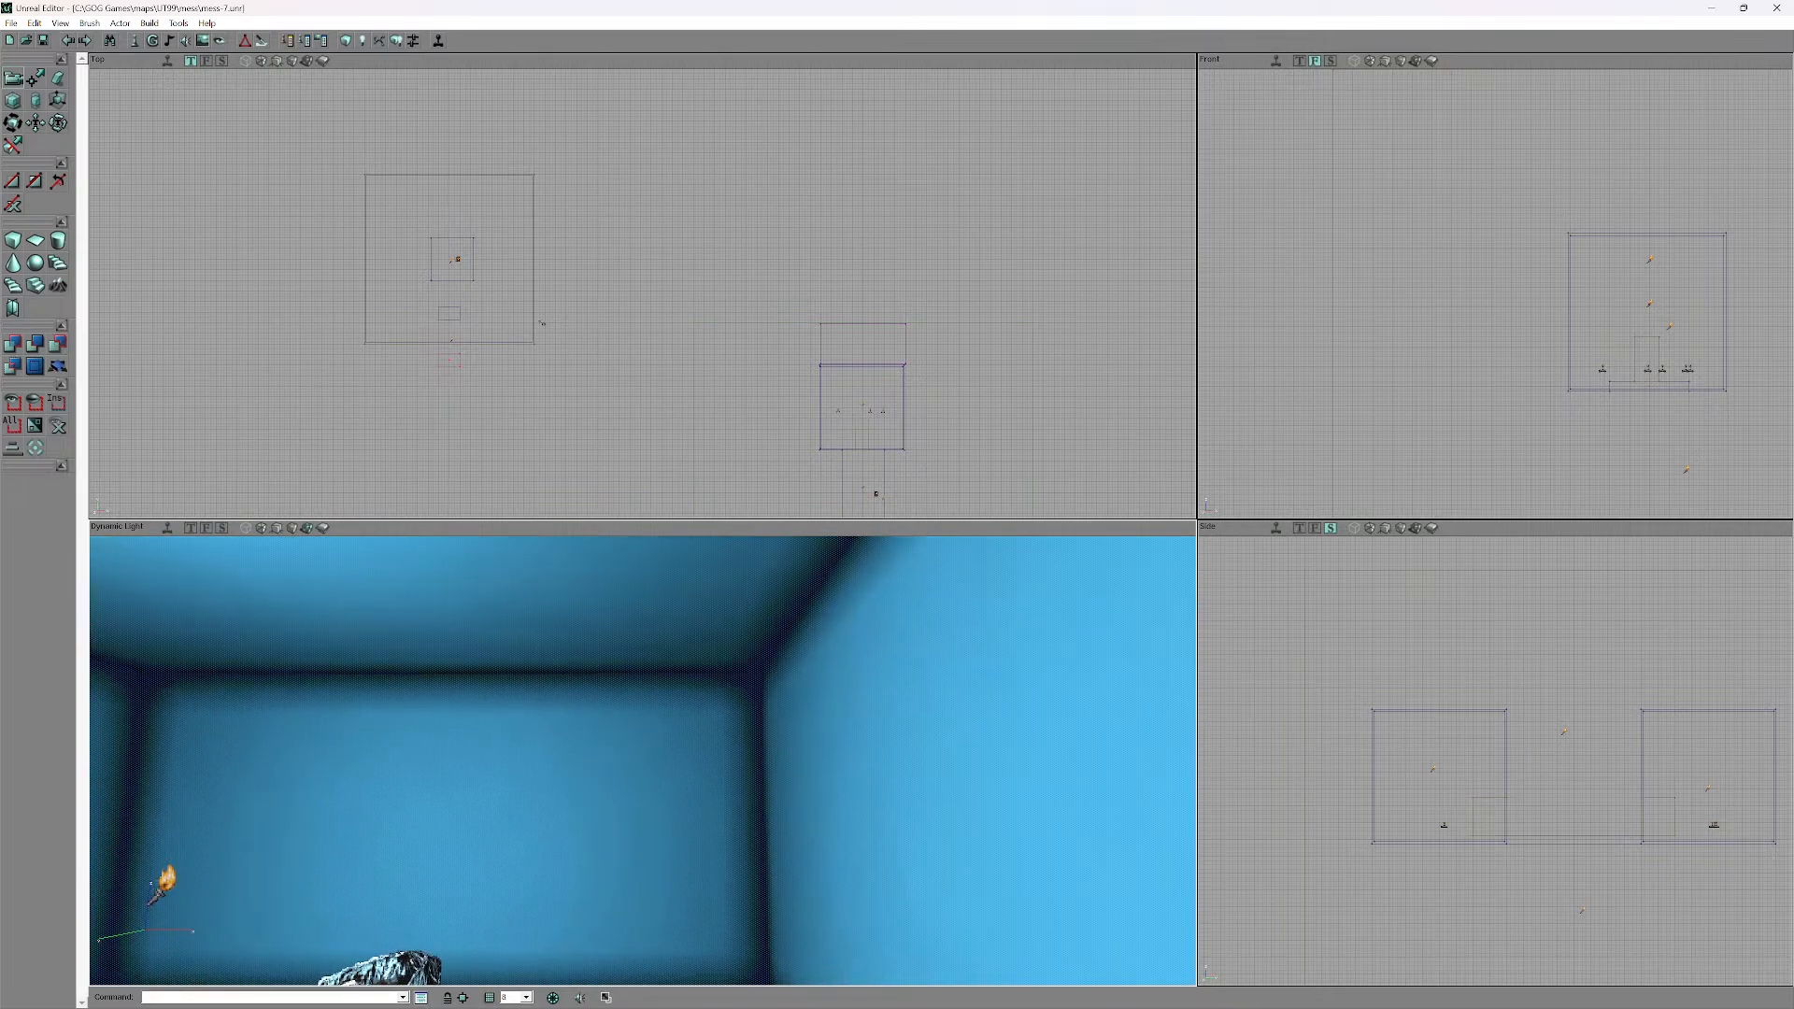
right_click(653, 615)
key("Return")
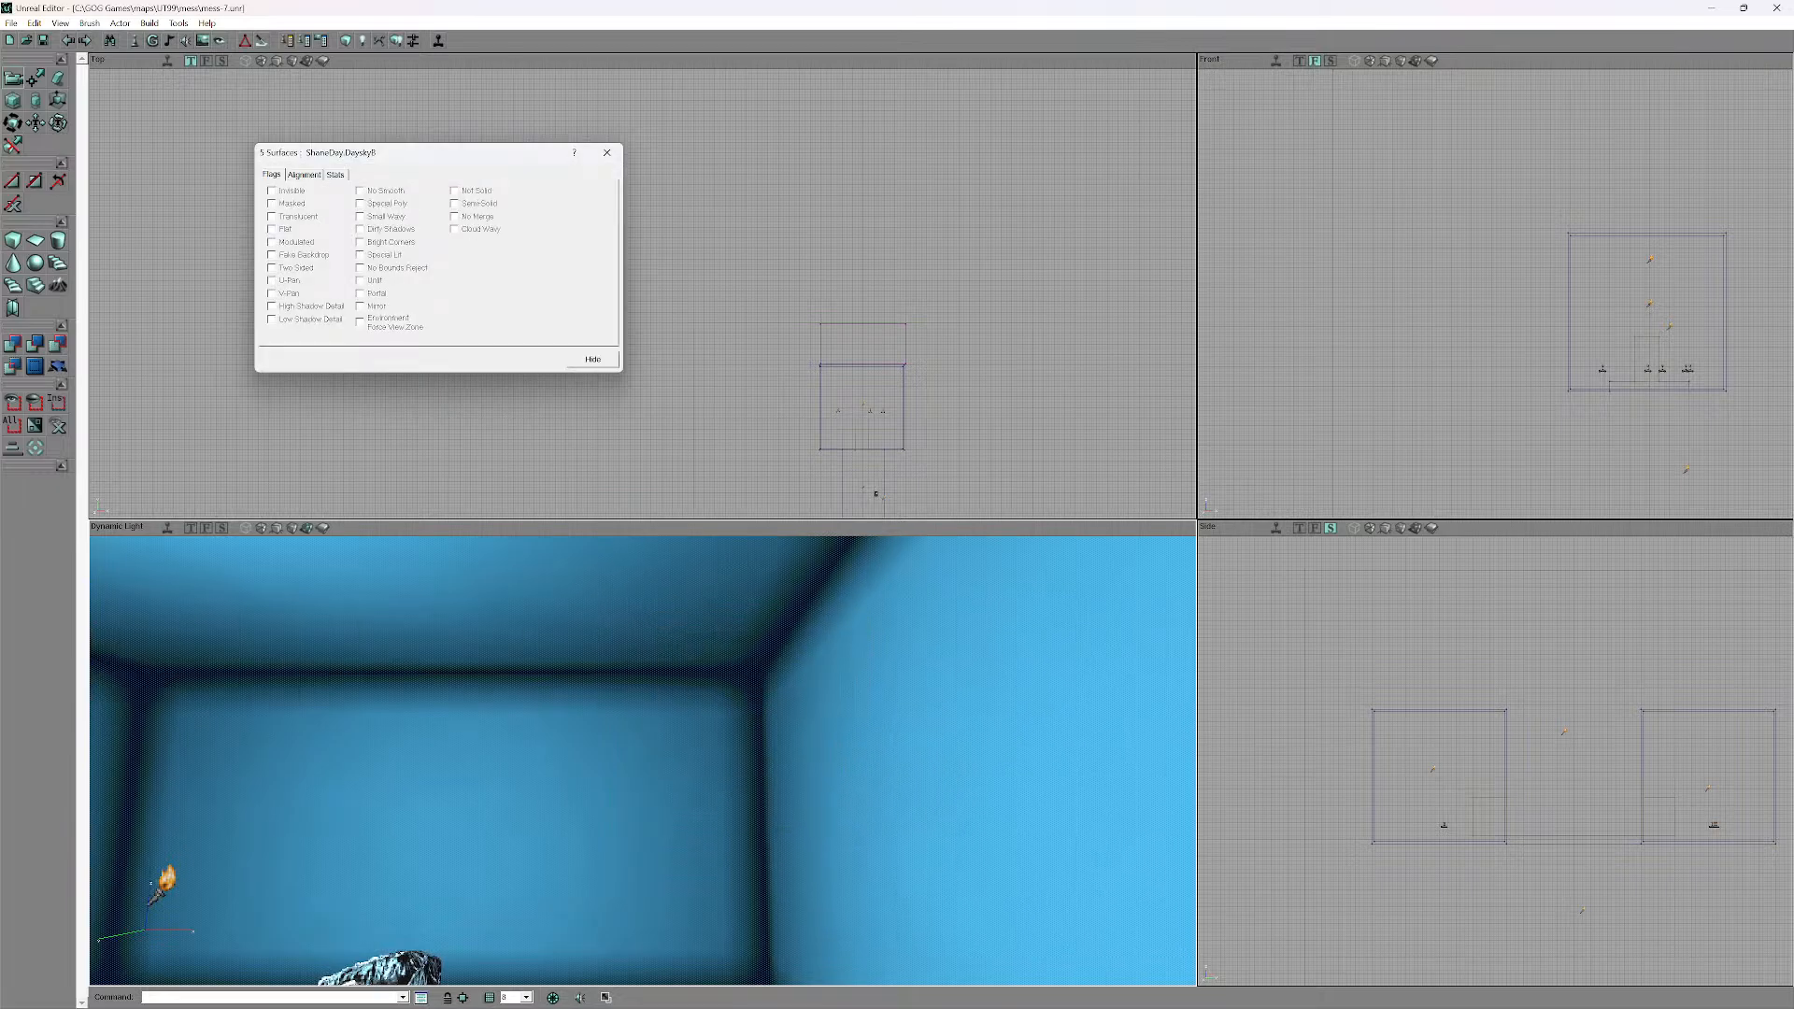
left_click(271, 216)
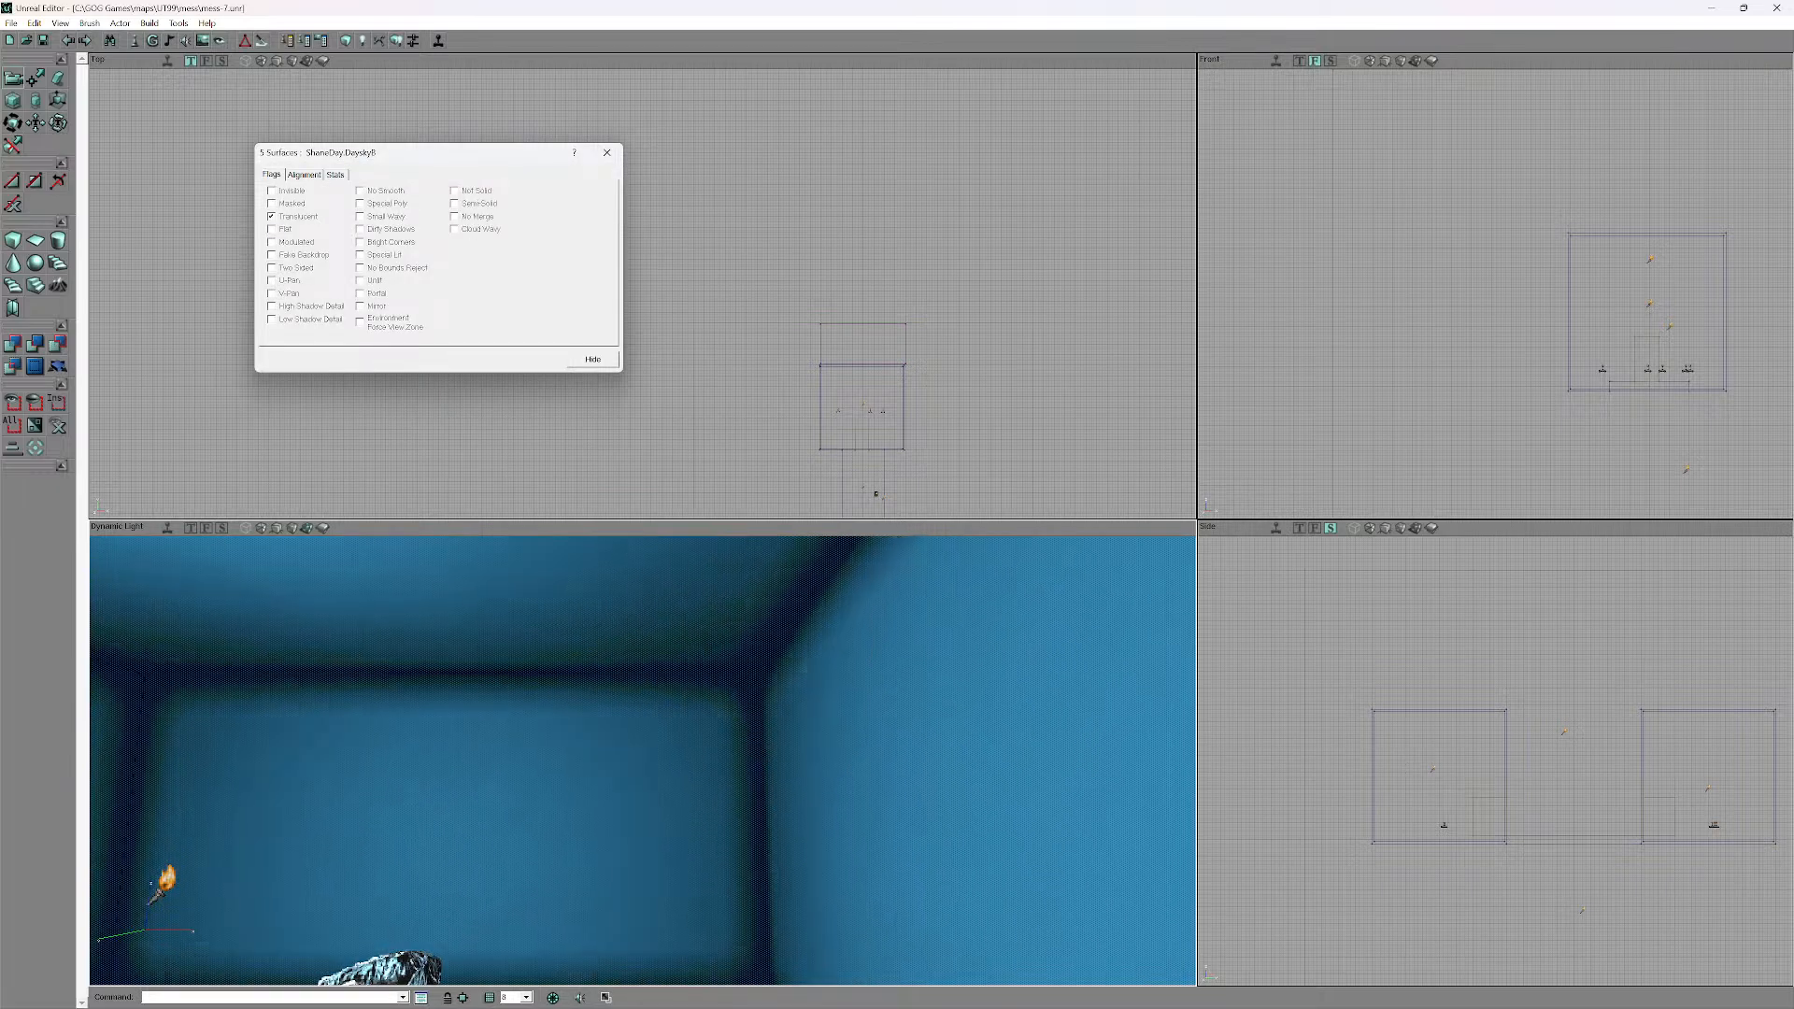
key("space")
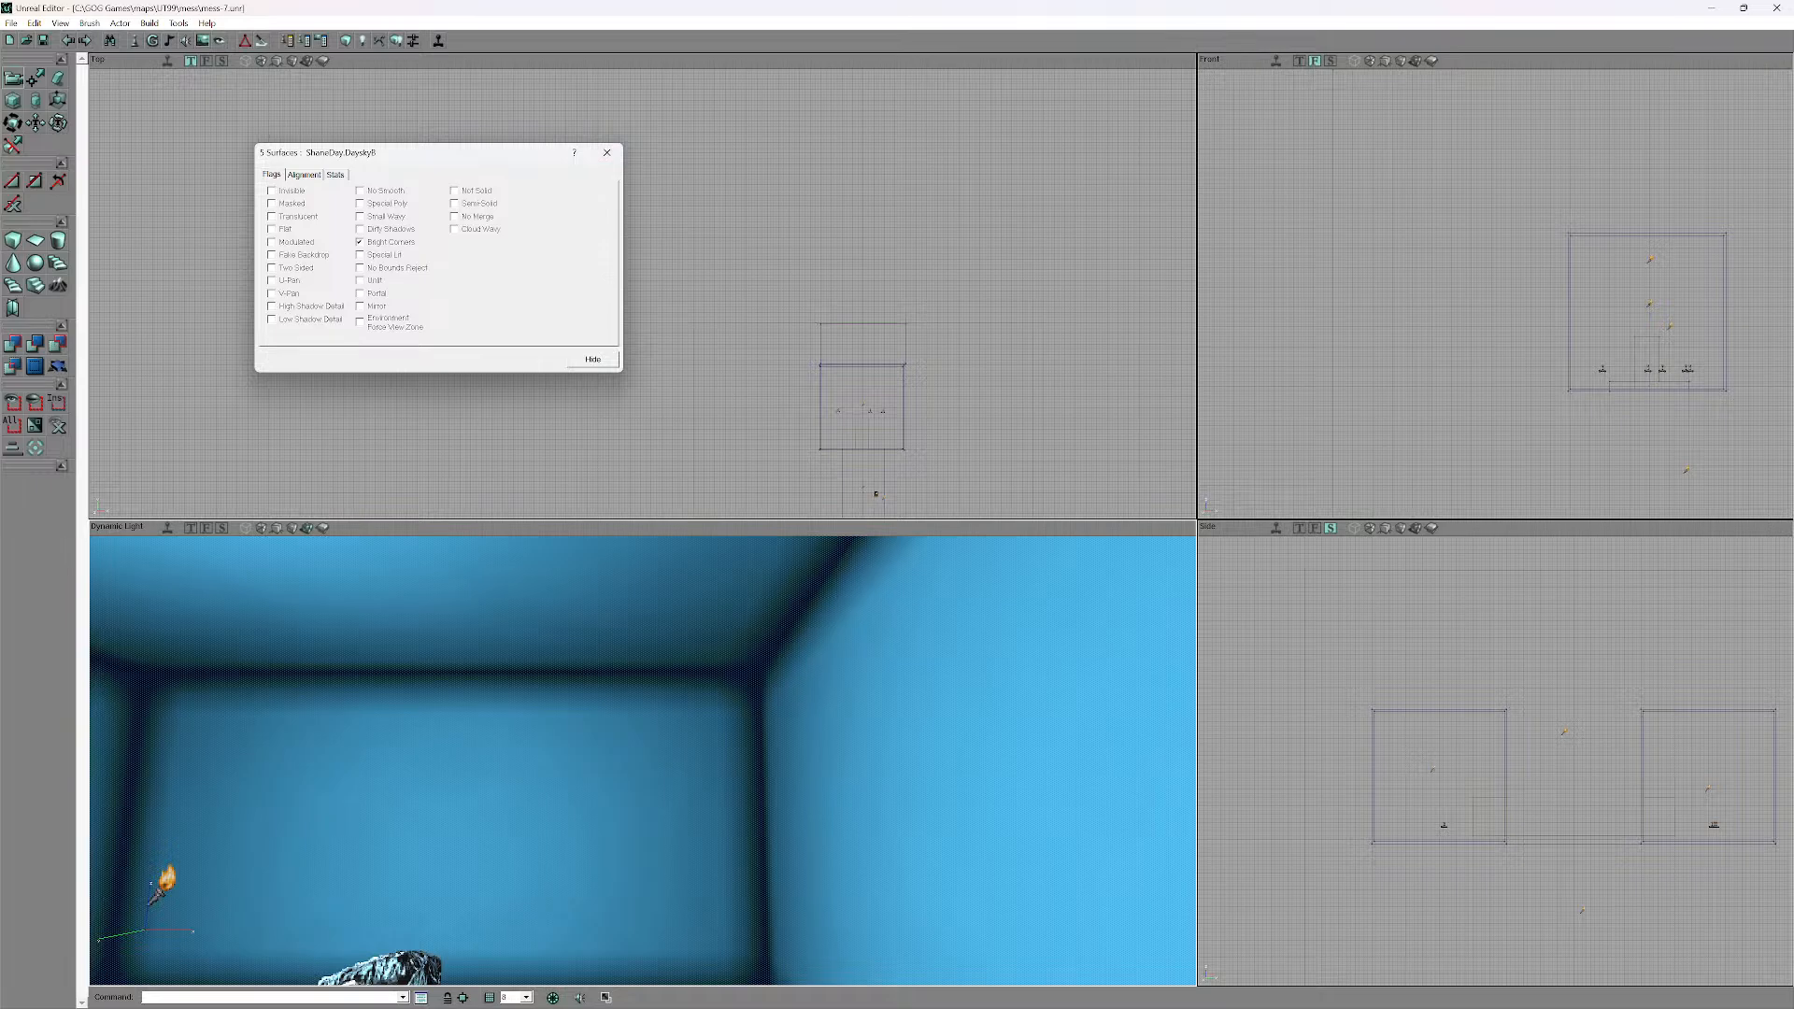
key("alt+b")
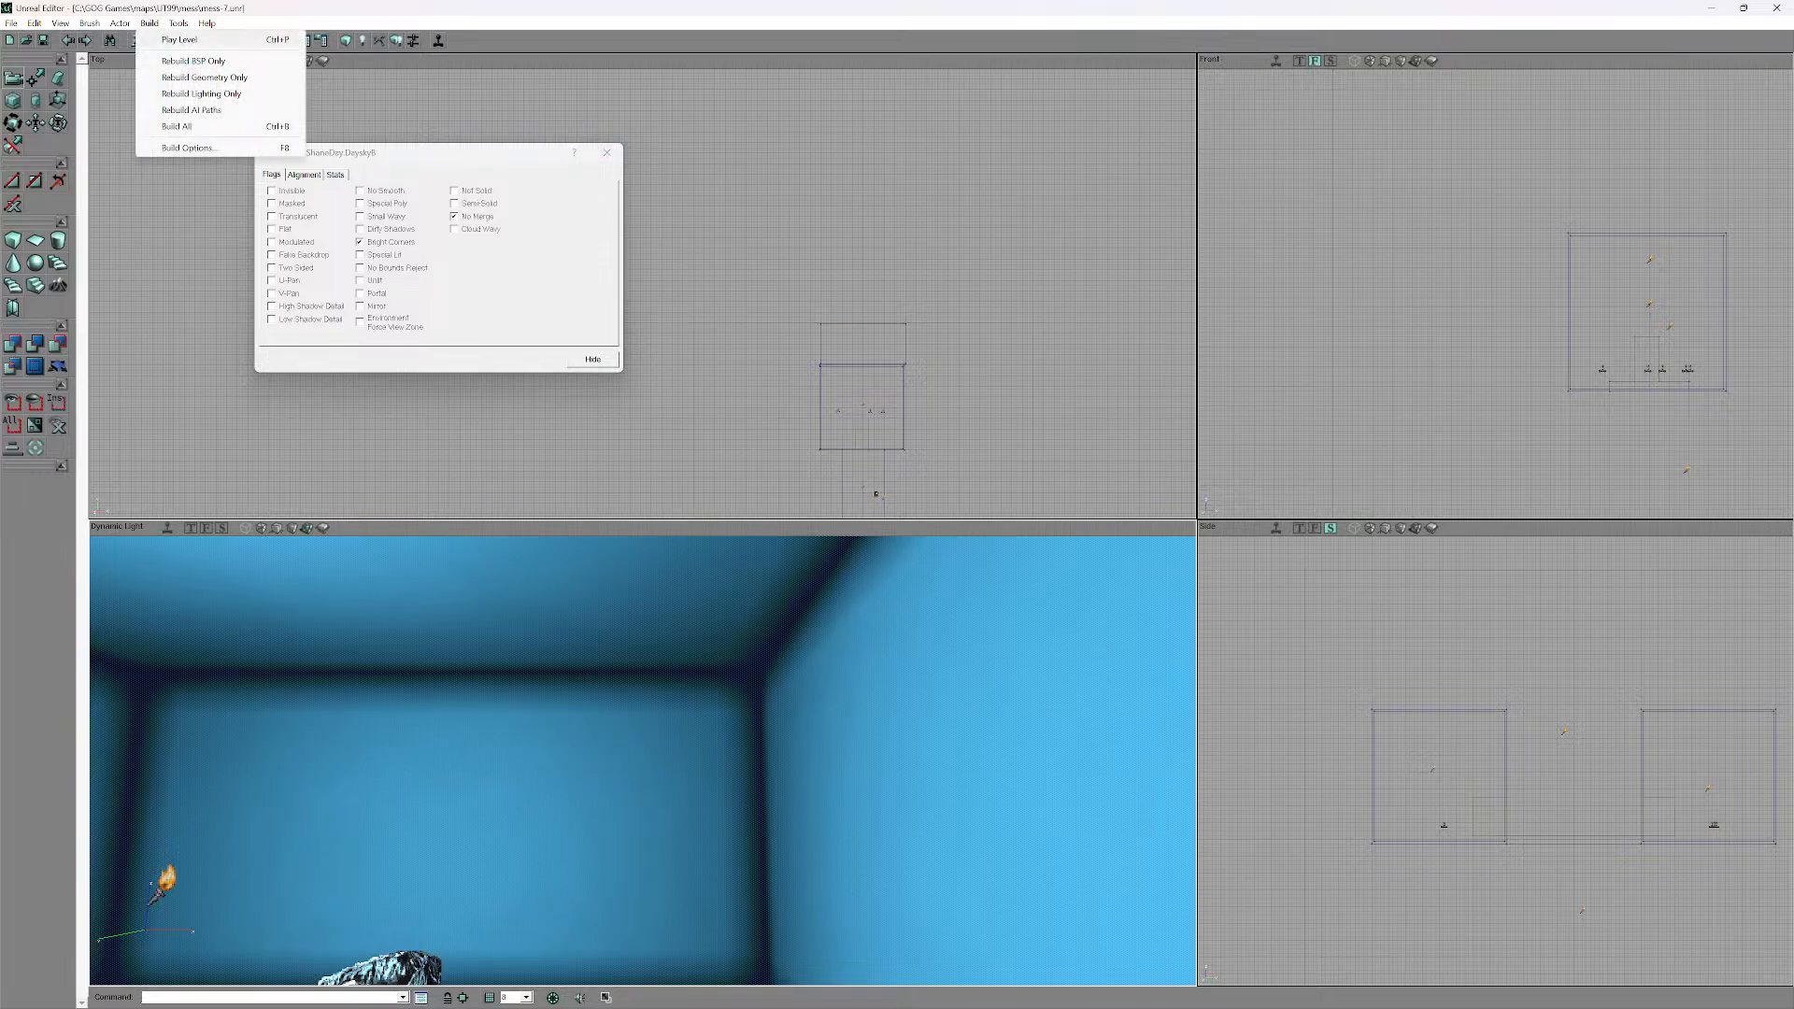
left_click(210, 126)
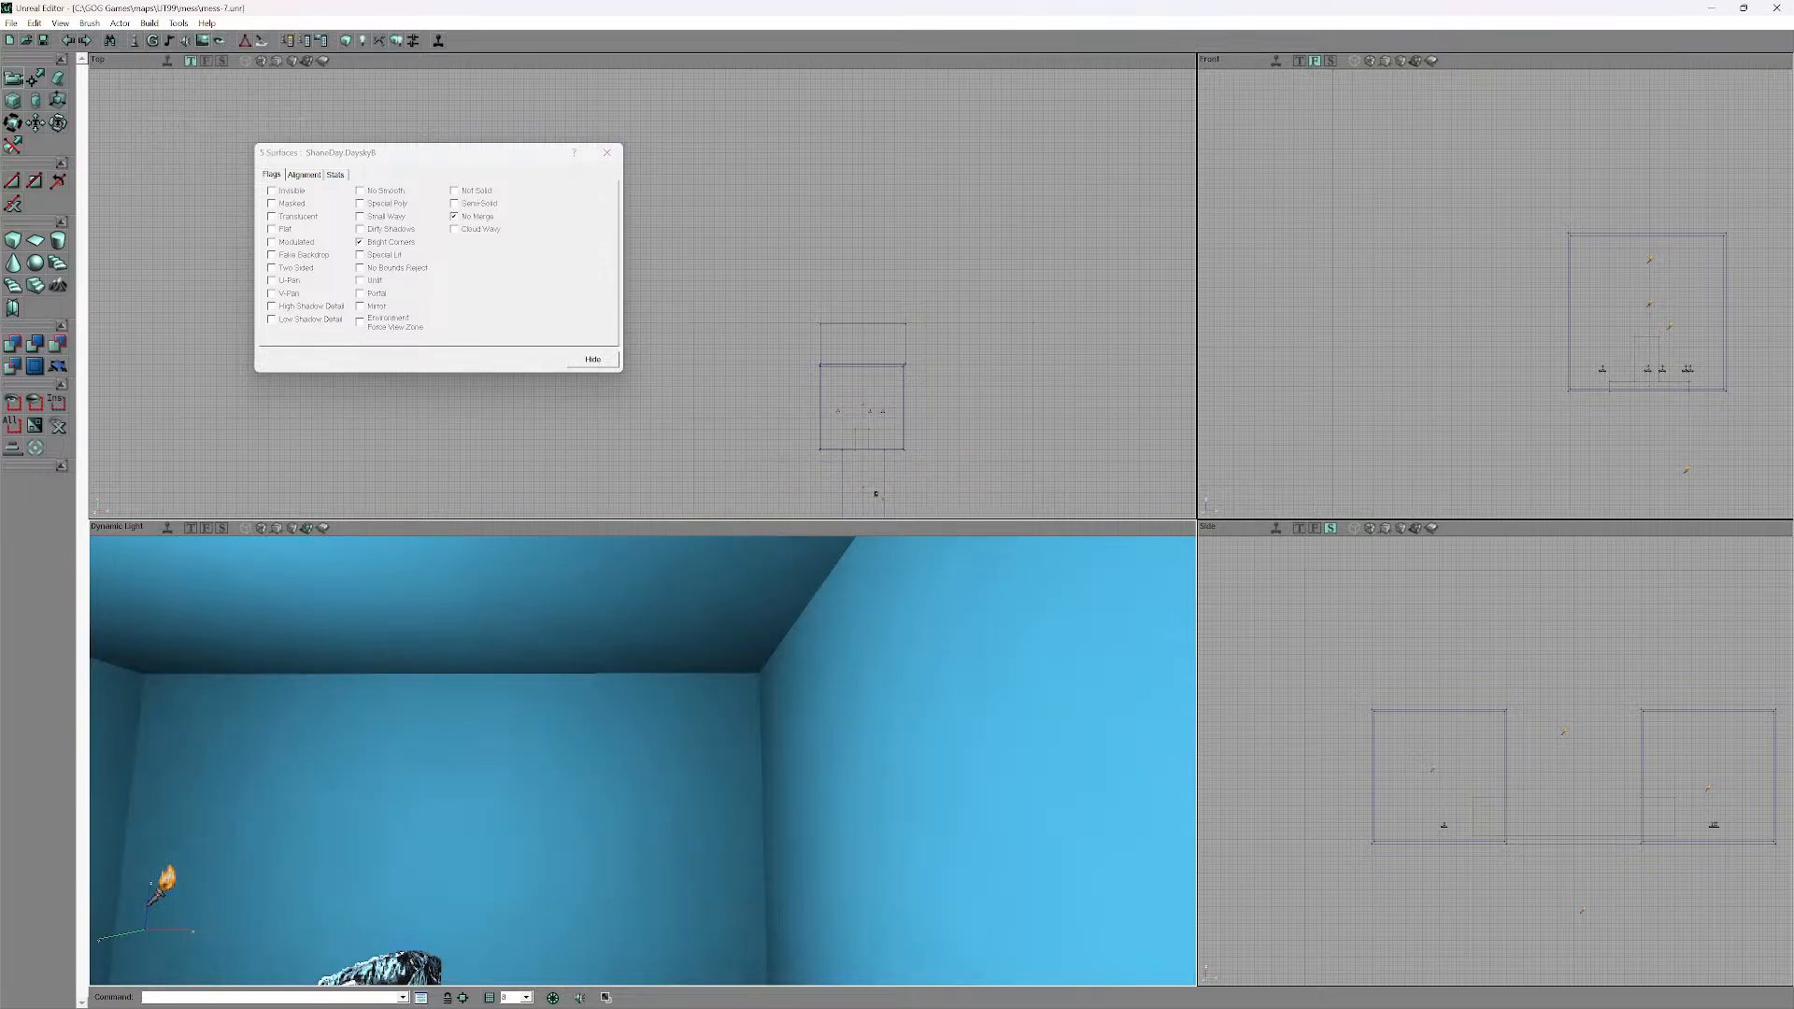
- Move the torch light away from the wall to near the central mountain box, and turn on realtime preview in the 3D view
right_click_drag(643, 760, 1190, 776)
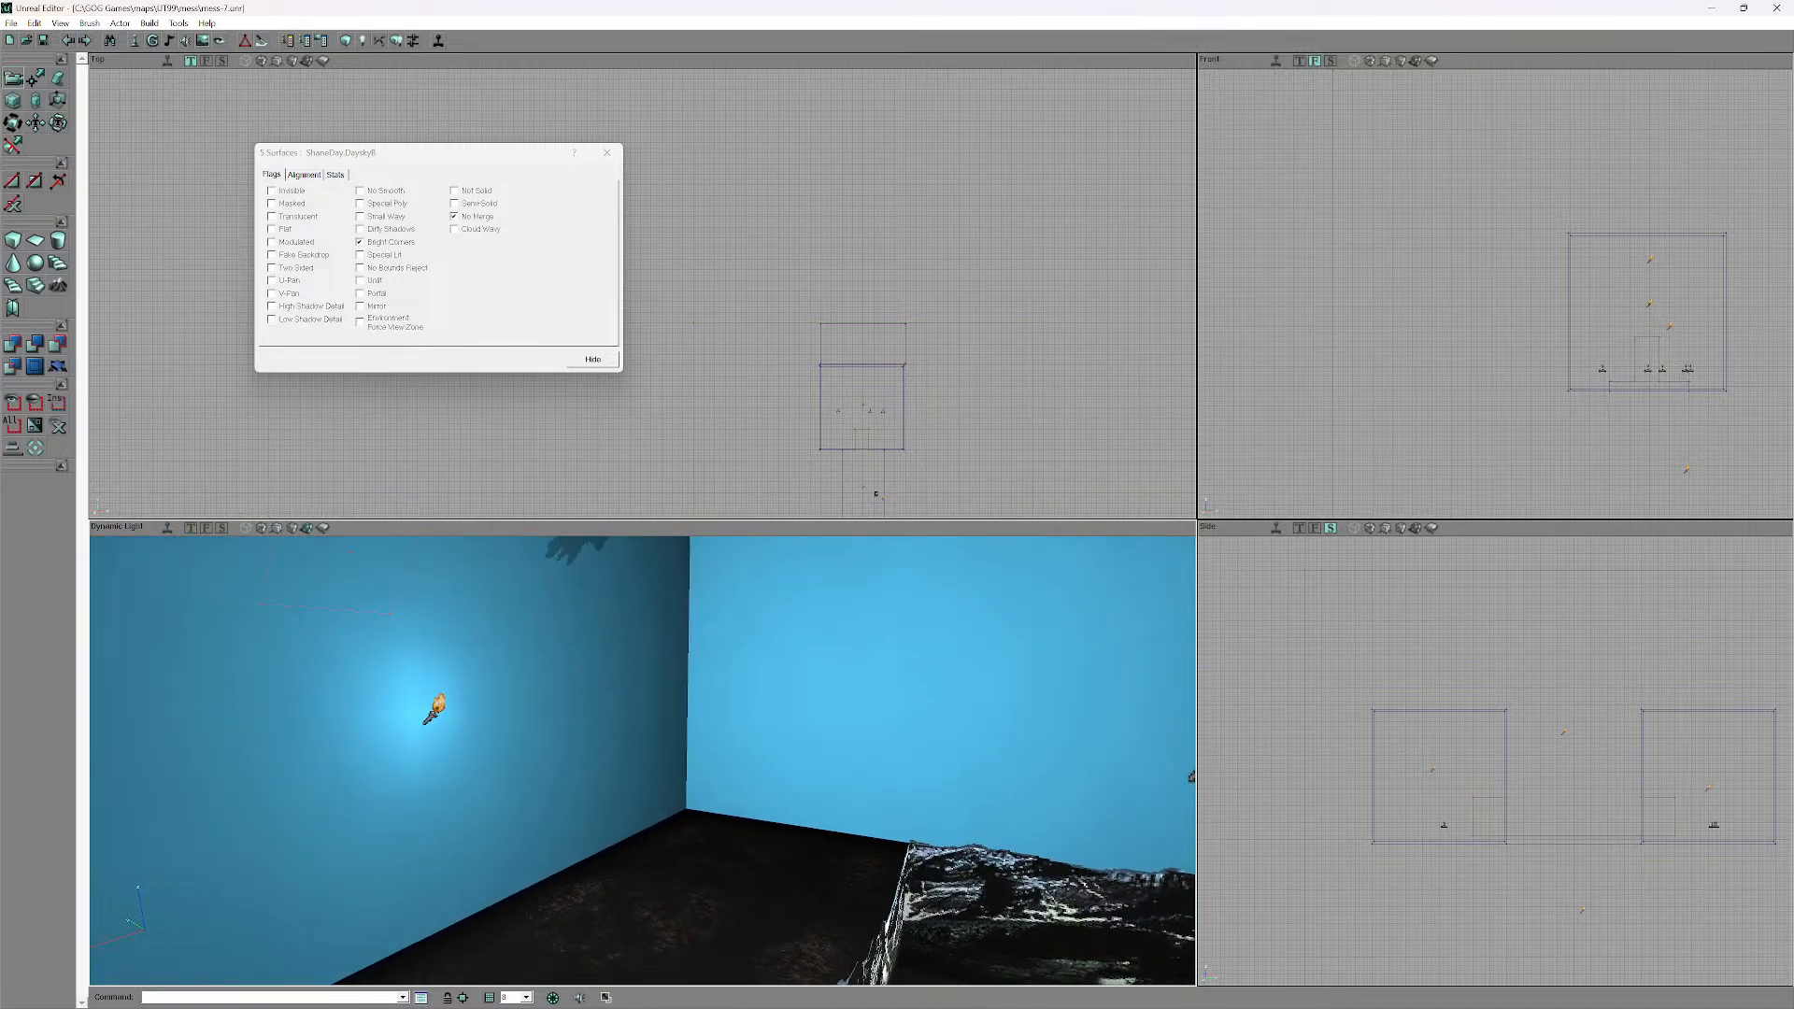
left_click(437, 706)
left_click_drag(437, 706, 402, 712, "ctrl")
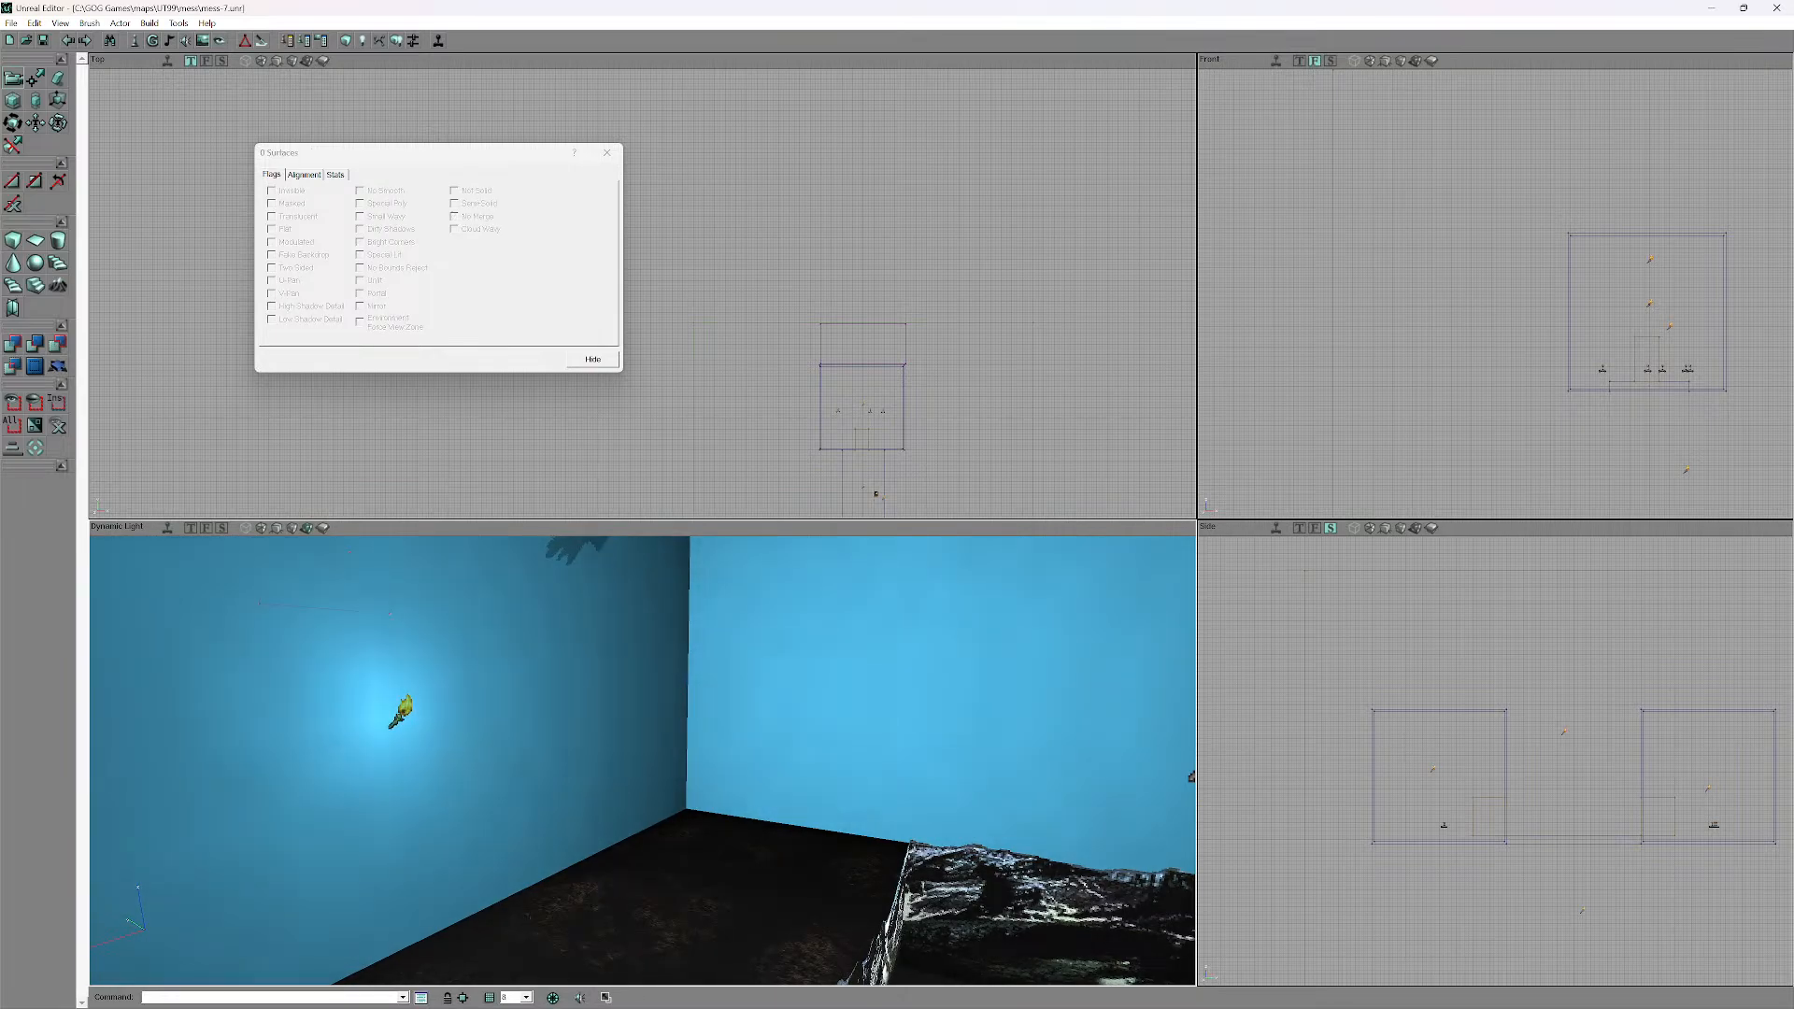
left_click_drag(747, 327, 1119, 399)
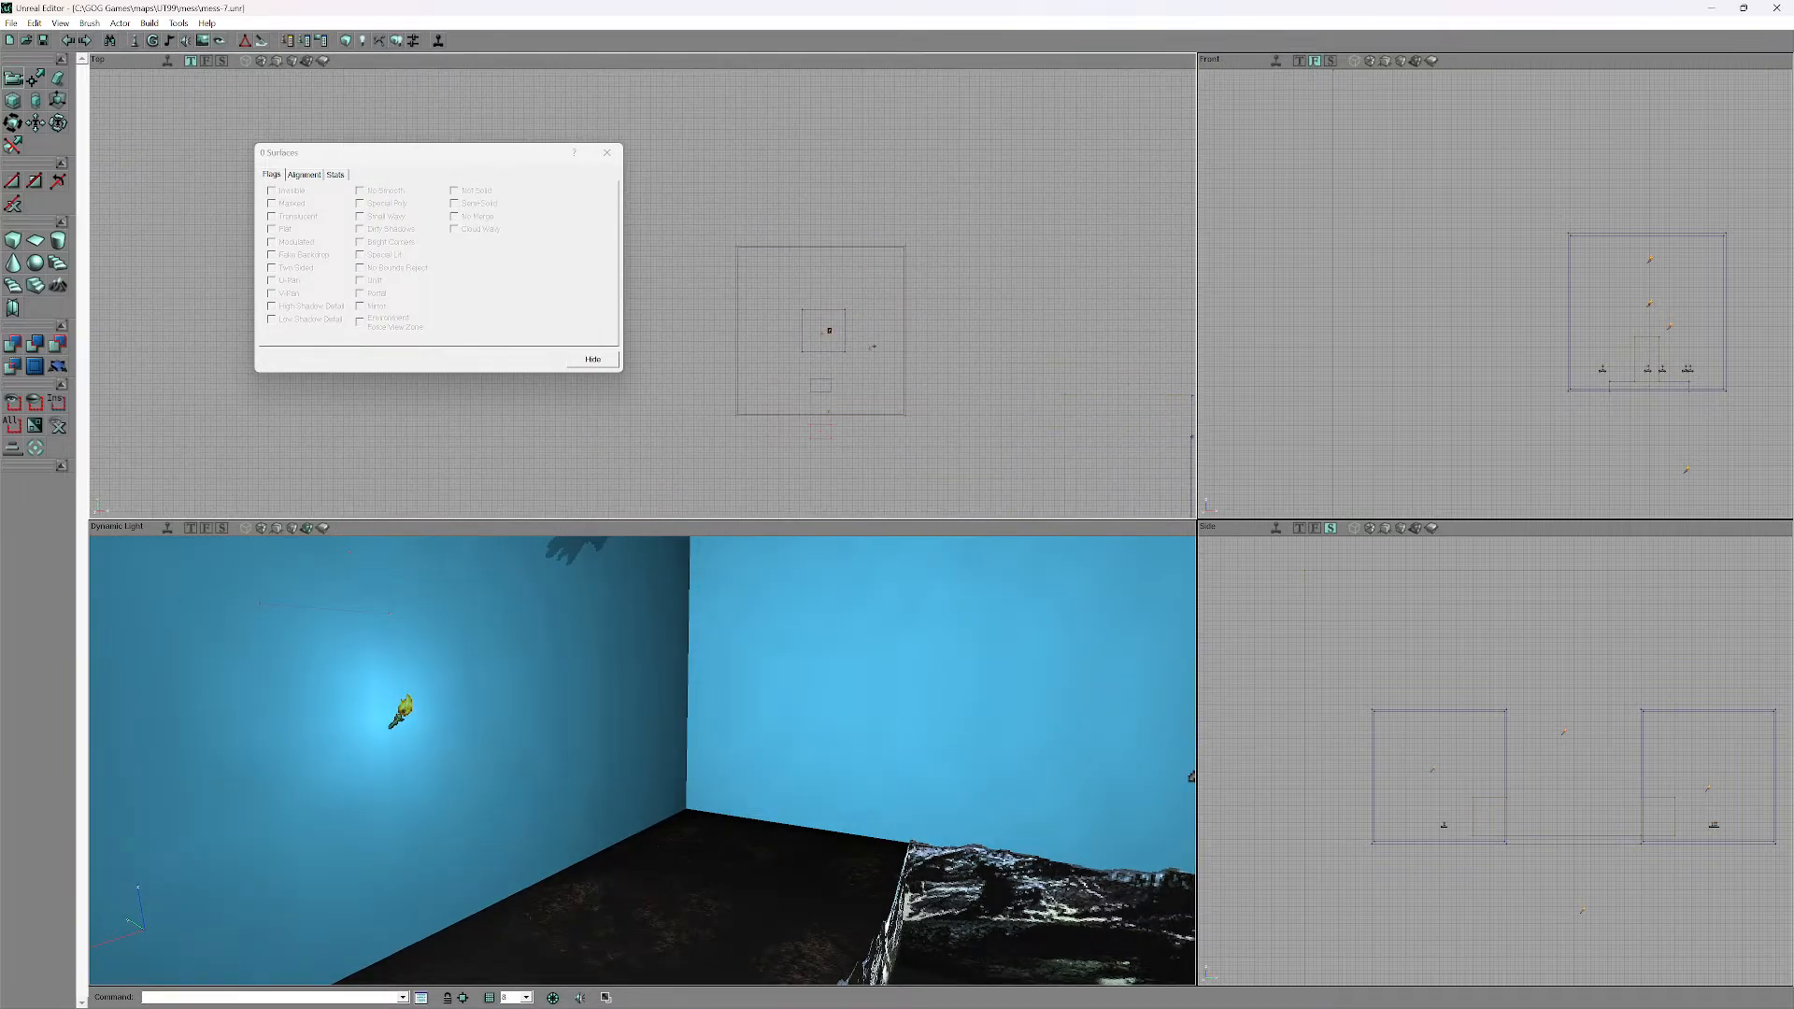
scroll(748, 327, "up", 2)
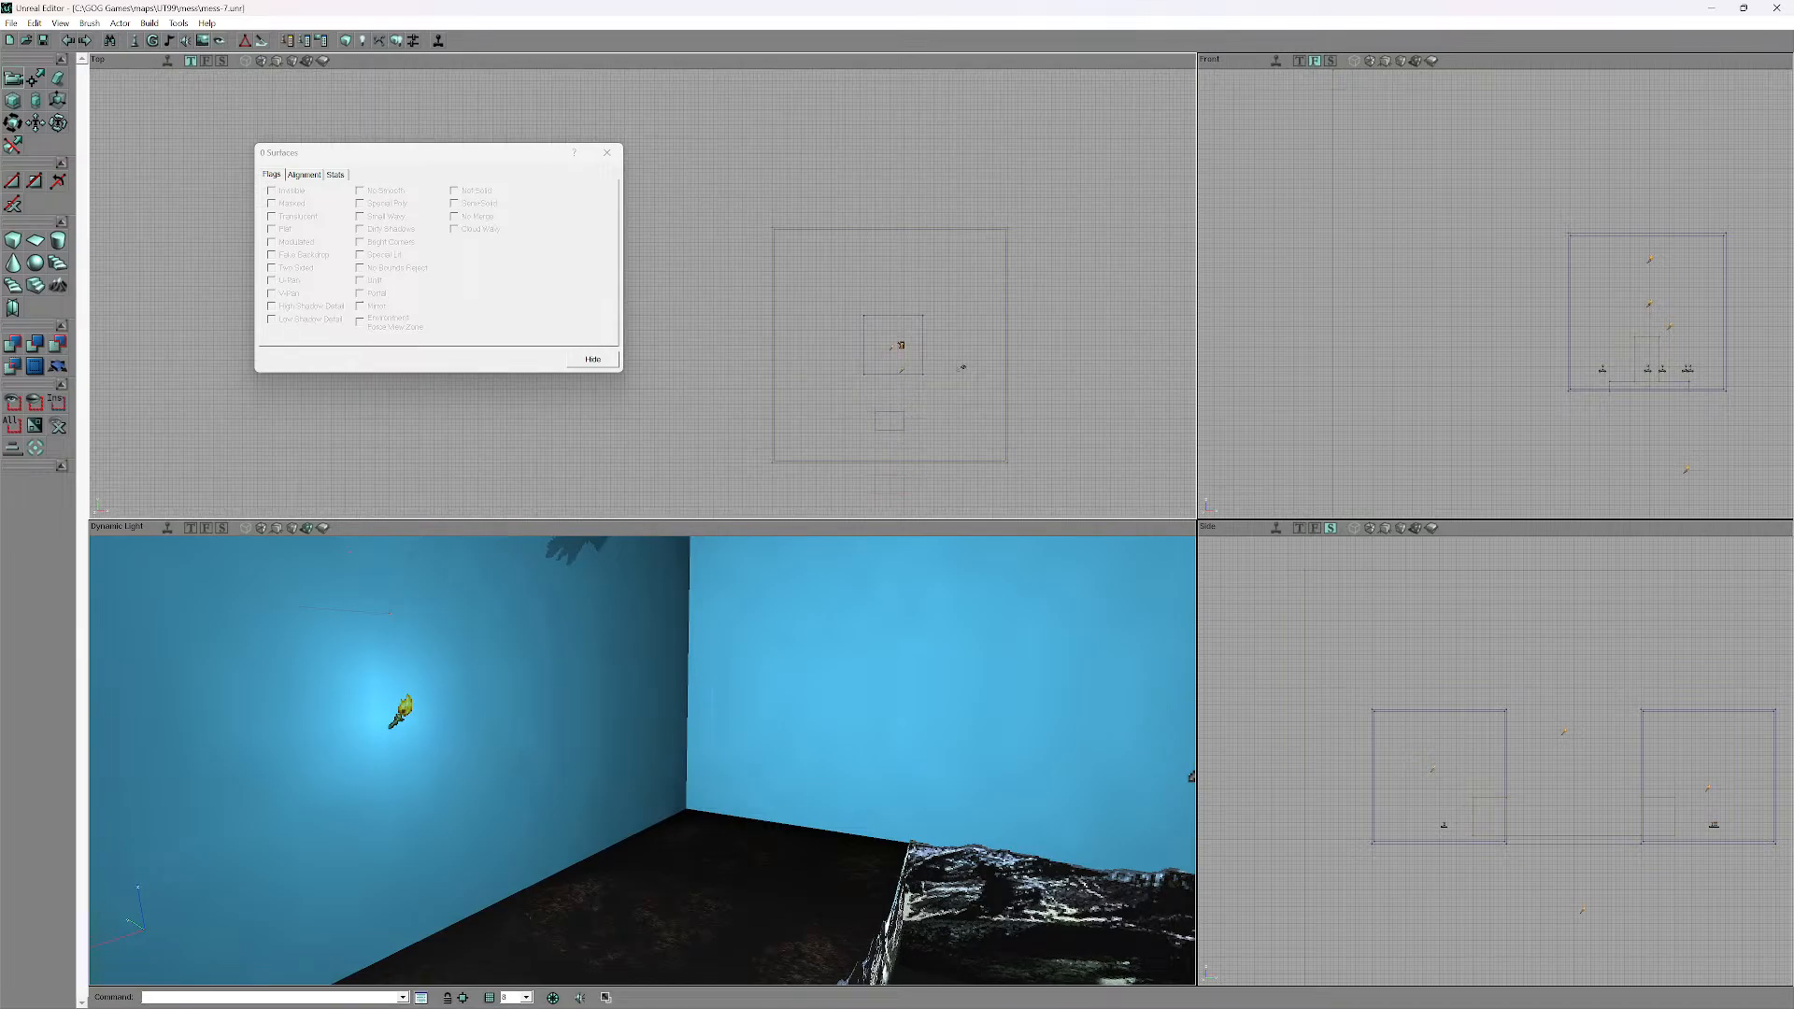
left_click(167, 528)
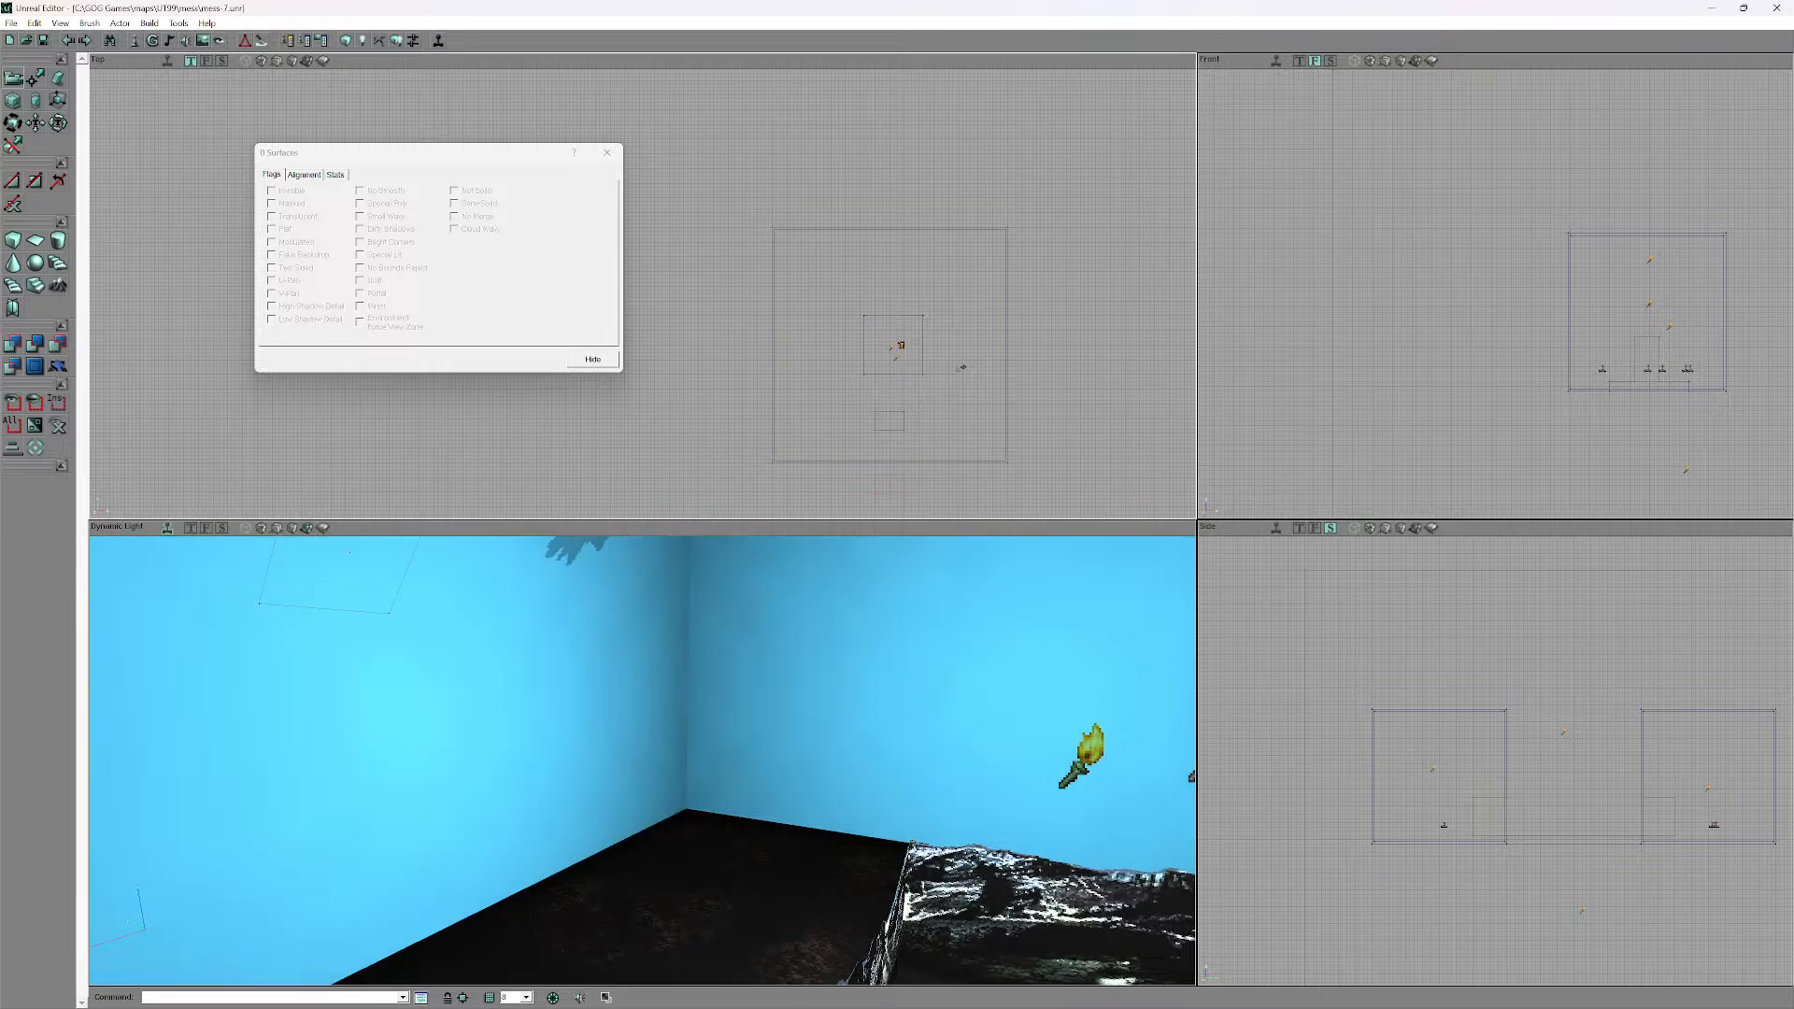
- Try the Modulated flag on the room's four blue walls and ceiling with a full level build
left_click_drag(643, 748, 822, 841)
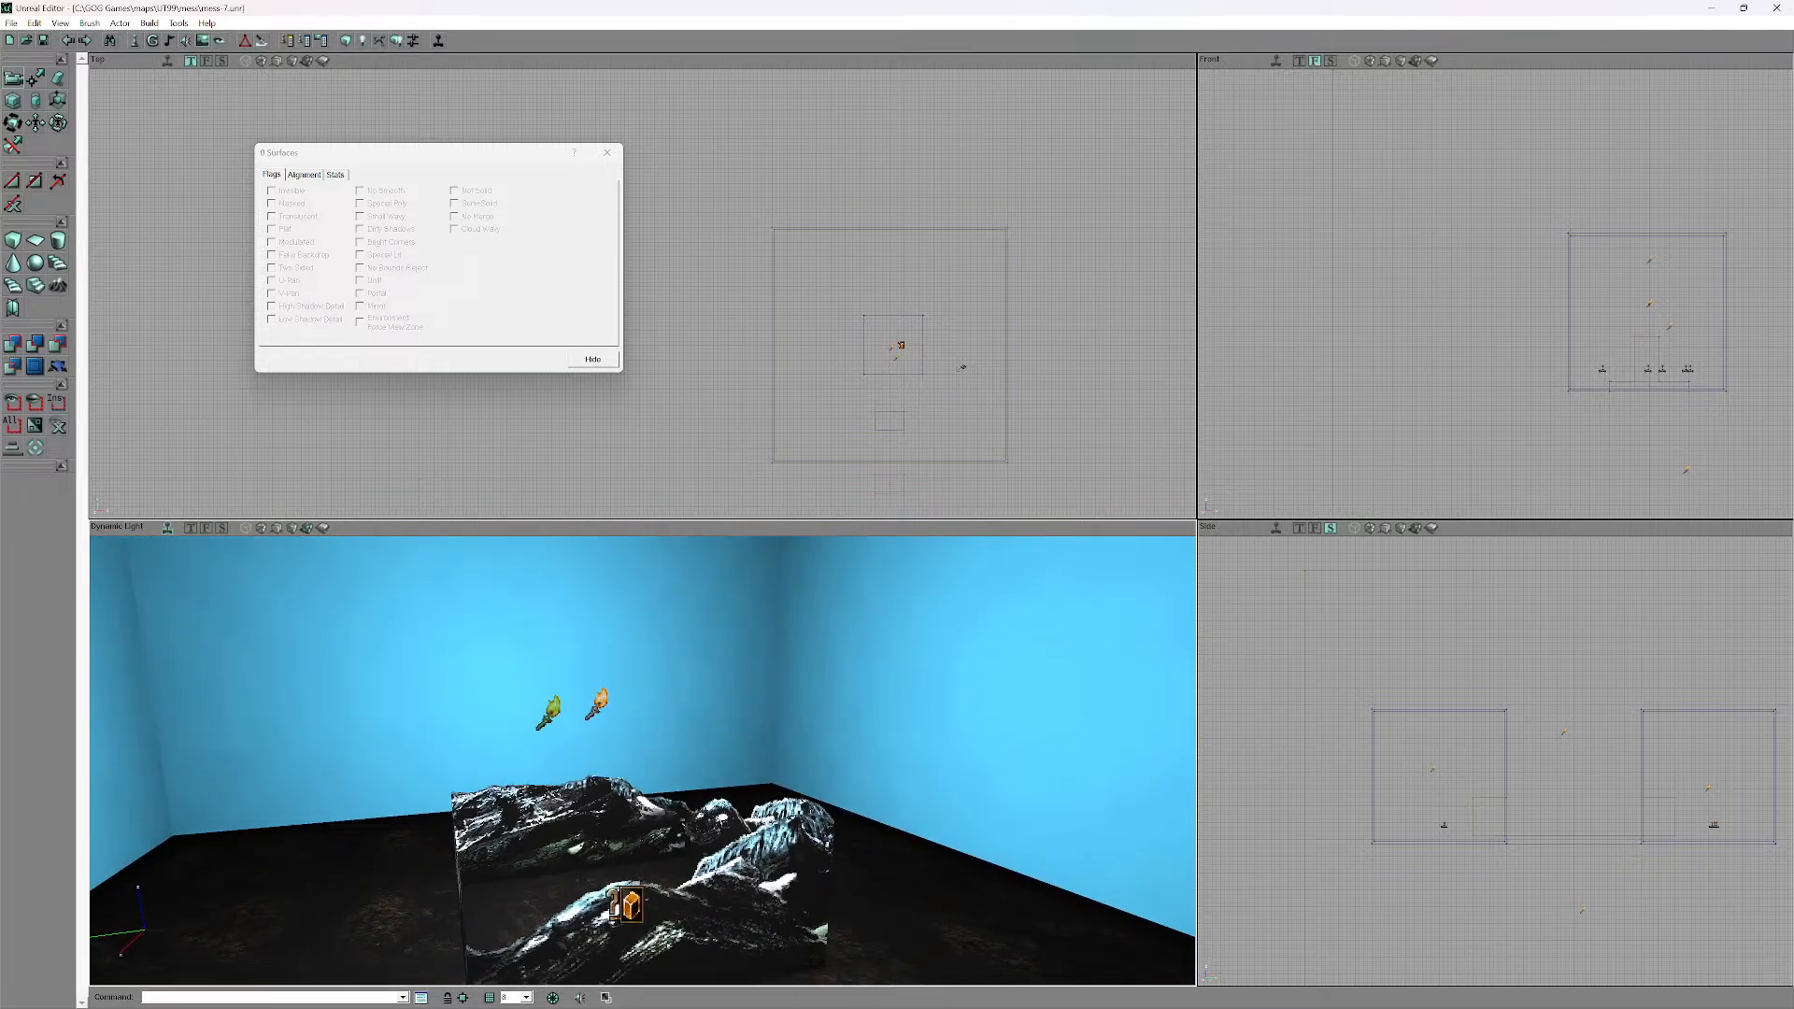
right_click_drag(642, 748, 643, 789)
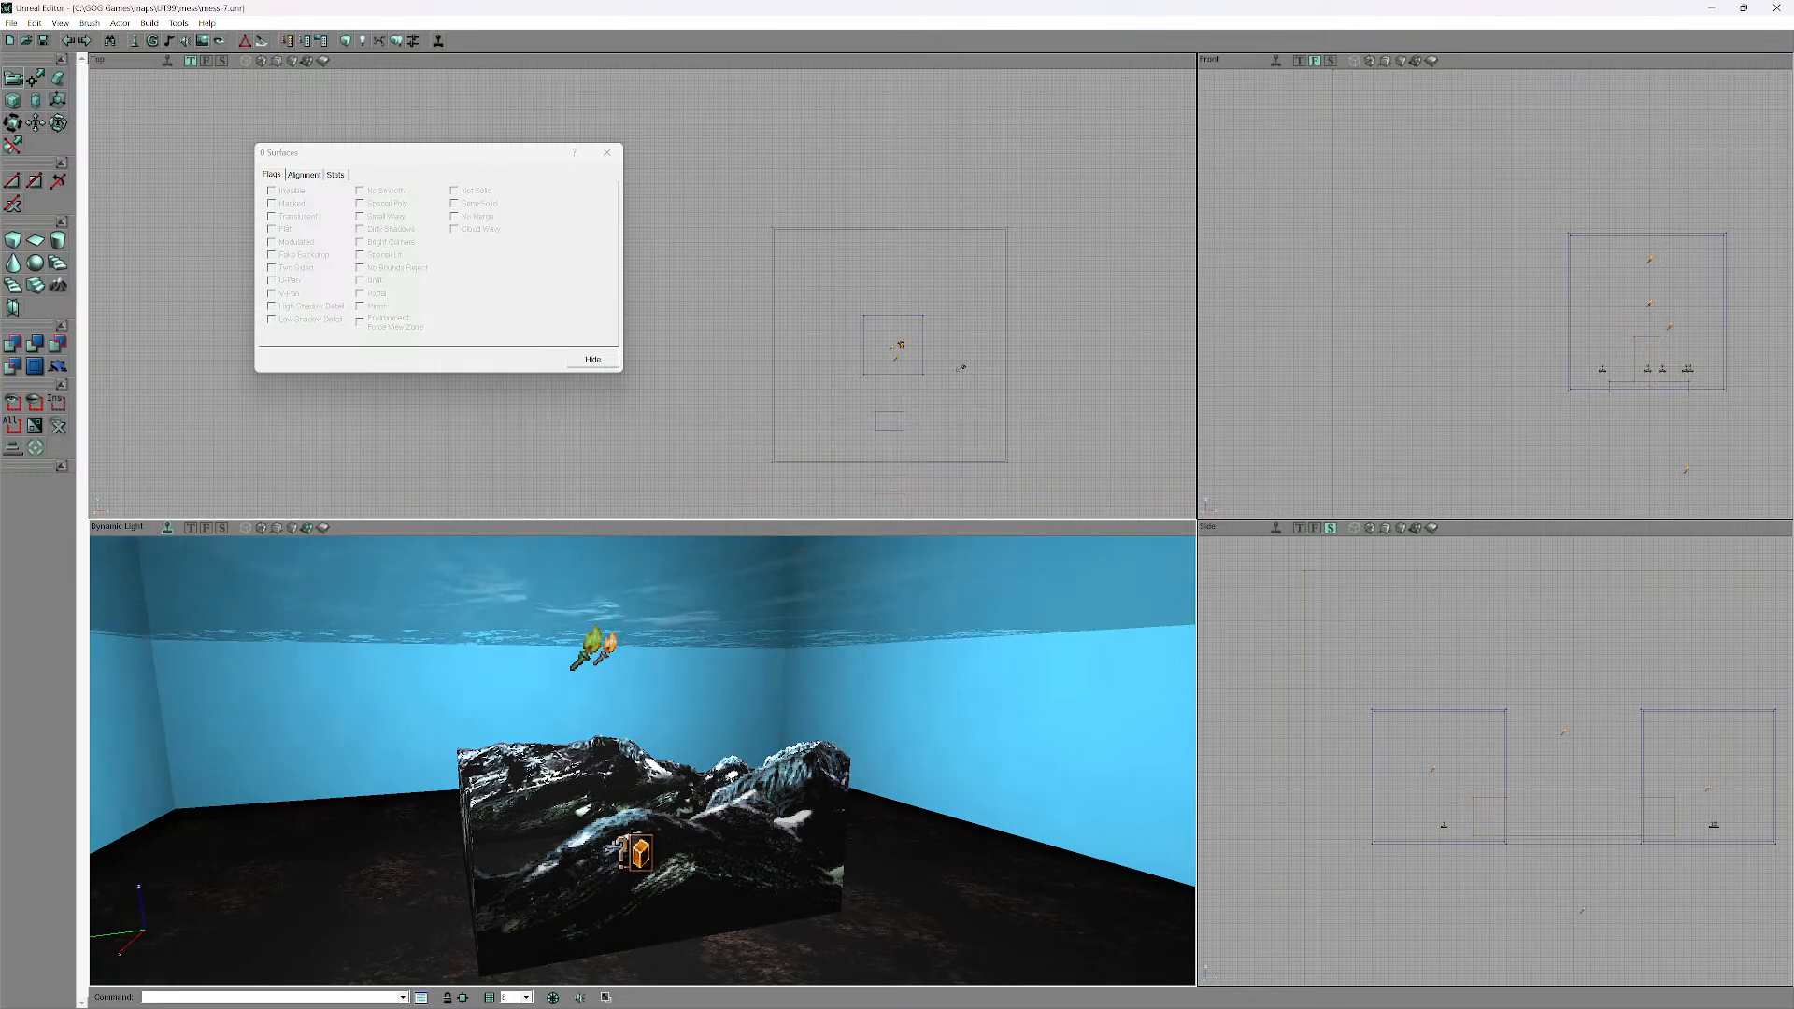
left_click(449, 701)
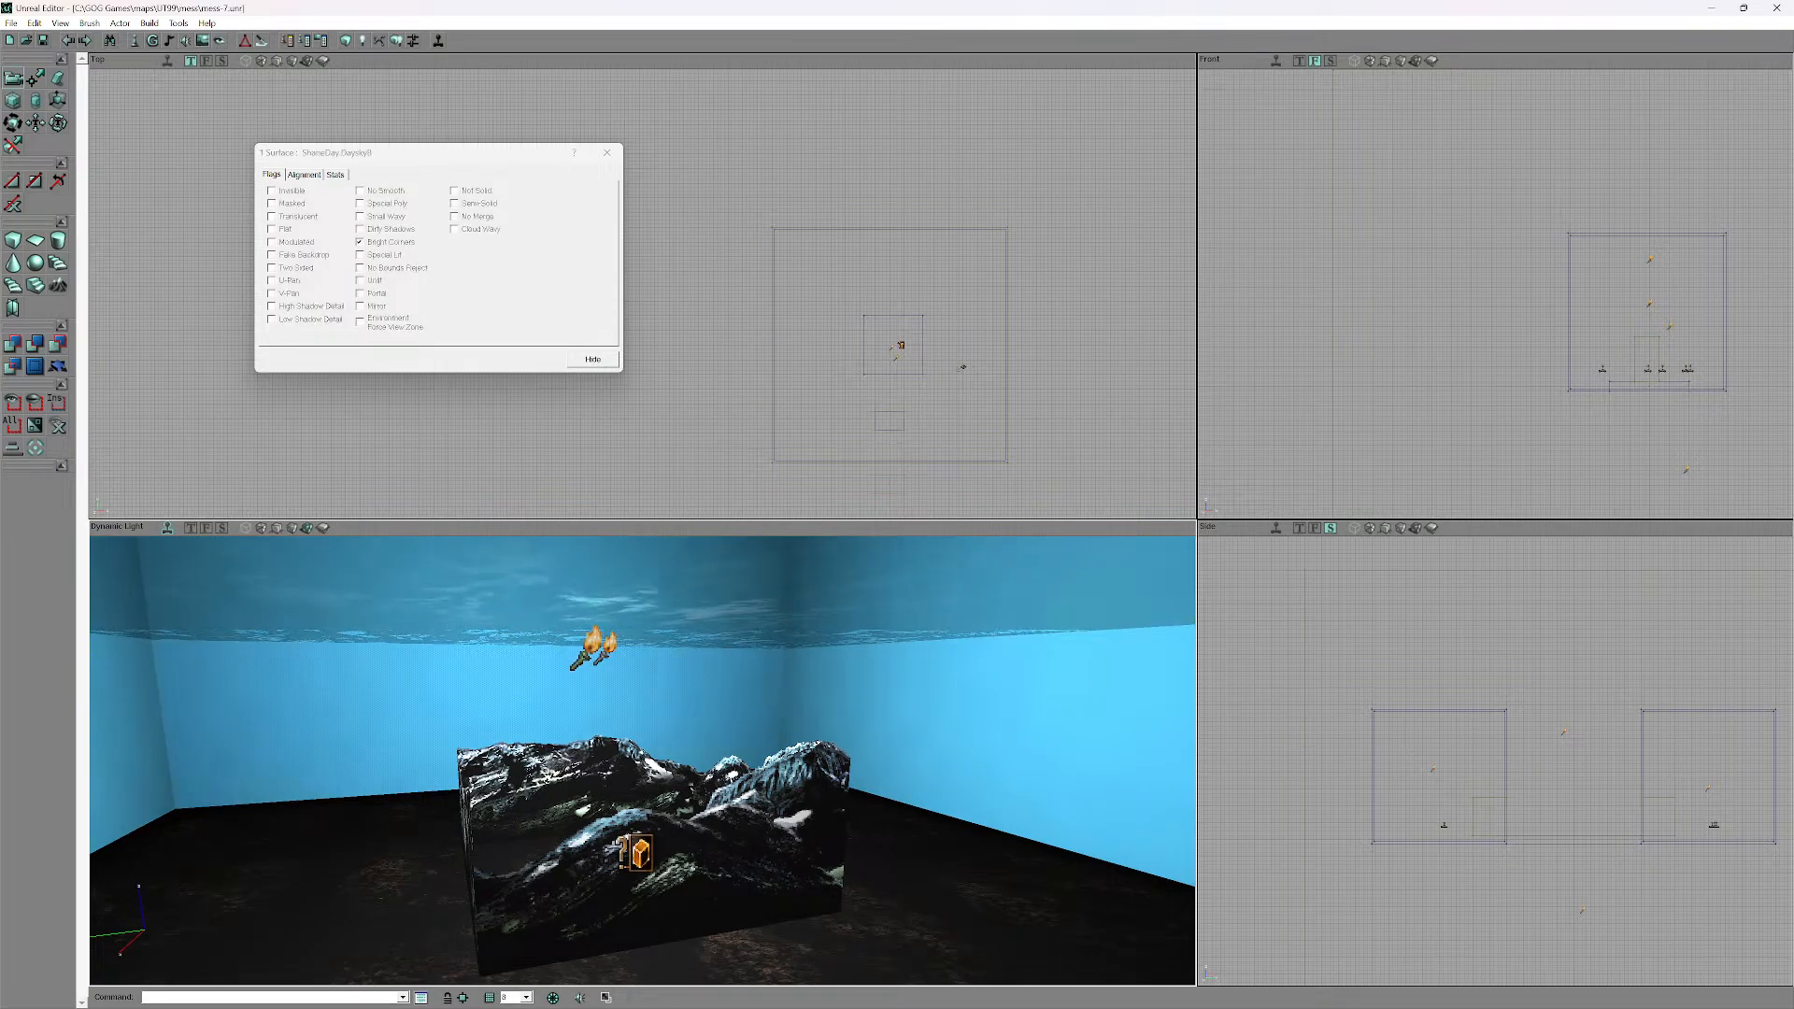
left_click(971, 720, "ctrl")
right_click_drag(971, 719, 1140, 719)
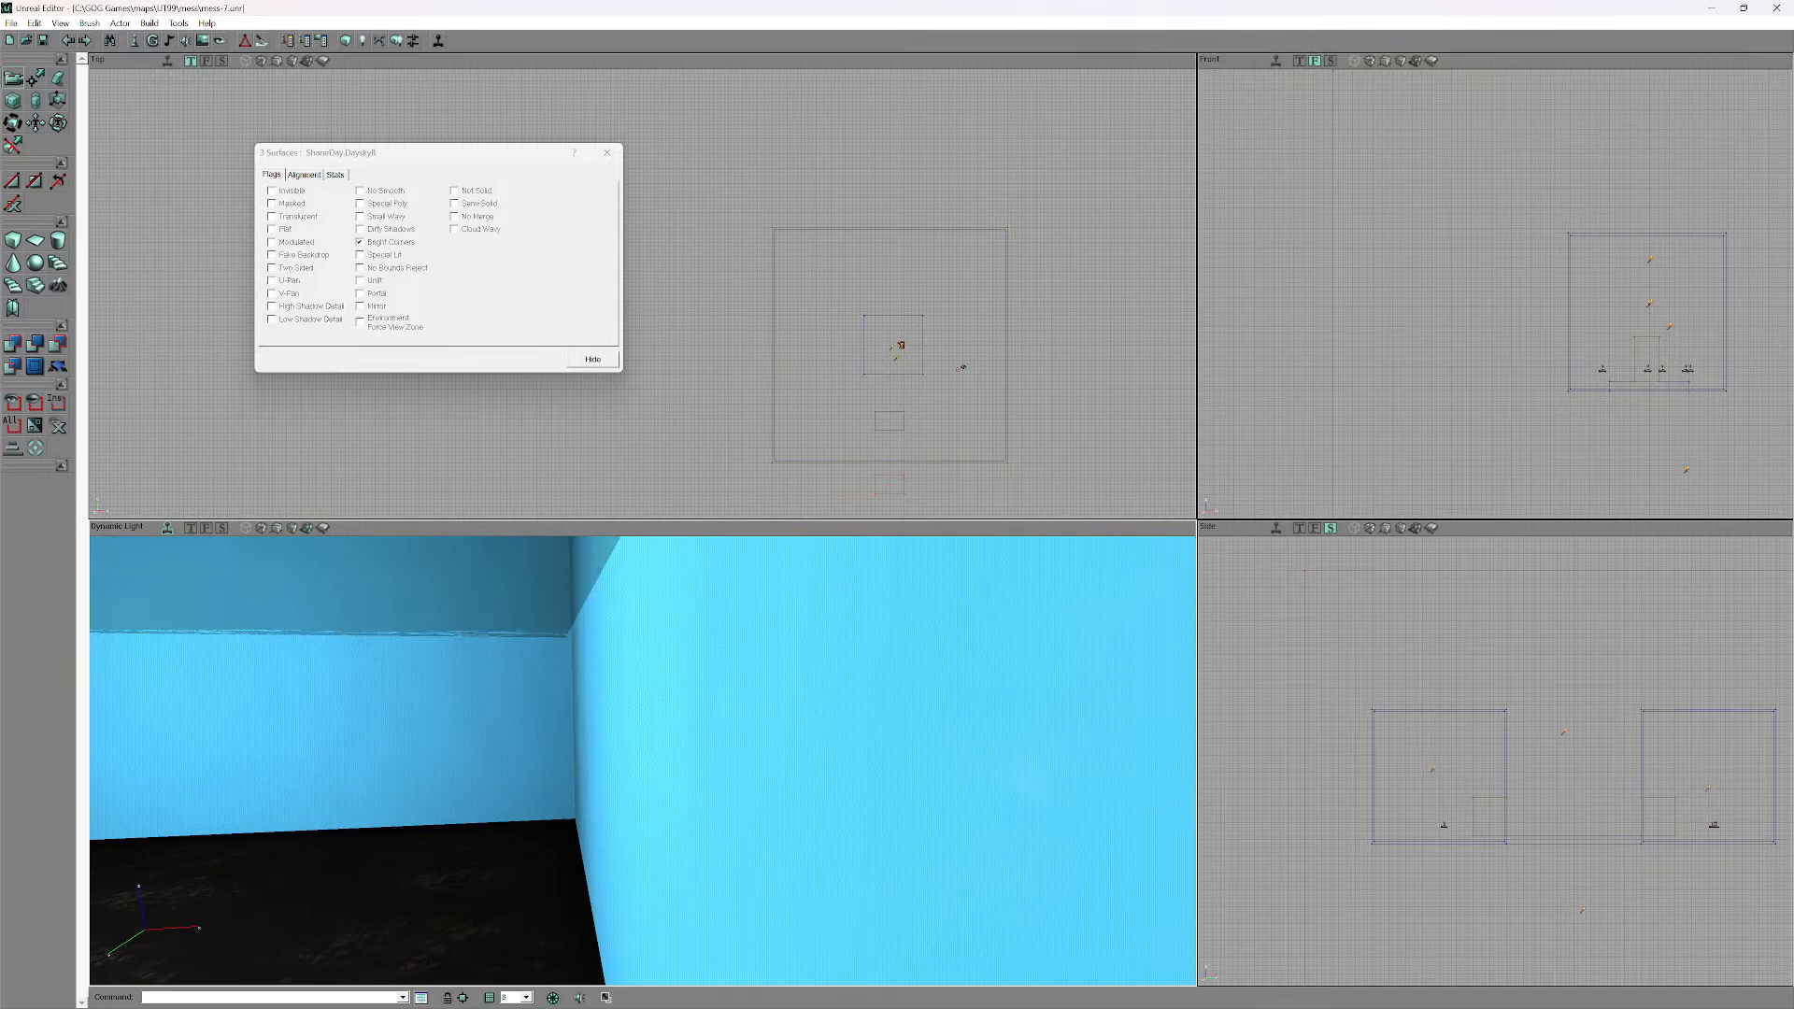
right_click_drag(935, 714, 1055, 715)
left_click(934, 715, "ctrl")
left_click_drag(934, 715, 948, 677)
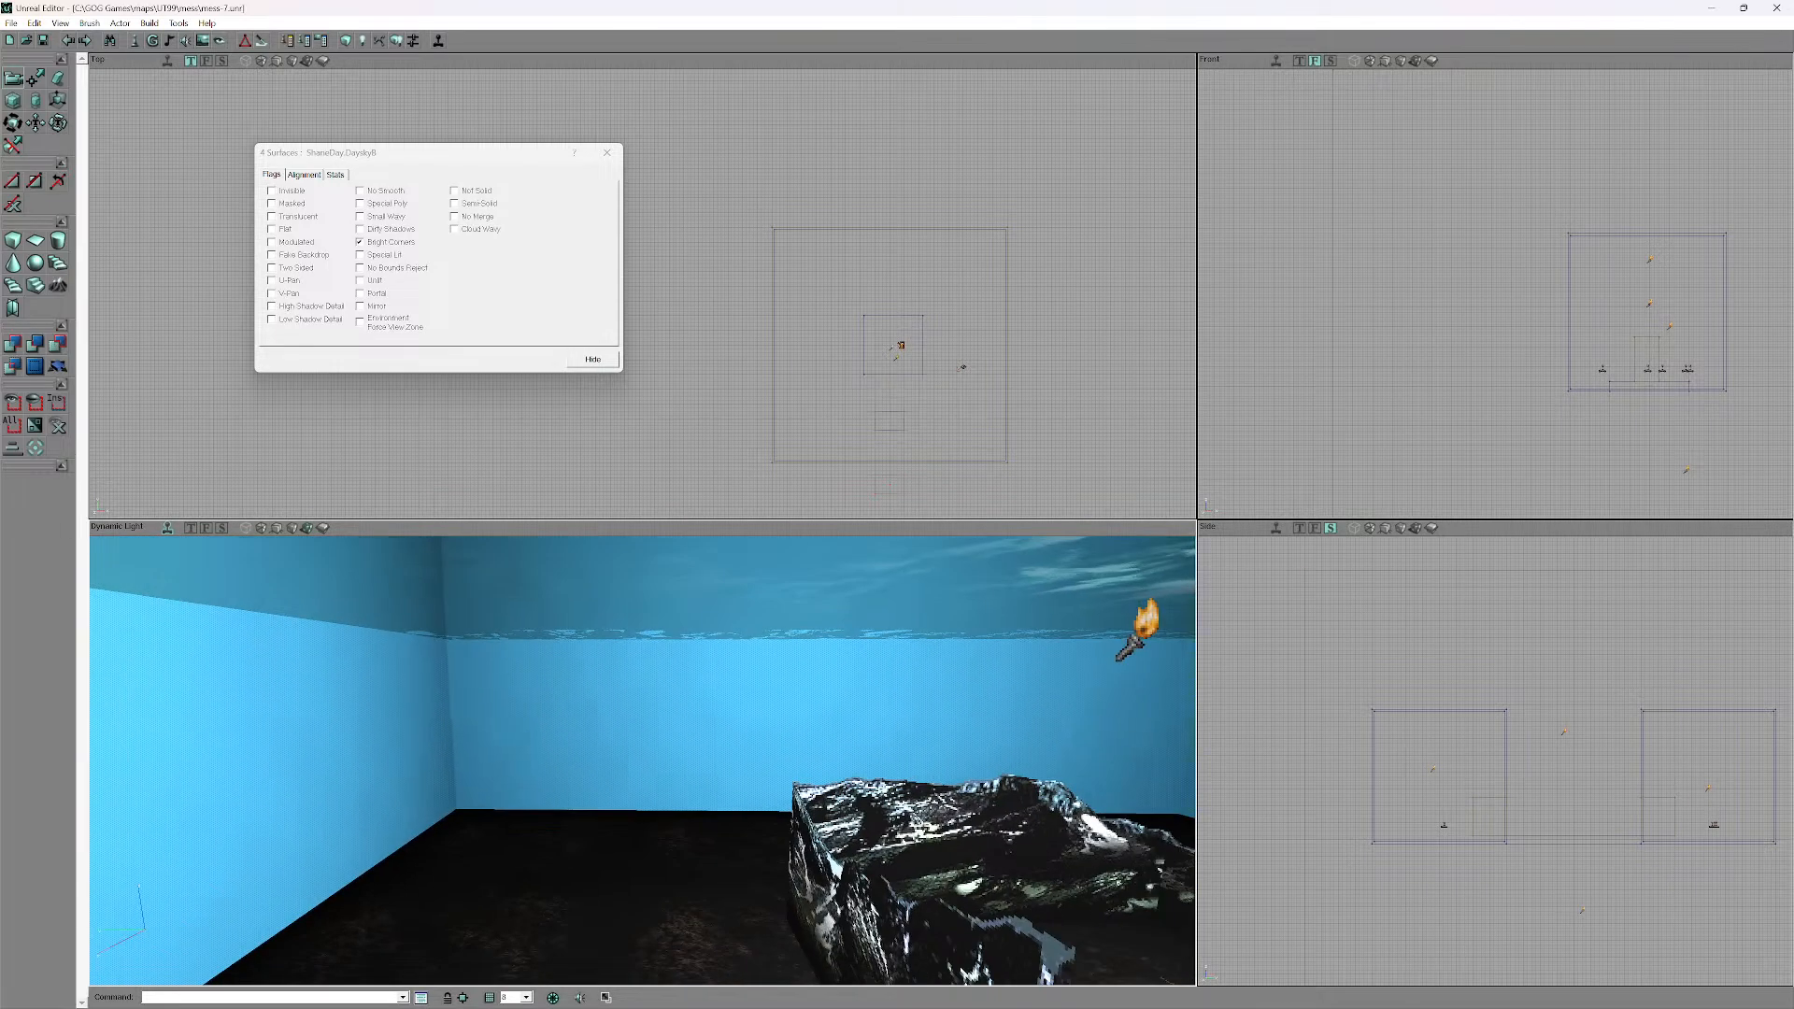
right_click_drag(948, 714, 944, 598)
left_click_drag(944, 598, 944, 551)
left_click_drag(623, 749, 621, 813)
right_click_drag(623, 749, 623, 859)
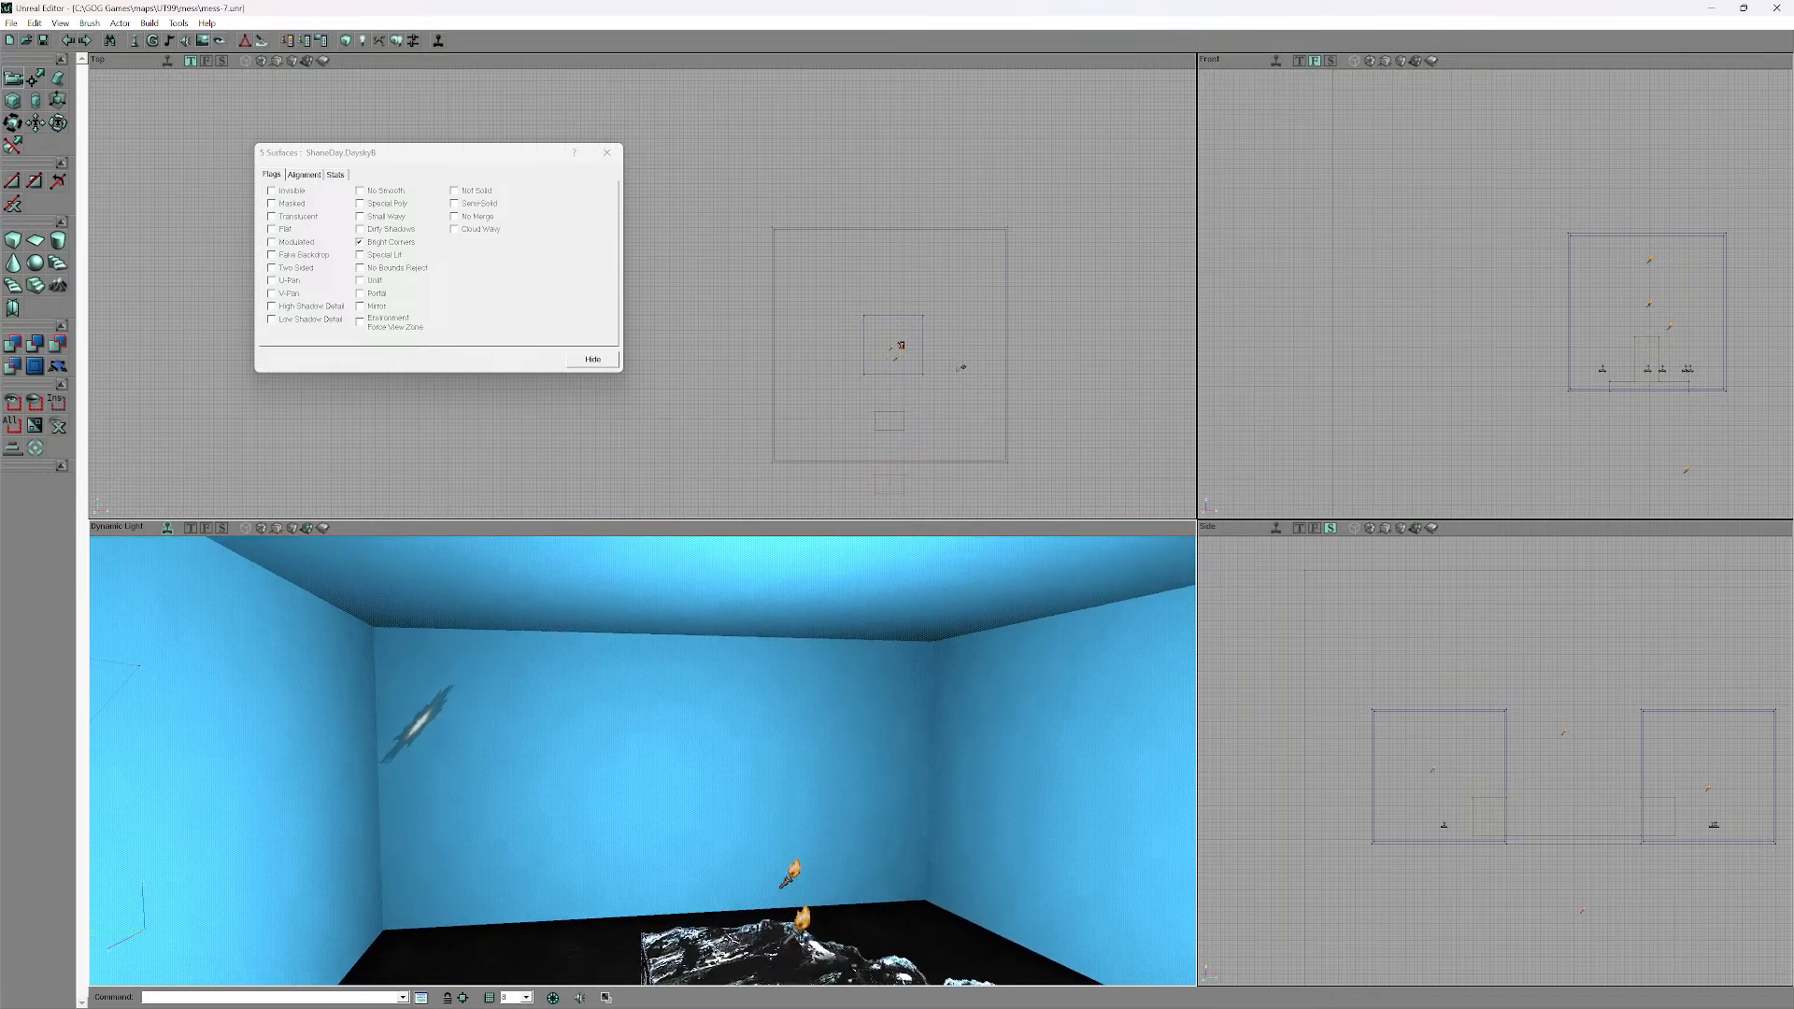
right_click(623, 748)
left_click(678, 758)
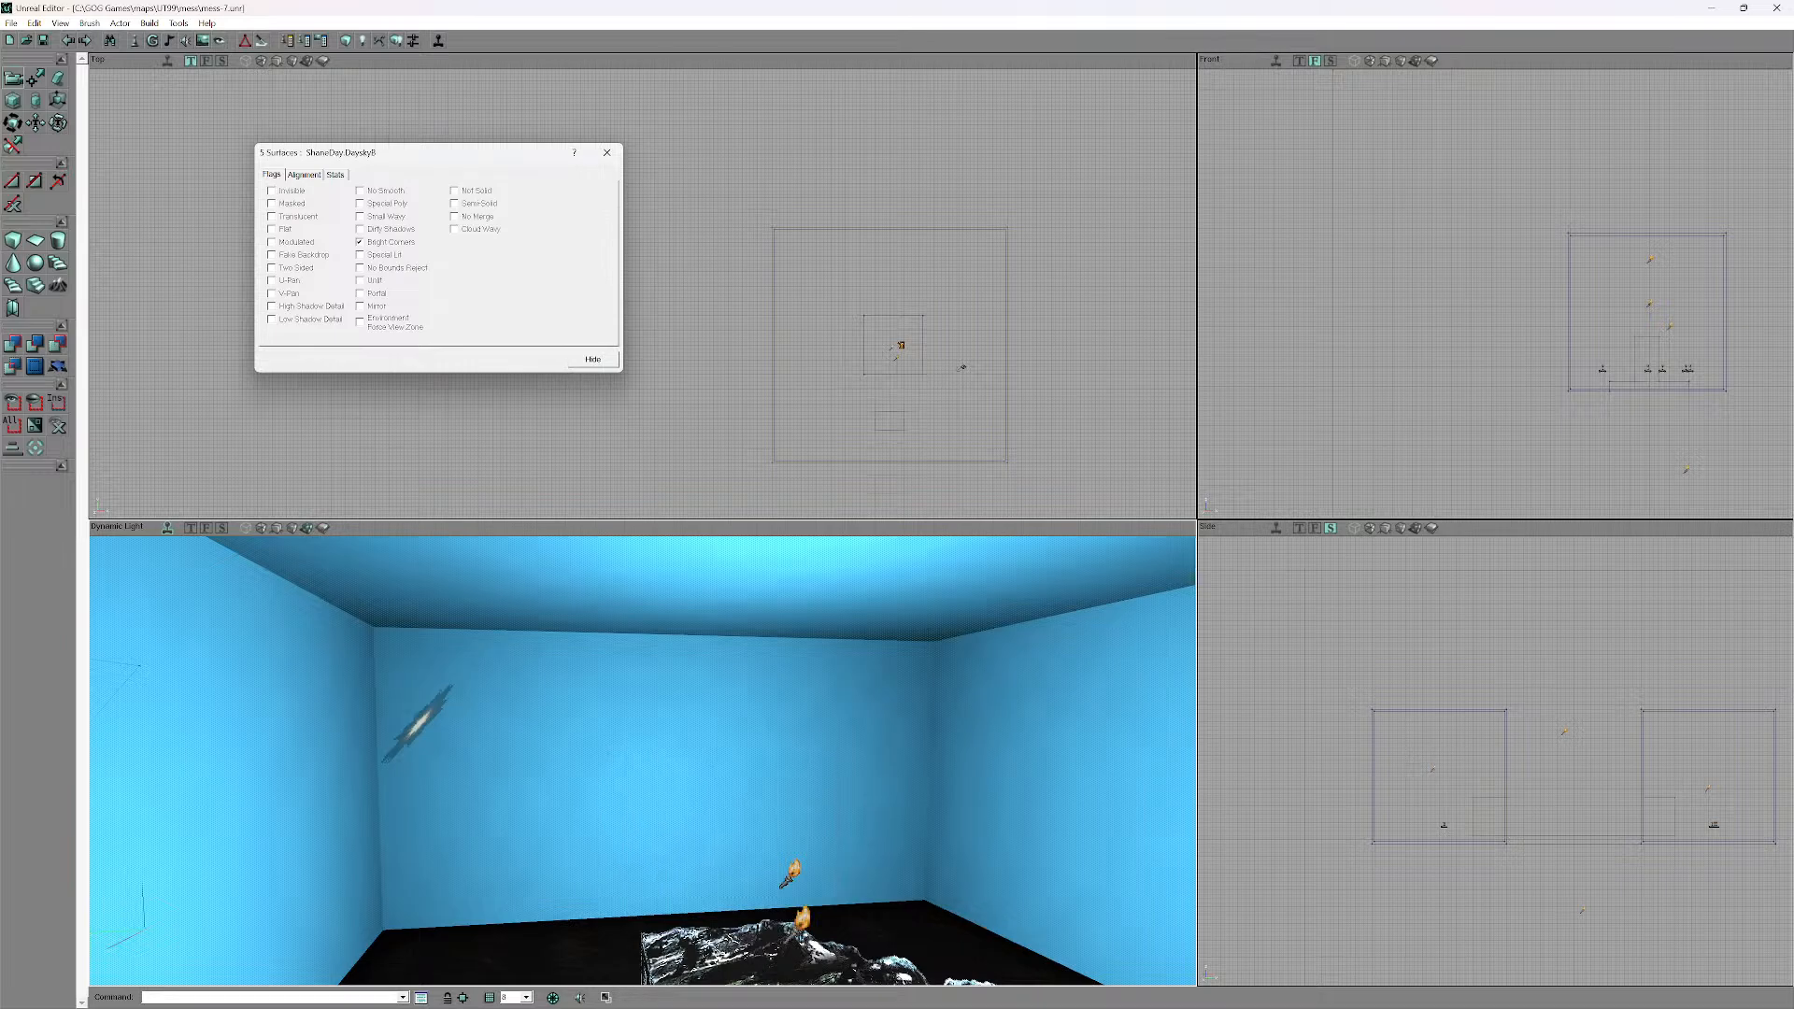
left_click(271, 242)
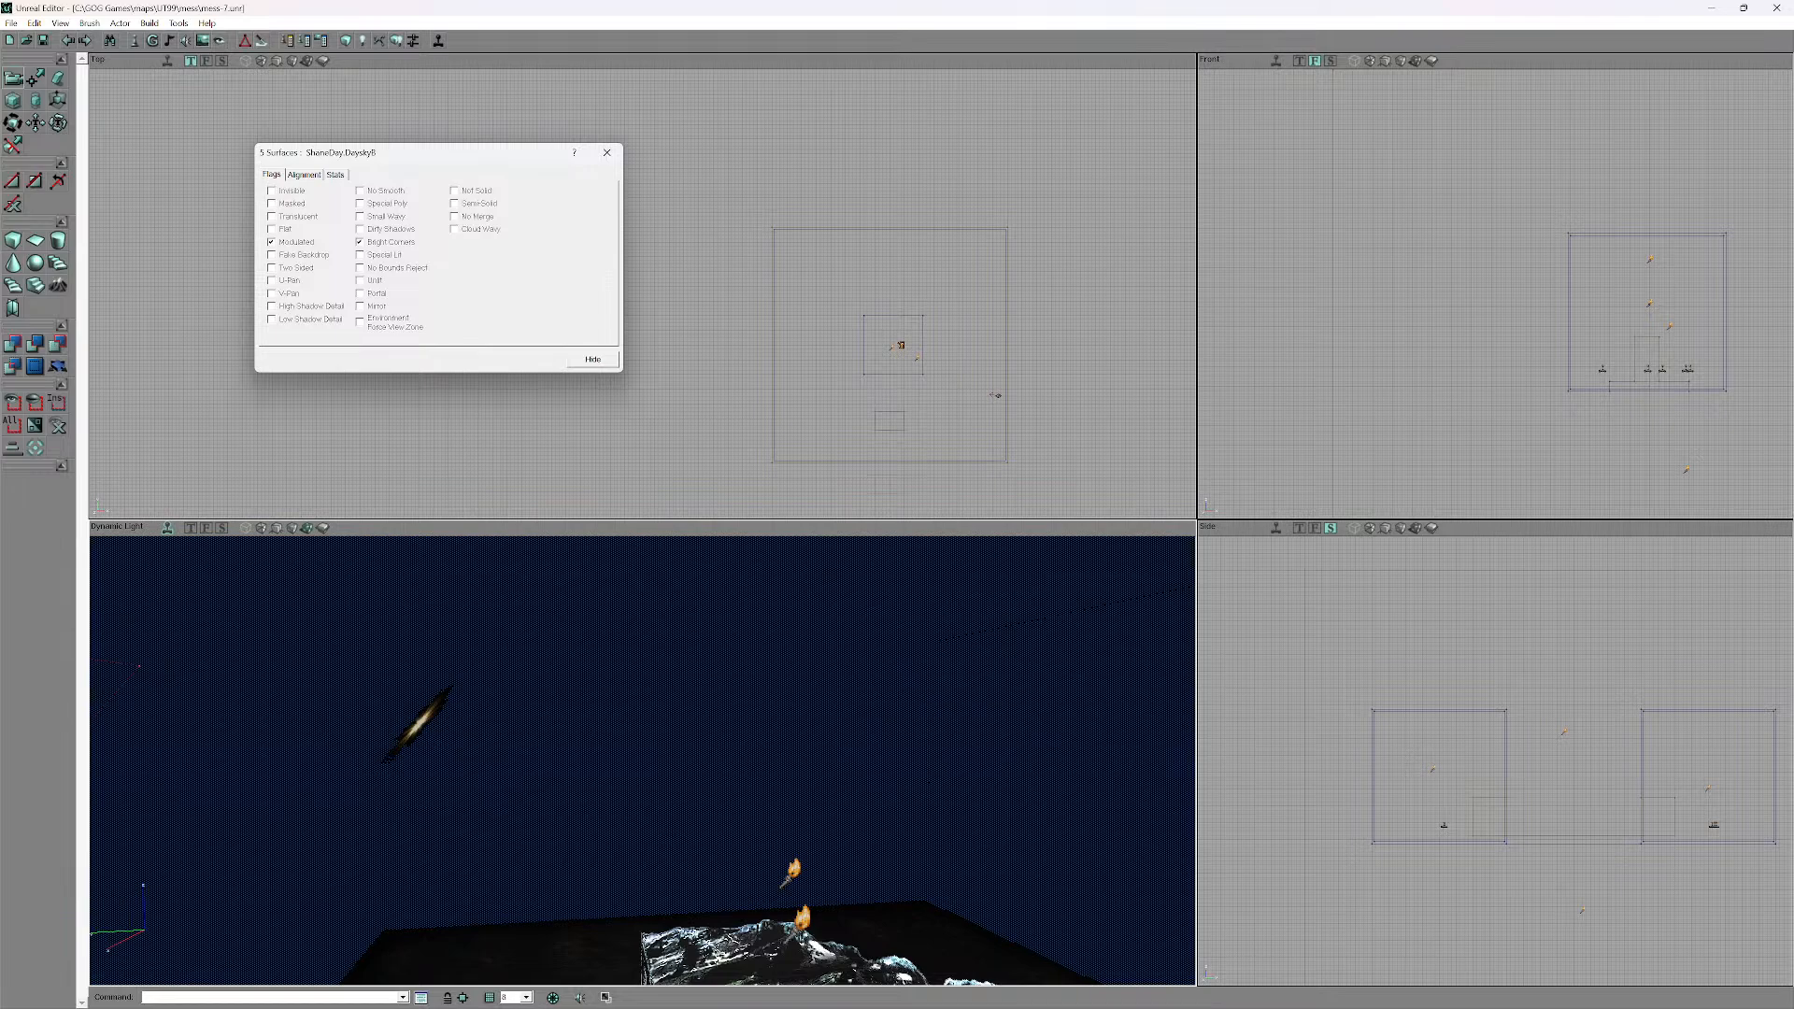
left_click(606, 152)
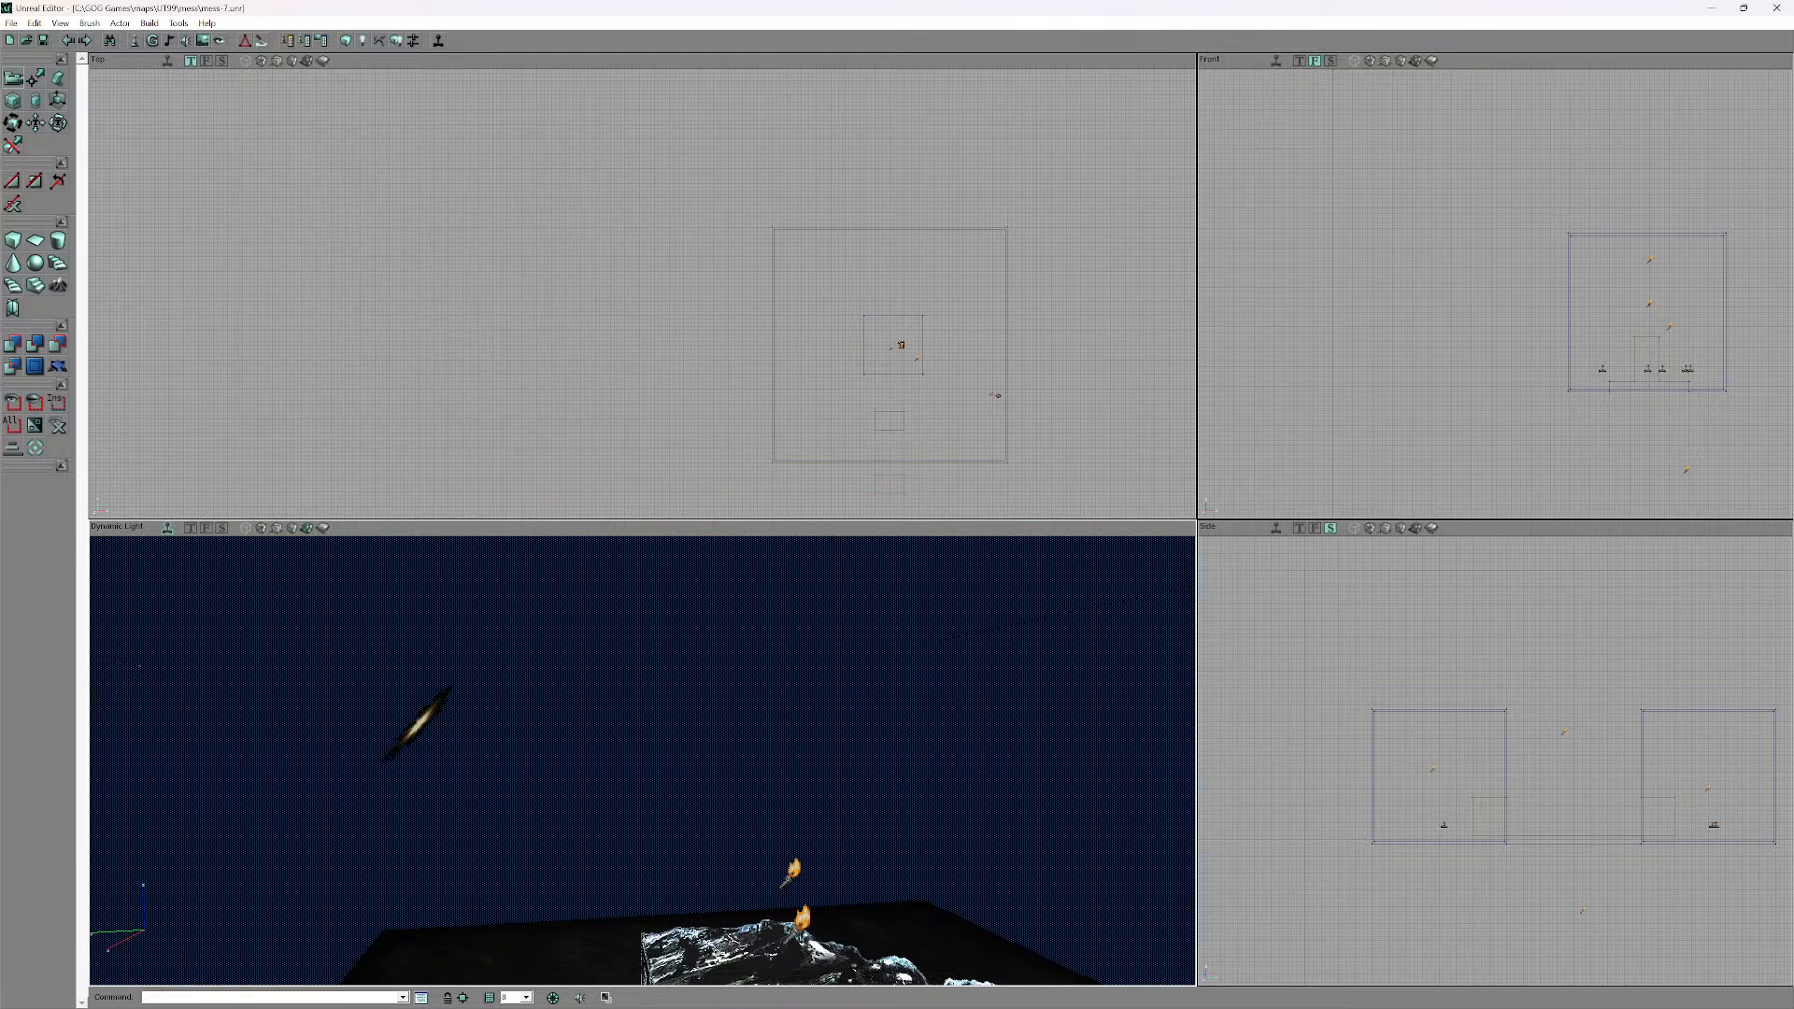
left_click(149, 23)
left_click(186, 127)
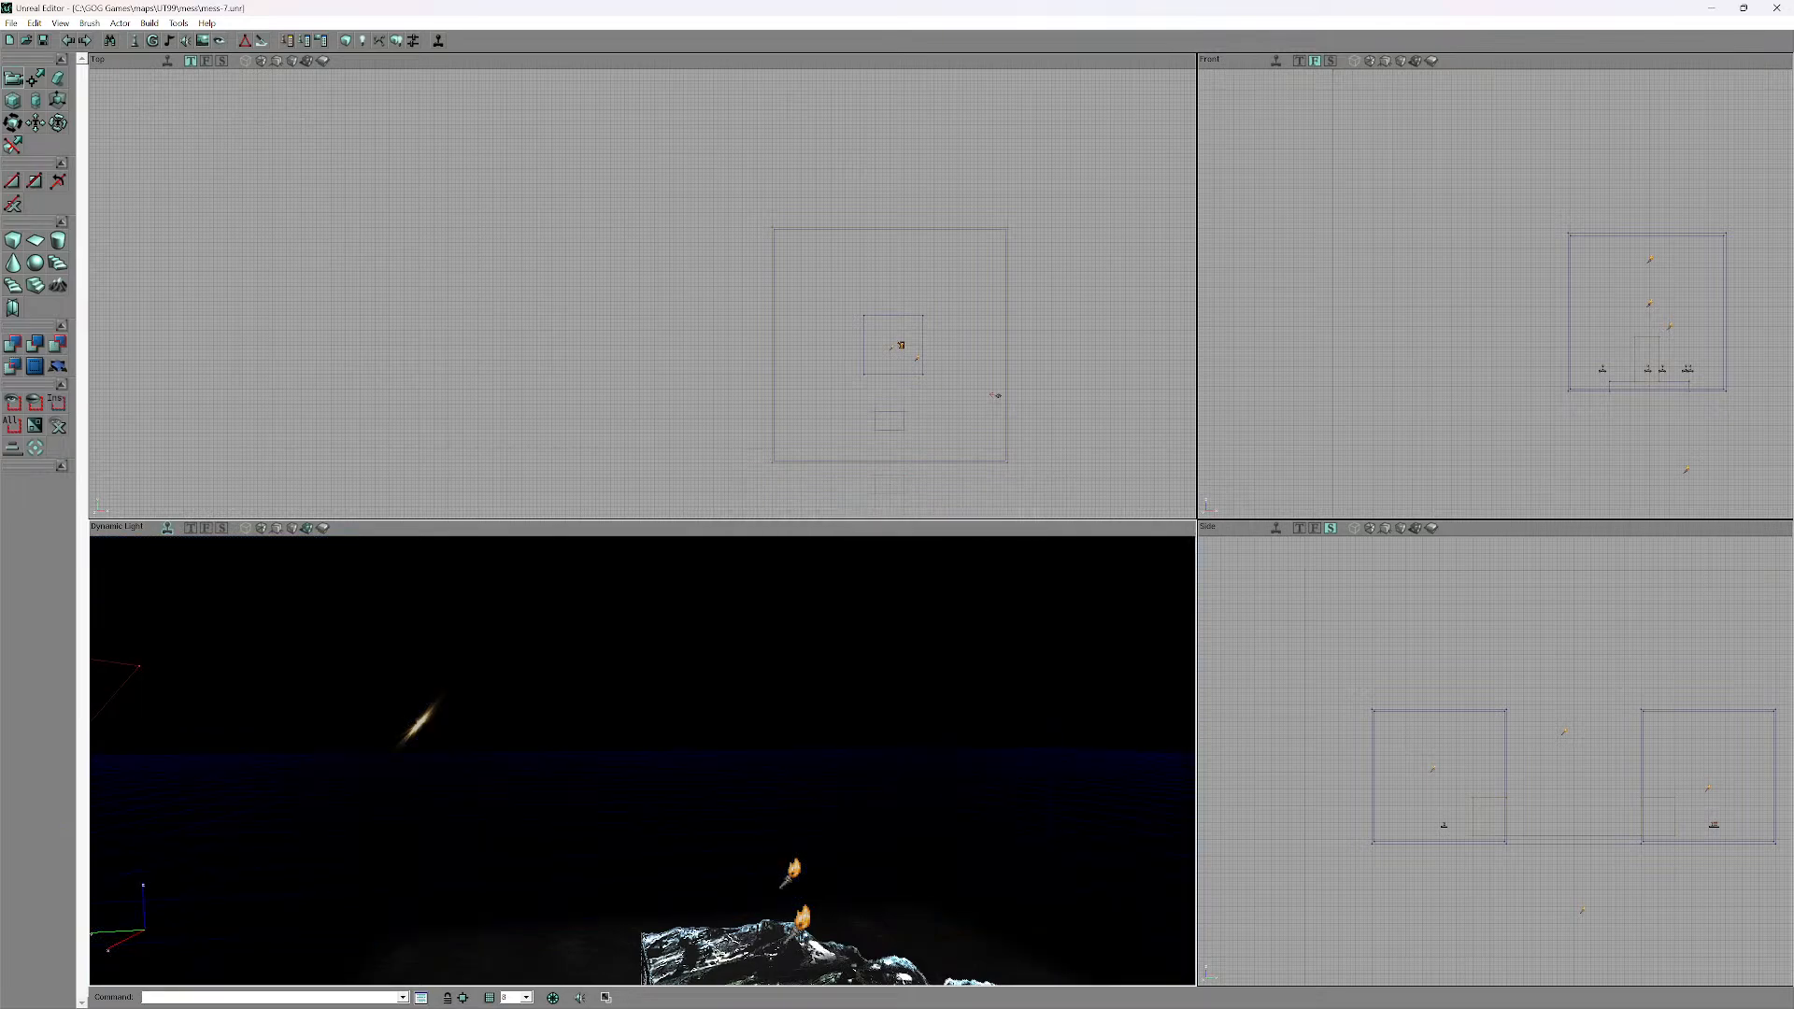
- Reselect the room's four walls and ceiling and clear their Modulated flag
left_click_drag(579, 756, 579, 822)
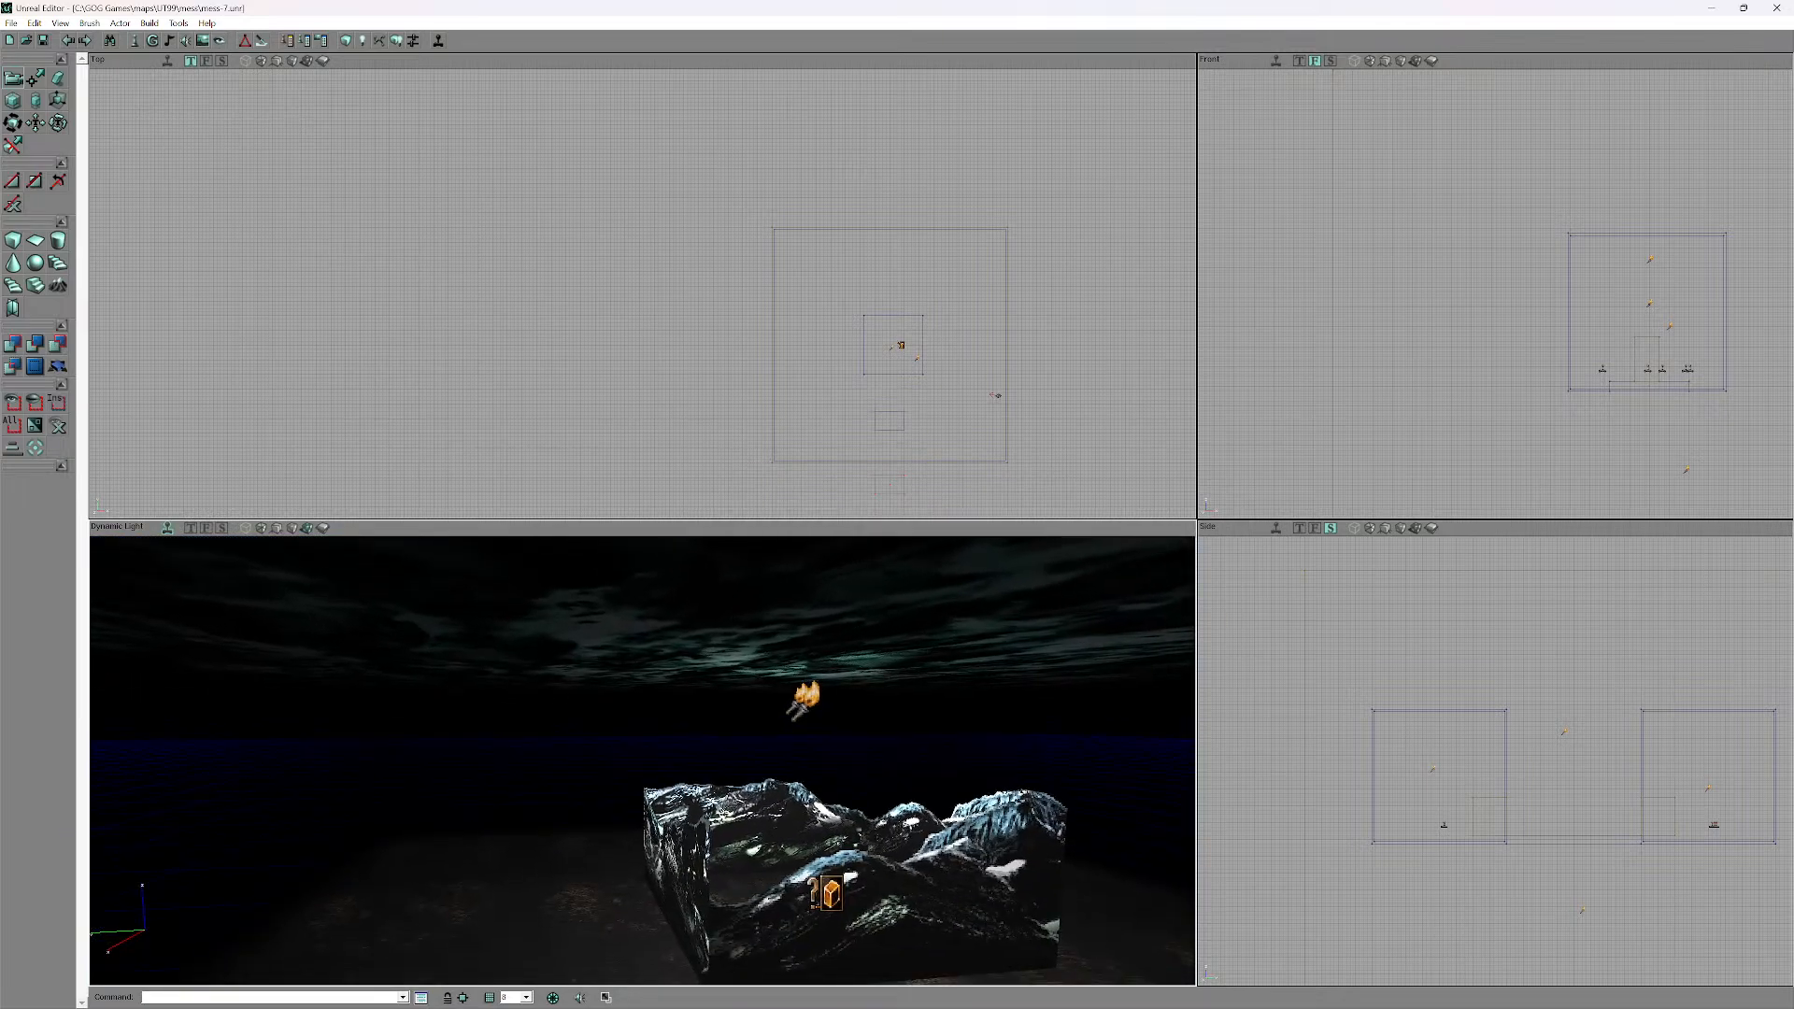
left_click(579, 756)
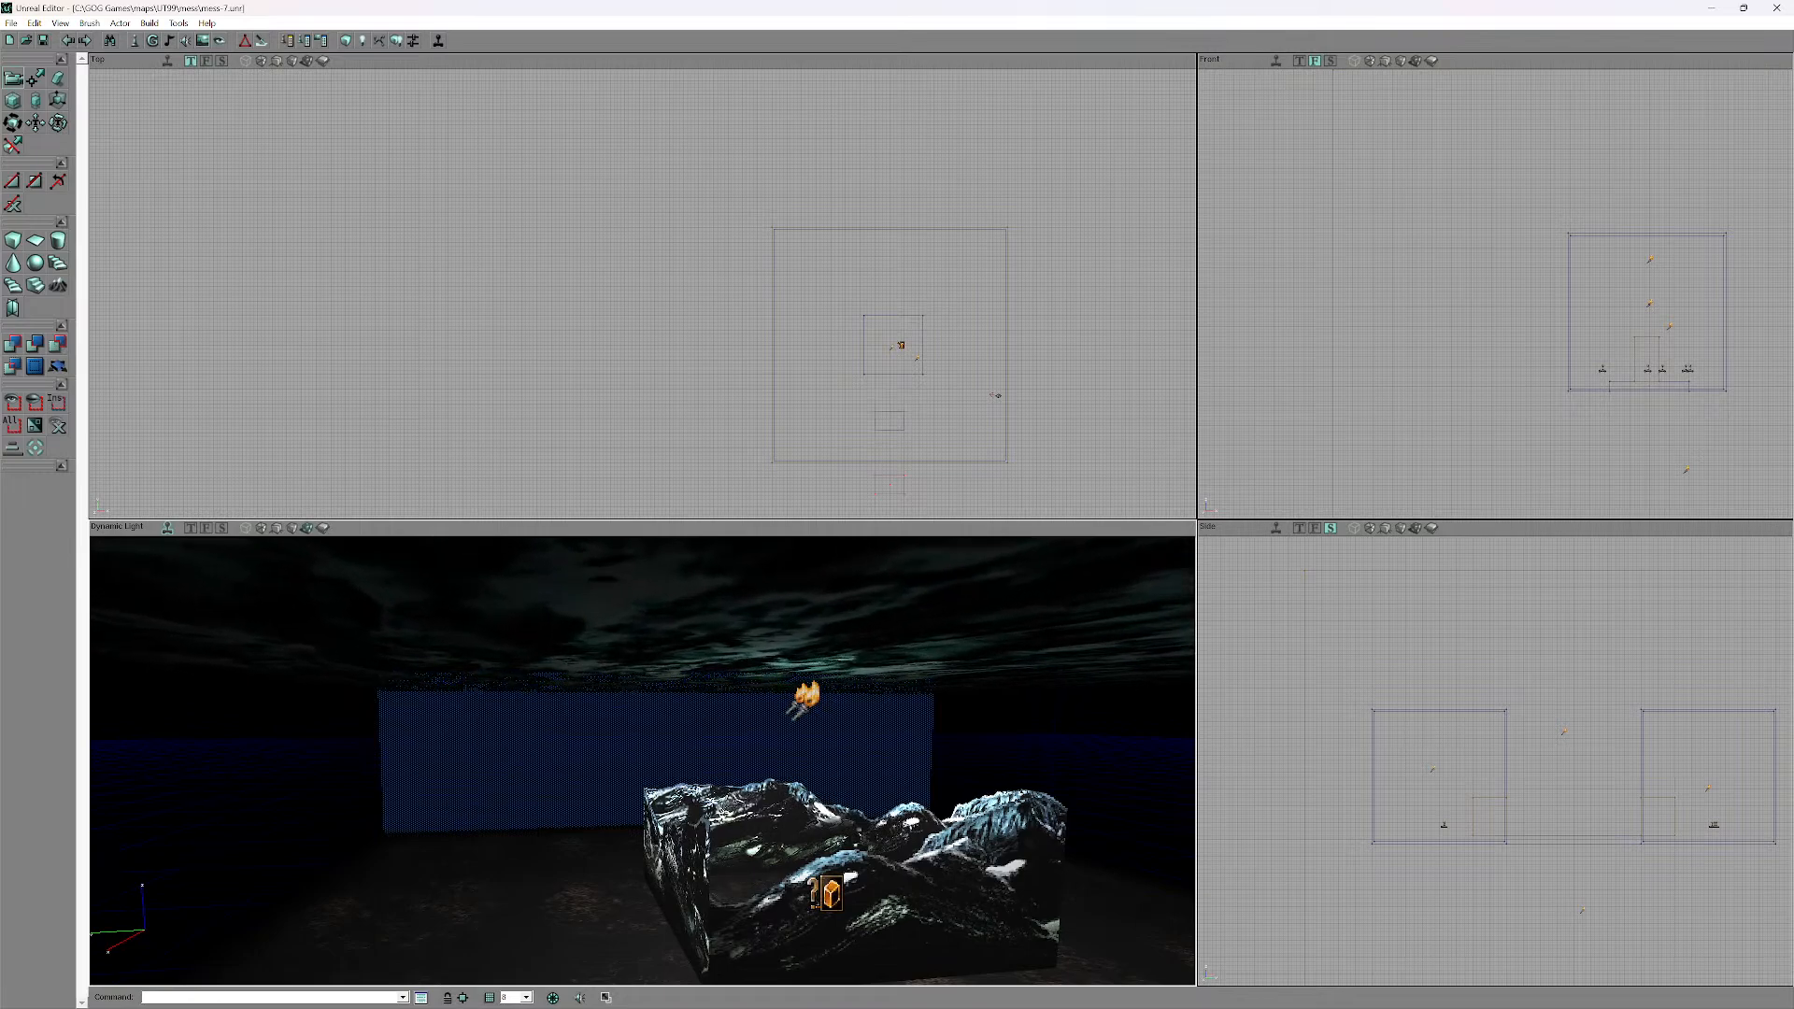
left_click(262, 776, "ctrl")
left_click(1065, 775, "ctrl")
left_click_drag(1065, 775, 1149, 766)
right_click_drag(1065, 776, 1013, 803)
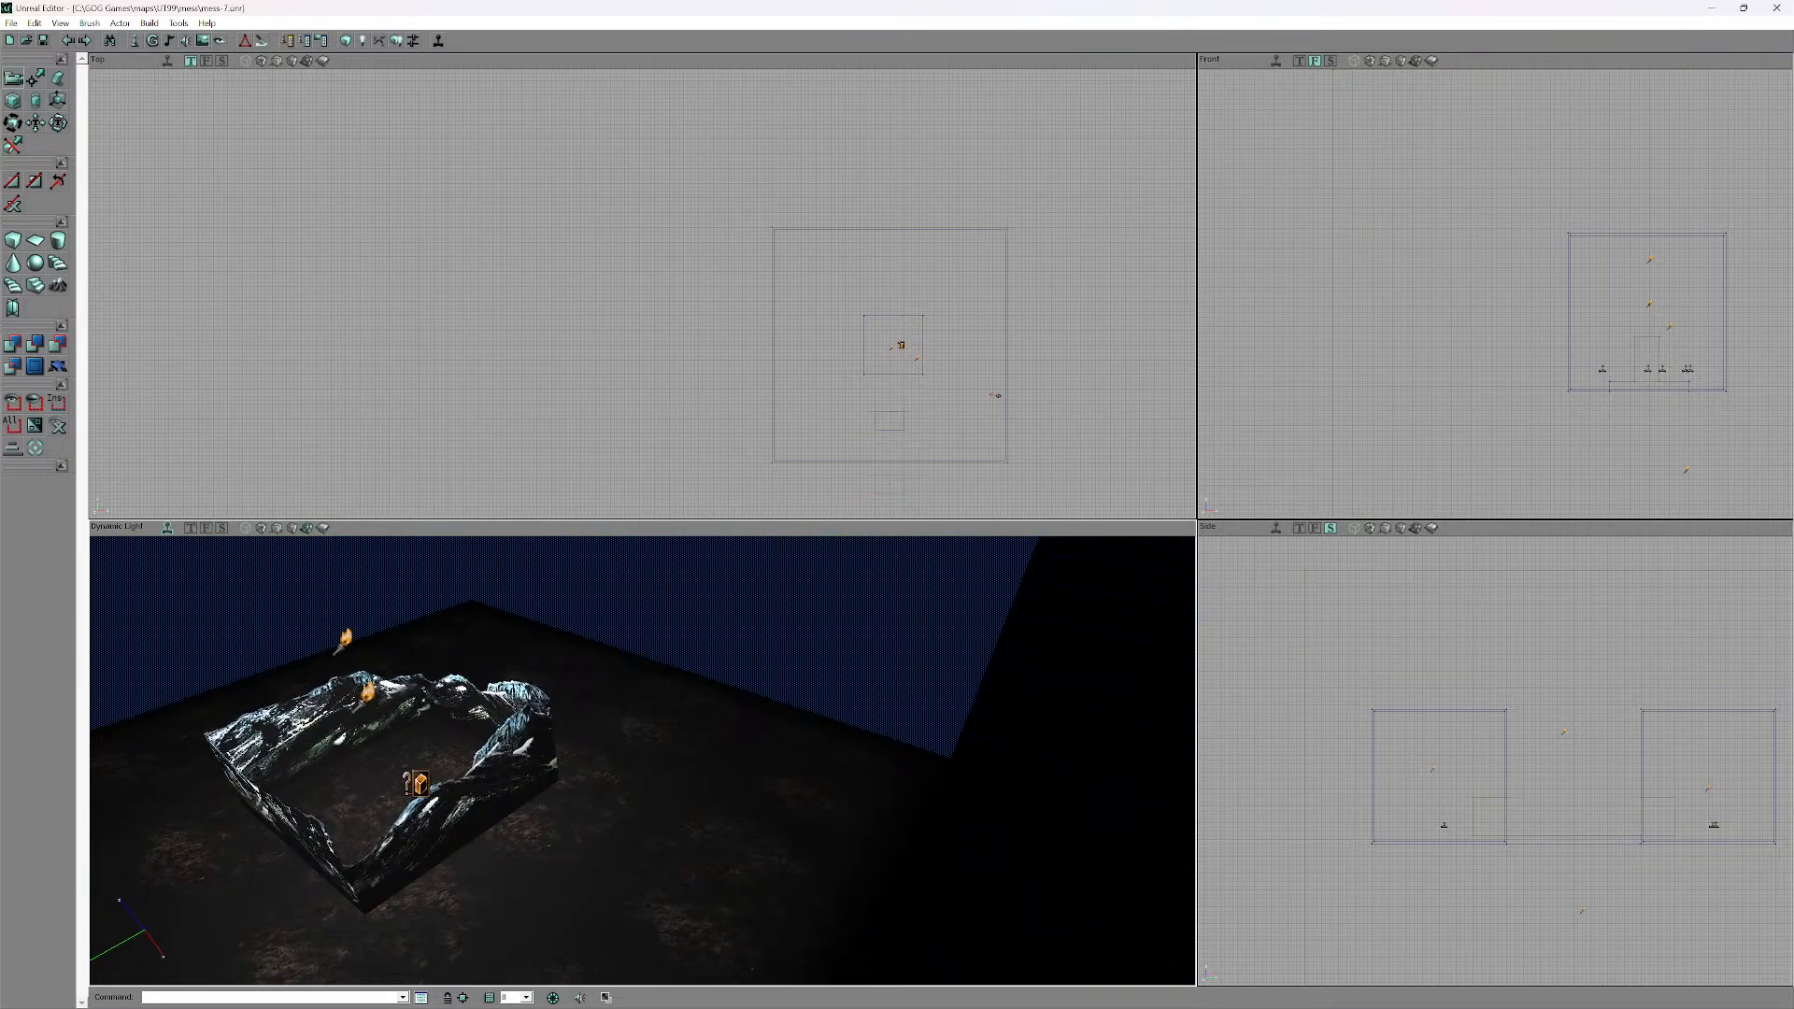
left_click_drag(1014, 803, 971, 738)
right_click_drag(971, 738, 1107, 761)
left_click_drag(1107, 762, 1107, 808)
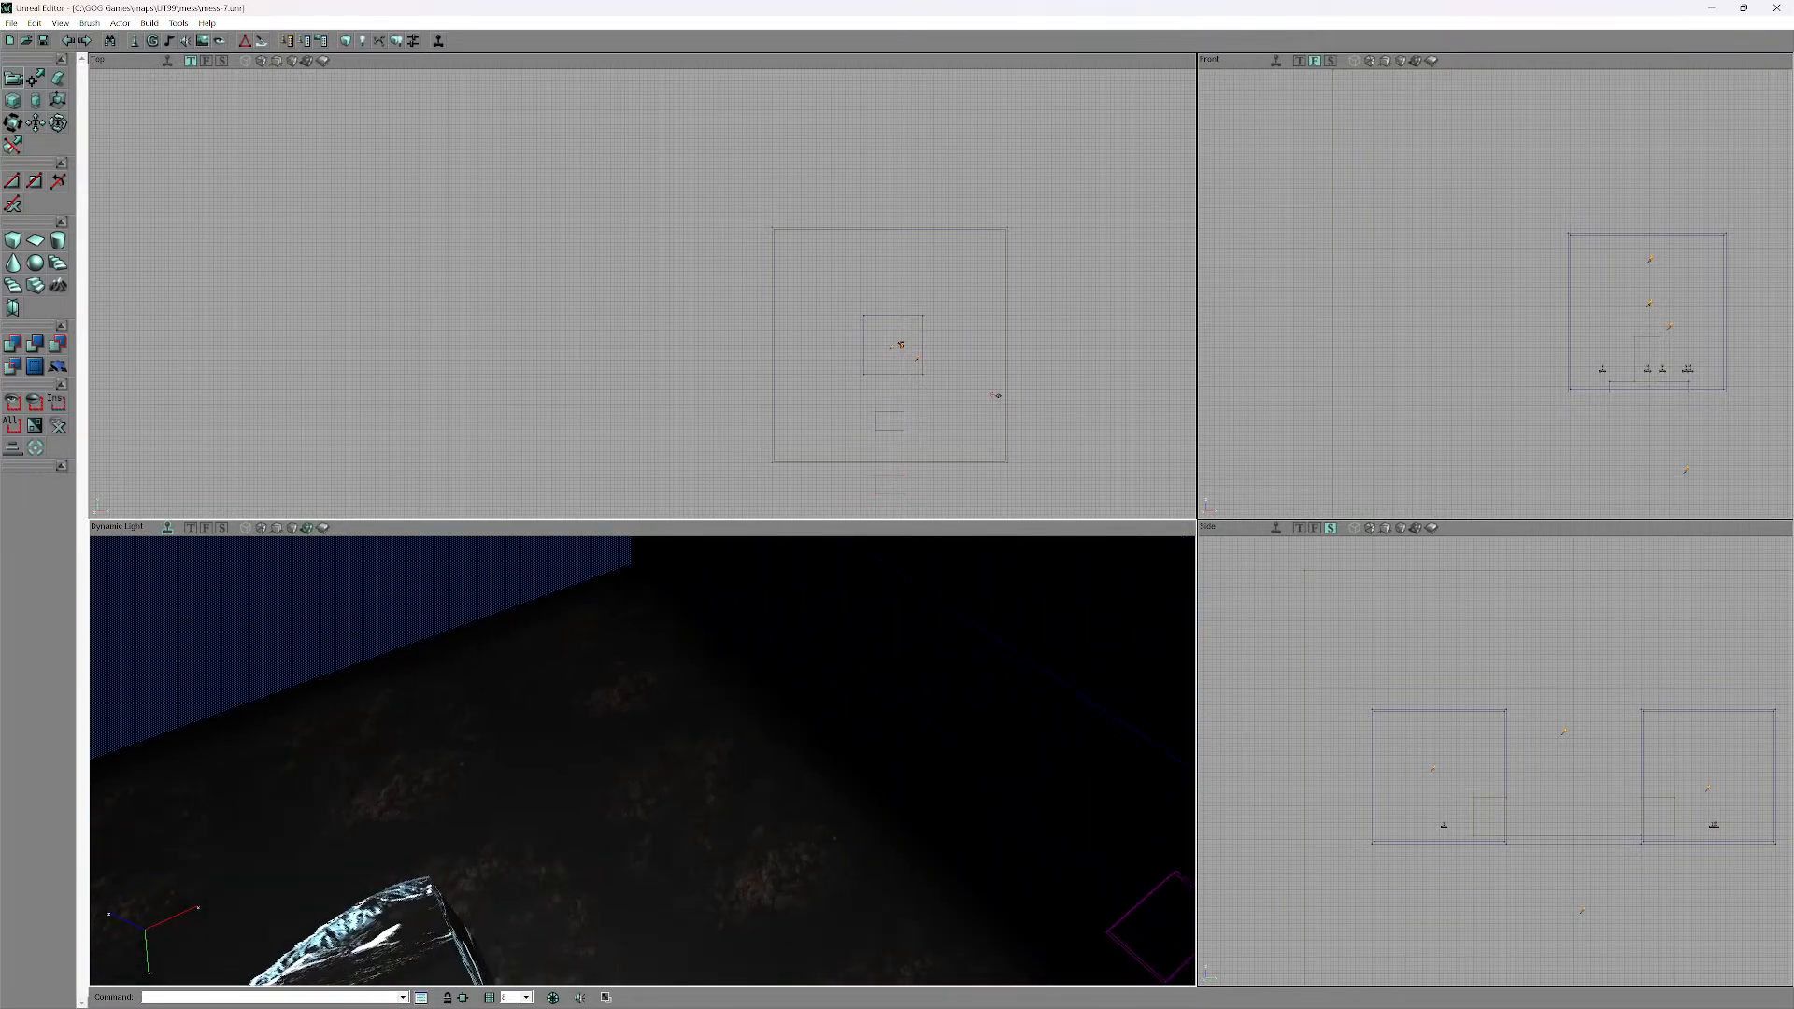
right_click_drag(1107, 808, 1004, 808)
right_click(743, 632)
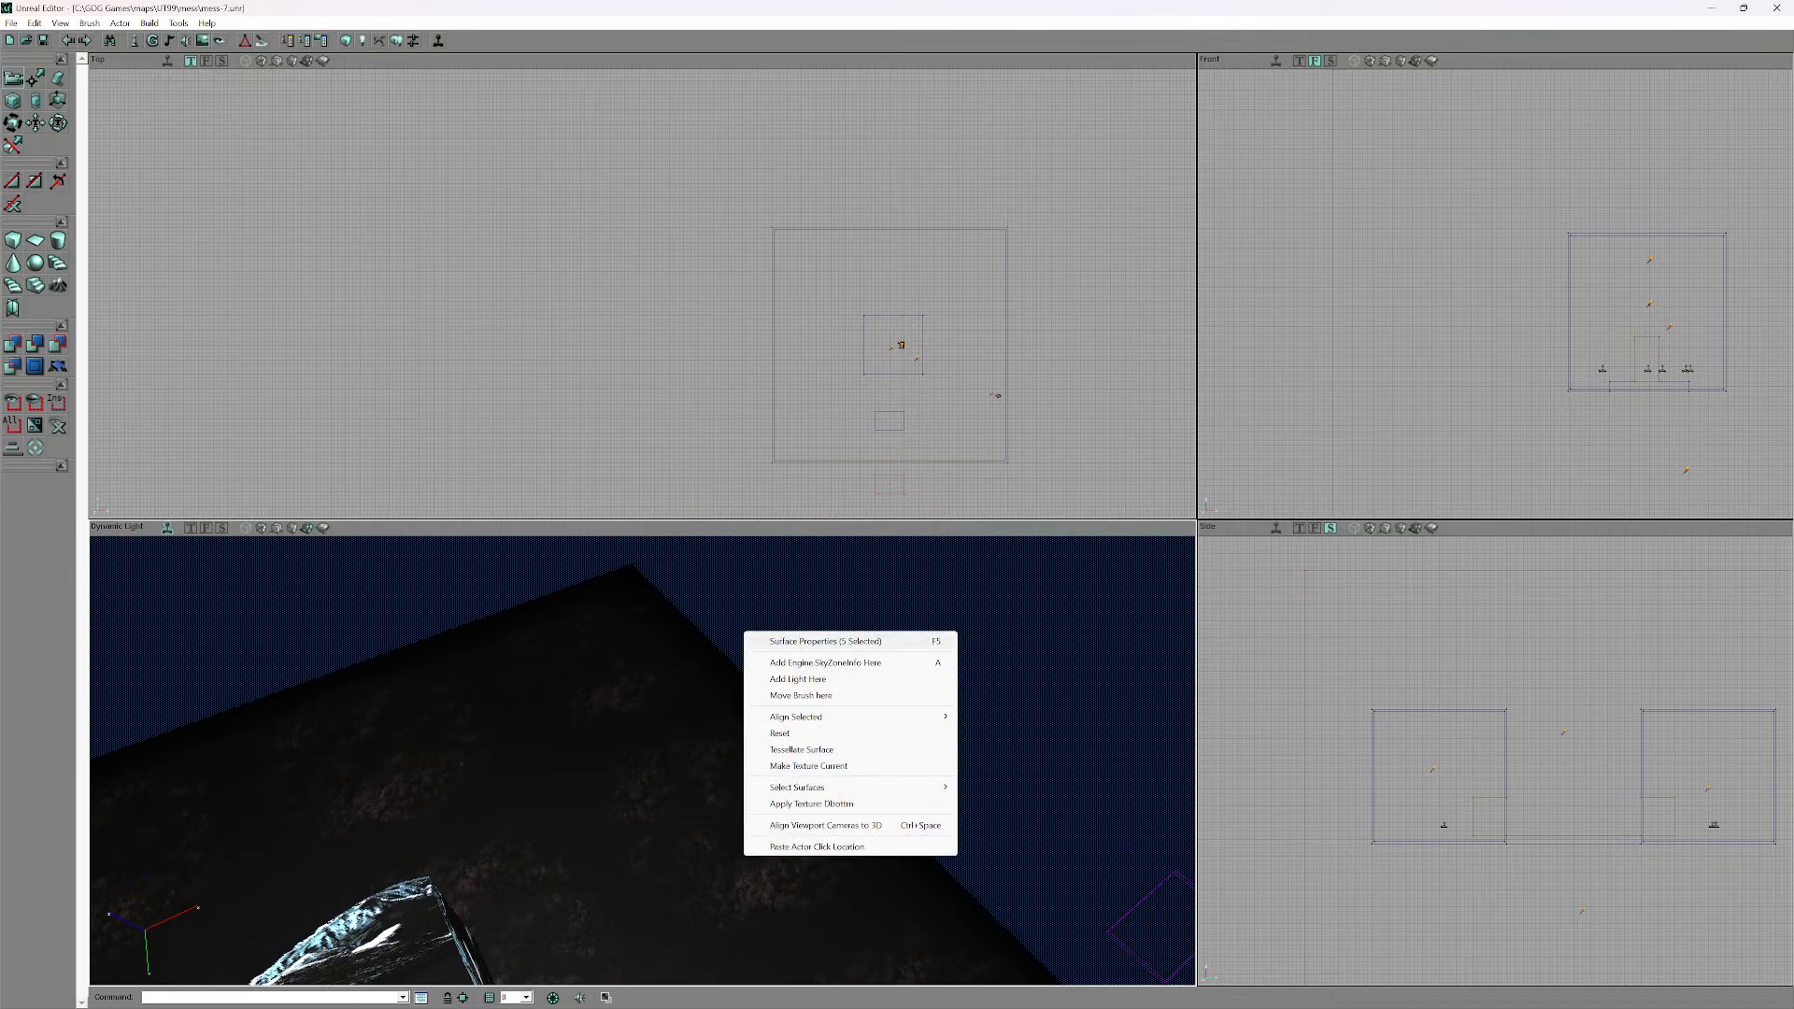
left_click(804, 641)
left_click(271, 242)
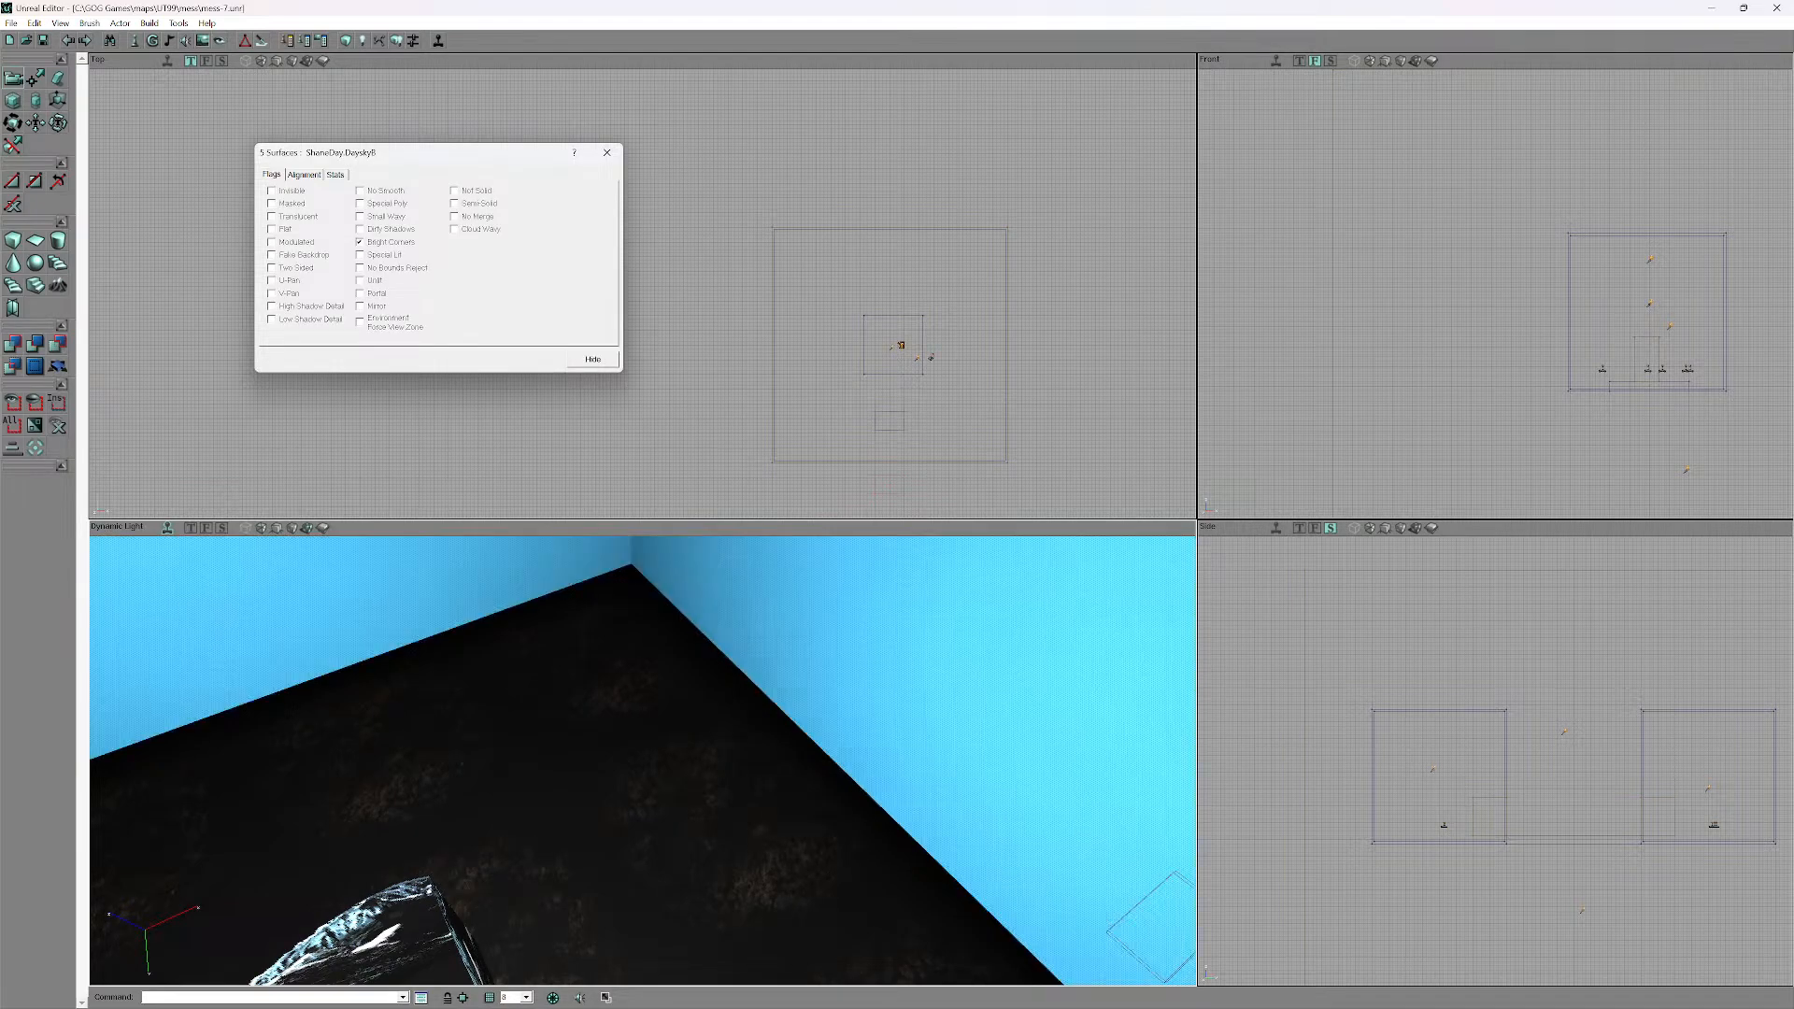
- Enable Two Sided and Unlit on the five selected DayskyB surfaces and run Build All
left_click(271, 255)
left_click(270, 255)
right_click_drag(642, 760, 233, 689)
left_click(149, 24)
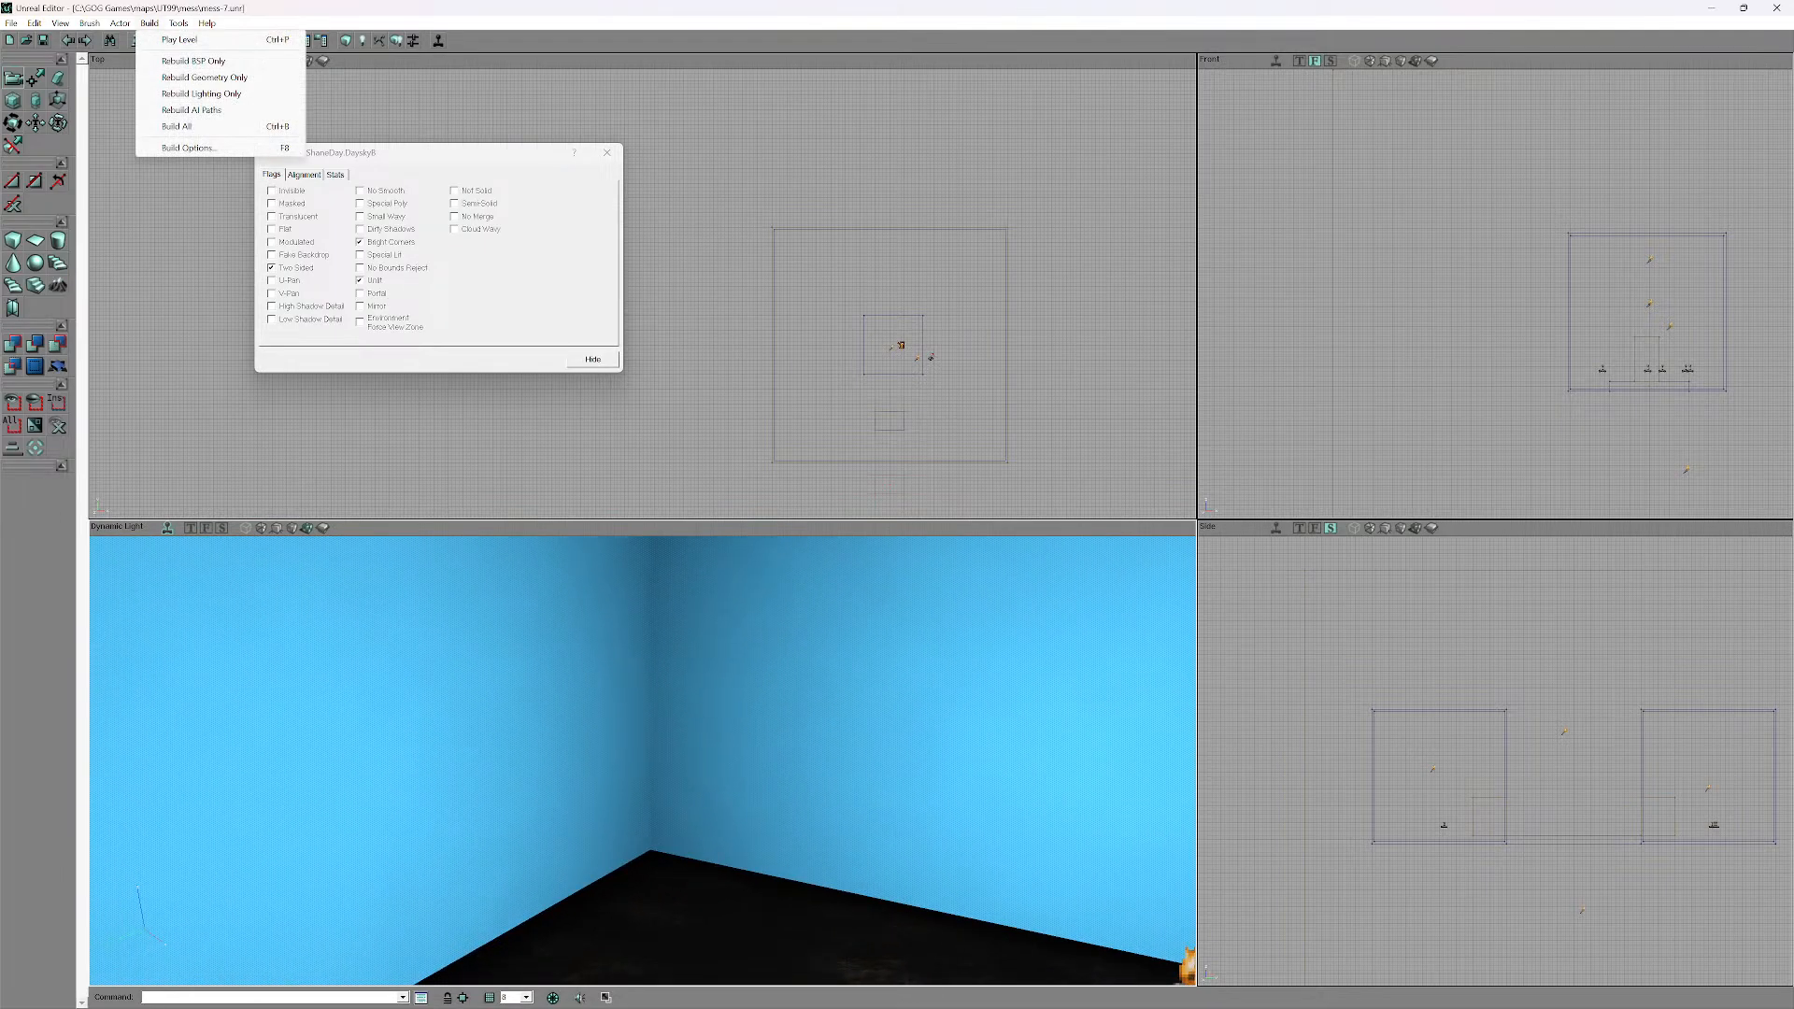
left_click(177, 126)
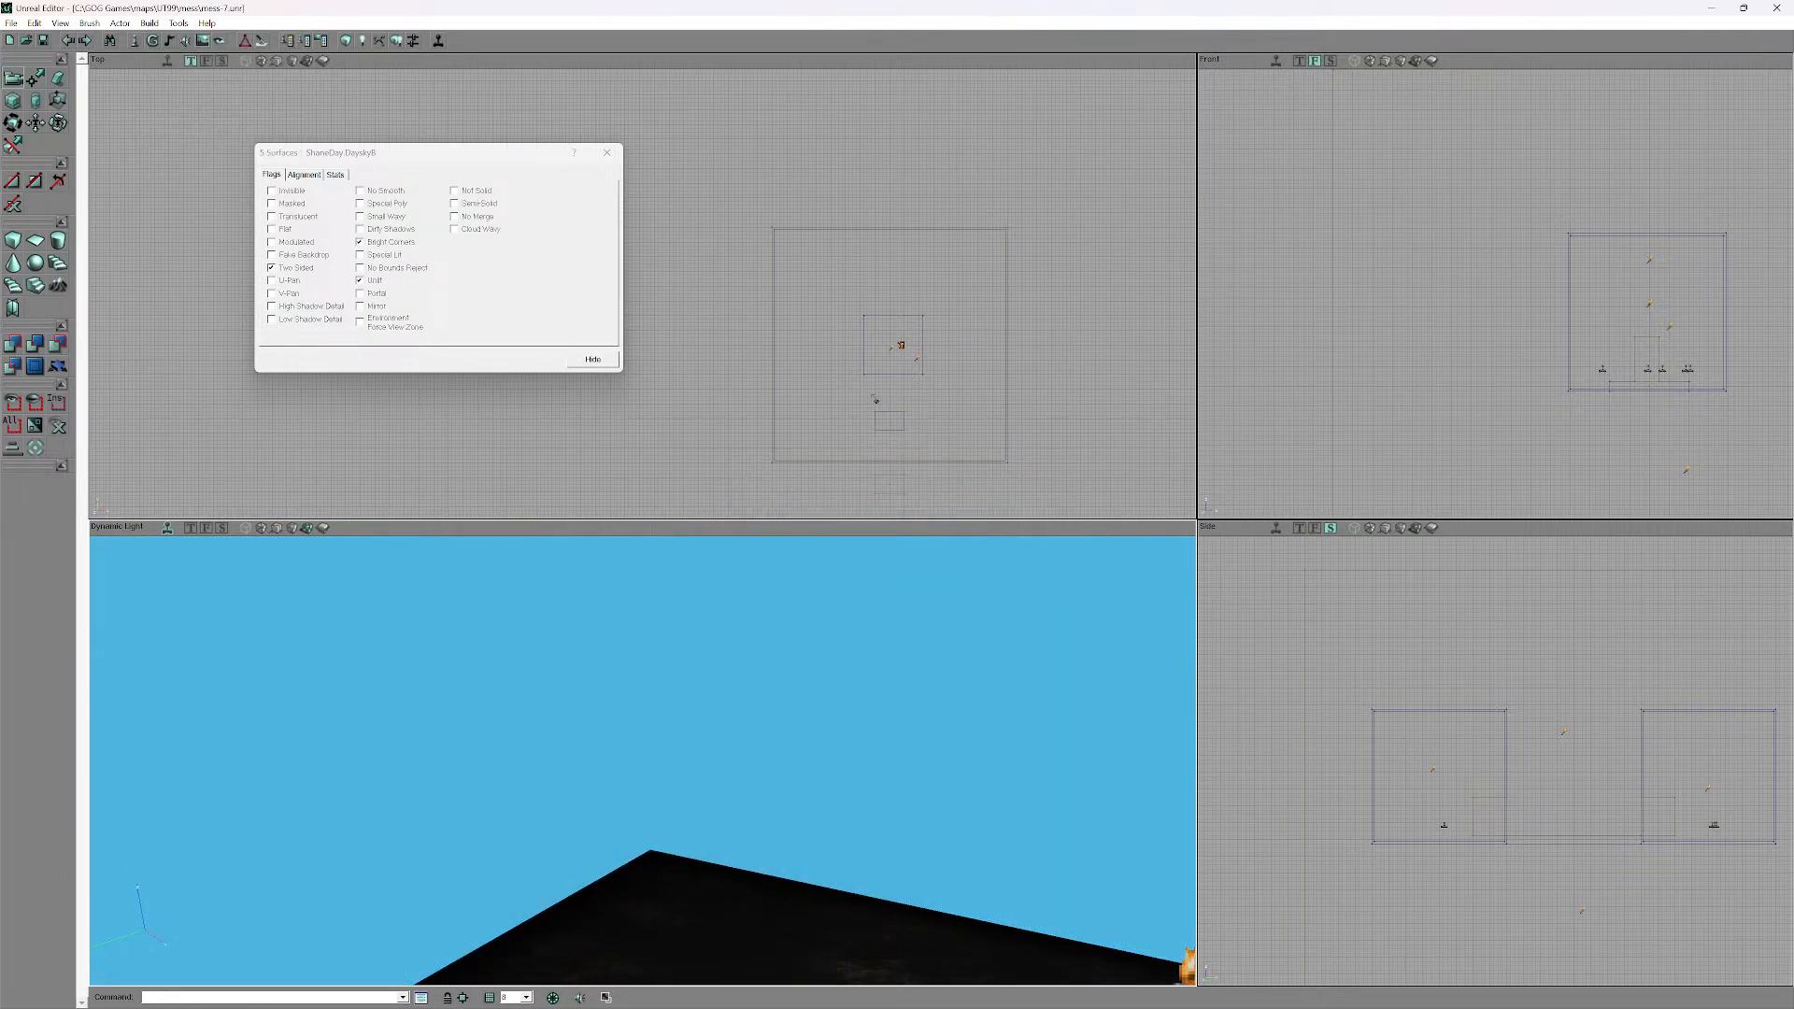
- Close the surface properties, play-test the level to check how the sky looks in game, and quit the game
mouse_move(643, 762)
right_mouse_down()
mouse_move(729, 784)
mouse_move(696, 654)
mouse_move(747, 822)
mouse_move(832, 748)
mouse_move(794, 617)
mouse_move(729, 822)
mouse_move(673, 757)
right_mouse_up()
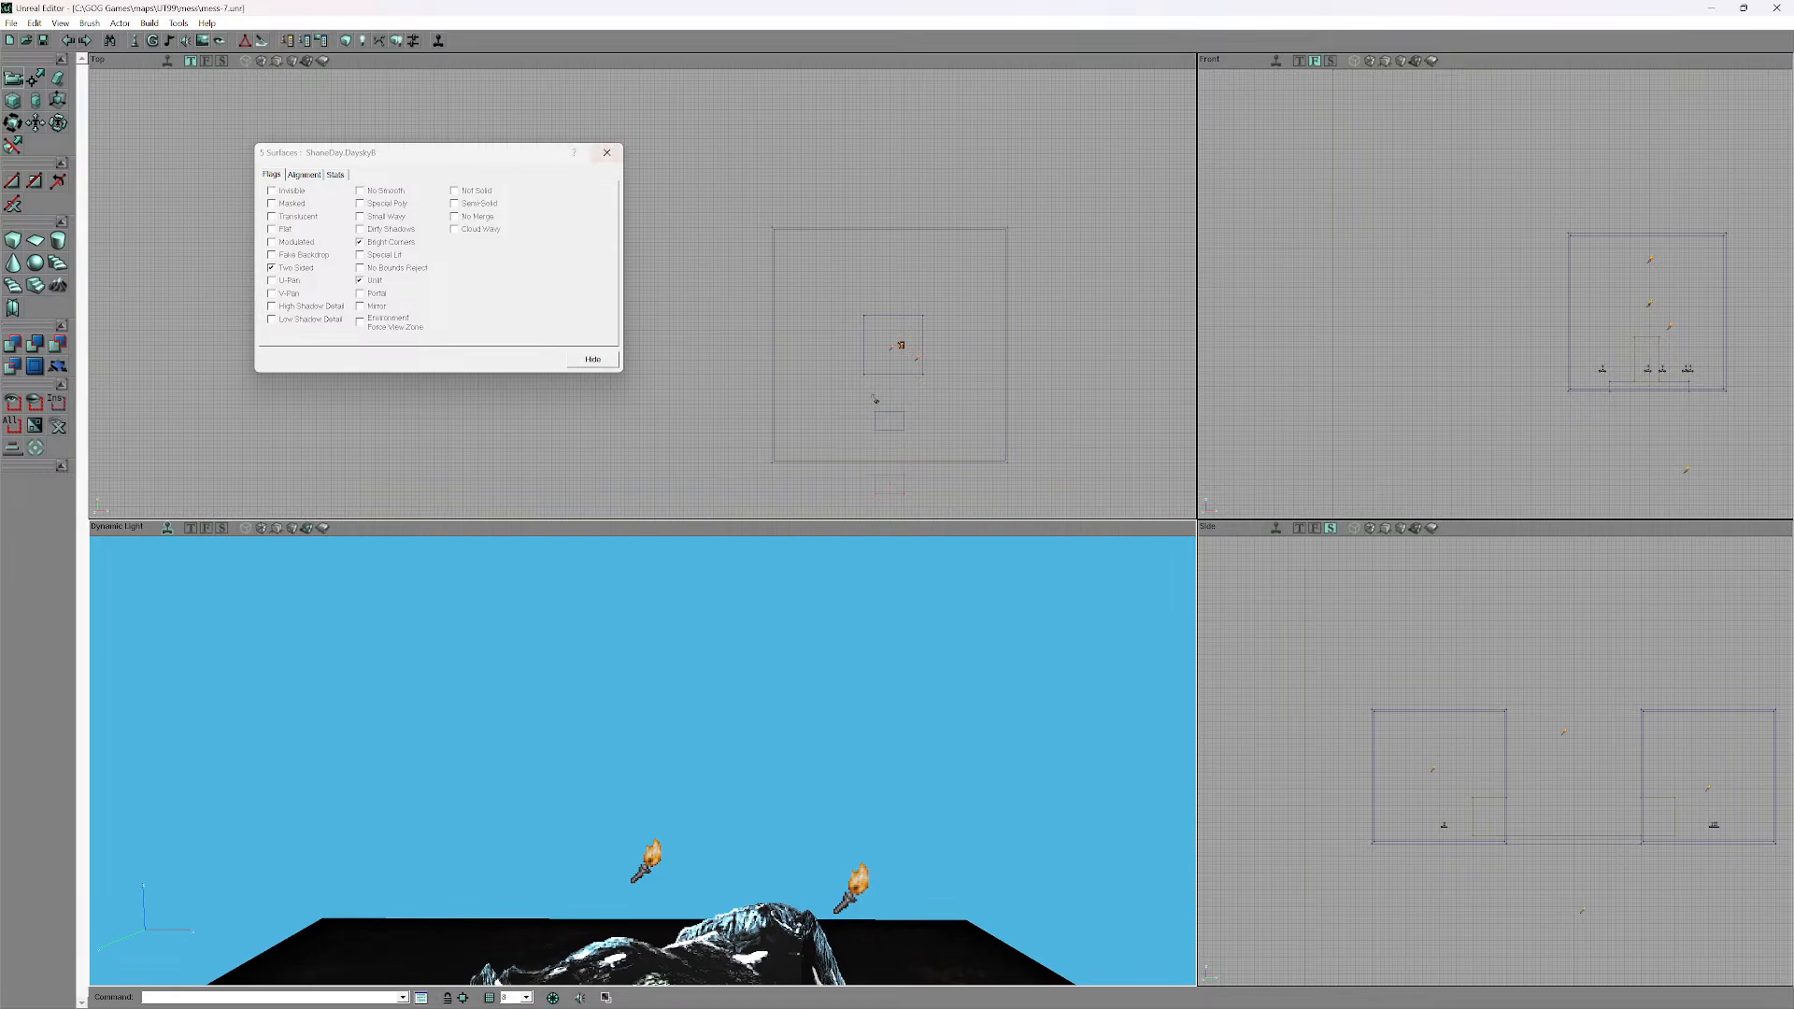
left_click(607, 152)
right_click_drag(643, 691, 665, 775)
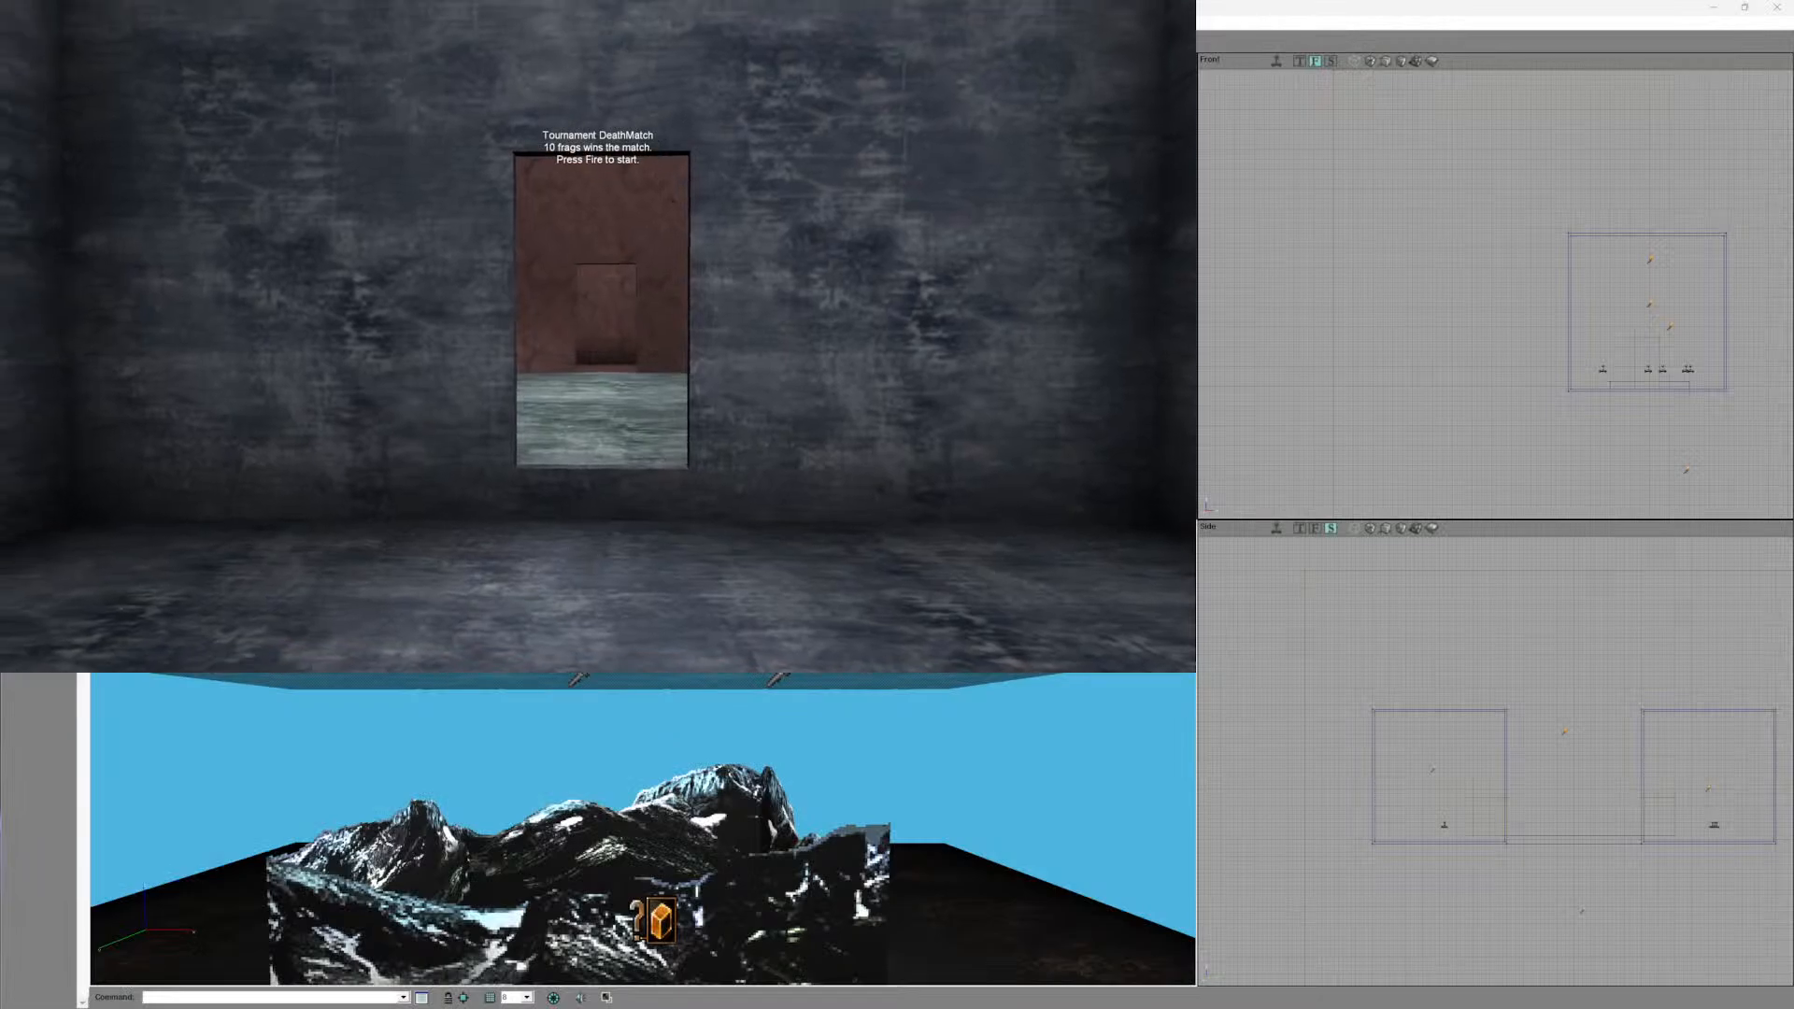
left_click(600, 338)
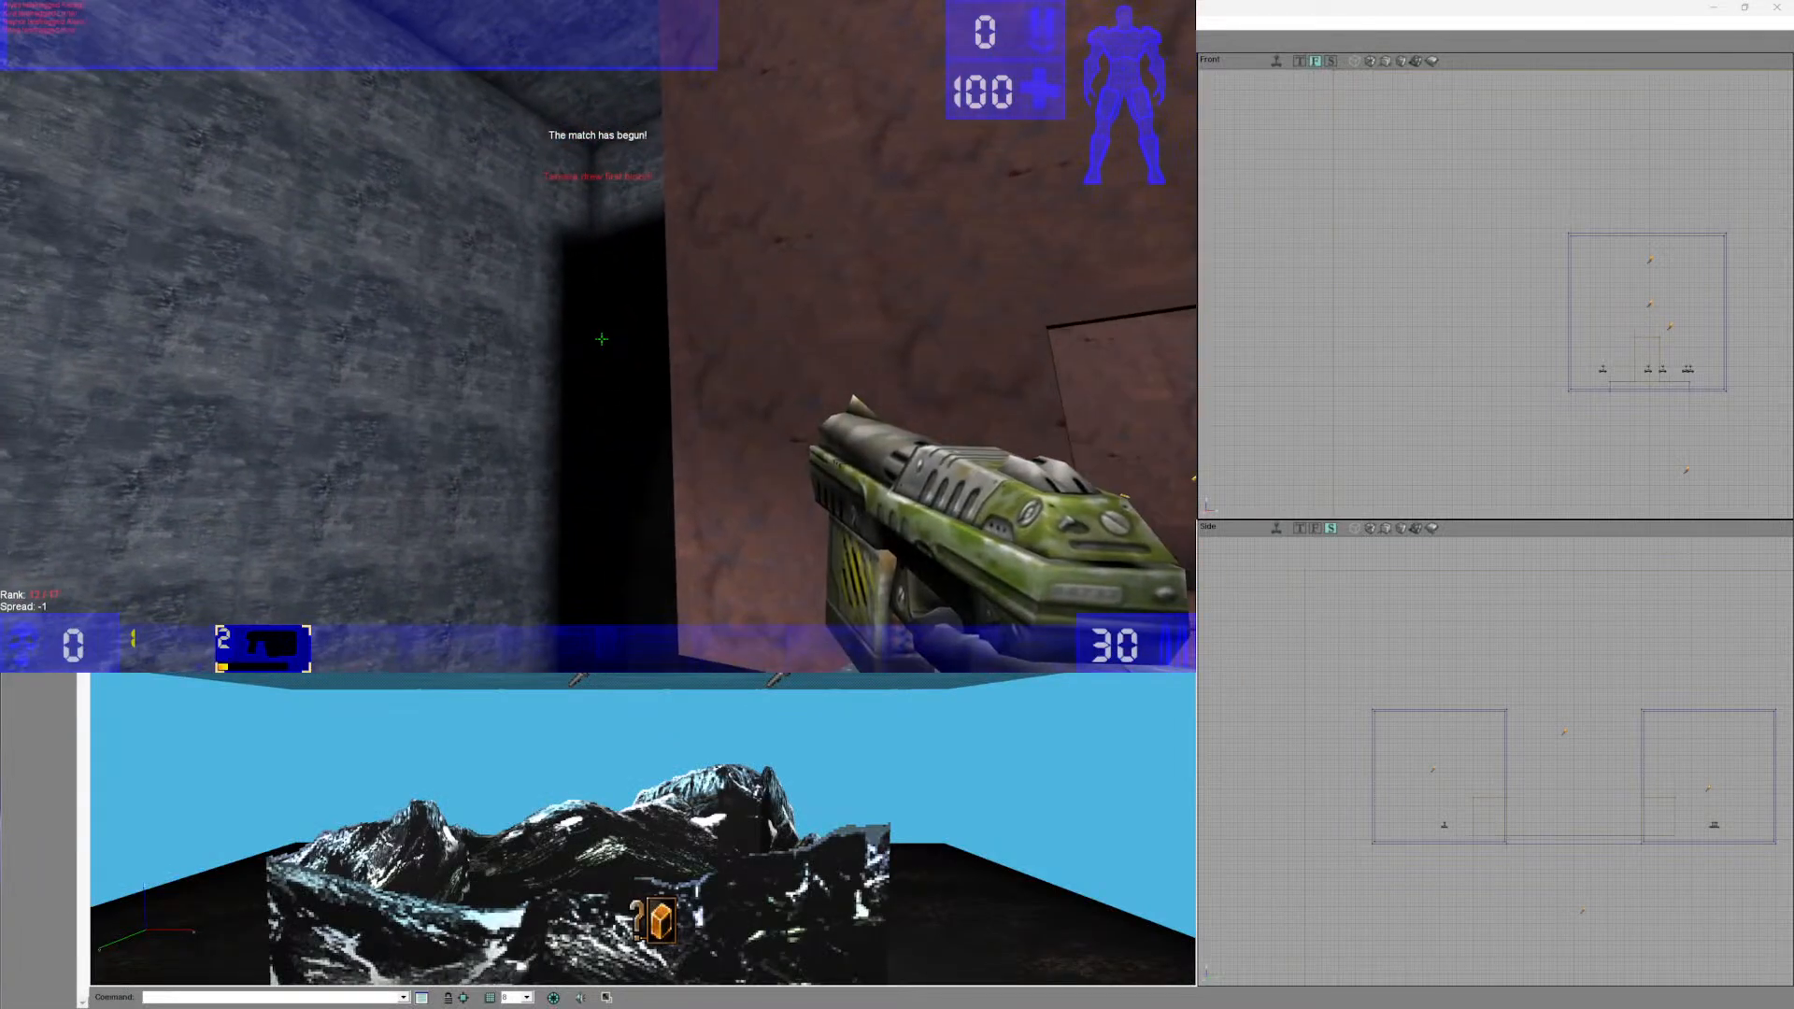
key("Escape")
left_click(52, 85)
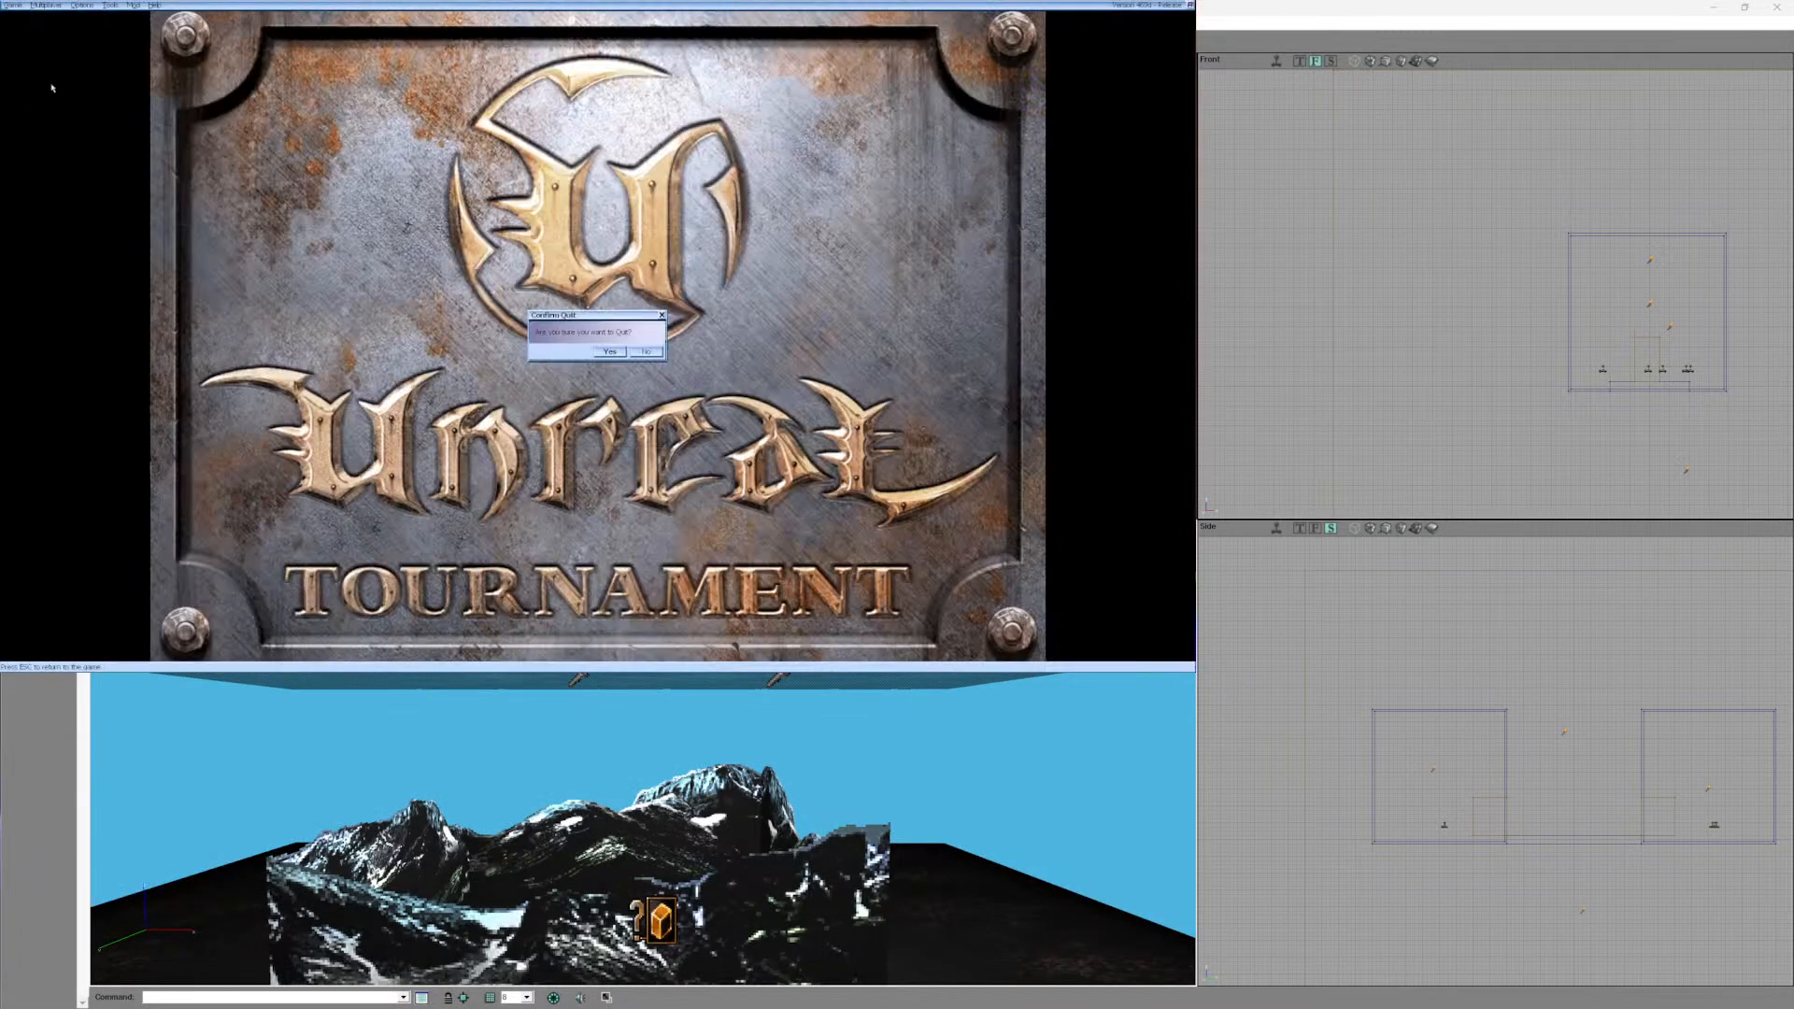
left_click(609, 352)
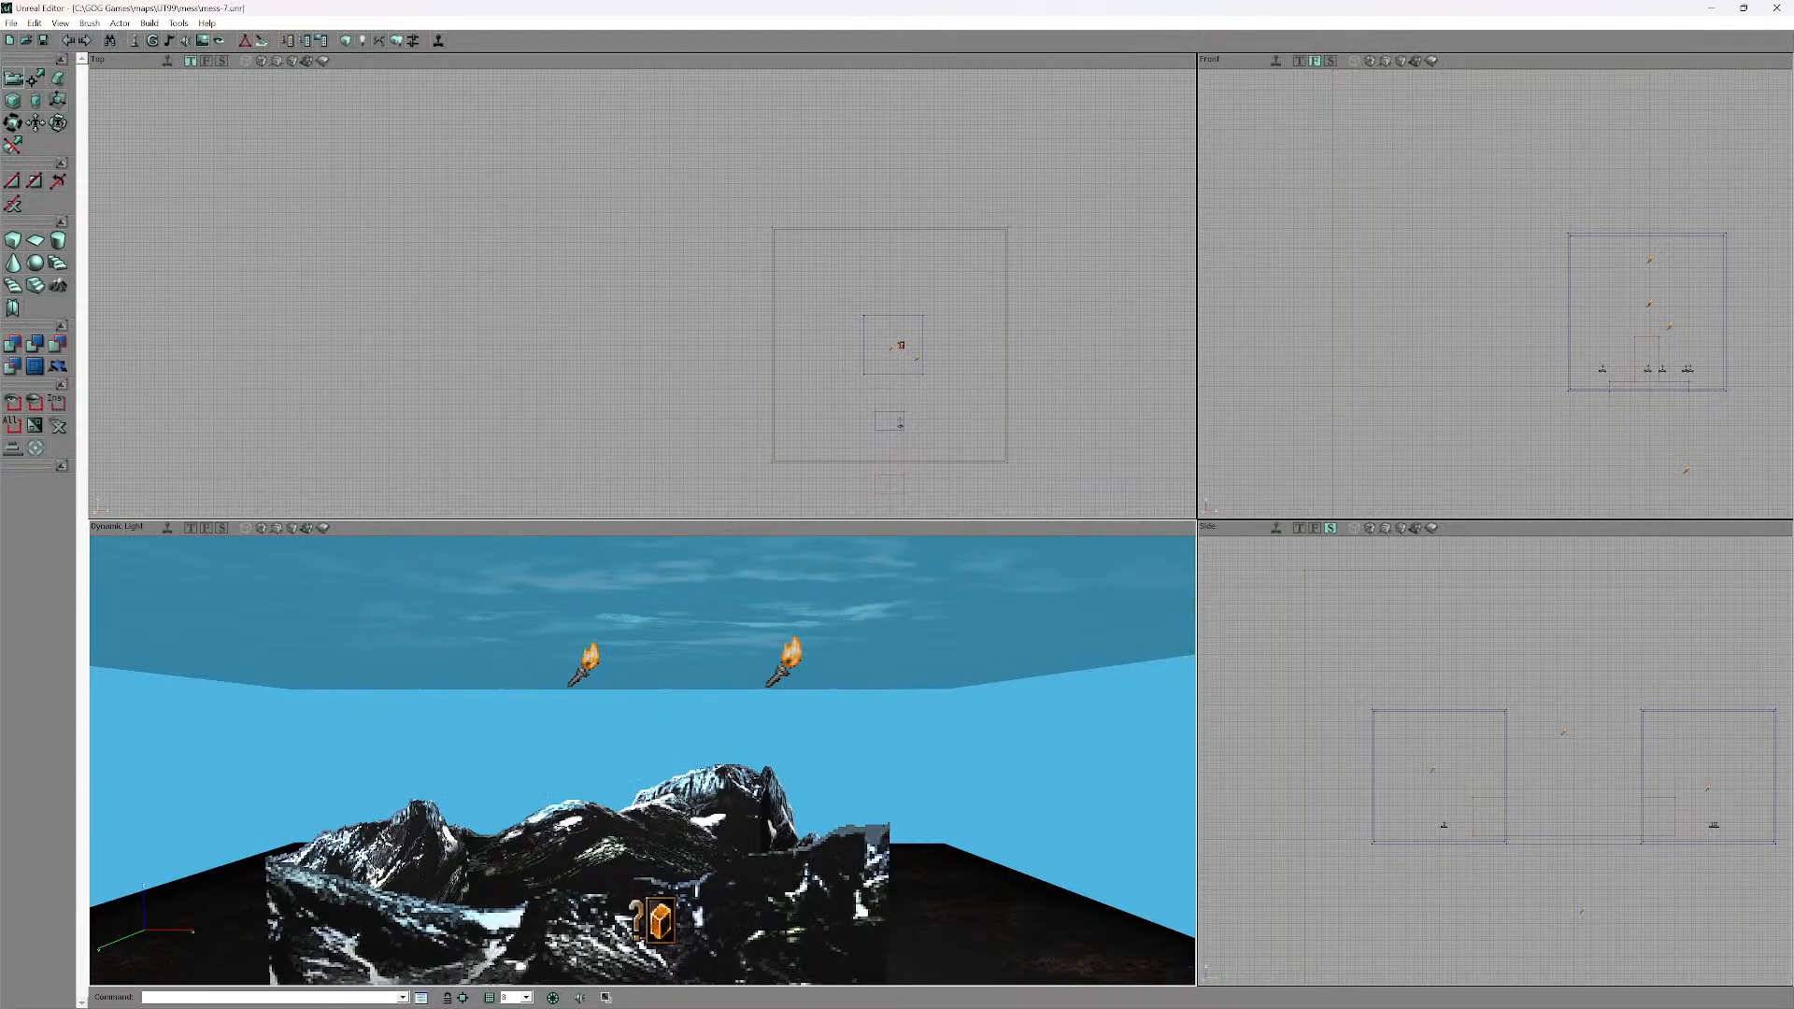
- Select six wall and ceiling surfaces of the main room and enable Fake Backdrop on them
left_click_drag(1028, 468, 360, 214)
key("Down")
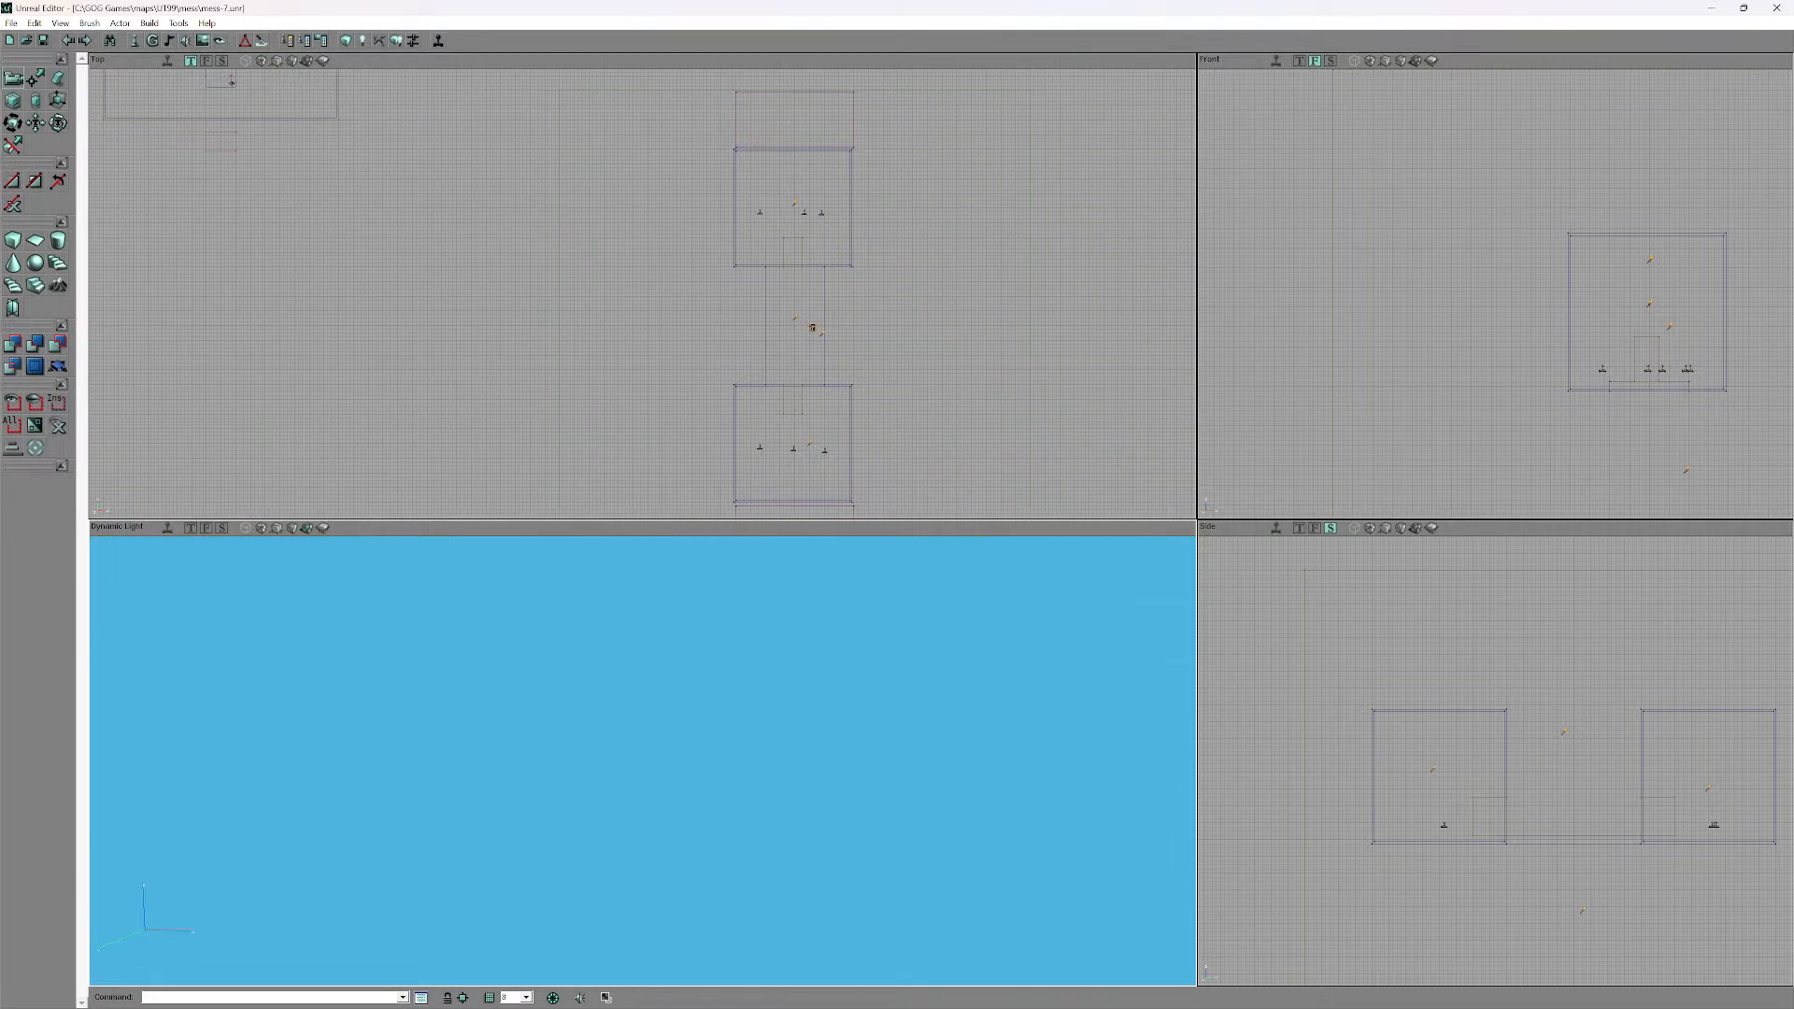
scroll(96, 365, "up", 2)
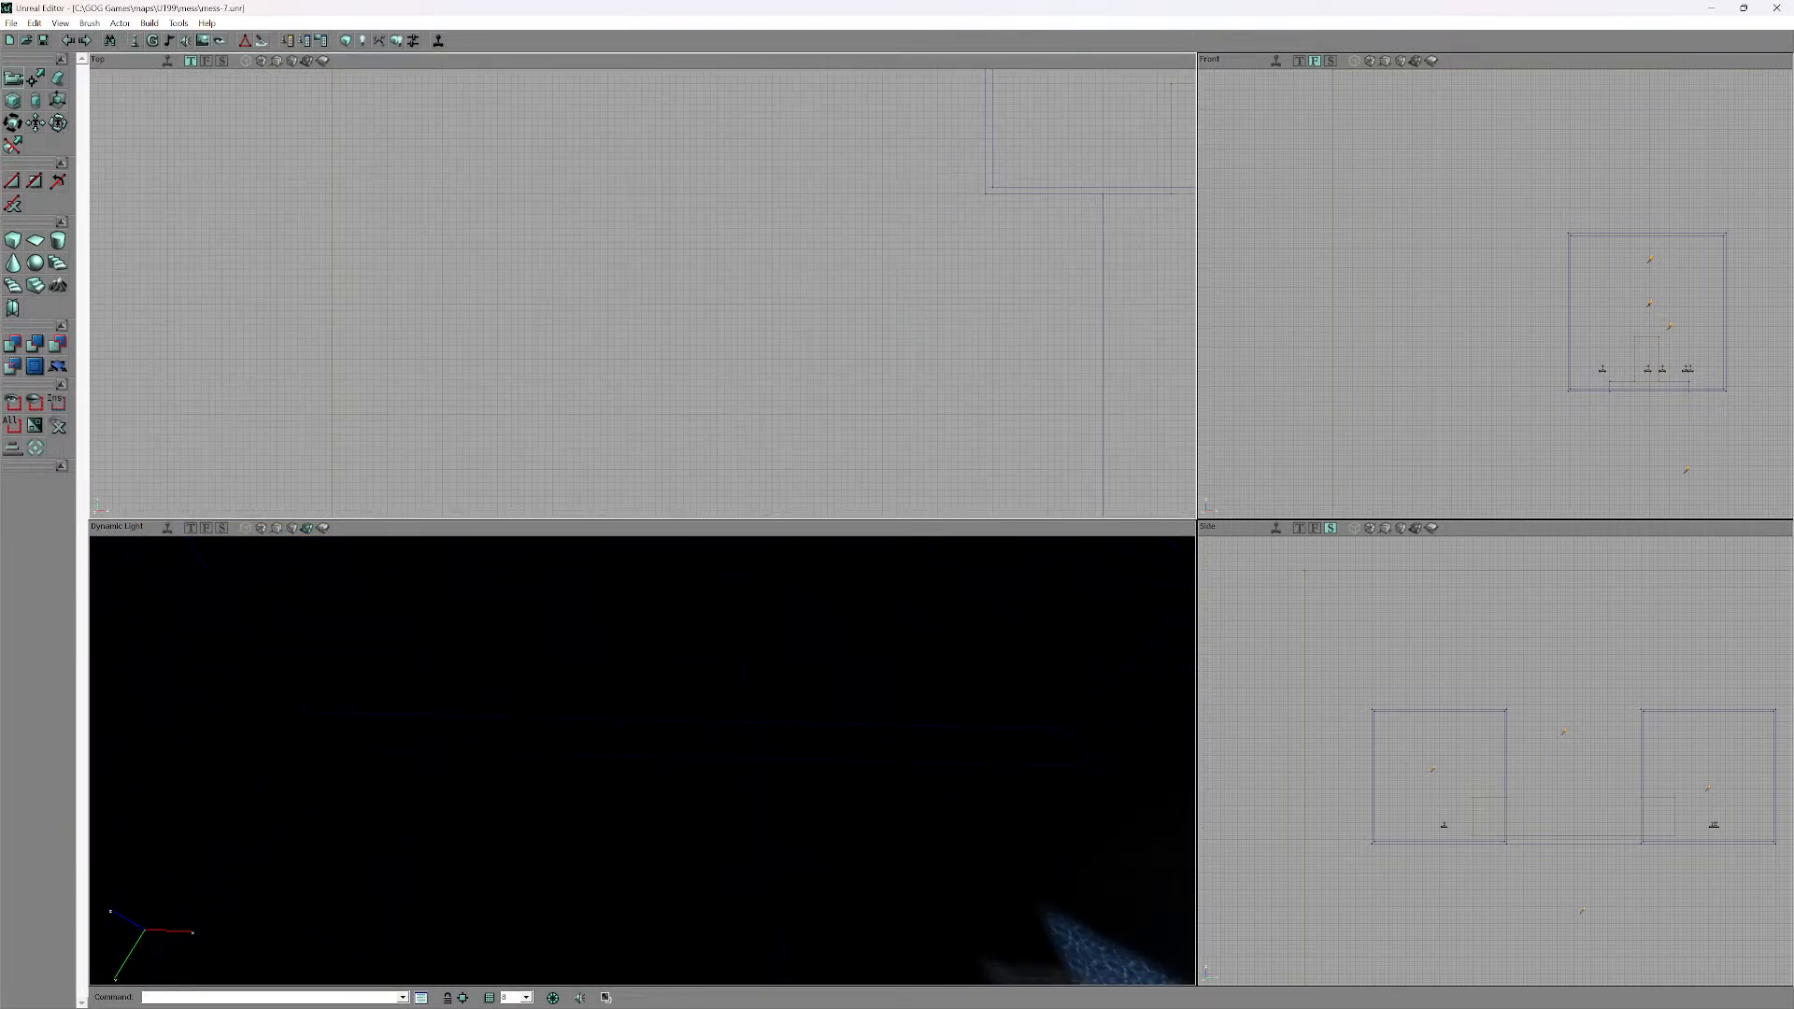
key("Down")
key("Down")
key("Down")
key("Down")
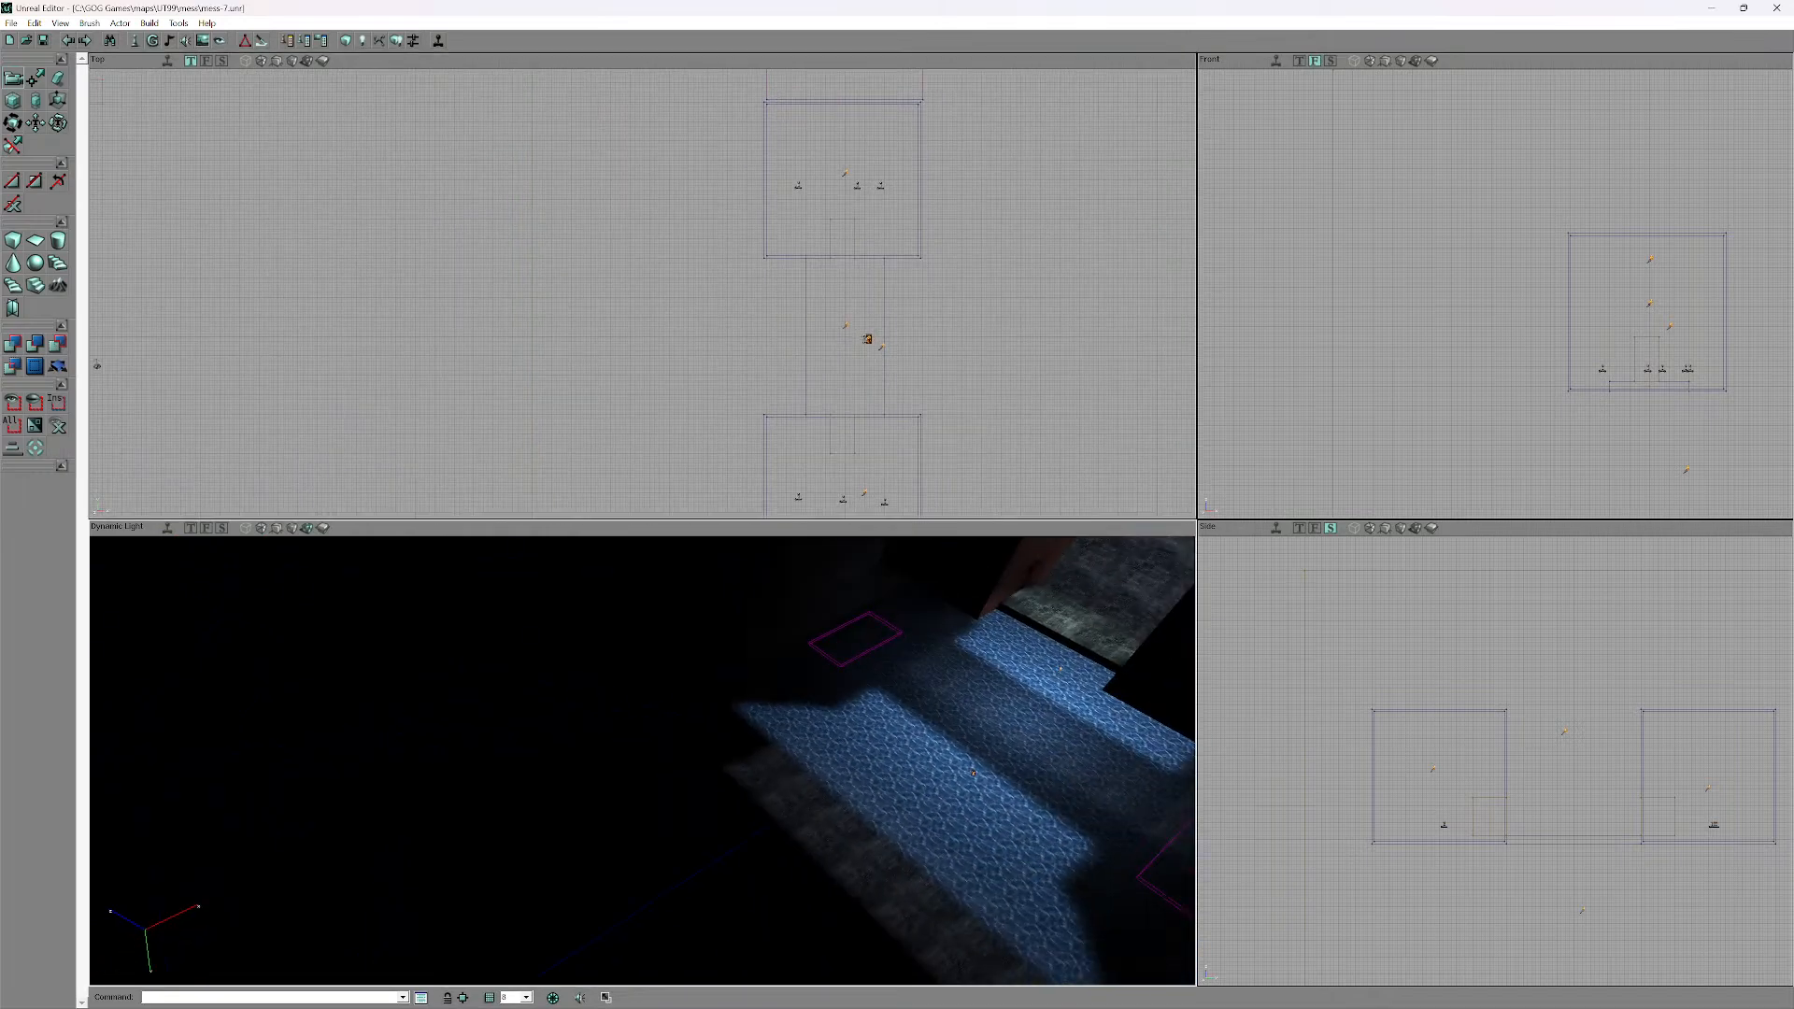
key("Up")
key("Up")
key("Up")
key("Up")
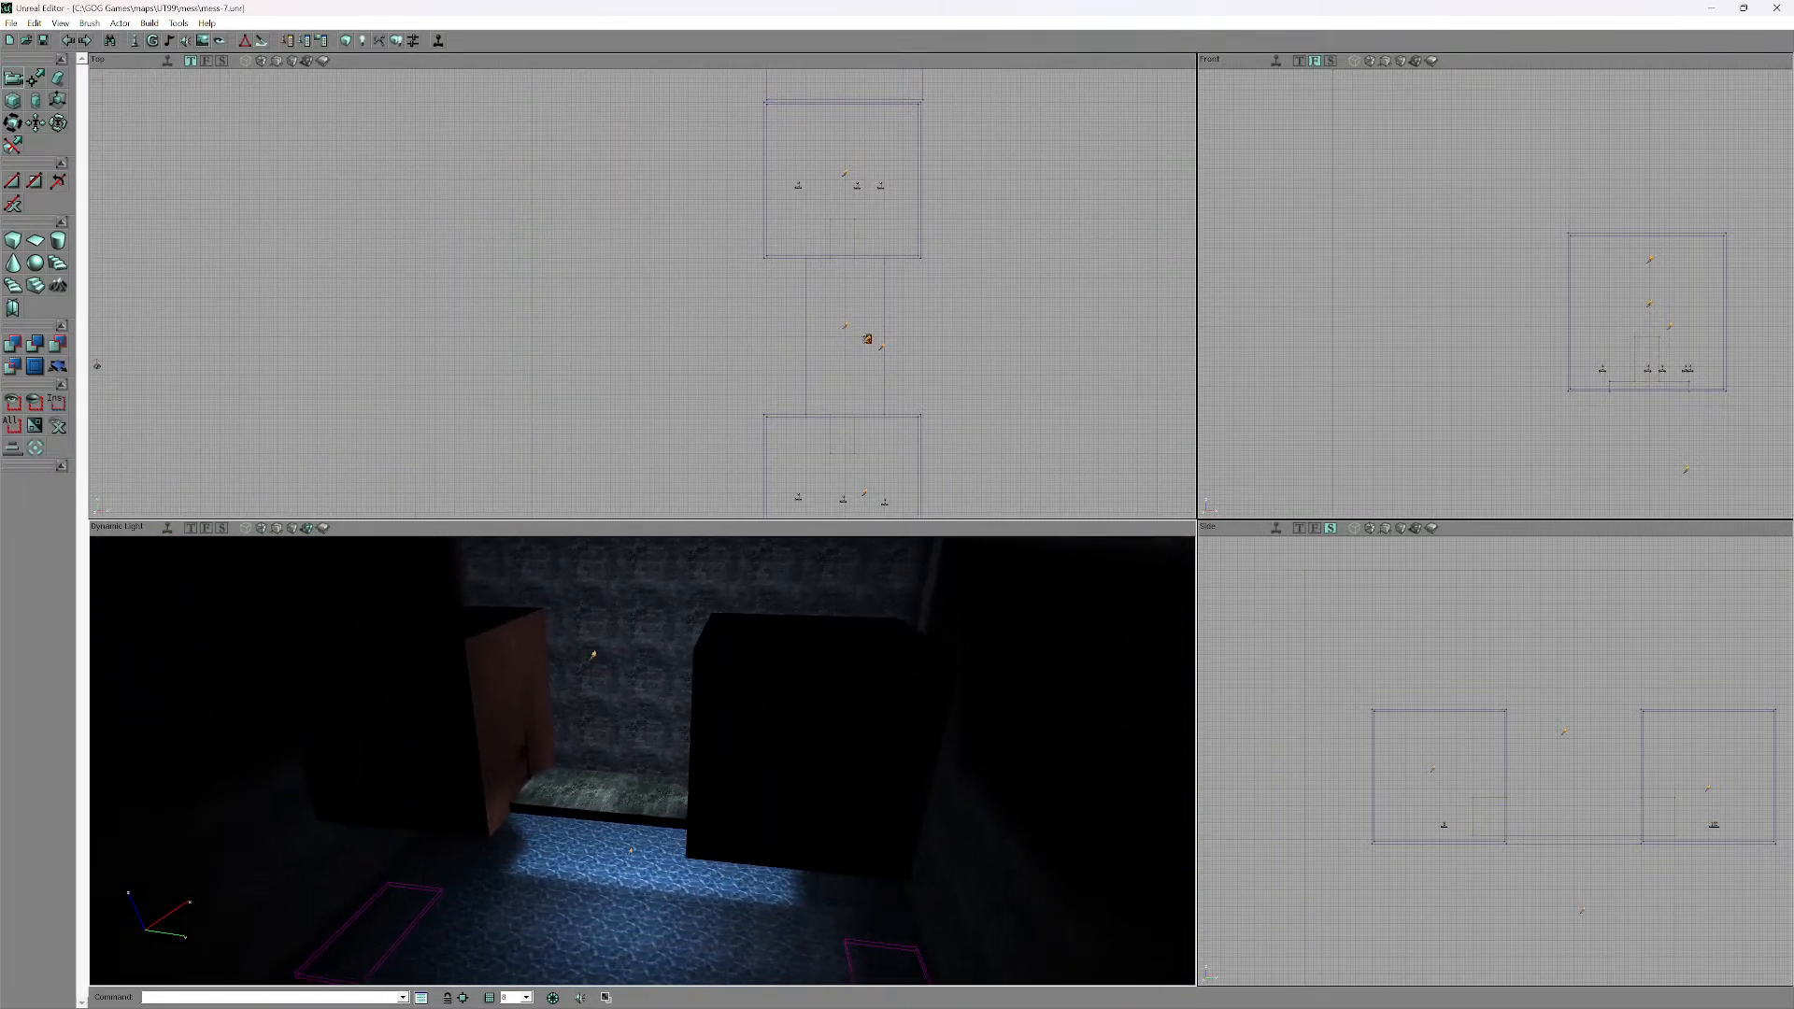
right_click_drag(642, 761, 607, 654)
right_click(606, 654)
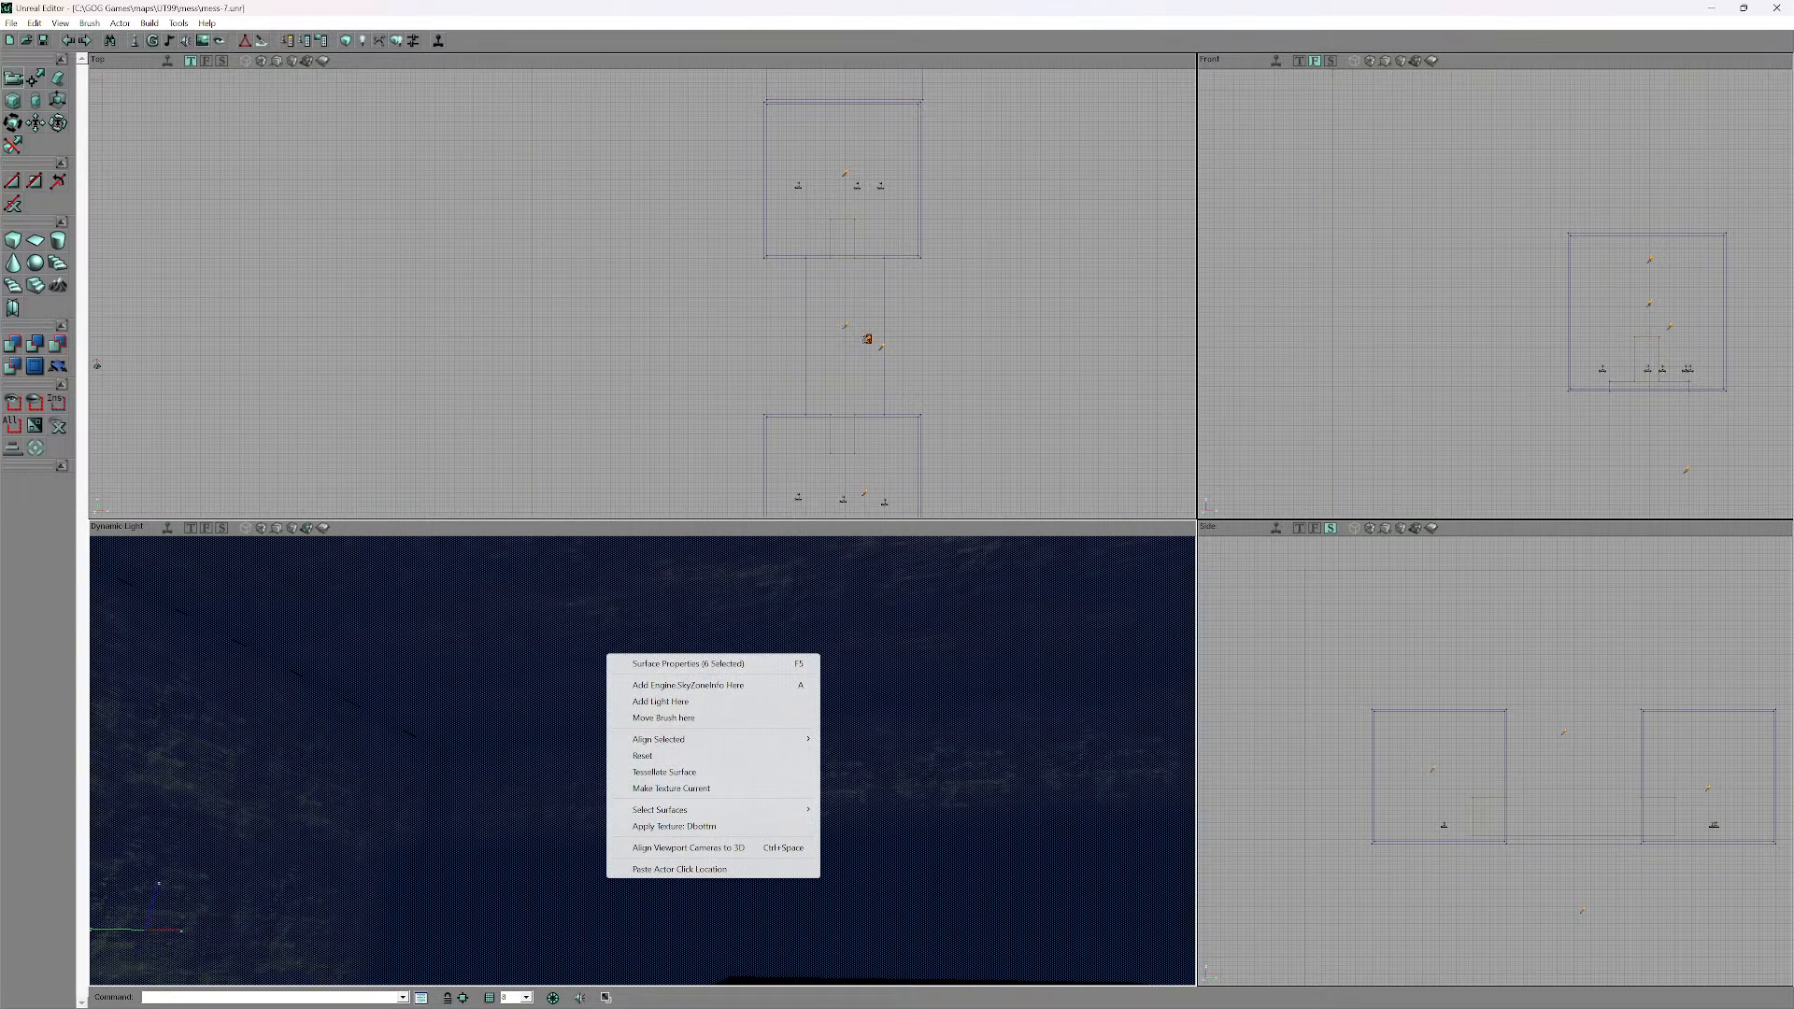
left_click(687, 663)
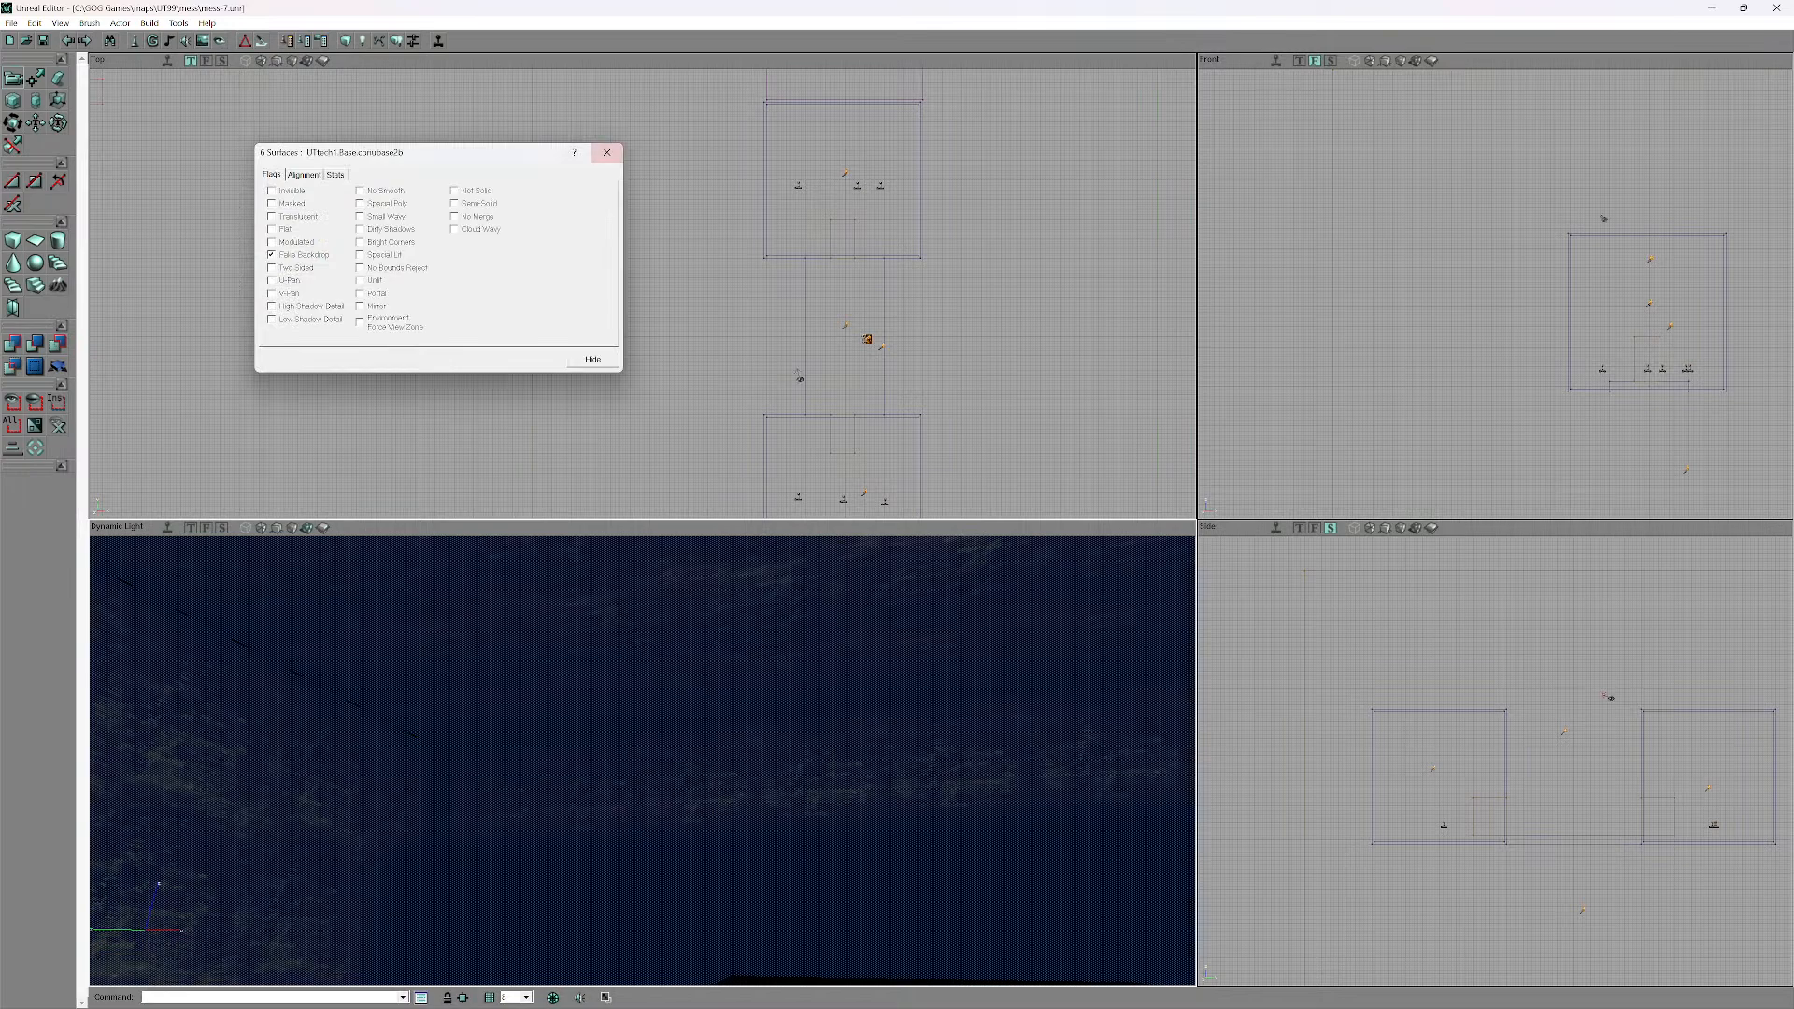
left_click(606, 152)
- Run Build All on the level with the main room's surfaces set as backdrop
right_click_drag(617, 664, 552, 747)
left_click_drag(551, 748, 597, 672)
left_click(150, 23)
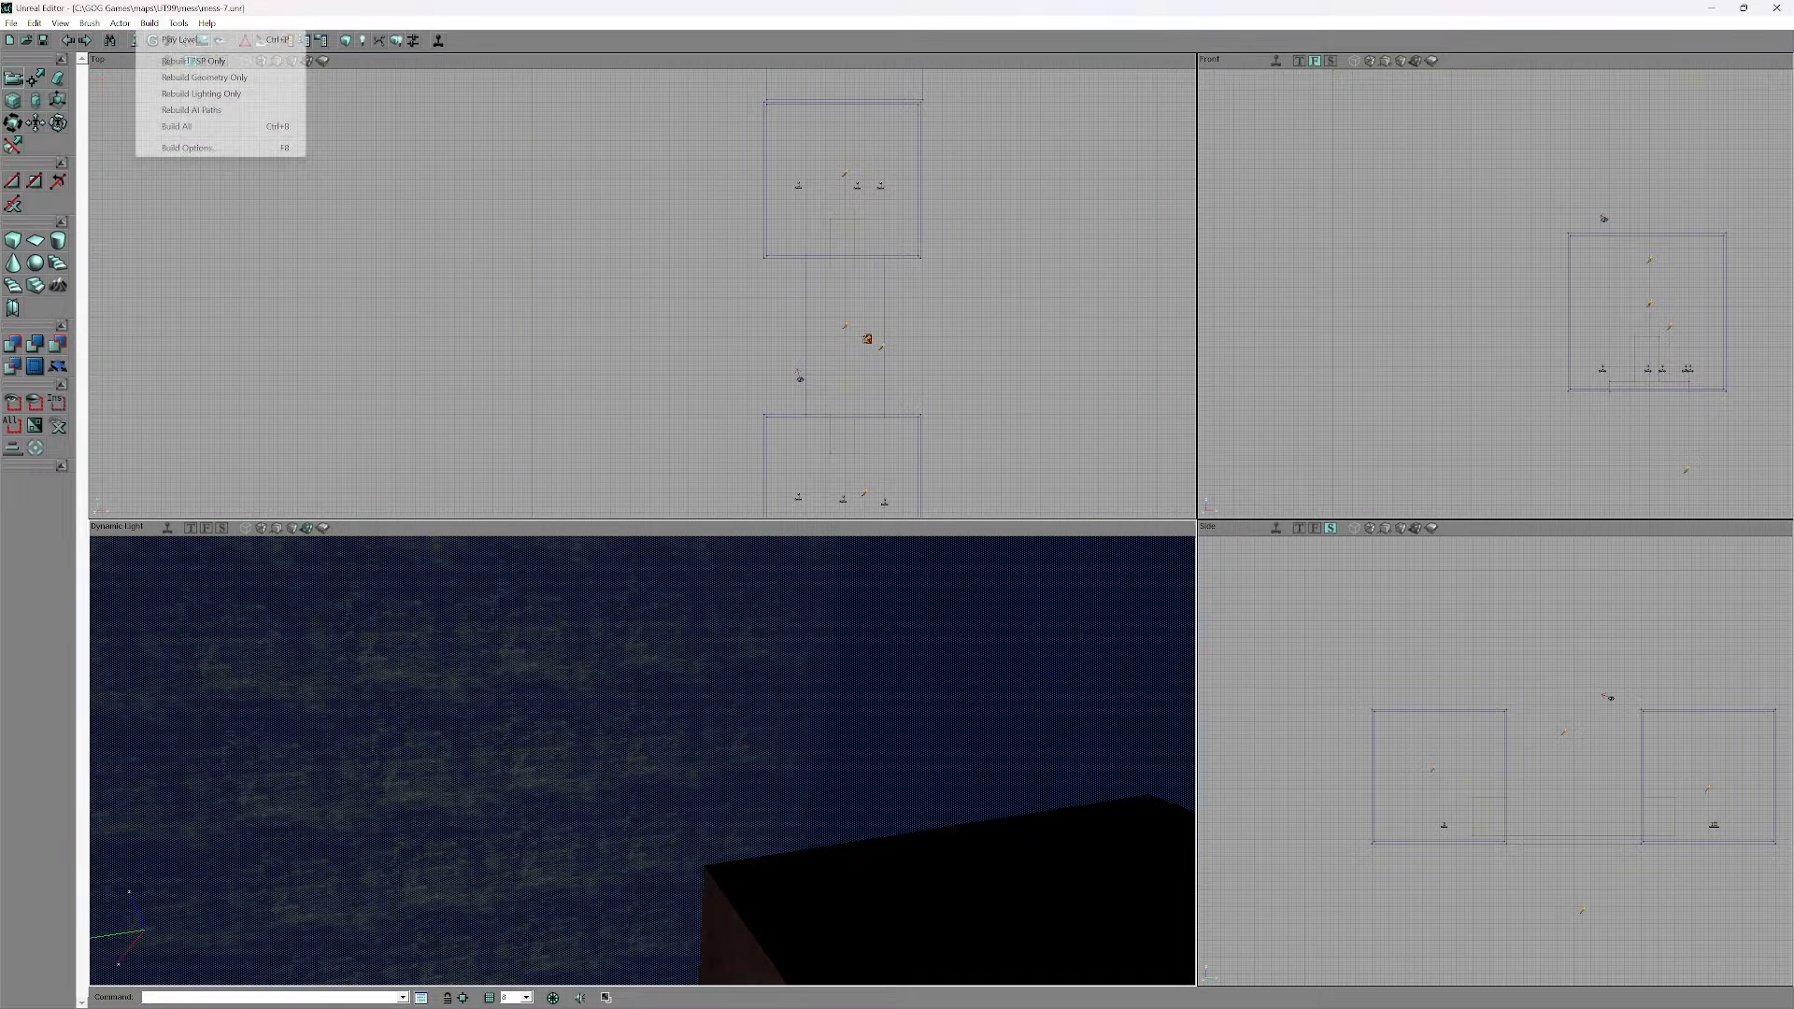
left_click(196, 126)
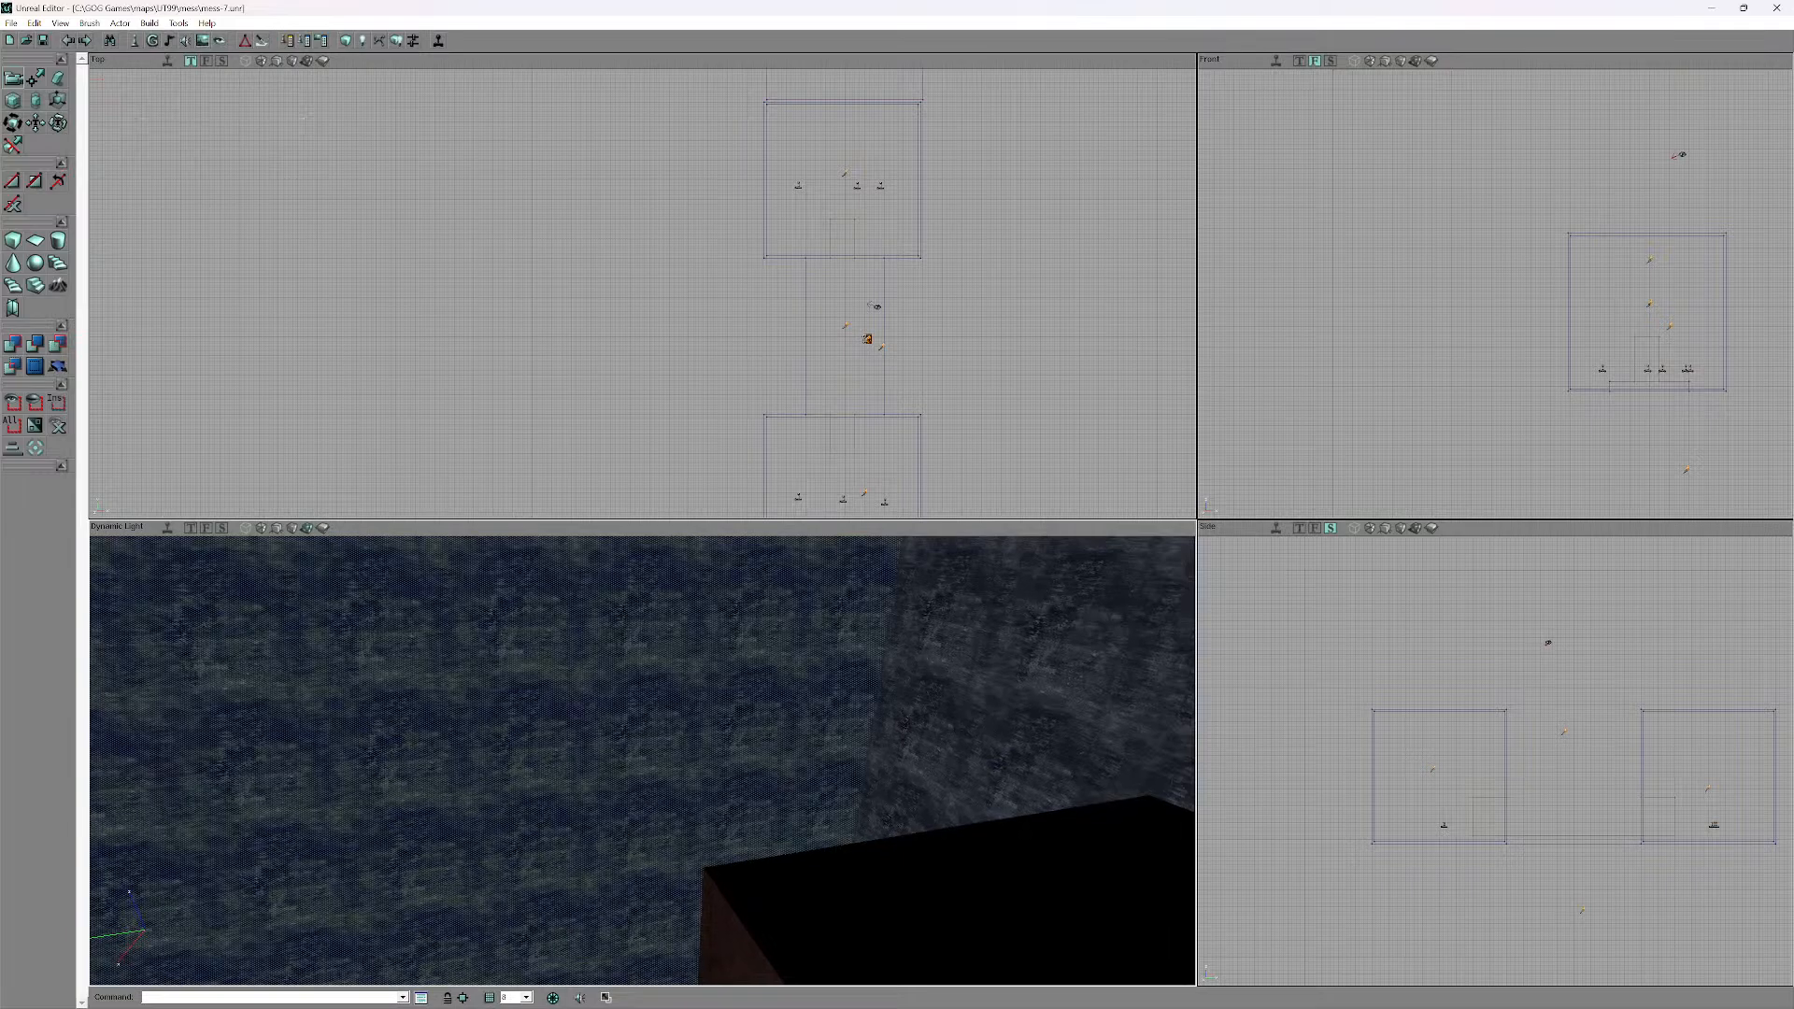
- Open the SkyZoneInfo actor's properties in the sky room and examine its ZoneInfo category
left_click_drag(560, 187, 1006, 734)
double_click(543, 456)
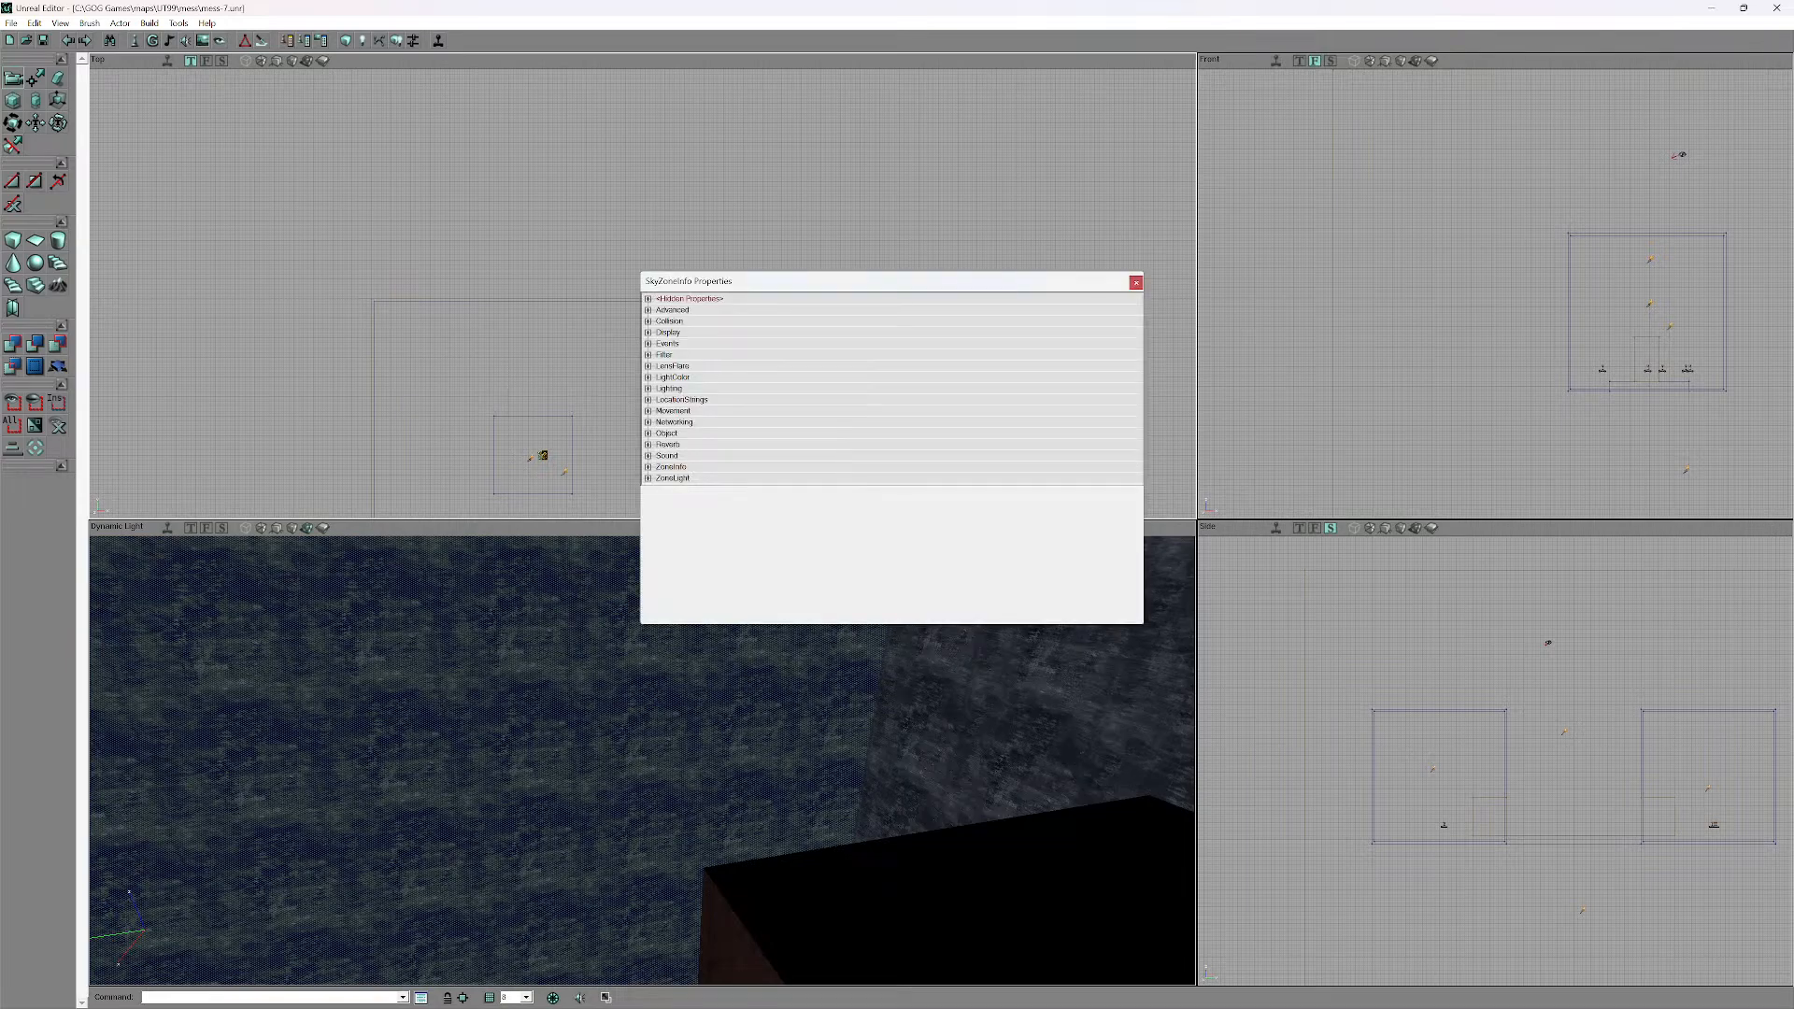
double_click(671, 467)
double_click(670, 467)
left_click(1136, 282)
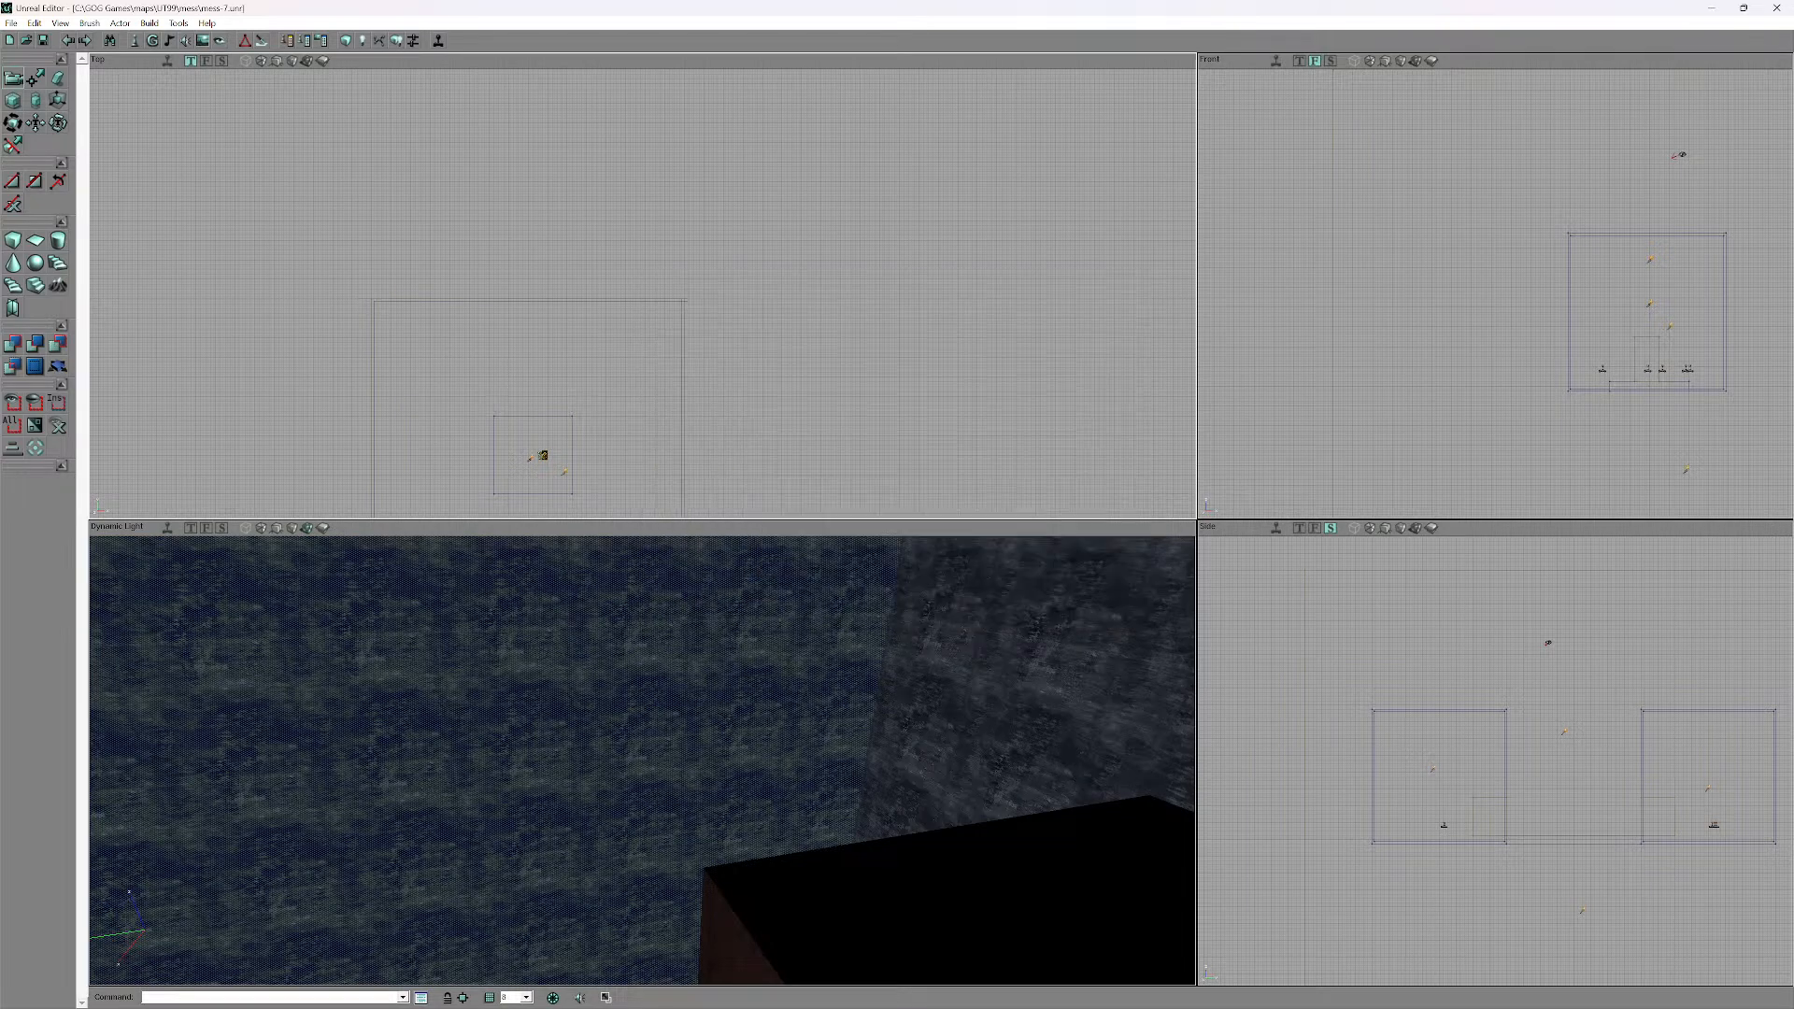
- Reopen the properties of the six selected main room surfaces and clear their Fake Backdrop flag
right_click_drag(654, 729, 710, 916)
right_click_drag(710, 841, 783, 889)
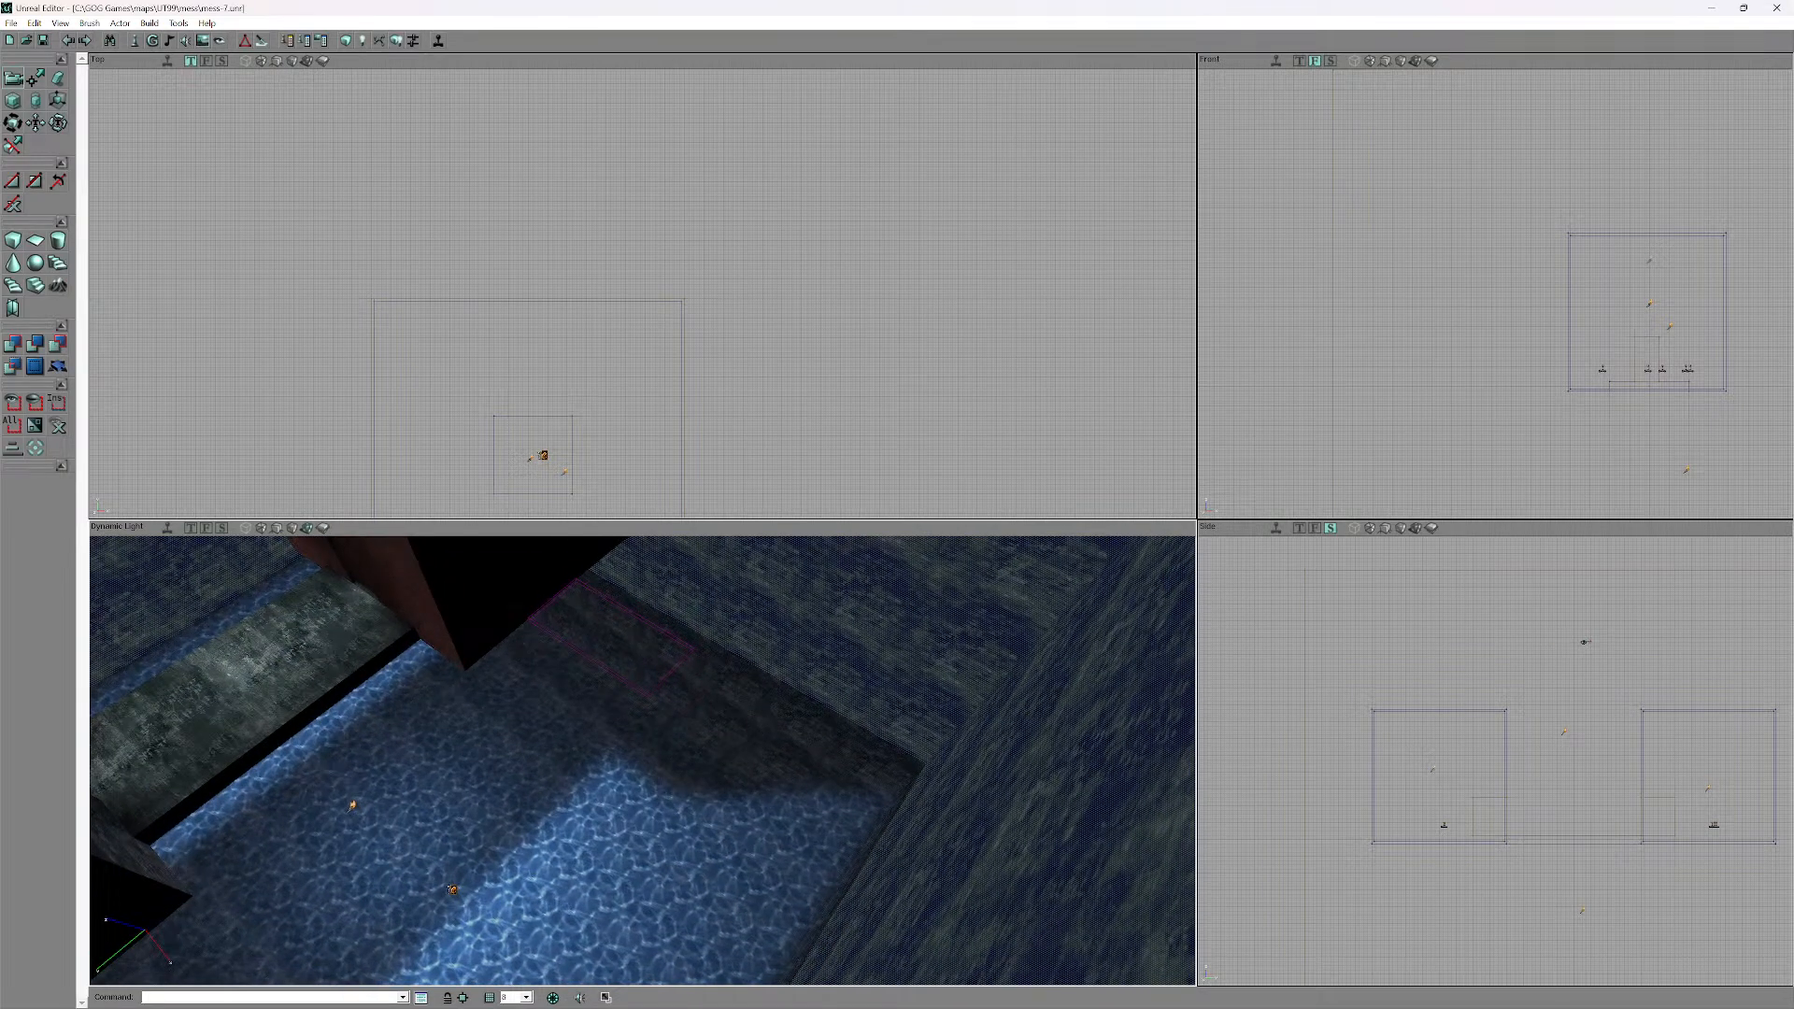
right_click(781, 623)
left_click(934, 631)
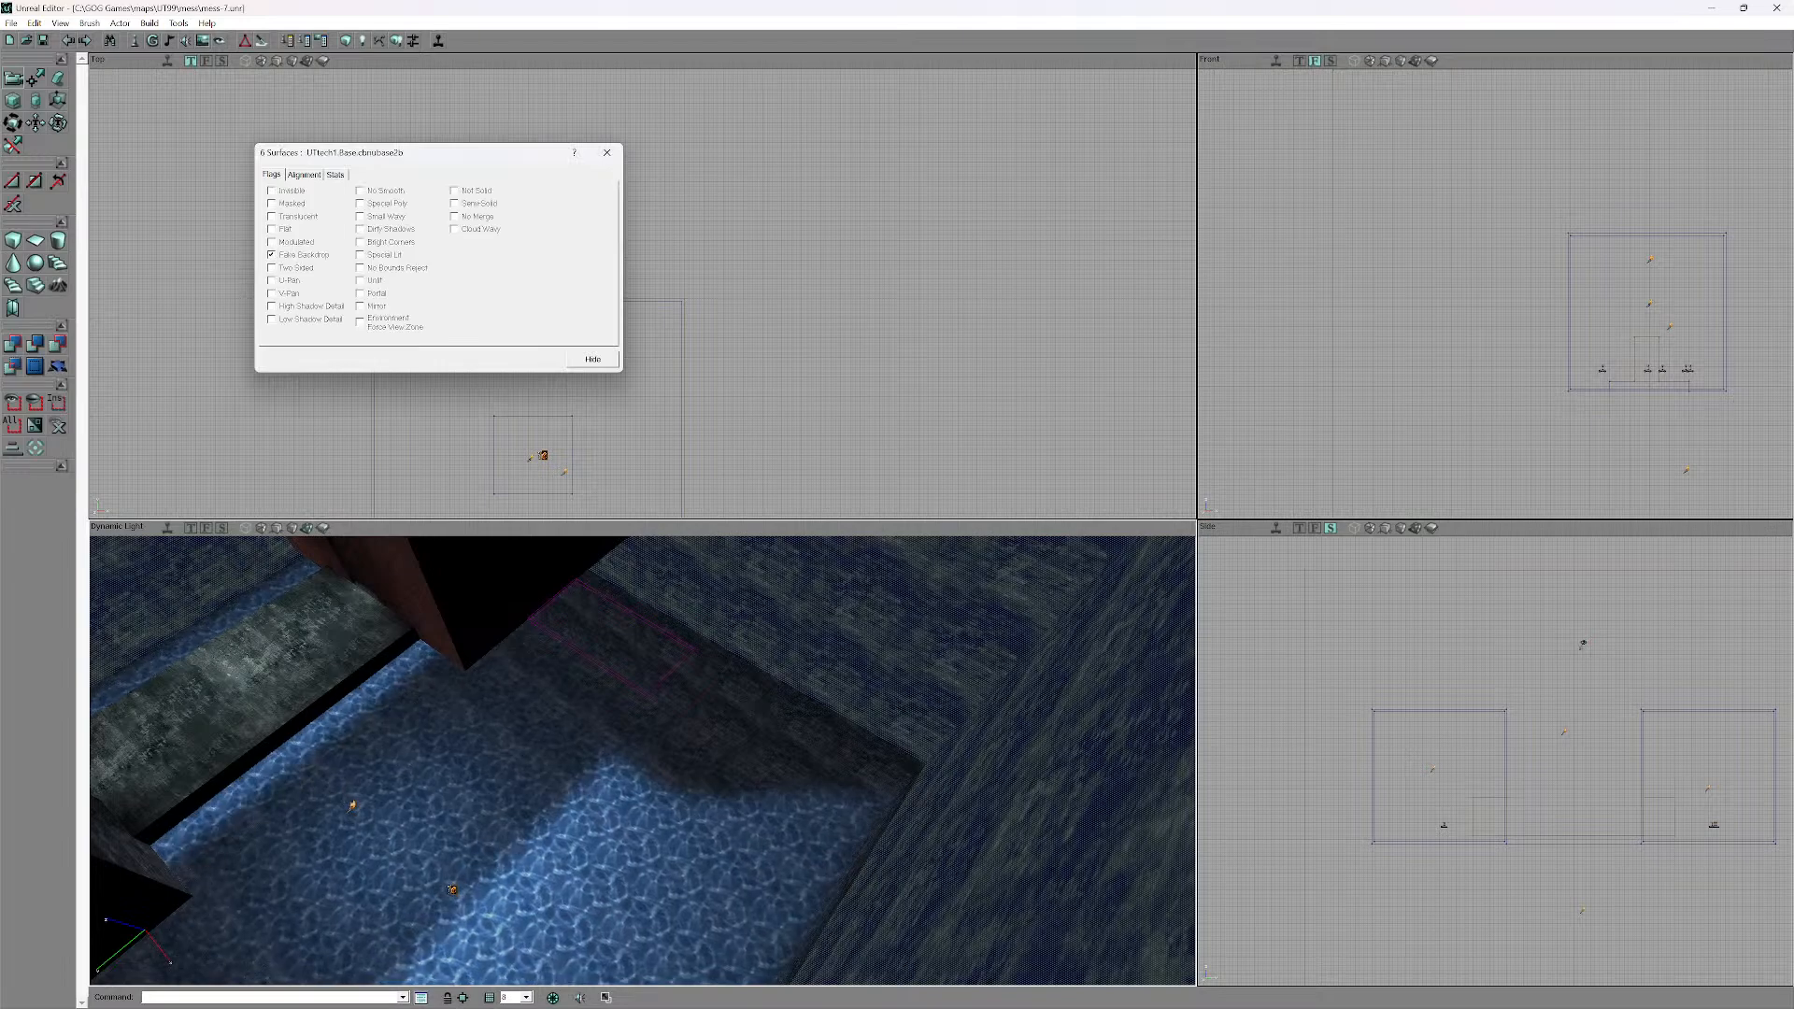
left_click(272, 255)
left_click(607, 153)
- Examine the sky room's placement relative to the main rooms and inspect the SkyZoneInfo actor's properties
scroll(608, 187, "down", 7)
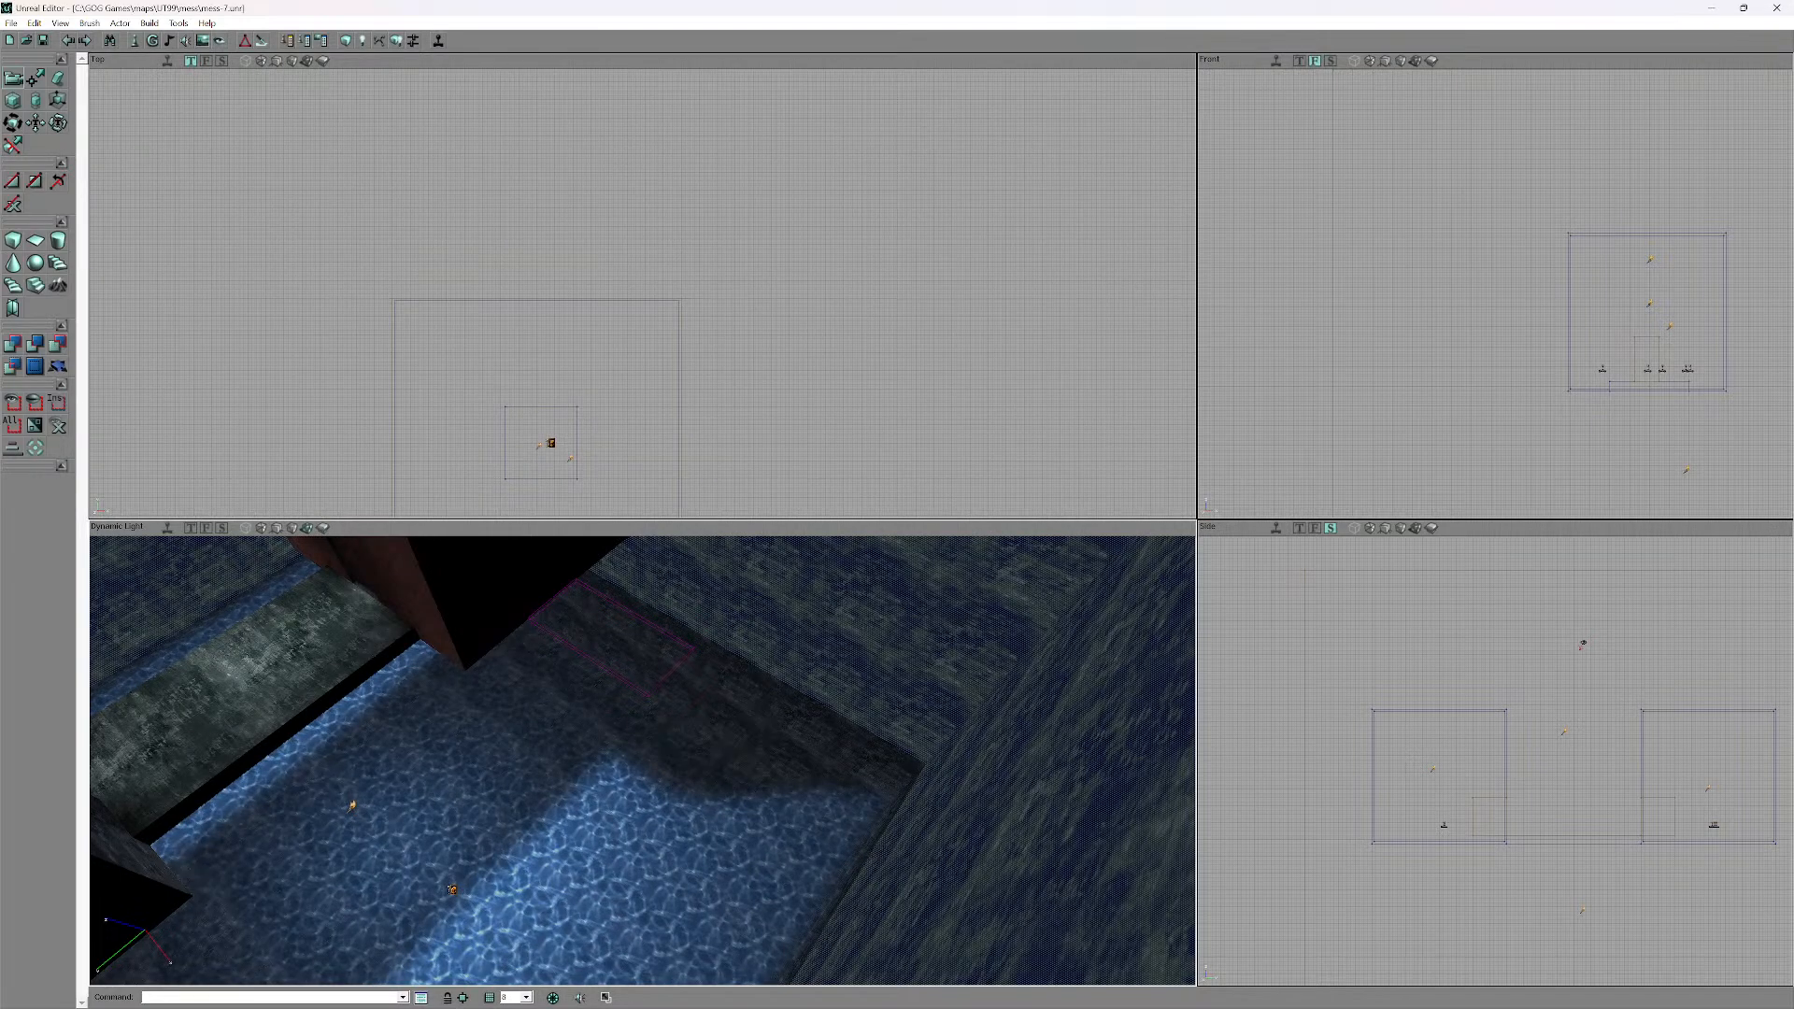
scroll(608, 281, "up", 6)
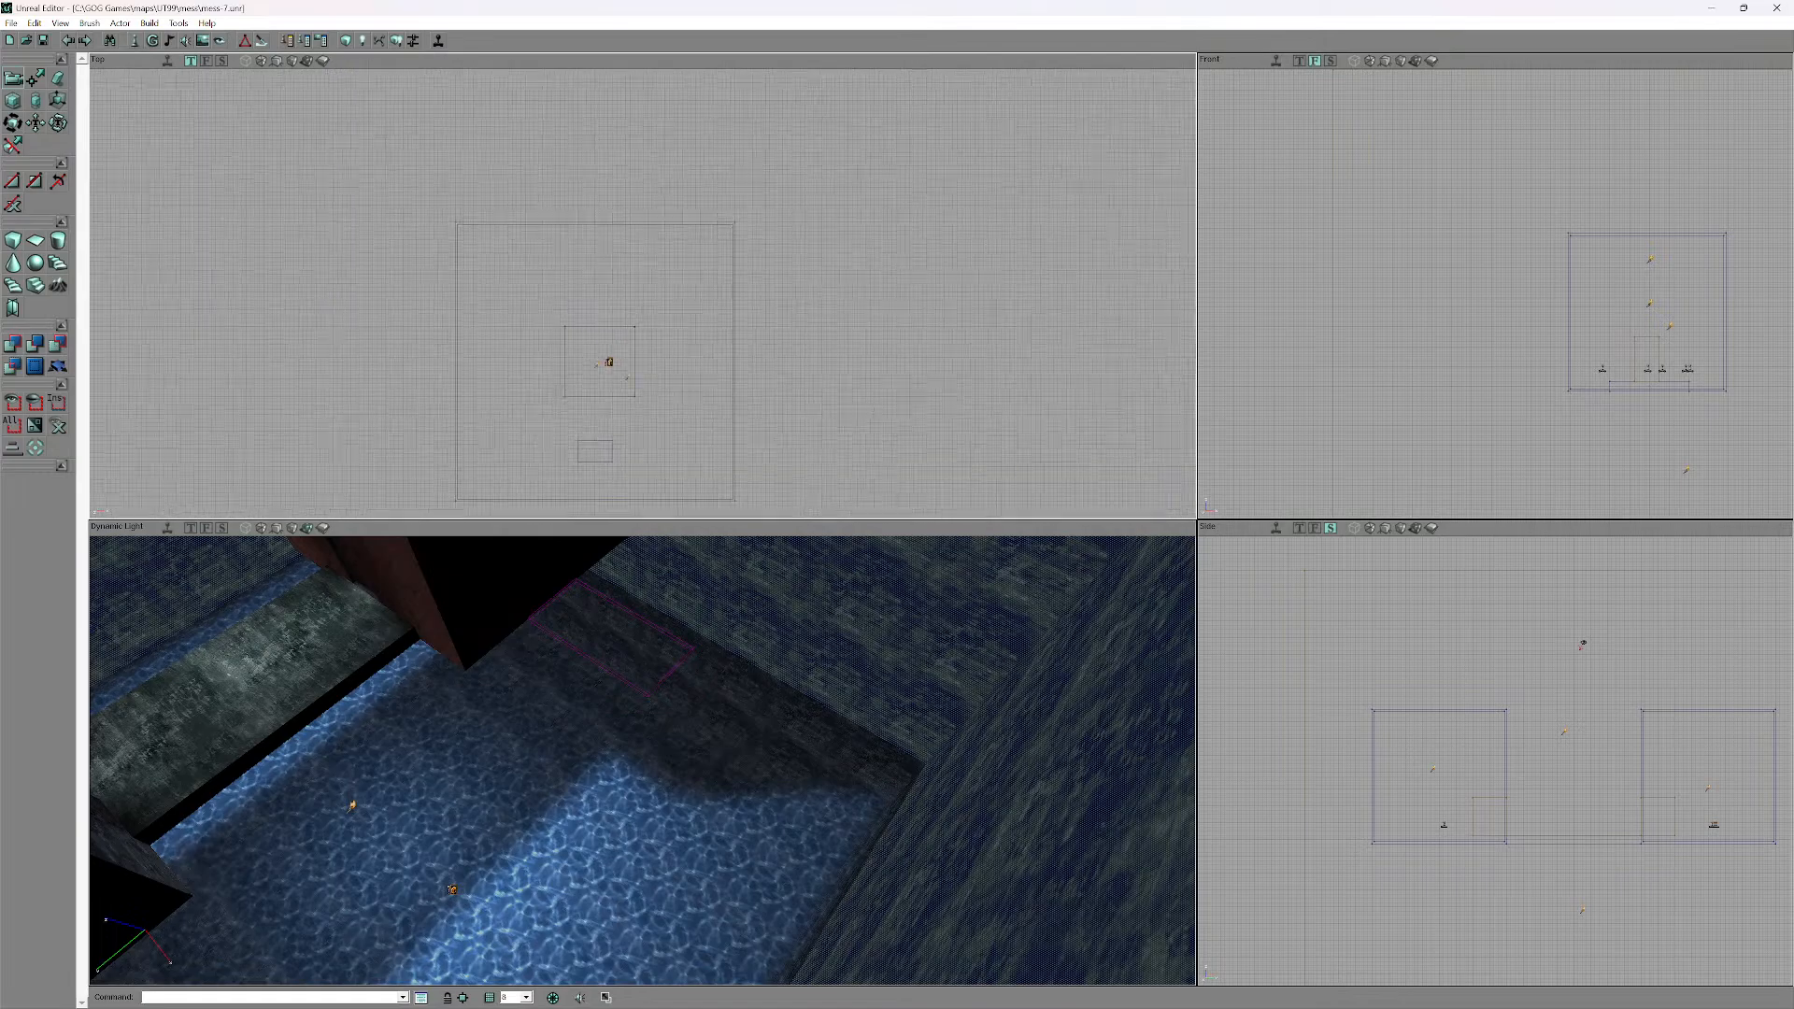
scroll(643, 293, "down", 3)
left_click_drag(468, 327, 694, 108)
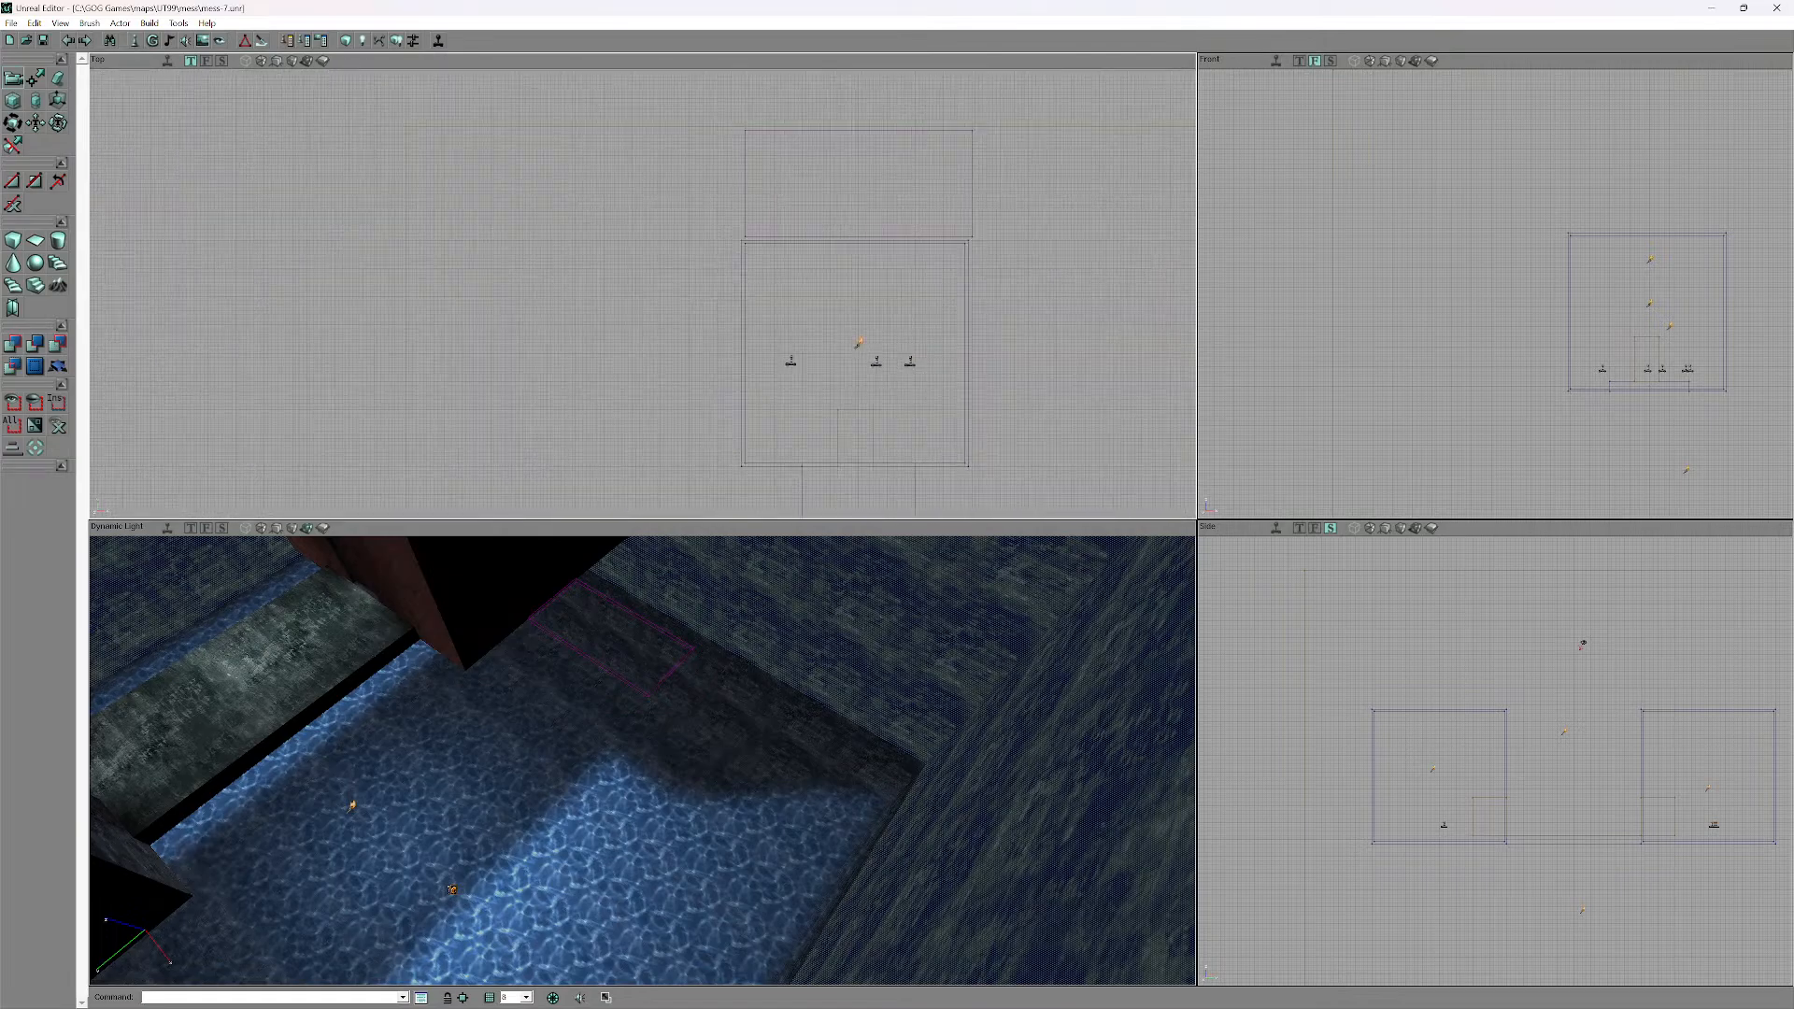
scroll(1495, 761, "down", 4)
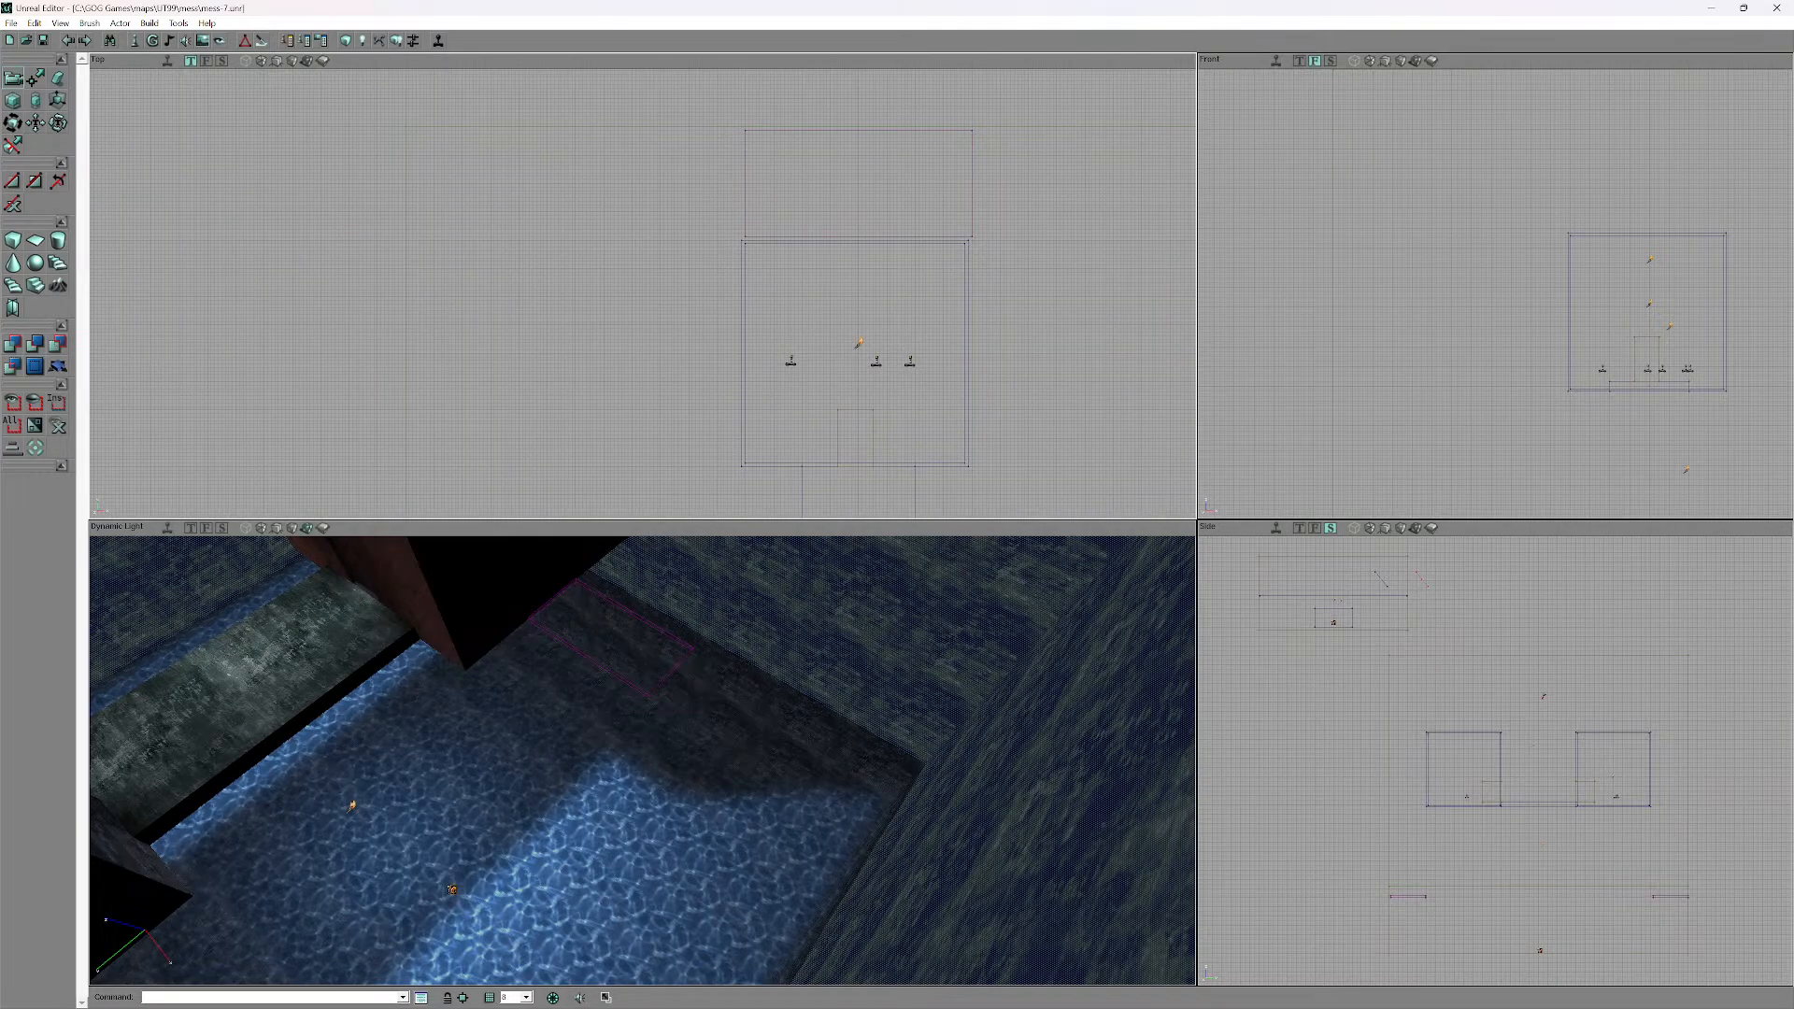
left_click_drag(1495, 761, 1601, 849)
scroll(1601, 848, "up", 1)
scroll(1496, 761, "up", 2)
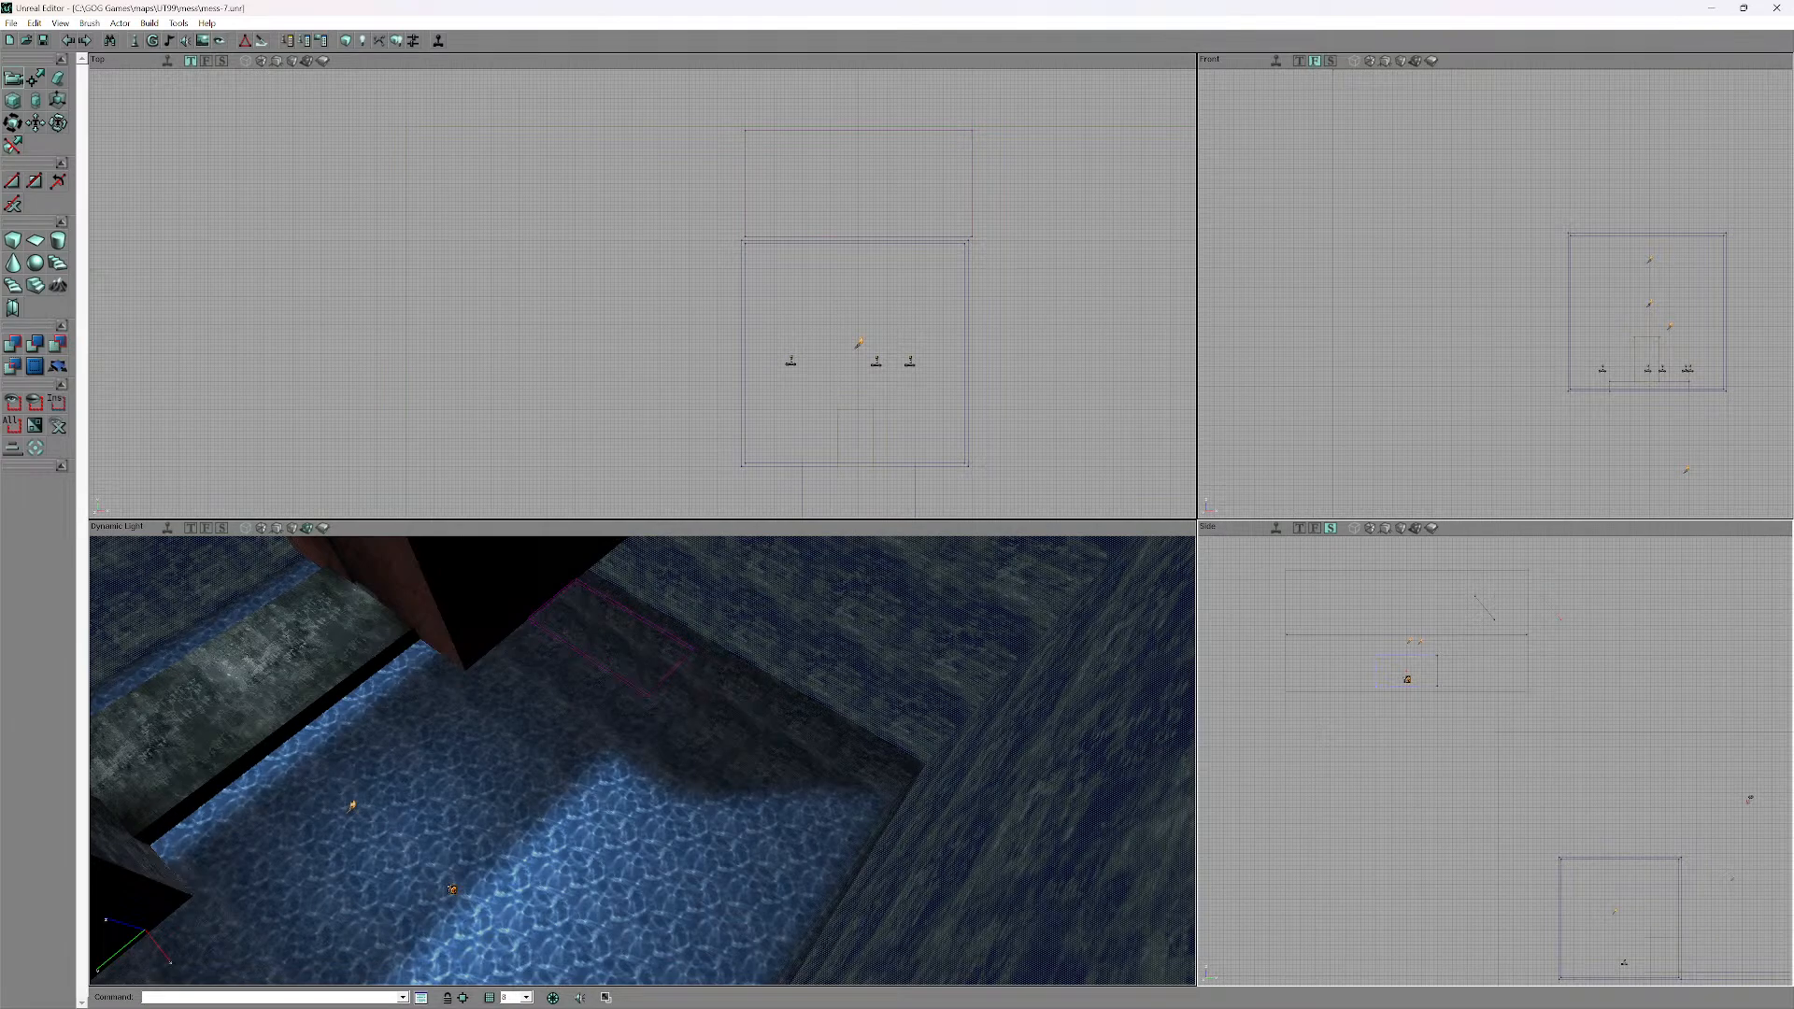
scroll(1496, 761, "up", 2)
mouse_move(1496, 761)
left_mouse_down()
mouse_move(1559, 802)
mouse_move(1474, 733)
mouse_move(1559, 829)
left_mouse_up()
scroll(1559, 803, "up", 1)
scroll(1496, 761, "up", 1)
right_click(1460, 721)
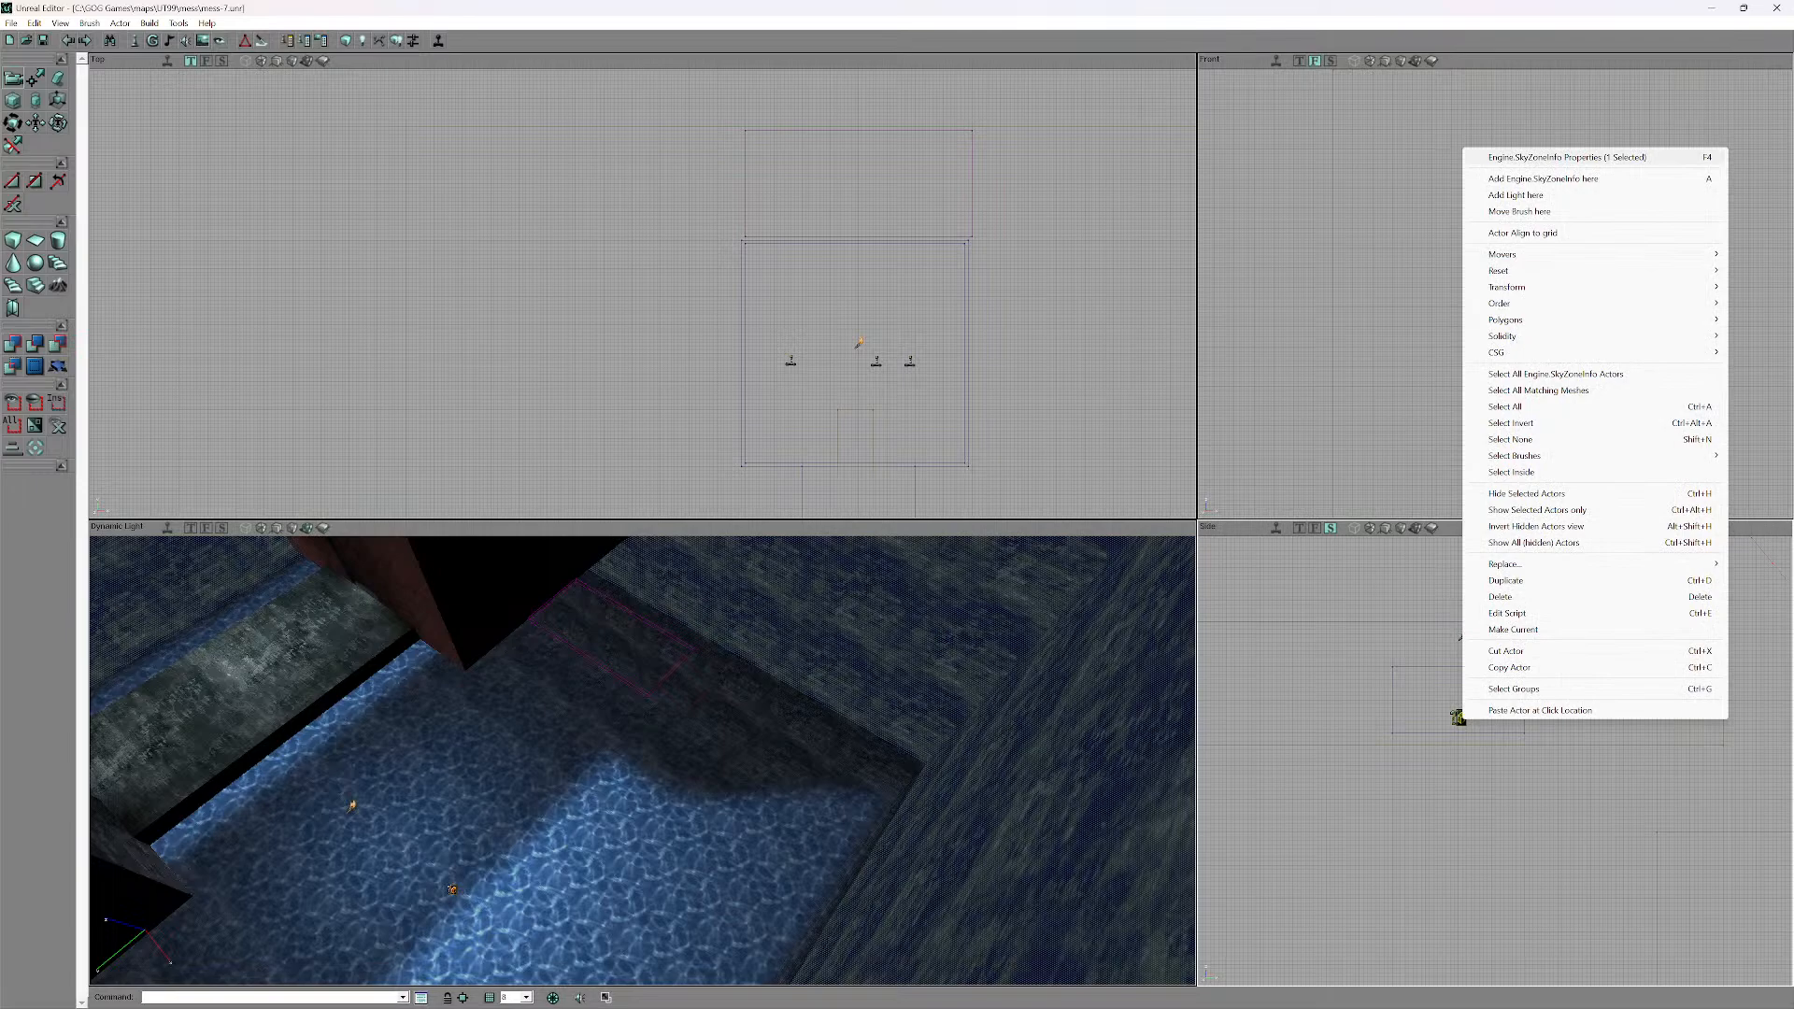
left_click(1566, 157)
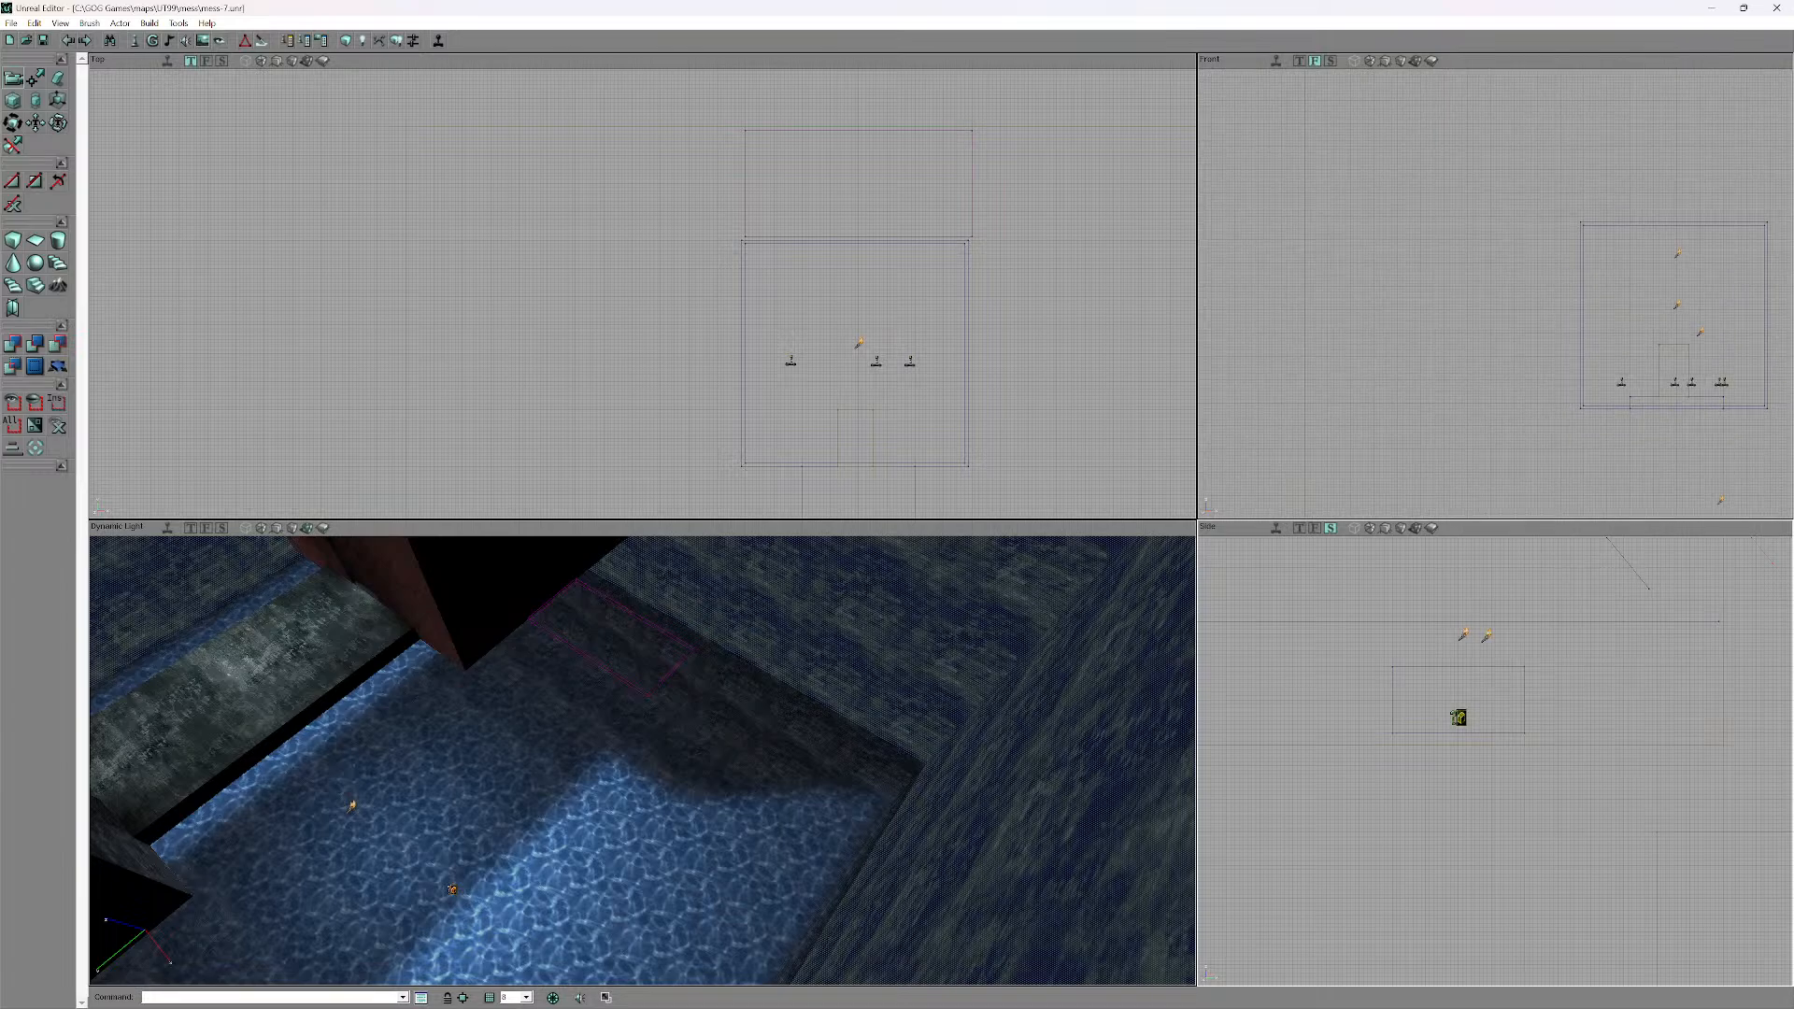
scroll(1495, 289, "down", 5)
left_click_drag(1494, 289, 1638, 354)
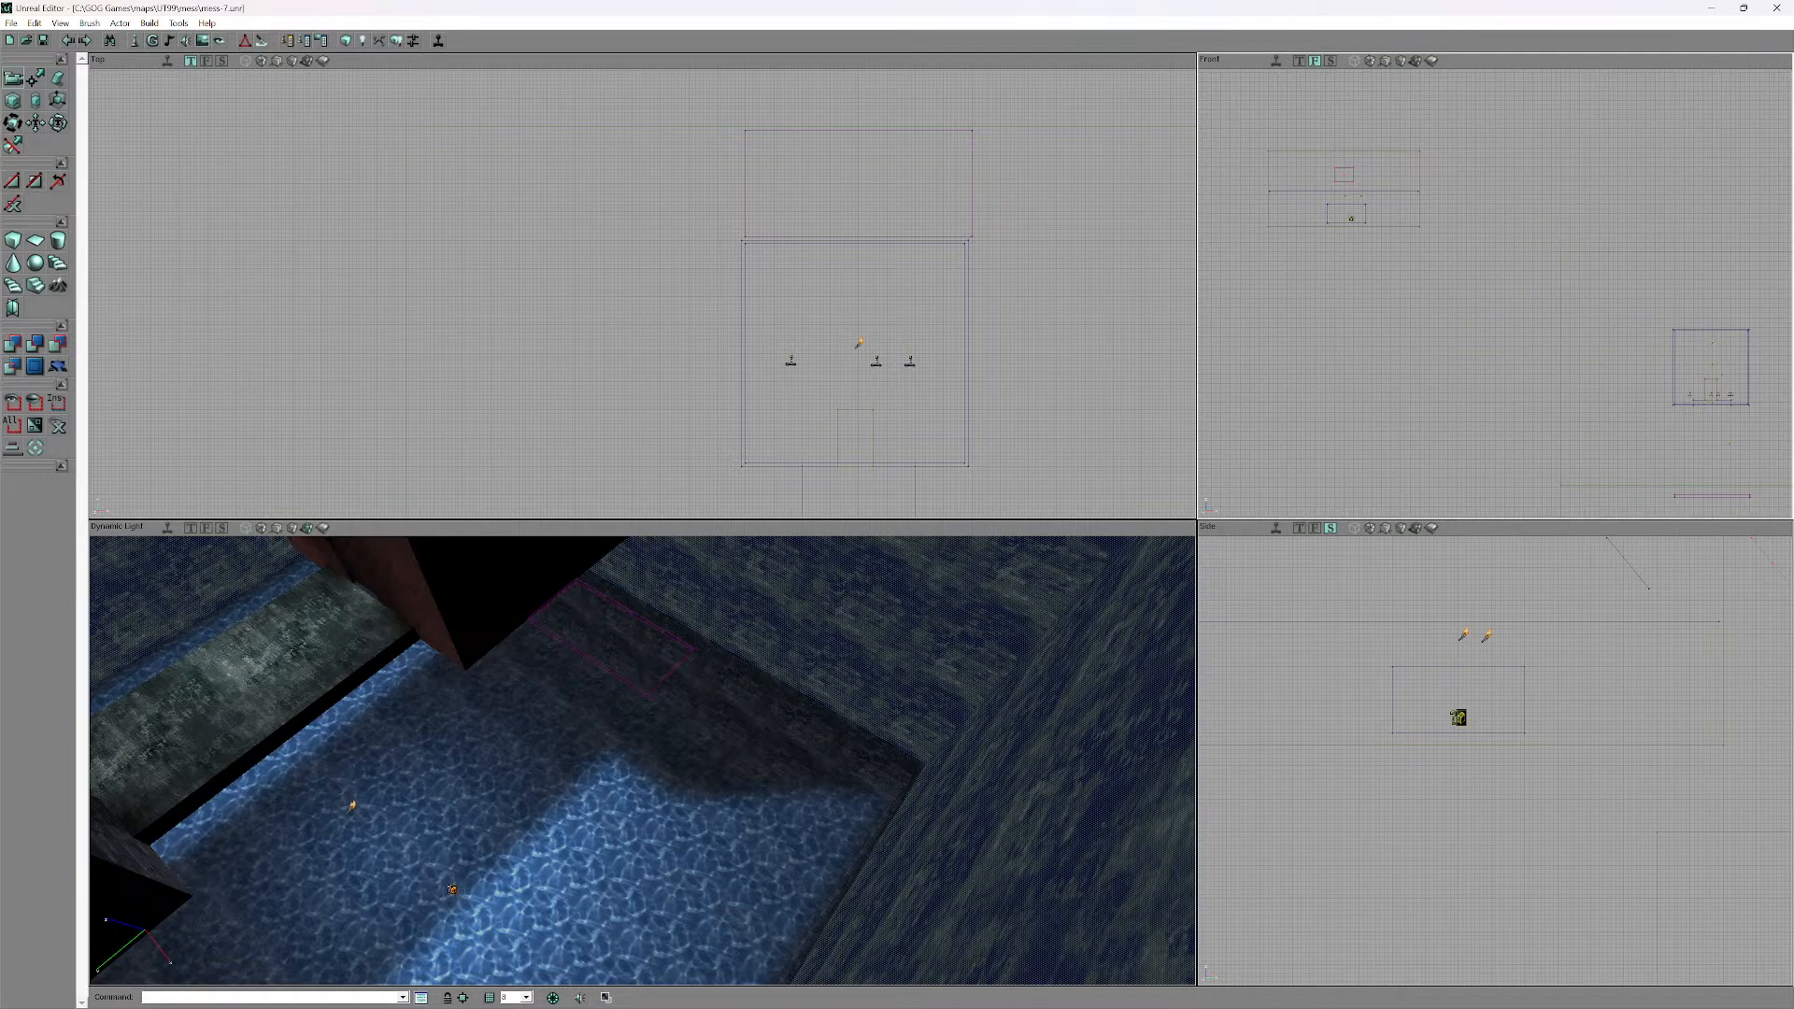
- Discard the unsaved changes and reload the map mess-7.unr
left_click(11, 24)
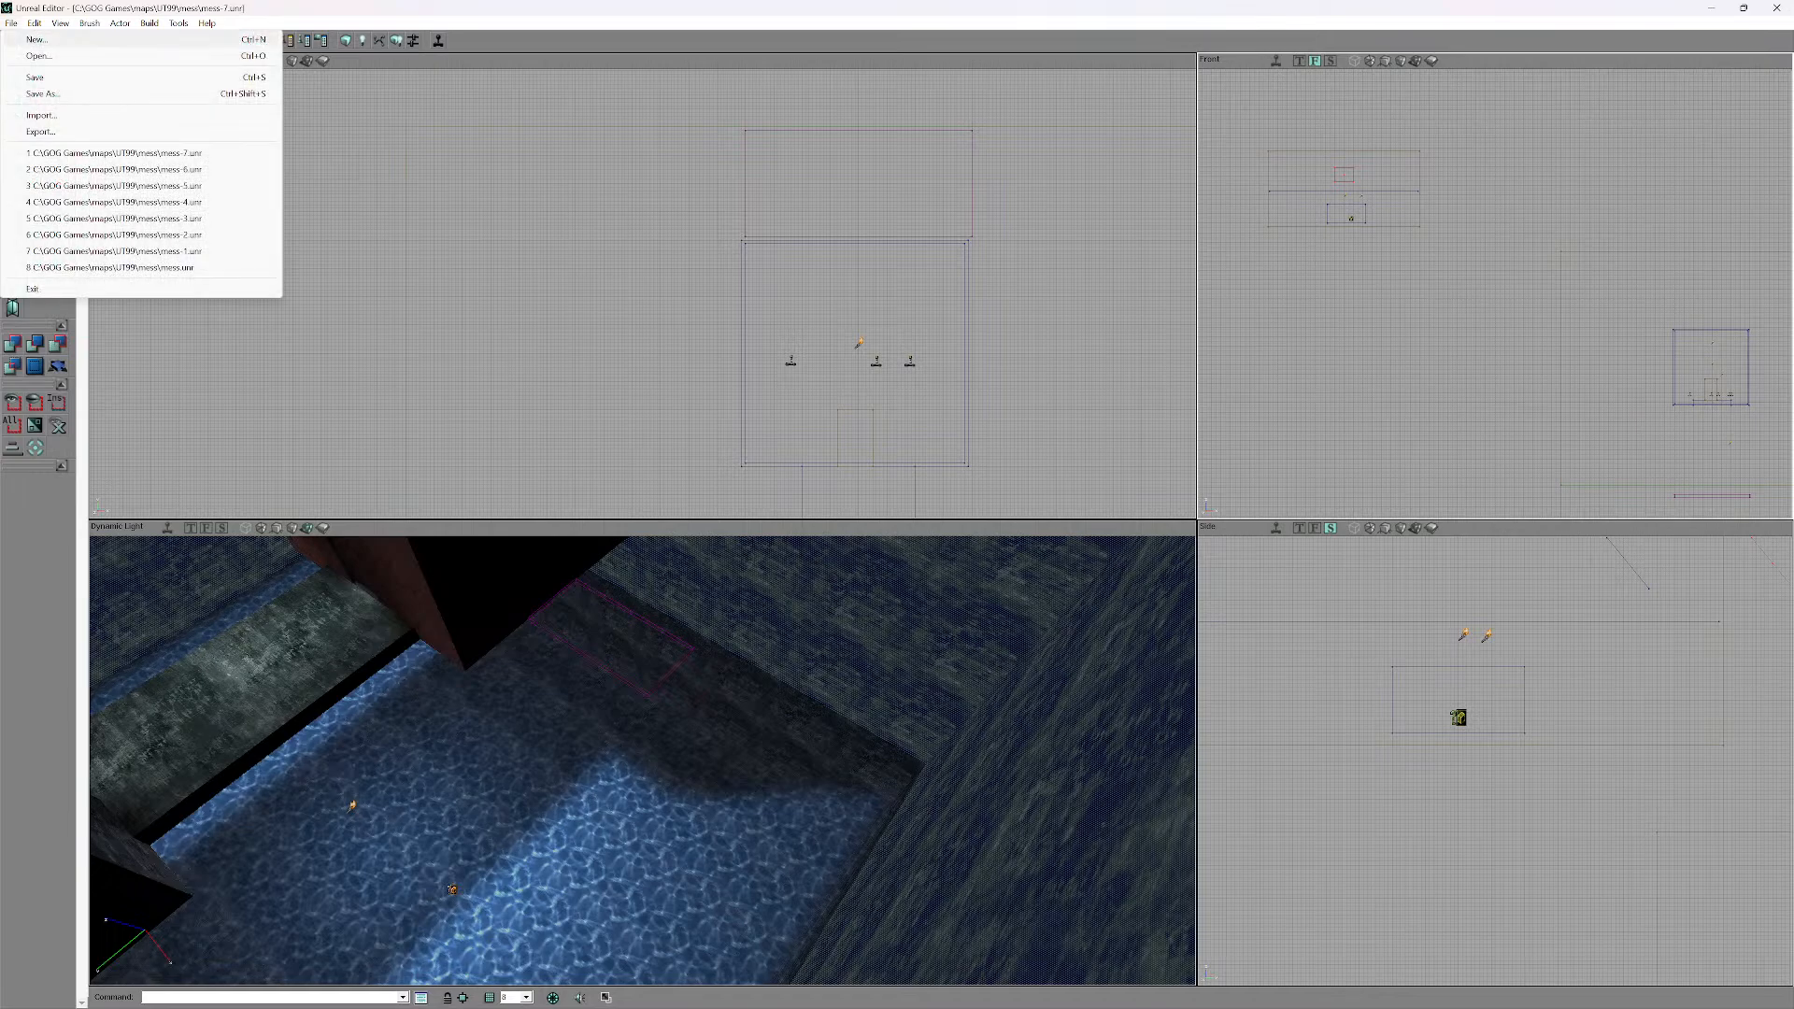
key("Return")
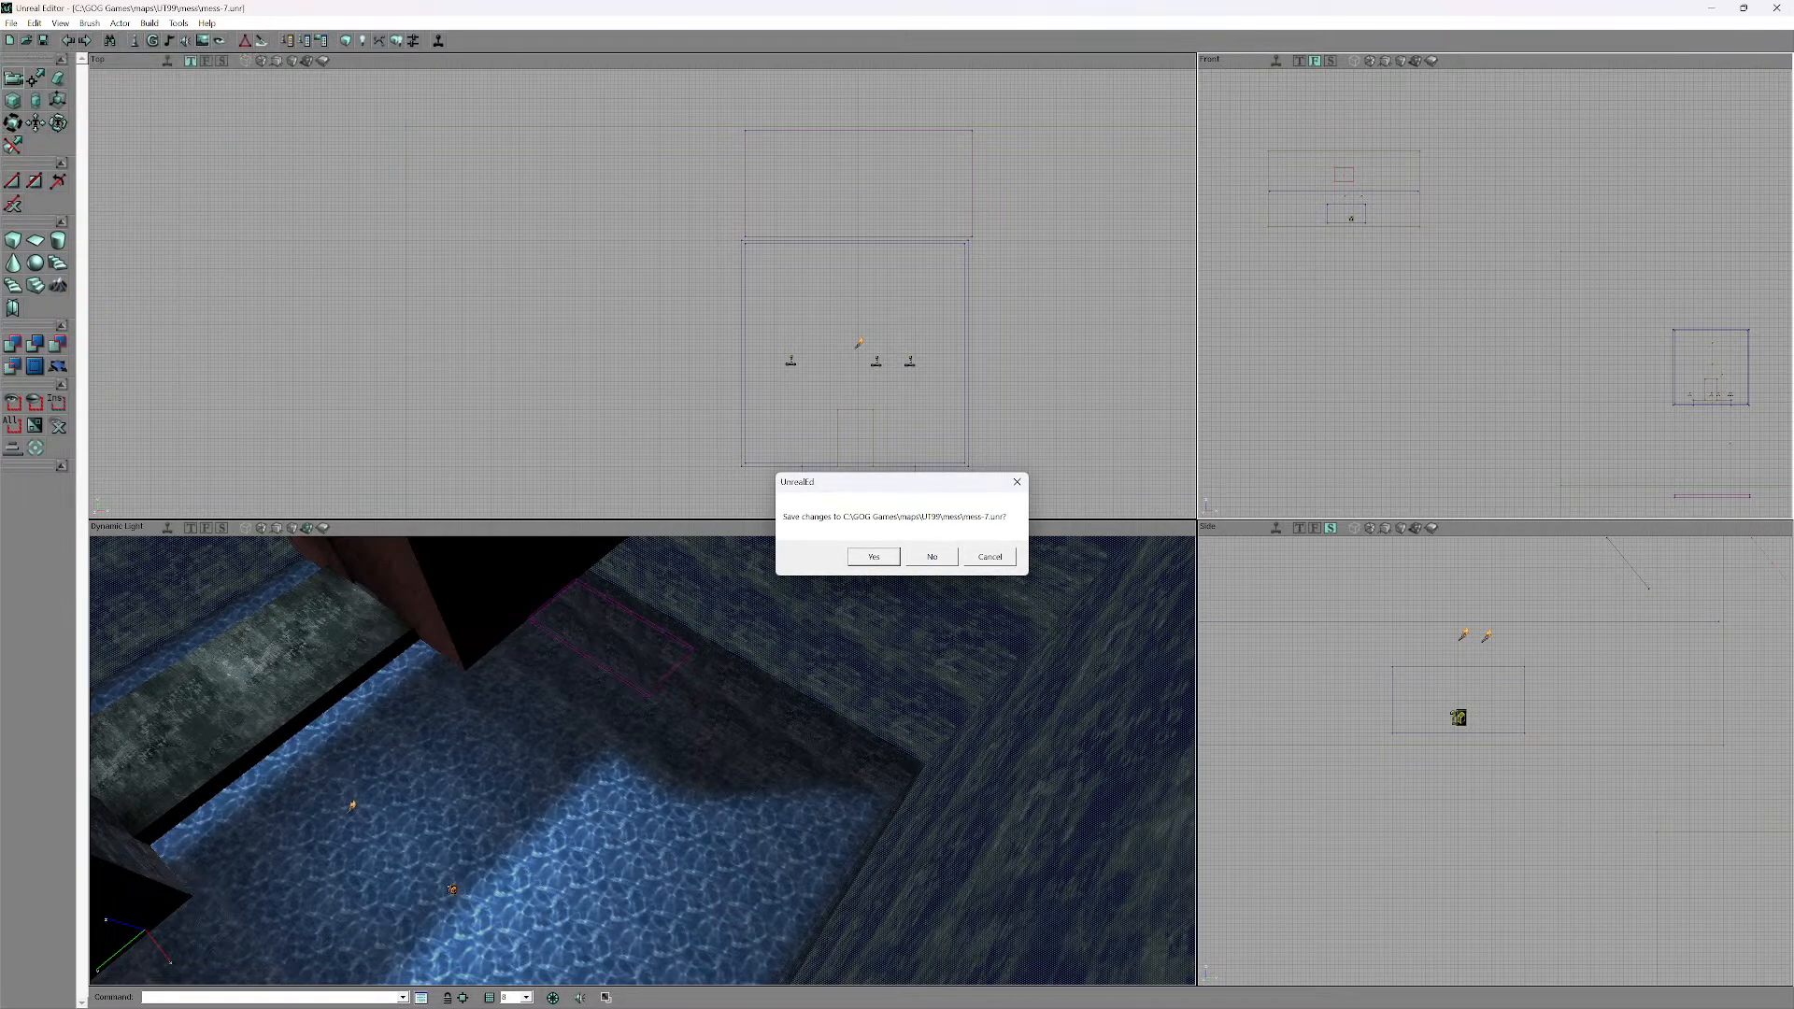
left_click(931, 556)
double_click(166, 282)
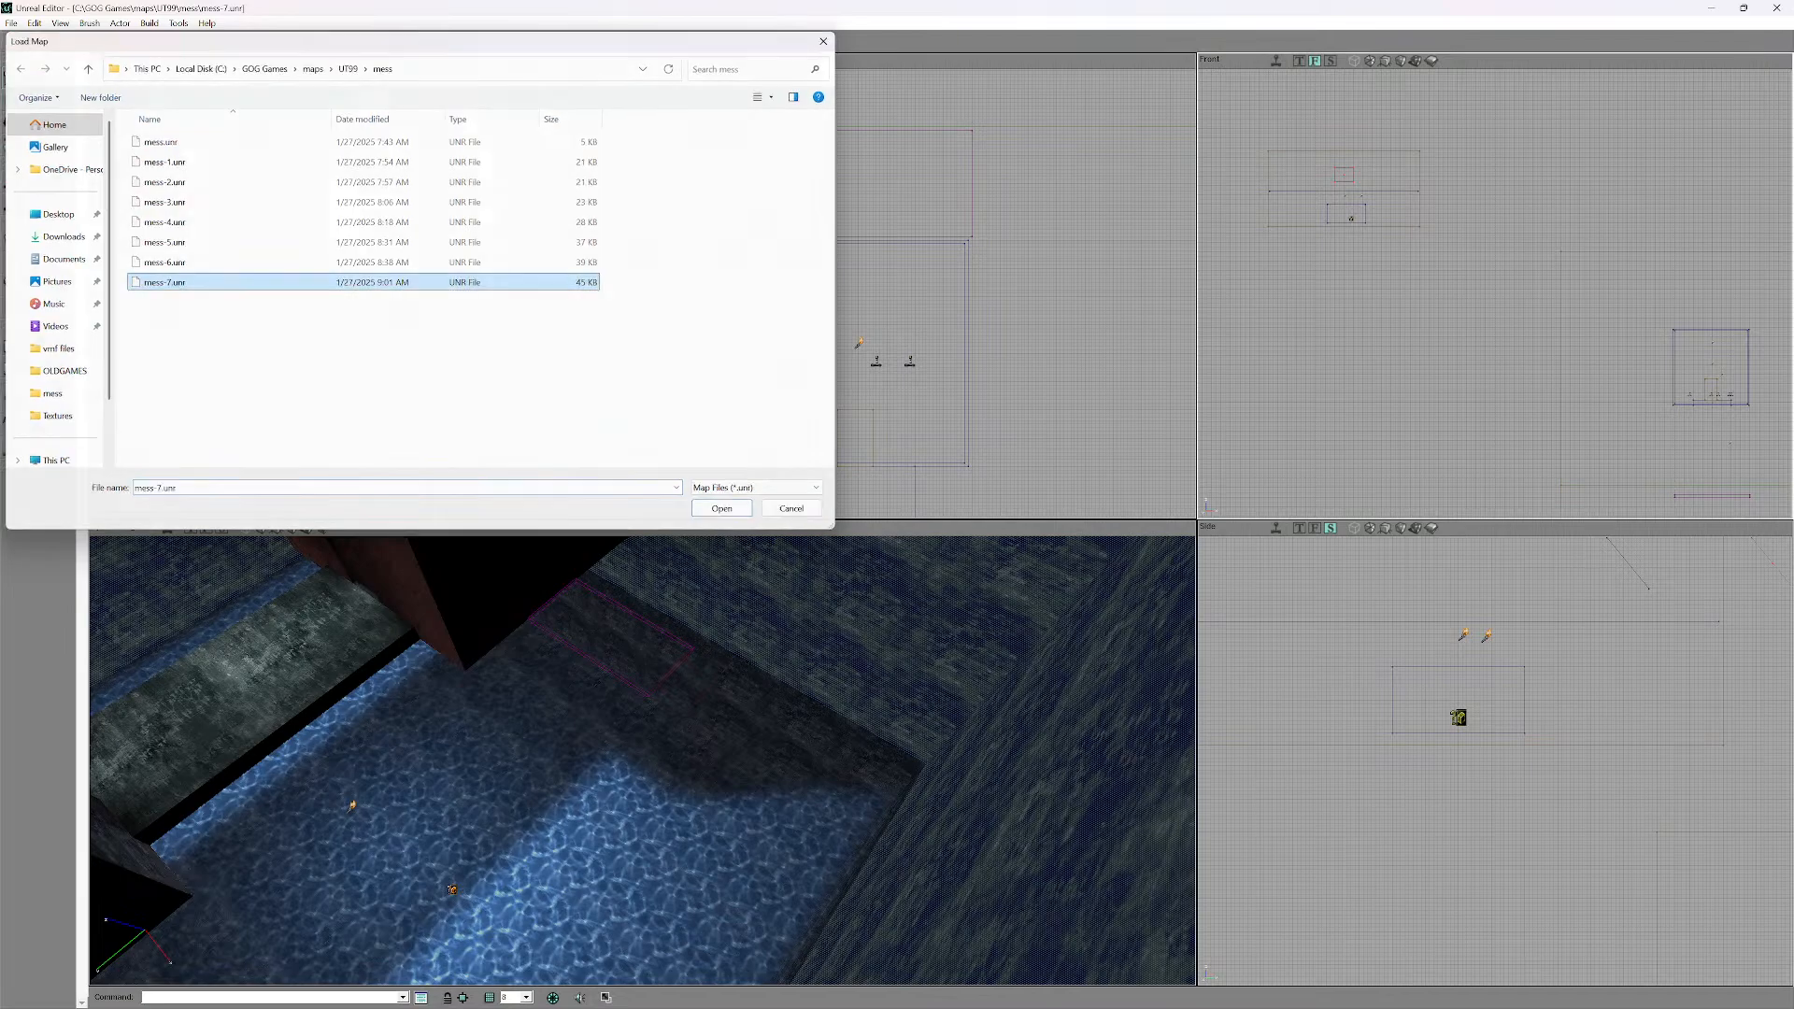
- Try selecting the main room's walls and ceiling together for a surface change
left_click_drag(598, 747, 860, 785)
left_click_drag(643, 841, 643, 644)
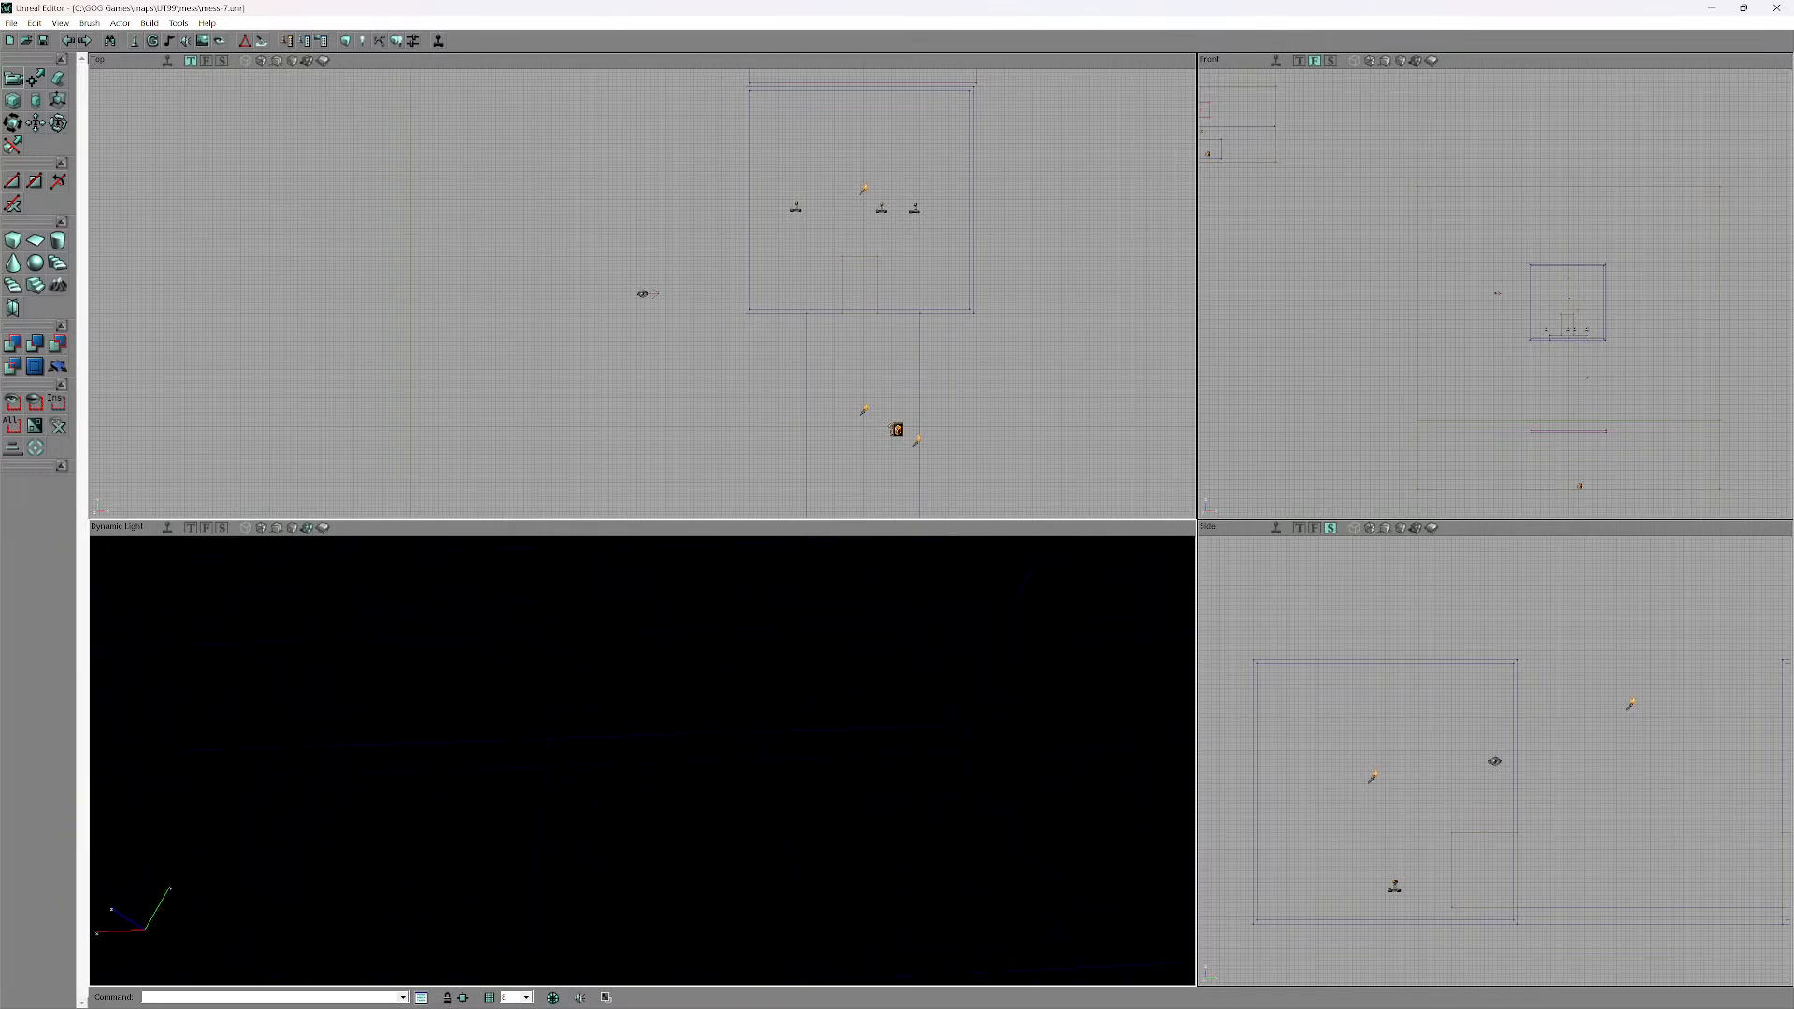
right_click_drag(643, 747, 934, 761)
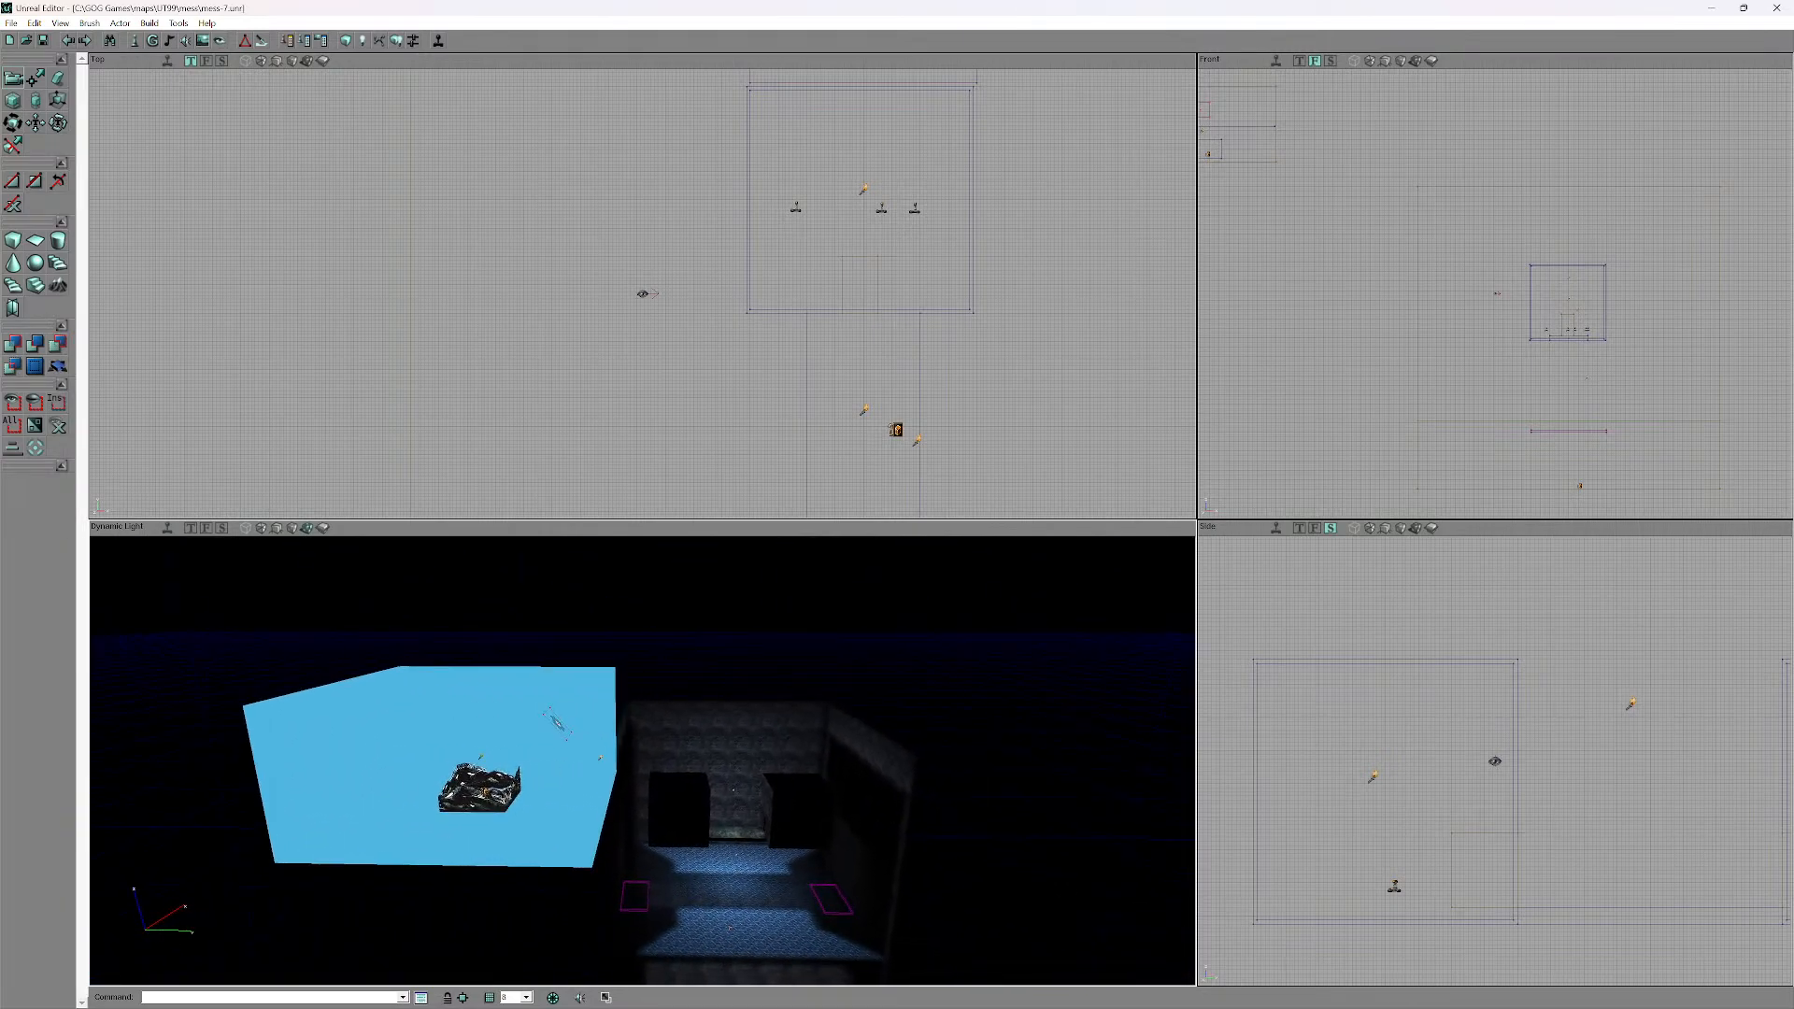
mouse_move(643, 766)
left_mouse_down()
mouse_move(654, 626)
mouse_move(648, 804)
mouse_move(654, 719)
mouse_move(654, 747)
left_mouse_up()
left_click(498, 794)
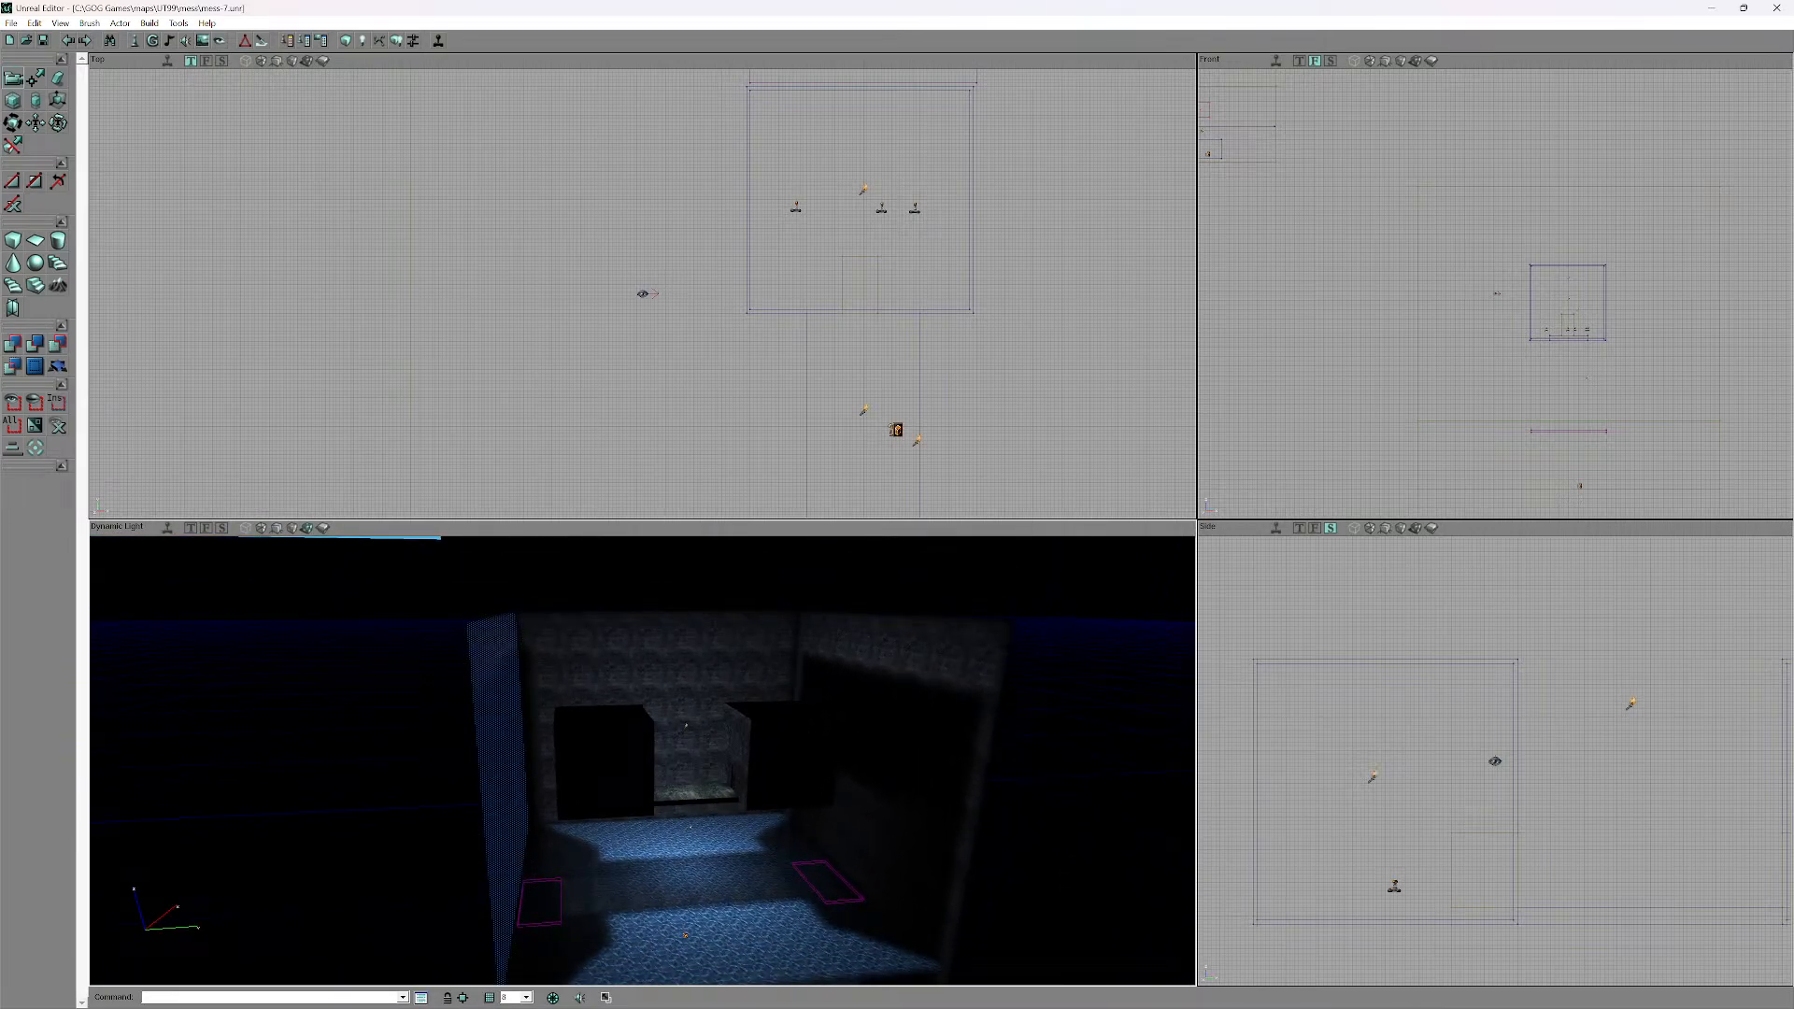
left_click(498, 794, "ctrl+shift")
left_click(654, 658)
left_click_drag(654, 658, 654, 598)
right_click_drag(654, 598, 508, 698)
left_click(507, 698, "ctrl")
right_click(507, 698)
left_click(643, 606, "ctrl")
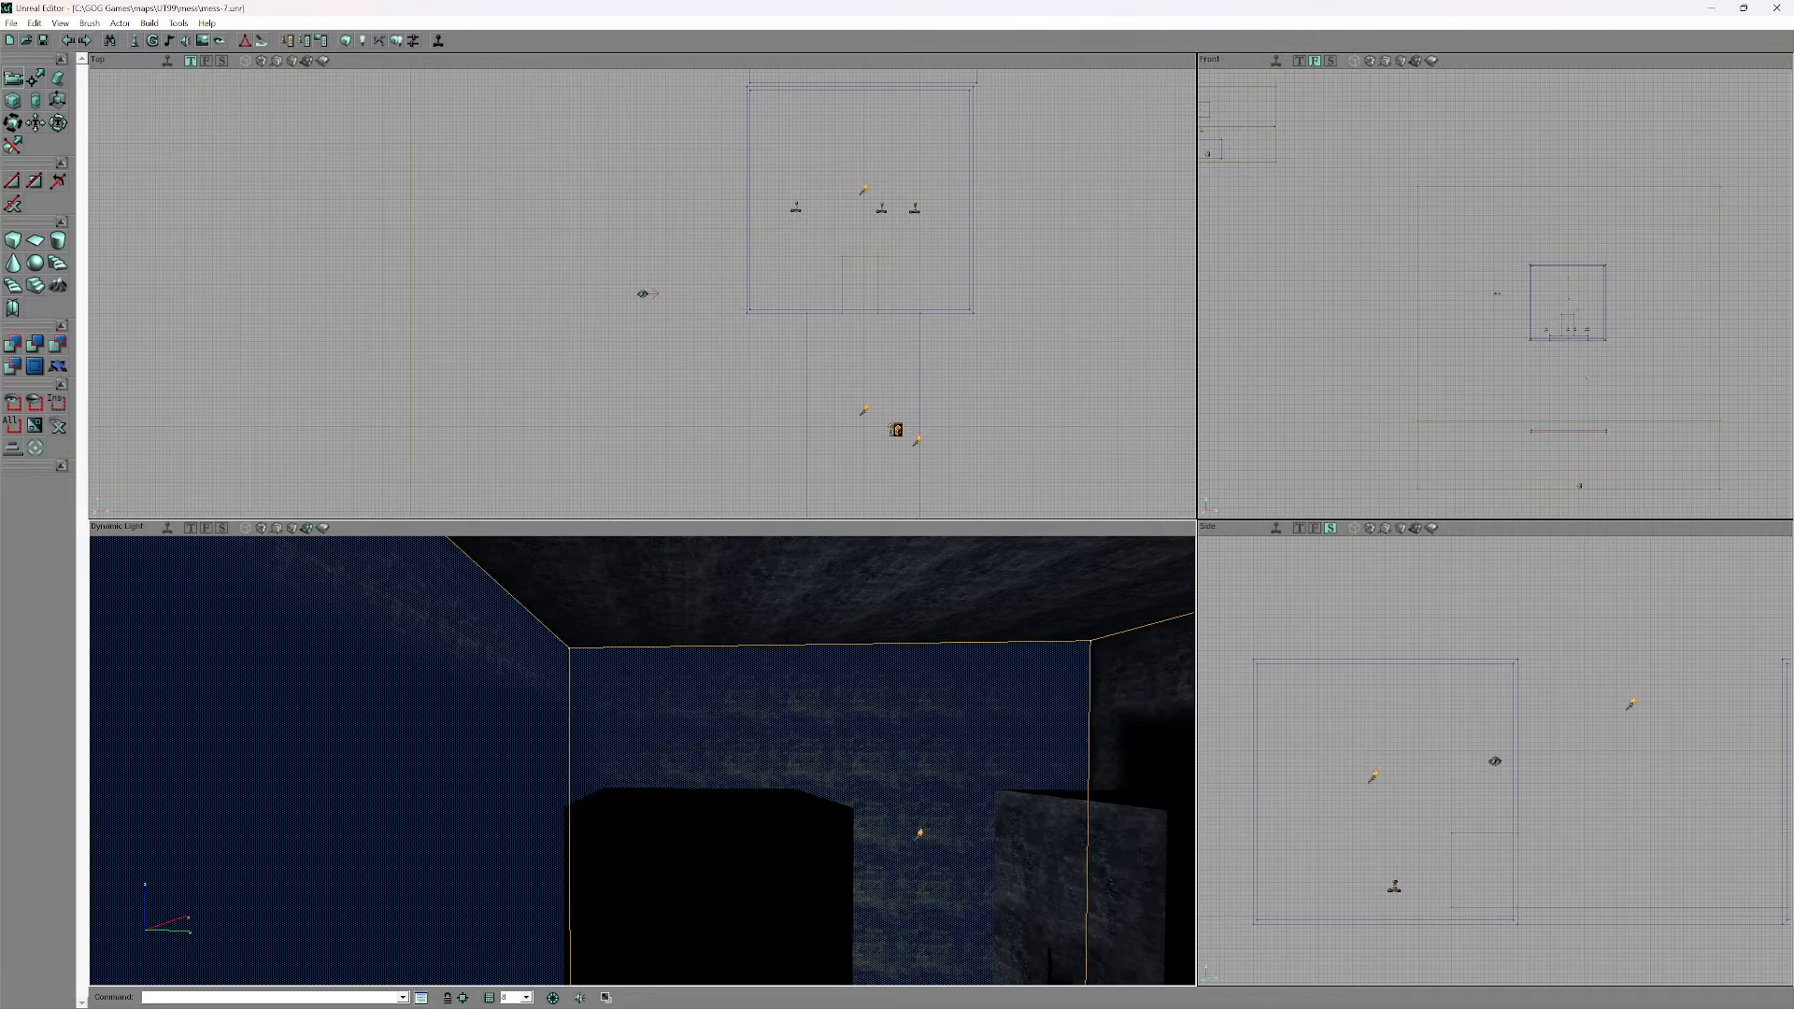
right_click(643, 606)
right_click(1141, 681)
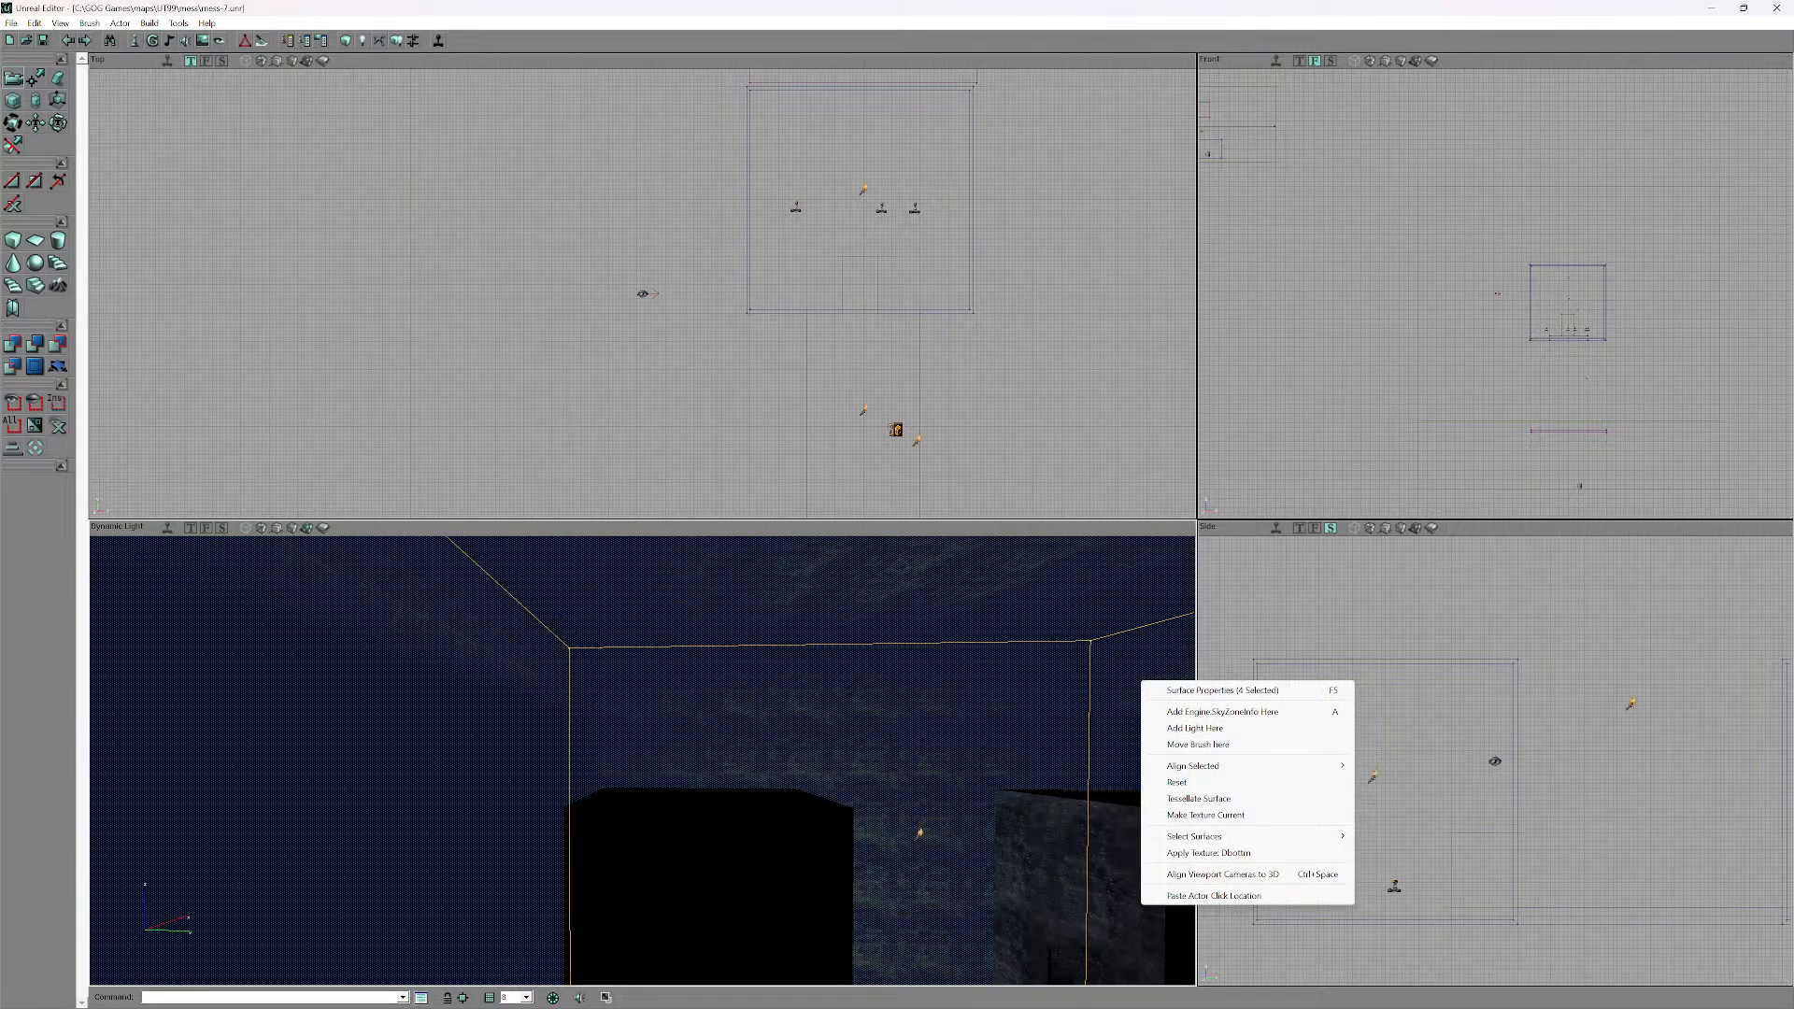
left_click(943, 717)
- Select the six main room wall and ceiling surfaces and open their surface properties to check the Fake Backdrop flag
left_click(943, 718)
left_click(1141, 691, "ctrl")
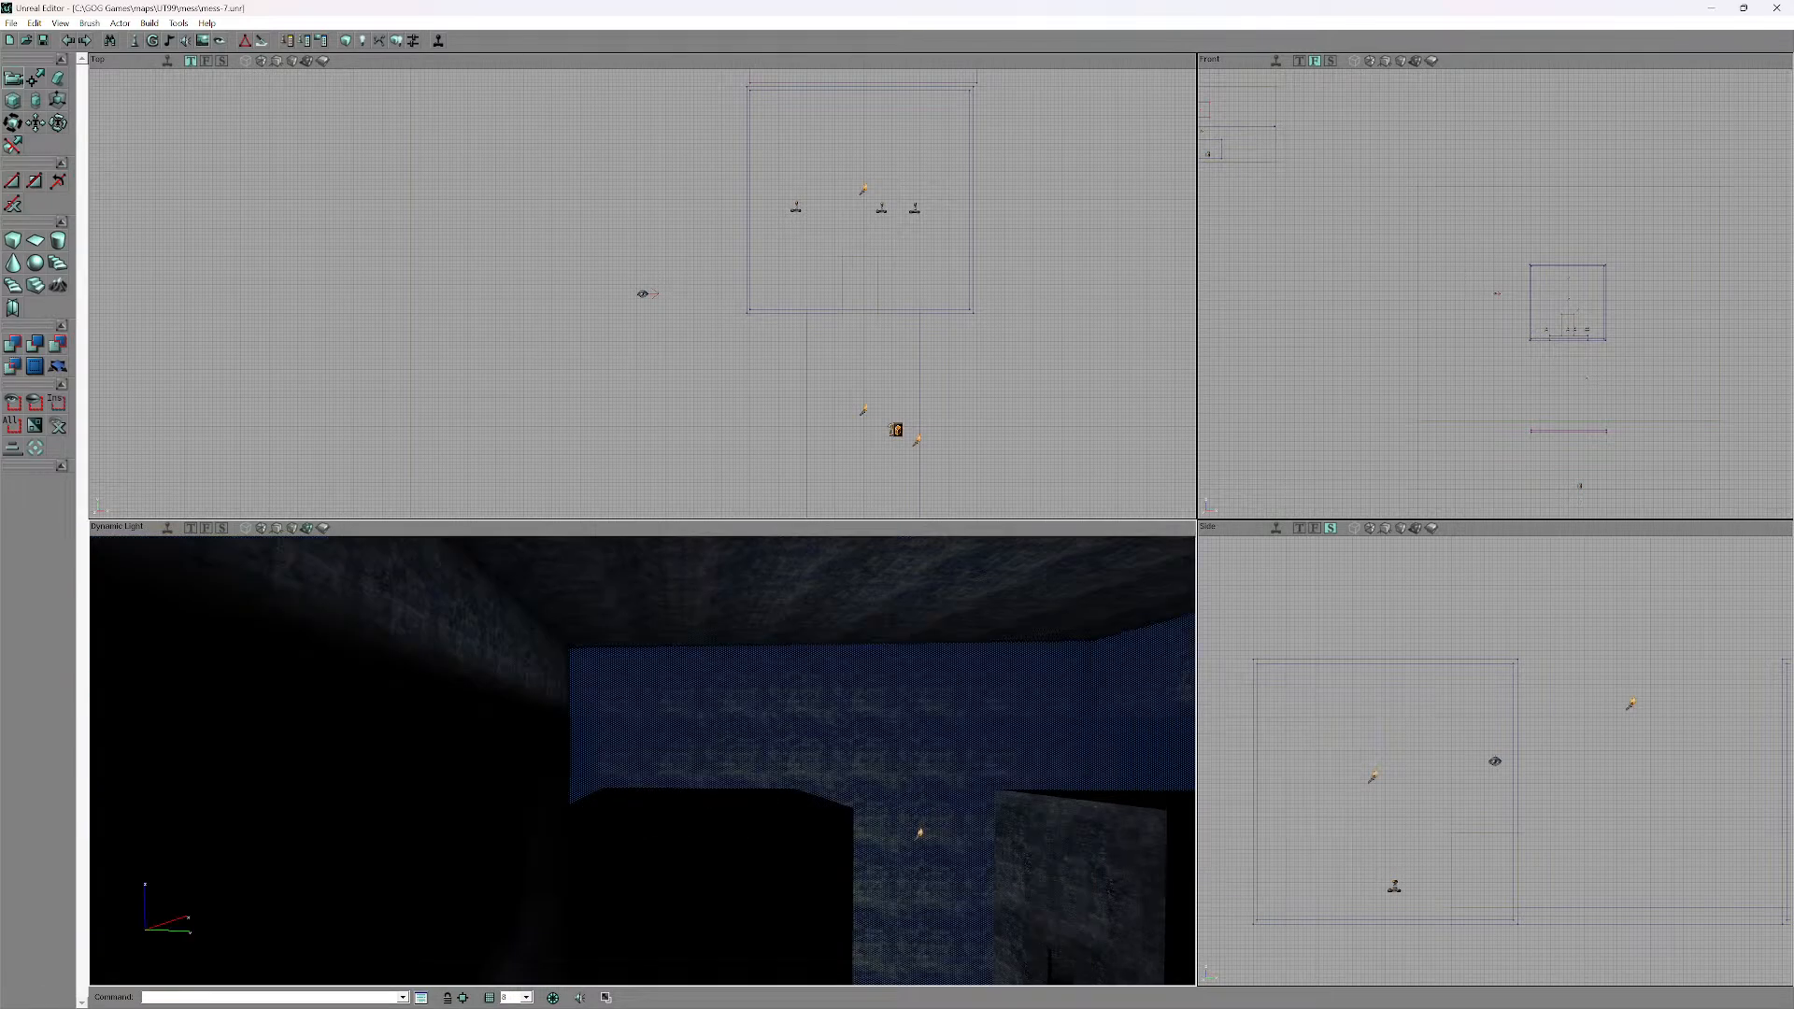
left_click(869, 596, "ctrl")
left_click(448, 724, "ctrl")
right_click_drag(449, 724, 495, 943)
left_click_drag(495, 748, 495, 841)
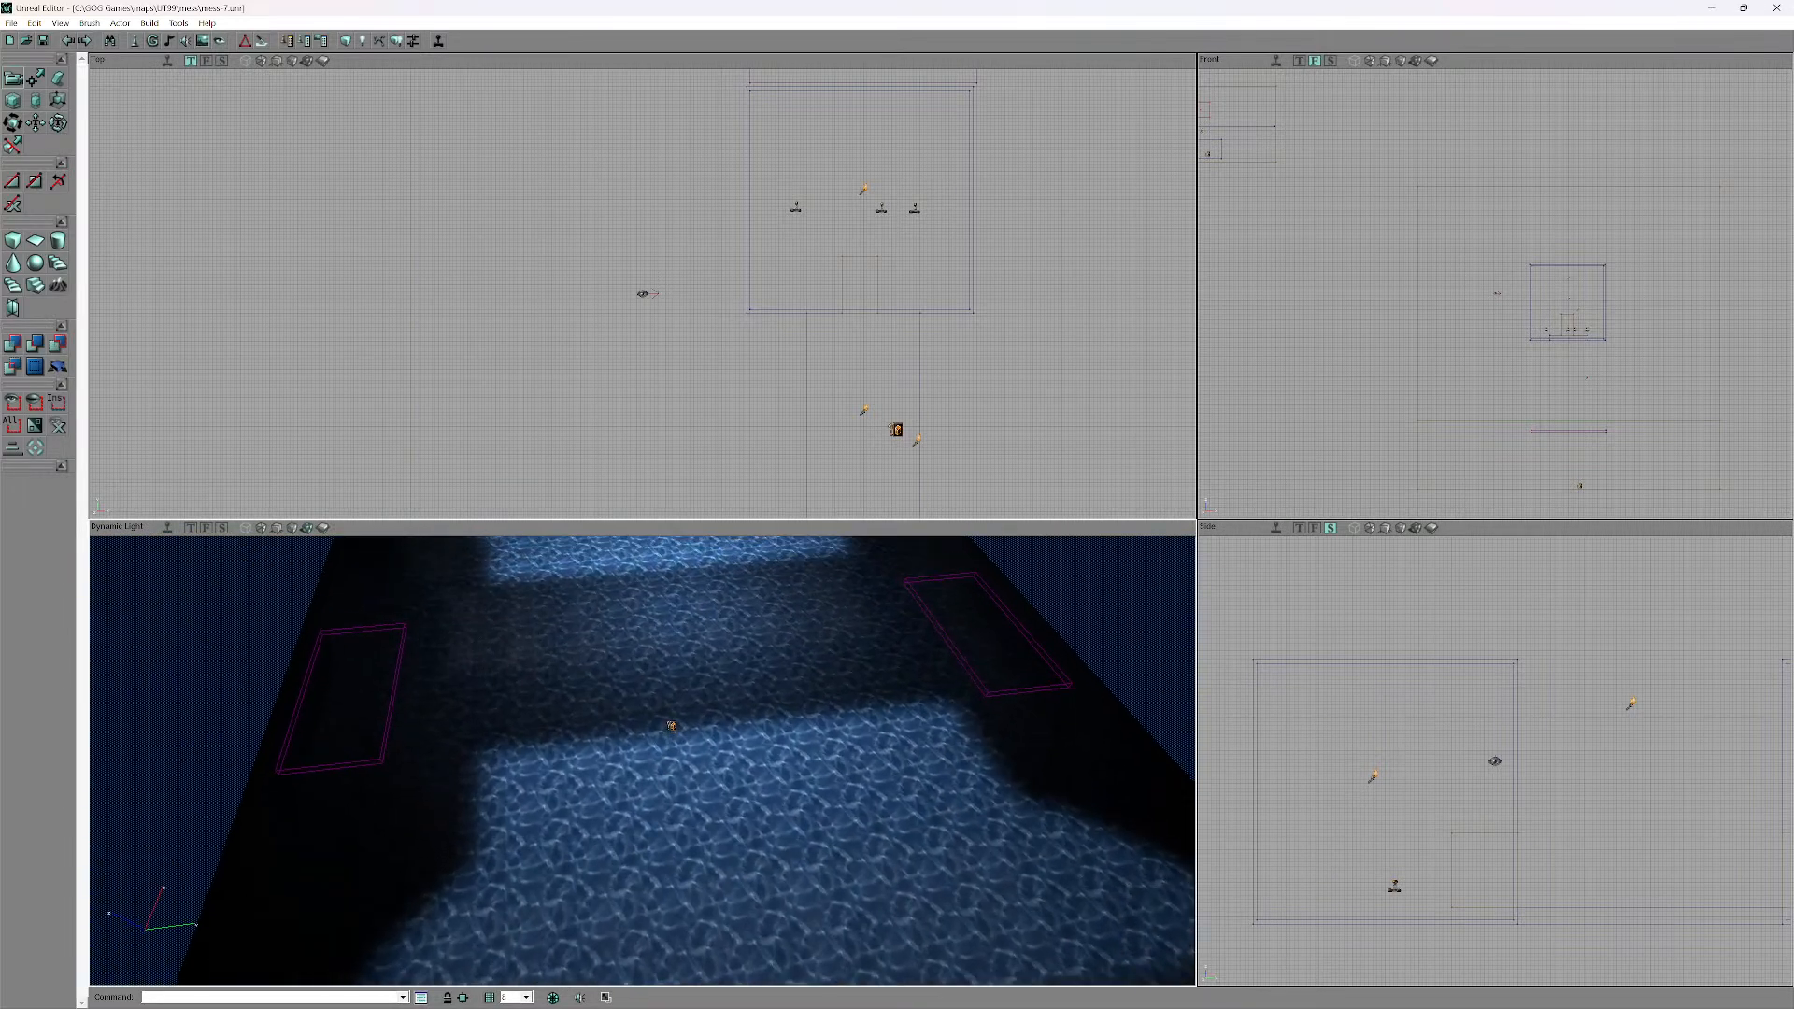
right_click_drag(495, 840, 710, 710)
left_click_drag(710, 710, 738, 635)
left_click(600, 733, "ctrl")
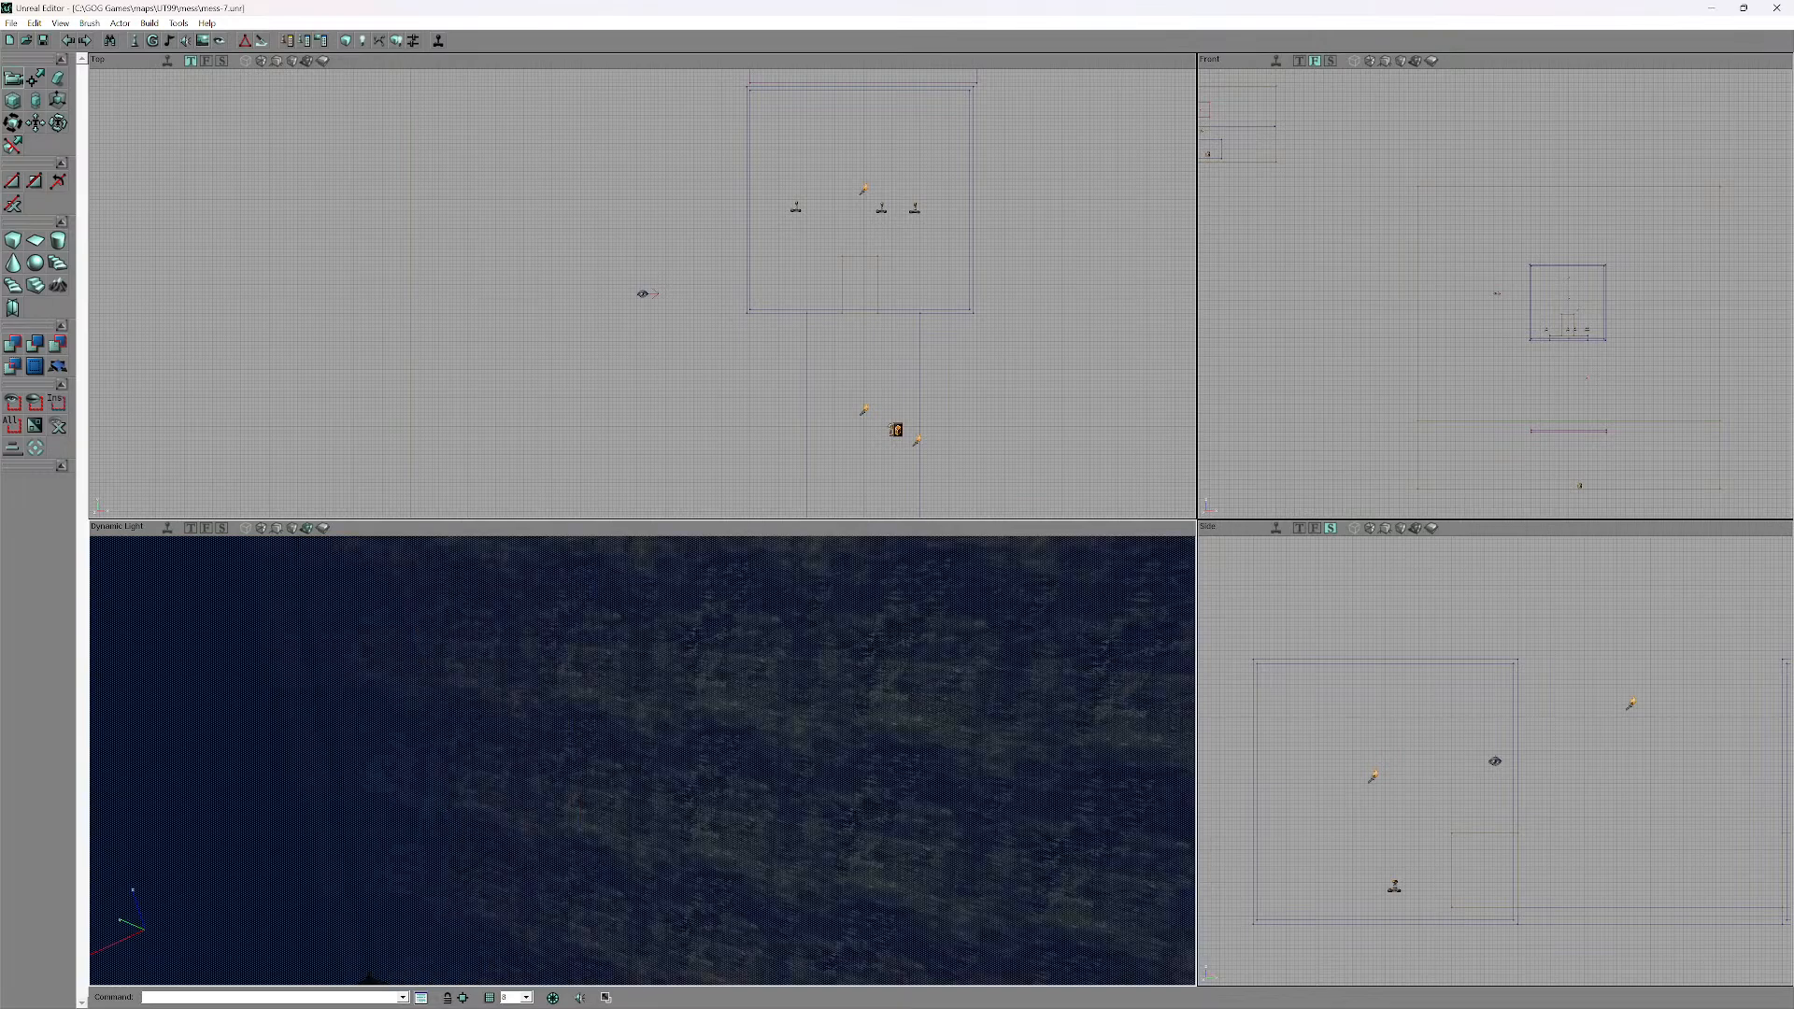
right_click(601, 732)
left_click(664, 742)
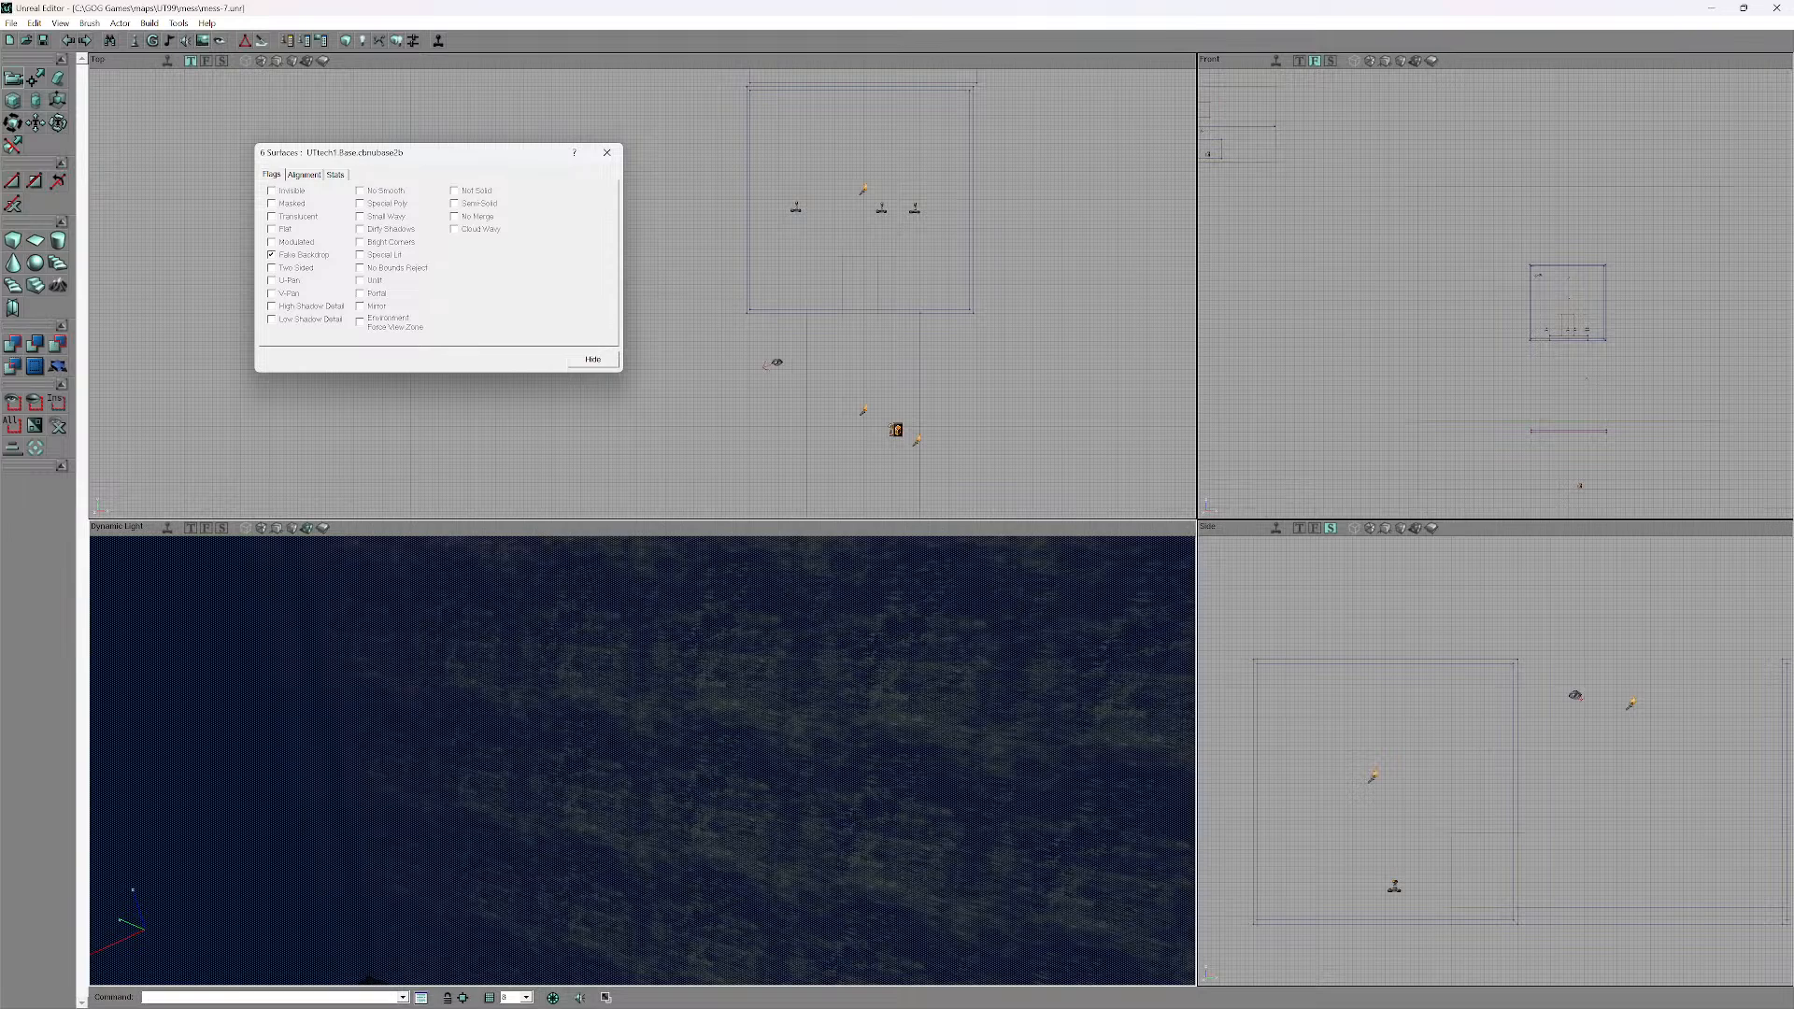
- Hide the surface properties and delete the SkyZoneInfo actor in the sky room
left_click(896, 430)
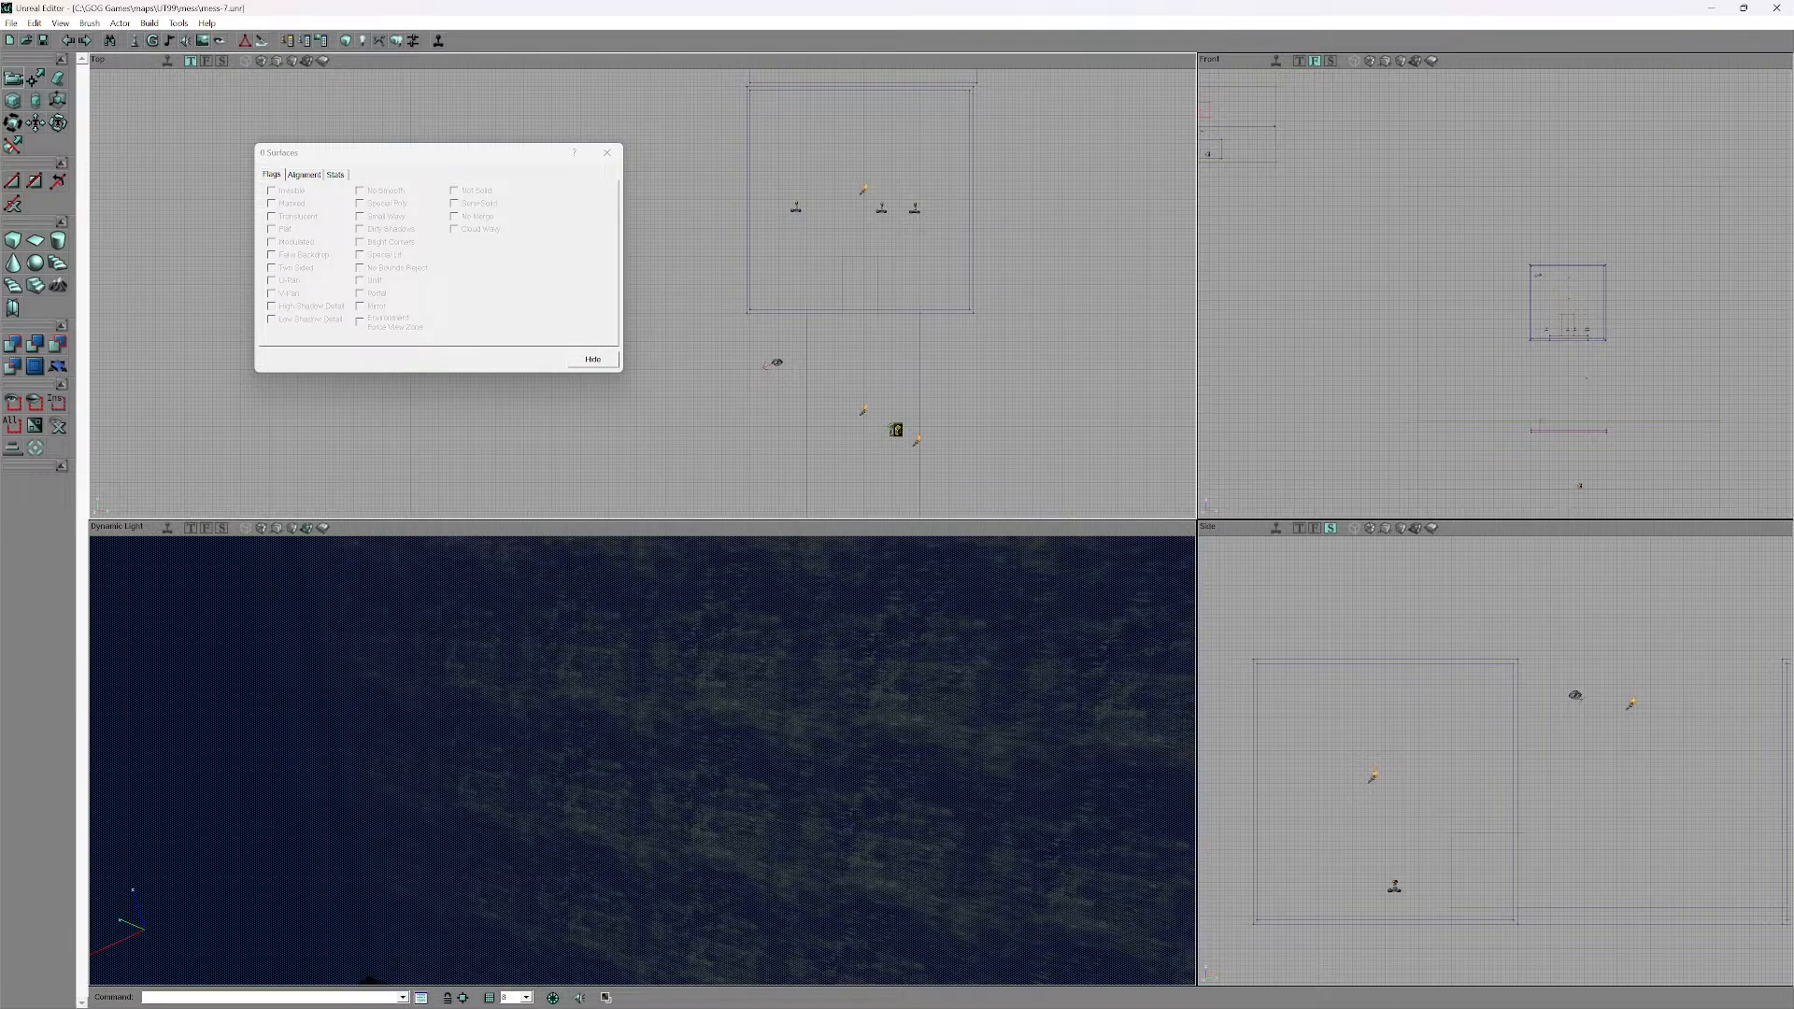
right_click(897, 430)
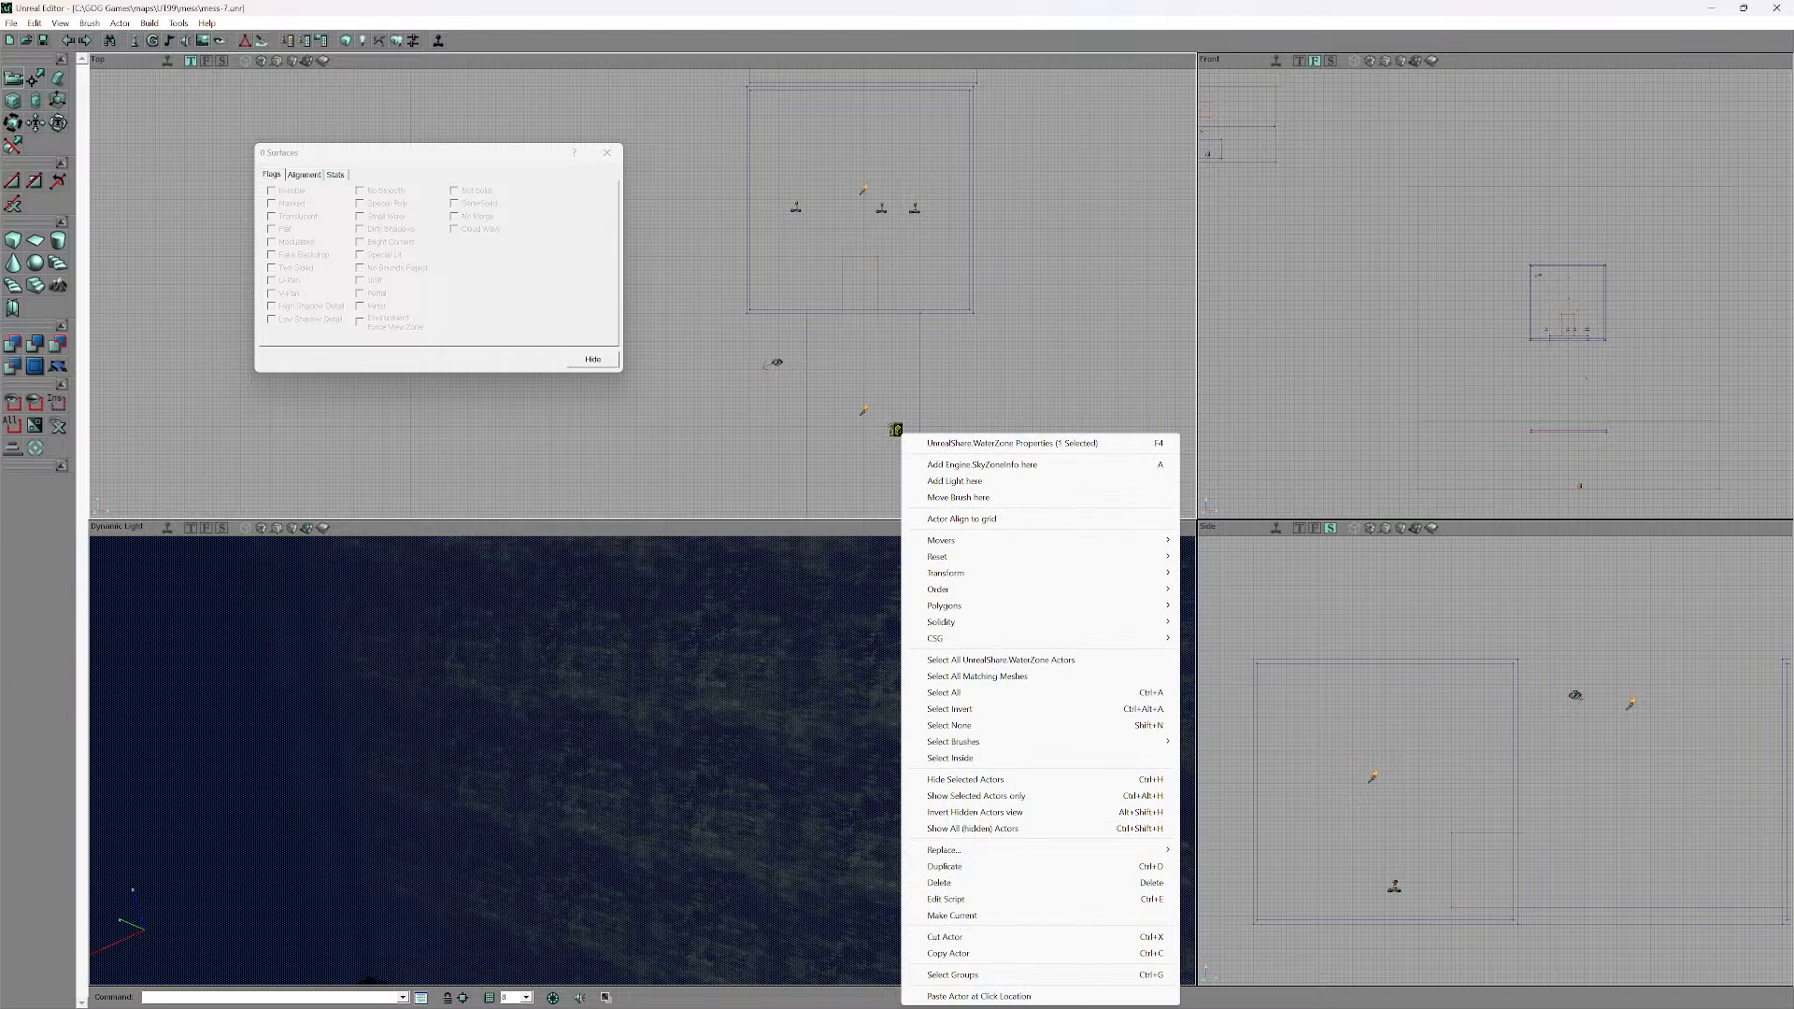
left_click(592, 359)
left_click_drag(592, 359, 568, 404)
scroll(643, 289, "down", 6)
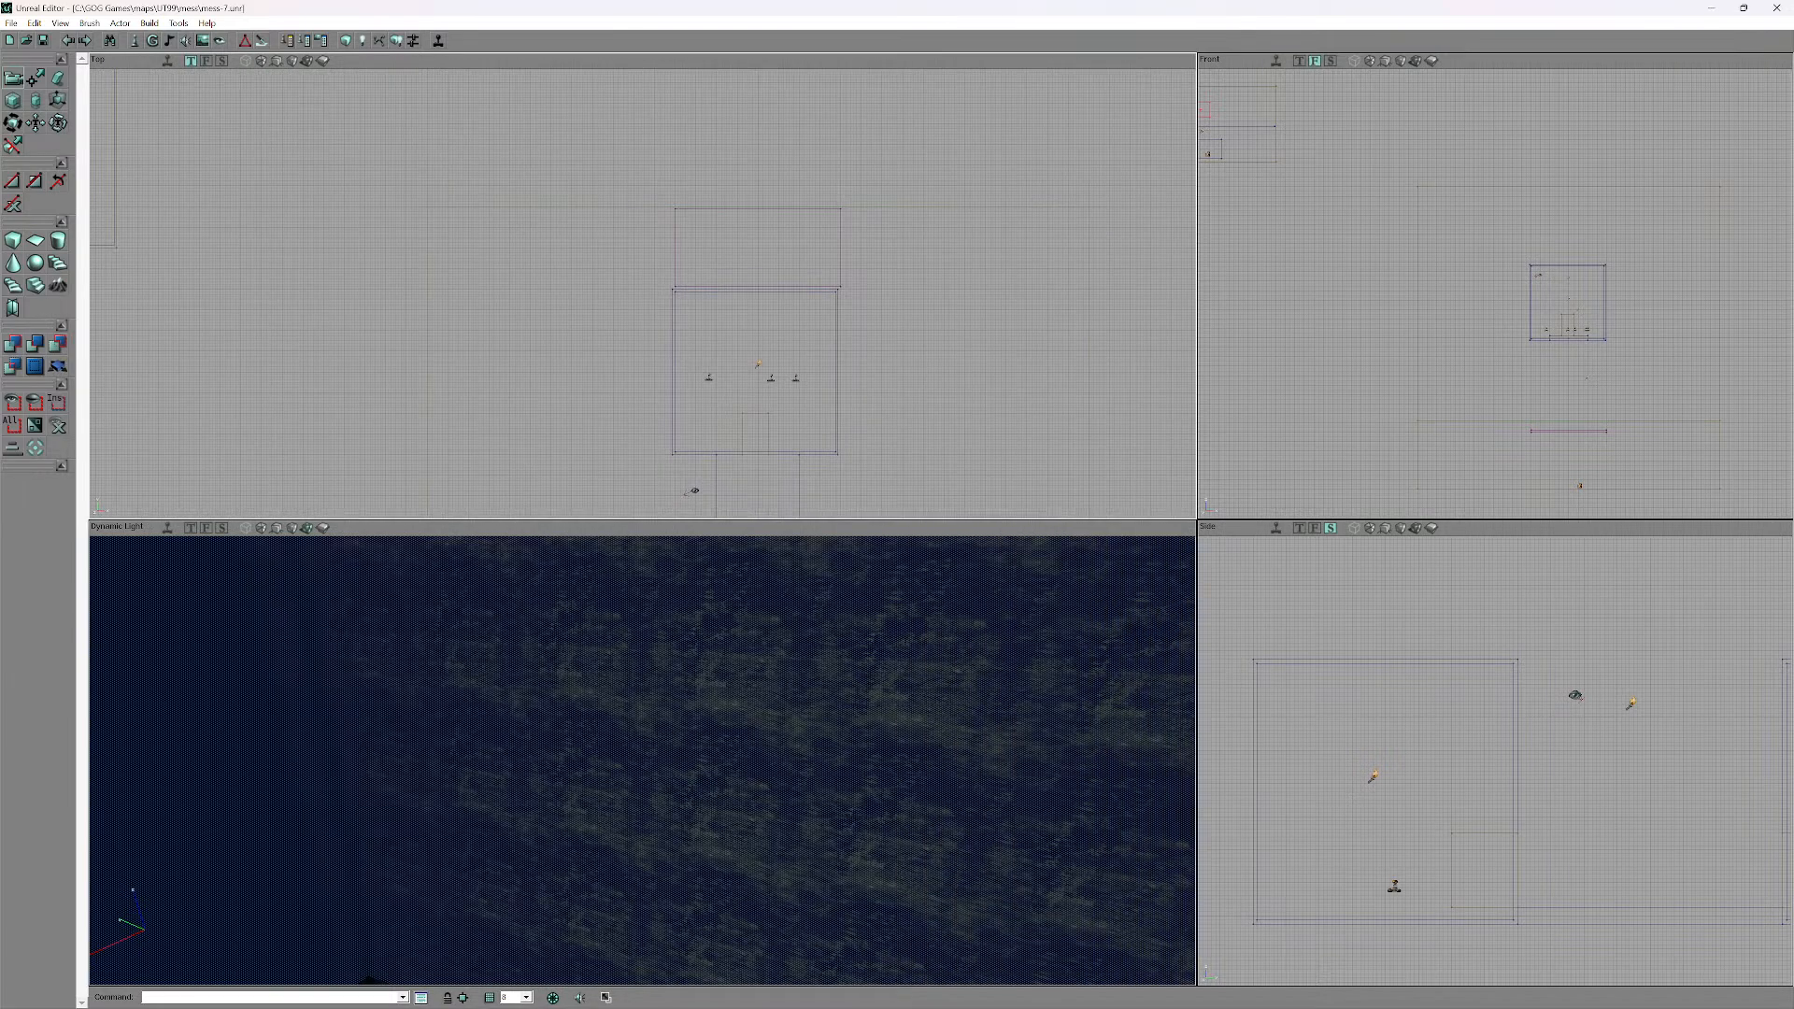
scroll(642, 293, "down", 1)
left_click_drag(643, 187, 907, 312)
scroll(642, 294, "up", 4)
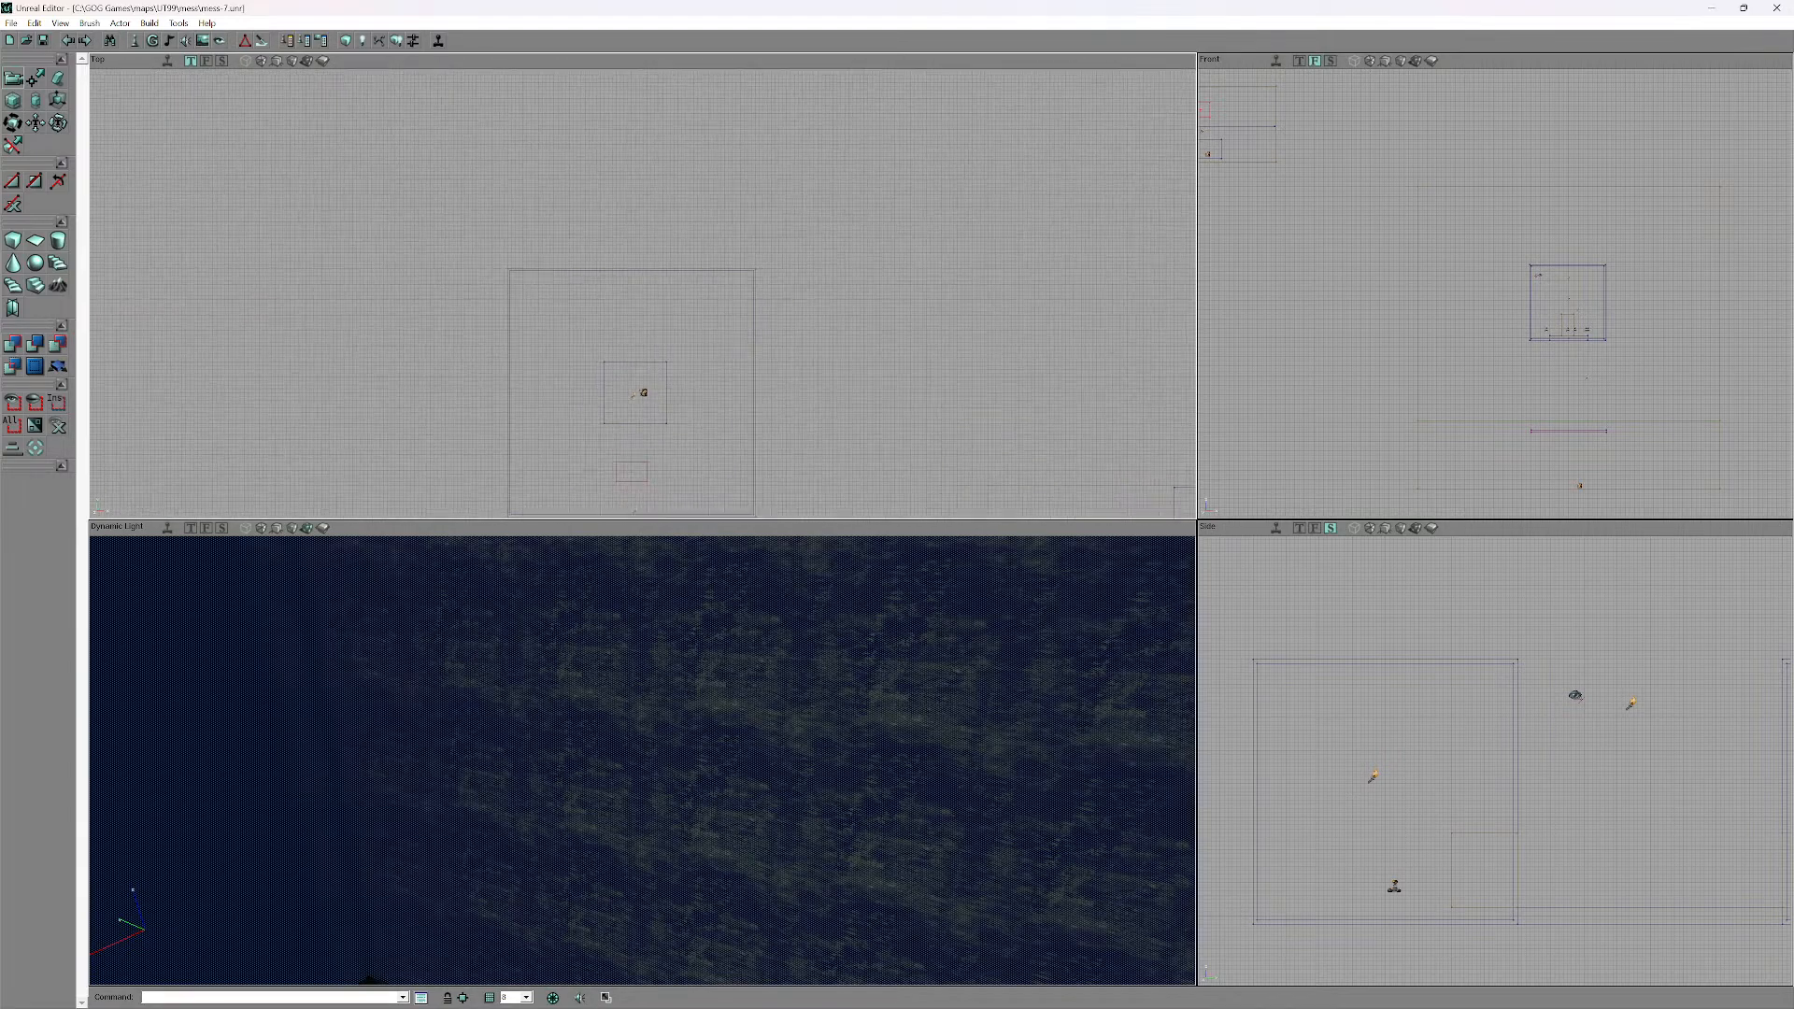
right_click(643, 415)
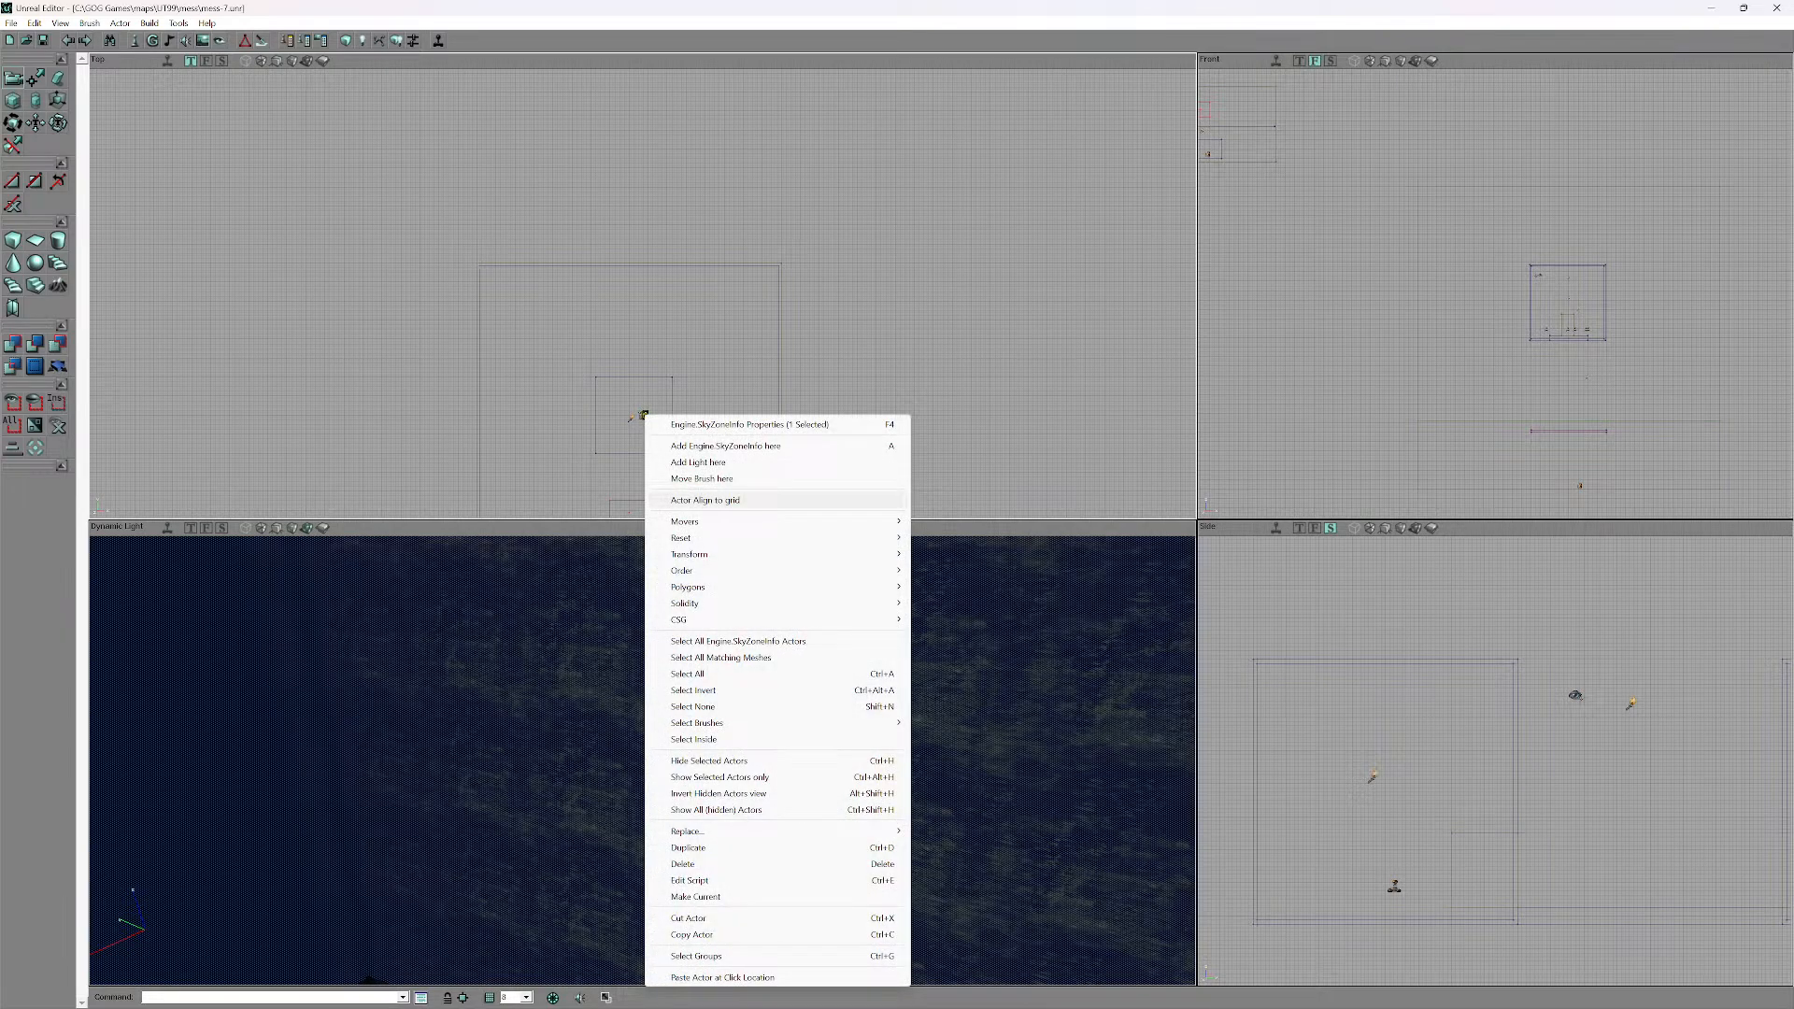
left_click(682, 863)
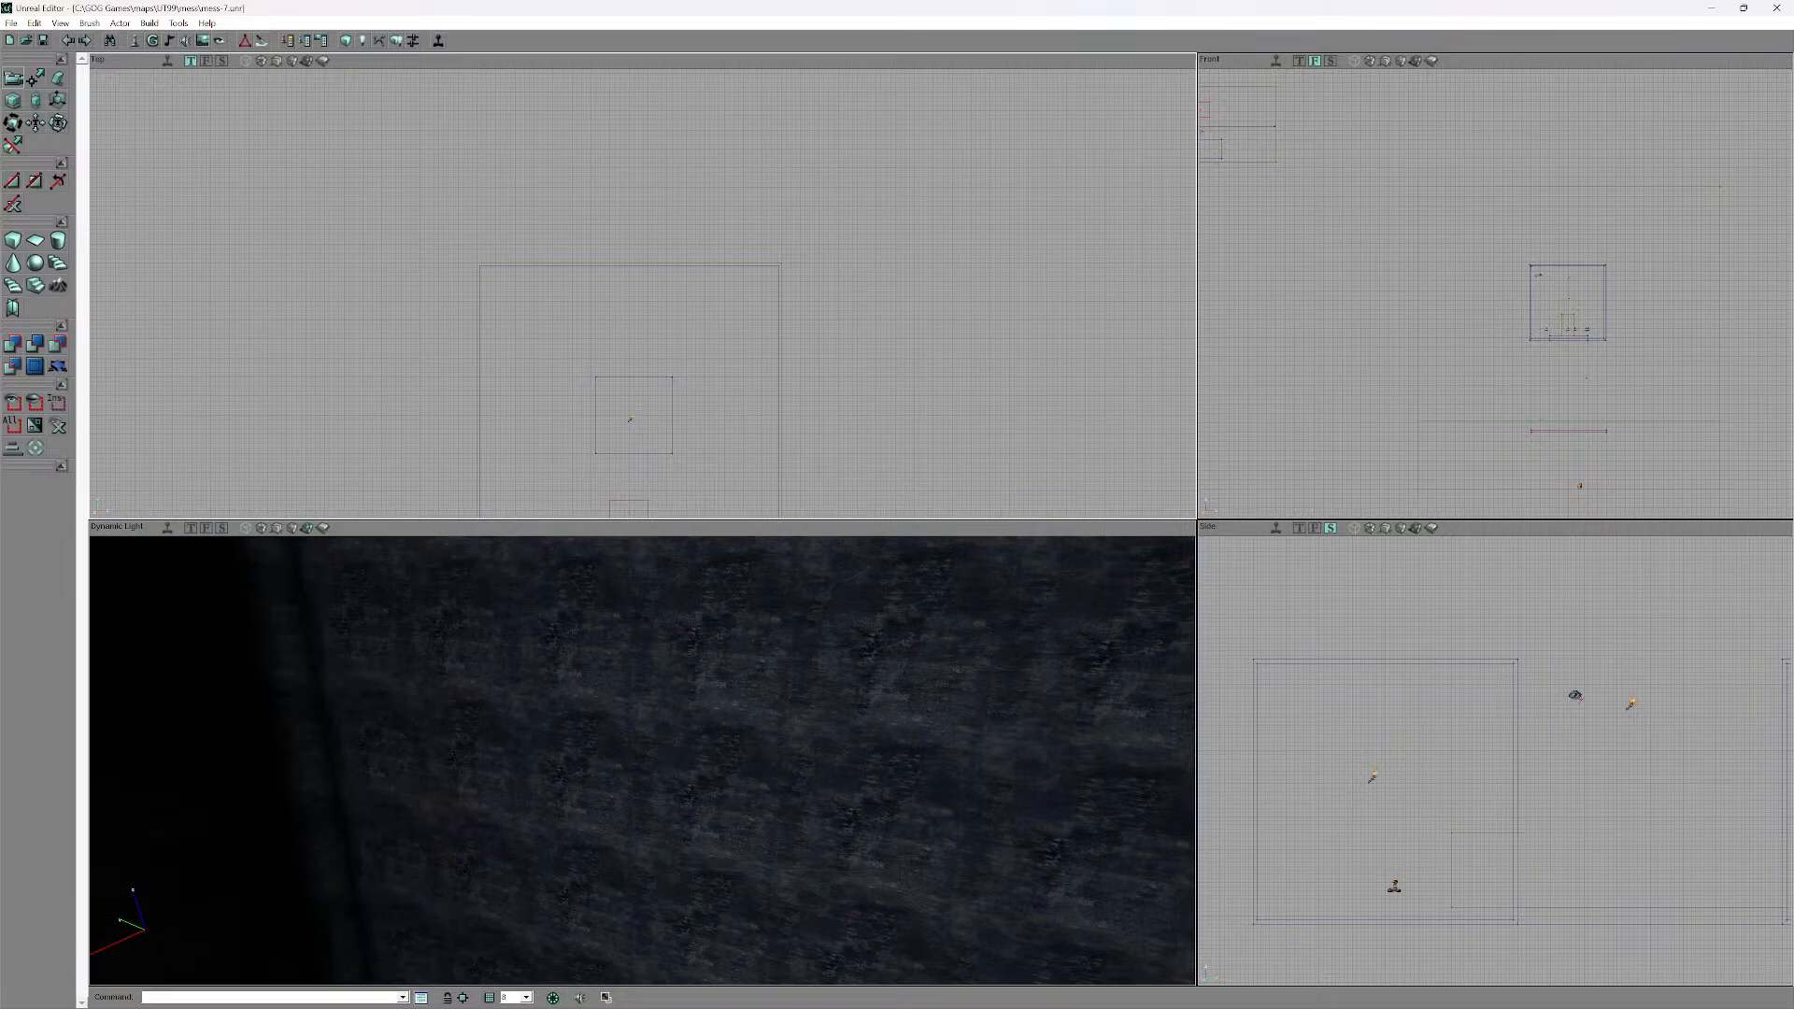
- Add a new SkyZoneInfo actor inside the lower mountain box of the sky room in the front view
scroll(1495, 293, "down", 1)
left_click_drag(1495, 294, 1691, 426)
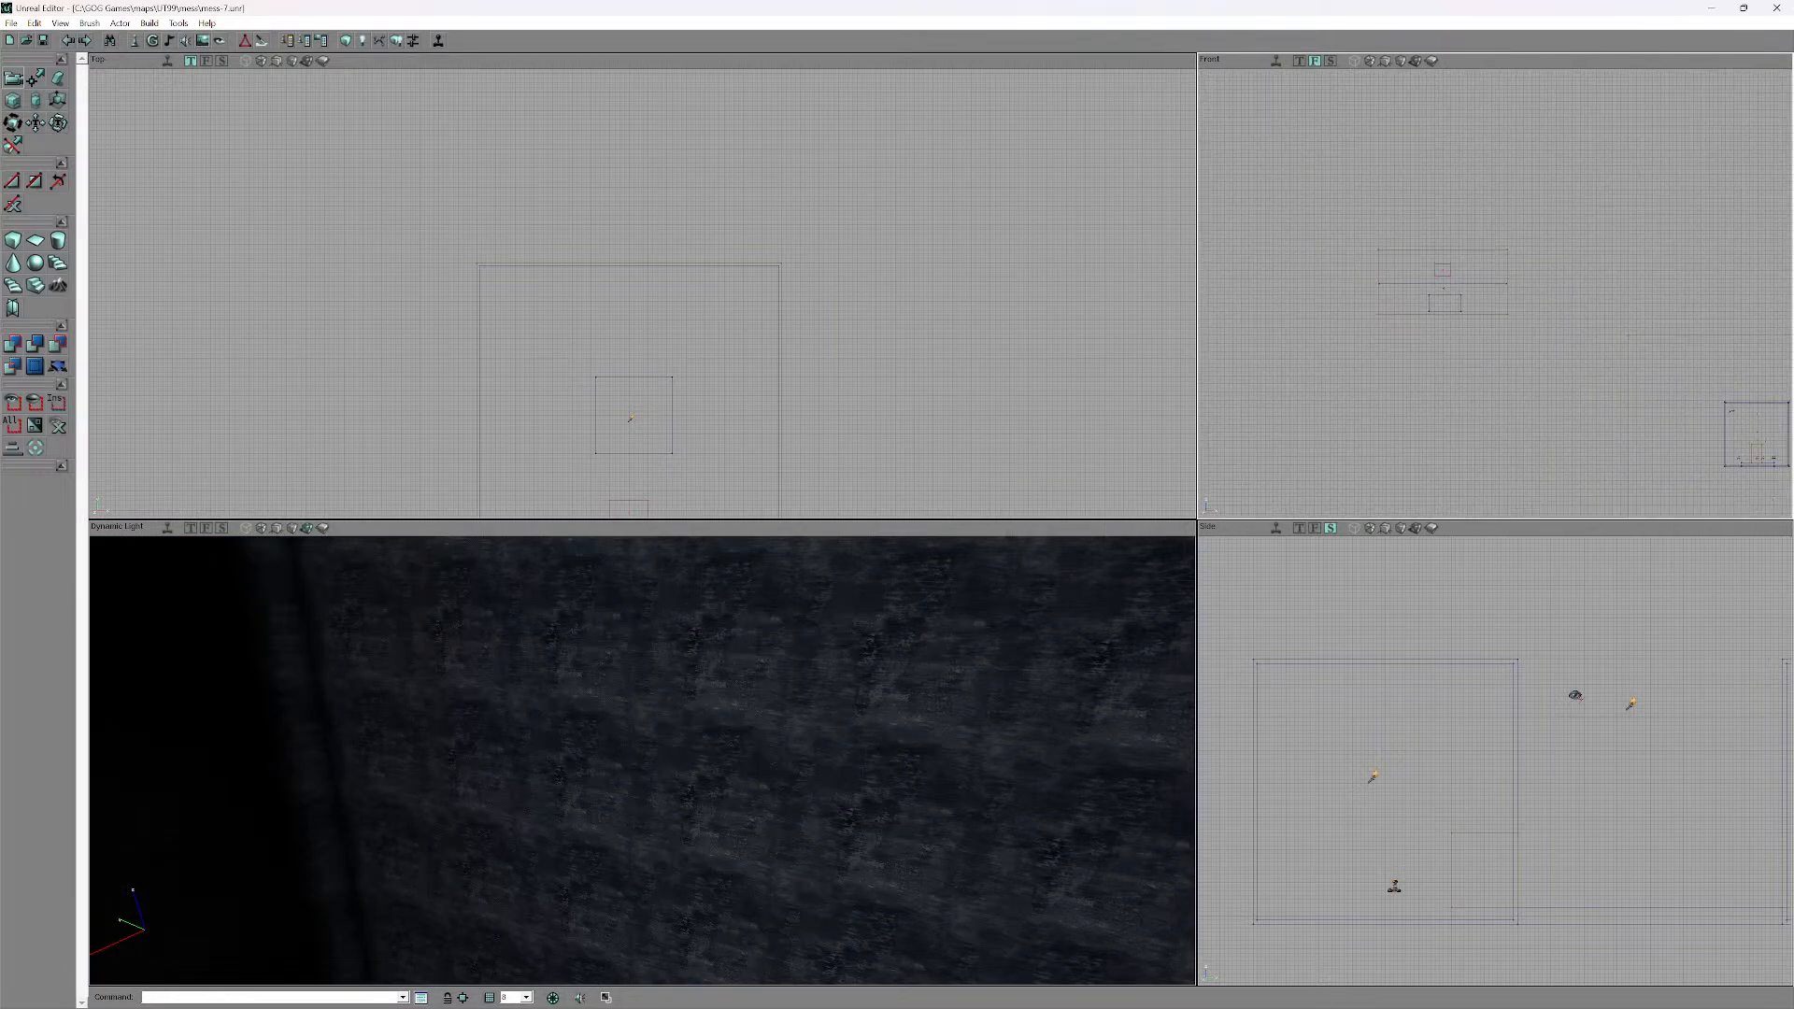
scroll(1495, 294, "up", 2)
left_click_drag(1495, 293, 1526, 272)
right_click(1495, 383)
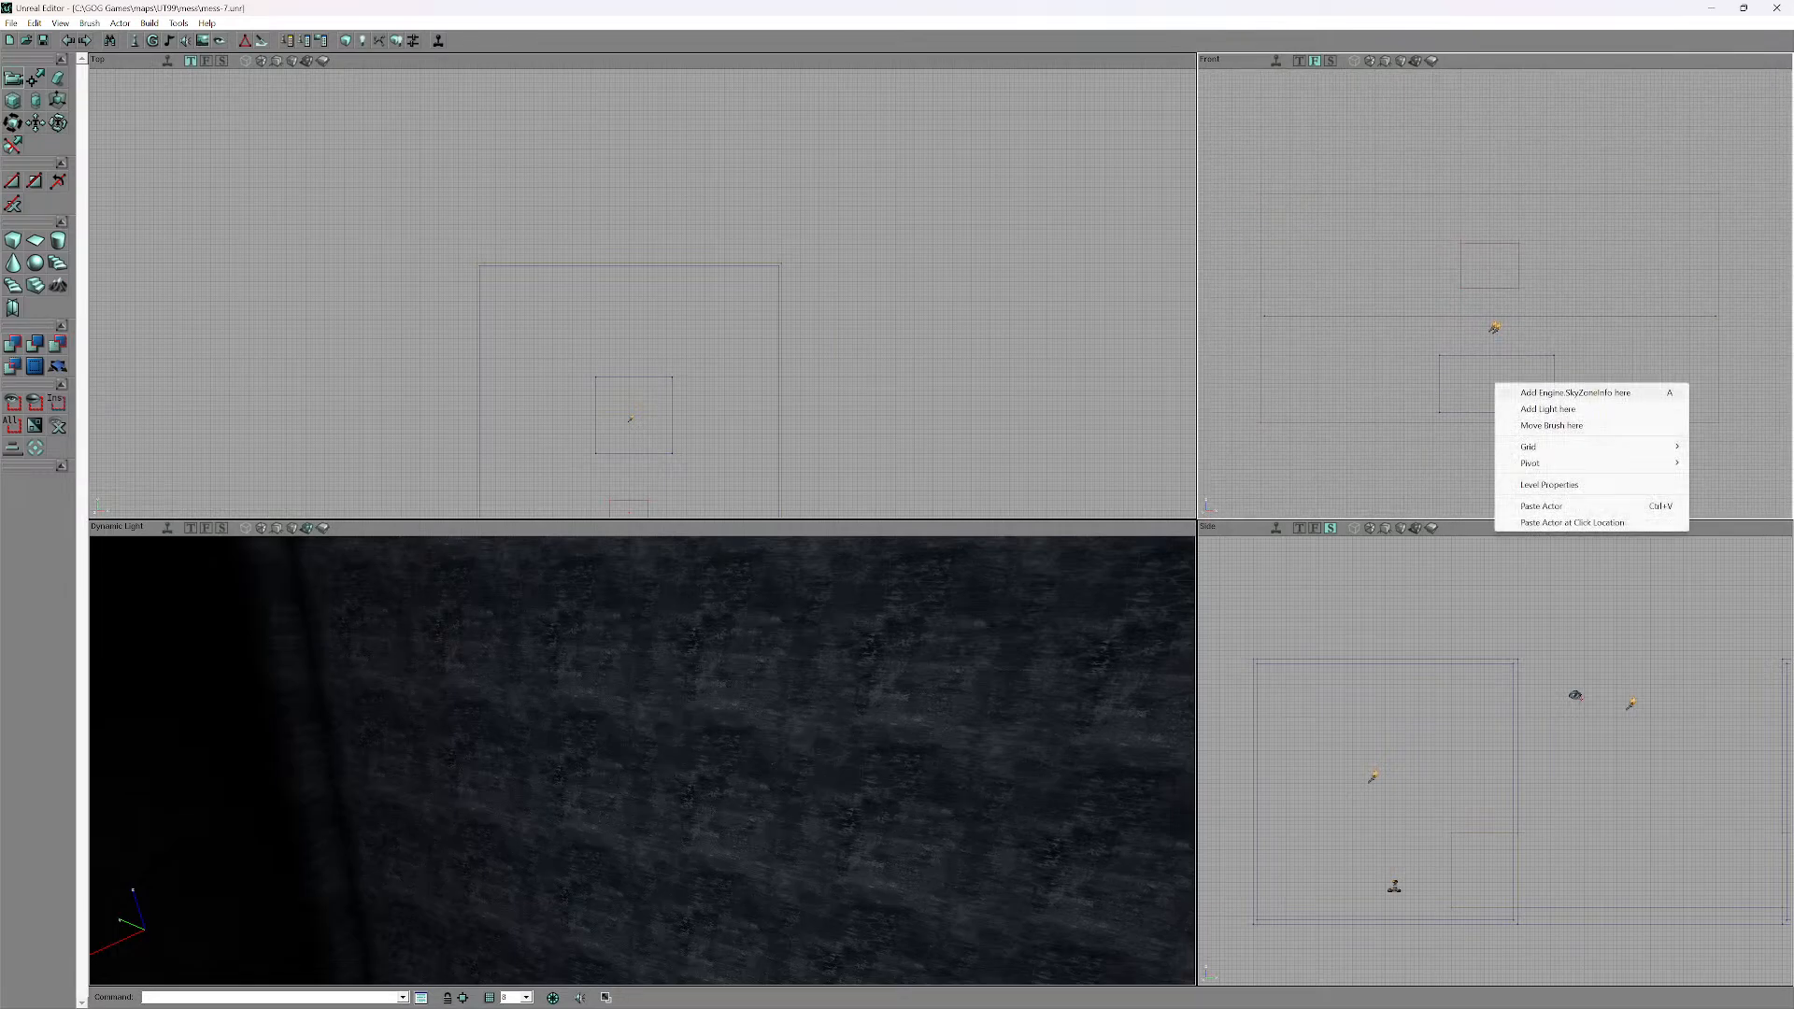
key("a")
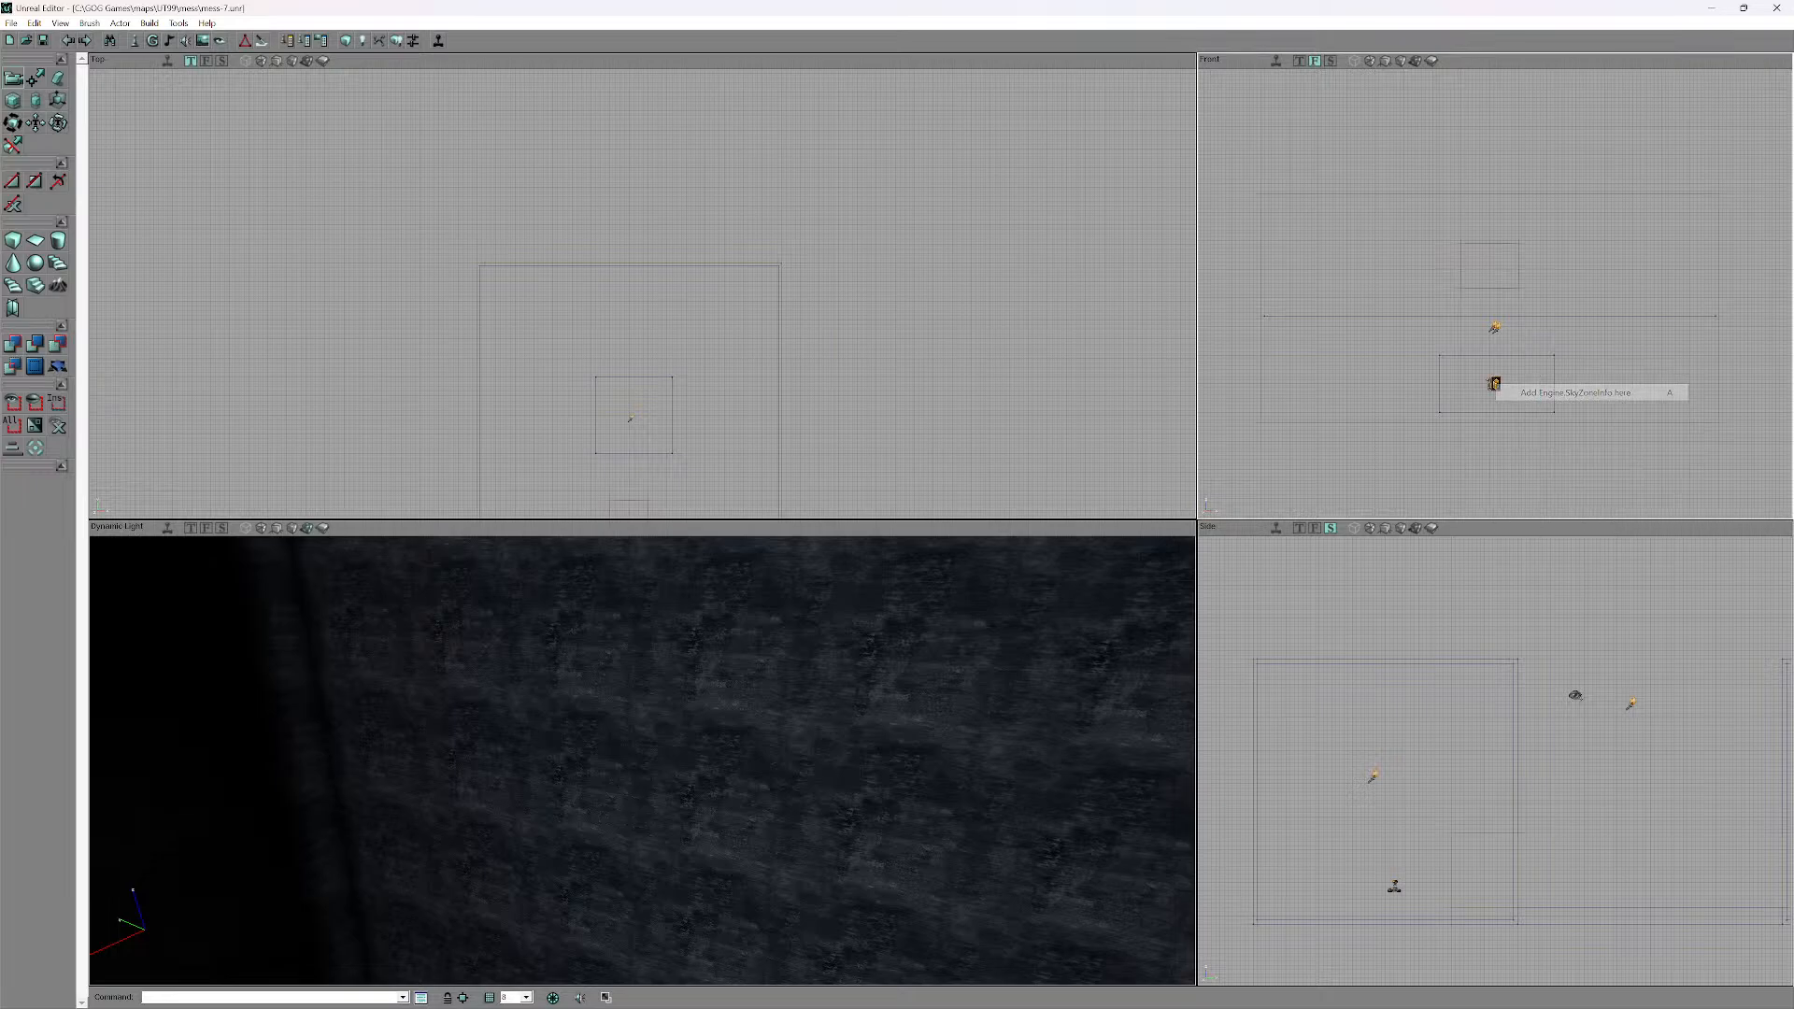
- Turn on real-time preview and examine the sky and mountain backdrop through the main room's surfaces
scroll(630, 418, "down", 4)
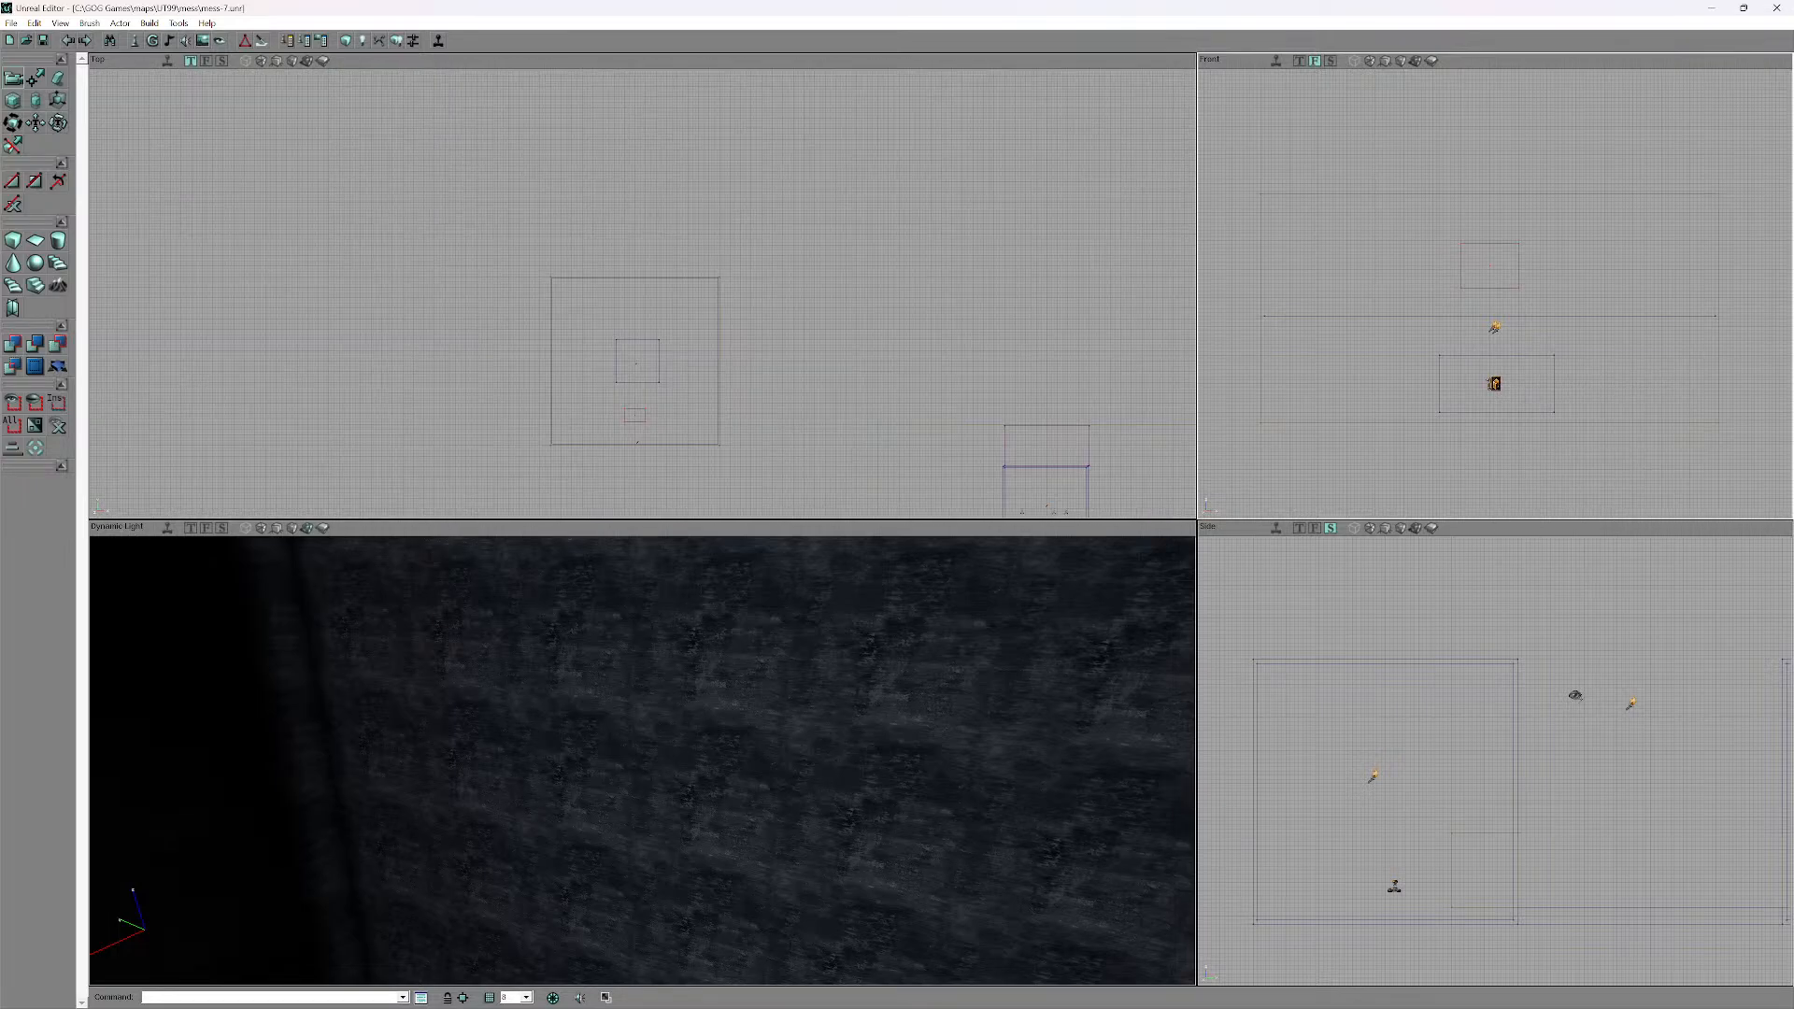
scroll(642, 289, "down", 2)
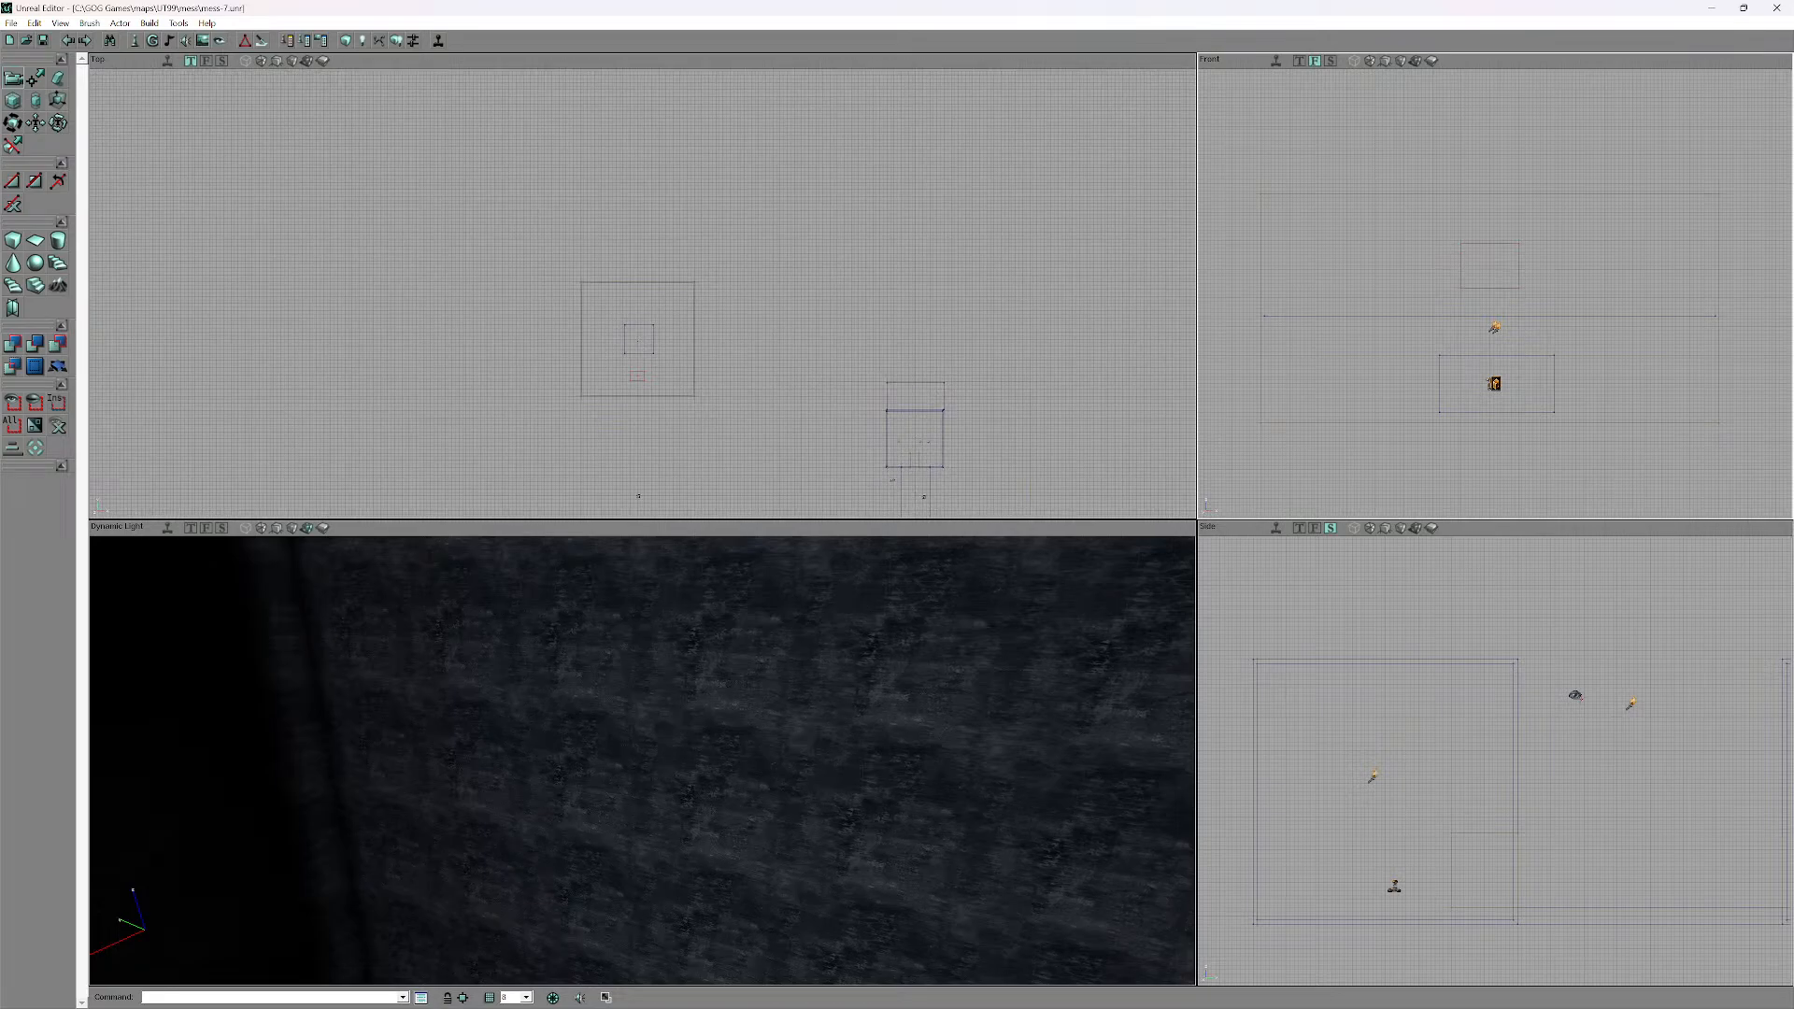
scroll(643, 292, "up", 2)
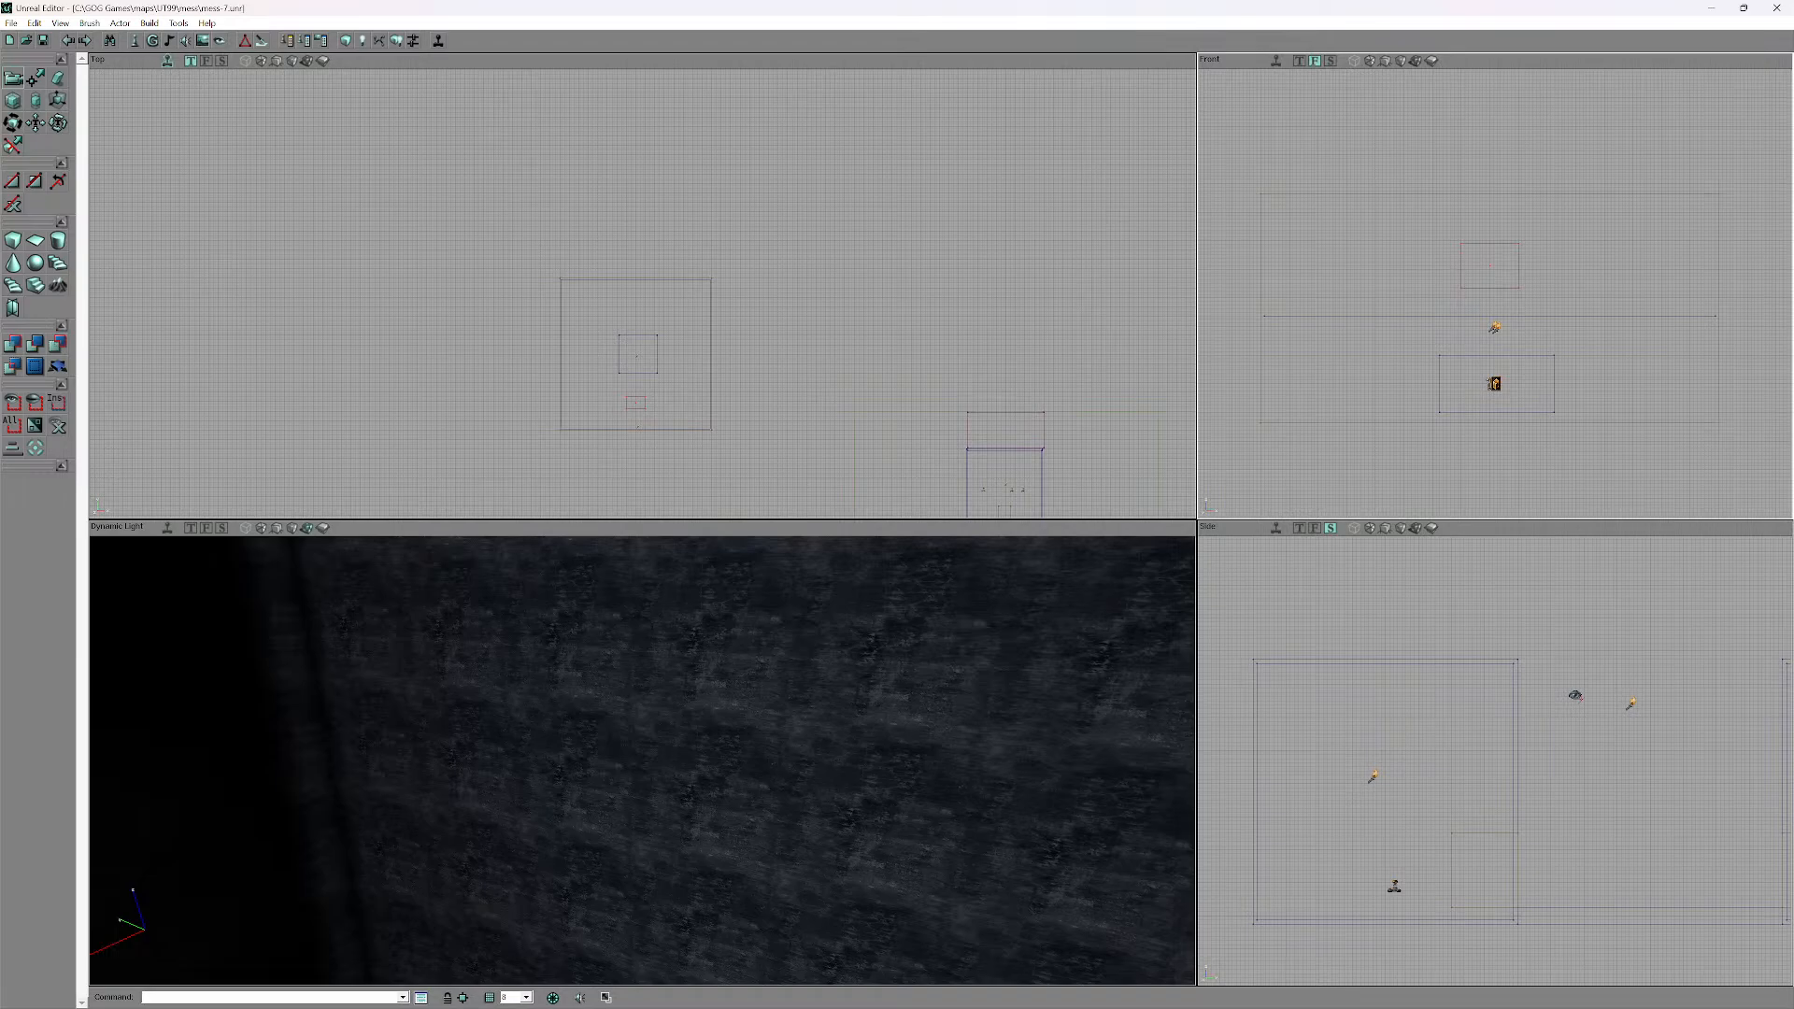
key("p")
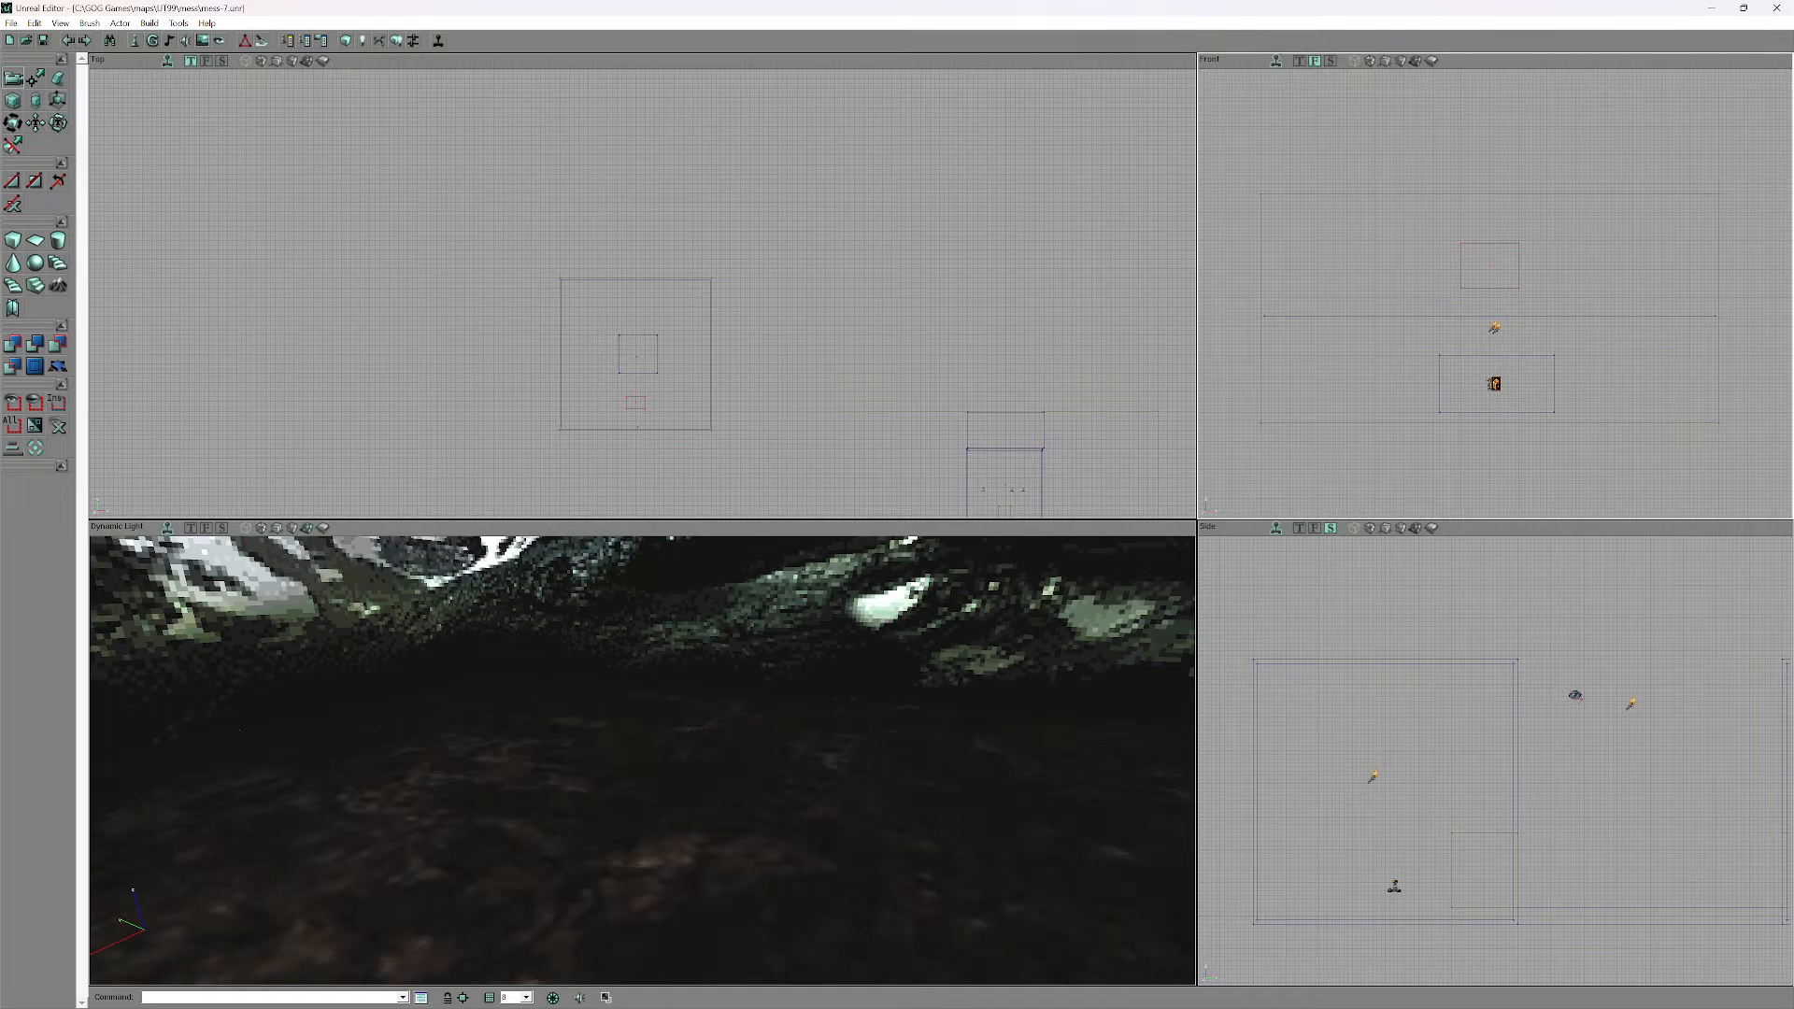
right_click_drag(643, 760, 841, 794)
right_click_drag(643, 760, 757, 822)
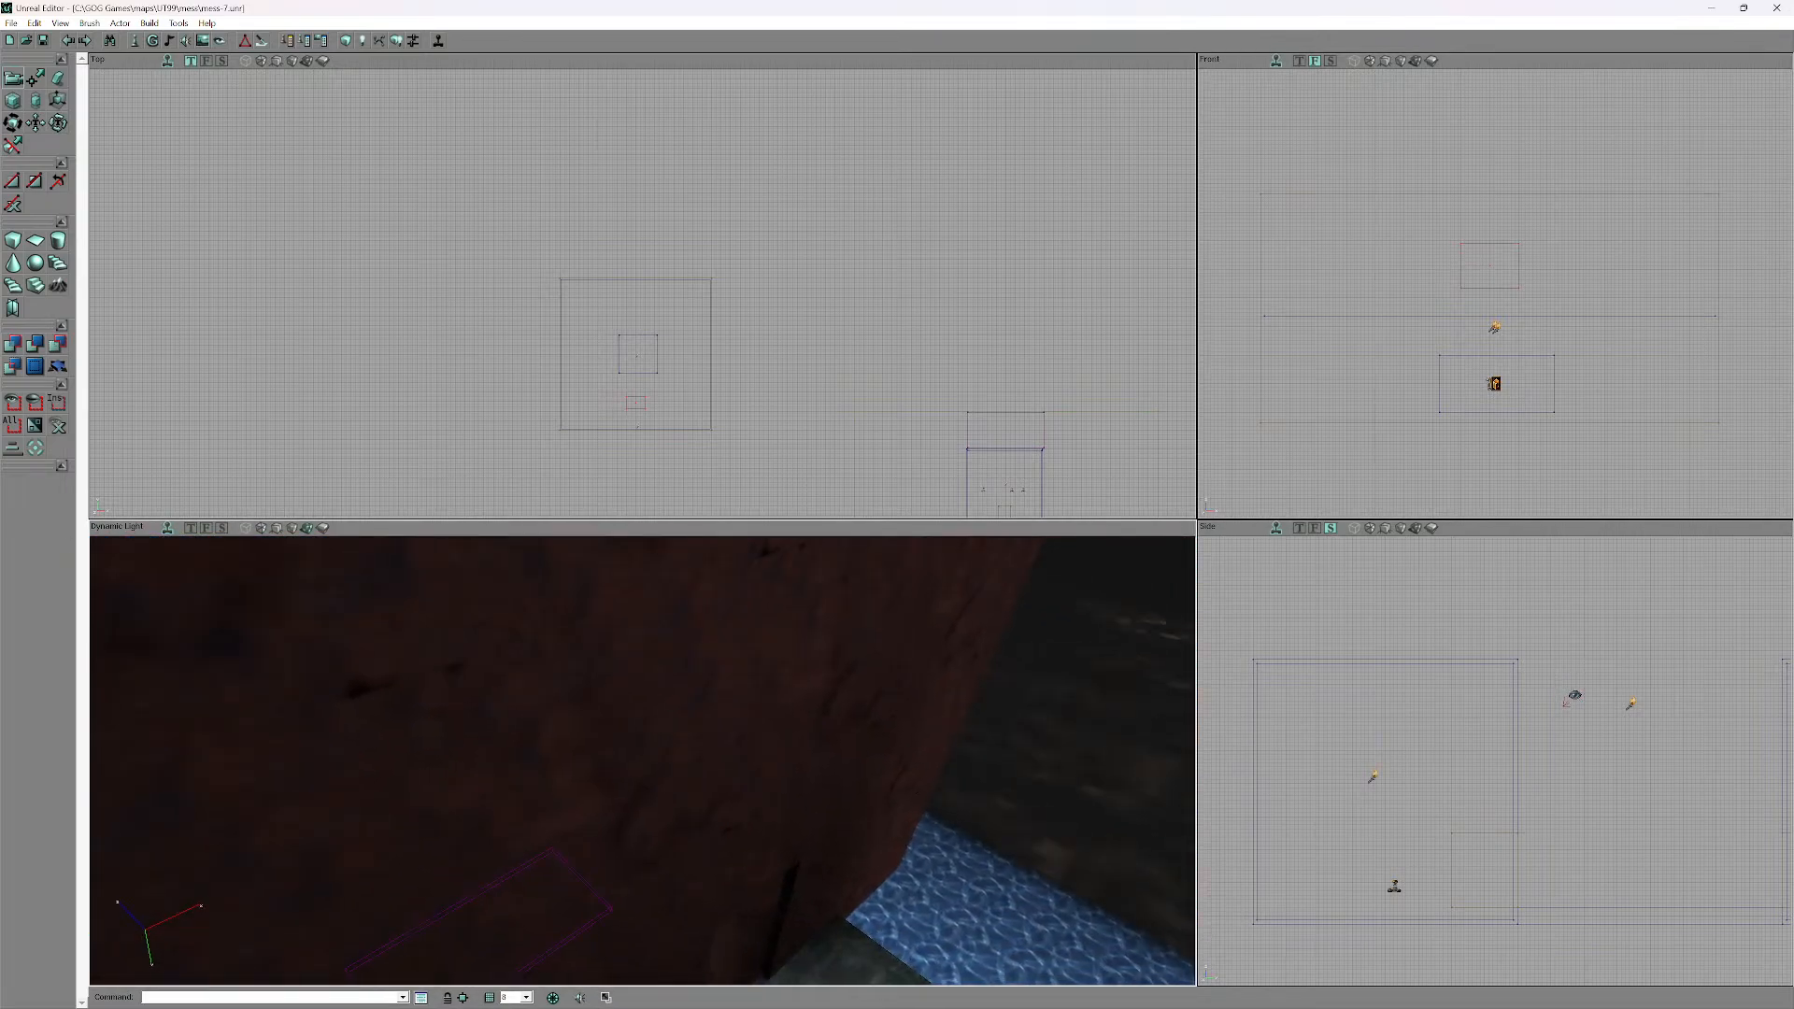
left_click_drag(523, 294, 864, 193)
right_click_drag(643, 761, 616, 659)
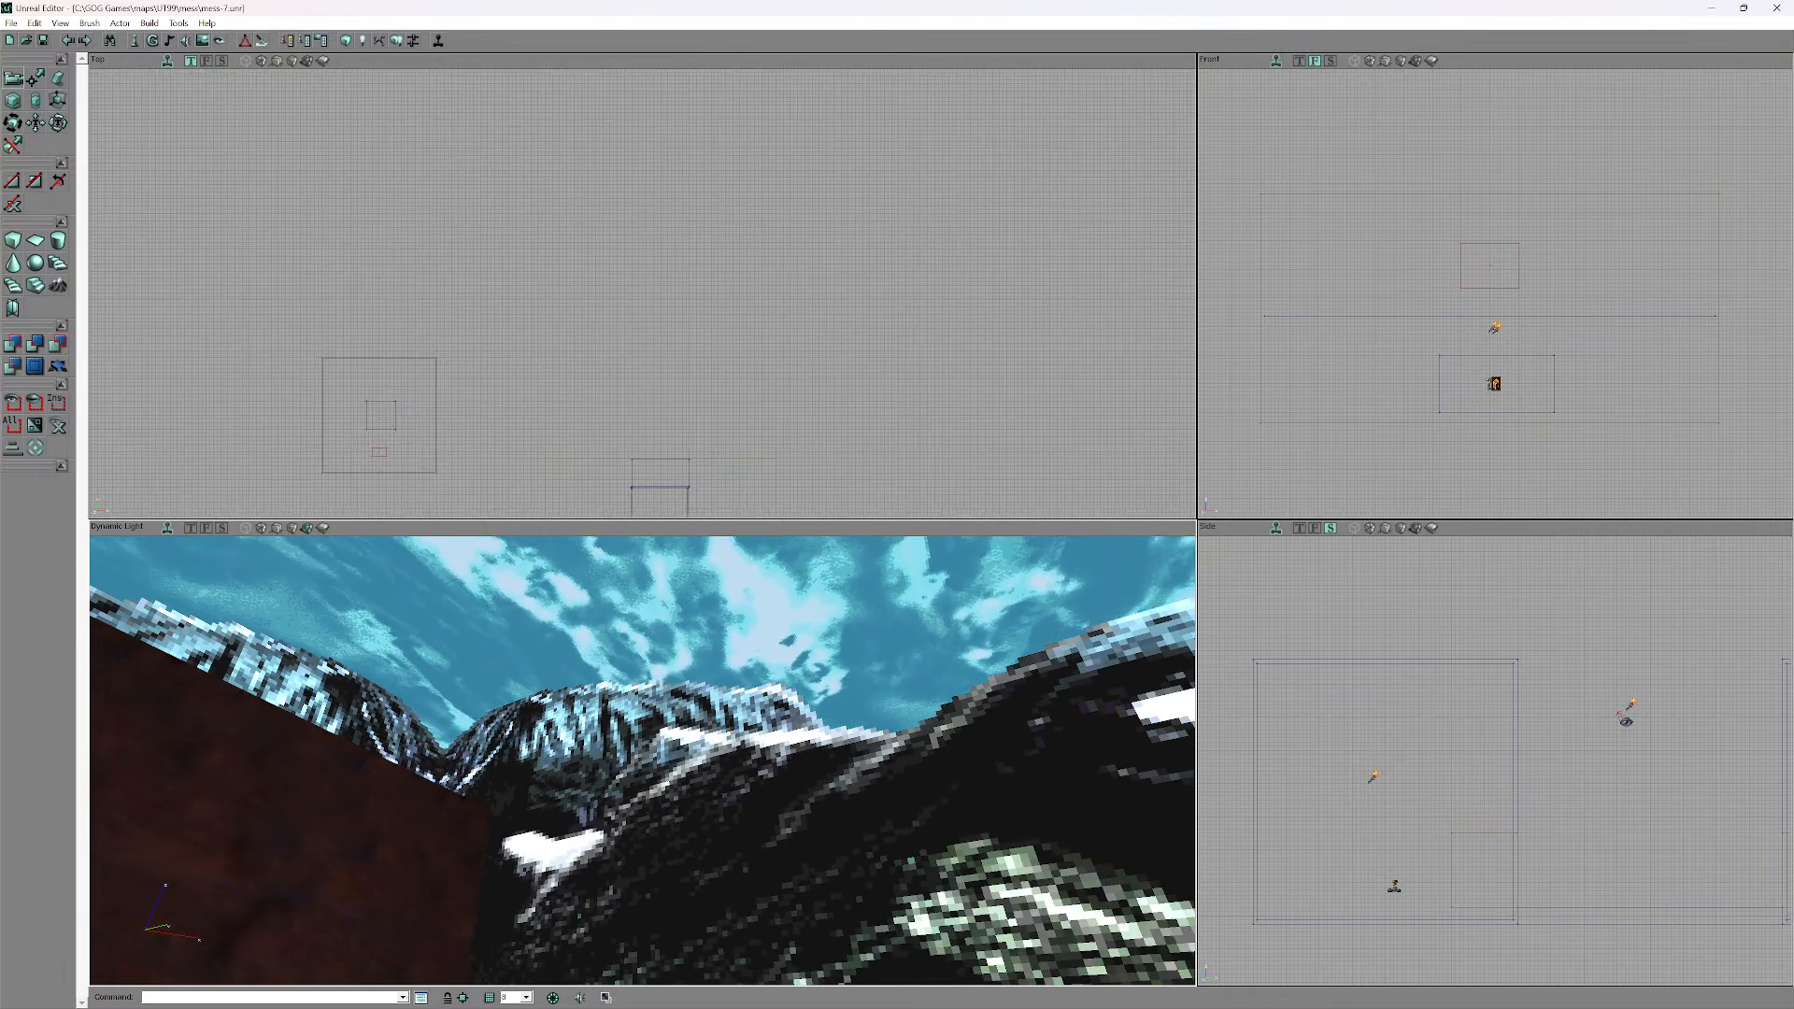
left_click_drag(561, 280, 817, 185)
scroll(747, 280, "up", 1)
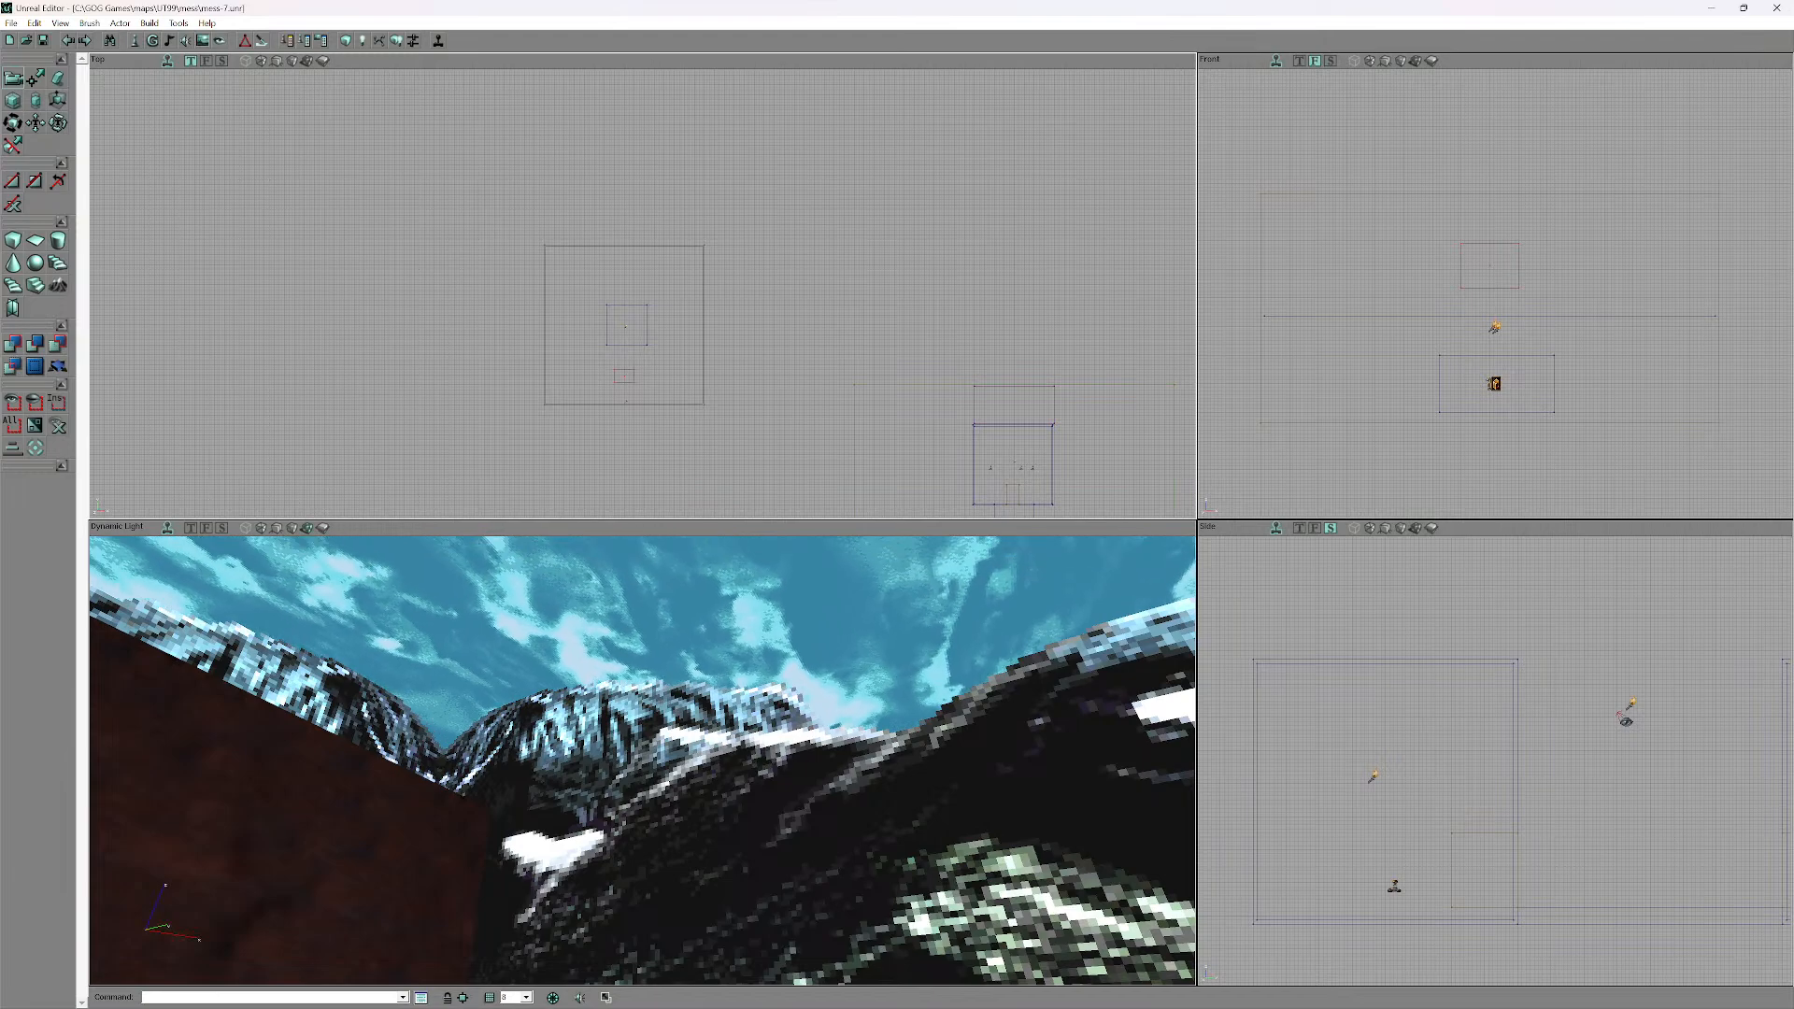
right_click_drag(642, 758, 645, 746)
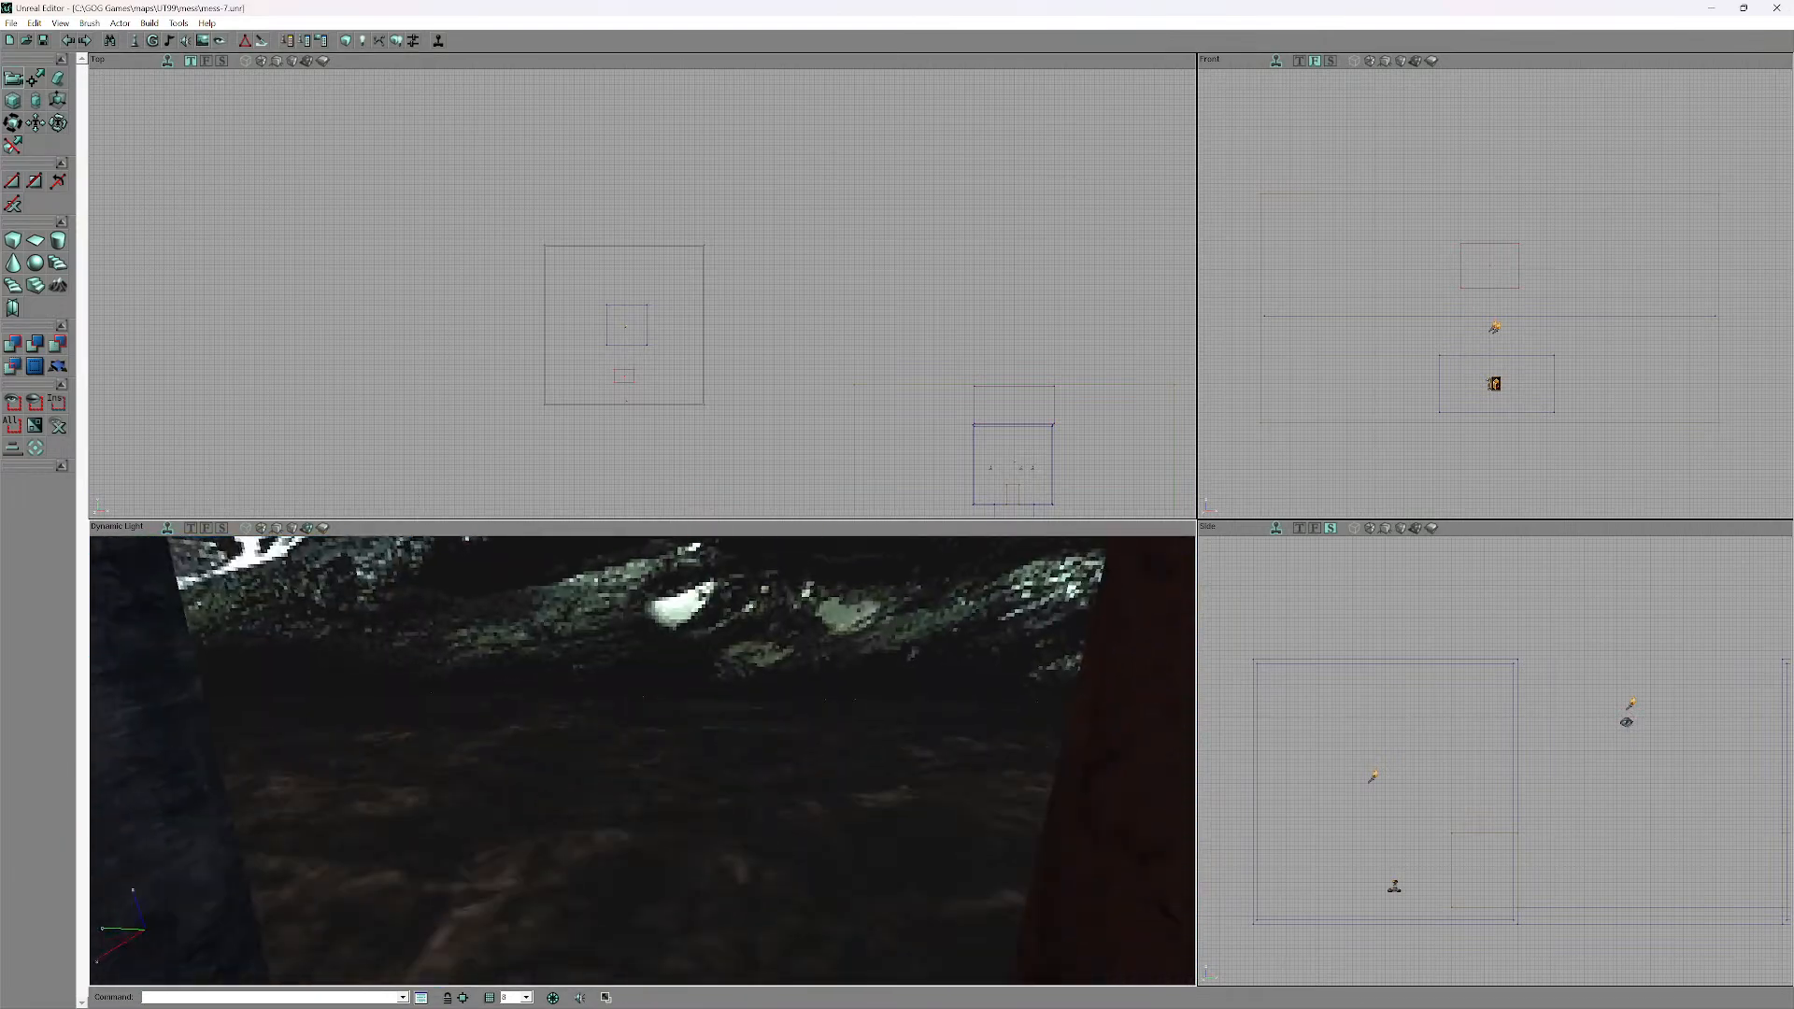
left_click_drag(644, 746, 645, 766)
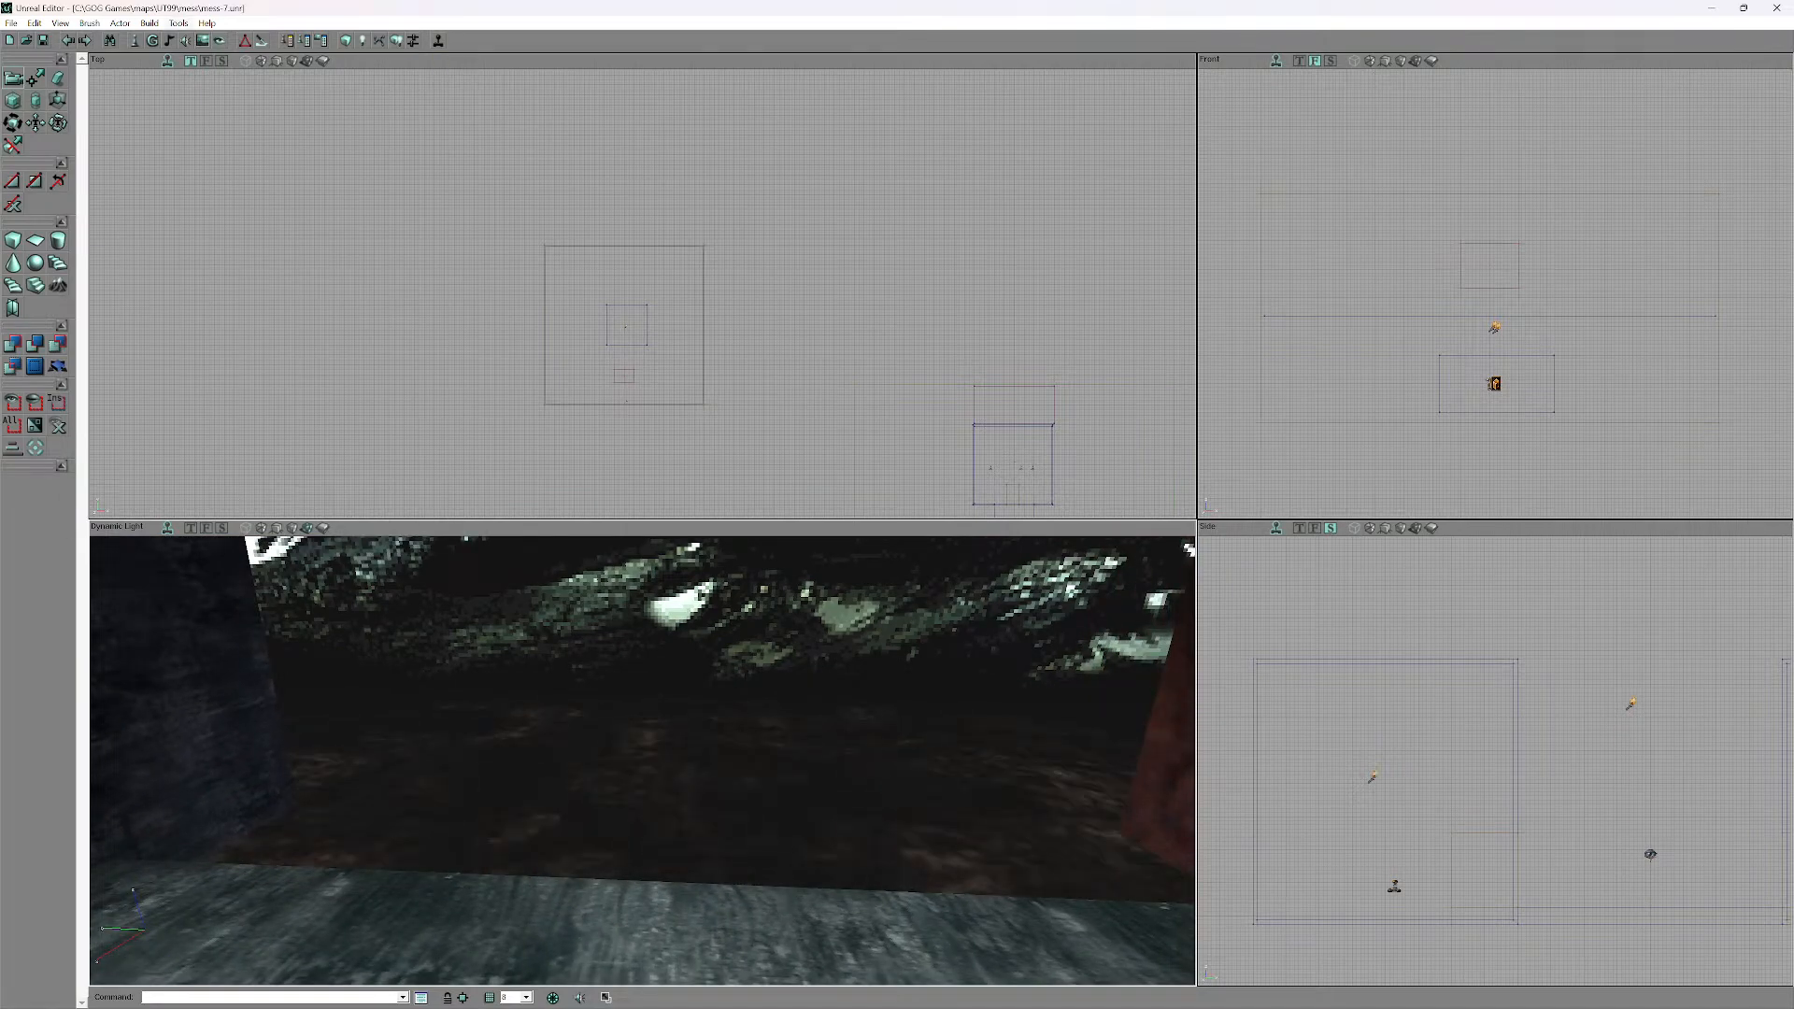
- Build the entire level and check the mountain backdrop and the sky room's layout
left_click(148, 23)
left_click(215, 122)
right_click_drag(644, 748, 710, 738)
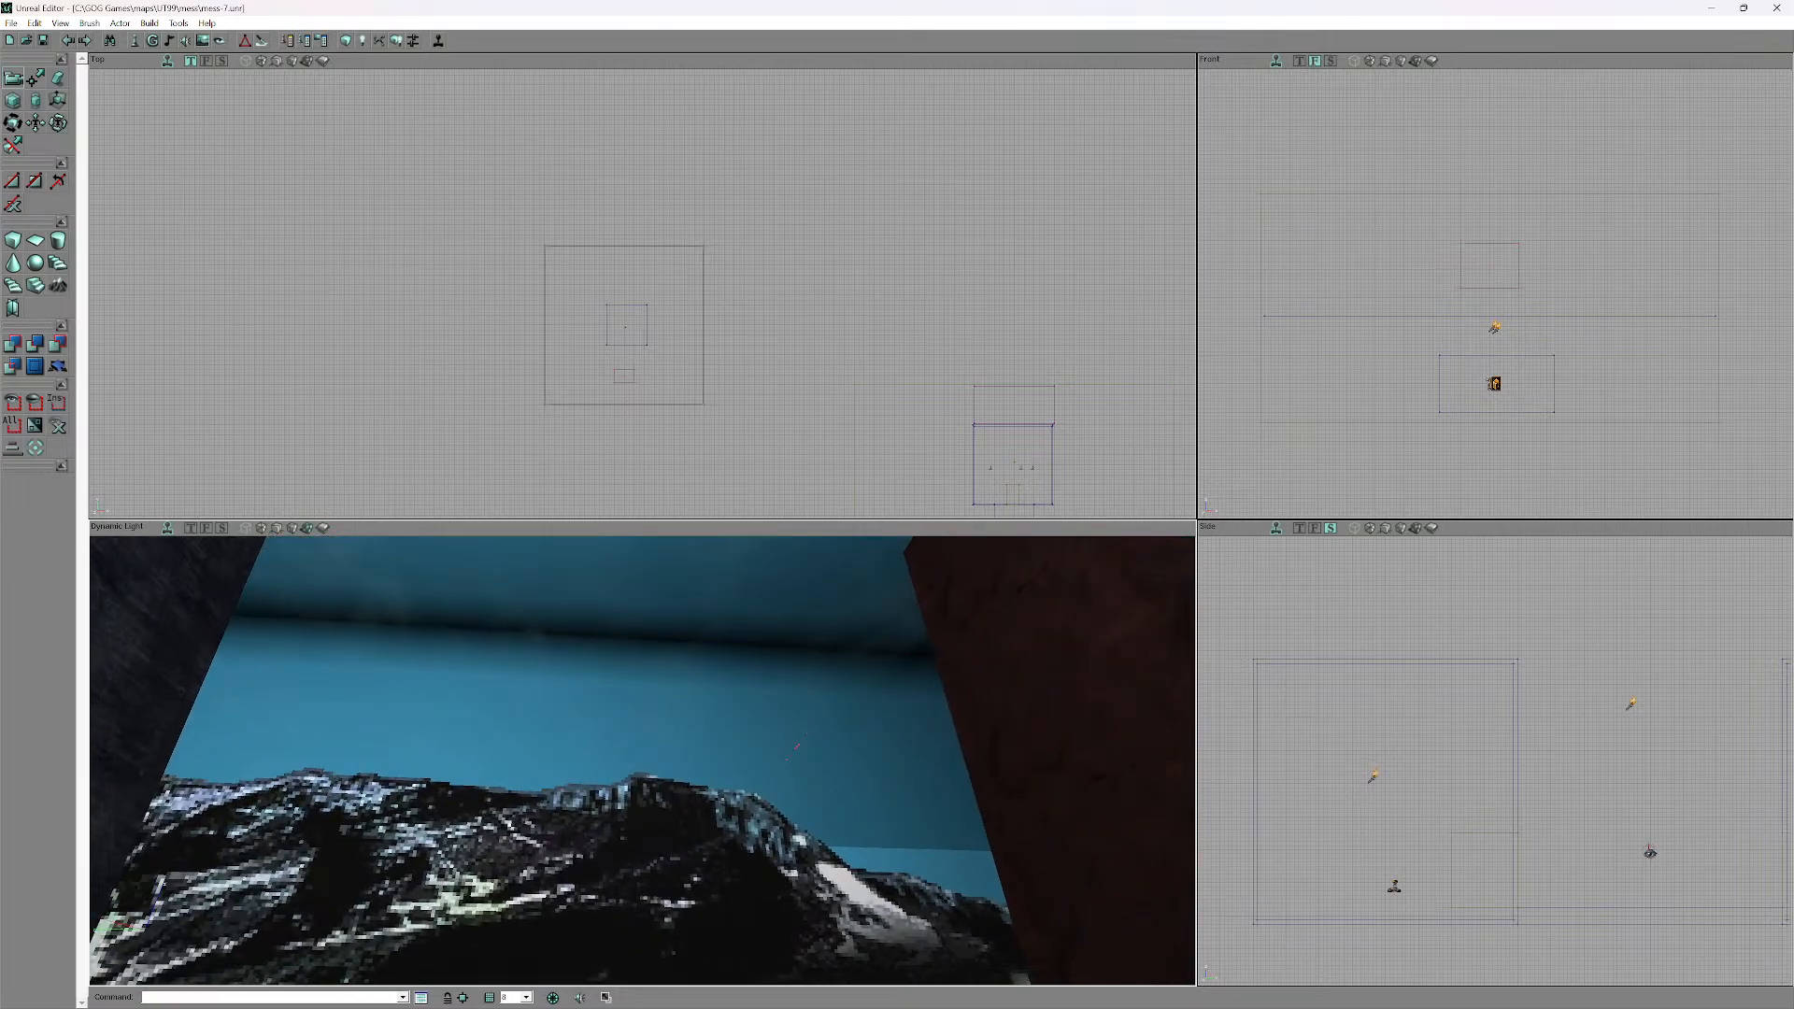
scroll(643, 293, "down", 3)
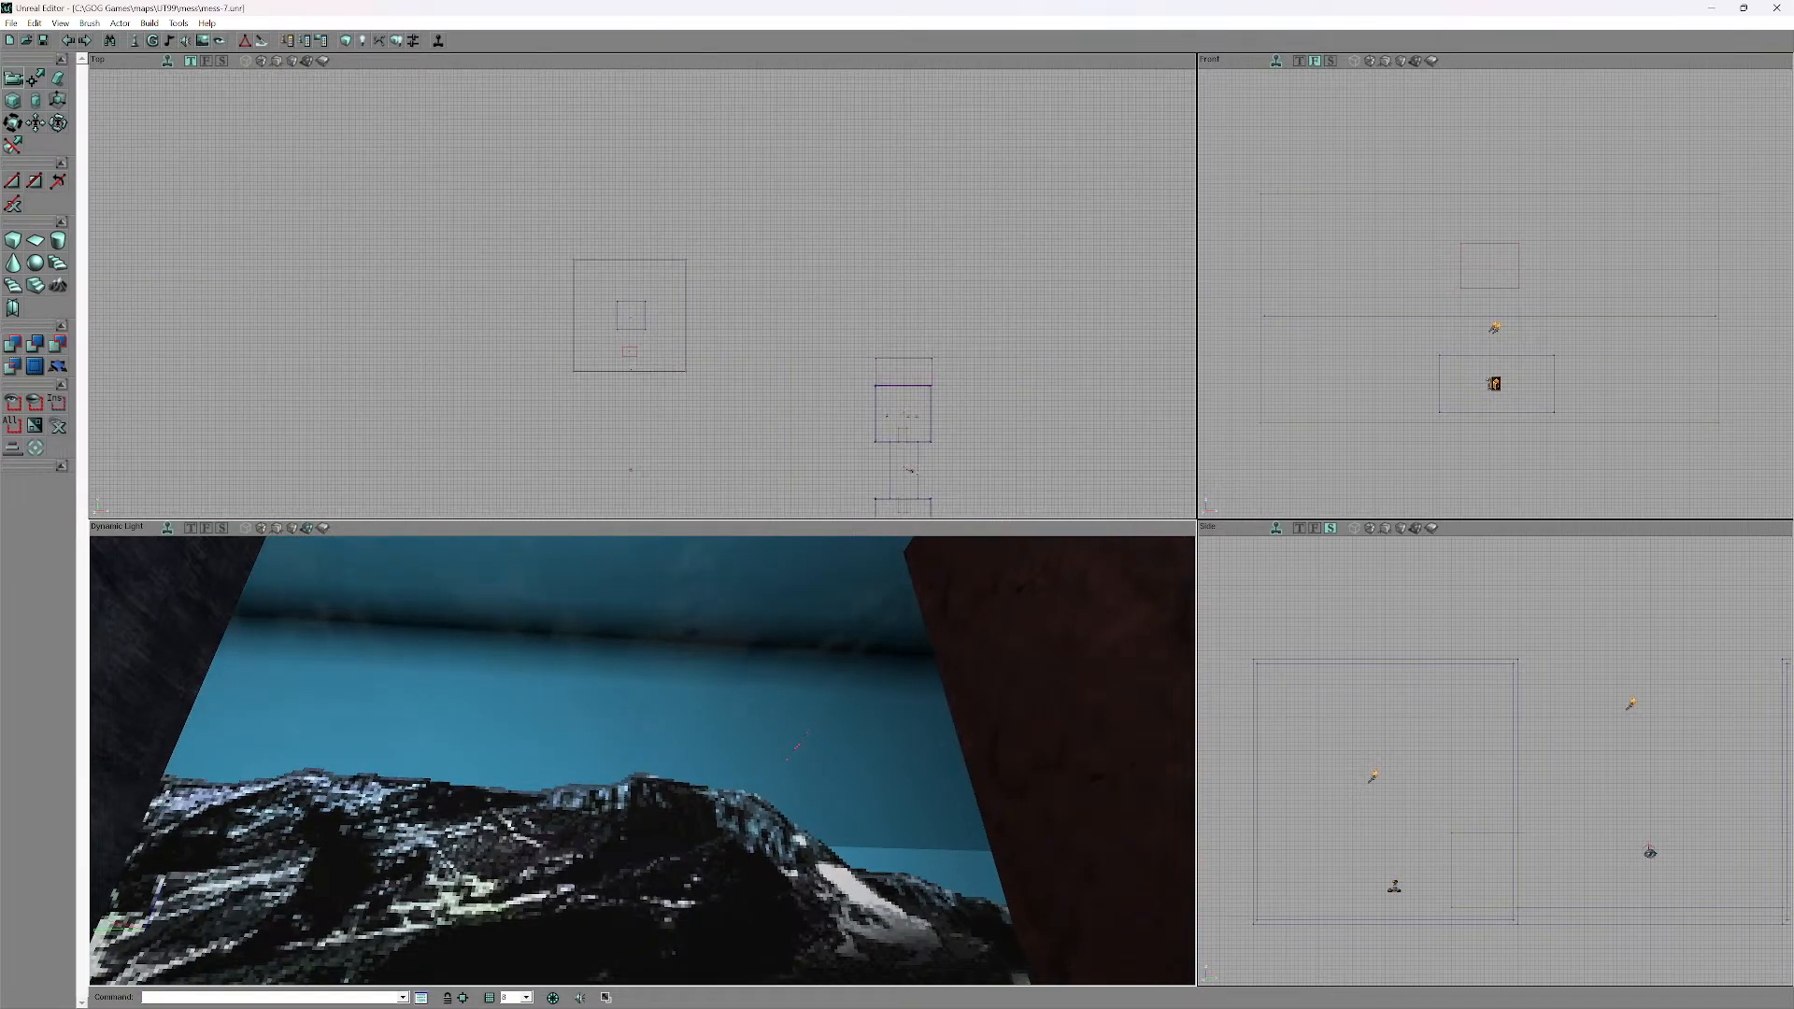
scroll(1495, 308, "down", 2)
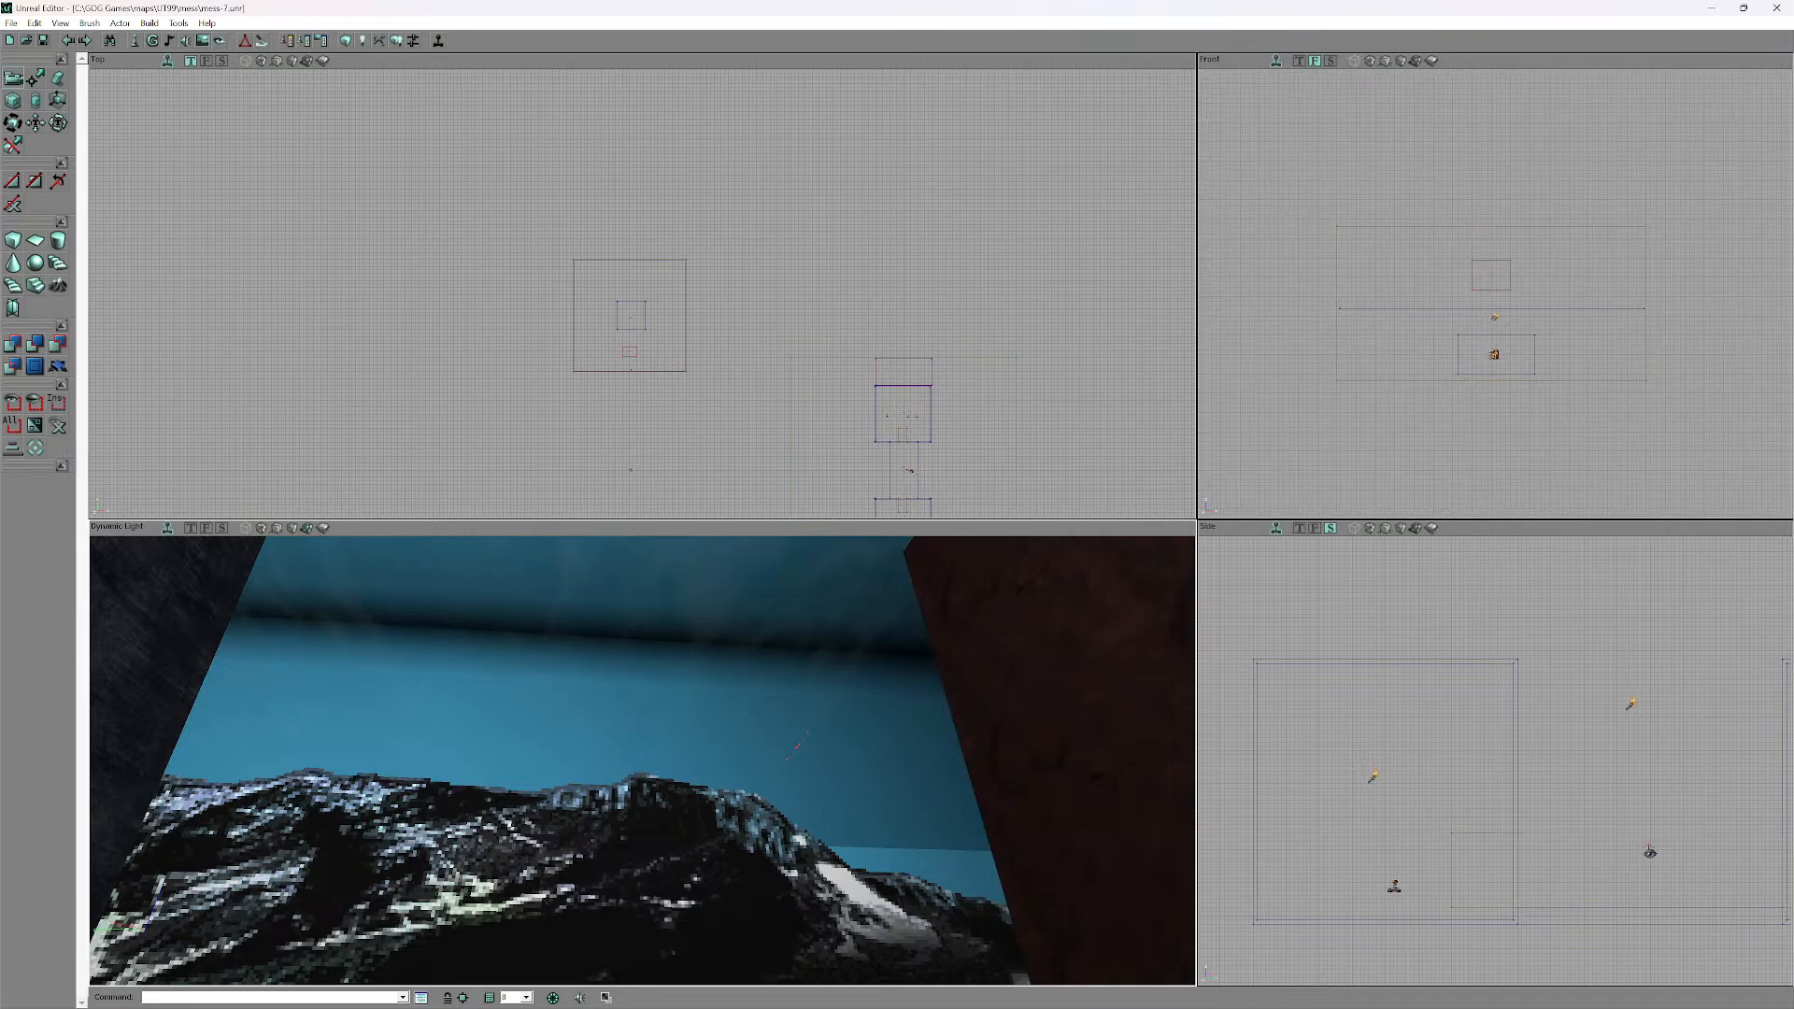
scroll(642, 293, "down", 2)
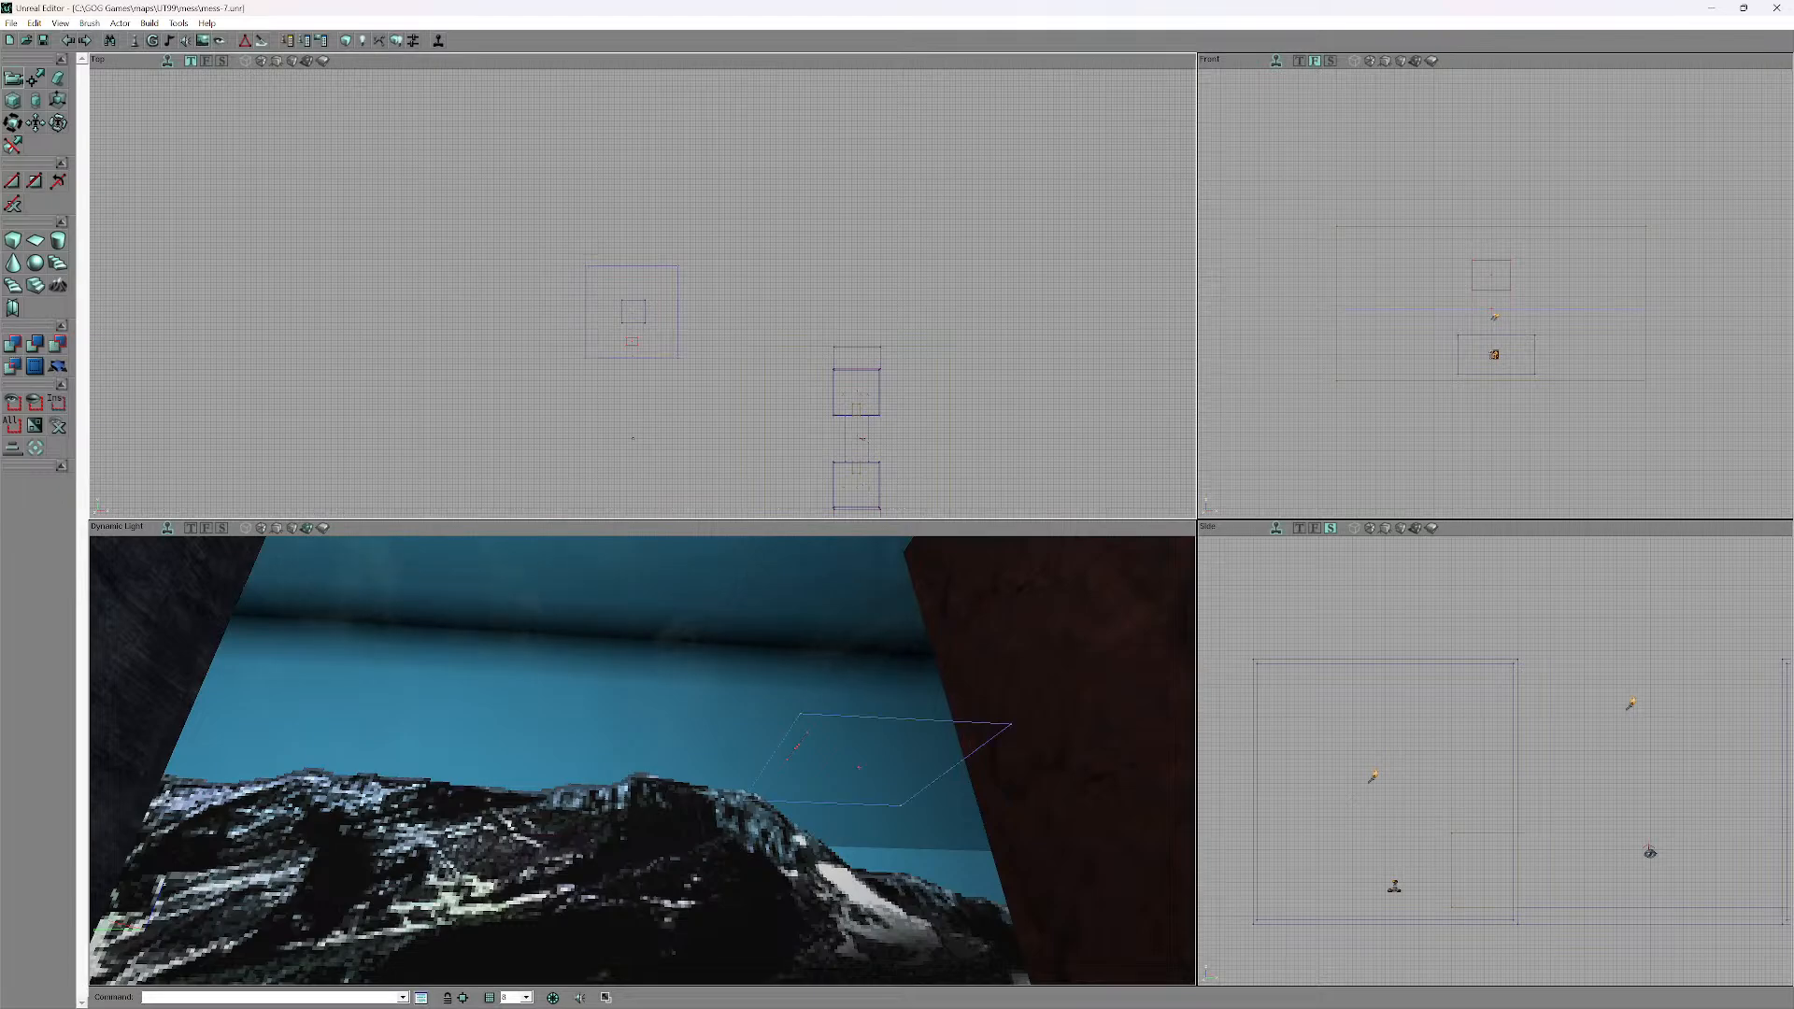
scroll(643, 293, "up", 3)
- Set the Unlit flag on the sky room's six wall, ceiling and floor surfaces
left_click_drag(643, 760, 682, 580)
right_click_drag(682, 580, 680, 691)
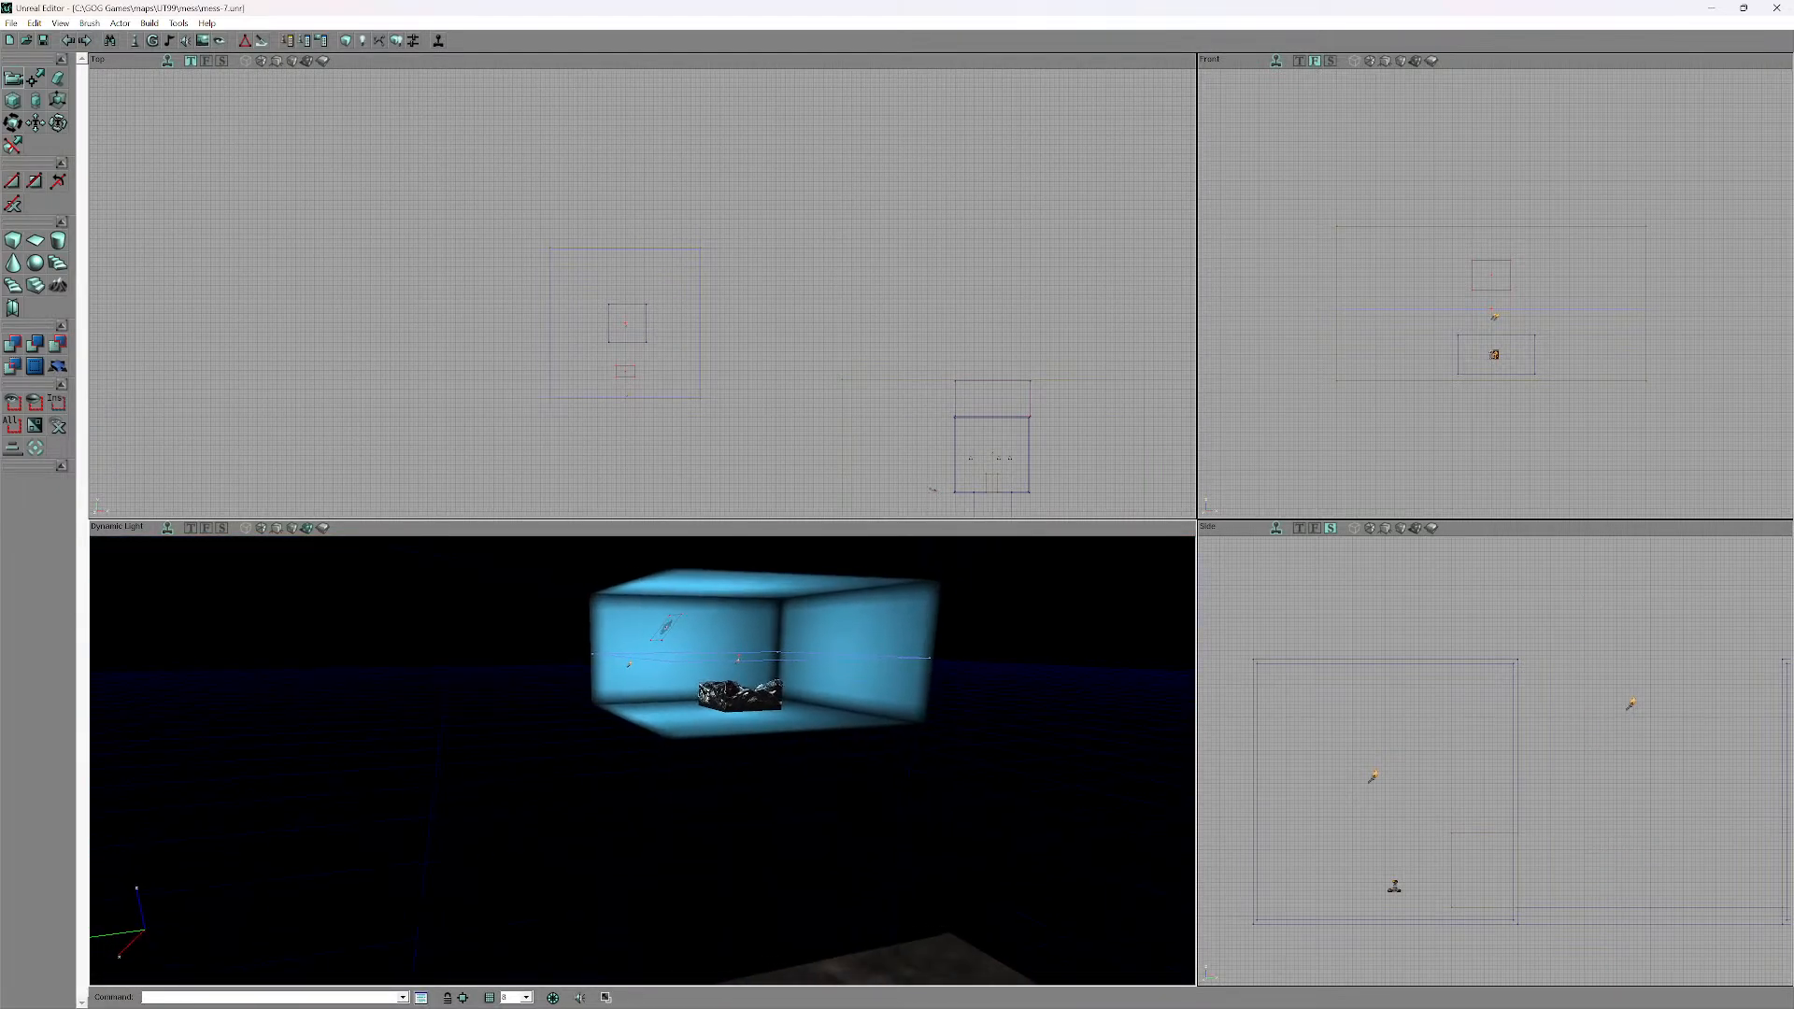
left_click_drag(679, 691, 714, 644)
right_click_drag(715, 644, 654, 598)
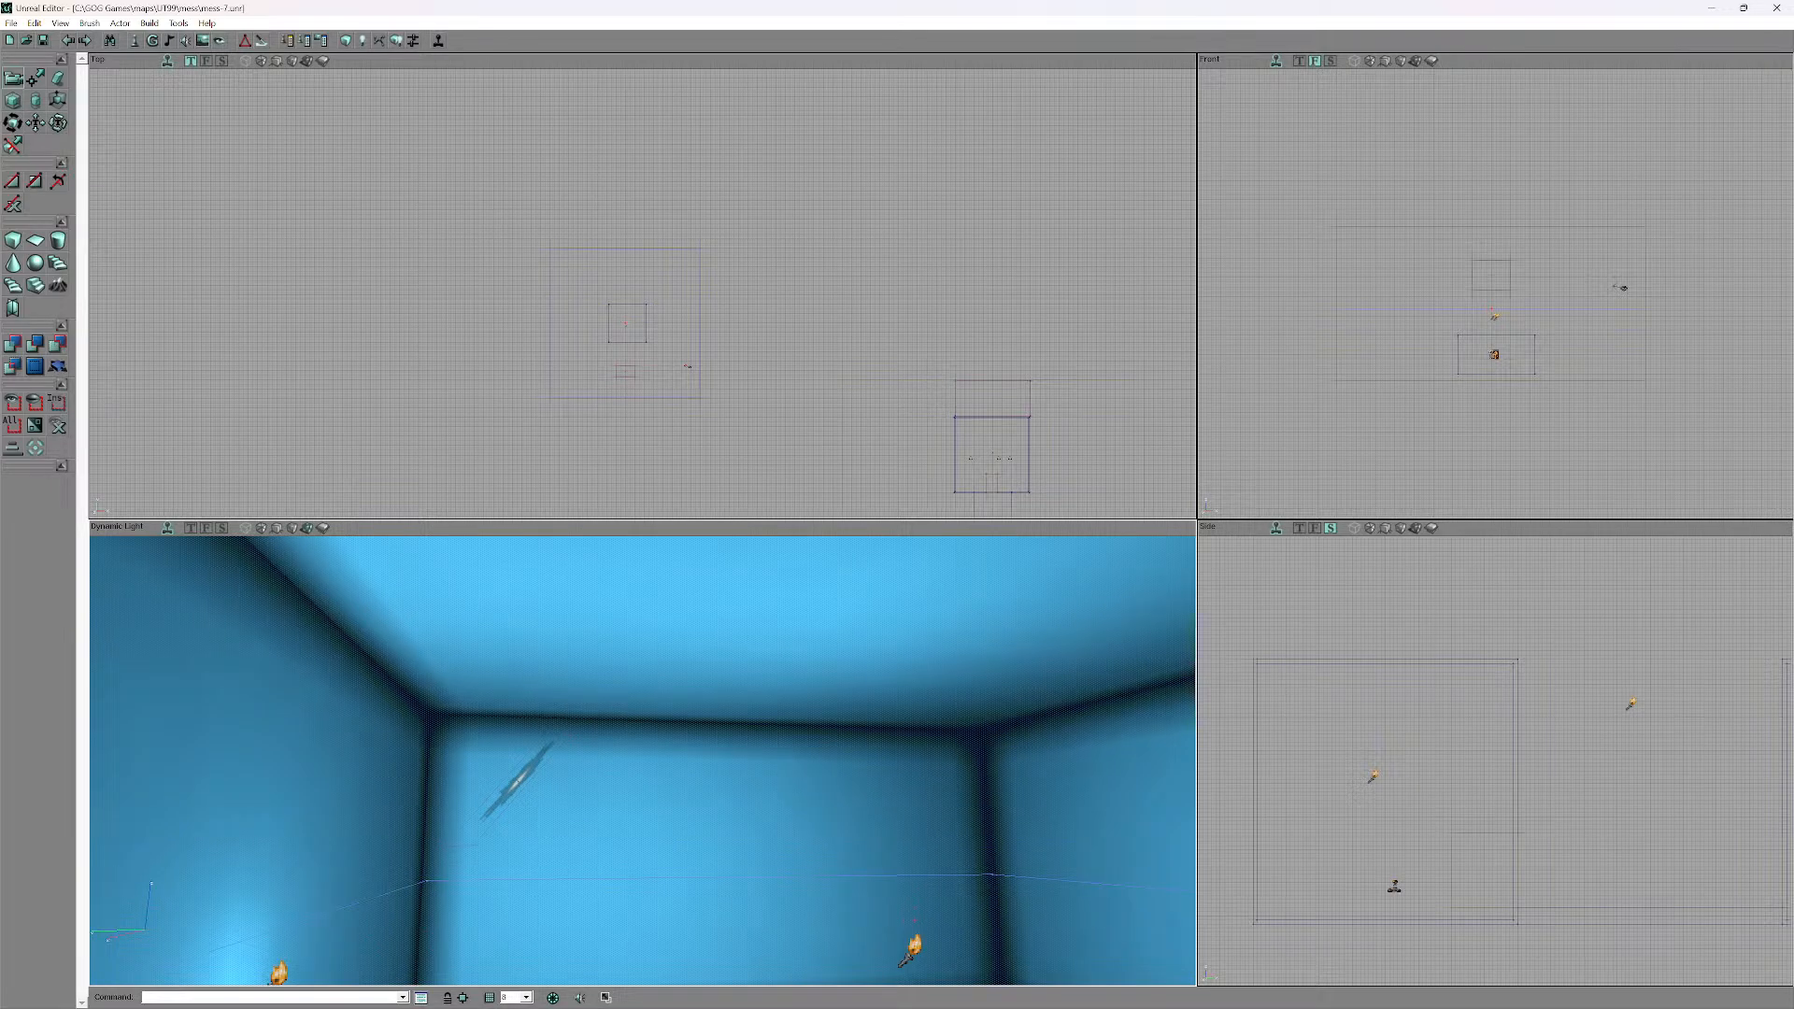
right_click_drag(654, 598, 852, 710)
right_click(852, 643)
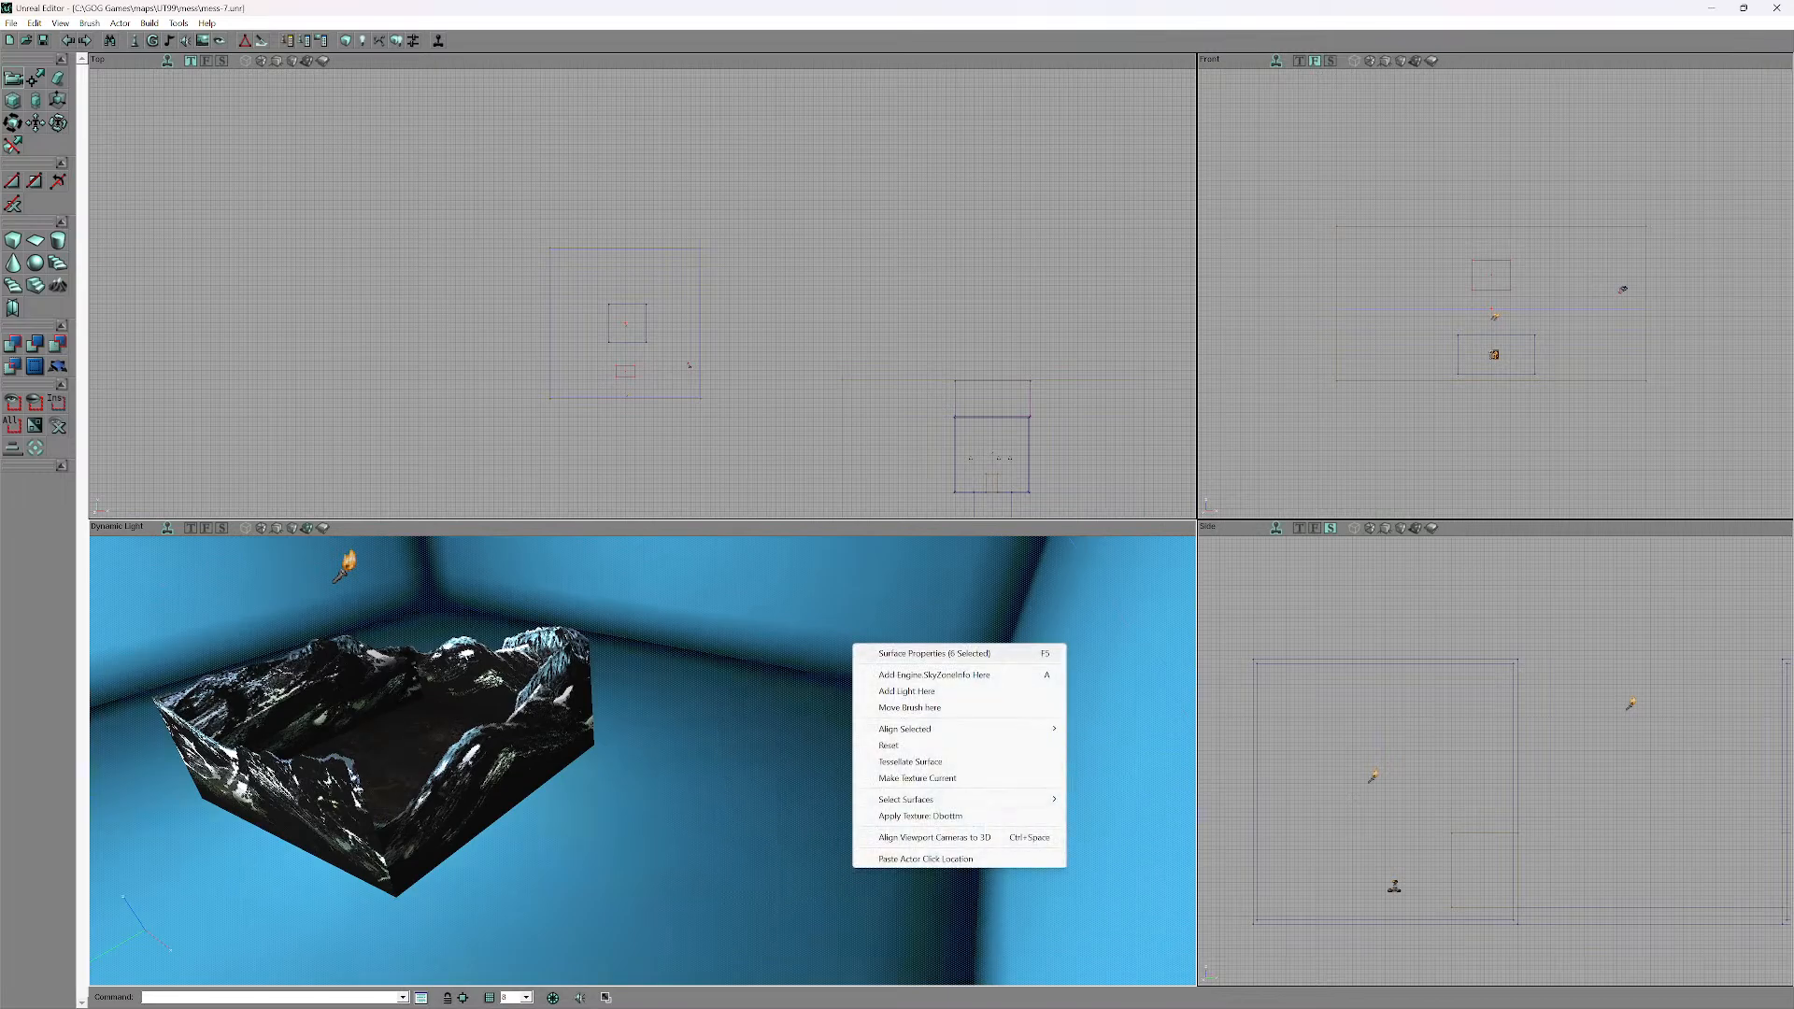
left_click(934, 654)
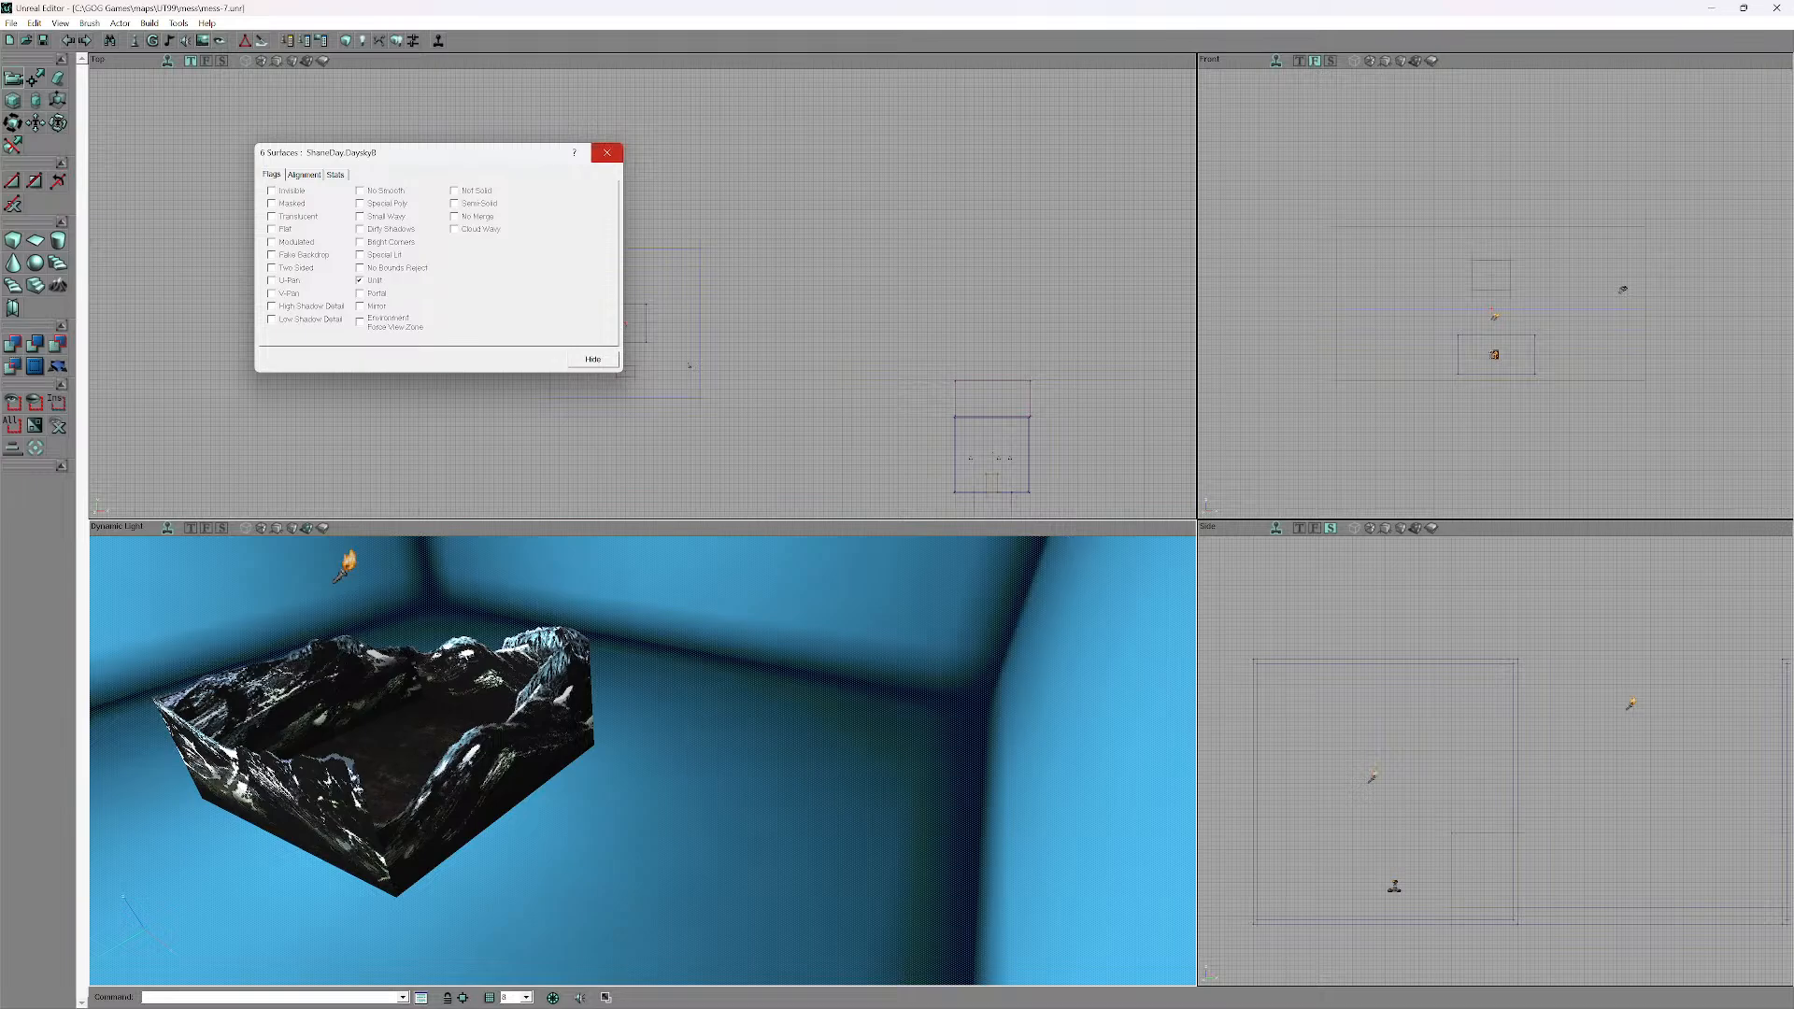
left_click(607, 152)
- Build the entire level and start a test match in the game
left_click(149, 23)
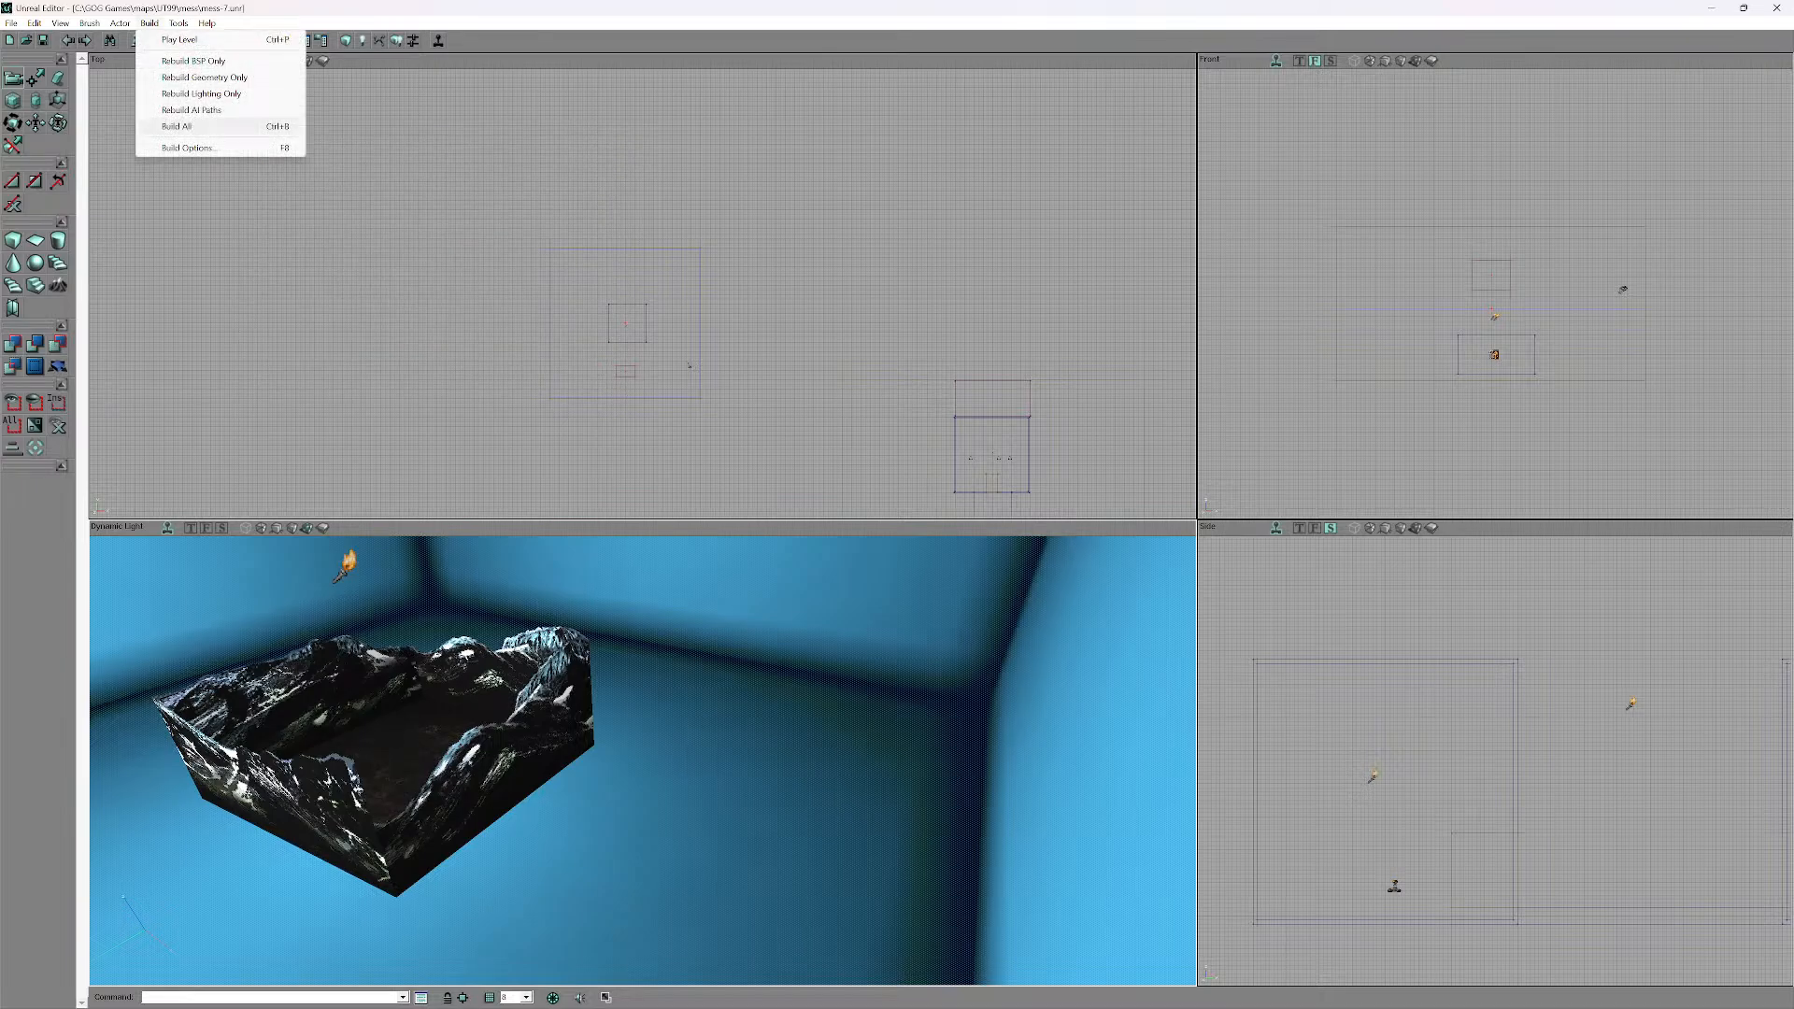
left_click(176, 126)
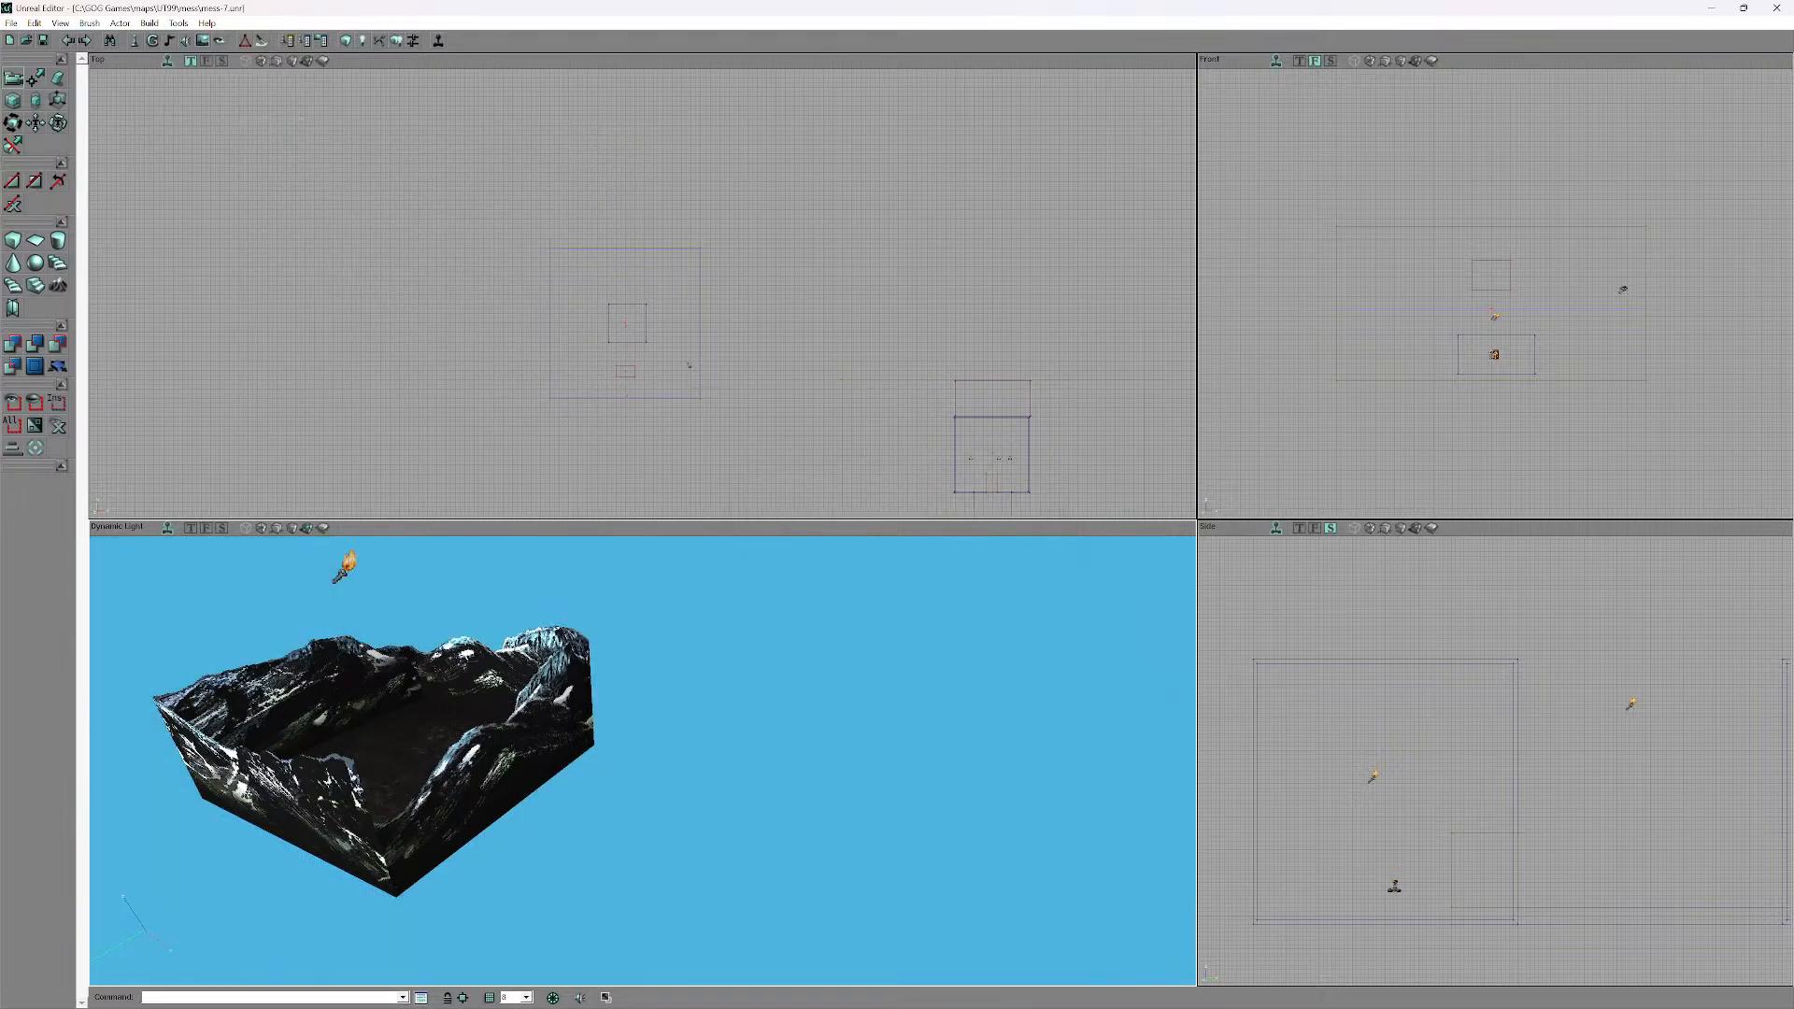
key("ctrl+p")
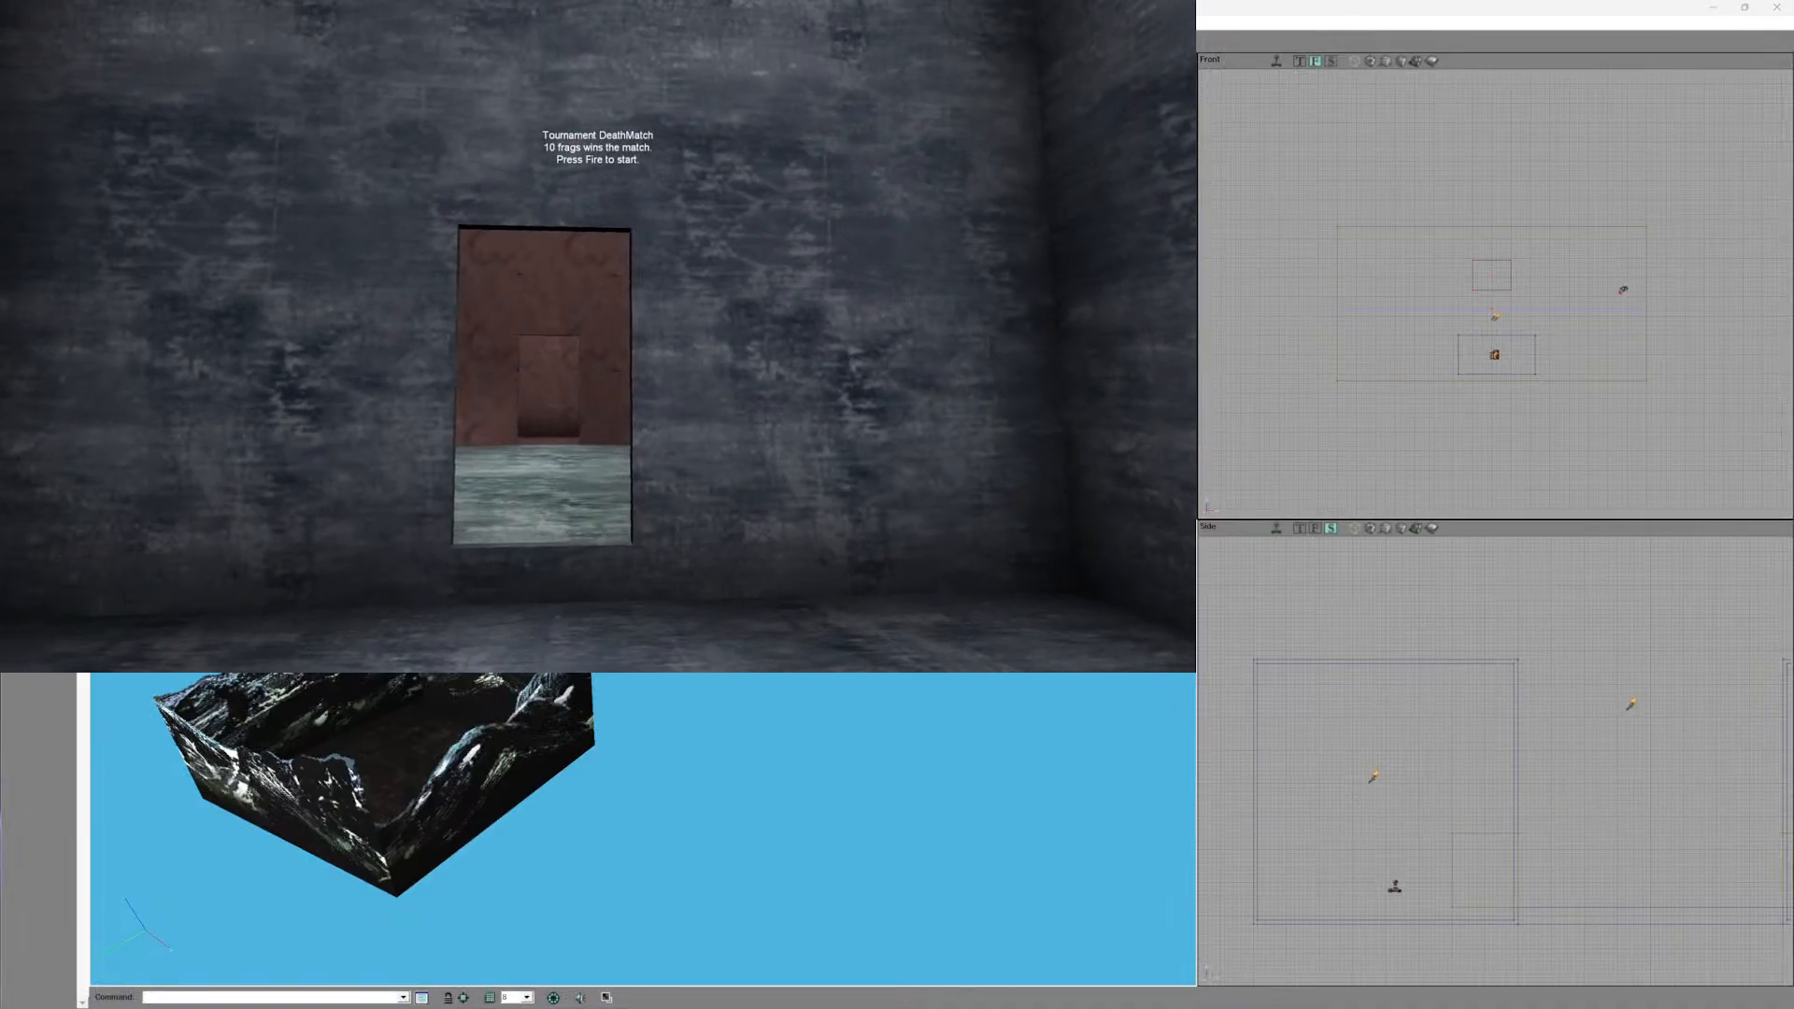
left_click(601, 339)
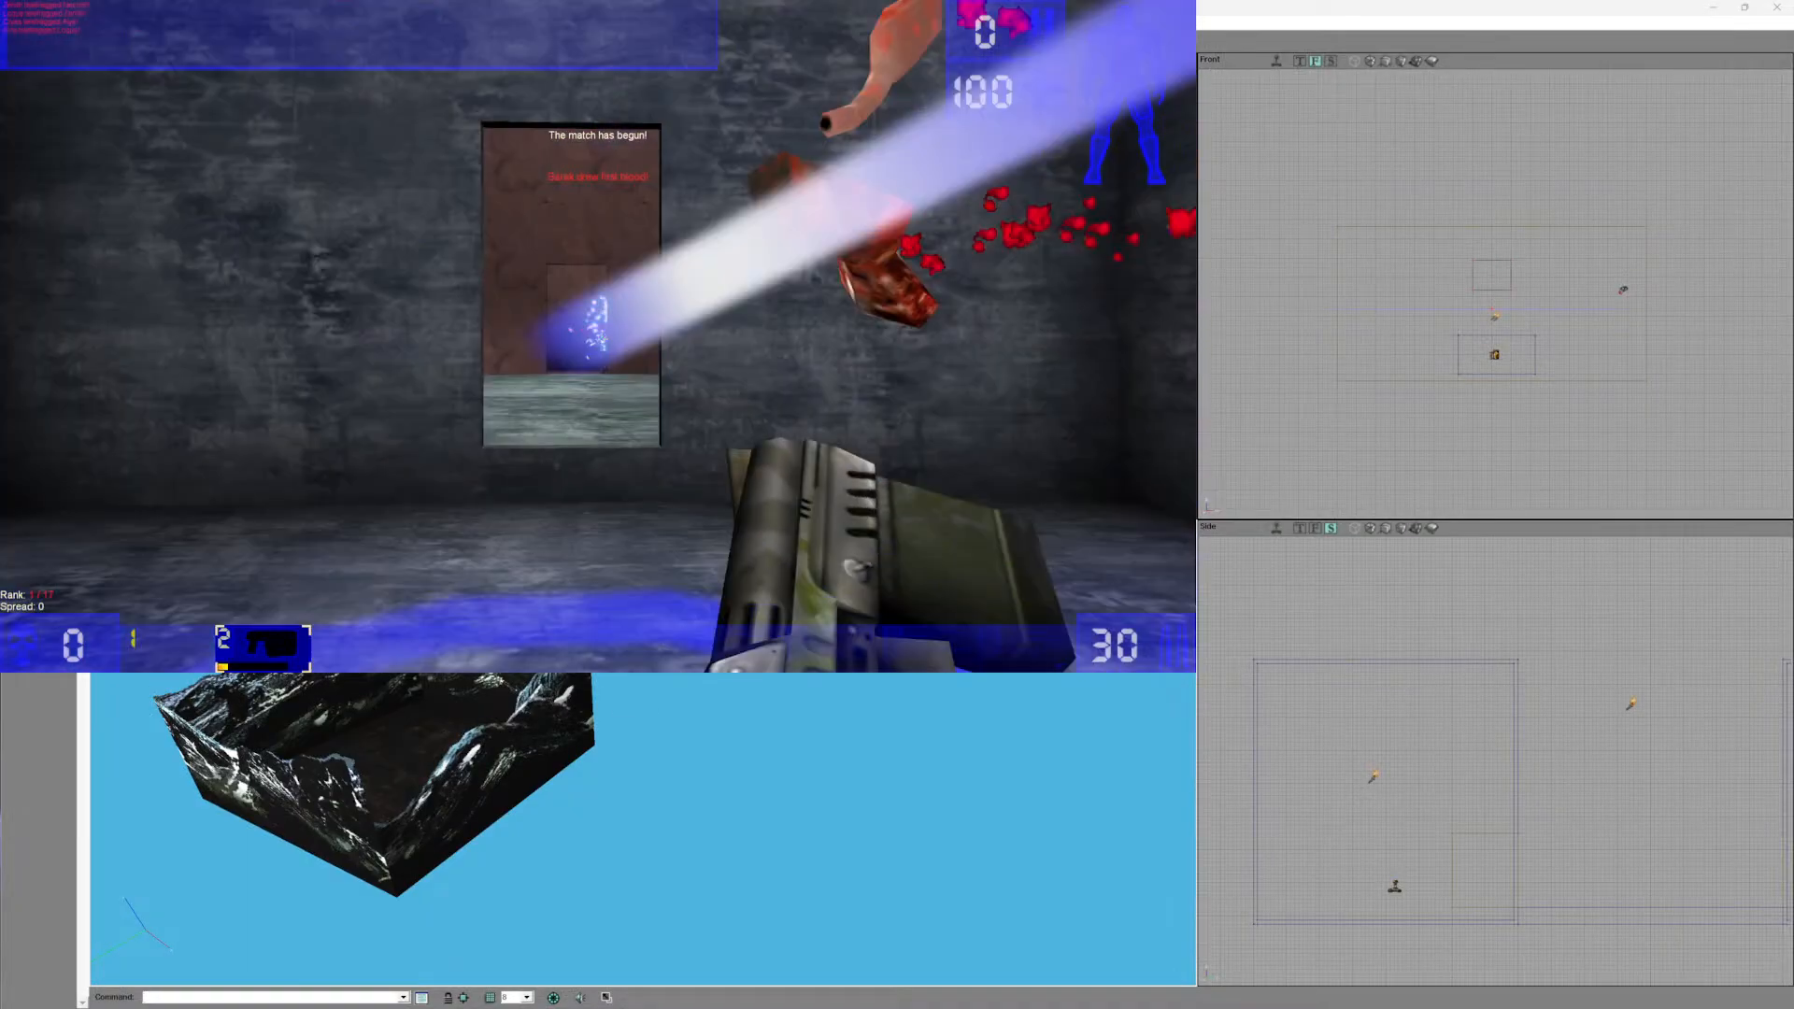
- Walk through the map in game to check the sky through the main room's surfaces, and quit the game
key("w")
key("w")
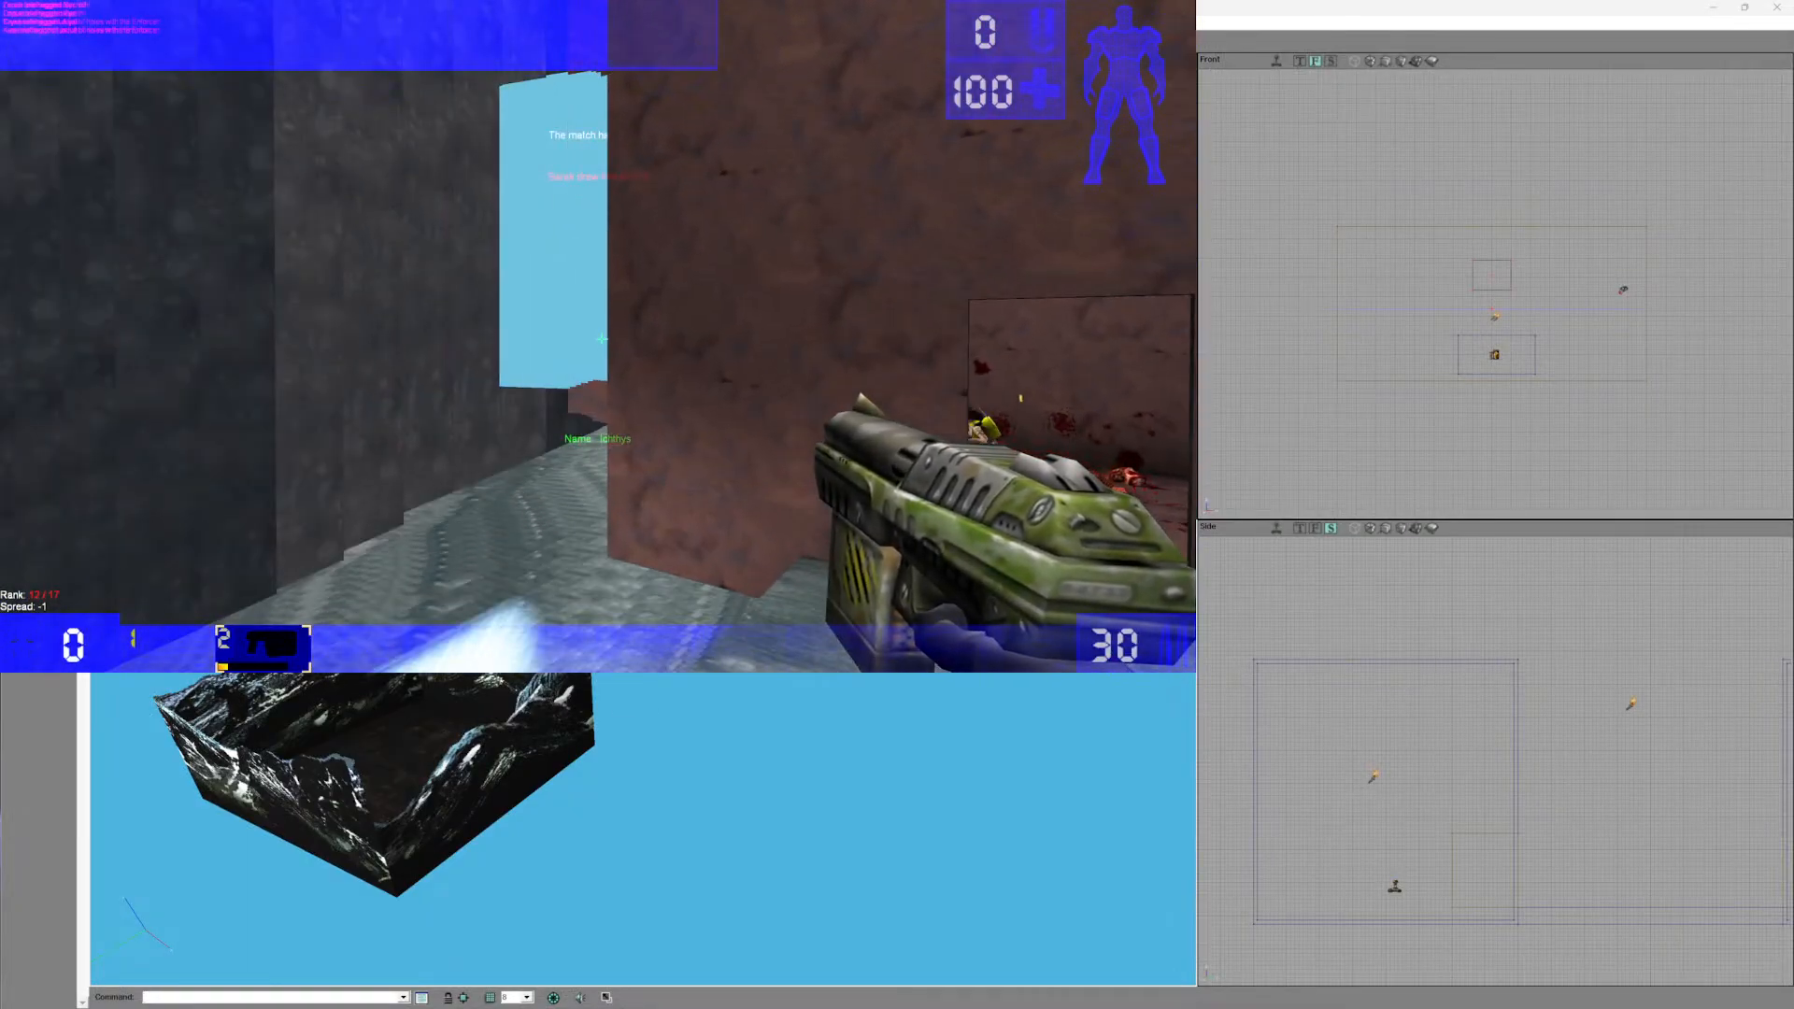
key("w")
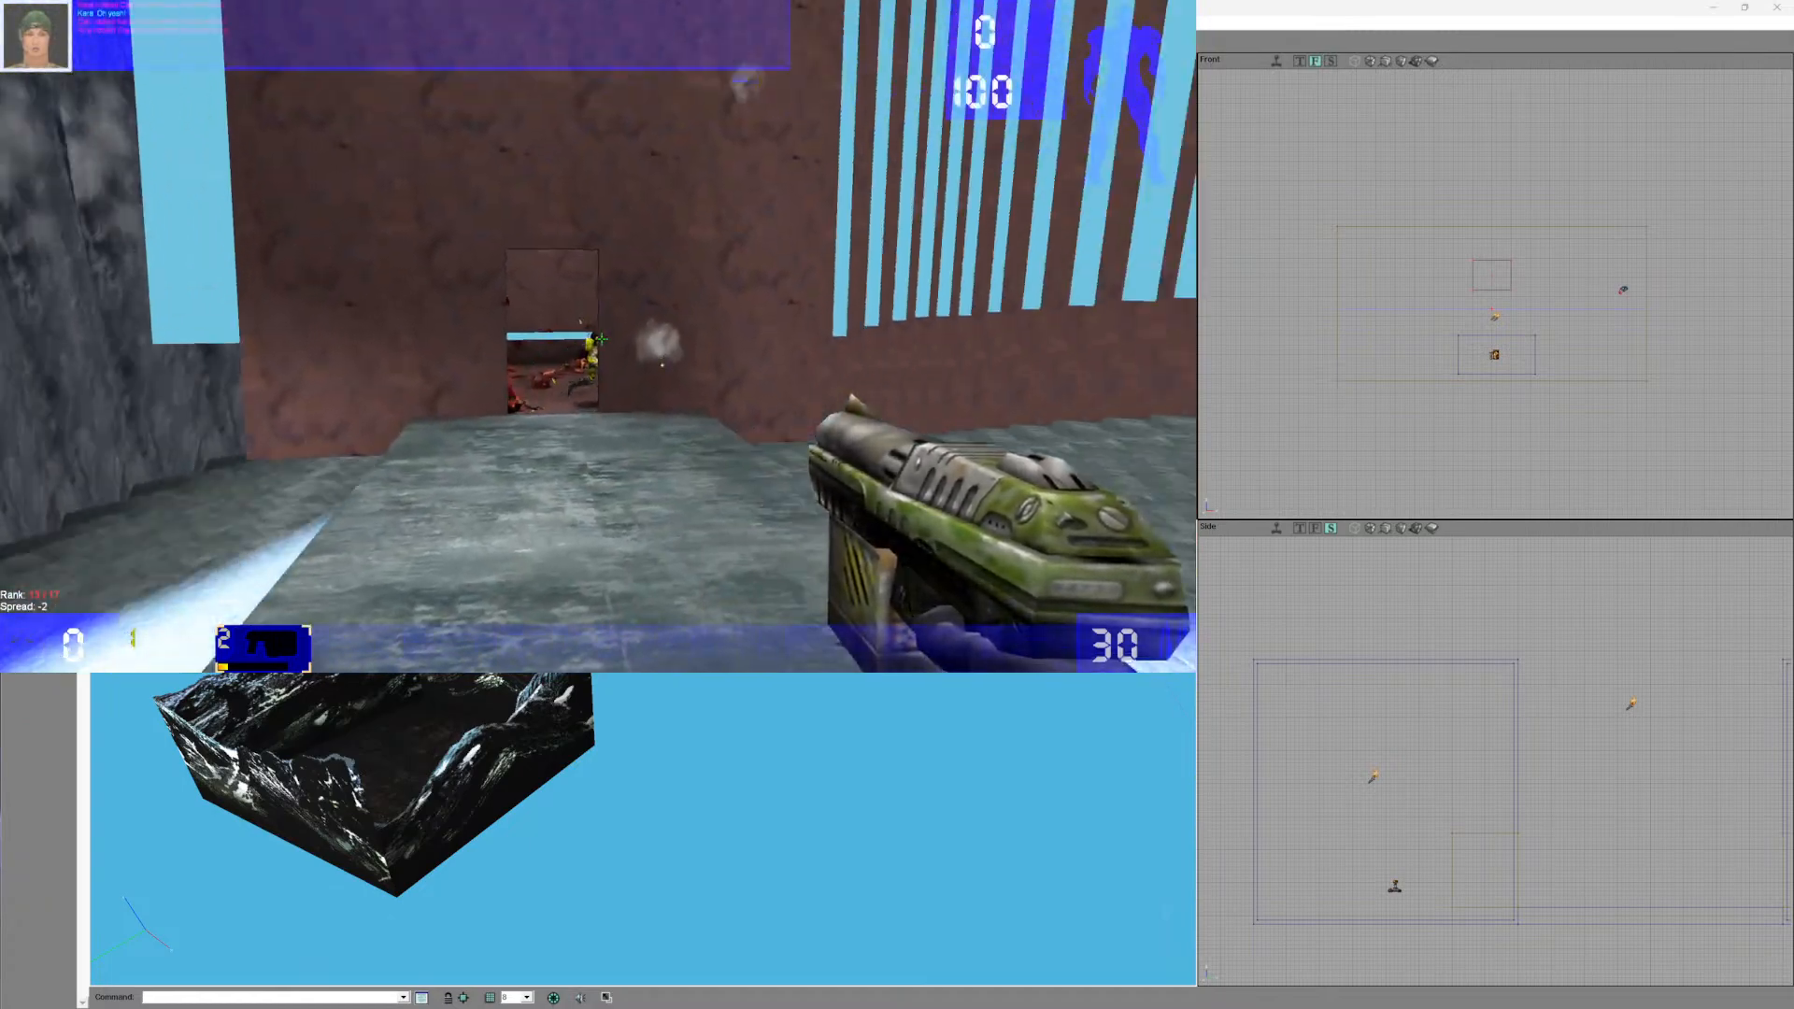
key("w")
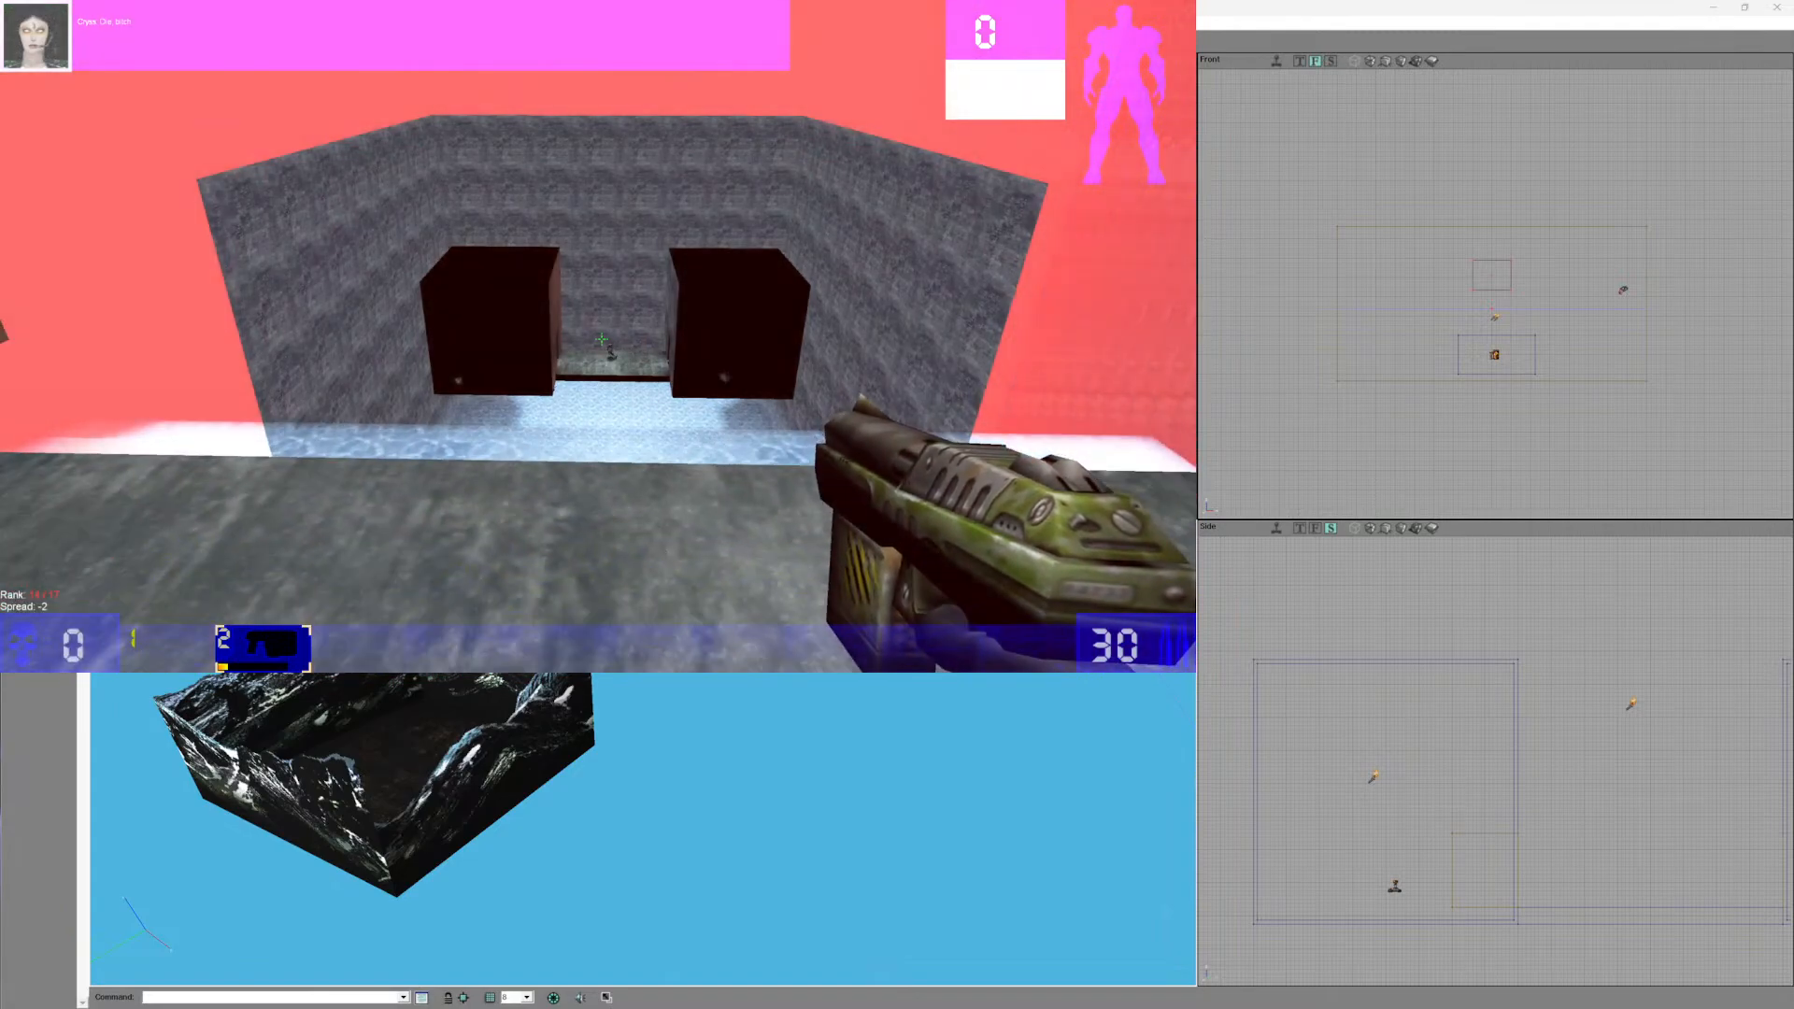
left_click(600, 339)
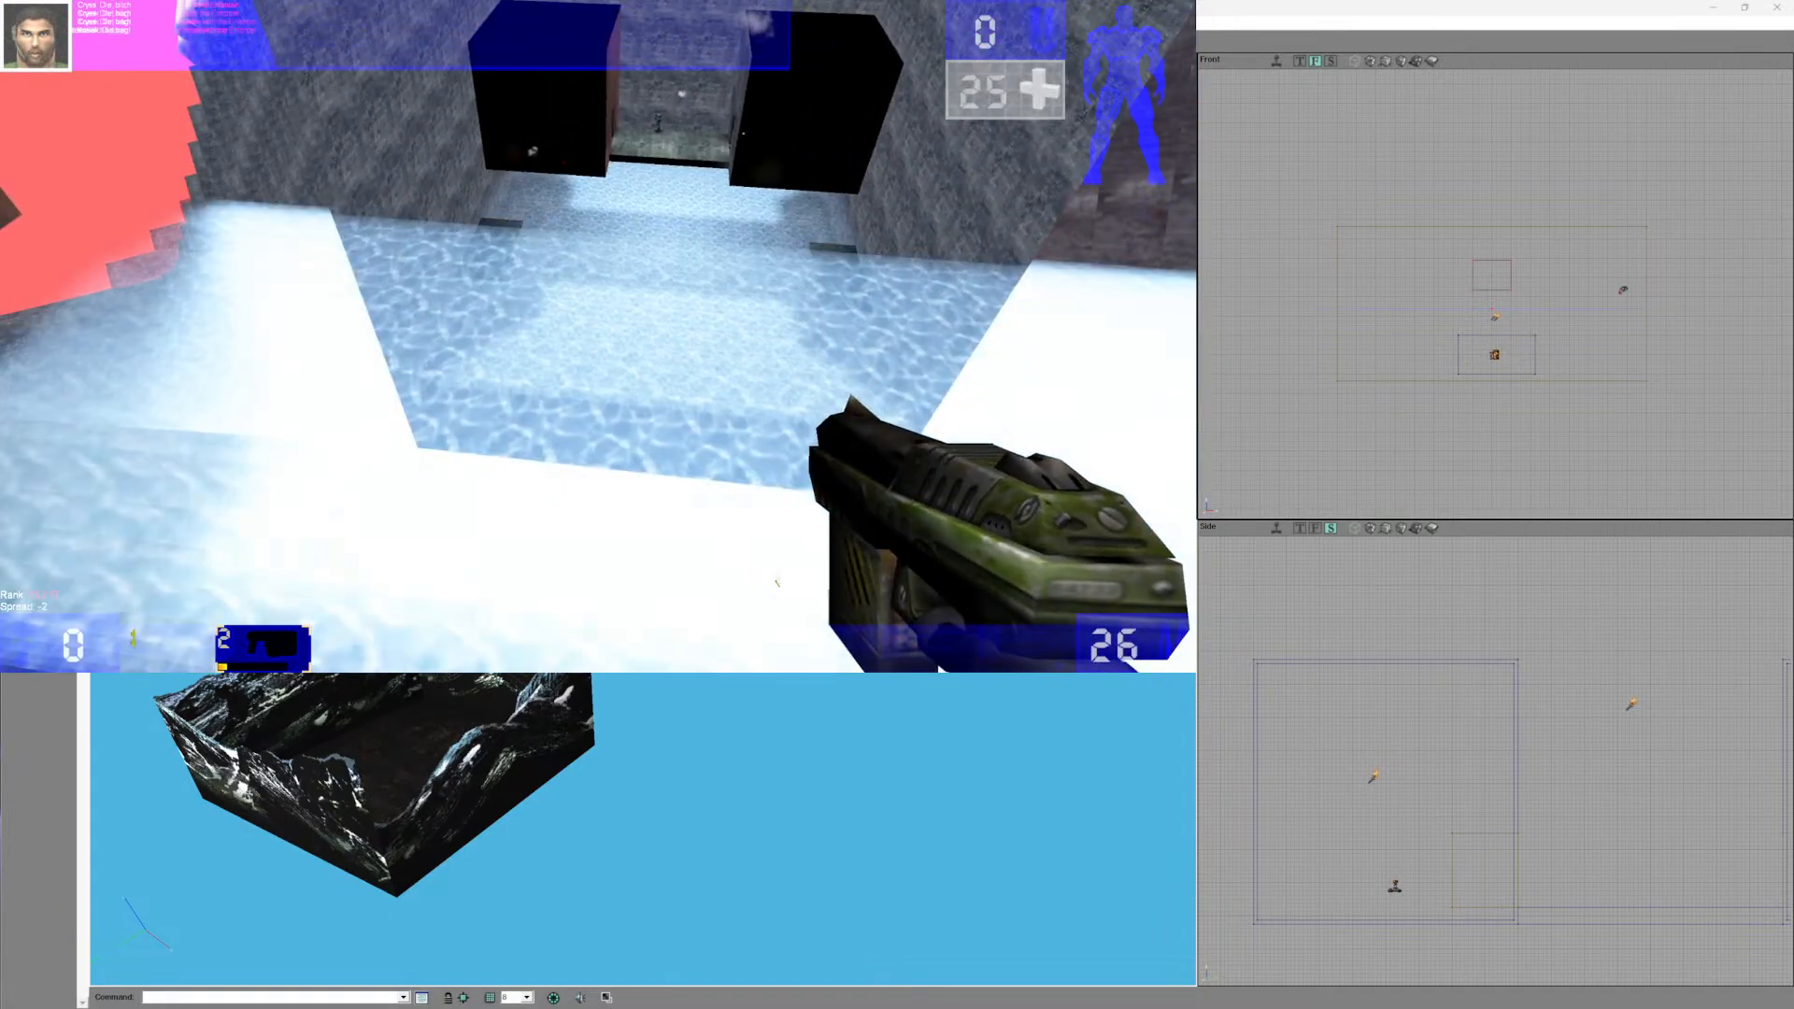
left_click(600, 340)
left_click(600, 339)
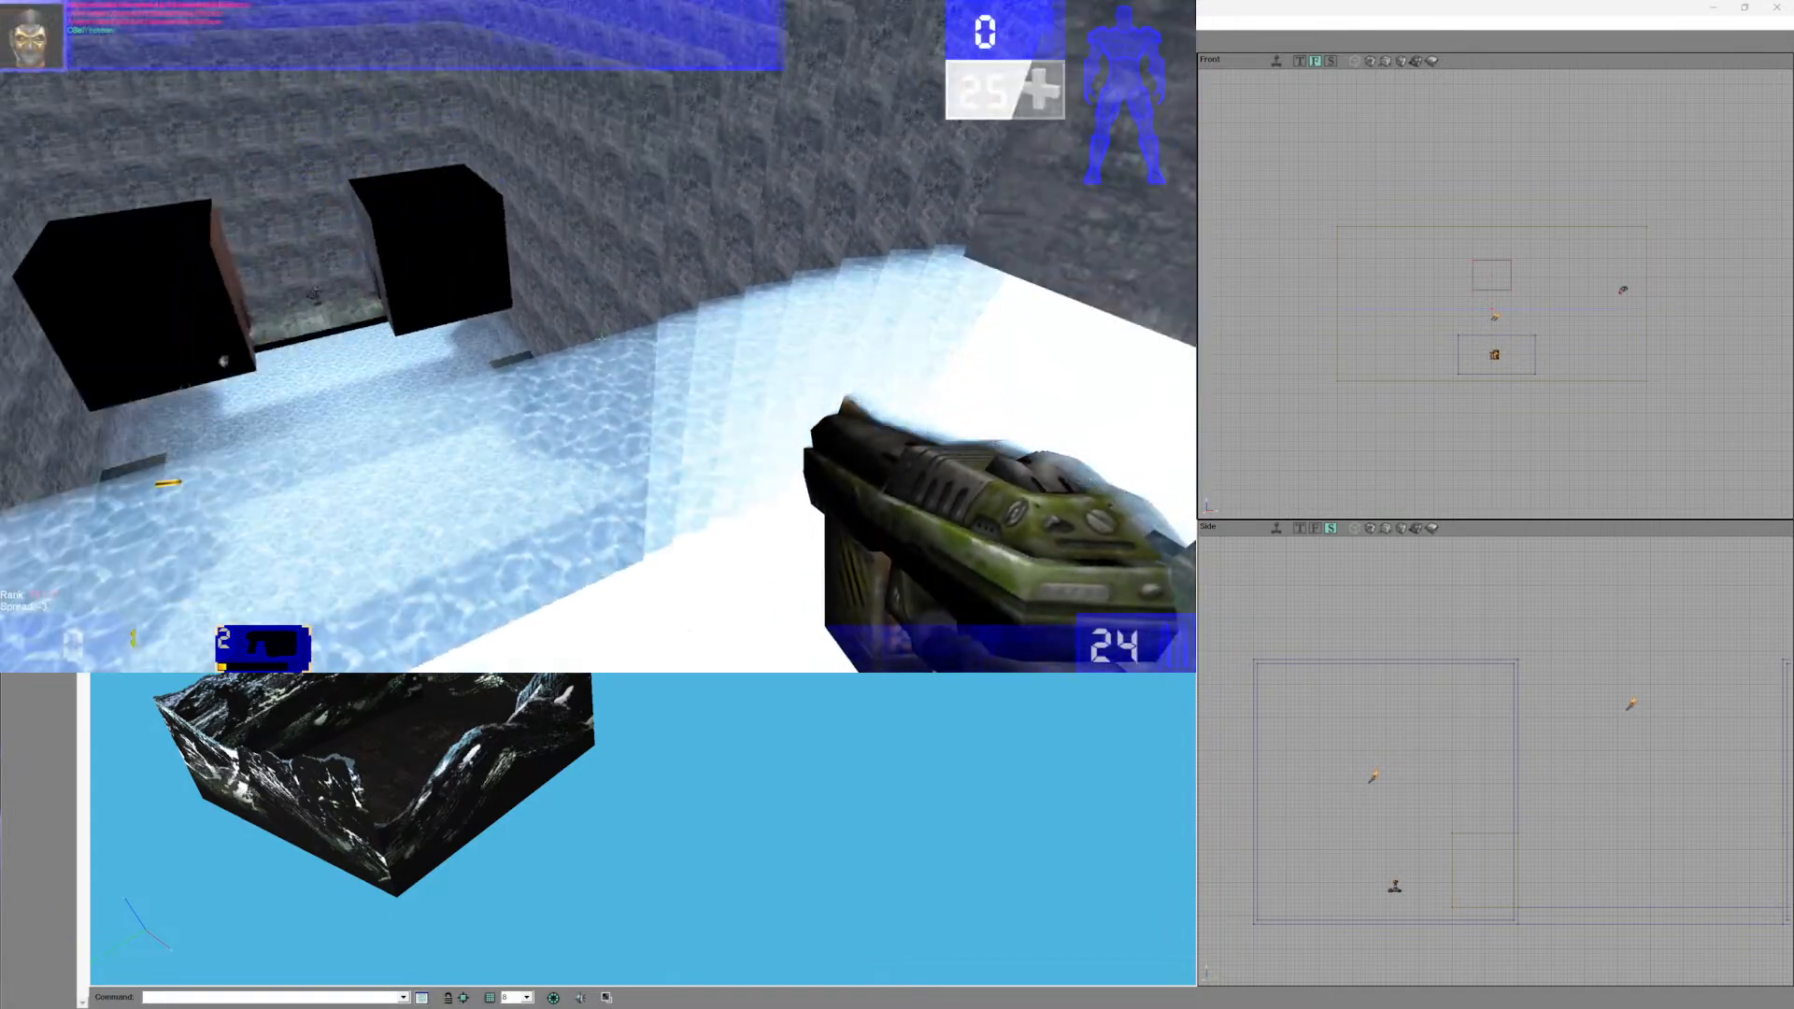
key("Escape")
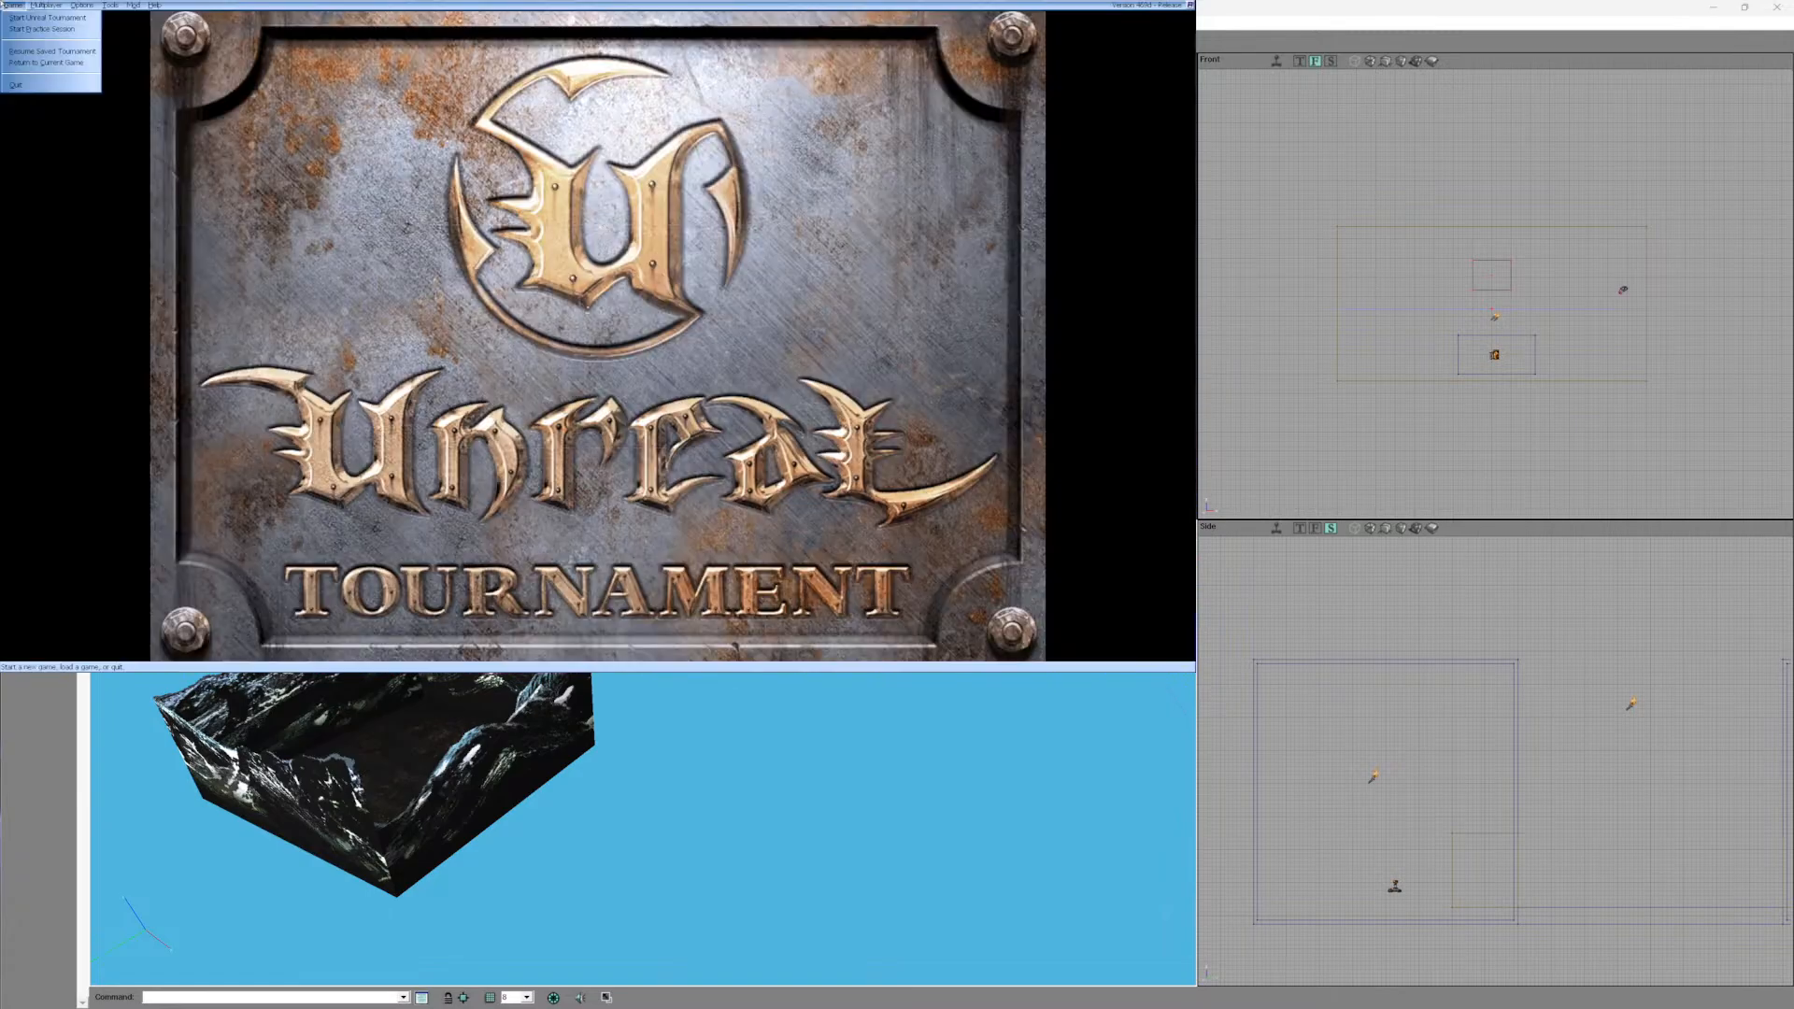
left_click(43, 85)
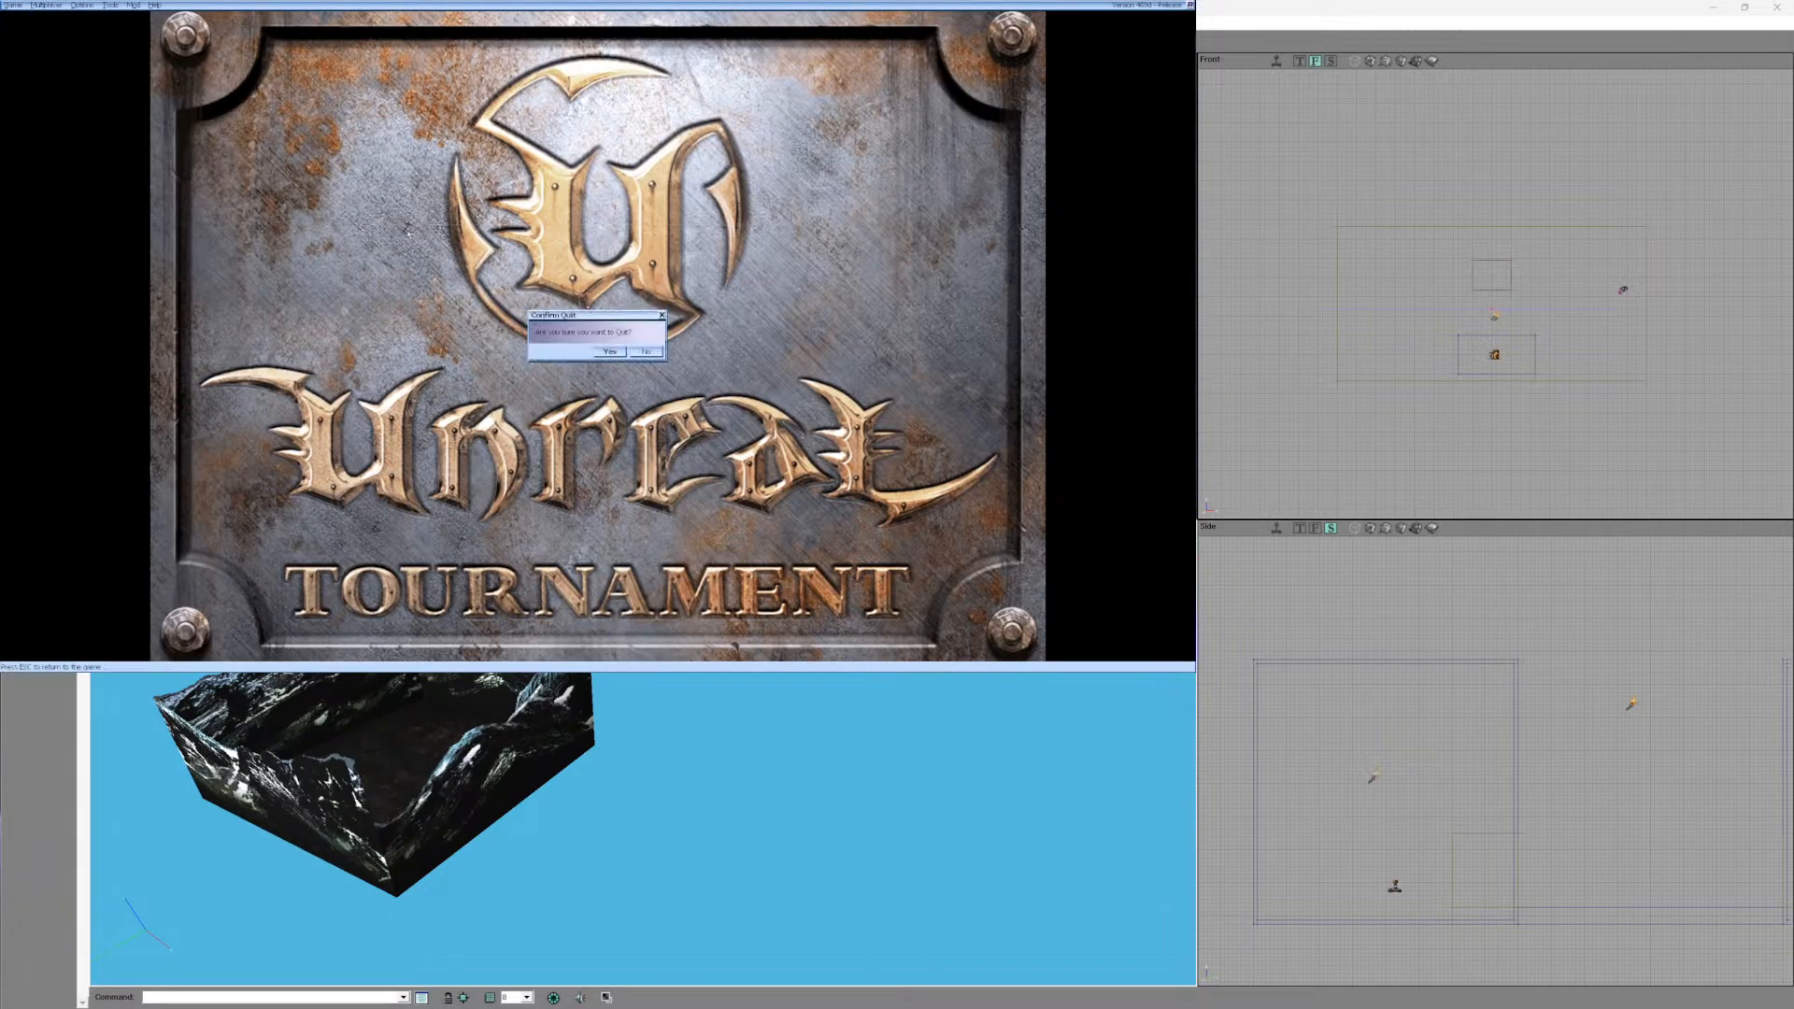
left_click(612, 353)
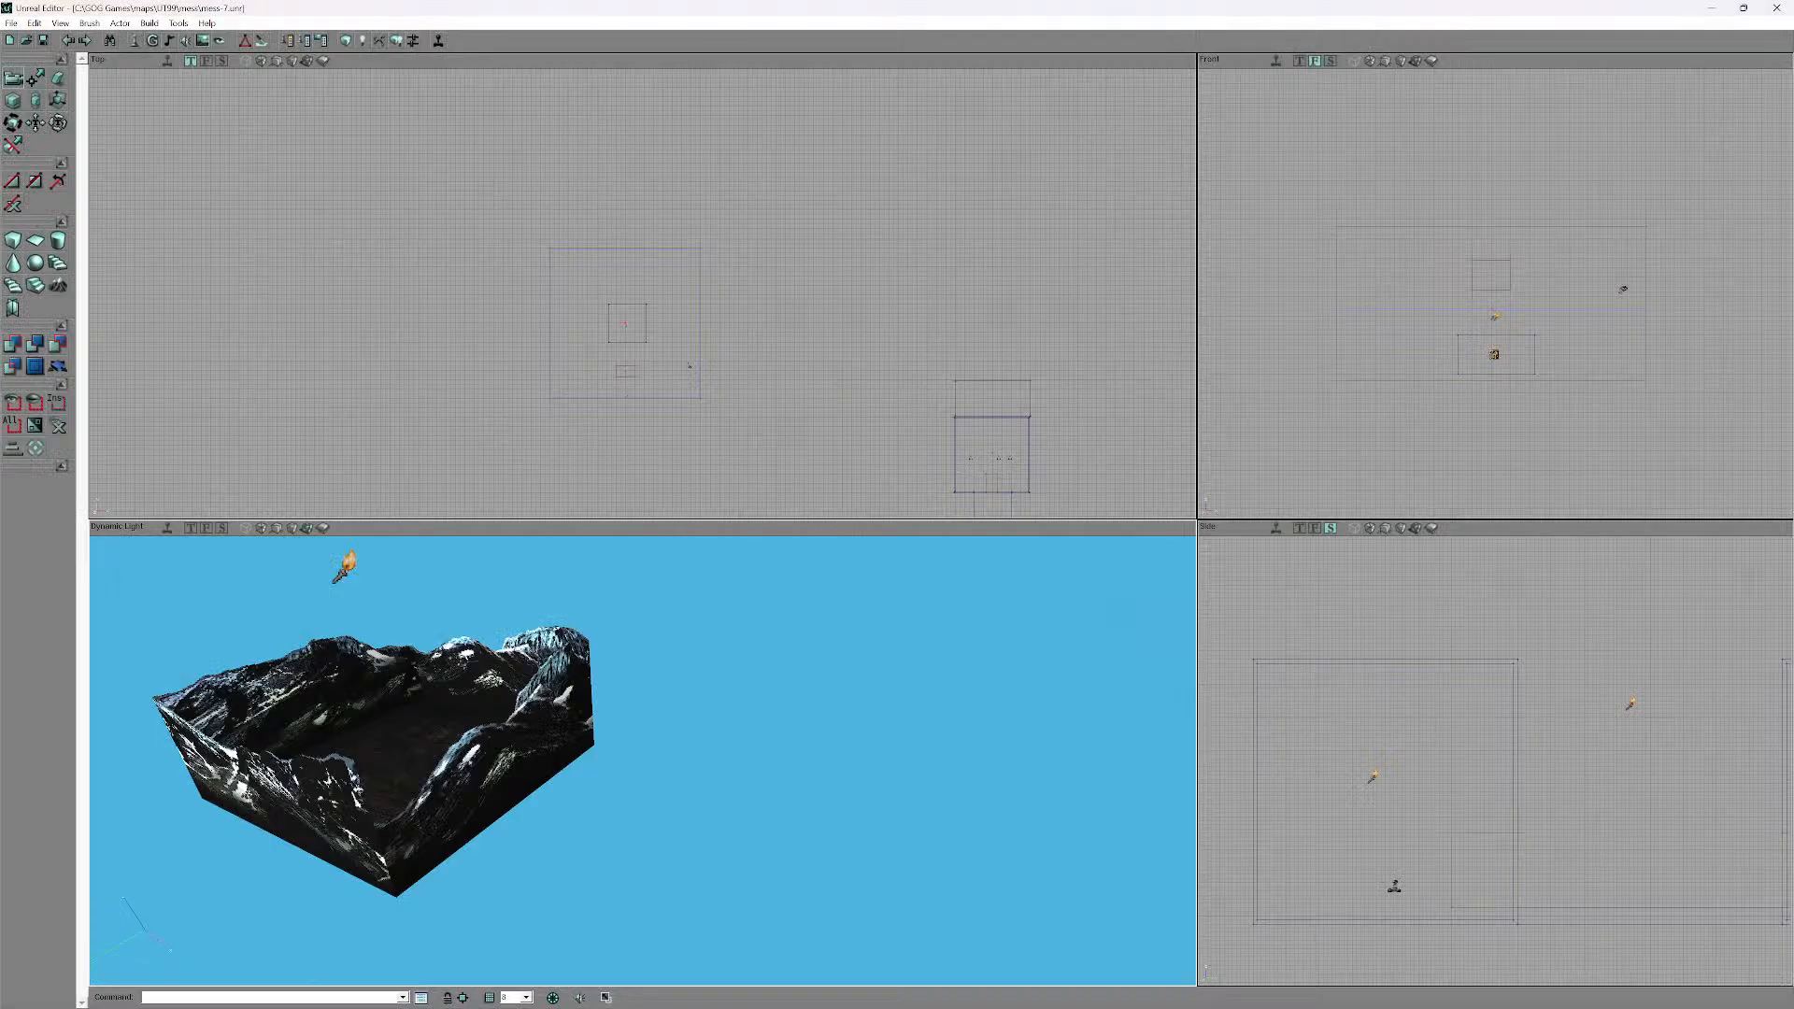
- Move the SkyZoneInfo into the sky room's mountain box in the top view
left_click_drag(643, 299, 641, 283)
right_click_drag(643, 762, 580, 738)
mouse_move(580, 738)
left_mouse_down()
mouse_move(580, 818)
mouse_move(584, 719)
left_mouse_up()
left_click_drag(643, 760, 642, 654)
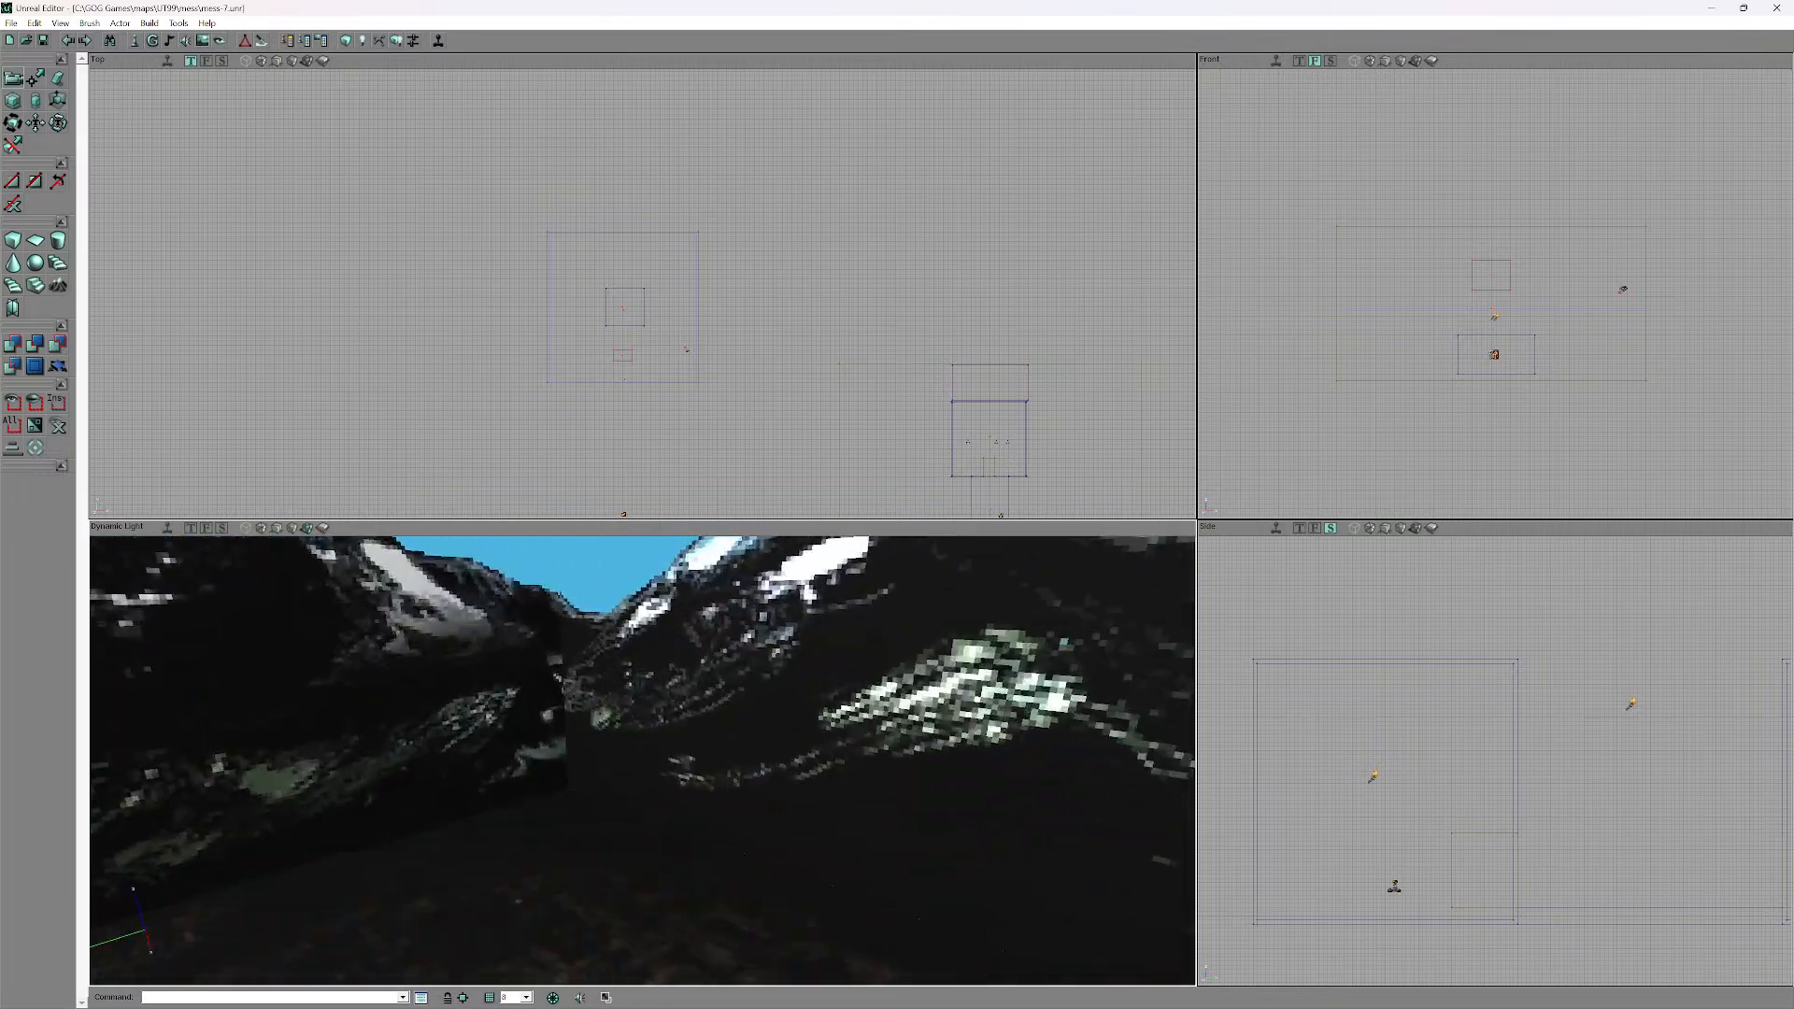
right_click_drag(642, 654, 672, 760)
left_click_drag(643, 761, 626, 878)
left_click_drag(643, 355, 656, 251)
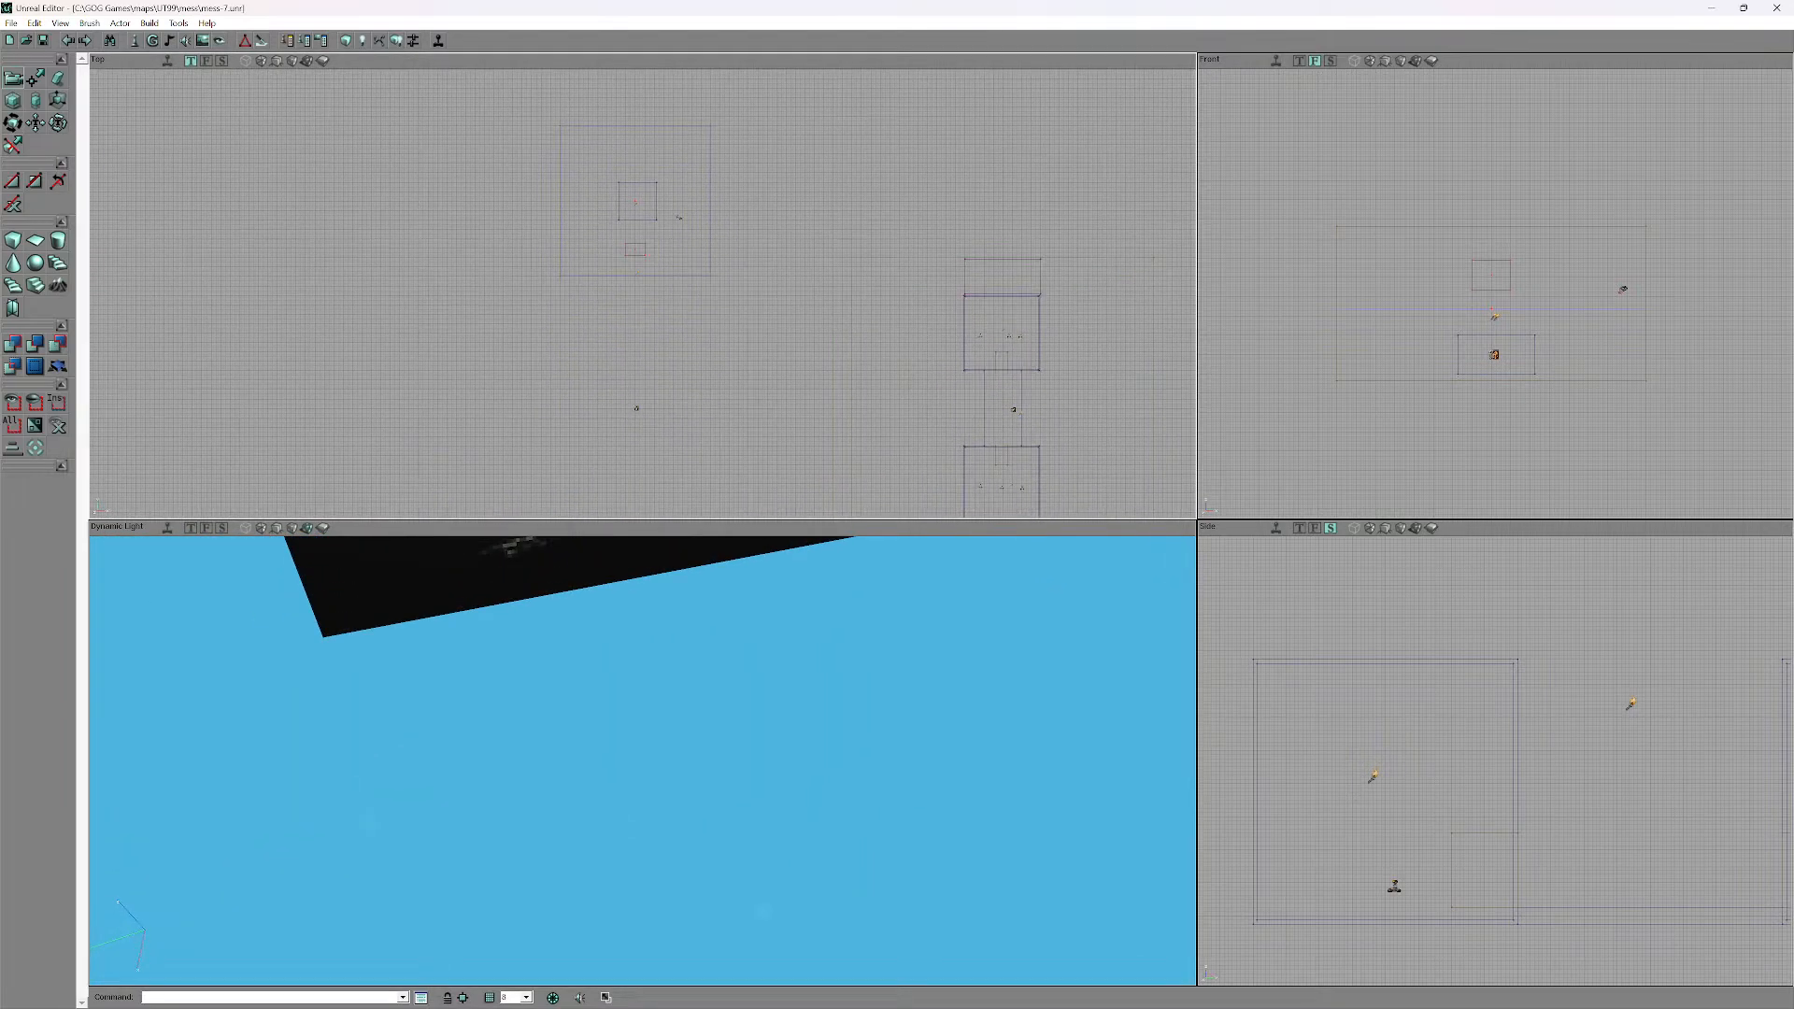
scroll(643, 293, "up", 3)
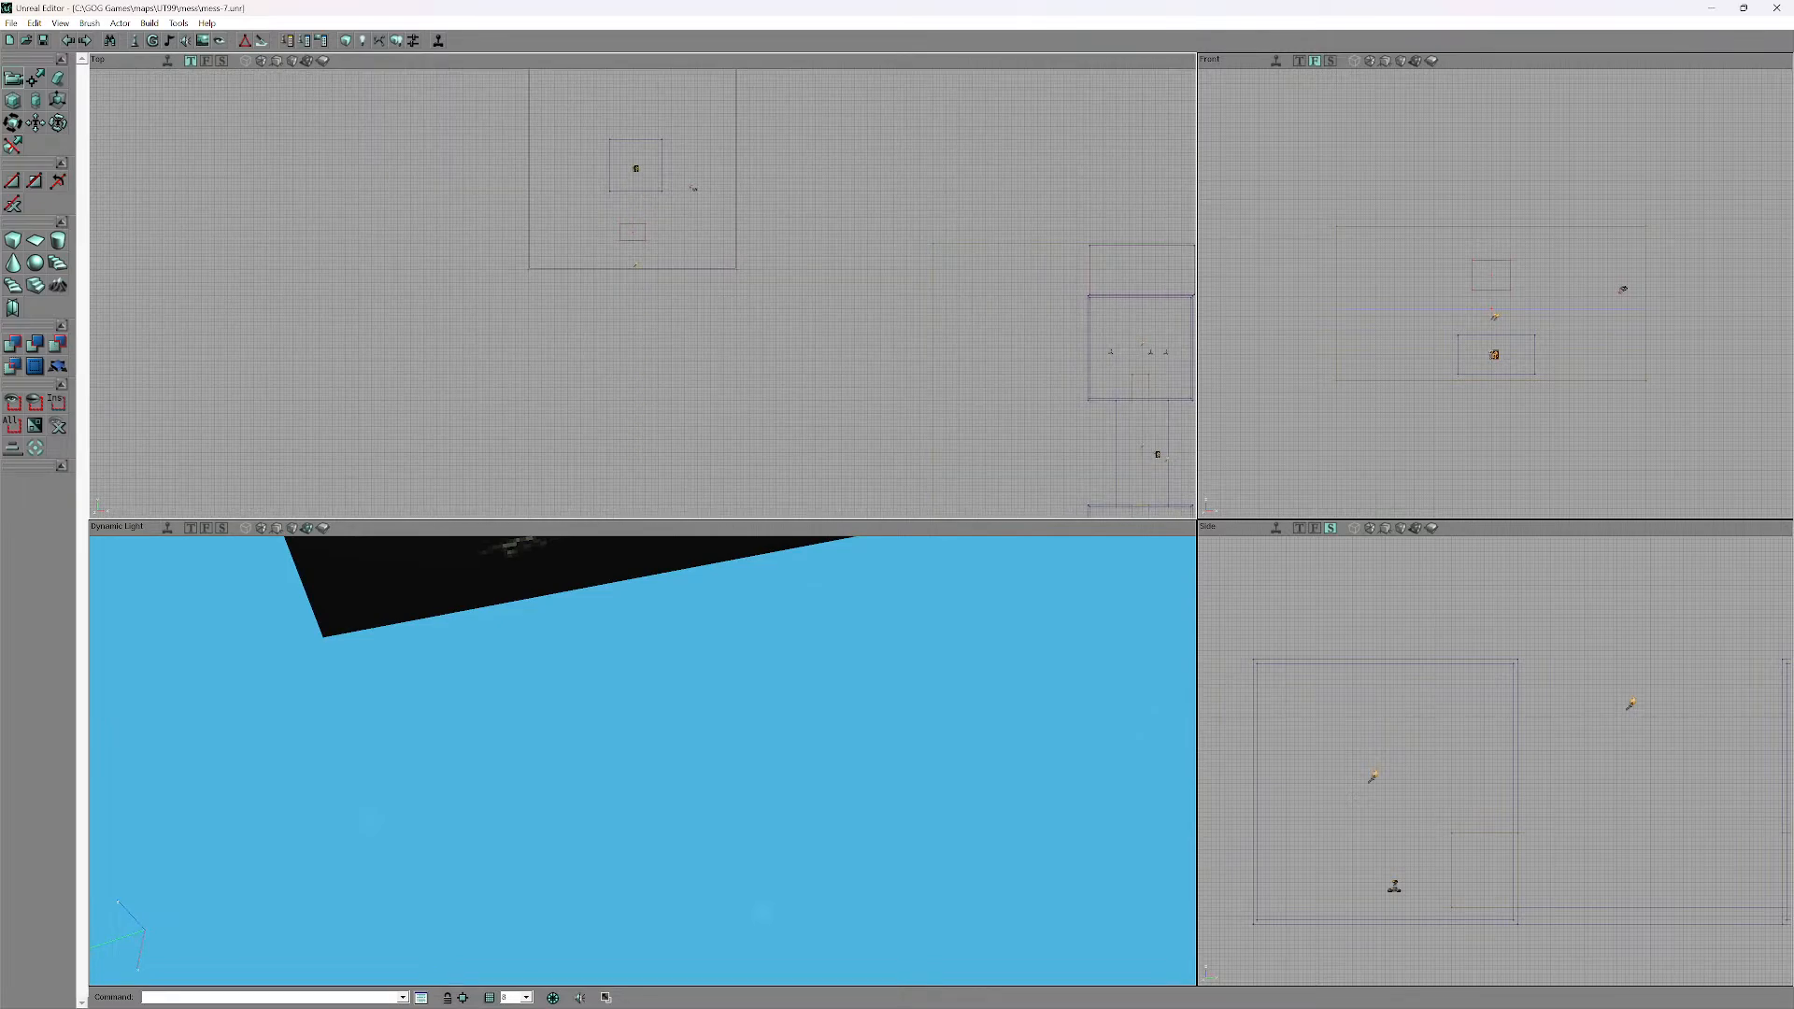
- Examine the SkyZoneInfo's placement inside the mountain box and the sky around it in the 3D view
left_click_drag(642, 760, 643, 654)
right_click_drag(643, 654, 642, 598)
mouse_move(643, 598)
left_mouse_down()
mouse_move(643, 747)
mouse_move(643, 616)
left_mouse_up()
right_click_drag(643, 760, 607, 729)
left_click_drag(607, 729, 607, 654)
right_click_drag(607, 654, 612, 691)
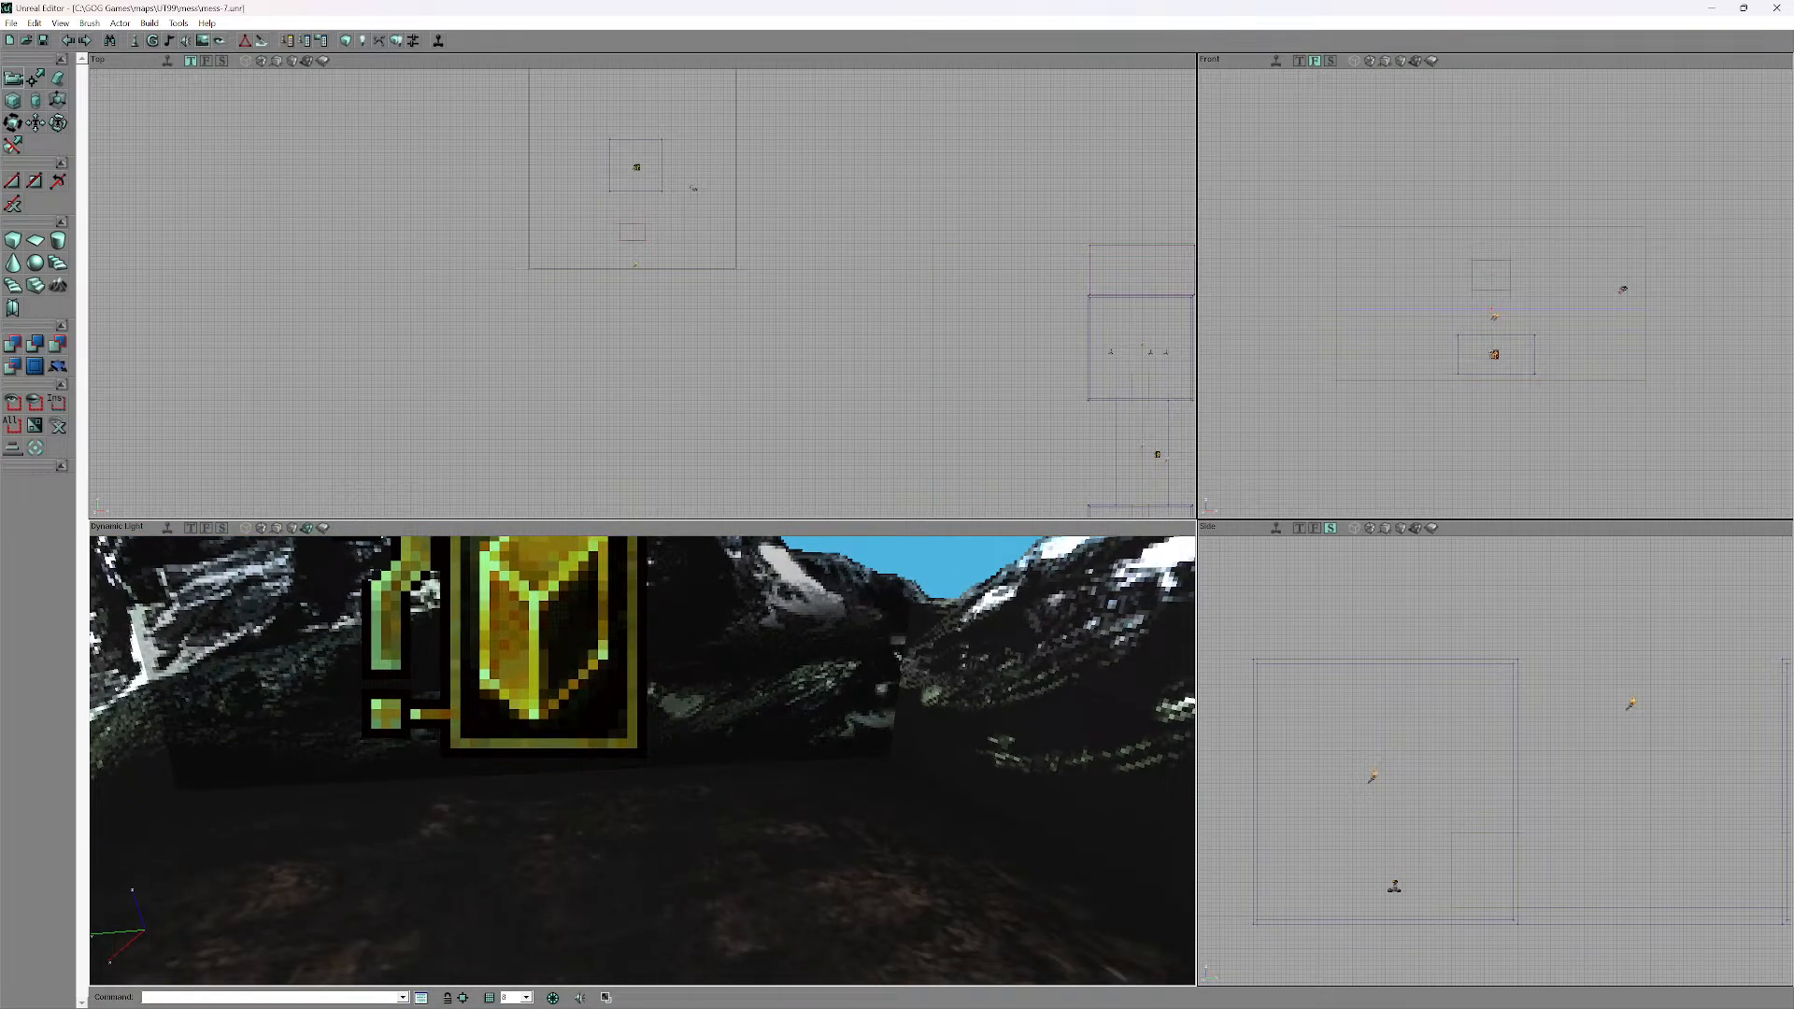
left_click_drag(612, 691, 612, 635)
left_click_drag(642, 760, 643, 775)
right_click_drag(643, 760, 643, 825)
mouse_move(642, 760)
left_mouse_down()
mouse_move(643, 672)
mouse_move(642, 785)
left_mouse_up()
right_click_drag(642, 760, 643, 691)
left_click_drag(643, 761, 643, 831)
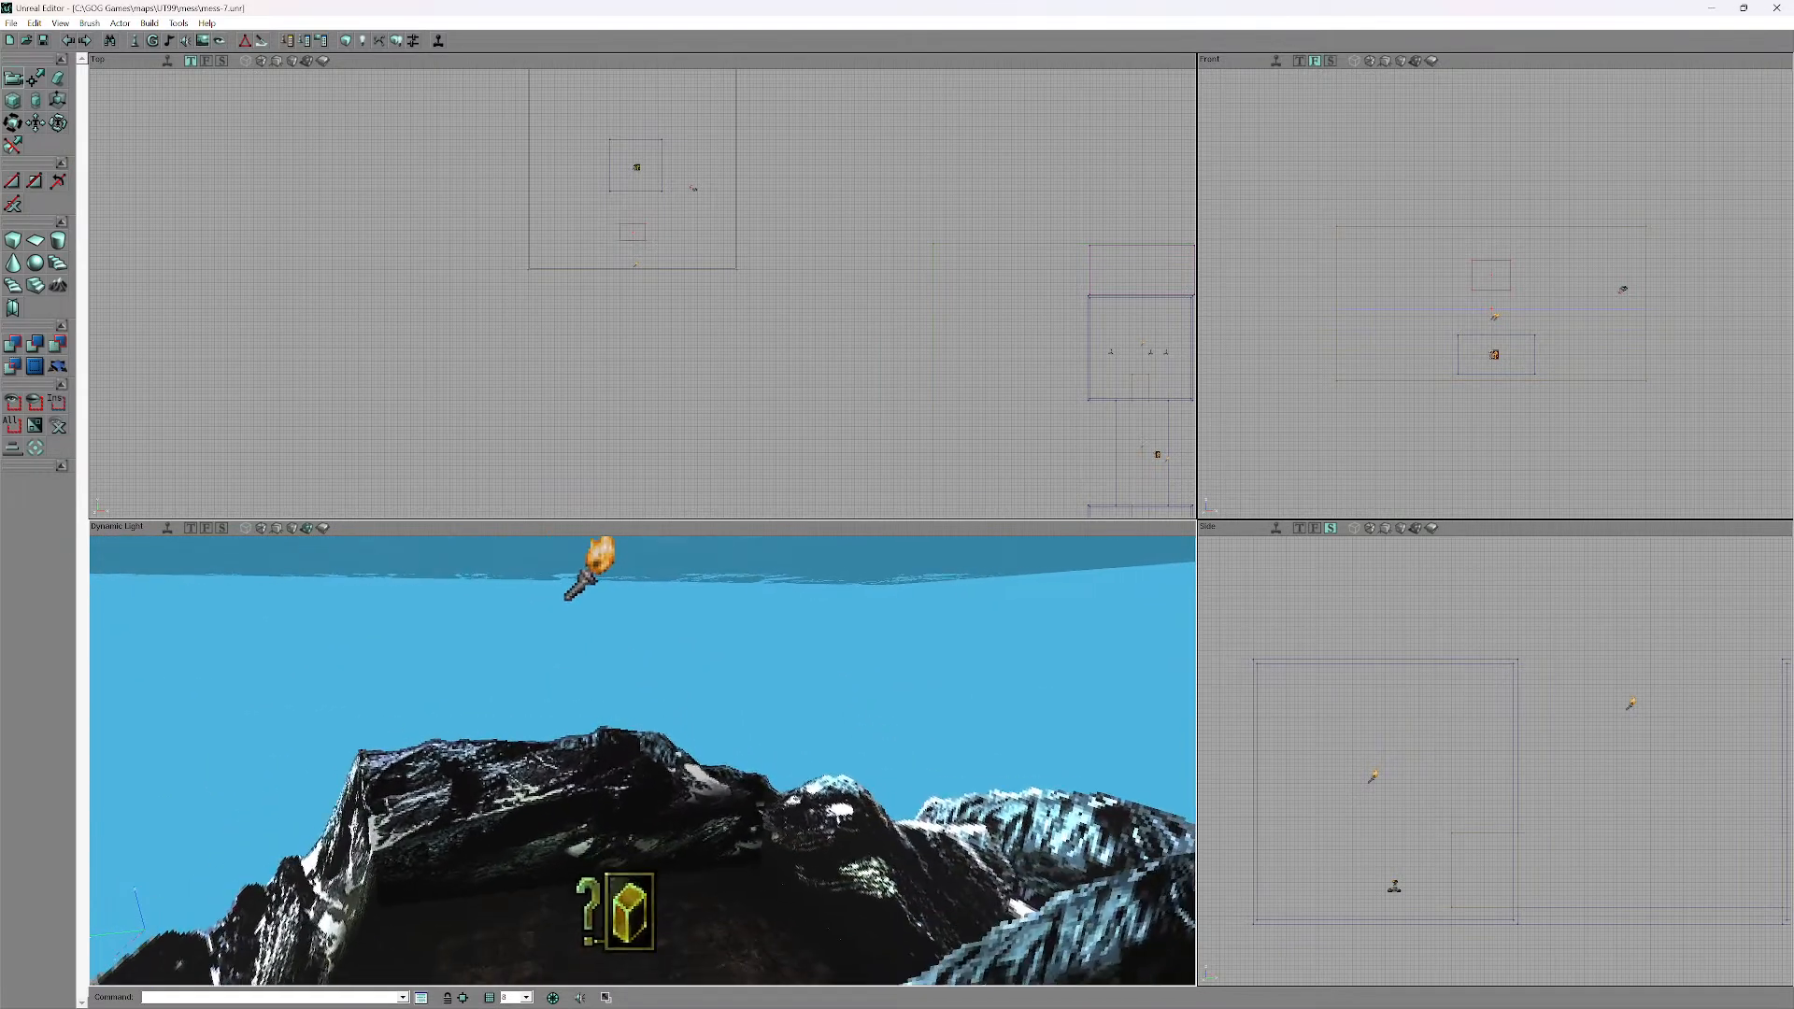
right_click_drag(642, 760, 643, 813)
- Rebuild the whole level with the moved SkyZoneInfo and launch another test match
left_click(149, 24)
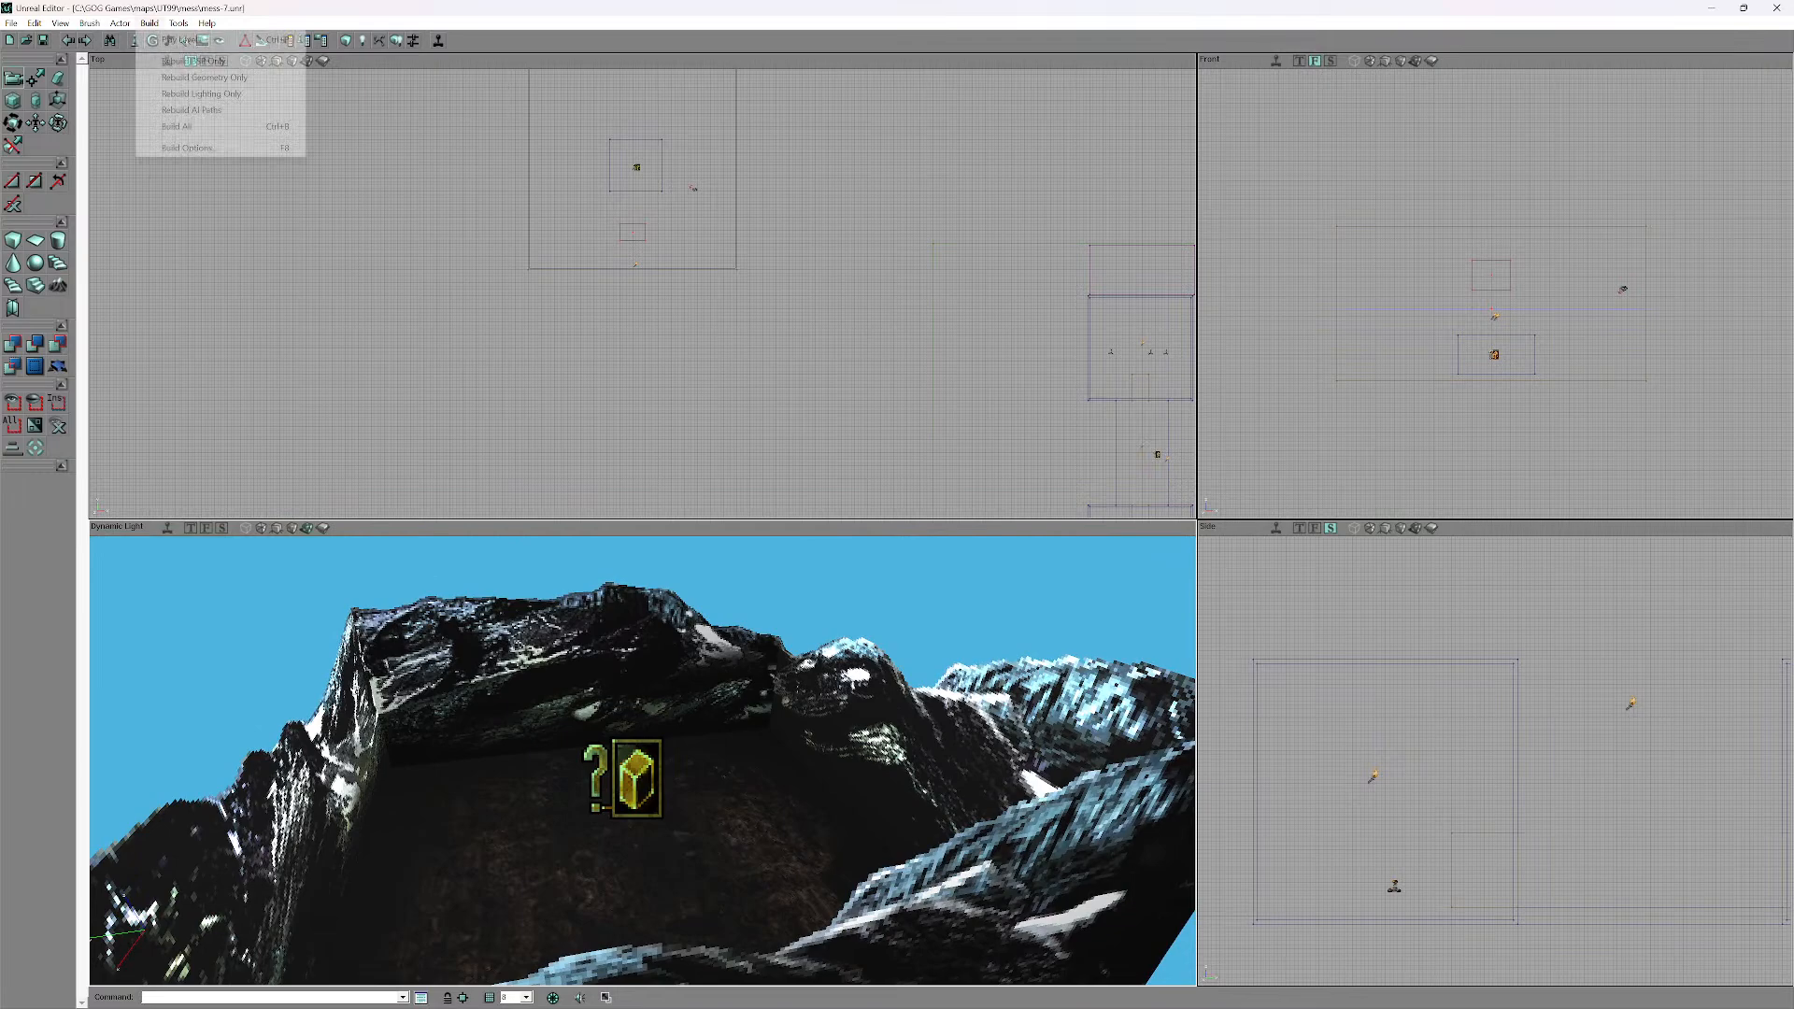
left_click(175, 125)
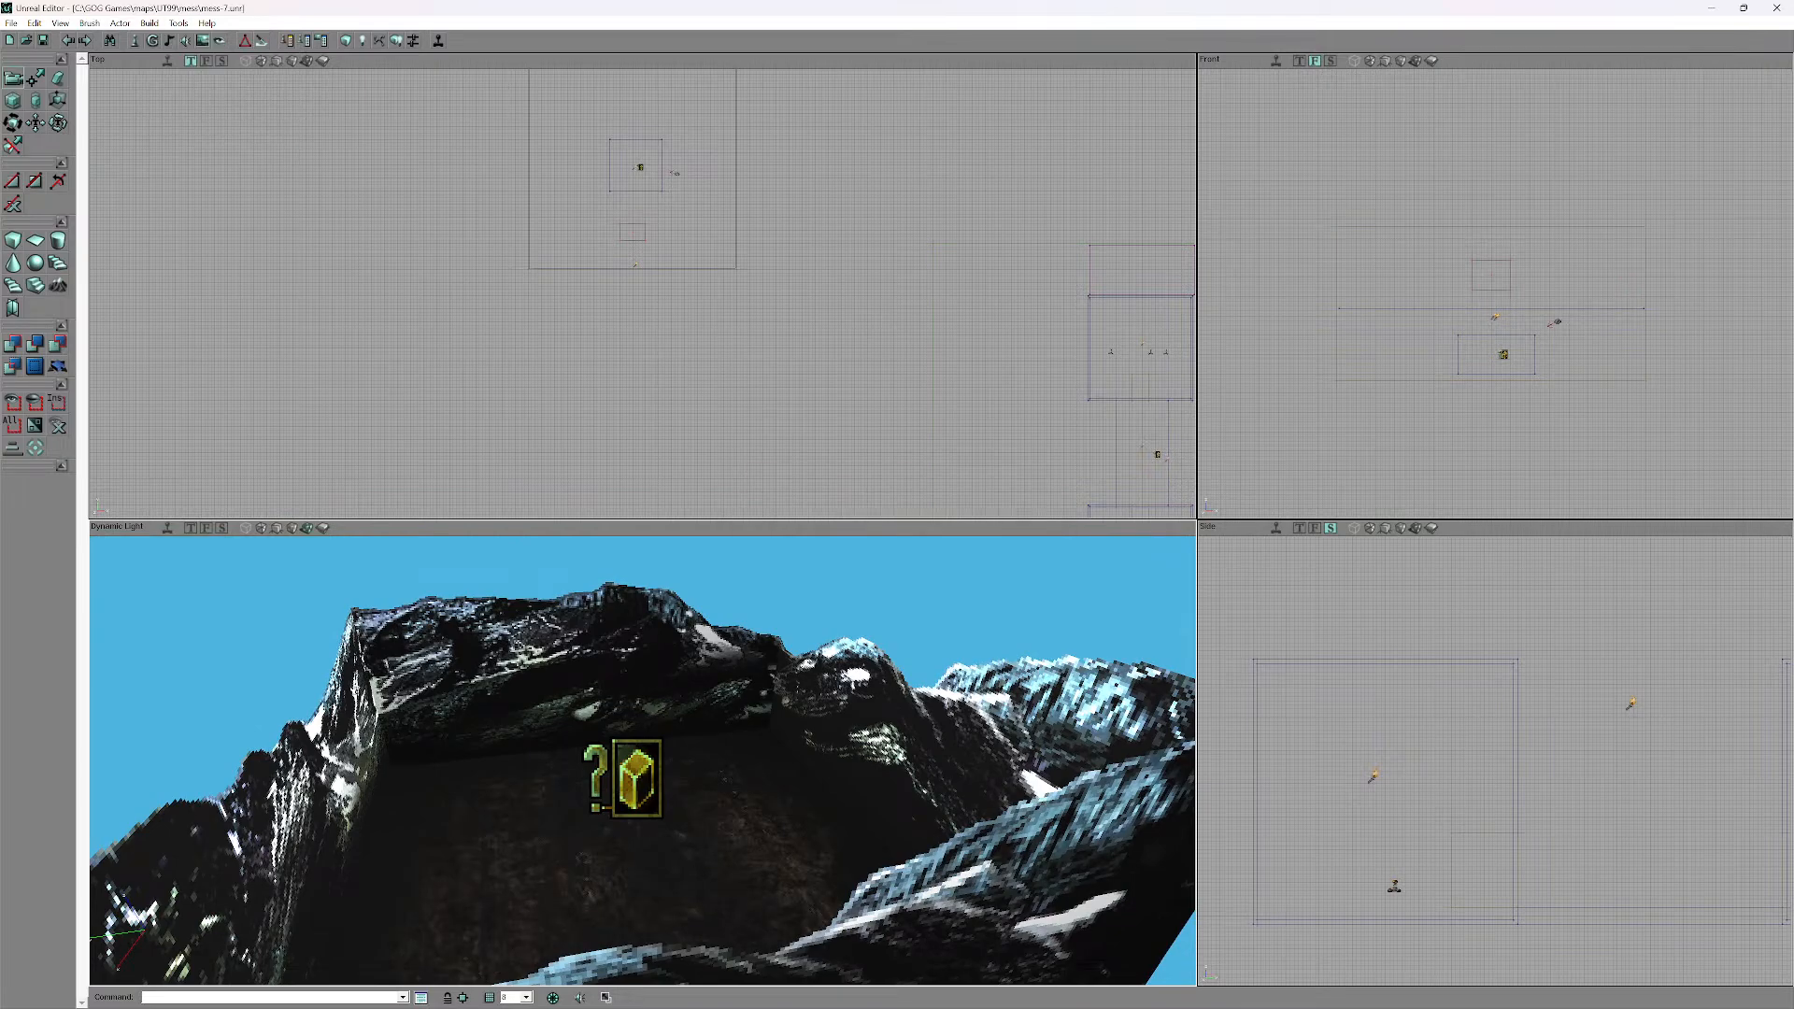
left_click(438, 41)
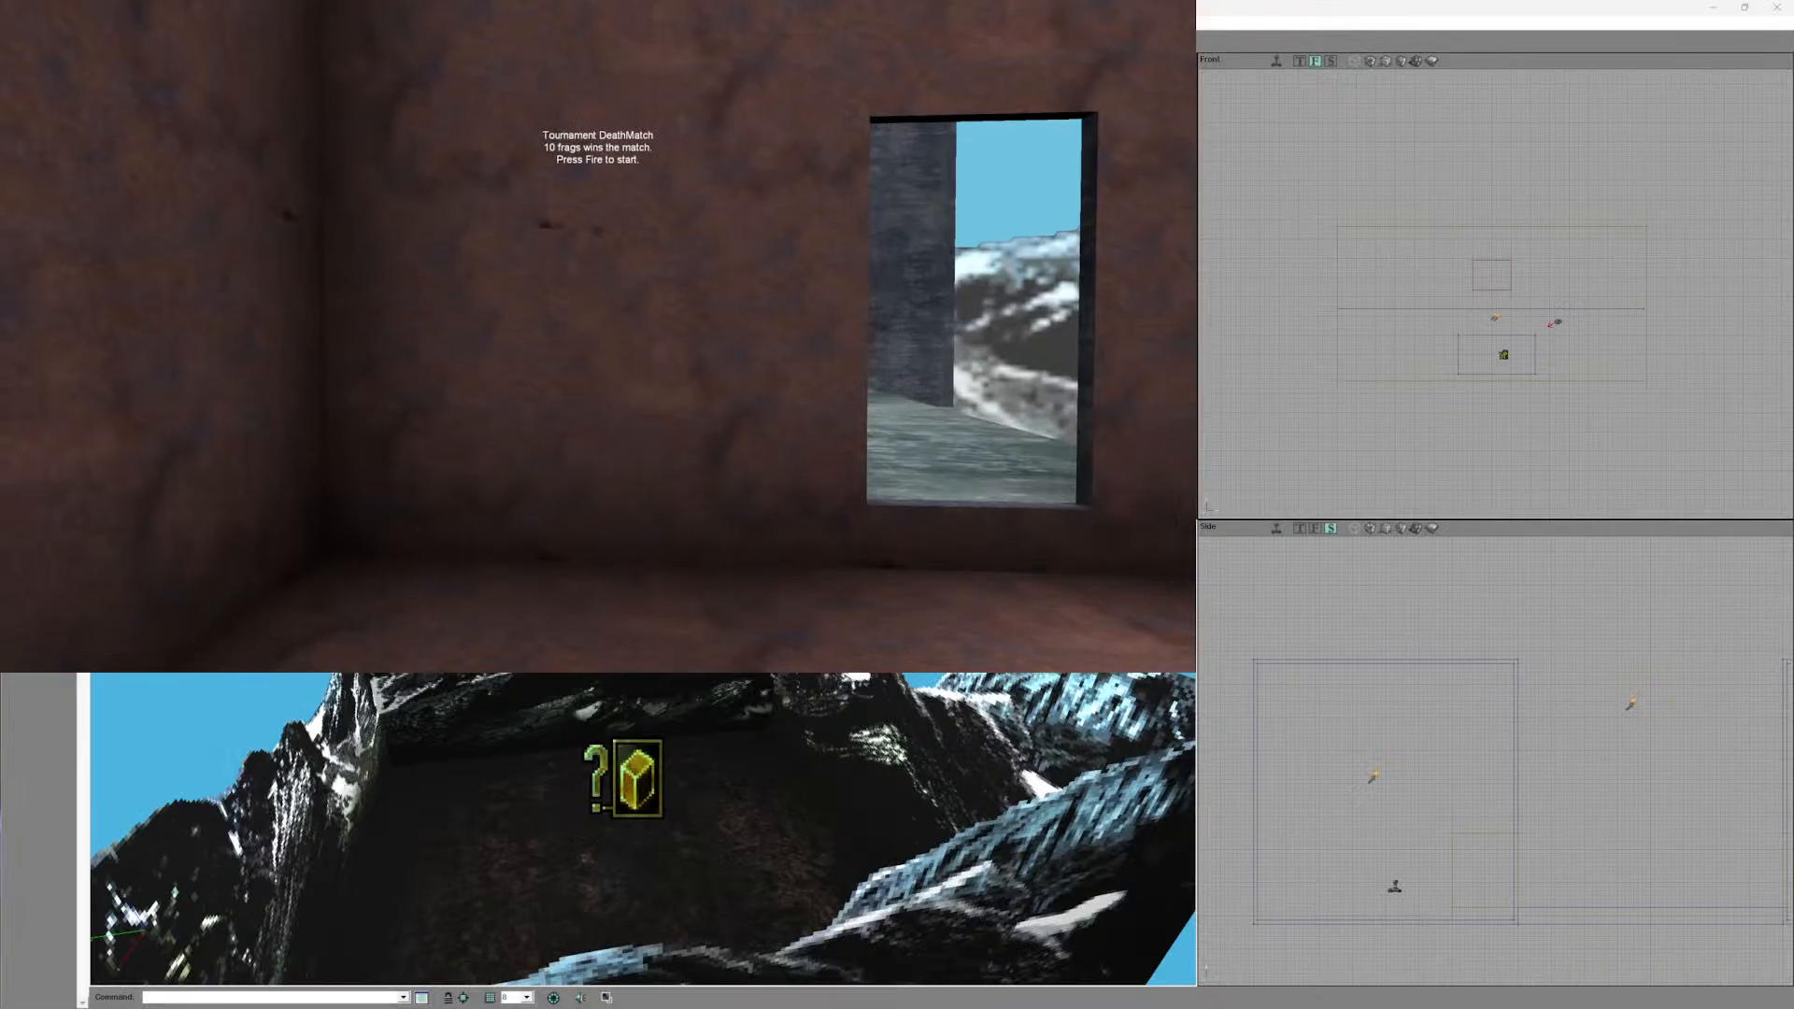
left_click(598, 337)
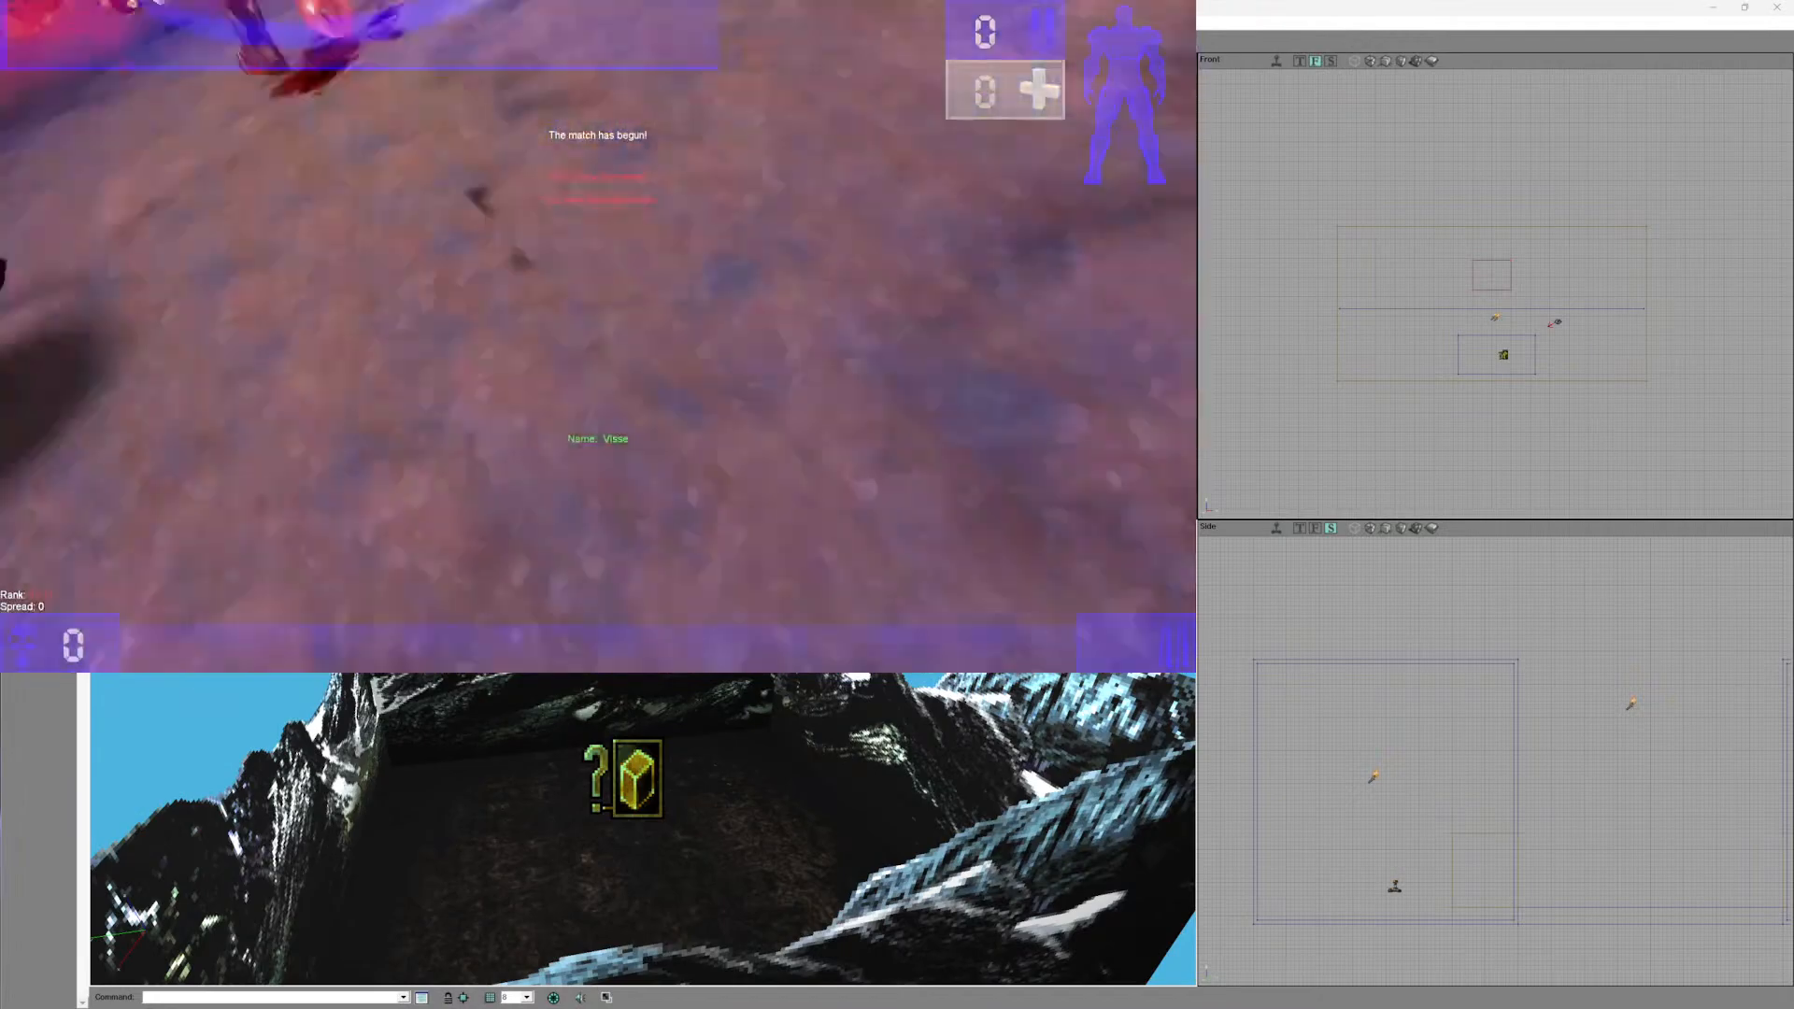
left_click(598, 336)
- Explore the map in game to check the sky, mountain backdrop and tower roofs, and quit the game
key("w")
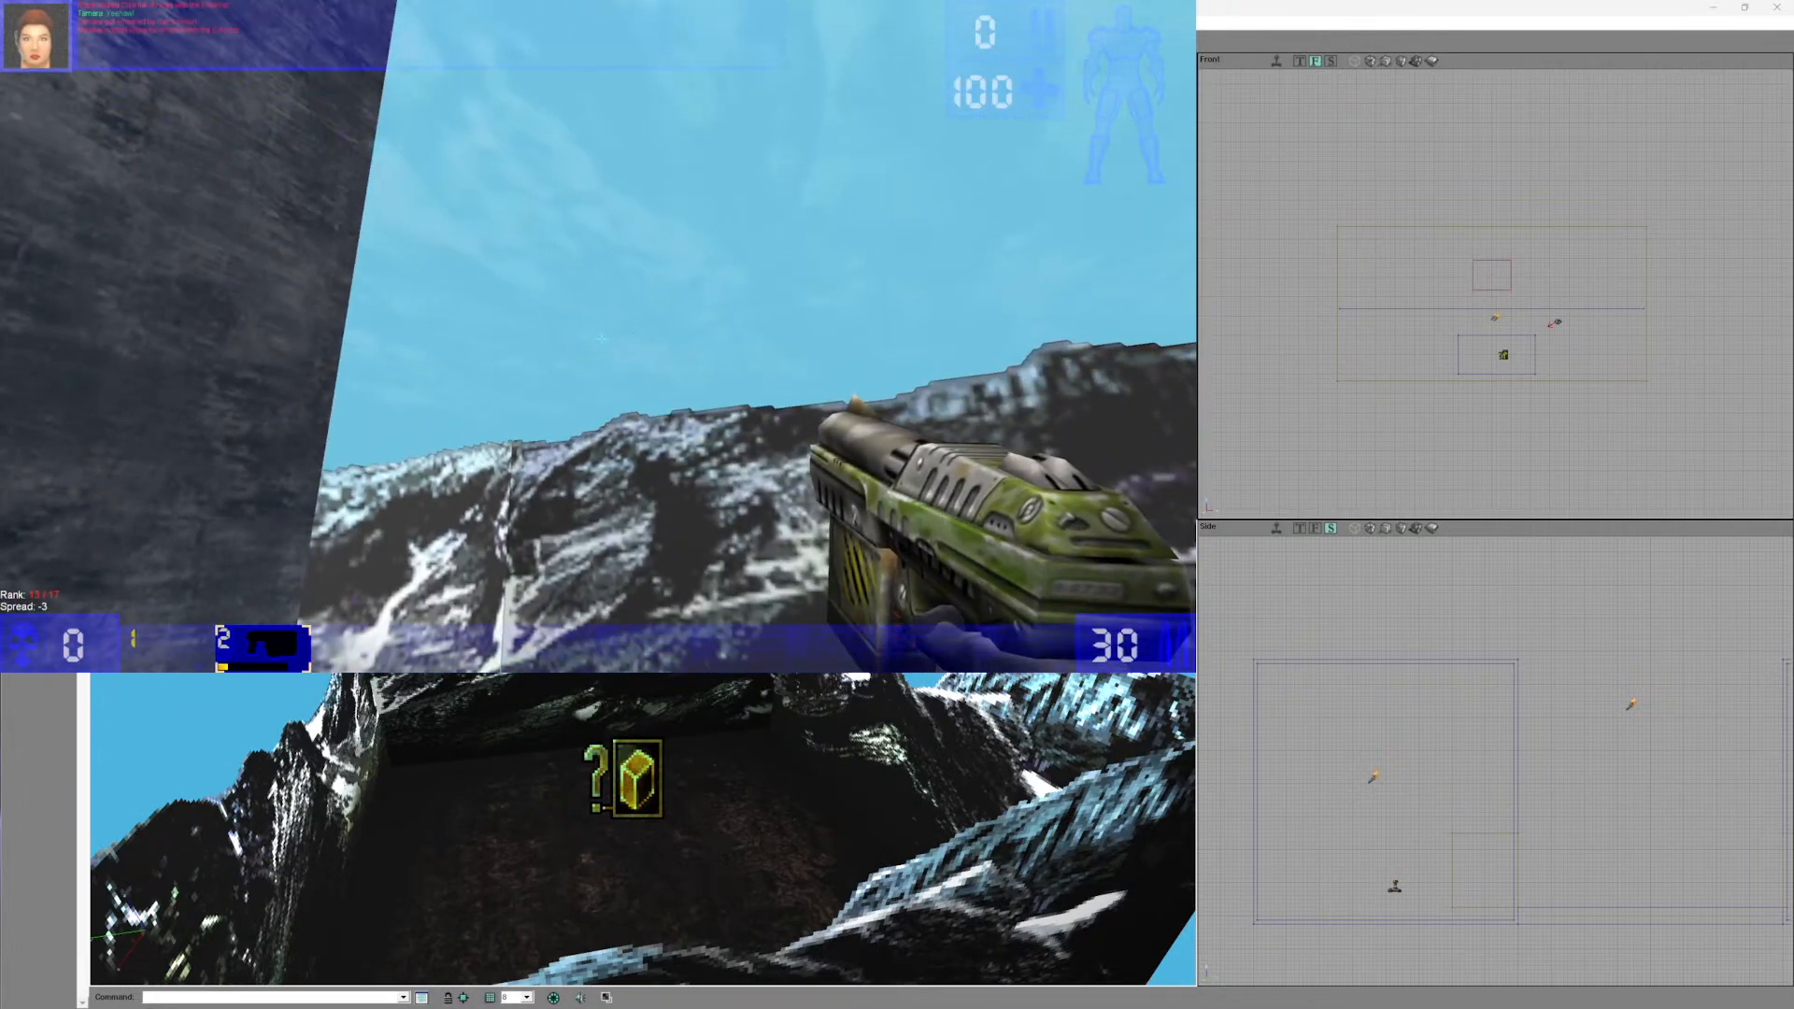
key("w")
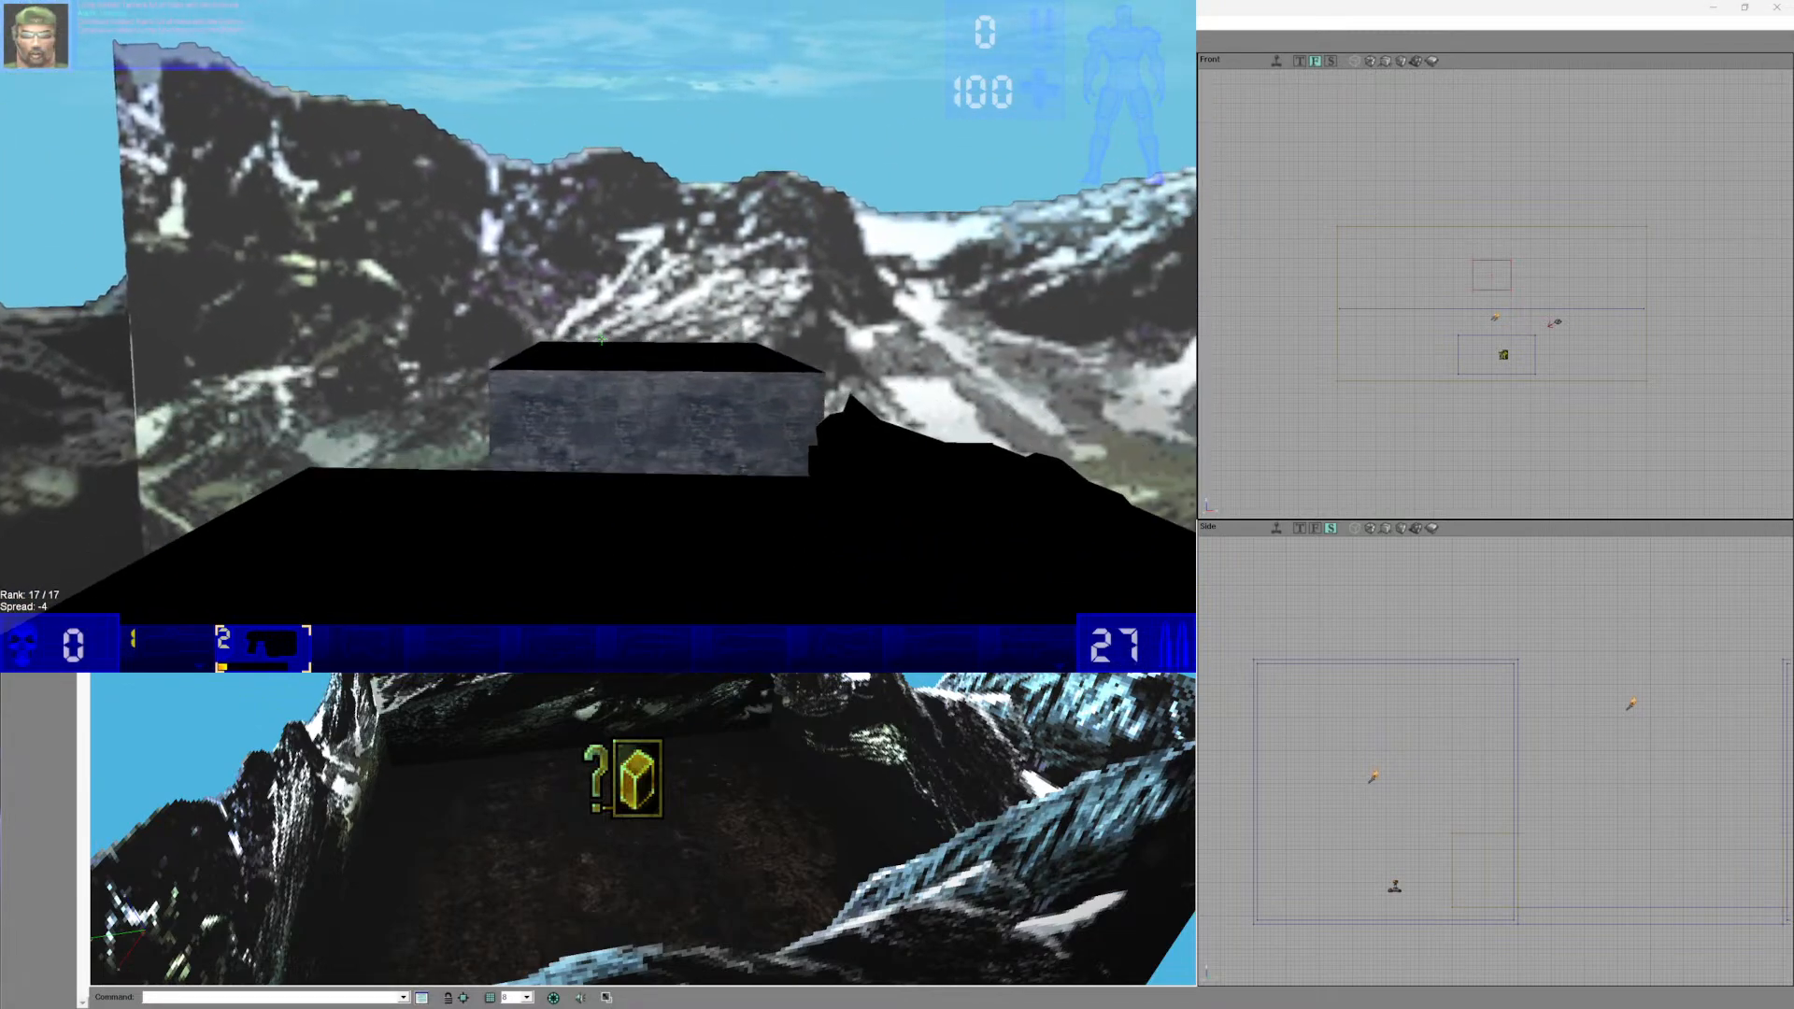
key("s")
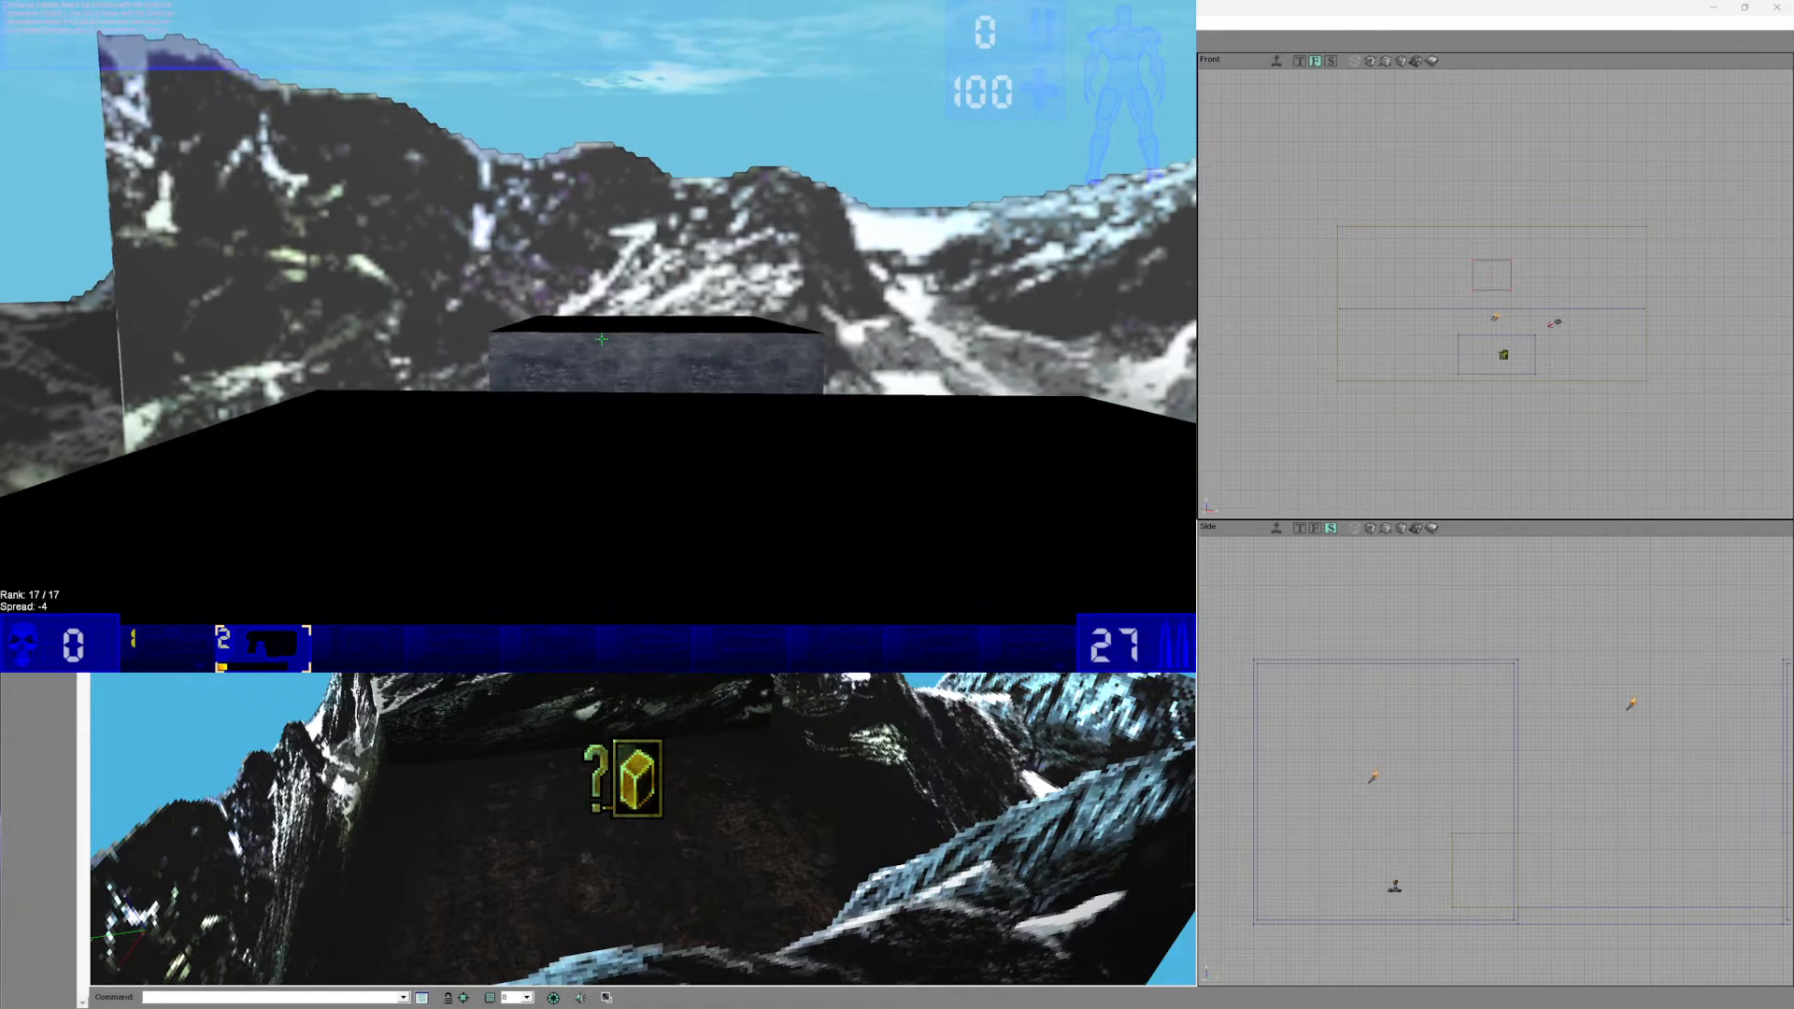
key("w")
left_click(602, 339)
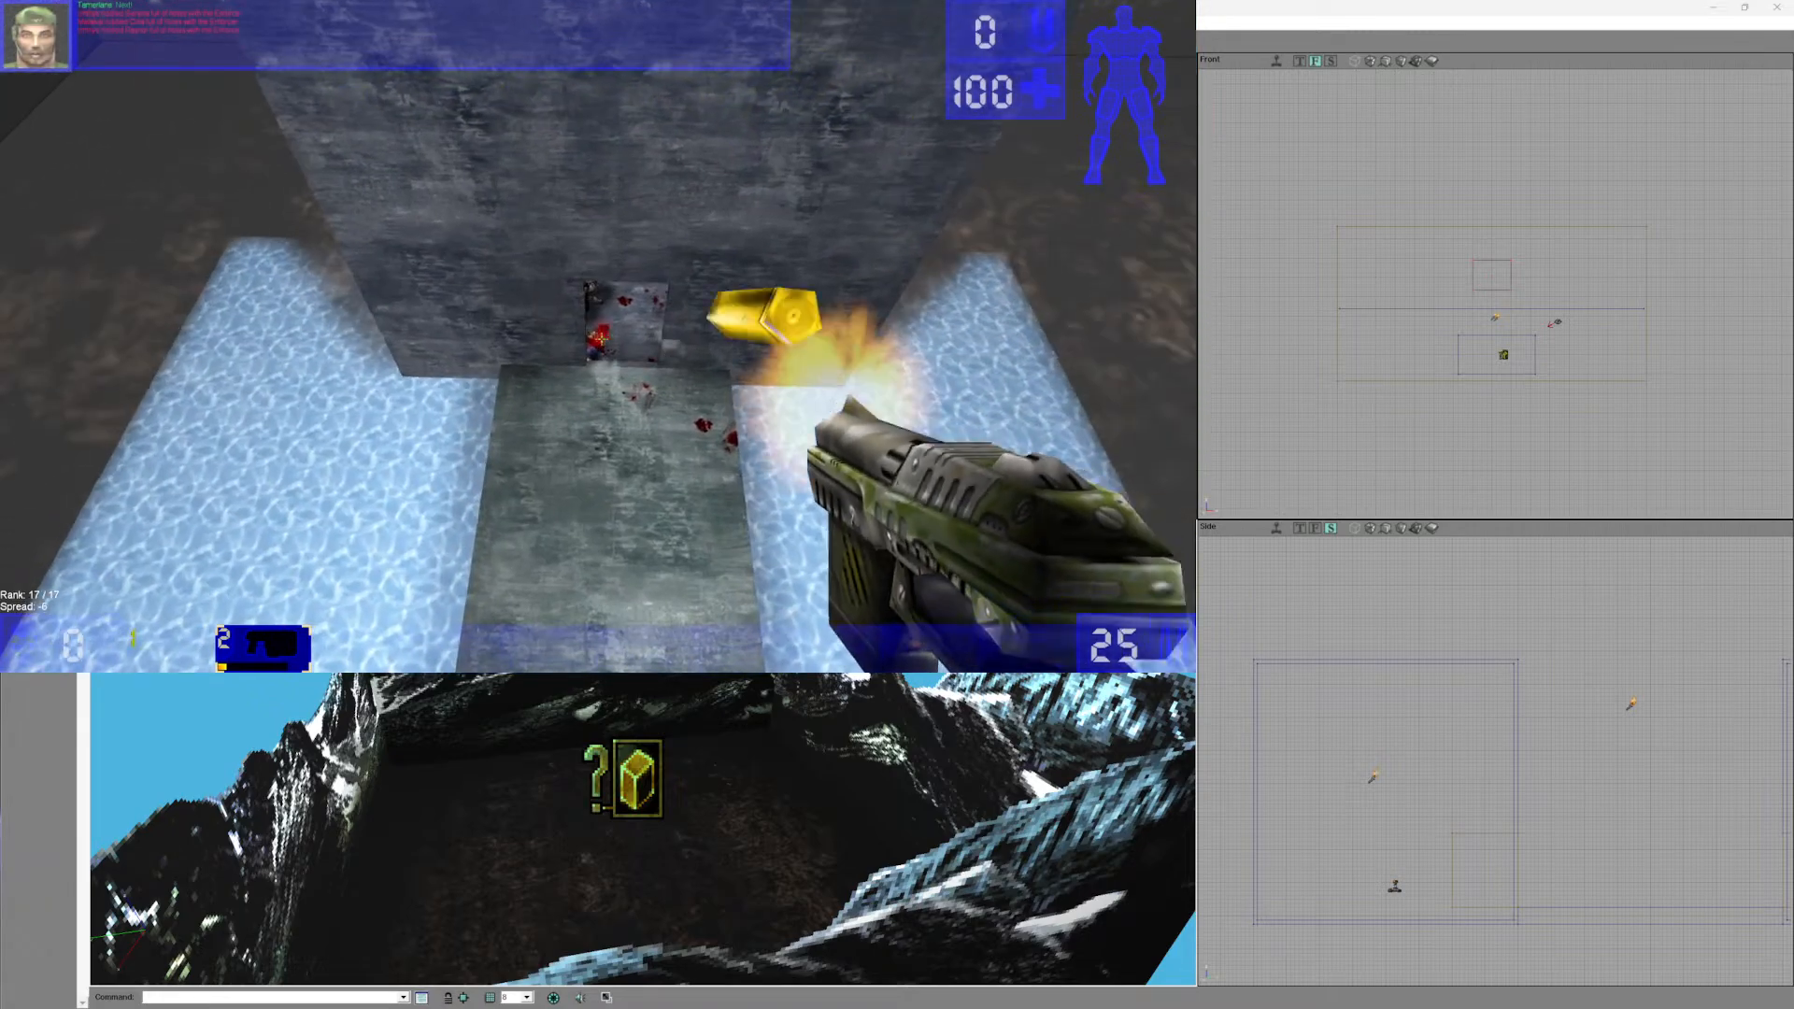
key("s")
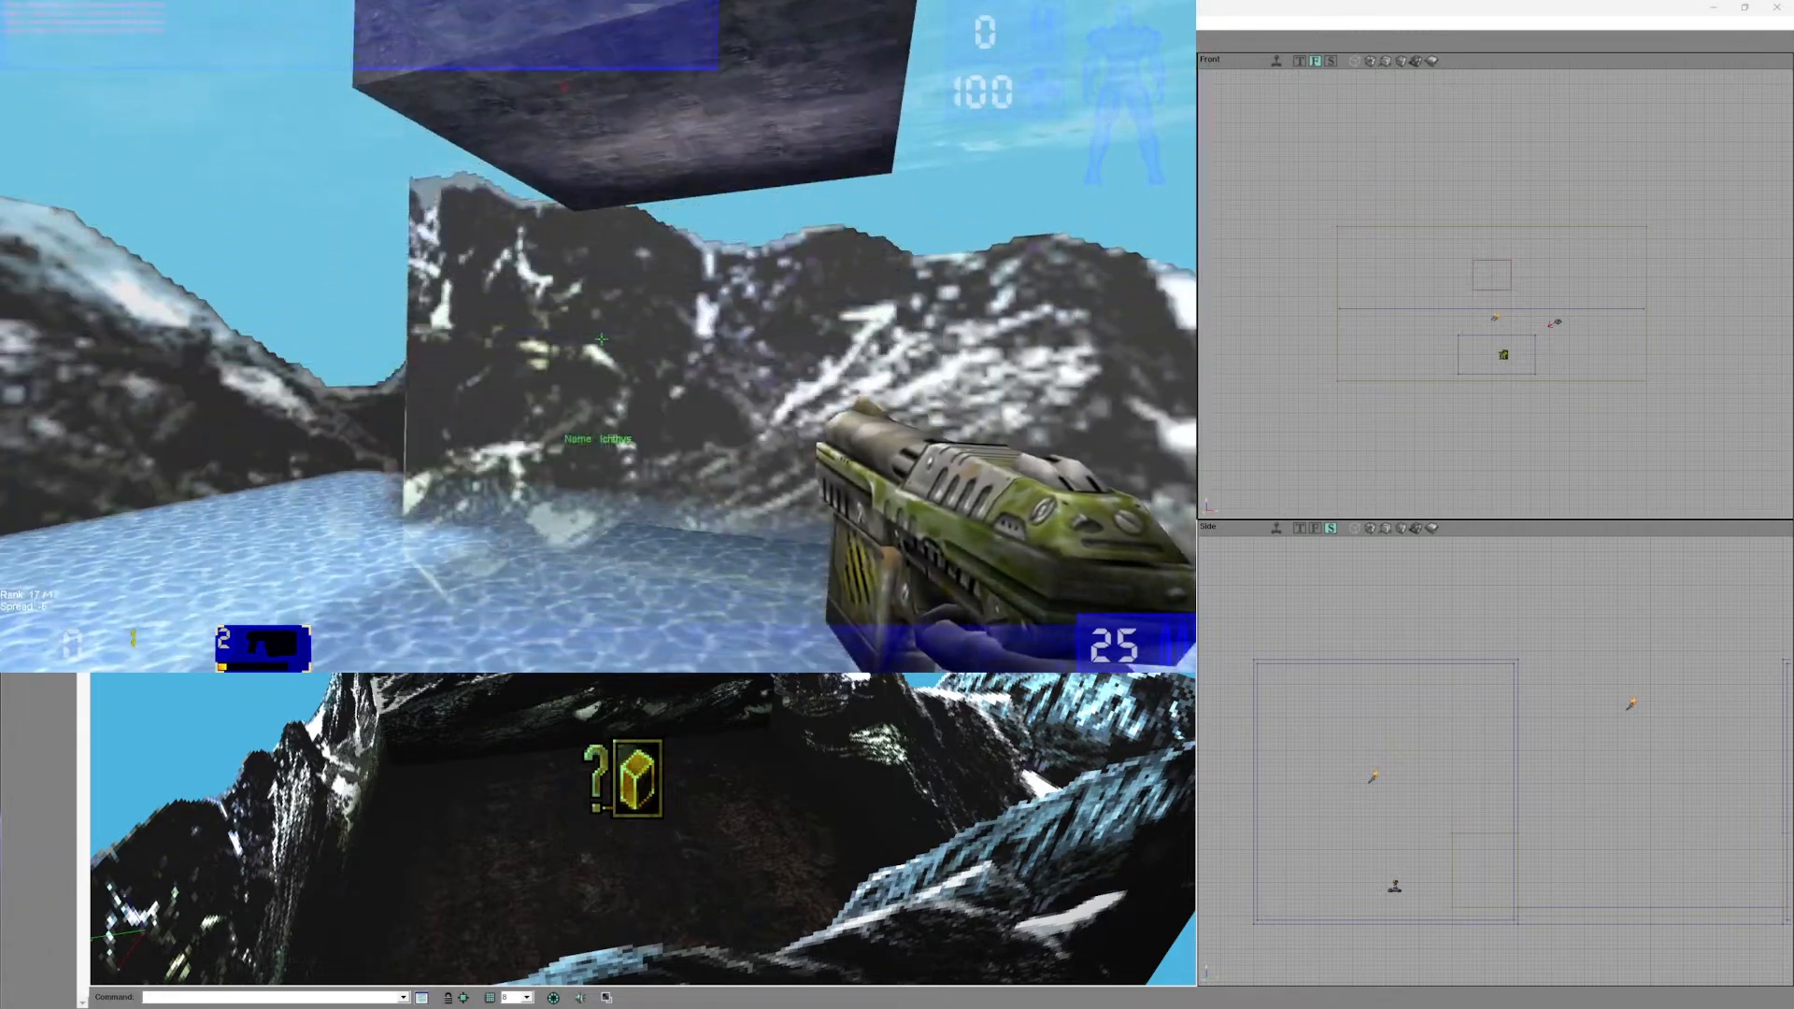
key("Escape")
left_click(13, 5)
left_click(15, 90)
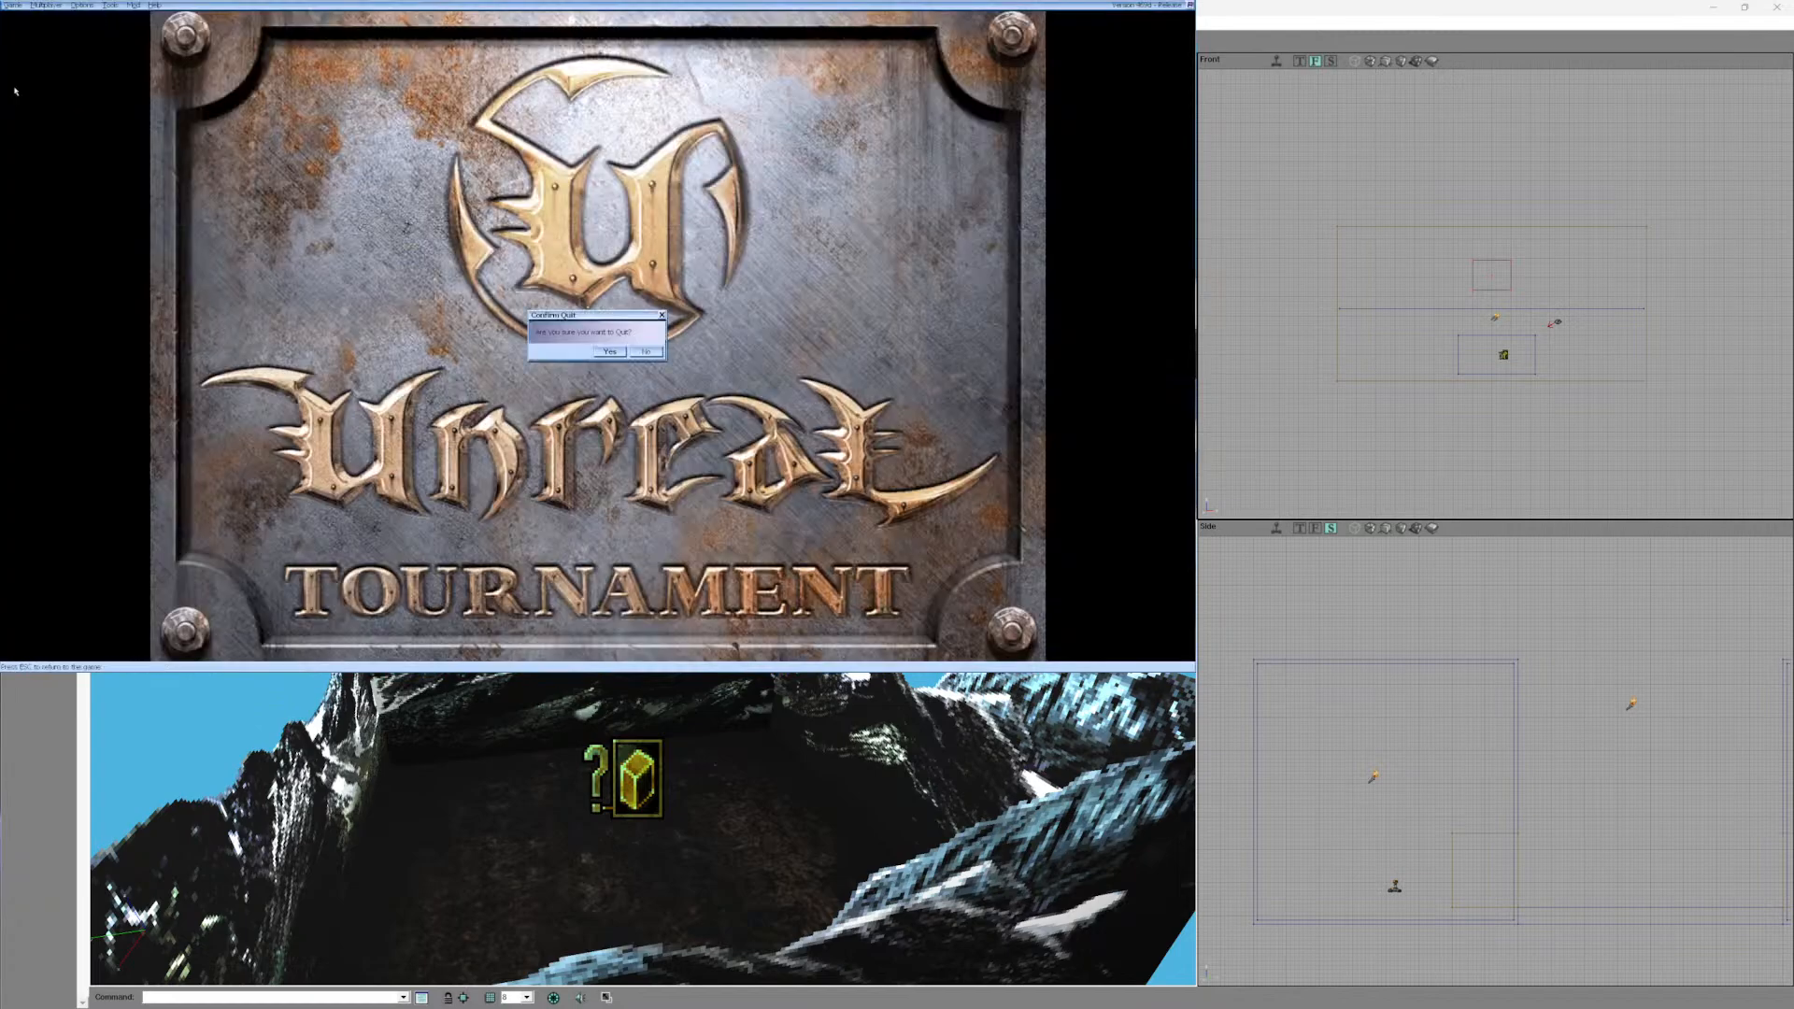
left_click(605, 352)
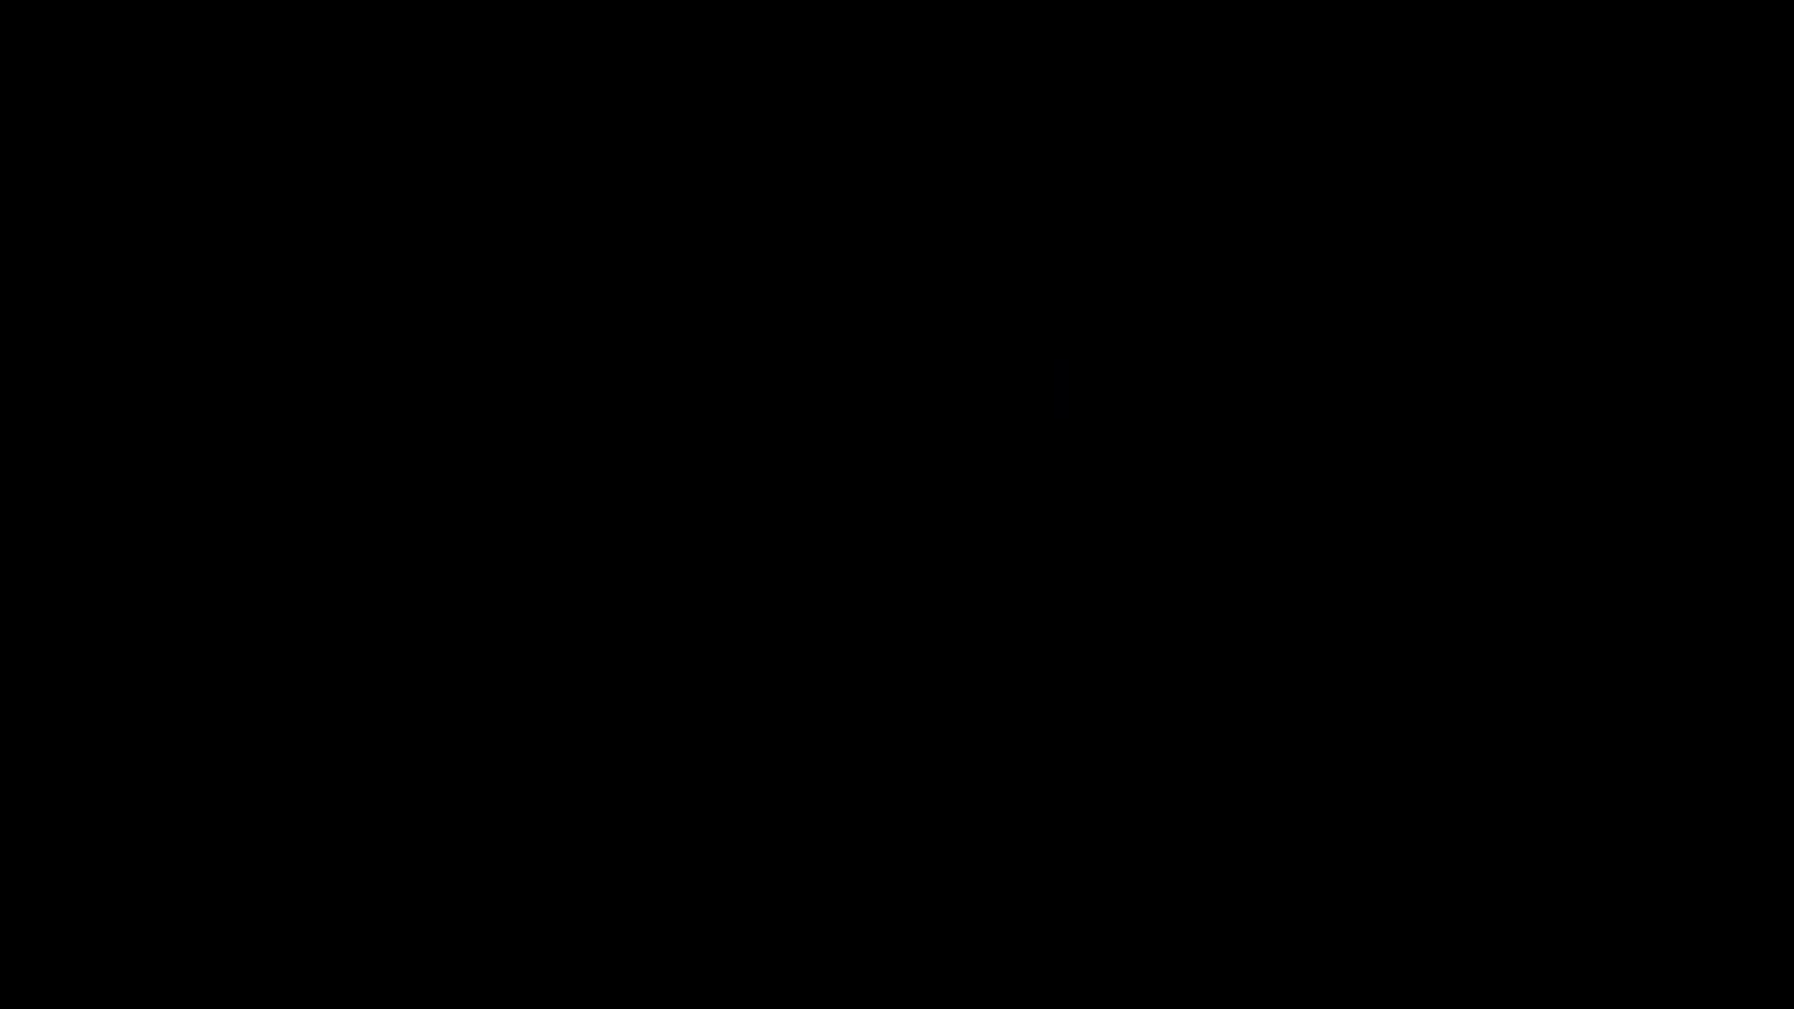
key("Down")
key("Down")
key("Down")
key("Down")
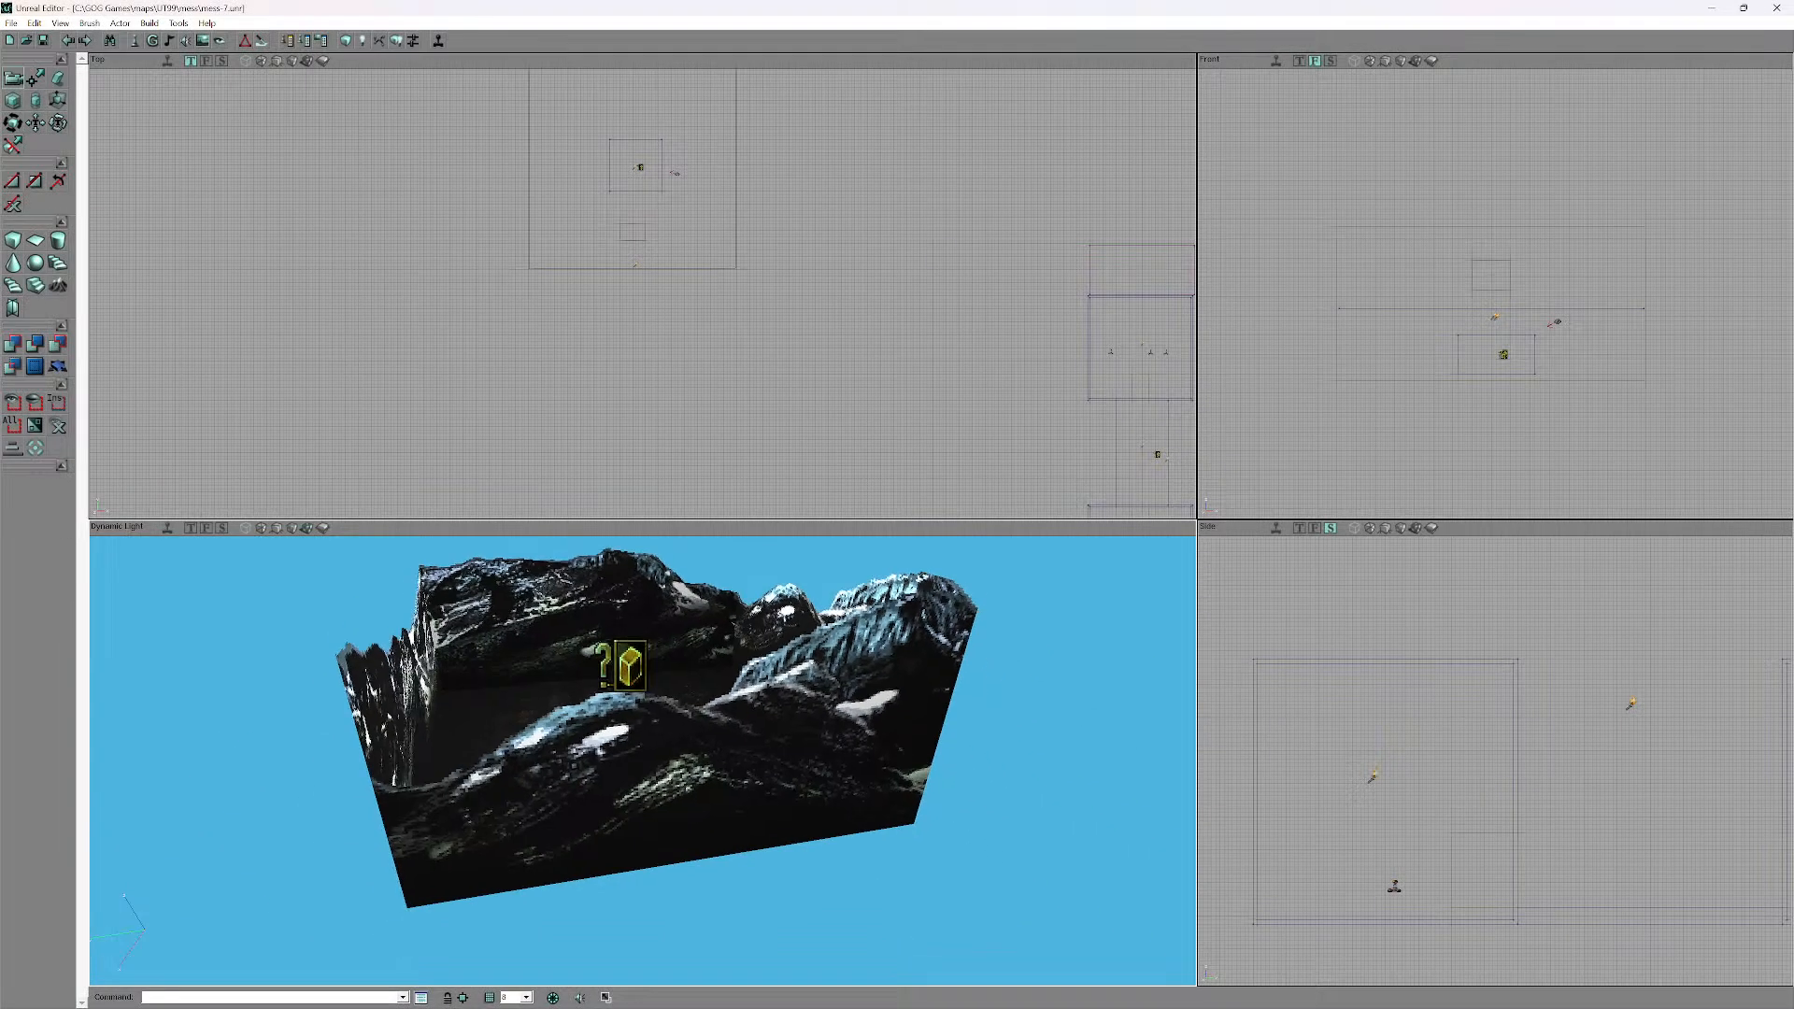
left_click_drag(643, 761, 642, 720)
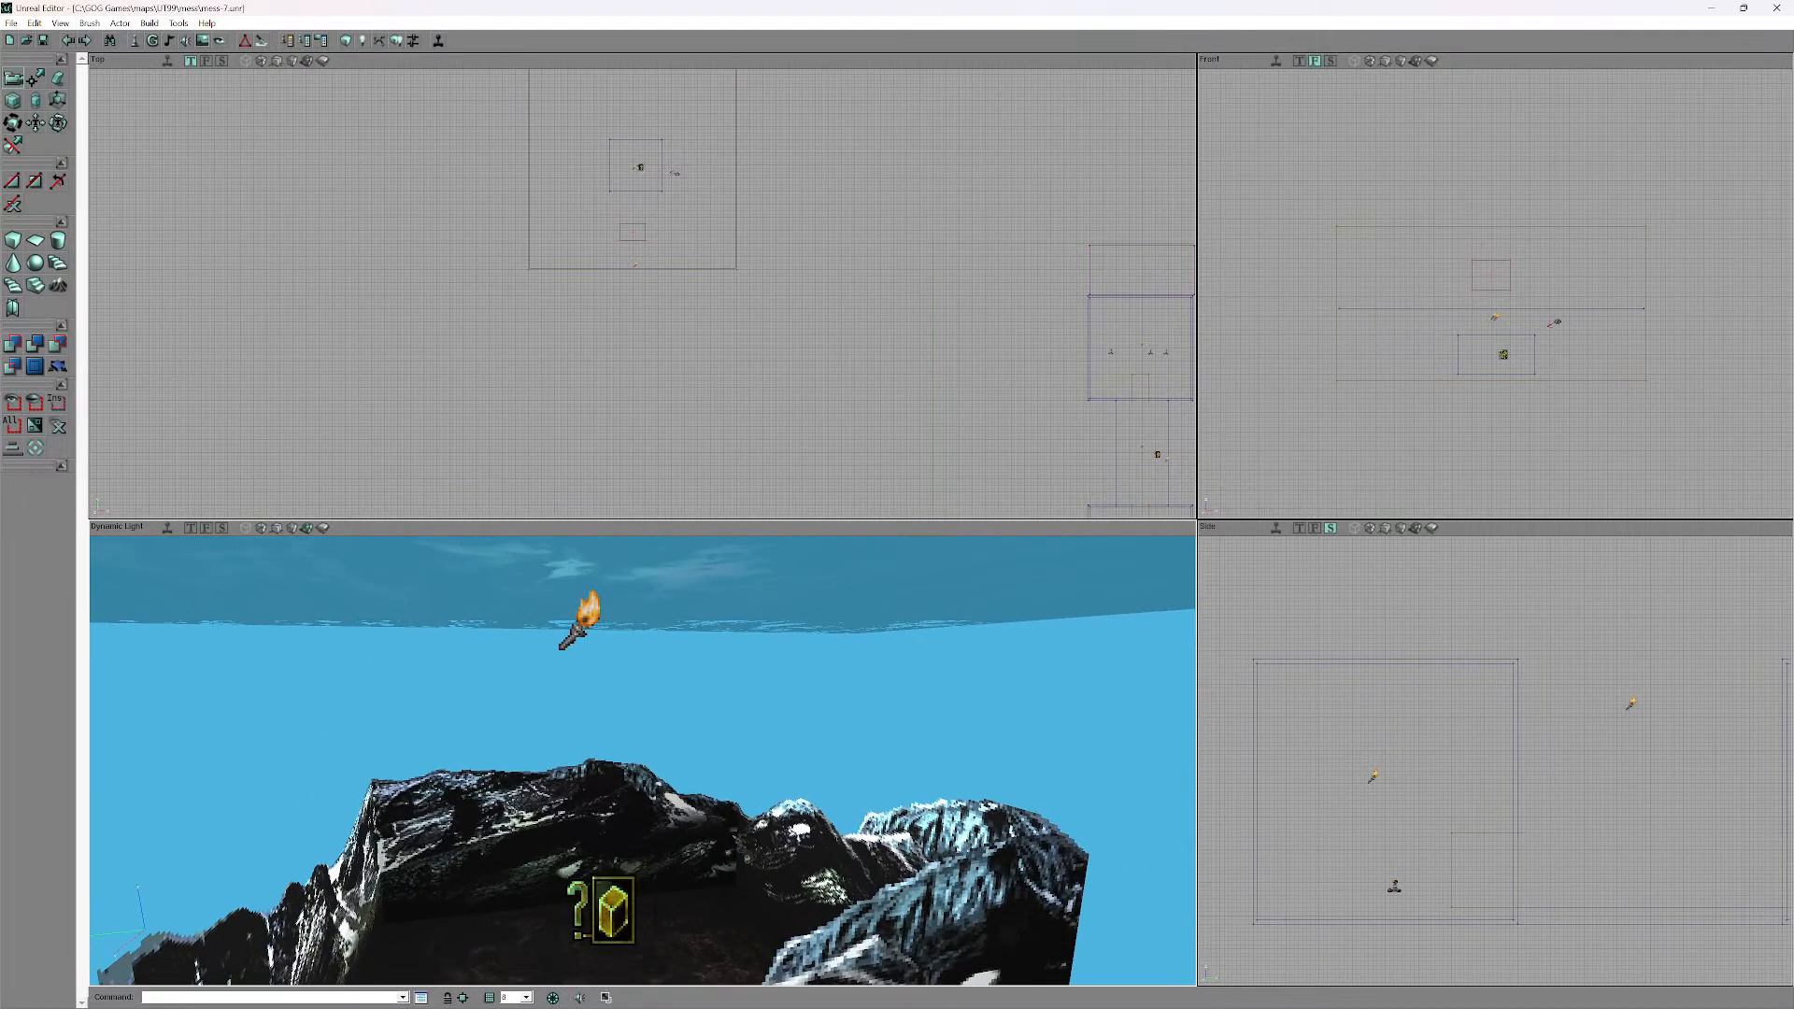
- Add a light above the roof of each of the two tower rooms in the side view
left_click_drag(748, 326, 298, 155)
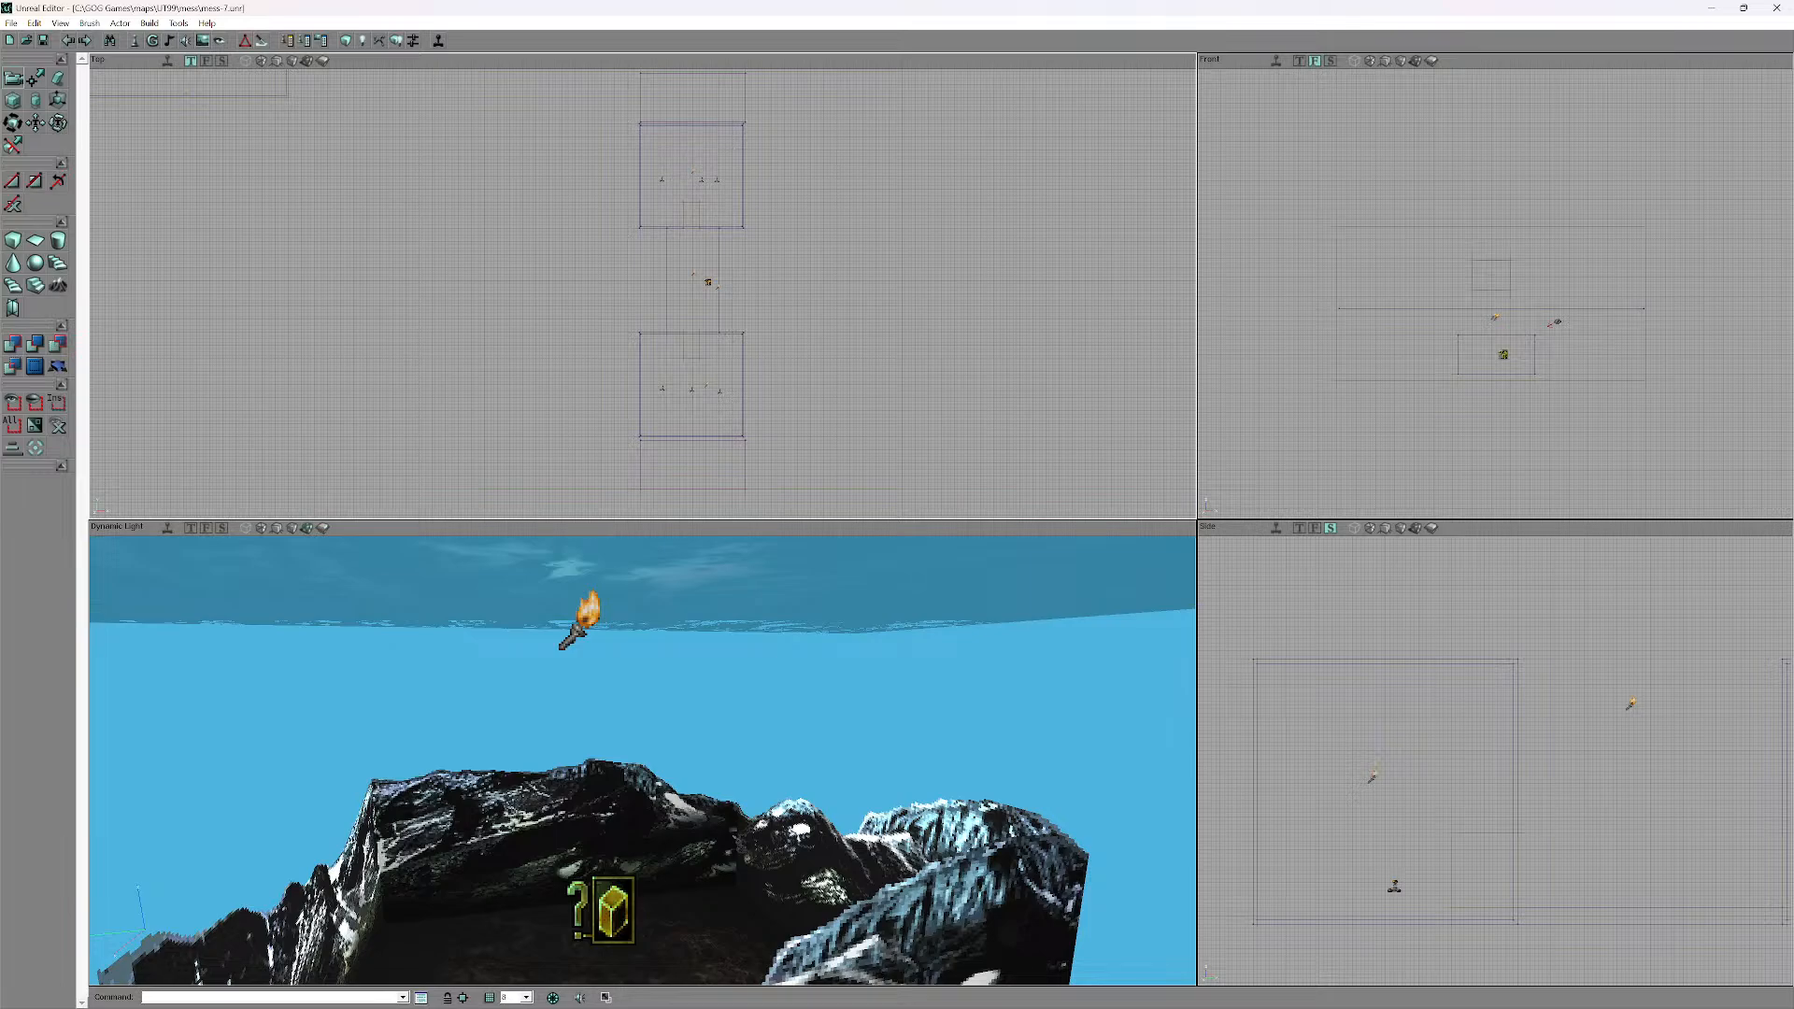
left_click_drag(692, 280, 639, 275)
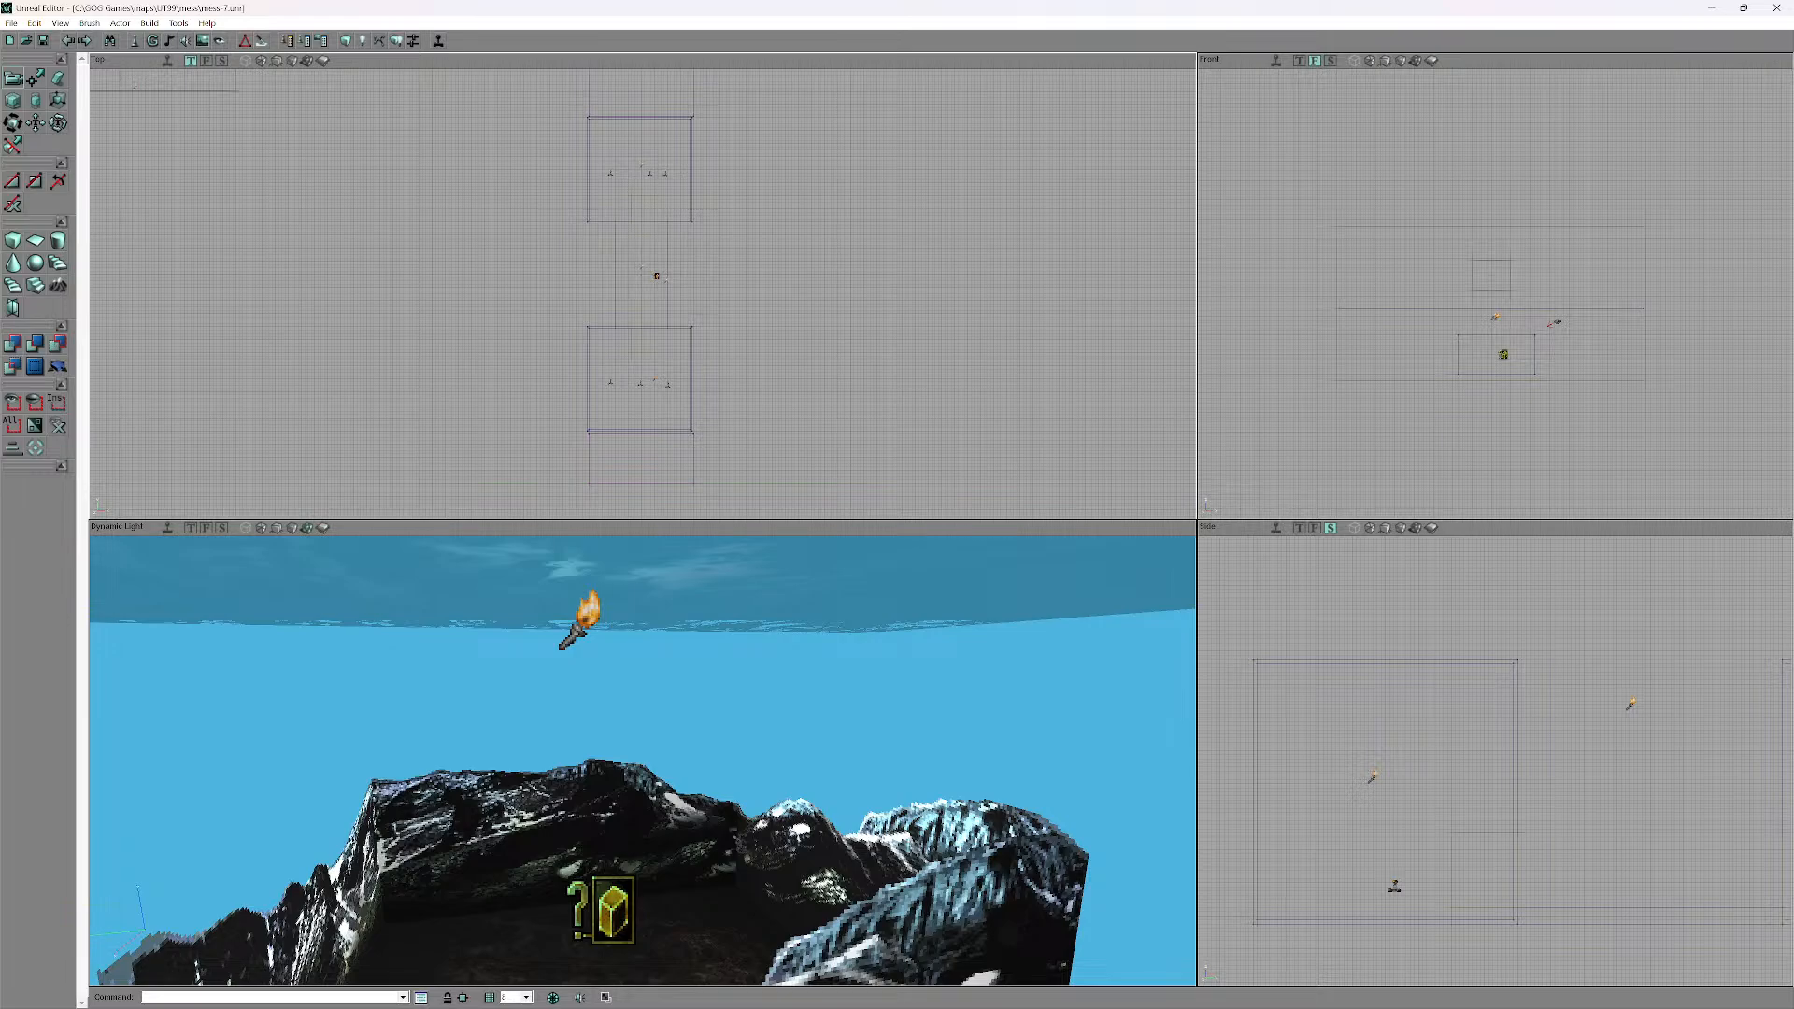
right_click(1383, 596)
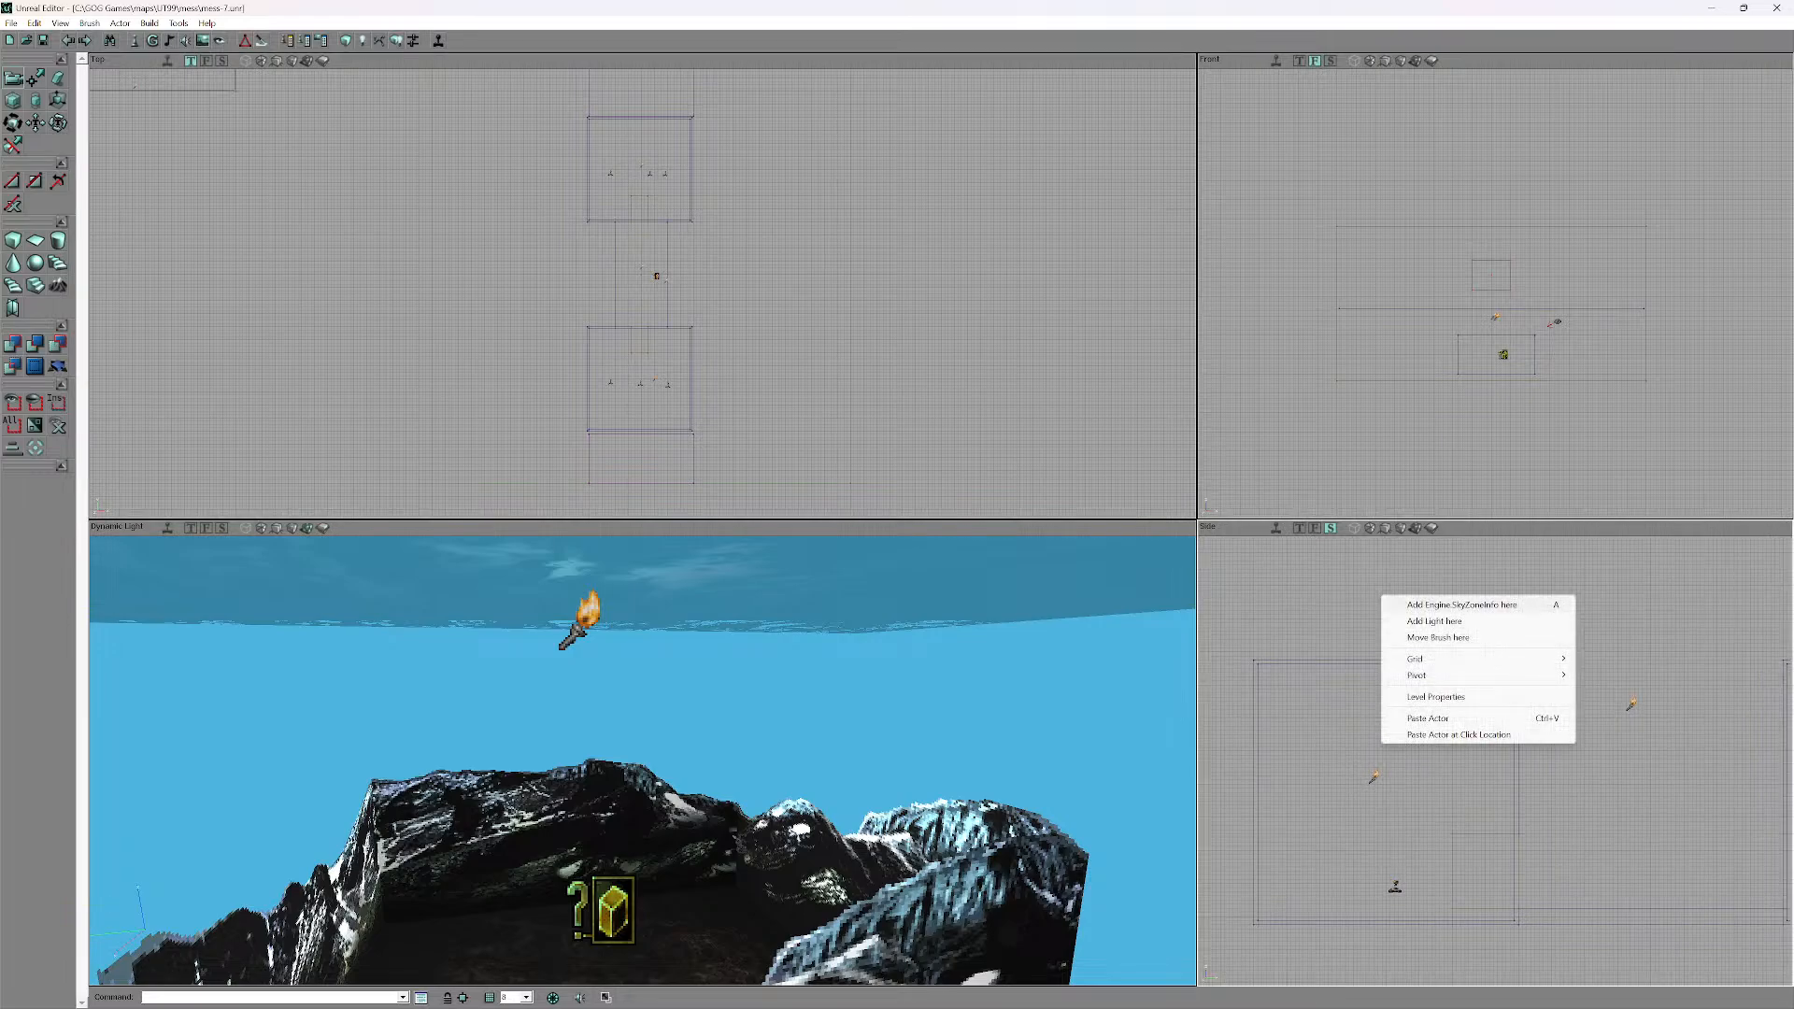
left_click(1458, 621)
left_click_drag(1457, 626, 1065, 640)
right_click(1537, 605)
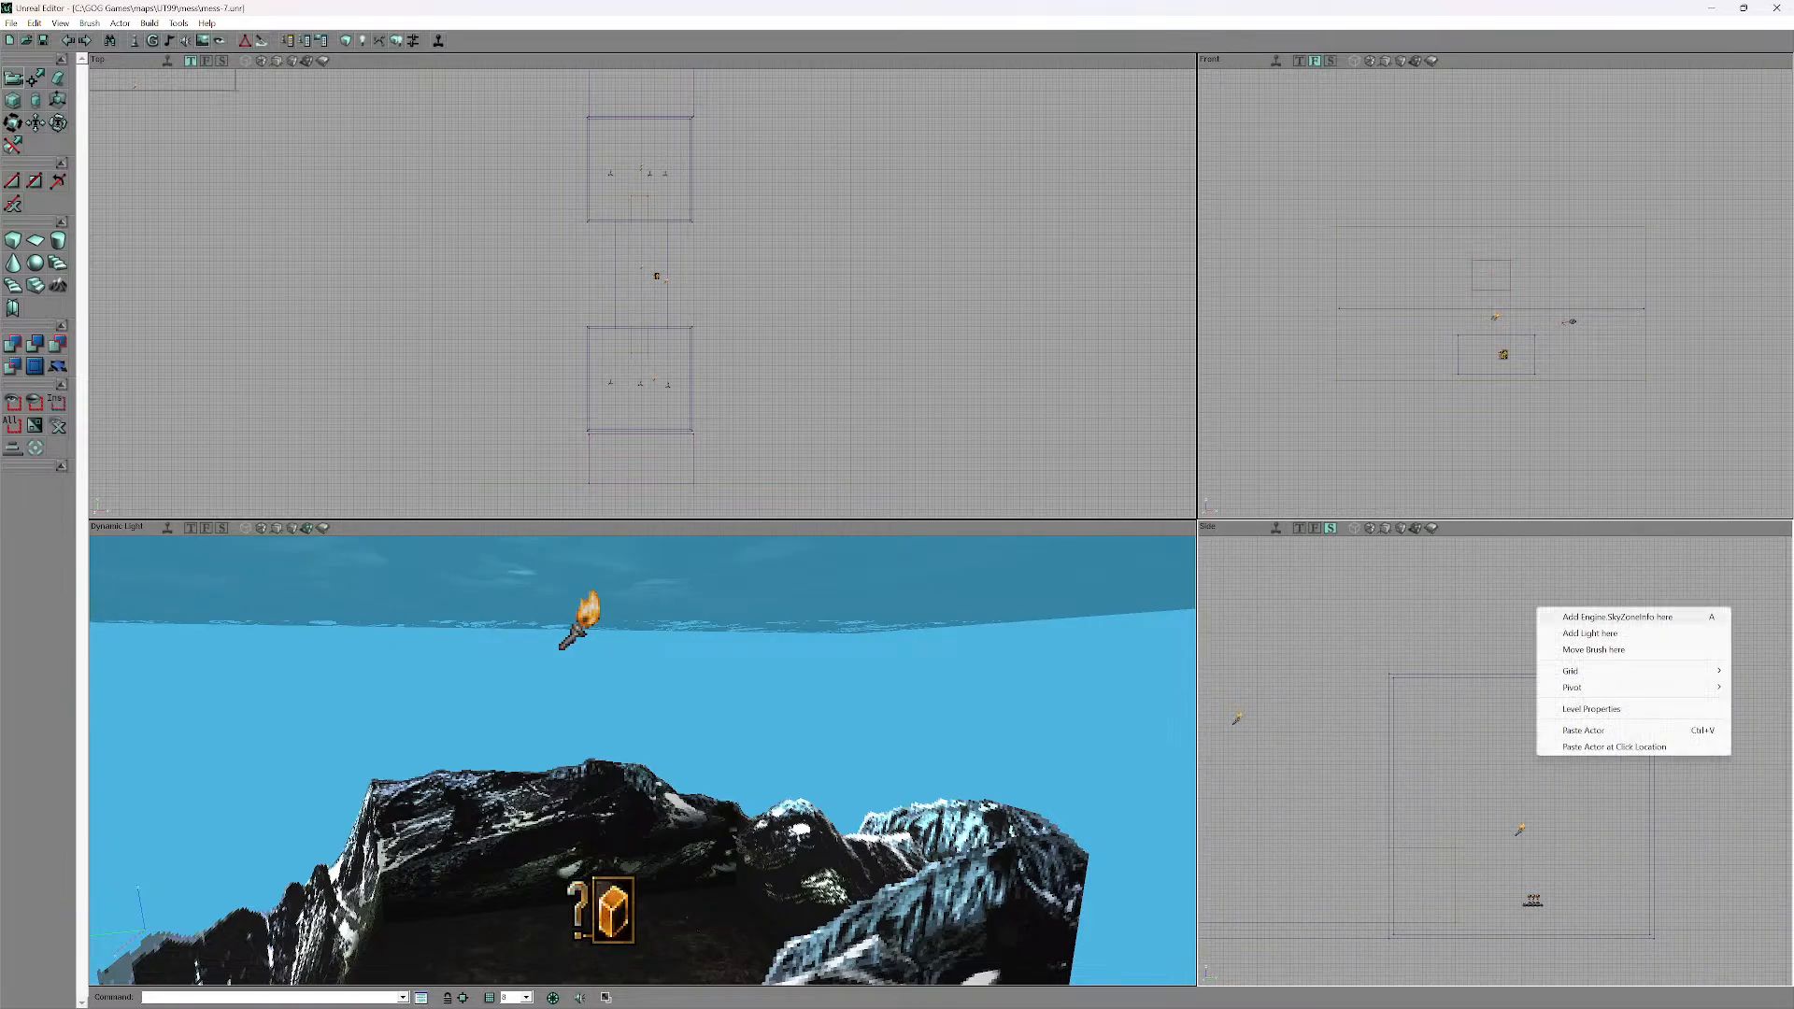
left_click(1588, 633)
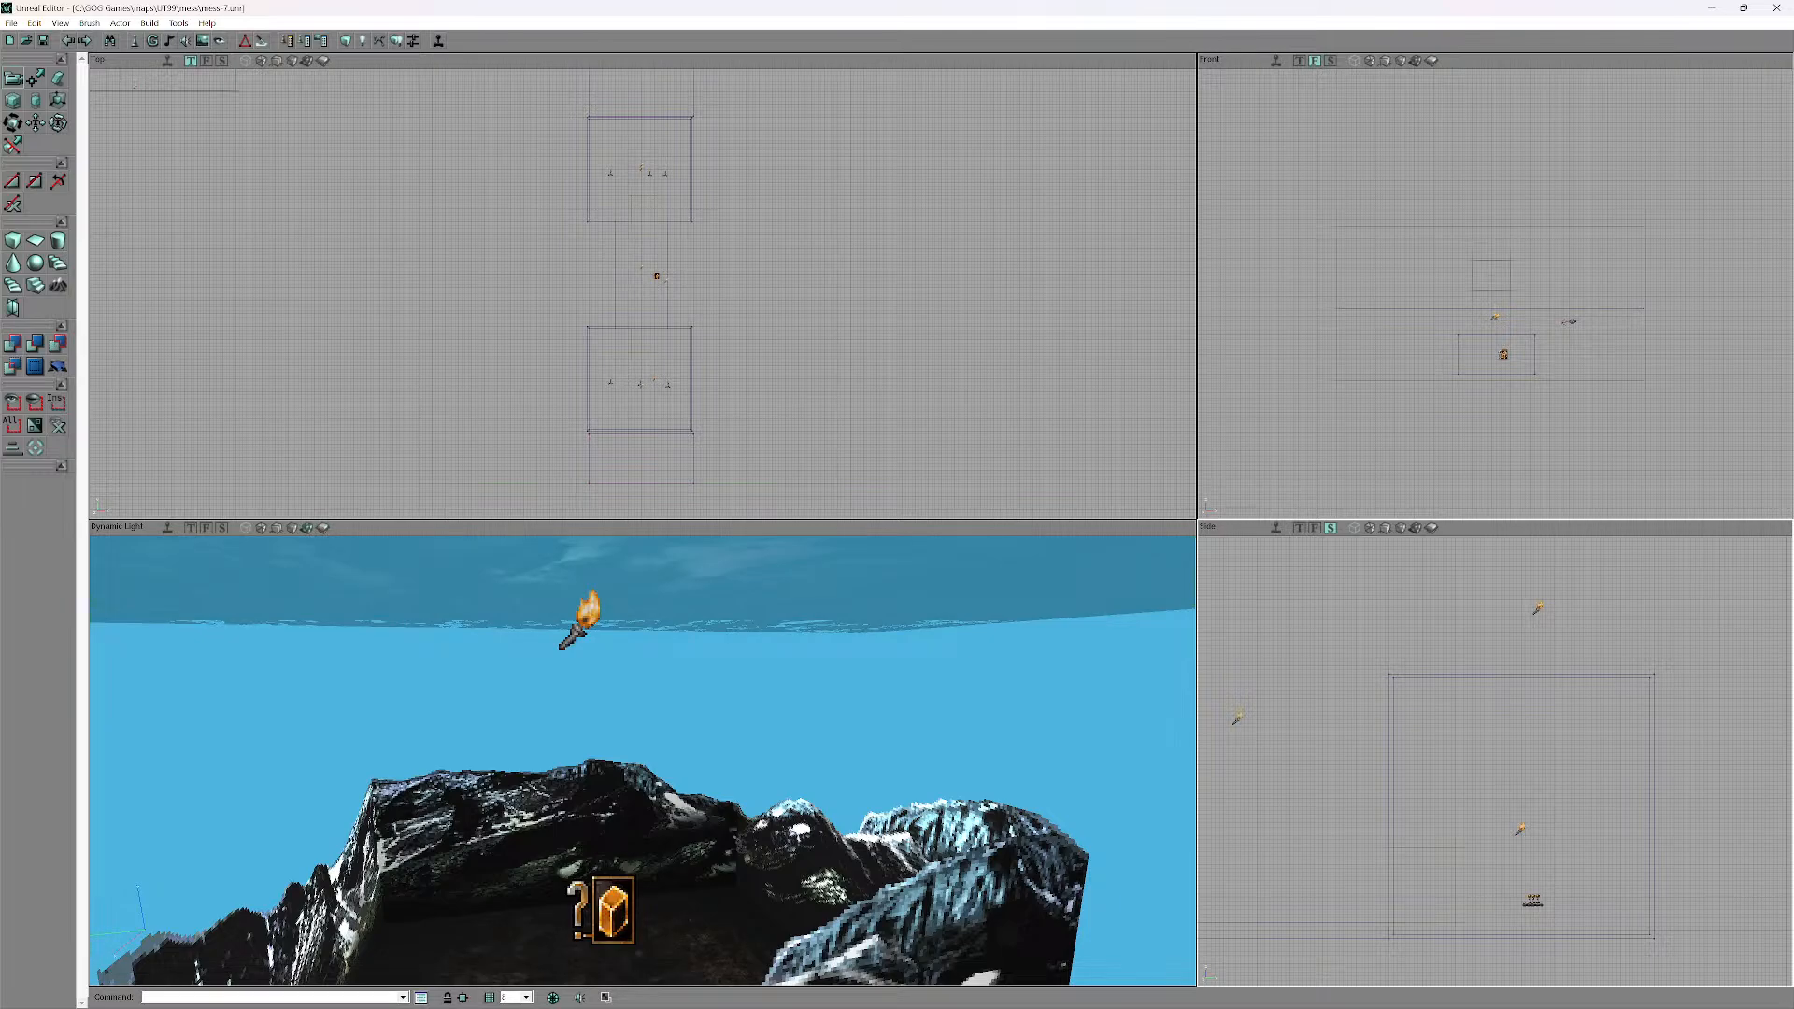
left_click_drag(1551, 640, 1752, 686)
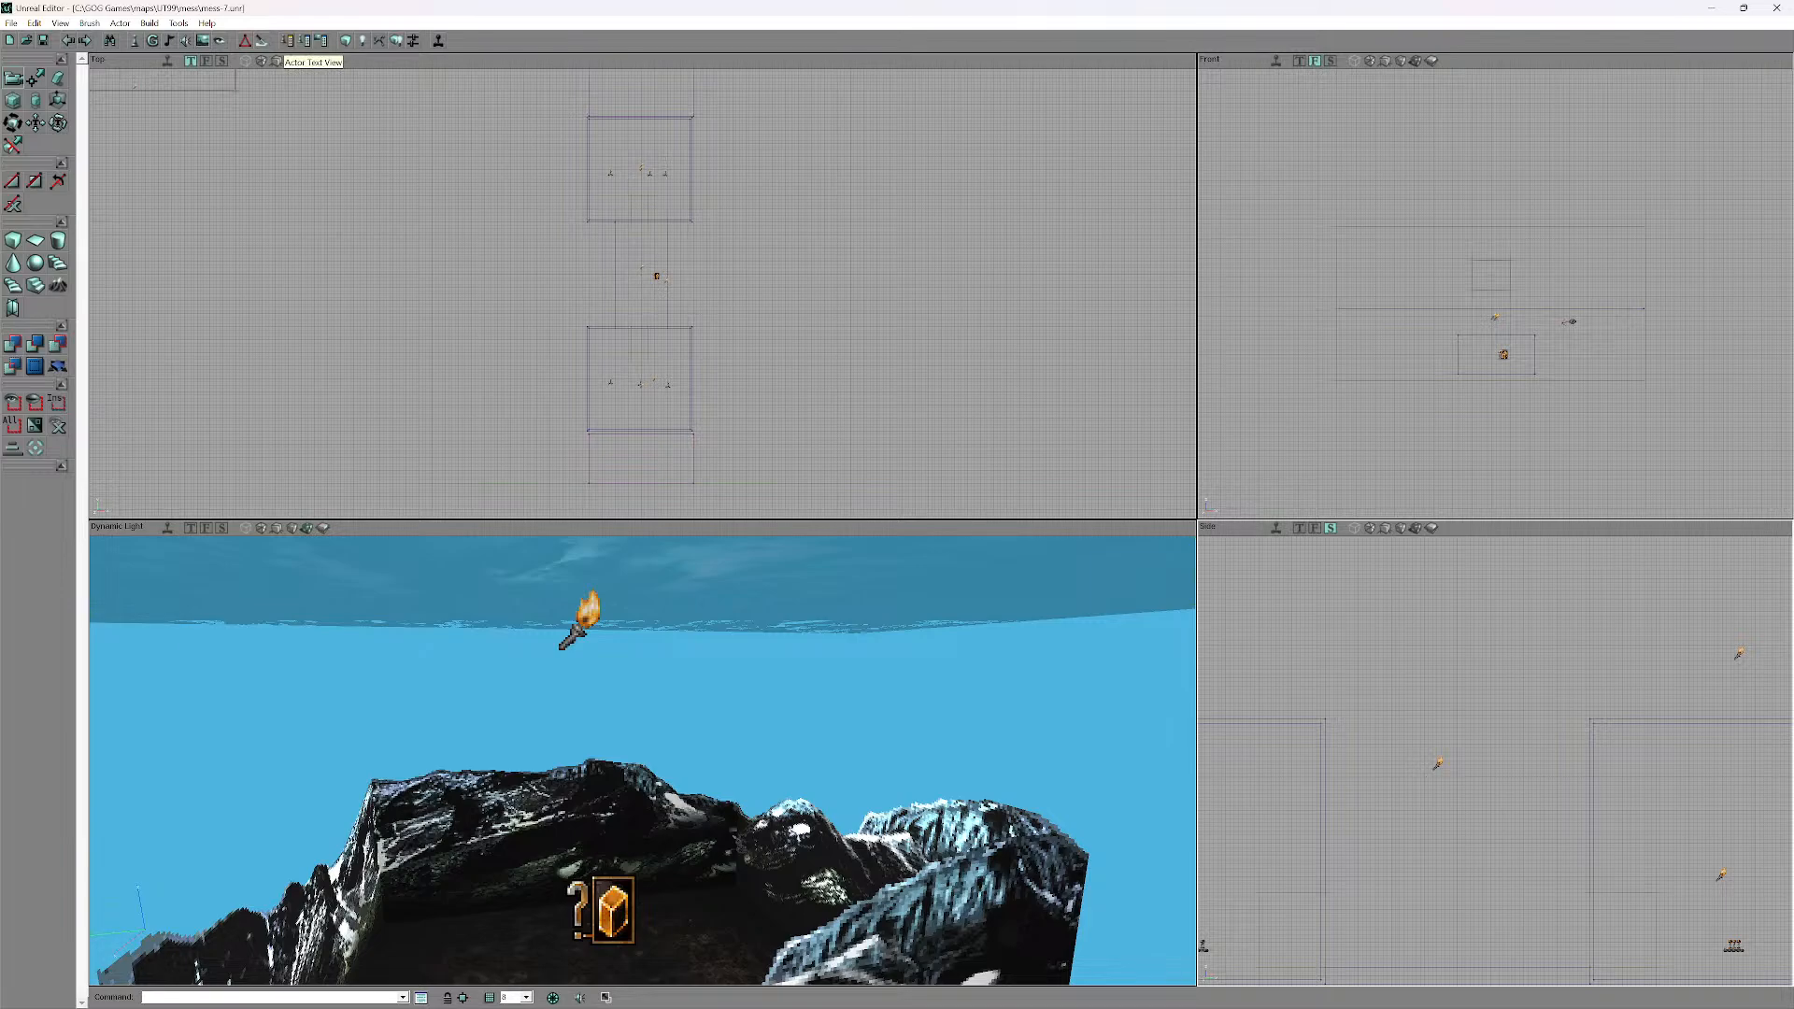
left_click(149, 23)
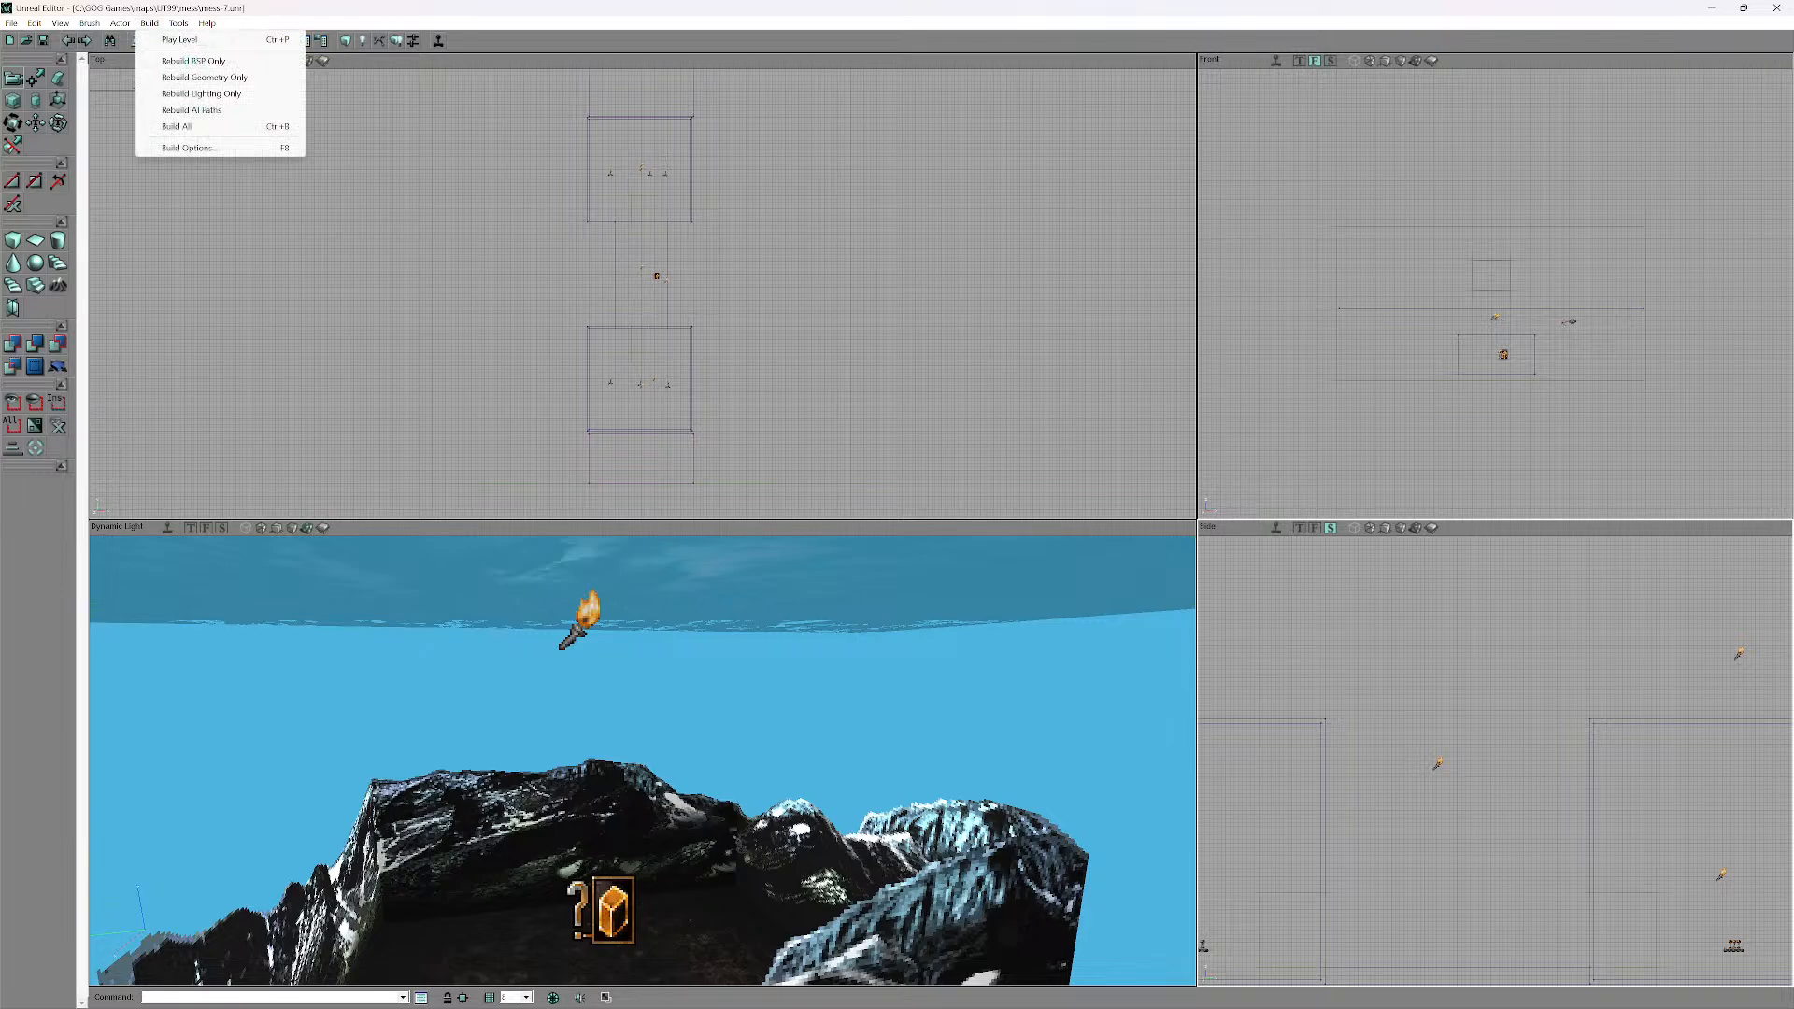
mouse_move(121, 23)
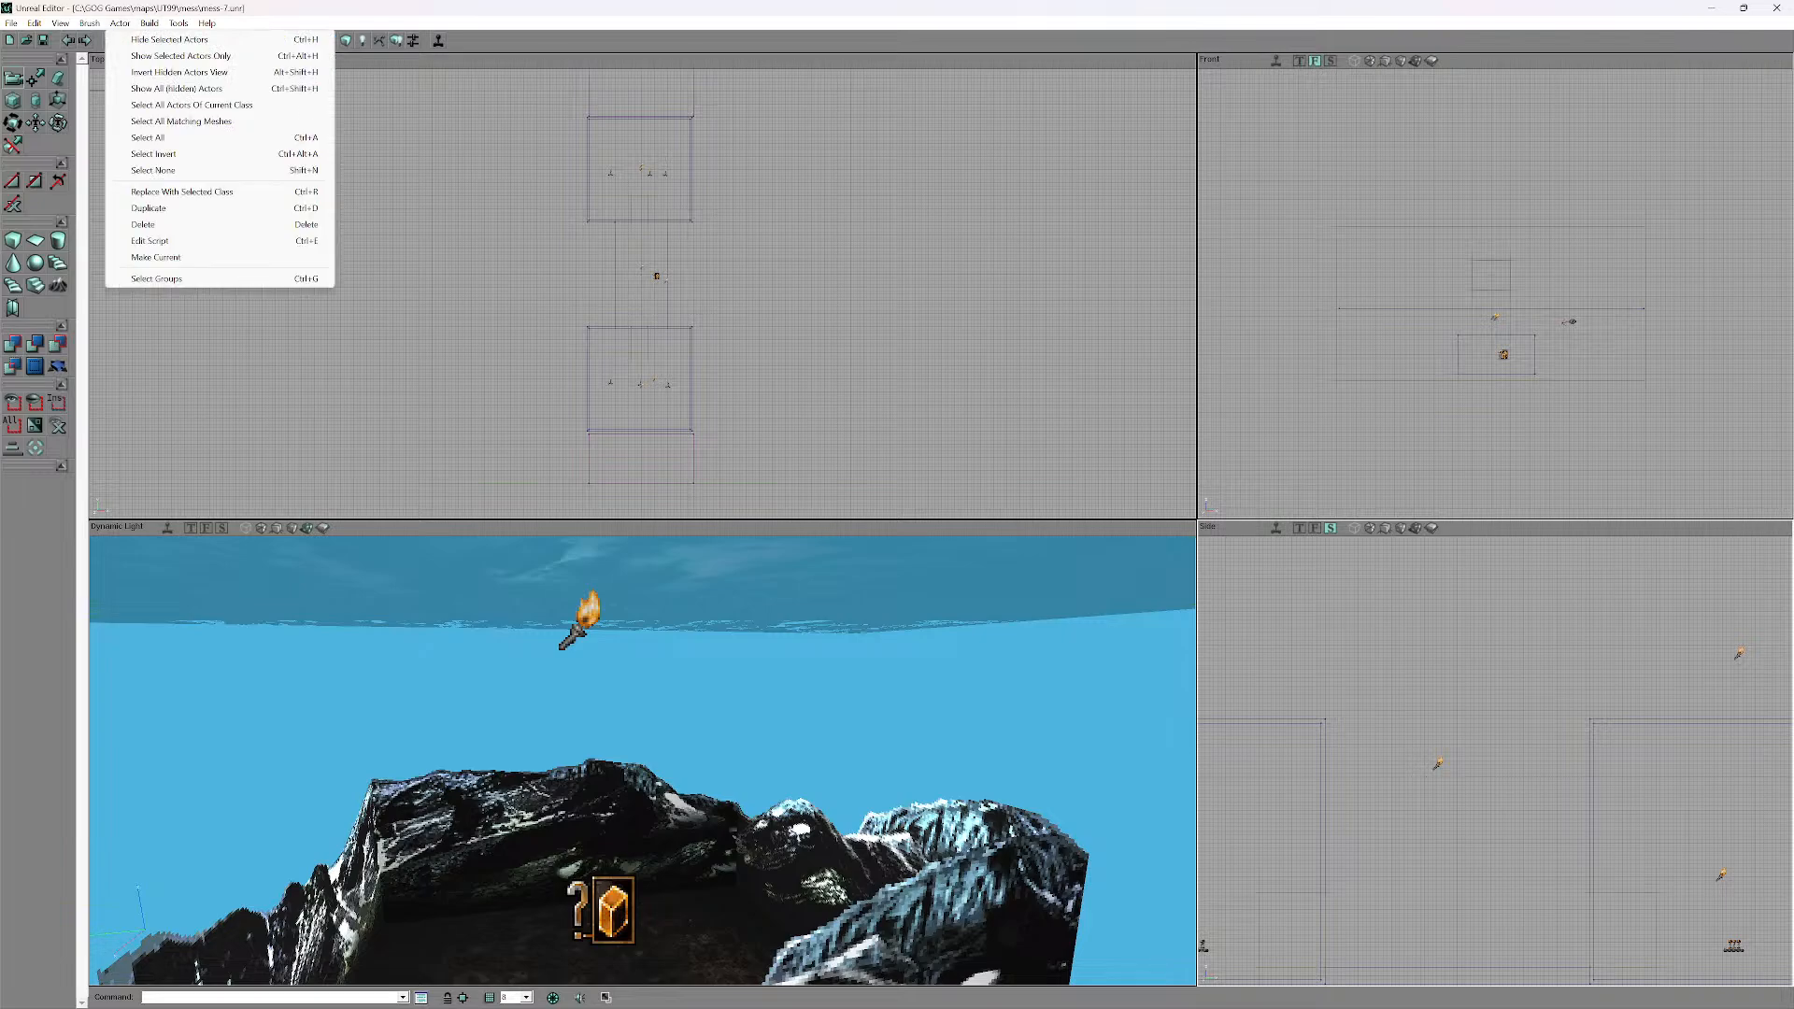
mouse_move(178, 23)
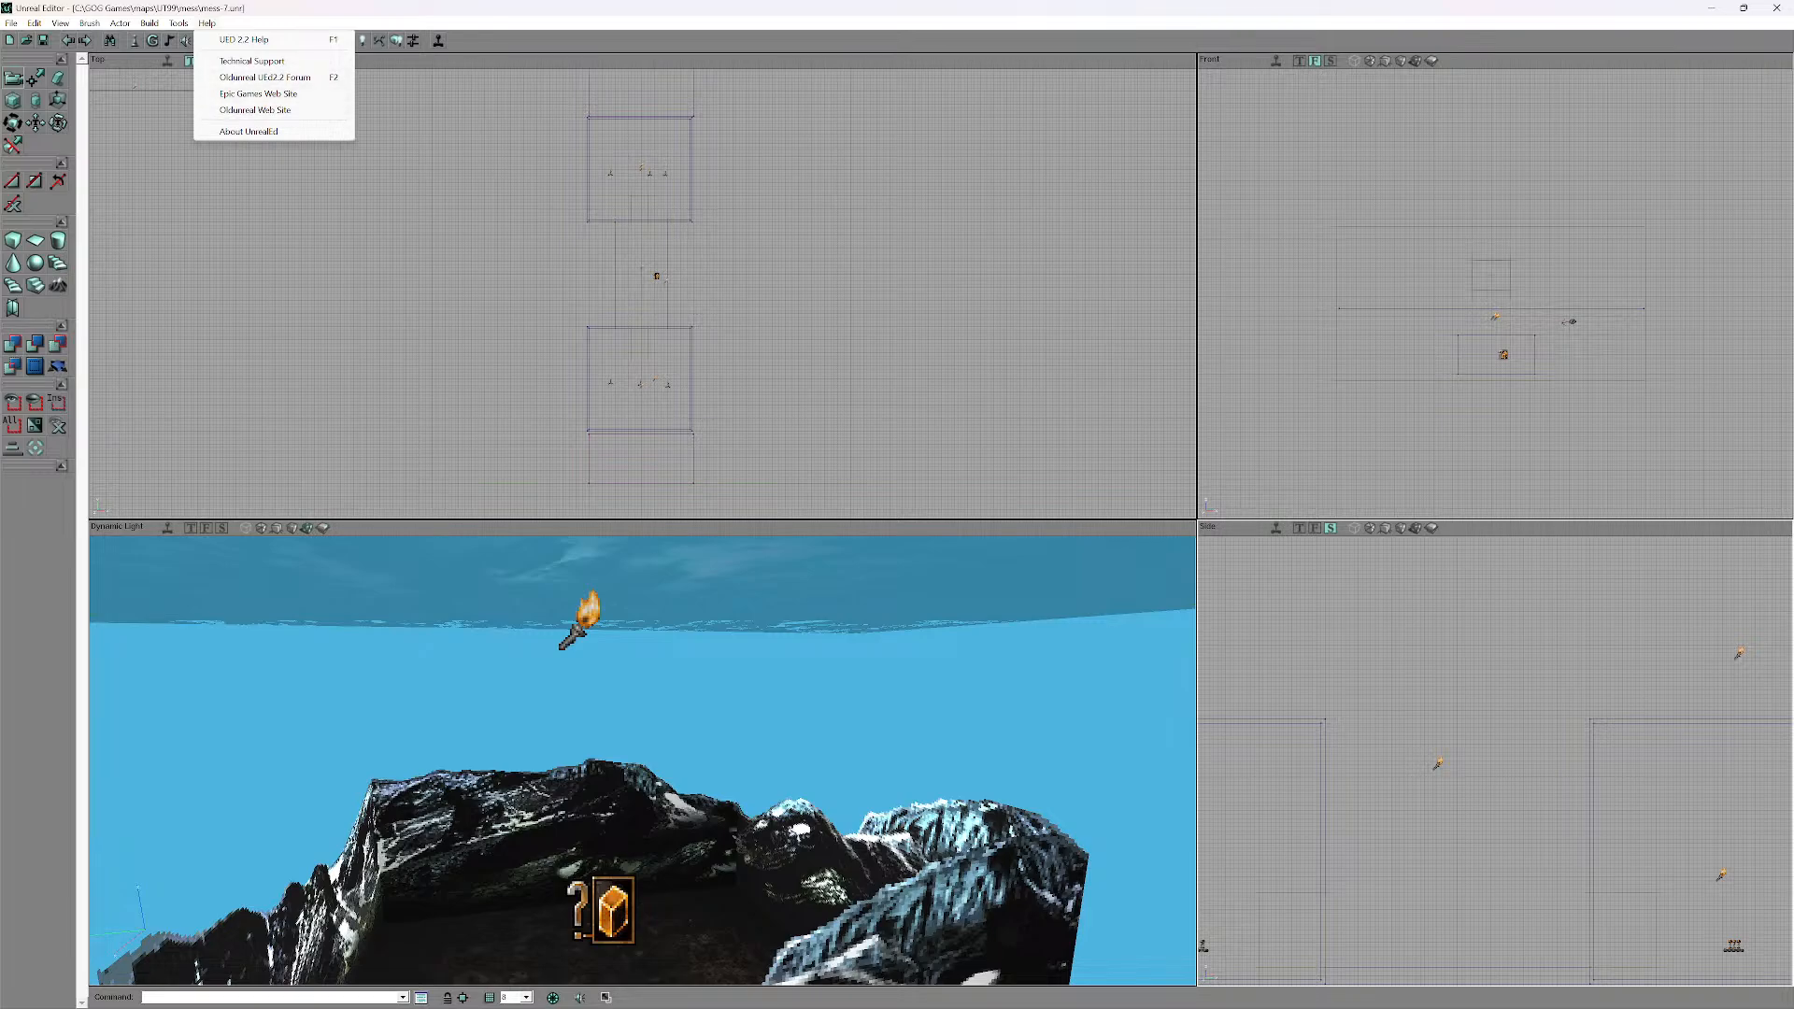
key("Escape")
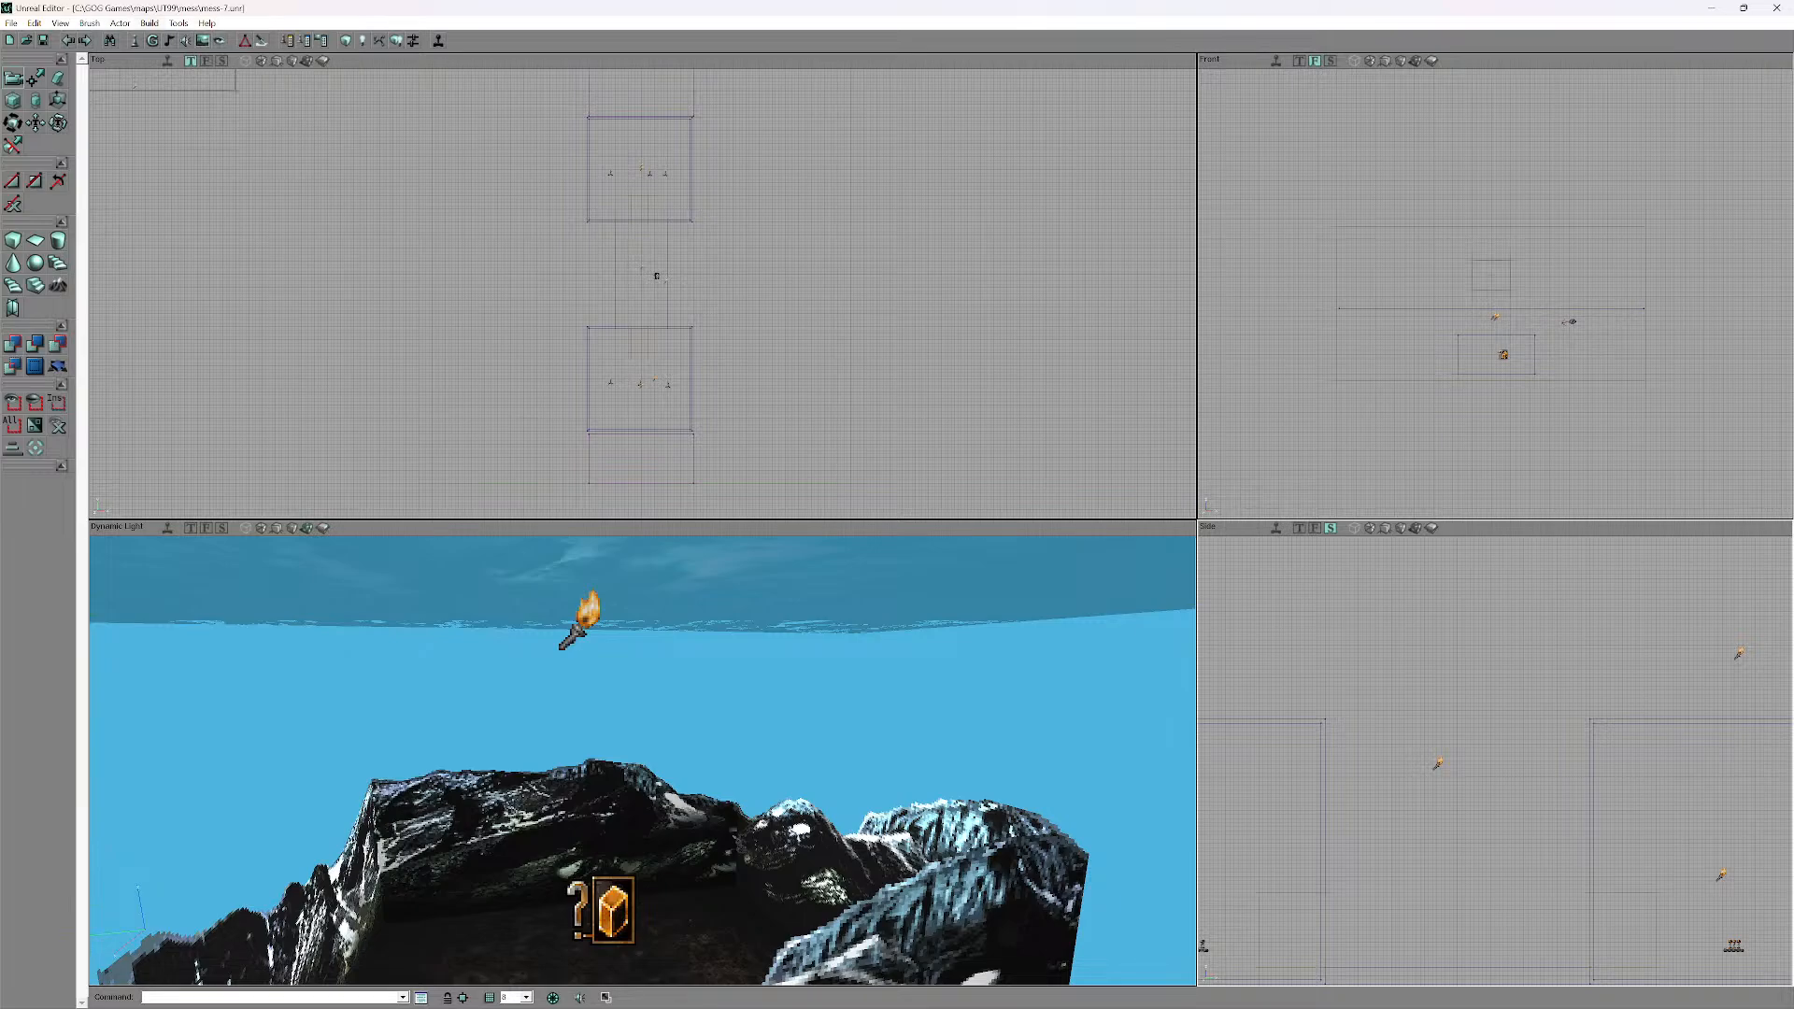
- Rebuild the whole level with the new roof lights, check the tower roof in the 3D view, and launch a test match
left_click(149, 23)
left_click(191, 125)
left_click_drag(1495, 761, 1702, 813)
left_click_drag(642, 762, 514, 920)
left_click_drag(643, 841, 691, 617)
left_click_drag(643, 761, 710, 762)
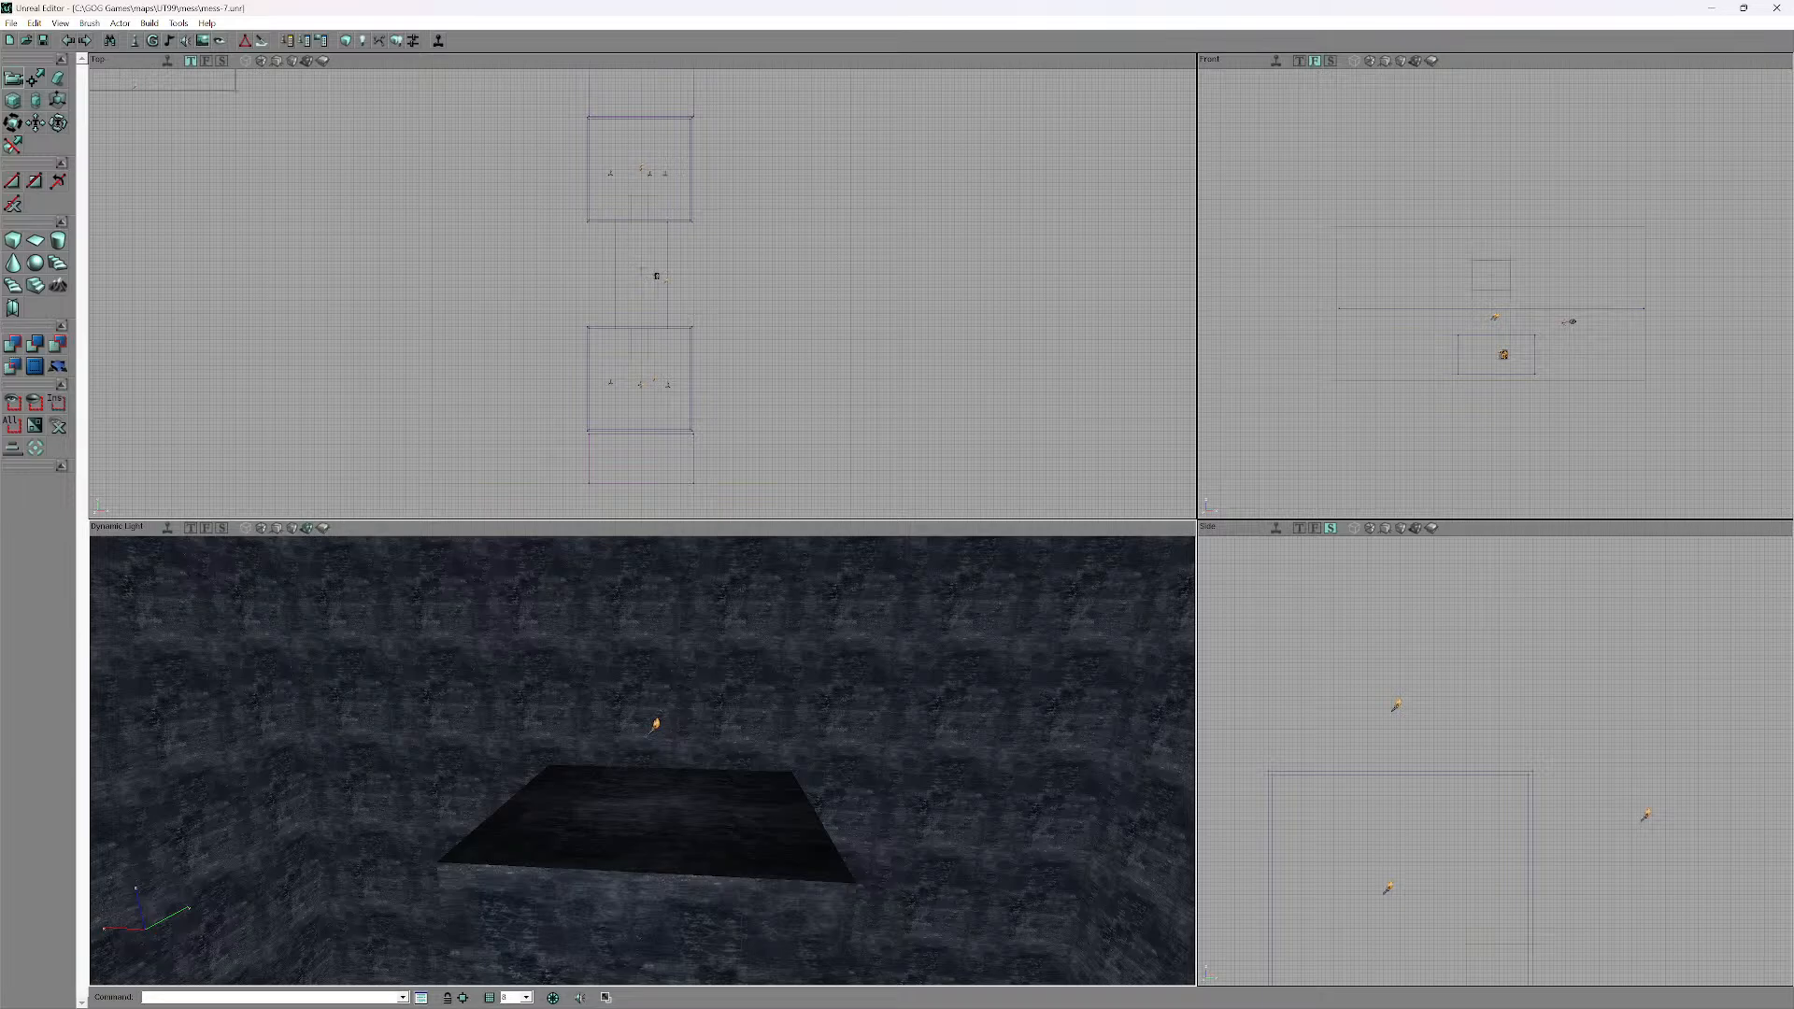
key("ctrl+p")
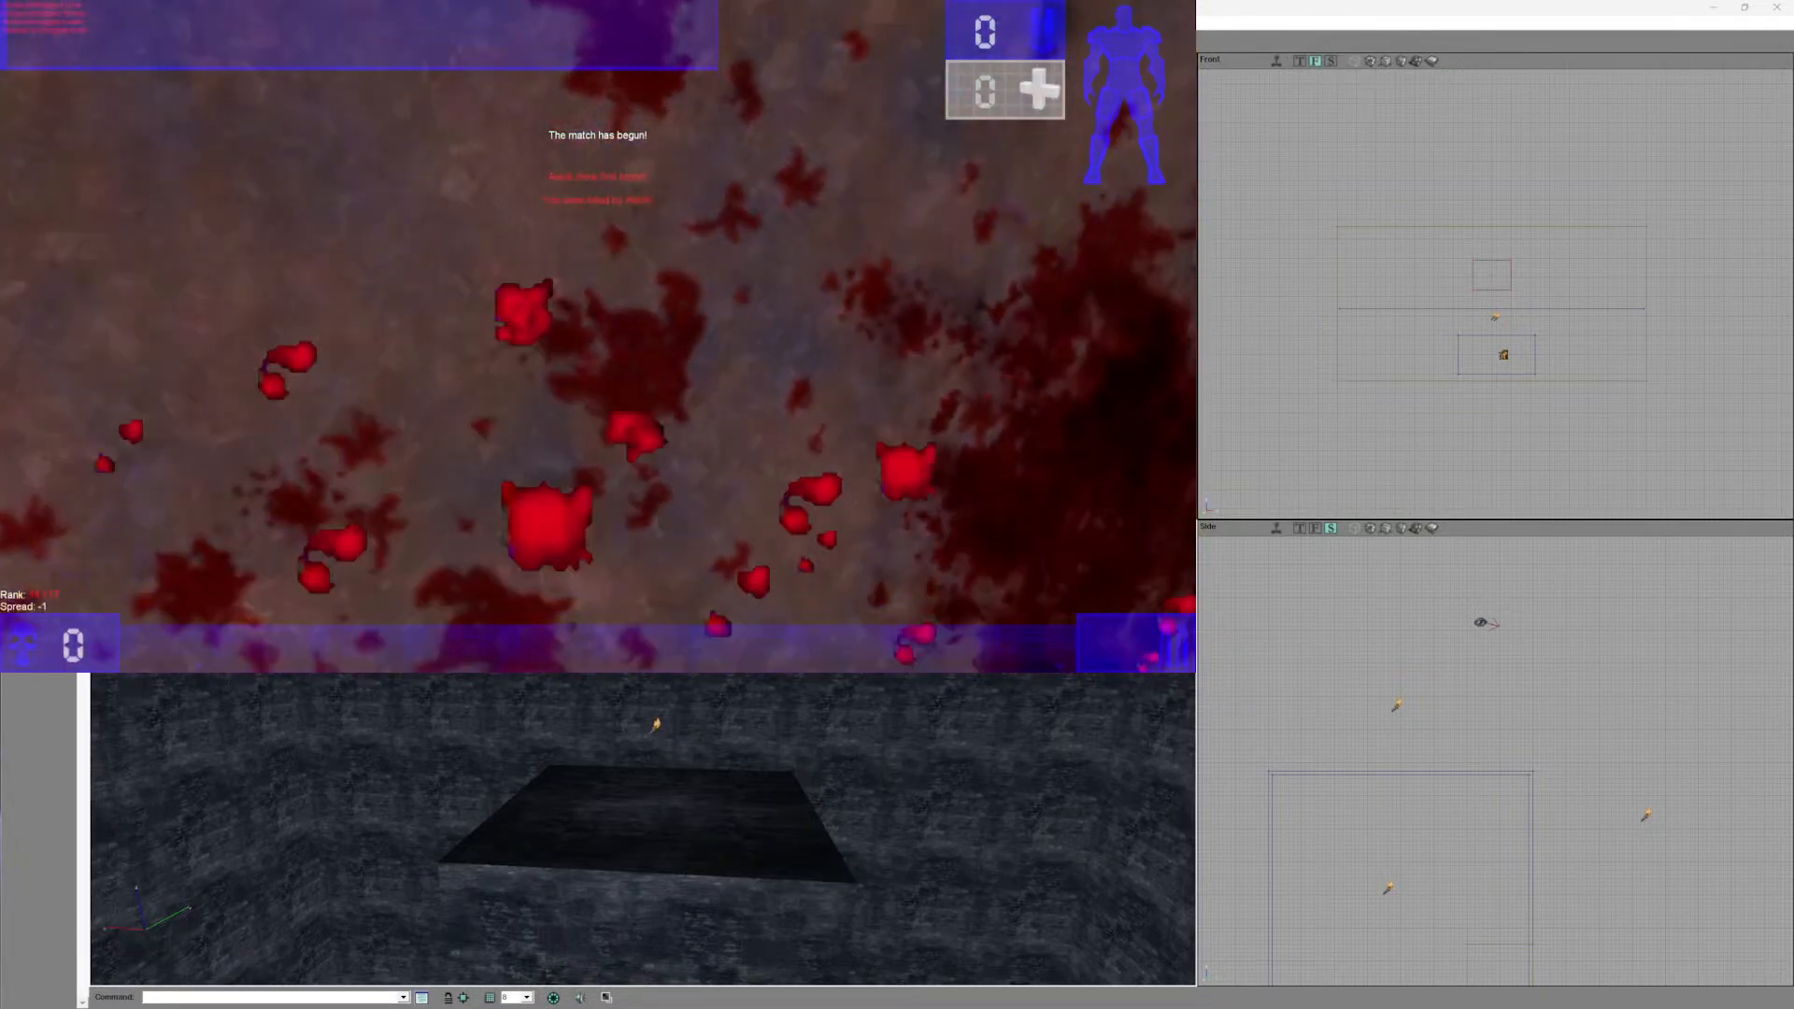
- Explore the map in game to check the tower roof lighting and mountain backdrop, and quit the game
left_click(598, 337)
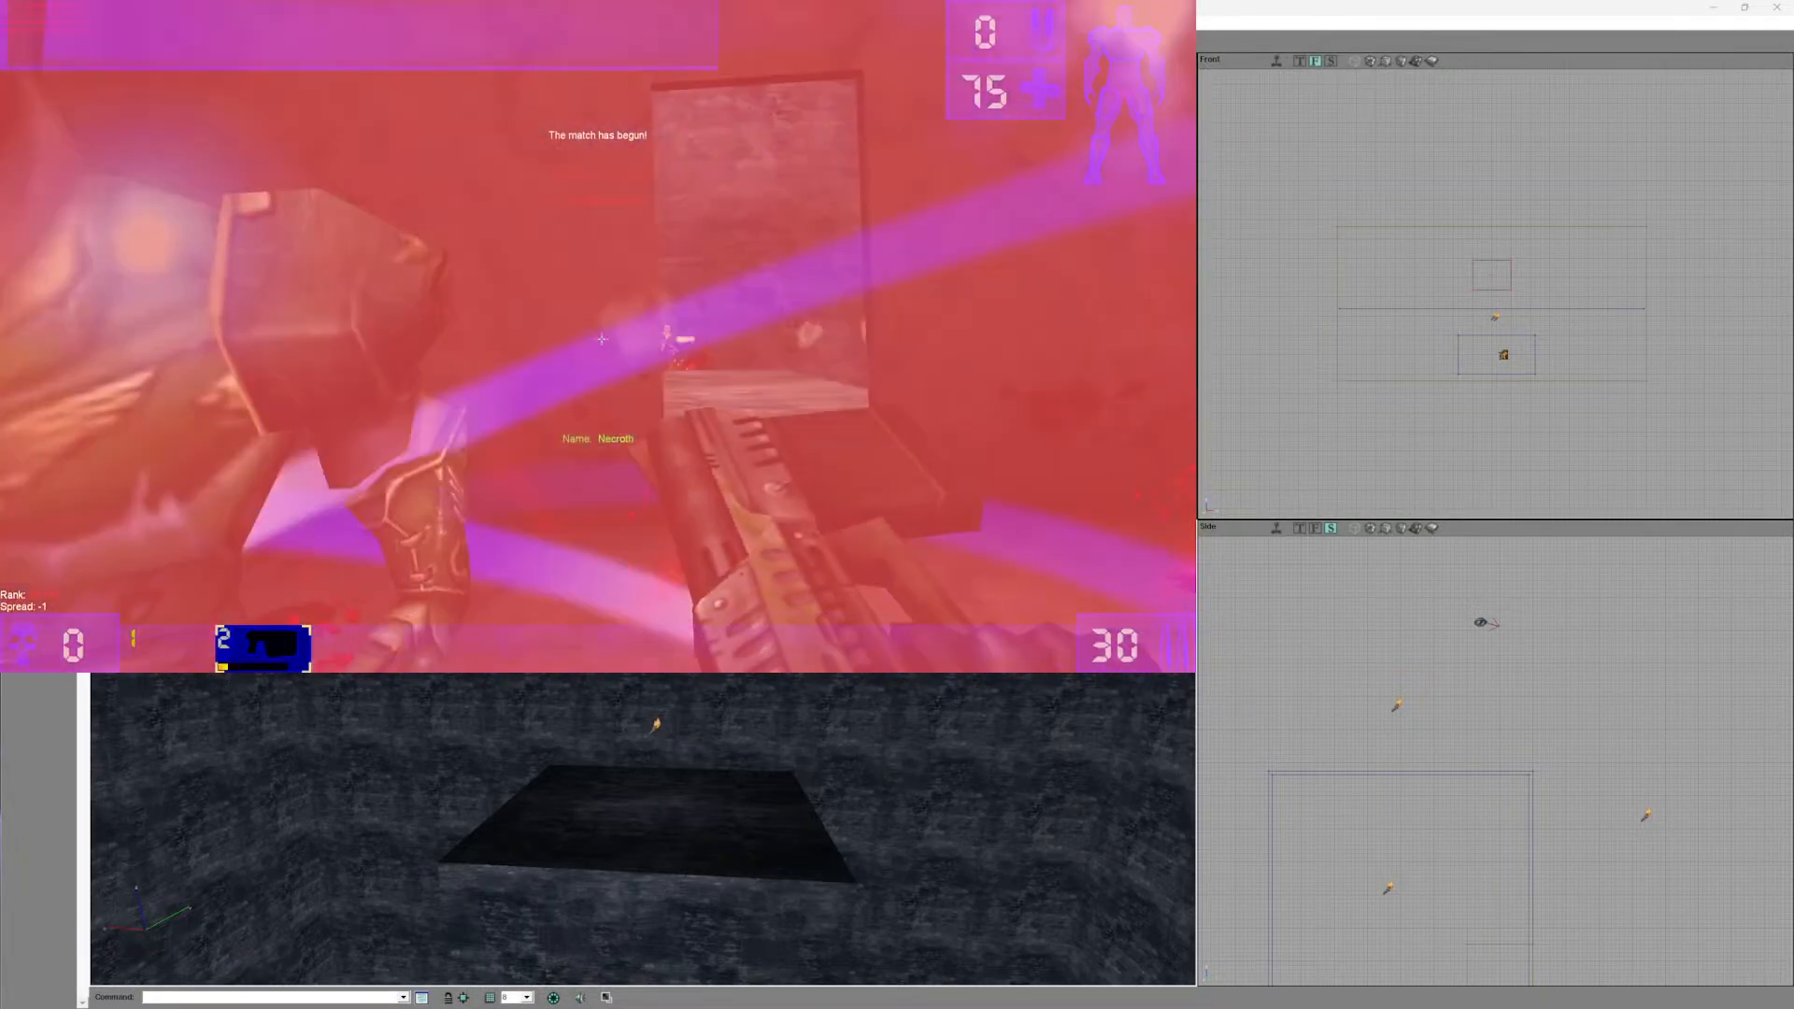
key("w")
key("w")
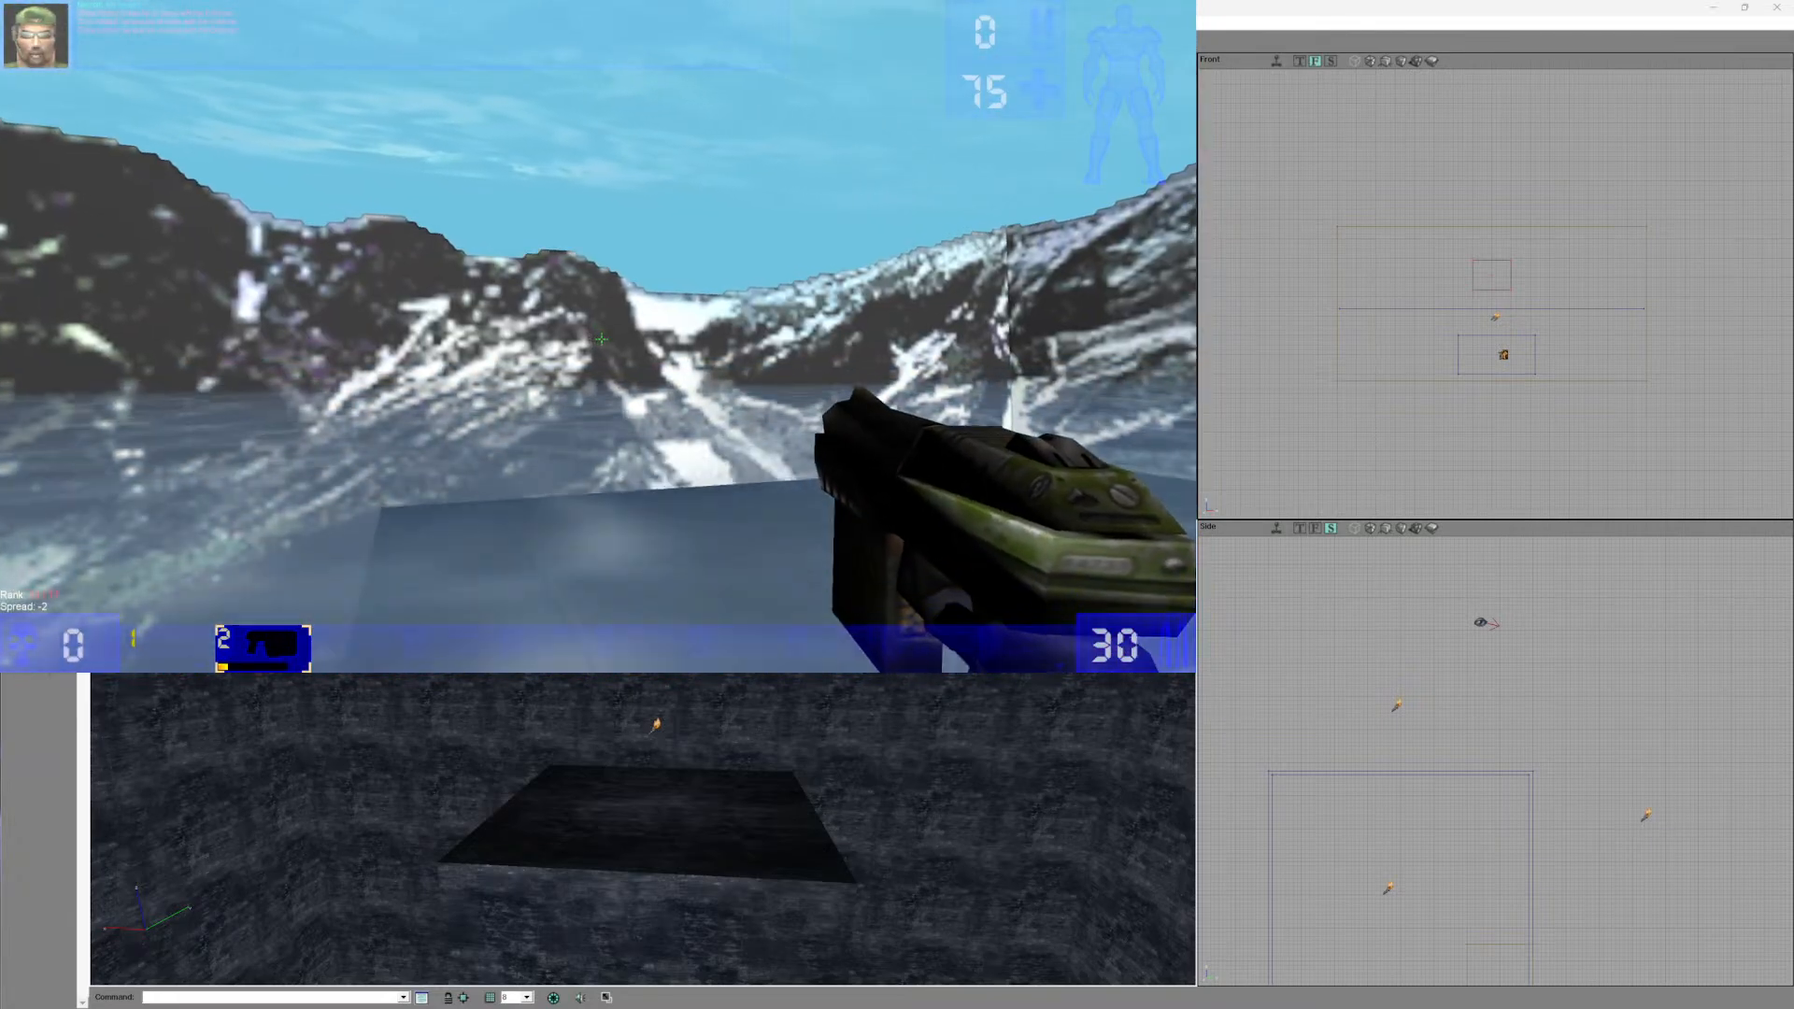
key("w")
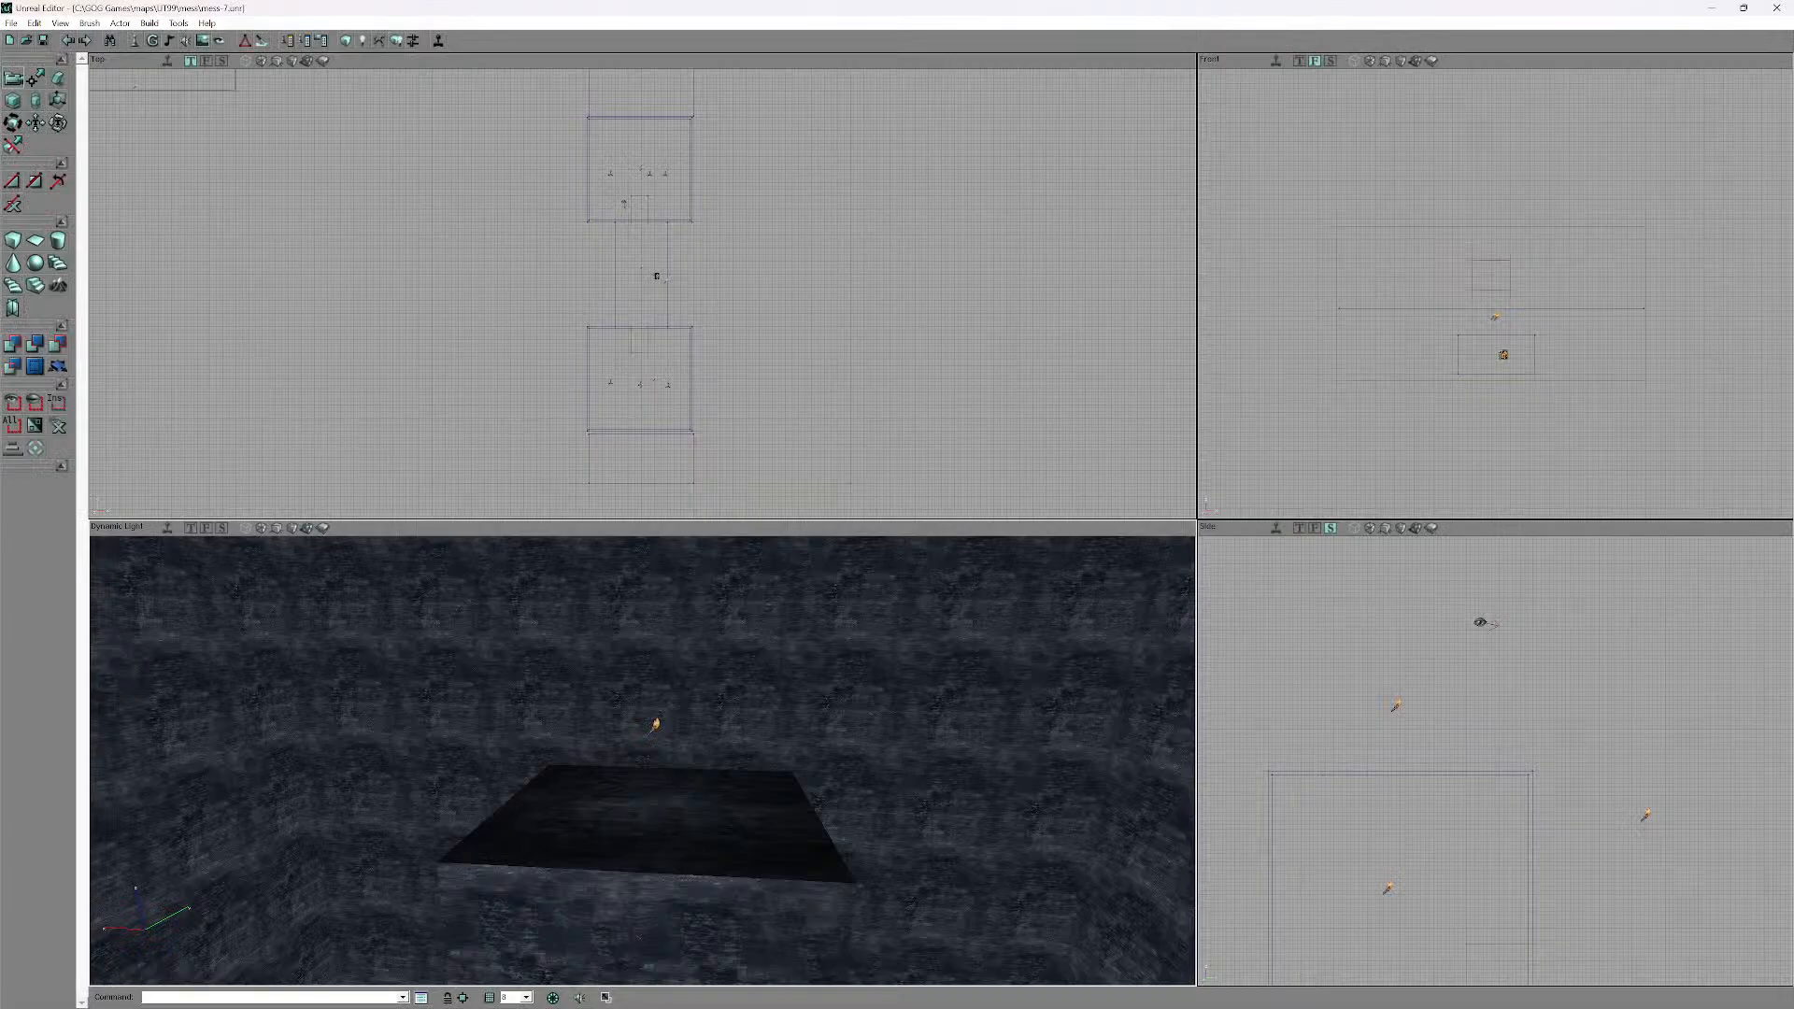
left_click_drag(642, 710, 646, 813)
left_click_drag(687, 748, 692, 728)
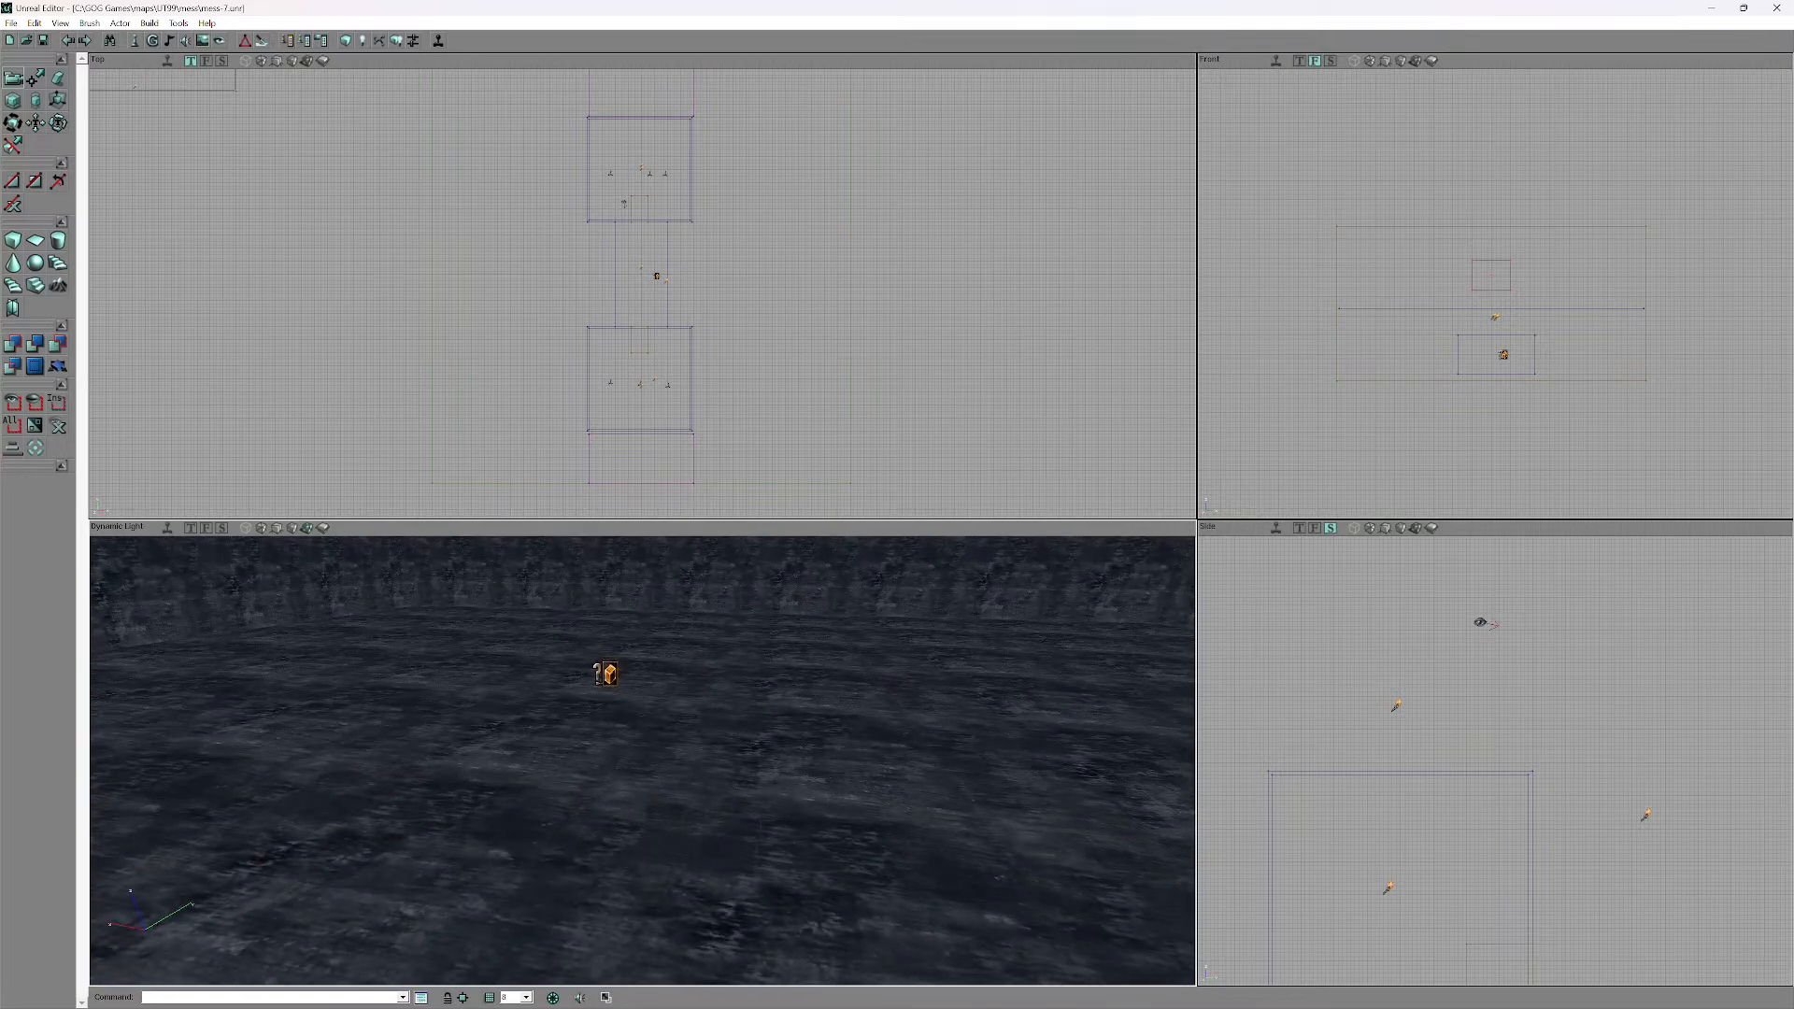
right_click(693, 729)
key("Escape")
left_click(119, 23)
mouse_move(60, 23)
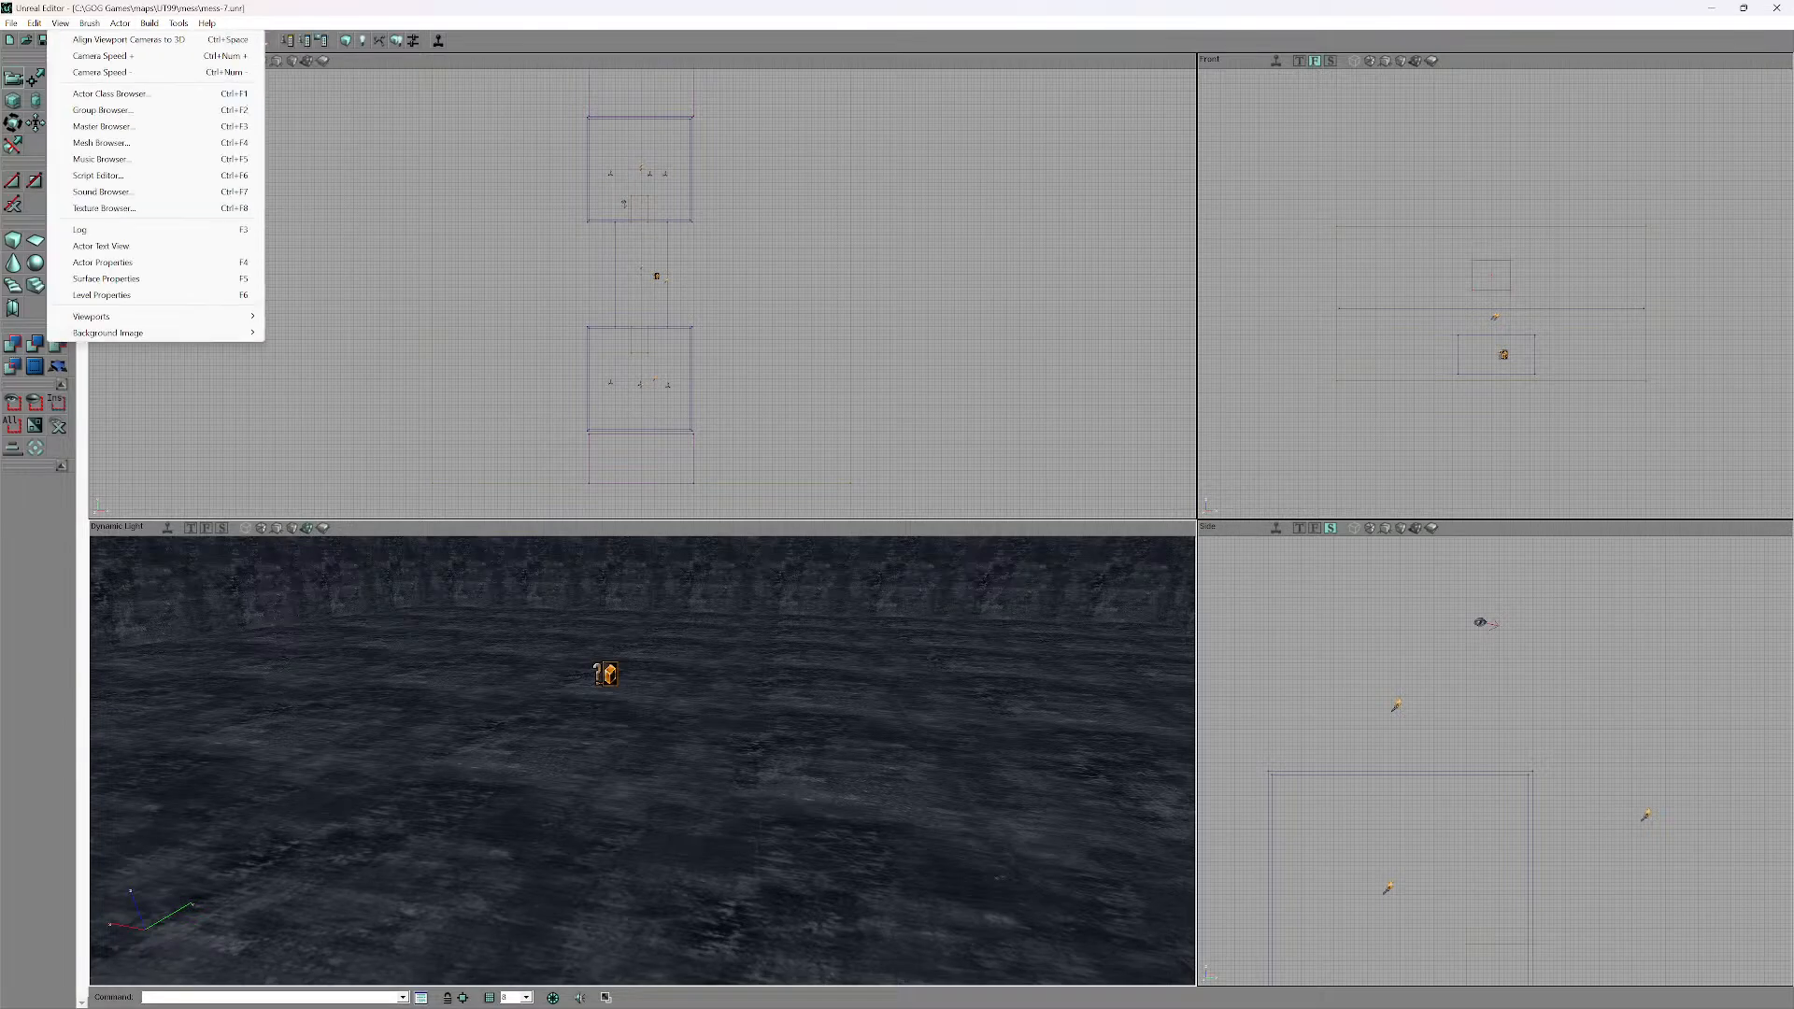
mouse_move(149, 24)
key("Escape")
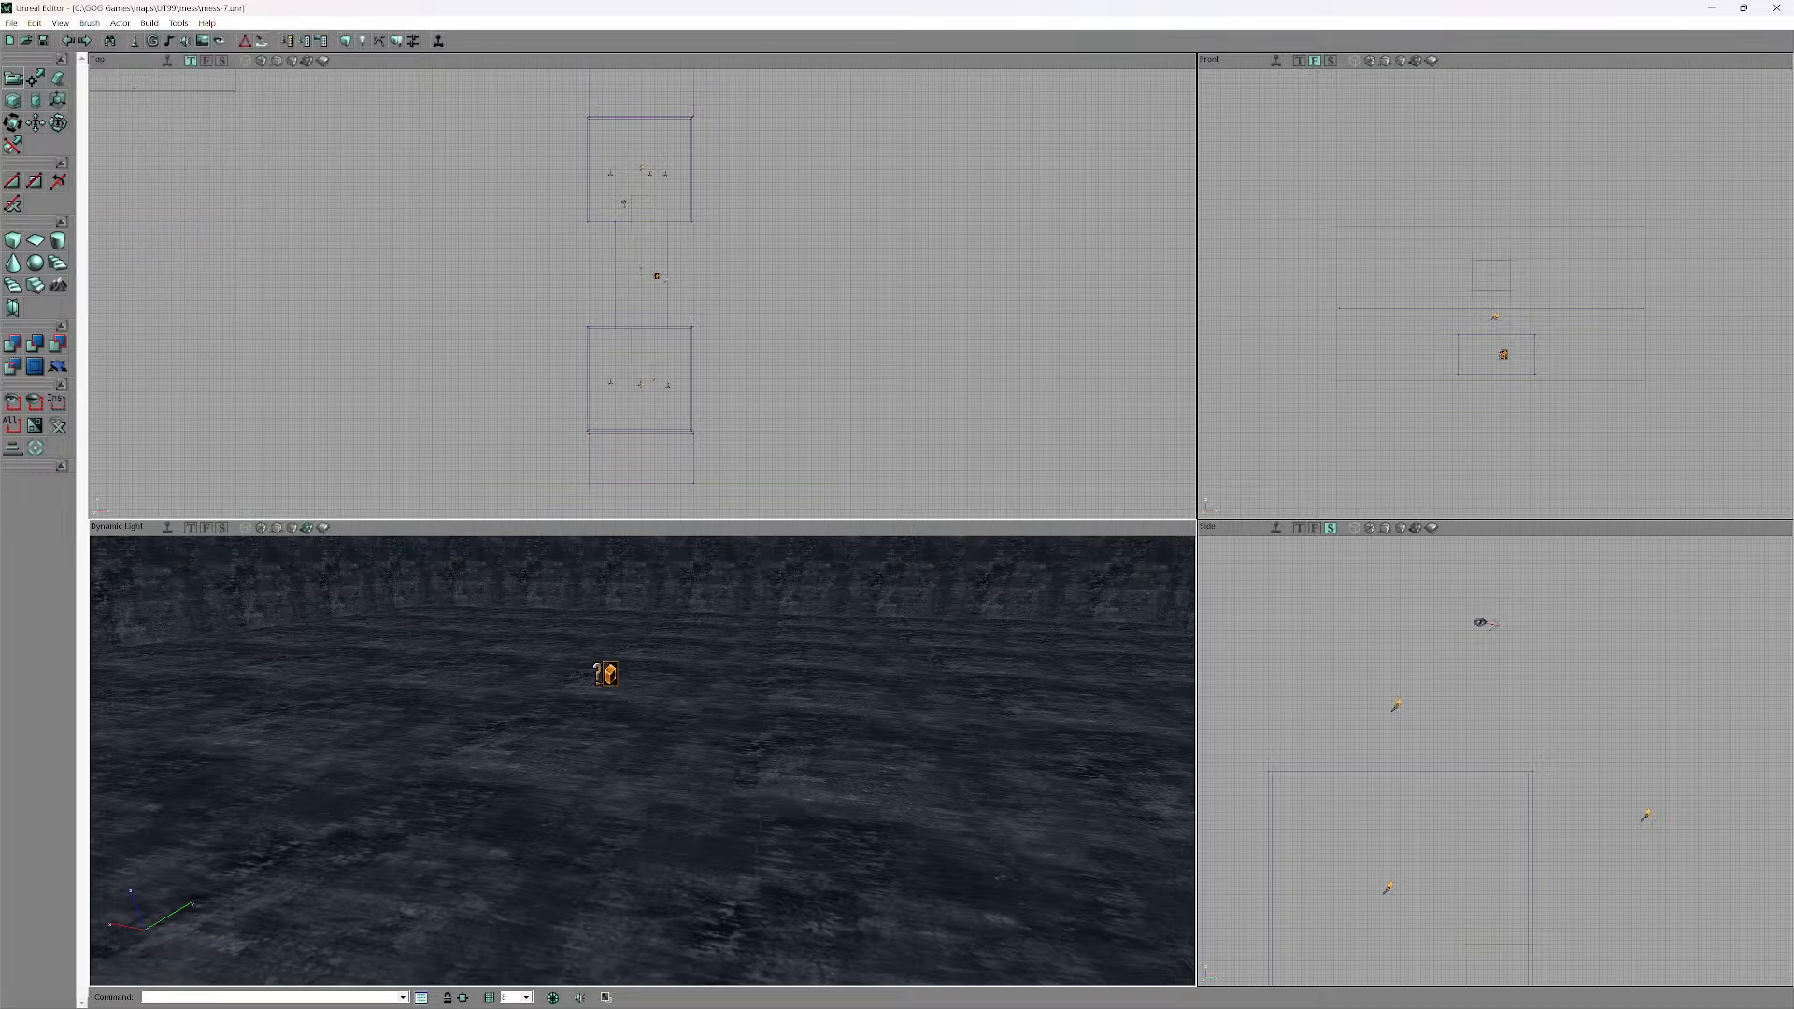
- Open the actor class browser and collapse the expanded branches, including ZoneInfo, NavigationPoint and Info
left_click(135, 40)
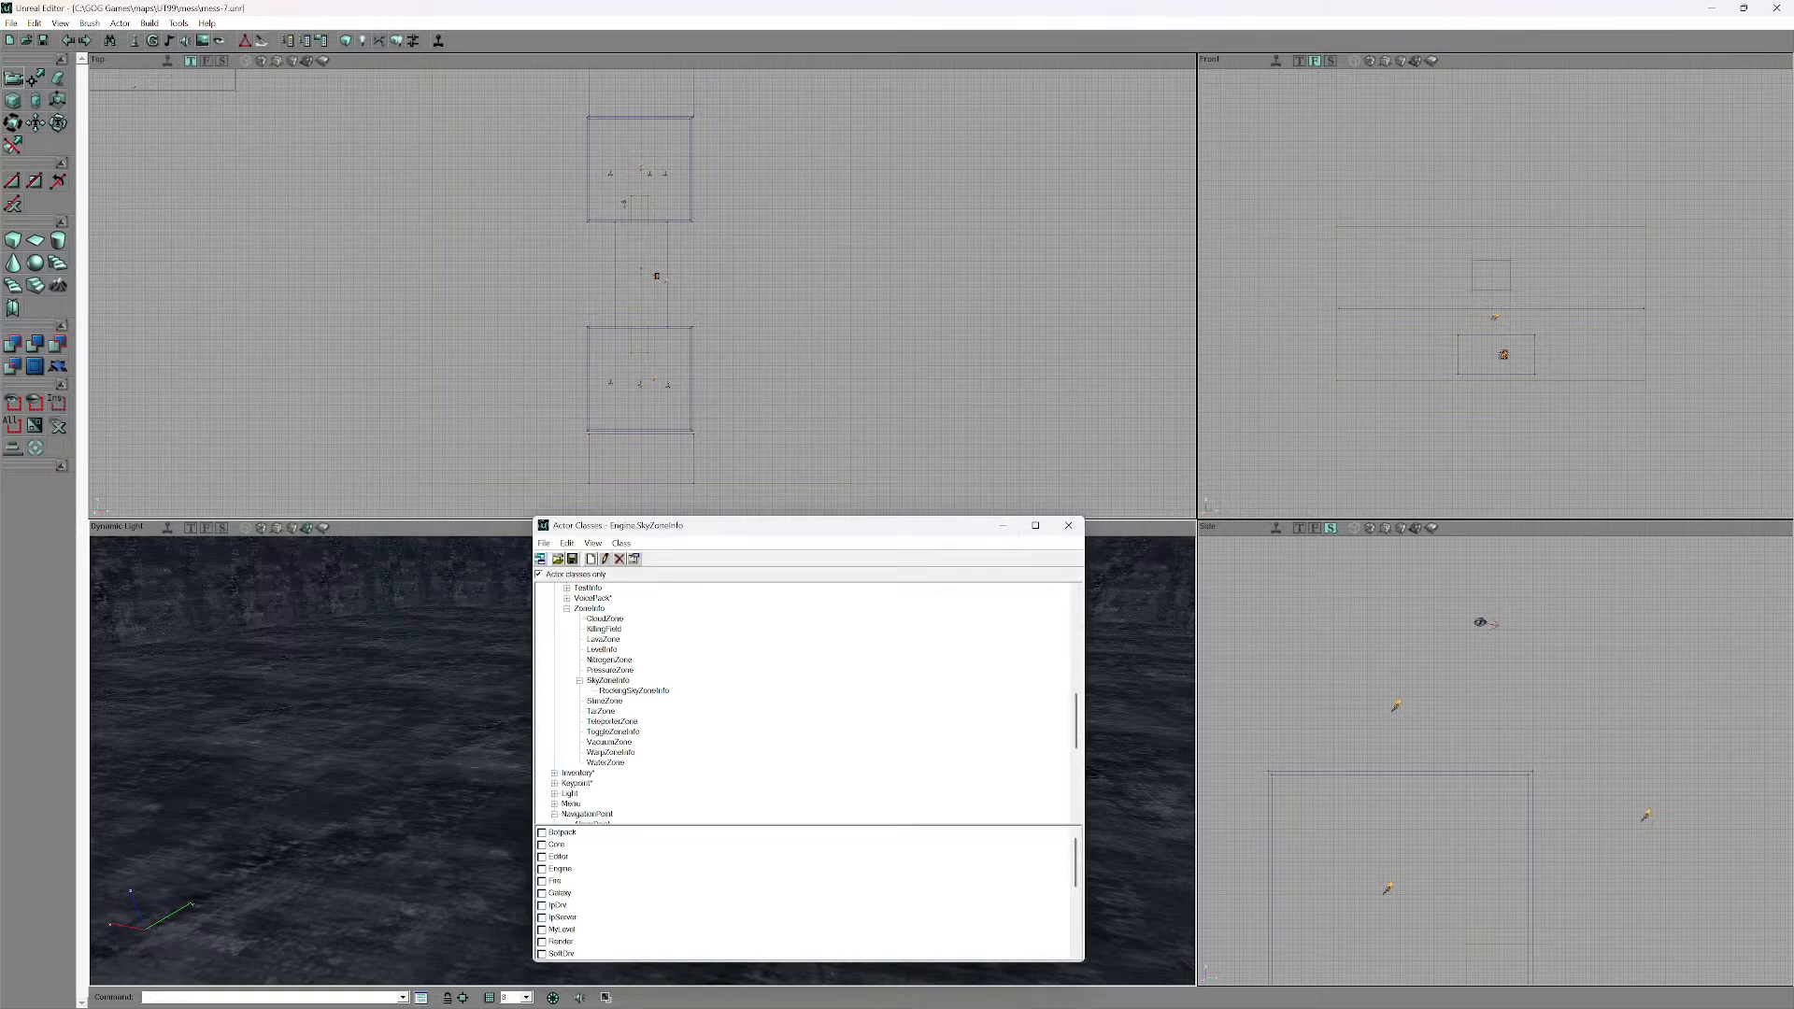
left_click(567, 608)
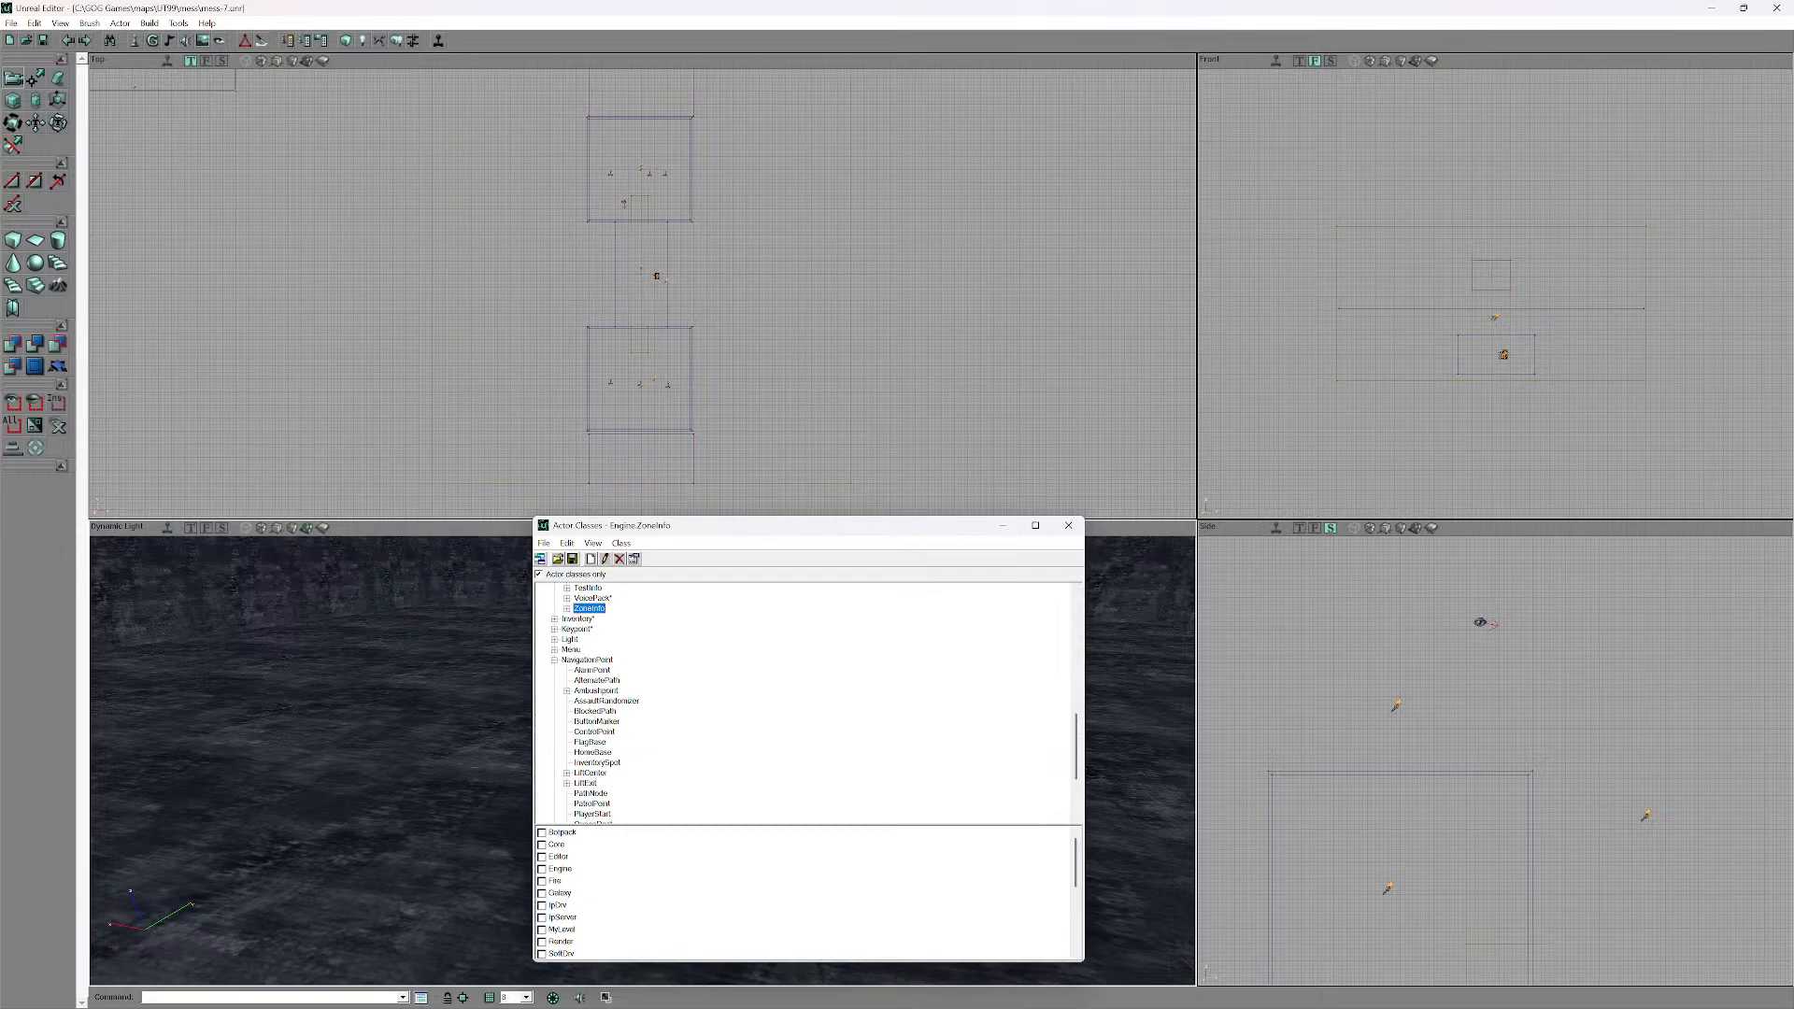
left_click(554, 659)
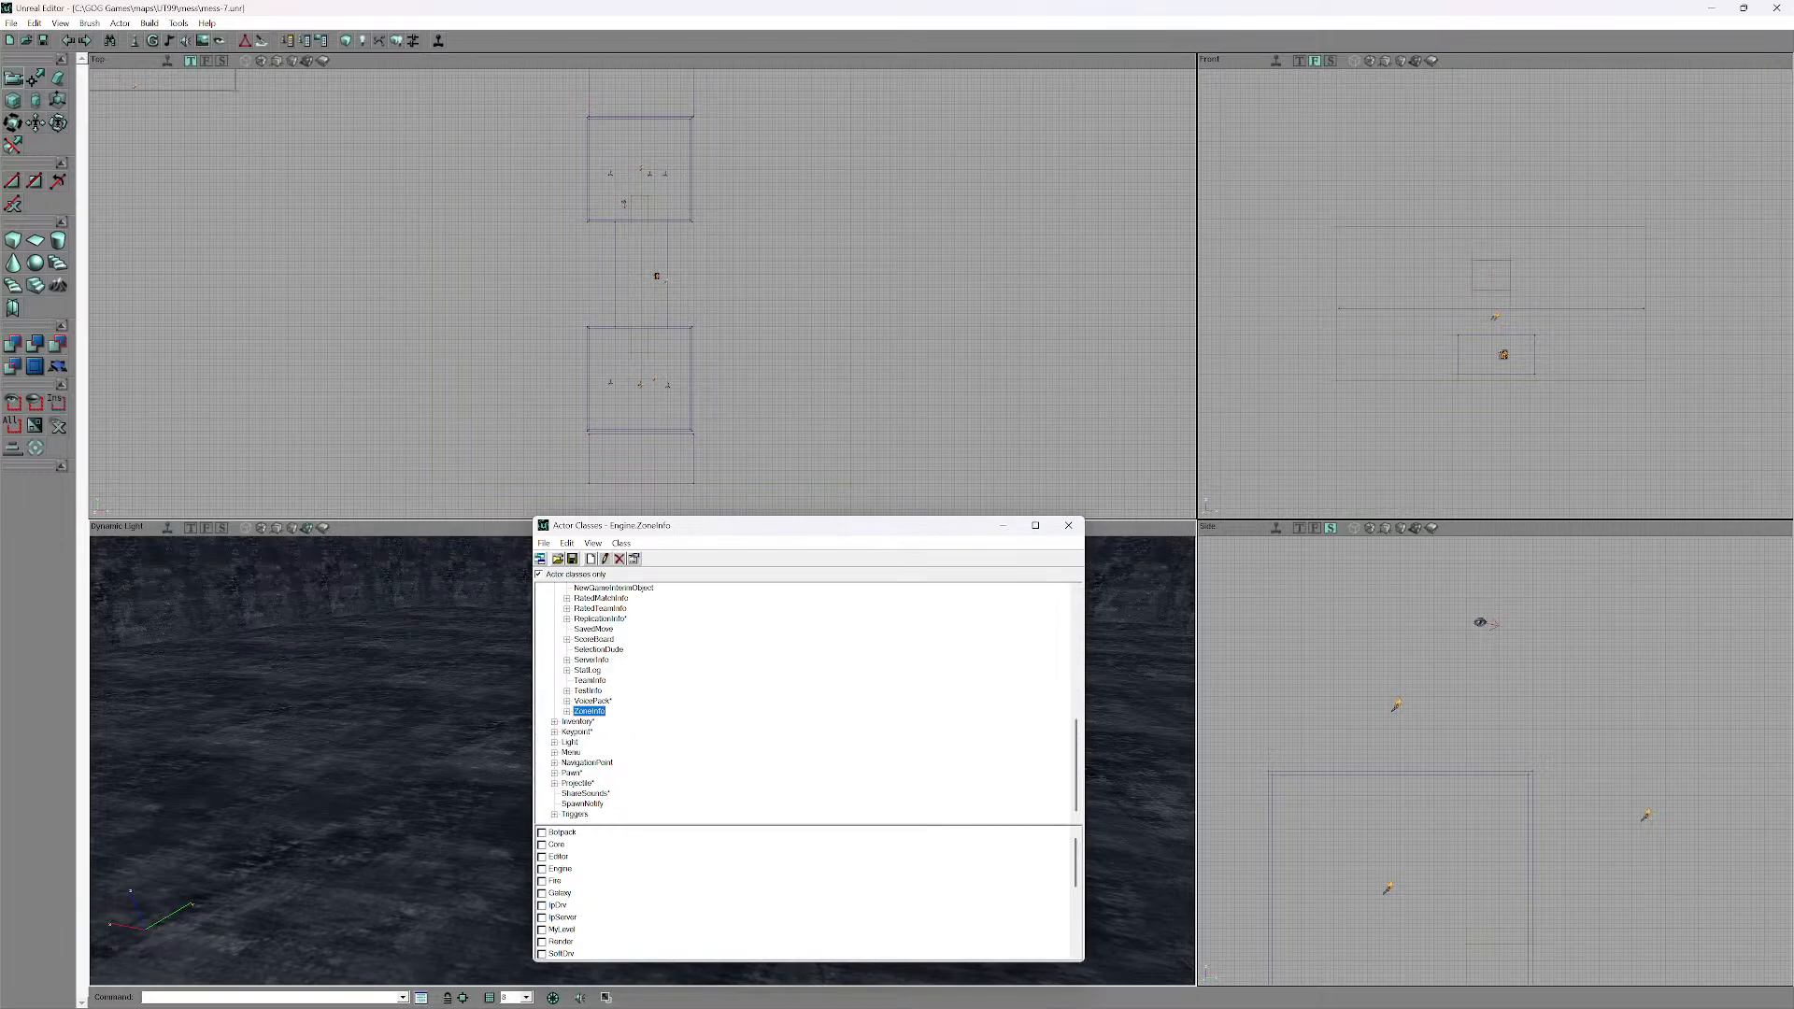
scroll(803, 701, "up", 8)
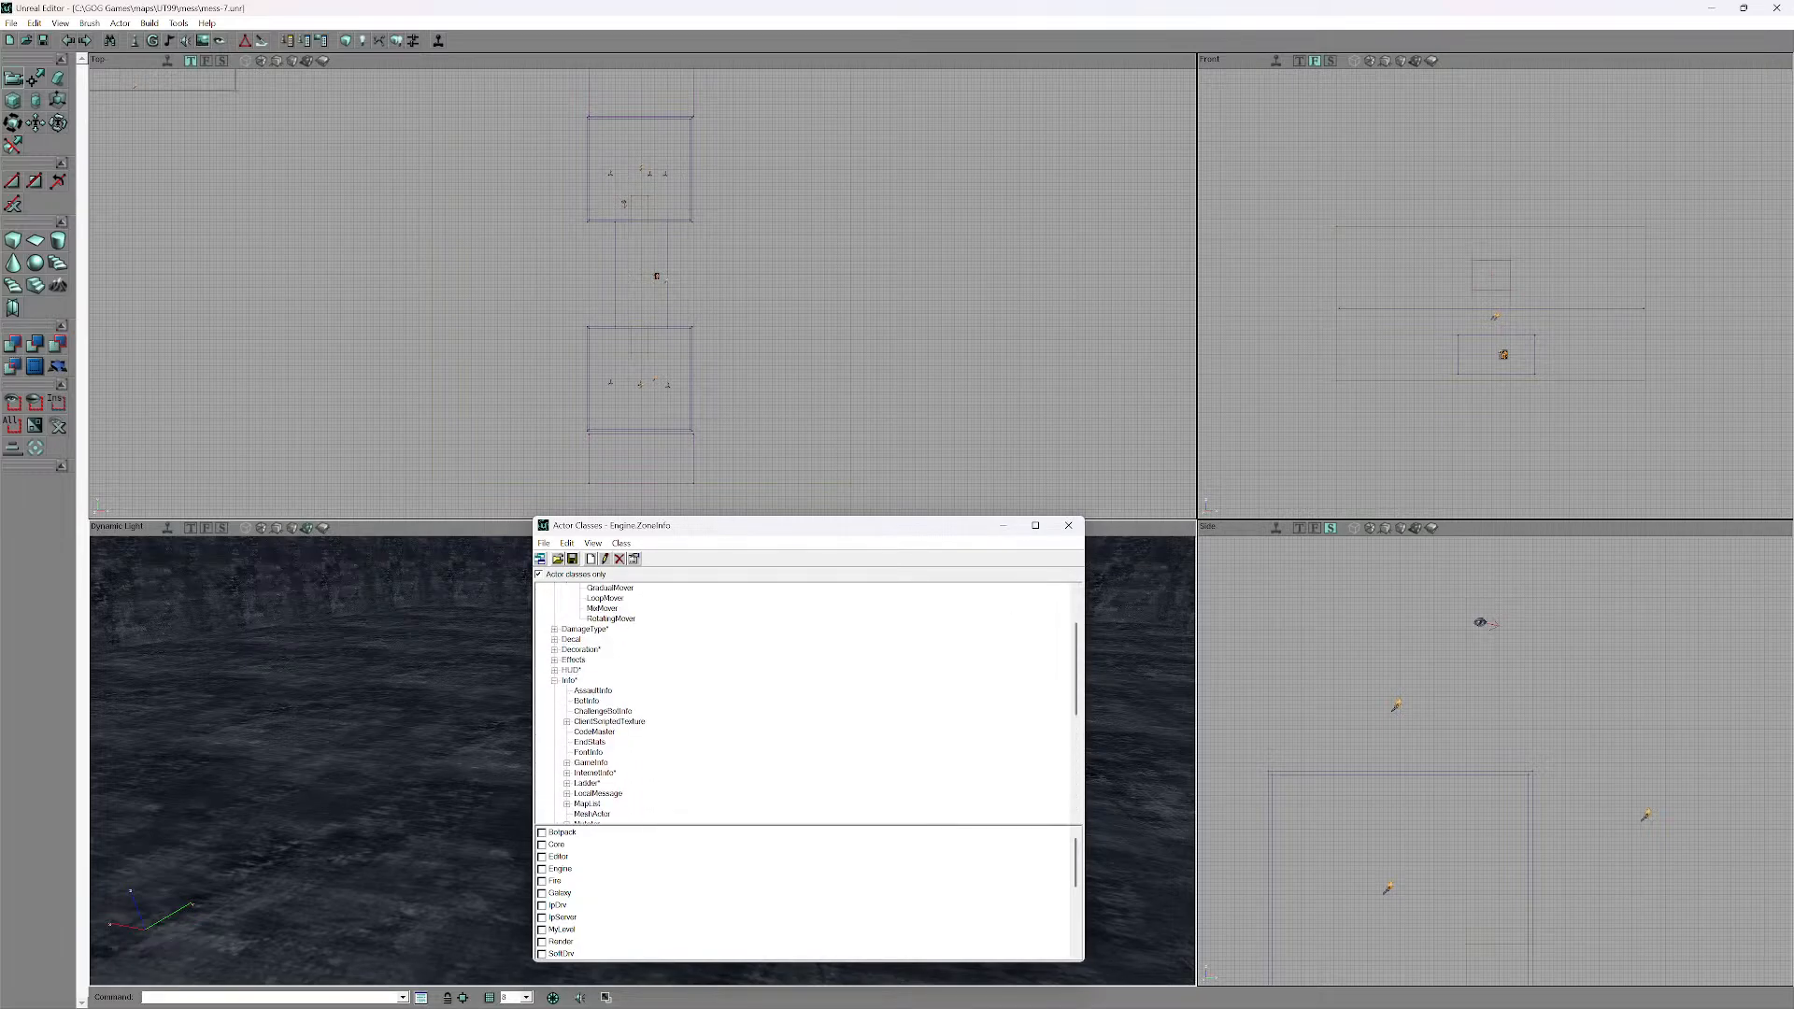
left_click(554, 680)
scroll(554, 680, "up", 2)
left_click(554, 608)
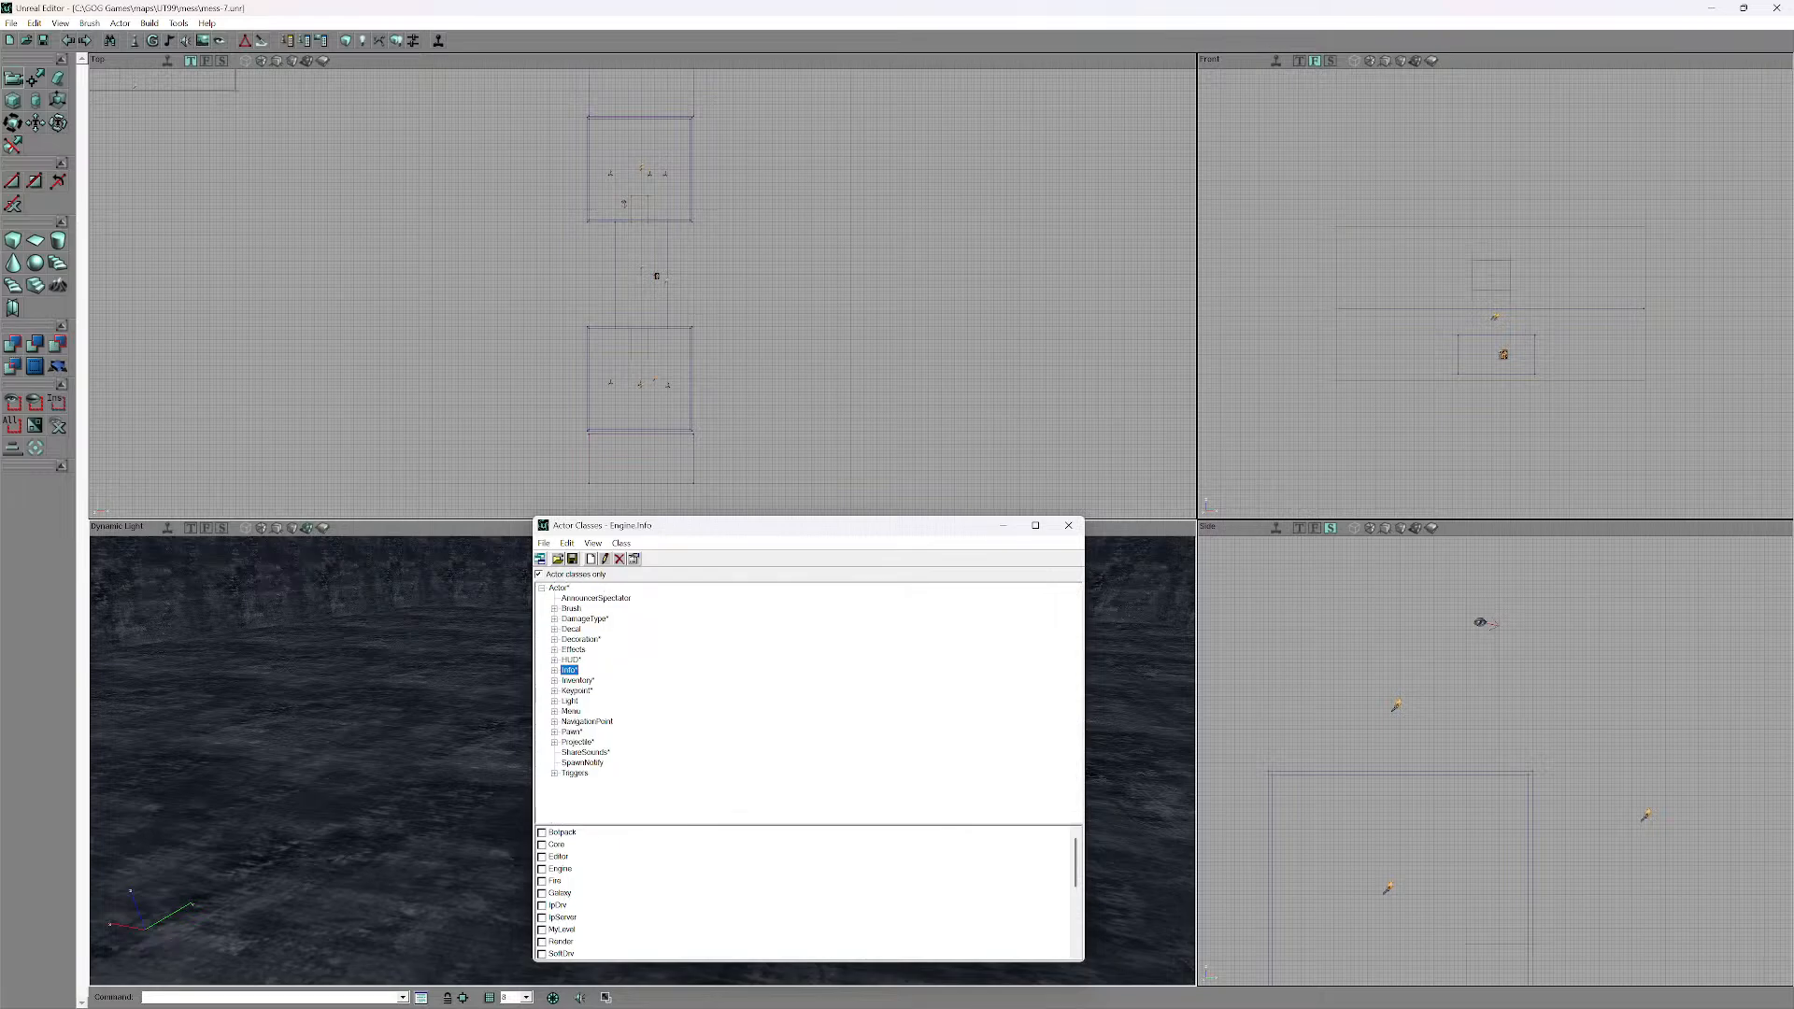
- Examine the Pawn classes, expanding the Bot, Bots, FlockMasterPawn, FlockPawn, PlayerPawn and ScriptedPawn branches
left_click(554, 732)
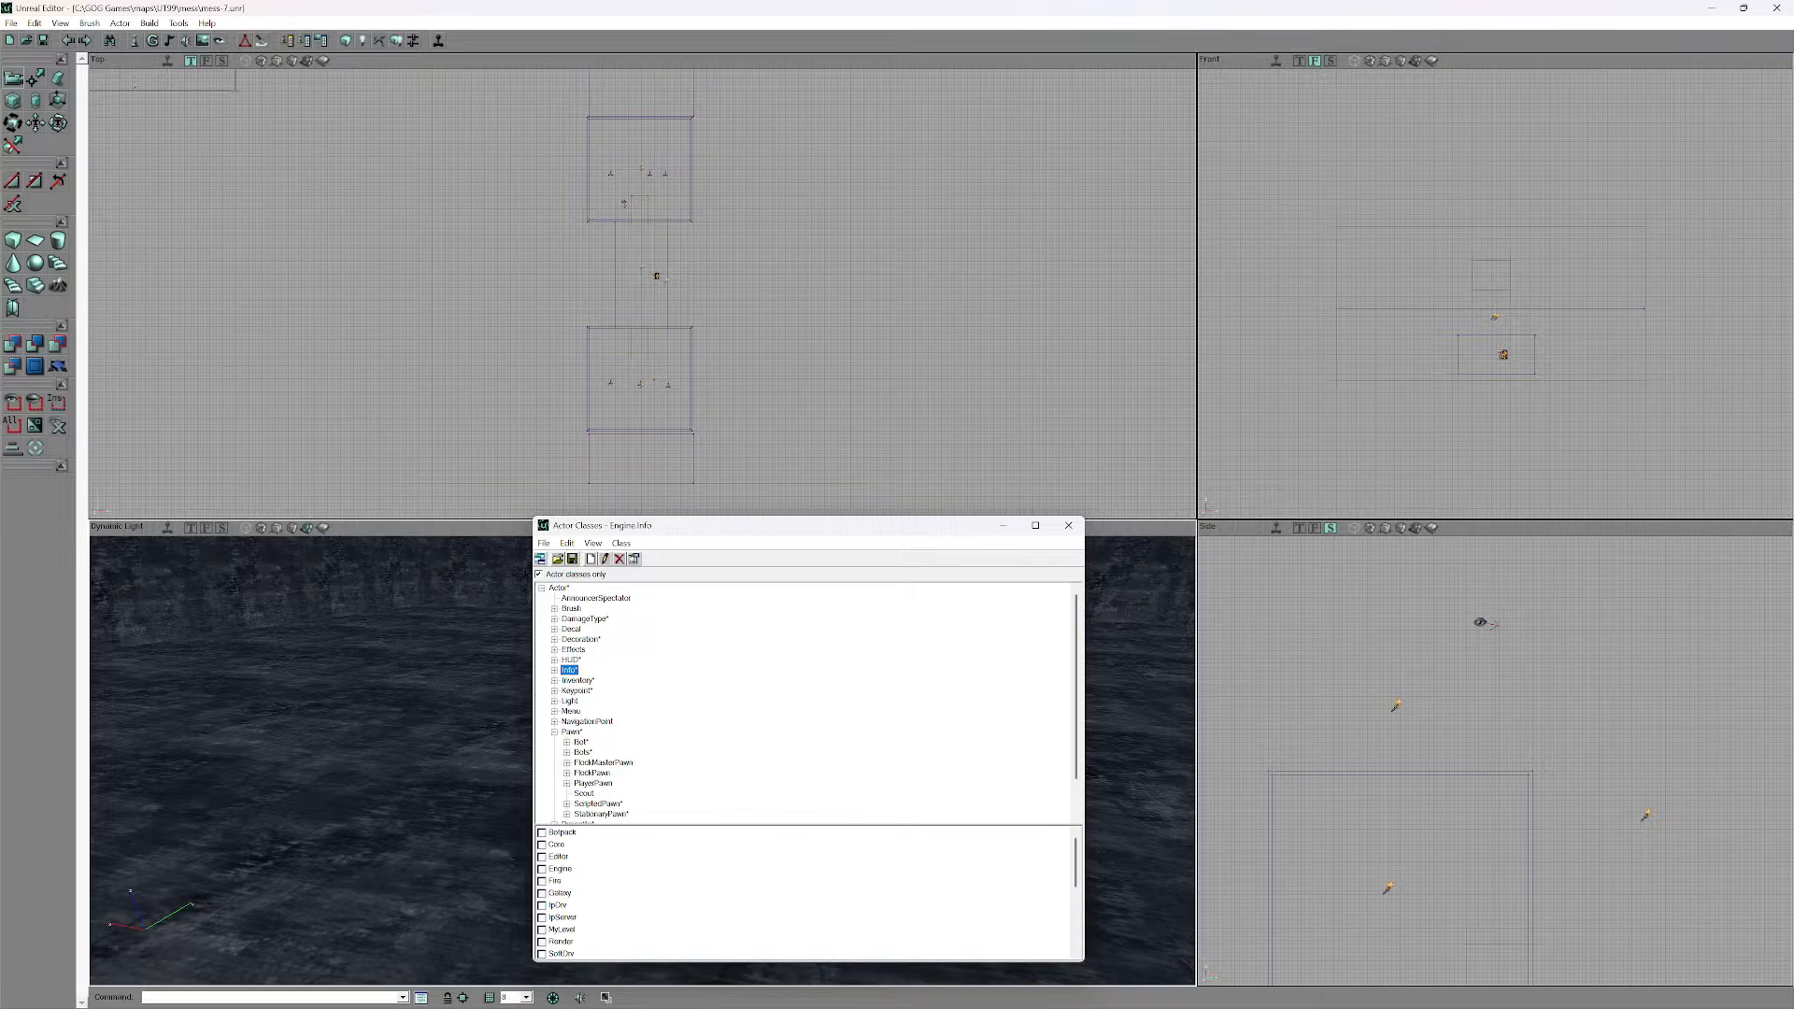
scroll(554, 733, "down", 2)
left_click(566, 701)
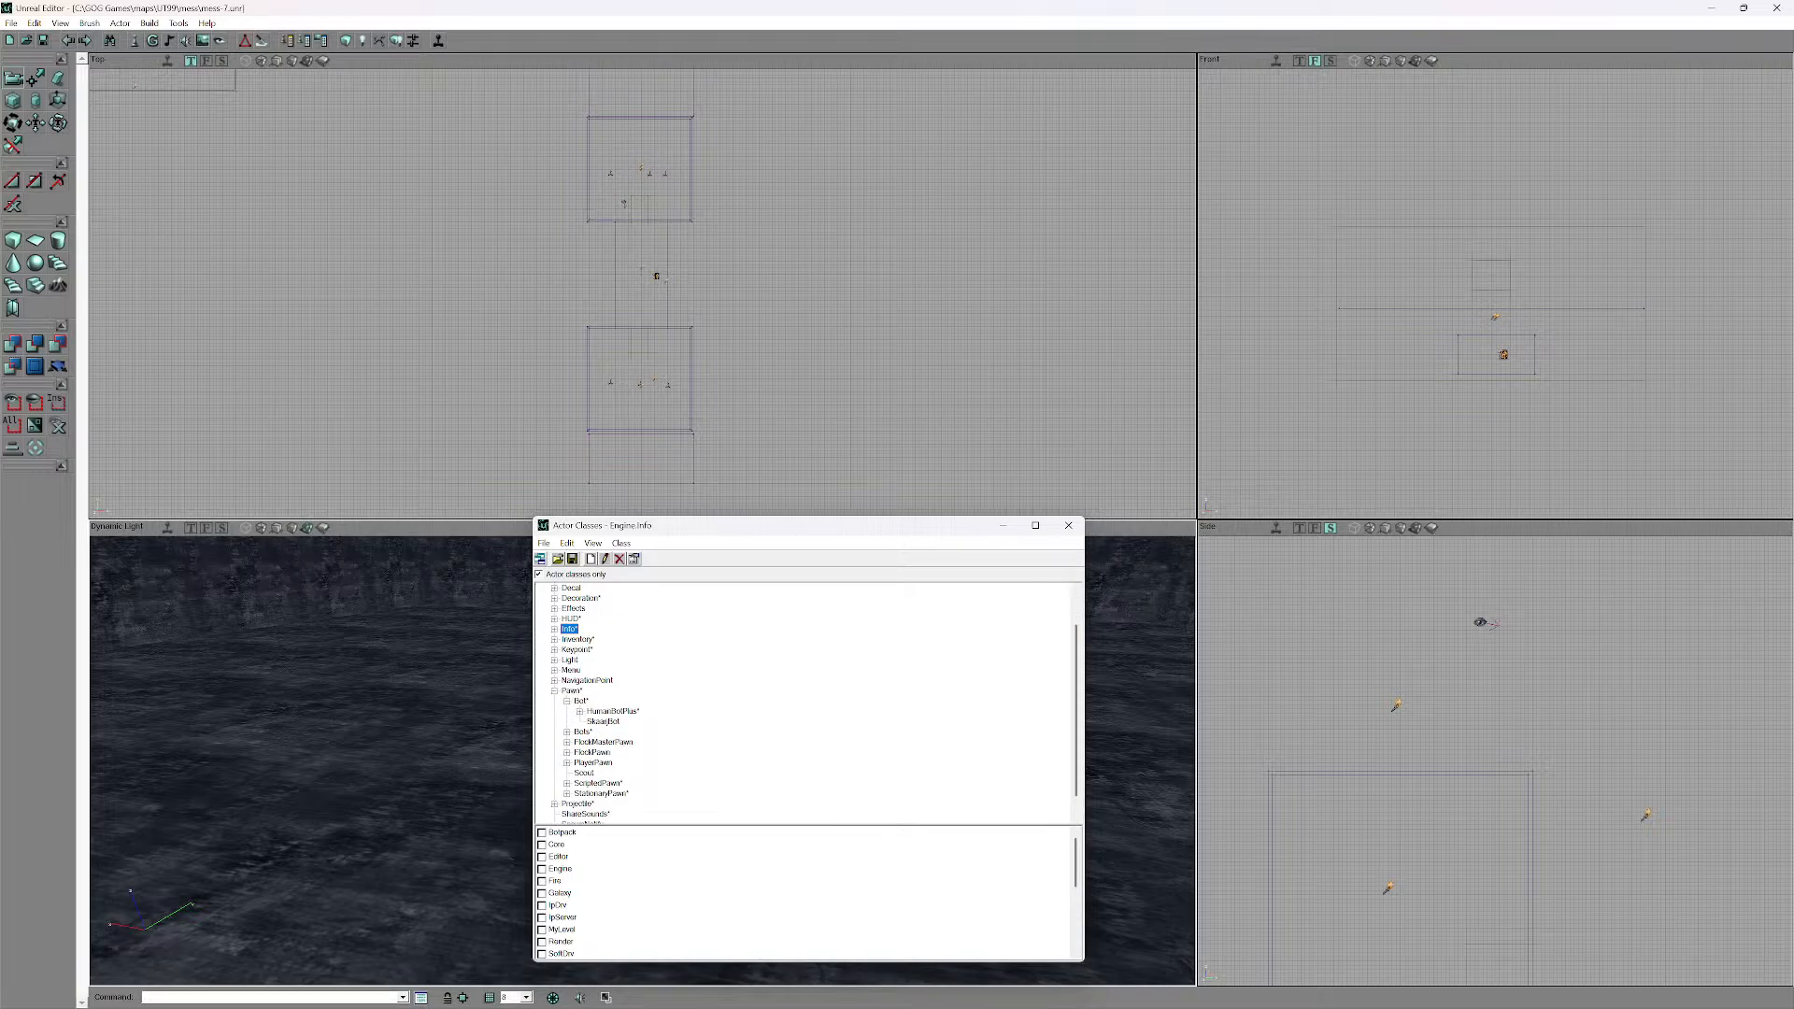
left_click(566, 732)
scroll(566, 732, "down", 1)
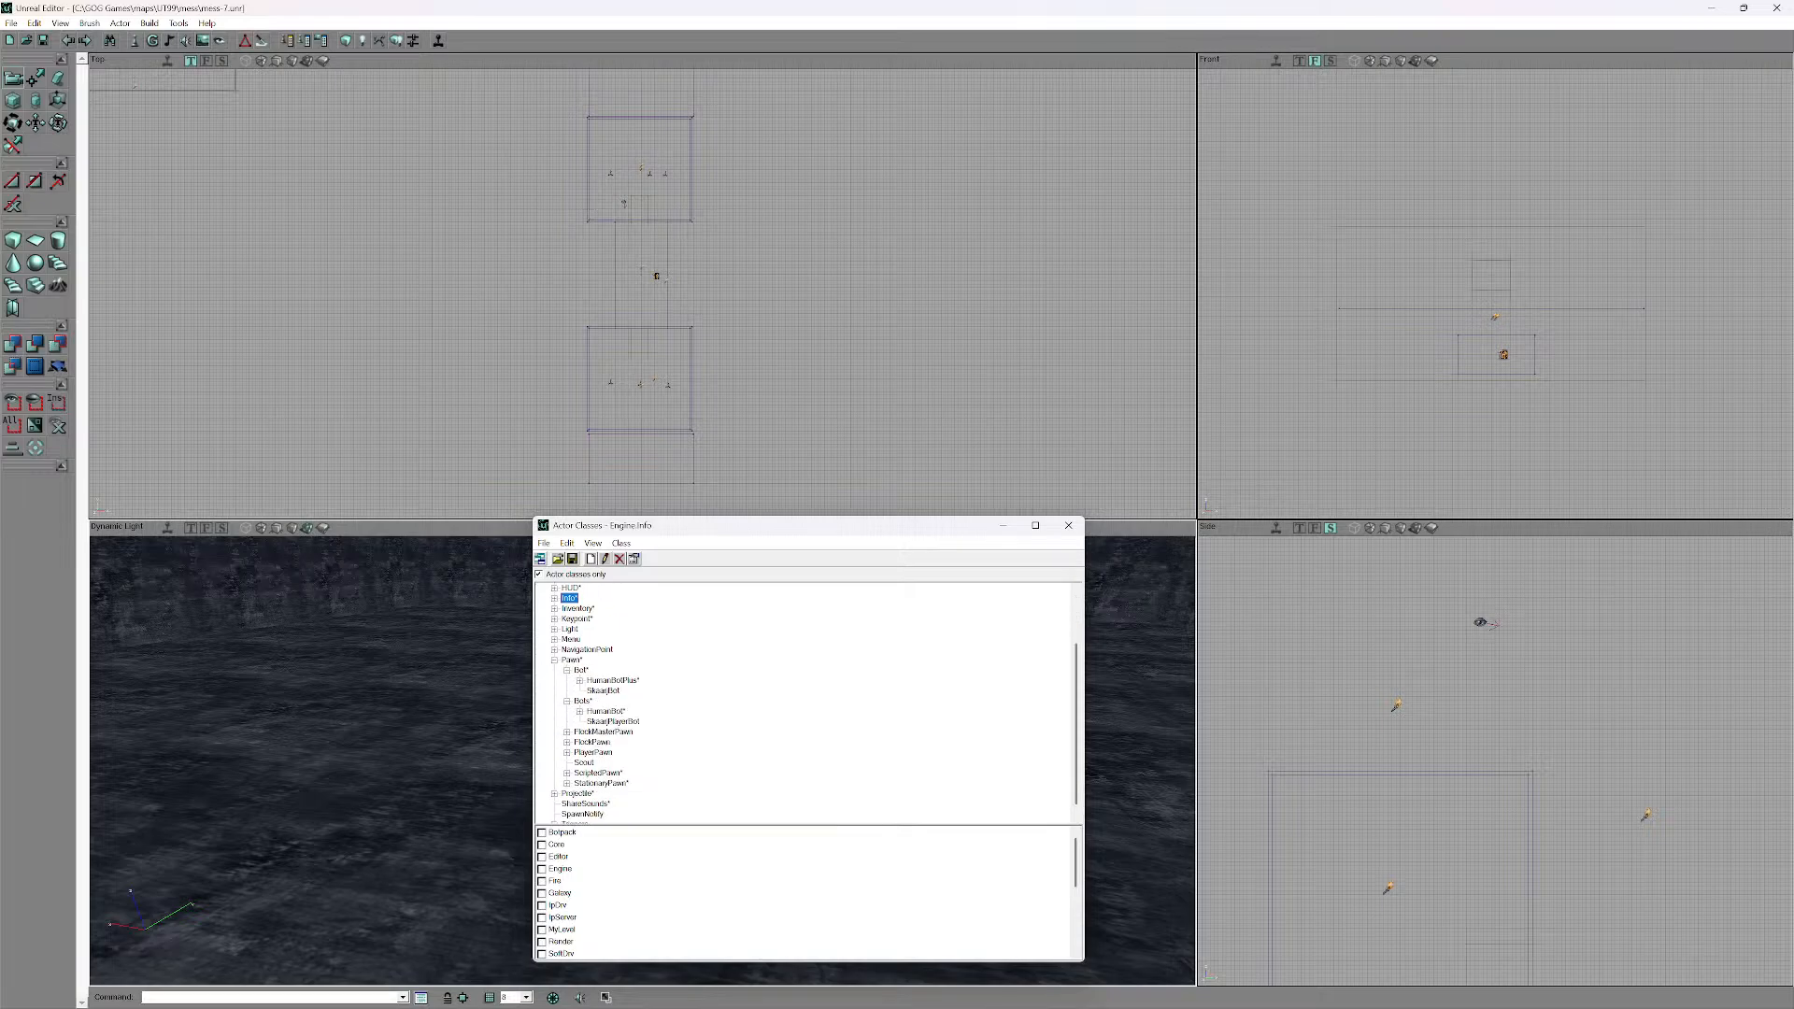
left_click(566, 731)
scroll(566, 732, "down", 1)
left_click(566, 742)
scroll(566, 741, "down", 2)
left_click(566, 742)
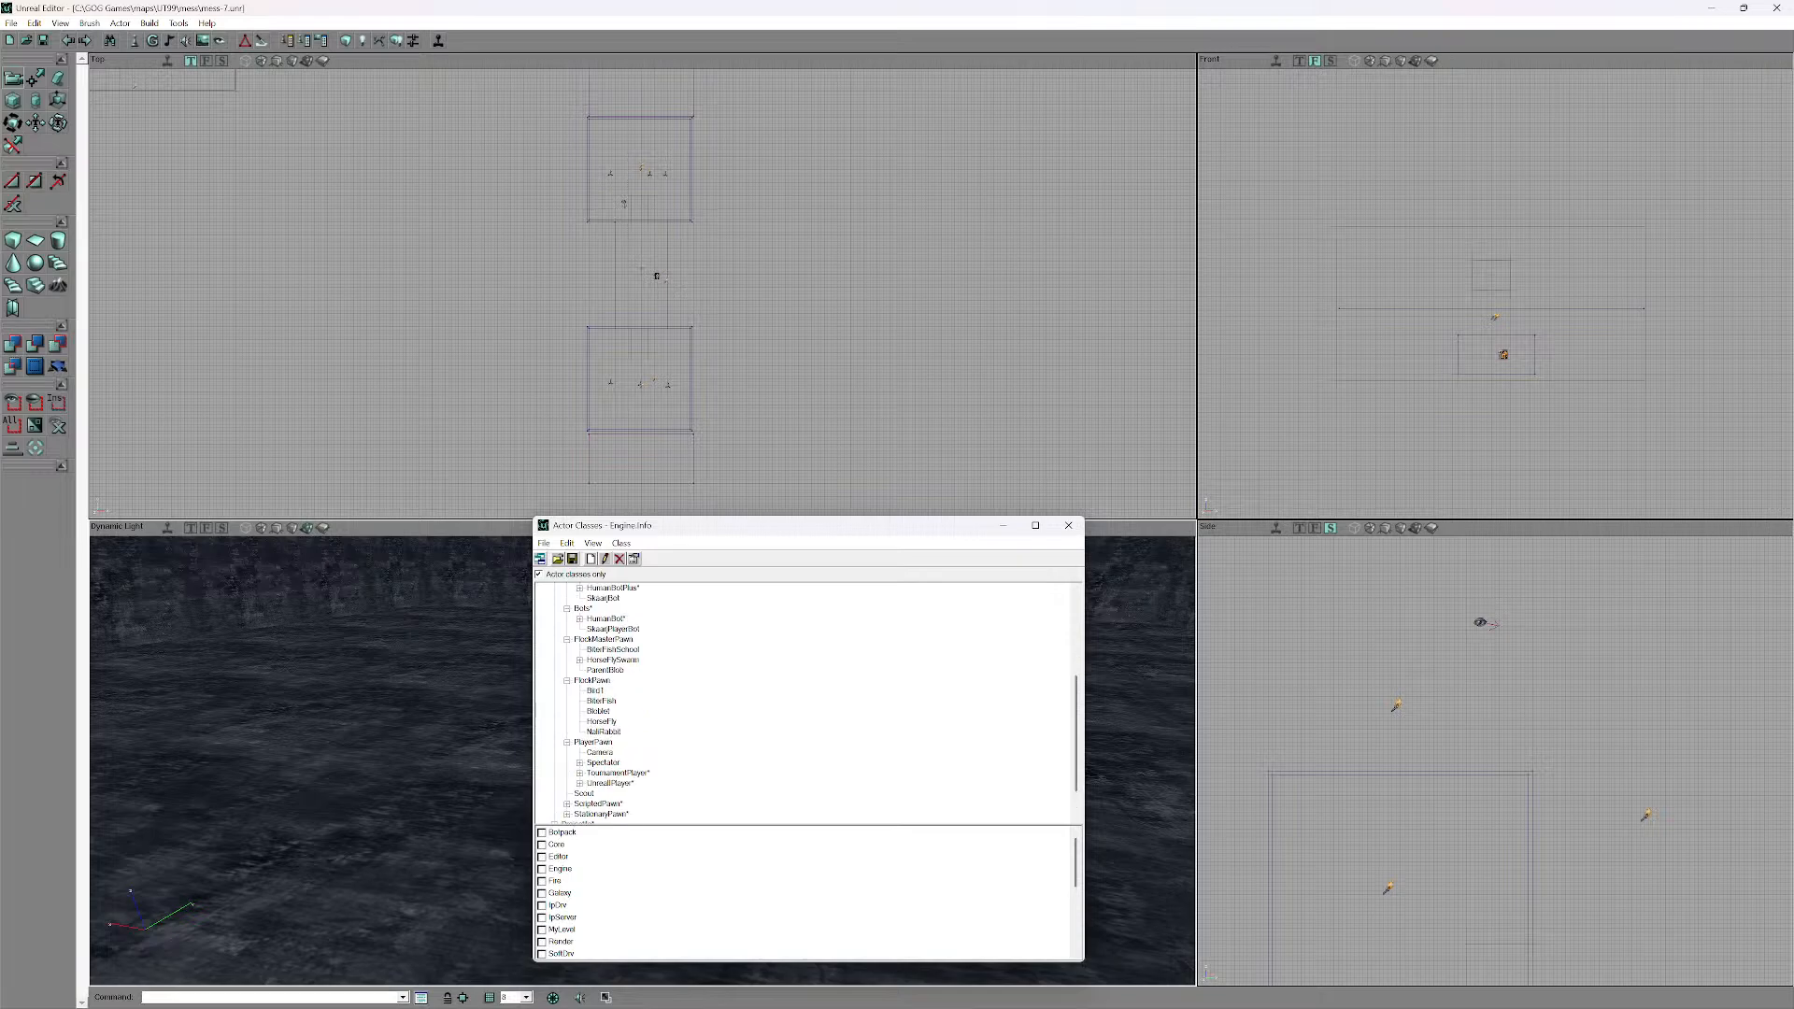
scroll(808, 701, "down", 2)
left_click(566, 762)
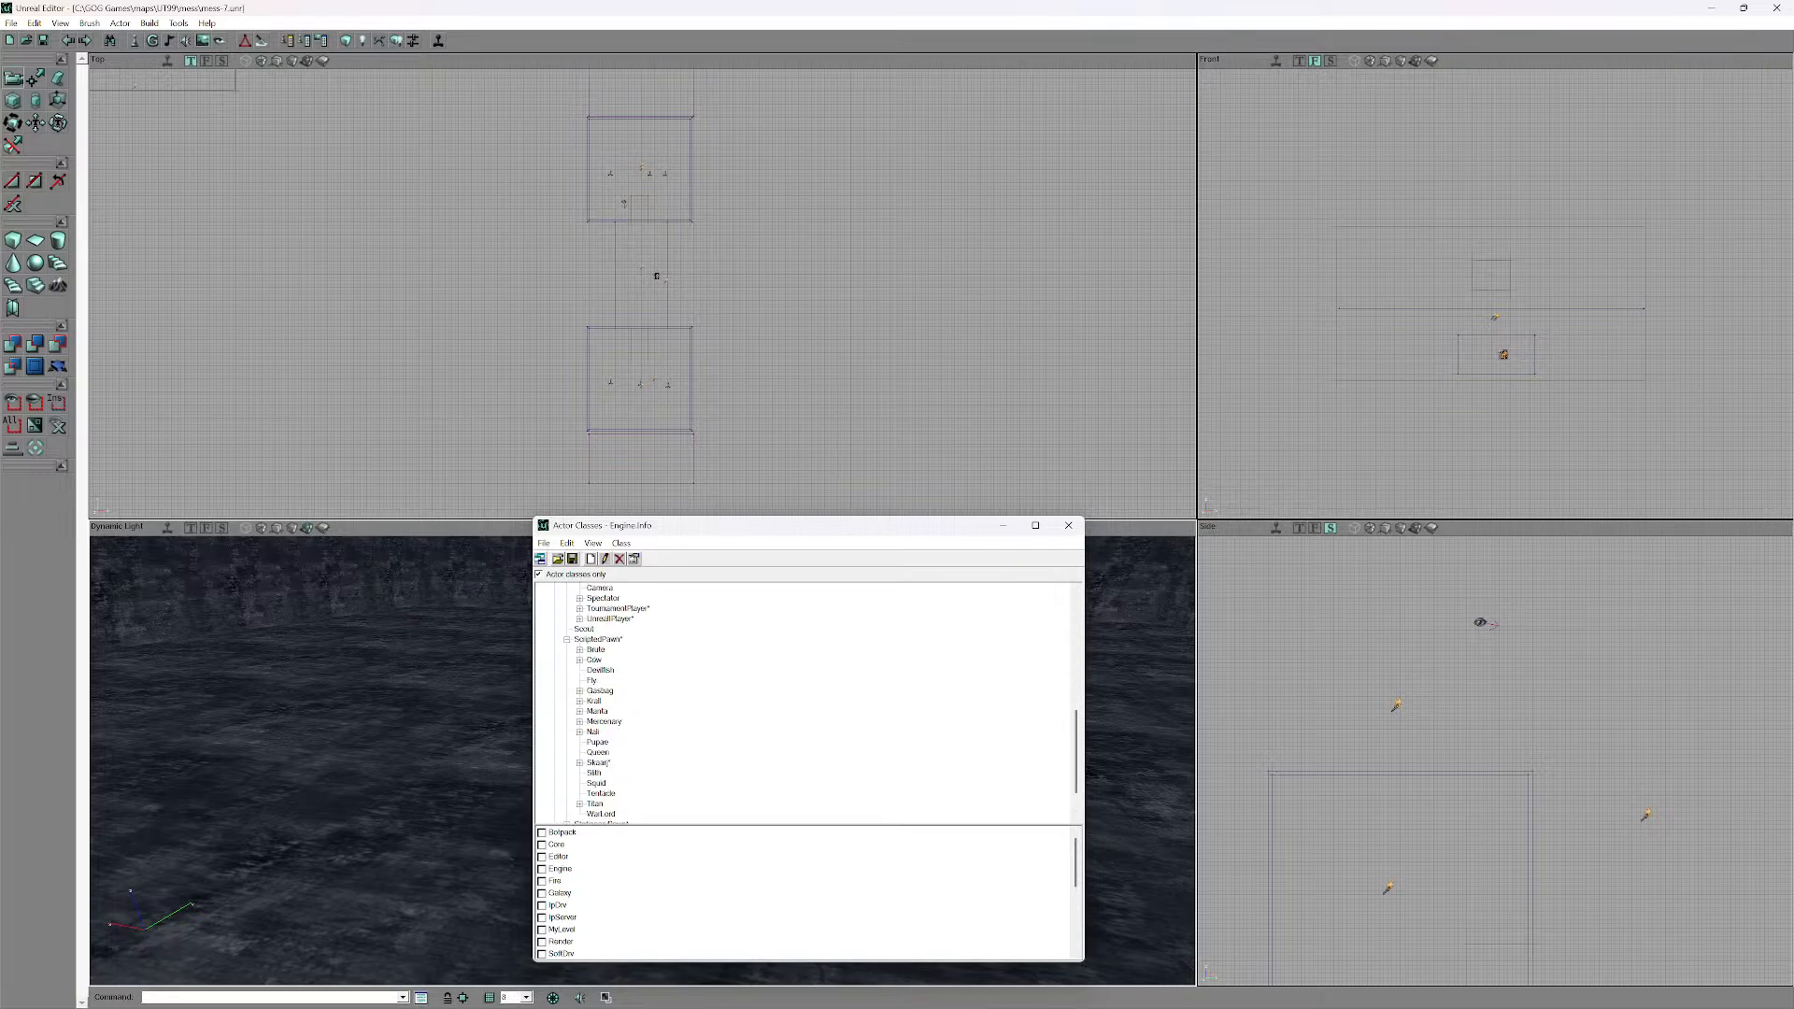
scroll(566, 762, "down", 2)
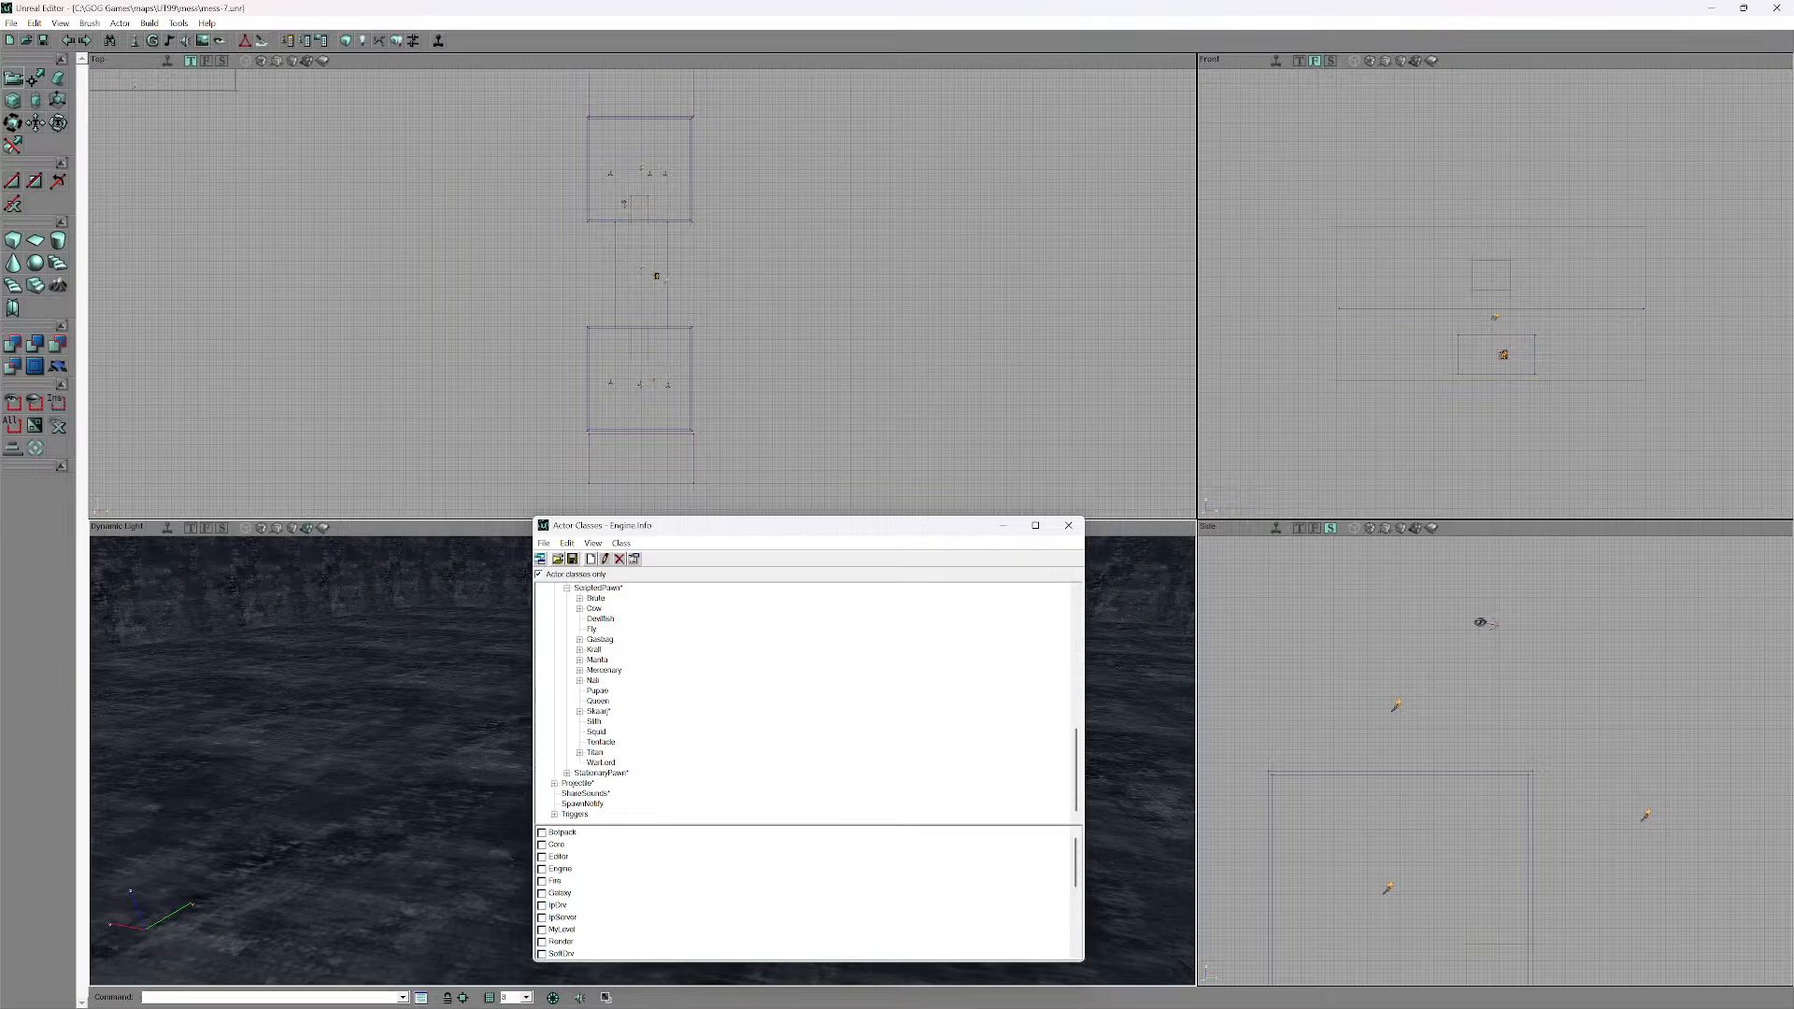
- Look through the Projectile classes from start to end and return to the beginning of the class tree
left_click(554, 783)
scroll(554, 783, "down", 5)
scroll(808, 700, "up", 4)
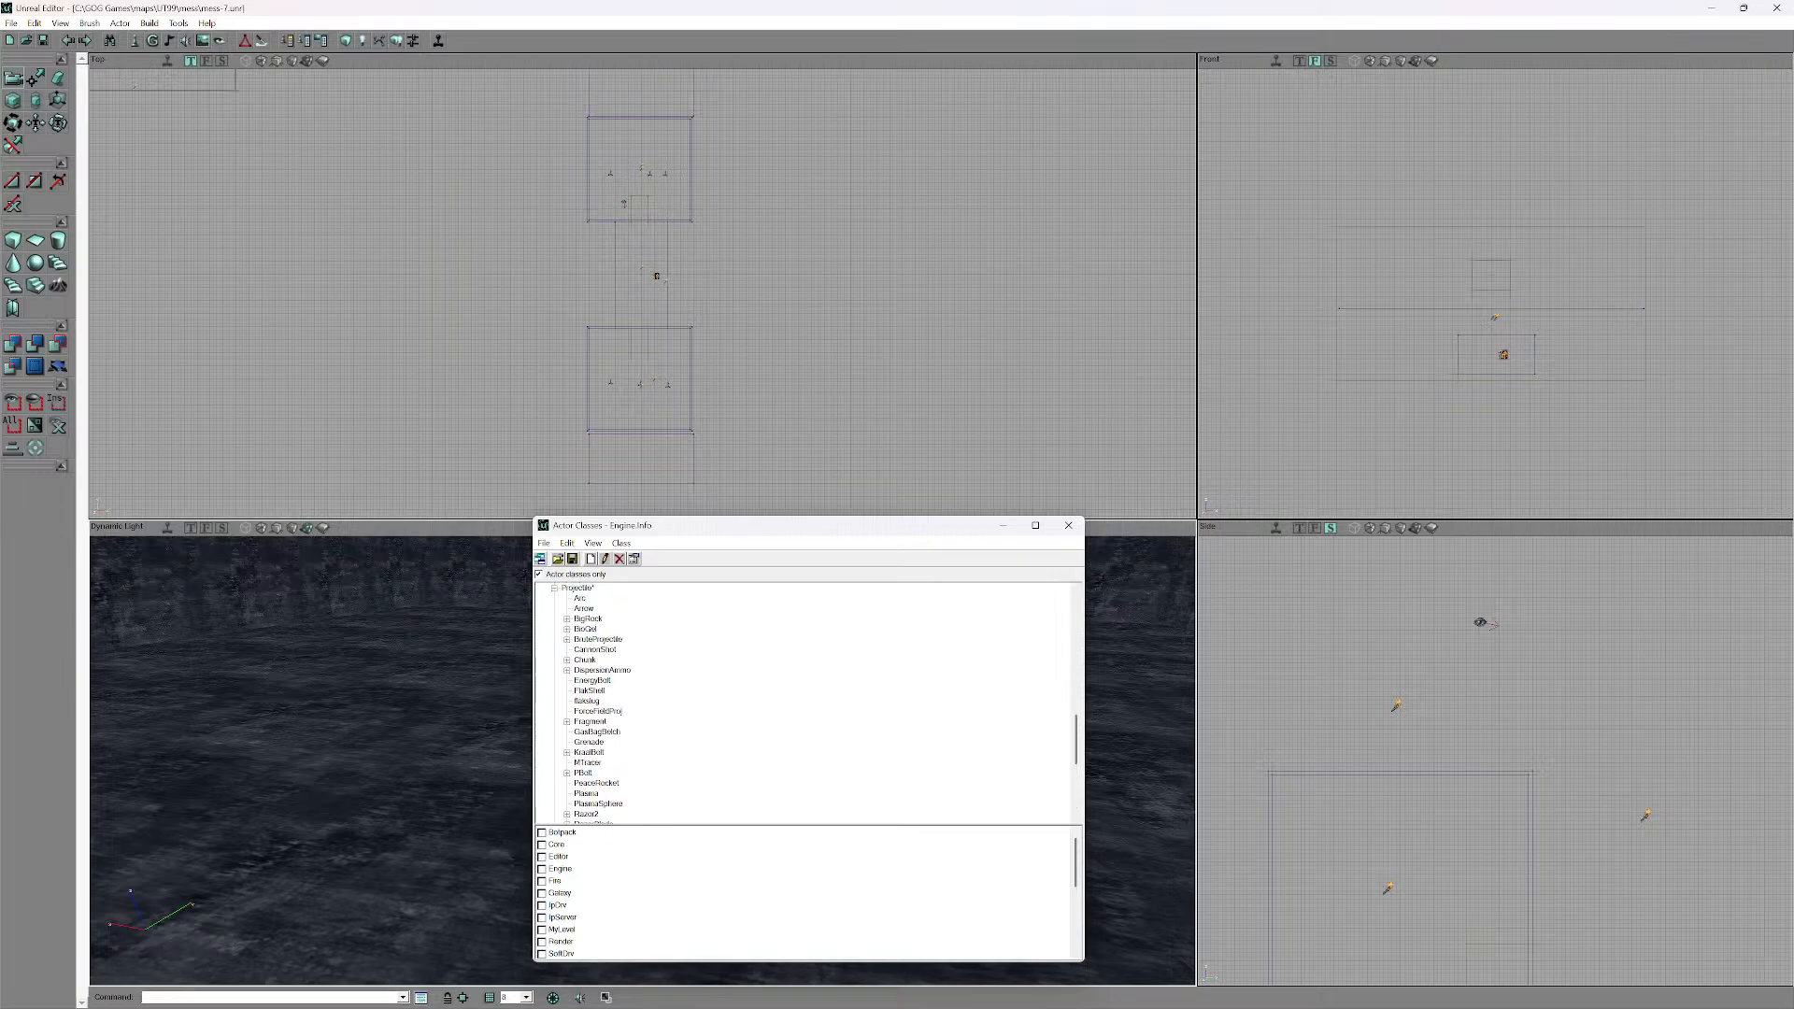
left_click(598, 639)
left_click(602, 669)
scroll(602, 670, "down", 6)
scroll(808, 701, "down", 2)
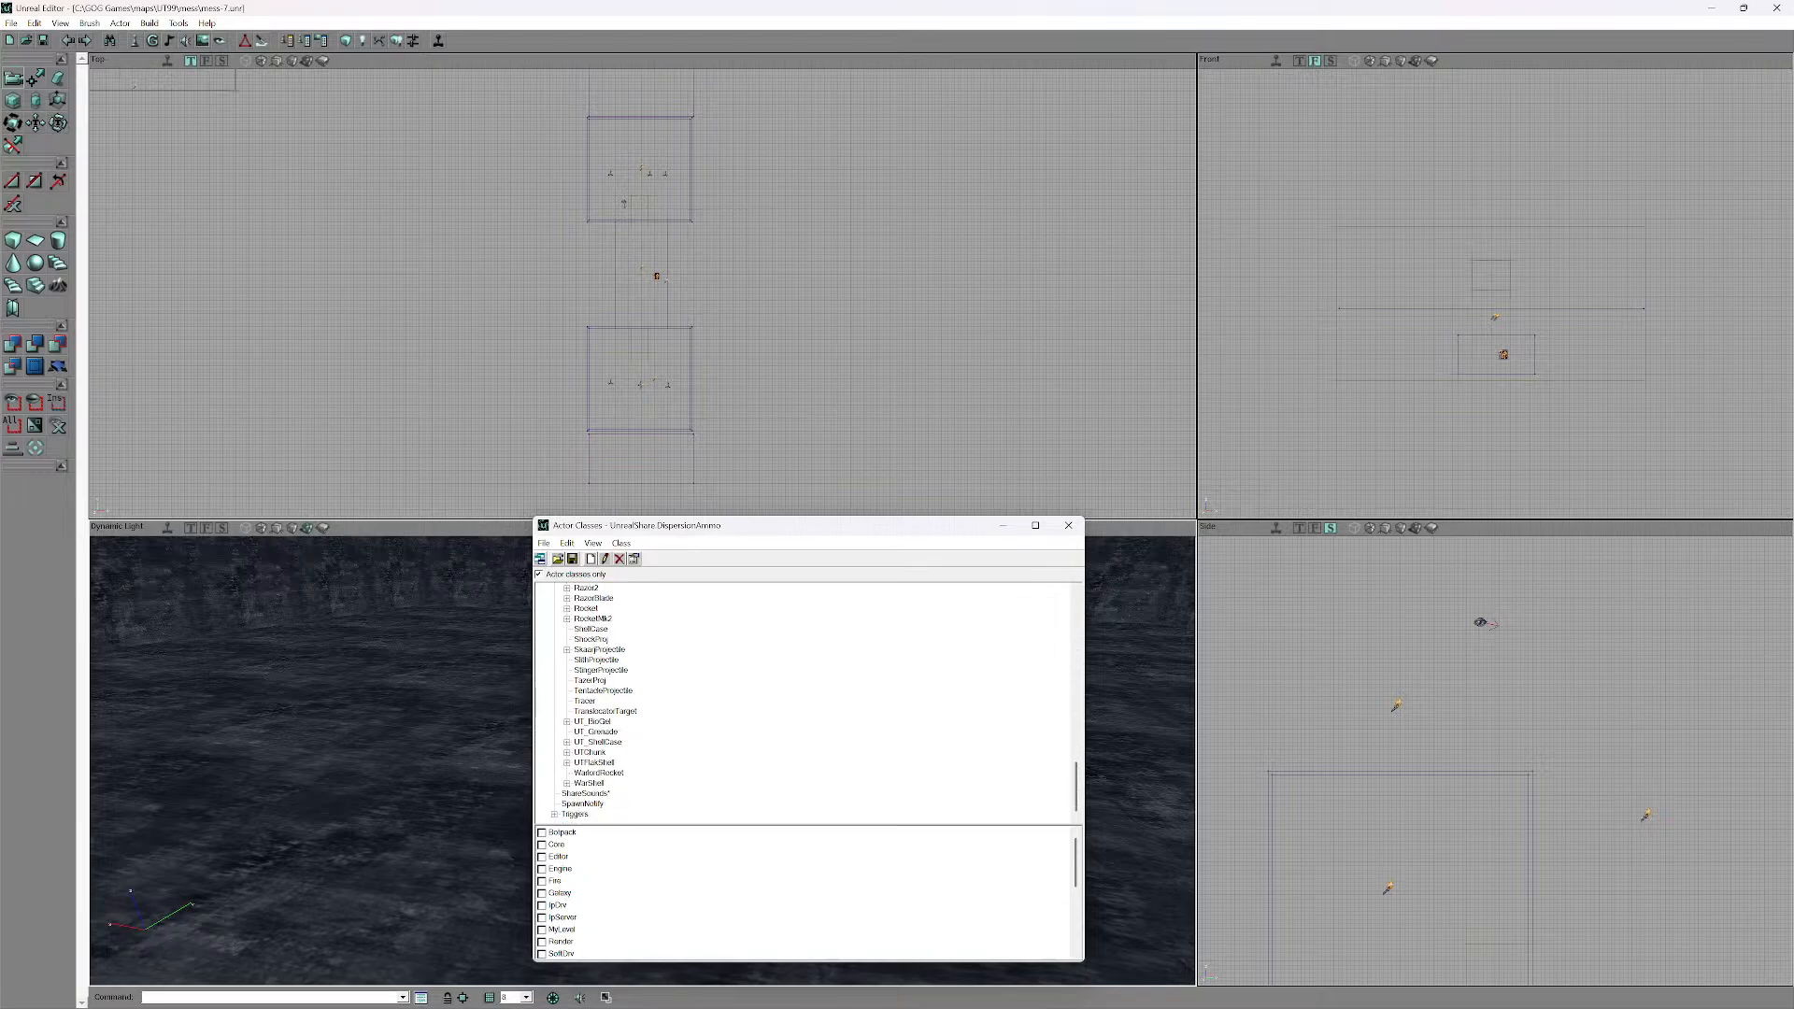
scroll(808, 700, "up", 20)
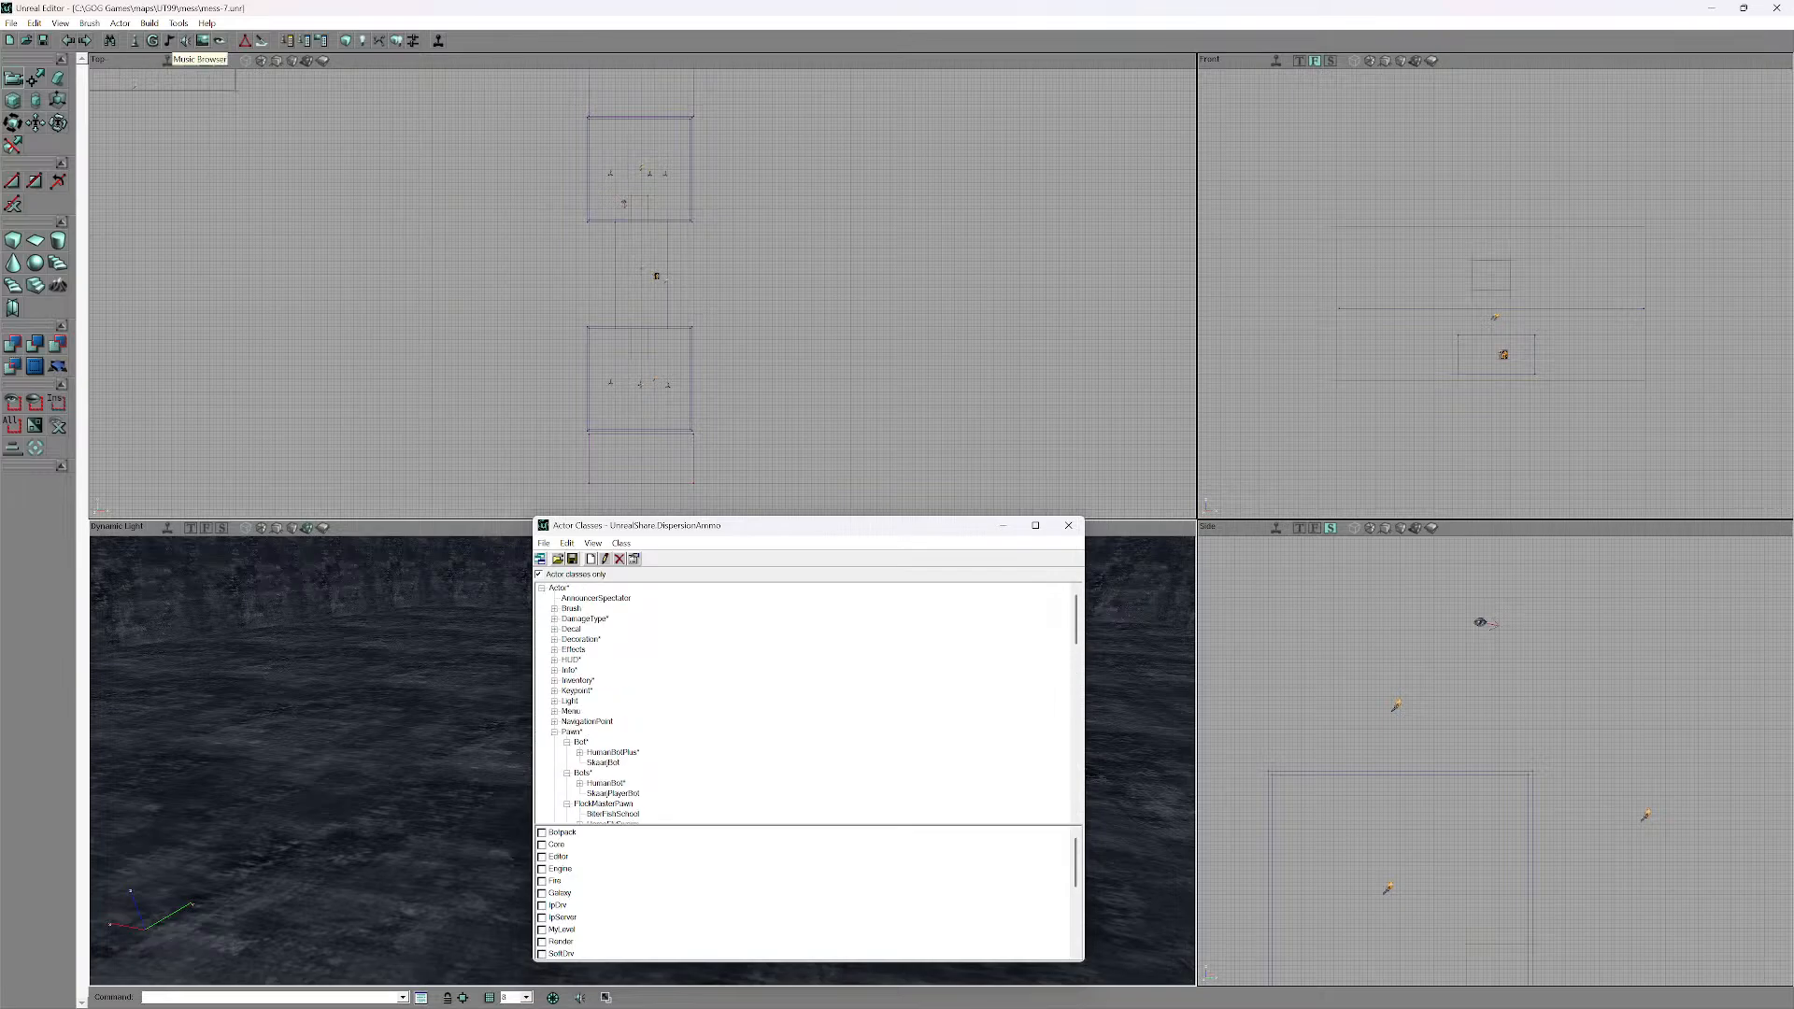
left_click(169, 40)
left_click(219, 10)
left_click(120, 23)
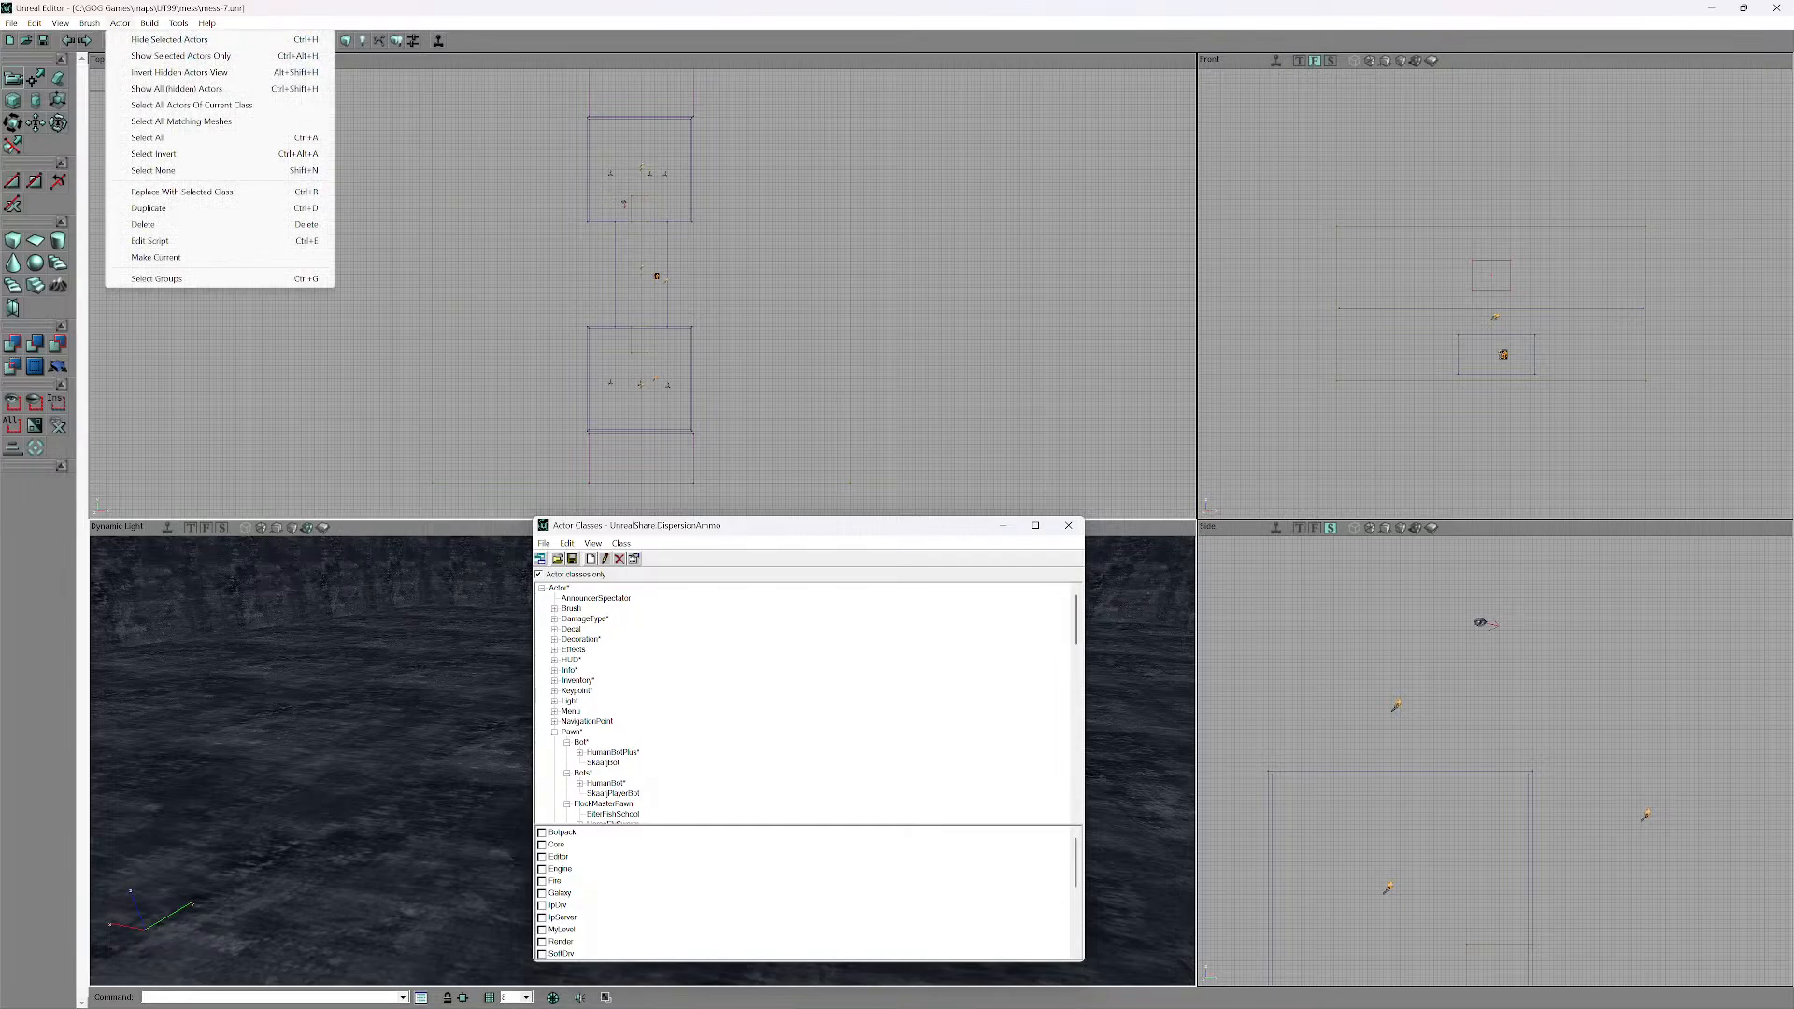
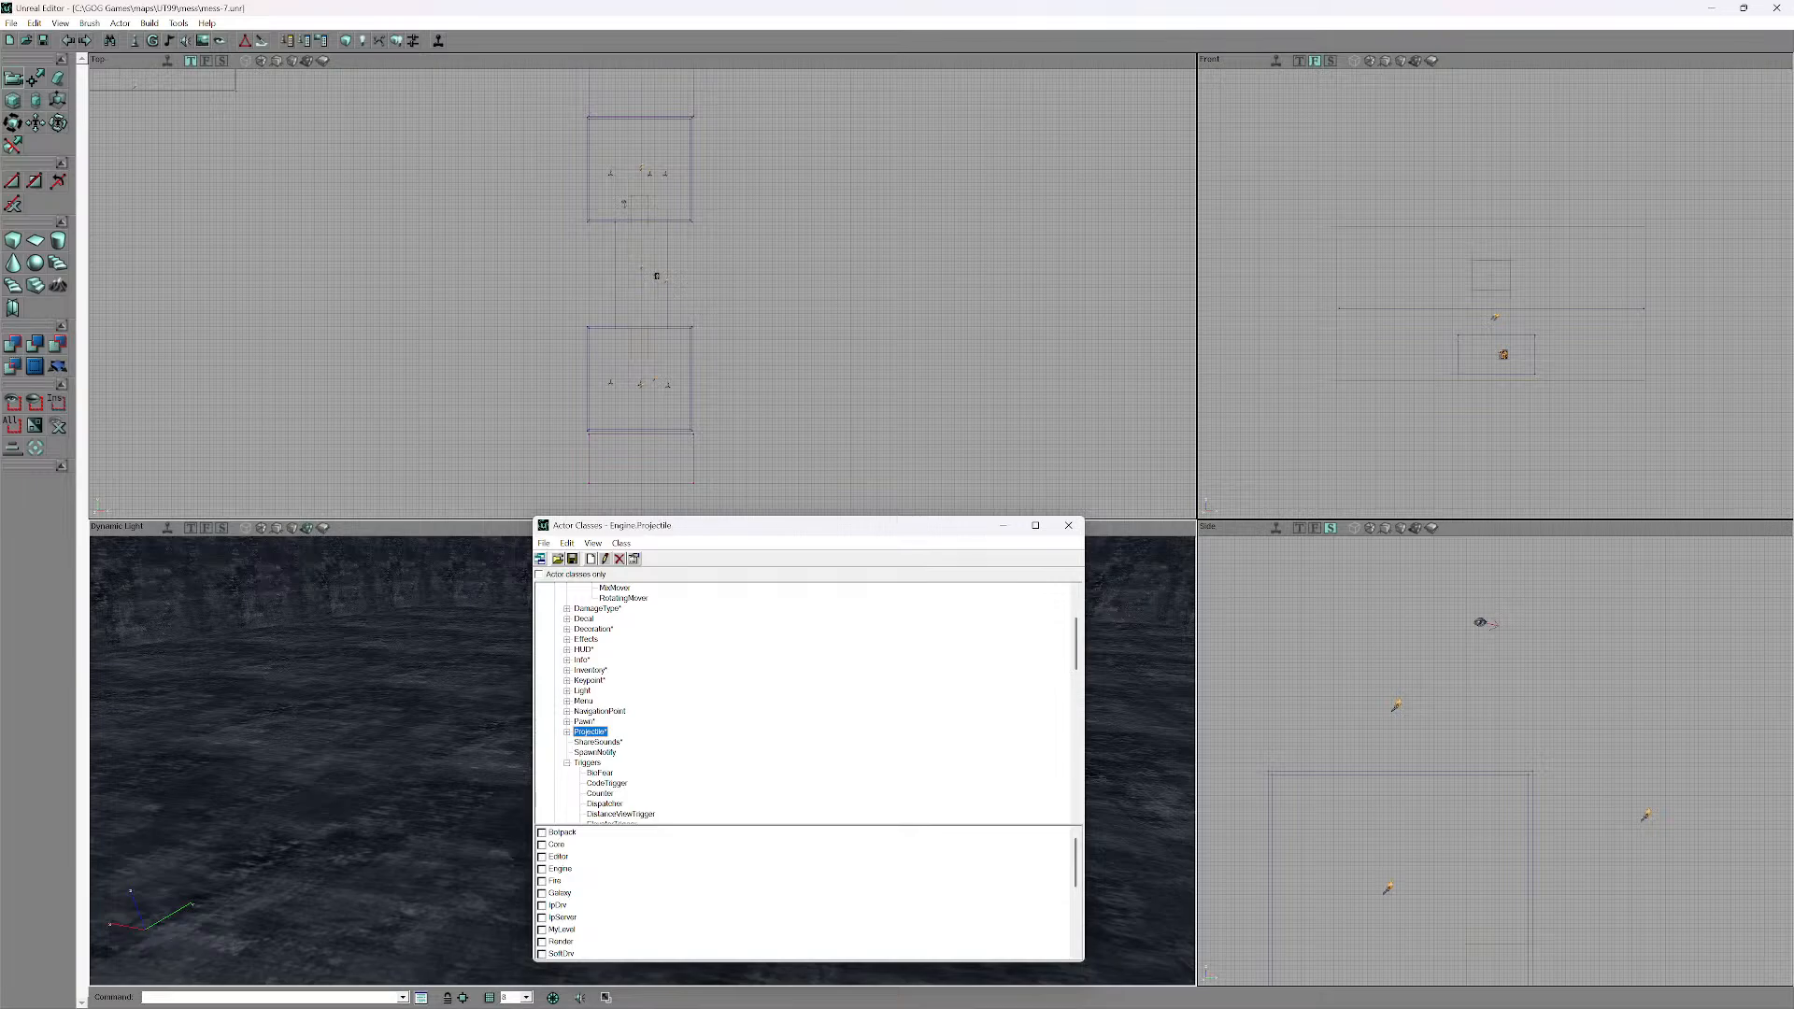
- Collapse the Triggers branch and look through the non-actor classes, expanding Player and Viewport and closing the class script window
left_click(567, 763)
scroll(567, 763, "down", 3)
scroll(804, 703, "down", 1)
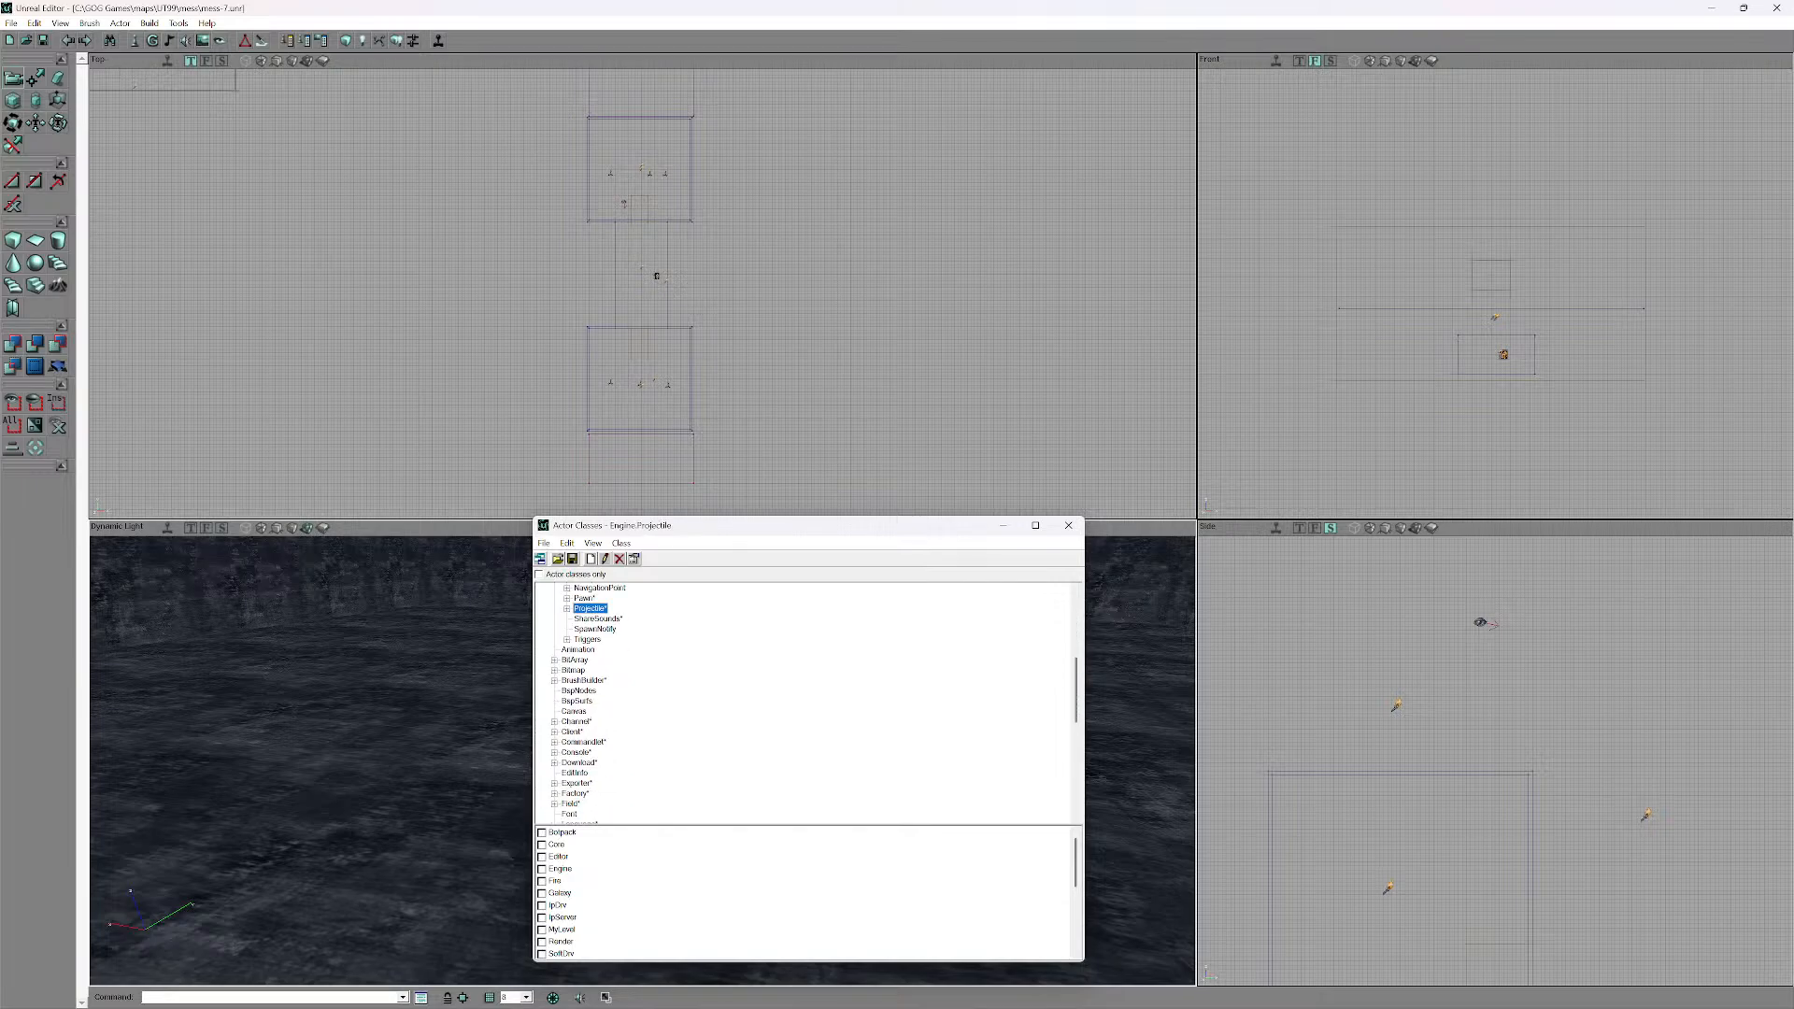
scroll(803, 703, "down", 2)
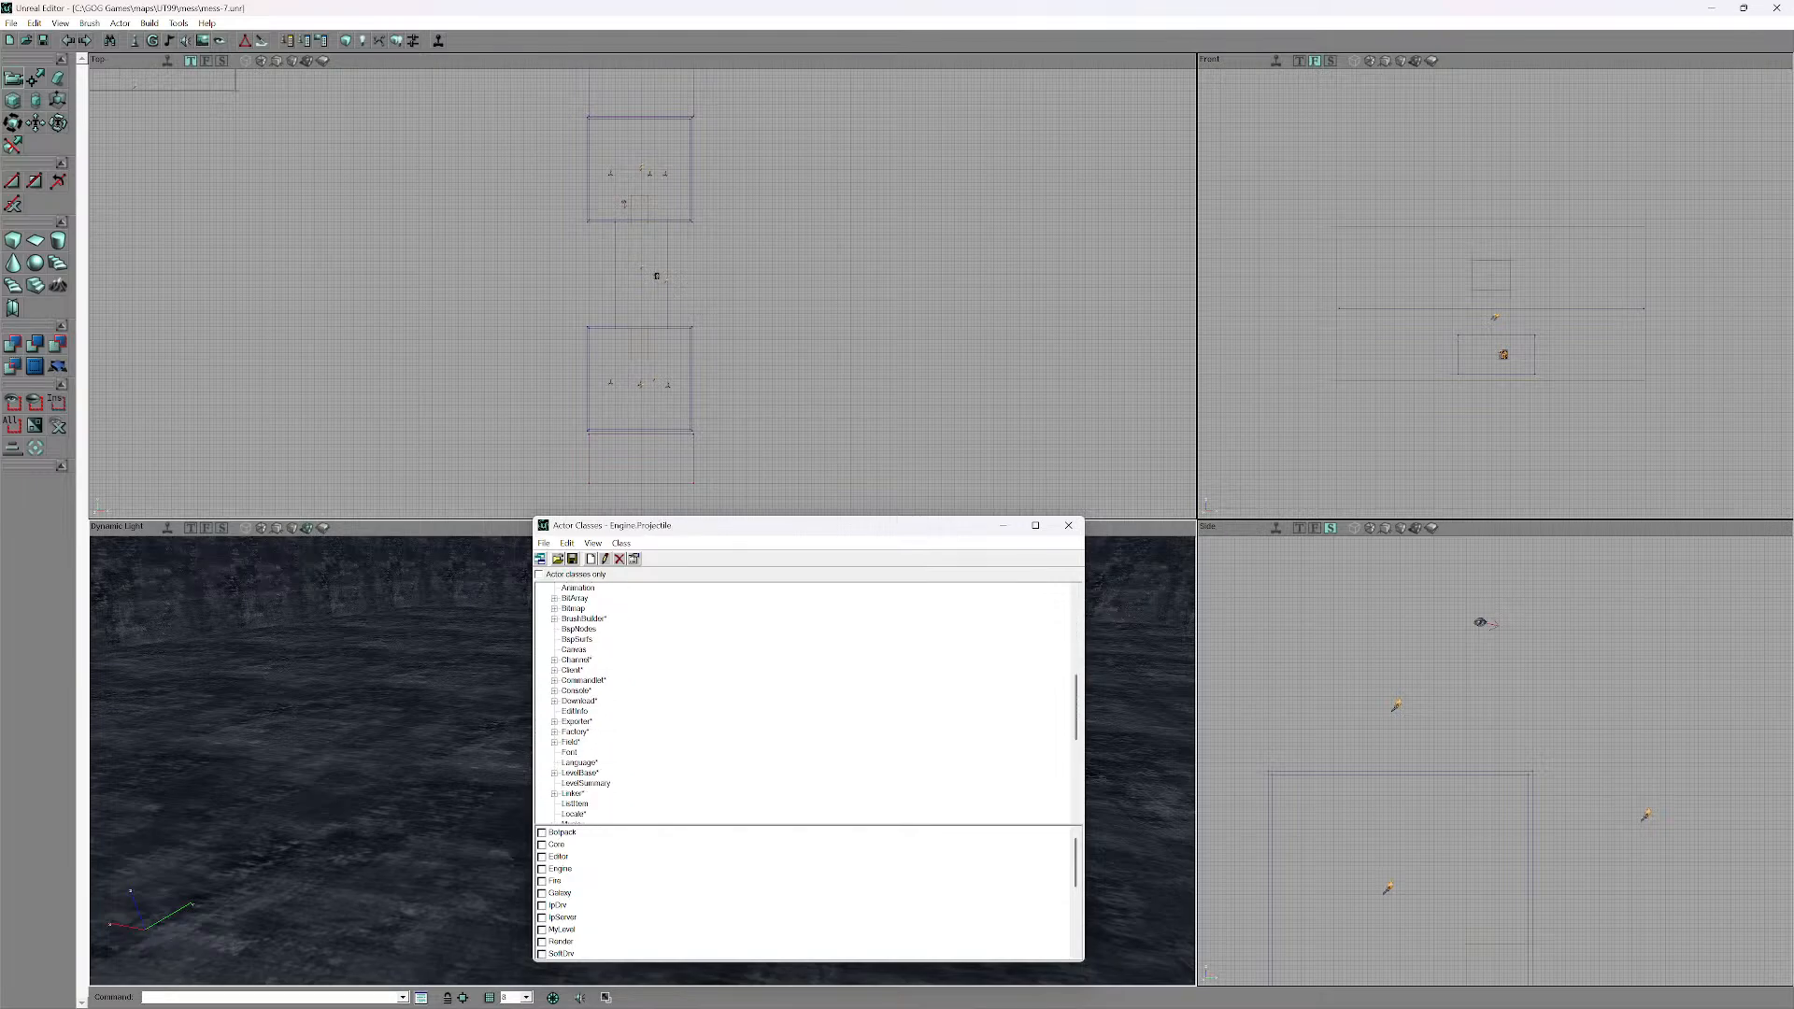
scroll(804, 703, "down", 2)
scroll(803, 702, "down", 1)
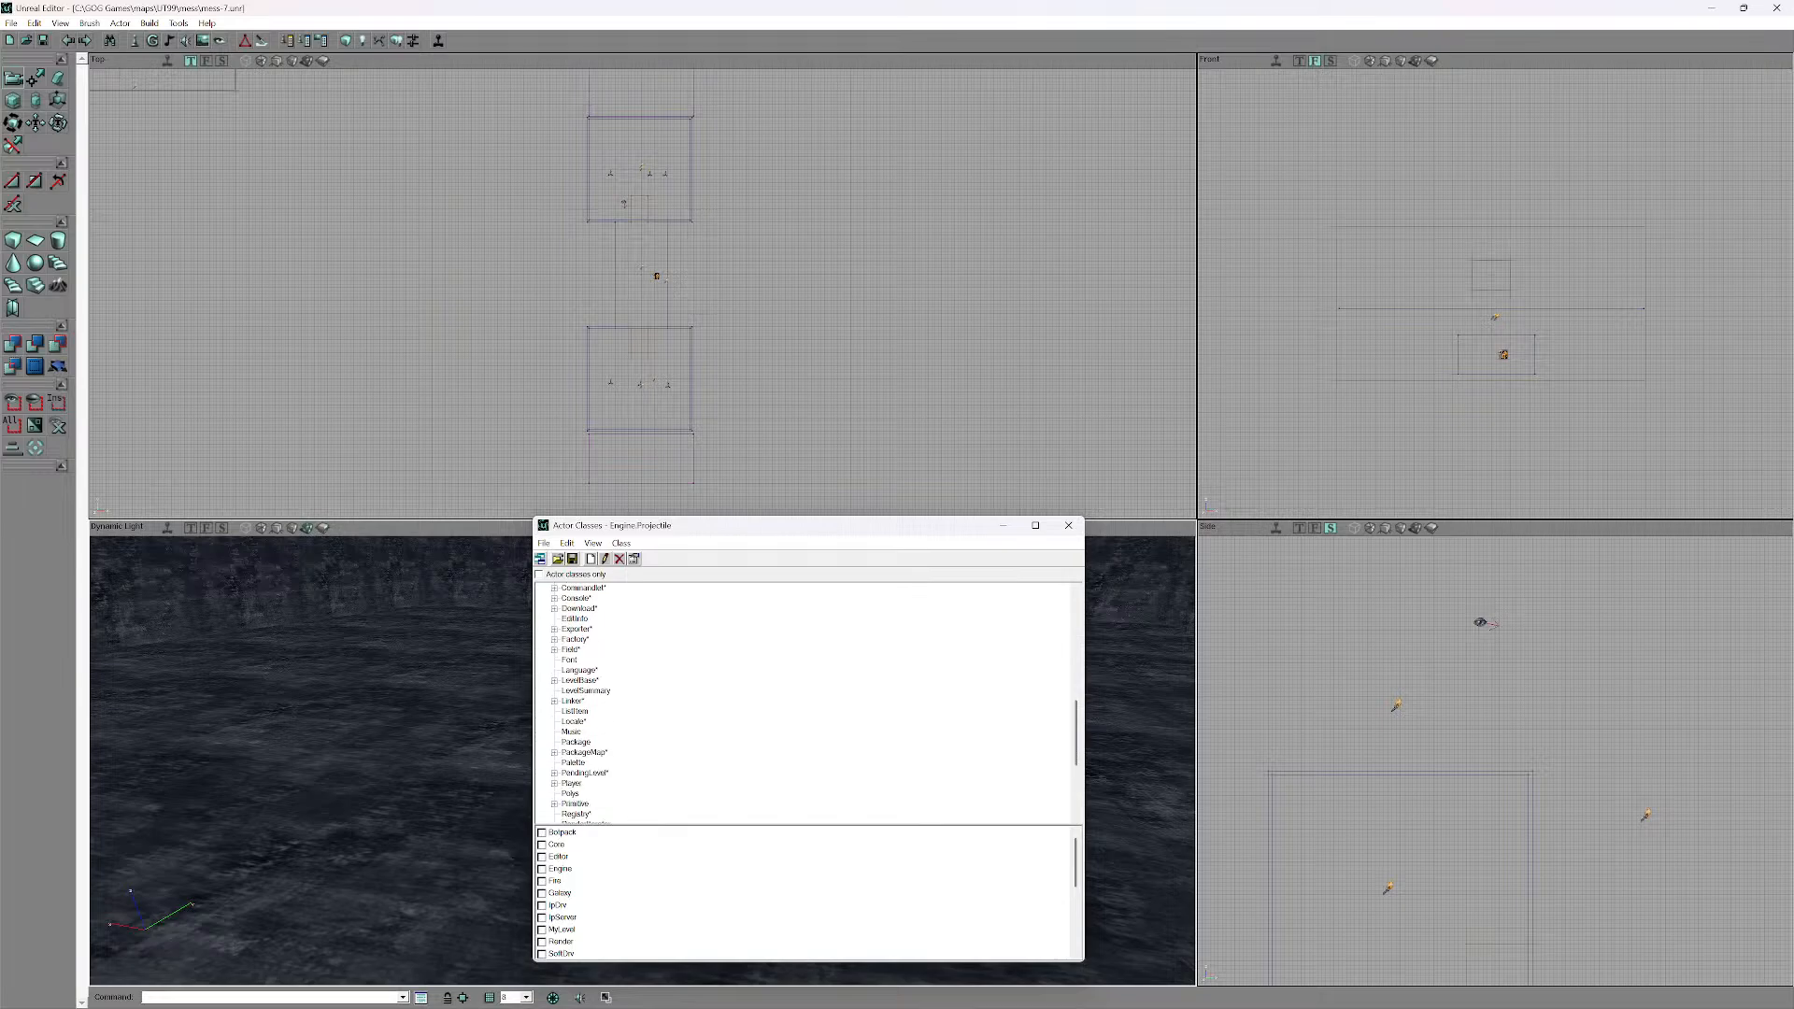
scroll(804, 703, "down", 2)
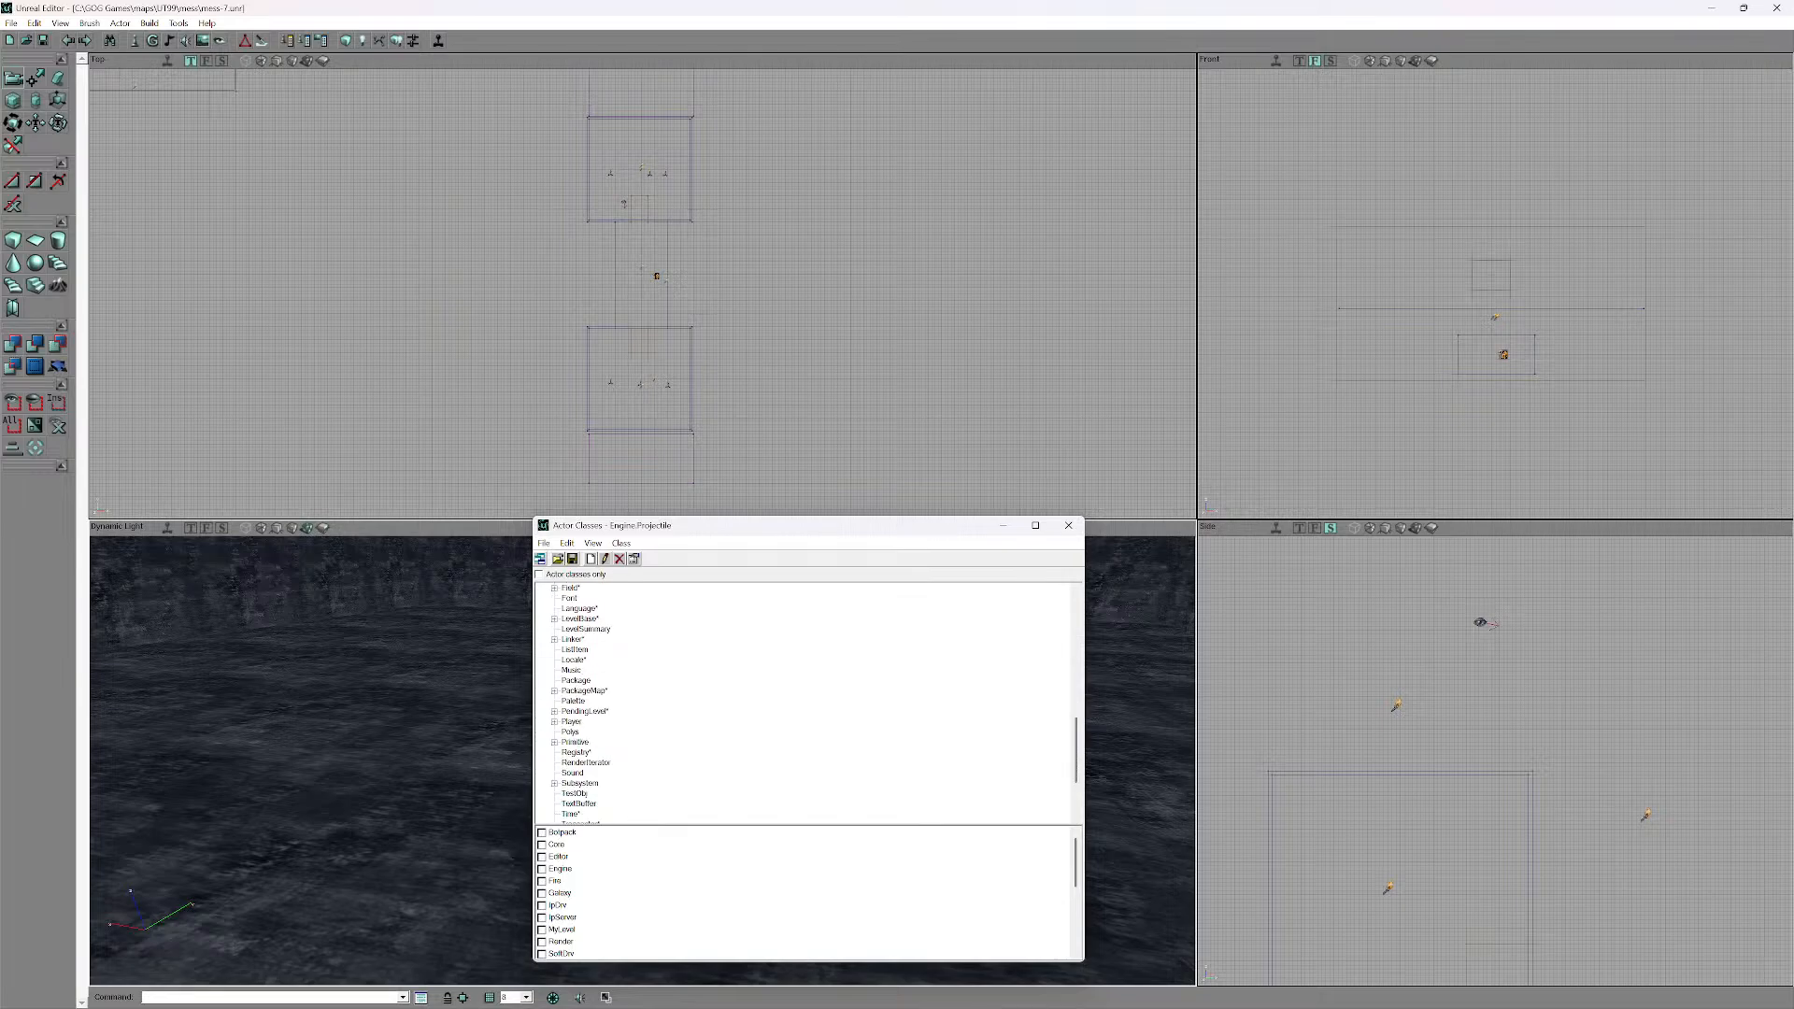
left_click(554, 722)
double_click(567, 743)
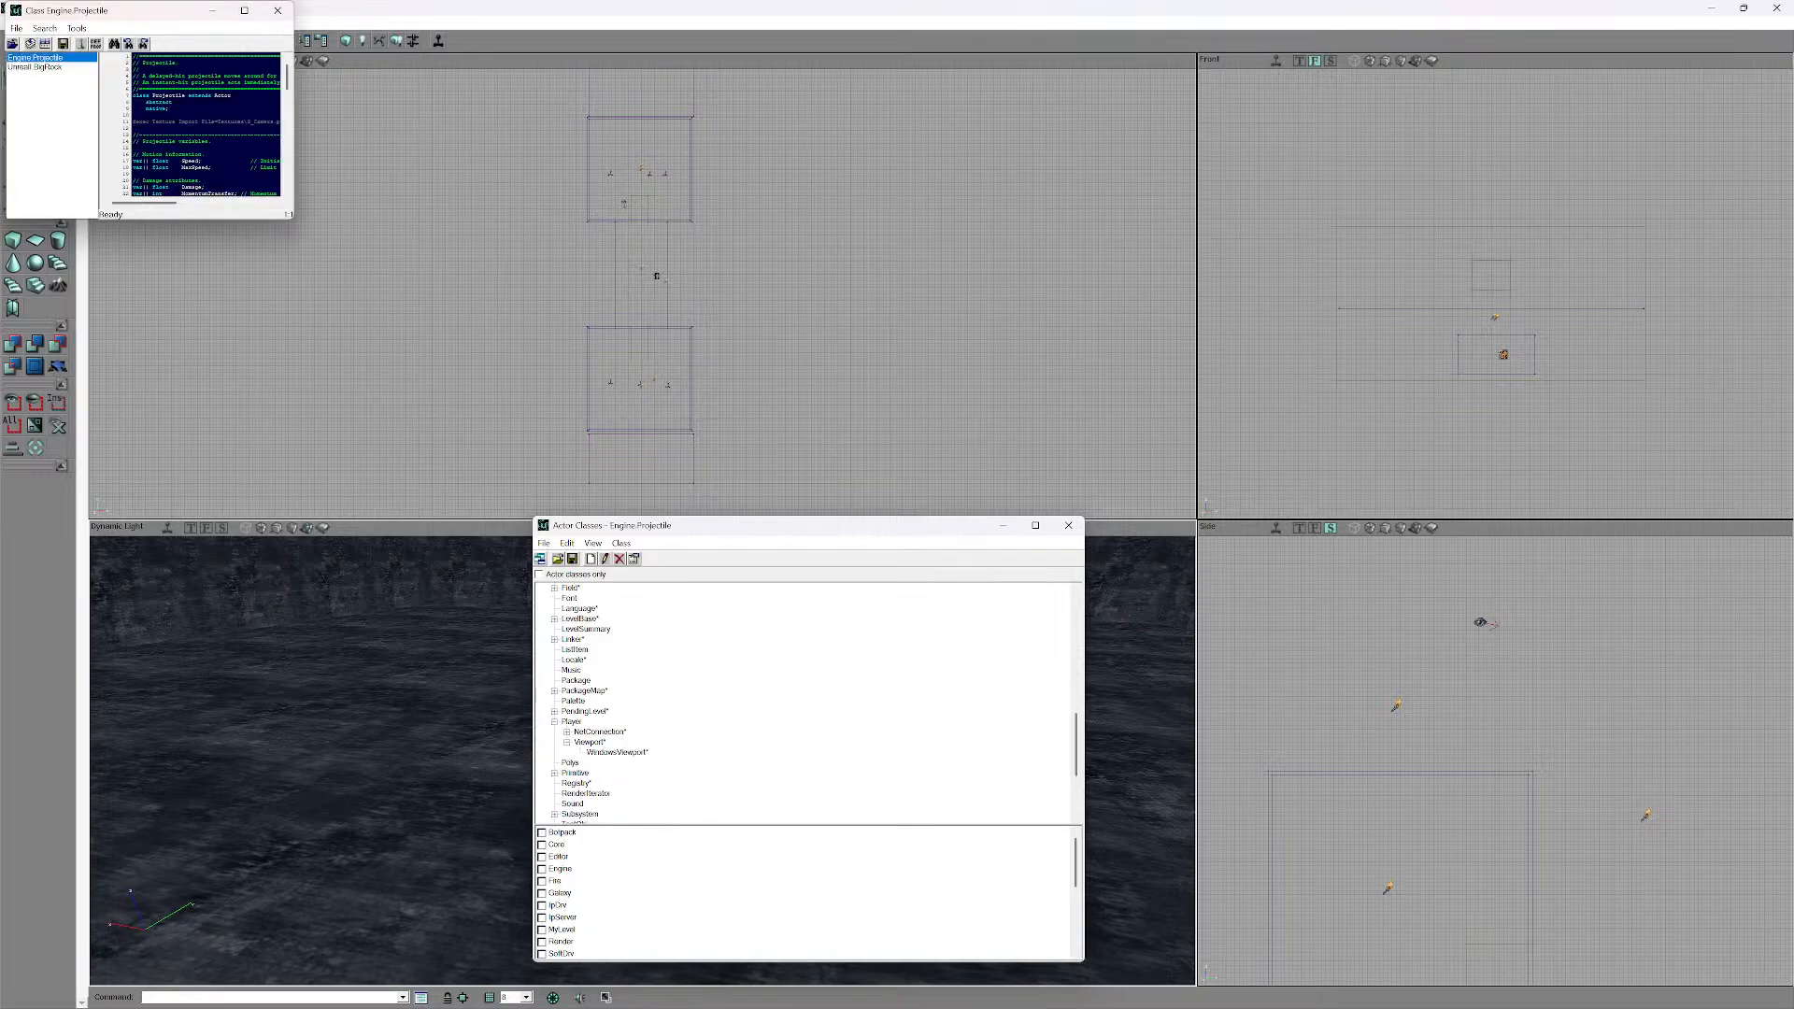
left_click(278, 10)
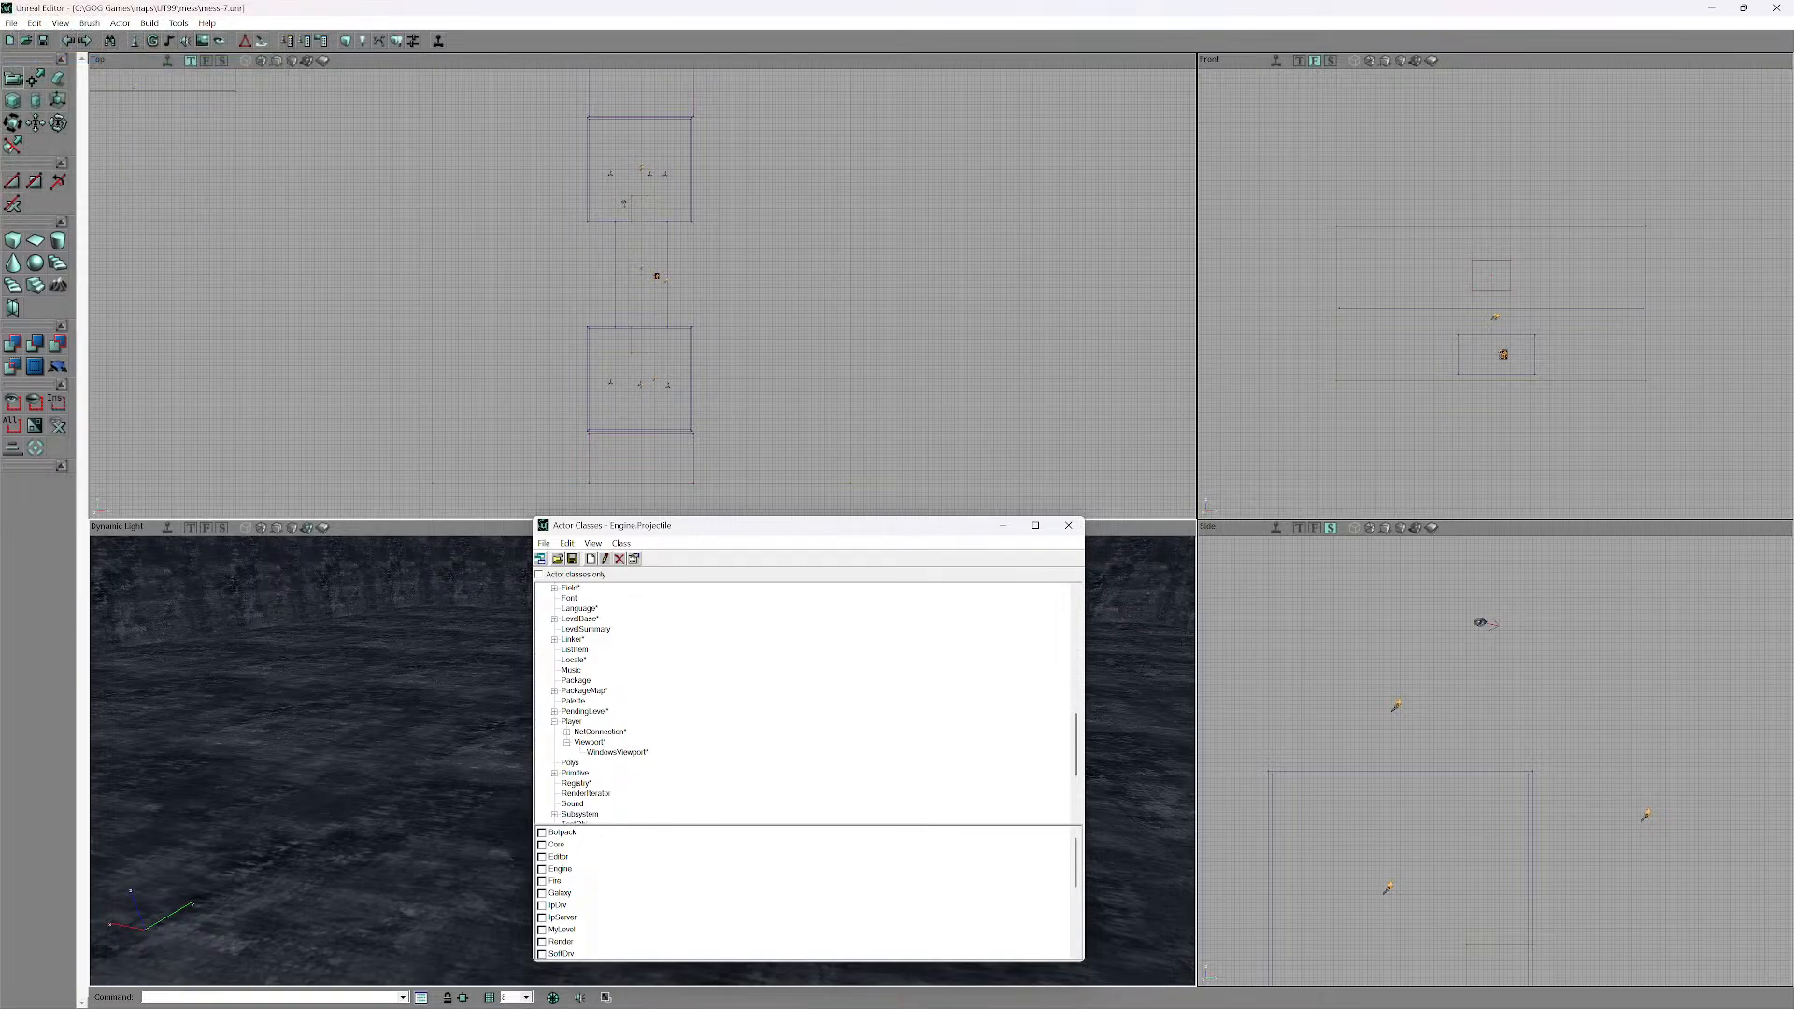
- Collapse the Player branch, look through the remaining non-actor classes and return to the beginning of the class tree
left_click(554, 722)
scroll(554, 722, "down", 1)
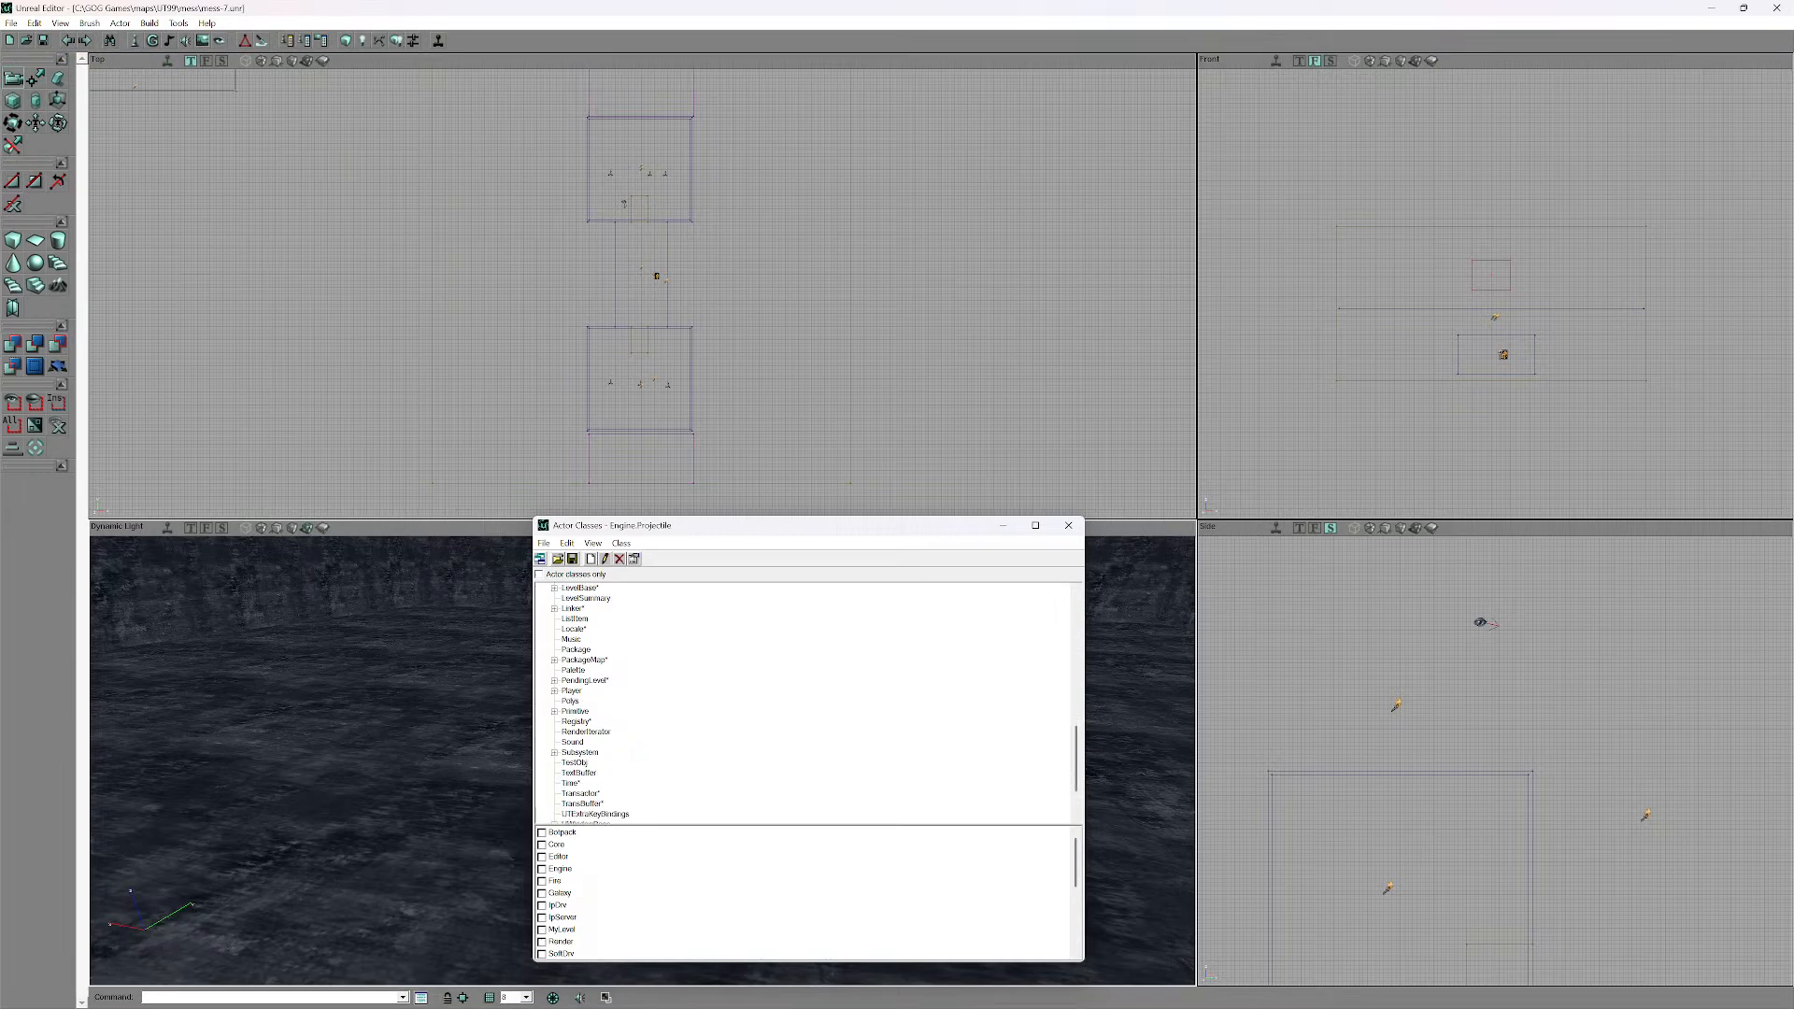
scroll(554, 722, "down", 1)
scroll(808, 702, "down", 1)
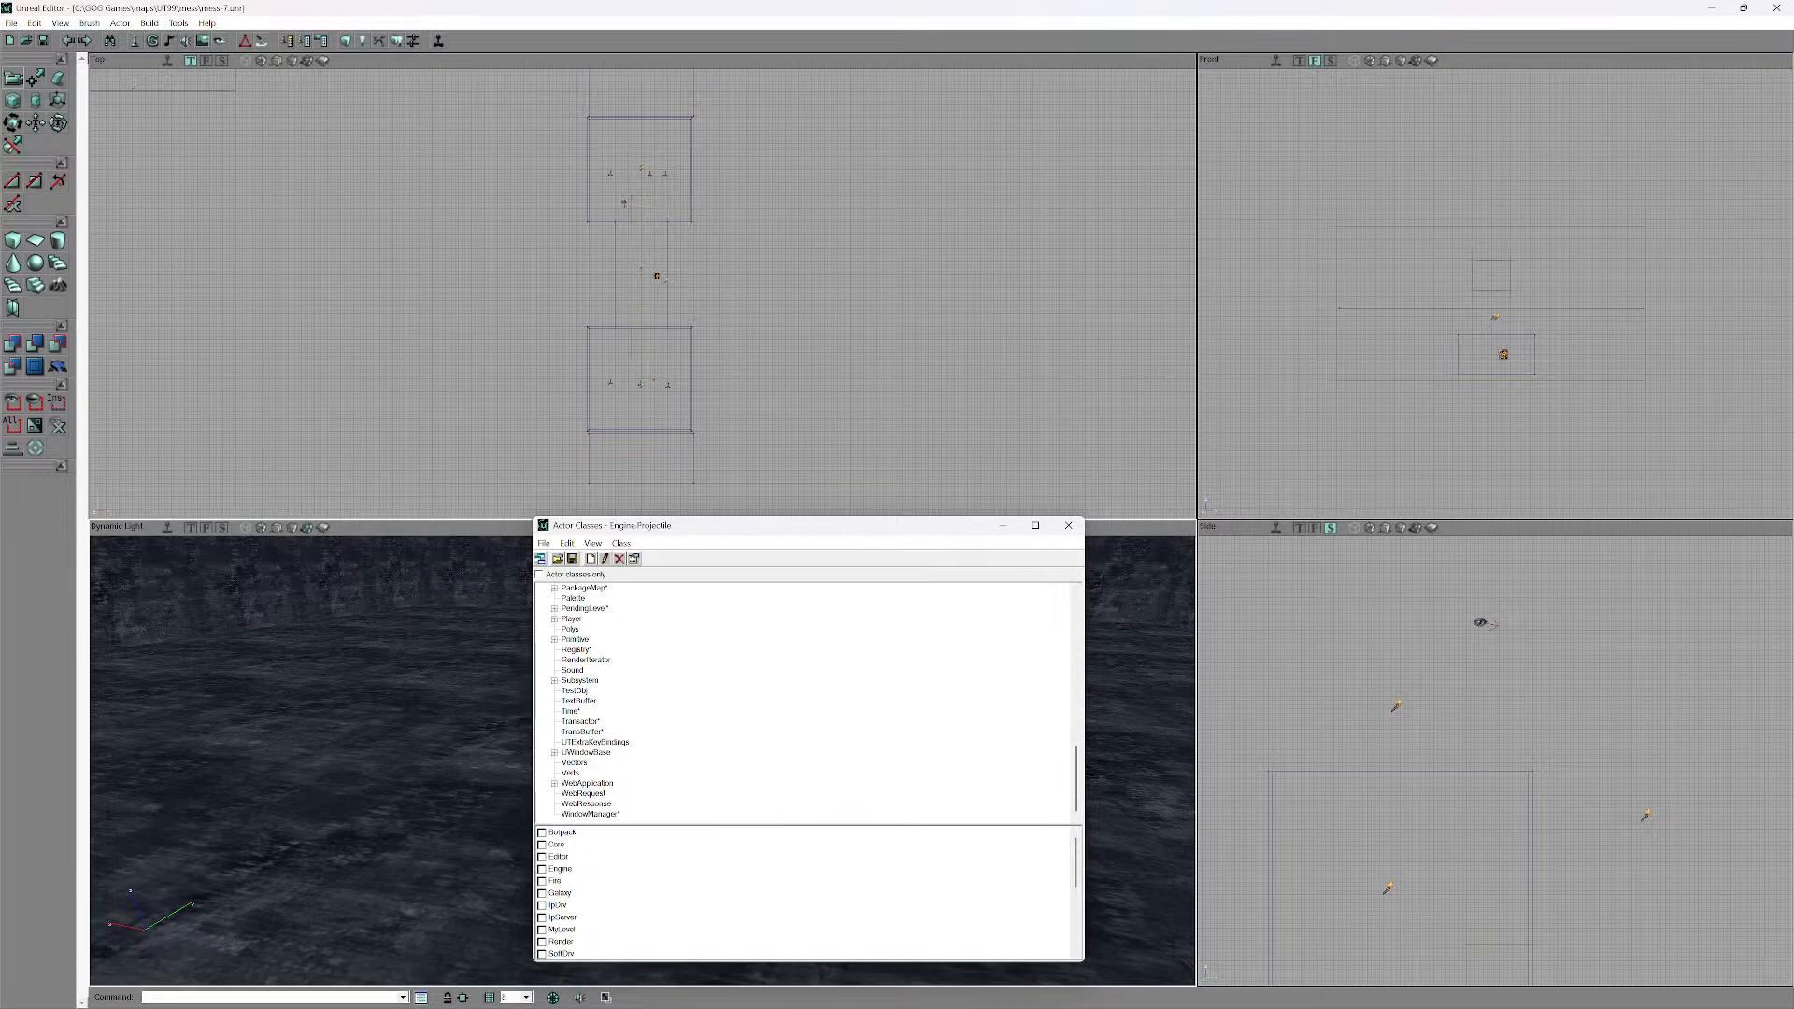
scroll(808, 702, "up", 15)
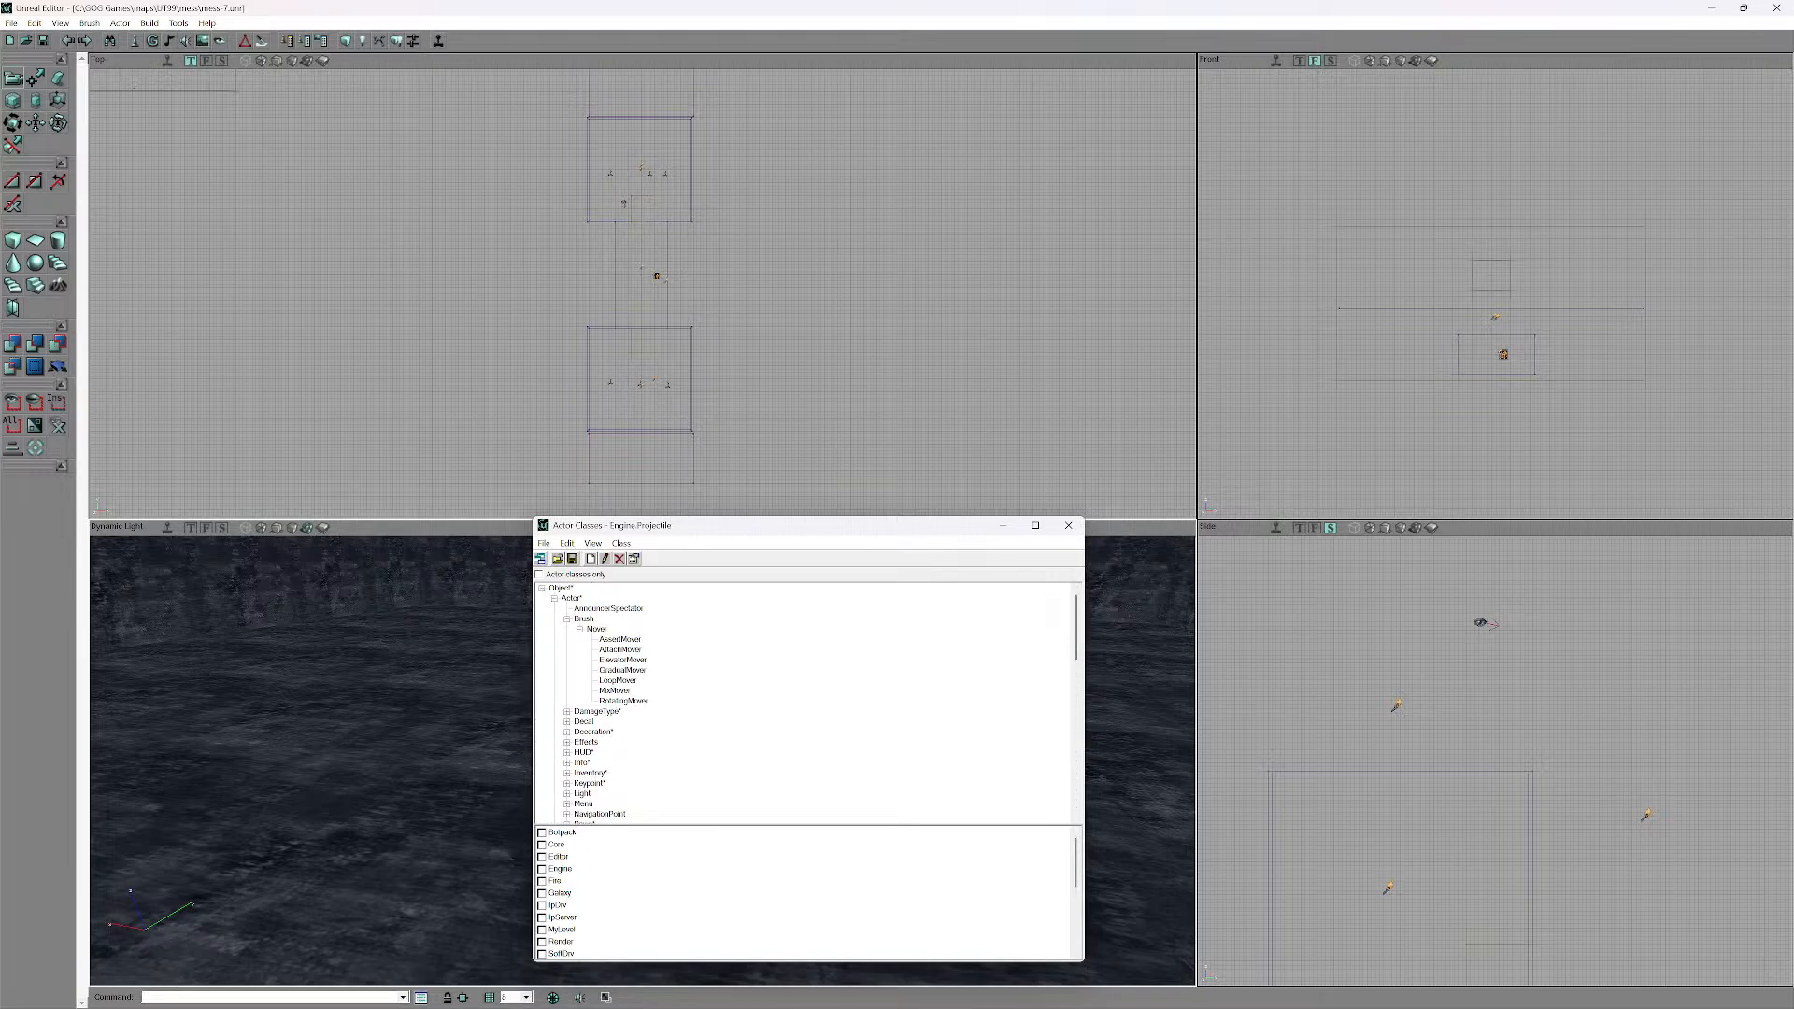
- Collapse the Actor branch and limit the class tree to actor classes only
left_click(553, 598)
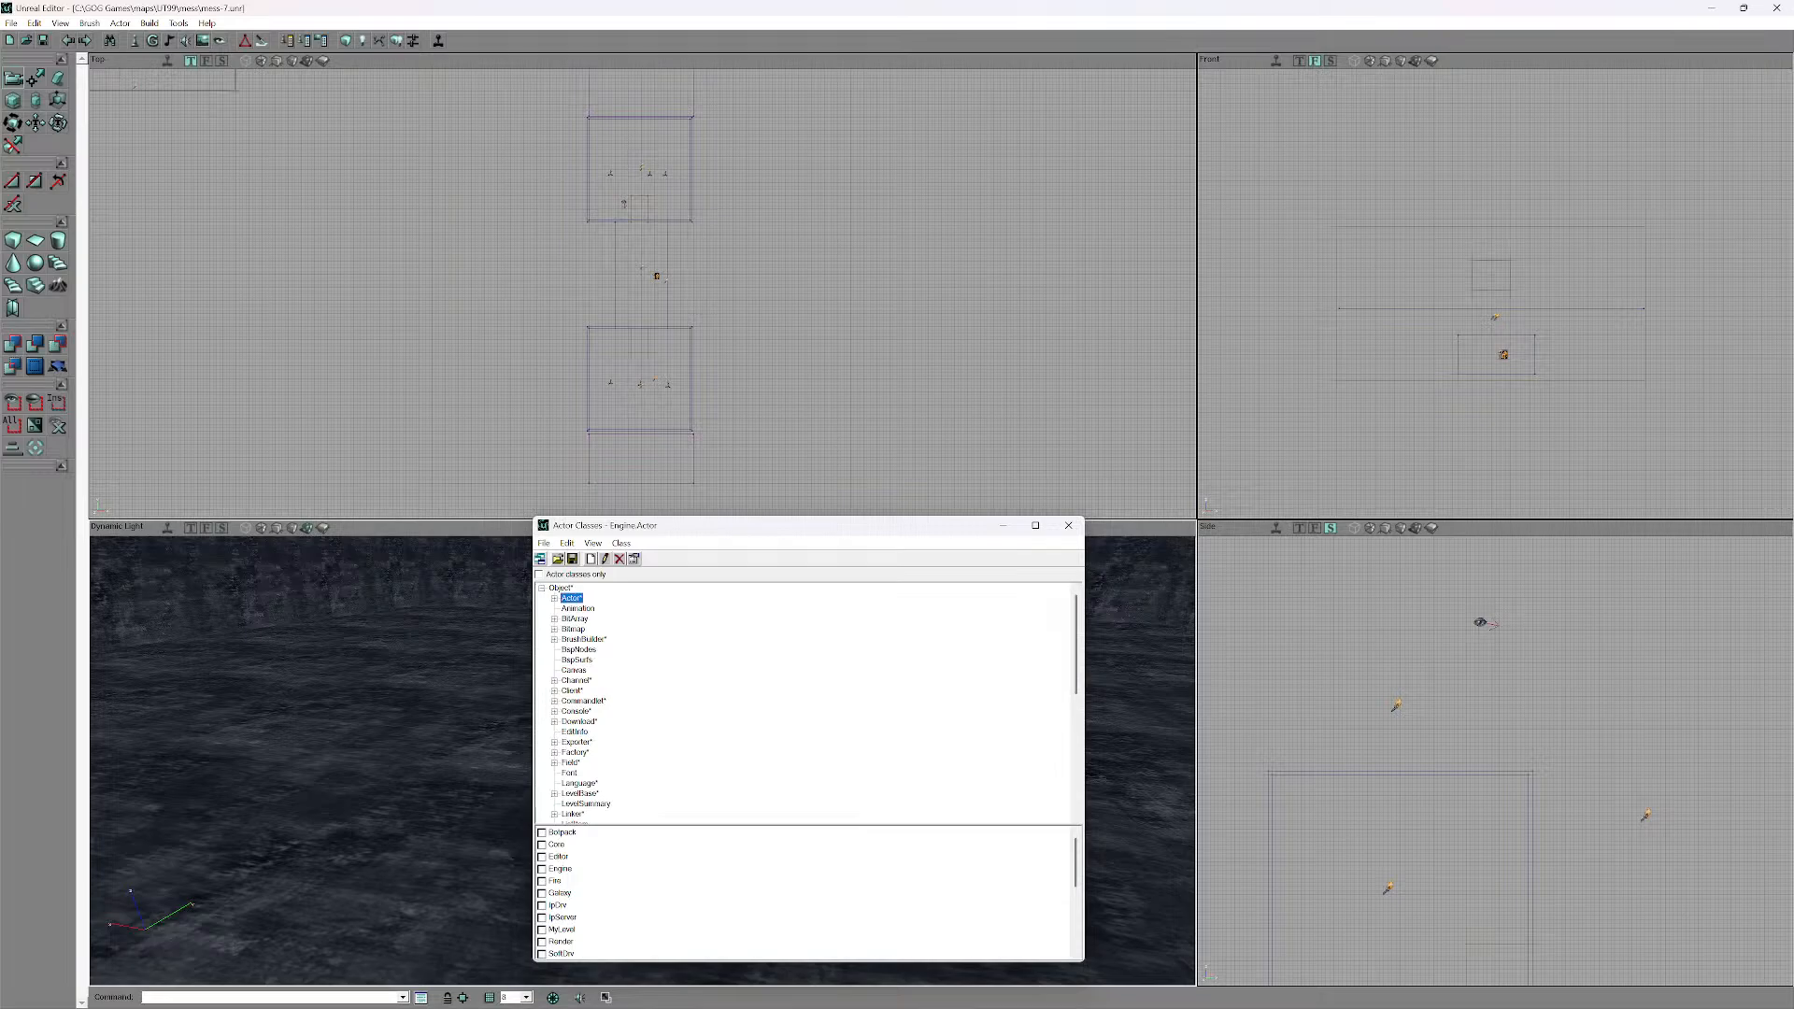
left_click(539, 574)
scroll(809, 702, "down", 2)
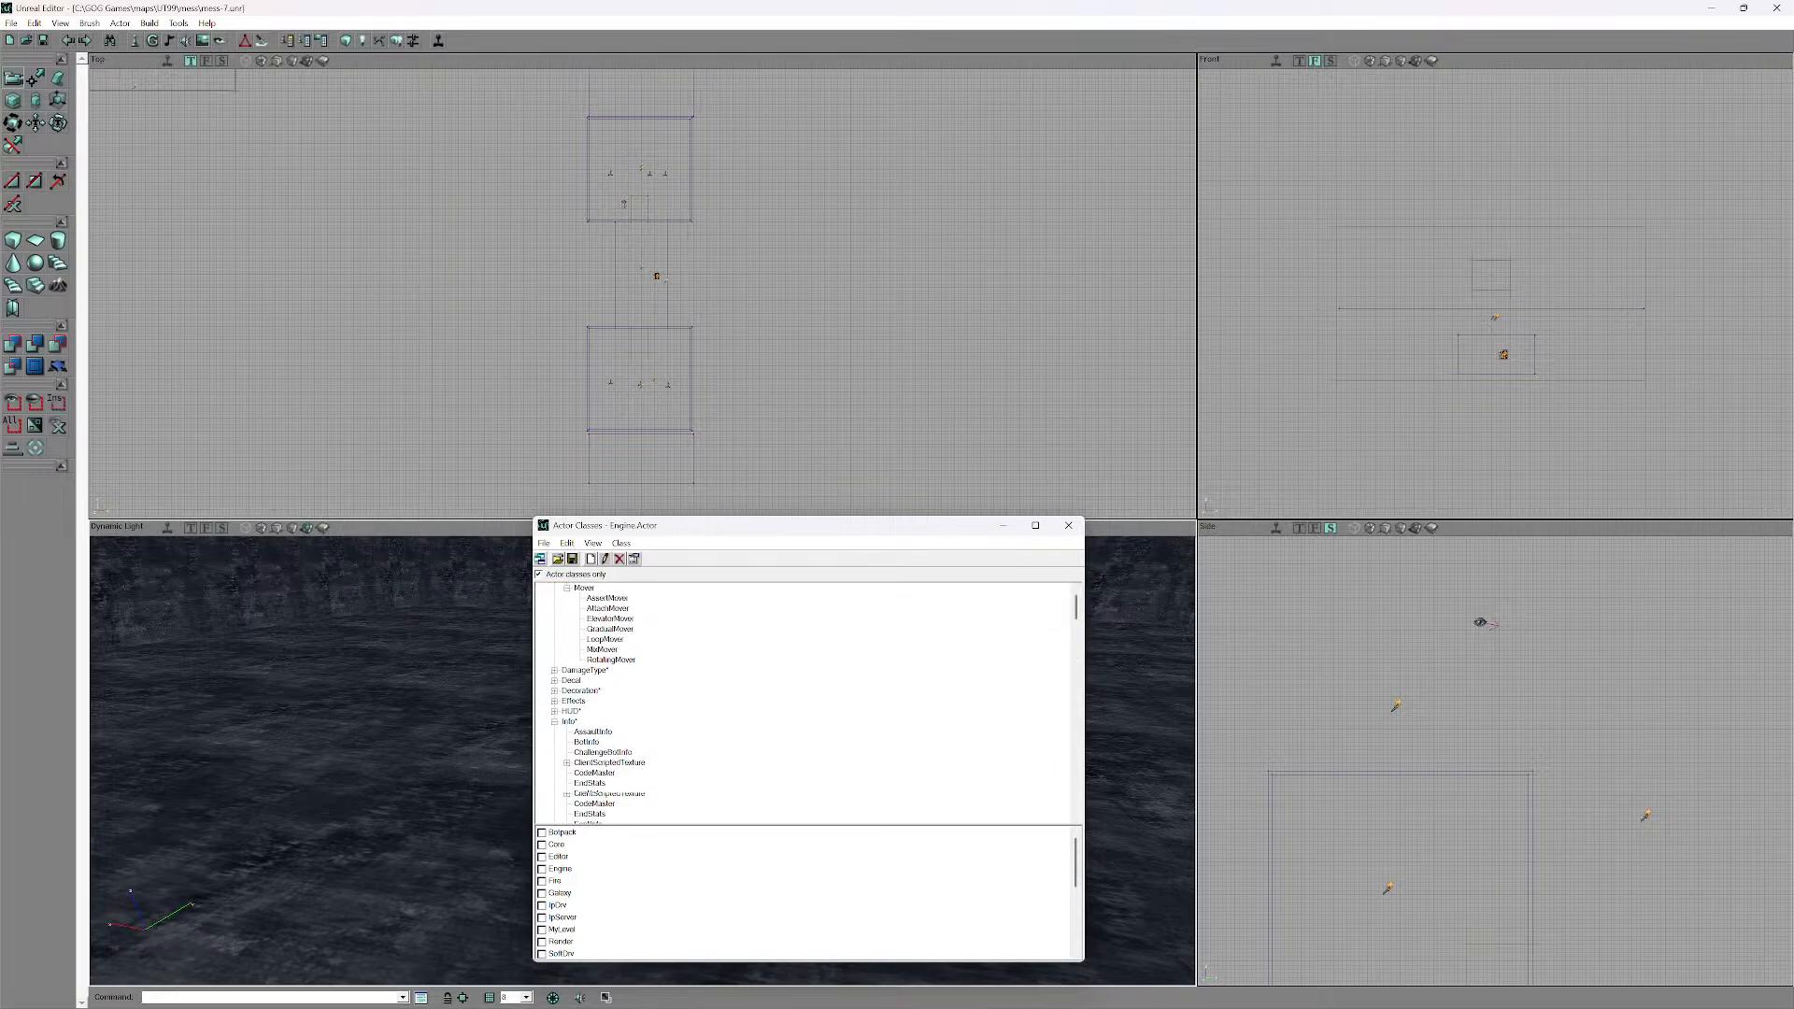
- Examine the DamageType, UnrealDamageType, Decal and HUD branches, and close the Actor class script window
left_click(554, 640)
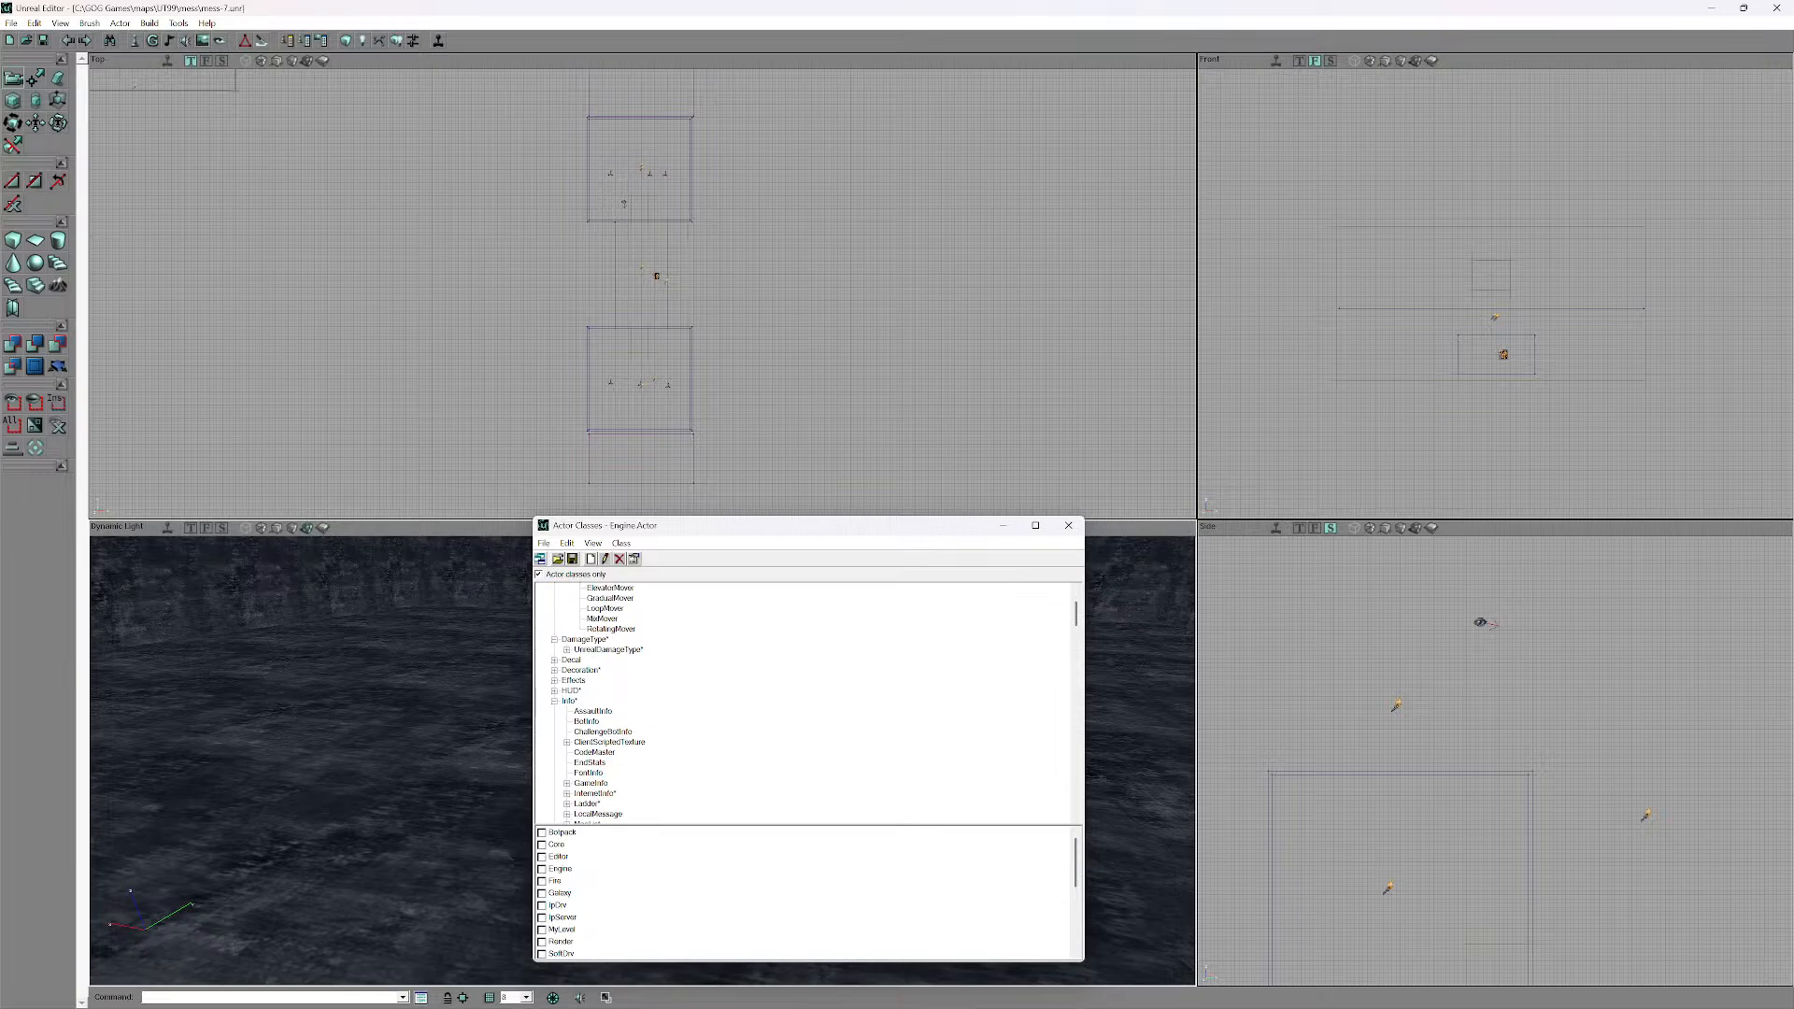
left_click(567, 650)
scroll(808, 702, "down", 1)
left_click(554, 681)
scroll(808, 703, "down", 2)
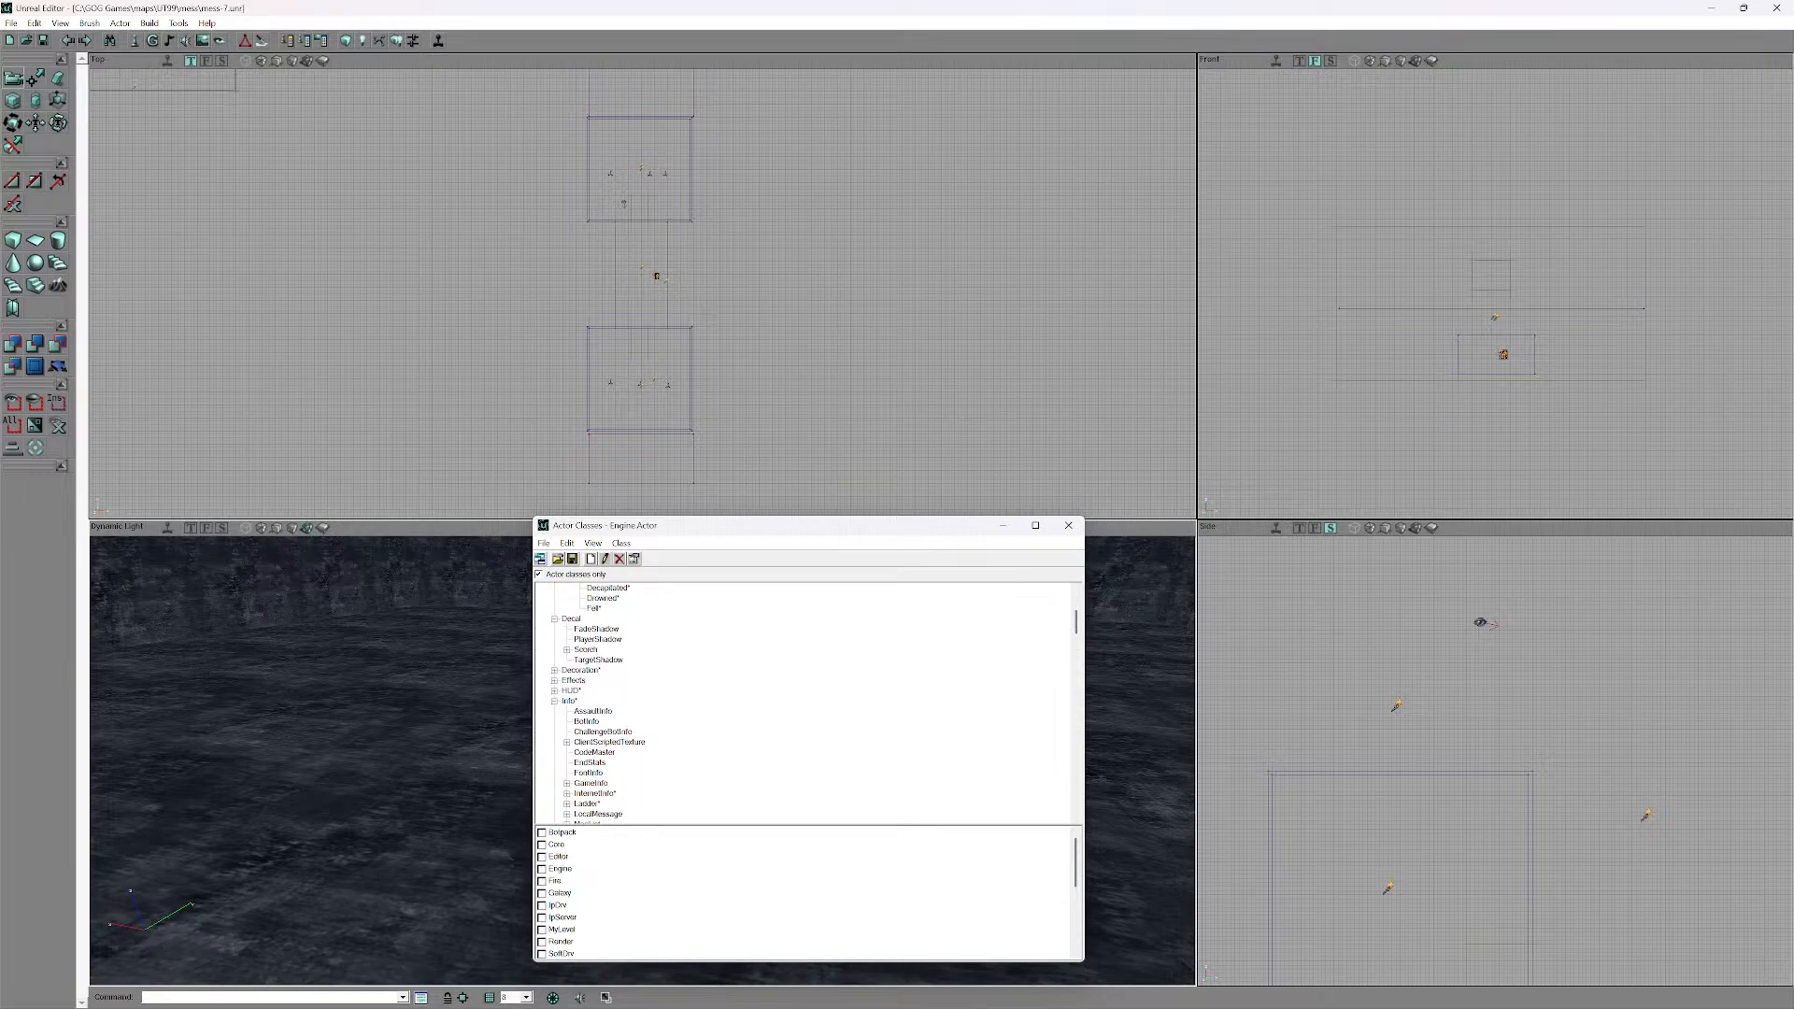
left_click(554, 670)
scroll(808, 702, "up", 2)
left_click(554, 649)
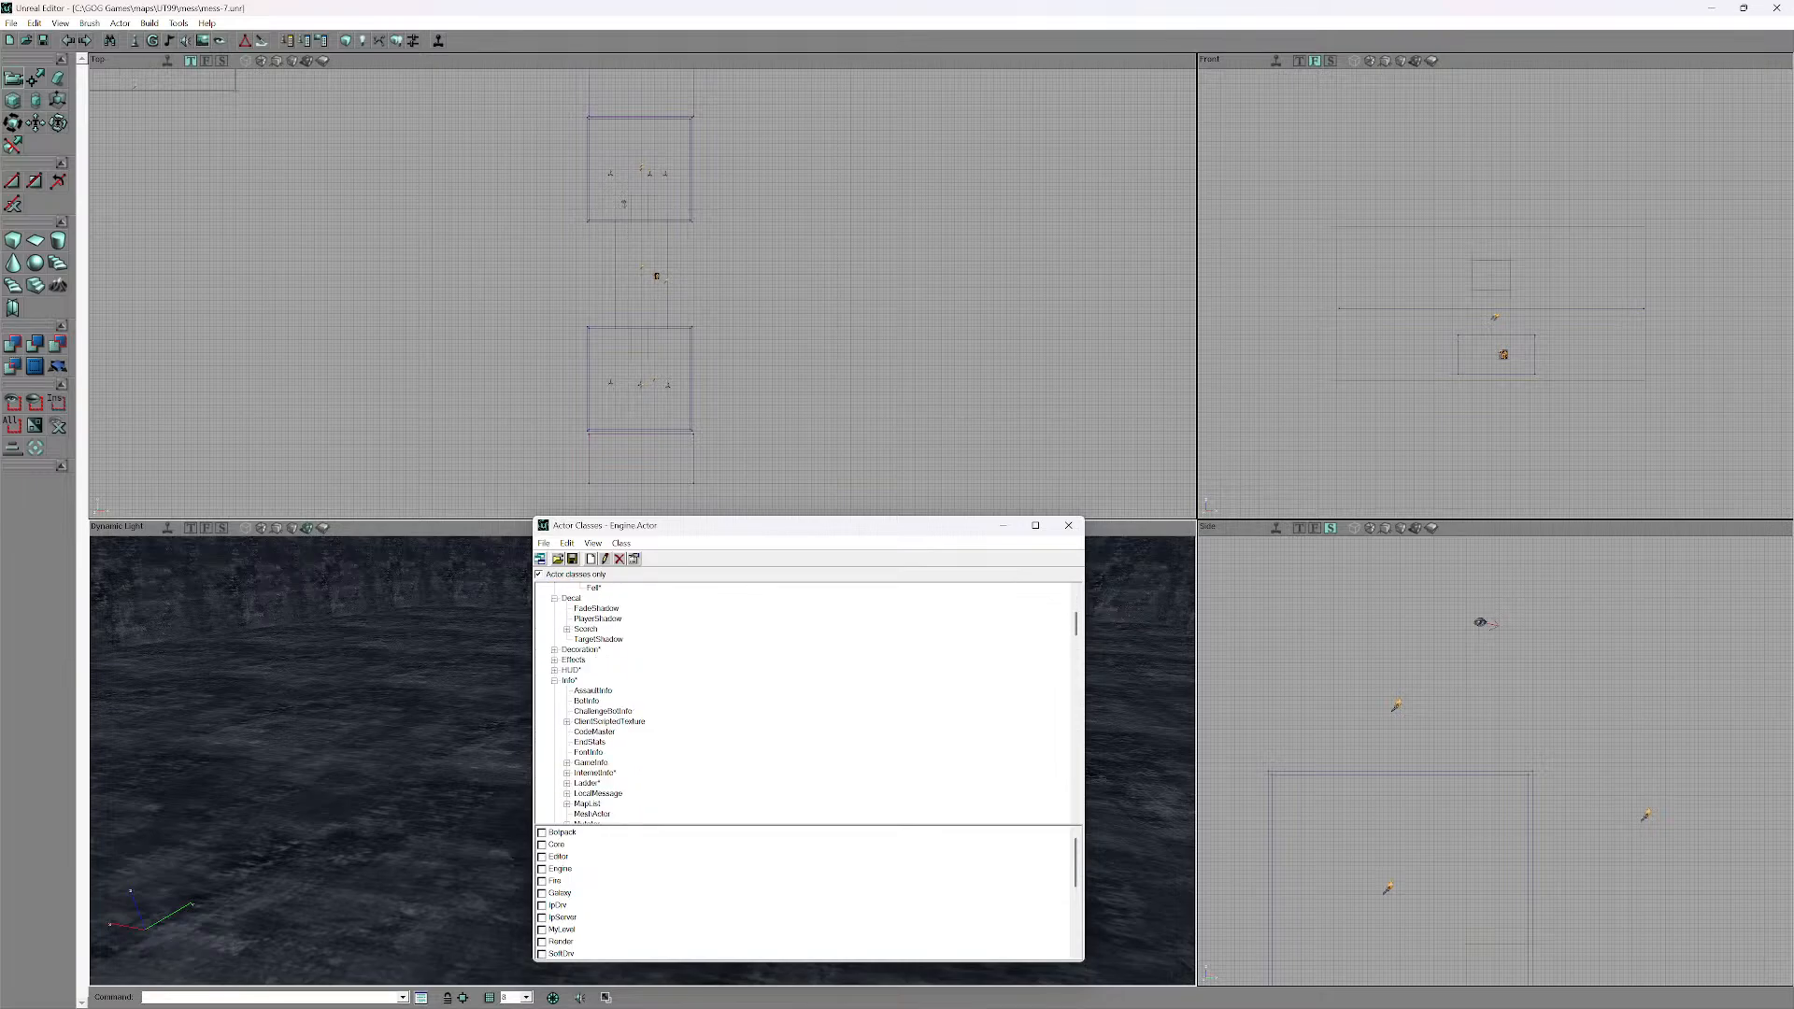
double_click(554, 670)
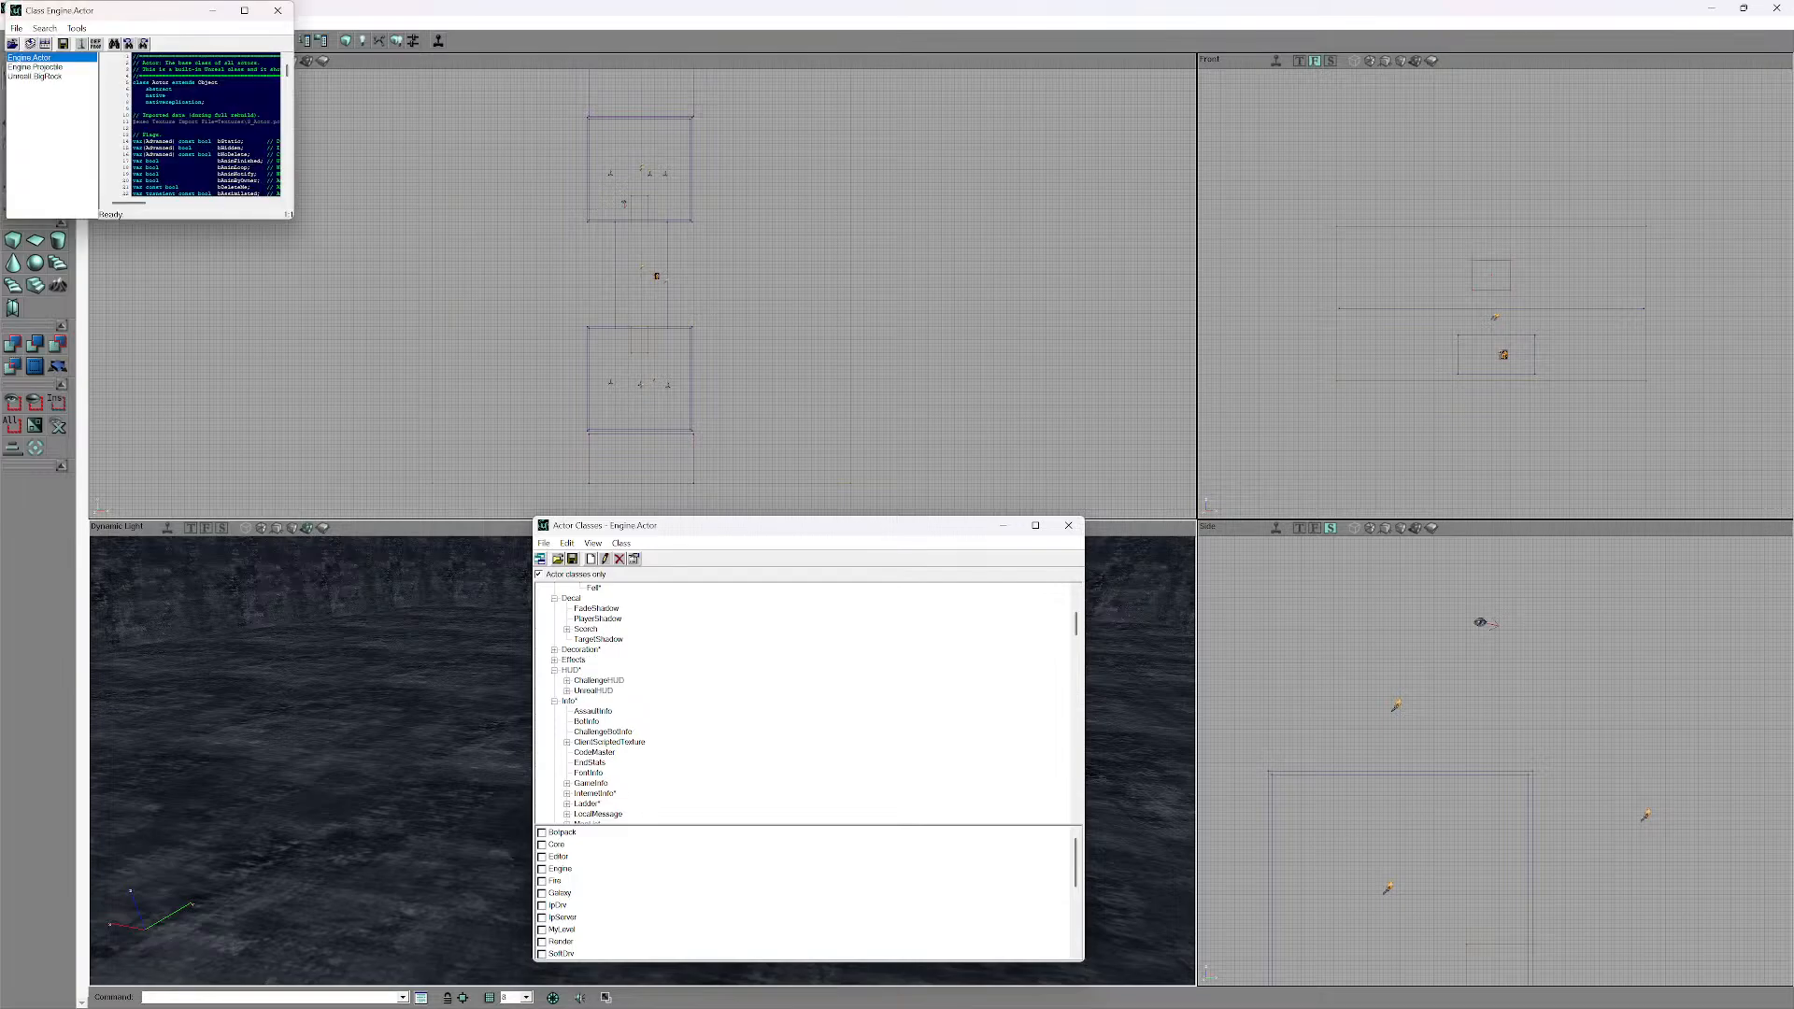
left_click(278, 10)
- Examine the Info classes, expanding GameInfo and TournamentGameInfo, close the script window and collapse GameInfo again
scroll(808, 703, "down", 4)
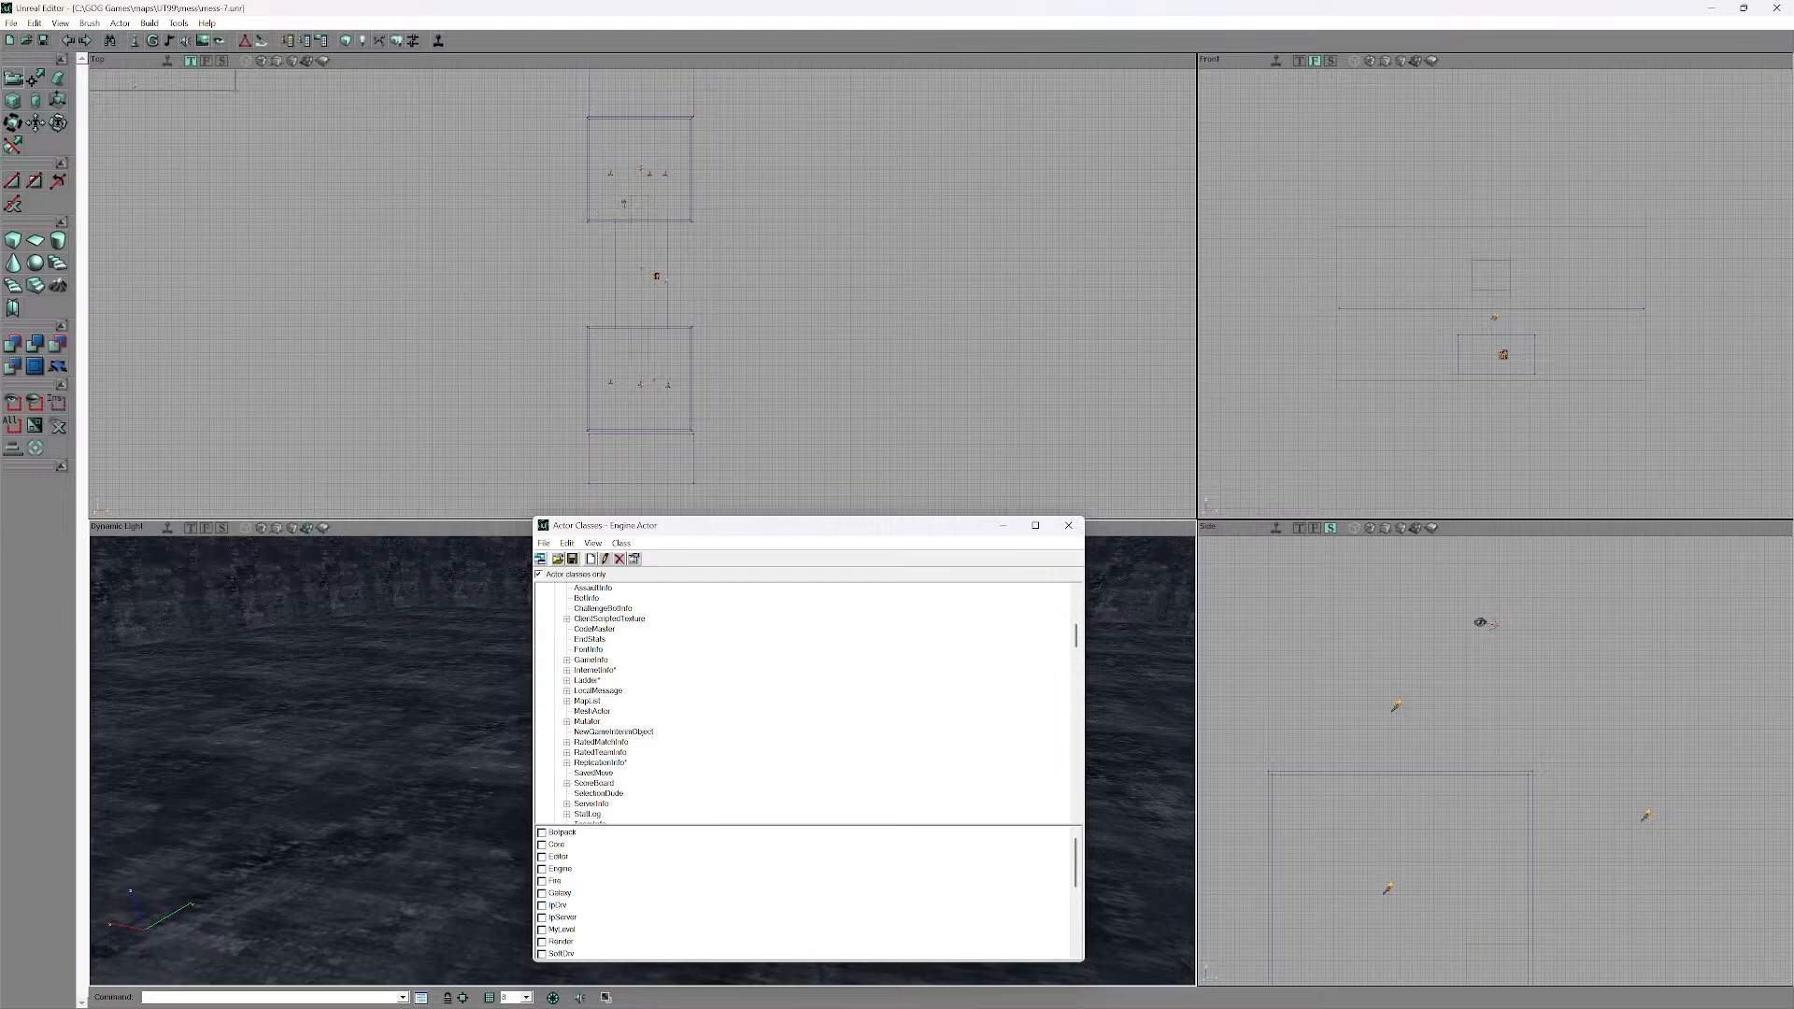
scroll(808, 703, "down", 1)
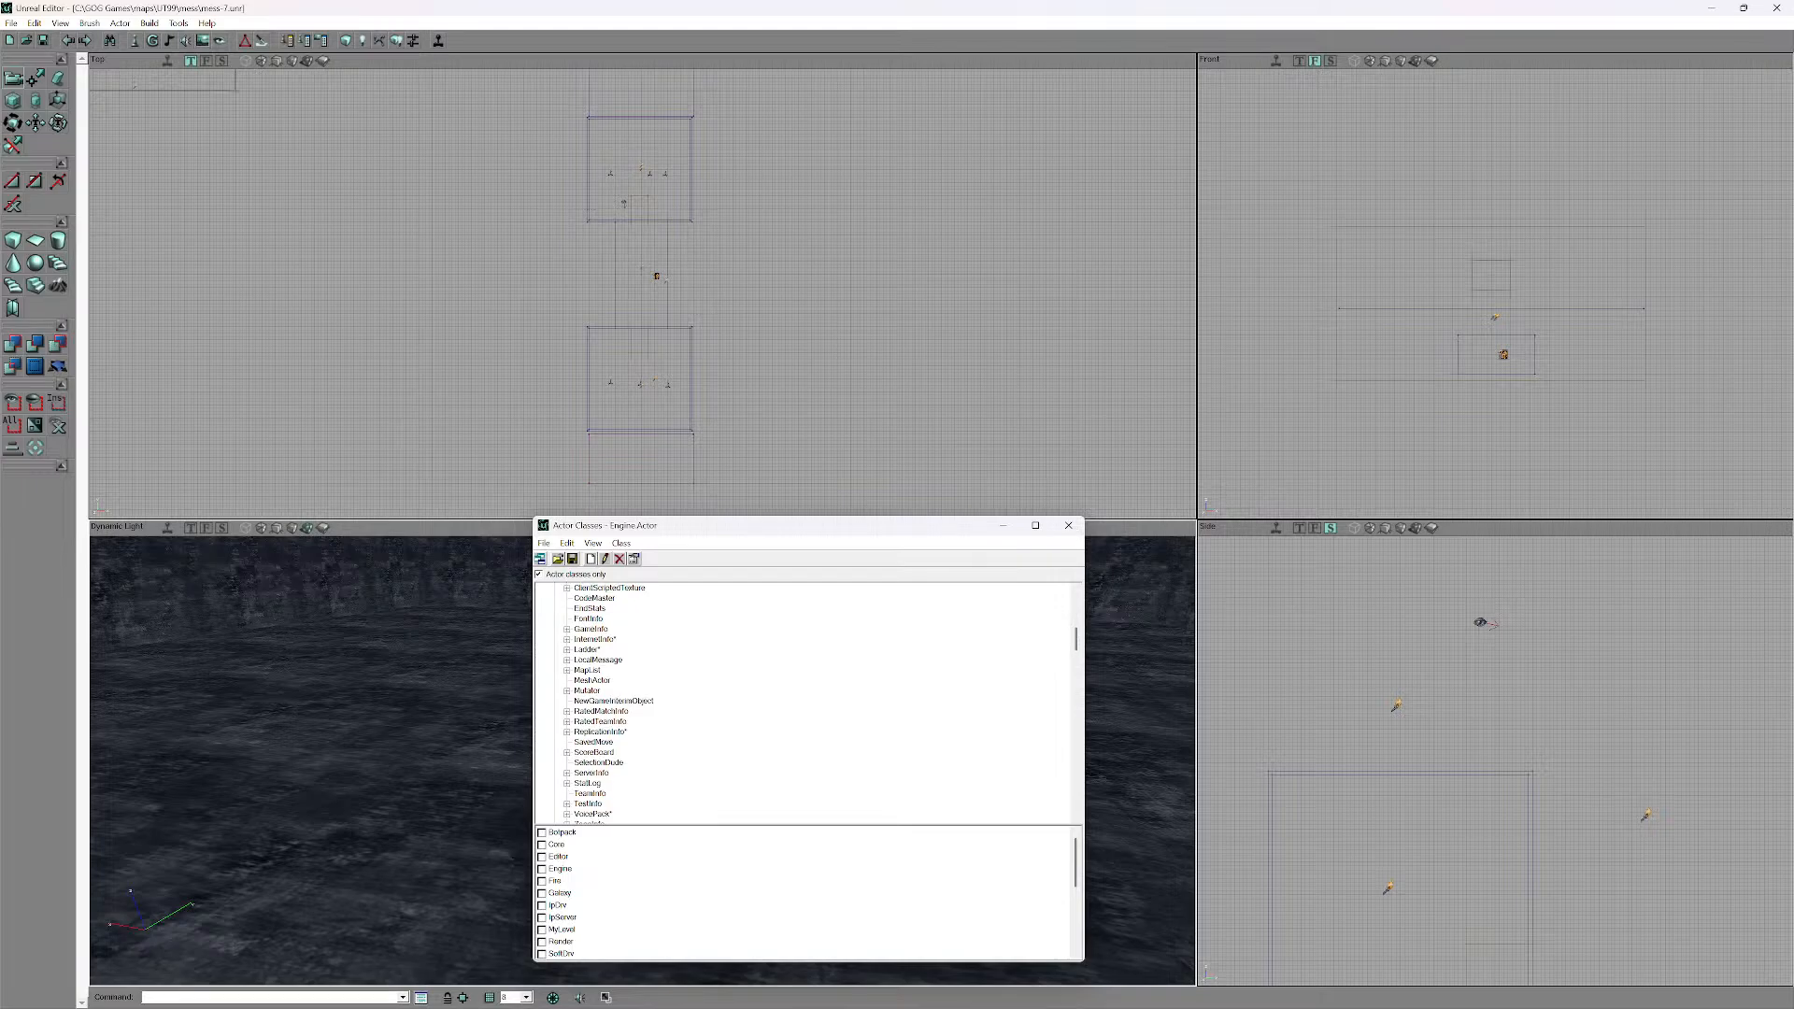
scroll(808, 703, "down", 1)
scroll(809, 702, "up", 4)
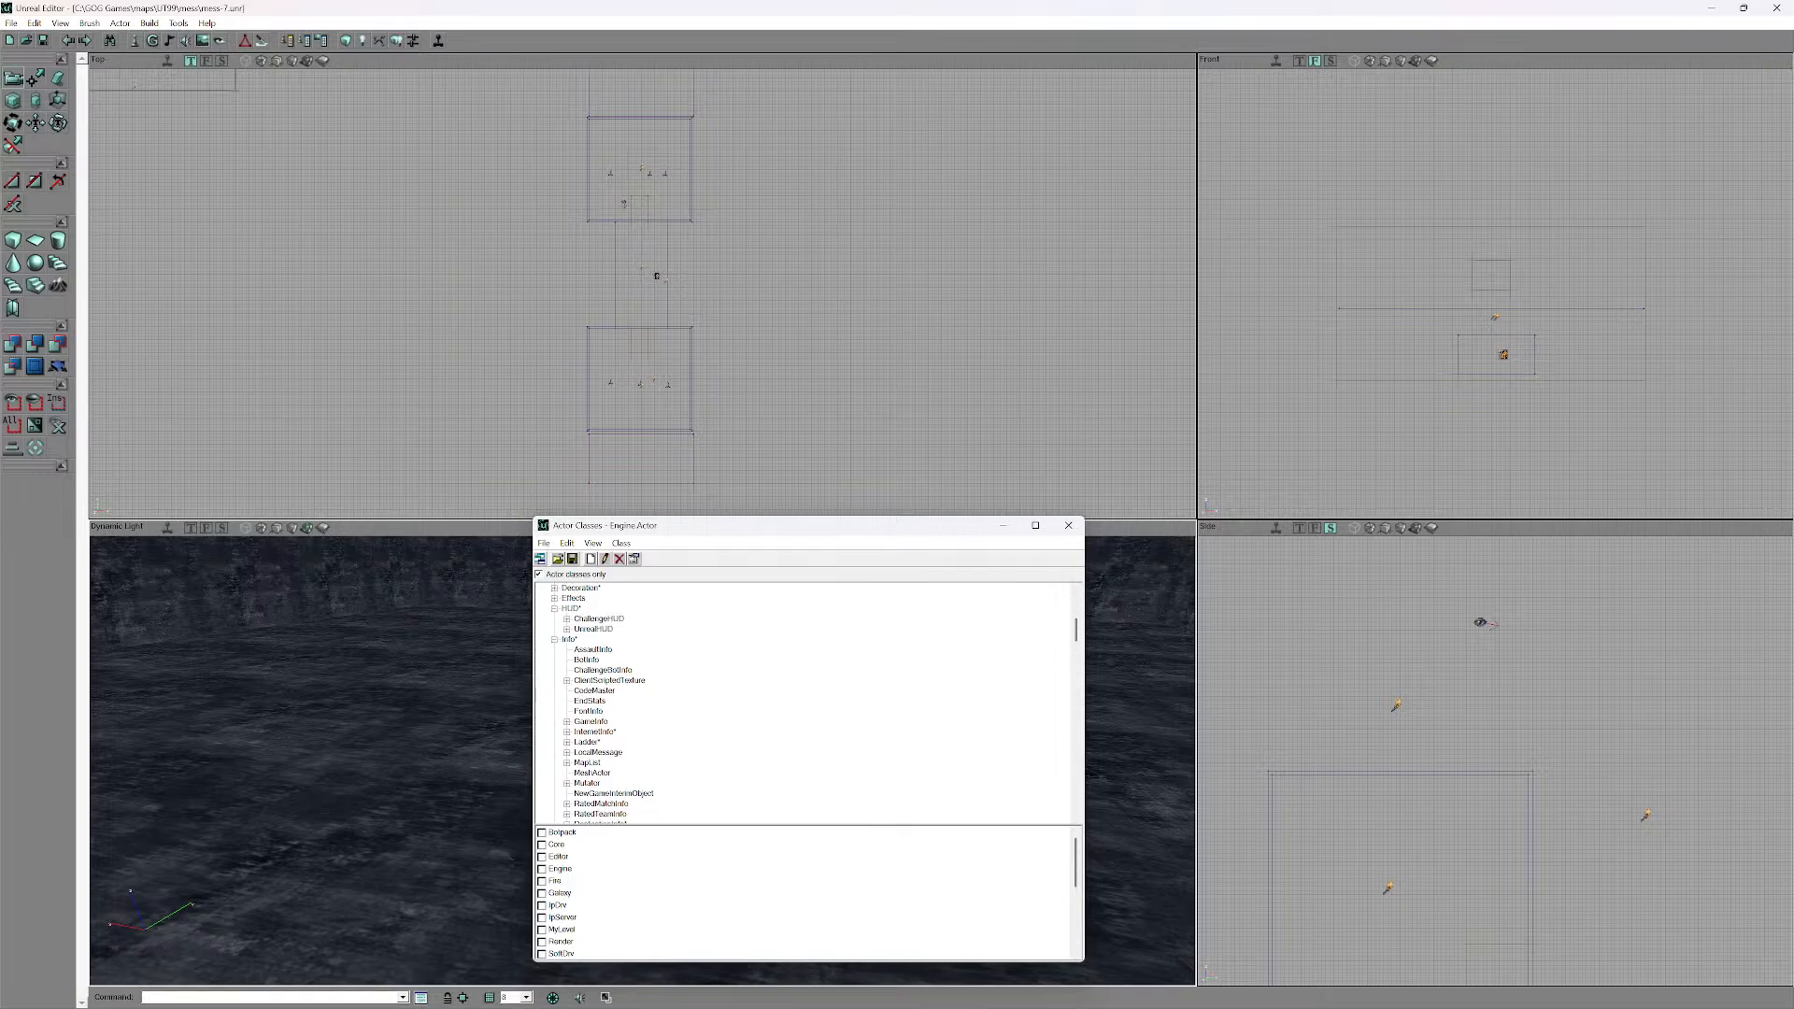
scroll(808, 703, "down", 1)
left_click(567, 691)
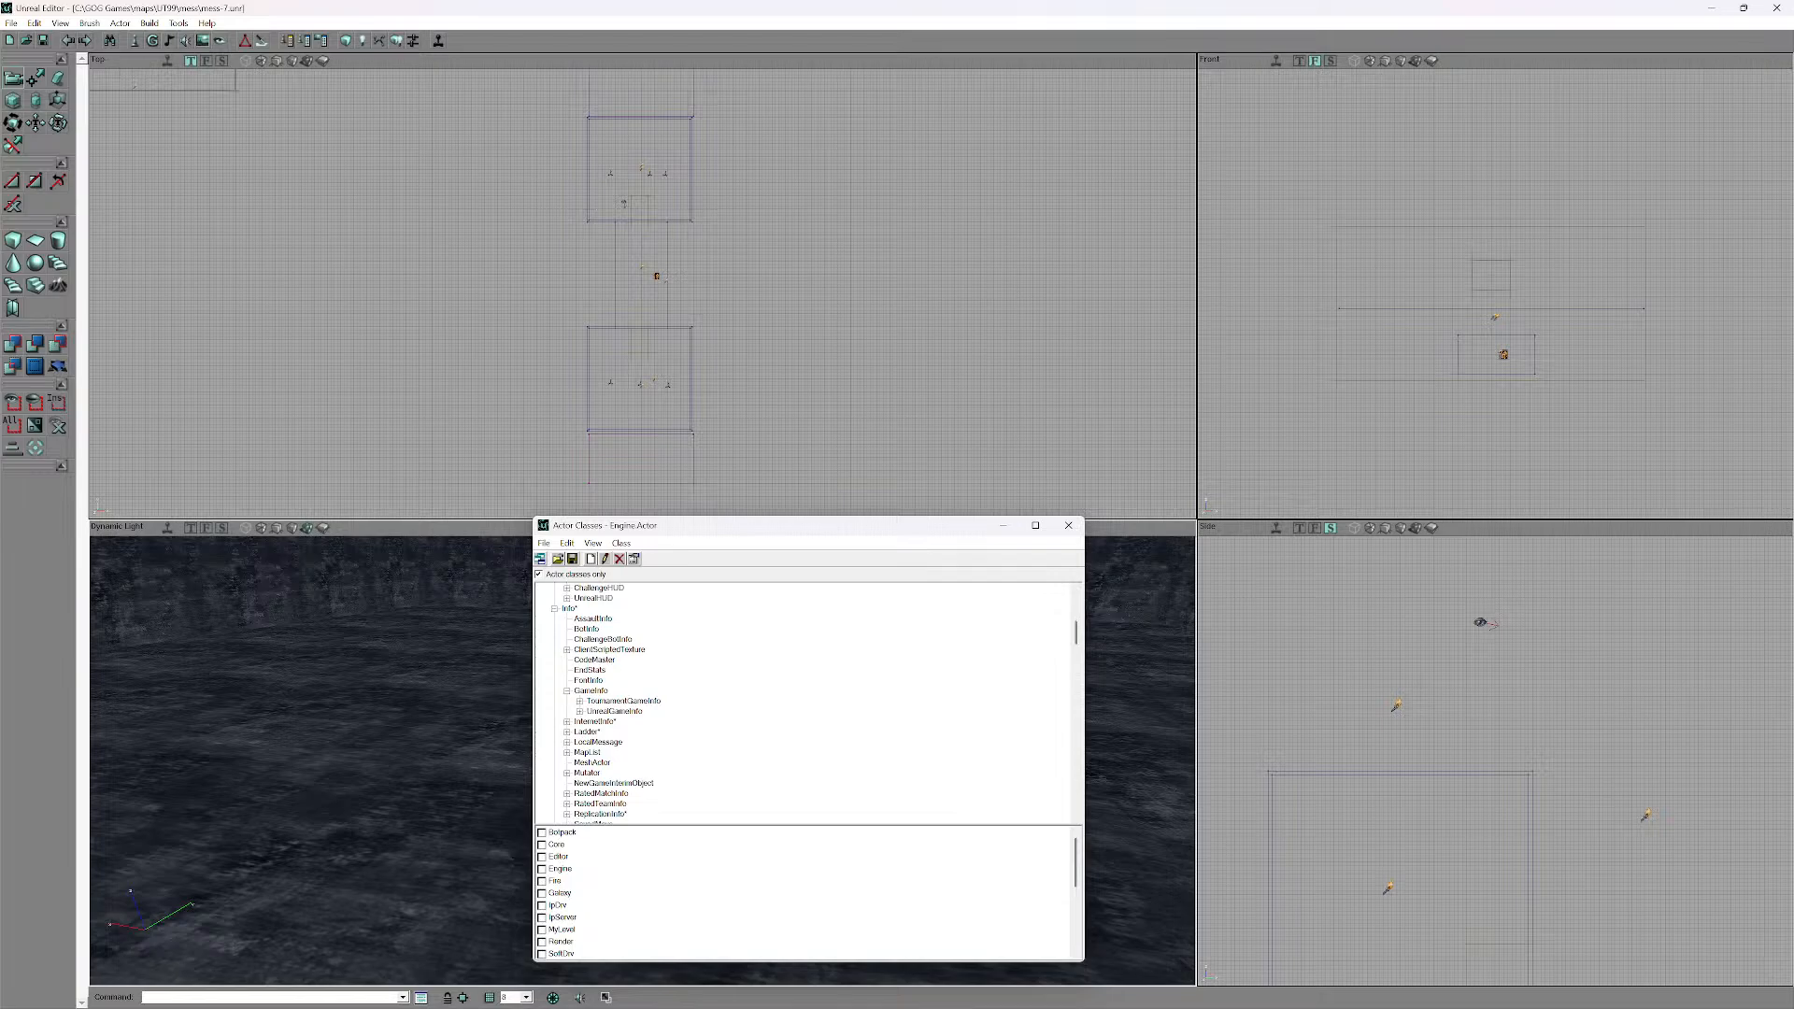
double_click(580, 702)
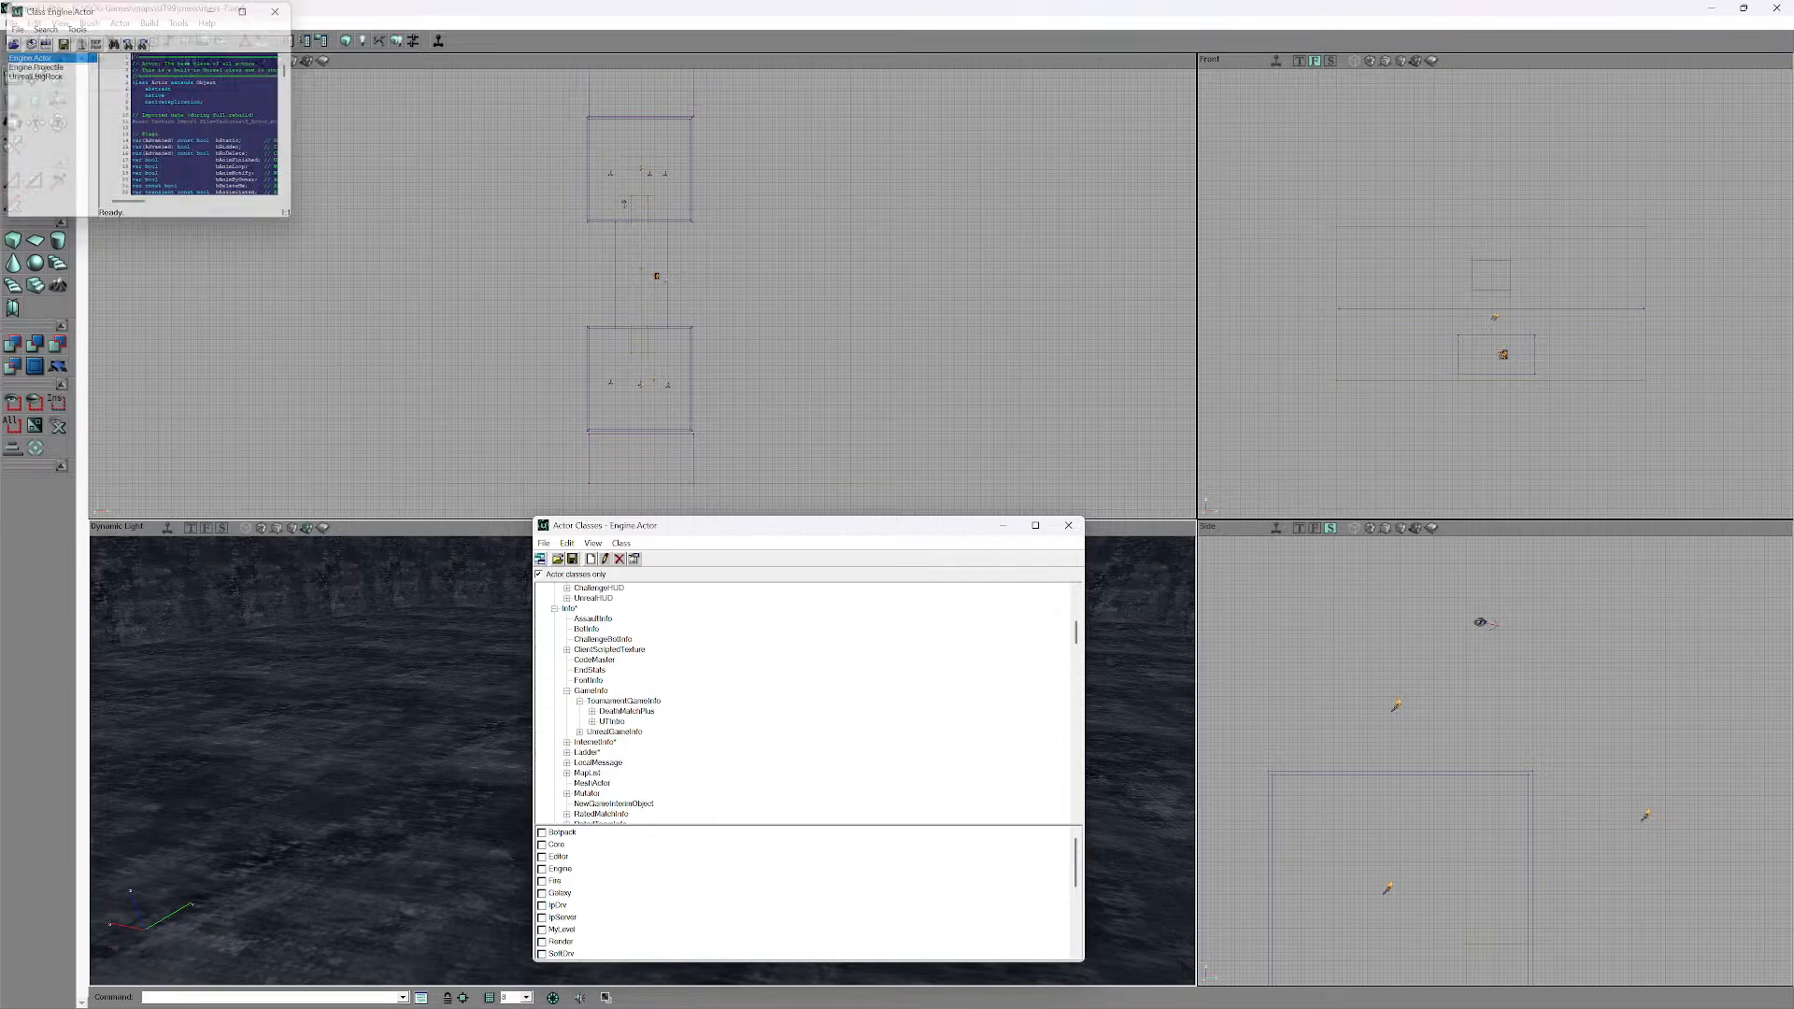
left_click(277, 11)
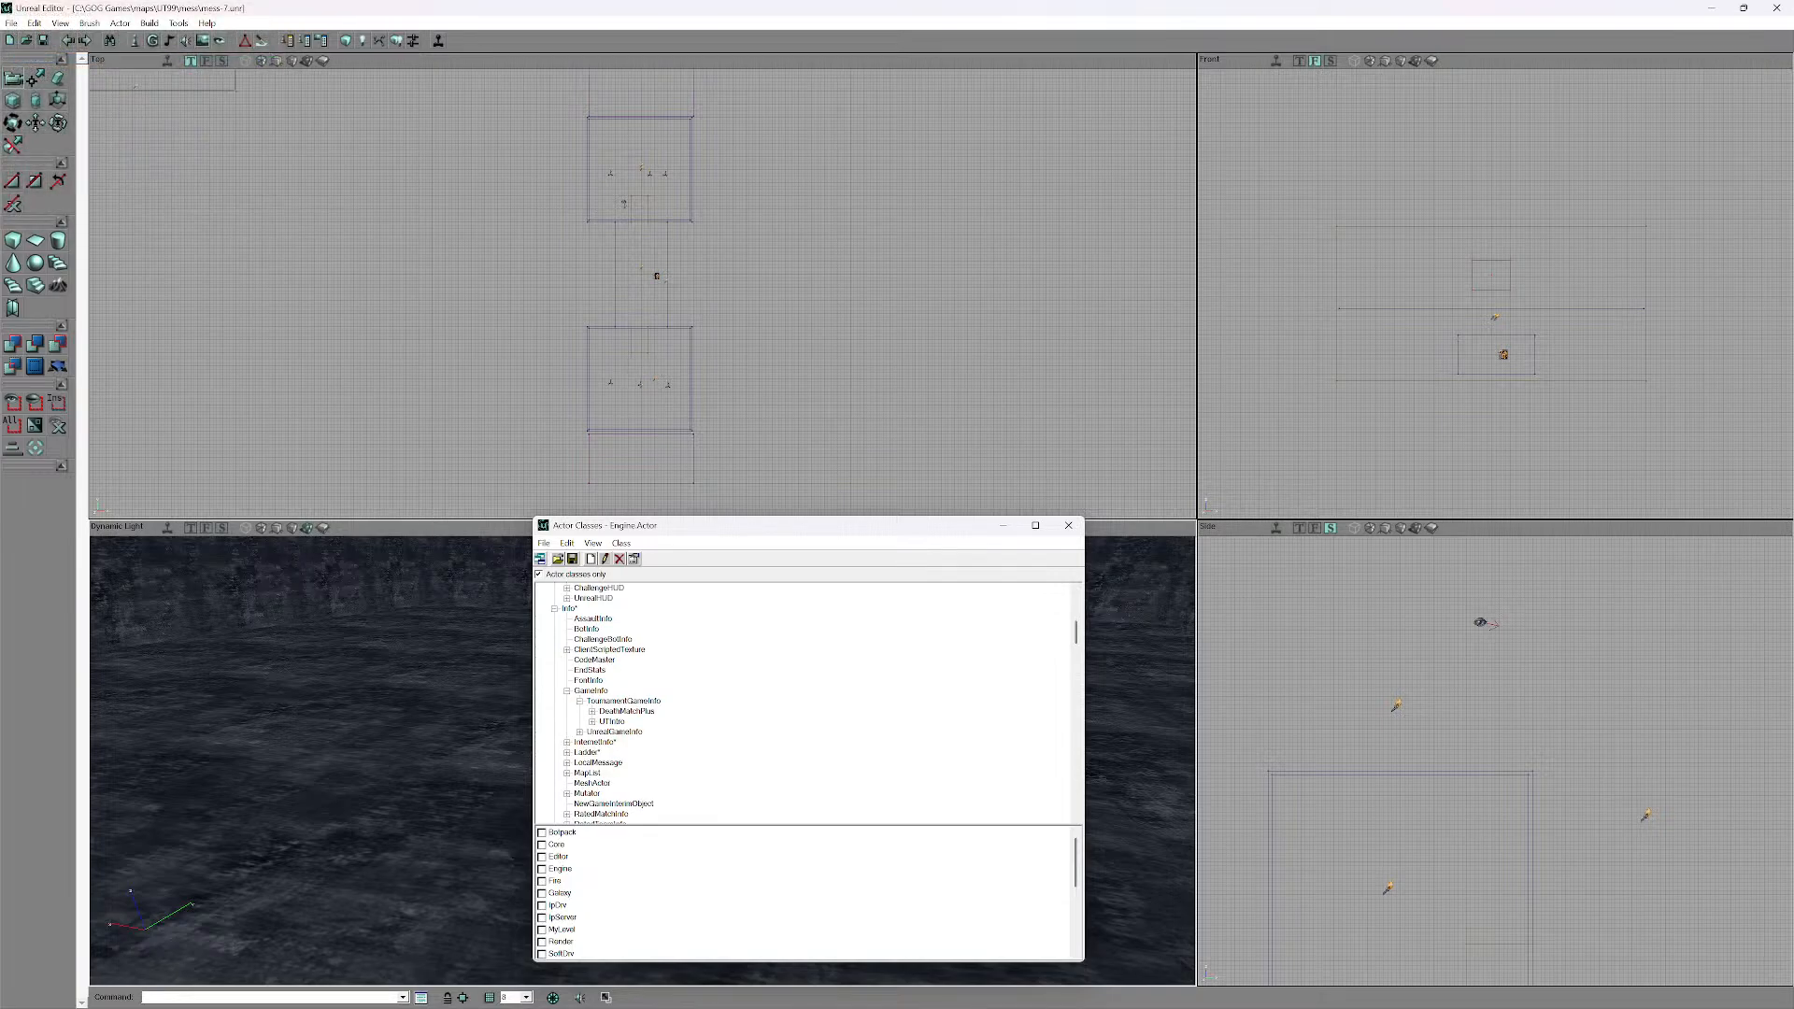
left_click(567, 691)
- Look through the rest of the Info classes and the ZoneInfo types, continuing to the Inventory branch
scroll(567, 692, "down", 2)
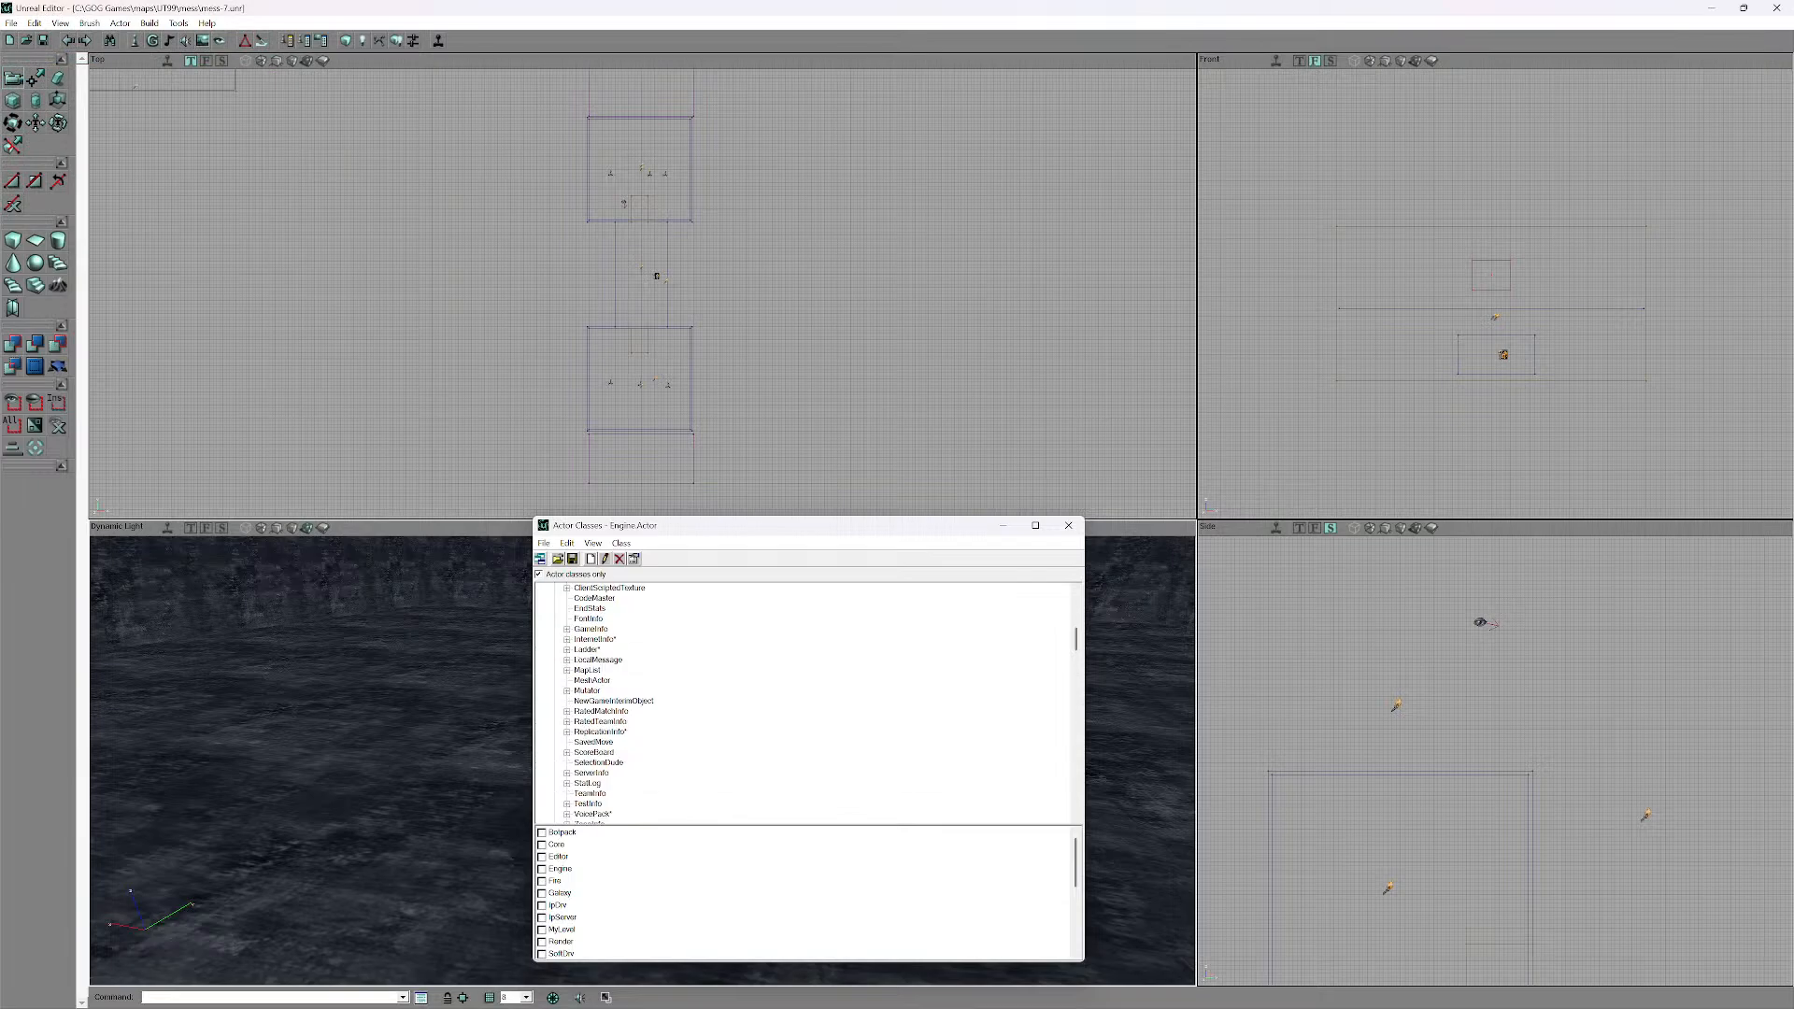
scroll(803, 702, "down", 2)
scroll(803, 702, "down", 1)
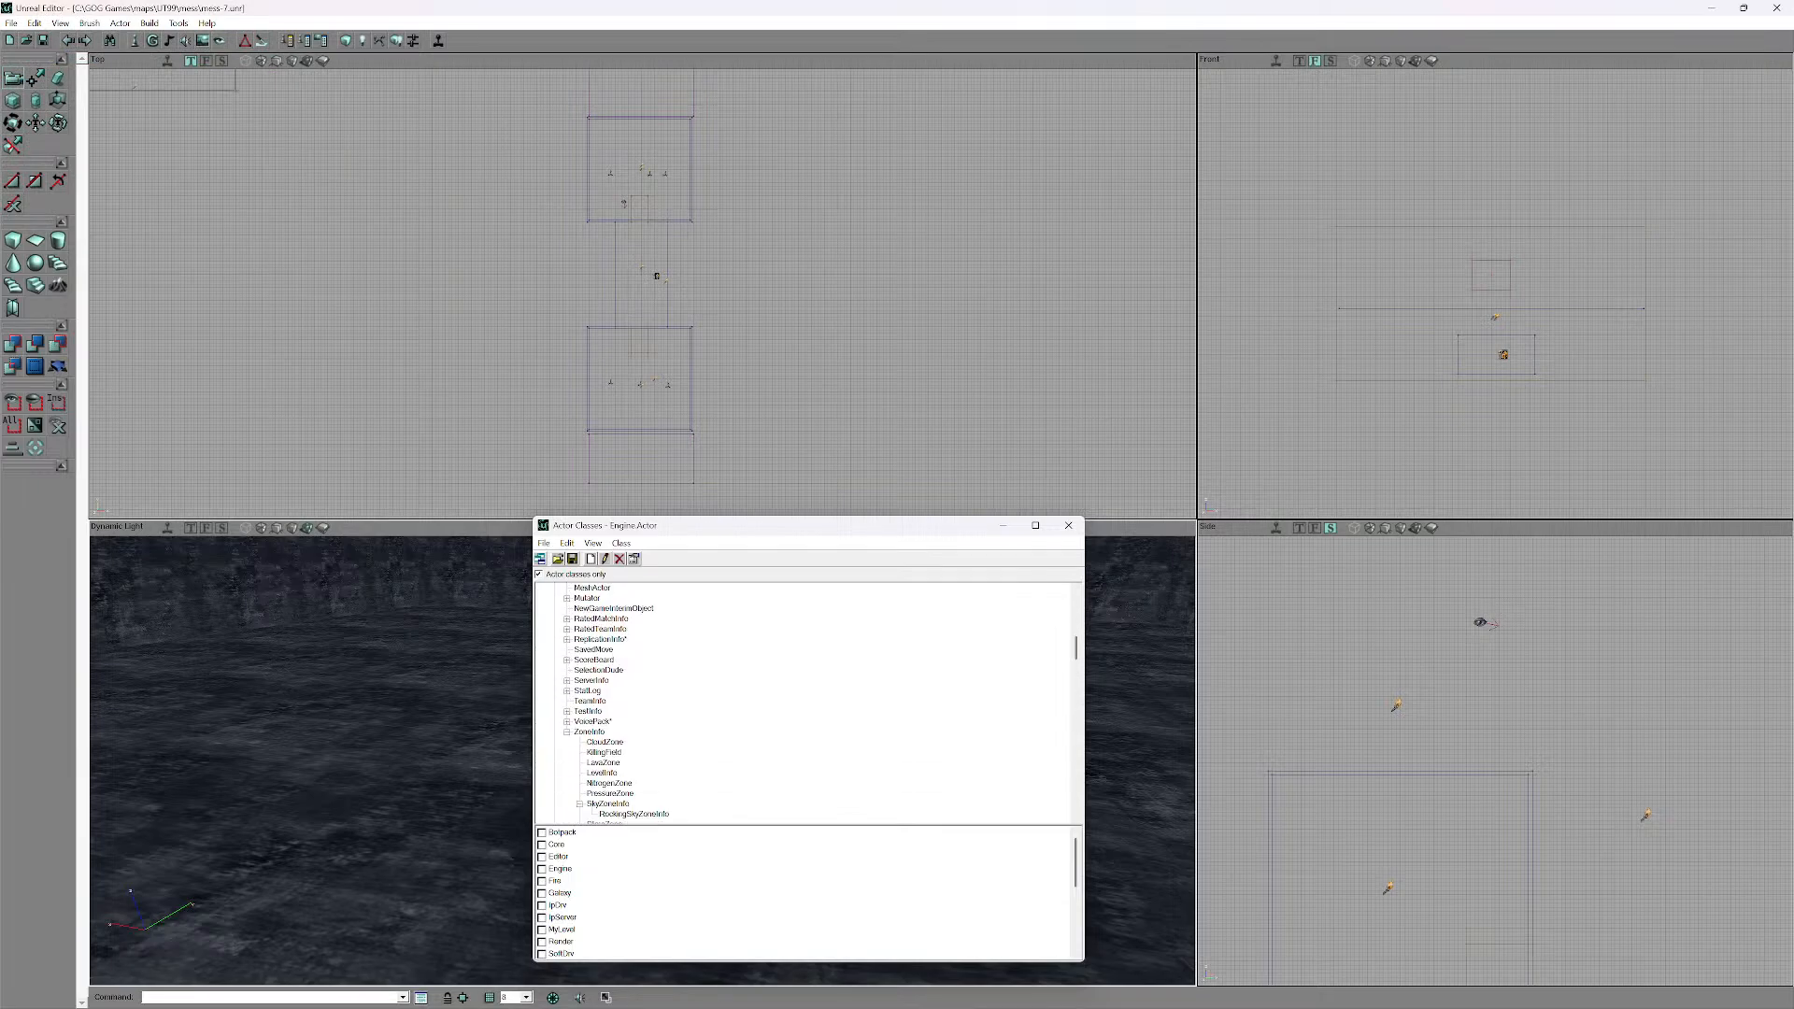
scroll(803, 702, "down", 1)
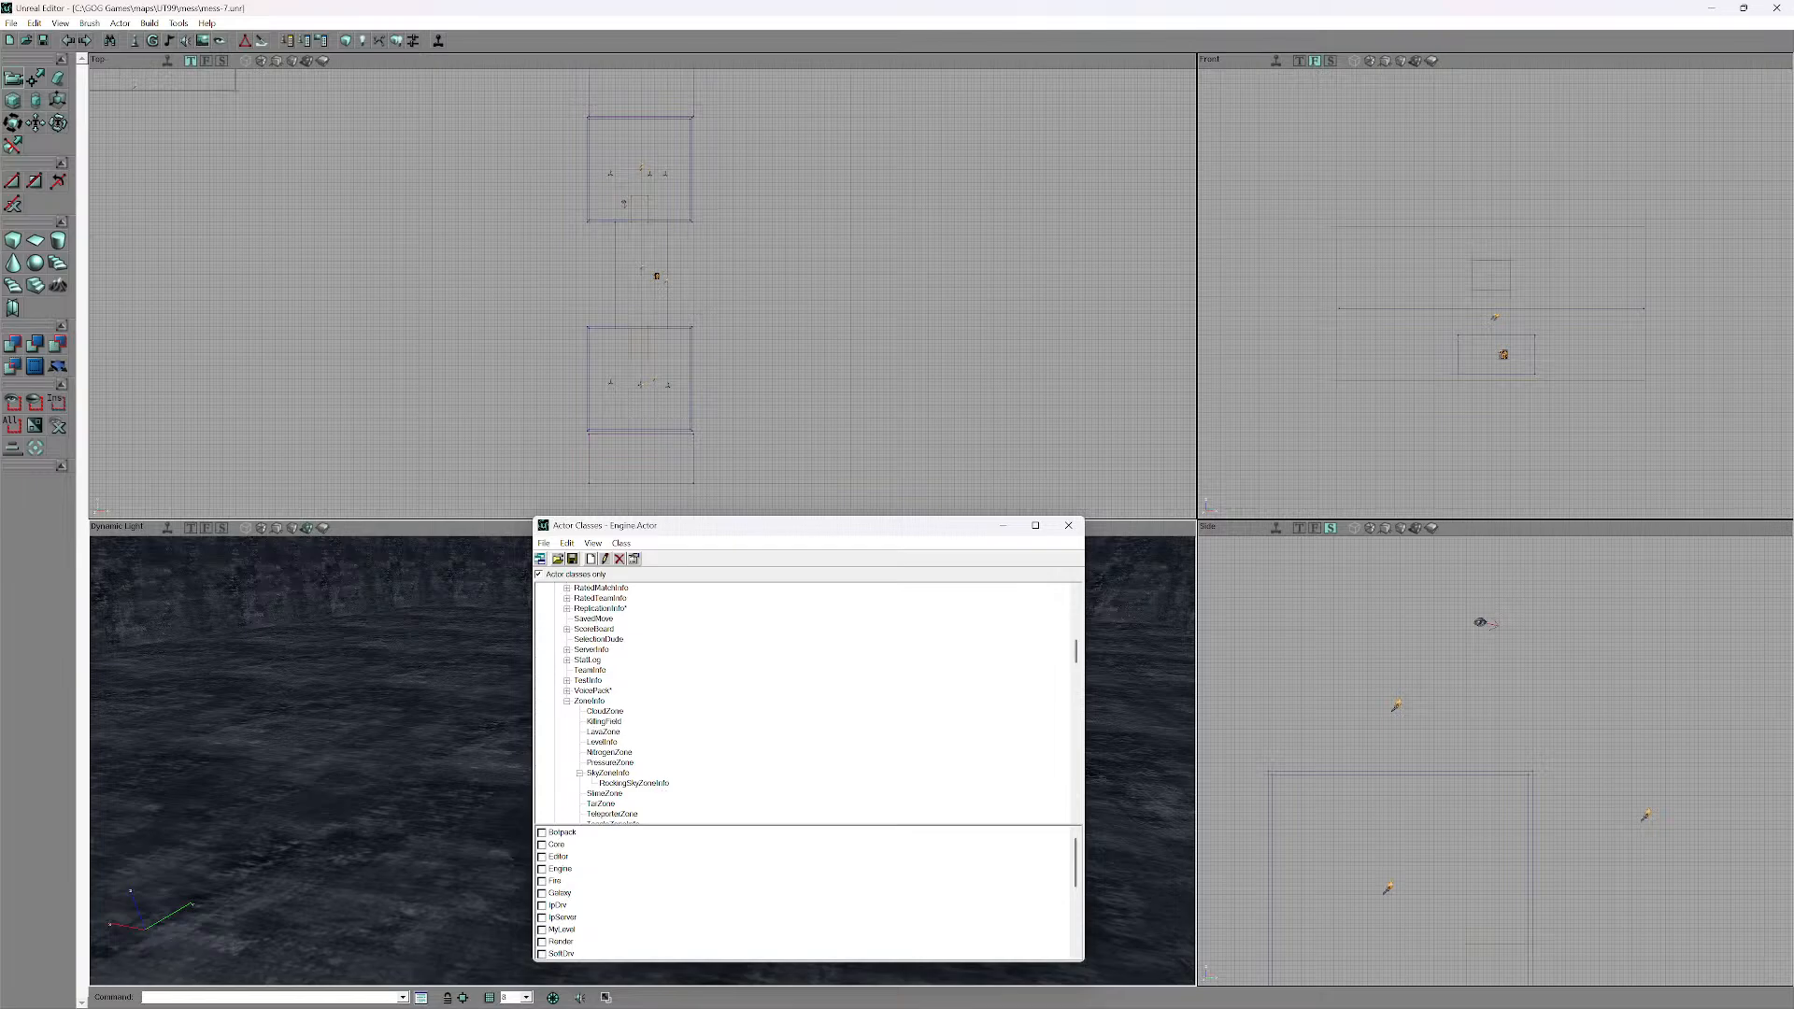
scroll(804, 703, "down", 2)
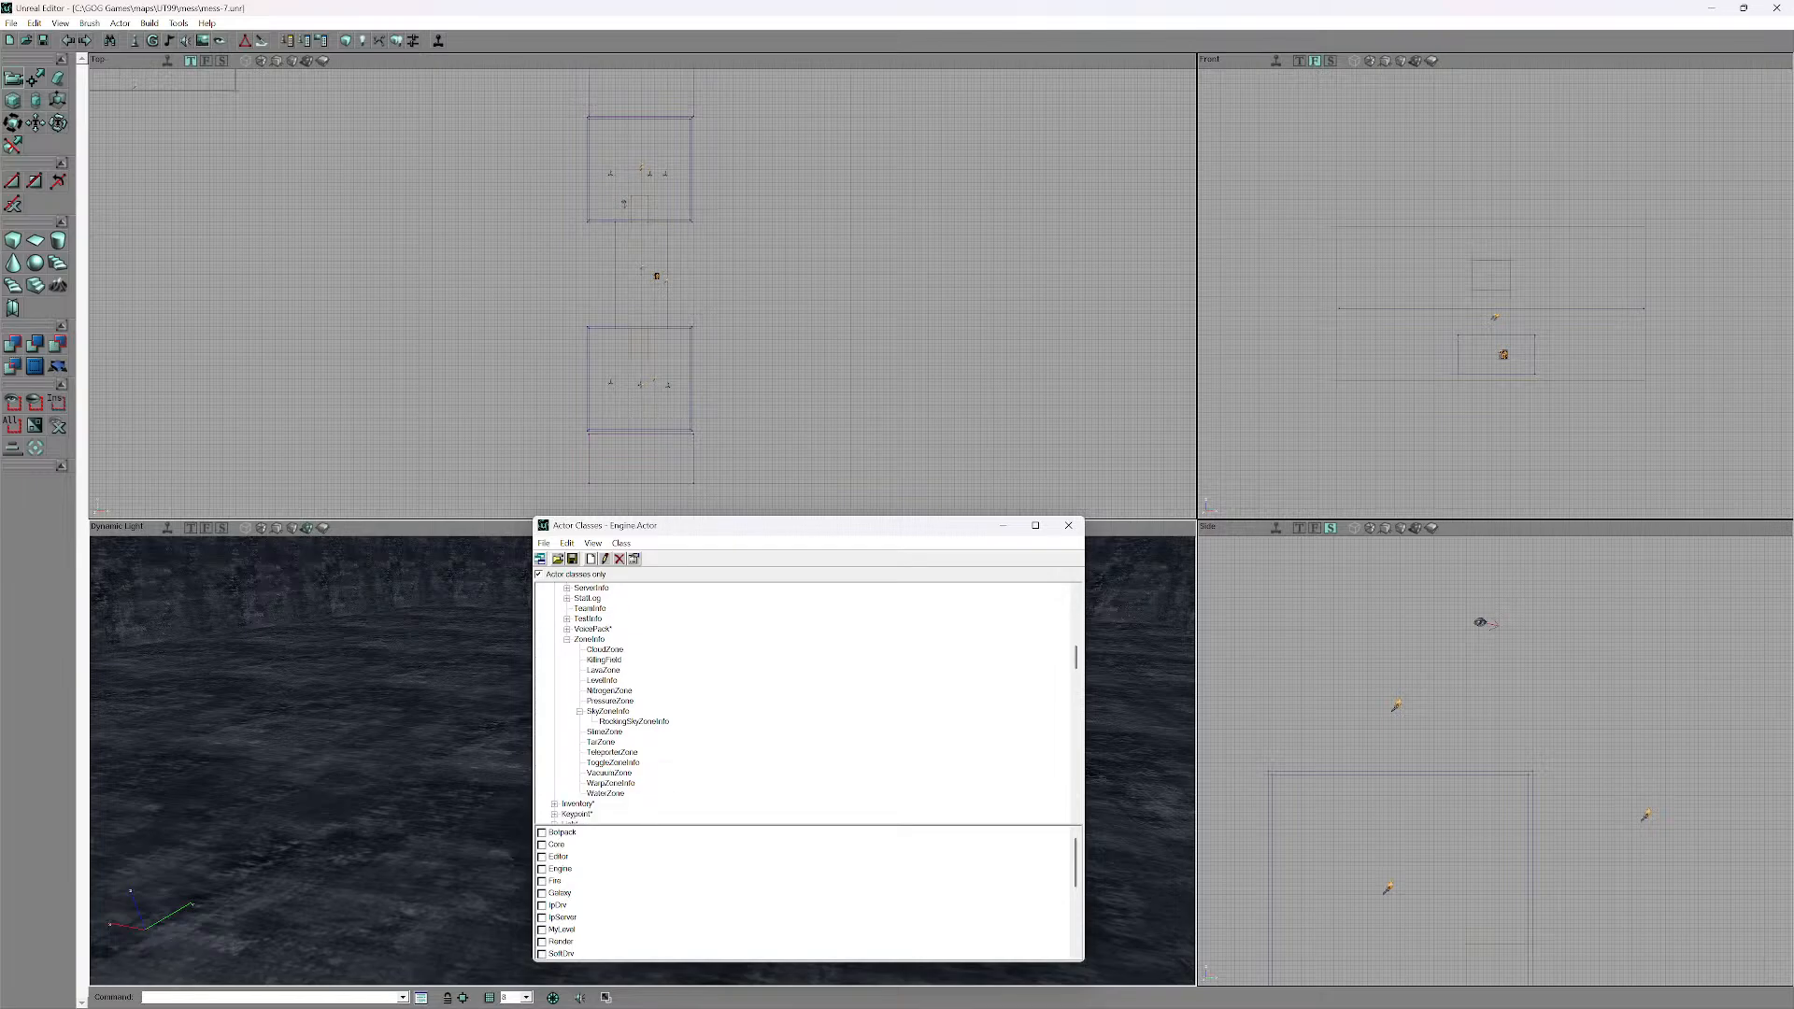
scroll(804, 703, "down", 3)
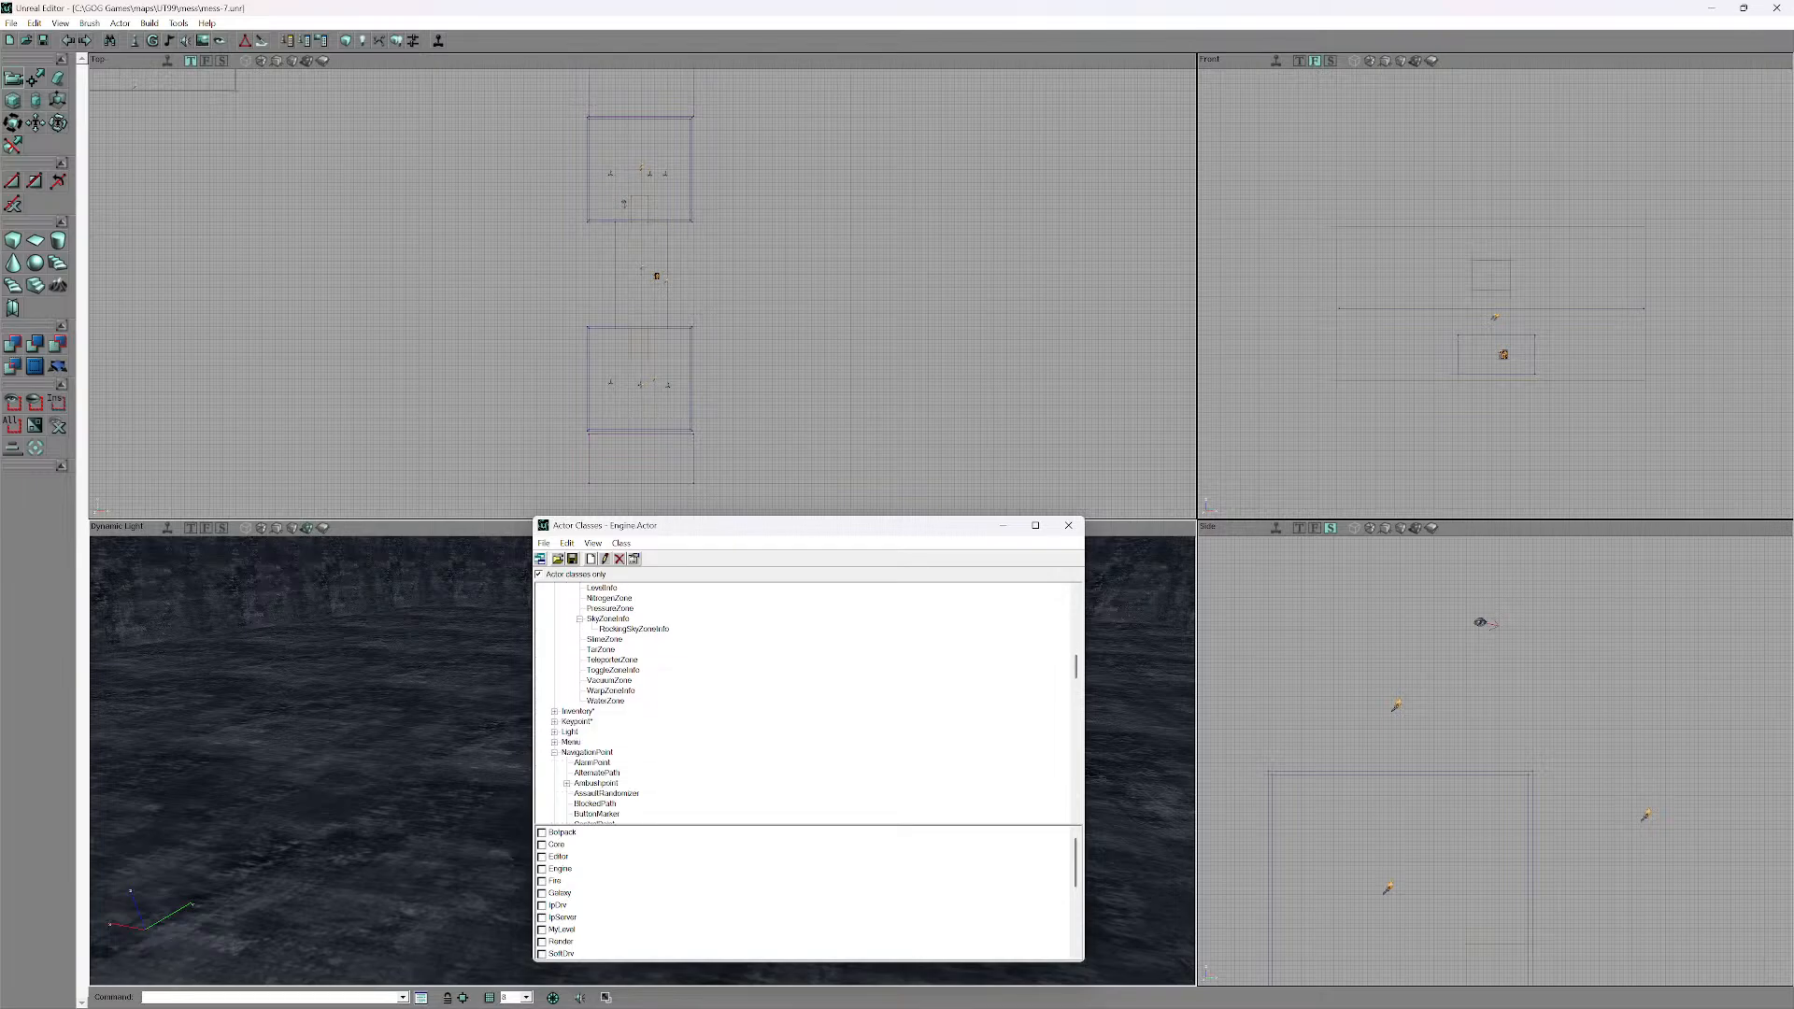
- Expand the Inventory and Weapon branches and move the class browser aside to uncover the middle of the 3D view
left_click(554, 711)
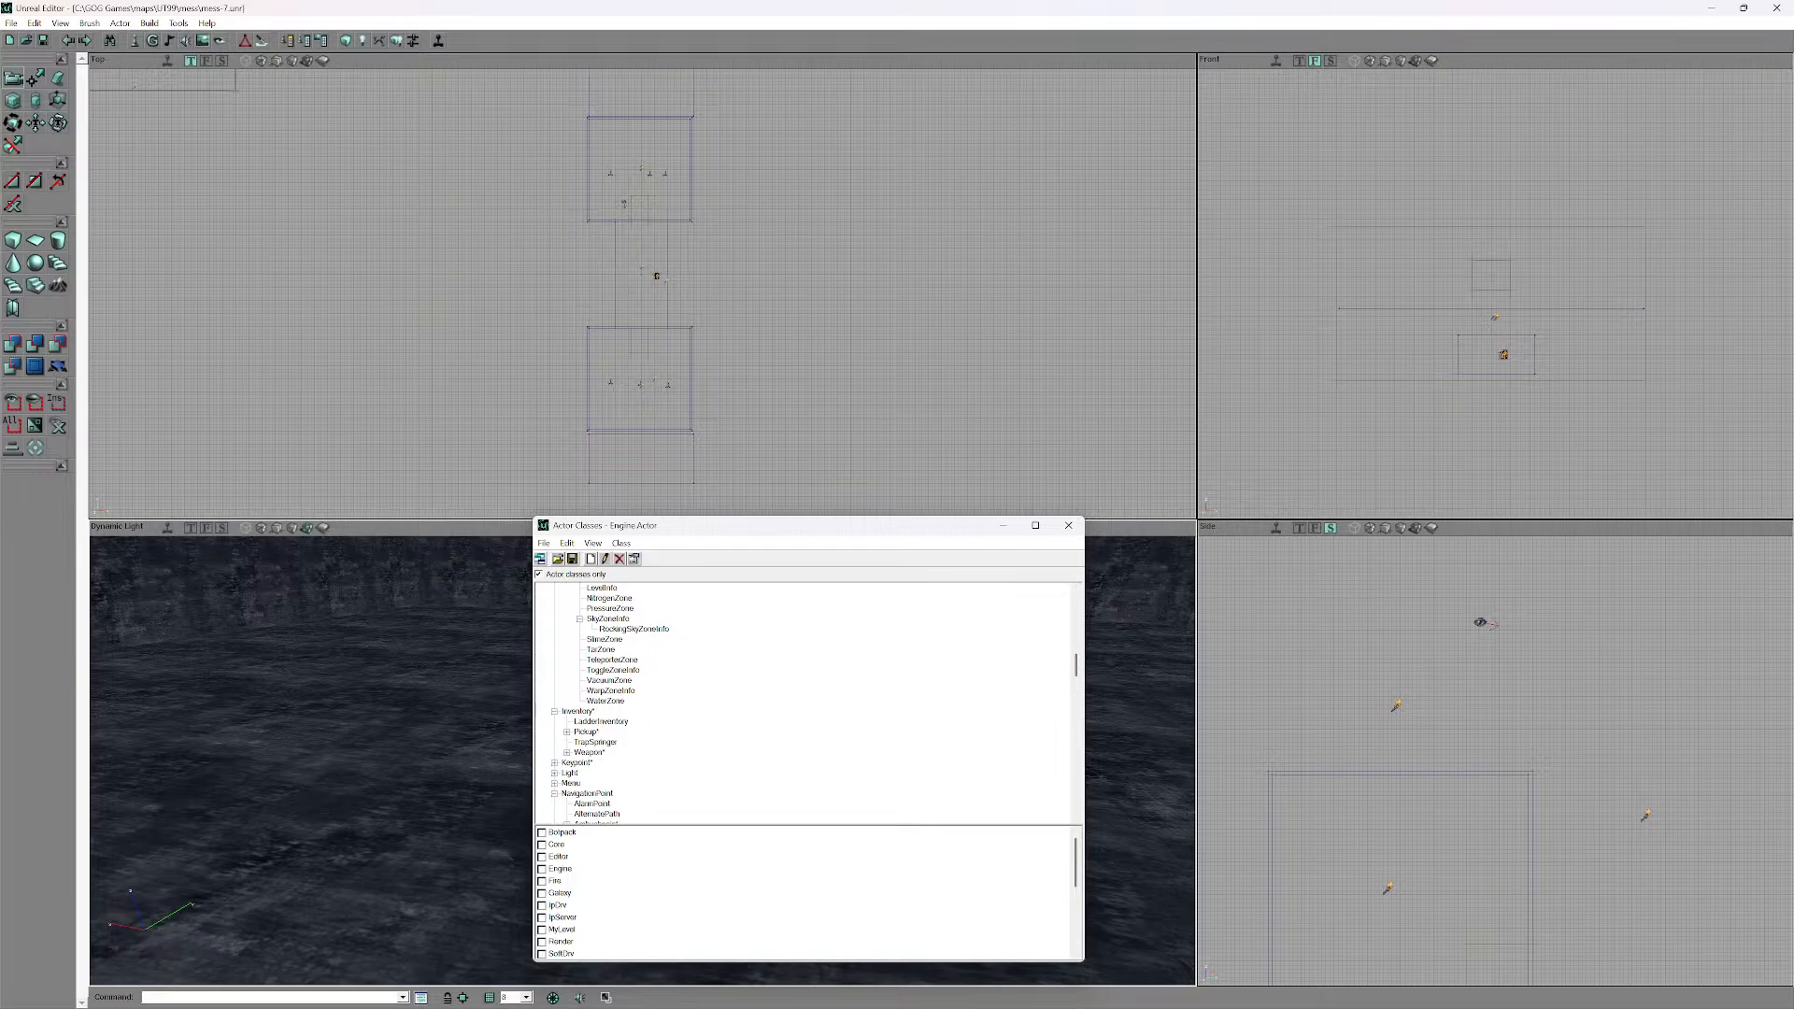
left_click(566, 752)
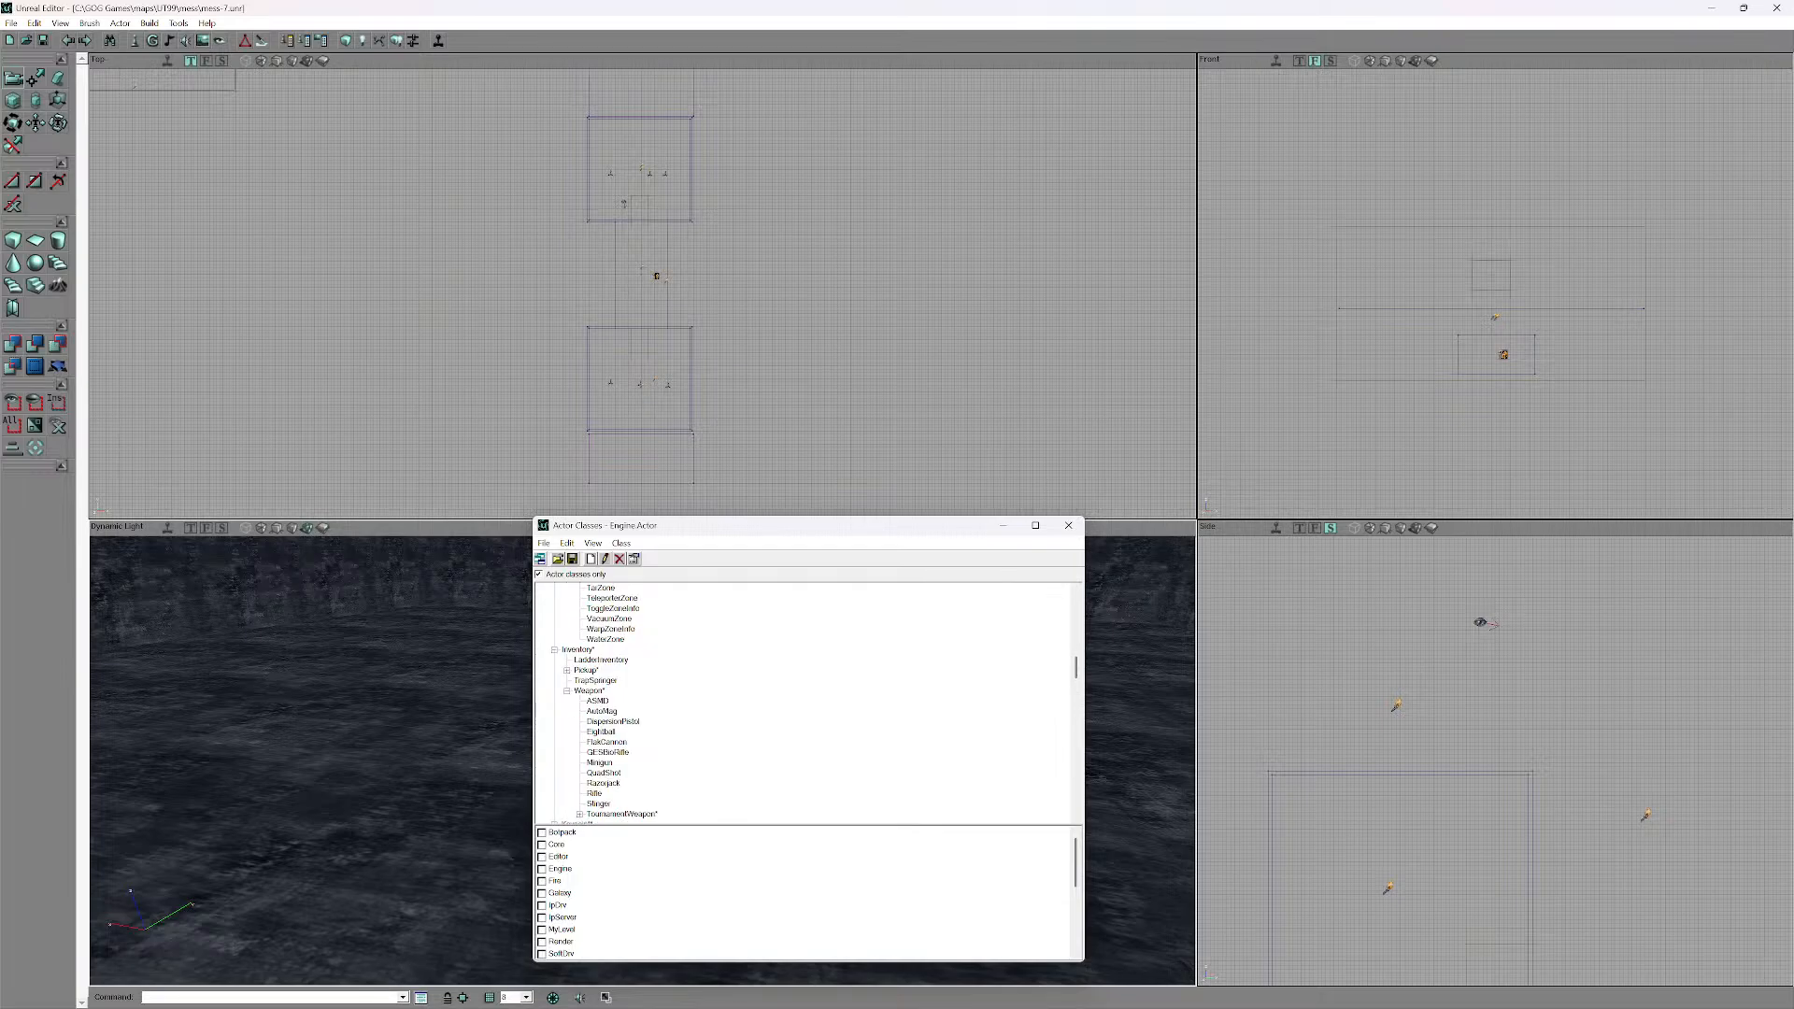
scroll(804, 703, "down", 1)
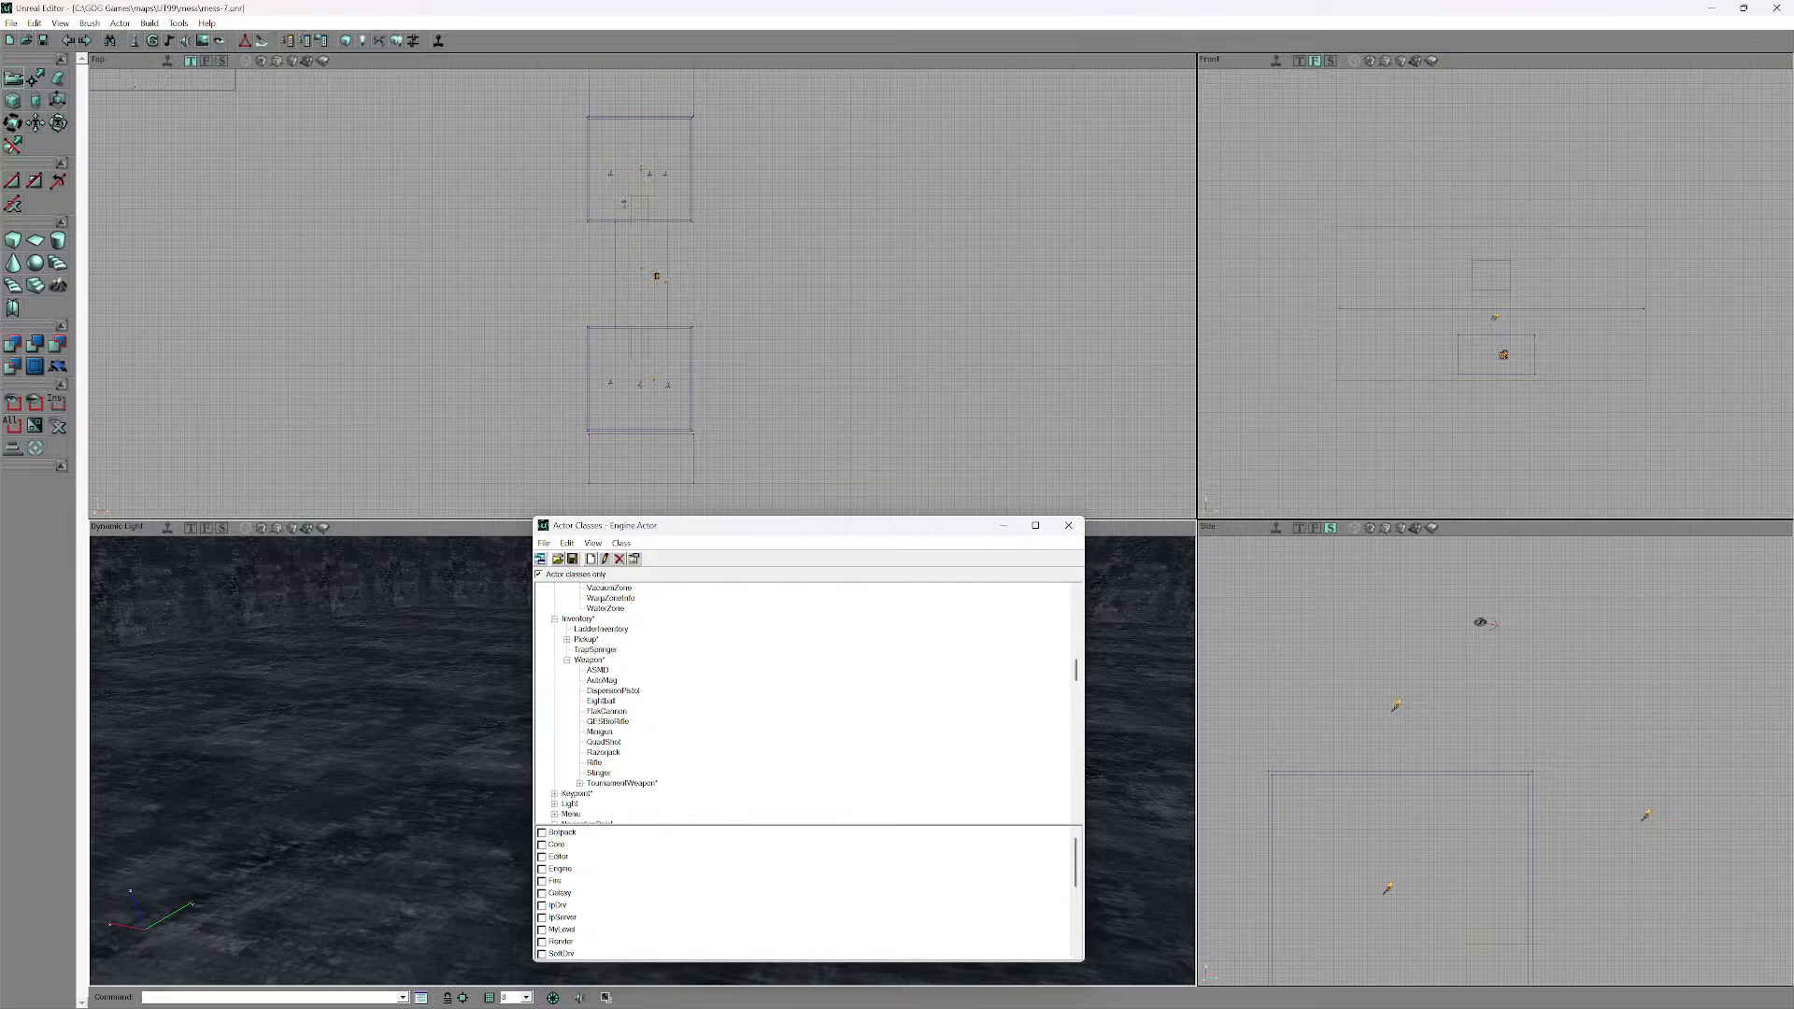
left_click_drag(747, 525, 920, 462)
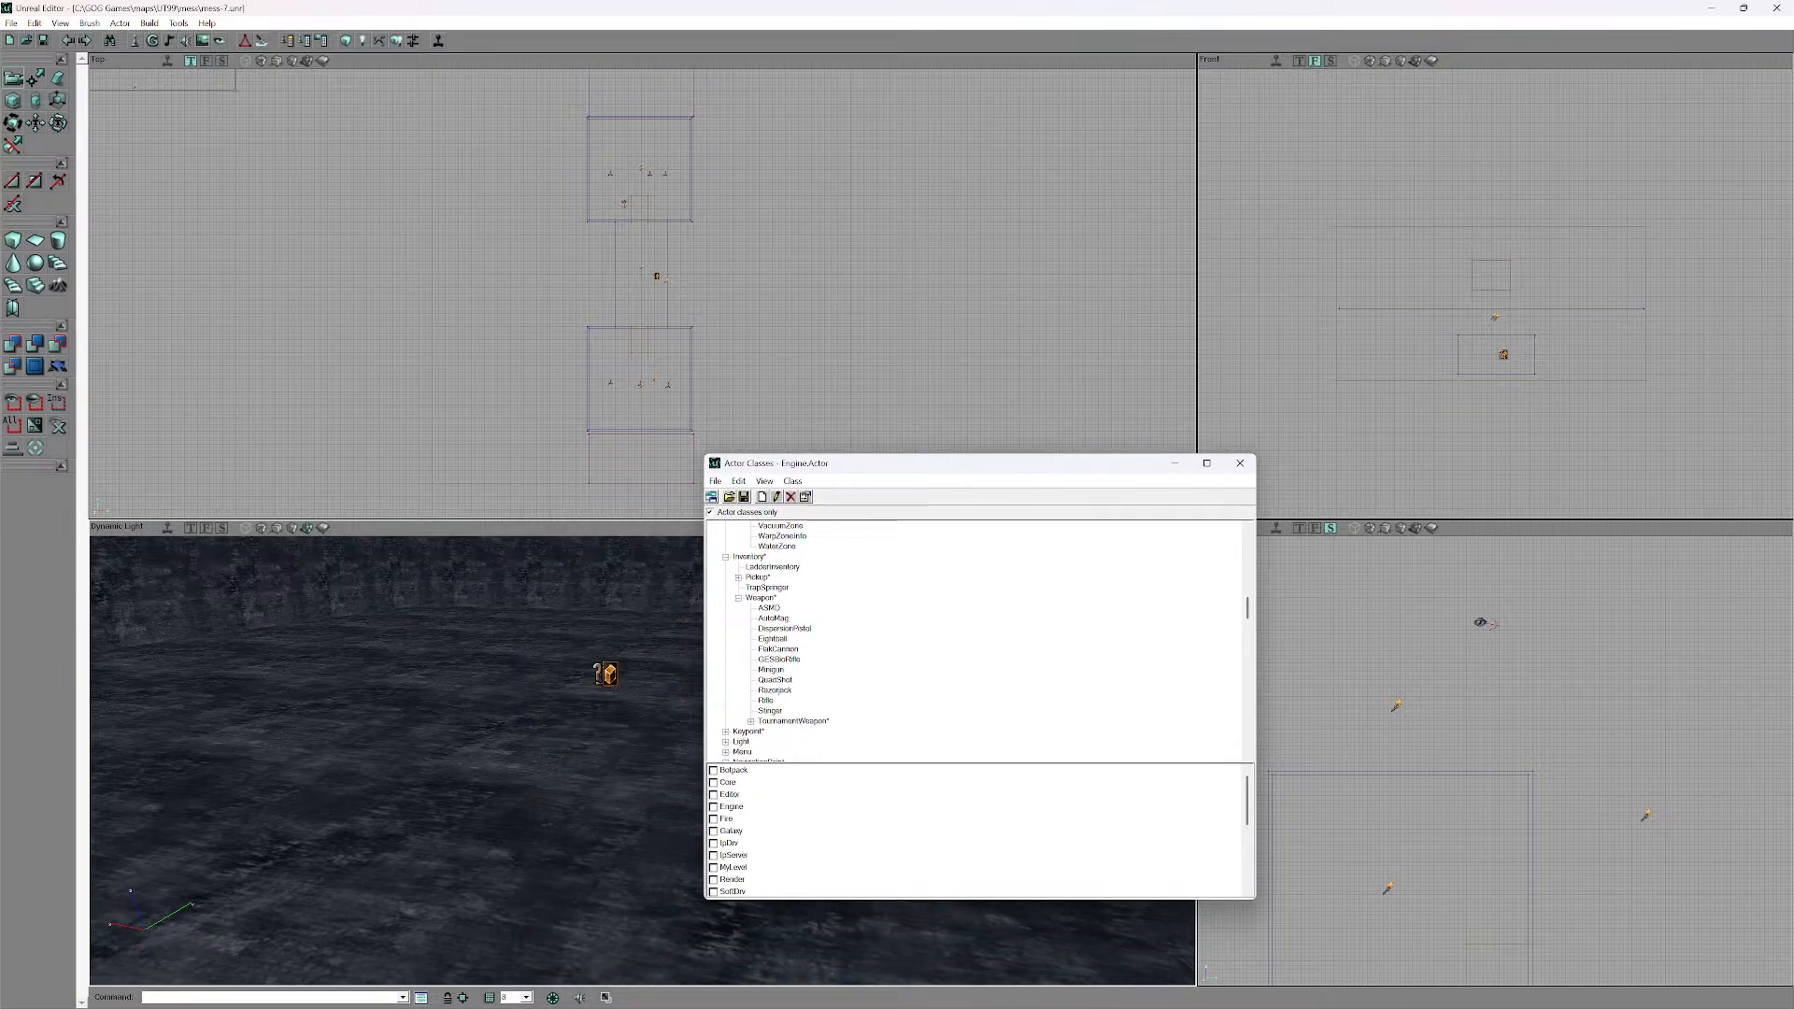
- Add an Unreal Rifle on the floor between the two towers beside the existing item, and view it up close
left_click(766, 700)
right_click(604, 721)
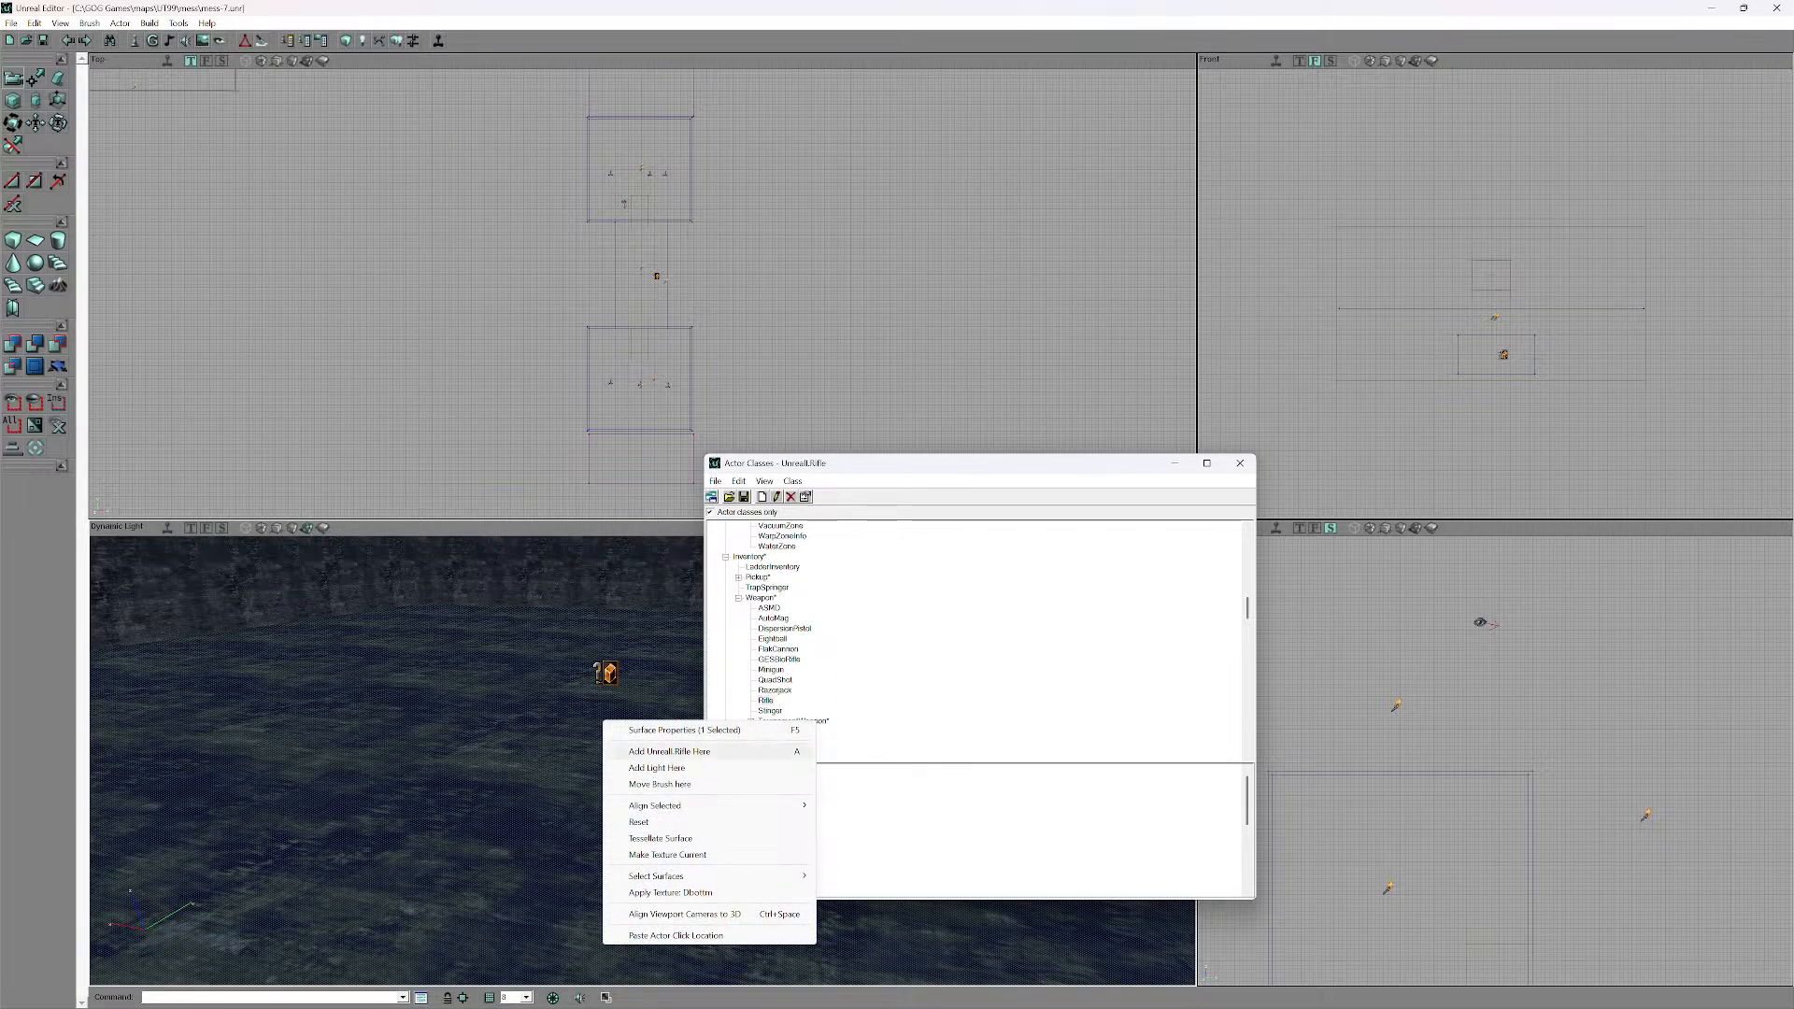
left_click(669, 751)
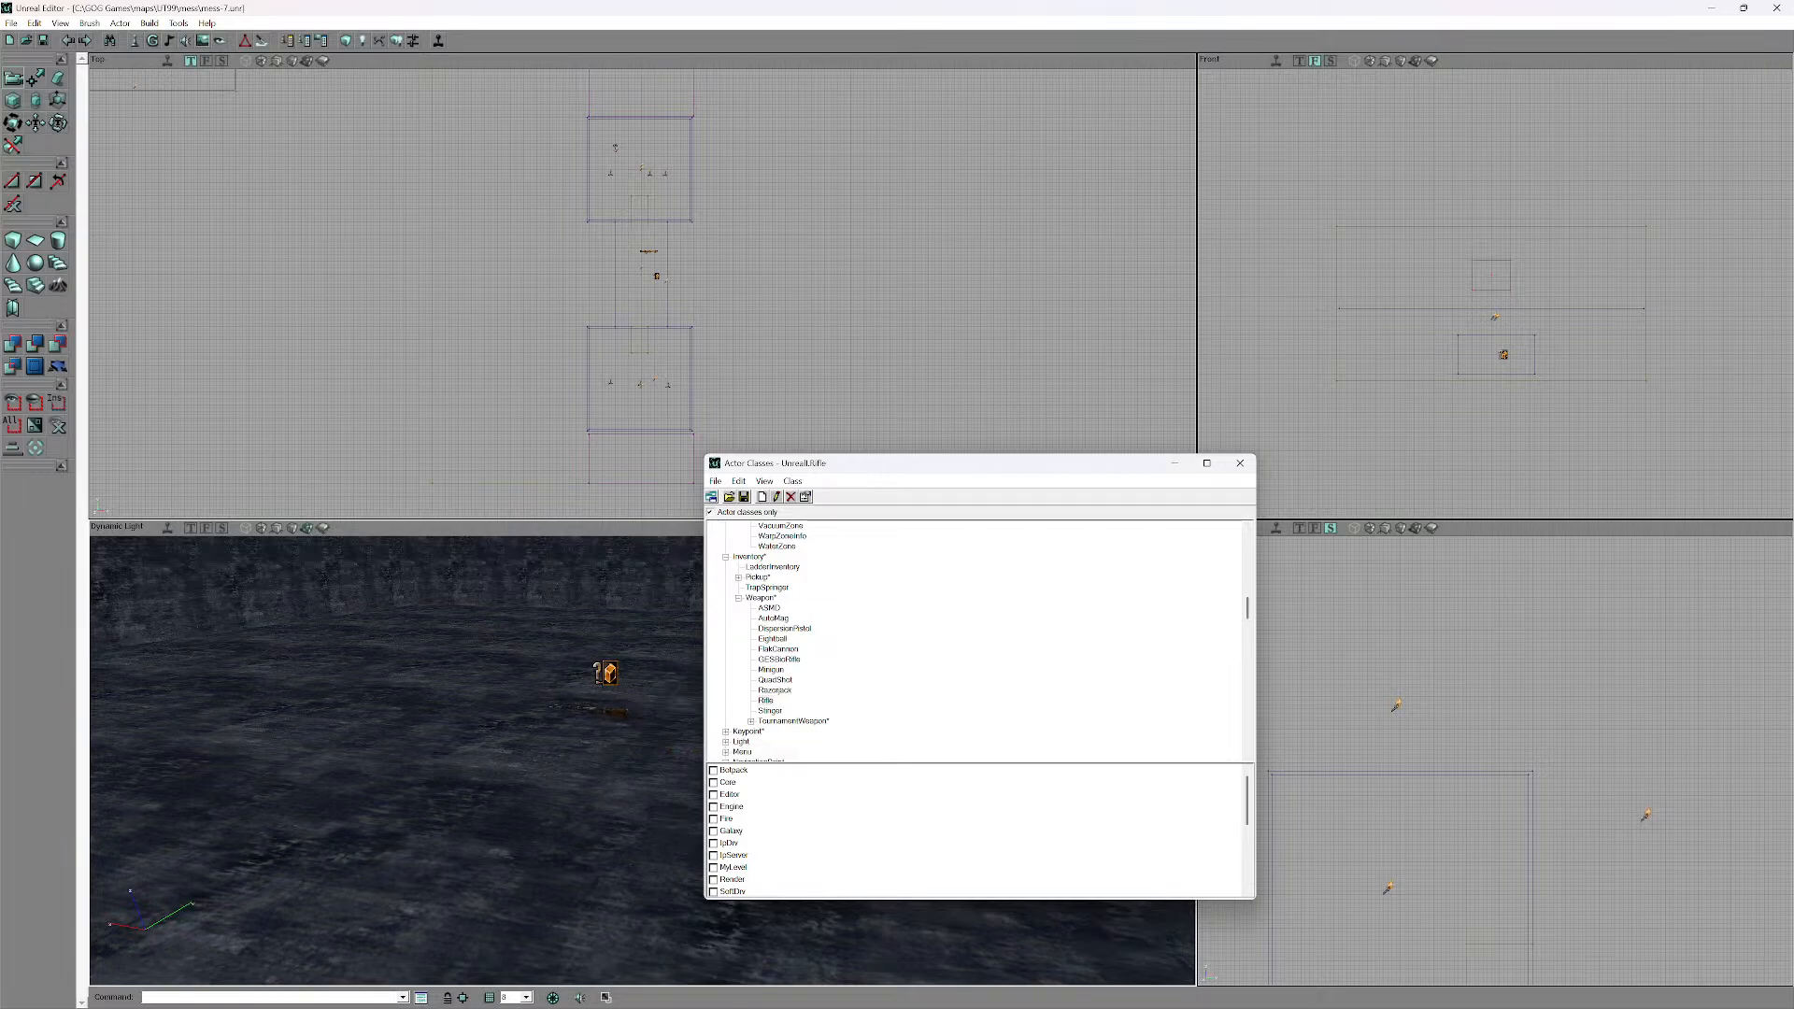
left_click_drag(608, 710, 607, 596, "ctrl")
left_click_drag(607, 710, 607, 597)
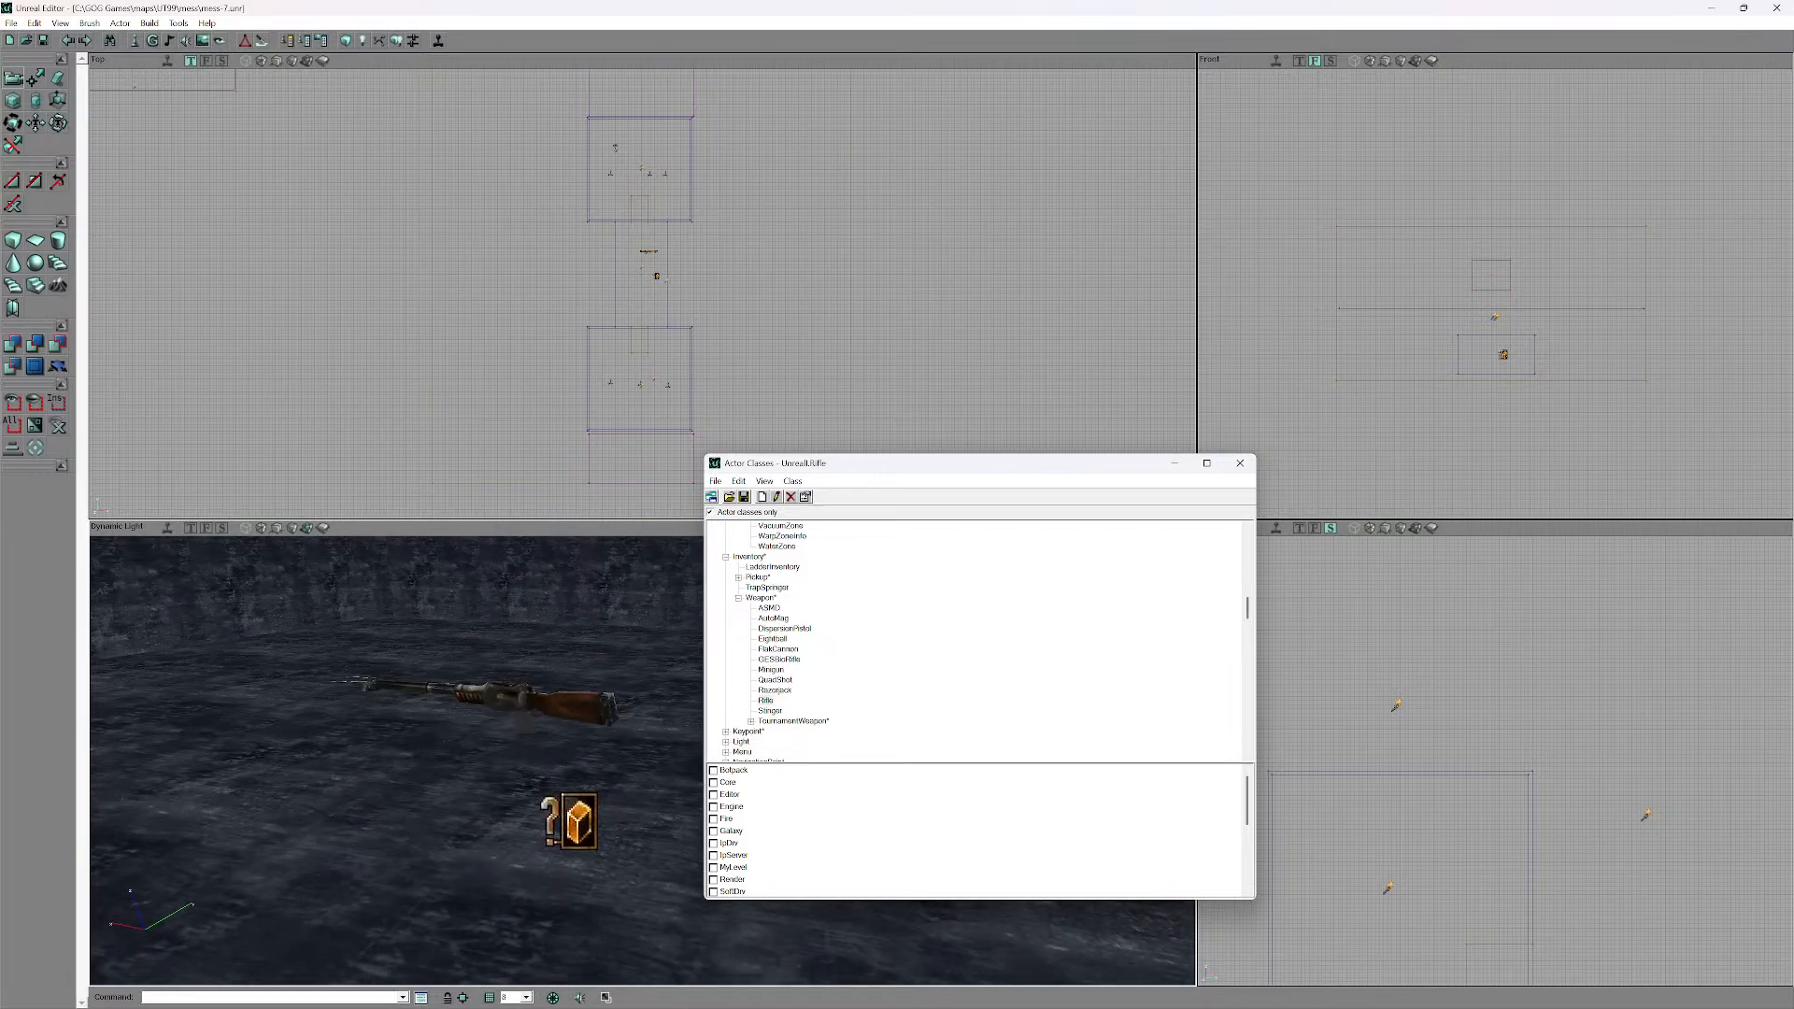
left_click_drag(607, 710, 575, 776)
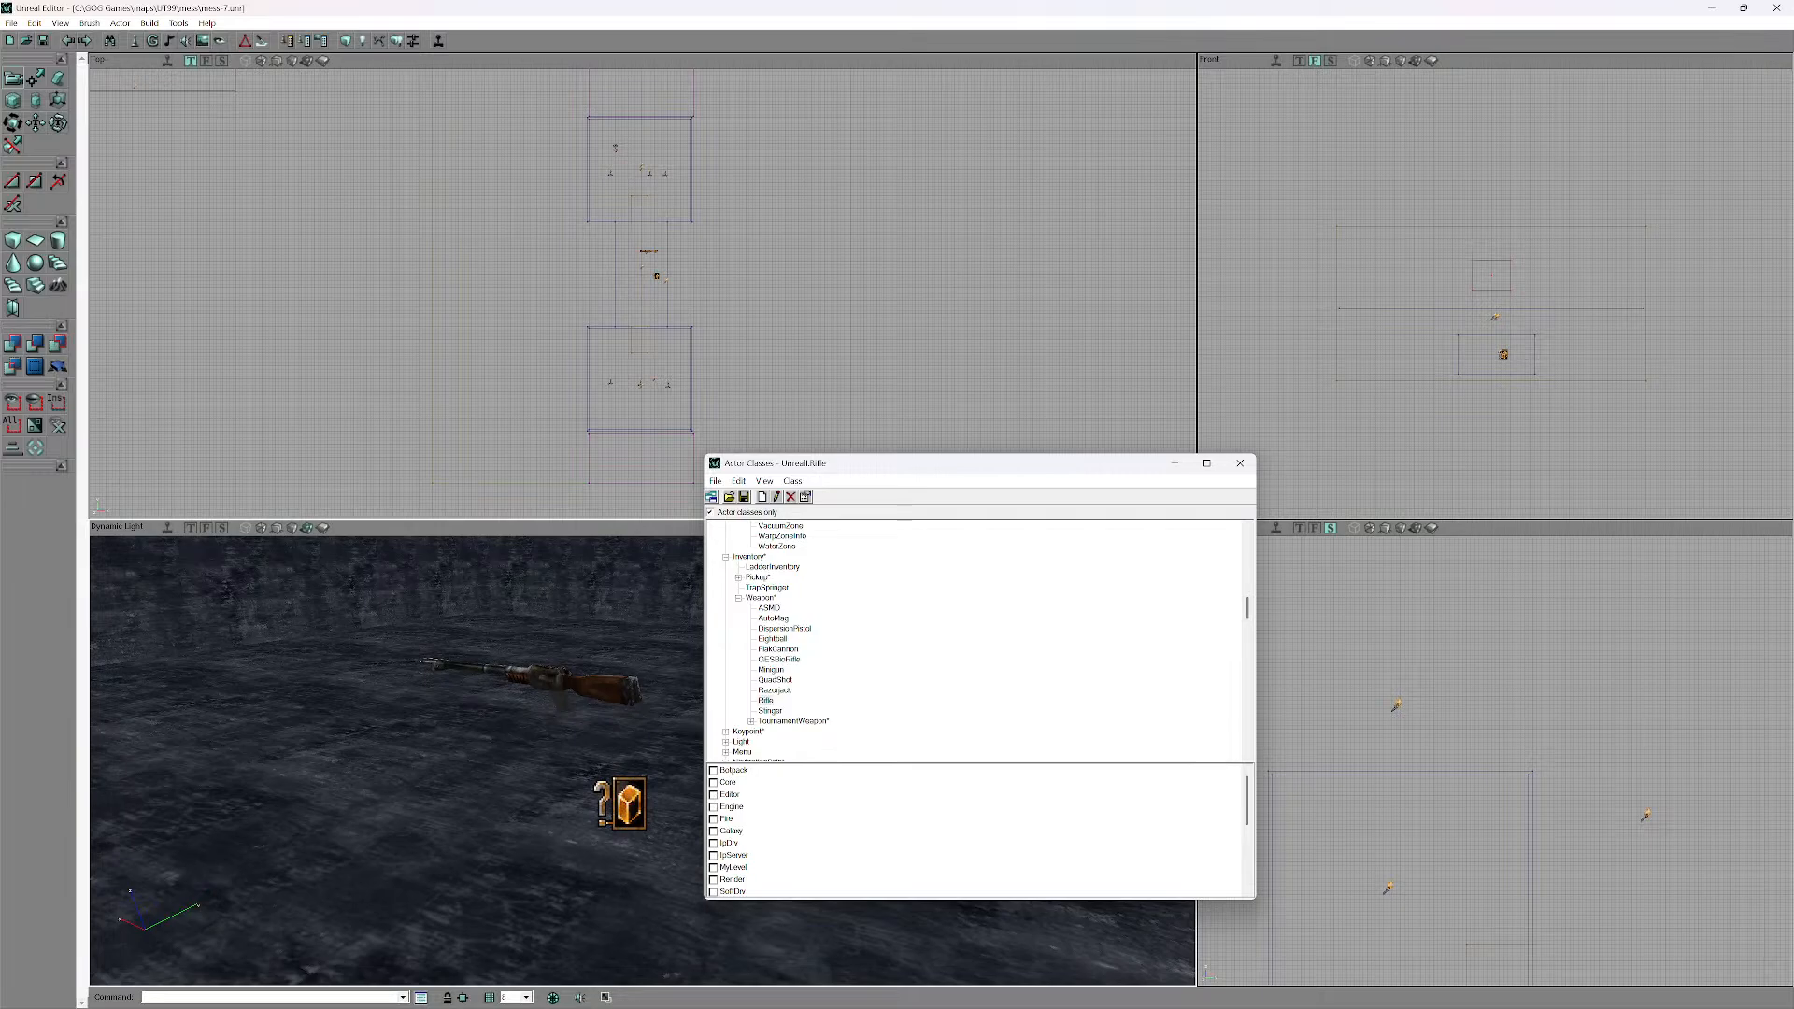
- Try a Razorjack weapon on the dark tower roof near the light, and delete it
left_click(785, 628)
left_click(770, 711)
left_click_drag(486, 766, 397, 705)
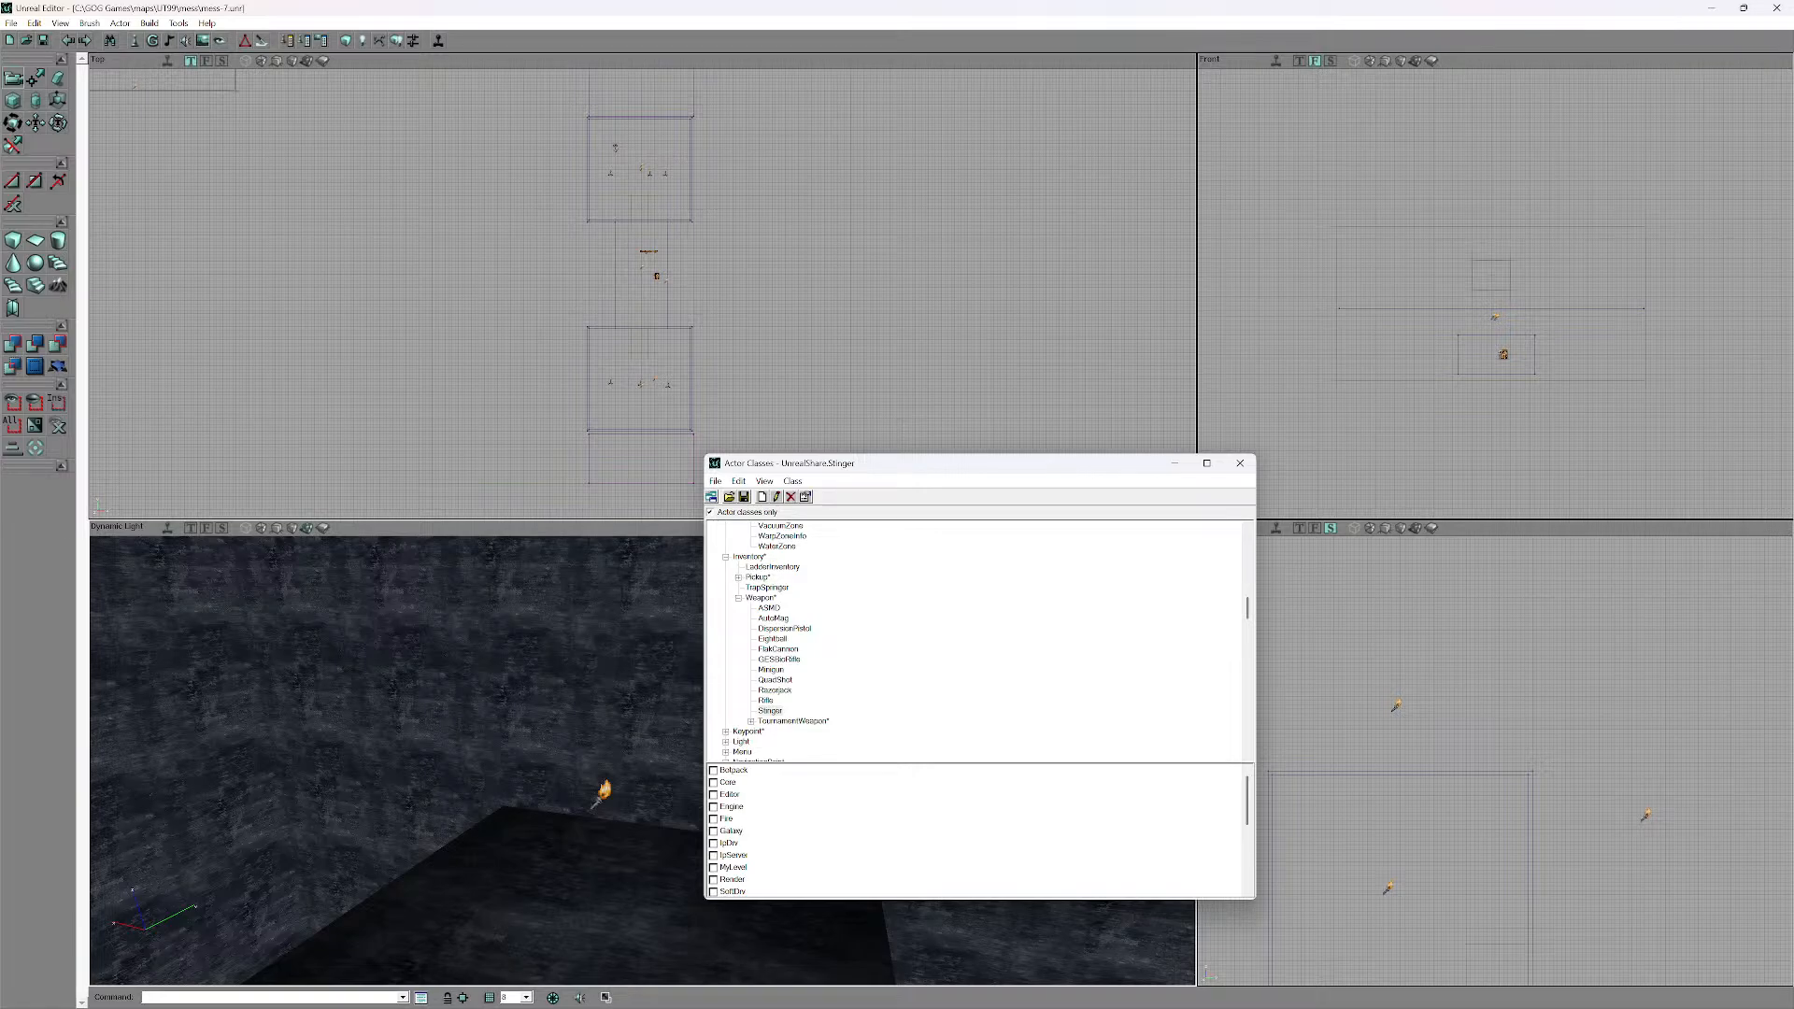
left_click(770, 711)
left_click(774, 691)
right_click(605, 886)
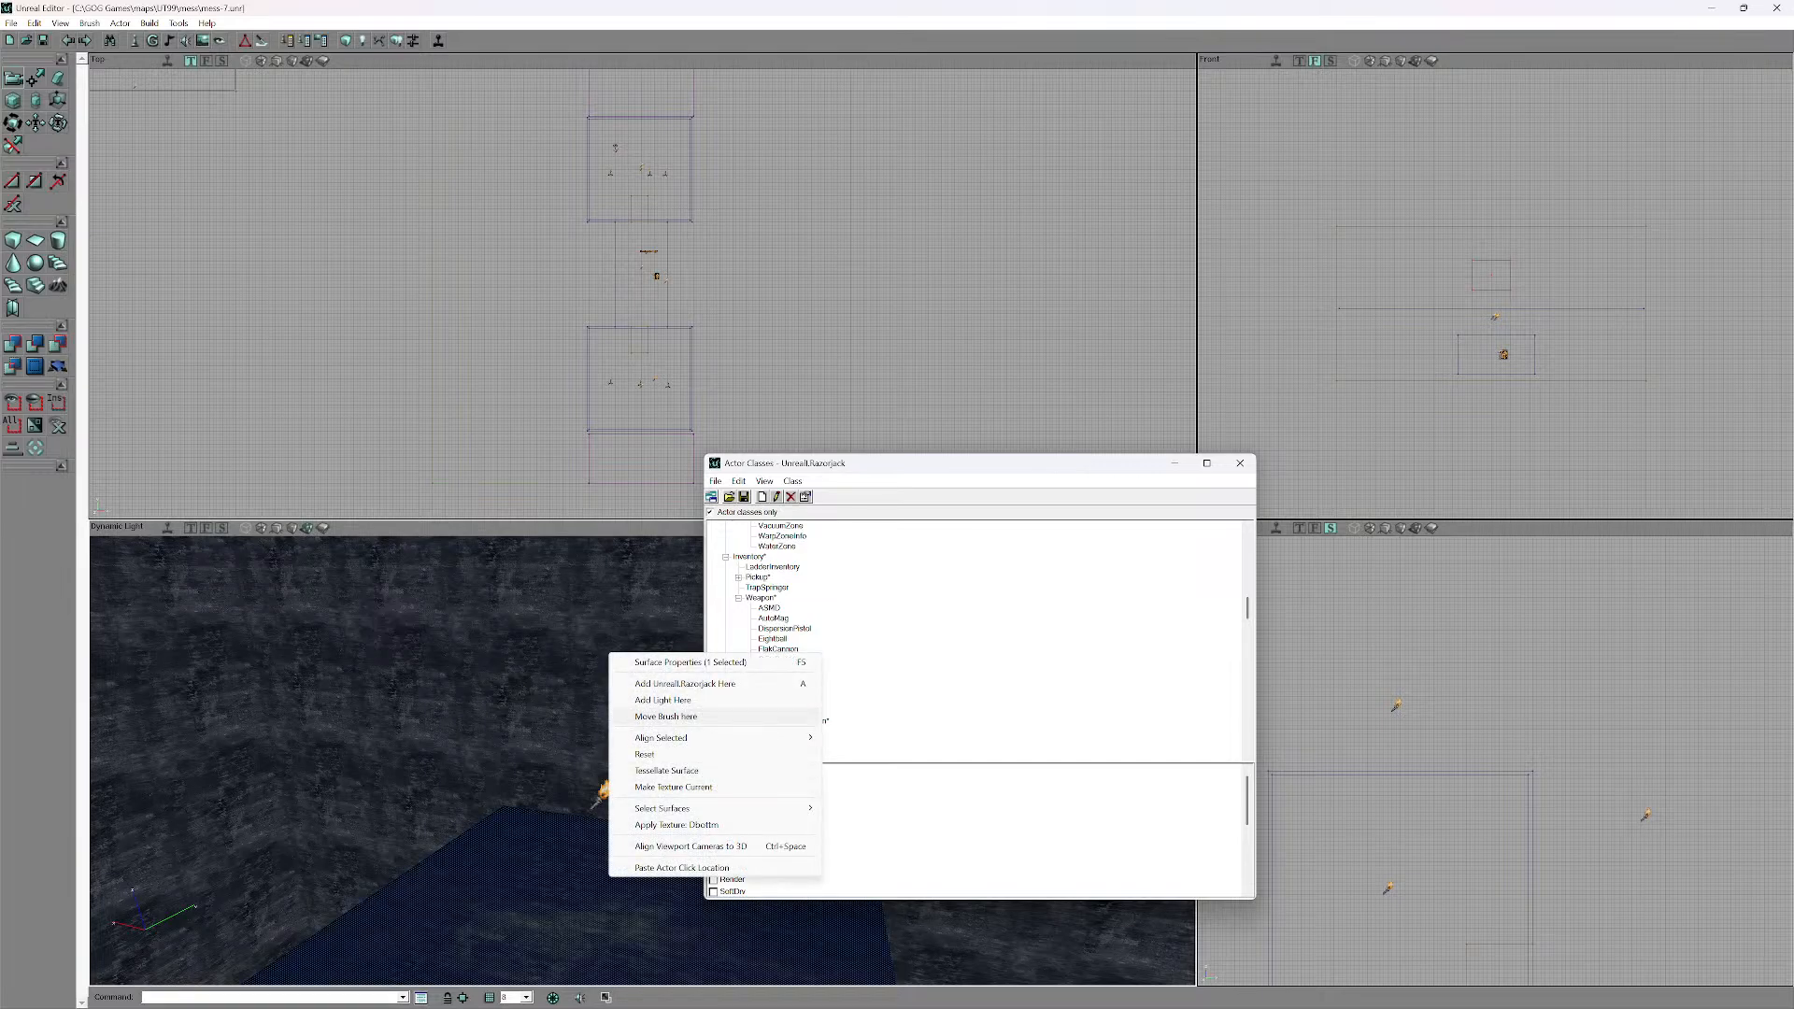
left_click(687, 683)
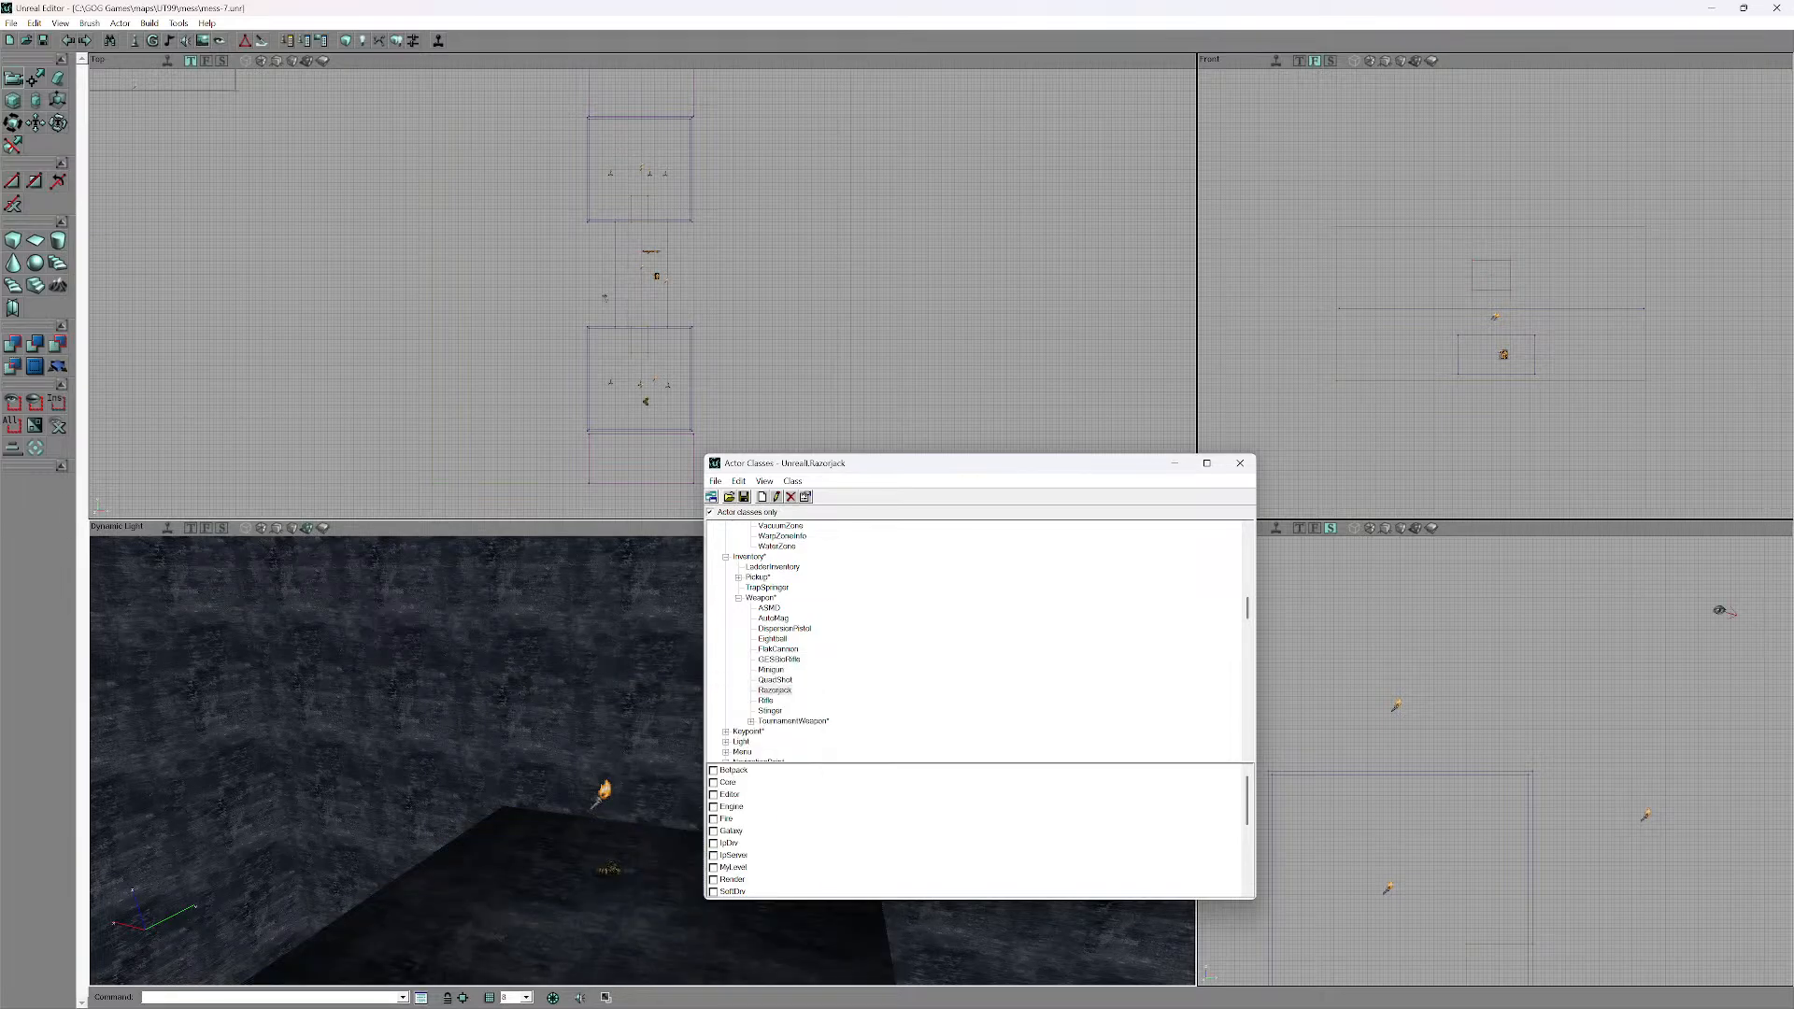
key("Delete")
- Add an ASMD weapon on the dark tower roof and view it up close
left_click(769, 607)
right_click(614, 877)
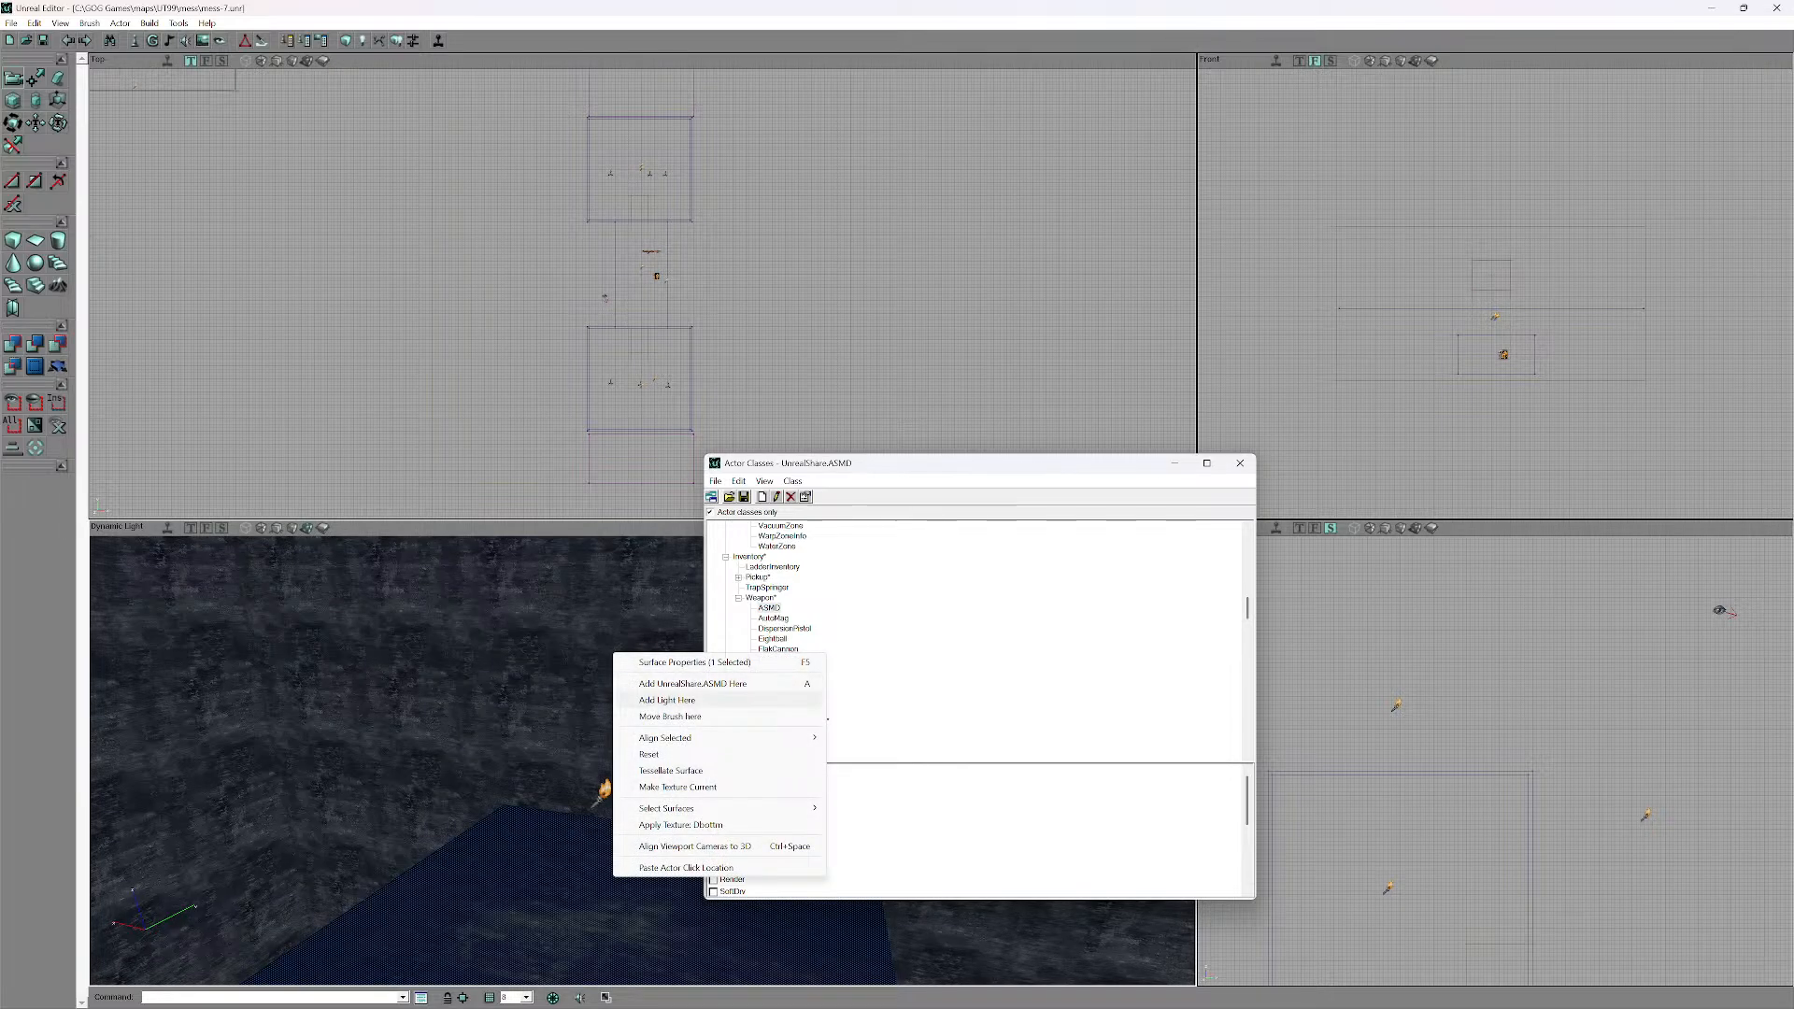
left_click(692, 683)
right_click_drag(692, 683, 692, 795)
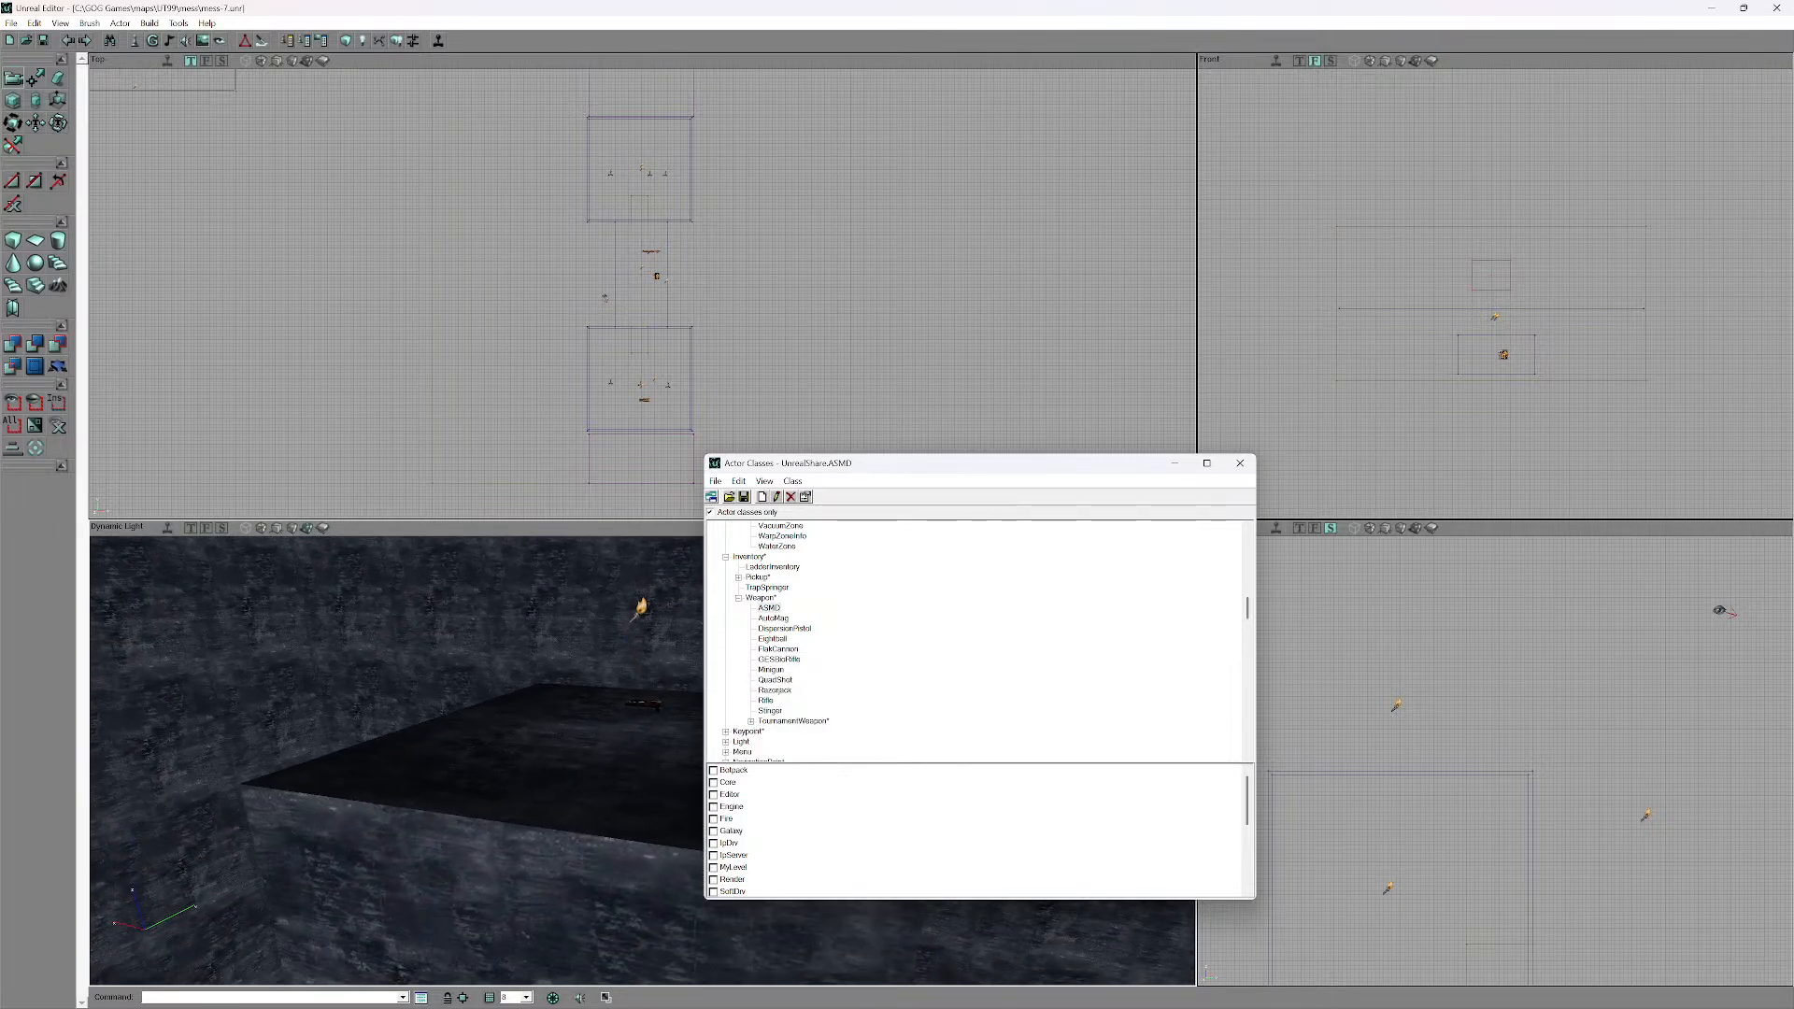
left_click_drag(692, 794, 719, 672)
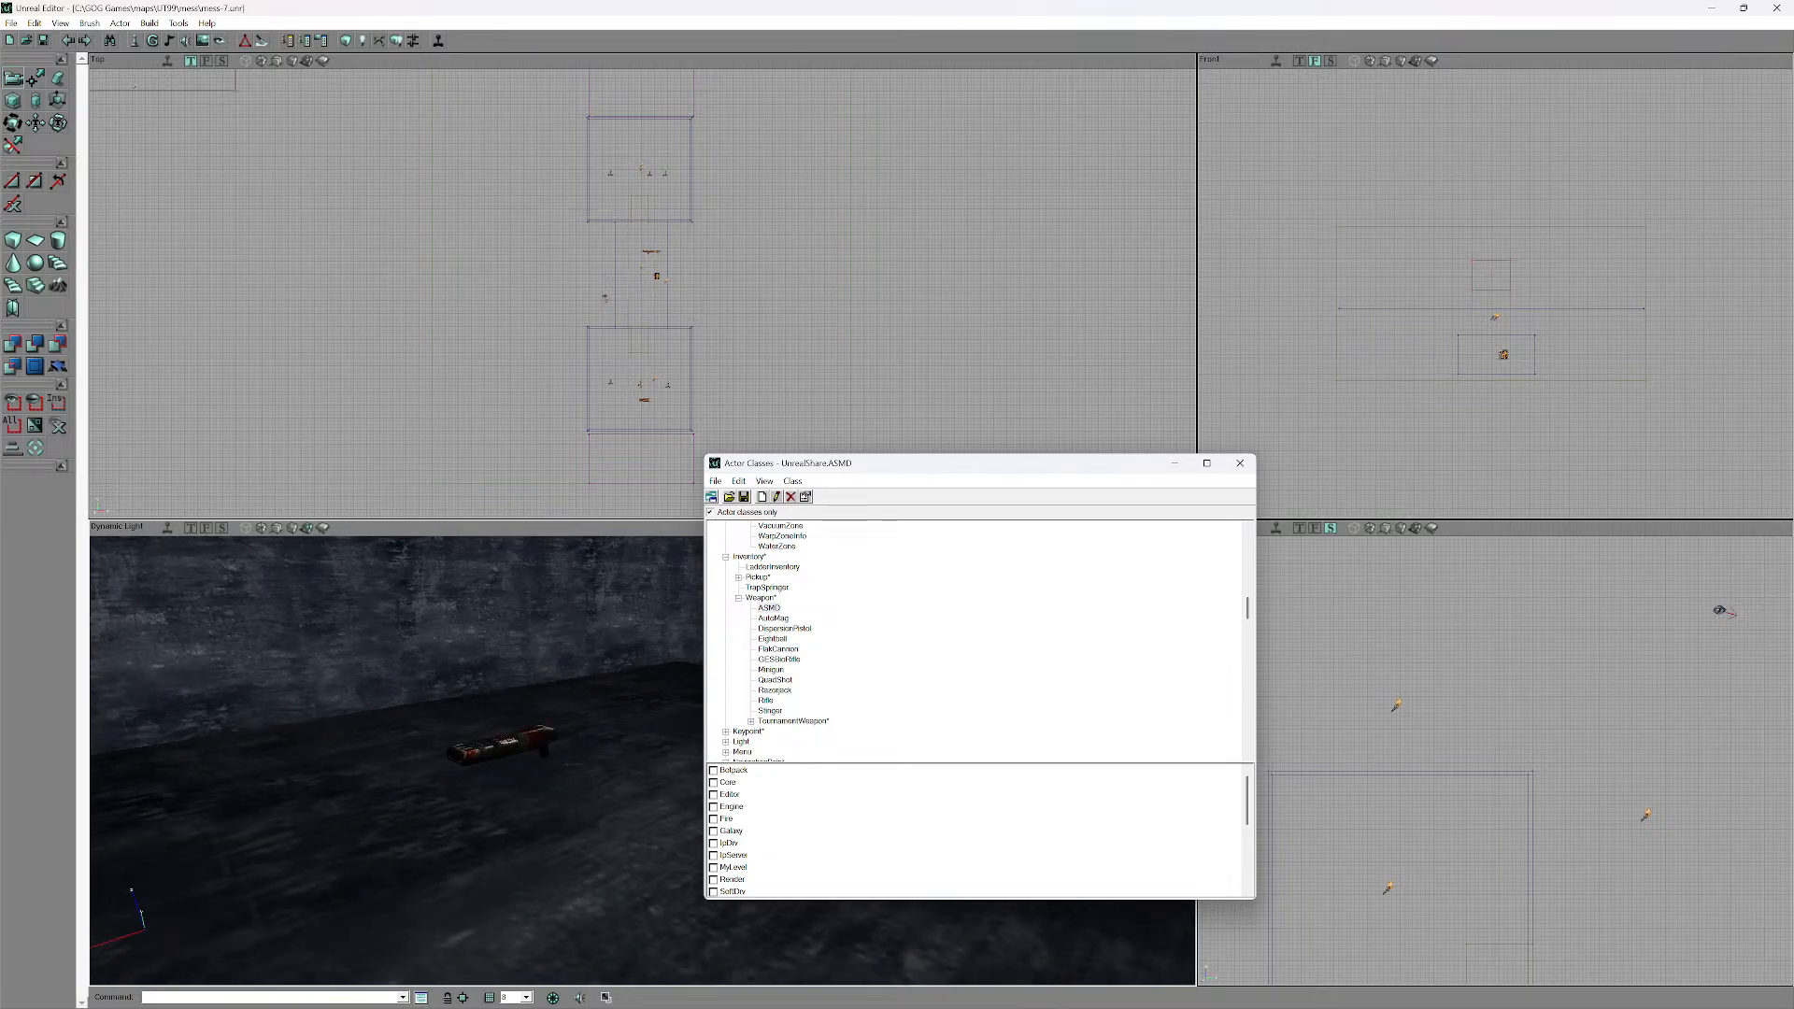
- Try an Eightball weapon on the dark tower roof beside the ASMD, and delete it
left_click(771, 638)
right_click(651, 772)
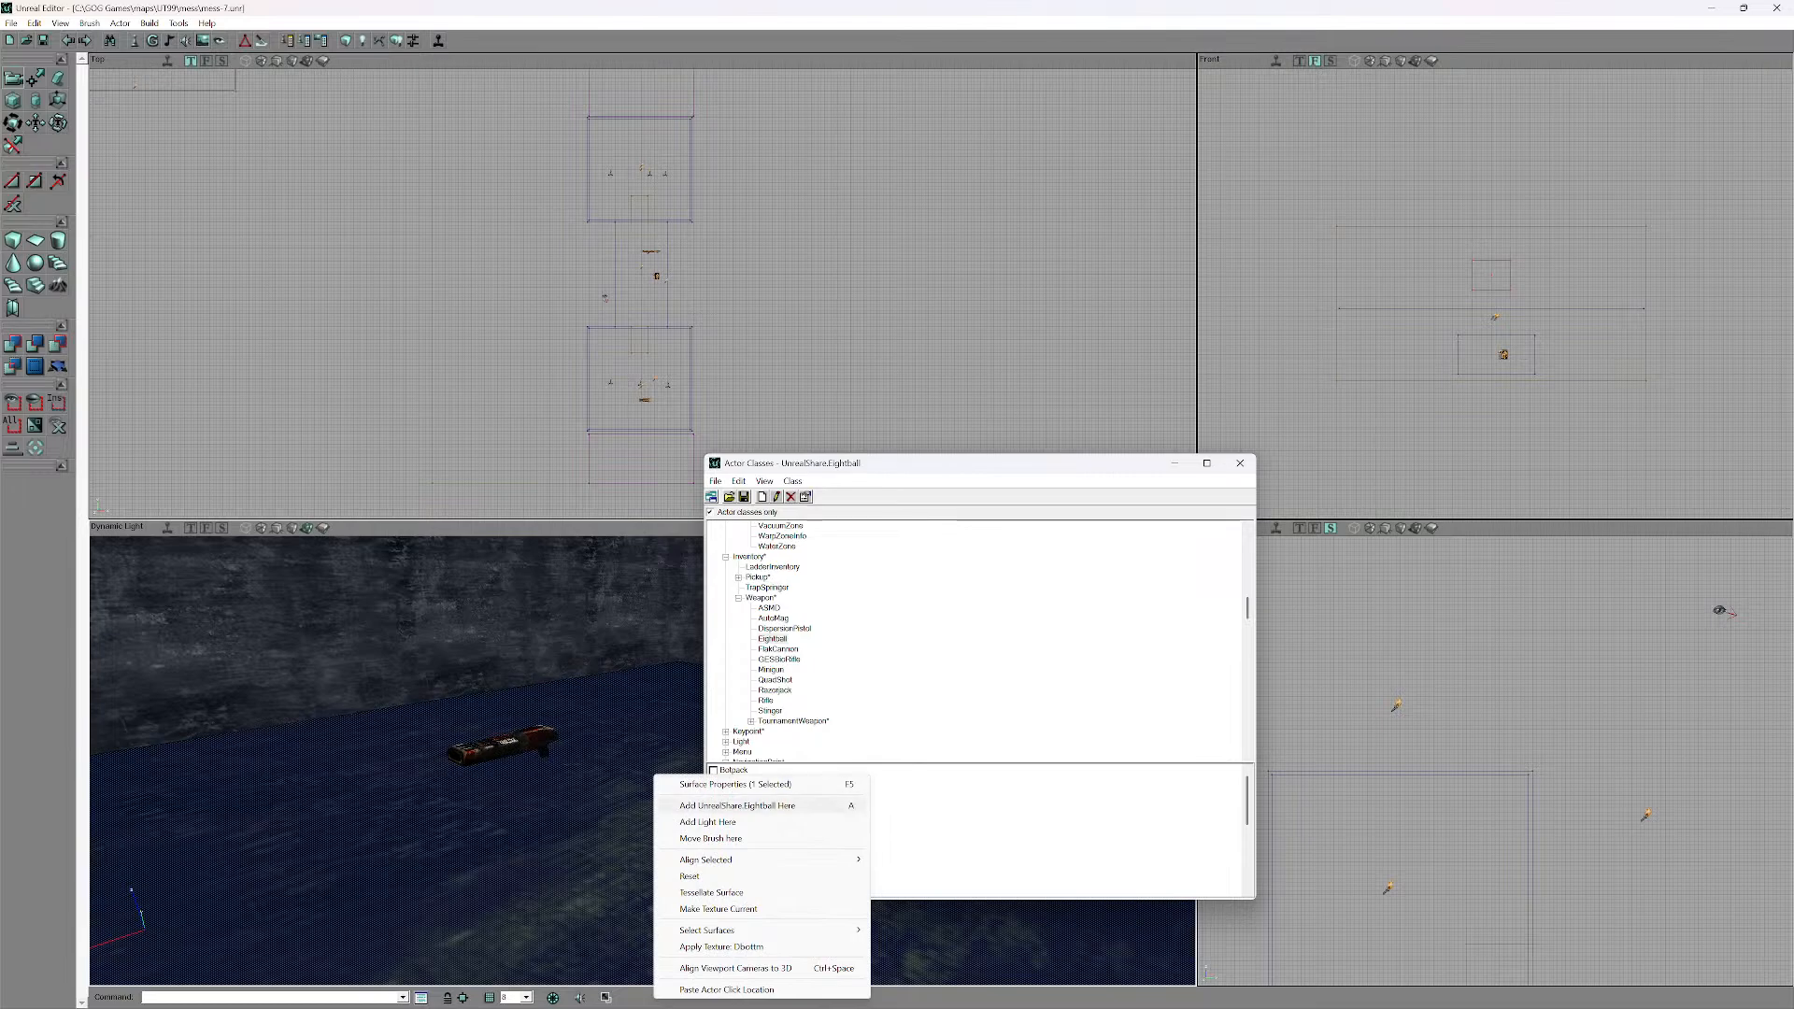
left_click(696, 783)
left_click_drag(654, 777, 665, 725)
left_click(525, 858)
key("Delete")
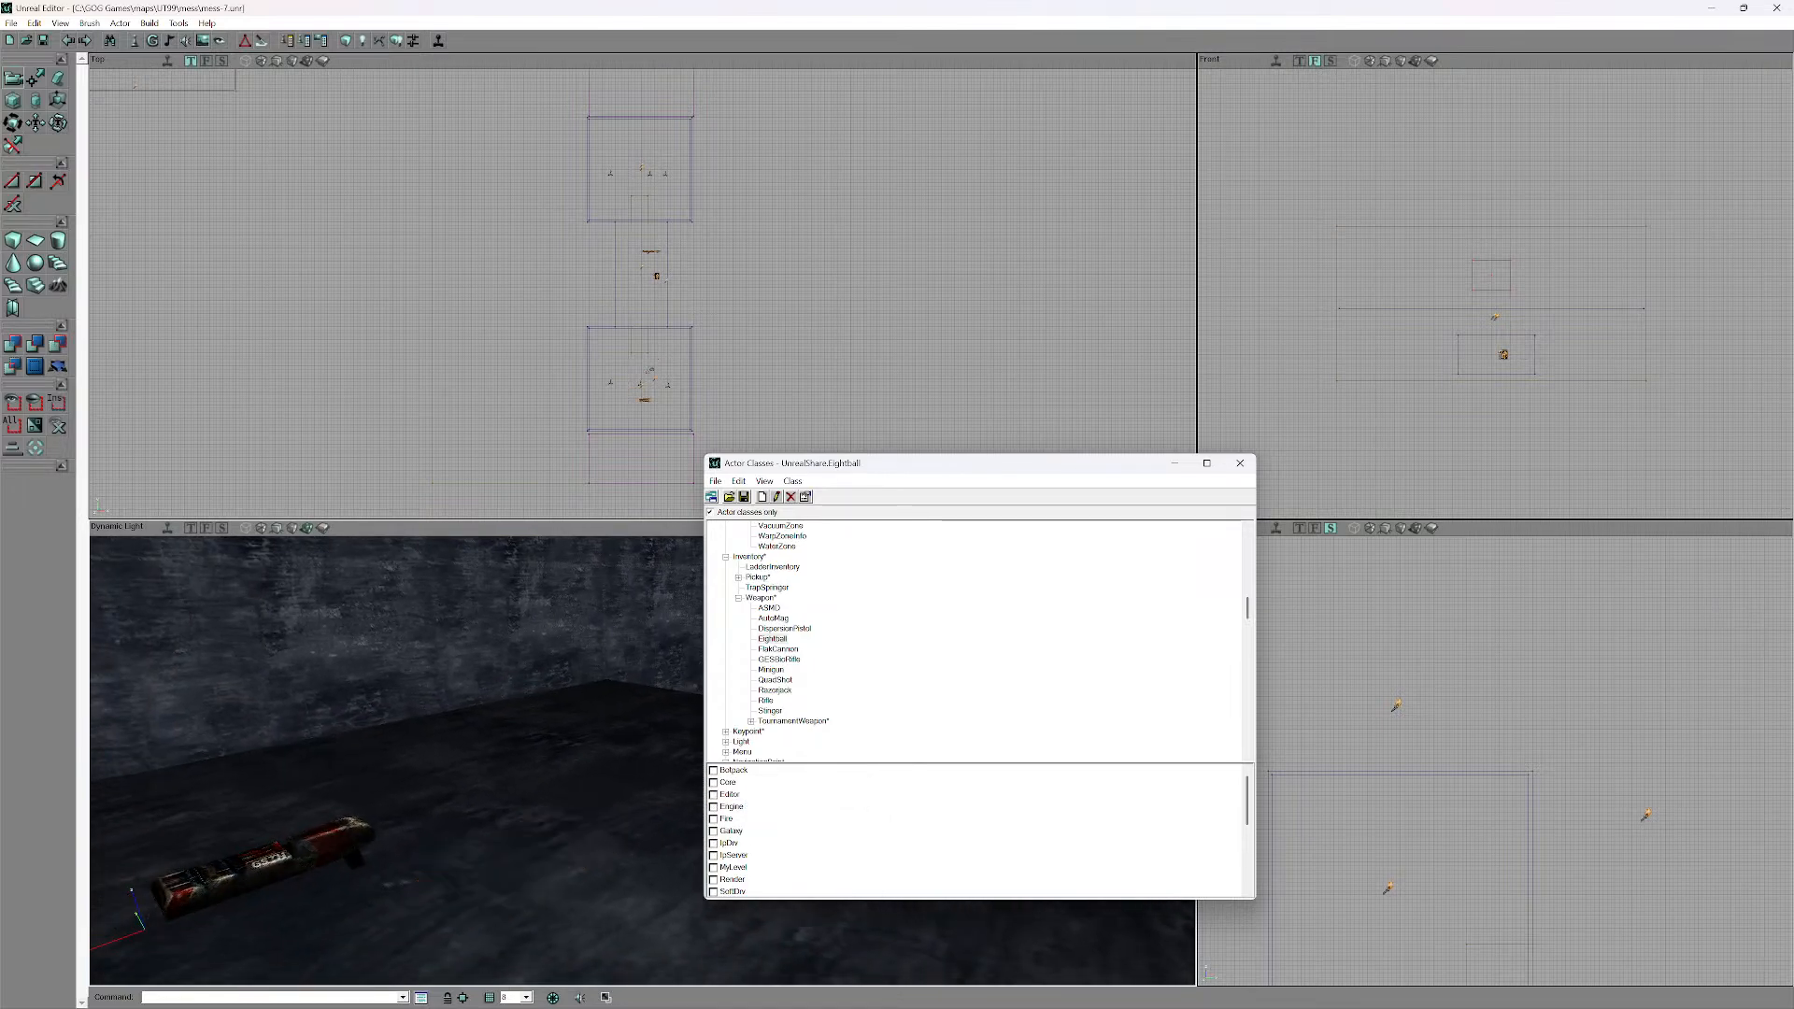
- Try a QuadShot weapon on the dark tower roof beside the ASMD, and delete it
left_click(777, 648)
left_click(778, 659)
key("Down")
key("Down")
right_click(601, 592)
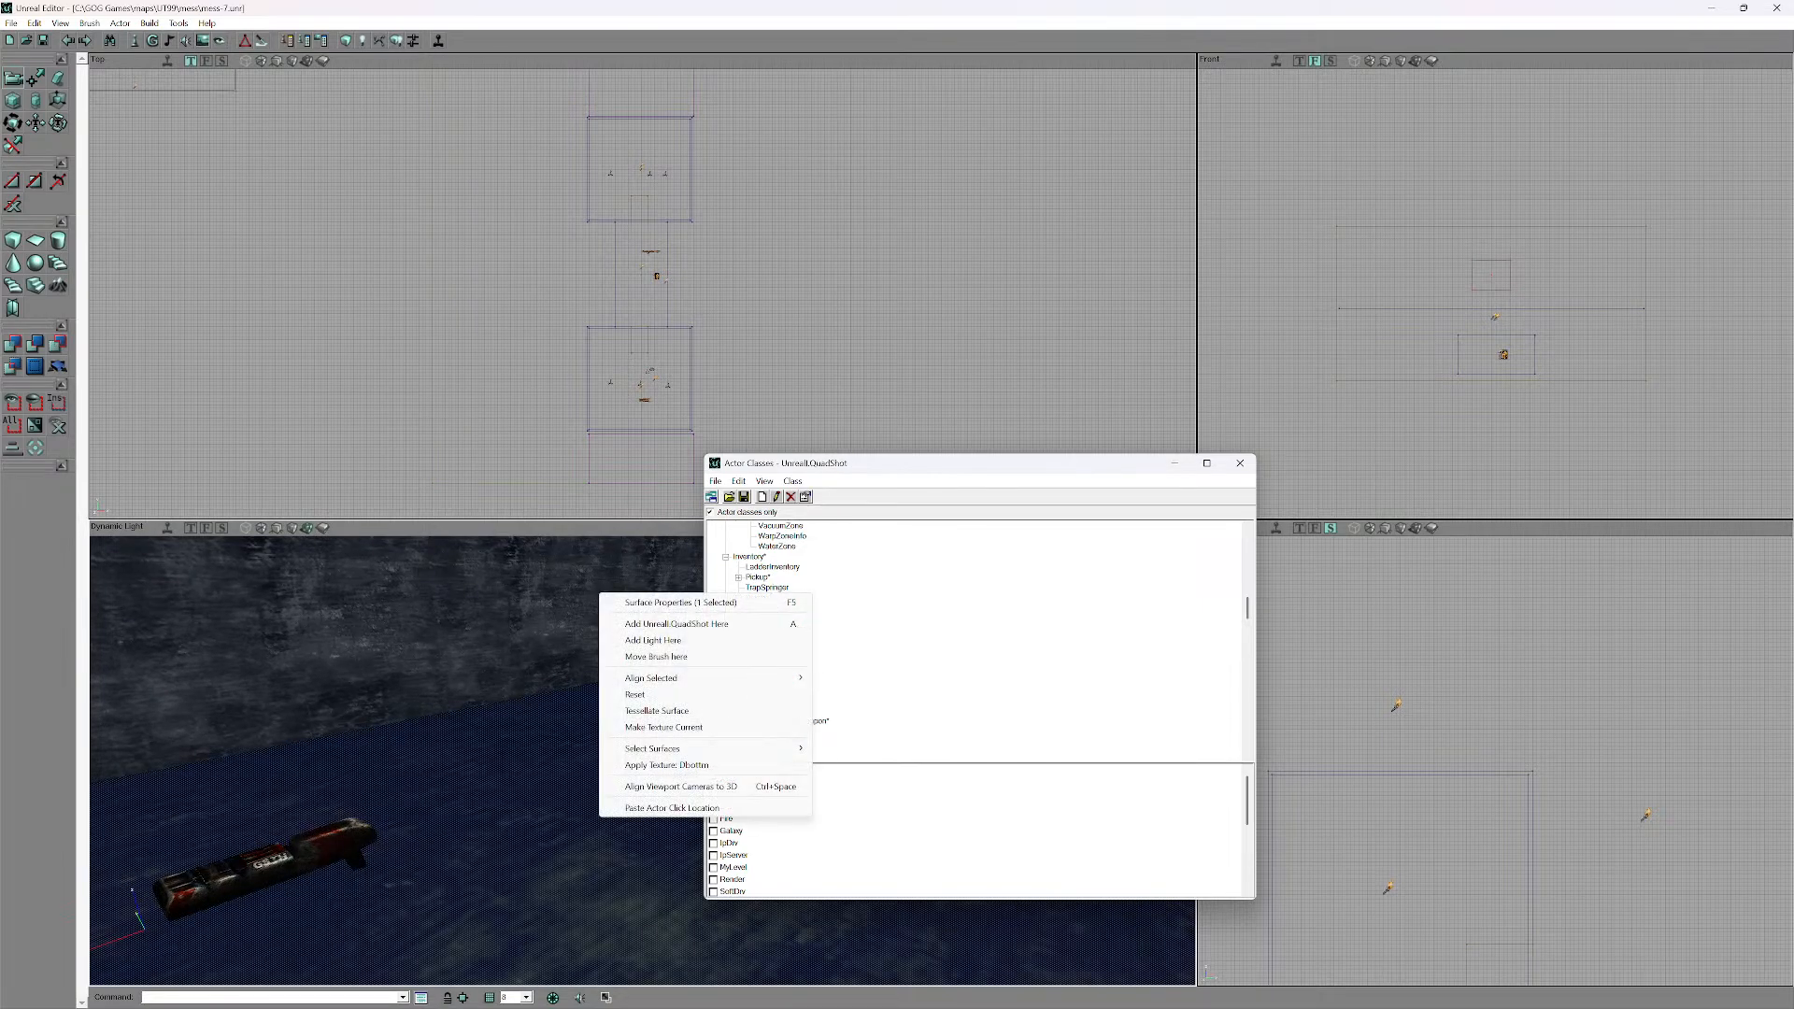
left_click(654, 621)
left_click(603, 732)
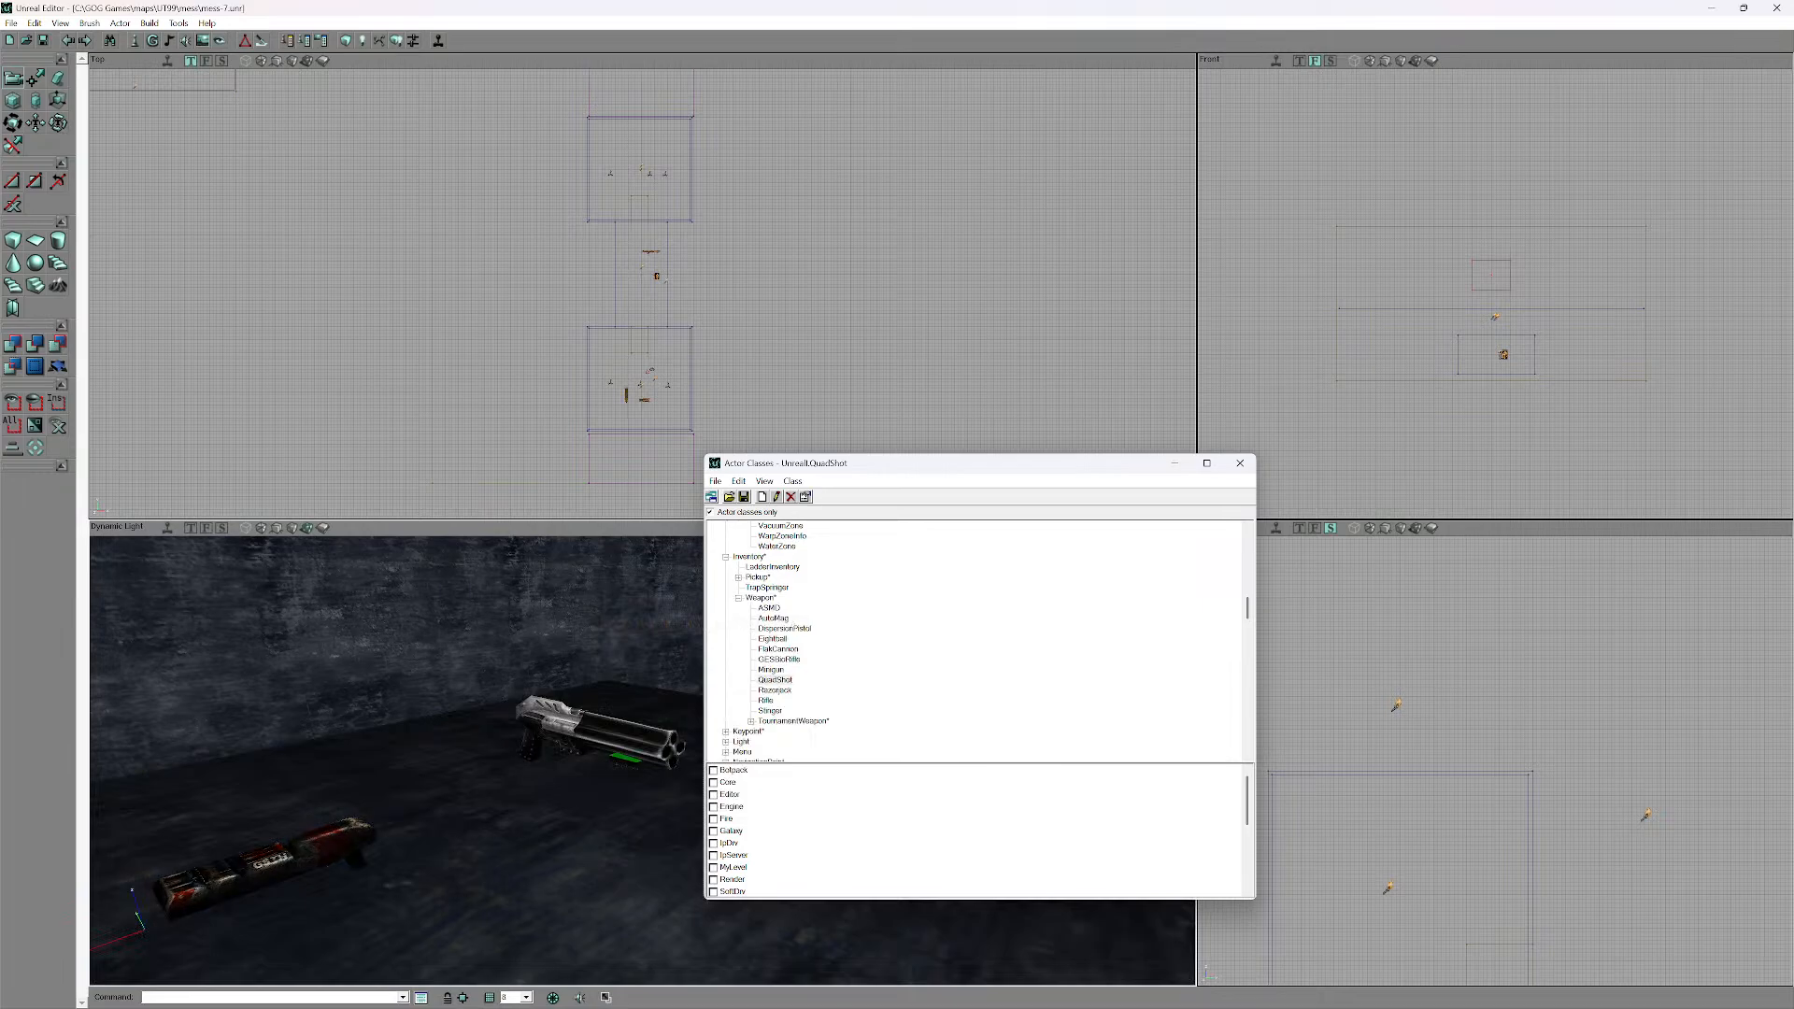
key("Delete")
- Try a Stinger weapon on the dark tower roof beside the ASMD, and delete it
left_click(766, 701)
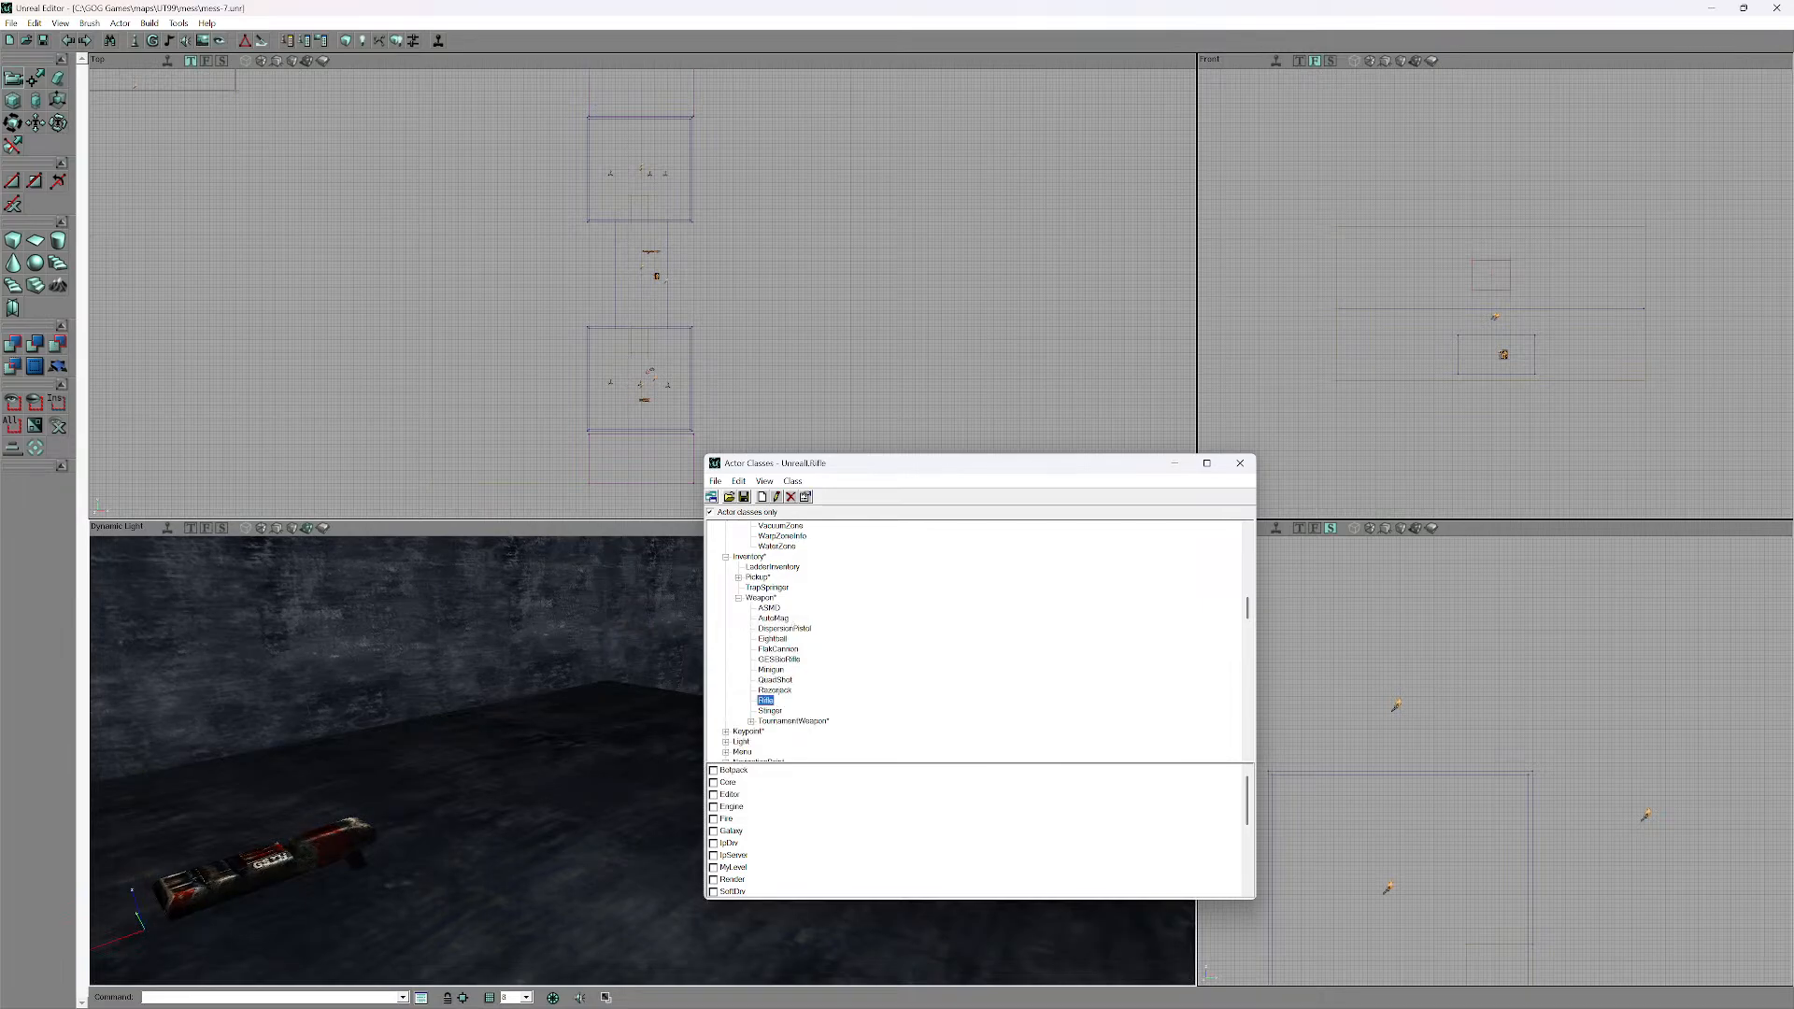
left_click(770, 710)
right_click(593, 779)
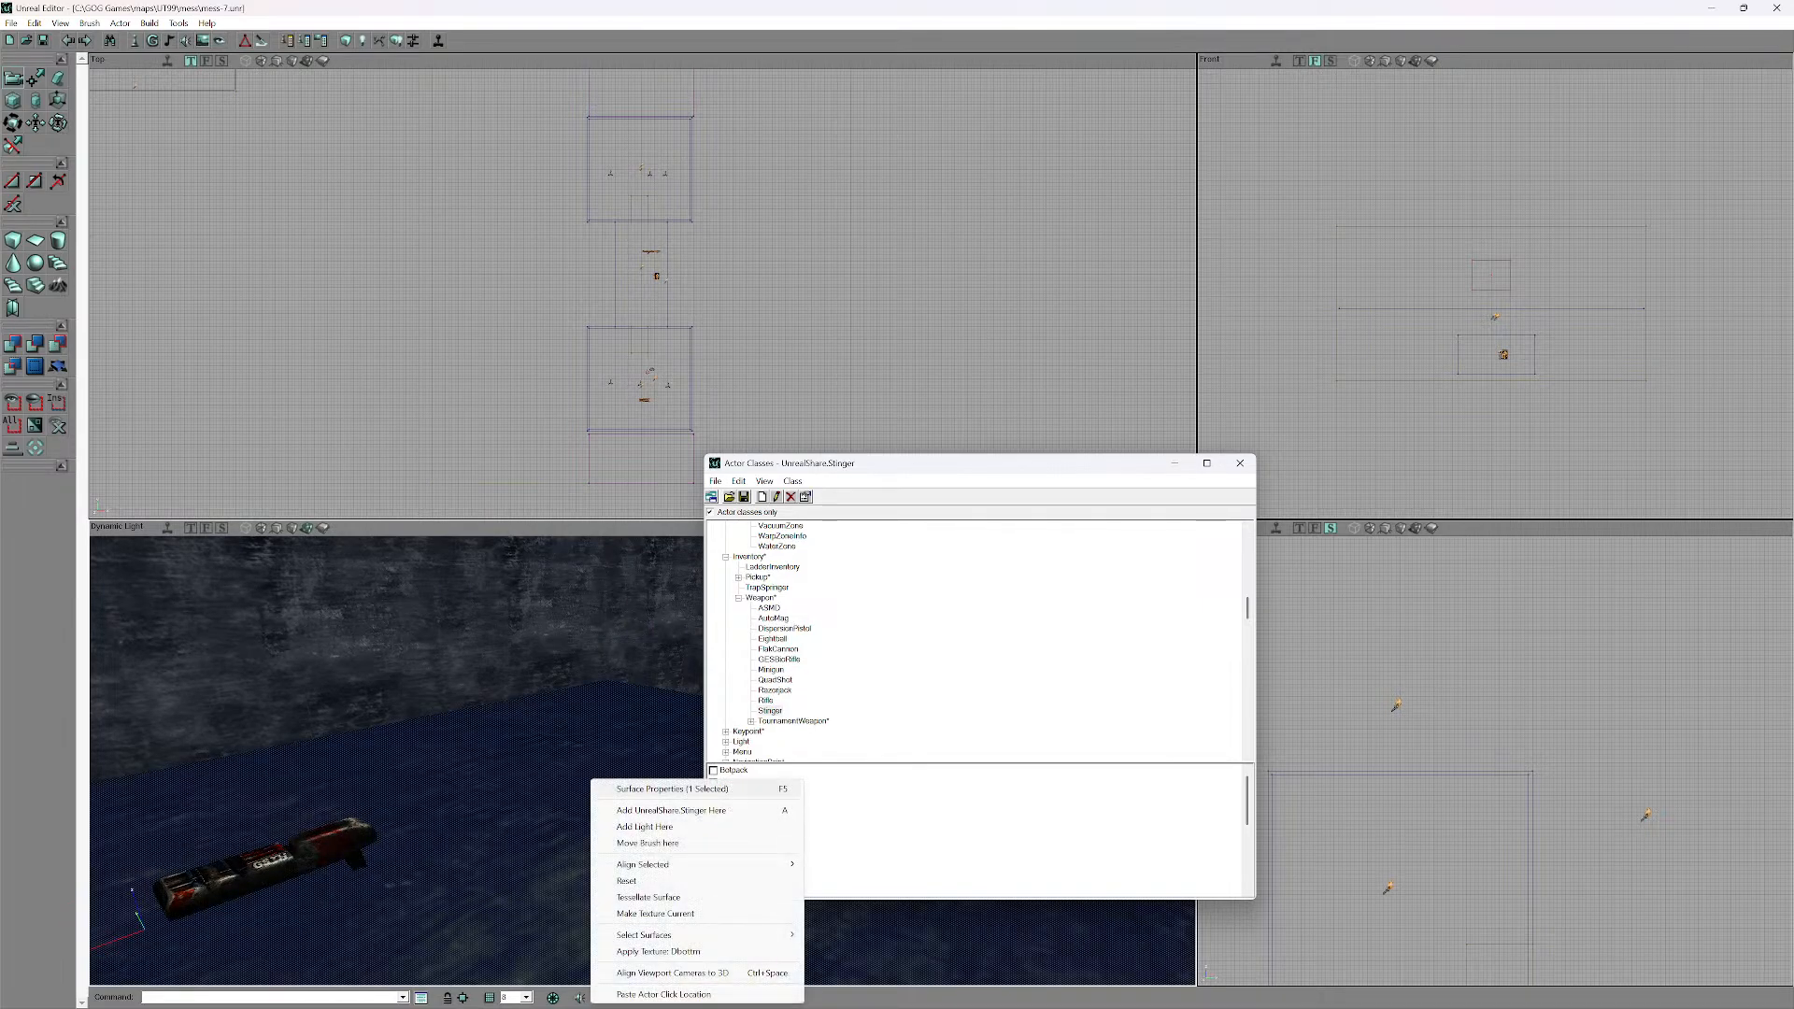
left_click(654, 809)
left_click(594, 766)
key("Delete")
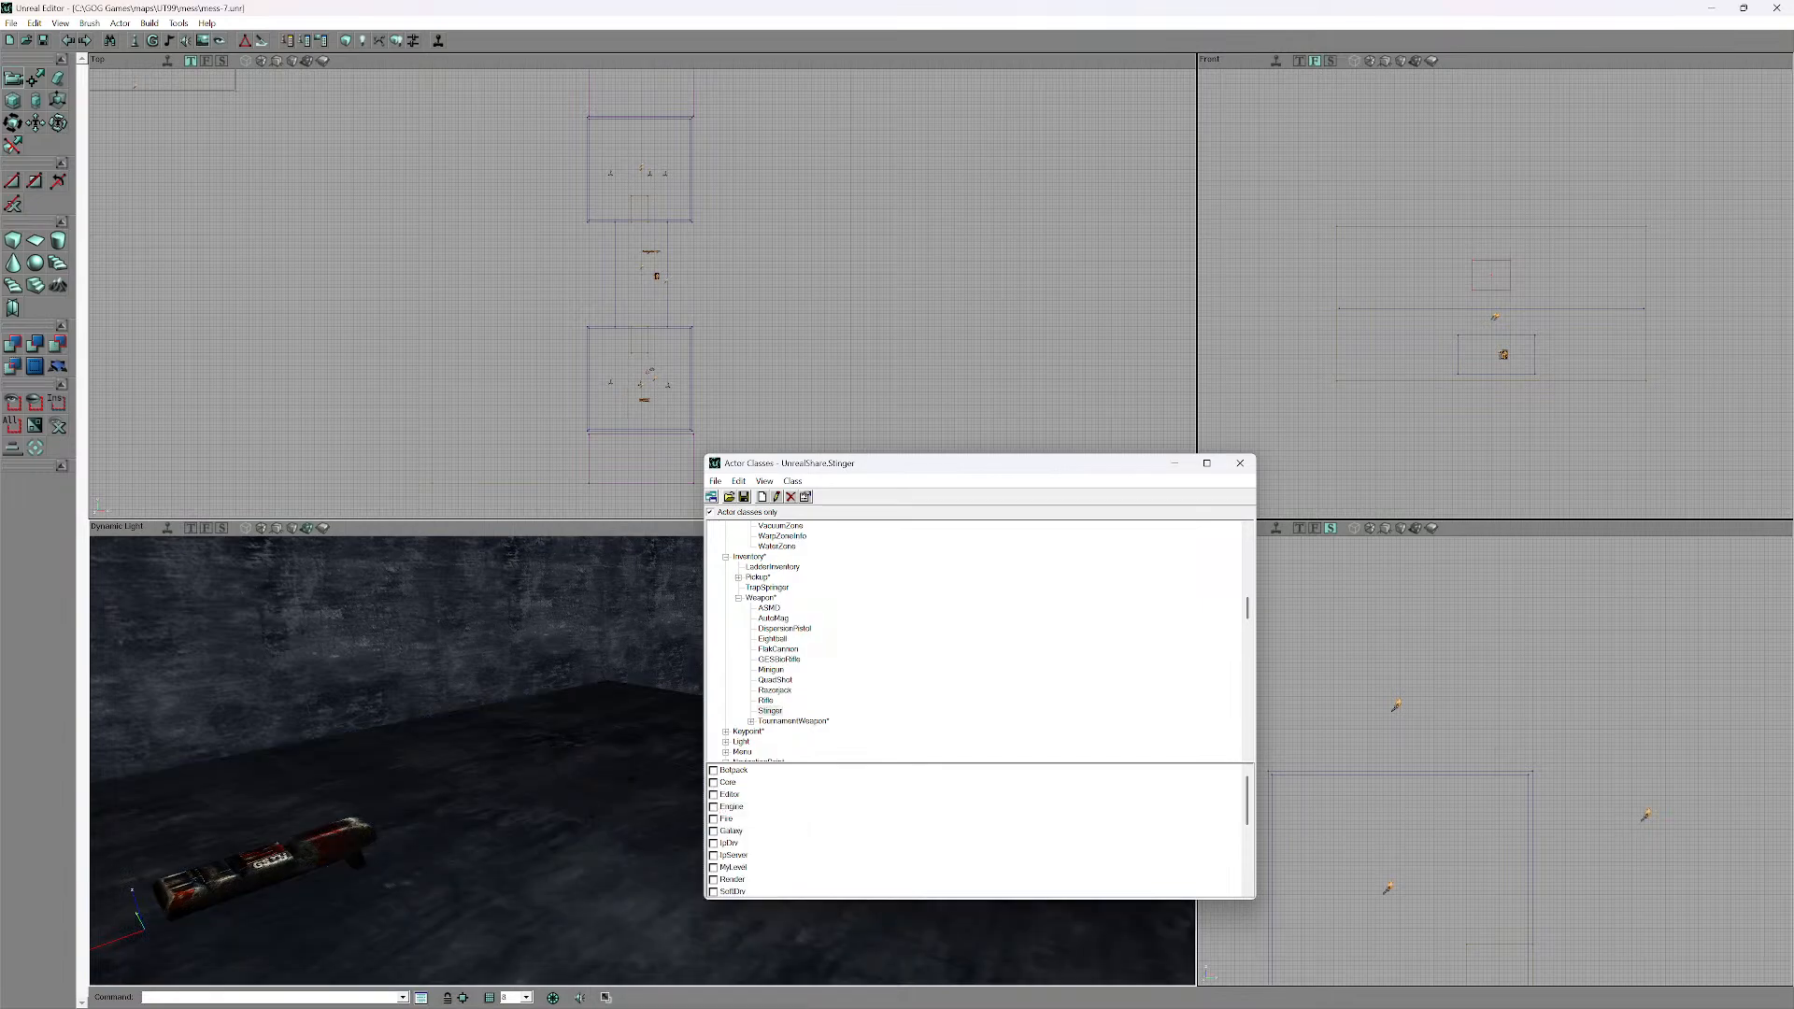
- Expand the TournamentWeapon branch and examine its weapon classes, such as PulseGun, ShockRifle, UT_FlakCannon and UT_Eightball
left_click(751, 721)
scroll(976, 640, "down", 3)
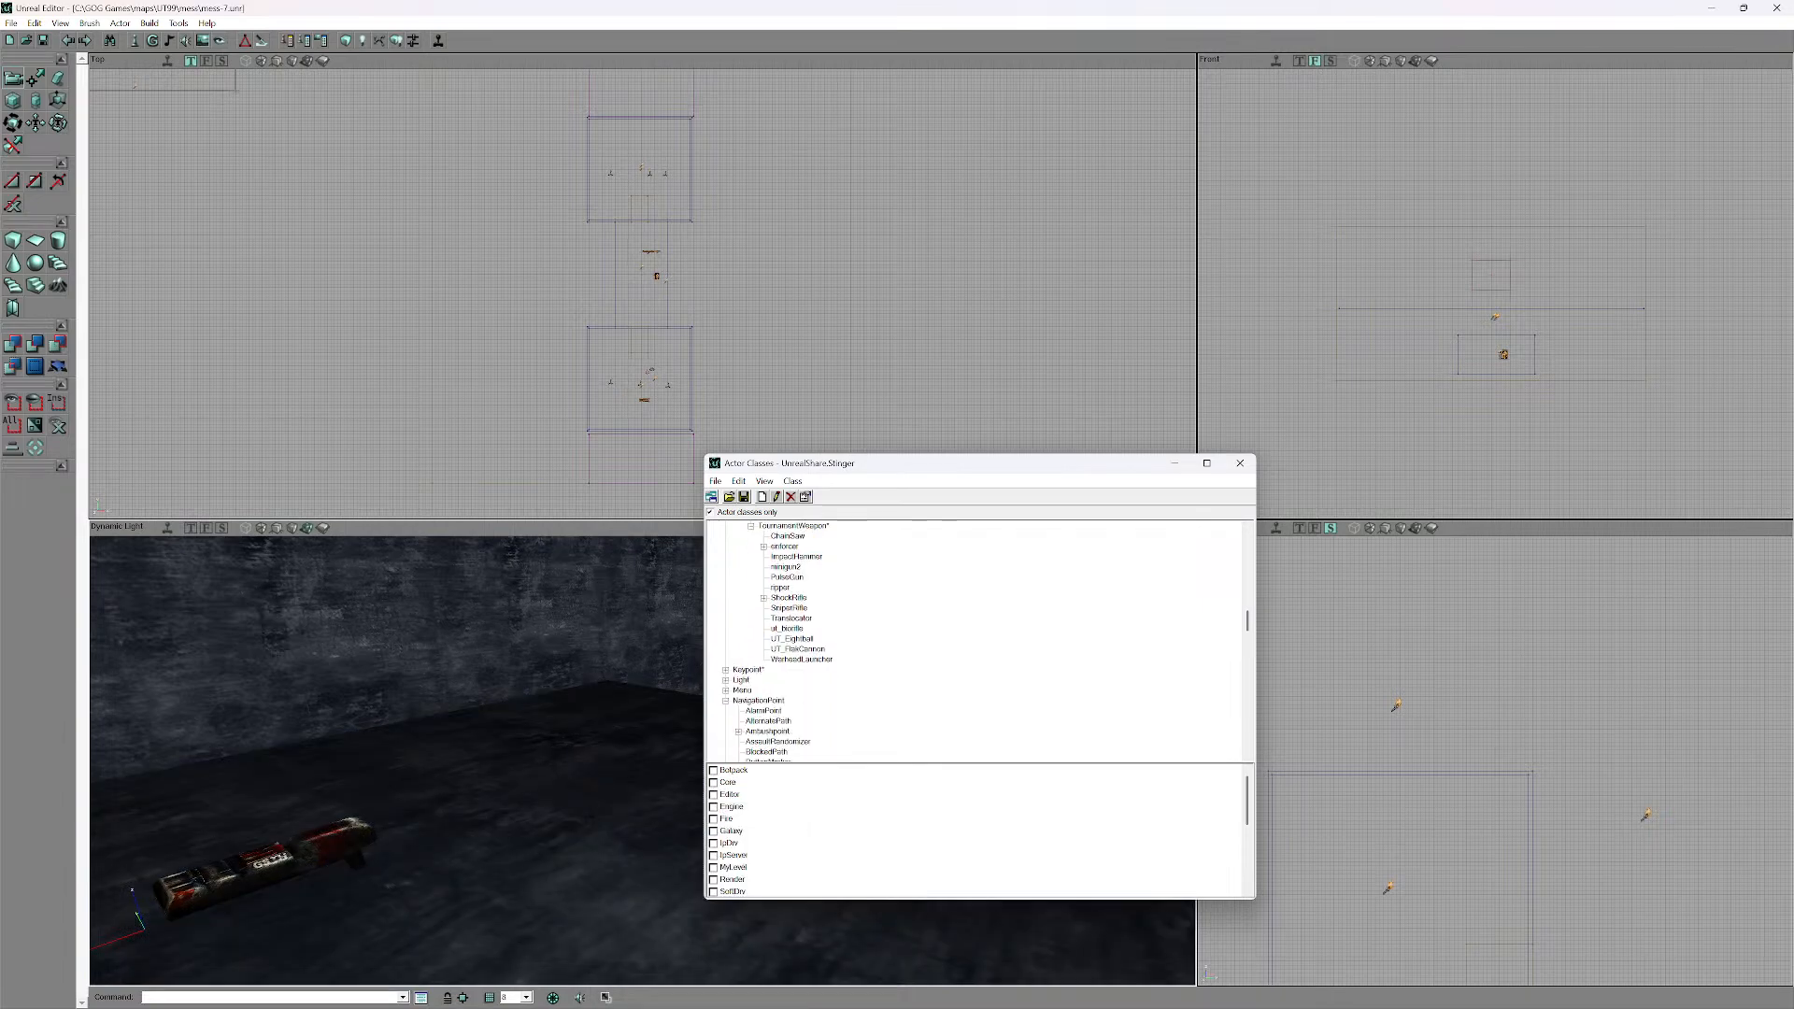
scroll(977, 640, "up", 4)
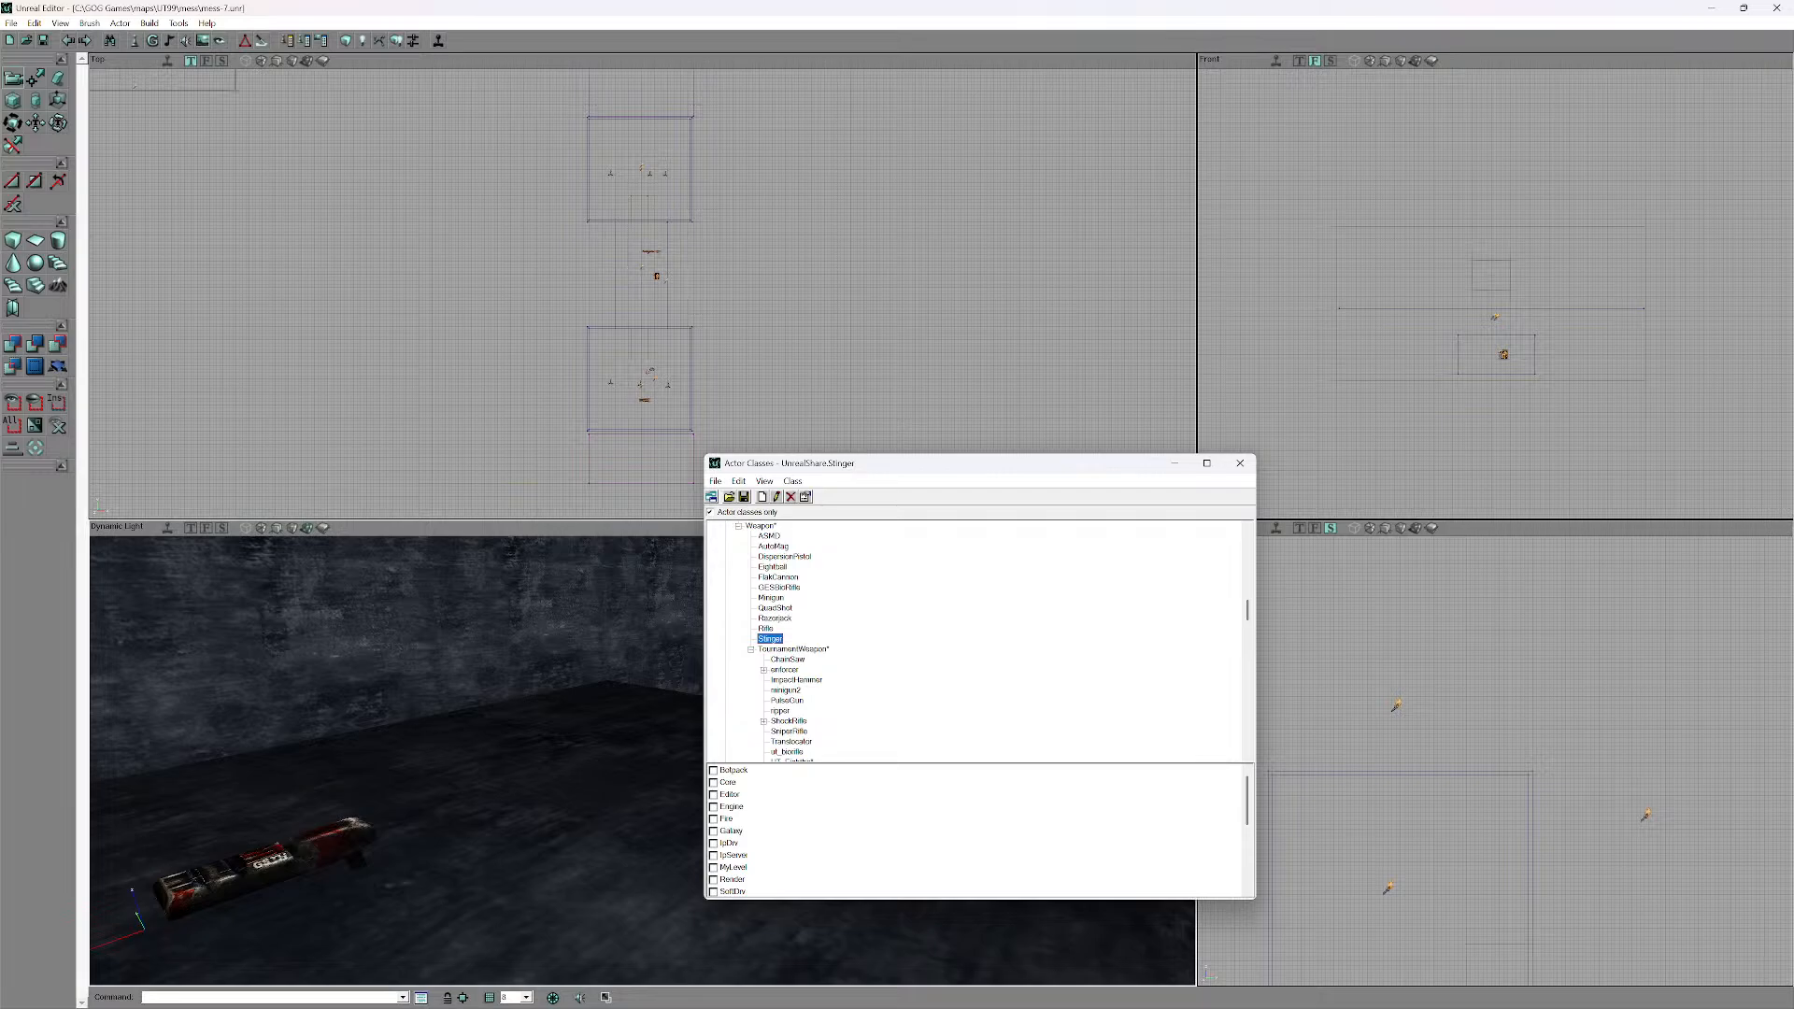
scroll(976, 639, "down", 2)
scroll(976, 640, "up", 1)
scroll(976, 640, "down", 1)
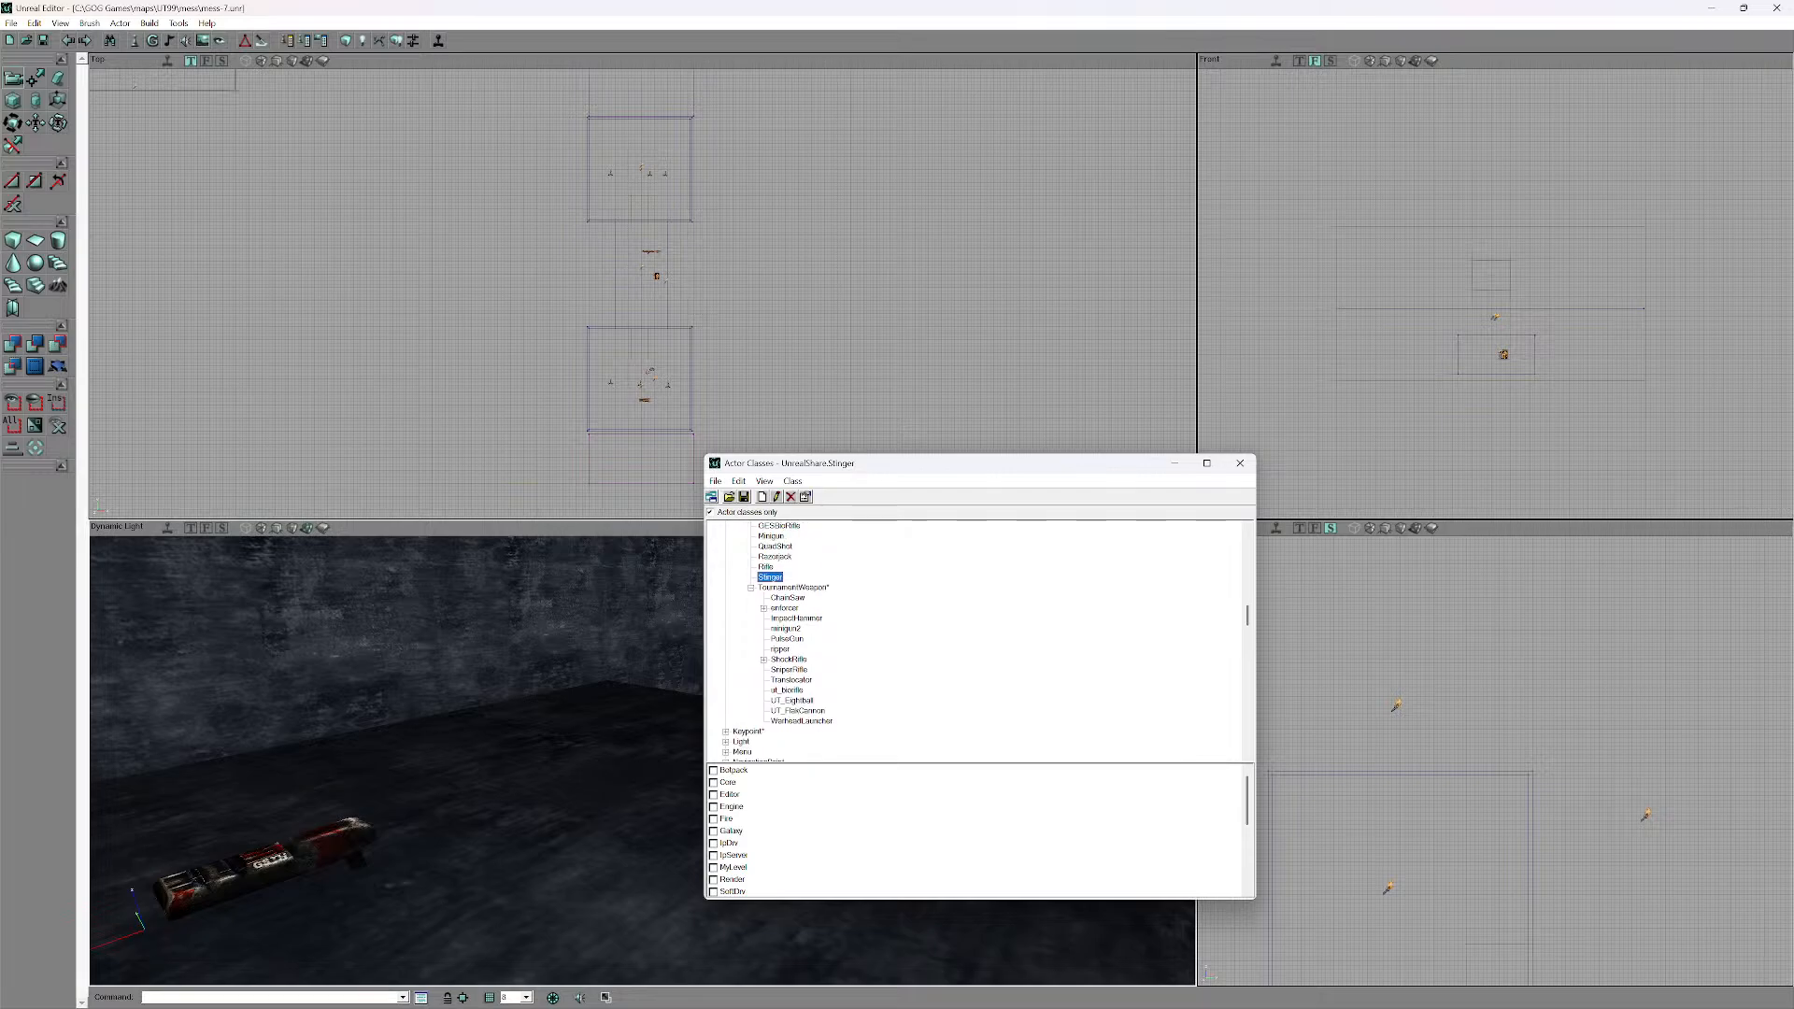
left_click(785, 608)
left_click(786, 639)
left_click(788, 659)
left_click(797, 711)
left_click(792, 700)
scroll(976, 642, "up", 3)
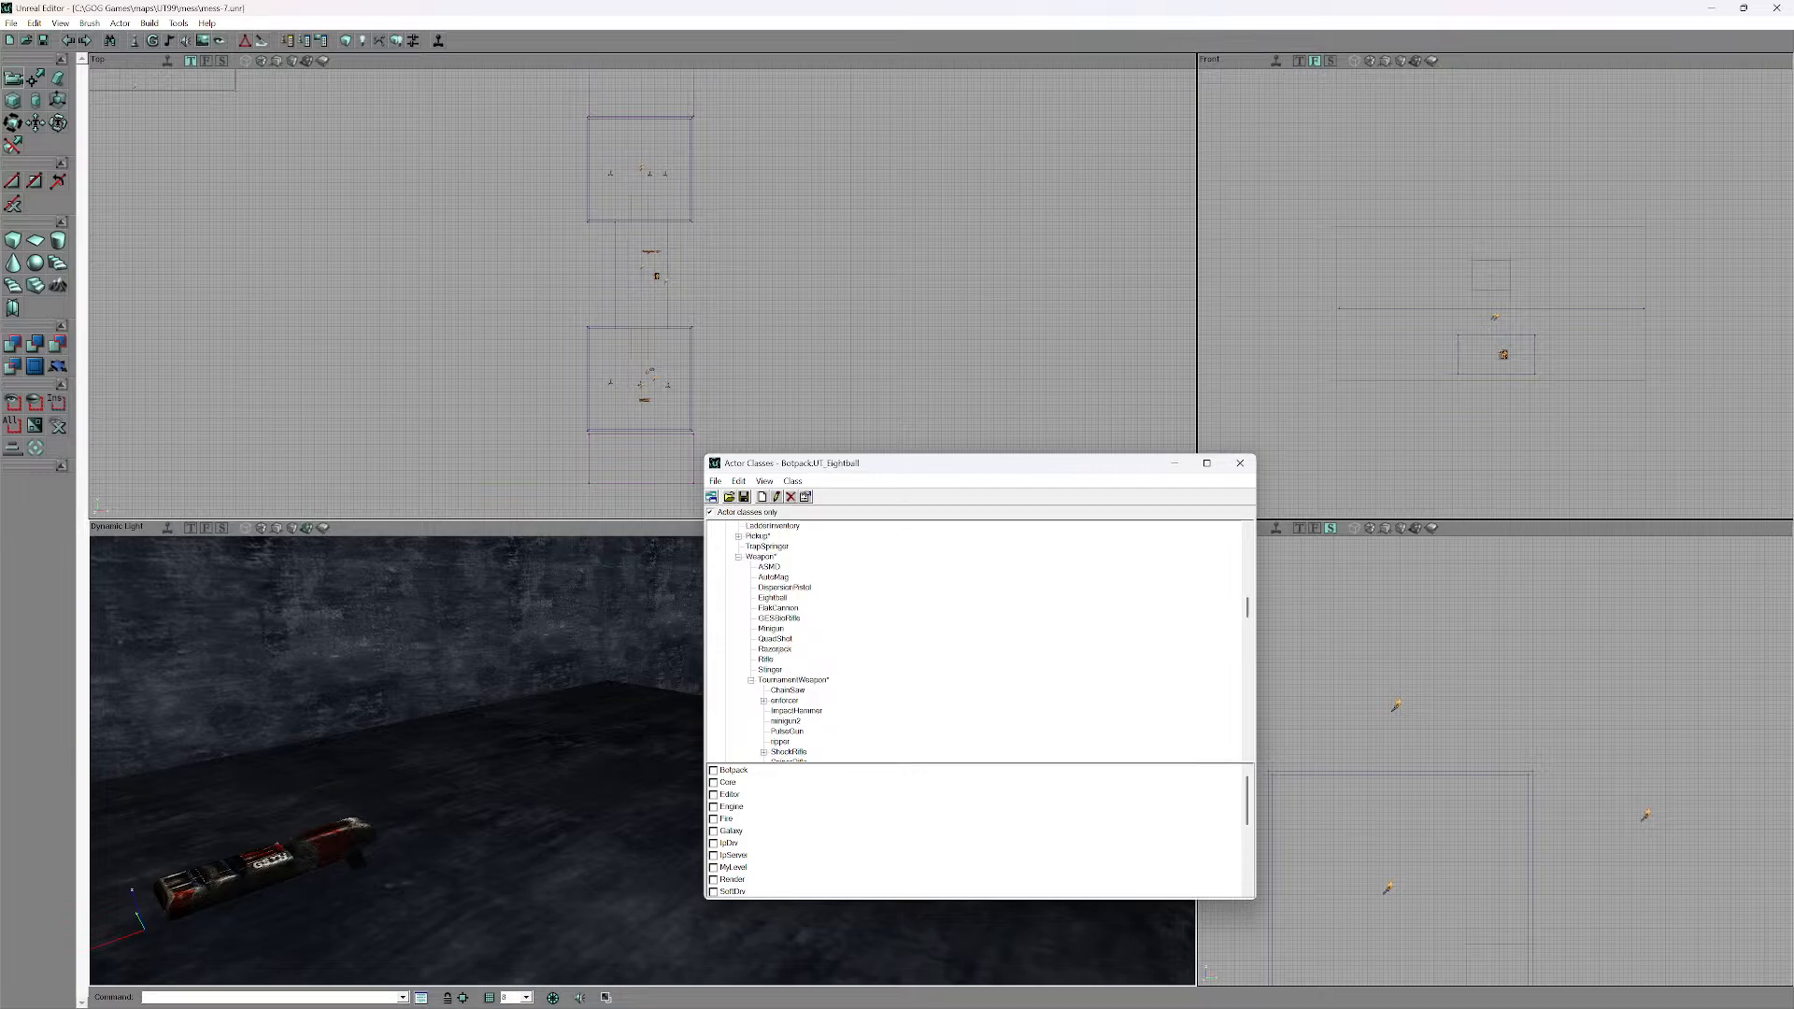
scroll(977, 642, "down", 3)
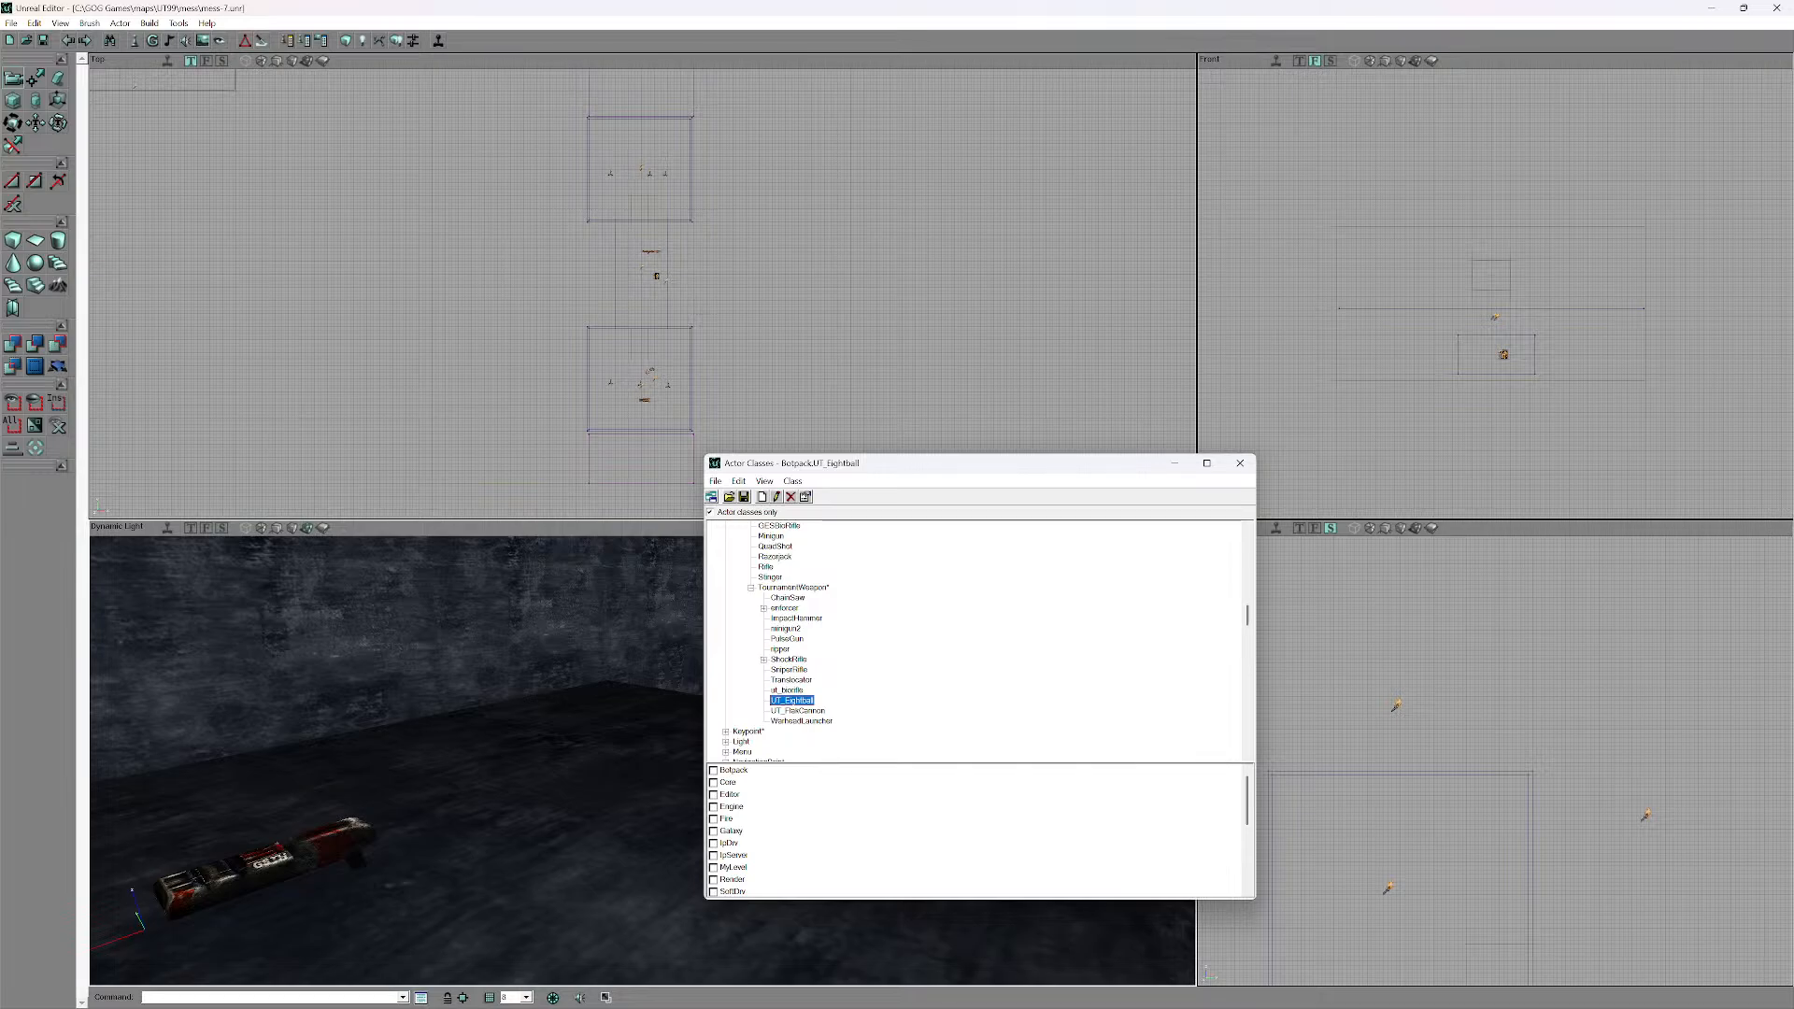
- Add a UT_Eightball on the dark tower roof beside the ASMD, and delete the ASMD
left_click(797, 711)
right_click(615, 767)
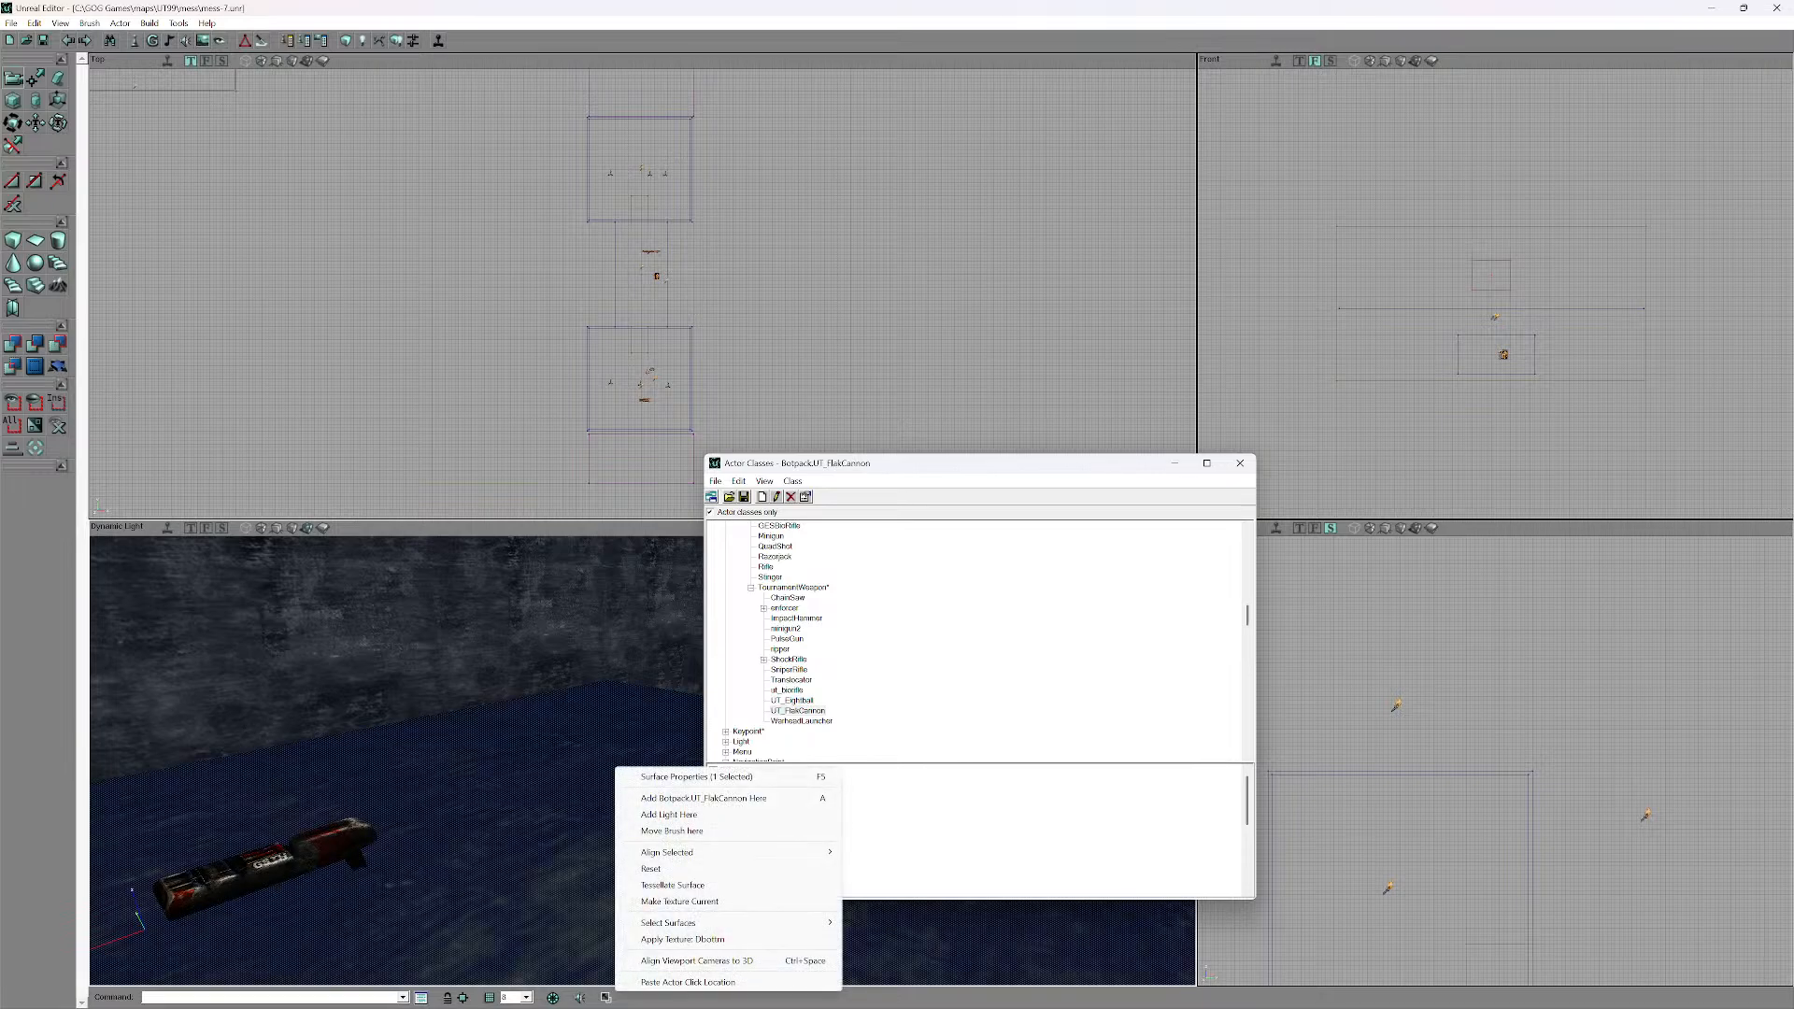
left_click(791, 700)
right_click(614, 769)
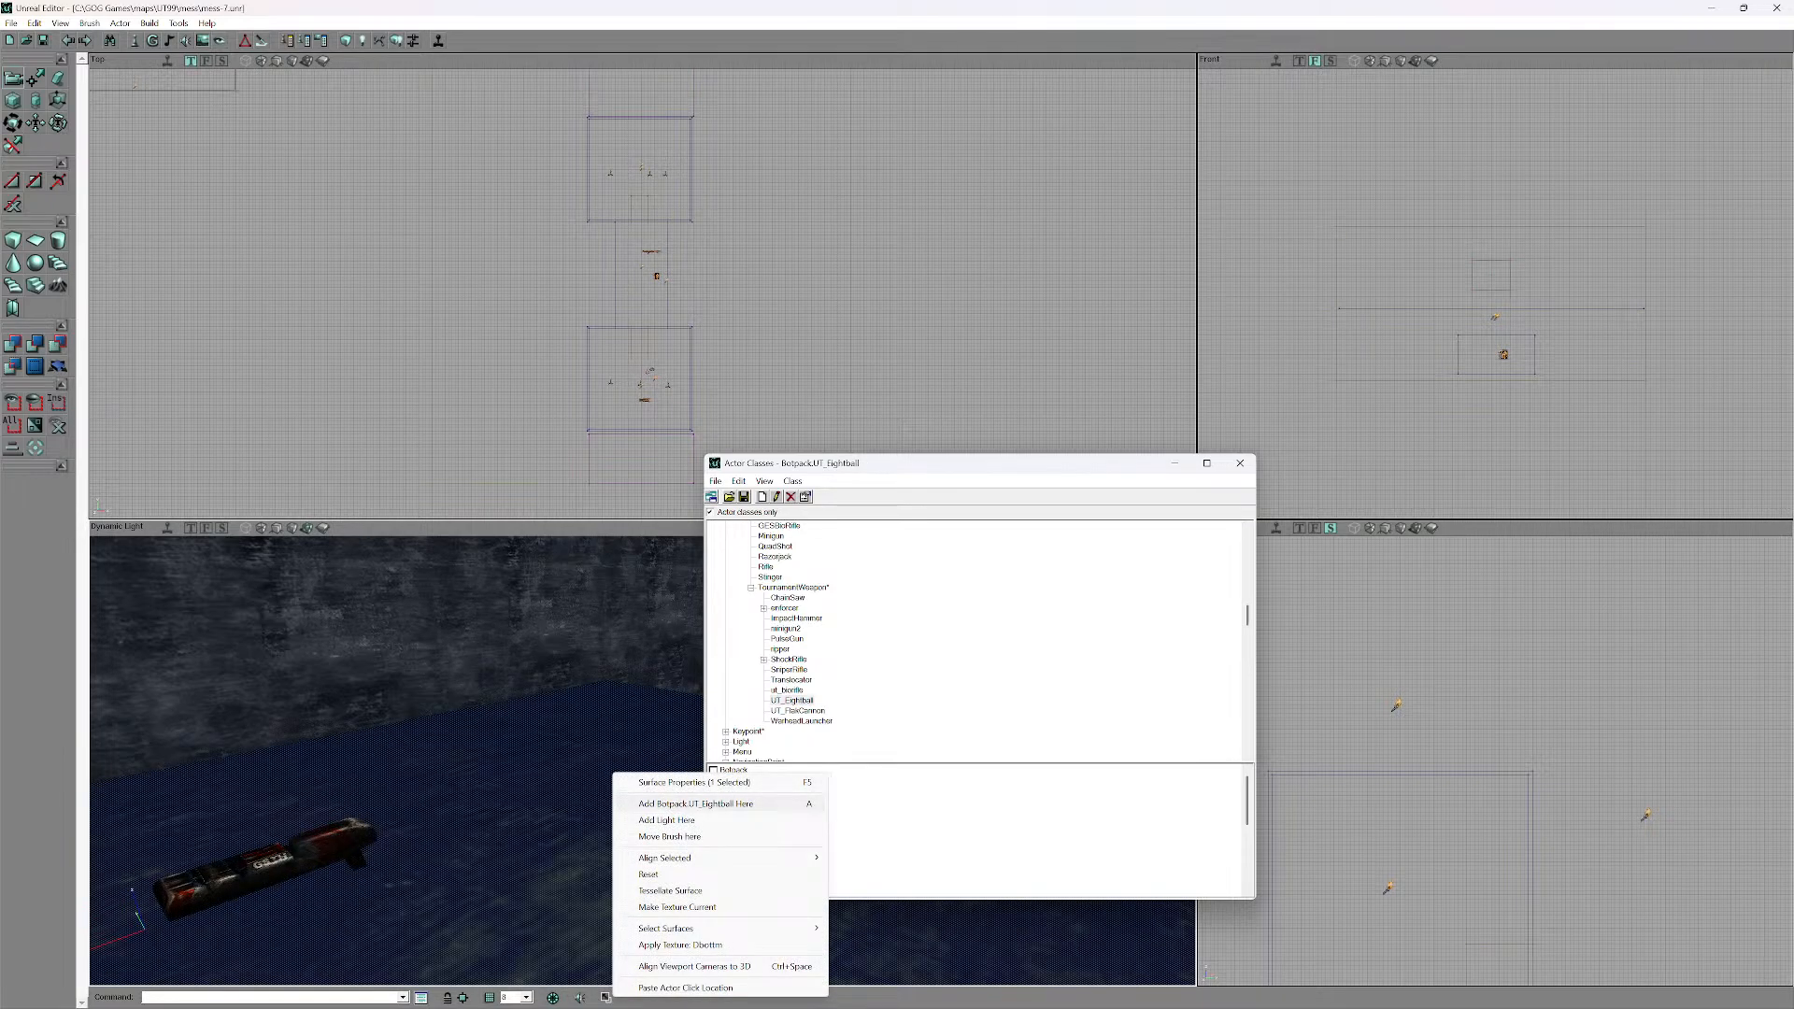
left_click(702, 799)
mouse_move(598, 770)
left_mouse_down()
mouse_move(570, 794)
mouse_move(598, 770)
mouse_move(551, 761)
mouse_move(621, 795)
left_mouse_up()
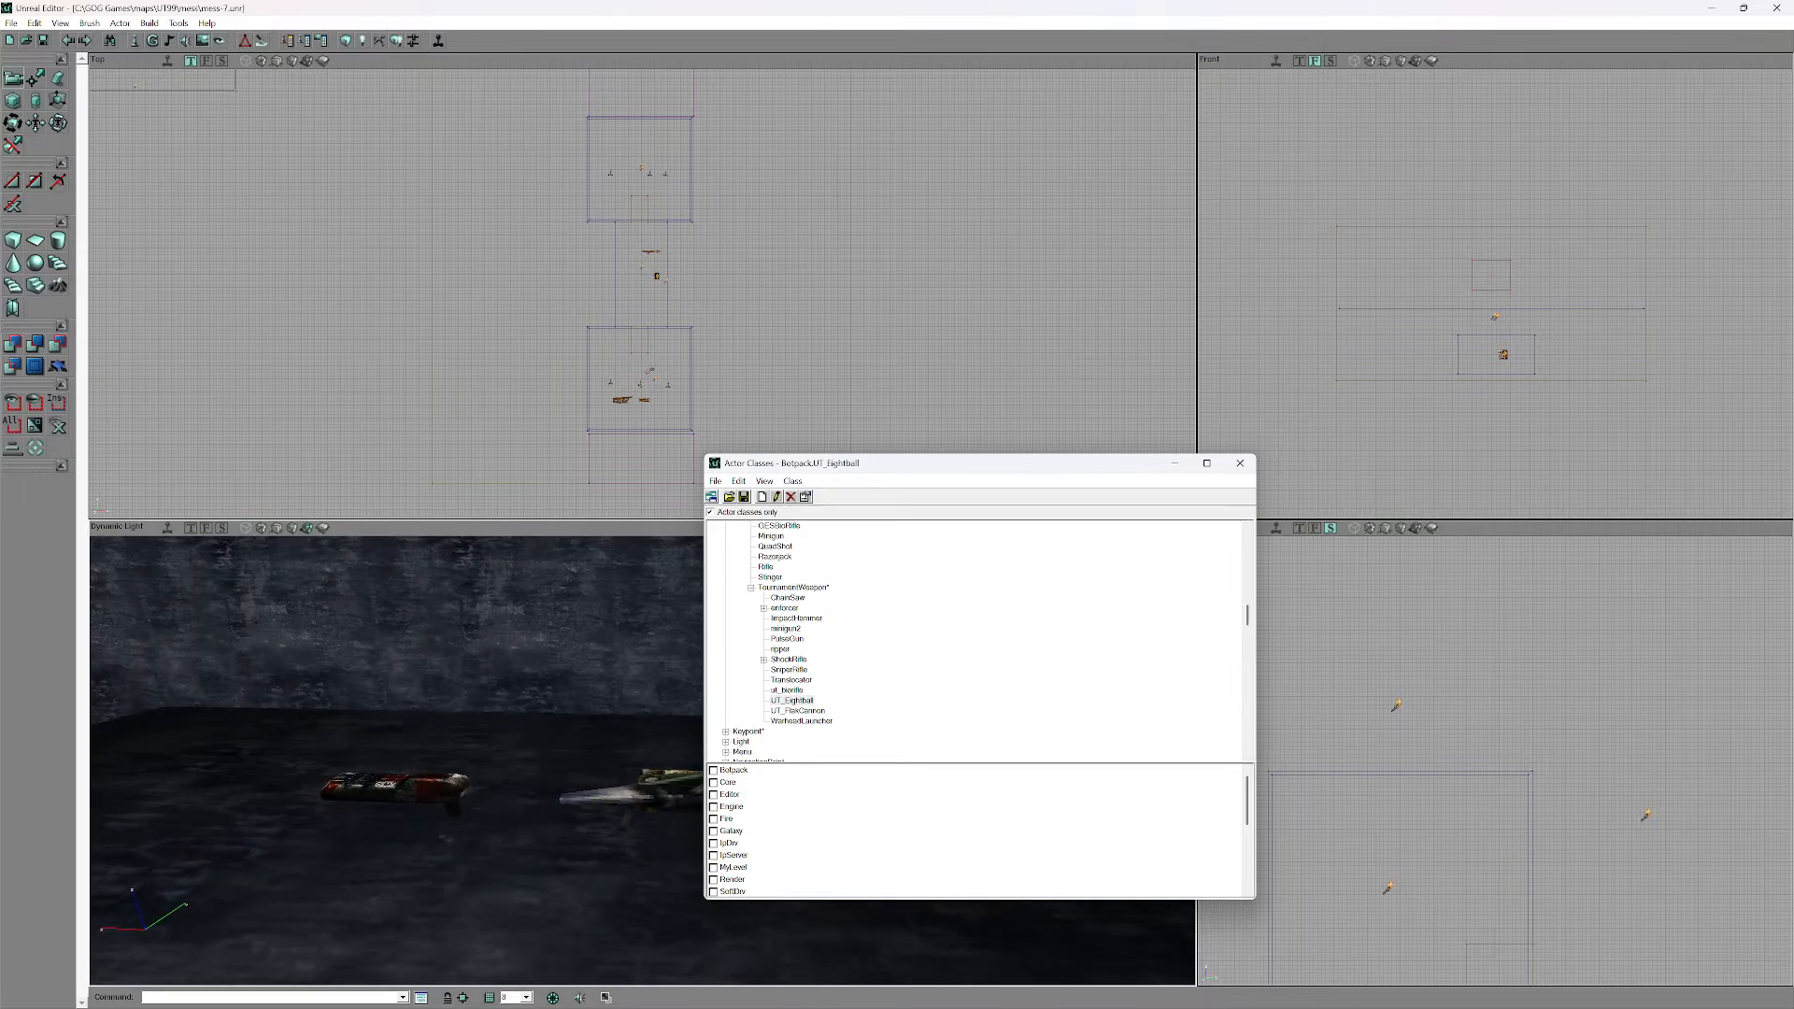
key("Delete")
- Add a second UT_Eightball in the middle of the reddish roof of the other tower, and close the class browser
left_click_drag(597, 775, 401, 719)
left_click(791, 700)
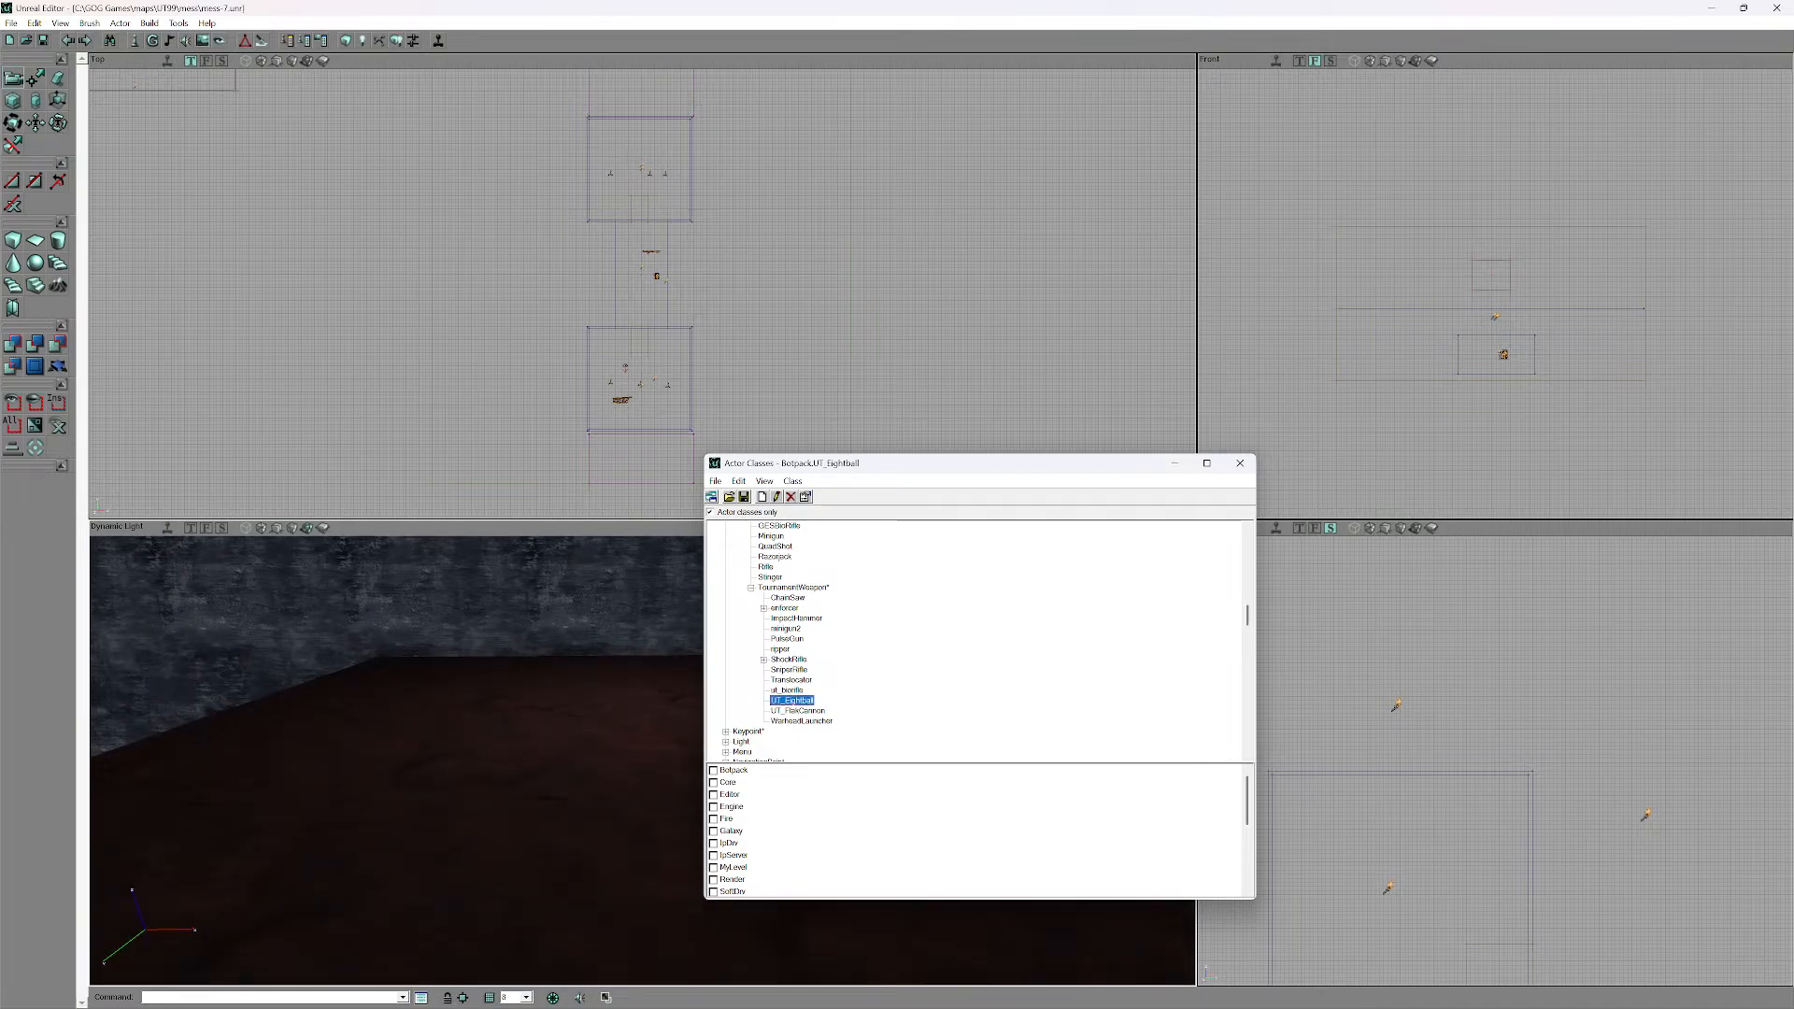
left_click_drag(888, 462, 1181, 463)
right_click(642, 753)
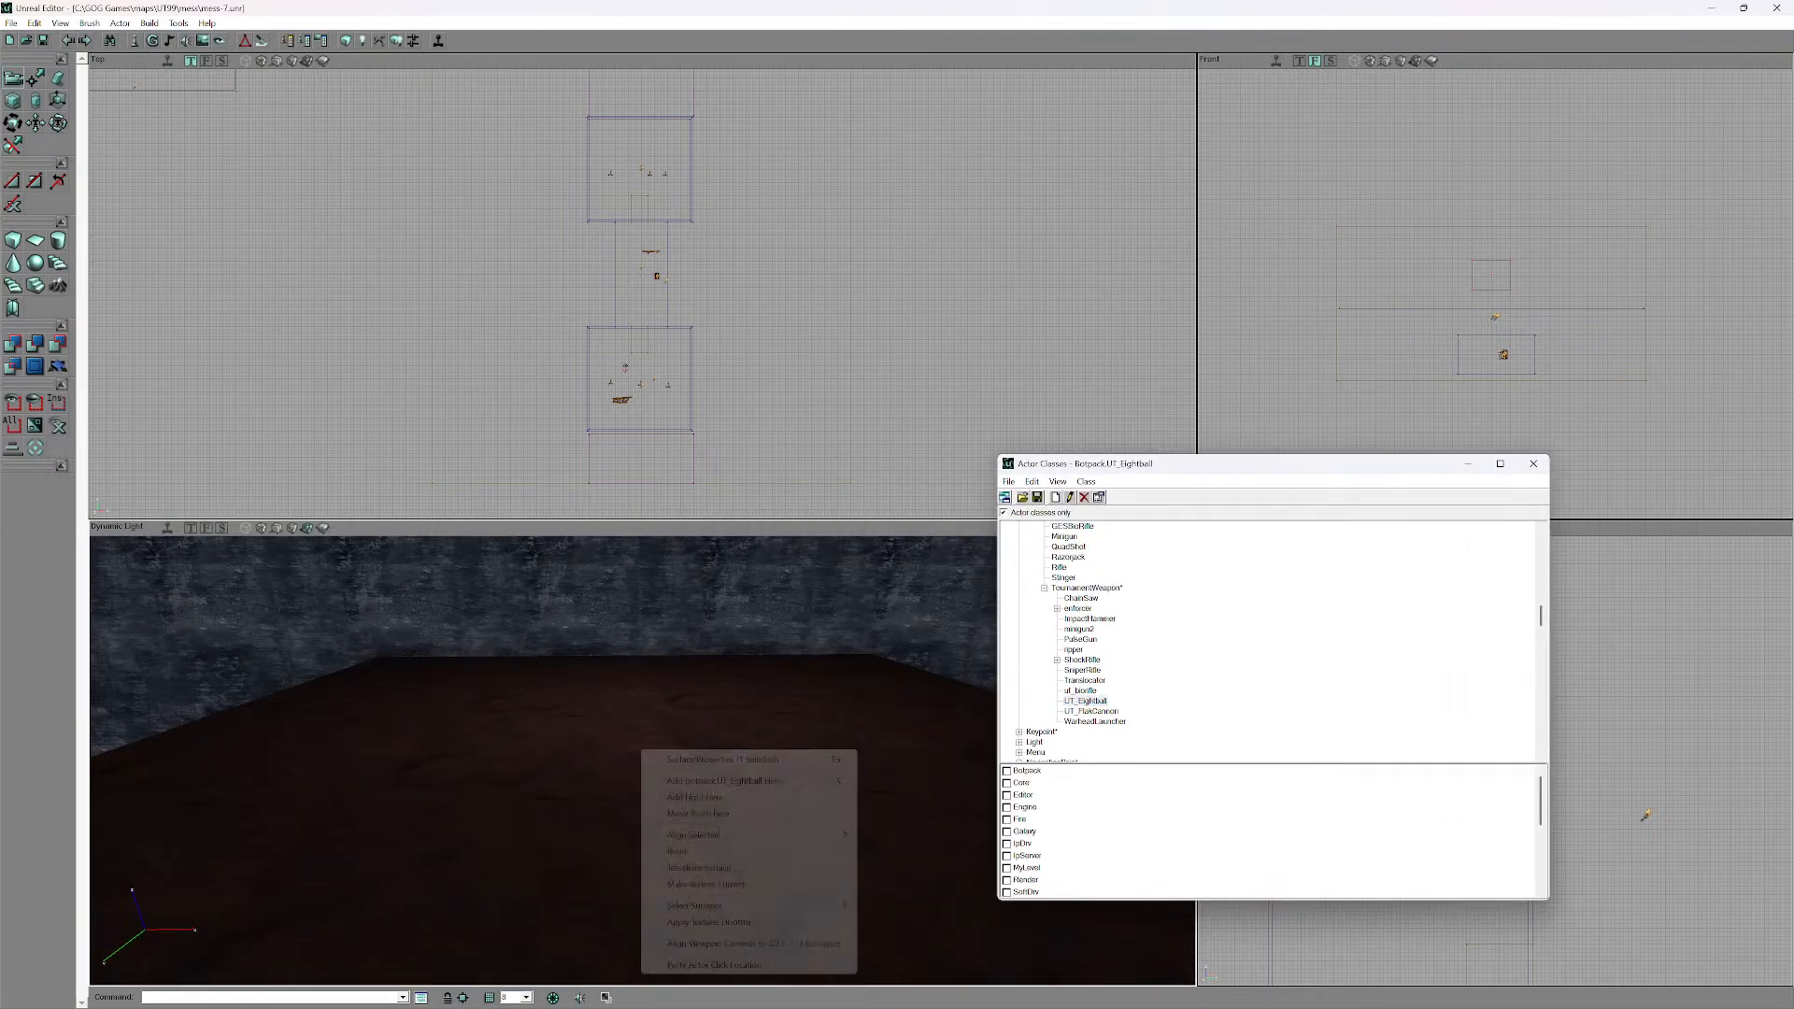
left_click(724, 780)
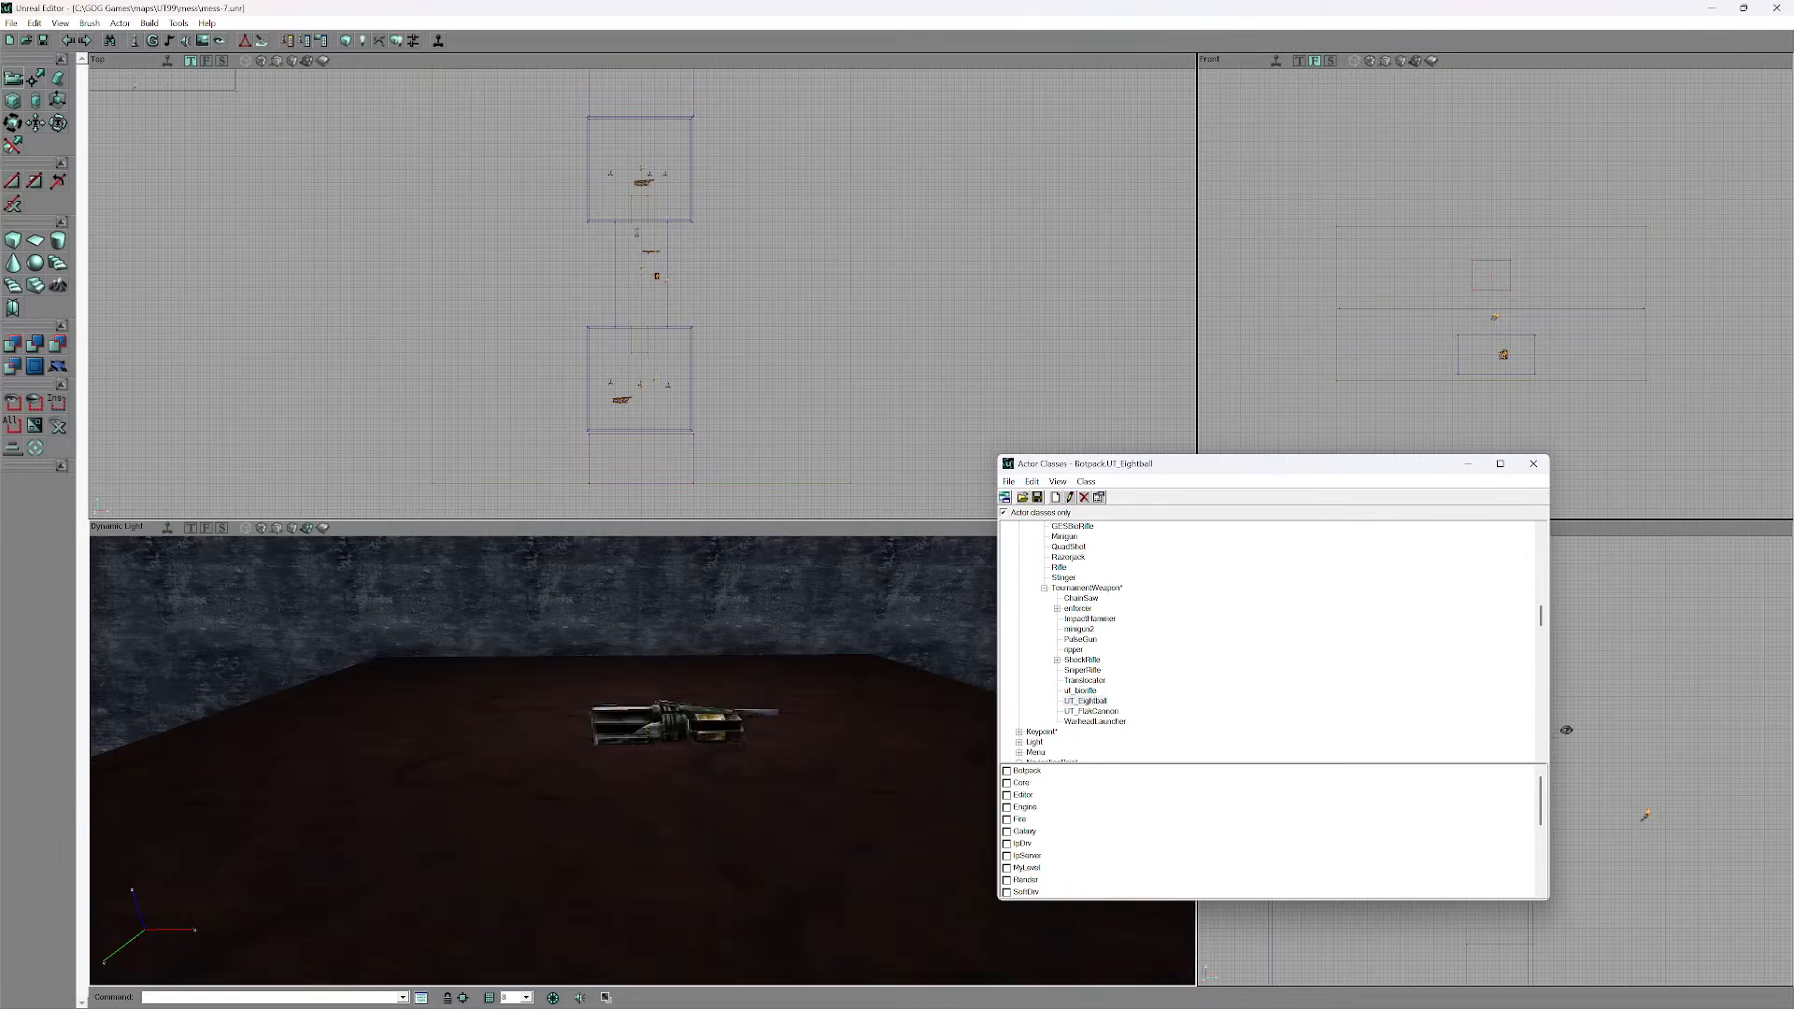
left_click(1534, 464)
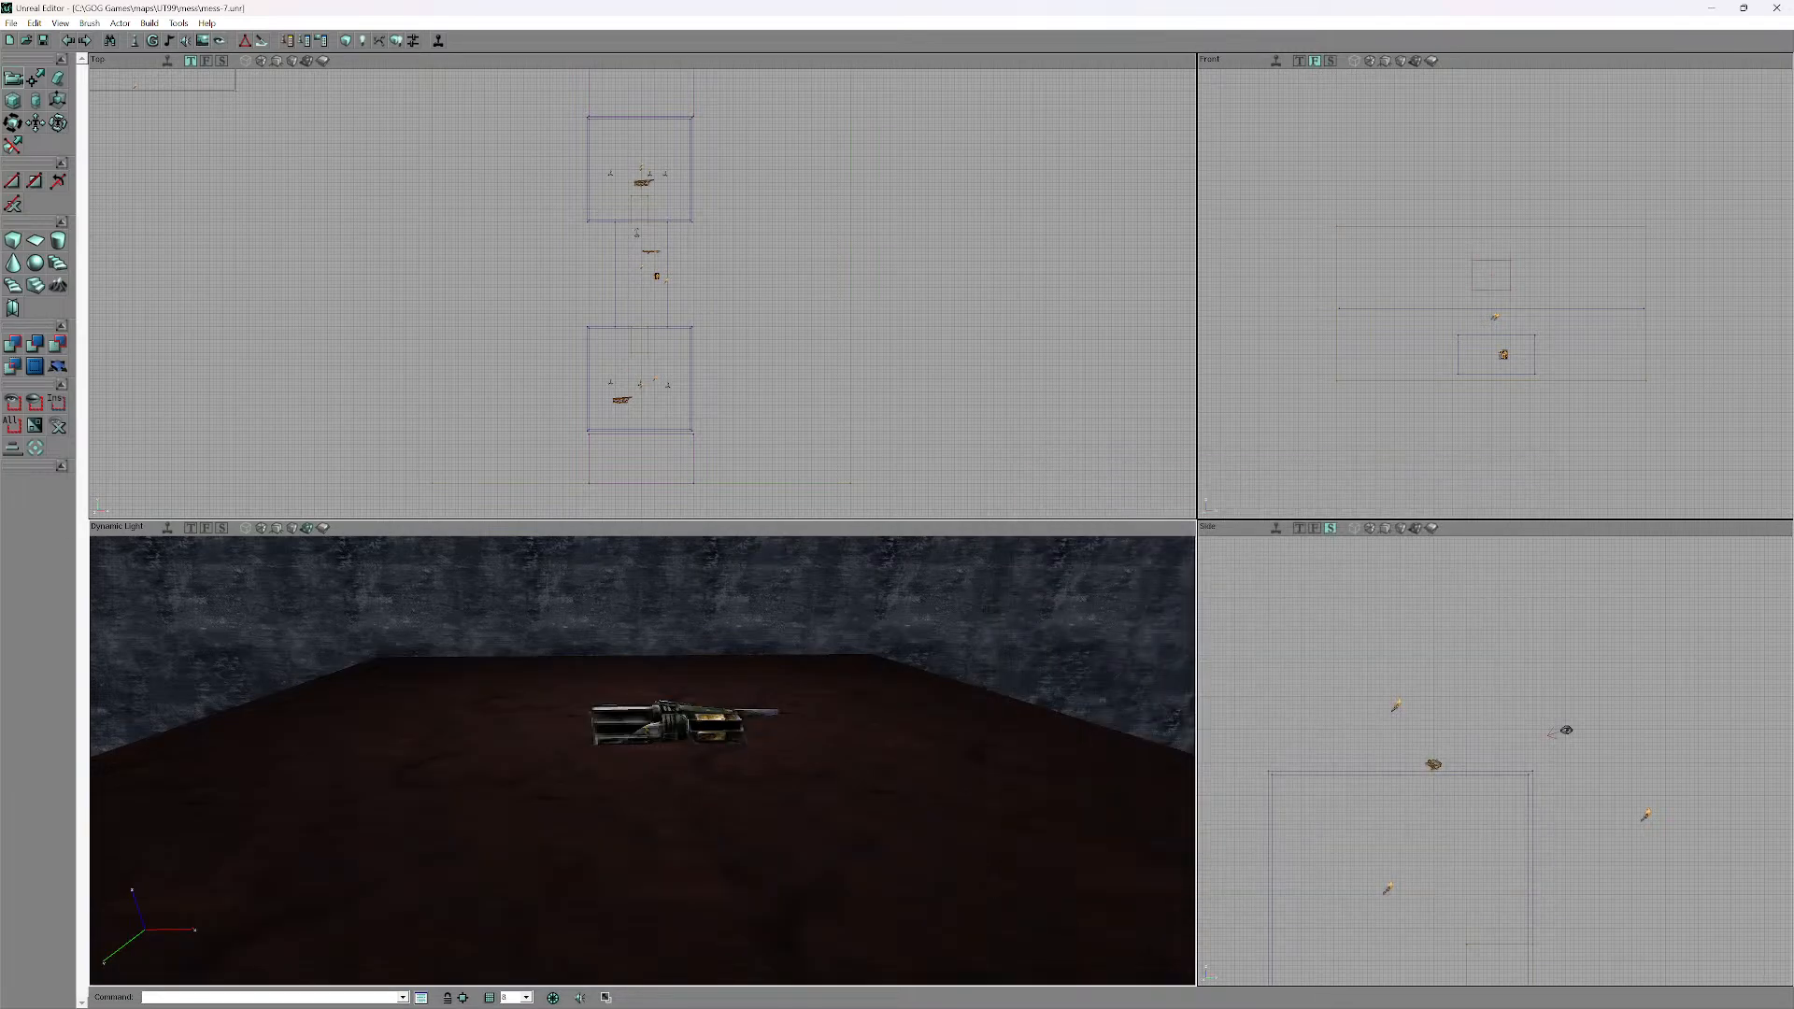
- Rebuild the whole level with Build All and launch it as a playable game
left_click(177, 24)
mouse_move(150, 23)
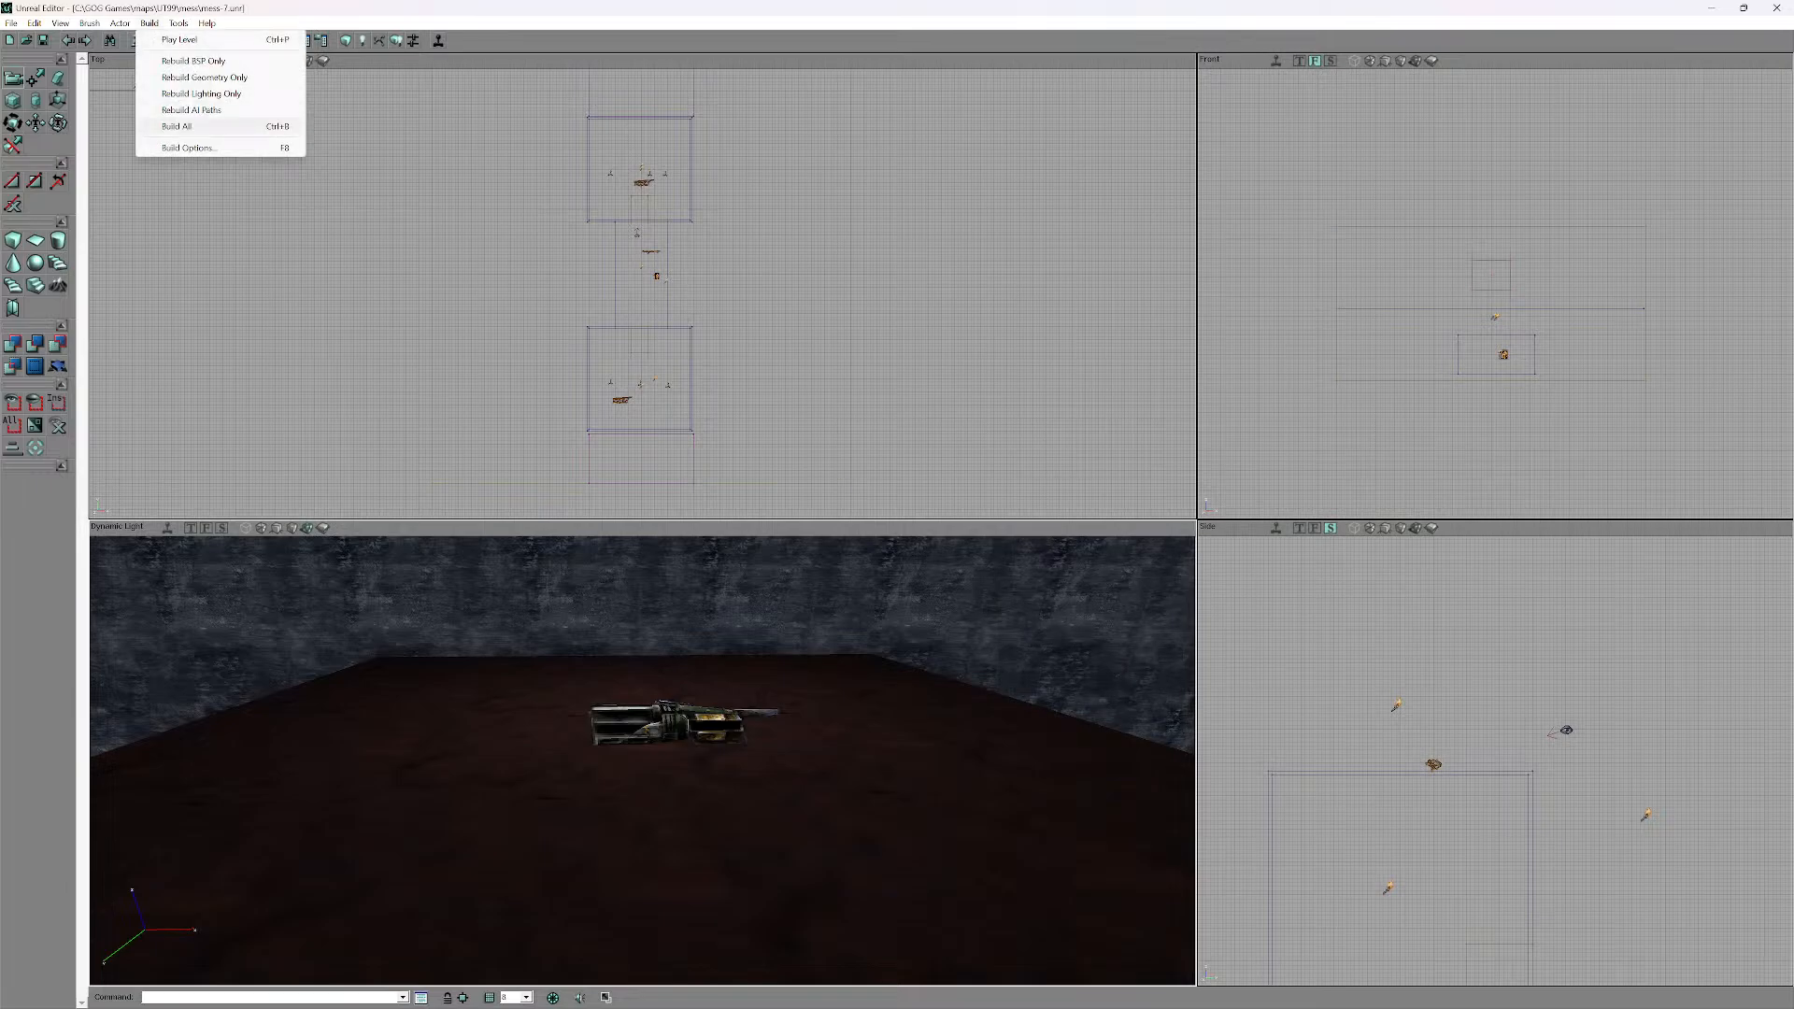
left_click(177, 126)
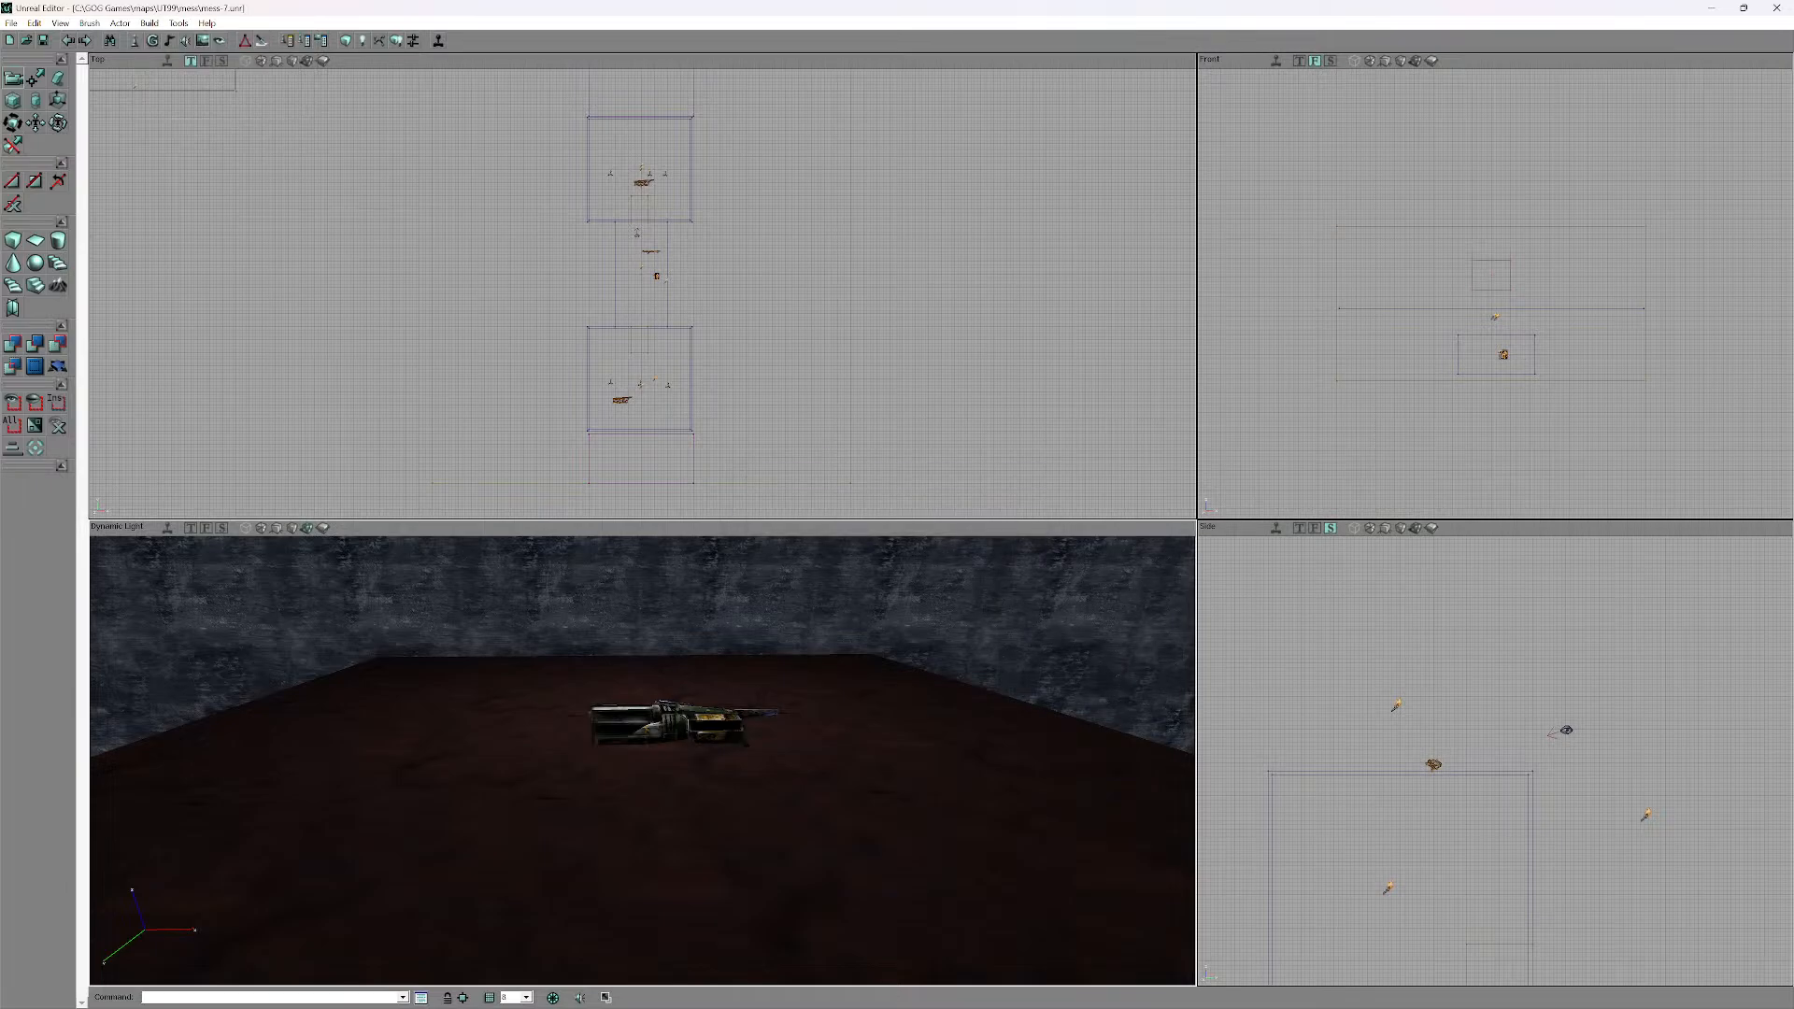
left_click(439, 40)
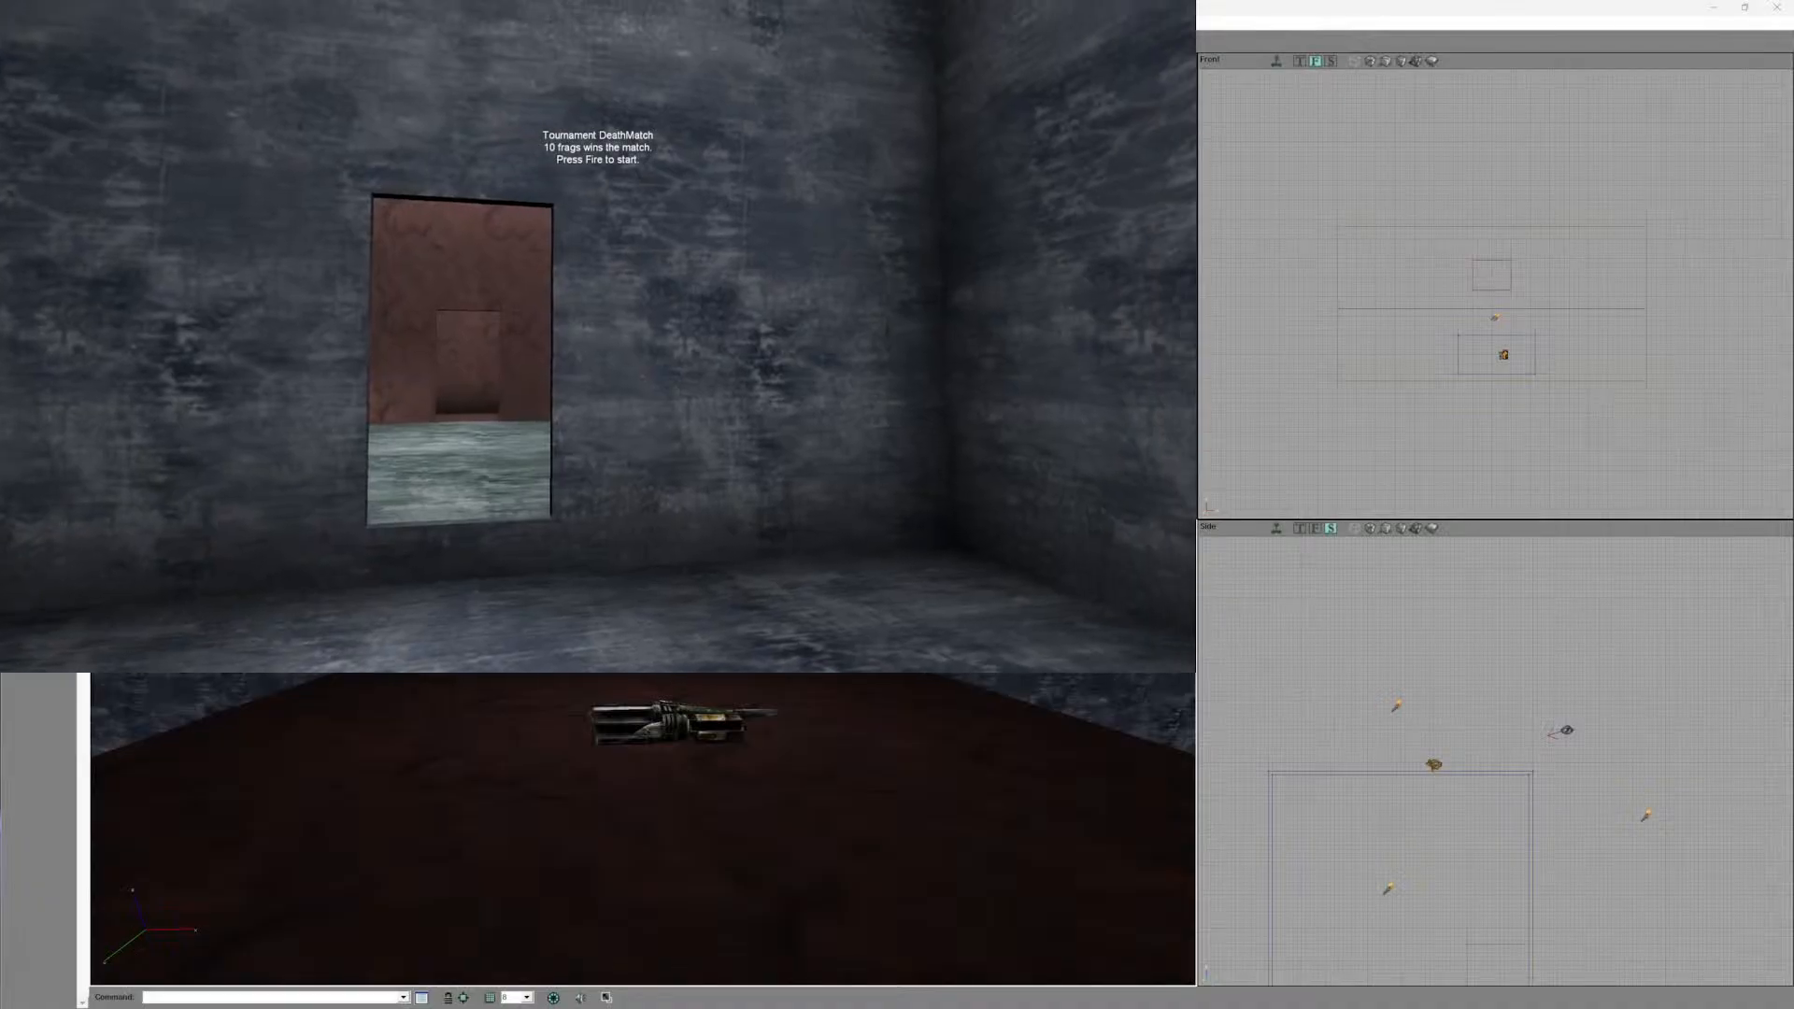
- Start the deathmatch, test the placed weapons around the towers, and quit the game
left_click(602, 339)
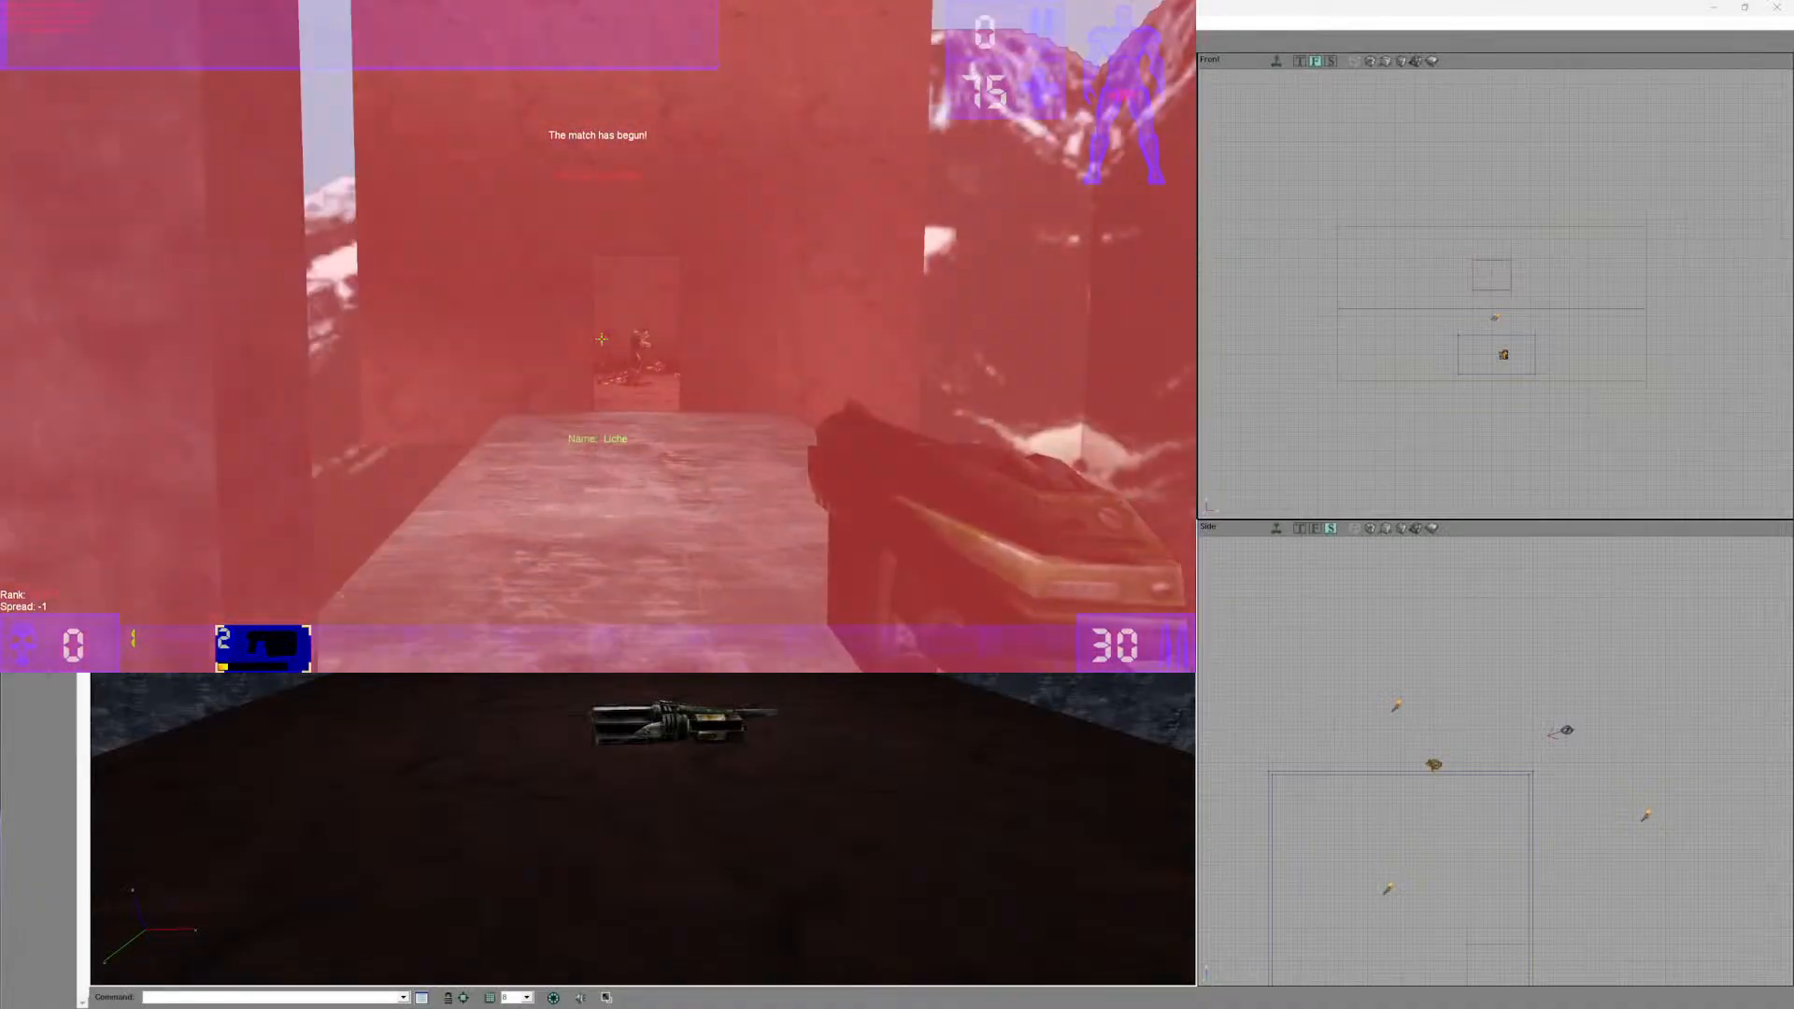
key("w")
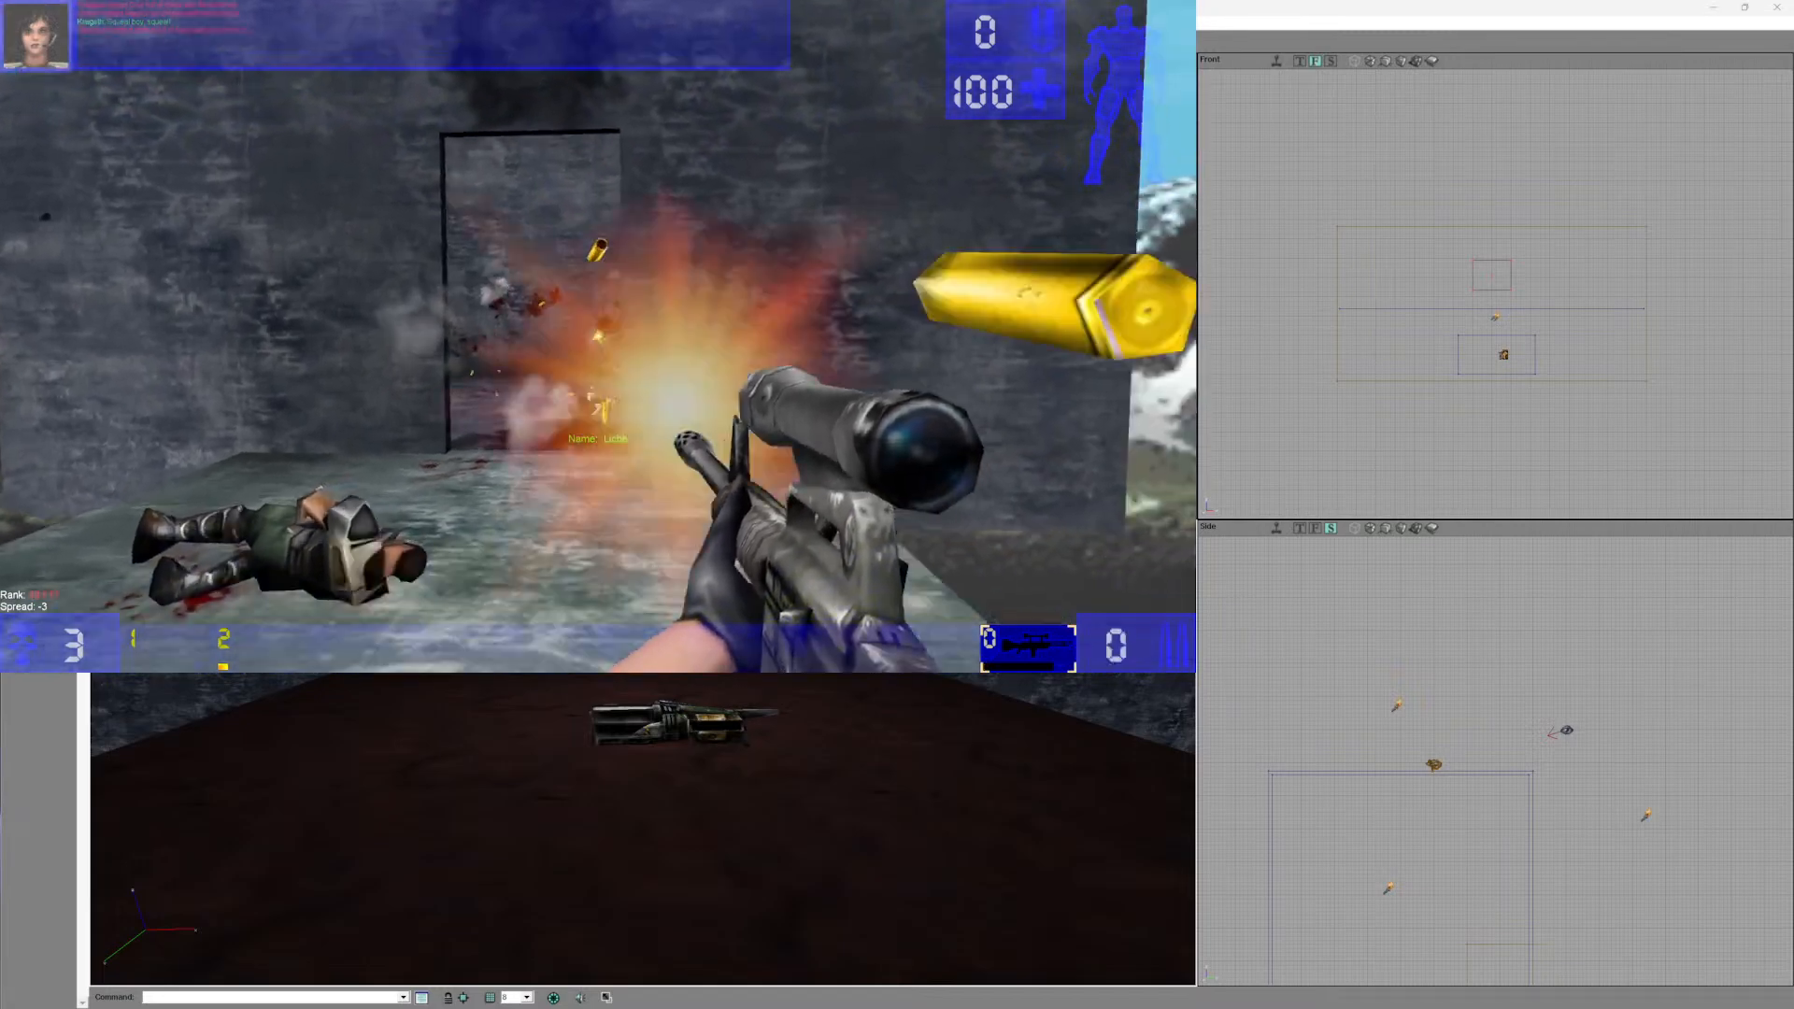
key("Escape")
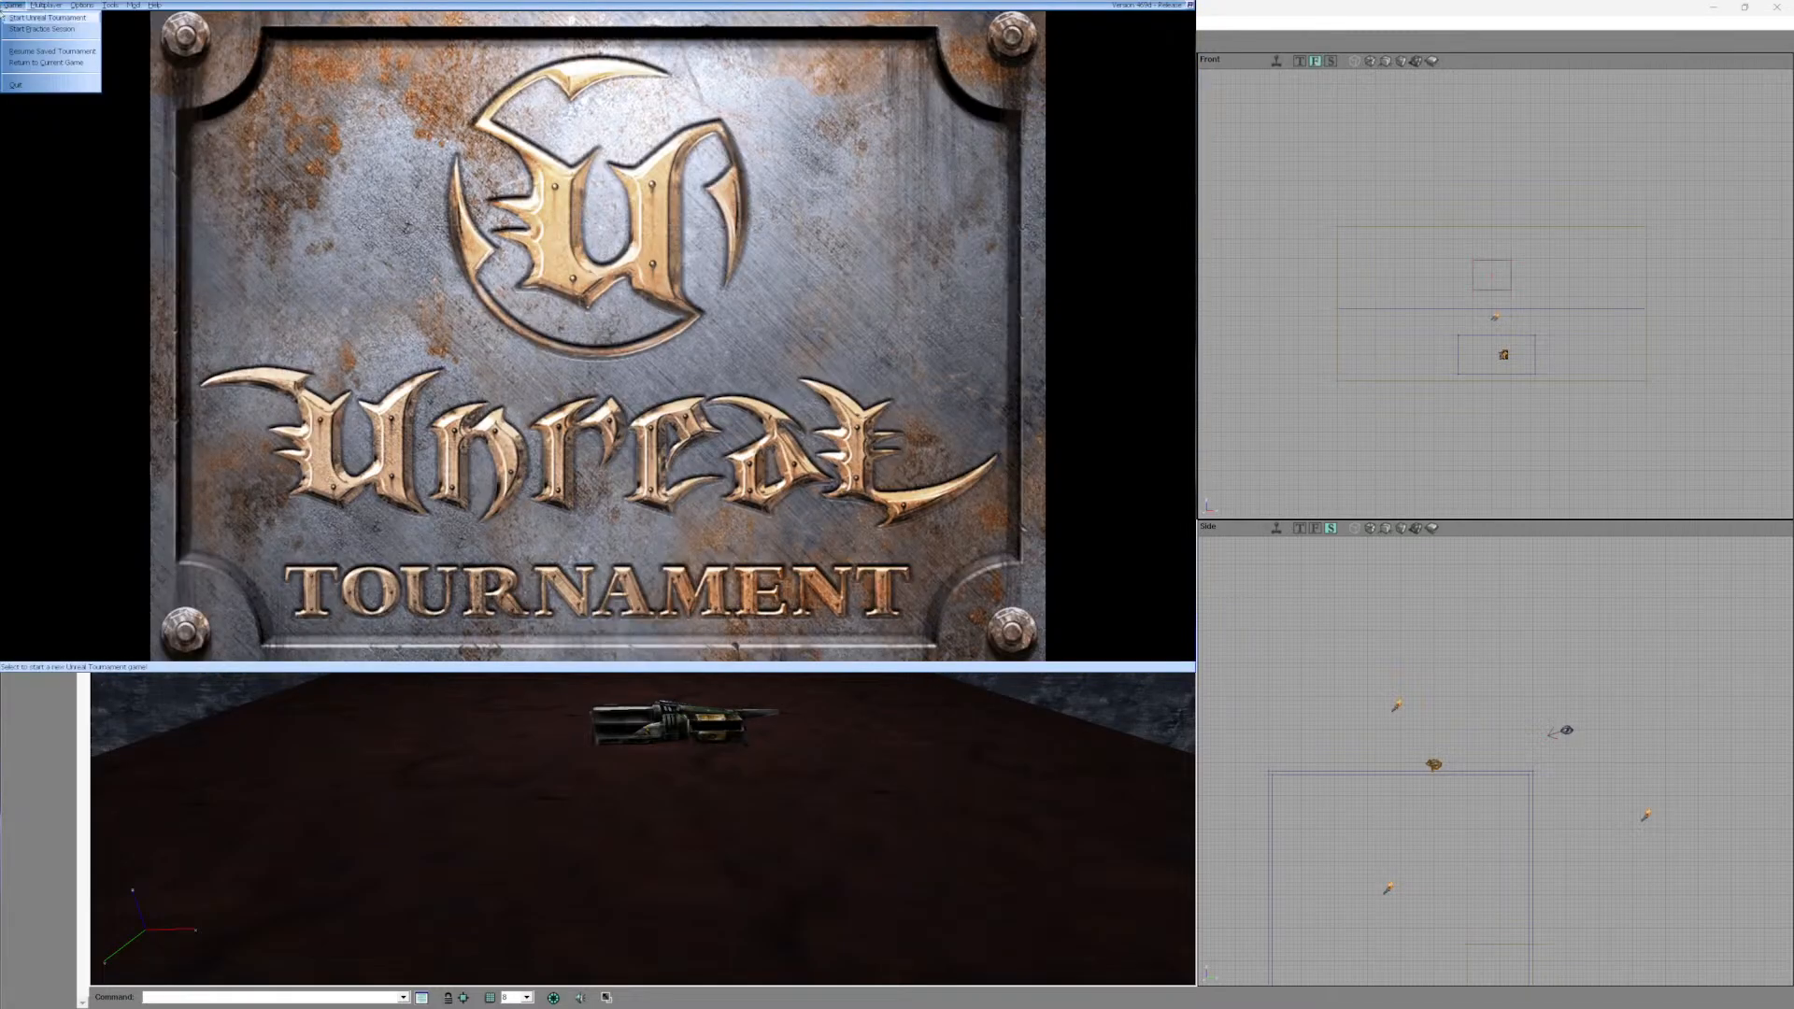
left_click(16, 85)
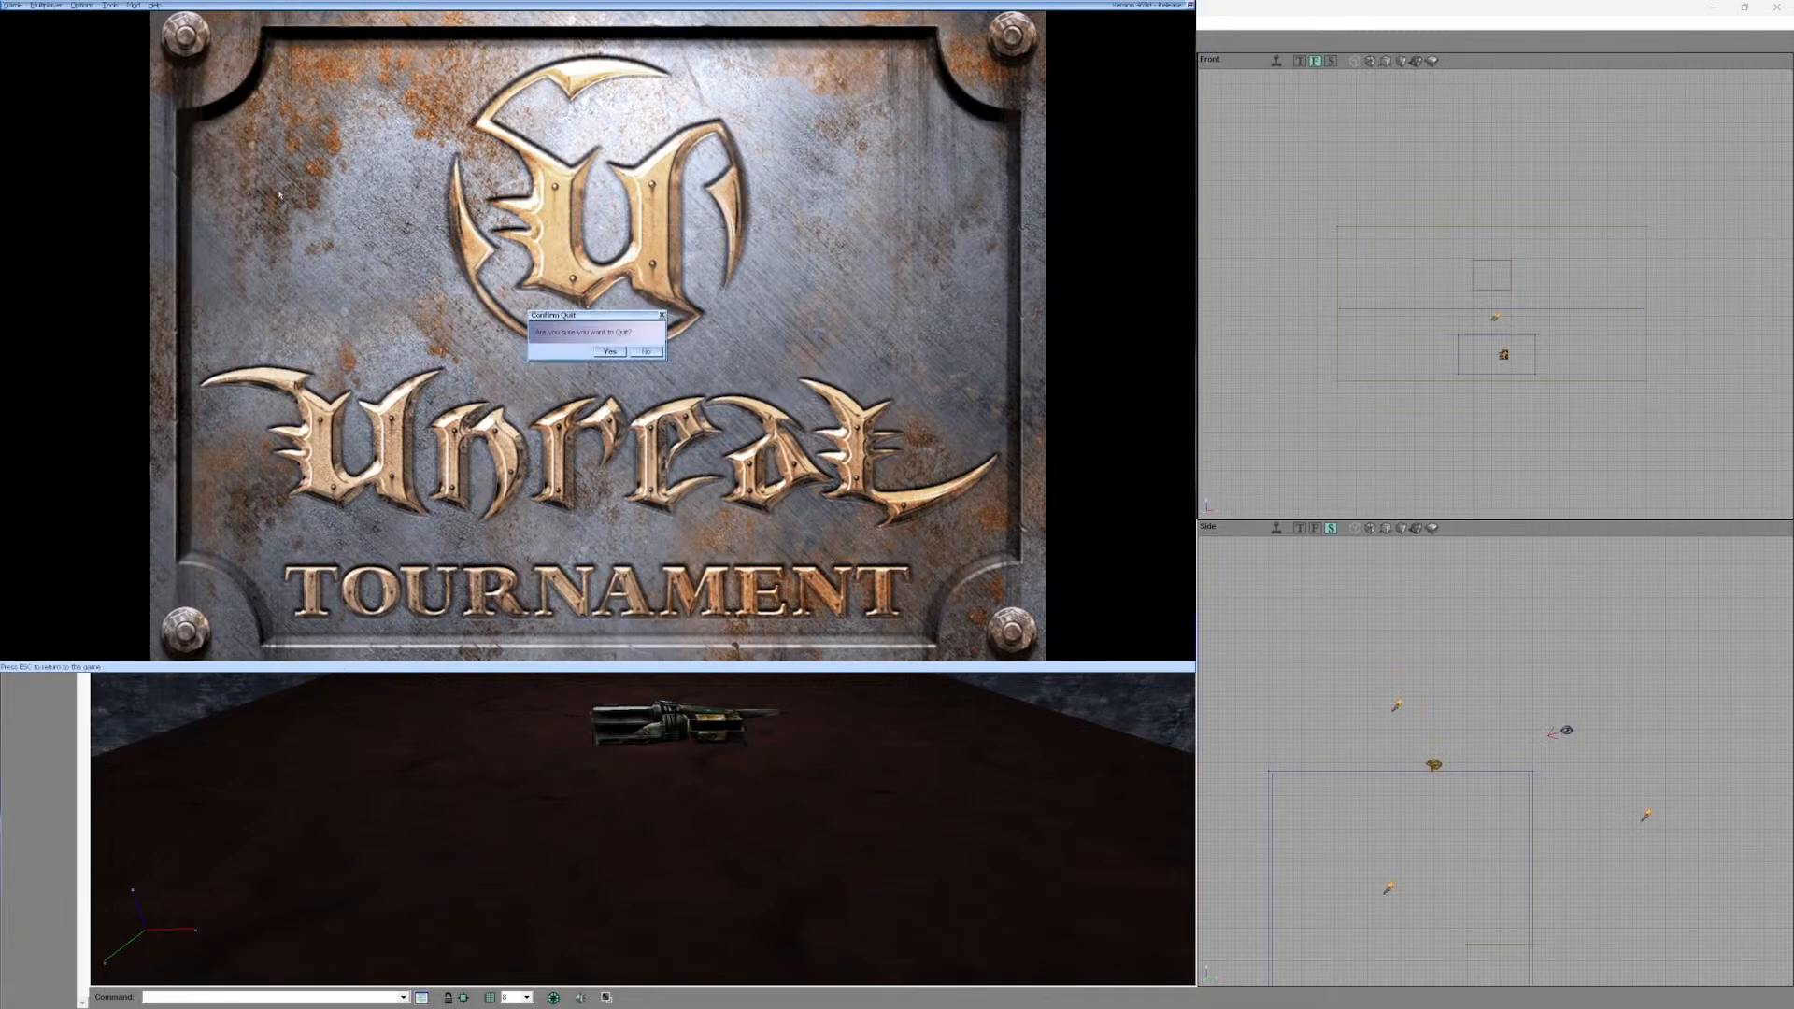
left_click(609, 351)
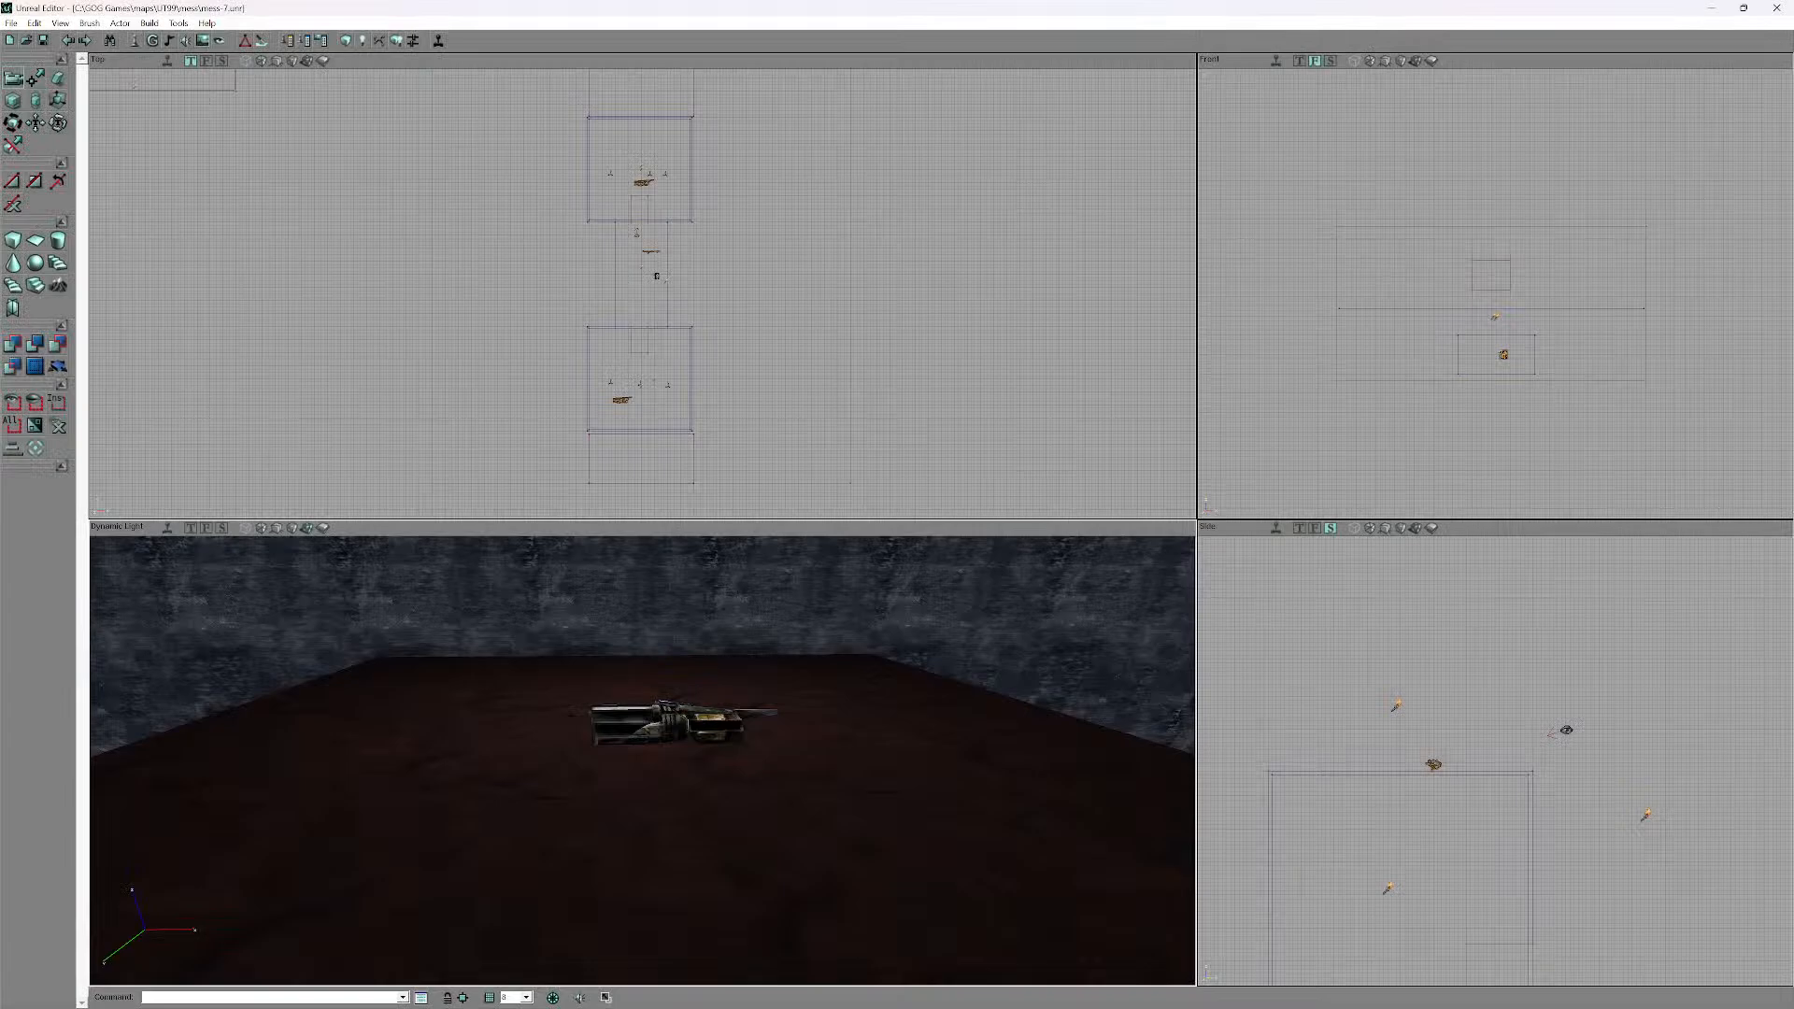
- Bring the green walkway beside the reddish tower into the 3D view and reopen the actor class browser
left_click_drag(643, 290, 657, 324)
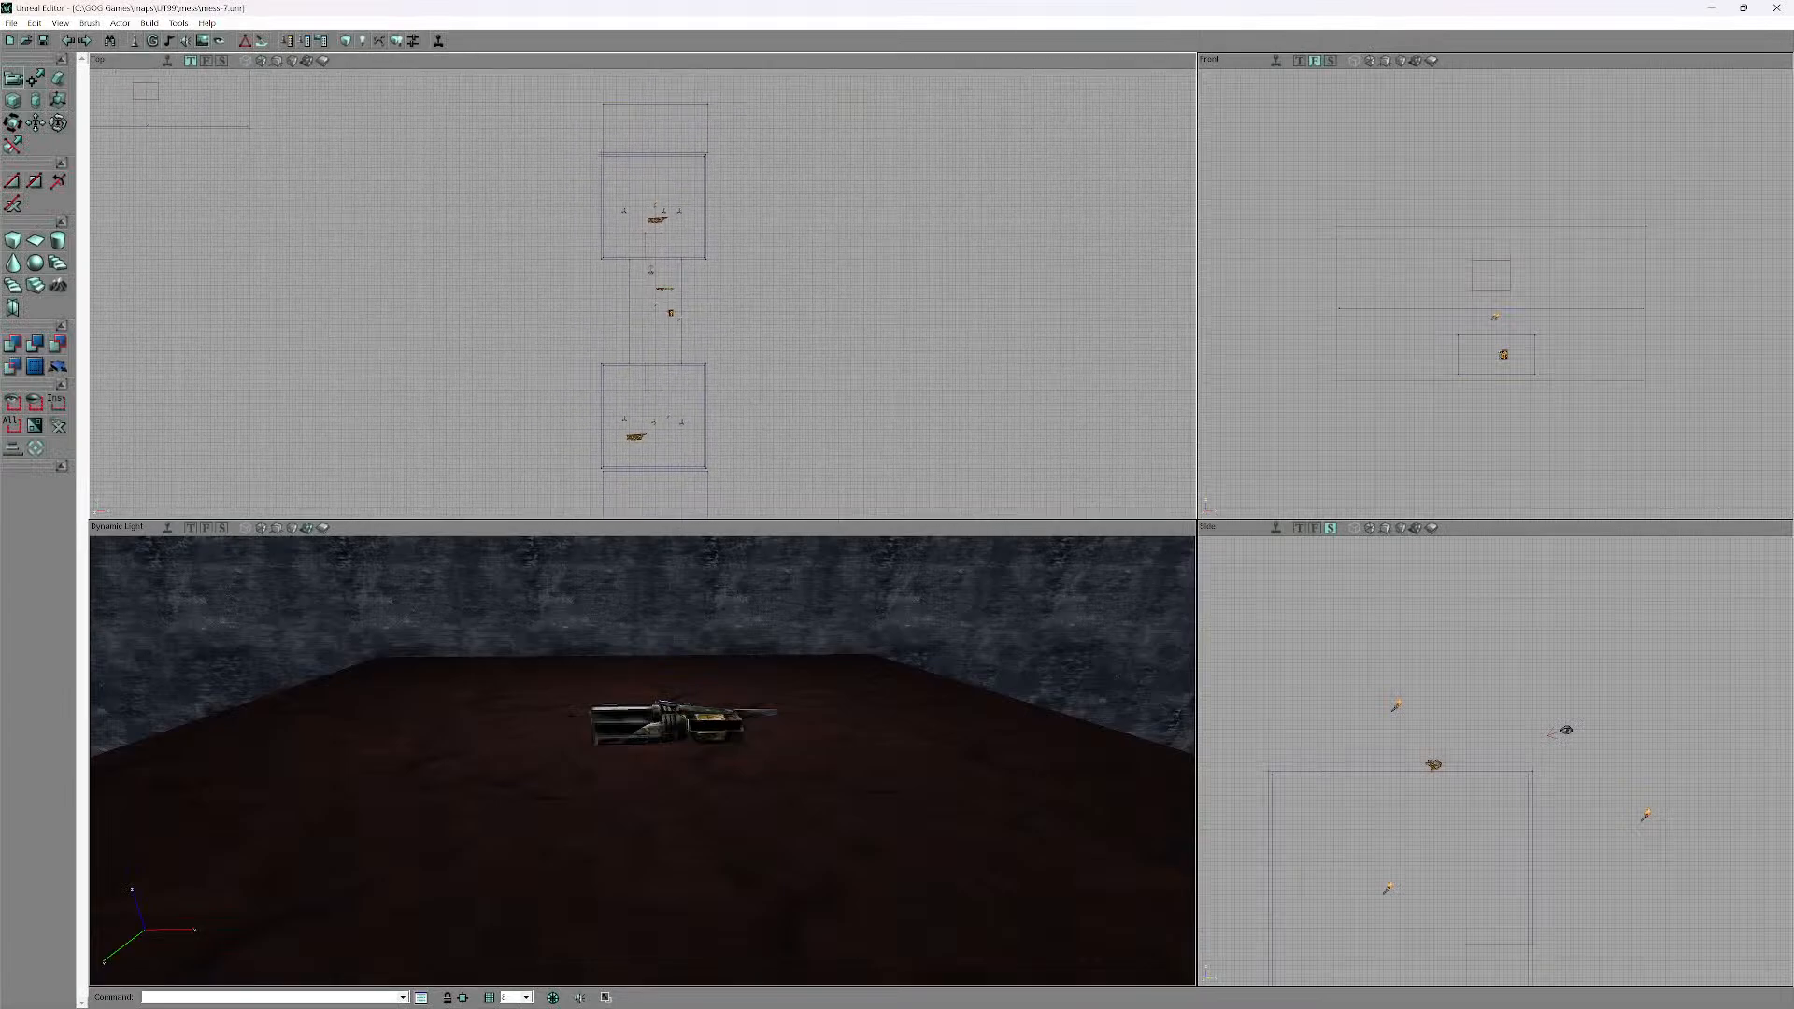
mouse_move(642, 747)
left_mouse_down()
mouse_move(643, 841)
mouse_move(643, 747)
left_mouse_up()
mouse_move(643, 747)
right_mouse_down()
mouse_move(561, 804)
mouse_move(523, 768)
right_mouse_up()
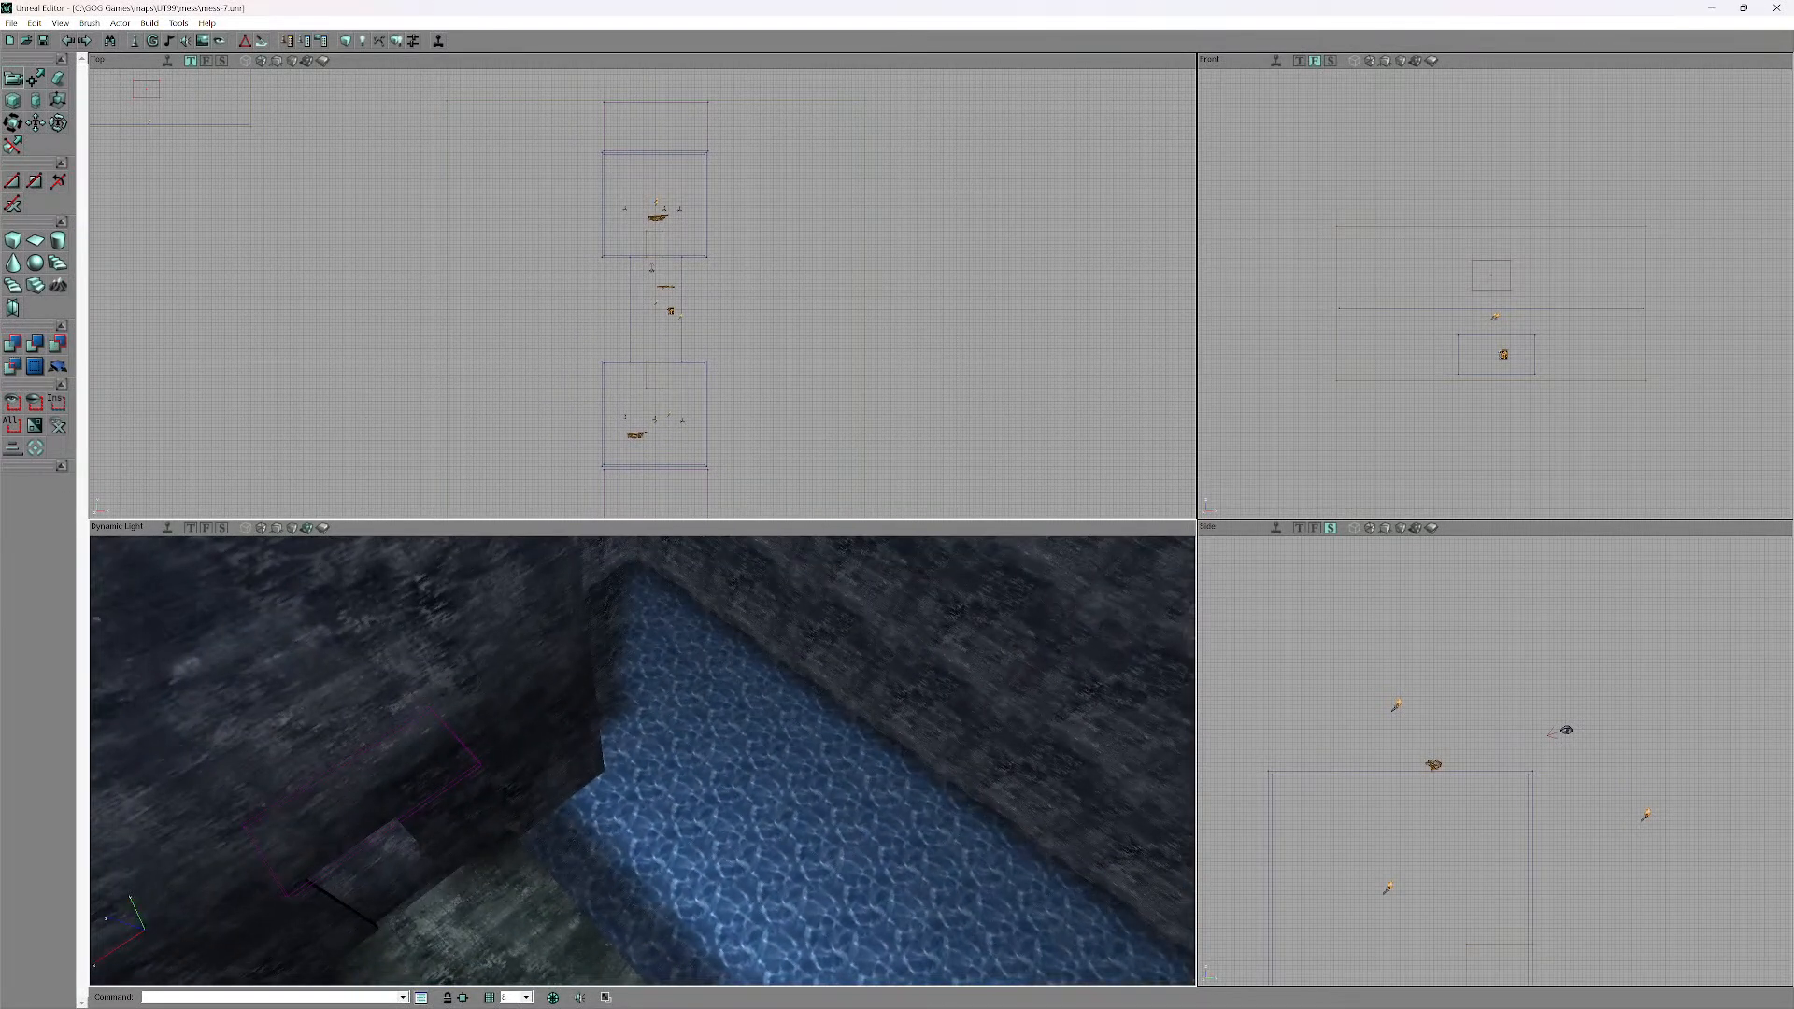
left_click_drag(643, 760, 643, 841)
right_click_drag(642, 761, 654, 701)
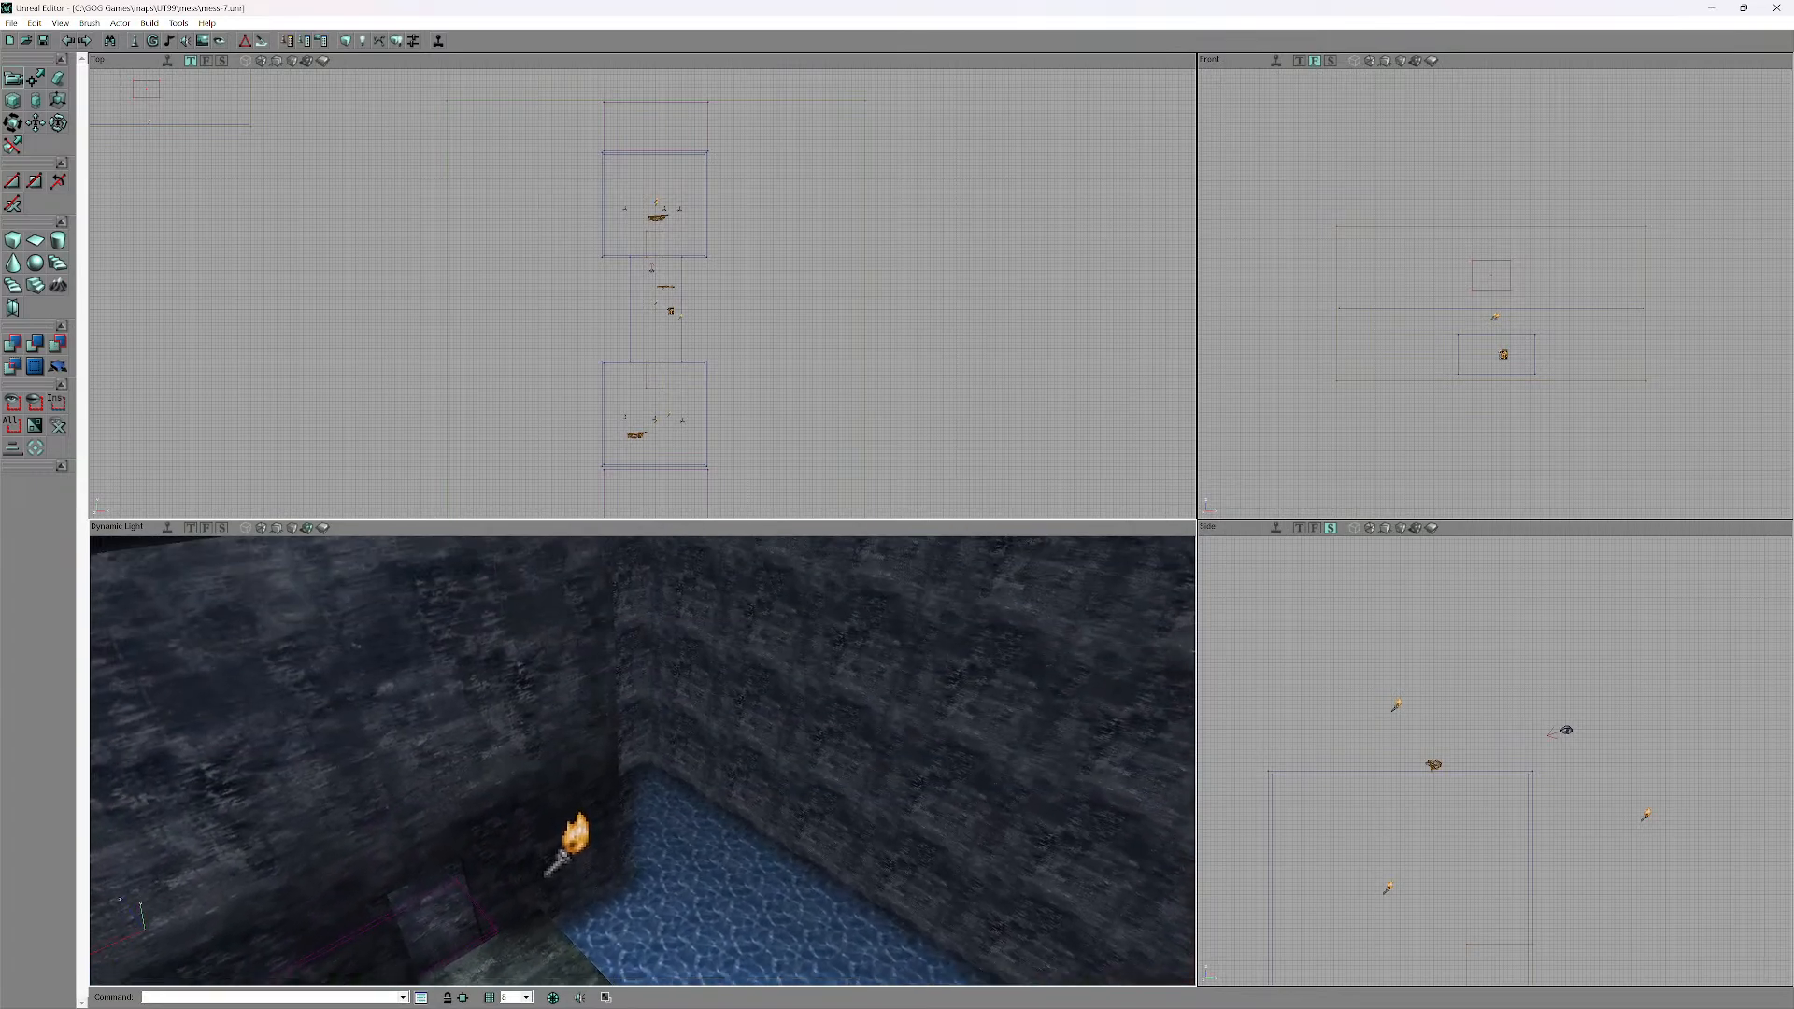
left_click_drag(642, 761, 691, 804)
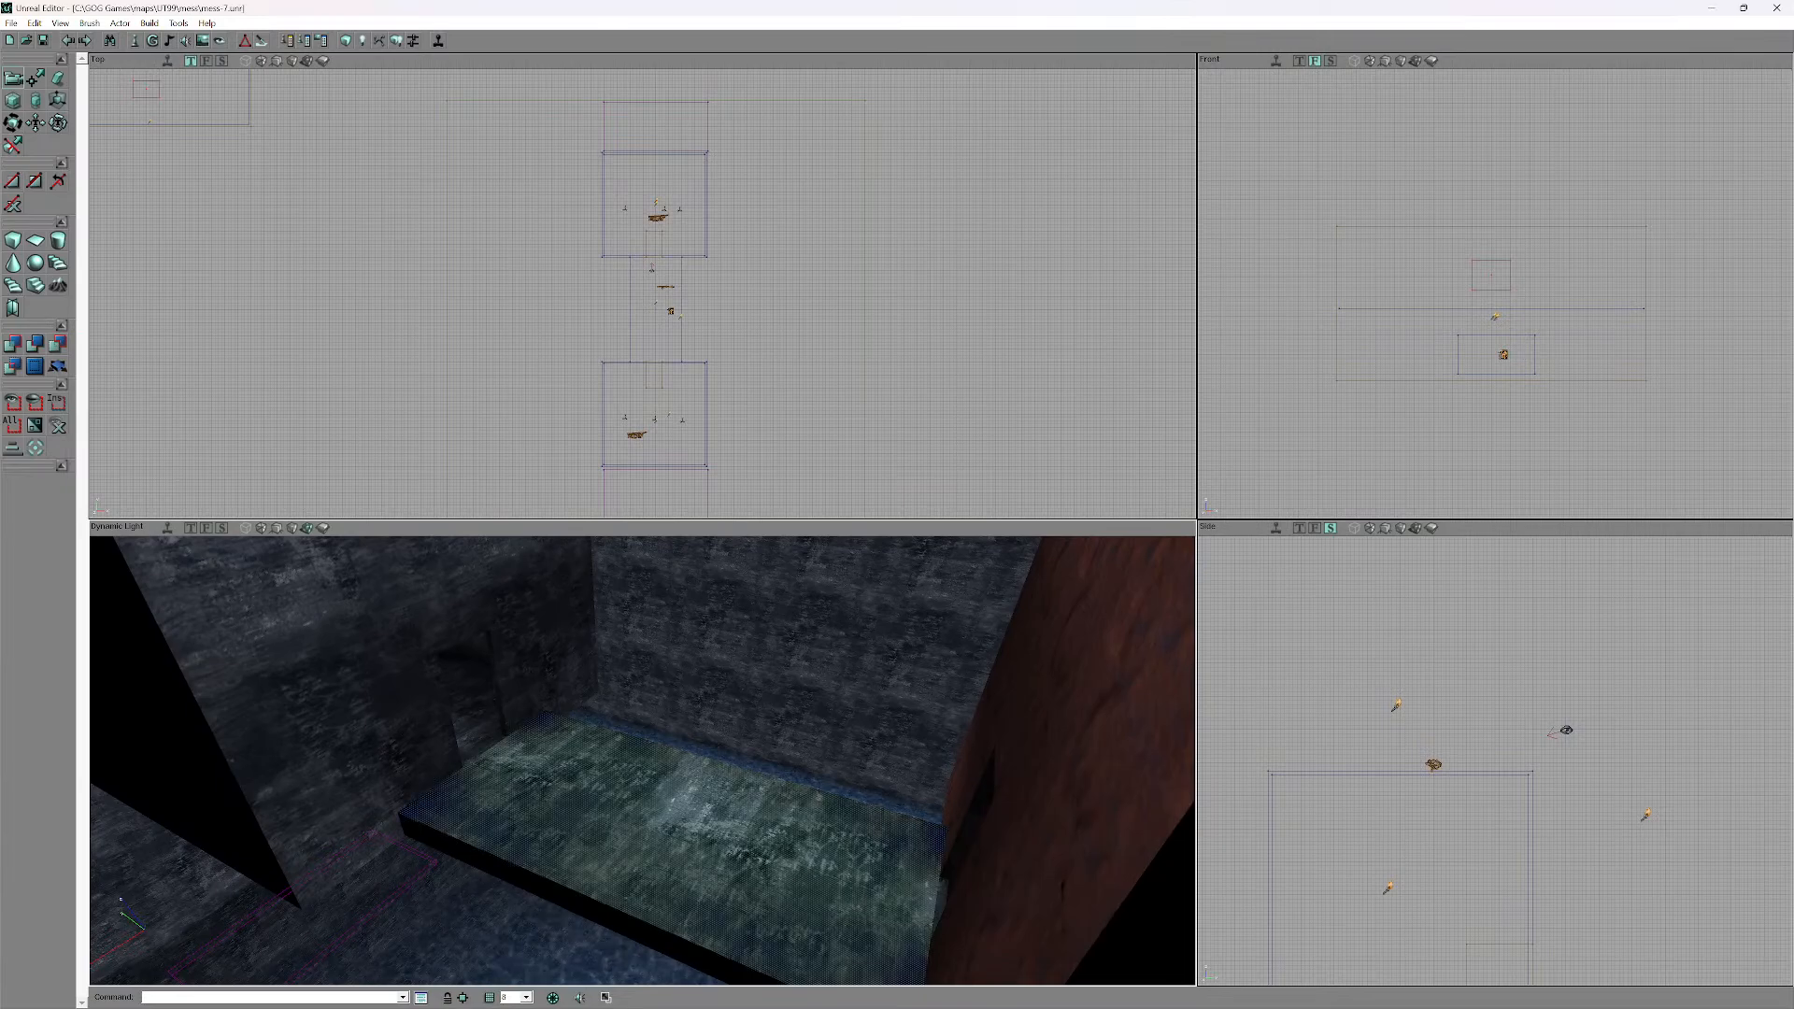
right_click(676, 806)
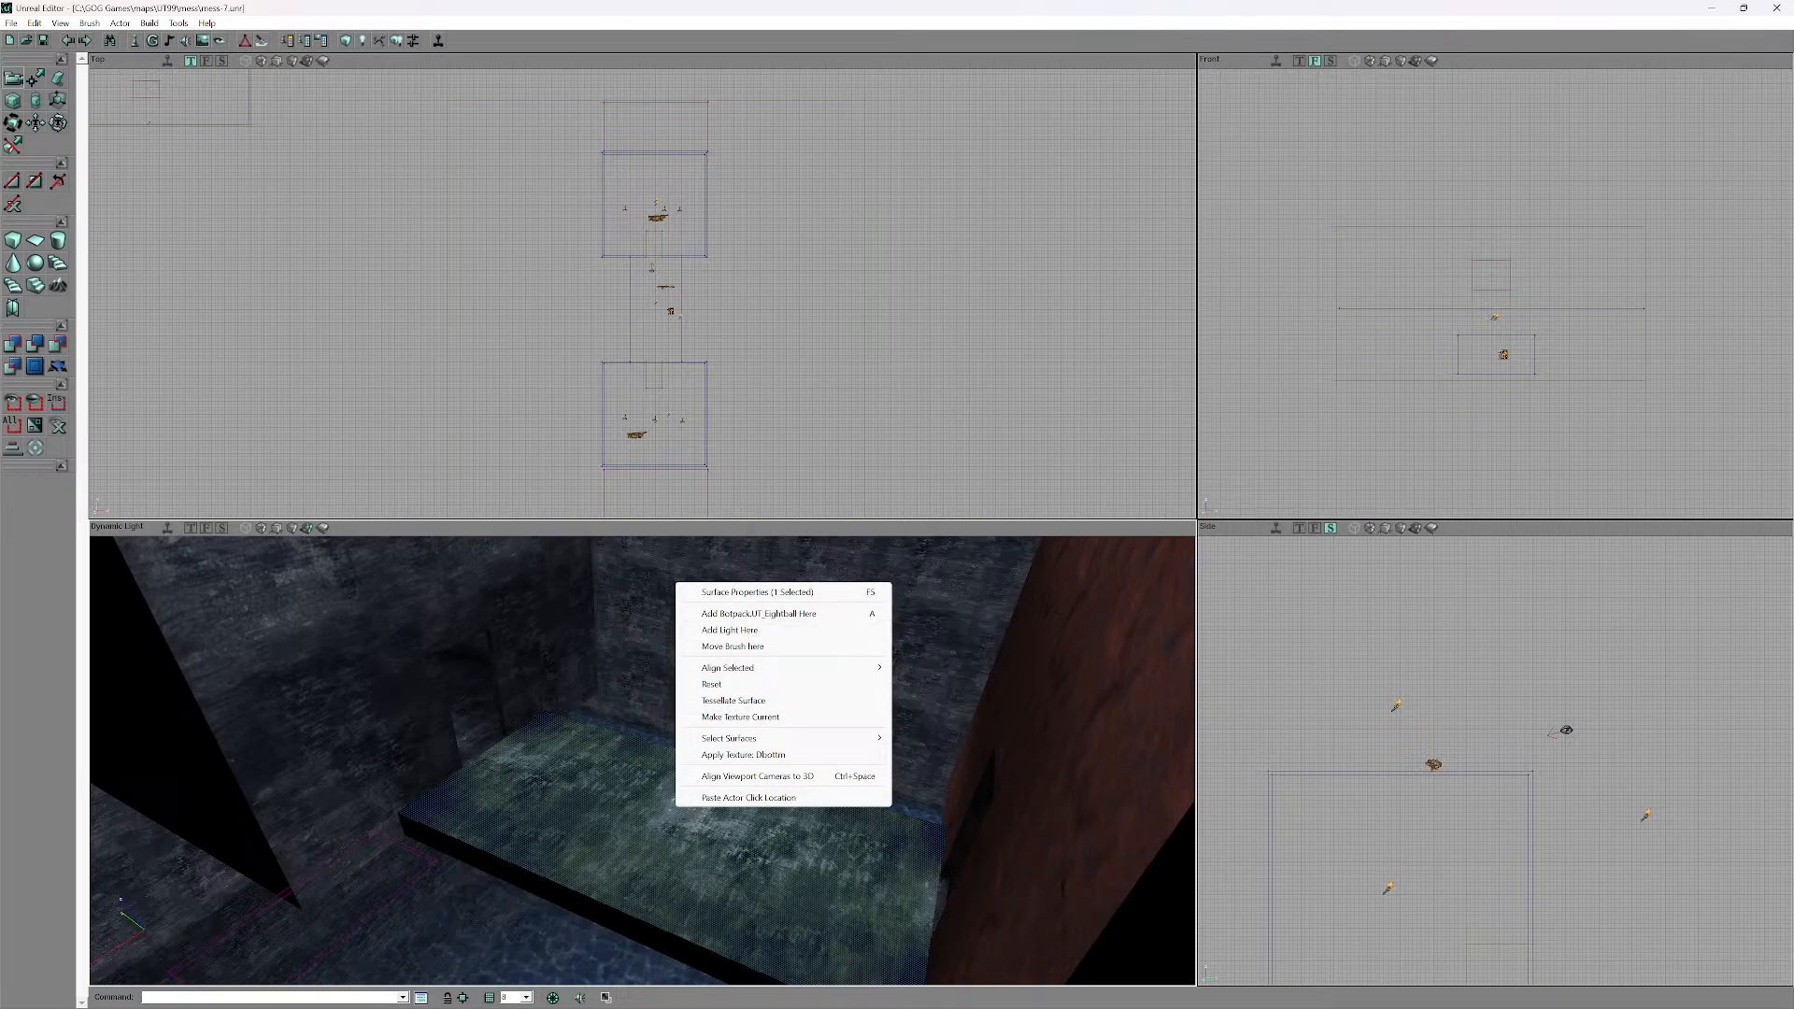
left_click(135, 42)
- Collapse the Weapon, Inventory and NavigationPoint branches of the class tree, and open the Inventory class script
key("Left")
key("Left")
key("Left")
key("Left")
key("Left")
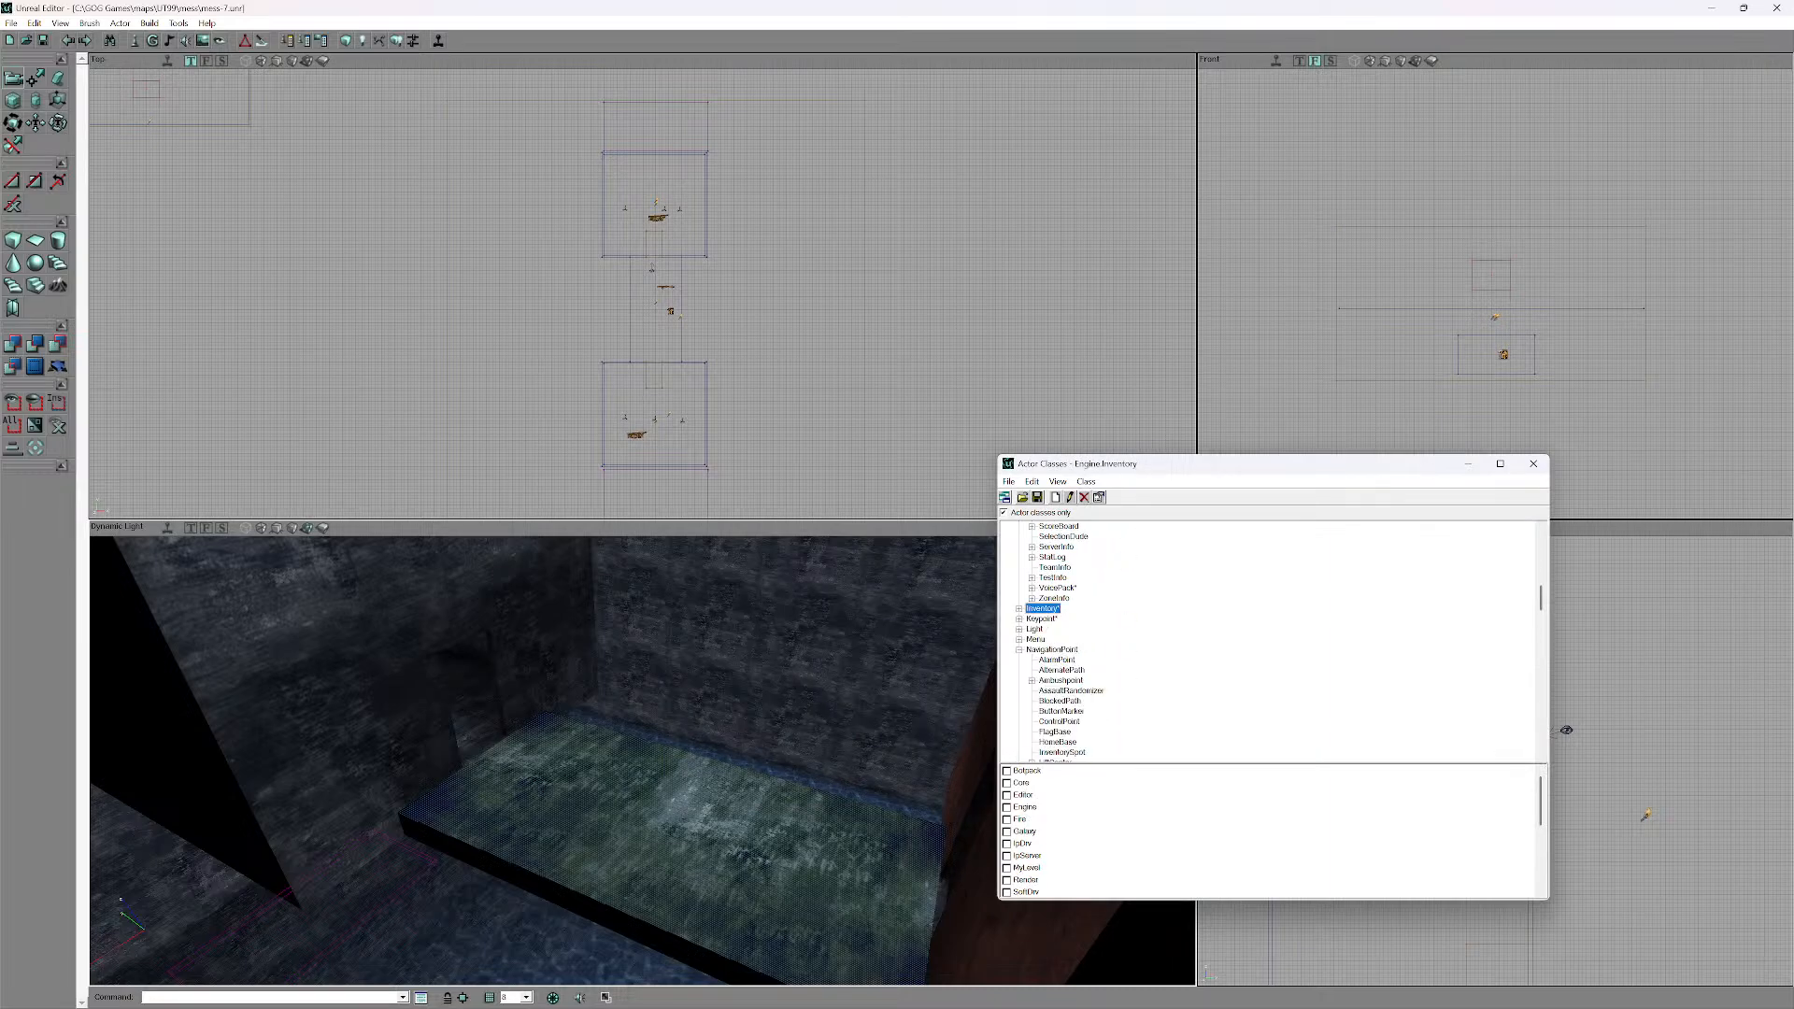
scroll(1267, 642, "down", 1)
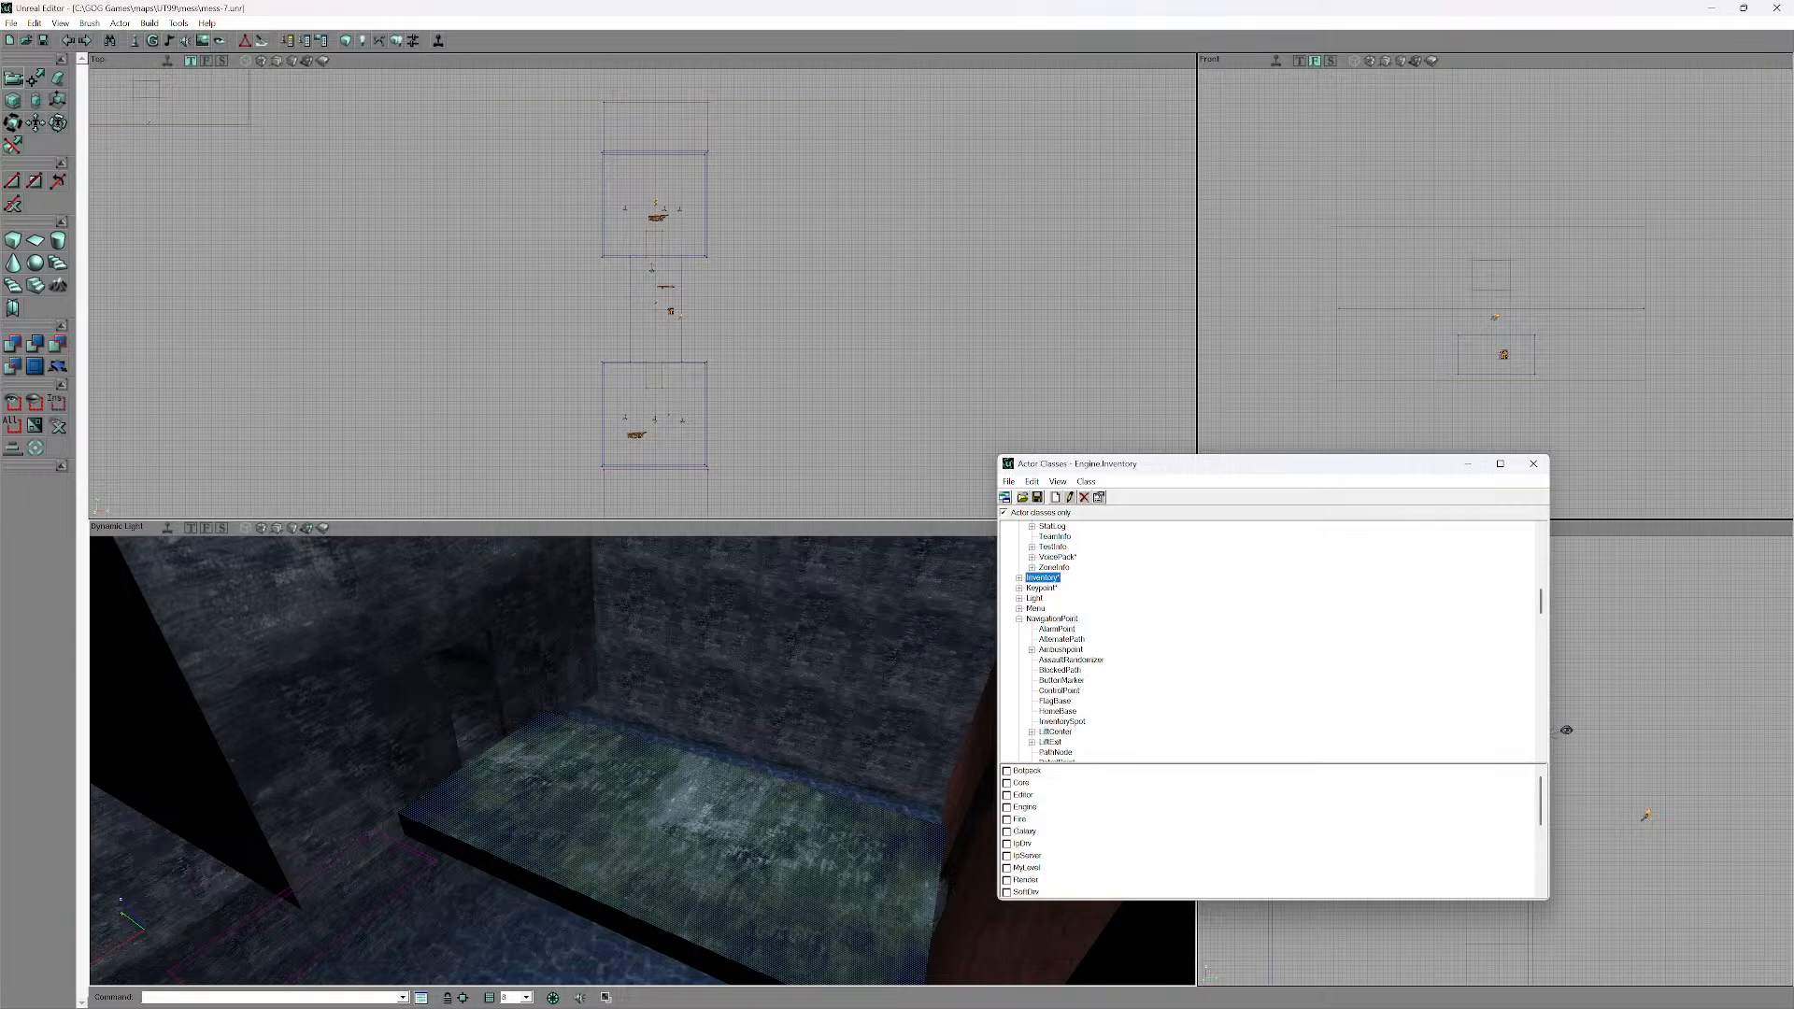
left_click(1019, 619)
double_click(1043, 577)
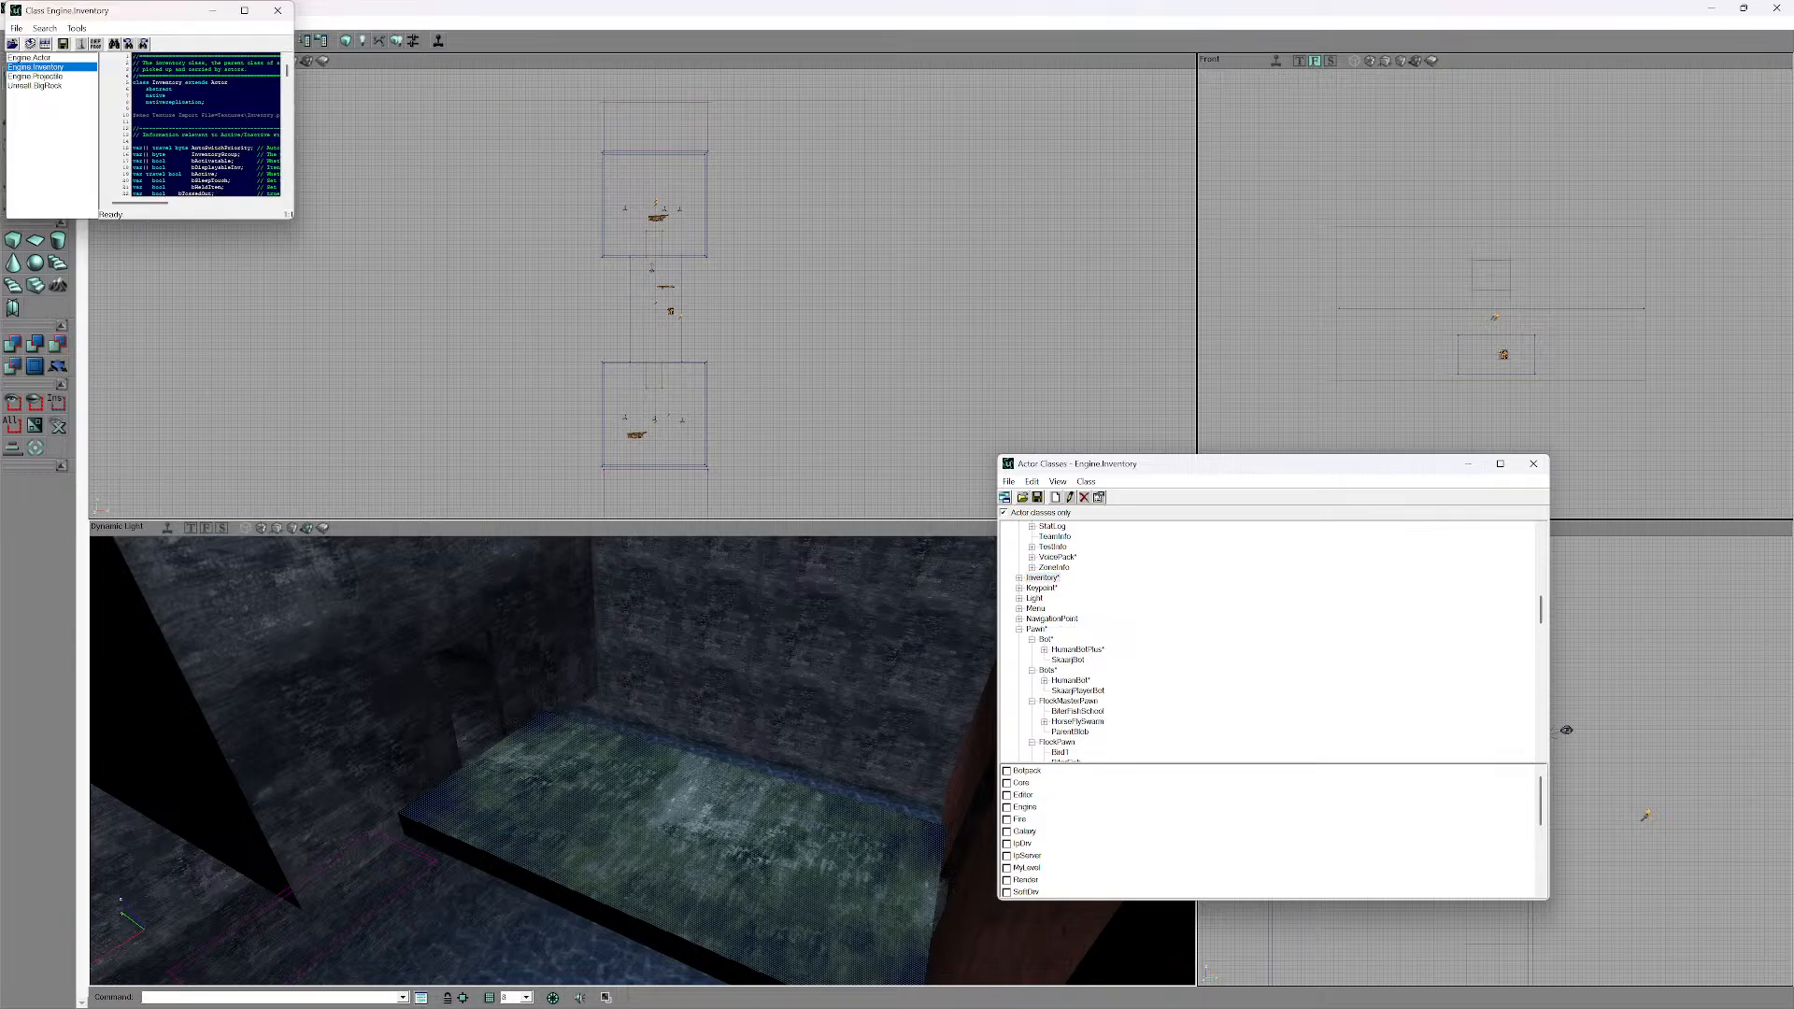
- Close the Inventory script, then try placing a NavigationPoint actor on the green walkway and delete it again
left_click(277, 11)
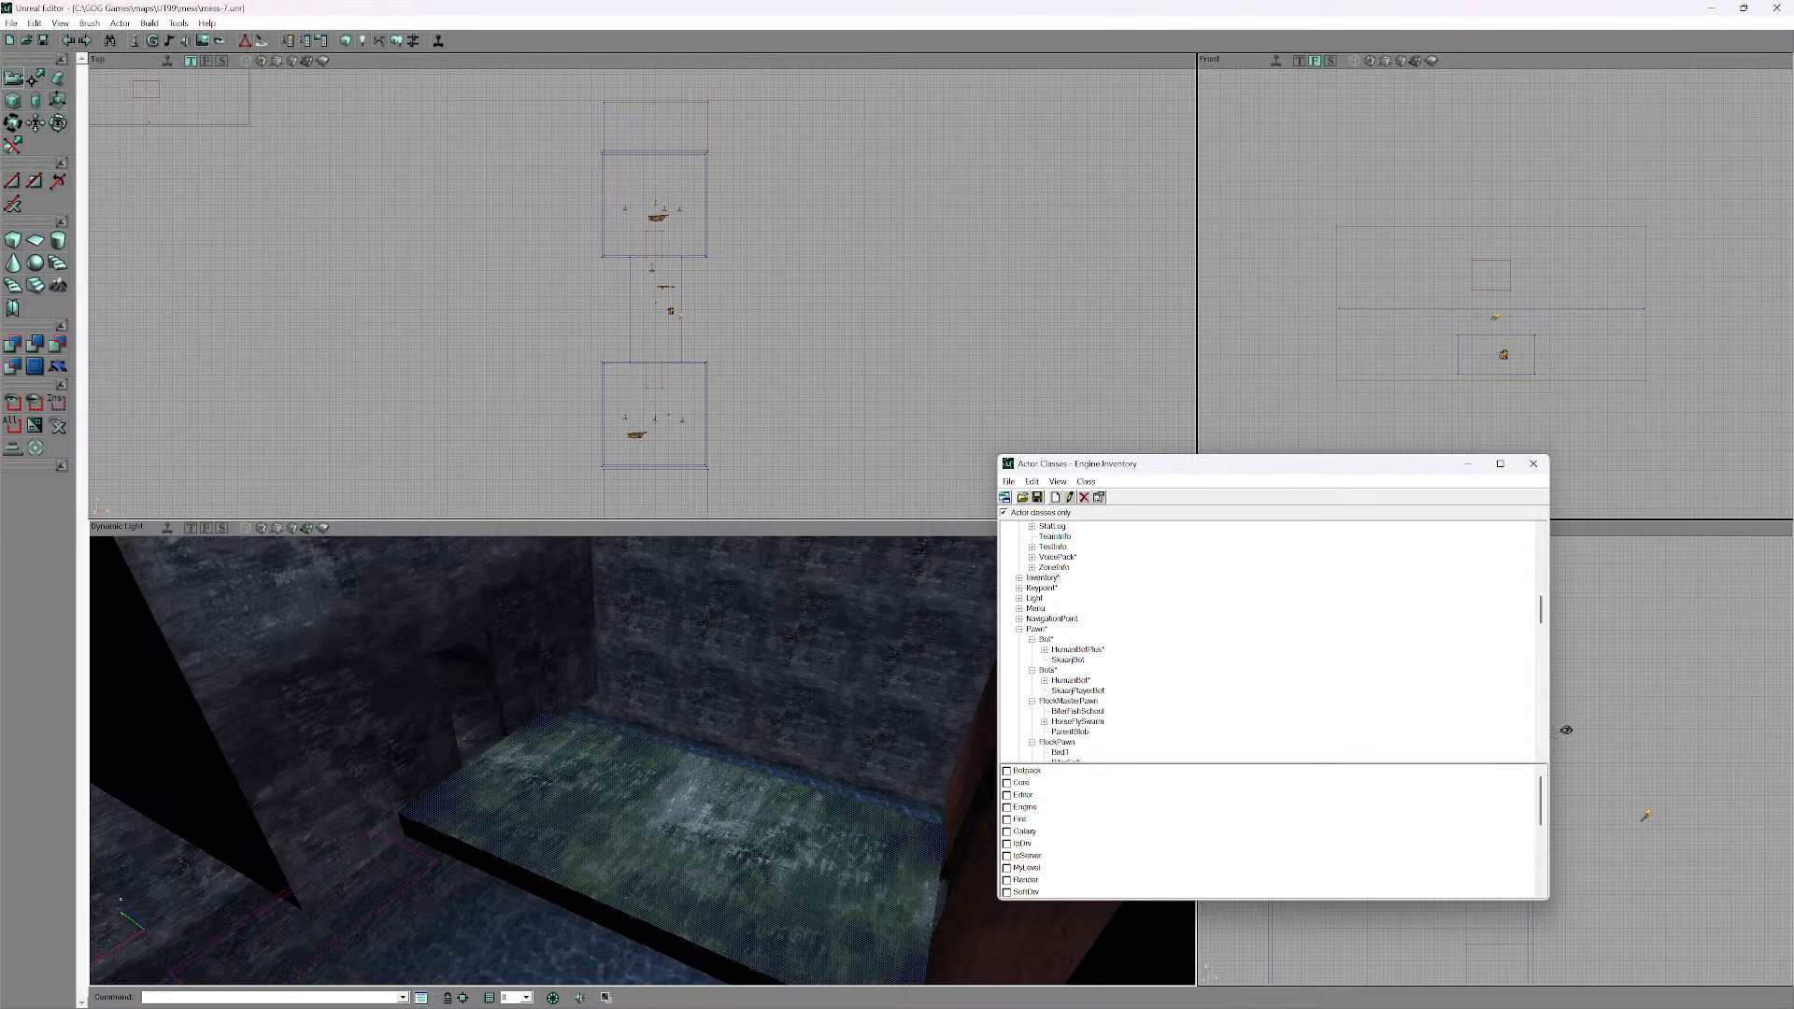
left_click(1019, 618)
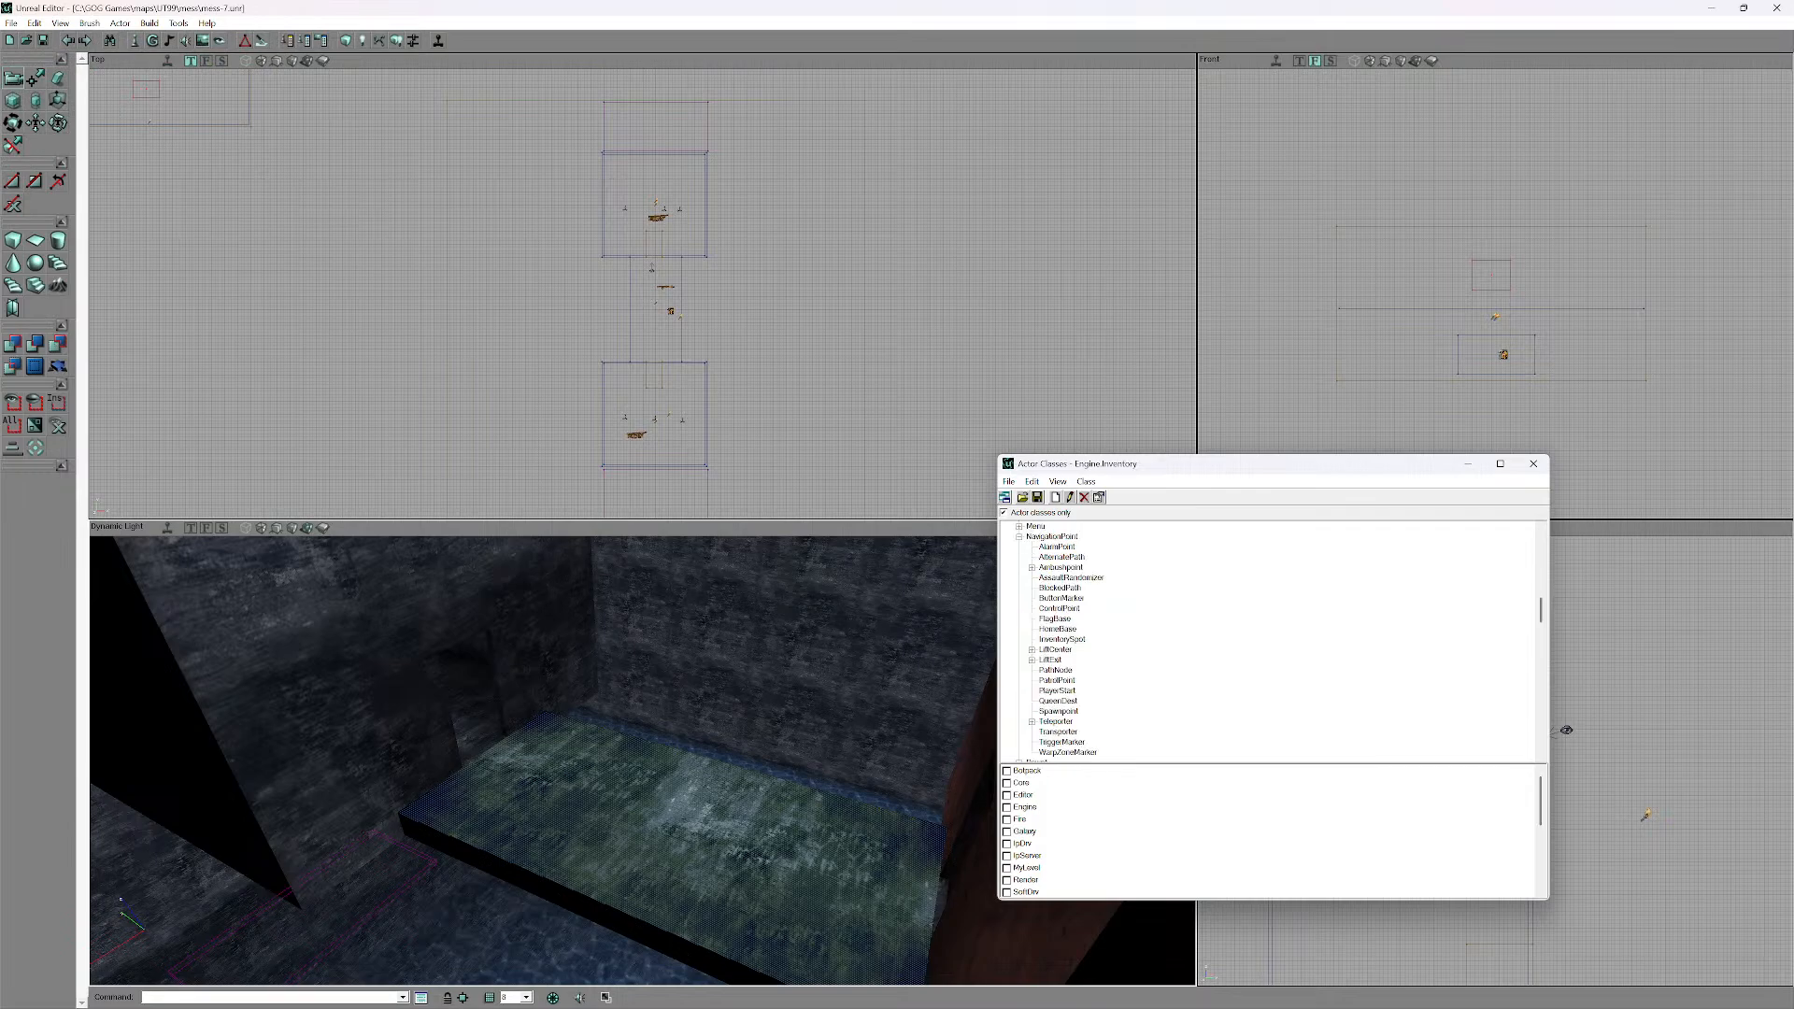
left_click(1052, 537)
right_click(683, 817)
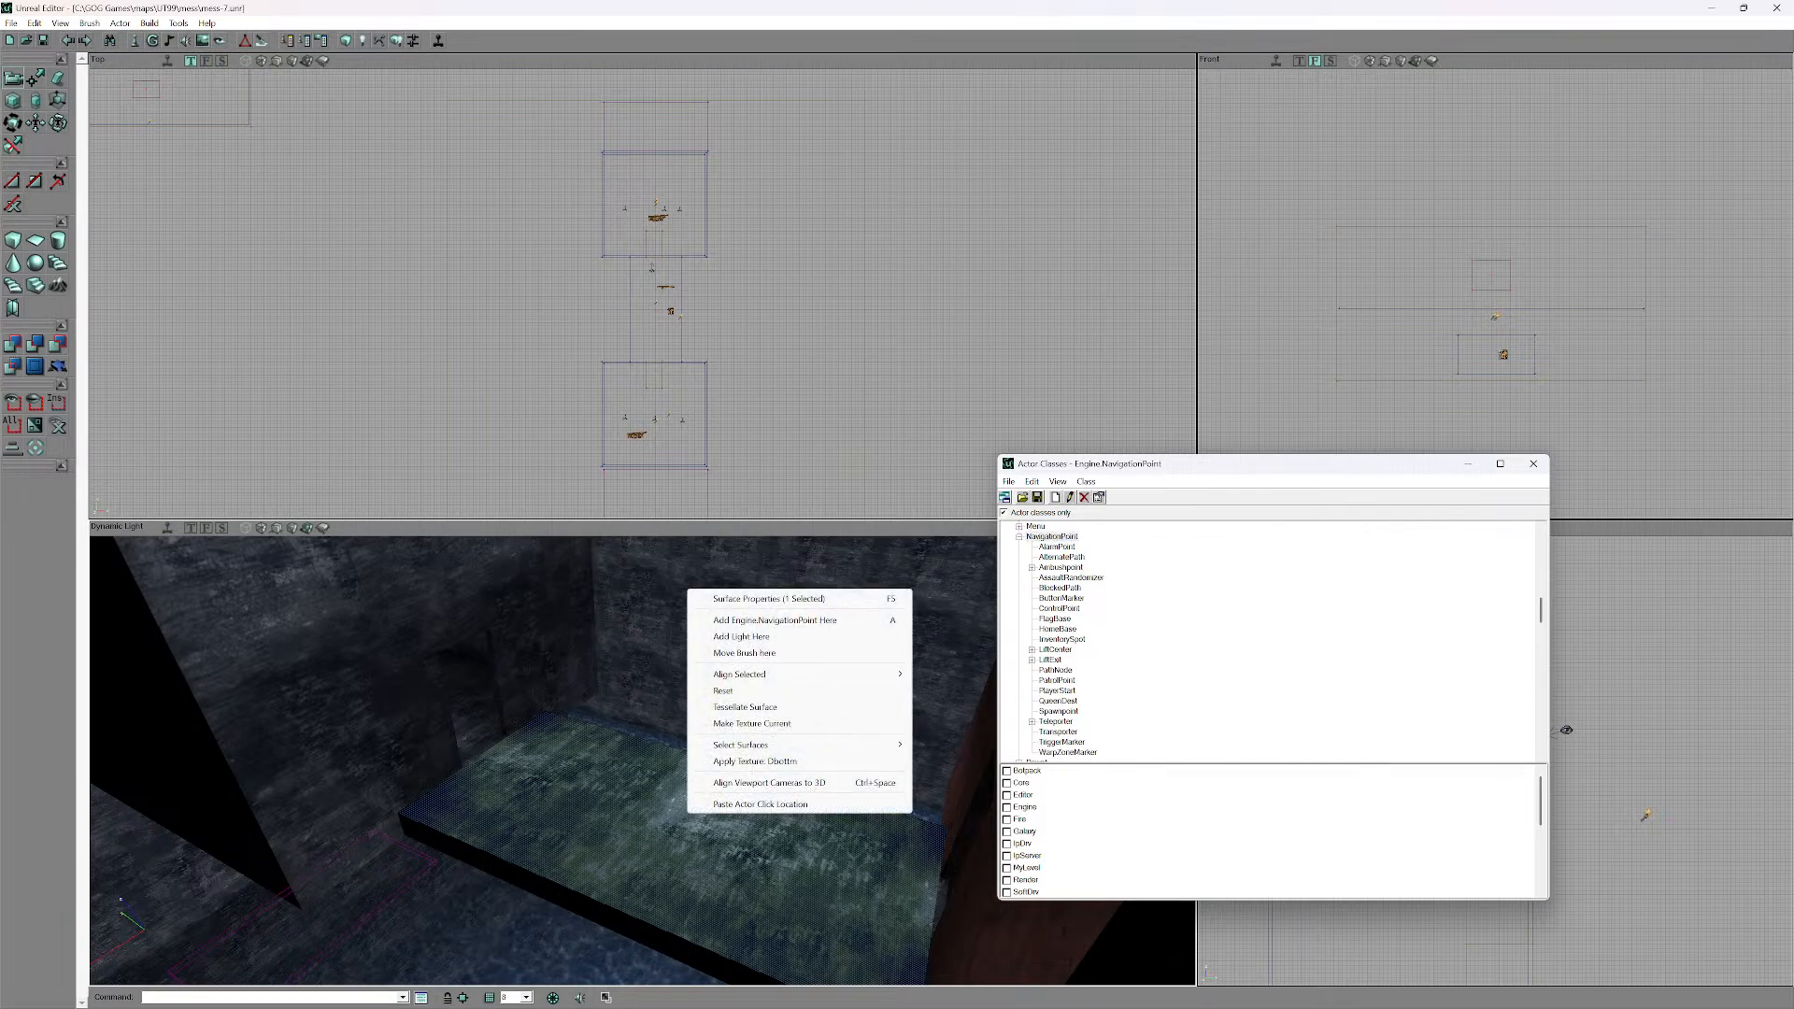
left_click(775, 619)
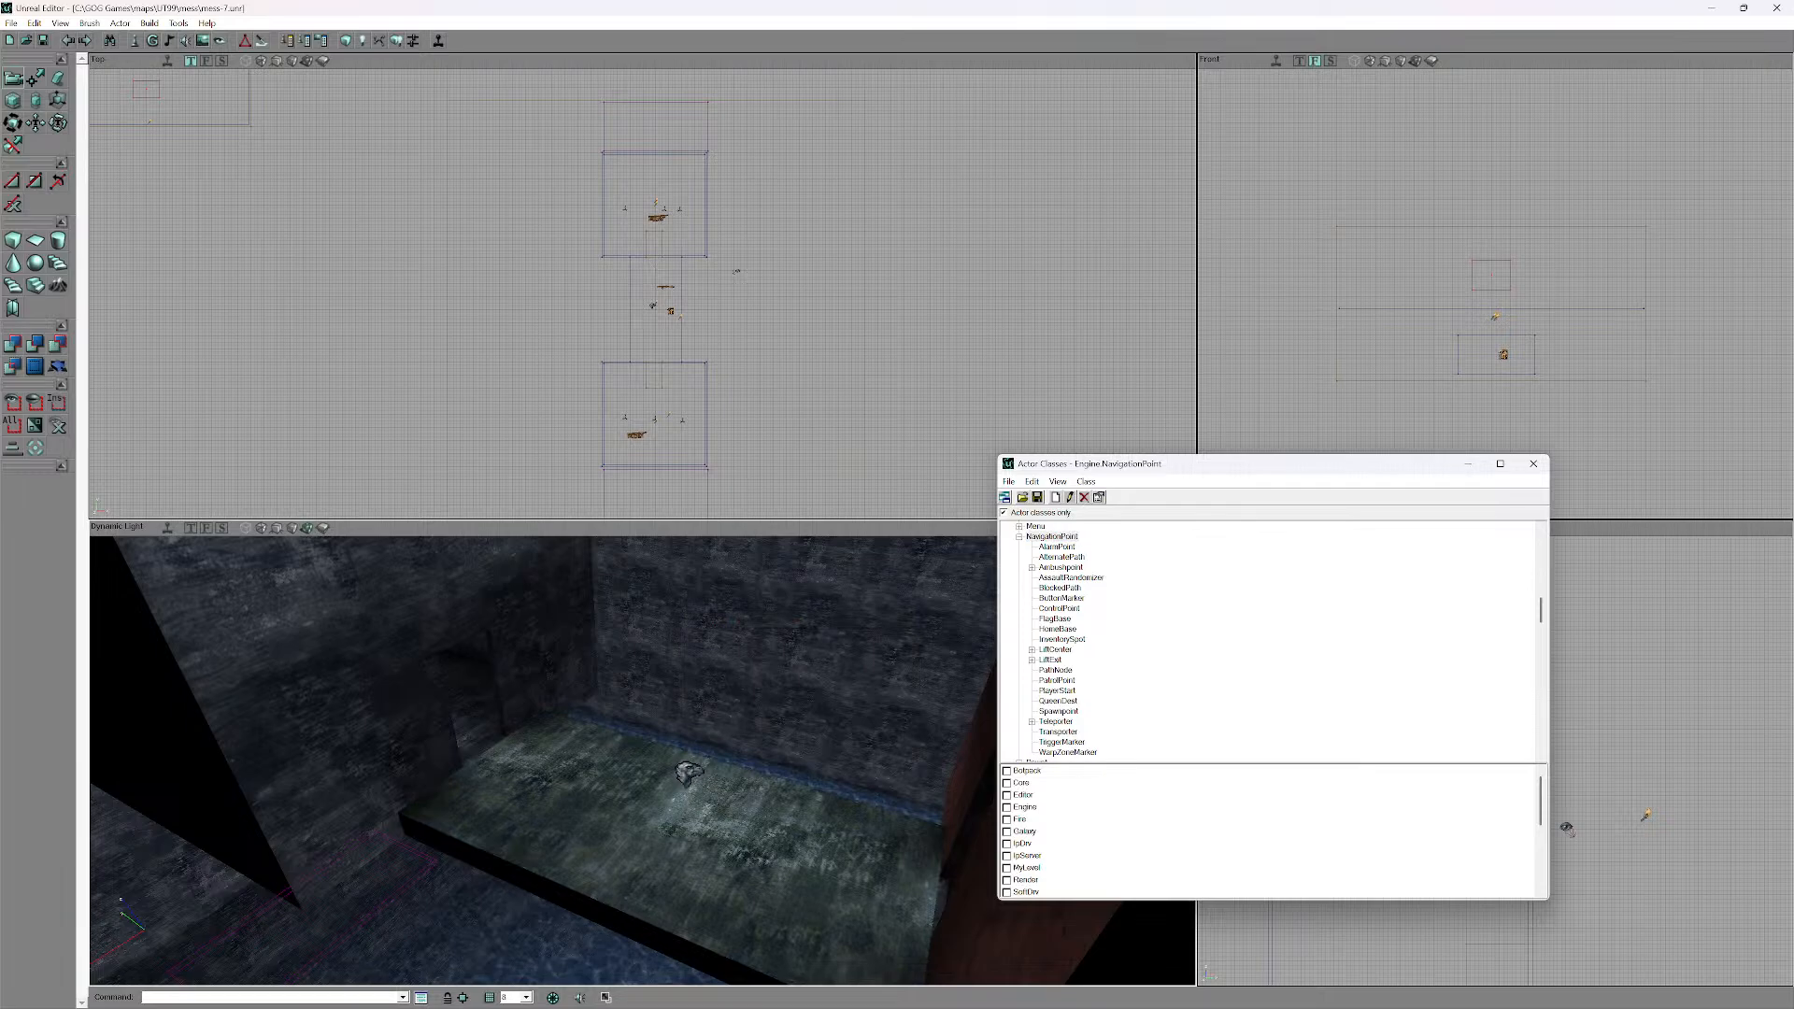
right_click(685, 774)
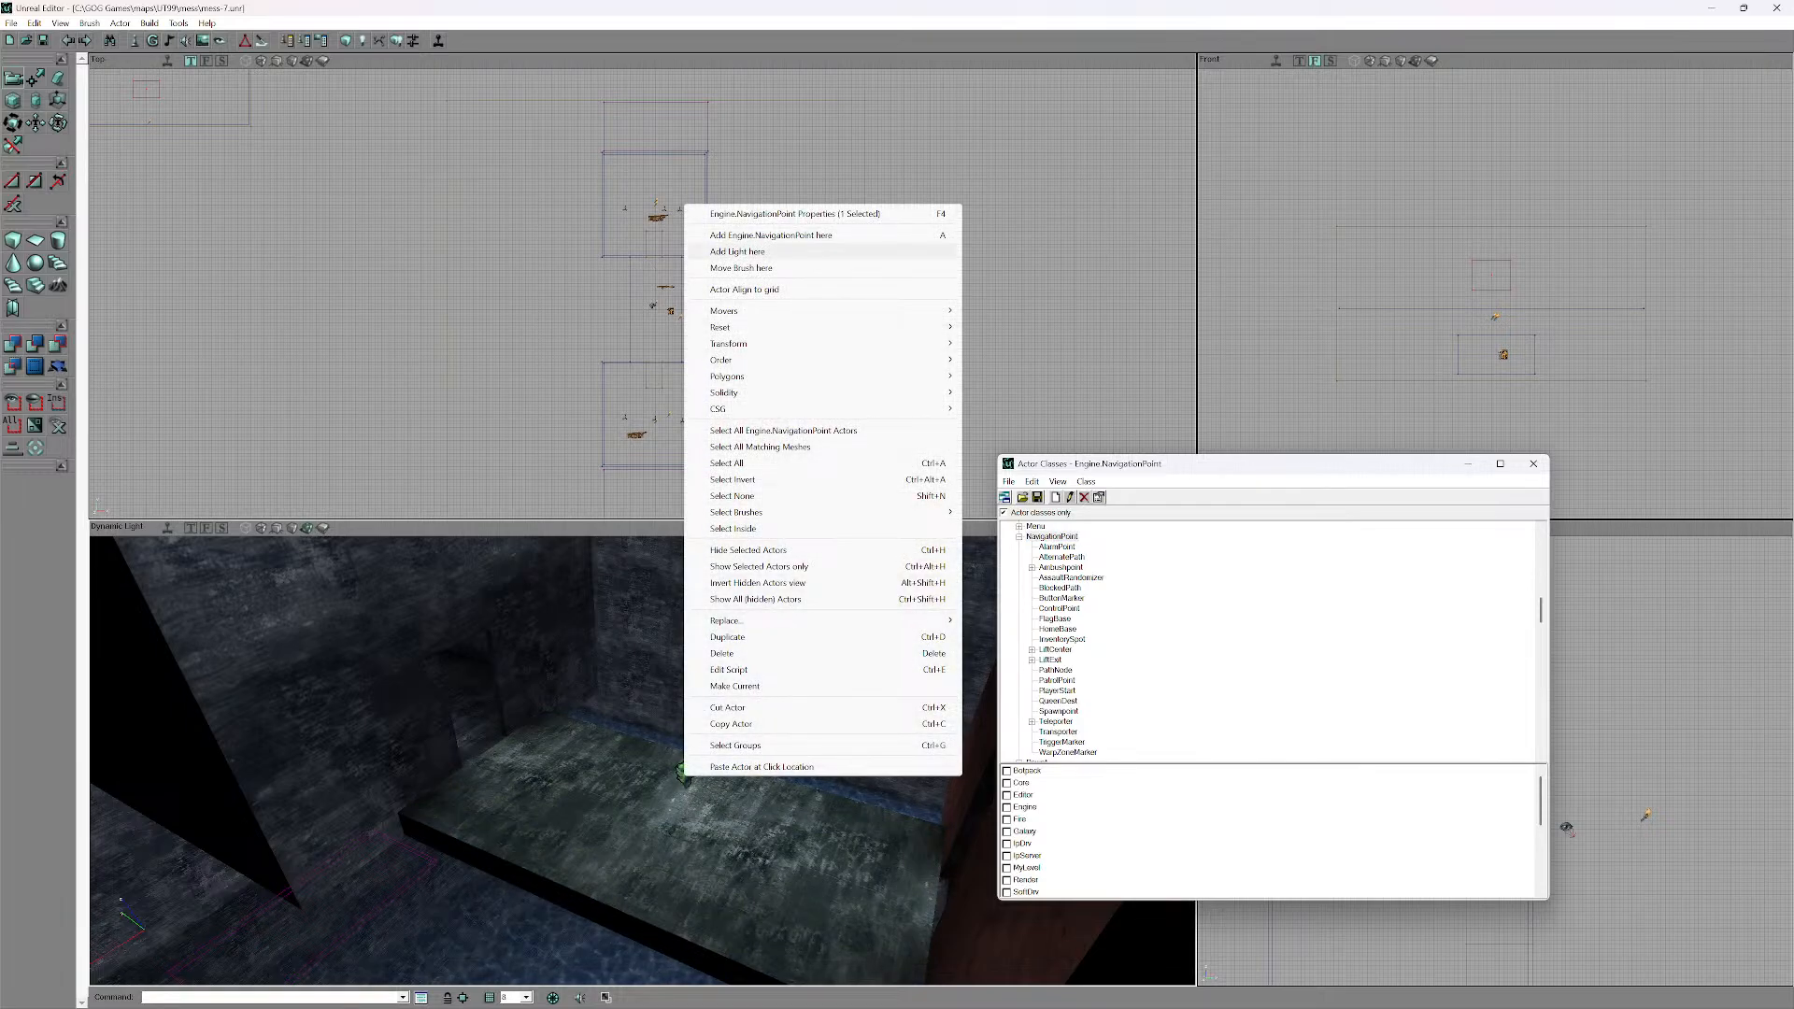
left_click(724, 653)
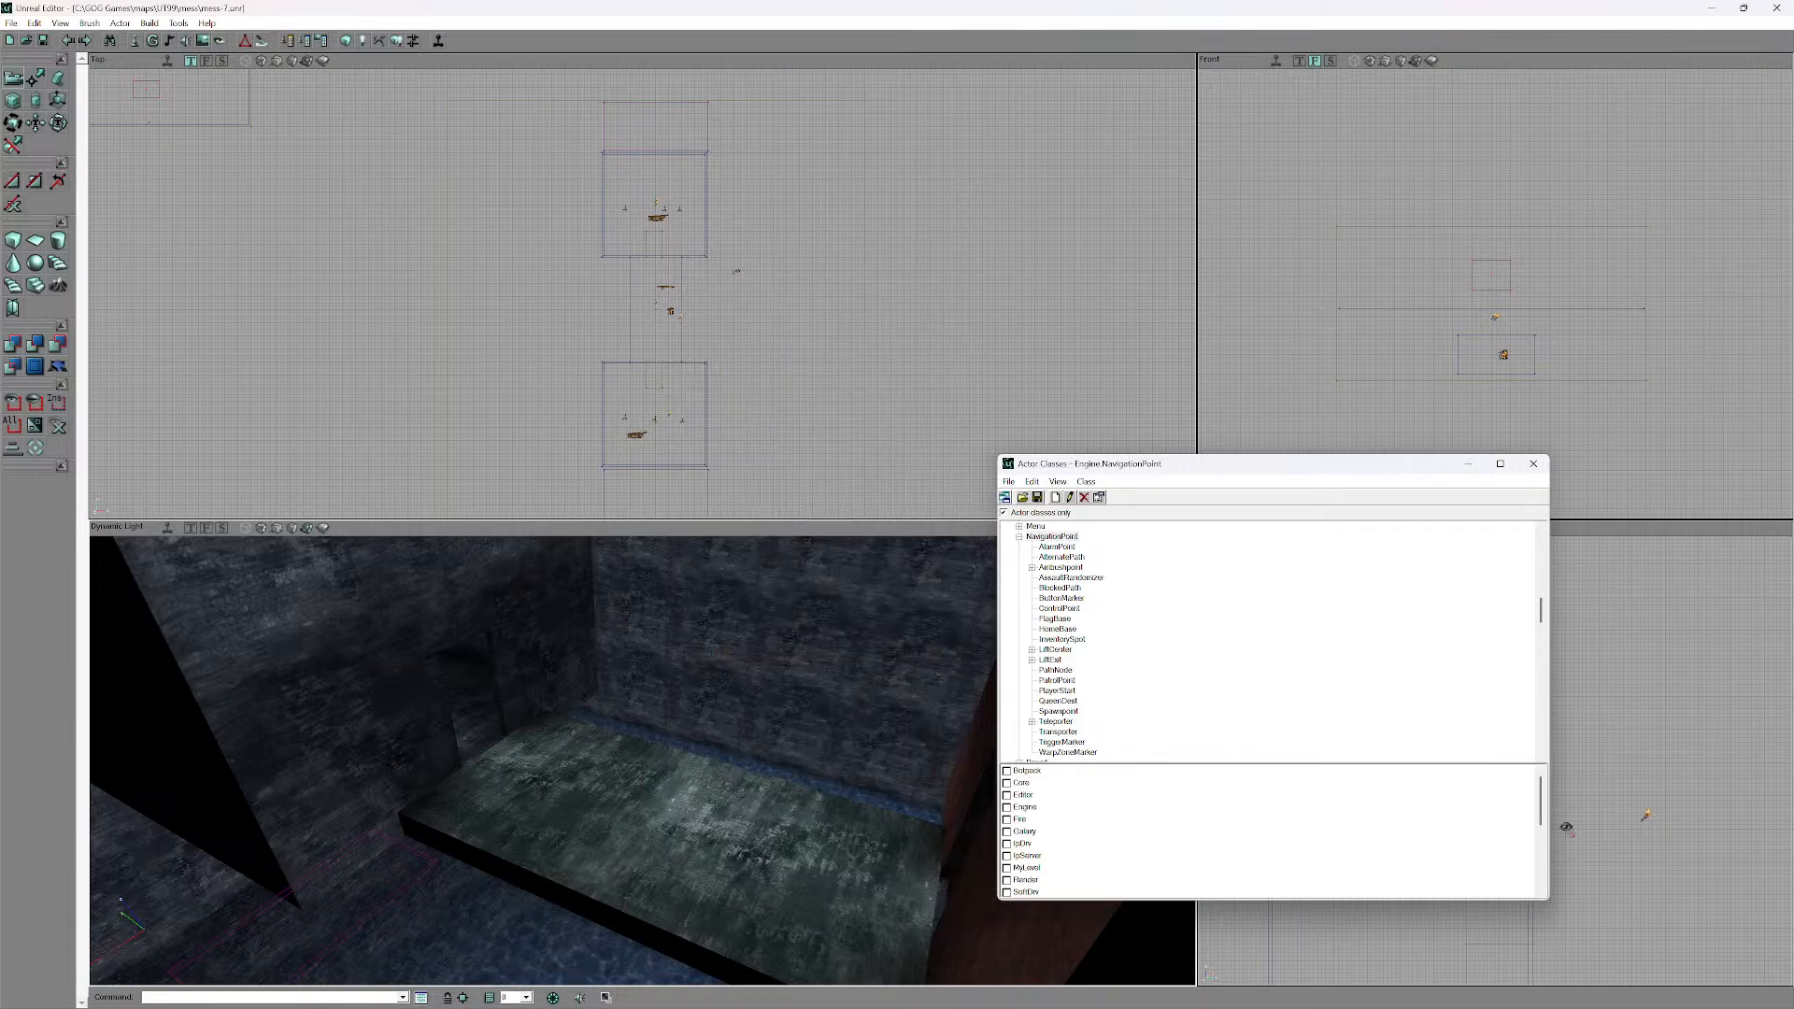
- Look through the Pawn and Projectile classes, and collapse the NavigationPoint, Pawn and Projectile branches of the class tree
scroll(1270, 645, "down", 2)
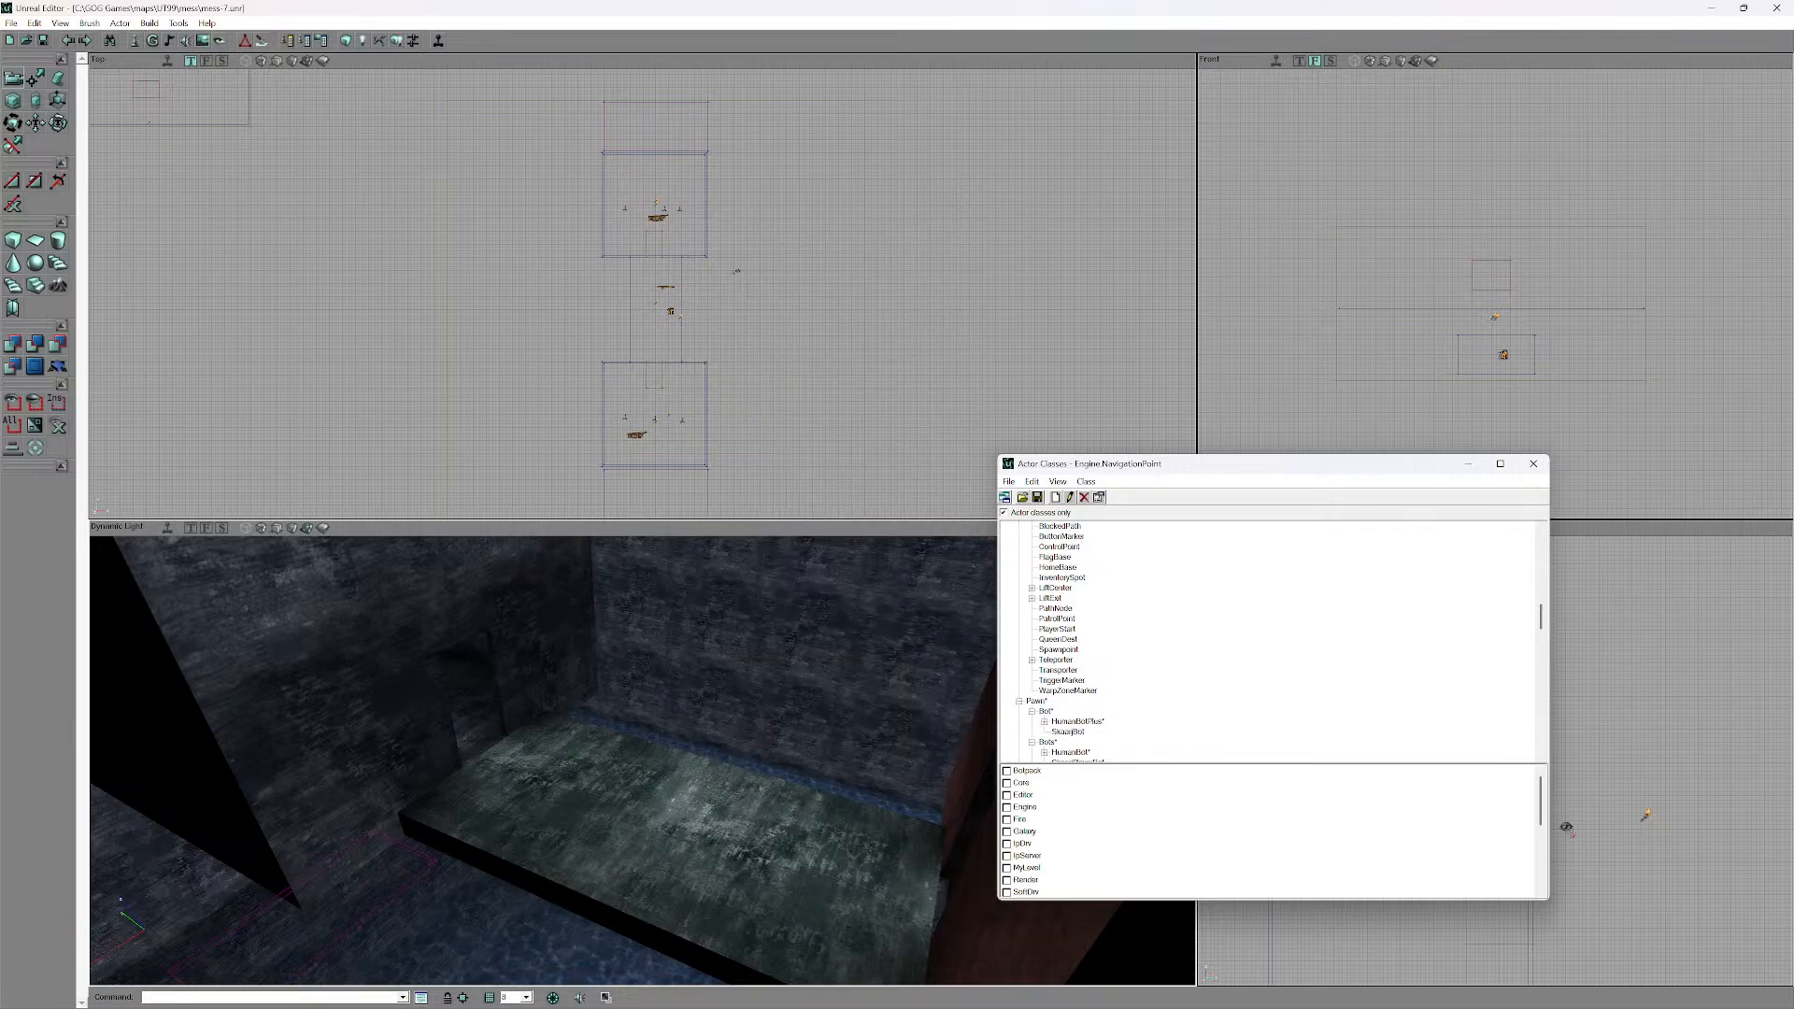
scroll(1271, 645, "down", 10)
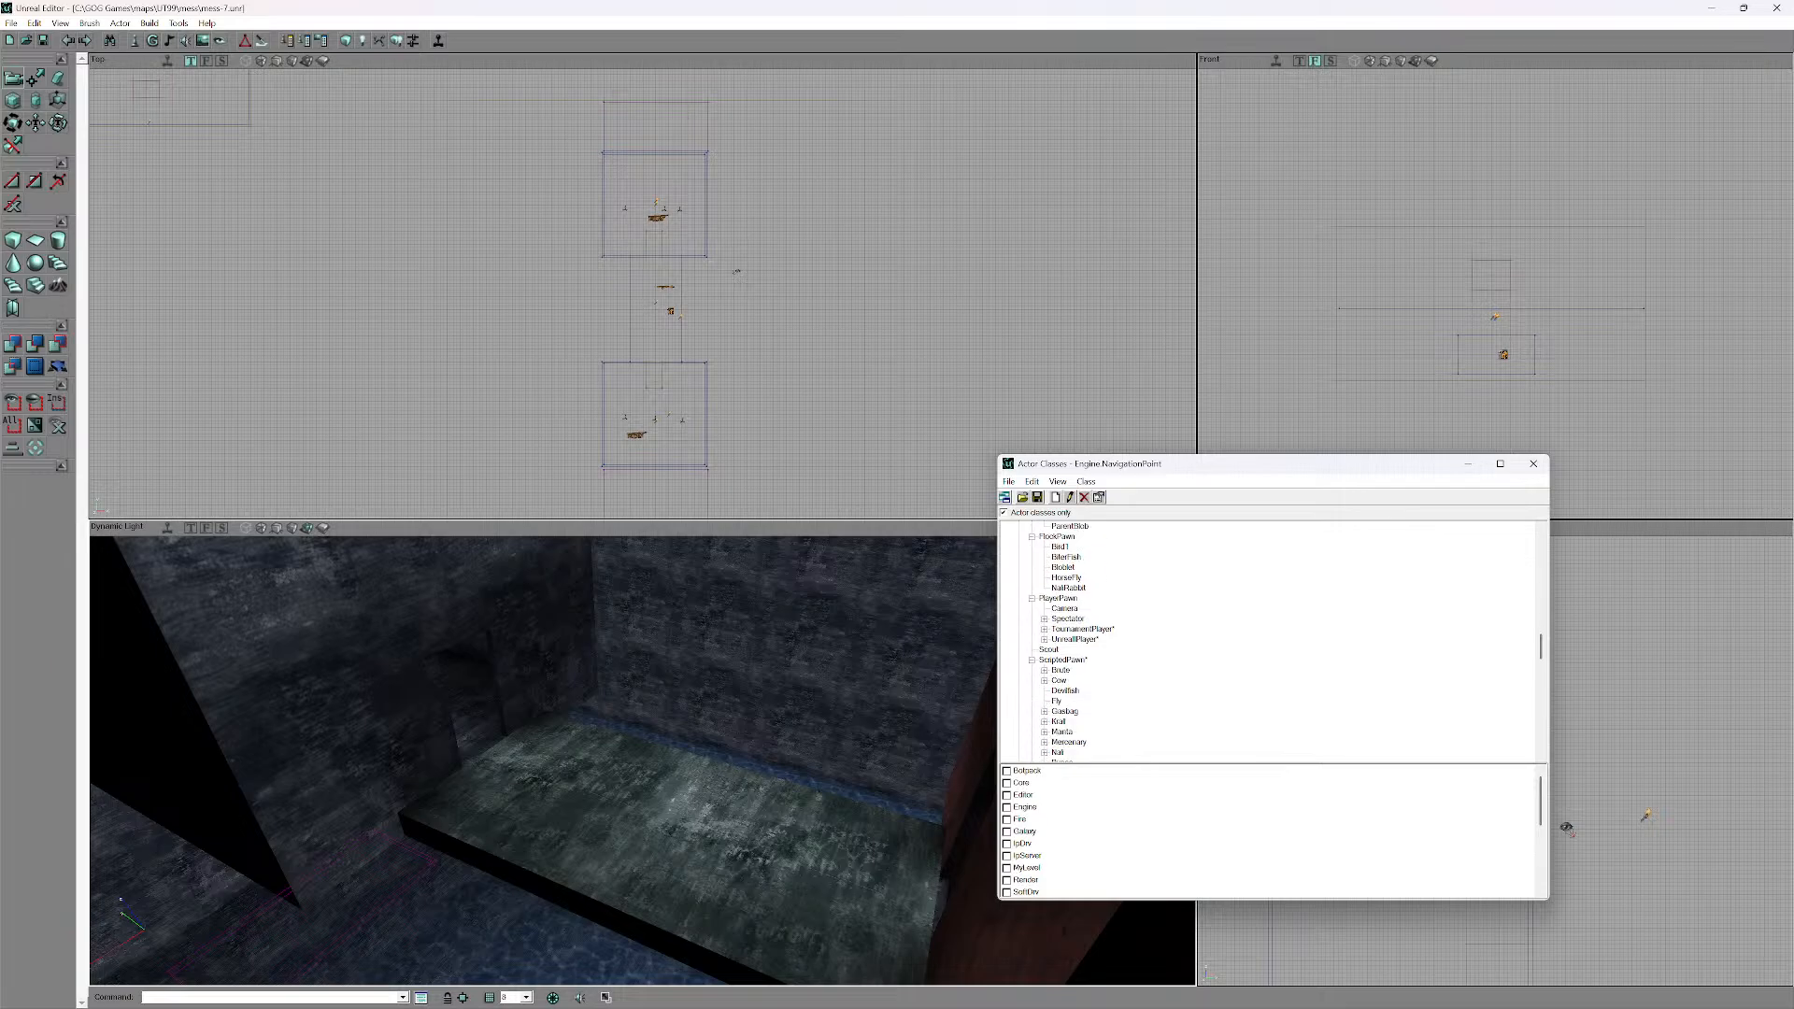
scroll(1271, 645, "down", 7)
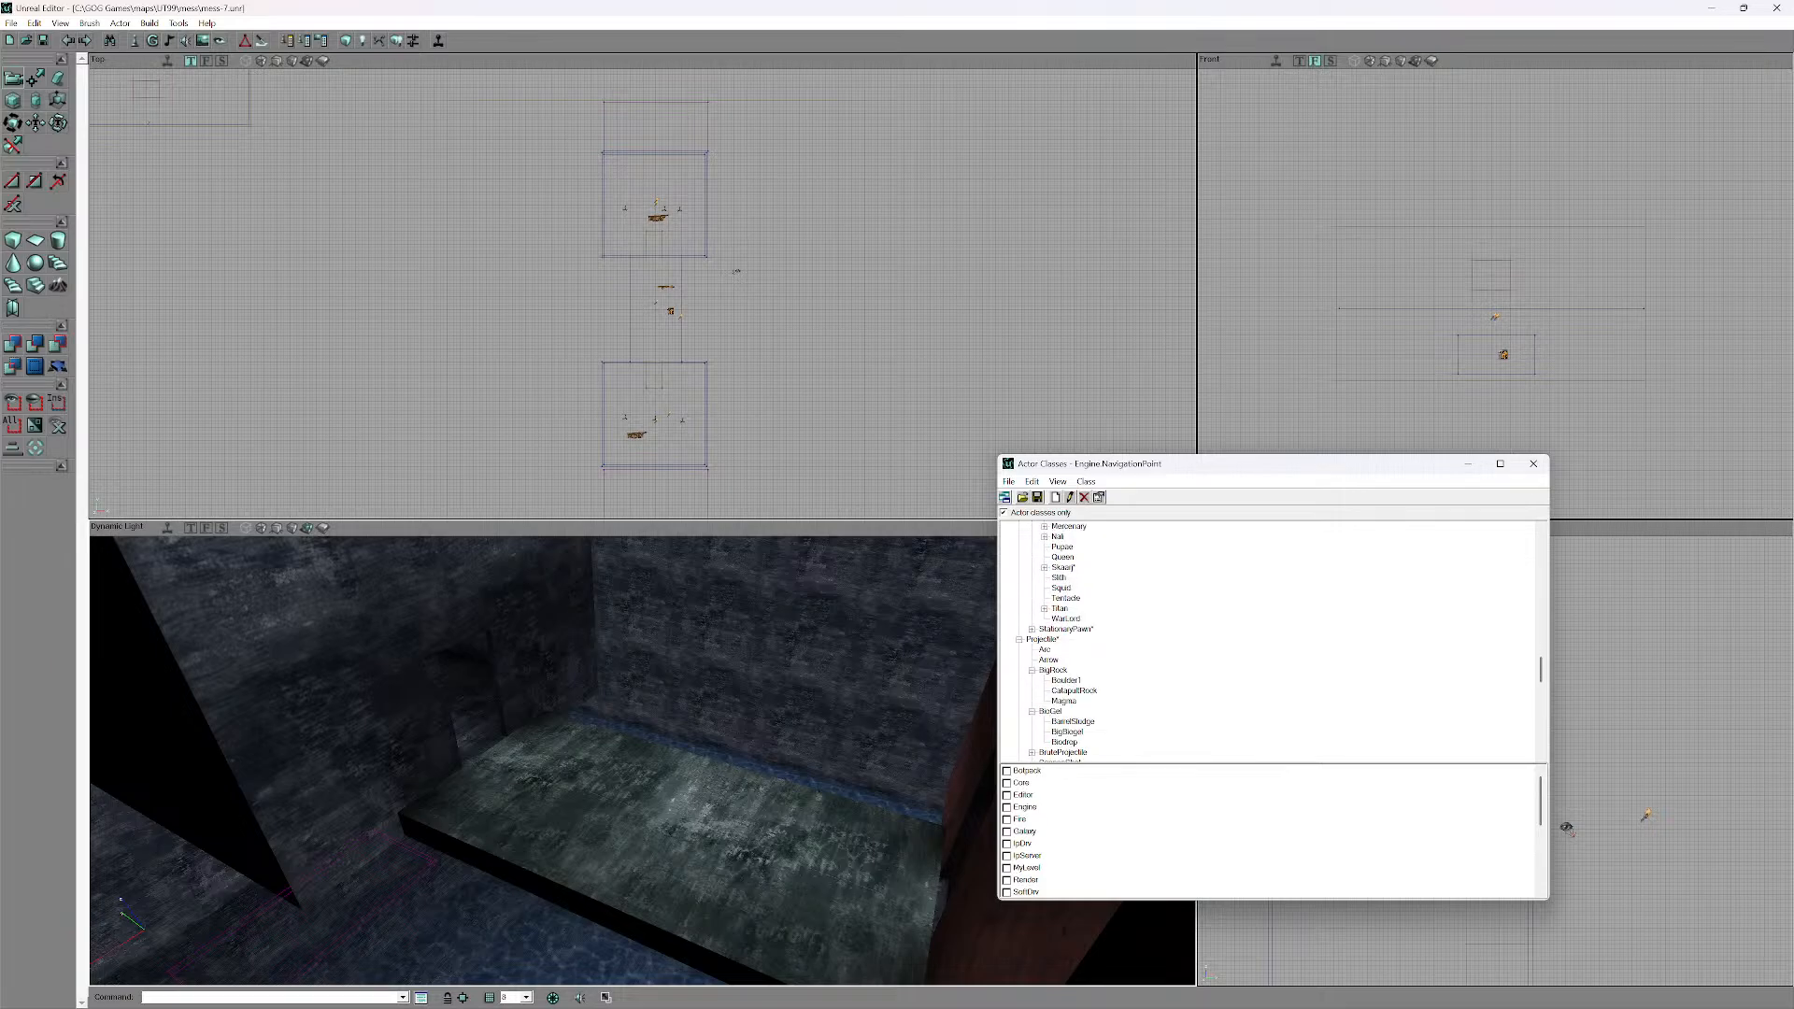
scroll(1271, 644, "up", 14)
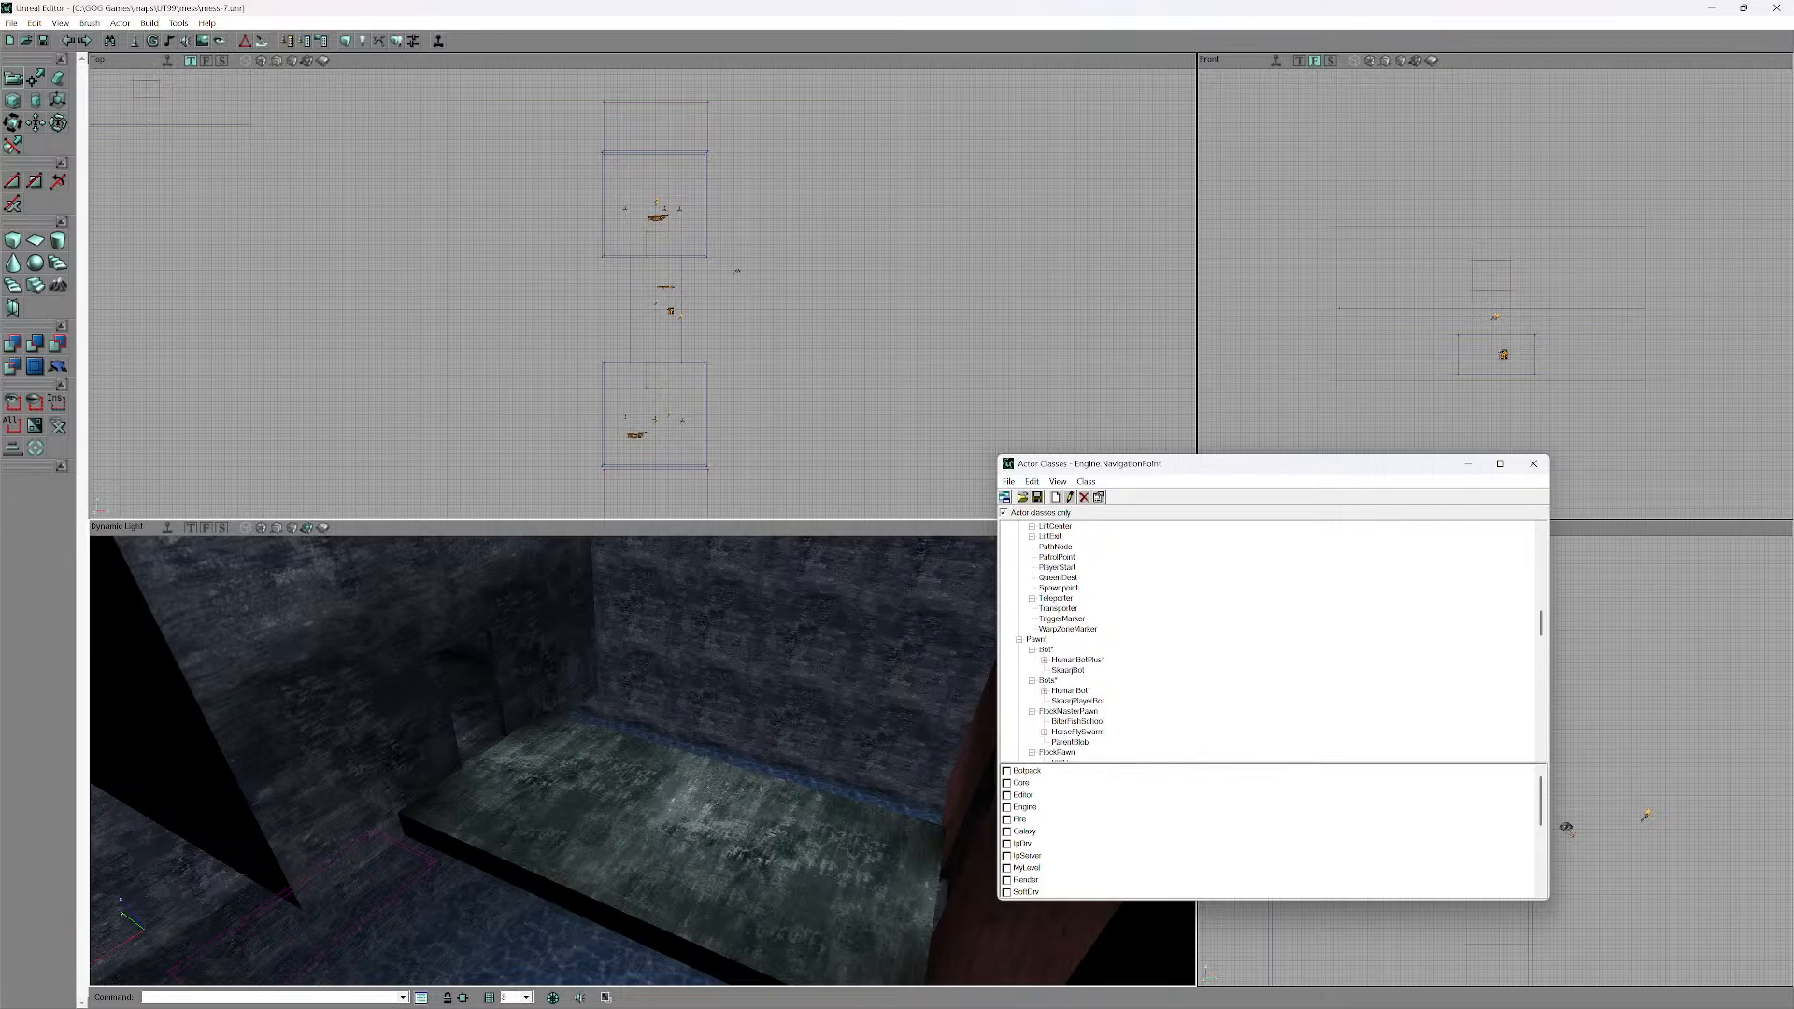
scroll(1271, 644, "up", 5)
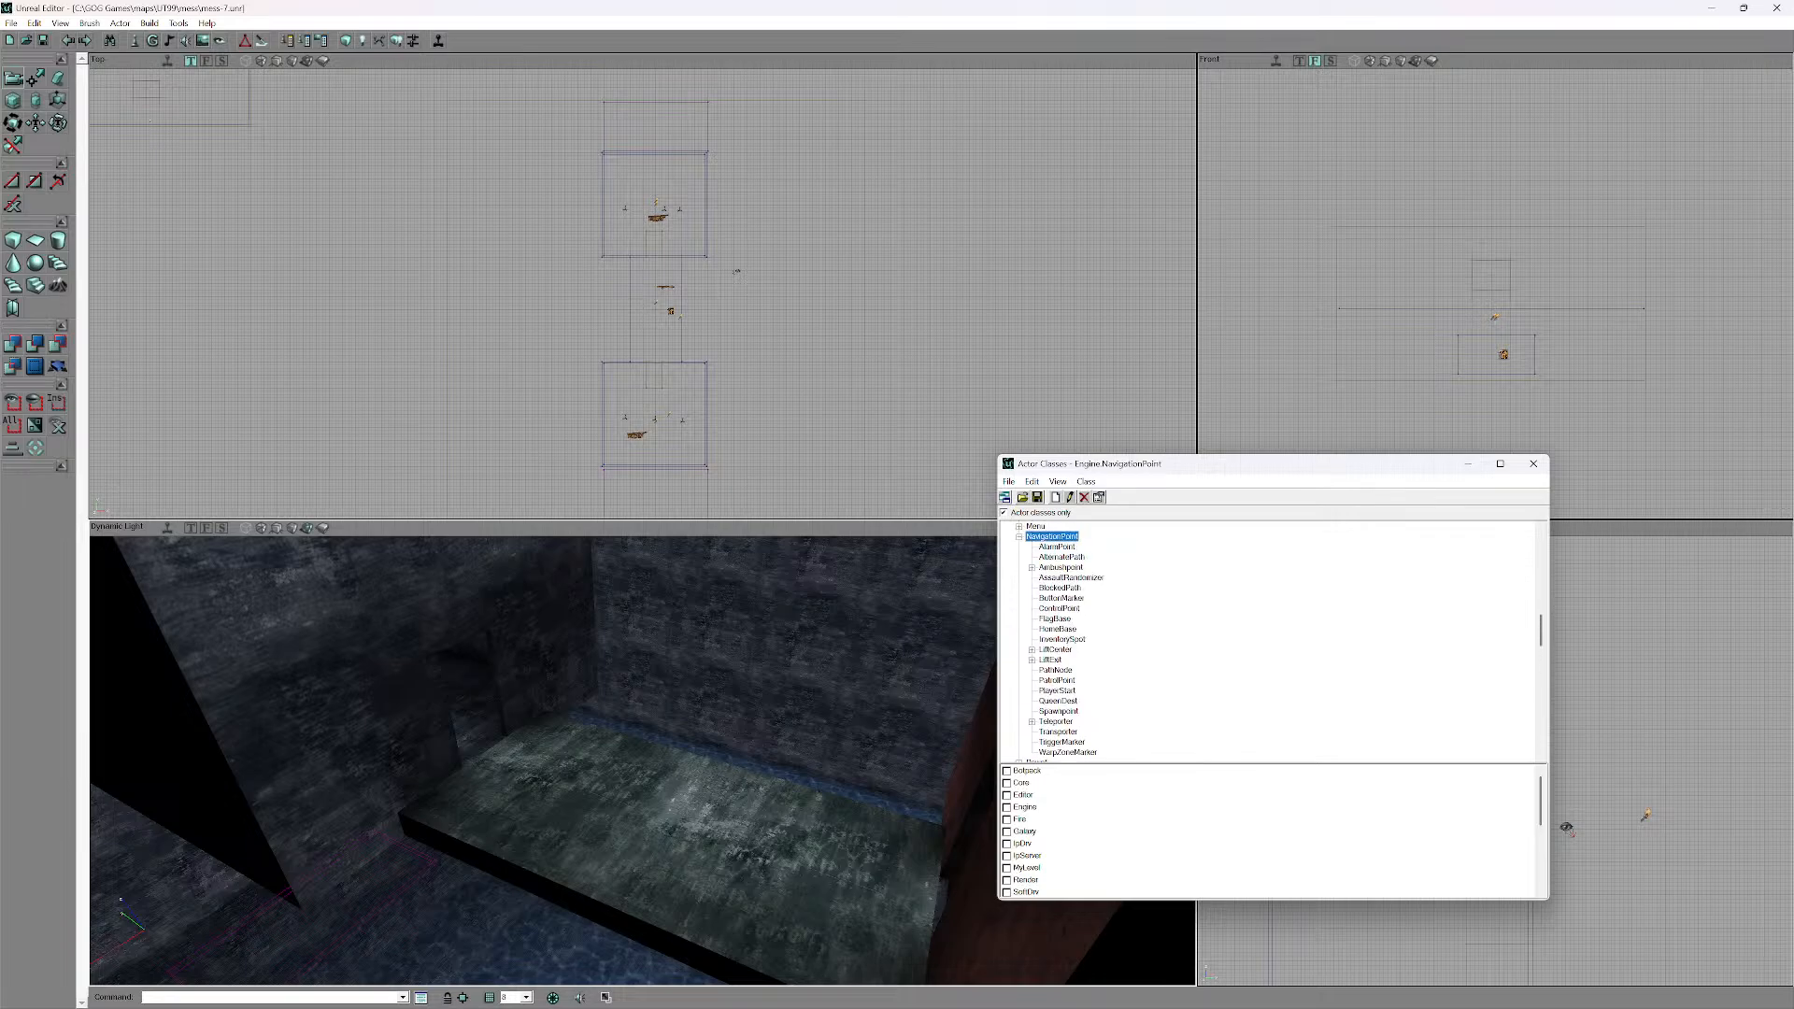
key("Left")
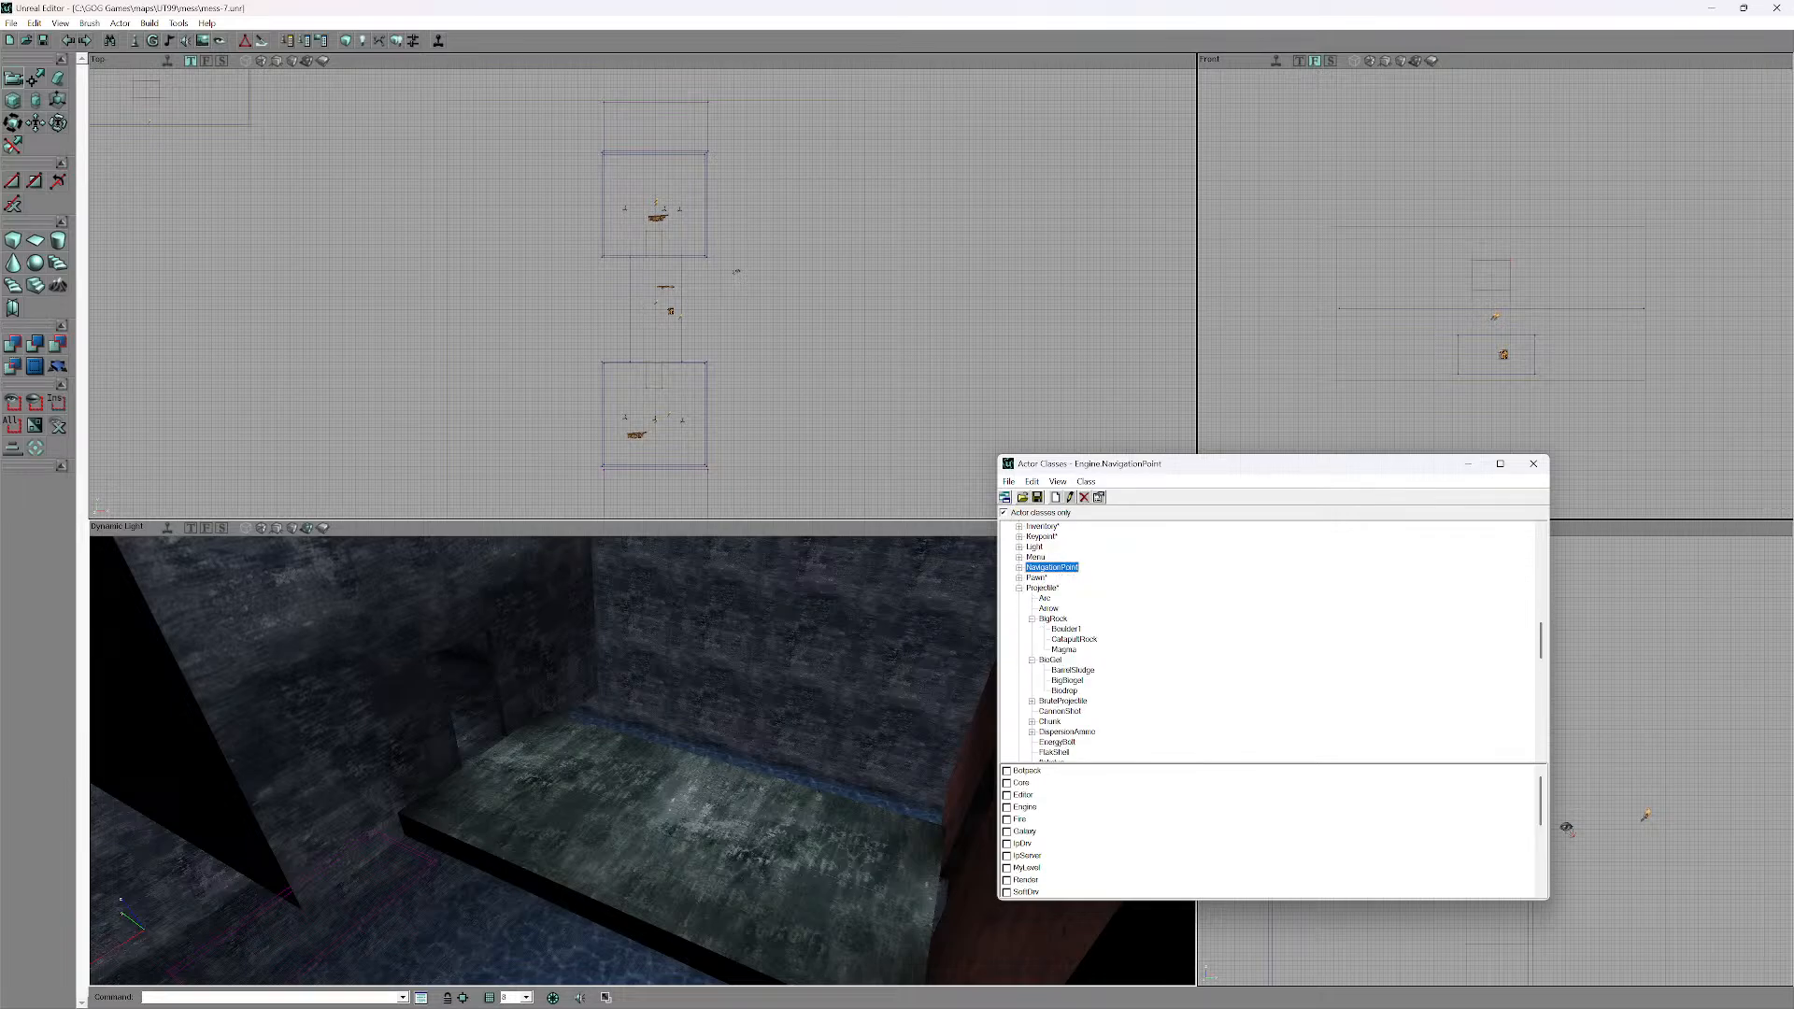
left_click(1020, 587)
left_click(1019, 618)
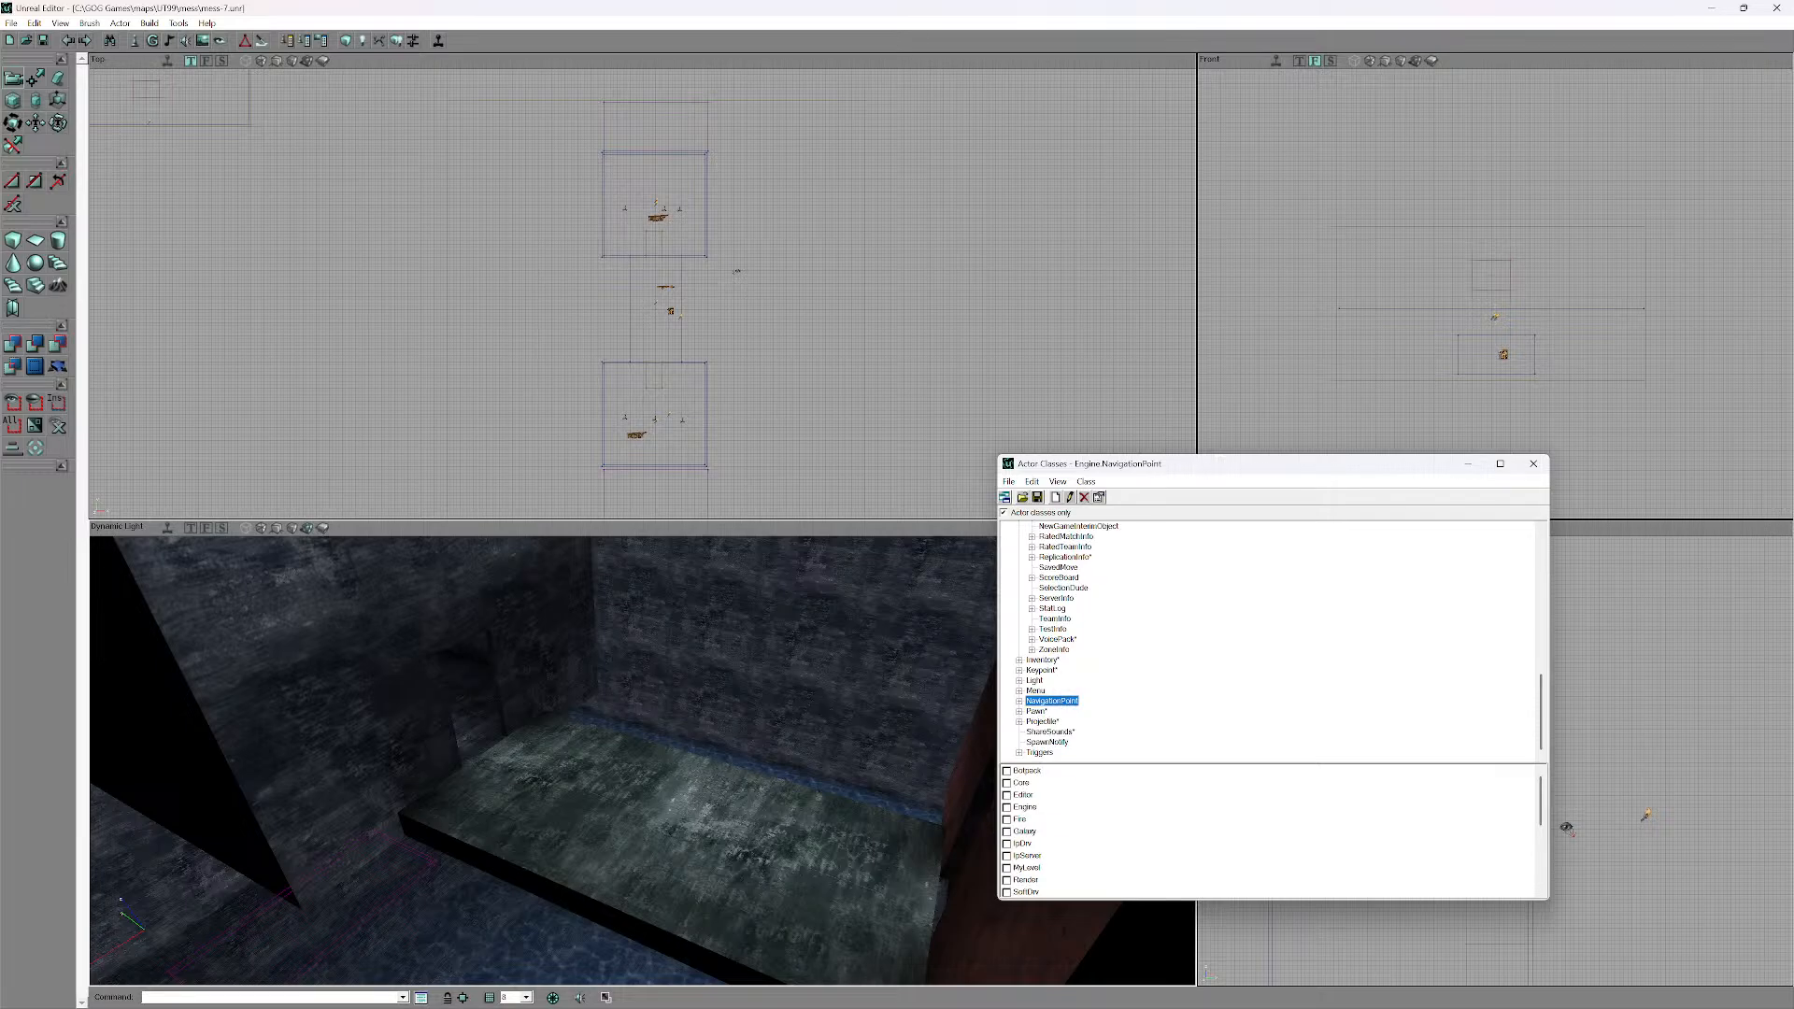
left_click(1019, 752)
- Collapse the Brush, DamageType, HUD and Info branches in the upper part of the class tree
scroll(1271, 642, "up", 15)
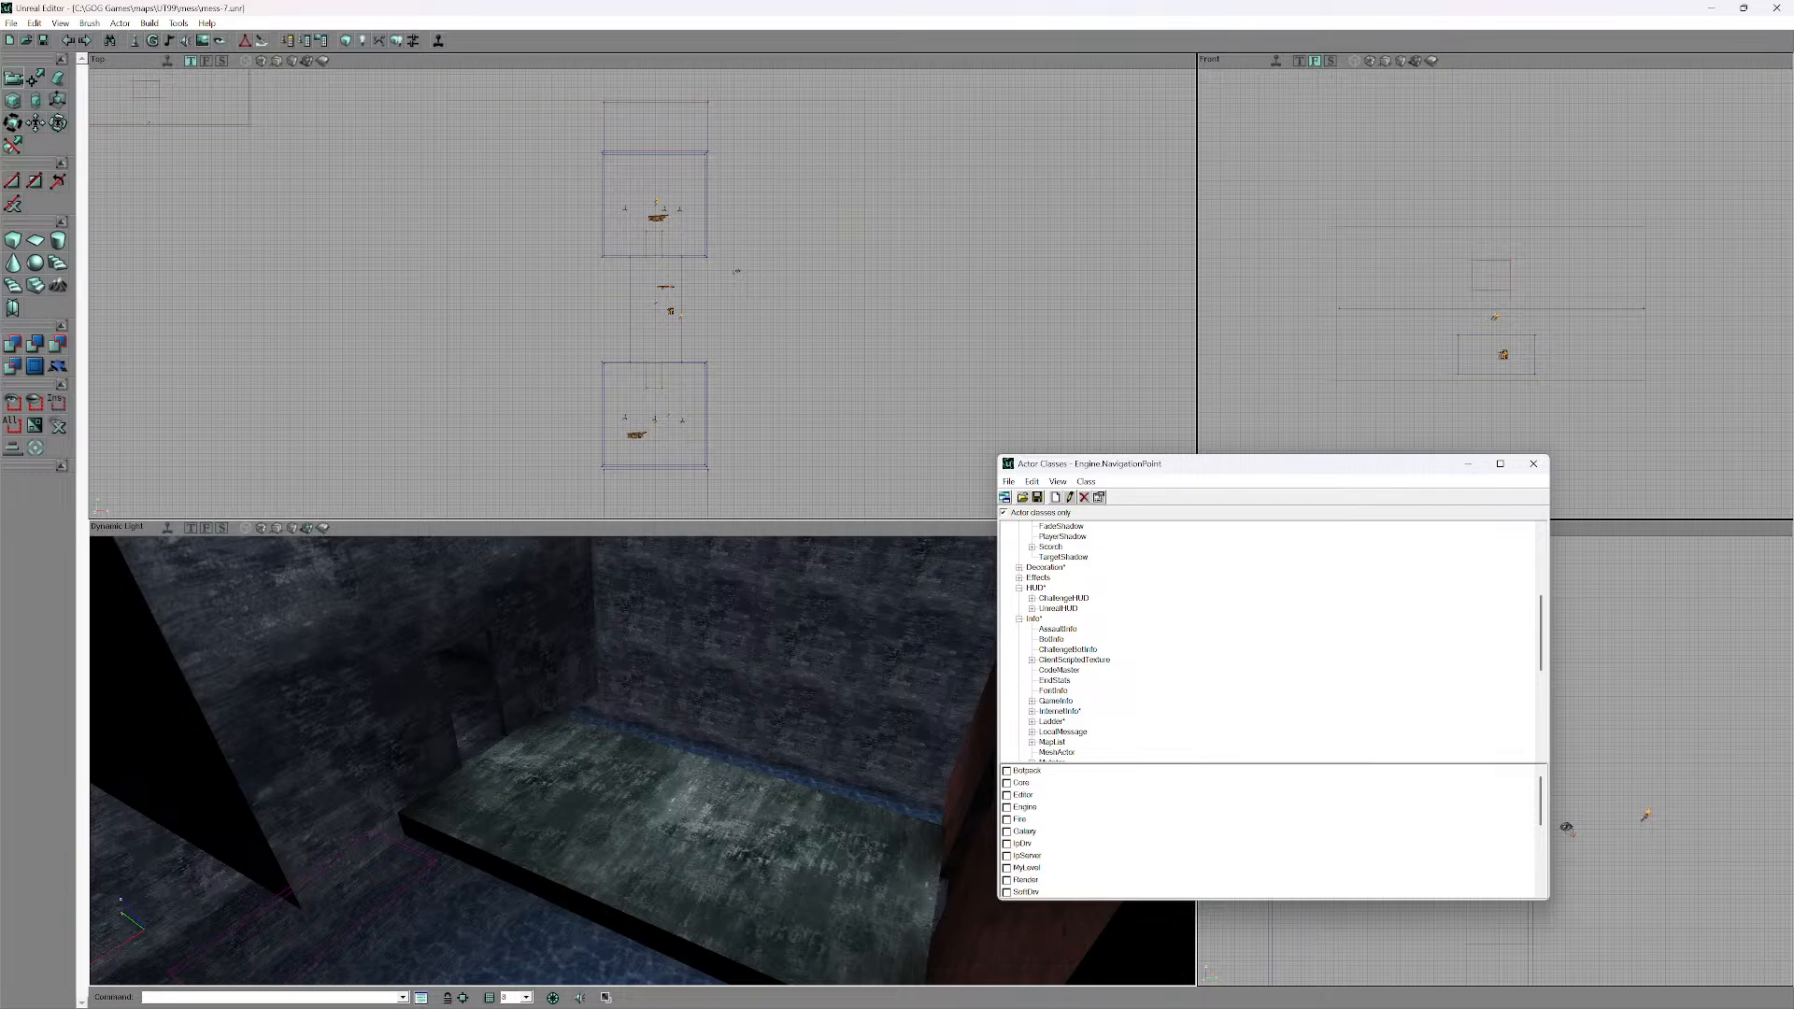
scroll(1271, 642, "up", 7)
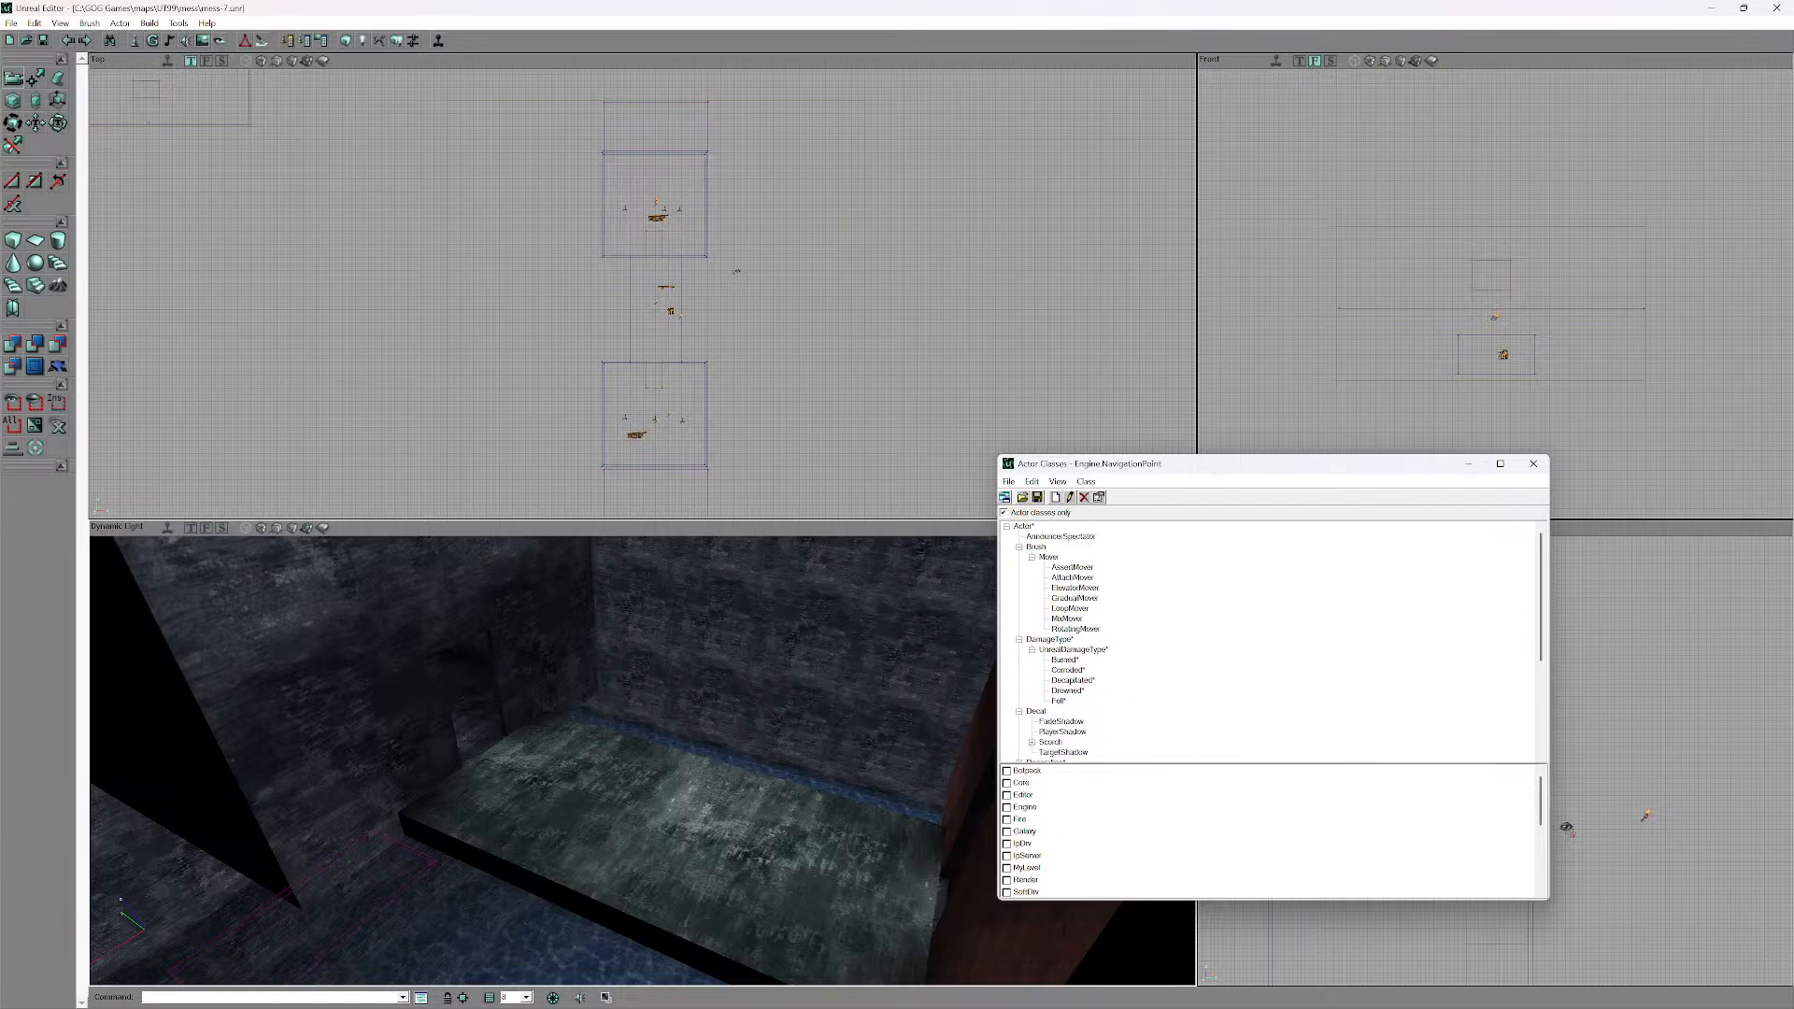
left_click(1019, 546)
left_click(1019, 557)
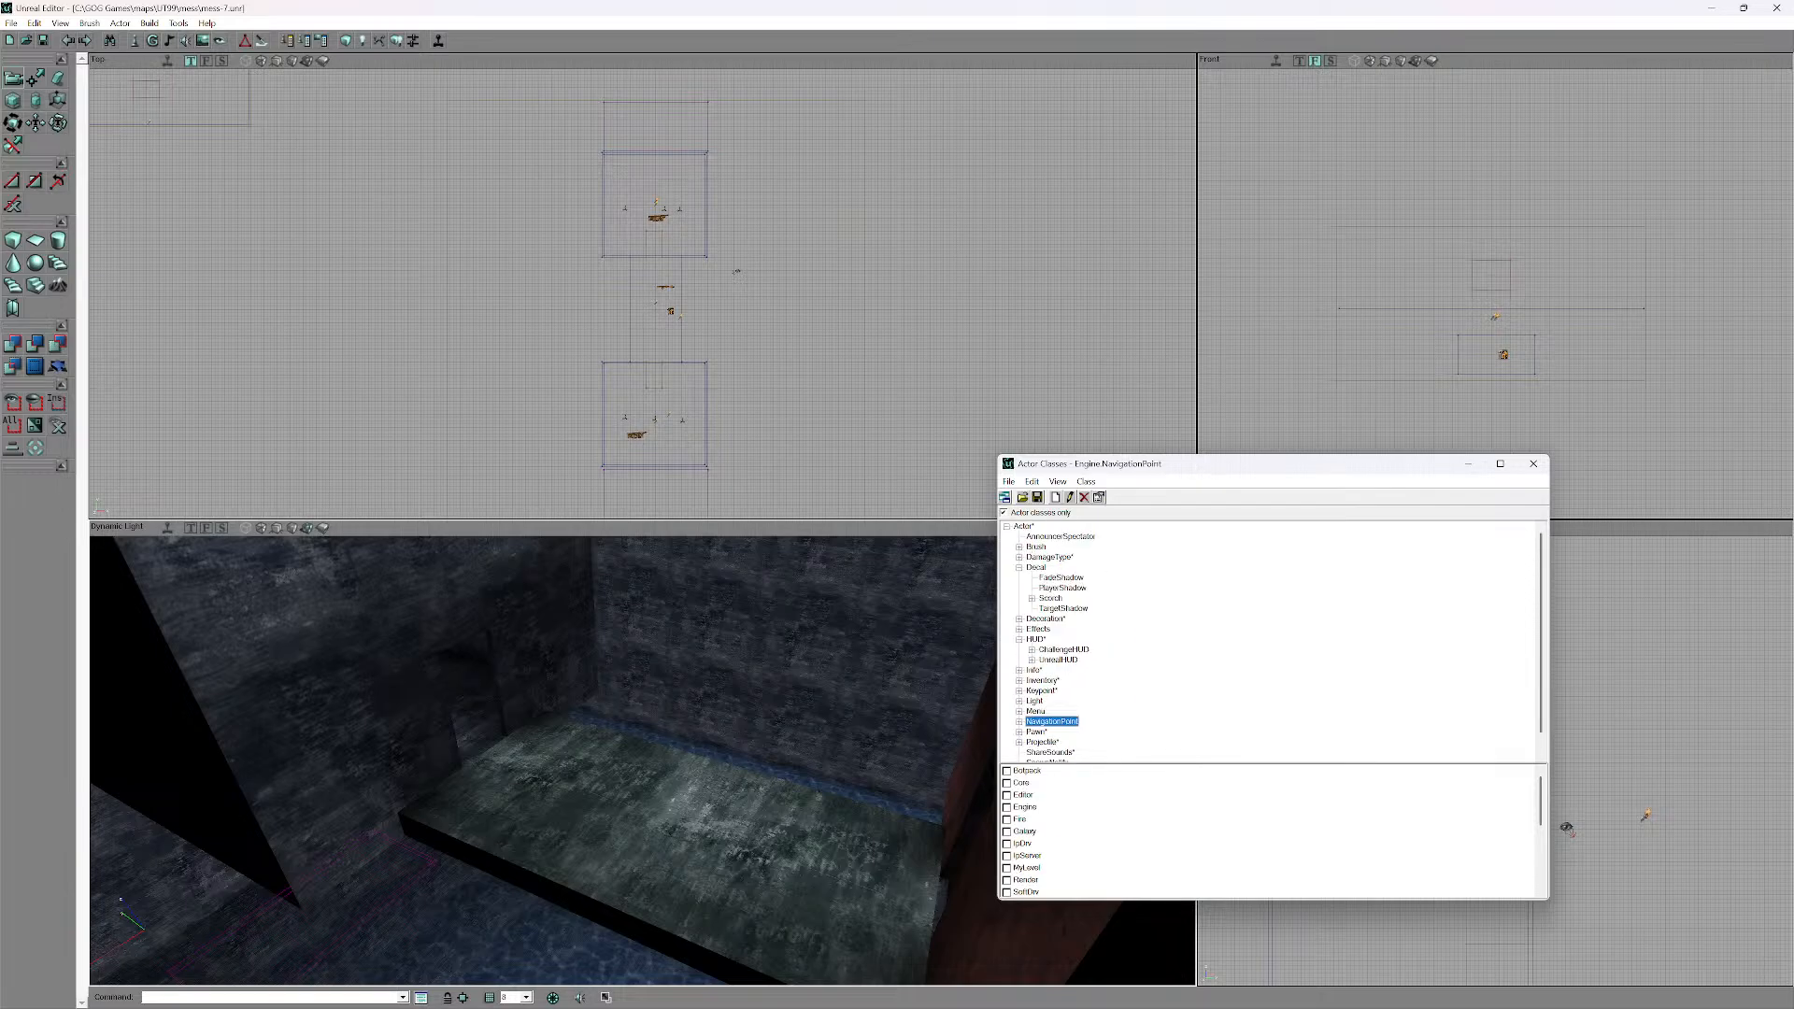
left_click(1019, 639)
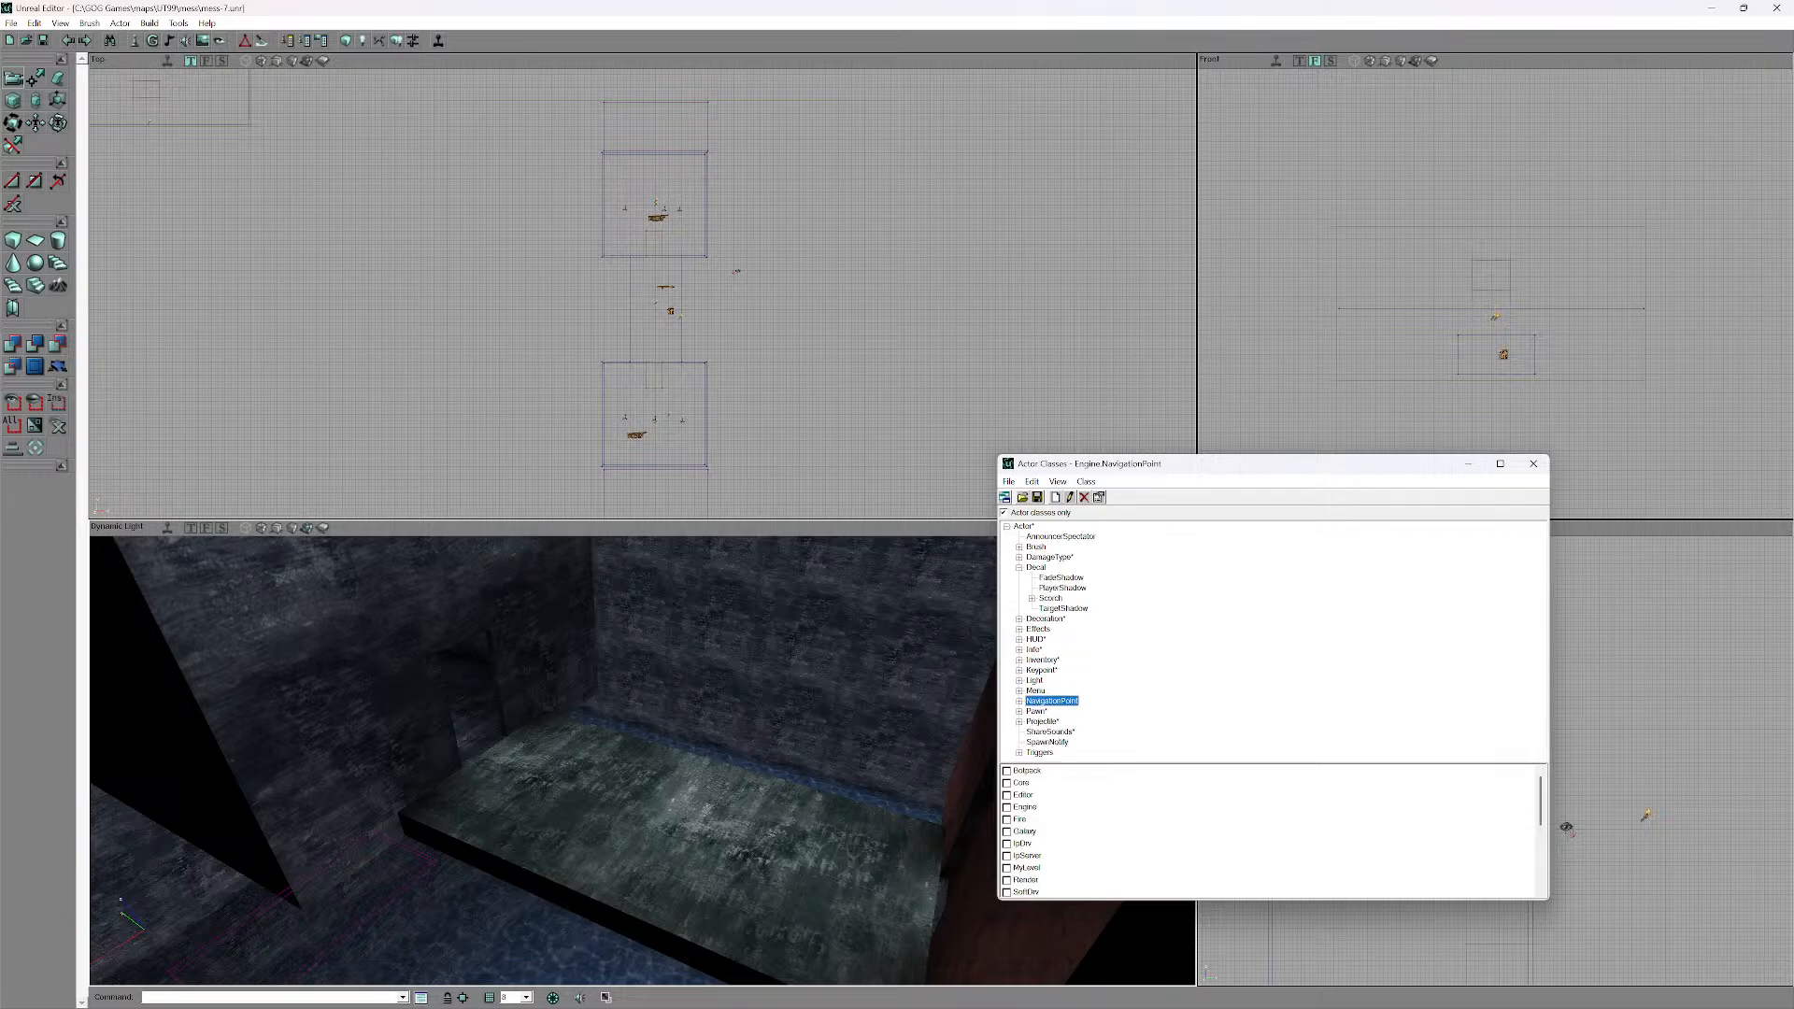
left_click(1019, 659)
left_click(1019, 526)
- Open and close the Keypoint class script, and examine the classes listed under Keypoint
right_click(700, 592)
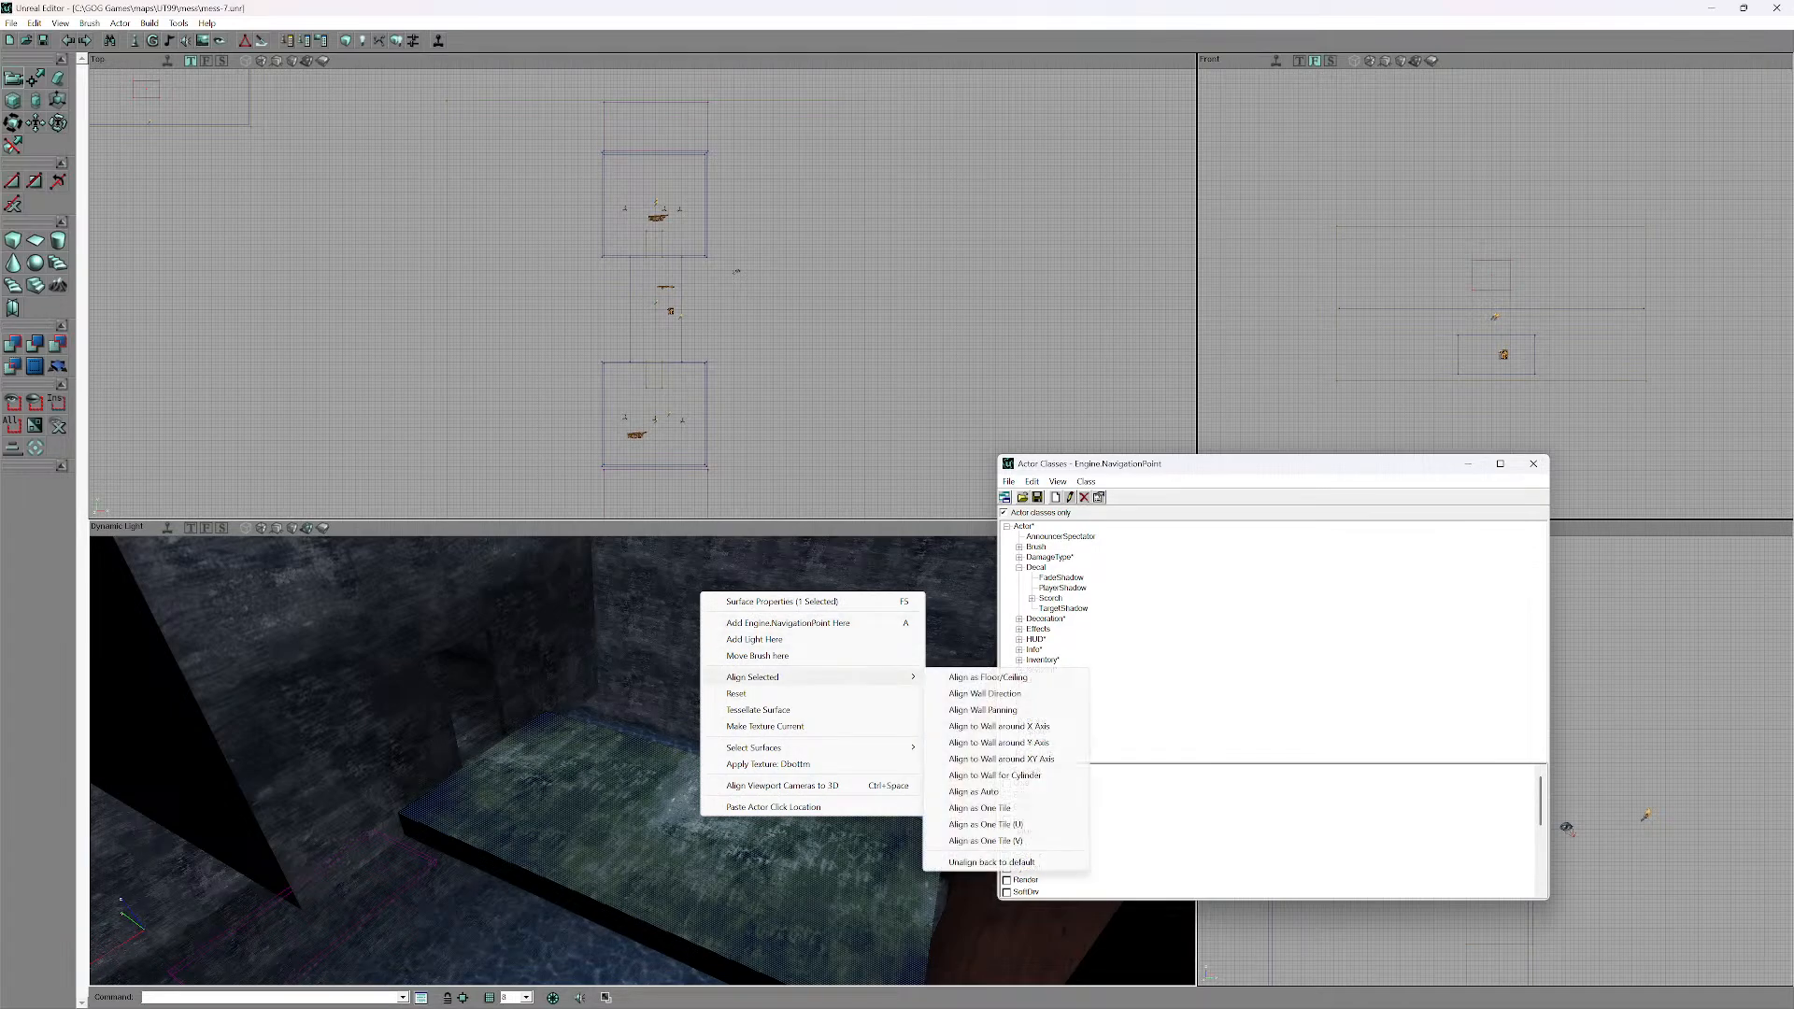
double_click(1041, 670)
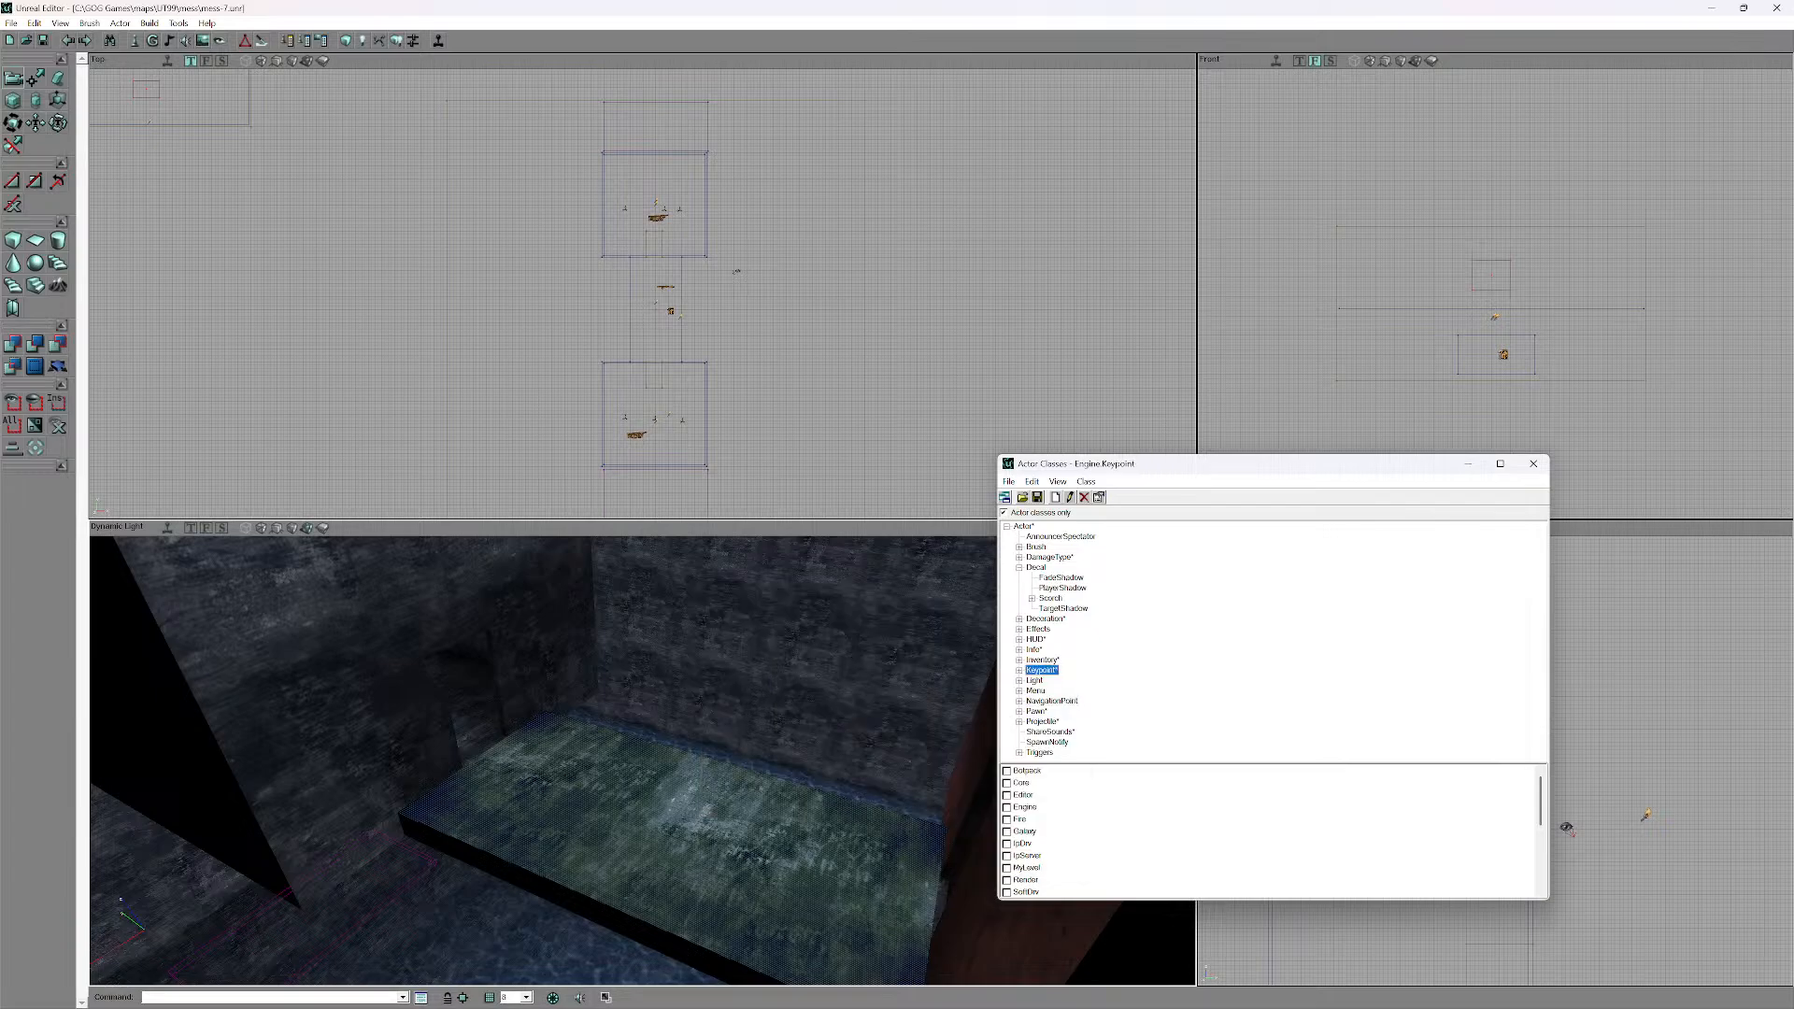
left_click(278, 10)
left_click(1020, 670)
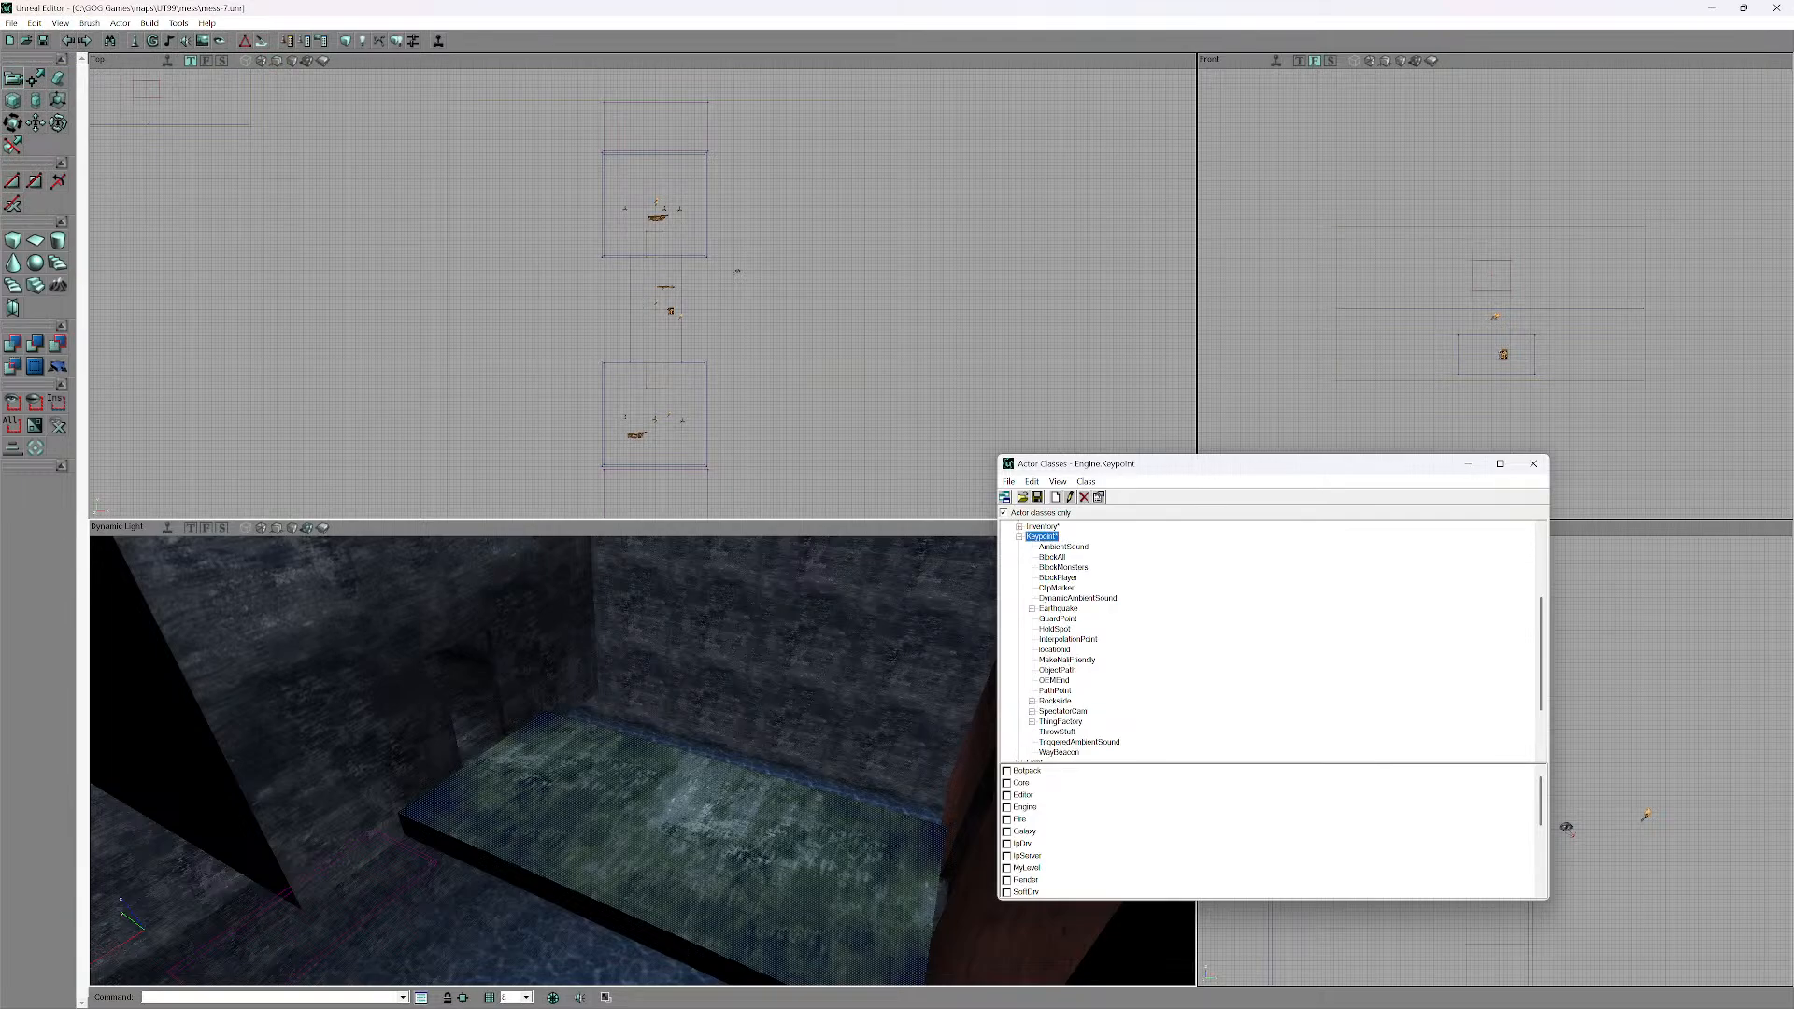
scroll(1271, 642, "down", 1)
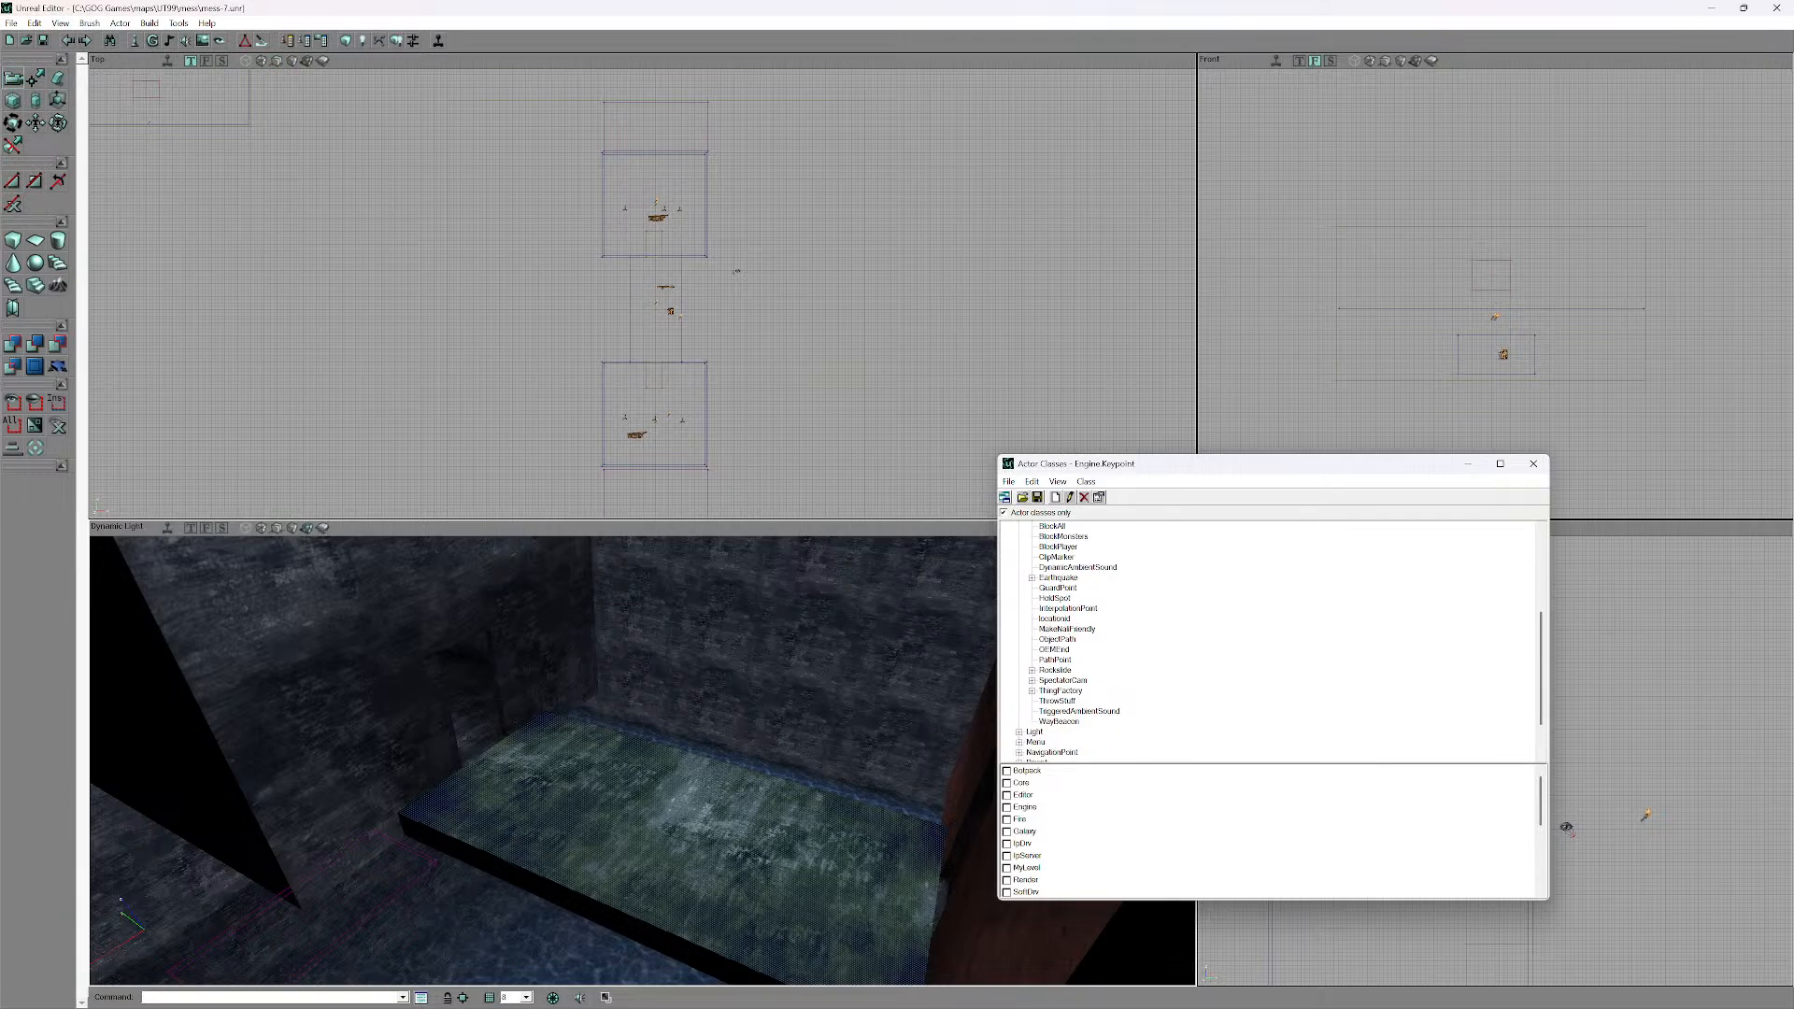
scroll(1270, 642, "down", 2)
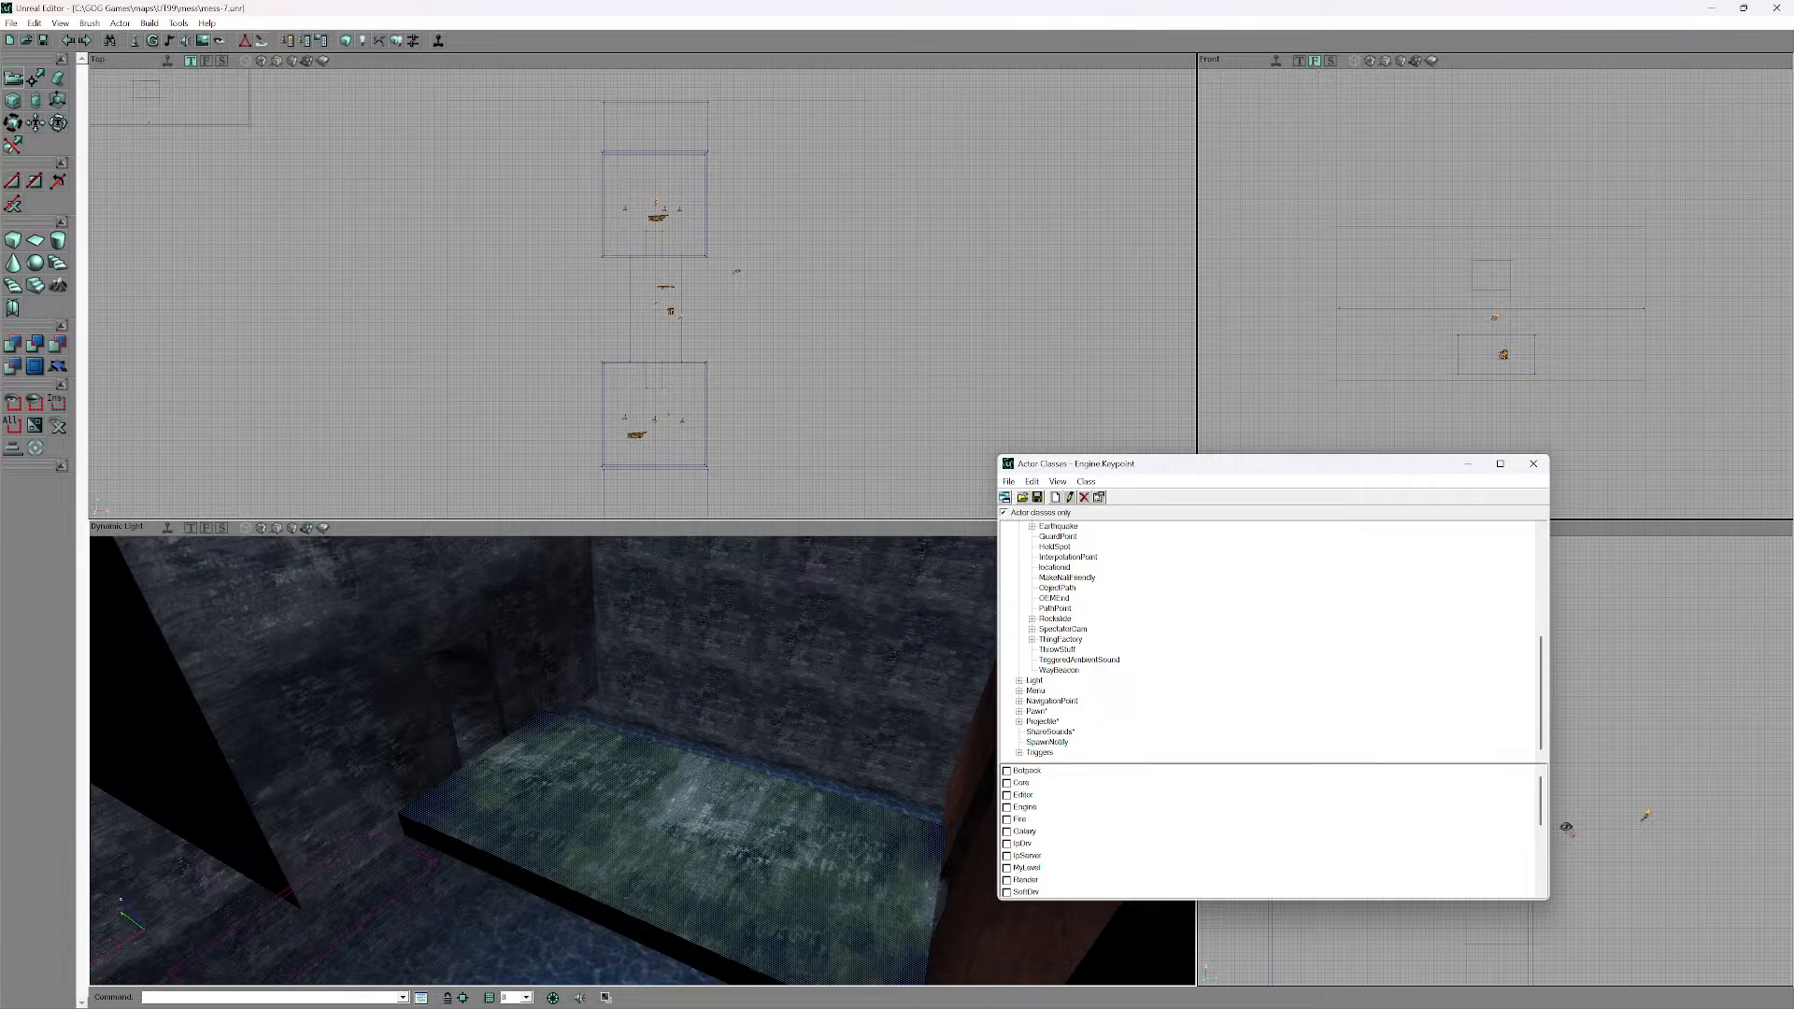
- Examine the Pawn classes with the Bot and Bots groups collapsed, and expand the Triggers branch
left_click(1019, 712)
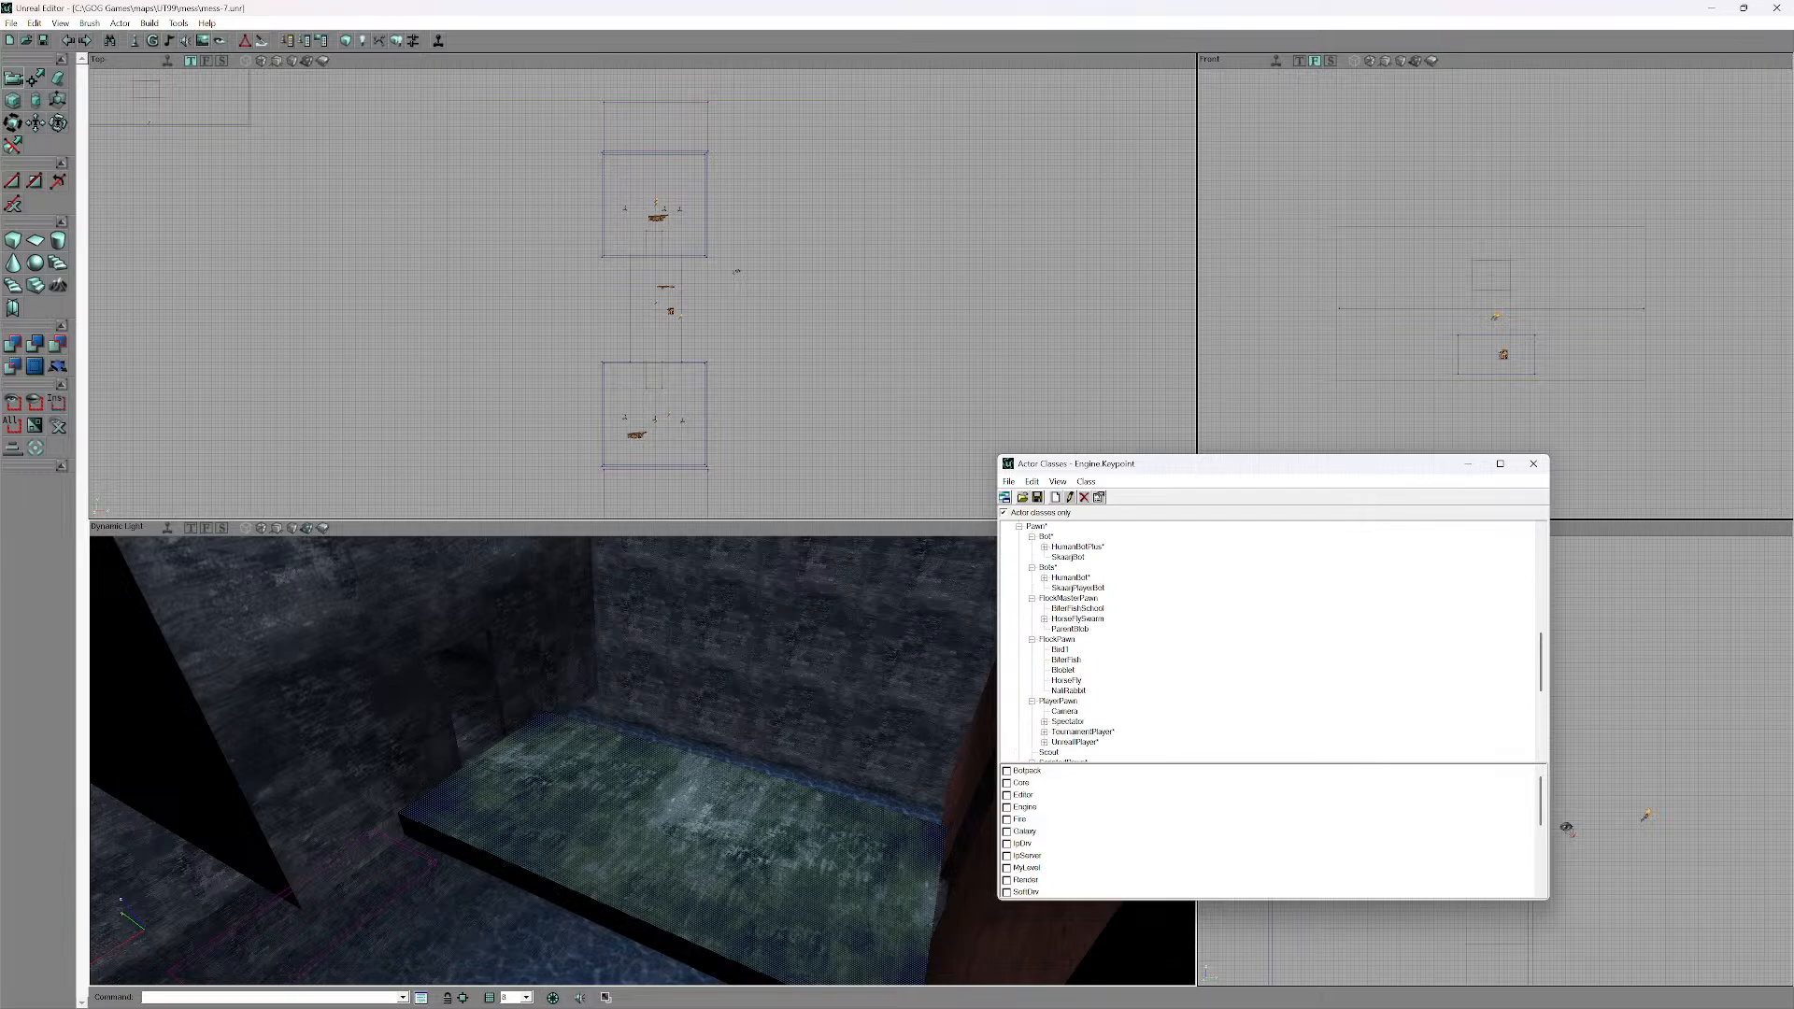
left_click(1044, 547)
left_click(1031, 536)
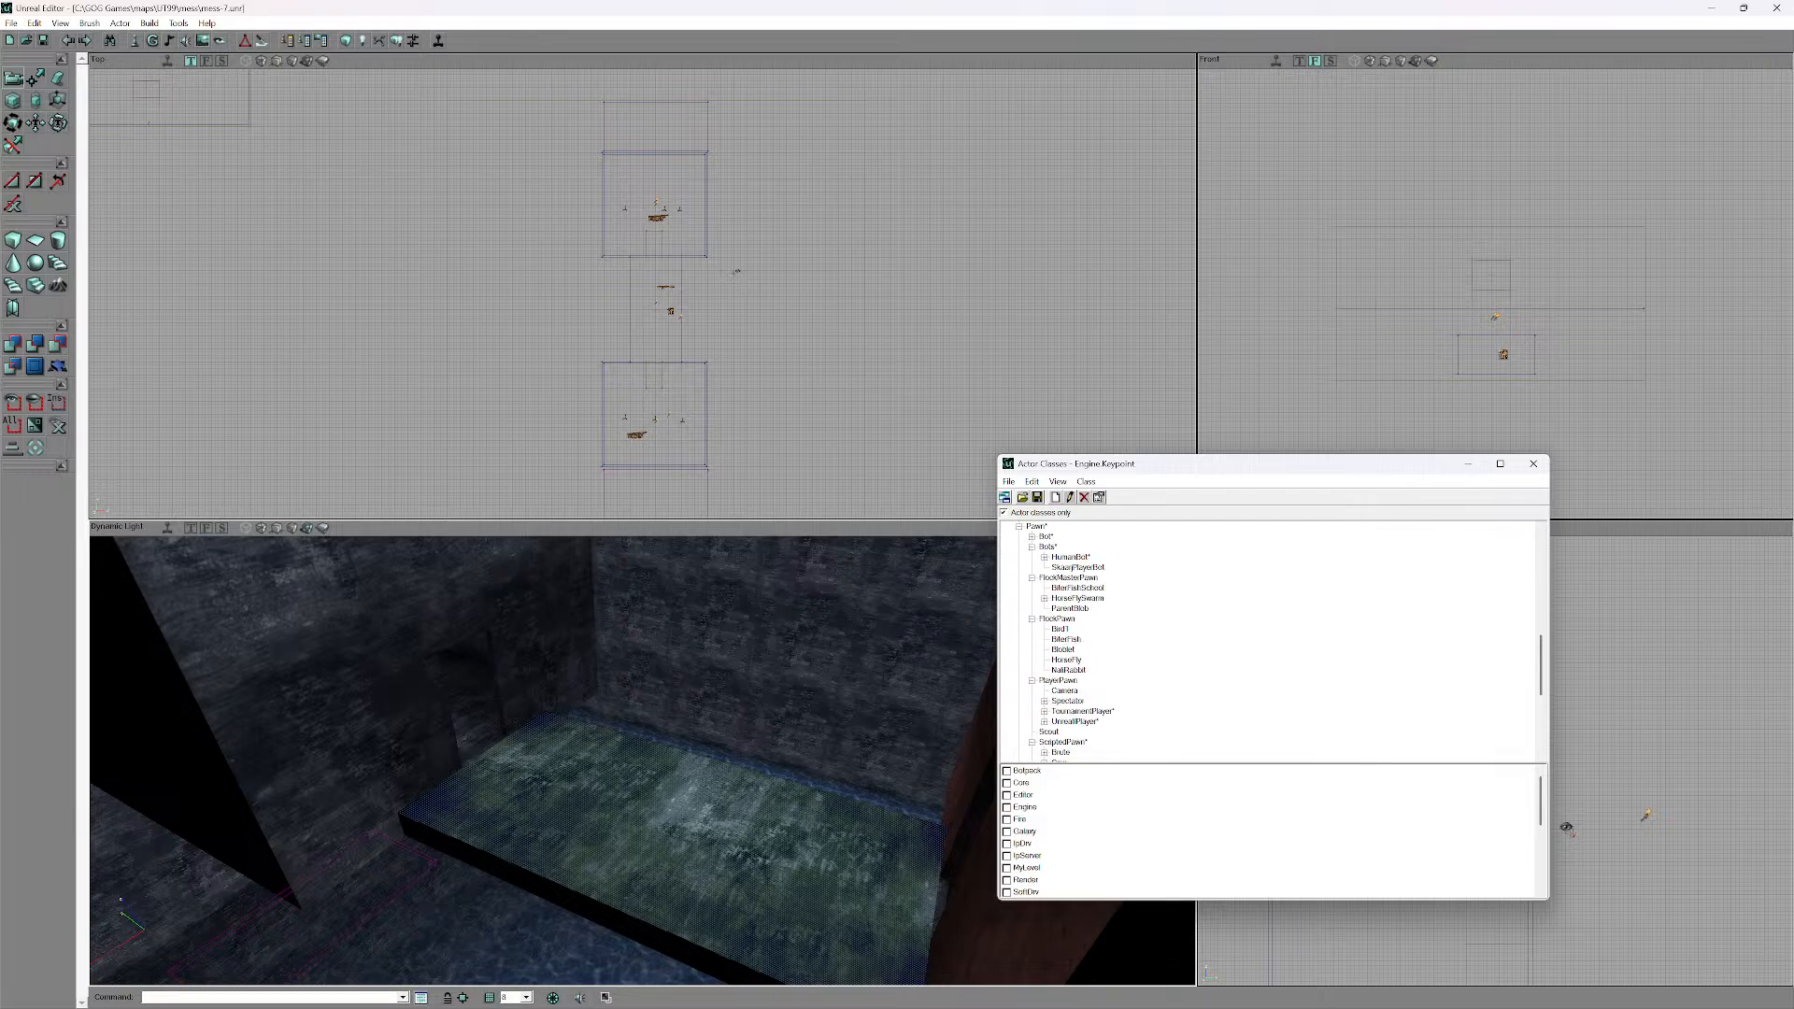
left_click(1031, 546)
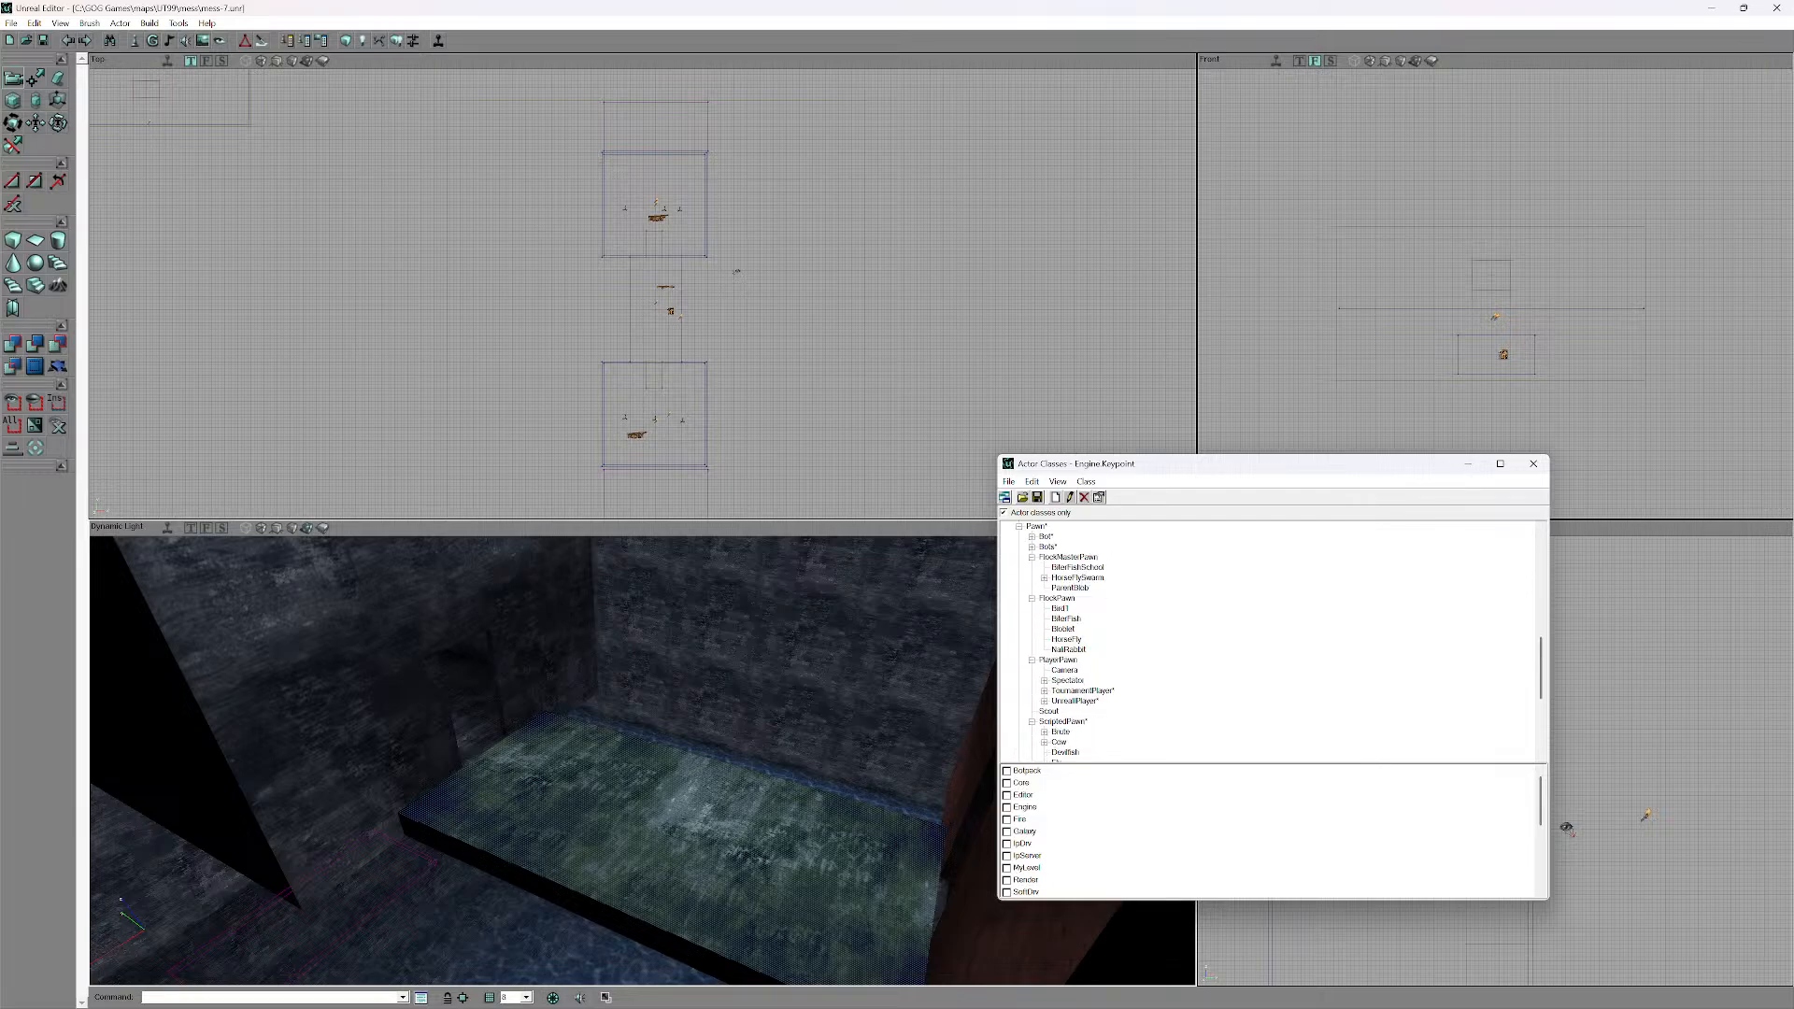
scroll(1271, 642, "down", 6)
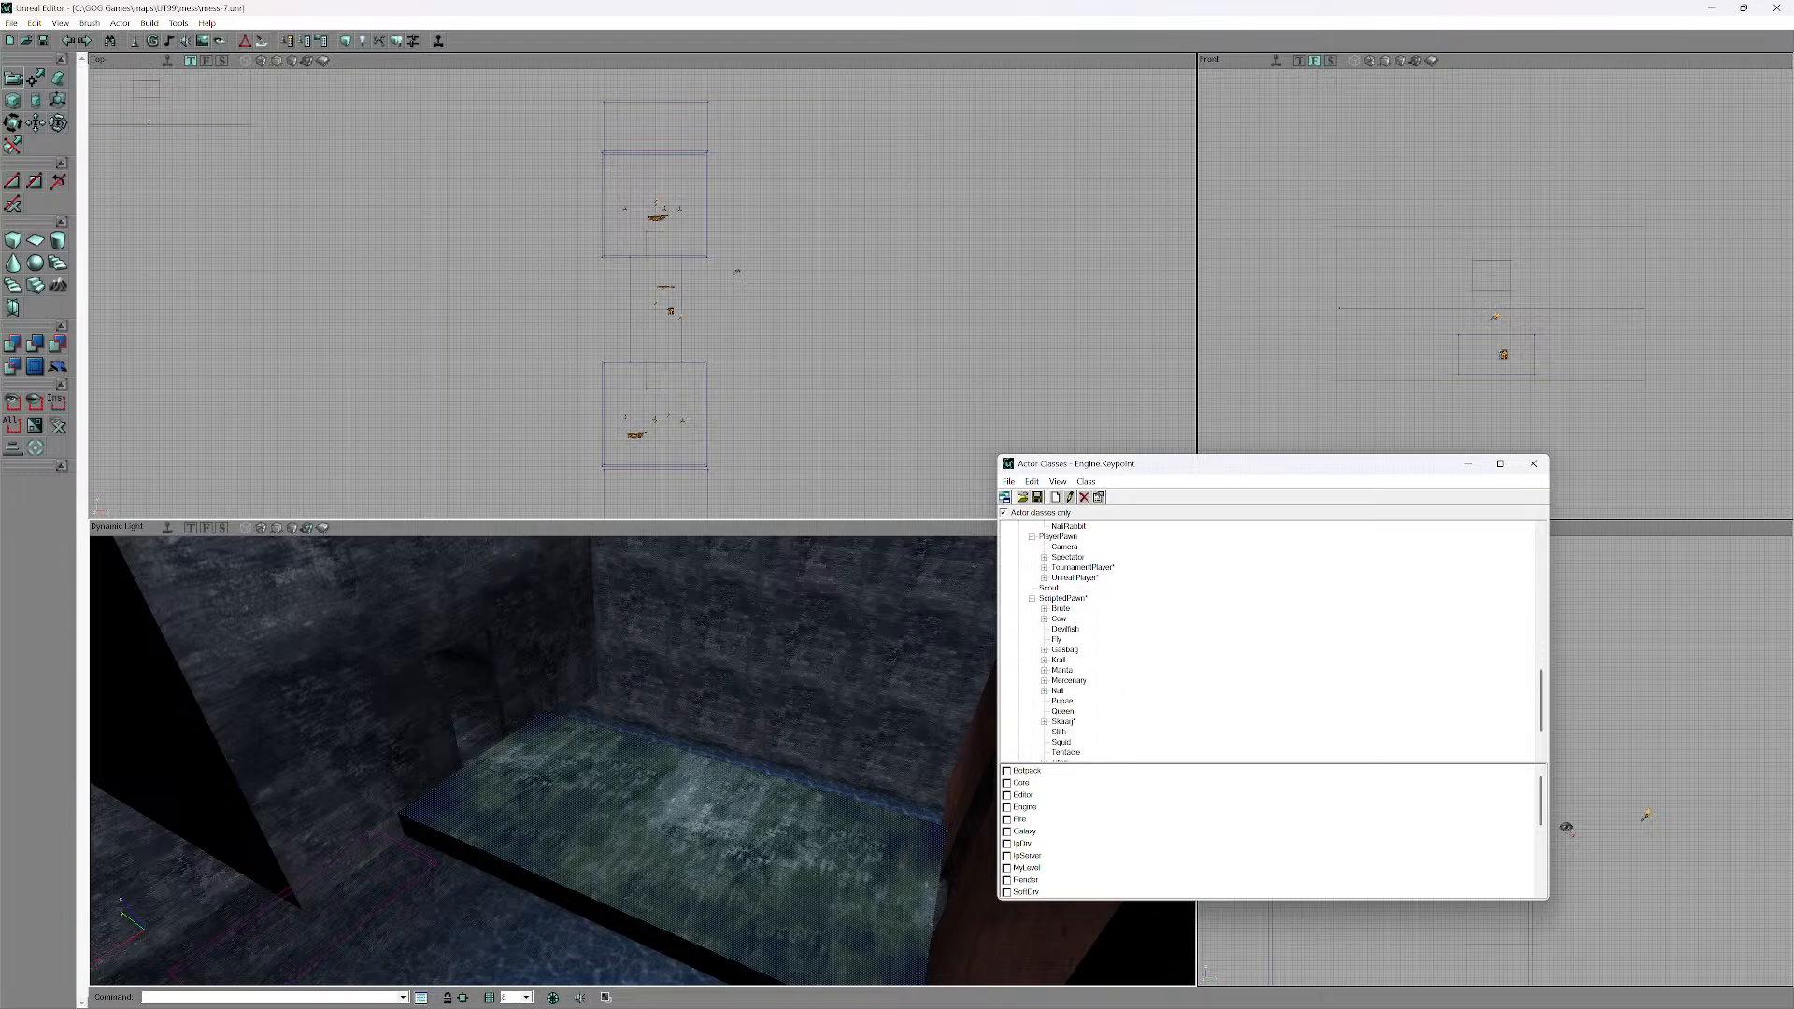
scroll(1271, 643, "down", 1)
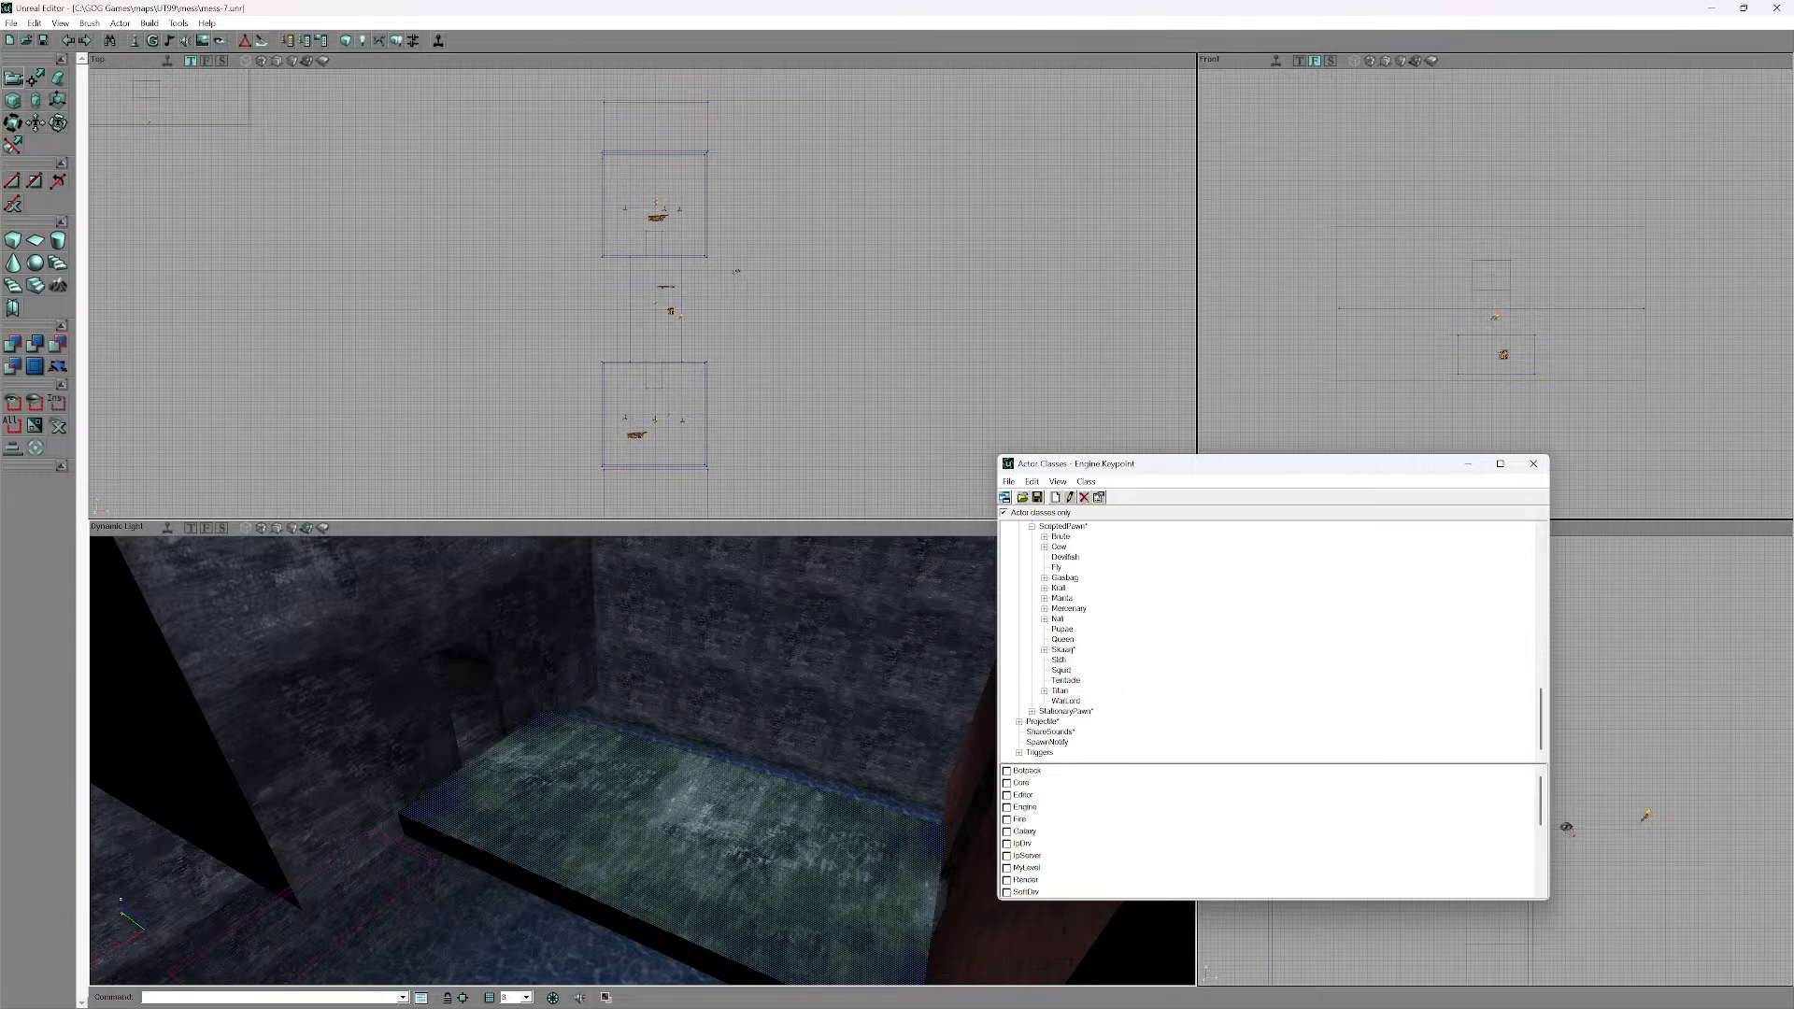
left_click(1019, 752)
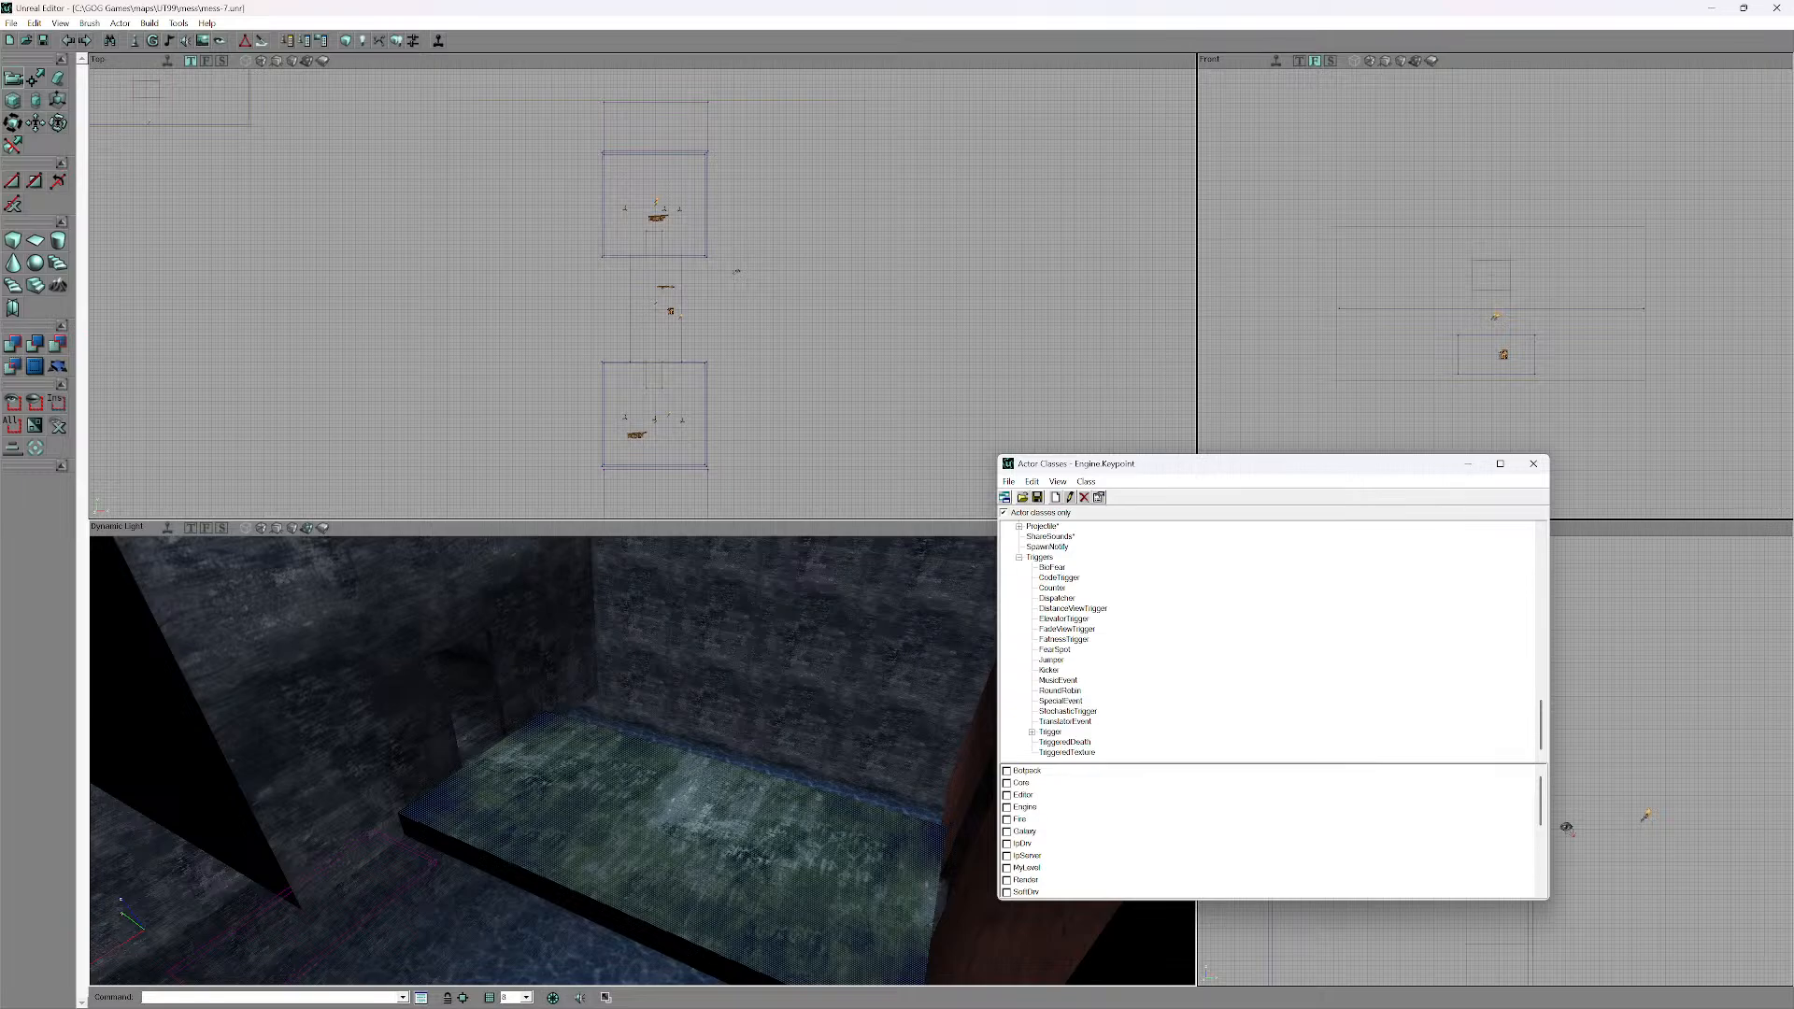
- Check the Decoration classes, and leave the Keypoint, Decoration and Decal branches collapsed
scroll(1270, 642, "up", 15)
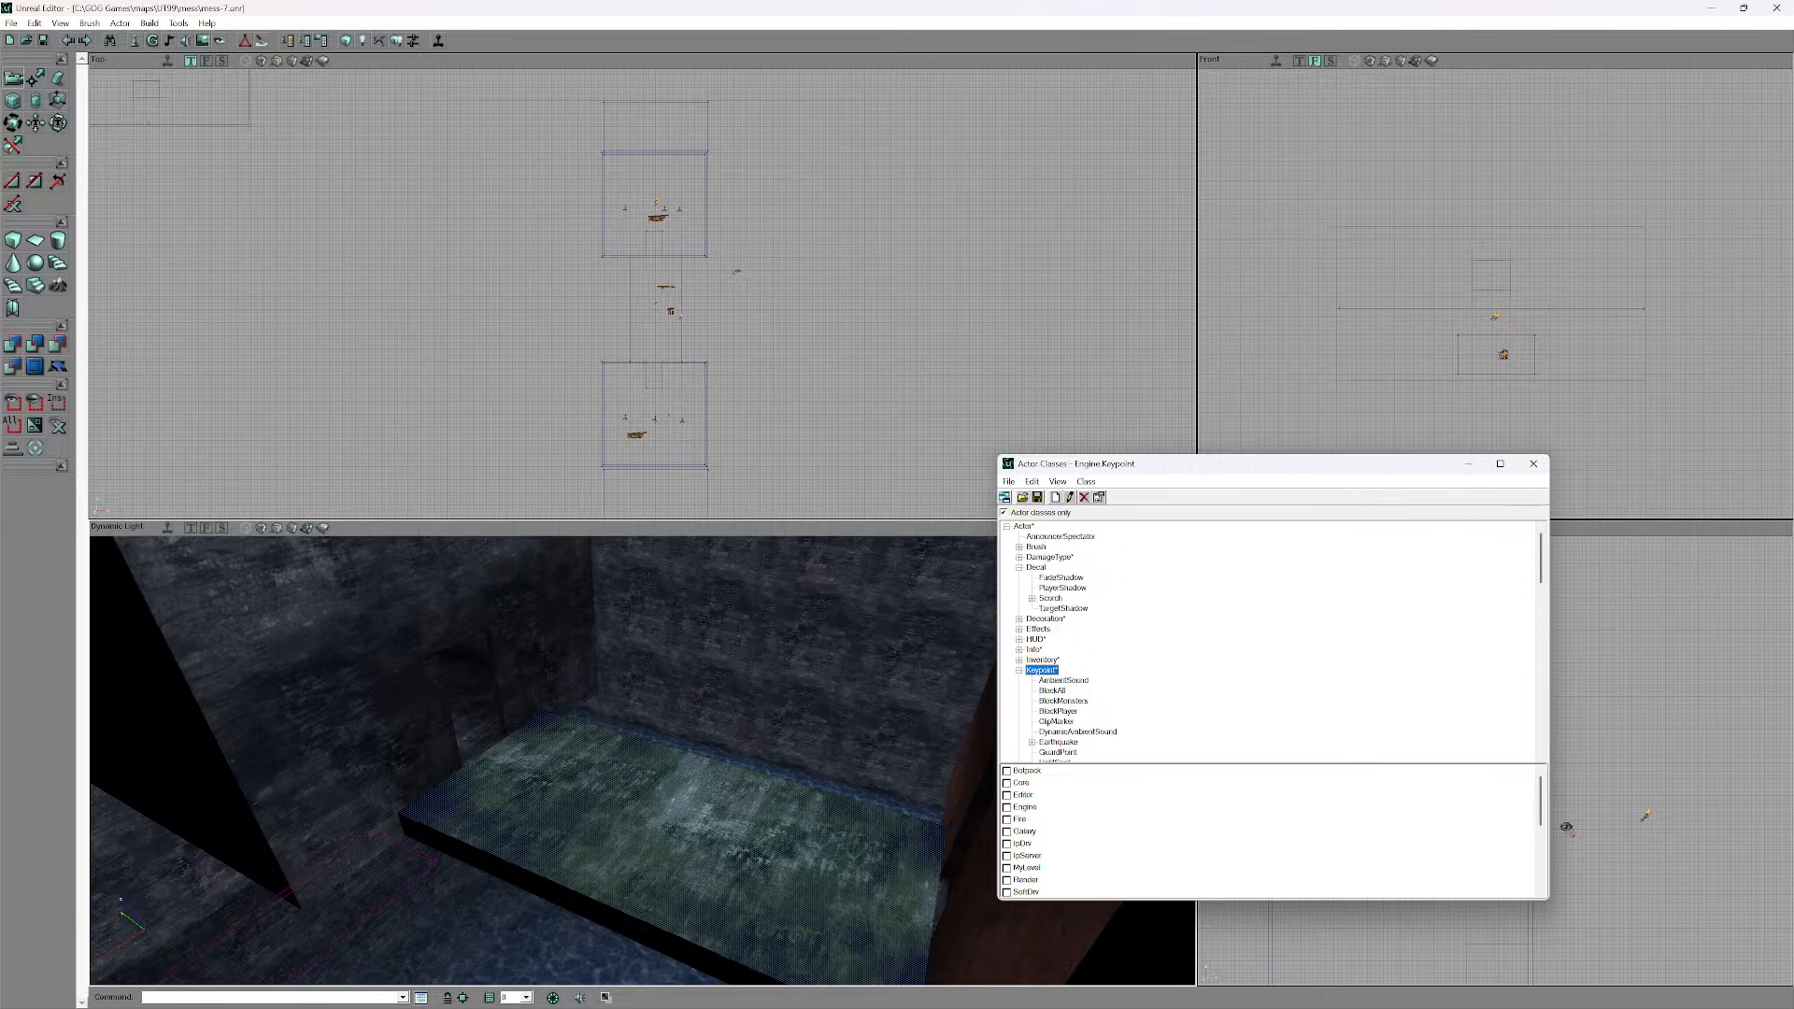
key("Left")
left_click(1020, 618)
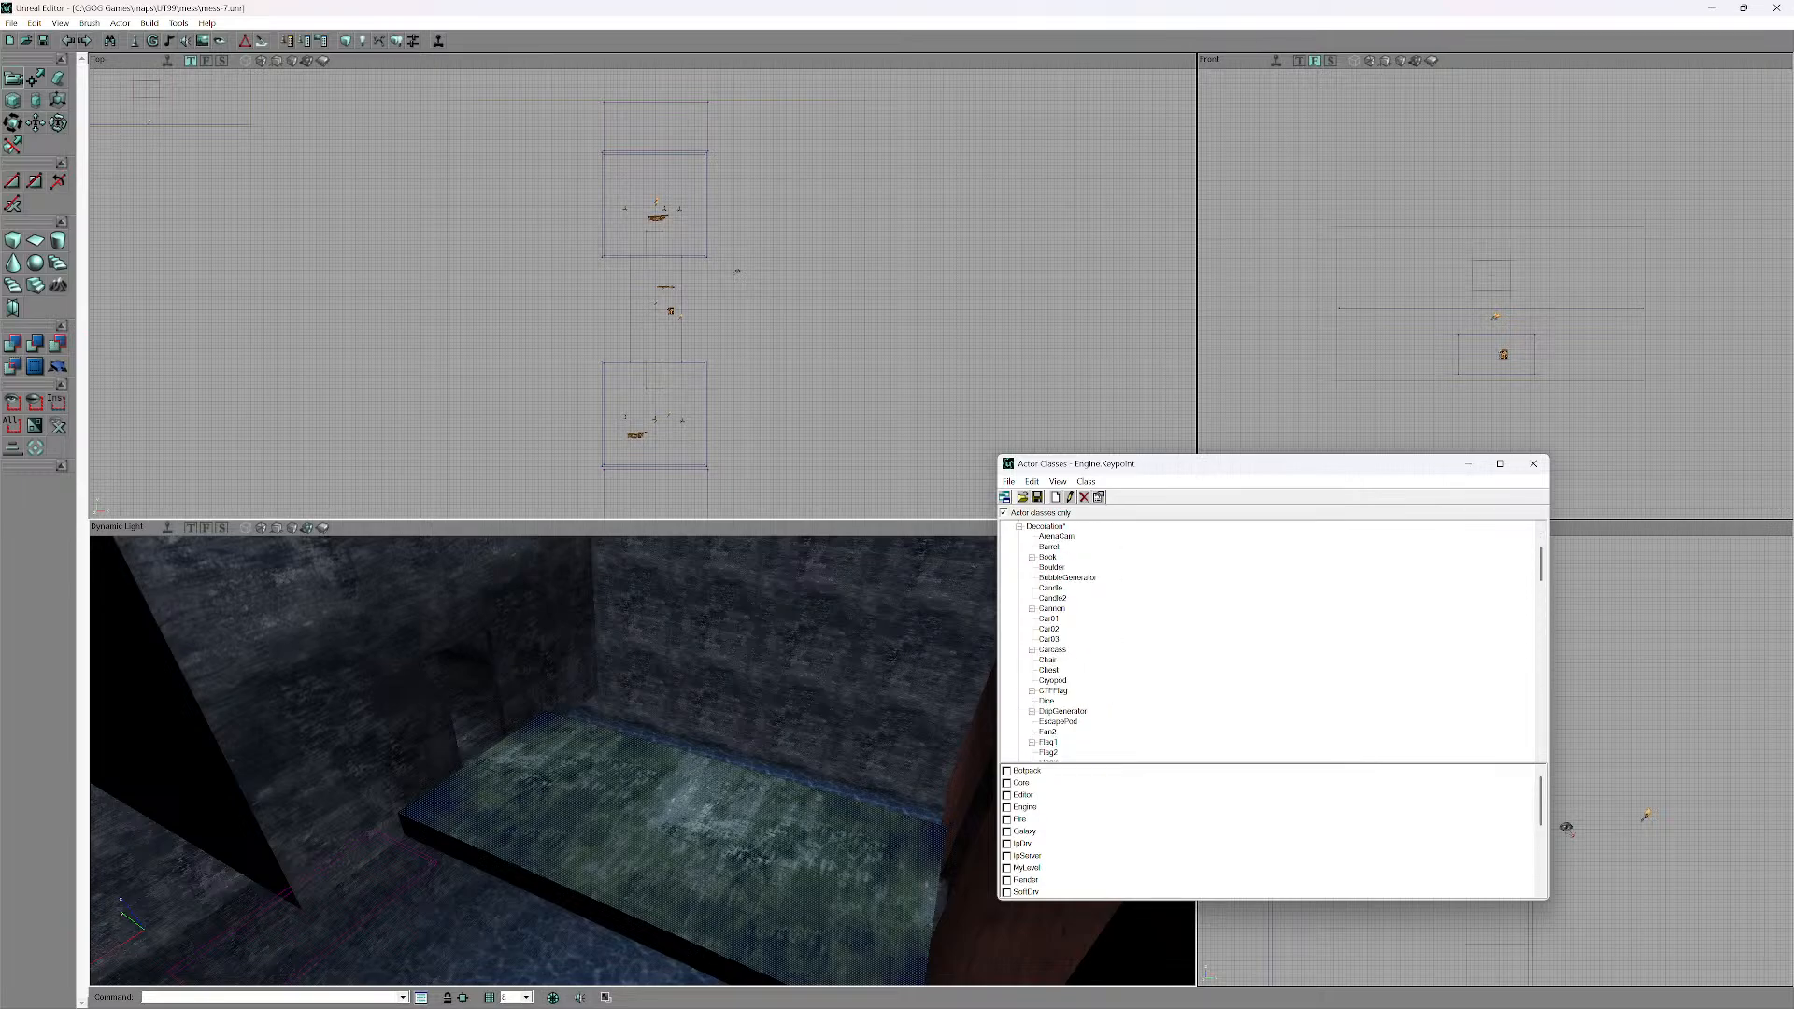
scroll(1019, 618, "up", 3)
left_click(1019, 618)
left_click(1019, 567)
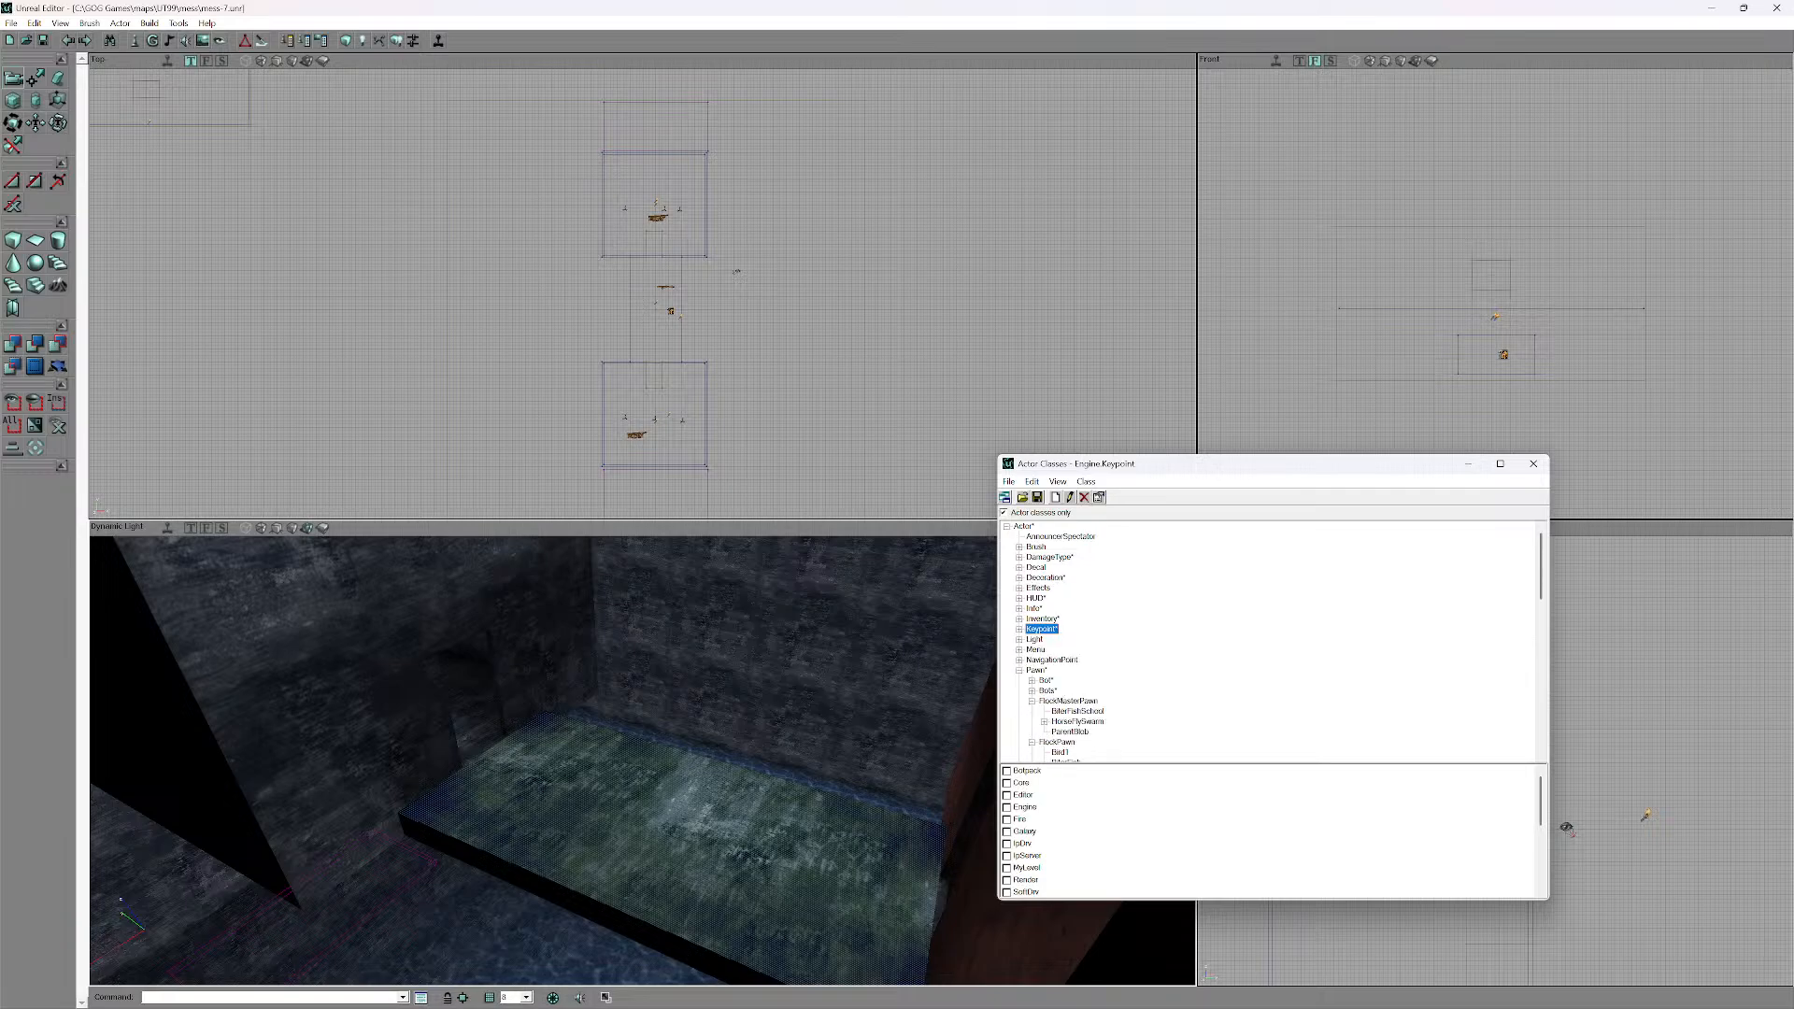
- Collapse the Triggers branch, check the Pawn classes once more, and leave the Pawn branch collapsed
scroll(1214, 643, "down", 3)
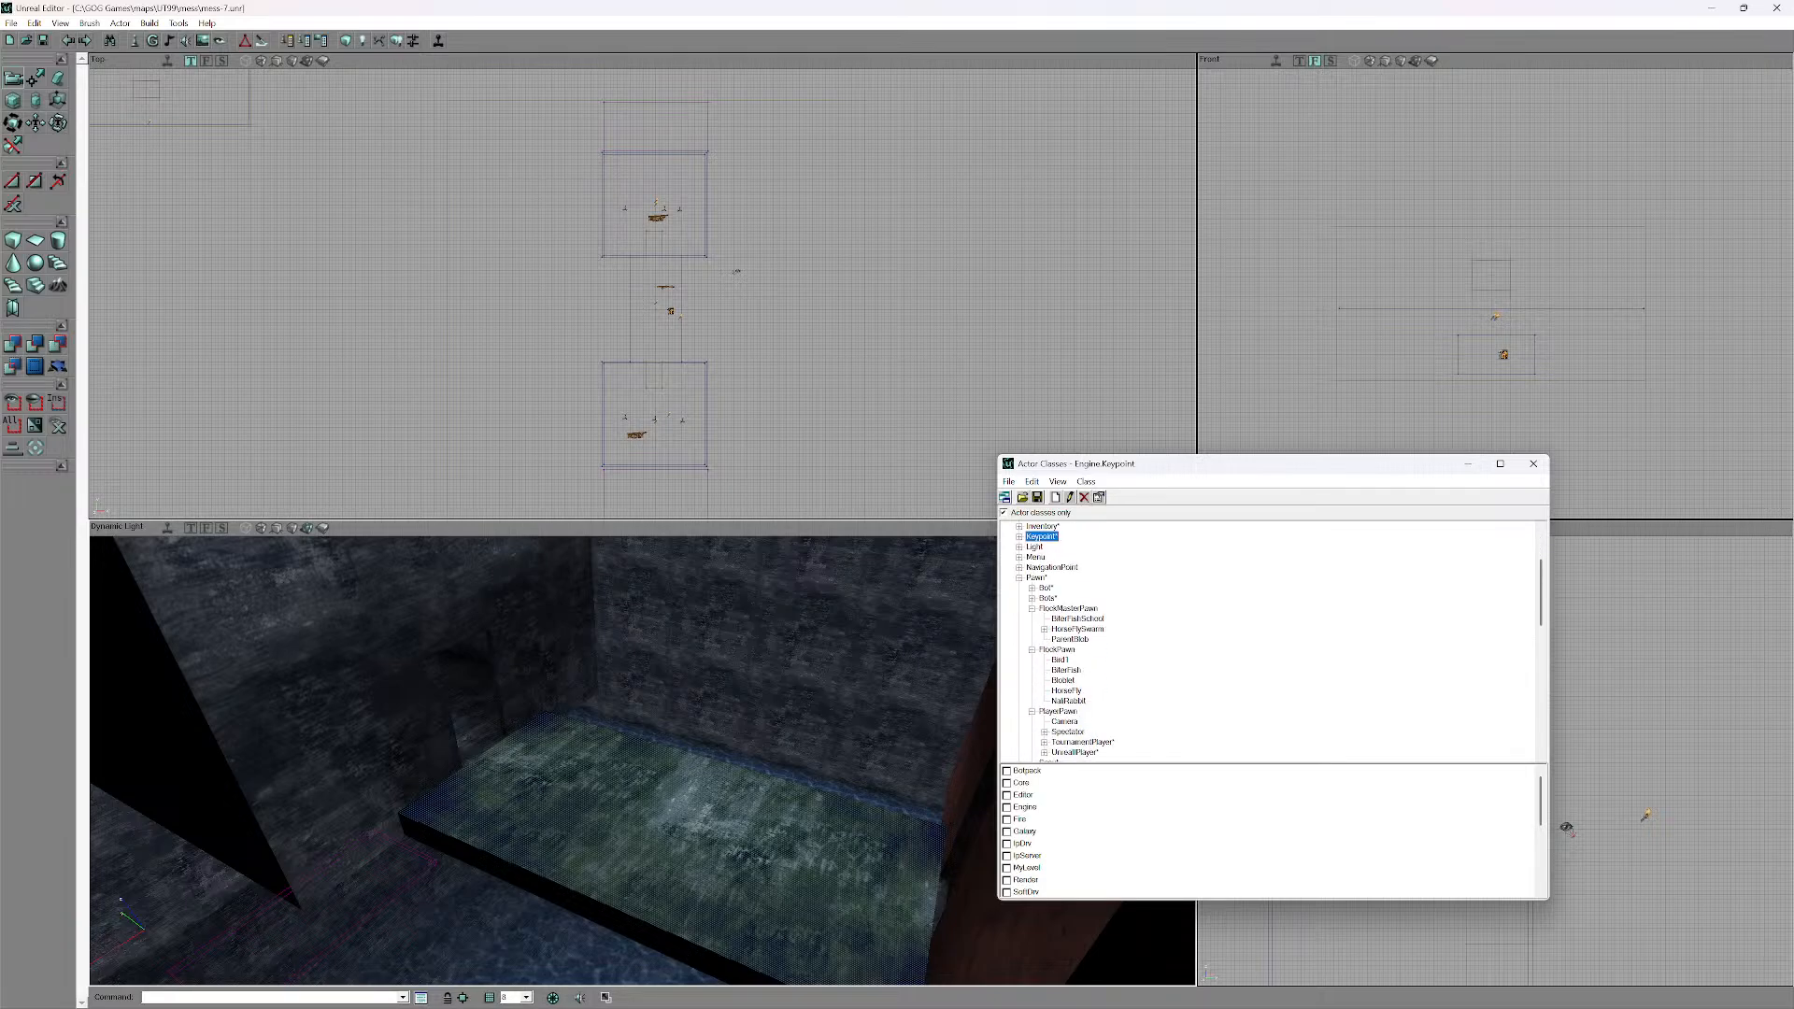
left_click(1019, 578)
left_click(1020, 619)
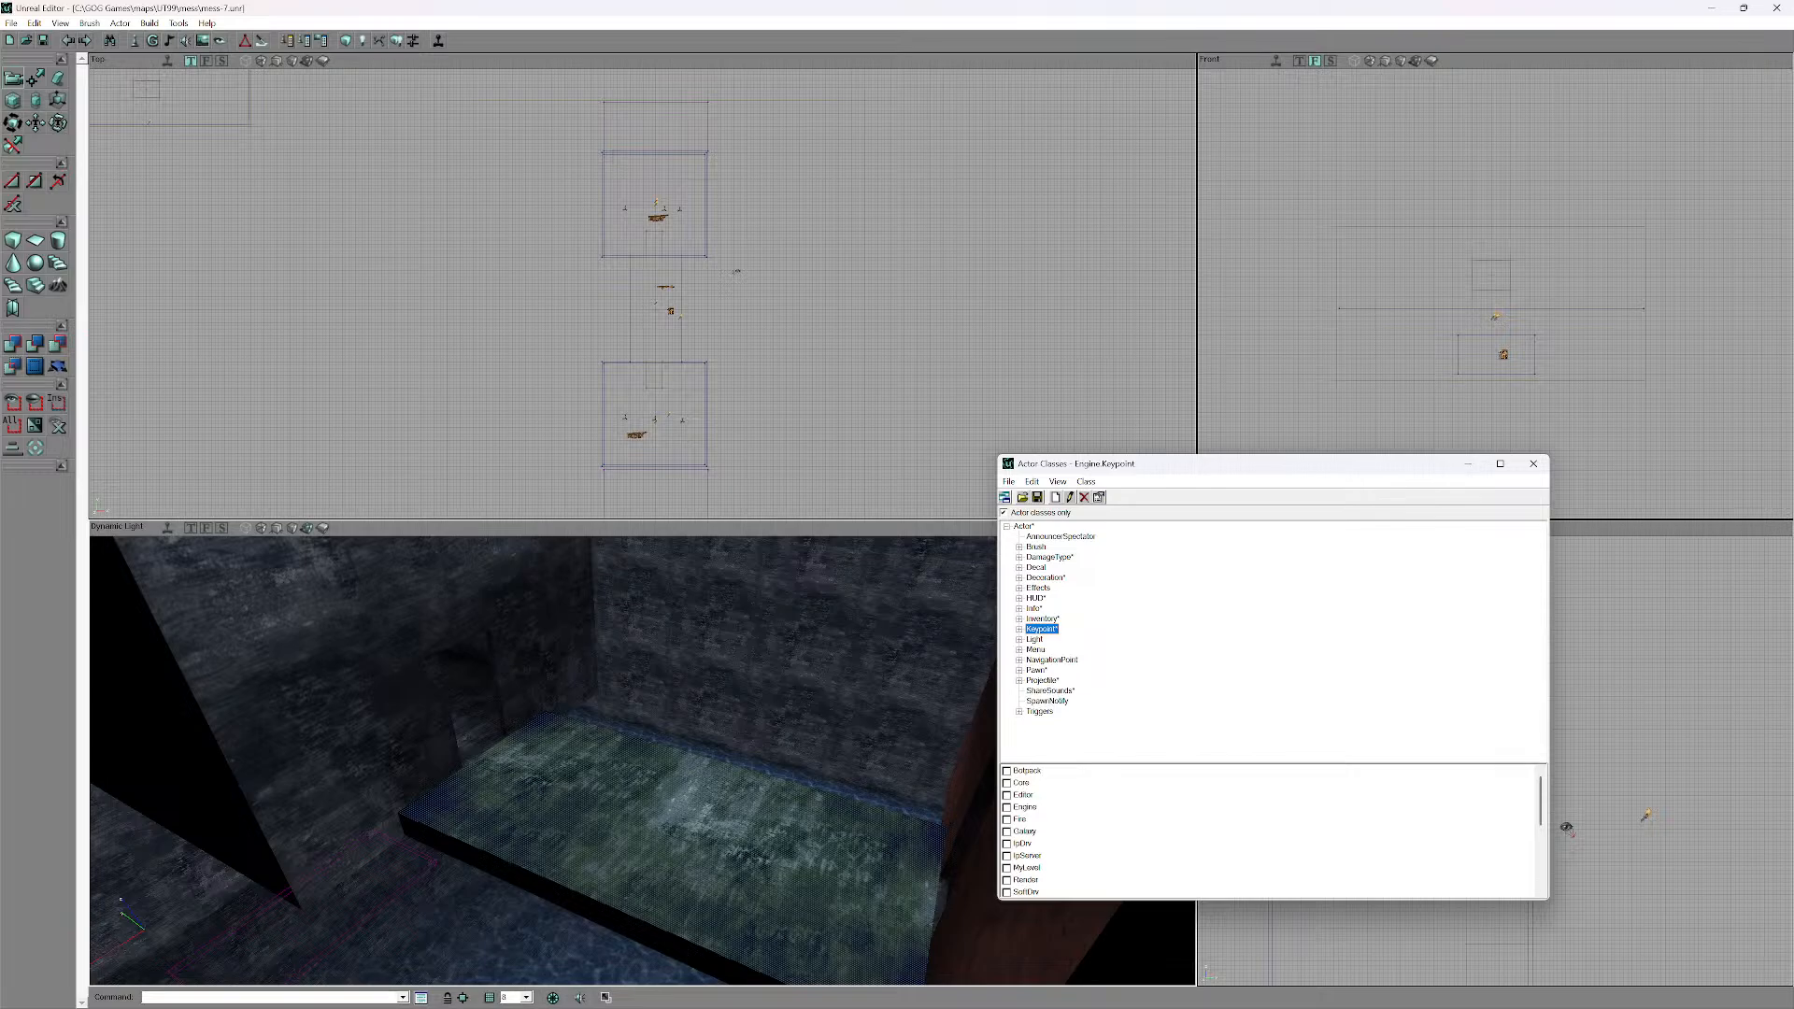
left_click(1019, 670)
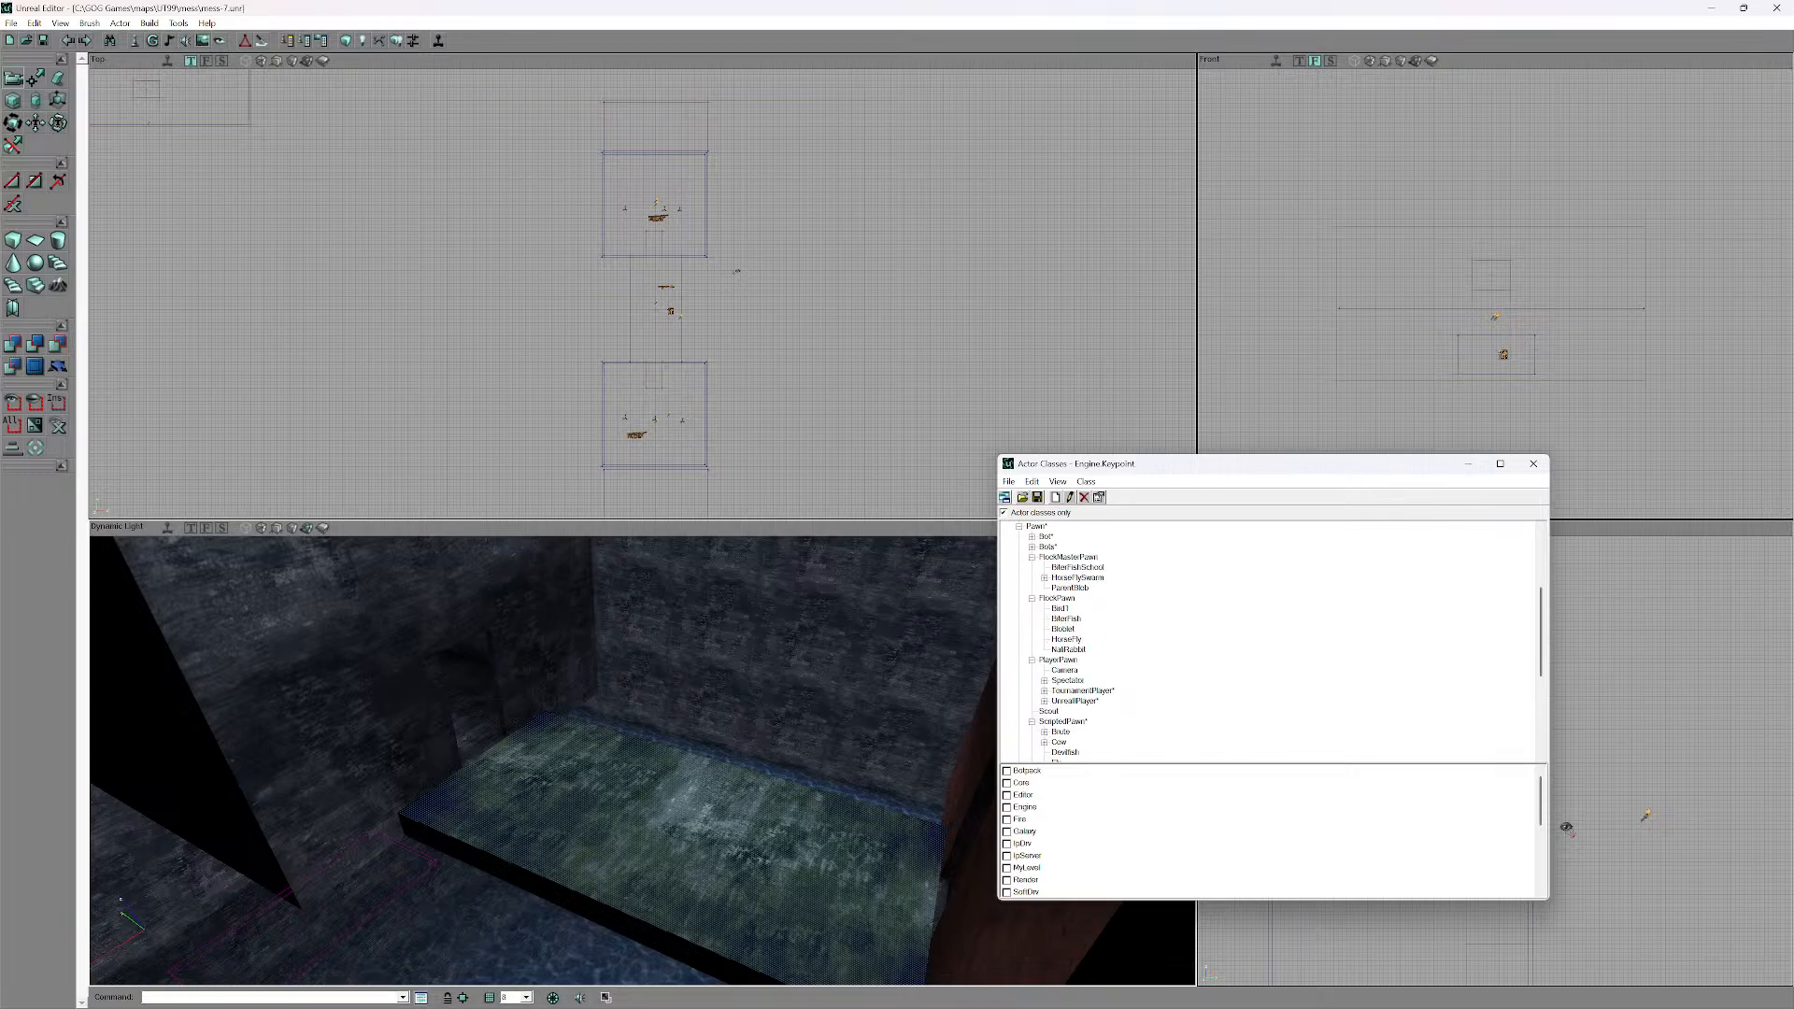
left_click(1019, 526)
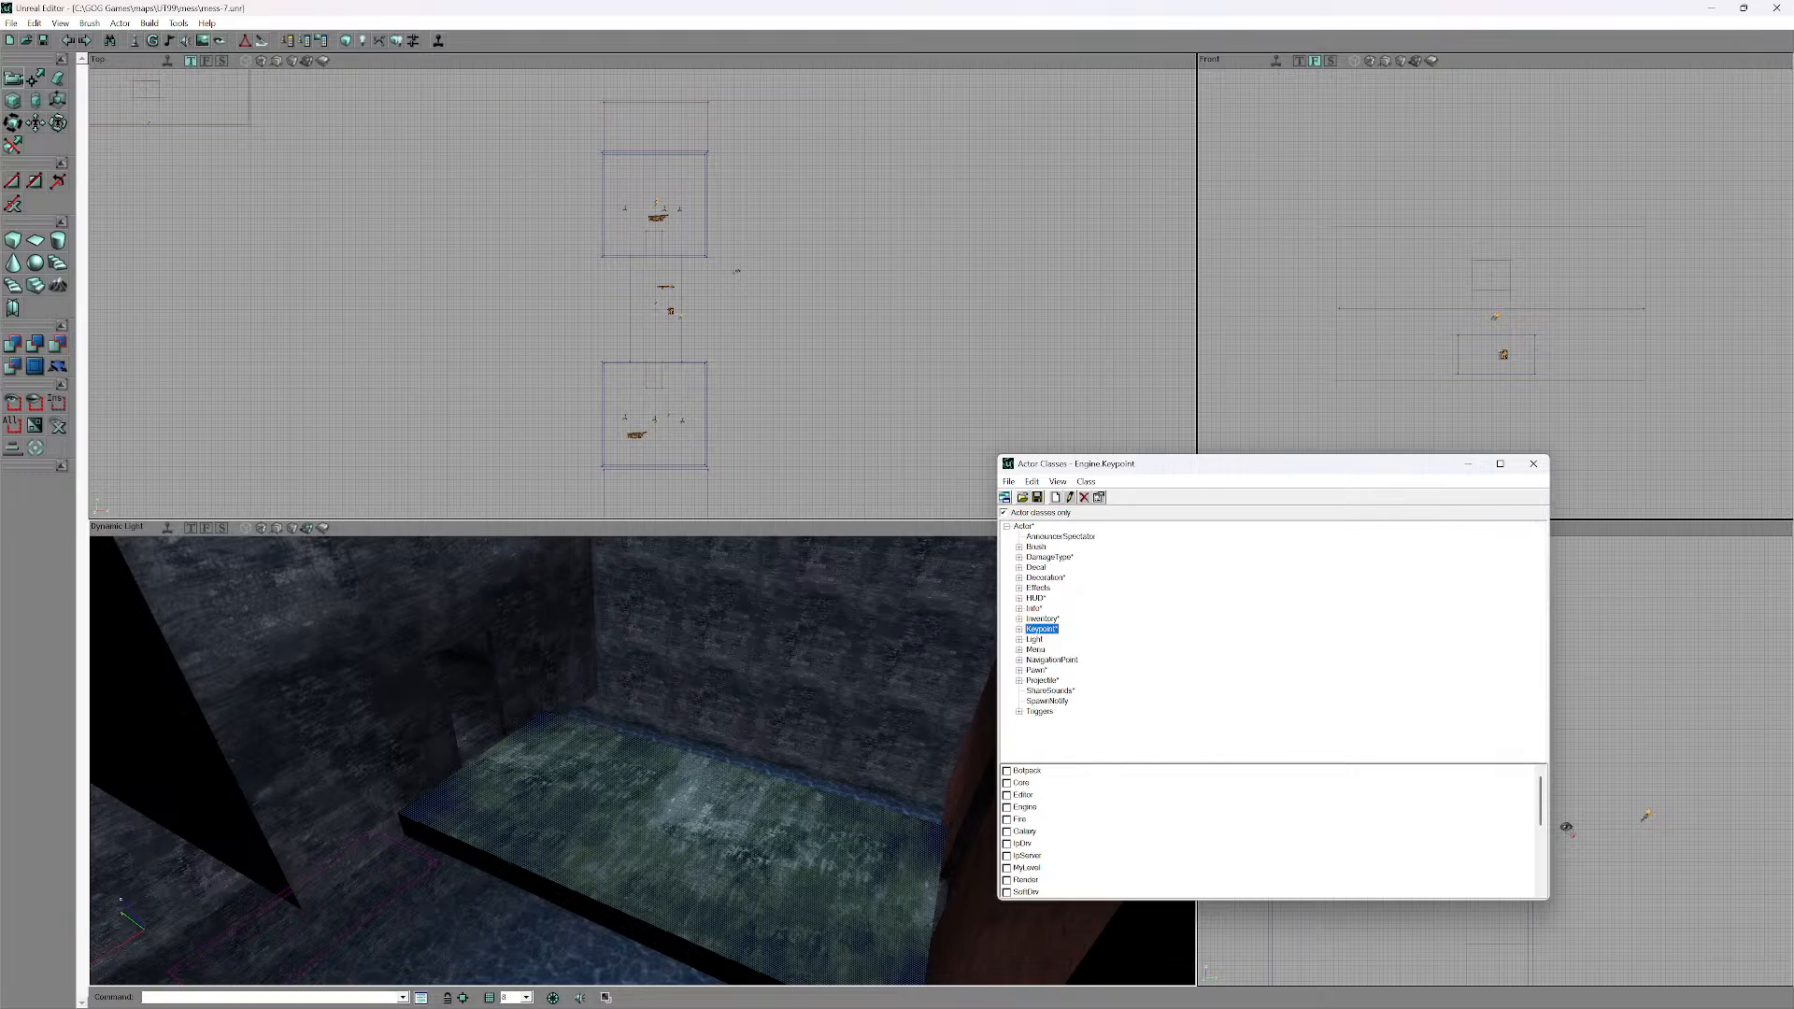
- Open and close the Info class script
left_click(1035, 639)
left_click(1040, 618)
double_click(1033, 608)
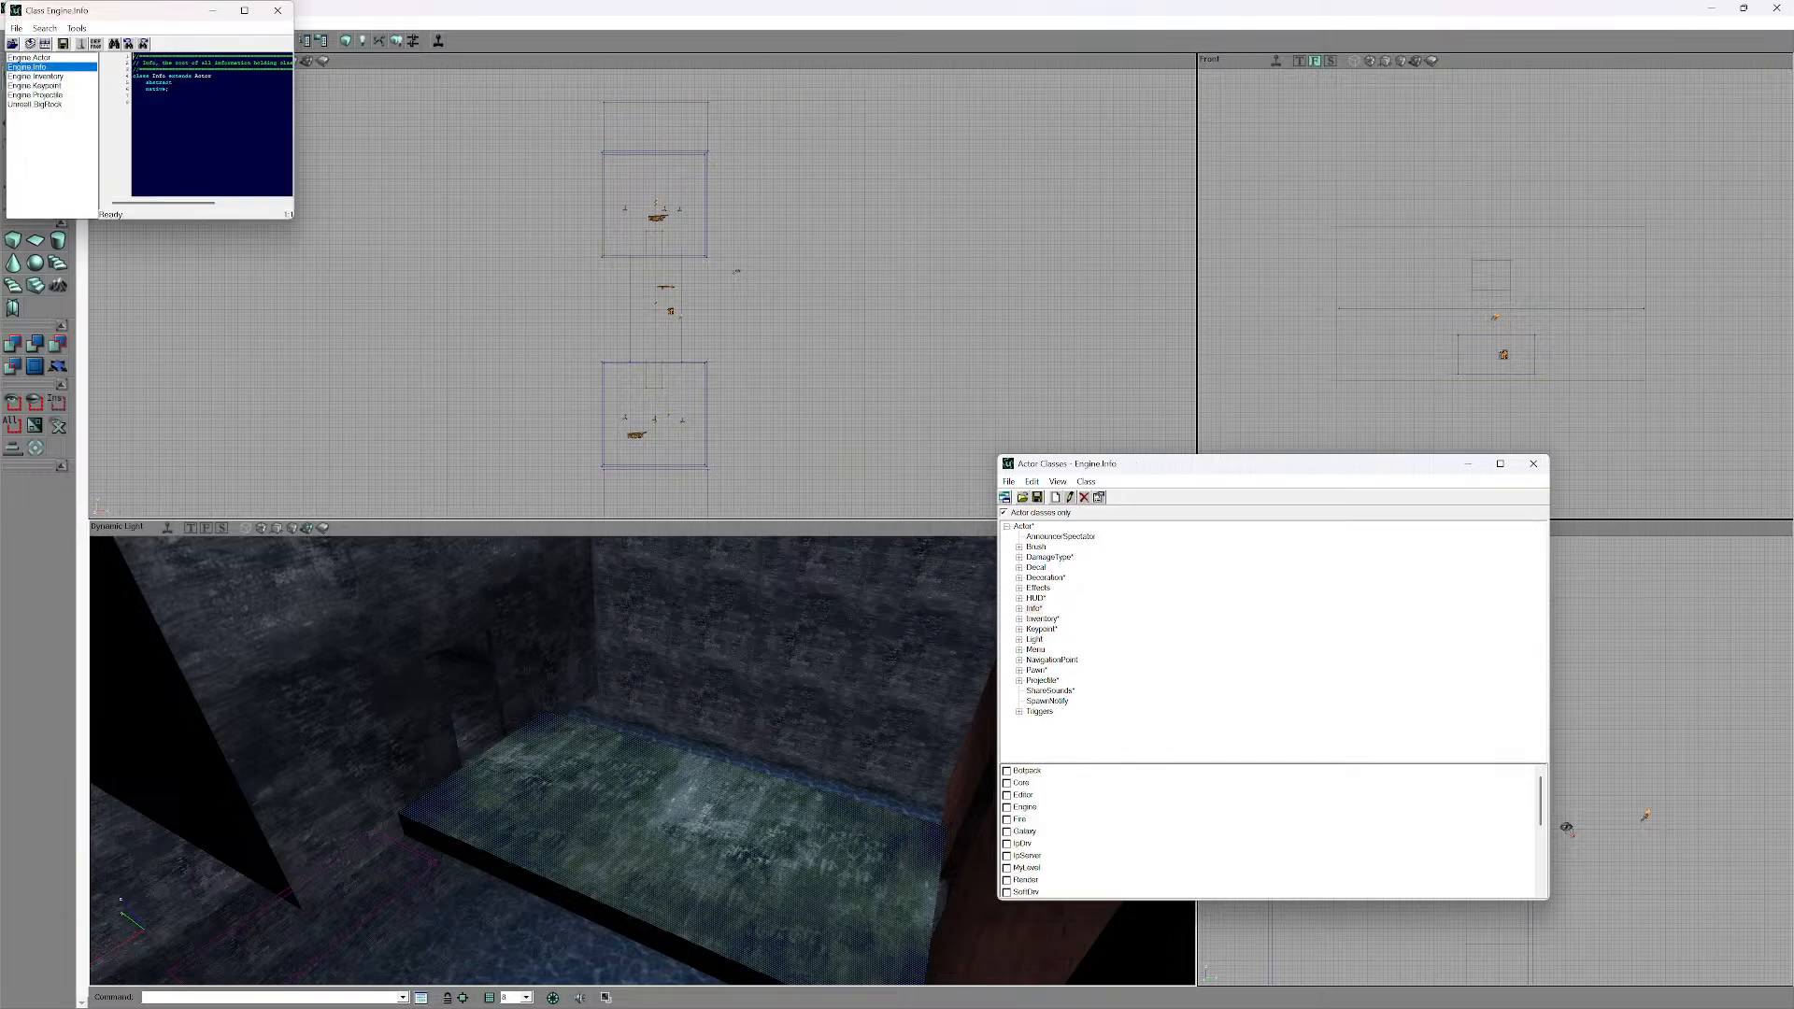
left_click(278, 10)
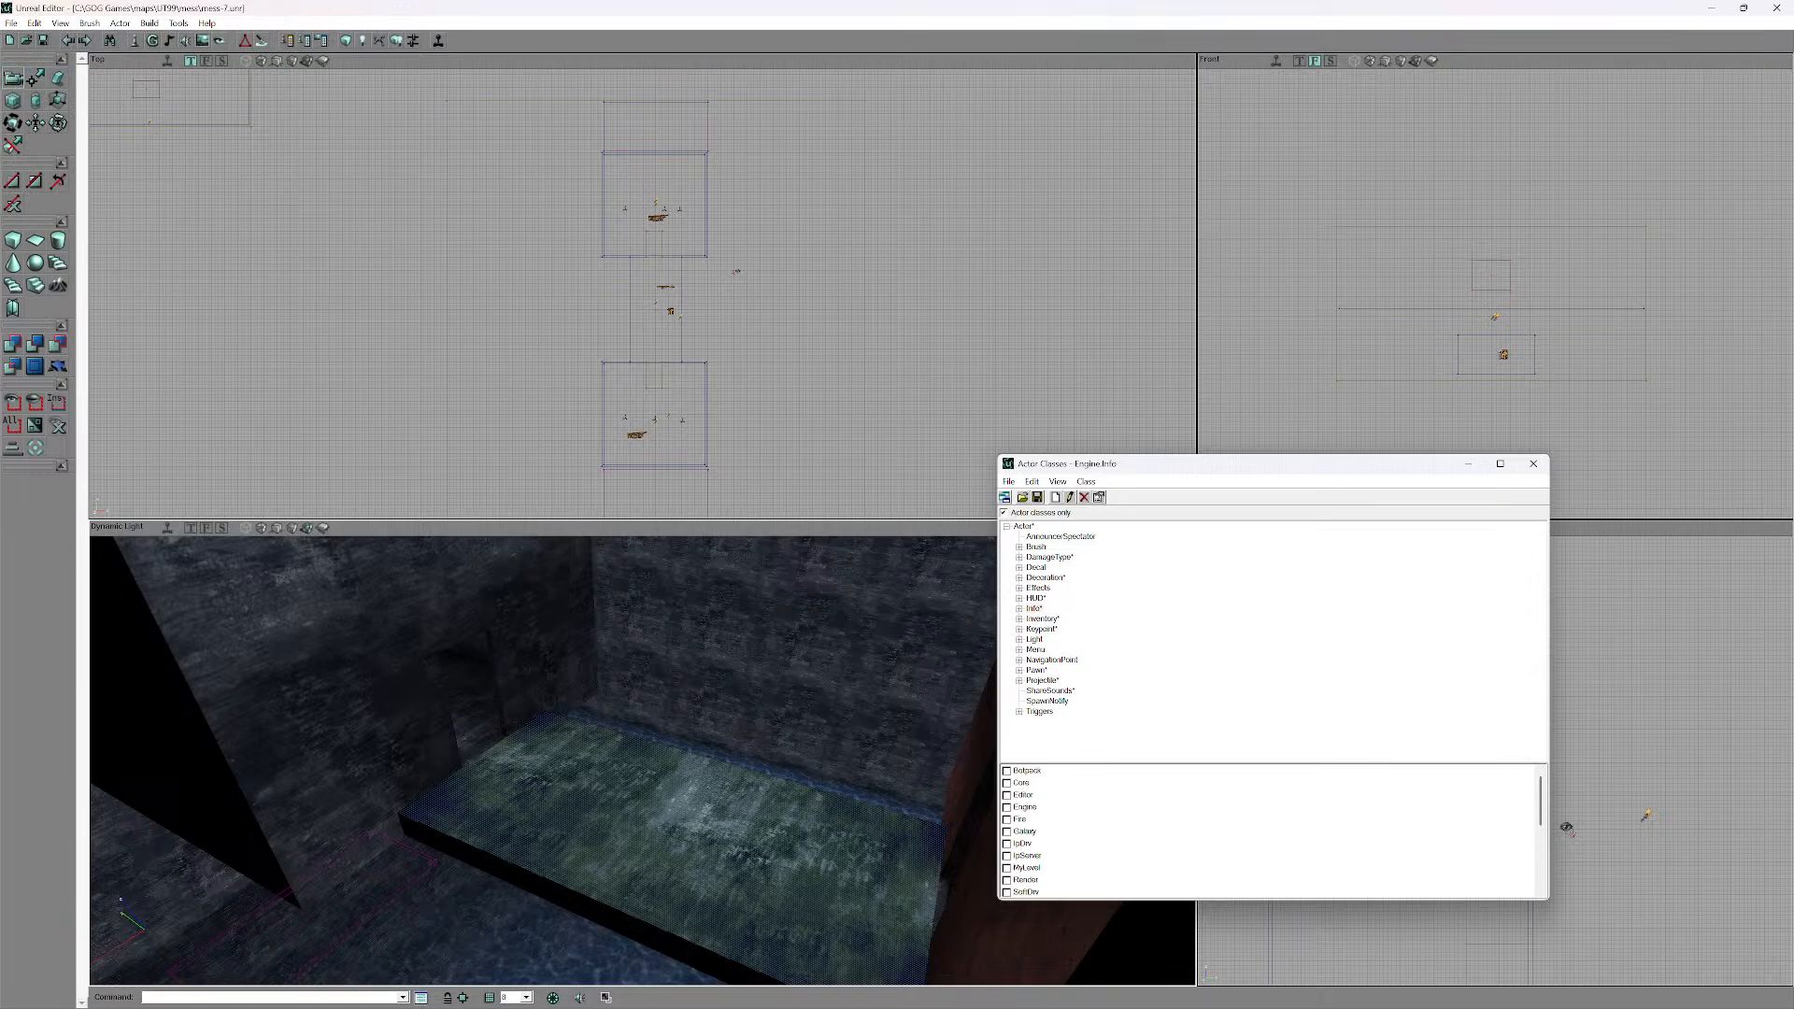
- Examine the classes listed under Triggers, and leave the Triggers branch collapsed
left_click(1019, 712)
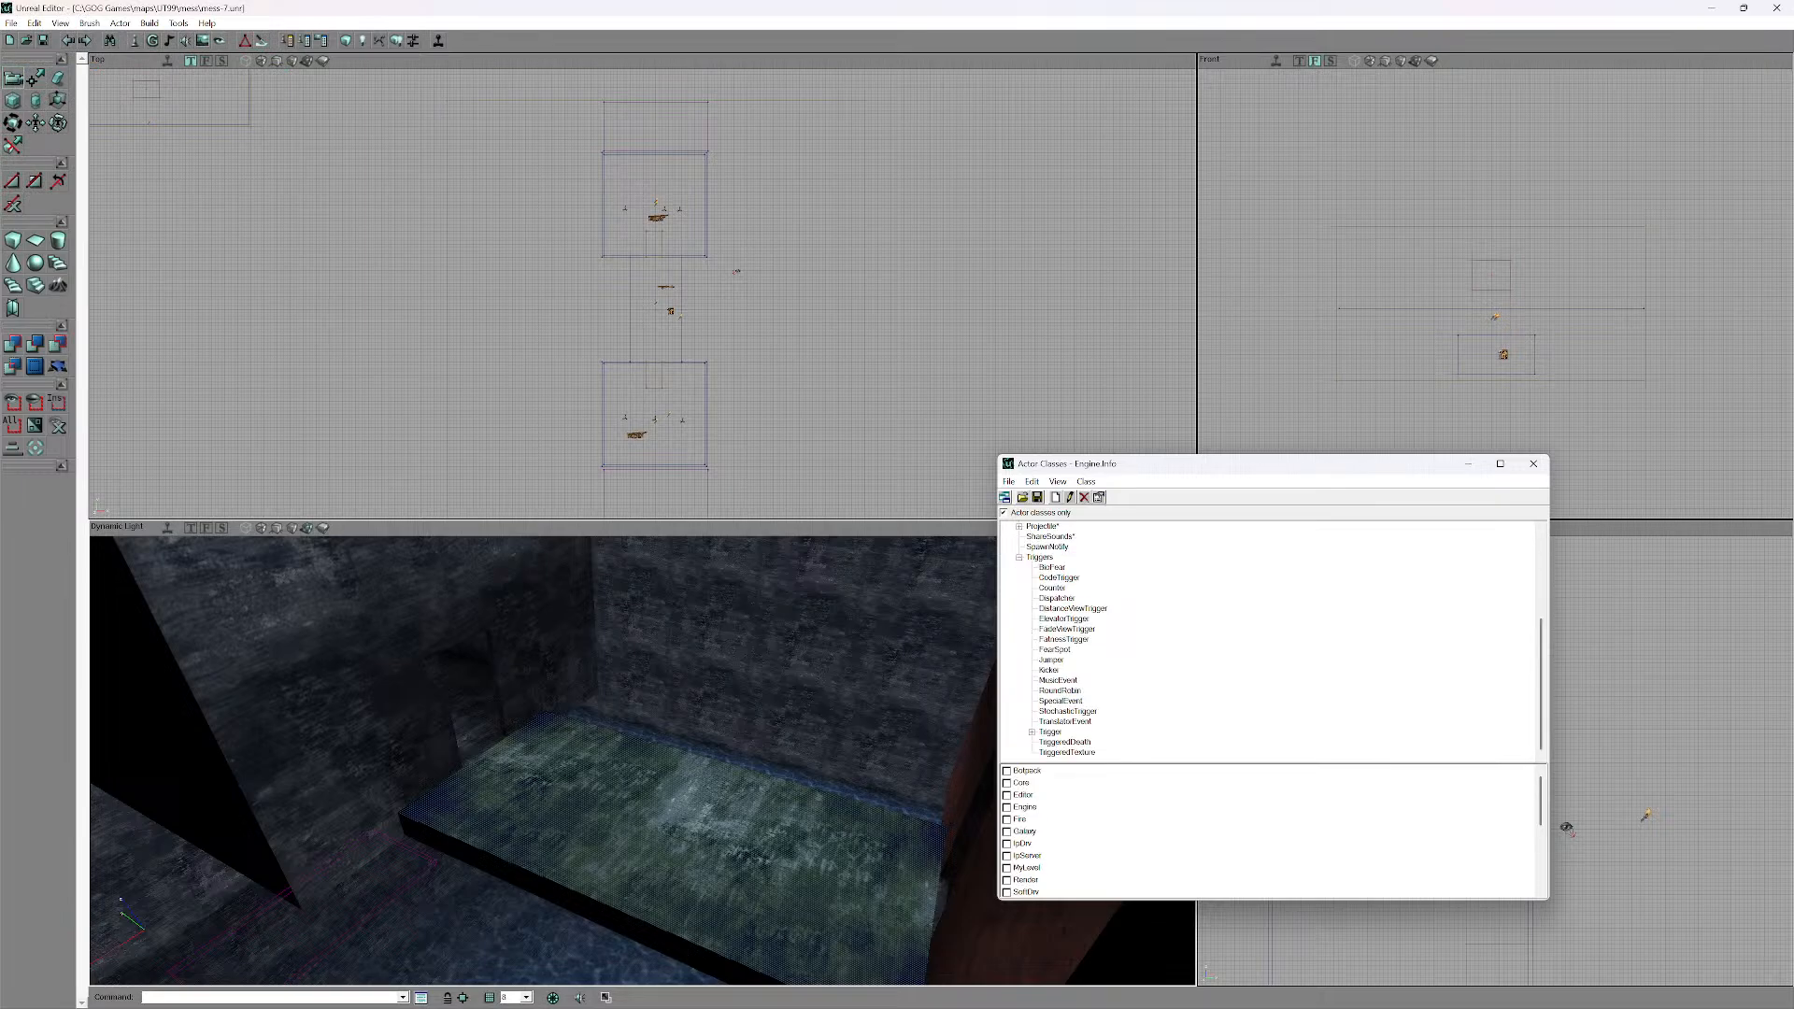
scroll(1271, 645, "up", 2)
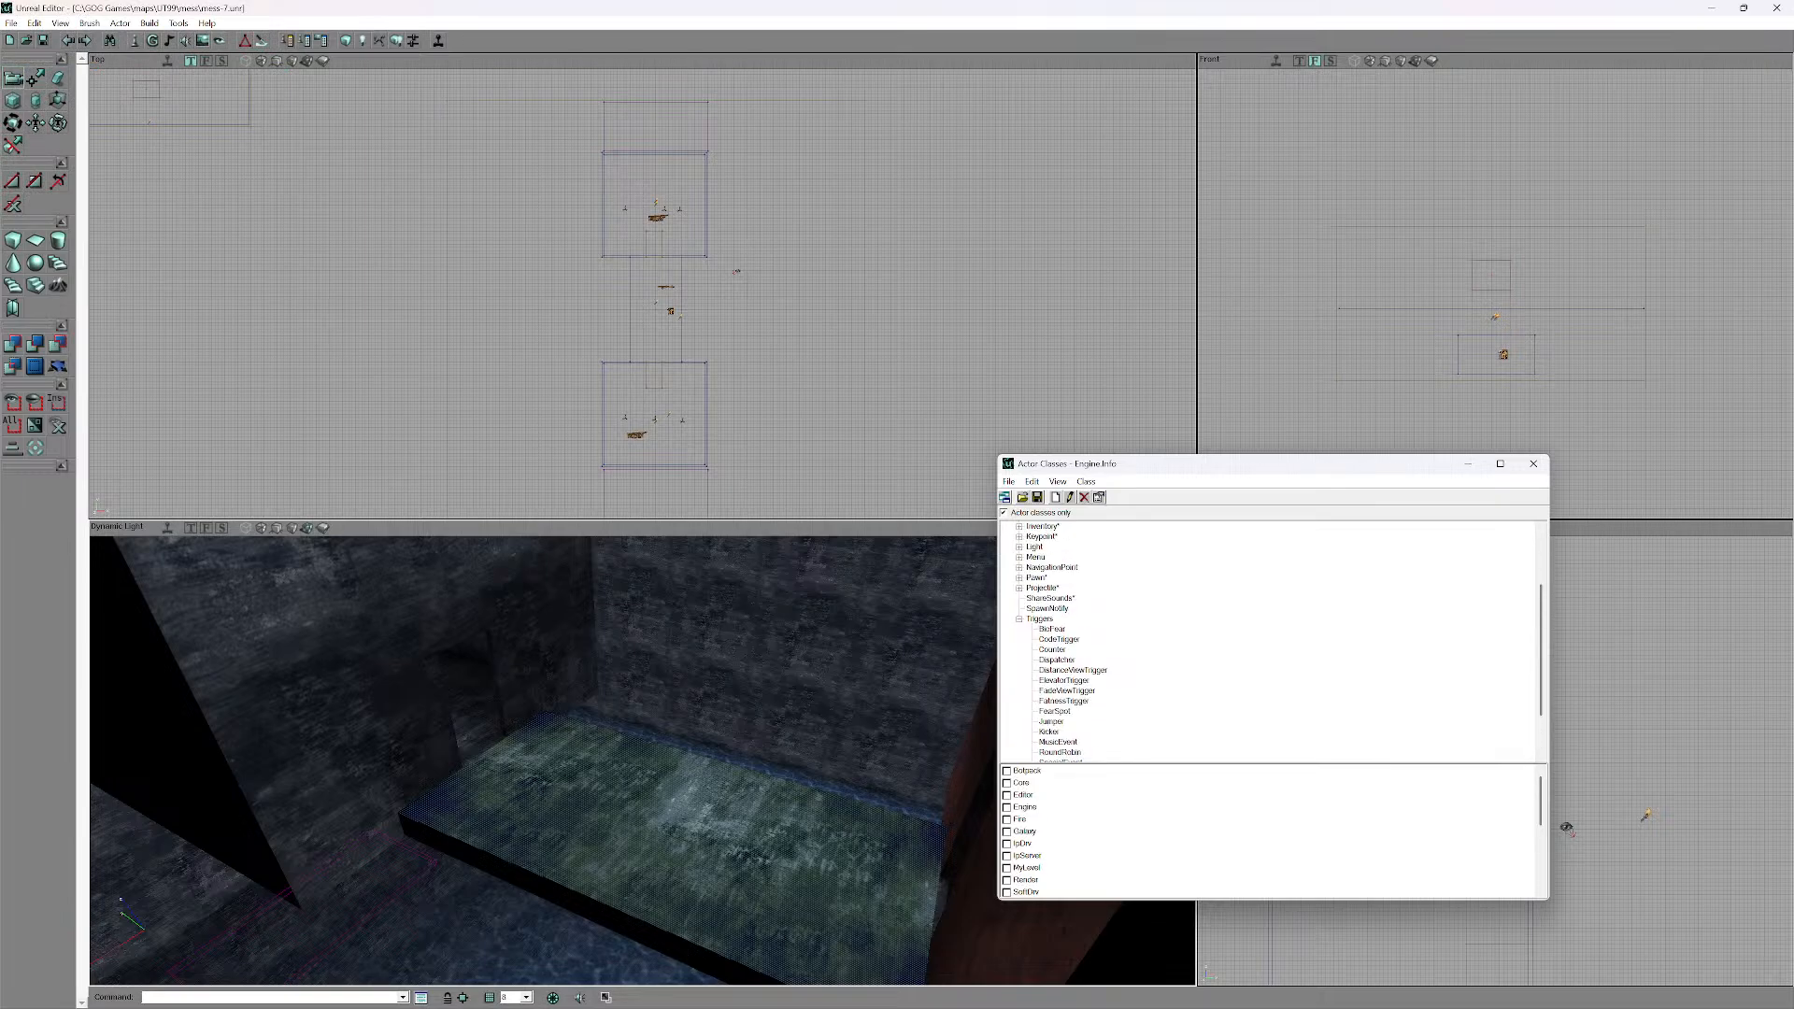
left_click(1020, 618)
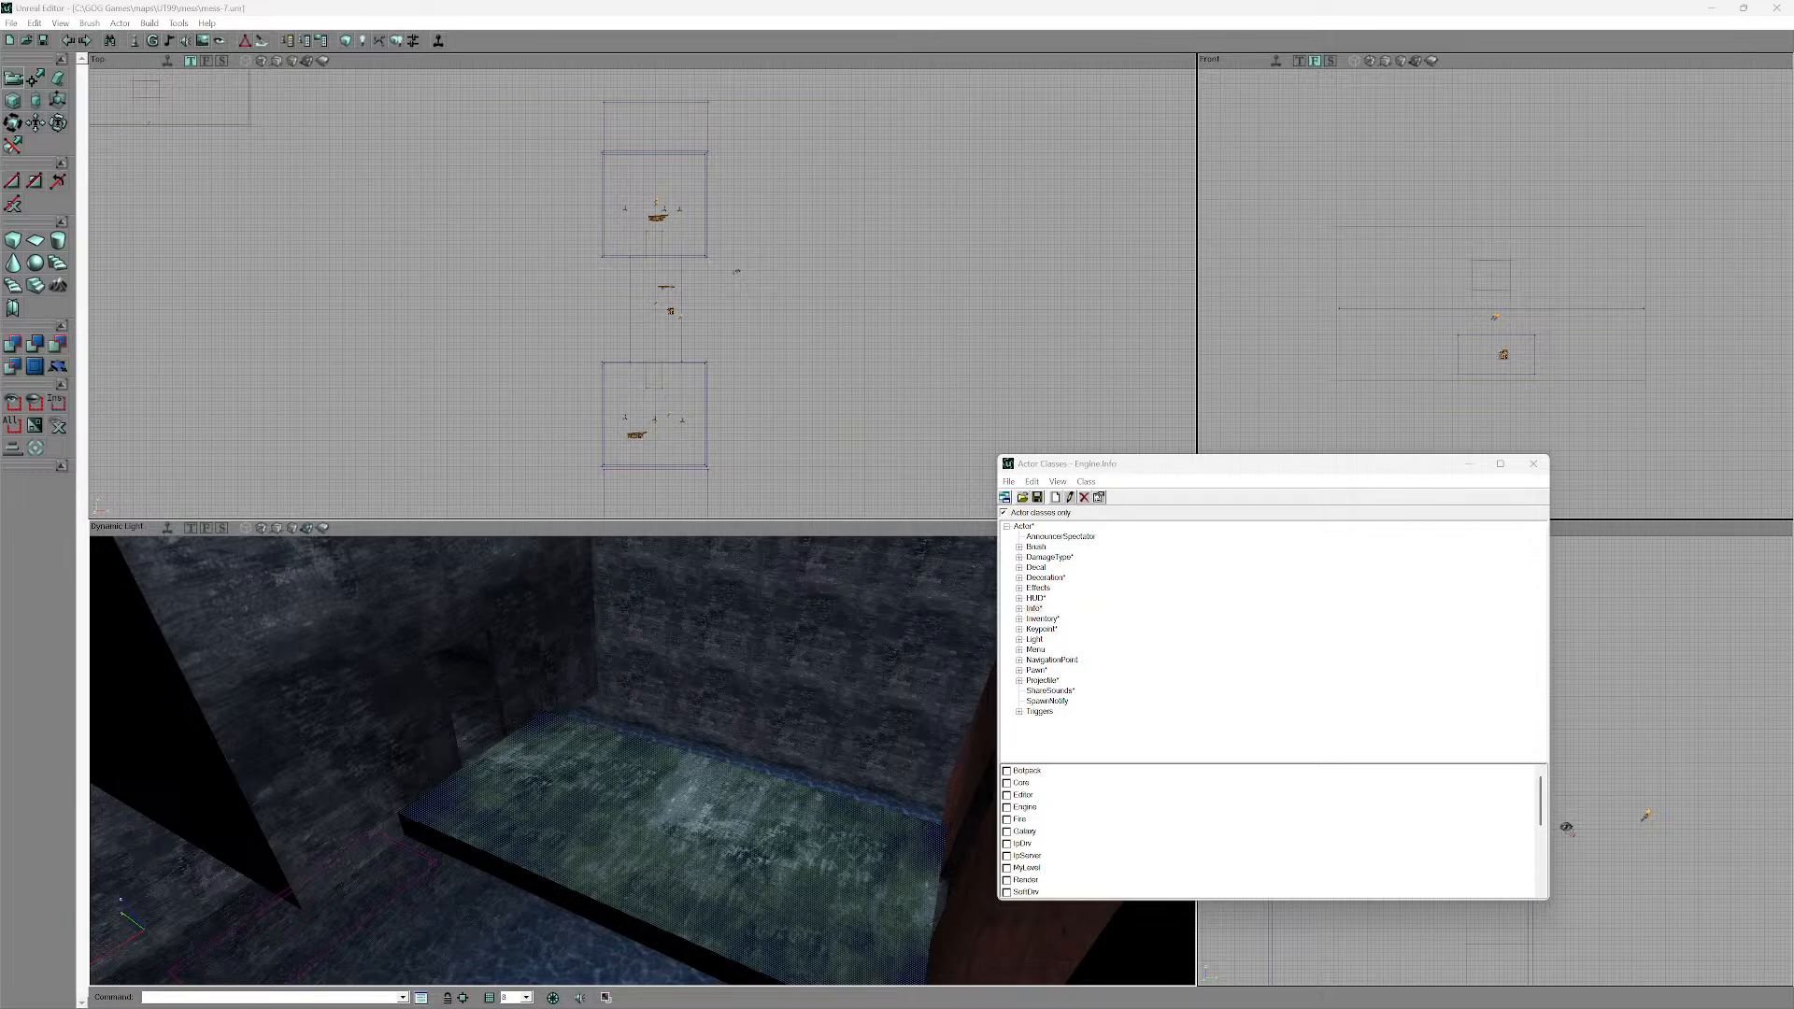
- Search the actor classes for "pathnode" and select the PathNode class
left_click(1032, 481)
left_click(1057, 481)
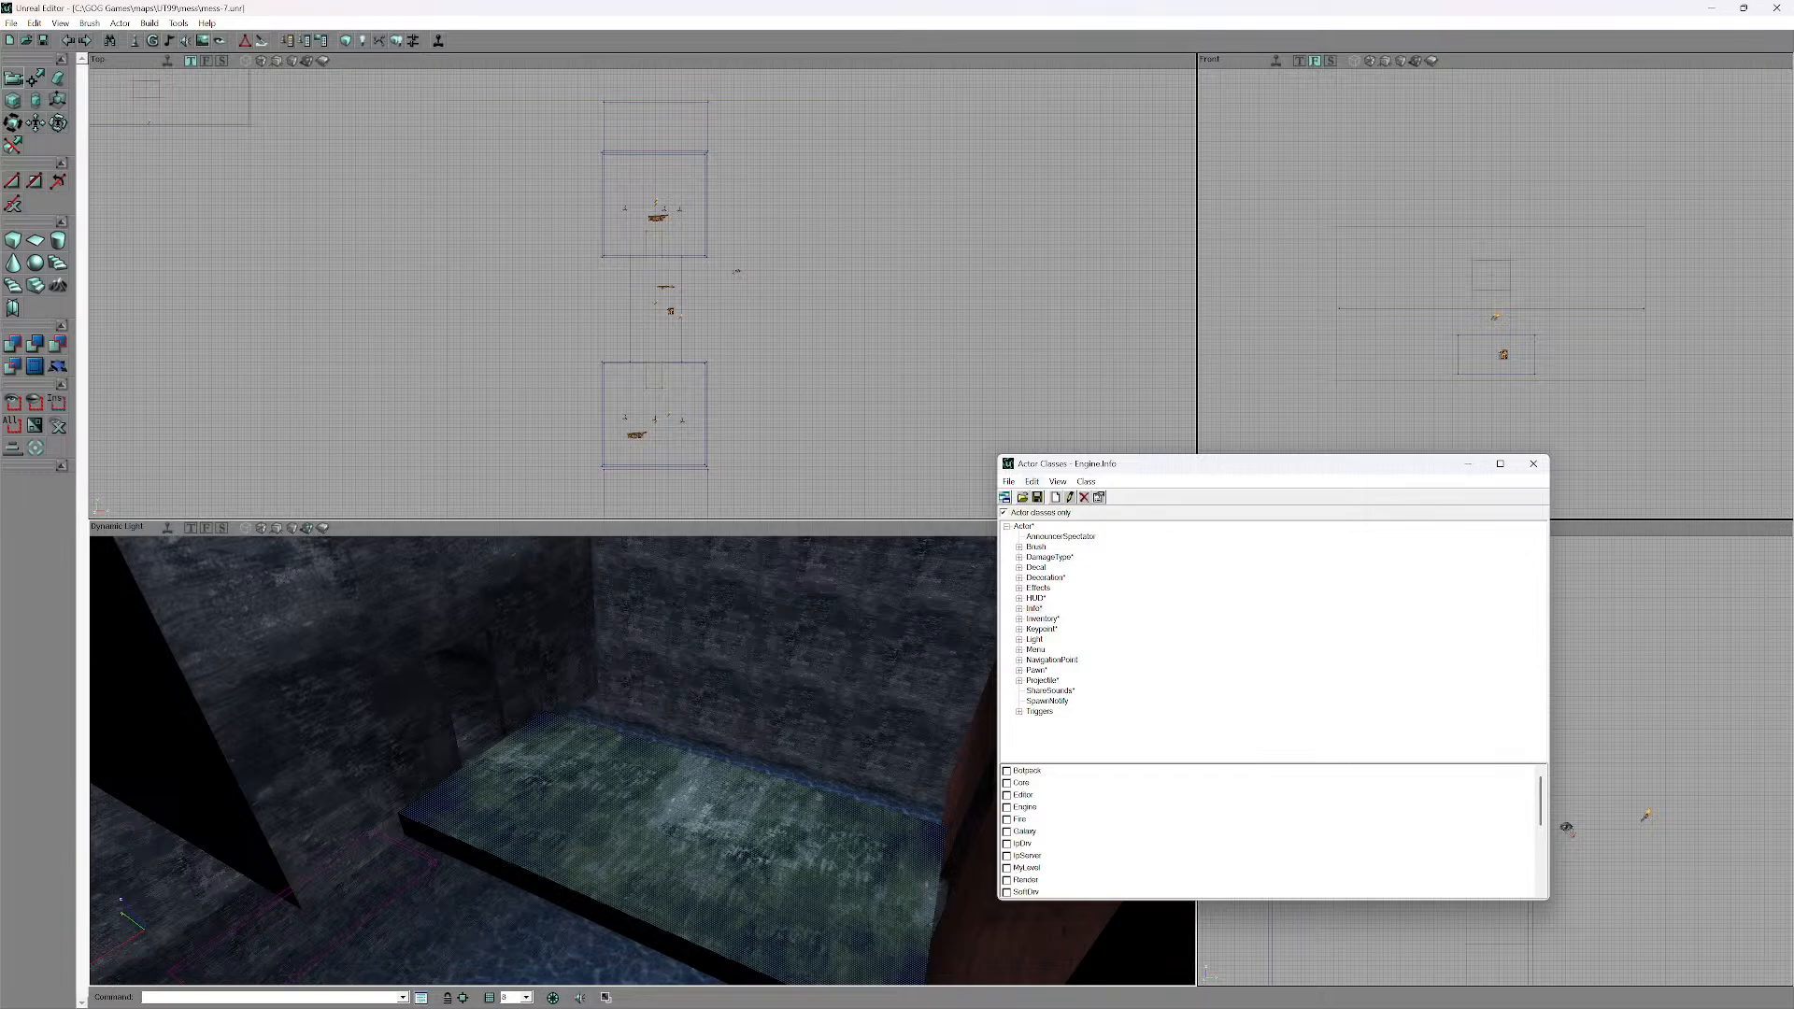
left_click(1085, 481)
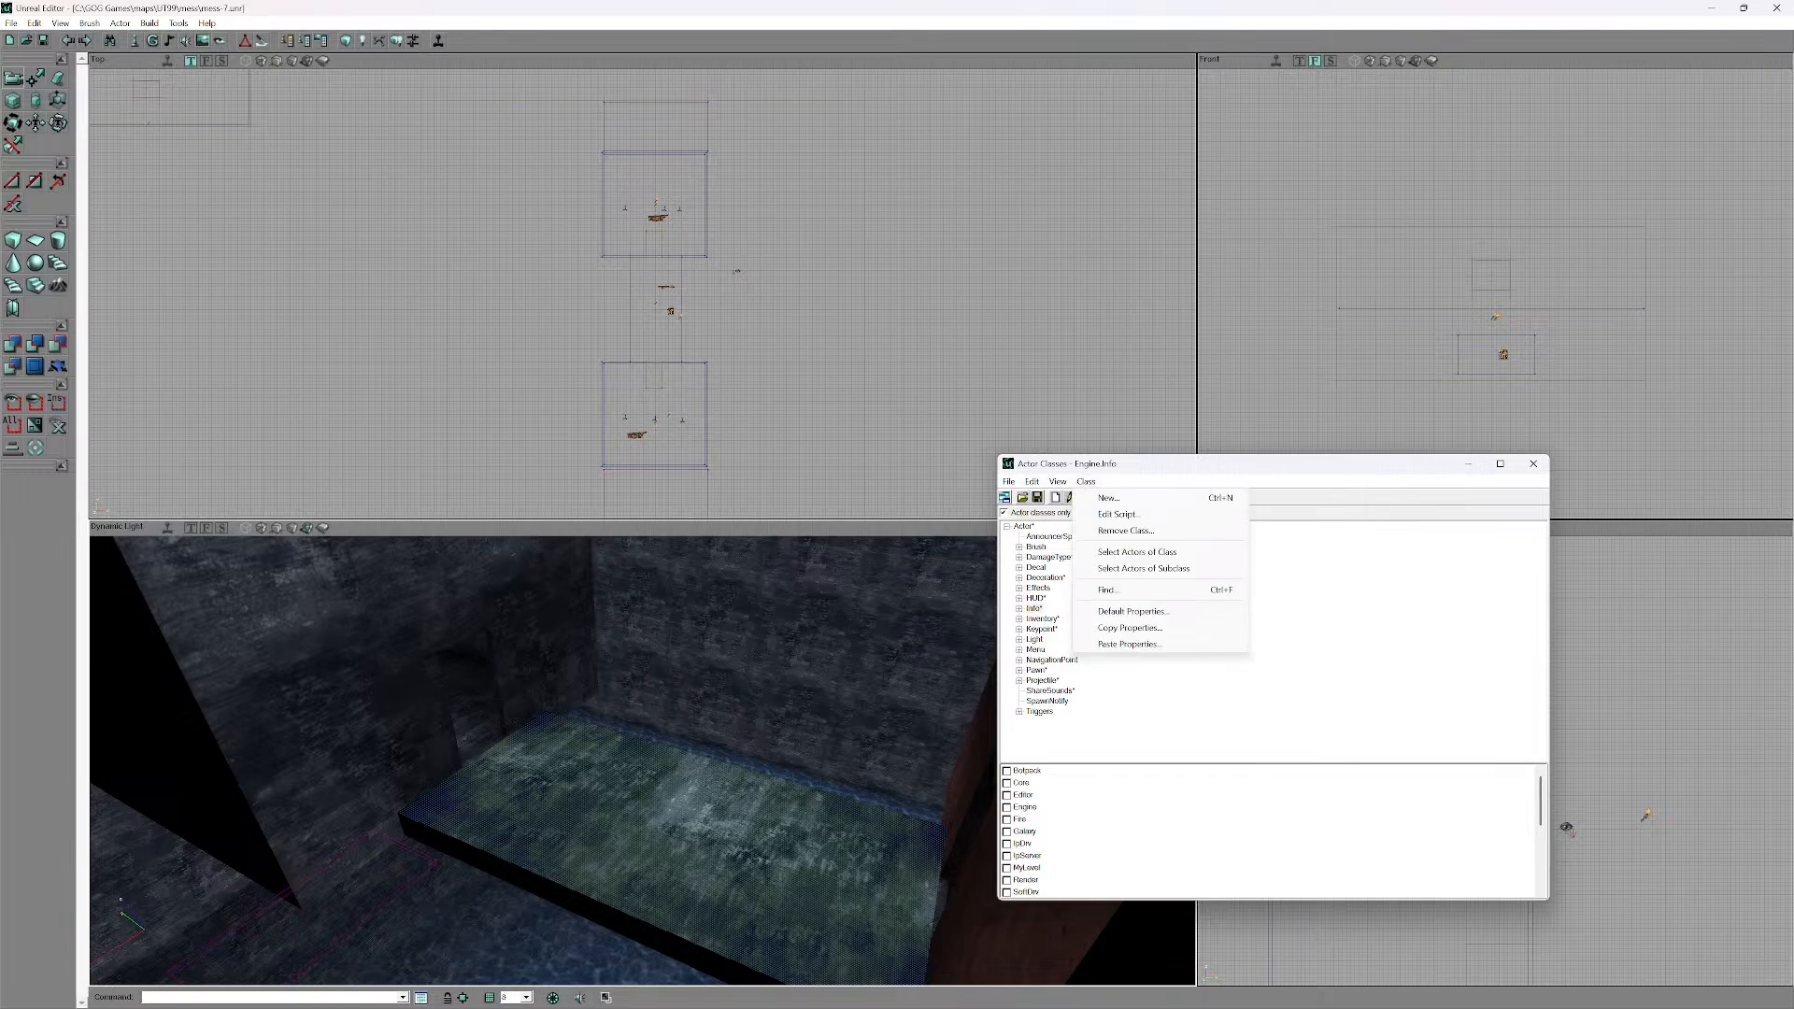
left_click(1108, 590)
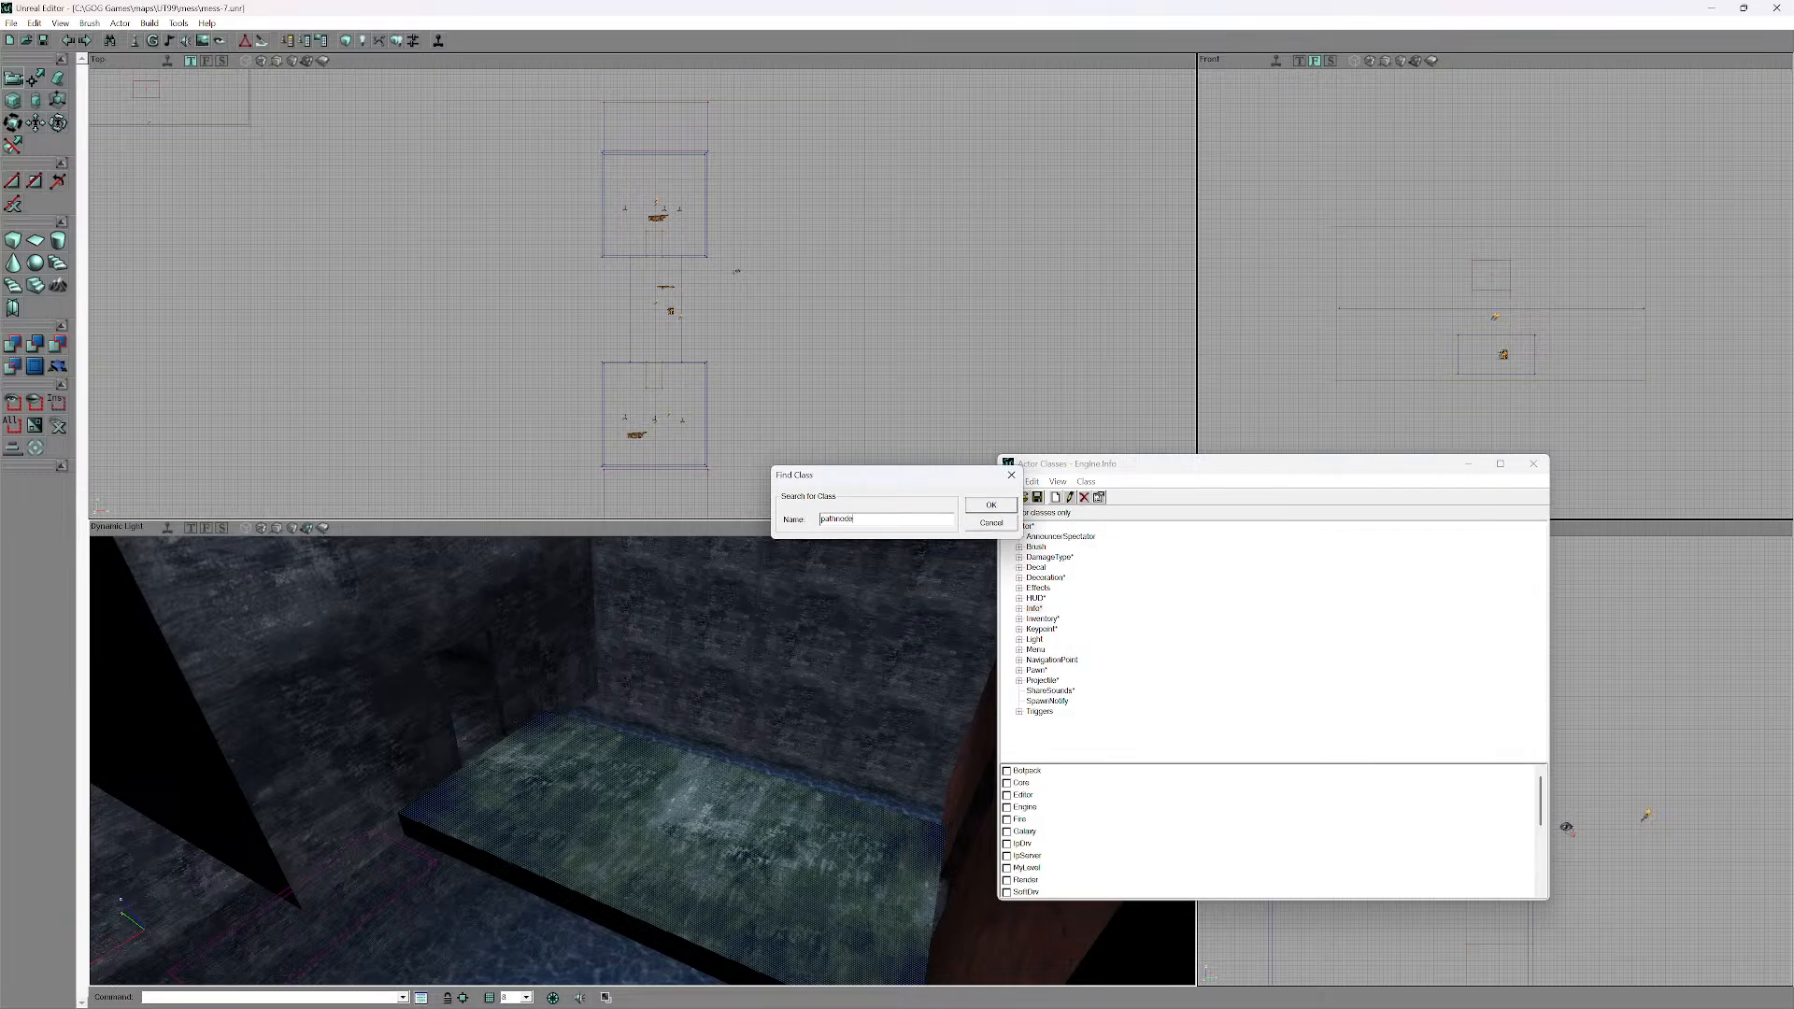
type("pathnode")
key("Return")
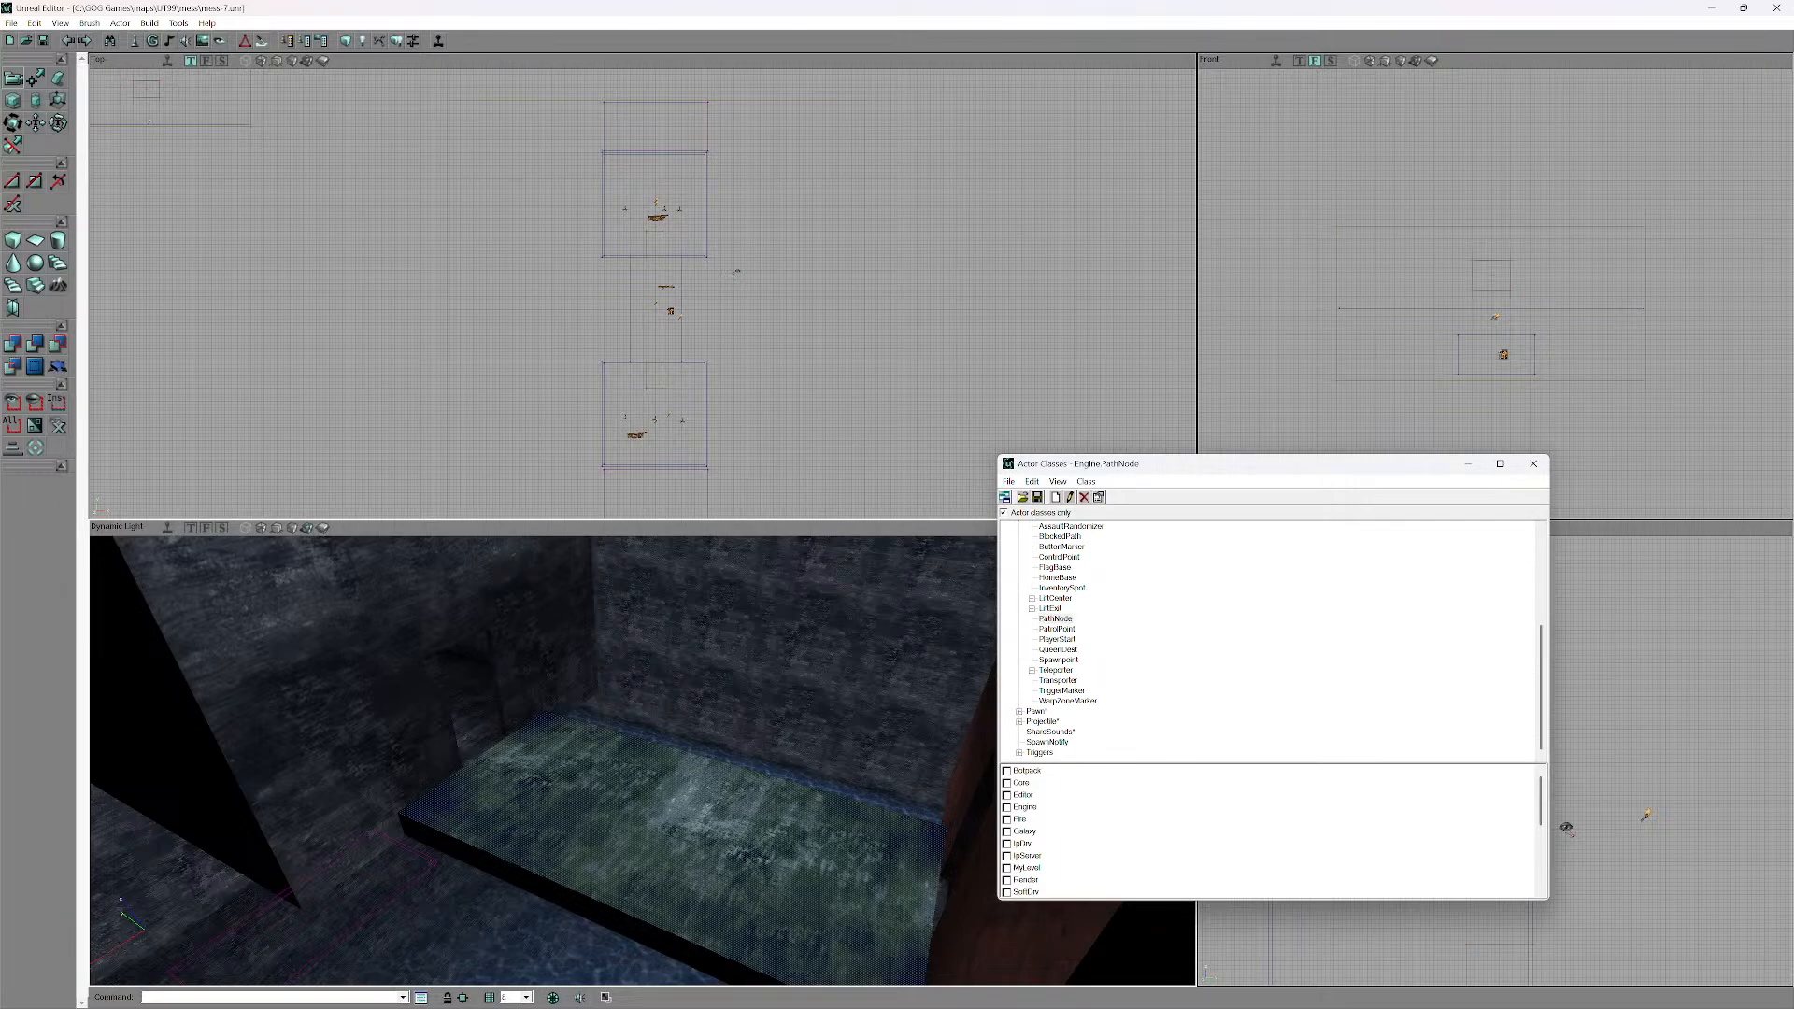
left_click(1056, 618)
- Add a PathNode on the green walkway and another on the floor inside the dark tower
right_click(684, 815)
left_click(756, 621)
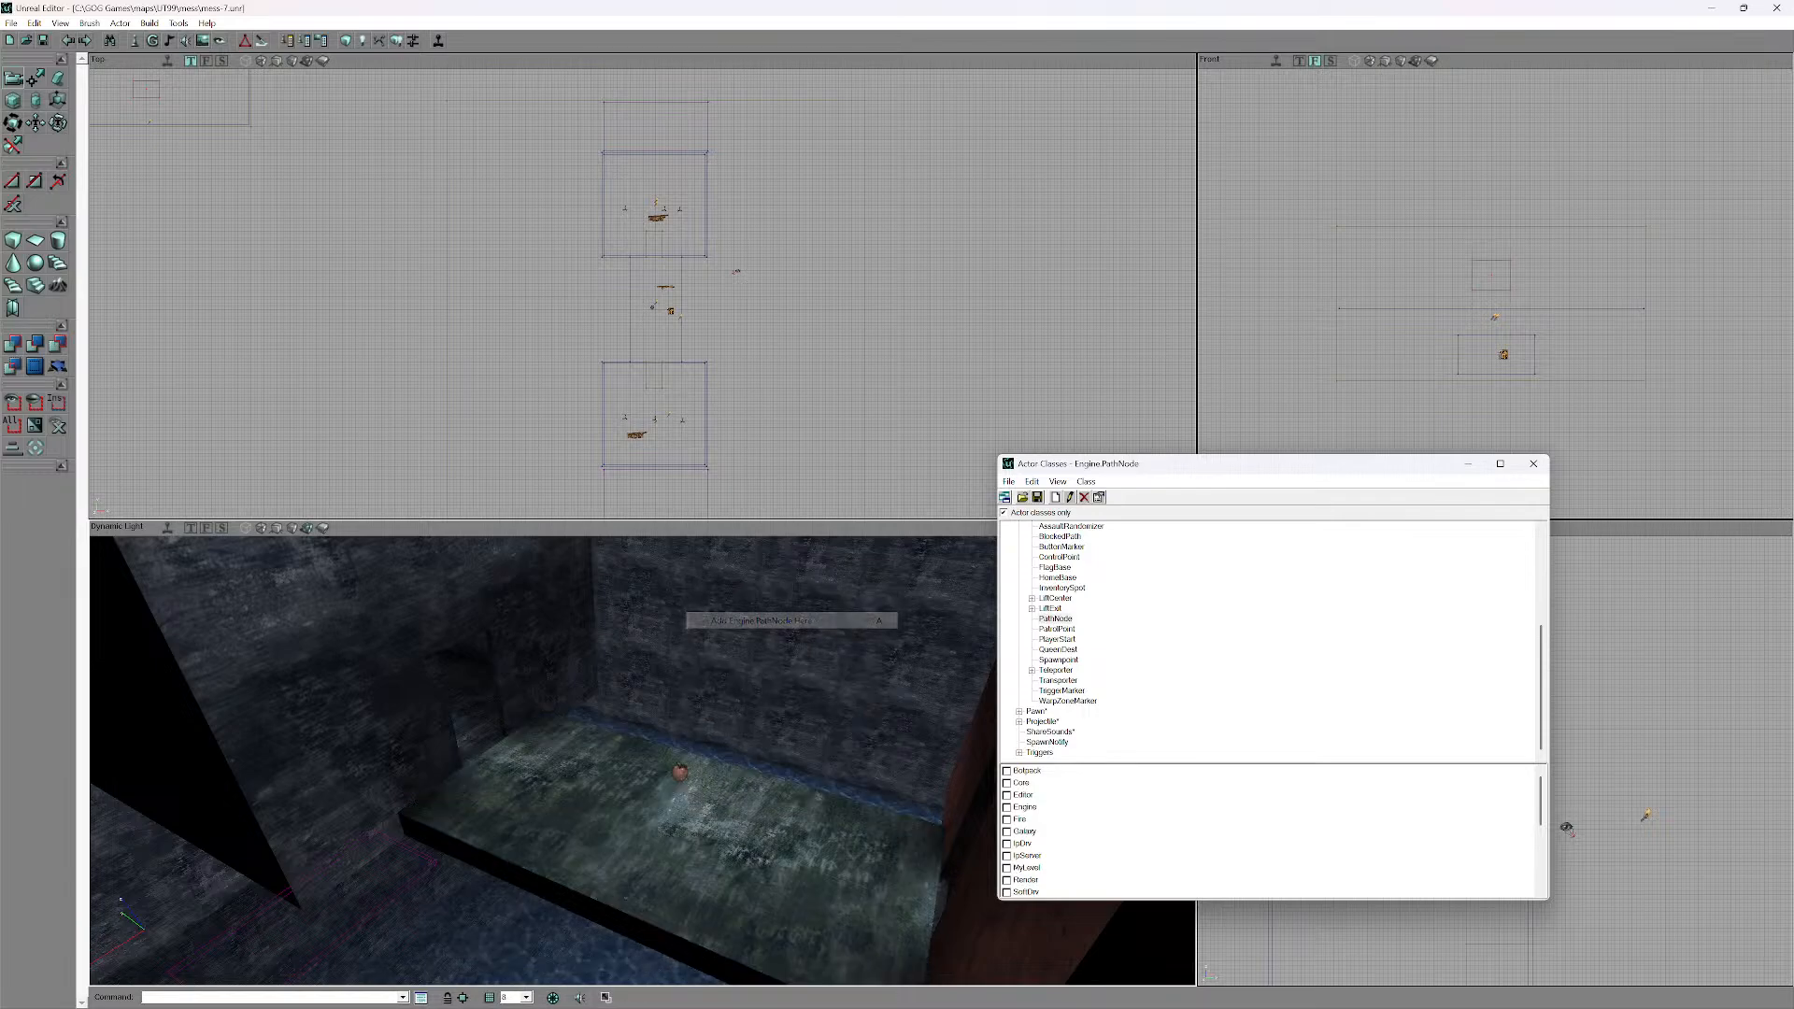
left_click_drag(684, 766, 635, 747)
right_click(767, 648)
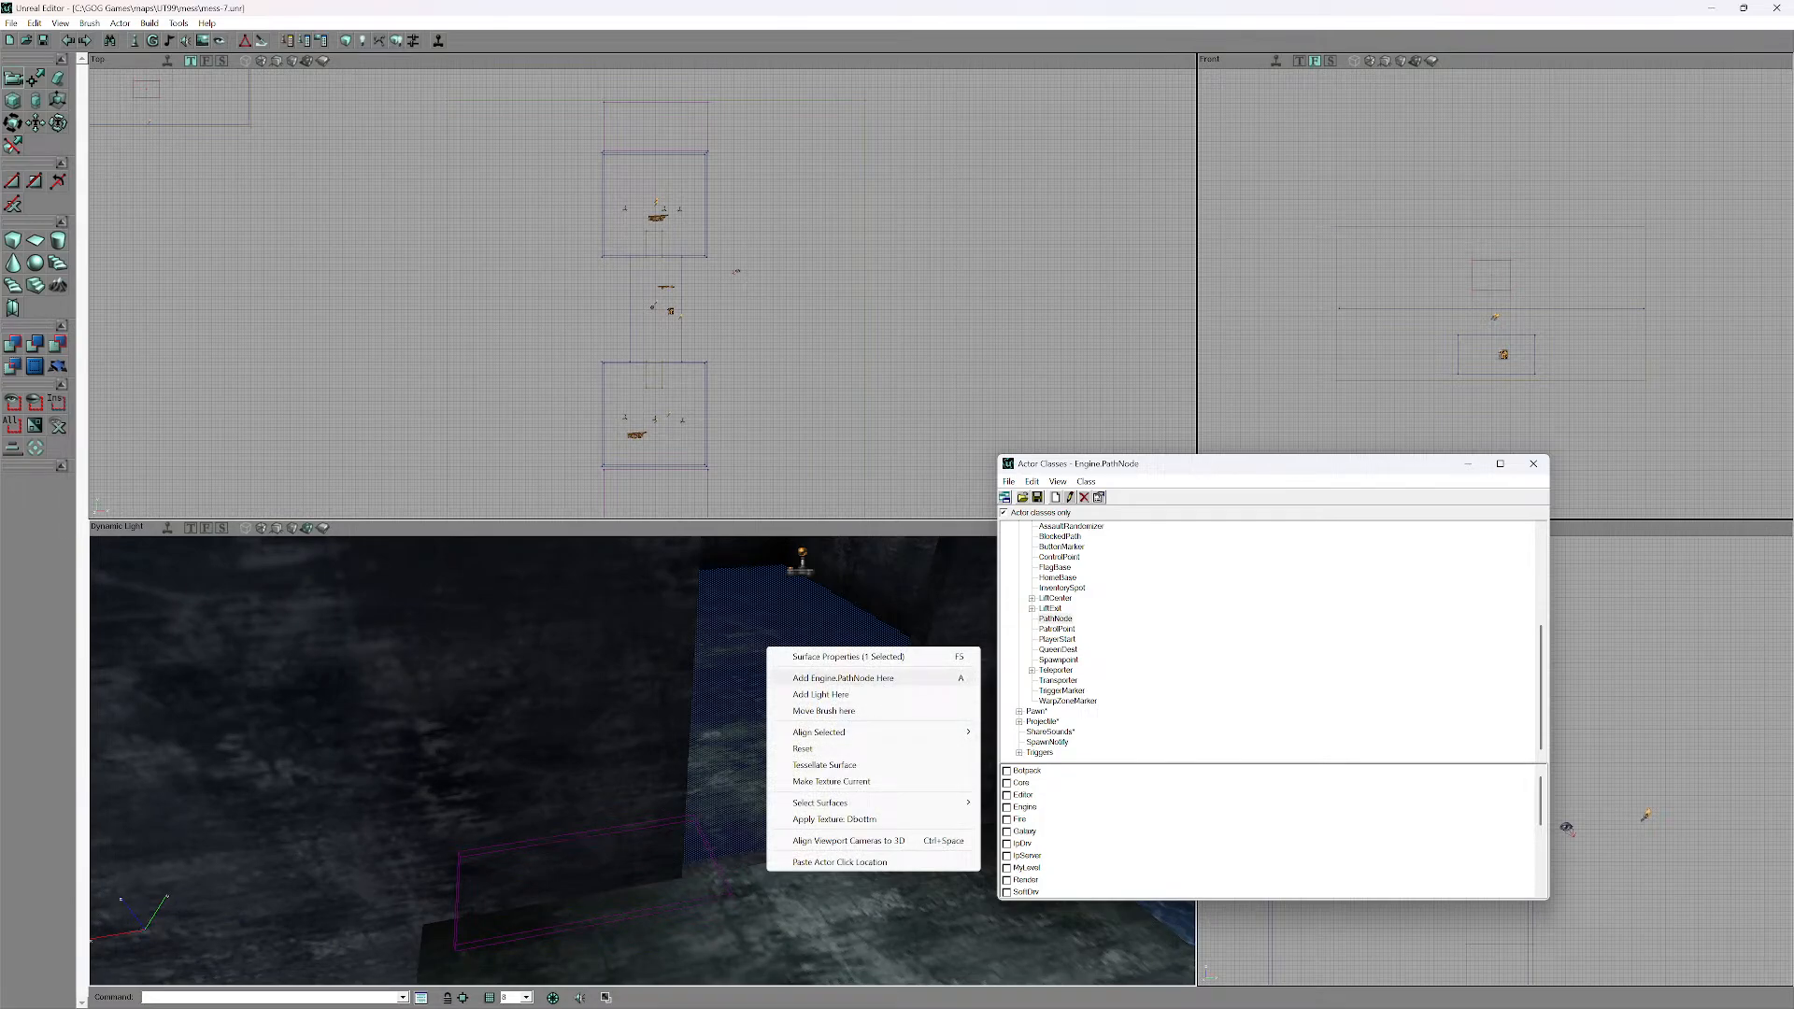
left_click(843, 679)
- Add PathNodes on the floor inside the reddish tower and on the dark floor behind it
left_click_drag(843, 678, 696, 605)
right_click(928, 688)
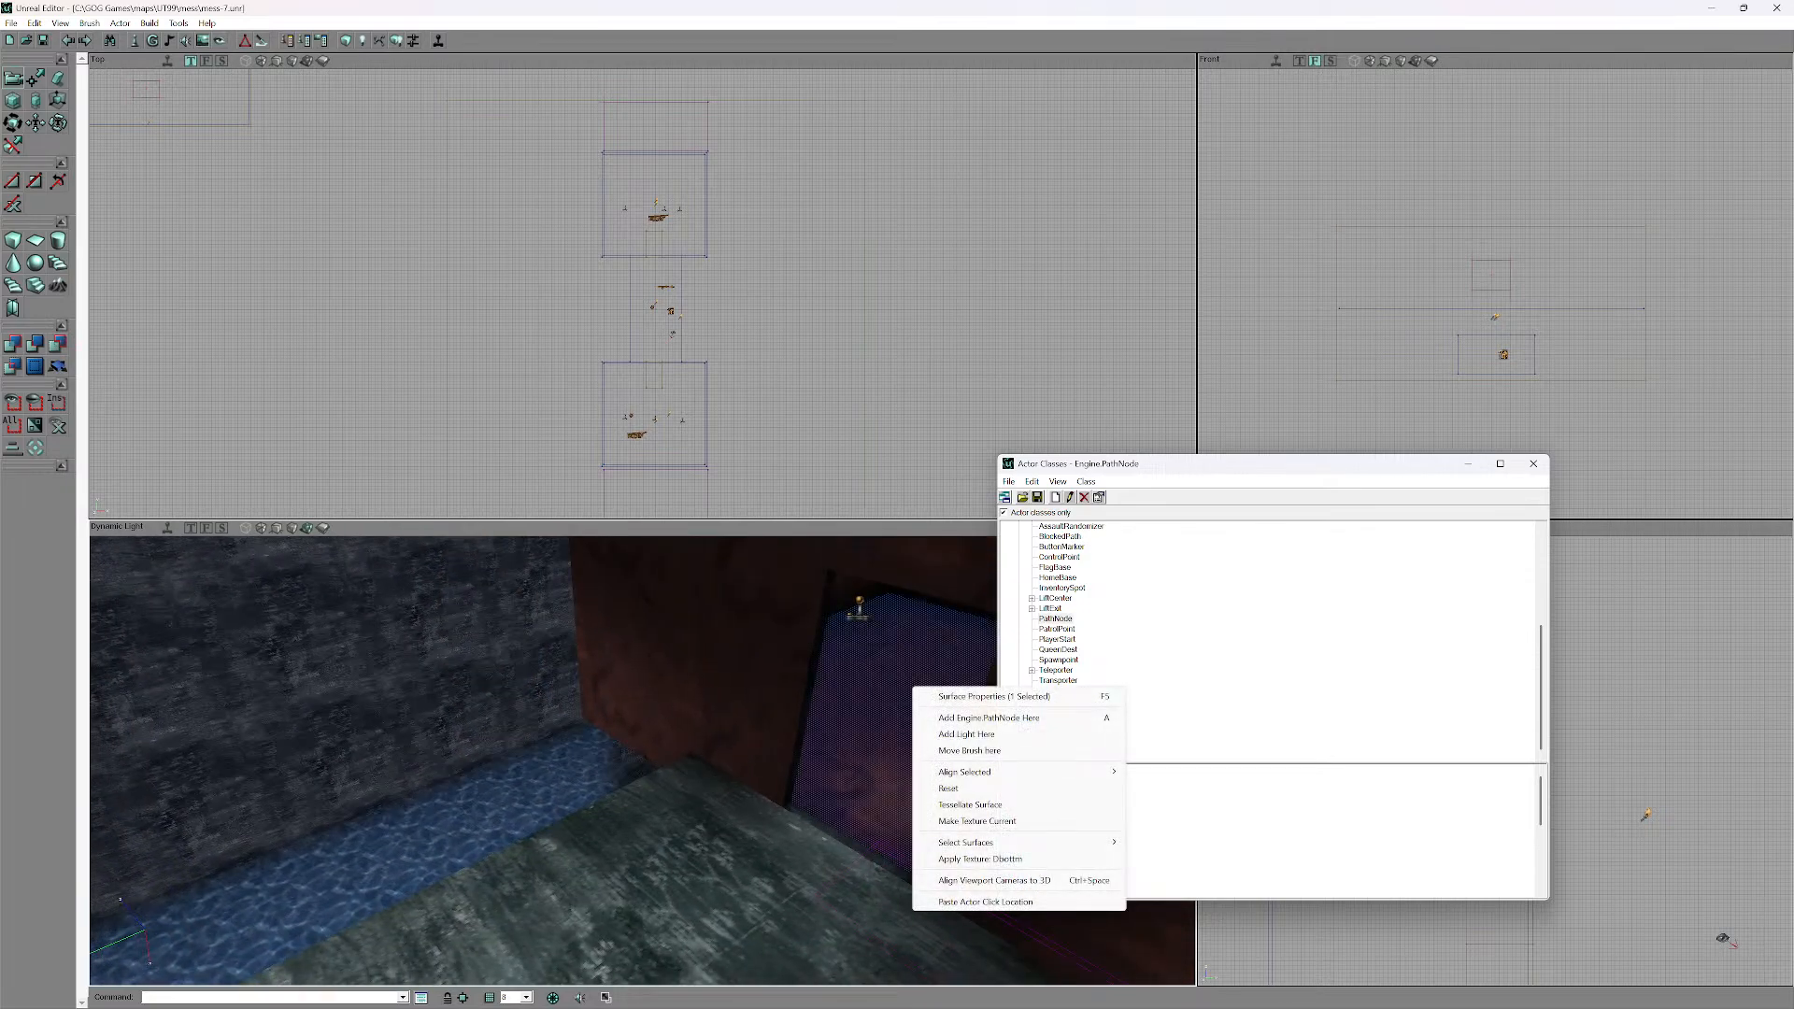
key("Escape")
right_click_drag(928, 689, 957, 818)
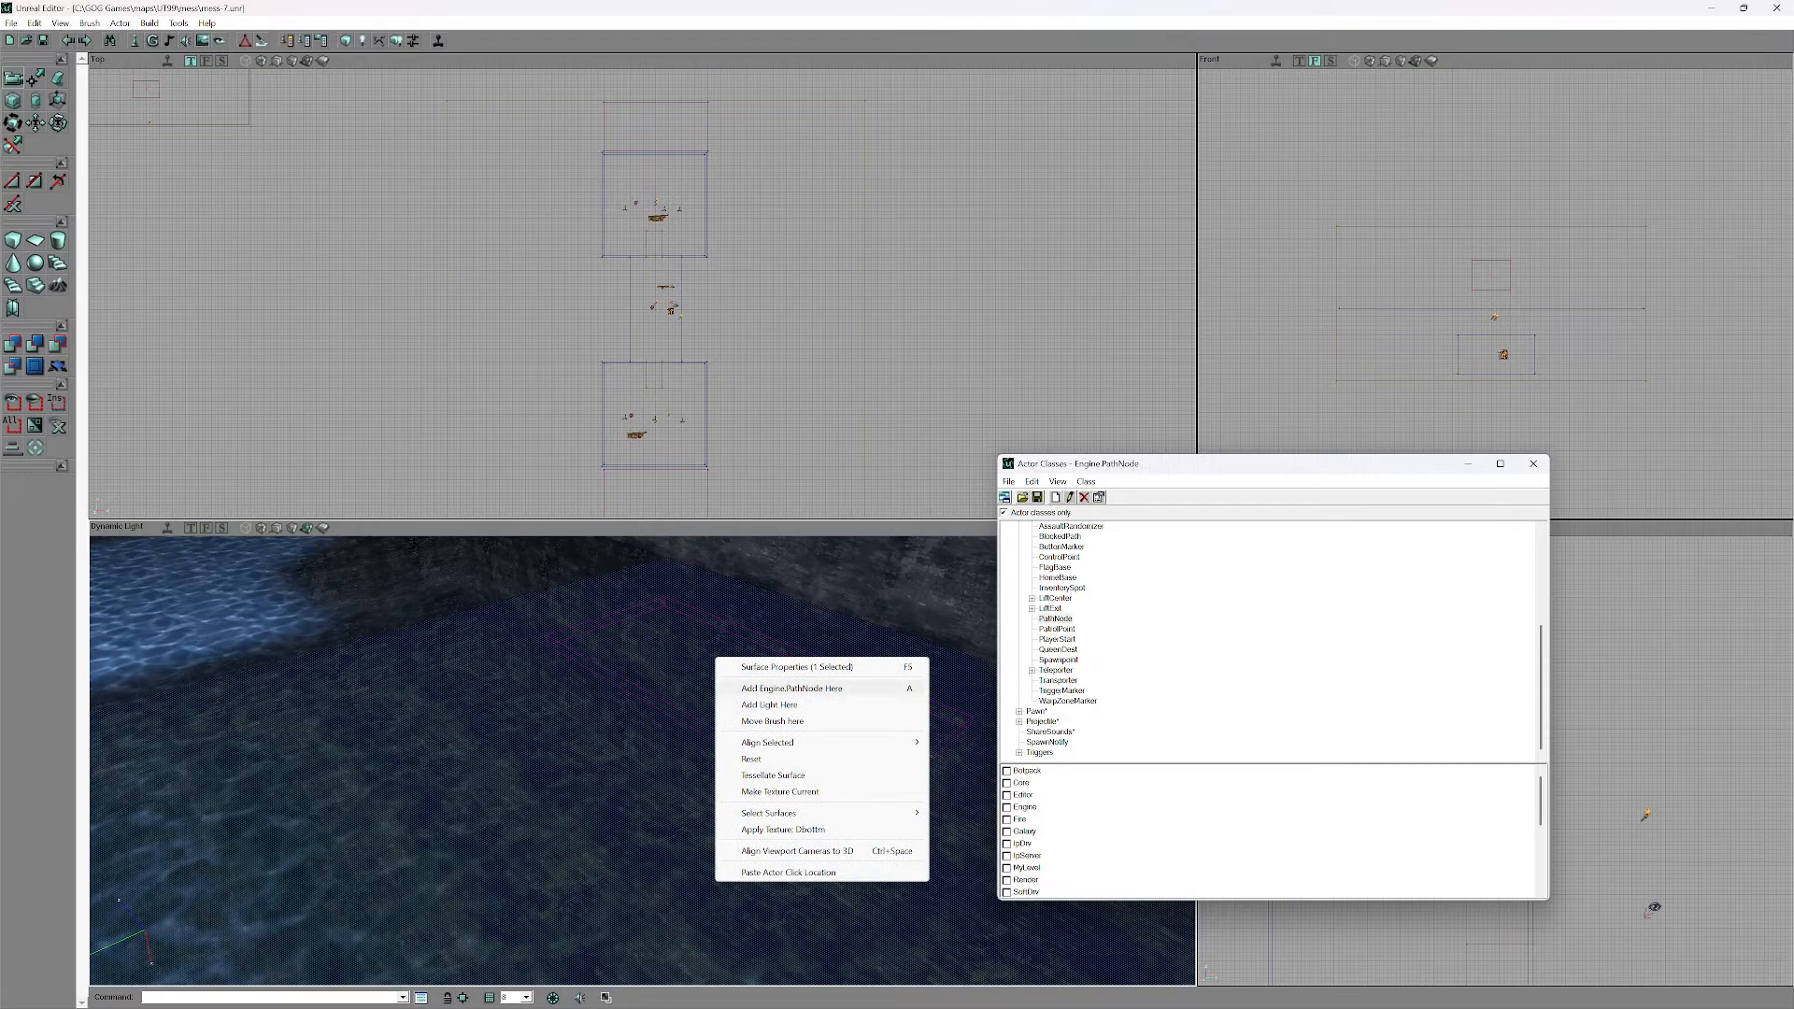
left_click(792, 689)
- Add PathNodes on the dark floor near the question mark and crate icons and behind the dark tower
right_click_drag(713, 725, 720, 803)
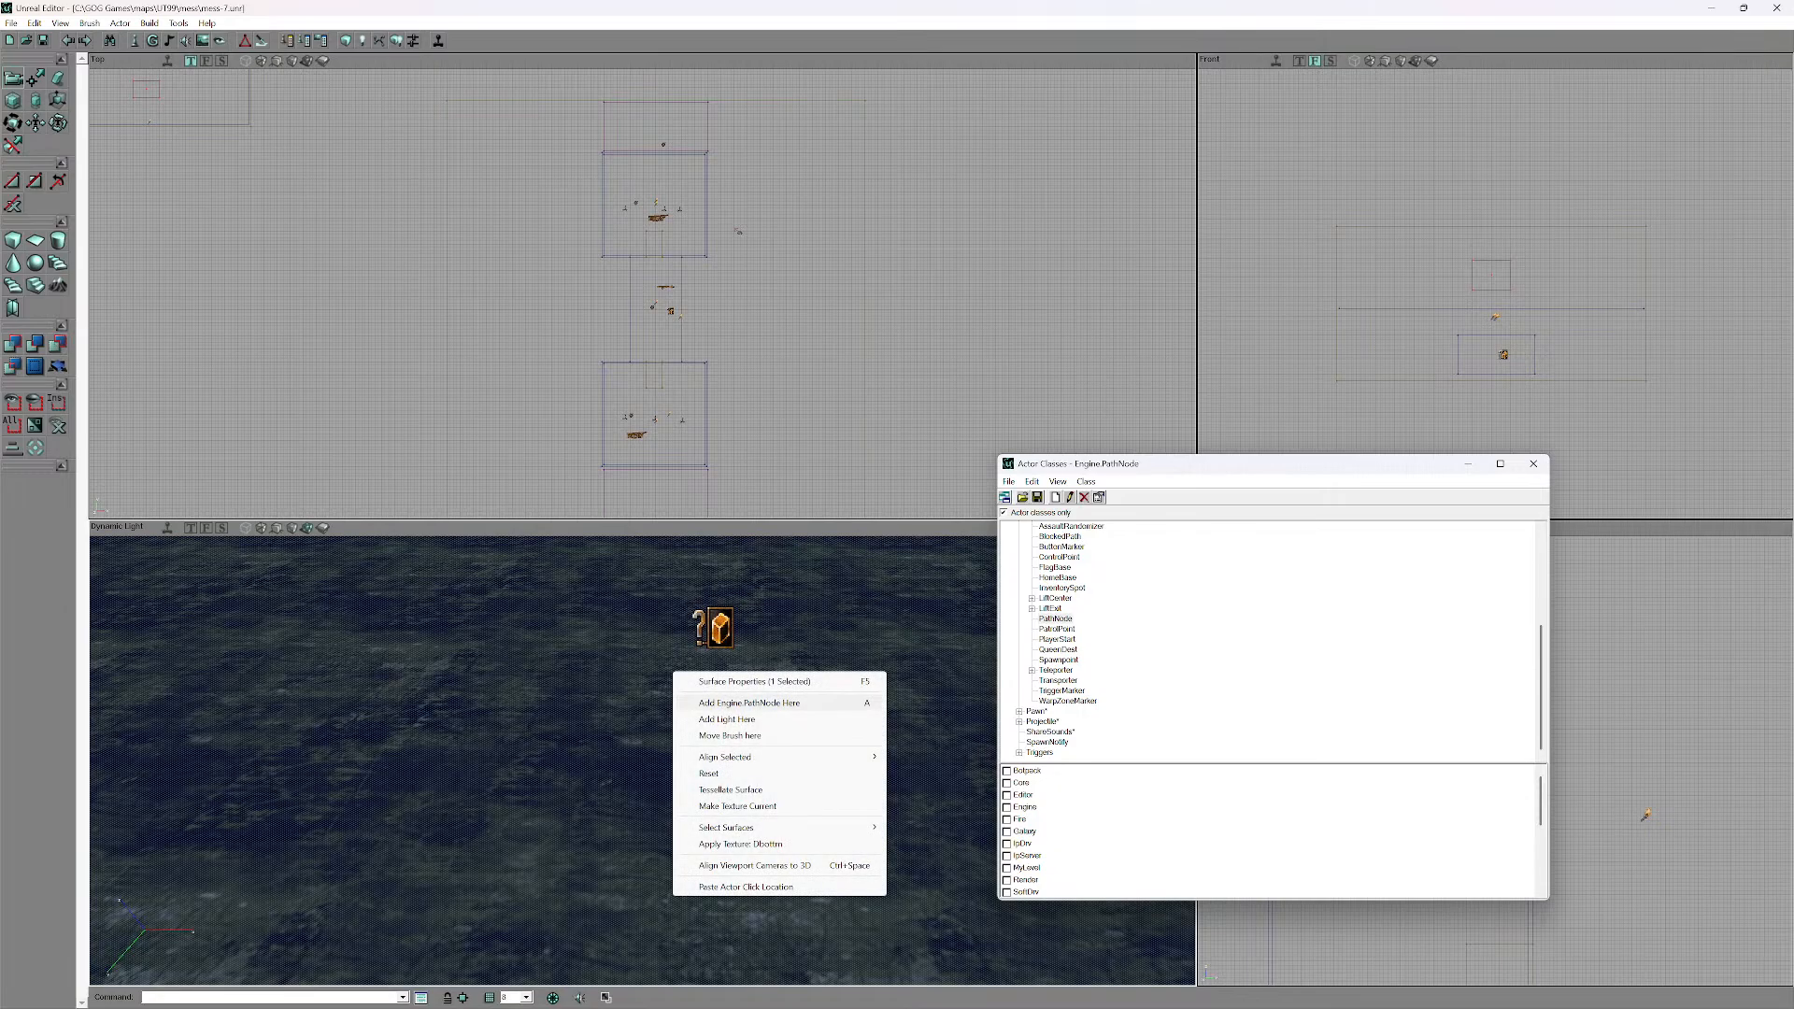
left_click(738, 702)
right_click_drag(738, 702, 734, 603)
left_click_drag(734, 602, 734, 509)
right_click_drag(734, 748, 789, 696)
right_click_drag(579, 695, 580, 743)
right_click(579, 743)
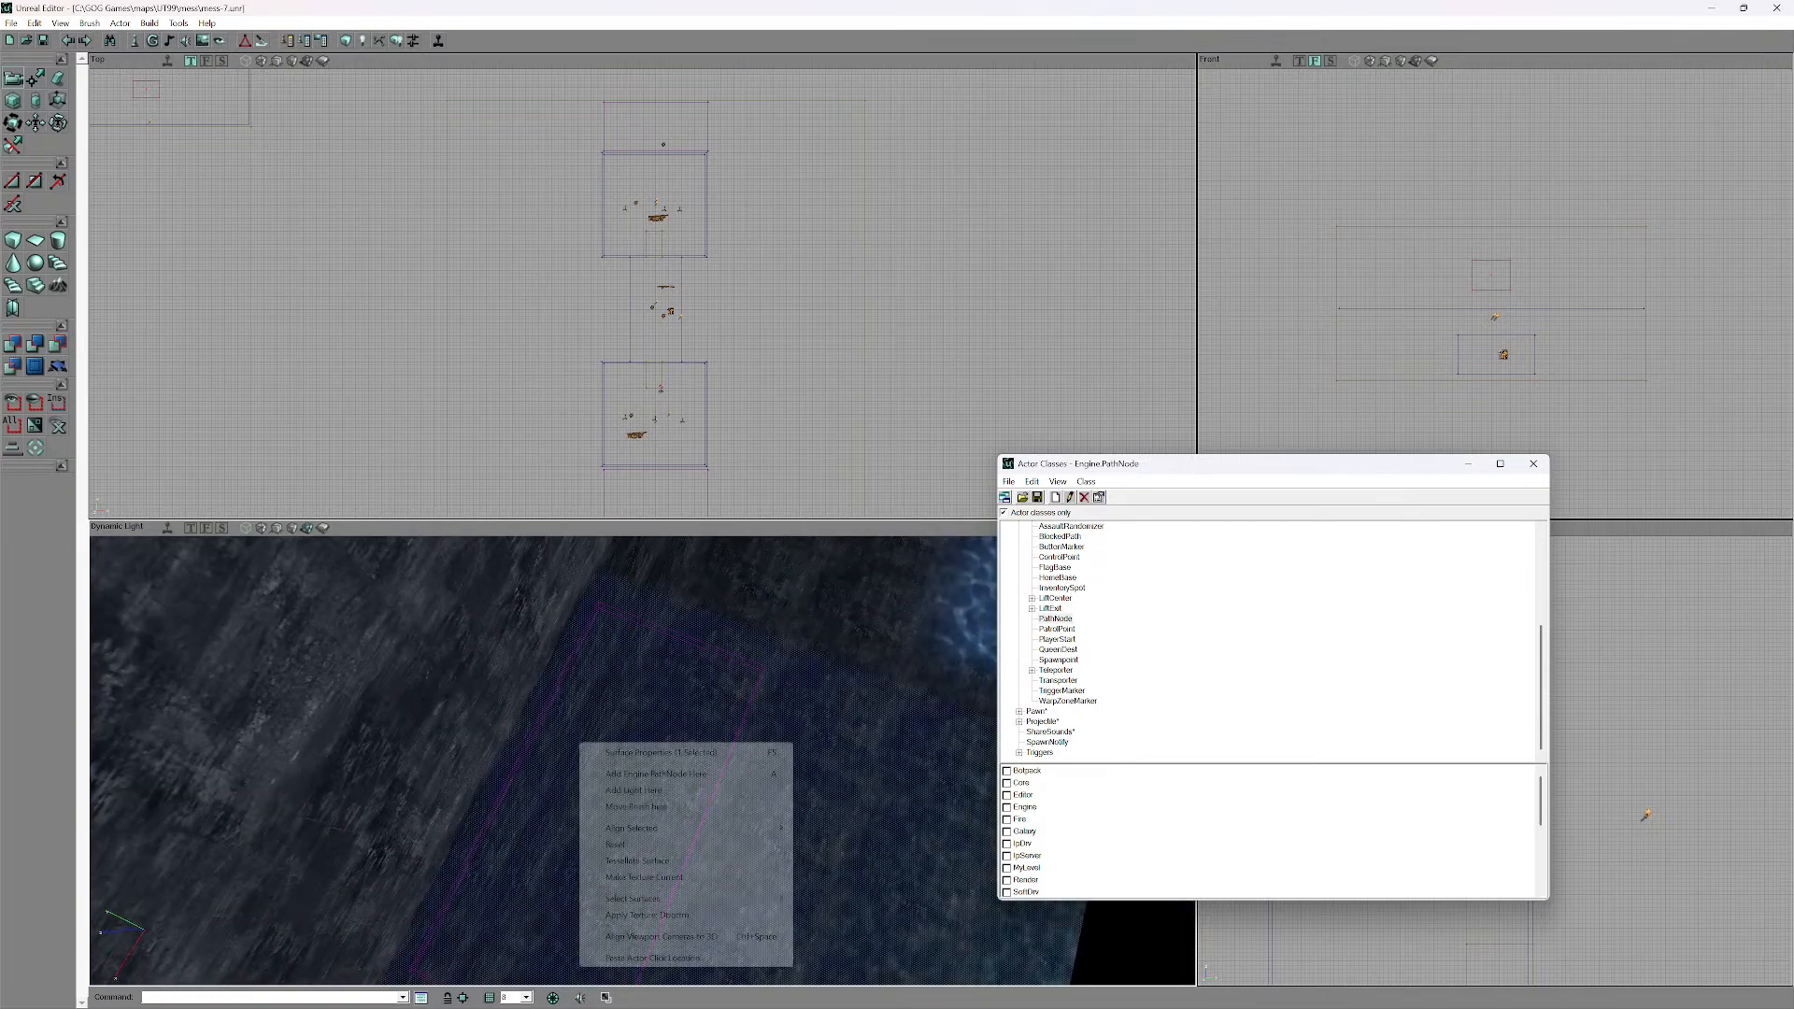
left_click_drag(654, 774, 677, 630)
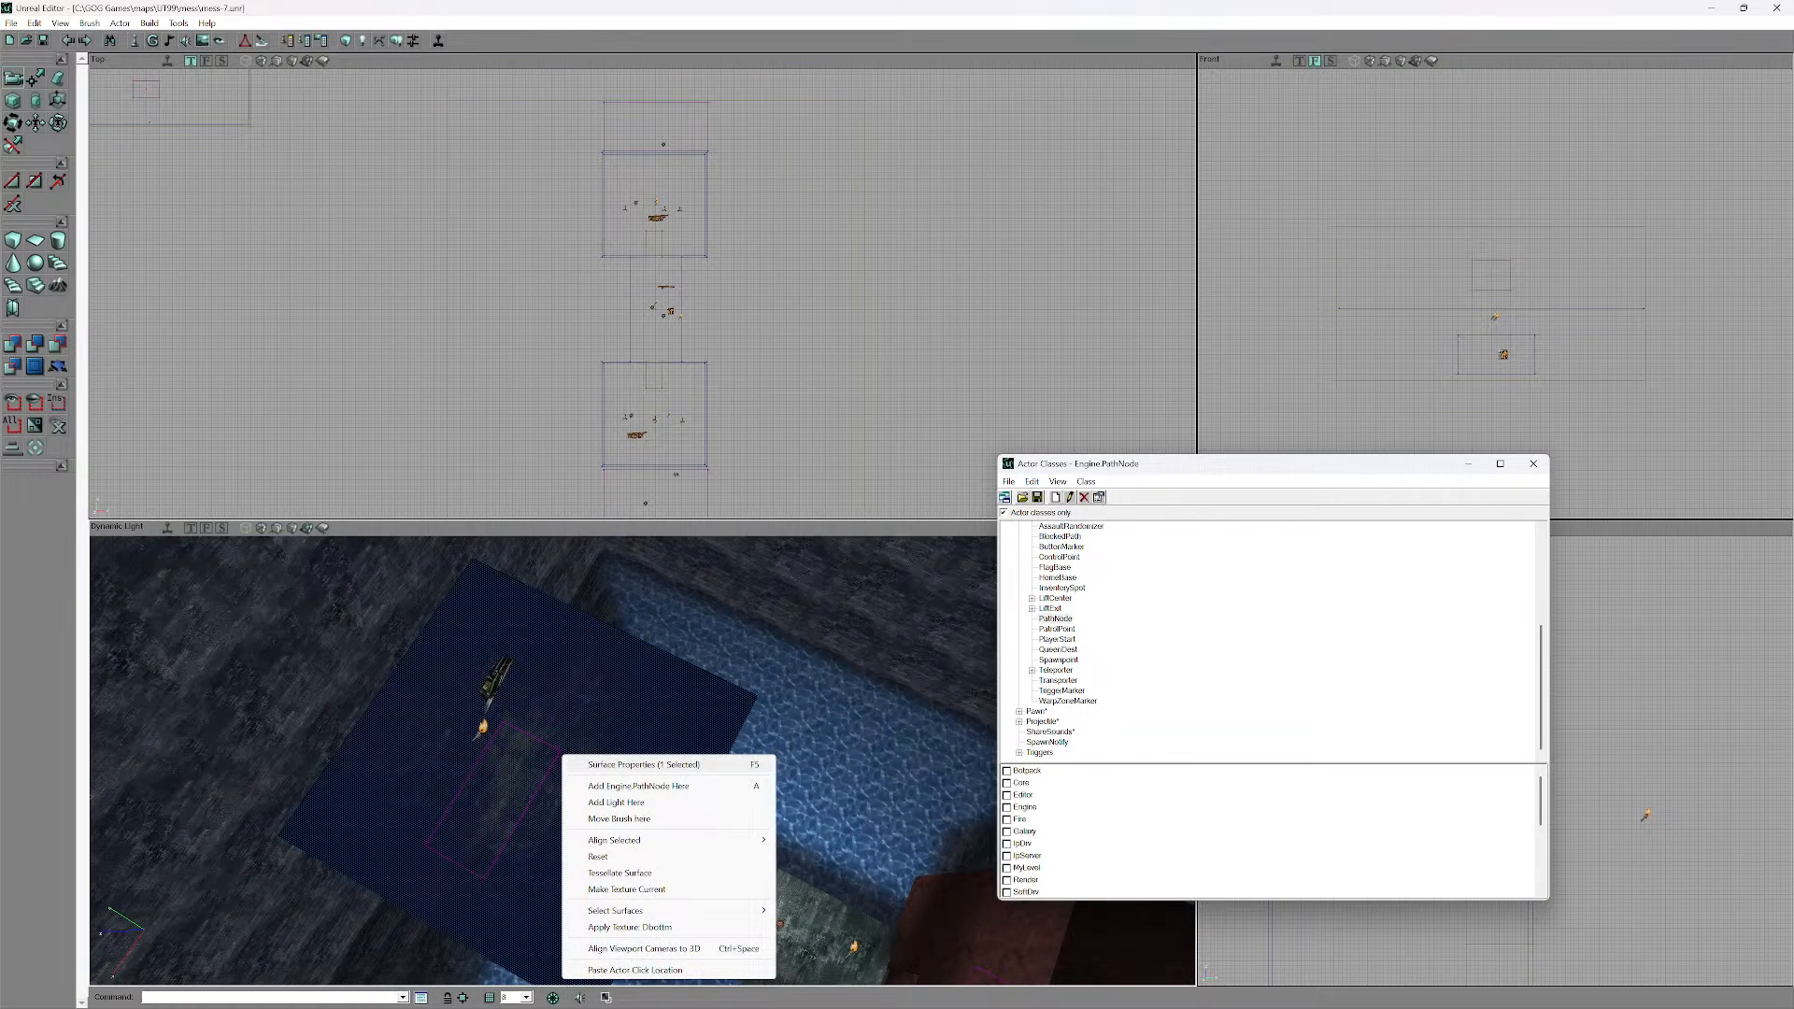
- Add a PathNode on the roof of each tower beside its weapon, and close the actor class browser
left_click(638, 785)
left_click_drag(638, 785, 761, 705)
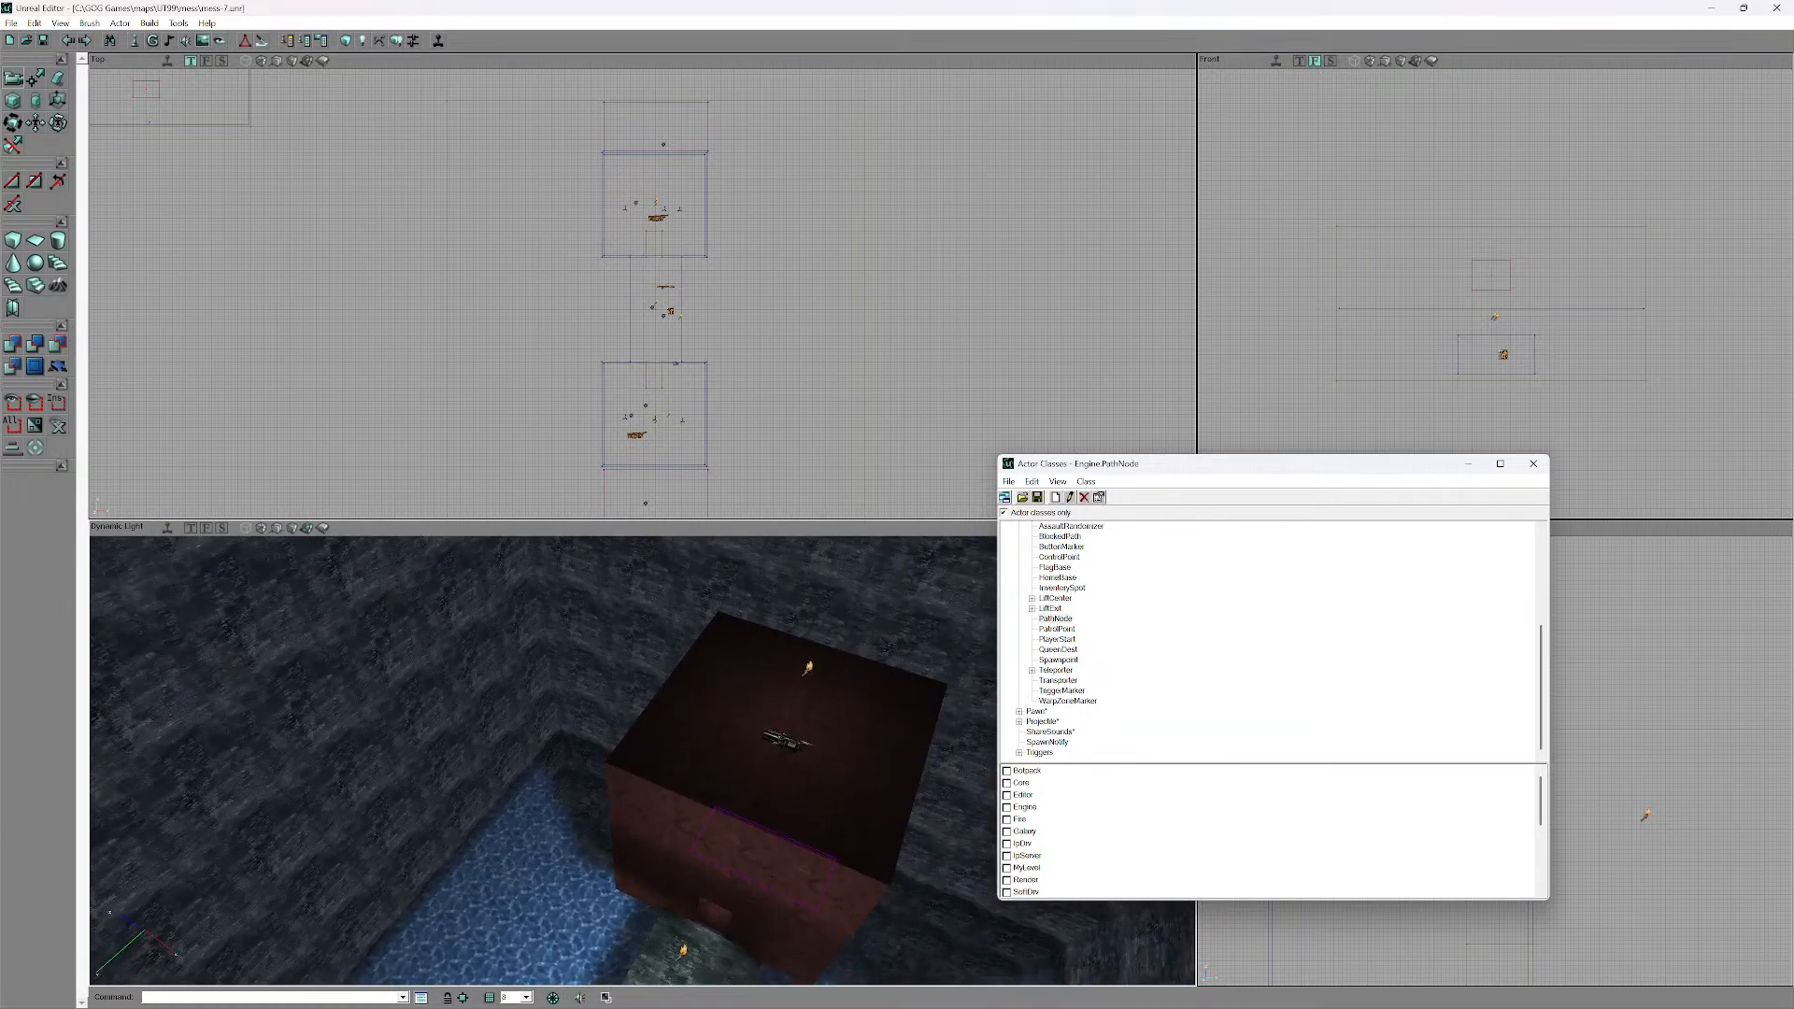
right_click(813, 721)
left_click(864, 732)
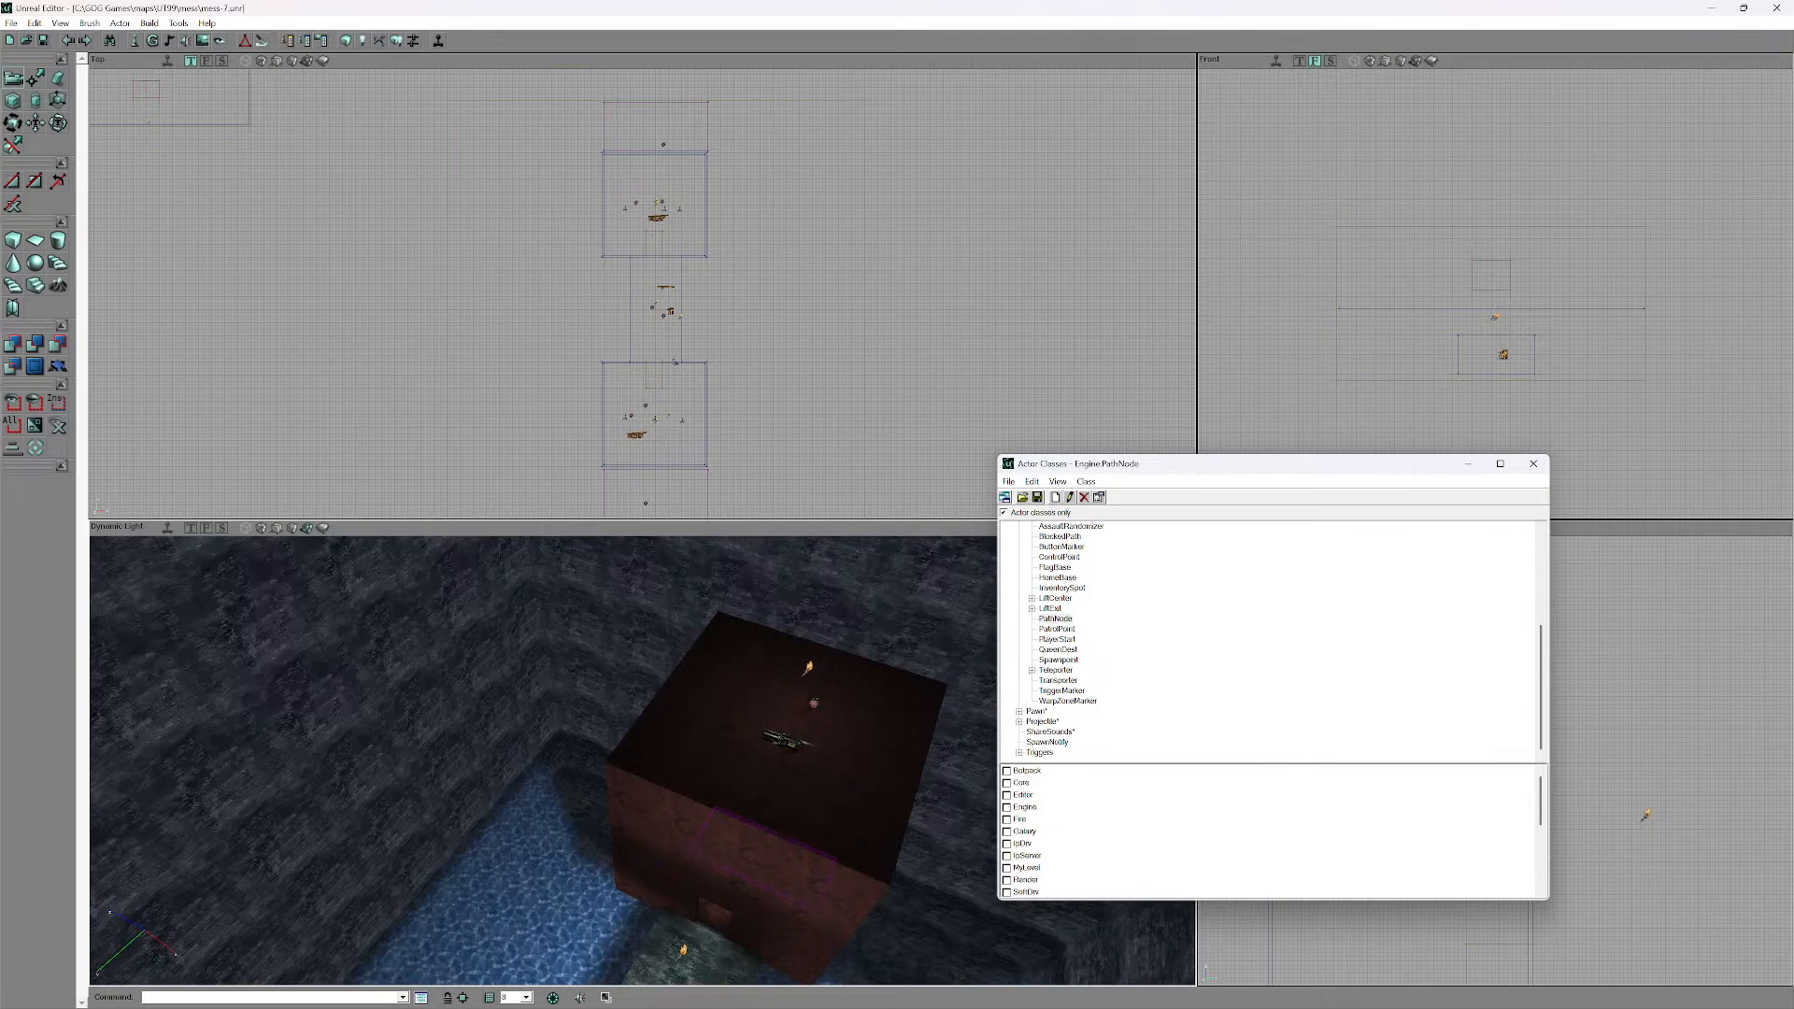
left_click(1533, 463)
- Examine the placement of the PathNodes on the dark tower's roof and on the floor around the towers
left_click_drag(841, 715, 702, 869)
left_click(665, 748)
left_click(662, 723)
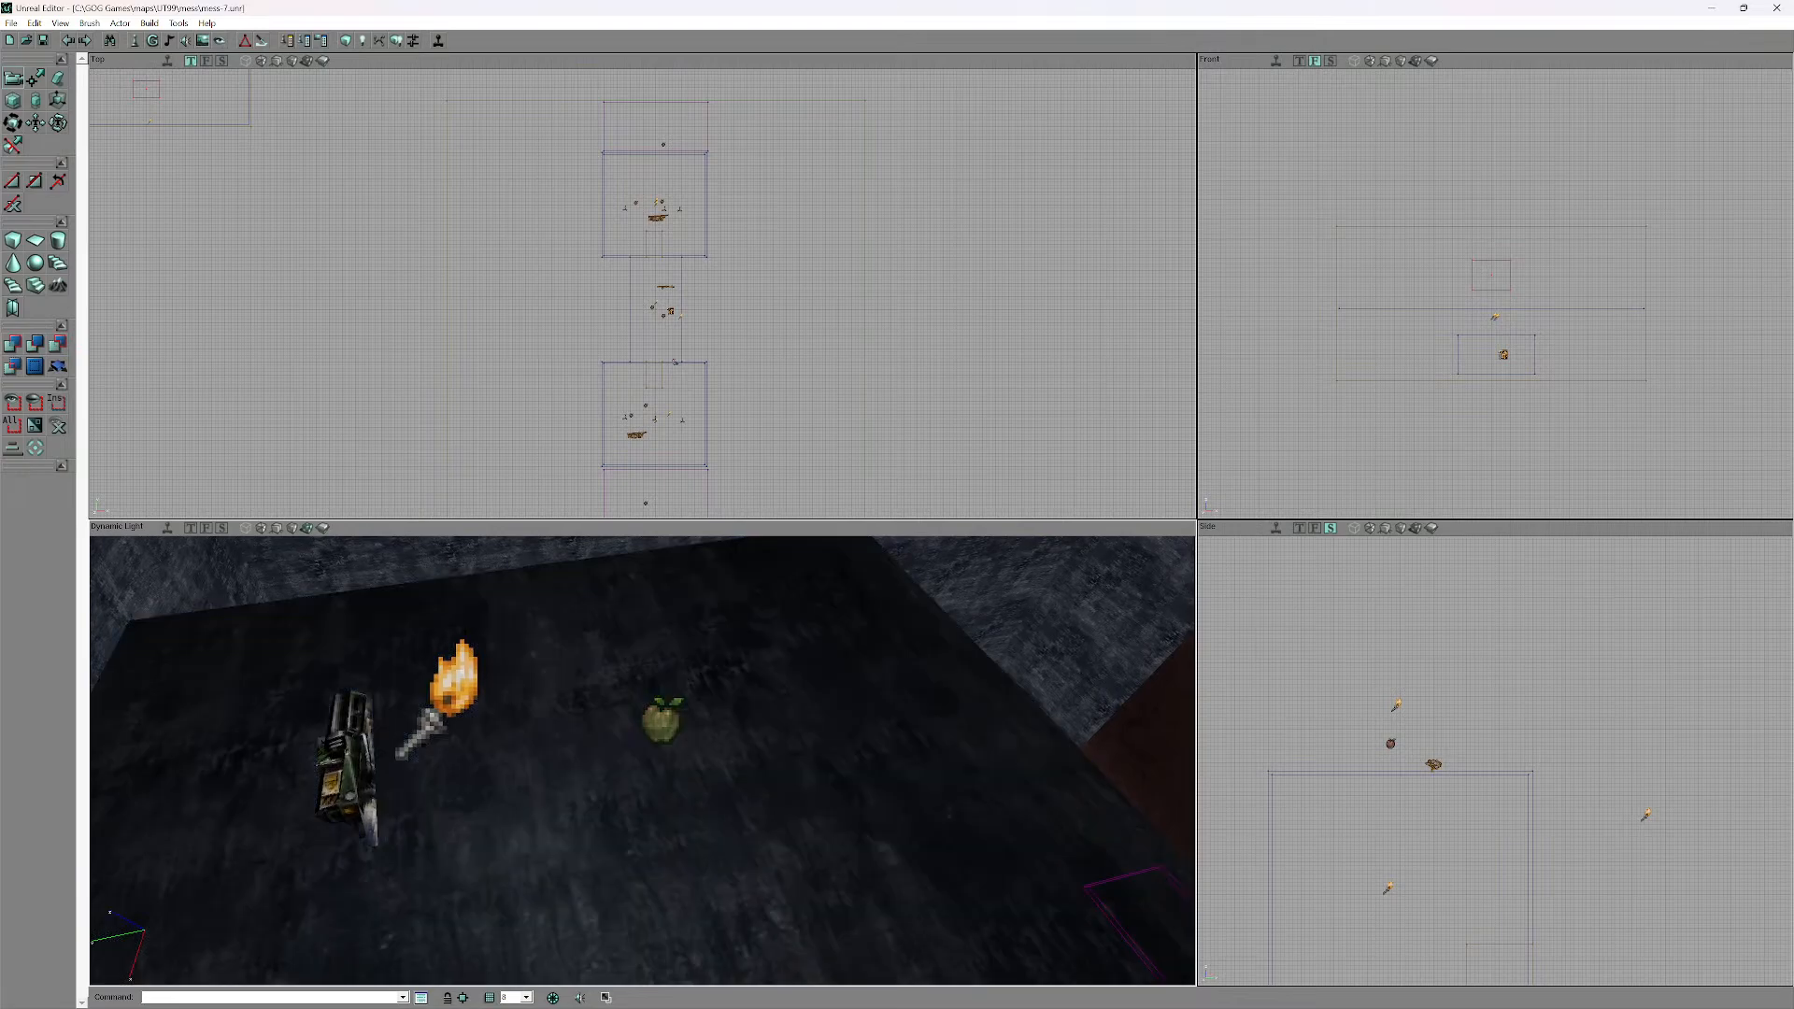
left_click_drag(661, 723, 1027, 570, "ctrl")
left_click(683, 769)
left_click_drag(683, 769, 908, 906, "ctrl")
left_click_drag(710, 598, 710, 962)
left_click_drag(710, 840, 715, 728)
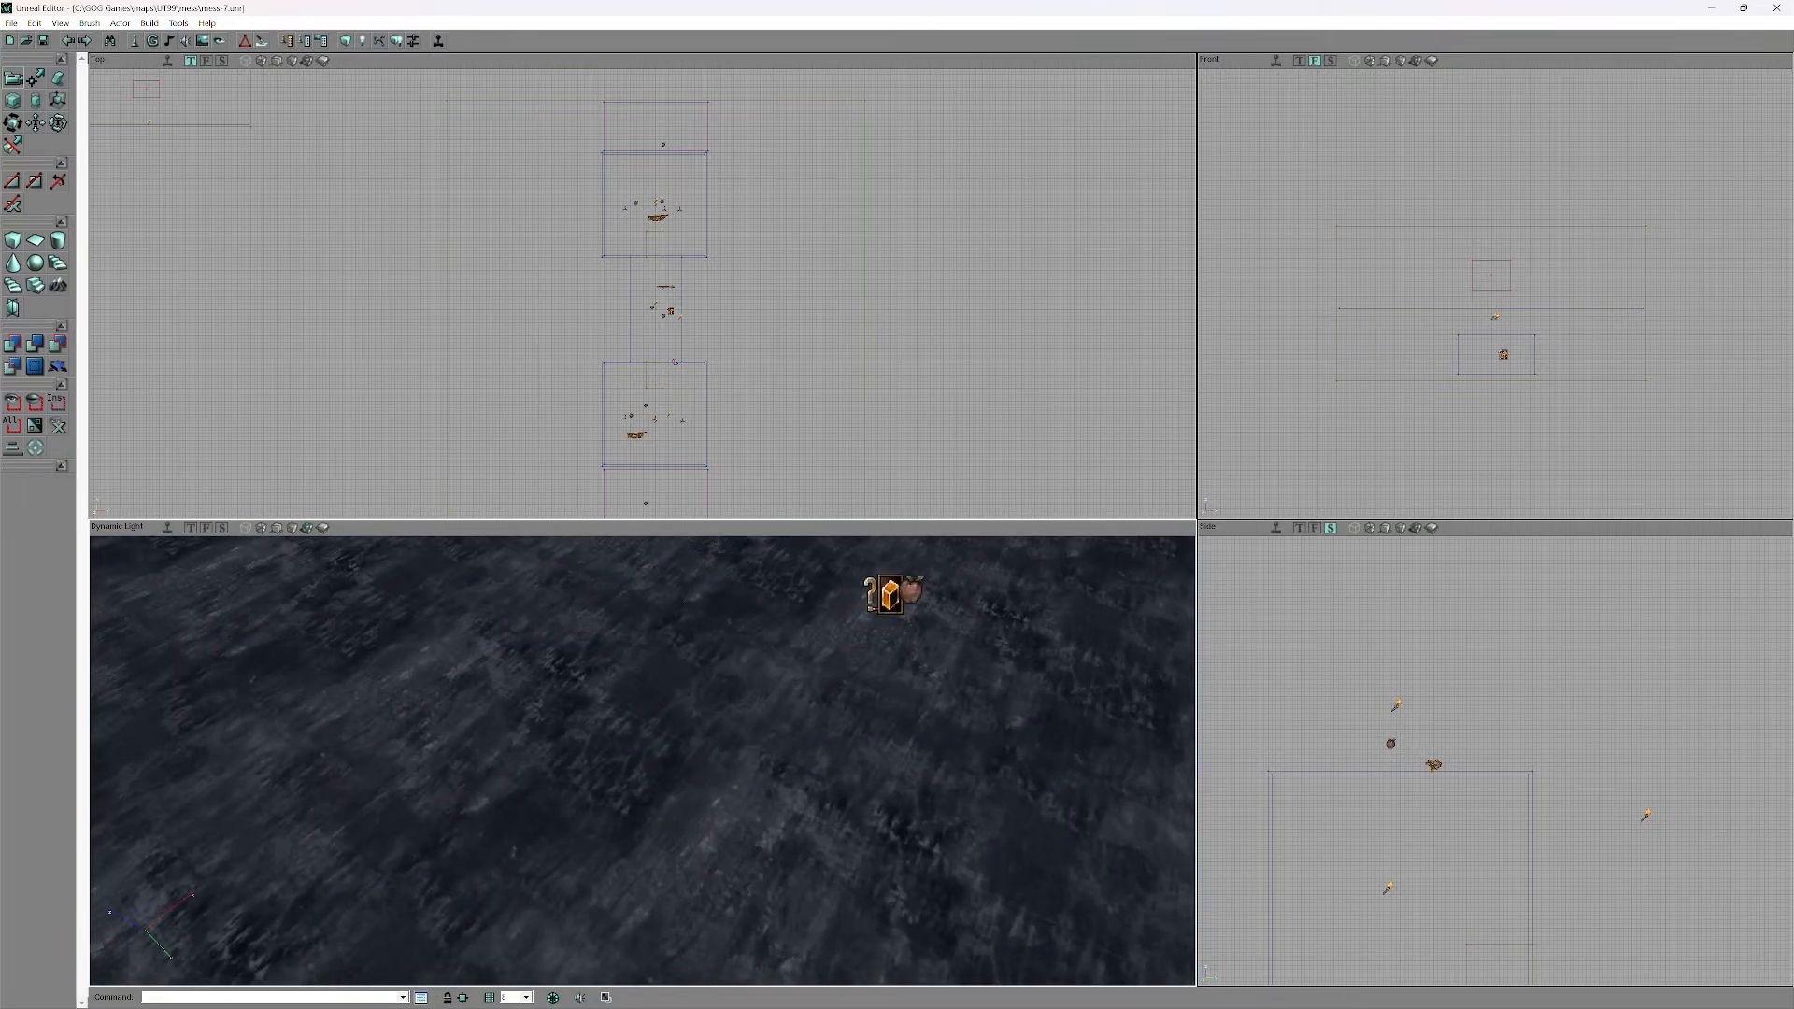
right_click_drag(715, 729, 745, 607)
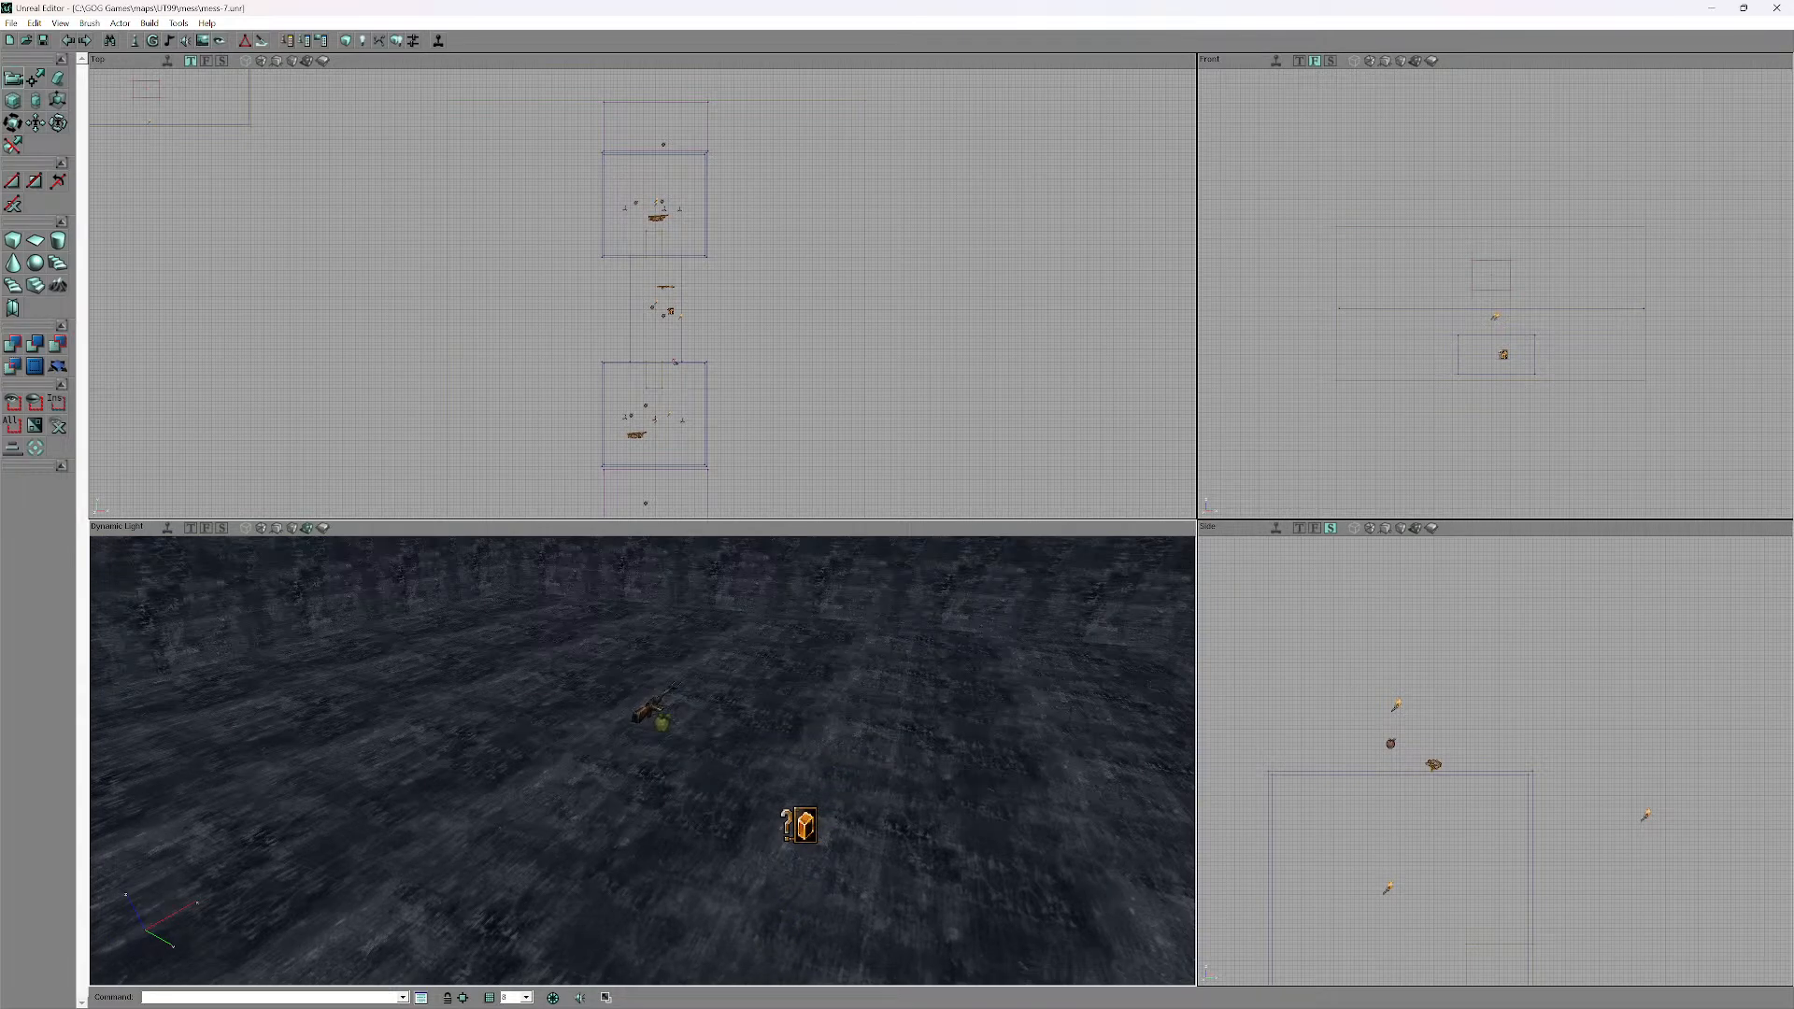
left_click_drag(654, 729, 649, 794)
right_click_drag(649, 794, 644, 860)
left_click_drag(645, 859, 747, 972)
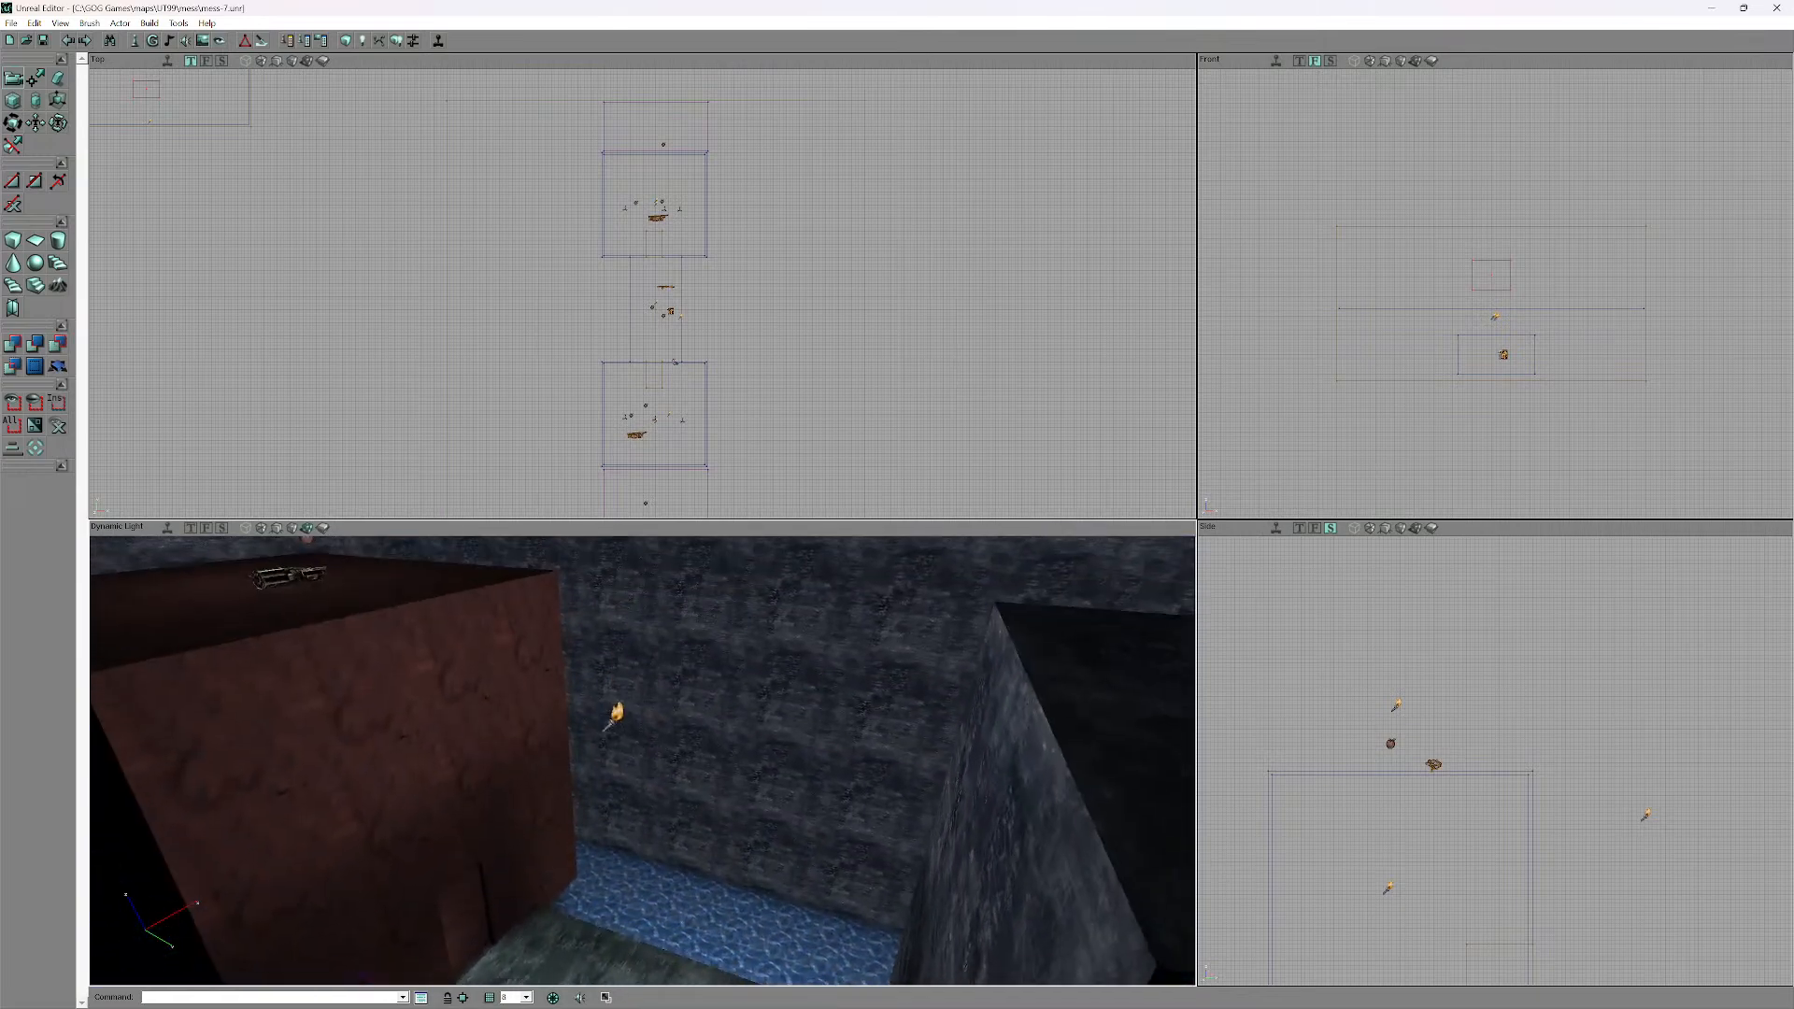
- Run Build All on the level with the placed PathNodes
right_click_drag(645, 761, 710, 686)
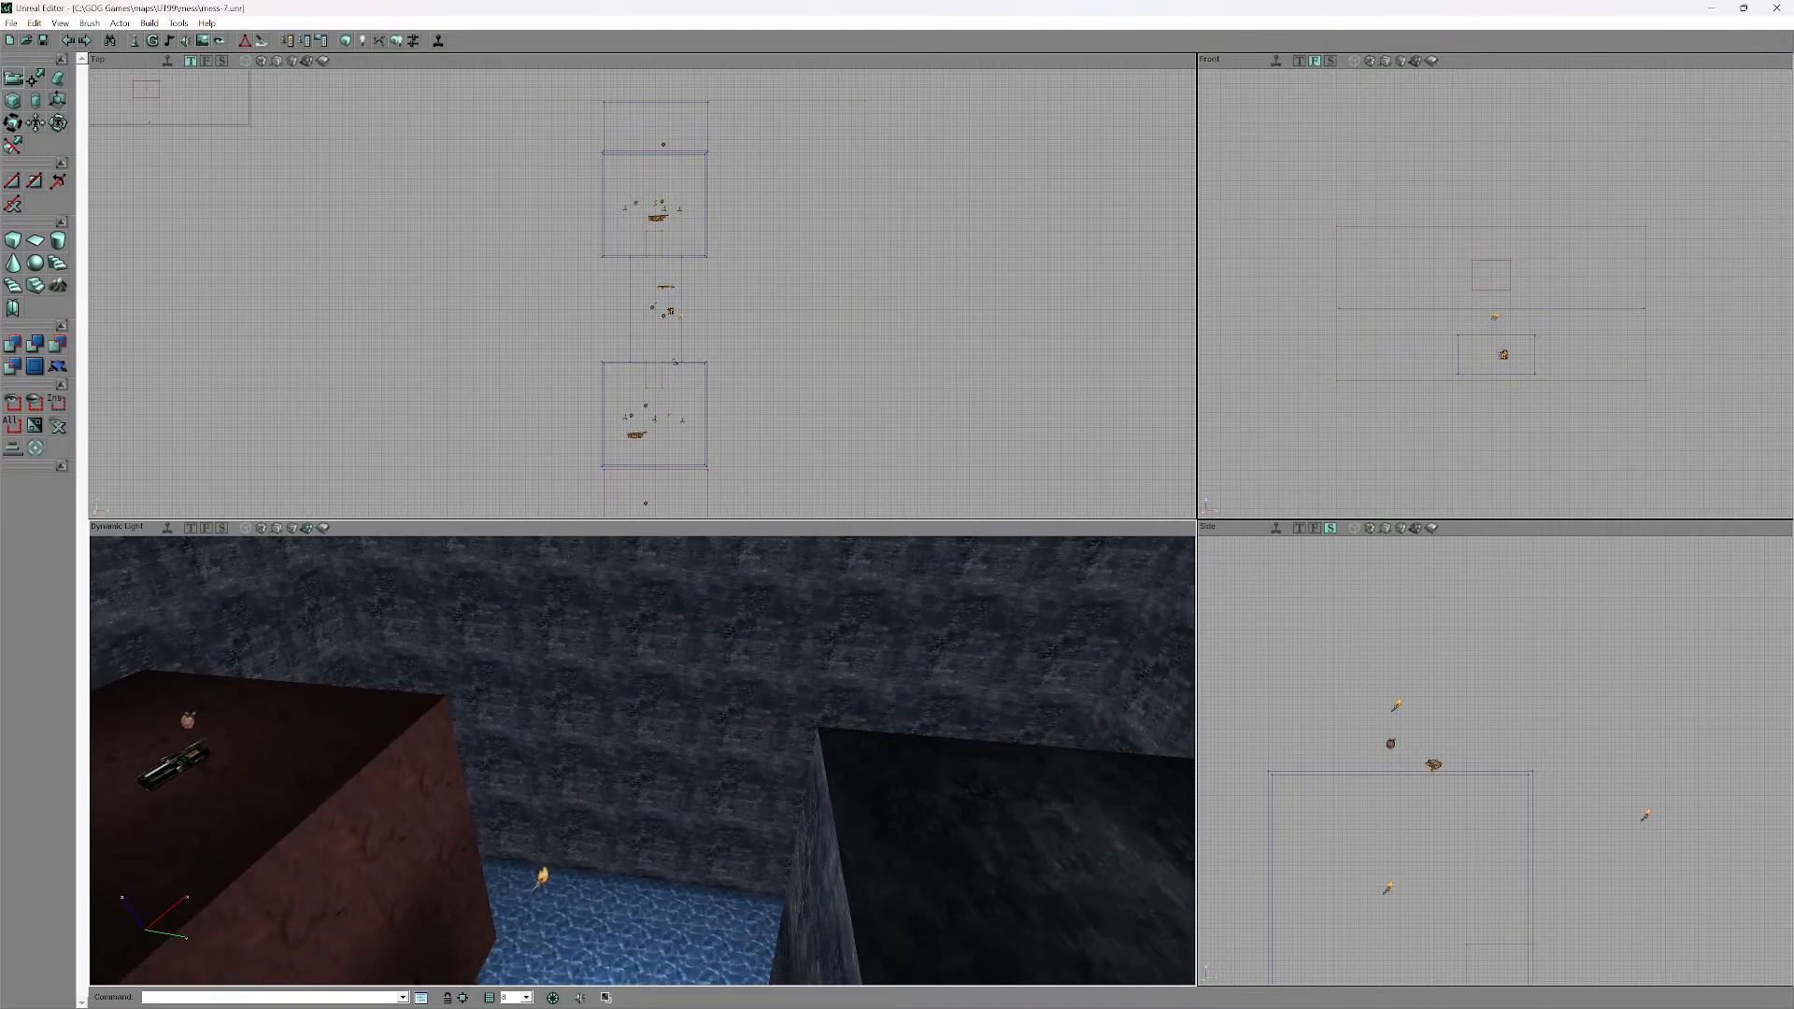
left_click(149, 23)
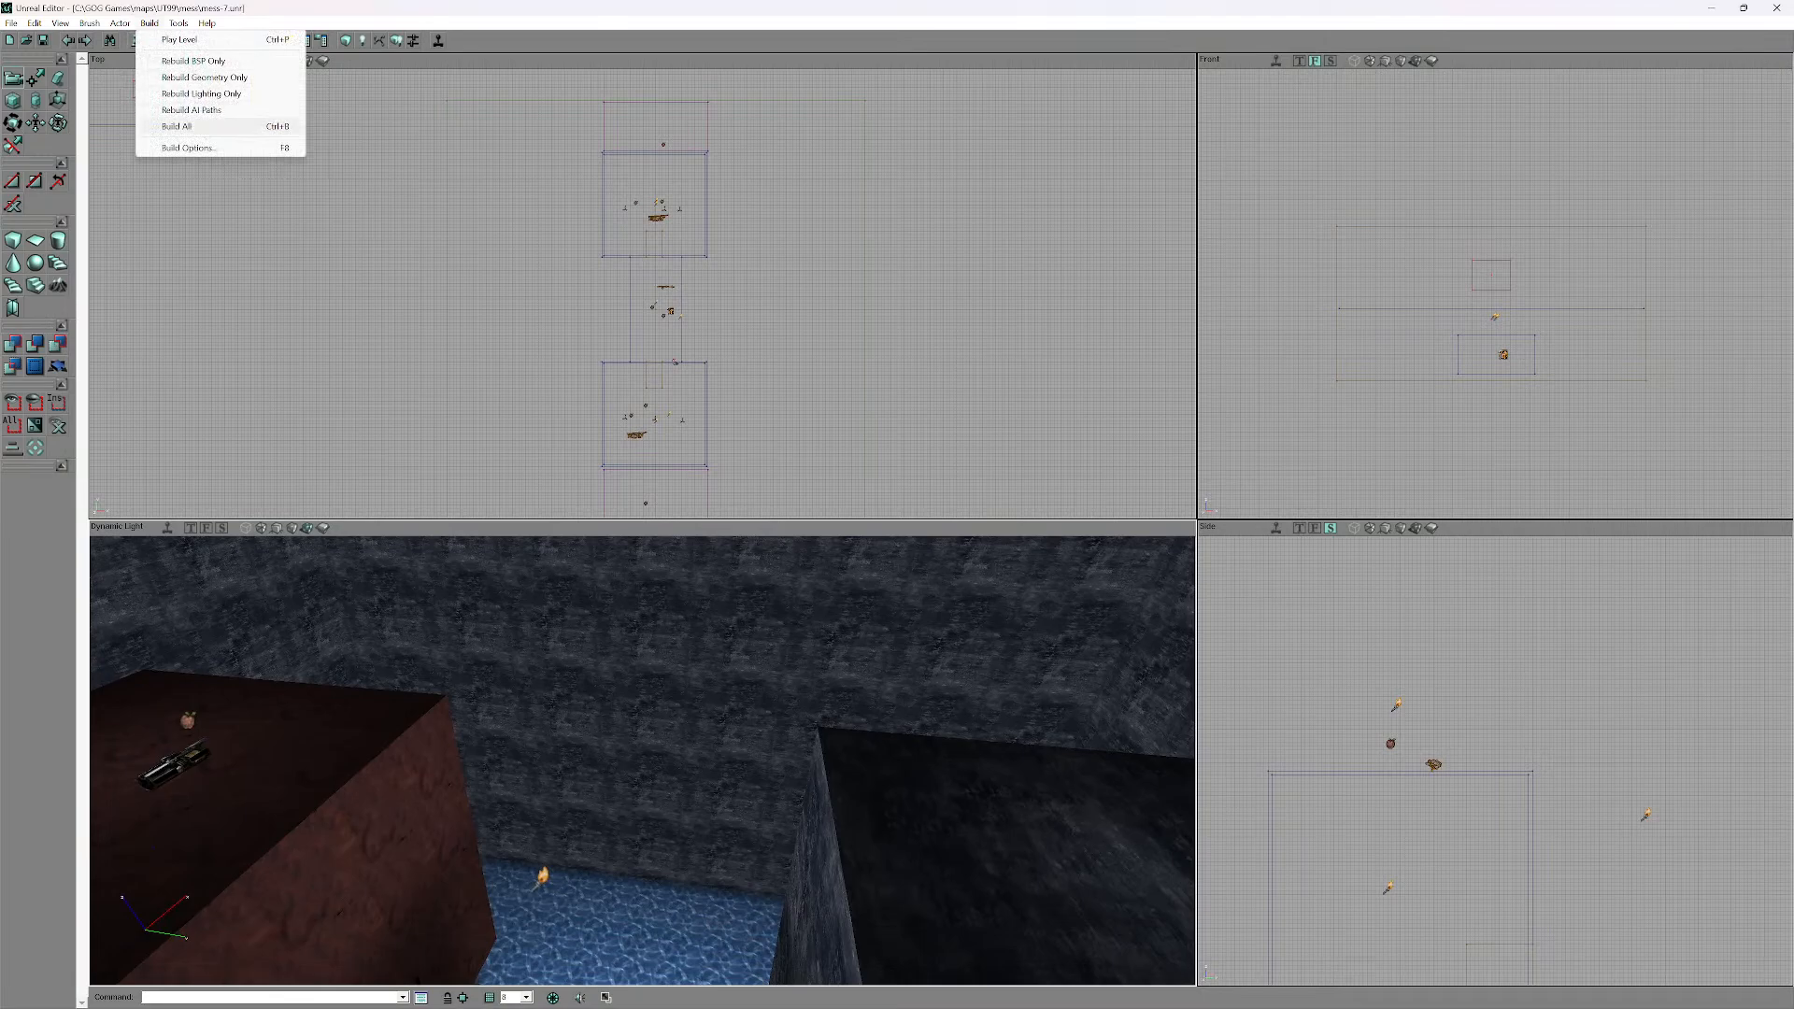
left_click(177, 126)
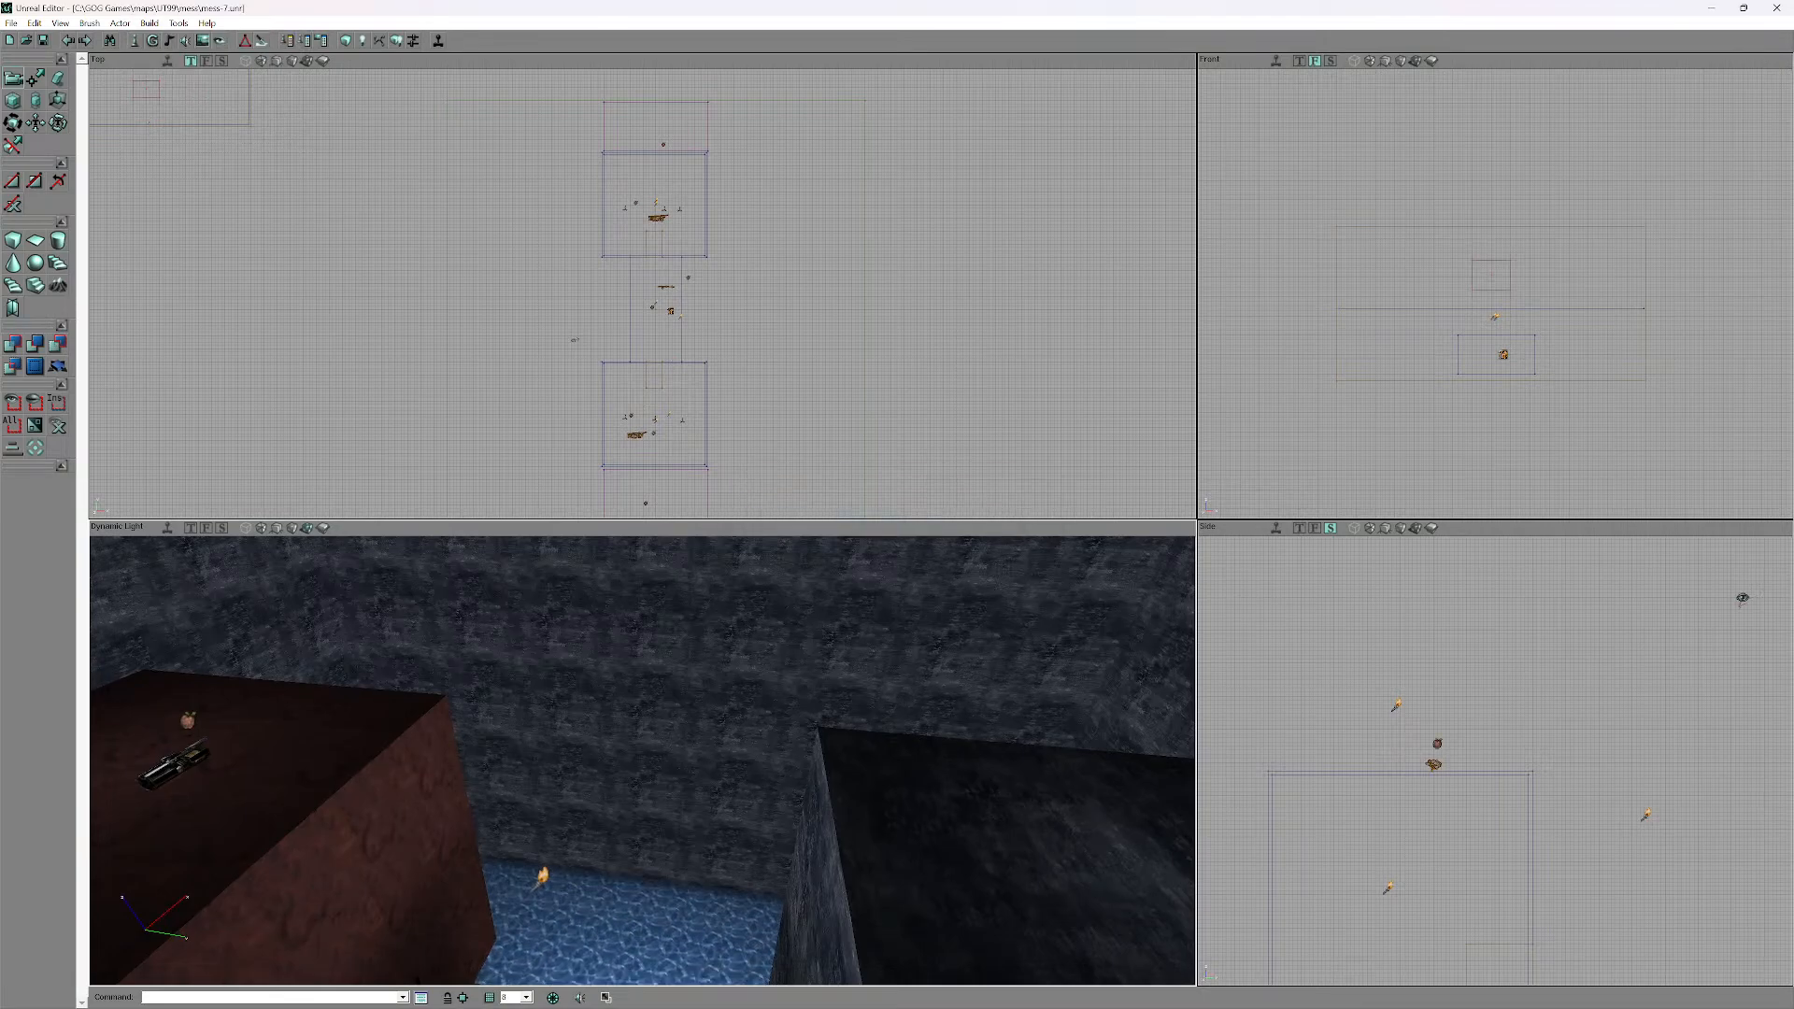
- Check the options of the PathNode on the reddish tower and the 3D viewport's Mode and Actors display options
right_click(189, 719)
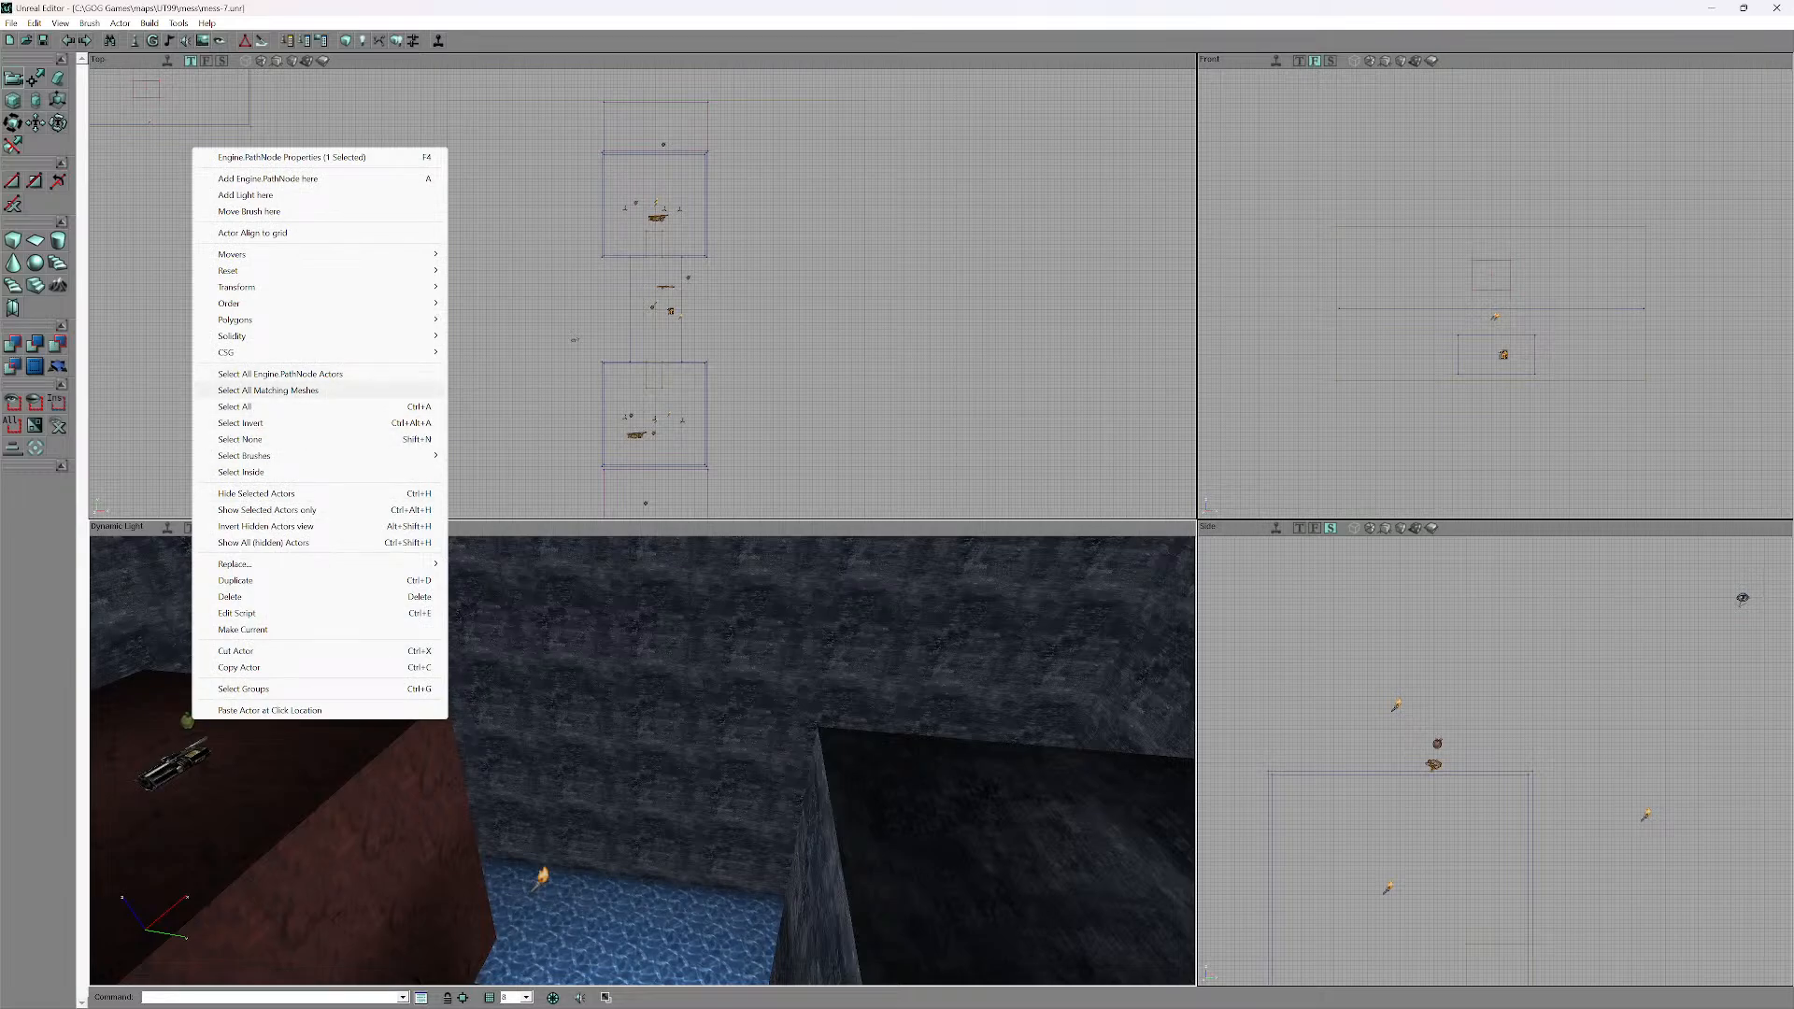
left_click(459, 528)
right_click(336, 529)
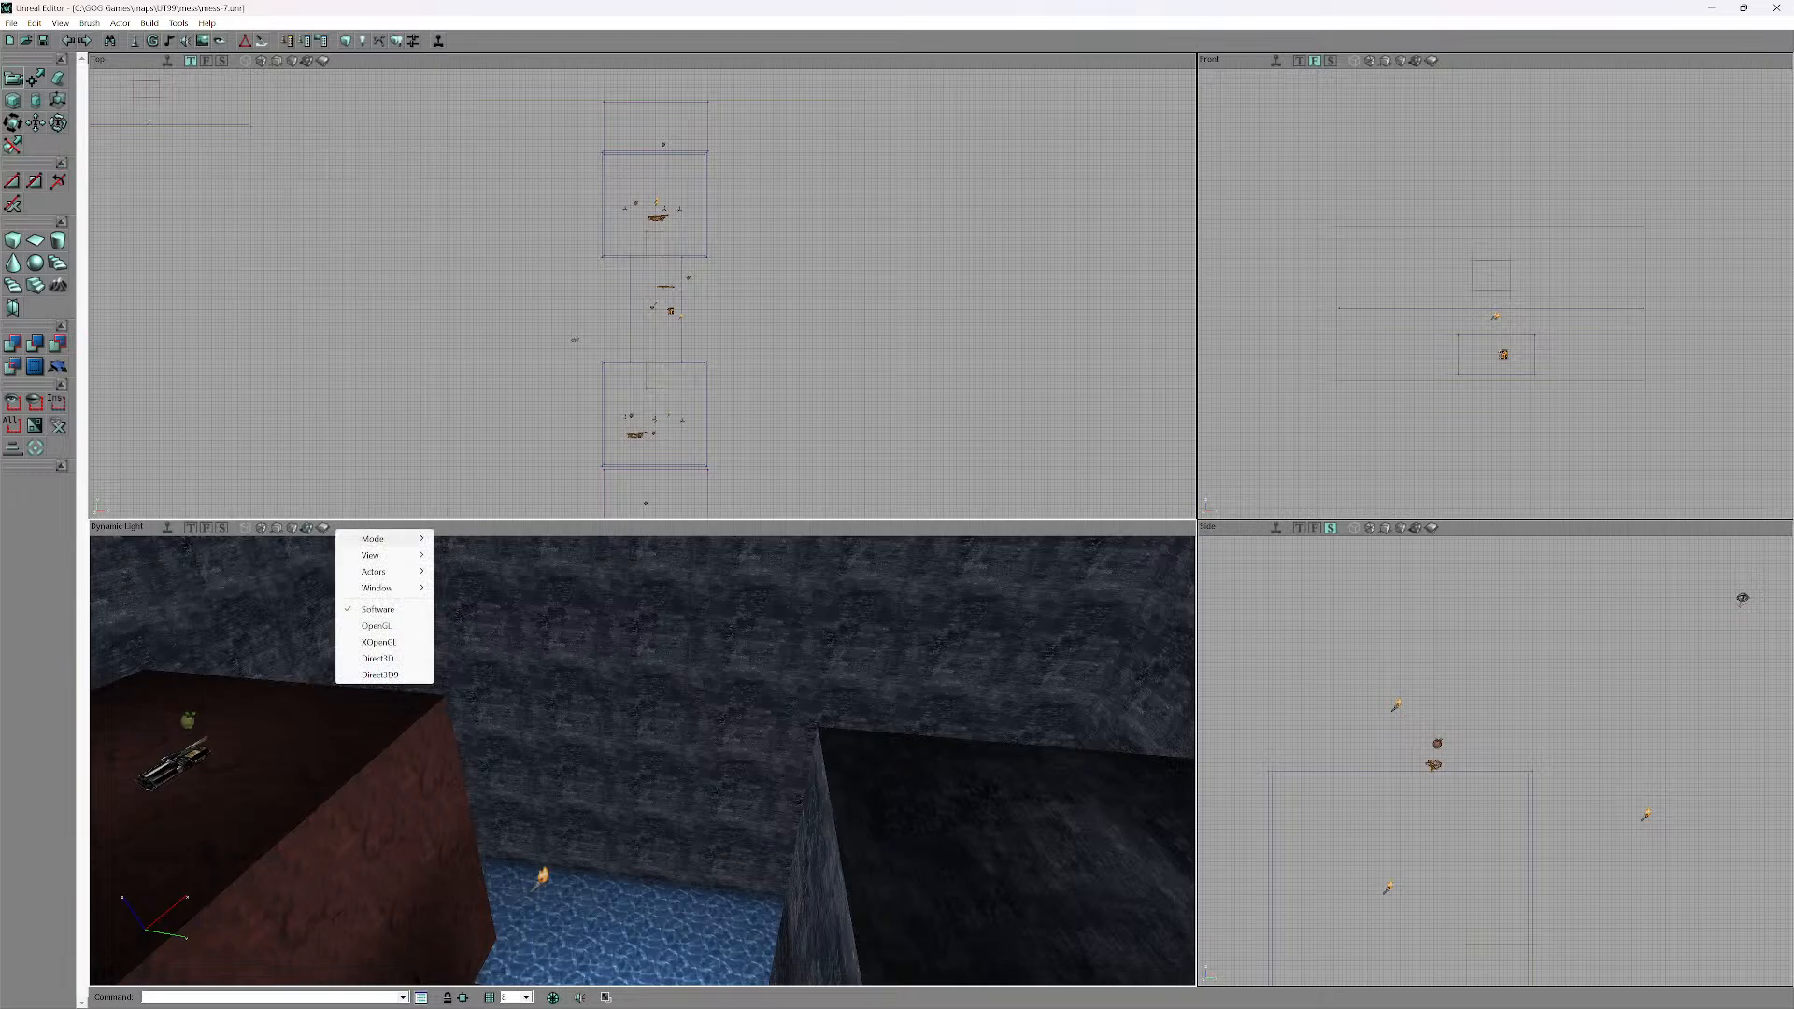
mouse_move(373, 539)
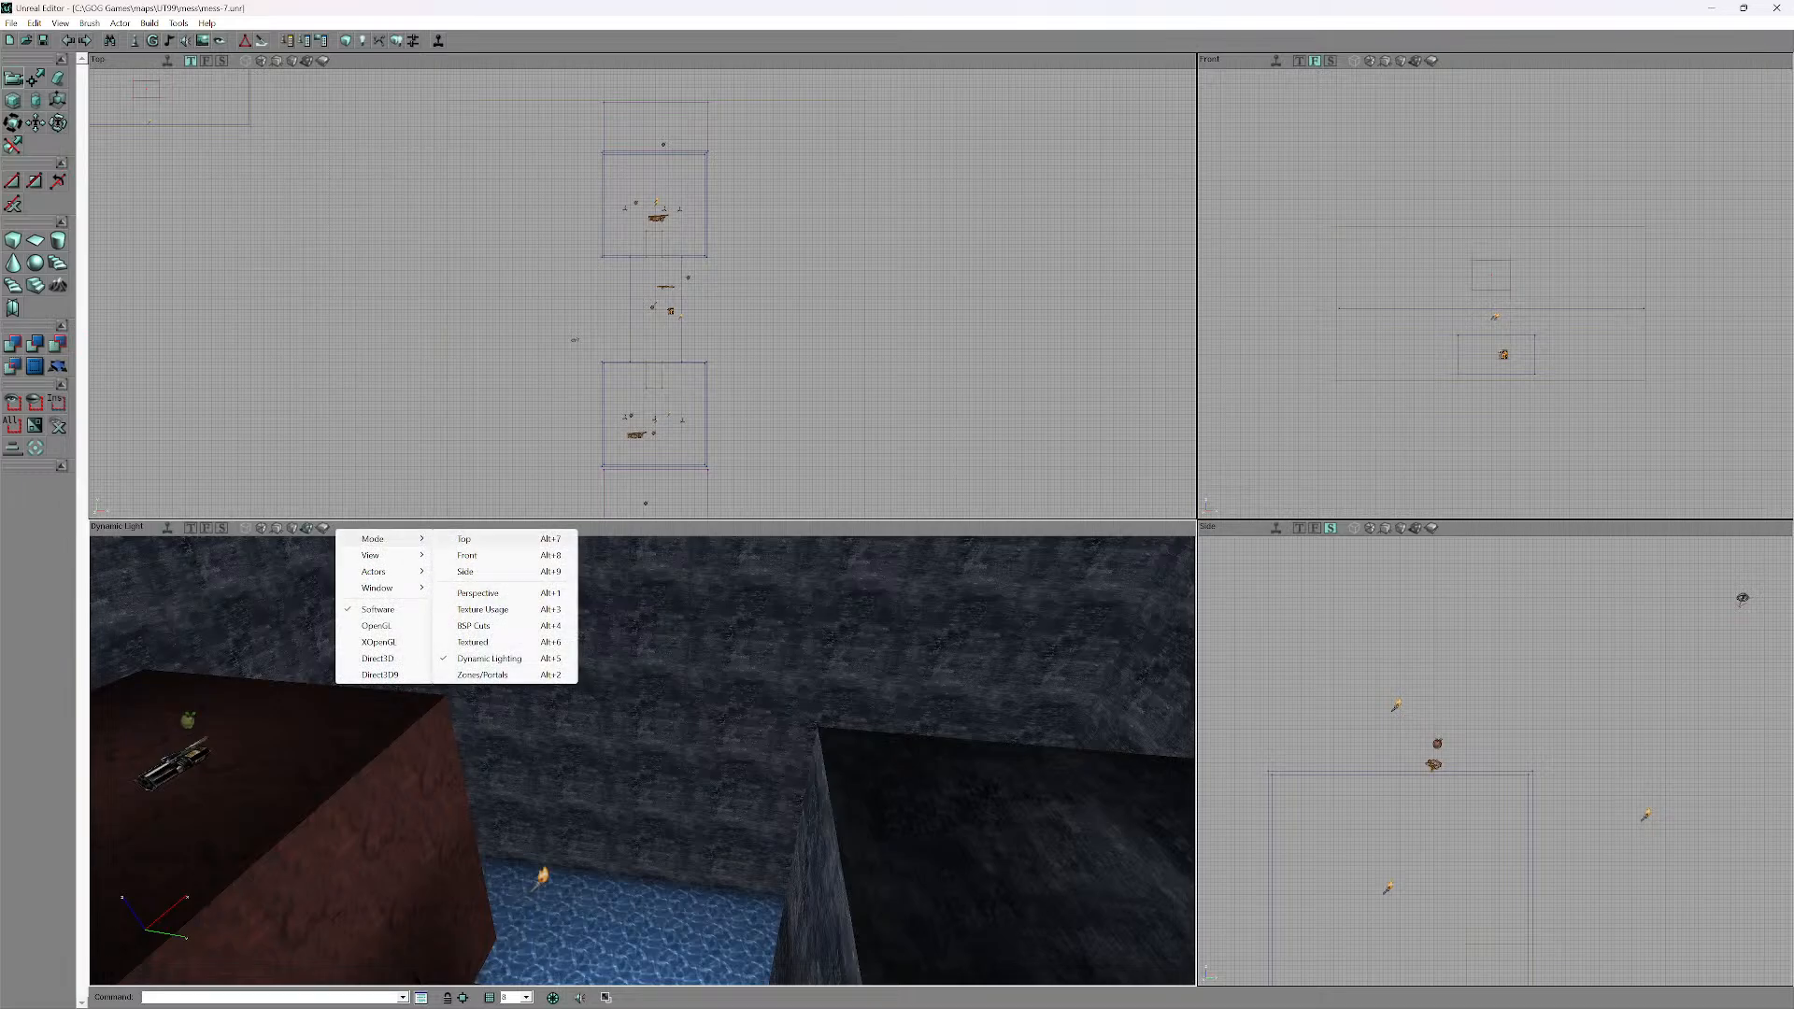
mouse_move(374, 571)
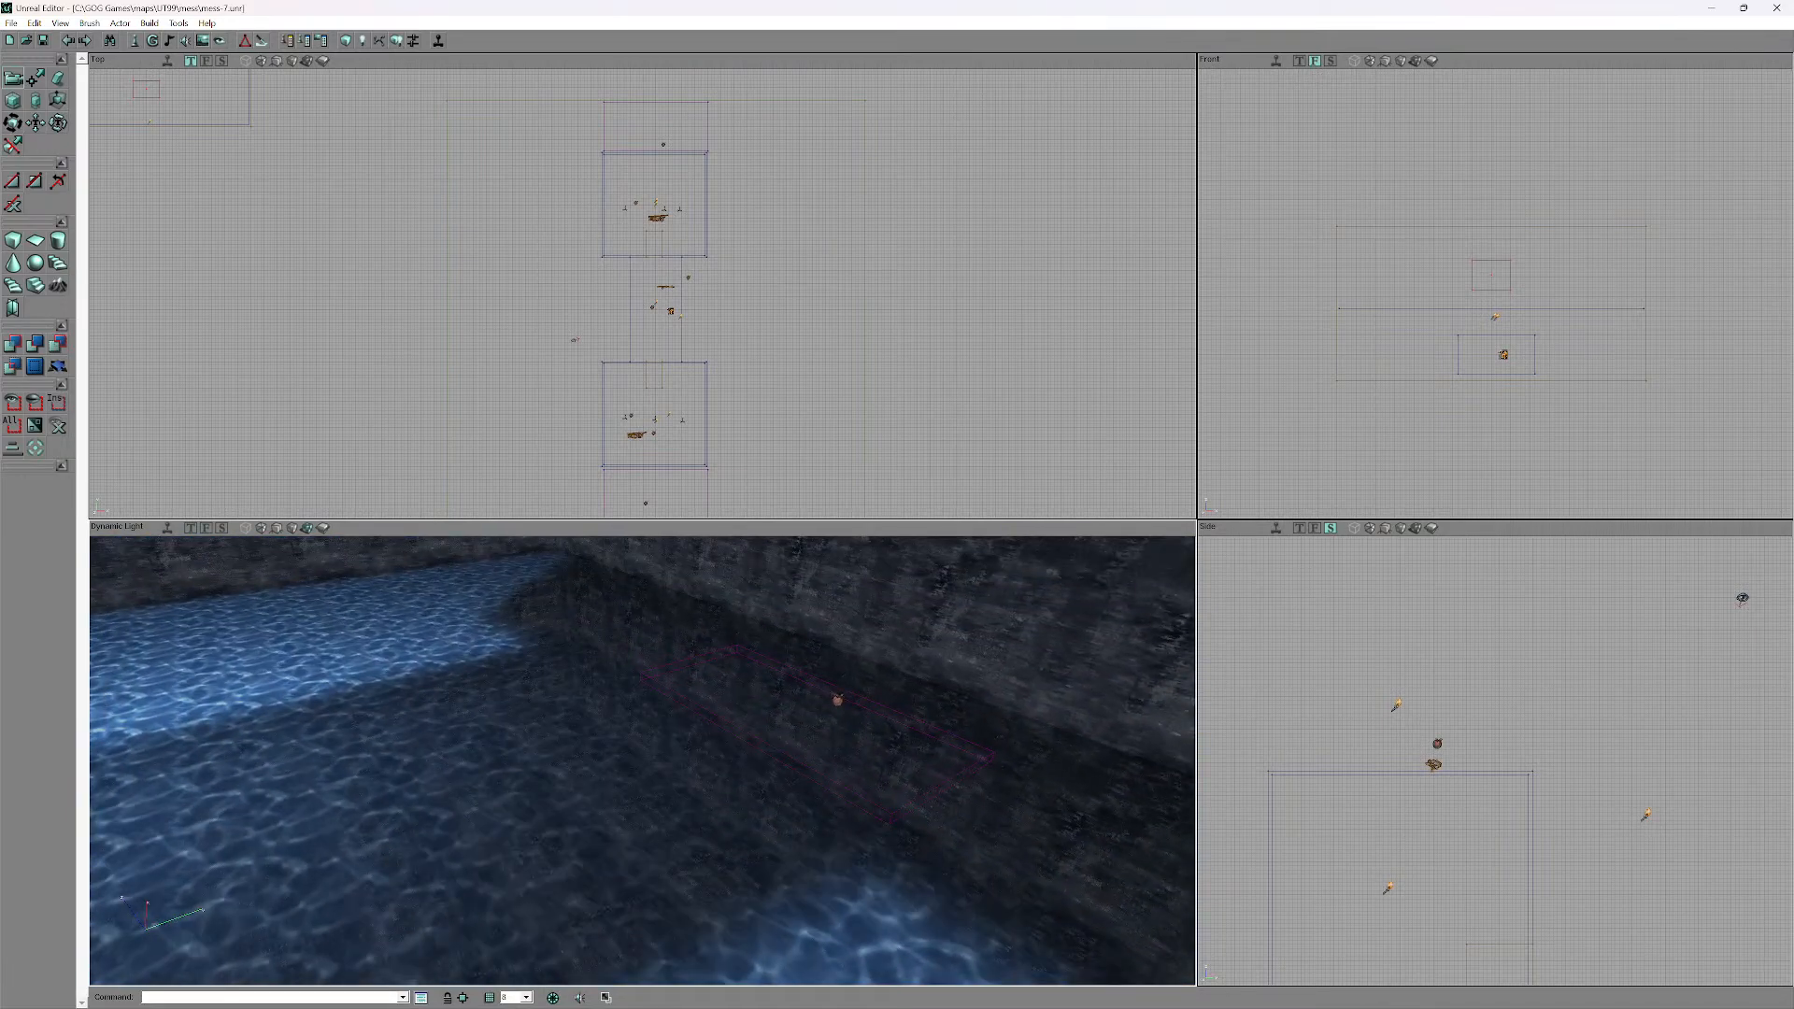
- Add another PathNode on the shadowed water floor beside the towers, and build the whole level again
left_click(657, 717)
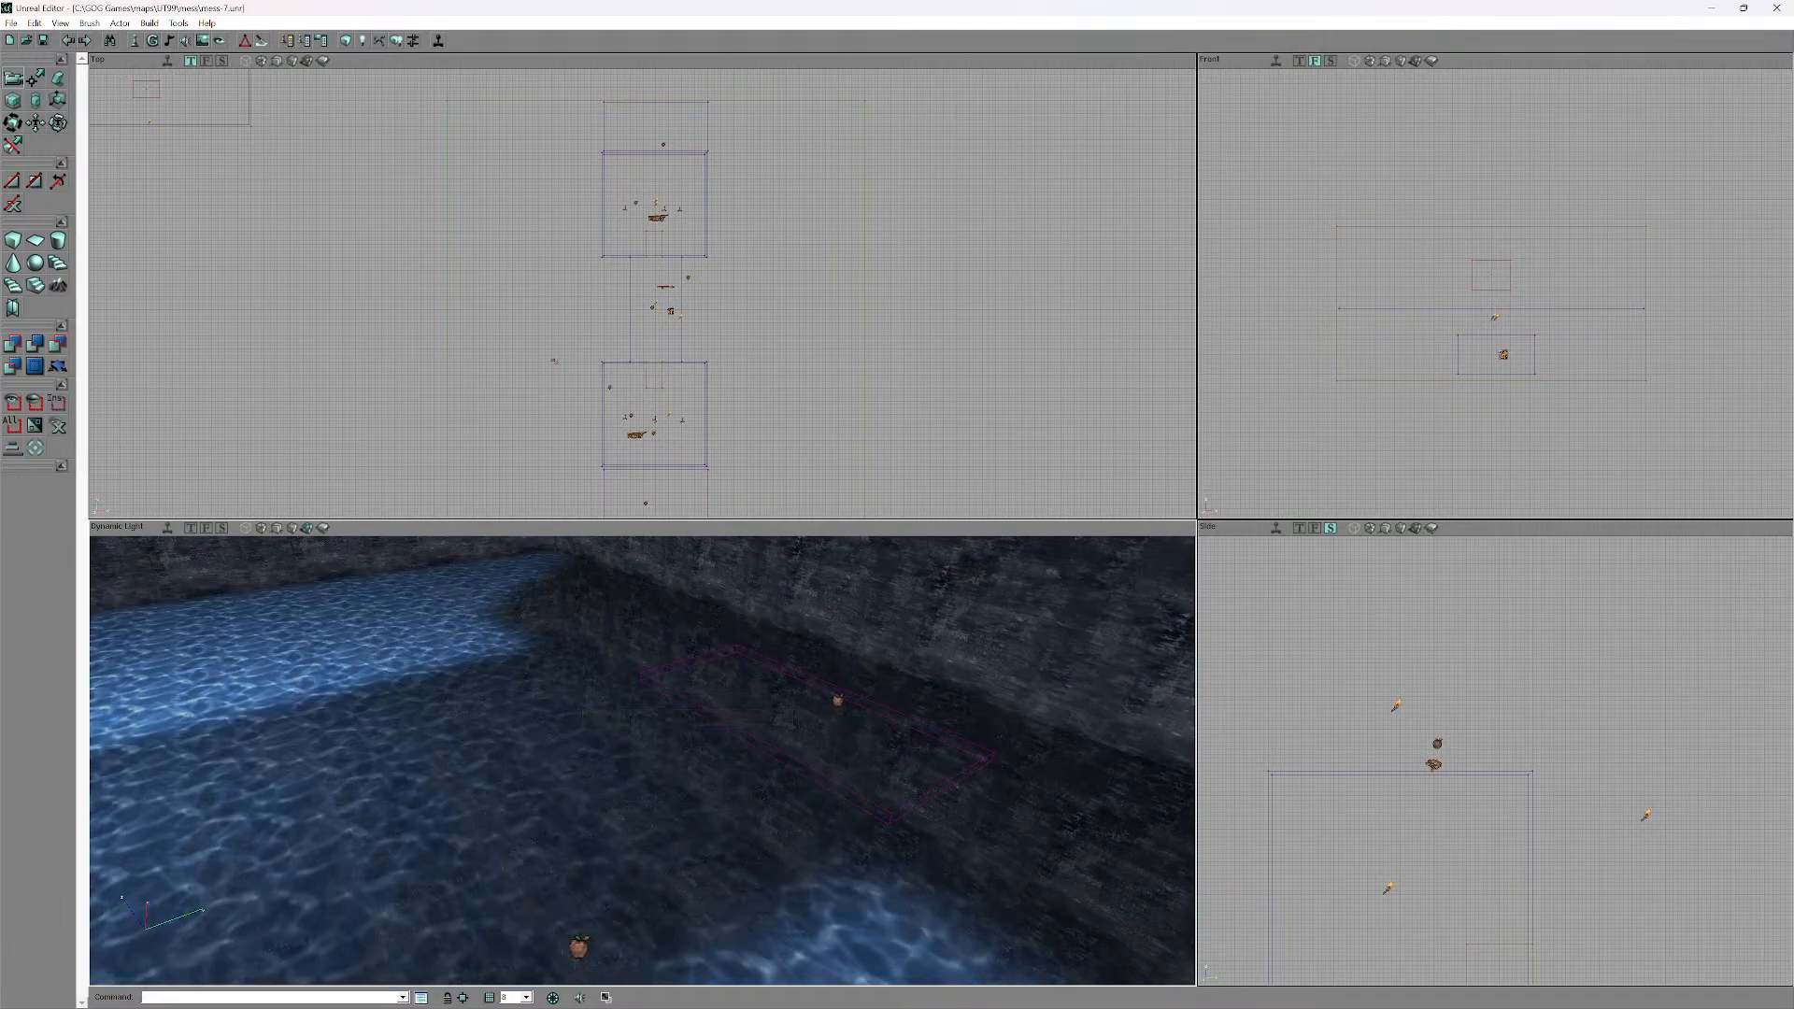
left_click(149, 23)
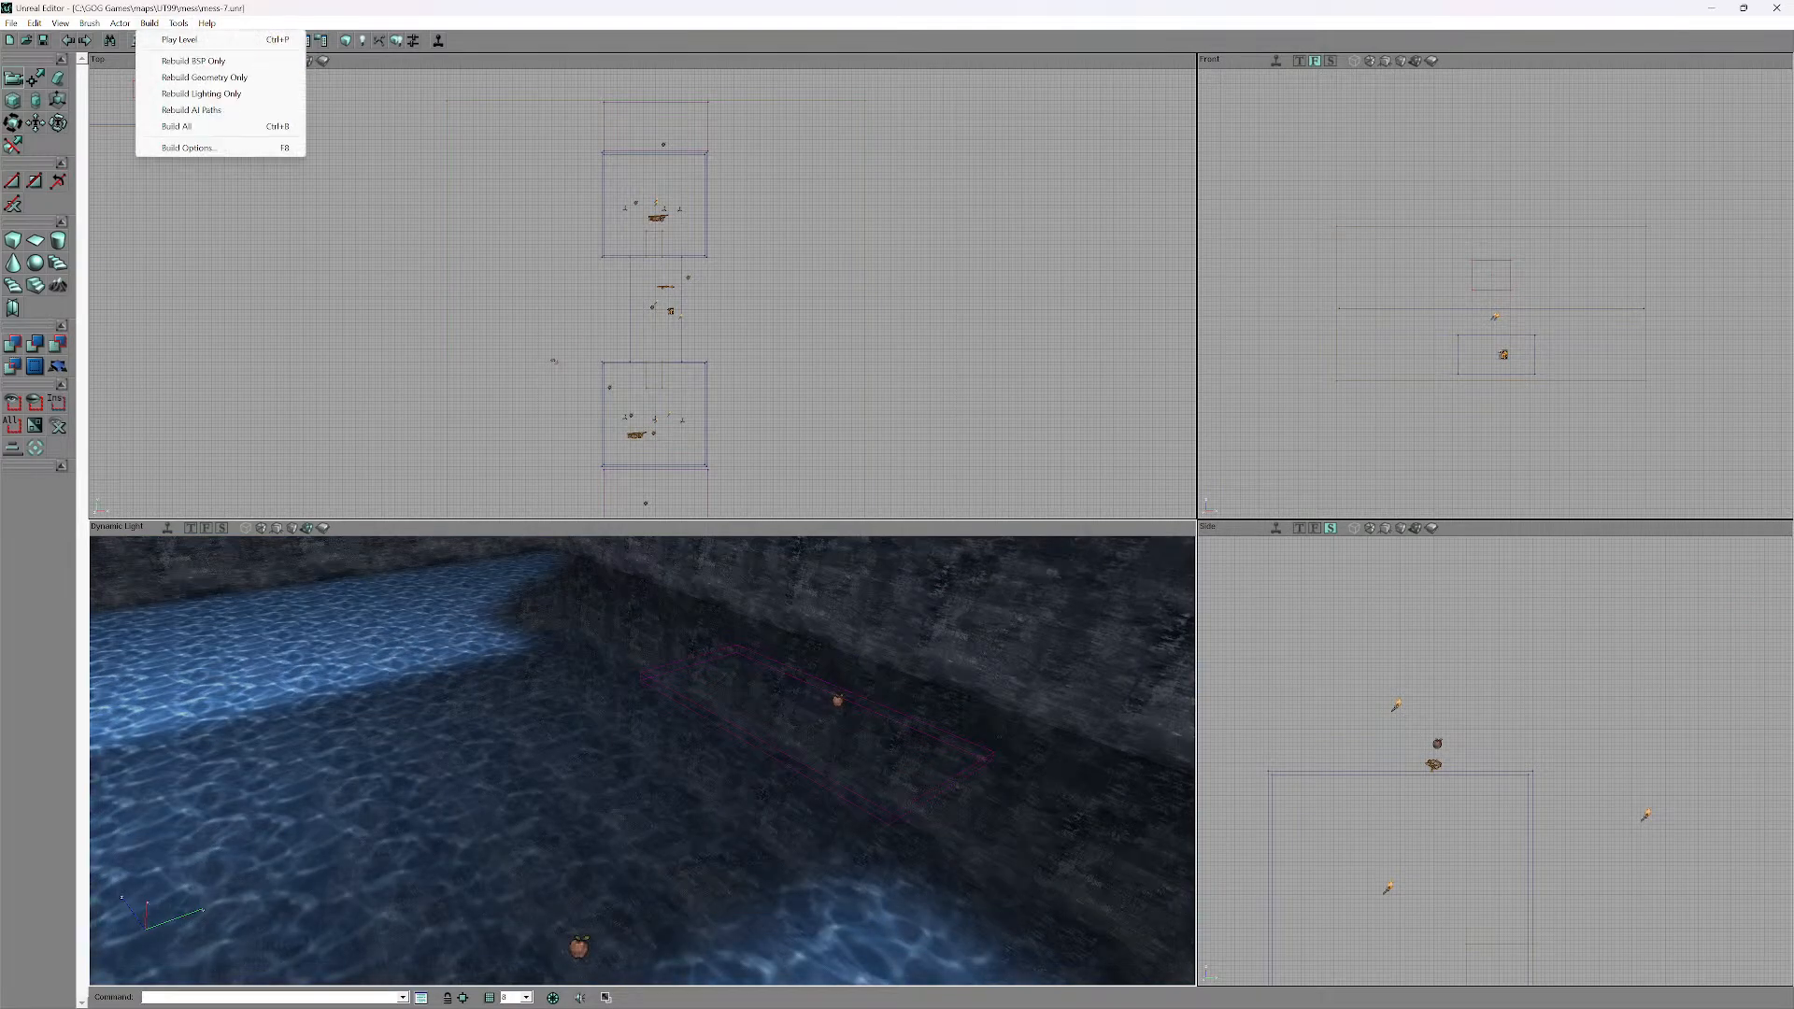
left_click(224, 127)
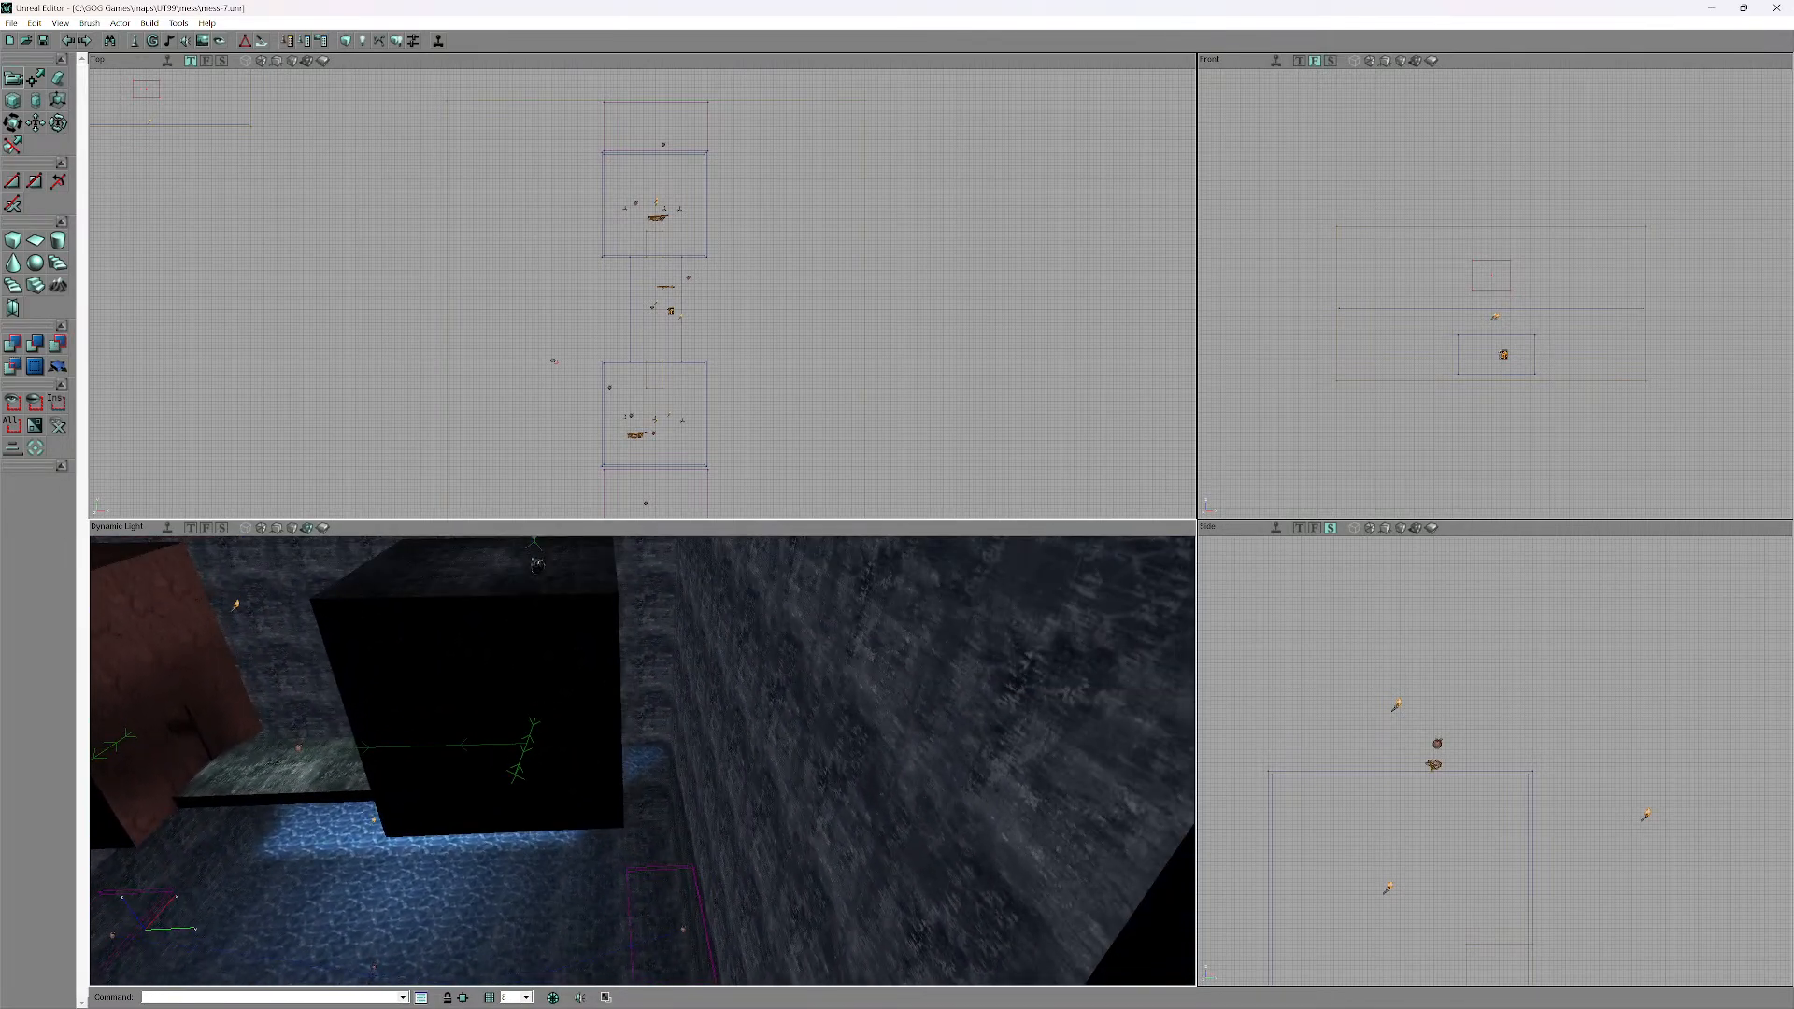
- Examine the AI path connections between the PathNodes around the dark and reddish towers
mouse_move(642, 760)
left_mouse_down()
mouse_move(643, 729)
mouse_move(668, 715)
mouse_move(643, 728)
mouse_move(641, 686)
mouse_move(643, 742)
left_mouse_up()
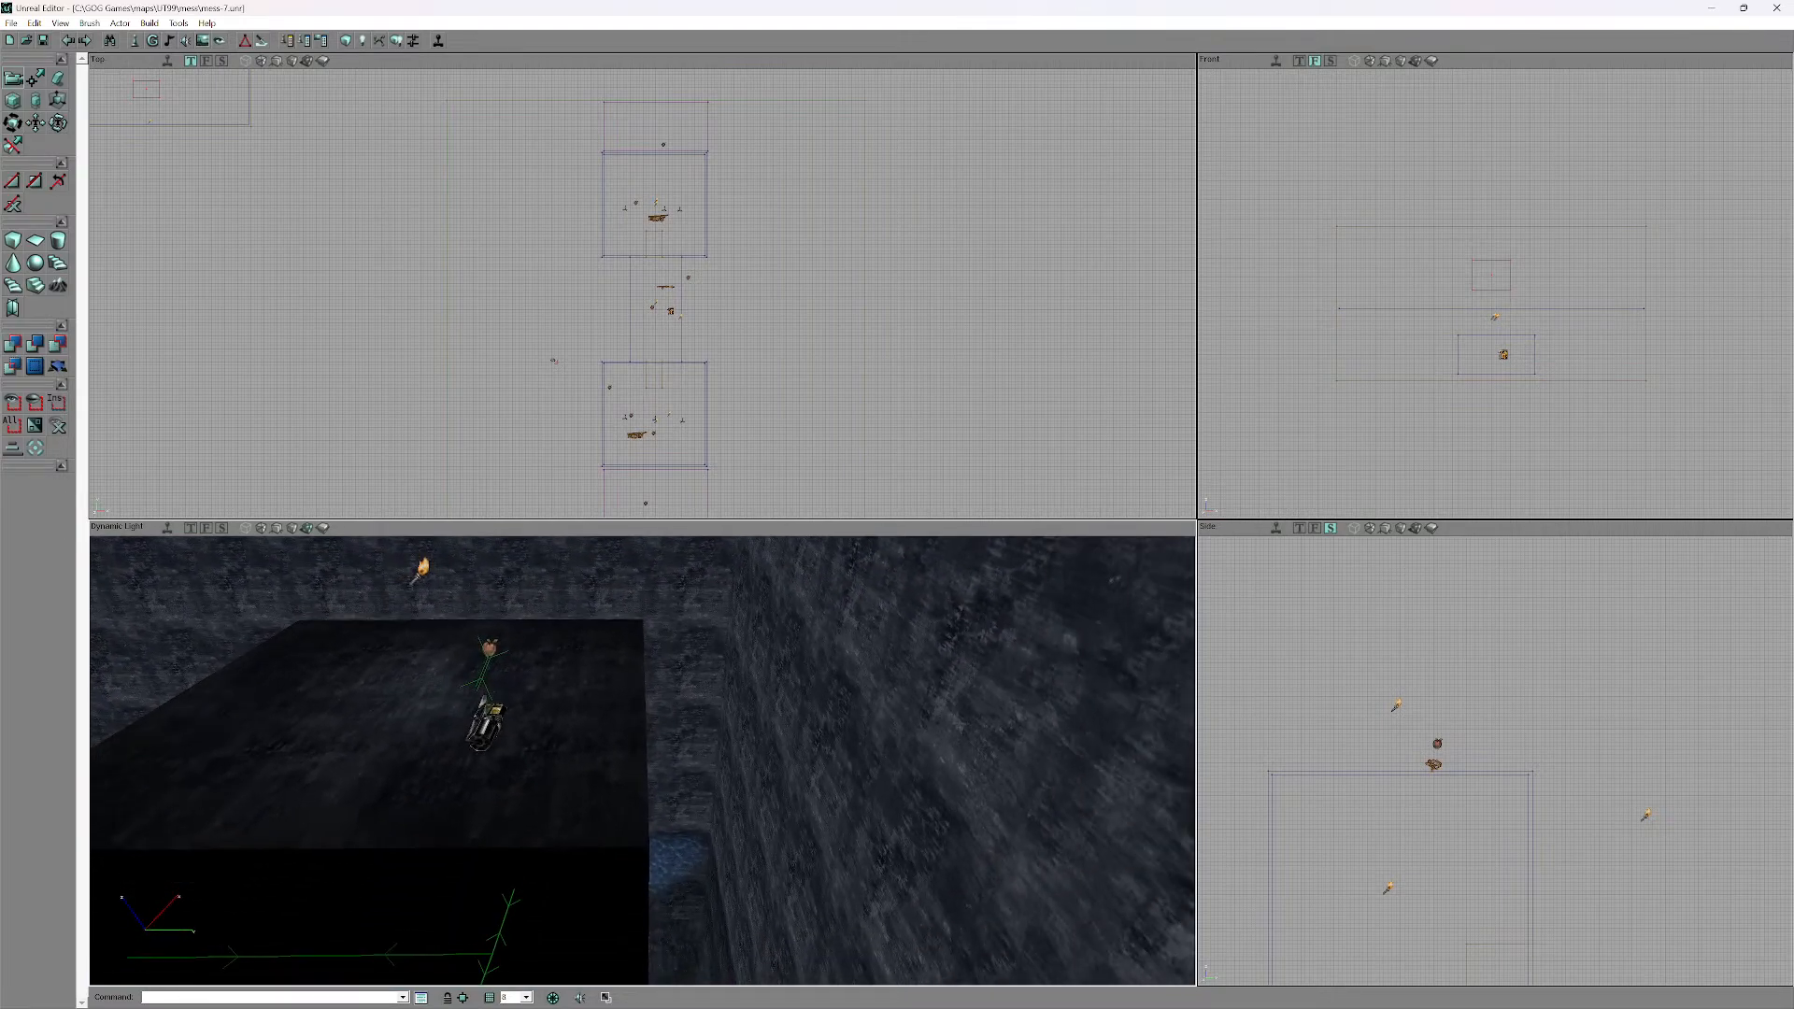
right_click(639, 703)
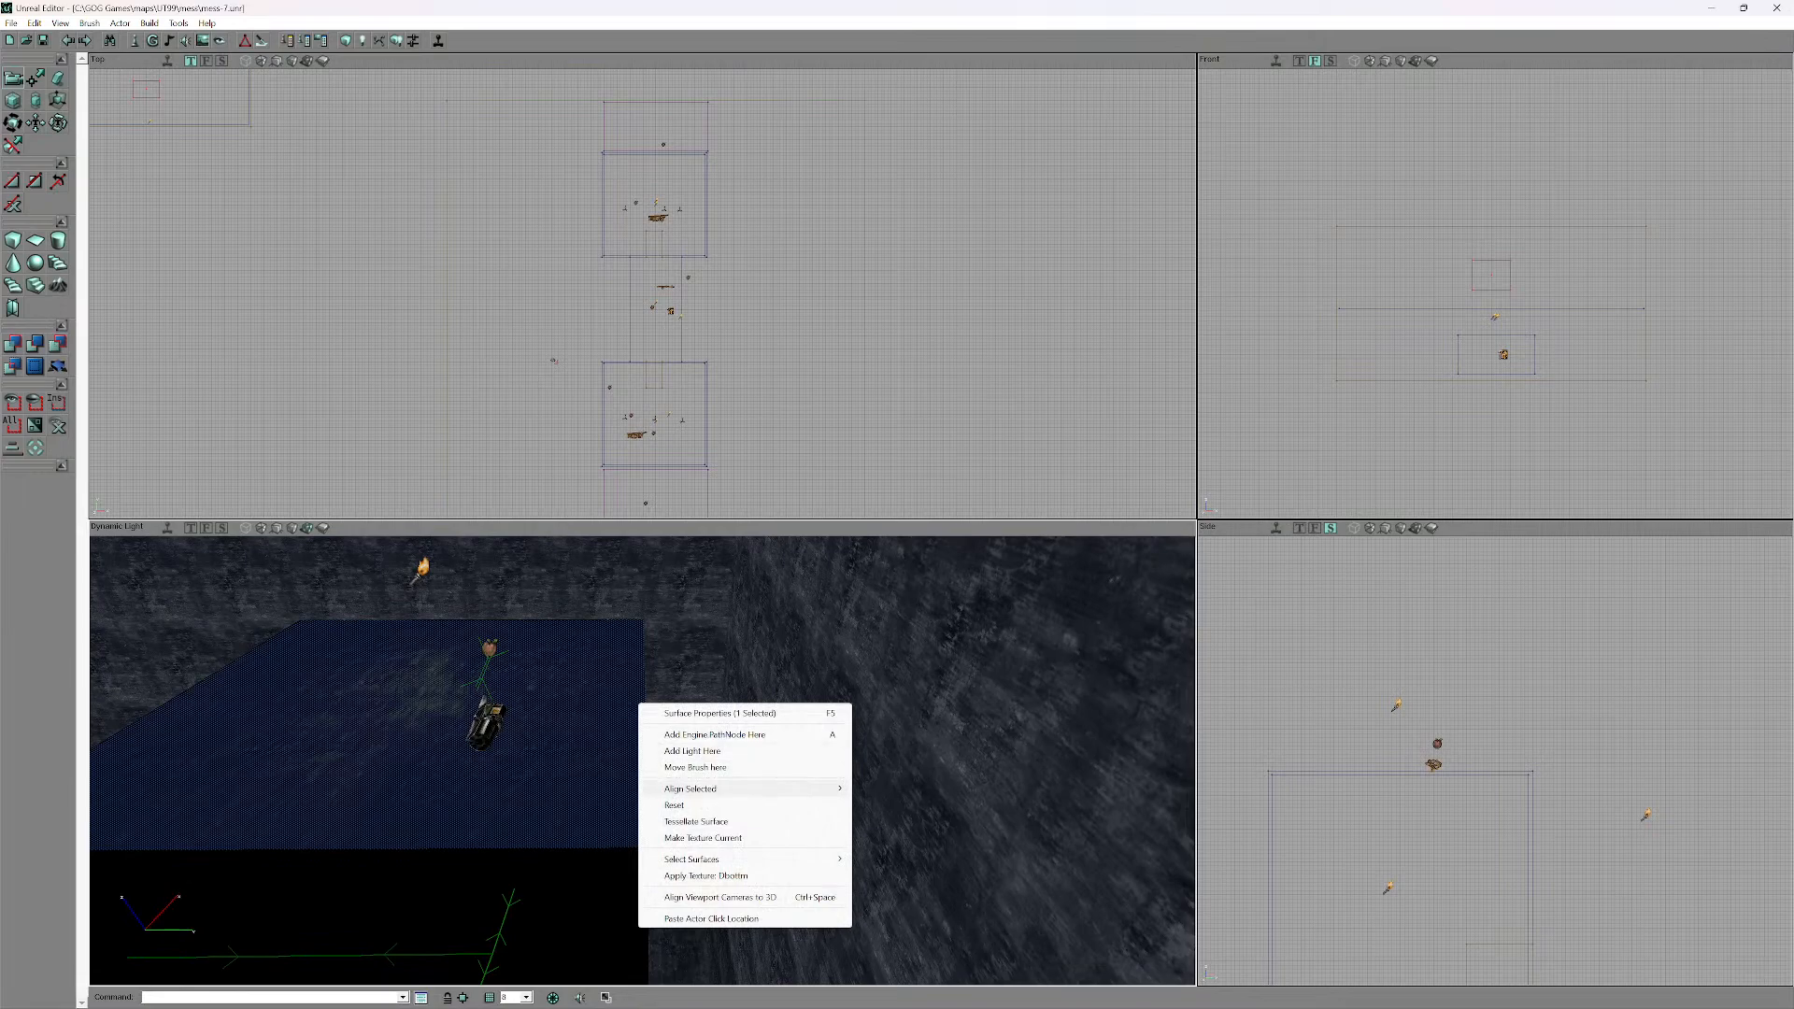
left_click(639, 703)
left_click_drag(643, 760, 598, 785)
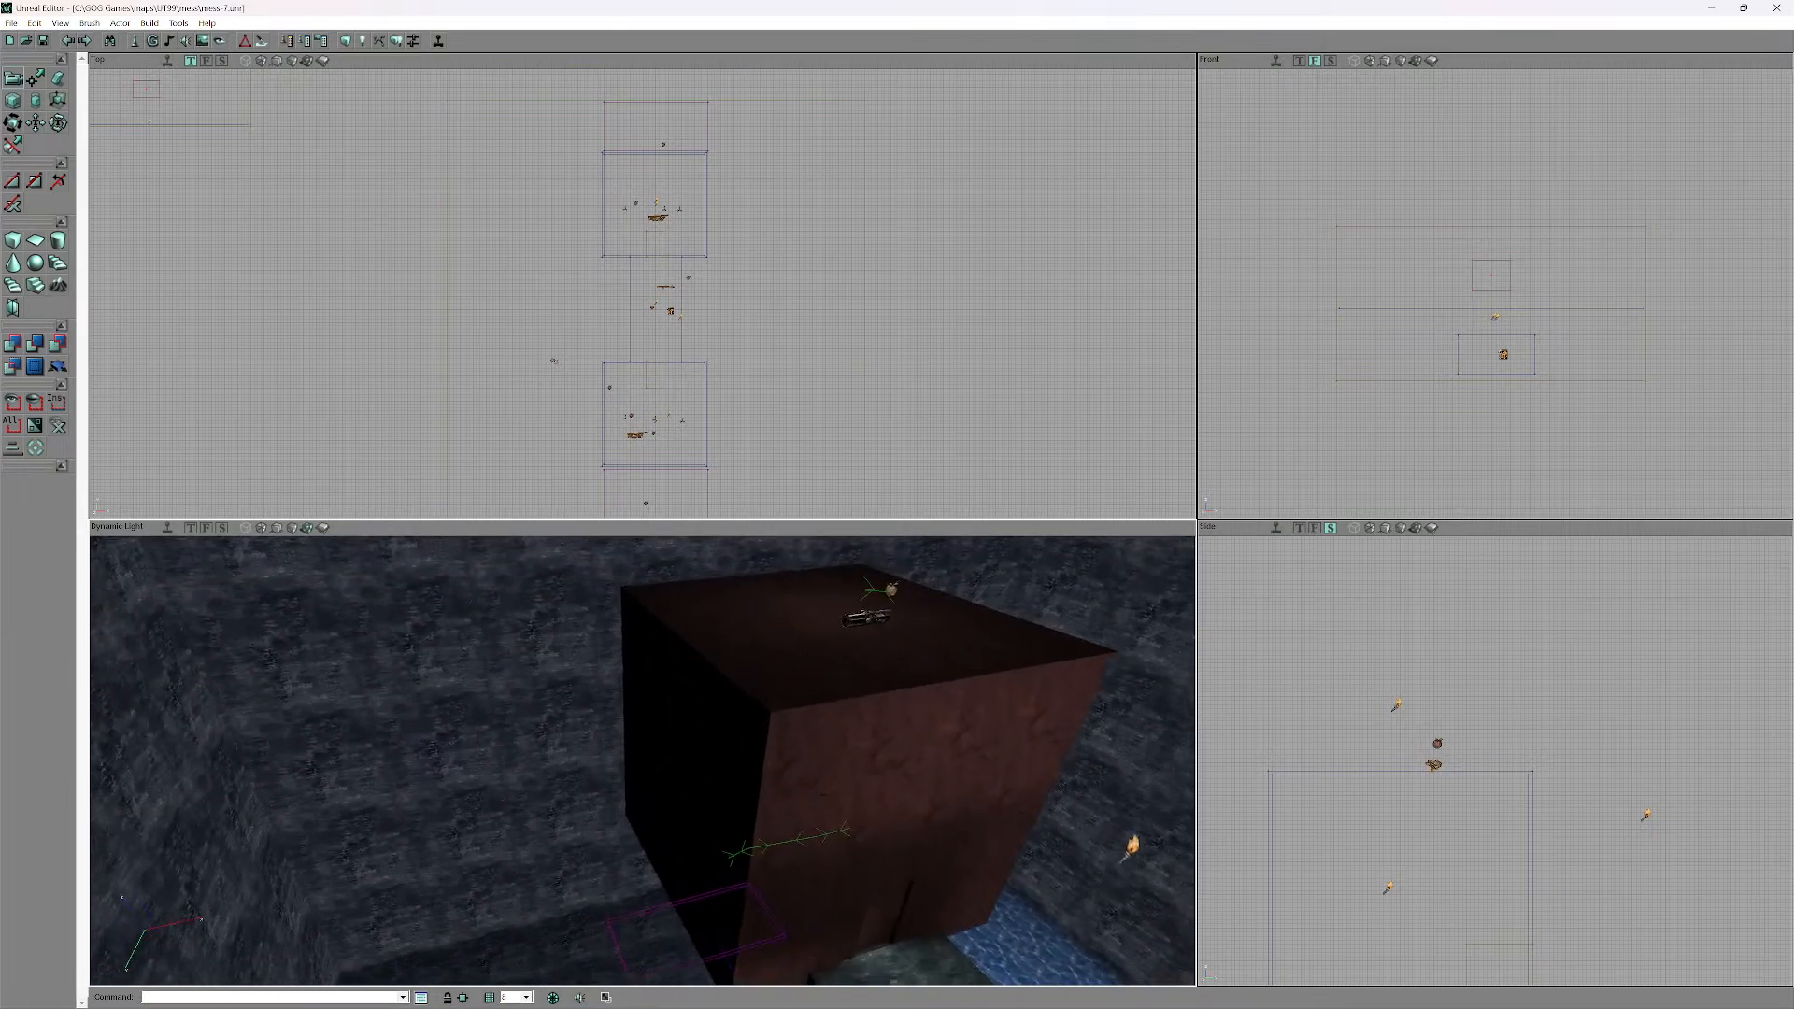
- Add a PathNode at the reddish tower's doorway onto the walkway, and build the whole level again
right_click_drag(643, 761, 654, 724)
left_click_drag(643, 760, 804, 766)
left_click_drag(393, 679, 346, 680)
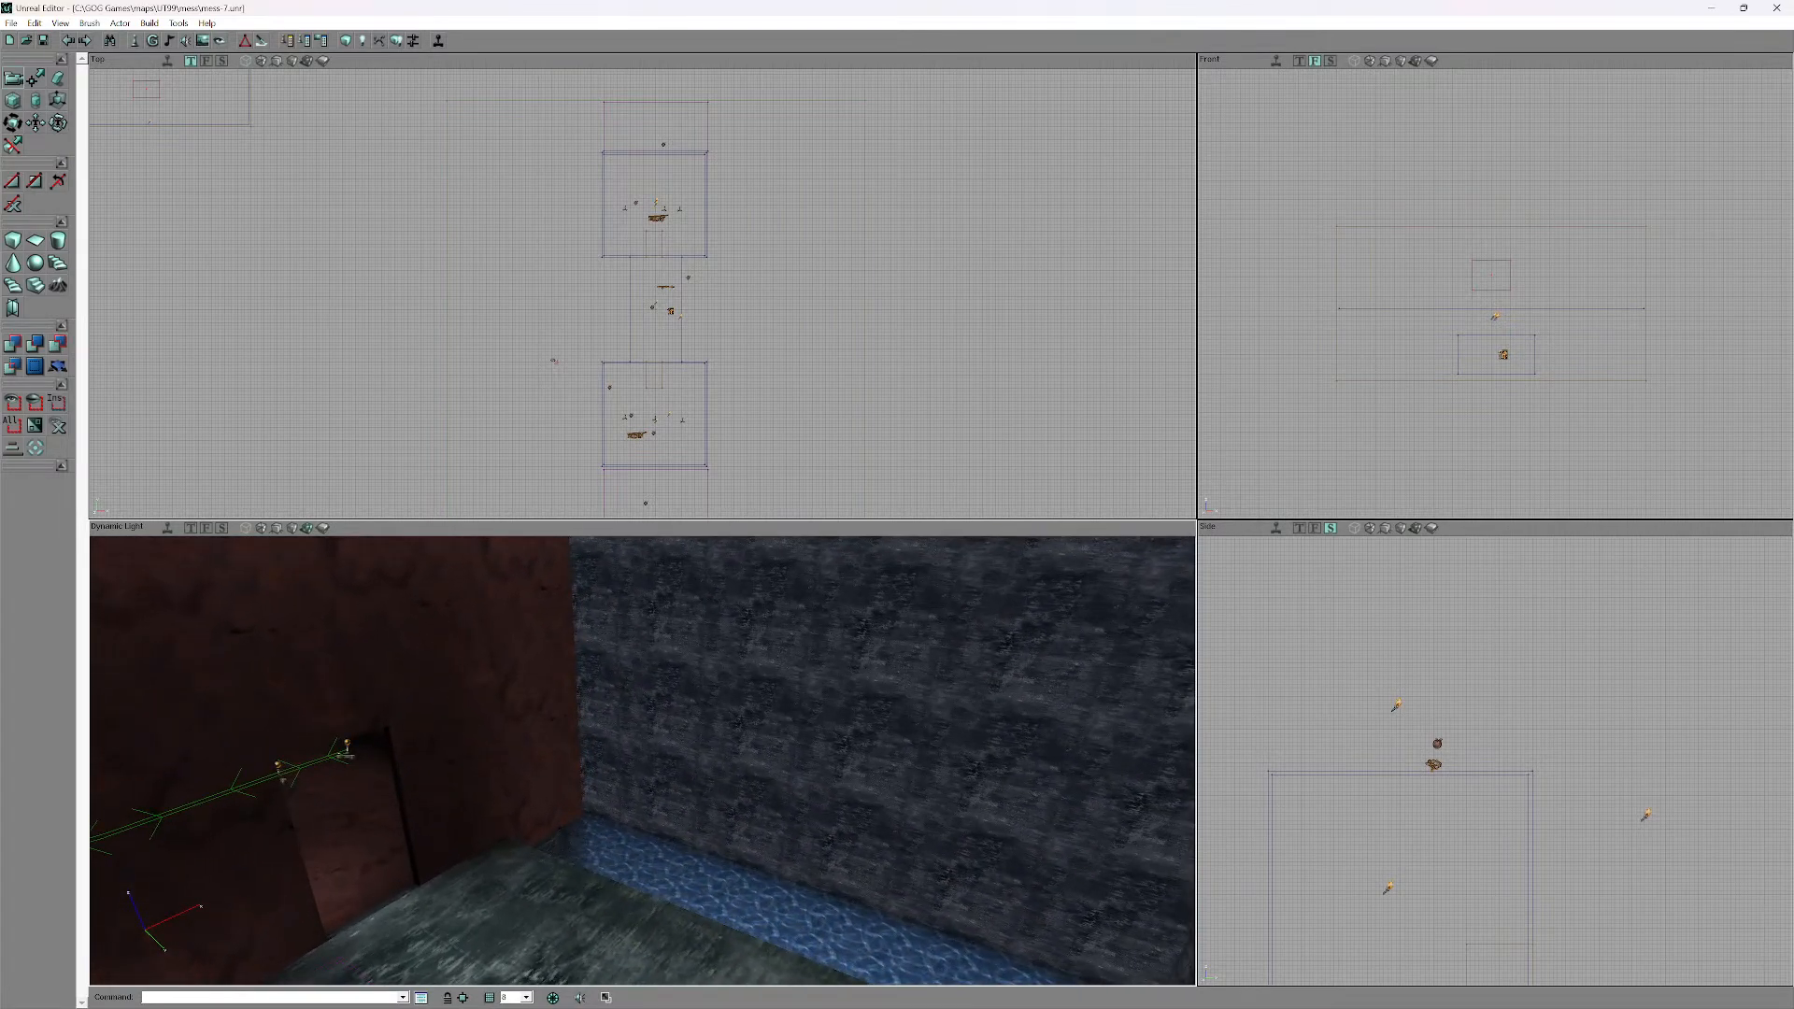
right_click(393, 679)
left_click(504, 710)
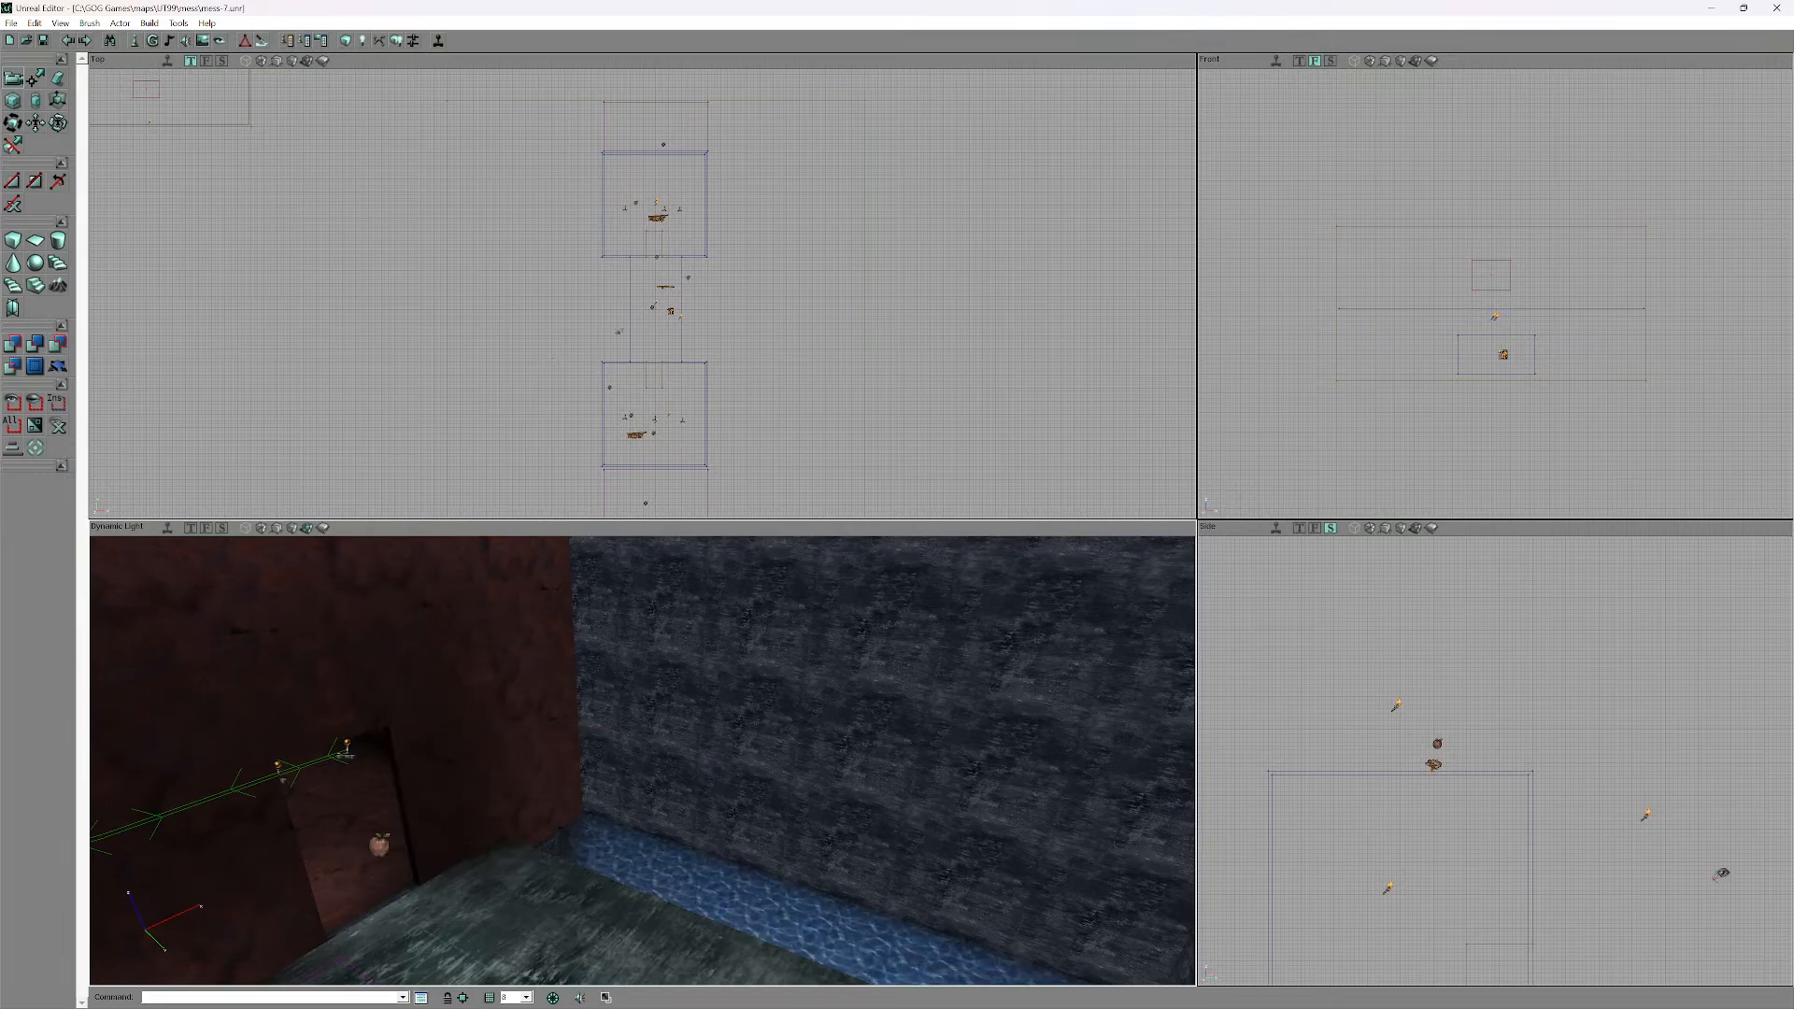
left_click_drag(505, 710, 509, 747)
left_click(150, 23)
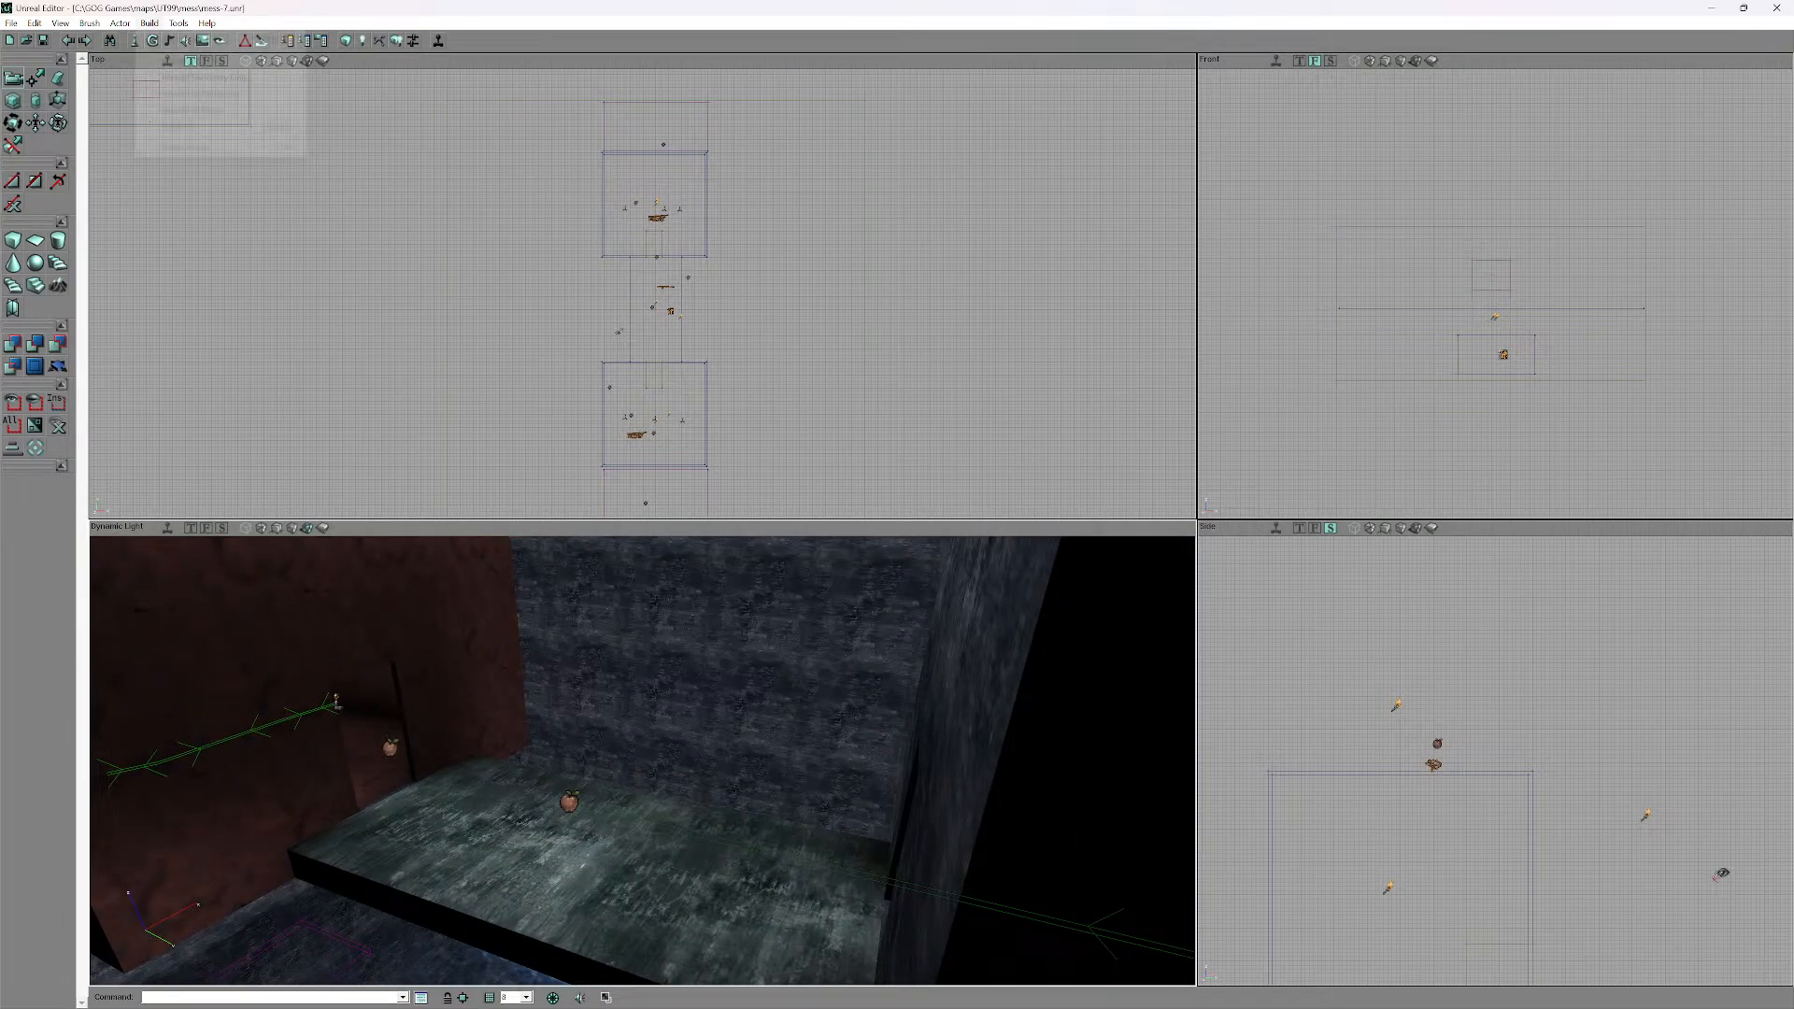
left_click(196, 123)
- Add another PathNode on the walkway, move it off the near edge above the water, and duplicate it
mouse_move(645, 346)
left_mouse_down()
mouse_move(594, 107)
mouse_move(638, 349)
left_mouse_up()
left_click_drag(635, 672, 606, 792)
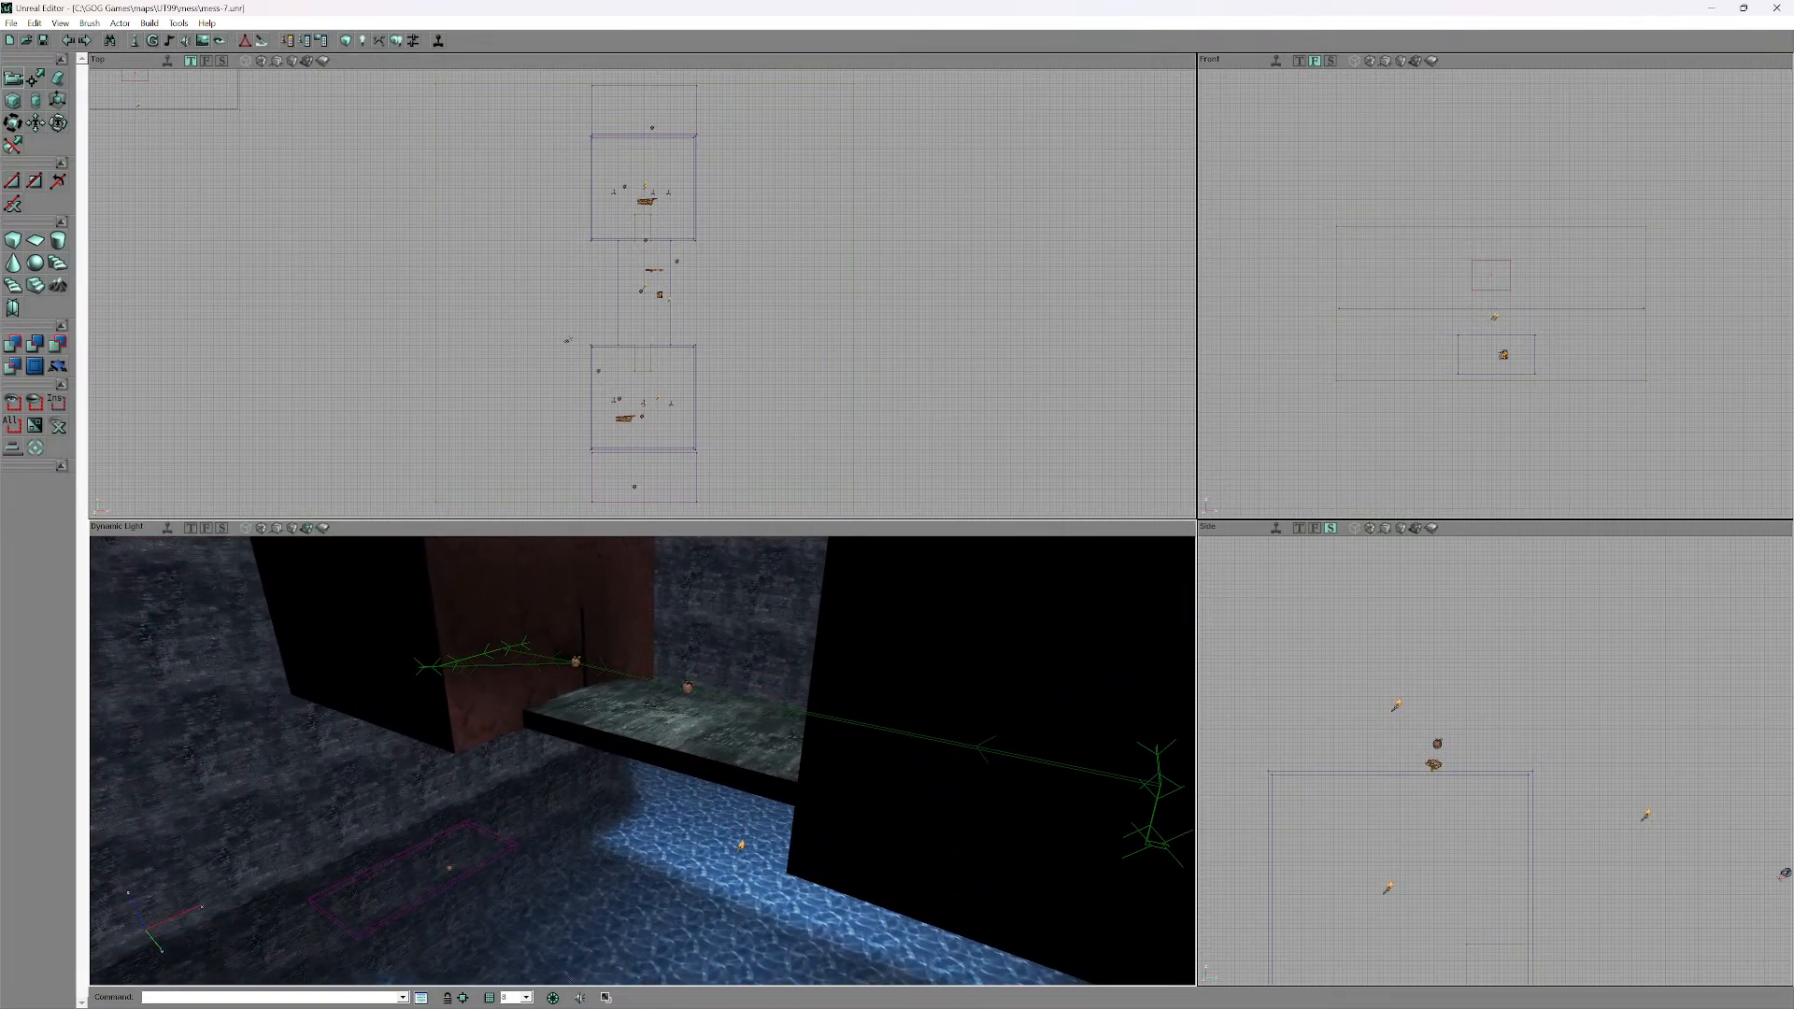
right_click(654, 742)
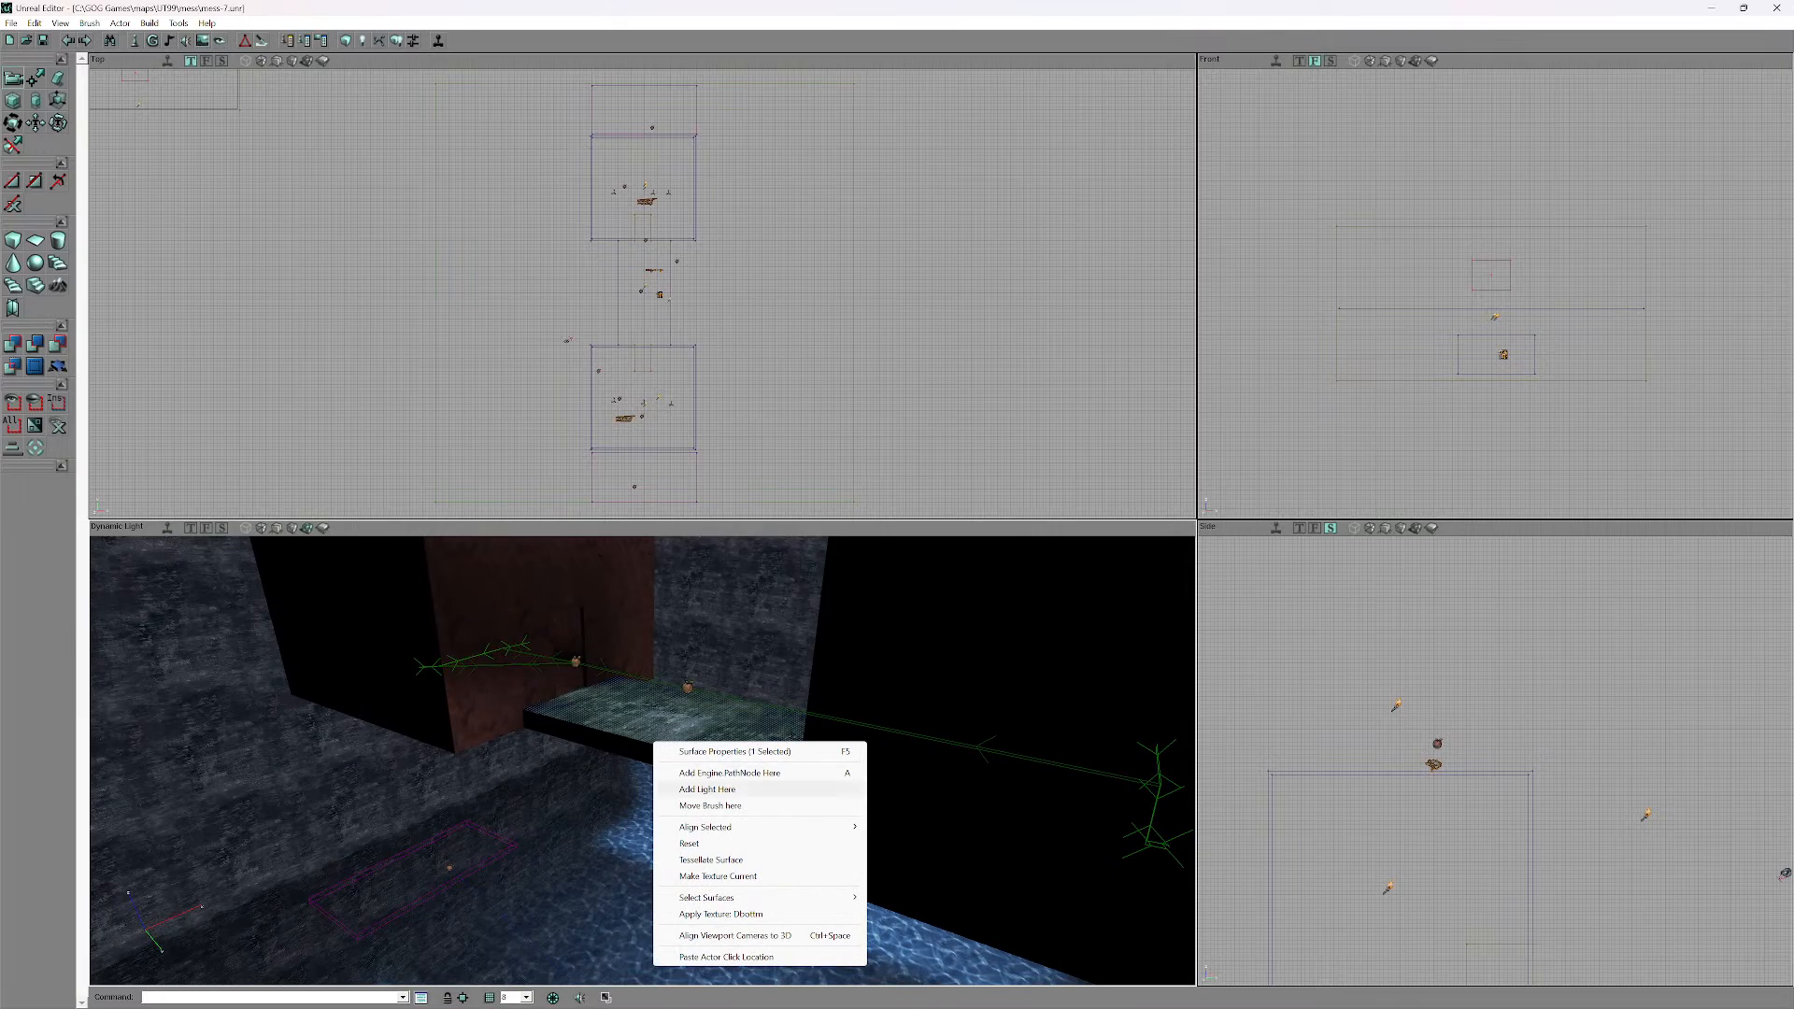
left_click(707, 789)
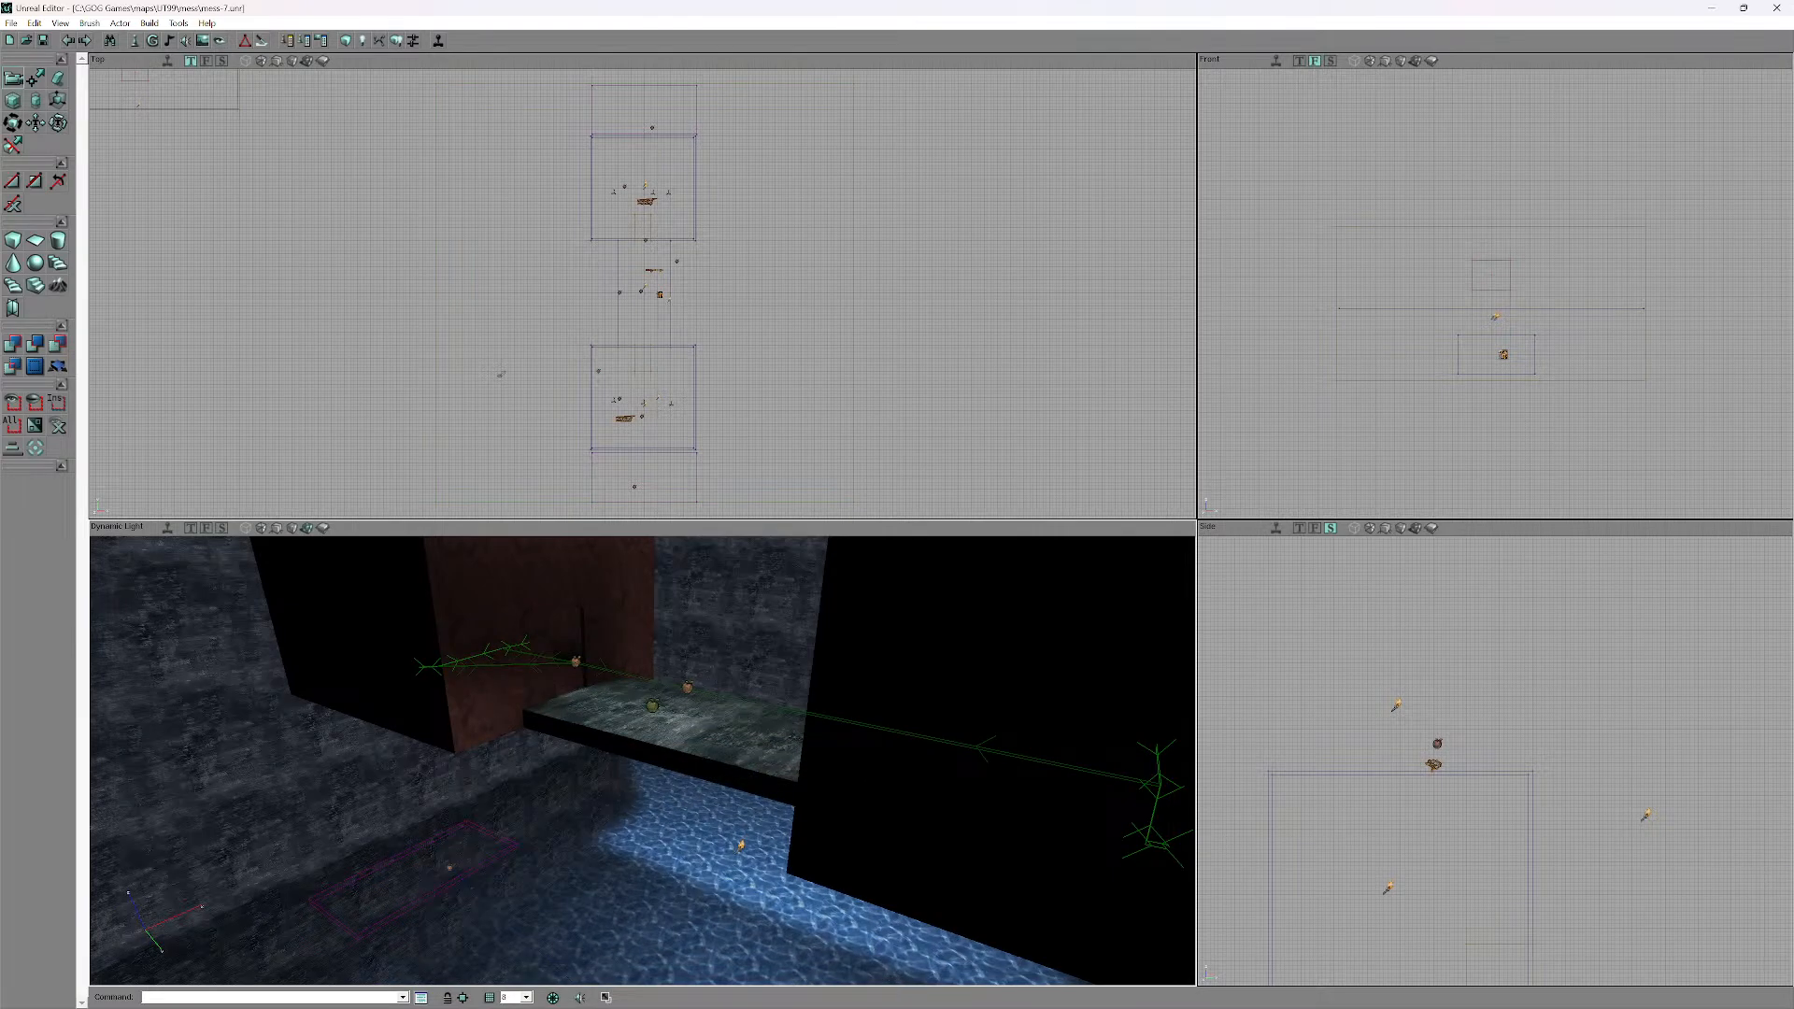
left_click_drag(653, 705, 583, 736, "ctrl")
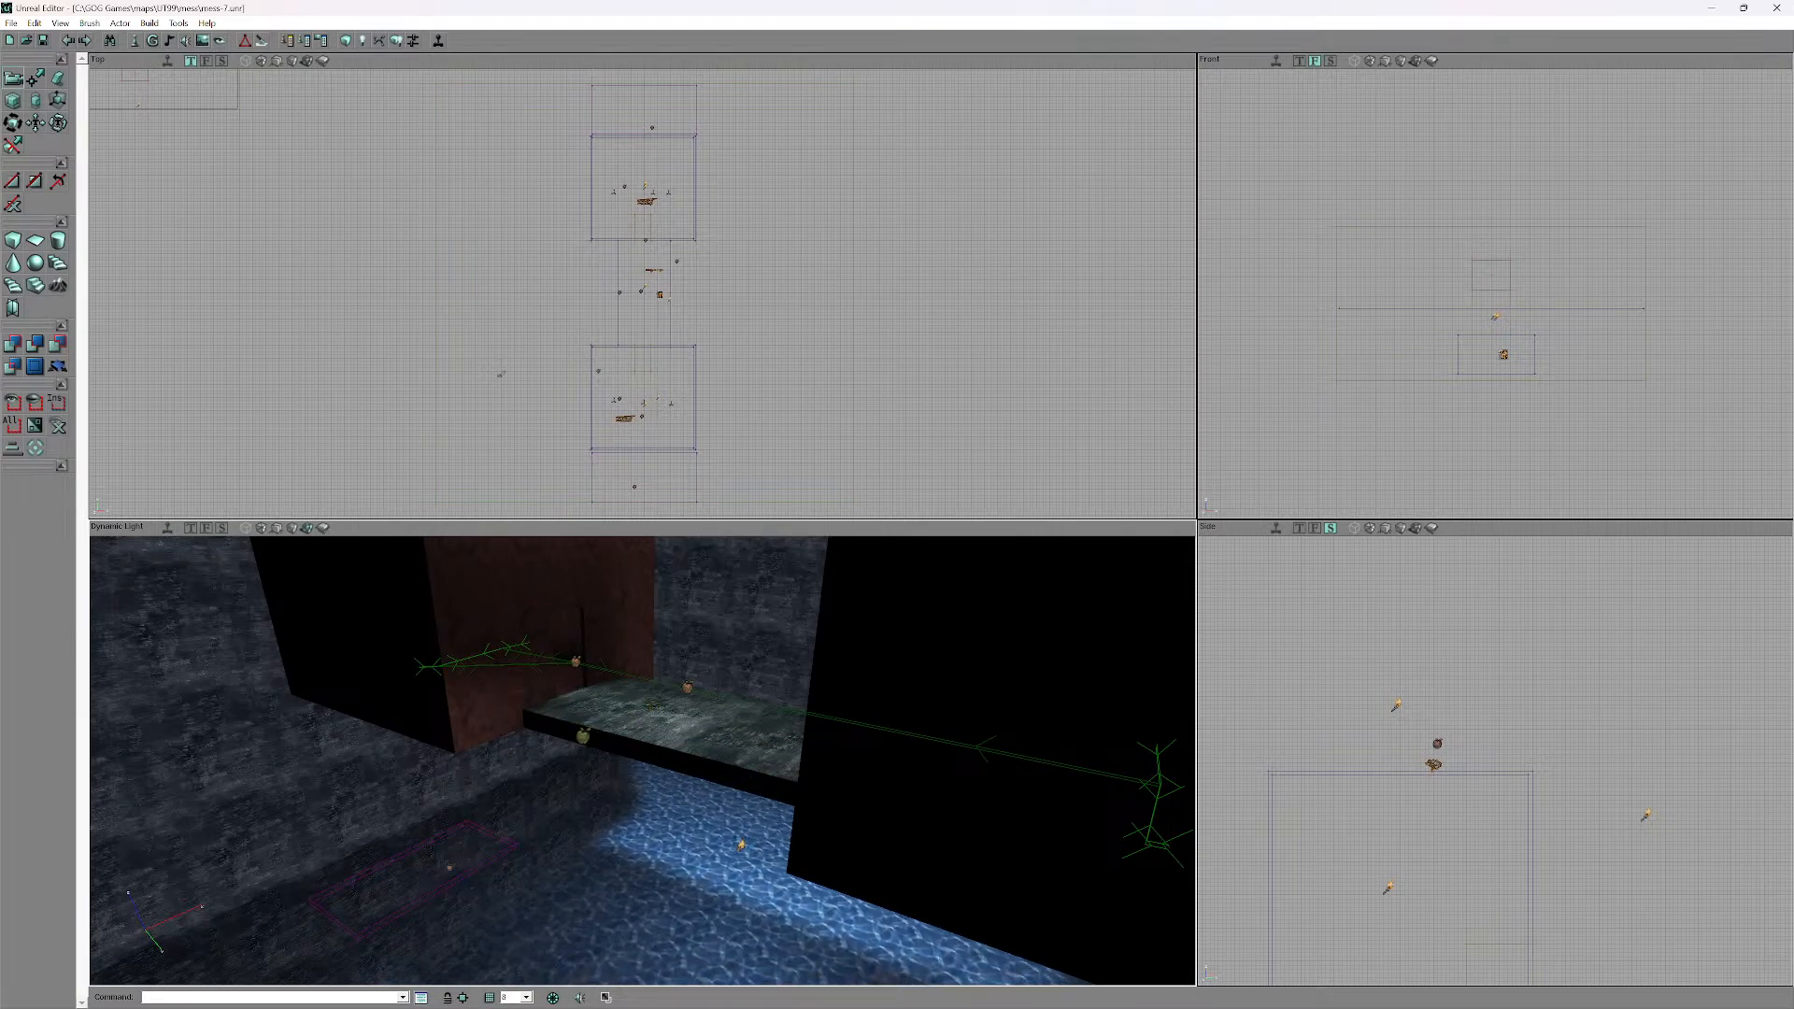
right_click(581, 732)
left_click(626, 596)
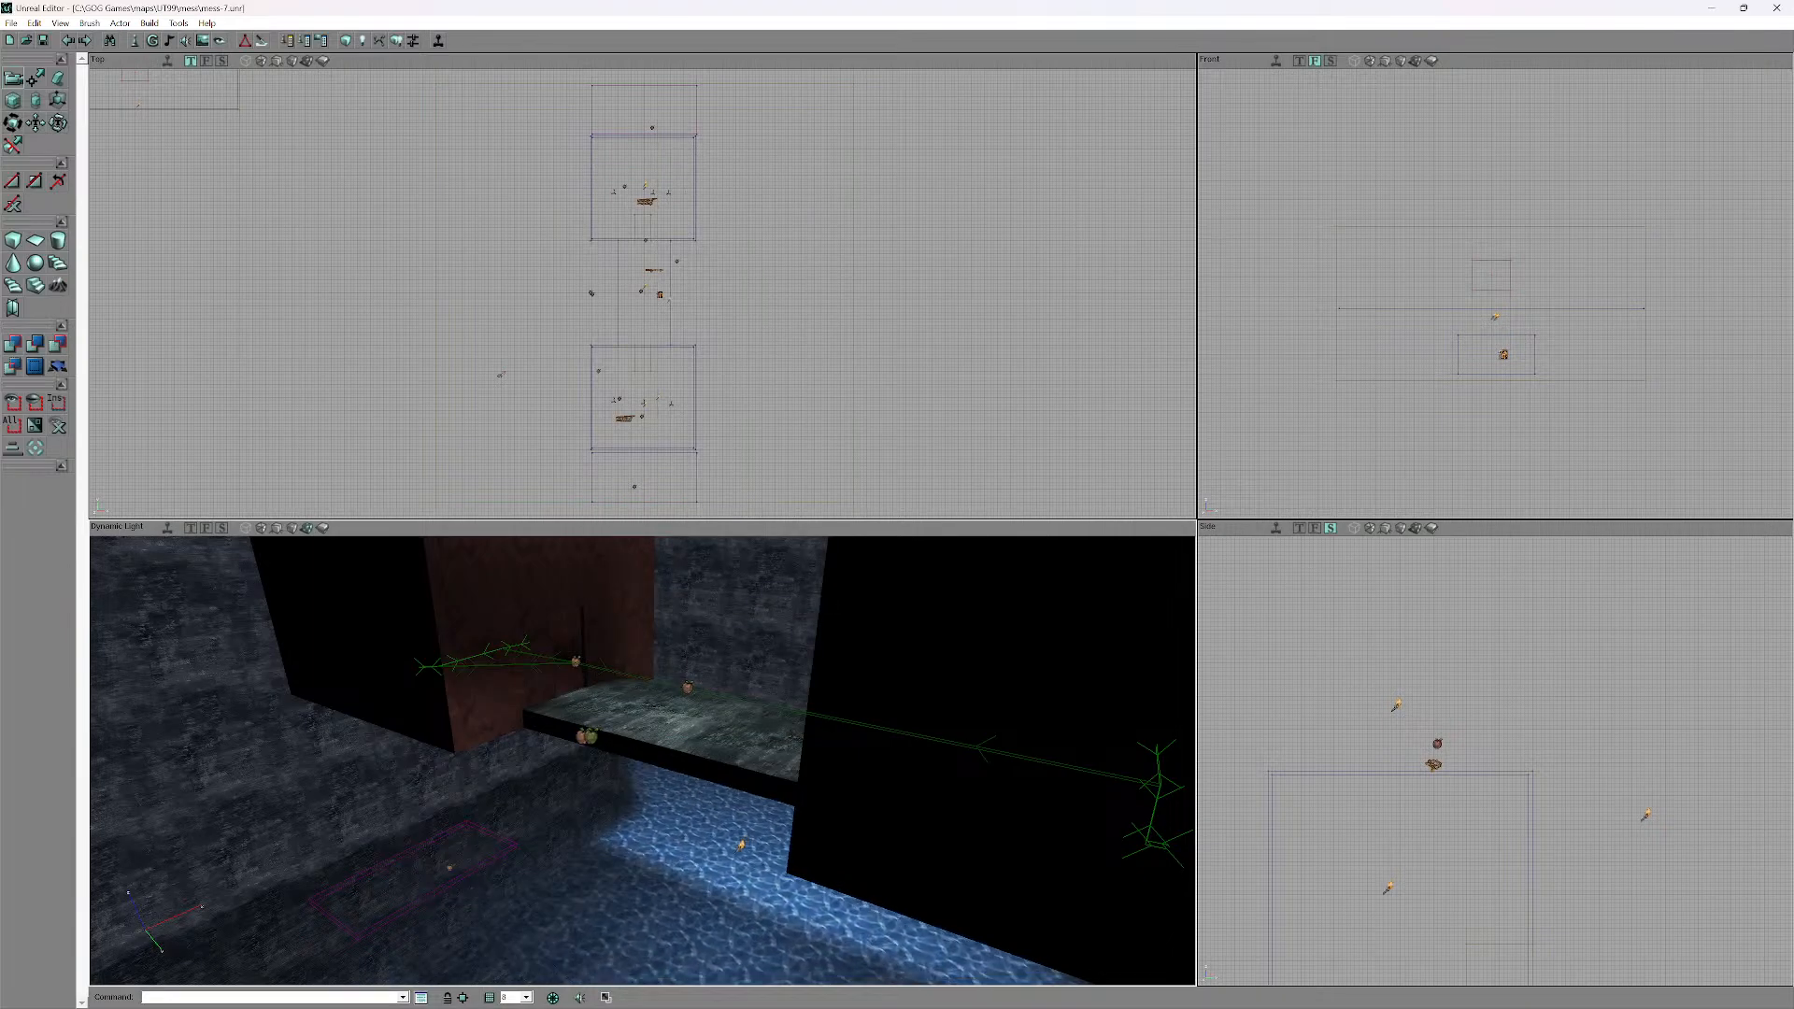
- Extend the chain of PathNodes down from the walkway's edge with a further duplicate just above the water, and build the whole level
left_click_drag(626, 654, 631, 728)
right_click_drag(632, 729, 632, 785)
left_click_drag(632, 784, 632, 696)
mouse_move(632, 696)
right_mouse_down()
mouse_move(631, 738)
mouse_move(634, 715)
right_mouse_up()
left_click_drag(633, 714, 635, 784)
right_click_drag(636, 785, 633, 701)
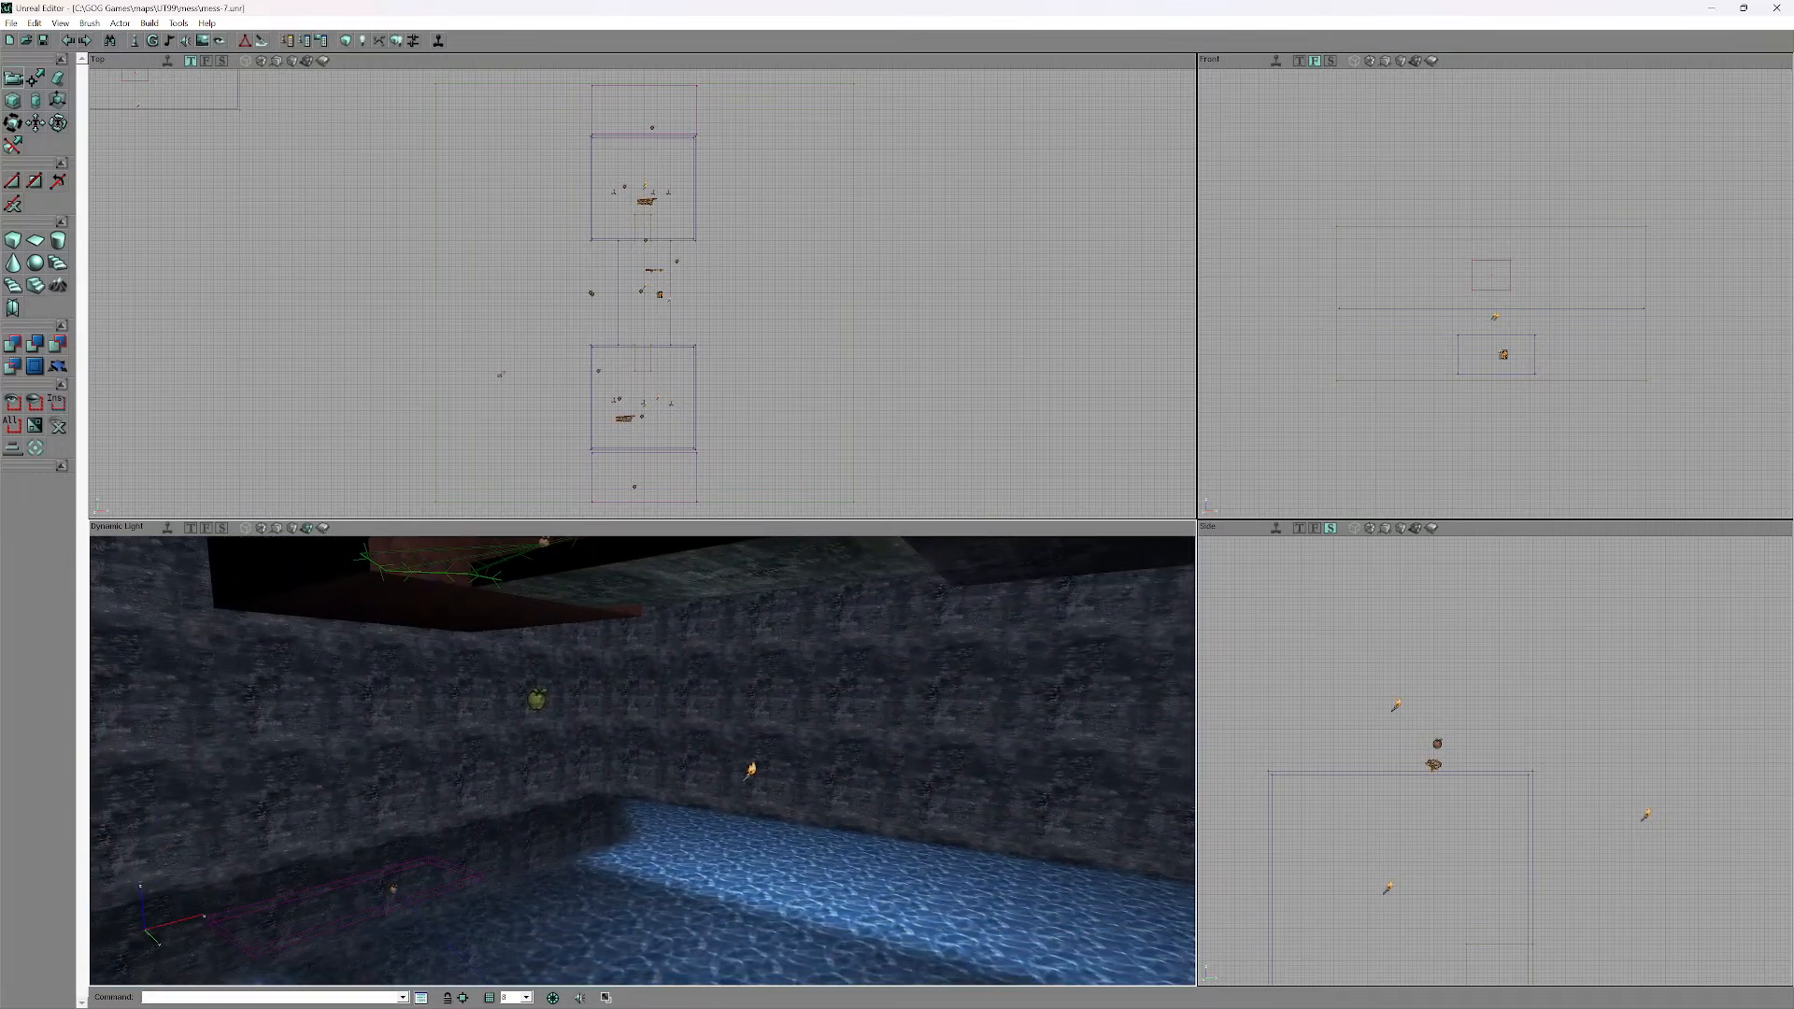
right_click(537, 699)
left_click(588, 559)
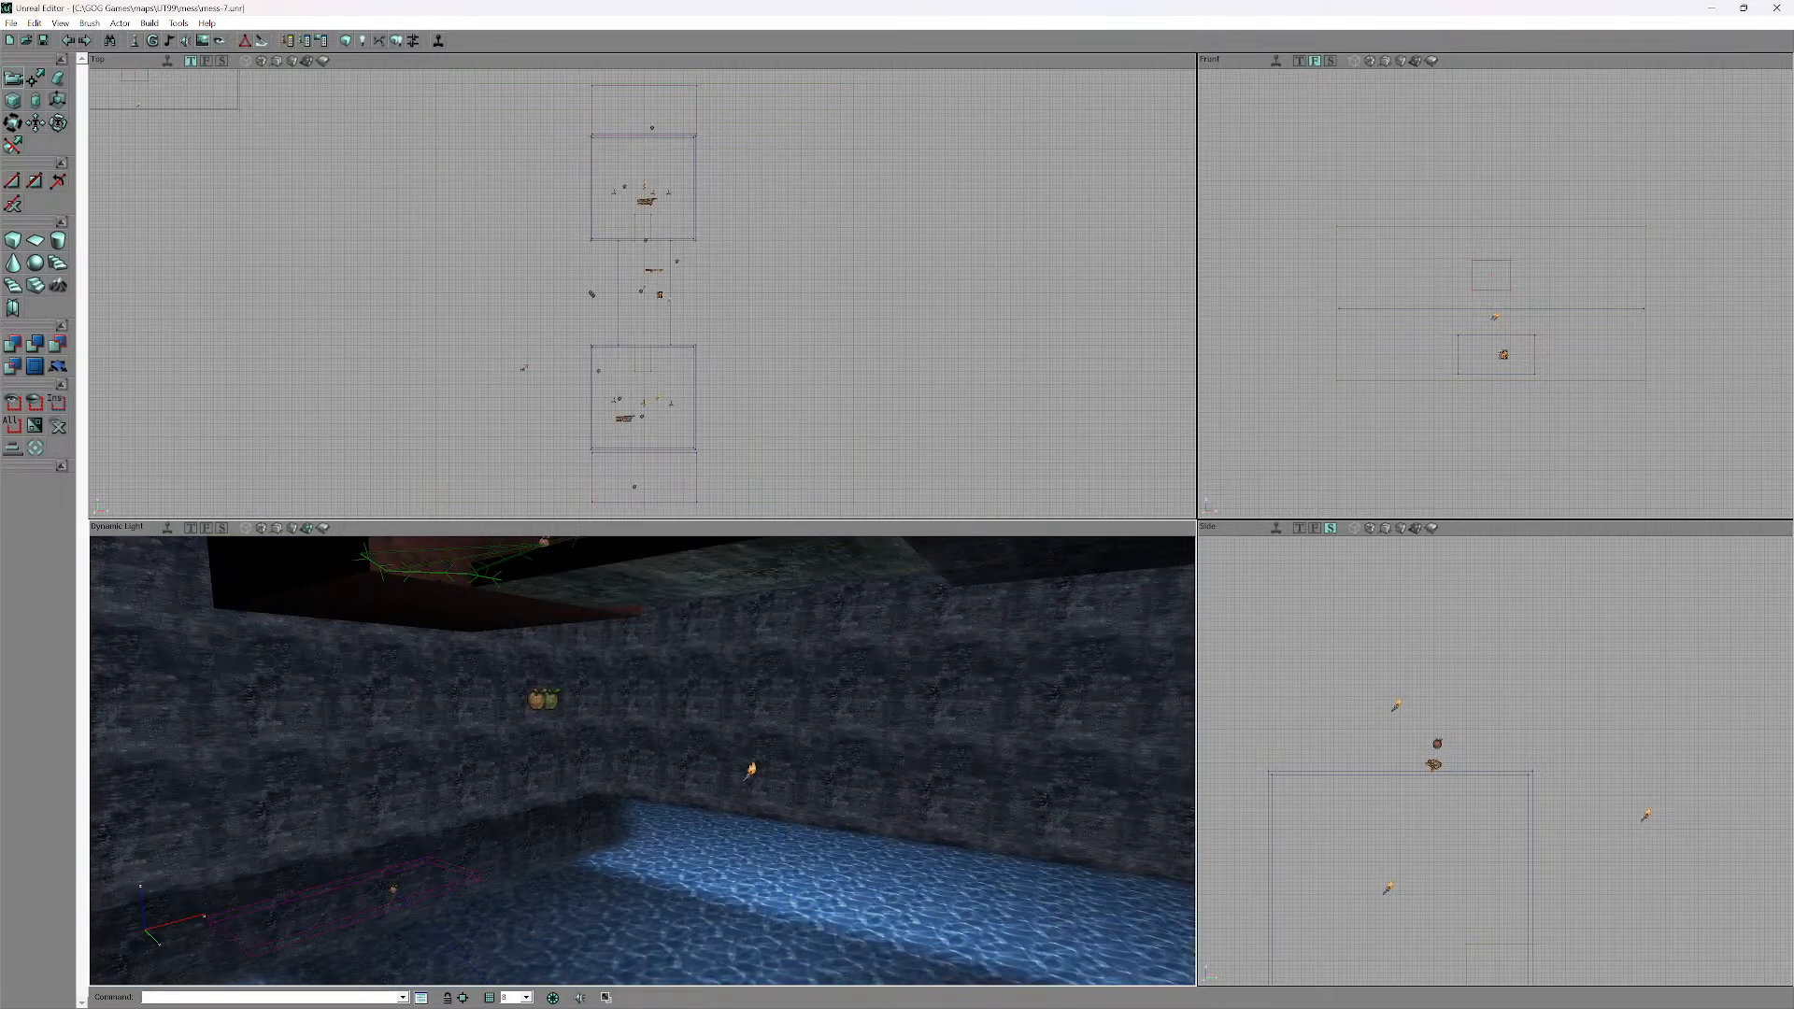
left_click_drag(633, 701, 633, 794)
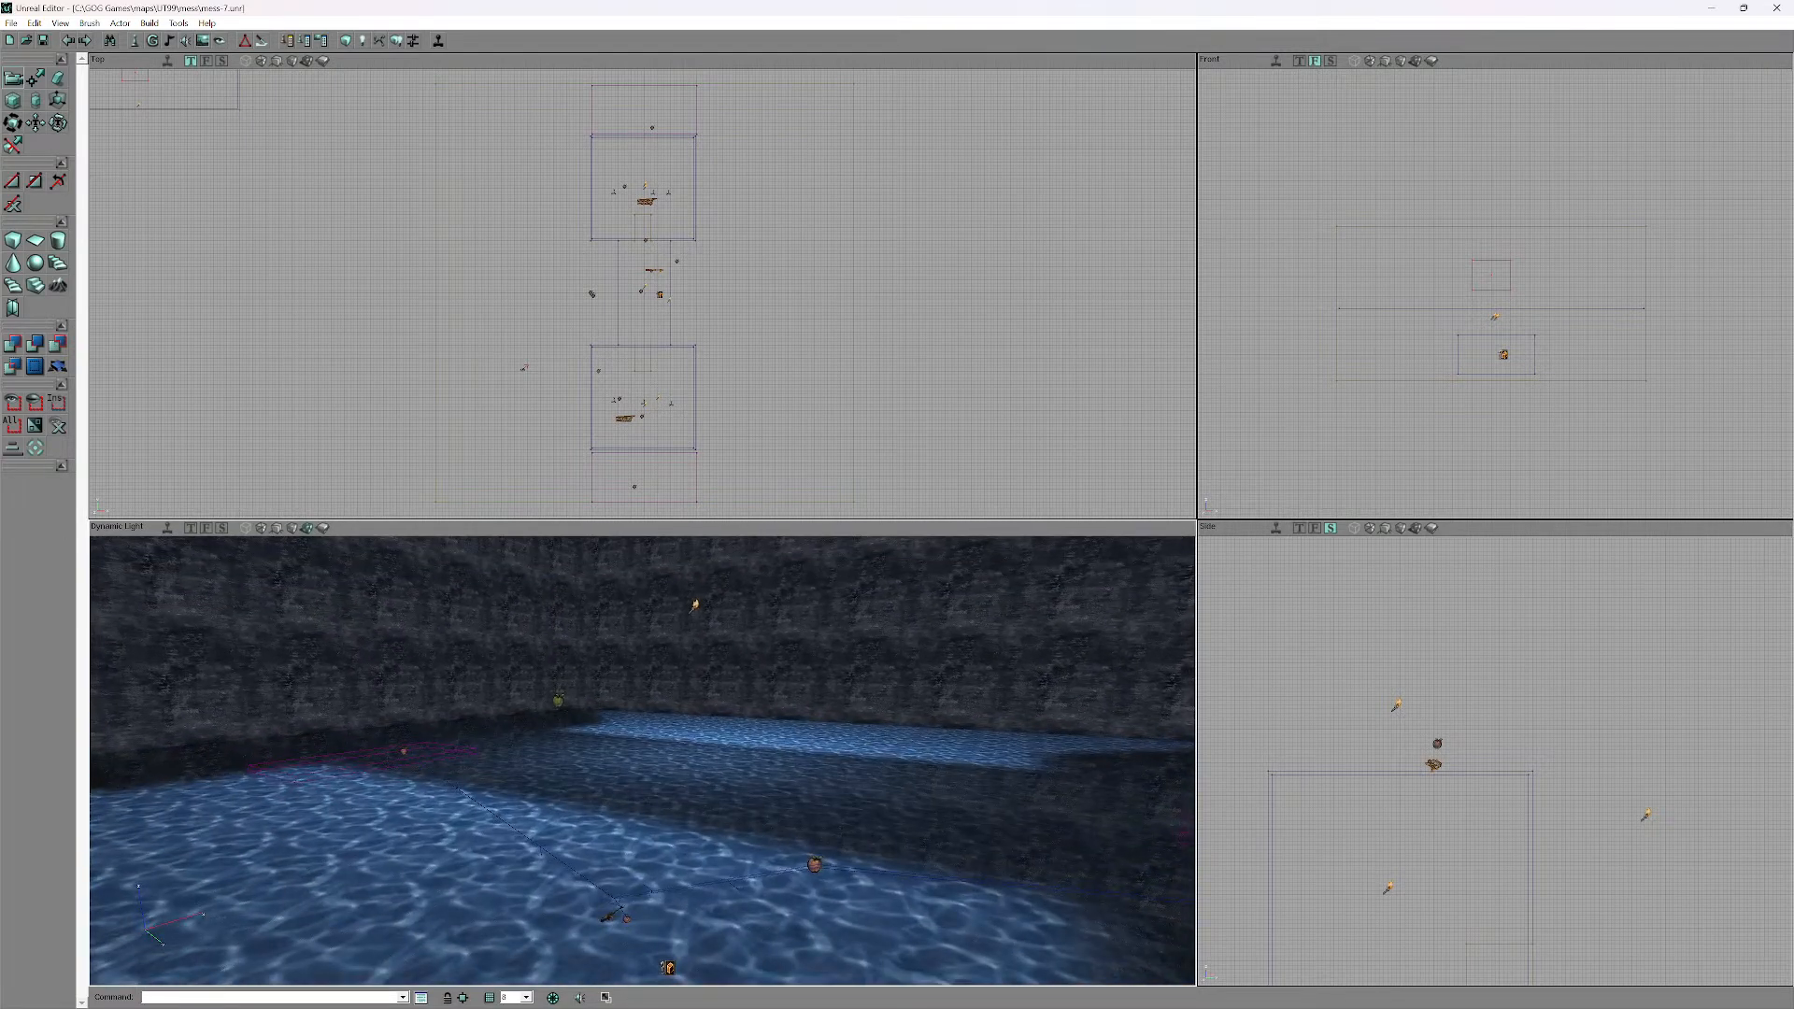
left_click(150, 23)
left_click(178, 125)
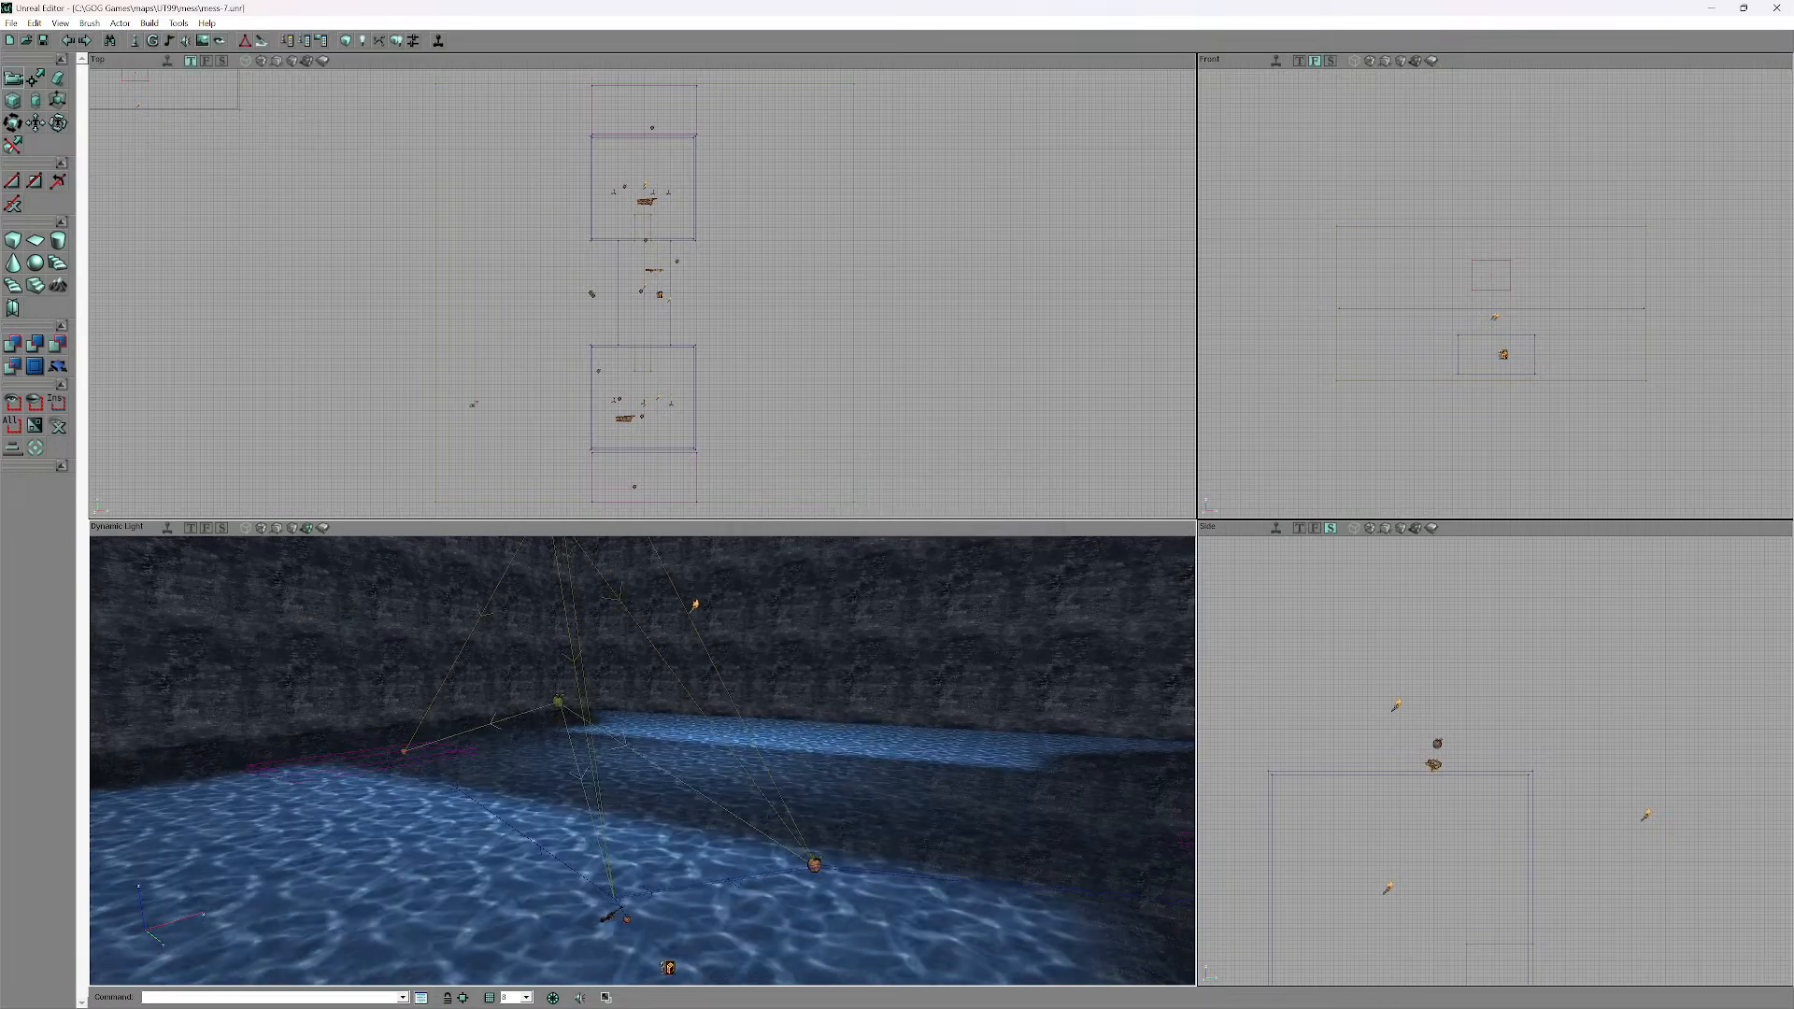
- Add a PathNode on the dark tower's roof near the edge facing the reddish tower
right_click_drag(633, 794, 603, 948)
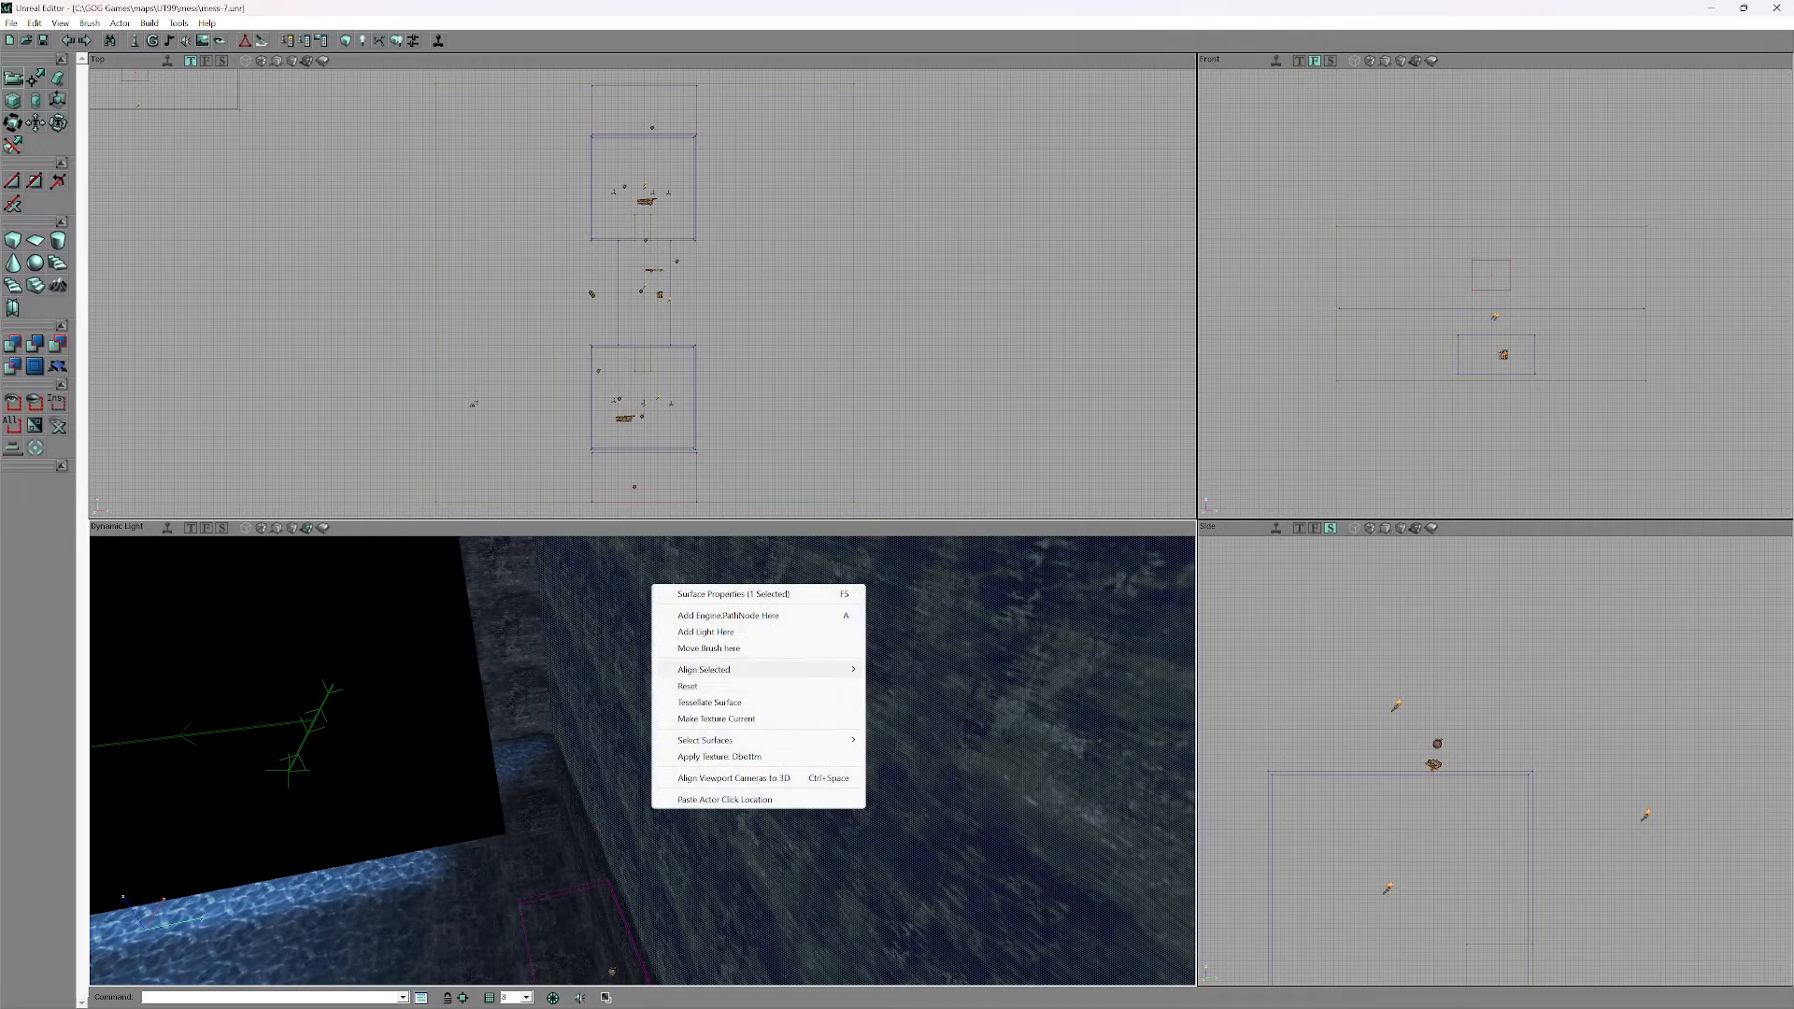
left_click_drag(642, 761, 521, 748)
right_click(588, 775)
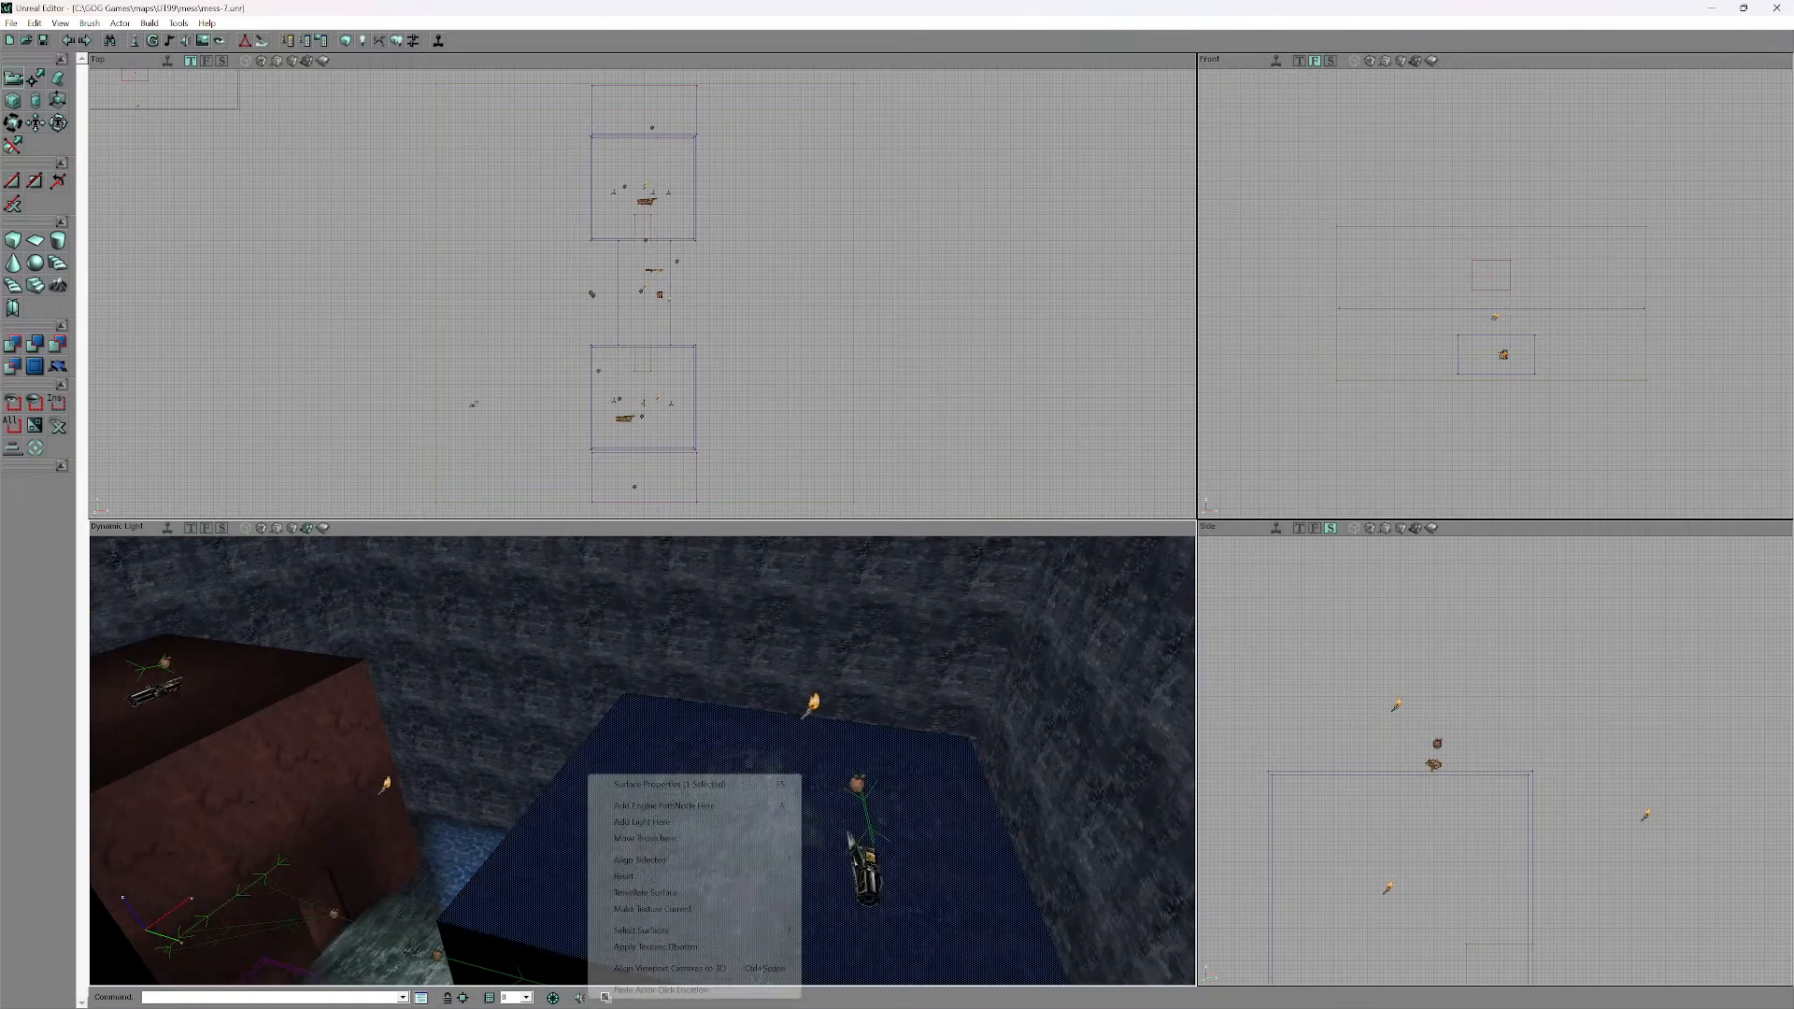
left_click(664, 806)
- Duplicate the PathNode at the dark tower's roof edge, lower the copy into the gap above the walkway, and deselect everything
mouse_move(664, 805)
left_mouse_down()
mouse_move(665, 775)
mouse_move(653, 814)
left_mouse_up()
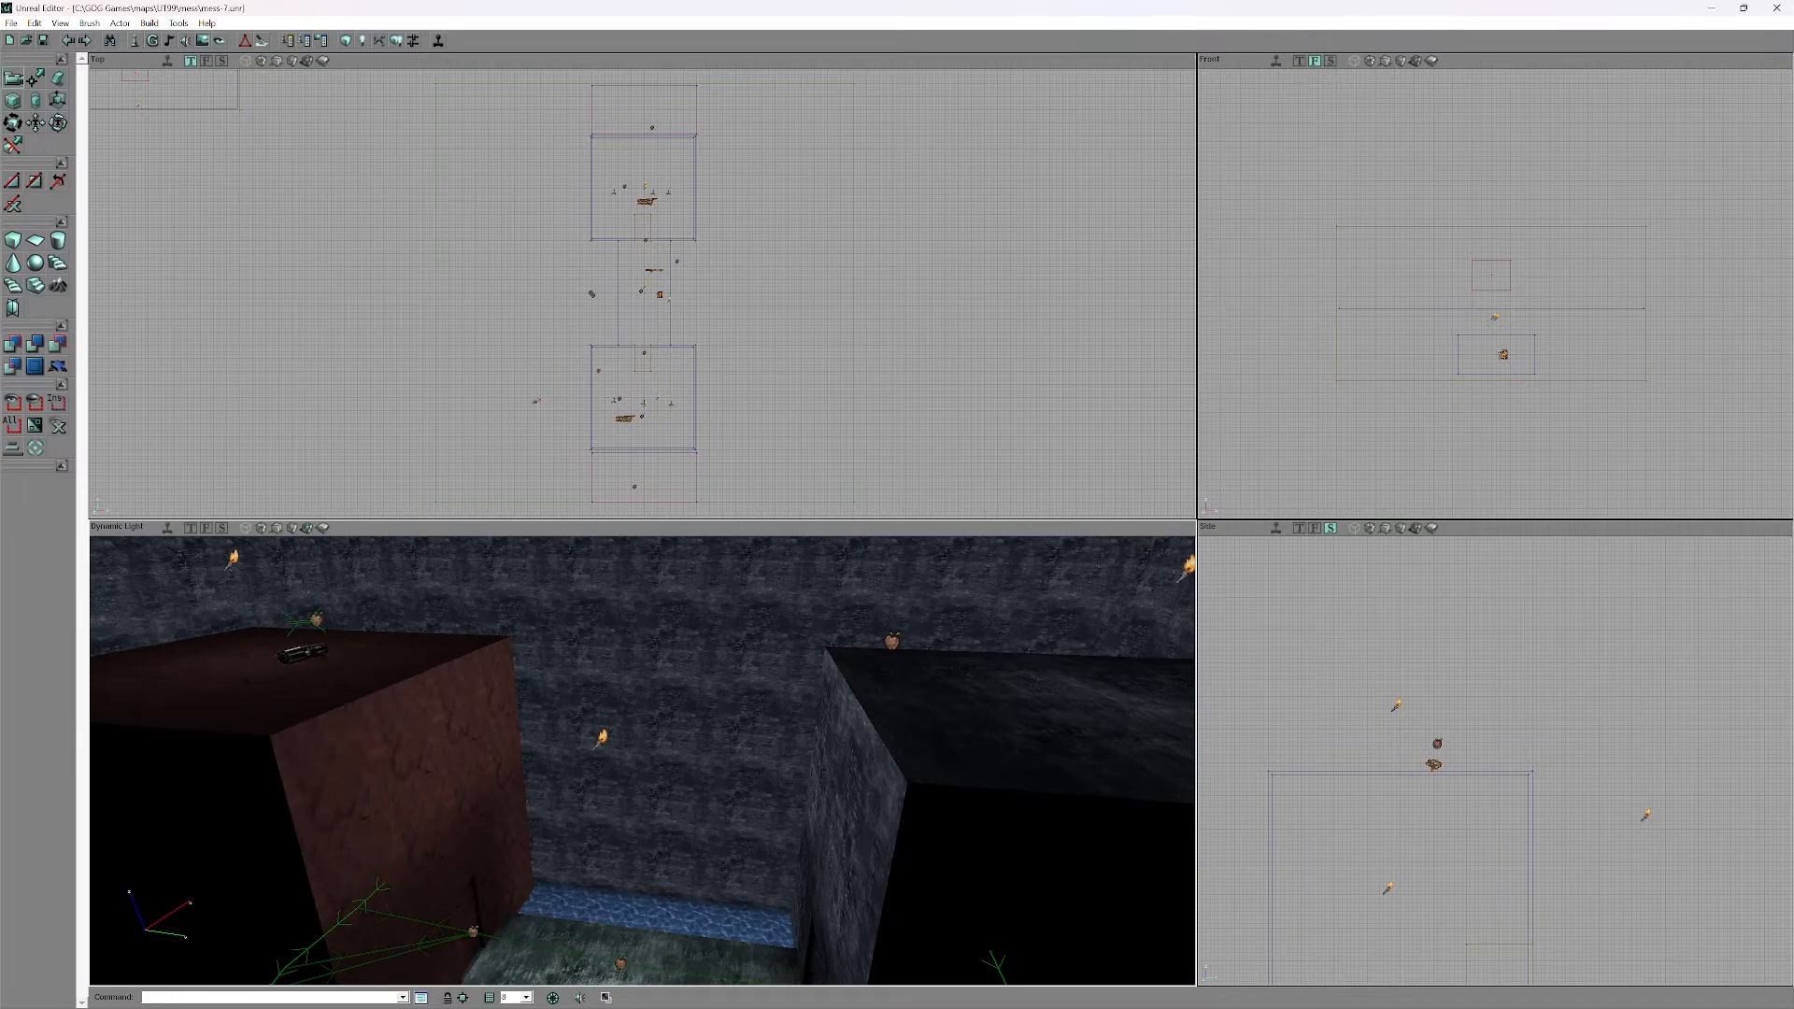
right_click(894, 70)
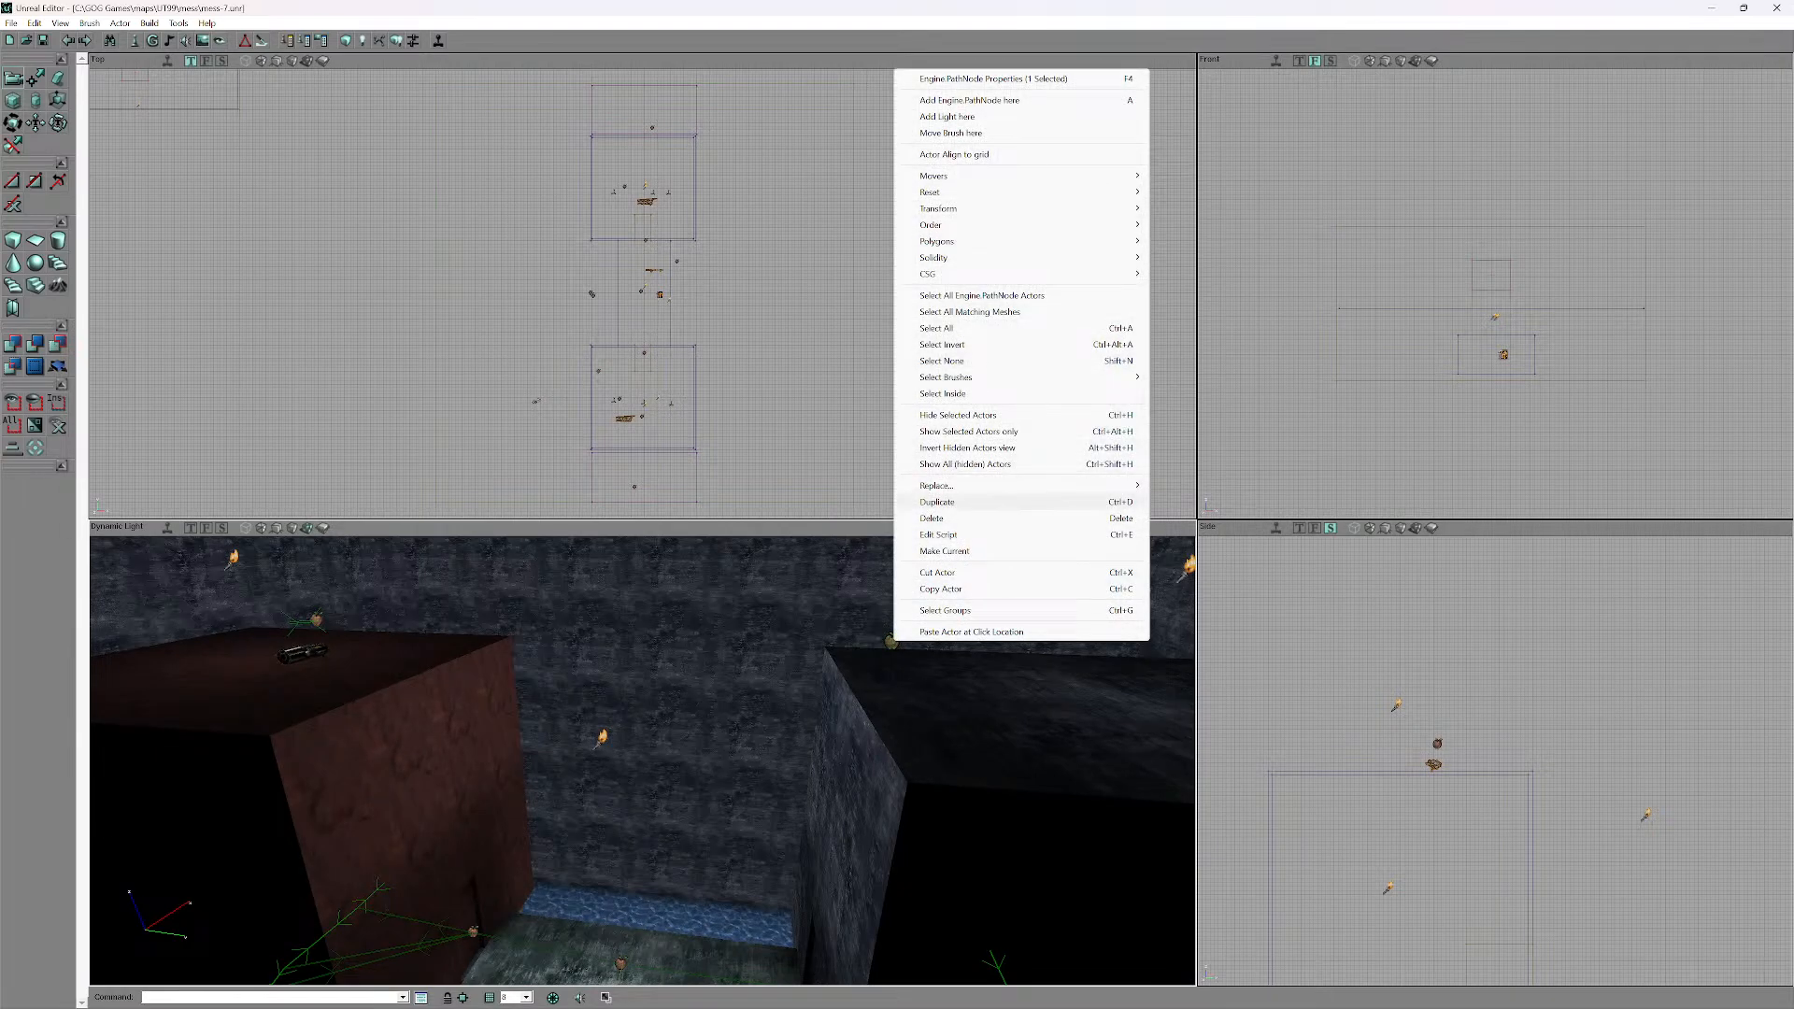
left_click(1027, 502)
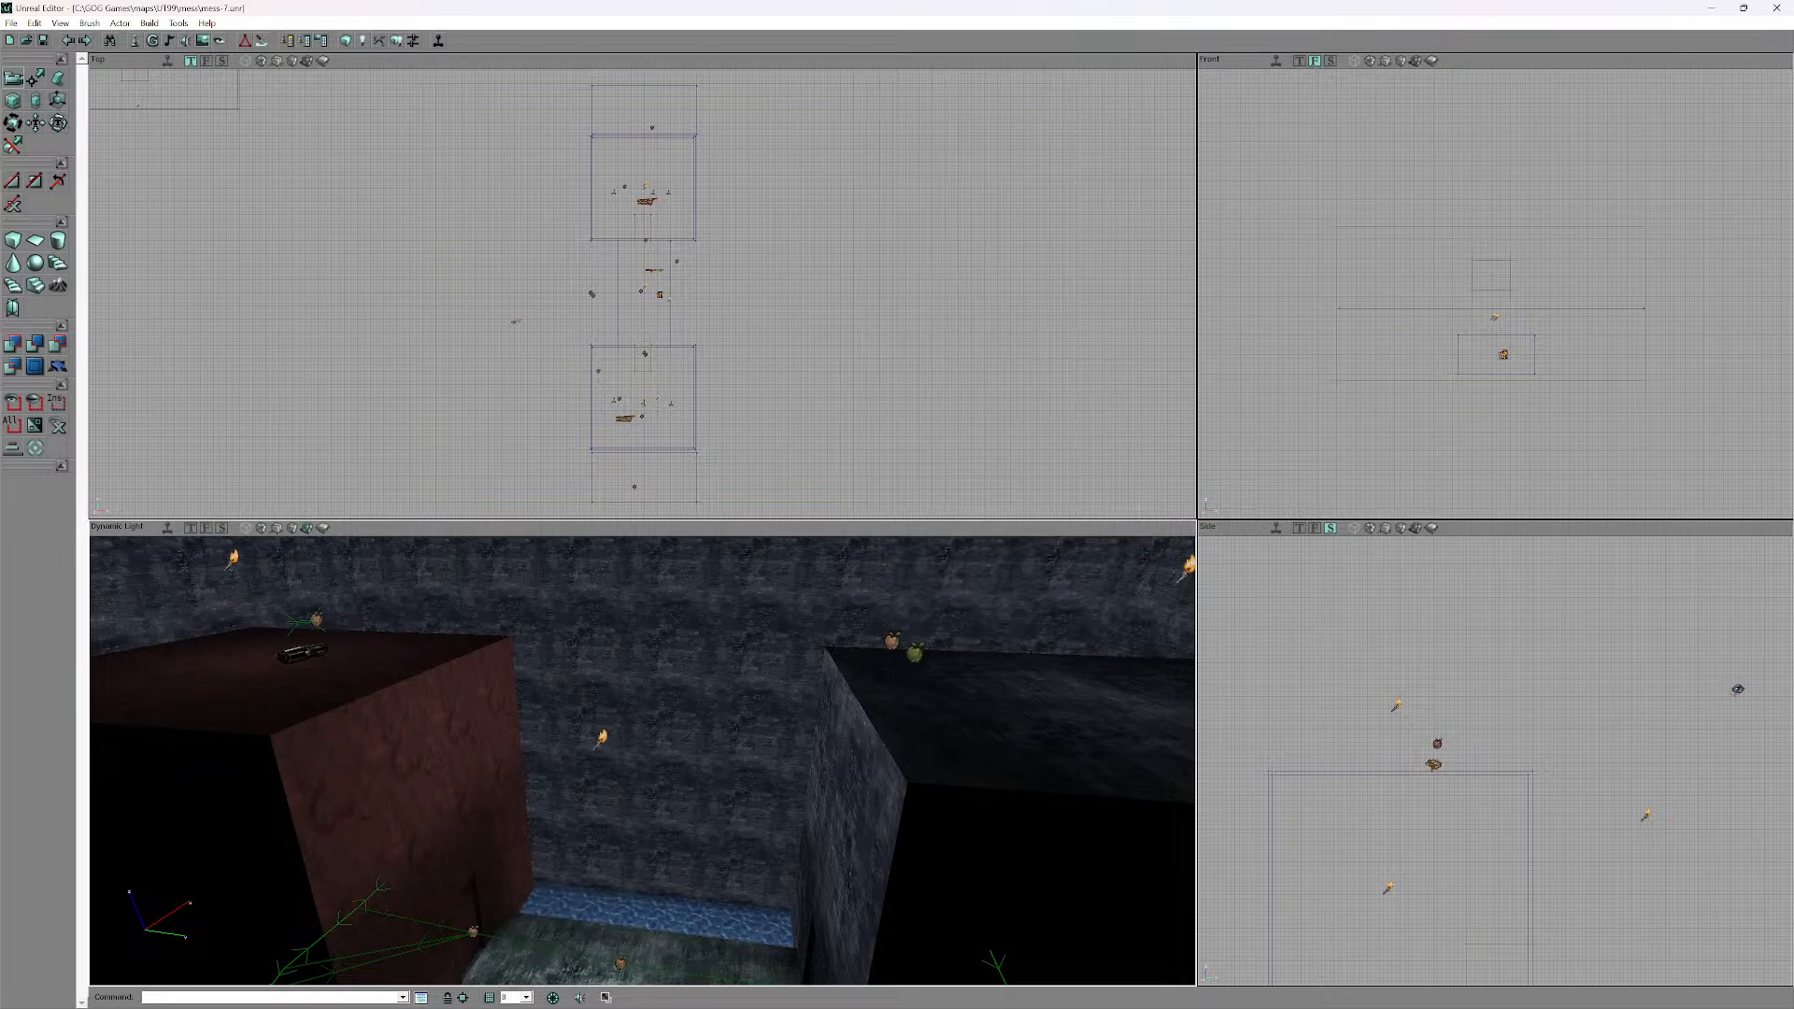
left_click_drag(894, 640, 736, 833, "ctrl")
key("shift+n")
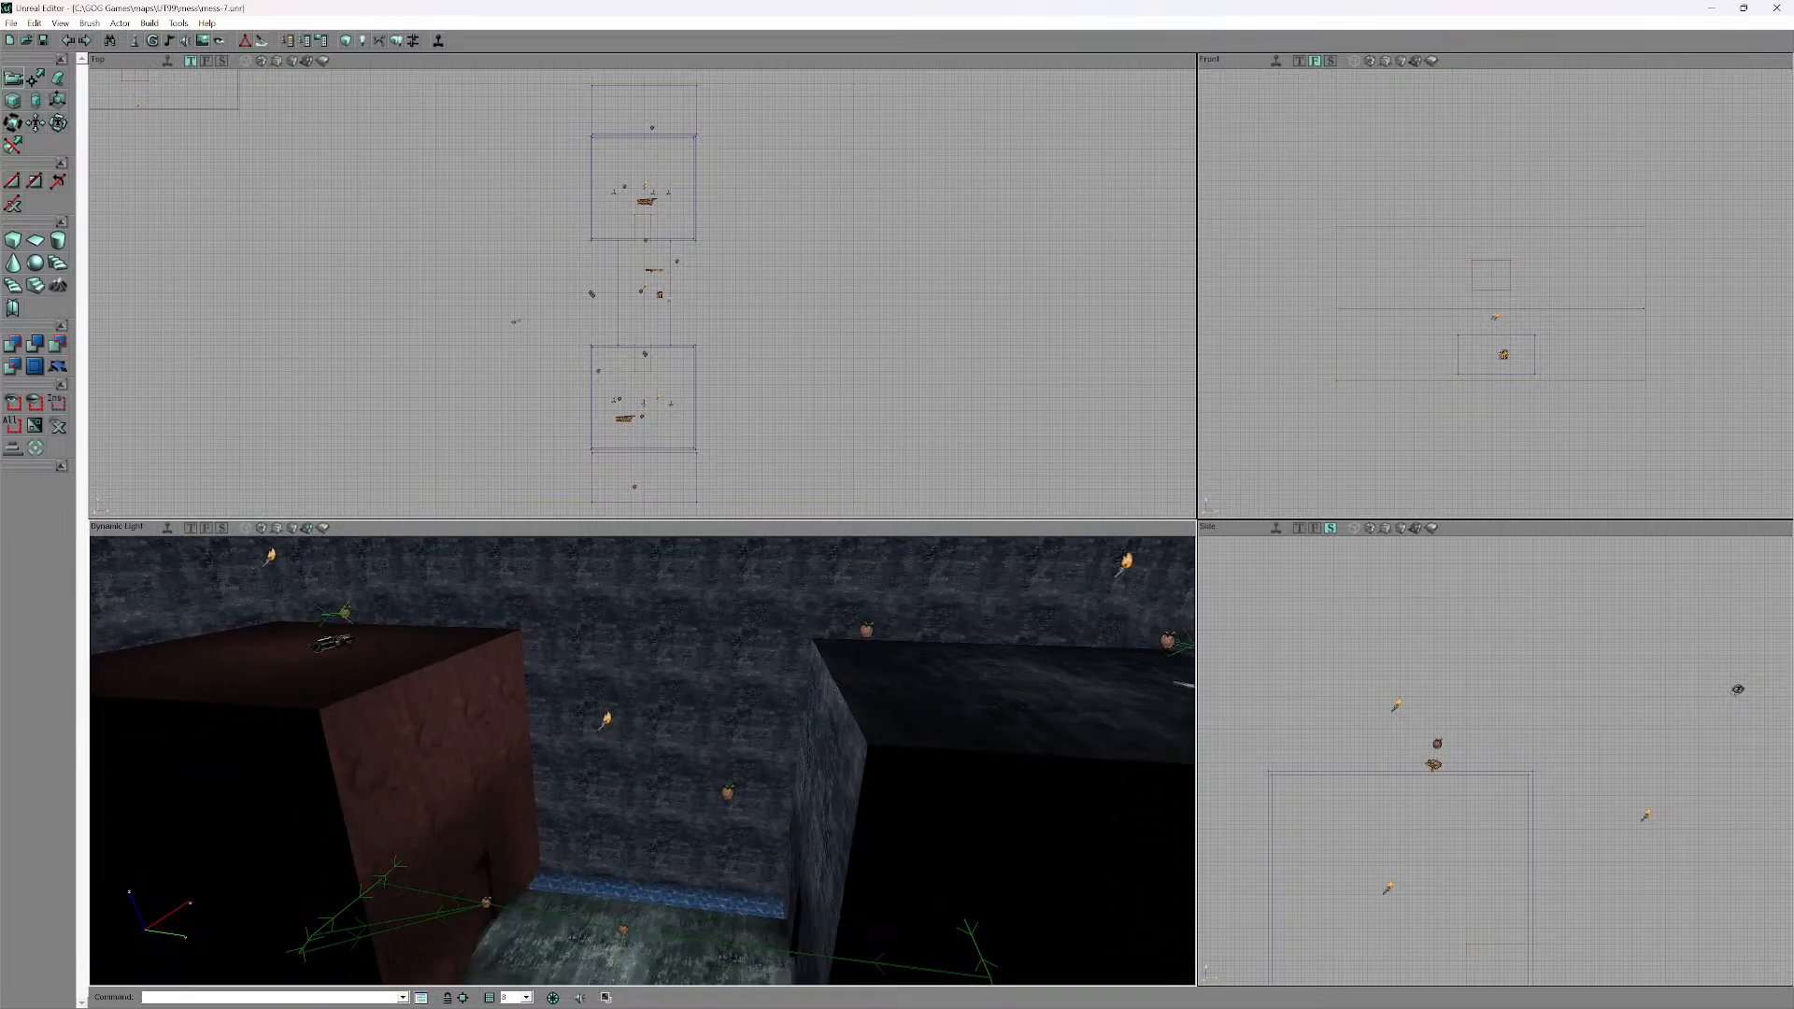
- Duplicate the PathNode on the reddish tower's roof, move the copy into the gap above the walkway, and build the whole level
right_click(346, 614)
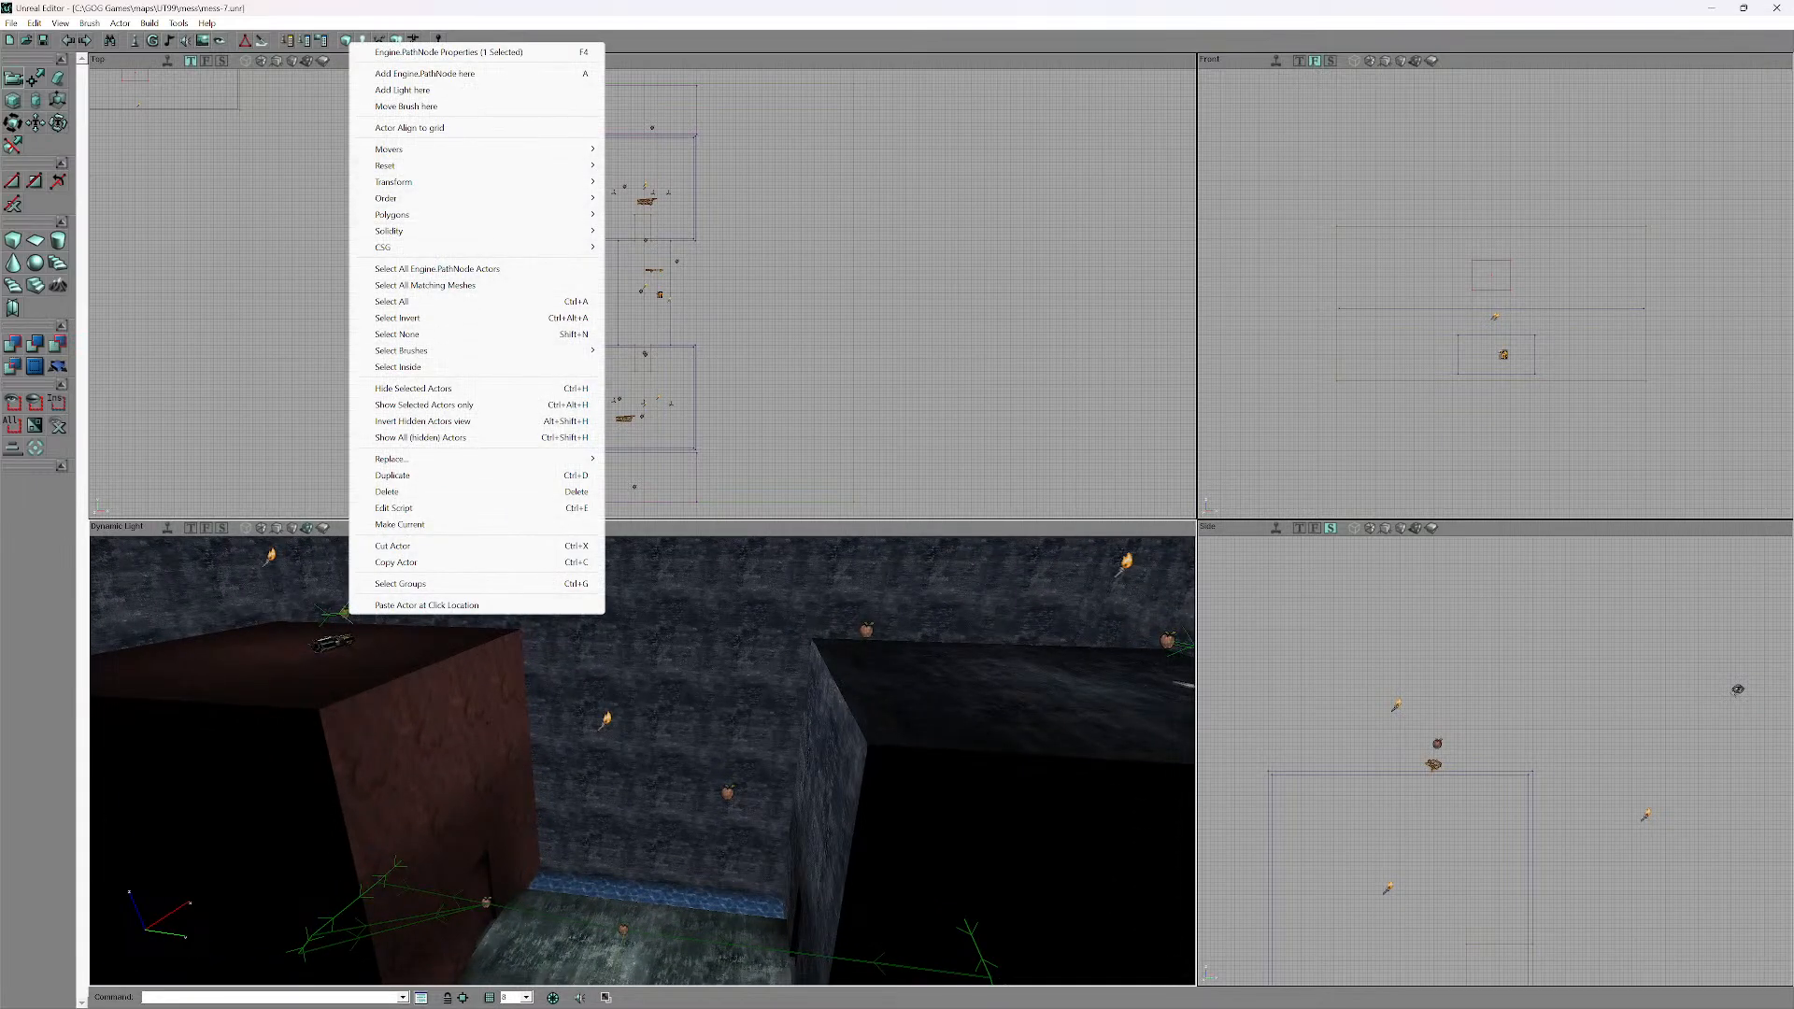
left_click(393, 475)
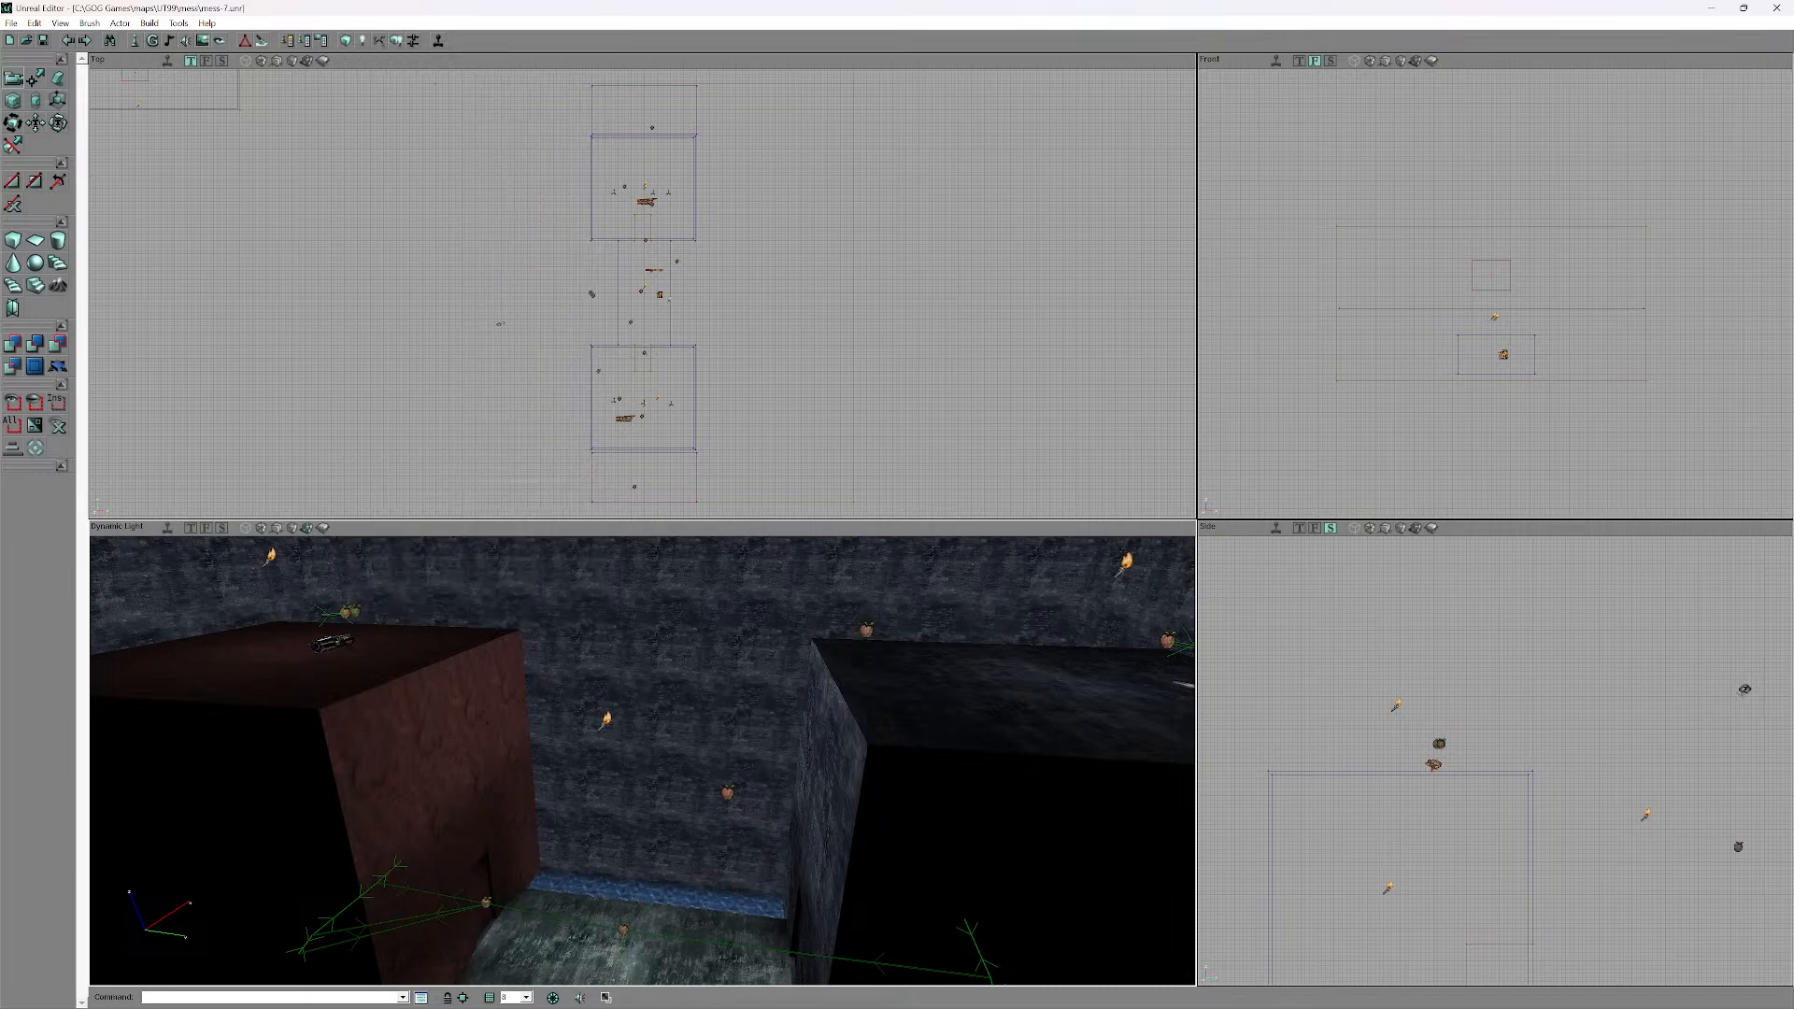
left_click_drag(384, 607, 499, 745, "ctrl")
left_click(149, 23)
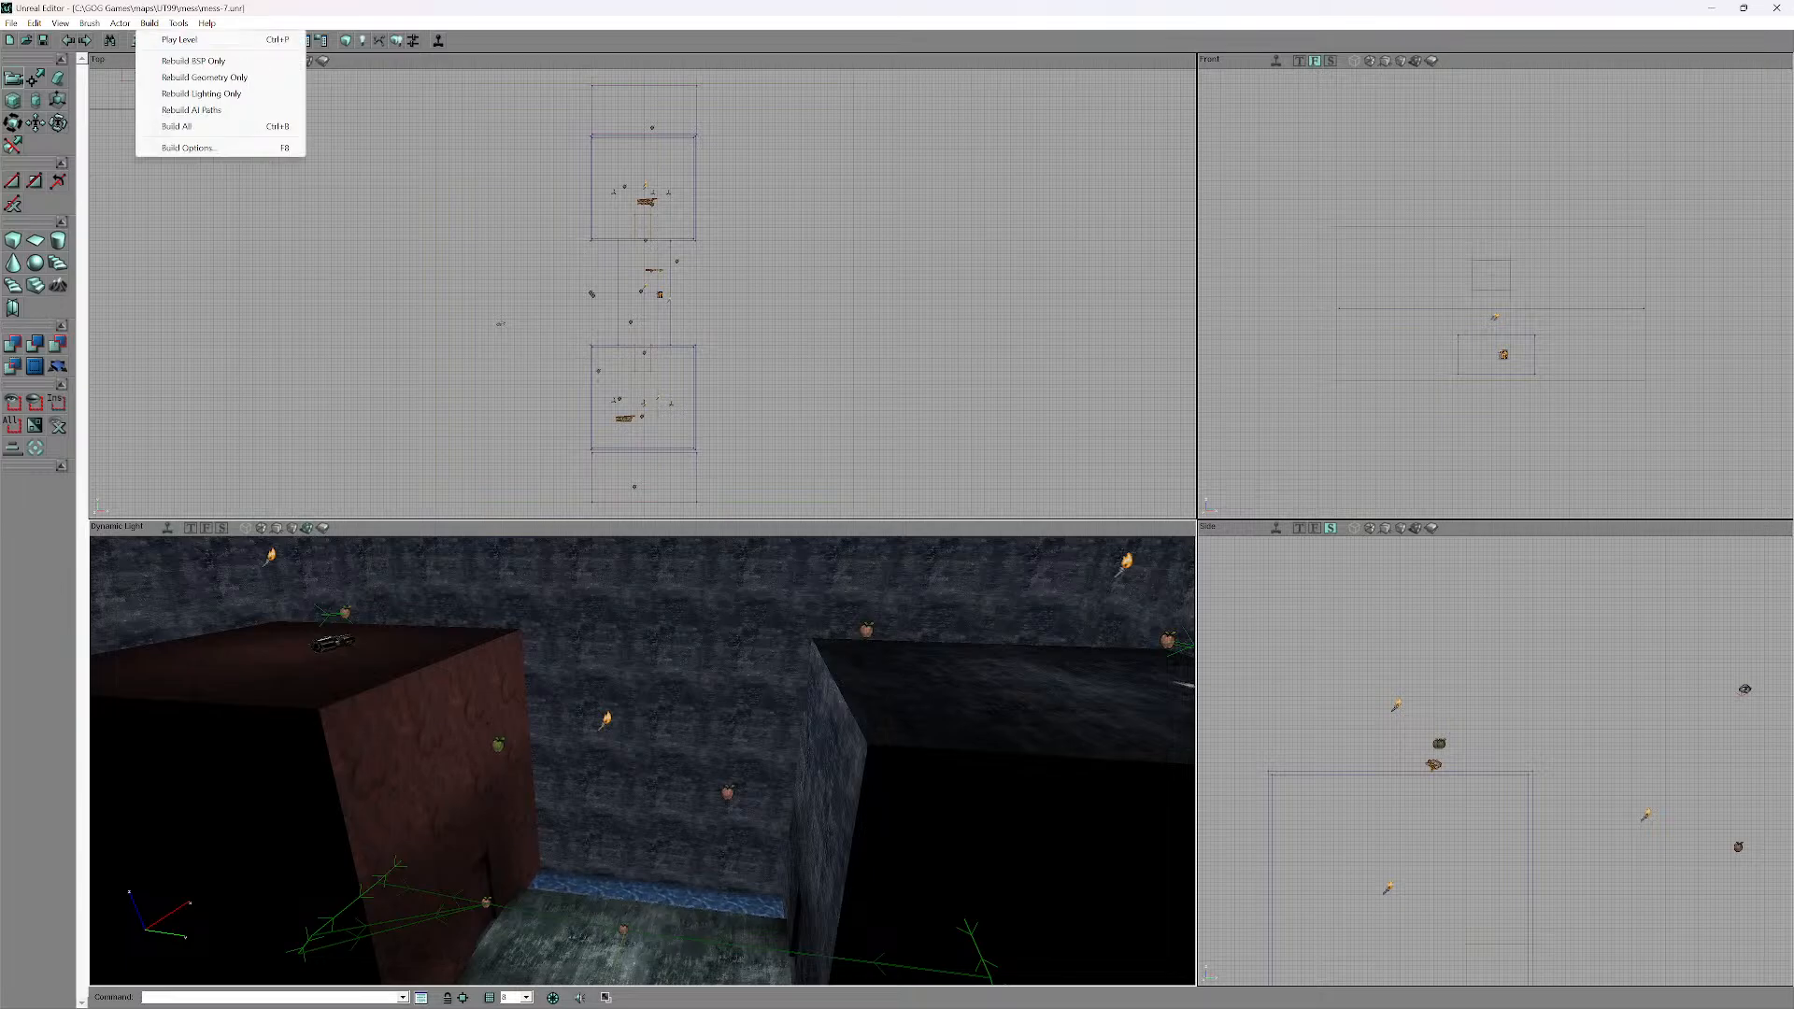
left_click(187, 126)
- Add a PathNode on the reddish tower's roof near the edge facing the dark tower, and build the whole level again
left_click_drag(616, 747, 540, 752)
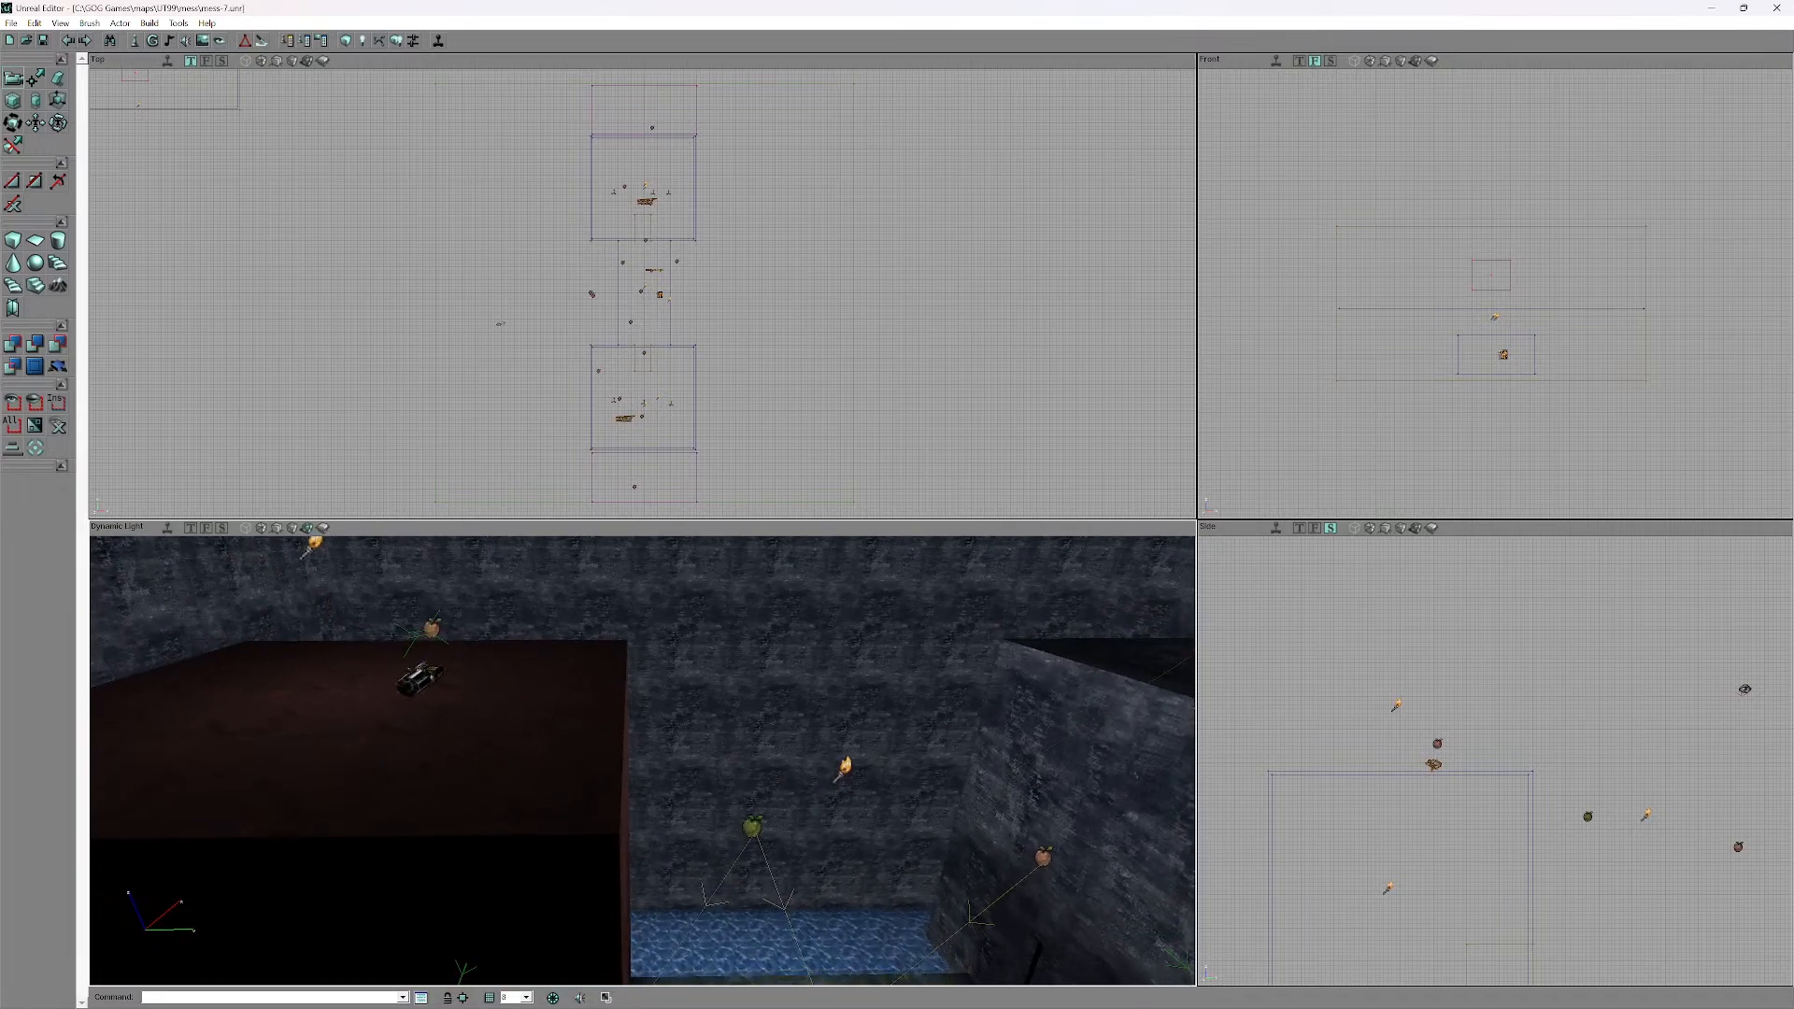
right_click(607, 693)
left_click(682, 725)
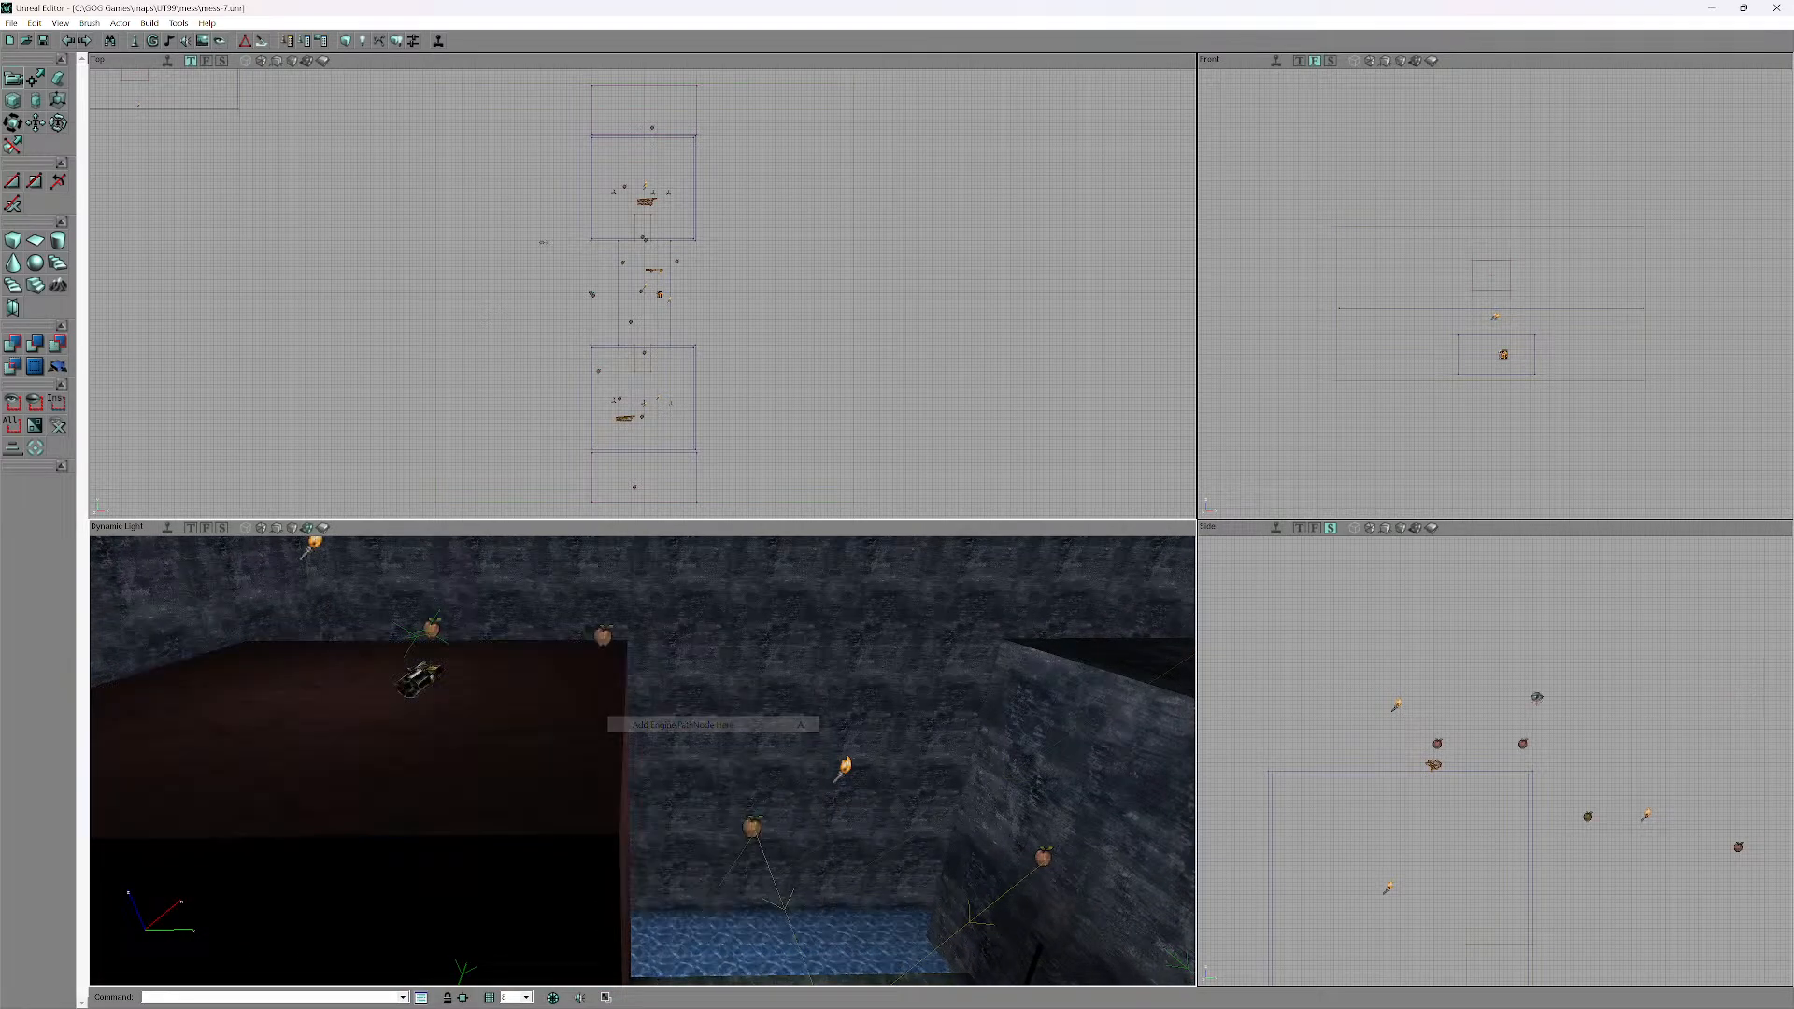
left_click(150, 23)
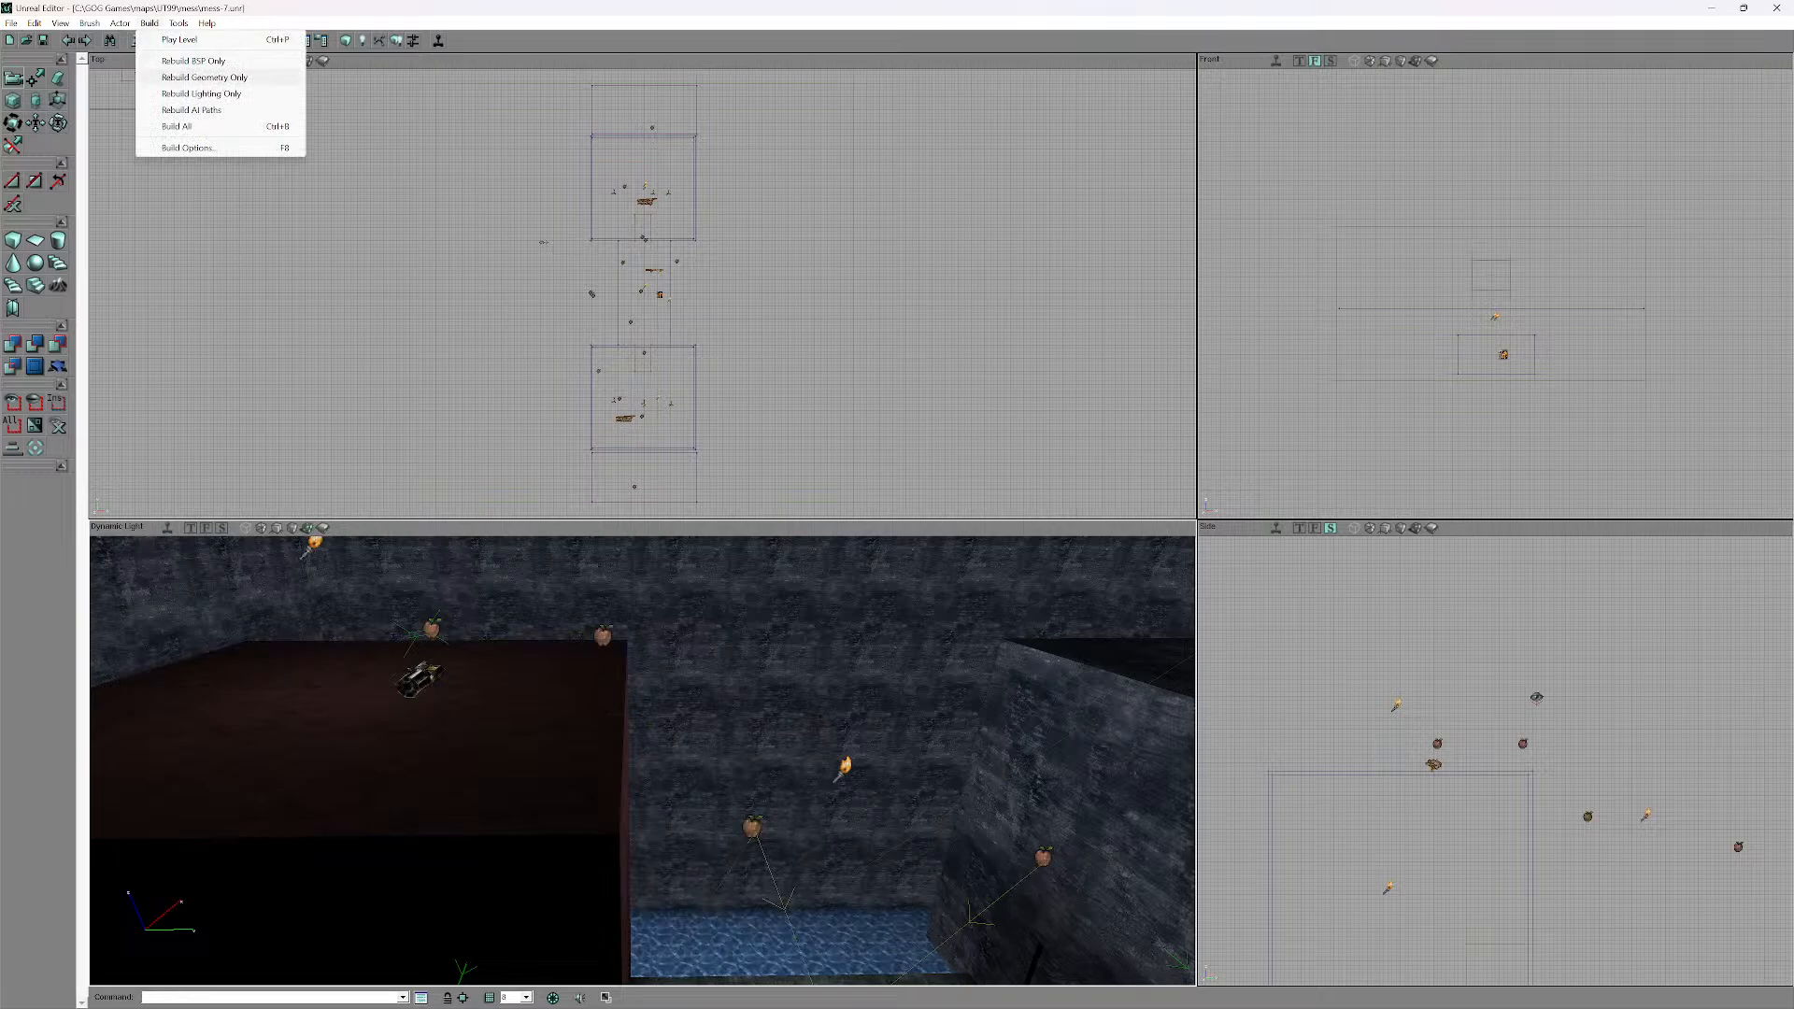
left_click(177, 125)
left_click_drag(643, 397, 601, 461)
left_click_drag(616, 728, 720, 971)
left_click_drag(643, 803, 636, 653)
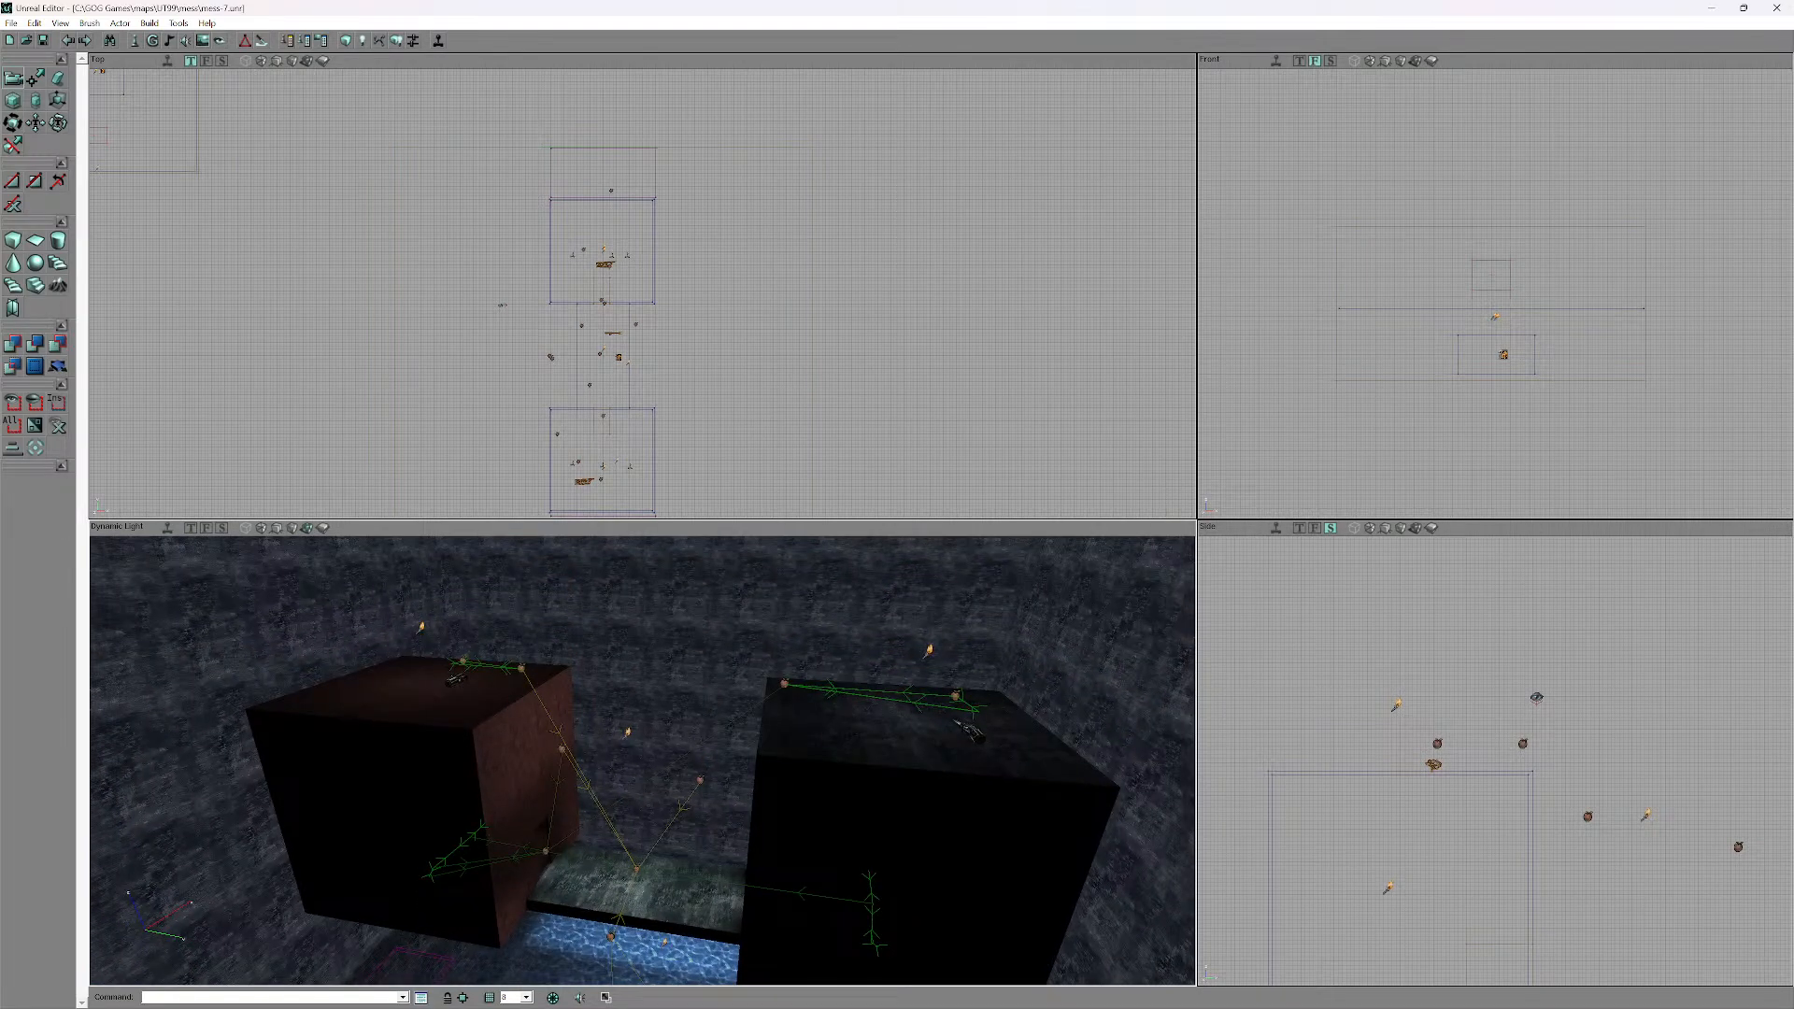
left_click_drag(643, 803, 649, 731)
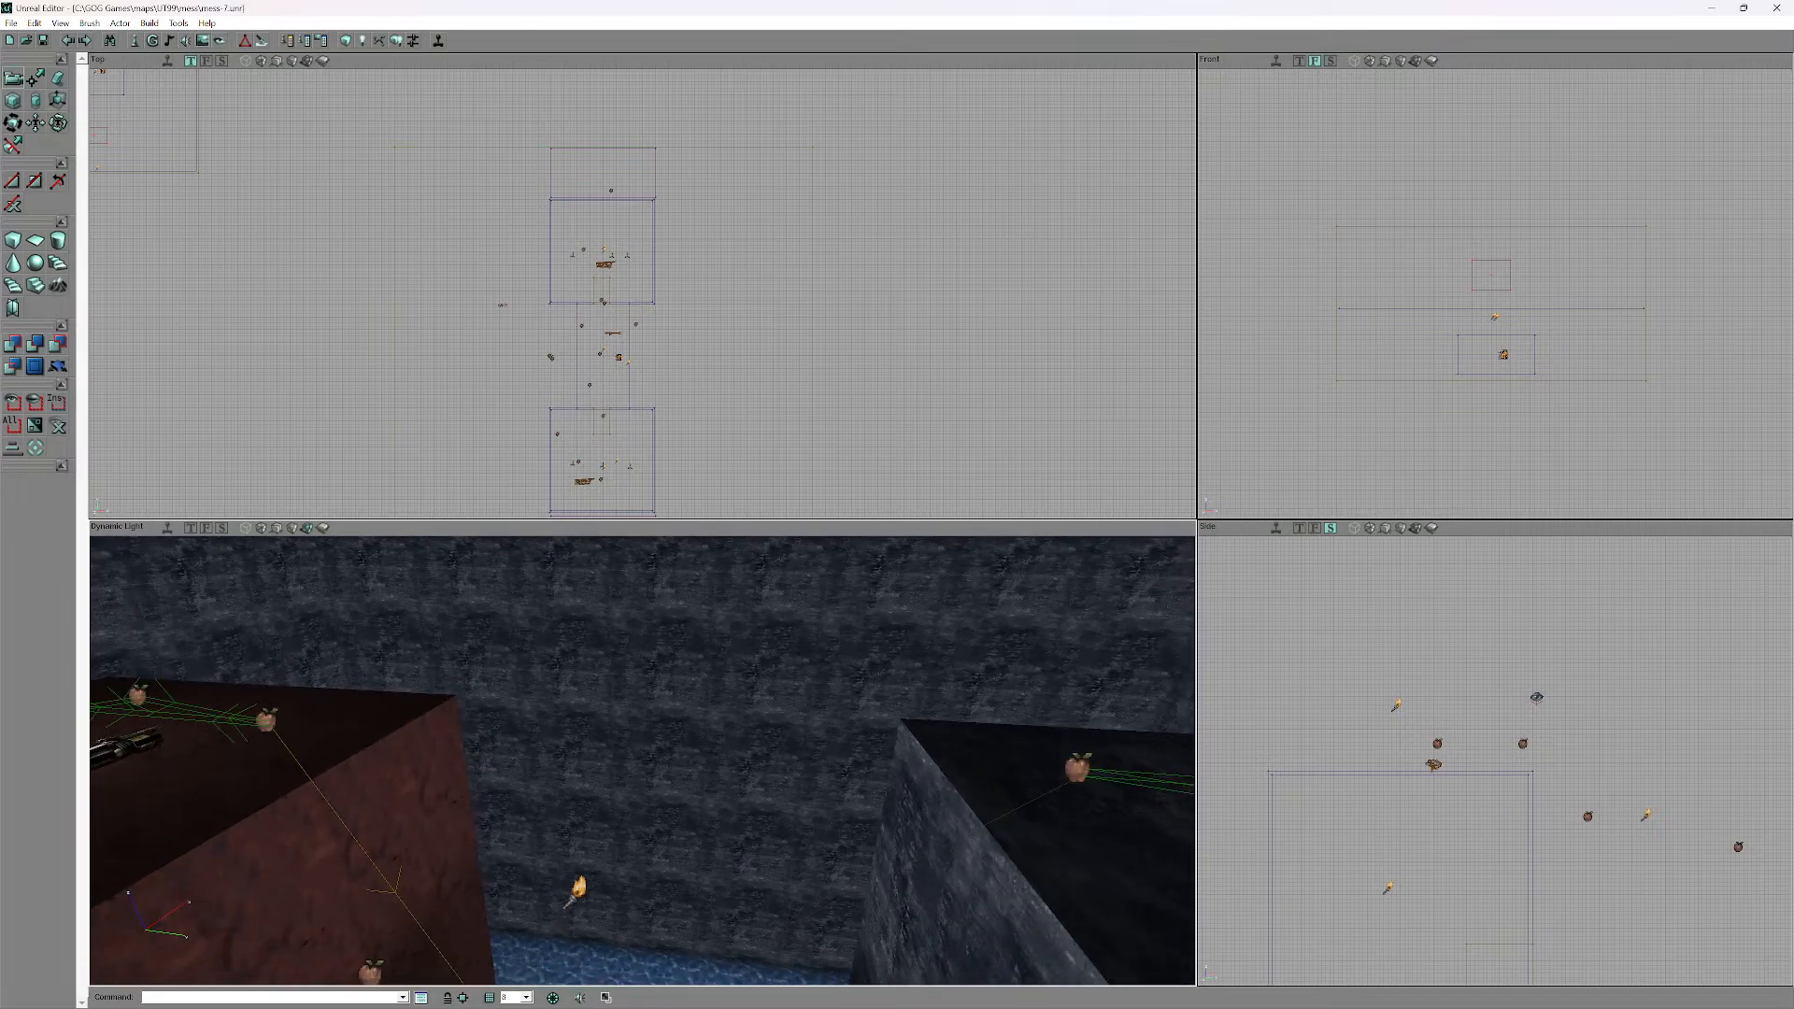
- Launch the level for a play test, start the deathmatch, and move forward
key("alt+f")
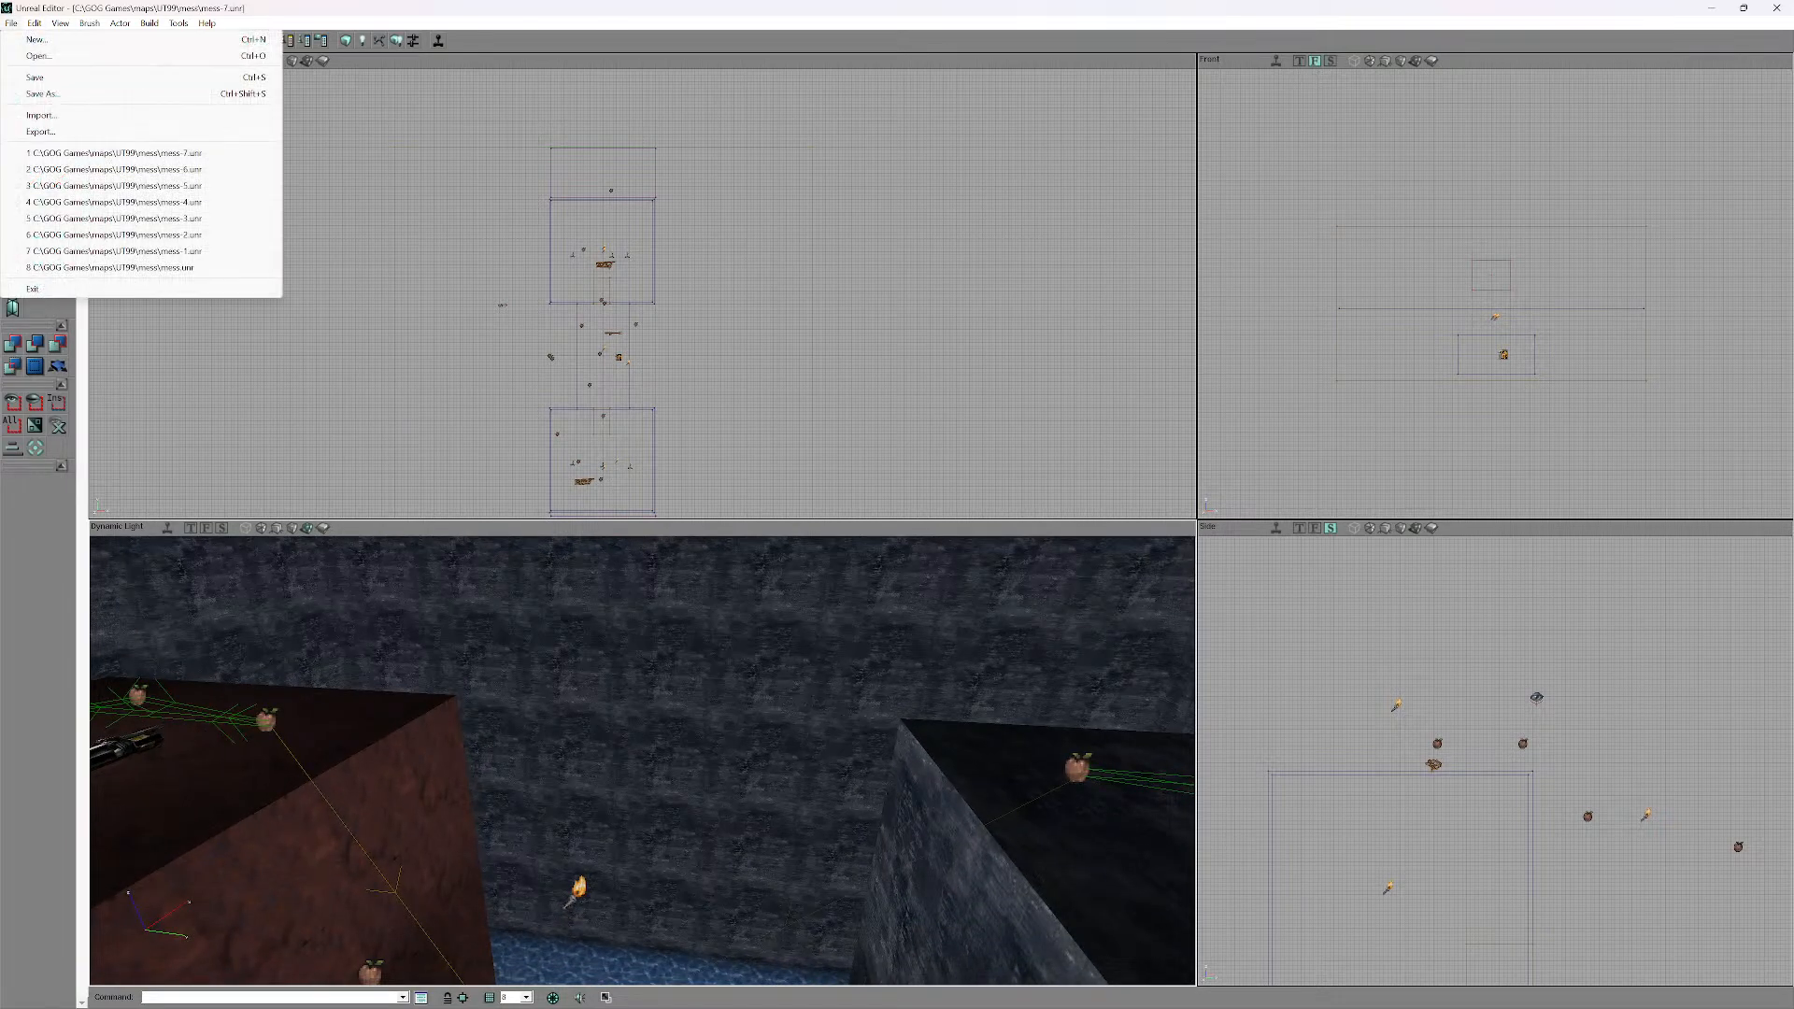
key("Right")
key("Right")
key("Right")
key("Right")
key("Right")
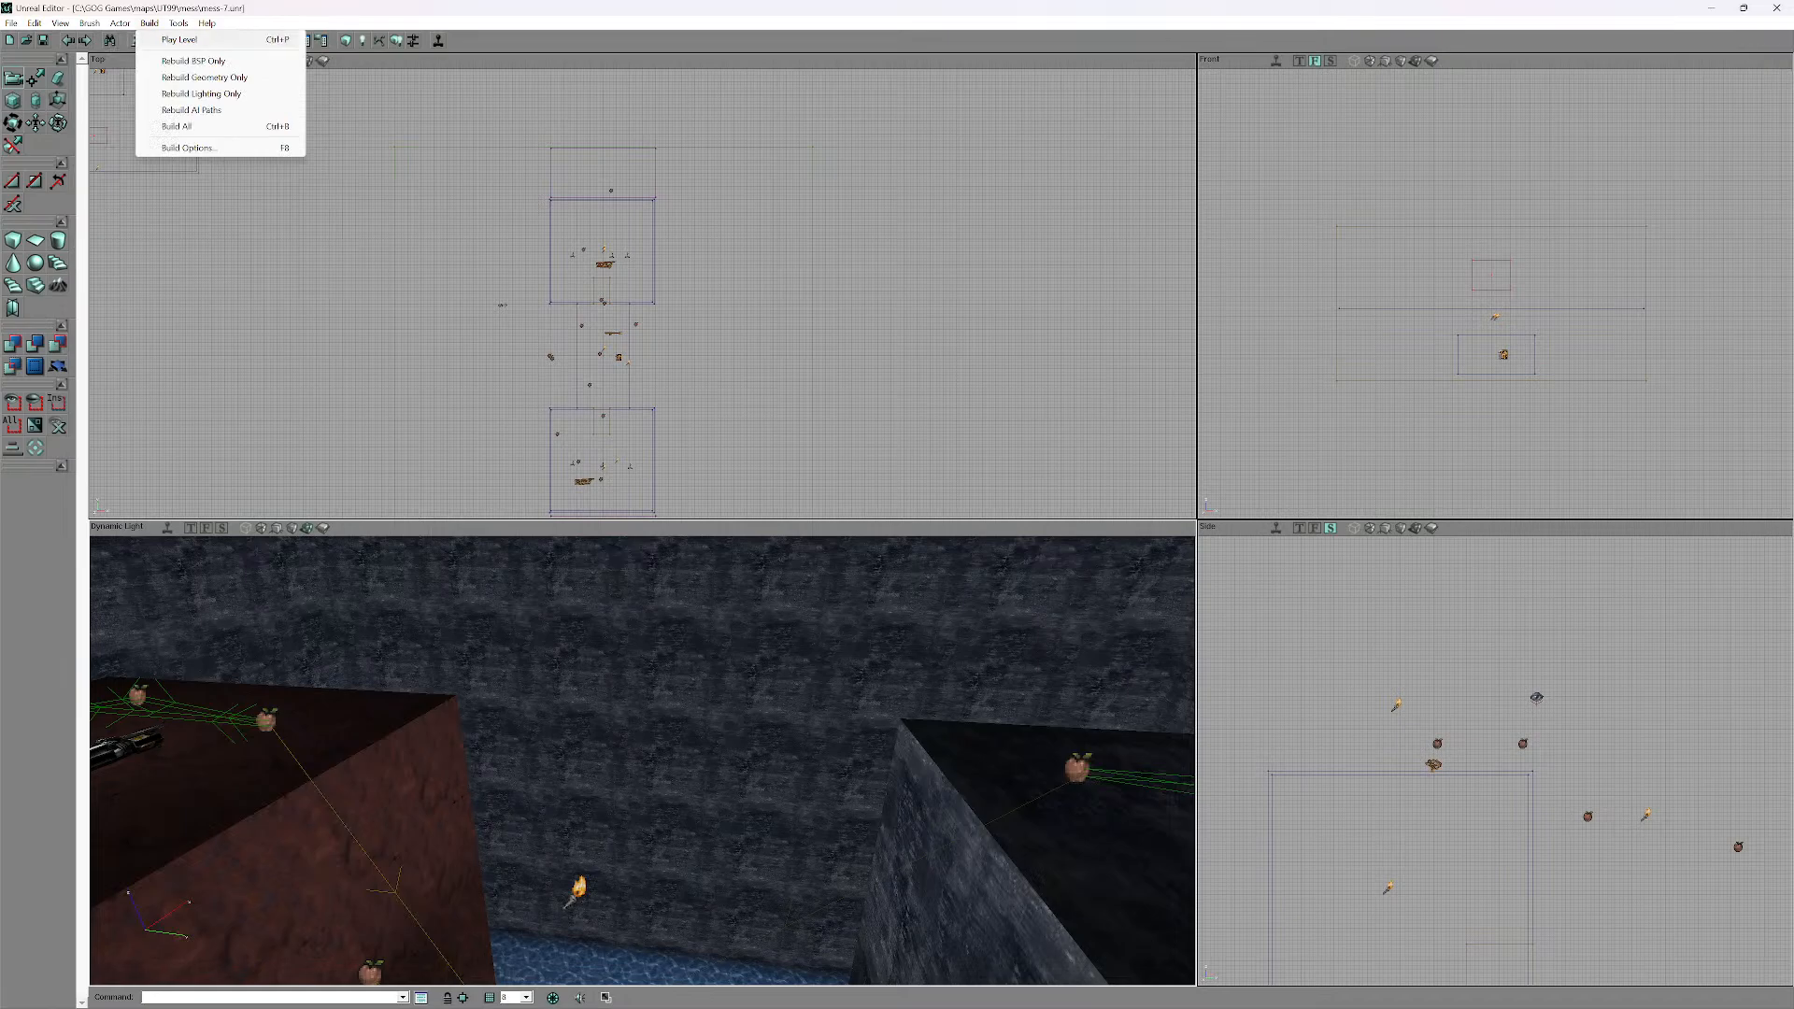
key("Return")
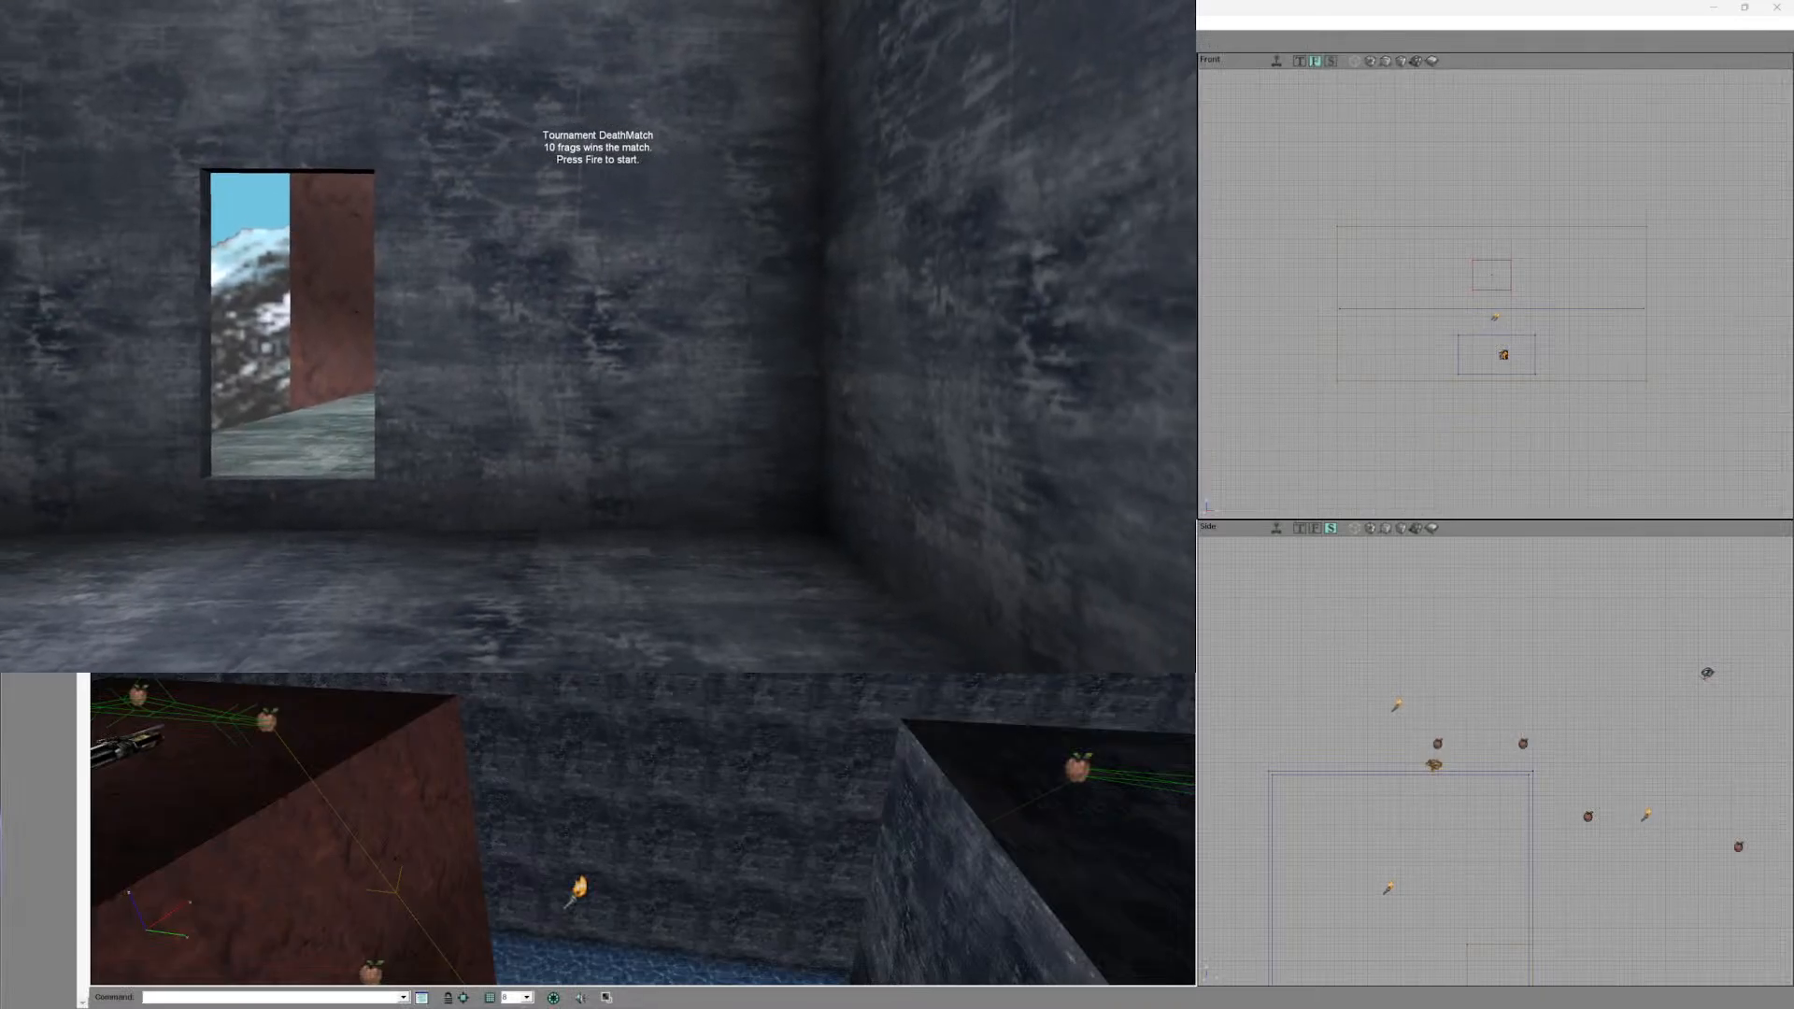
left_click(598, 337)
left_click(597, 336)
key("w")
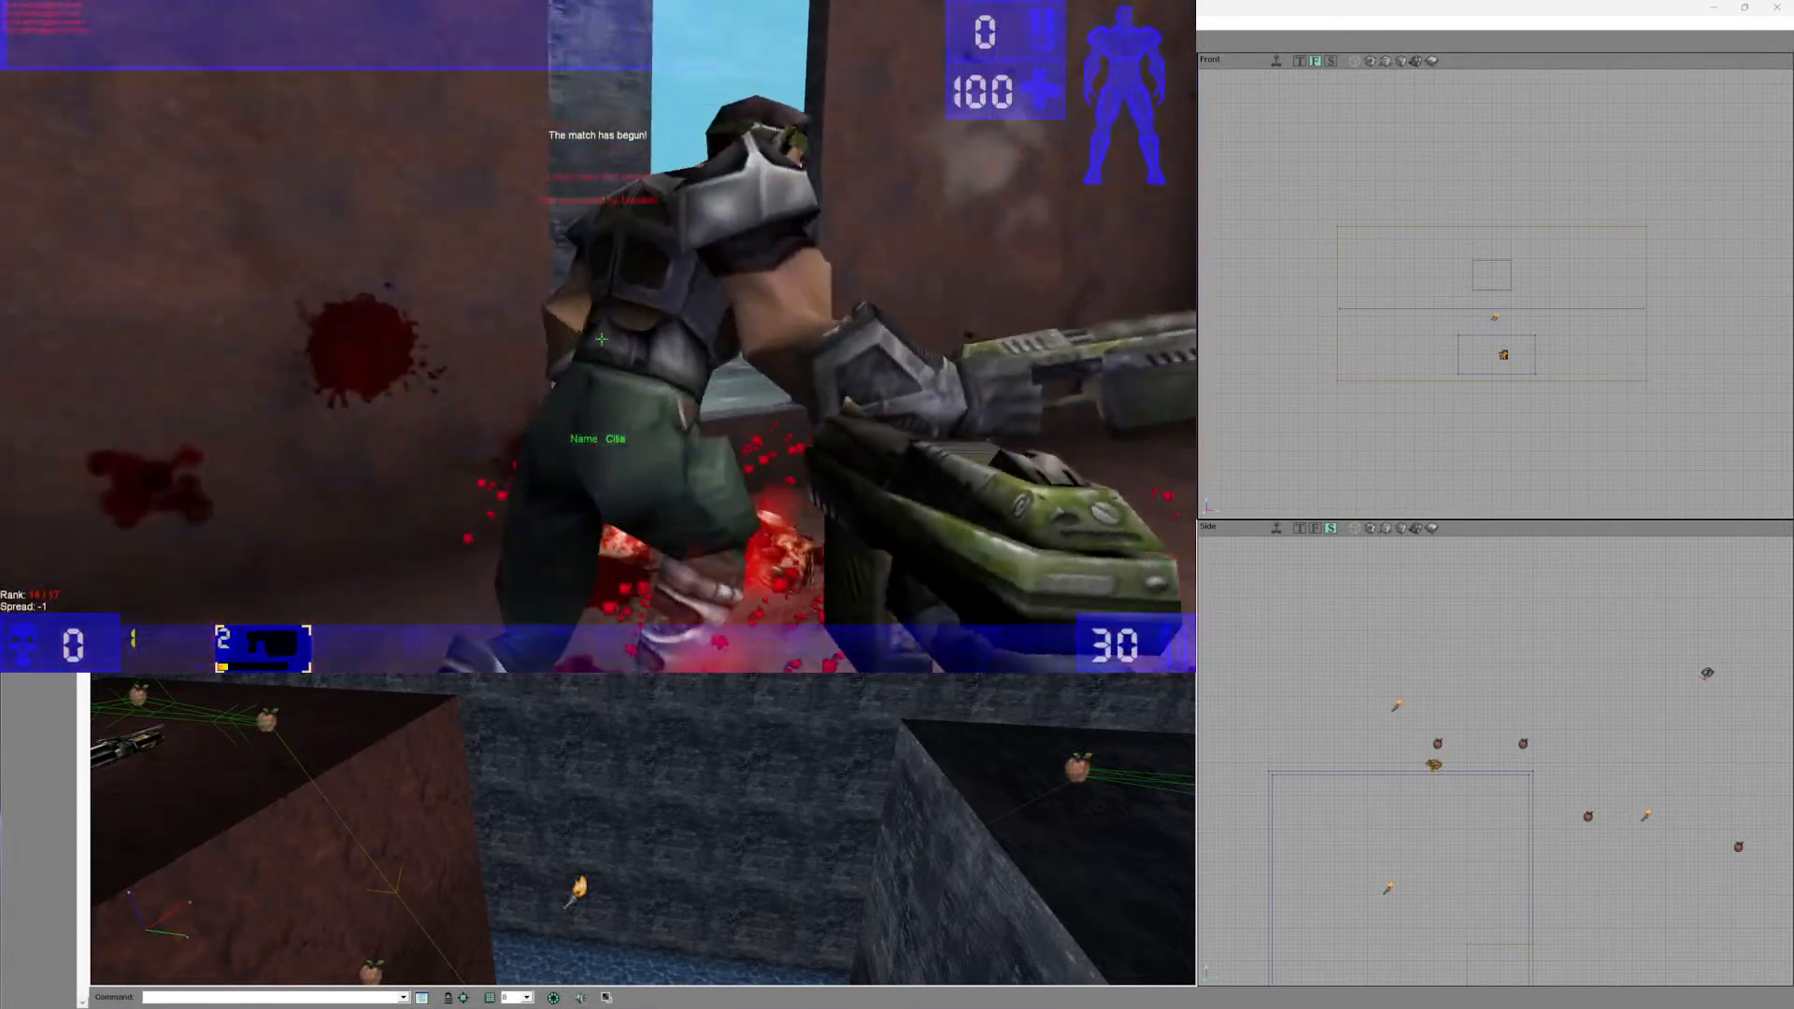